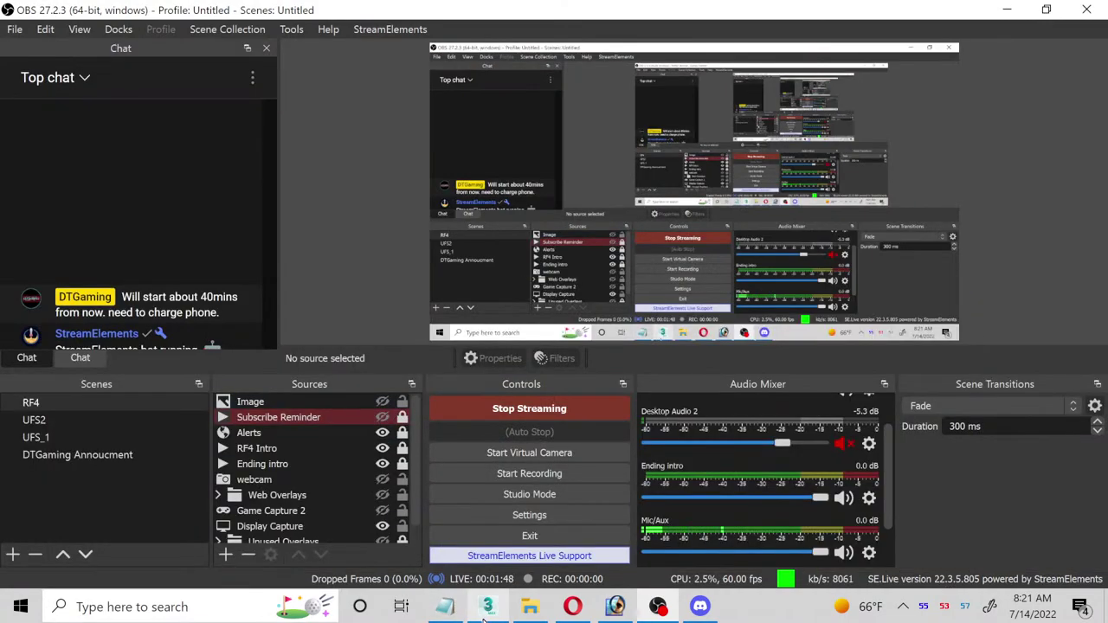
Step: Switch from OBS Studio to the 3ds Max scene with the bream photo plane
{"action": "left_click", "coordinate": [488, 606]}
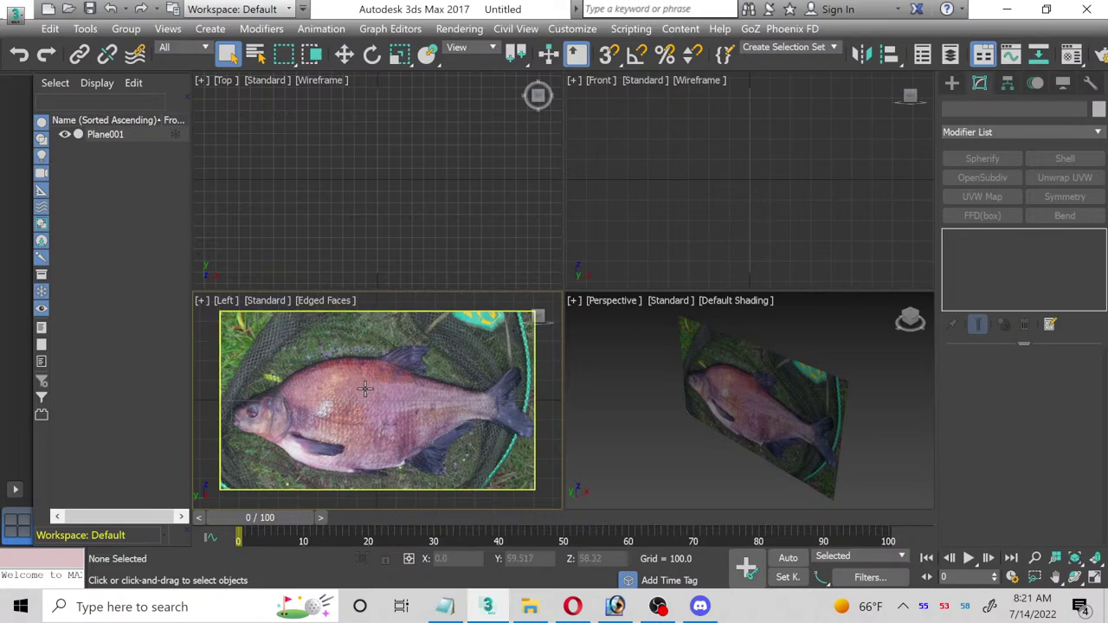
Step: Select the reference plane and orbit the Perspective view so the fish faces forward
{"action": "left_click", "coordinate": [416, 399]}
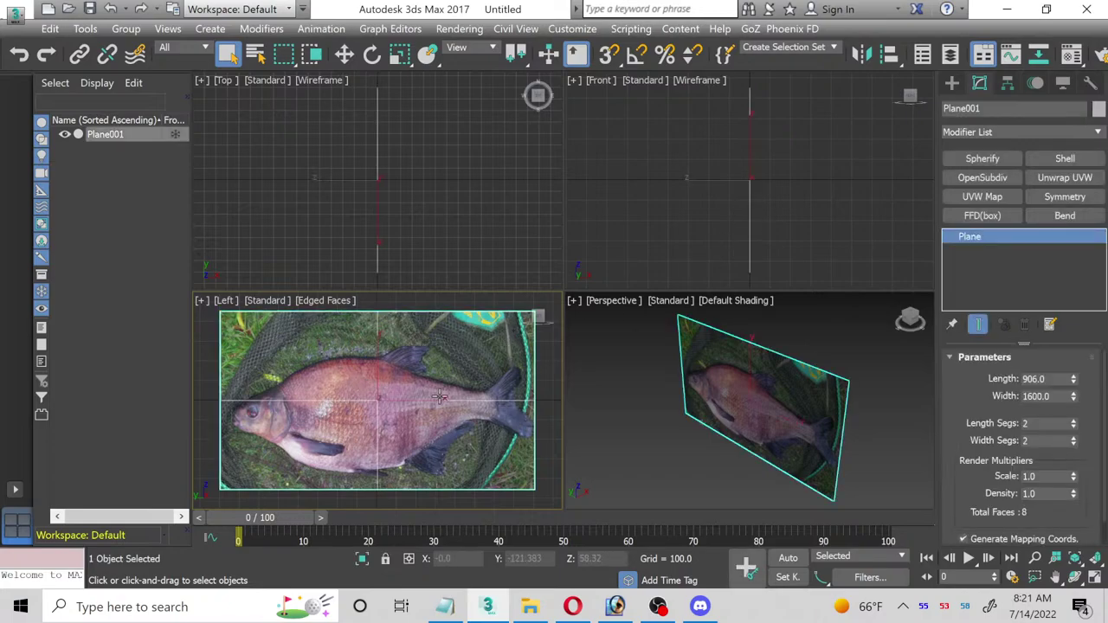
{"action": "left_click", "coordinate": [1075, 577]}
{"action": "left_click", "coordinate": [730, 410]}
{"action": "left_click_drag", "start_coordinate": [730, 409], "coordinate": [727, 403]}
{"action": "scroll", "coordinate": [727, 402], "scroll_direction": "up", "scroll_amount": 5}
{"action": "scroll", "coordinate": [726, 402], "scroll_direction": "down", "scroll_amount": 5}
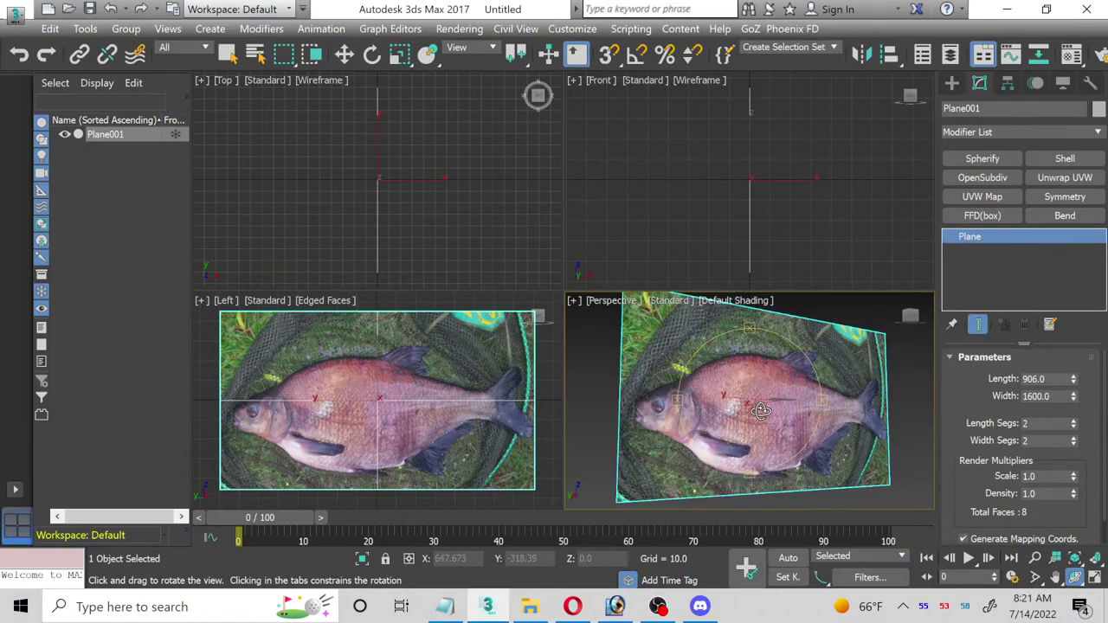
Step: Maximize the Left view, frame the tail, hide the grid, and show Standard Primitives
{"action": "left_click", "coordinate": [400, 402]}
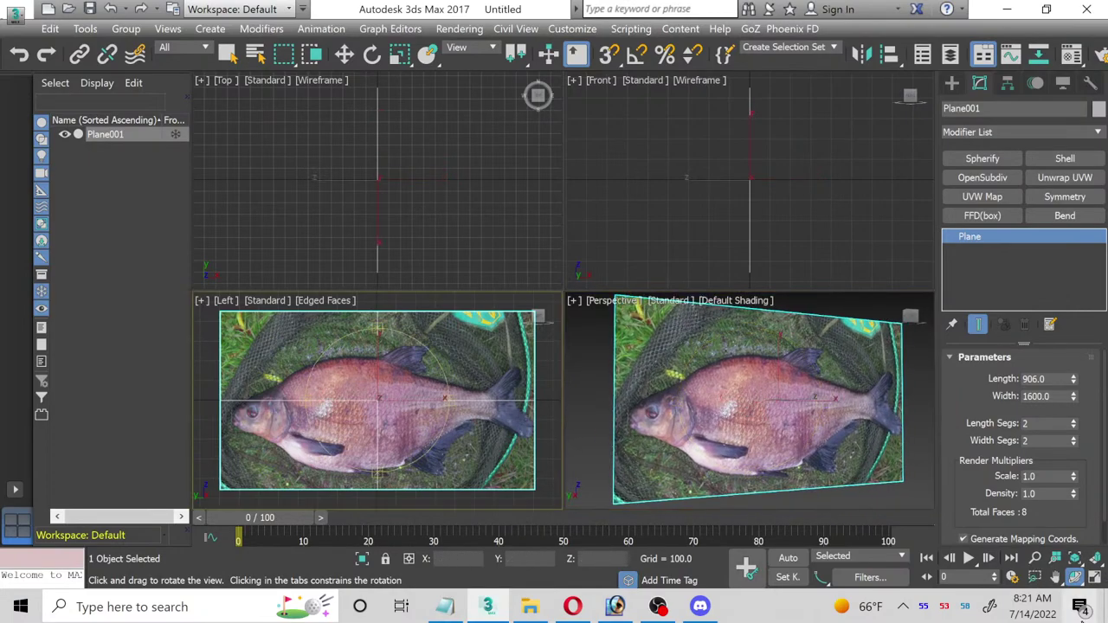
{"action": "left_click", "coordinate": [1096, 580]}
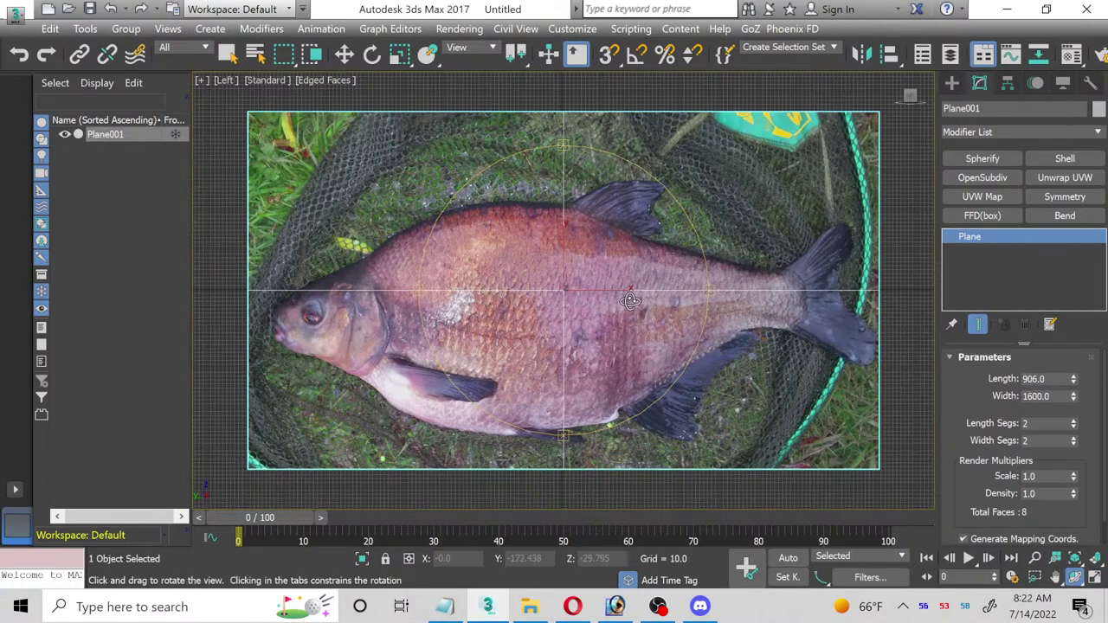
{"action": "middle_click_drag", "start_coordinate": [520, 324], "coordinate": [281, 317]}
{"action": "scroll", "coordinate": [281, 317], "scroll_direction": "up", "scroll_amount": 2}
{"action": "scroll", "coordinate": [561, 270], "scroll_direction": "up", "scroll_amount": 1}
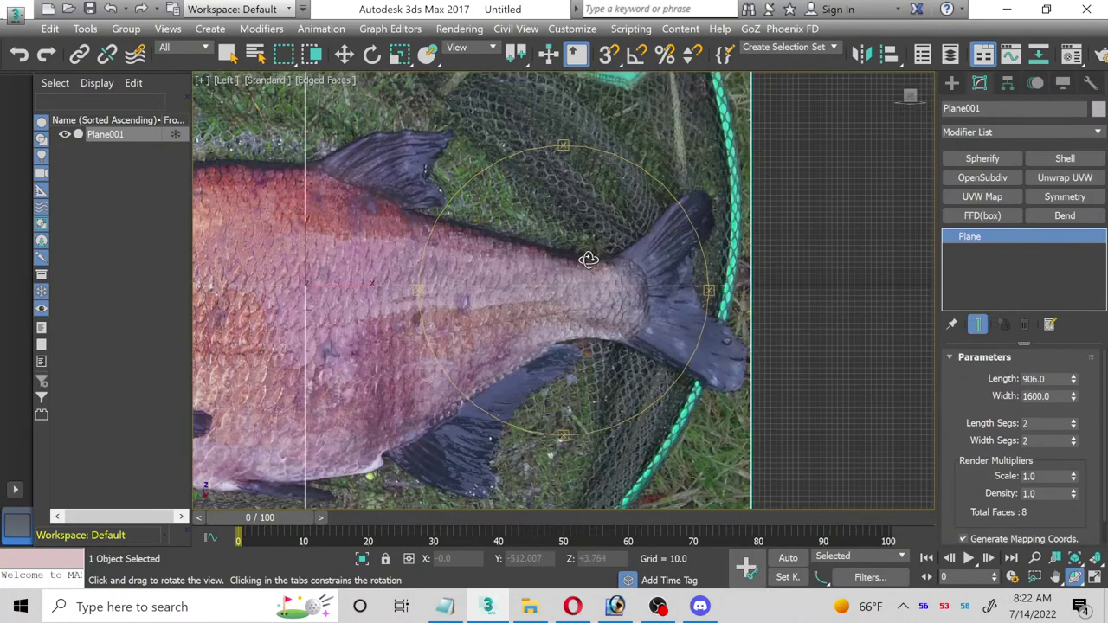
{"action": "key", "text": "g"}
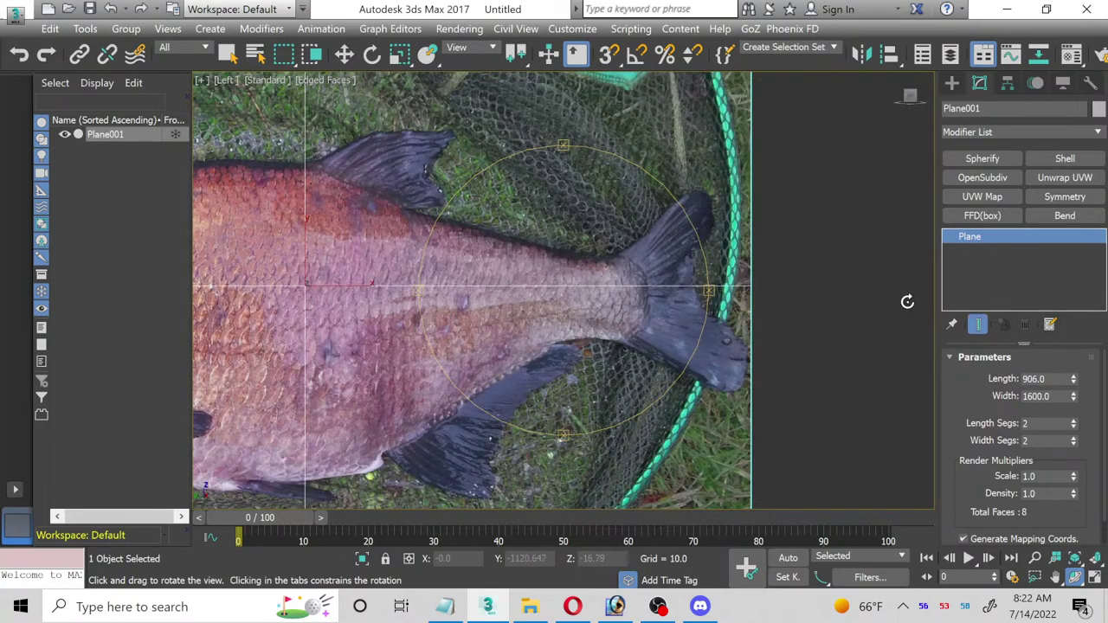
{"action": "left_click", "coordinate": [951, 83]}
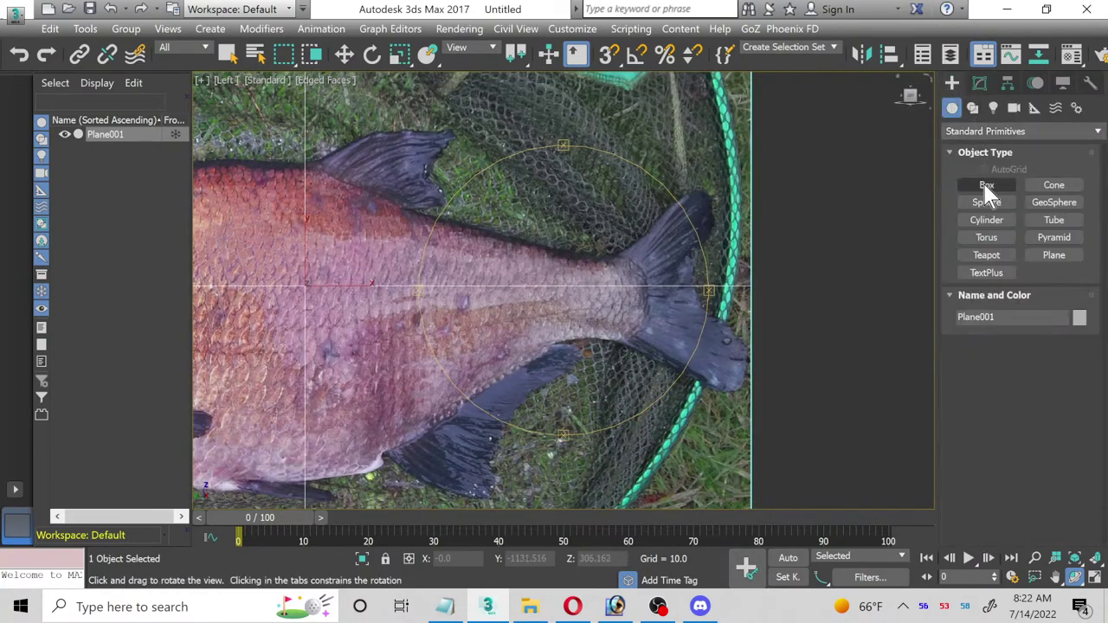
Step: Draw a cylinder at the fish's tail base, pick Select and Rotate, then bring up File Explorer
{"action": "left_click", "coordinate": [991, 221]}
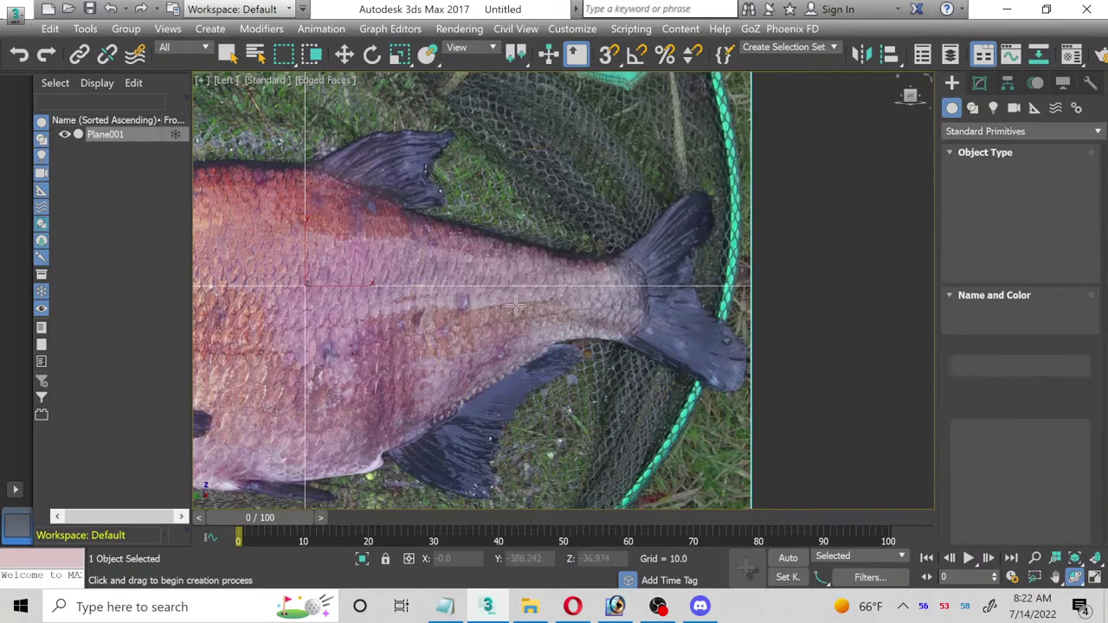
{"action": "left_click_drag", "start_coordinate": [586, 299], "coordinate": [599, 336]}
{"action": "left_click", "coordinate": [596, 303]}
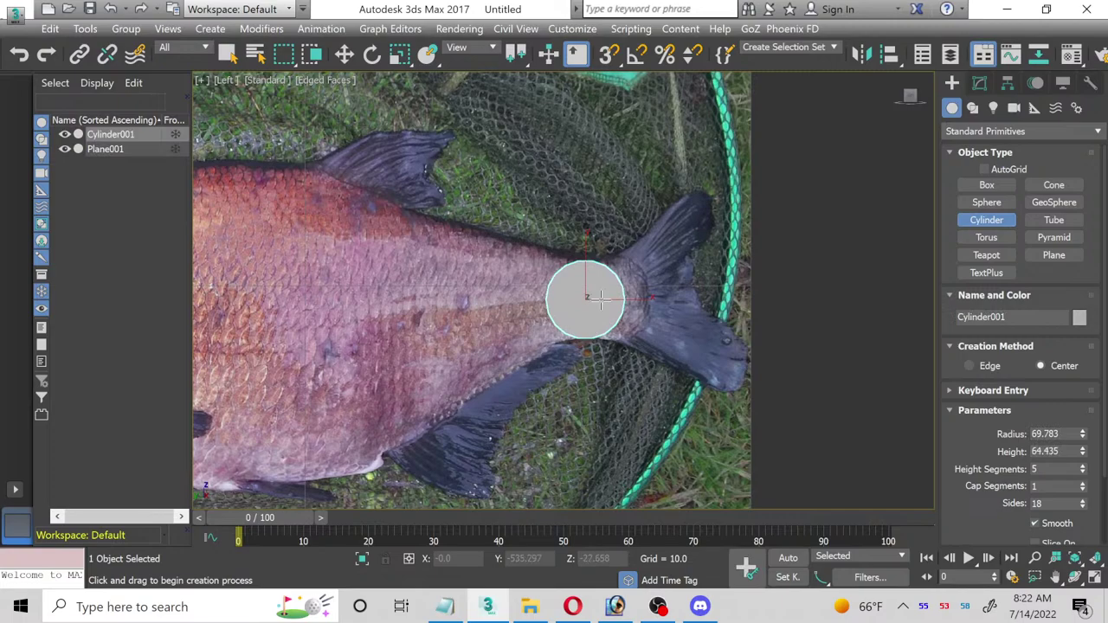
{"action": "right_click", "coordinate": [594, 299]}
{"action": "left_click", "coordinate": [373, 54]}
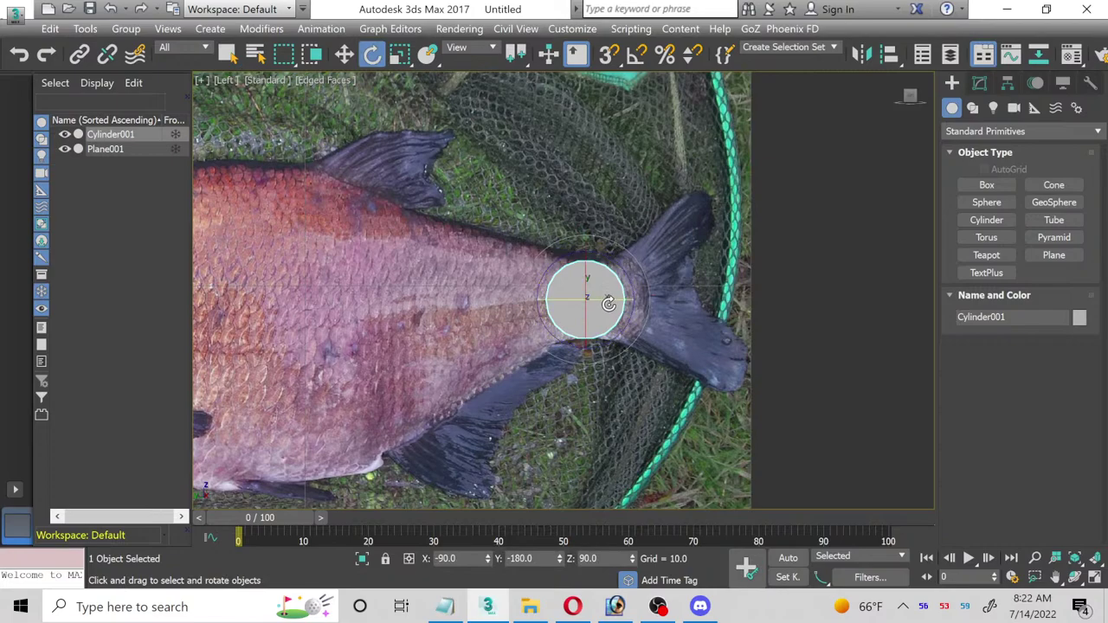
{"action": "left_click", "coordinate": [530, 606]}
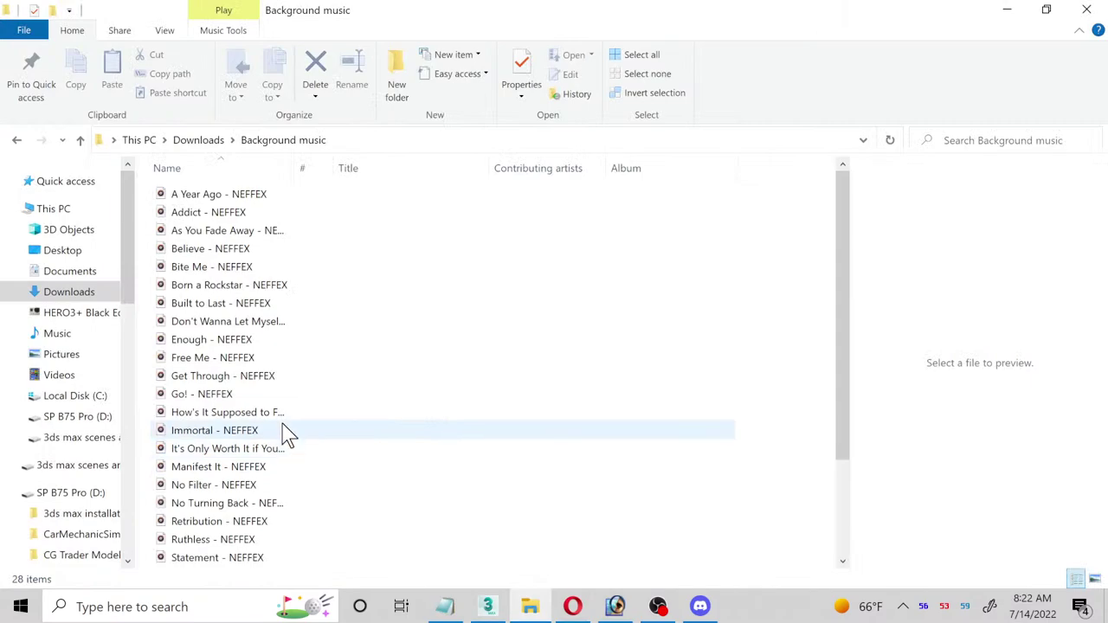
{"action": "left_click", "coordinate": [18, 141]}
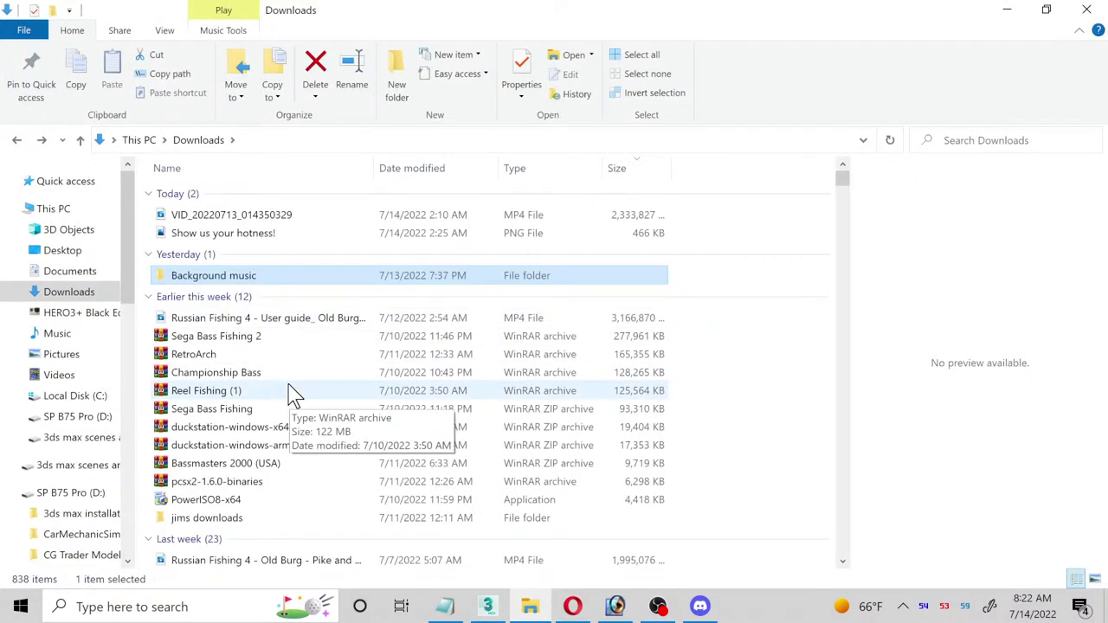
{"action": "scroll", "coordinate": [294, 391], "scroll_direction": "down", "scroll_amount": 2}
{"action": "scroll", "coordinate": [316, 390], "scroll_direction": "down", "scroll_amount": 10}
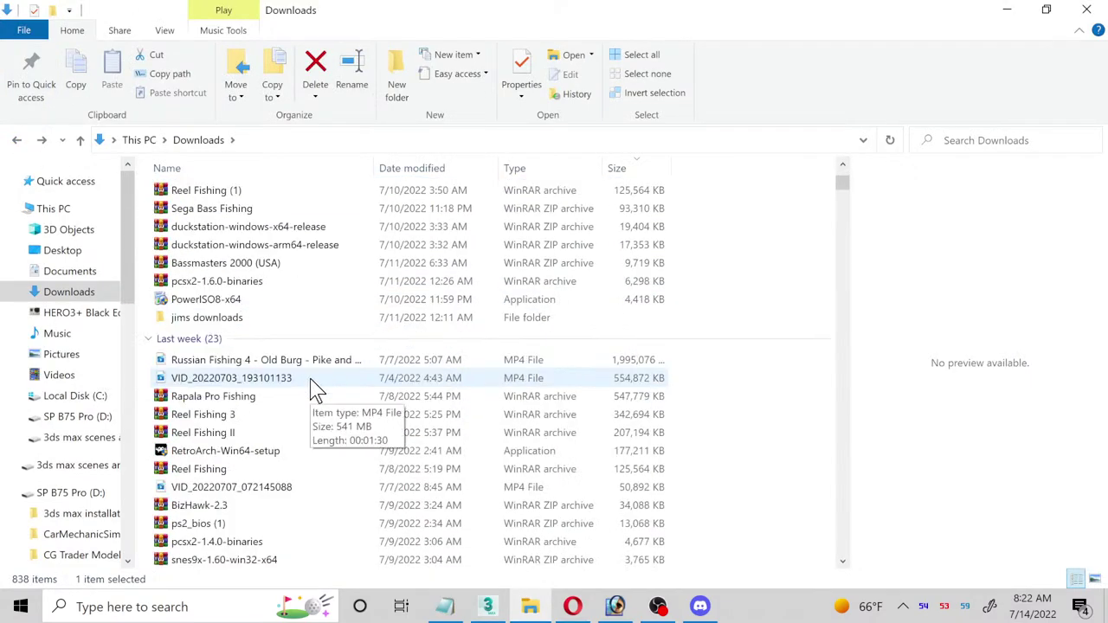
{"action": "scroll", "coordinate": [347, 445], "scroll_direction": "down", "scroll_amount": 6}
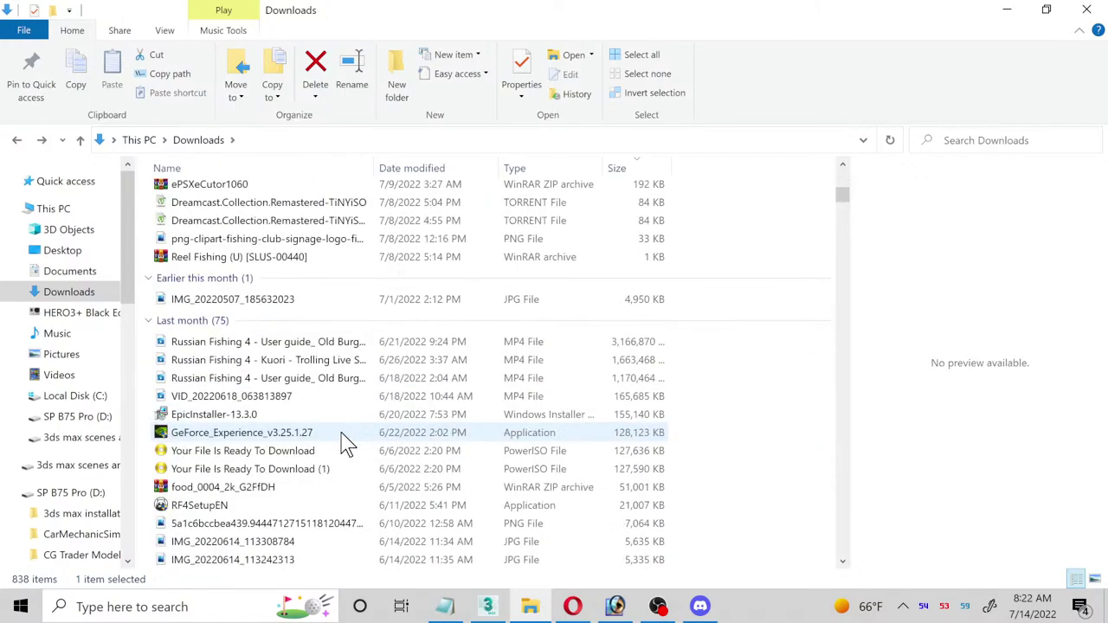
{"action": "scroll", "coordinate": [343, 444], "scroll_direction": "down", "scroll_amount": 11}
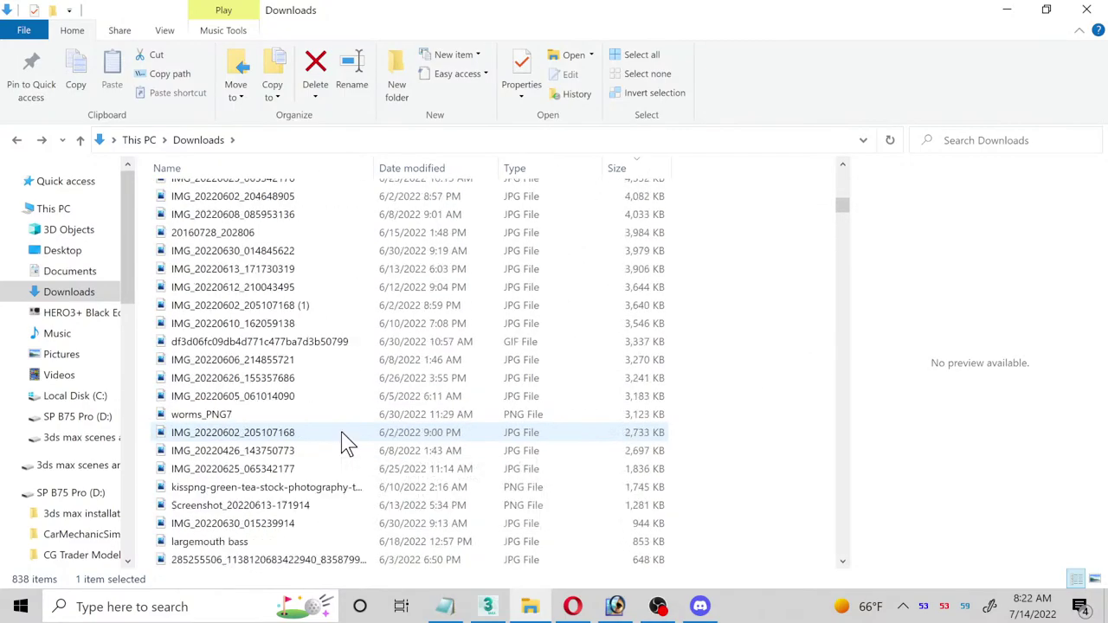
{"action": "scroll", "coordinate": [320, 429], "scroll_direction": "up", "scroll_amount": 4}
{"action": "scroll", "coordinate": [312, 424], "scroll_direction": "up", "scroll_amount": 10}
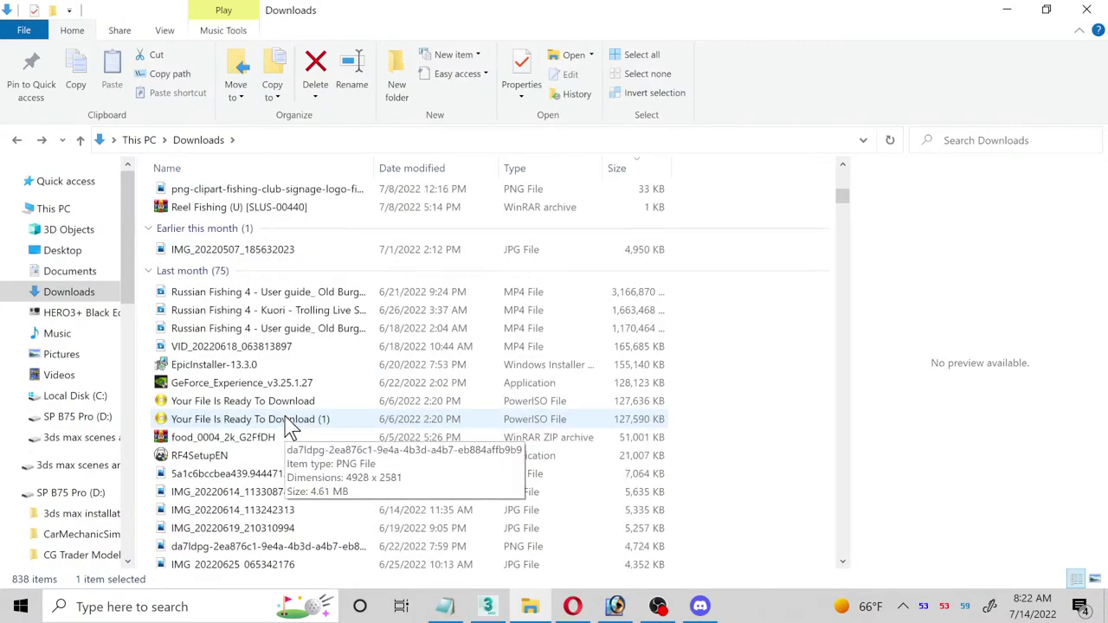
{"action": "scroll", "coordinate": [292, 425], "scroll_direction": "up", "scroll_amount": 2}
{"action": "scroll", "coordinate": [294, 422], "scroll_direction": "down", "scroll_amount": 8}
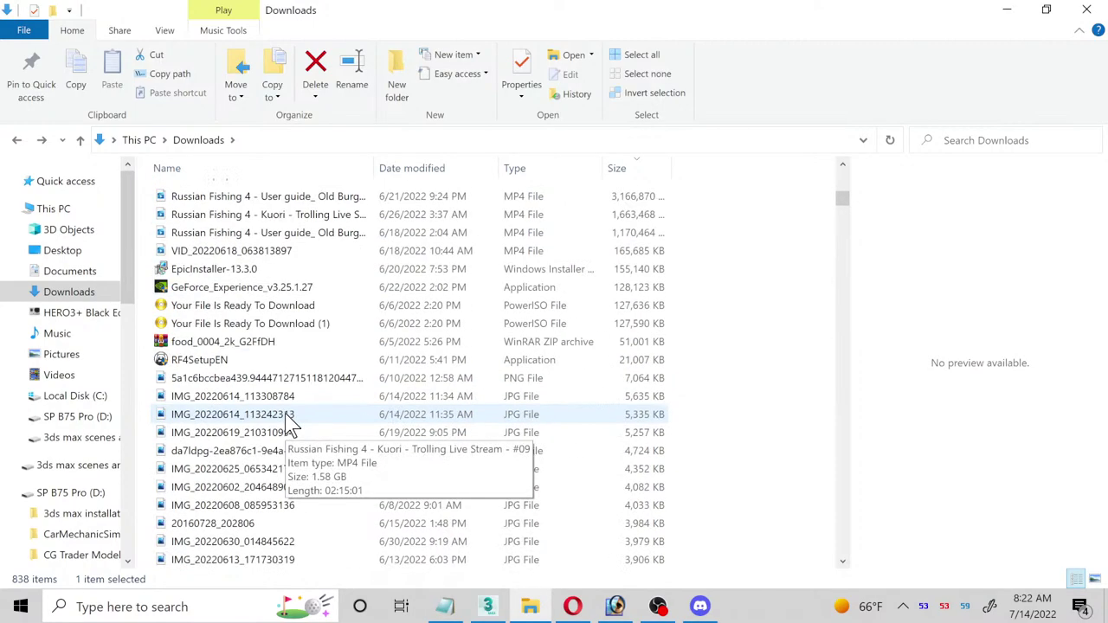
{"action": "scroll", "coordinate": [295, 420], "scroll_direction": "down", "scroll_amount": 11}
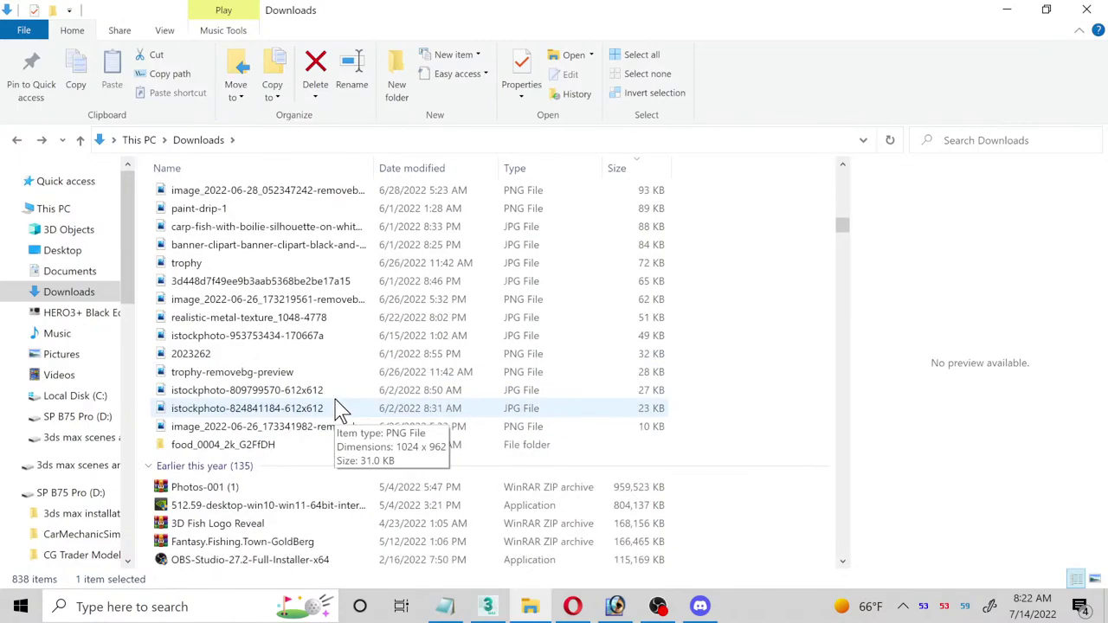
{"action": "scroll", "coordinate": [342, 409], "scroll_direction": "down", "scroll_amount": 2}
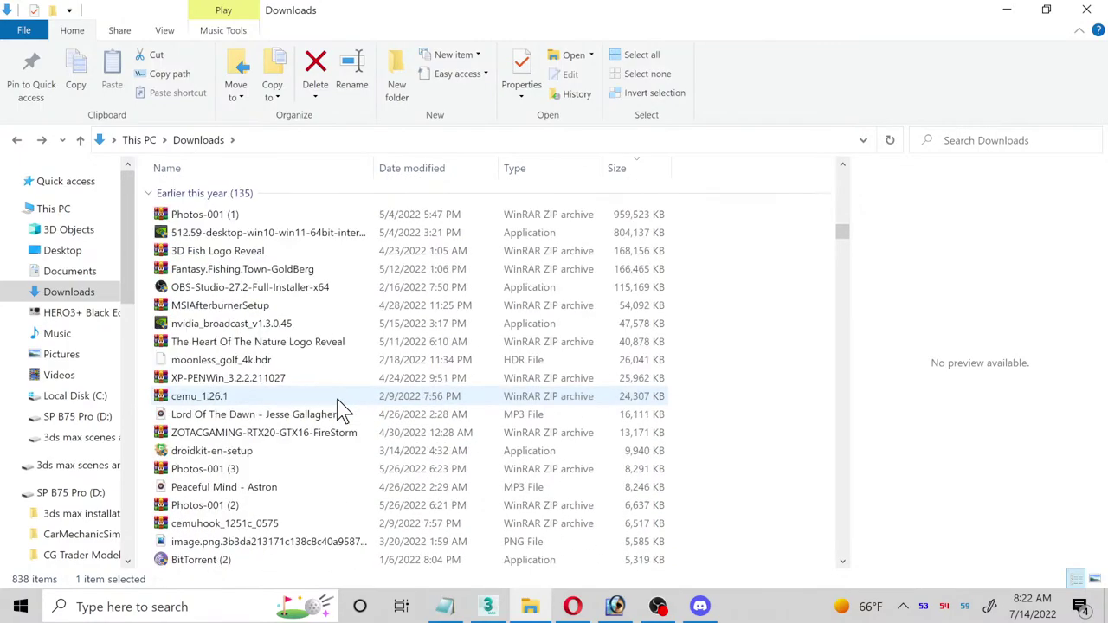
{"action": "scroll", "coordinate": [338, 407], "scroll_direction": "up", "scroll_amount": 12}
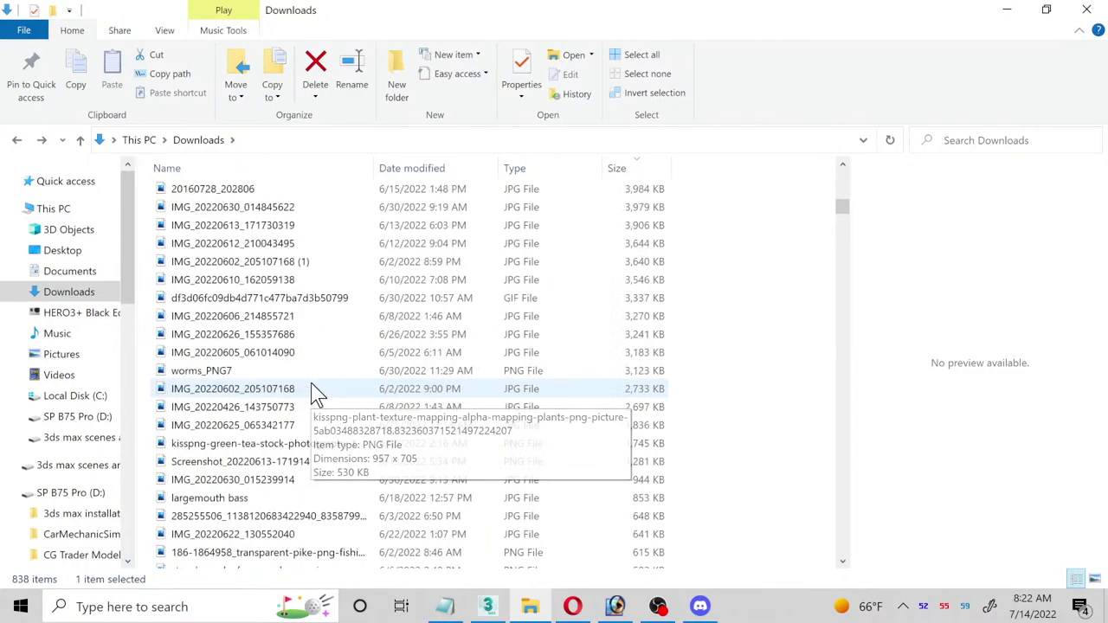
{"action": "scroll", "coordinate": [295, 399], "scroll_direction": "up", "scroll_amount": 12}
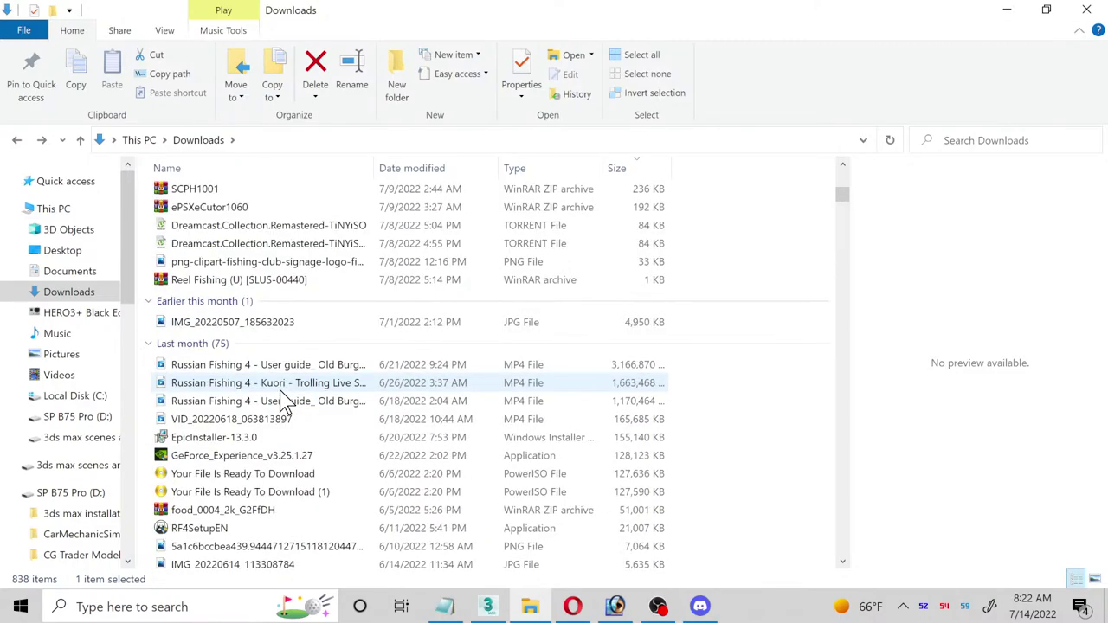
{"action": "scroll", "coordinate": [288, 401], "scroll_direction": "up", "scroll_amount": 6}
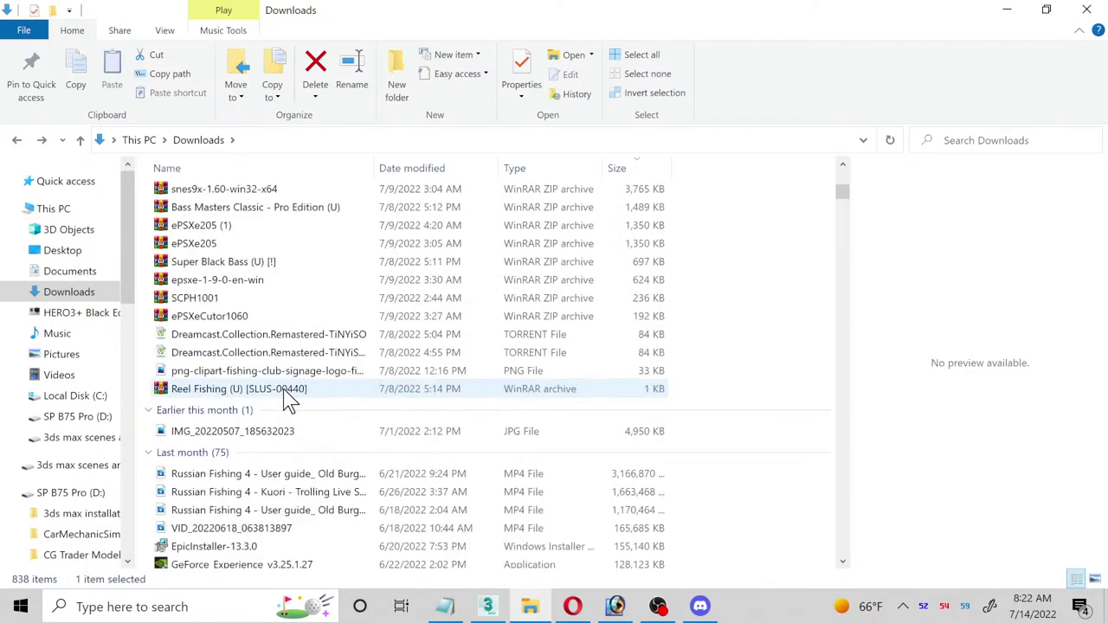
{"action": "scroll", "coordinate": [289, 401], "scroll_direction": "up", "scroll_amount": 2}
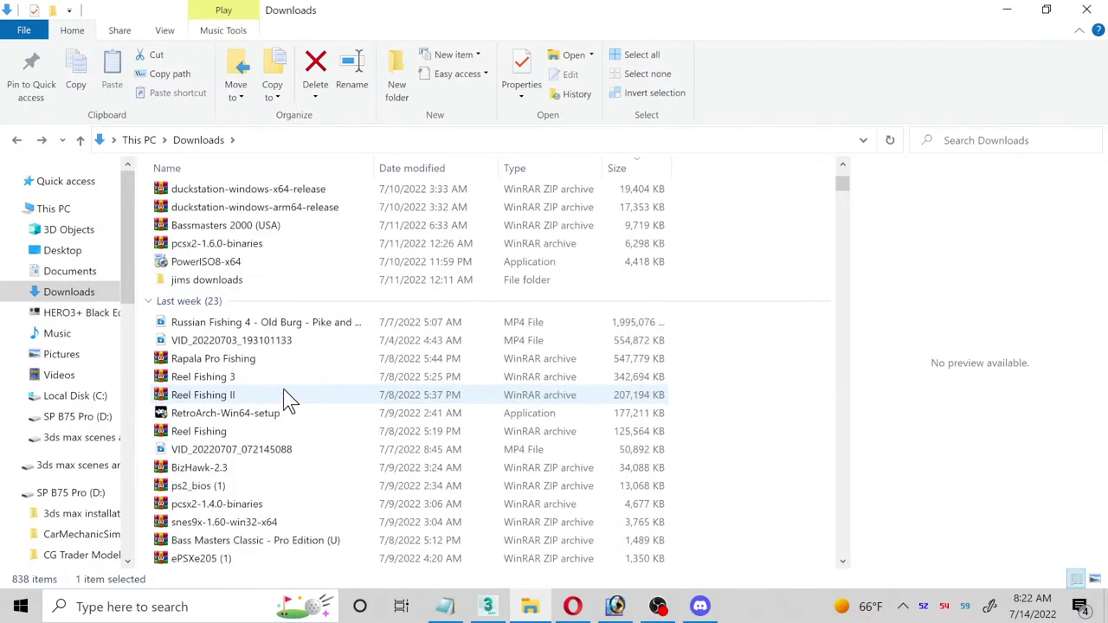
{"action": "scroll", "coordinate": [288, 401], "scroll_direction": "up", "scroll_amount": 5}
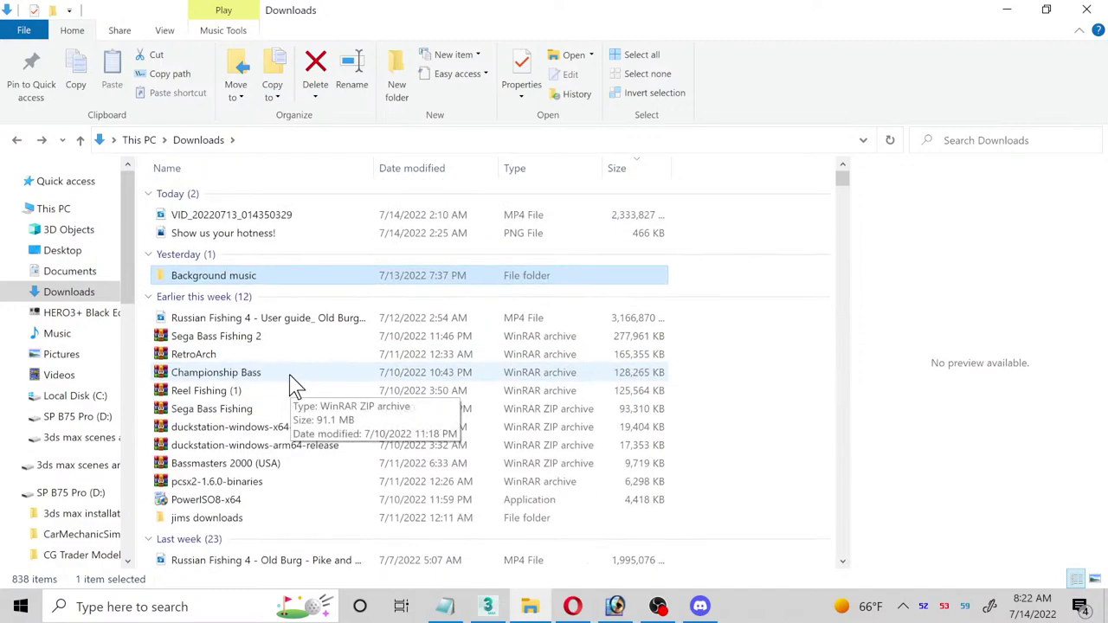
{"action": "double_click", "coordinate": [251, 280]}
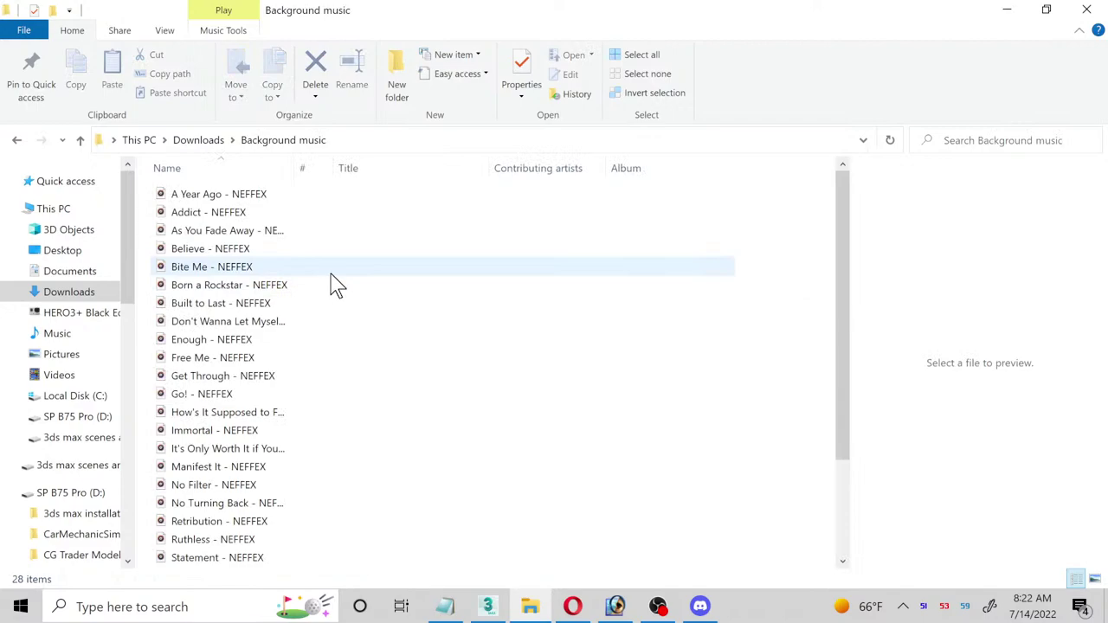
{"action": "scroll", "coordinate": [337, 285], "scroll_direction": "down", "scroll_amount": 3}
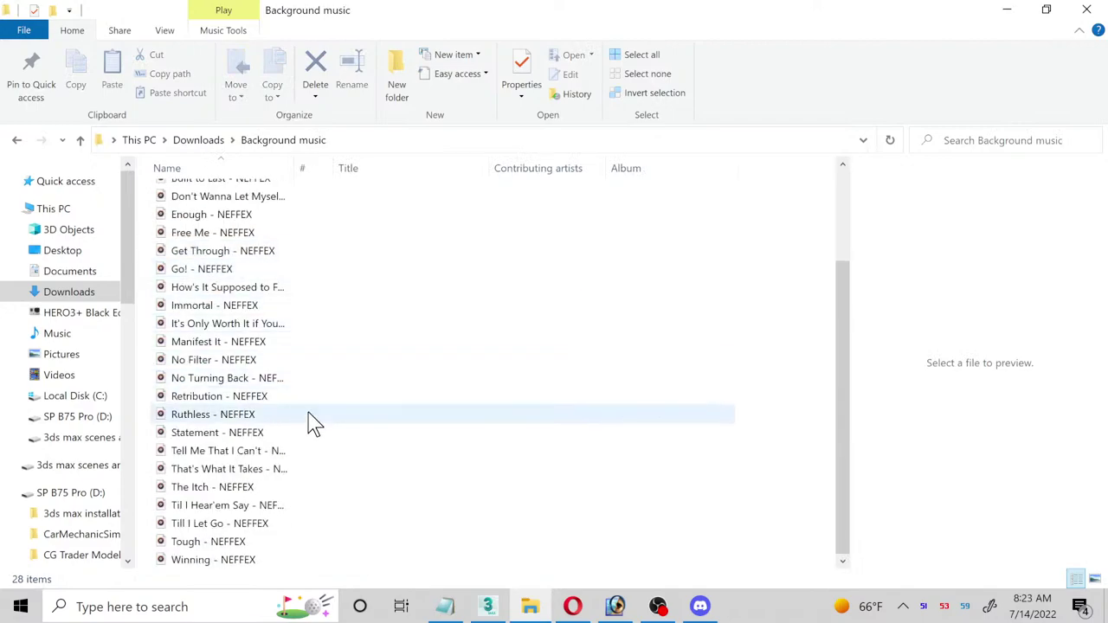
{"action": "scroll", "coordinate": [312, 422], "scroll_direction": "up", "scroll_amount": 2}
{"action": "scroll", "coordinate": [314, 423], "scroll_direction": "up", "scroll_amount": 1}
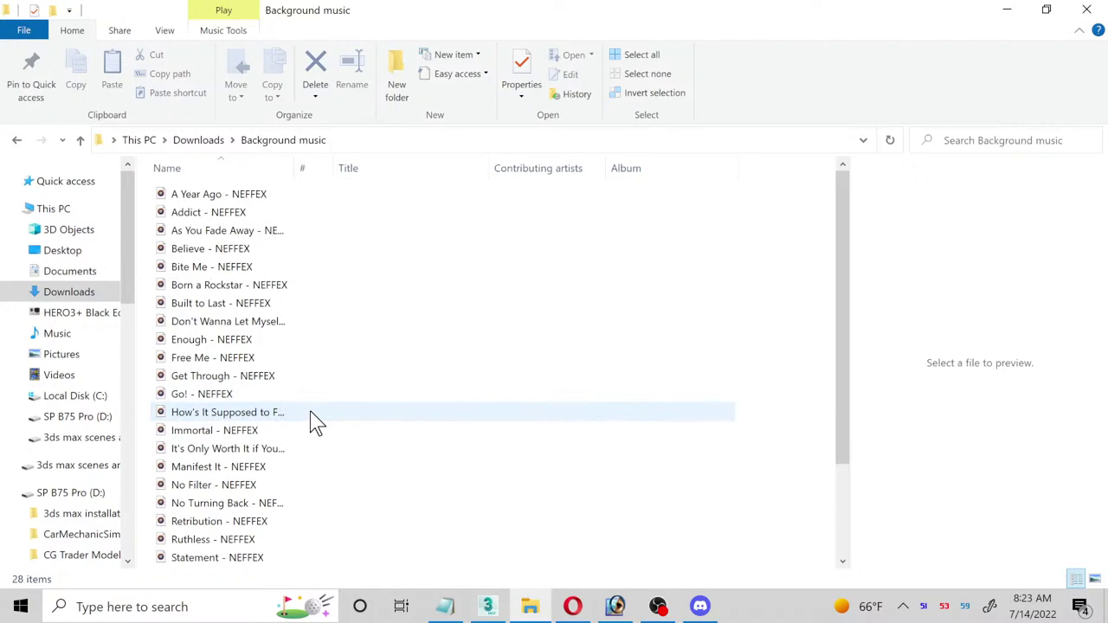
Step: Go back to the Downloads folder and scroll through its file list
{"action": "left_click", "coordinate": [14, 143]}
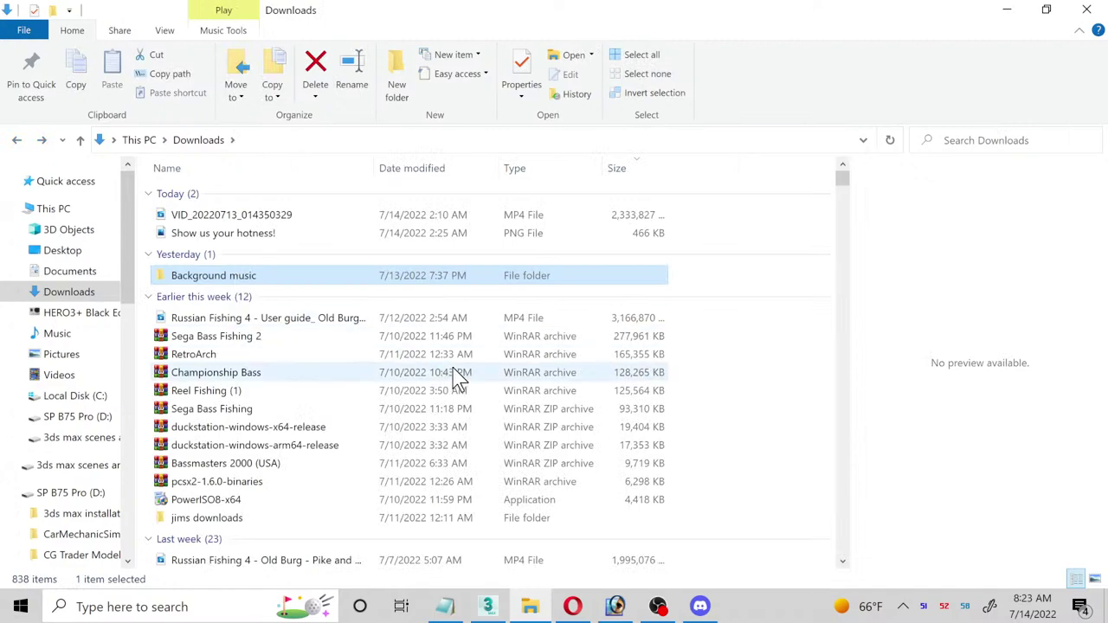
{"action": "scroll", "coordinate": [453, 373], "scroll_direction": "down", "scroll_amount": 1}
{"action": "scroll", "coordinate": [404, 368], "scroll_direction": "down", "scroll_amount": 1}
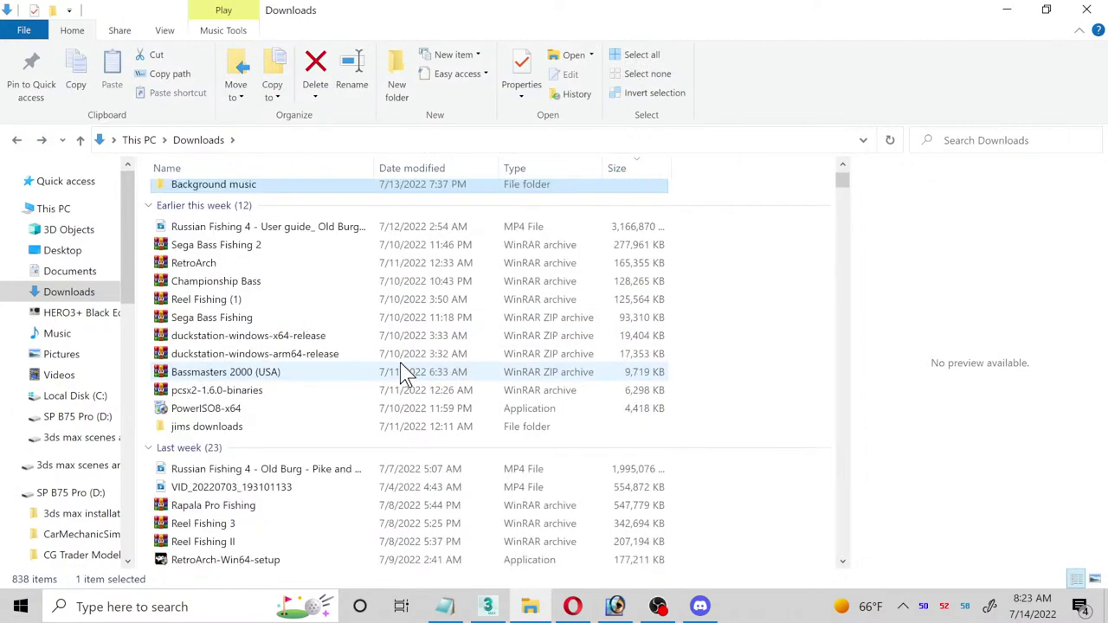
{"action": "scroll", "coordinate": [403, 372], "scroll_direction": "down", "scroll_amount": 1}
{"action": "scroll", "coordinate": [403, 373], "scroll_direction": "down", "scroll_amount": 5}
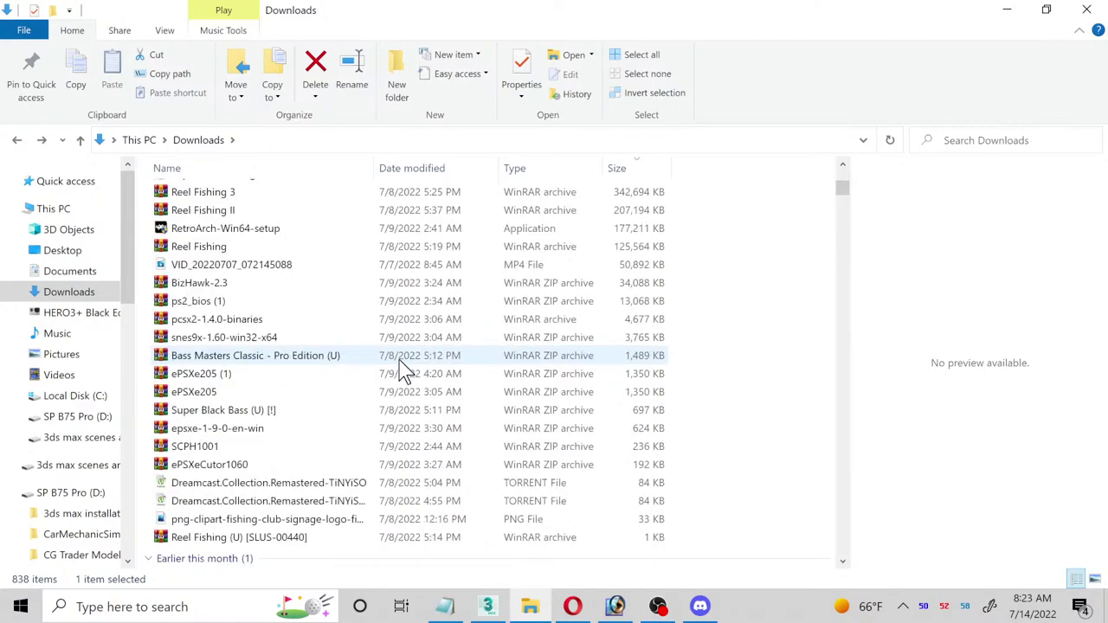
{"action": "scroll", "coordinate": [403, 371], "scroll_direction": "down", "scroll_amount": 2}
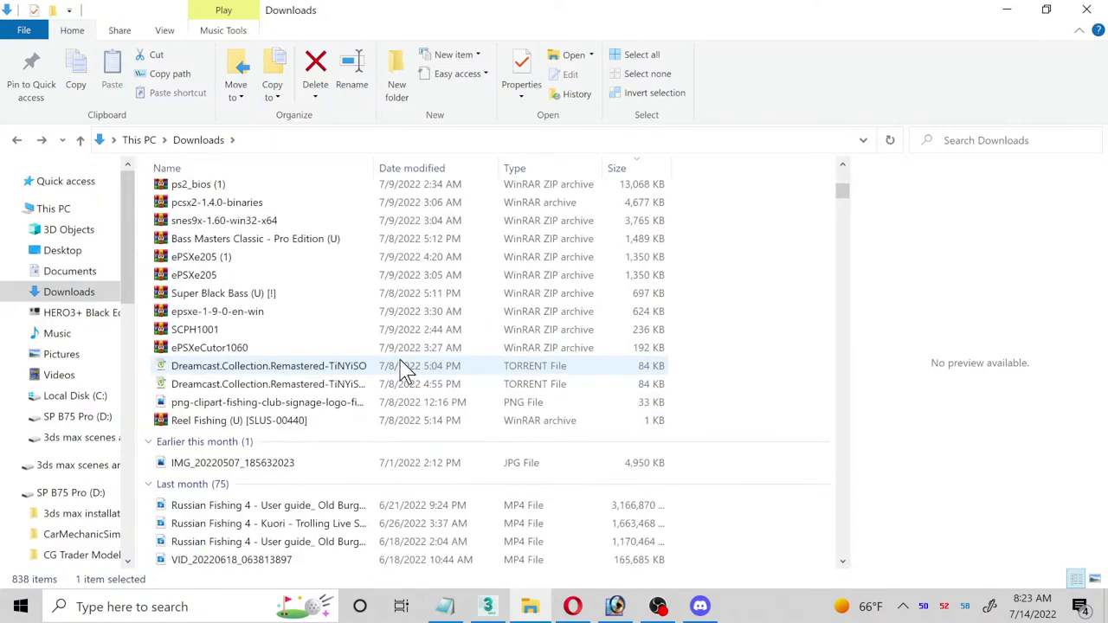
{"action": "scroll", "coordinate": [403, 370], "scroll_direction": "down", "scroll_amount": 4}
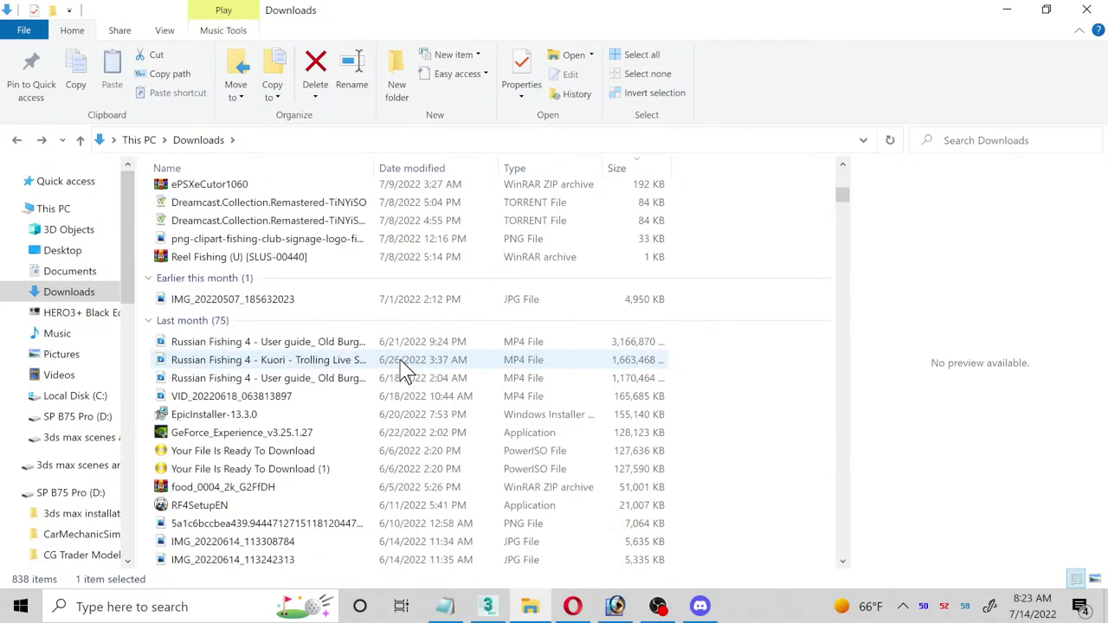
{"action": "scroll", "coordinate": [403, 370], "scroll_direction": "down", "scroll_amount": 6}
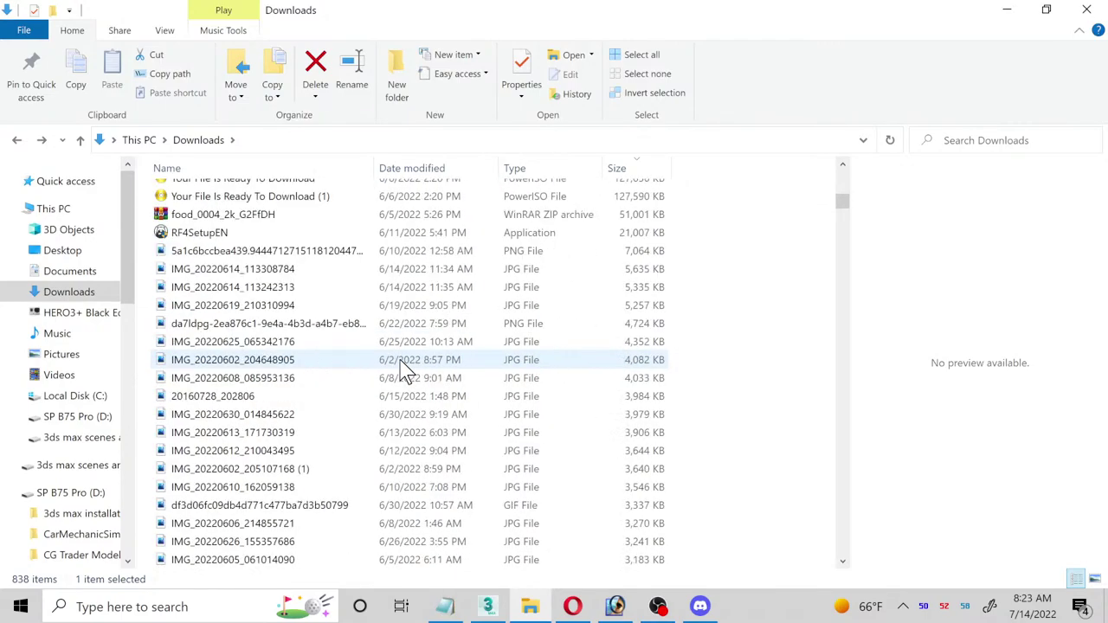
{"action": "scroll", "coordinate": [402, 371], "scroll_direction": "down", "scroll_amount": 5}
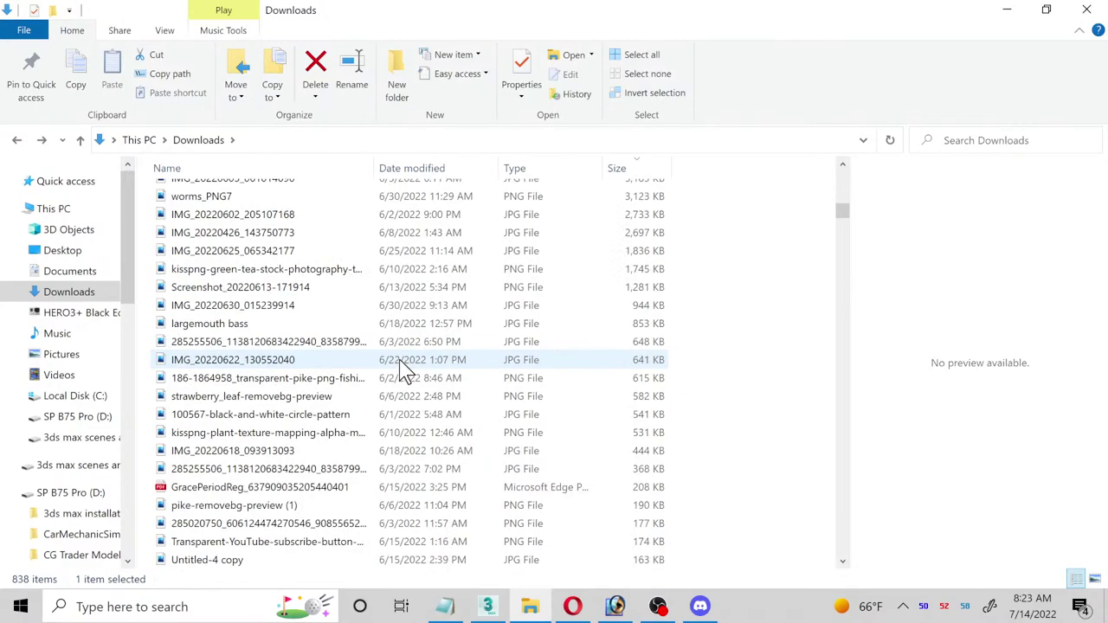
{"action": "scroll", "coordinate": [403, 365], "scroll_direction": "down", "scroll_amount": 9}
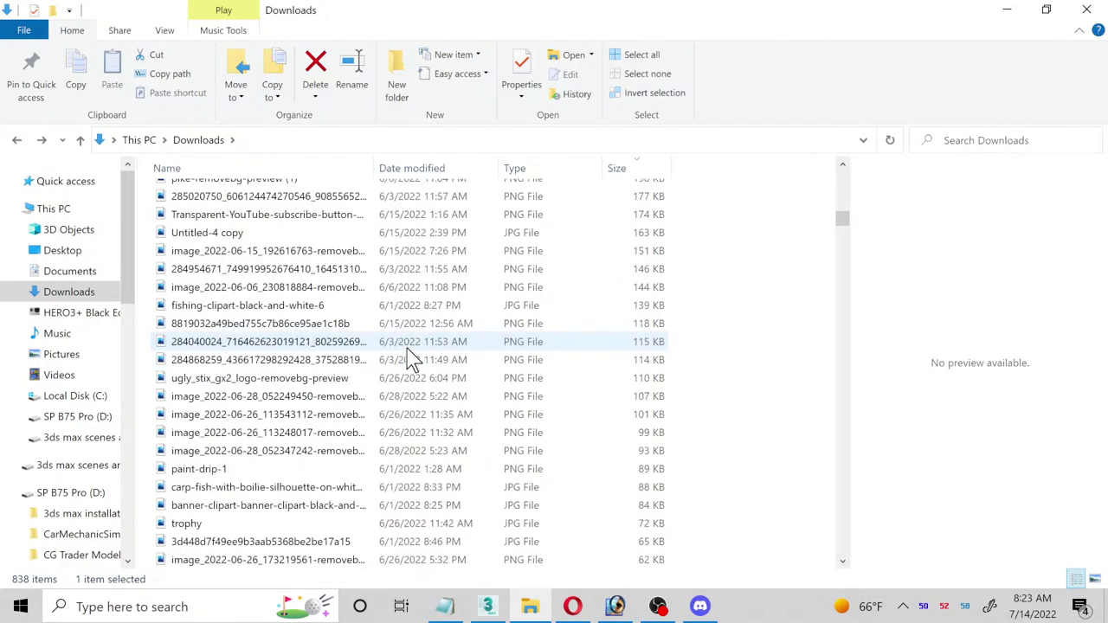
{"action": "scroll", "coordinate": [414, 370], "scroll_direction": "down", "scroll_amount": 7}
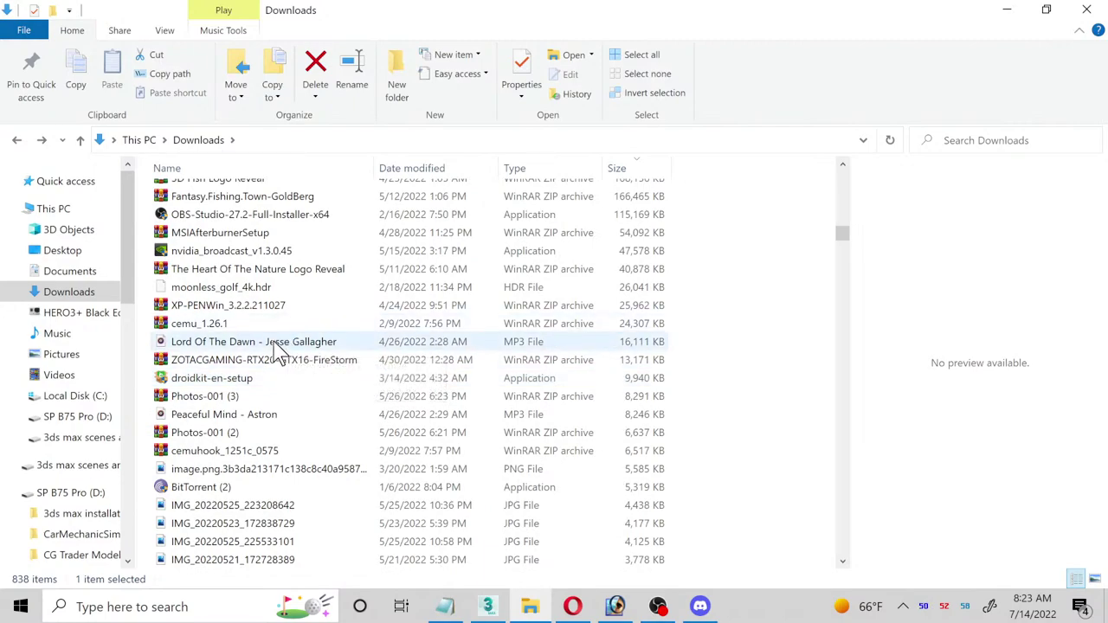
{"action": "scroll", "coordinate": [279, 351], "scroll_direction": "down", "scroll_amount": 5}
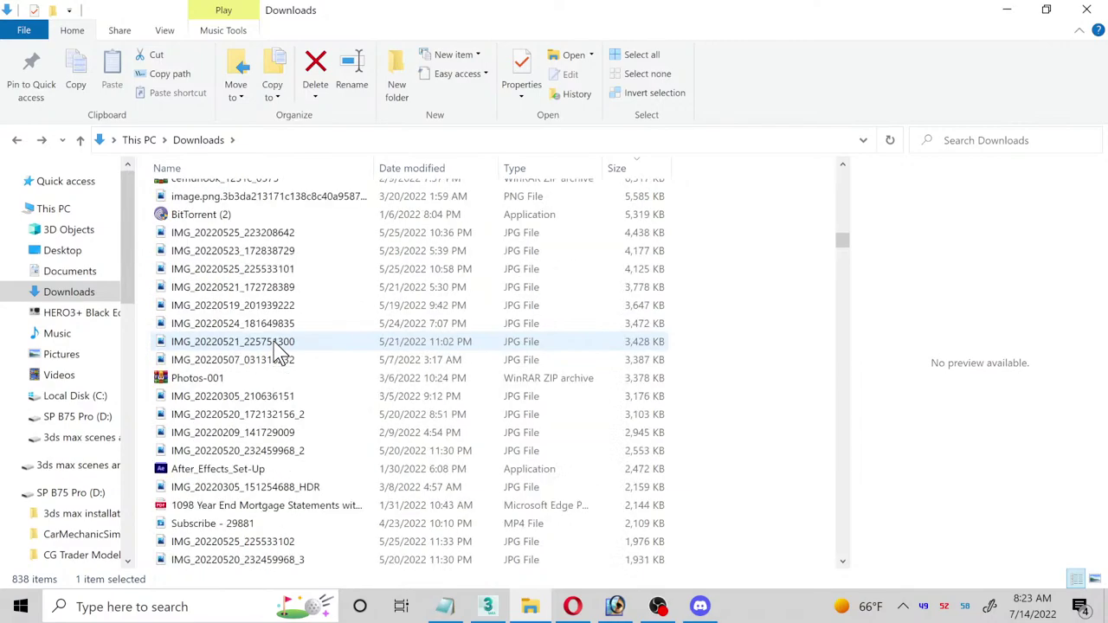
{"action": "scroll", "coordinate": [278, 351], "scroll_direction": "down", "scroll_amount": 8}
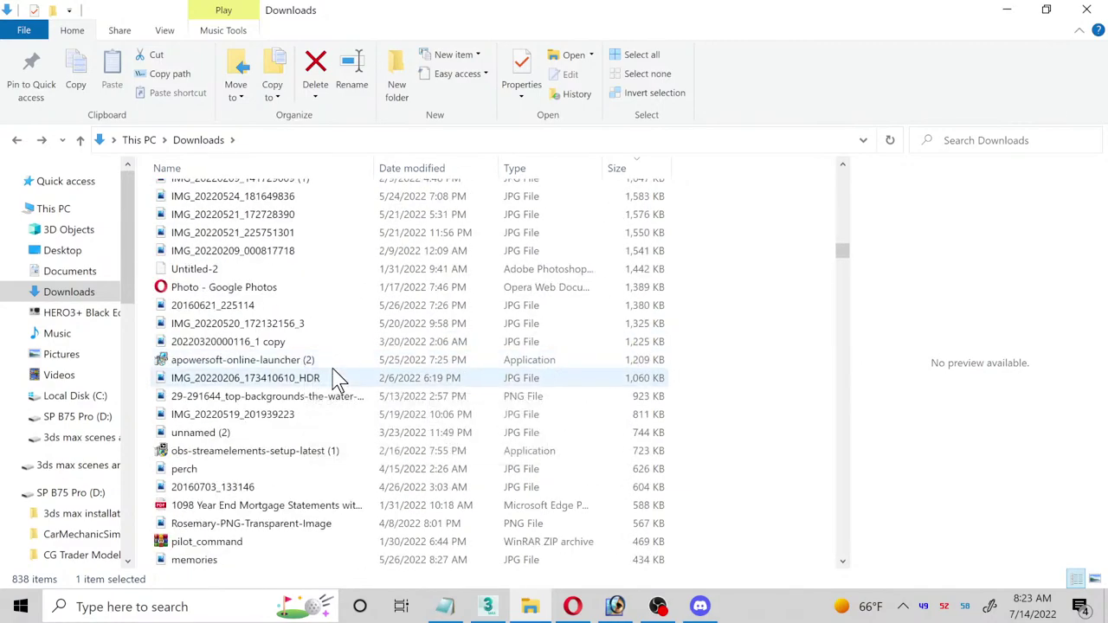
{"action": "scroll", "coordinate": [337, 378], "scroll_direction": "down", "scroll_amount": 9}
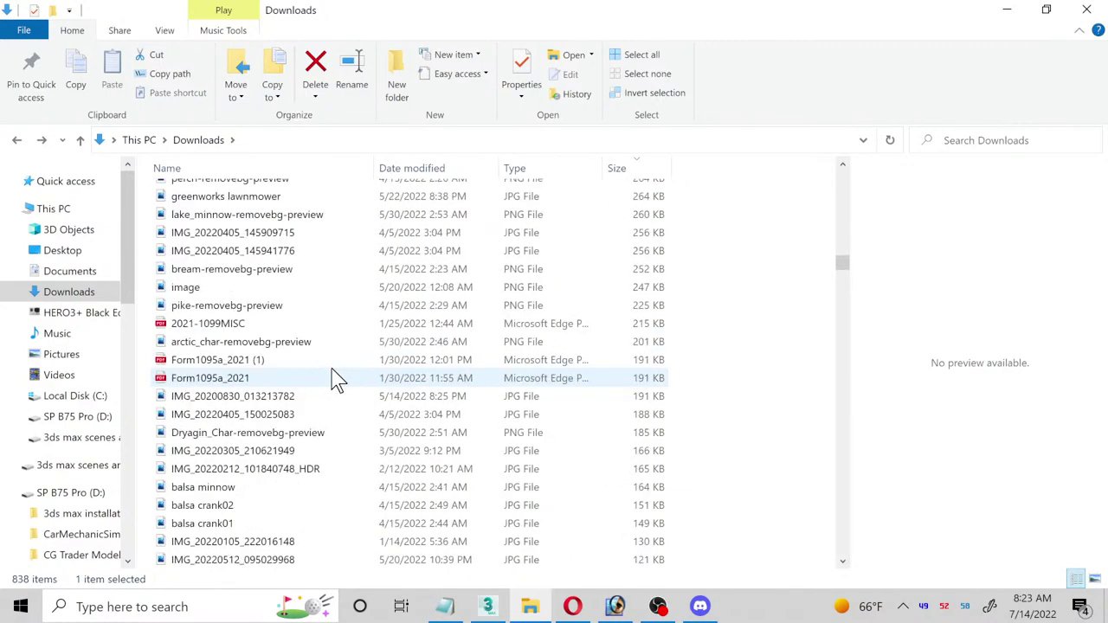
{"action": "scroll", "coordinate": [338, 378], "scroll_direction": "down", "scroll_amount": 20}
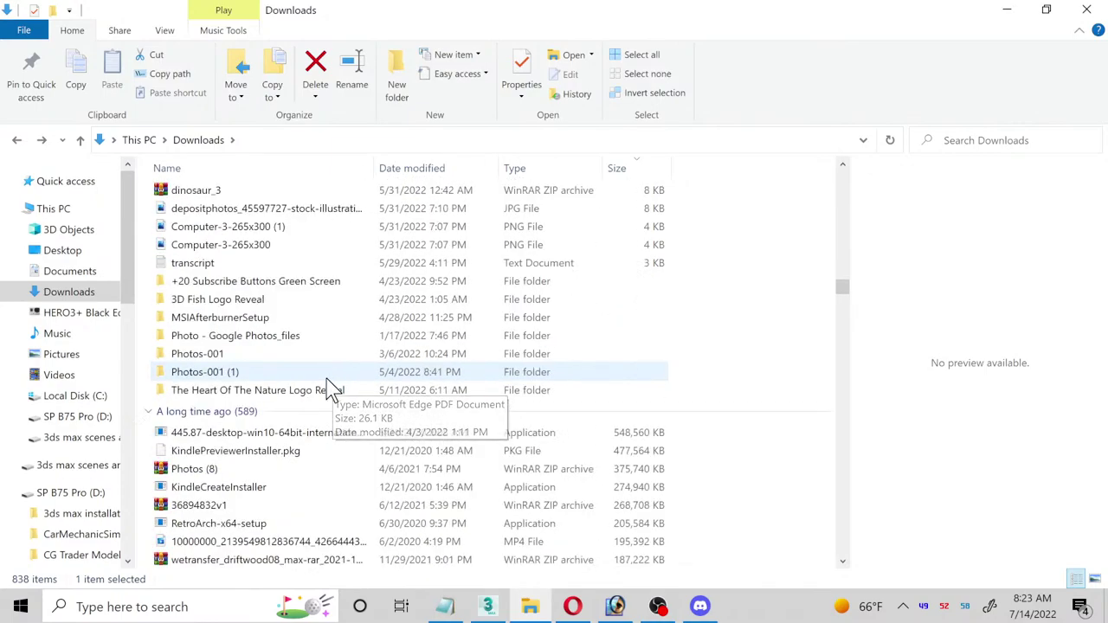
{"action": "scroll", "coordinate": [297, 448], "scroll_direction": "down", "scroll_amount": 3}
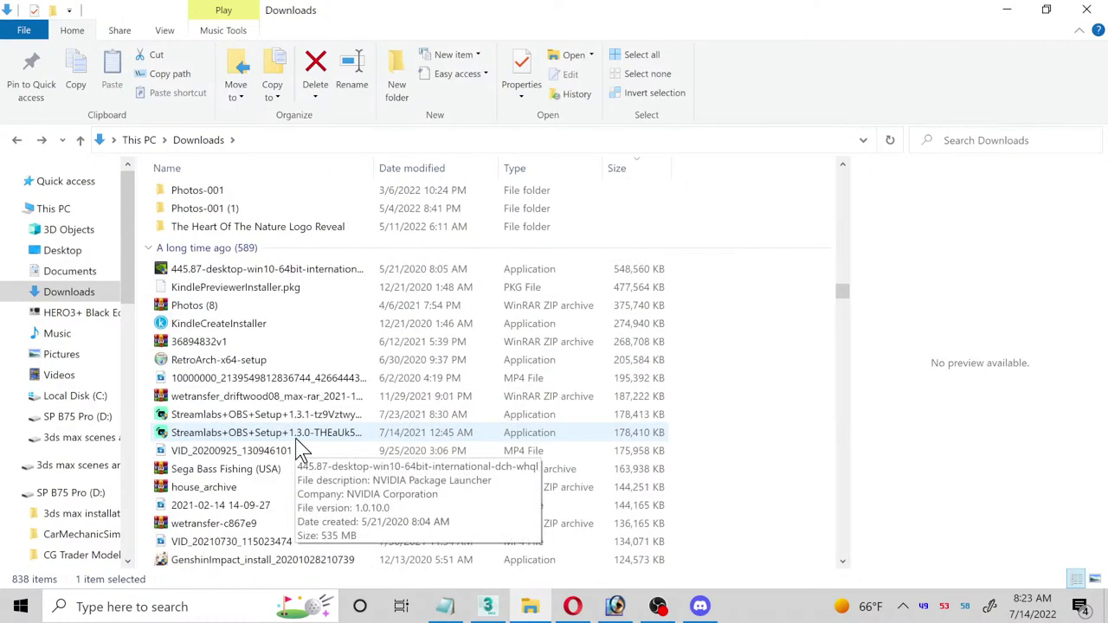
{"action": "scroll", "coordinate": [297, 448], "scroll_direction": "up", "scroll_amount": 3}
{"action": "left_click", "coordinate": [1087, 10]}
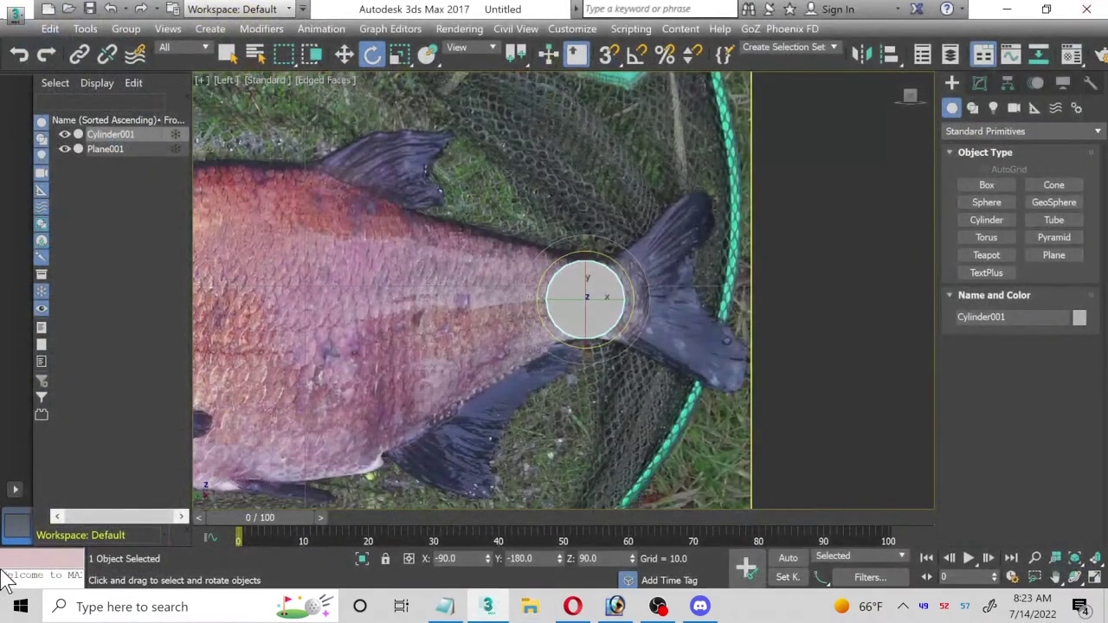
{"action": "left_click", "coordinate": [20, 607]}
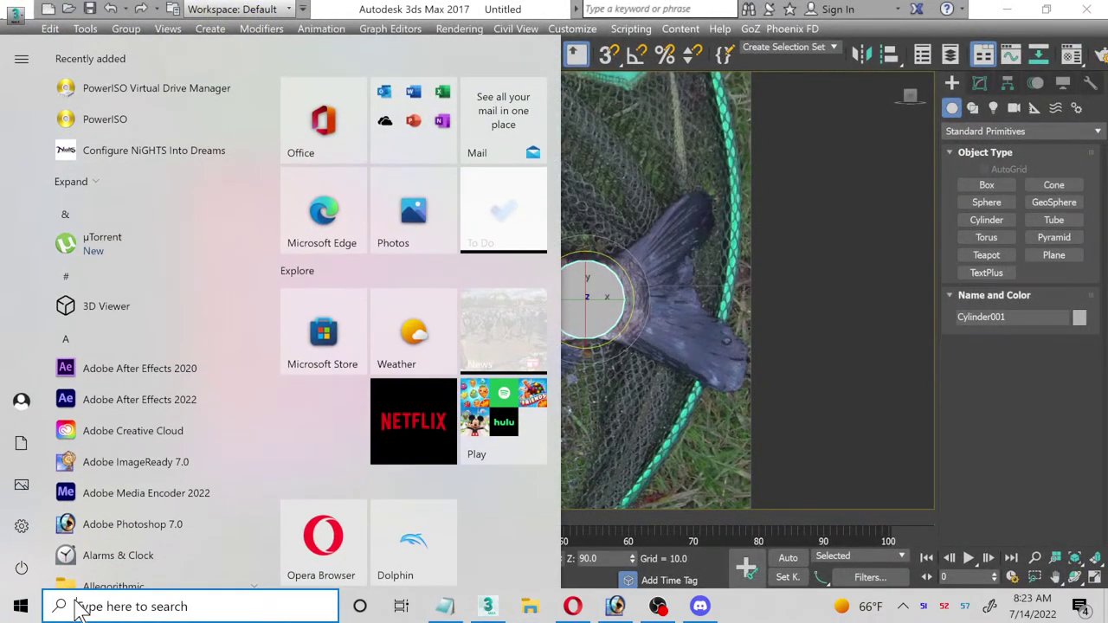
{"action": "left_click", "coordinate": [156, 604]}
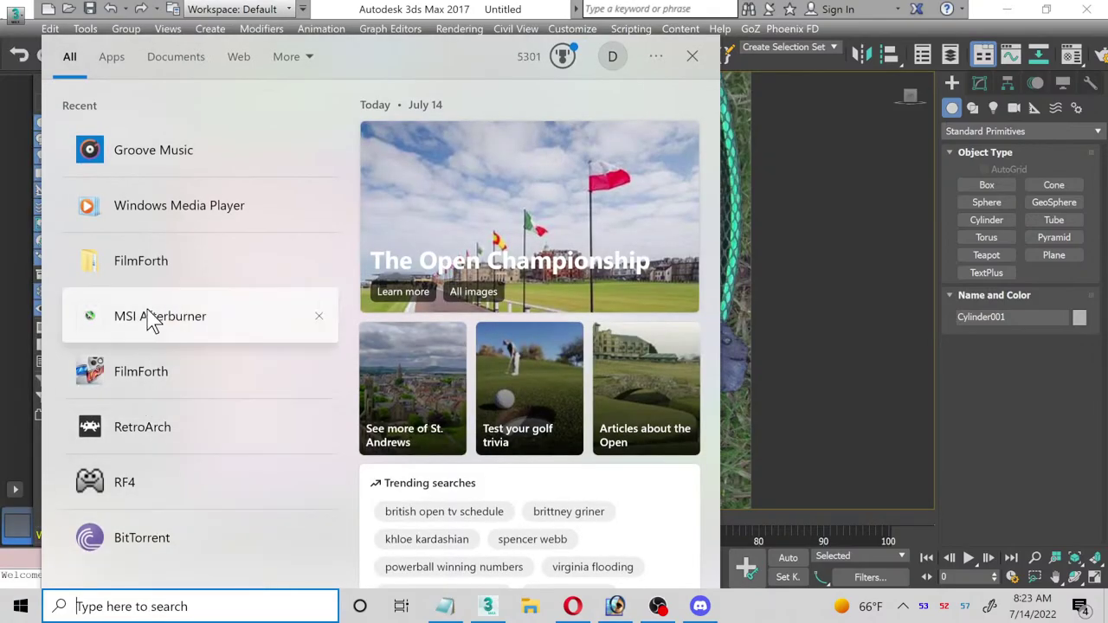
{"action": "left_click", "coordinate": [146, 151]}
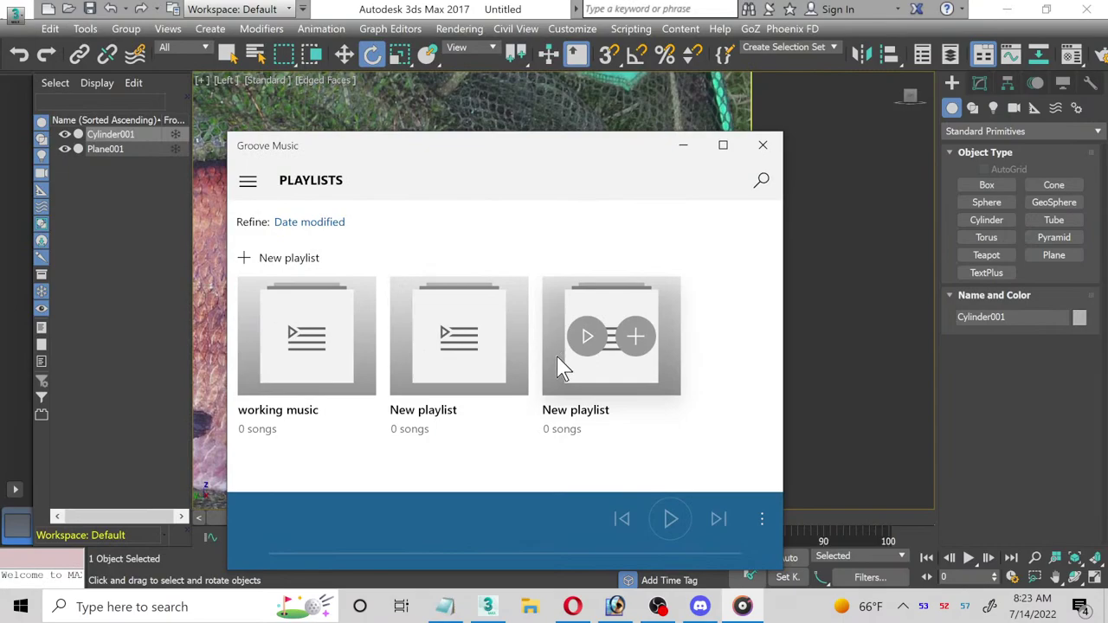
{"action": "left_click", "coordinate": [559, 368]}
{"action": "left_click", "coordinate": [236, 148]}
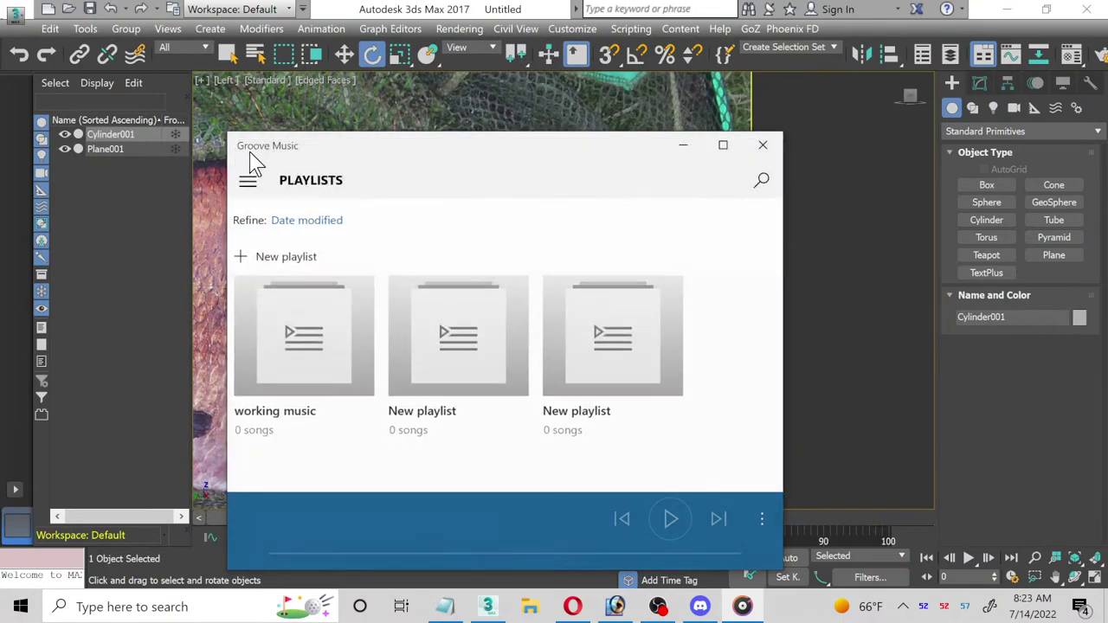
{"action": "left_click", "coordinate": [250, 185]}
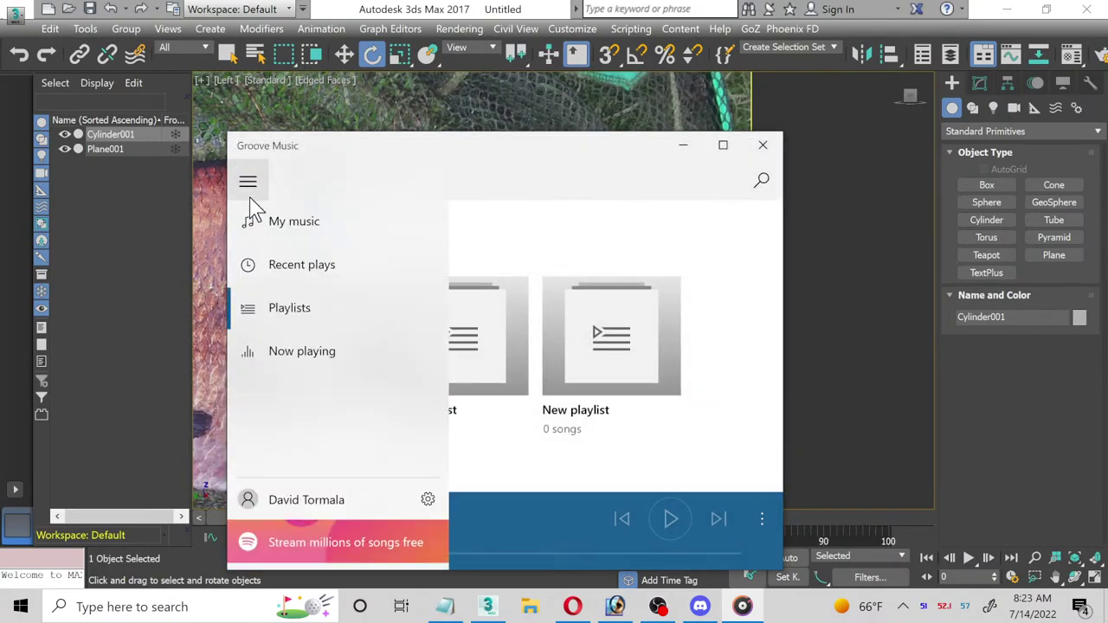
{"action": "left_click", "coordinate": [275, 264]}
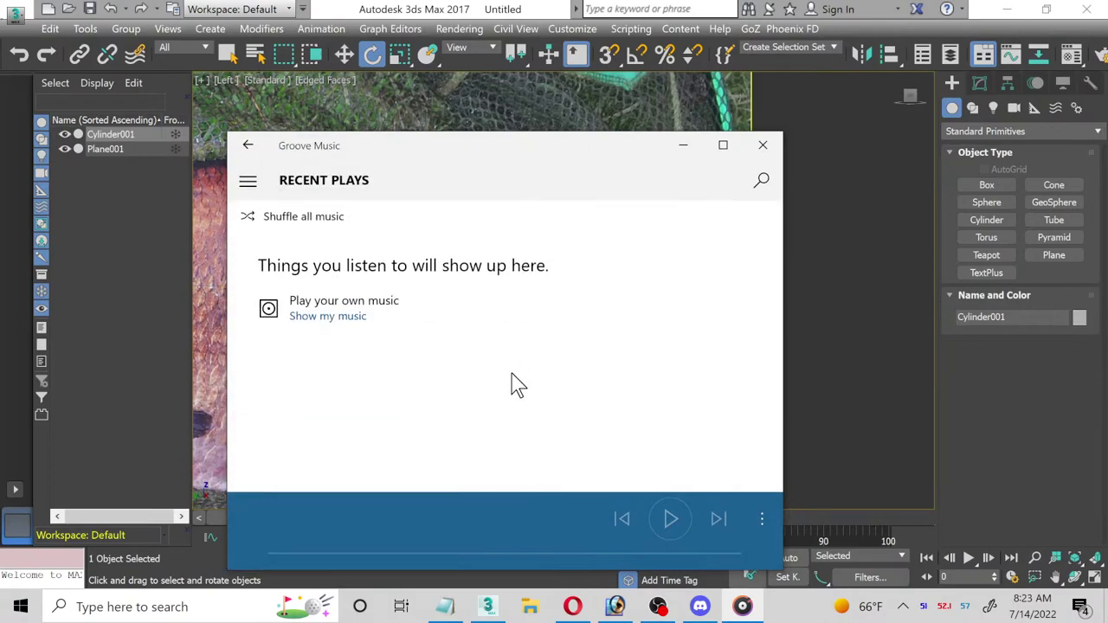
{"action": "left_click", "coordinate": [337, 317]}
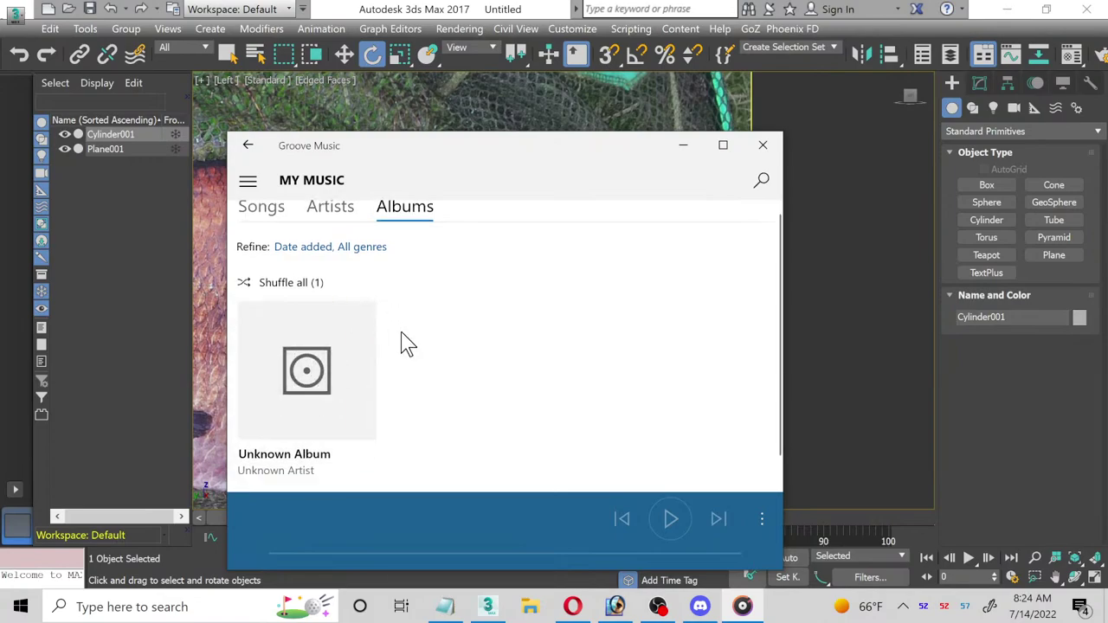
{"action": "scroll", "coordinate": [308, 397], "scroll_direction": "down", "scroll_amount": 1}
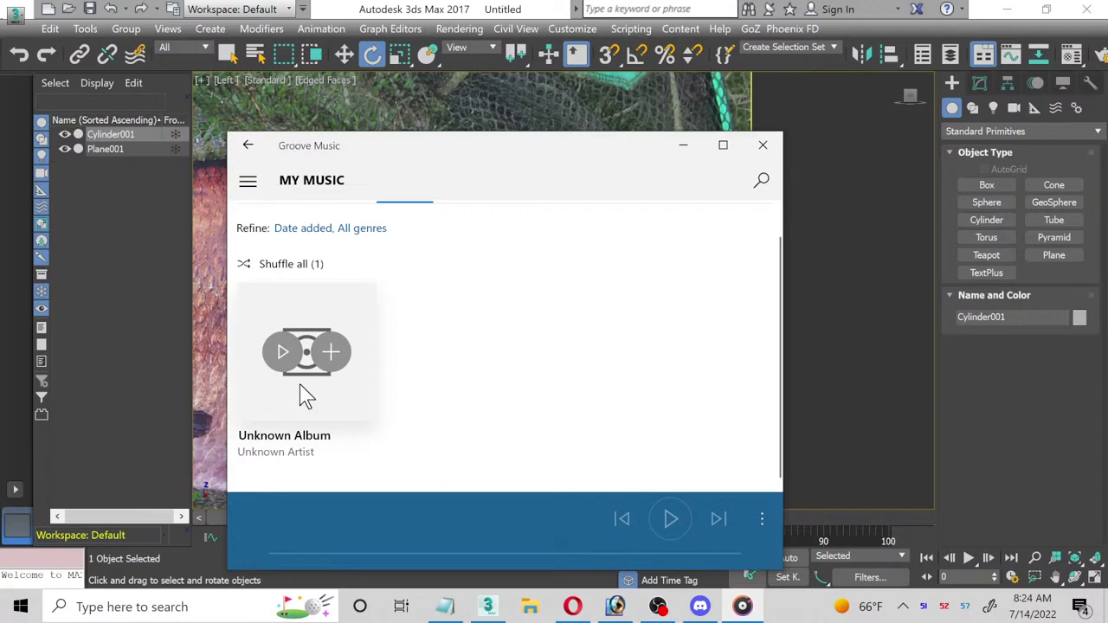
{"action": "left_click", "coordinate": [763, 145]}
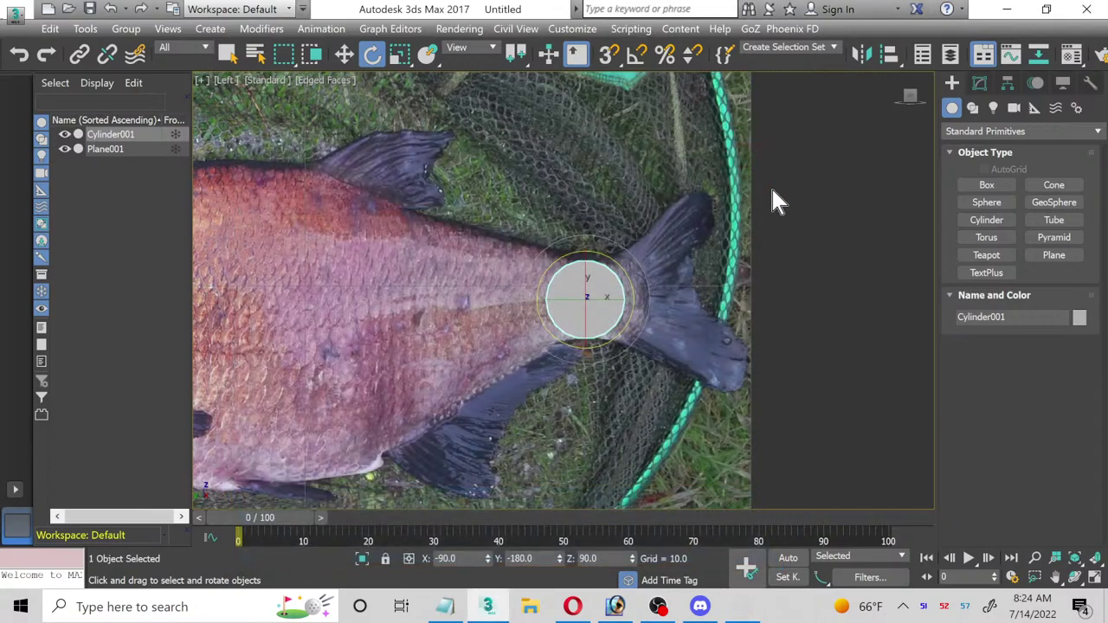
{"action": "left_click", "coordinate": [531, 611]}
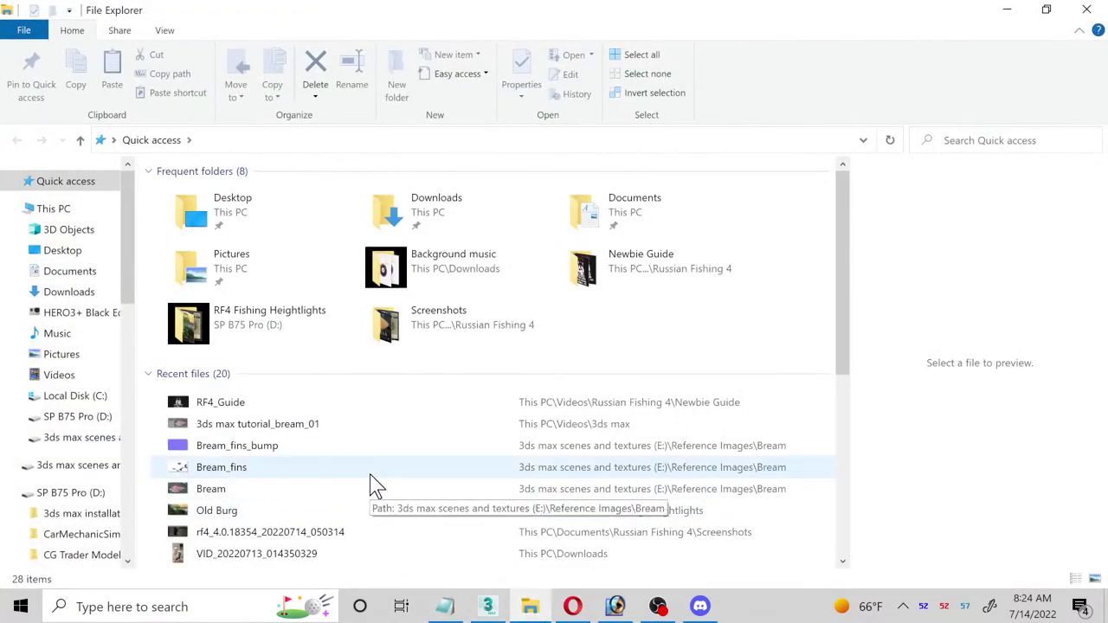
Step: Open Downloads in File Explorer, scroll its list, and close the window to return to 3ds Max
{"action": "scroll", "coordinate": [373, 483], "scroll_direction": "down", "scroll_amount": 3}
{"action": "scroll", "coordinate": [372, 483], "scroll_direction": "up", "scroll_amount": 3}
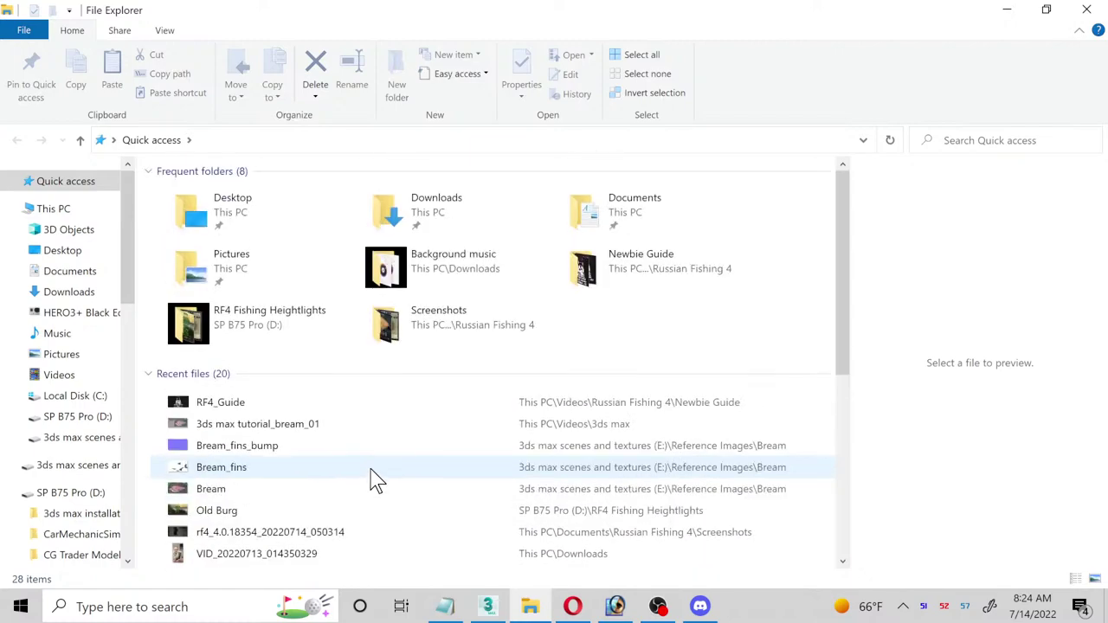
{"action": "left_click", "coordinate": [64, 293]}
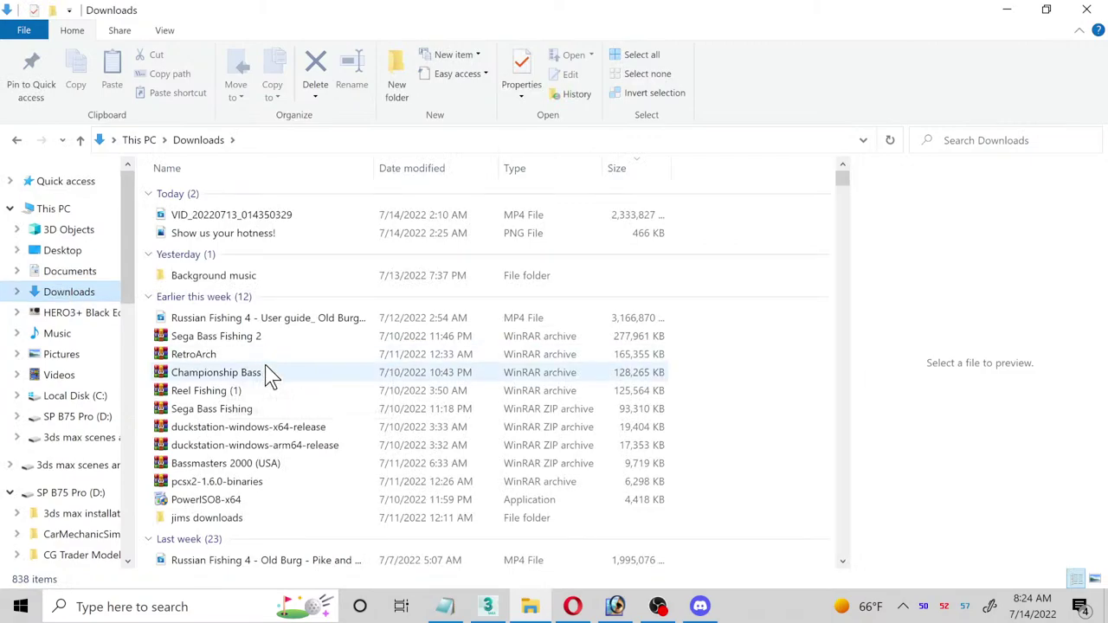
{"action": "scroll", "coordinate": [267, 376], "scroll_direction": "down", "scroll_amount": 5}
{"action": "scroll", "coordinate": [312, 414], "scroll_direction": "down", "scroll_amount": 2}
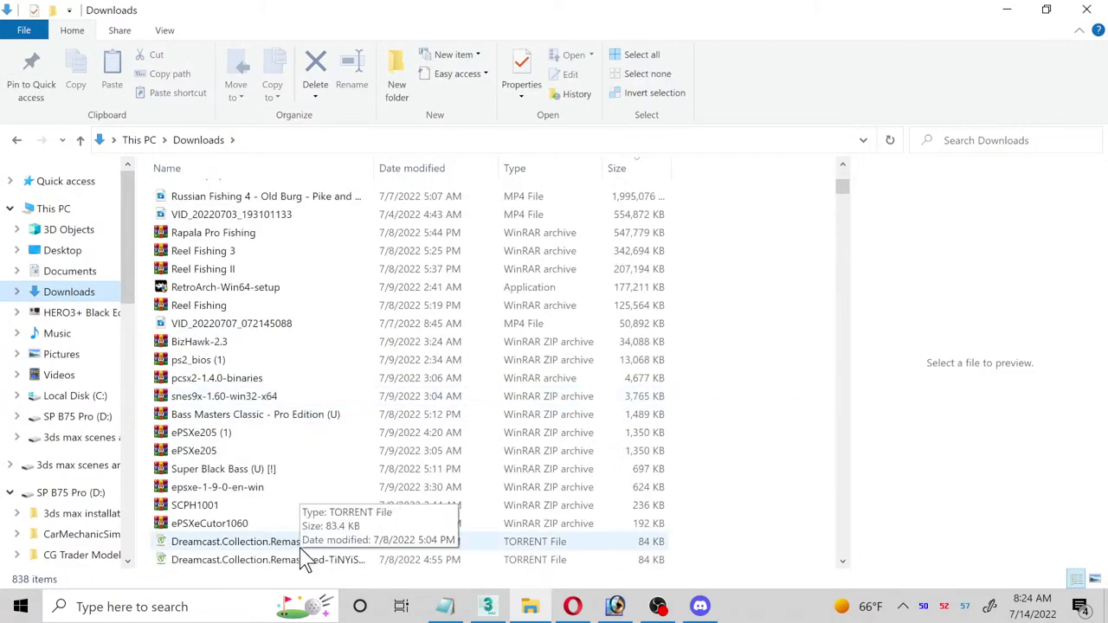
{"action": "left_click", "coordinate": [1087, 9]}
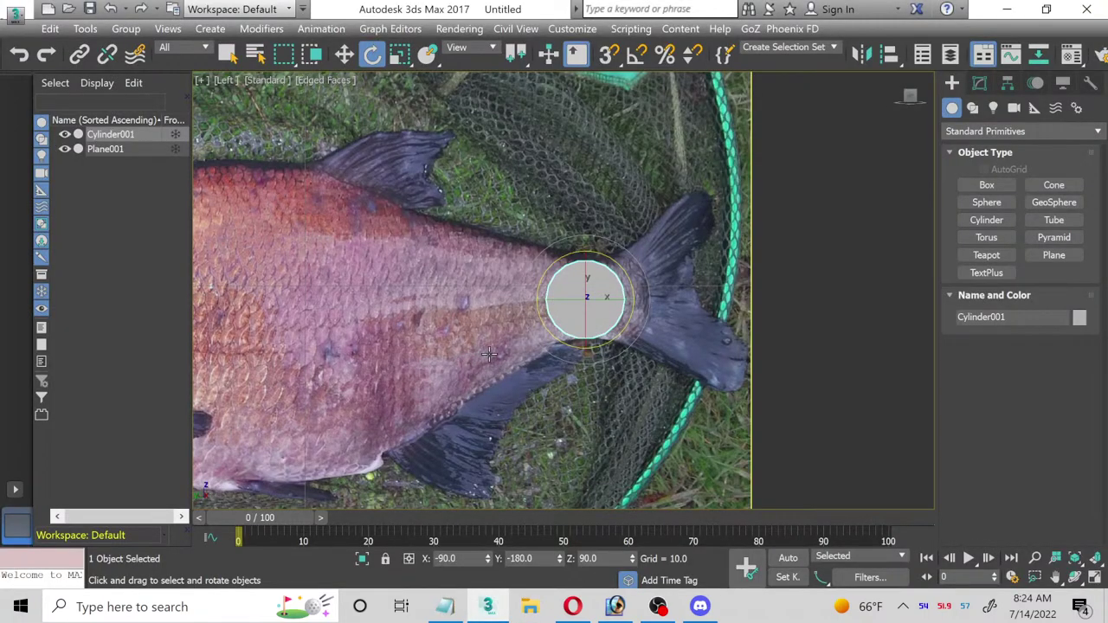
Step: Rotate the cylinder about 80° edge-on, set 1 height segment, and pick the 02 - Default material
{"action": "scroll", "coordinate": [616, 305], "scroll_direction": "up", "scroll_amount": 4}
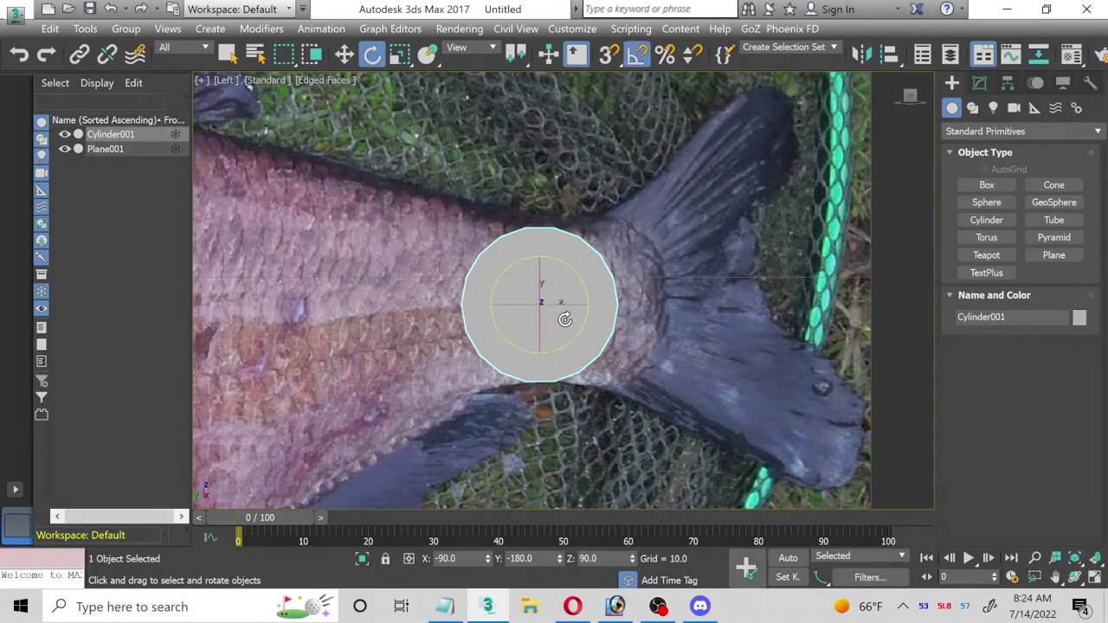
{"action": "left_click_drag", "start_coordinate": [559, 312], "coordinate": [518, 309]}
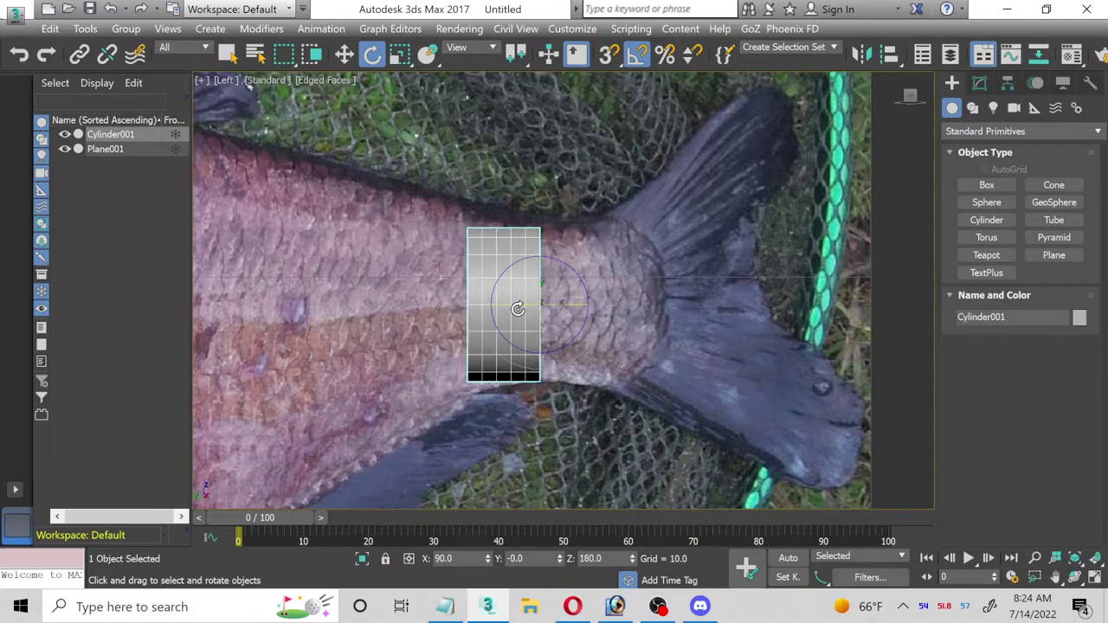
{"action": "left_click", "coordinate": [981, 82]}
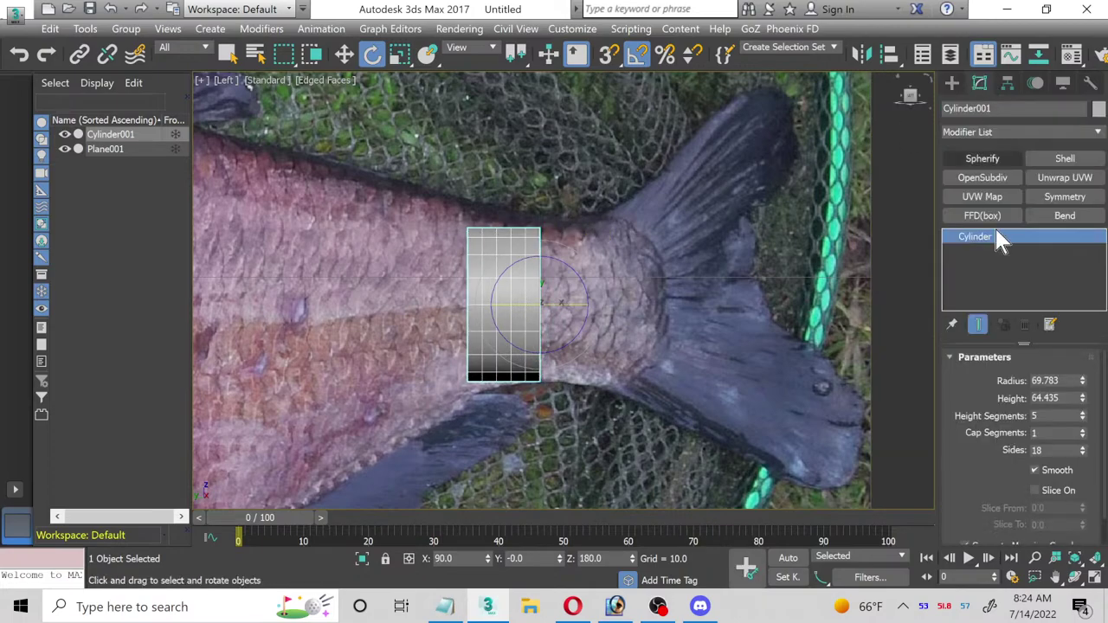
{"action": "right_click", "coordinate": [1082, 417]}
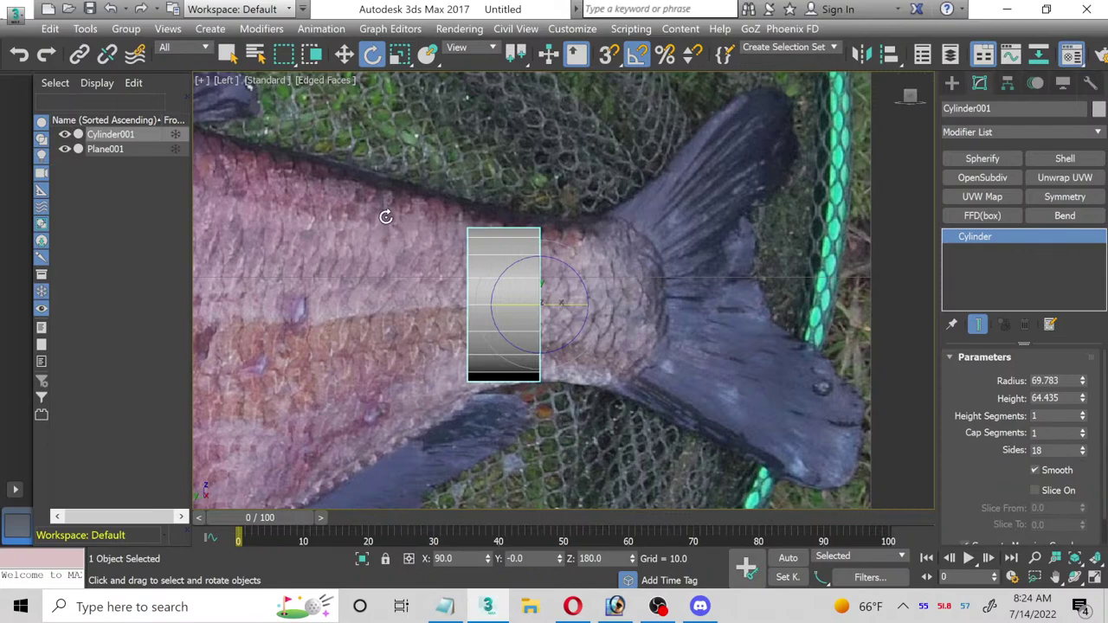
{"action": "key", "text": "m"}
{"action": "left_click", "coordinate": [243, 66]}
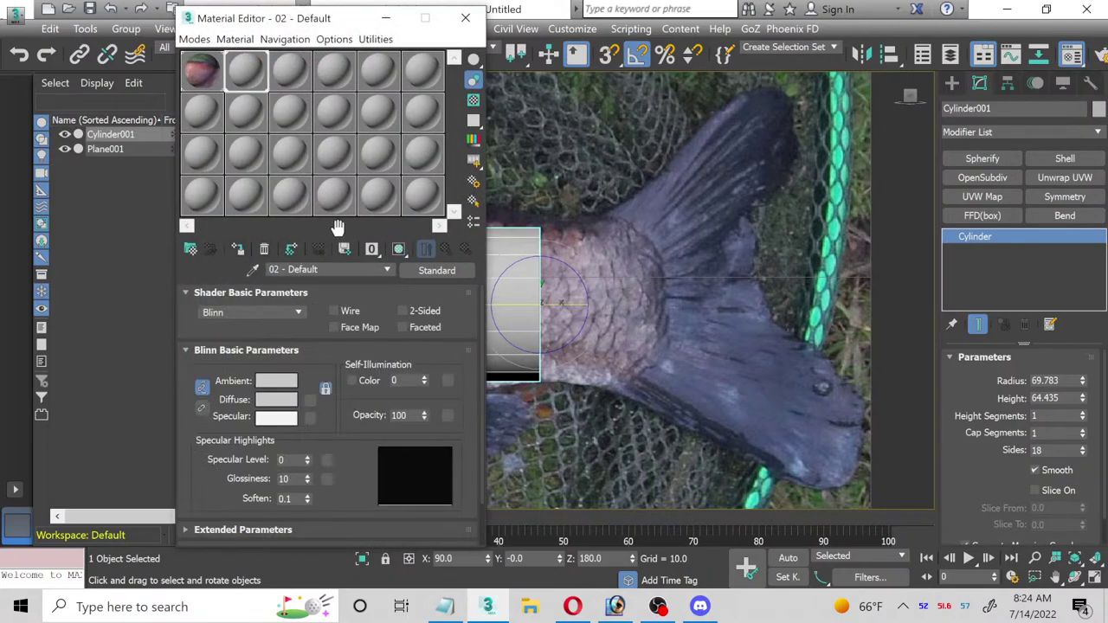
Step: Set the 02 - Default material's opacity to 35 and close the Material Editor
{"action": "double_click", "coordinate": [403, 416]}
{"action": "type", "text": "35"}
{"action": "key", "text": "Return"}
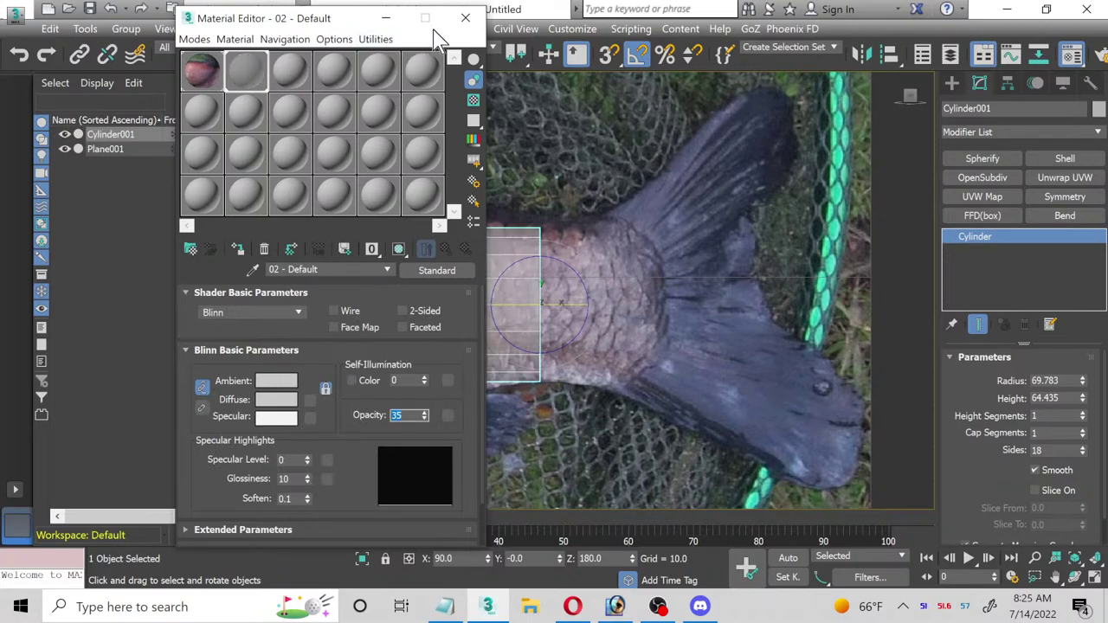
{"action": "left_click", "coordinate": [465, 18]}
Step: Convert the cylinder to an Editable Poly and select only its end polygon
{"action": "right_click", "coordinate": [1006, 245]}
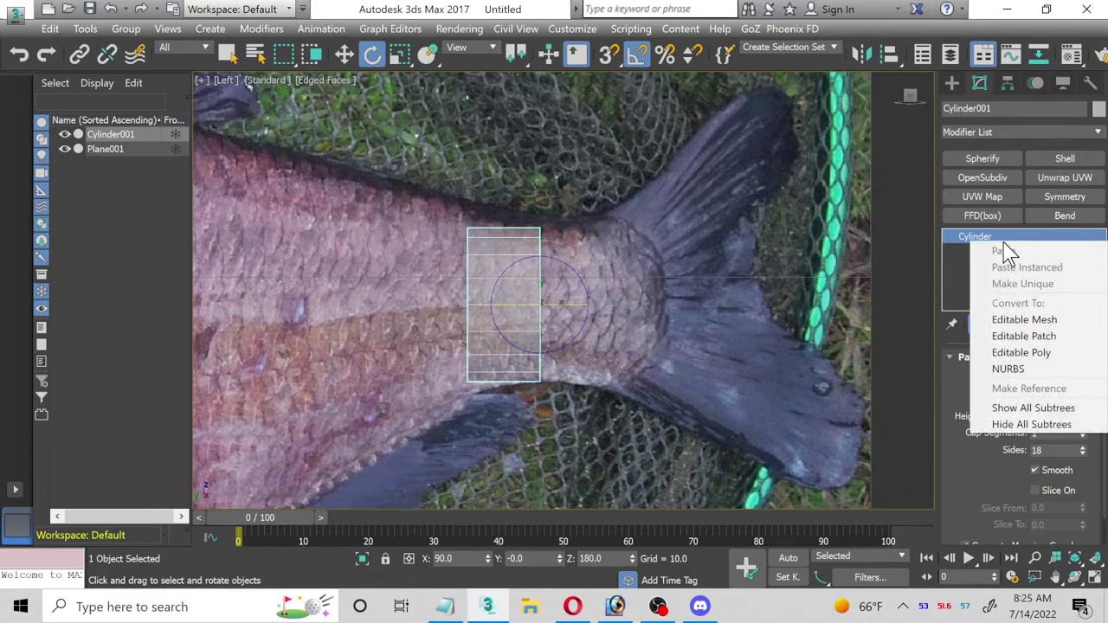
{"action": "left_click", "coordinate": [1000, 354]}
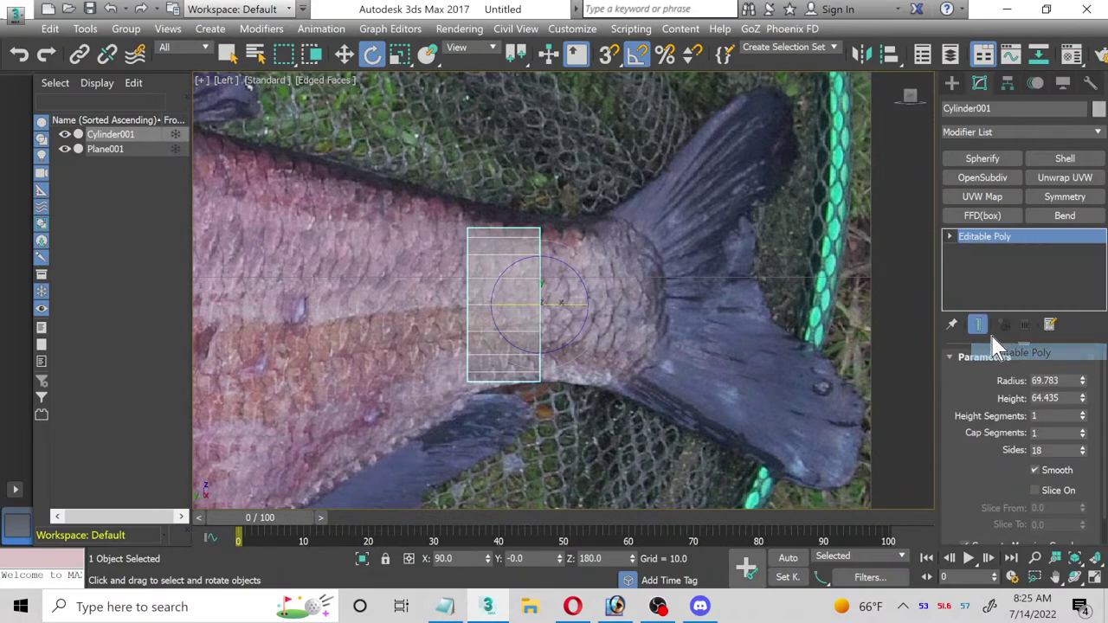
{"action": "left_click", "coordinate": [950, 236]}
{"action": "left_click", "coordinate": [974, 253]}
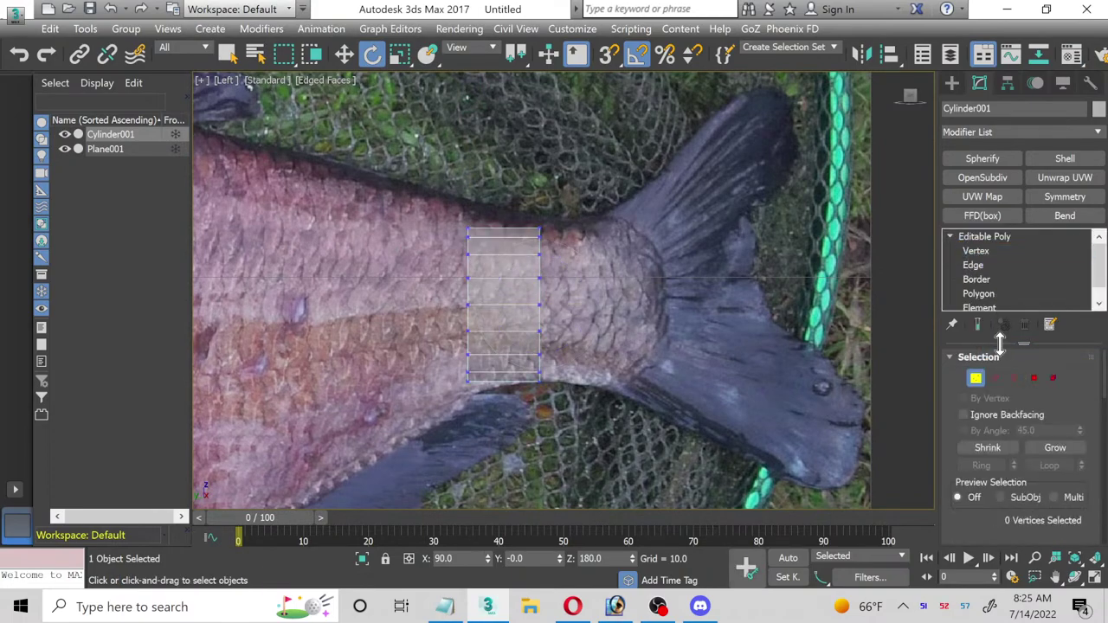
{"action": "left_click", "coordinate": [1035, 378]}
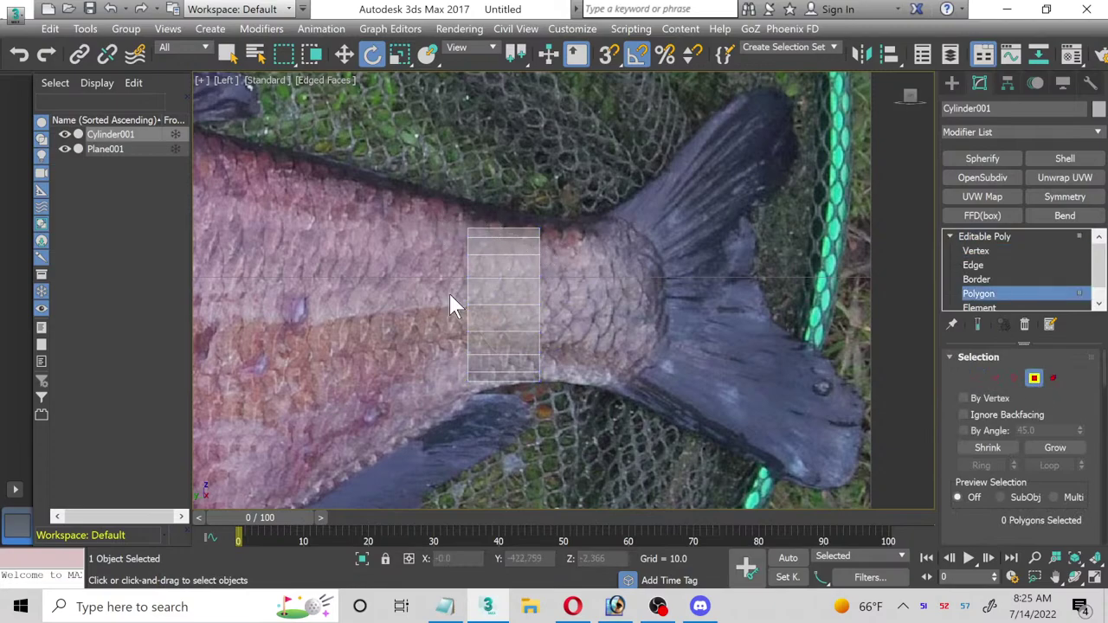
{"action": "left_click_drag", "start_coordinate": [482, 441], "coordinate": [645, 234]}
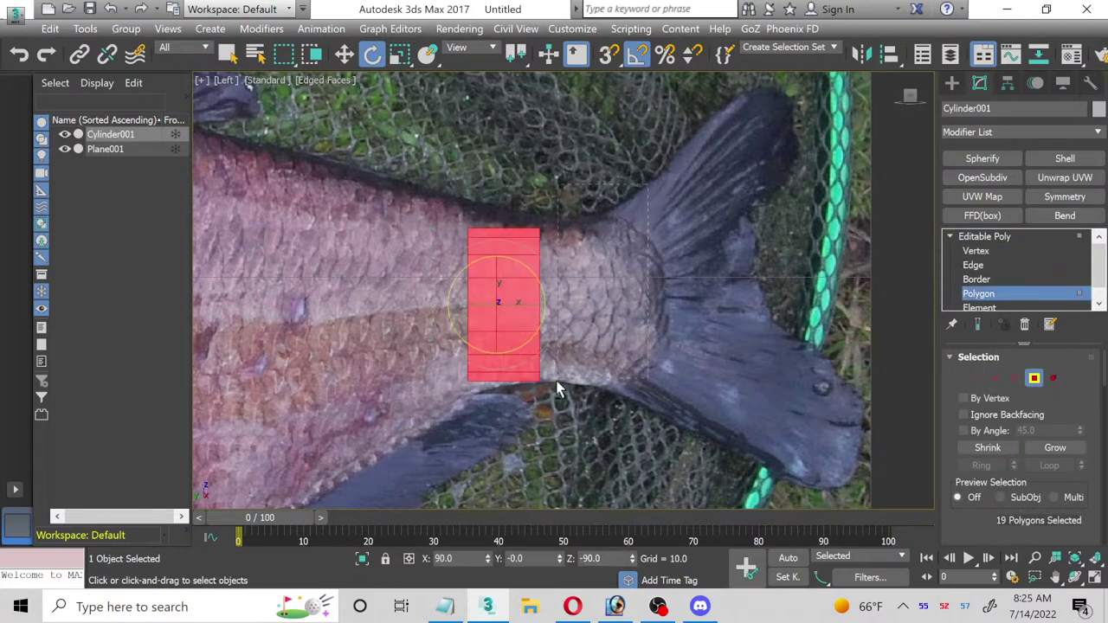
{"action": "left_click", "coordinate": [520, 418]}
Step: Scale the end face to fit the tail and move it upward onto it
{"action": "middle_click_drag", "start_coordinate": [539, 425], "coordinate": [751, 452]}
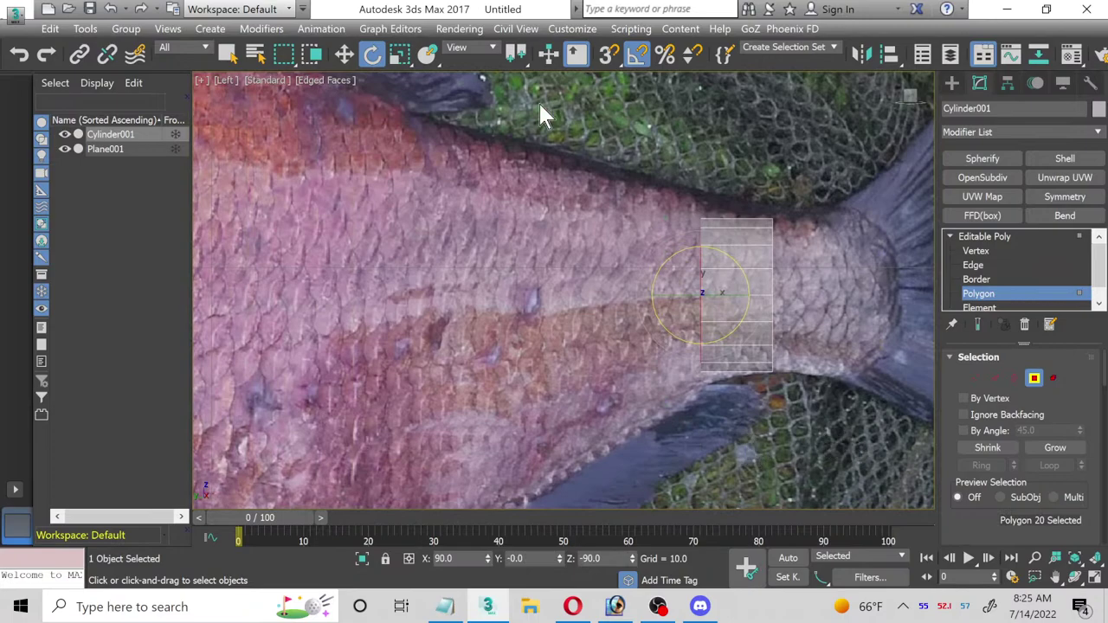
{"action": "left_click", "coordinate": [403, 52]}
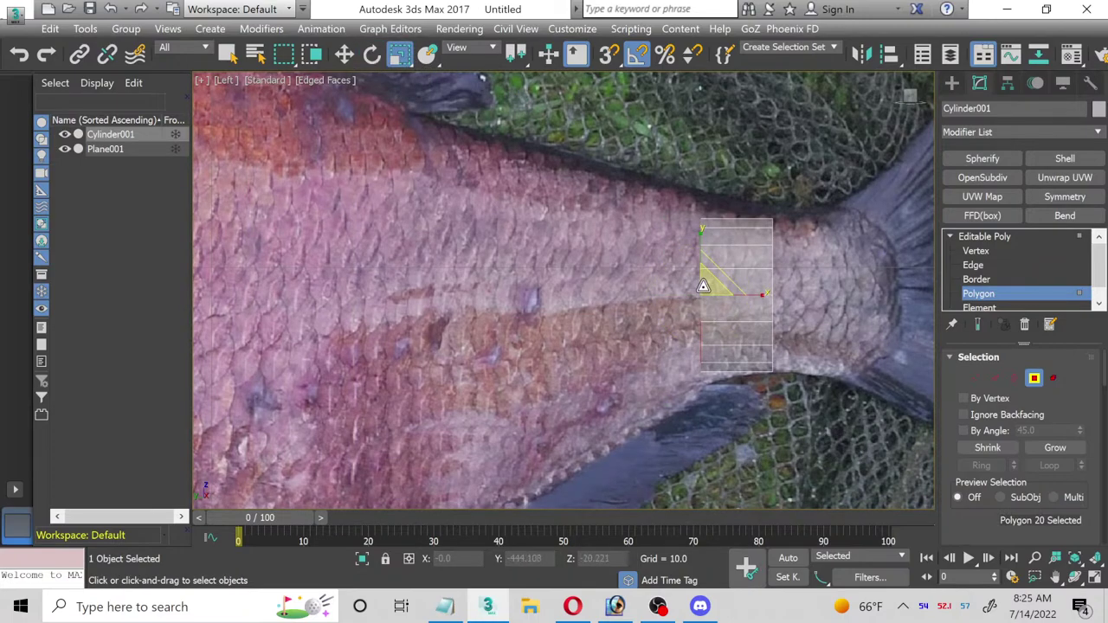
{"action": "left_click_drag", "start_coordinate": [696, 286], "coordinate": [627, 239]}
{"action": "left_click", "coordinate": [344, 54]}
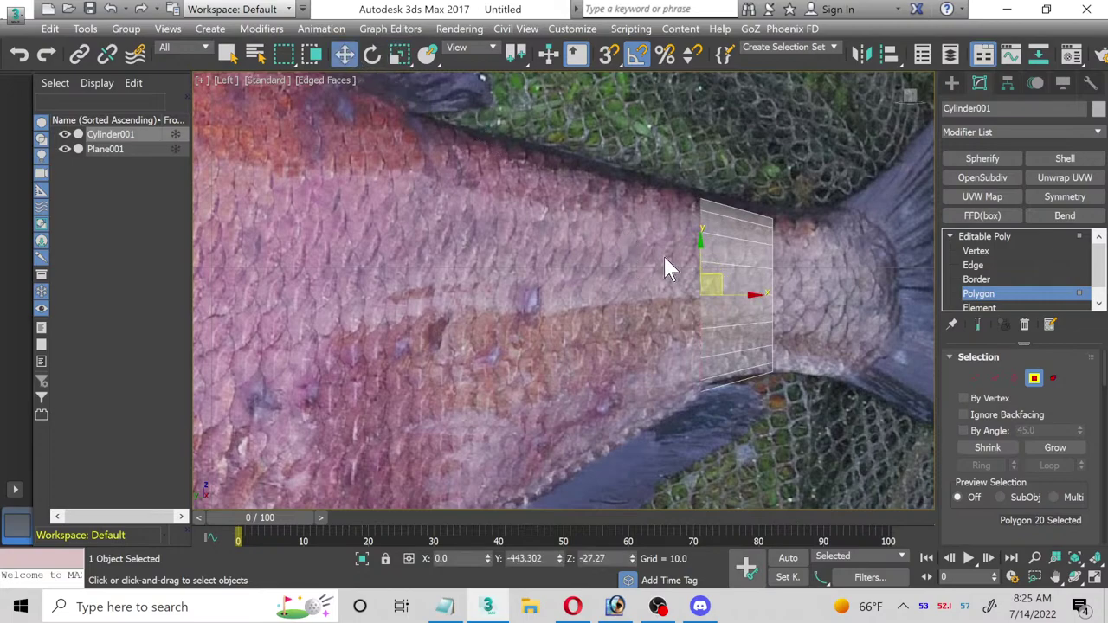
{"action": "left_click_drag", "start_coordinate": [701, 249], "coordinate": [693, 239]}
Step: Nudge the right vertex column upward and scale it to the tail width
{"action": "left_click", "coordinate": [1022, 251]}
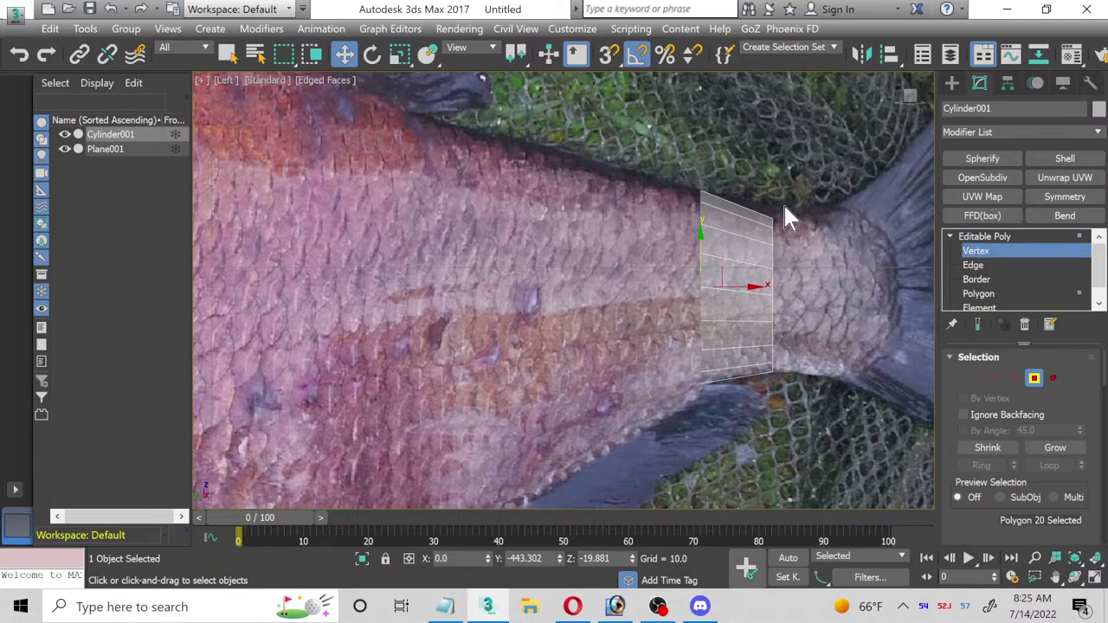
{"action": "left_click_drag", "start_coordinate": [748, 208], "coordinate": [804, 421]}
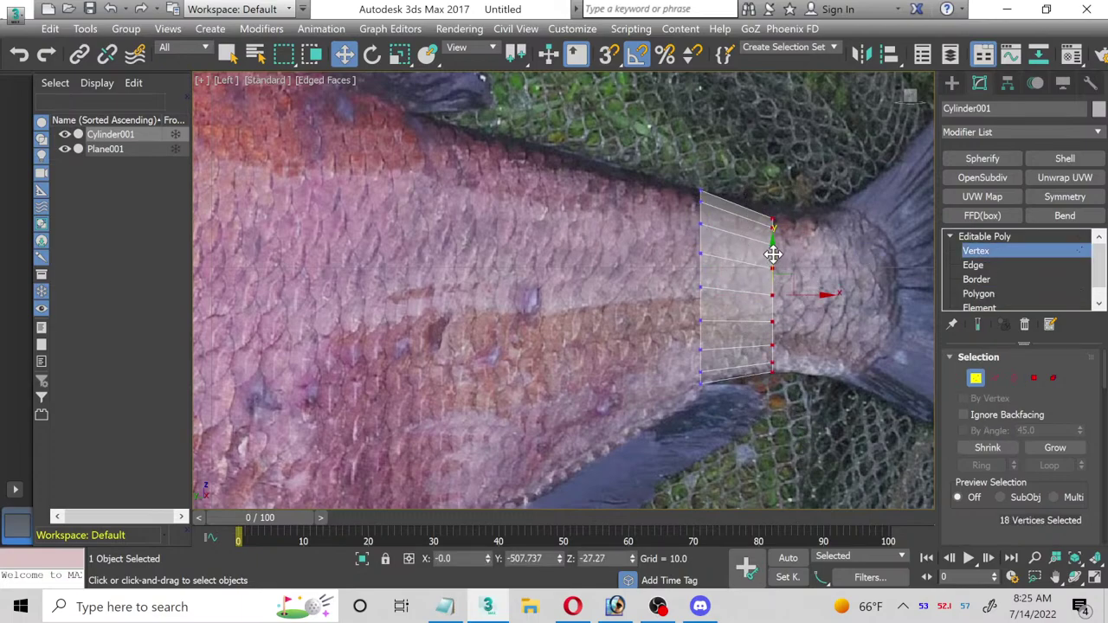
{"action": "left_click_drag", "start_coordinate": [774, 252], "coordinate": [770, 245]}
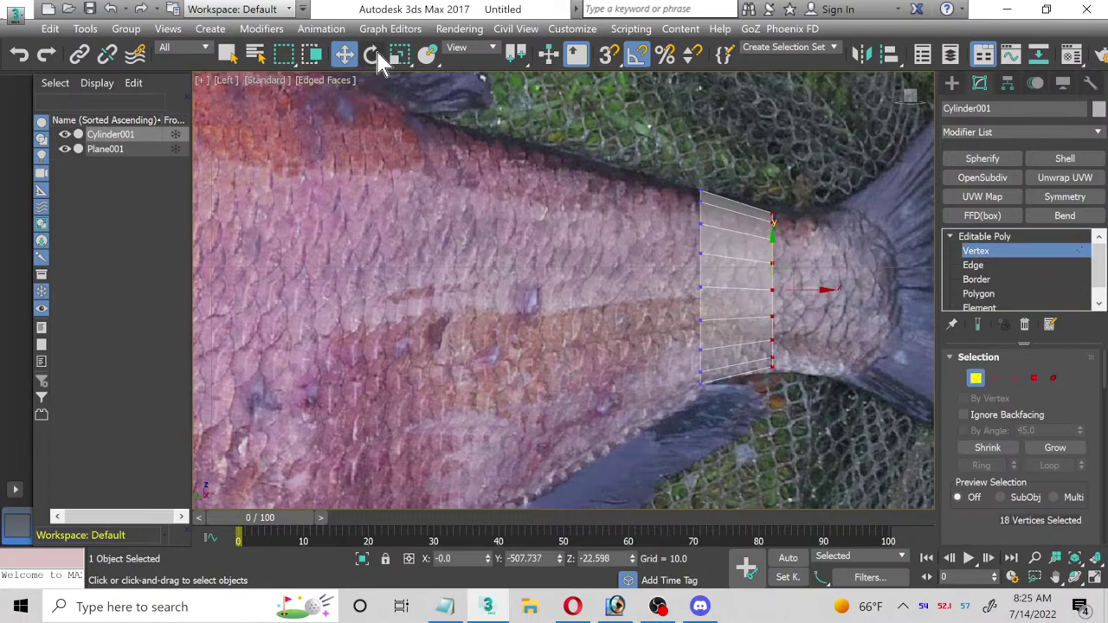
{"action": "left_click", "coordinate": [399, 54]}
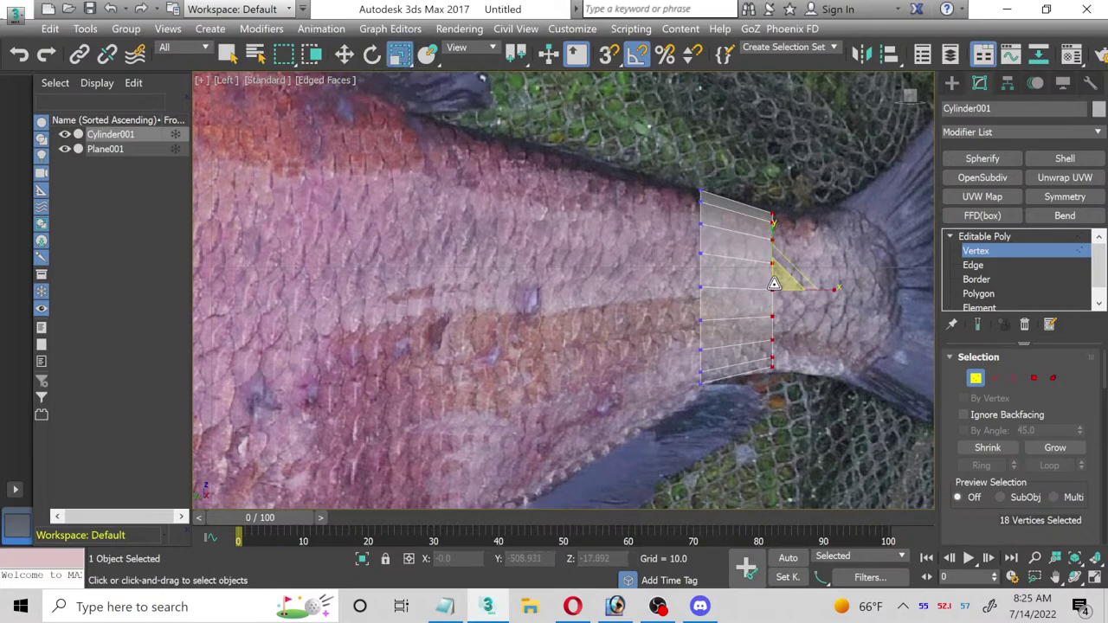
{"action": "left_click_drag", "start_coordinate": [775, 284], "coordinate": [772, 282]}
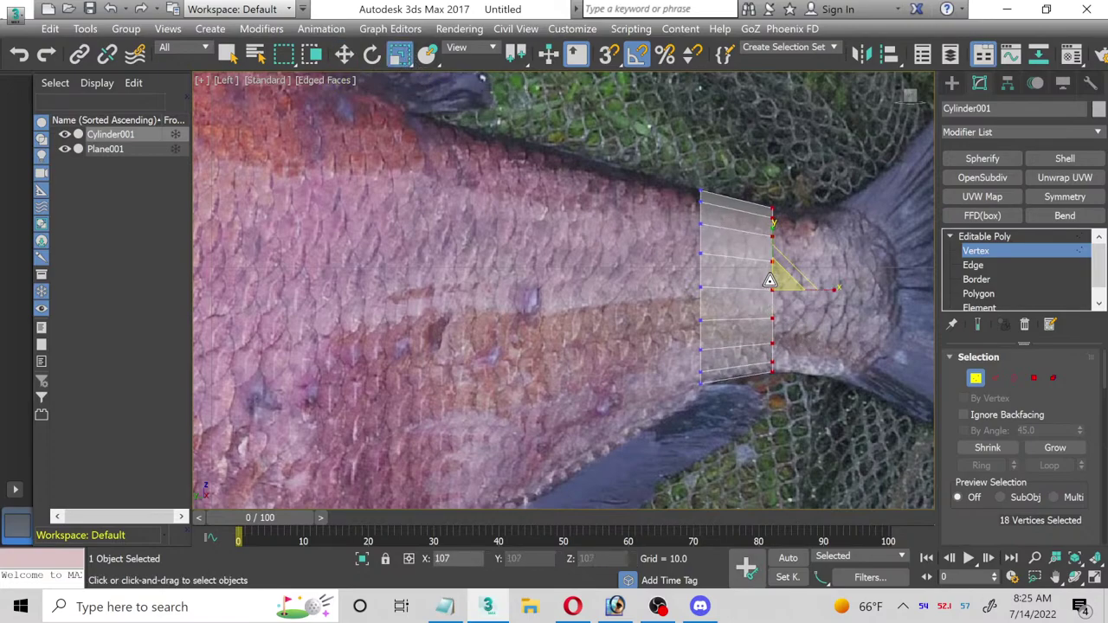
{"action": "left_click", "coordinate": [1034, 379]}
Step: Extrude the end face toward the head with a height of about 52.7
{"action": "scroll", "coordinate": [1022, 446], "scroll_direction": "down", "scroll_amount": 2}
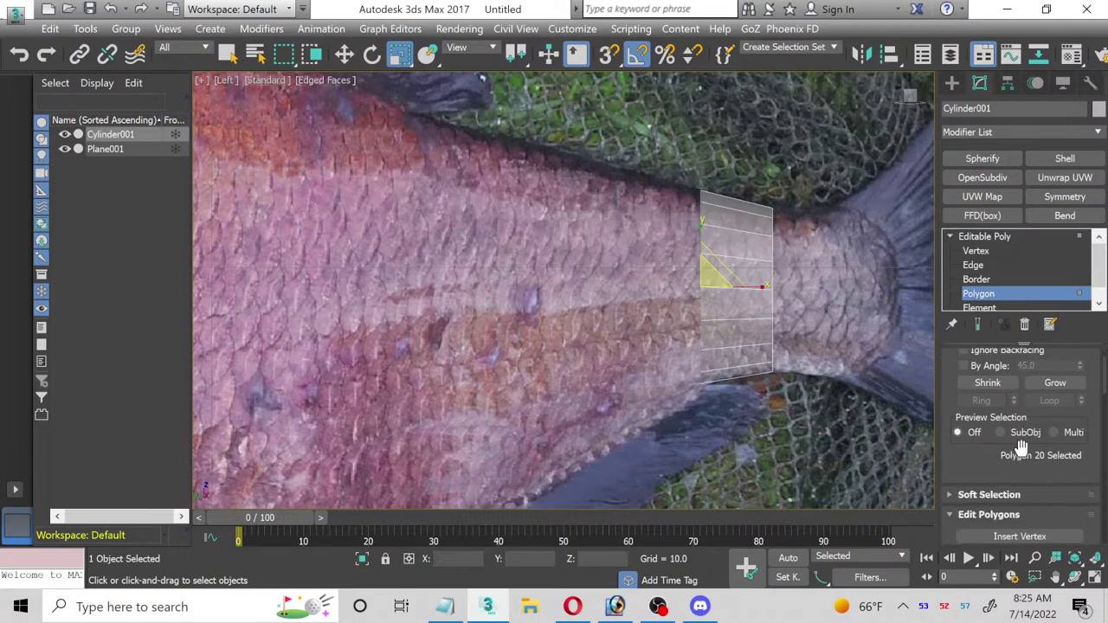
{"action": "scroll", "coordinate": [1022, 446], "scroll_direction": "down", "scroll_amount": 1}
{"action": "left_click", "coordinate": [1011, 516]}
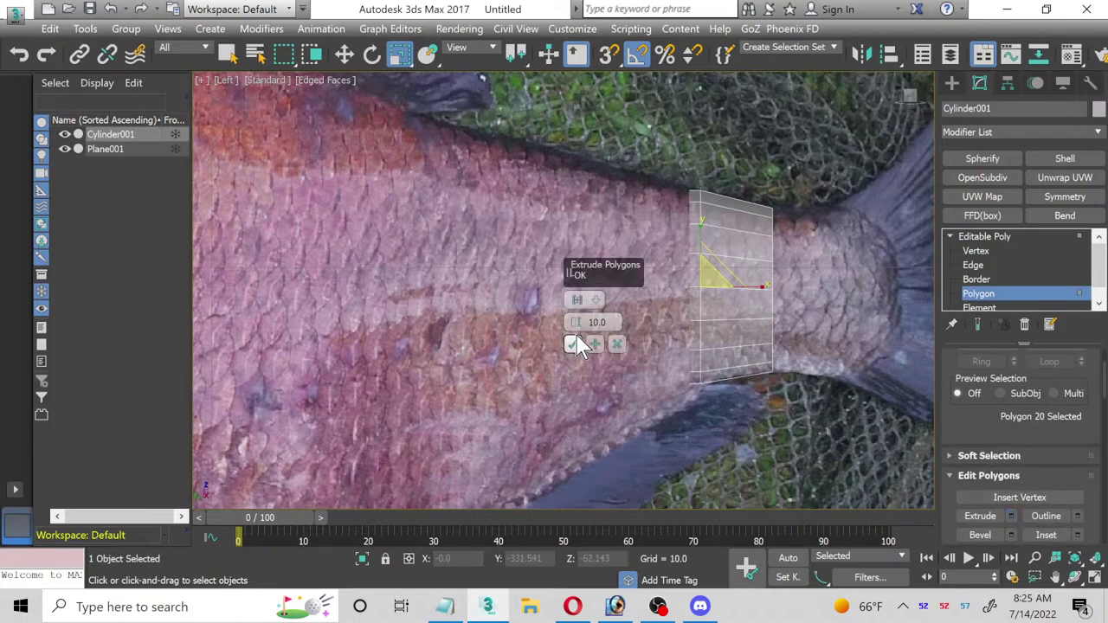
{"action": "left_click_drag", "start_coordinate": [573, 321], "coordinate": [567, 277]}
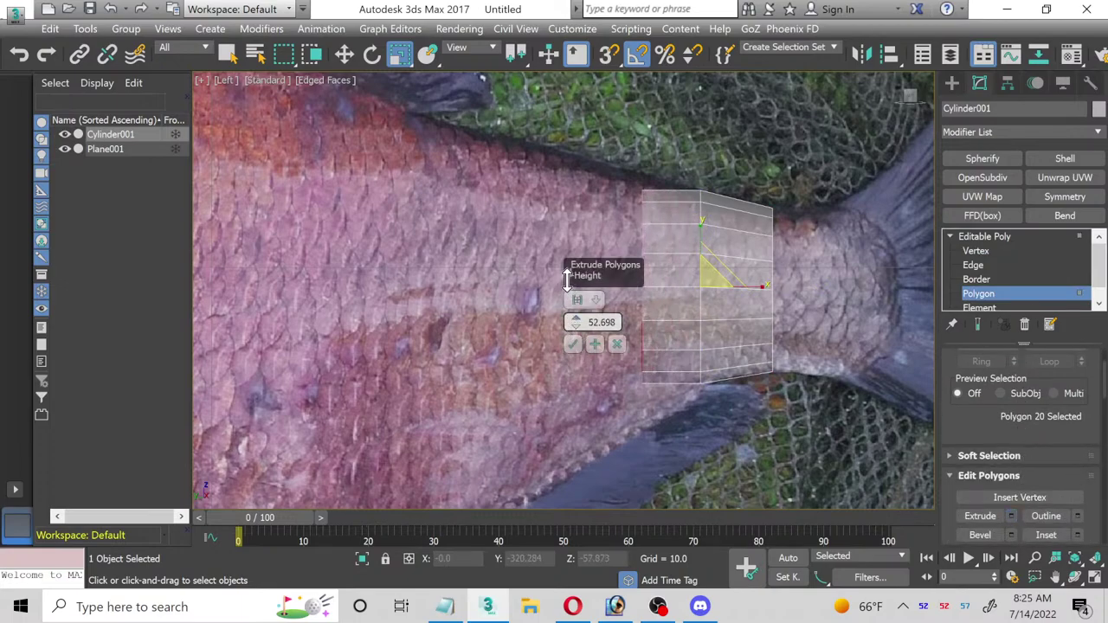
{"action": "left_click", "coordinate": [572, 344]}
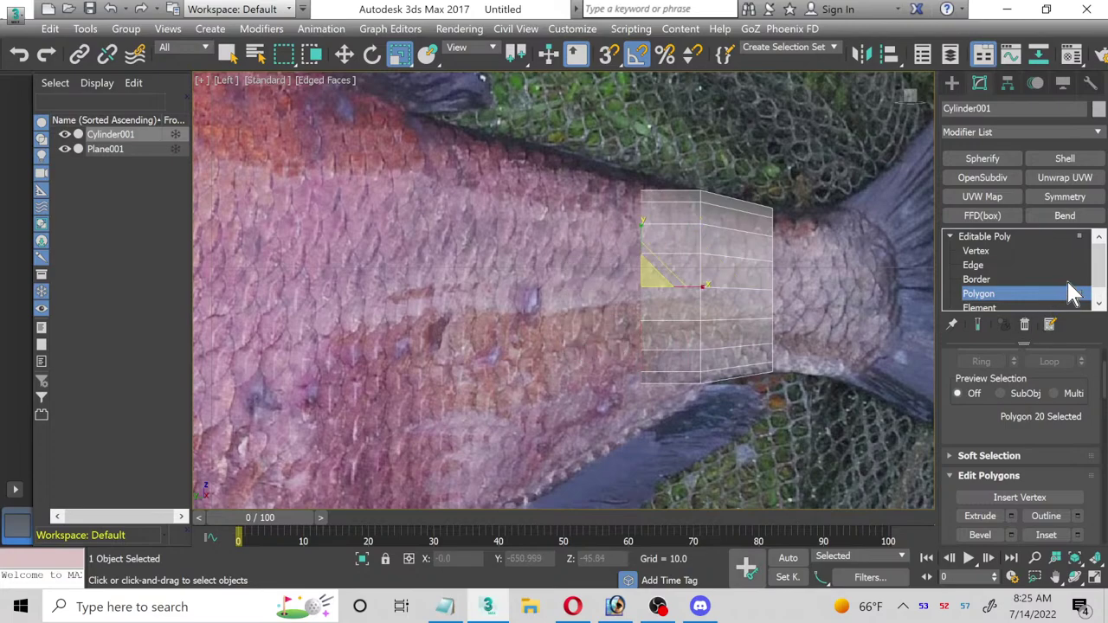
Step: Shift the middle column of vertices sideways to follow the body
{"action": "left_click", "coordinate": [1001, 252]}
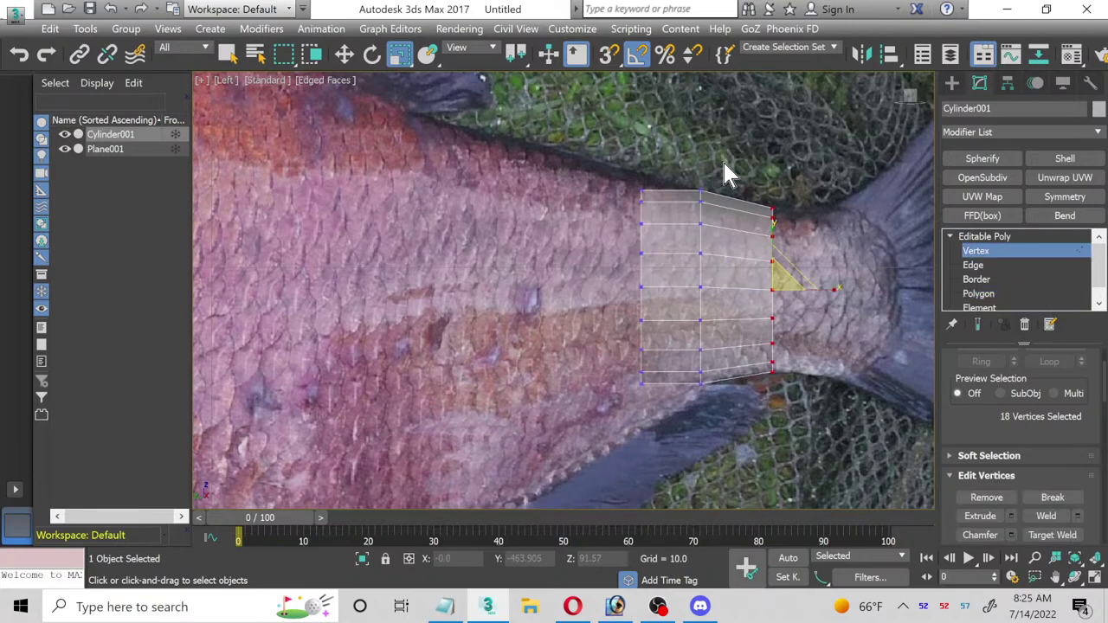
{"action": "left_click_drag", "start_coordinate": [731, 173], "coordinate": [684, 394]}
{"action": "left_click", "coordinate": [370, 55]}
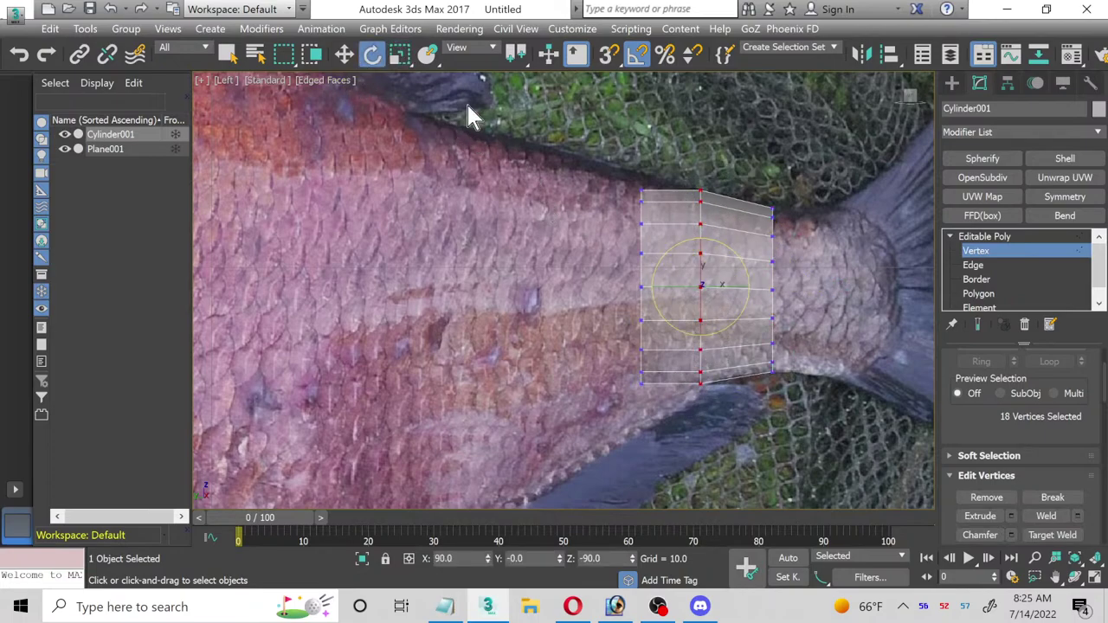
{"action": "left_click", "coordinate": [349, 50]}
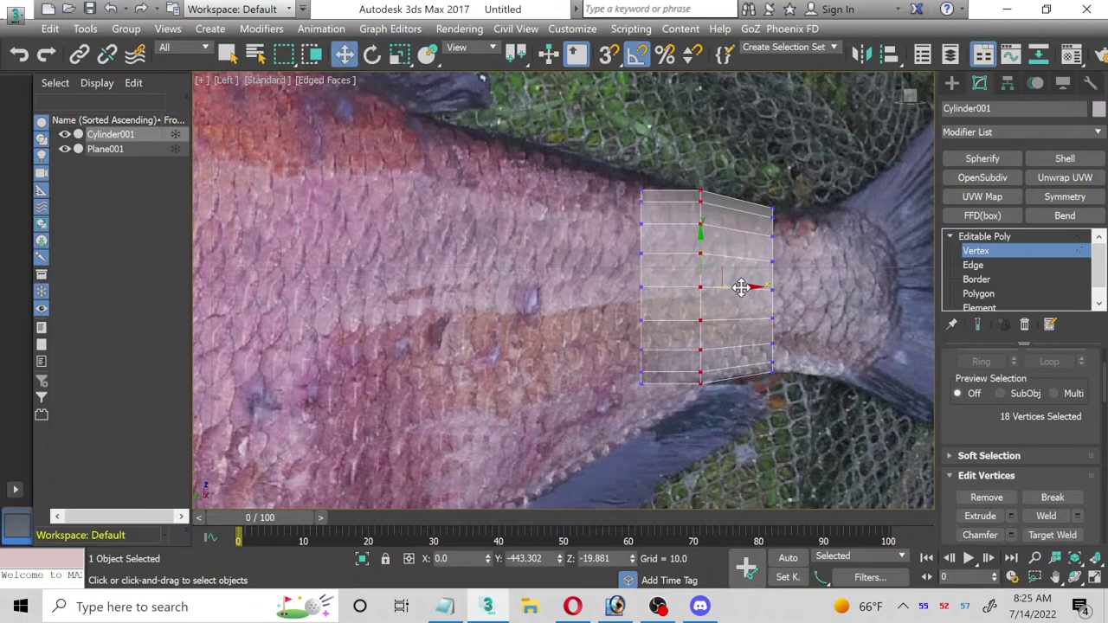
{"action": "left_click_drag", "start_coordinate": [740, 288], "coordinate": [748, 287]}
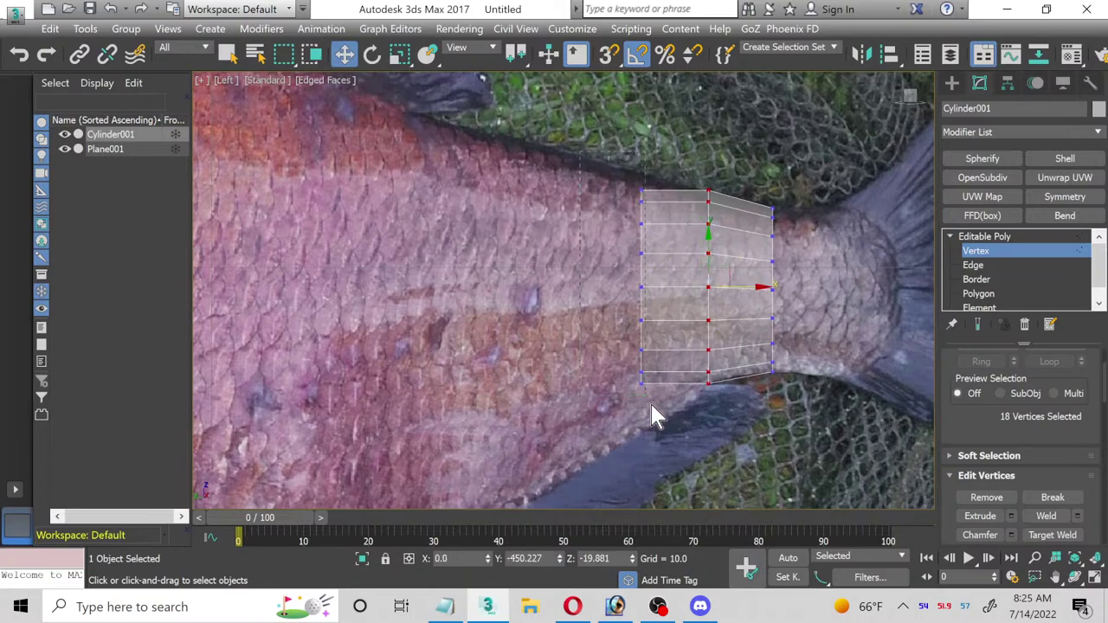
Step: Move the new left vertex column along the body, lower it, and stretch it to the body's height
{"action": "left_click_drag", "start_coordinate": [656, 418], "coordinate": [628, 178]}
{"action": "left_click_drag", "start_coordinate": [688, 287], "coordinate": [638, 273]}
{"action": "left_click", "coordinate": [399, 53]}
{"action": "left_click", "coordinate": [344, 54]}
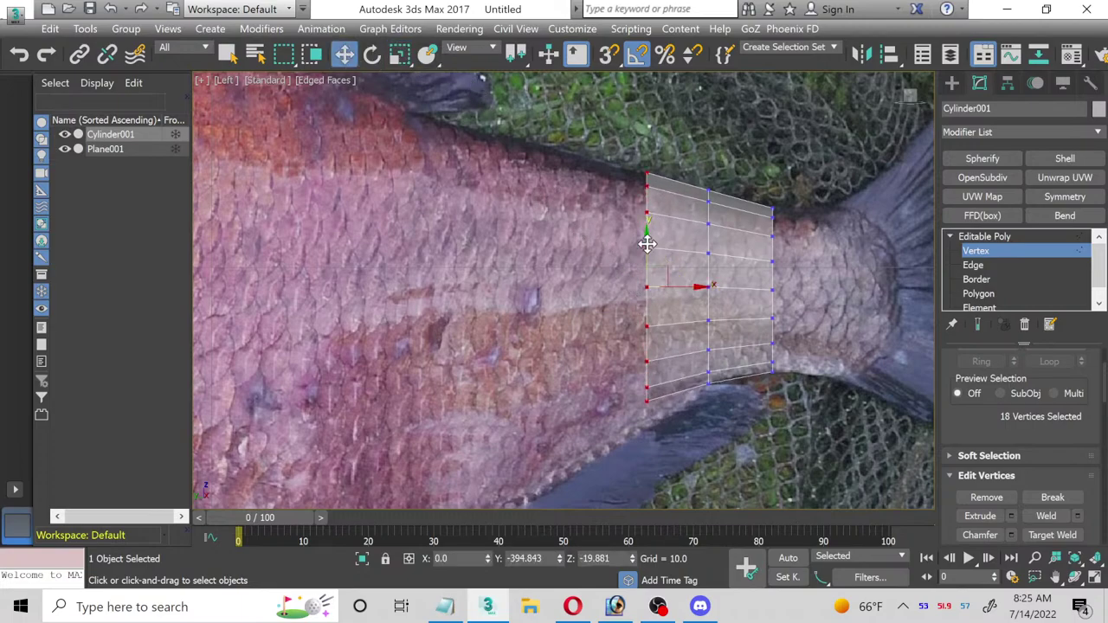
{"action": "left_click_drag", "start_coordinate": [647, 245], "coordinate": [647, 256]}
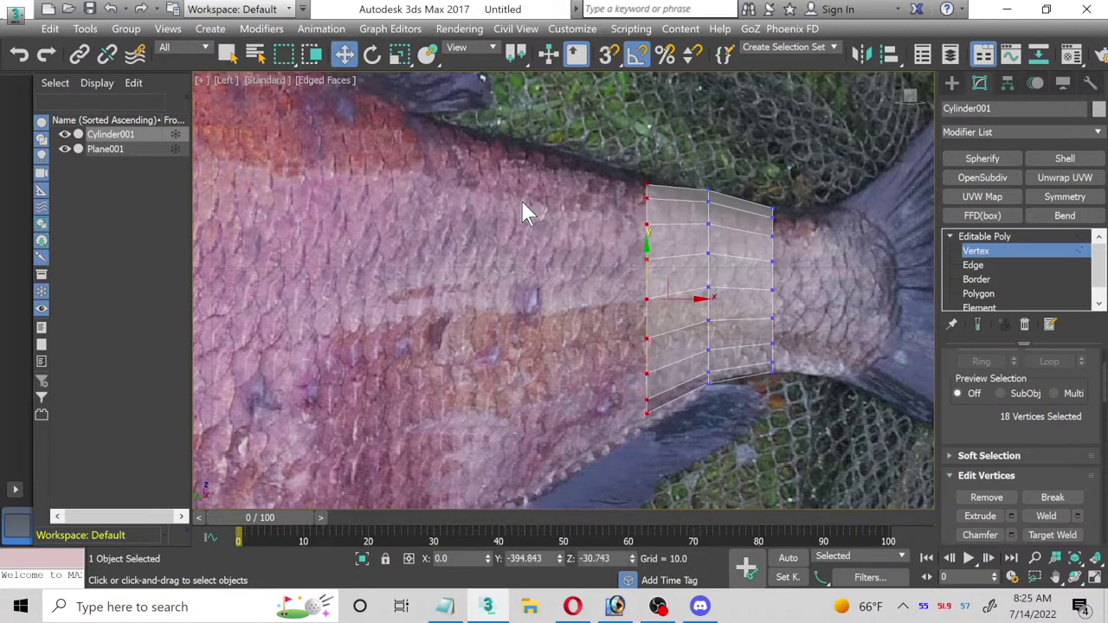
{"action": "left_click", "coordinate": [399, 54]}
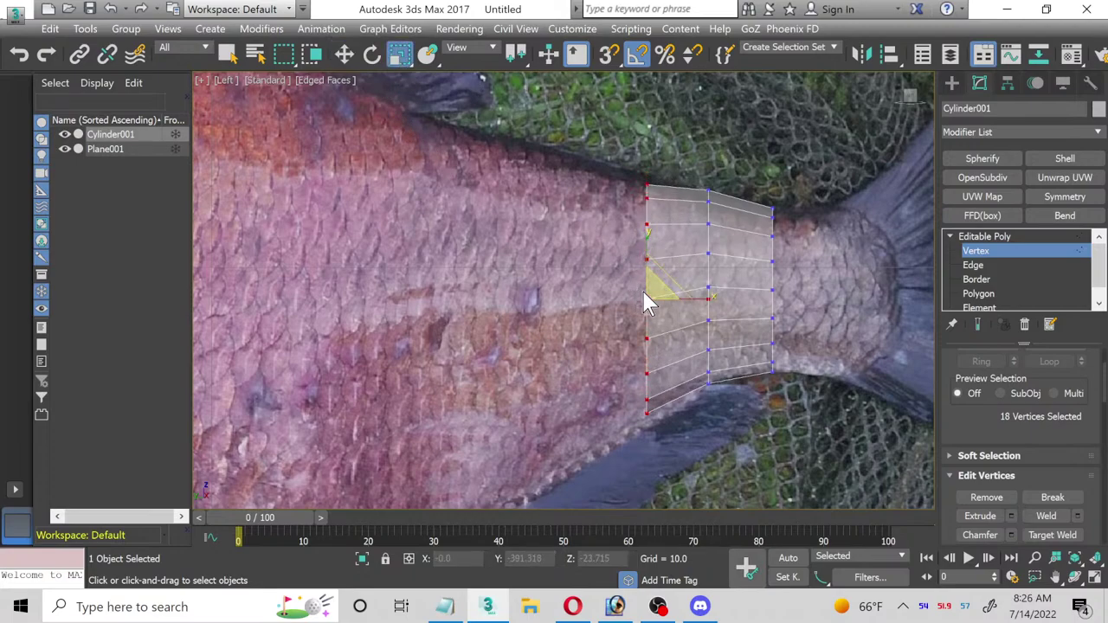
{"action": "left_click_drag", "start_coordinate": [643, 289], "coordinate": [640, 284]}
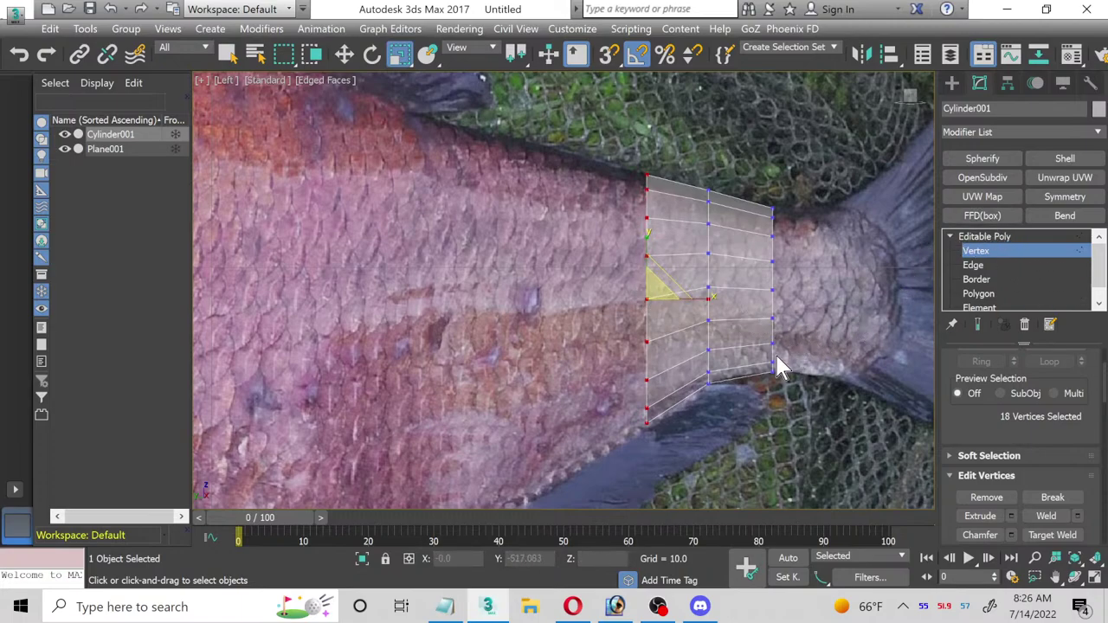
{"action": "scroll", "coordinate": [663, 433], "scroll_direction": "up", "scroll_amount": 4}
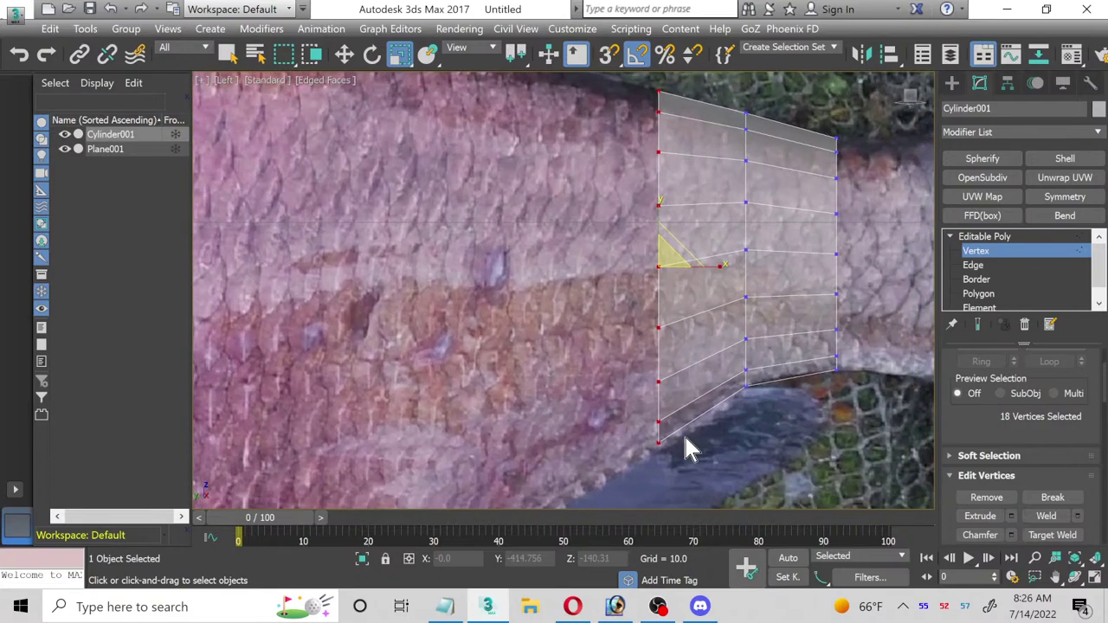
{"action": "scroll", "coordinate": [679, 432], "scroll_direction": "down", "scroll_amount": 3}
Step: Extrude the end face again toward the head and enlarge the new face to fit the body
{"action": "left_click", "coordinate": [991, 294]}
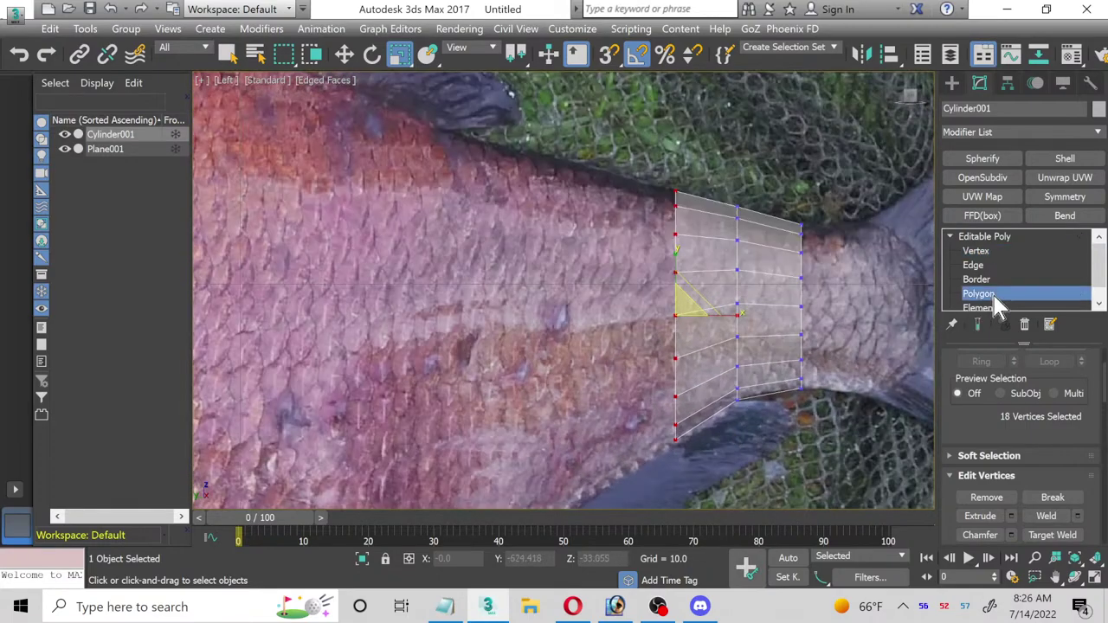
{"action": "scroll", "coordinate": [1030, 412], "scroll_direction": "down", "scroll_amount": 2}
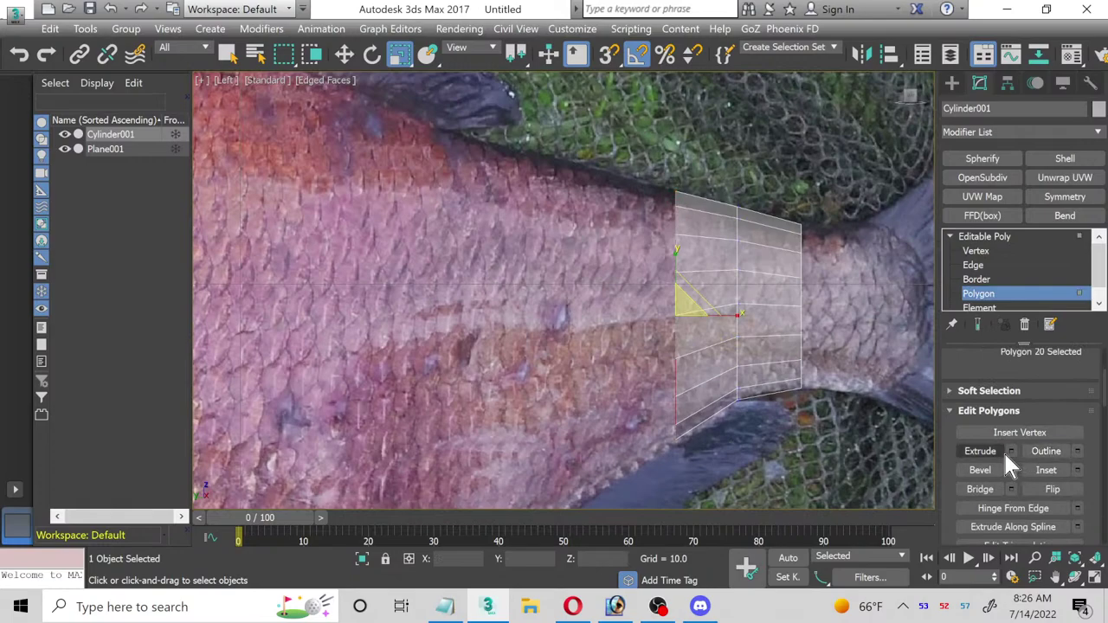
{"action": "left_click", "coordinate": [1011, 452]}
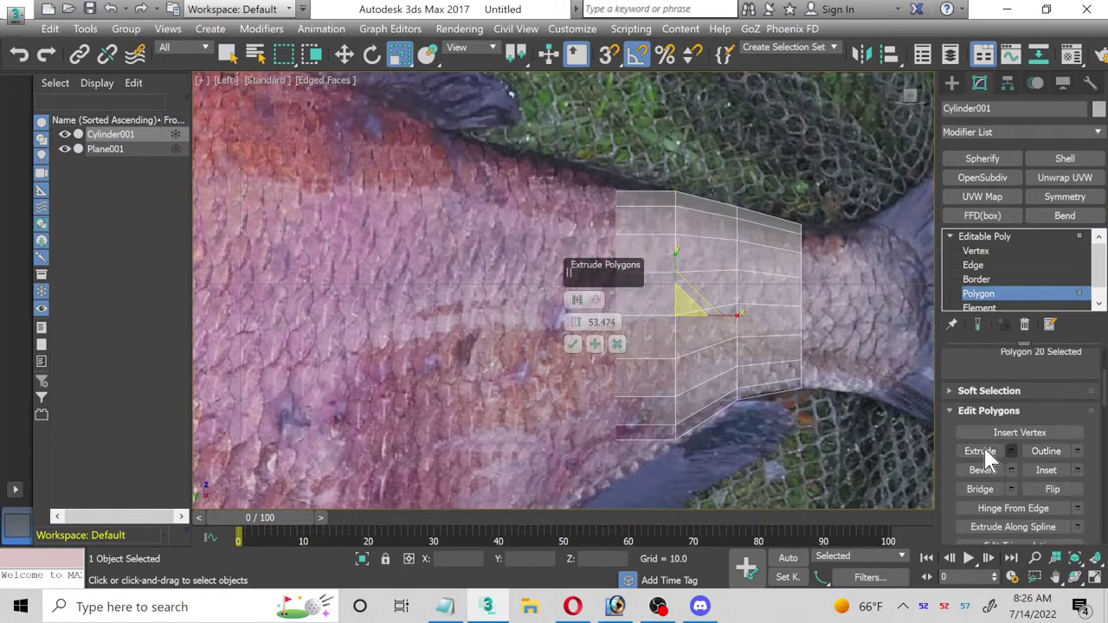
{"action": "left_click", "coordinate": [574, 344]}
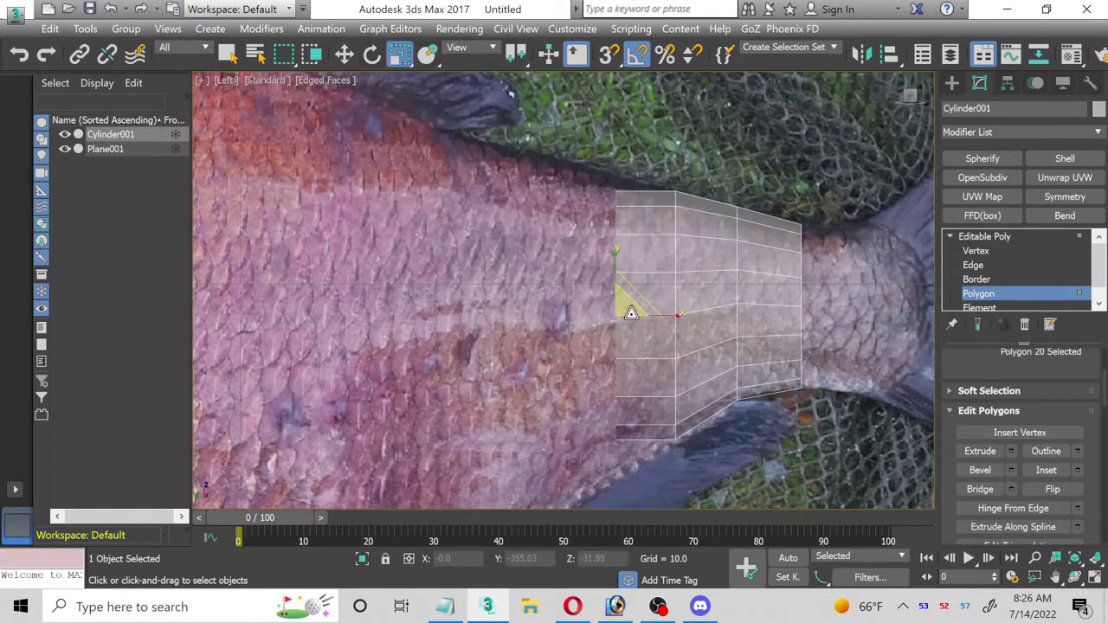
{"action": "left_click_drag", "start_coordinate": [613, 308], "coordinate": [608, 303]}
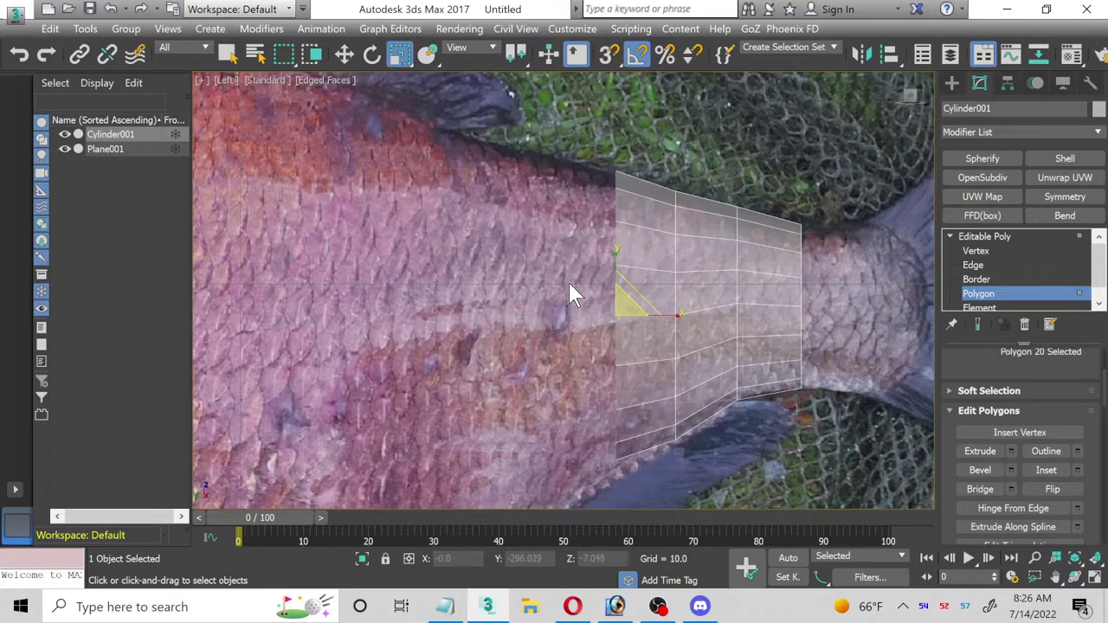
{"action": "middle_click_drag", "start_coordinate": [574, 289], "coordinate": [581, 270]}
Step: Pull the front column's lower vertices down to follow the belly outline
{"action": "left_click", "coordinate": [976, 251]}
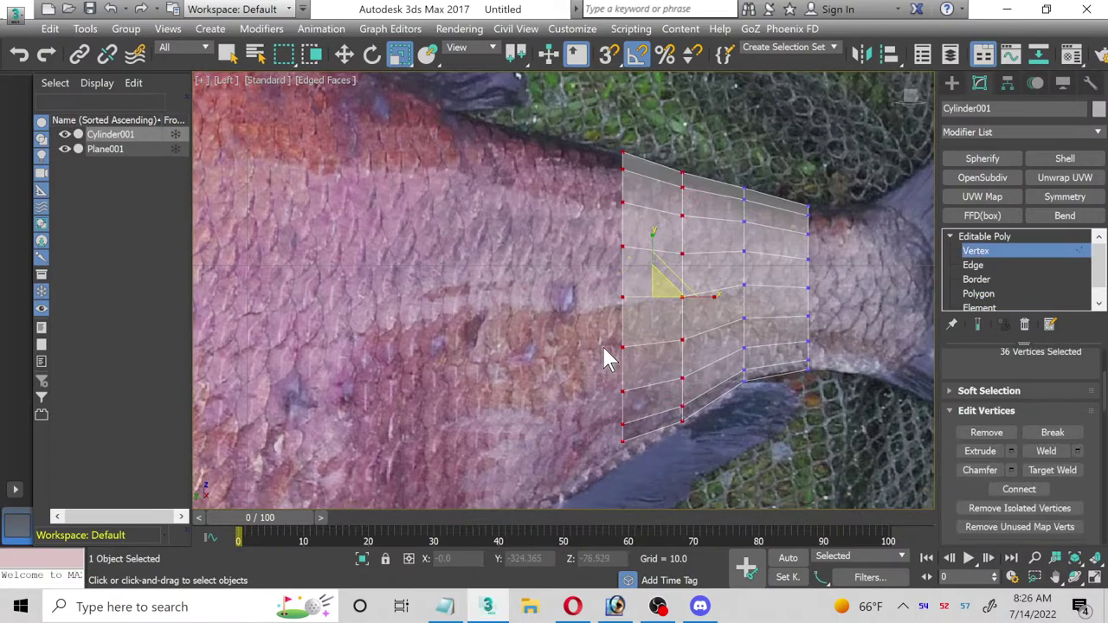
{"action": "left_click_drag", "start_coordinate": [608, 499], "coordinate": [634, 499]}
{"action": "left_click", "coordinate": [344, 54]}
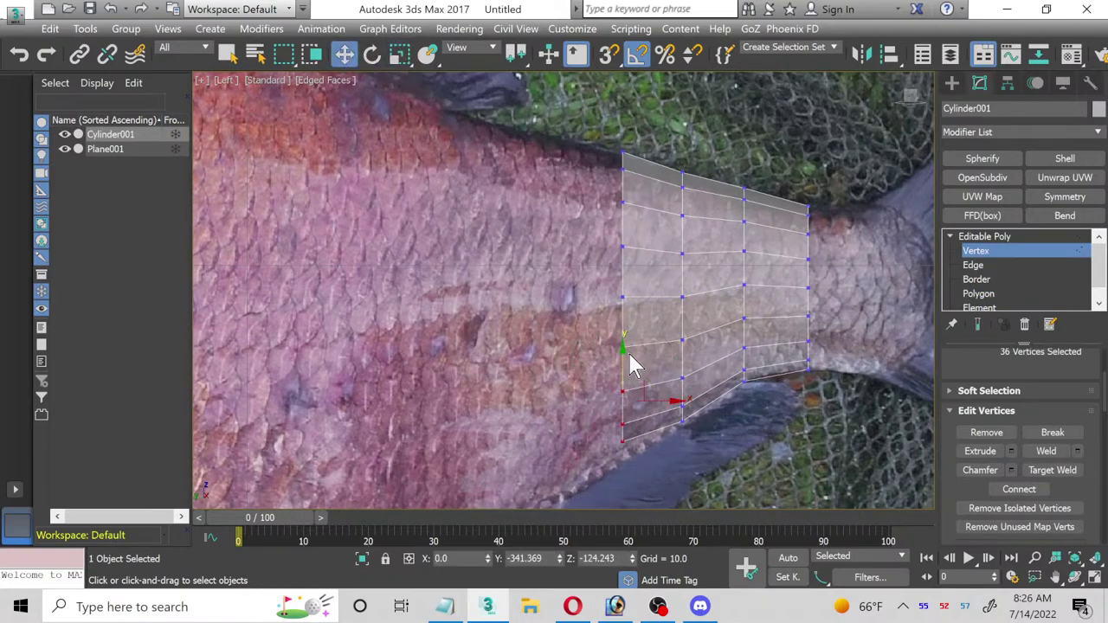
{"action": "left_click_drag", "start_coordinate": [622, 354], "coordinate": [536, 387]}
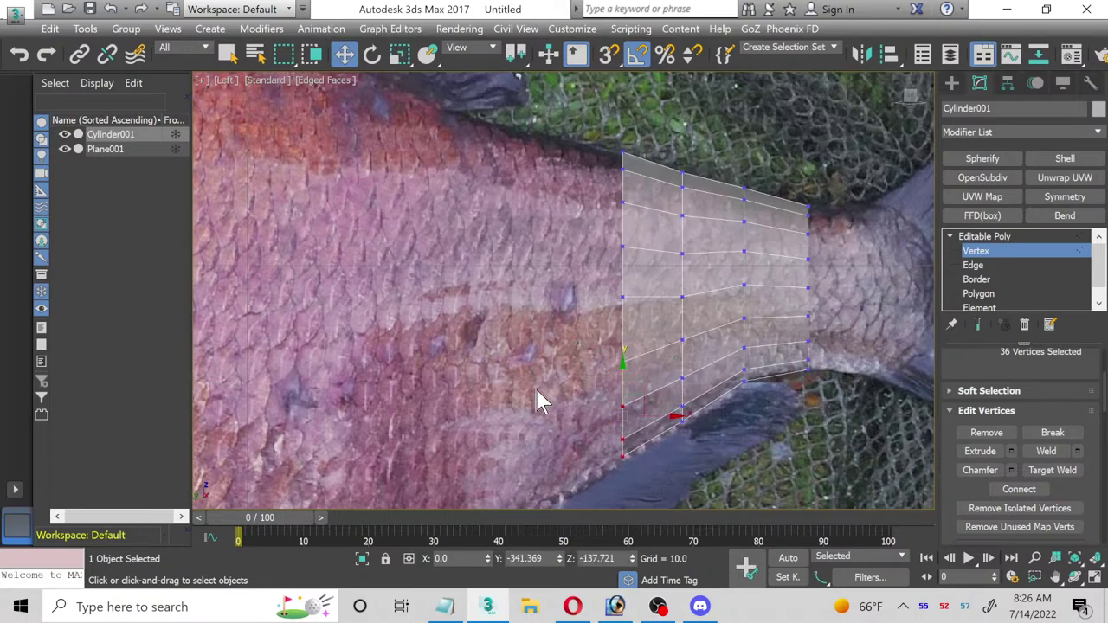
{"action": "middle_click_drag", "start_coordinate": [536, 387], "coordinate": [611, 367]}
{"action": "left_click", "coordinate": [978, 295]}
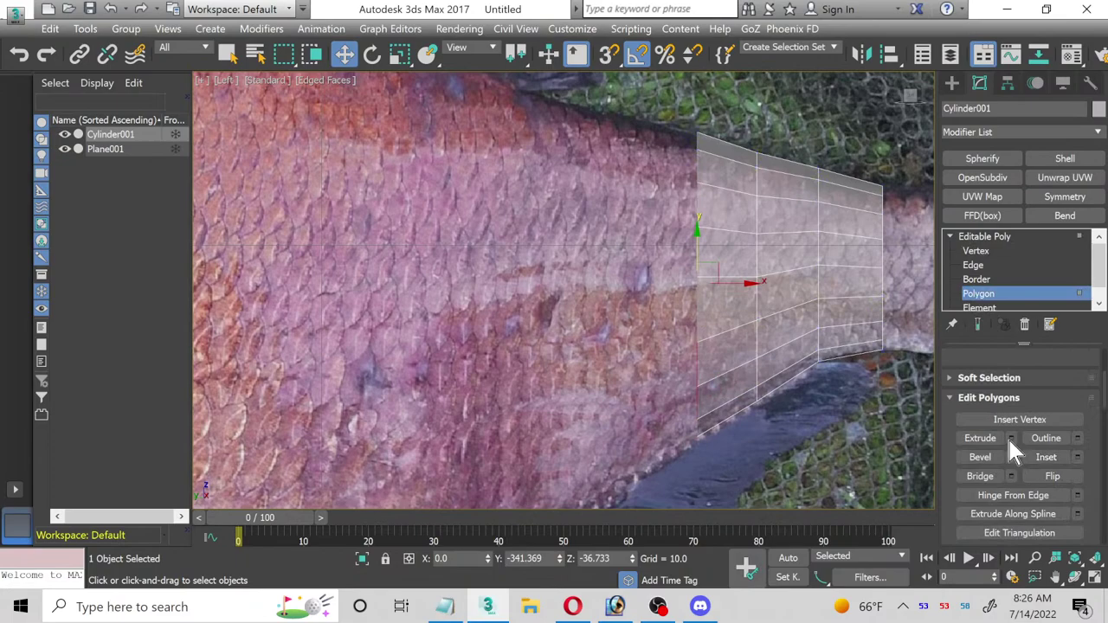
Step: Extrude the front face one more section toward the head, lower it and scale it taller
{"action": "left_click", "coordinate": [1010, 438]}
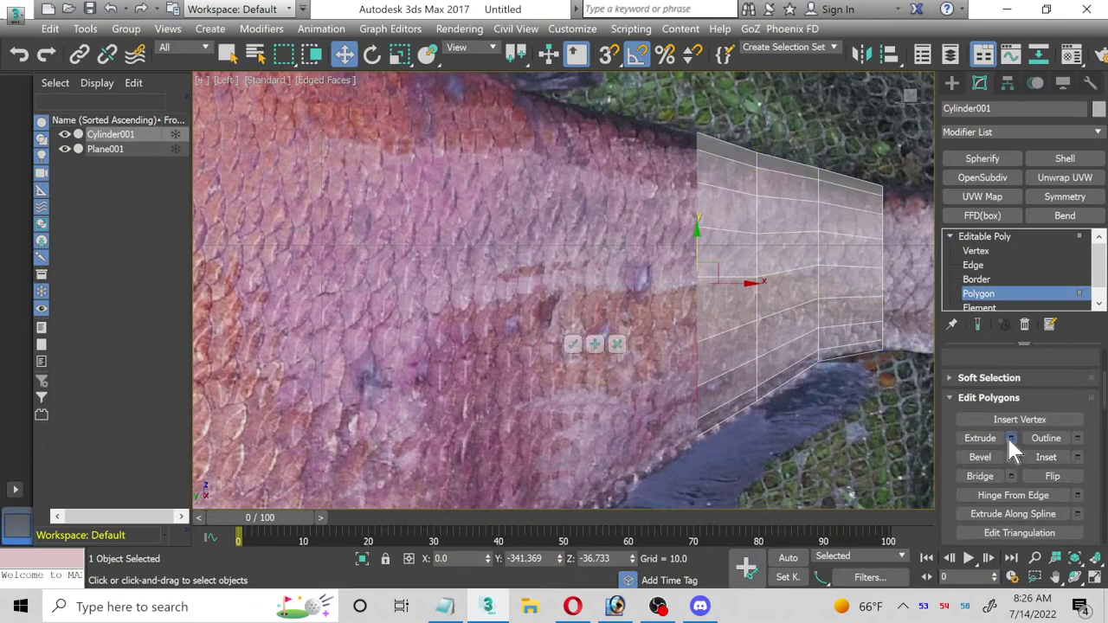
{"action": "left_click", "coordinate": [561, 343]}
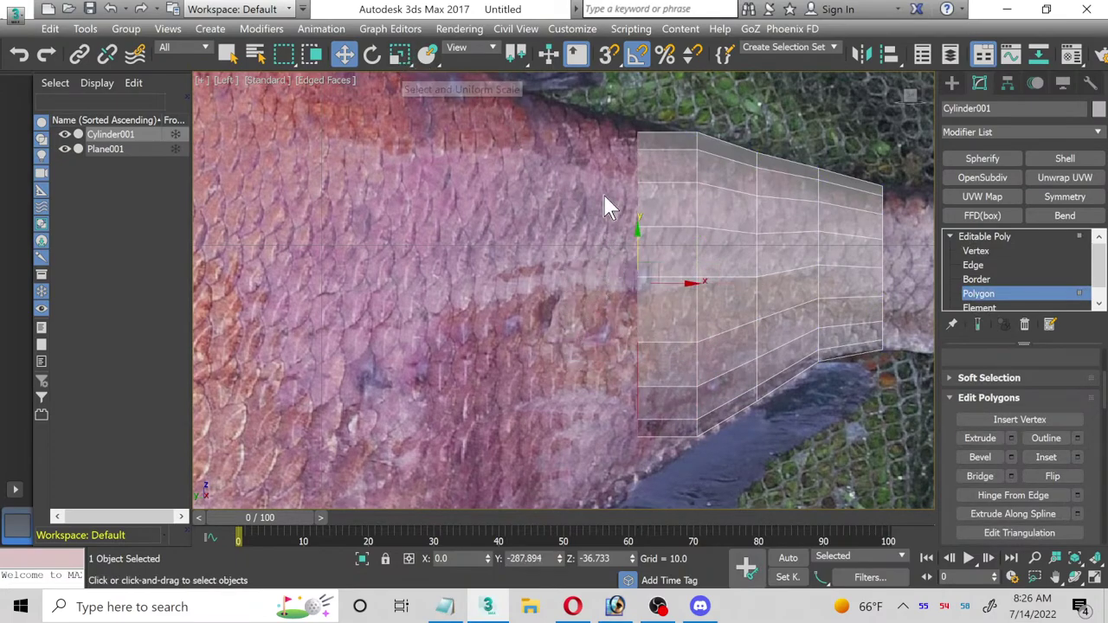
{"action": "left_click_drag", "start_coordinate": [637, 241], "coordinate": [638, 255]}
{"action": "left_click", "coordinate": [400, 53]}
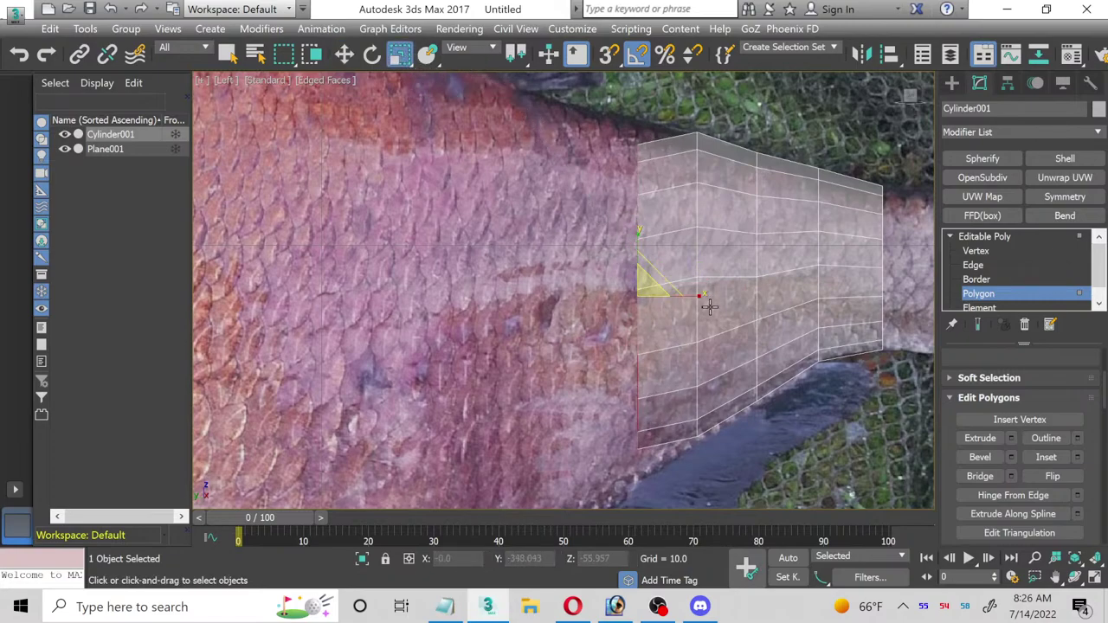
{"action": "left_click_drag", "start_coordinate": [636, 293], "coordinate": [630, 294]}
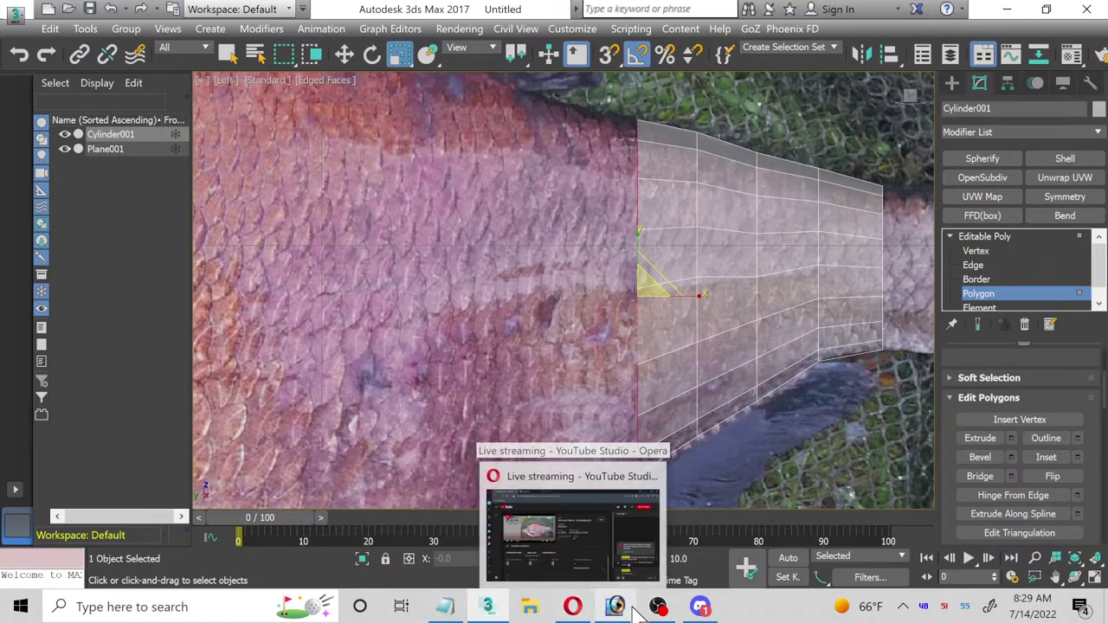
{"action": "mouse_move", "coordinate": [659, 612]}
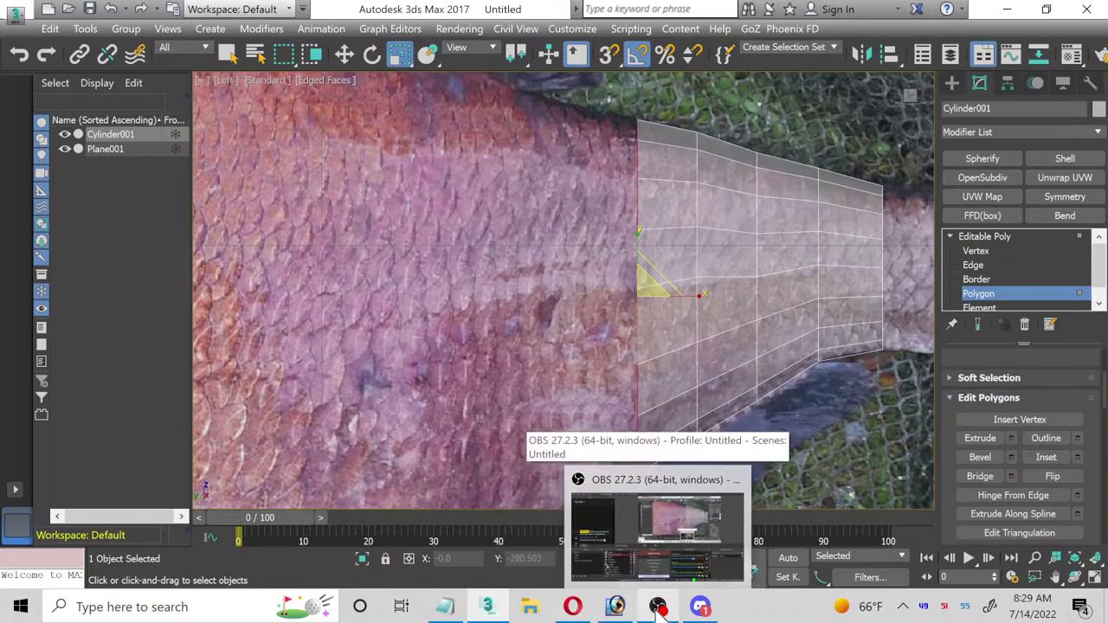
{"action": "left_click", "coordinate": [660, 611]}
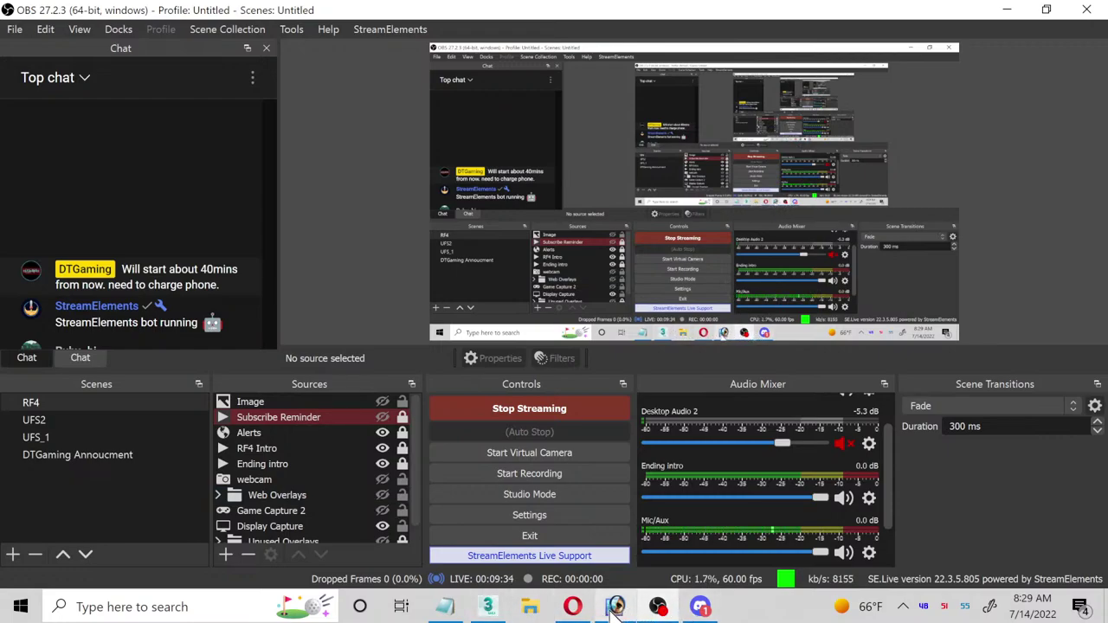
{"action": "left_click", "coordinate": [491, 608]}
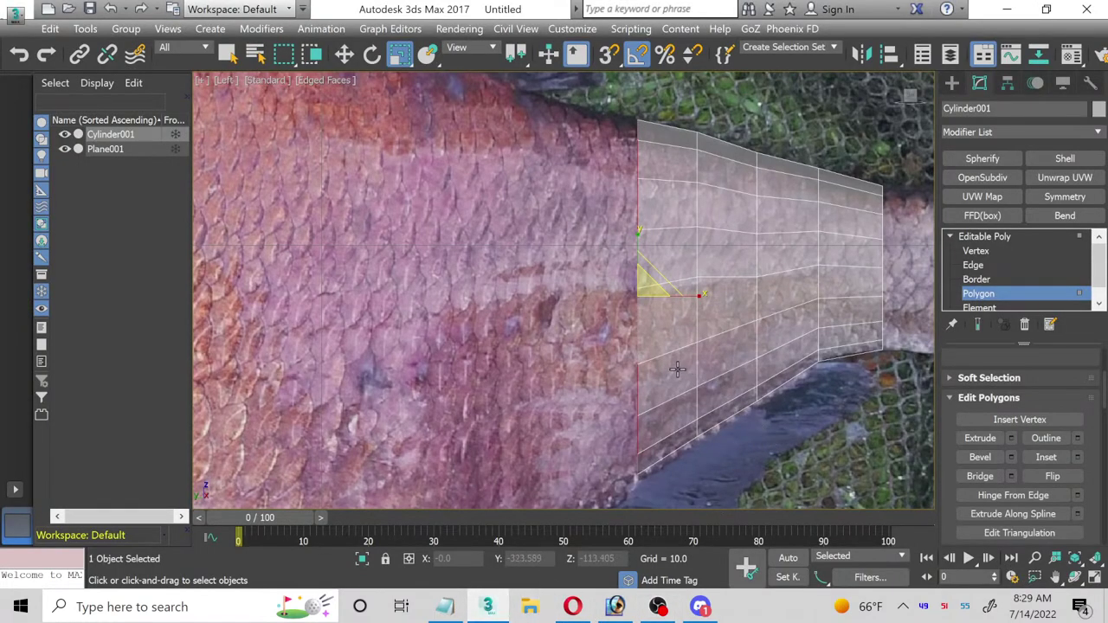
Step: Extrude a new front section toward the head and enlarge it to 107%
{"action": "left_click", "coordinate": [1011, 438]}
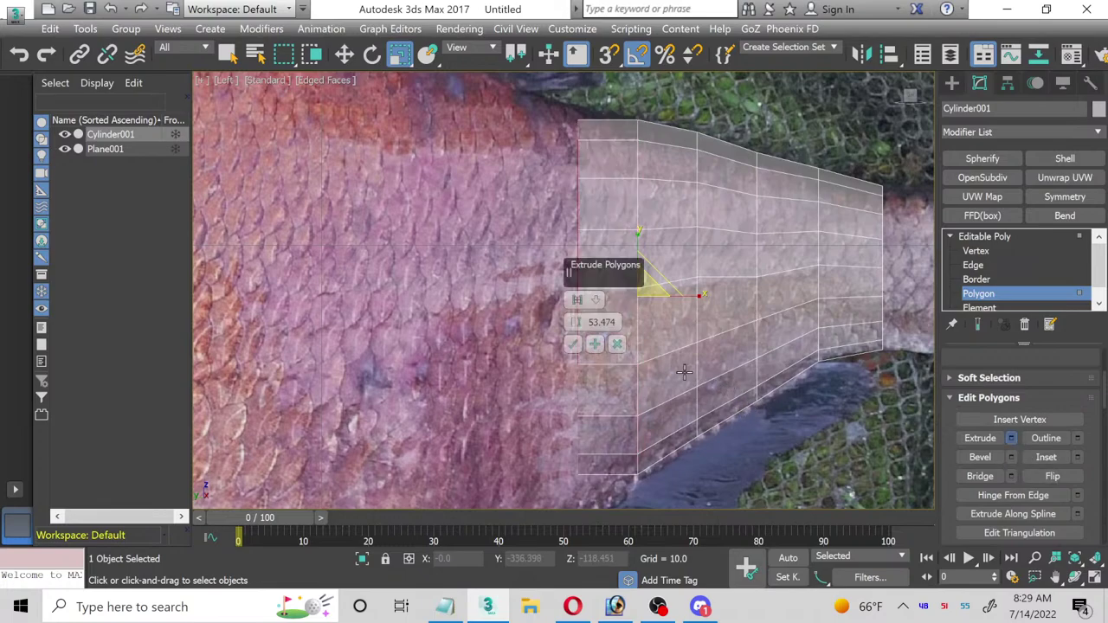
{"action": "left_click", "coordinate": [573, 344]}
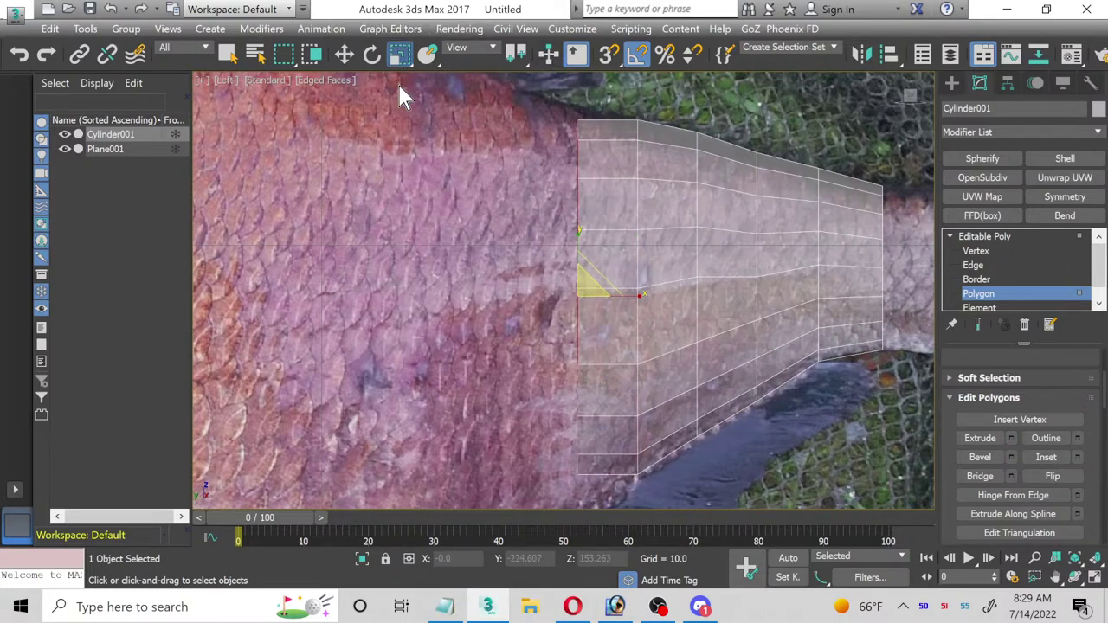
{"action": "left_click_drag", "start_coordinate": [581, 277], "coordinate": [554, 274]}
Step: At Vertex level, select the front column of vertices and lower it
{"action": "left_click", "coordinate": [334, 50]}
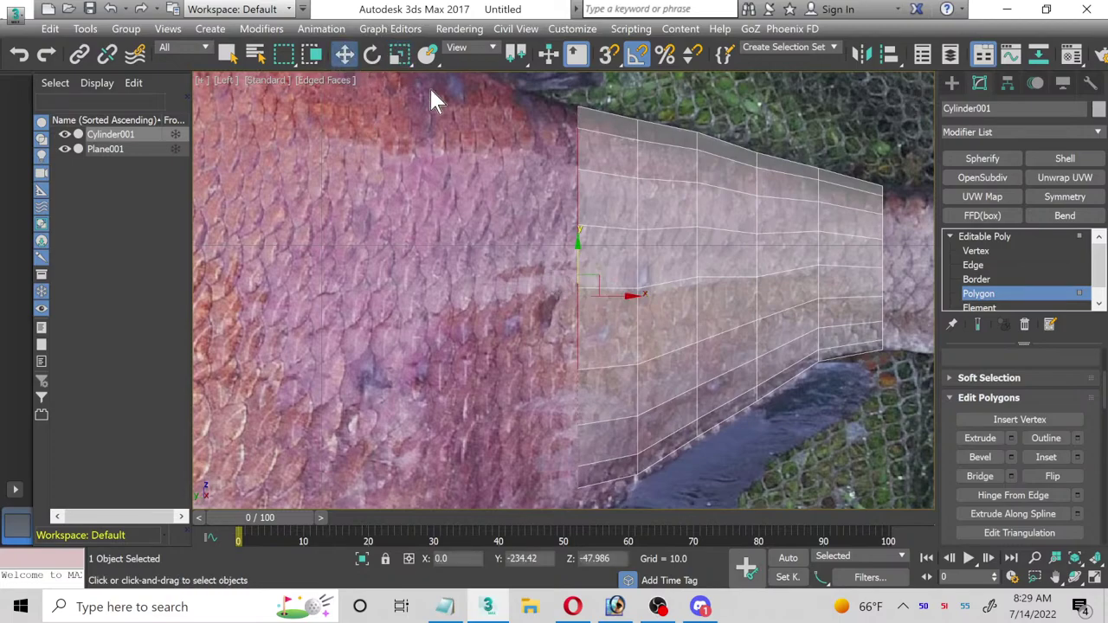
{"action": "left_click", "coordinate": [976, 252]}
{"action": "middle_click_drag", "start_coordinate": [500, 444], "coordinate": [506, 360]}
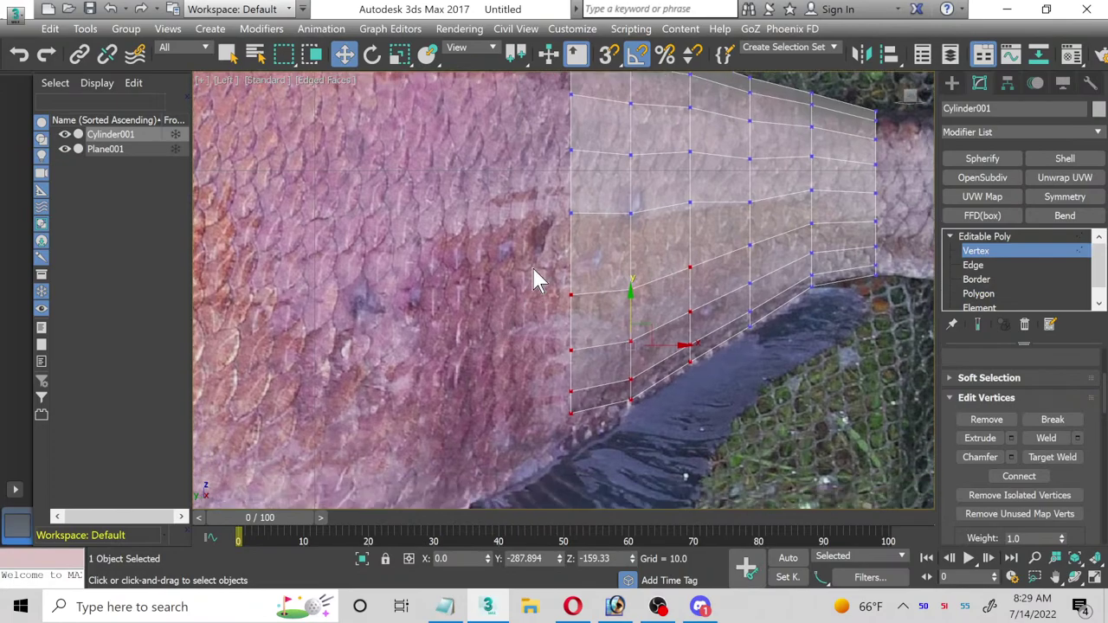
{"action": "left_click_drag", "start_coordinate": [531, 267], "coordinate": [600, 440]}
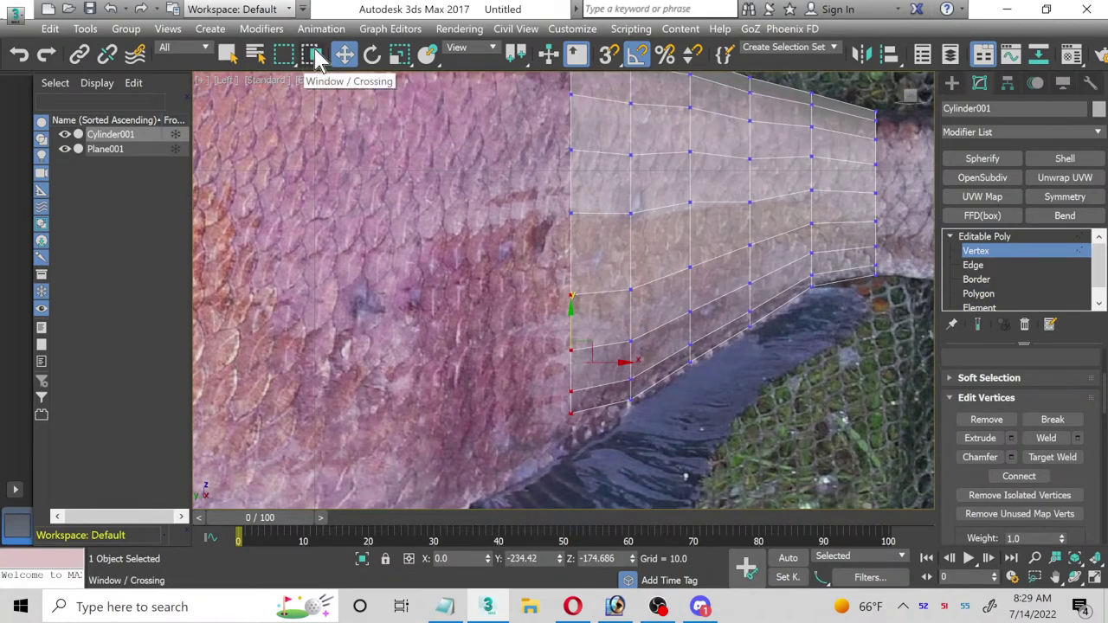
{"action": "left_click_drag", "start_coordinate": [569, 321], "coordinate": [579, 350]}
Step: Nudge a front vertex and a second-column vertex up to fit the outline, then return to Polygon level
{"action": "left_click_drag", "start_coordinate": [614, 265], "coordinate": [664, 441]}
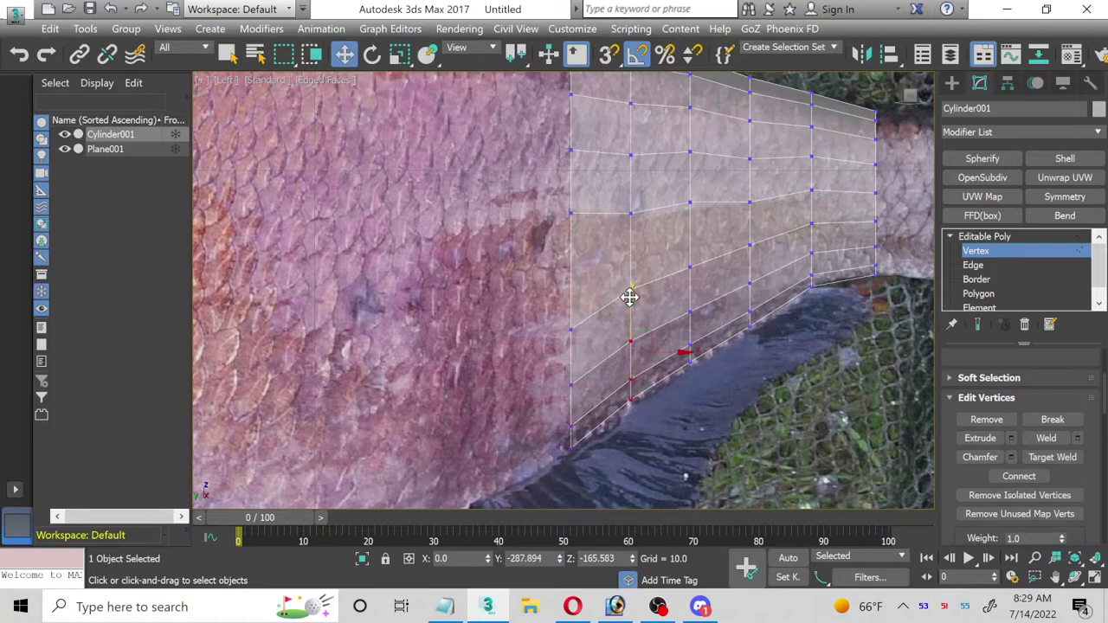
{"action": "left_click", "coordinate": [570, 329]}
{"action": "left_click_drag", "start_coordinate": [582, 266], "coordinate": [581, 262]}
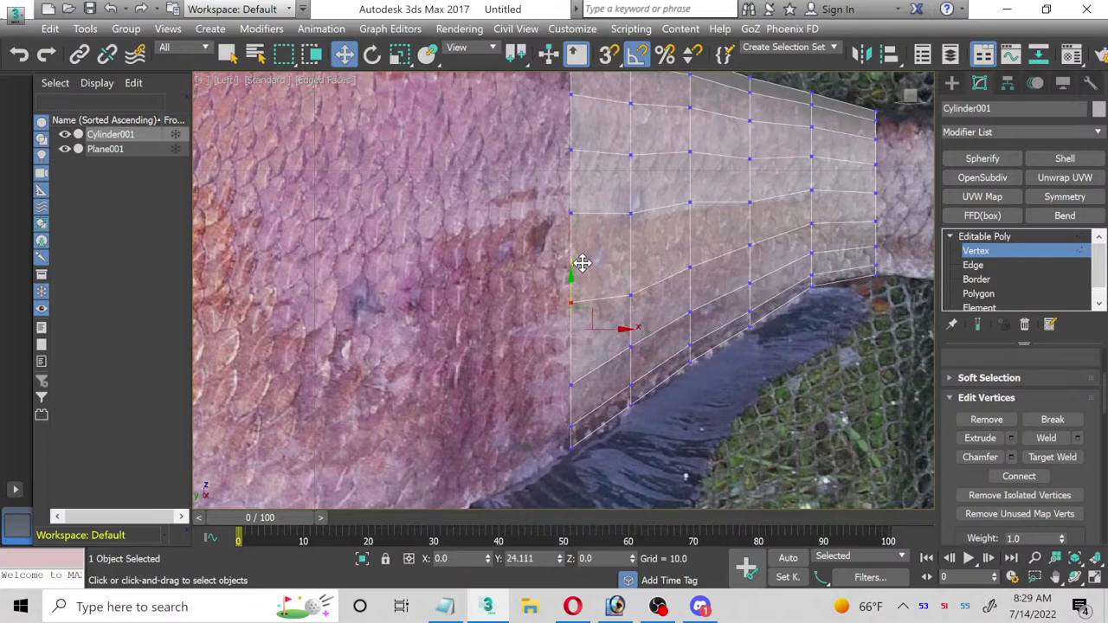
{"action": "left_click", "coordinate": [631, 296]}
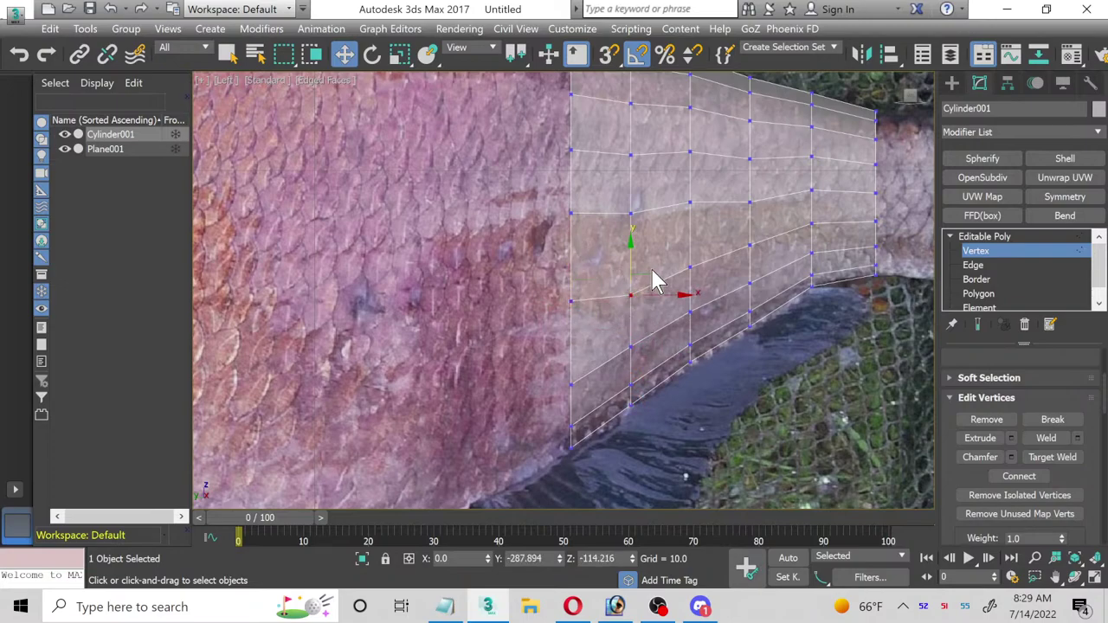
{"action": "left_click_drag", "start_coordinate": [630, 260], "coordinate": [630, 245]}
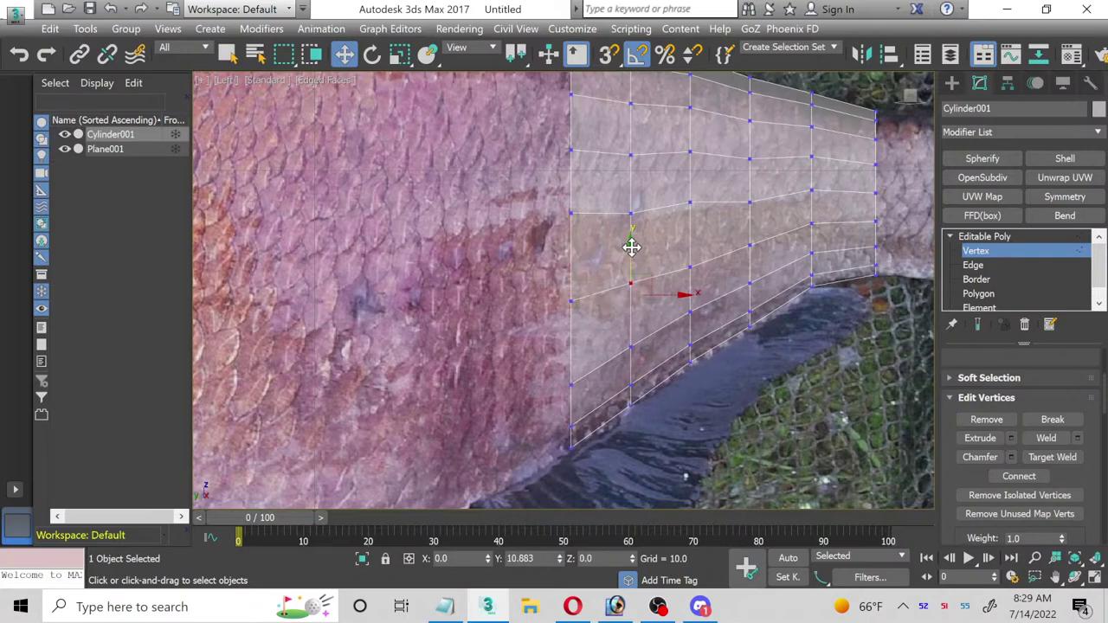
{"action": "left_click", "coordinate": [984, 294]}
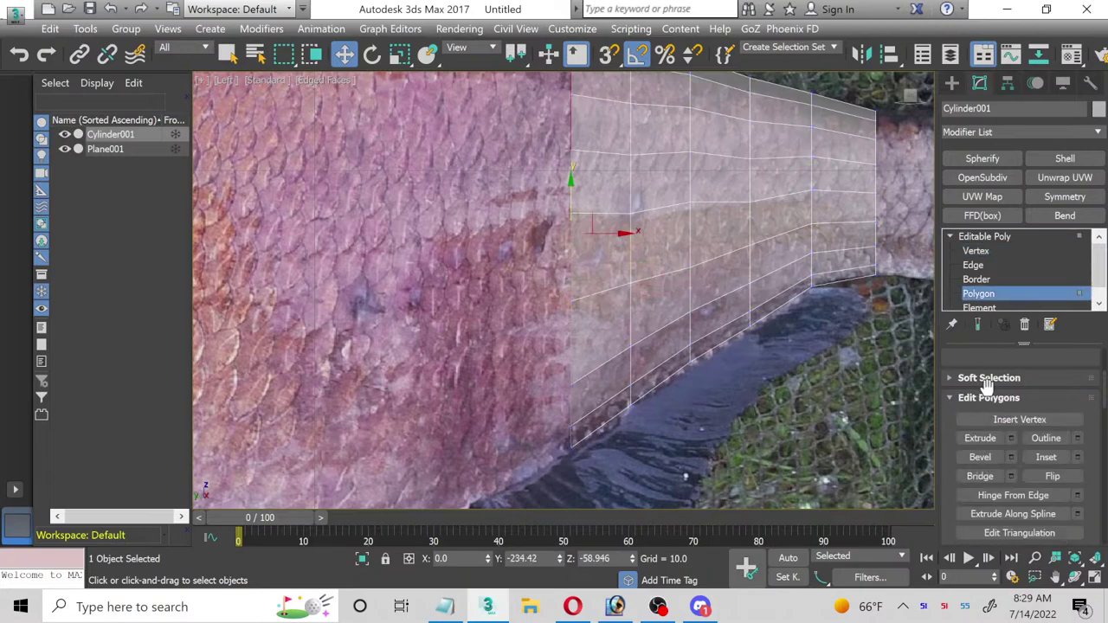
Step: Extrude a new front section, stretch it taller, shift it down slightly and enlarge it
{"action": "left_click", "coordinate": [1010, 439]}
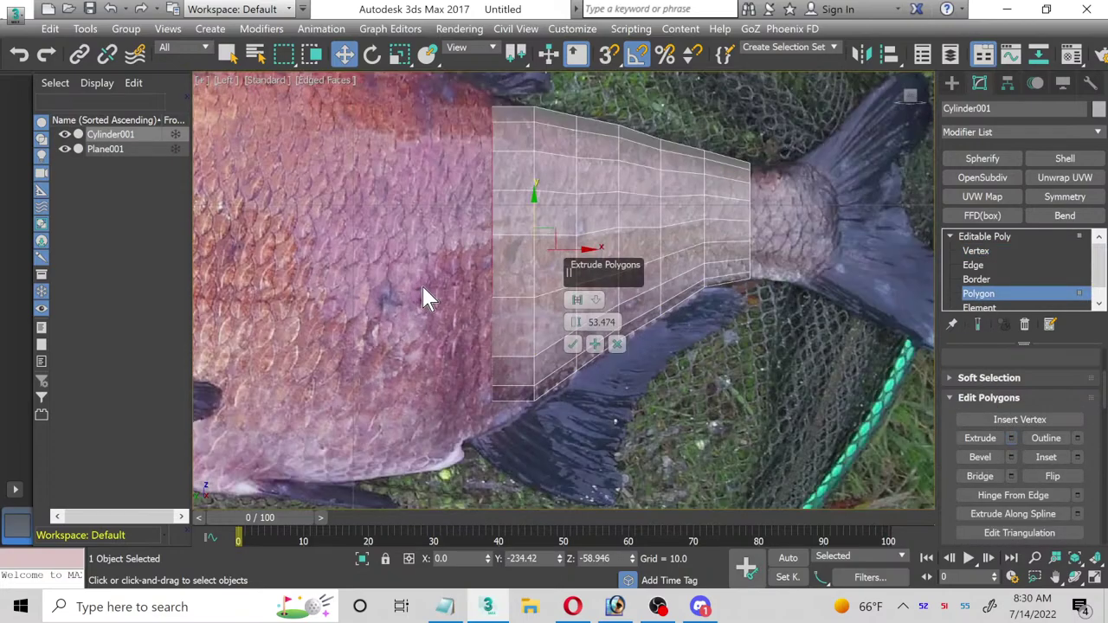
{"action": "middle_click_drag", "start_coordinate": [424, 297], "coordinate": [527, 317]}
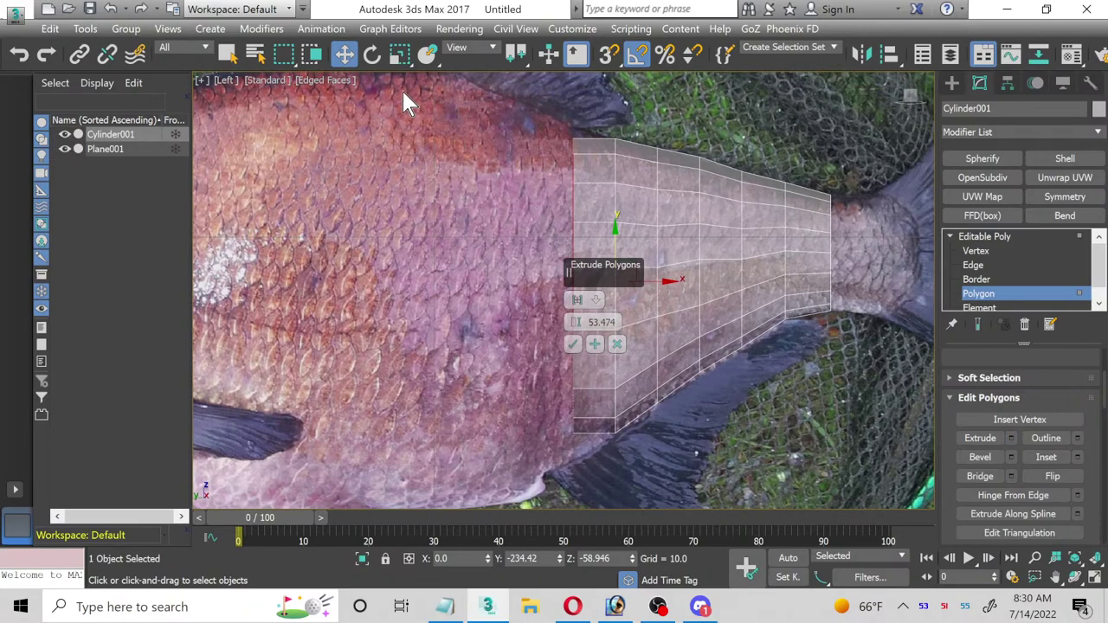
{"action": "left_click", "coordinate": [573, 344]}
{"action": "left_click", "coordinate": [396, 56]}
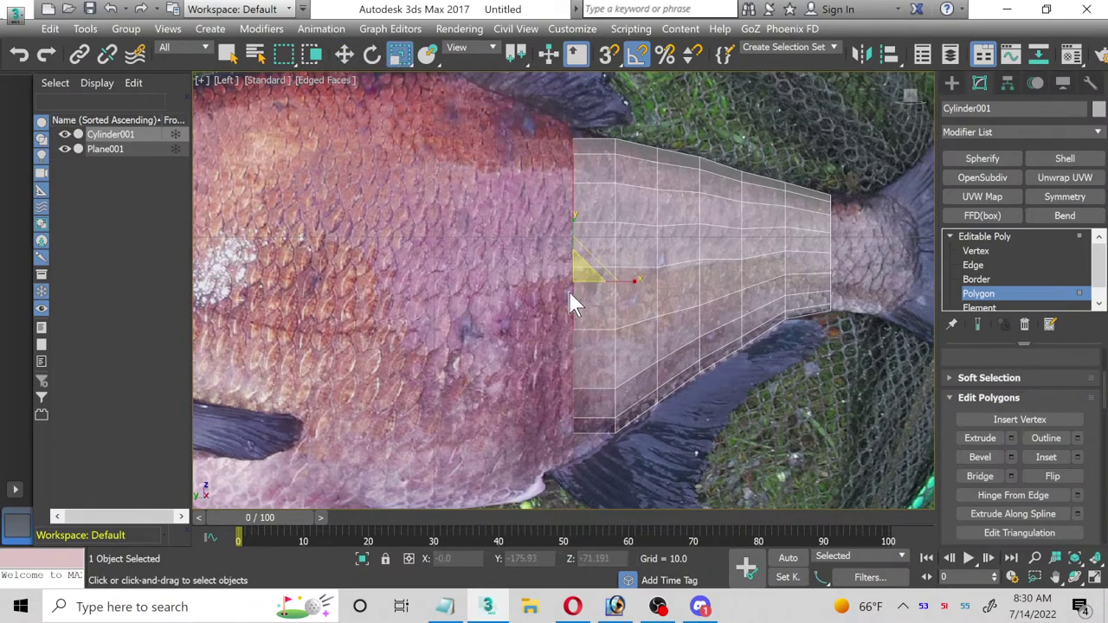
{"action": "middle_click_drag", "start_coordinate": [573, 295], "coordinate": [573, 290]}
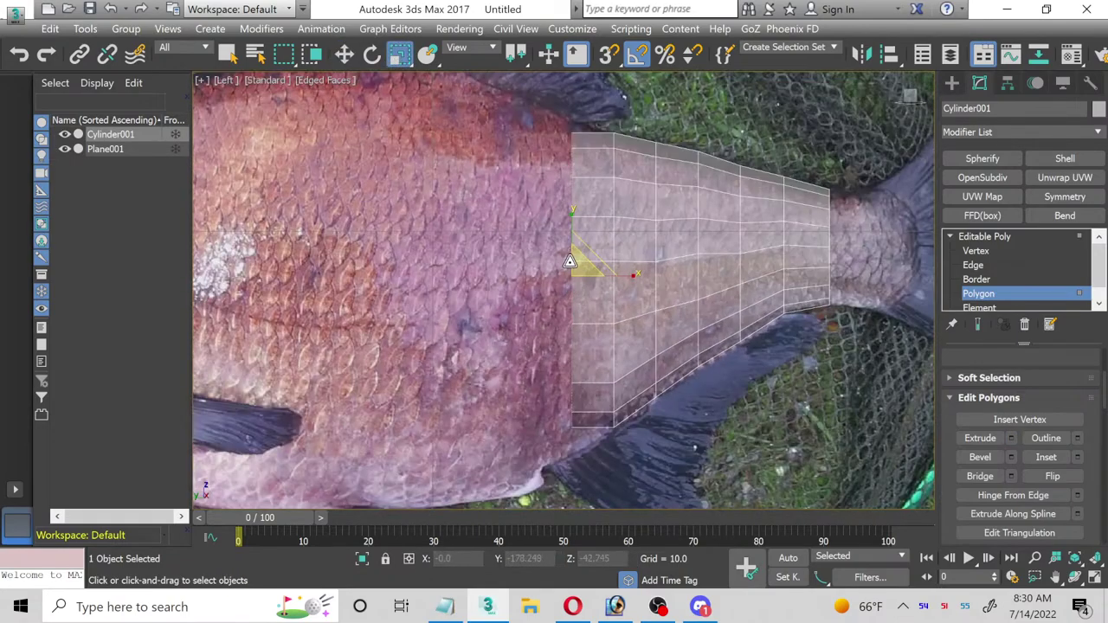
{"action": "left_click_drag", "start_coordinate": [570, 261], "coordinate": [563, 256]}
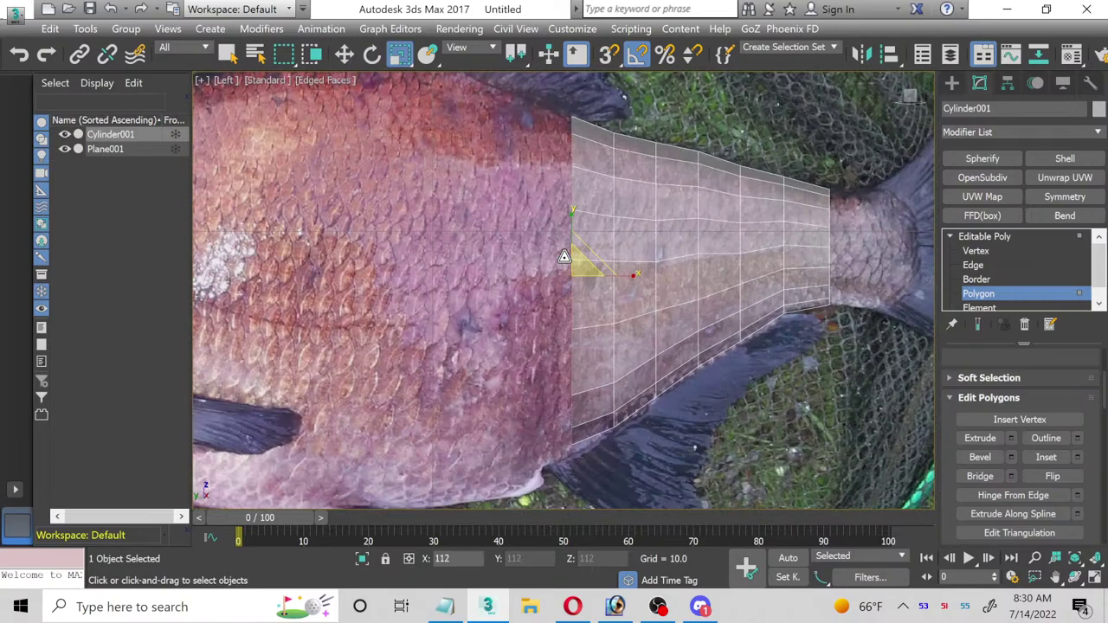
{"action": "left_click", "coordinate": [344, 54]}
{"action": "left_click_drag", "start_coordinate": [569, 240], "coordinate": [570, 275]}
{"action": "left_click", "coordinate": [399, 54]}
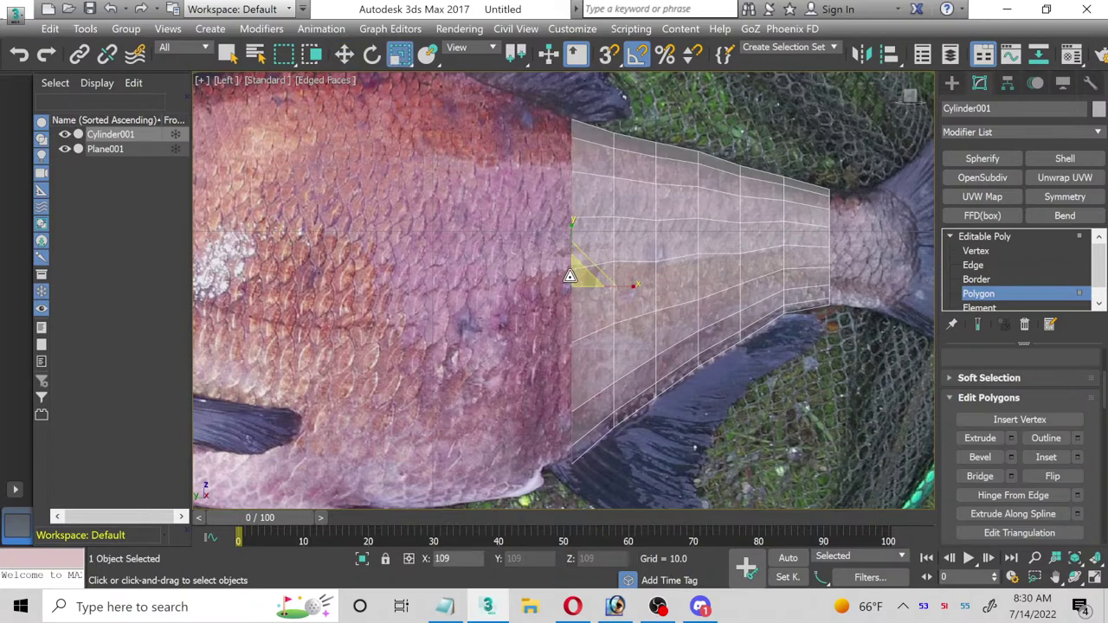
{"action": "left_click", "coordinate": [344, 55]}
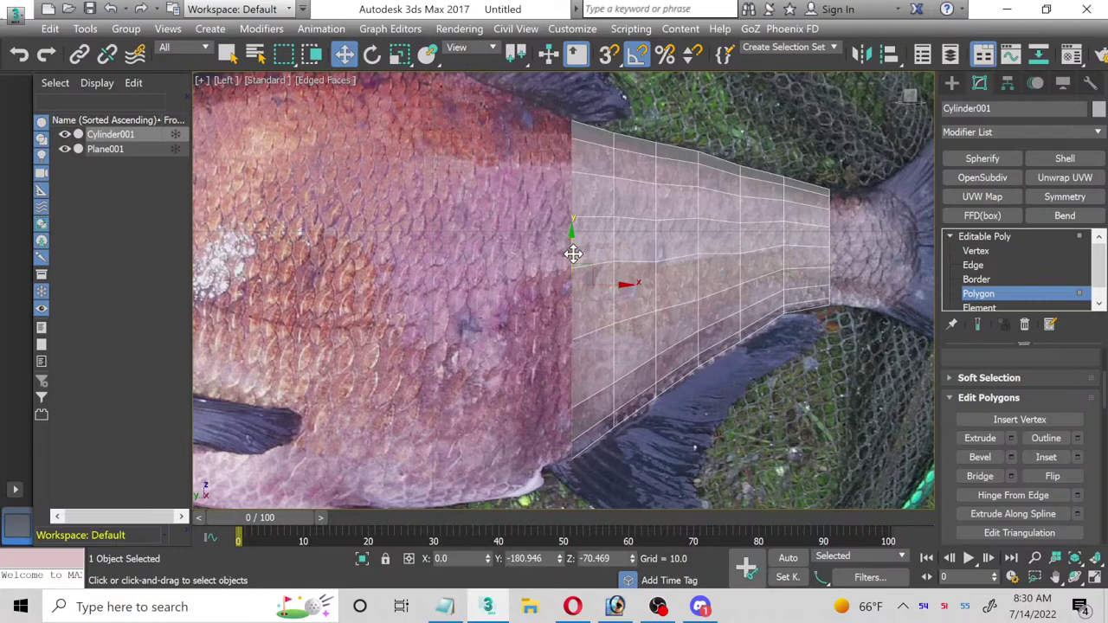
Step: Extrude another section toward the head and enlarge its front face to 114%
{"action": "left_click", "coordinate": [1012, 438]}
{"action": "left_click", "coordinate": [572, 345]}
{"action": "middle_click_drag", "start_coordinate": [483, 371], "coordinate": [561, 298]}
{"action": "left_click", "coordinate": [399, 55]}
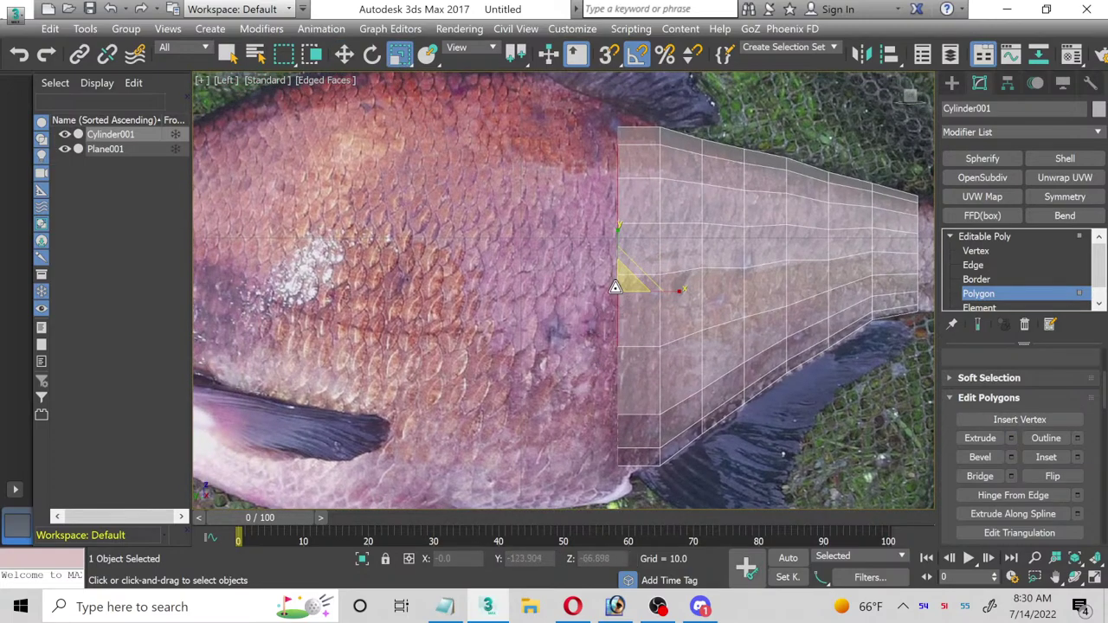
{"action": "left_click_drag", "start_coordinate": [620, 286], "coordinate": [605, 283]}
Step: Extrude one more section toward the fish's head, then switch to Vertex level
{"action": "middle_click_drag", "start_coordinate": [527, 314], "coordinate": [577, 302]}
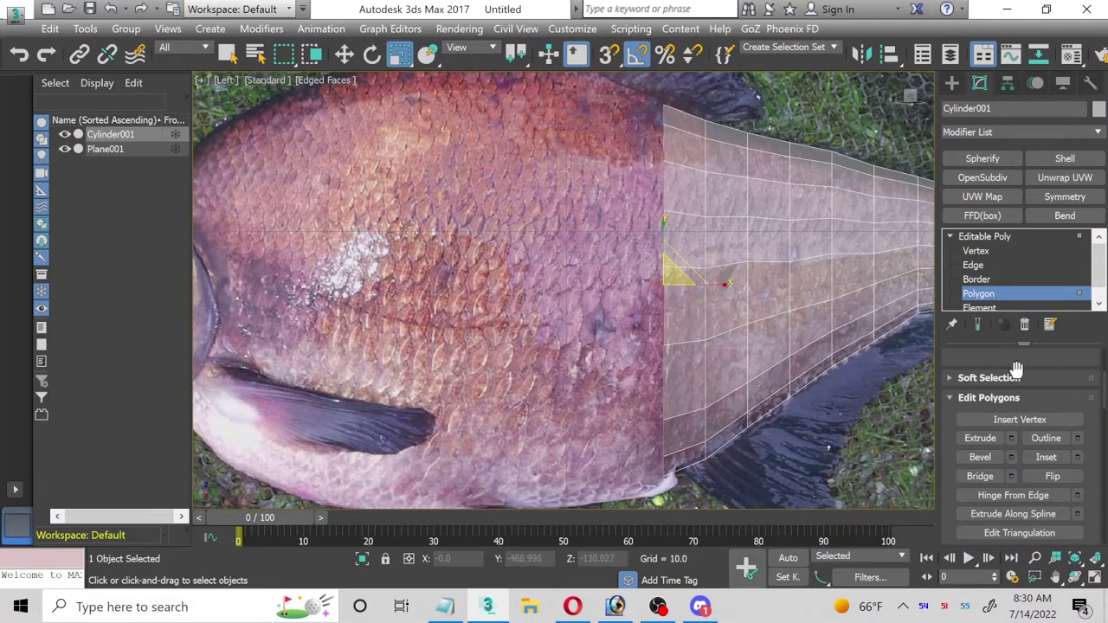
{"action": "left_click", "coordinate": [1011, 438]}
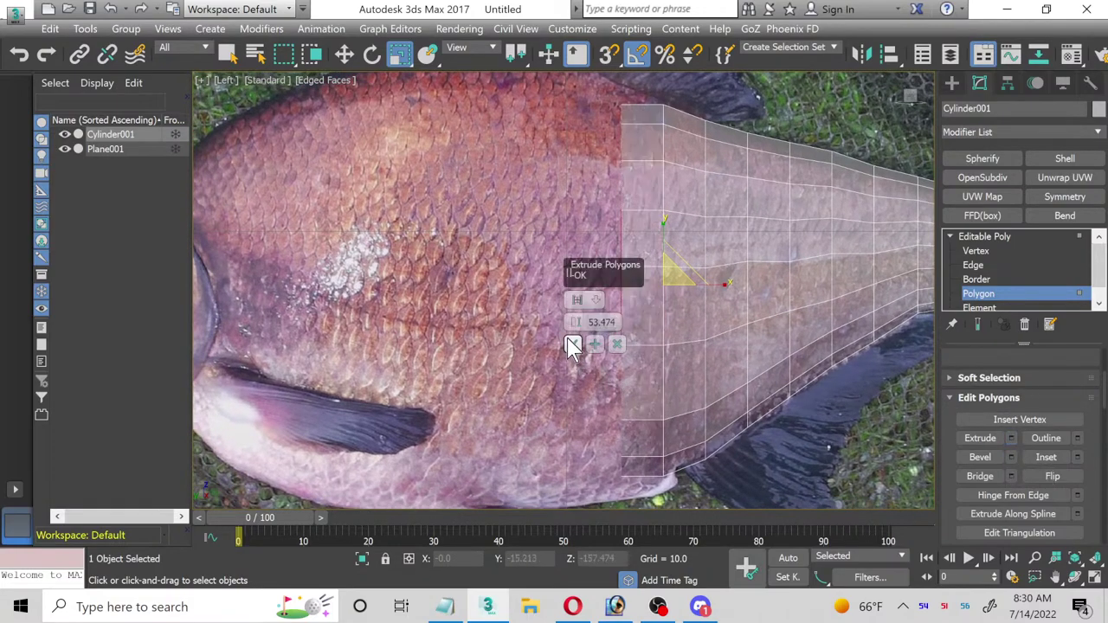
{"action": "left_click", "coordinate": [574, 344]}
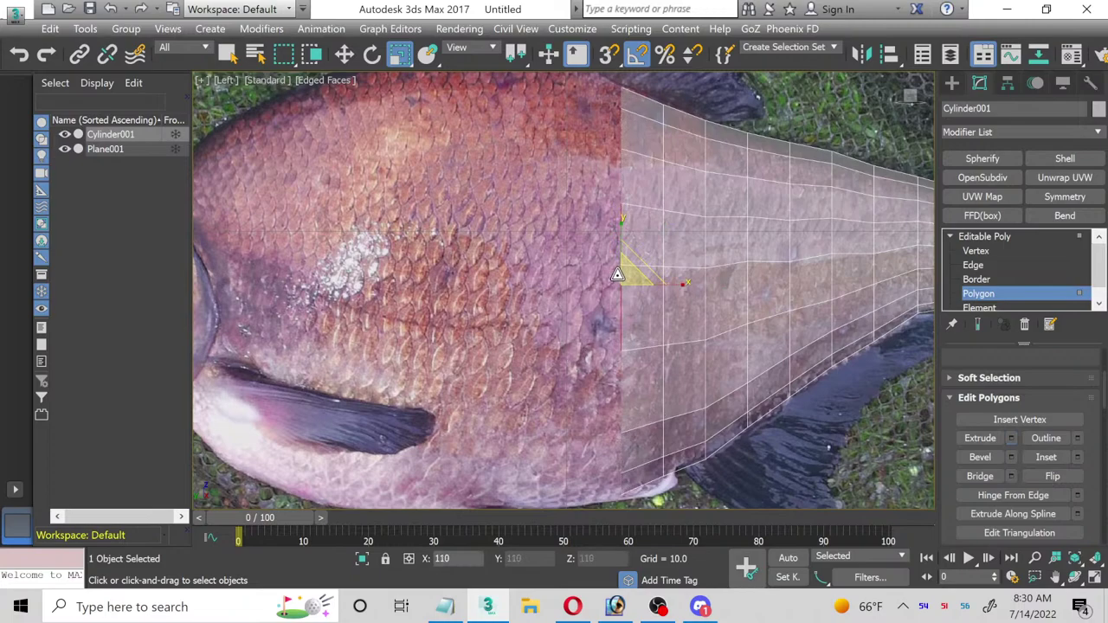
{"action": "middle_click_drag", "start_coordinate": [468, 308], "coordinate": [537, 303]}
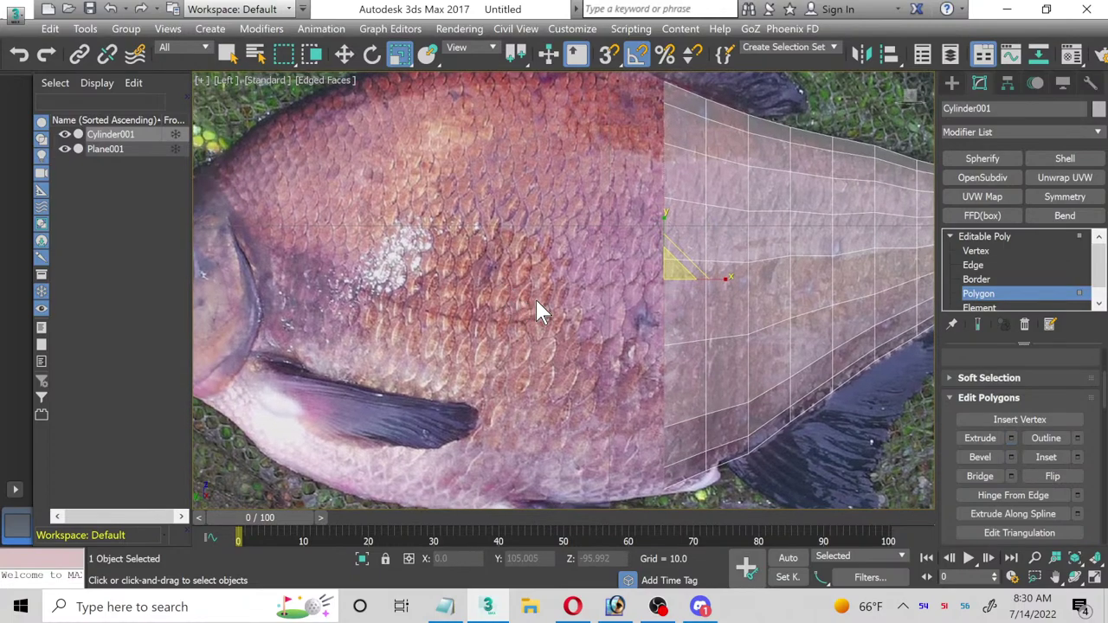
{"action": "left_click", "coordinate": [984, 237]}
Step: Lower the front edge's belly vertices onto the fish outline
{"action": "left_click", "coordinate": [995, 250]}
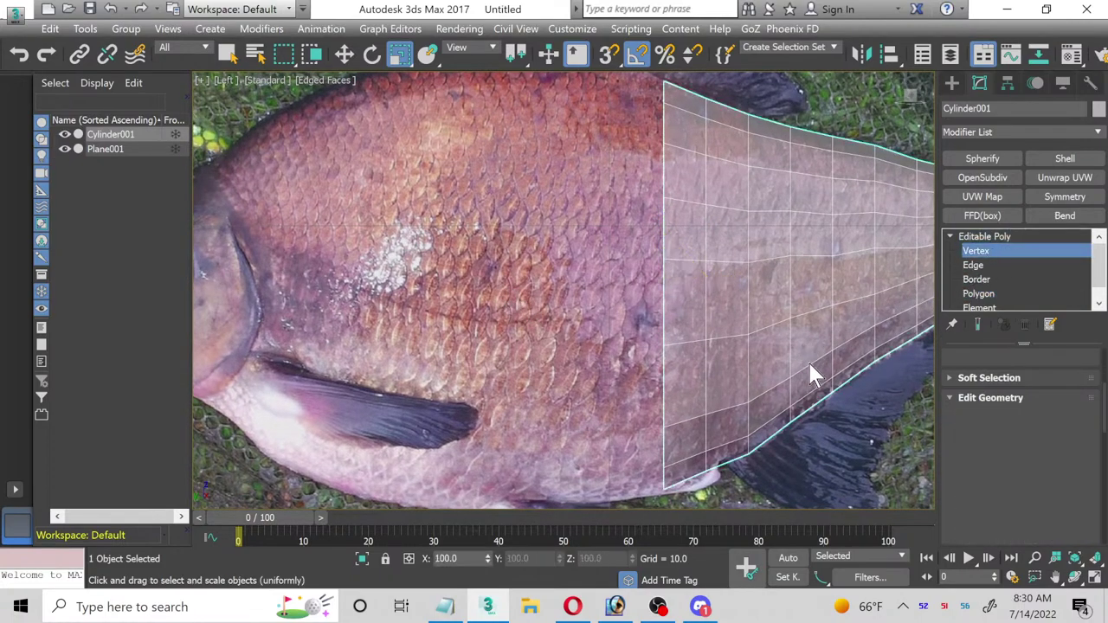
{"action": "middle_click_drag", "start_coordinate": [767, 369], "coordinate": [724, 335]}
{"action": "scroll", "coordinate": [724, 334], "scroll_direction": "up", "scroll_amount": 3}
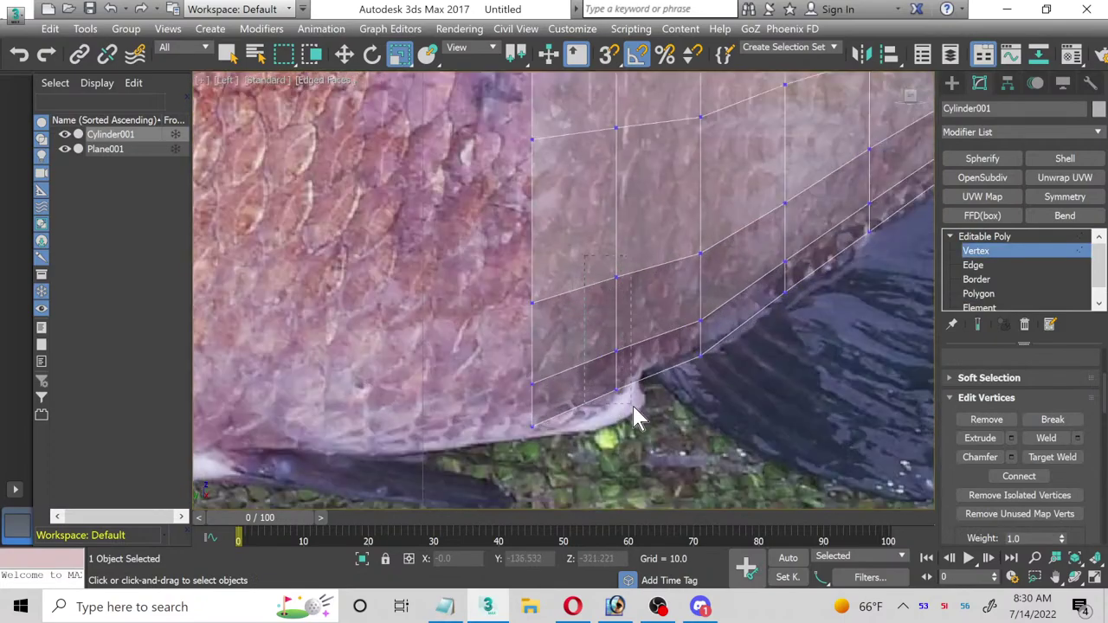
{"action": "left_click", "coordinate": [344, 54]}
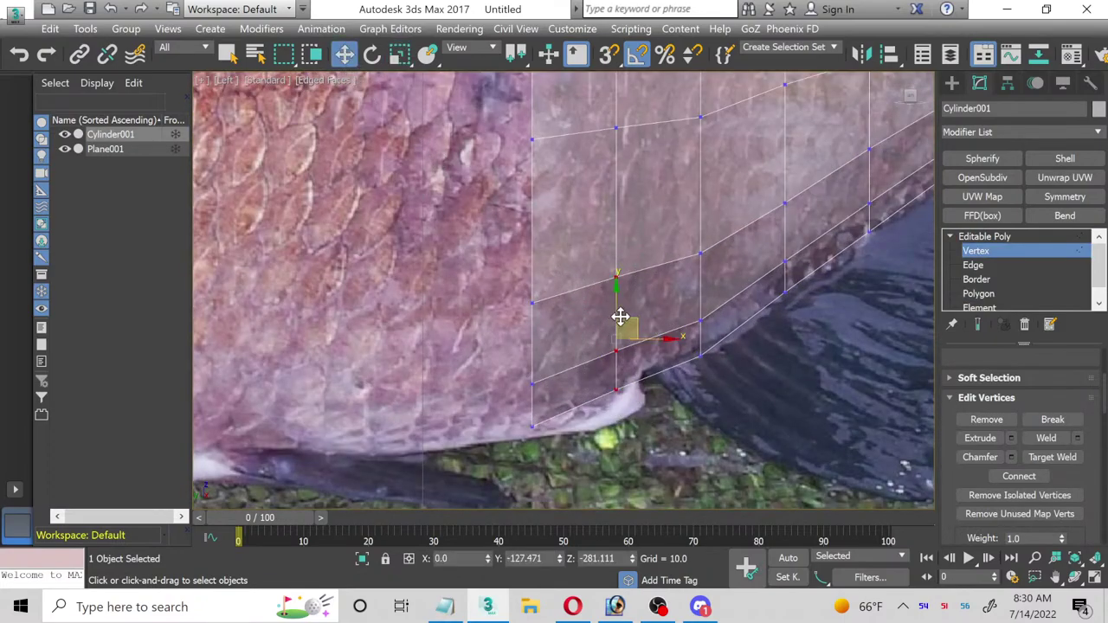
{"action": "left_click_drag", "start_coordinate": [617, 310], "coordinate": [612, 340]}
{"action": "scroll", "coordinate": [612, 341], "scroll_direction": "down", "scroll_amount": 2}
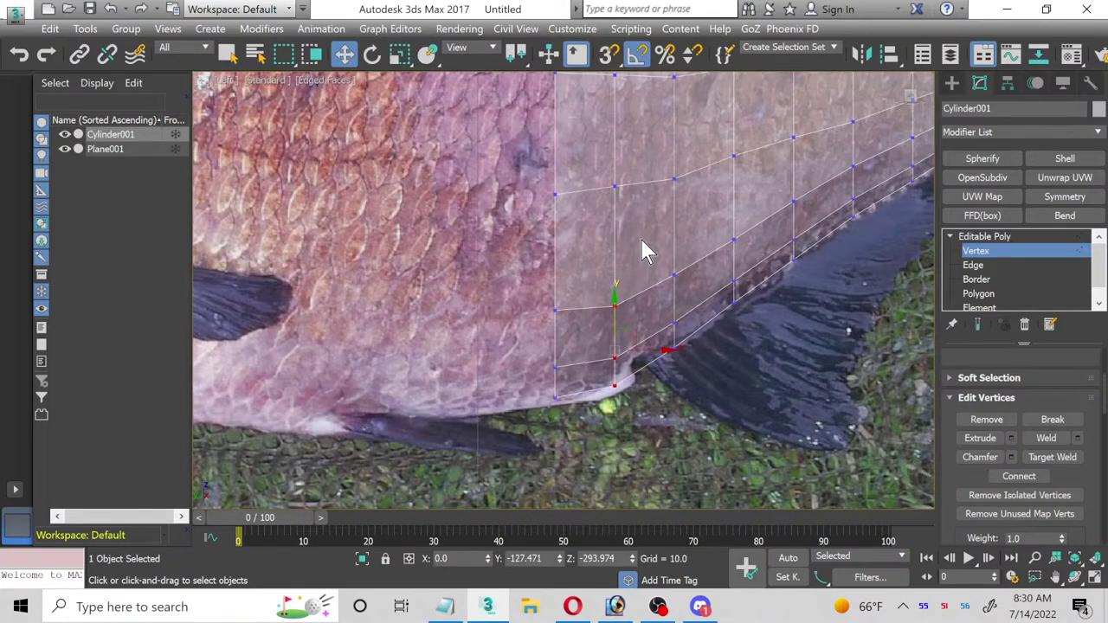
{"action": "scroll", "coordinate": [642, 251], "scroll_direction": "down", "scroll_amount": 2}
{"action": "middle_click_drag", "start_coordinate": [663, 265], "coordinate": [630, 384]}
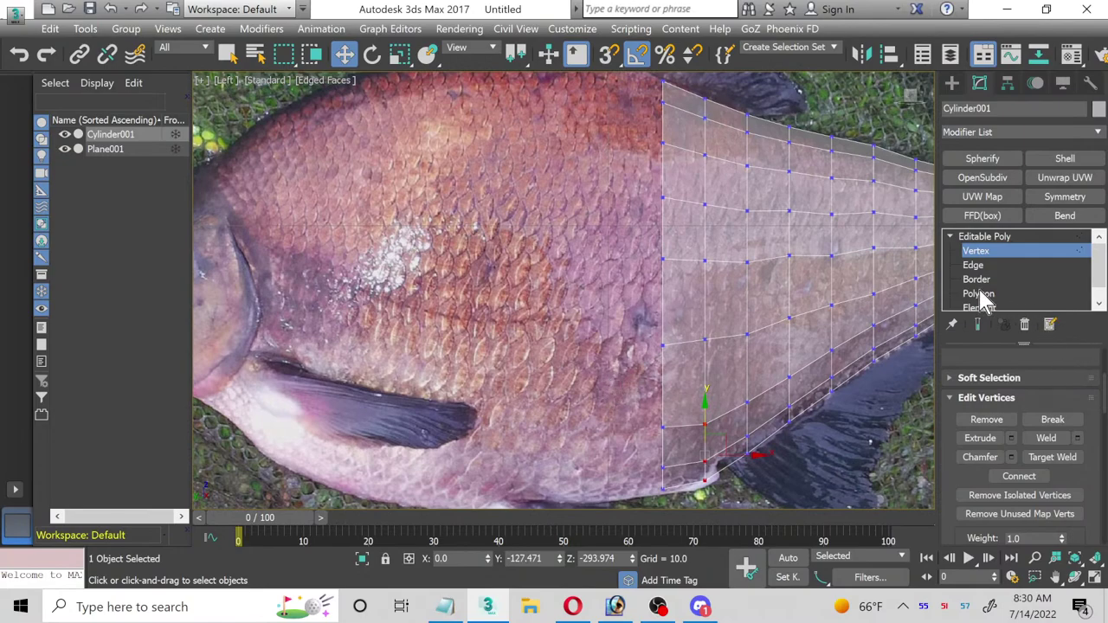
Step: Extrude a new 53.474 section toward the head and scale its front face to 108%
{"action": "left_click", "coordinate": [979, 293]}
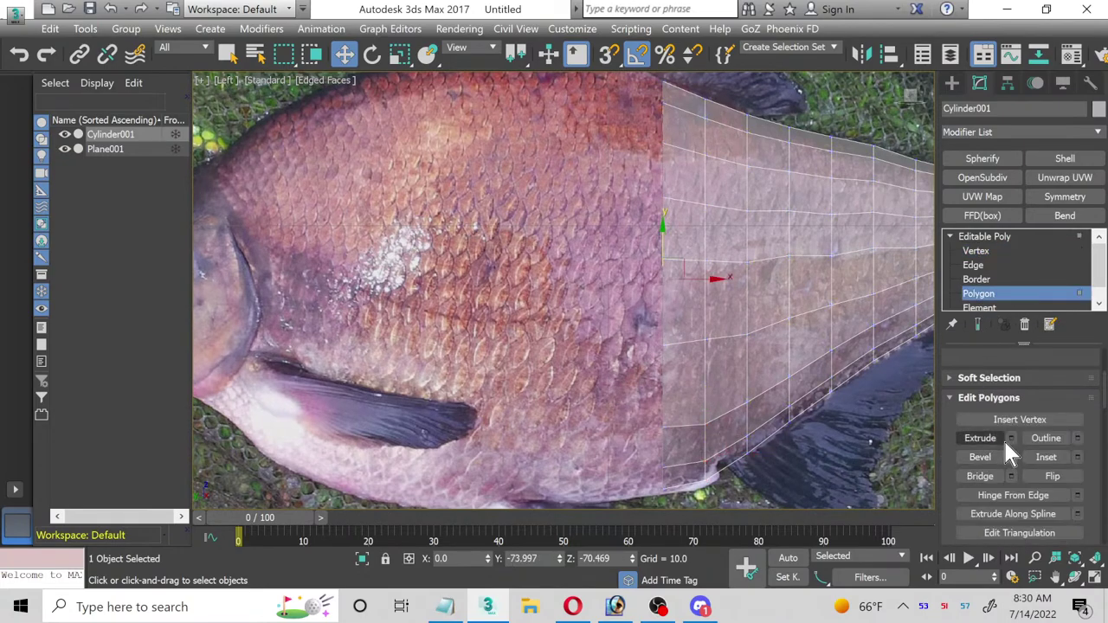
{"action": "left_click", "coordinate": [1010, 439]}
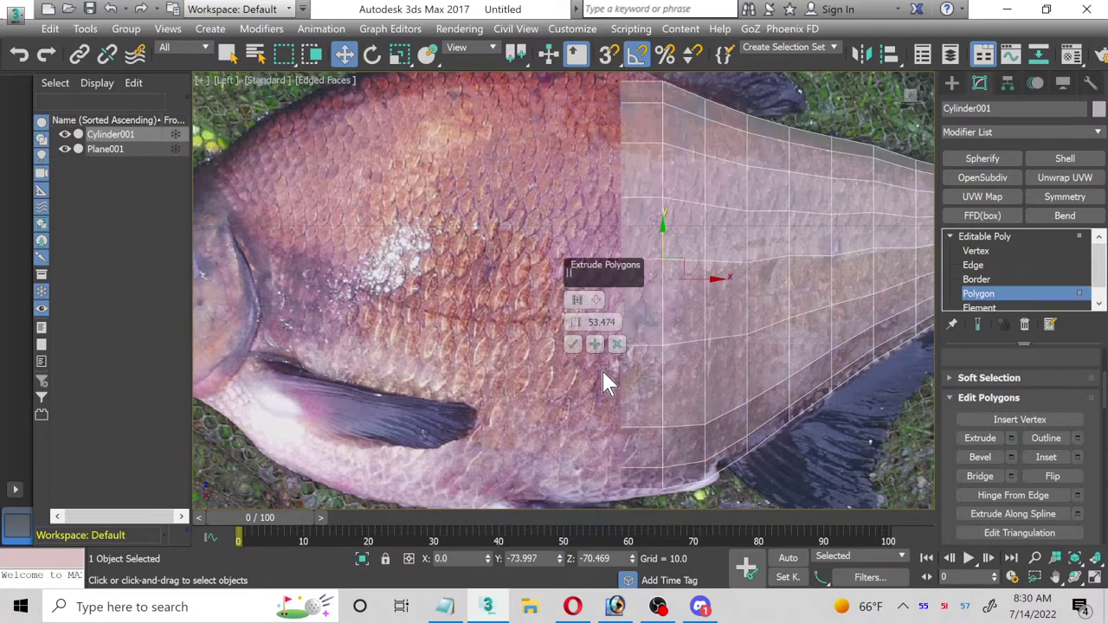
{"action": "left_click", "coordinate": [574, 345]}
{"action": "scroll", "coordinate": [522, 282], "scroll_direction": "down", "scroll_amount": 2}
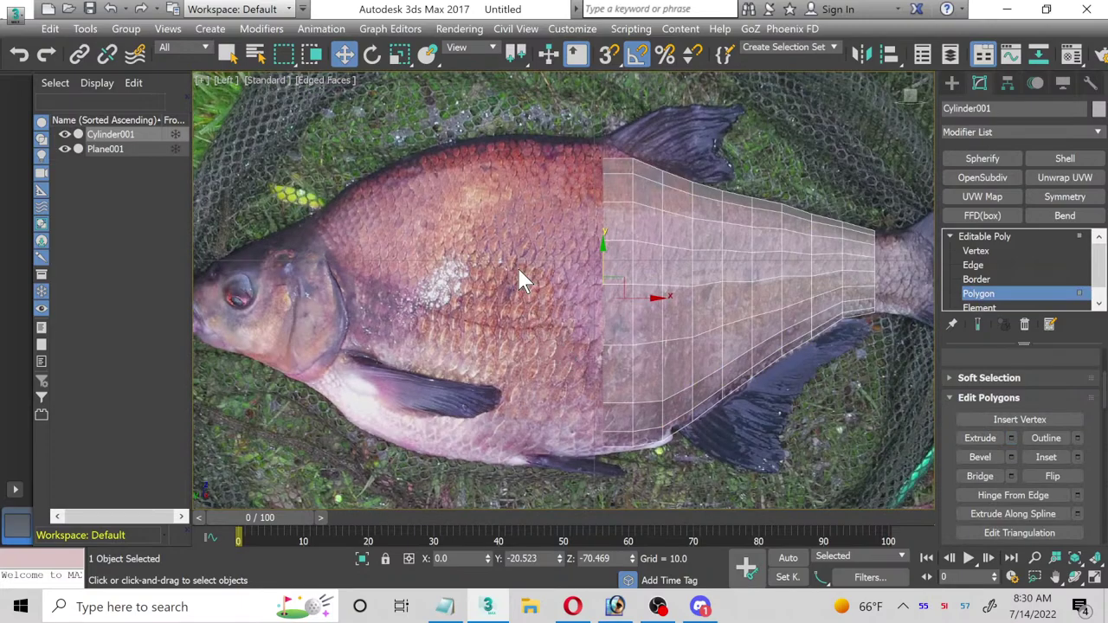
{"action": "left_click", "coordinate": [399, 58]}
{"action": "left_click_drag", "start_coordinate": [604, 296], "coordinate": [590, 293]}
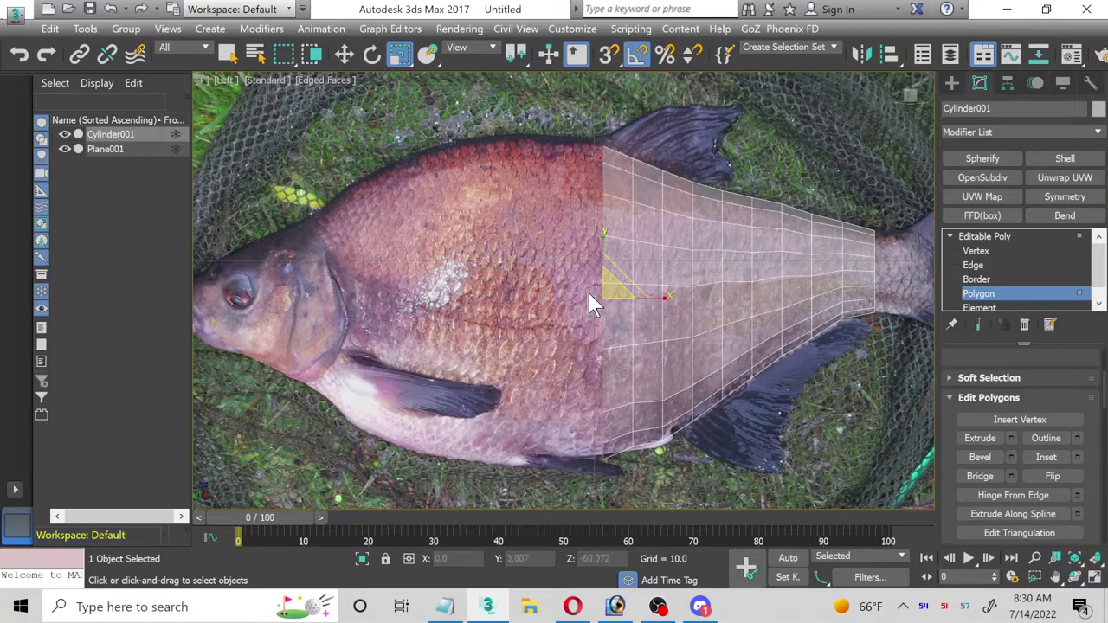
{"action": "left_click", "coordinate": [344, 54]}
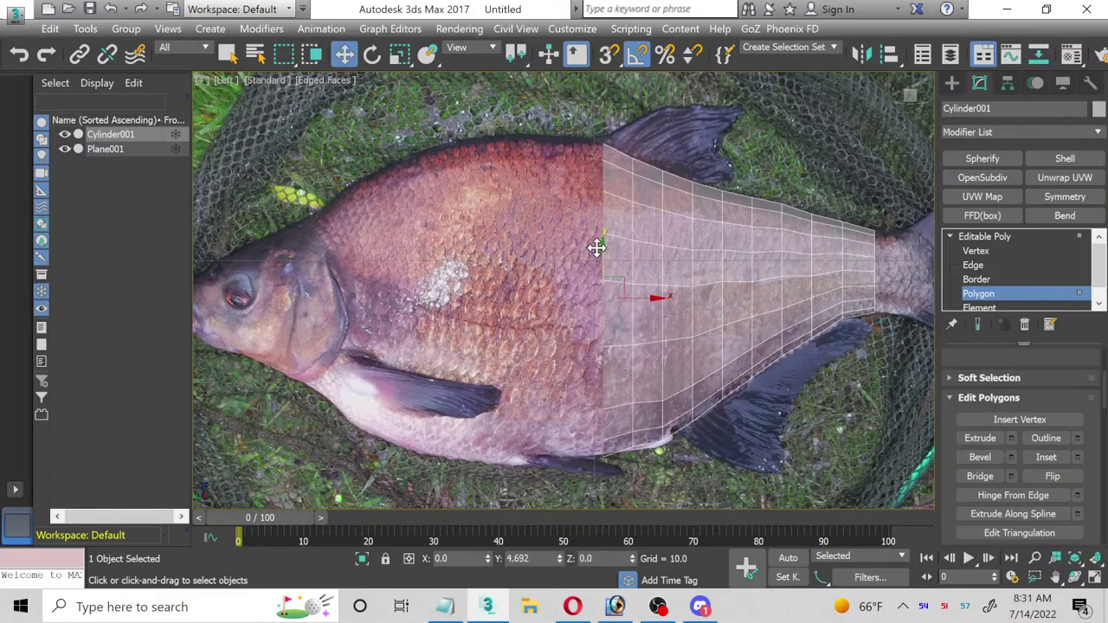
{"action": "left_click", "coordinate": [977, 251]}
Step: Pull a lower belly vertex down onto the fish outline
{"action": "scroll", "coordinate": [601, 397], "scroll_direction": "up", "scroll_amount": 5}
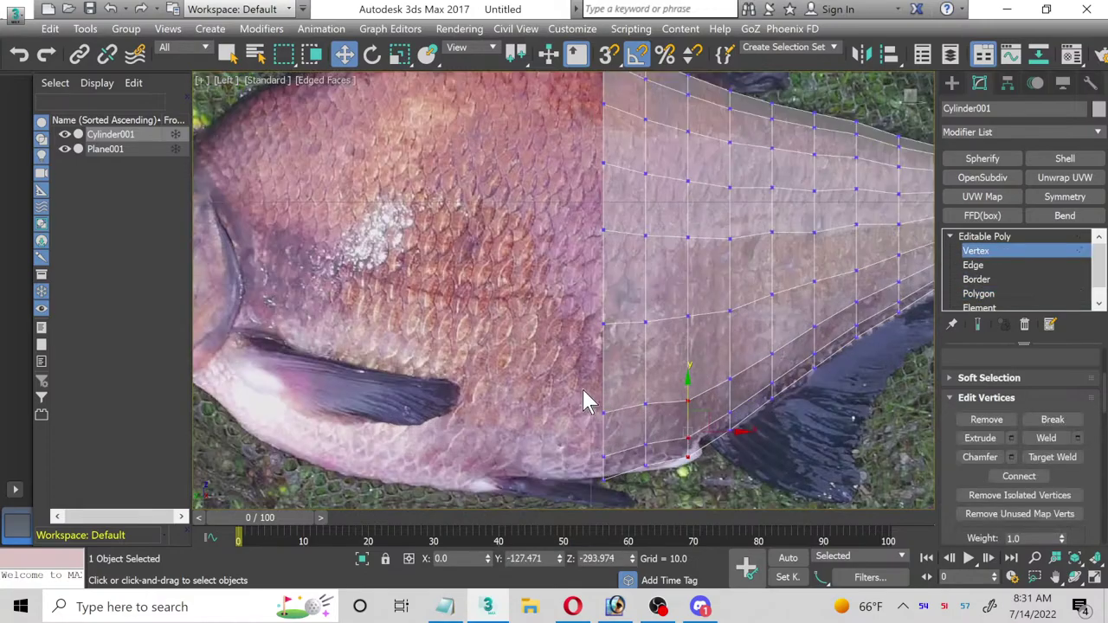
{"action": "left_click", "coordinate": [691, 455]}
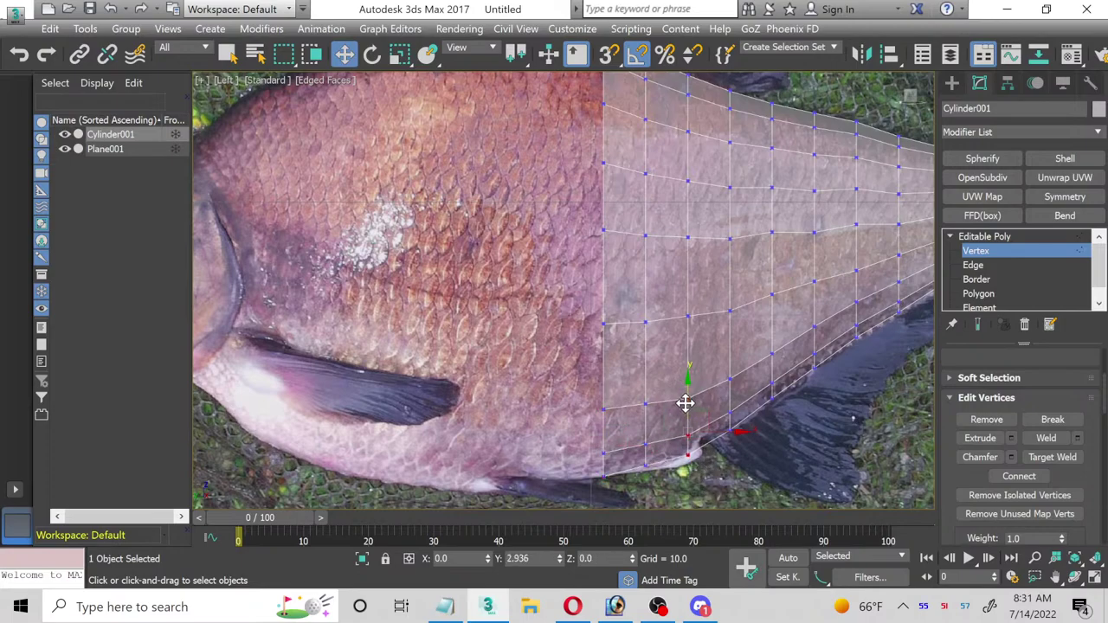
{"action": "left_click_drag", "start_coordinate": [684, 403], "coordinate": [681, 401]}
{"action": "middle_click_drag", "start_coordinate": [562, 401], "coordinate": [586, 401]}
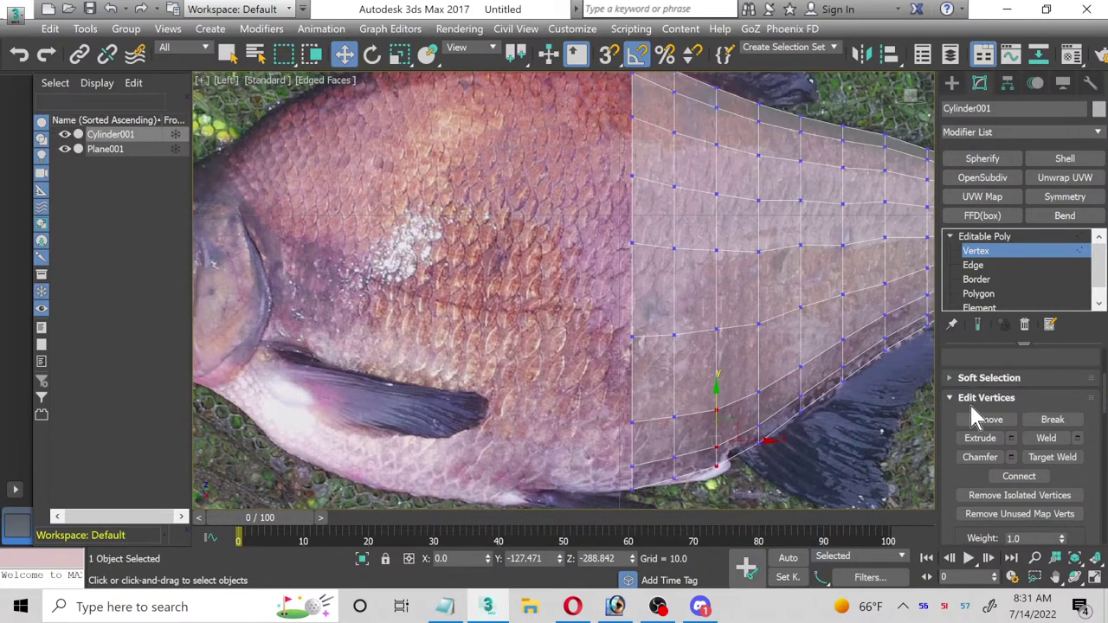
Step: Extrude the front polygons one more 53.474 section toward the head
{"action": "left_click", "coordinate": [1005, 292]}
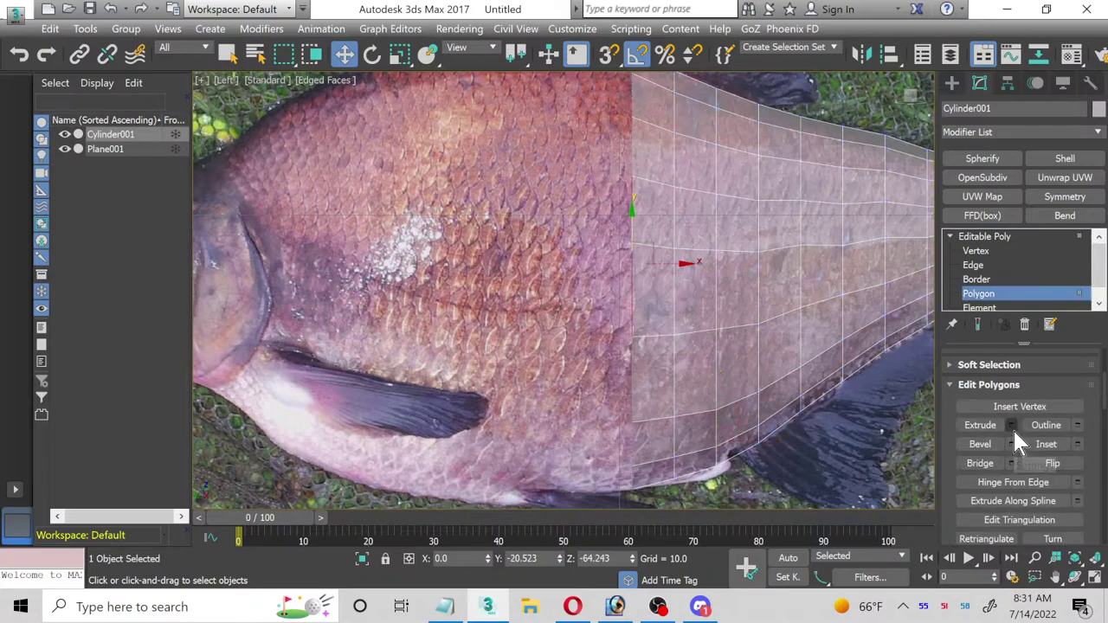
{"action": "left_click", "coordinate": [1012, 425]}
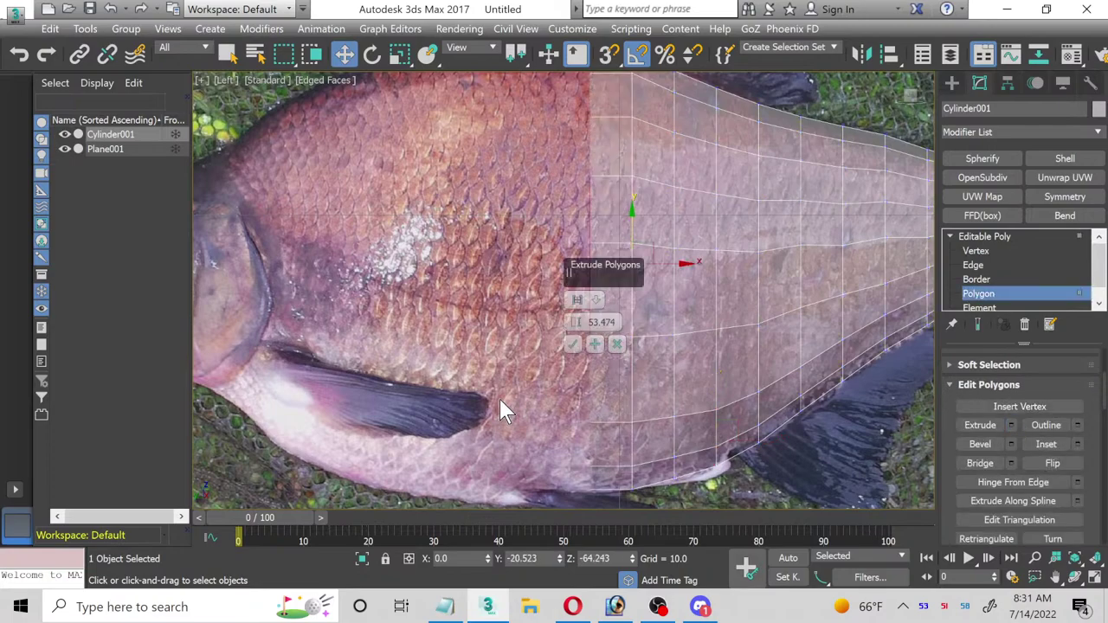
{"action": "left_click", "coordinate": [571, 345]}
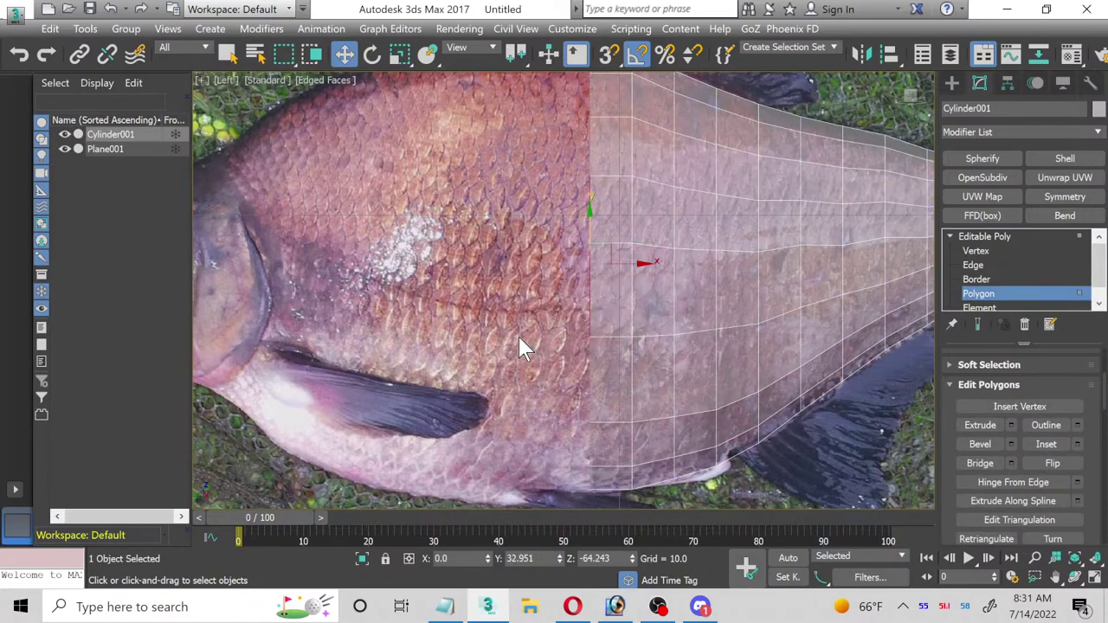
{"action": "scroll", "coordinate": [524, 346], "scroll_direction": "down", "scroll_amount": 3}
{"action": "key", "text": "r"}
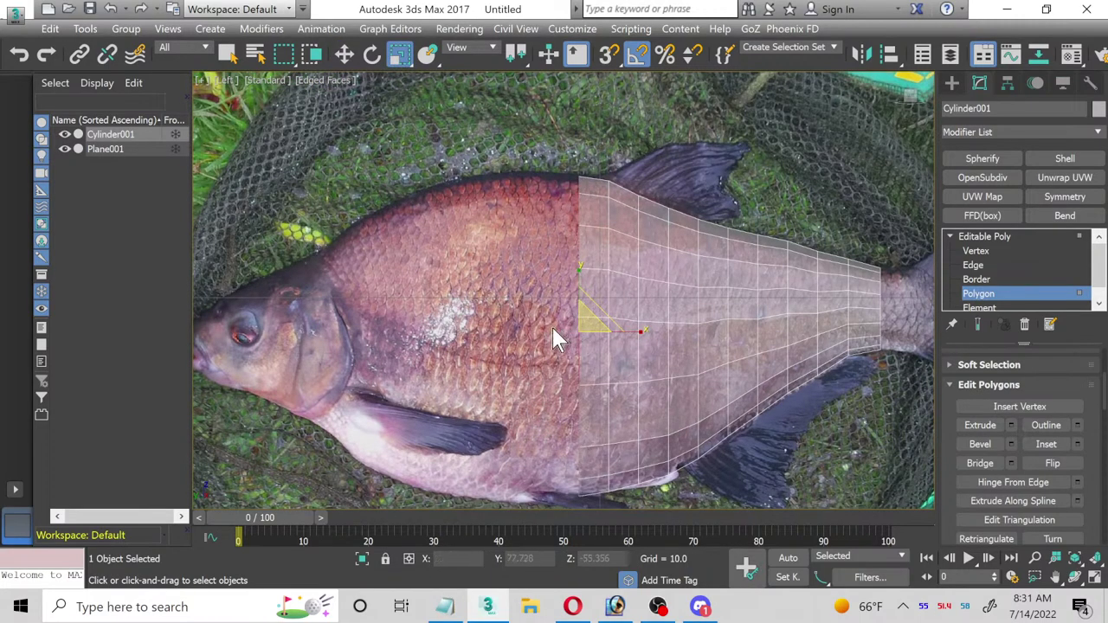
Step: Reselect the top and lower front-edge vertices, then return to Polygon level
{"action": "left_click", "coordinate": [958, 251]}
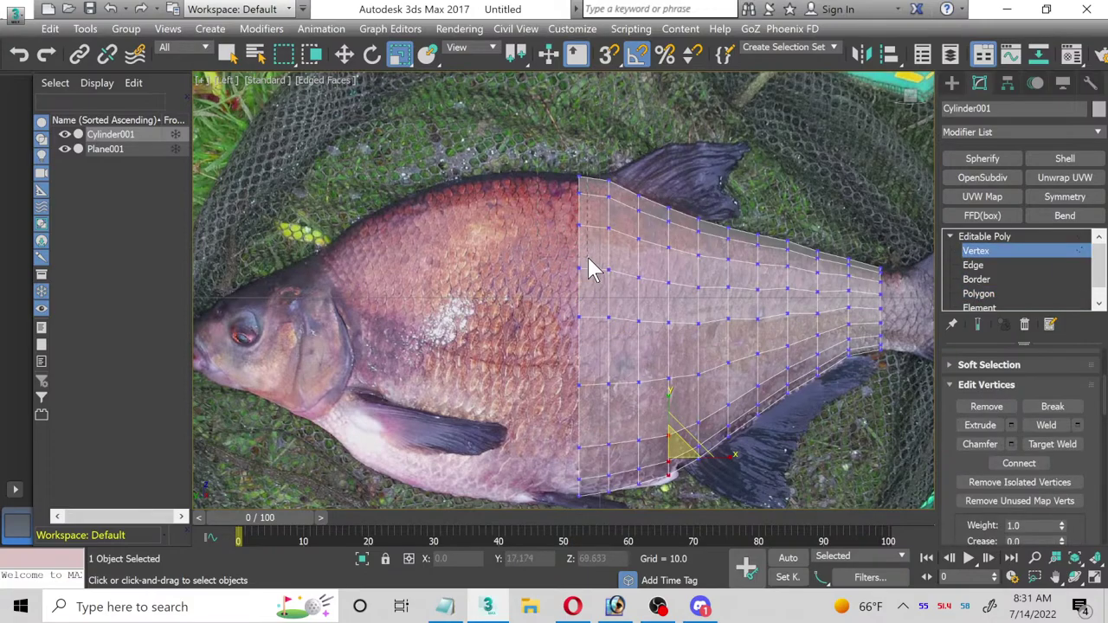
{"action": "left_click_drag", "start_coordinate": [595, 251], "coordinate": [479, 128]}
{"action": "left_click", "coordinate": [344, 54]}
{"action": "scroll", "coordinate": [633, 222], "scroll_direction": "up", "scroll_amount": 3}
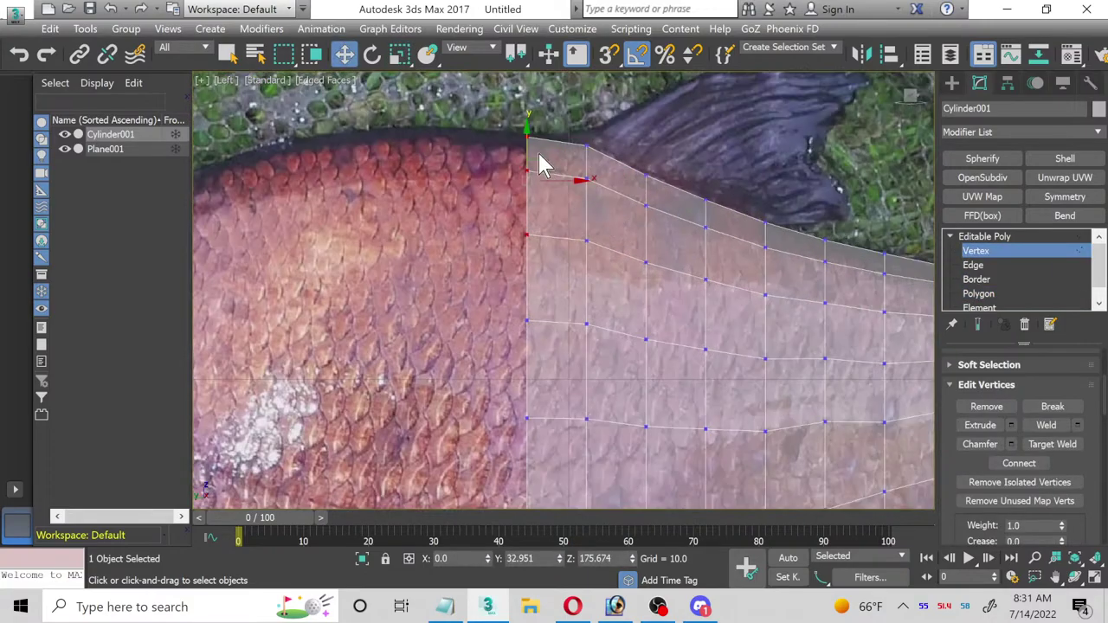
{"action": "middle_click_drag", "start_coordinate": [518, 134], "coordinate": [516, 277]}
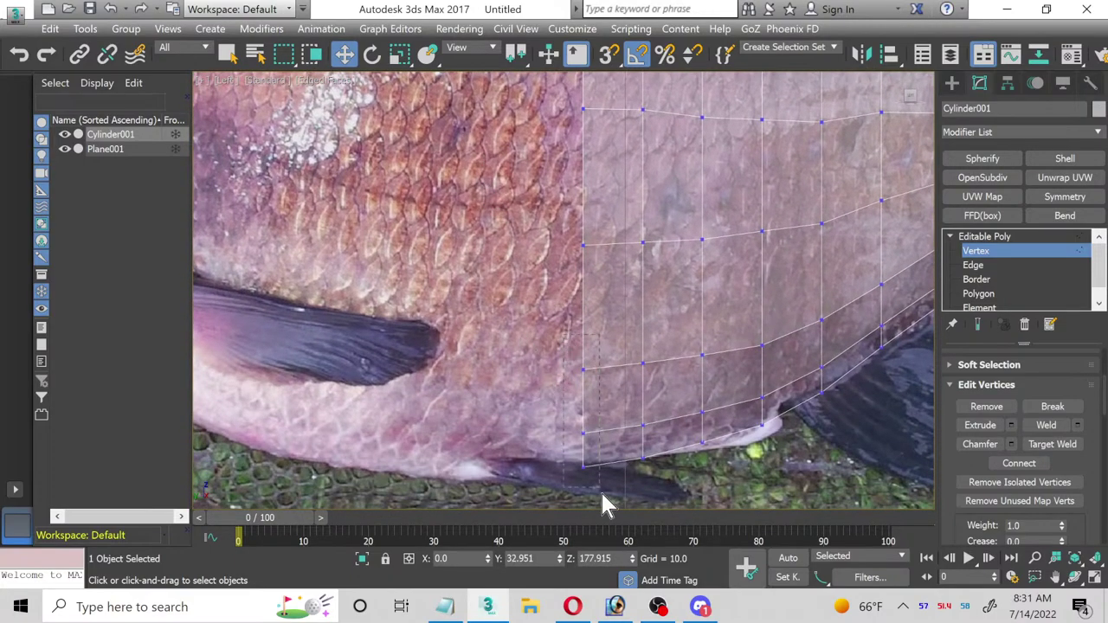
{"action": "left_click_drag", "start_coordinate": [606, 505], "coordinate": [606, 502]}
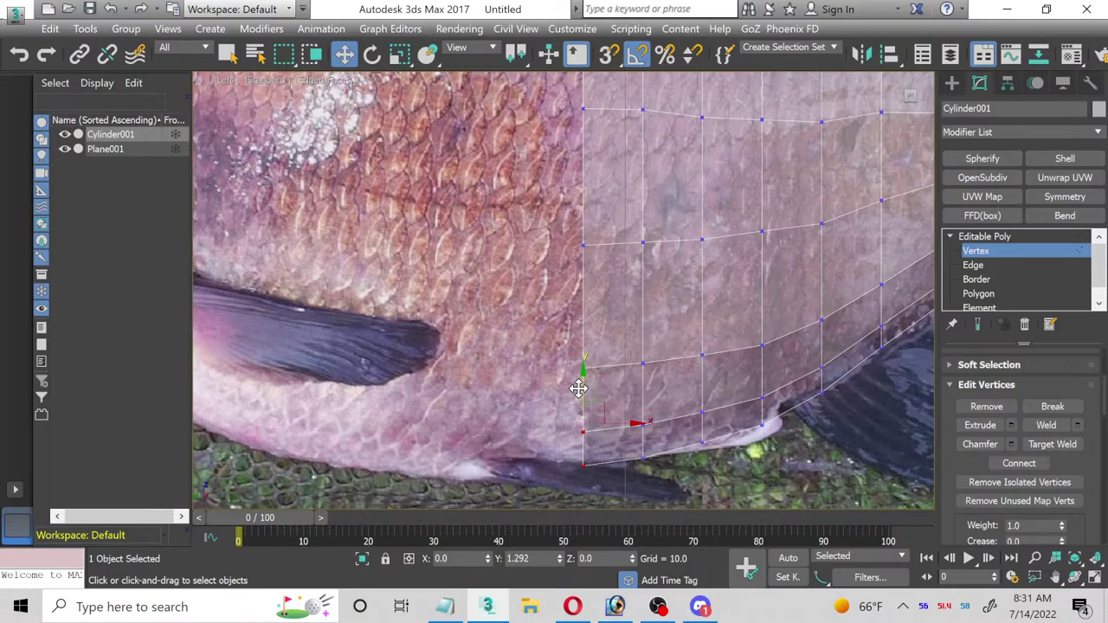
{"action": "scroll", "coordinate": [499, 389], "scroll_direction": "down", "scroll_amount": 2}
{"action": "scroll", "coordinate": [516, 408], "scroll_direction": "down", "scroll_amount": 5}
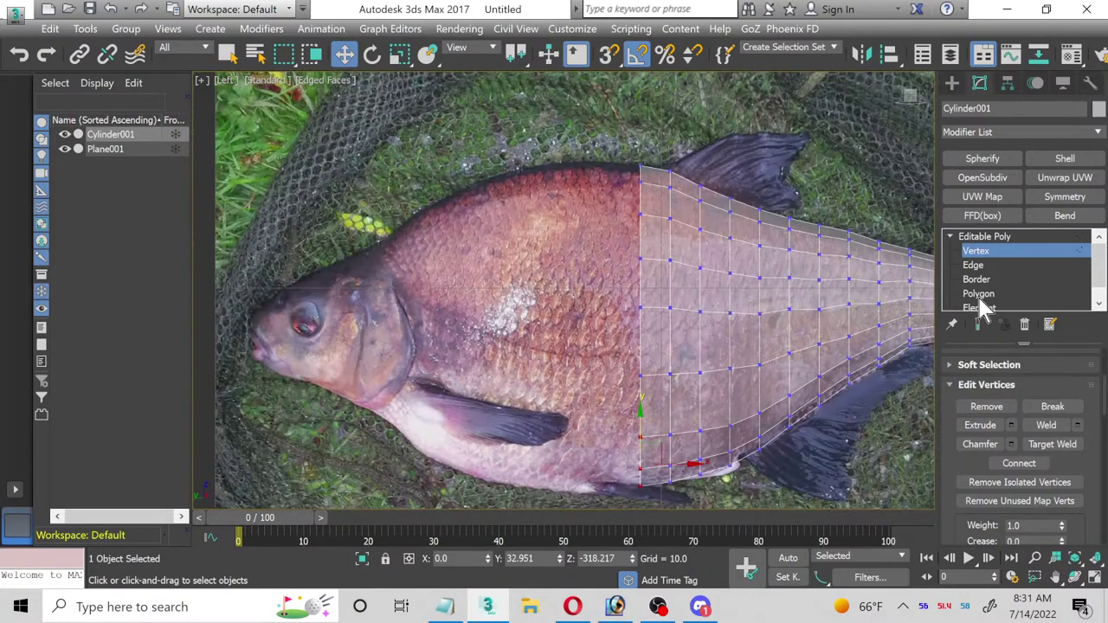
{"action": "left_click", "coordinate": [980, 294]}
Step: Extrude a section toward the head and scale its front end to 104%
{"action": "left_click", "coordinate": [1012, 426]}
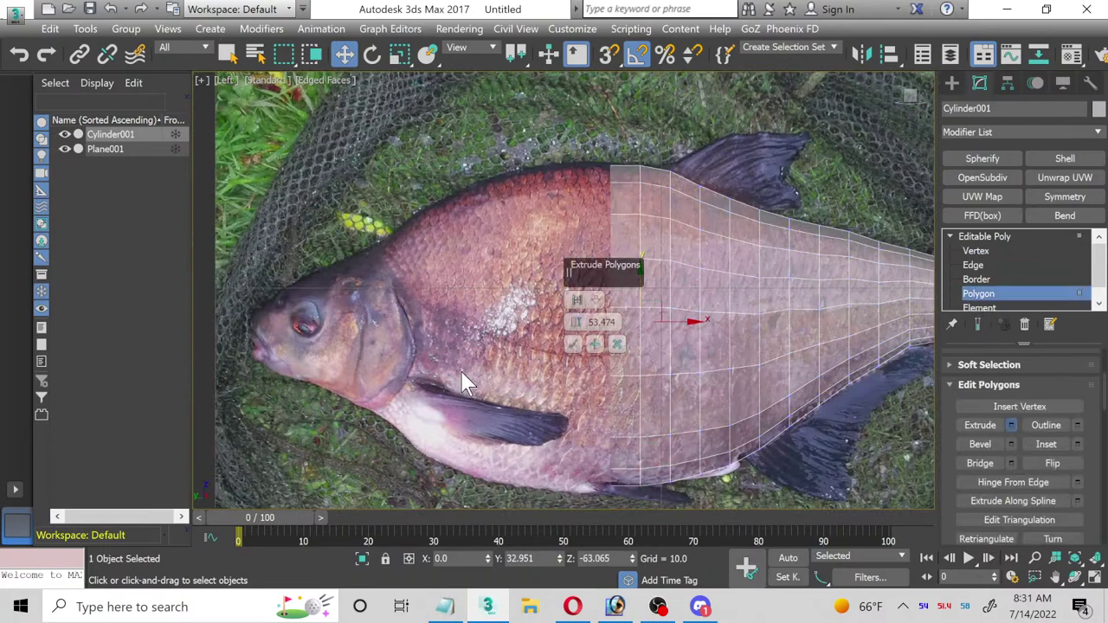
{"action": "left_click", "coordinate": [572, 346]}
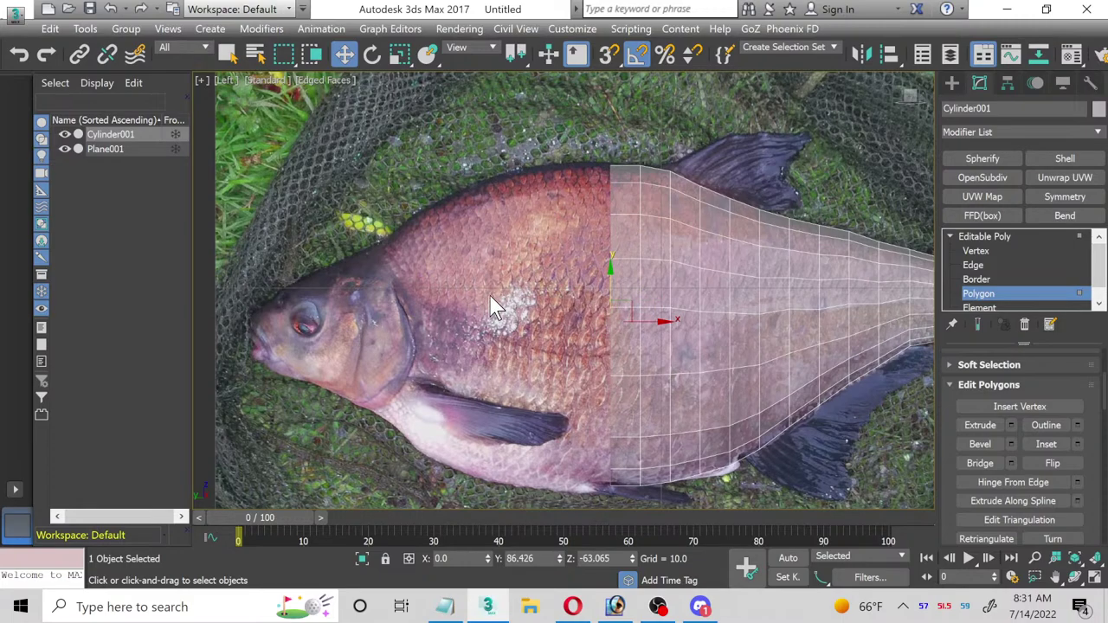
{"action": "middle_click_drag", "start_coordinate": [490, 308], "coordinate": [511, 303]}
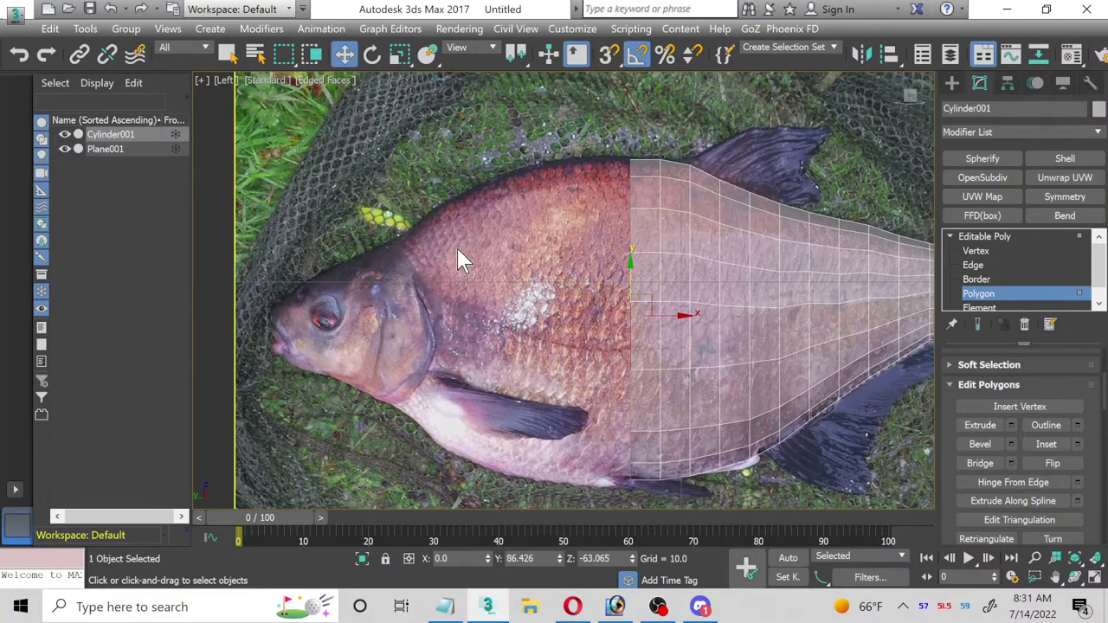
{"action": "left_click", "coordinate": [401, 52]}
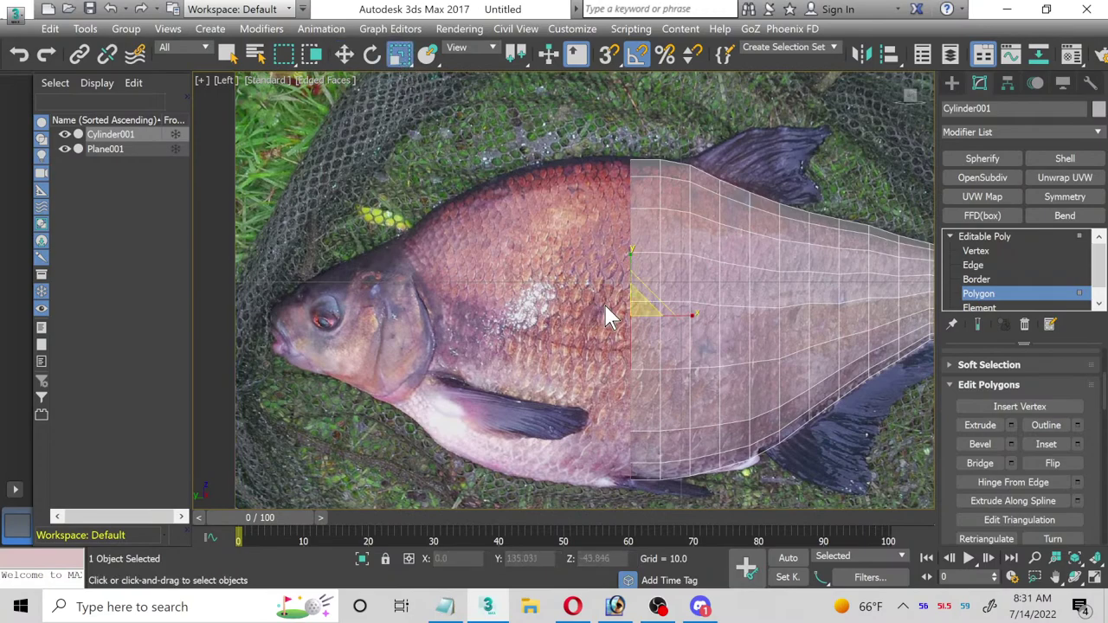
{"action": "left_click_drag", "start_coordinate": [633, 307], "coordinate": [636, 307]}
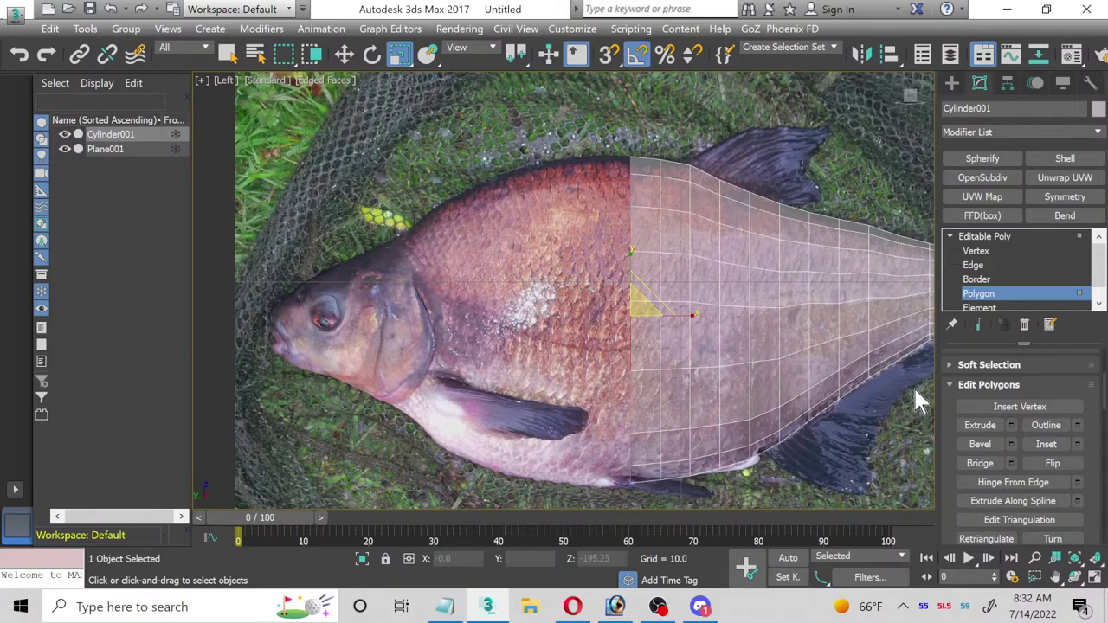
Step: Extrude the front polygons once more toward the head
{"action": "left_click", "coordinate": [1012, 425]}
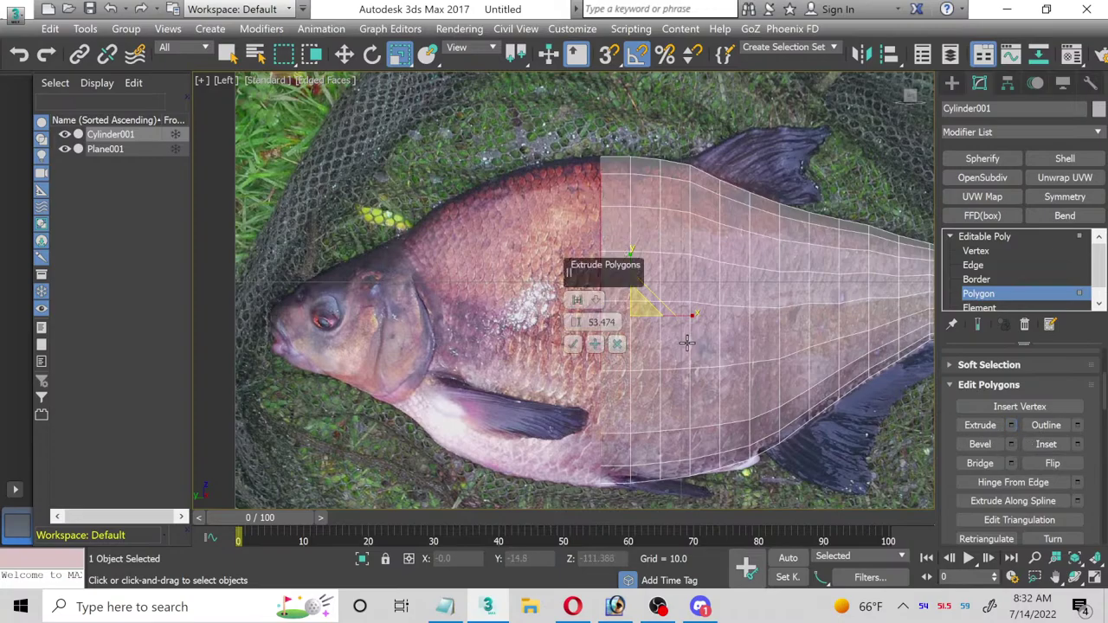
{"action": "left_click", "coordinate": [572, 344]}
{"action": "scroll", "coordinate": [572, 334], "scroll_direction": "up", "scroll_amount": 2}
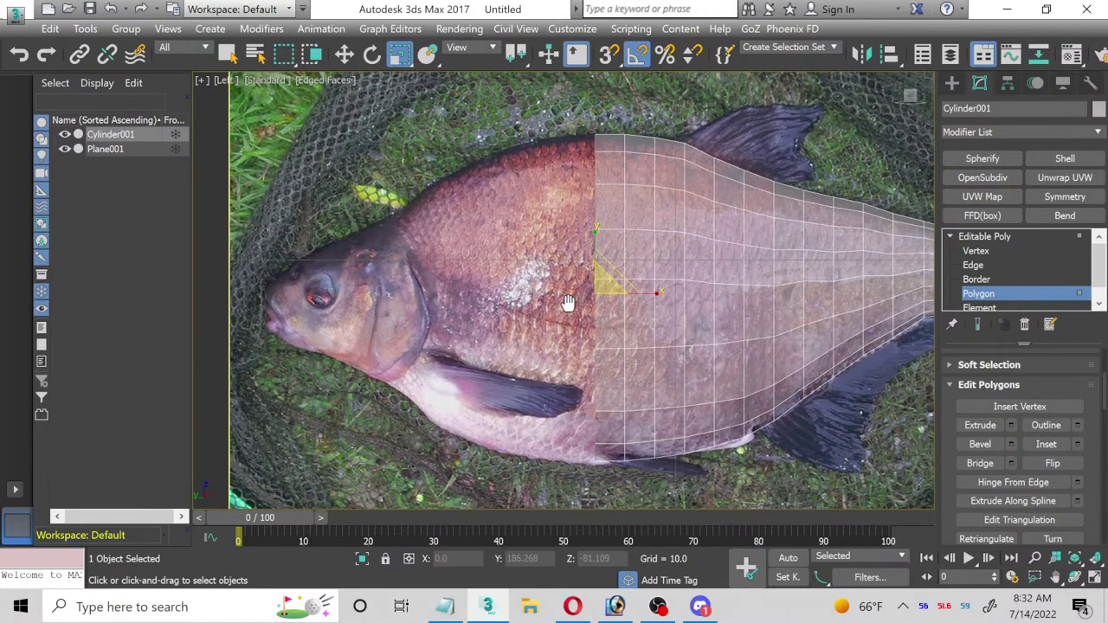
{"action": "scroll", "coordinate": [694, 317], "scroll_direction": "up", "scroll_amount": 2}
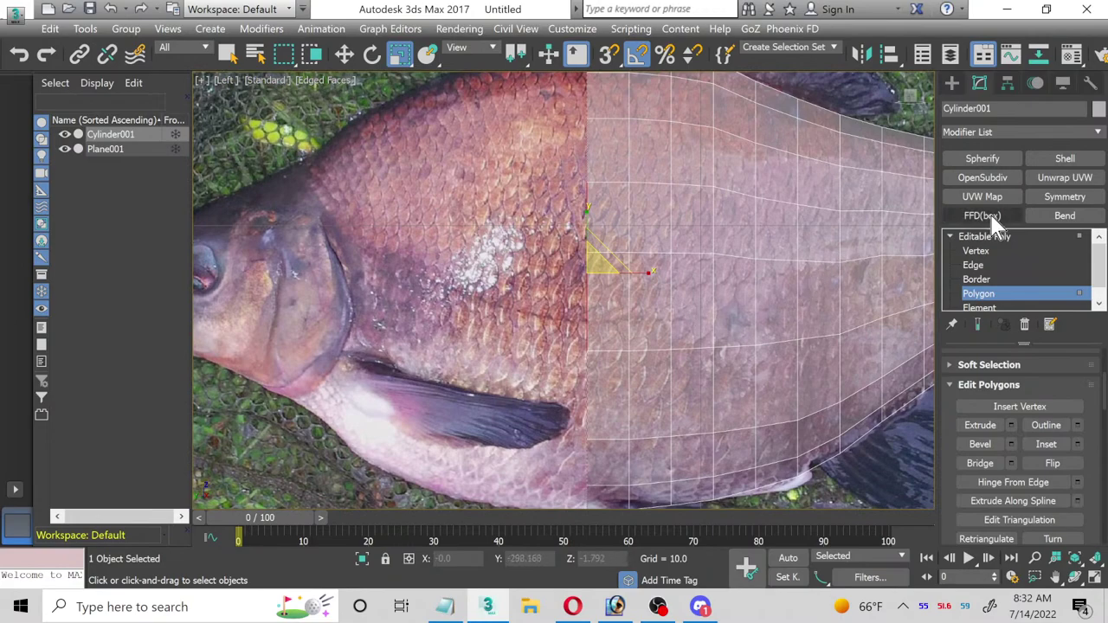
Step: At Vertex level, lower the front column of three belly vertices slightly
{"action": "left_click", "coordinate": [979, 255]}
{"action": "scroll", "coordinate": [537, 481], "scroll_direction": "up", "scroll_amount": 2}
{"action": "middle_click_drag", "start_coordinate": [537, 482], "coordinate": [508, 346]}
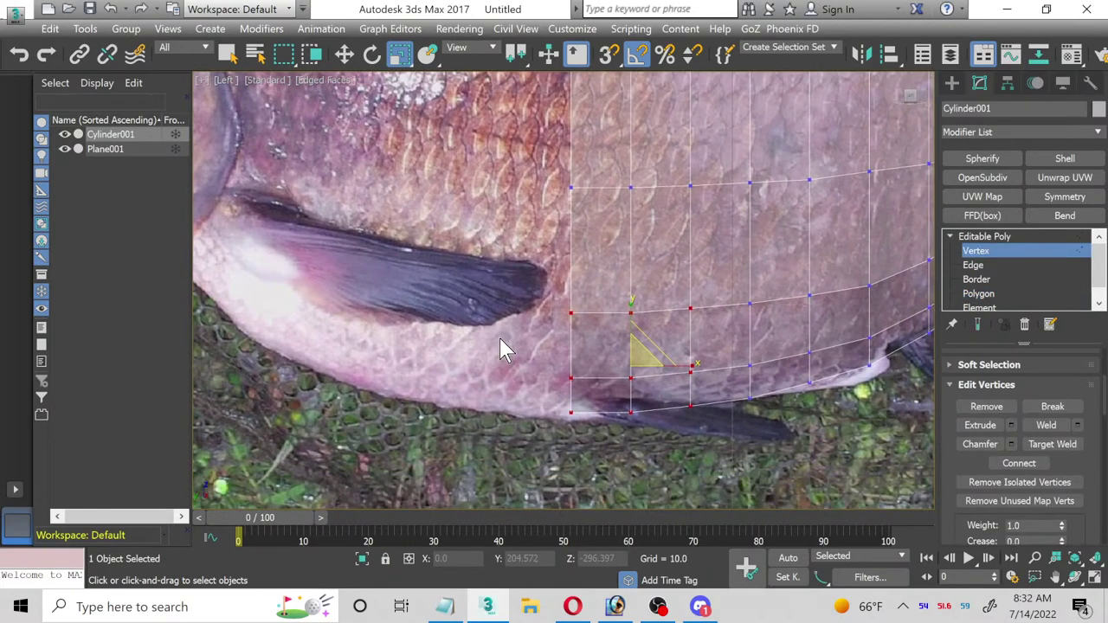
{"action": "left_click_drag", "start_coordinate": [591, 438], "coordinate": [591, 438]}
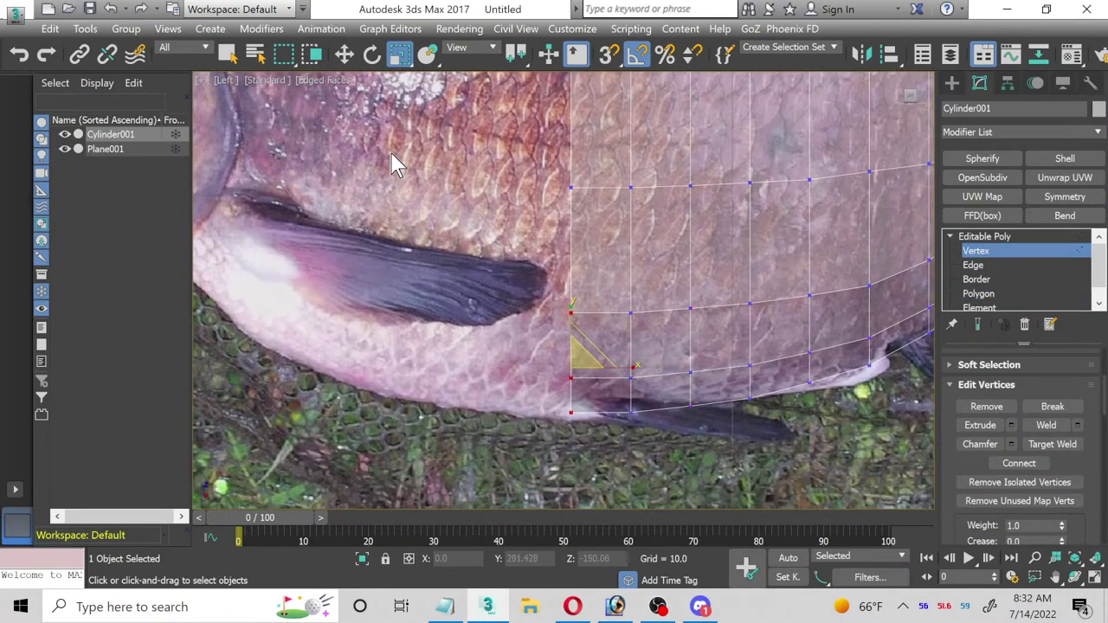
{"action": "left_click", "coordinate": [344, 55]}
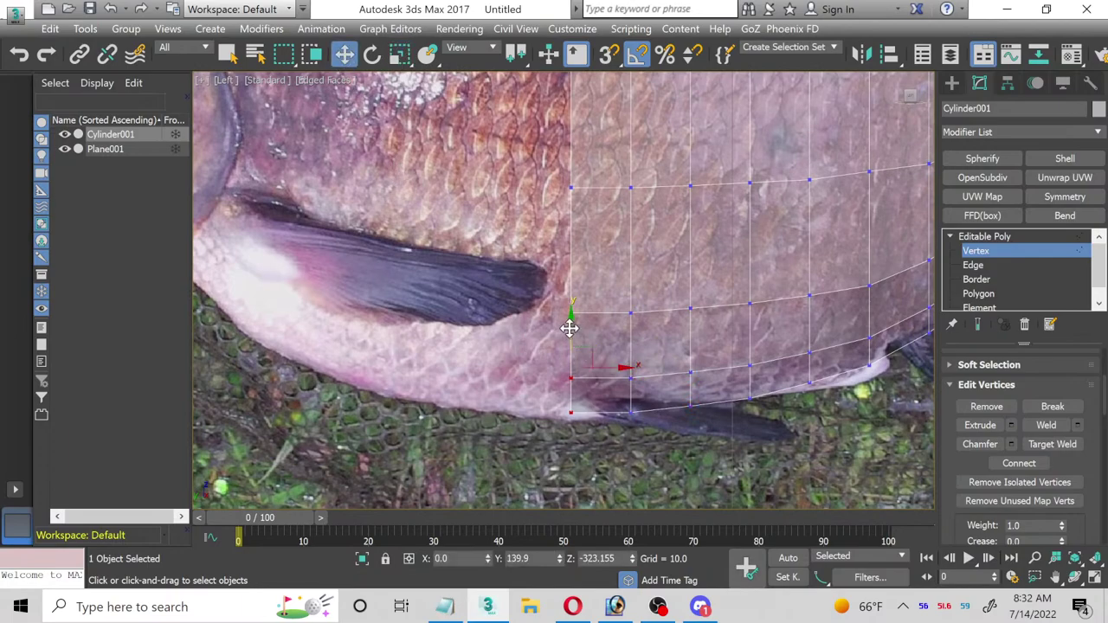
{"action": "left_click_drag", "start_coordinate": [572, 322], "coordinate": [575, 331]}
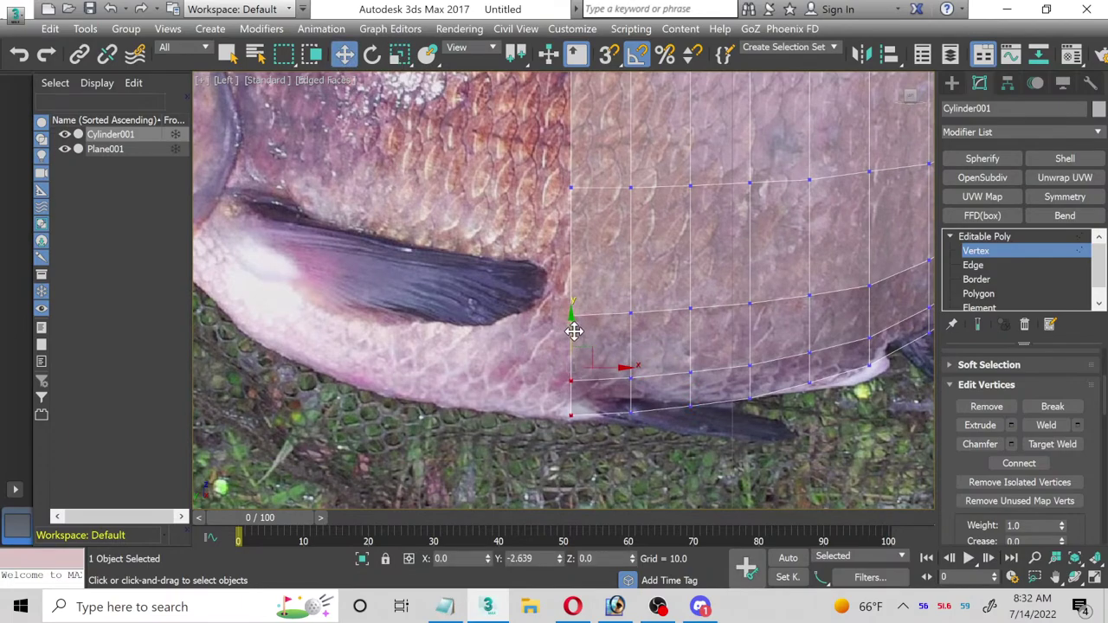
Step: Lower the third vertex column slightly, then return to Polygon level
{"action": "left_click_drag", "start_coordinate": [658, 478], "coordinate": [633, 329]}
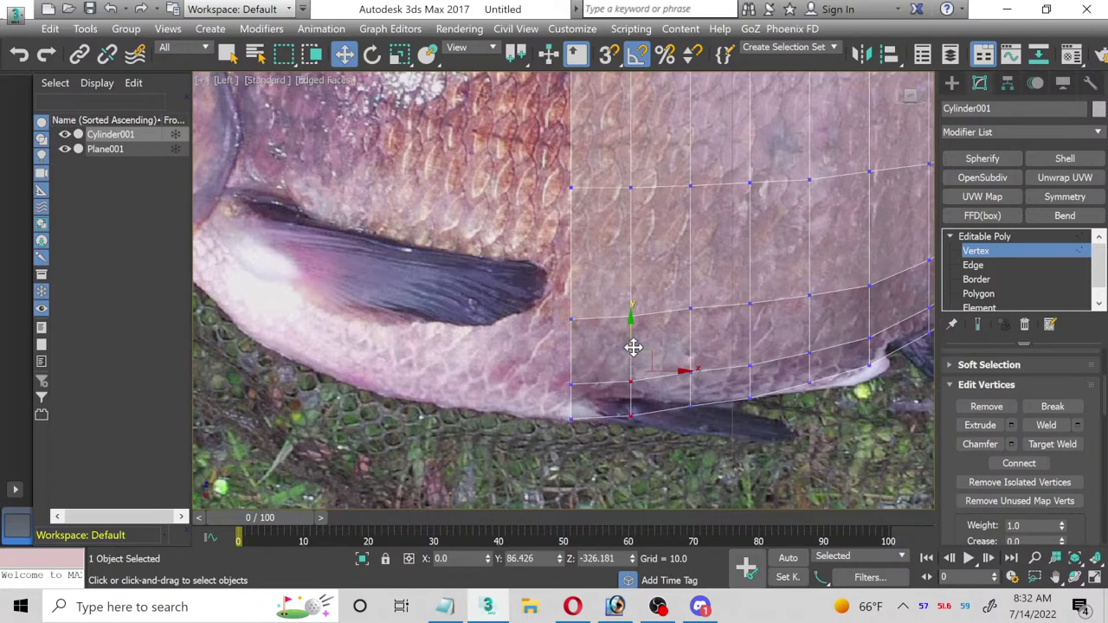
{"action": "left_click_drag", "start_coordinate": [691, 266], "coordinate": [732, 400]}
{"action": "left_click_drag", "start_coordinate": [710, 450], "coordinate": [710, 448]}
{"action": "left_click_drag", "start_coordinate": [650, 286], "coordinate": [701, 447]}
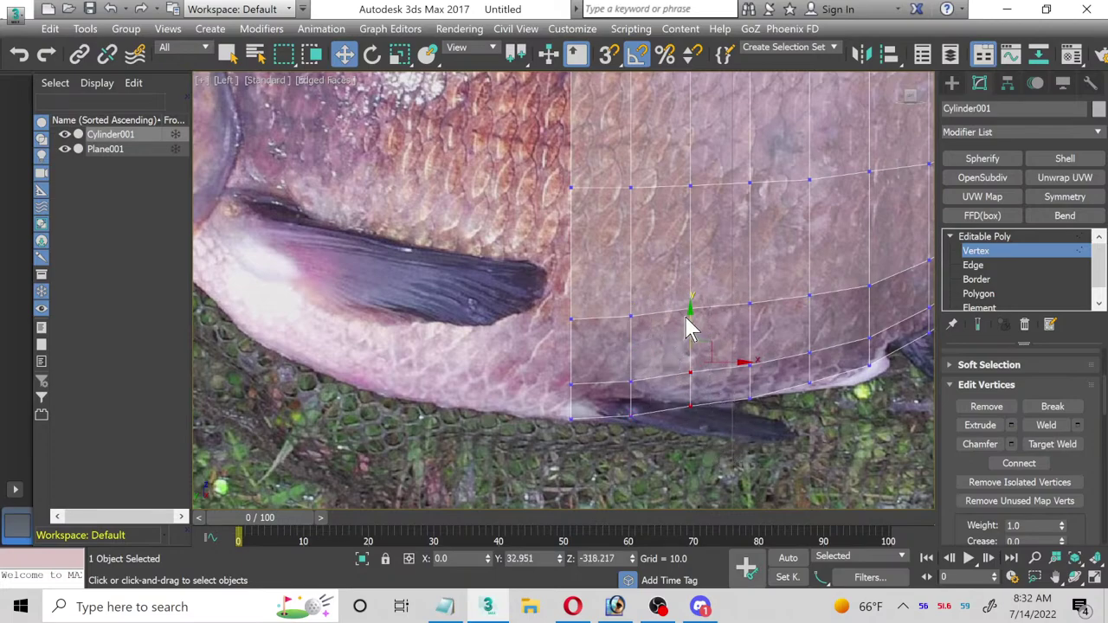
{"action": "left_click_drag", "start_coordinate": [689, 315], "coordinate": [690, 322]}
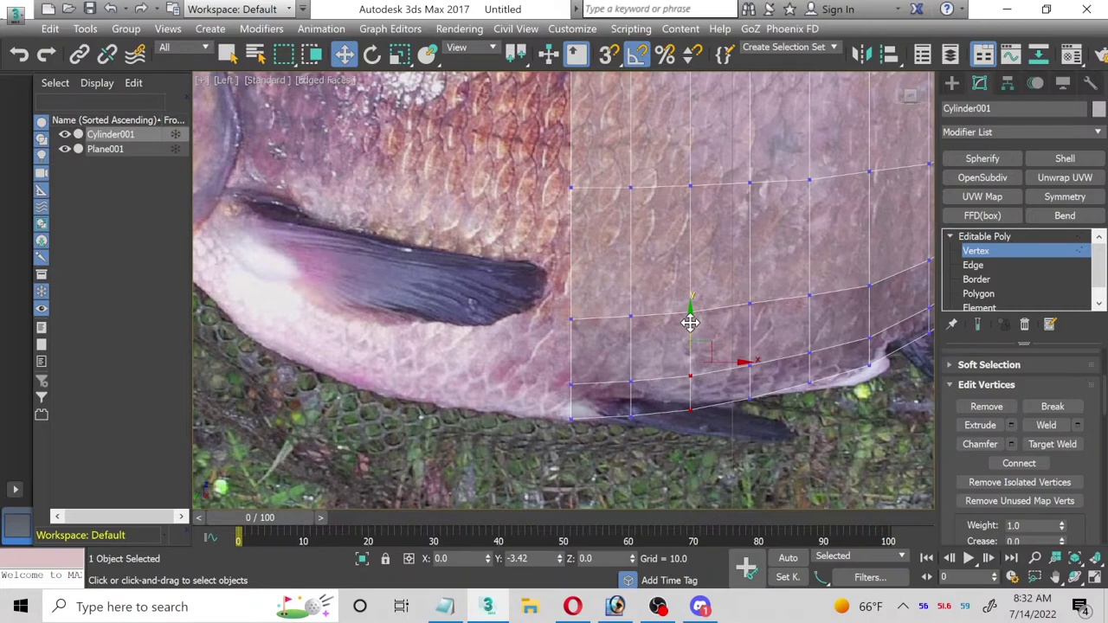
{"action": "left_click", "coordinate": [1004, 293]}
Step: Extrude the front face one 53.474 section toward the head
{"action": "scroll", "coordinate": [594, 280], "scroll_direction": "down", "scroll_amount": 2}
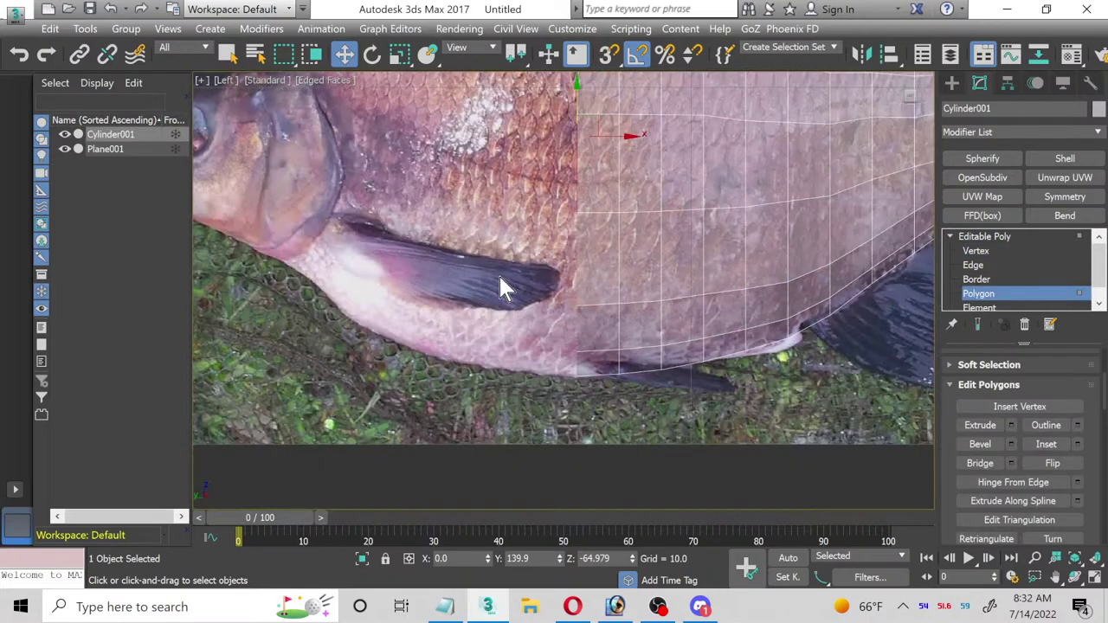
{"action": "scroll", "coordinate": [500, 280], "scroll_direction": "down", "scroll_amount": 4}
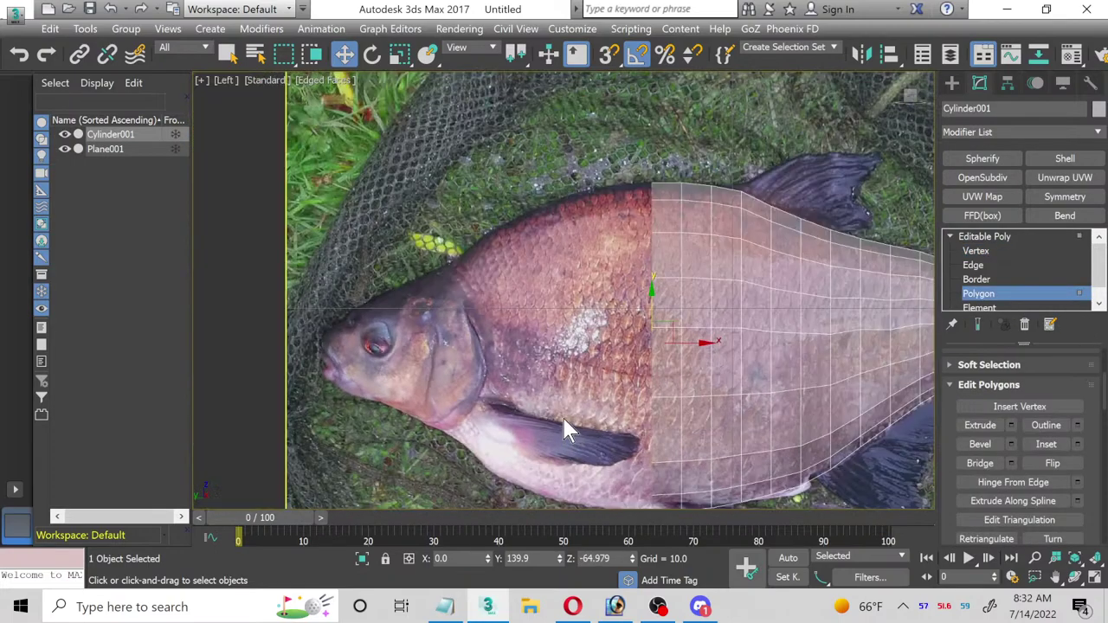
{"action": "middle_click_drag", "start_coordinate": [565, 430], "coordinate": [539, 391]}
{"action": "left_click", "coordinate": [1010, 425]}
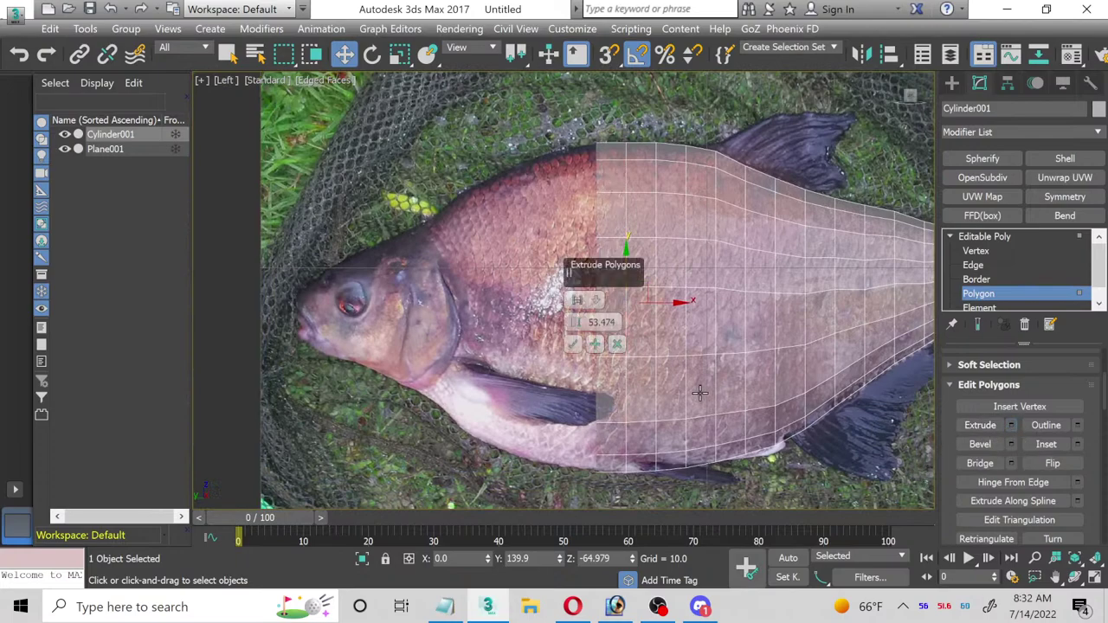
{"action": "scroll", "coordinate": [590, 394], "scroll_direction": "up", "scroll_amount": 2}
{"action": "left_click", "coordinate": [574, 346]}
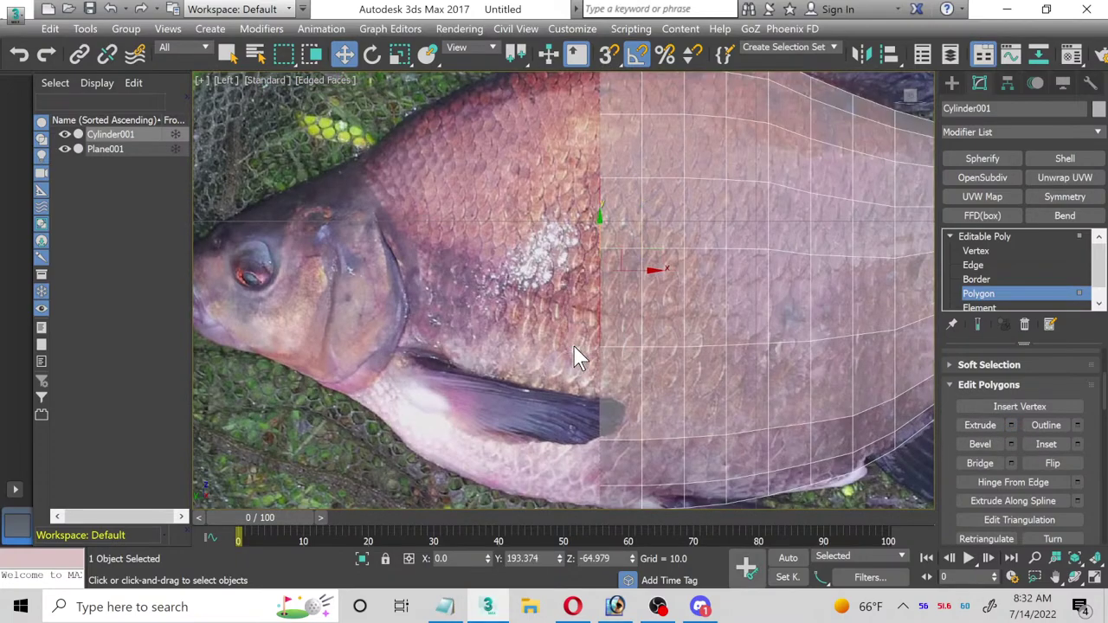
{"action": "scroll", "coordinate": [576, 351], "scroll_direction": "down", "scroll_amount": 2}
Step: Extrude another section and shrink its new front ring uniformly
{"action": "left_click", "coordinate": [400, 57]}
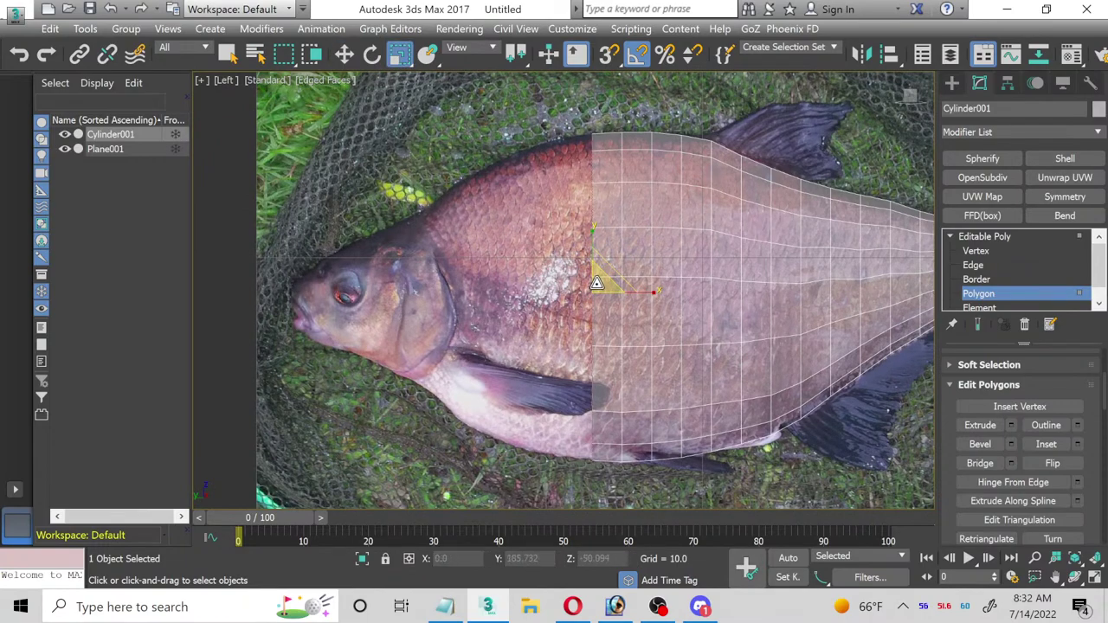
{"action": "left_click", "coordinate": [1010, 426]}
{"action": "left_click", "coordinate": [577, 345]}
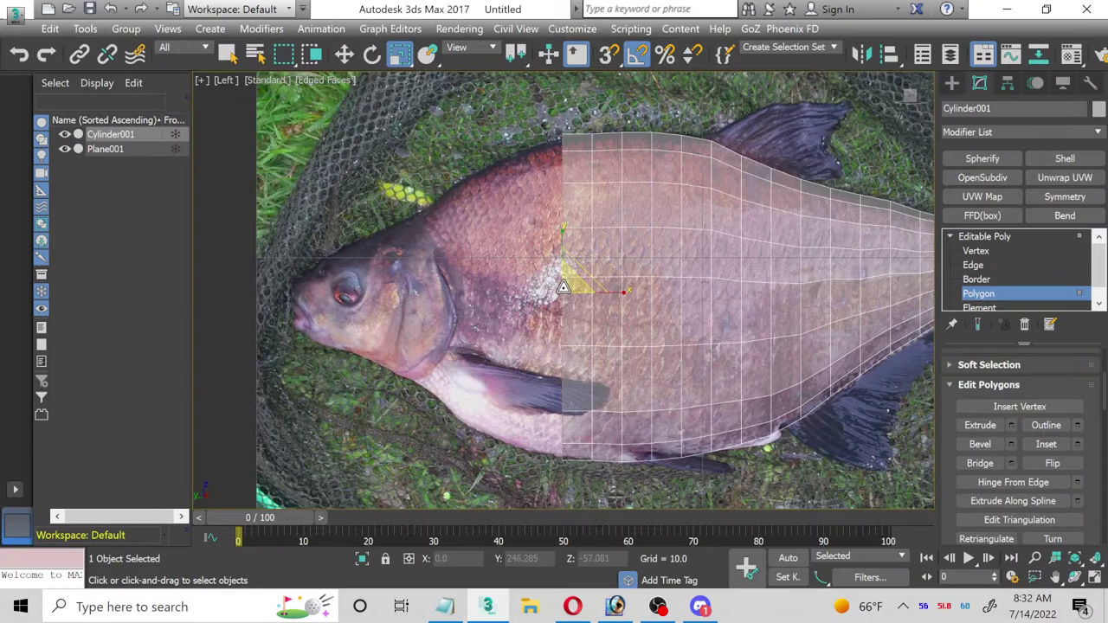
{"action": "left_click_drag", "start_coordinate": [563, 288], "coordinate": [545, 321]}
{"action": "middle_click_drag", "start_coordinate": [545, 322], "coordinate": [811, 382]}
Step: Add two more extrusions toward the gills, shrinking the first new ring
{"action": "left_click", "coordinate": [1011, 425]}
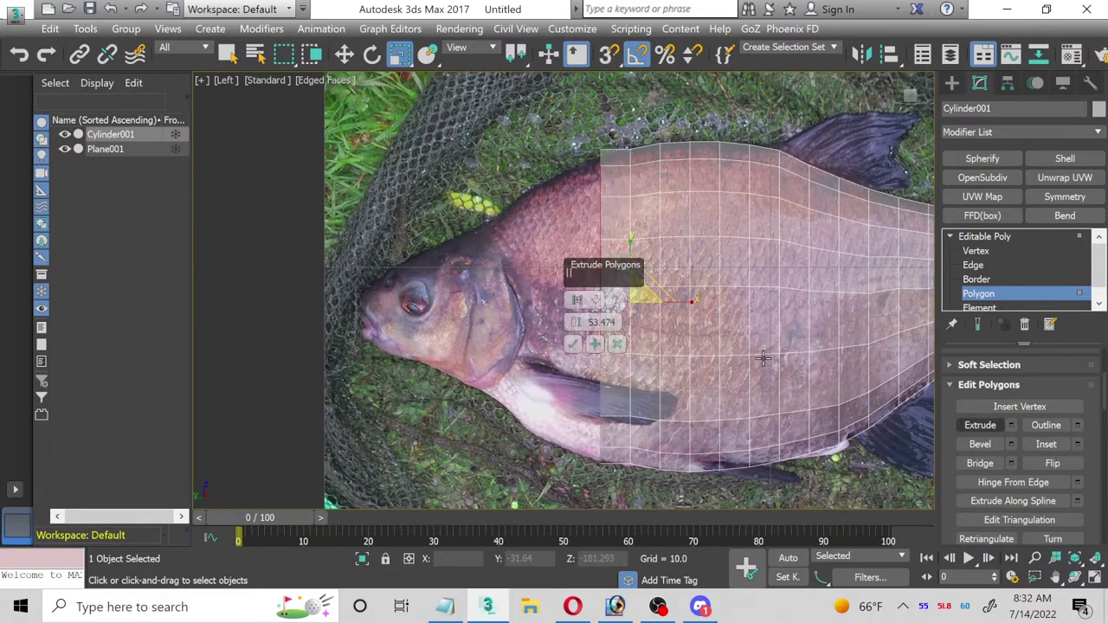
{"action": "left_click", "coordinate": [573, 344]}
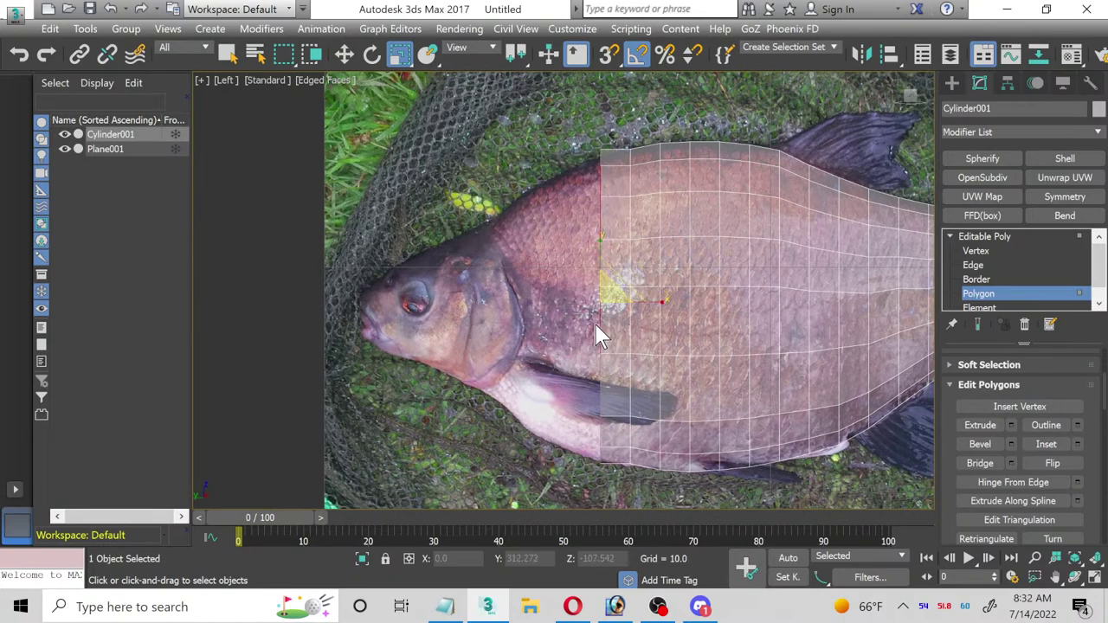
{"action": "left_click_drag", "start_coordinate": [598, 294], "coordinate": [600, 297]}
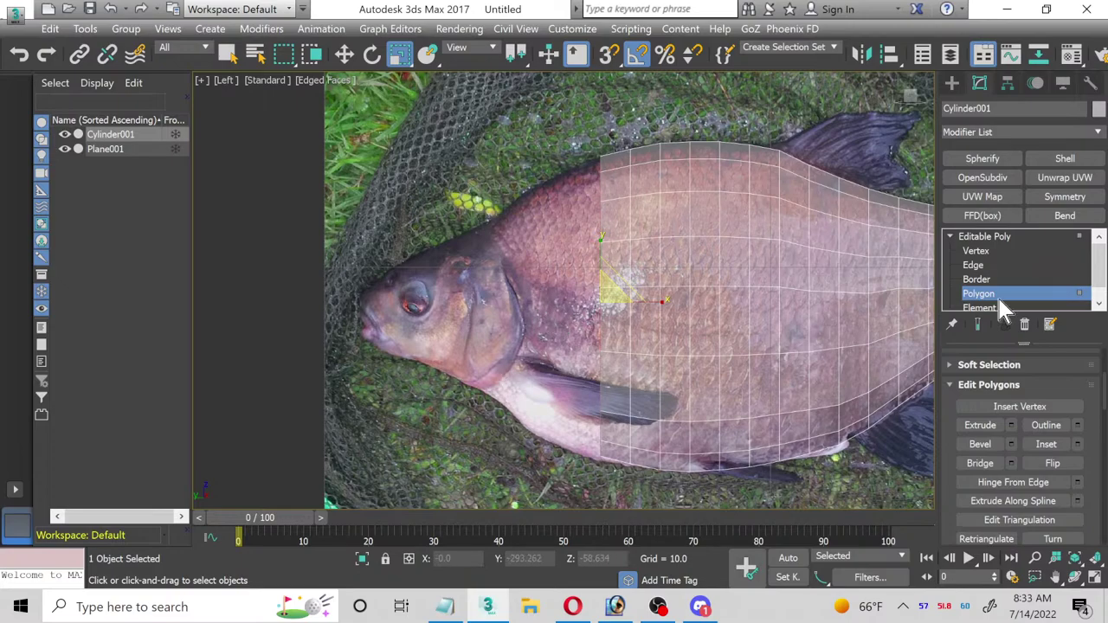
{"action": "left_click", "coordinate": [1015, 418]}
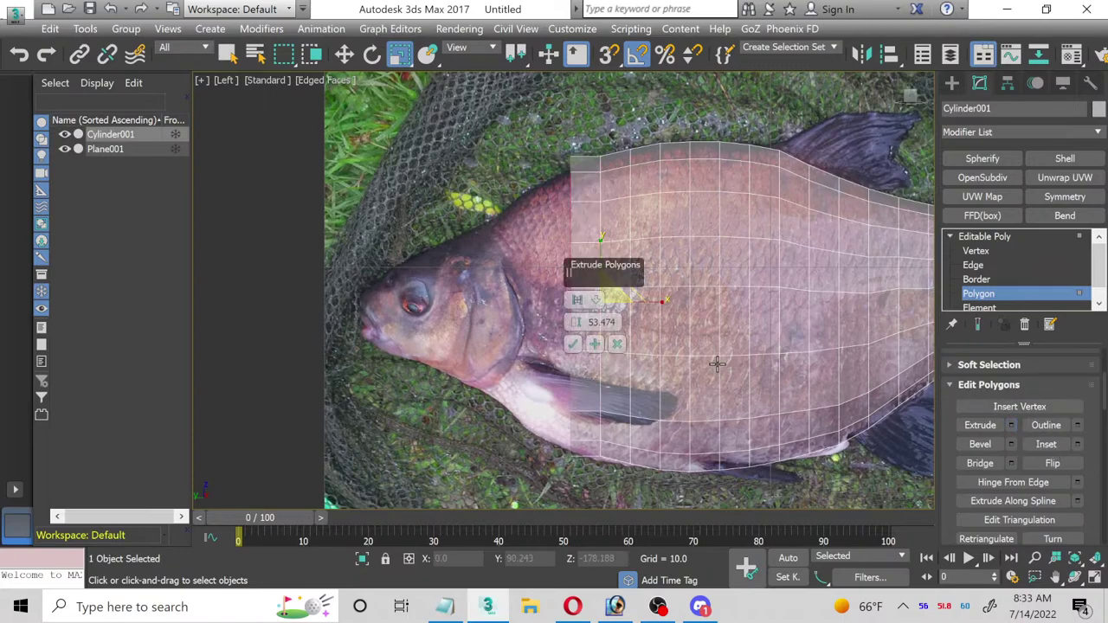
{"action": "left_click", "coordinate": [573, 344]}
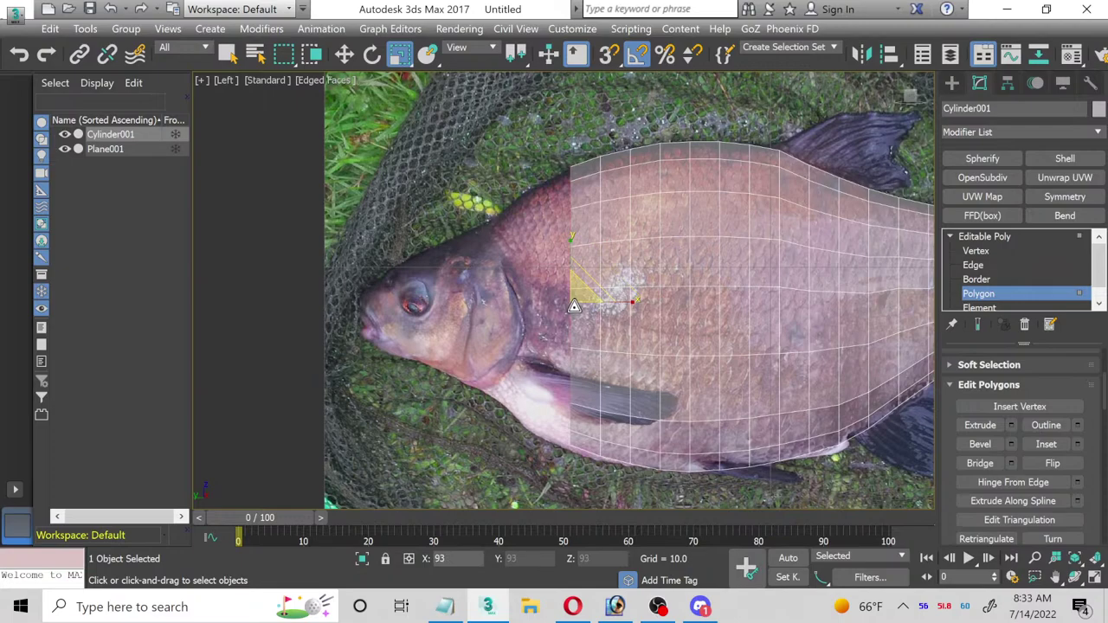
Step: Lower the front belly vertices near the pectoral fin onto the outline
{"action": "left_click", "coordinate": [980, 250]}
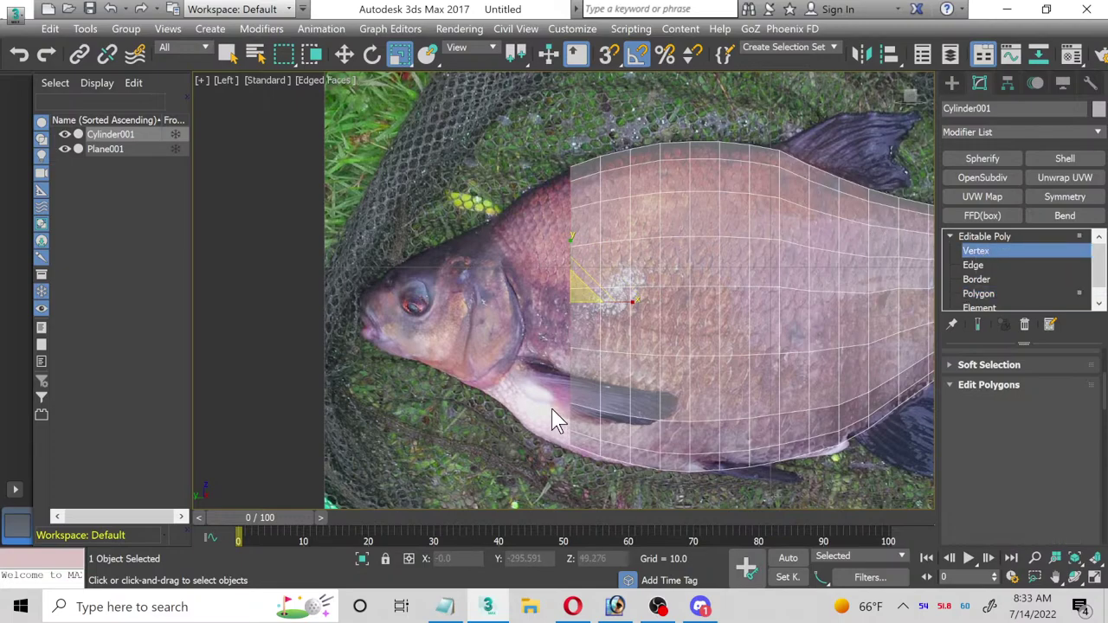
{"action": "left_click_drag", "start_coordinate": [611, 493], "coordinate": [561, 394]}
{"action": "scroll", "coordinate": [596, 486], "scroll_direction": "up", "scroll_amount": 4}
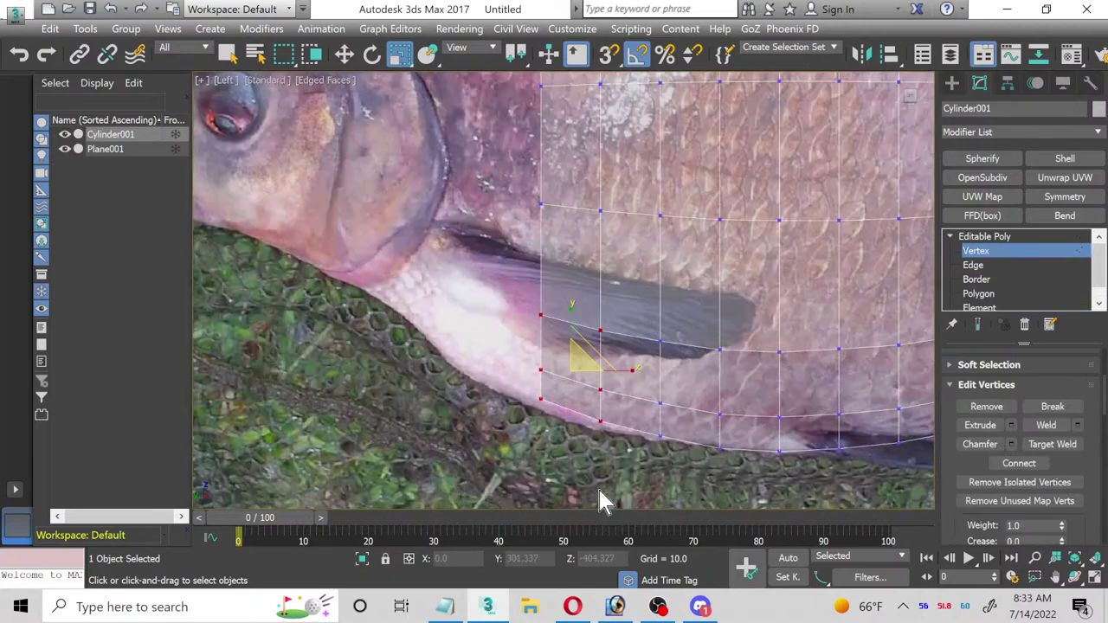
{"action": "left_click", "coordinate": [344, 54]}
{"action": "scroll", "coordinate": [619, 337], "scroll_direction": "up", "scroll_amount": 2}
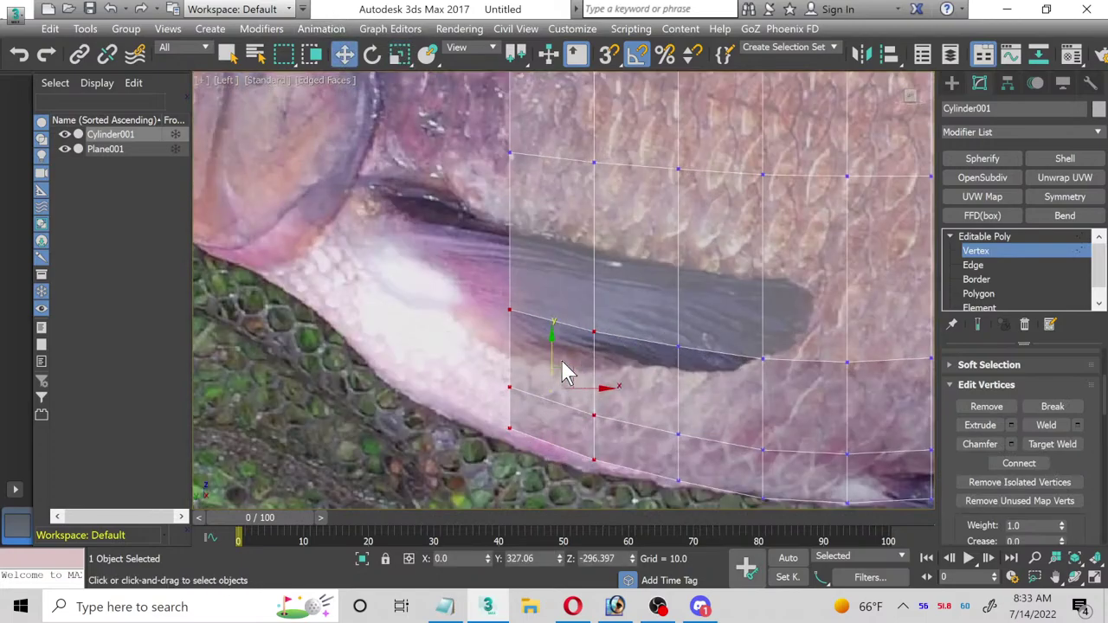
{"action": "left_click_drag", "start_coordinate": [552, 348], "coordinate": [556, 357]}
{"action": "left_click_drag", "start_coordinate": [694, 502], "coordinate": [693, 500]}
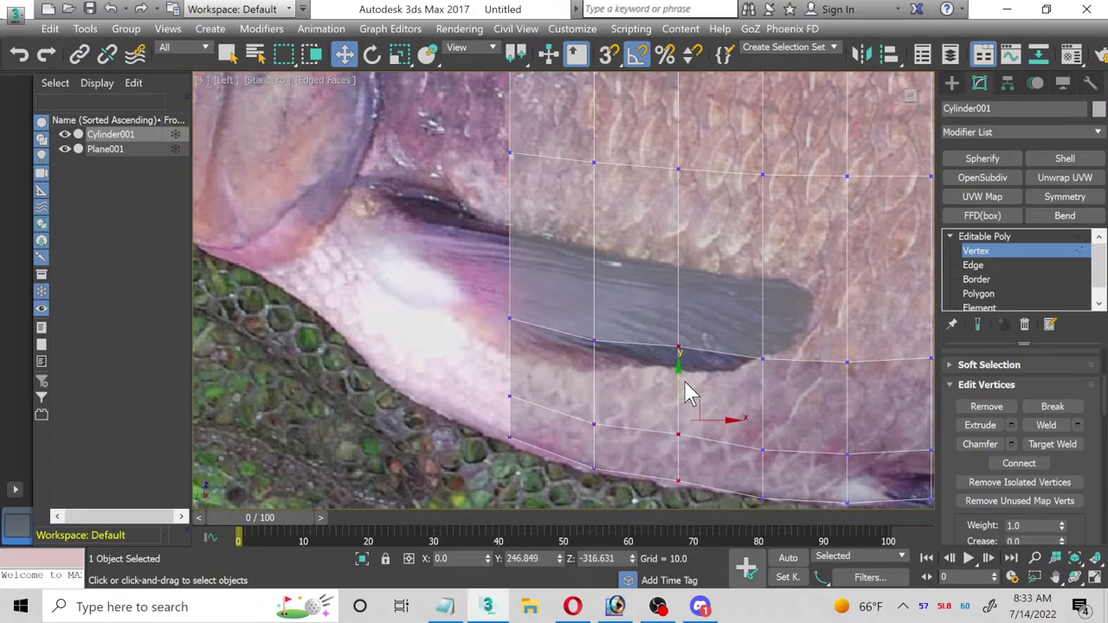
{"action": "scroll", "coordinate": [445, 320], "scroll_direction": "down", "scroll_amount": 4}
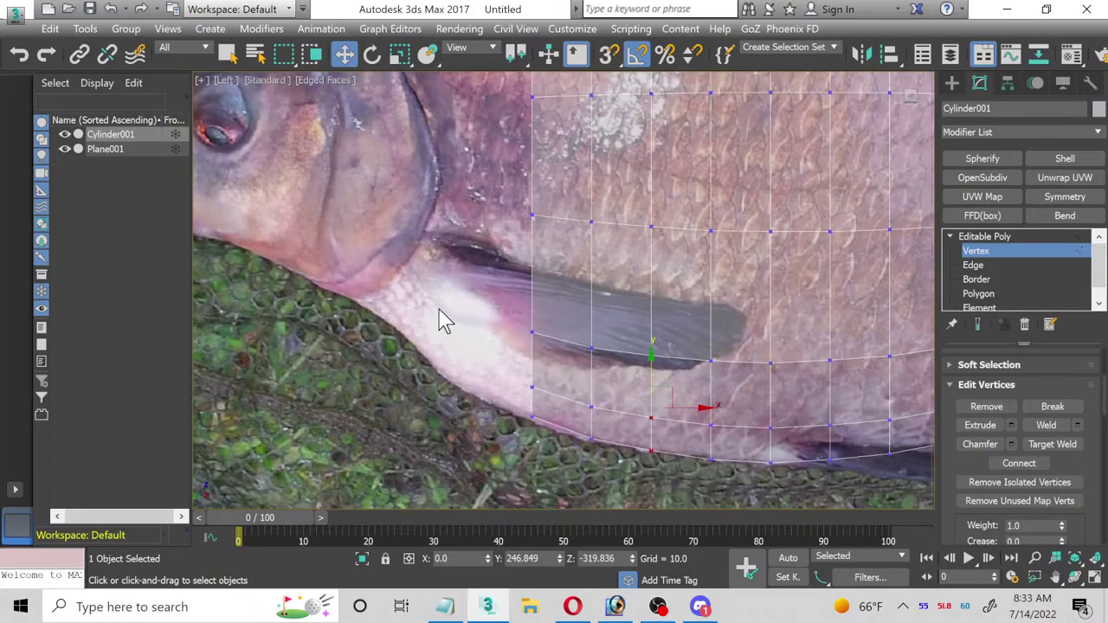
{"action": "middle_click_drag", "start_coordinate": [465, 330], "coordinate": [868, 407]}
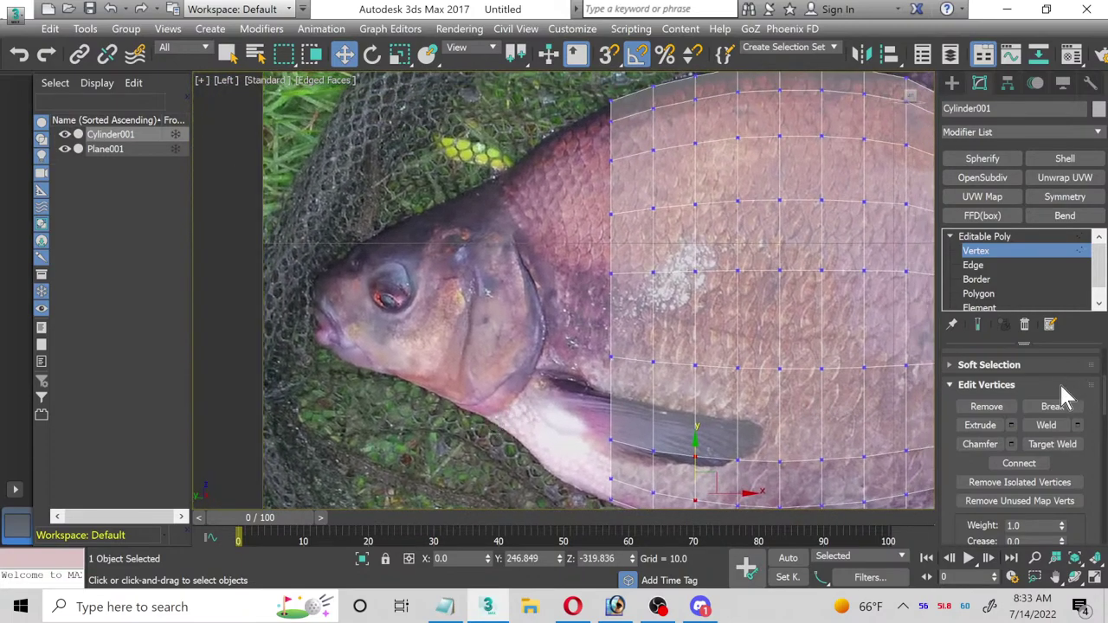
Step: At Polygon level, extrude another 53.474 section toward the head
{"action": "left_click", "coordinate": [979, 294]}
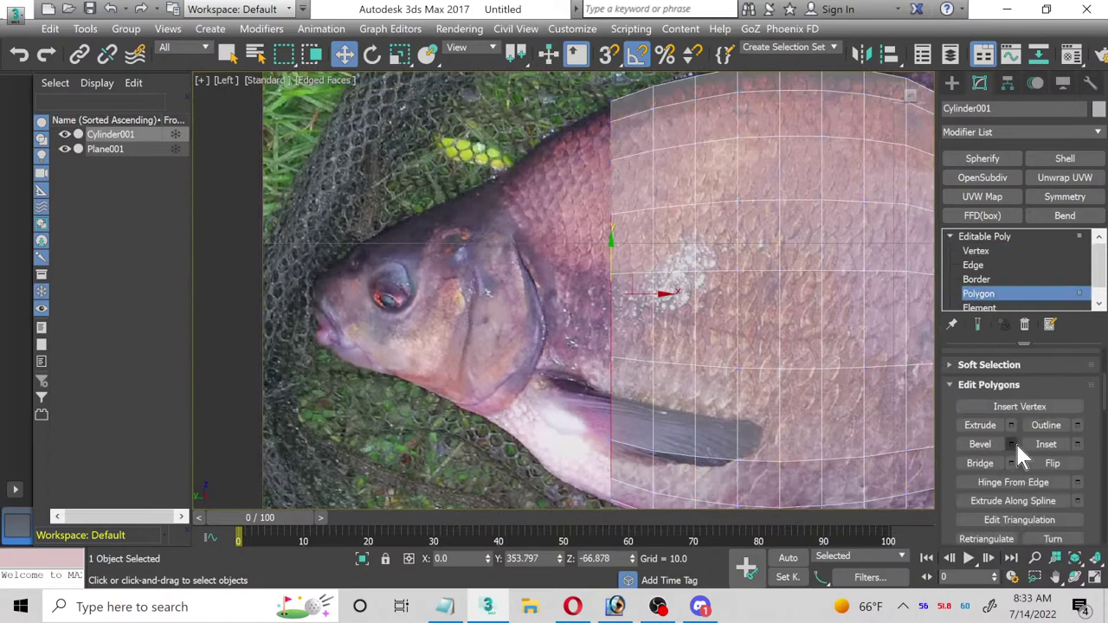
{"action": "left_click", "coordinate": [1011, 425]}
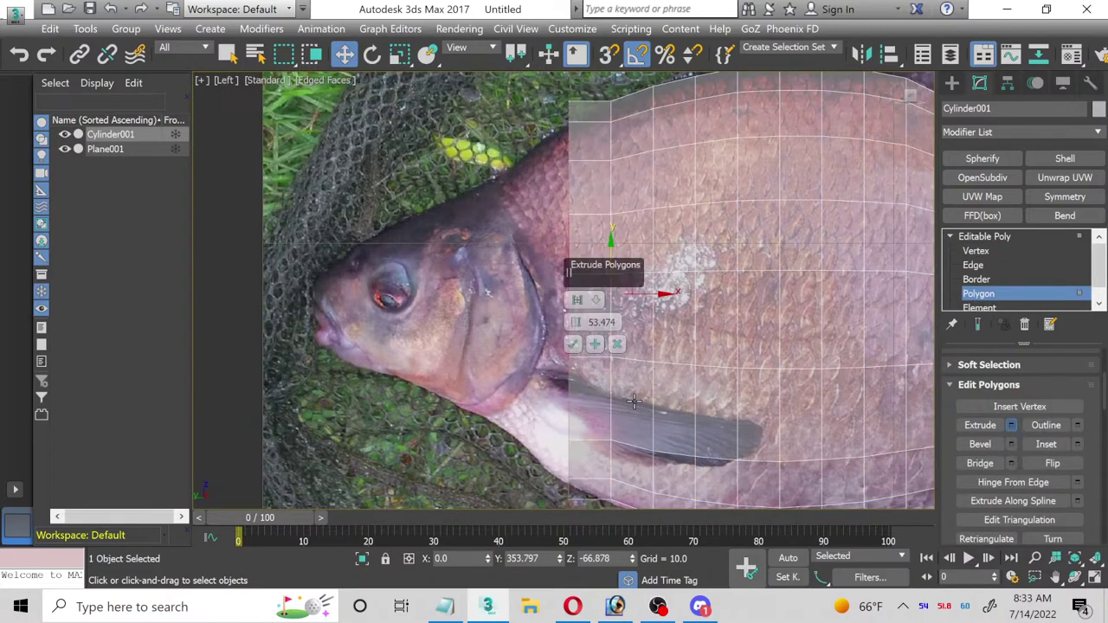
{"action": "left_click", "coordinate": [572, 346]}
{"action": "left_click", "coordinate": [398, 61]}
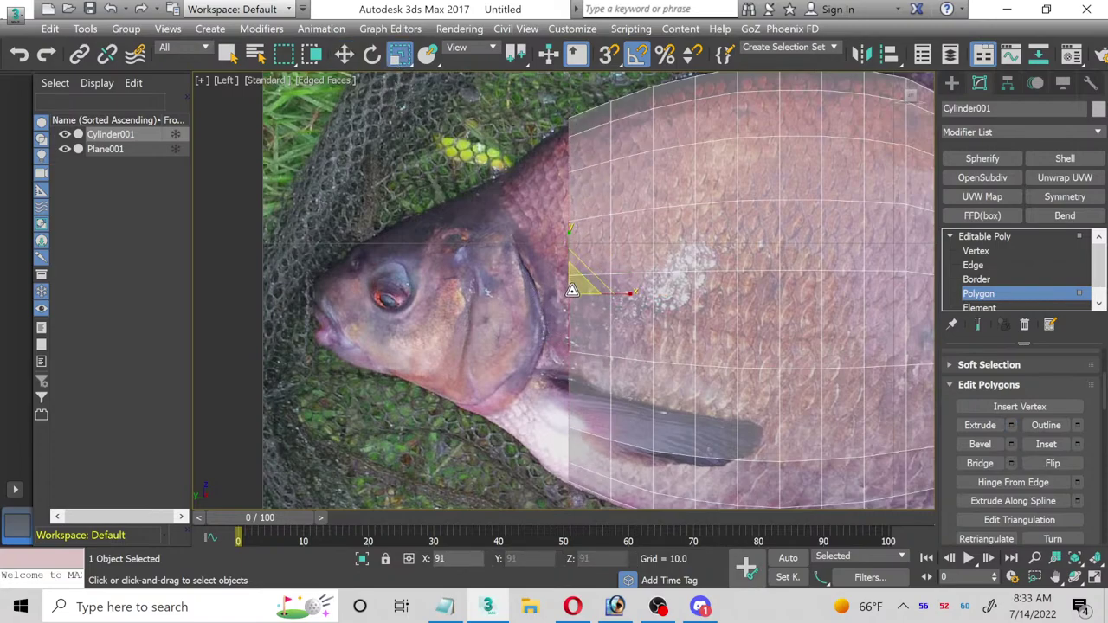
{"action": "scroll", "coordinate": [580, 329], "scroll_direction": "down", "scroll_amount": 4}
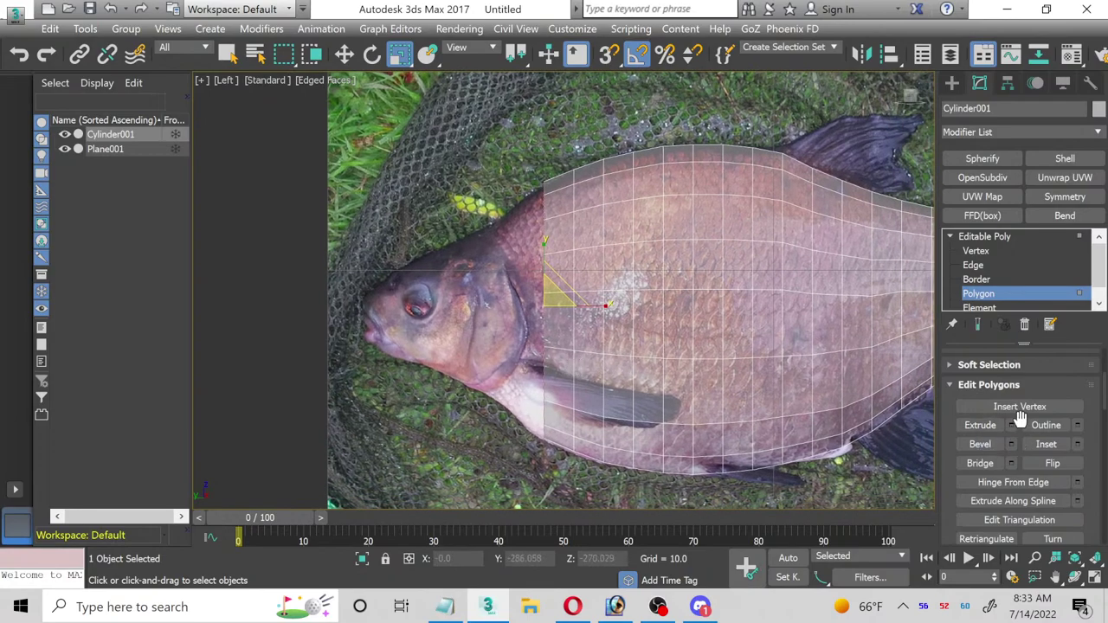
Step: Extrude once more and move the front face forward to the gill cover edge
{"action": "left_click", "coordinate": [1012, 425]}
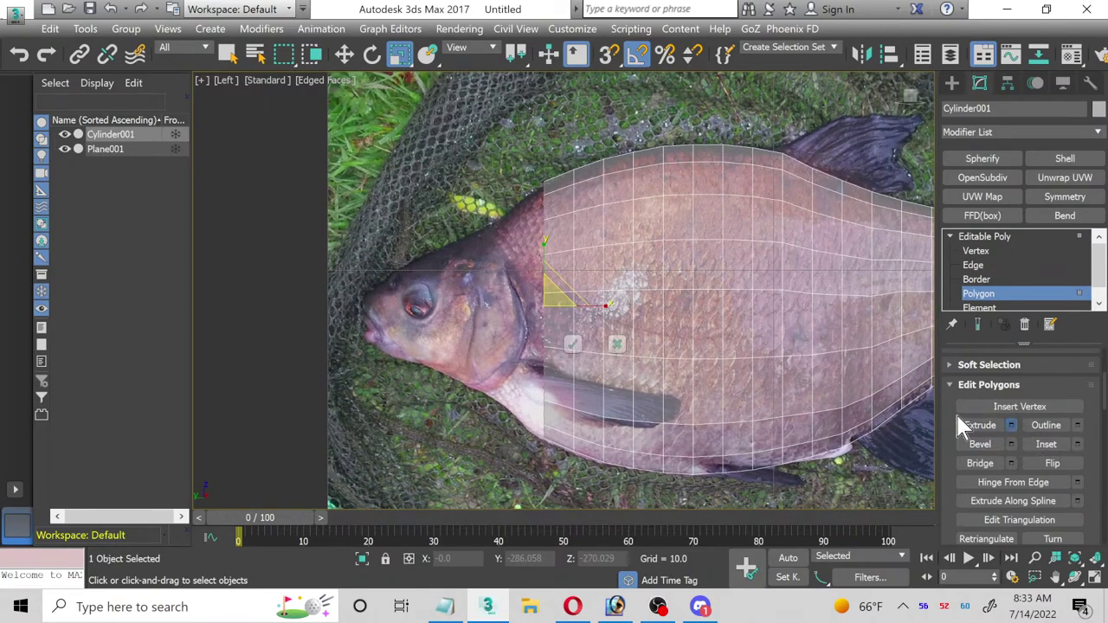
{"action": "left_click", "coordinate": [575, 344]}
{"action": "left_click_drag", "start_coordinate": [575, 345], "coordinate": [515, 299]}
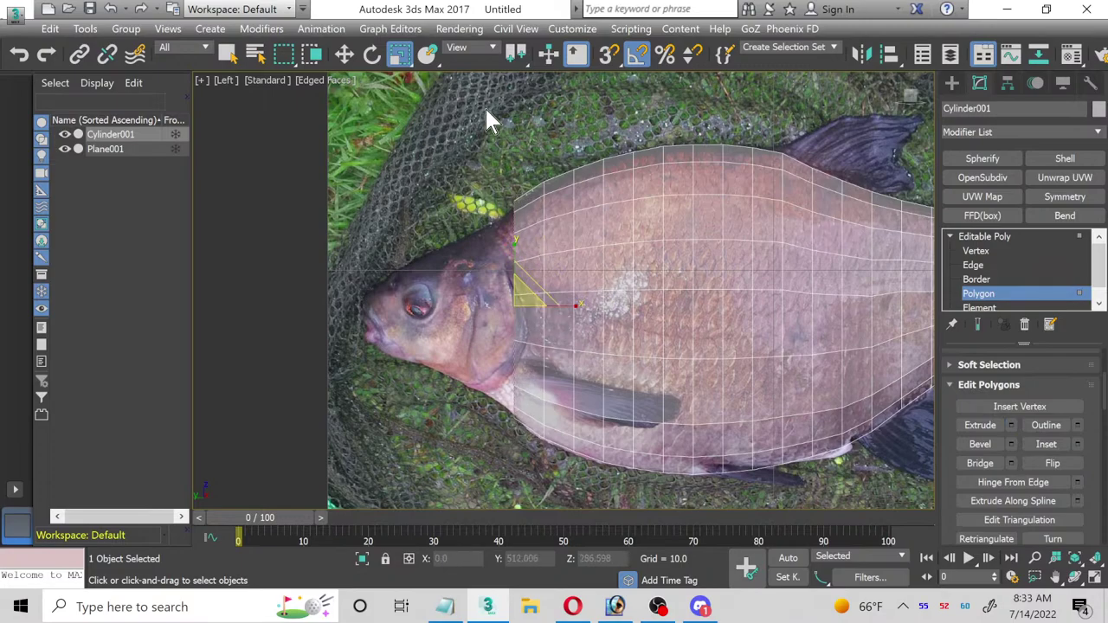
{"action": "left_click", "coordinate": [963, 248]}
Step: Select the top front-edge vertices and adjust them vertically
{"action": "scroll", "coordinate": [520, 240], "scroll_direction": "up", "scroll_amount": 2}
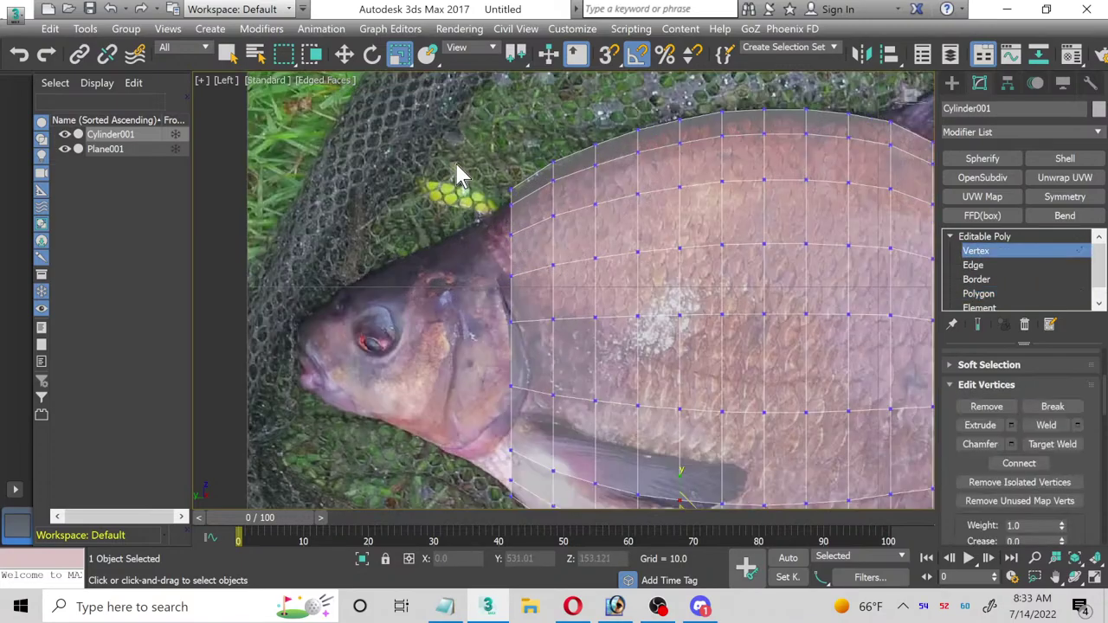
{"action": "left_click_drag", "start_coordinate": [514, 338], "coordinate": [525, 334]}
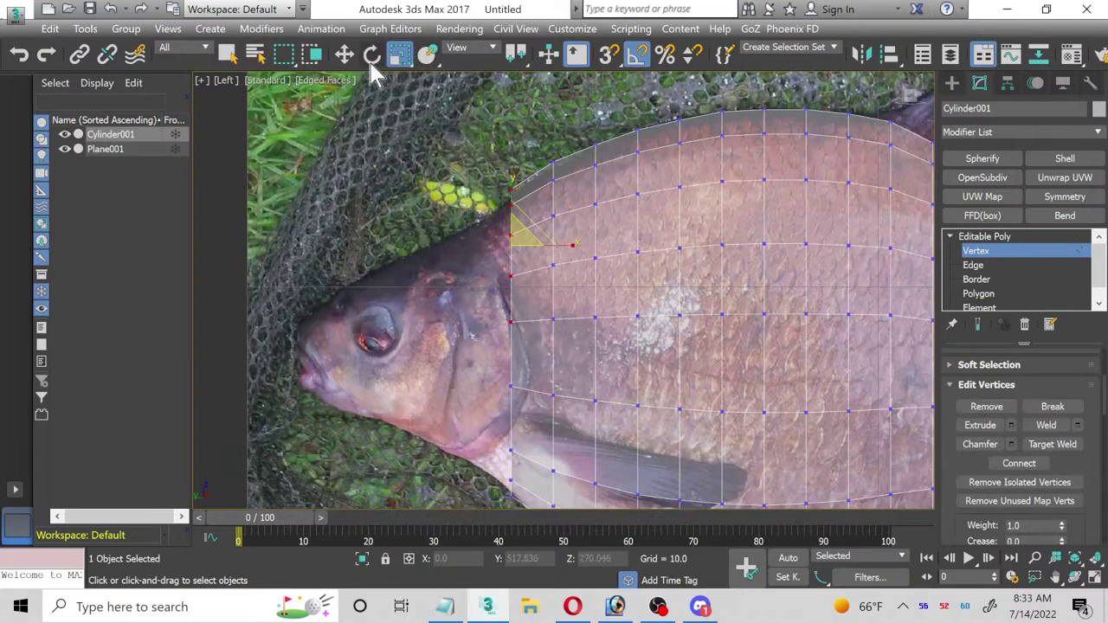
{"action": "left_click", "coordinate": [345, 54]}
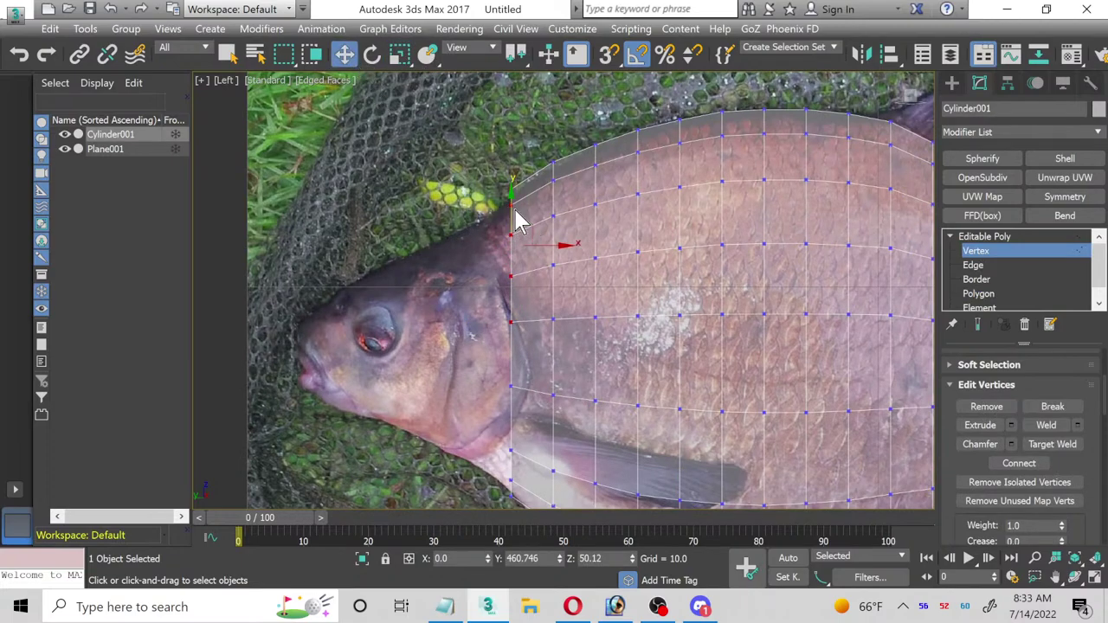
{"action": "left_click_drag", "start_coordinate": [512, 211], "coordinate": [511, 213]}
{"action": "middle_click_drag", "start_coordinate": [475, 329], "coordinate": [511, 365]}
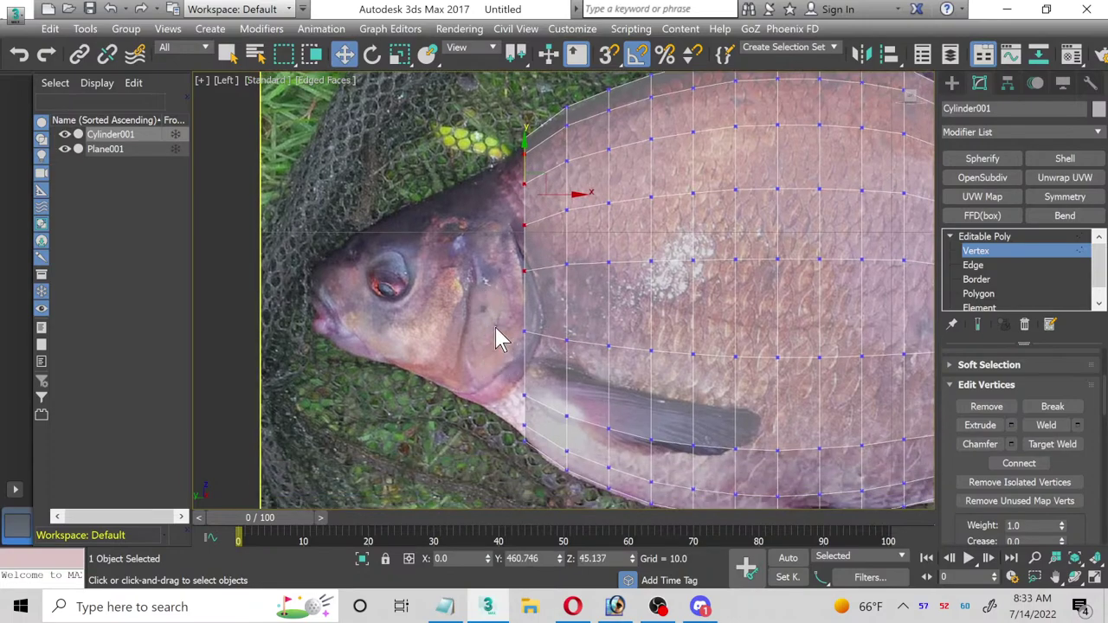
Step: Move a lower front-edge vertex onto the body outline, then return to Polygon level
{"action": "left_click", "coordinate": [527, 400]}
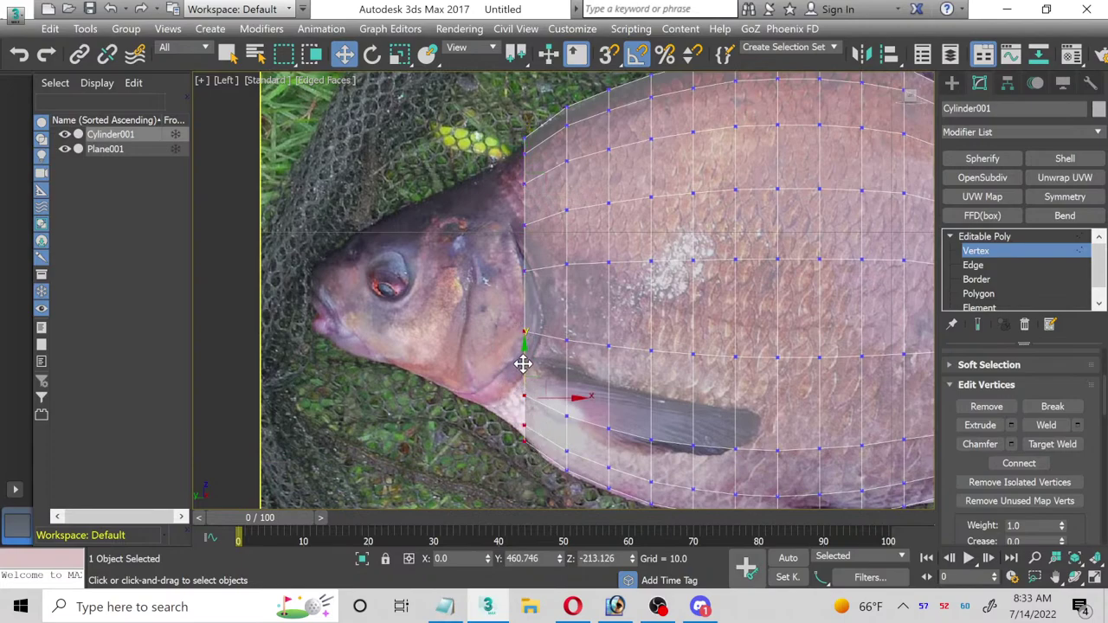
{"action": "left_click_drag", "start_coordinate": [523, 363], "coordinate": [517, 362]}
{"action": "middle_click_drag", "start_coordinate": [458, 384], "coordinate": [488, 395]}
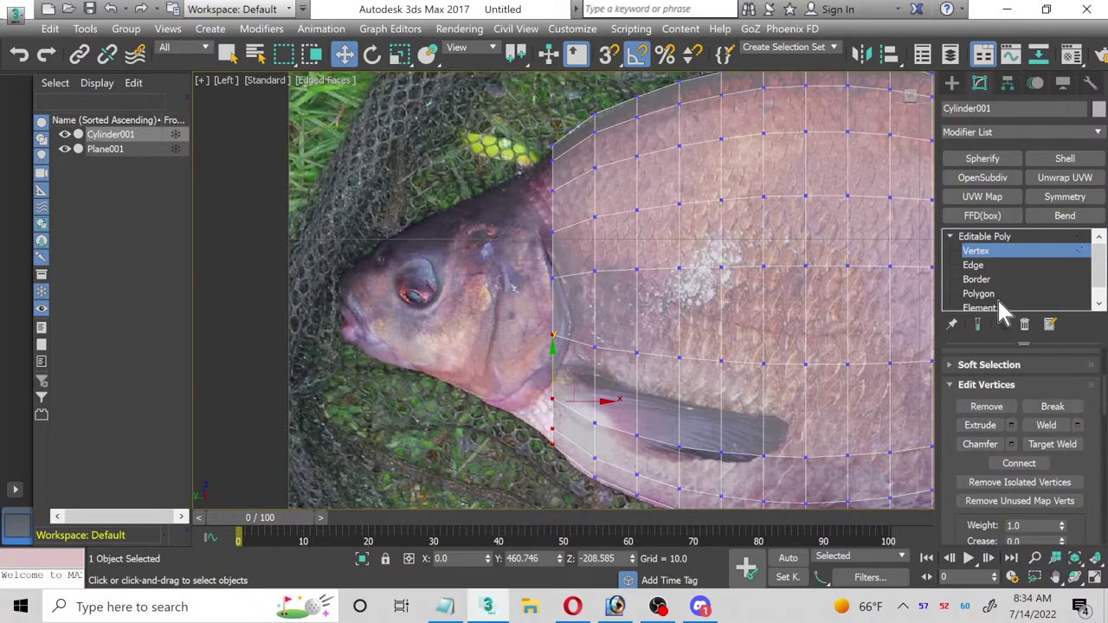
{"action": "left_click", "coordinate": [999, 305]}
{"action": "left_click", "coordinate": [987, 295]}
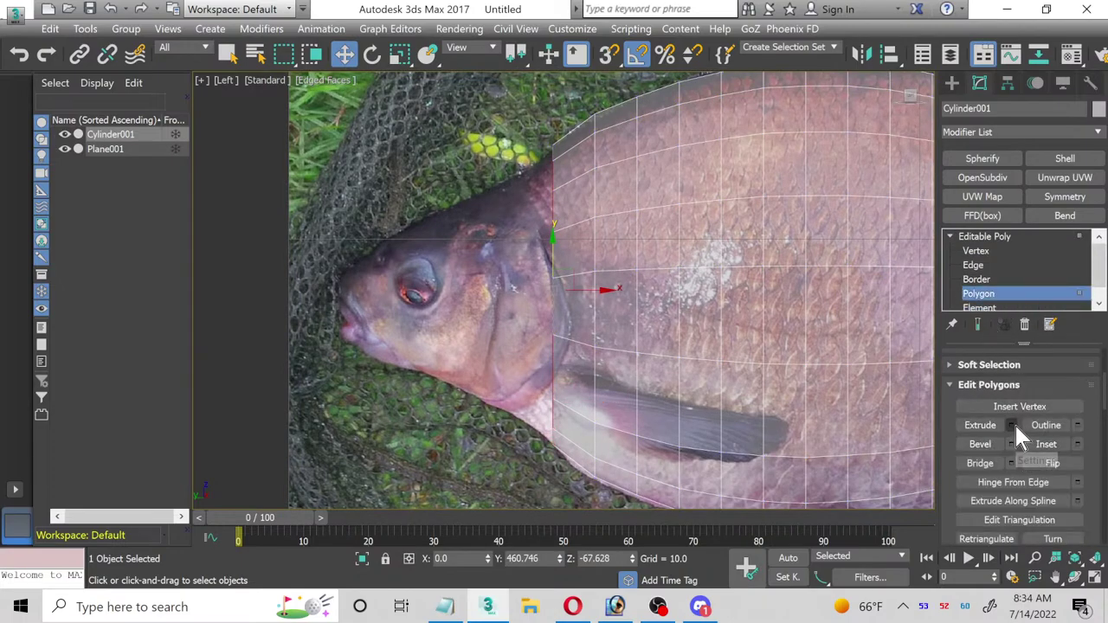
Step: Extrude the front polygons twice toward the head, scaling each new section down to taper it
{"action": "left_click", "coordinate": [1013, 424]}
{"action": "left_click", "coordinate": [574, 346]}
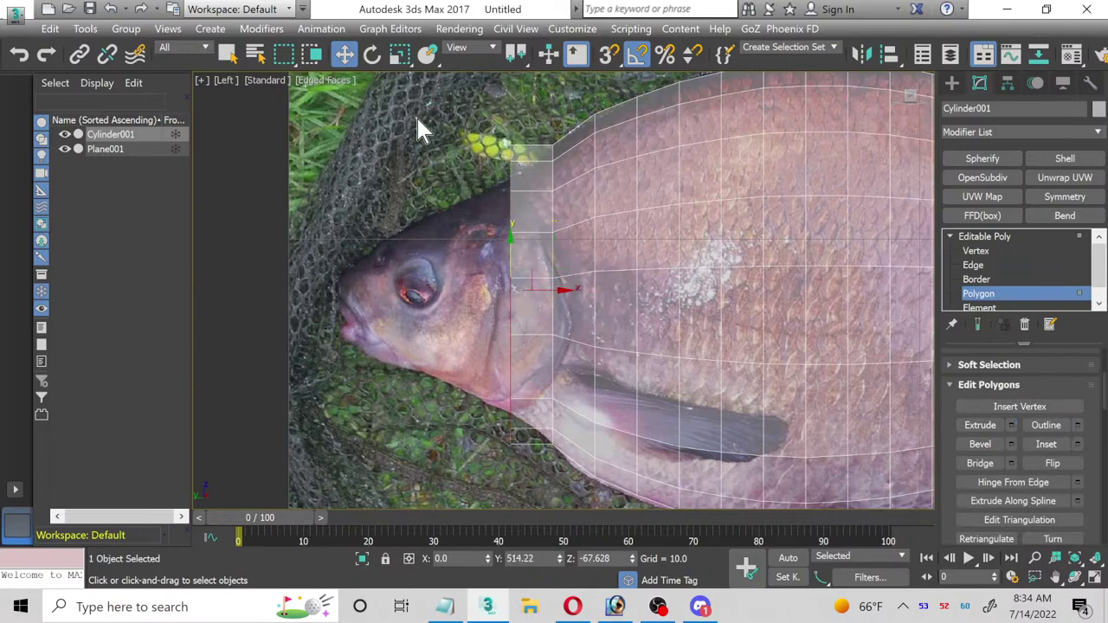
{"action": "left_click", "coordinate": [397, 57]}
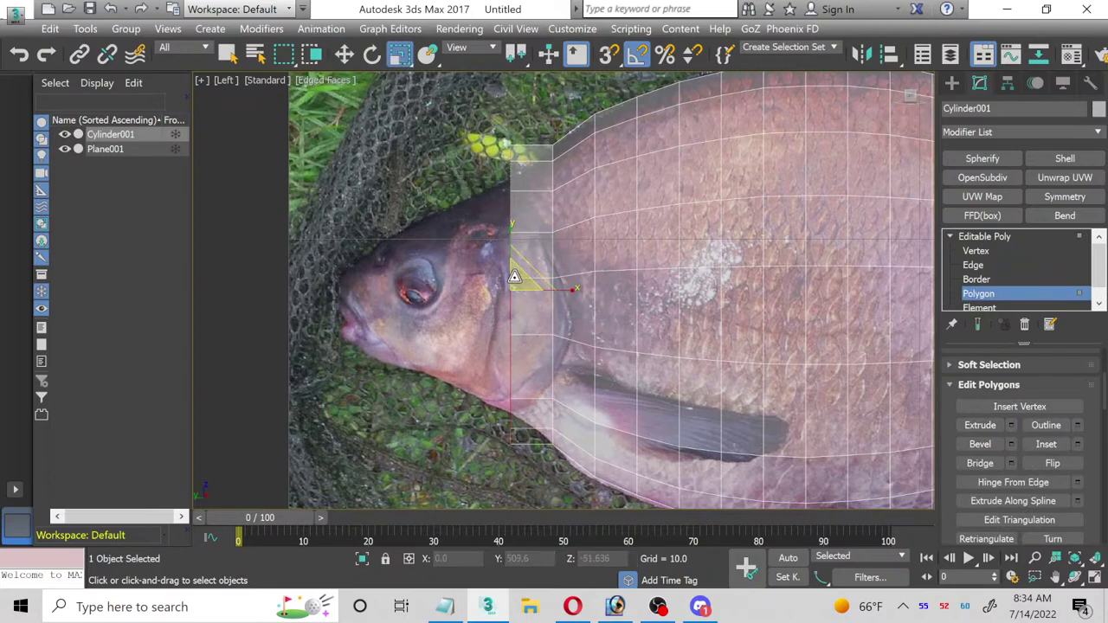
{"action": "left_click_drag", "start_coordinate": [514, 277], "coordinate": [514, 290]}
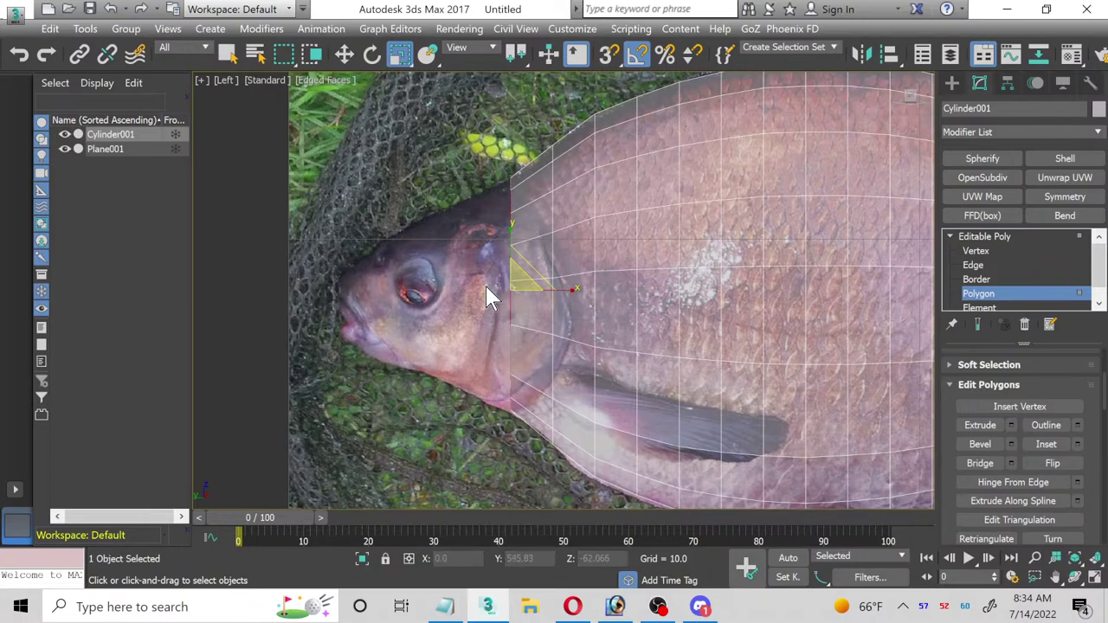
{"action": "left_click", "coordinate": [1011, 424]}
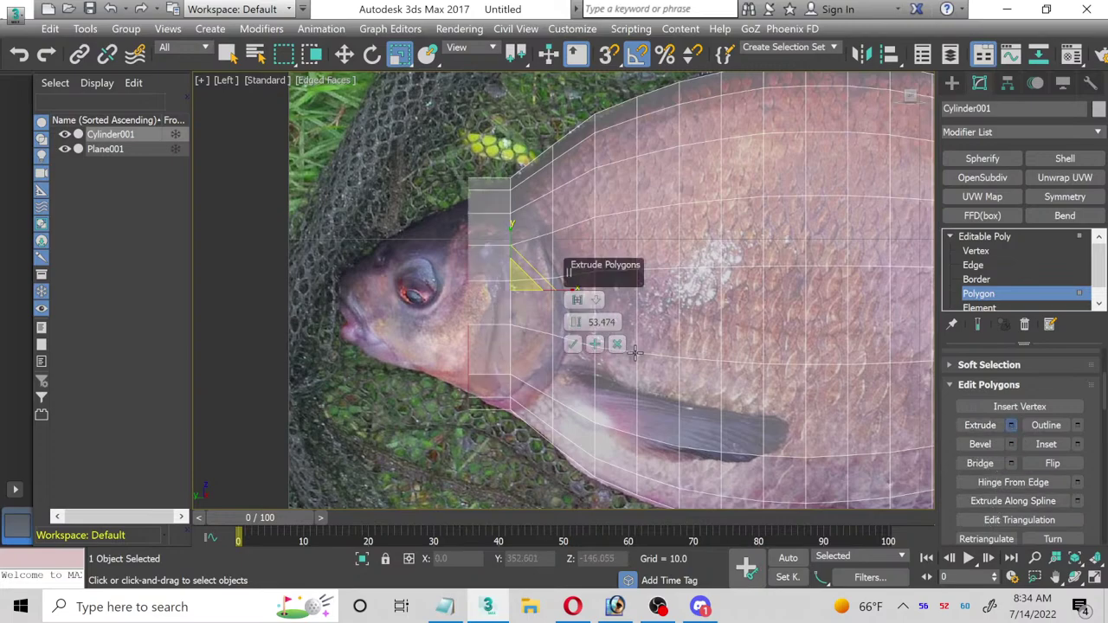
{"action": "left_click", "coordinate": [572, 346]}
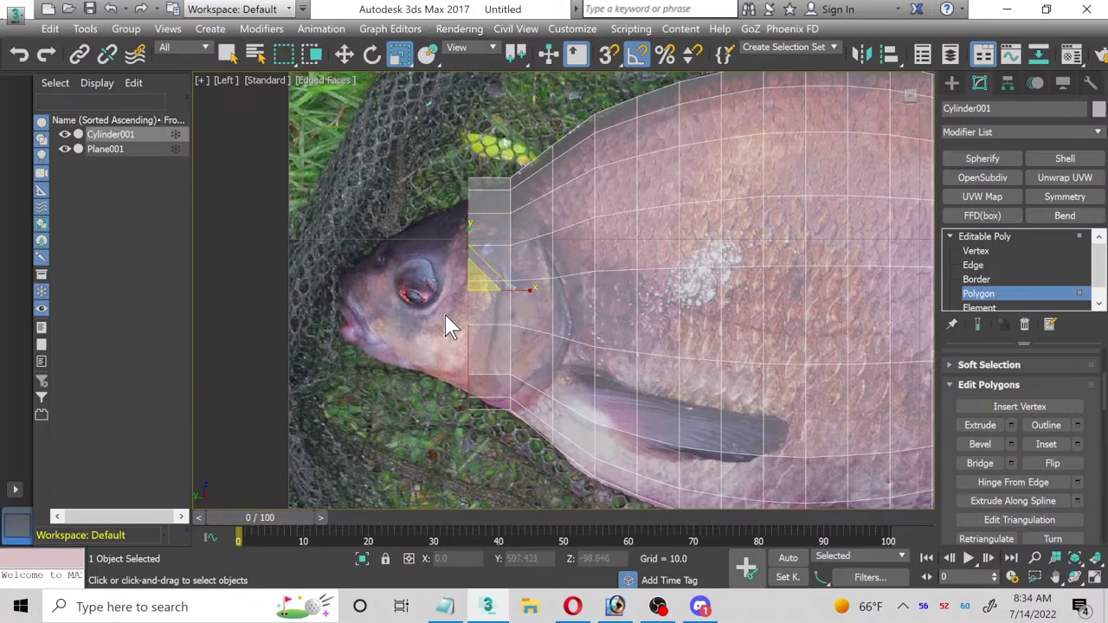
{"action": "left_click_drag", "start_coordinate": [470, 278], "coordinate": [475, 285]}
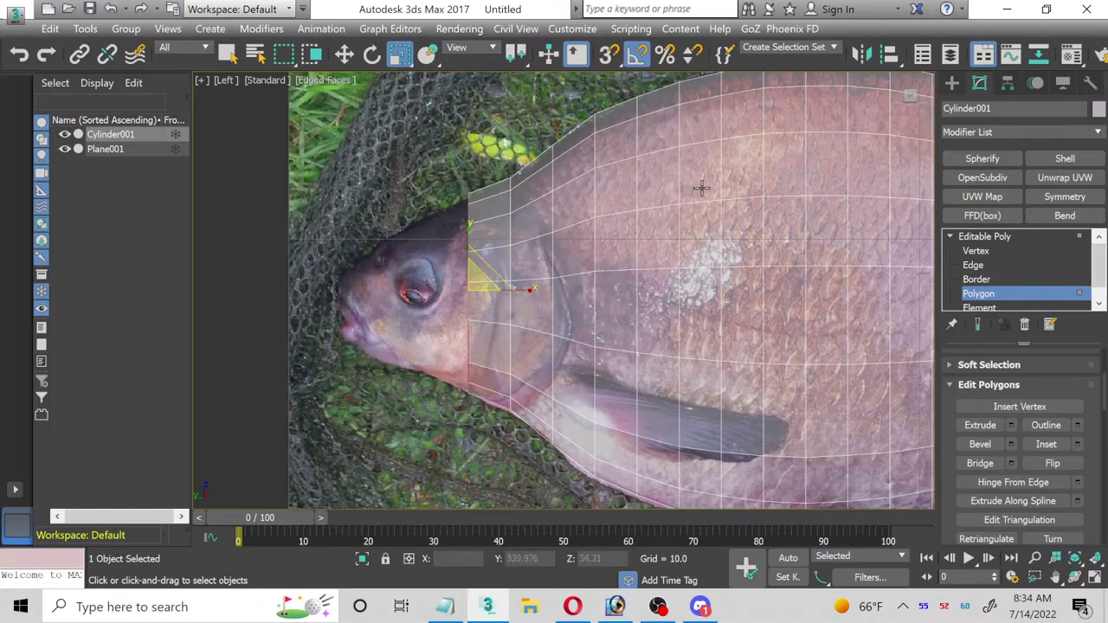
Step: At Vertex level, box-select the top front vertices and move them down to follow the outline
{"action": "left_click", "coordinate": [976, 251]}
{"action": "left_click_drag", "start_coordinate": [456, 197], "coordinate": [490, 275]}
{"action": "left_click", "coordinate": [345, 55]}
{"action": "scroll", "coordinate": [444, 221], "scroll_direction": "up", "scroll_amount": 2}
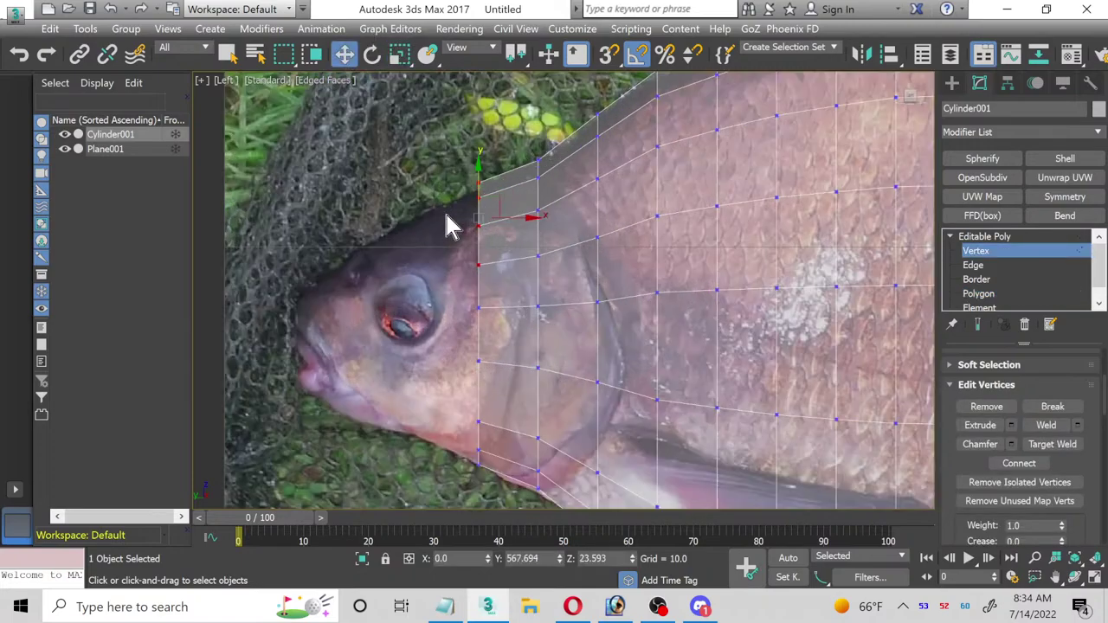
{"action": "left_click_drag", "start_coordinate": [481, 178], "coordinate": [482, 189]}
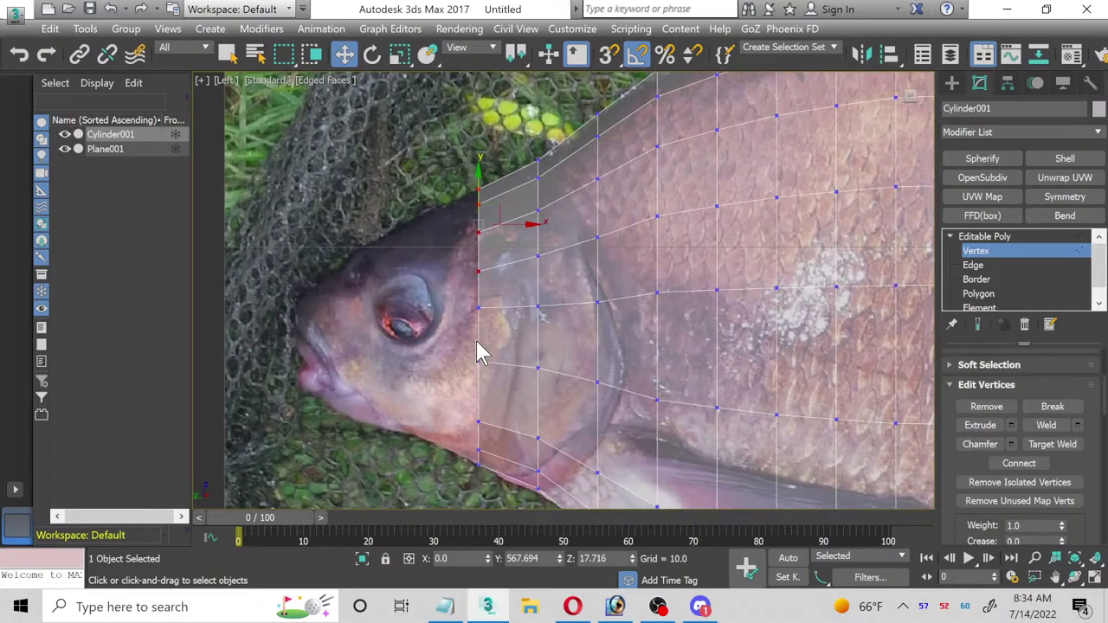
{"action": "left_click", "coordinate": [1001, 297]}
Step: Extrude the front faces and scale the new section down to 84%
{"action": "left_click", "coordinate": [1012, 425]}
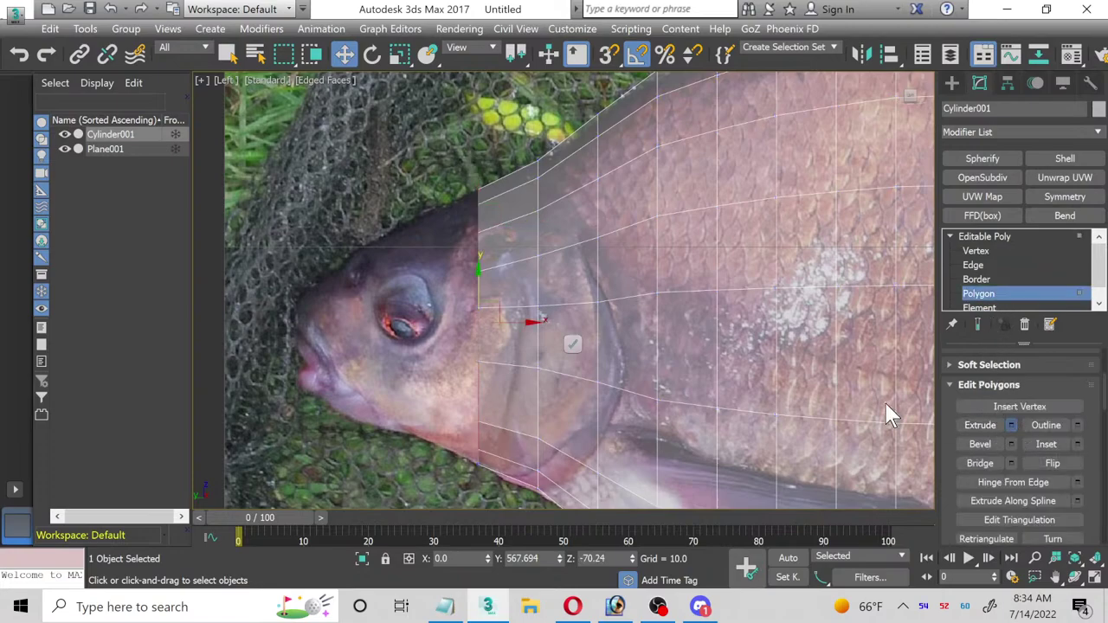
{"action": "left_click", "coordinate": [571, 340]}
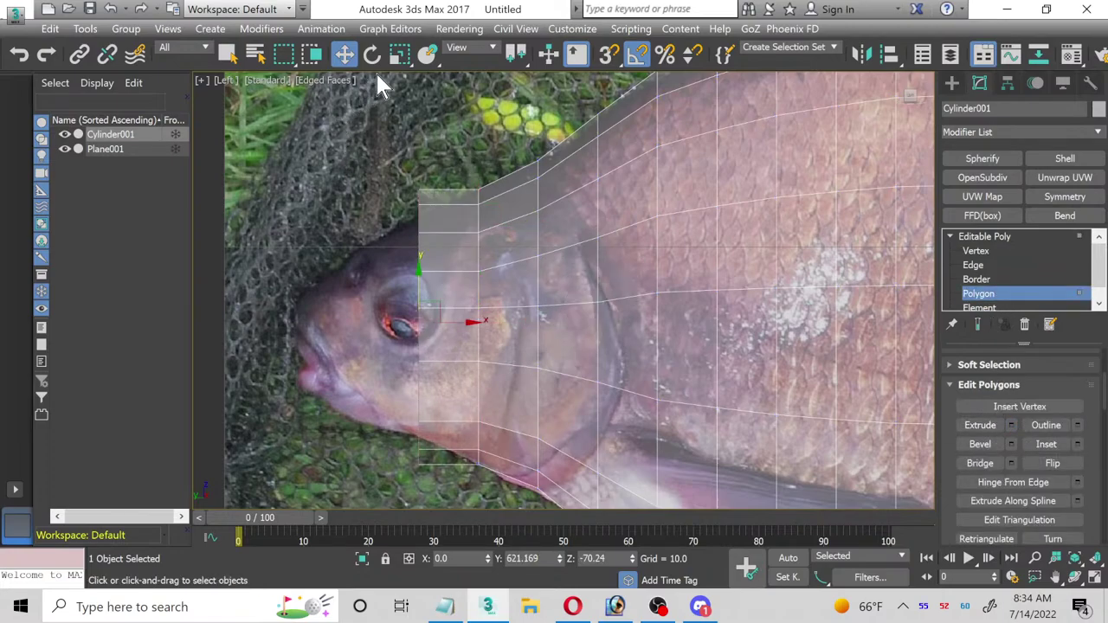
{"action": "left_click", "coordinate": [399, 54]}
{"action": "left_click_drag", "start_coordinate": [425, 314], "coordinate": [424, 323]}
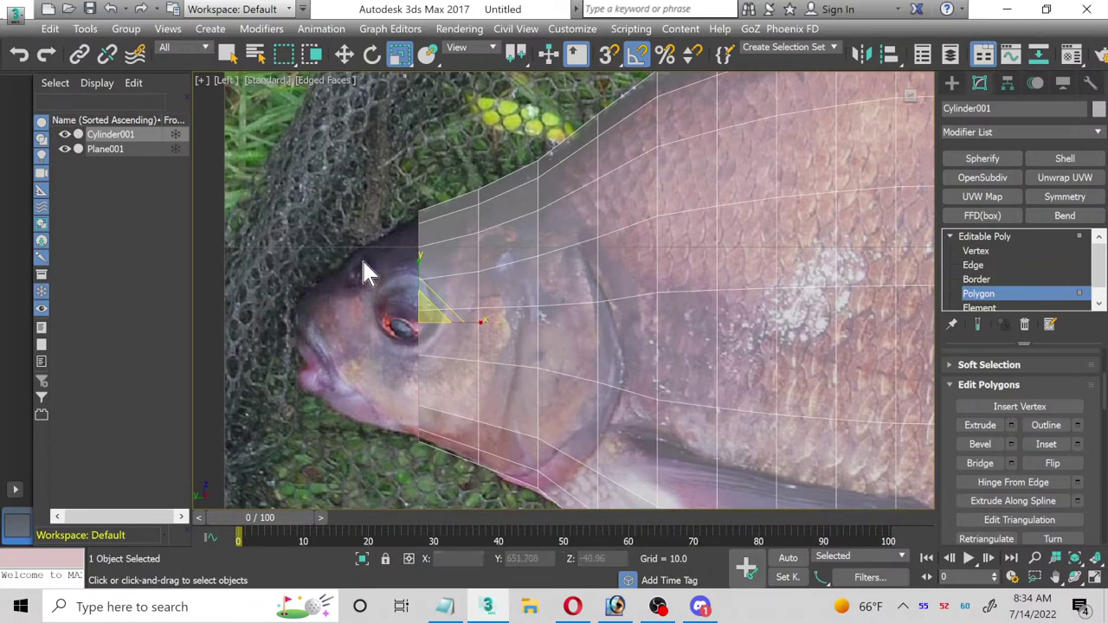
{"action": "left_click", "coordinate": [340, 55]}
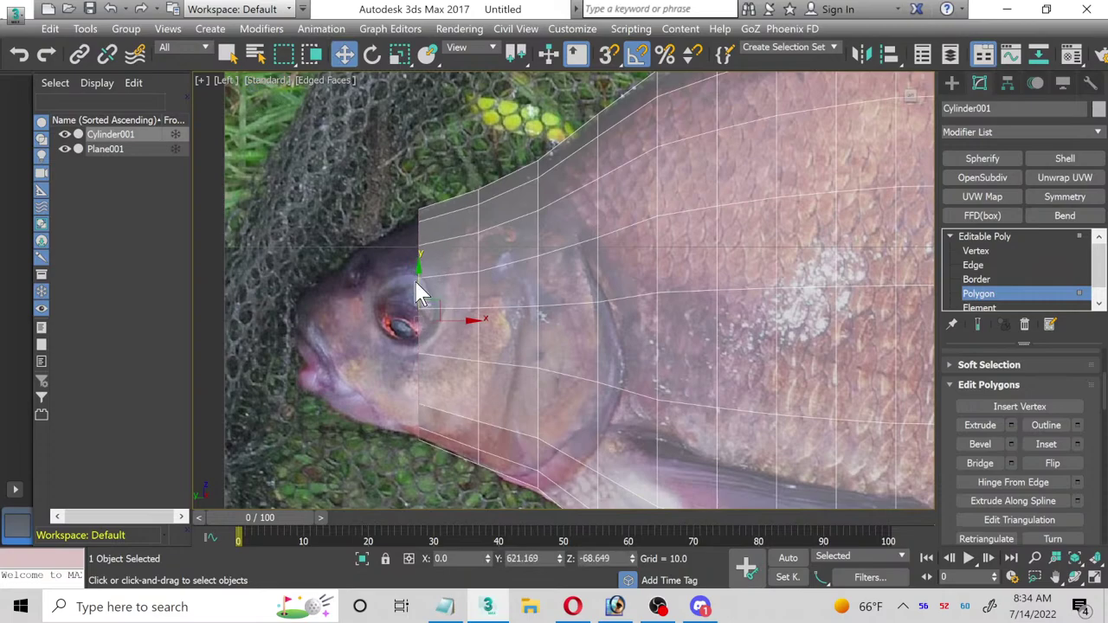
{"action": "left_click", "coordinate": [399, 55]}
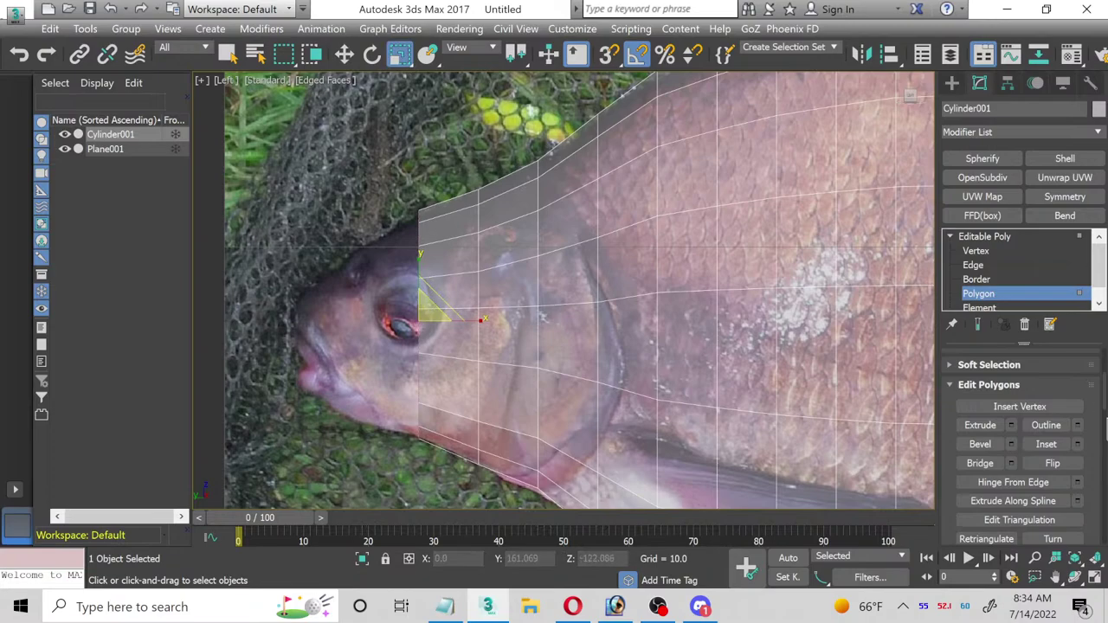
Step: Extrude the front polygons once more, past the eye toward the snout
{"action": "left_click", "coordinate": [1012, 426]}
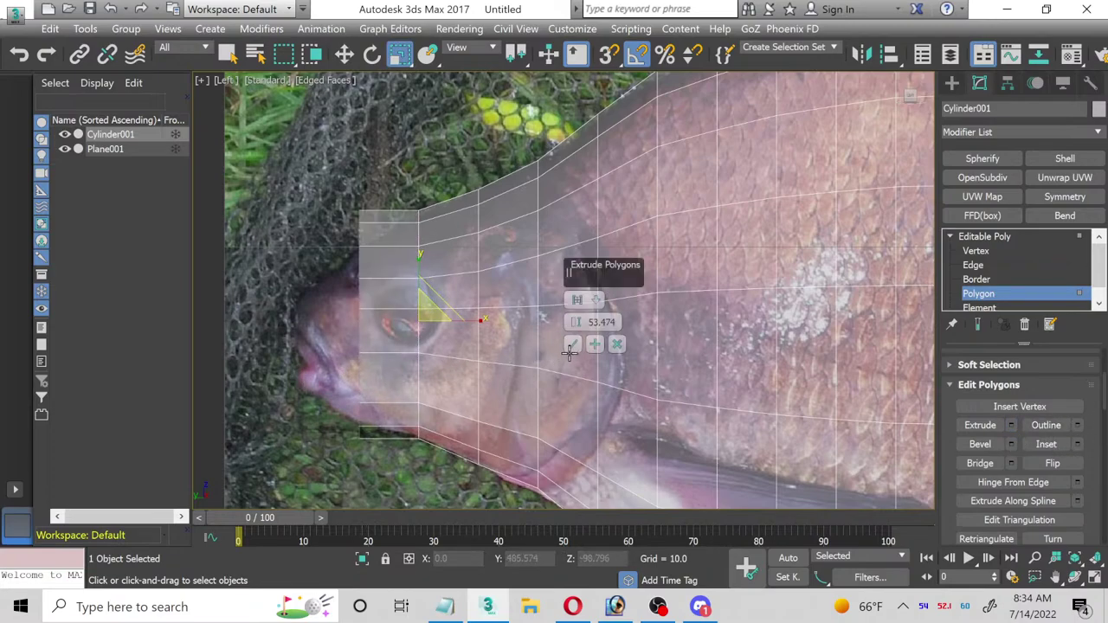
{"action": "left_click", "coordinate": [572, 345]}
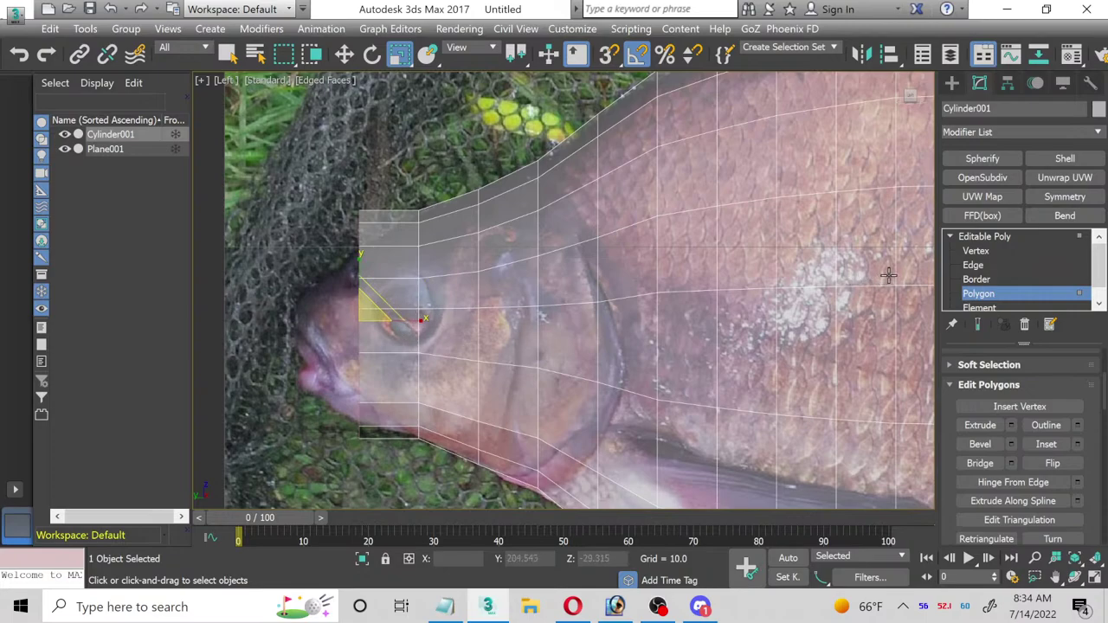
{"action": "left_click", "coordinate": [981, 251]}
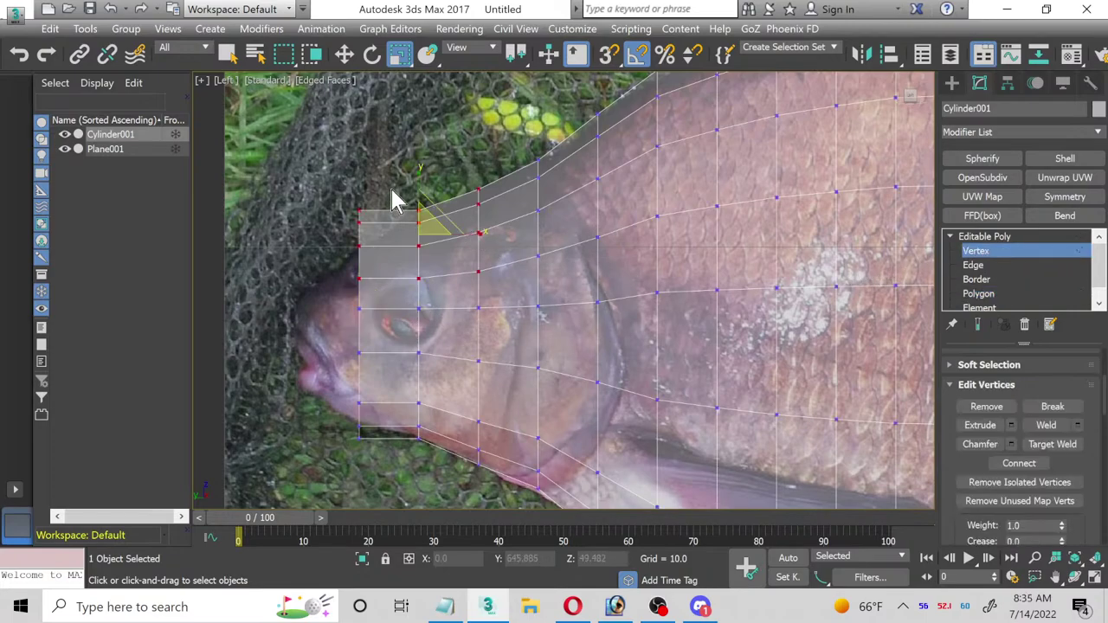
Step: Shift and vertically compress the front vertex columns to fit the head in the photo
{"action": "scroll", "coordinate": [420, 459], "scroll_direction": "up", "scroll_amount": 2}
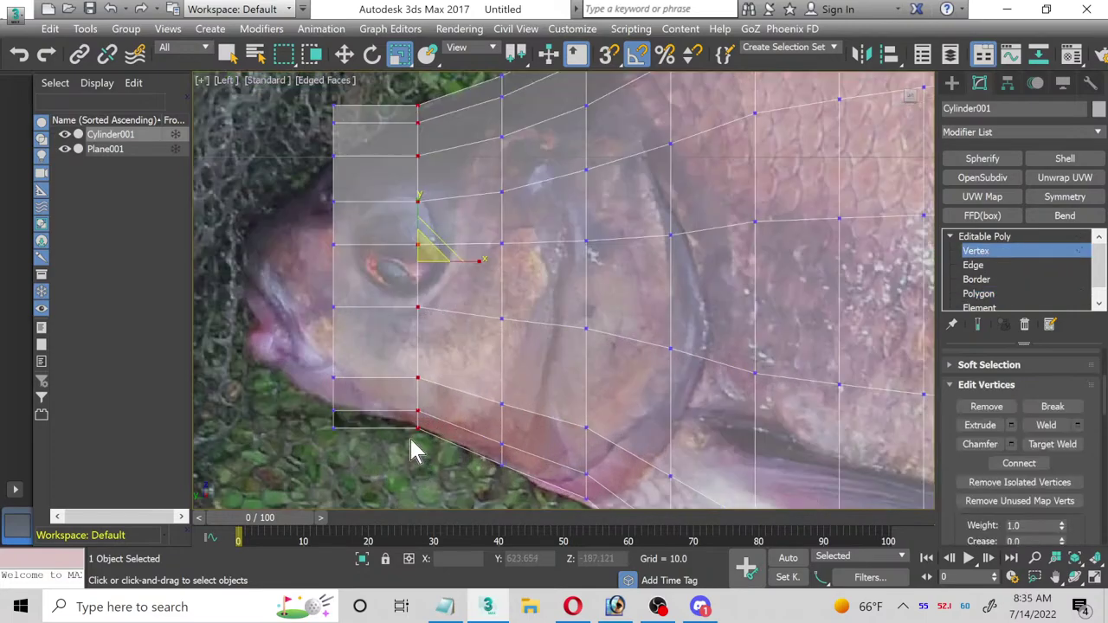
{"action": "left_click", "coordinate": [344, 53]}
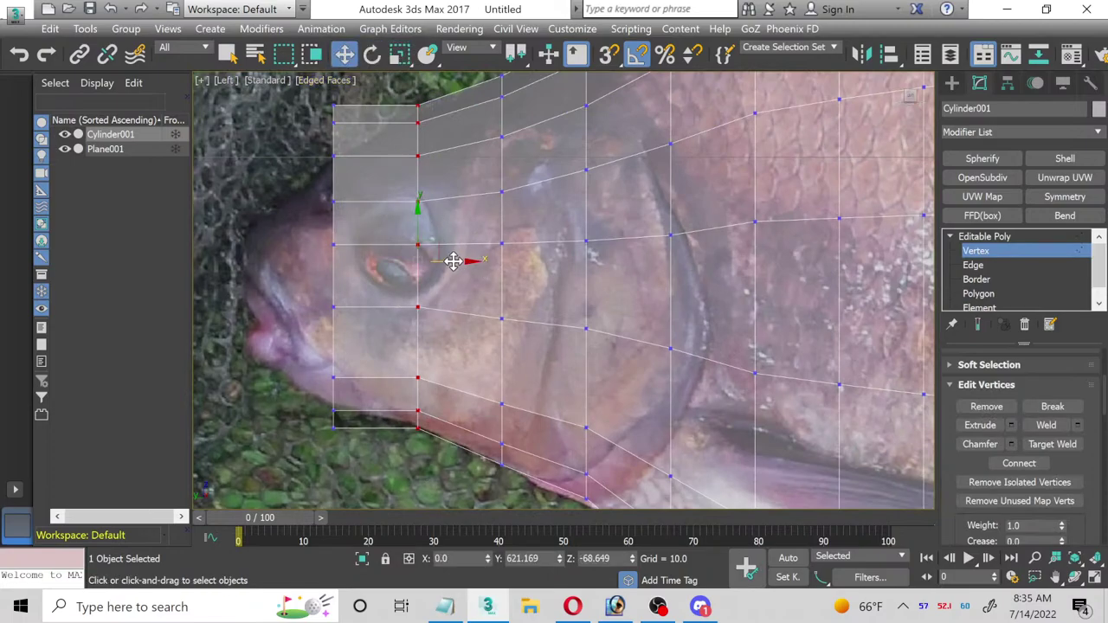
{"action": "left_click_drag", "start_coordinate": [456, 259], "coordinate": [438, 257]}
{"action": "left_click", "coordinate": [399, 54]}
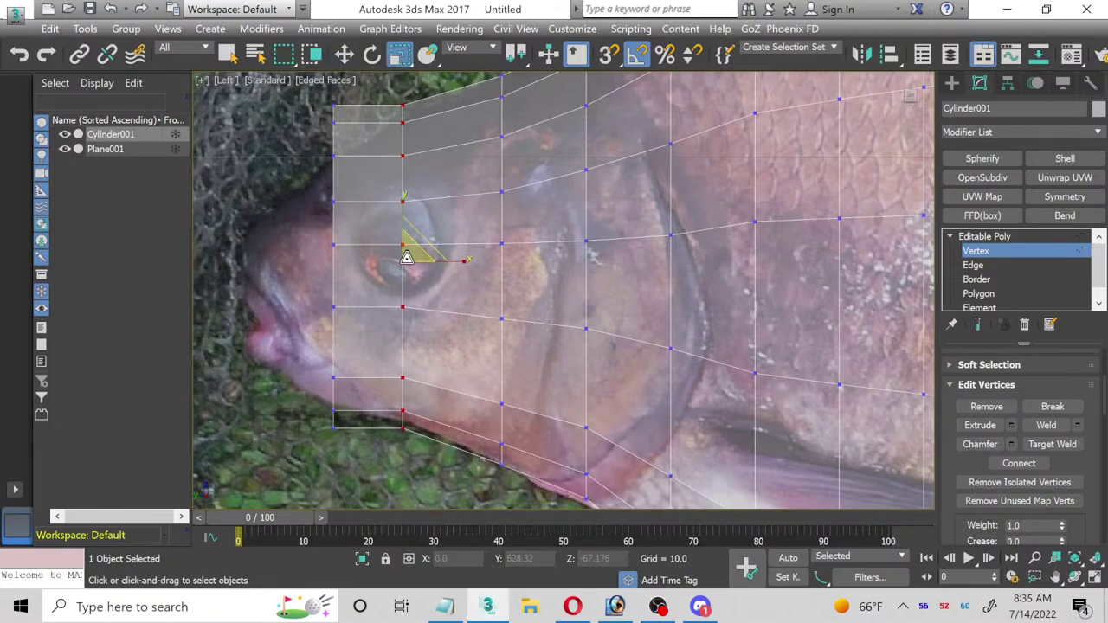
{"action": "left_click_drag", "start_coordinate": [407, 257], "coordinate": [412, 251]}
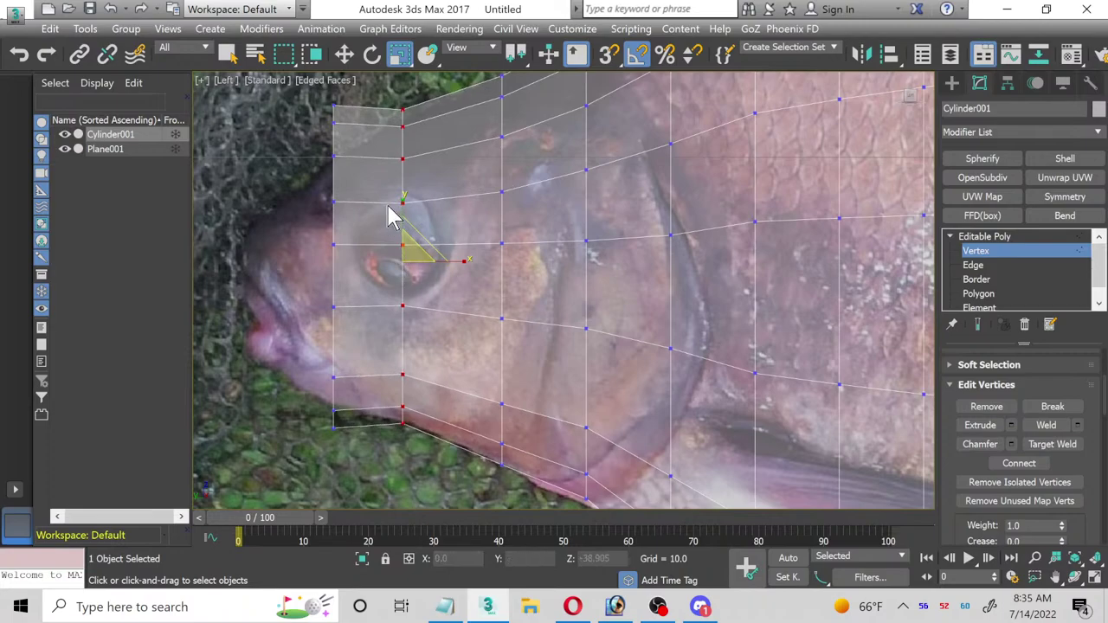
{"action": "left_click_drag", "start_coordinate": [304, 104], "coordinate": [347, 466]}
{"action": "left_click_drag", "start_coordinate": [342, 251], "coordinate": [340, 258]}
{"action": "left_click", "coordinate": [344, 53]}
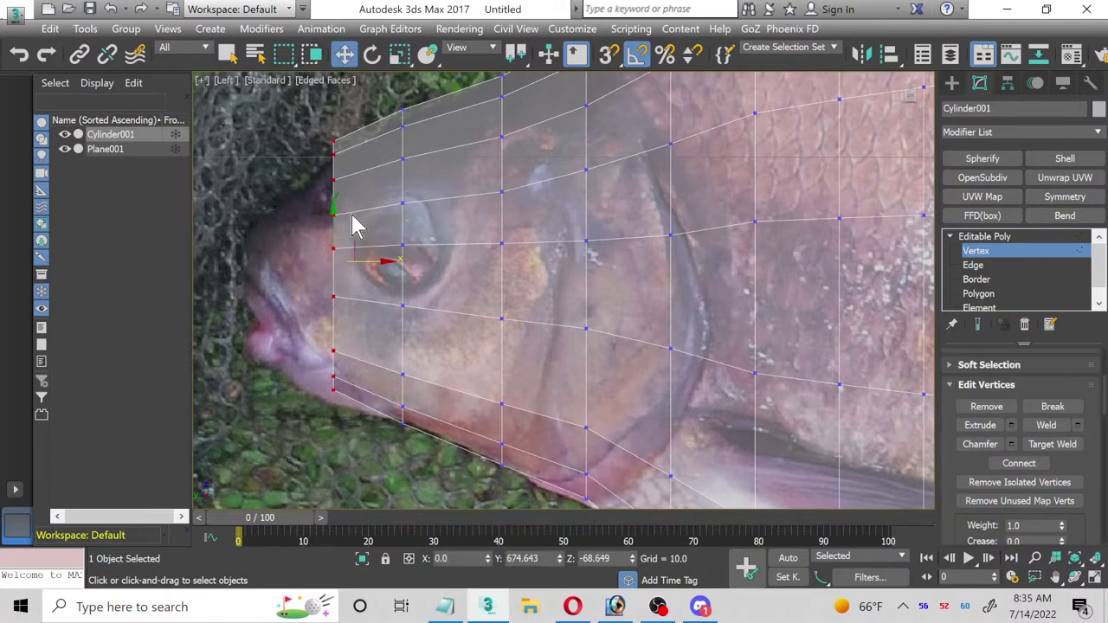
{"action": "left_click_drag", "start_coordinate": [332, 217], "coordinate": [374, 274]}
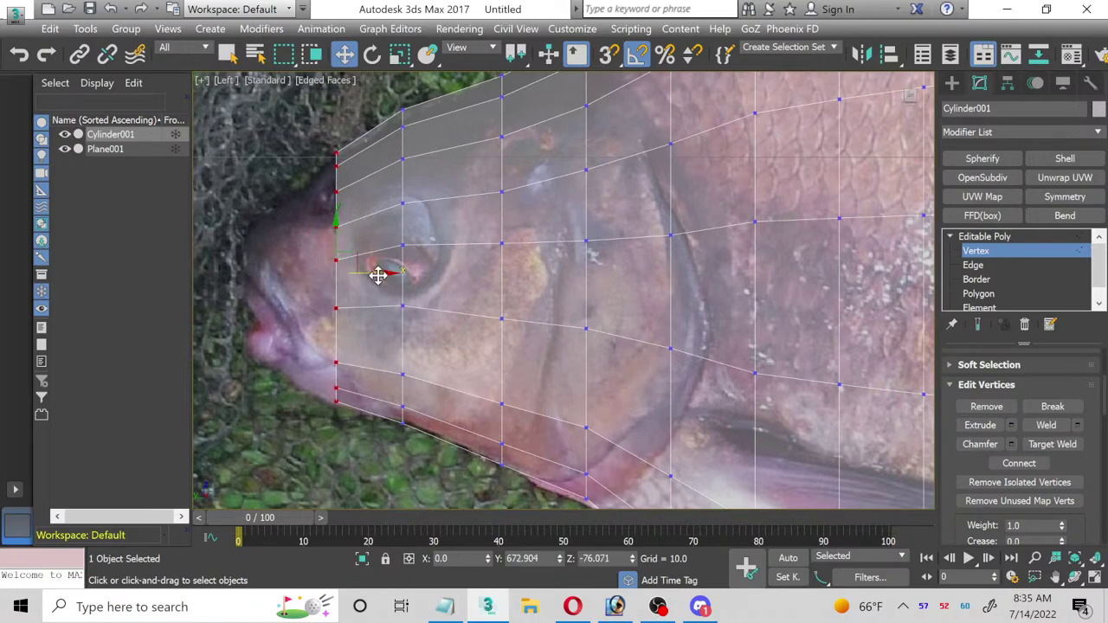
{"action": "left_click_drag", "start_coordinate": [377, 275], "coordinate": [371, 272]}
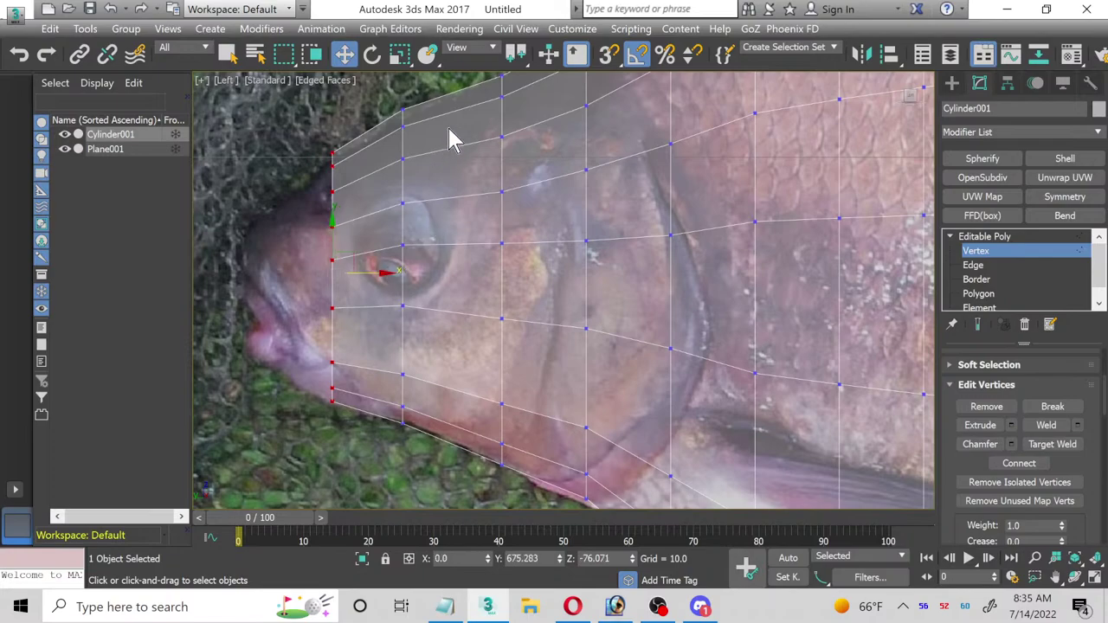
Step: Move the third vertex column slightly left and pull it toward its centre
{"action": "scroll", "coordinate": [450, 140], "scroll_direction": "down", "scroll_amount": 2}
{"action": "left_click_drag", "start_coordinate": [480, 84], "coordinate": [496, 442]}
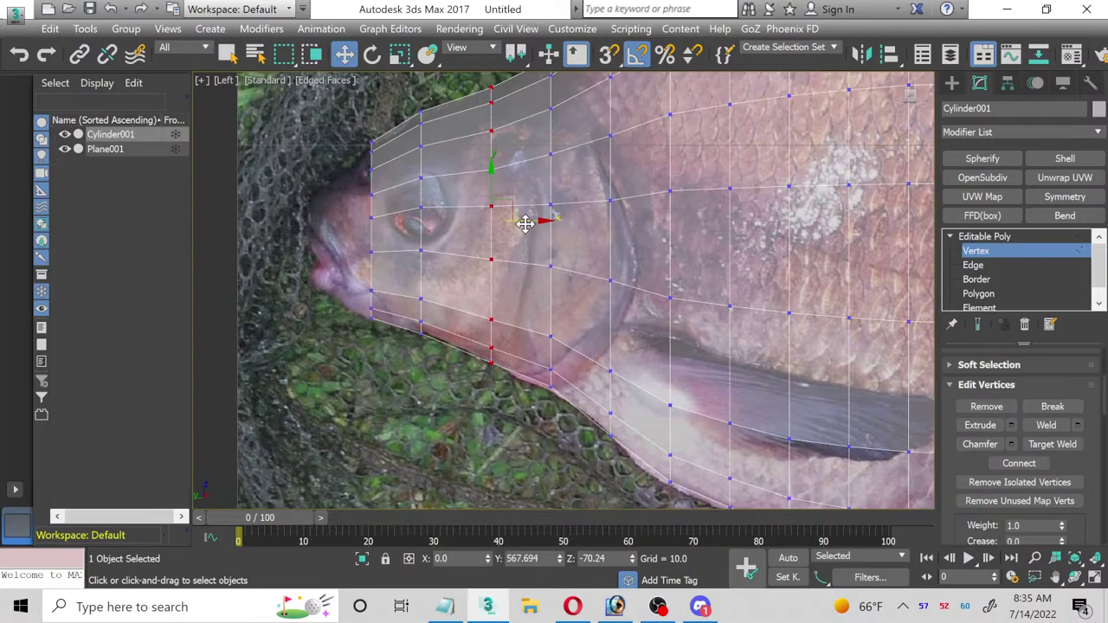
{"action": "left_click_drag", "start_coordinate": [525, 224], "coordinate": [514, 224]}
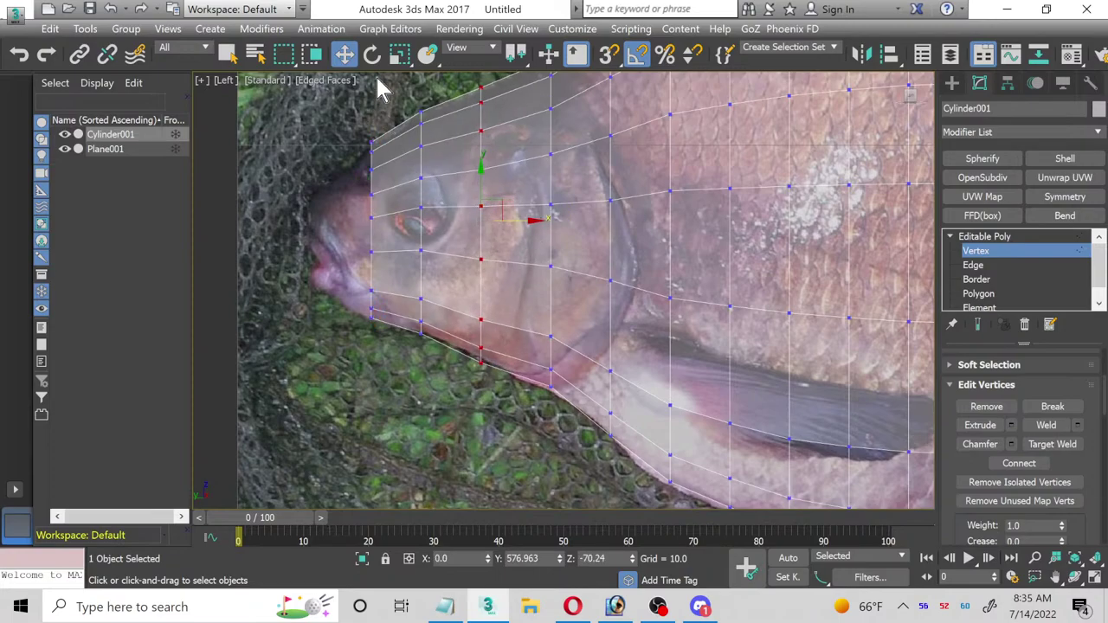
{"action": "left_click", "coordinate": [400, 54]}
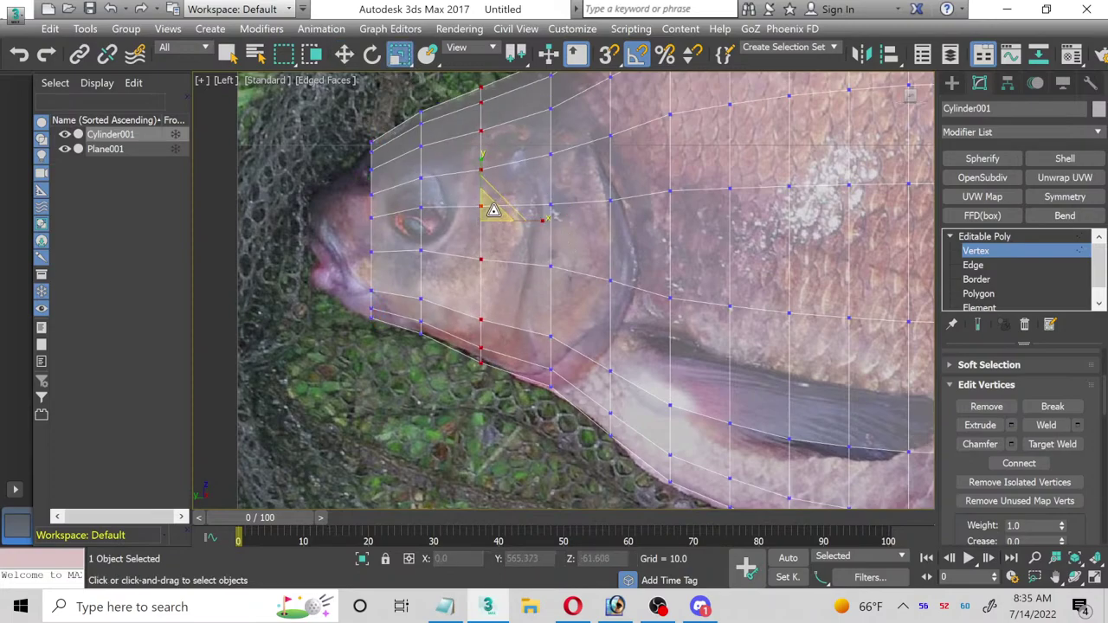
{"action": "left_click_drag", "start_coordinate": [489, 215], "coordinate": [489, 215]}
Step: Lower a single upper head vertex to follow the outline, then return to Polygon level
{"action": "scroll", "coordinate": [398, 122], "scroll_direction": "up", "scroll_amount": 5}
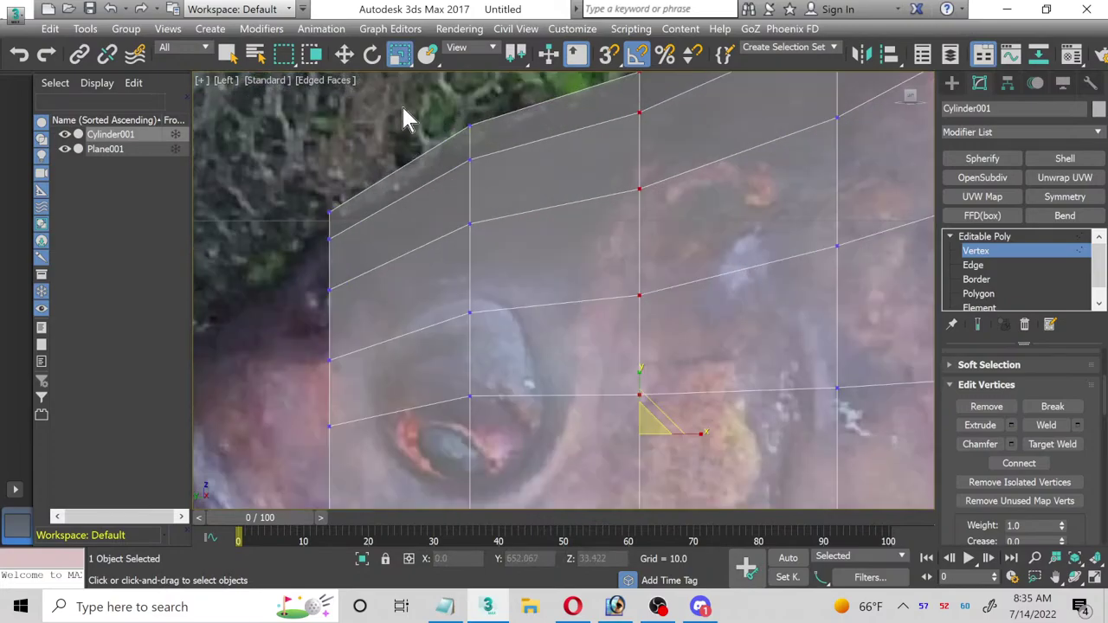
{"action": "left_click_drag", "start_coordinate": [515, 251], "coordinate": [458, 155]}
{"action": "key", "text": "w"}
{"action": "scroll", "coordinate": [317, 354], "scroll_direction": "down", "scroll_amount": 3}
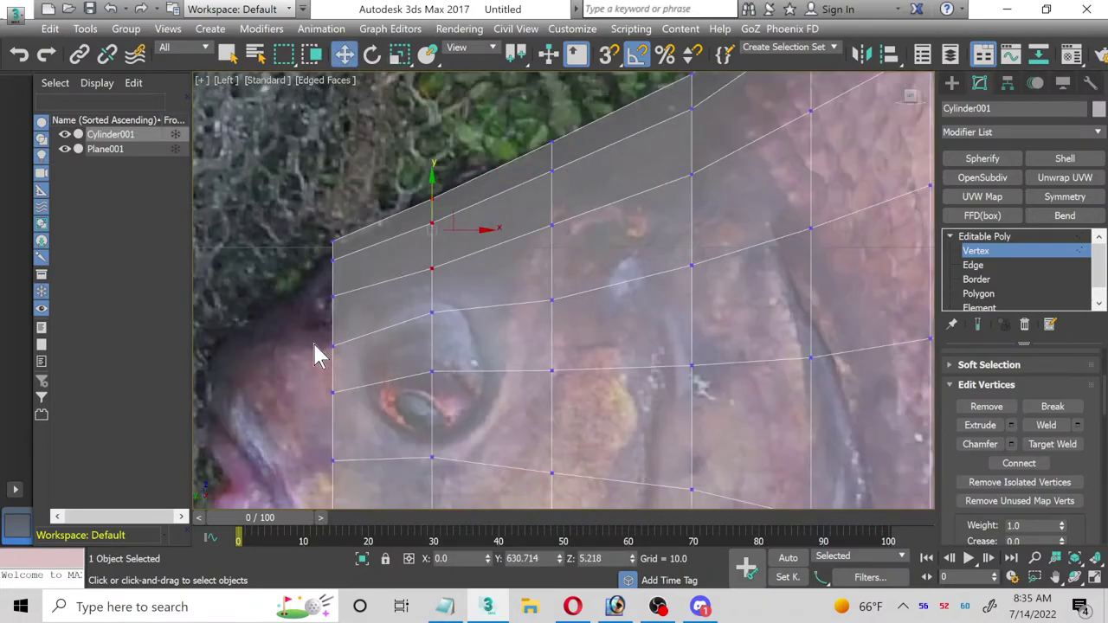
{"action": "scroll", "coordinate": [471, 234], "scroll_direction": "up", "scroll_amount": 2}
{"action": "left_click_drag", "start_coordinate": [376, 490], "coordinate": [435, 506]}
{"action": "scroll", "coordinate": [450, 470], "scroll_direction": "down", "scroll_amount": 1}
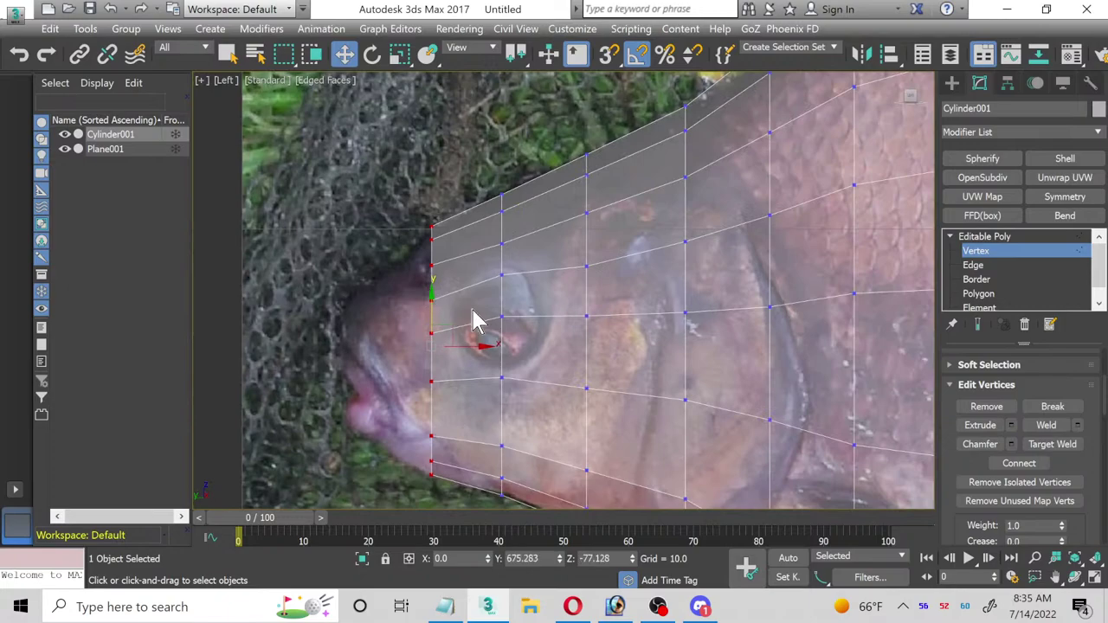
{"action": "left_click", "coordinate": [501, 316]}
{"action": "left_click_drag", "start_coordinate": [503, 285], "coordinate": [502, 237]}
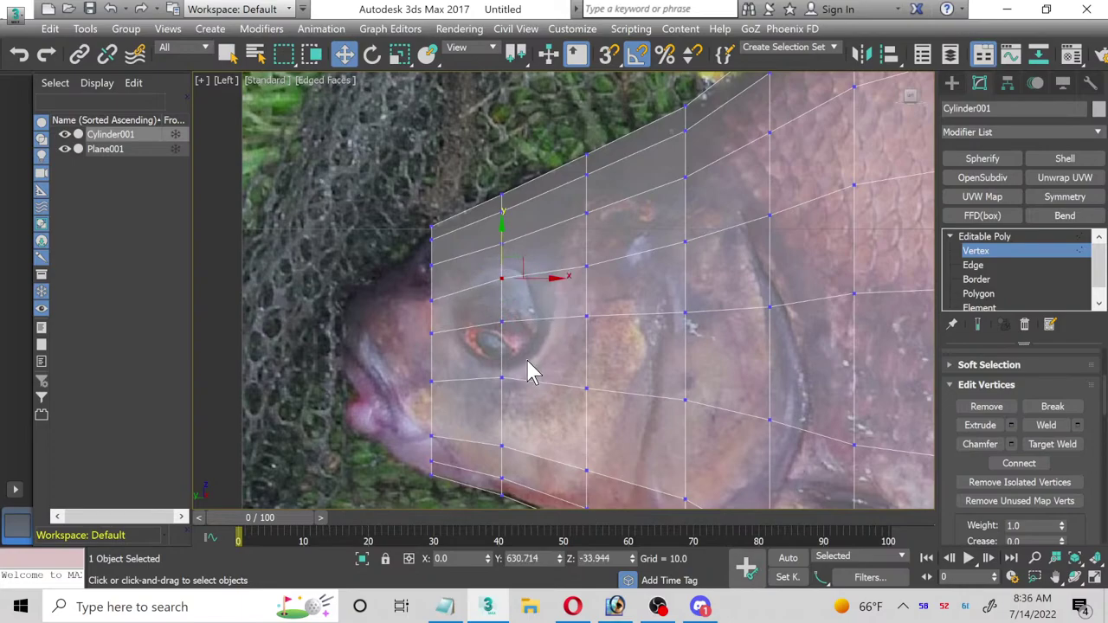
{"action": "left_click", "coordinate": [992, 294]}
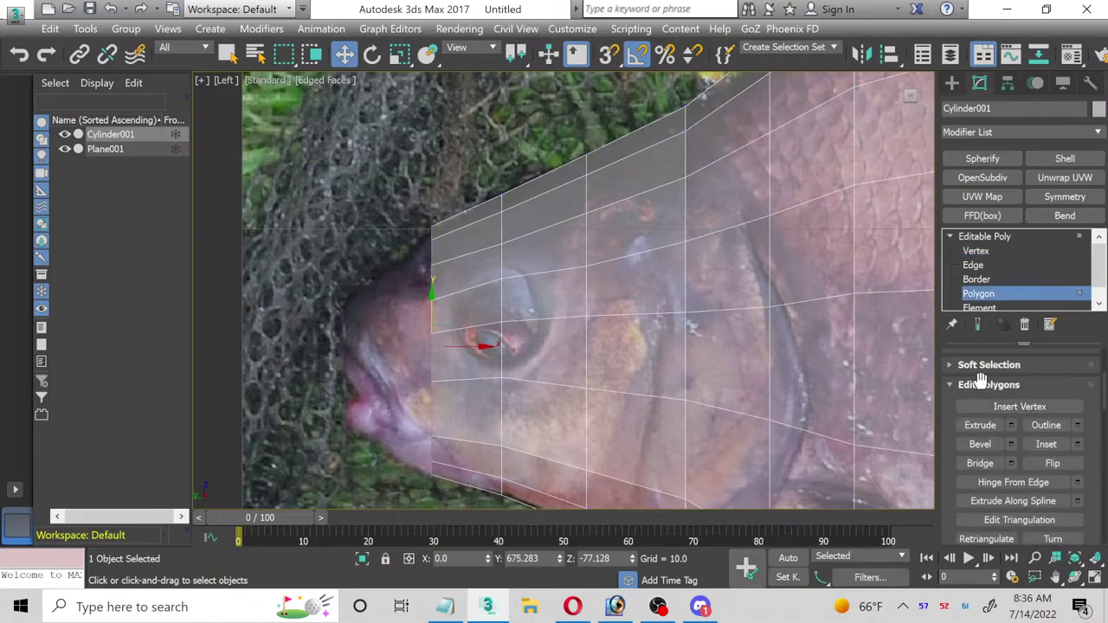
Step: Extrude the front end face, scale it to 57%, and lower it toward the mouth
{"action": "left_click", "coordinate": [1011, 425]}
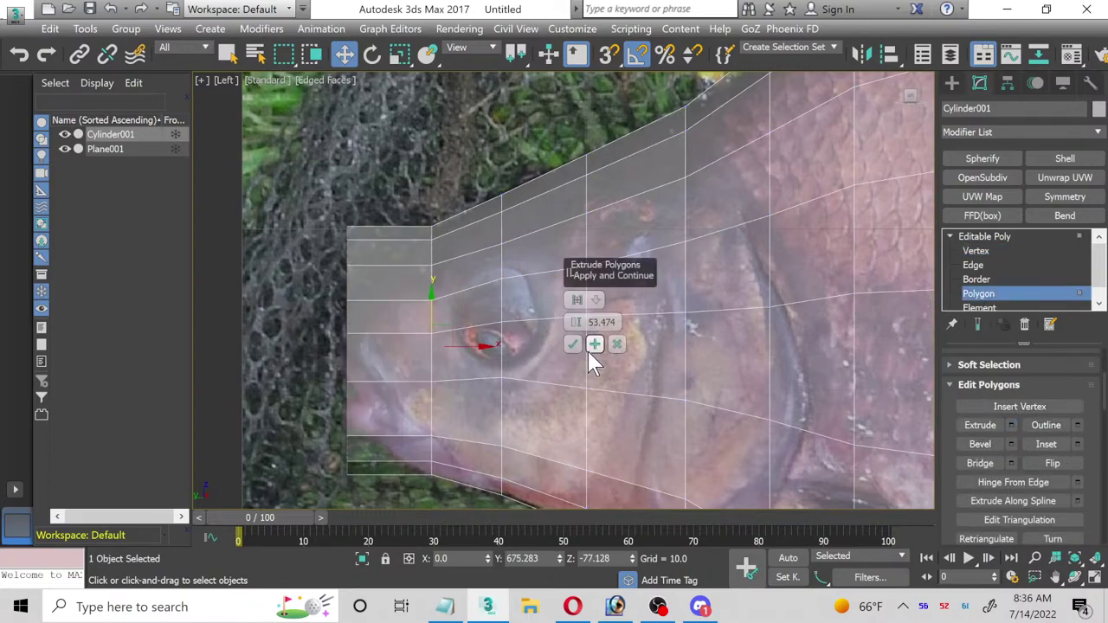
{"action": "left_click", "coordinate": [575, 346]}
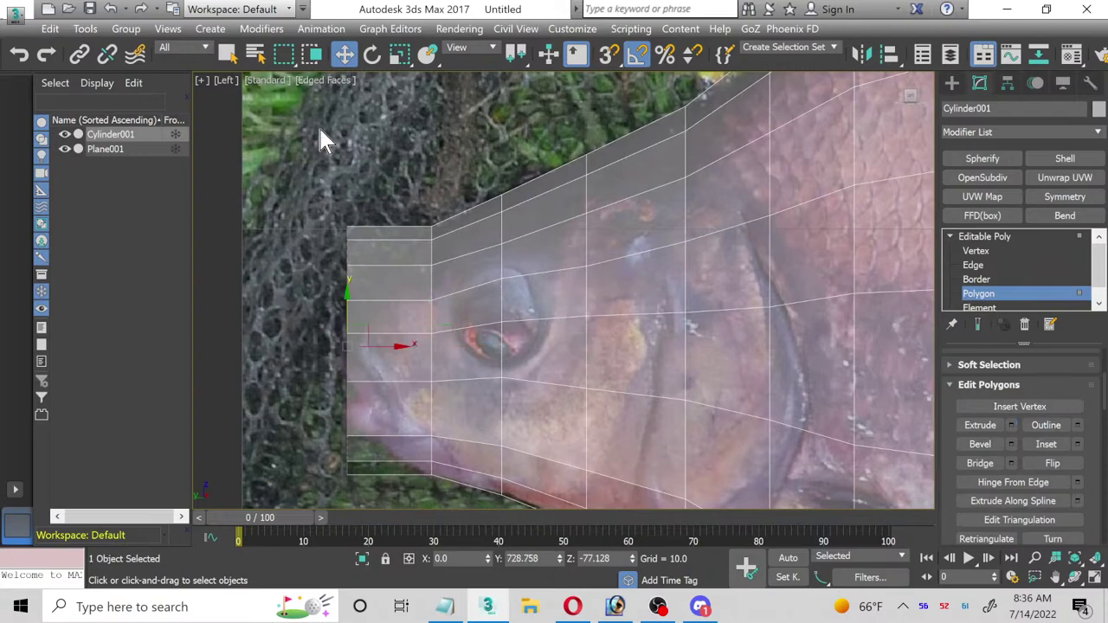
{"action": "left_click", "coordinate": [401, 56]}
{"action": "left_click_drag", "start_coordinate": [347, 339], "coordinate": [355, 371]}
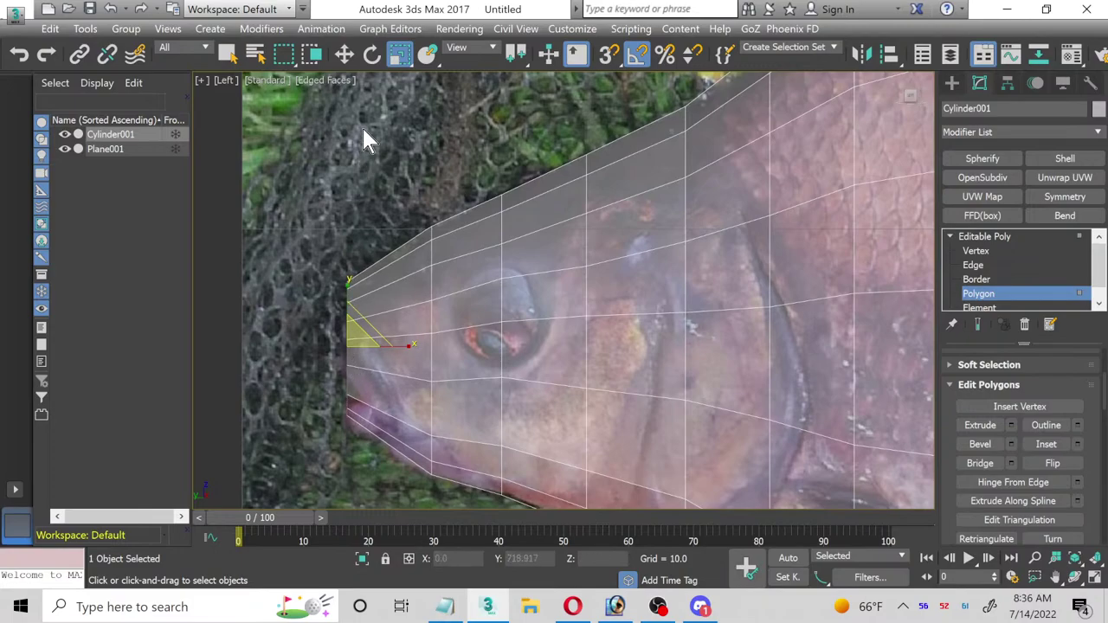
{"action": "left_click", "coordinate": [345, 57]}
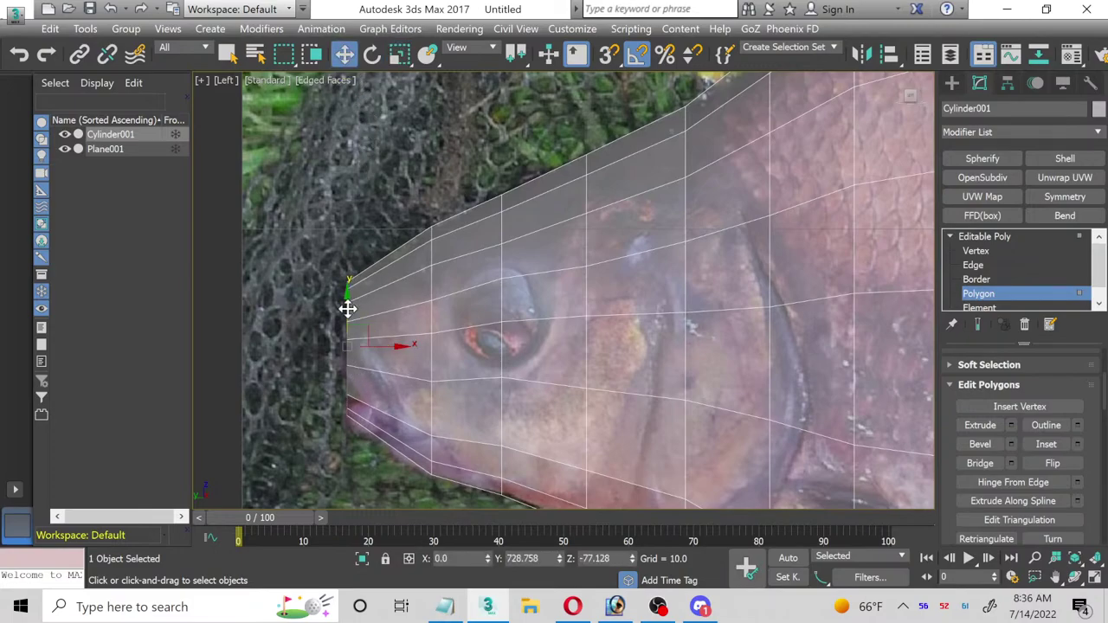
{"action": "left_click_drag", "start_coordinate": [347, 308], "coordinate": [347, 324]}
{"action": "scroll", "coordinate": [380, 321], "scroll_direction": "up", "scroll_amount": 2}
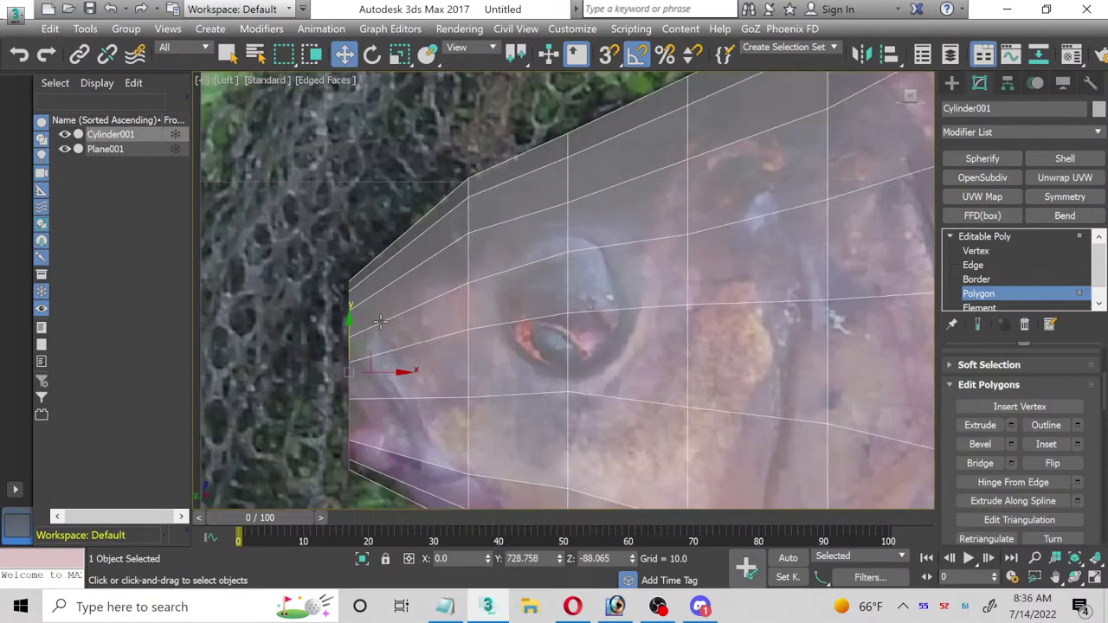
{"action": "scroll", "coordinate": [459, 208], "scroll_direction": "up", "scroll_amount": 2}
Step: At Vertex level, nudge the upper vertices behind the snout down and centre the head in view
{"action": "left_click", "coordinate": [1001, 252]}
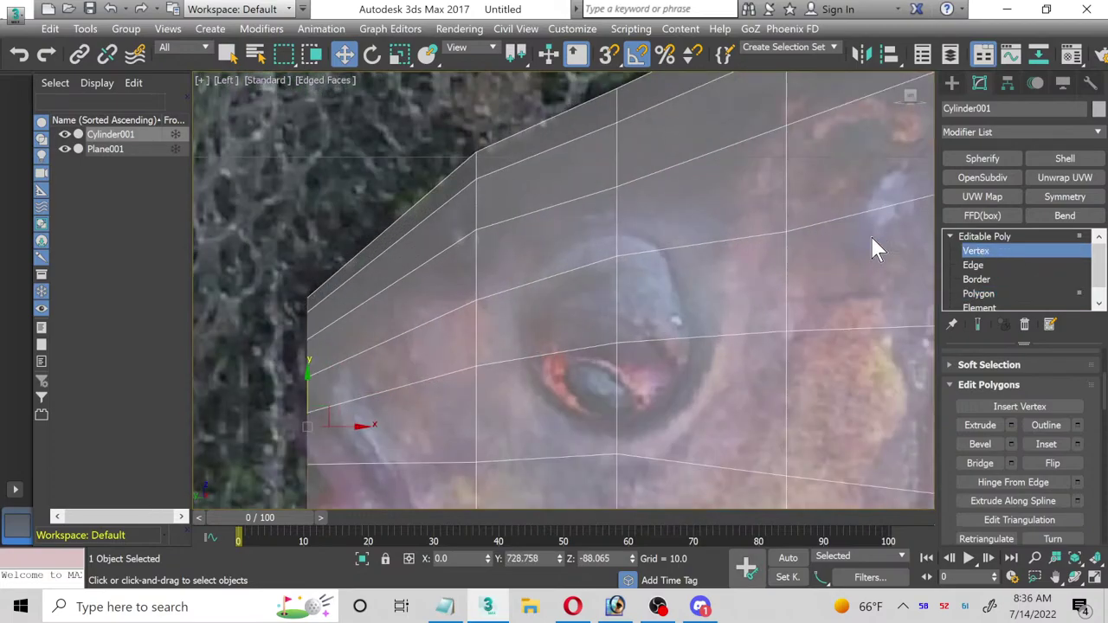
{"action": "left_click_drag", "start_coordinate": [489, 234], "coordinate": [489, 232]}
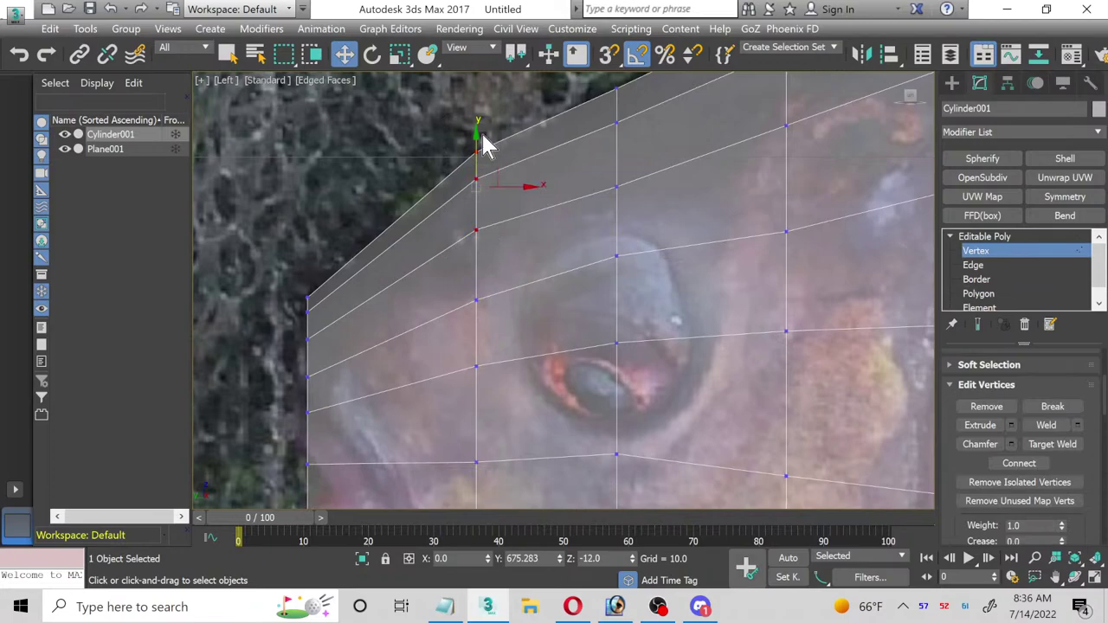
{"action": "left_click_drag", "start_coordinate": [475, 143], "coordinate": [477, 149]}
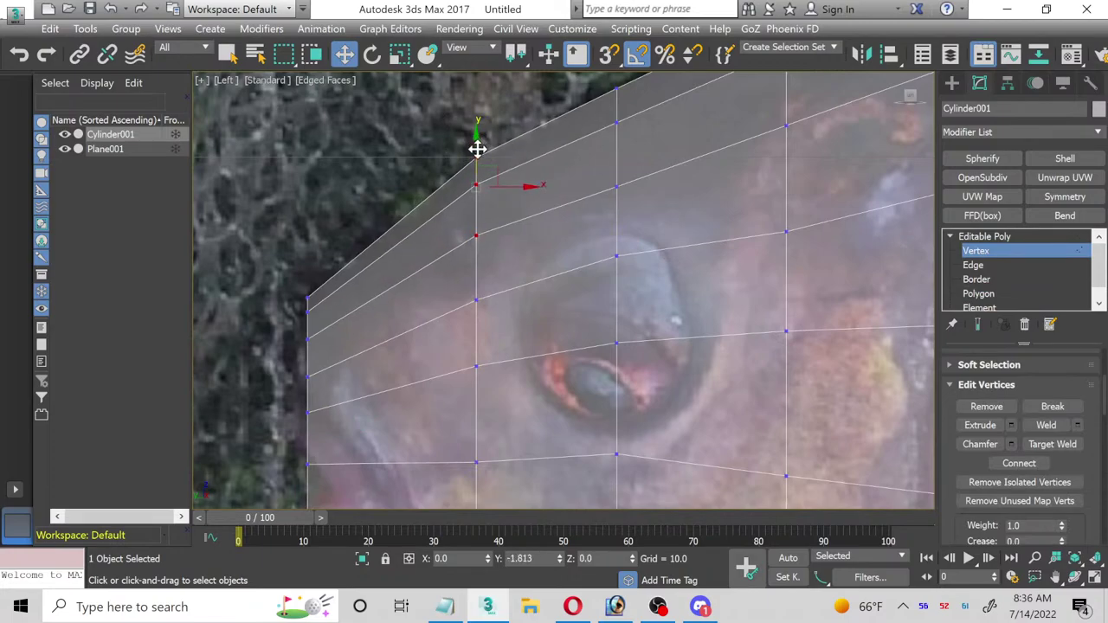
{"action": "scroll", "coordinate": [536, 164], "scroll_direction": "down", "scroll_amount": 4}
{"action": "middle_click_drag", "start_coordinate": [614, 183], "coordinate": [465, 258]}
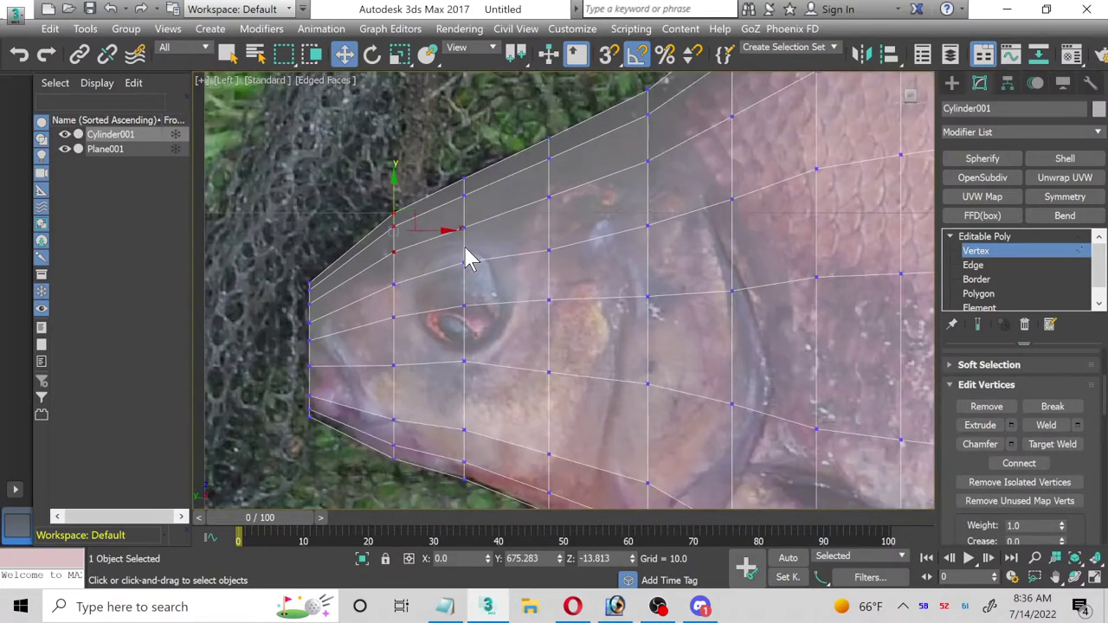
{"action": "mouse_move", "coordinate": [459, 301]}
{"action": "middle_mouse_down"}
{"action": "mouse_move", "coordinate": [526, 208]}
{"action": "mouse_move", "coordinate": [572, 215]}
{"action": "mouse_move", "coordinate": [511, 290]}
{"action": "mouse_move", "coordinate": [444, 309]}
{"action": "middle_mouse_up"}
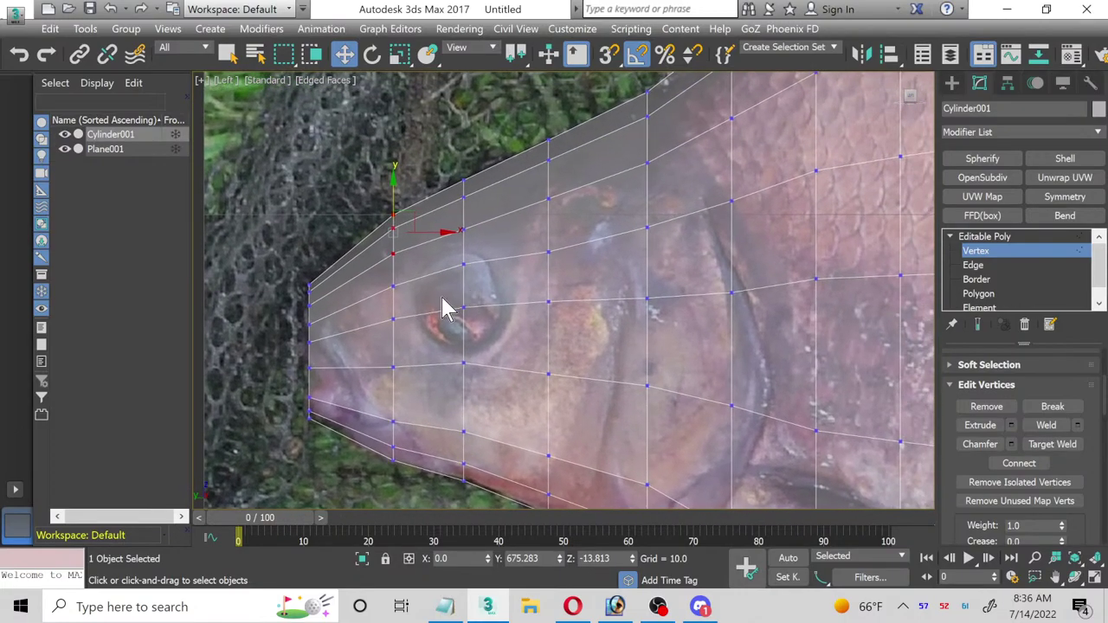
{"action": "scroll", "coordinate": [443, 307], "scroll_direction": "down", "scroll_amount": 2}
{"action": "scroll", "coordinate": [444, 307], "scroll_direction": "up", "scroll_amount": 2}
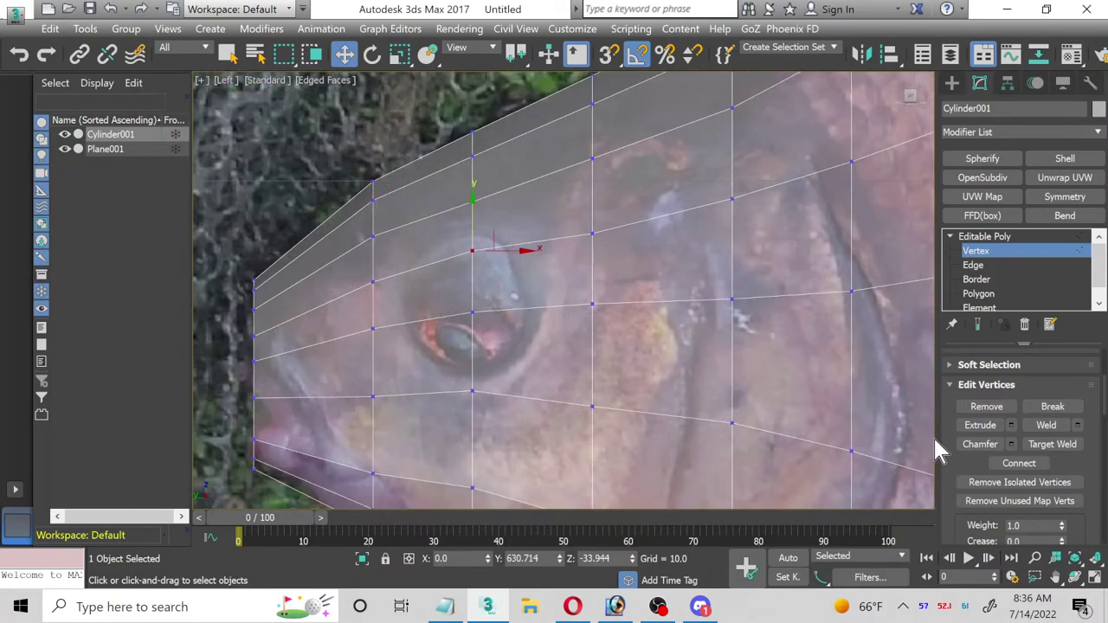
{"action": "scroll", "coordinate": [1104, 452], "scroll_direction": "down", "scroll_amount": 5}
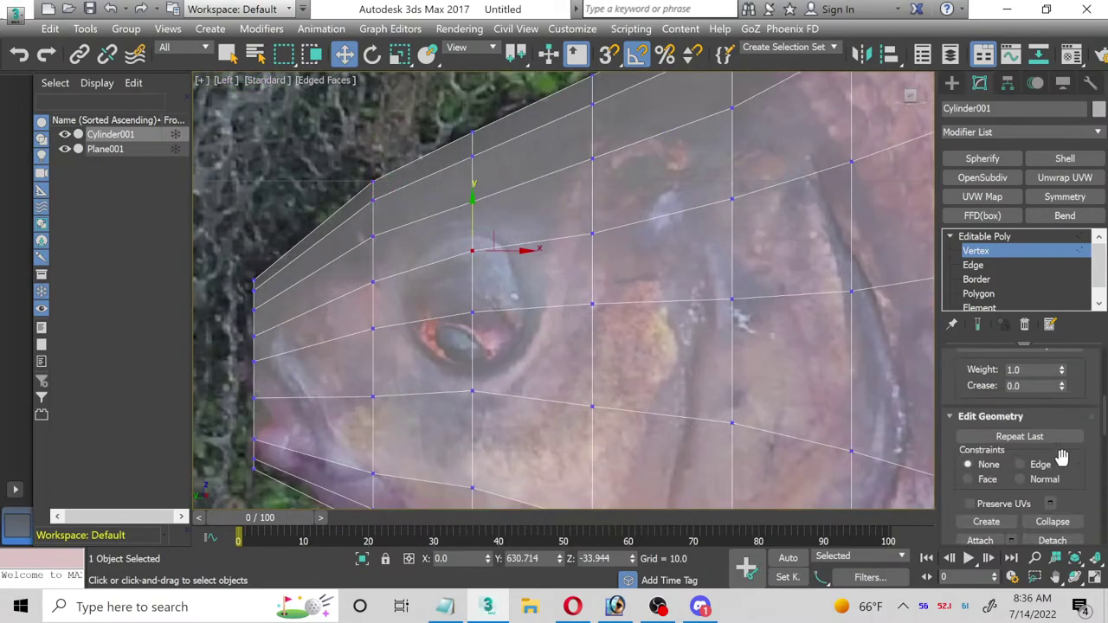
Step: Set Constraints to Edge and slide the vertices below the eye along their edges
{"action": "left_click", "coordinate": [1020, 465]}
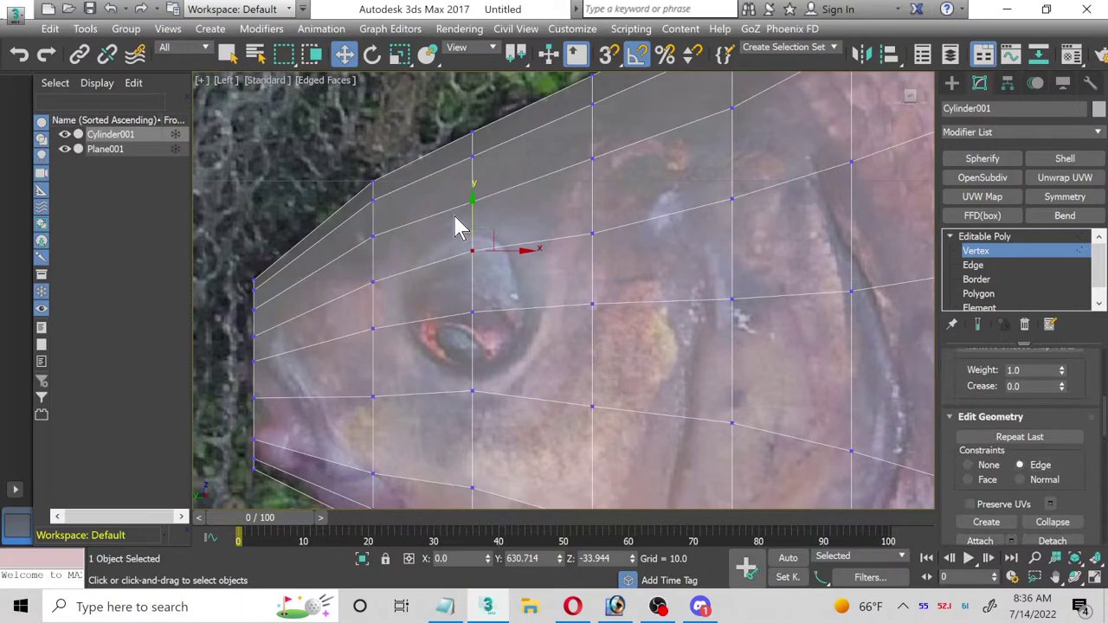
{"action": "left_click_drag", "start_coordinate": [473, 213], "coordinate": [468, 199]}
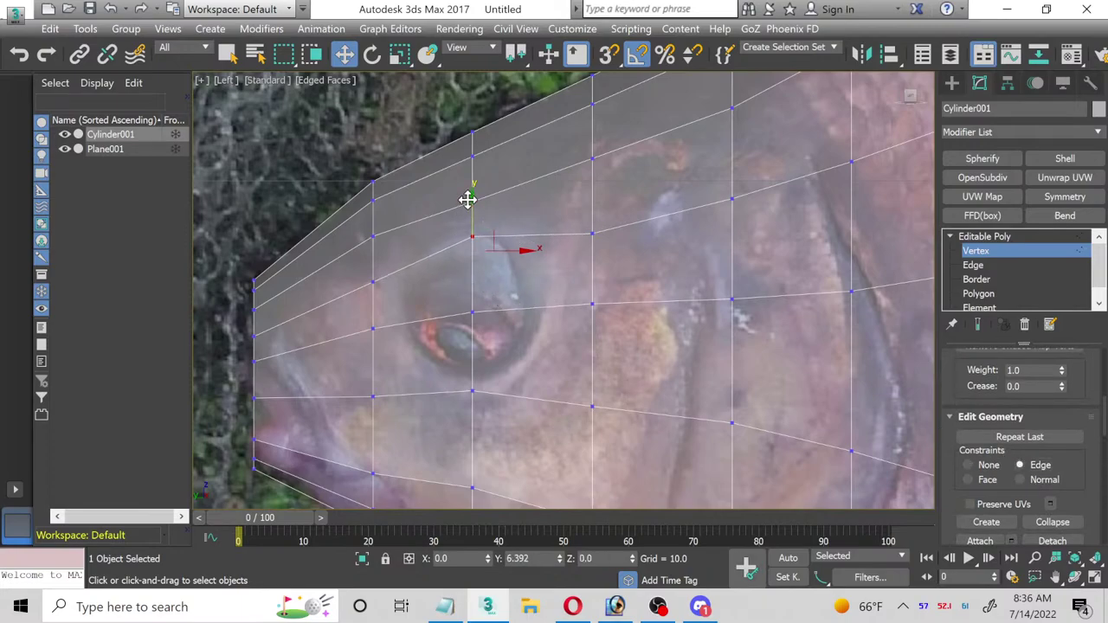
{"action": "left_click", "coordinate": [473, 390]}
{"action": "left_click_drag", "start_coordinate": [473, 357], "coordinate": [369, 351]}
{"action": "left_click", "coordinate": [374, 396]}
{"action": "left_click", "coordinate": [594, 409]}
{"action": "left_click_drag", "start_coordinate": [593, 362], "coordinate": [591, 336]}
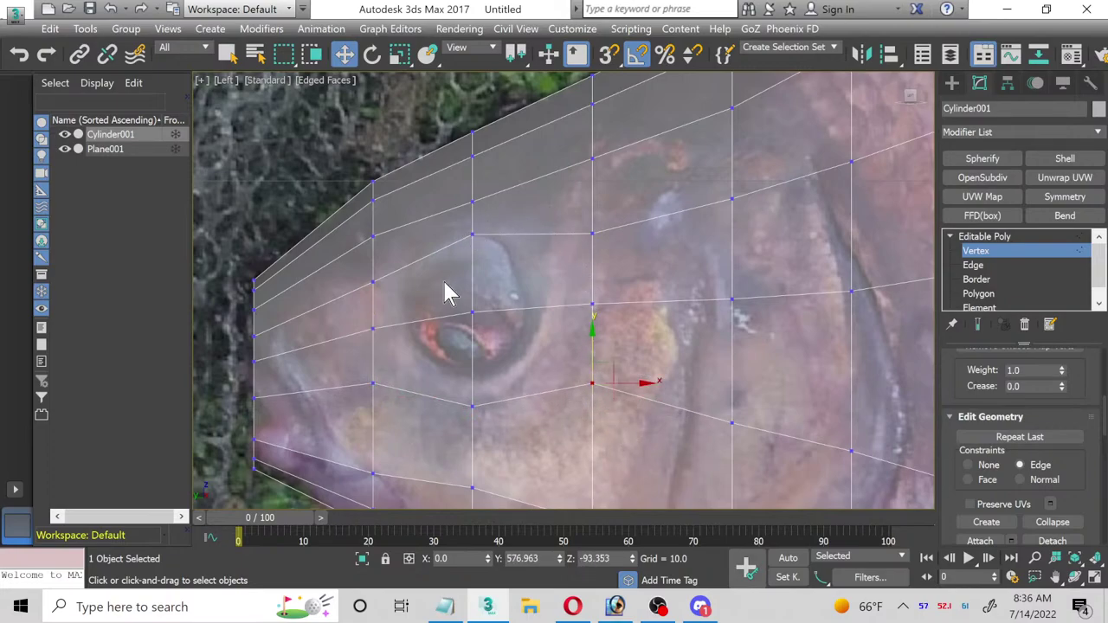
Step: Reshape the loop around the eye, undoing one lift and moving vertices in front and behind
{"action": "left_click_drag", "start_coordinate": [484, 328], "coordinate": [485, 329]}
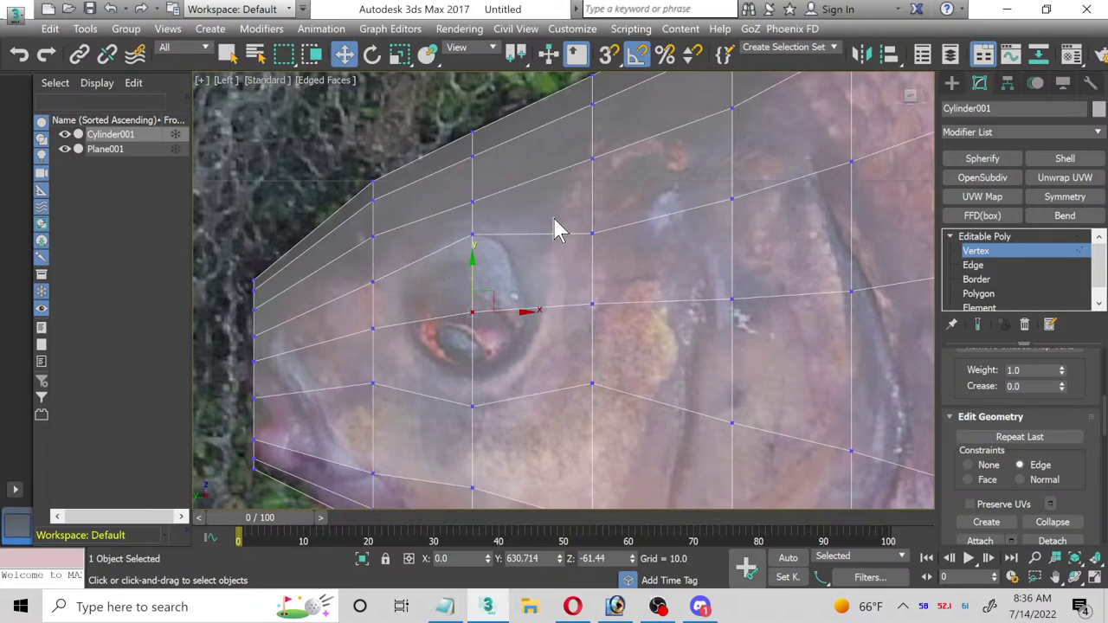
{"action": "scroll", "coordinate": [569, 234], "scroll_direction": "down", "scroll_amount": 2}
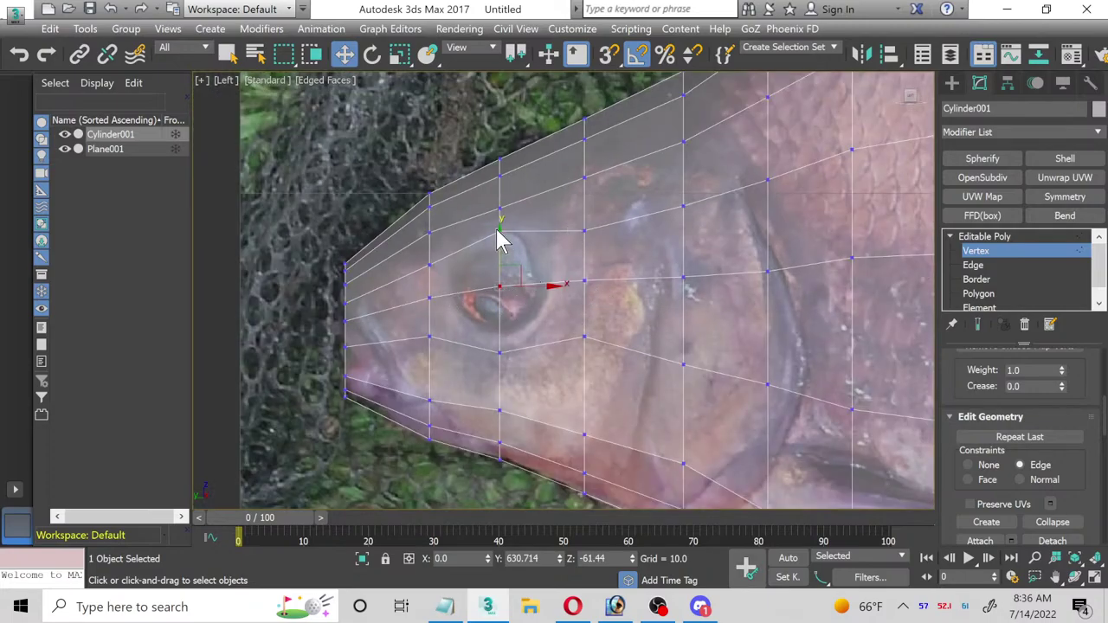
{"action": "scroll", "coordinate": [499, 239], "scroll_direction": "up", "scroll_amount": 2}
{"action": "left_click_drag", "start_coordinate": [508, 218], "coordinate": [498, 155]}
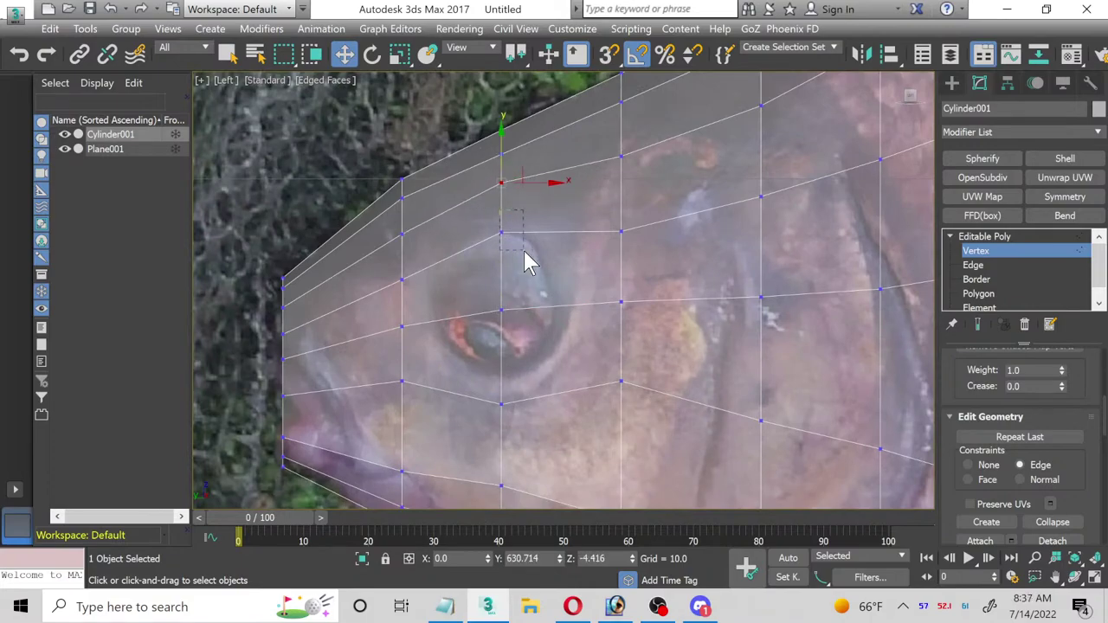
{"action": "key", "text": "ctrl+z"}
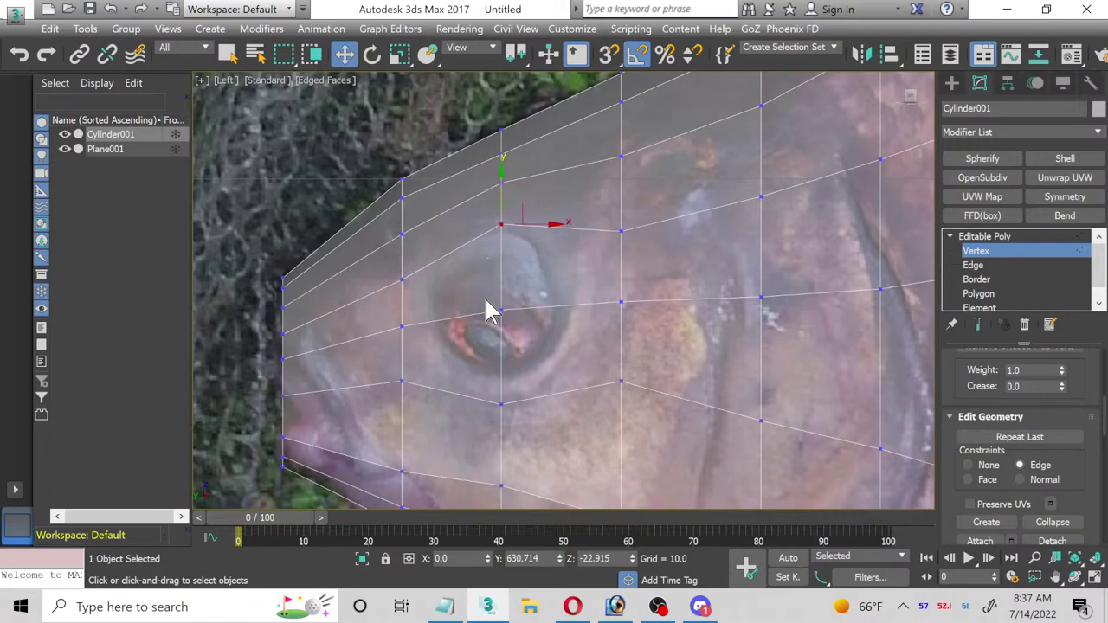
{"action": "left_click", "coordinate": [403, 327]}
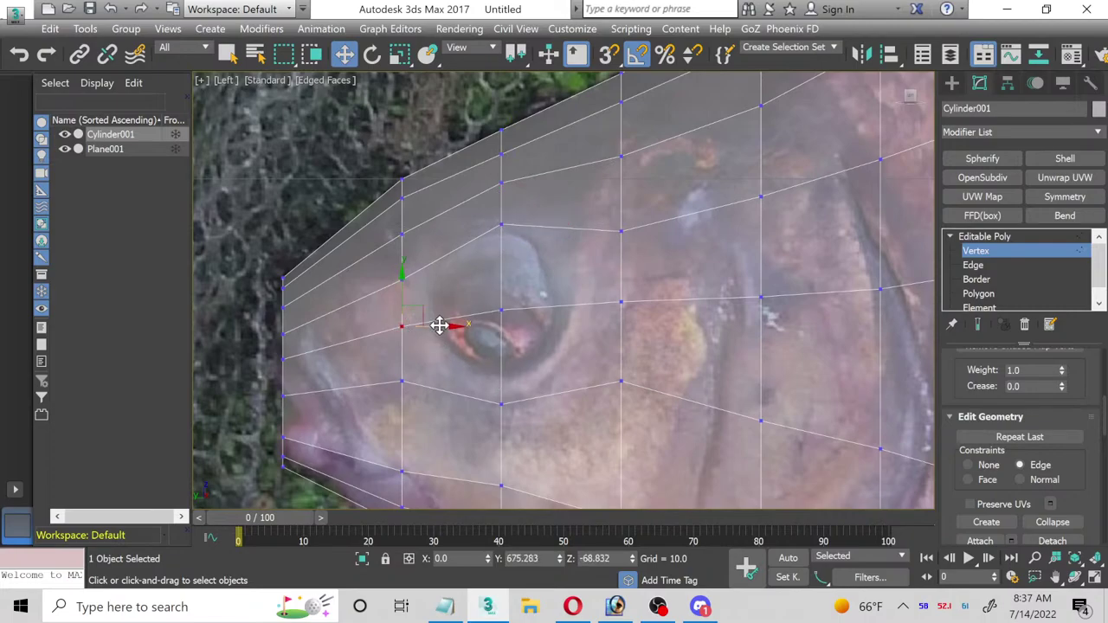
{"action": "left_click_drag", "start_coordinate": [439, 326], "coordinate": [425, 328]}
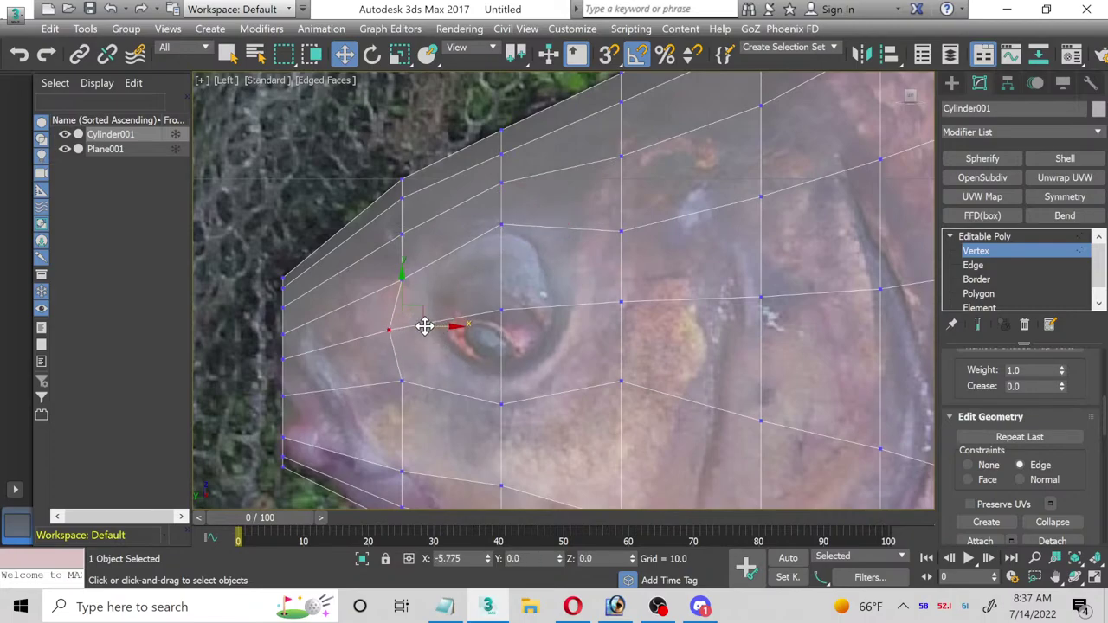
{"action": "left_click", "coordinate": [619, 304]}
{"action": "left_click_drag", "start_coordinate": [658, 302], "coordinate": [674, 303]}
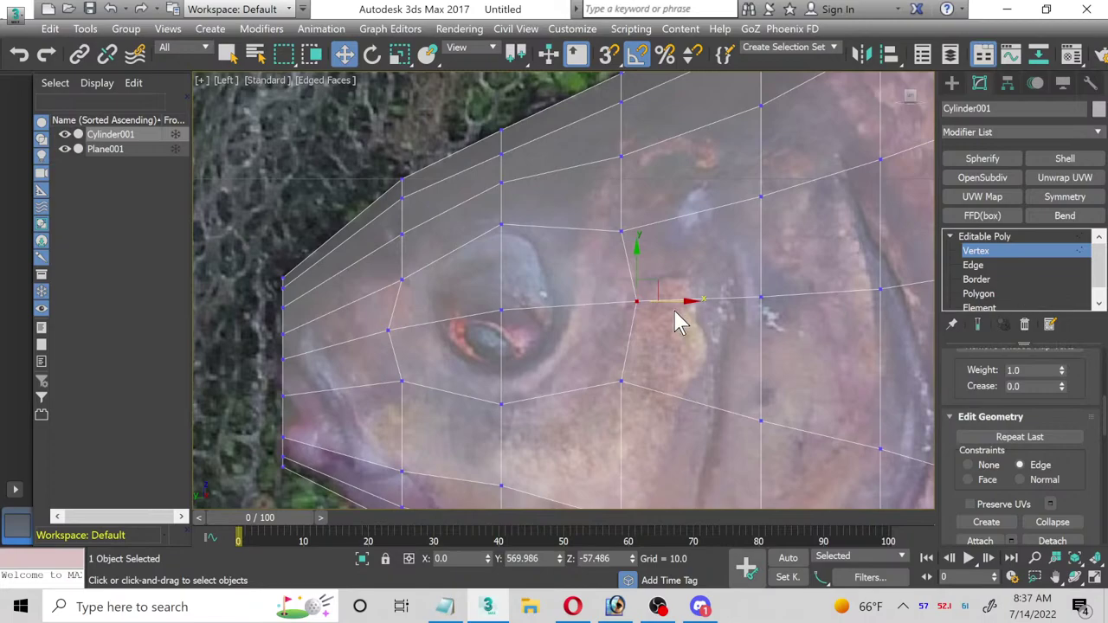
Step: Return to Polygon level and show all four viewports
{"action": "scroll", "coordinate": [668, 317], "scroll_direction": "down", "scroll_amount": 3}
{"action": "scroll", "coordinate": [503, 230], "scroll_direction": "up", "scroll_amount": 3}
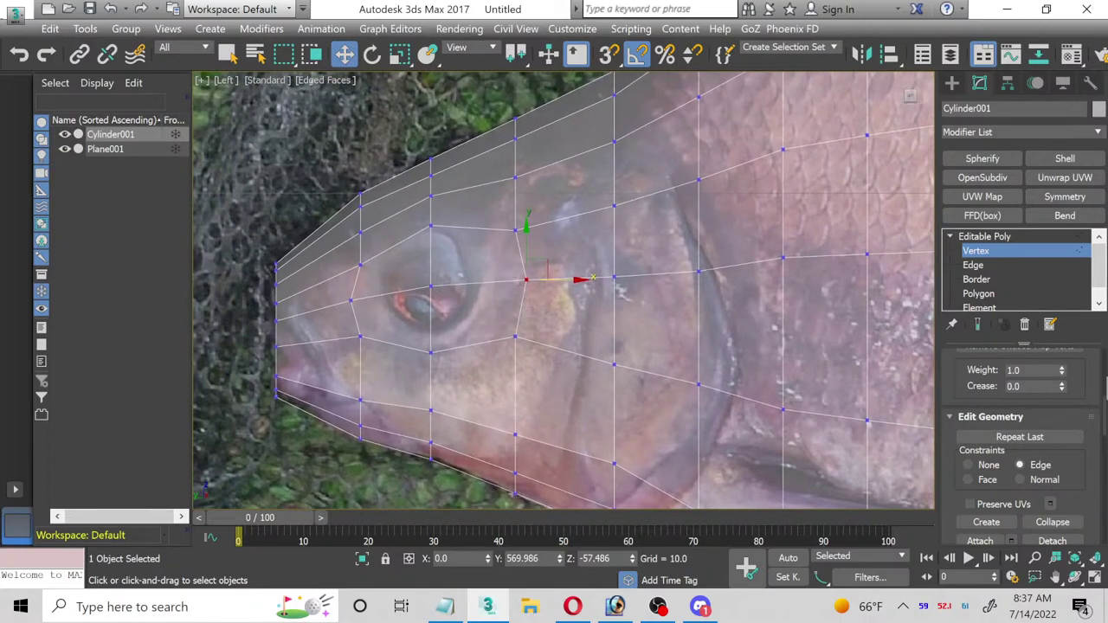
{"action": "scroll", "coordinate": [1098, 382], "scroll_direction": "down", "scroll_amount": 1}
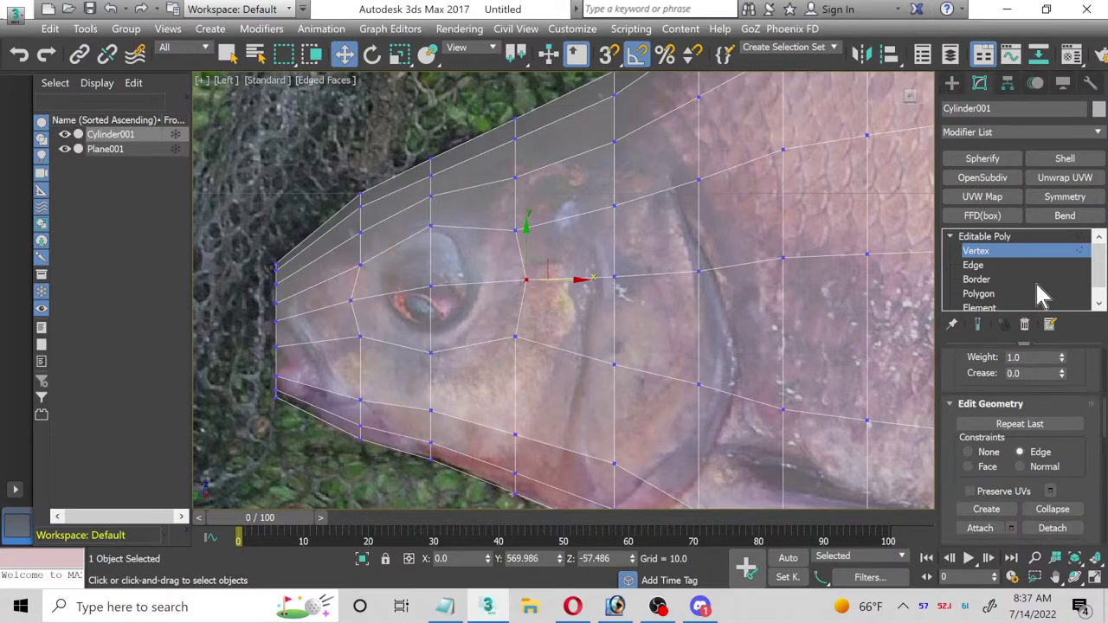
{"action": "scroll", "coordinate": [1008, 262], "scroll_direction": "down", "scroll_amount": 1}
{"action": "left_click", "coordinate": [1001, 282]}
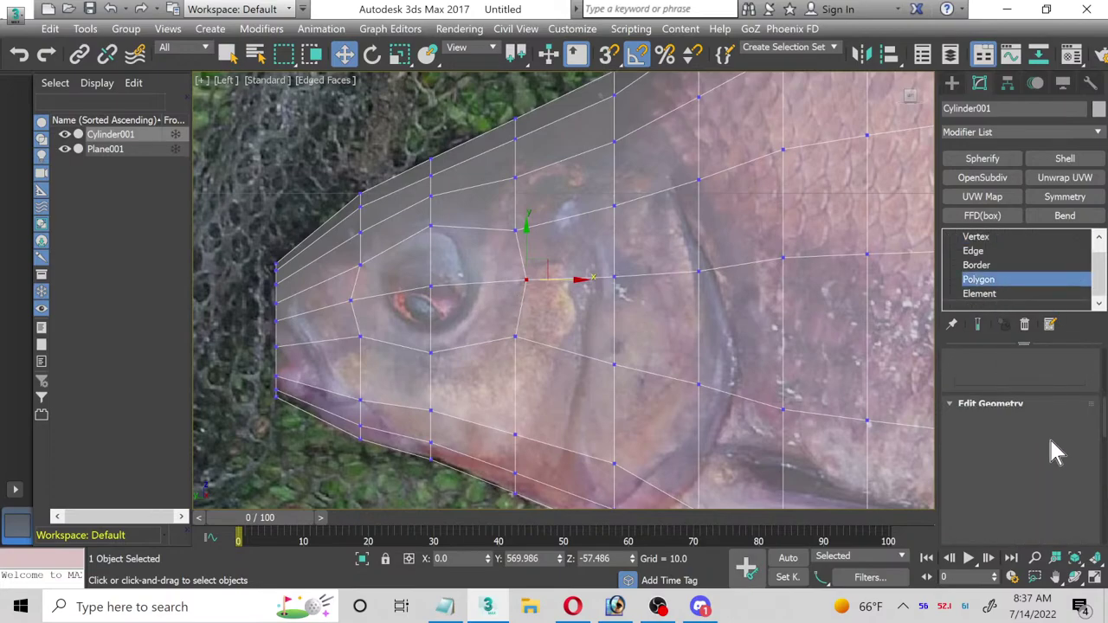
{"action": "left_click", "coordinate": [1094, 576]}
Step: Hide Plane001, frame the fish with Z, and set the Perspective view to Edged Faces
{"action": "middle_click", "coordinate": [768, 440]}
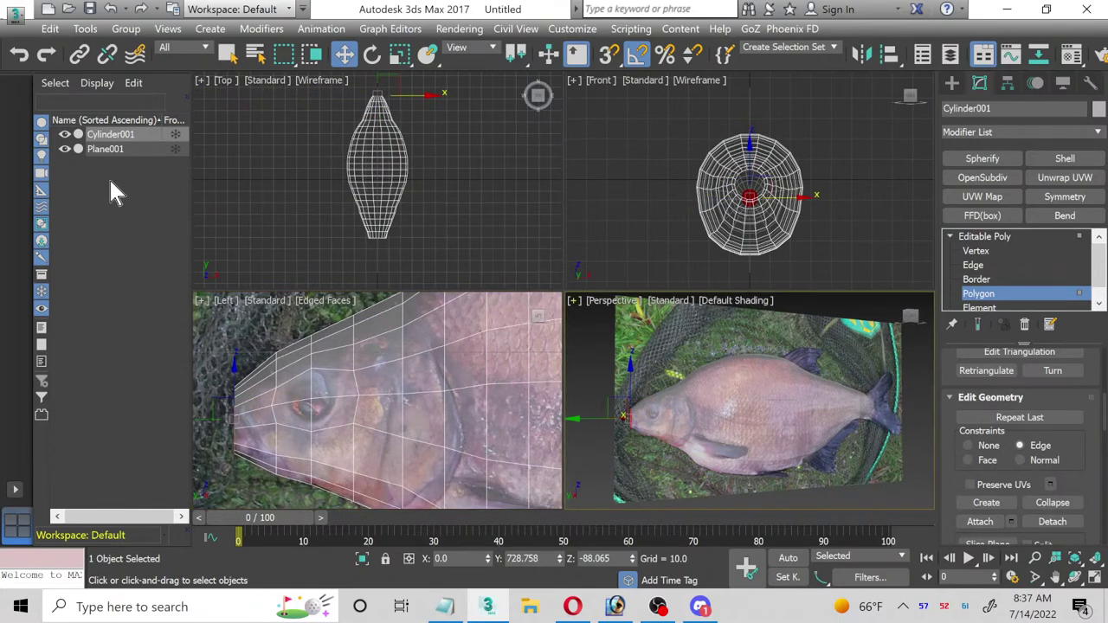
{"action": "left_click", "coordinate": [65, 149]}
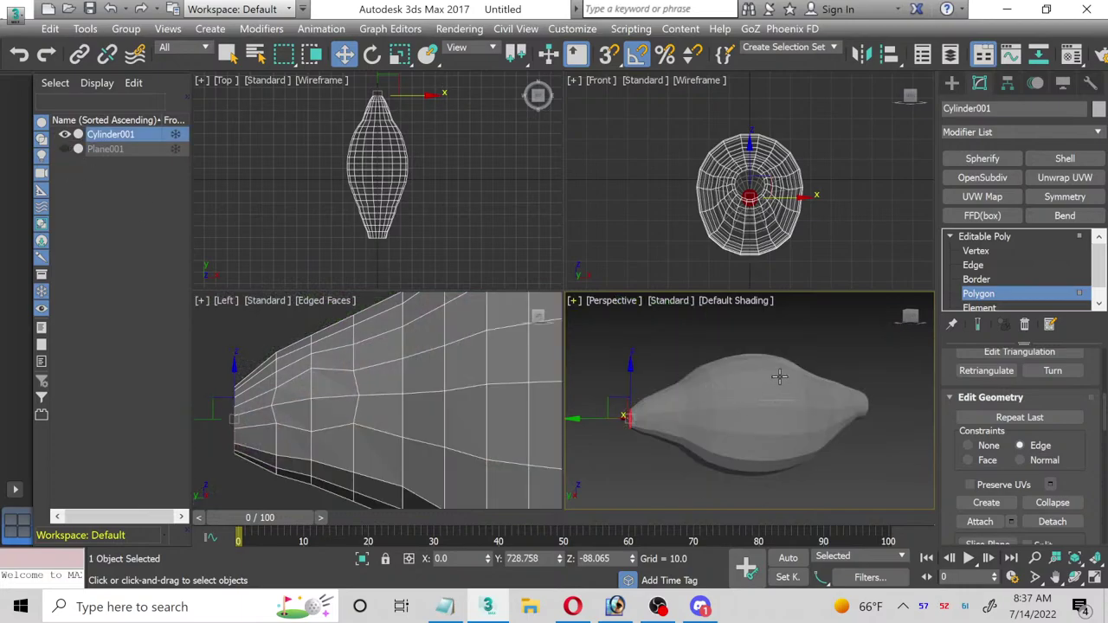
{"action": "left_click", "coordinate": [726, 301]}
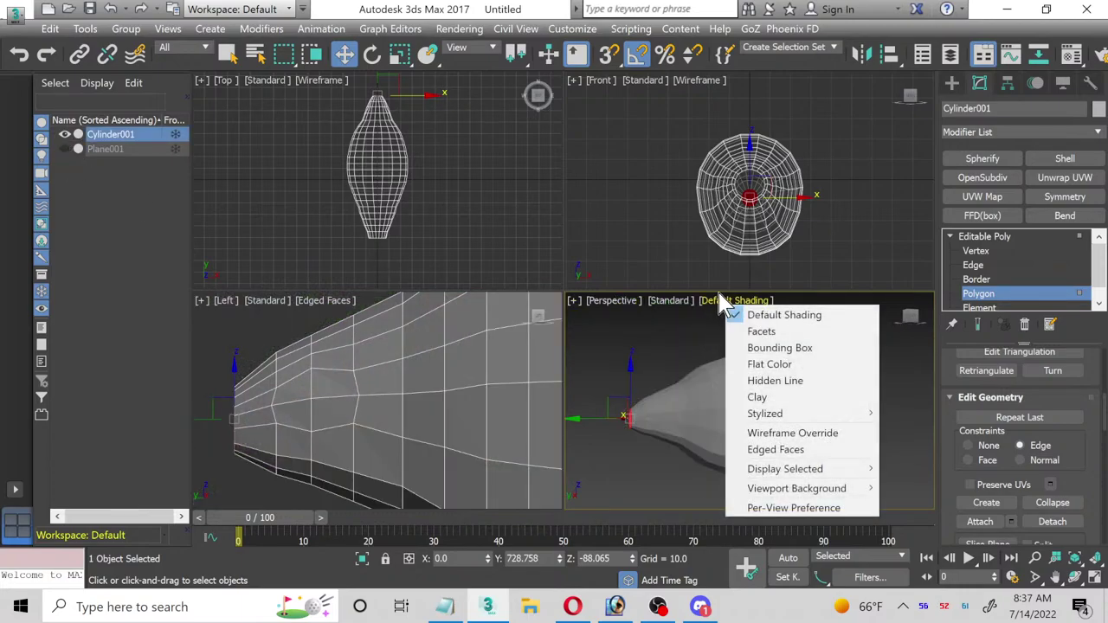
{"action": "left_click", "coordinate": [671, 344]}
{"action": "key", "text": "z"}
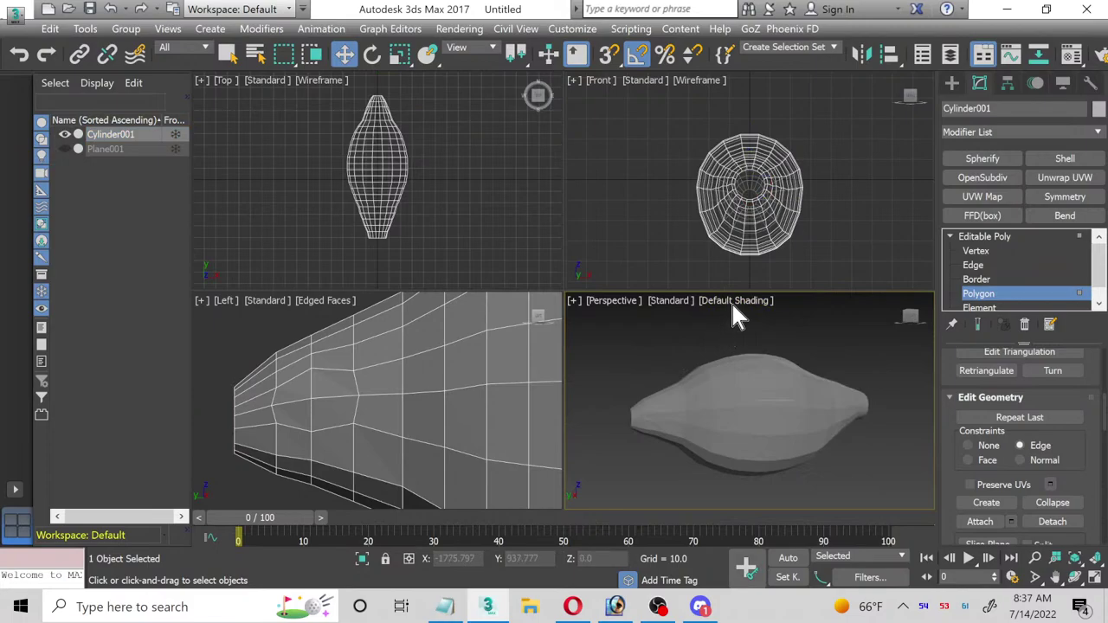
{"action": "left_click", "coordinate": [732, 303]}
{"action": "left_click", "coordinate": [784, 447]}
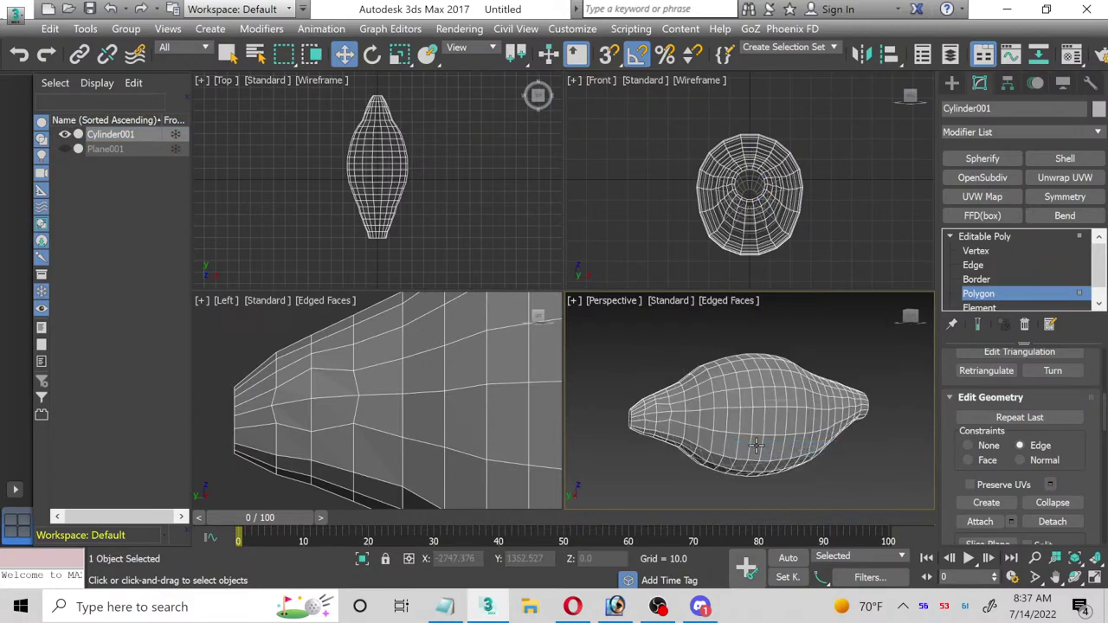
Step: Raise the material opacity from 35 to 100 and set Constraints to None
{"action": "key", "text": "m"}
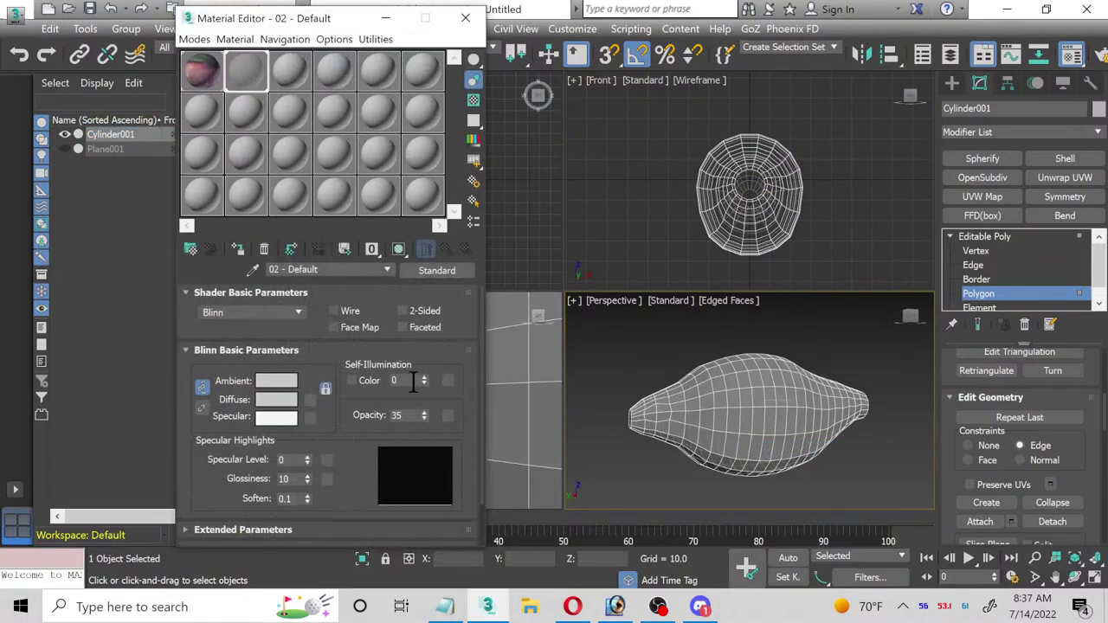
{"action": "left_click_drag", "start_coordinate": [422, 412], "coordinate": [420, 362]}
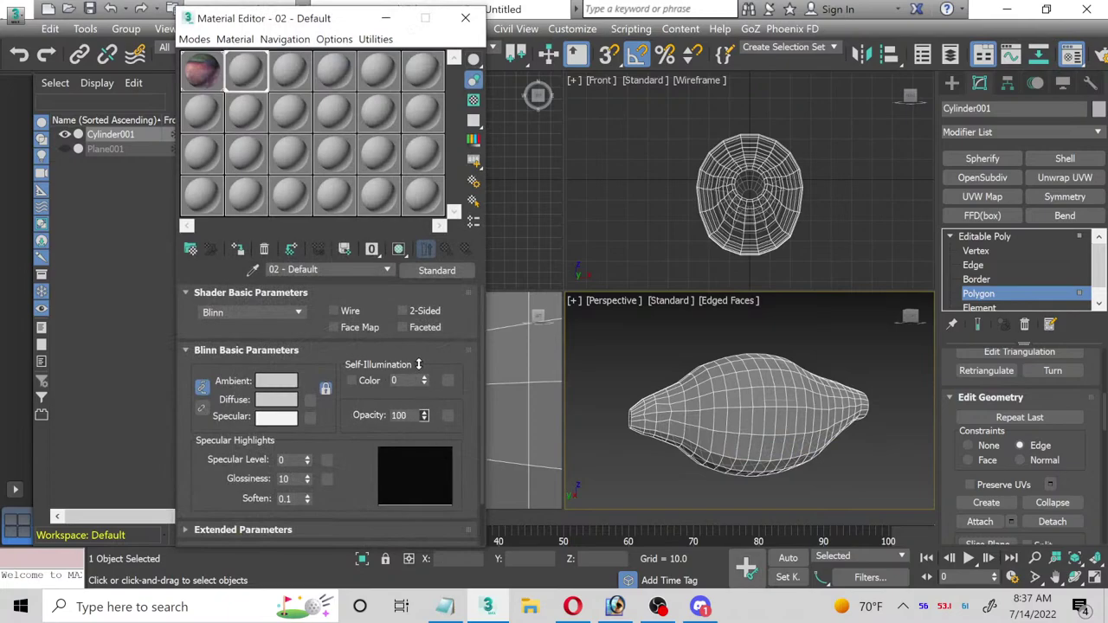
{"action": "left_click", "coordinate": [465, 17]}
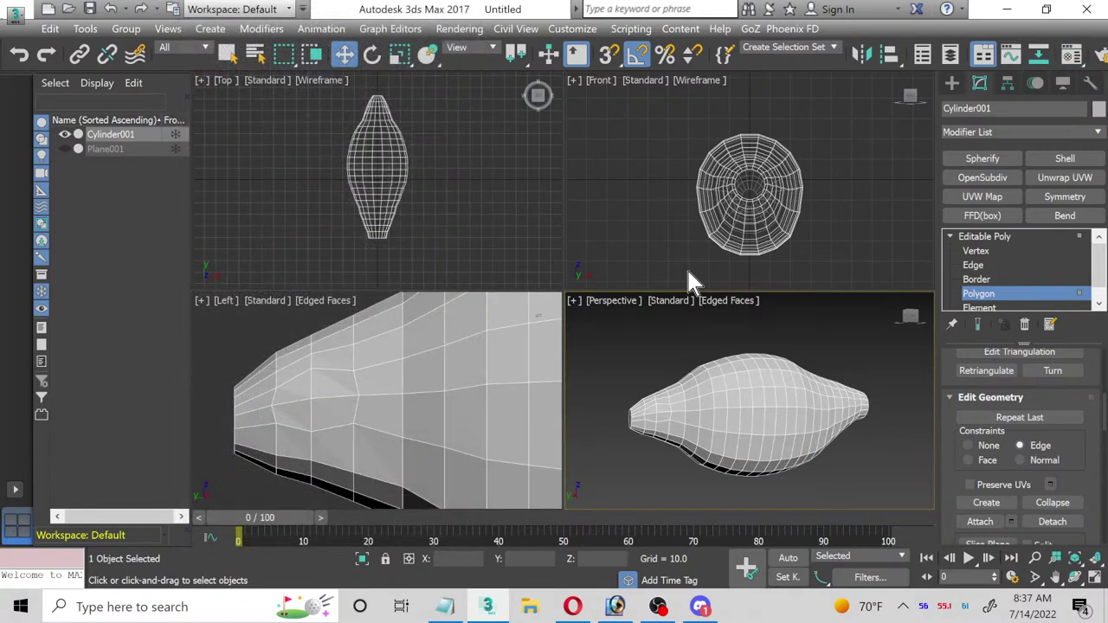
{"action": "left_click", "coordinate": [968, 446]}
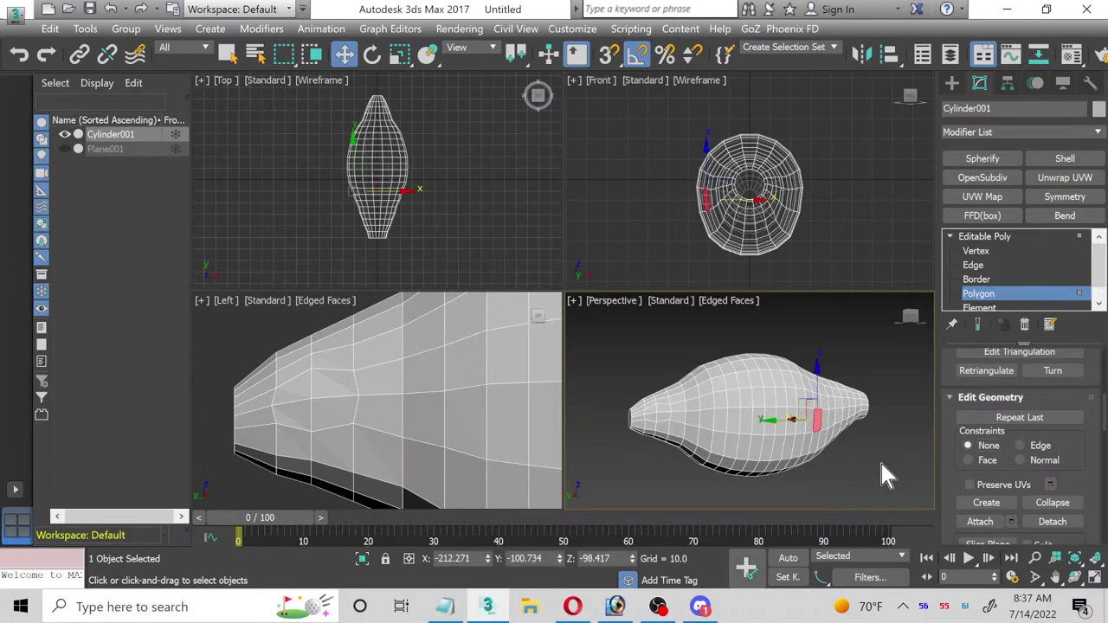
Step: Orbit the fish at object level, maximize the Top view, then switch to Discord
{"action": "left_click", "coordinate": [1075, 576]}
{"action": "left_click", "coordinate": [1095, 577]}
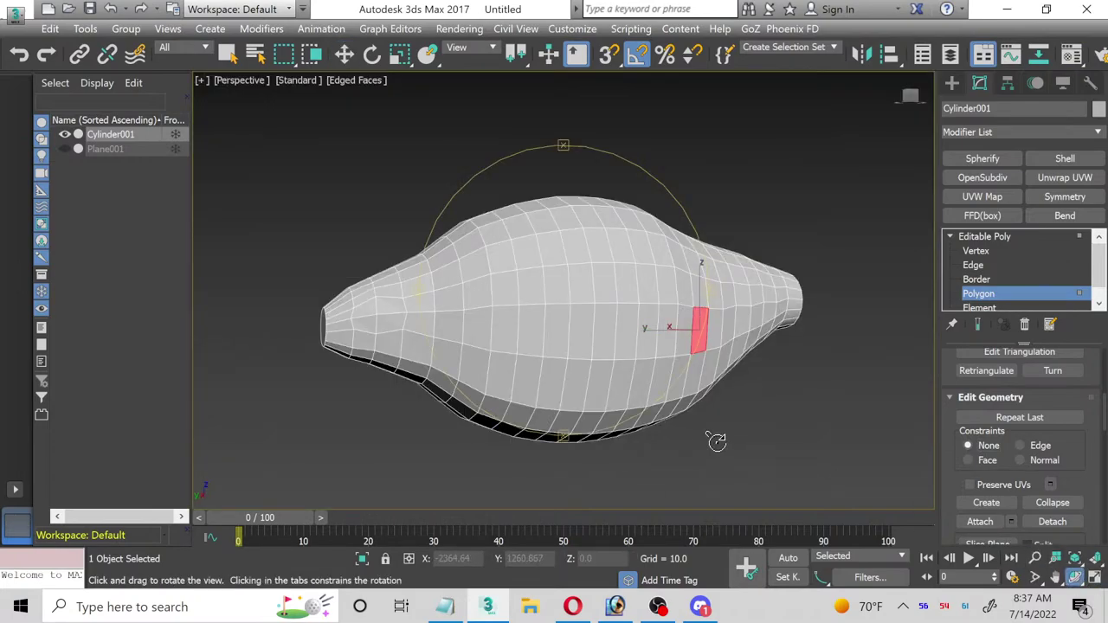
{"action": "key", "text": "w"}
{"action": "key", "text": "4"}
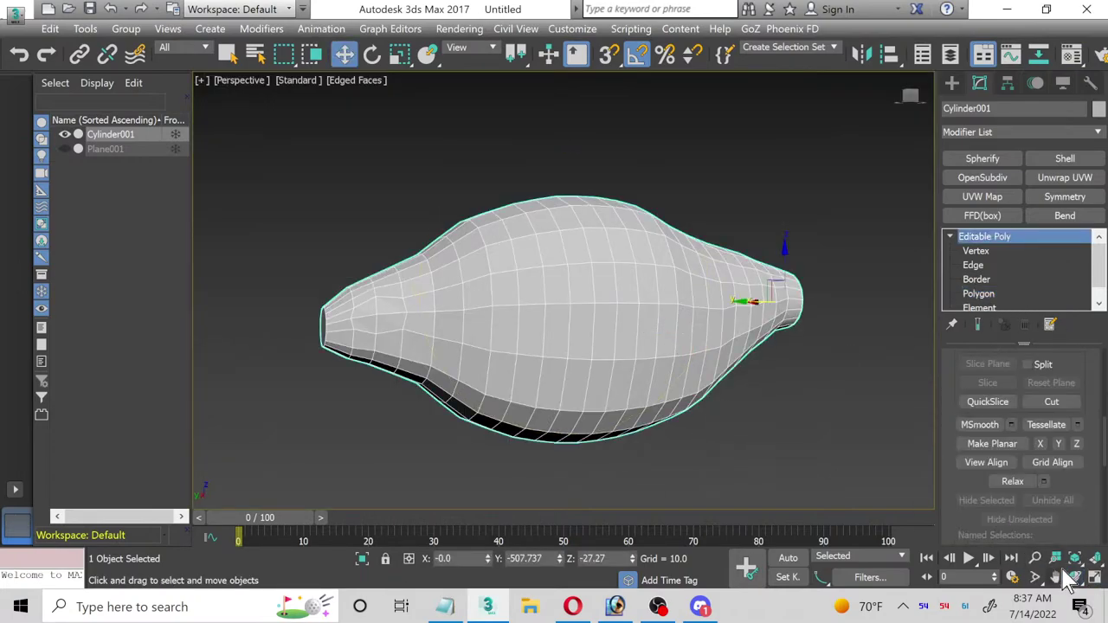
{"action": "left_click", "coordinate": [1075, 577]}
{"action": "mouse_move", "coordinate": [557, 300]}
{"action": "left_mouse_down"}
{"action": "mouse_move", "coordinate": [624, 329]}
{"action": "mouse_move", "coordinate": [643, 359]}
{"action": "mouse_move", "coordinate": [668, 321]}
{"action": "mouse_move", "coordinate": [570, 297]}
{"action": "mouse_move", "coordinate": [527, 338]}
{"action": "mouse_move", "coordinate": [542, 346]}
{"action": "mouse_move", "coordinate": [542, 309]}
{"action": "left_mouse_up"}
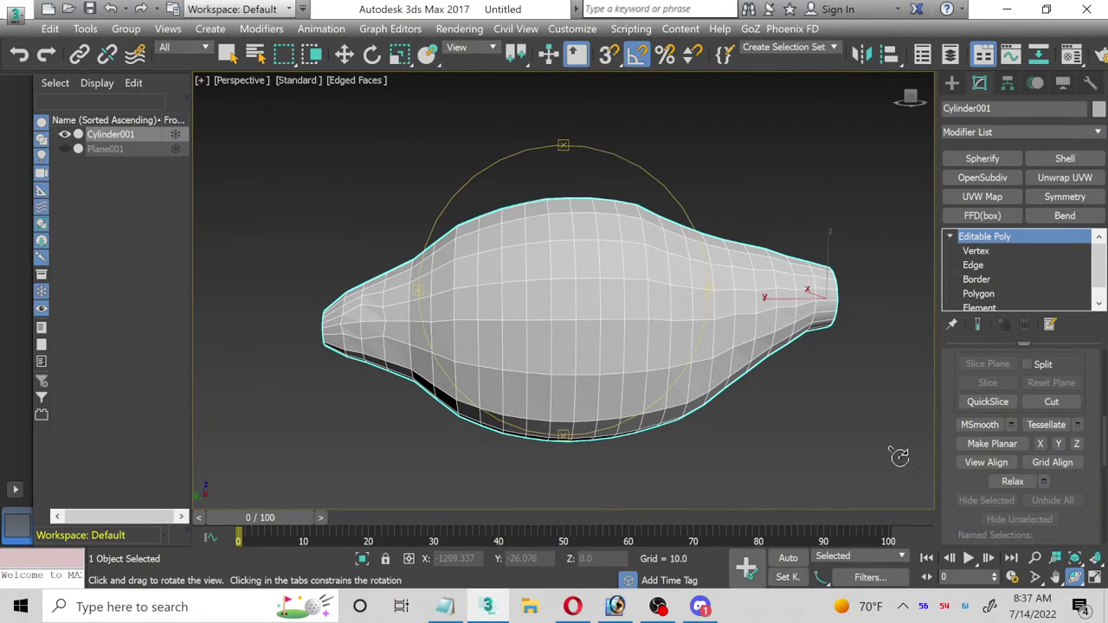
{"action": "left_click", "coordinate": [1096, 580]}
{"action": "left_click", "coordinate": [470, 250]}
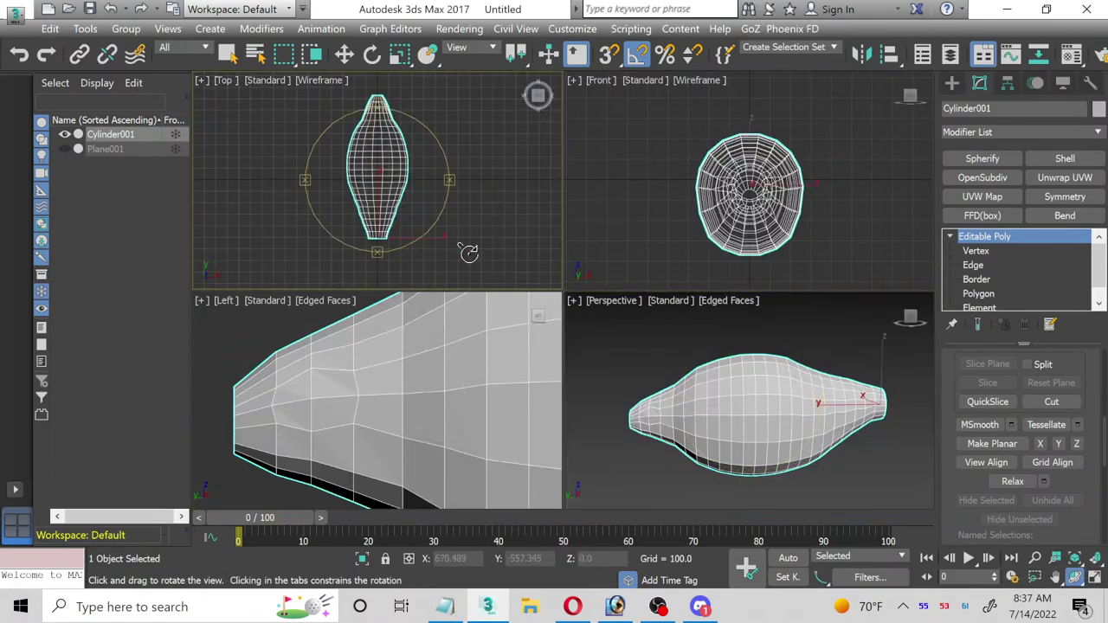
{"action": "left_click", "coordinate": [1095, 578]}
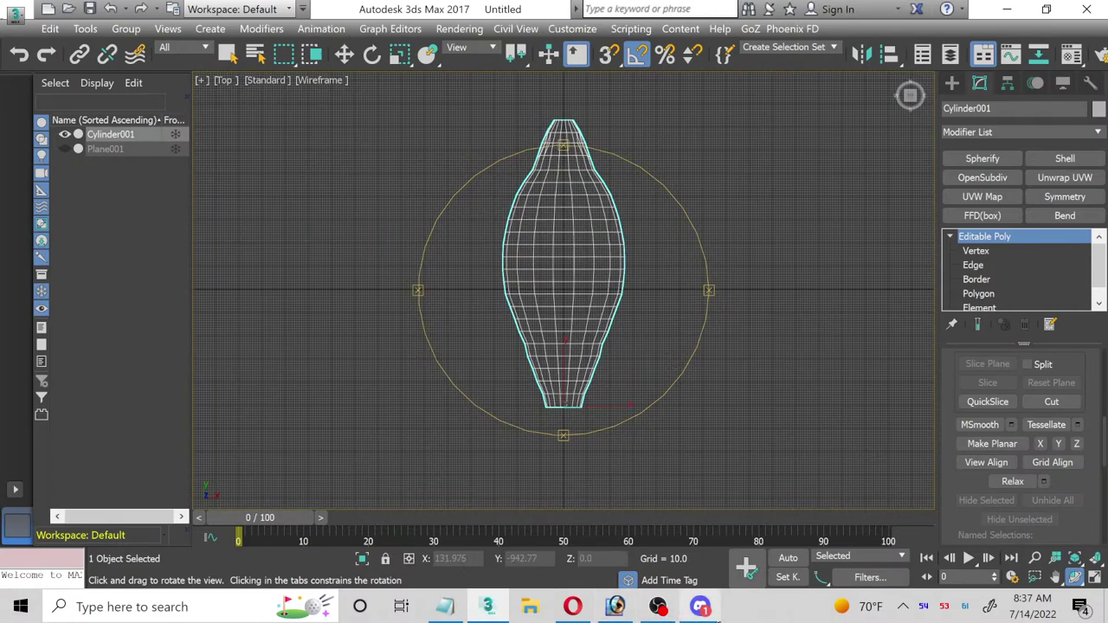
{"action": "left_click", "coordinate": [712, 615]}
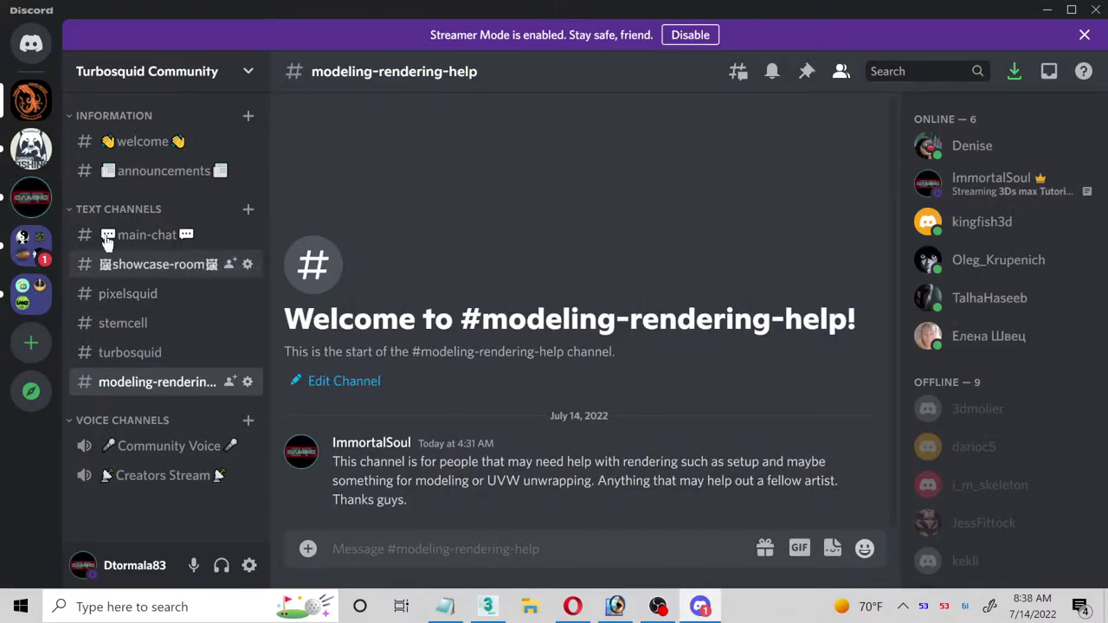
Step: Toggle the Discord server folder, then open Bing from Opera's Speed Dial
{"action": "left_click", "coordinate": [29, 248]}
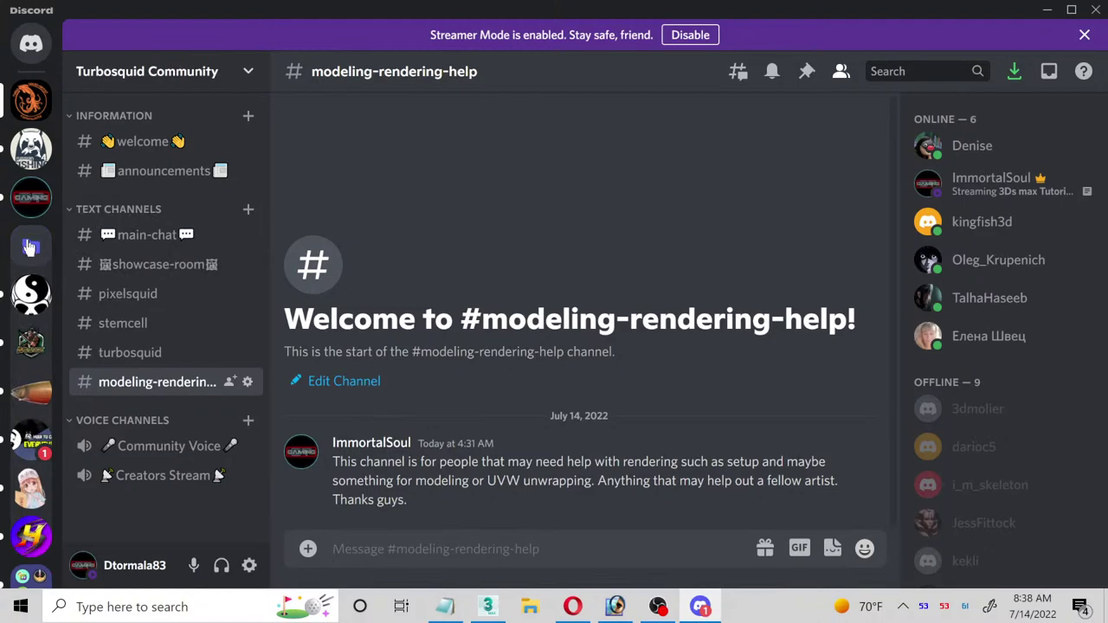
{"action": "left_click", "coordinate": [28, 248]}
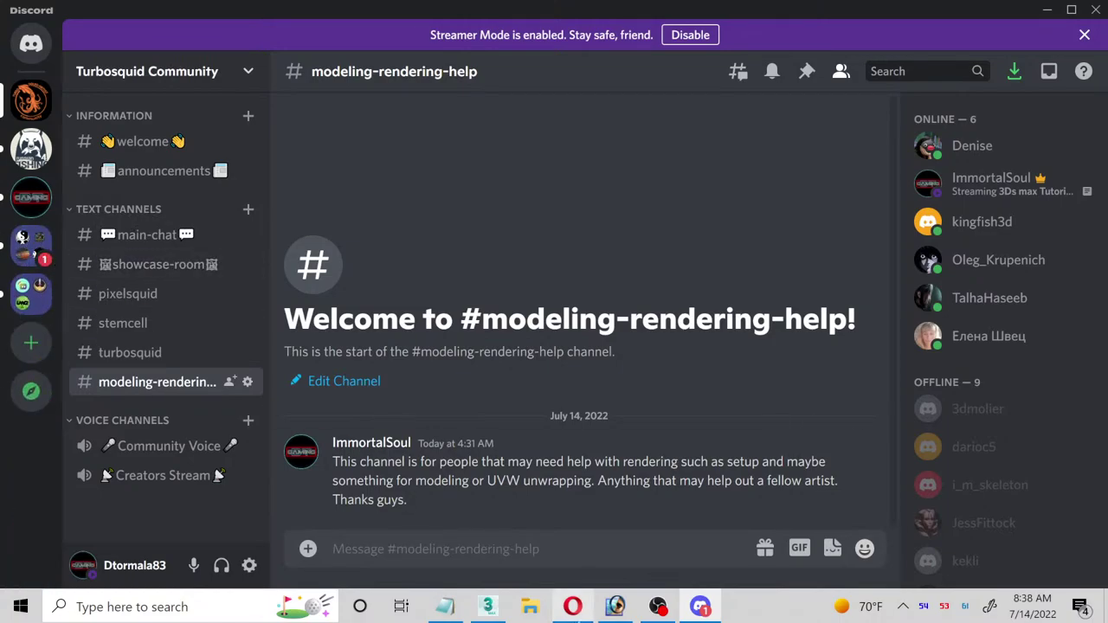
{"action": "left_click", "coordinate": [574, 607]}
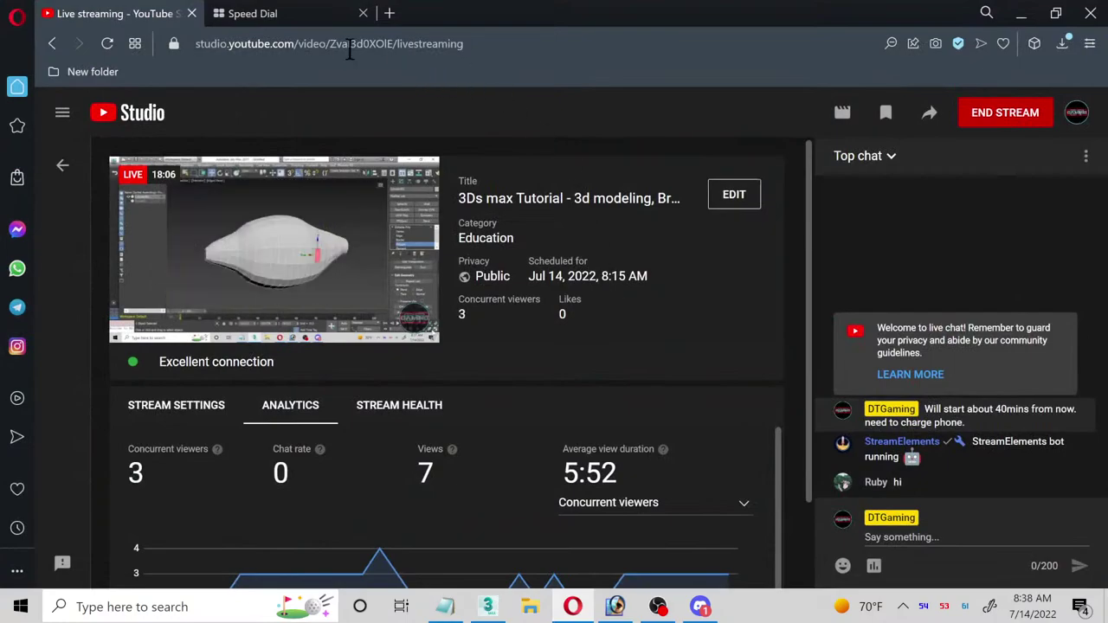
{"action": "left_click", "coordinate": [294, 19]}
{"action": "left_click", "coordinate": [481, 164]}
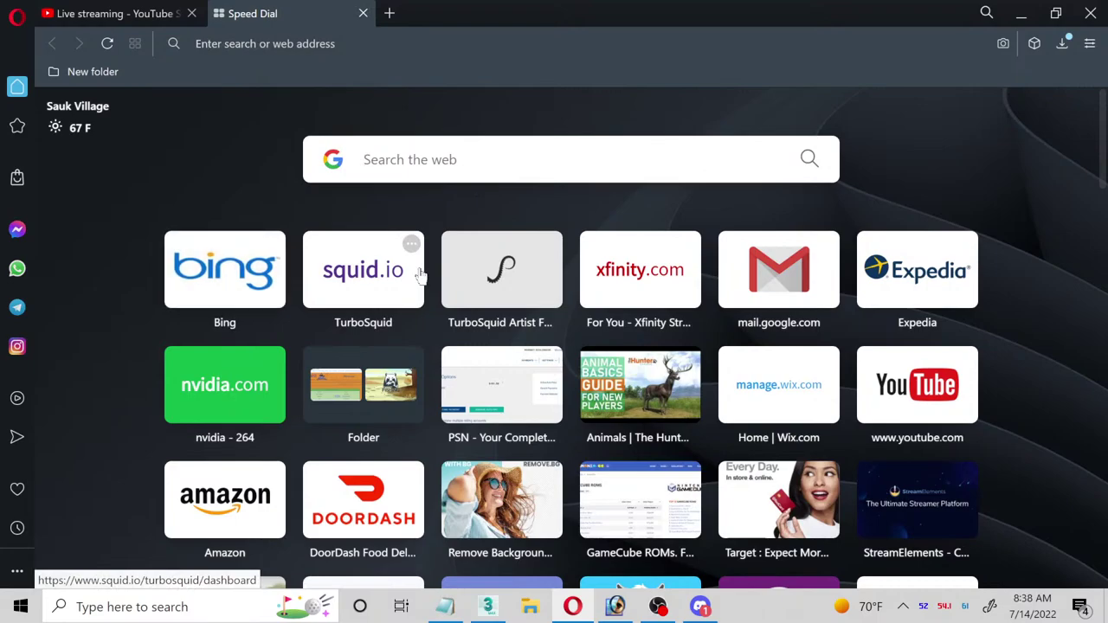
{"action": "left_click", "coordinate": [243, 284]}
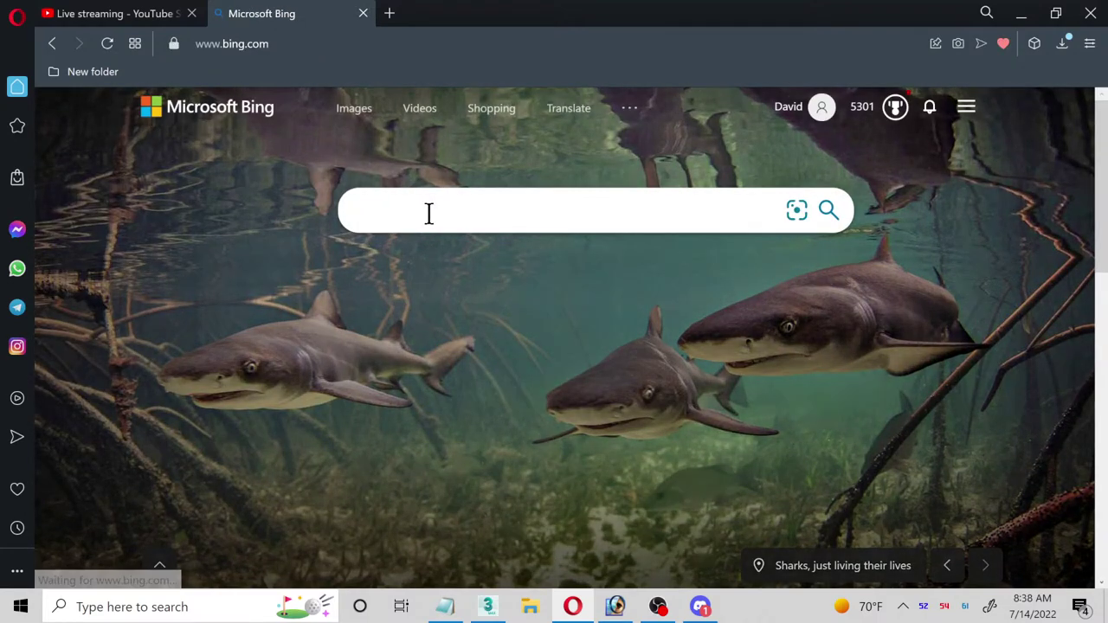
Step: Search Bing for 'bream' and show the image results
{"action": "left_click", "coordinate": [428, 213]}
{"action": "type", "text": "bream"}
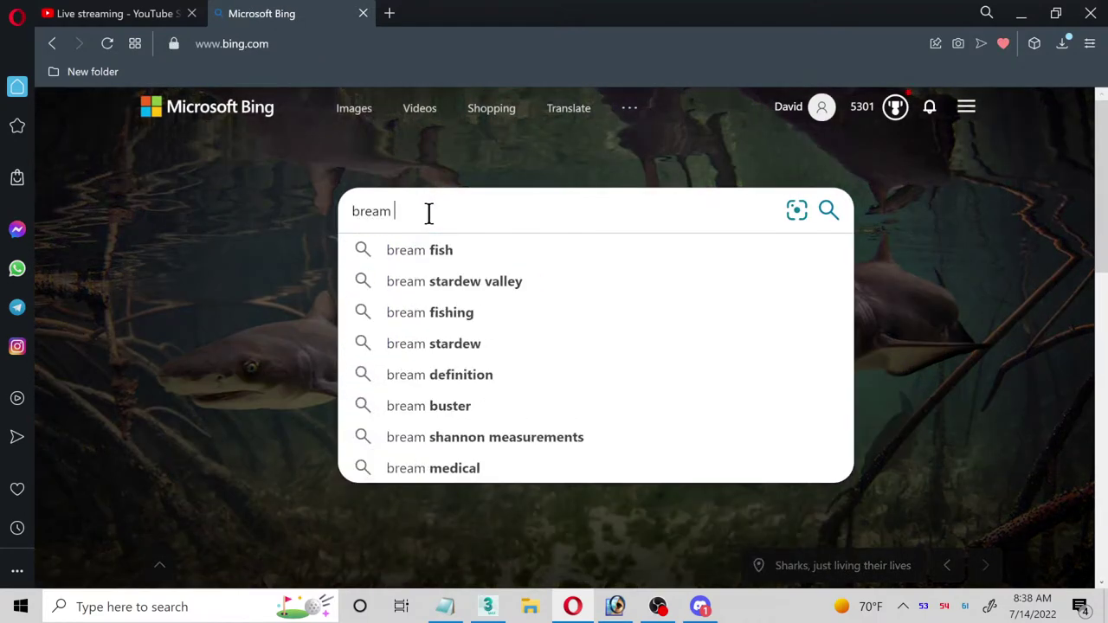
{"action": "key", "text": "Return"}
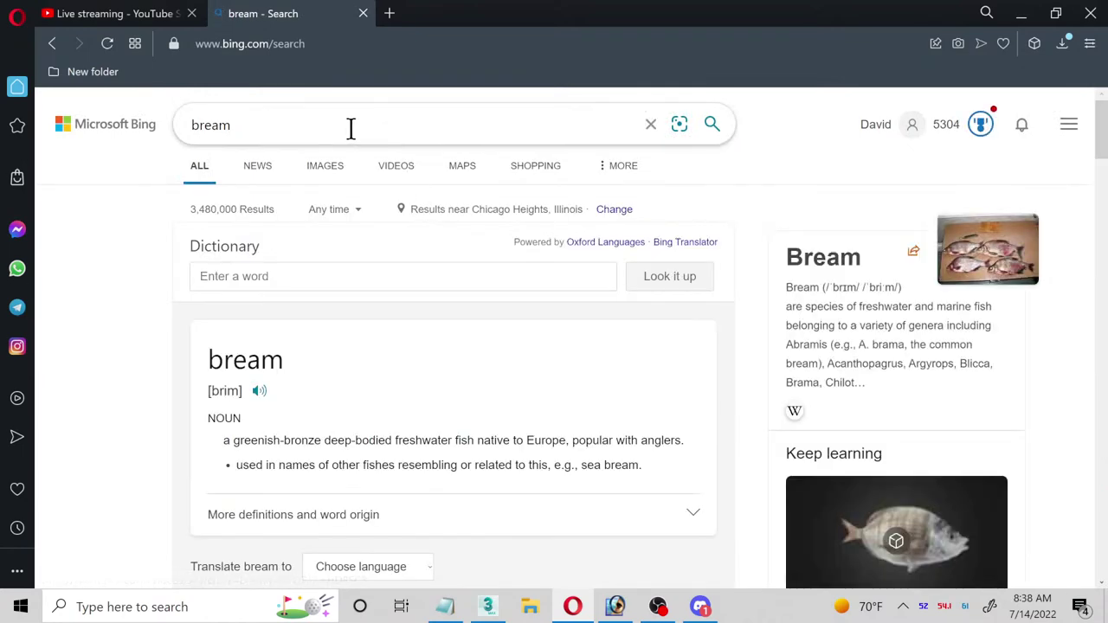
{"action": "left_click", "coordinate": [291, 130]}
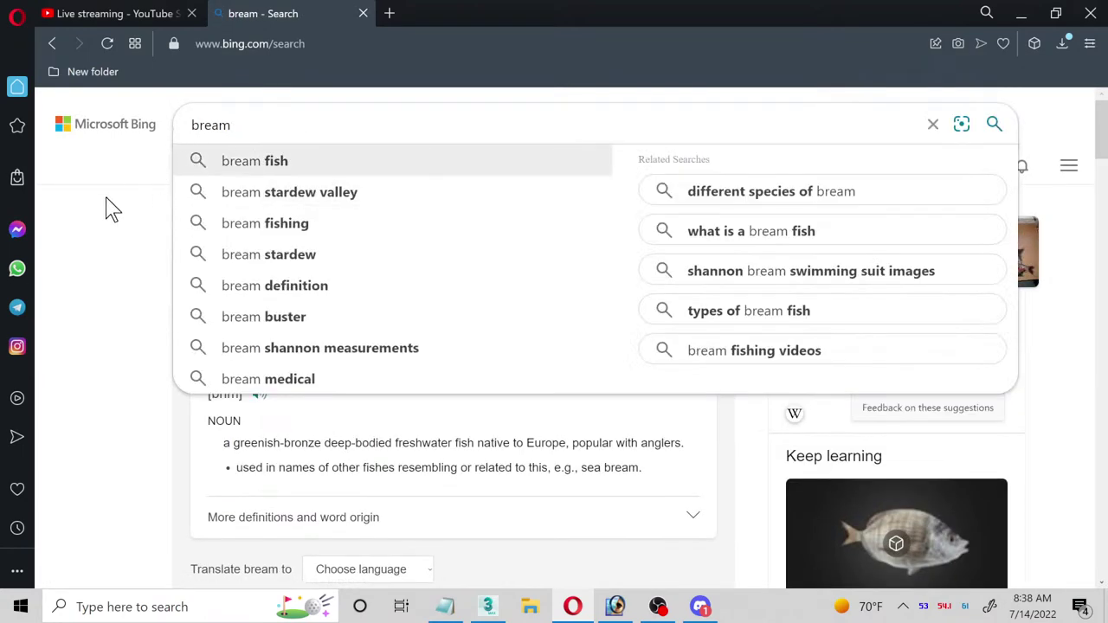
{"action": "left_click", "coordinate": [112, 227]}
{"action": "left_click", "coordinate": [313, 171]}
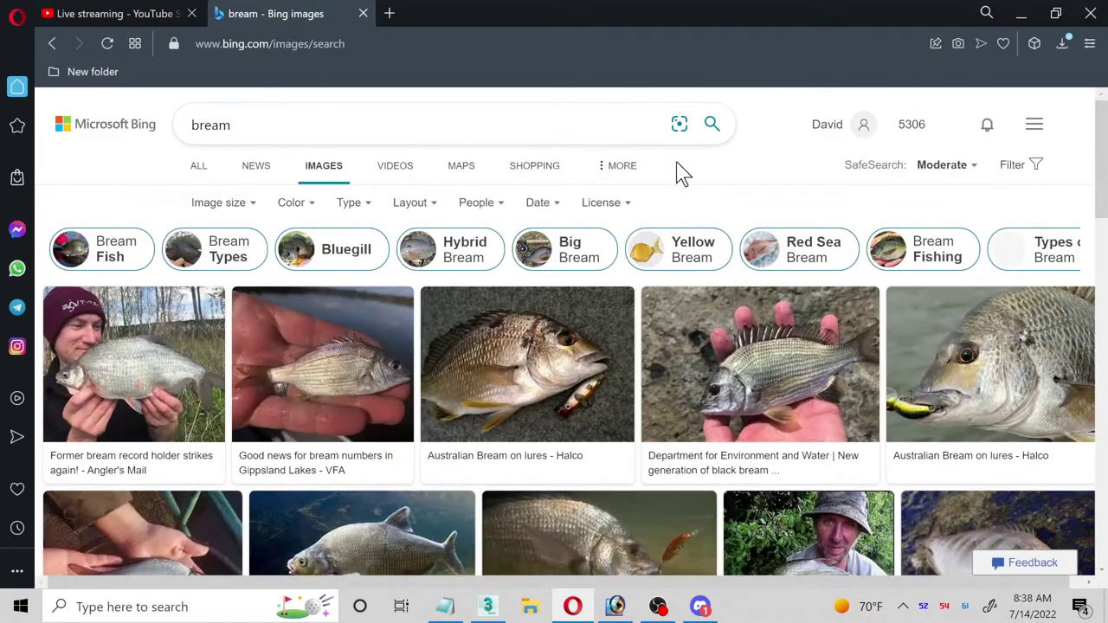
Step: Preview the River Bream photo, then open the Bream (Abramis brama) photo in large view
{"action": "scroll", "coordinate": [805, 199], "scroll_direction": "down", "scroll_amount": 1}
{"action": "scroll", "coordinate": [809, 221], "scroll_direction": "down", "scroll_amount": 1}
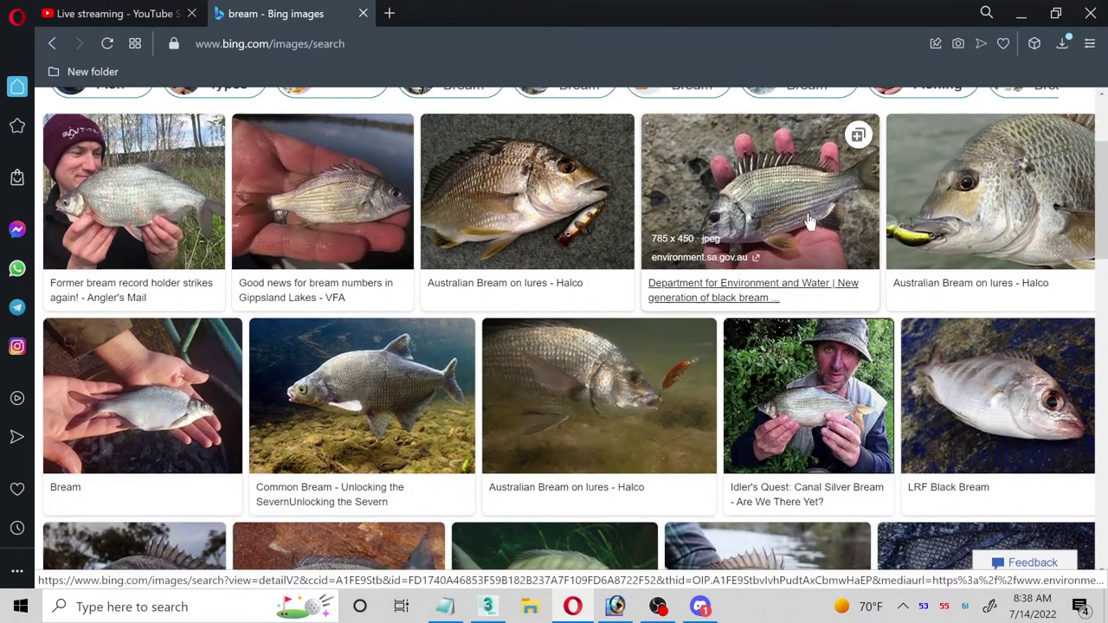
{"action": "scroll", "coordinate": [809, 219], "scroll_direction": "down", "scroll_amount": 3}
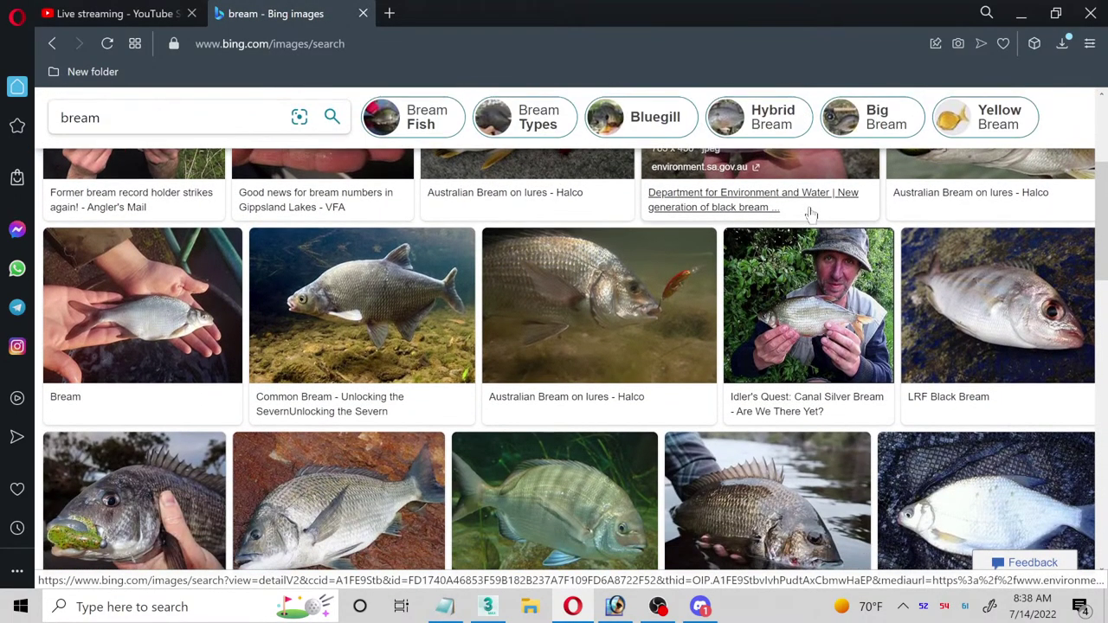
{"action": "scroll", "coordinate": [809, 214], "scroll_direction": "down", "scroll_amount": 6}
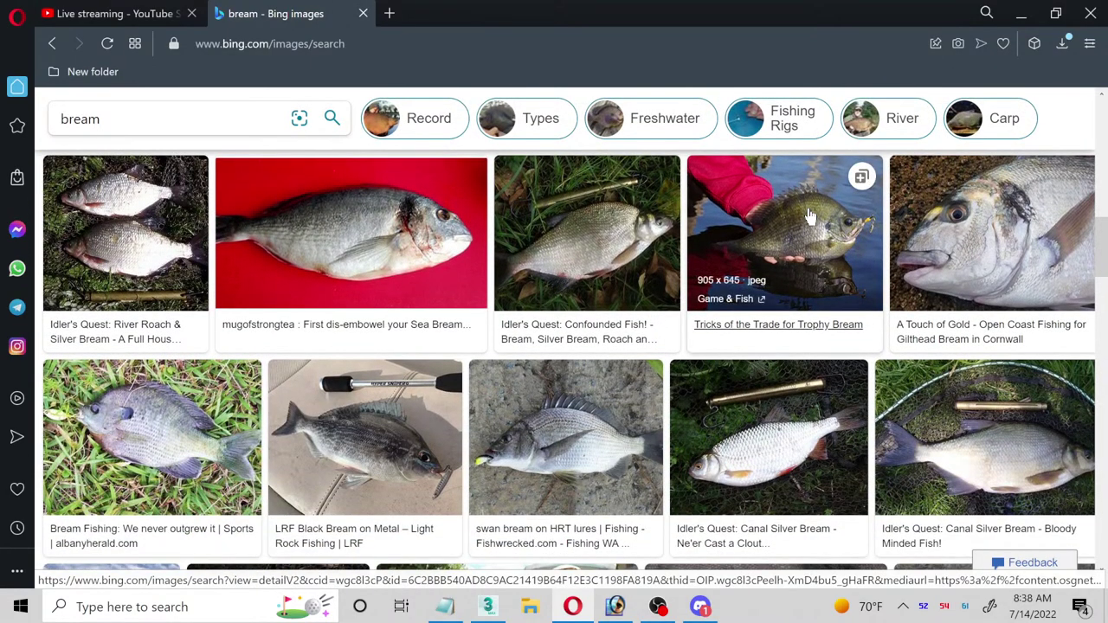
{"action": "scroll", "coordinate": [810, 216], "scroll_direction": "down", "scroll_amount": 2}
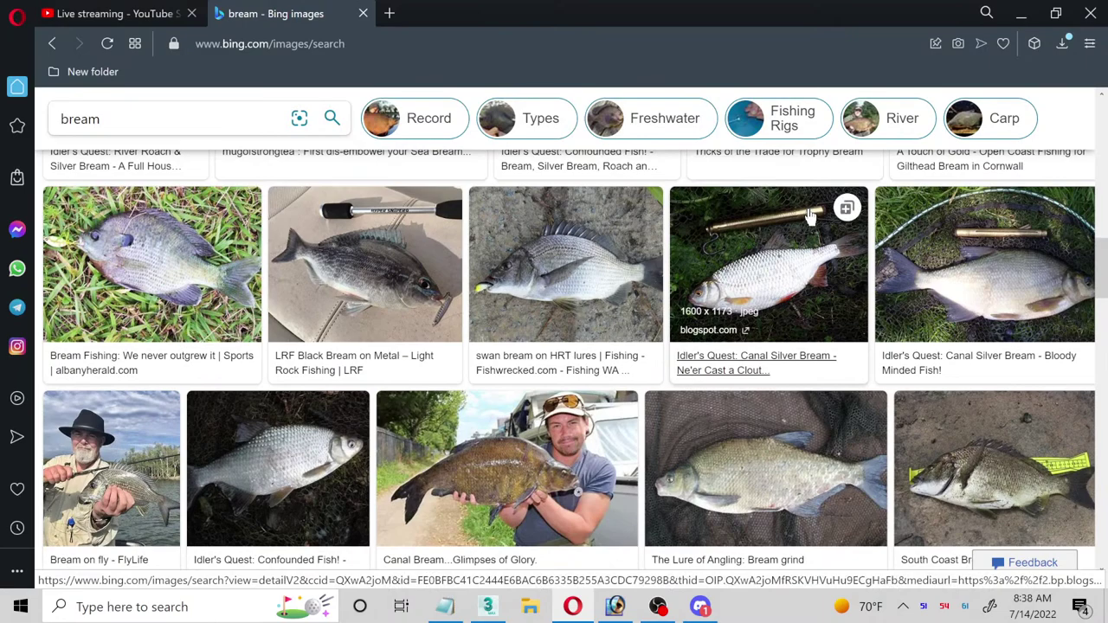
{"action": "scroll", "coordinate": [810, 217], "scroll_direction": "down", "scroll_amount": 1}
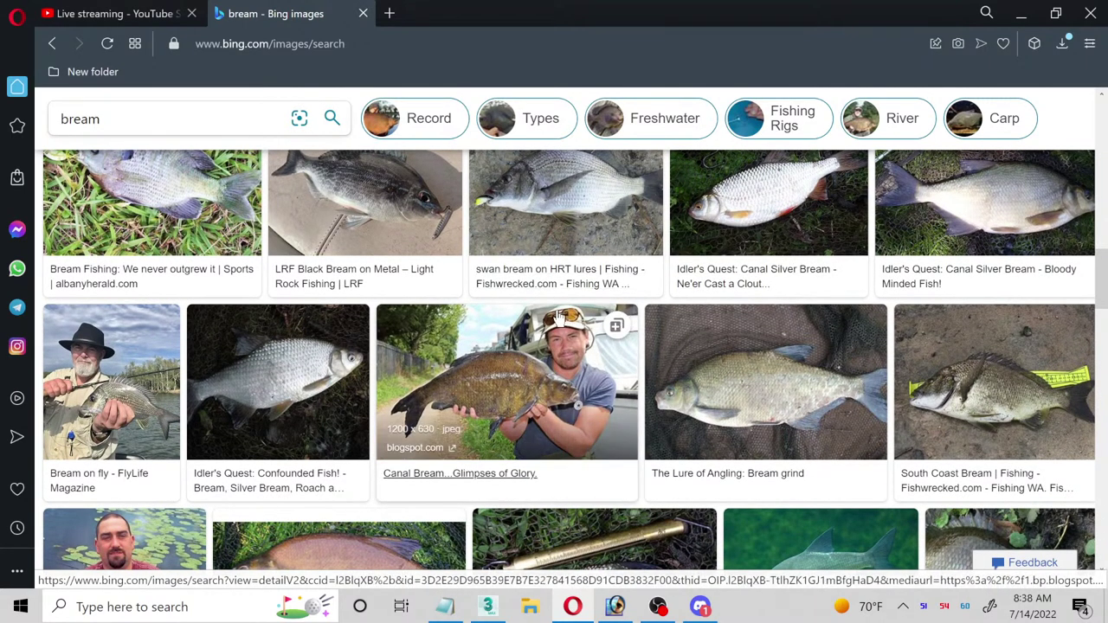
{"action": "scroll", "coordinate": [563, 310], "scroll_direction": "down", "scroll_amount": 3}
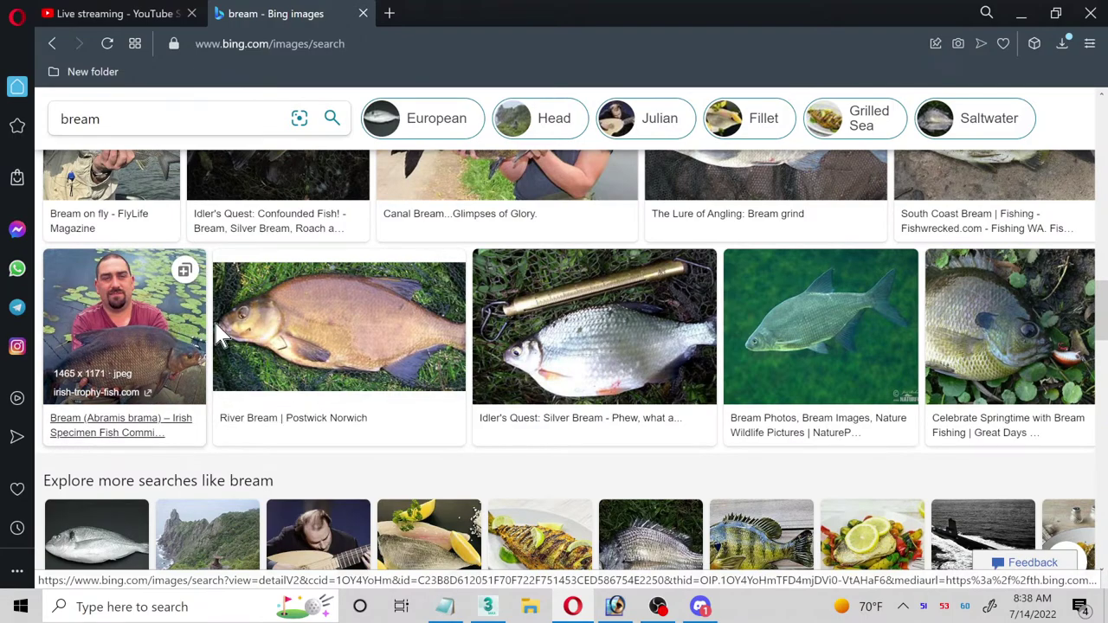
{"action": "left_click", "coordinate": [322, 327]}
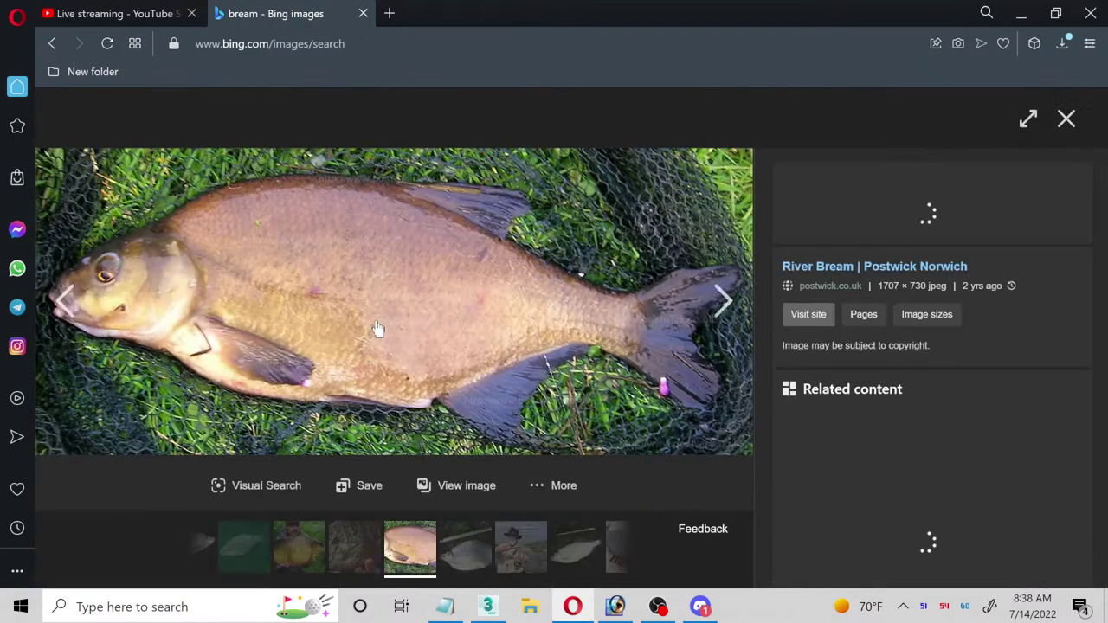
{"action": "left_click", "coordinate": [1066, 118]}
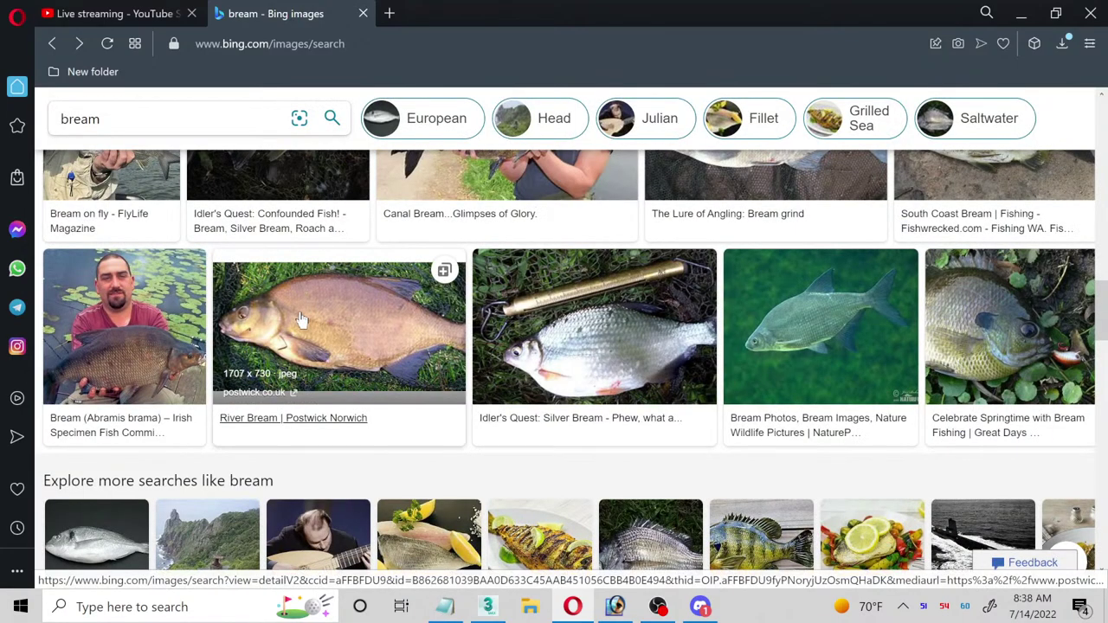
{"action": "left_click", "coordinate": [149, 355]}
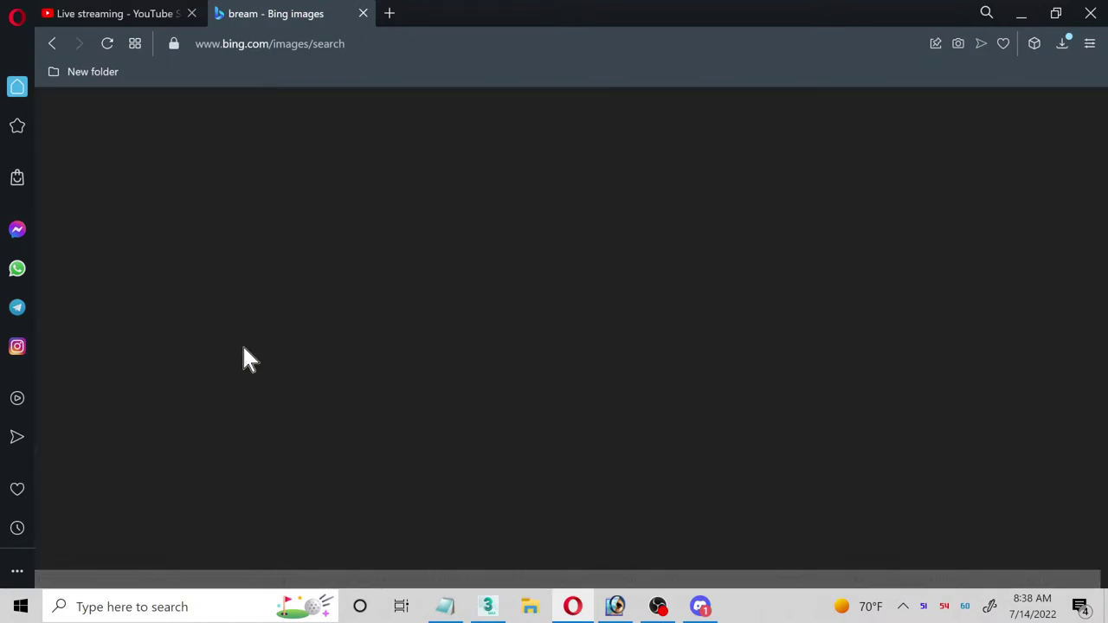
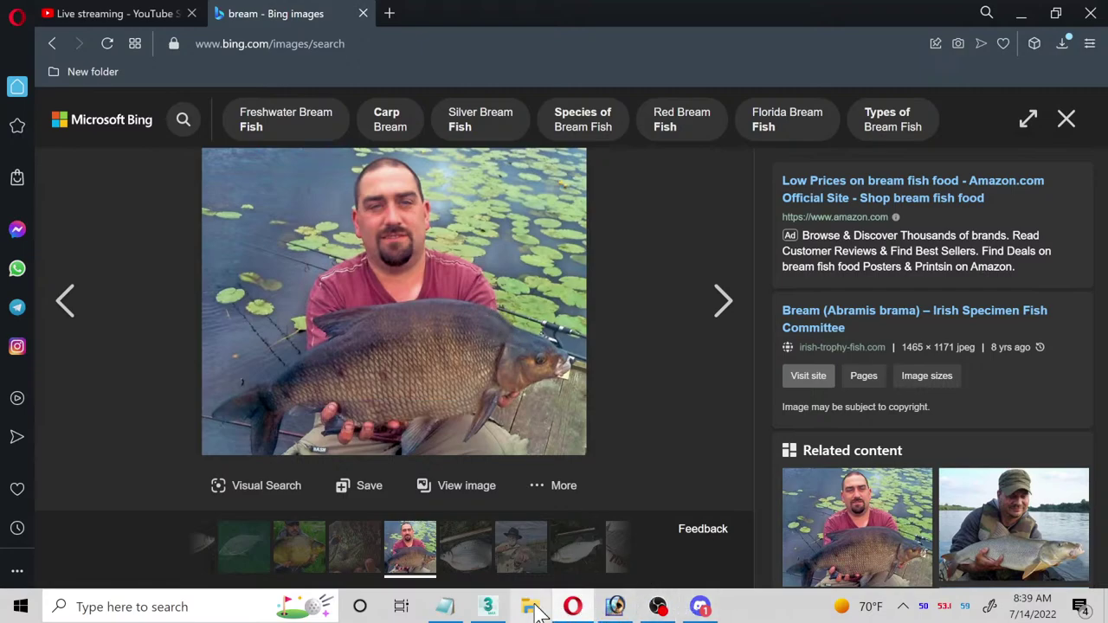
Step: Switch from the bream reference photo in Opera back to the 3ds Max scene
{"action": "left_click", "coordinate": [490, 607]}
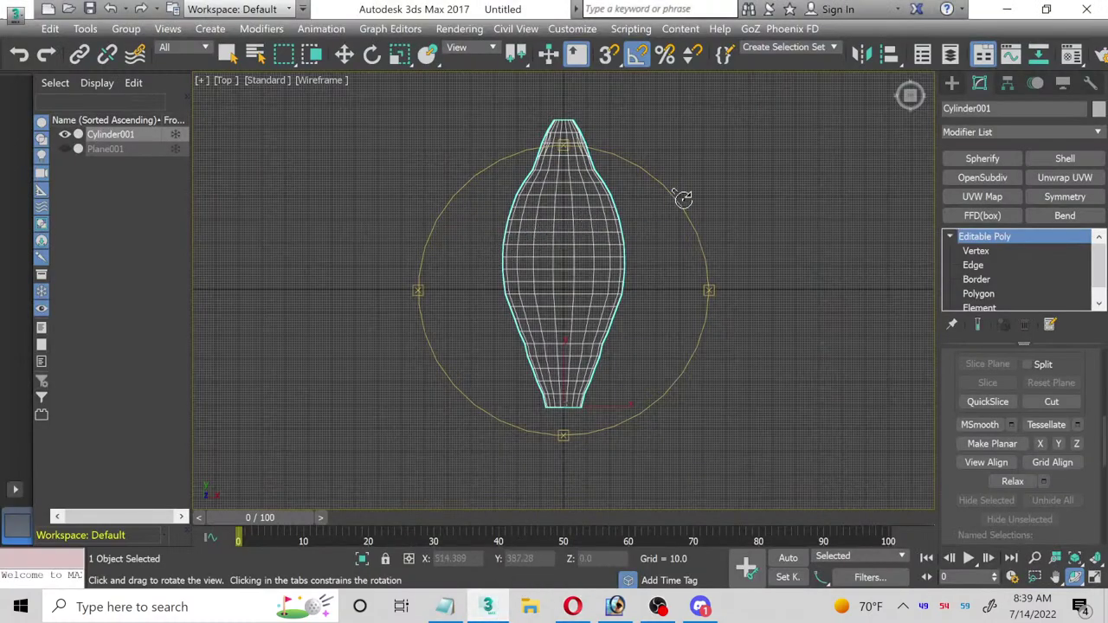
Step: Non-uniformly scale the cylinder body along X to about 54% of its width
{"action": "scroll", "coordinate": [635, 219], "scroll_direction": "up", "scroll_amount": 2}
{"action": "middle_click_drag", "start_coordinate": [623, 218], "coordinate": [601, 264]}
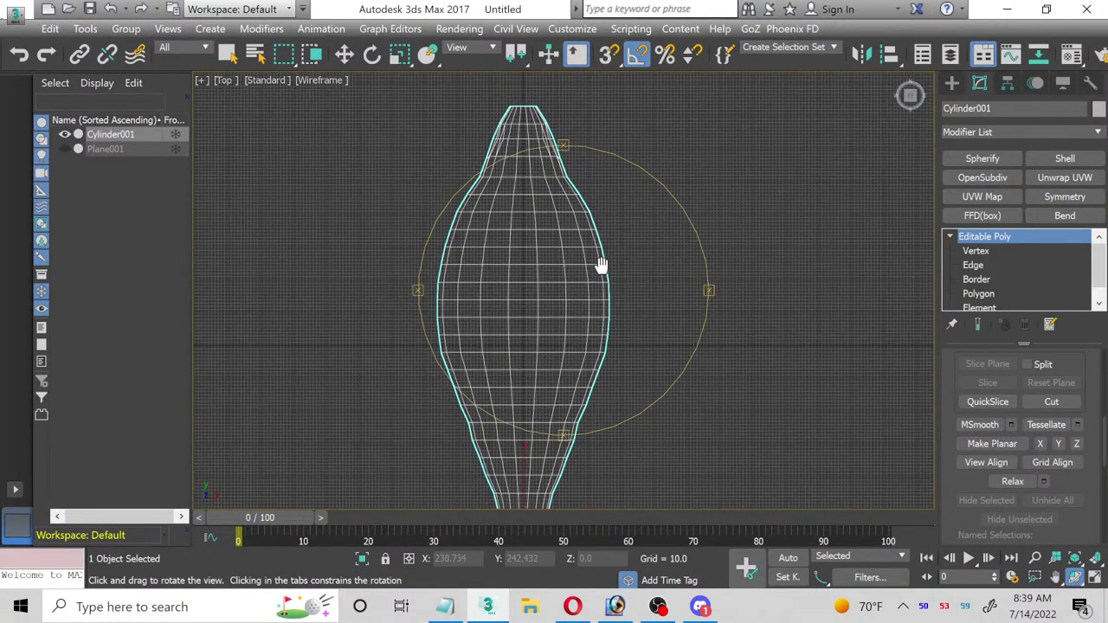
{"action": "left_click", "coordinate": [399, 54]}
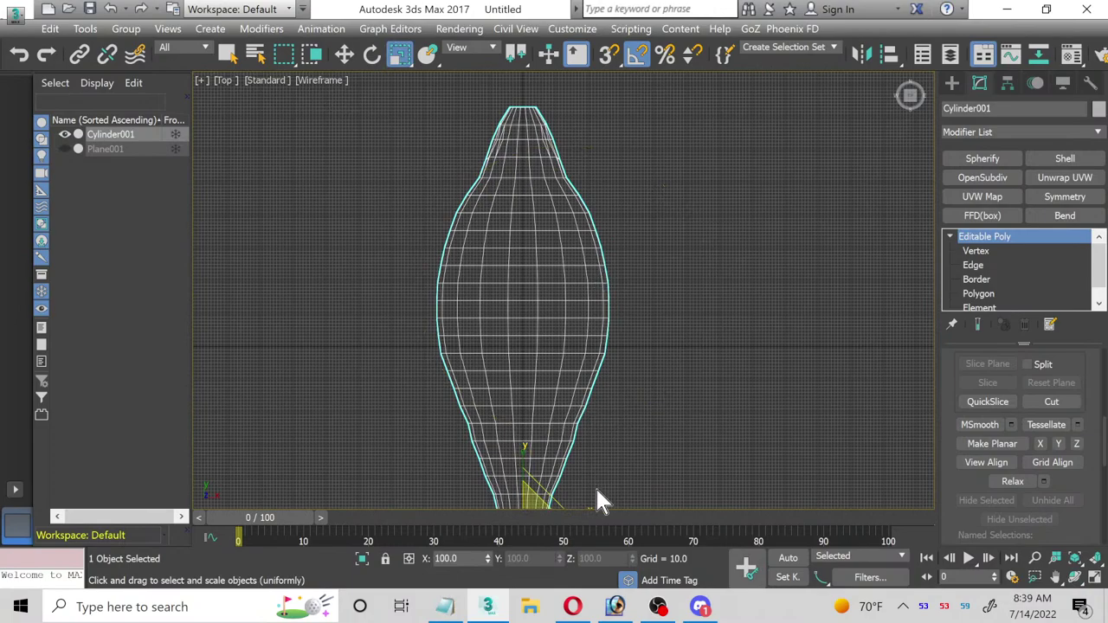
{"action": "mouse_move", "coordinate": [598, 490]}
{"action": "middle_mouse_down"}
{"action": "mouse_move", "coordinate": [631, 433]}
{"action": "mouse_move", "coordinate": [594, 477]}
{"action": "middle_mouse_up"}
{"action": "key", "text": "r"}
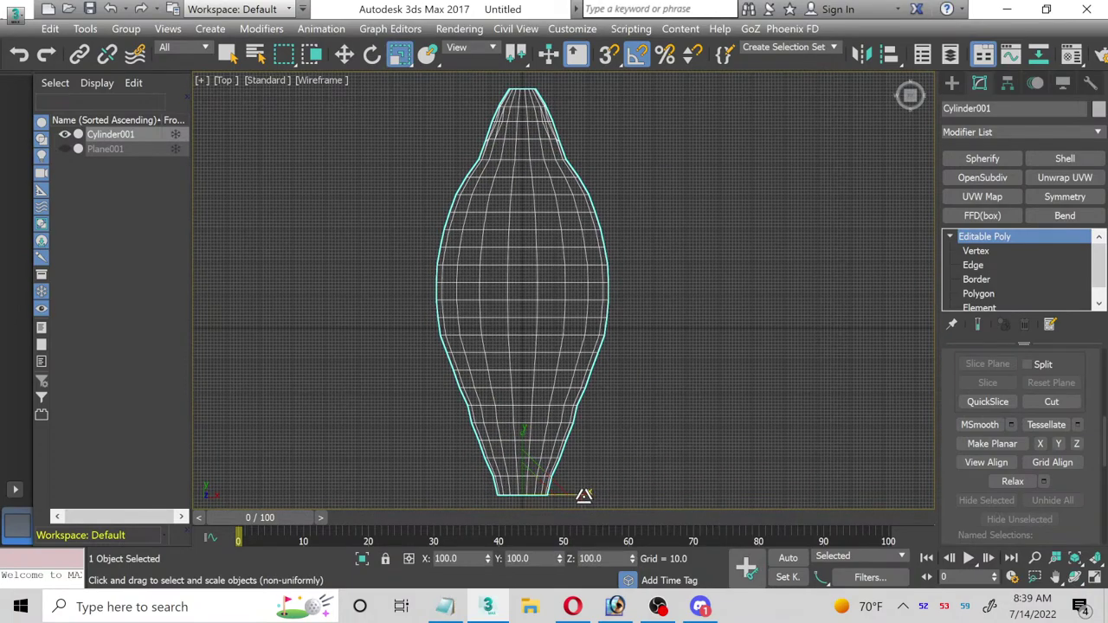
{"action": "left_click_drag", "start_coordinate": [585, 496], "coordinate": [556, 496]}
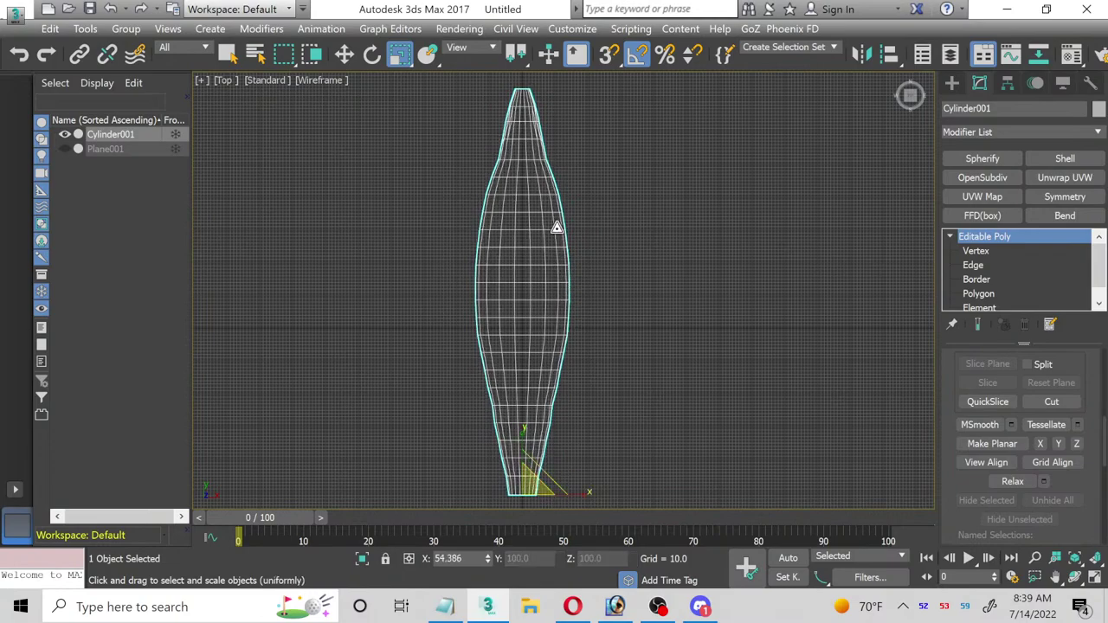
{"action": "middle_click_drag", "start_coordinate": [557, 223], "coordinate": [559, 261]}
Step: Add an FFD(box) modifier to the body and set its lattice to 7x7x7 points
{"action": "key", "text": "r"}
{"action": "left_click", "coordinate": [981, 214]}
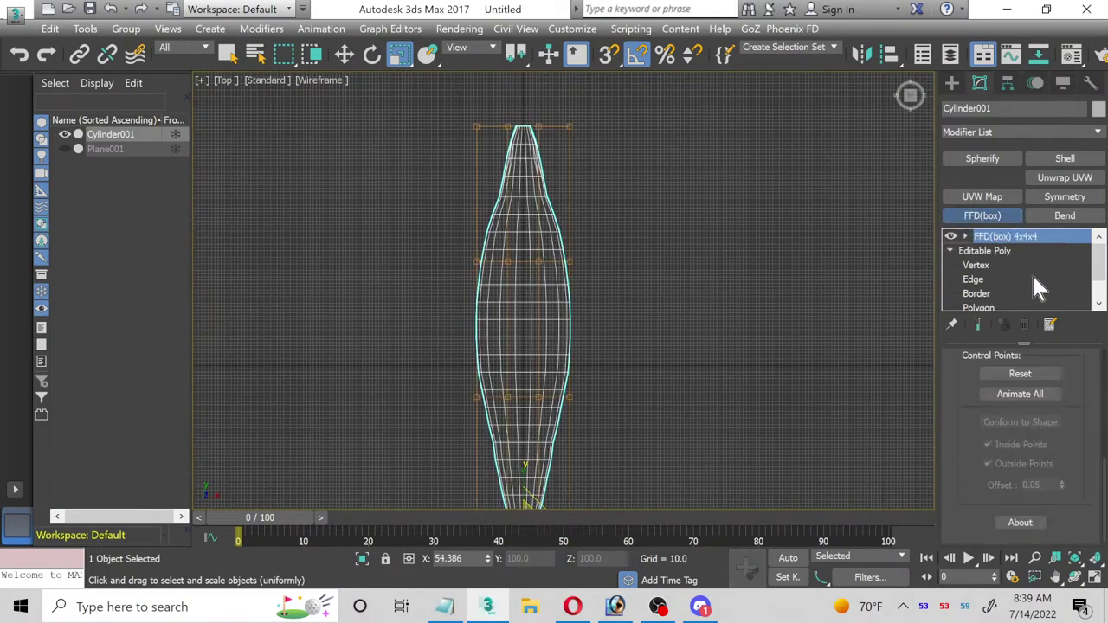
{"action": "scroll", "coordinate": [1073, 399], "scroll_direction": "up", "scroll_amount": 5}
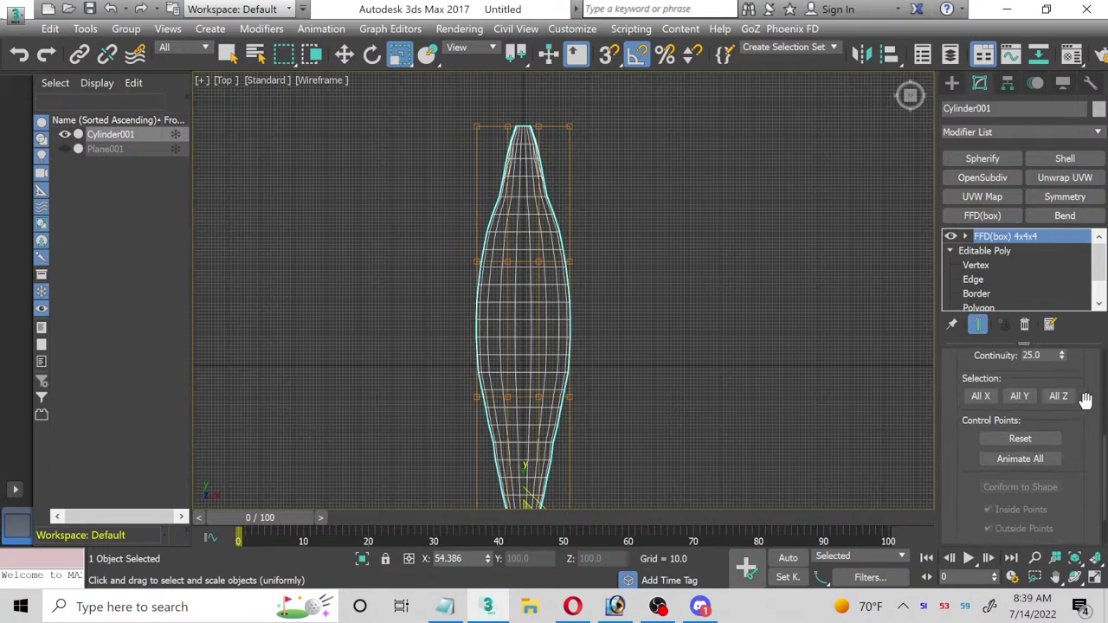
{"action": "scroll", "coordinate": [1094, 401], "scroll_direction": "up", "scroll_amount": 3}
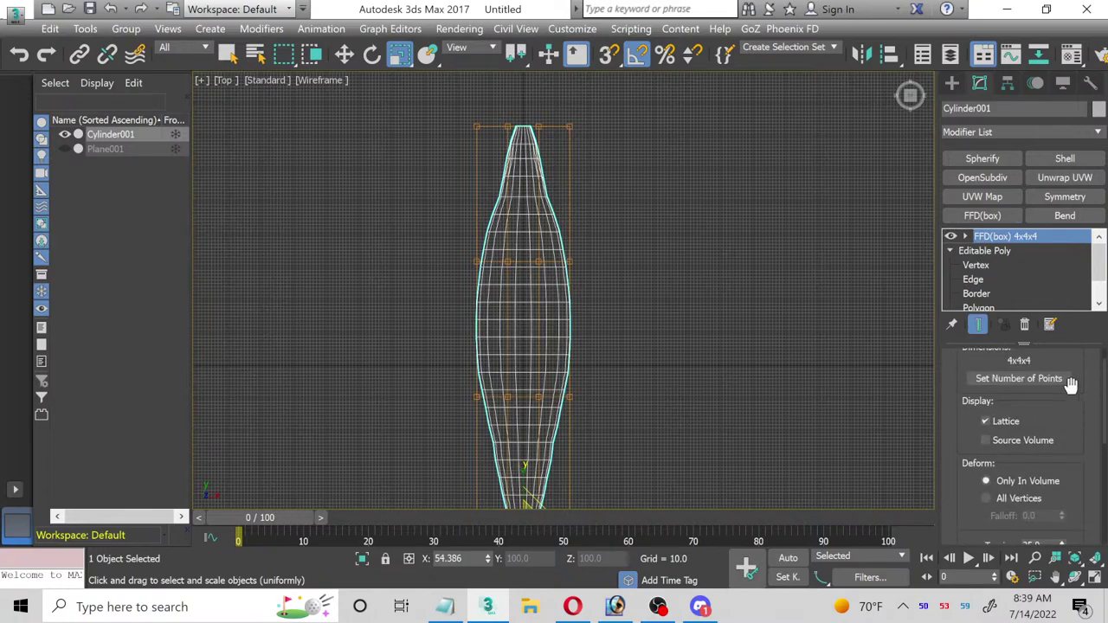
{"action": "left_click", "coordinate": [1020, 377]}
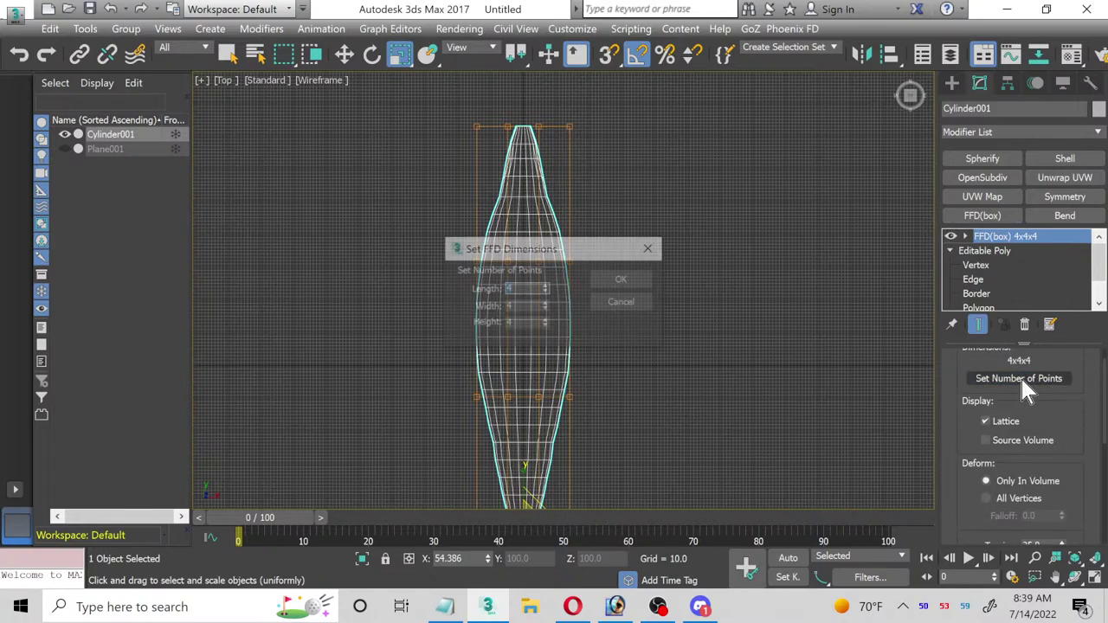
{"action": "right_click", "coordinate": [545, 305]}
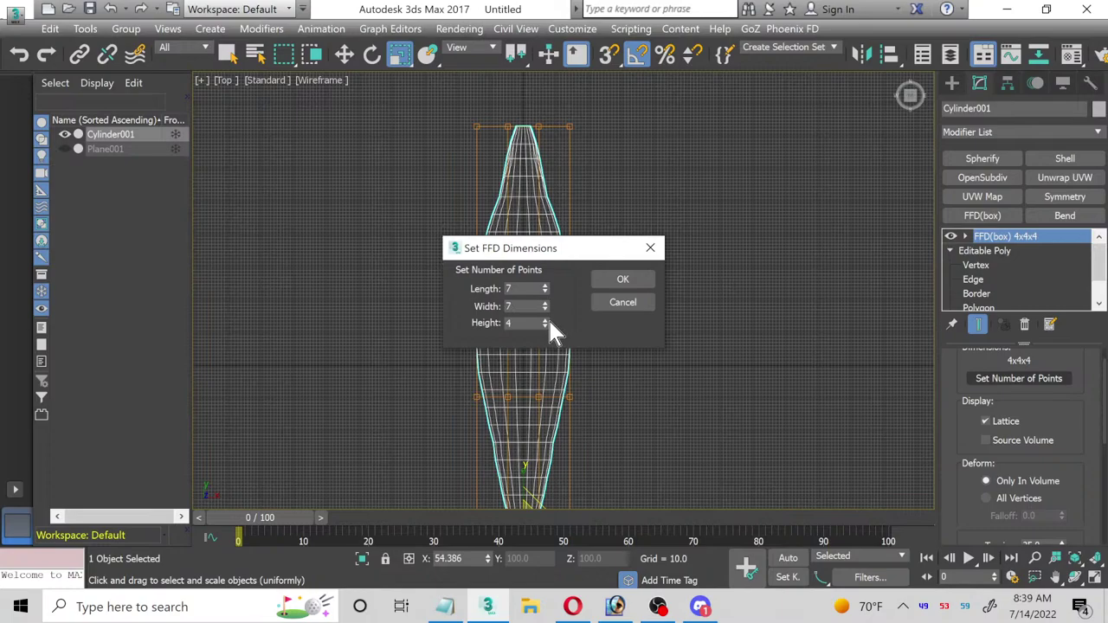
{"action": "left_click", "coordinate": [546, 320]}
{"action": "left_click", "coordinate": [545, 320]}
{"action": "left_click", "coordinate": [546, 320]}
{"action": "left_click", "coordinate": [606, 279]}
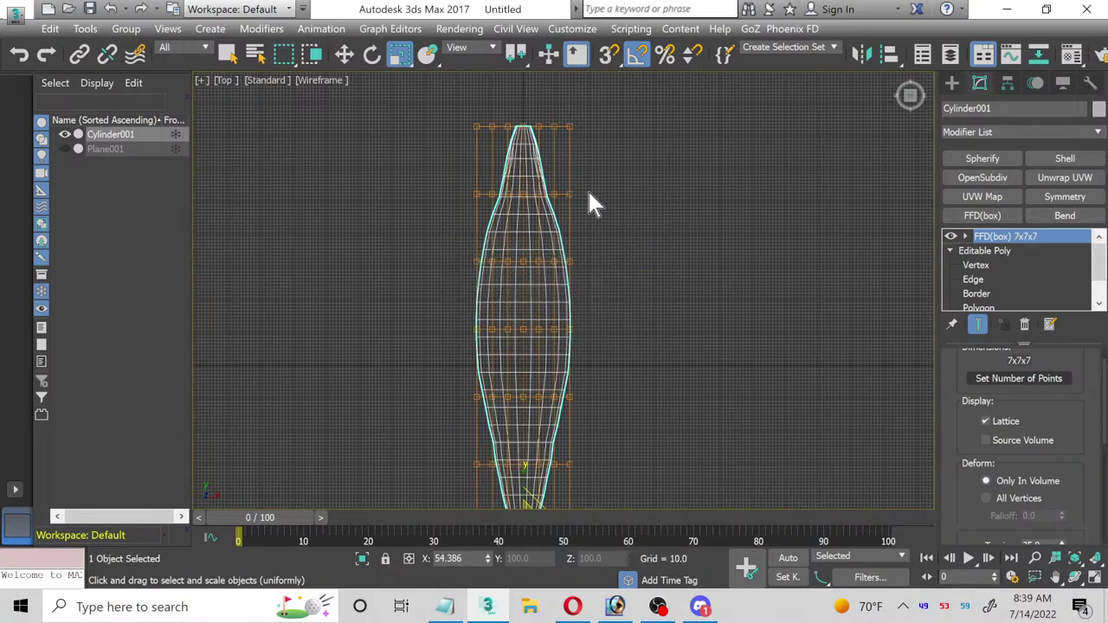
Step: Raise the FFD lattice point count to 8x8x8
{"action": "scroll", "coordinate": [589, 203], "scroll_direction": "up", "scroll_amount": 5}
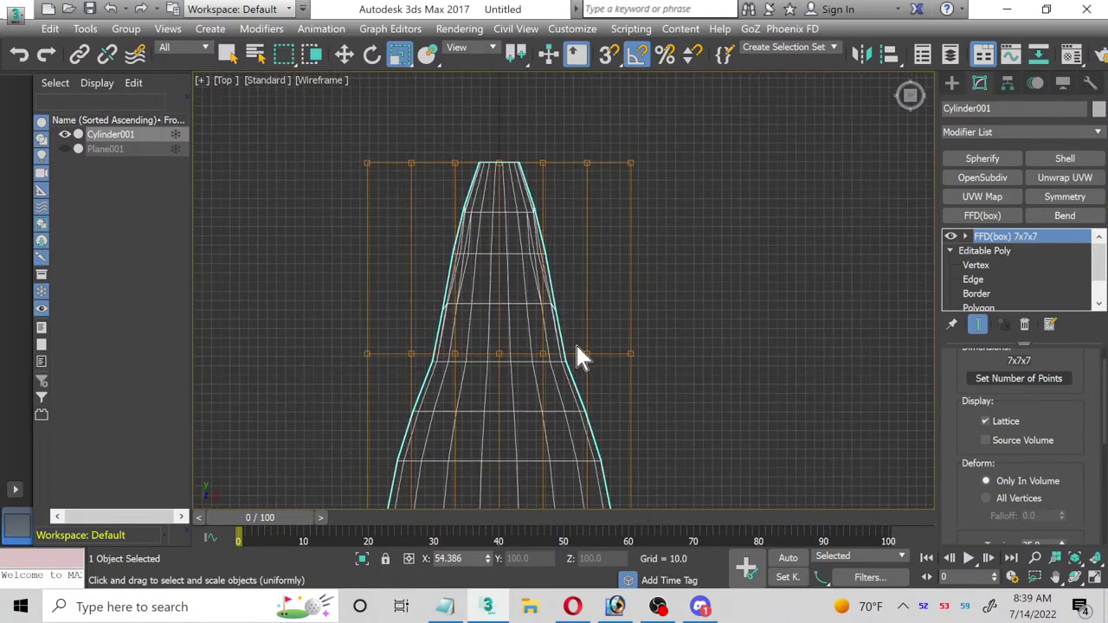
{"action": "scroll", "coordinate": [1039, 381], "scroll_direction": "up", "scroll_amount": 2}
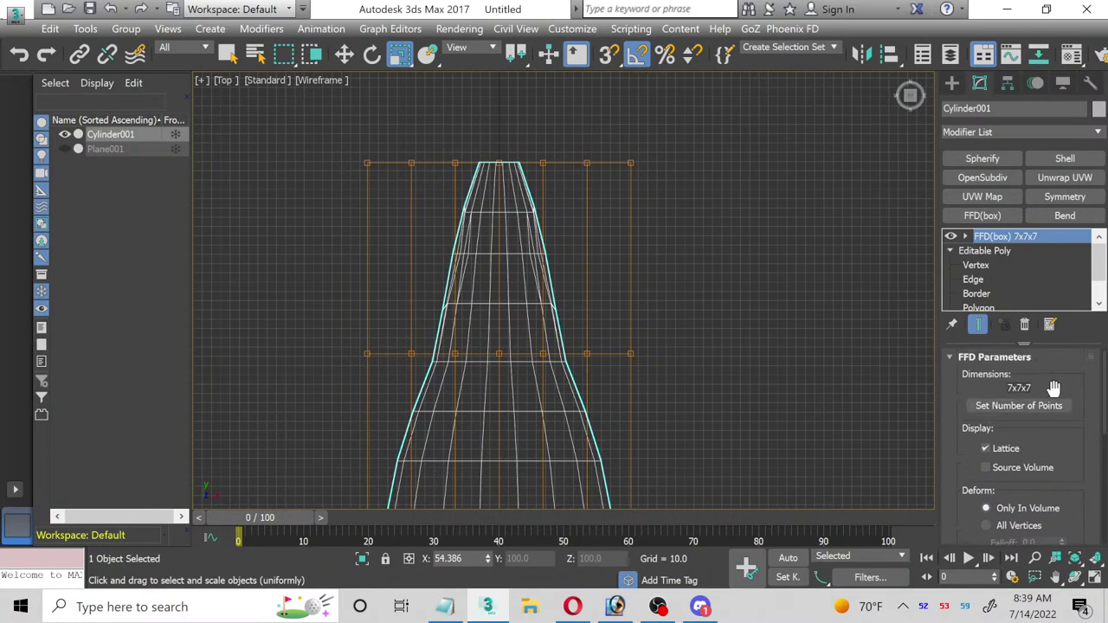
{"action": "left_click", "coordinate": [1051, 405]}
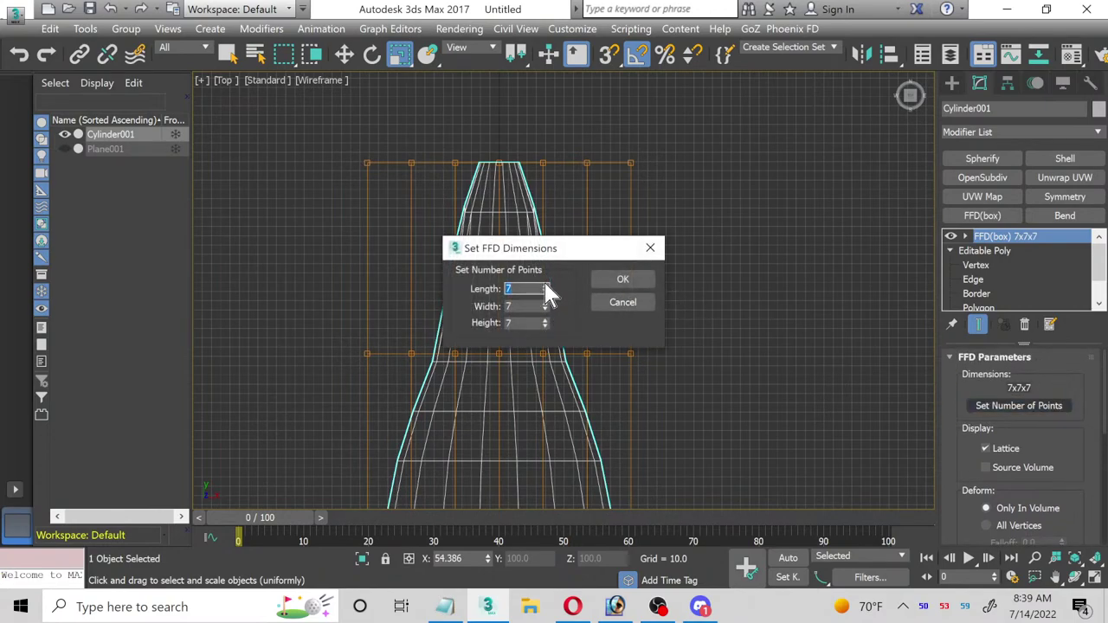
{"action": "left_click", "coordinate": [546, 303]}
{"action": "left_click", "coordinate": [546, 318]}
{"action": "left_click", "coordinate": [617, 283]}
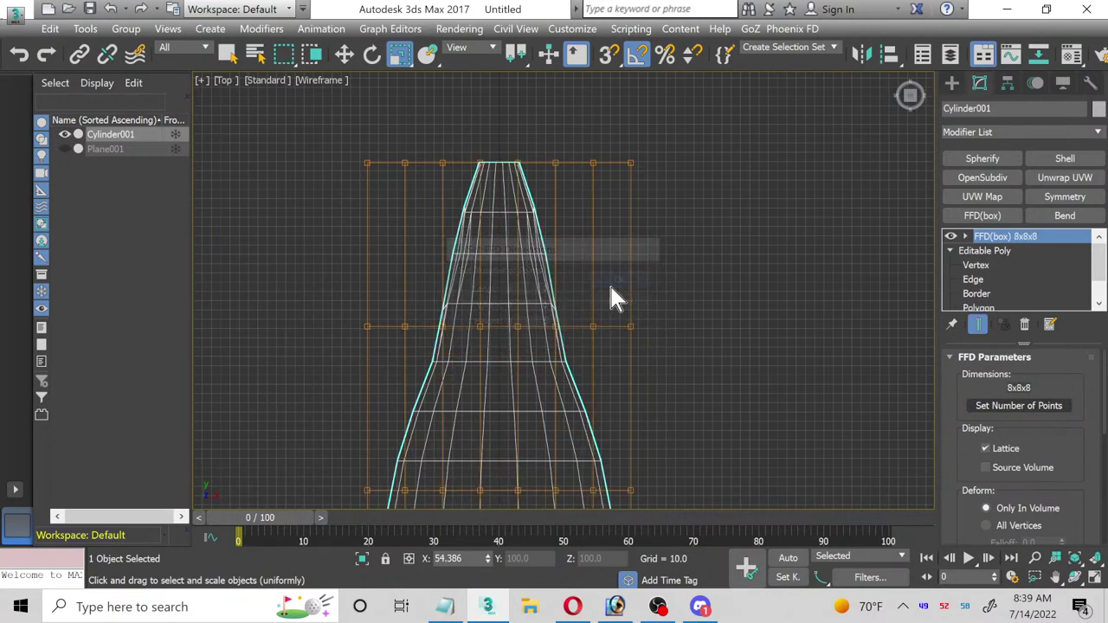
Step: In FFD Control Points mode, widen the top and middle lattice rows of the body
{"action": "left_click", "coordinate": [965, 236]}
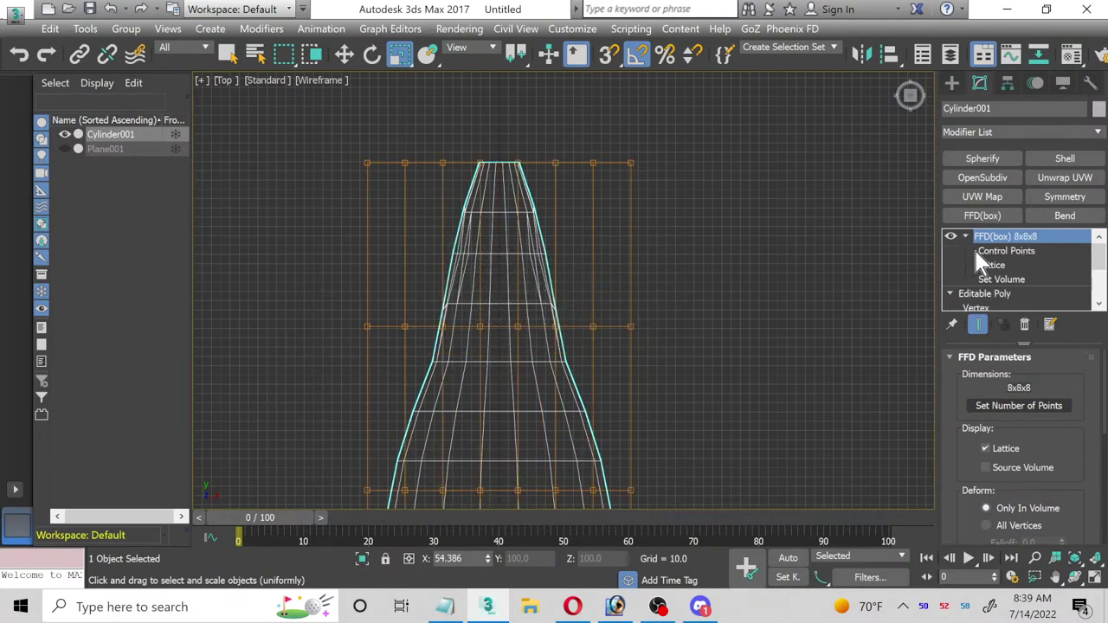
{"action": "left_click", "coordinate": [987, 250]}
{"action": "left_click_drag", "start_coordinate": [668, 216], "coordinate": [668, 216]}
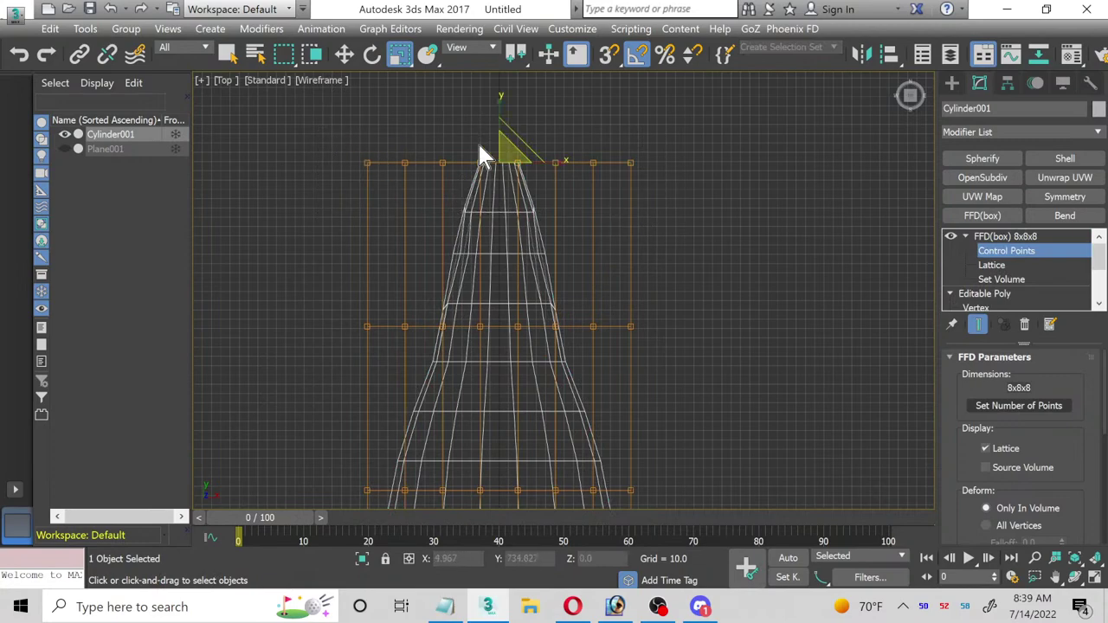
{"action": "left_click_drag", "start_coordinate": [561, 166], "coordinate": [574, 166]}
{"action": "left_click_drag", "start_coordinate": [581, 166], "coordinate": [585, 163]}
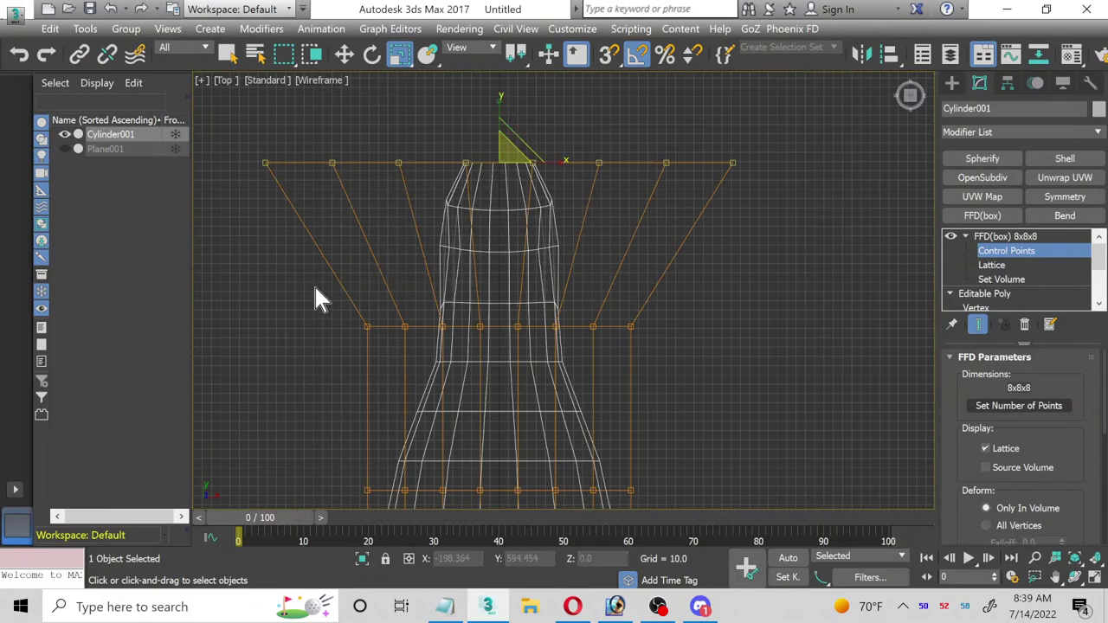
{"action": "key", "text": "ctrl+z"}
{"action": "left_click_drag", "start_coordinate": [555, 323], "coordinate": [513, 377]}
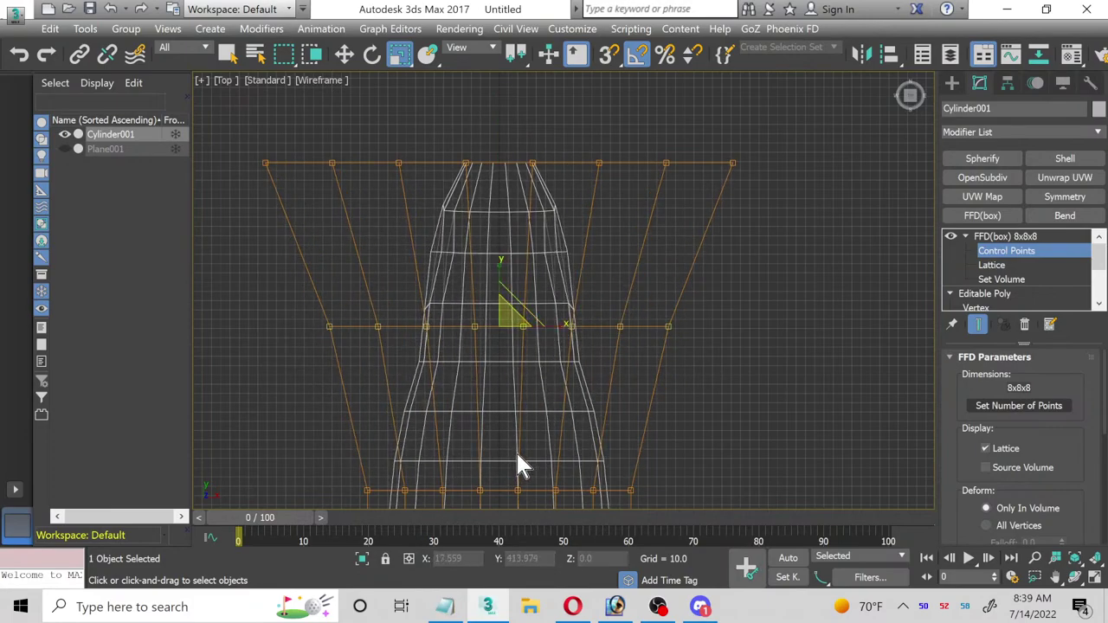
Step: Narrow the body at the third, fourth and next lattice rows down
{"action": "middle_click_drag", "start_coordinate": [517, 465], "coordinate": [532, 311]}
{"action": "scroll", "coordinate": [453, 329], "scroll_direction": "down", "scroll_amount": 5}
{"action": "middle_click_drag", "start_coordinate": [421, 381], "coordinate": [420, 275]}
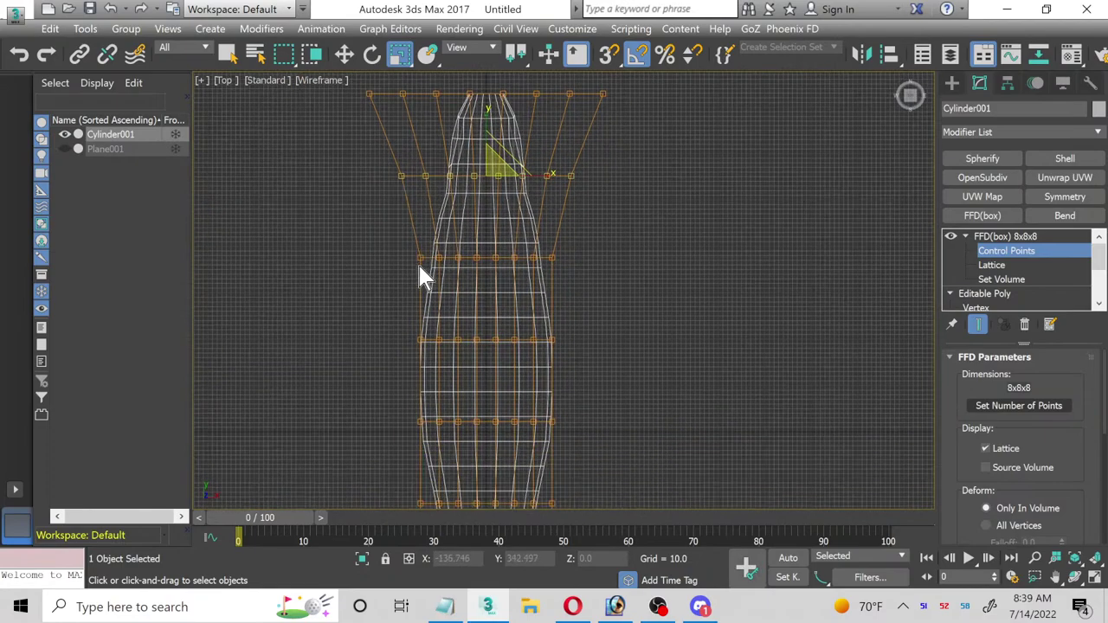
{"action": "left_click_drag", "start_coordinate": [407, 243], "coordinate": [539, 257]}
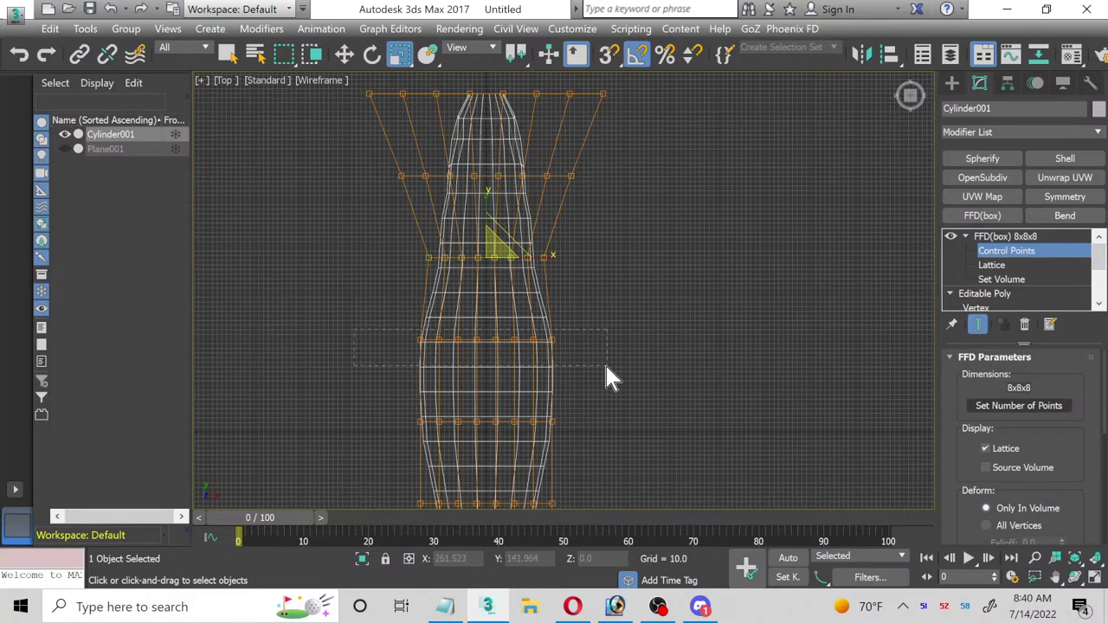
{"action": "left_click_drag", "start_coordinate": [611, 379], "coordinate": [611, 379]}
{"action": "mouse_move", "coordinate": [542, 338]}
{"action": "left_mouse_down"}
{"action": "mouse_move", "coordinate": [531, 339]}
{"action": "mouse_move", "coordinate": [547, 338]}
{"action": "left_mouse_up"}
{"action": "middle_click_drag", "start_coordinate": [469, 394], "coordinate": [514, 211]}
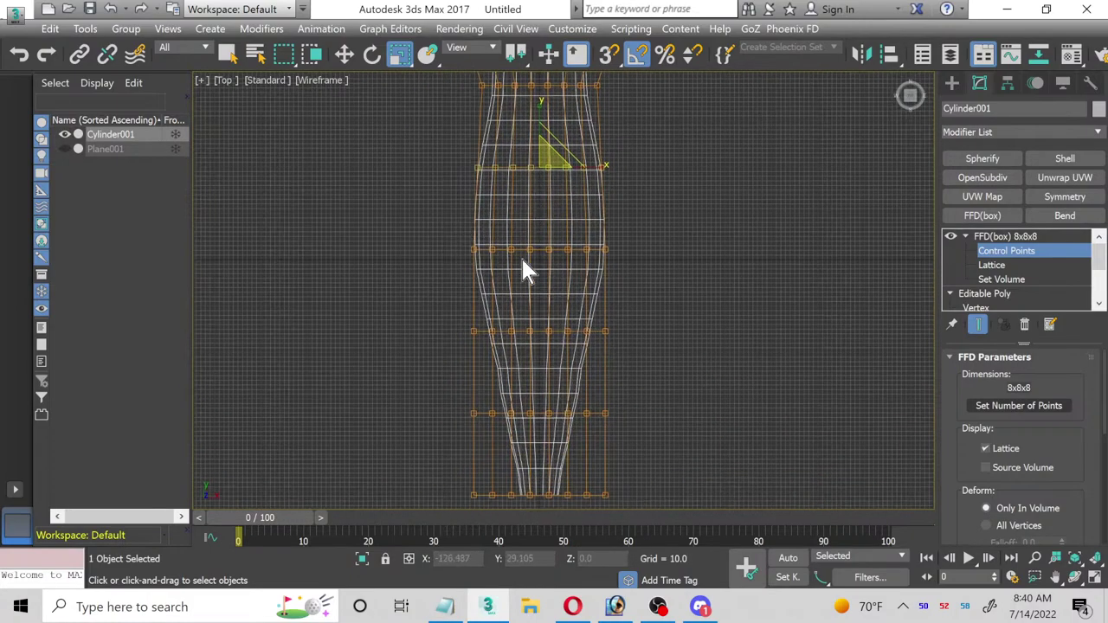
{"action": "left_click_drag", "start_coordinate": [459, 232], "coordinate": [634, 289]}
{"action": "left_click_drag", "start_coordinate": [597, 249], "coordinate": [594, 251]}
Step: Narrow the lower lattice rows and taper the body at the bottom row
{"action": "mouse_move", "coordinate": [589, 340]}
{"action": "left_mouse_down"}
{"action": "mouse_move", "coordinate": [626, 338]}
{"action": "mouse_move", "coordinate": [594, 329]}
{"action": "left_mouse_up"}
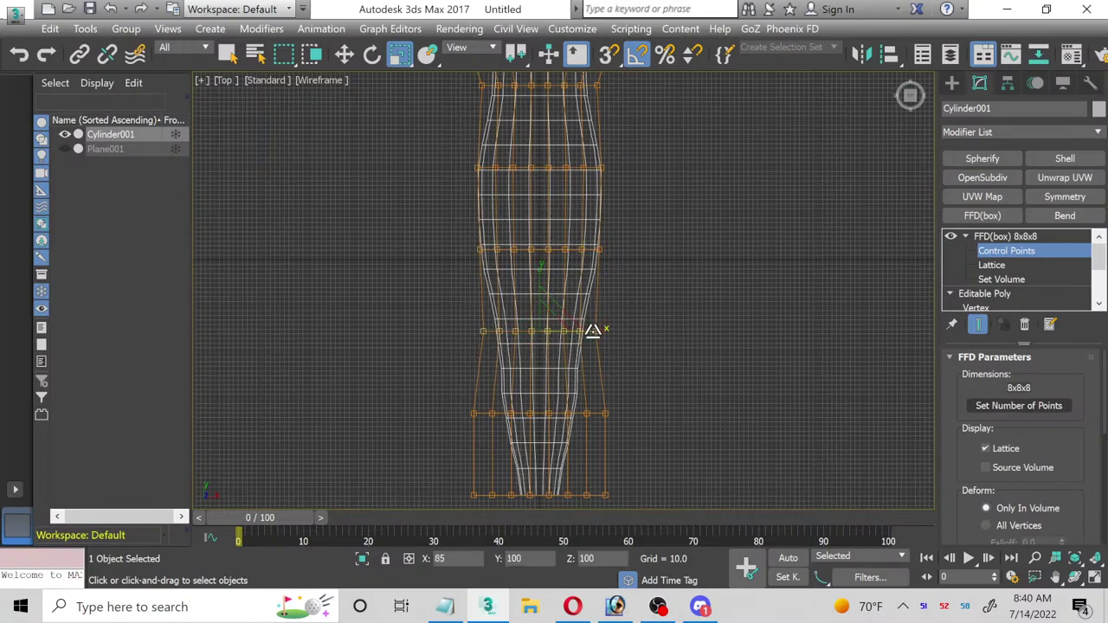
{"action": "left_click_drag", "start_coordinate": [641, 448], "coordinate": [639, 444]}
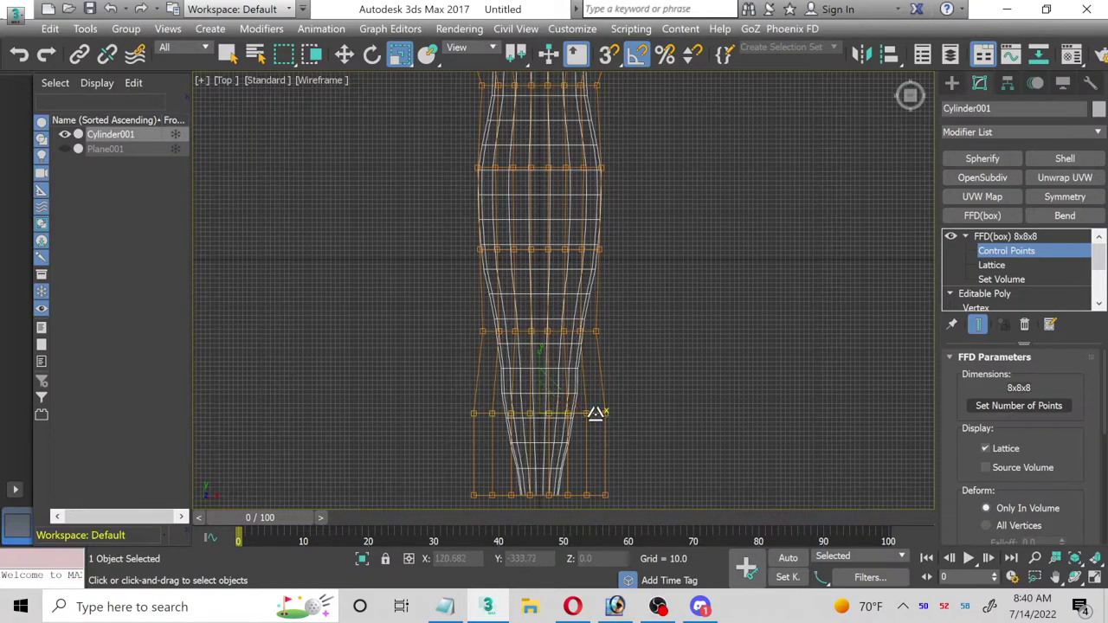
{"action": "left_click_drag", "start_coordinate": [583, 403], "coordinate": [583, 411]}
{"action": "left_click_drag", "start_coordinate": [629, 506], "coordinate": [577, 494]}
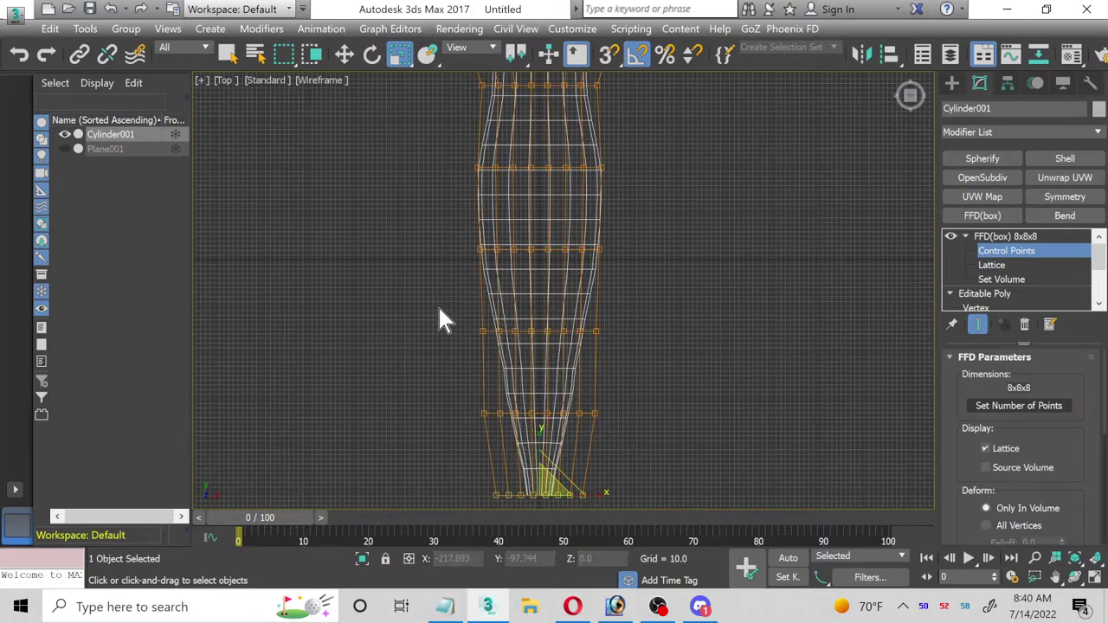
{"action": "left_click_drag", "start_coordinate": [633, 431], "coordinate": [600, 413]}
{"action": "middle_click_drag", "start_coordinate": [519, 294], "coordinate": [531, 413]}
Step: Adjust the lattice row near the wide end, narrowing it then widening slightly
{"action": "left_click_drag", "start_coordinate": [476, 208], "coordinate": [597, 197]}
{"action": "middle_click_drag", "start_coordinate": [597, 197], "coordinate": [583, 329]}
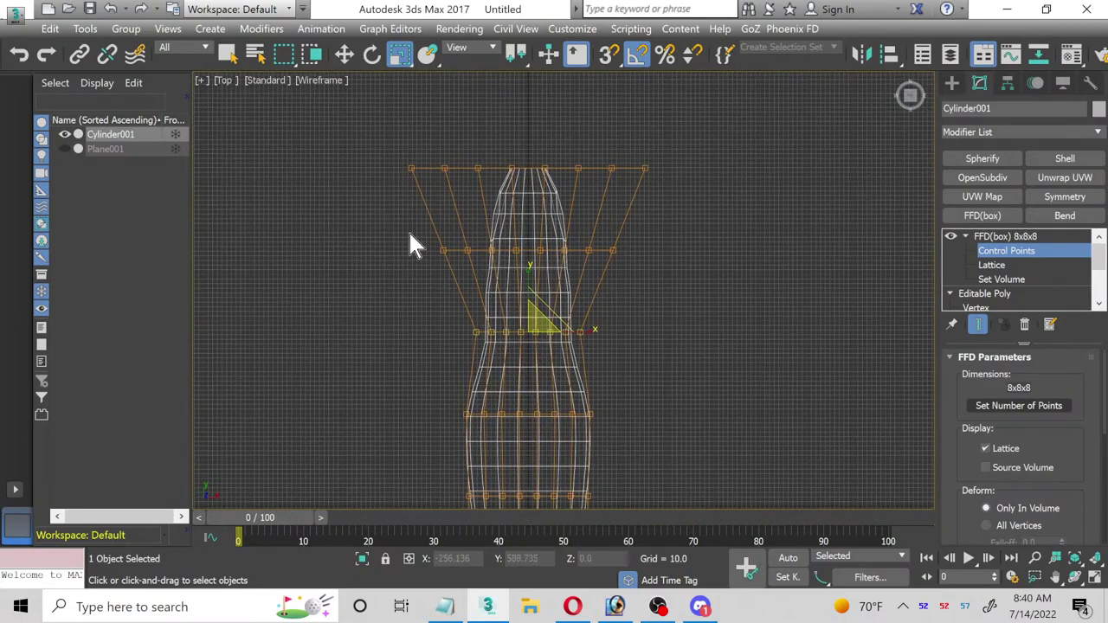
{"action": "left_click_drag", "start_coordinate": [408, 233], "coordinate": [652, 273]}
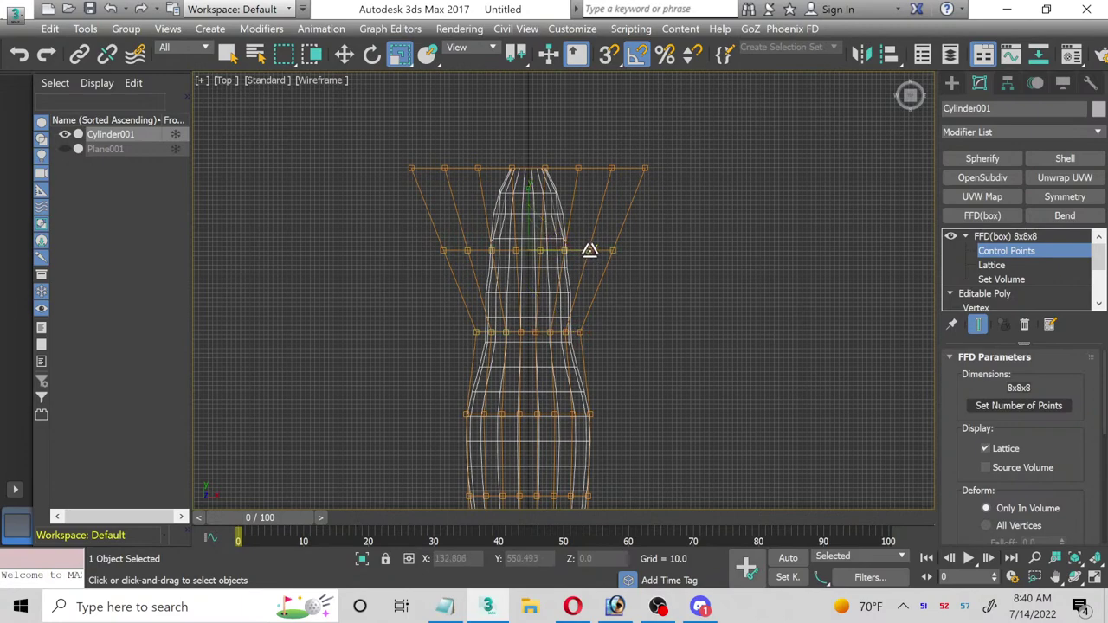
{"action": "left_click_drag", "start_coordinate": [589, 249], "coordinate": [585, 249]}
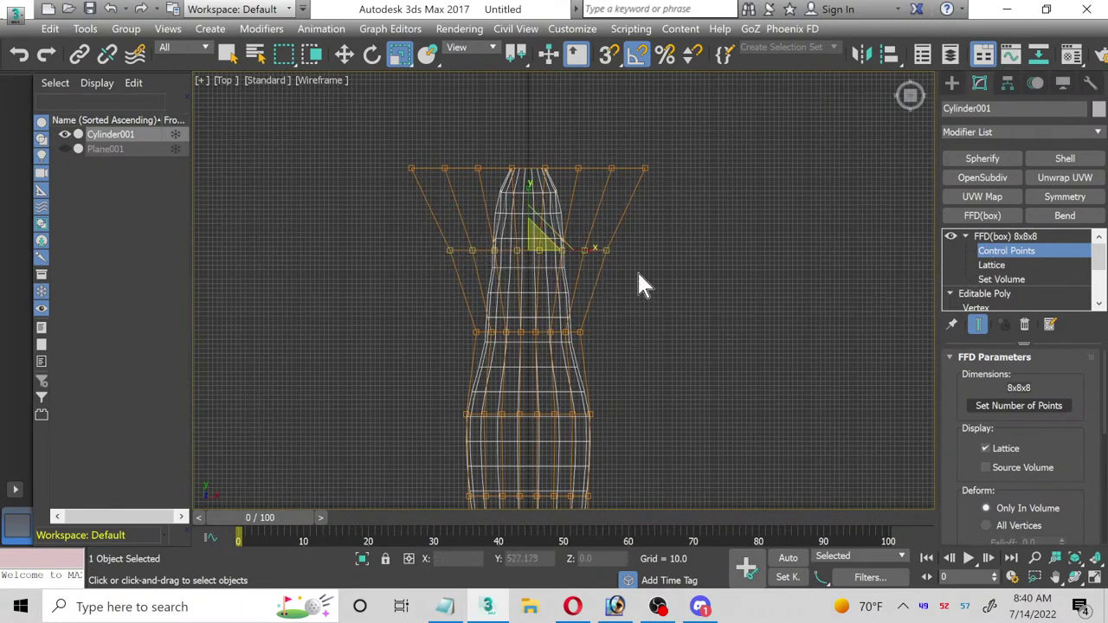
{"action": "left_click_drag", "start_coordinate": [584, 250], "coordinate": [589, 250]}
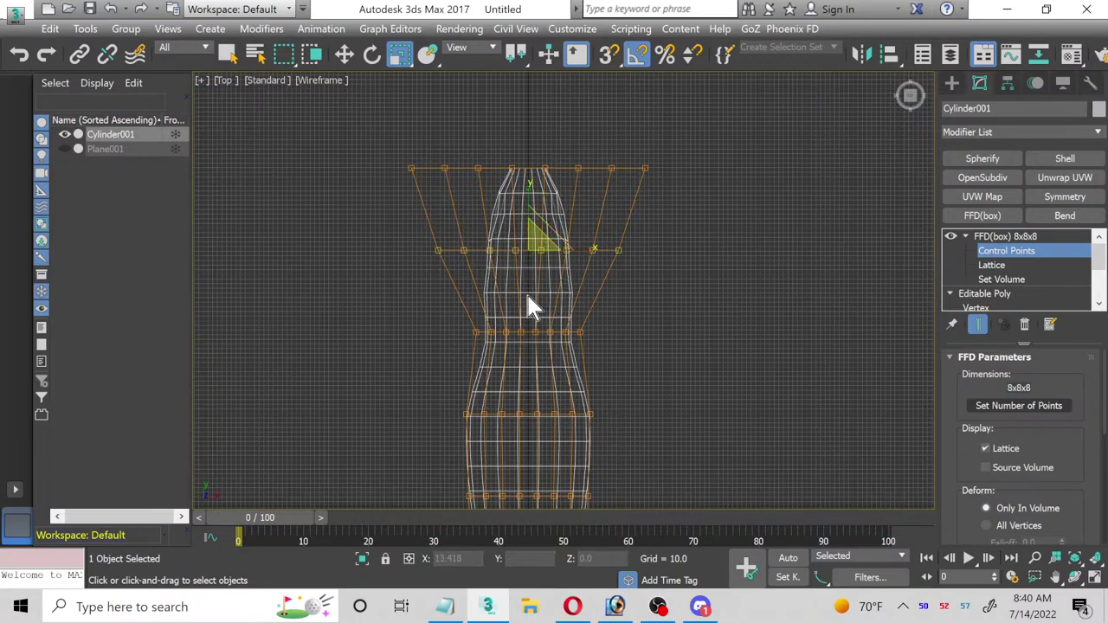
Step: Slightly narrow the body at the lower lattice row
{"action": "left_click_drag", "start_coordinate": [439, 307], "coordinate": [592, 333]}
{"action": "left_click", "coordinate": [1000, 236]}
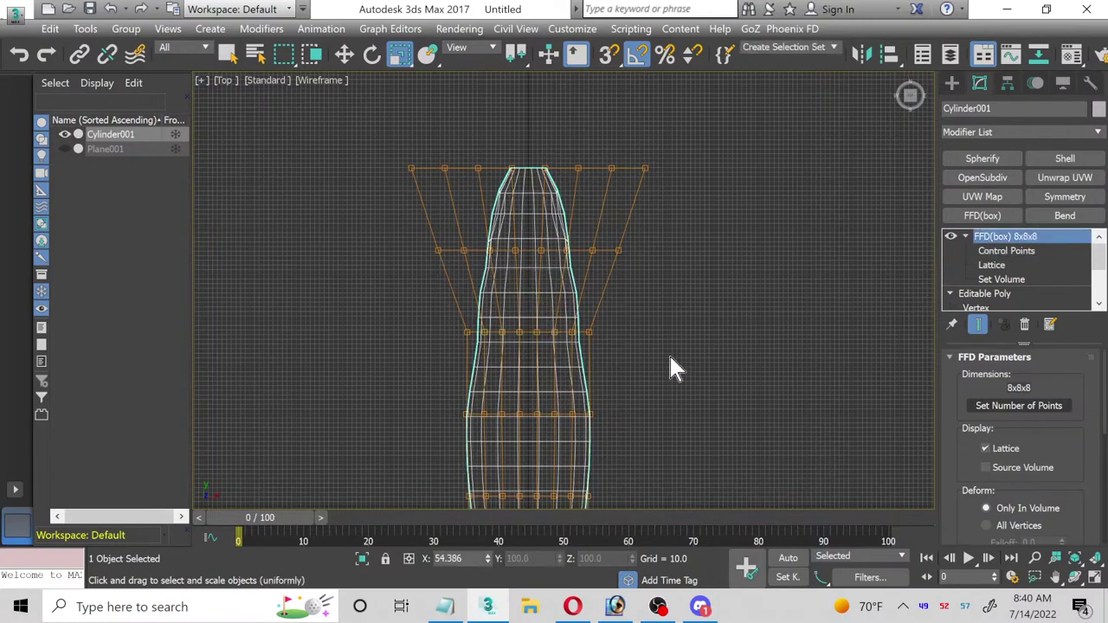
{"action": "middle_click_drag", "start_coordinate": [676, 282], "coordinate": [698, 230]}
{"action": "left_click", "coordinate": [1020, 249]}
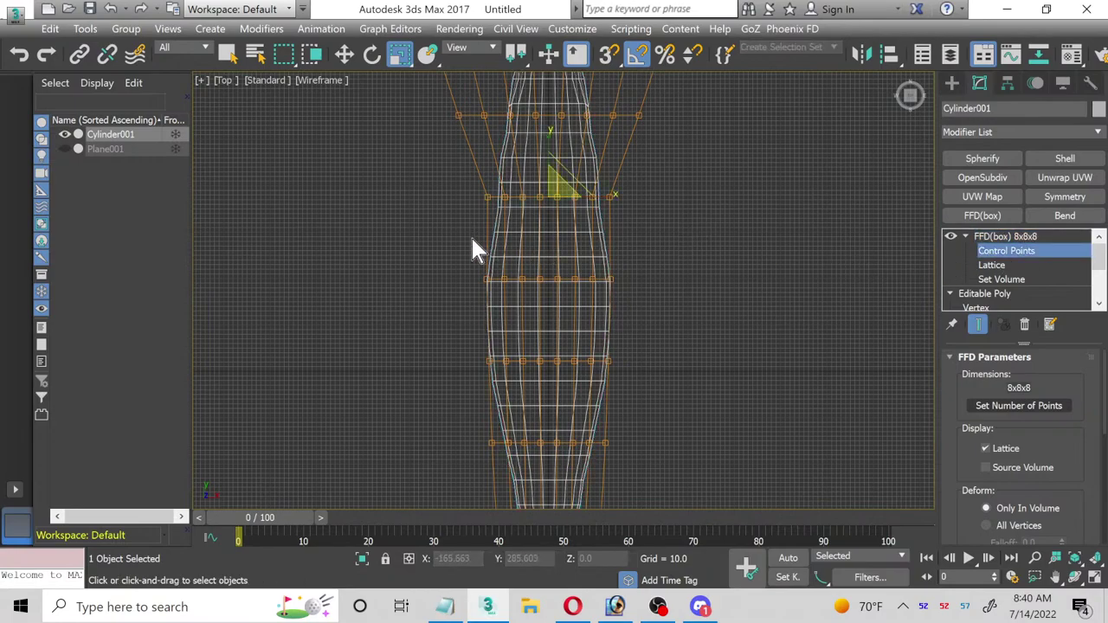
{"action": "left_click_drag", "start_coordinate": [605, 282], "coordinate": [609, 280]}
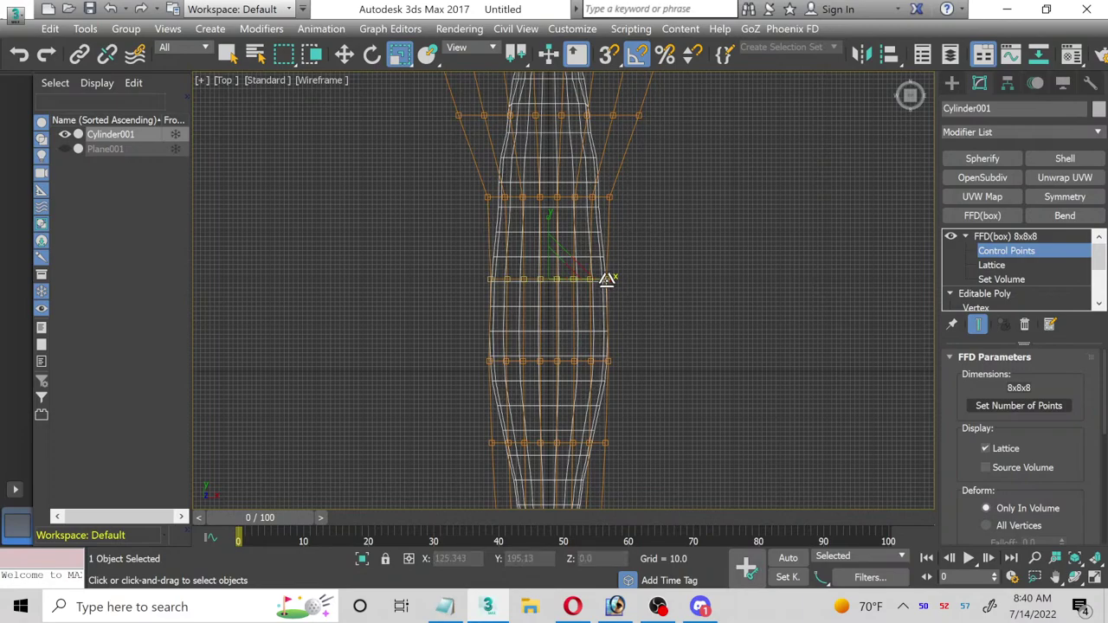
Step: Widen the upper section of the body and exit Control Points editing
{"action": "left_click_drag", "start_coordinate": [475, 192], "coordinate": [668, 229]}
{"action": "scroll", "coordinate": [602, 202], "scroll_direction": "up", "scroll_amount": 2}
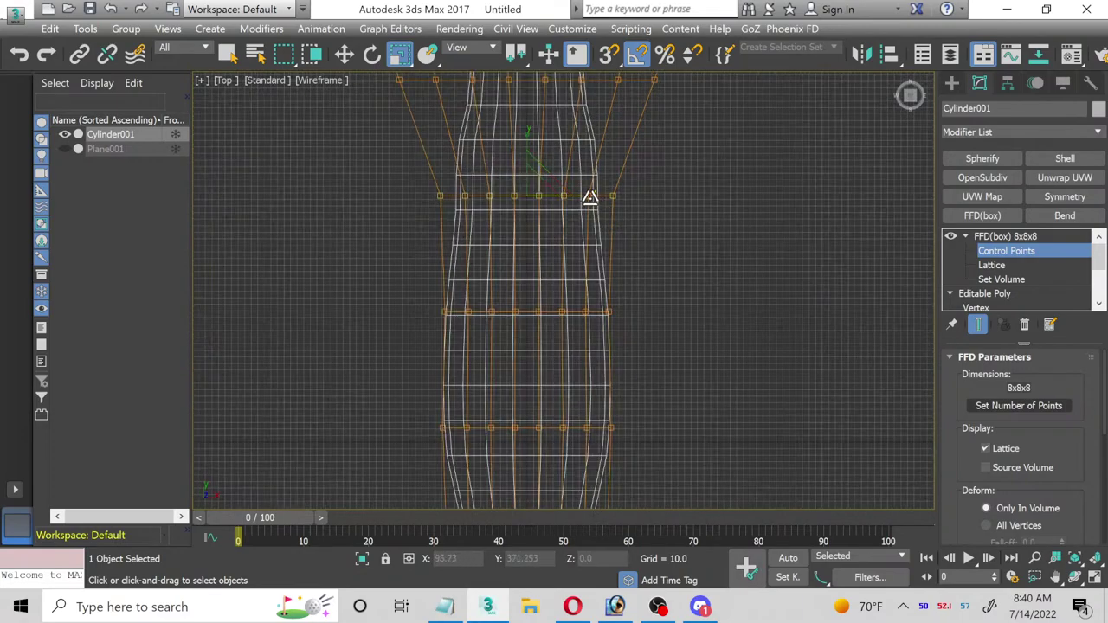
{"action": "left_click_drag", "start_coordinate": [590, 198], "coordinate": [595, 199]}
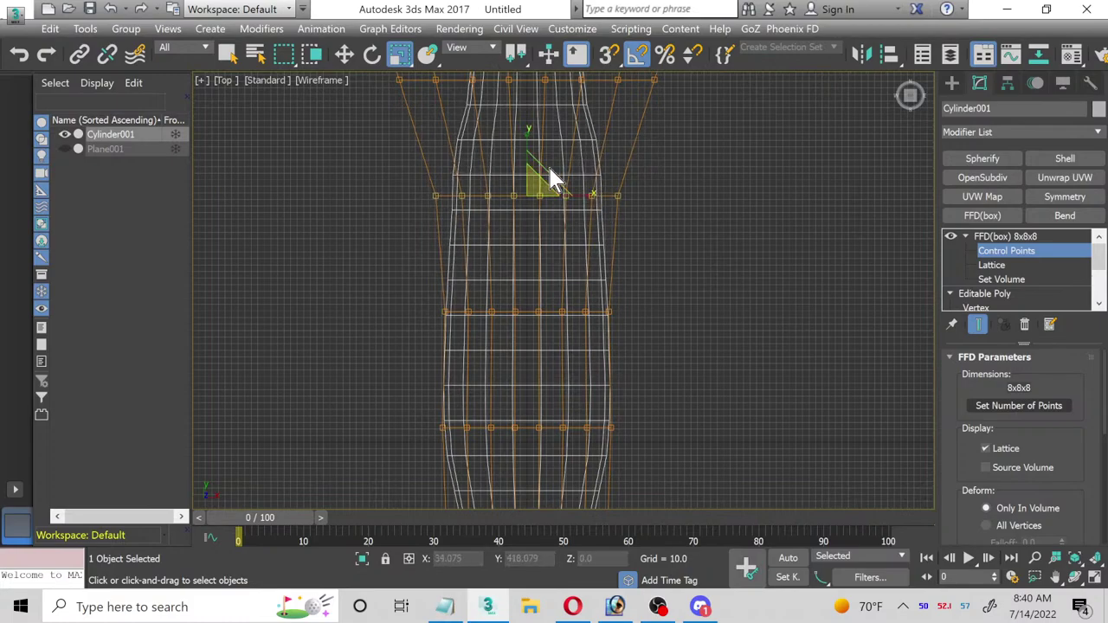
{"action": "left_click", "coordinate": [1009, 236]}
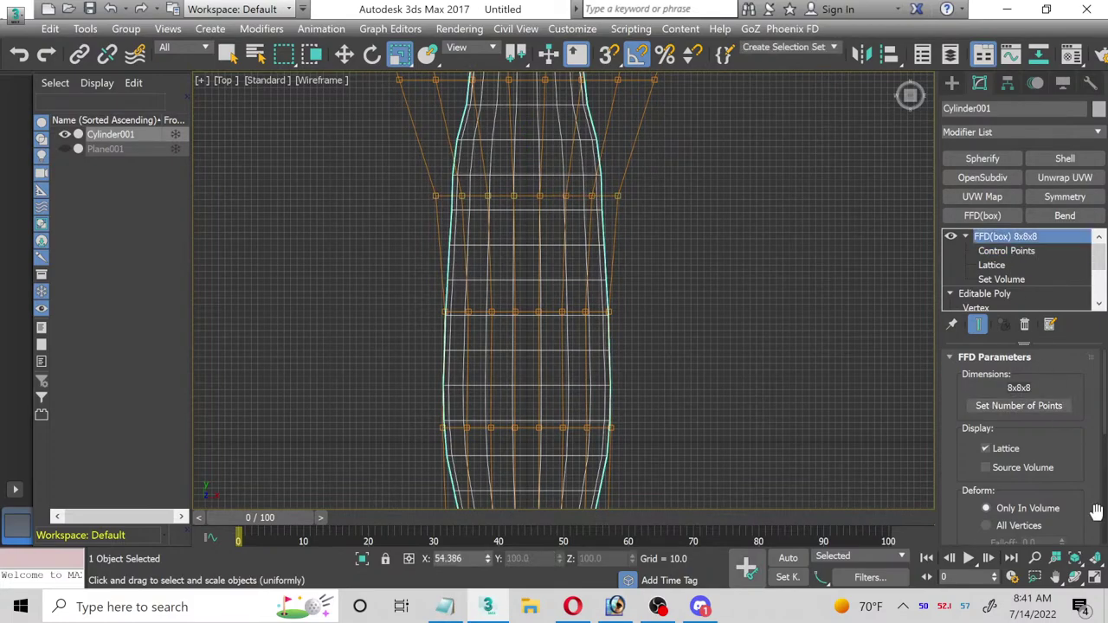
Step: Deselect the fish body, maximize the Perspective viewport, and switch to OBS Studio
{"action": "left_click", "coordinate": [1093, 576]}
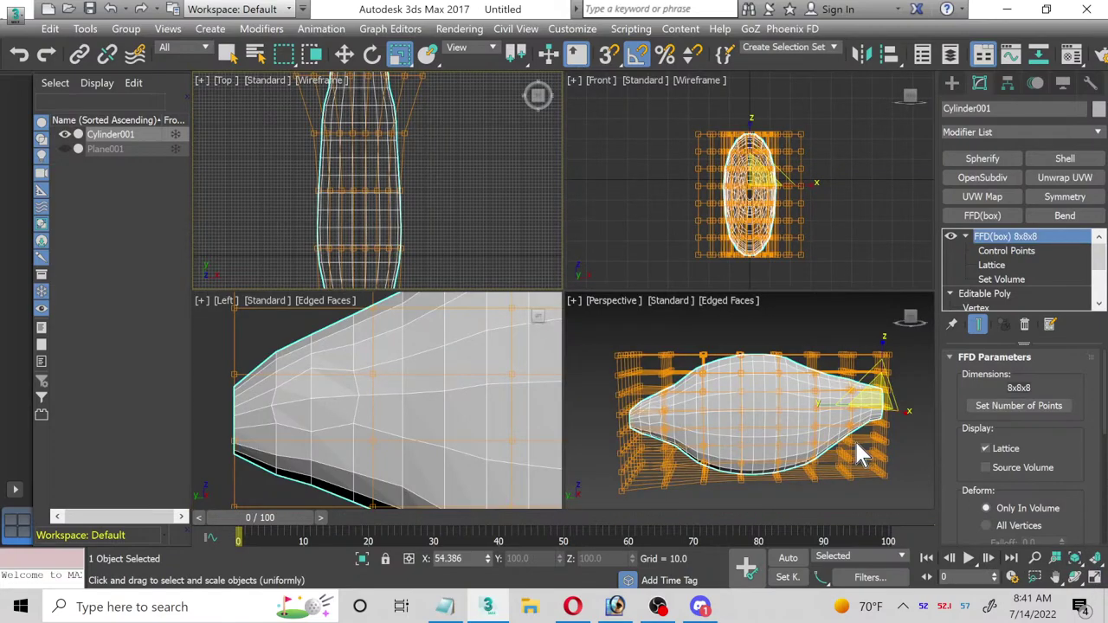
{"action": "left_click", "coordinate": [826, 312]}
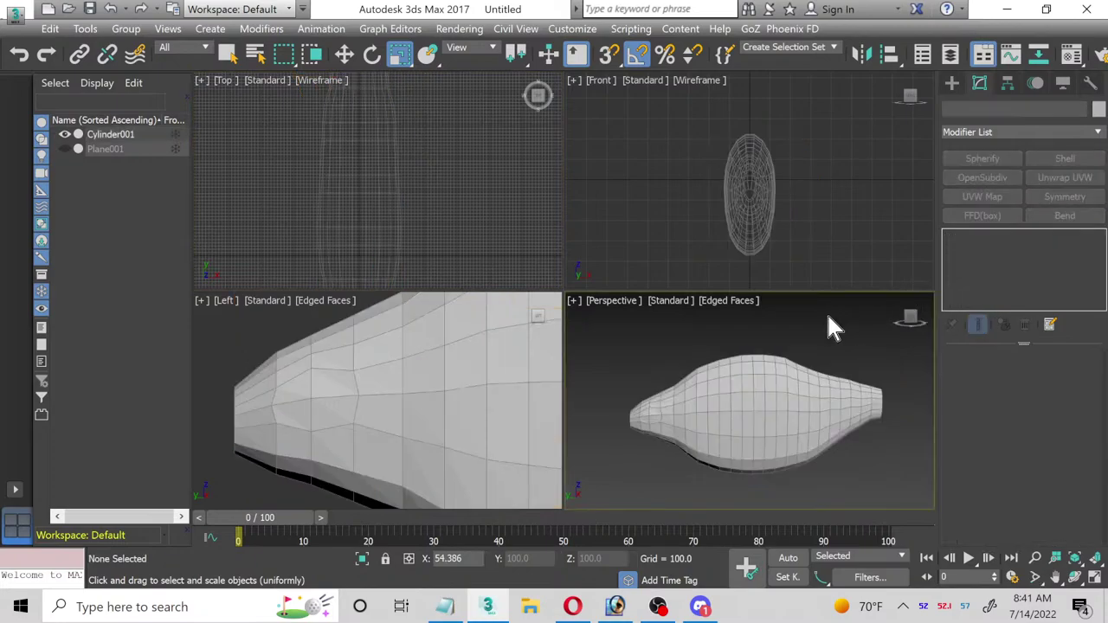
{"action": "left_click", "coordinate": [1093, 577]}
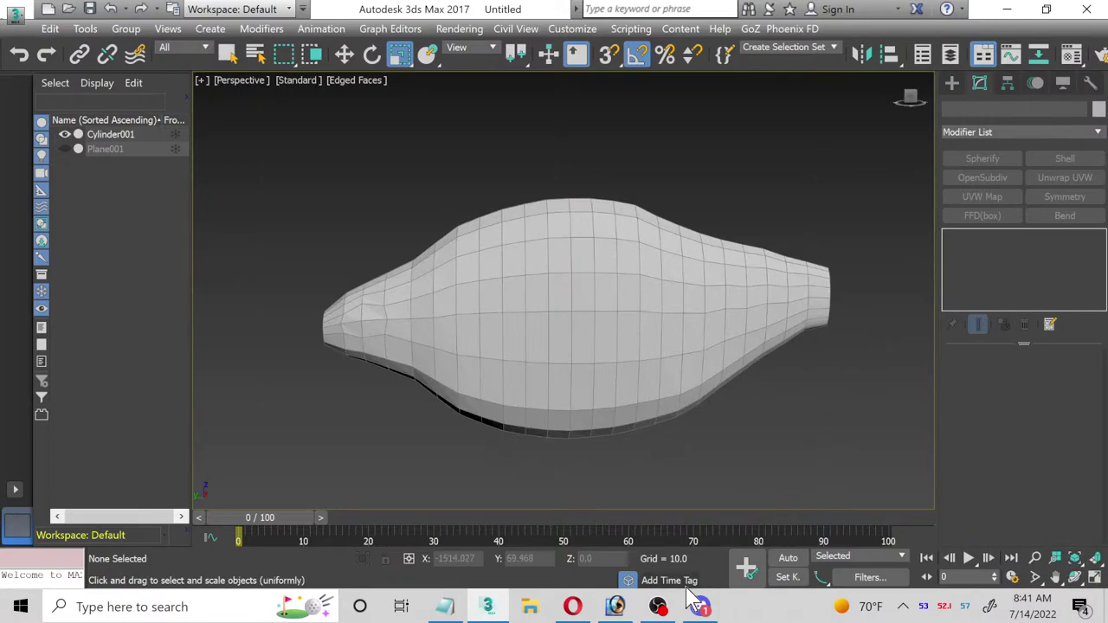
{"action": "left_click", "coordinate": [658, 607]}
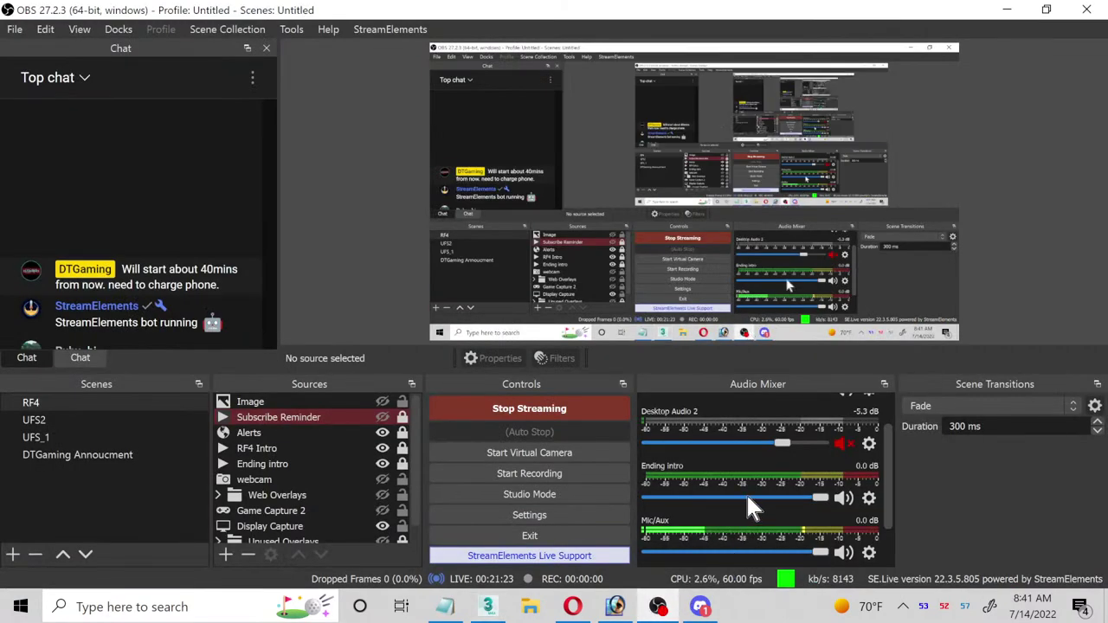
Step: Mute the Mic/Aux input in the OBS Audio Mixer, then unmute it
{"action": "left_click", "coordinate": [848, 546]}
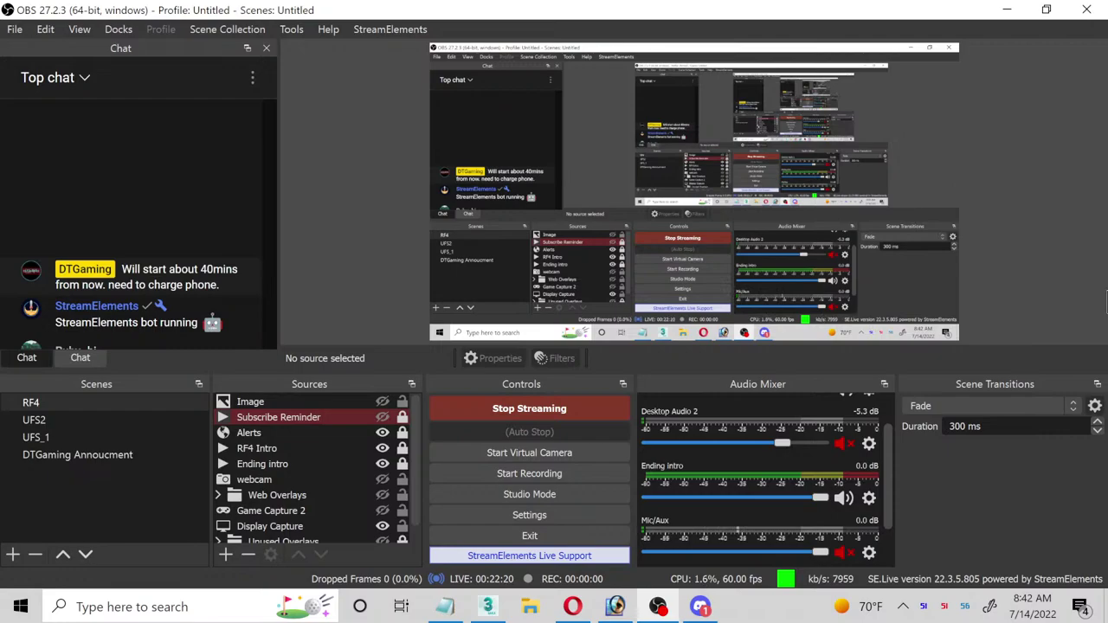
{"action": "left_click", "coordinate": [844, 551]}
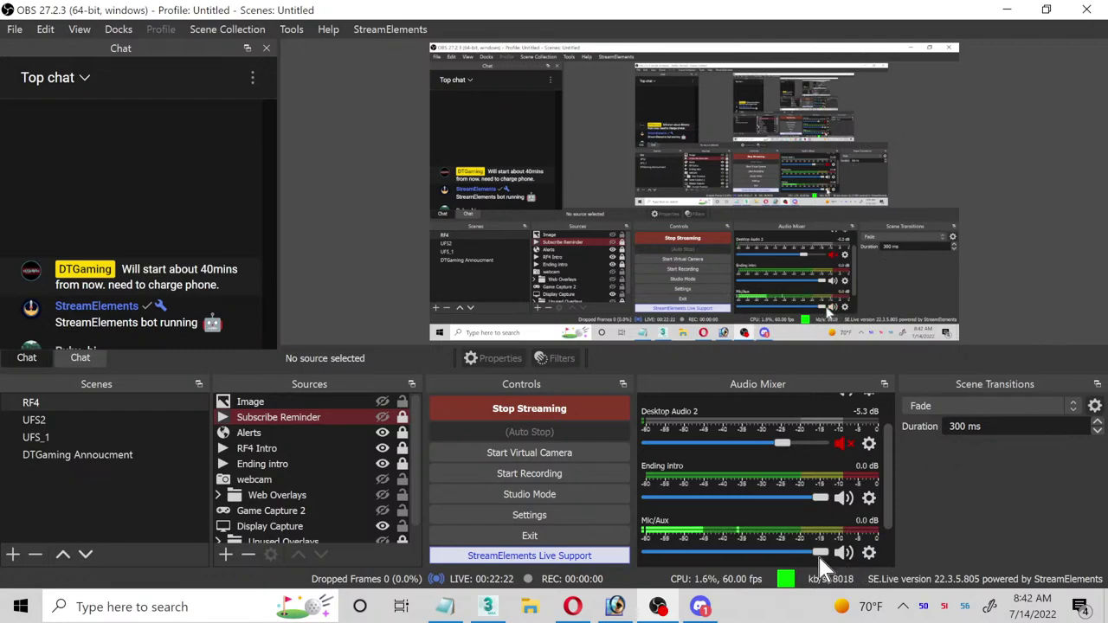
Step: Back in 3ds Max, orbit the view and unhide the Plane001 reference photo
{"action": "mouse_move", "coordinate": [574, 612]}
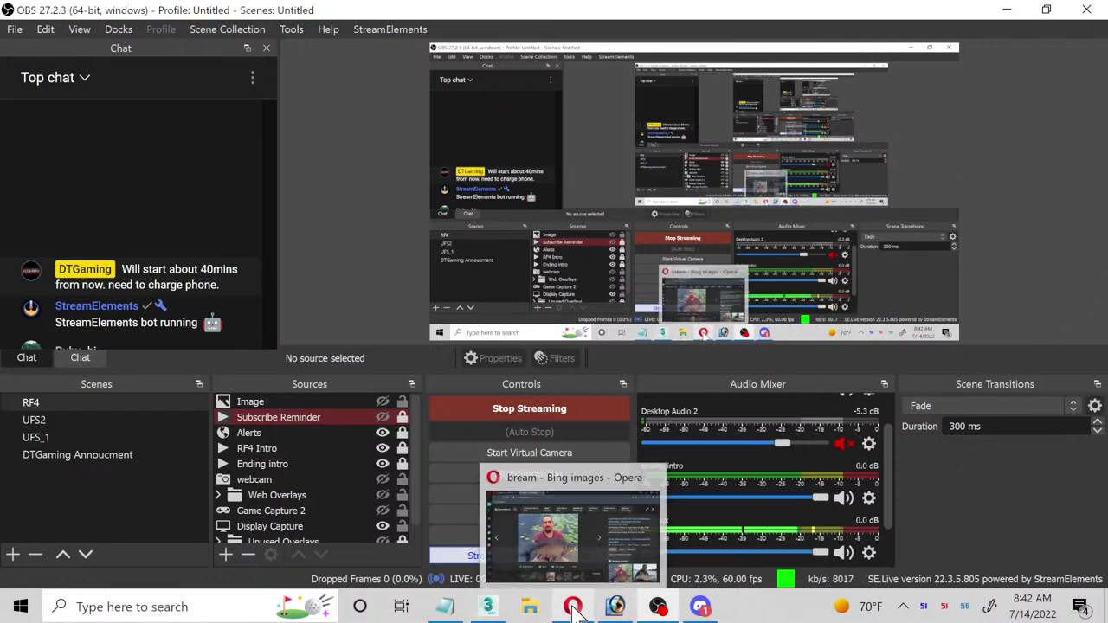
{"action": "left_click", "coordinate": [482, 559]}
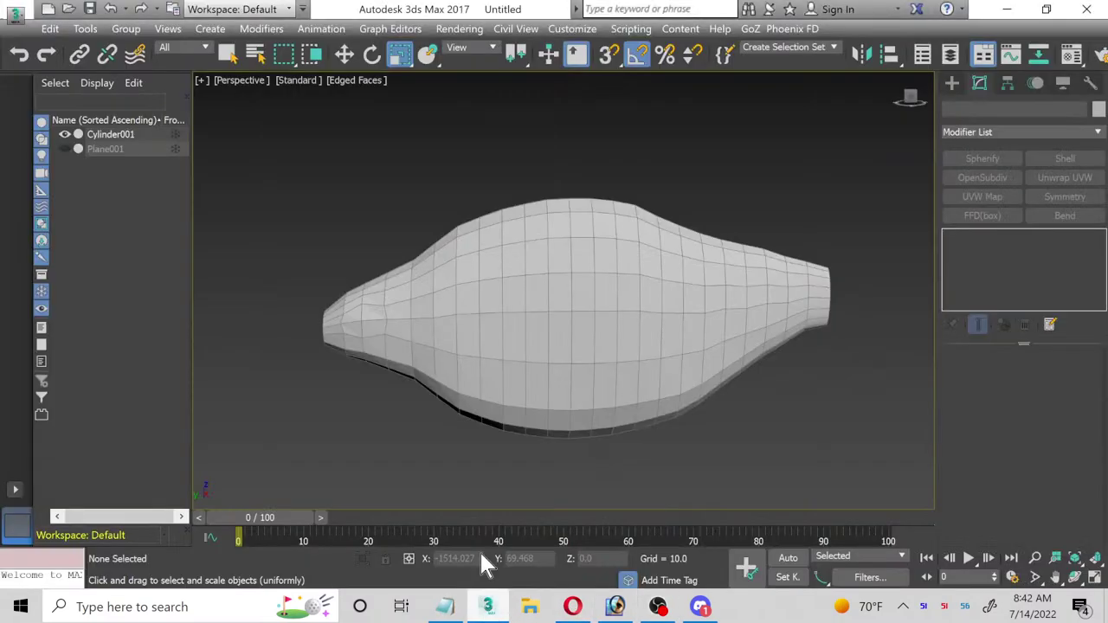
{"action": "left_click", "coordinate": [1075, 578]}
{"action": "left_click_drag", "start_coordinate": [614, 280], "coordinate": [563, 252]}
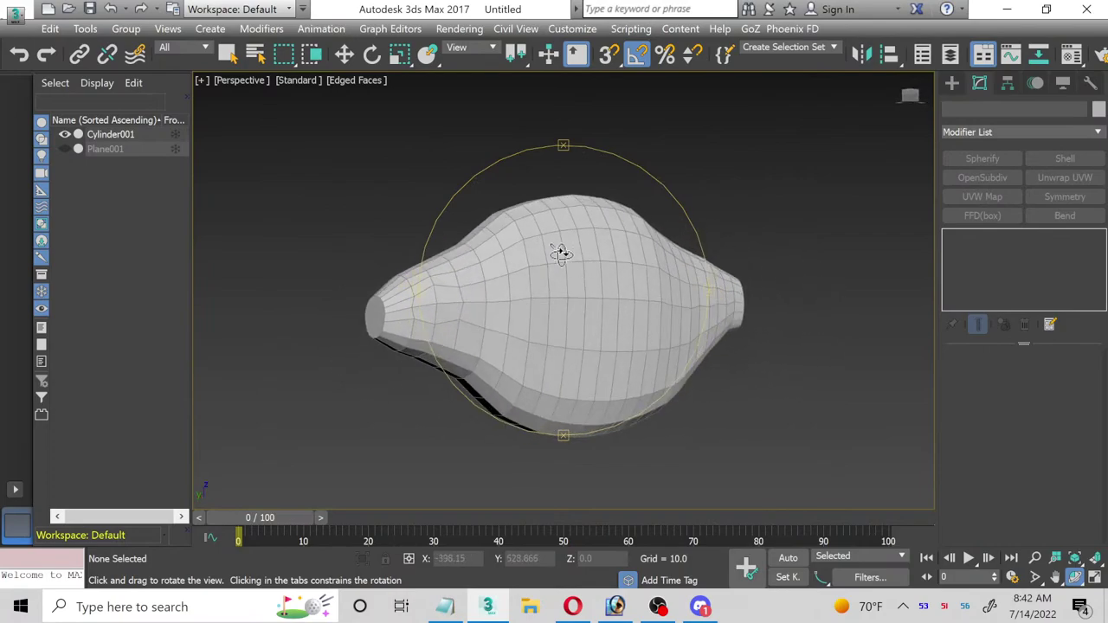
{"action": "left_click", "coordinate": [344, 54]}
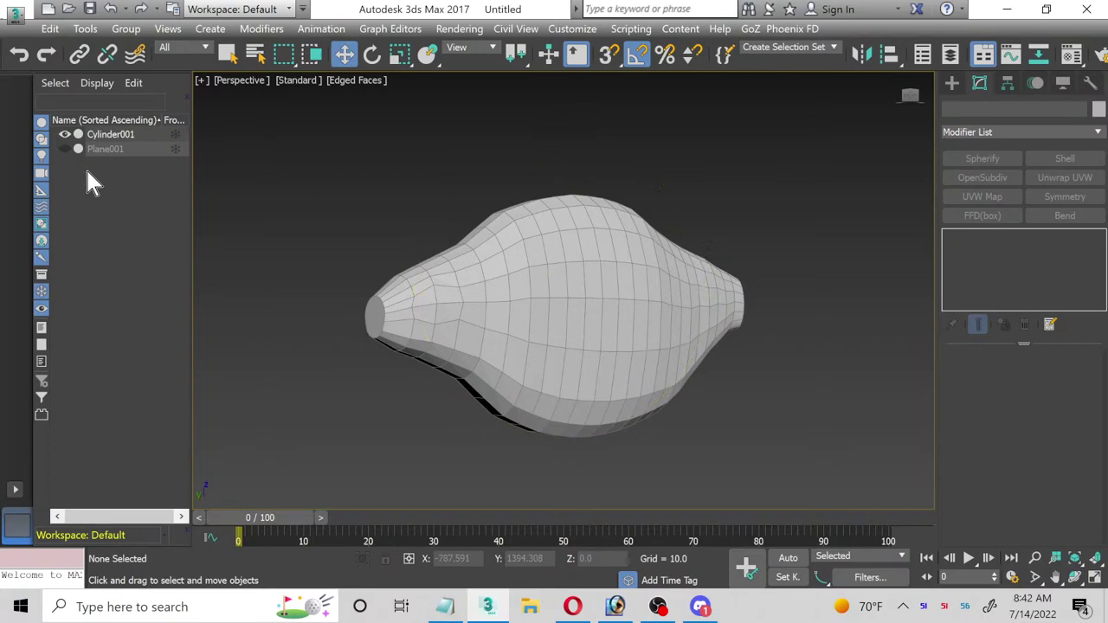
{"action": "left_click", "coordinate": [65, 149]}
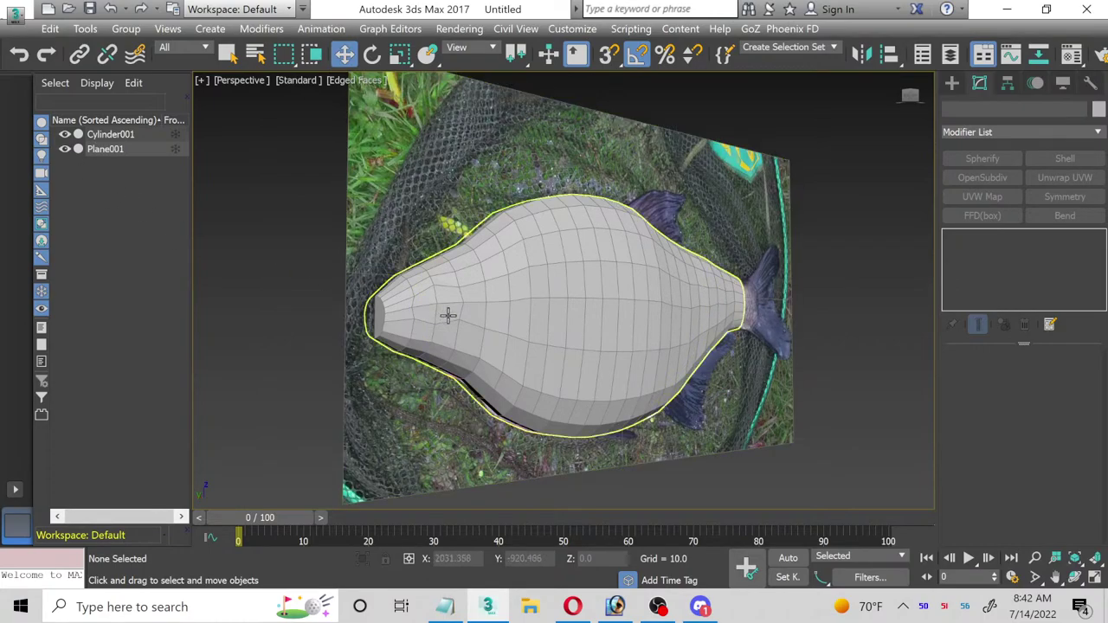
Step: Save the scene as Bream.max in the Scenes folder on the E: drive
{"action": "key", "text": "m"}
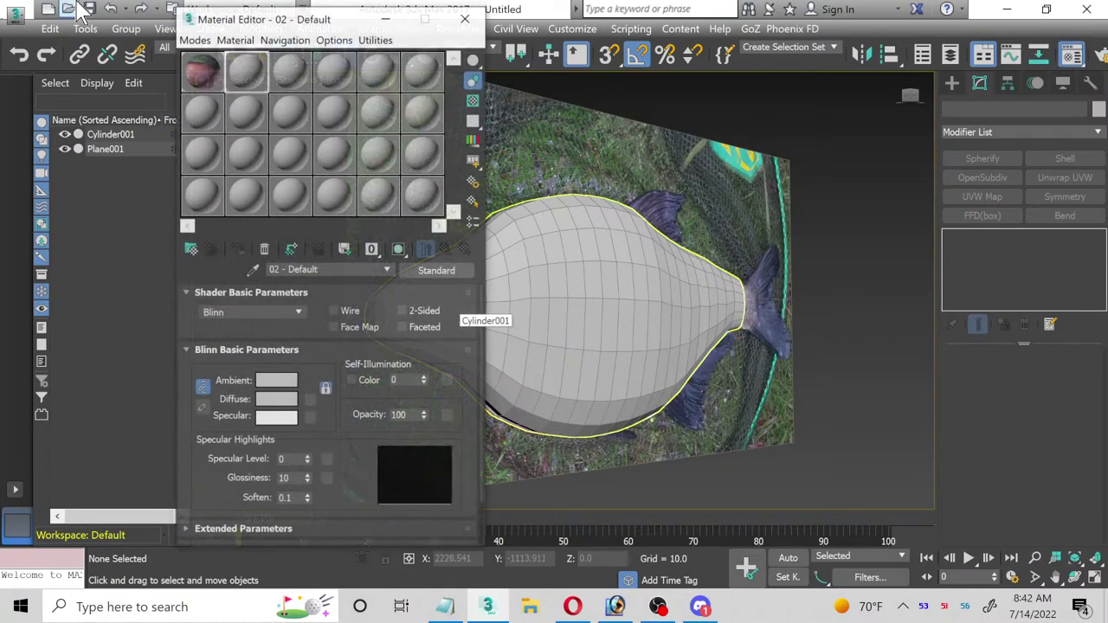
{"action": "left_click", "coordinate": [17, 12]}
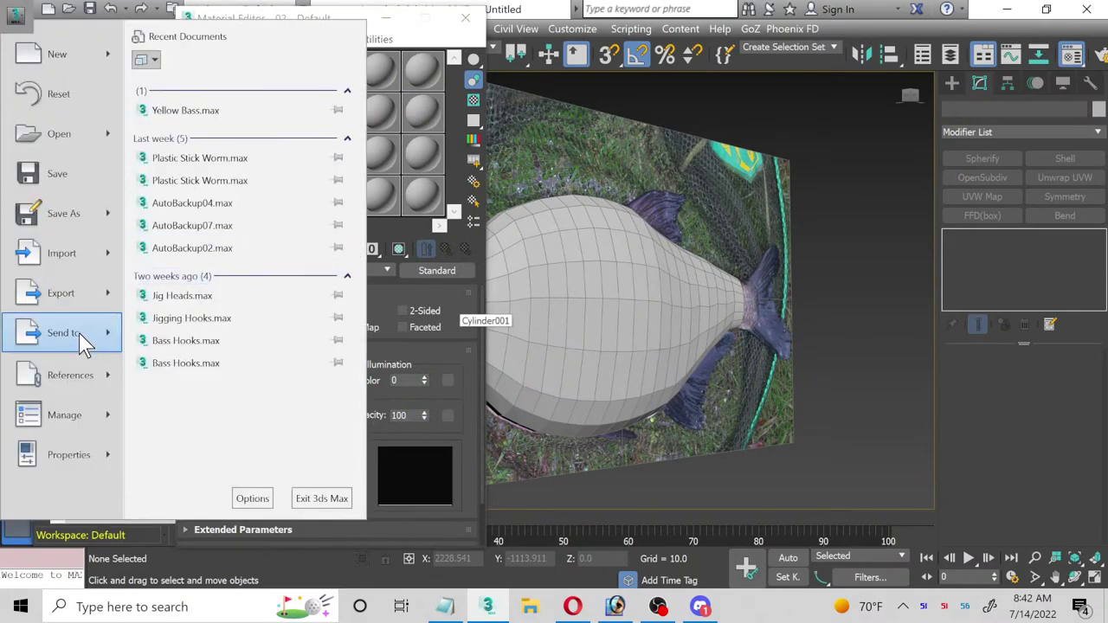
{"action": "left_click", "coordinate": [82, 223]}
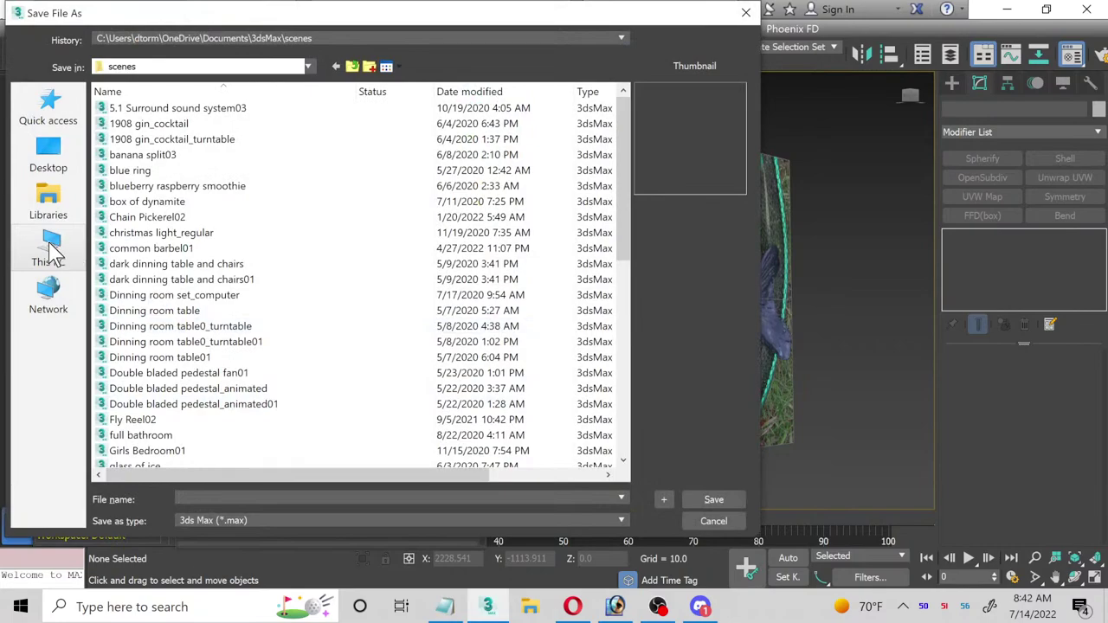
{"action": "left_click", "coordinate": [51, 251]}
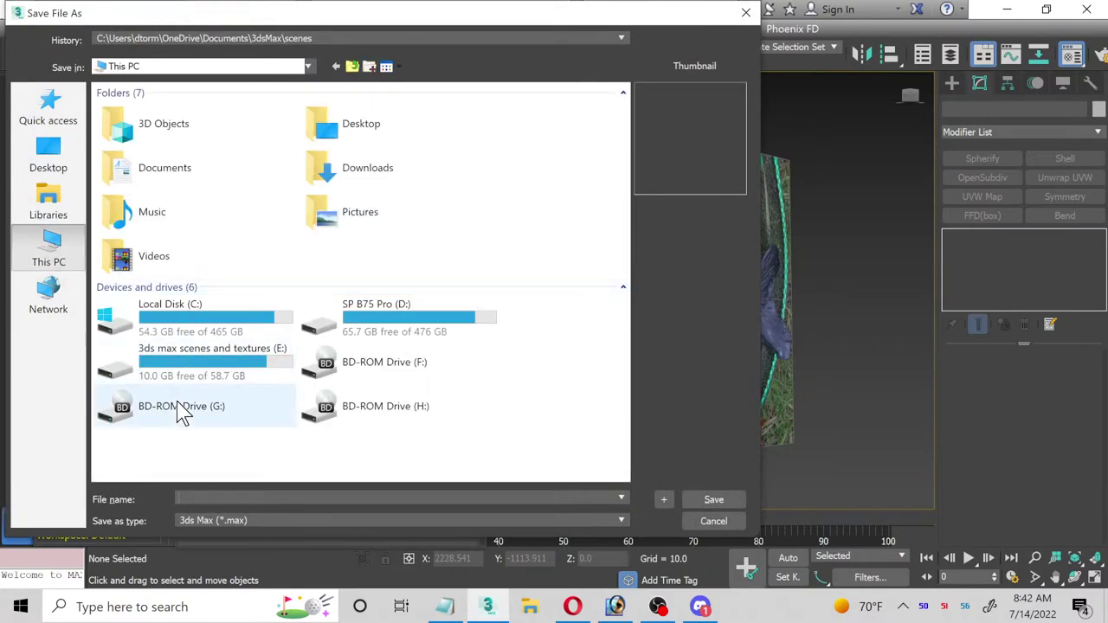
{"action": "double_click", "coordinate": [240, 369]}
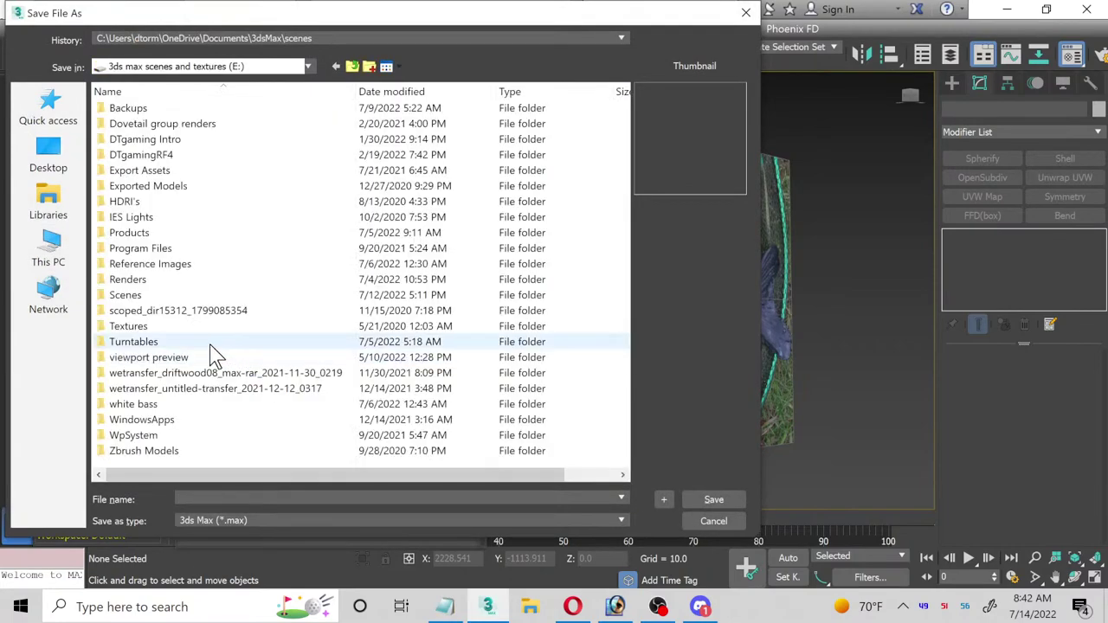
{"action": "double_click", "coordinate": [159, 297]}
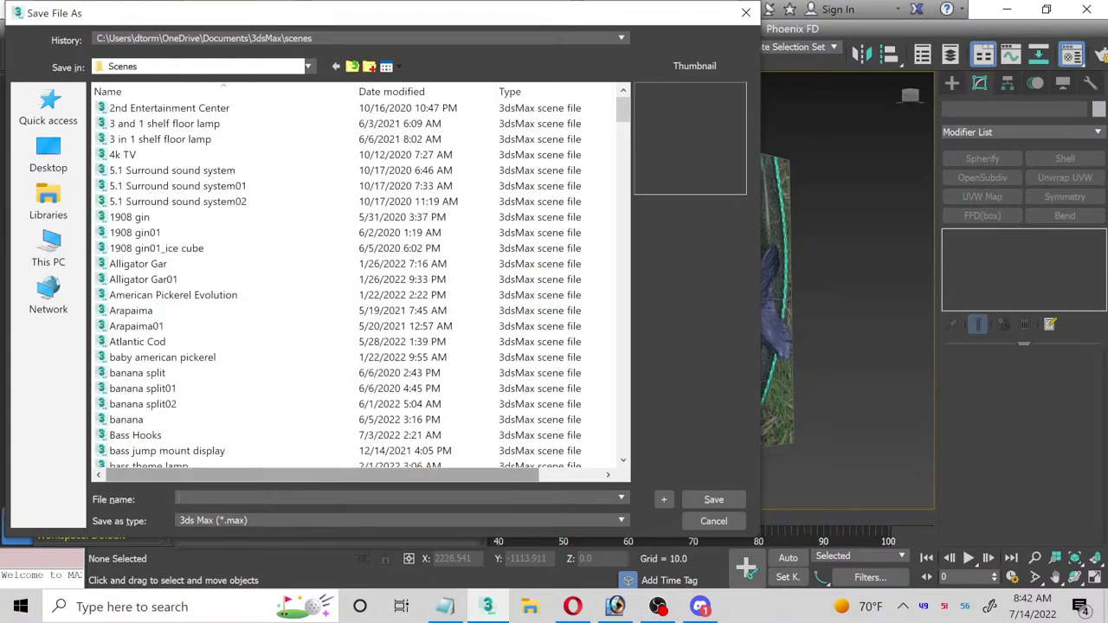
{"action": "type", "text": "Bream"}
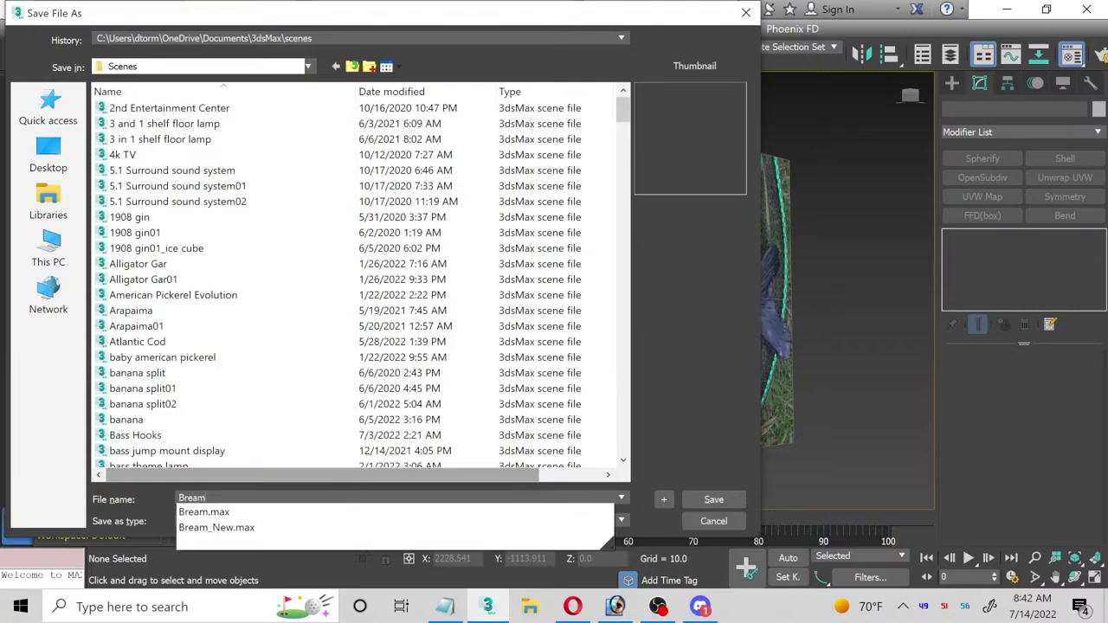
{"action": "key", "text": "Return"}
{"action": "key", "text": "Return"}
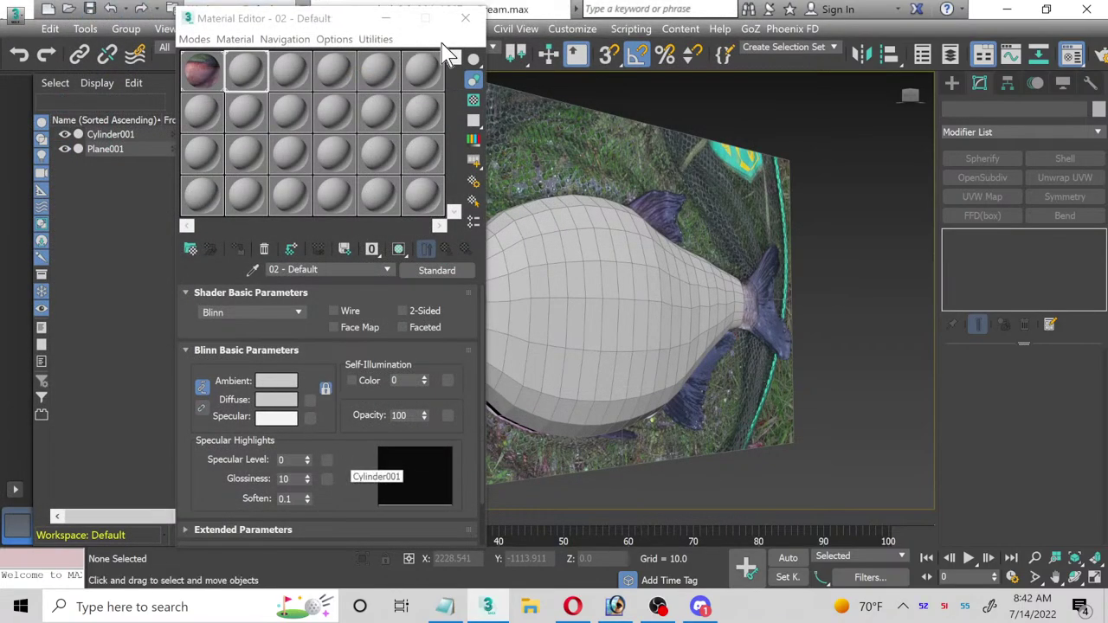
Step: Set the body material's opacity to 35 so the fish body turns see-through
{"action": "left_click", "coordinate": [465, 17]}
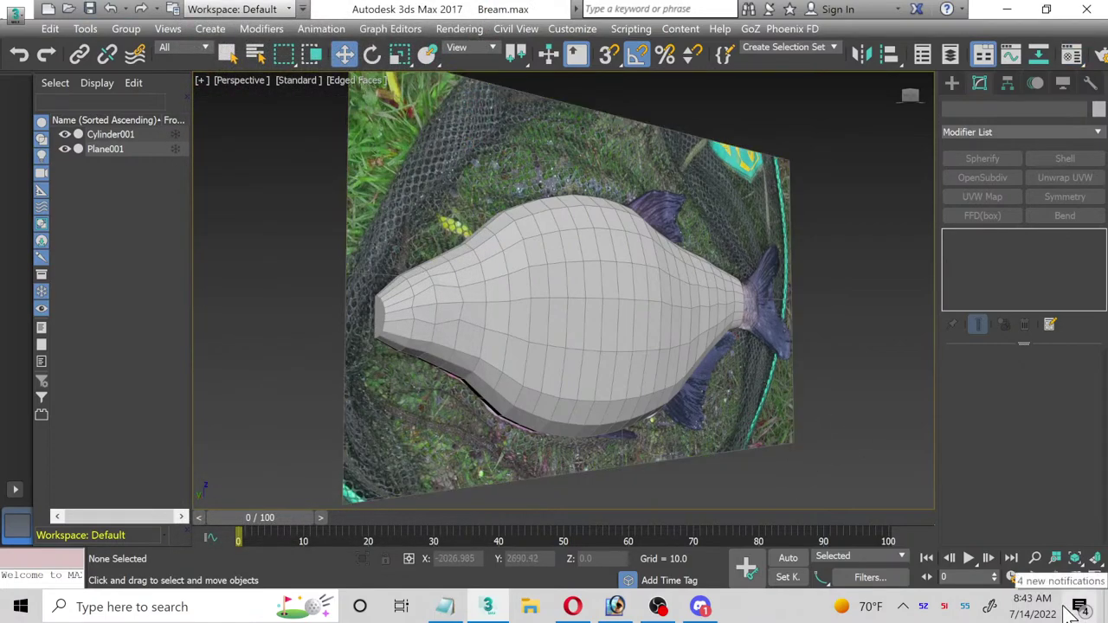
{"action": "left_click", "coordinate": [1093, 579]}
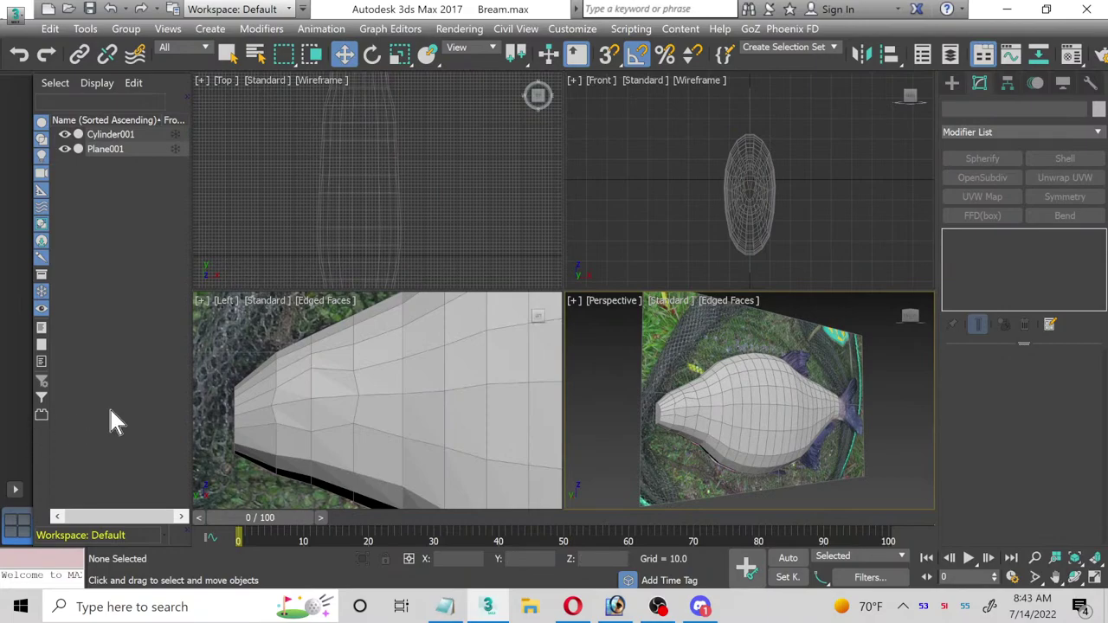
{"action": "right_click", "coordinate": [175, 409]}
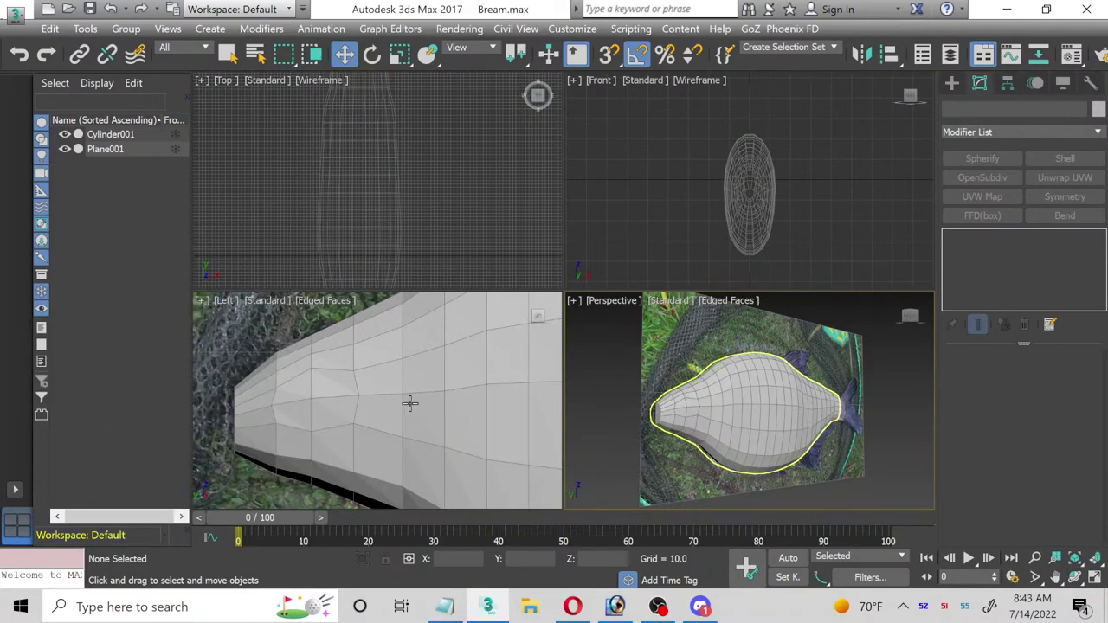
{"action": "left_click", "coordinate": [1093, 579]}
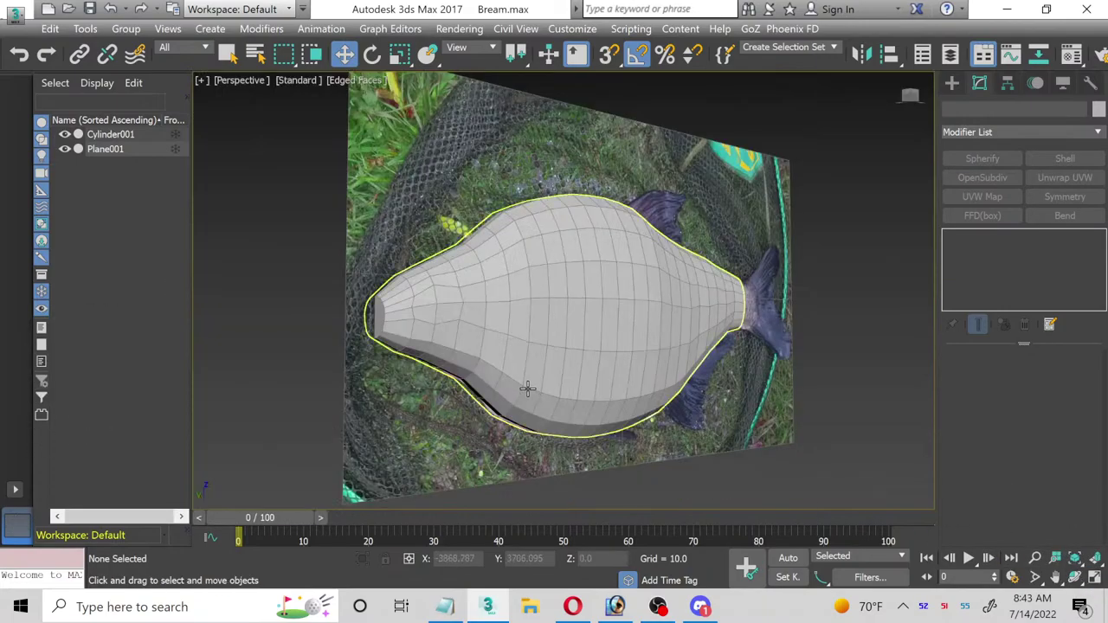
{"action": "key", "text": "m"}
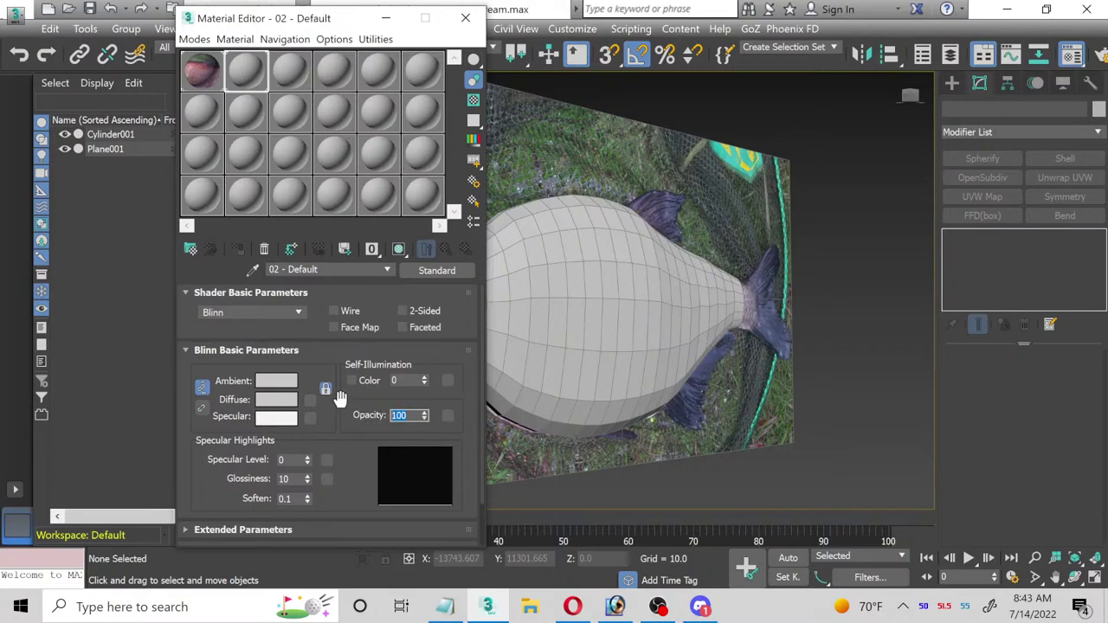
{"action": "key", "text": "Return"}
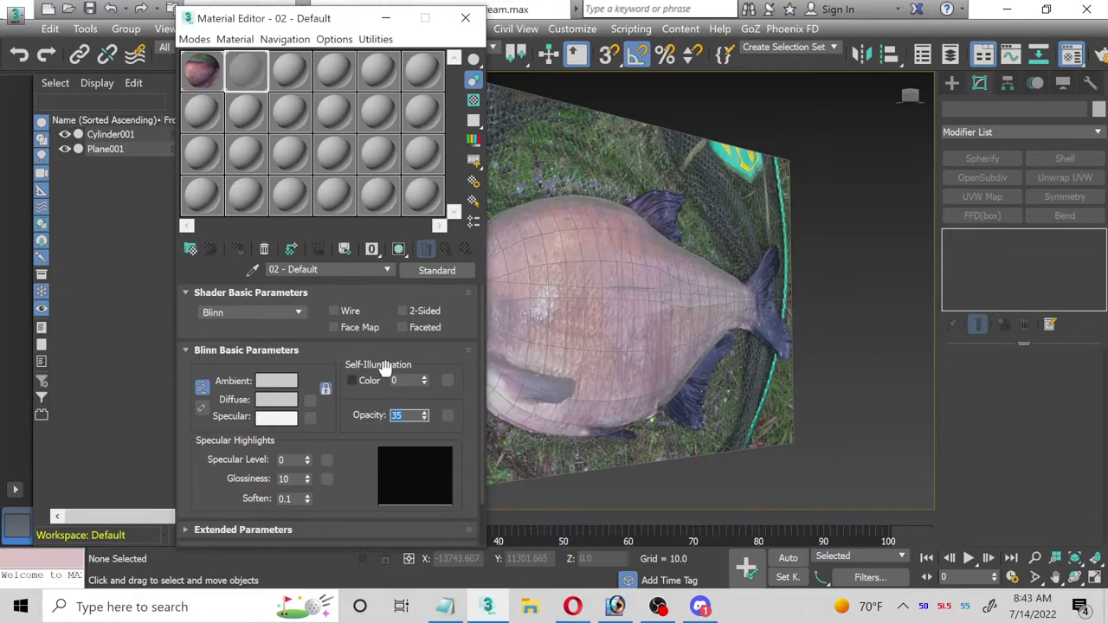
{"action": "left_click", "coordinate": [465, 18]}
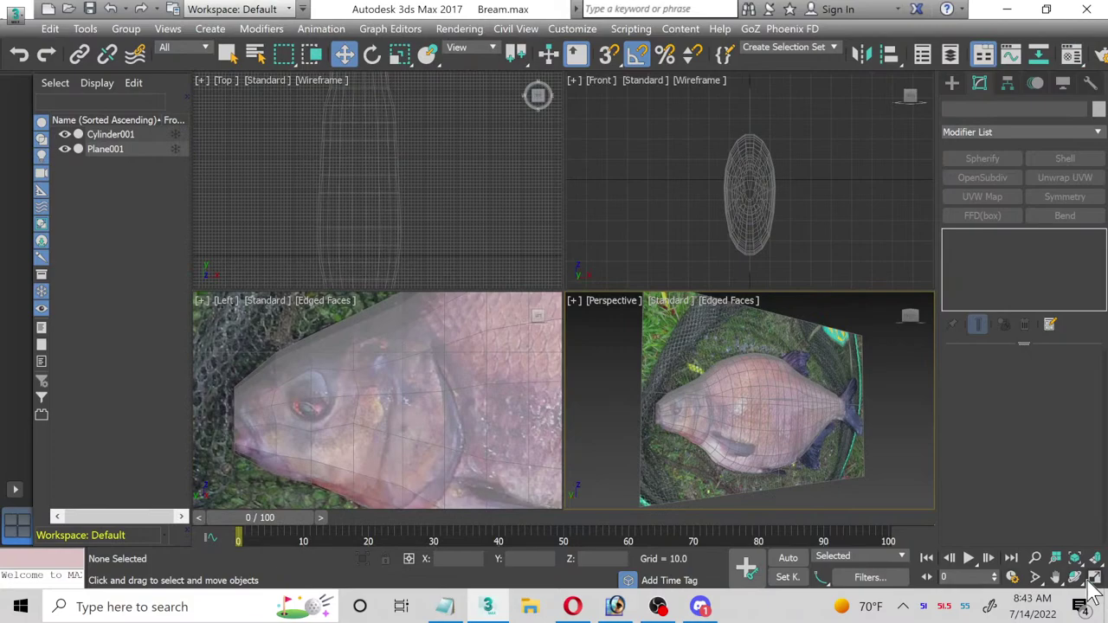
Step: Maximize the Left viewport, zoom out, and select the fish body mesh
{"action": "left_click", "coordinate": [1094, 577]}
{"action": "scroll", "coordinate": [236, 443], "scroll_direction": "up", "scroll_amount": 3}
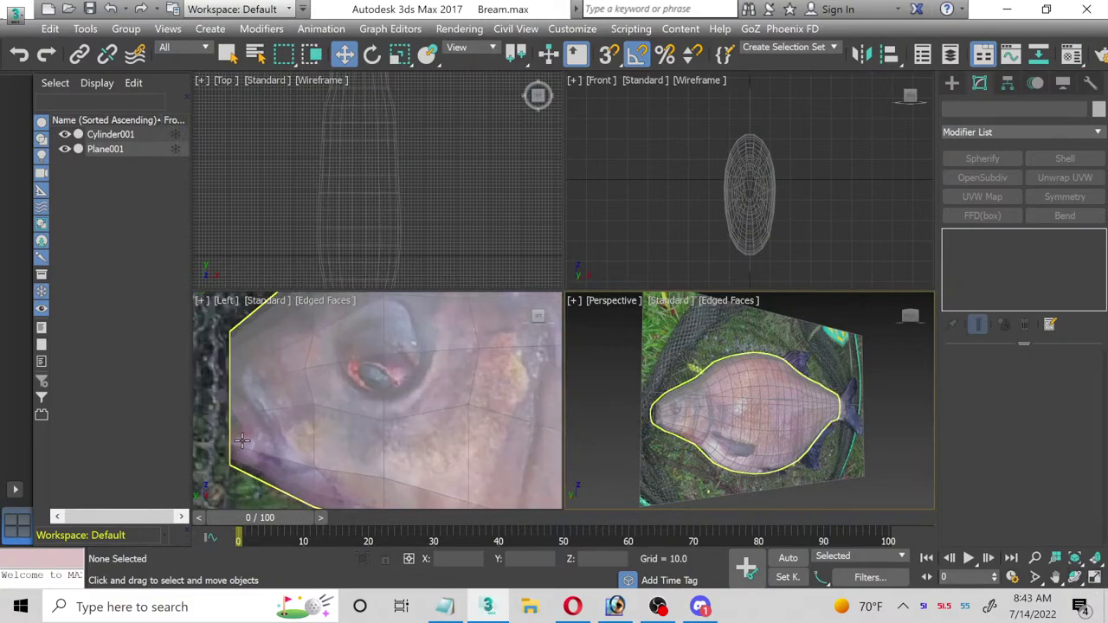
{"action": "left_click", "coordinate": [1096, 578]}
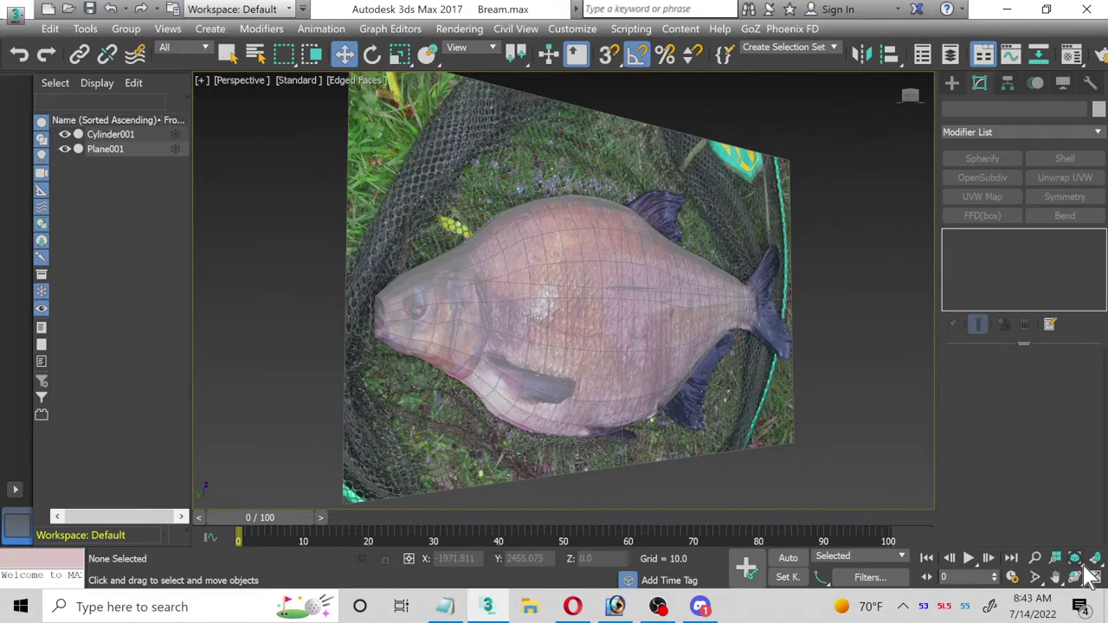
{"action": "left_click", "coordinate": [1095, 579]}
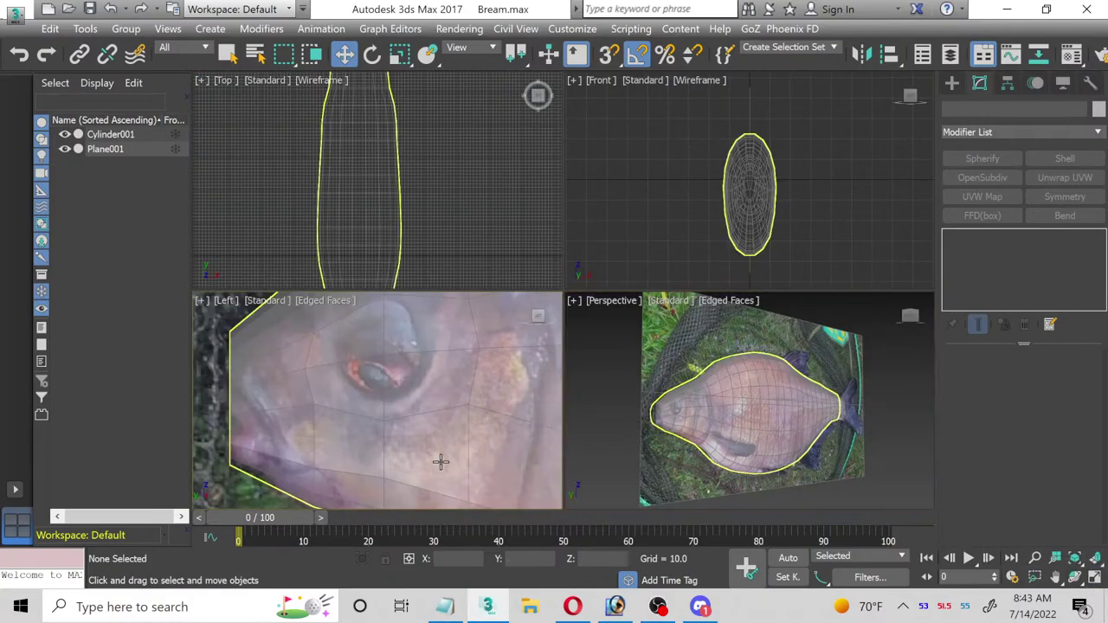
{"action": "left_click", "coordinate": [1095, 579]}
{"action": "scroll", "coordinate": [256, 303], "scroll_direction": "up", "scroll_amount": 2}
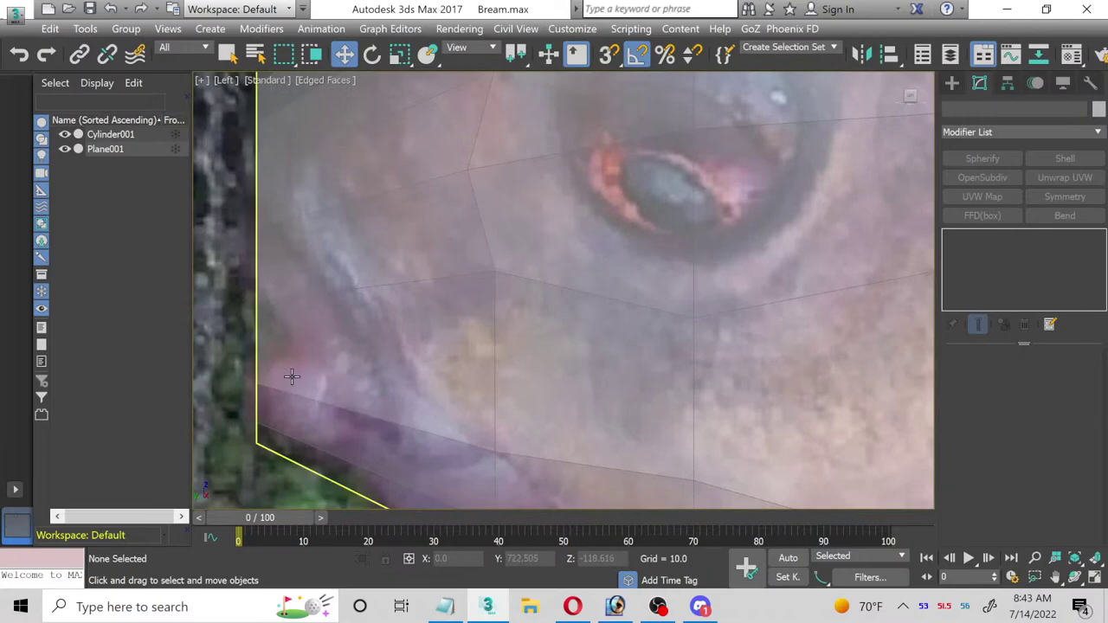
{"action": "scroll", "coordinate": [286, 376], "scroll_direction": "down", "scroll_amount": 4}
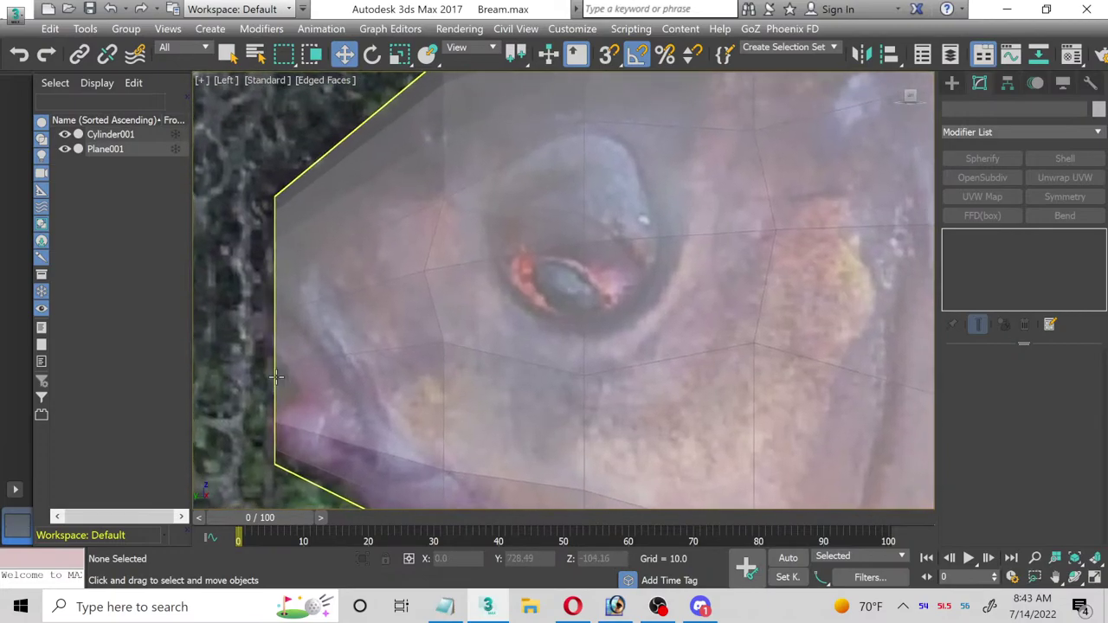
{"action": "scroll", "coordinate": [276, 377], "scroll_direction": "down", "scroll_amount": 2}
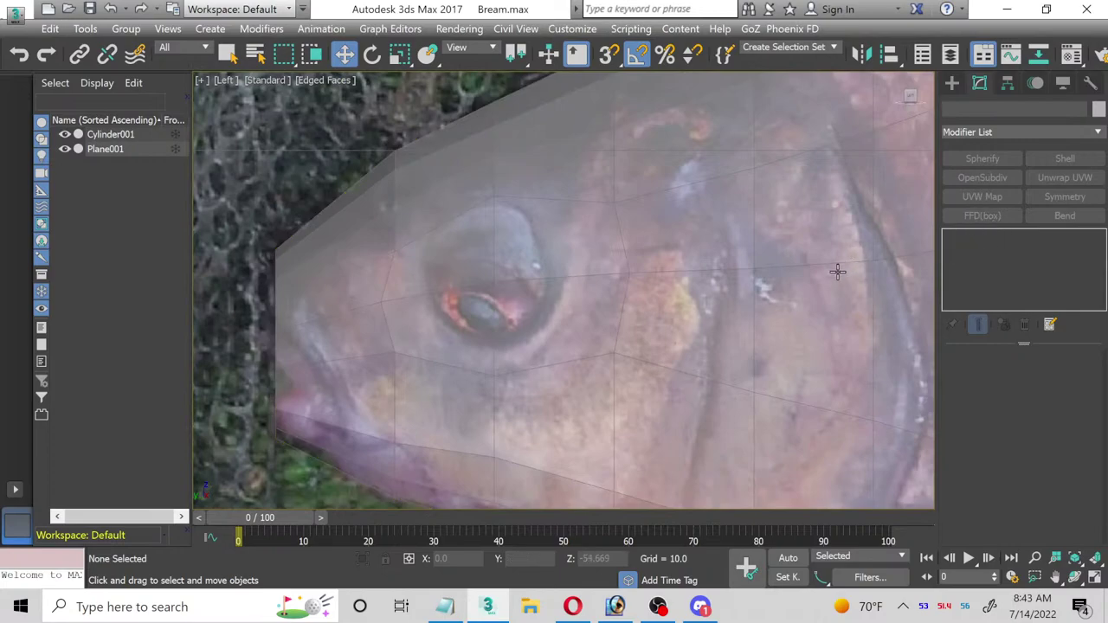
{"action": "left_click", "coordinate": [324, 277]}
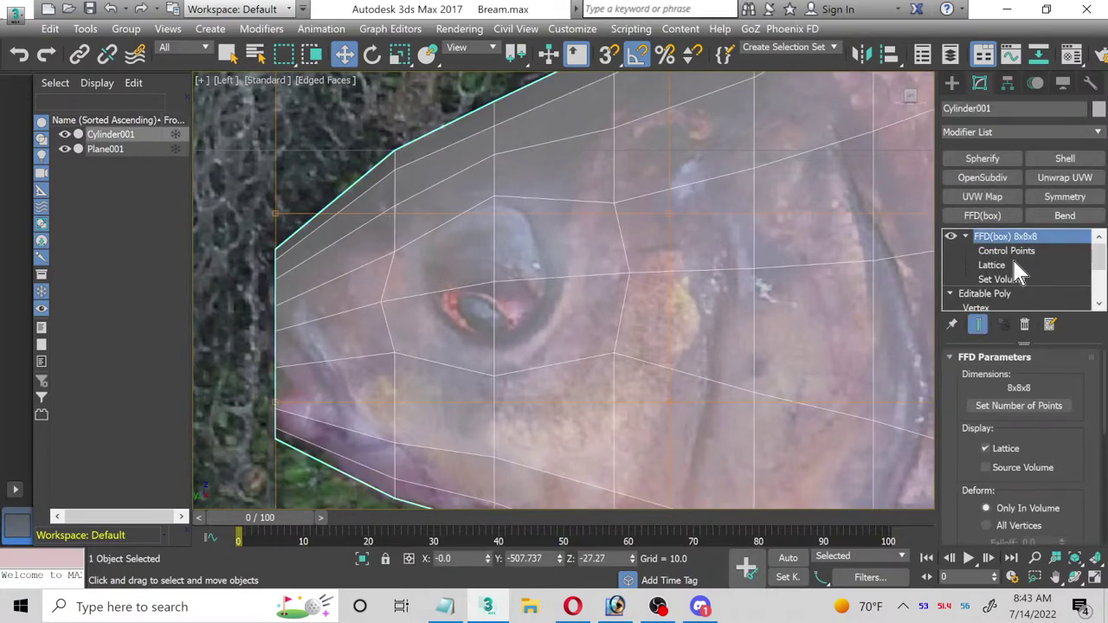
Step: Collapse the FFD(box) 8x8x8 modifier into a plain Editable Poly, confirming the warning
{"action": "right_click", "coordinate": [1000, 250]}
{"action": "left_click", "coordinate": [985, 389]}
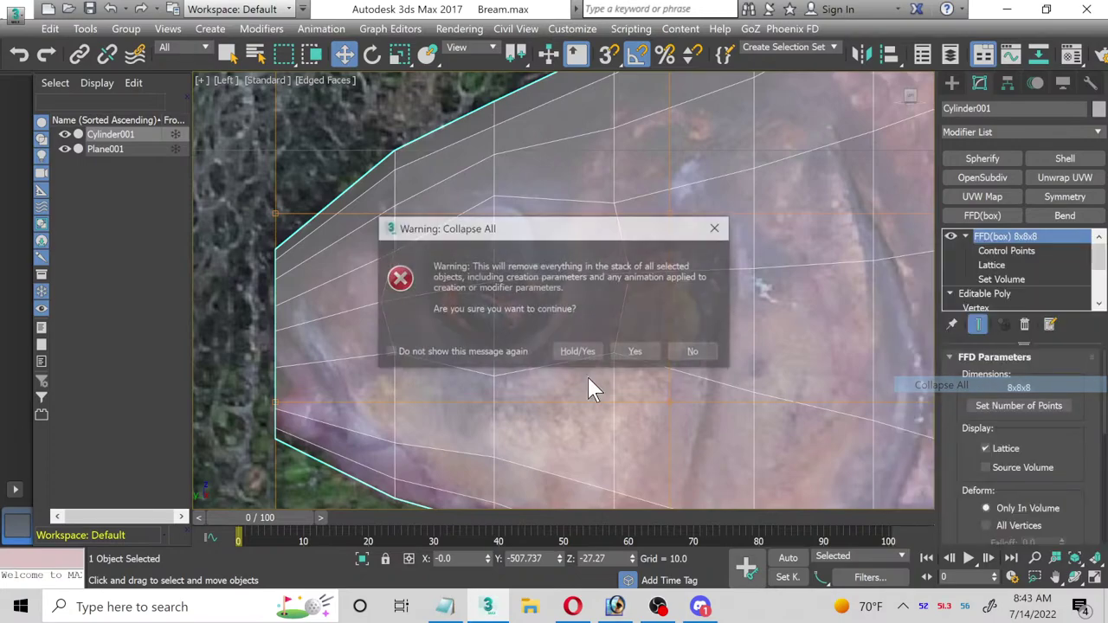
{"action": "left_click", "coordinate": [619, 352]}
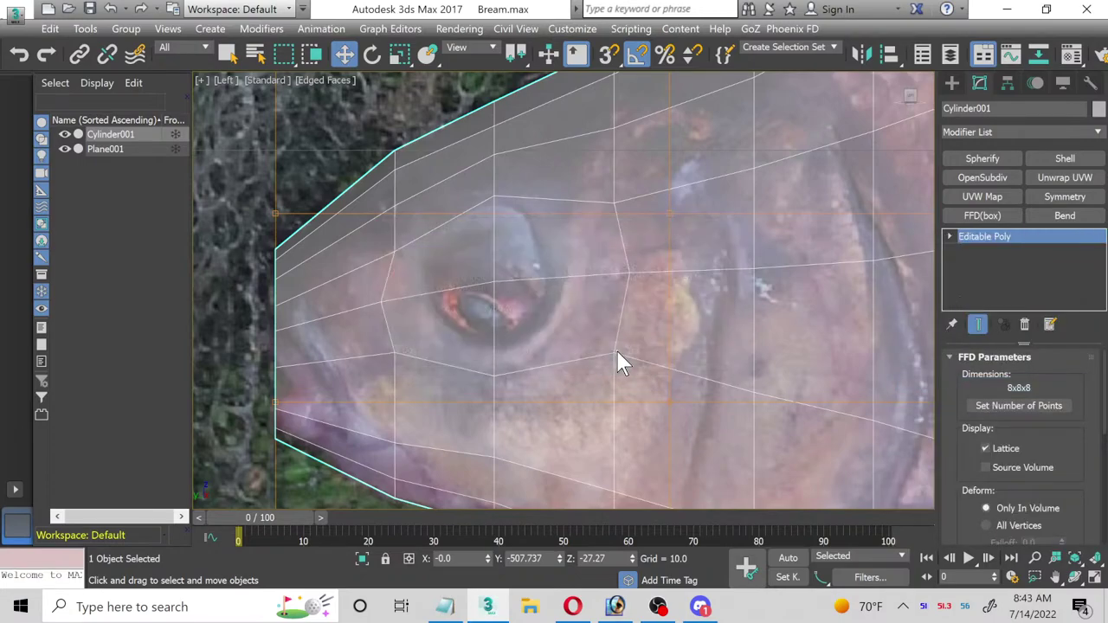
{"action": "left_click", "coordinate": [658, 607]}
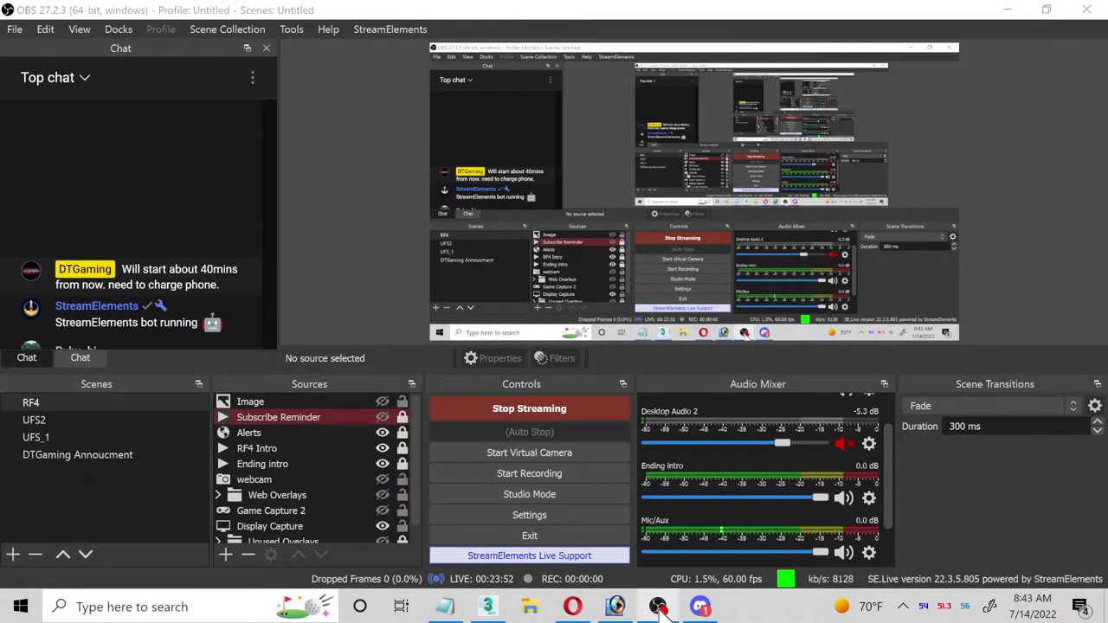
{"action": "left_click", "coordinate": [659, 607]}
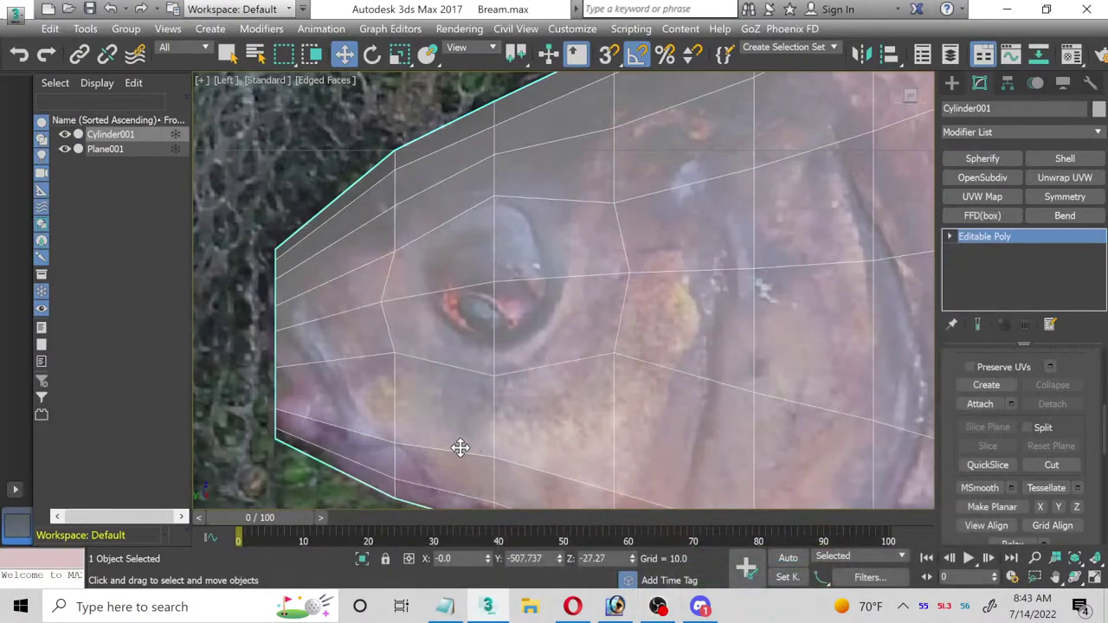
Step: Expand the fish body's Editable Poly, go to Vertex level and scroll down to the Cut button
{"action": "left_click", "coordinate": [950, 237]}
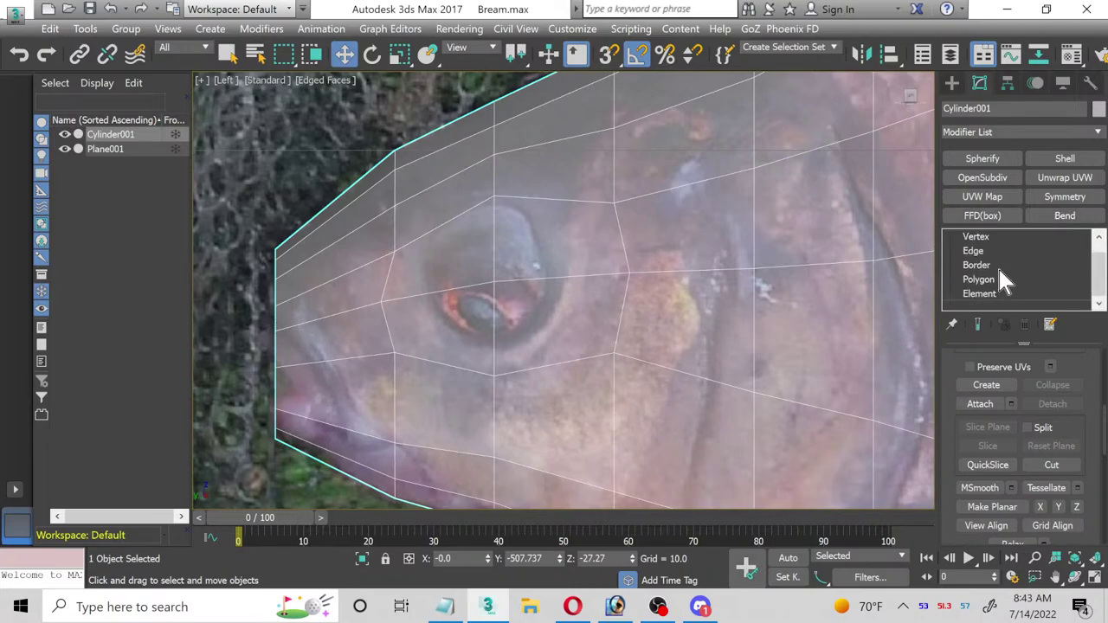
{"action": "left_click", "coordinate": [973, 265]}
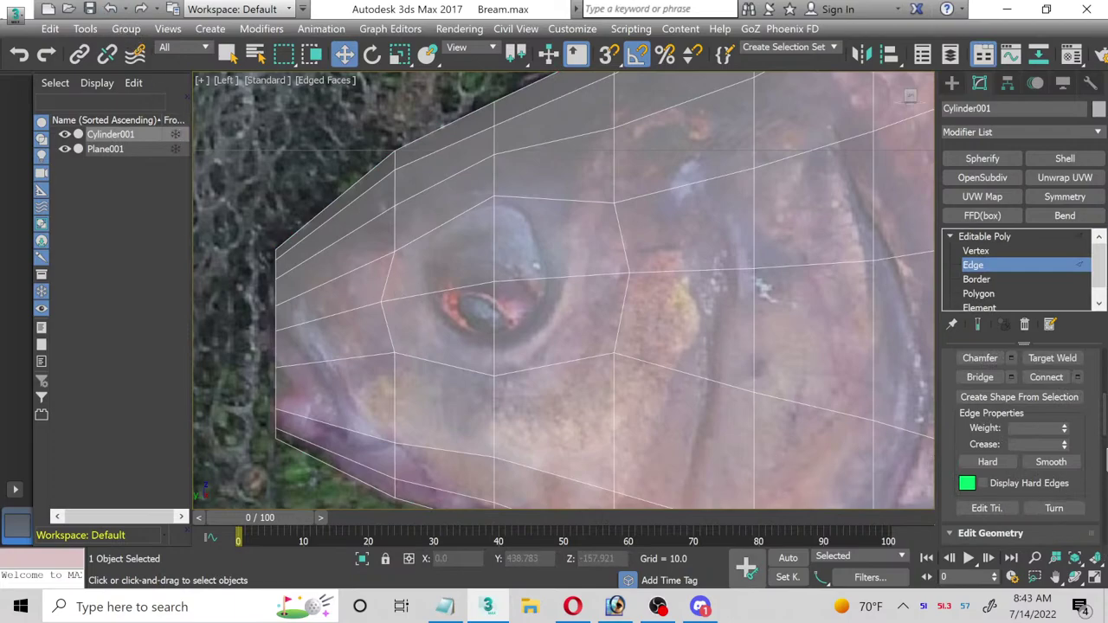
{"action": "scroll", "coordinate": [1086, 424], "scroll_direction": "down", "scroll_amount": 2}
{"action": "scroll", "coordinate": [1085, 428], "scroll_direction": "down", "scroll_amount": 3}
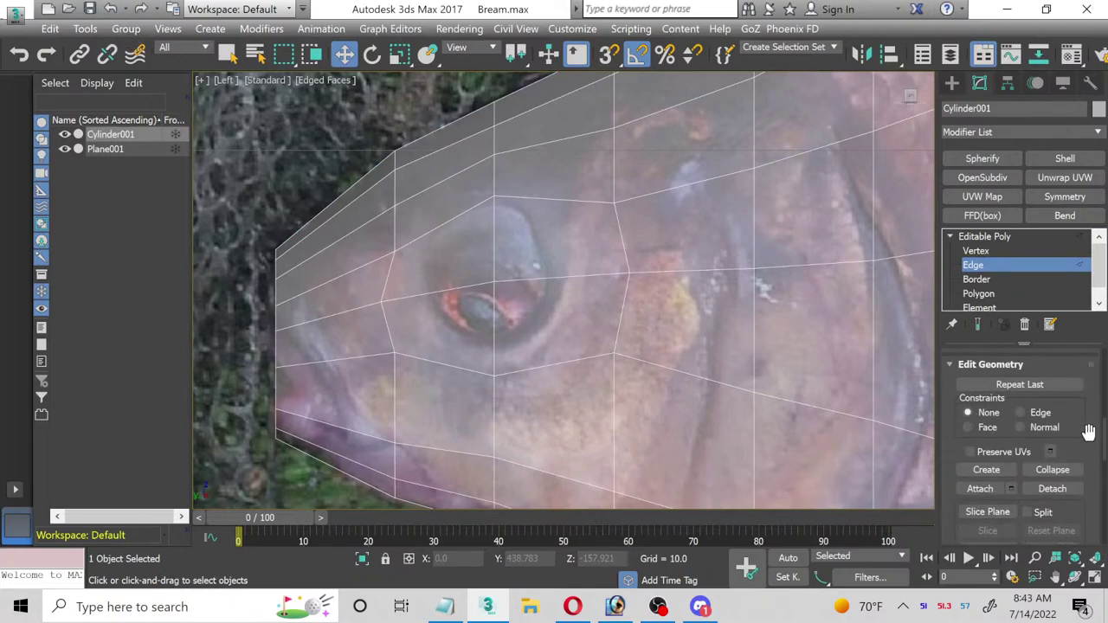
{"action": "left_click", "coordinate": [978, 252]}
{"action": "scroll", "coordinate": [1063, 435], "scroll_direction": "down", "scroll_amount": 2}
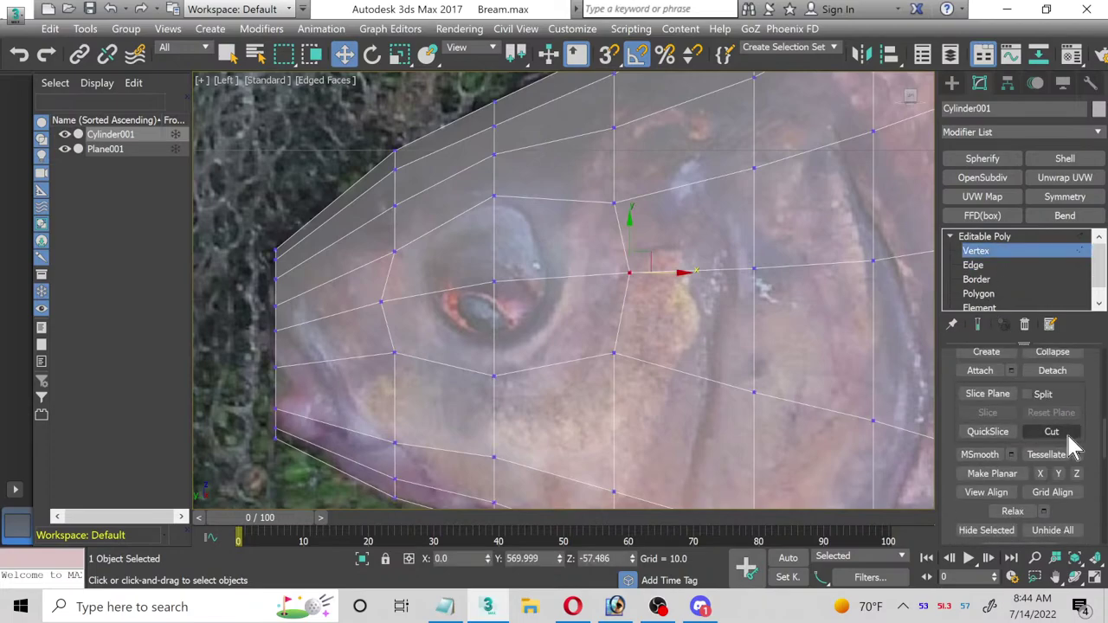
Step: With Cut, draw the first gill line from the lower head edge up to the upper edge
{"action": "left_click", "coordinate": [1051, 431]}
{"action": "scroll", "coordinate": [249, 336], "scroll_direction": "up", "scroll_amount": 2}
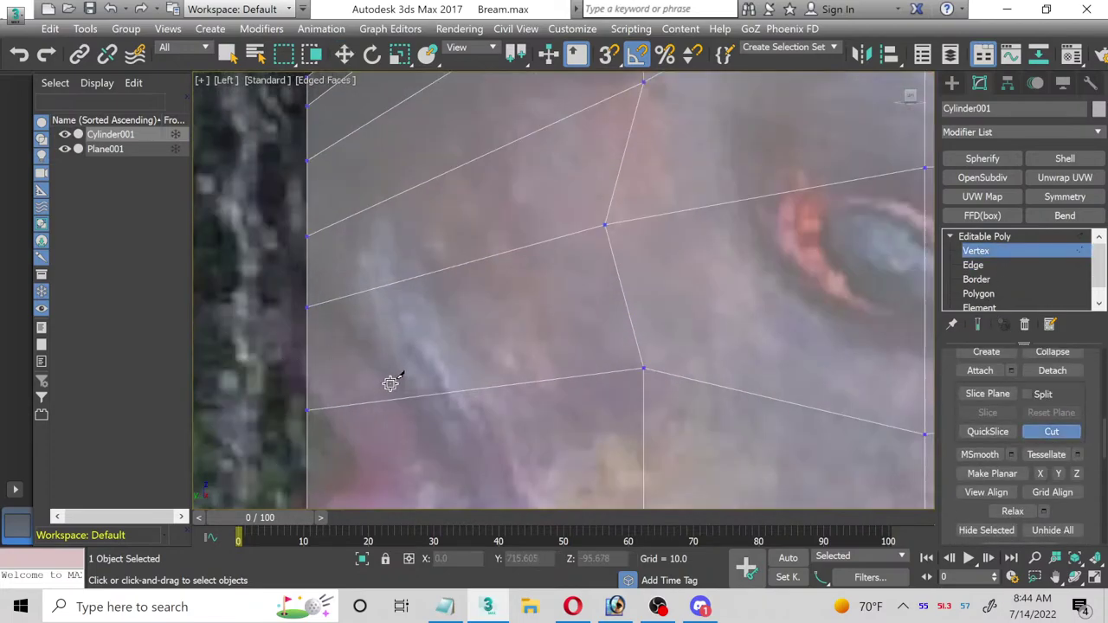
{"action": "scroll", "coordinate": [376, 290], "scroll_direction": "up", "scroll_amount": 2}
{"action": "scroll", "coordinate": [421, 346], "scroll_direction": "down", "scroll_amount": 1}
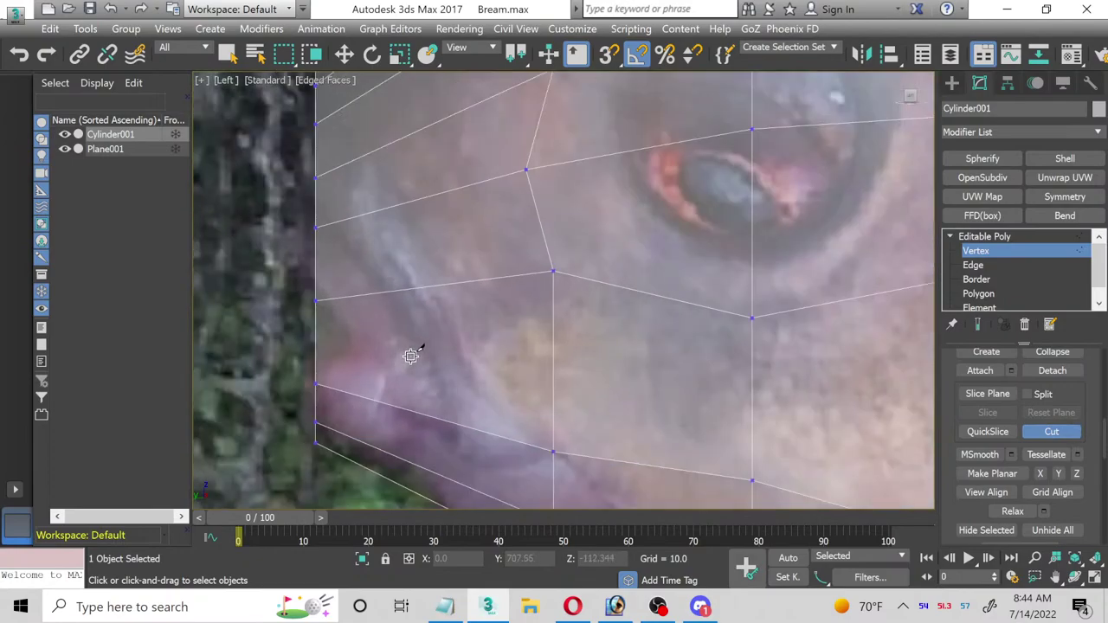
{"action": "left_click", "coordinate": [456, 424]}
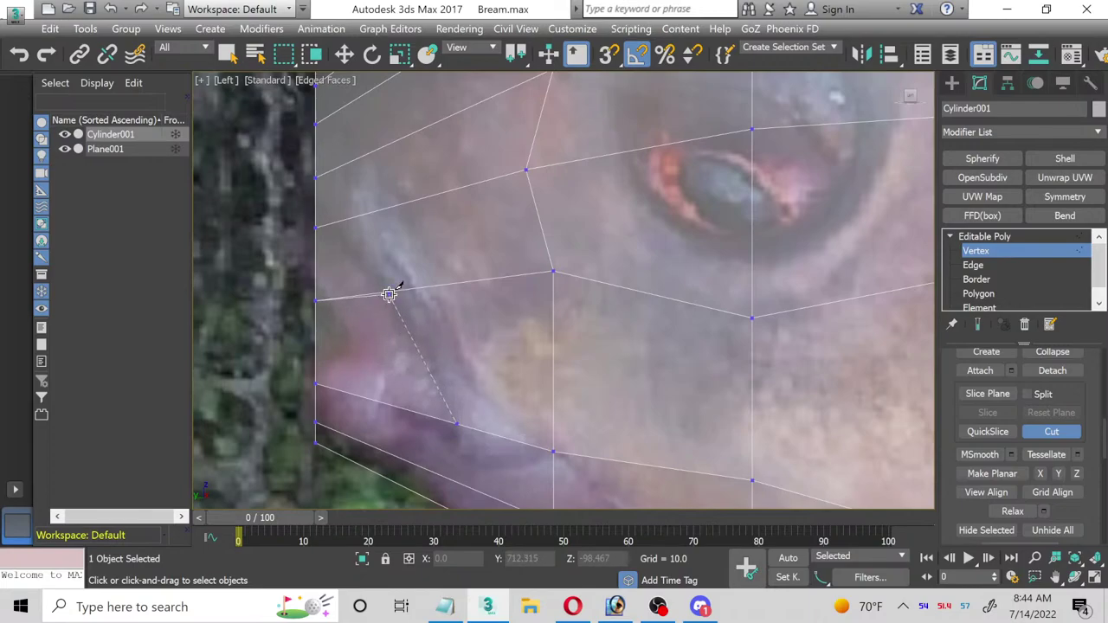
{"action": "left_click", "coordinate": [390, 295]}
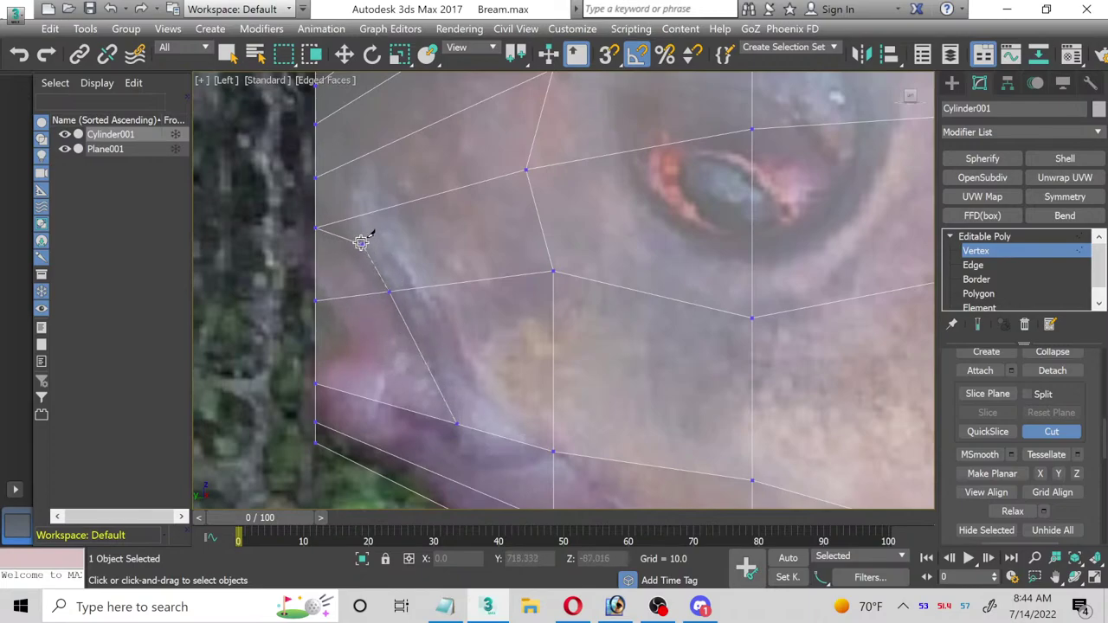
{"action": "left_click", "coordinate": [333, 222]}
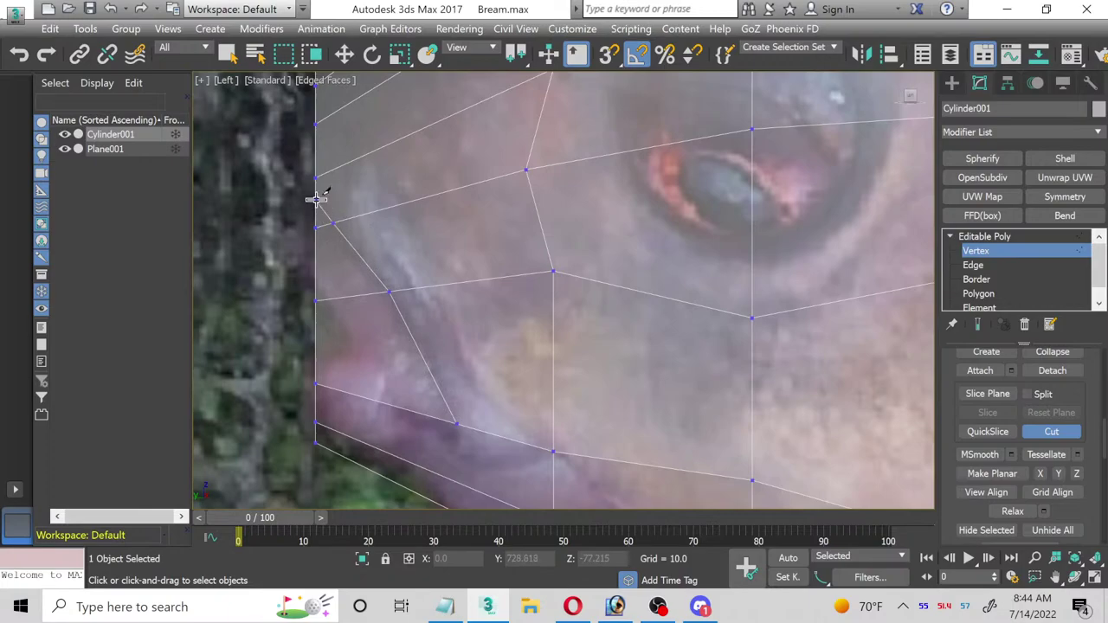
Step: Cut two more gill edges: the lower curve to the front edge, and one up toward the eye
{"action": "middle_click_drag", "start_coordinate": [408, 304], "coordinate": [399, 269]}
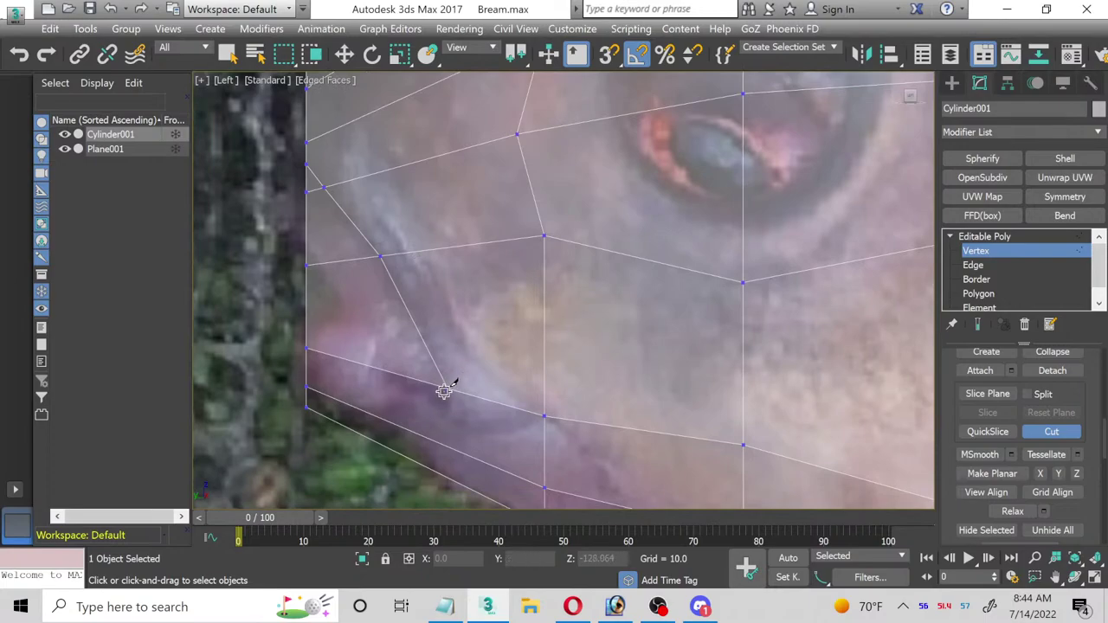
{"action": "left_click", "coordinate": [448, 389]}
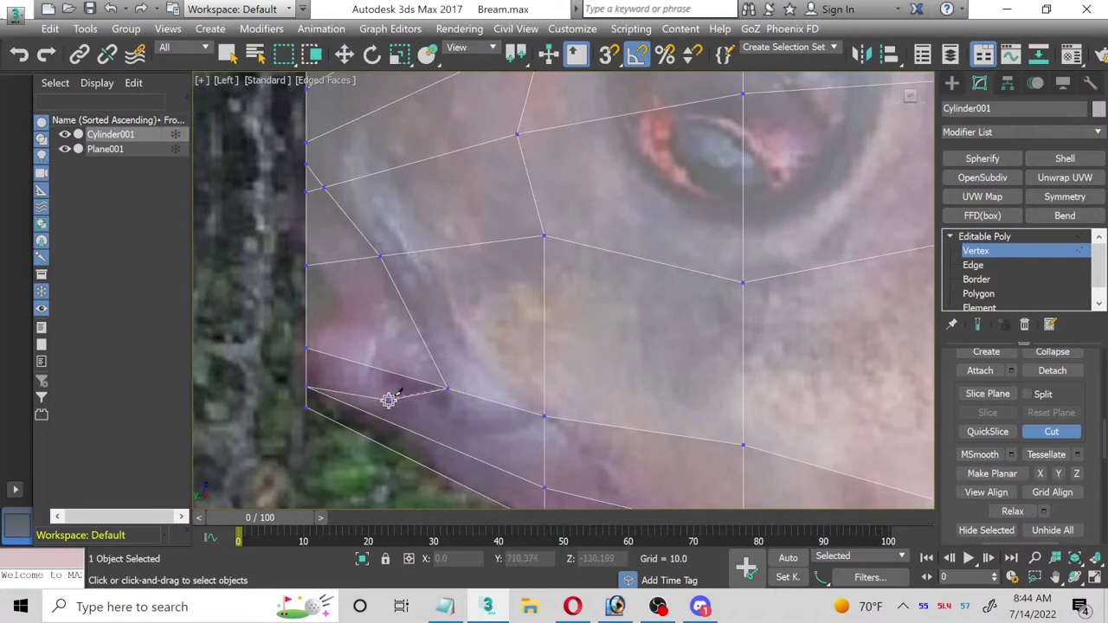
{"action": "left_click", "coordinate": [351, 405]}
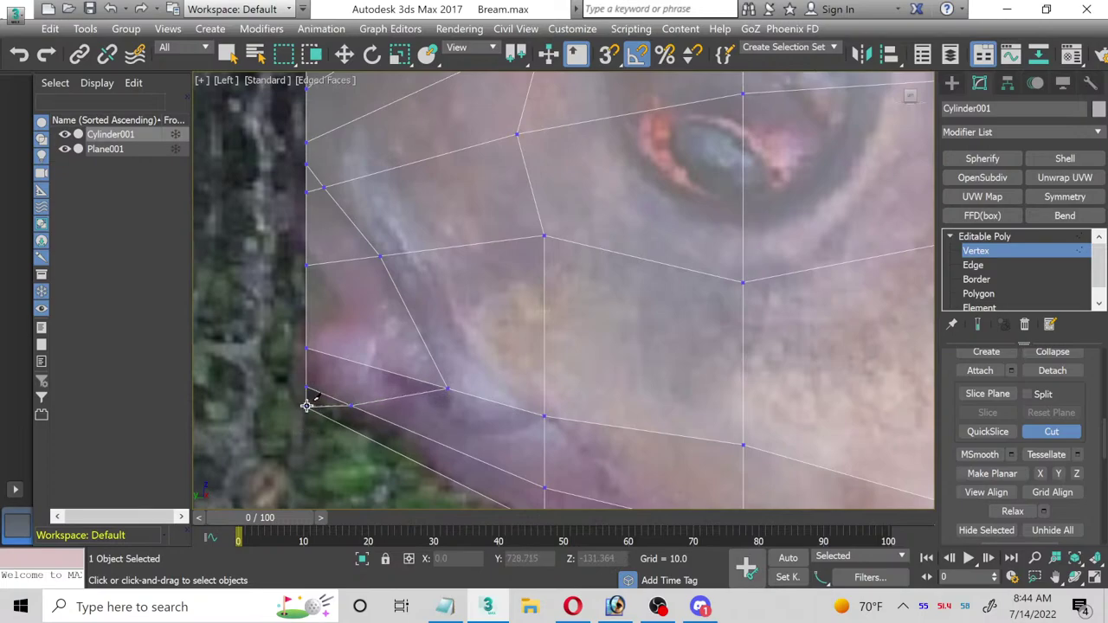
{"action": "left_click", "coordinate": [307, 405]}
{"action": "middle_click_drag", "start_coordinate": [453, 361], "coordinate": [435, 322]}
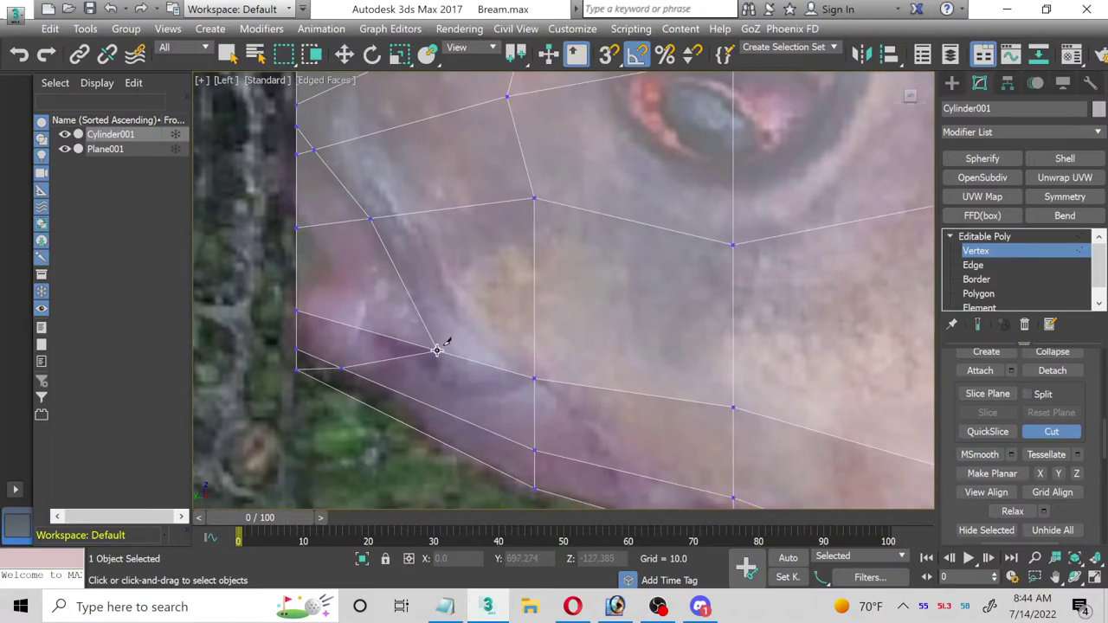
{"action": "left_click", "coordinate": [437, 351]}
{"action": "left_click", "coordinate": [534, 199]}
{"action": "right_click", "coordinate": [604, 407]}
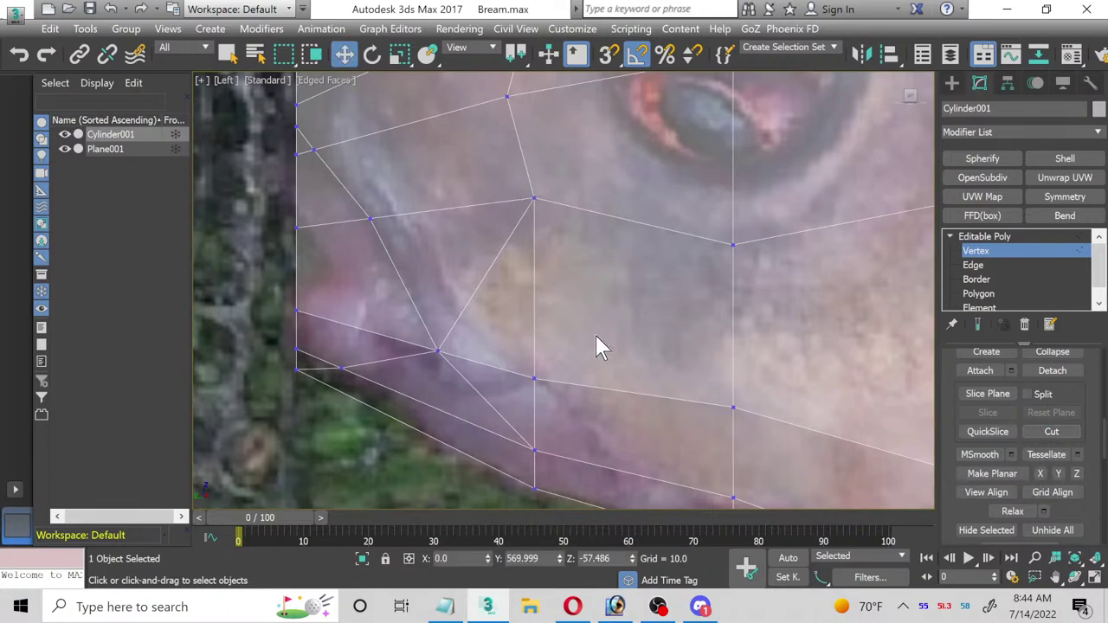
Step: Switch to Polygon level, maximize the Perspective view and hide the Plane001 reference photo
{"action": "middle_click_drag", "start_coordinate": [279, 241], "coordinate": [260, 321]}
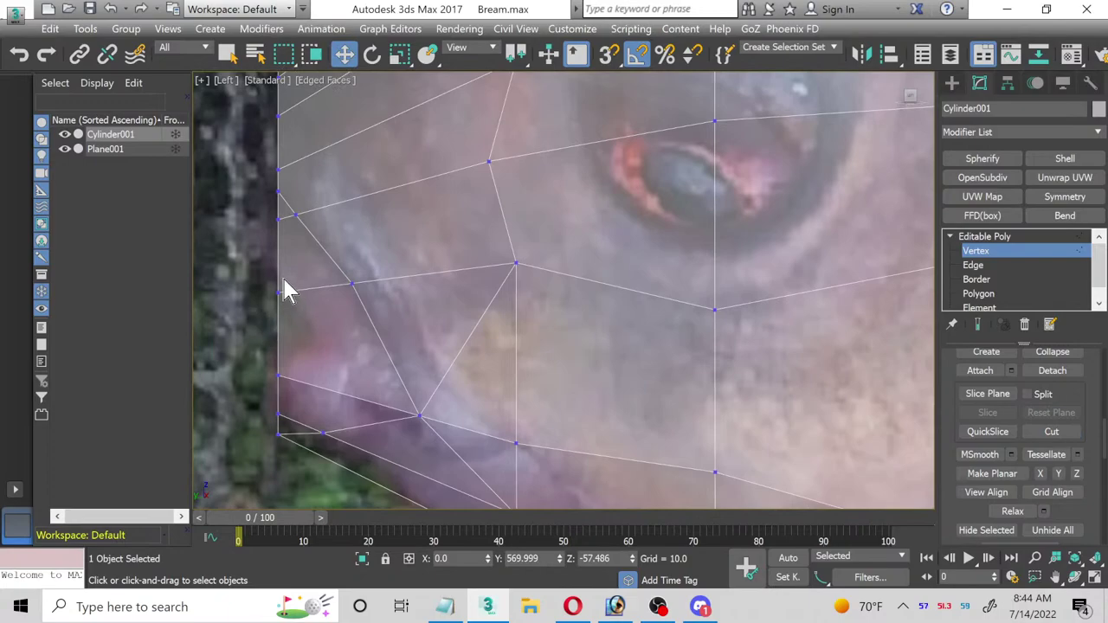
{"action": "left_click", "coordinate": [1002, 294]}
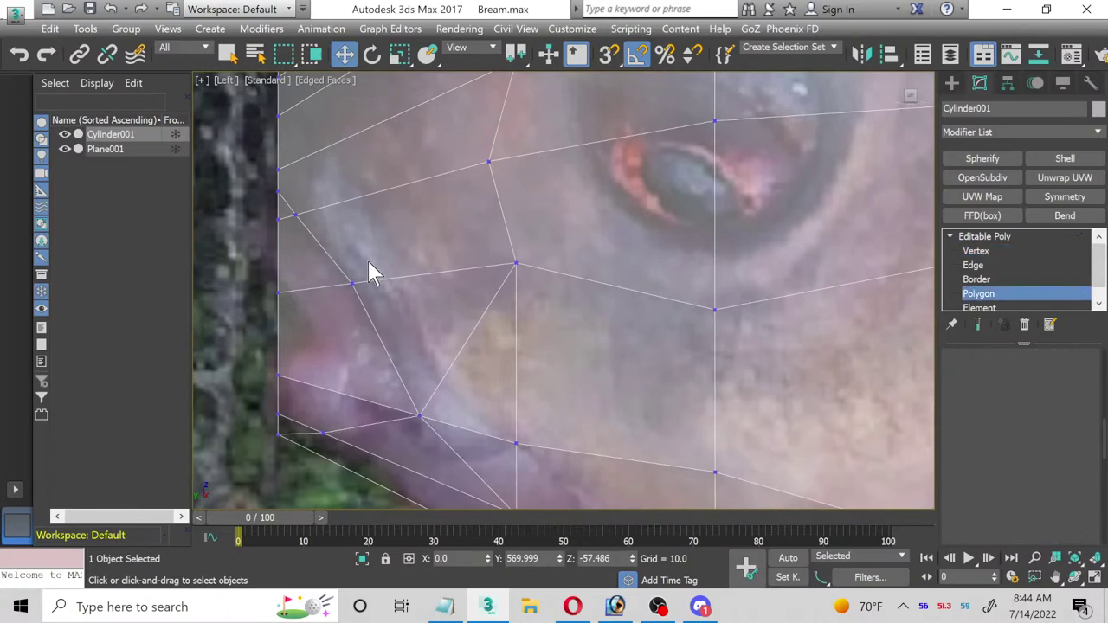
{"action": "left_click", "coordinate": [1093, 579]}
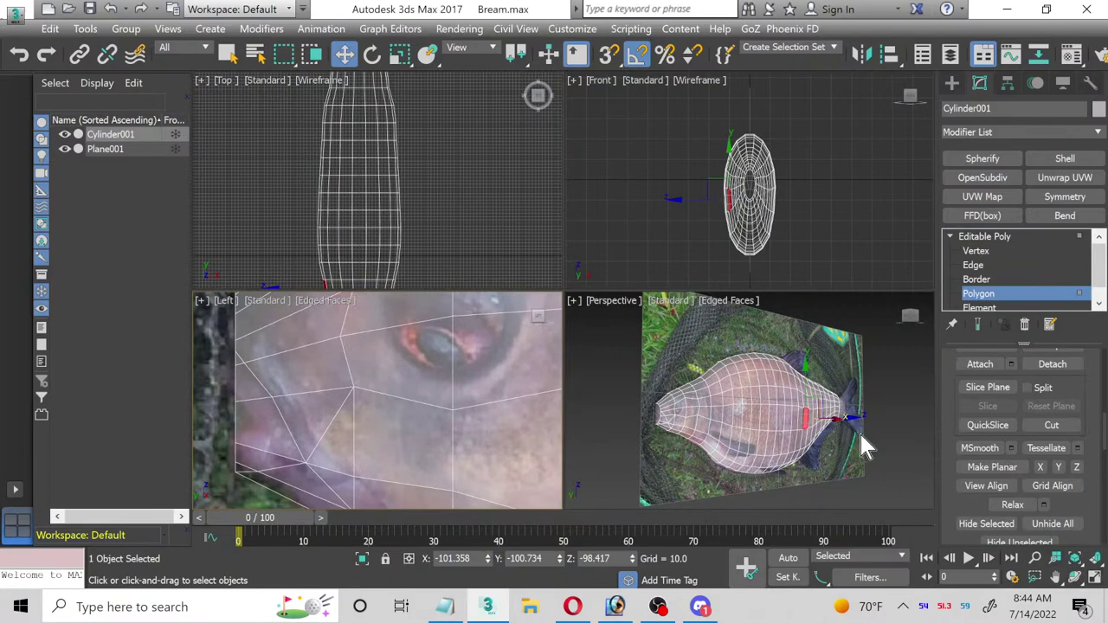
{"action": "left_click", "coordinate": [920, 487]}
{"action": "left_click", "coordinate": [1093, 578]}
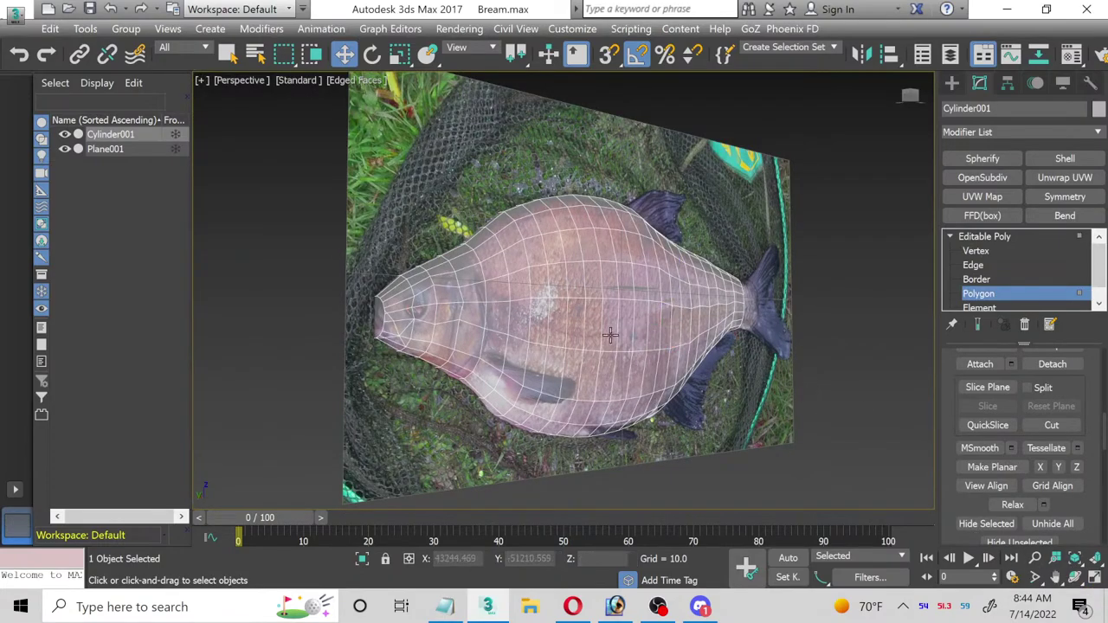
{"action": "middle_click_drag", "start_coordinate": [611, 335], "coordinate": [378, 384], "text": "alt"}
{"action": "scroll", "coordinate": [378, 384], "scroll_direction": "up", "scroll_amount": 6}
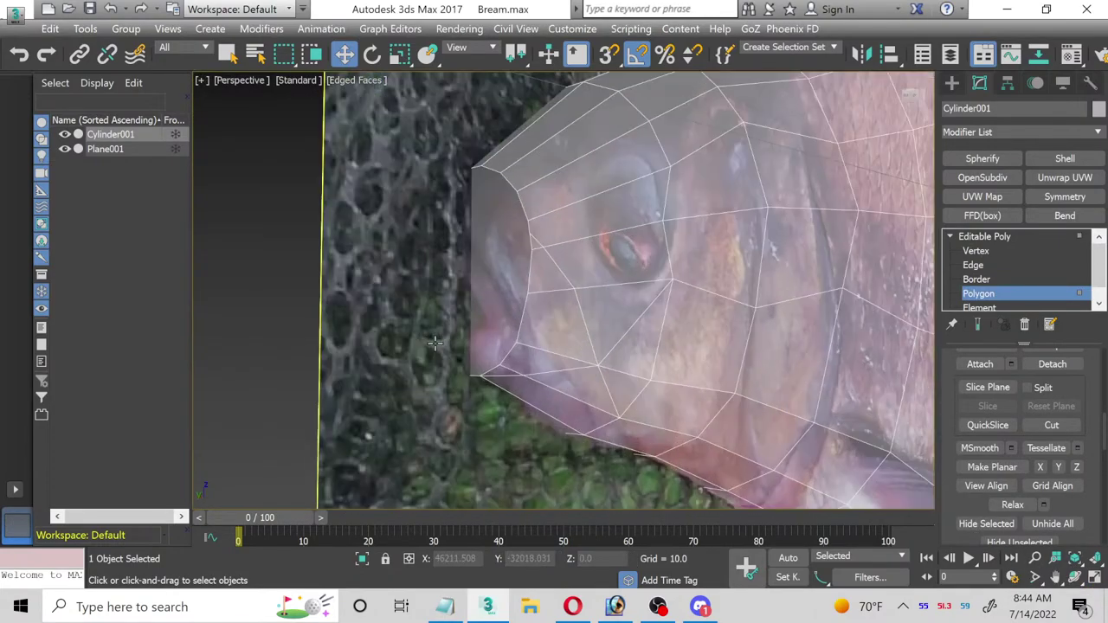
{"action": "left_click", "coordinate": [65, 148]}
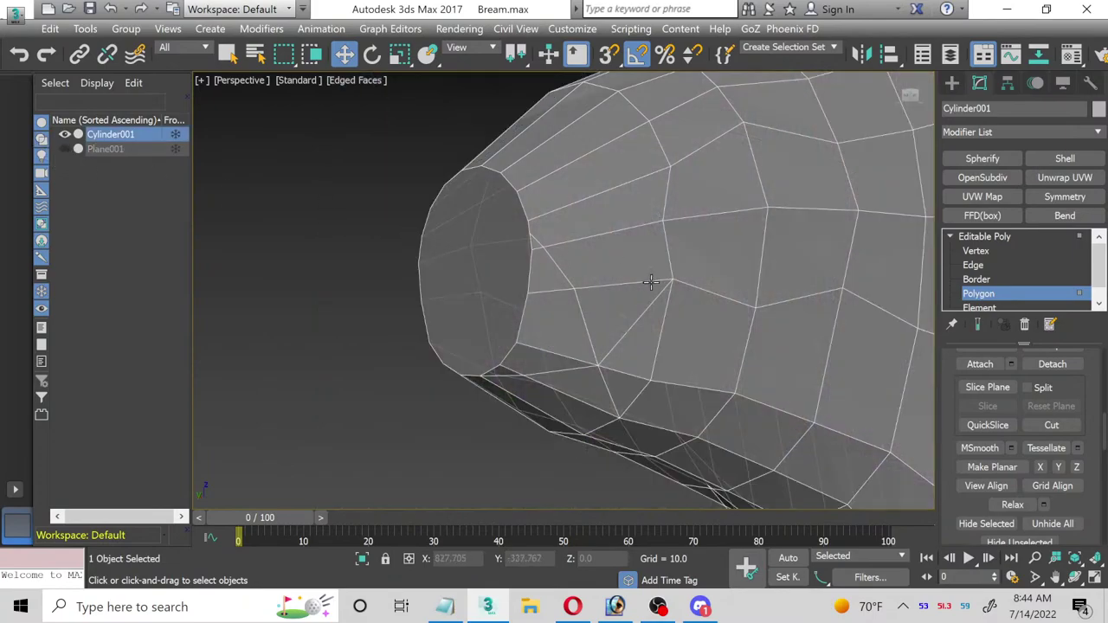
Step: Render the view and set the fish material's opacity back to 100 in the Material Editor
{"action": "key", "text": "shift+q"}
{"action": "key", "text": "m"}
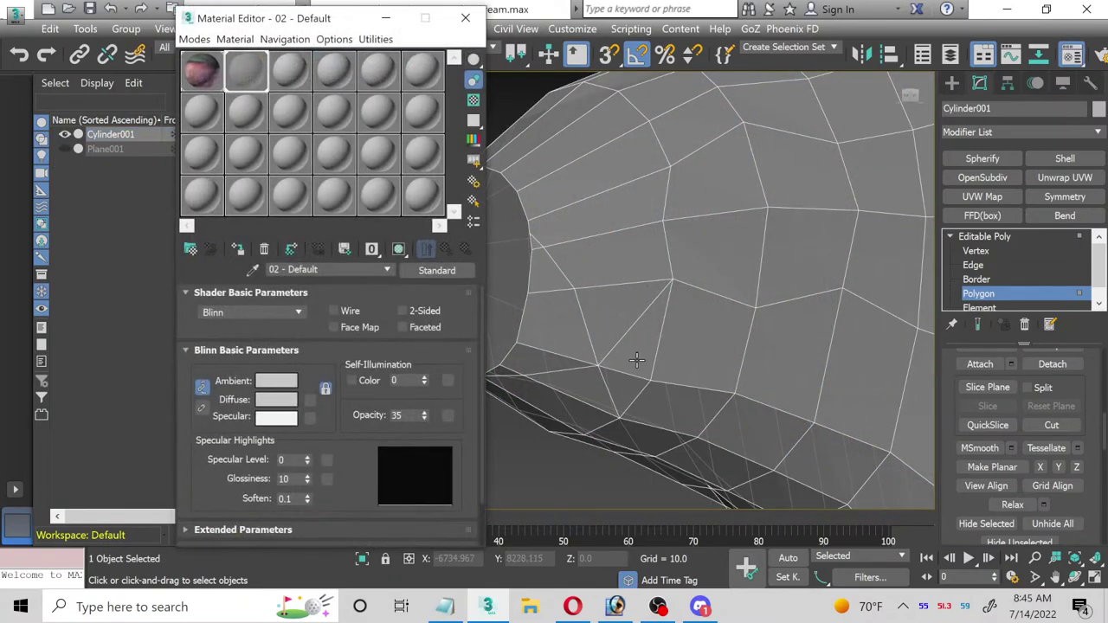
{"action": "left_click_drag", "start_coordinate": [423, 418], "coordinate": [423, 381]}
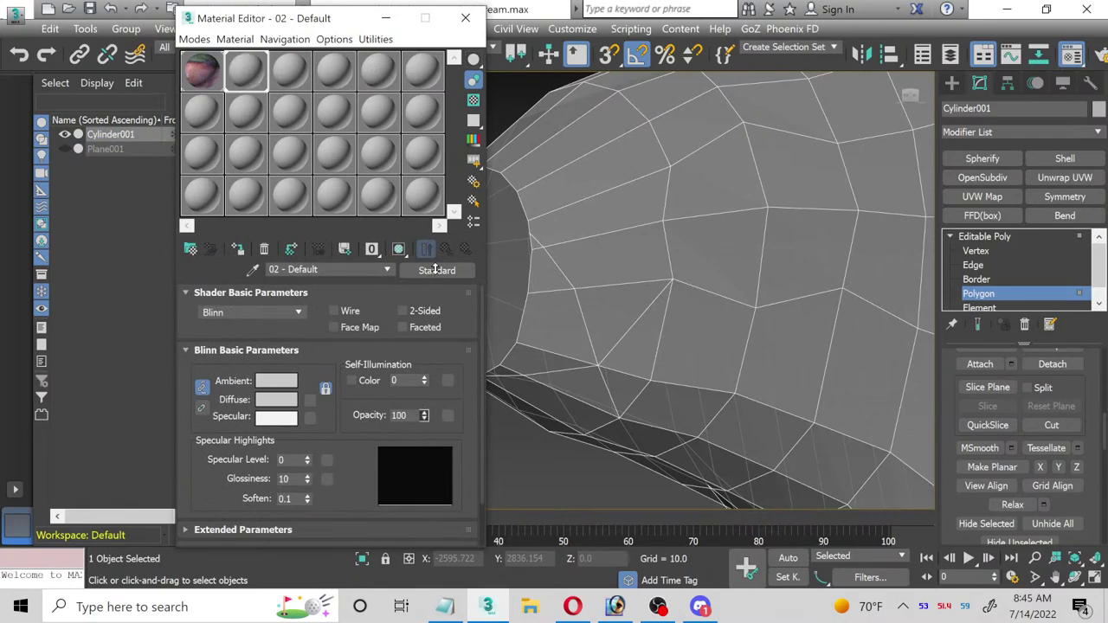
{"action": "left_click", "coordinate": [465, 17]}
Step: Adjust the material's grey diffuse colour in the Color Selector and close the Material Editor
{"action": "key", "text": "shift+q"}
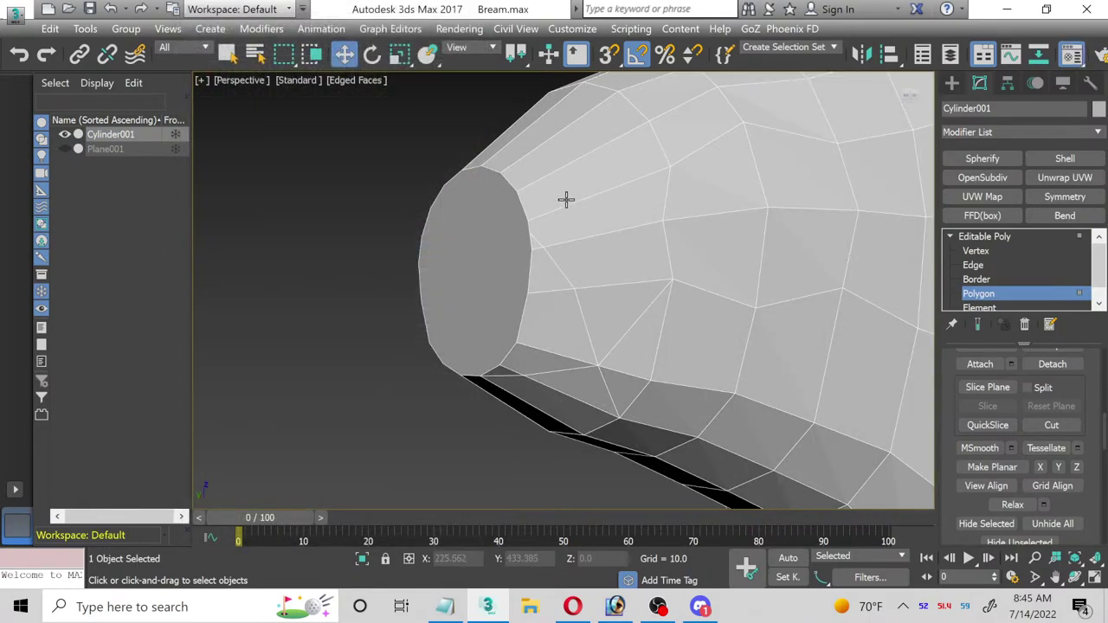
{"action": "key", "text": "m"}
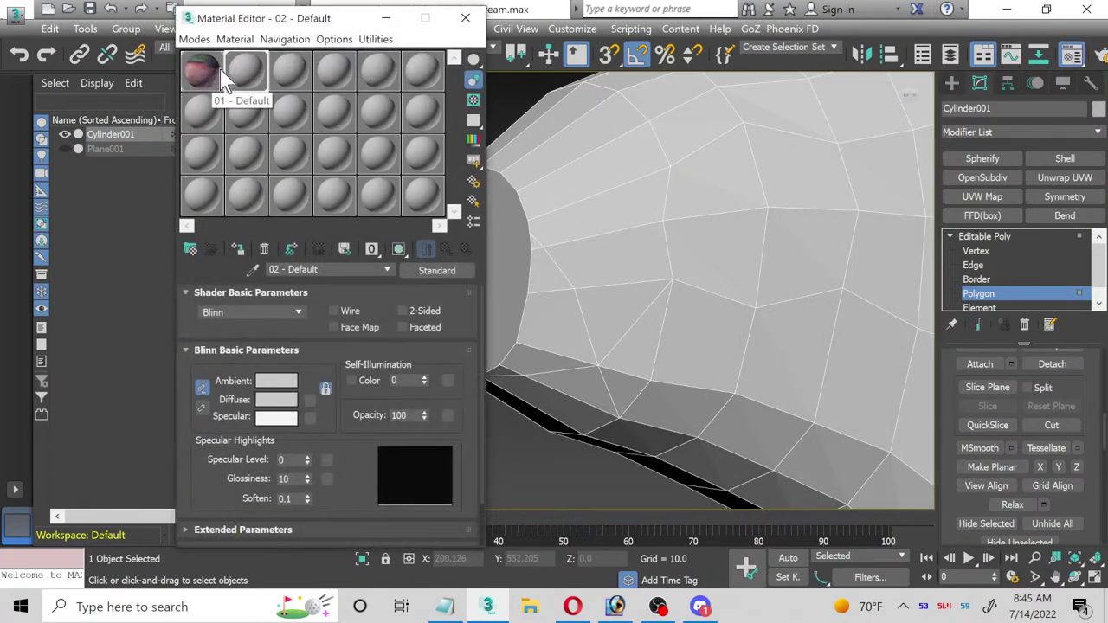
{"action": "left_click", "coordinate": [279, 400]}
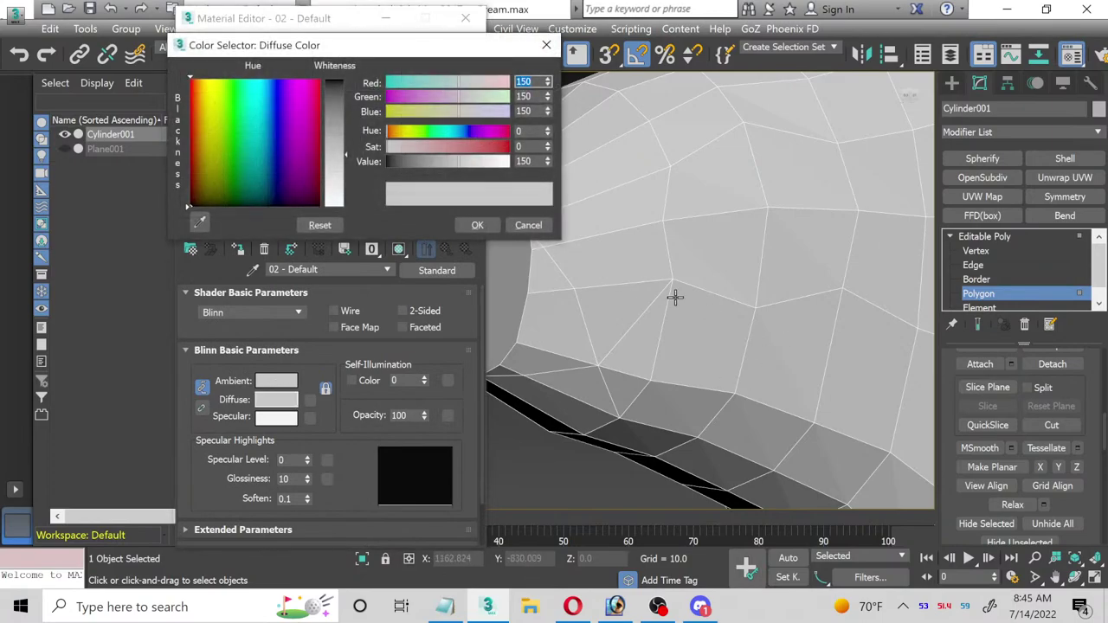
{"action": "left_click_drag", "start_coordinate": [459, 161], "coordinate": [414, 161]}
{"action": "left_click_drag", "start_coordinate": [346, 111], "coordinate": [347, 126]}
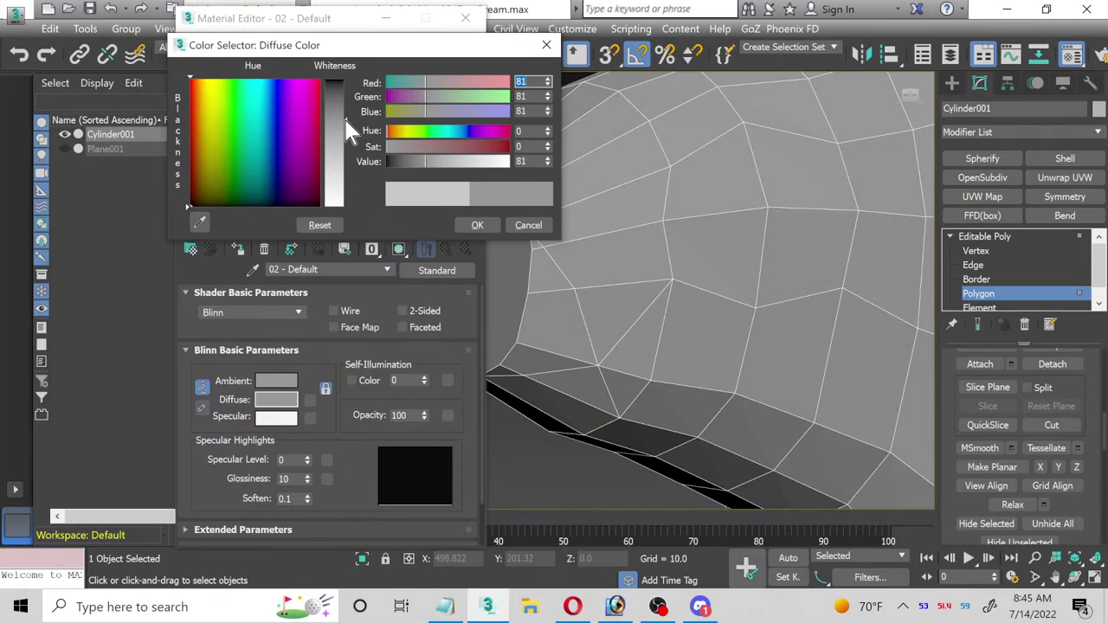
{"action": "left_click", "coordinate": [477, 226]}
{"action": "left_click", "coordinate": [466, 19]}
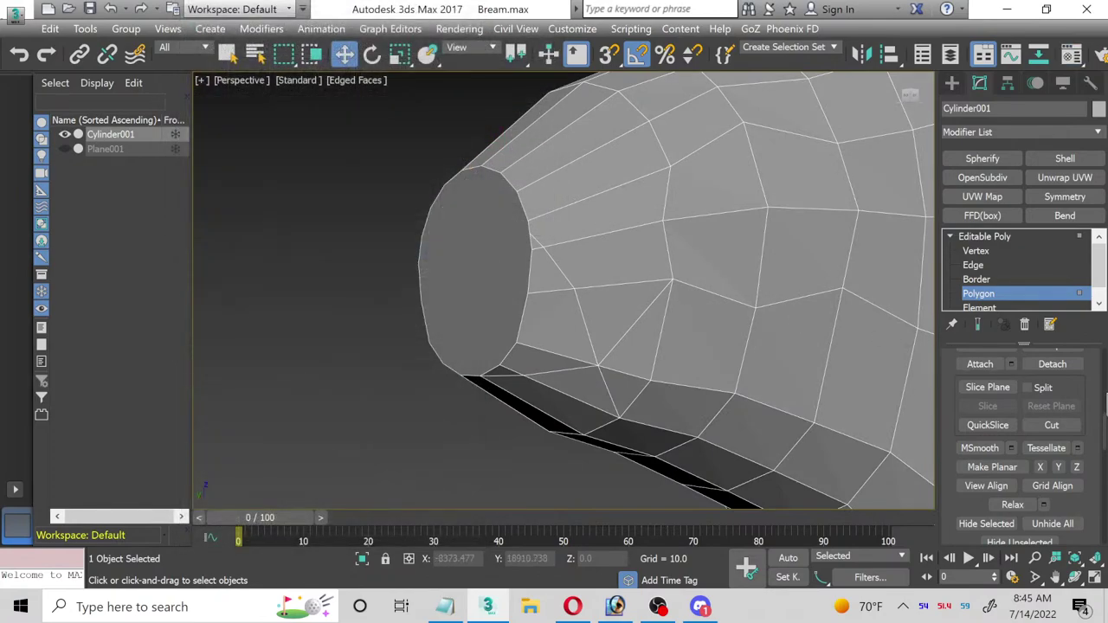
Step: Return to object level and add a Symmetry modifier to the fish body
{"action": "left_click", "coordinate": [983, 293]}
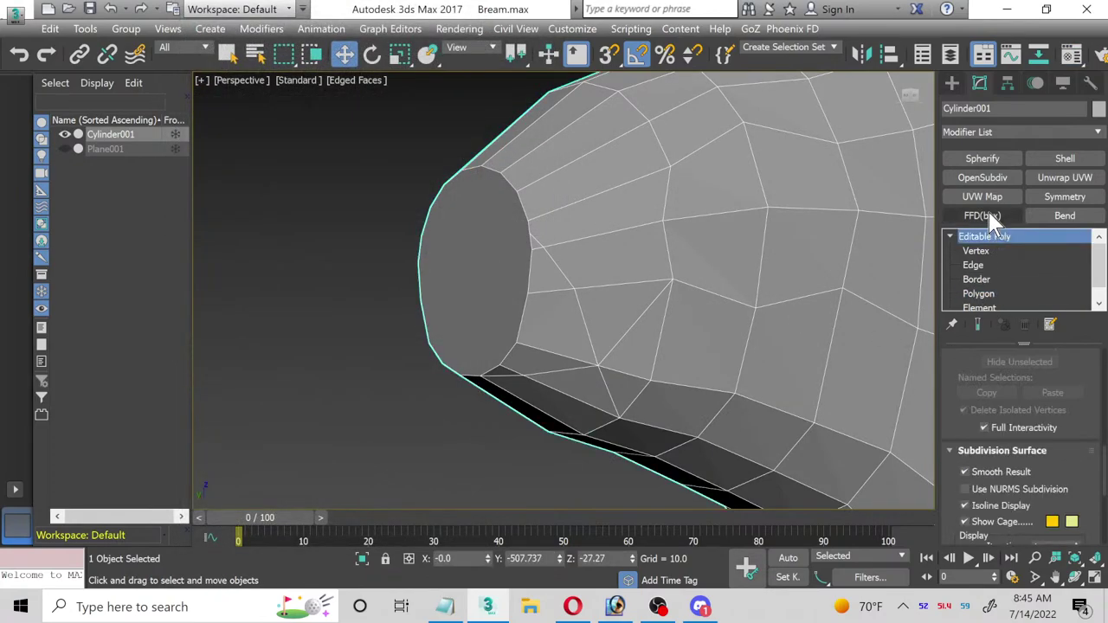
{"action": "left_click", "coordinate": [1046, 198]}
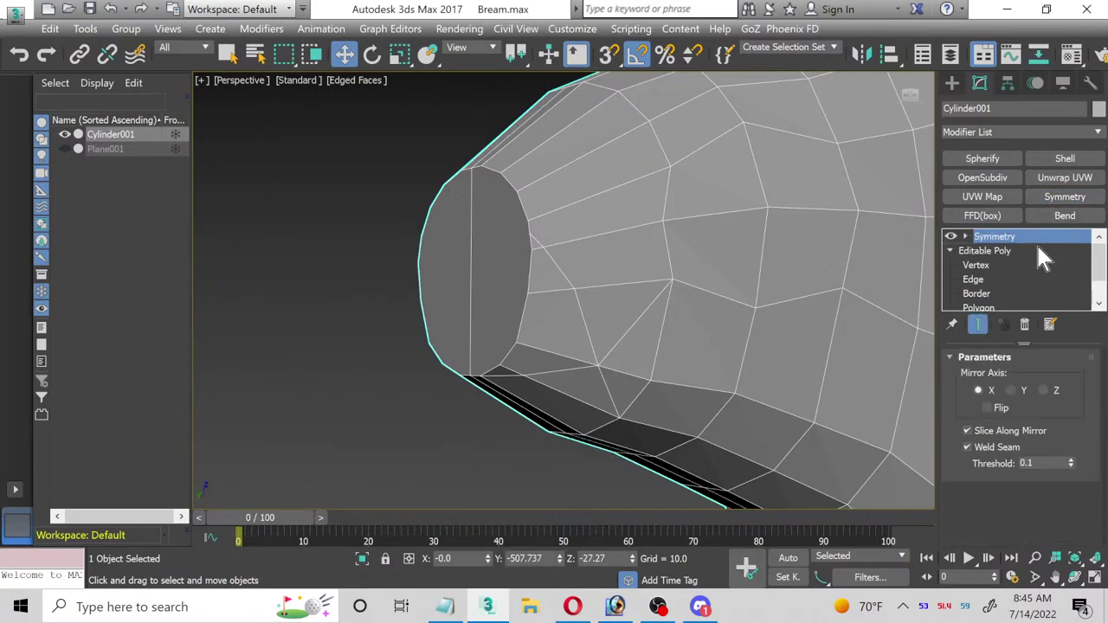
{"action": "key", "text": "ctrl+d"}
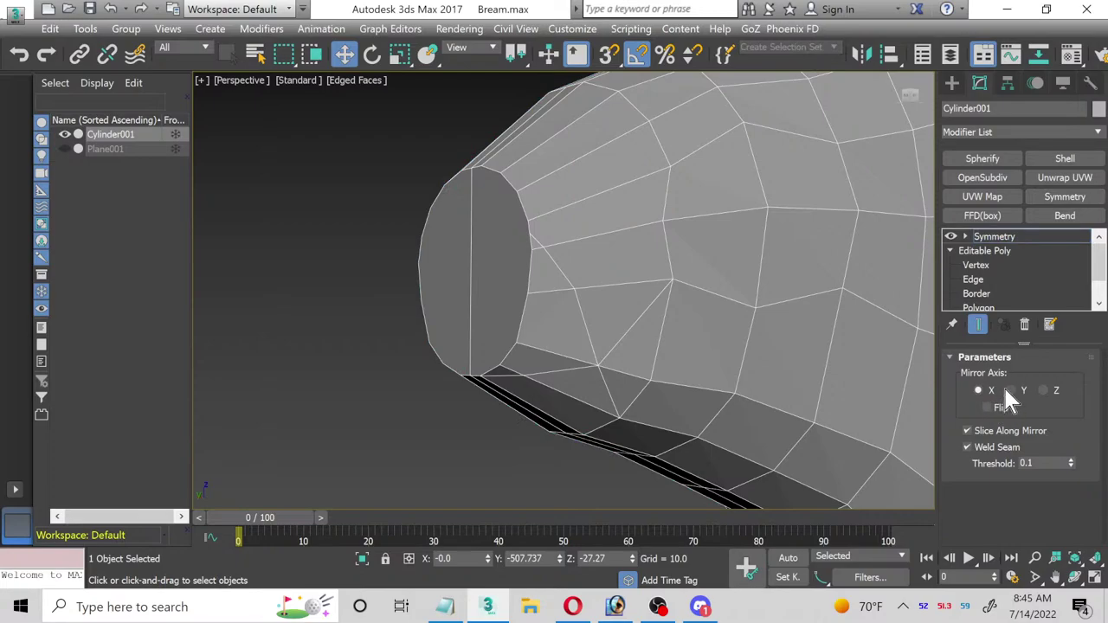
Step: At the Editable Poly's Vertex level, turn off Show Cage and activate Cut
{"action": "left_click", "coordinate": [982, 265]}
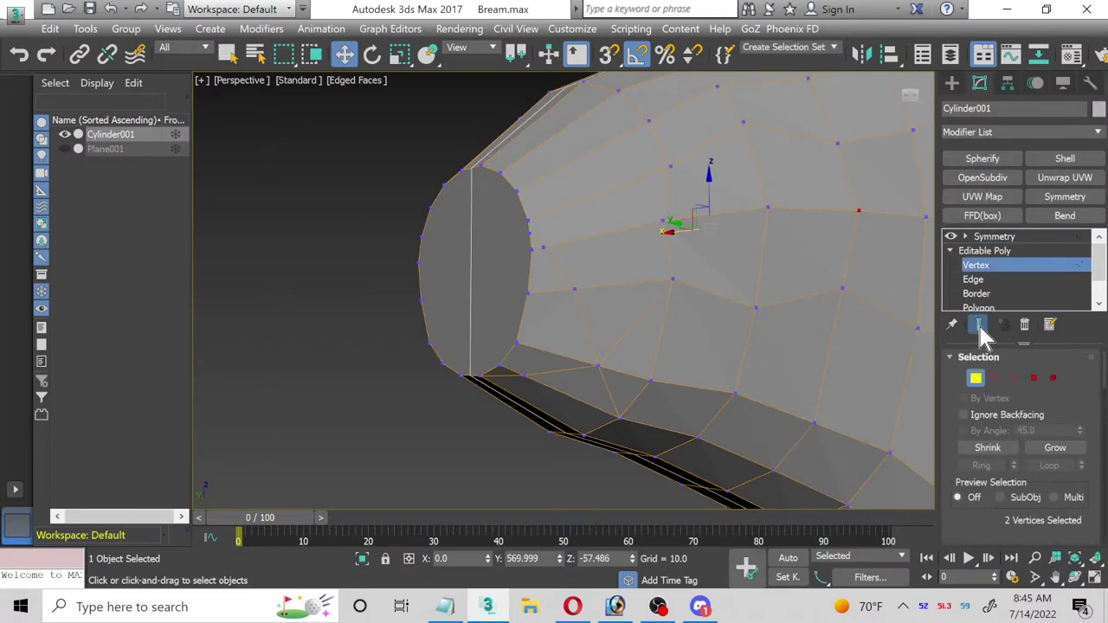
{"action": "scroll", "coordinate": [1086, 368], "scroll_direction": "down", "scroll_amount": 2}
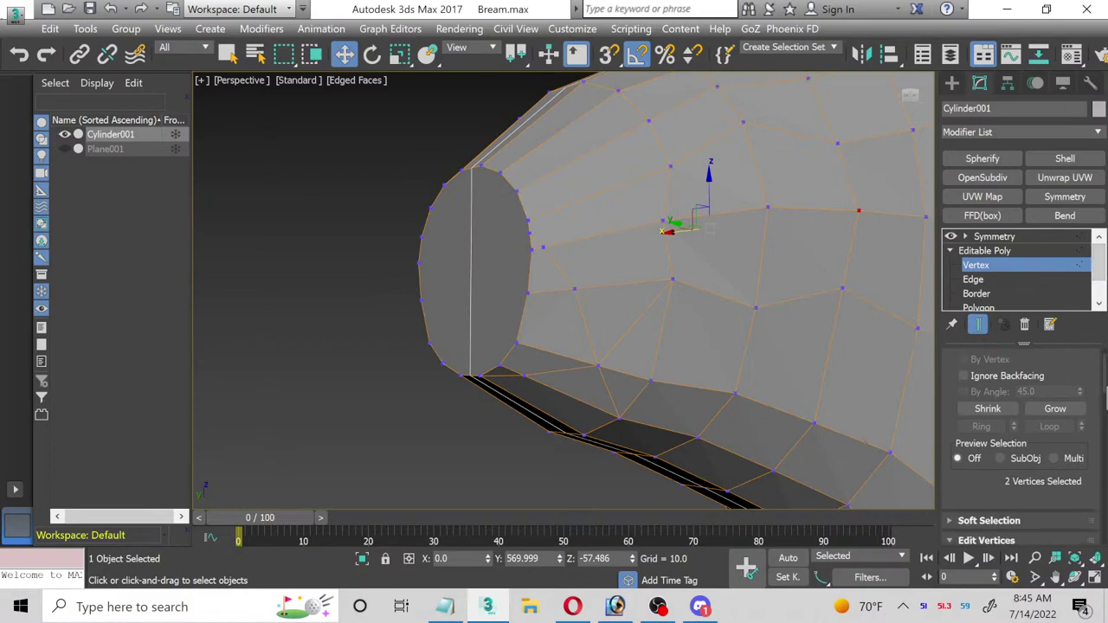
{"action": "scroll", "coordinate": [1025, 447], "scroll_direction": "down", "scroll_amount": 20}
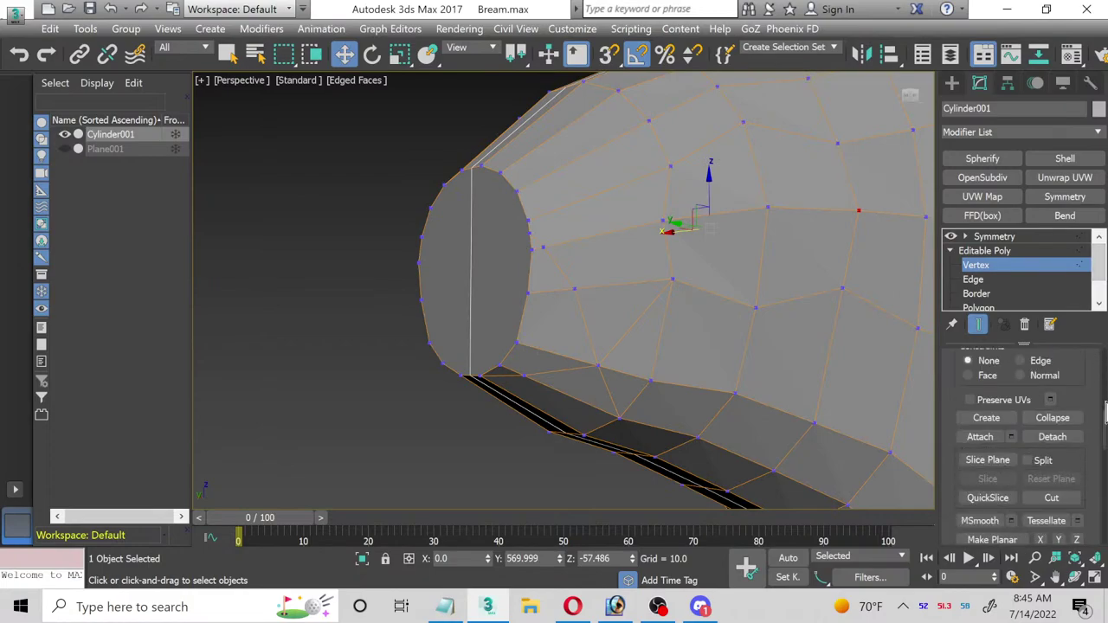
{"action": "scroll", "coordinate": [984, 449], "scroll_direction": "down", "scroll_amount": 8}
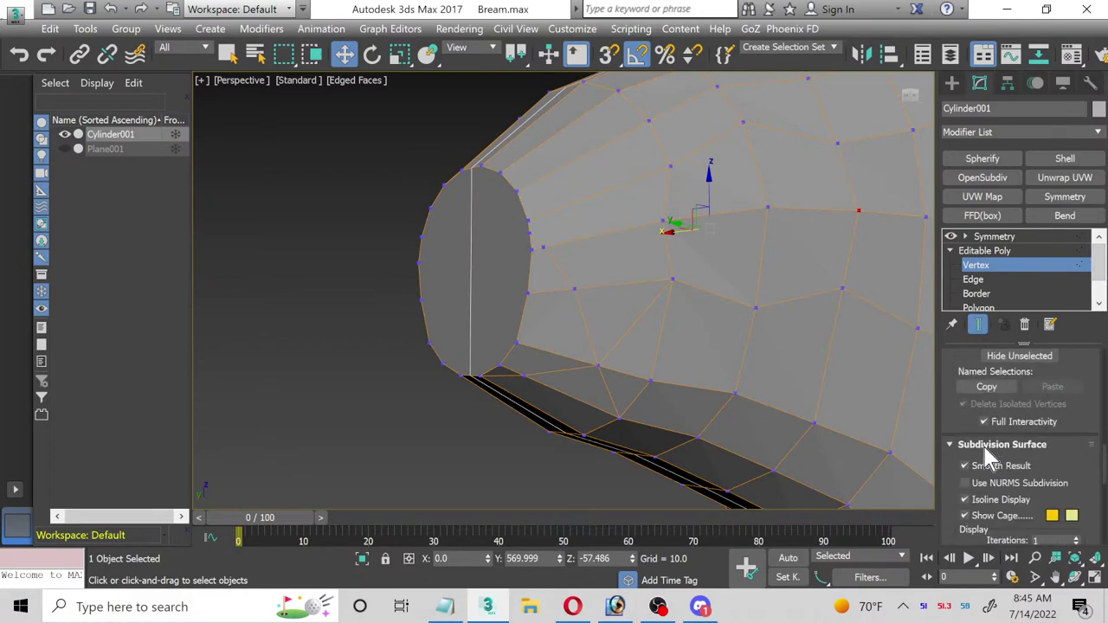
{"action": "left_click", "coordinate": [965, 516]}
{"action": "scroll", "coordinate": [1078, 472], "scroll_direction": "up", "scroll_amount": 10}
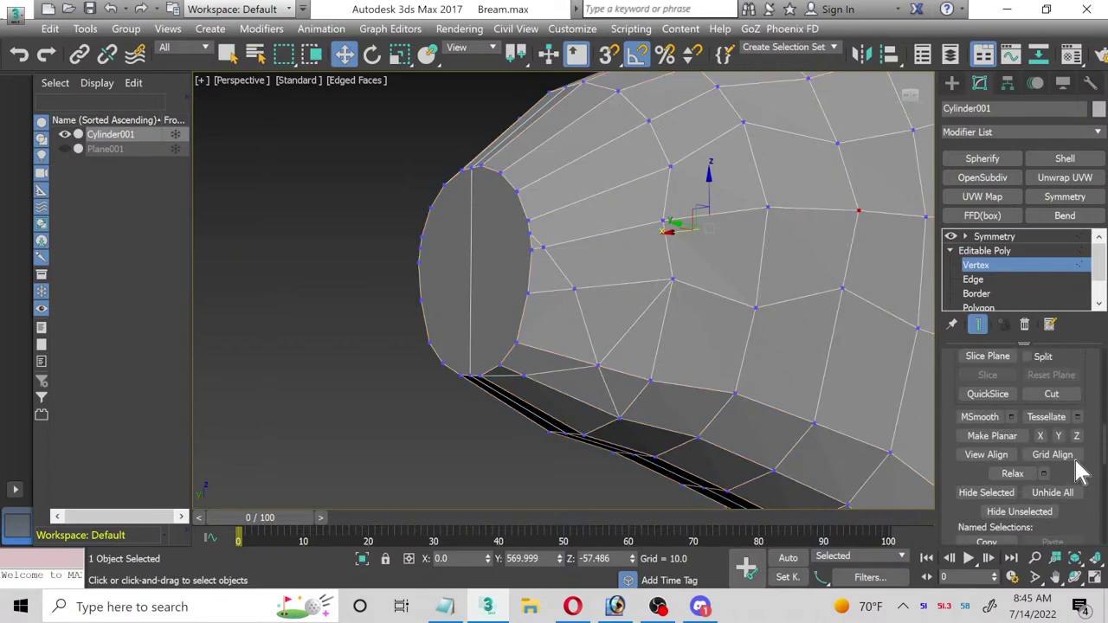
{"action": "scroll", "coordinate": [1078, 472], "scroll_direction": "up", "scroll_amount": 4}
{"action": "scroll", "coordinate": [1080, 470], "scroll_direction": "down", "scroll_amount": 2}
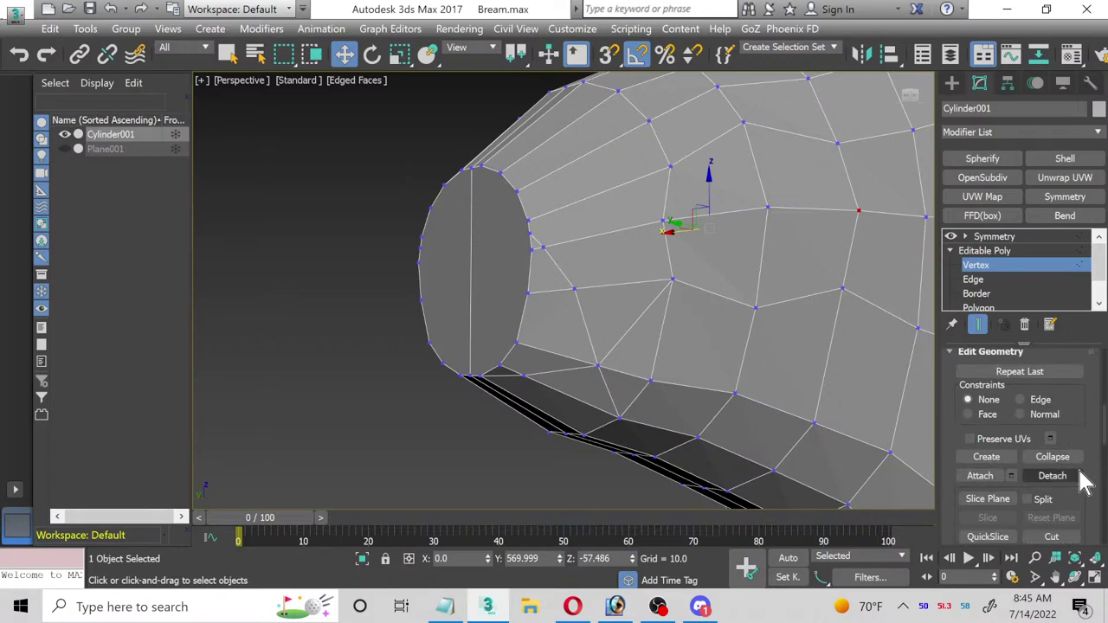
{"action": "left_click", "coordinate": [1051, 511]}
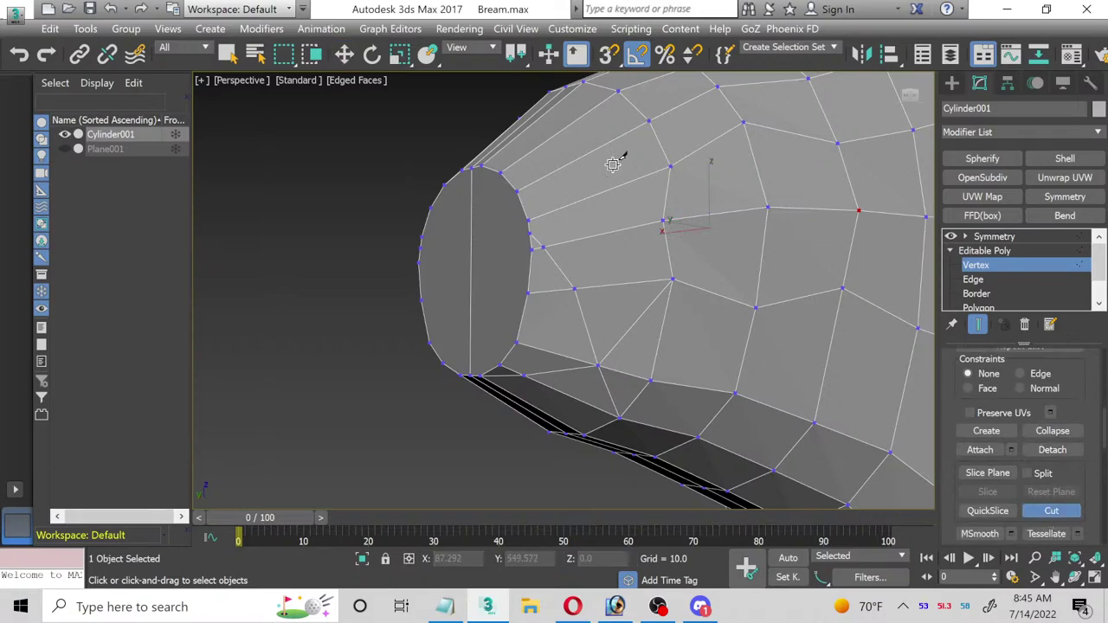
Step: Cut an edge from the body edge across the front cap, add a cut at the cap's lower edge, then go to Edge level
{"action": "scroll", "coordinate": [513, 227], "scroll_direction": "up", "scroll_amount": 2}
{"action": "left_click", "coordinate": [540, 234]}
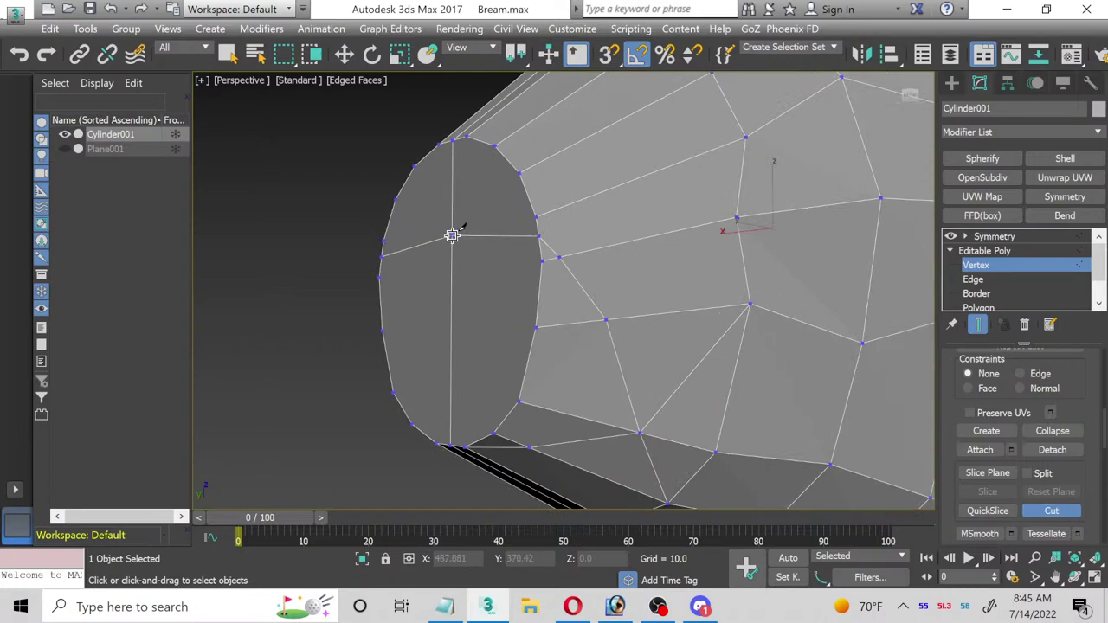
{"action": "left_click", "coordinate": [451, 236]}
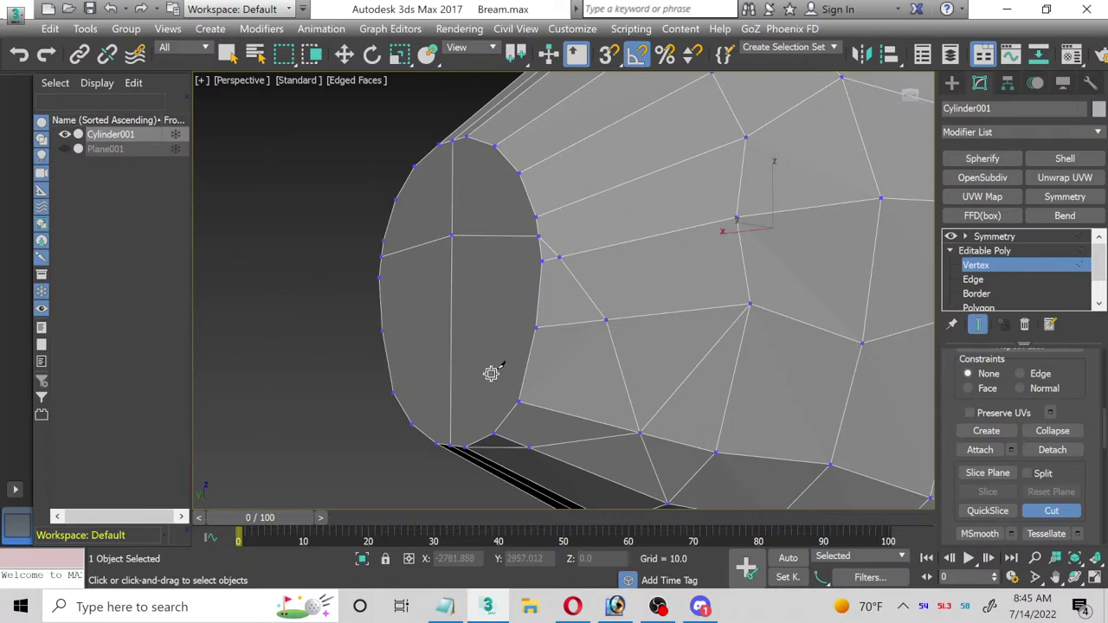
{"action": "middle_click_drag", "start_coordinate": [494, 371], "coordinate": [448, 314], "text": "alt"}
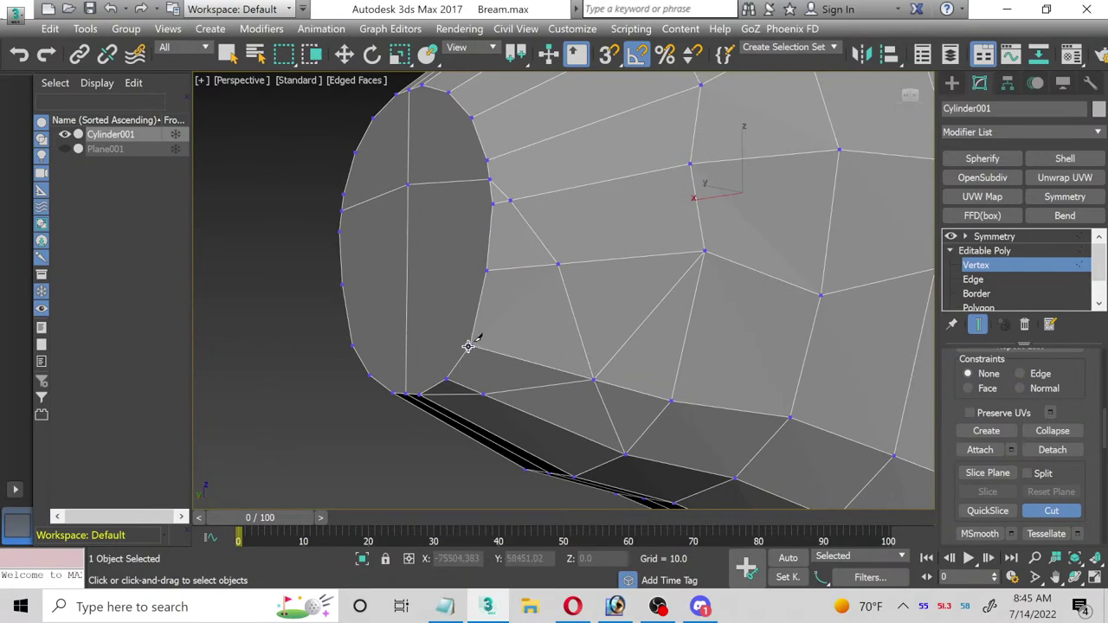
{"action": "left_click", "coordinate": [469, 345]}
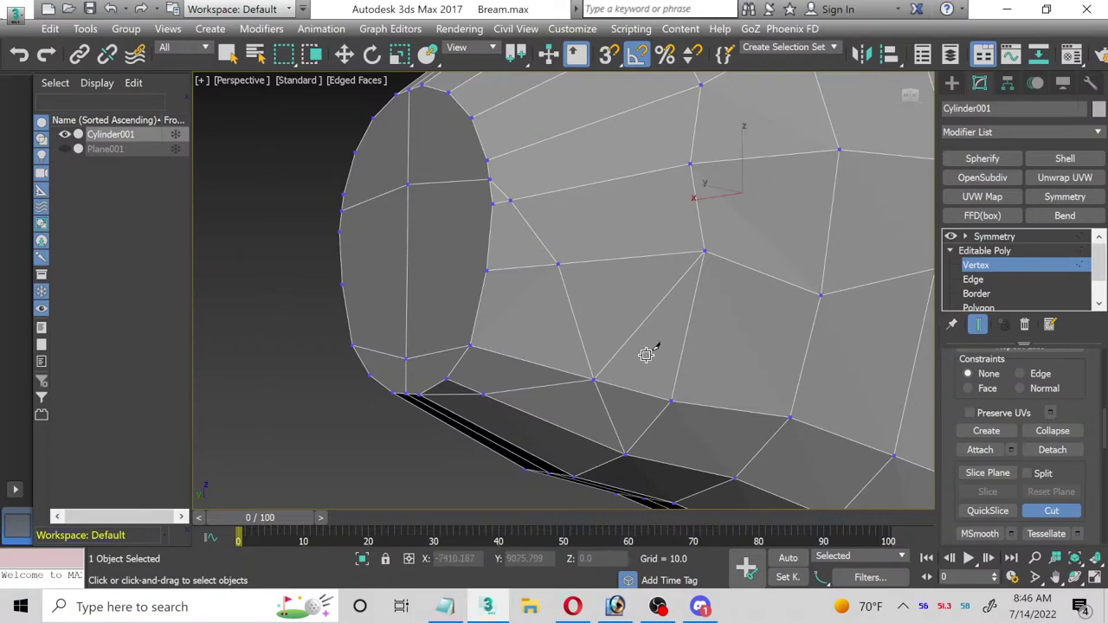
{"action": "left_click", "coordinate": [973, 279]}
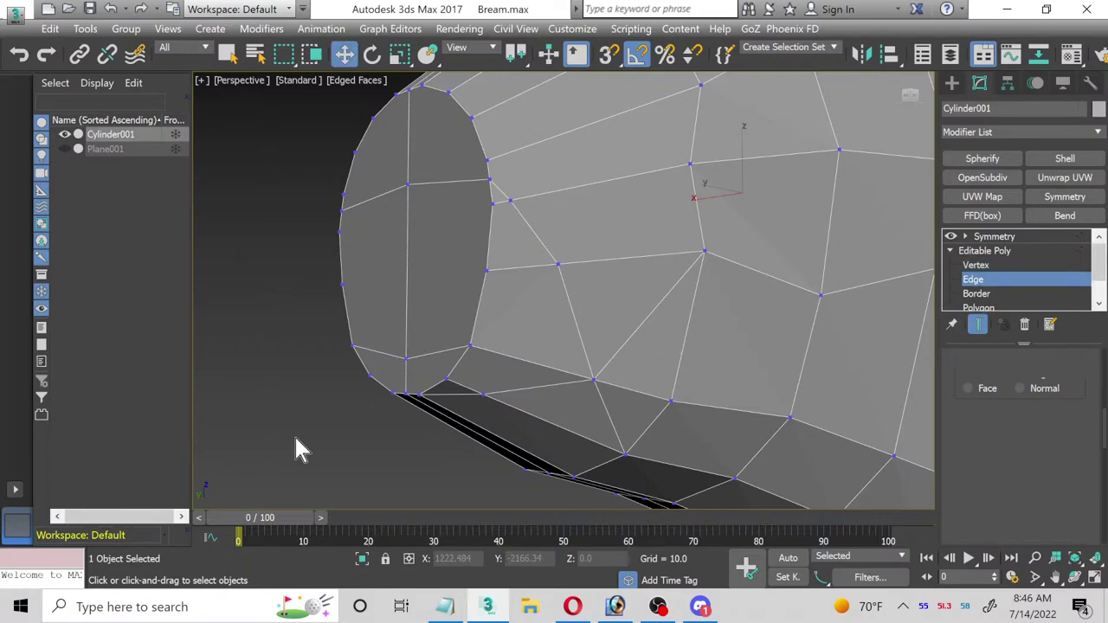
Step: With the Move tool, try selecting edges at the bottom of the cap, then clear the selection
{"action": "key", "text": "w"}
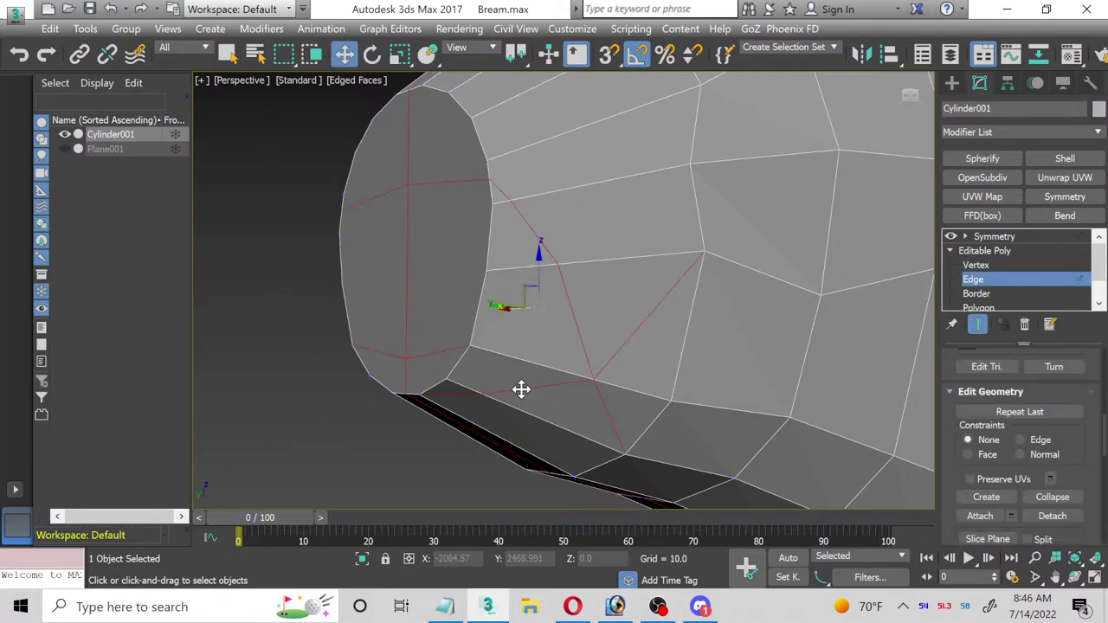
{"action": "left_click", "coordinate": [520, 390]}
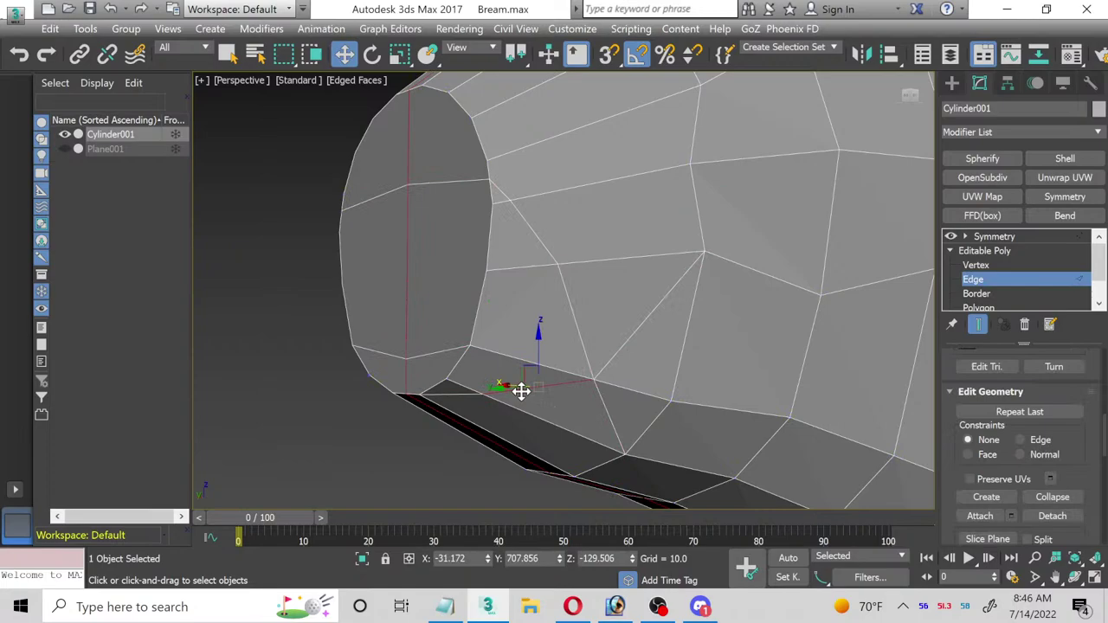
{"action": "left_click", "coordinate": [447, 393]}
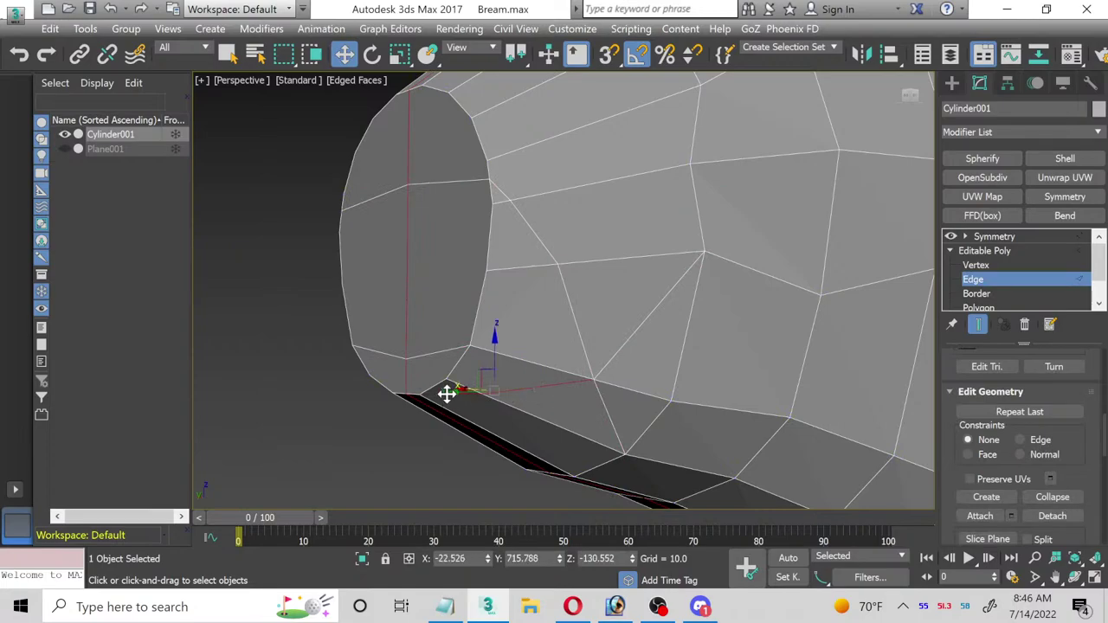
{"action": "left_click", "coordinate": [310, 395]}
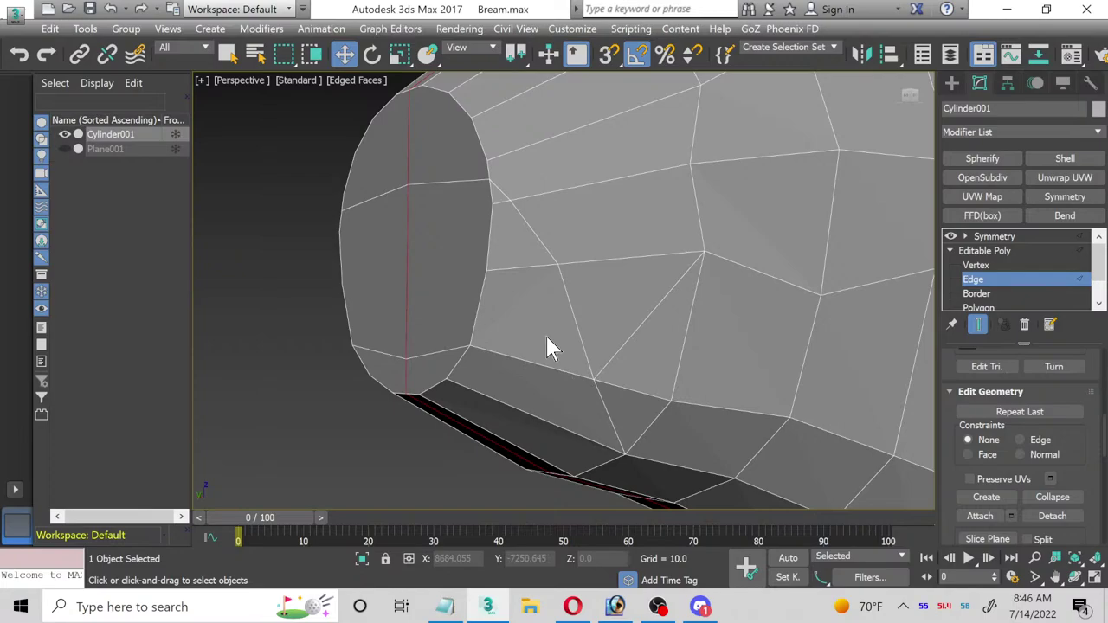
{"action": "scroll", "coordinate": [1030, 260], "scroll_direction": "down", "scroll_amount": 2}
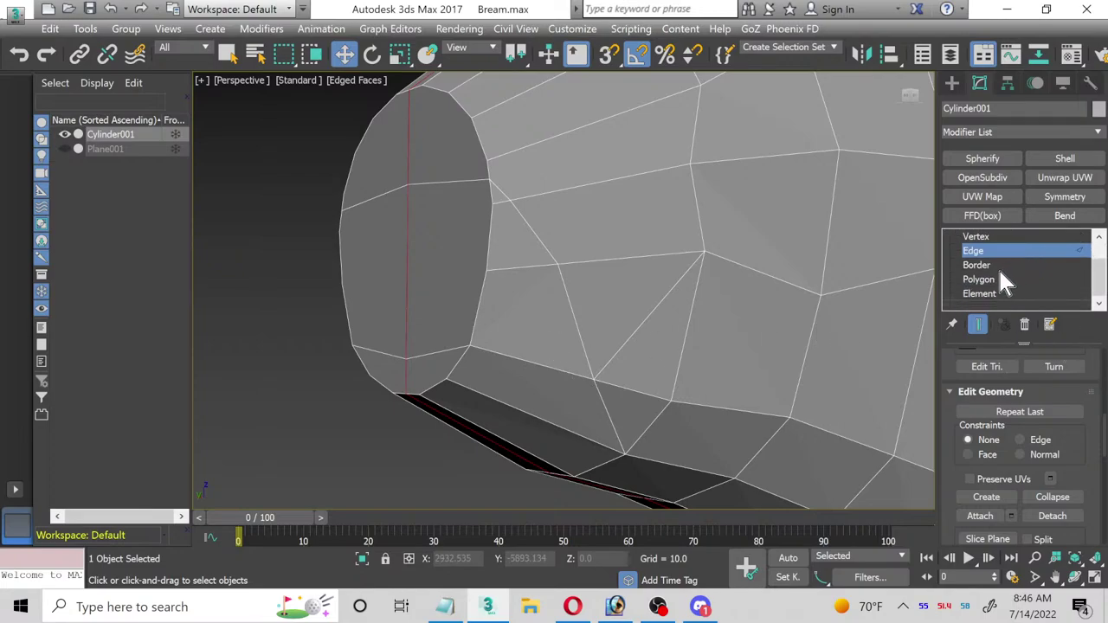
{"action": "scroll", "coordinate": [983, 276], "scroll_direction": "up", "scroll_amount": 2}
{"action": "scroll", "coordinate": [988, 269], "scroll_direction": "down", "scroll_amount": 2}
Step: At Polygon level, select the front cap polygon plus the upper and lower faces beside it
{"action": "left_click", "coordinate": [985, 280]}
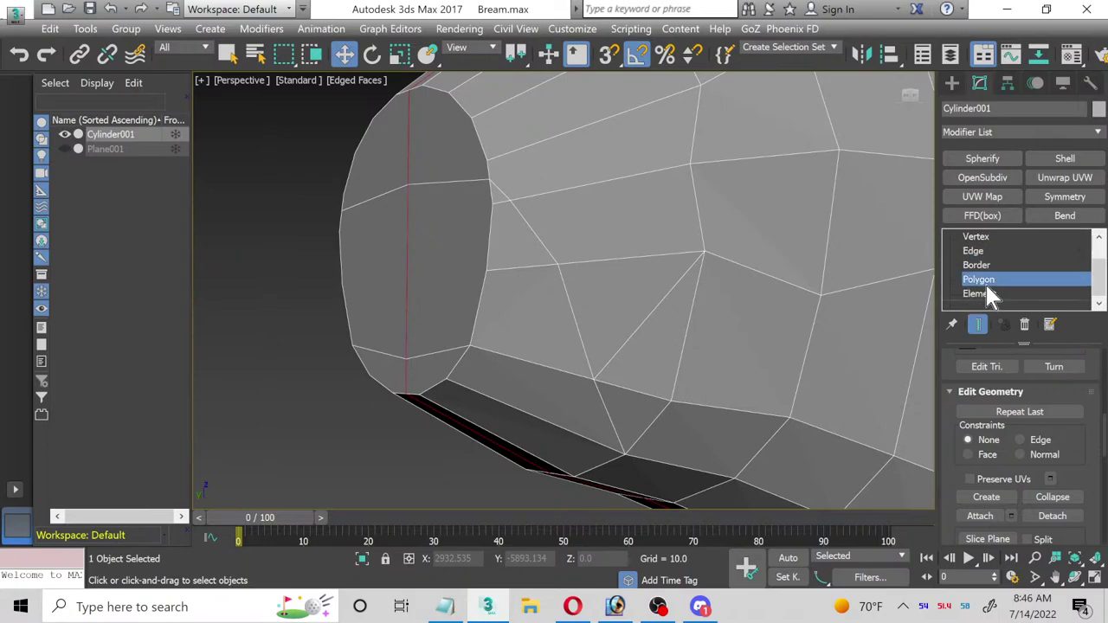
{"action": "left_click", "coordinate": [452, 220]}
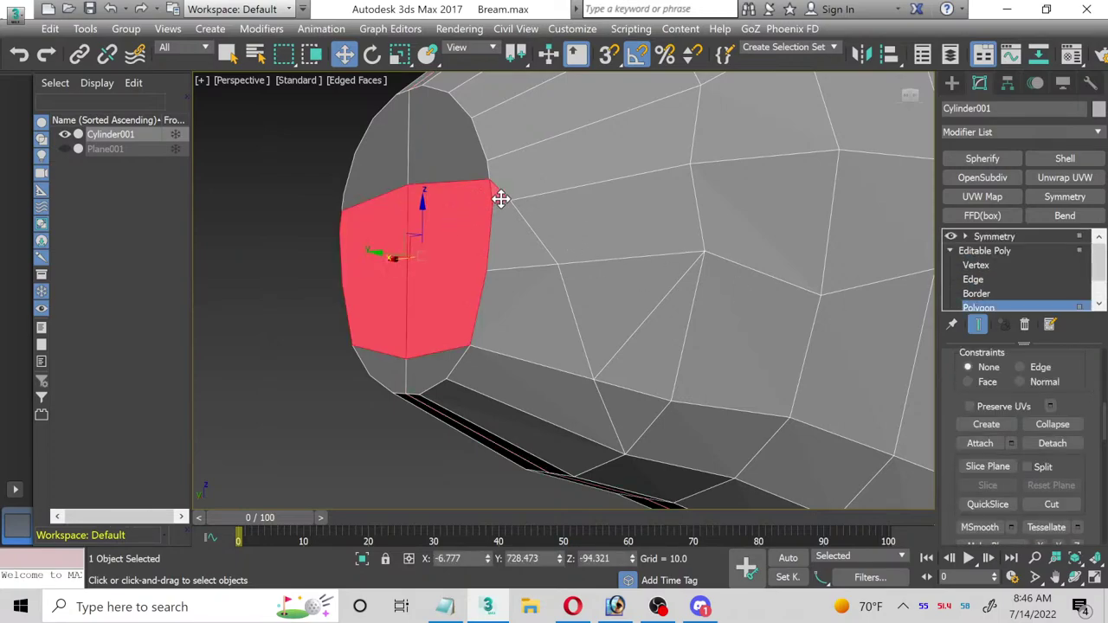
{"action": "left_click", "coordinate": [507, 248], "text": "ctrl"}
{"action": "left_click", "coordinate": [538, 321], "text": "ctrl"}
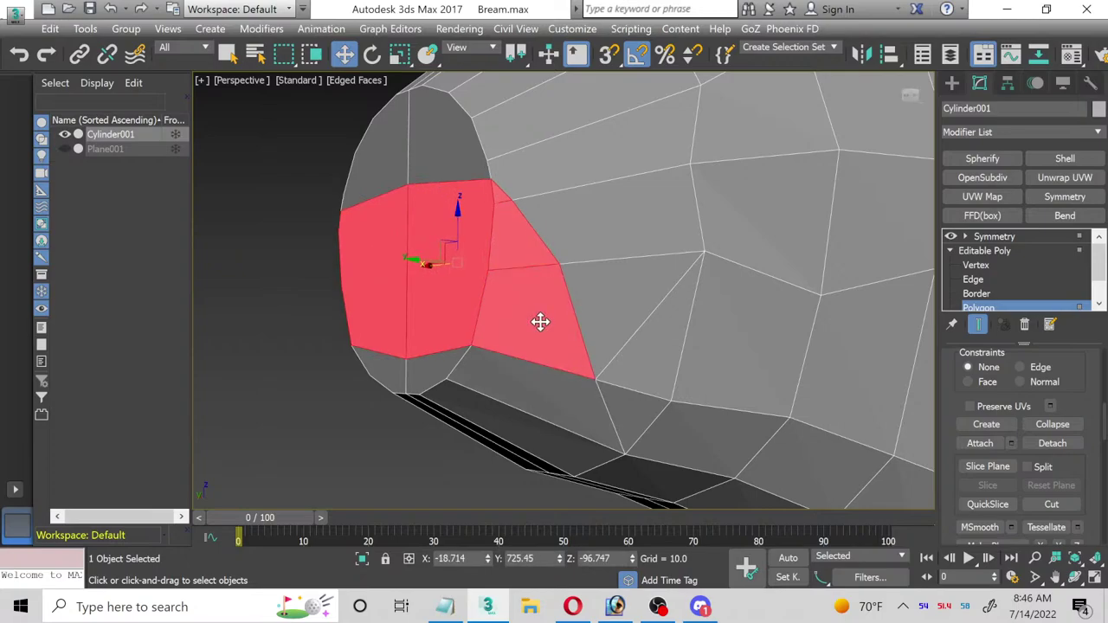
Step: Collapse All to bake Symmetry into the Editable Poly, then return to Polygon level
{"action": "right_click", "coordinate": [1005, 251]}
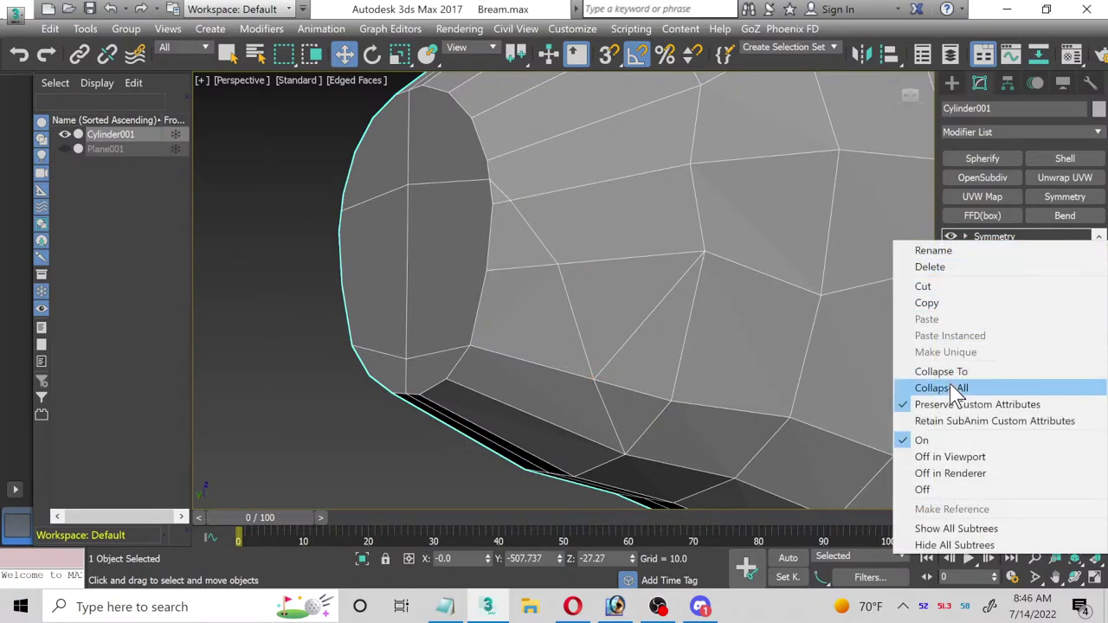
{"action": "left_click", "coordinate": [957, 391]}
{"action": "left_click", "coordinate": [660, 351]}
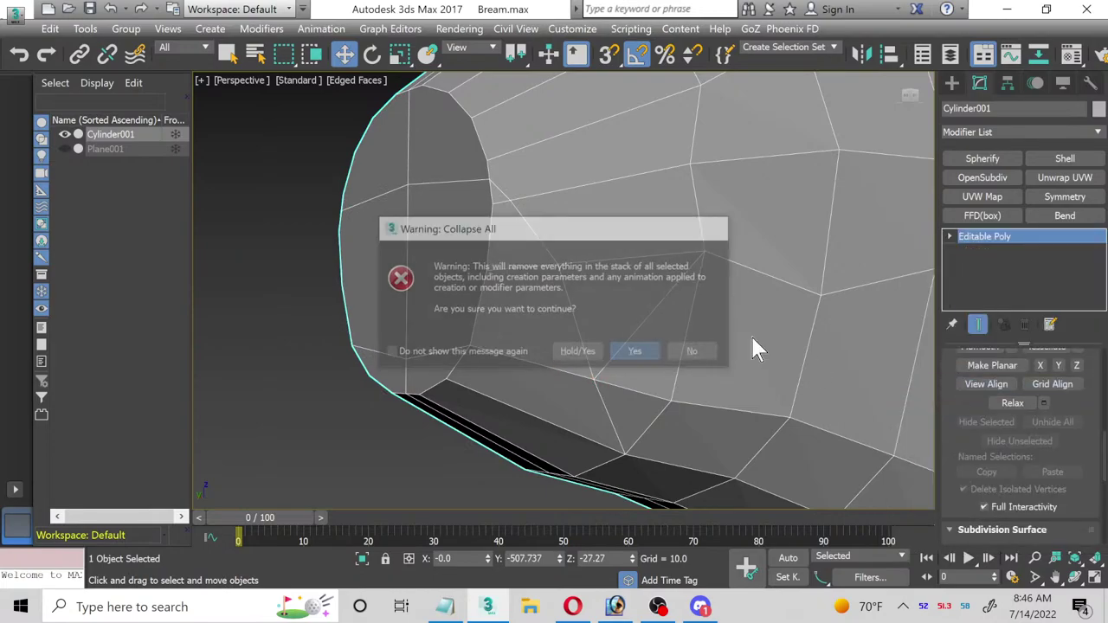
{"action": "left_click", "coordinate": [1012, 241]}
{"action": "left_click", "coordinate": [950, 236]}
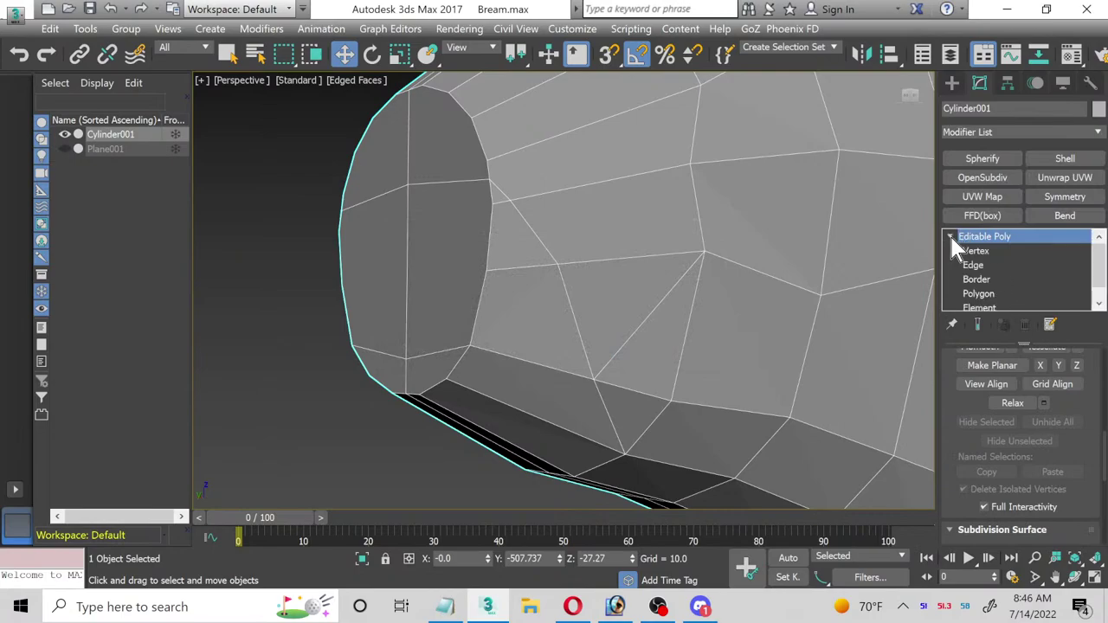
{"action": "left_click", "coordinate": [979, 293]}
Step: Delete the selected front-head polygons to open the mouth and switch to Vertex level
{"action": "key", "text": "Delete"}
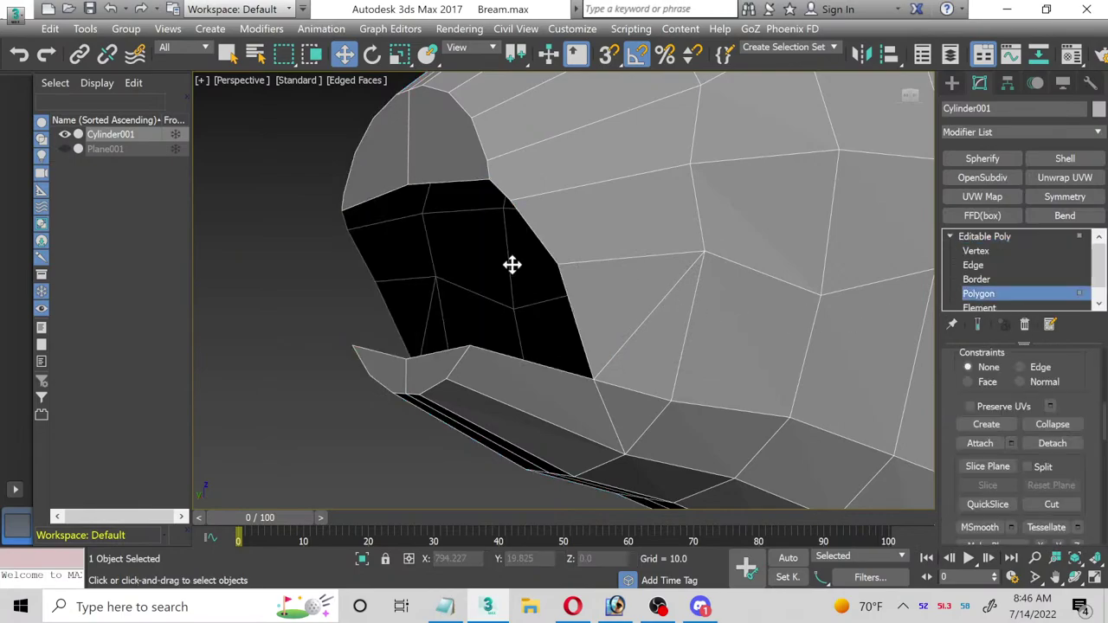
{"action": "middle_click_drag", "start_coordinate": [508, 217], "coordinate": [898, 232], "text": "alt"}
{"action": "left_click", "coordinate": [978, 250]}
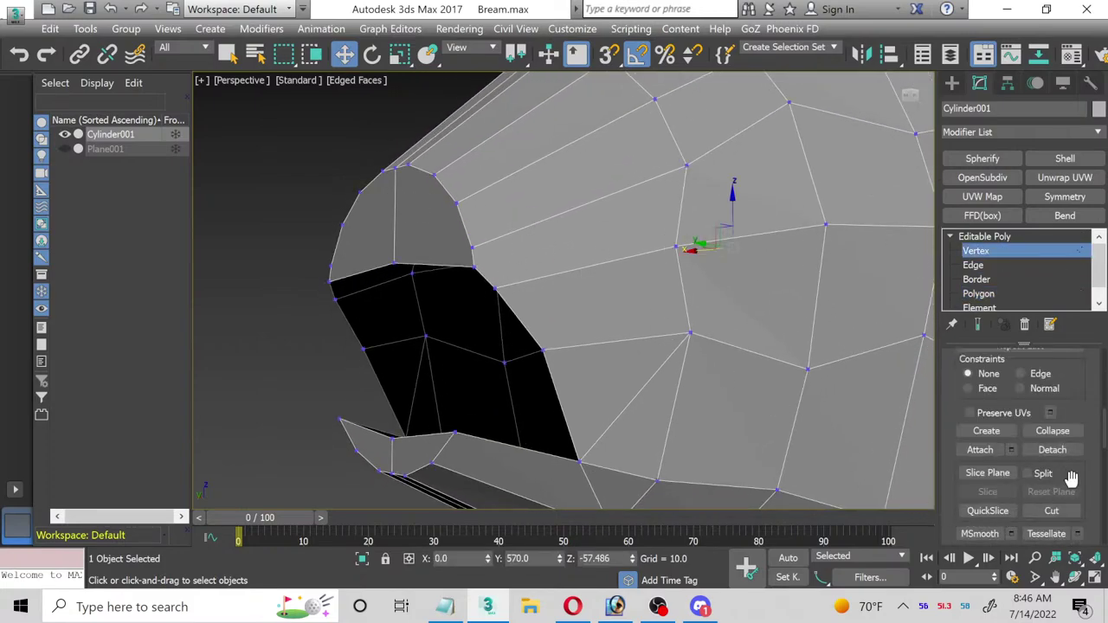
{"action": "scroll", "coordinate": [1039, 485], "scroll_direction": "down", "scroll_amount": 1}
Step: Cut three edges from the head's top edge down to the mouth's upper rim
{"action": "left_click", "coordinate": [1053, 498]}
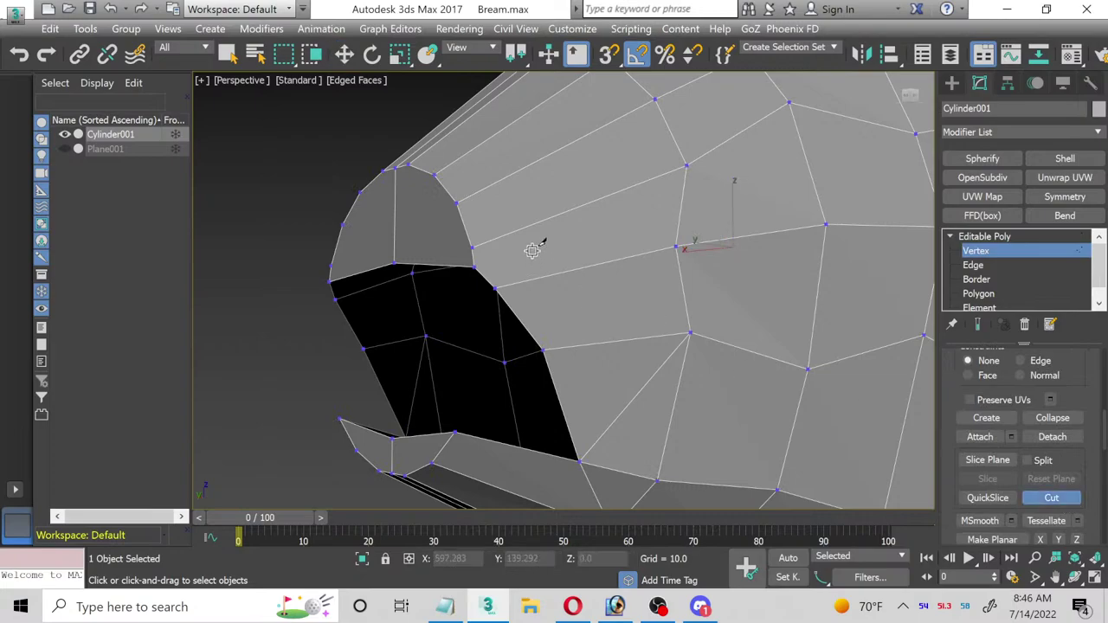
{"action": "left_click", "coordinate": [455, 203]}
{"action": "left_click", "coordinate": [455, 267]}
{"action": "left_click", "coordinate": [434, 175]}
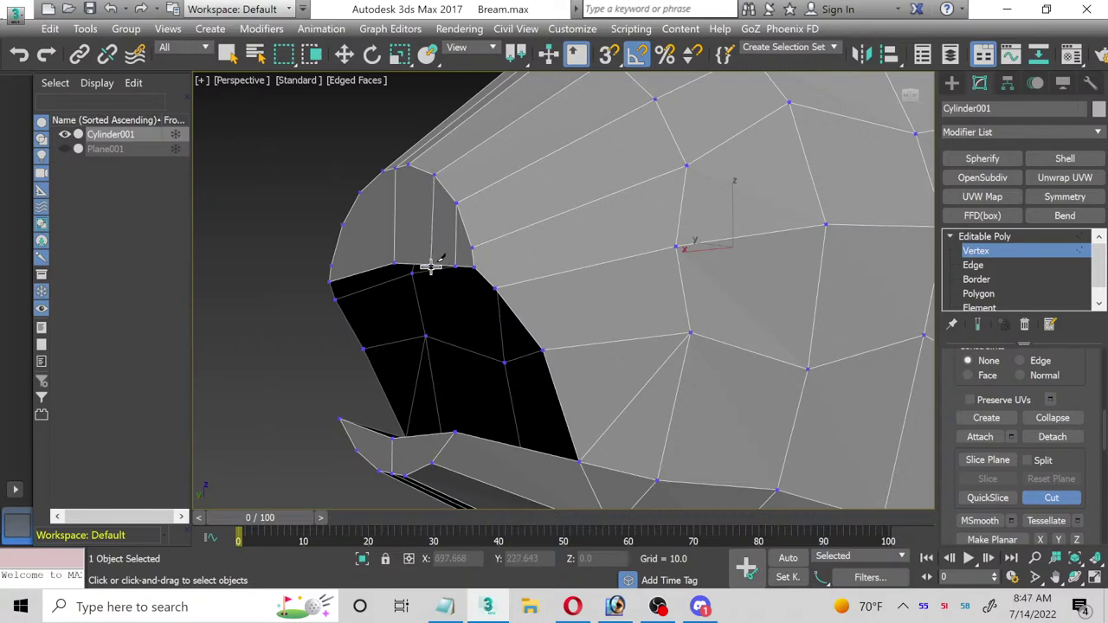
{"action": "left_click", "coordinate": [431, 266]}
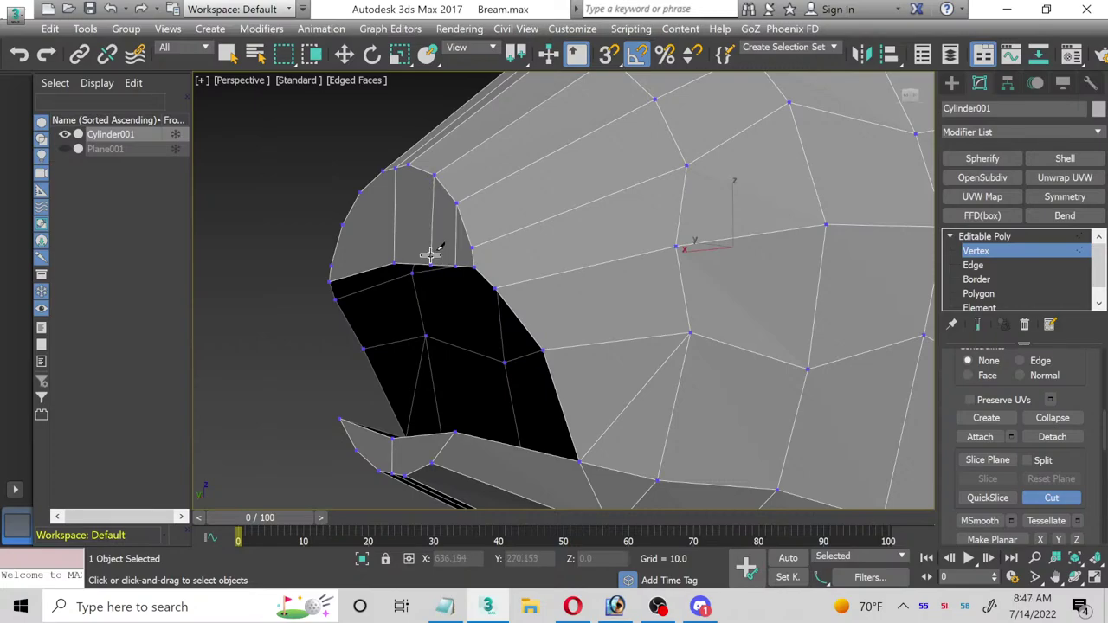
{"action": "left_click", "coordinate": [407, 166]}
{"action": "left_click", "coordinate": [413, 265]}
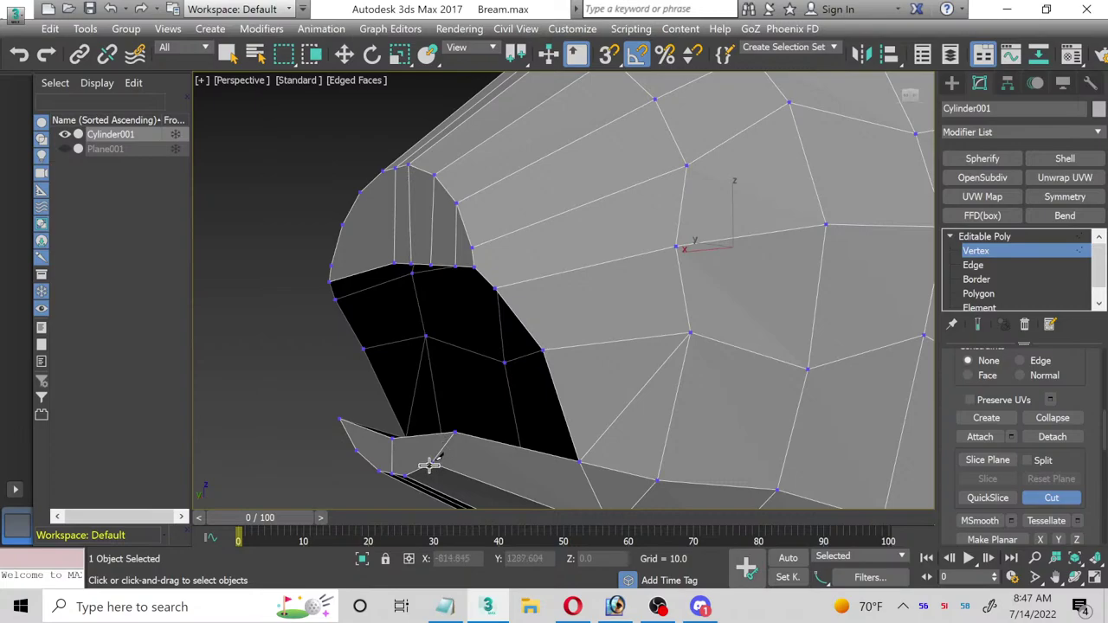
Step: Cut edges between the lower and upper jaw rims, then turn Cut off
{"action": "left_click", "coordinate": [431, 464]}
{"action": "left_click", "coordinate": [431, 435]}
{"action": "left_click", "coordinate": [407, 472]}
{"action": "middle_click_drag", "start_coordinate": [411, 223], "coordinate": [593, 248]}
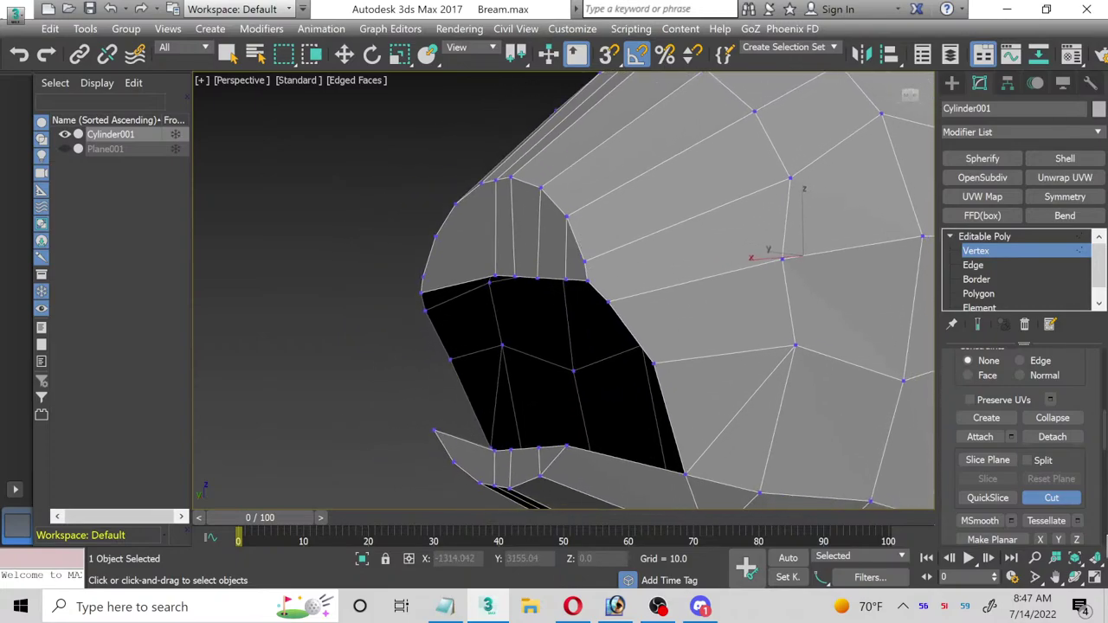
{"action": "left_click", "coordinate": [1050, 498]}
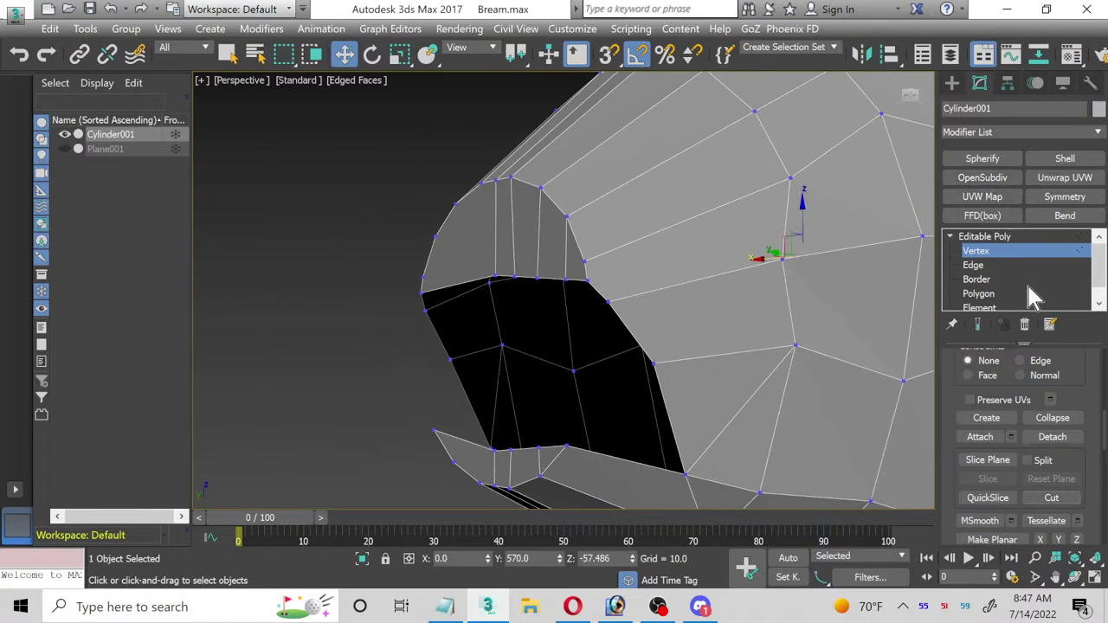
Step: Add a Symmetry modifier to the fish body and try Collapse All on the stack
{"action": "left_click", "coordinate": [1044, 236]}
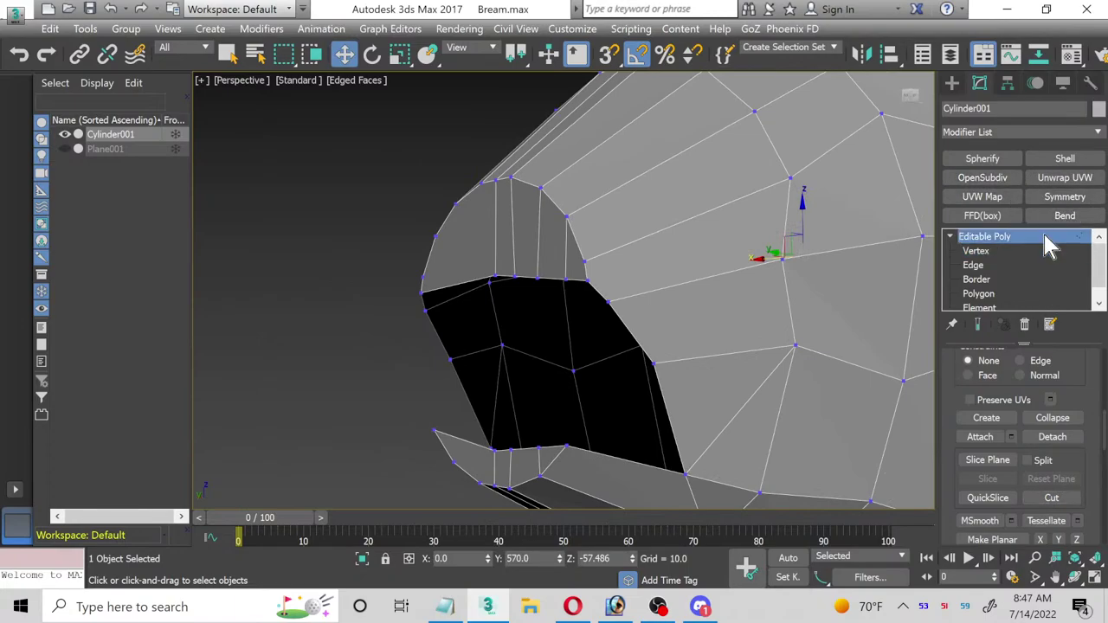
{"action": "left_click", "coordinate": [1065, 197]}
{"action": "right_click", "coordinate": [1019, 237]}
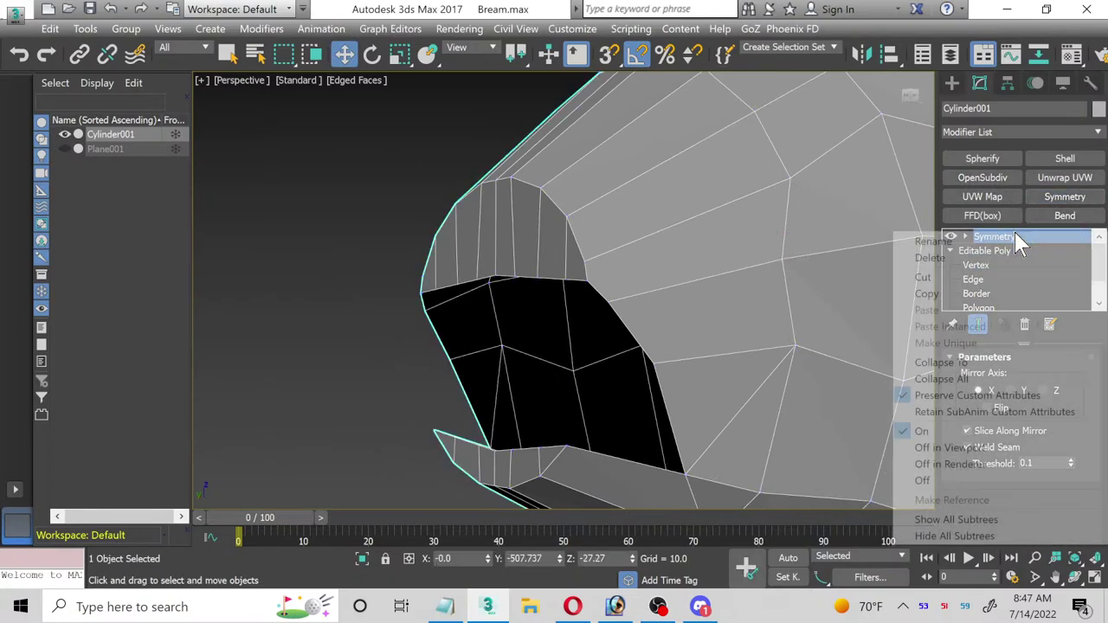
{"action": "left_click", "coordinate": [944, 378]}
{"action": "left_click", "coordinate": [614, 352]}
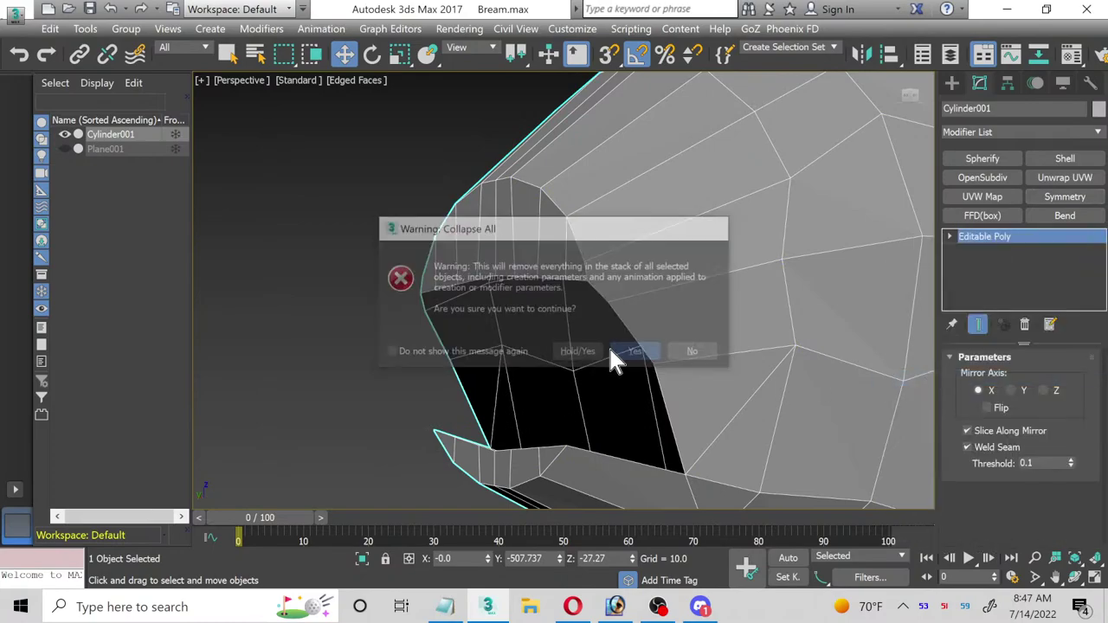
Step: Show the four-view layout and return the Editable Poly to Vertex level
{"action": "middle_click_drag", "start_coordinate": [693, 257], "coordinate": [658, 247]}
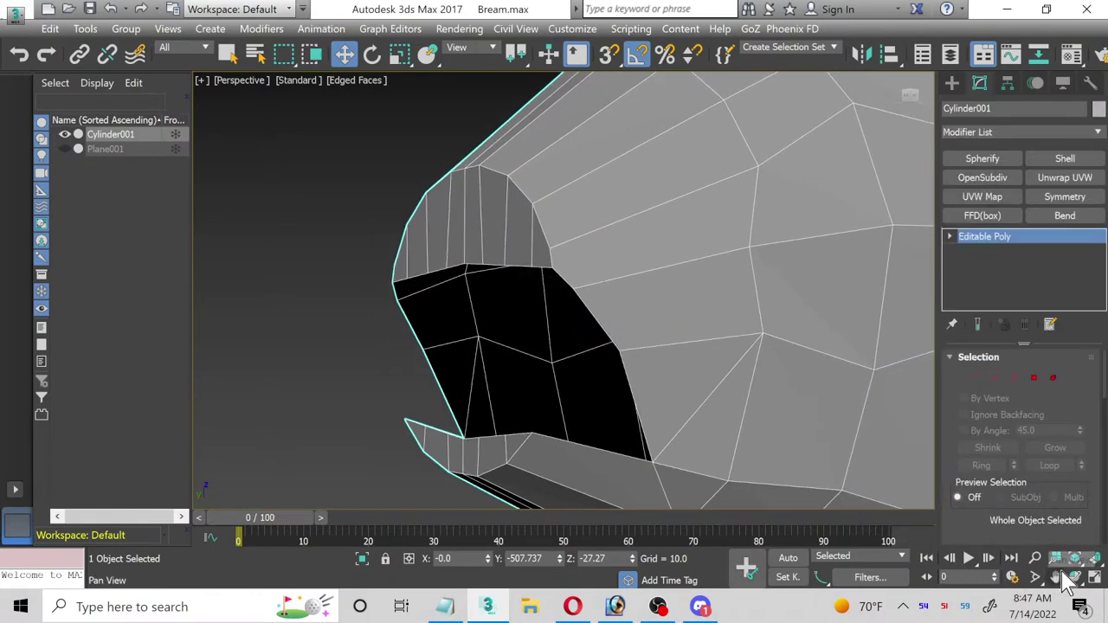
{"action": "left_click", "coordinate": [1094, 578]}
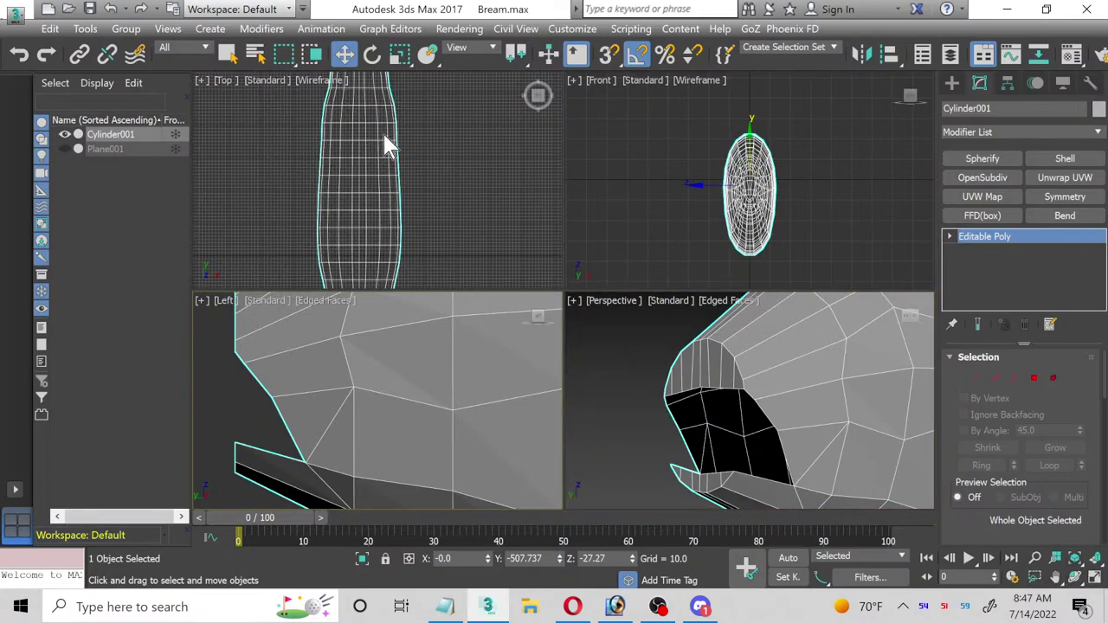
{"action": "scroll", "coordinate": [339, 225], "scroll_direction": "up", "scroll_amount": 8}
{"action": "middle_click_drag", "start_coordinate": [334, 192], "coordinate": [432, 266]}
{"action": "left_click", "coordinate": [950, 236]}
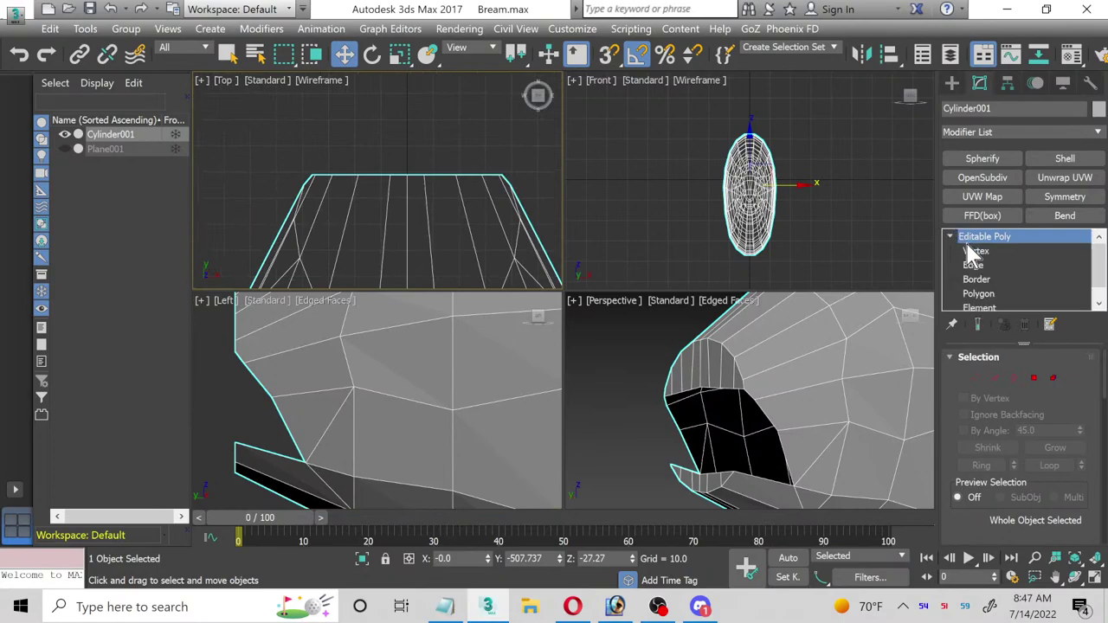
{"action": "left_click", "coordinate": [976, 251]}
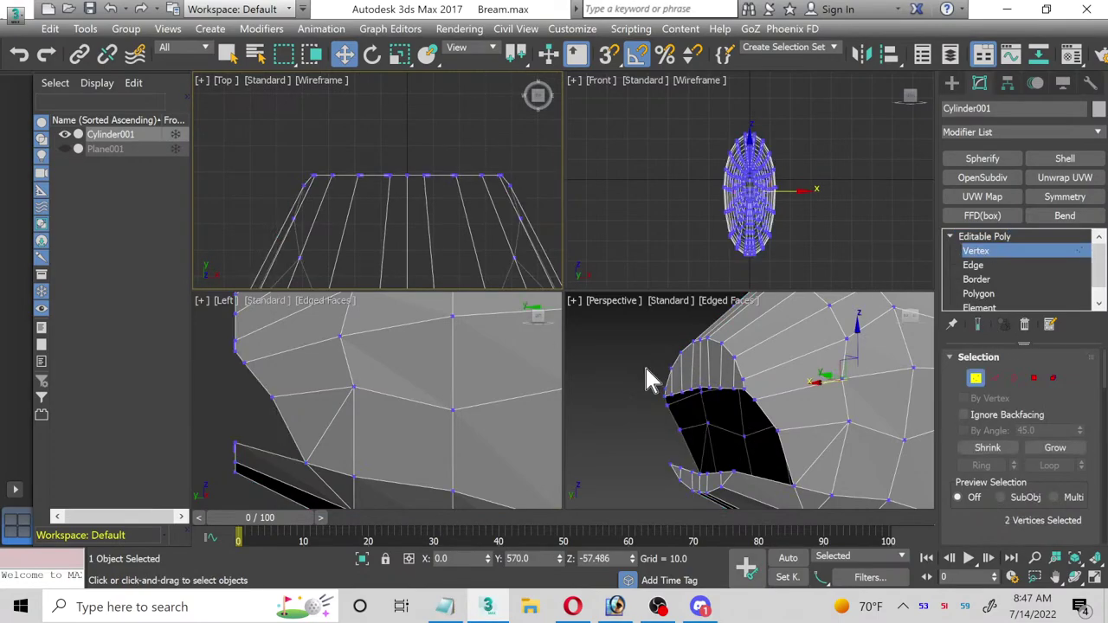
{"action": "left_click", "coordinate": [649, 378]}
Step: Maximize the Perspective view and select two vertices on the mouth rim
{"action": "left_click", "coordinate": [1096, 577]}
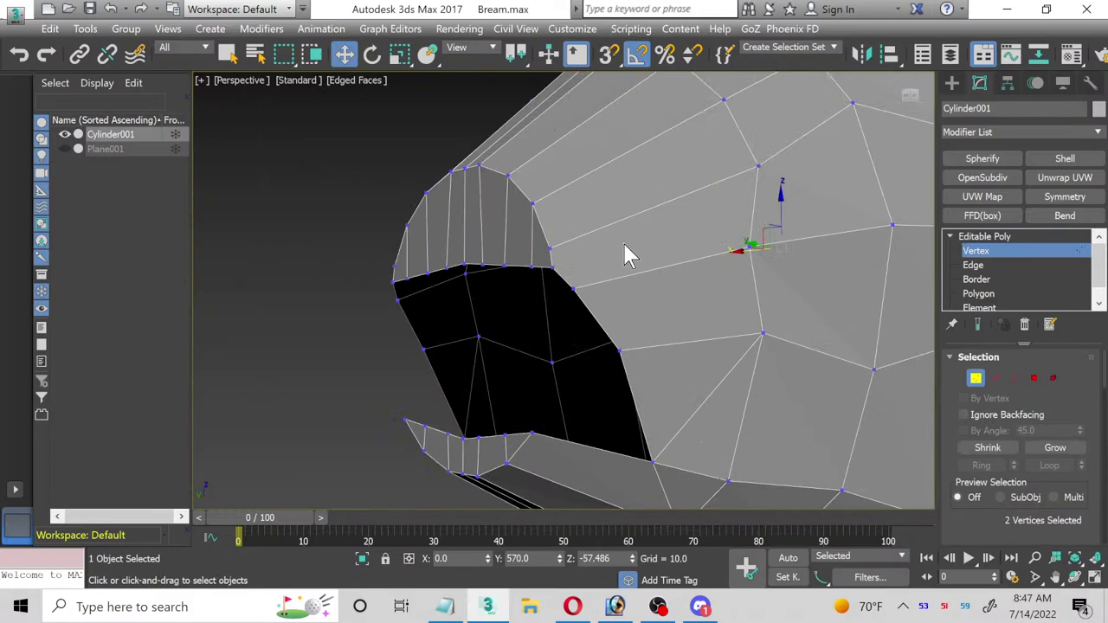
{"action": "left_click", "coordinate": [531, 267]}
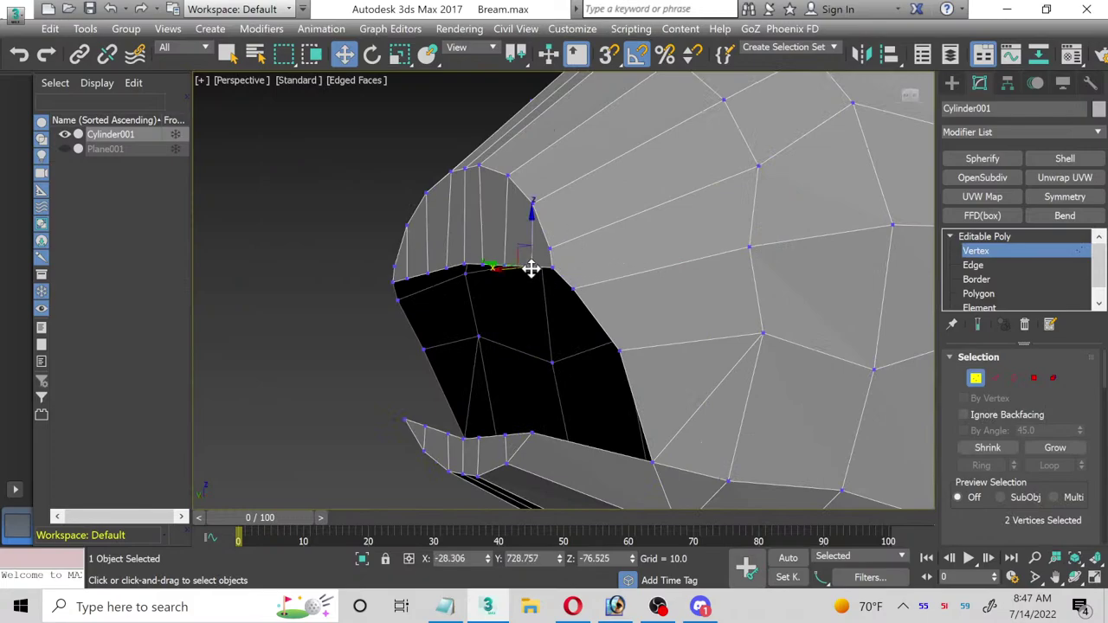
{"action": "left_click", "coordinate": [482, 264], "text": "ctrl"}
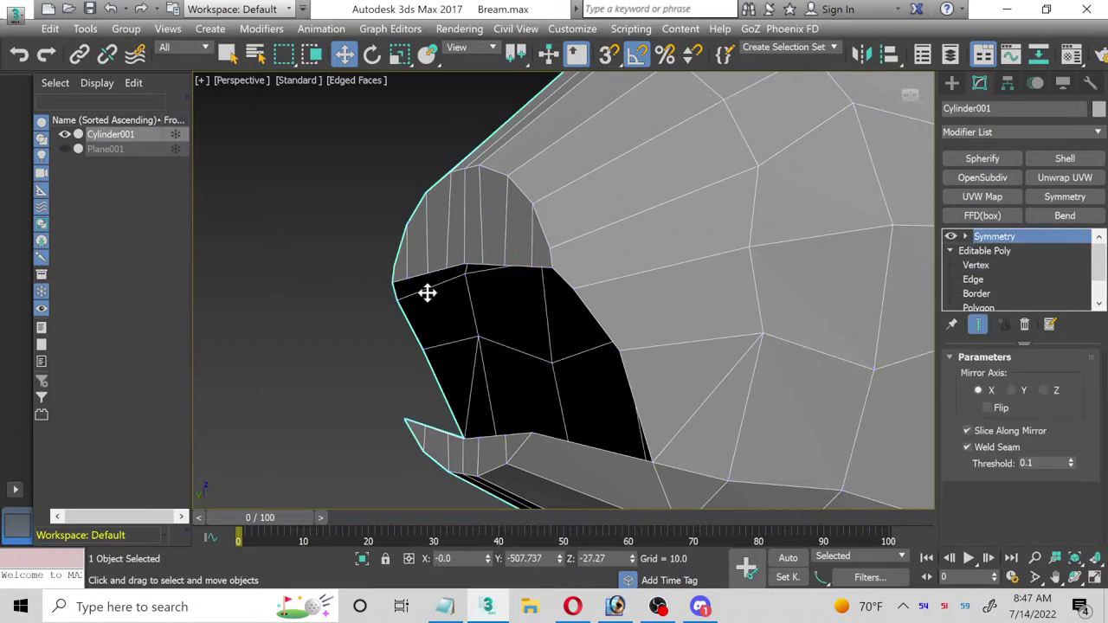
{"action": "left_click", "coordinate": [979, 265]}
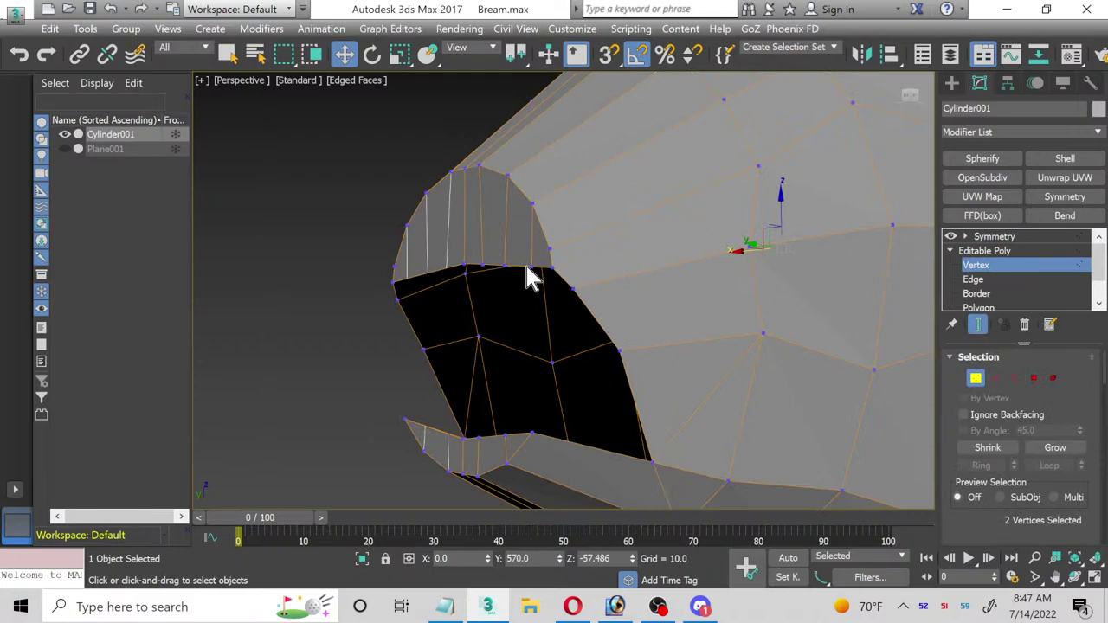
Step: Select vertex 487 on the upper mouth edge and uncheck Show Cage under Subdivision Surface
{"action": "left_click", "coordinate": [528, 267]}
{"action": "scroll", "coordinate": [1105, 412], "scroll_direction": "down", "scroll_amount": 2}
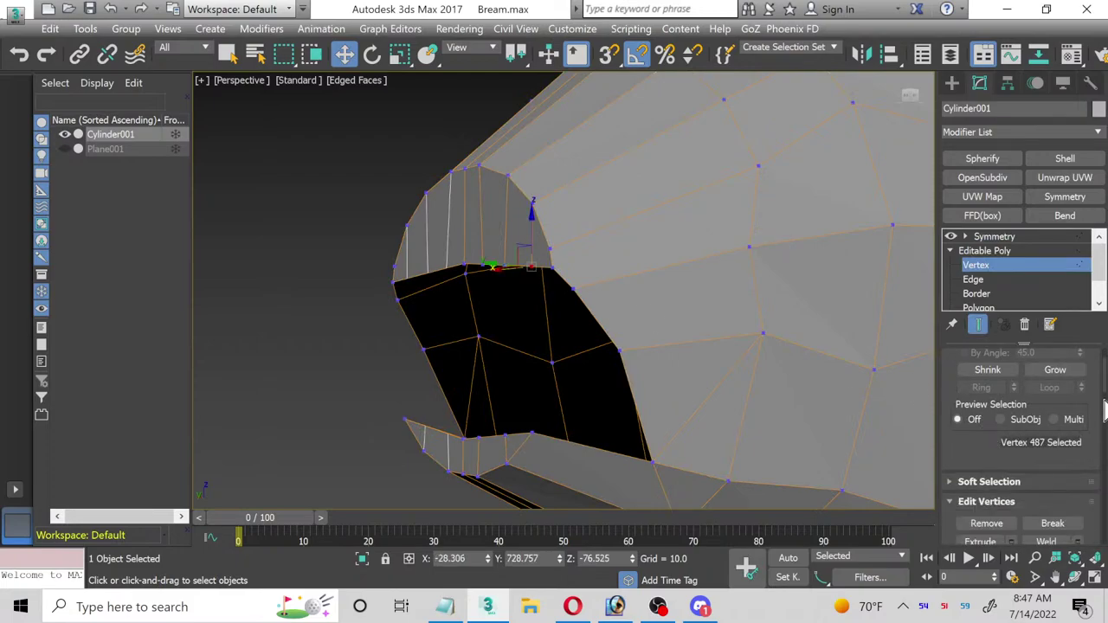
{"action": "scroll", "coordinate": [1105, 459], "scroll_direction": "down", "scroll_amount": 6}
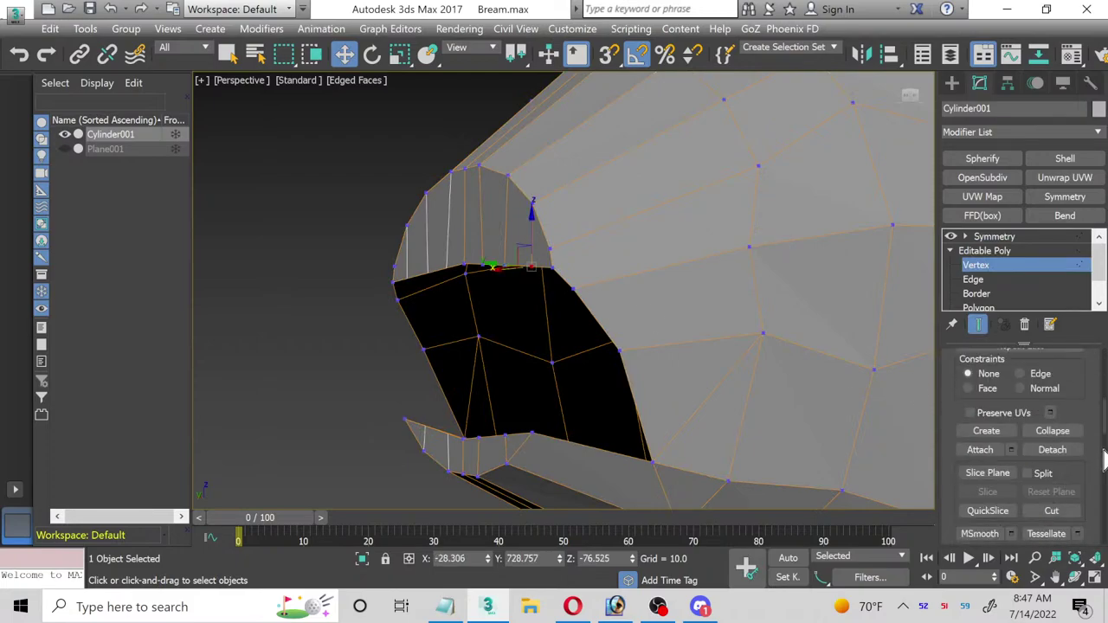
{"action": "scroll", "coordinate": [1105, 461], "scroll_direction": "down", "scroll_amount": 4}
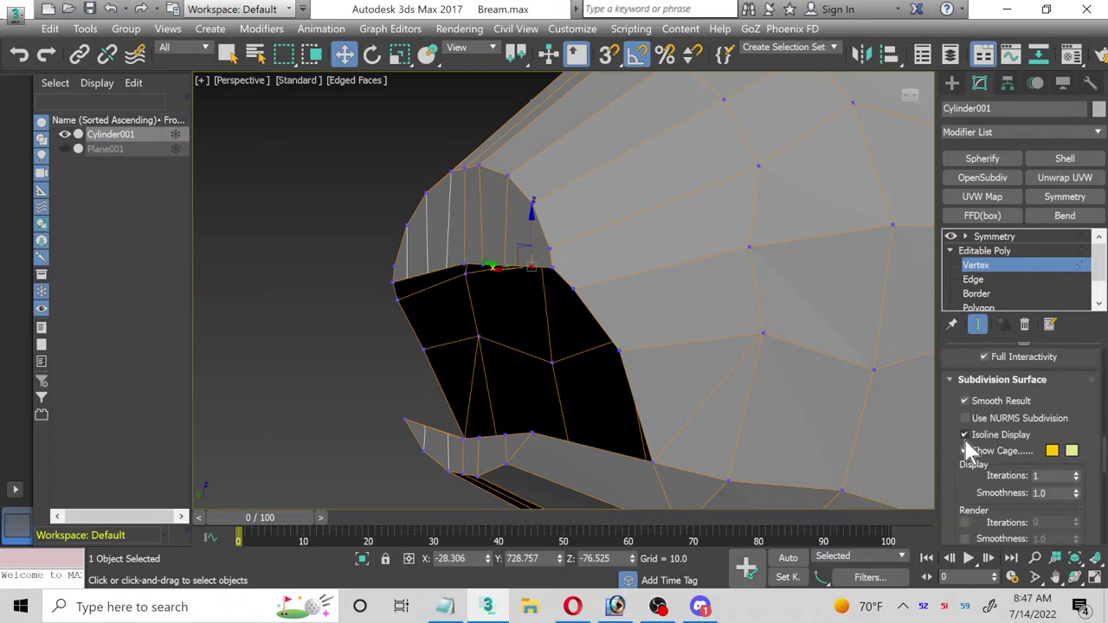
{"action": "left_click", "coordinate": [966, 450]}
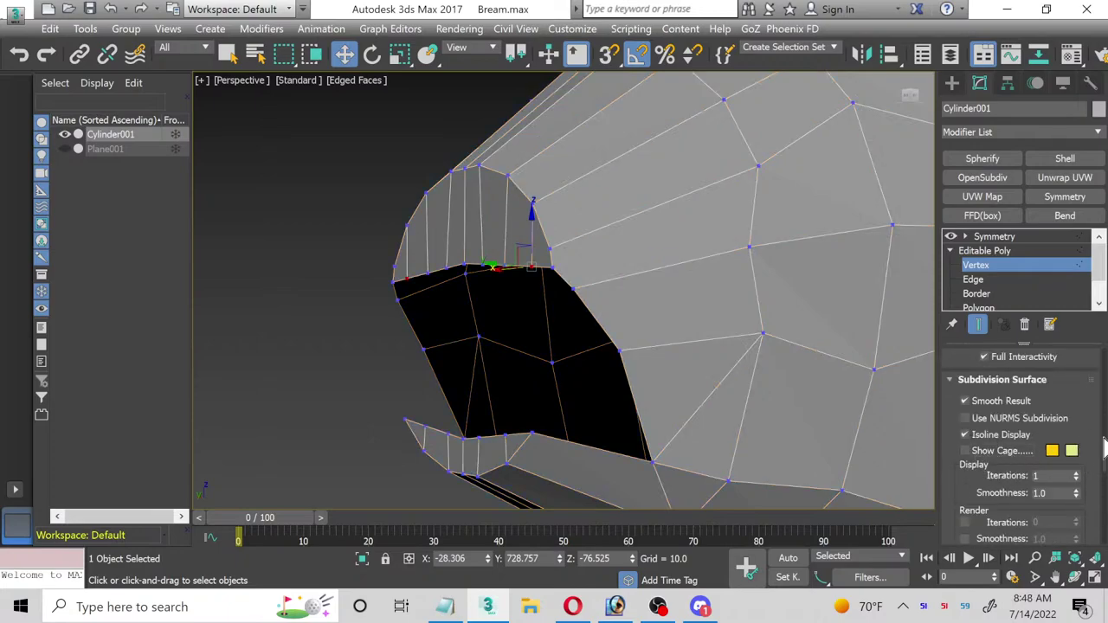
{"action": "scroll", "coordinate": [1101, 442], "scroll_direction": "up", "scroll_amount": 5}
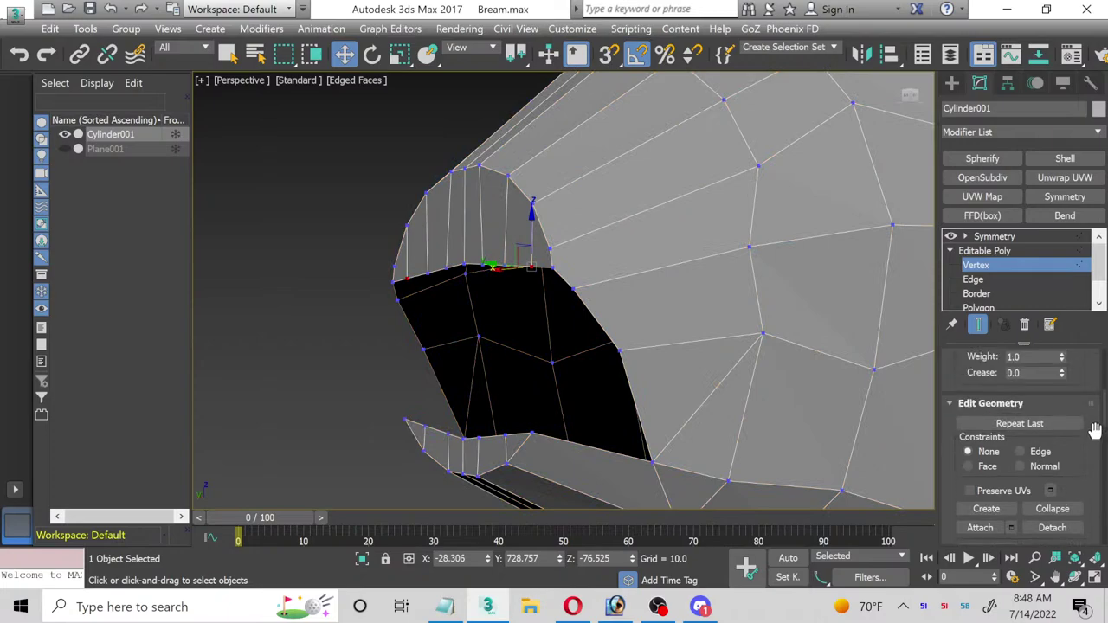
{"action": "scroll", "coordinate": [1095, 430], "scroll_direction": "up", "scroll_amount": 4}
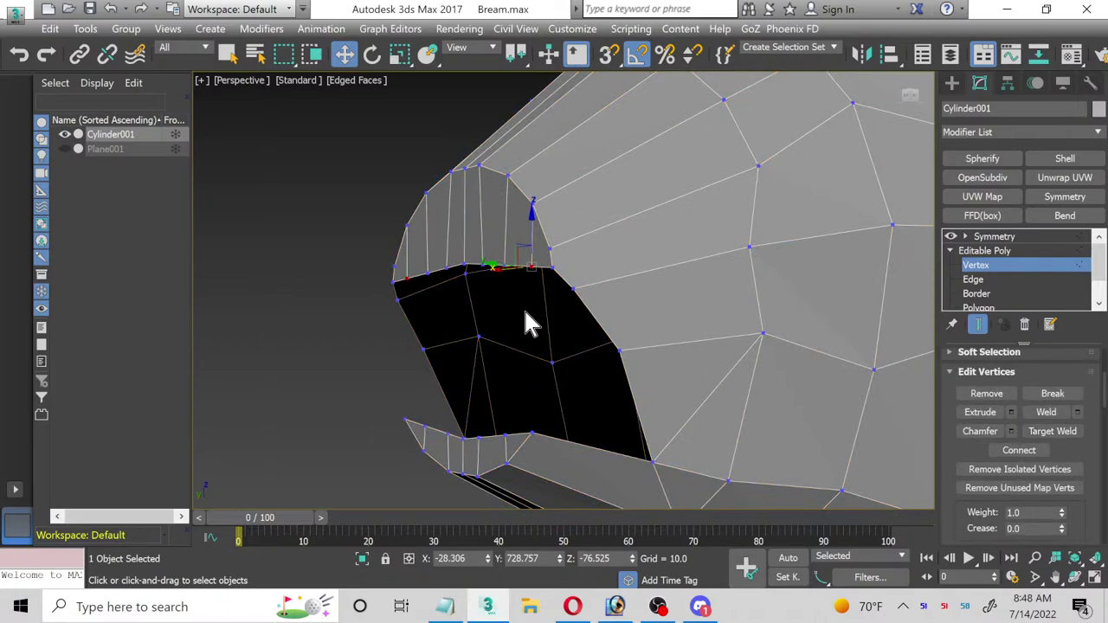
{"action": "scroll", "coordinate": [1098, 421], "scroll_direction": "up", "scroll_amount": 3}
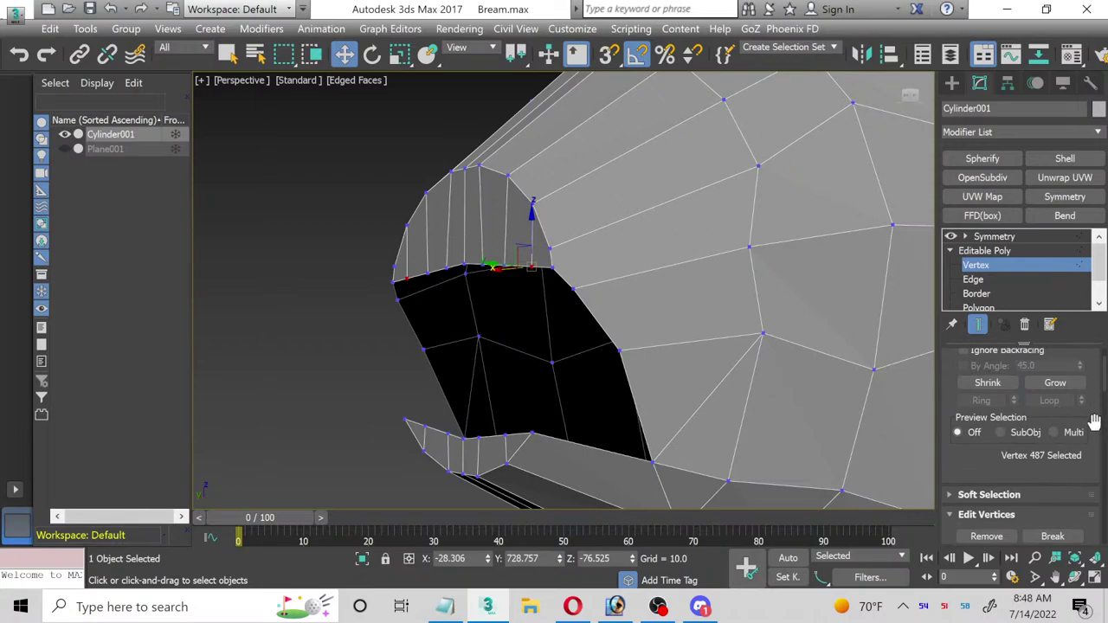
{"action": "scroll", "coordinate": [1097, 425], "scroll_direction": "up", "scroll_amount": 3}
{"action": "scroll", "coordinate": [1102, 438], "scroll_direction": "down", "scroll_amount": 2}
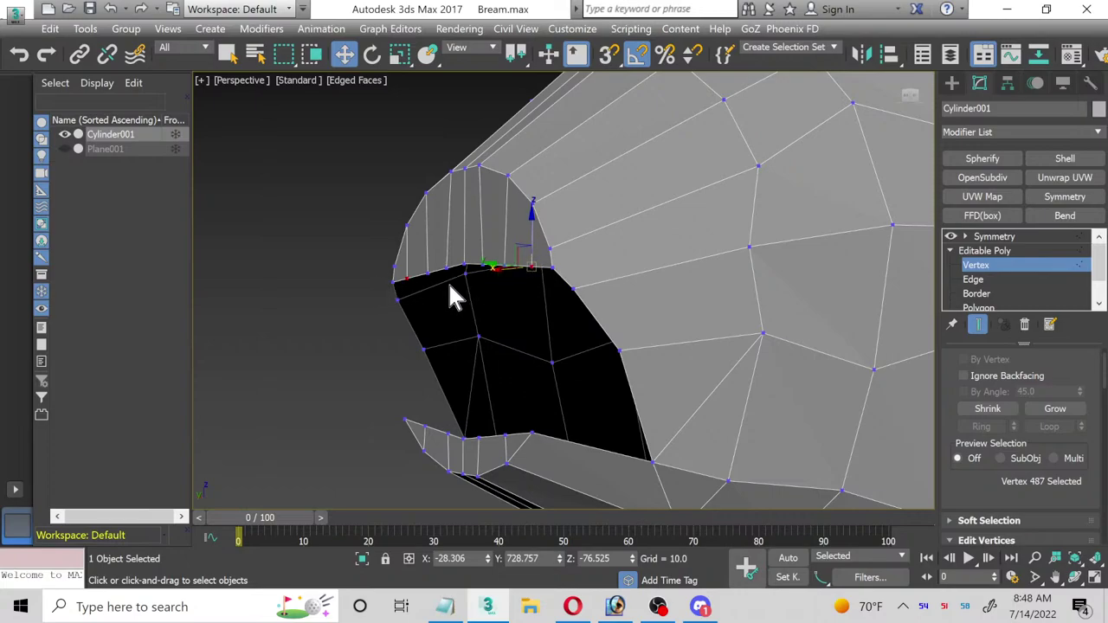
Step: Slide the upper mouth-edge vertex left and push two lower mouth vertices forward in Top view
{"action": "left_click_drag", "start_coordinate": [502, 265], "coordinate": [499, 297]}
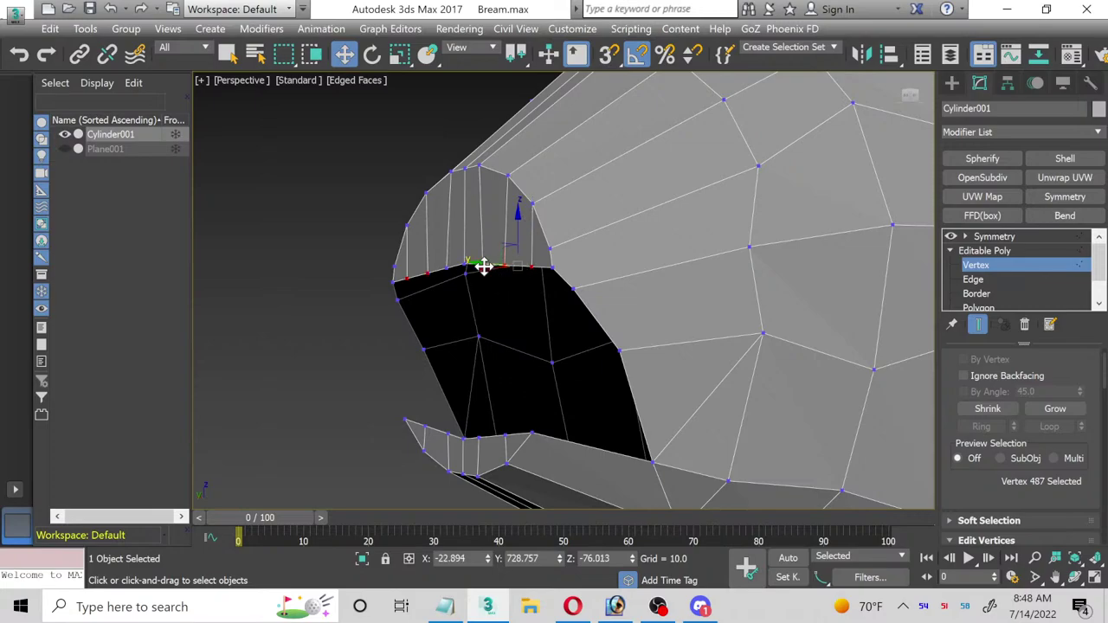
{"action": "key", "text": "ctrl+z"}
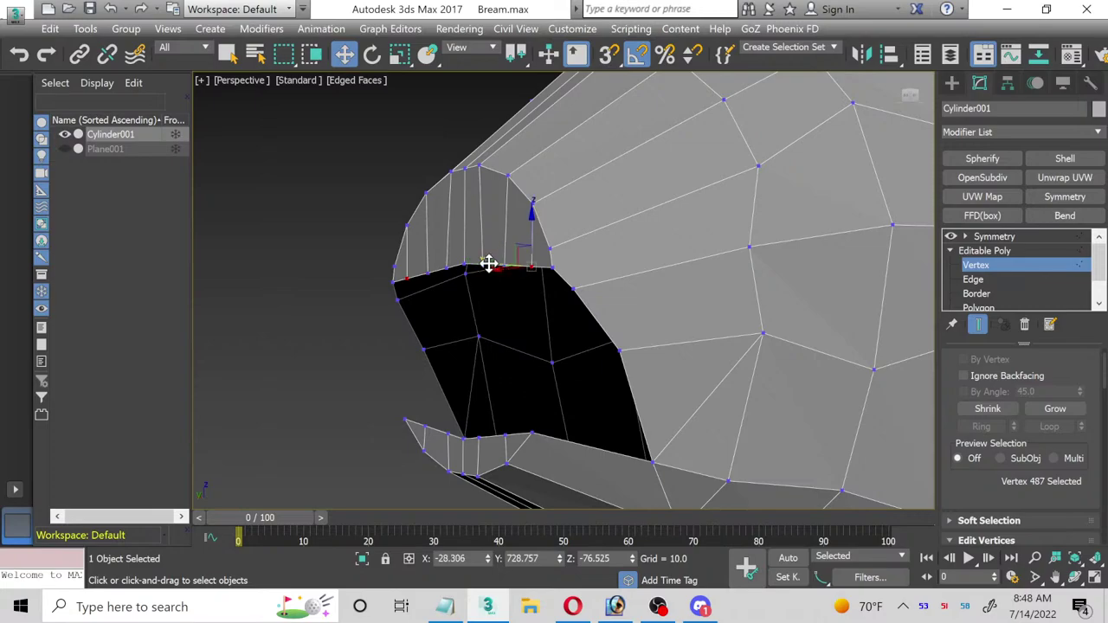
{"action": "left_click_drag", "start_coordinate": [484, 263], "coordinate": [462, 265]}
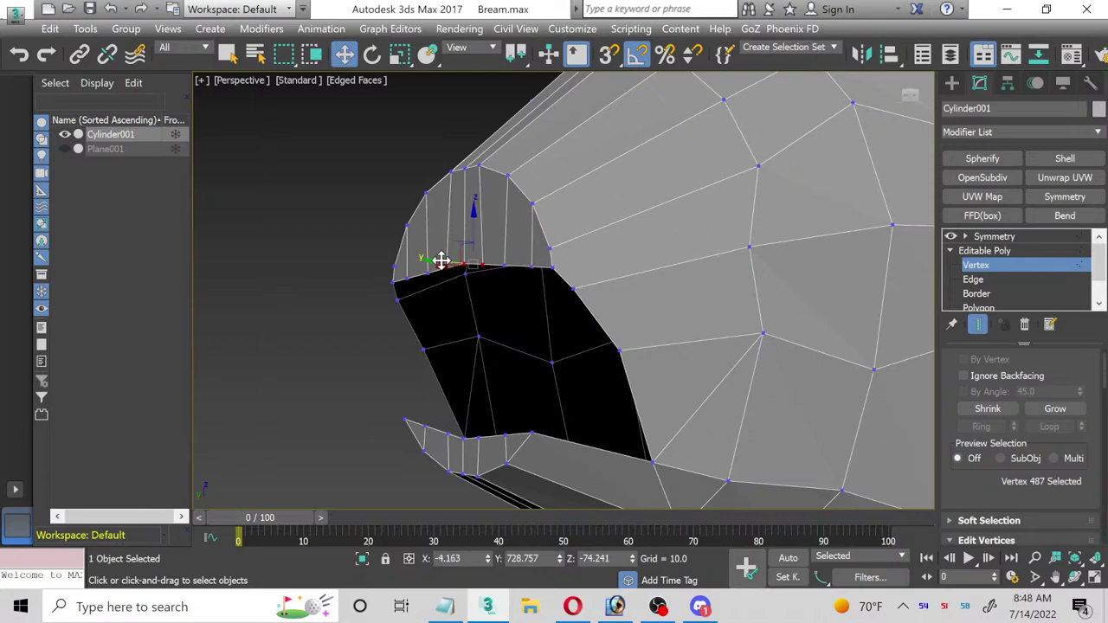
{"action": "left_click", "coordinate": [478, 440]}
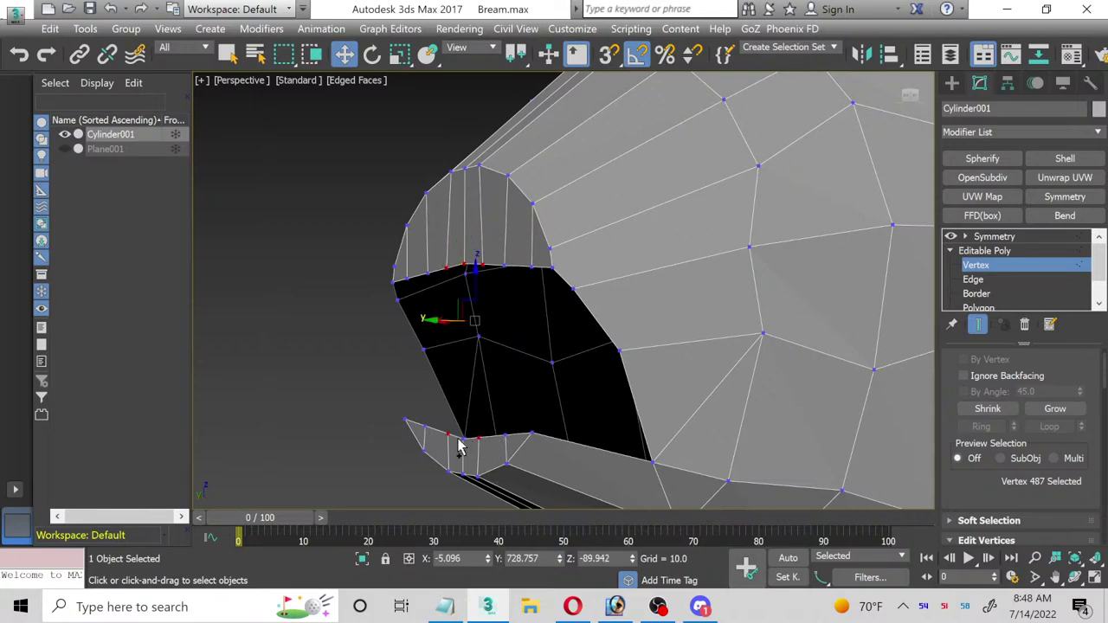
{"action": "left_click", "coordinate": [463, 442]}
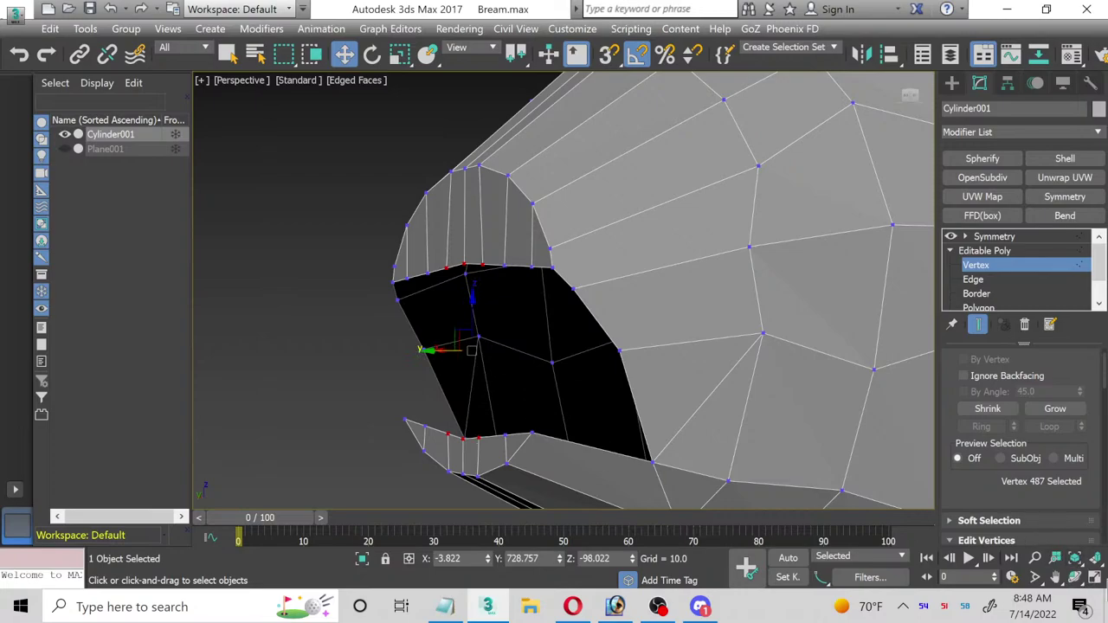
{"action": "left_click", "coordinate": [1096, 579]}
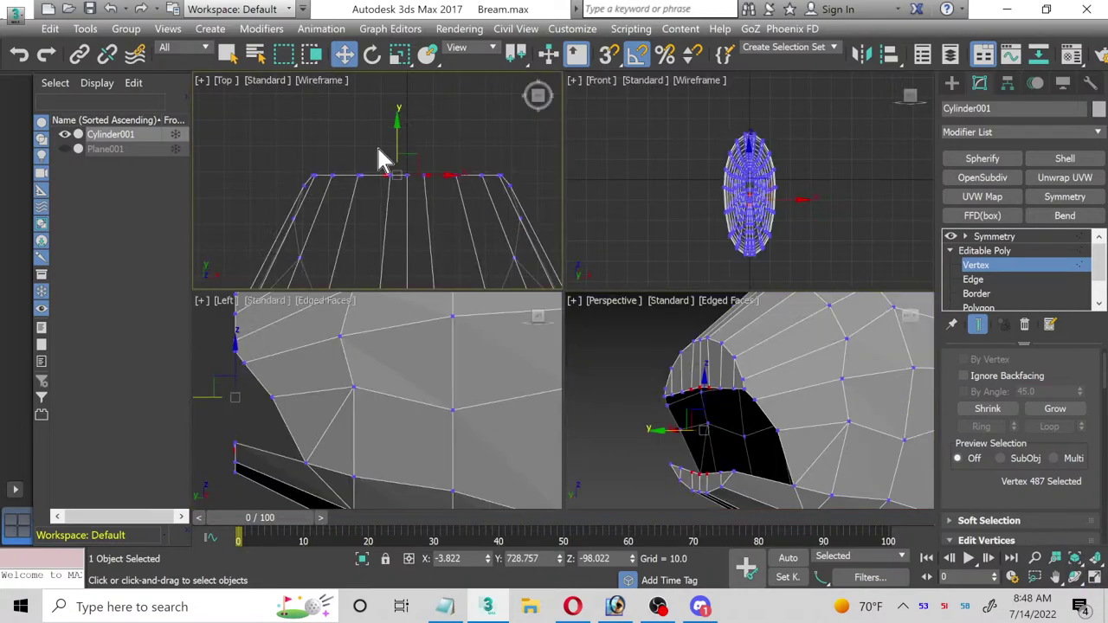
{"action": "left_click_drag", "start_coordinate": [396, 136], "coordinate": [399, 101]}
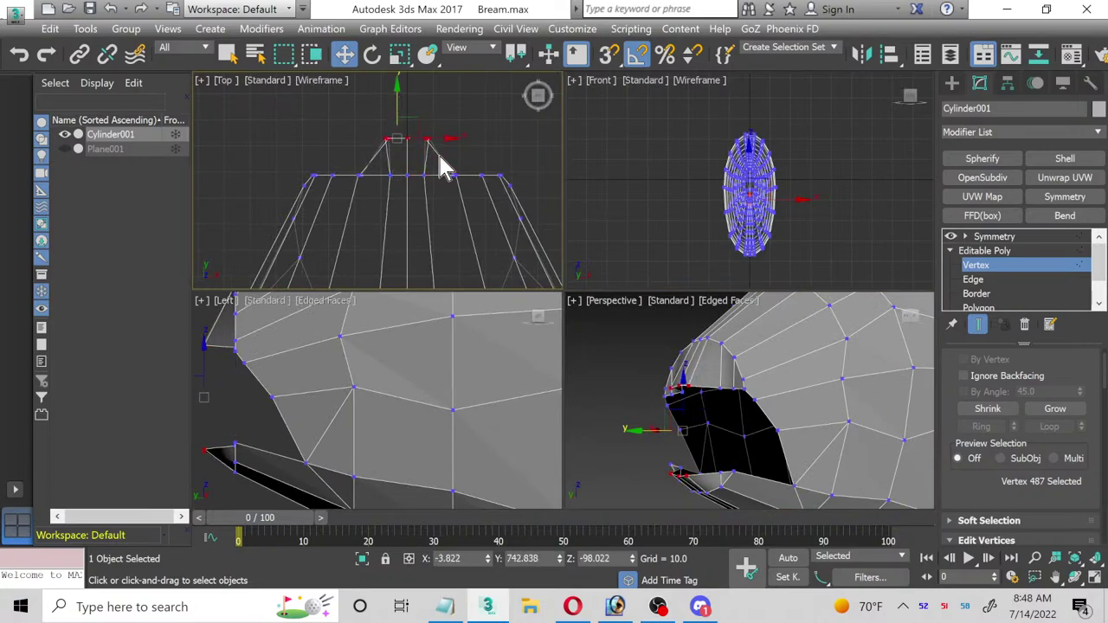
Step: Pull the selected snout vertices forward and upward in the Top view
{"action": "left_click", "coordinate": [712, 387]}
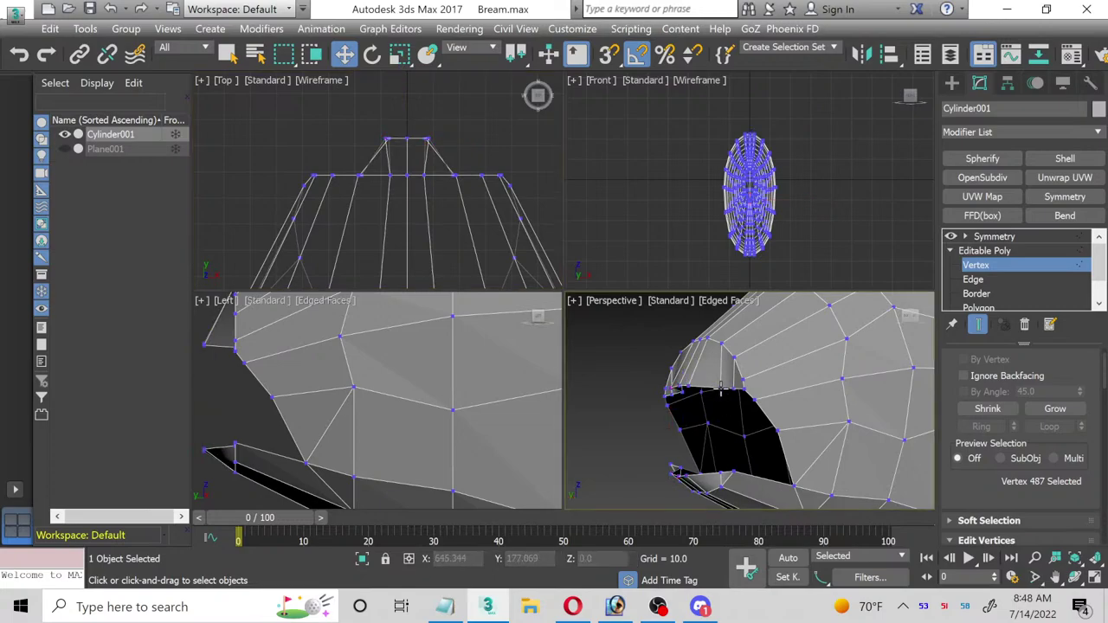
{"action": "left_click", "coordinate": [719, 470]}
{"action": "right_click", "coordinate": [459, 237]}
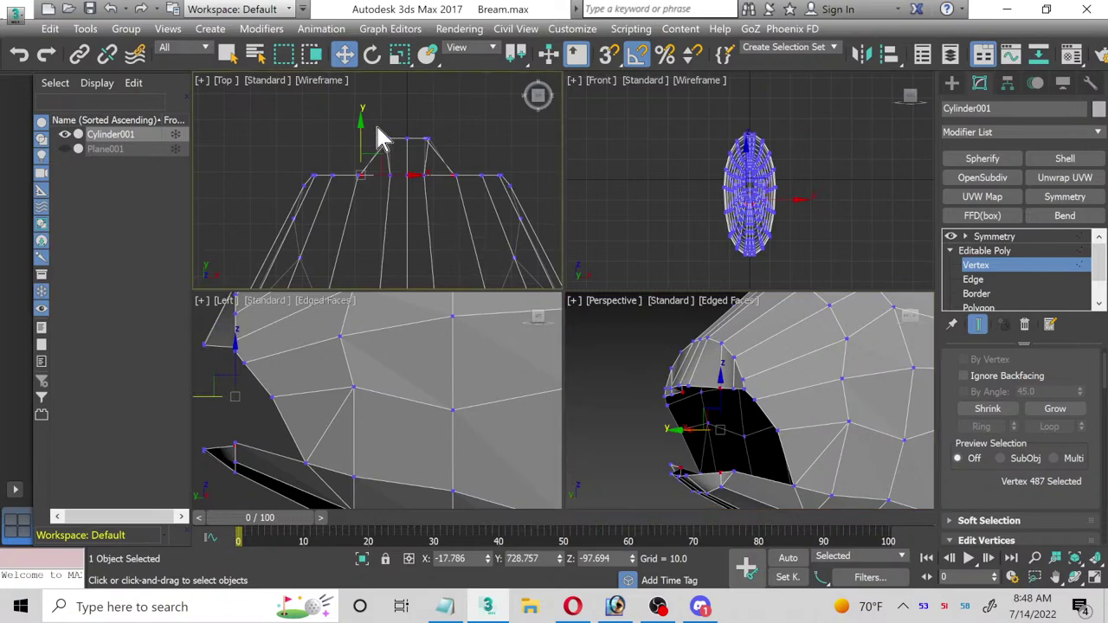
{"action": "left_click_drag", "start_coordinate": [359, 136], "coordinate": [349, 114]}
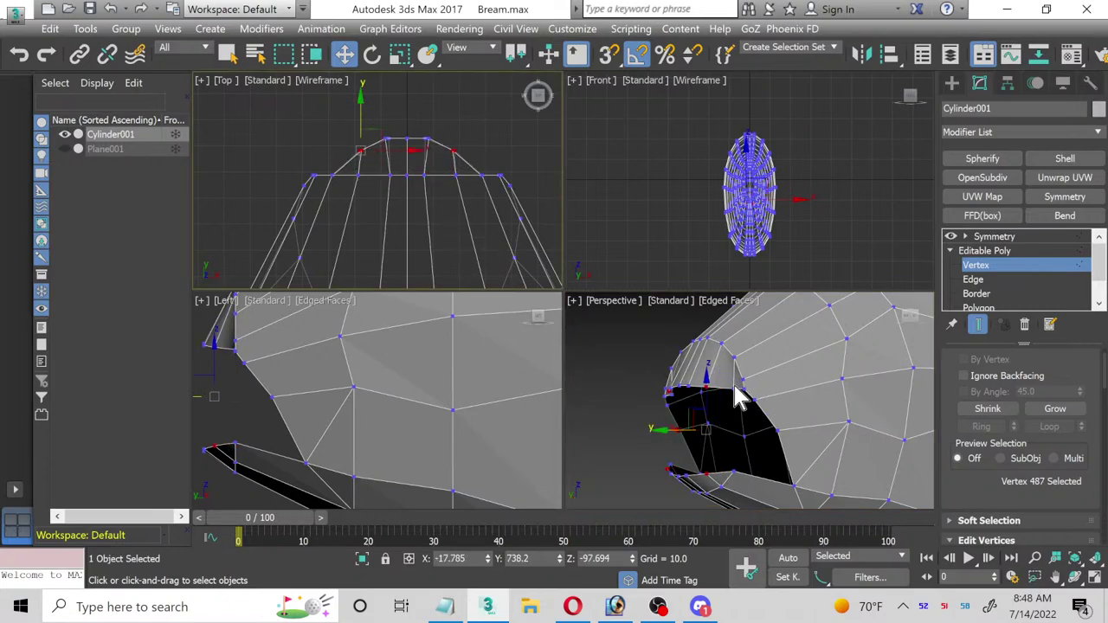
{"action": "left_click", "coordinate": [734, 389]}
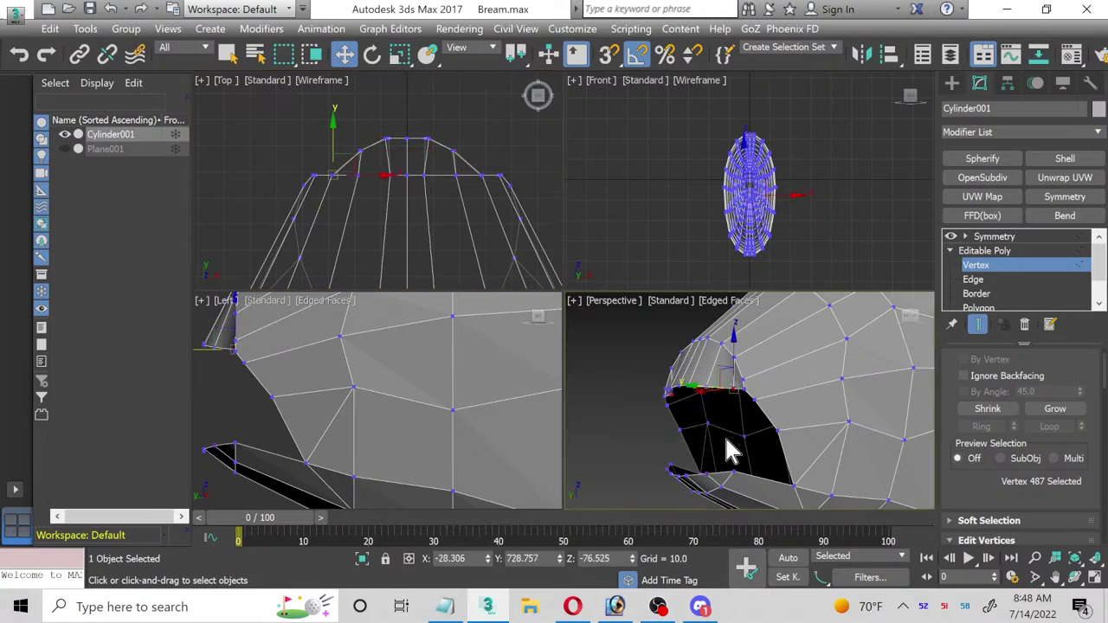
{"action": "right_click", "coordinate": [409, 184]}
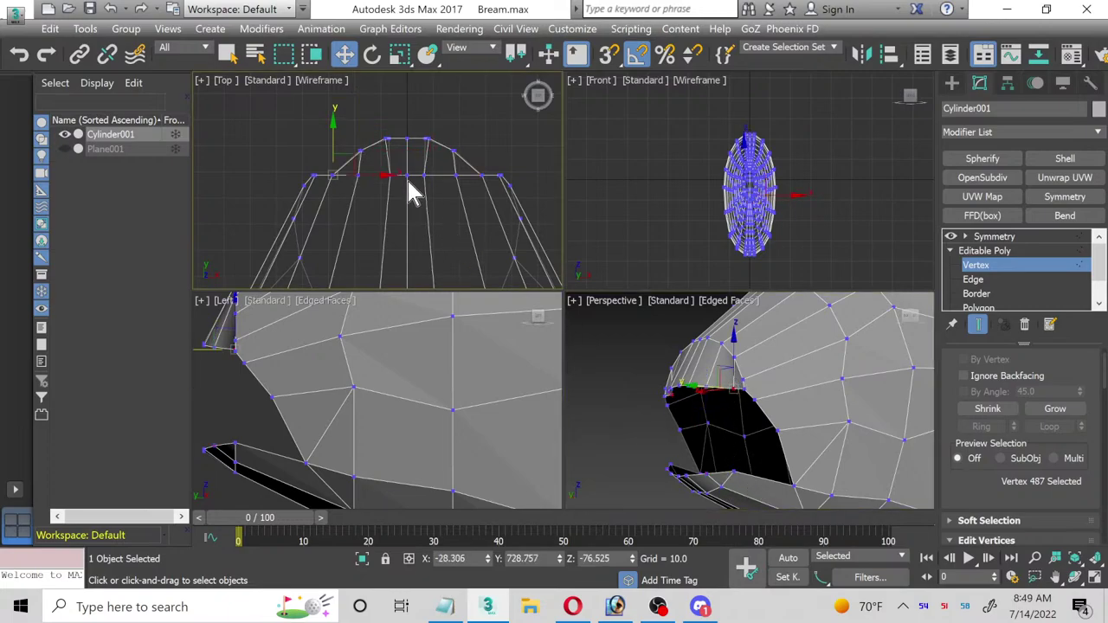
{"action": "left_click_drag", "start_coordinate": [334, 142], "coordinate": [338, 130]}
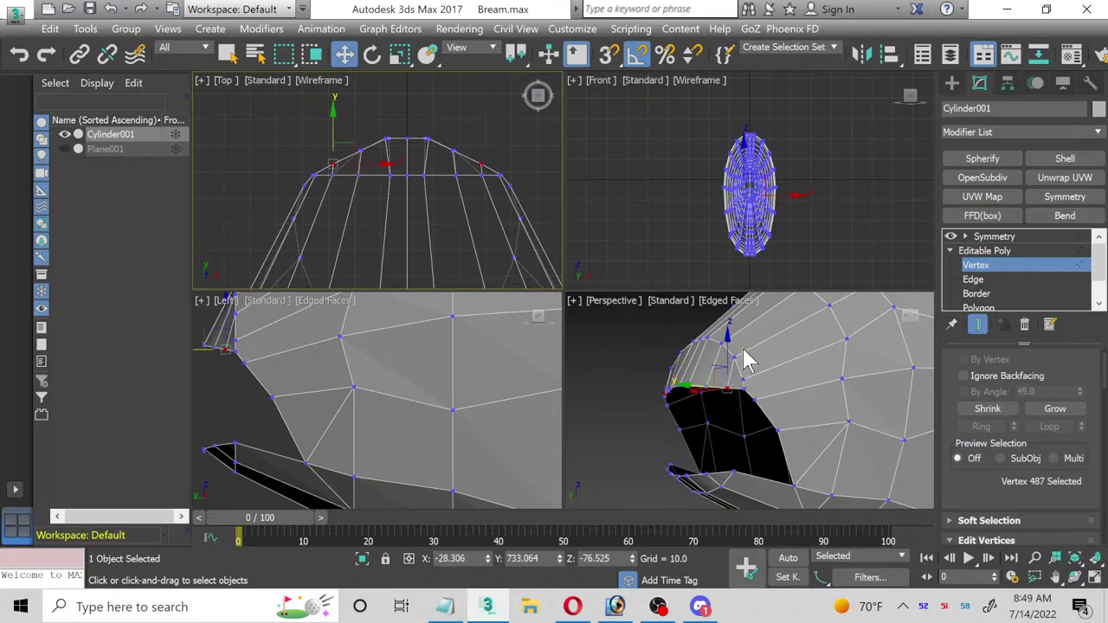
Step: Reselect the fish body in a maximized side view and return to Vertex mode
{"action": "key", "text": "1"}
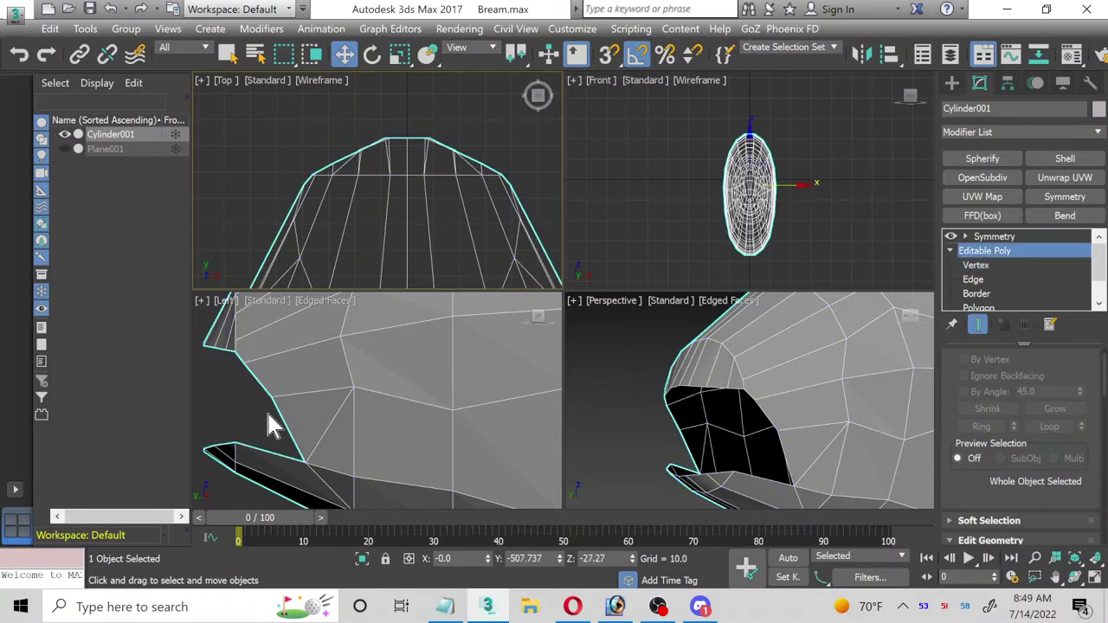
{"action": "left_click", "coordinate": [251, 407]}
{"action": "middle_click_drag", "start_coordinate": [240, 402], "coordinate": [289, 401]}
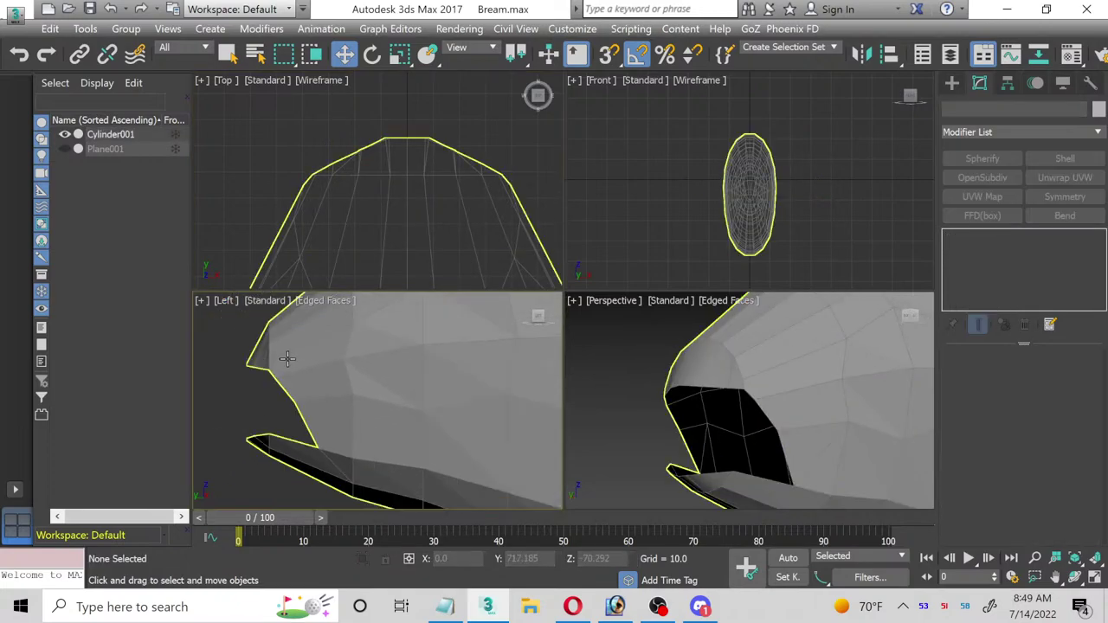
{"action": "left_click", "coordinate": [291, 360]}
{"action": "left_click", "coordinate": [1096, 578]}
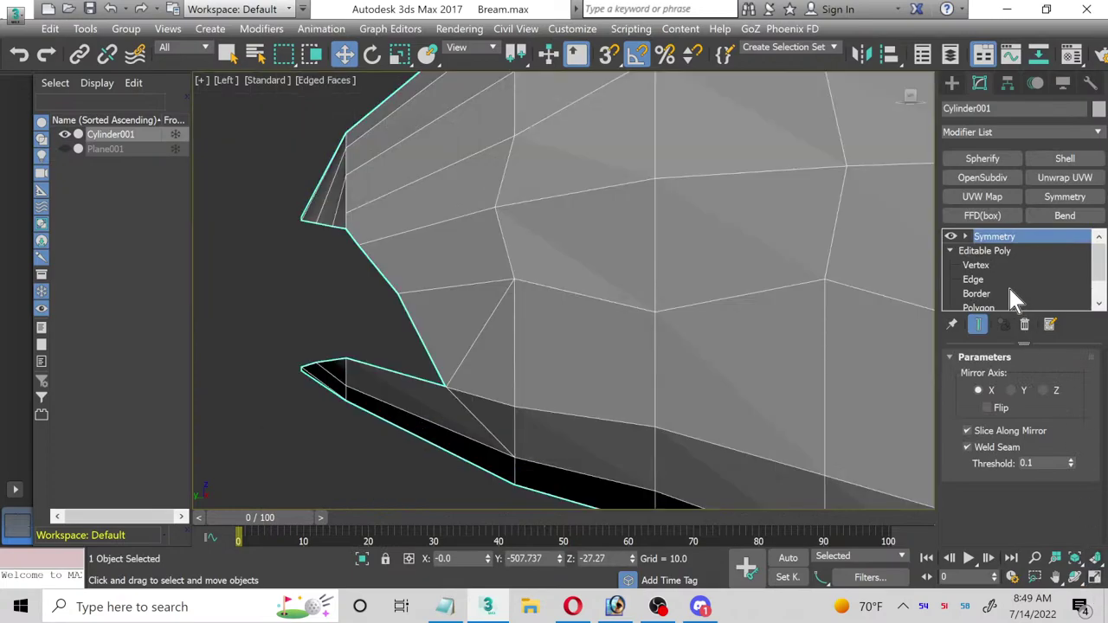
{"action": "left_click", "coordinate": [984, 265]}
Step: Shift the seven nose-tip vertices slightly to the right
{"action": "left_click_drag", "start_coordinate": [329, 208], "coordinate": [335, 306]}
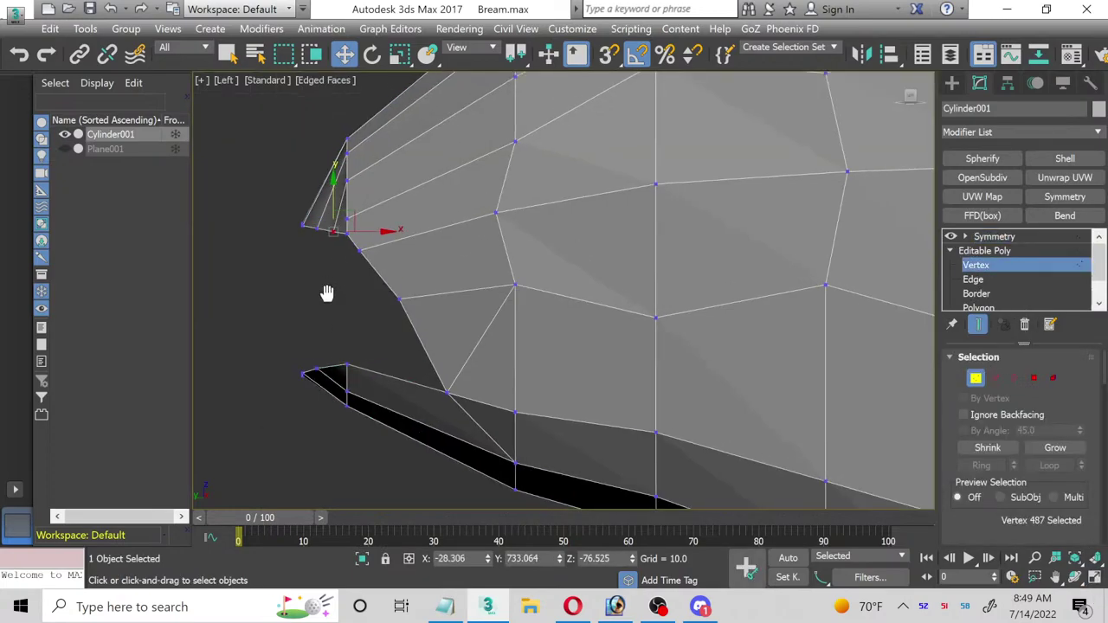
{"action": "middle_click_drag", "start_coordinate": [324, 292], "coordinate": [322, 408]}
{"action": "left_click_drag", "start_coordinate": [371, 298], "coordinate": [371, 317]}
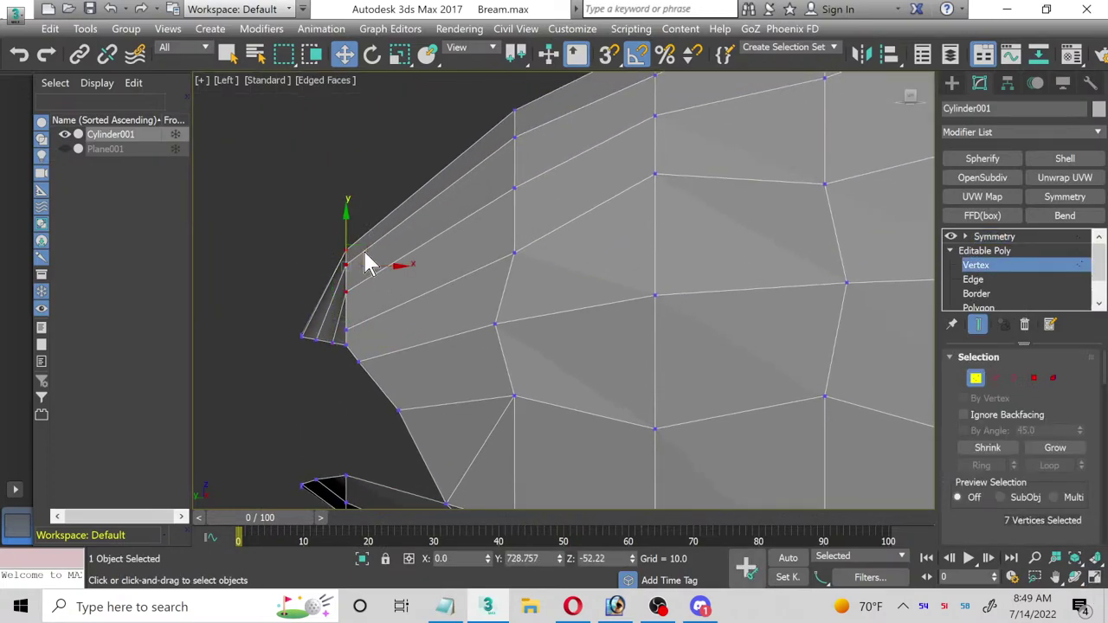
{"action": "left_click_drag", "start_coordinate": [362, 256], "coordinate": [370, 253]}
{"action": "scroll", "coordinate": [374, 348], "scroll_direction": "up", "scroll_amount": 3}
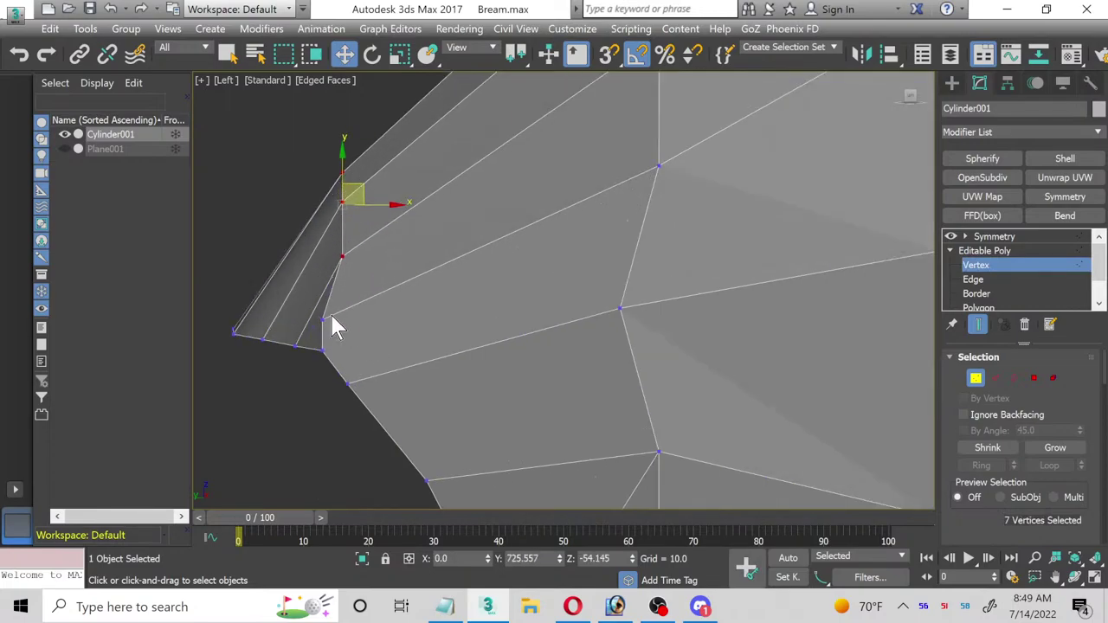
Step: Nudge the two lower nose-corner vertices sideways, then frame the lower jaw
{"action": "left_click_drag", "start_coordinate": [338, 340], "coordinate": [376, 322]}
{"action": "left_click", "coordinate": [319, 349]}
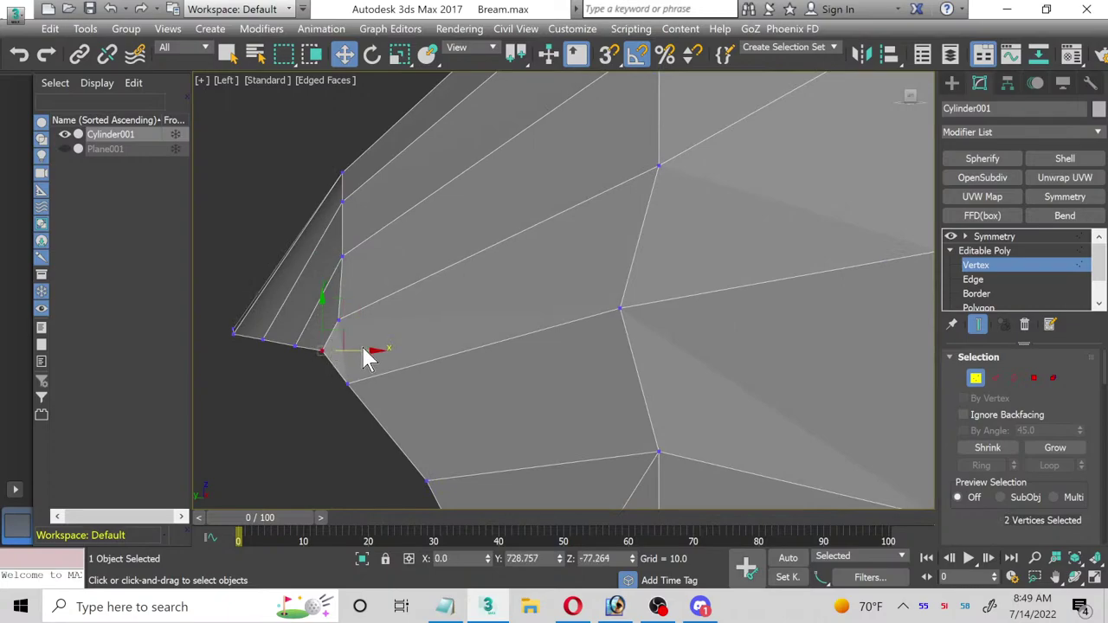
{"action": "left_click", "coordinate": [365, 353]}
{"action": "key", "text": "ctrl+z"}
{"action": "left_click_drag", "start_coordinate": [366, 349], "coordinate": [341, 336]}
{"action": "middle_click_drag", "start_coordinate": [346, 342], "coordinate": [670, 191]}
{"action": "middle_click_drag", "start_coordinate": [582, 332], "coordinate": [421, 357]}
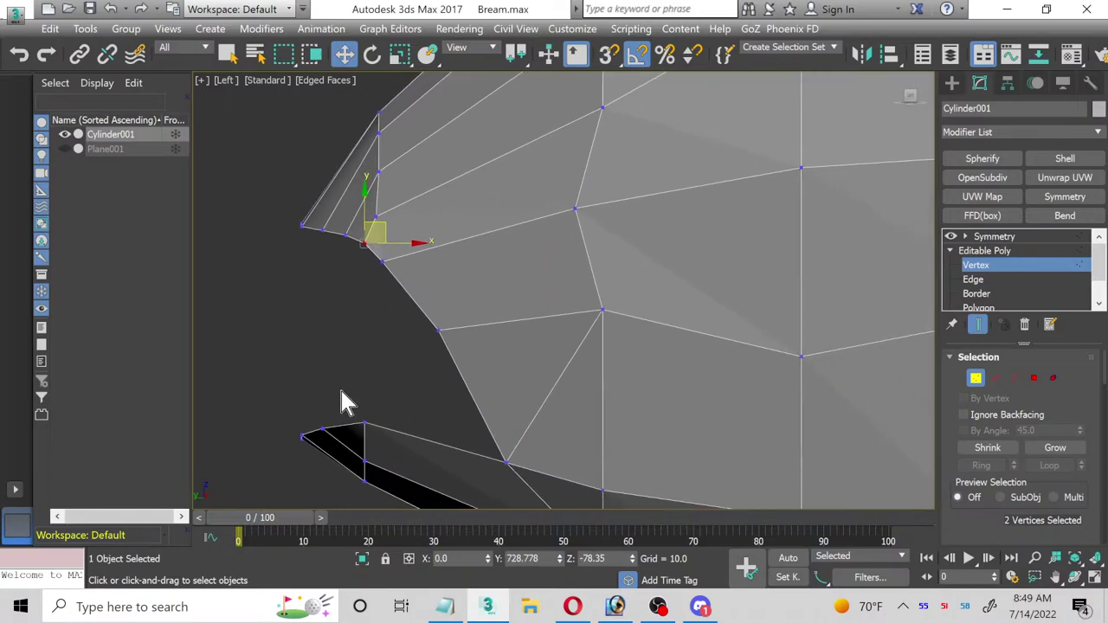
{"action": "scroll", "coordinate": [290, 436], "scroll_direction": "up", "scroll_amount": 2}
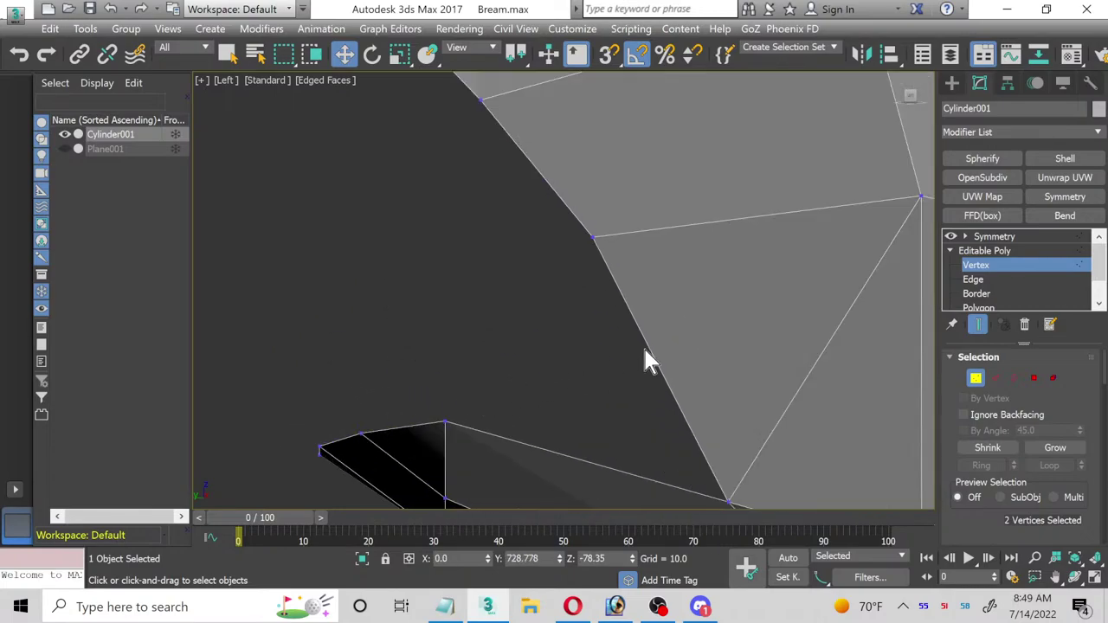
Step: Return to object level, reframe the side view and unhide the Plane001 reference photo
{"action": "key", "text": "1"}
{"action": "scroll", "coordinate": [478, 309], "scroll_direction": "down", "scroll_amount": 3}
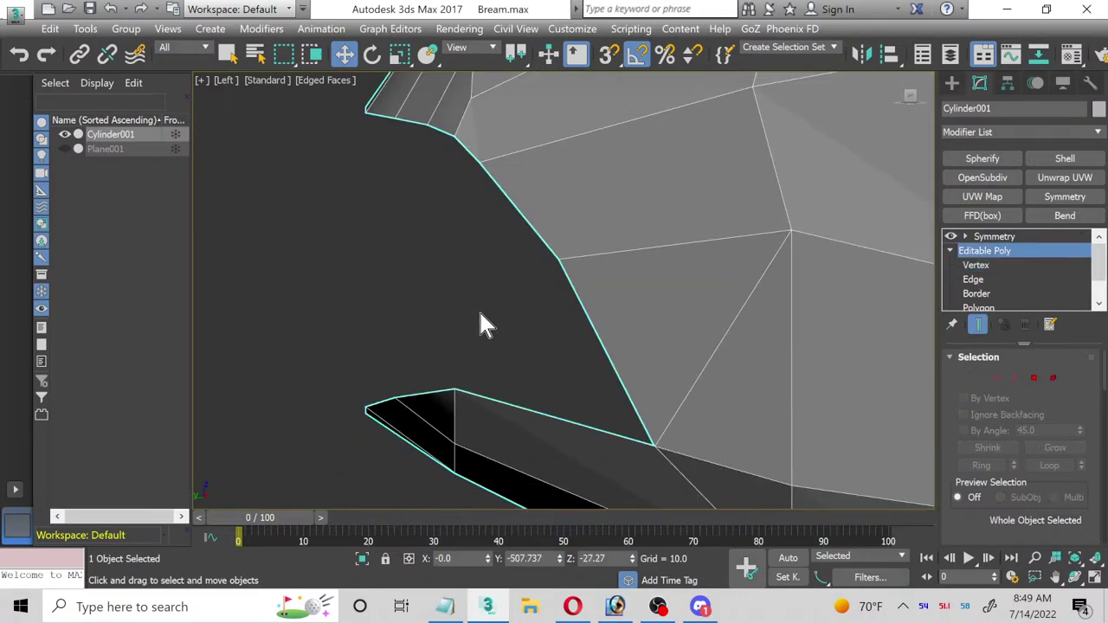
{"action": "middle_click_drag", "start_coordinate": [478, 309], "coordinate": [355, 312]}
{"action": "scroll", "coordinate": [387, 308], "scroll_direction": "down", "scroll_amount": 2}
{"action": "scroll", "coordinate": [581, 332], "scroll_direction": "down", "scroll_amount": 2}
{"action": "scroll", "coordinate": [581, 332], "scroll_direction": "up", "scroll_amount": 2}
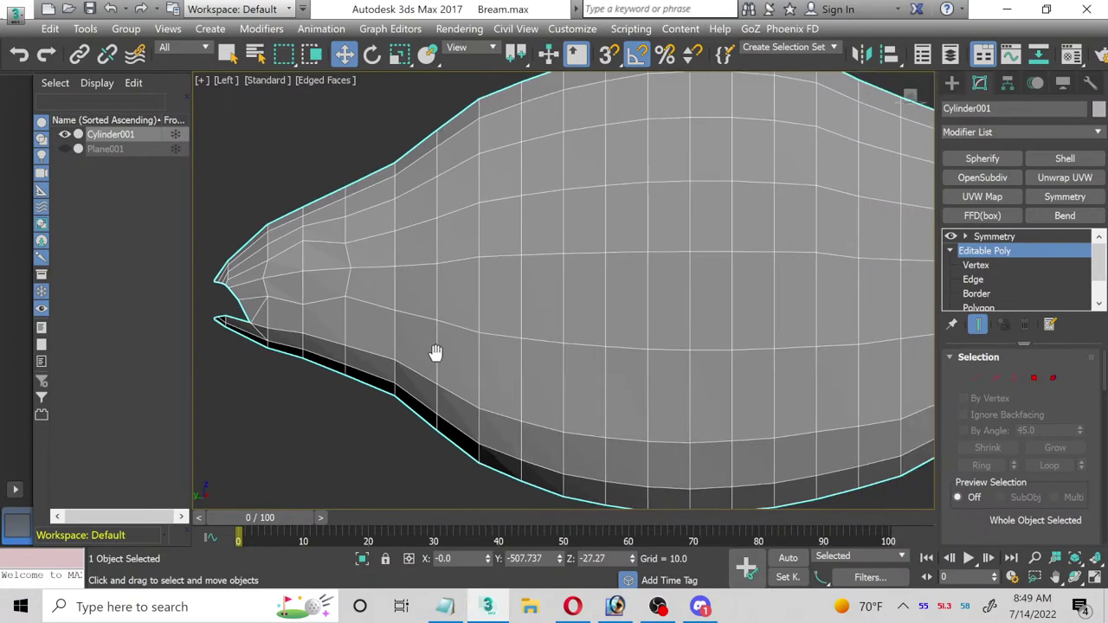
{"action": "scroll", "coordinate": [435, 354], "scroll_direction": "down", "scroll_amount": 3}
{"action": "scroll", "coordinate": [644, 388], "scroll_direction": "down", "scroll_amount": 1}
{"action": "scroll", "coordinate": [503, 342], "scroll_direction": "up", "scroll_amount": 2}
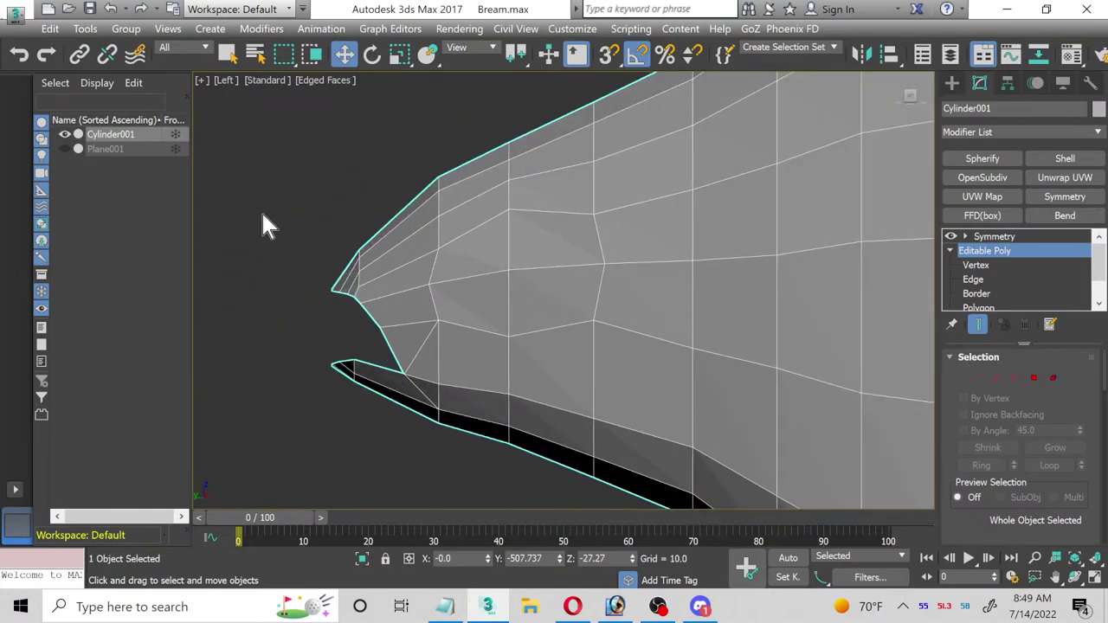
{"action": "left_click", "coordinate": [65, 149]}
{"action": "scroll", "coordinate": [381, 290], "scroll_direction": "up", "scroll_amount": 3}
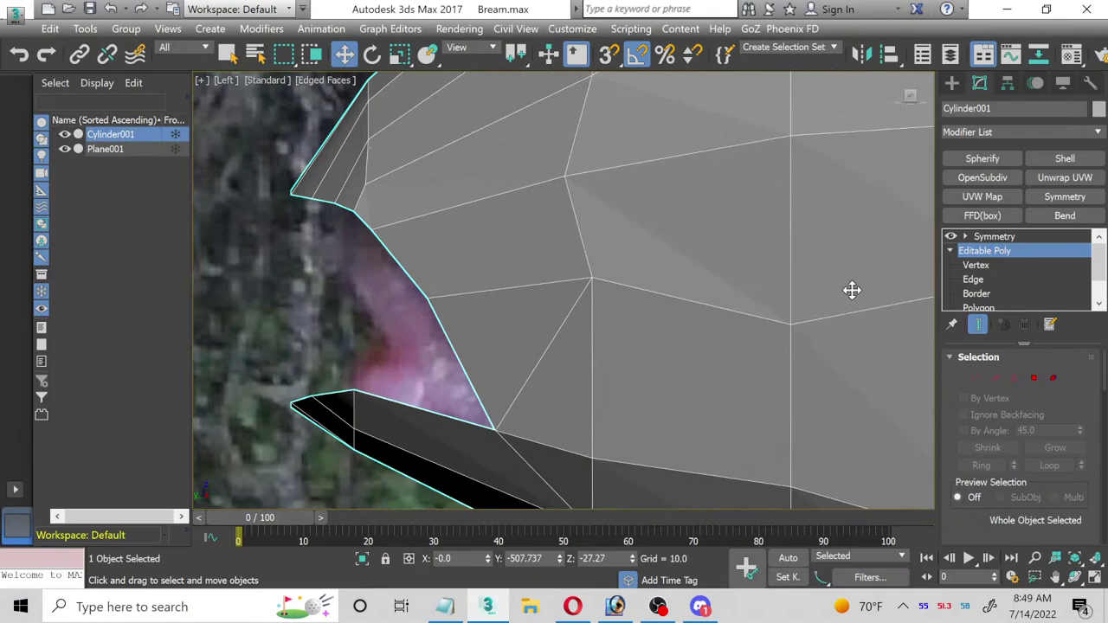
Step: Set the fish material's Opacity to 35 and minimise the Material Editor
{"action": "left_click", "coordinate": [977, 265]}
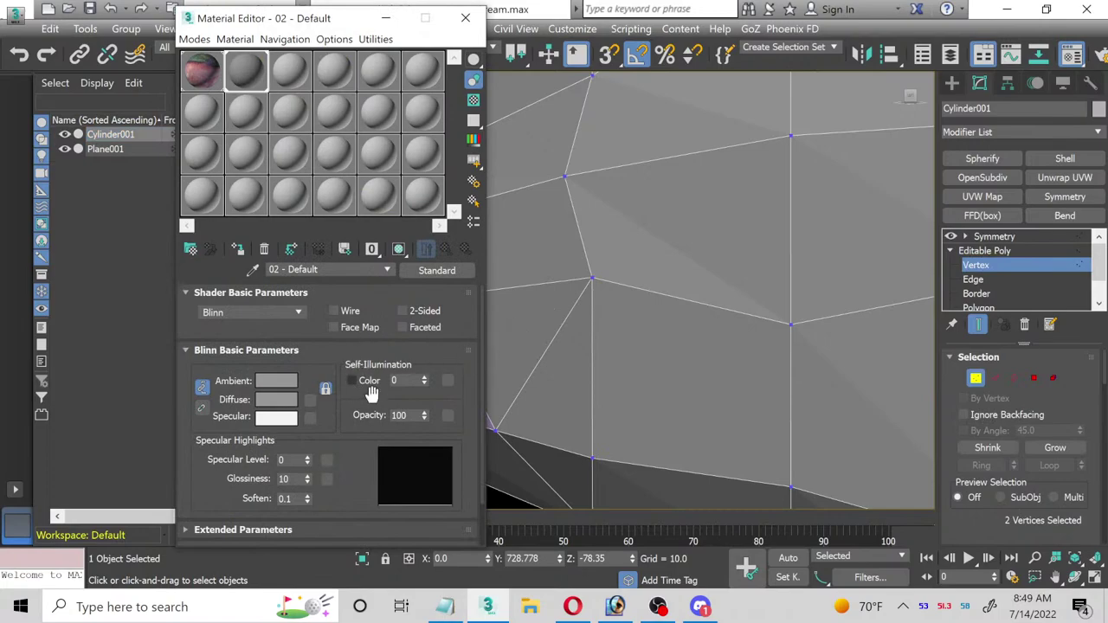
{"action": "double_click", "coordinate": [405, 416]}
{"action": "type", "text": "35"}
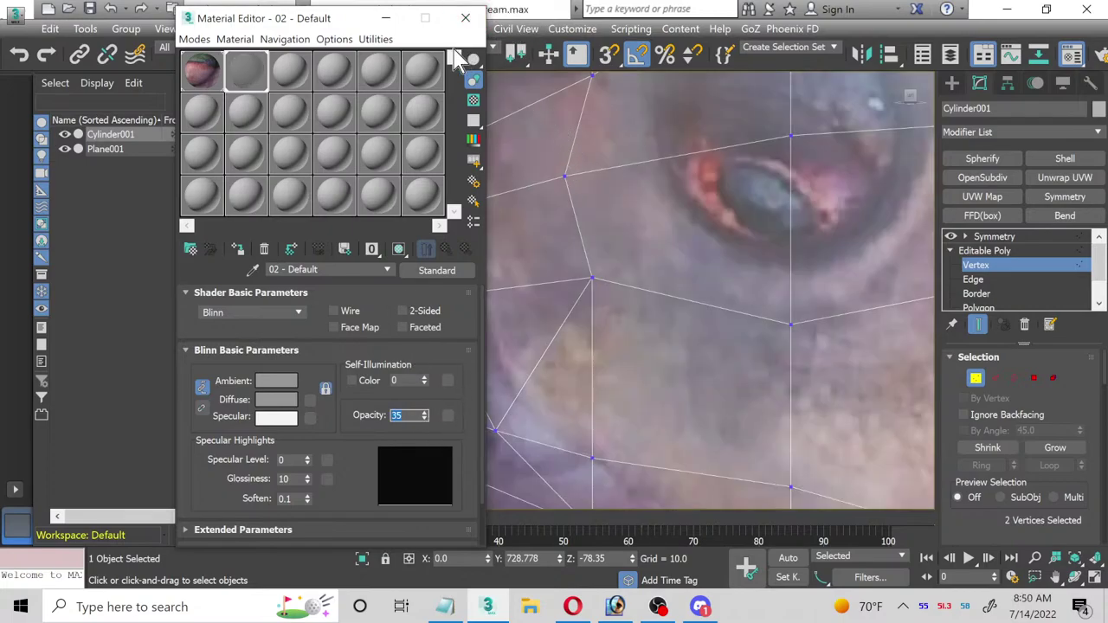
{"action": "left_click", "coordinate": [386, 18]}
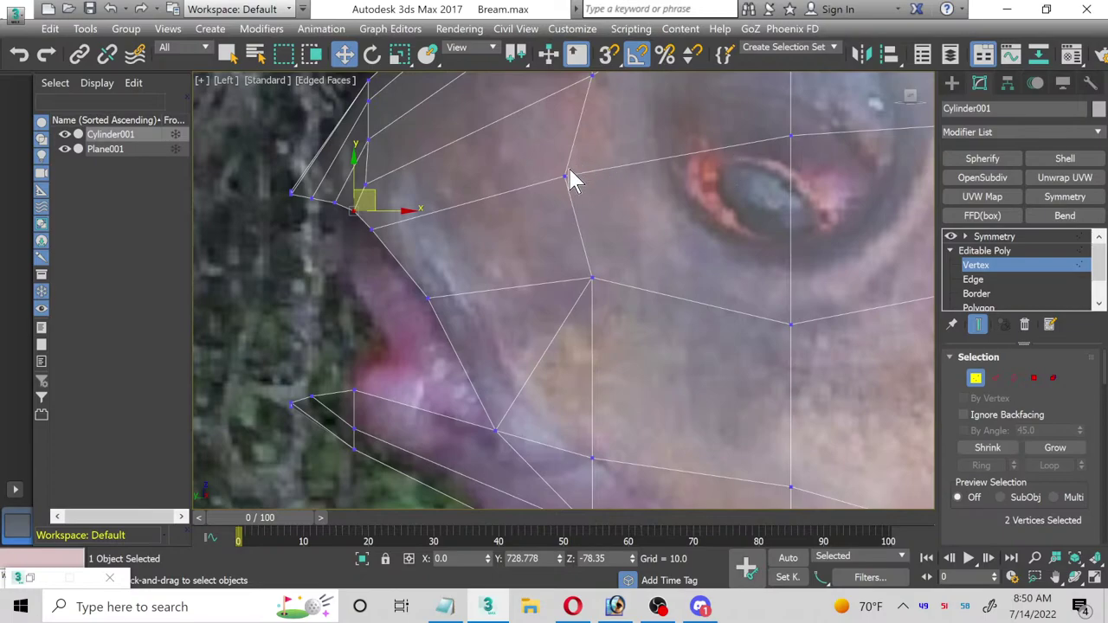
Step: Nudge a mouth-outline vertex left and slide the boxed mouth vertices right onto the photo
{"action": "scroll", "coordinate": [453, 295], "scroll_direction": "up", "scroll_amount": 2}
{"action": "left_click", "coordinate": [419, 298]}
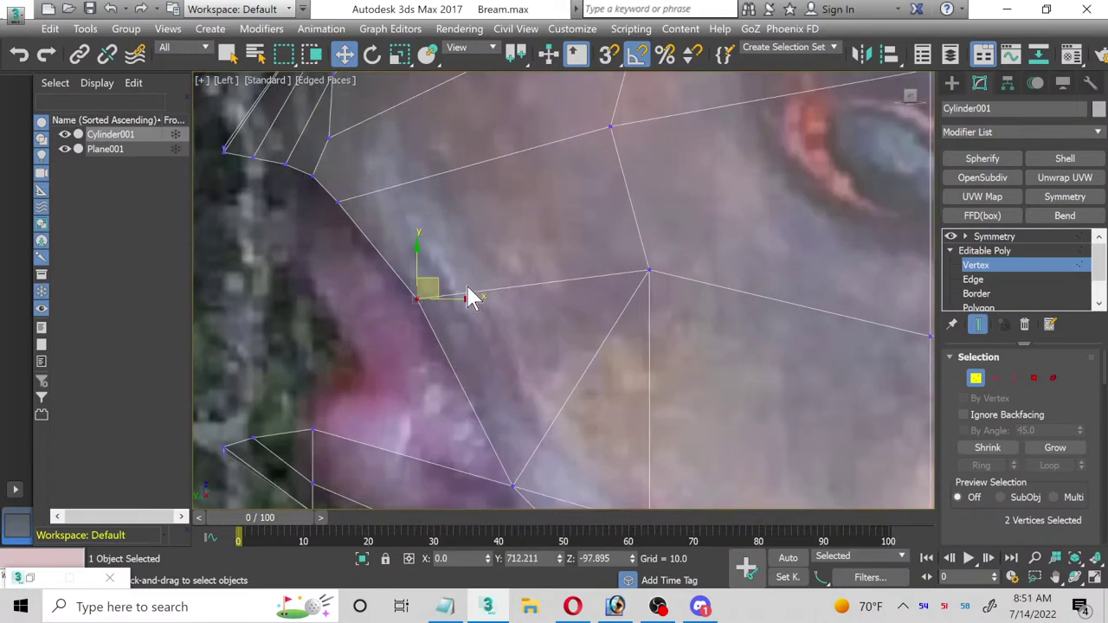
{"action": "left_click_drag", "start_coordinate": [427, 280], "coordinate": [424, 286]}
{"action": "middle_click_drag", "start_coordinate": [364, 282], "coordinate": [438, 322]}
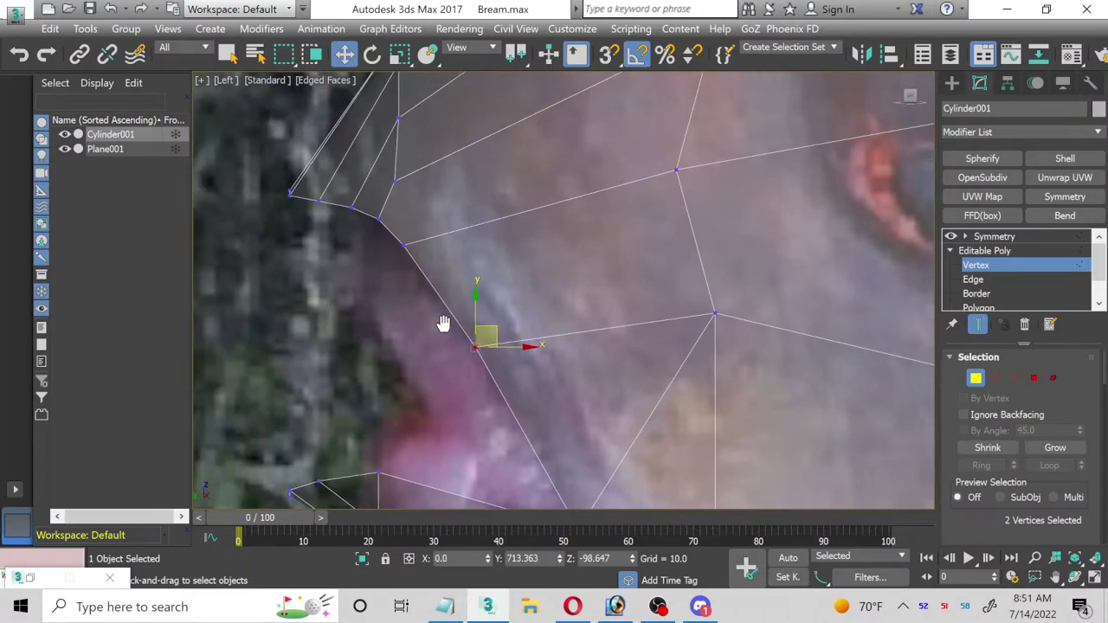
{"action": "scroll", "coordinate": [394, 260], "scroll_direction": "down", "scroll_amount": 3}
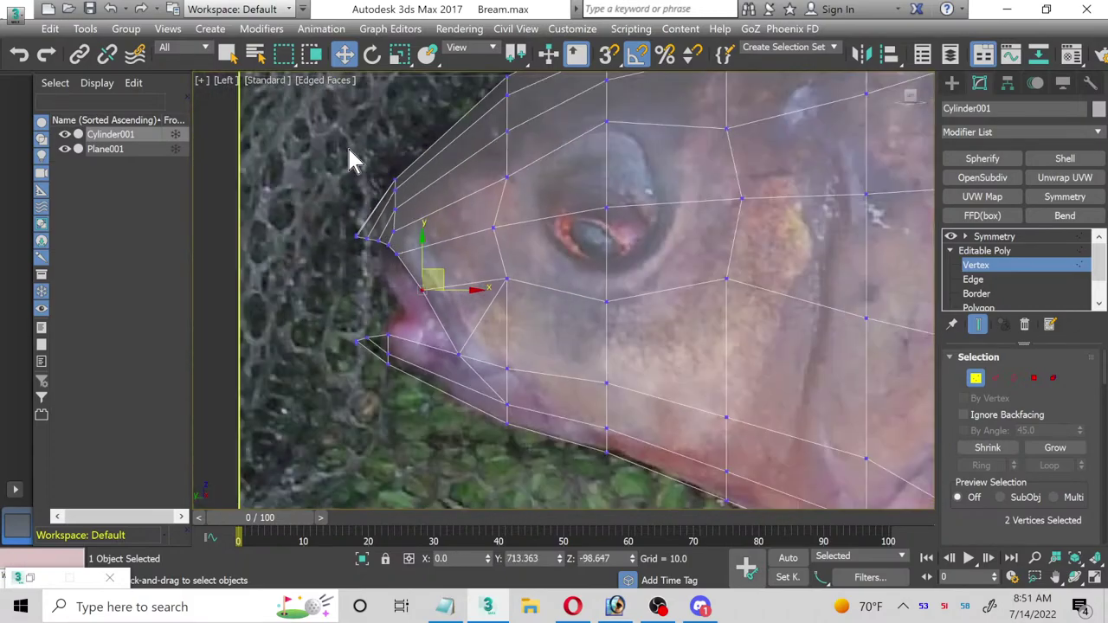
{"action": "left_click_drag", "start_coordinate": [447, 454], "coordinate": [414, 450]}
{"action": "scroll", "coordinate": [438, 270], "scroll_direction": "up", "scroll_amount": 2}
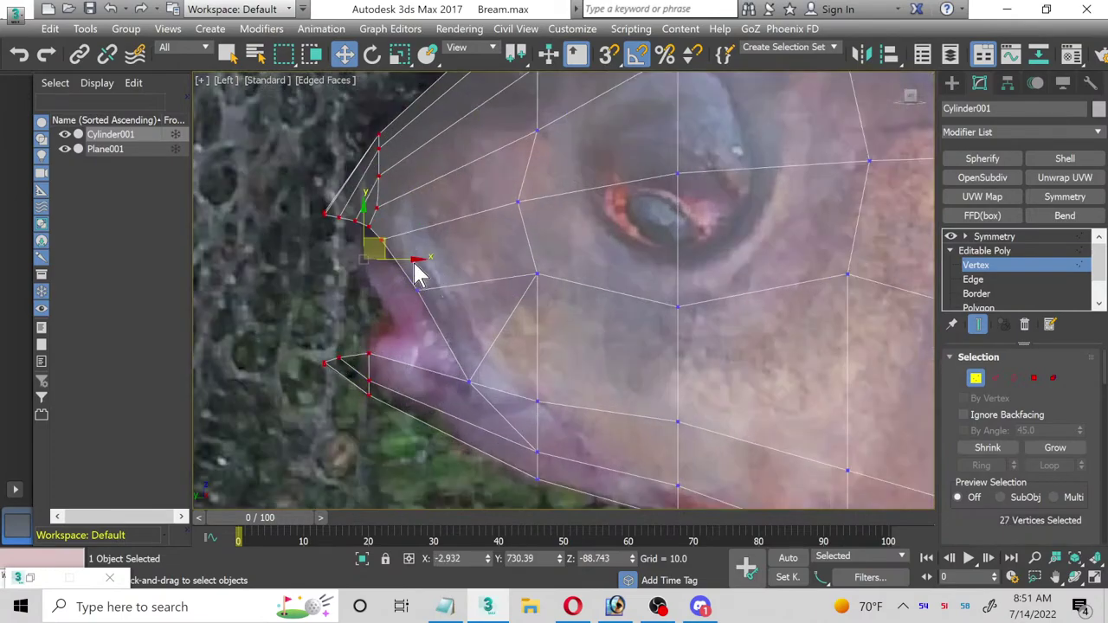
{"action": "left_click_drag", "start_coordinate": [410, 260], "coordinate": [438, 279]}
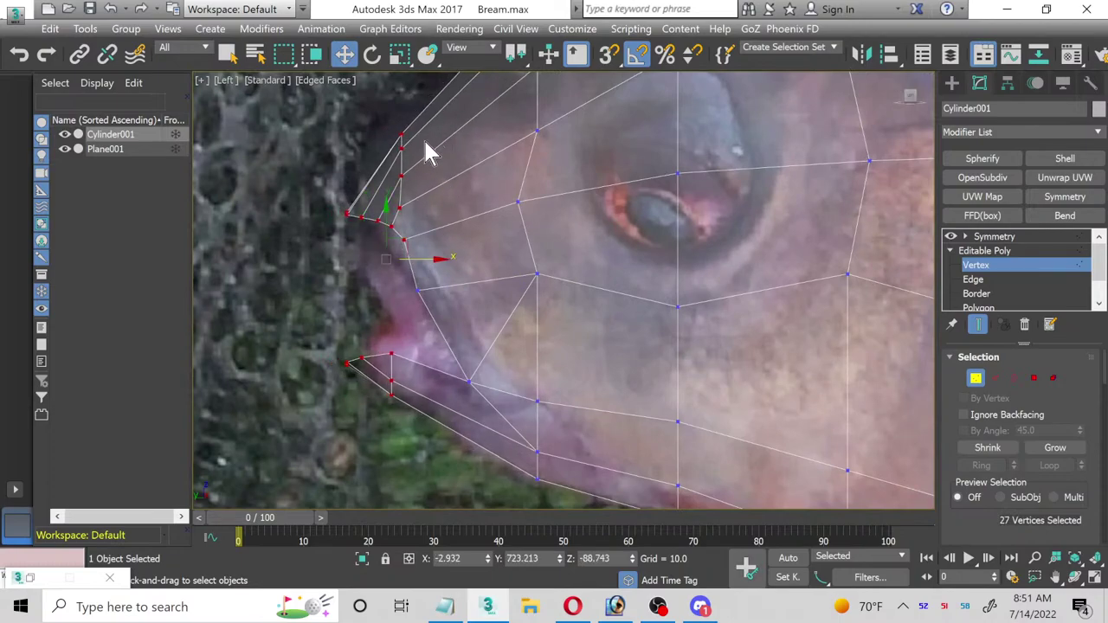
Step: Raise the mouth-corner vertex and move a snout-outline vertex down along the outline
{"action": "scroll", "coordinate": [389, 124], "scroll_direction": "up", "scroll_amount": 3}
{"action": "middle_click_drag", "start_coordinate": [389, 129], "coordinate": [408, 335]}
{"action": "scroll", "coordinate": [409, 351], "scroll_direction": "up", "scroll_amount": 3}
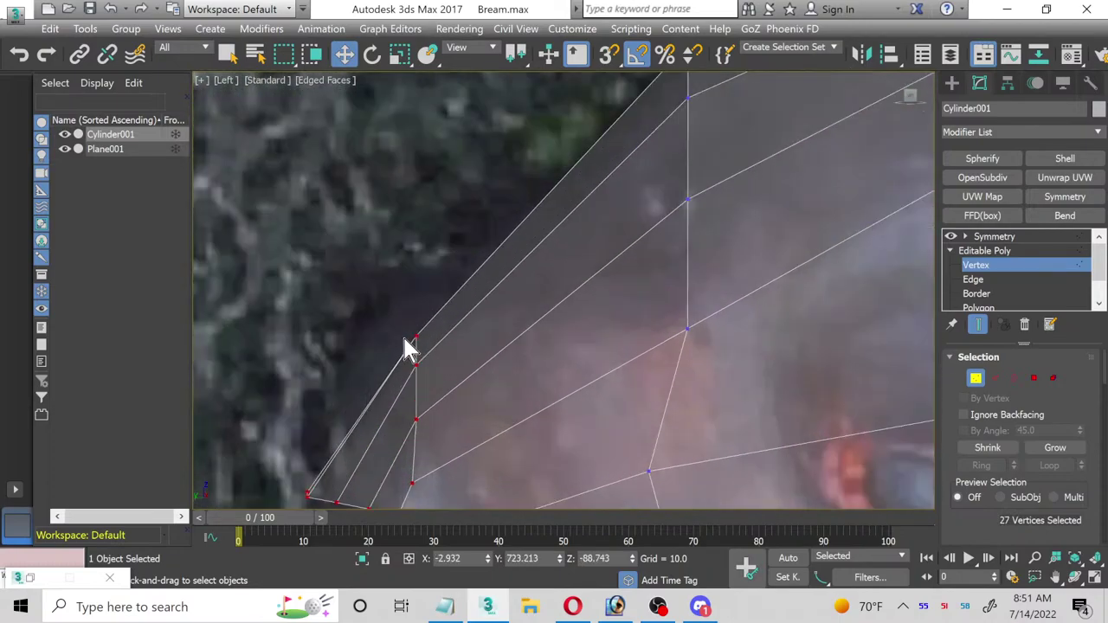
{"action": "left_click", "coordinate": [407, 340]}
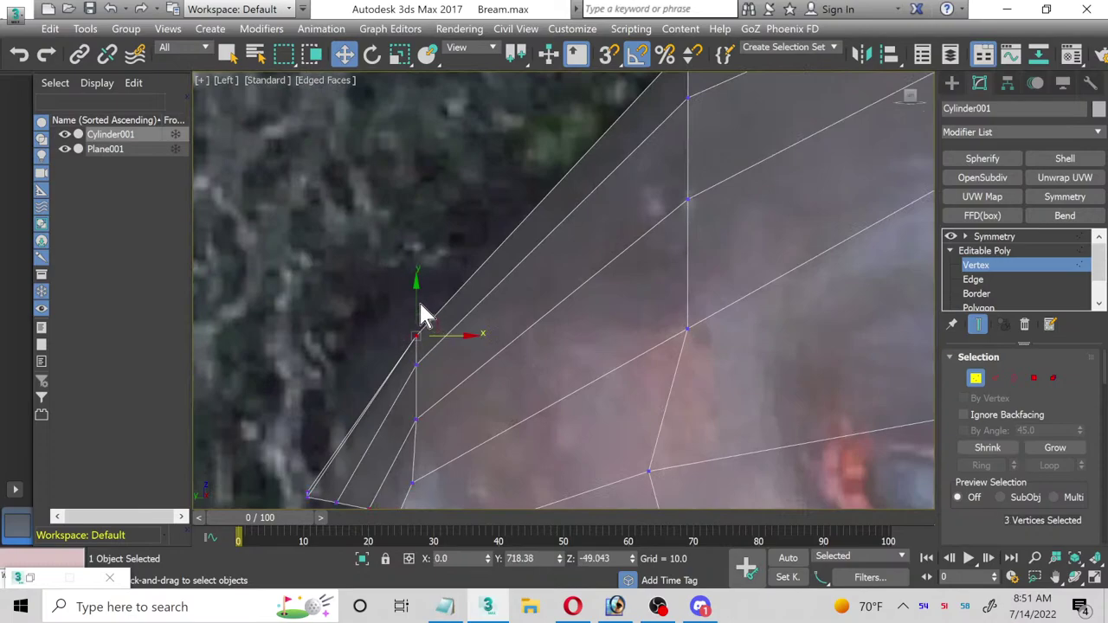
{"action": "left_click_drag", "start_coordinate": [419, 302], "coordinate": [423, 251]}
{"action": "scroll", "coordinate": [421, 352], "scroll_direction": "down", "scroll_amount": 2}
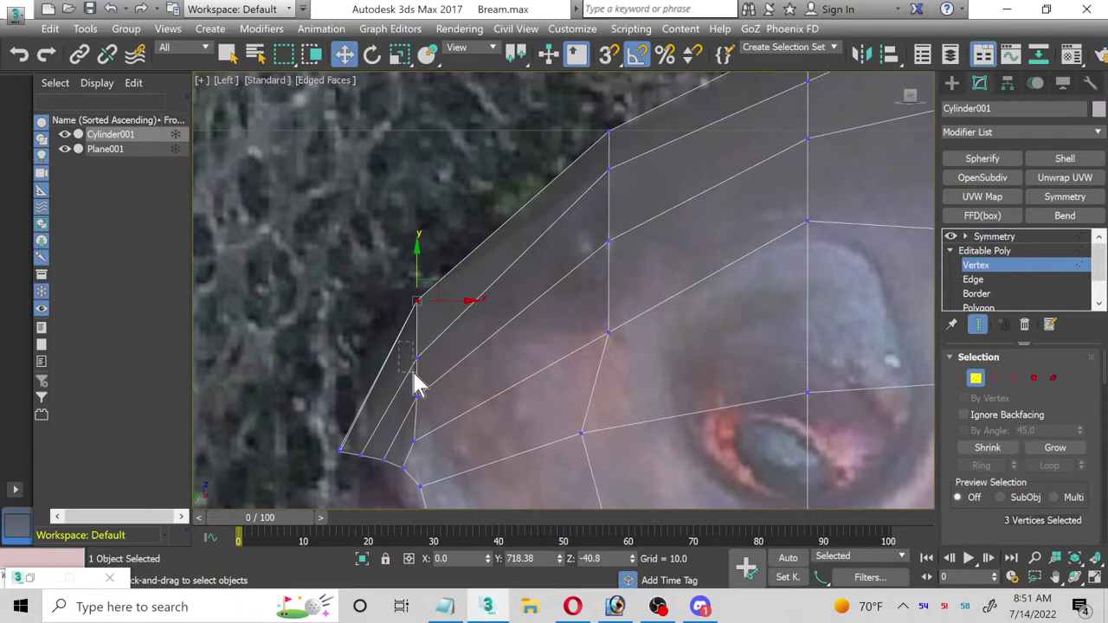
{"action": "left_click_drag", "start_coordinate": [414, 372], "coordinate": [430, 334]}
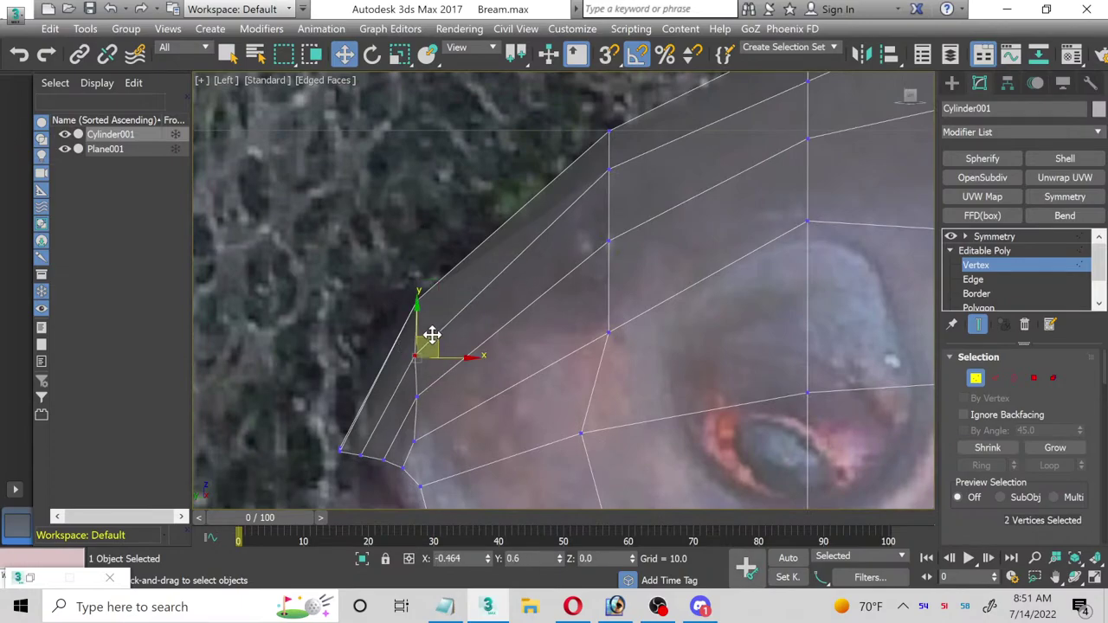
{"action": "middle_click_drag", "start_coordinate": [433, 389], "coordinate": [472, 289]}
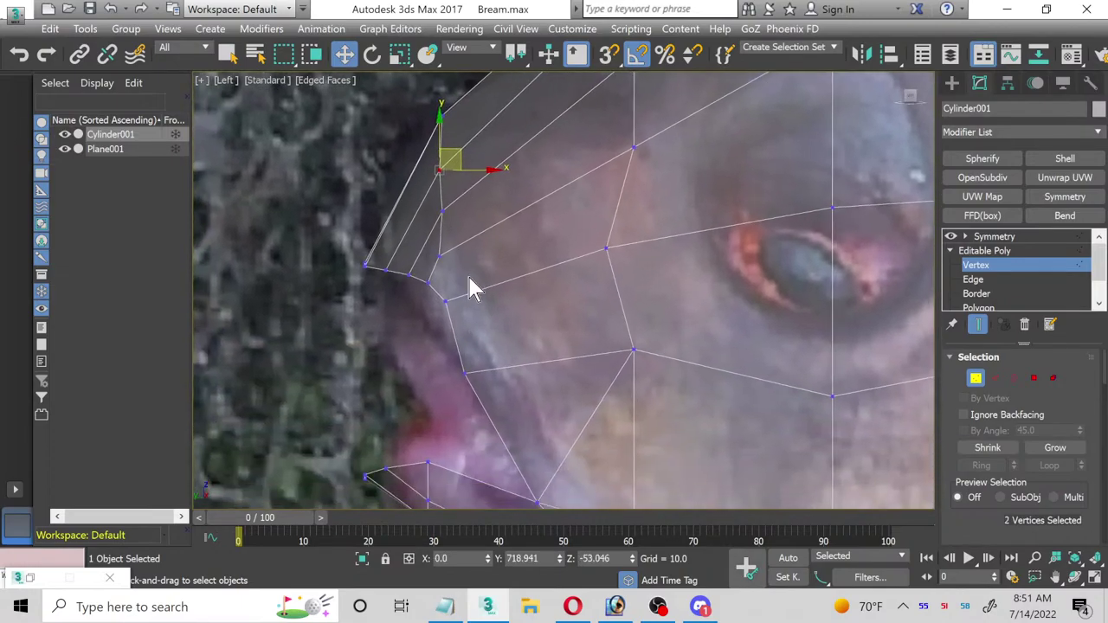
{"action": "scroll", "coordinate": [472, 288], "scroll_direction": "up", "scroll_amount": 2}
{"action": "left_click", "coordinate": [452, 300]}
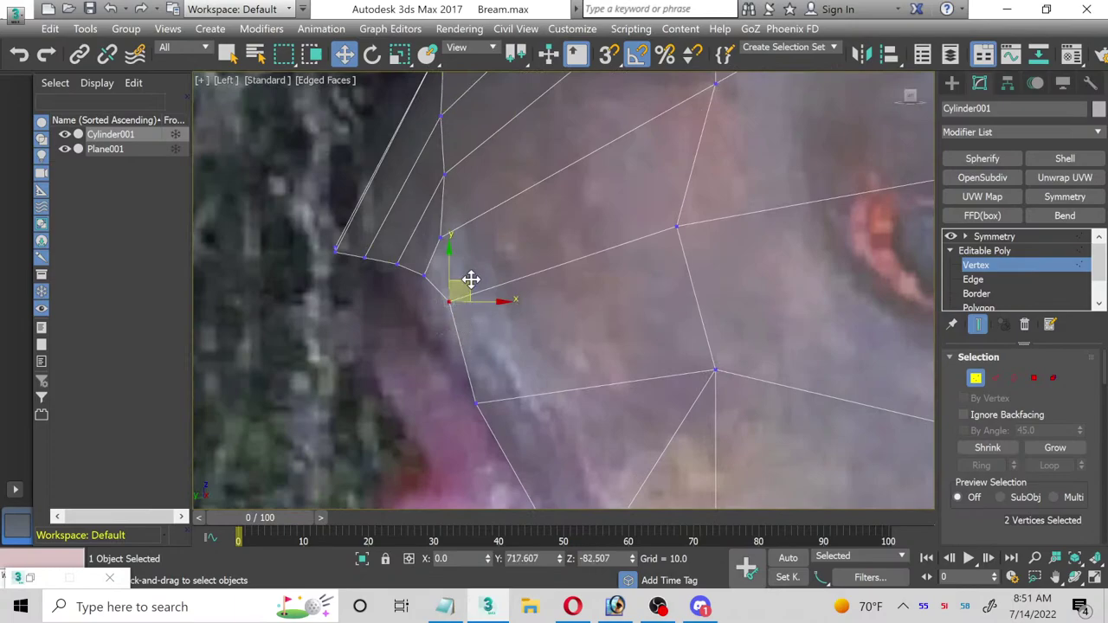
{"action": "left_click_drag", "start_coordinate": [471, 278], "coordinate": [430, 289]}
Step: Nudge vertex 487 and its neighbouring mouth vertex slightly down-left
{"action": "left_click", "coordinate": [415, 264]}
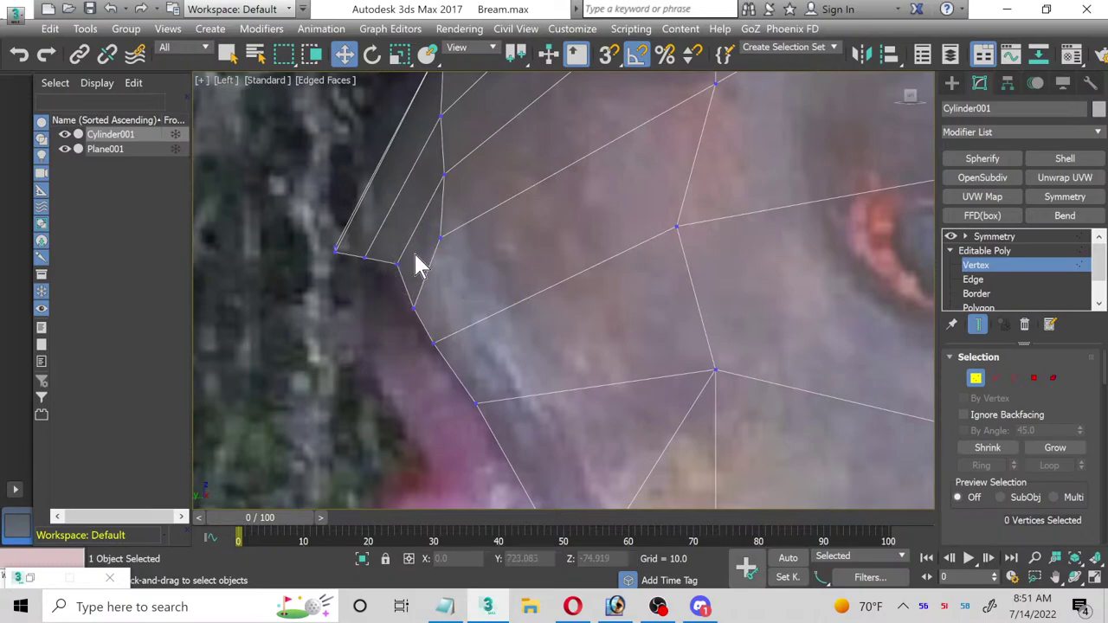
{"action": "left_click", "coordinate": [395, 266]}
{"action": "scroll", "coordinate": [403, 277], "scroll_direction": "up", "scroll_amount": 2}
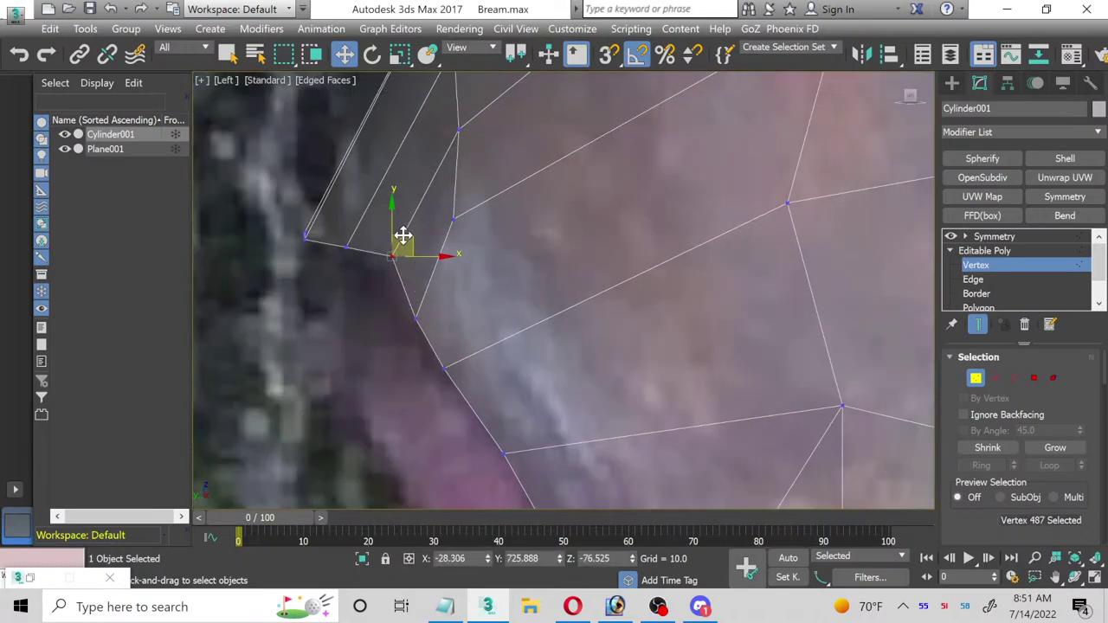
{"action": "left_click_drag", "start_coordinate": [395, 257], "coordinate": [389, 260]}
{"action": "left_click", "coordinate": [346, 246]}
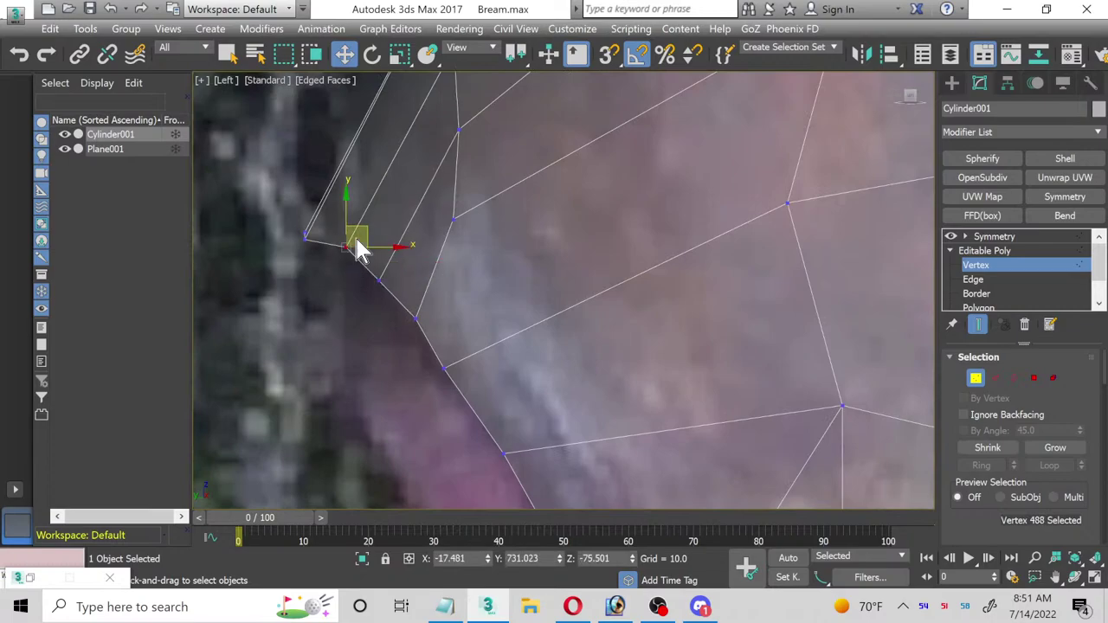
{"action": "left_click", "coordinate": [362, 227]}
{"action": "left_click", "coordinate": [348, 246]}
{"action": "left_click_drag", "start_coordinate": [361, 231], "coordinate": [358, 236]}
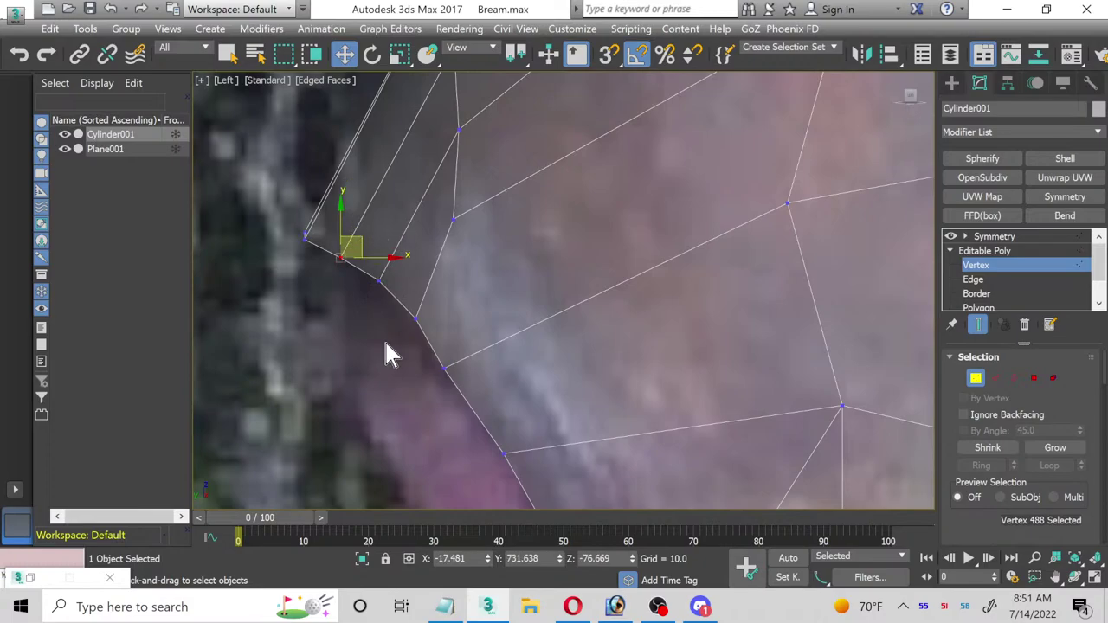
Step: Move the next jaw vertex onto the jaw outline and select the vertex under the lip
{"action": "left_click", "coordinate": [414, 318]}
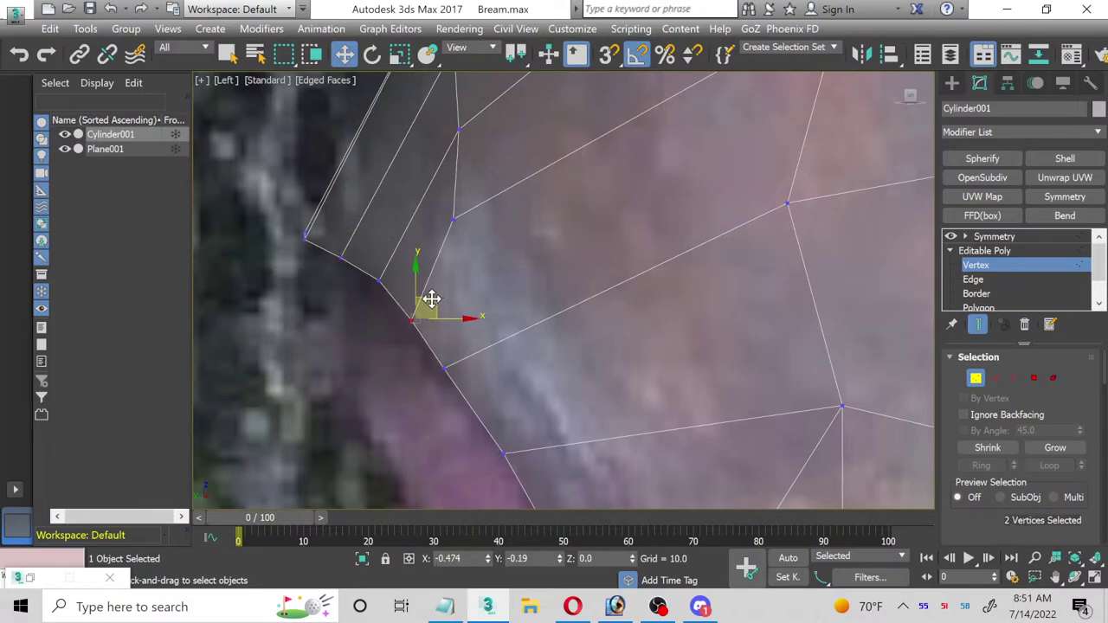
{"action": "middle_click_drag", "start_coordinate": [430, 366], "coordinate": [465, 272]}
{"action": "scroll", "coordinate": [456, 235], "scroll_direction": "down", "scroll_amount": 1}
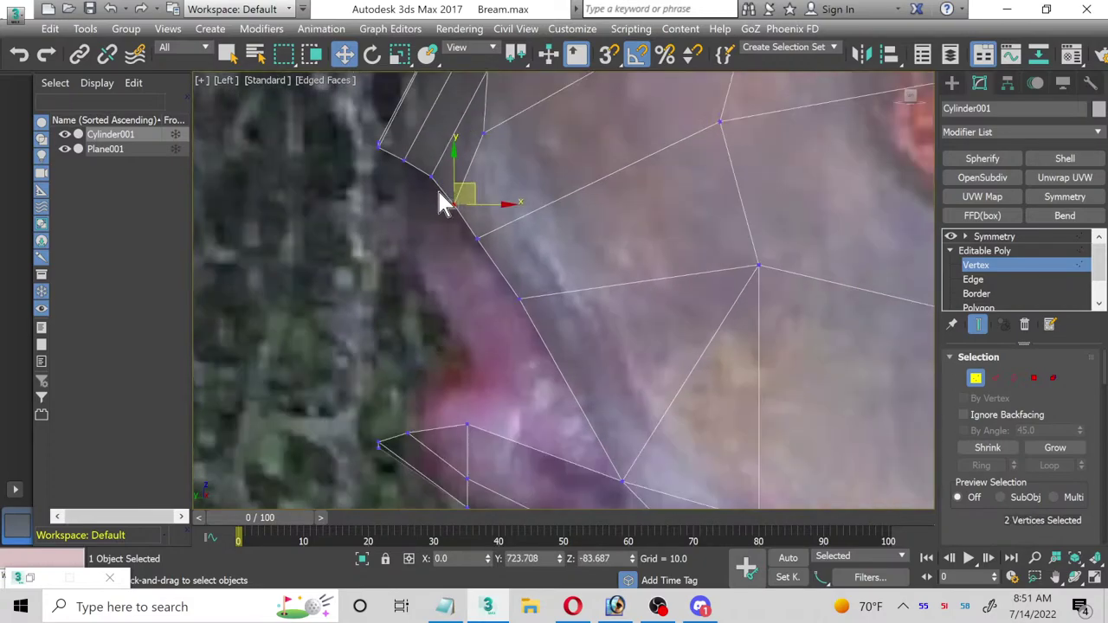
{"action": "left_click_drag", "start_coordinate": [460, 198], "coordinate": [472, 184]}
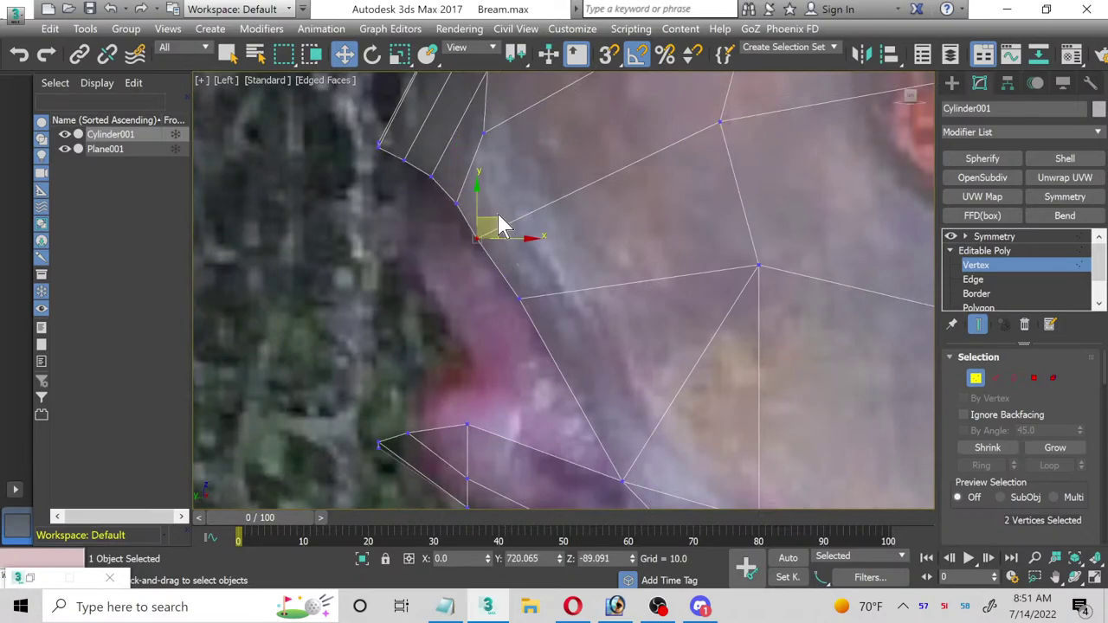
{"action": "left_click", "coordinate": [479, 242]}
{"action": "left_click", "coordinate": [478, 240]}
{"action": "middle_click_drag", "start_coordinate": [481, 366], "coordinate": [485, 240]}
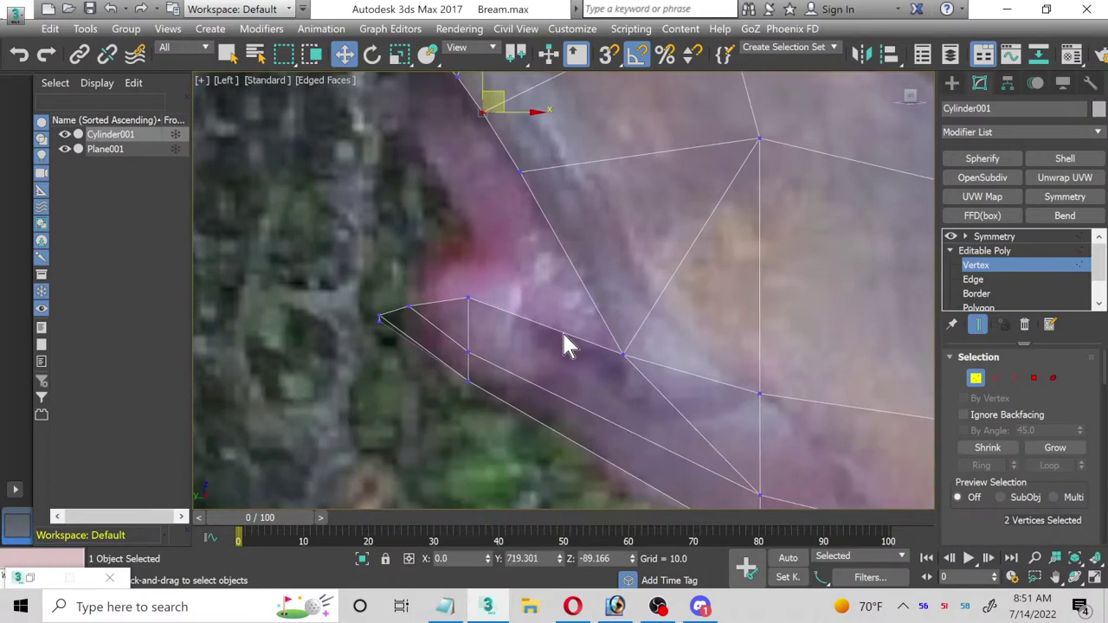
Step: Move the ten jaw-tip vertices down and right, cancelling a stray single-vertex lift
{"action": "left_click_drag", "start_coordinate": [329, 290], "coordinate": [511, 437]}
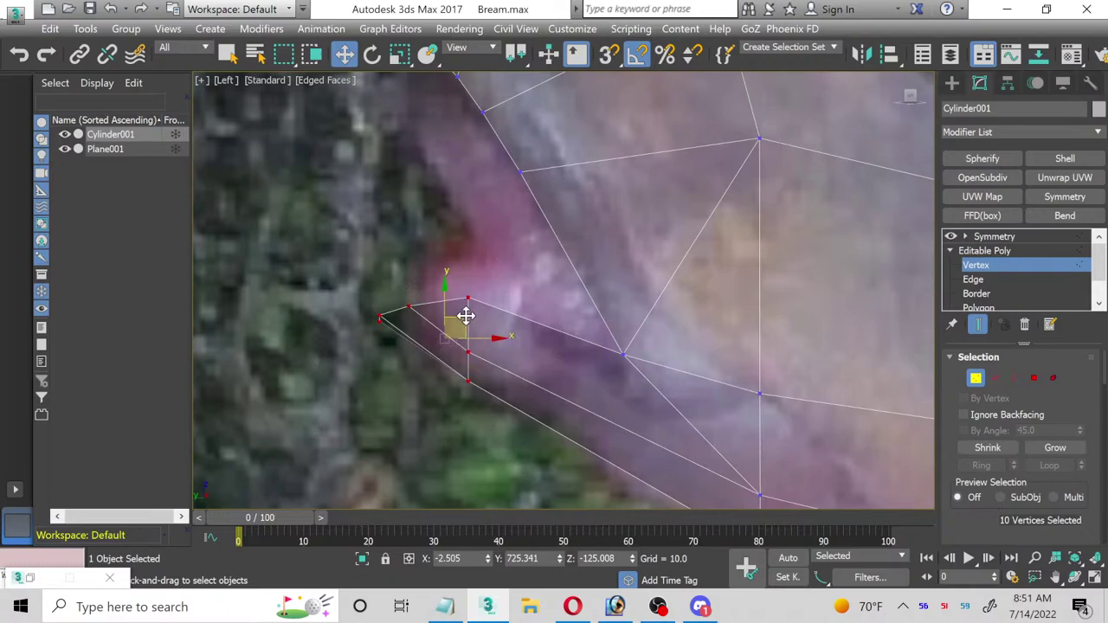
{"action": "left_click_drag", "start_coordinate": [466, 316], "coordinate": [538, 390]}
{"action": "scroll", "coordinate": [451, 398], "scroll_direction": "up", "scroll_amount": 2}
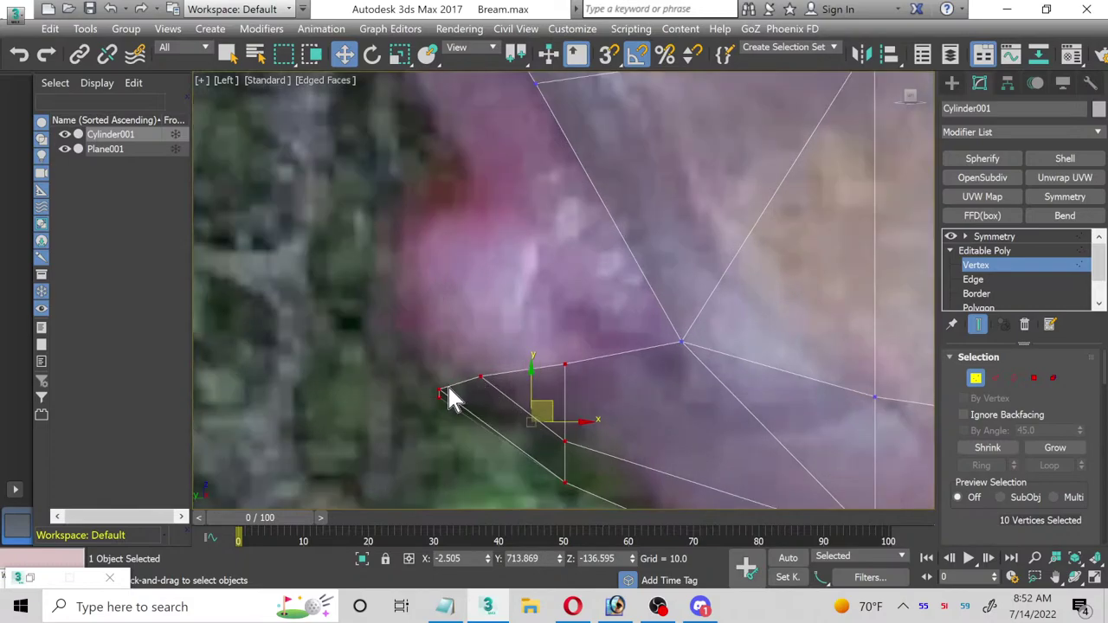
{"action": "scroll", "coordinate": [450, 398], "scroll_direction": "up", "scroll_amount": 2}
{"action": "left_click", "coordinate": [441, 366]}
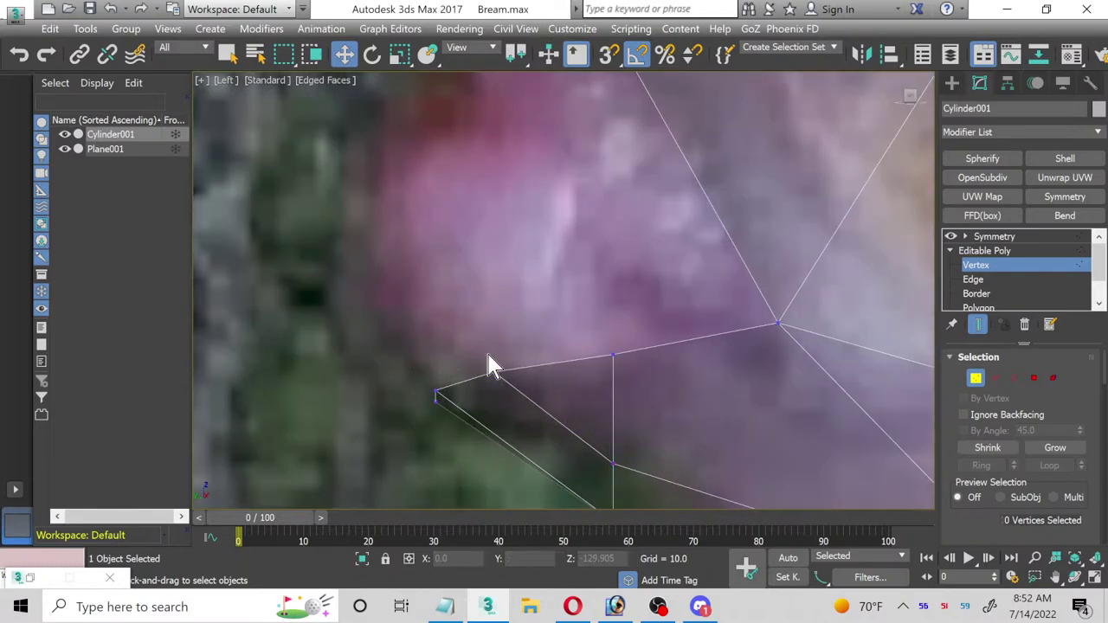
{"action": "left_click", "coordinate": [504, 373]}
{"action": "left_click_drag", "start_coordinate": [504, 373], "coordinate": [506, 326]}
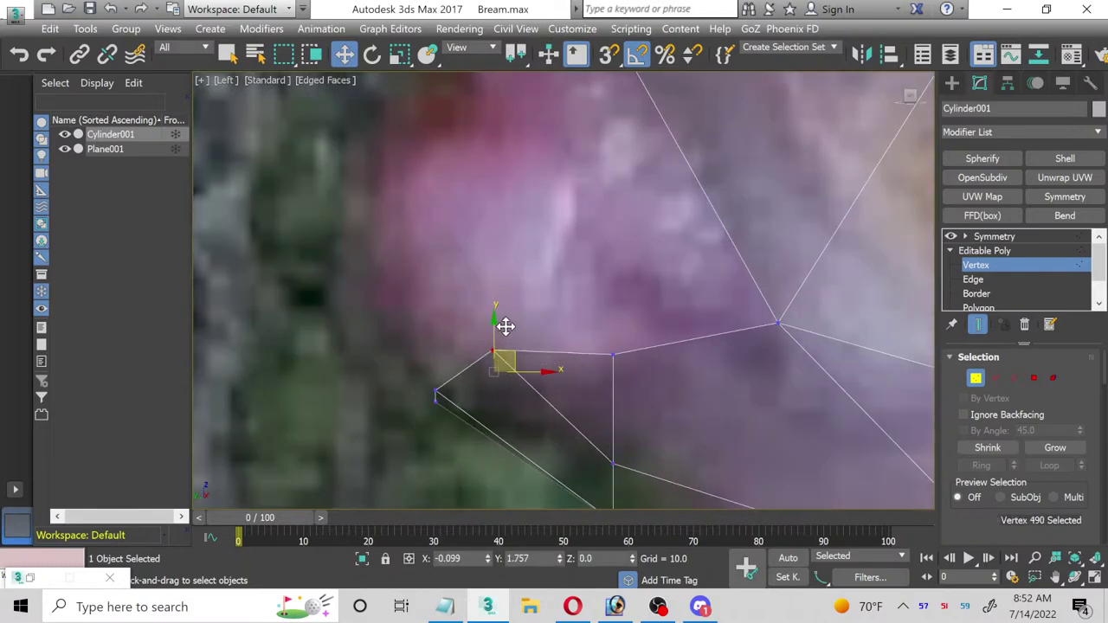
{"action": "right_click", "coordinate": [506, 326]}
Step: Reselect the ten jaw-tip vertices and fine-tune their position against the lip edge
{"action": "left_click_drag", "start_coordinate": [397, 317], "coordinate": [563, 450]}
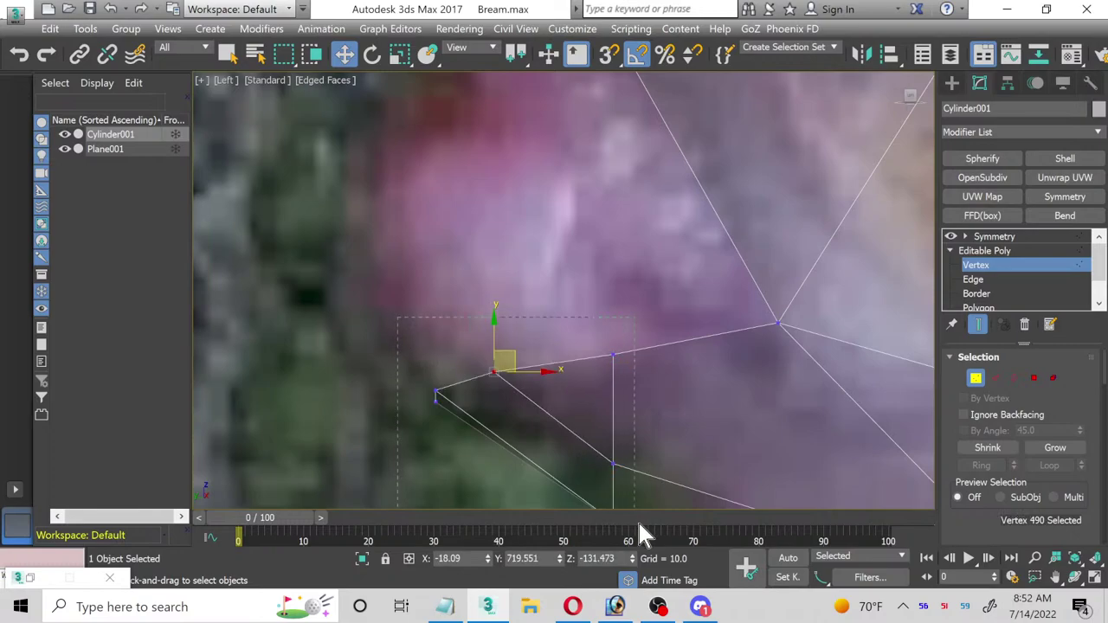
{"action": "left_click_drag", "start_coordinate": [640, 525], "coordinate": [641, 519]}
{"action": "scroll", "coordinate": [700, 458], "scroll_direction": "down", "scroll_amount": 3}
{"action": "middle_click_drag", "start_coordinate": [700, 458], "coordinate": [586, 292]}
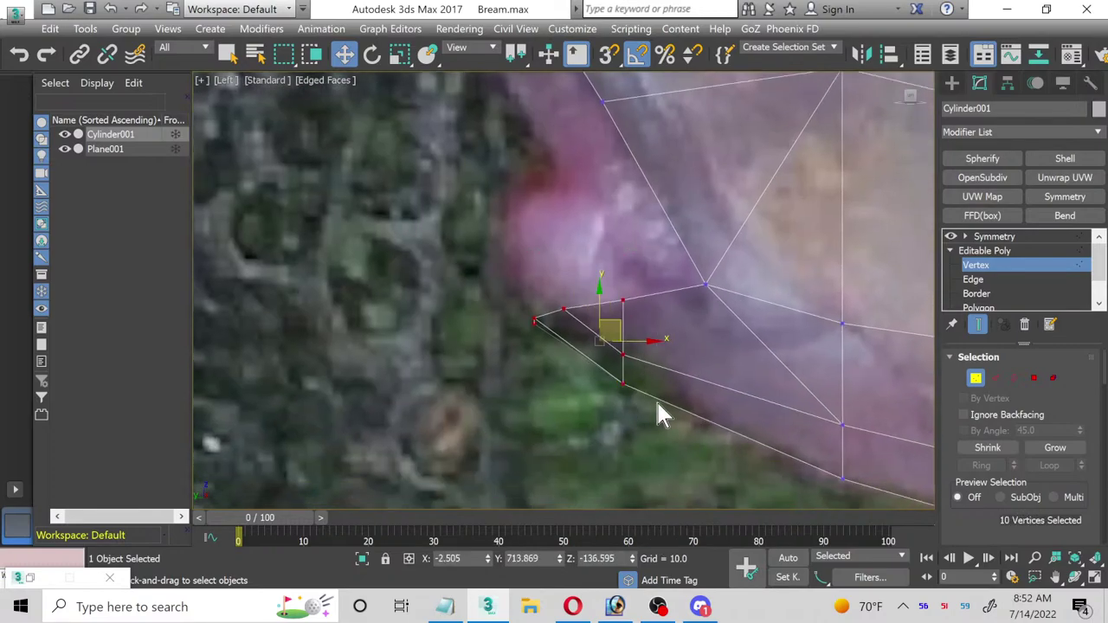
{"action": "left_click_drag", "start_coordinate": [619, 324], "coordinate": [615, 299]}
{"action": "middle_click_drag", "start_coordinate": [614, 298], "coordinate": [410, 331]}
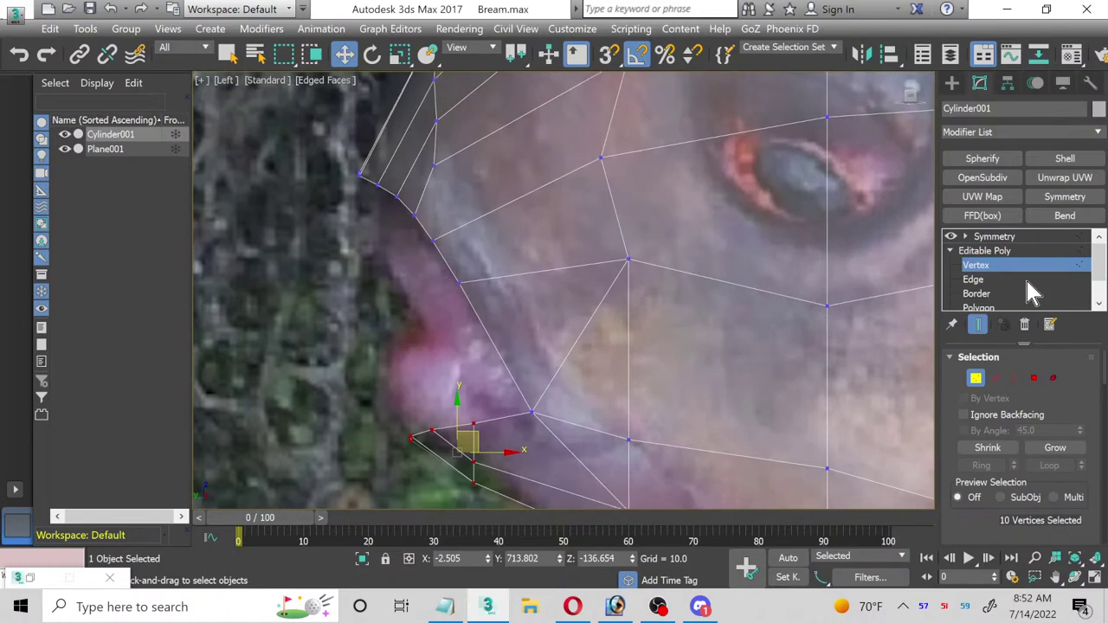
{"action": "left_click", "coordinate": [992, 237]}
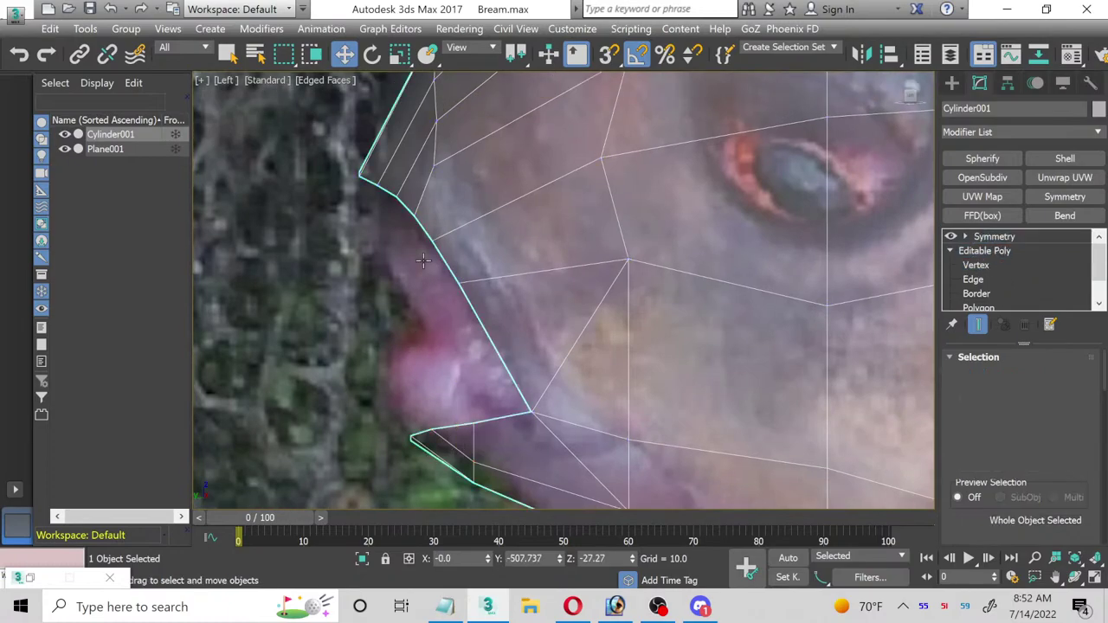
{"action": "left_click", "coordinate": [322, 332]}
{"action": "scroll", "coordinate": [335, 339], "scroll_direction": "down", "scroll_amount": 6}
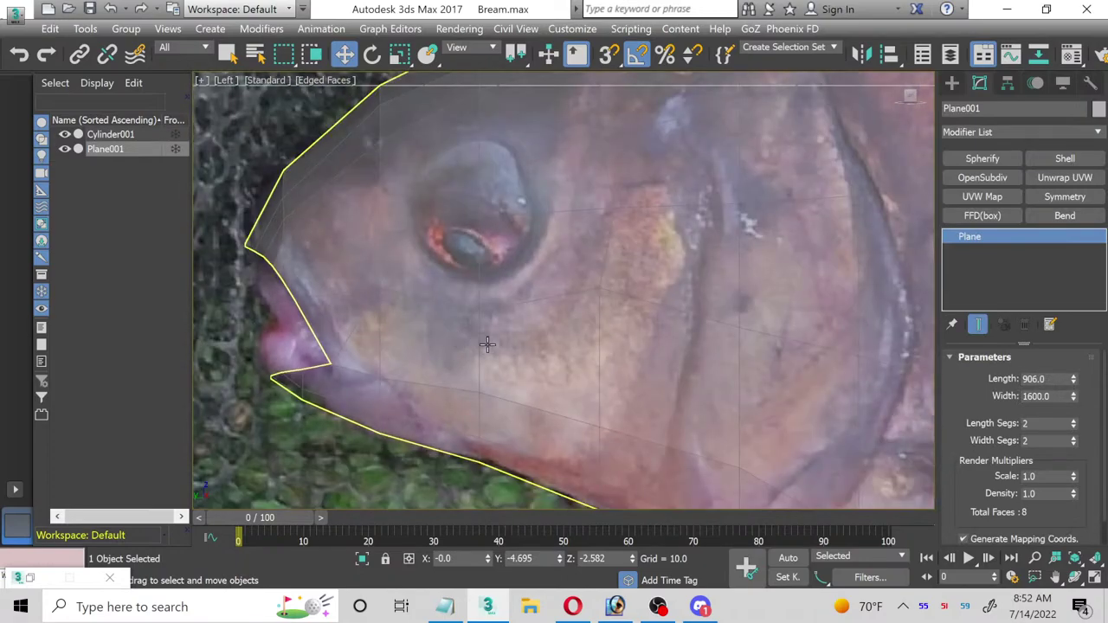
{"action": "scroll", "coordinate": [489, 345], "scroll_direction": "down", "scroll_amount": 3}
{"action": "scroll", "coordinate": [540, 401], "scroll_direction": "up", "scroll_amount": 2}
{"action": "scroll", "coordinate": [514, 287], "scroll_direction": "down", "scroll_amount": 4}
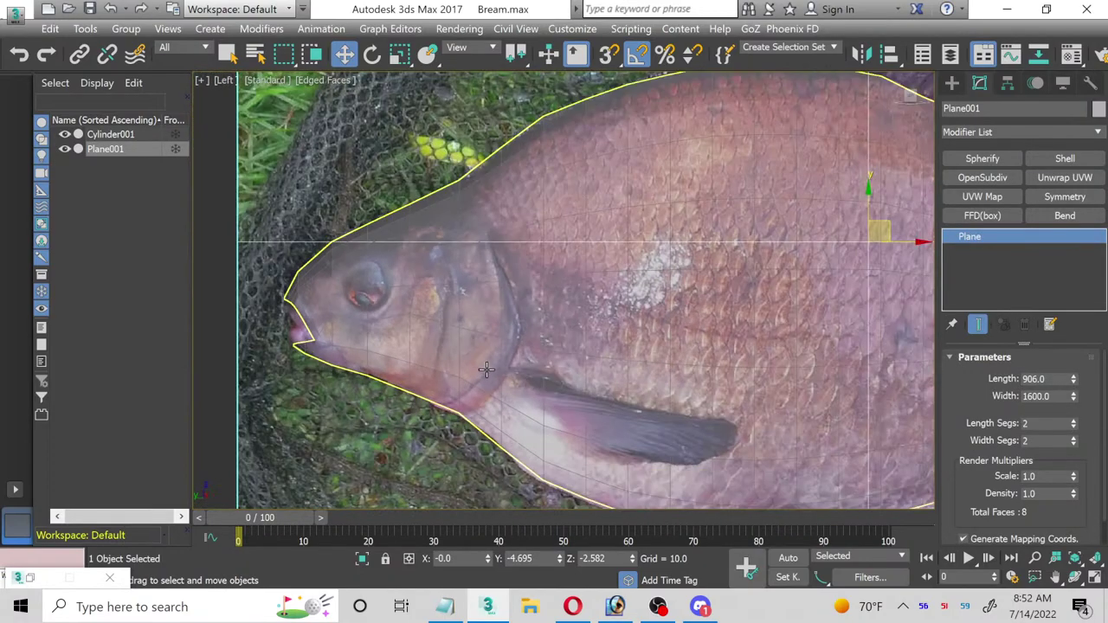
{"action": "scroll", "coordinate": [513, 287], "scroll_direction": "up", "scroll_amount": 4}
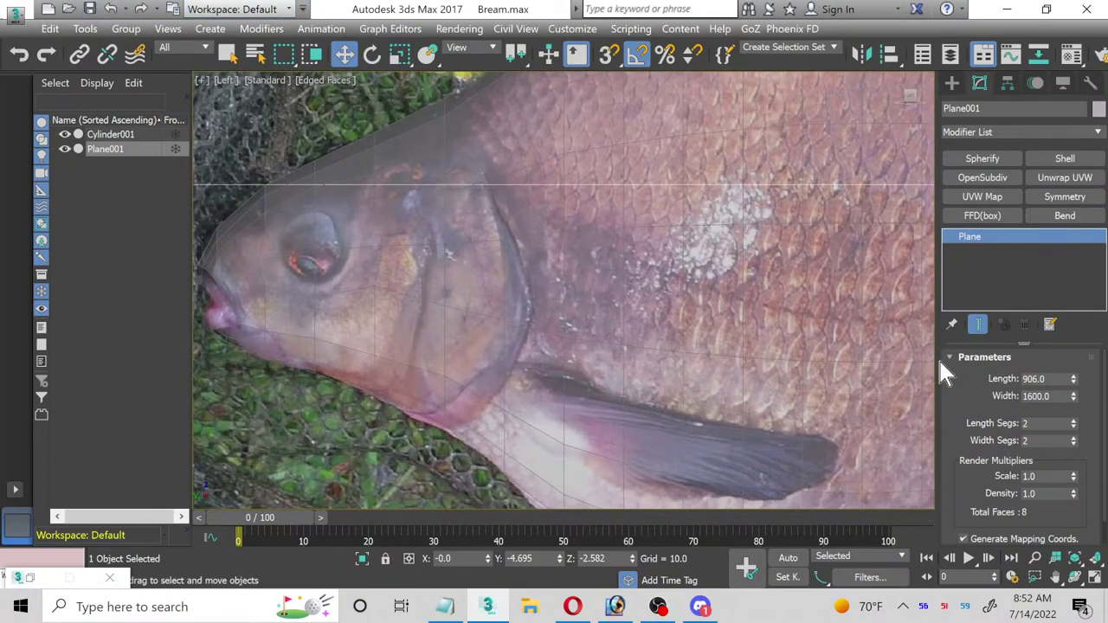
{"action": "left_click", "coordinate": [767, 278]}
{"action": "left_click", "coordinate": [977, 265]}
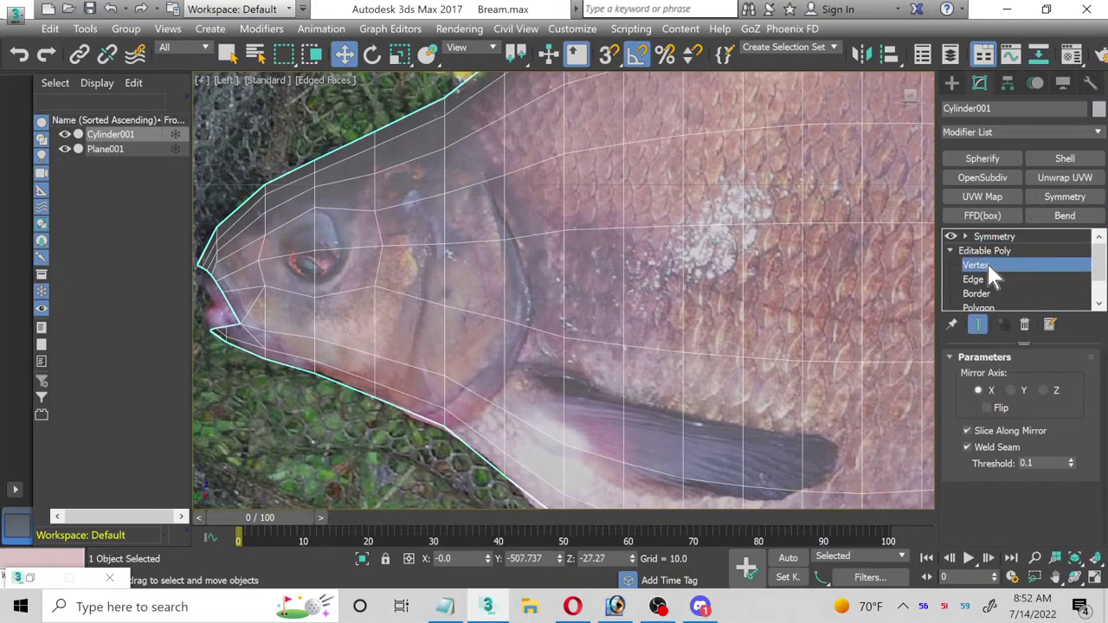
Step: Turn on Cut and start the gill line at the top of the gill cover
{"action": "scroll", "coordinate": [1104, 461], "scroll_direction": "down", "scroll_amount": 8}
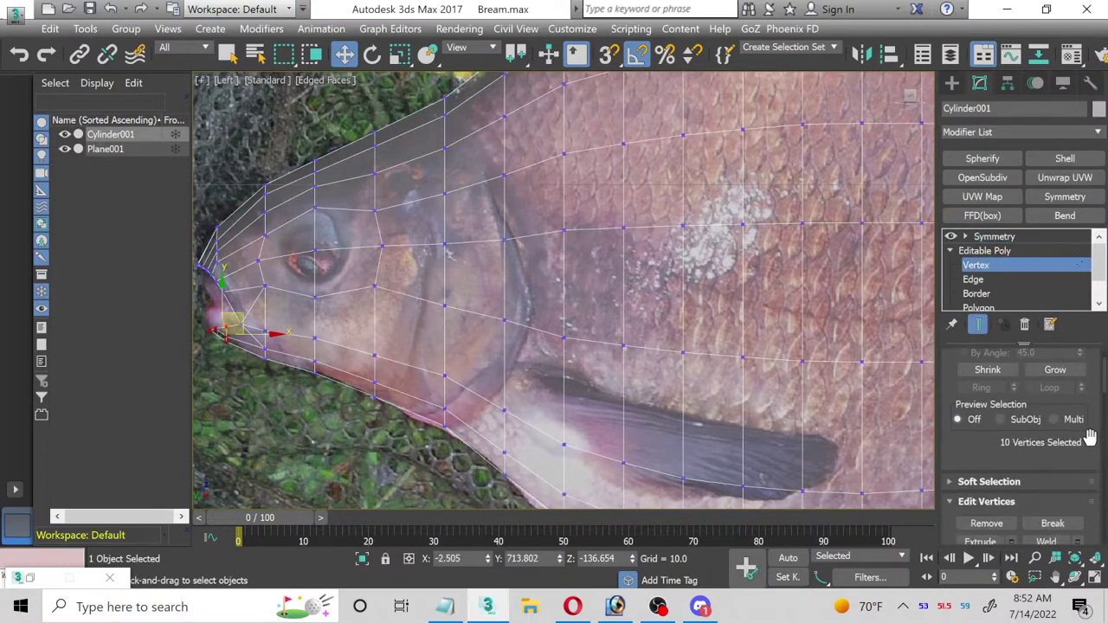
{"action": "scroll", "coordinate": [1104, 461], "scroll_direction": "down", "scroll_amount": 10}
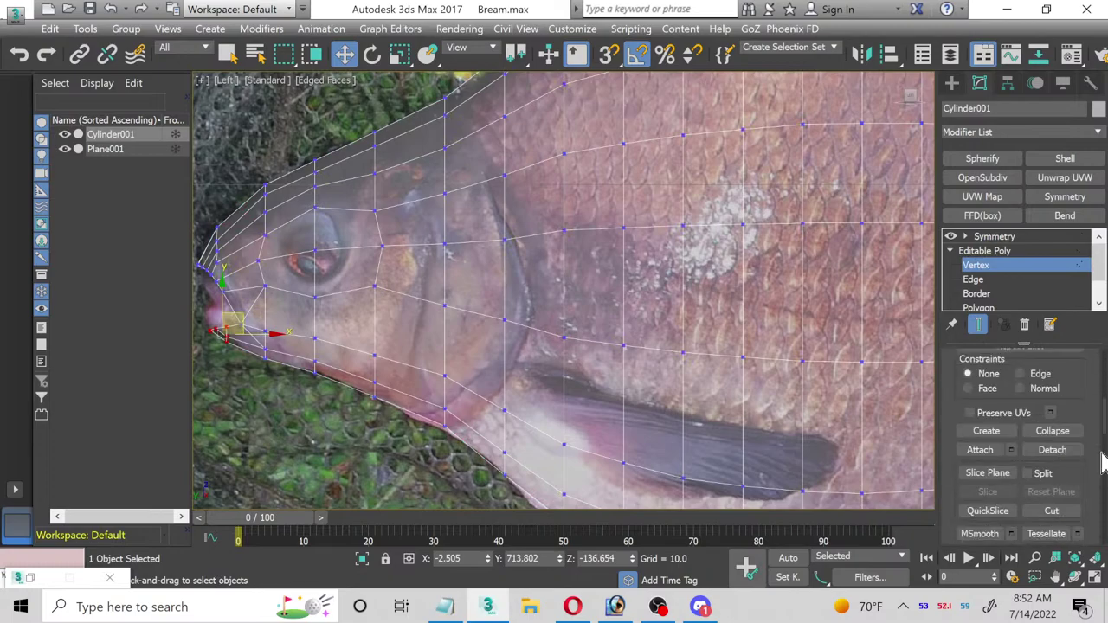
{"action": "left_click", "coordinate": [1050, 459]}
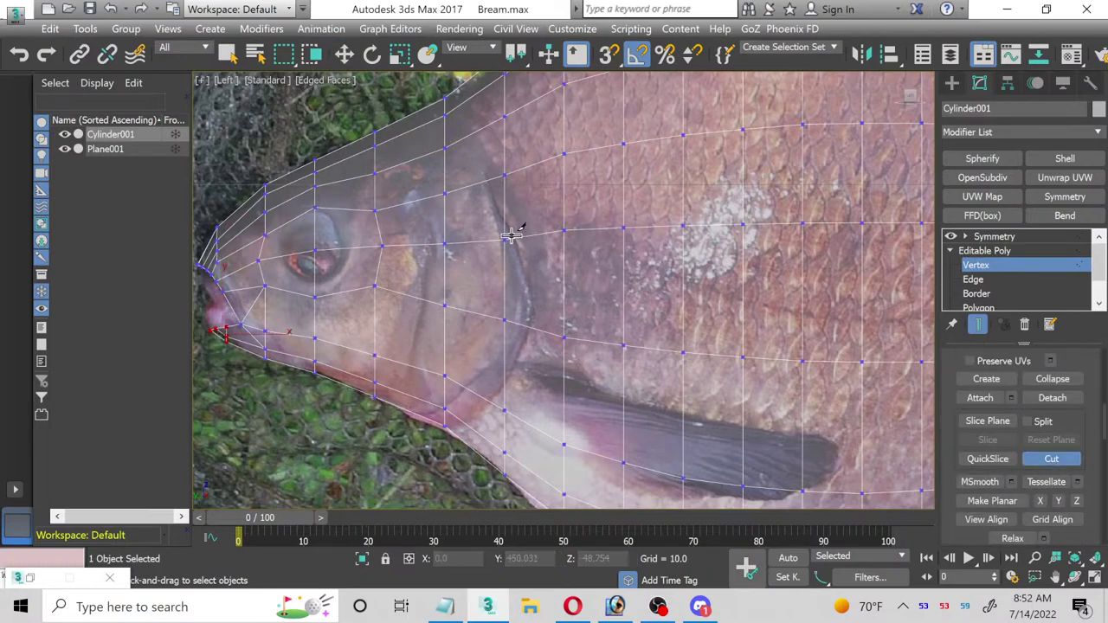
{"action": "scroll", "coordinate": [496, 203], "scroll_direction": "up", "scroll_amount": 5}
{"action": "scroll", "coordinate": [497, 205], "scroll_direction": "down", "scroll_amount": 3}
{"action": "middle_click_drag", "start_coordinate": [462, 297], "coordinate": [463, 266]}
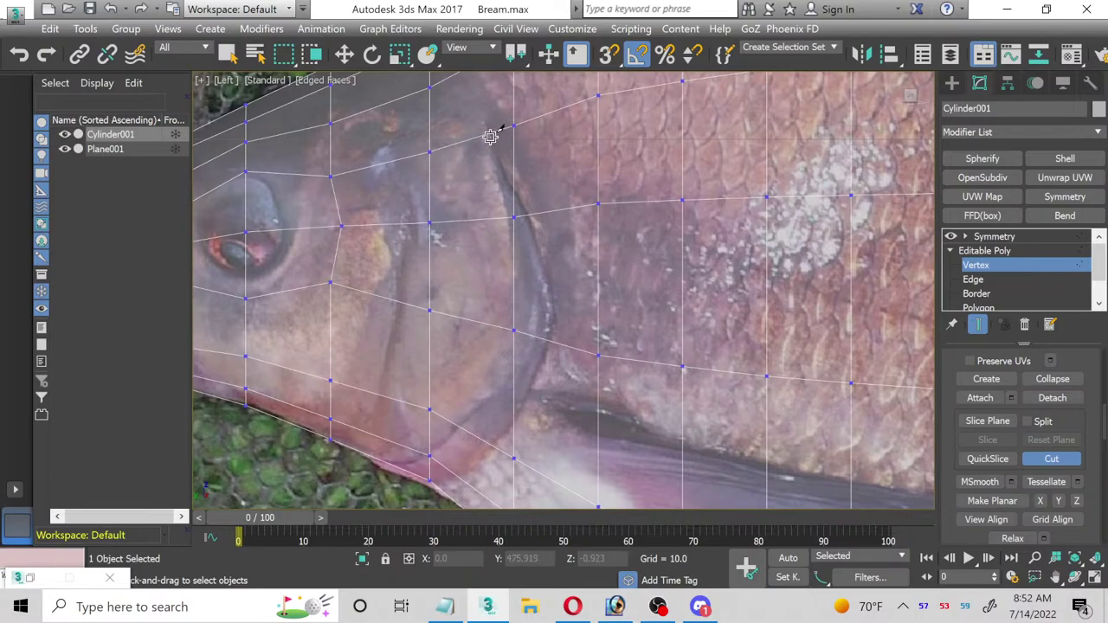
{"action": "middle_click_drag", "start_coordinate": [489, 132], "coordinate": [482, 195]}
{"action": "scroll", "coordinate": [482, 195], "scroll_direction": "down", "scroll_amount": 2}
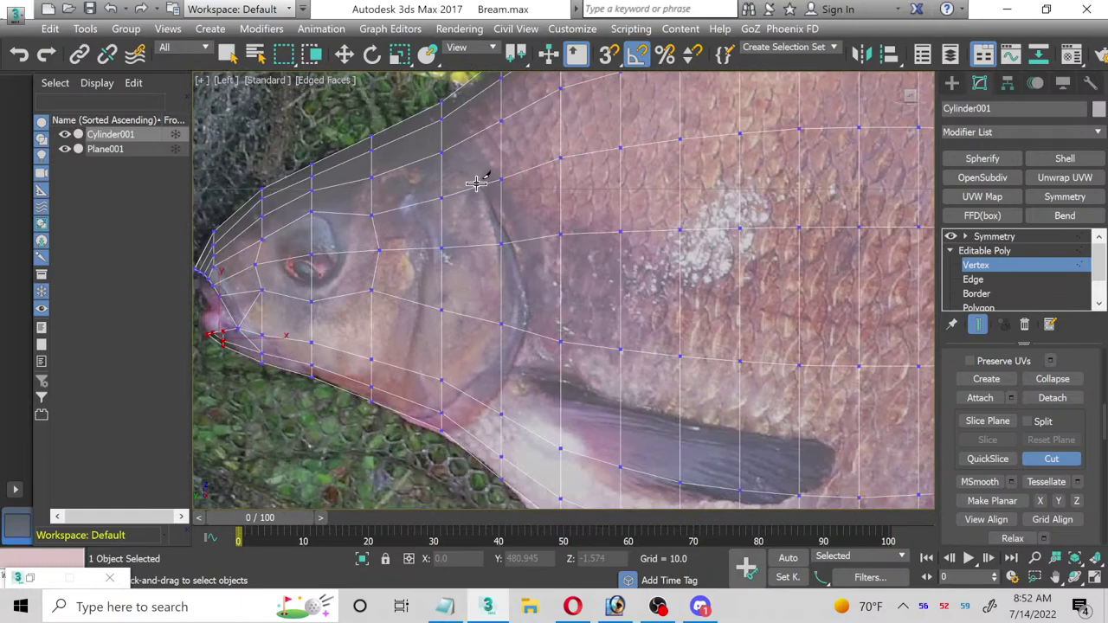
{"action": "left_click", "coordinate": [440, 151]}
{"action": "left_click", "coordinate": [484, 185]}
{"action": "left_click", "coordinate": [512, 242]}
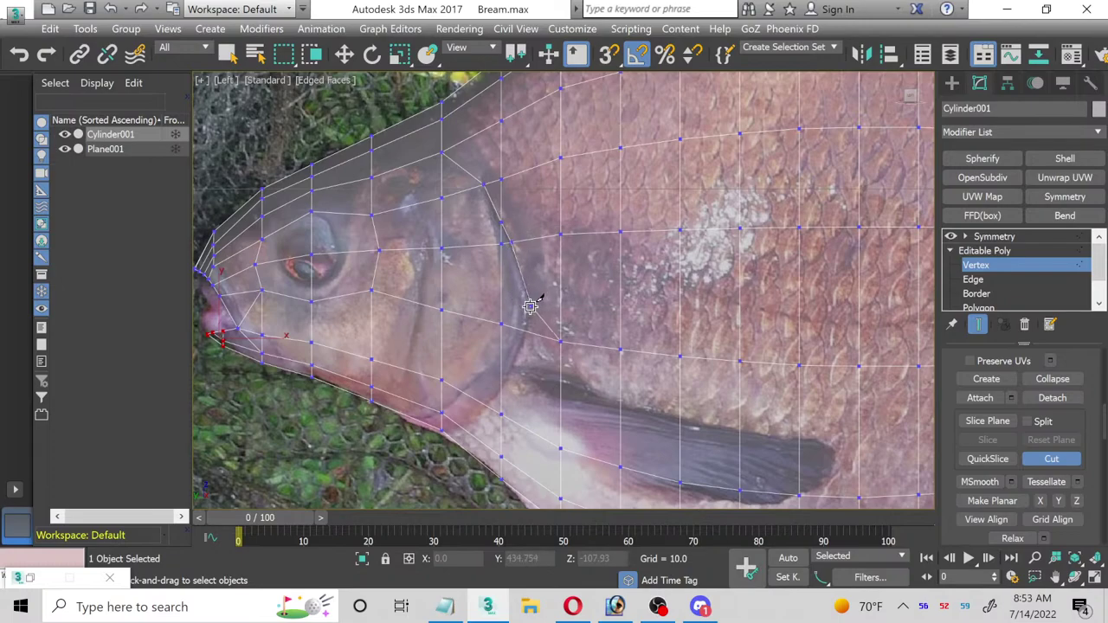
Step: Continue the gill cut down the gill cover edge toward the belly
{"action": "left_click", "coordinate": [530, 306]}
{"action": "left_click", "coordinate": [527, 330]}
{"action": "left_click", "coordinate": [501, 384]}
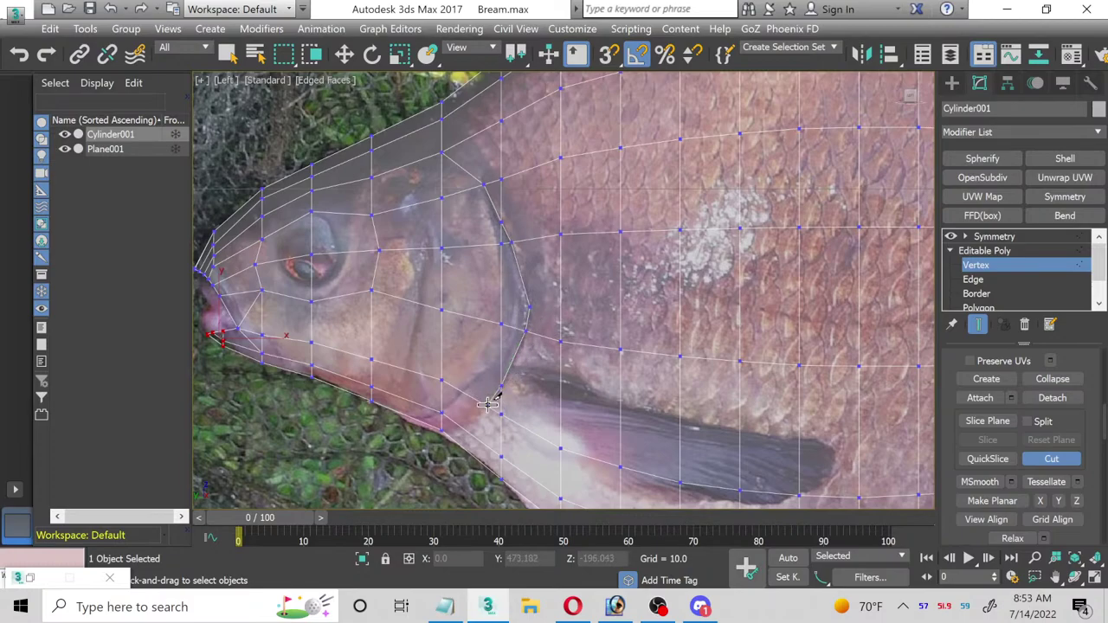
{"action": "scroll", "coordinate": [488, 405], "scroll_direction": "up", "scroll_amount": 2}
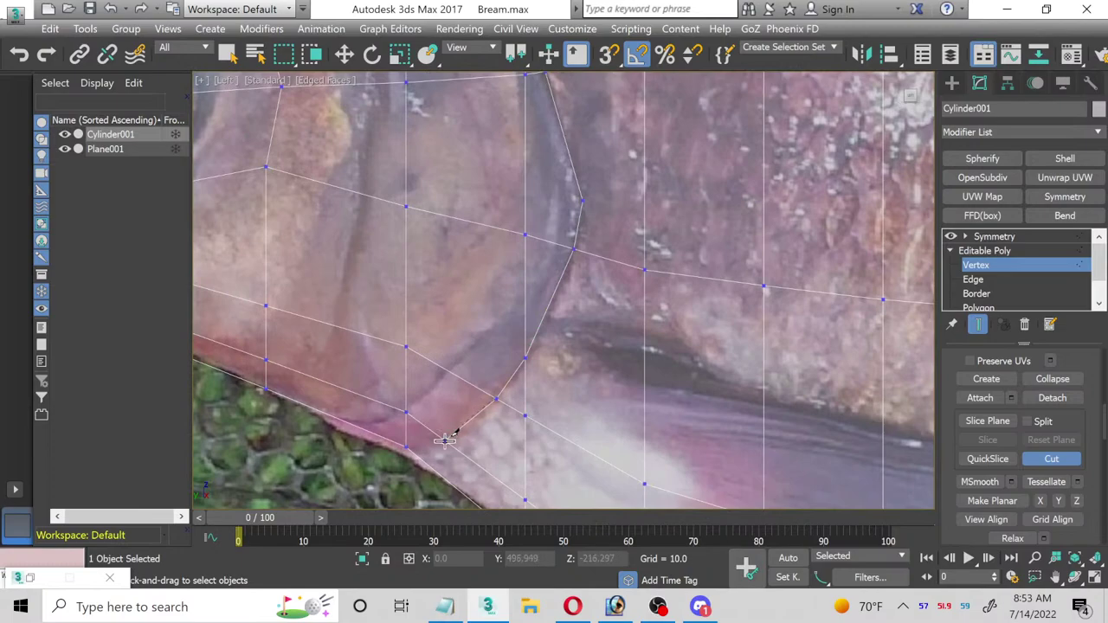
{"action": "scroll", "coordinate": [472, 420], "scroll_direction": "up", "scroll_amount": 1}
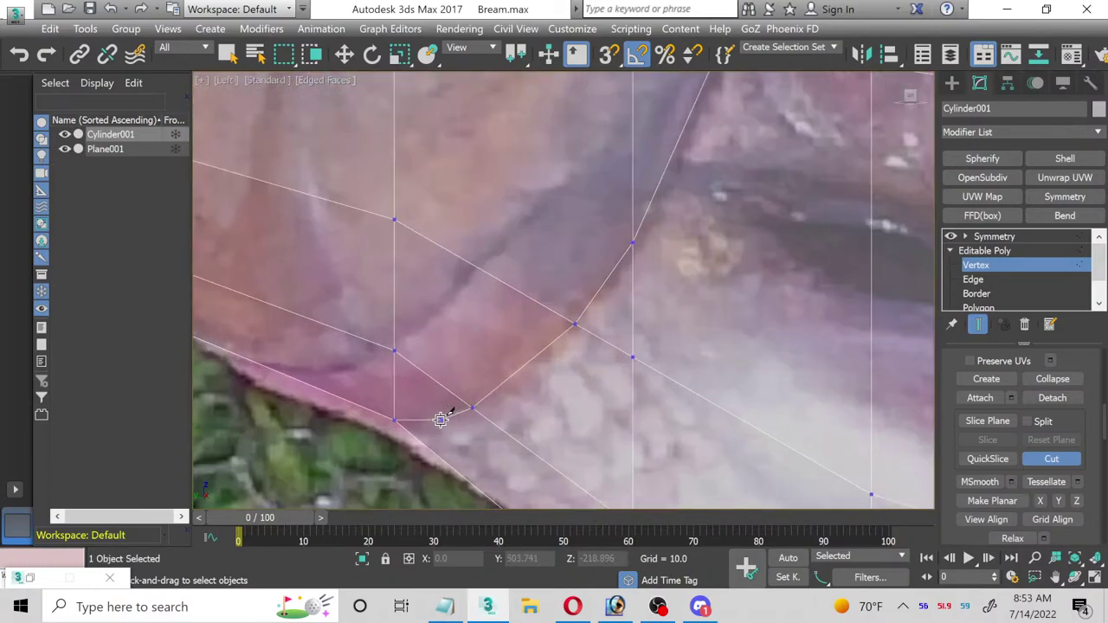
{"action": "scroll", "coordinate": [442, 408], "scroll_direction": "up", "scroll_amount": 1}
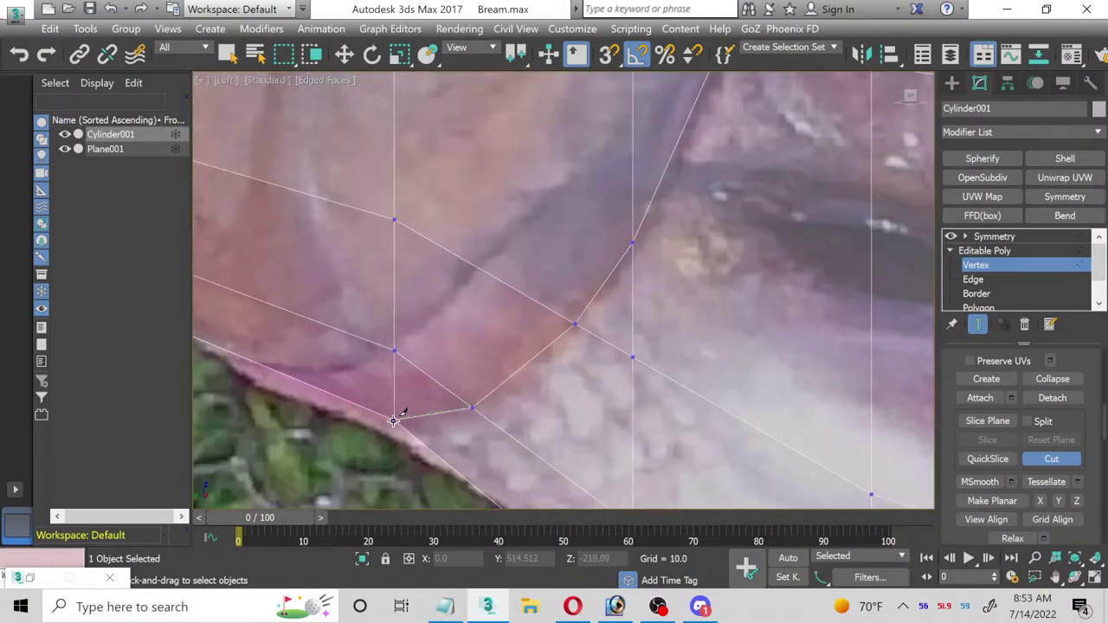
{"action": "middle_click_drag", "start_coordinate": [462, 408], "coordinate": [502, 388]}
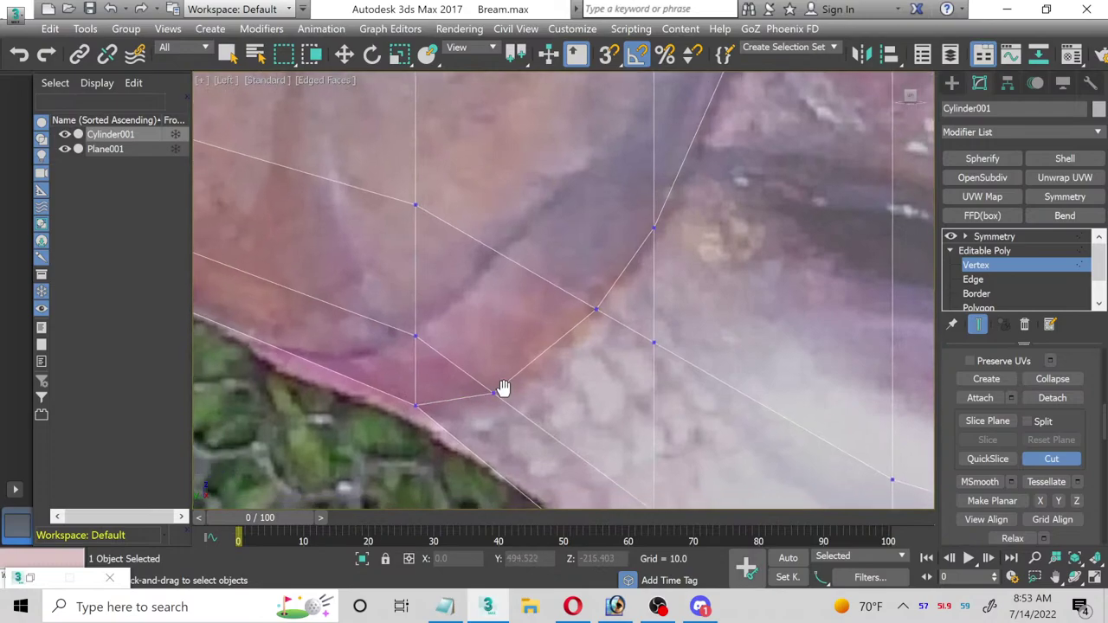
Step: Restore four viewports, then orbit and maximize the Perspective view on the fish
{"action": "key", "text": "alt+w"}
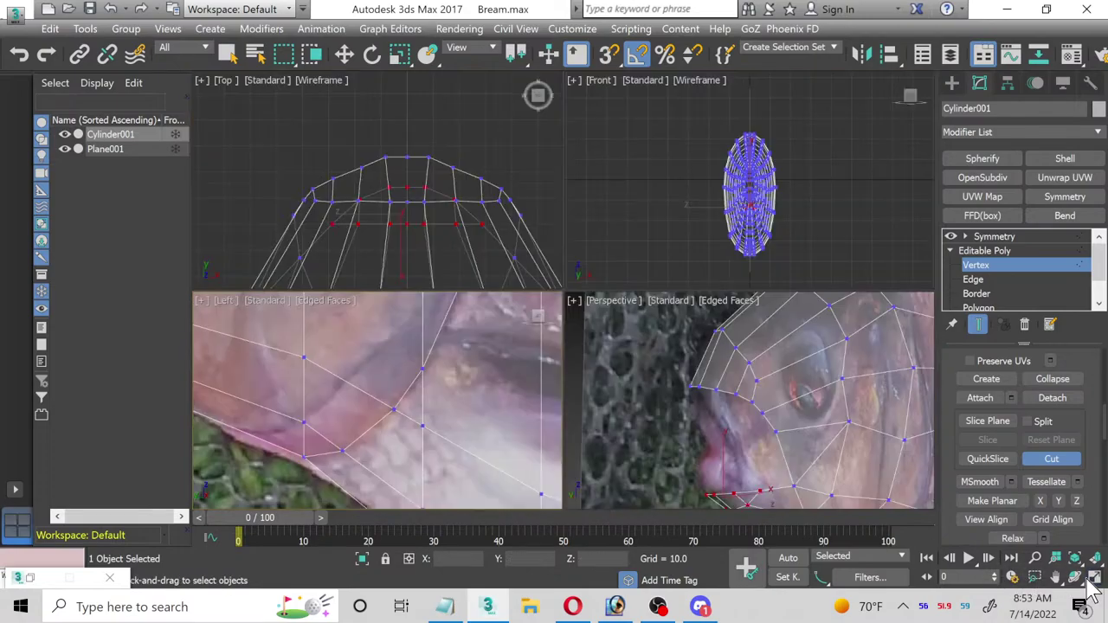
{"action": "right_click", "coordinate": [854, 465]}
{"action": "middle_click_drag", "start_coordinate": [855, 465], "coordinate": [820, 441], "text": "alt"}
{"action": "left_click", "coordinate": [1095, 578]}
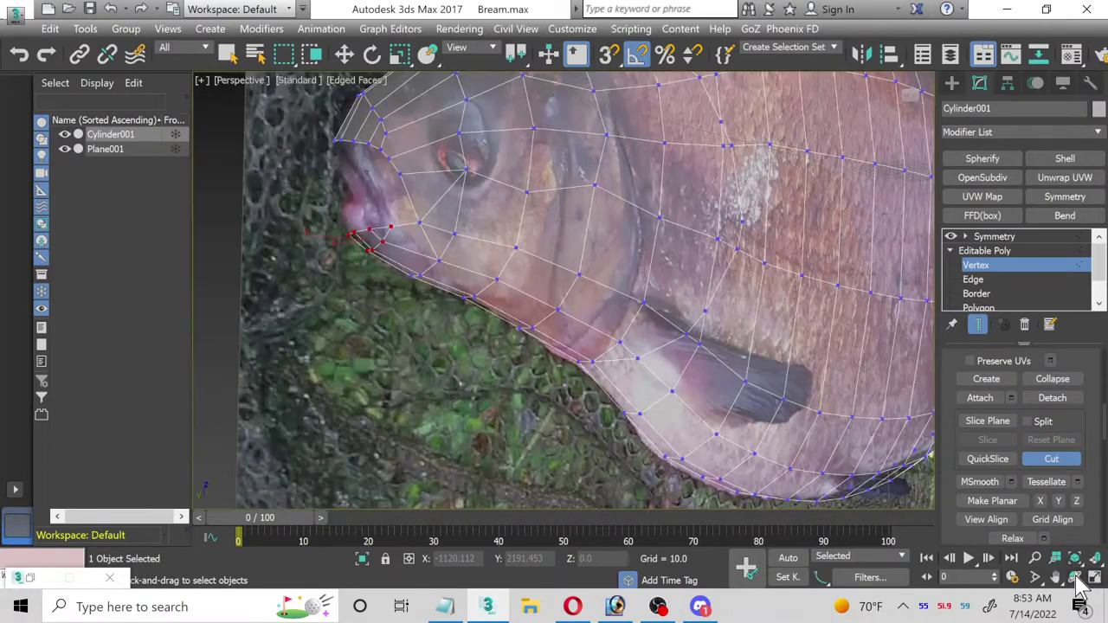
{"action": "left_click", "coordinate": [1055, 576]}
{"action": "middle_click_drag", "start_coordinate": [582, 343], "coordinate": [562, 363], "text": "alt"}
Step: Hide the Plane001 reference photo and open then close the Material Editor
{"action": "left_click", "coordinate": [64, 150]}
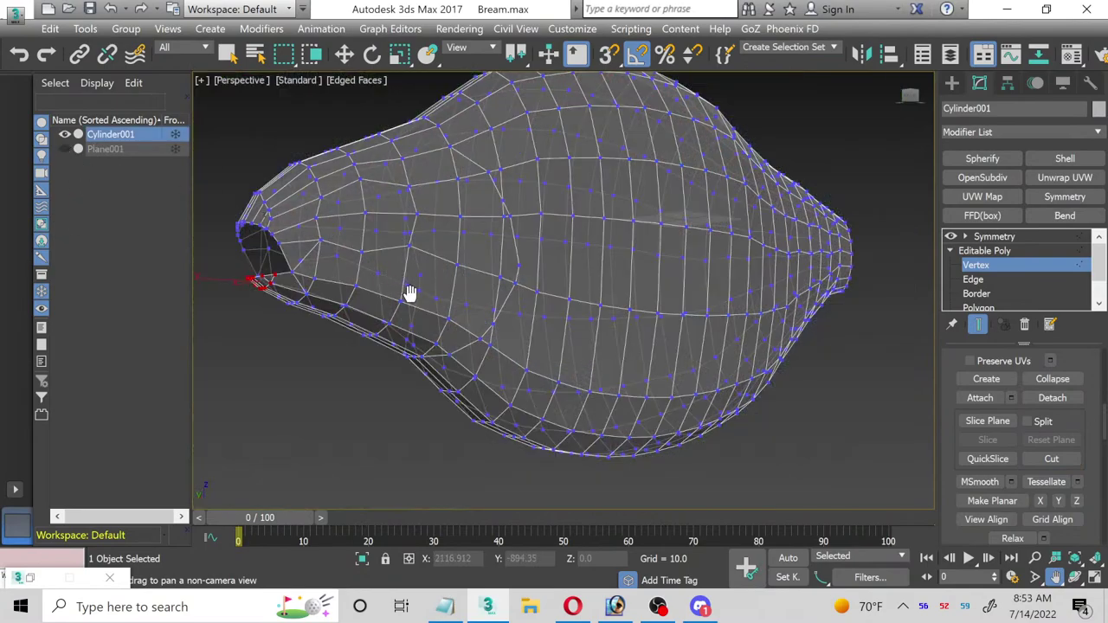
{"action": "key", "text": "m"}
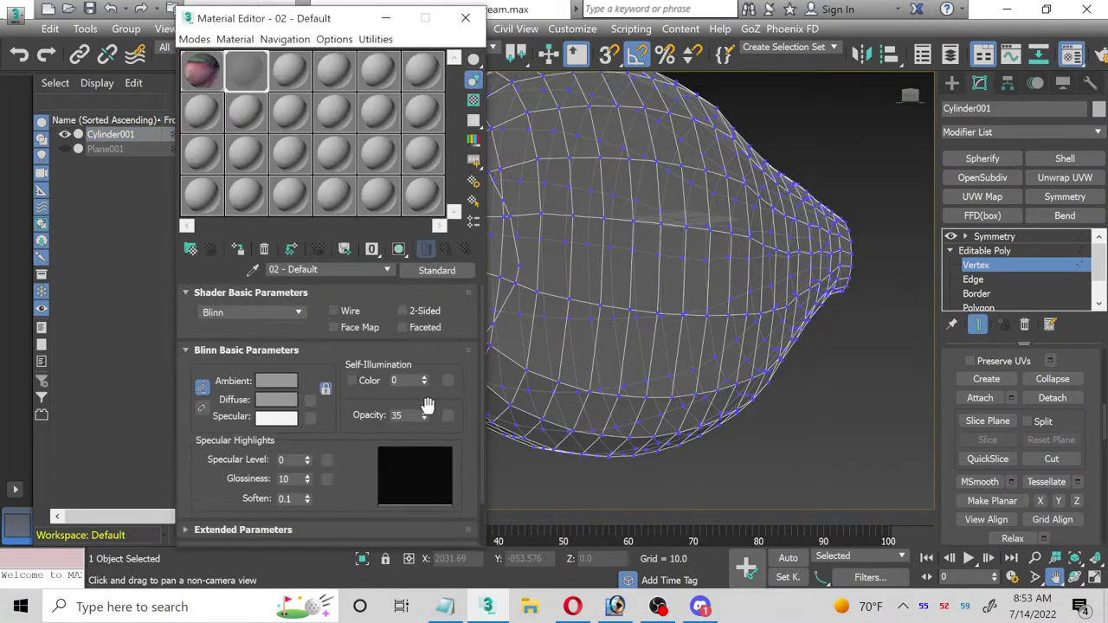
{"action": "left_click", "coordinate": [465, 17]}
{"action": "middle_click_drag", "start_coordinate": [285, 314], "coordinate": [298, 325]}
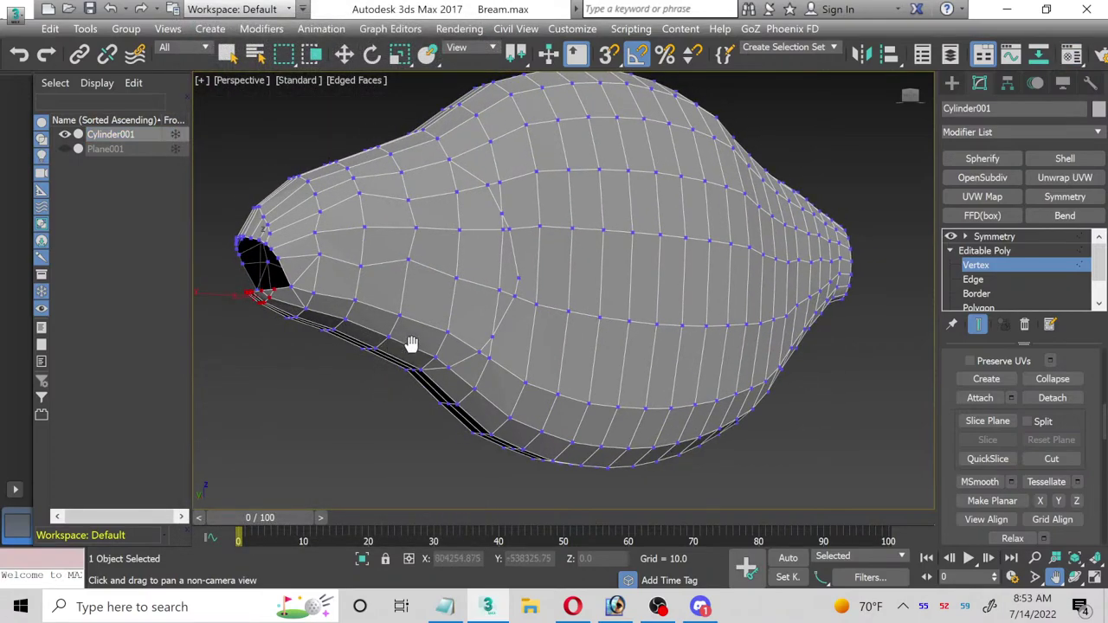
{"action": "scroll", "coordinate": [408, 346], "scroll_direction": "up", "scroll_amount": 5}
{"action": "middle_click_drag", "start_coordinate": [626, 350], "coordinate": [514, 344]}
{"action": "scroll", "coordinate": [371, 367], "scroll_direction": "down", "scroll_amount": 6}
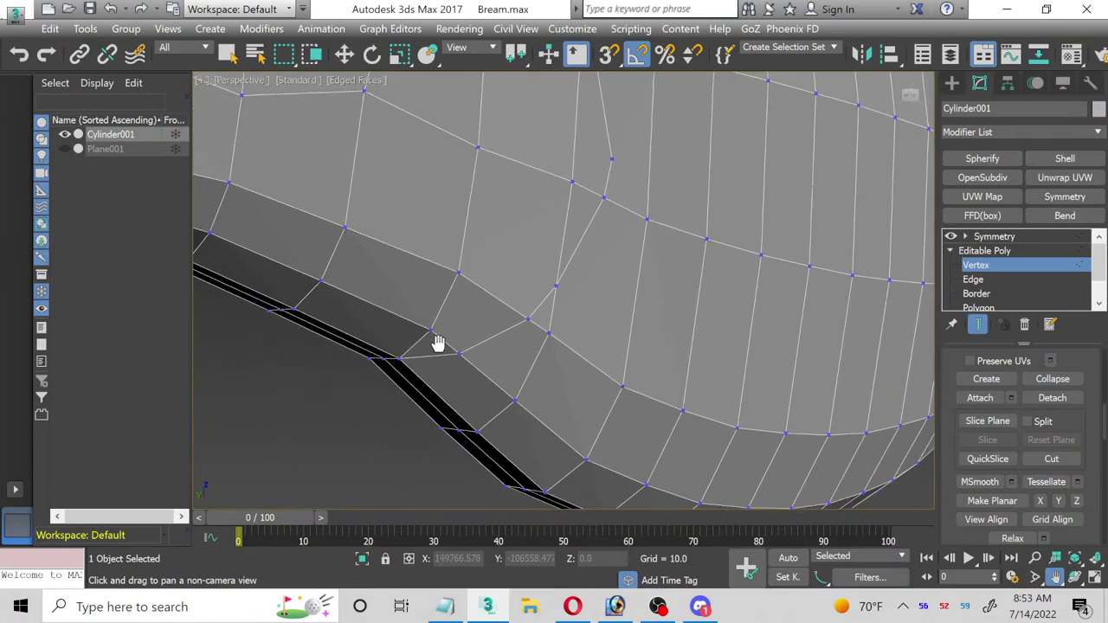
Step: Orbit around the fish mesh to inspect the jaw edge and head
{"action": "left_click", "coordinate": [1074, 577]}
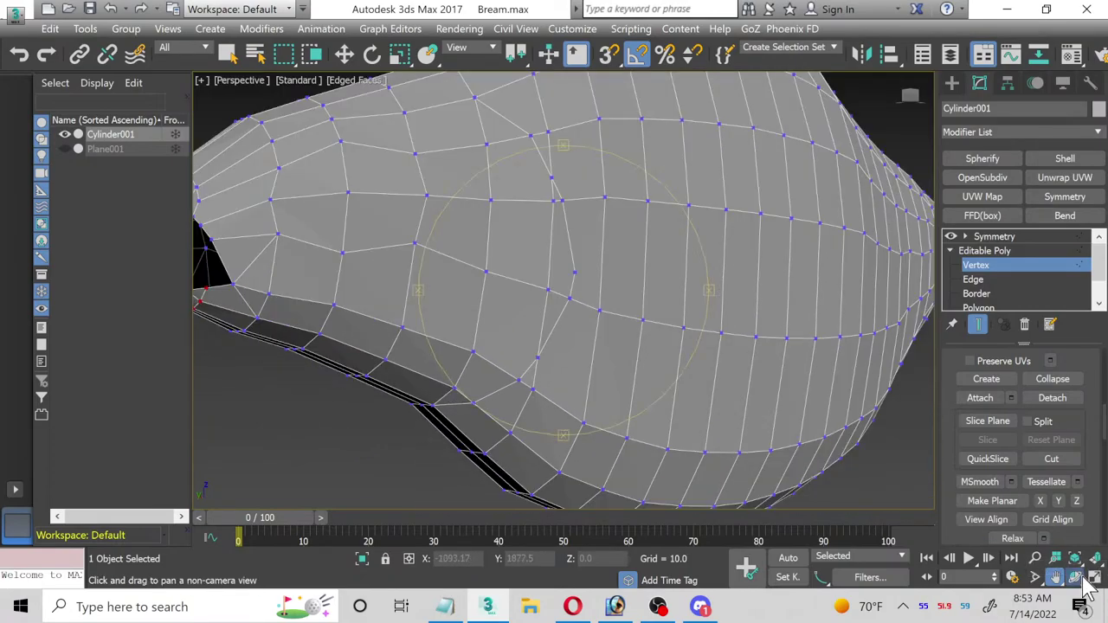
{"action": "left_click_drag", "start_coordinate": [505, 329], "coordinate": [488, 289]}
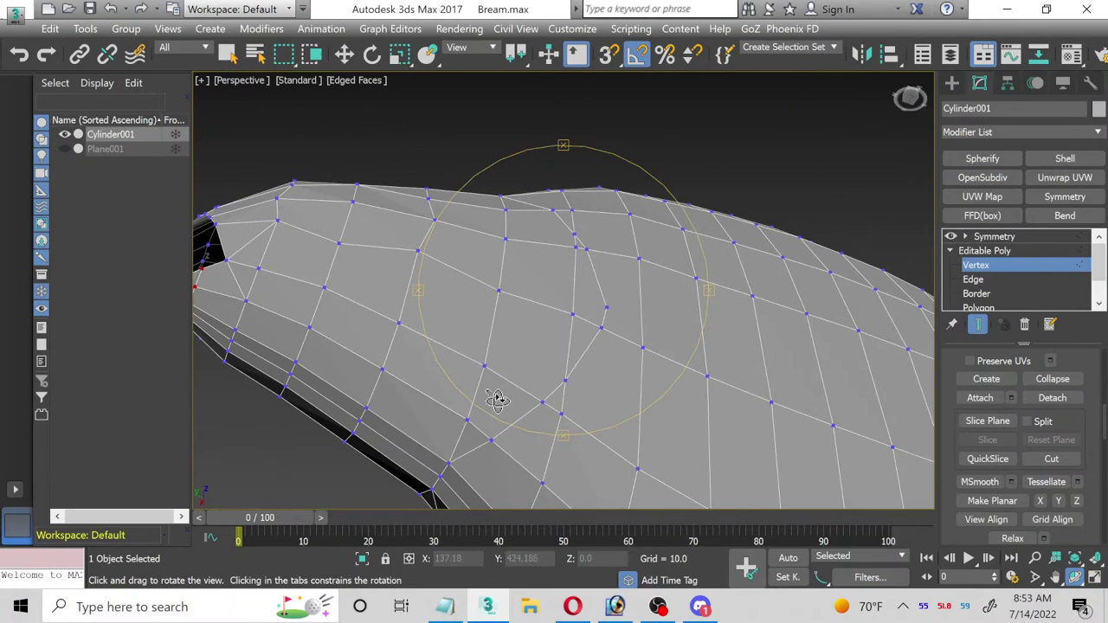
{"action": "left_click_drag", "start_coordinate": [497, 401], "coordinate": [548, 350]}
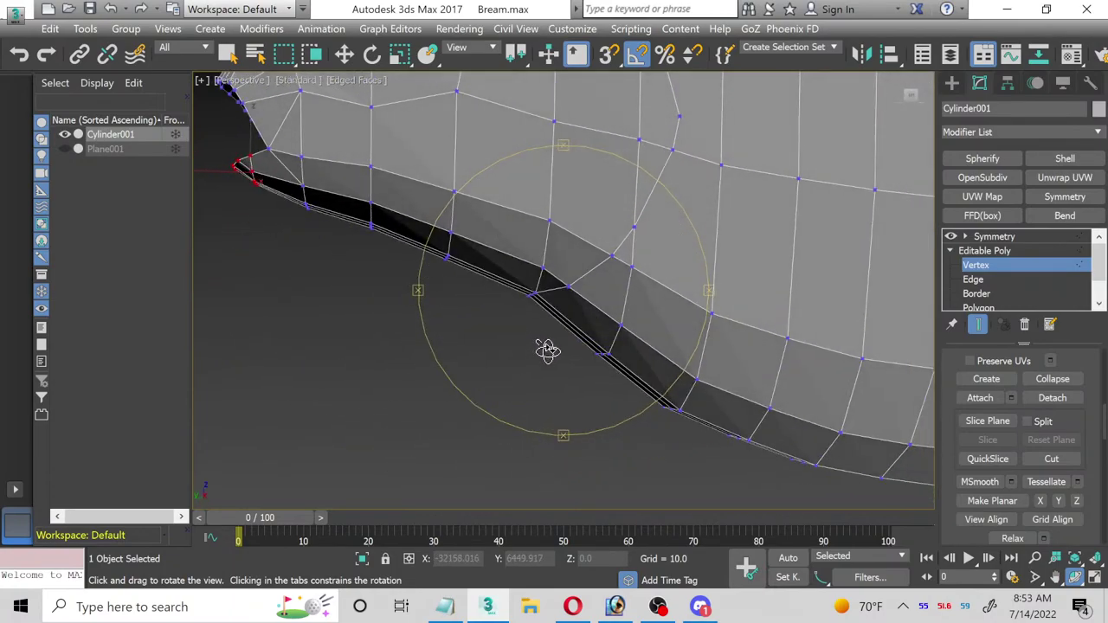
{"action": "left_click_drag", "start_coordinate": [586, 181], "coordinate": [570, 367]}
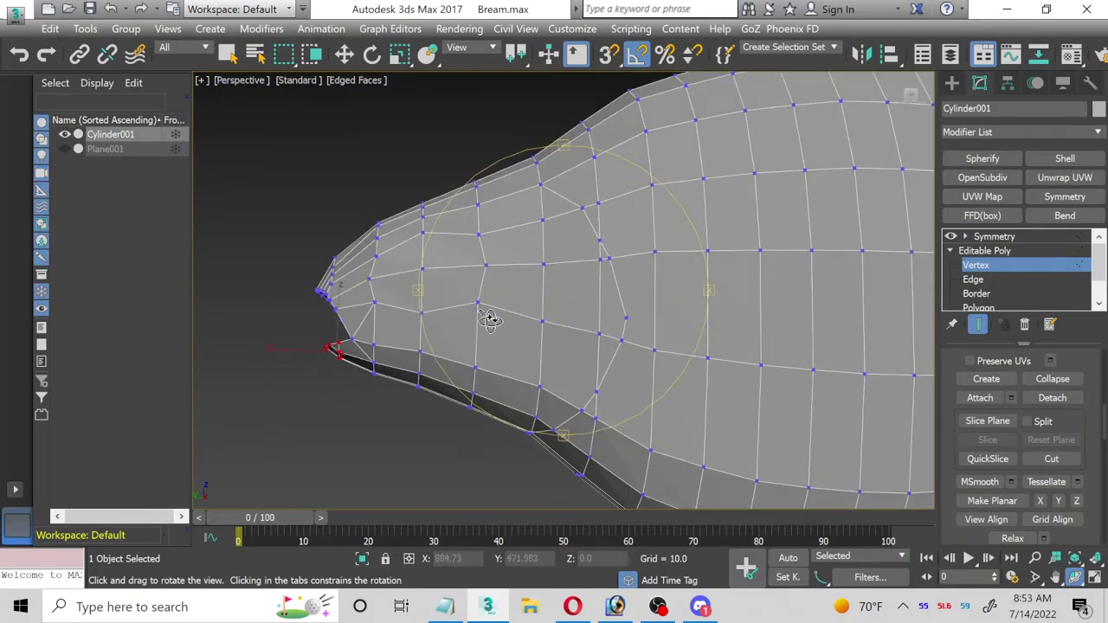
{"action": "left_click_drag", "start_coordinate": [490, 320], "coordinate": [497, 317]}
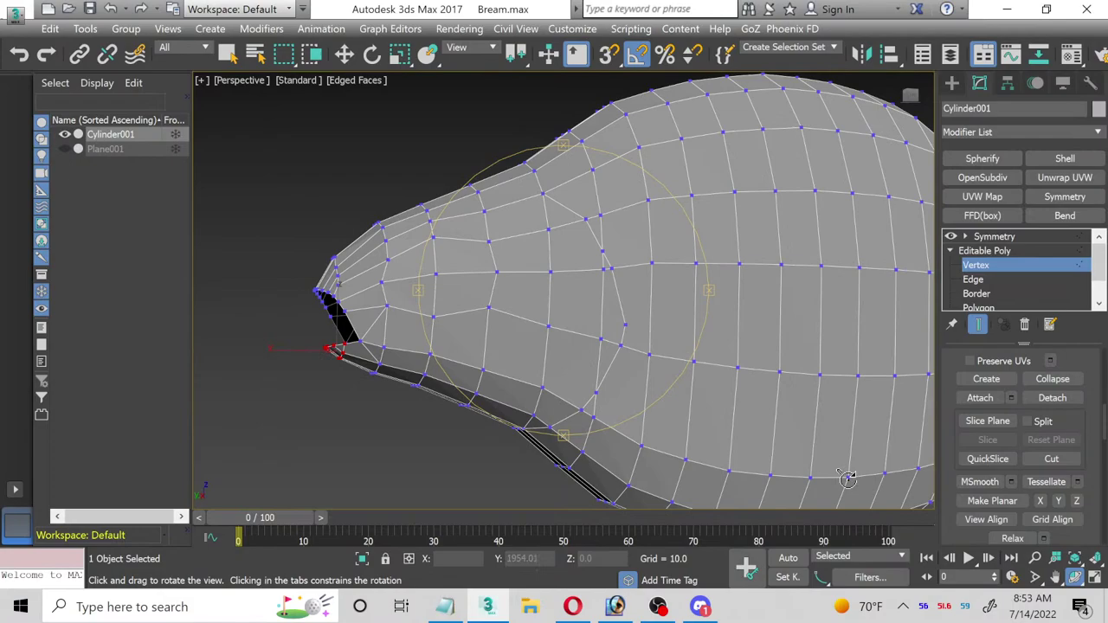
Step: Maximize the Left side view and zoom out on the fish head
{"action": "left_click", "coordinate": [1095, 577]}
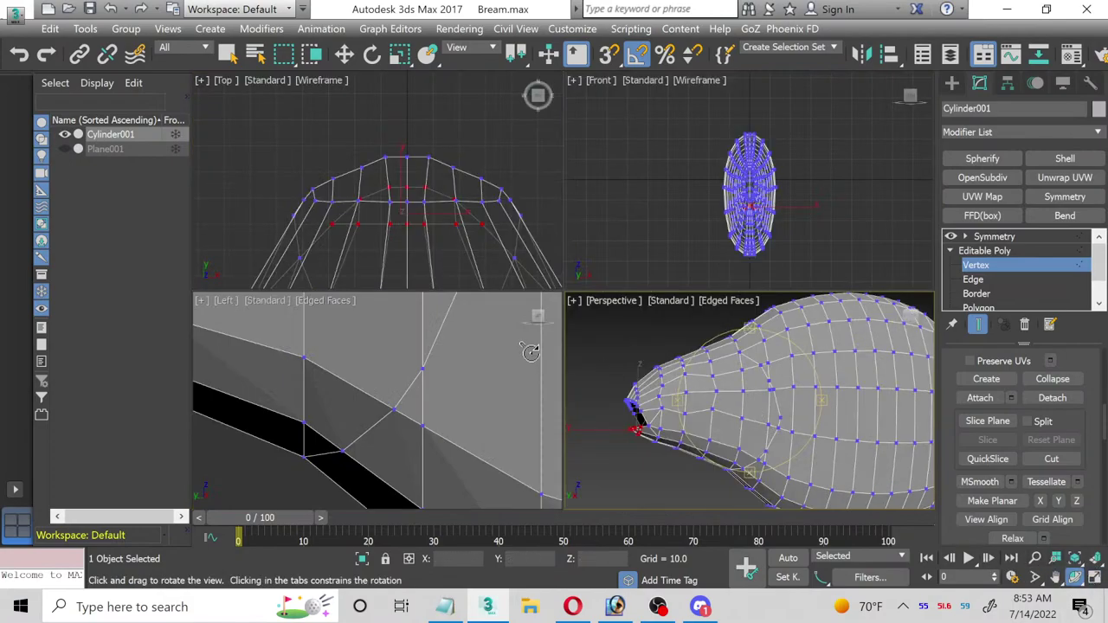
{"action": "right_click", "coordinate": [469, 370]}
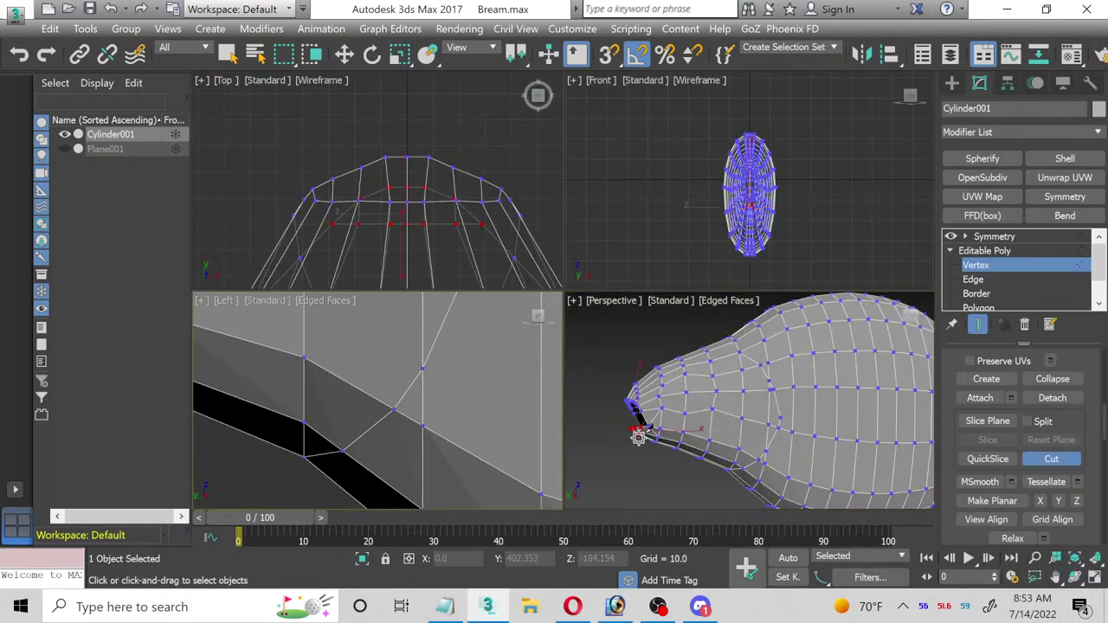
{"action": "left_click", "coordinate": [1096, 577]}
{"action": "scroll", "coordinate": [632, 267], "scroll_direction": "down", "scroll_amount": 5}
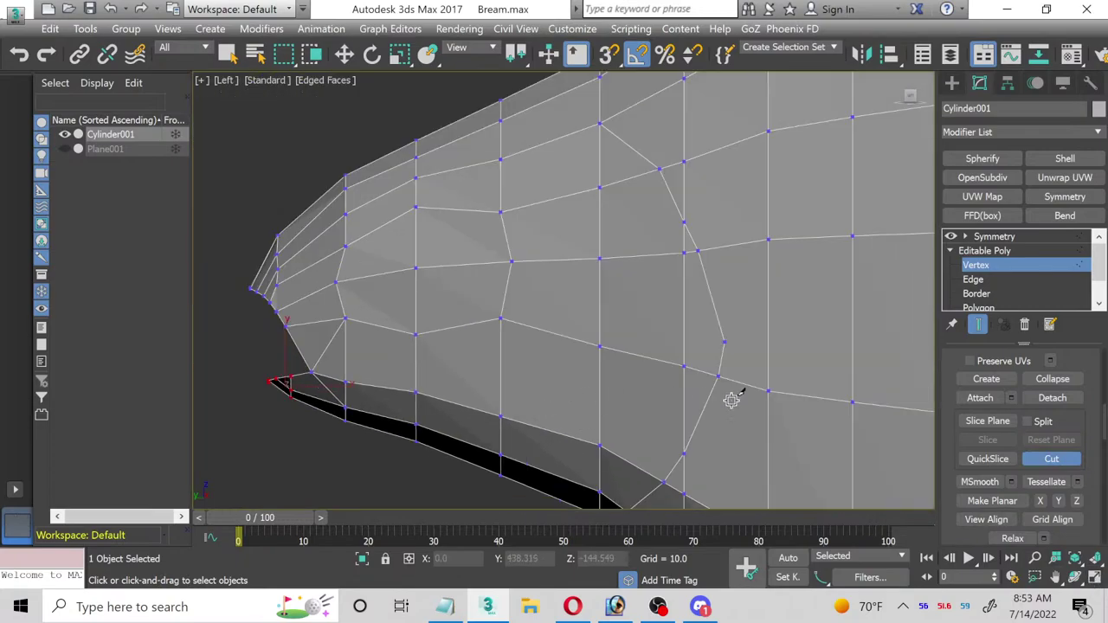
Step: At Polygon level, select the triangular face behind the head and the faces running down below it
{"action": "key", "text": "w"}
{"action": "scroll", "coordinate": [996, 277], "scroll_direction": "down", "scroll_amount": 2}
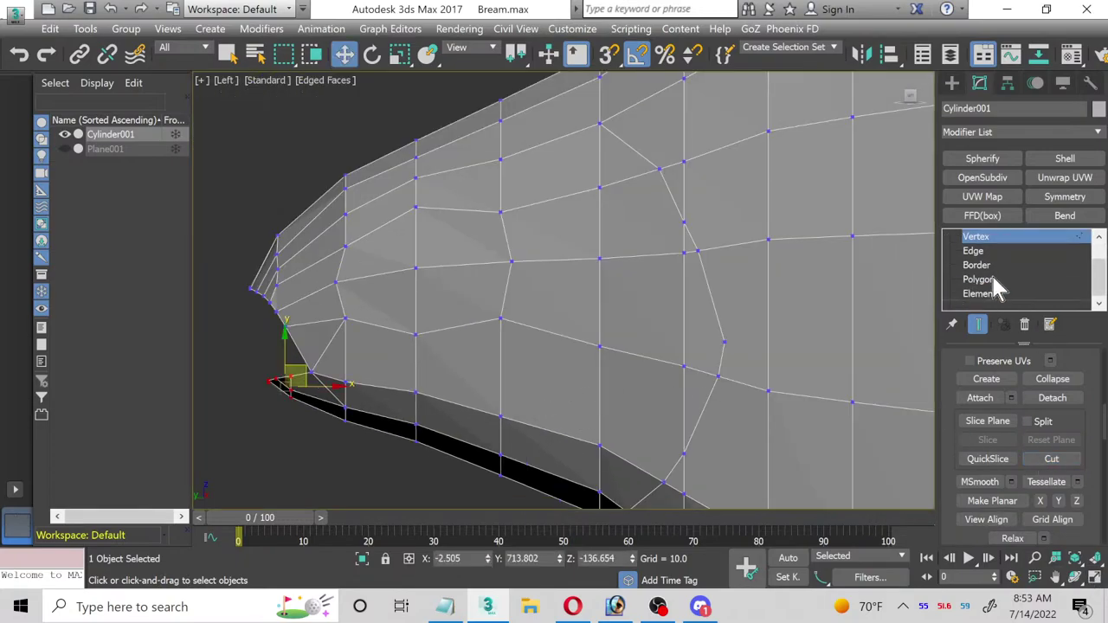
{"action": "left_click", "coordinate": [987, 279]}
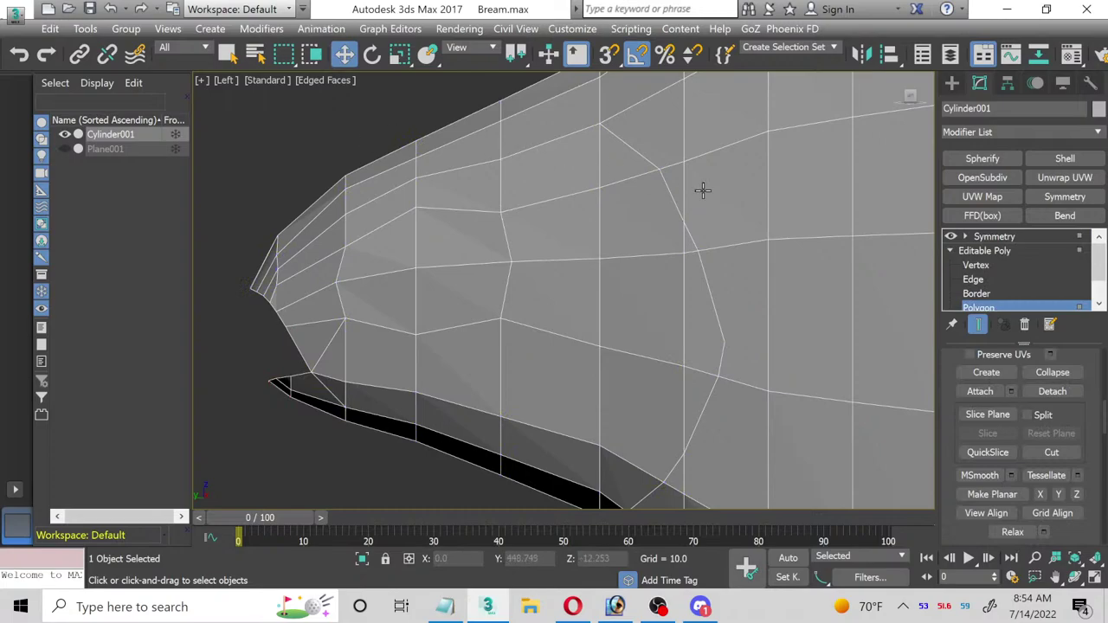
{"action": "left_click", "coordinate": [608, 166]}
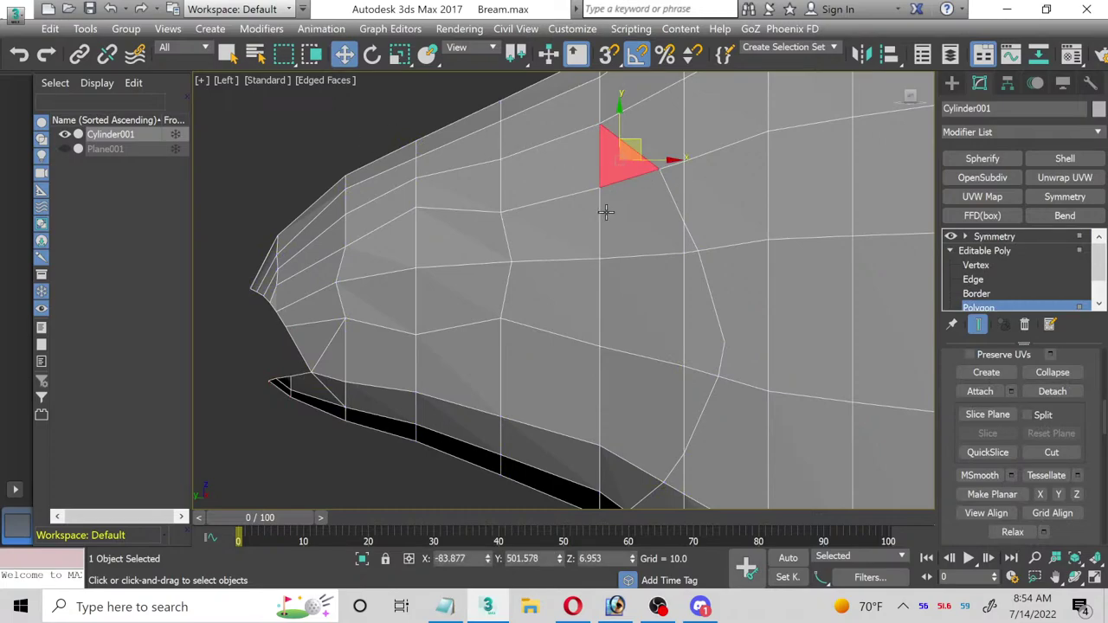
{"action": "left_click", "coordinate": [606, 212], "text": "ctrl"}
{"action": "left_click", "coordinate": [632, 313], "text": "ctrl"}
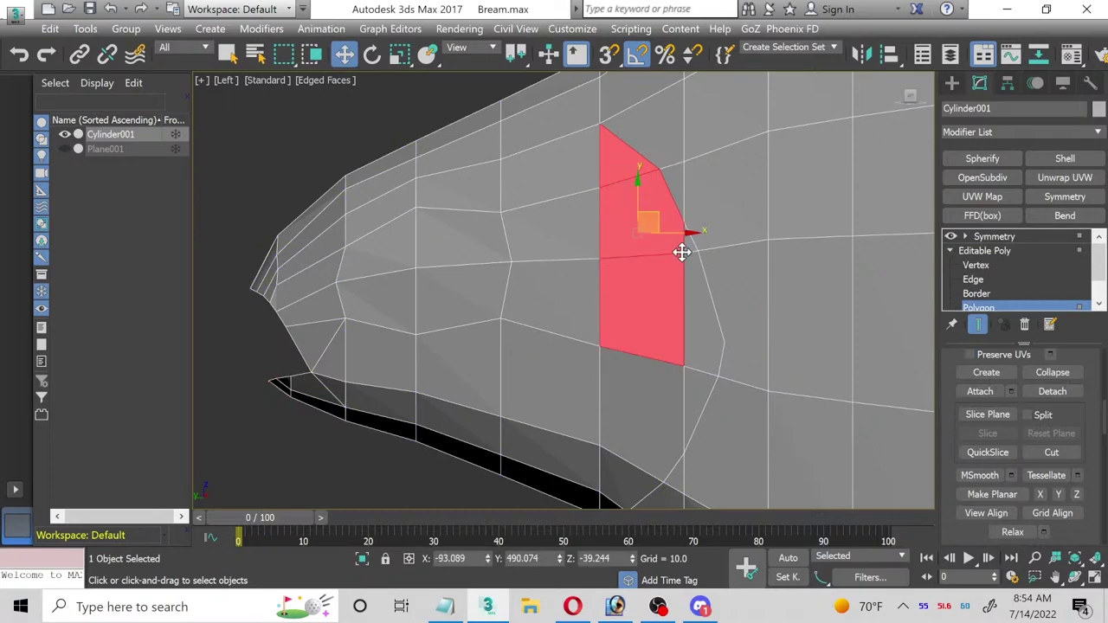
{"action": "left_click", "coordinate": [689, 249], "text": "ctrl"}
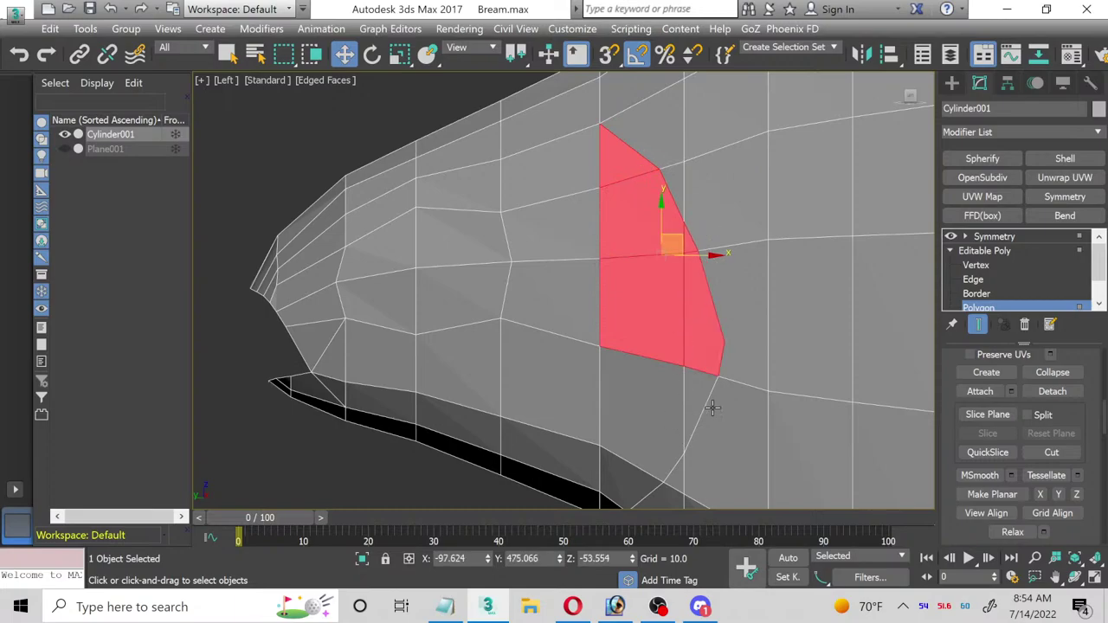
{"action": "left_click", "coordinate": [685, 395], "text": "ctrl"}
{"action": "left_click", "coordinate": [653, 420], "text": "ctrl"}
{"action": "left_click", "coordinate": [618, 470], "text": "ctrl"}
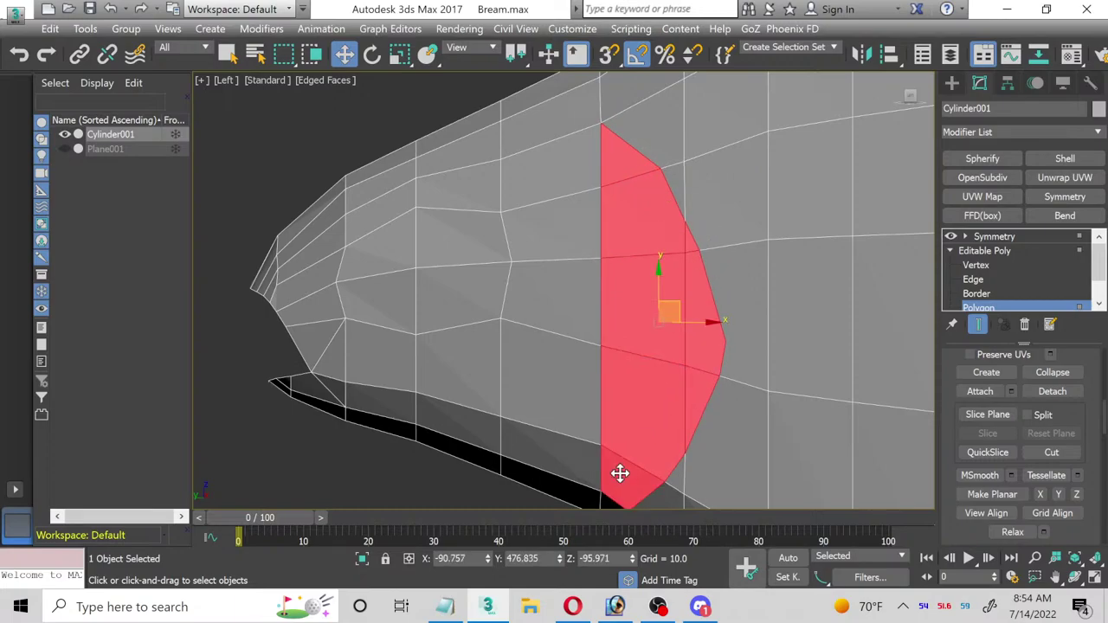
Step: Add the small bottom-corner triangle and the dark jaw-strip polygon to the selection
{"action": "middle_click_drag", "start_coordinate": [618, 470], "coordinate": [681, 305]}
{"action": "scroll", "coordinate": [639, 396], "scroll_direction": "up", "scroll_amount": 3}
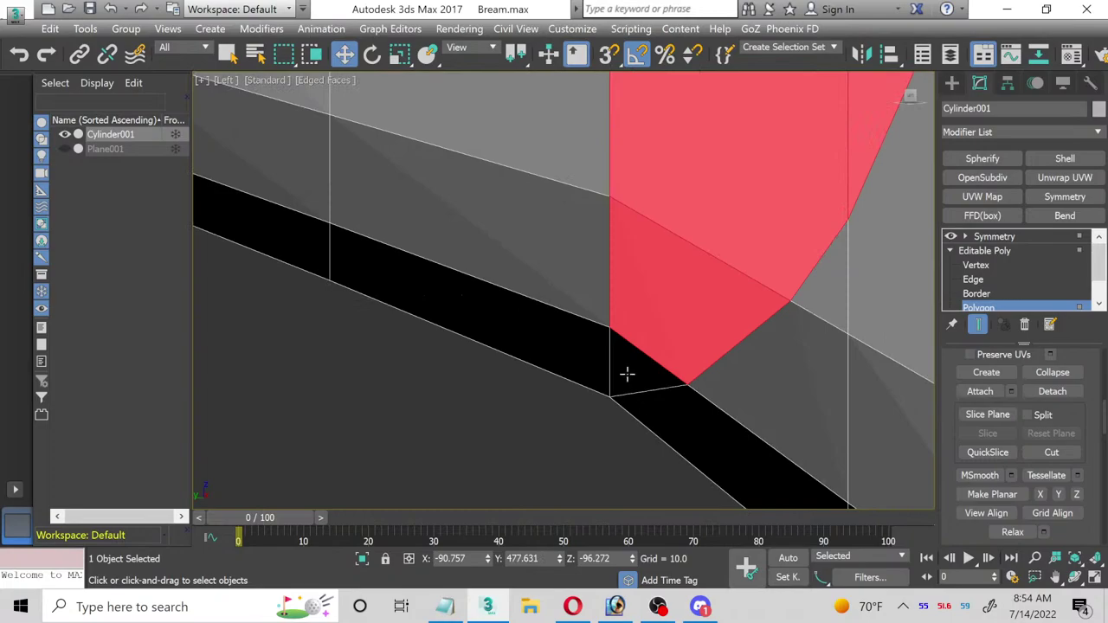
{"action": "left_click", "coordinate": [627, 374], "text": "ctrl"}
{"action": "left_click", "coordinate": [548, 347], "text": "ctrl"}
Step: Add the column of faces left of the selection and the top-left polygon
{"action": "scroll", "coordinate": [396, 292], "scroll_direction": "down", "scroll_amount": 3}
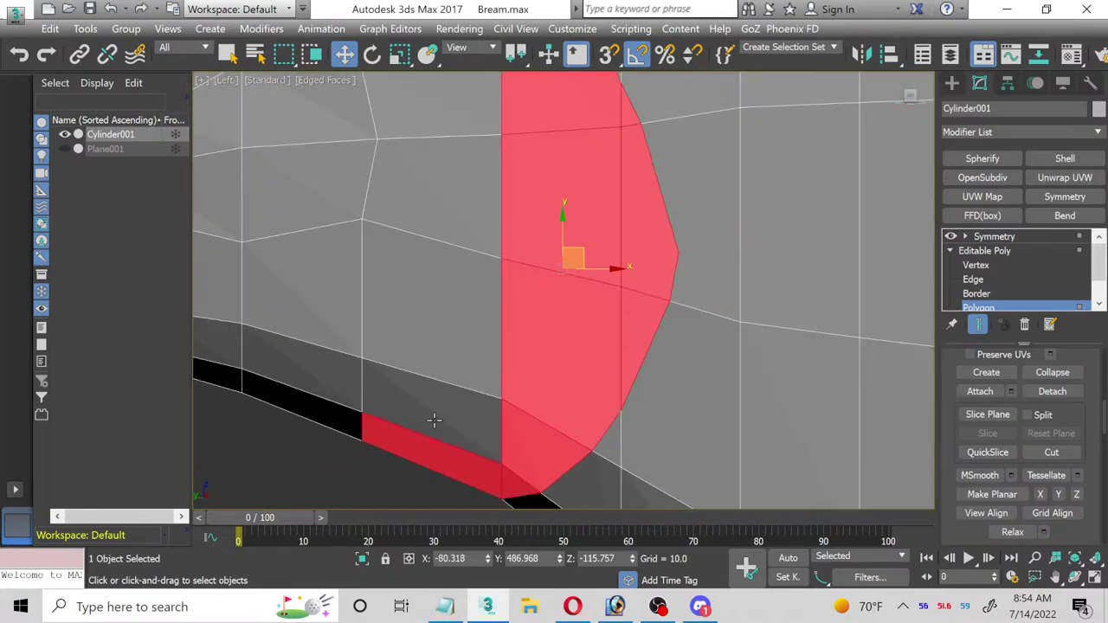
{"action": "middle_click_drag", "start_coordinate": [437, 408], "coordinate": [485, 336]}
{"action": "left_click", "coordinate": [483, 338], "text": "ctrl"}
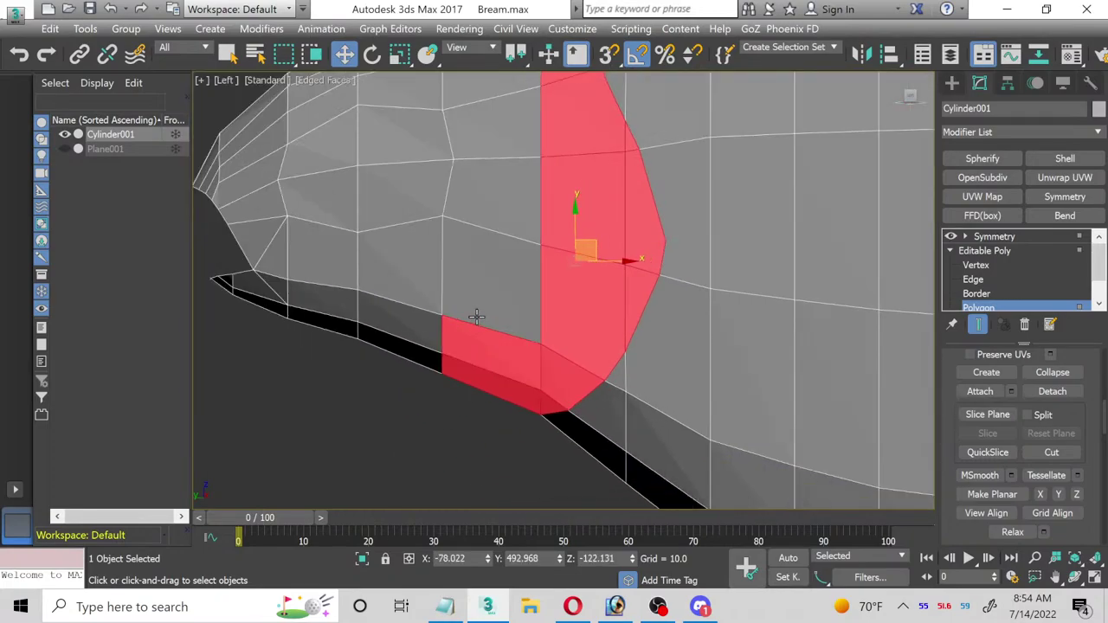
{"action": "left_click", "coordinate": [478, 311], "text": "ctrl"}
{"action": "left_click", "coordinate": [483, 201], "text": "ctrl"}
{"action": "left_click", "coordinate": [487, 156], "text": "ctrl"}
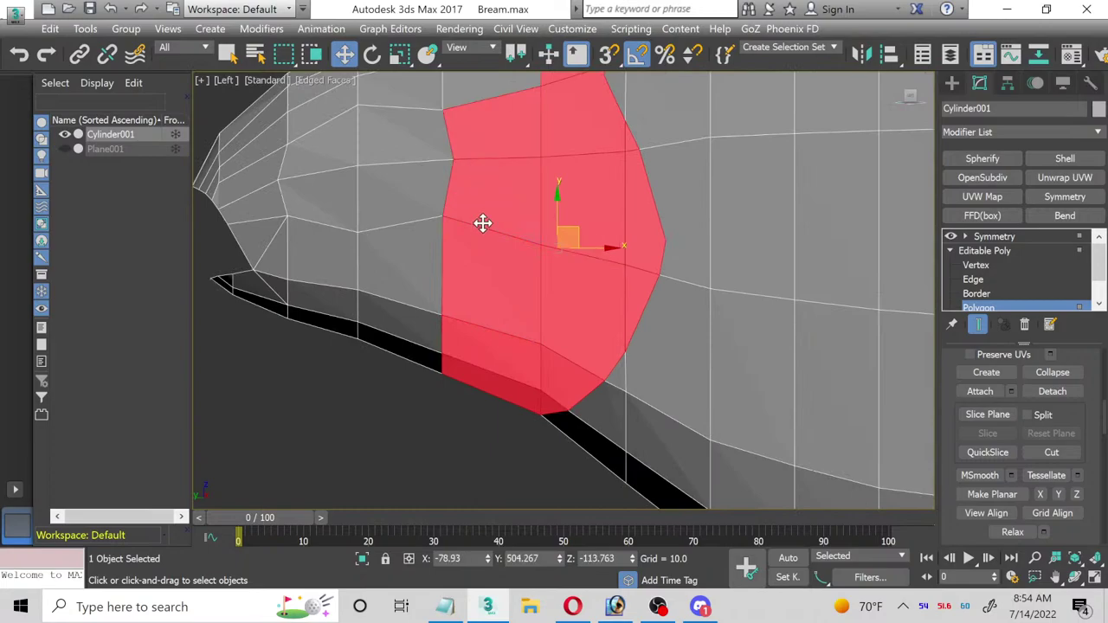
{"action": "middle_click_drag", "start_coordinate": [545, 320], "coordinate": [600, 407]}
{"action": "scroll", "coordinate": [601, 407], "scroll_direction": "down", "scroll_amount": 2}
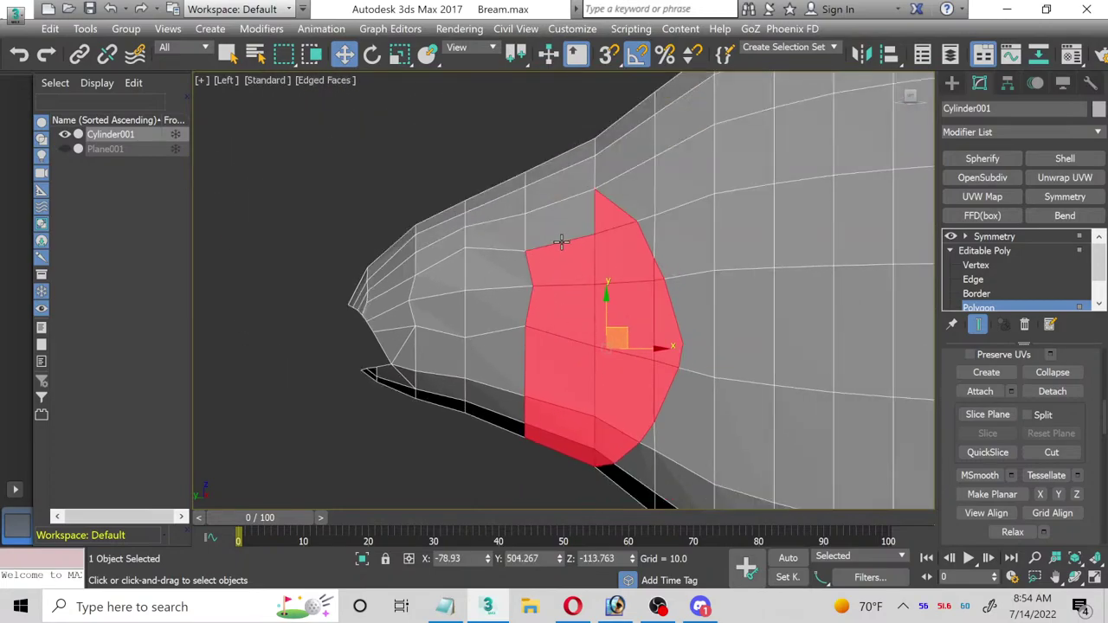
{"action": "left_click", "coordinate": [558, 232], "text": "ctrl"}
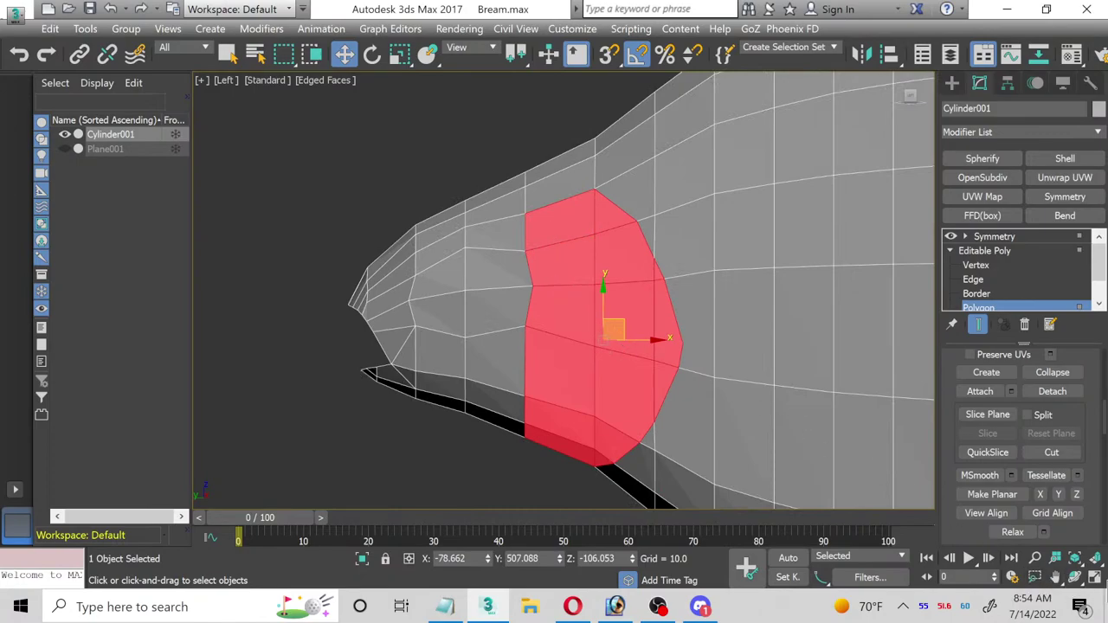
Step: Maximize the Perspective view and orbit to inspect the selected gill cover
{"action": "left_click", "coordinate": [1096, 580]}
{"action": "left_click", "coordinate": [754, 367]}
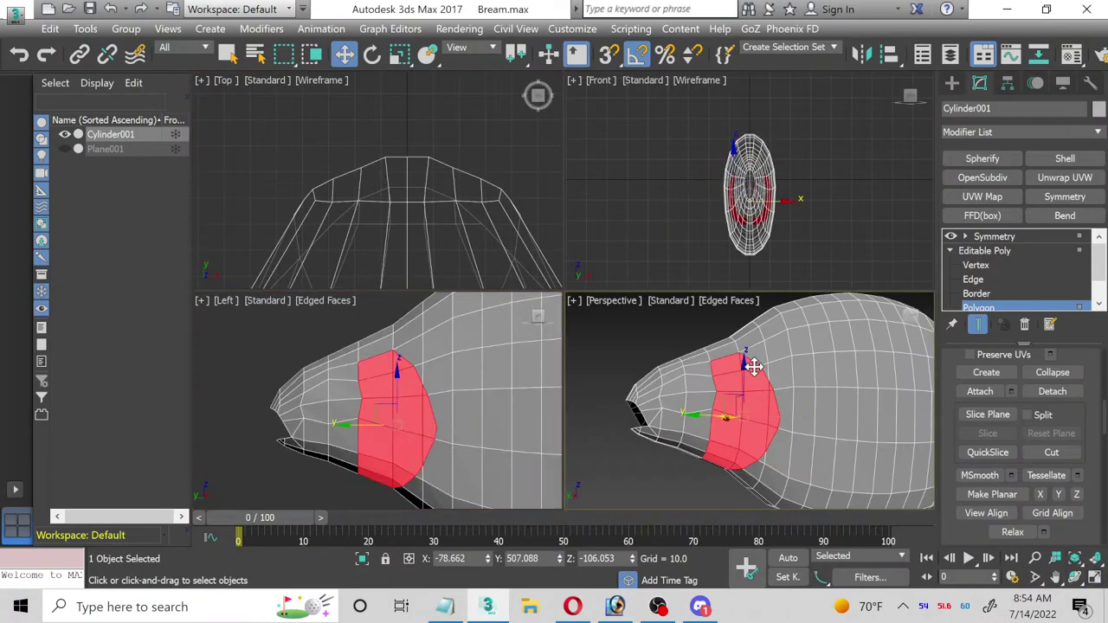
{"action": "left_click", "coordinate": [1095, 580]}
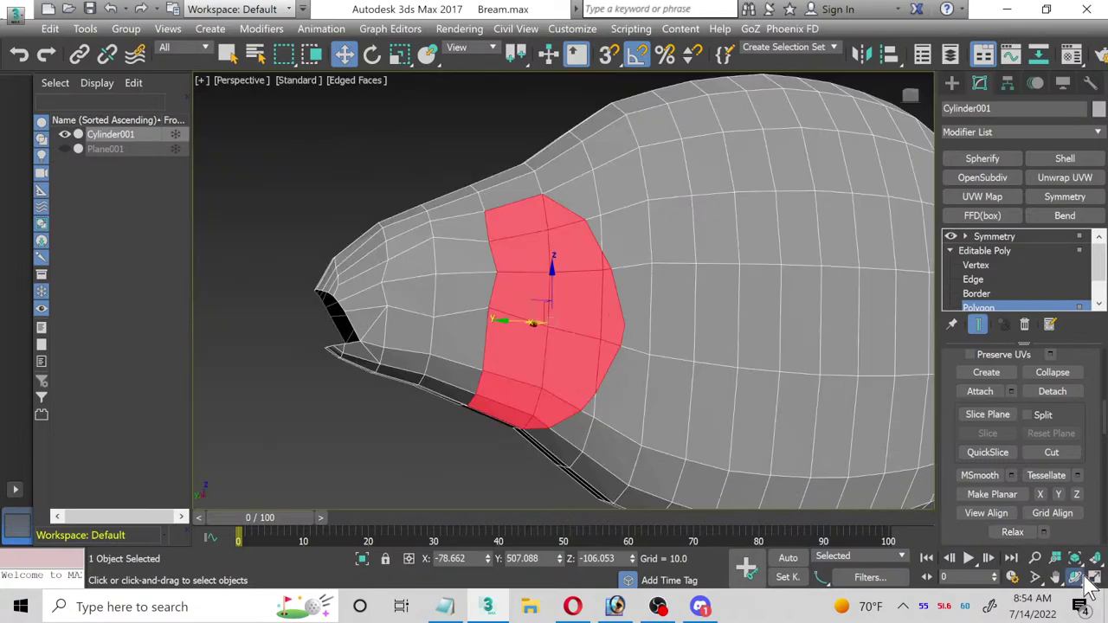
{"action": "left_click", "coordinate": [1074, 576]}
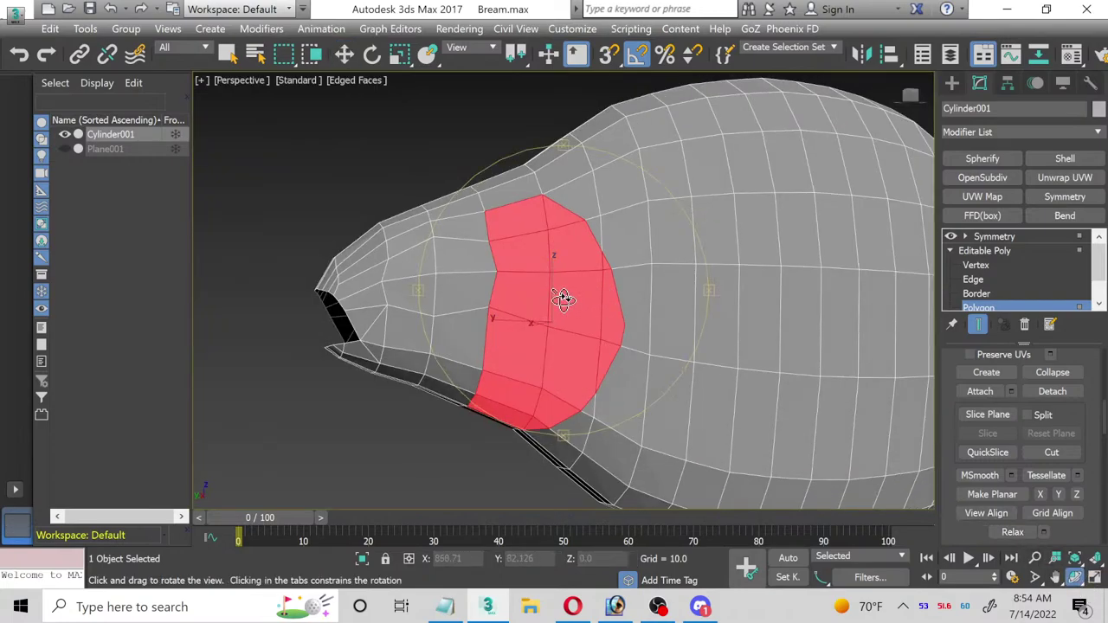
{"action": "left_click_drag", "start_coordinate": [563, 299], "coordinate": [604, 302]}
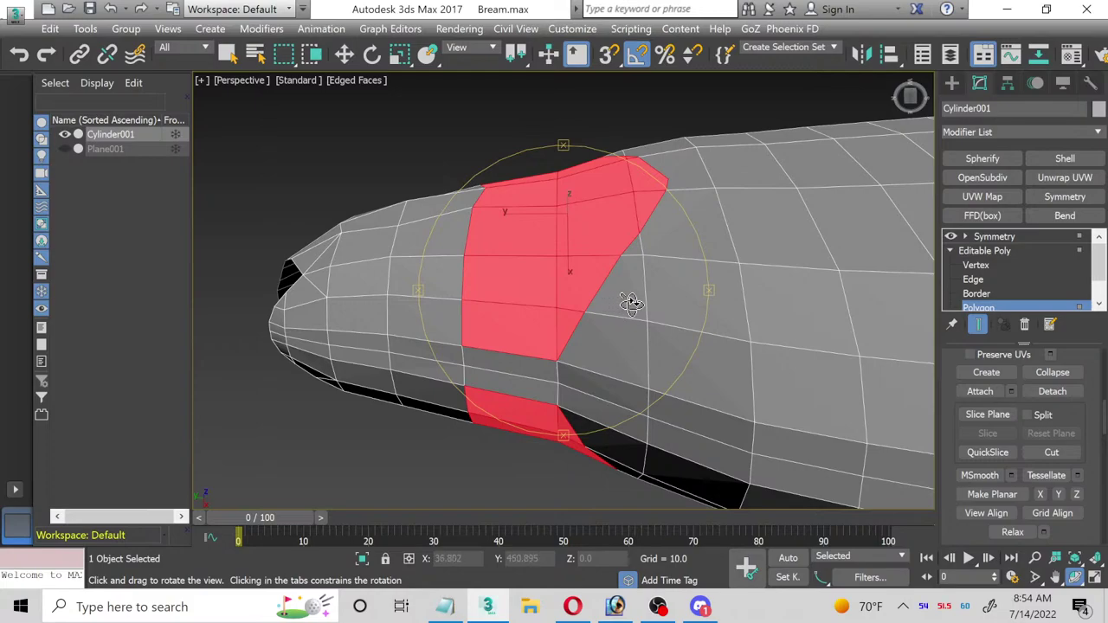
Step: Extrude the red gill-cover polygons outward to a height of 12.613
{"action": "scroll", "coordinate": [612, 343], "scroll_direction": "up", "scroll_amount": 2}
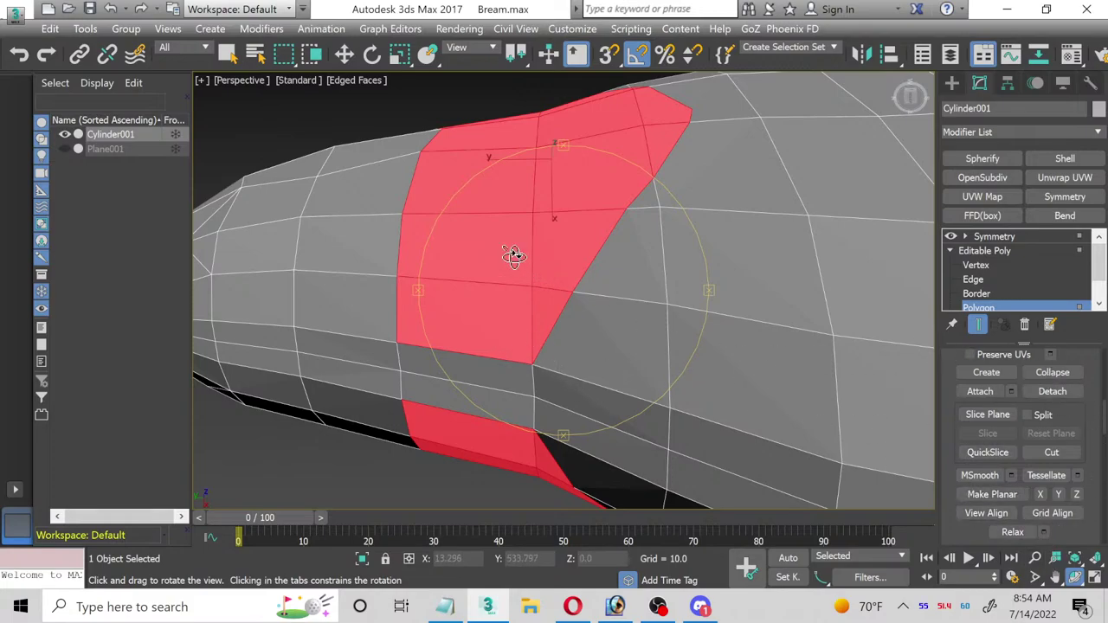
{"action": "left_click_drag", "start_coordinate": [515, 255], "coordinate": [524, 302]}
{"action": "left_click_drag", "start_coordinate": [519, 241], "coordinate": [511, 264]}
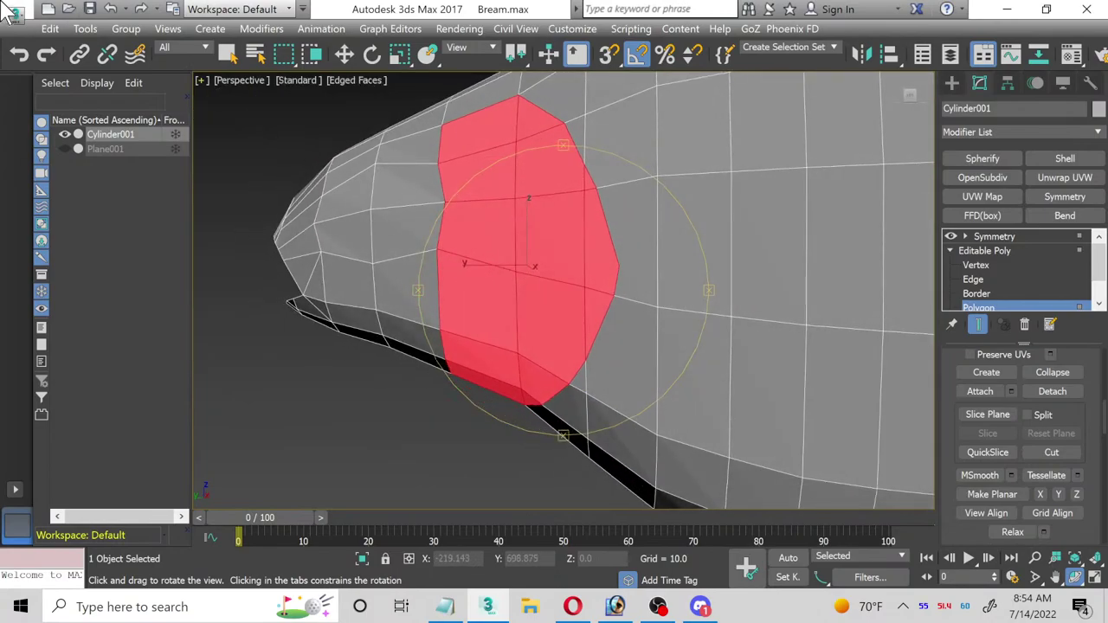
{"action": "left_click_drag", "start_coordinate": [568, 226], "coordinate": [539, 309]}
{"action": "scroll", "coordinate": [1073, 405], "scroll_direction": "up", "scroll_amount": 10}
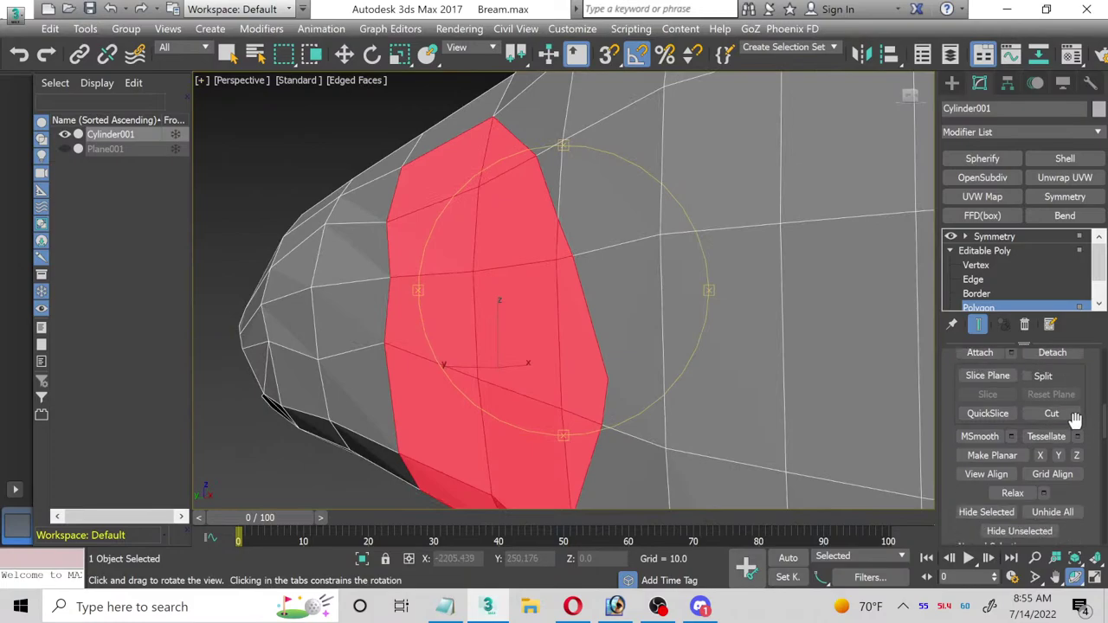
{"action": "scroll", "coordinate": [1091, 413], "scroll_direction": "up", "scroll_amount": 5}
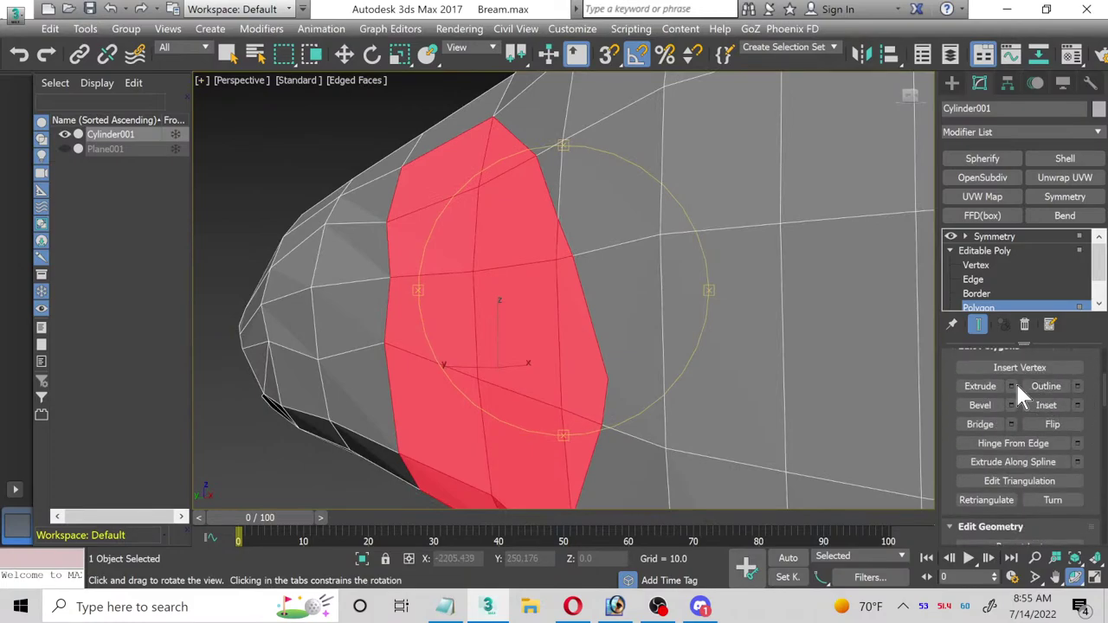
{"action": "left_click", "coordinate": [1010, 387]}
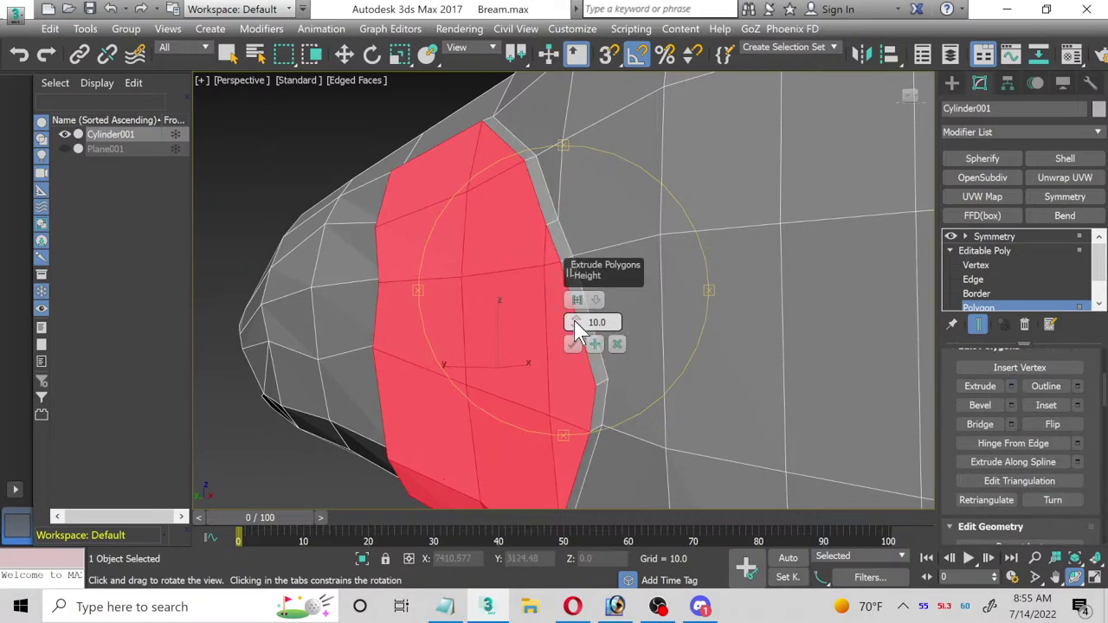
{"action": "left_click_drag", "start_coordinate": [577, 322], "coordinate": [576, 310]}
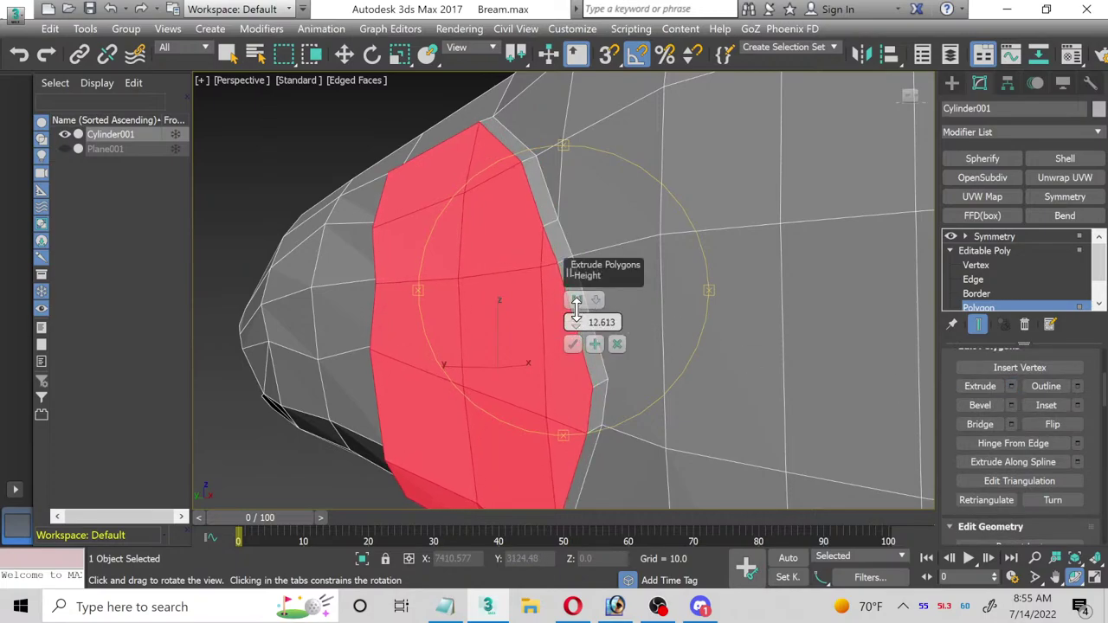
{"action": "left_click", "coordinate": [573, 344]}
Step: Move the extruded polygons slightly into place, then switch to Vertex level
{"action": "left_click_drag", "start_coordinate": [445, 312], "coordinate": [441, 235]}
{"action": "left_click", "coordinate": [344, 54]}
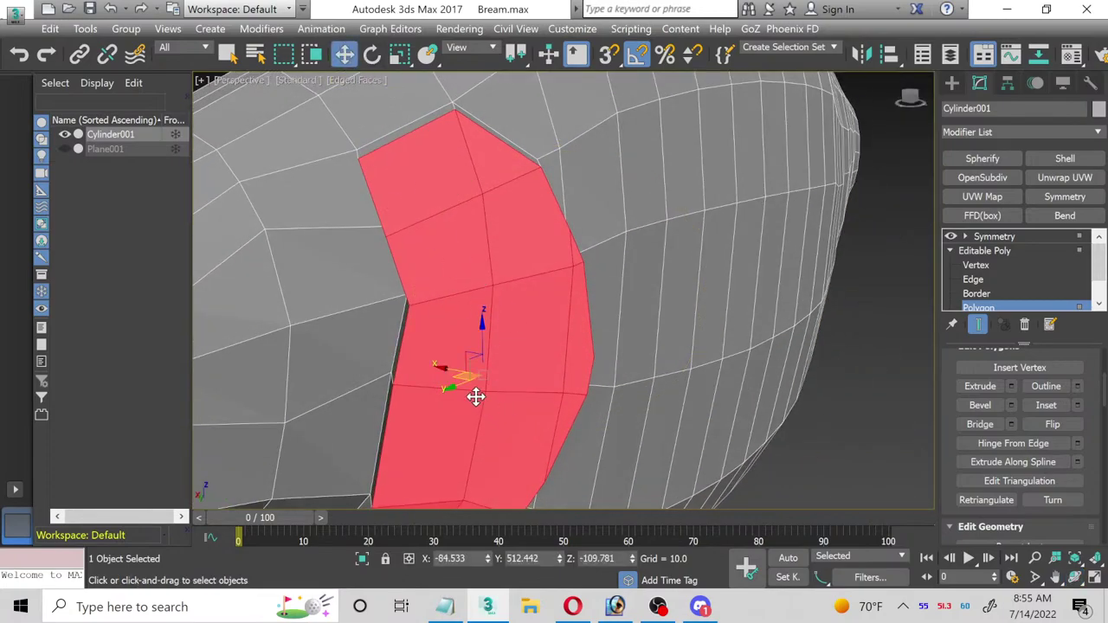
{"action": "left_click_drag", "start_coordinate": [455, 389], "coordinate": [459, 365]}
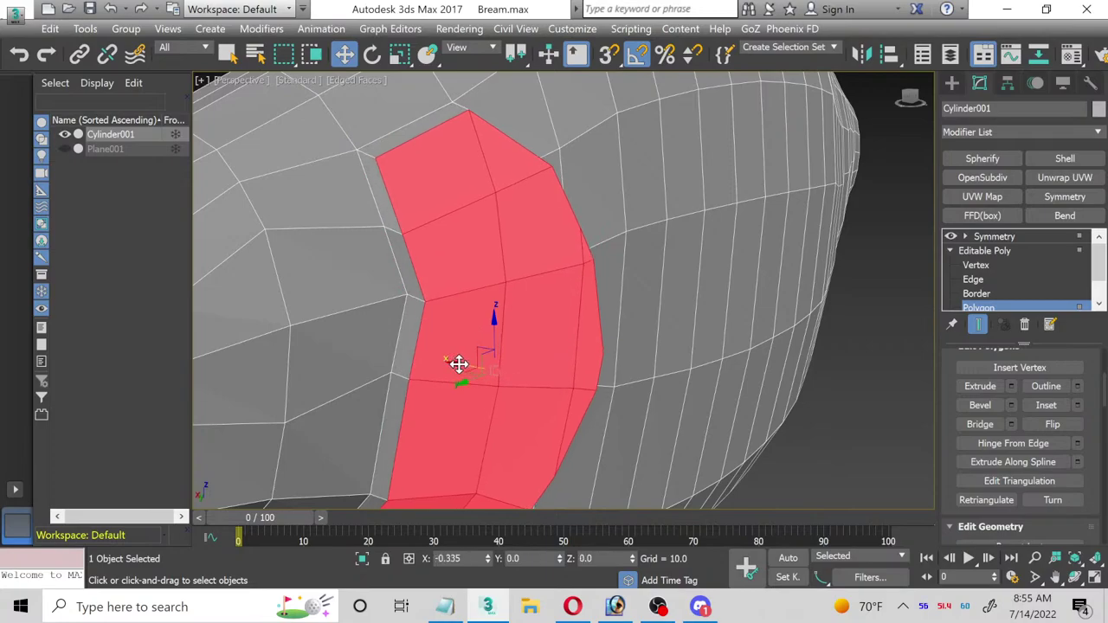
{"action": "left_click", "coordinate": [1048, 265]}
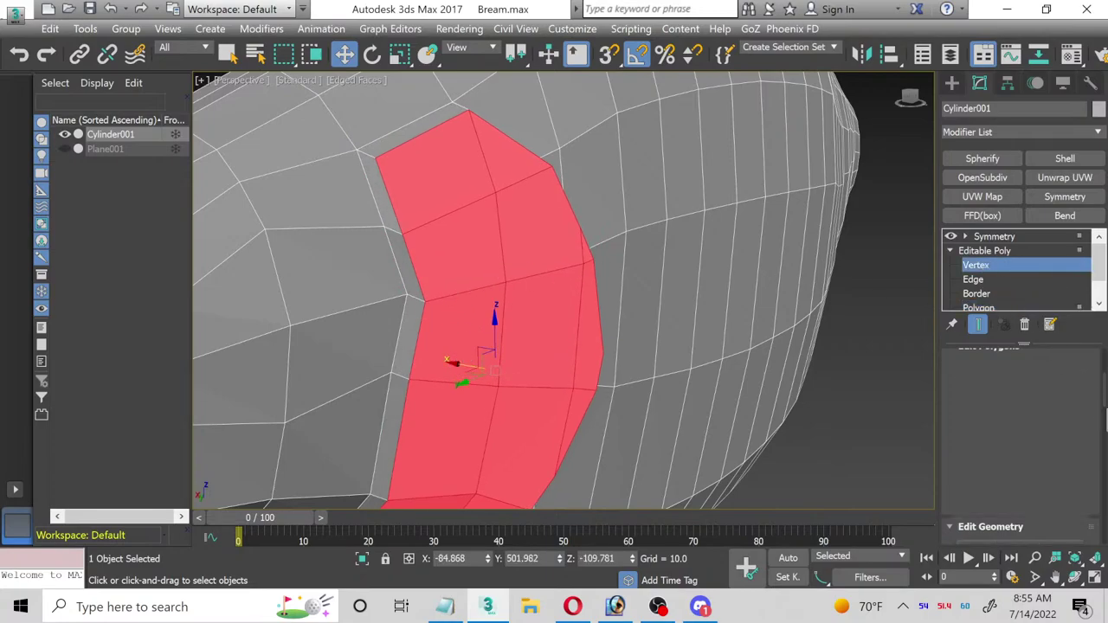
Step: Enable Target Weld and merge the first stray gill-plate vertices into their neighbours, removing a sliver triangle
{"action": "left_click", "coordinate": [1068, 407]}
{"action": "scroll", "coordinate": [347, 156], "scroll_direction": "up", "scroll_amount": 5}
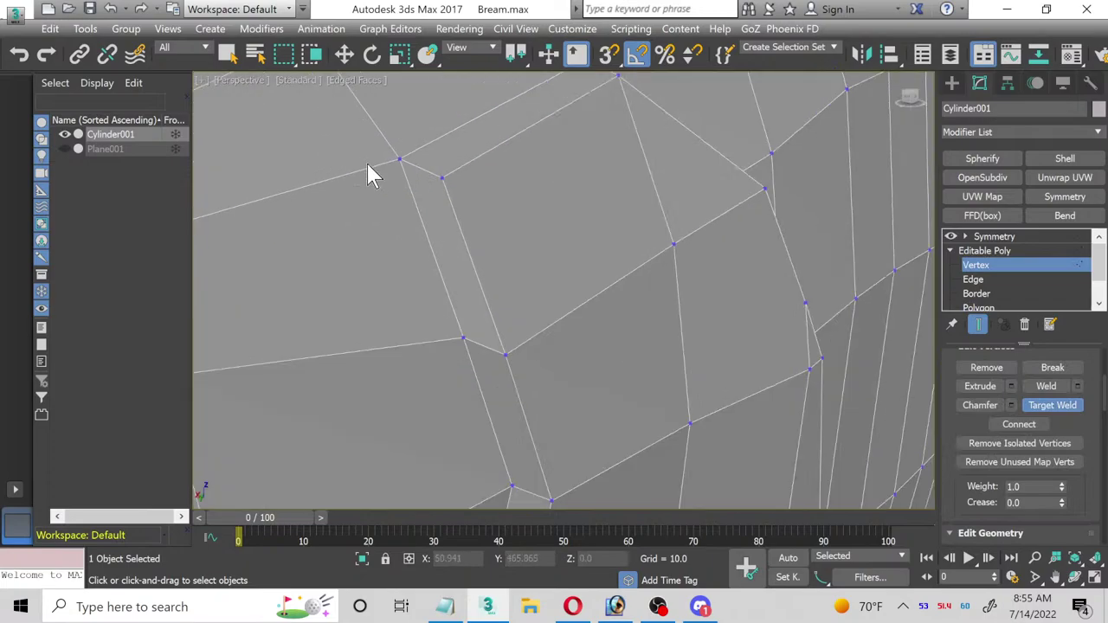
{"action": "middle_click_drag", "start_coordinate": [371, 297], "coordinate": [376, 349]}
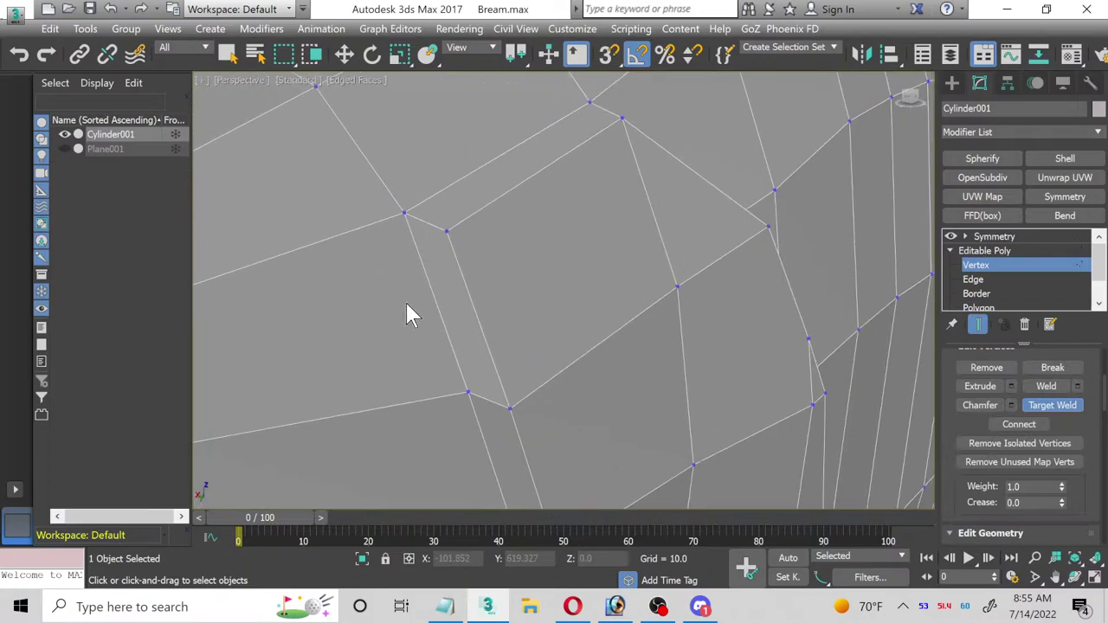
{"action": "left_click", "coordinate": [444, 231]}
{"action": "left_click", "coordinate": [404, 214]}
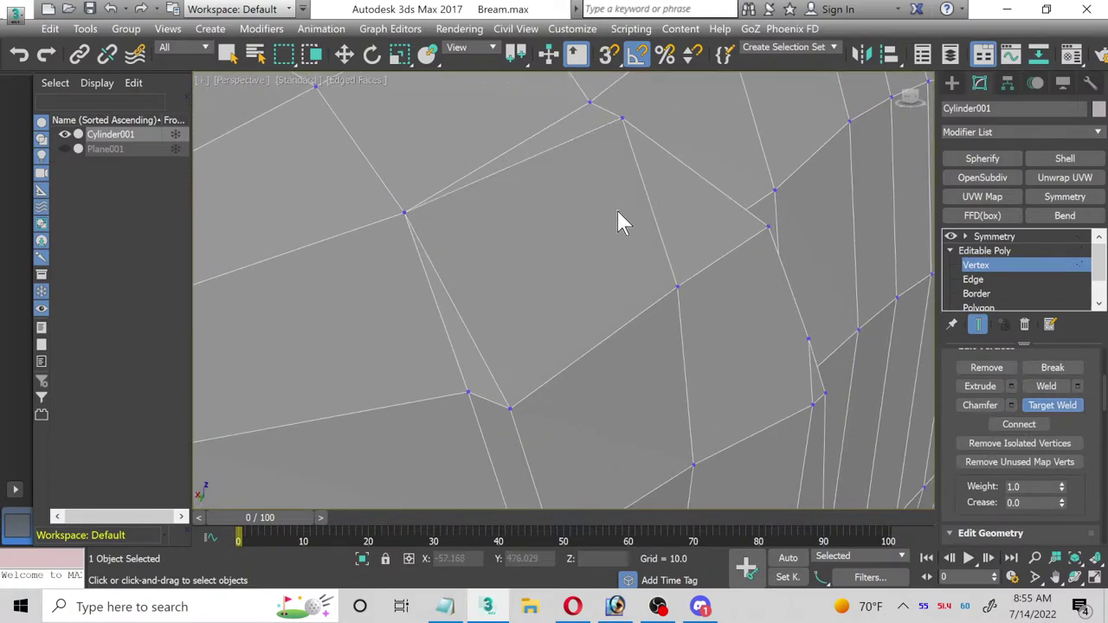
{"action": "middle_click_drag", "start_coordinate": [618, 223], "coordinate": [590, 251]}
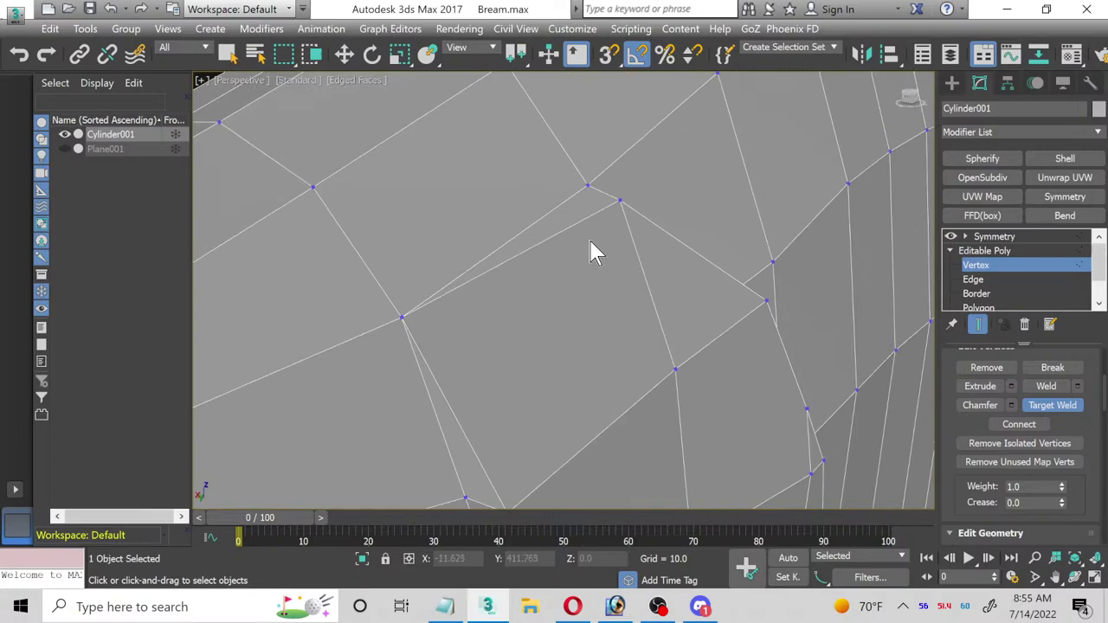
{"action": "left_click", "coordinate": [588, 185]}
{"action": "middle_click_drag", "start_coordinate": [586, 181], "coordinate": [582, 327]}
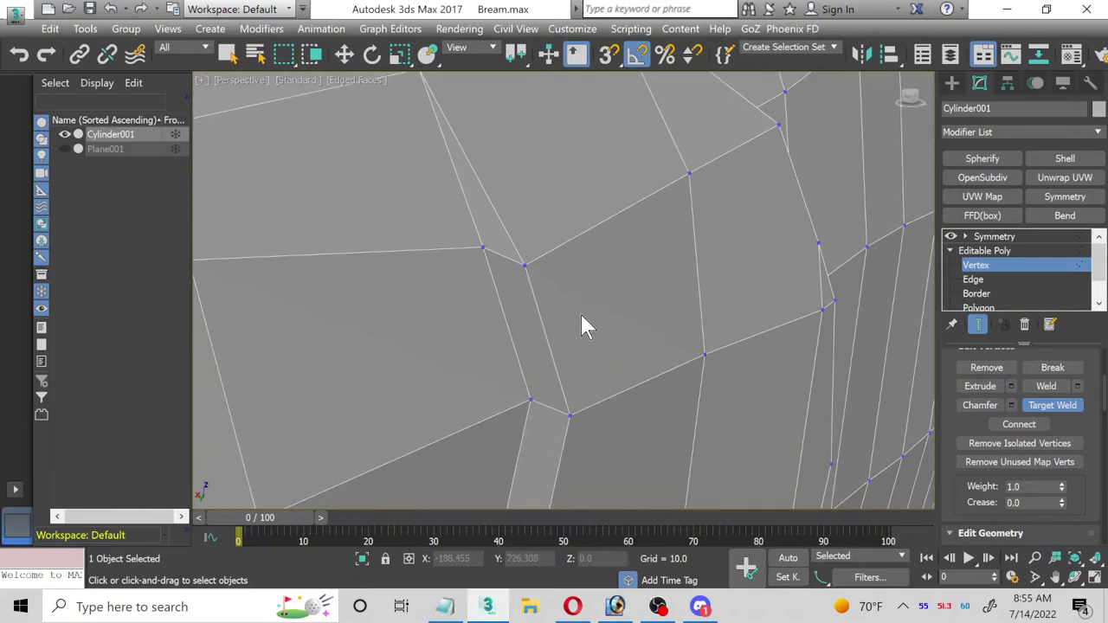
{"action": "left_click", "coordinate": [485, 247]}
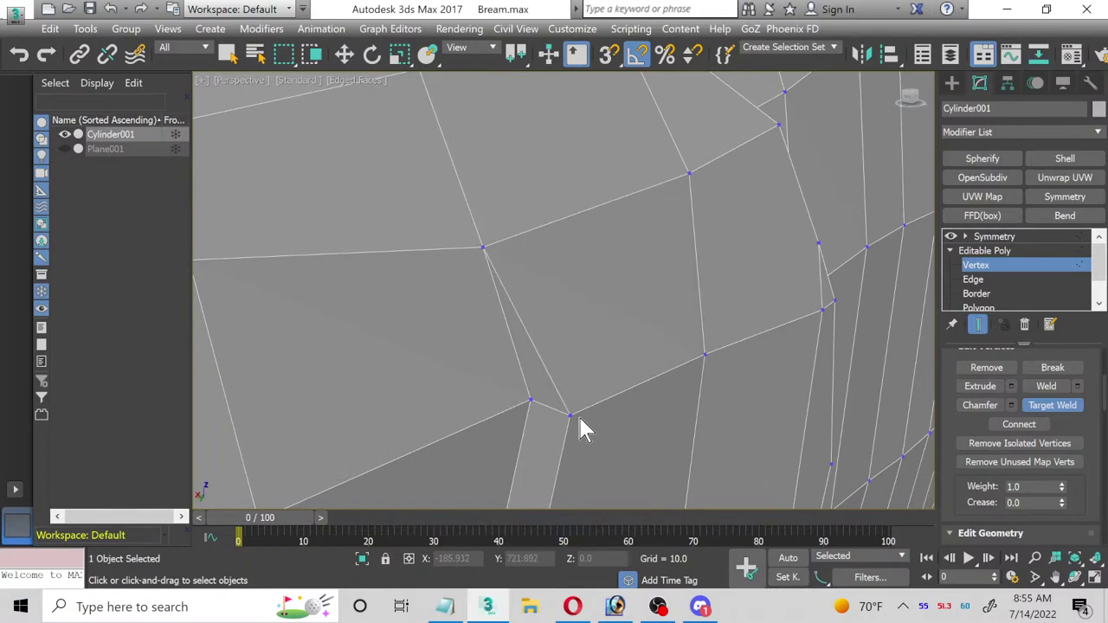
{"action": "left_click", "coordinate": [532, 401]}
Step: Weld the remaining lower-groove vertices onto adjacent vertices and look along the fish body
{"action": "middle_click_drag", "start_coordinate": [543, 471], "coordinate": [627, 225]}
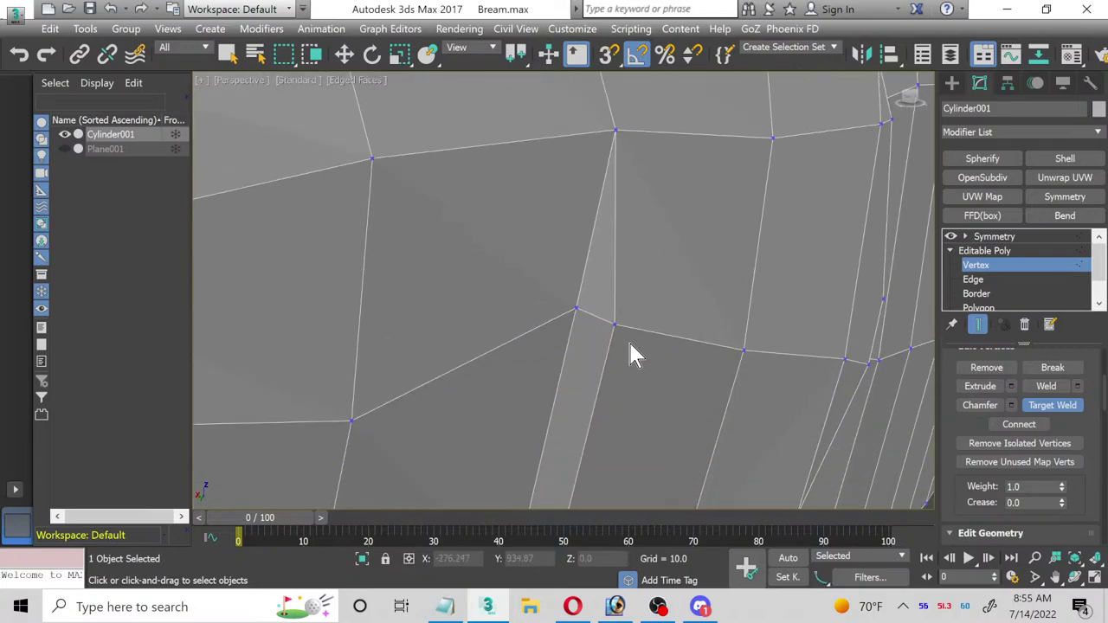
{"action": "left_click", "coordinate": [577, 309]}
{"action": "middle_click_drag", "start_coordinate": [535, 382], "coordinate": [567, 277]}
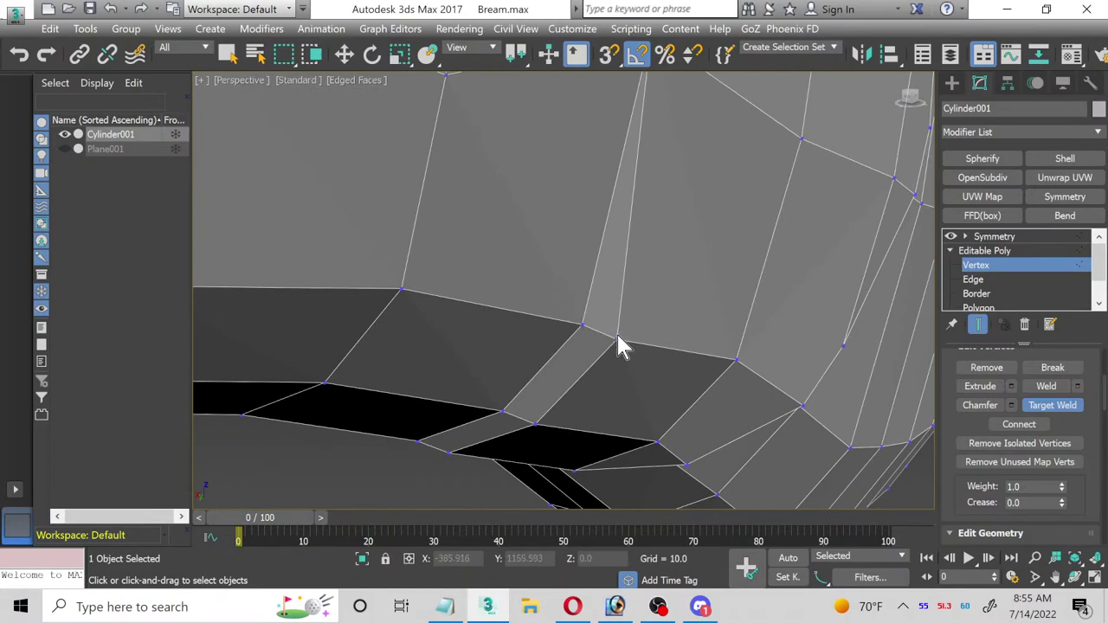
{"action": "left_click", "coordinate": [582, 325]}
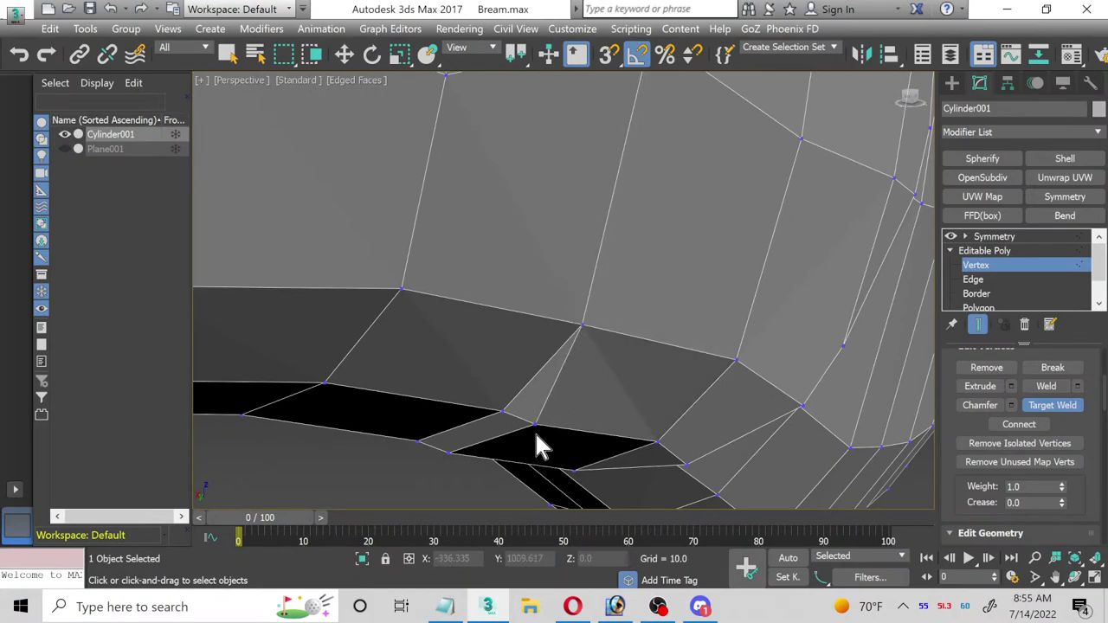
{"action": "left_click", "coordinate": [537, 424]}
{"action": "left_click", "coordinate": [500, 409]}
{"action": "middle_click_drag", "start_coordinate": [493, 426], "coordinate": [610, 310]}
{"action": "scroll", "coordinate": [506, 381], "scroll_direction": "up", "scroll_amount": 2}
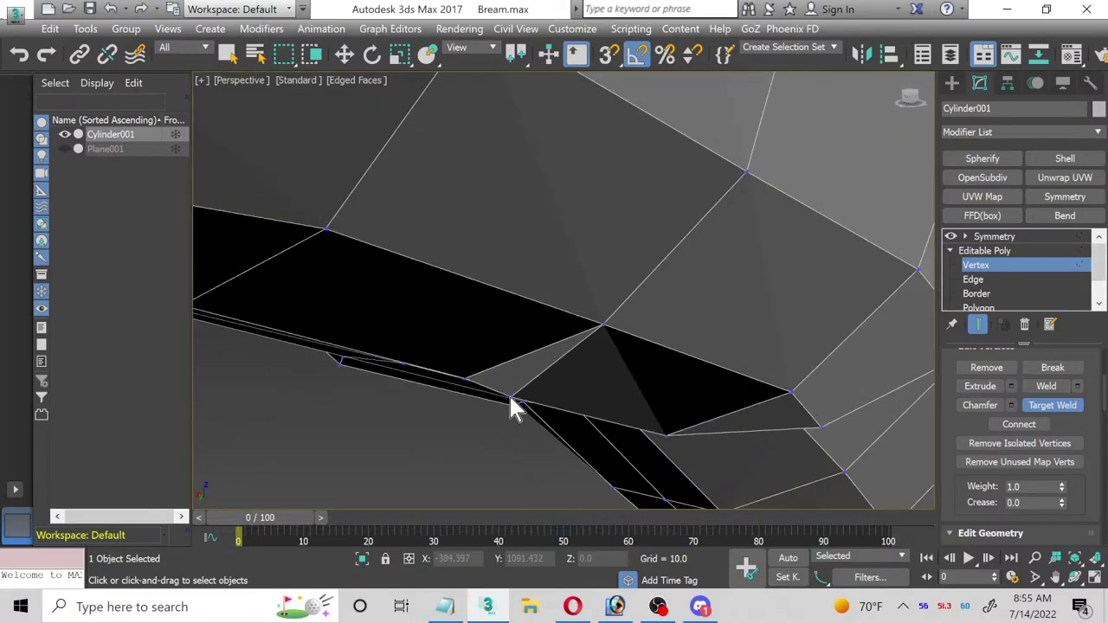
{"action": "scroll", "coordinate": [525, 389], "scroll_direction": "down", "scroll_amount": 4}
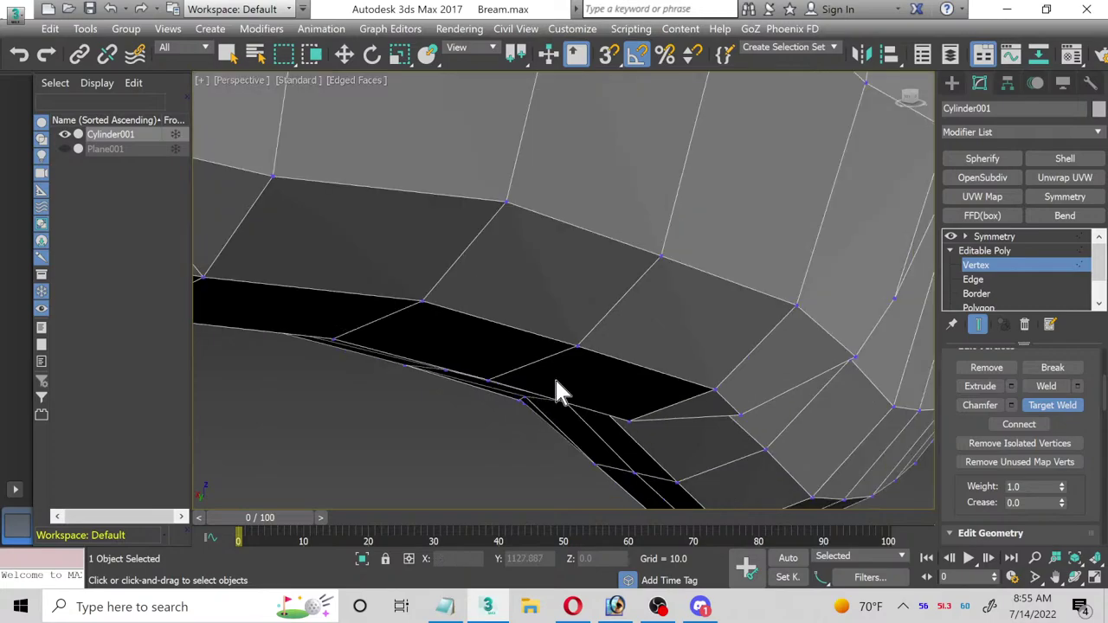
{"action": "left_click", "coordinate": [1075, 577]}
{"action": "left_click_drag", "start_coordinate": [718, 391], "coordinate": [404, 290]}
Step: Zoom in on the gill region and step through the recent weld edits with Ctrl+Z
{"action": "scroll", "coordinate": [441, 306], "scroll_direction": "up", "scroll_amount": 3}
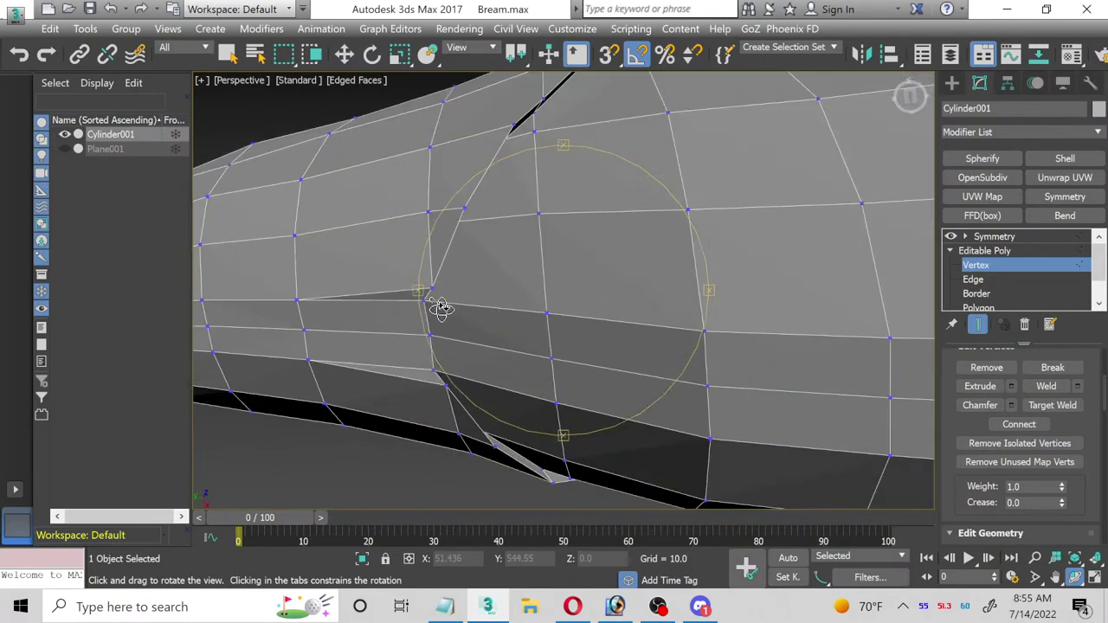
{"action": "middle_click_drag", "start_coordinate": [408, 307], "coordinate": [597, 337]}
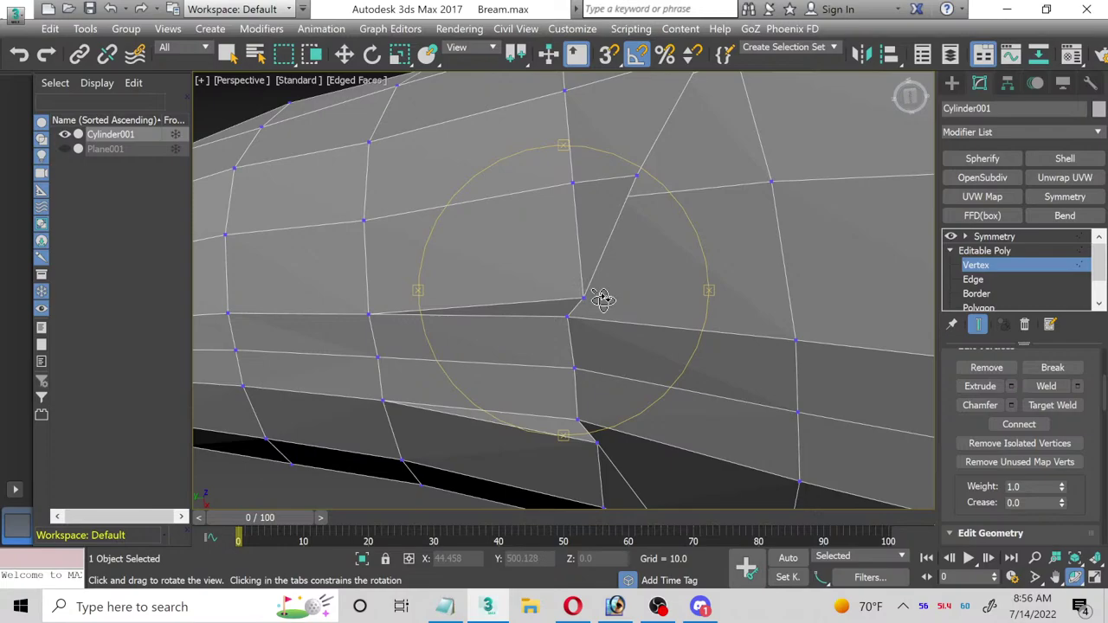
{"action": "key", "text": "ctrl+z"}
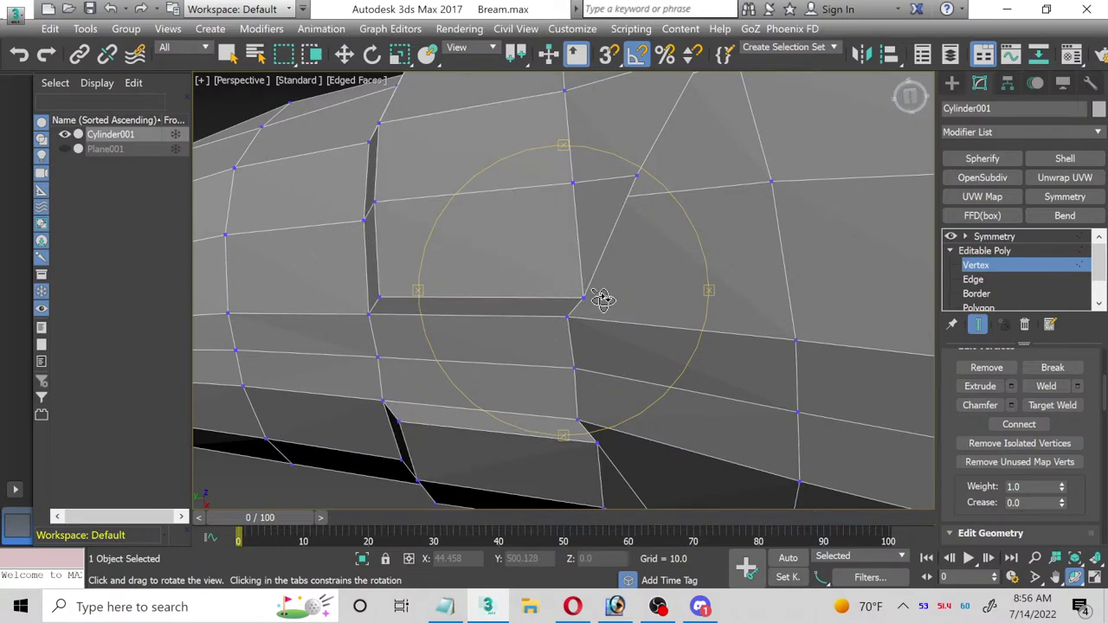
{"action": "key", "text": "ctrl+z"}
{"action": "key", "text": "ctrl+z"}
{"action": "key", "text": "ctrl+z"}
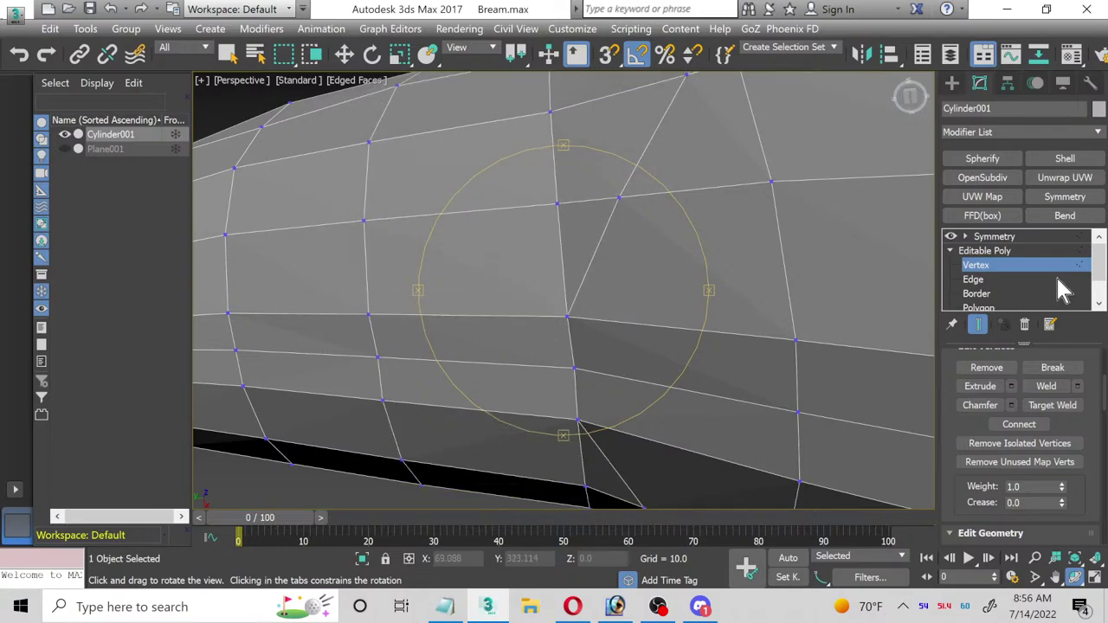
Step: Slide a groove-edge vertex along its edge with Edge constraint, then undo the move
{"action": "left_click", "coordinate": [343, 54]}
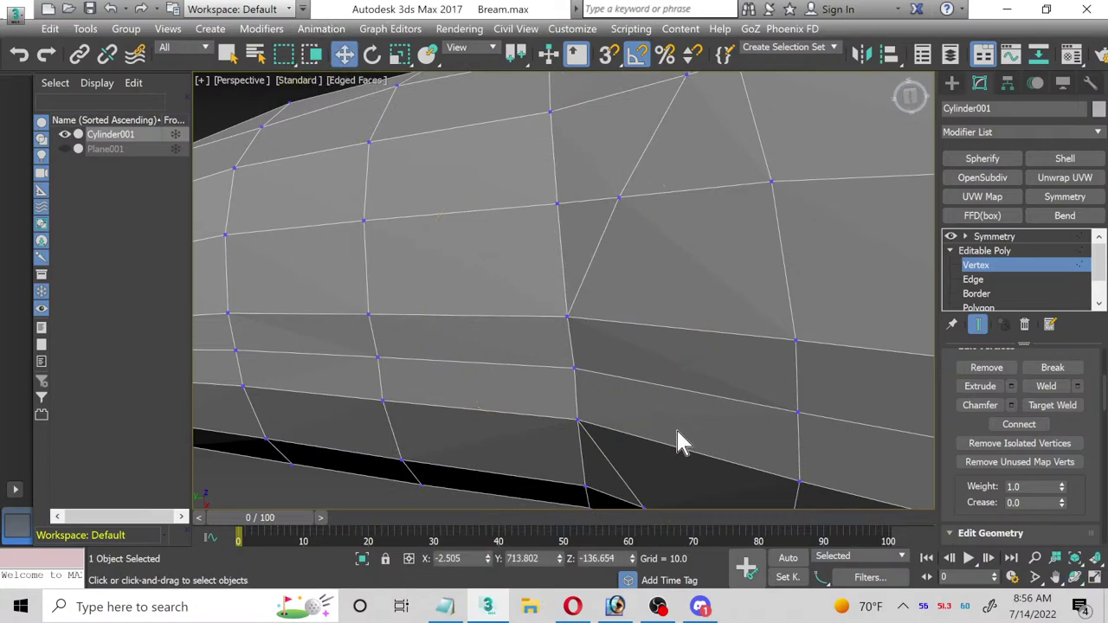
{"action": "left_click", "coordinate": [574, 370]}
{"action": "scroll", "coordinate": [1013, 485], "scroll_direction": "down", "scroll_amount": 5}
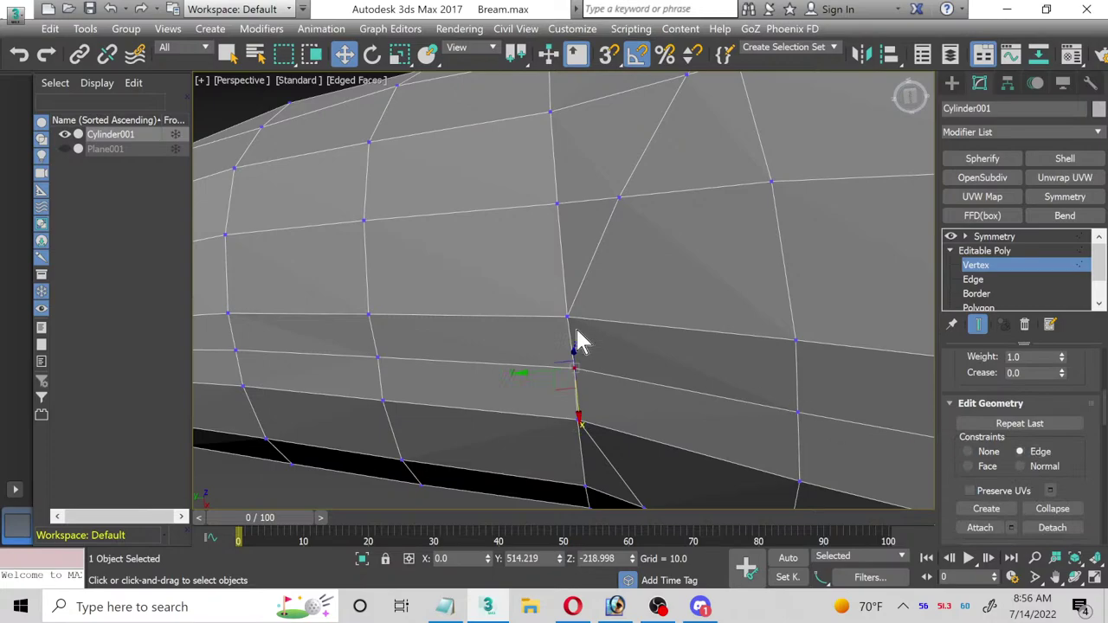
{"action": "left_click_drag", "start_coordinate": [527, 375], "coordinate": [496, 369]}
{"action": "key", "text": "ctrl+z"}
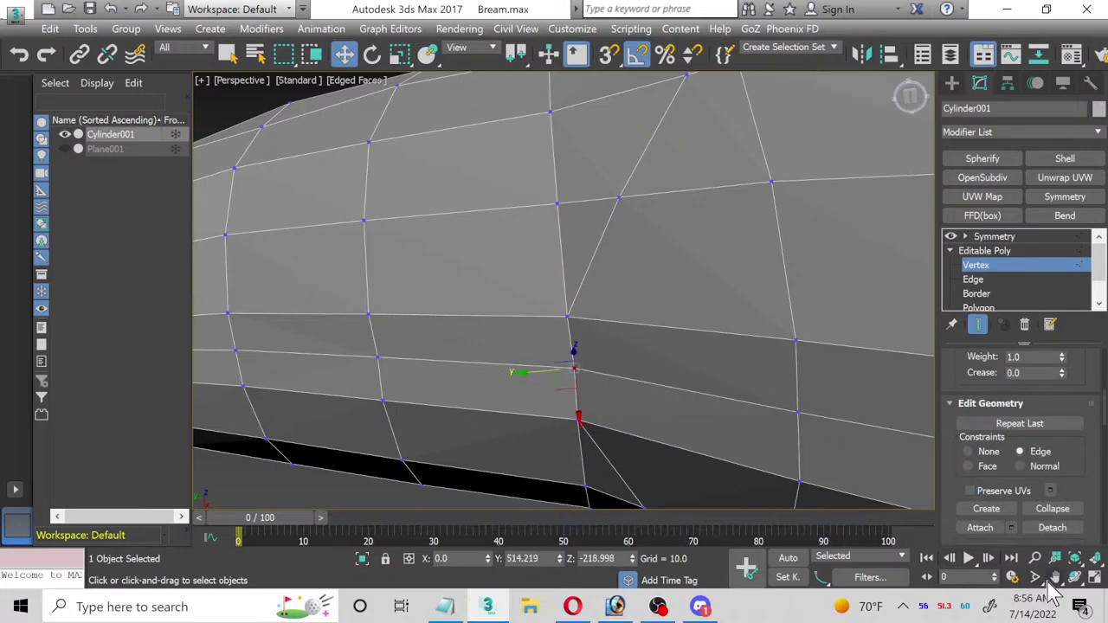
Step: Move the groove vertex from below to tidy the strip and check it from another angle
{"action": "left_click", "coordinate": [1076, 578]}
{"action": "left_click_drag", "start_coordinate": [723, 354], "coordinate": [445, 203]}
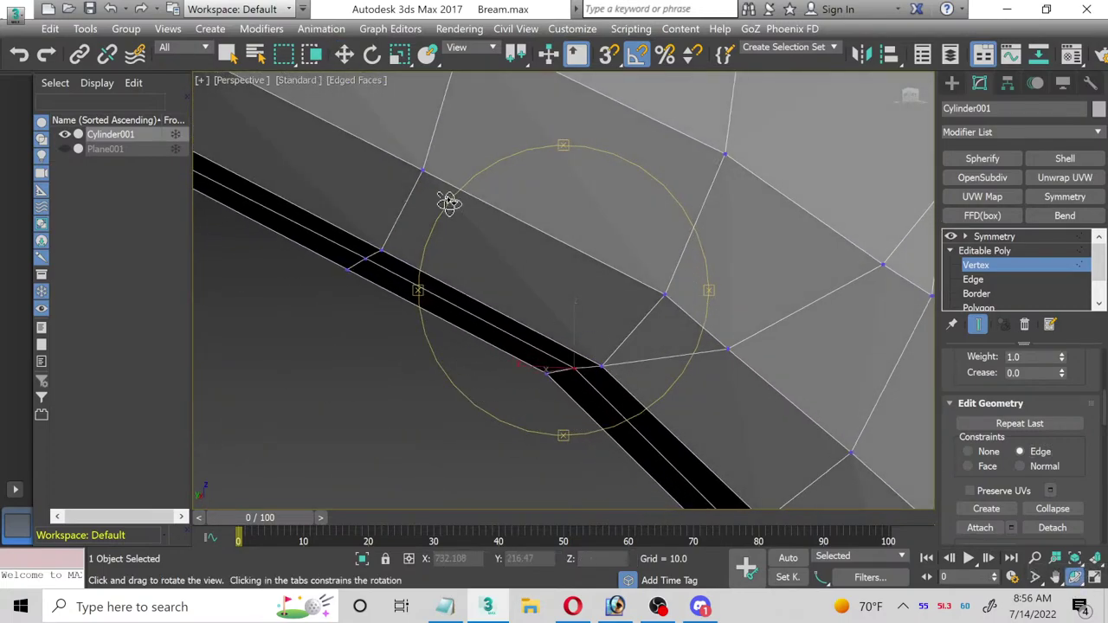
{"action": "left_click", "coordinate": [344, 54]}
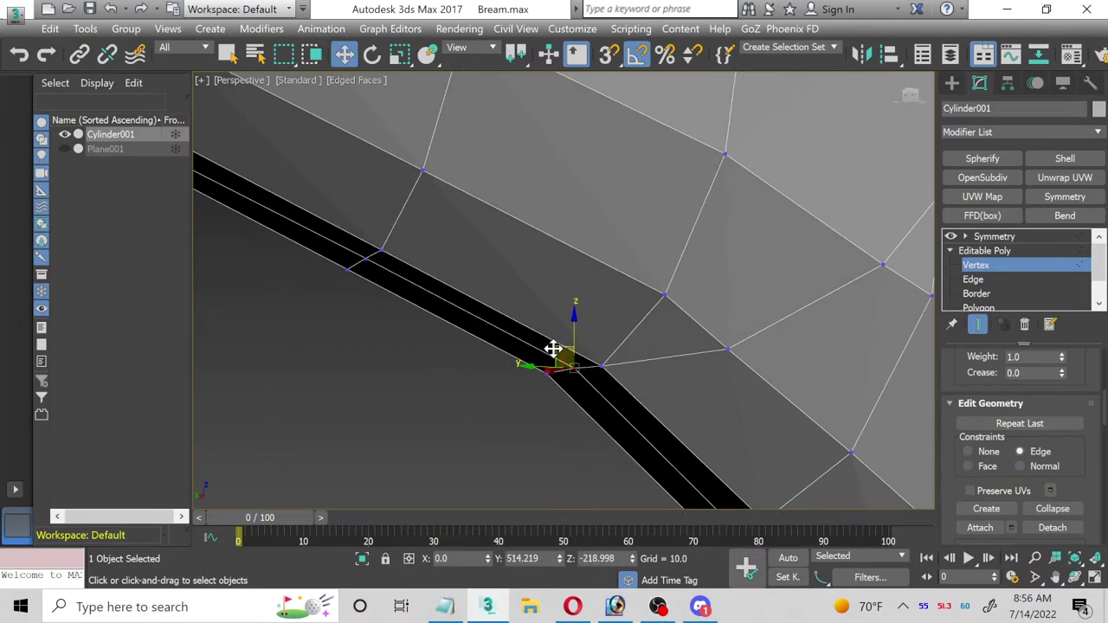
{"action": "mouse_move", "coordinate": [553, 349]}
{"action": "left_mouse_down"}
{"action": "mouse_move", "coordinate": [522, 329]}
{"action": "mouse_move", "coordinate": [555, 354]}
{"action": "left_mouse_up"}
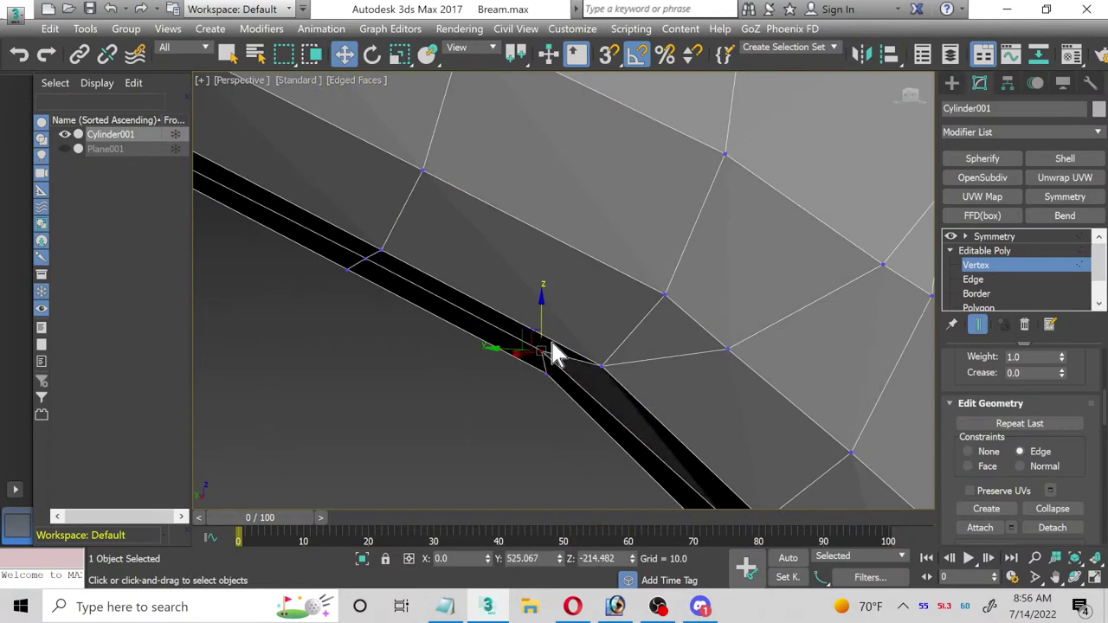
{"action": "left_click", "coordinate": [1075, 576]}
{"action": "left_click_drag", "start_coordinate": [697, 355], "coordinate": [606, 284]}
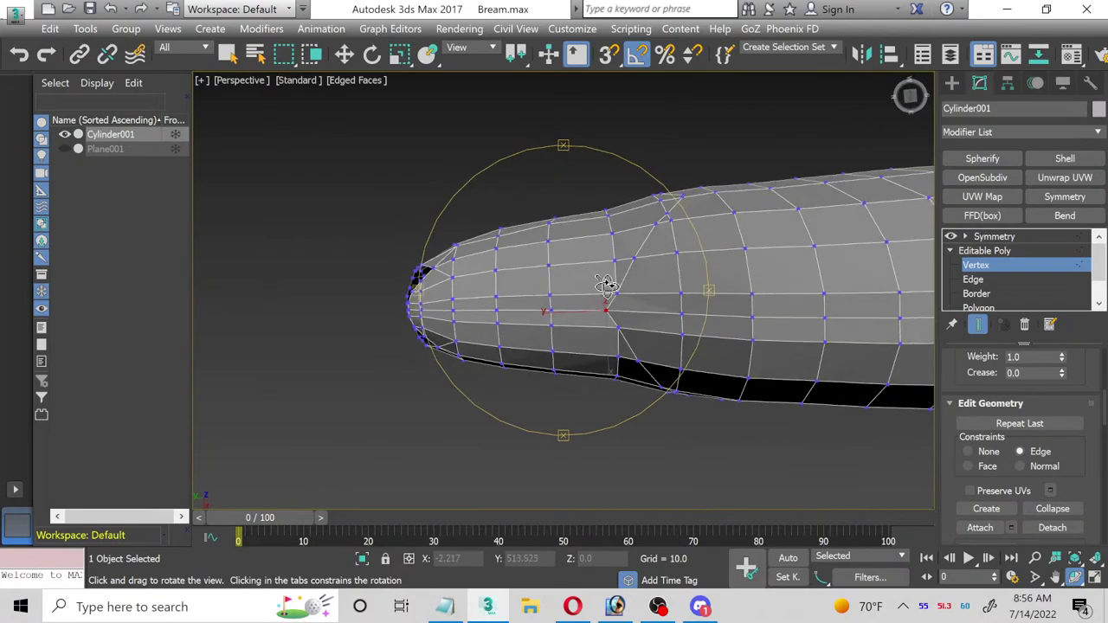
{"action": "scroll", "coordinate": [986, 301], "scroll_direction": "down", "scroll_amount": 1}
Step: At Polygon level, add the polygons between the two red bands to the selection
{"action": "left_click", "coordinate": [974, 277]}
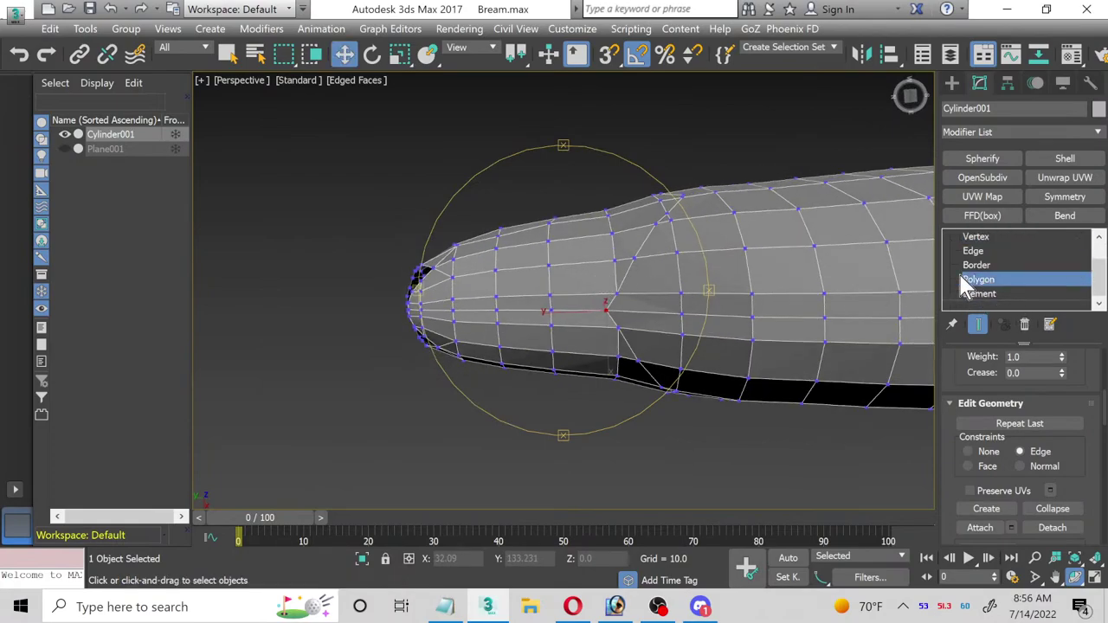
{"action": "scroll", "coordinate": [651, 283], "scroll_direction": "up", "scroll_amount": 2}
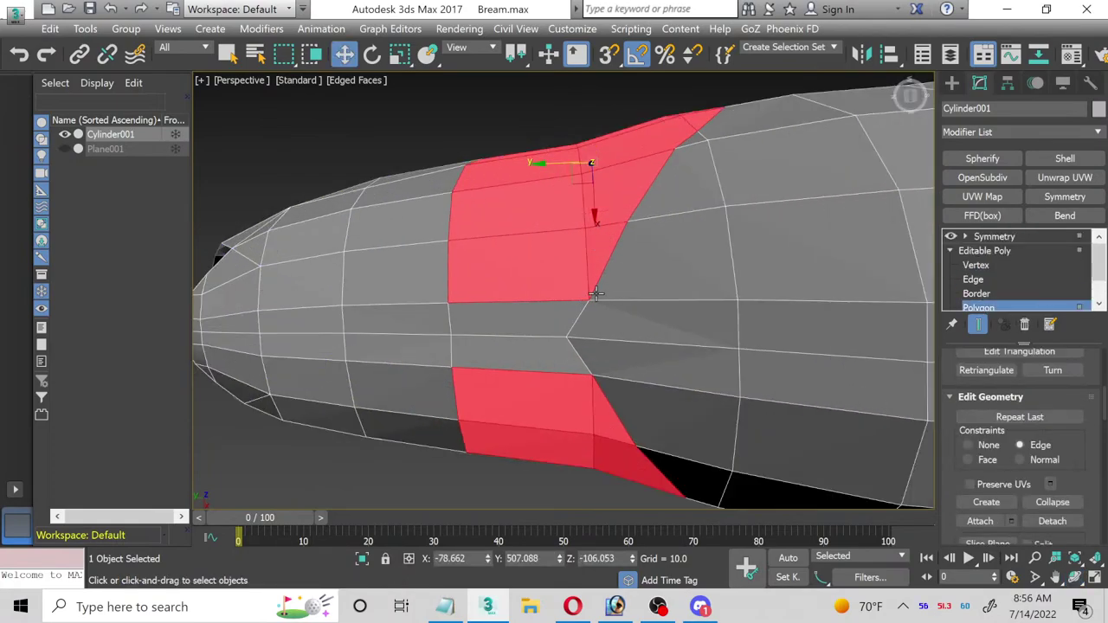
{"action": "left_click_drag", "start_coordinate": [534, 311], "coordinate": [516, 335], "text": "ctrl"}
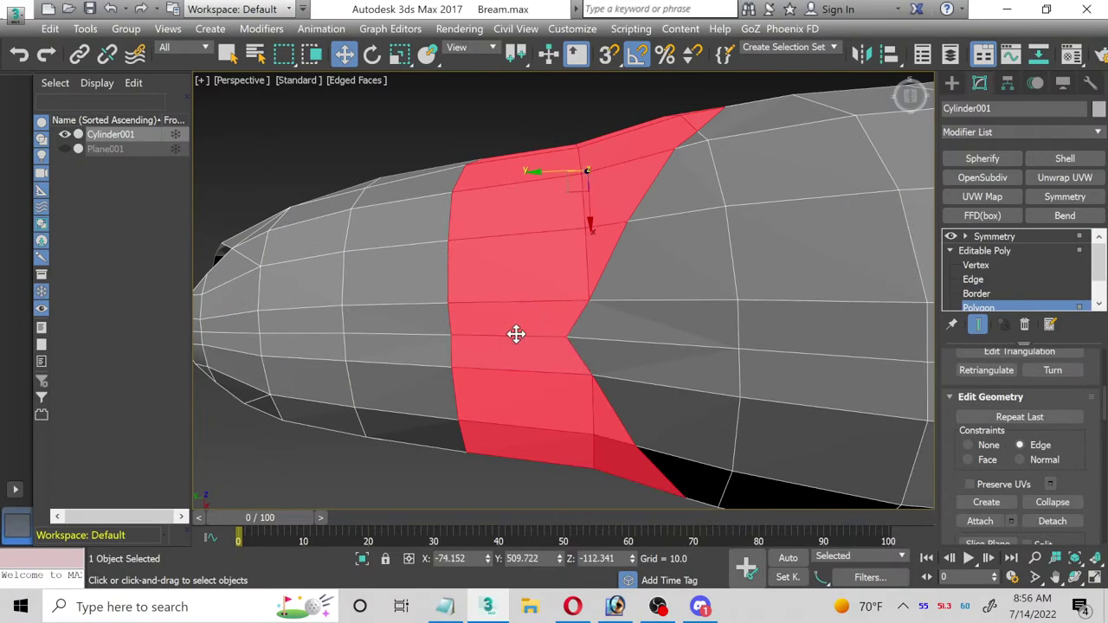
{"action": "left_click", "coordinate": [1075, 577]}
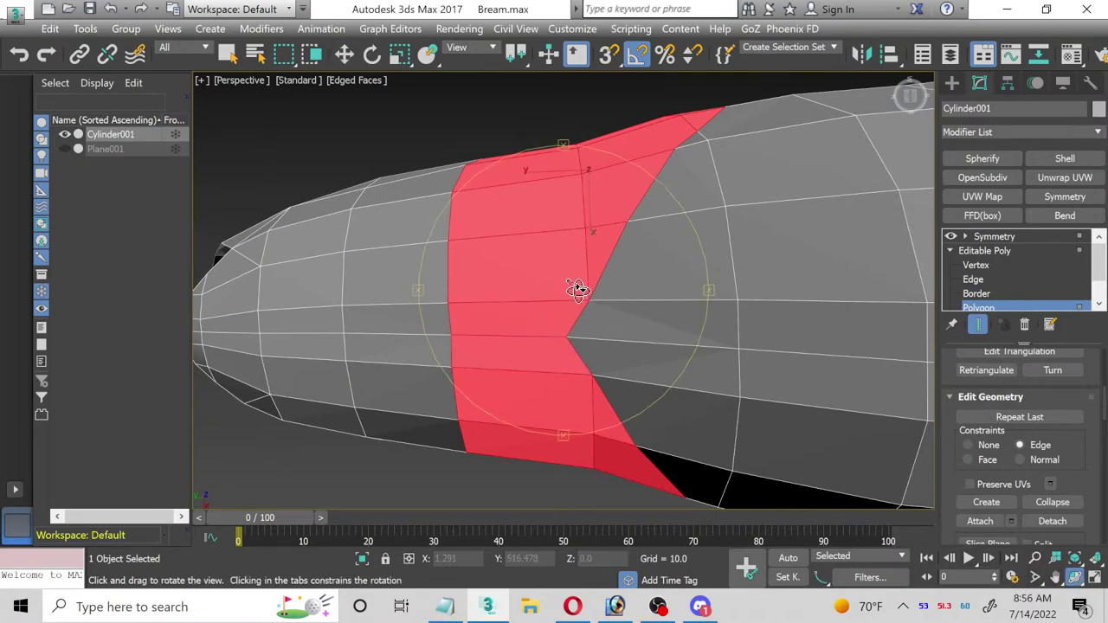
{"action": "left_click_drag", "start_coordinate": [576, 286], "coordinate": [547, 319]}
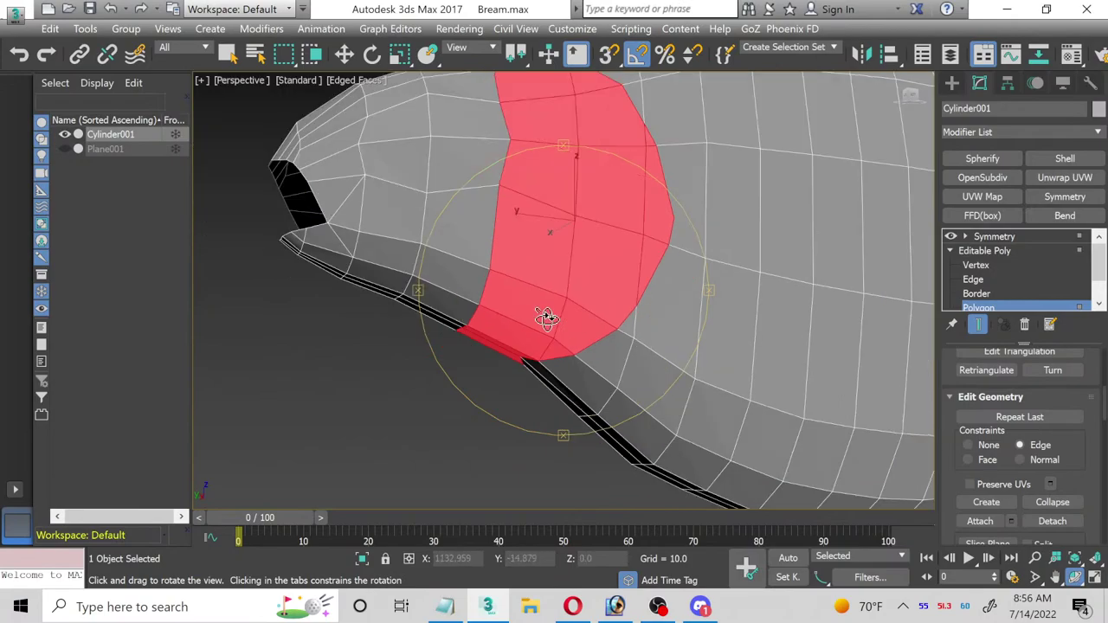
{"action": "left_click_drag", "start_coordinate": [538, 273], "coordinate": [520, 218]}
{"action": "scroll", "coordinate": [1069, 500], "scroll_direction": "up", "scroll_amount": 1}
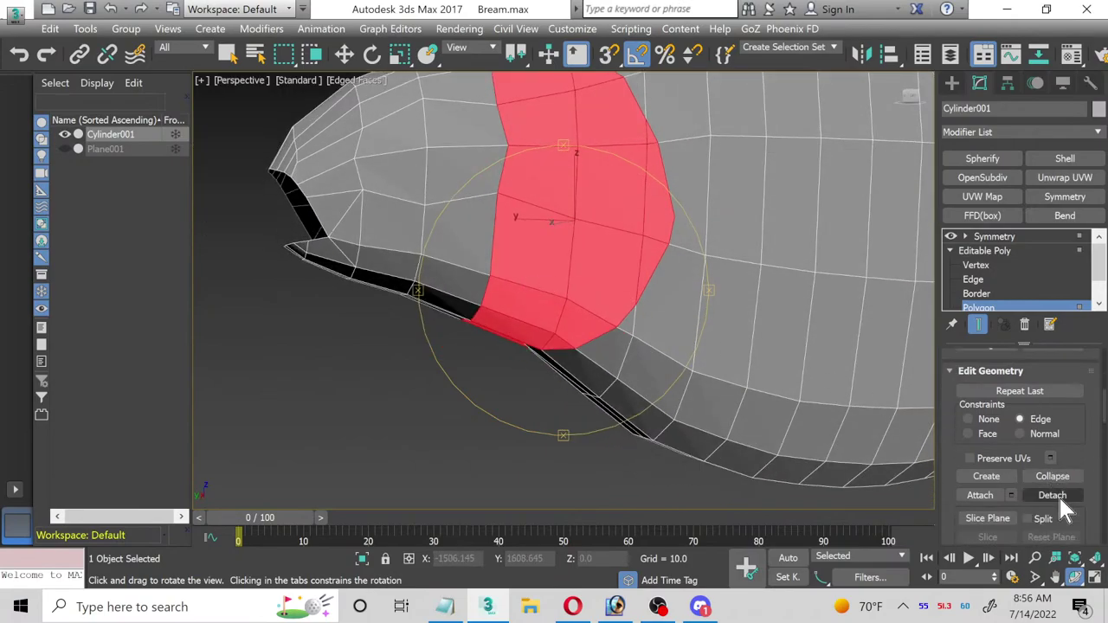
{"action": "scroll", "coordinate": [1082, 492], "scroll_direction": "down", "scroll_amount": 1}
{"action": "scroll", "coordinate": [1082, 492], "scroll_direction": "up", "scroll_amount": 3}
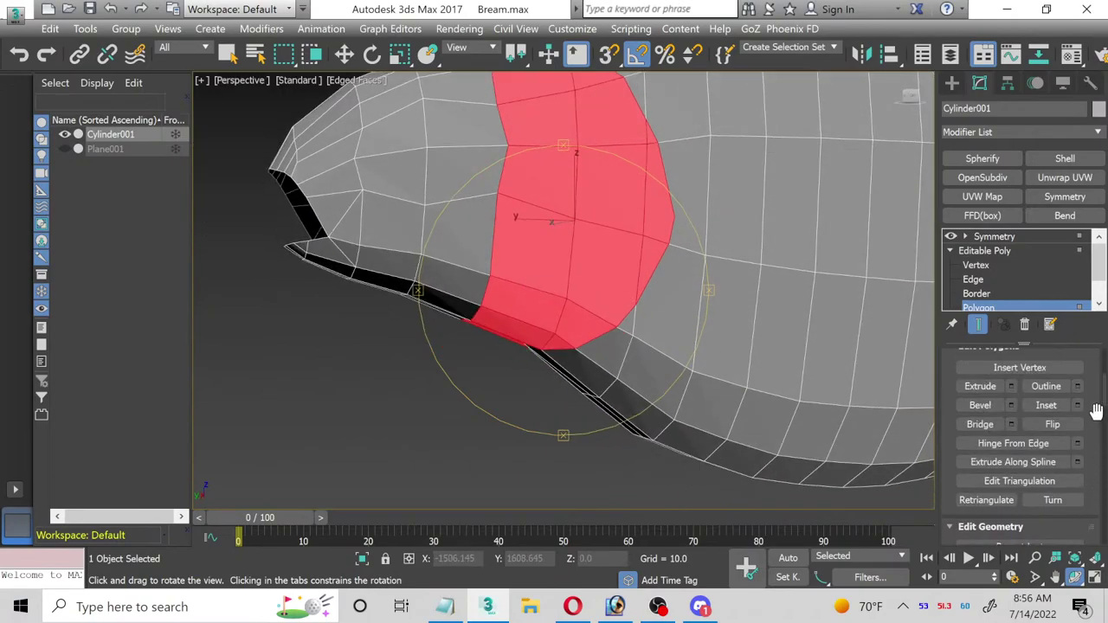
Step: Extrude the gill strip by 12.613 and slide it along the body with constraint set to None
{"action": "left_click", "coordinate": [1010, 387]}
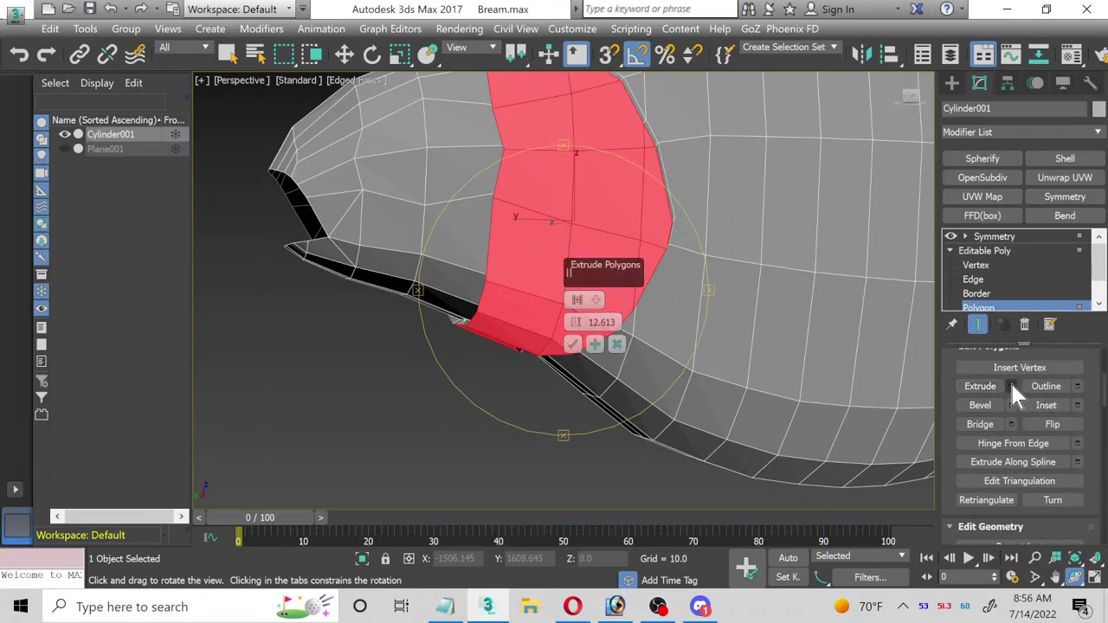
{"action": "left_click", "coordinate": [573, 344]}
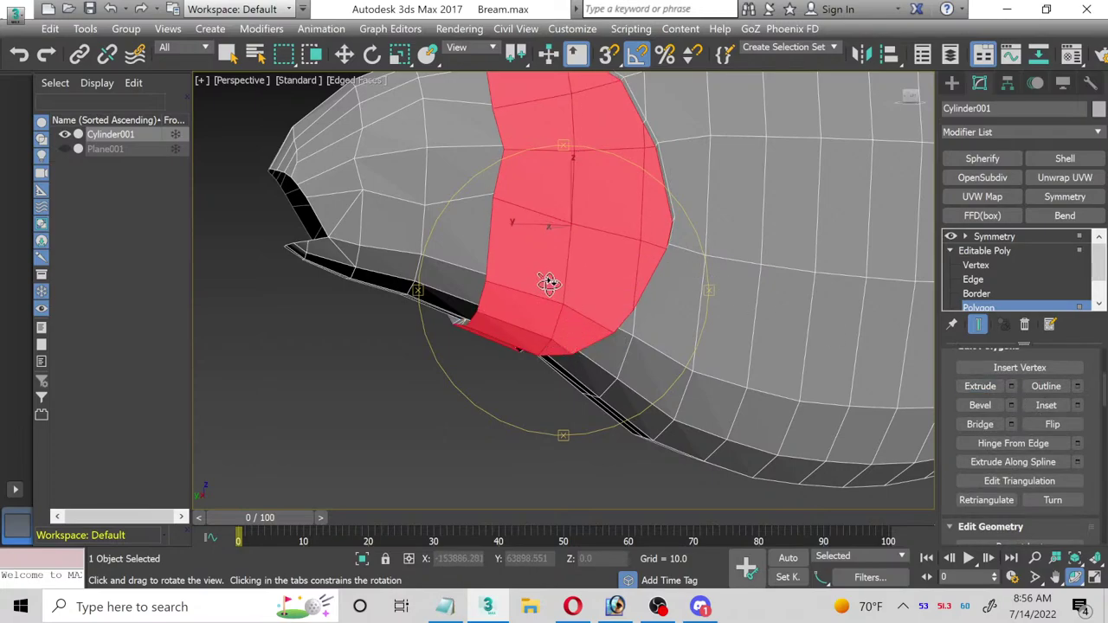
{"action": "middle_click_drag", "start_coordinate": [546, 280], "coordinate": [512, 329]}
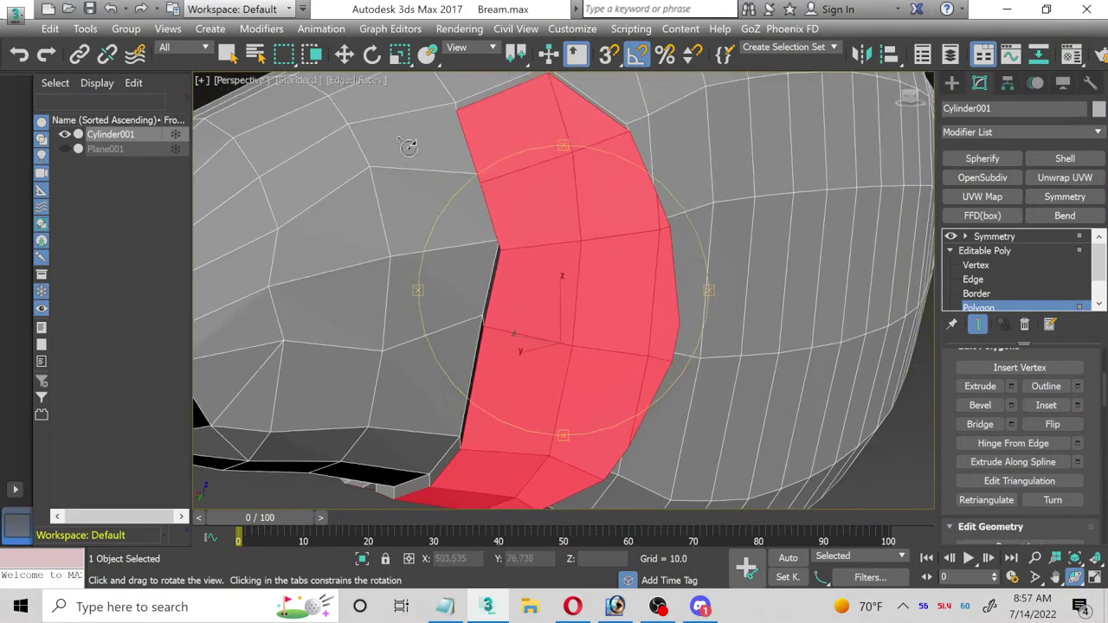
{"action": "left_click", "coordinate": [345, 54]}
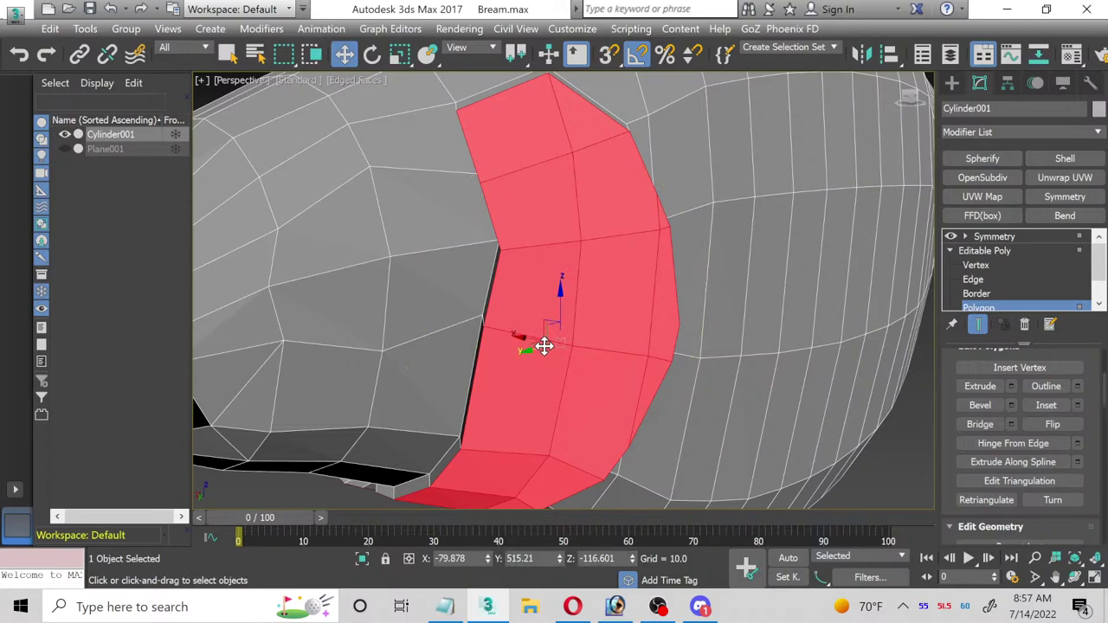
{"action": "mouse_move", "coordinate": [541, 345]}
{"action": "left_mouse_down"}
{"action": "mouse_move", "coordinate": [552, 342]}
{"action": "mouse_move", "coordinate": [535, 334]}
{"action": "left_mouse_up"}
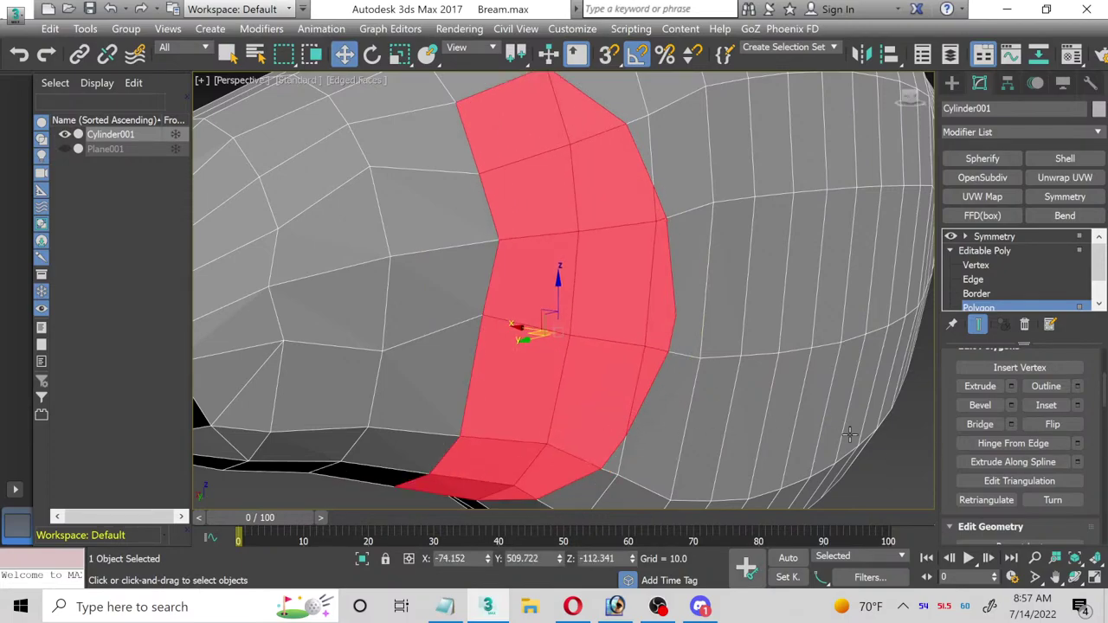
{"action": "scroll", "coordinate": [1105, 468], "scroll_direction": "down", "scroll_amount": 3}
{"action": "scroll", "coordinate": [1106, 467], "scroll_direction": "down", "scroll_amount": 1}
{"action": "left_click", "coordinate": [968, 471]}
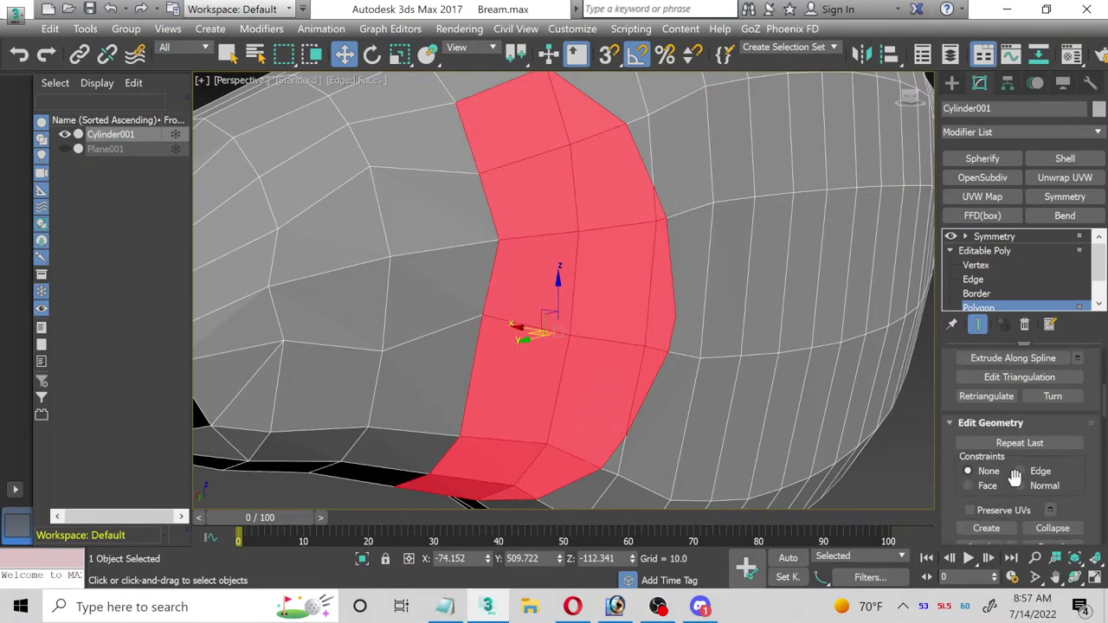
{"action": "scroll", "coordinate": [1096, 481], "scroll_direction": "up", "scroll_amount": 3}
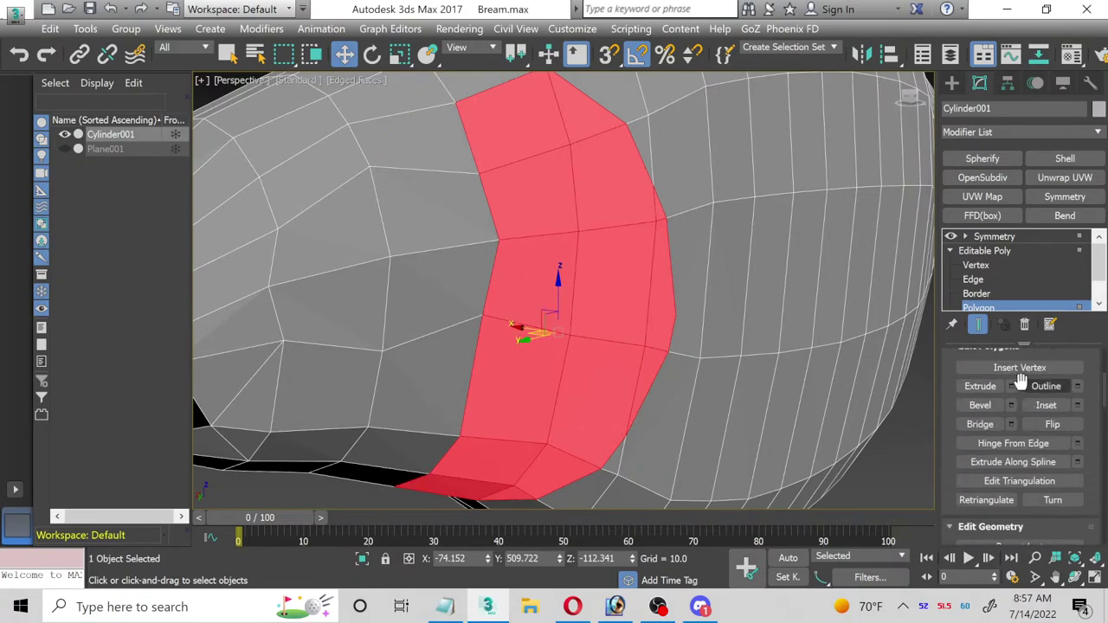
Step: Extrude the gill strip a second time by 12.613 and nudge the plate sideways
{"action": "left_click", "coordinate": [1011, 386]}
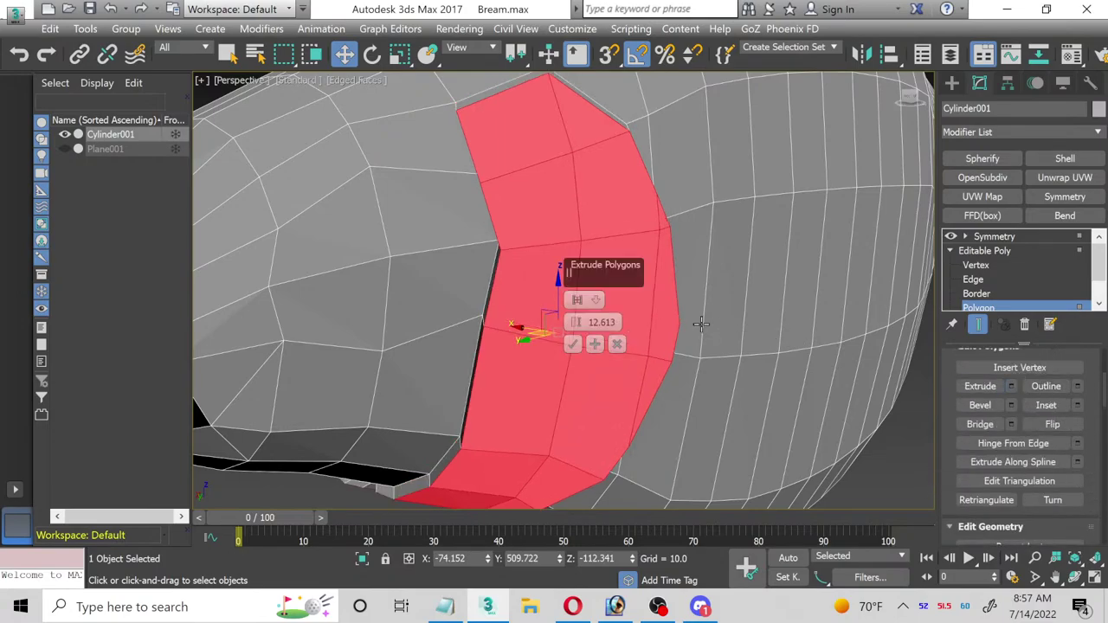
{"action": "left_click", "coordinate": [573, 349]}
{"action": "left_click_drag", "start_coordinate": [534, 345], "coordinate": [543, 342]}
{"action": "middle_click_drag", "start_coordinate": [543, 342], "coordinate": [762, 227], "text": "alt"}
Step: At Vertex level with Target Weld, weld the loose groove vertices onto their neighbours
{"action": "left_click", "coordinate": [981, 265]}
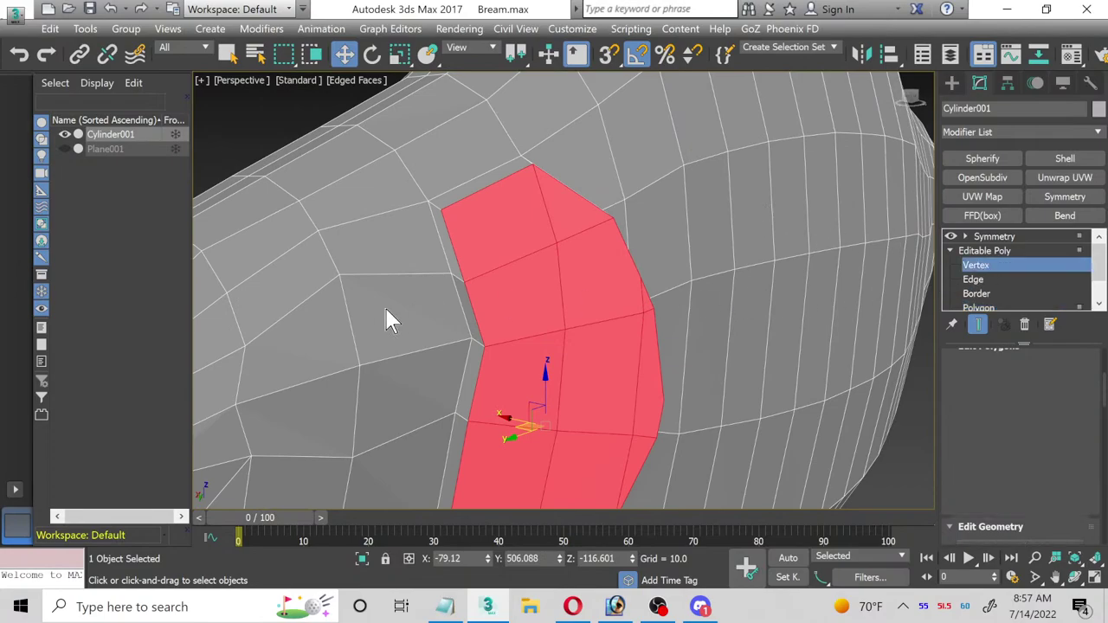
{"action": "scroll", "coordinate": [389, 290], "scroll_direction": "up", "scroll_amount": 6}
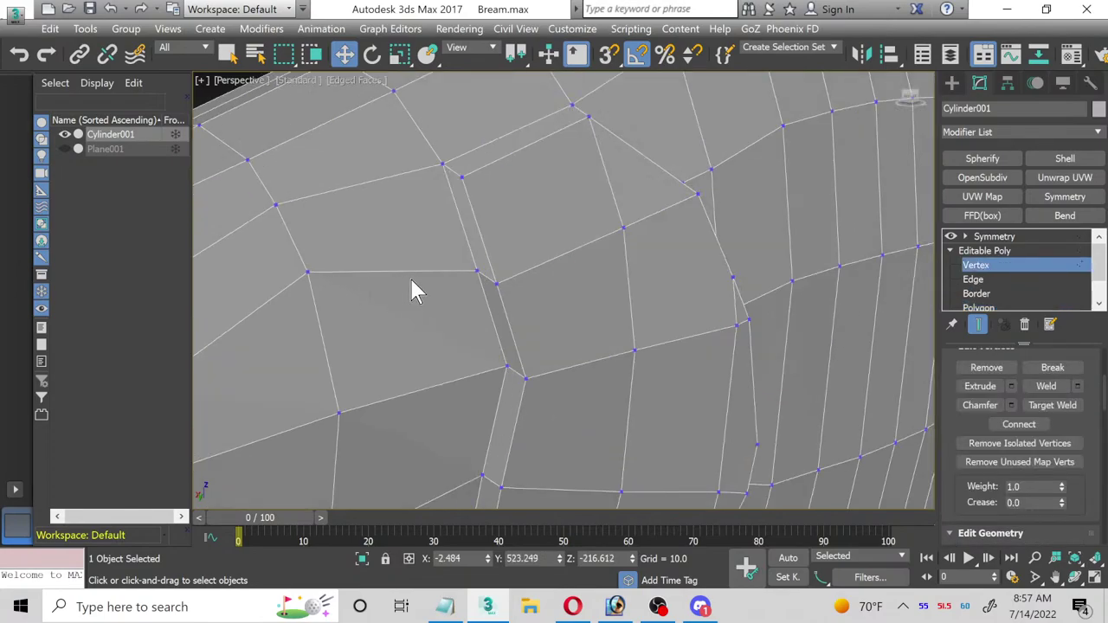
{"action": "left_click", "coordinate": [1053, 406]}
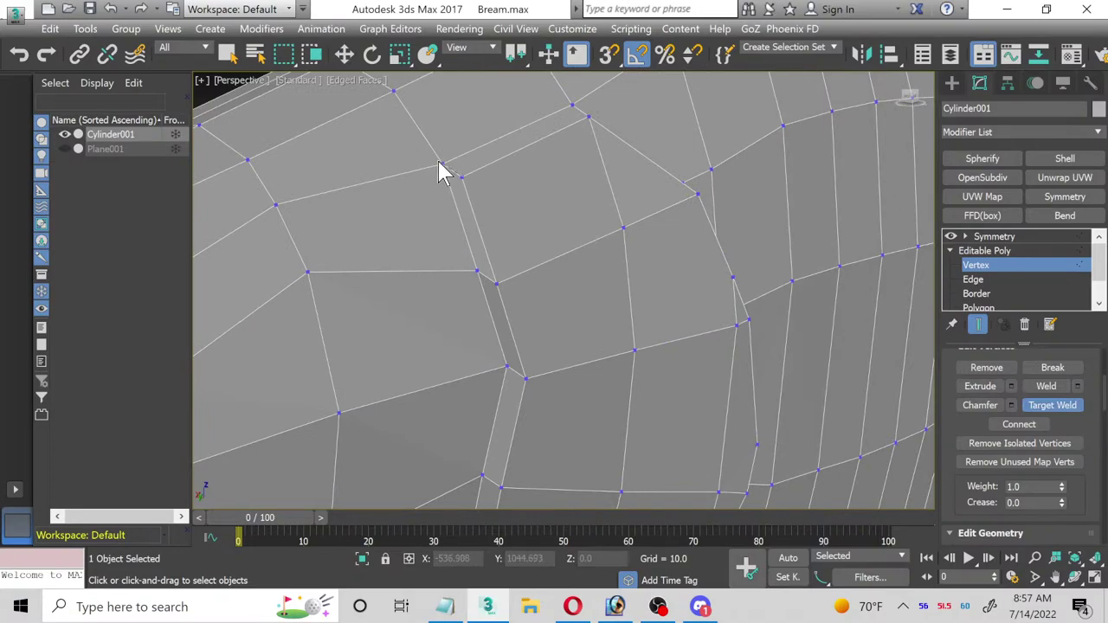
{"action": "left_click", "coordinate": [442, 162]}
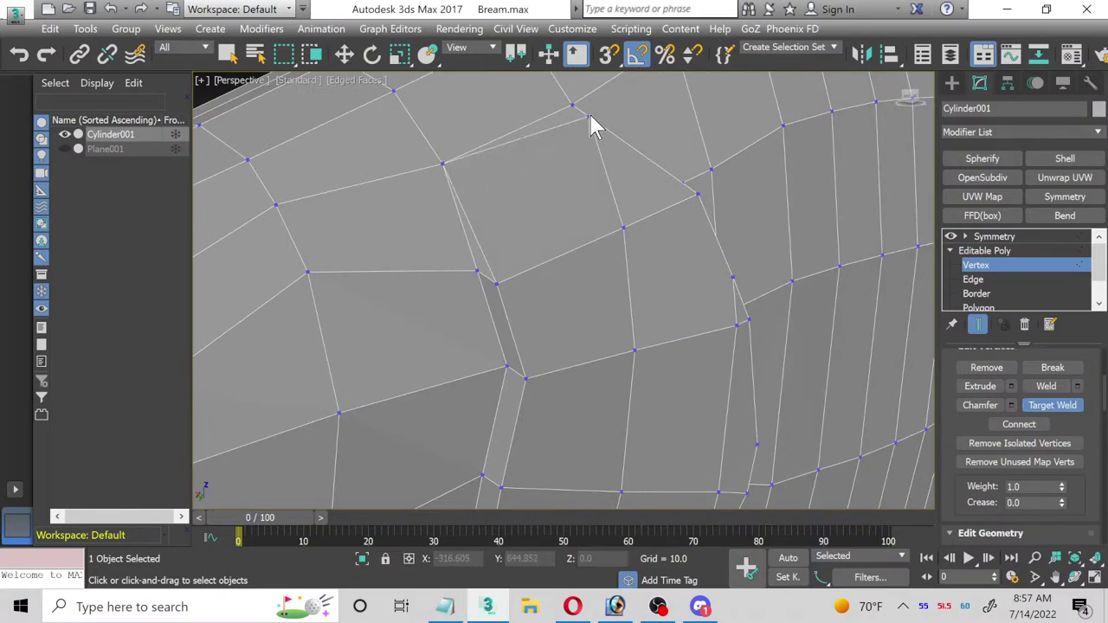
{"action": "left_click", "coordinate": [572, 105]}
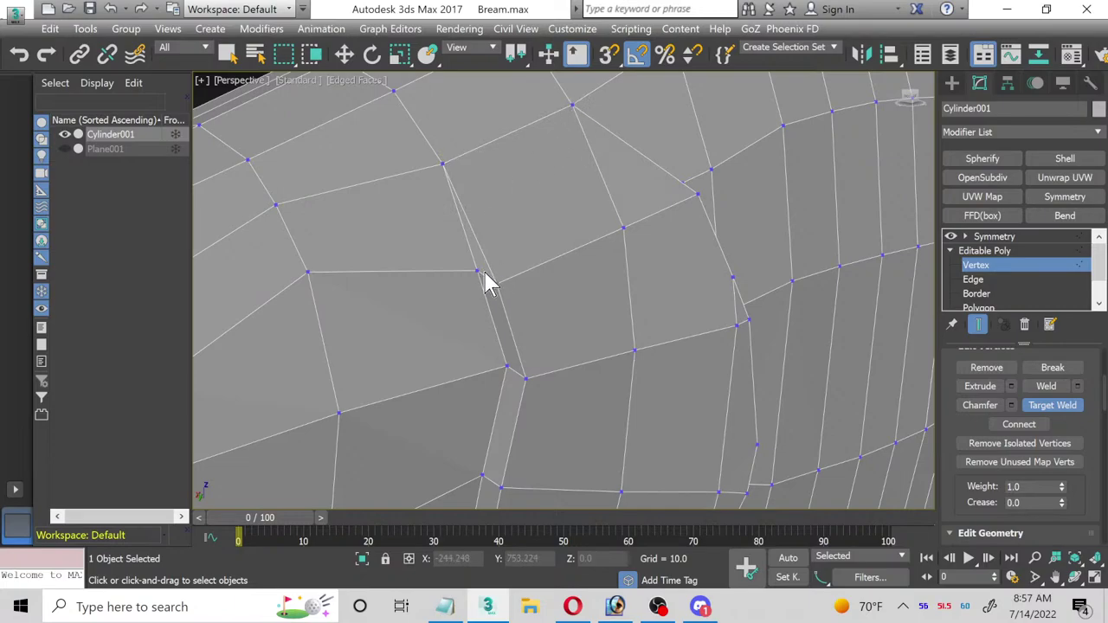
{"action": "middle_click_drag", "start_coordinate": [445, 408], "coordinate": [550, 303]}
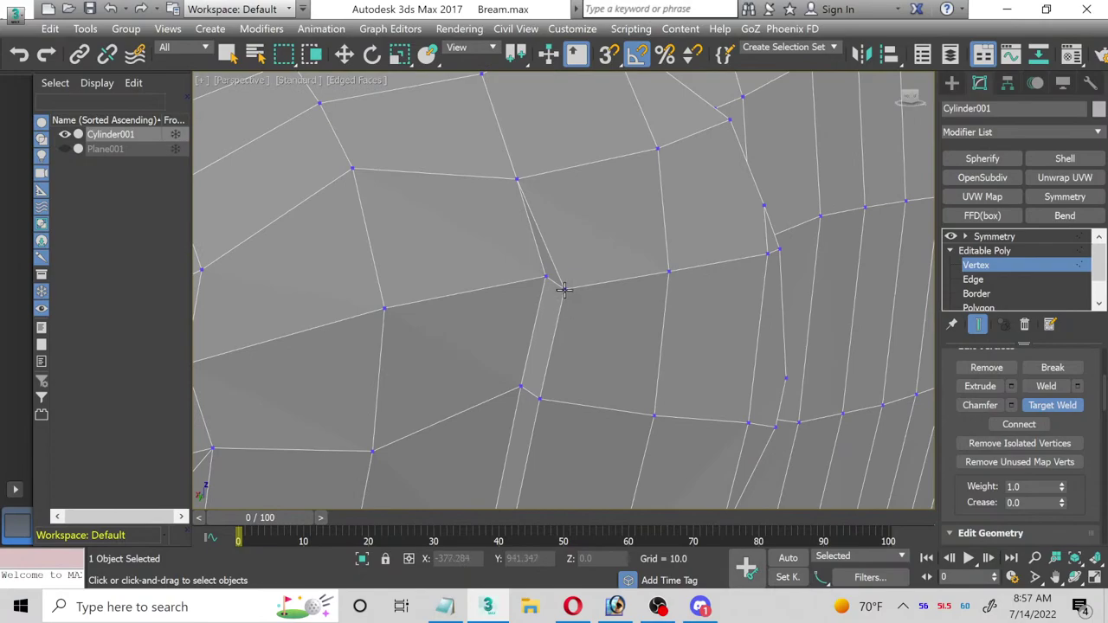
{"action": "left_click", "coordinate": [546, 275]}
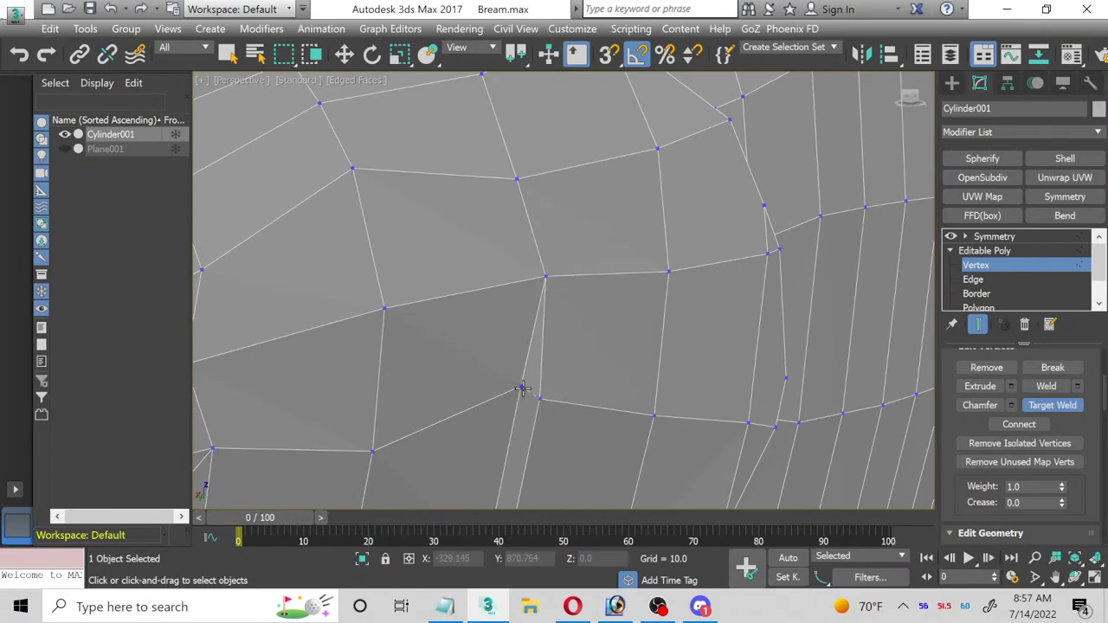
{"action": "left_click", "coordinate": [521, 388]}
Step: Weld the vertices at the plate's lower edge and underside seam, collapsing the sliver face
{"action": "middle_click_drag", "start_coordinate": [484, 429], "coordinate": [592, 258], "text": "alt"}
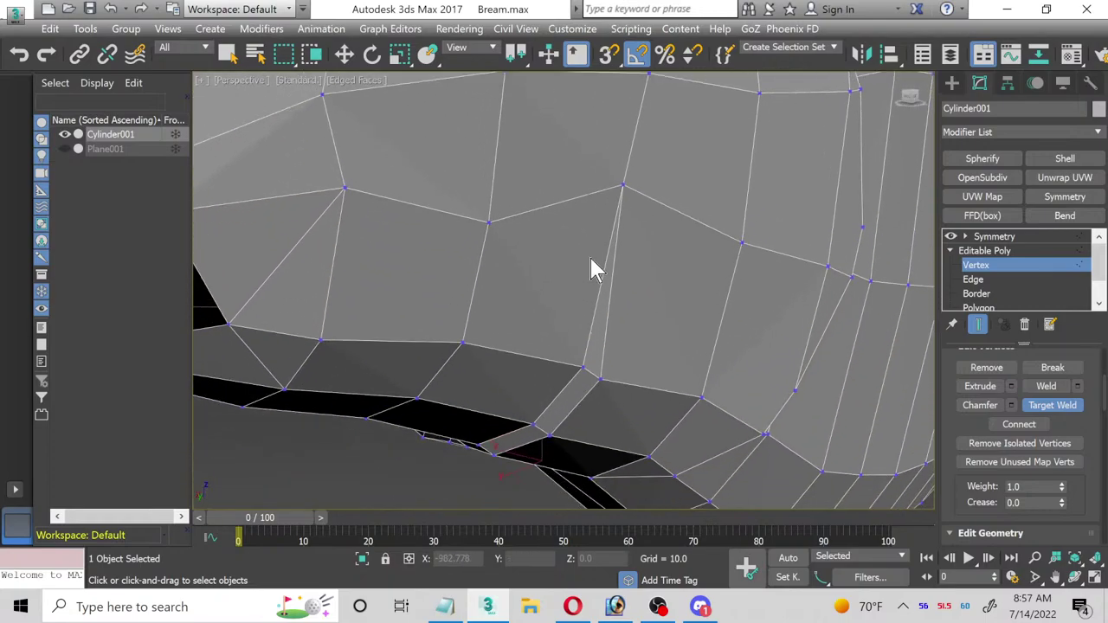
{"action": "left_click", "coordinate": [582, 368]}
{"action": "scroll", "coordinate": [518, 445], "scroll_direction": "up", "scroll_amount": 2}
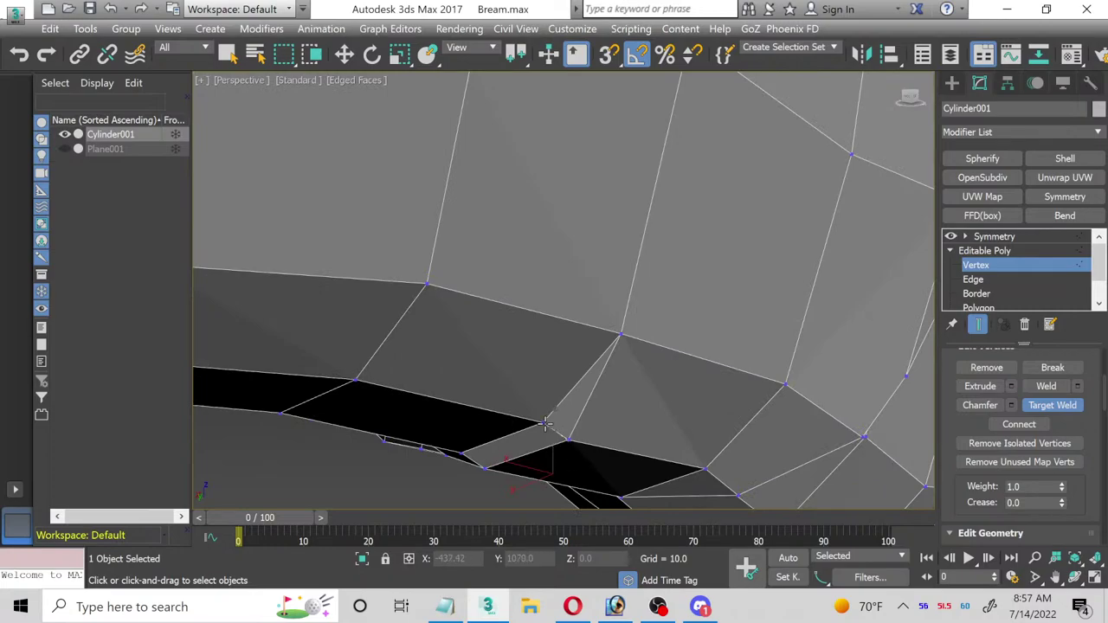
{"action": "middle_click_drag", "start_coordinate": [514, 433], "coordinate": [528, 459], "text": "alt"}
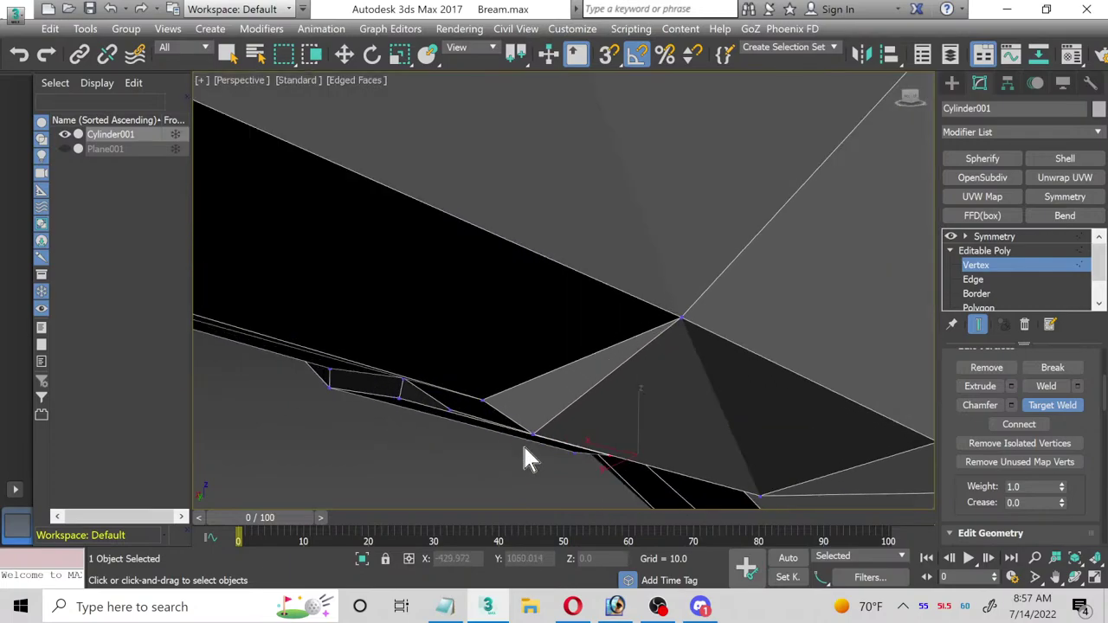
{"action": "left_click", "coordinate": [482, 399]}
{"action": "scroll", "coordinate": [518, 368], "scroll_direction": "down", "scroll_amount": 3}
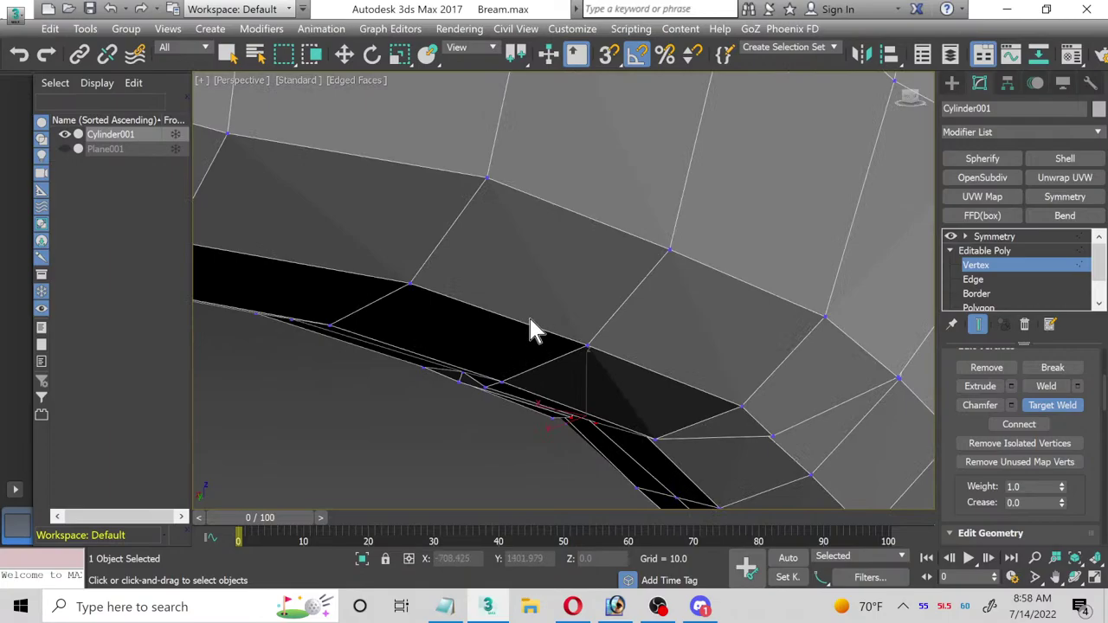
{"action": "scroll", "coordinate": [529, 329], "scroll_direction": "down", "scroll_amount": 2}
{"action": "left_click", "coordinate": [1074, 577]}
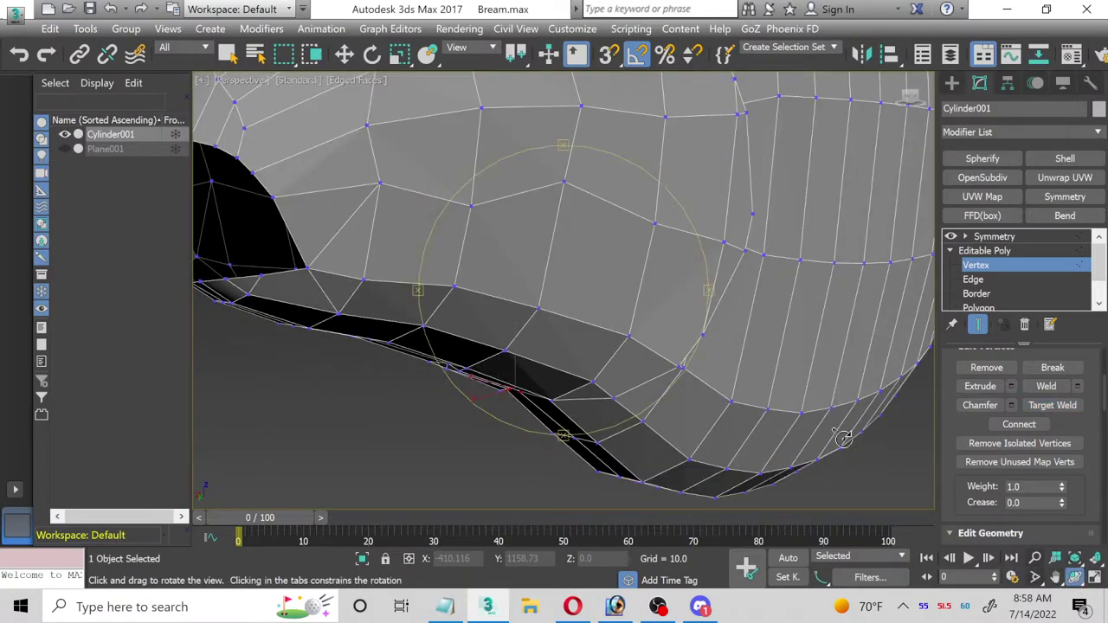
{"action": "left_click_drag", "start_coordinate": [675, 306], "coordinate": [527, 376]}
Step: Centre the vertex gap at the groove's narrow end, toggling between Target Weld and Move (W)
{"action": "left_click", "coordinate": [1048, 406]}
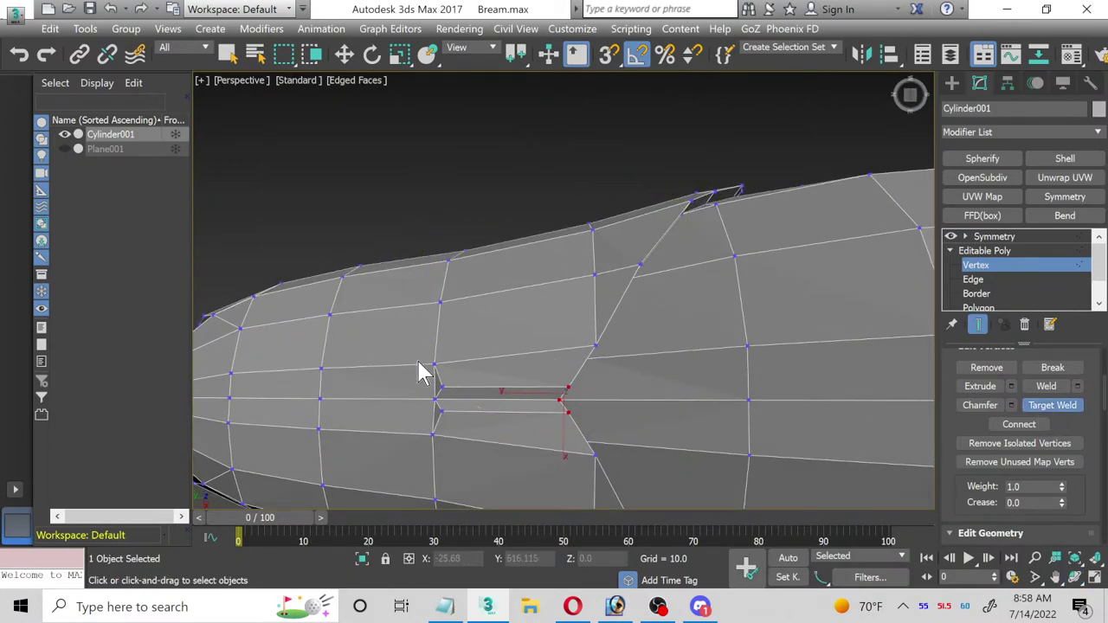
{"action": "scroll", "coordinate": [433, 391], "scroll_direction": "up", "scroll_amount": 2}
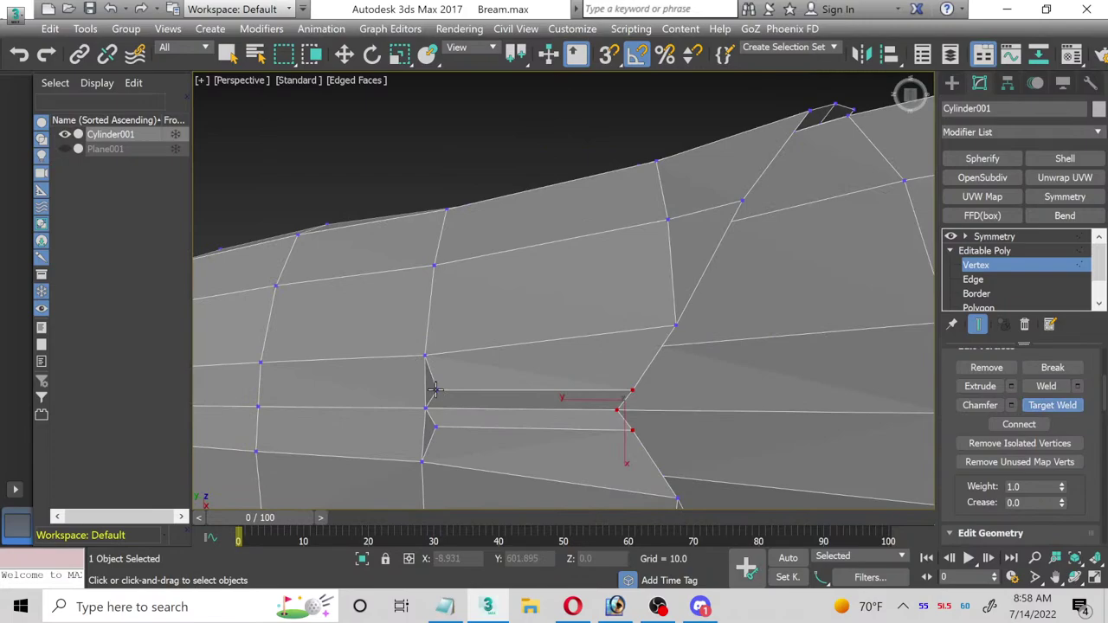
{"action": "middle_click_drag", "start_coordinate": [439, 467], "coordinate": [563, 365]}
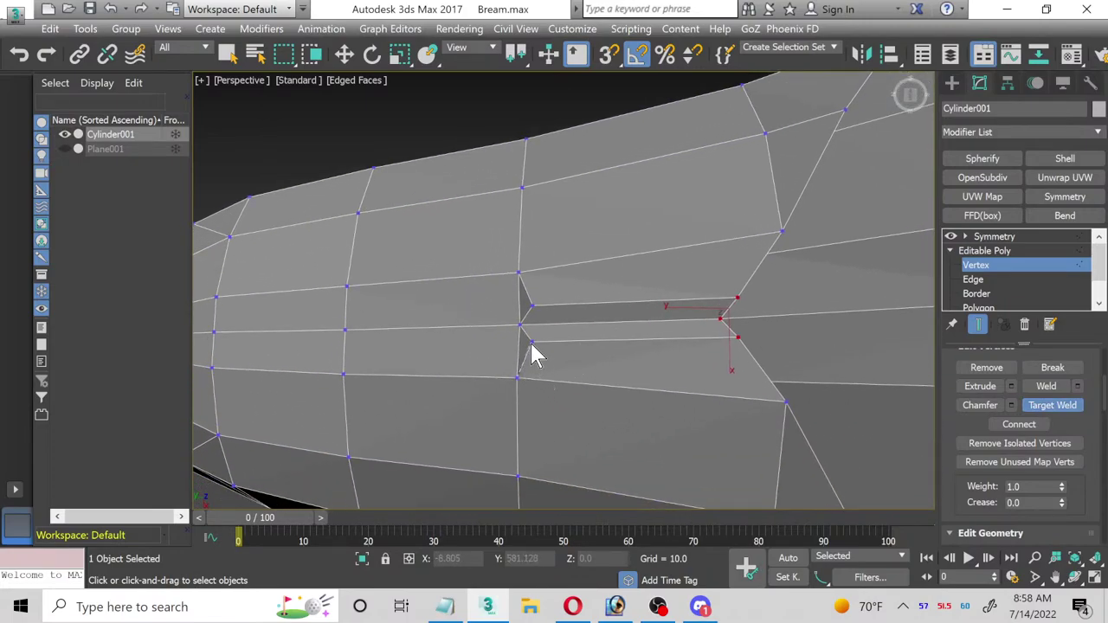
{"action": "key", "text": "w"}
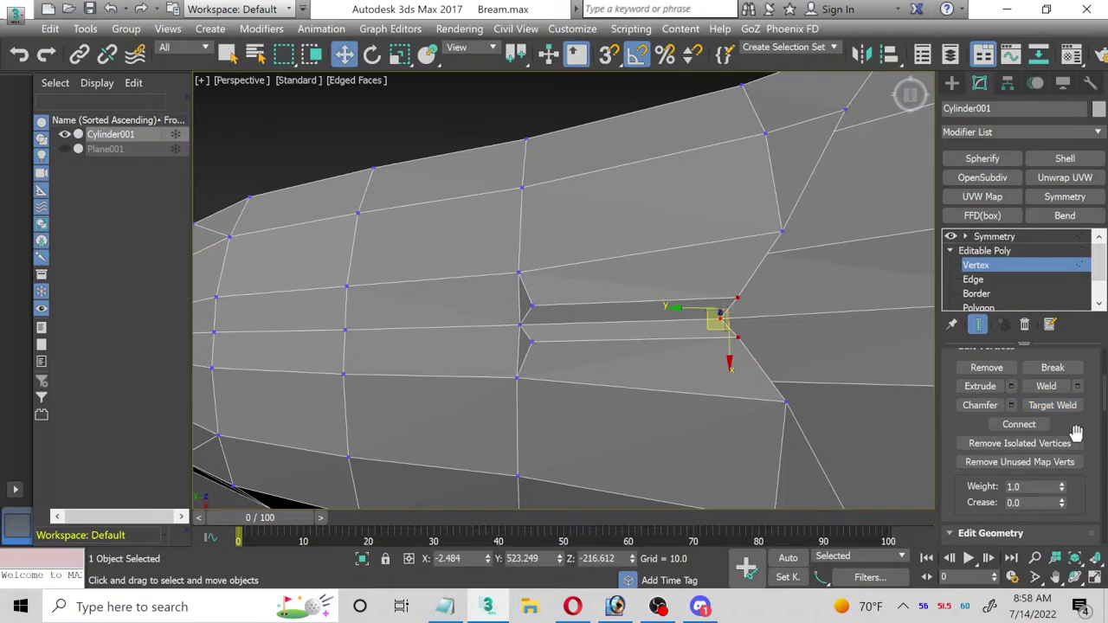
{"action": "left_click", "coordinate": [1051, 406]}
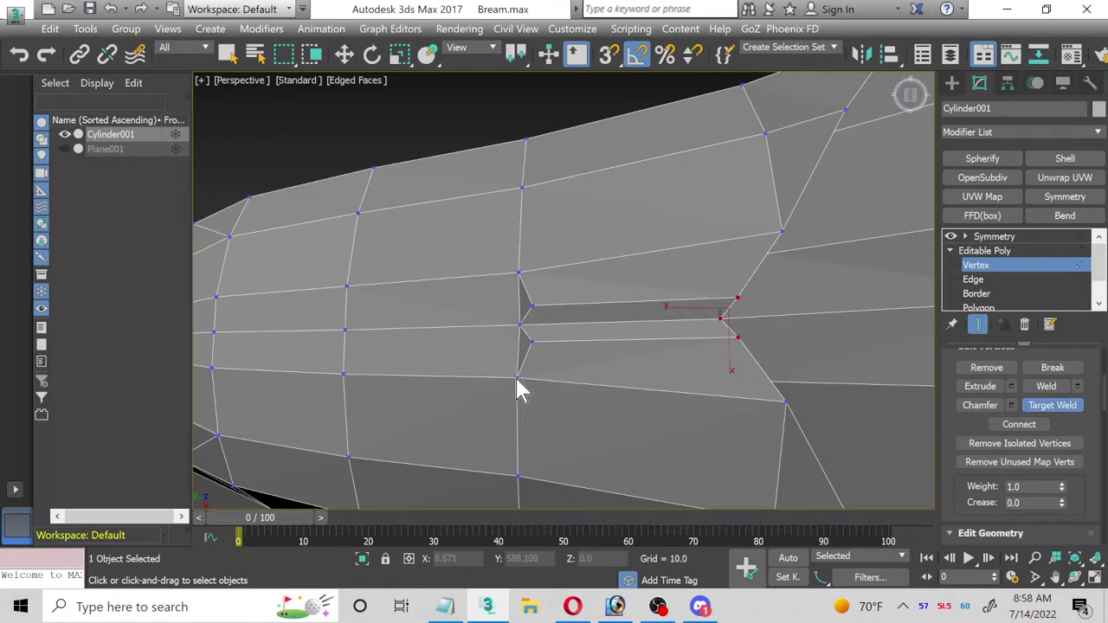
{"action": "key", "text": "w"}
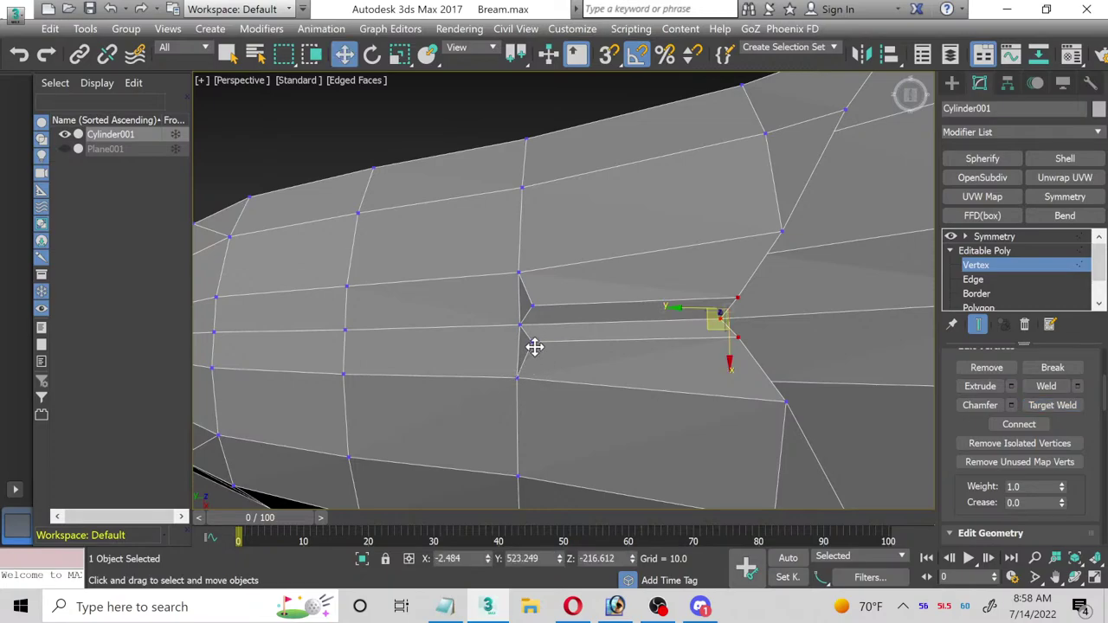
Step: Delete the Symmetry modifier and target-weld the loose groove vertex onto its neighbour
{"action": "left_click", "coordinate": [1004, 238]}
{"action": "right_click", "coordinate": [1007, 240]}
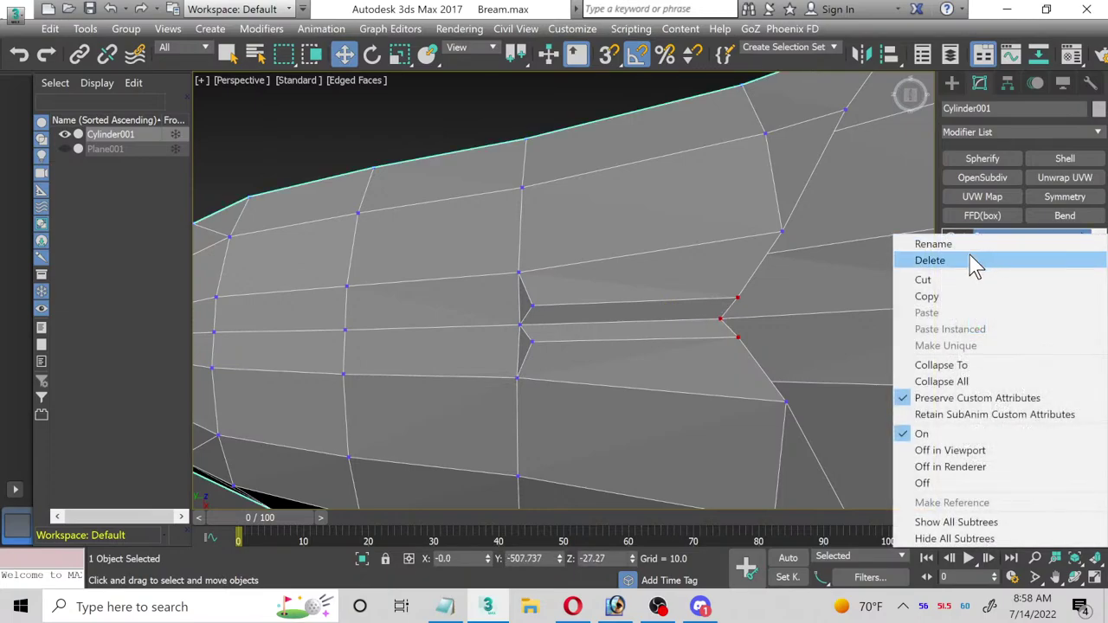
{"action": "left_click", "coordinate": [974, 267]}
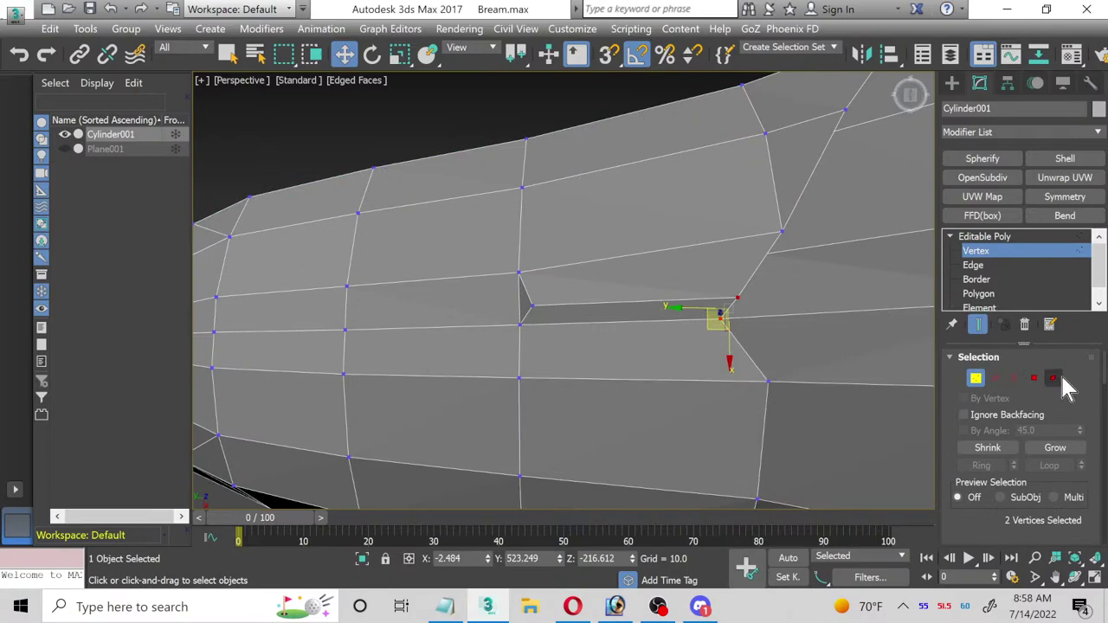
{"action": "scroll", "coordinate": [1074, 433], "scroll_direction": "down", "scroll_amount": 5}
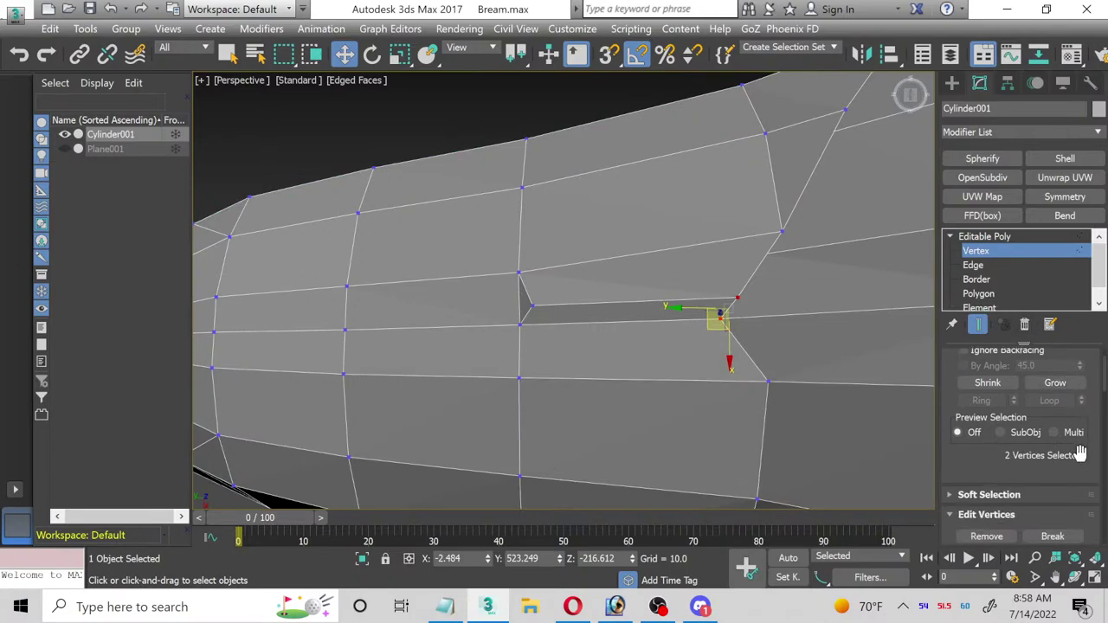
{"action": "left_click", "coordinate": [1052, 493]}
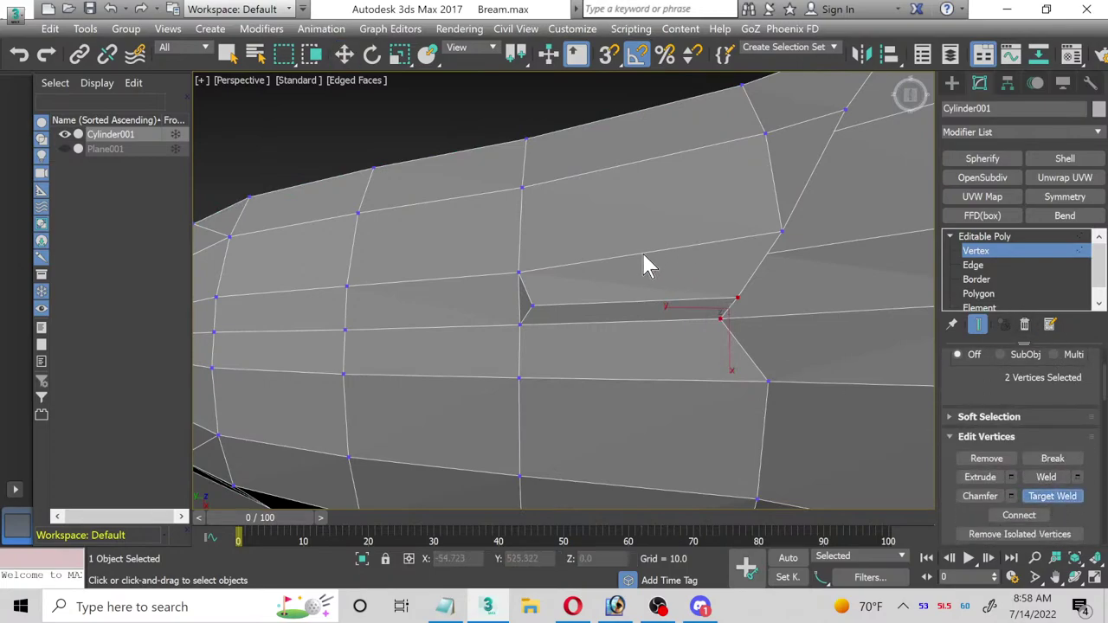
{"action": "left_click", "coordinate": [519, 327]}
{"action": "middle_click_drag", "start_coordinate": [680, 342], "coordinate": [567, 332], "text": "alt"}
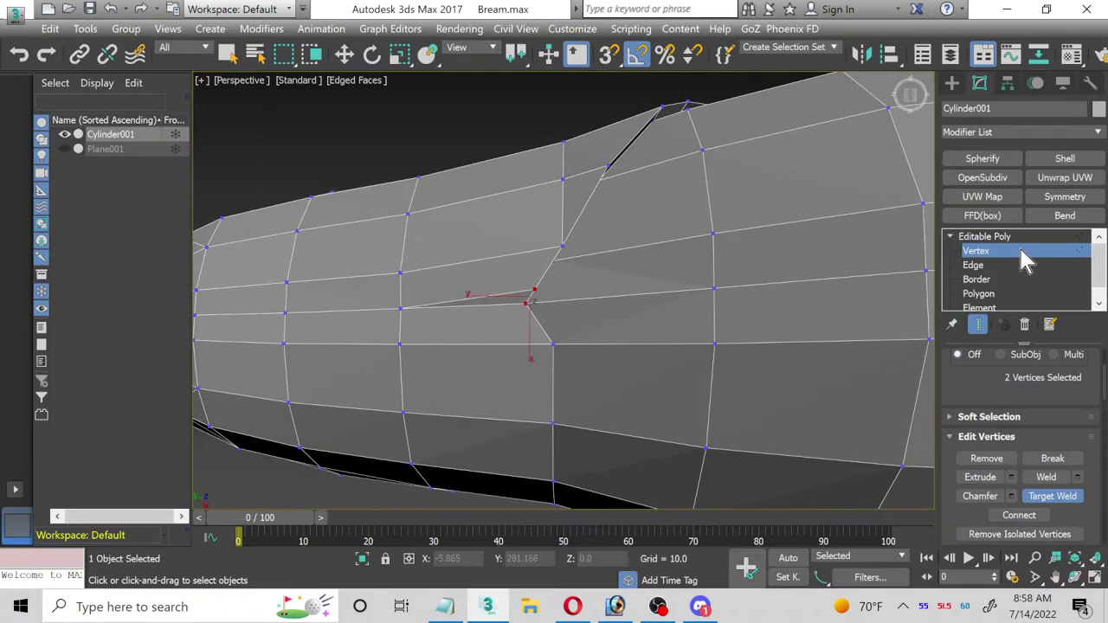
Step: Re-apply the Symmetry modifier to the fish body and view the head's lower side
{"action": "left_click", "coordinate": [987, 236]}
{"action": "left_click", "coordinate": [1065, 196]}
{"action": "key", "text": "r"}
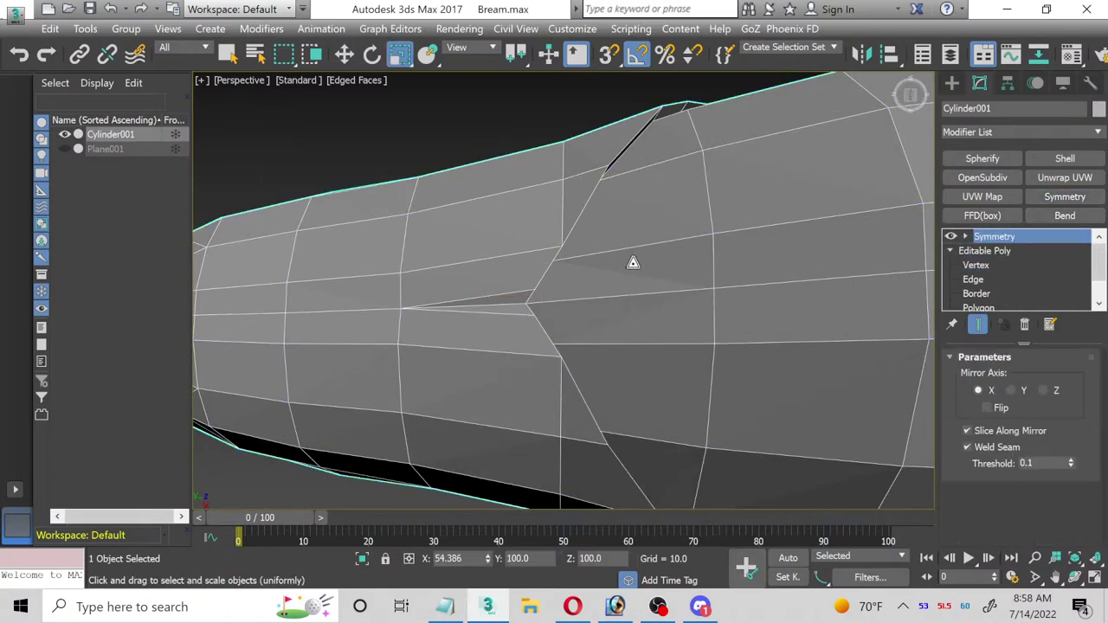
{"action": "scroll", "coordinate": [528, 280], "scroll_direction": "down", "scroll_amount": 3}
{"action": "middle_click_drag", "start_coordinate": [527, 280], "coordinate": [555, 312], "text": "alt"}
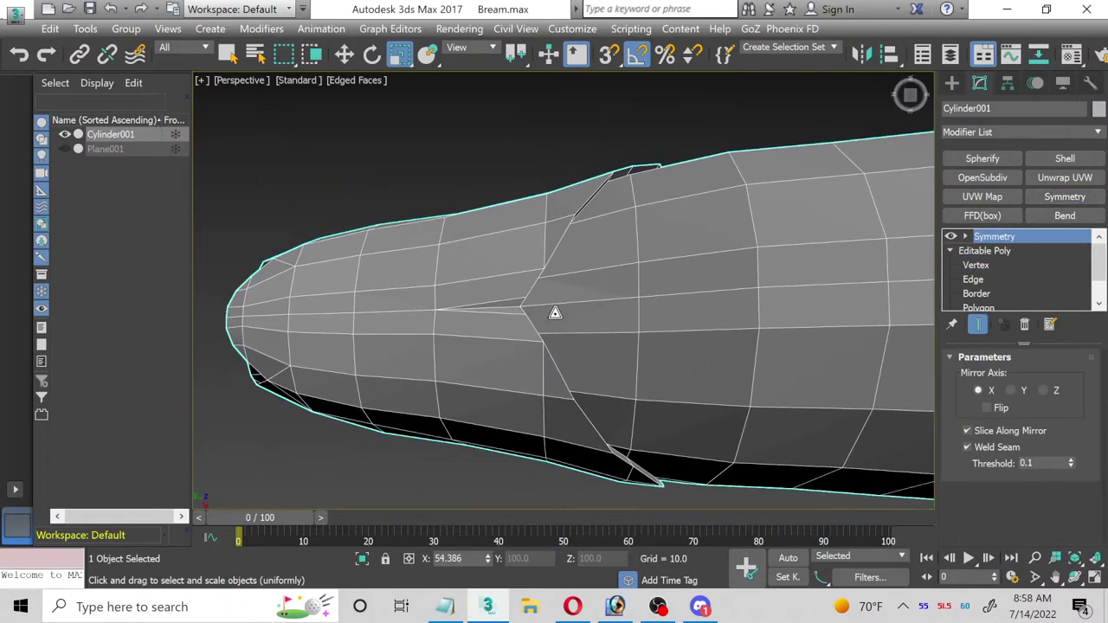
{"action": "left_click", "coordinate": [1074, 576]}
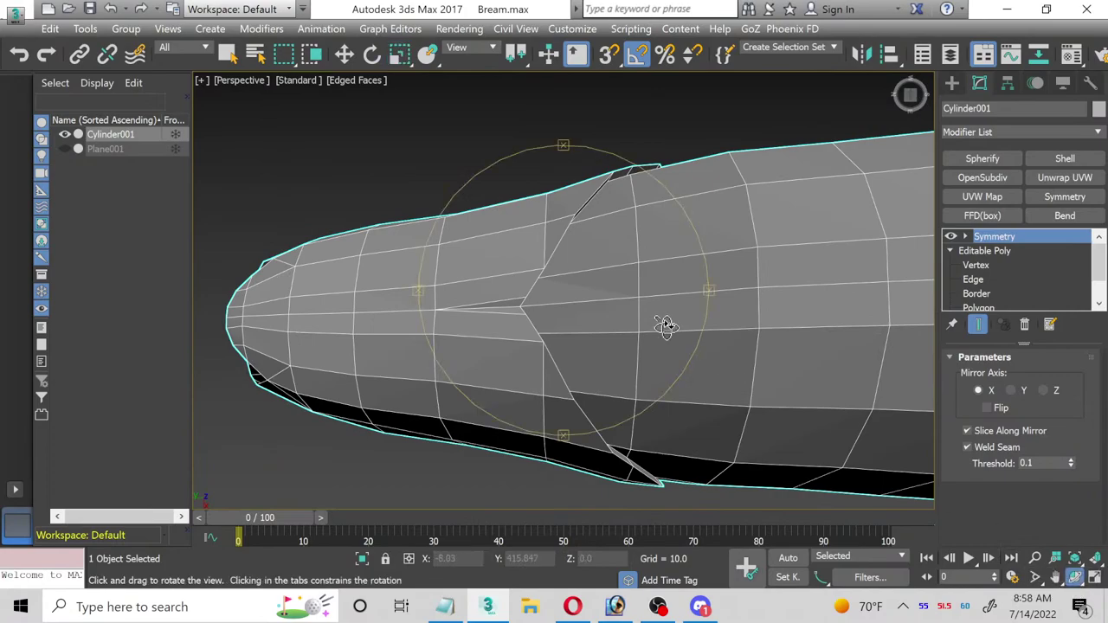
{"action": "mouse_move", "coordinate": [603, 311]}
{"action": "left_mouse_down"}
{"action": "mouse_move", "coordinate": [564, 308]}
{"action": "mouse_move", "coordinate": [579, 388]}
{"action": "mouse_move", "coordinate": [597, 257]}
{"action": "mouse_move", "coordinate": [574, 297]}
{"action": "mouse_move", "coordinate": [566, 261]}
{"action": "mouse_move", "coordinate": [574, 289]}
{"action": "mouse_move", "coordinate": [589, 285]}
{"action": "mouse_move", "coordinate": [584, 245]}
{"action": "mouse_move", "coordinate": [577, 285]}
{"action": "mouse_move", "coordinate": [561, 289]}
{"action": "mouse_move", "coordinate": [618, 315]}
{"action": "left_mouse_up"}
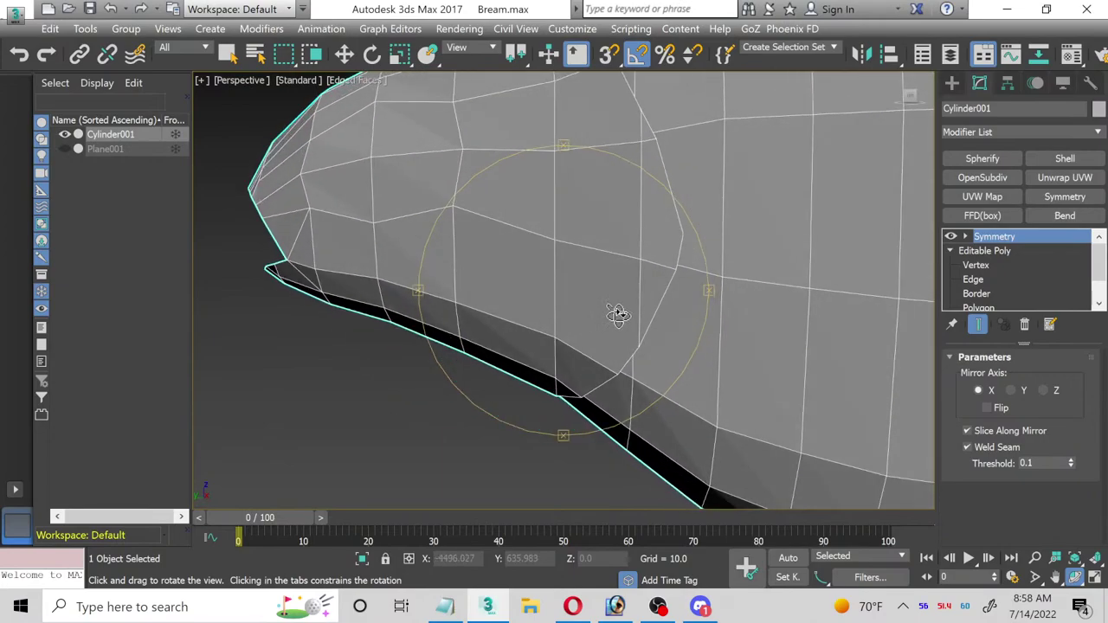
Step: At Polygon level, scale the 16 selected gill-cover faces slightly
{"action": "scroll", "coordinate": [1042, 285], "scroll_direction": "down", "scroll_amount": 1}
{"action": "left_click", "coordinate": [991, 280]}
{"action": "right_click", "coordinate": [618, 195]}
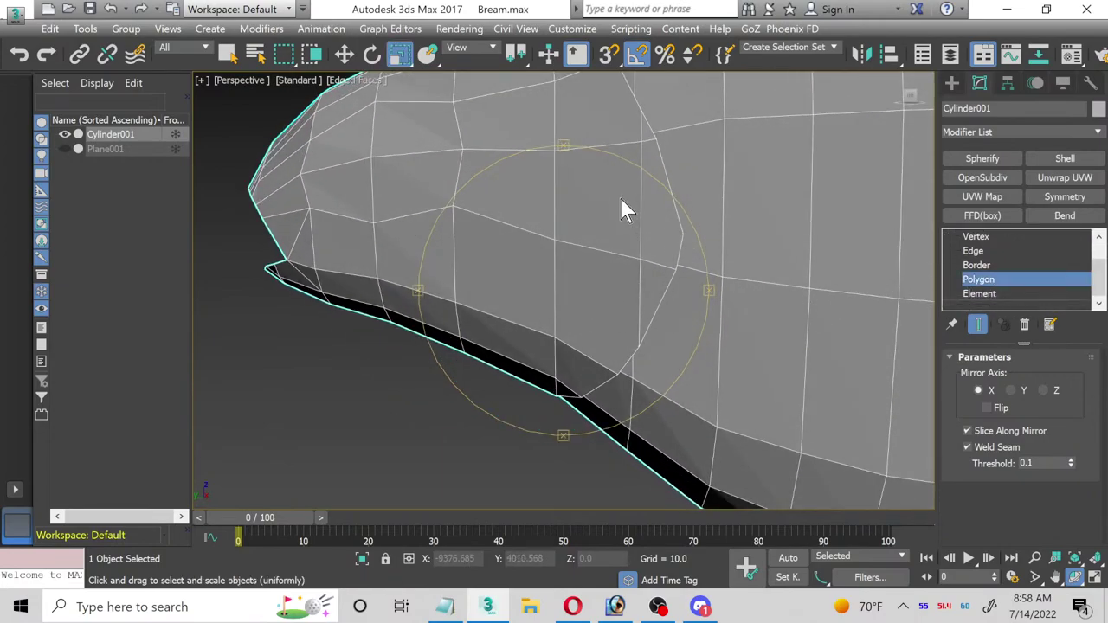
{"action": "scroll", "coordinate": [615, 210], "scroll_direction": "down", "scroll_amount": 2}
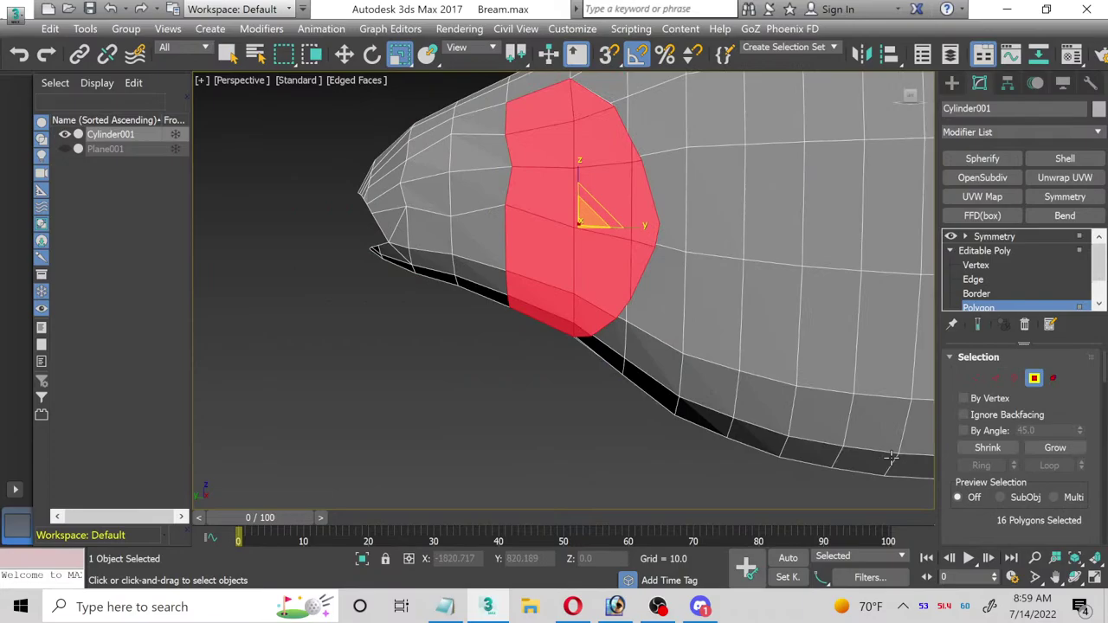
{"action": "left_click", "coordinate": [1074, 577]}
{"action": "left_click_drag", "start_coordinate": [623, 279], "coordinate": [633, 179]}
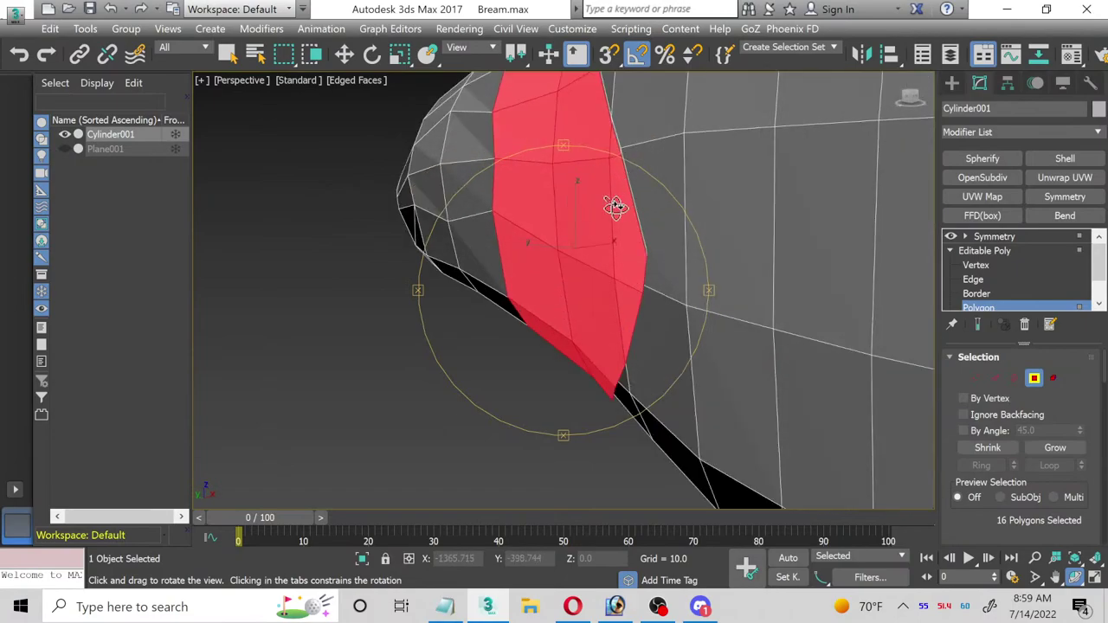
{"action": "scroll", "coordinate": [615, 208], "scroll_direction": "up", "scroll_amount": 2}
{"action": "key", "text": "r"}
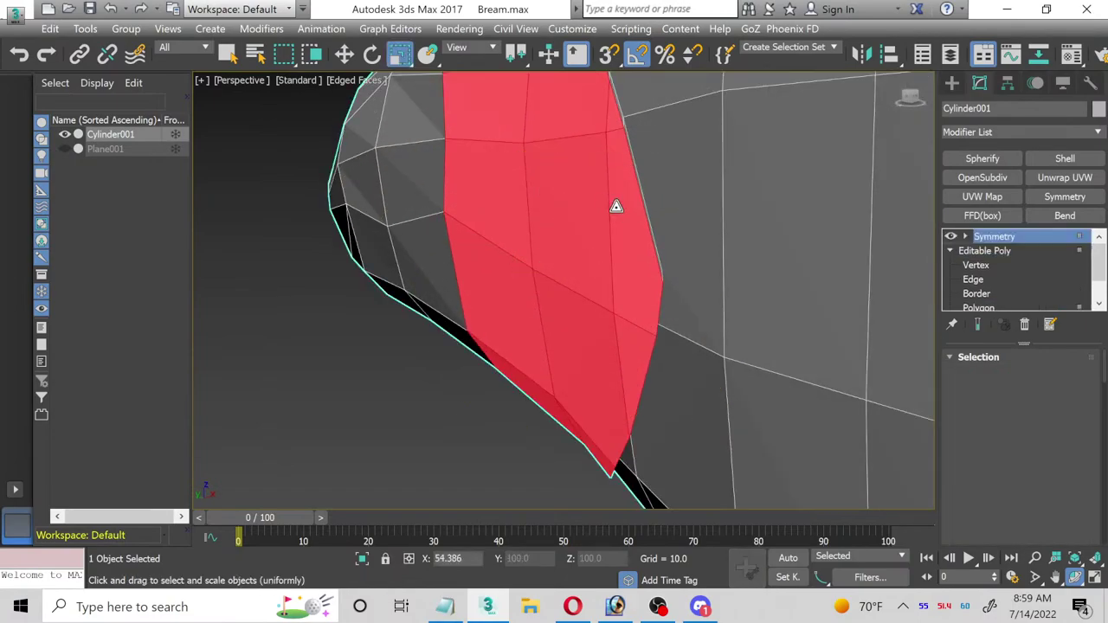
{"action": "left_click_drag", "start_coordinate": [615, 207], "coordinate": [598, 210]}
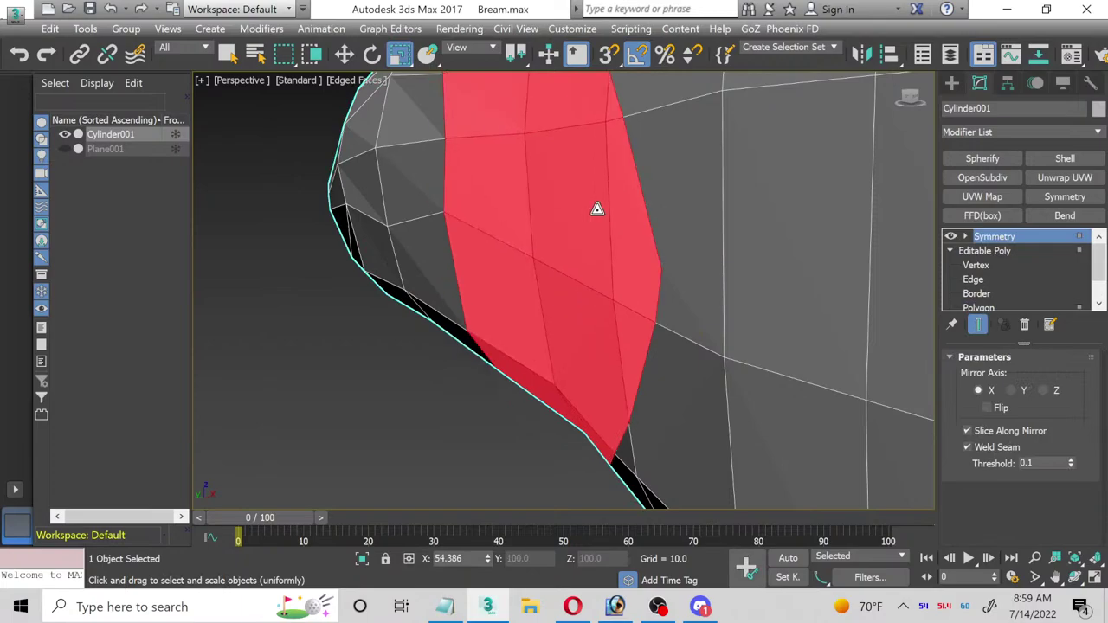
Step: Redo the gill-cover extrusion via Edit > Redo and inspect the extruded plate
{"action": "left_click", "coordinate": [50, 29]}
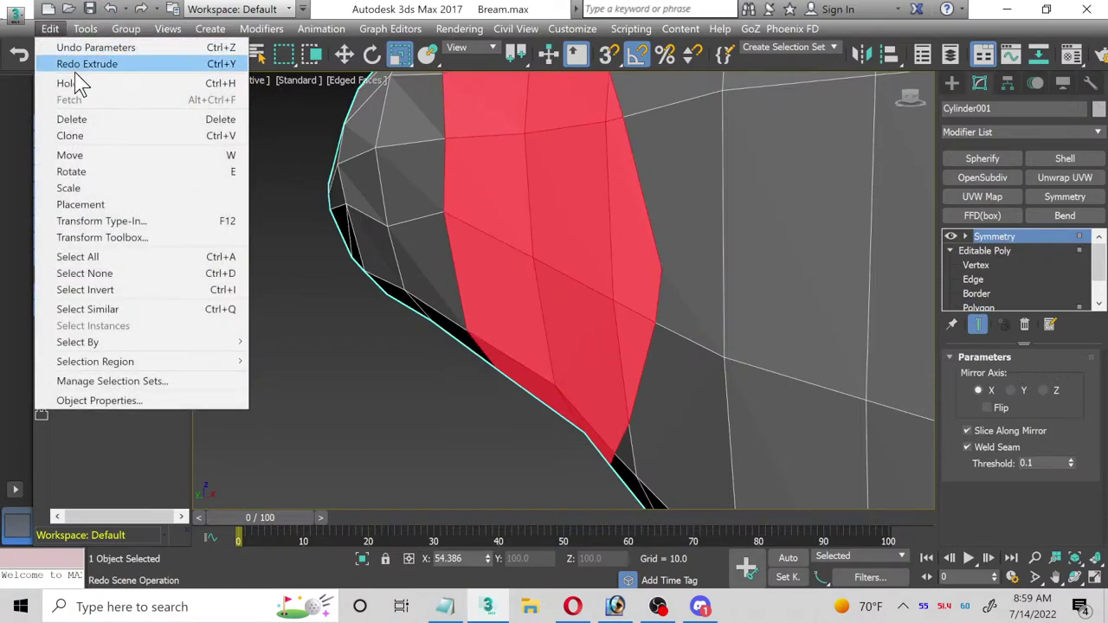
{"action": "left_click", "coordinate": [79, 65]}
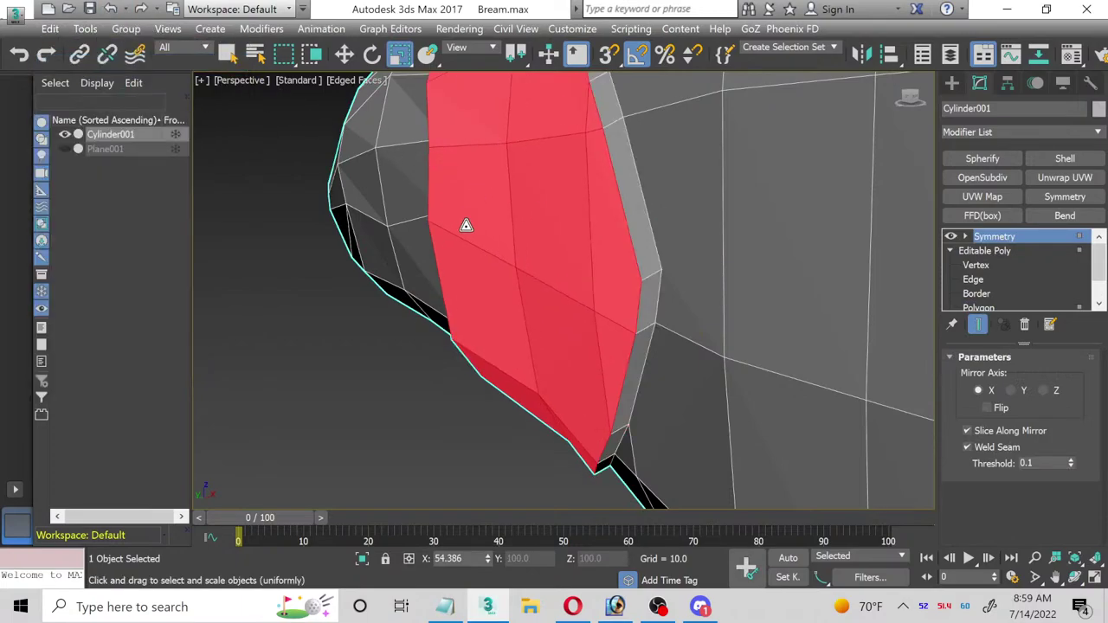
{"action": "middle_click_drag", "start_coordinate": [466, 225], "coordinate": [424, 185], "text": "alt"}
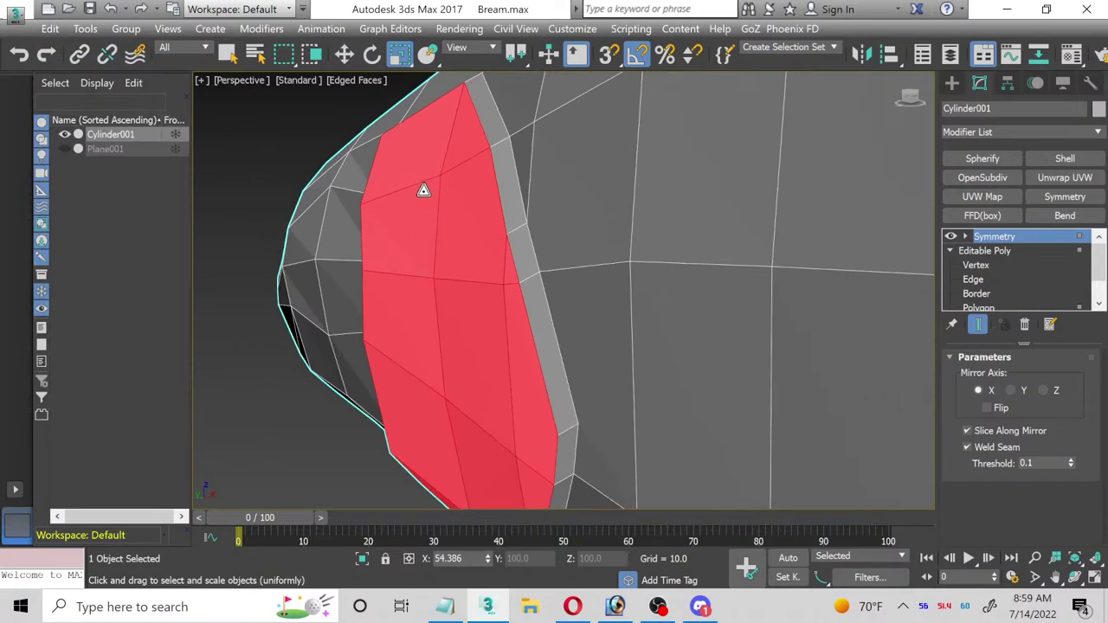
{"action": "left_click", "coordinate": [1075, 577]}
{"action": "left_click_drag", "start_coordinate": [586, 326], "coordinate": [548, 288]}
{"action": "scroll", "coordinate": [597, 288], "scroll_direction": "up", "scroll_amount": 5}
{"action": "scroll", "coordinate": [597, 288], "scroll_direction": "down", "scroll_amount": 5}
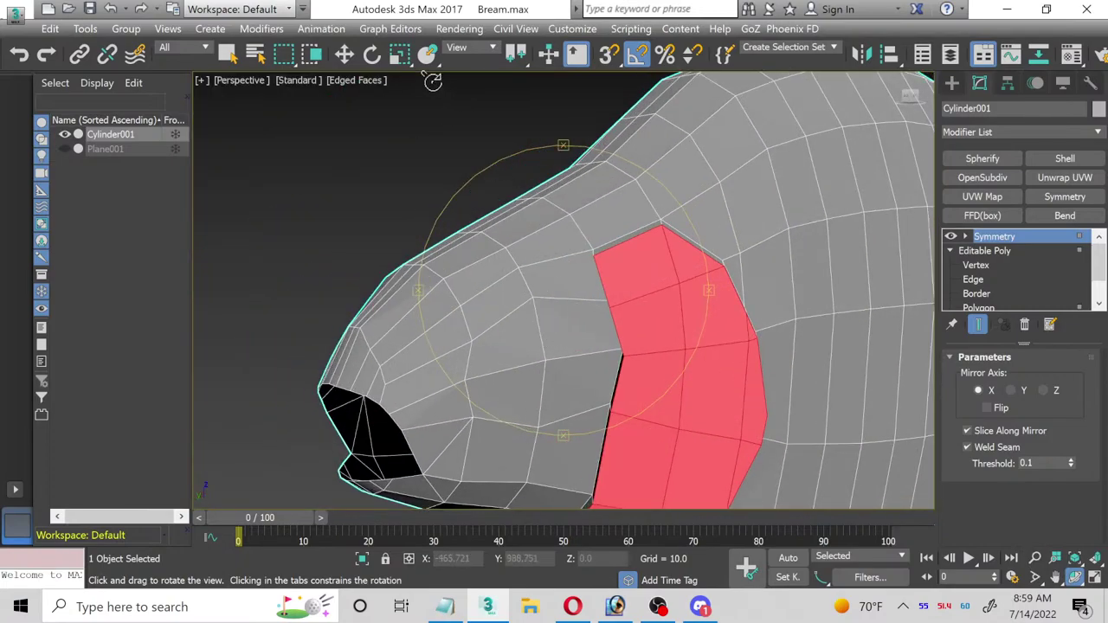
Step: Back on the Editable Poly's Polygon level, nudge the gill-cover faces sideways into place
{"action": "left_click", "coordinate": [345, 55]}
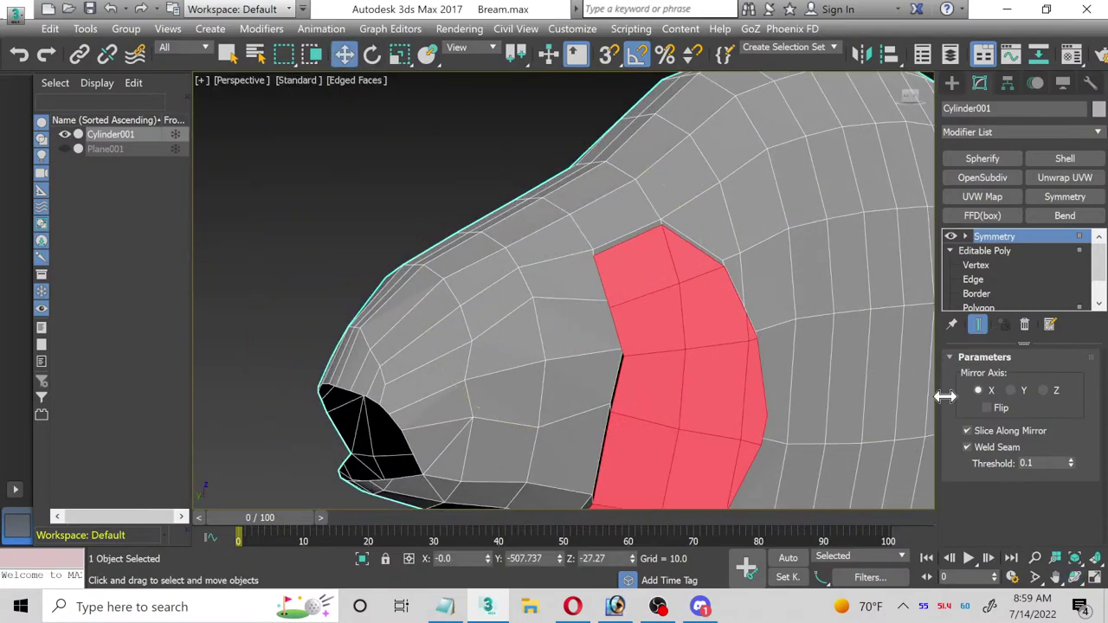
{"action": "left_click", "coordinate": [985, 263]}
{"action": "left_click", "coordinate": [984, 255]}
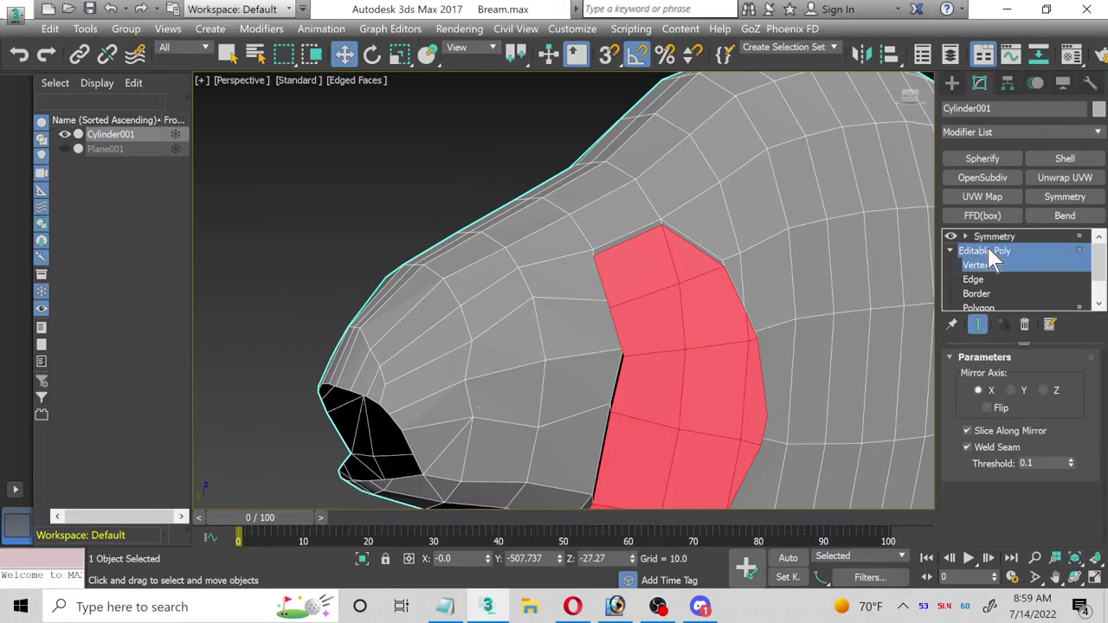
{"action": "left_click", "coordinate": [983, 267]}
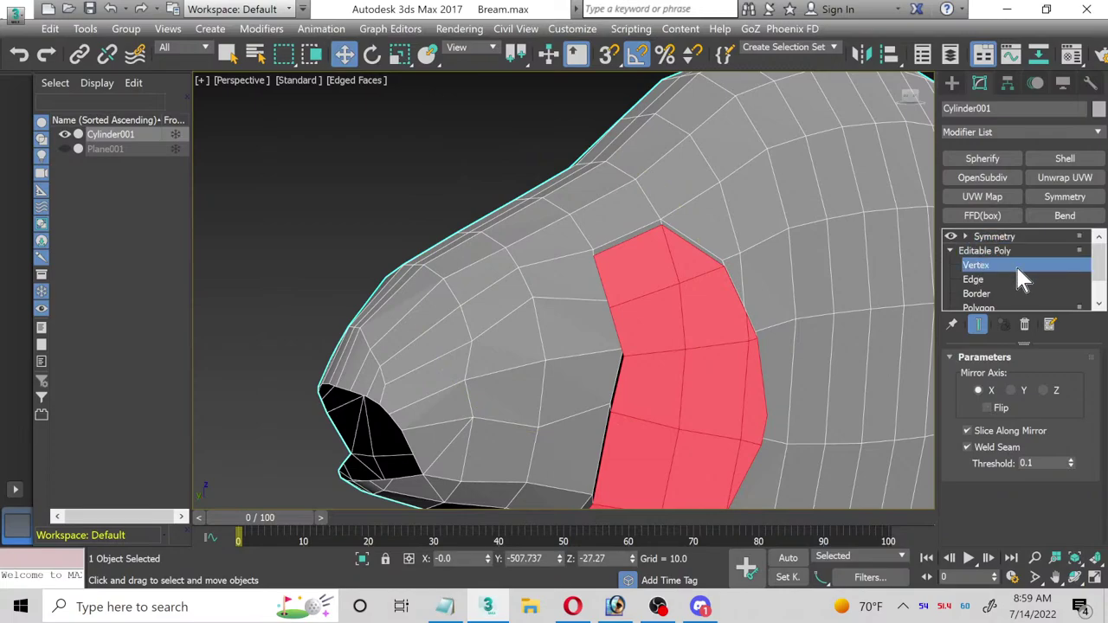
{"action": "left_click", "coordinate": [1004, 280]}
{"action": "scroll", "coordinate": [1079, 394], "scroll_direction": "down", "scroll_amount": 3}
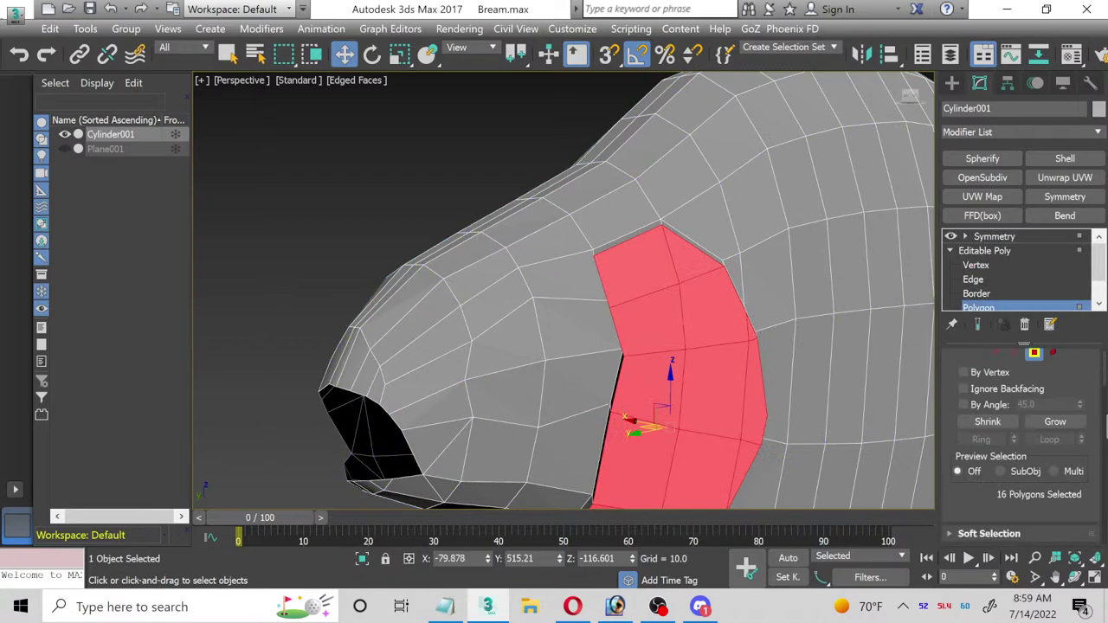
{"action": "scroll", "coordinate": [1091, 489], "scroll_direction": "down", "scroll_amount": 4}
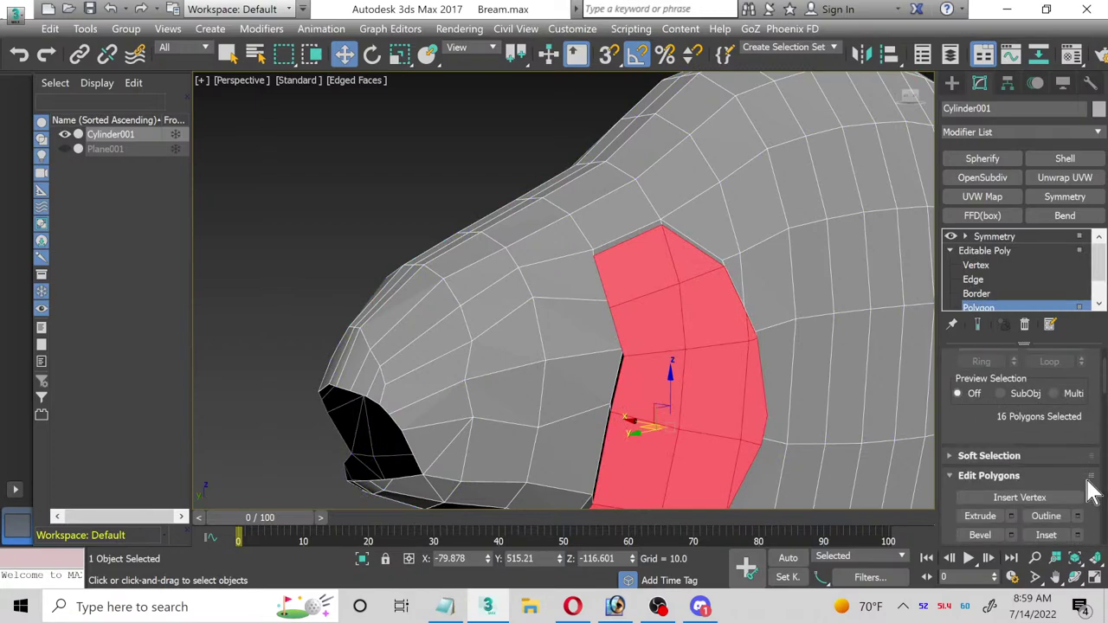
{"action": "scroll", "coordinate": [1093, 482], "scroll_direction": "down", "scroll_amount": 5}
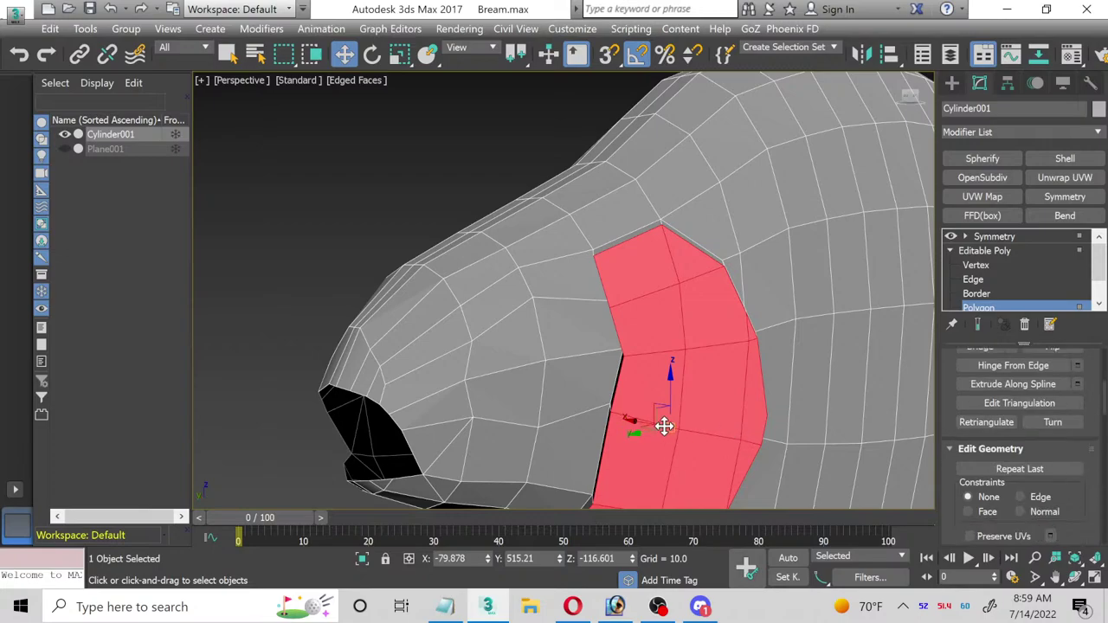
{"action": "left_click_drag", "start_coordinate": [642, 421], "coordinate": [662, 433]}
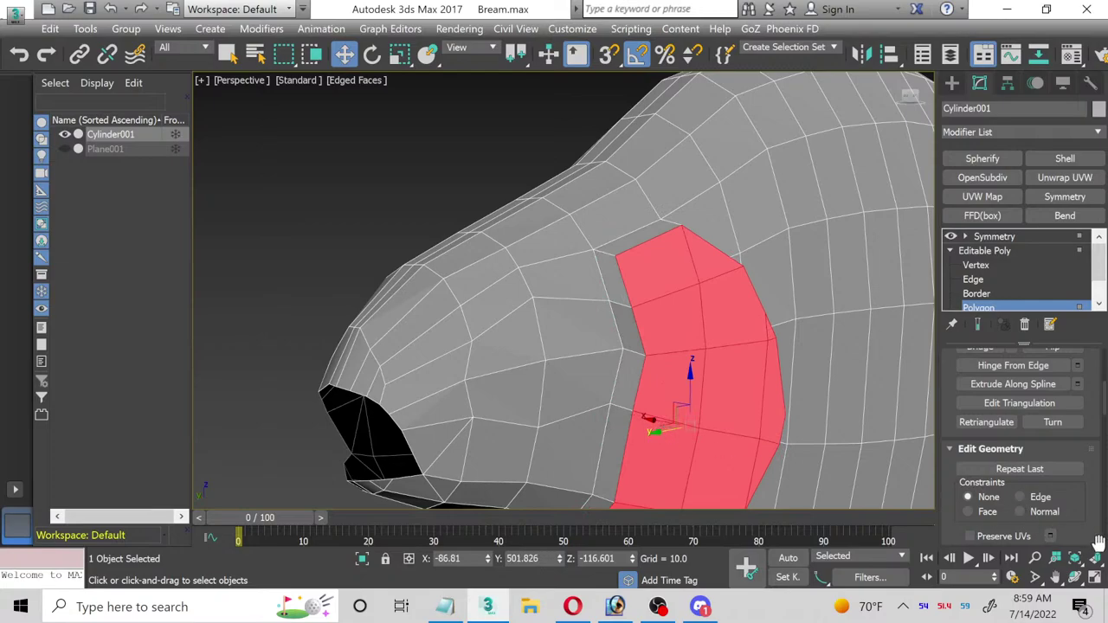
{"action": "left_click", "coordinate": [1075, 576]}
{"action": "mouse_move", "coordinate": [635, 346]}
{"action": "left_mouse_down"}
{"action": "mouse_move", "coordinate": [604, 342]}
{"action": "mouse_move", "coordinate": [676, 376]}
{"action": "mouse_move", "coordinate": [548, 355]}
{"action": "mouse_move", "coordinate": [693, 370]}
{"action": "mouse_move", "coordinate": [594, 315]}
{"action": "mouse_move", "coordinate": [650, 341]}
{"action": "mouse_move", "coordinate": [639, 343]}
{"action": "left_mouse_up"}
{"action": "left_click", "coordinate": [346, 55]}
Step: Select the gill-cover plate polygons and shift them slightly along X
{"action": "left_click", "coordinate": [1075, 577]}
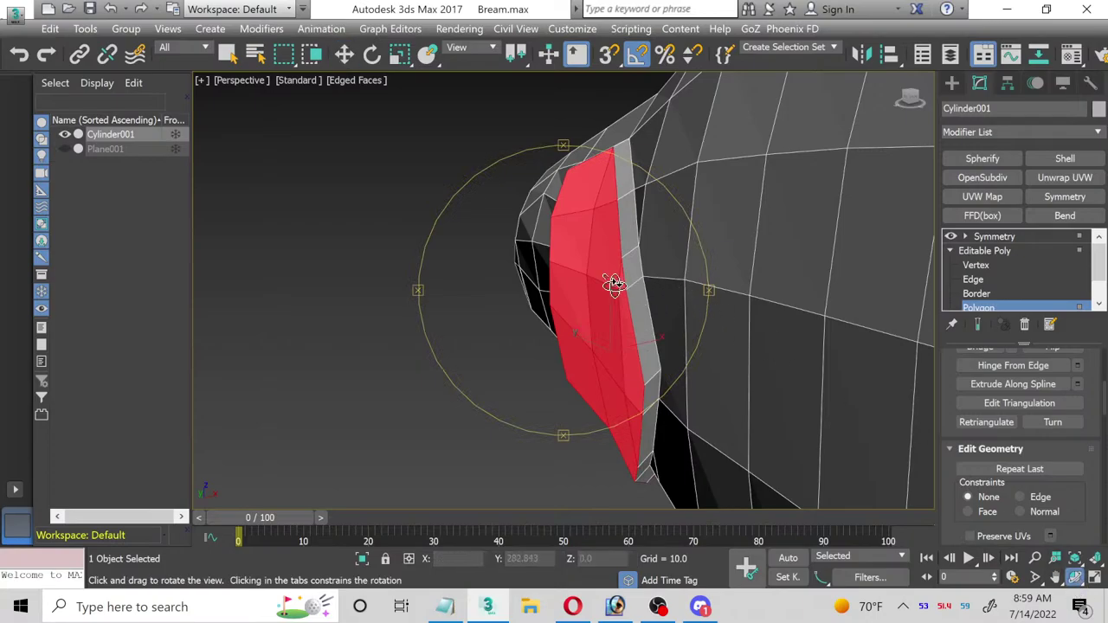
{"action": "mouse_move", "coordinate": [614, 280]}
{"action": "left_mouse_down"}
{"action": "mouse_move", "coordinate": [638, 302]}
{"action": "mouse_move", "coordinate": [701, 290]}
{"action": "mouse_move", "coordinate": [712, 264]}
{"action": "mouse_move", "coordinate": [702, 230]}
{"action": "mouse_move", "coordinate": [673, 230]}
{"action": "mouse_move", "coordinate": [678, 265]}
{"action": "mouse_move", "coordinate": [602, 305]}
{"action": "mouse_move", "coordinate": [638, 286]}
{"action": "mouse_move", "coordinate": [696, 222]}
{"action": "mouse_move", "coordinate": [604, 289]}
{"action": "left_mouse_up"}
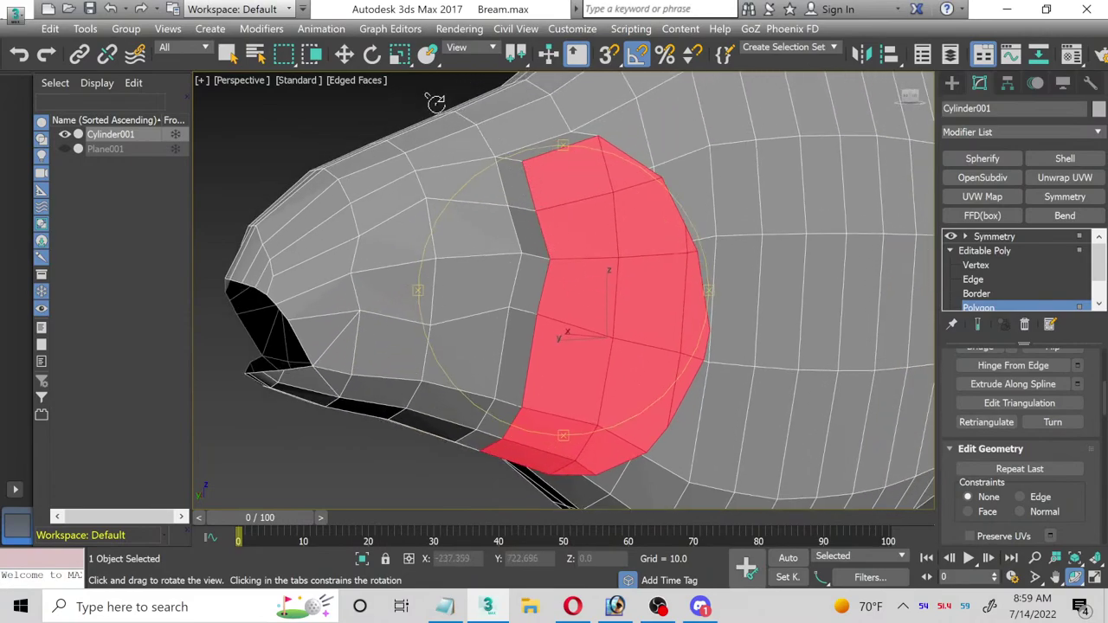
{"action": "left_click", "coordinate": [344, 54]}
{"action": "left_click_drag", "start_coordinate": [565, 342], "coordinate": [561, 342]}
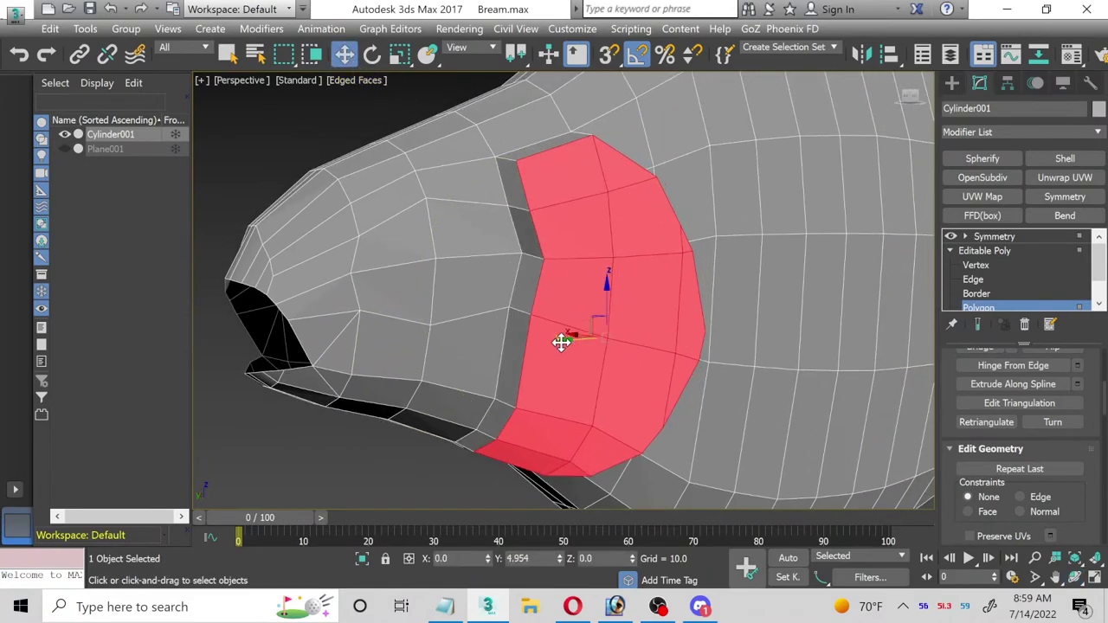
{"action": "left_click", "coordinate": [1073, 577]}
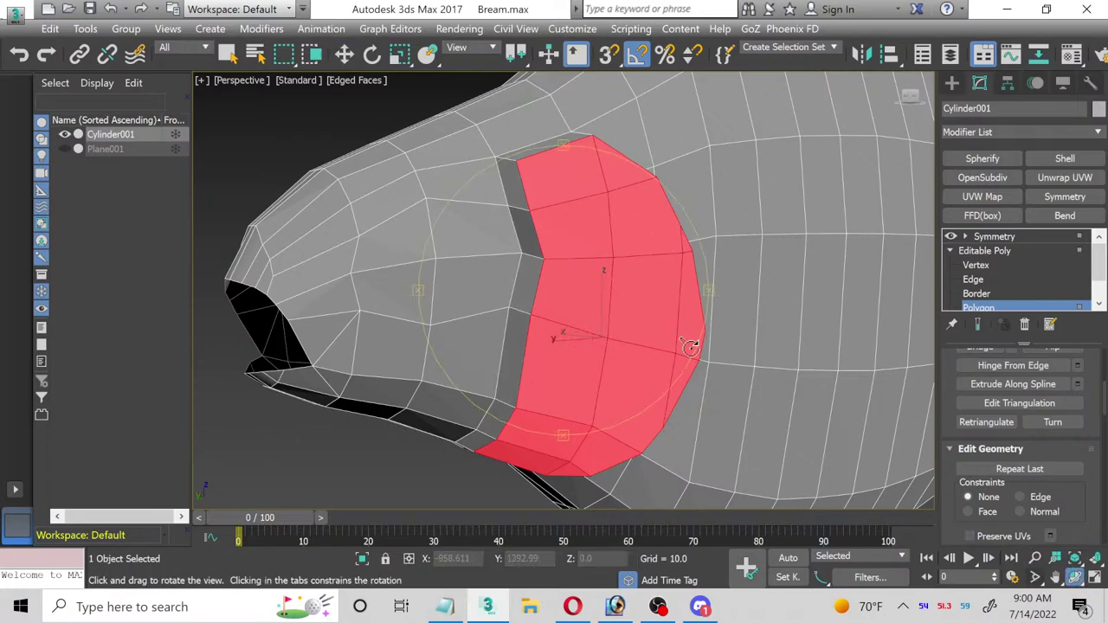
{"action": "left_click_drag", "start_coordinate": [606, 292], "coordinate": [524, 327]}
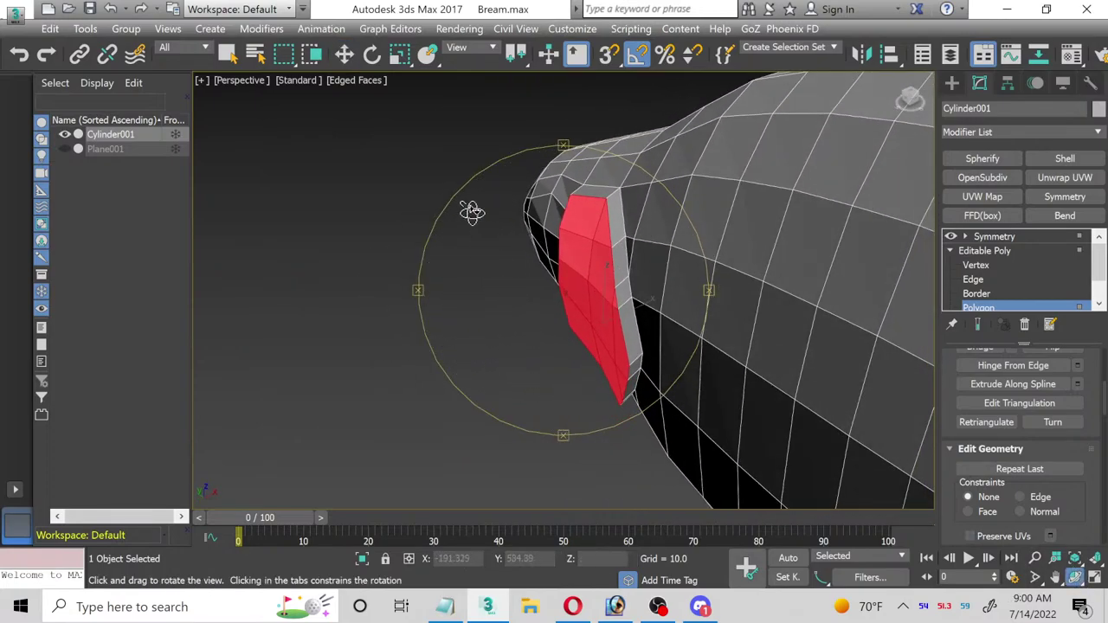
{"action": "left_click", "coordinate": [354, 64]}
{"action": "left_click", "coordinate": [626, 309]}
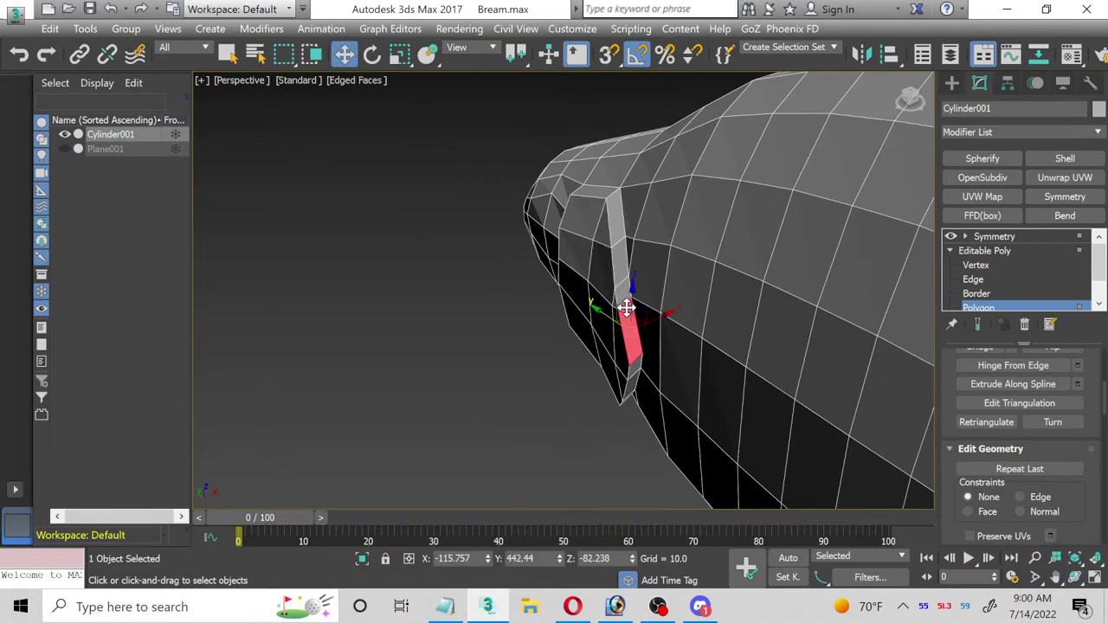
{"action": "key", "text": "ctrl+z"}
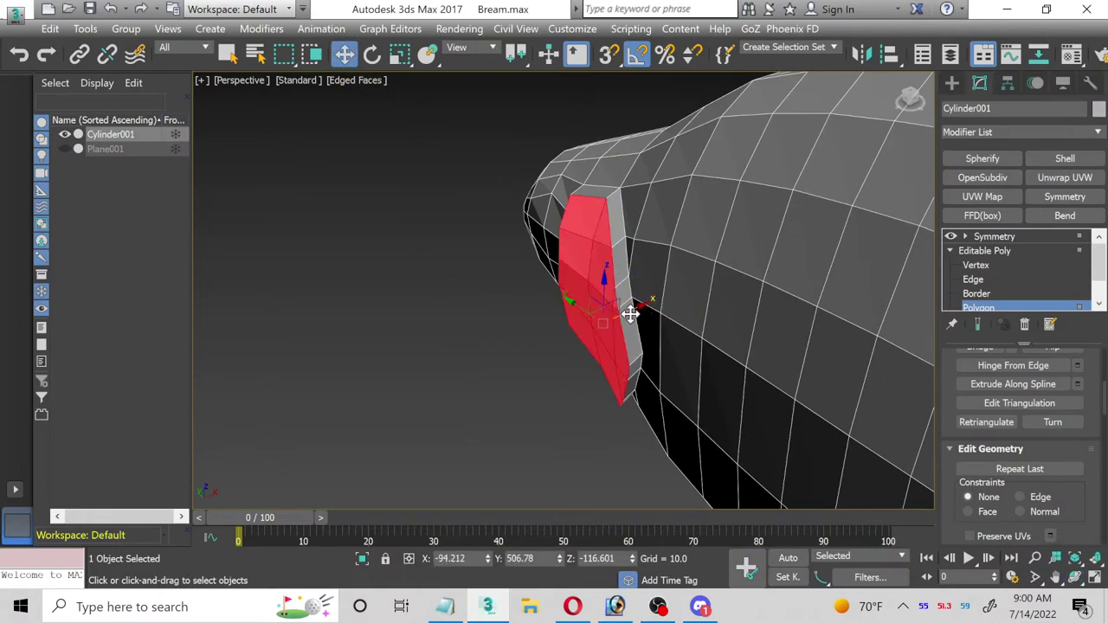
{"action": "left_click_drag", "start_coordinate": [629, 314], "coordinate": [632, 306]}
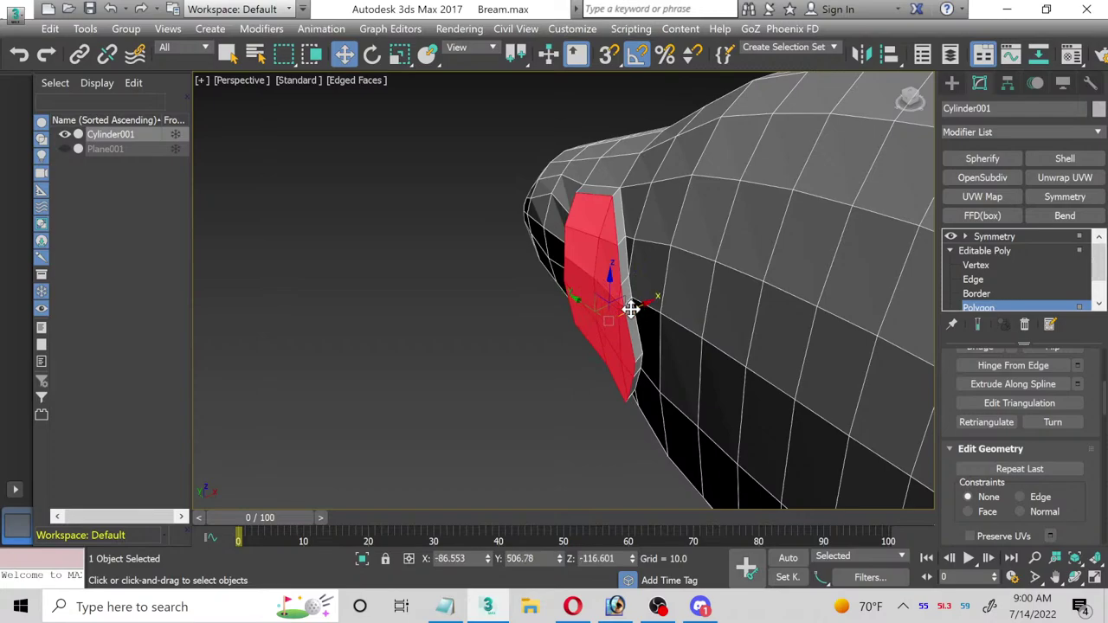
Step: Try a free rotation of the plate around Z with angle snap off, then cancel it
{"action": "left_click", "coordinate": [372, 54]}
{"action": "scroll", "coordinate": [614, 323], "scroll_direction": "up", "scroll_amount": 2}
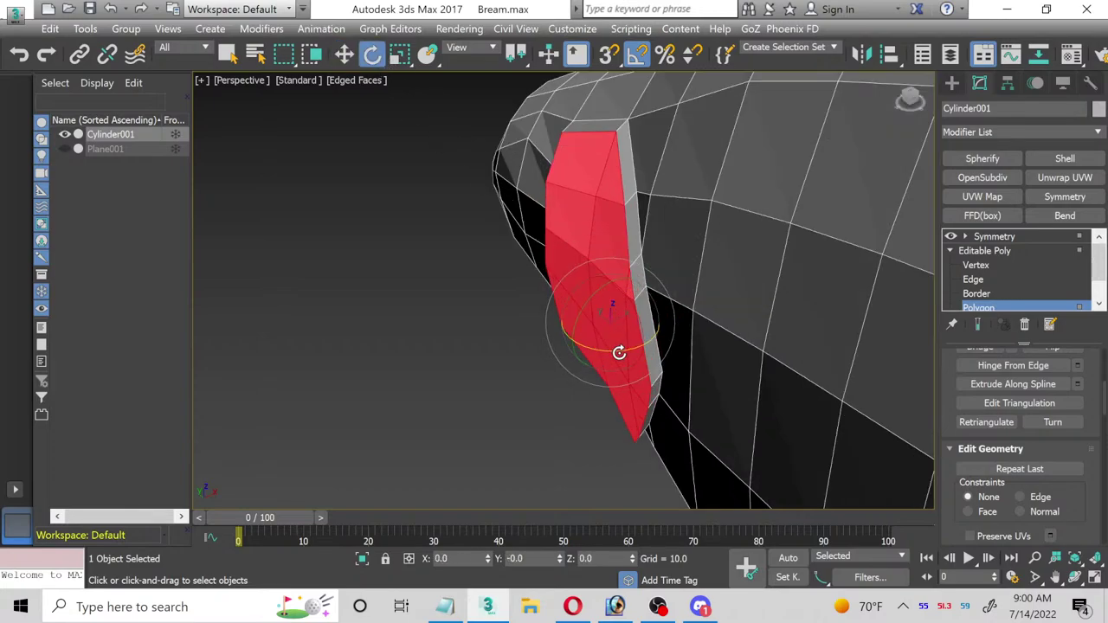
{"action": "left_click", "coordinate": [636, 54]}
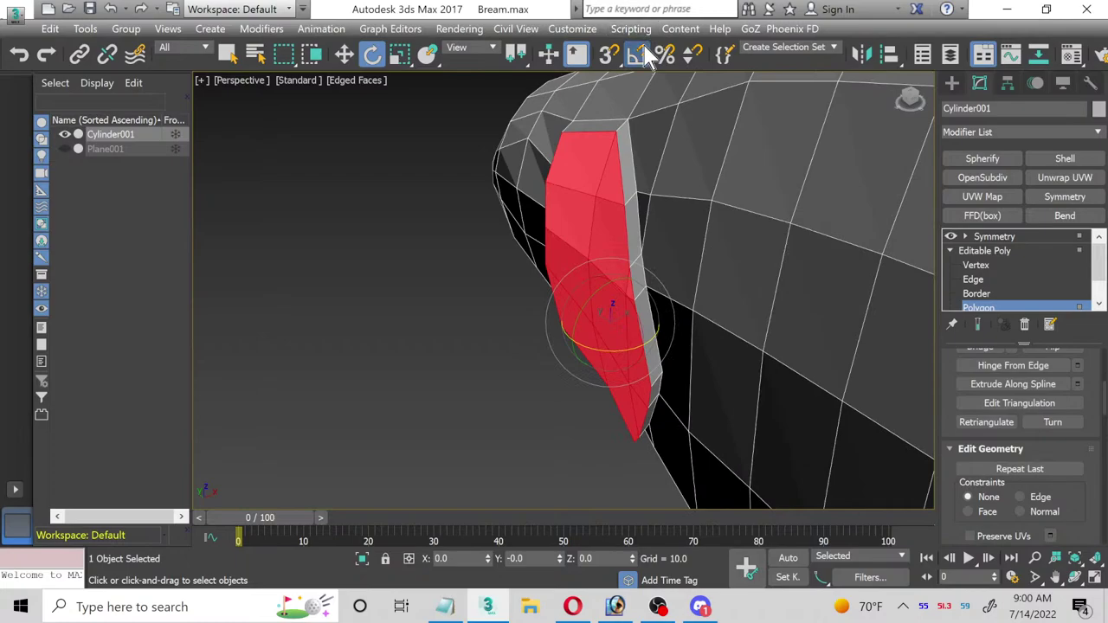
{"action": "left_click_drag", "start_coordinate": [639, 349], "coordinate": [639, 353]}
{"action": "right_click", "coordinate": [641, 350]}
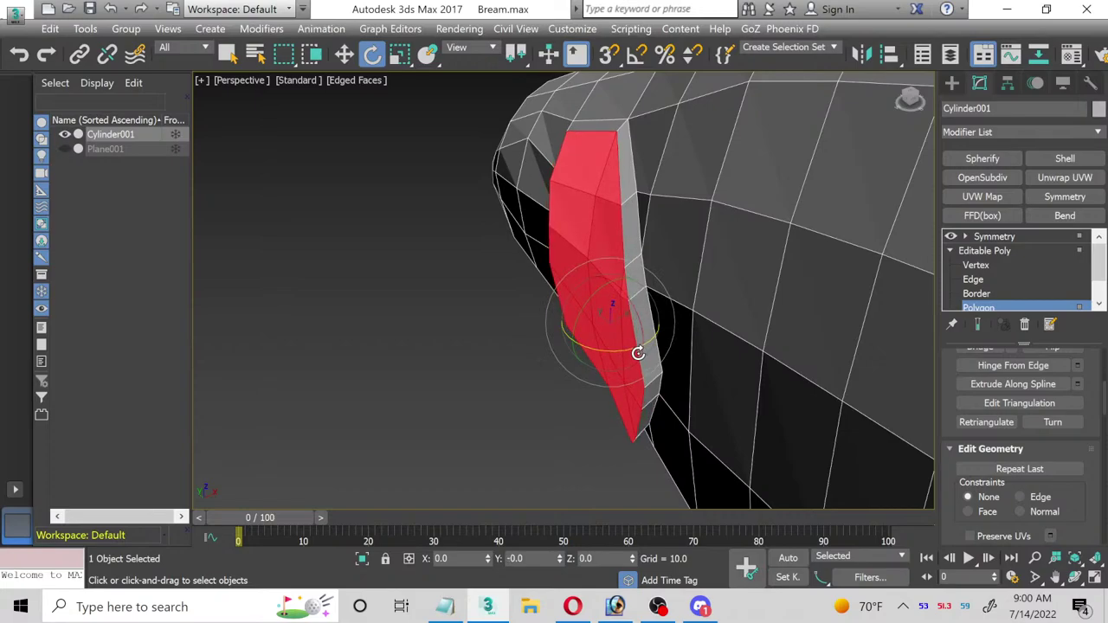
Step: Orbit to view the plate face-on and switch the body to Vertex level
{"action": "left_click", "coordinate": [1075, 577]}
{"action": "left_click_drag", "start_coordinate": [571, 270], "coordinate": [579, 216]}
{"action": "scroll", "coordinate": [545, 223], "scroll_direction": "up", "scroll_amount": 2}
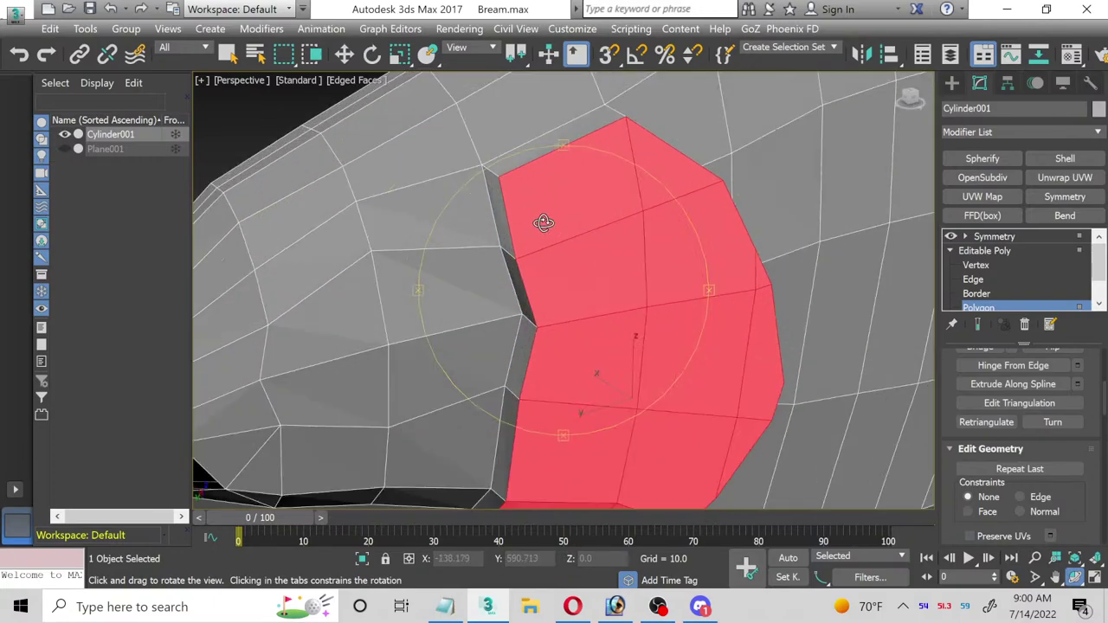
{"action": "left_click_drag", "start_coordinate": [530, 296], "coordinate": [513, 278]}
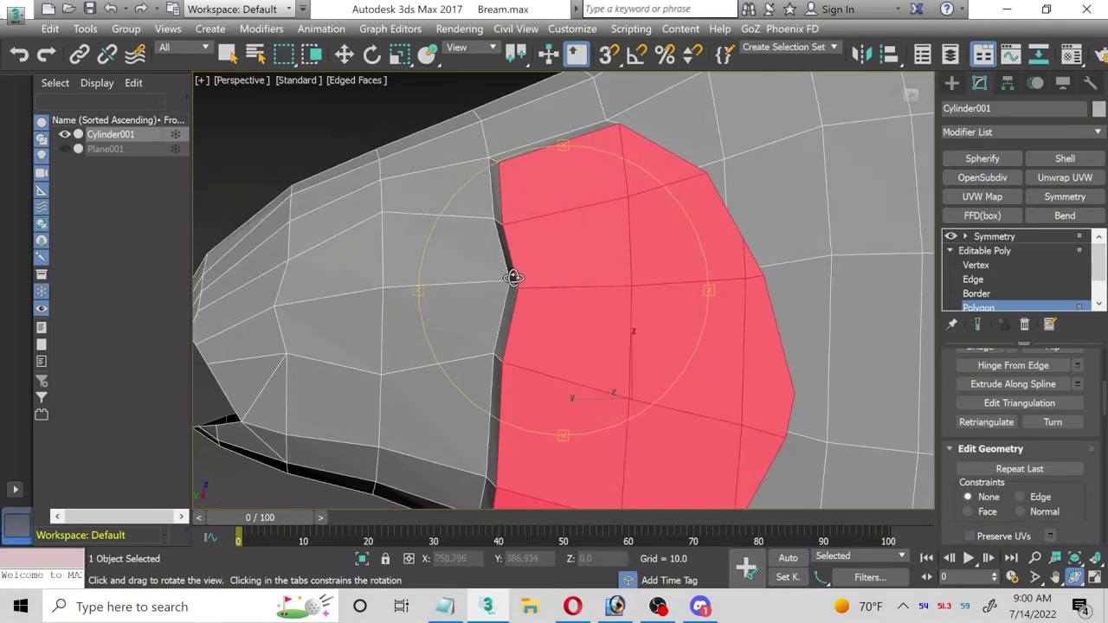
{"action": "left_click", "coordinate": [976, 265]}
Step: Move the vertex at the groove's bend slightly along Y so the gill groove runs straighter
{"action": "key", "text": "e"}
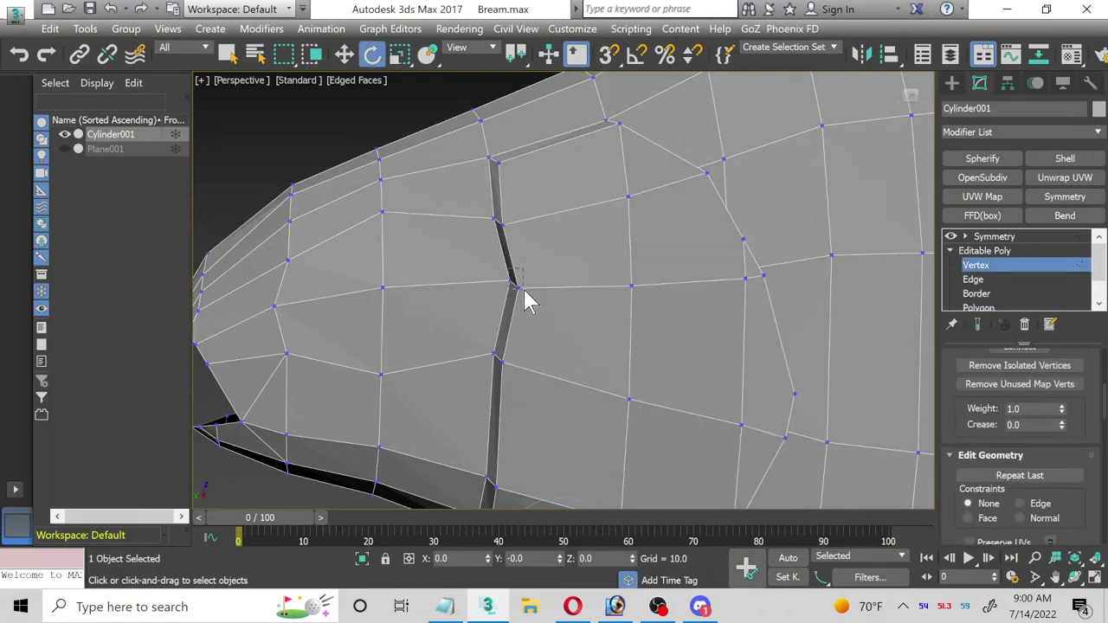
{"action": "left_click", "coordinate": [517, 286]}
{"action": "left_click", "coordinate": [345, 54]}
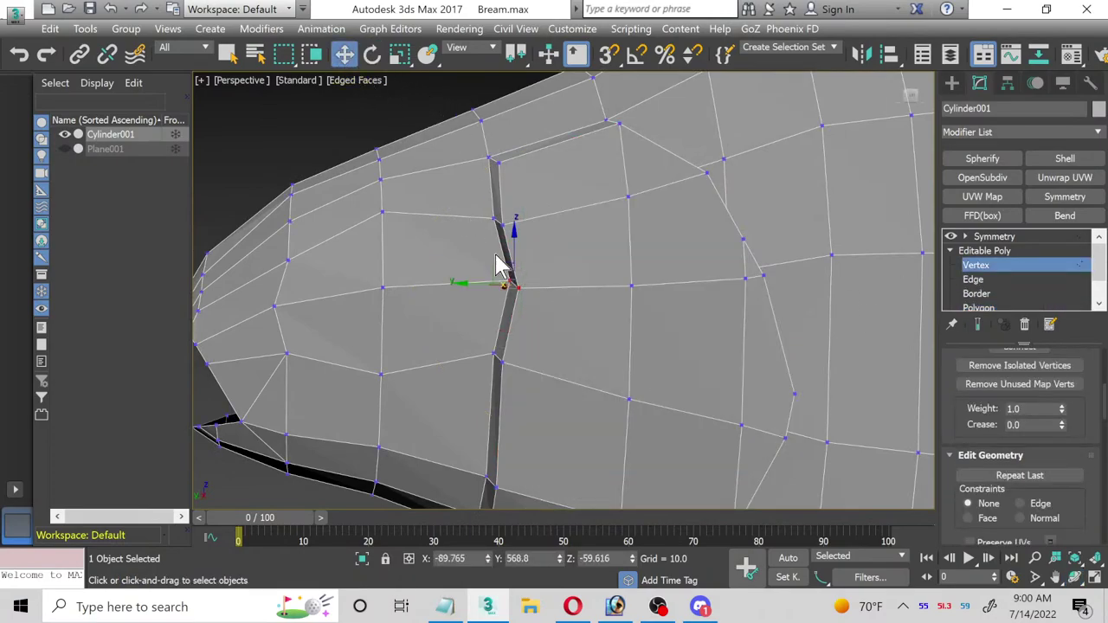
{"action": "left_click_drag", "start_coordinate": [465, 287], "coordinate": [446, 285]}
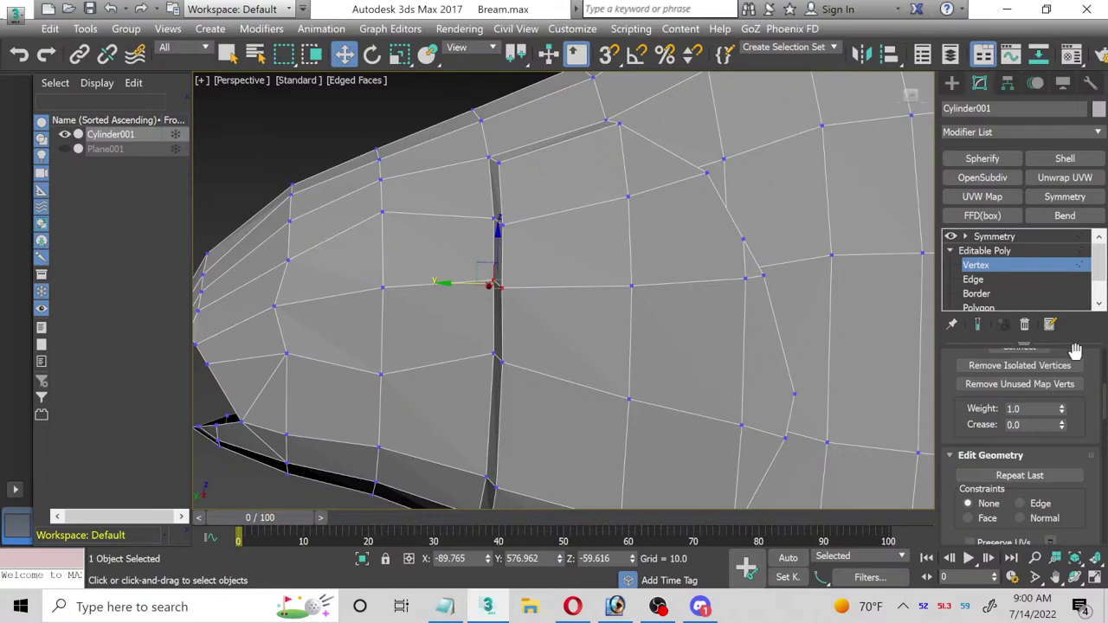
{"action": "scroll", "coordinate": [1002, 279], "scroll_direction": "down", "scroll_amount": 1}
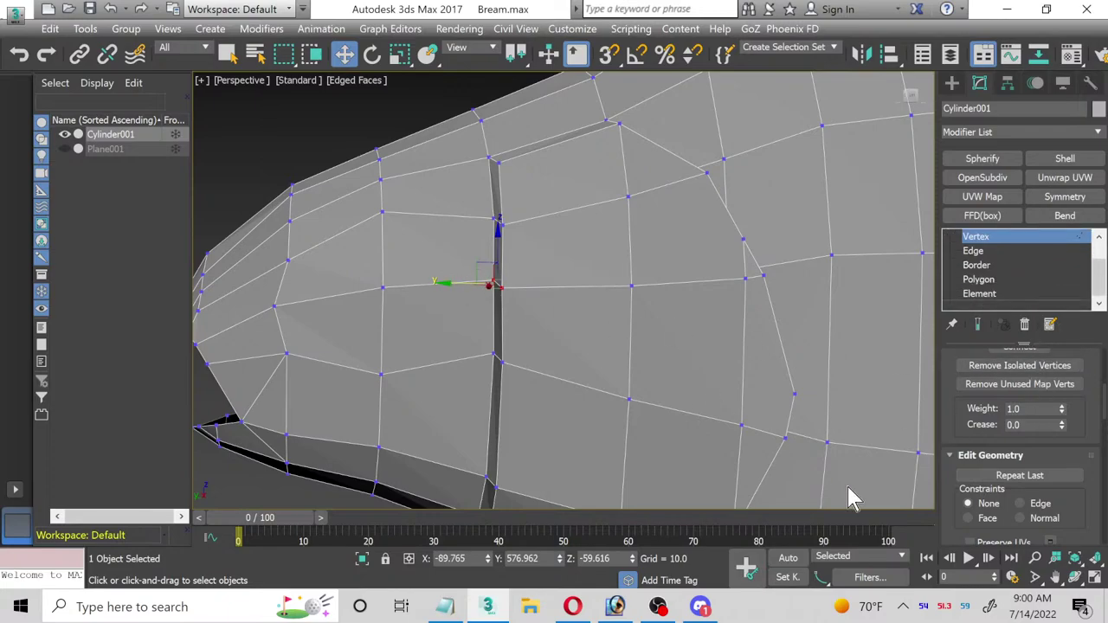
{"action": "left_click", "coordinate": [1074, 577]}
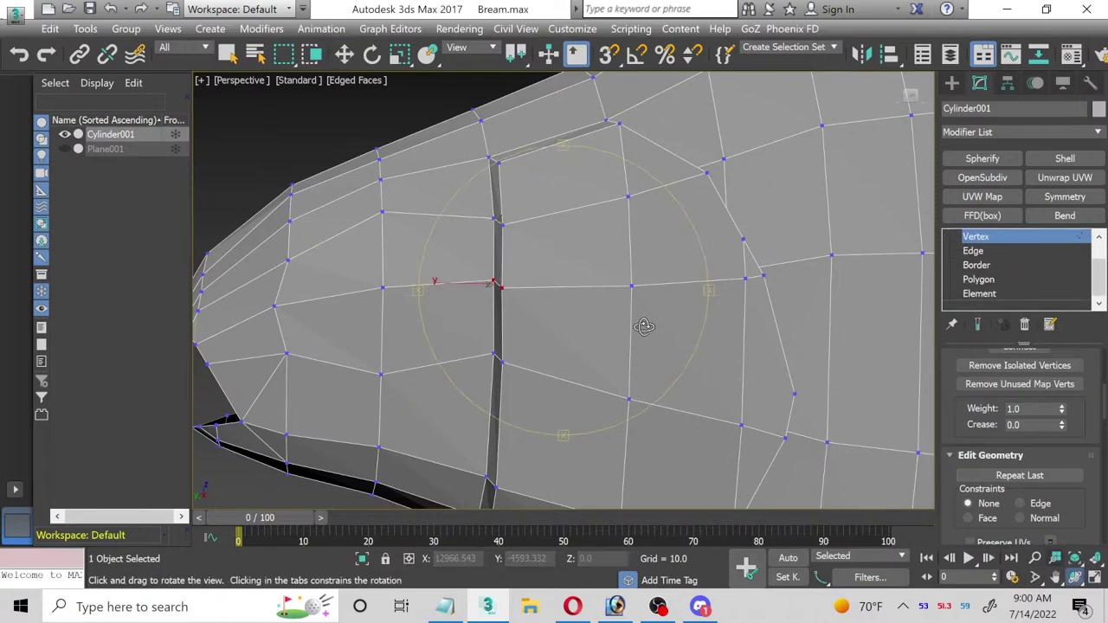
{"action": "mouse_move", "coordinate": [532, 278]}
{"action": "left_mouse_down"}
{"action": "mouse_move", "coordinate": [511, 268]}
{"action": "mouse_move", "coordinate": [502, 395]}
{"action": "mouse_move", "coordinate": [520, 285]}
{"action": "left_mouse_up"}
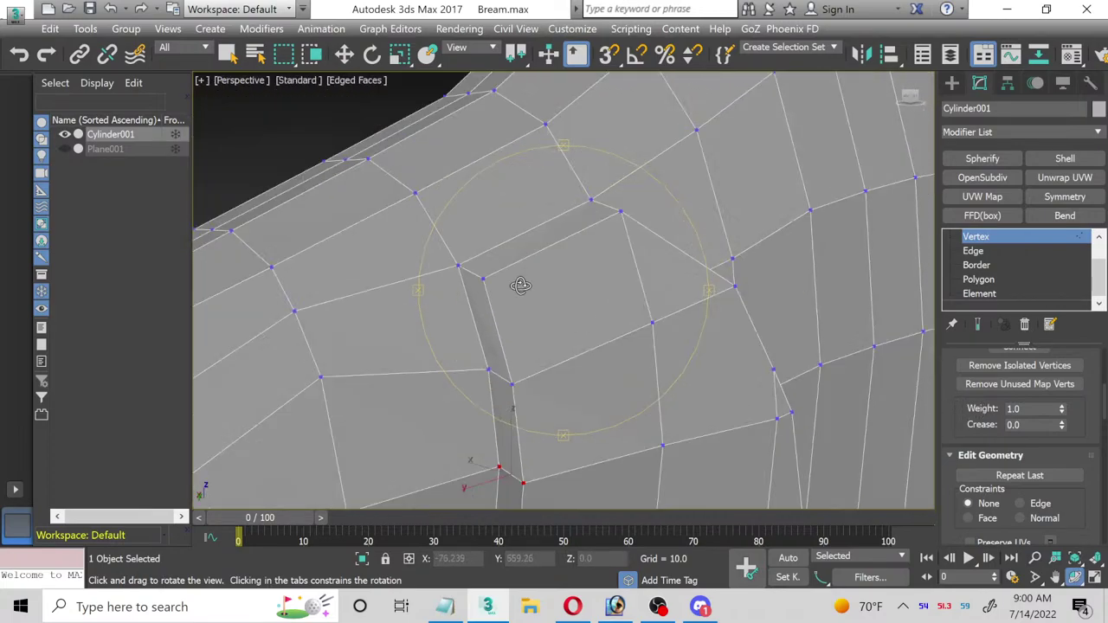
{"action": "scroll", "coordinate": [1087, 414], "scroll_direction": "up", "scroll_amount": 5}
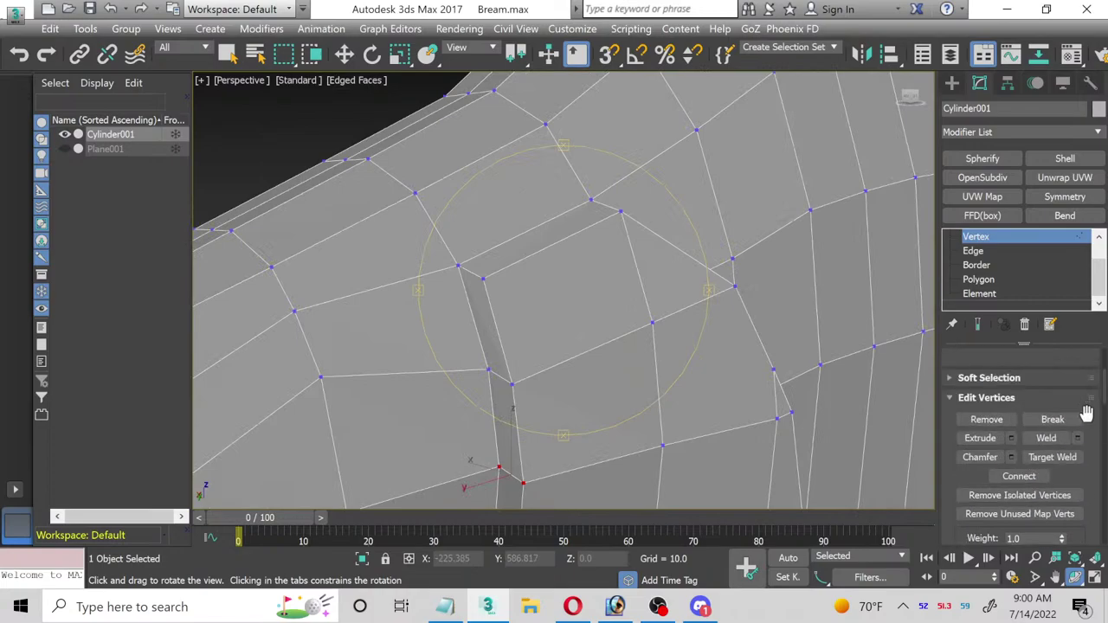
Step: Target-weld stray gill-groove vertices onto their neighbouring vertices
{"action": "left_click", "coordinate": [1053, 458]}
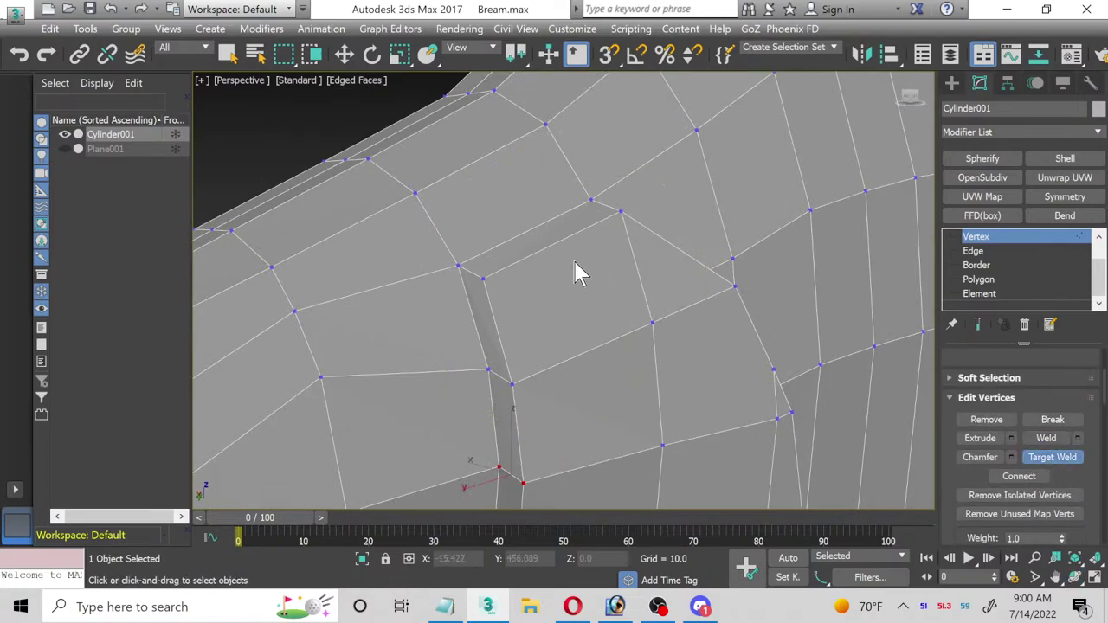
{"action": "left_click", "coordinate": [482, 280]}
{"action": "left_click", "coordinate": [459, 265]}
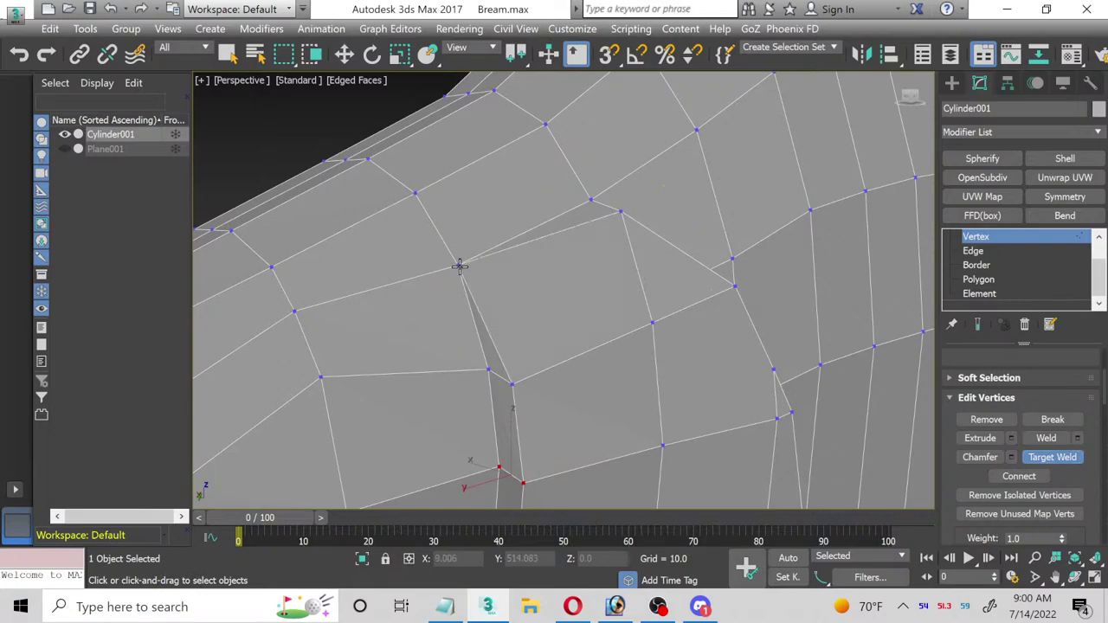
{"action": "left_click", "coordinate": [620, 213]}
{"action": "left_click", "coordinate": [588, 200]}
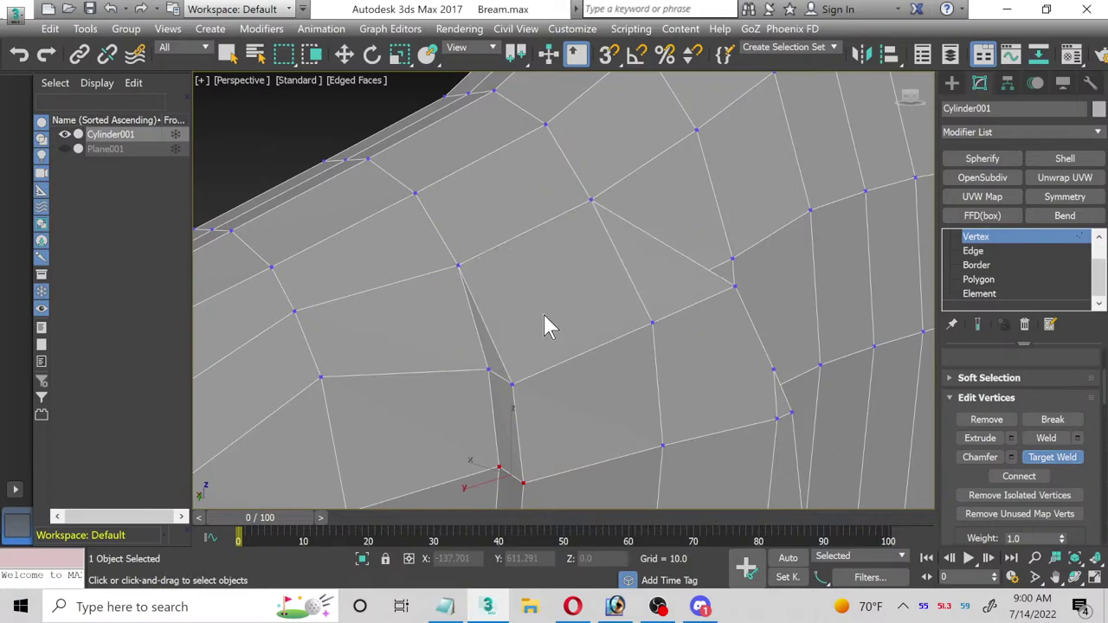
{"action": "middle_click_drag", "start_coordinate": [546, 321], "coordinate": [594, 255], "text": "alt"}
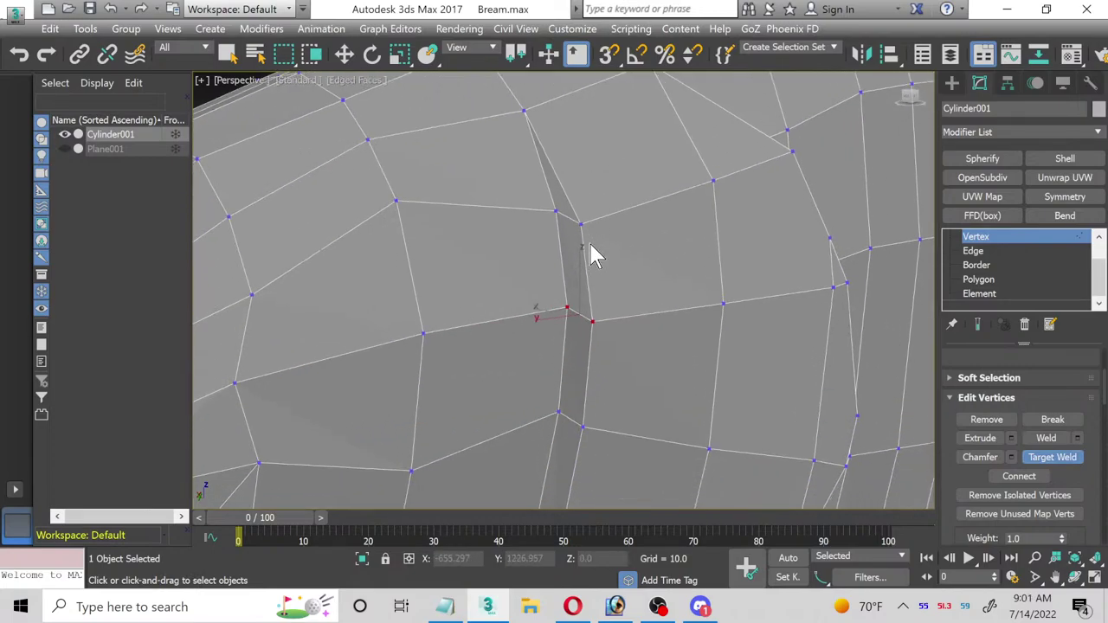
{"action": "left_click", "coordinate": [555, 211]}
{"action": "left_click", "coordinate": [591, 323]}
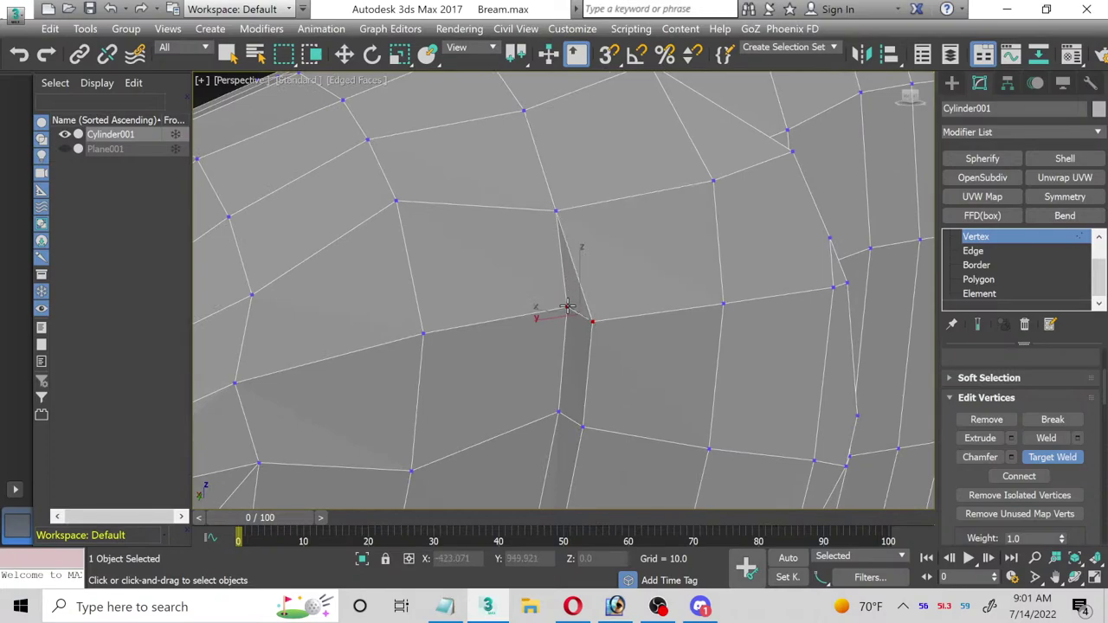
{"action": "left_click", "coordinate": [566, 308]}
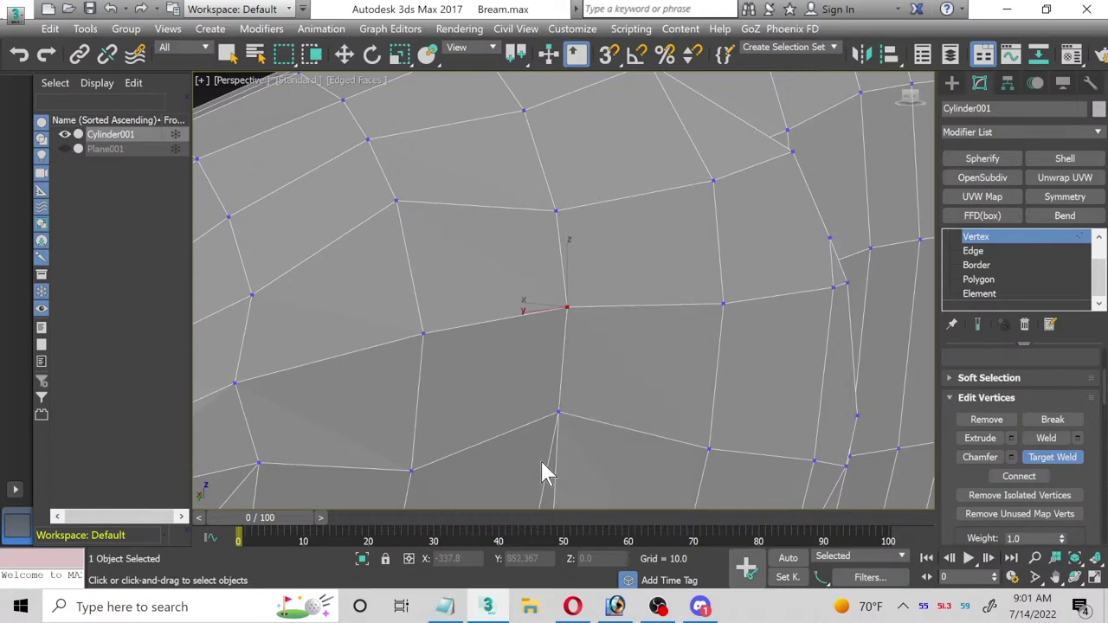
Step: Target-weld the vertices at the groove's lower end and near the belly
{"action": "middle_click_drag", "start_coordinate": [542, 460], "coordinate": [601, 475], "text": "alt"}
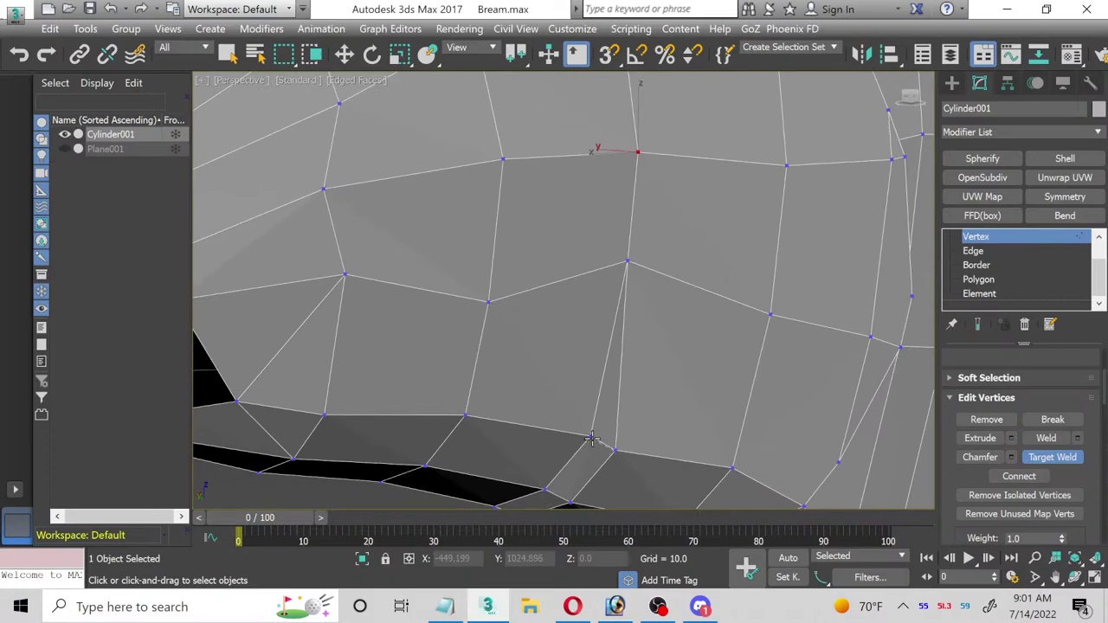
{"action": "left_click", "coordinate": [592, 437]}
{"action": "middle_click_drag", "start_coordinate": [584, 450], "coordinate": [618, 398], "text": "alt"}
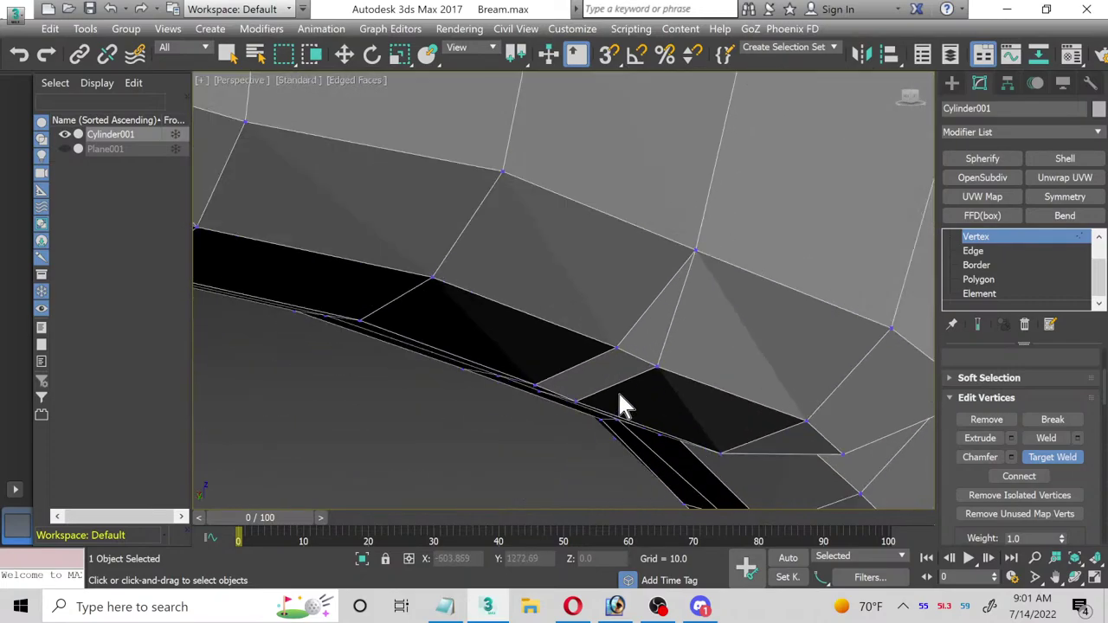
{"action": "left_click", "coordinate": [615, 346]}
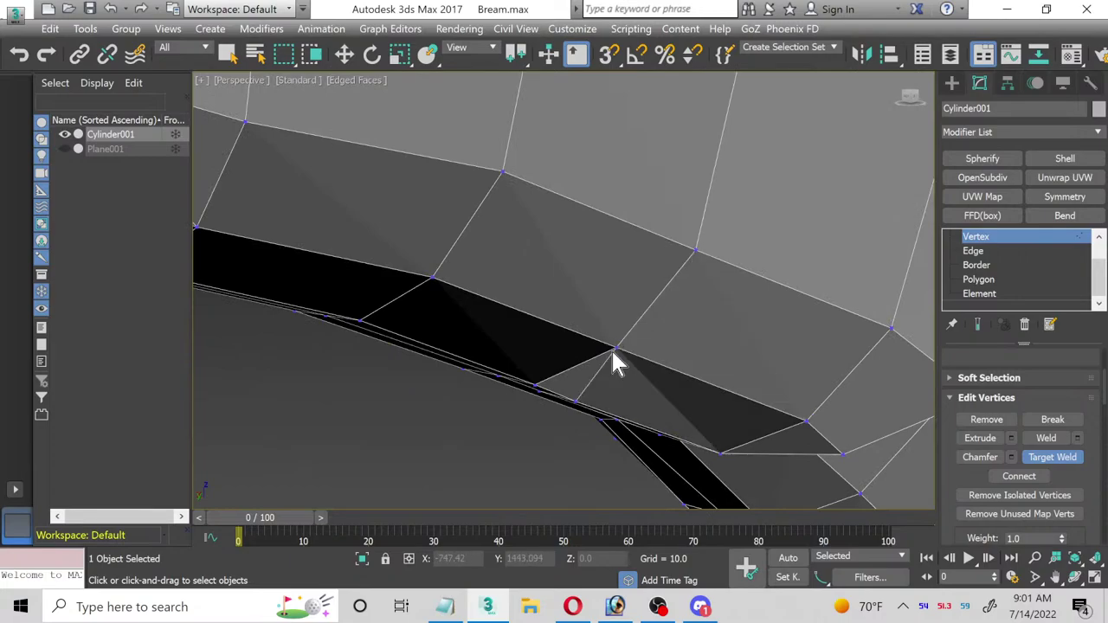
{"action": "left_click", "coordinate": [575, 400]}
{"action": "left_click", "coordinate": [537, 386]}
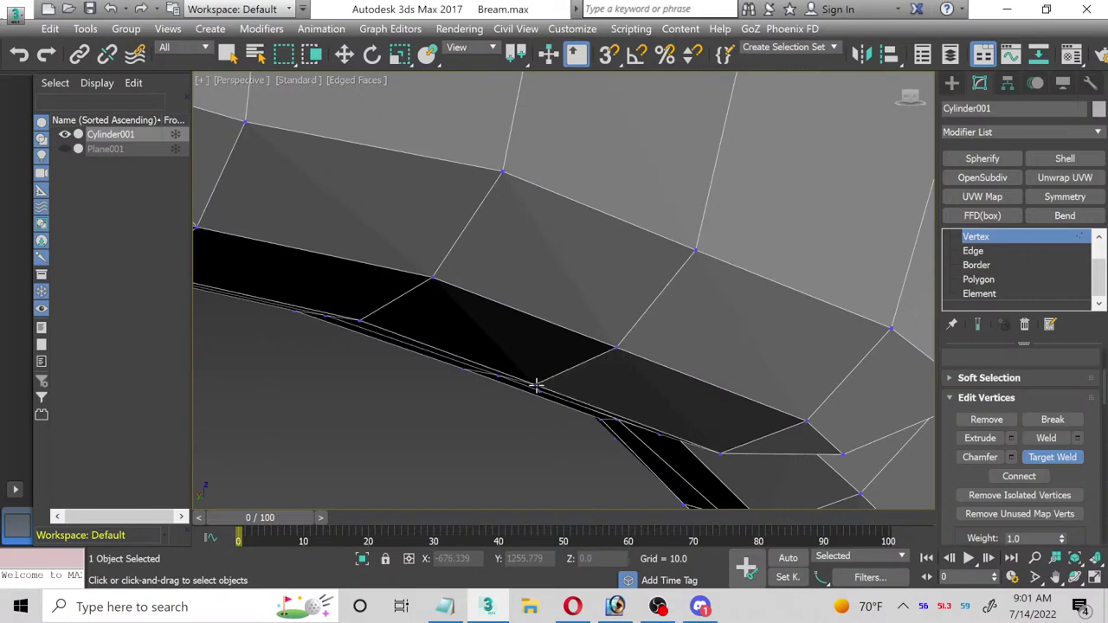
{"action": "scroll", "coordinate": [694, 381], "scroll_direction": "down", "scroll_amount": 10}
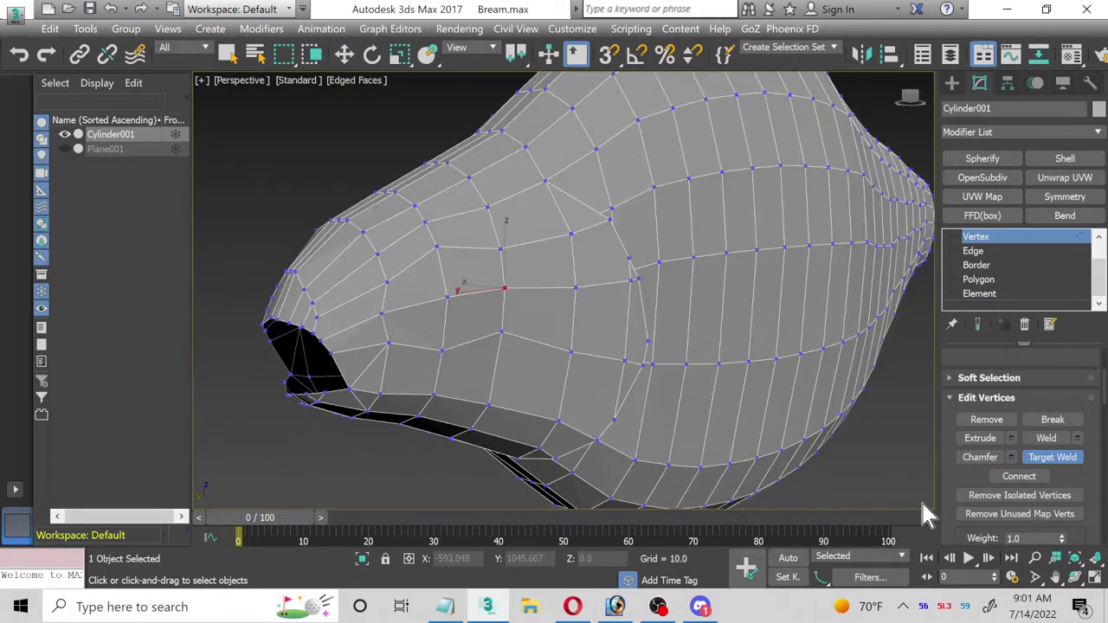
Step: From a side view of the head, resume Target Weld on the vertex near the cheek
{"action": "left_click", "coordinate": [1074, 577]}
{"action": "left_click_drag", "start_coordinate": [624, 357], "coordinate": [707, 351]}
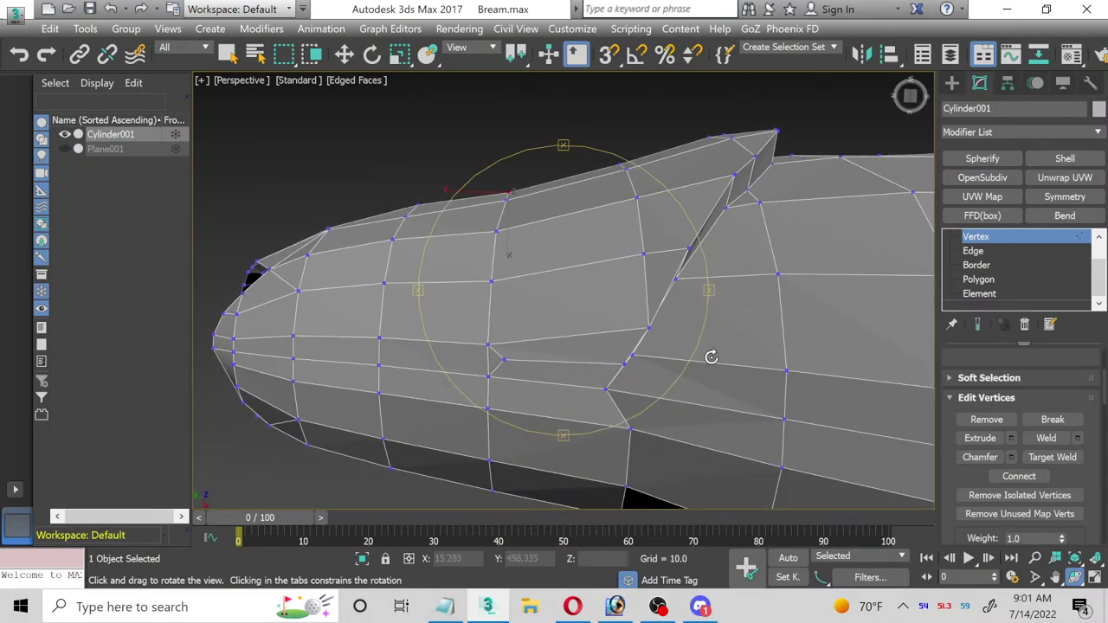
{"action": "left_click", "coordinate": [1058, 459]}
{"action": "left_click", "coordinate": [506, 360]}
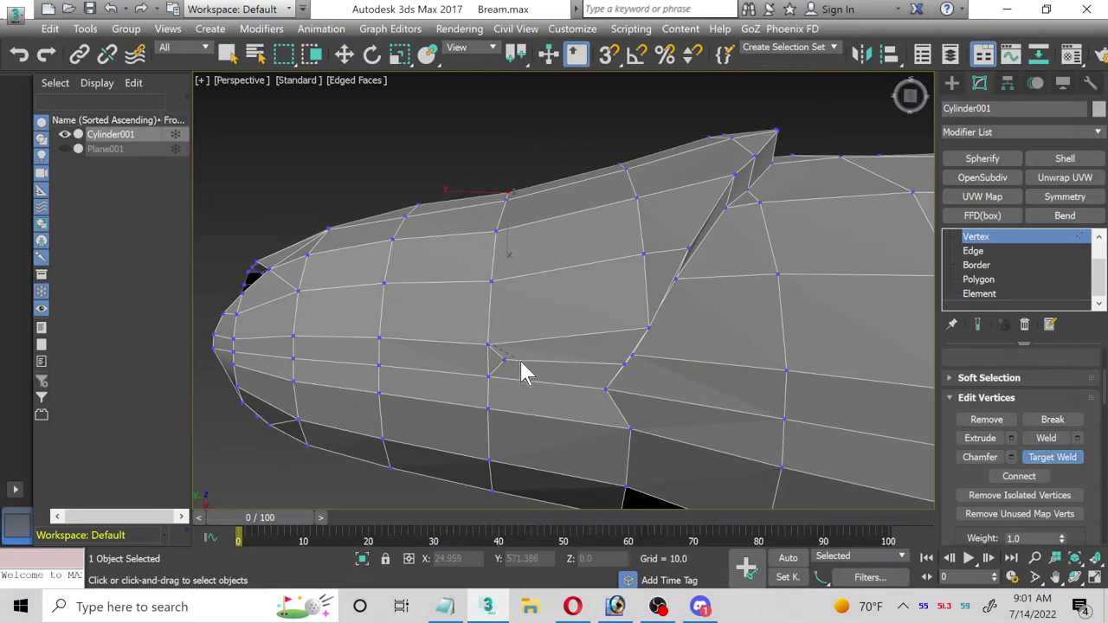
{"action": "key", "text": "w"}
{"action": "left_click", "coordinate": [1071, 462]}
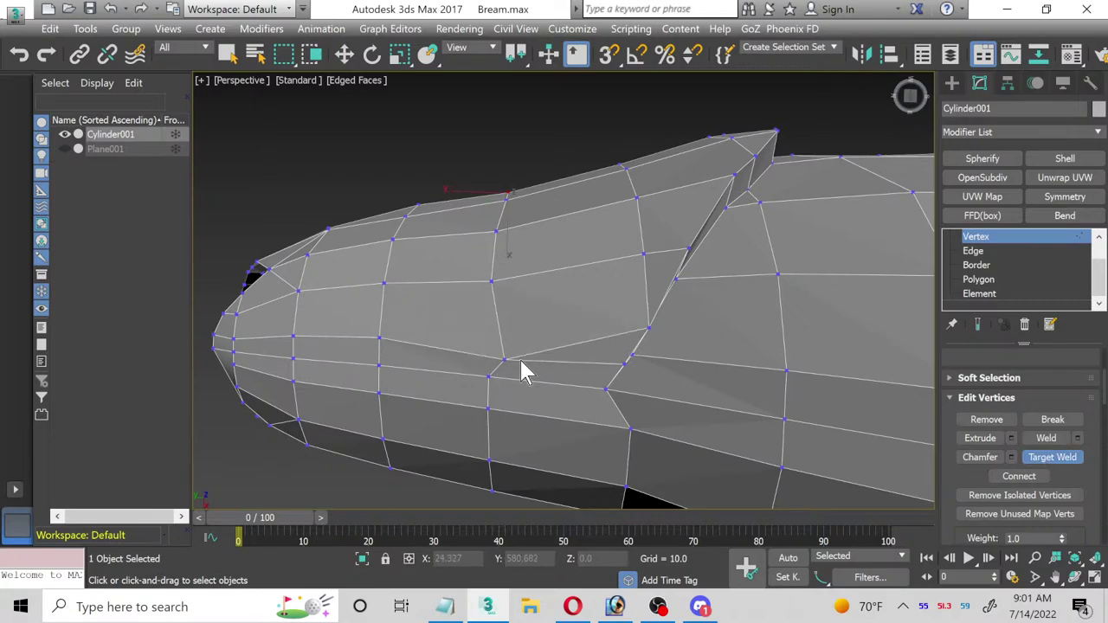
Step: Enable Show End Result to see the mirrored body, viewed from the fish's nose
{"action": "middle_click_drag", "start_coordinate": [594, 347], "coordinate": [524, 310]}
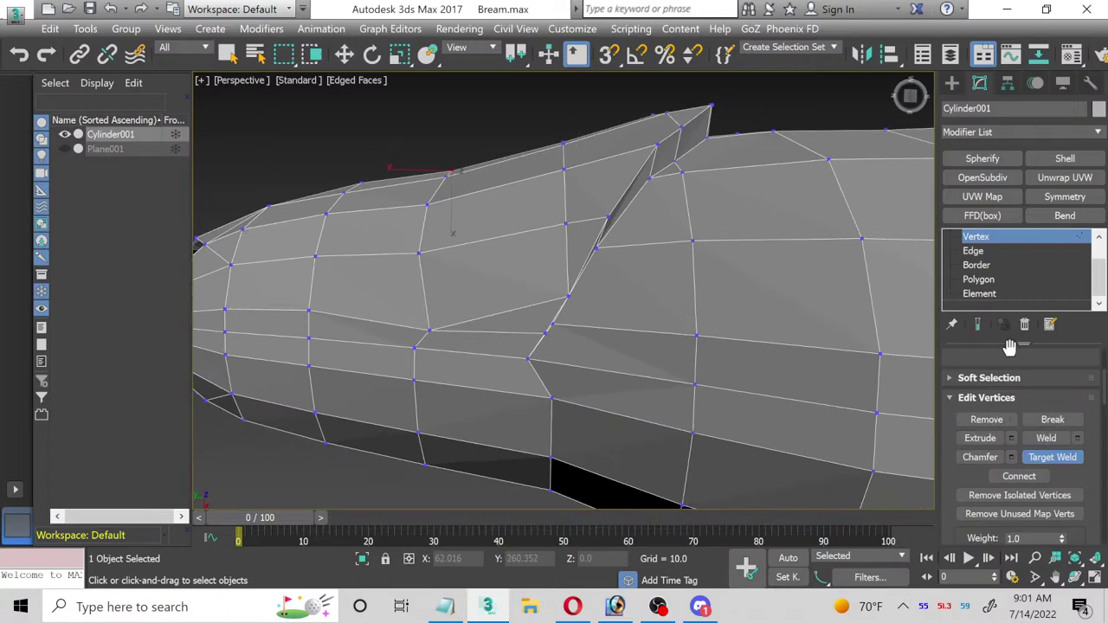
{"action": "left_click", "coordinate": [979, 325]}
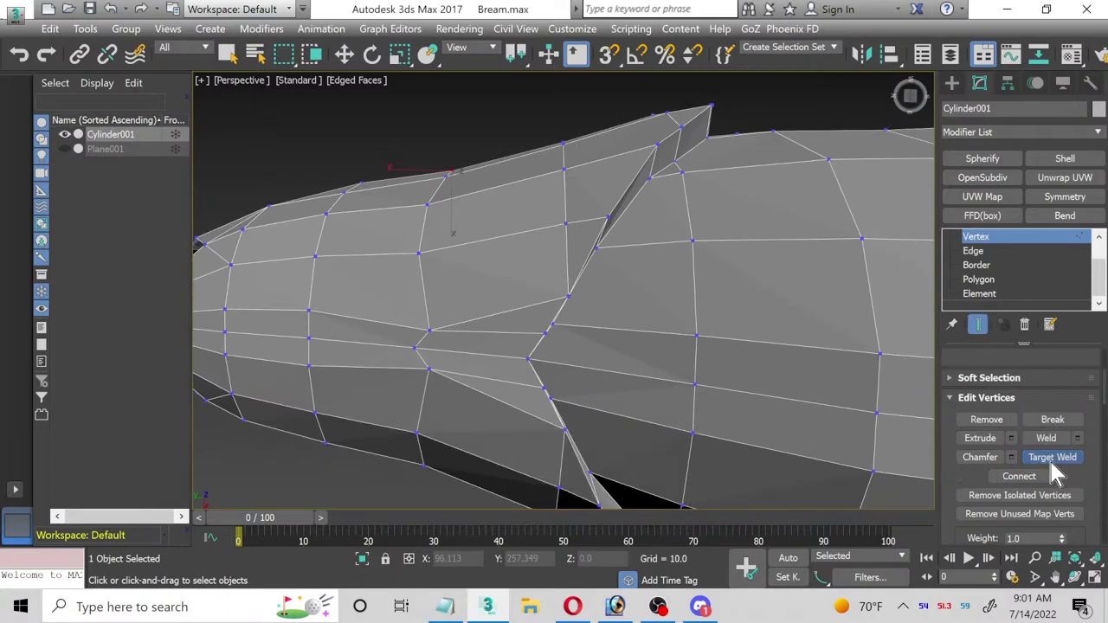
{"action": "scroll", "coordinate": [635, 333], "scroll_direction": "down", "scroll_amount": 2}
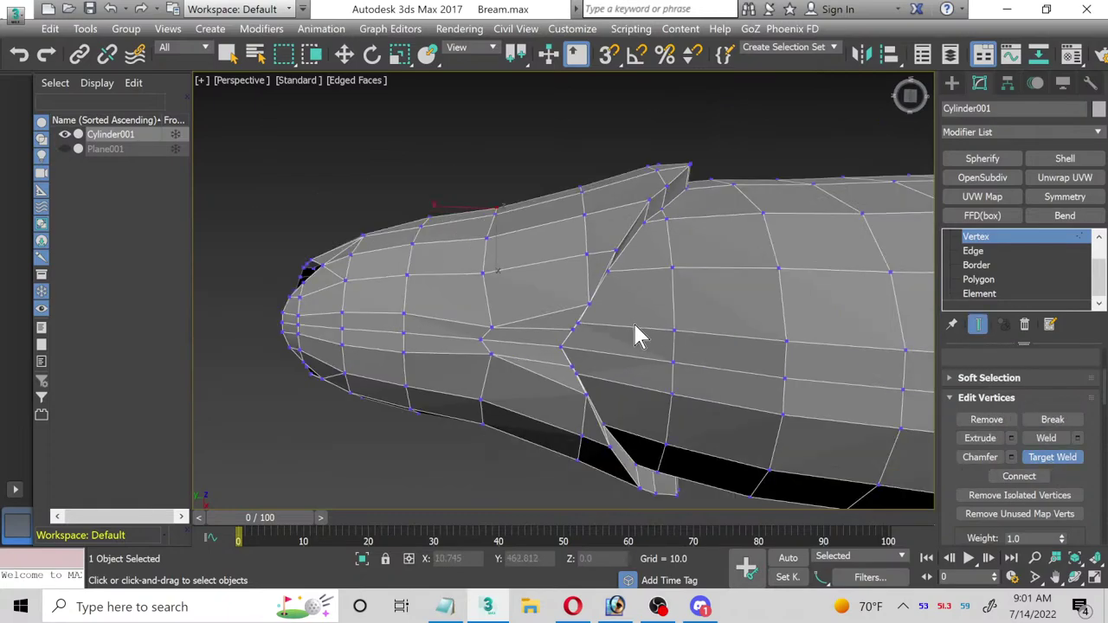
{"action": "left_click", "coordinate": [1075, 577]}
{"action": "left_click_drag", "start_coordinate": [550, 329], "coordinate": [644, 307]}
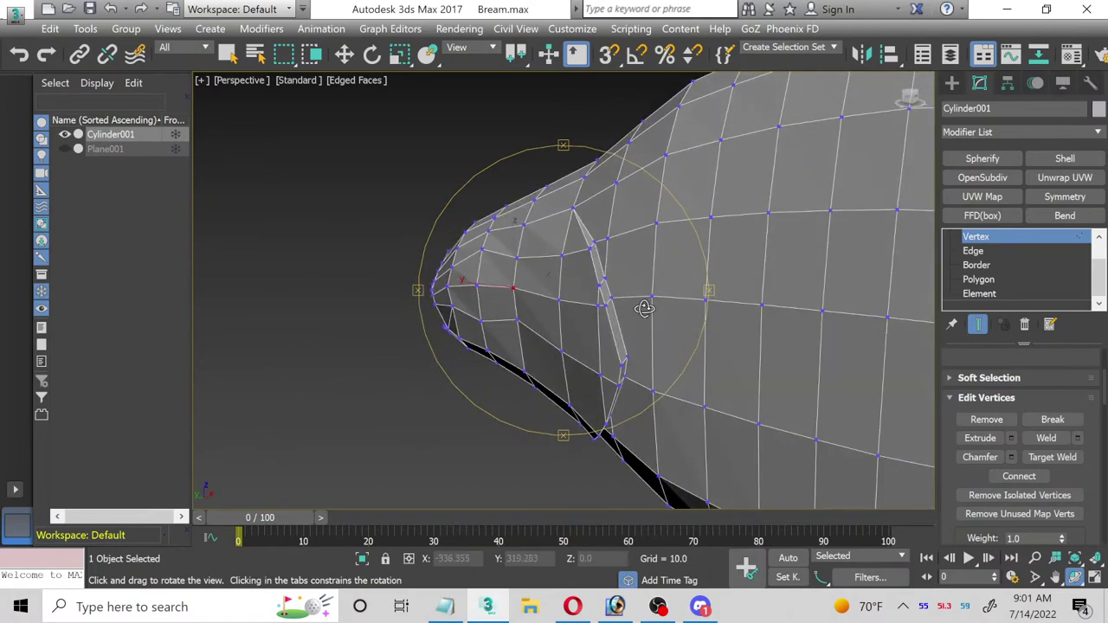
{"action": "scroll", "coordinate": [1022, 256], "scroll_direction": "up", "scroll_amount": 1}
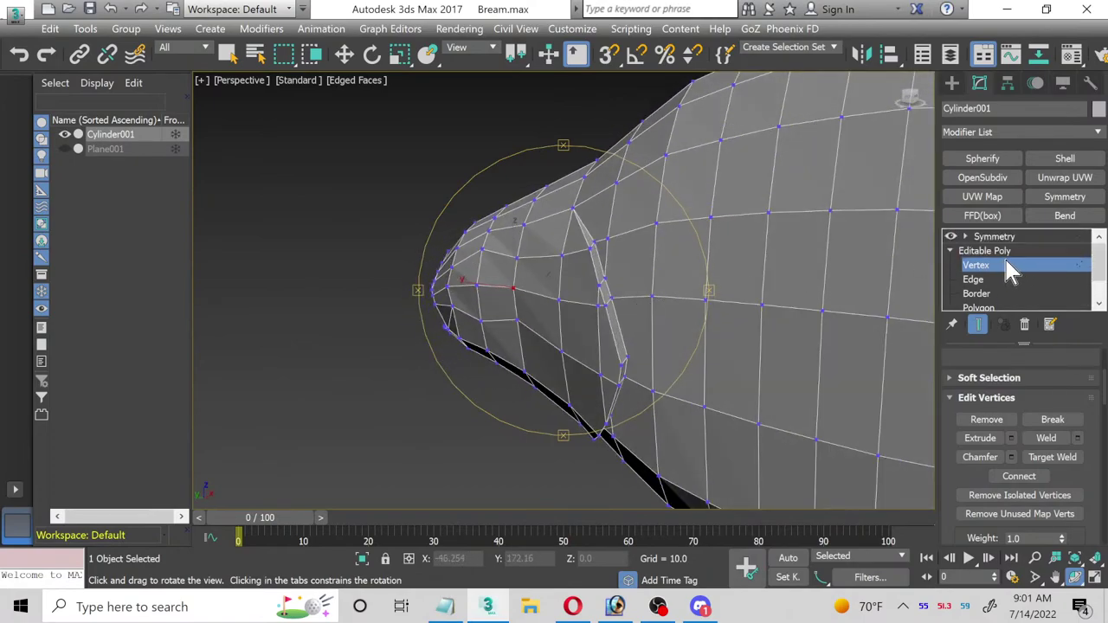
Step: Select an edge on the gill-cover strip at Edge level
{"action": "left_click", "coordinate": [1002, 279]}
{"action": "key", "text": "w"}
{"action": "scroll", "coordinate": [656, 235], "scroll_direction": "up", "scroll_amount": 4}
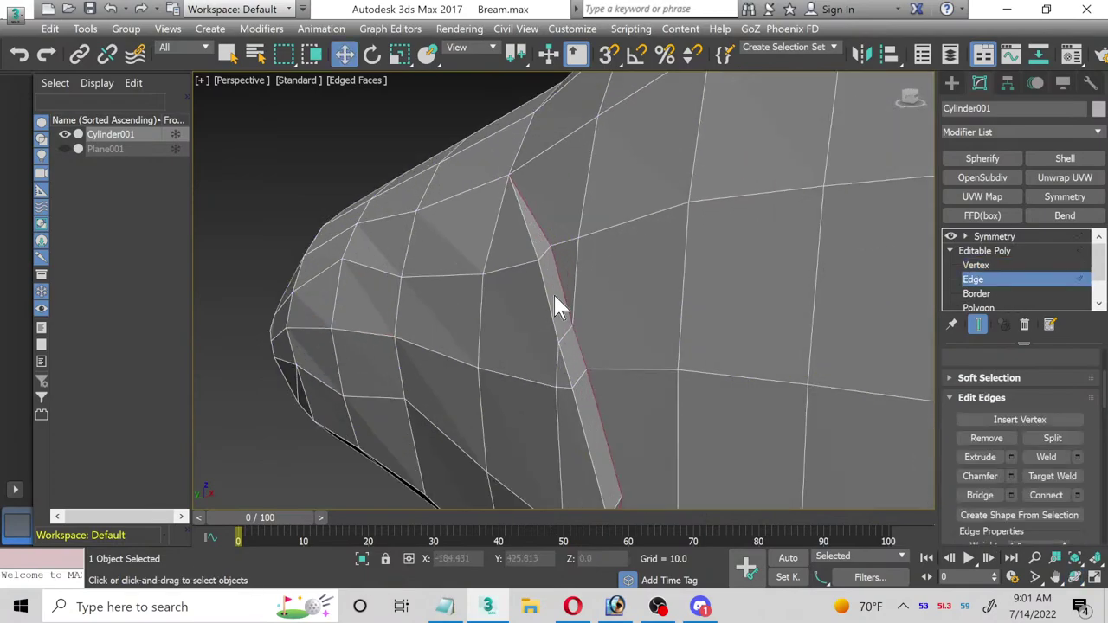
{"action": "left_click", "coordinate": [581, 375]}
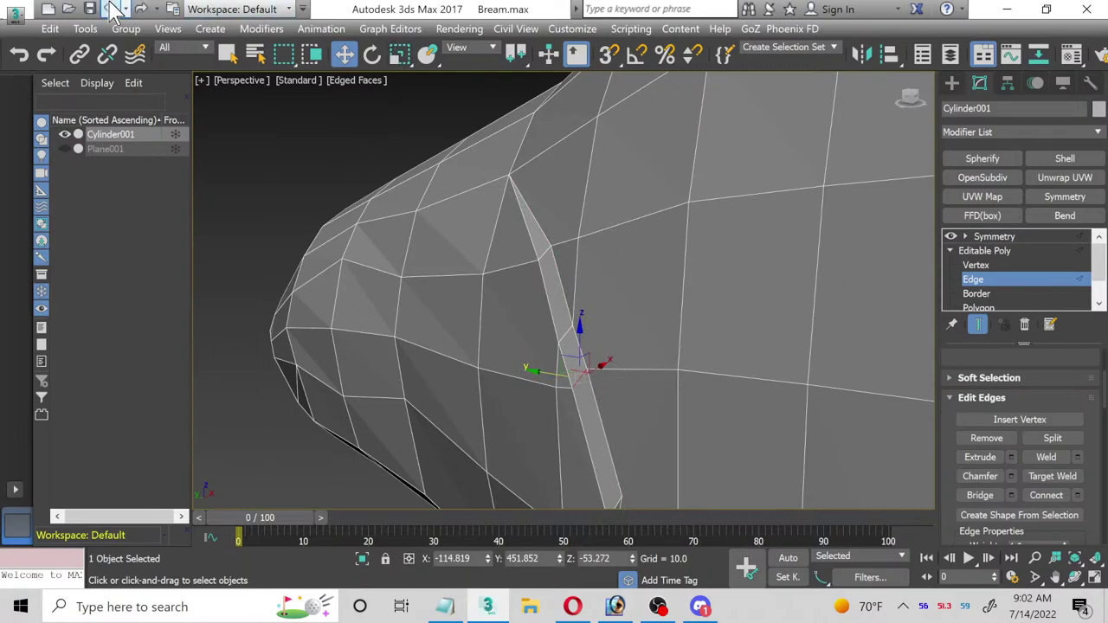
Step: Save the scene incrementally as Bream01.max
{"action": "left_click", "coordinate": [15, 15]}
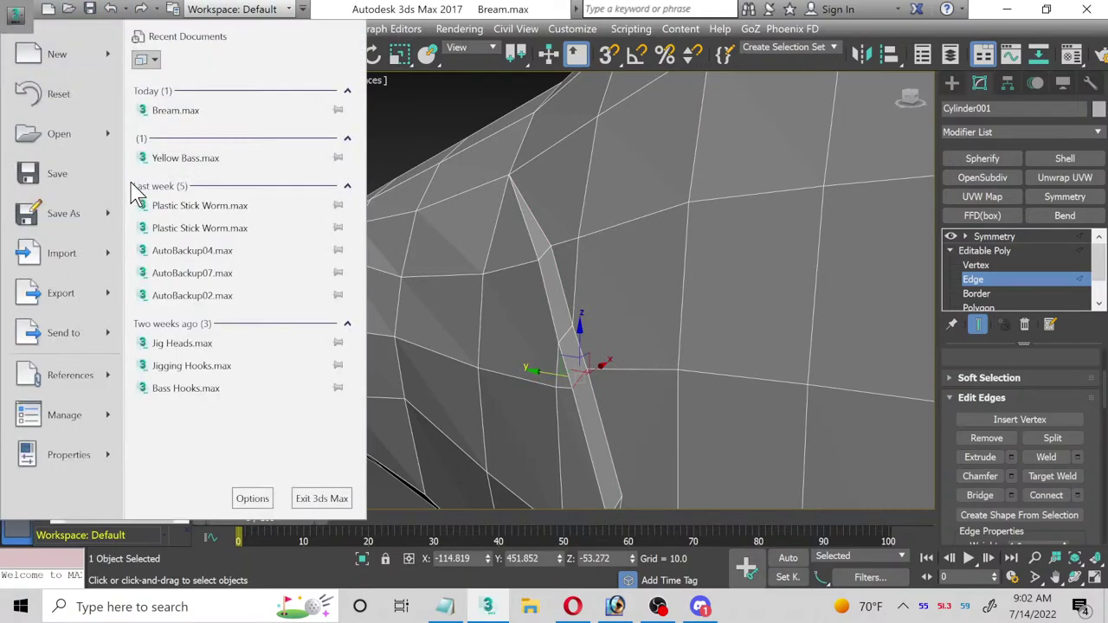
{"action": "left_click", "coordinate": [70, 226]}
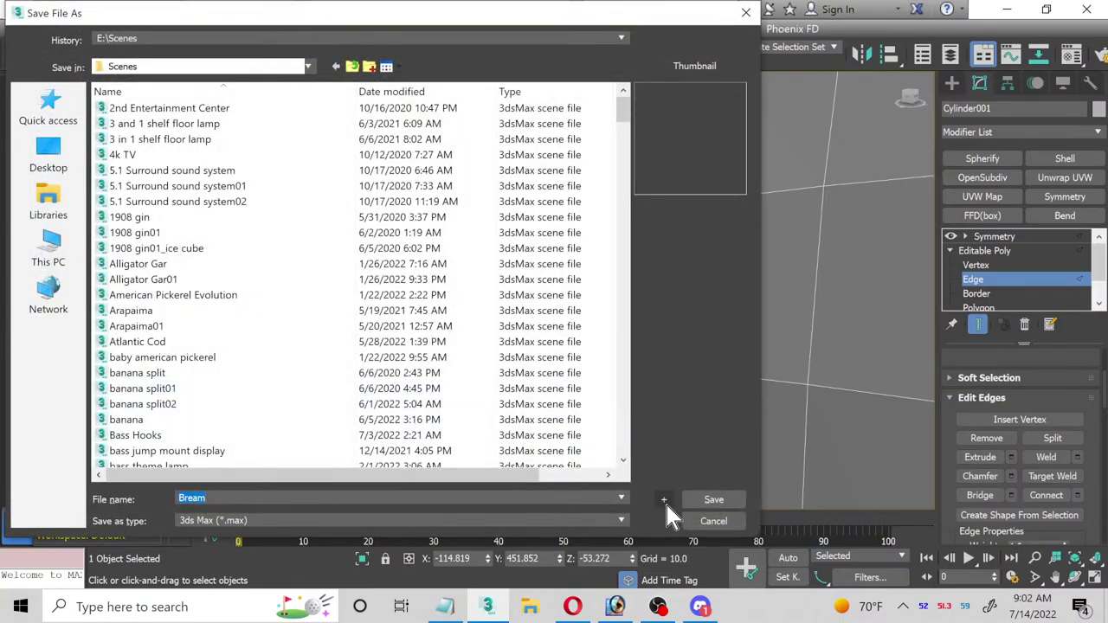
{"action": "left_click", "coordinate": [664, 501]}
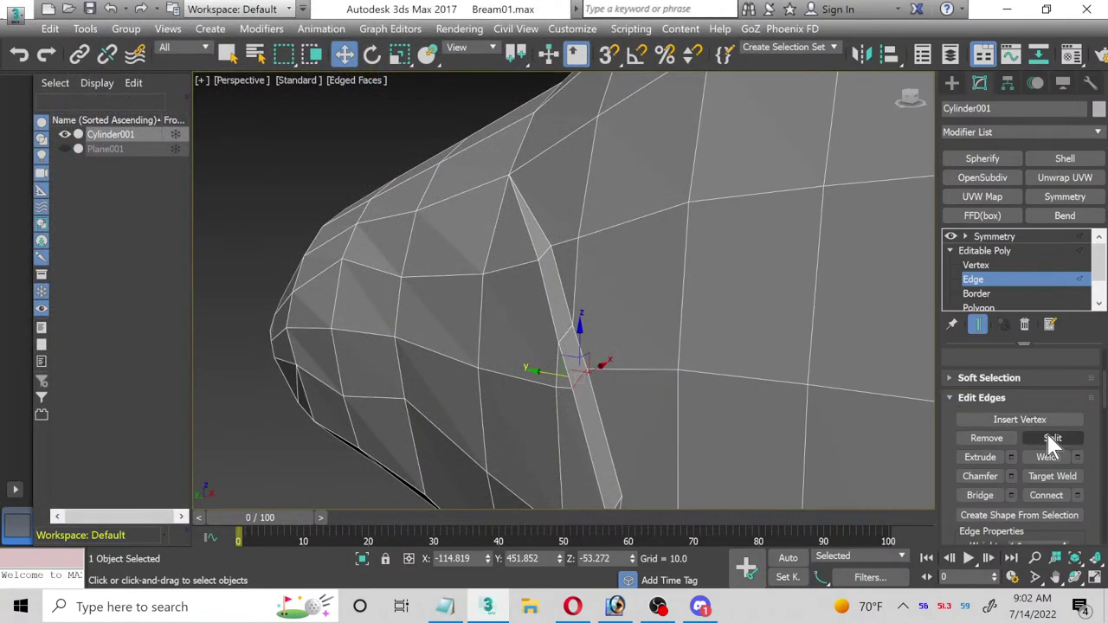
Step: Extend the edge selection to the full ring across the gill-cover strip
{"action": "scroll", "coordinate": [1021, 368], "scroll_direction": "up", "scroll_amount": 3}
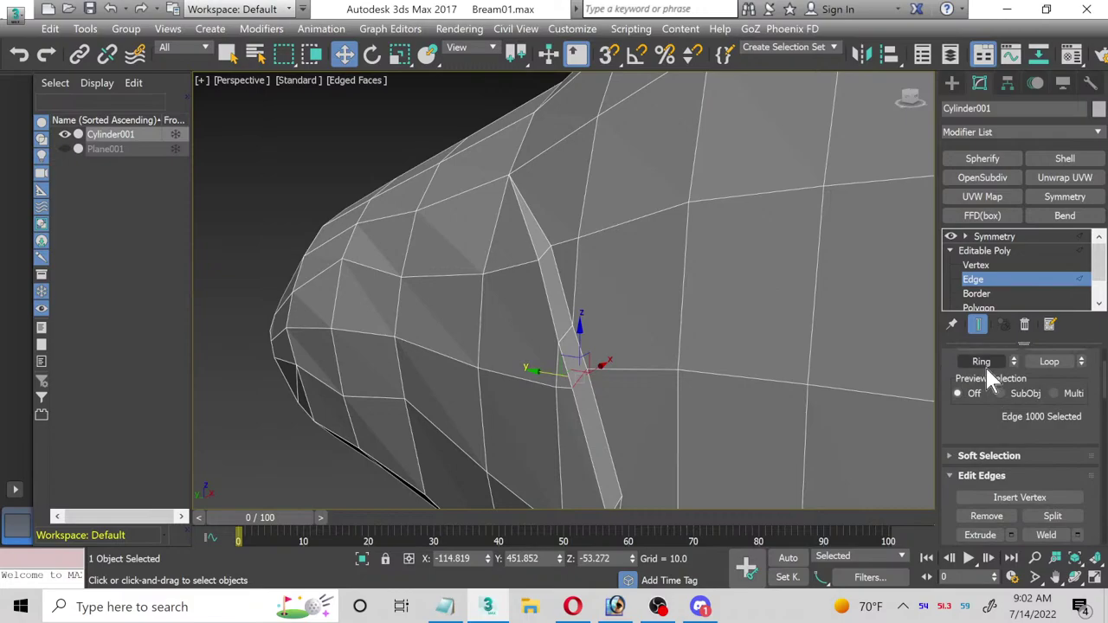
{"action": "left_click", "coordinate": [981, 362]}
{"action": "scroll", "coordinate": [1067, 409], "scroll_direction": "down", "scroll_amount": 3}
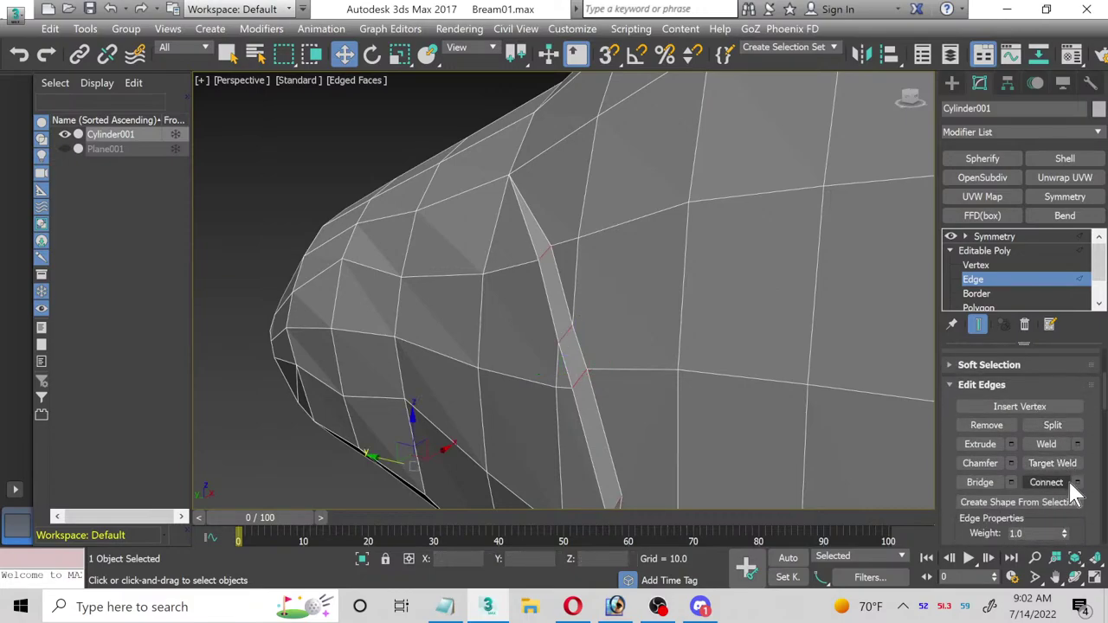
Step: Connect the selected edge ring with 2 segments and pinch 60
{"action": "left_click", "coordinate": [1078, 482]}
{"action": "scroll", "coordinate": [458, 277], "scroll_direction": "up", "scroll_amount": 5}
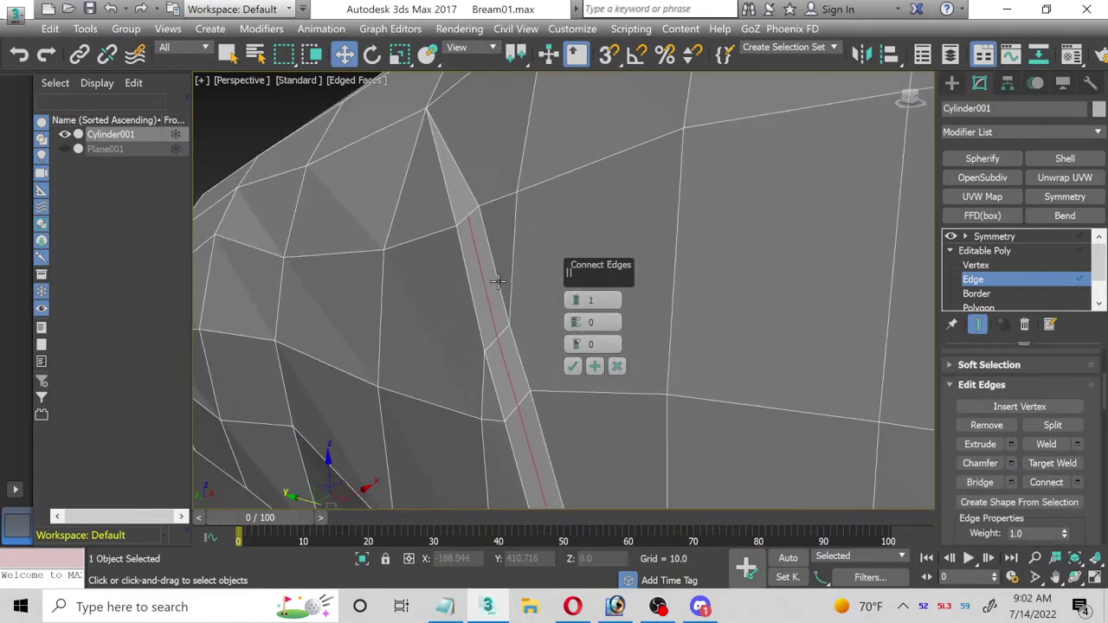
{"action": "left_click_drag", "start_coordinate": [576, 299], "coordinate": [601, 258]}
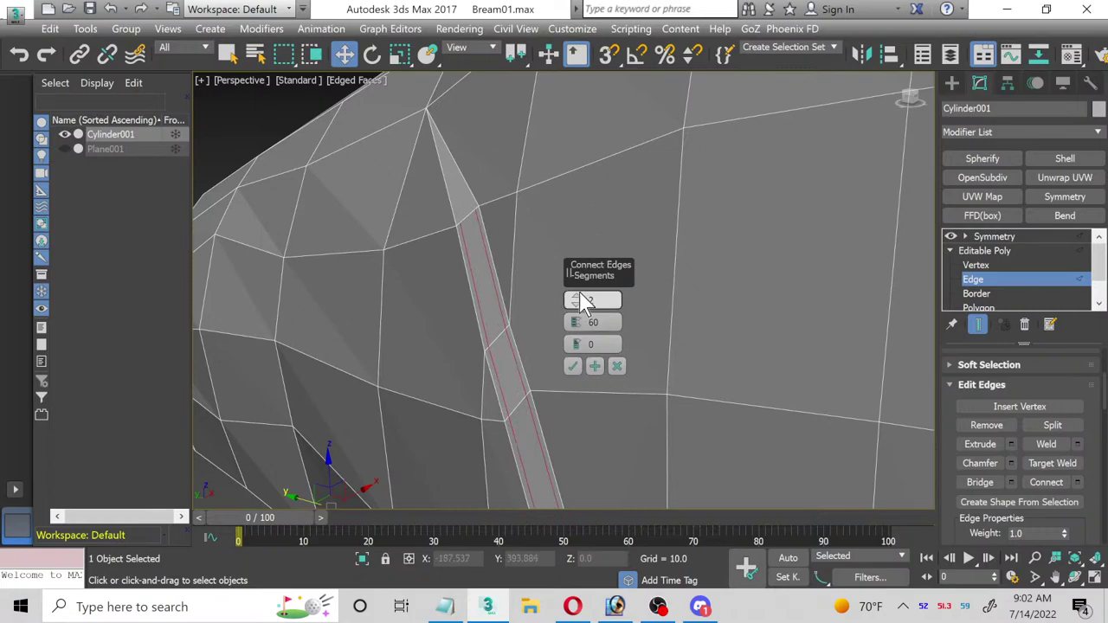
{"action": "left_click", "coordinate": [572, 367]}
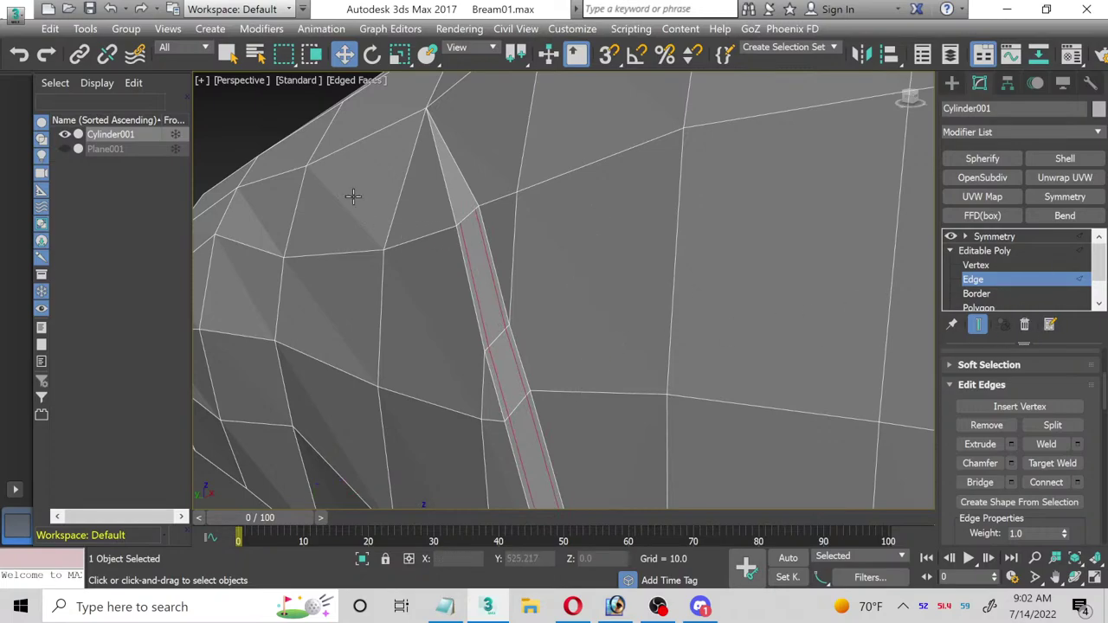
{"action": "scroll", "coordinate": [363, 297], "scroll_direction": "up", "scroll_amount": 2}
{"action": "scroll", "coordinate": [549, 304], "scroll_direction": "up", "scroll_amount": 1}
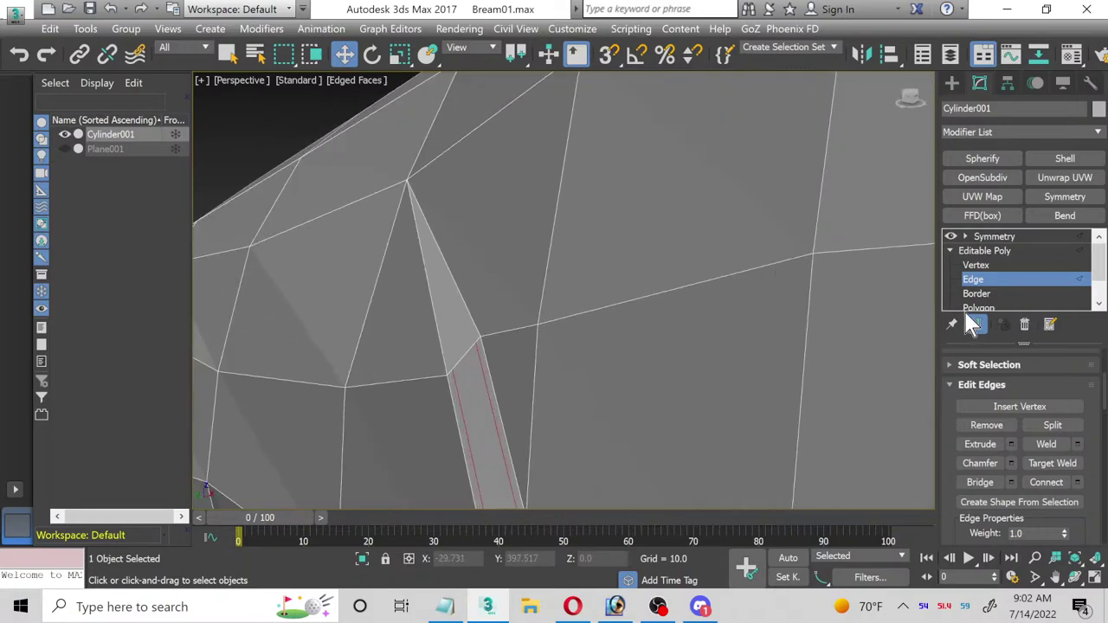
{"action": "left_click", "coordinate": [977, 265]}
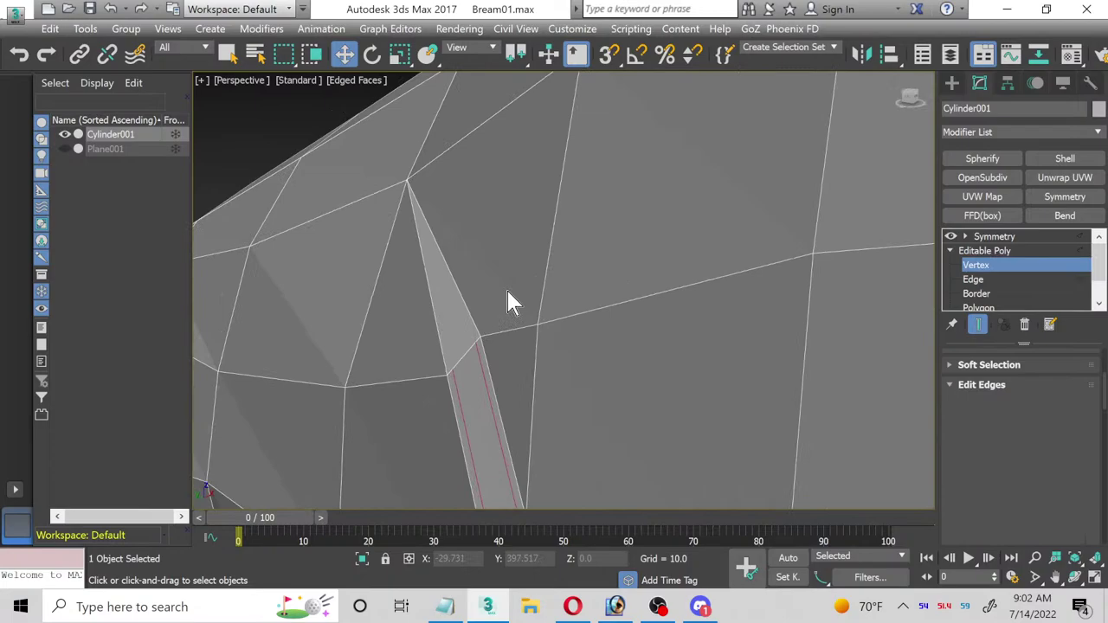
Step: Connect each of the two new strip vertices to the gill plate's top corner vertex
{"action": "left_click", "coordinate": [452, 369]}
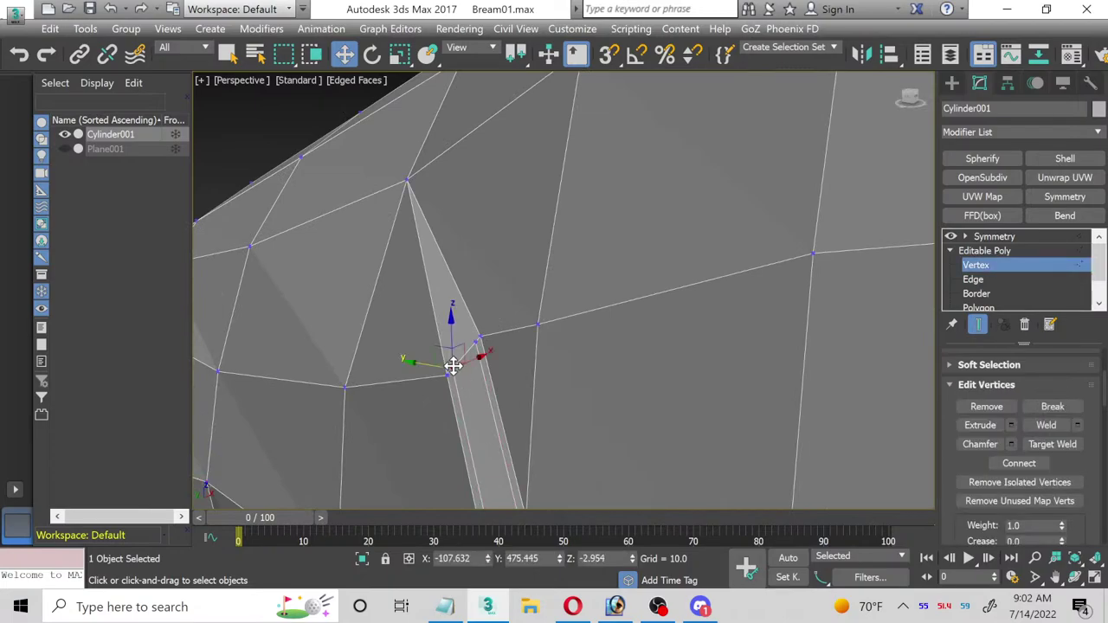
{"action": "left_click", "coordinate": [407, 177], "text": "ctrl"}
{"action": "left_click", "coordinate": [1019, 464]}
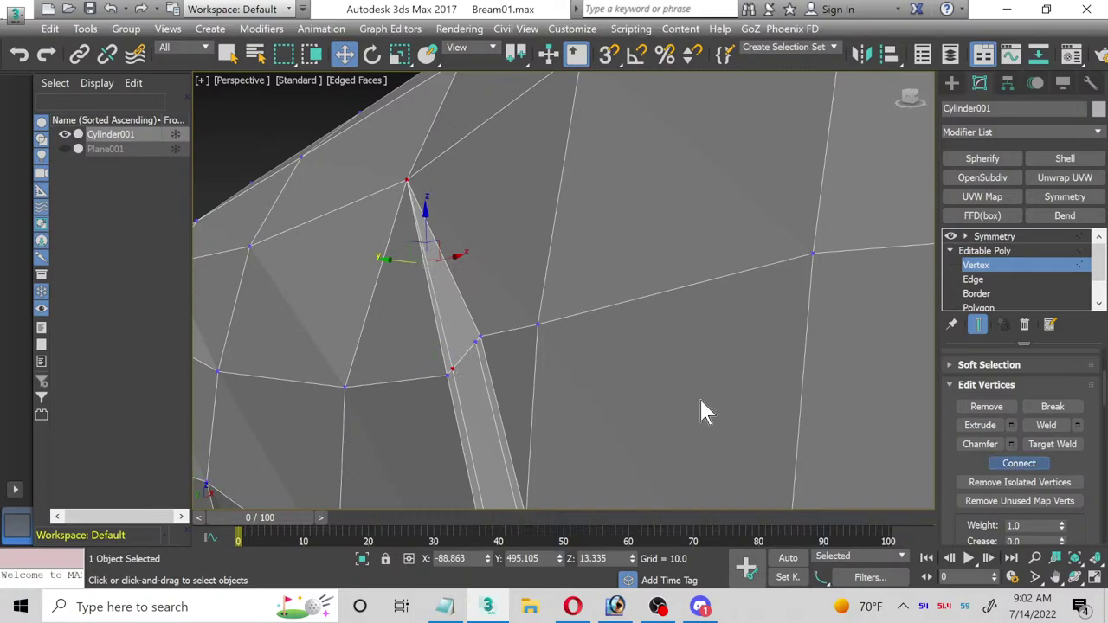
{"action": "left_click", "coordinate": [477, 343]}
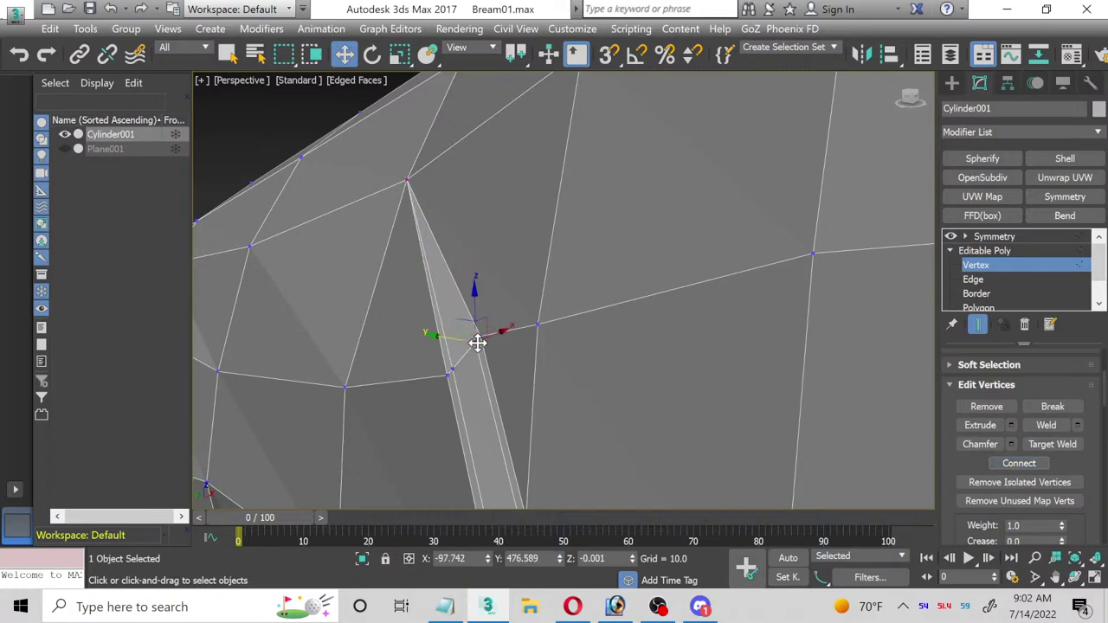
{"action": "left_click", "coordinate": [408, 180], "text": "ctrl"}
{"action": "left_click", "coordinate": [1015, 463]}
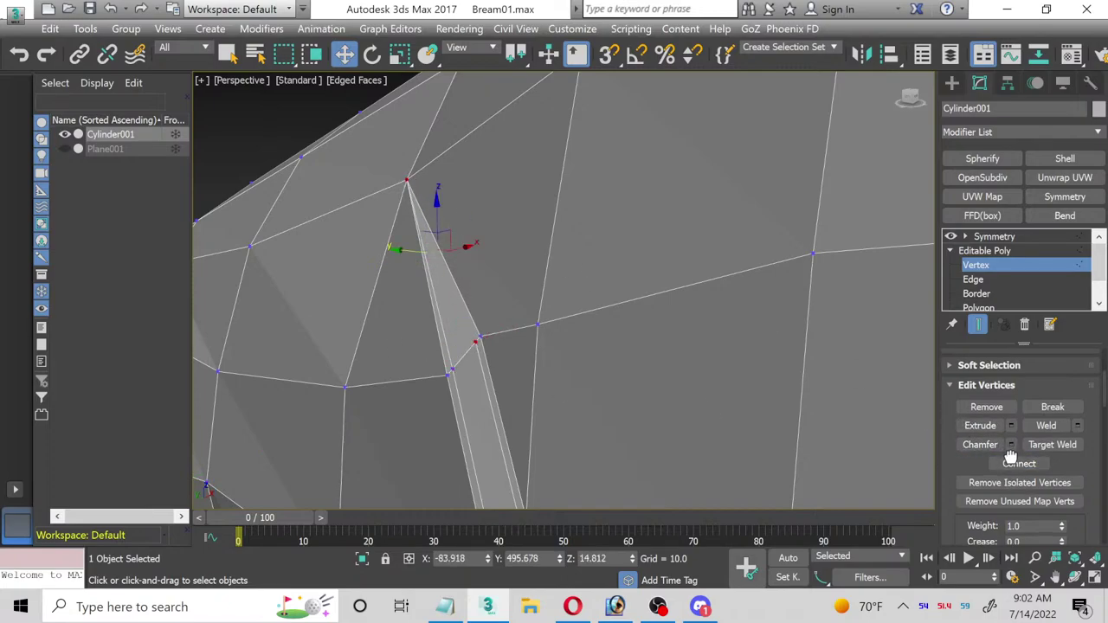
{"action": "middle_click_drag", "start_coordinate": [827, 424], "coordinate": [571, 285], "text": "alt"}
{"action": "left_click", "coordinate": [1075, 577]}
{"action": "left_click_drag", "start_coordinate": [580, 376], "coordinate": [399, 426]}
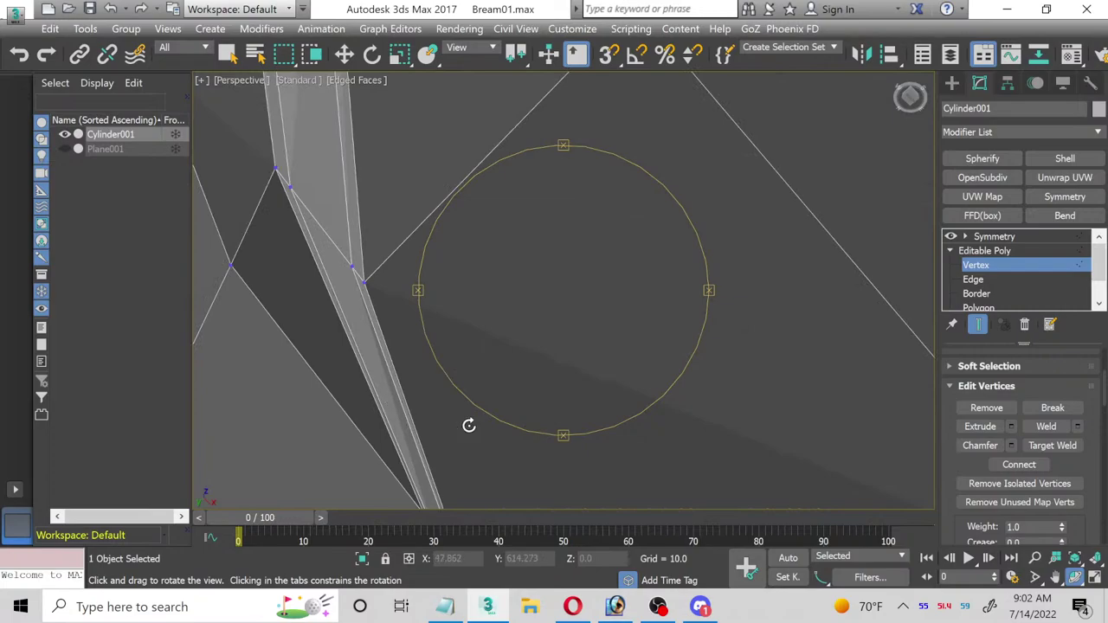
Step: Select a strip-edge vertex and the thin sliver polygon beside the groove
{"action": "mouse_move", "coordinate": [469, 425]}
{"action": "left_mouse_down"}
{"action": "mouse_move", "coordinate": [416, 329]}
{"action": "mouse_move", "coordinate": [402, 248]}
{"action": "mouse_move", "coordinate": [389, 398]}
{"action": "mouse_move", "coordinate": [341, 324]}
{"action": "mouse_move", "coordinate": [340, 334]}
{"action": "left_mouse_up"}
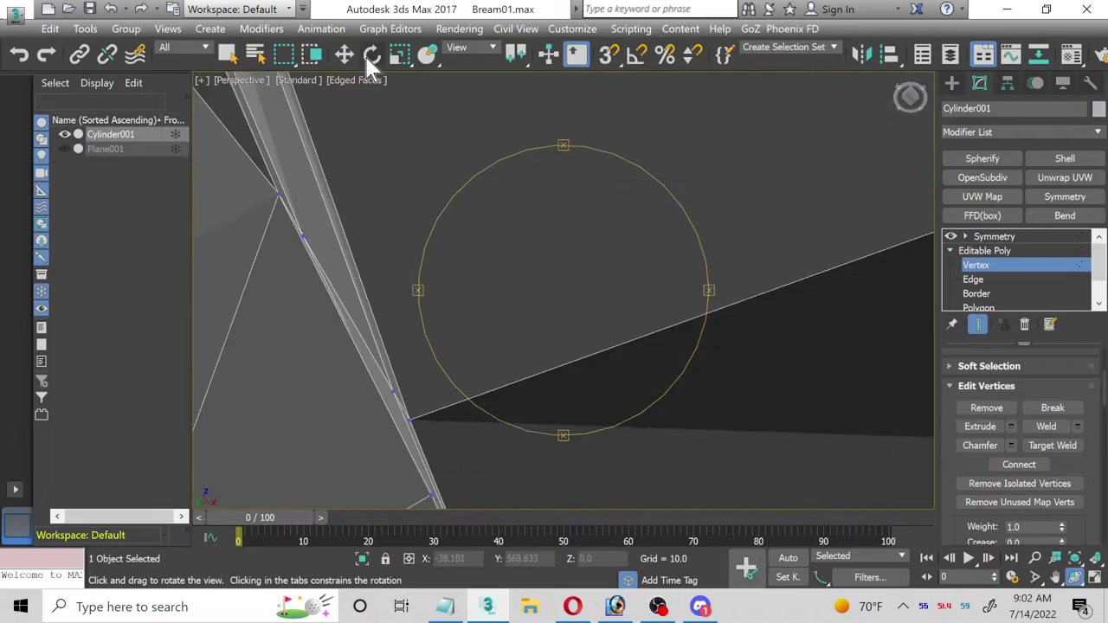
{"action": "key", "text": "w"}
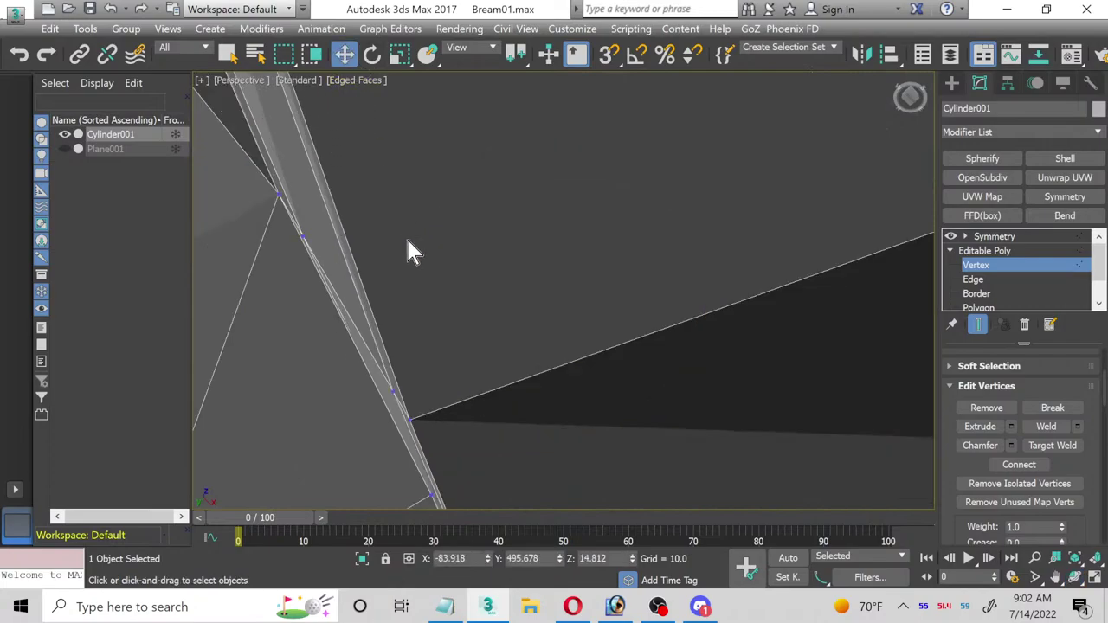
{"action": "left_click", "coordinate": [391, 392]}
{"action": "middle_click_drag", "start_coordinate": [497, 279], "coordinate": [534, 409]}
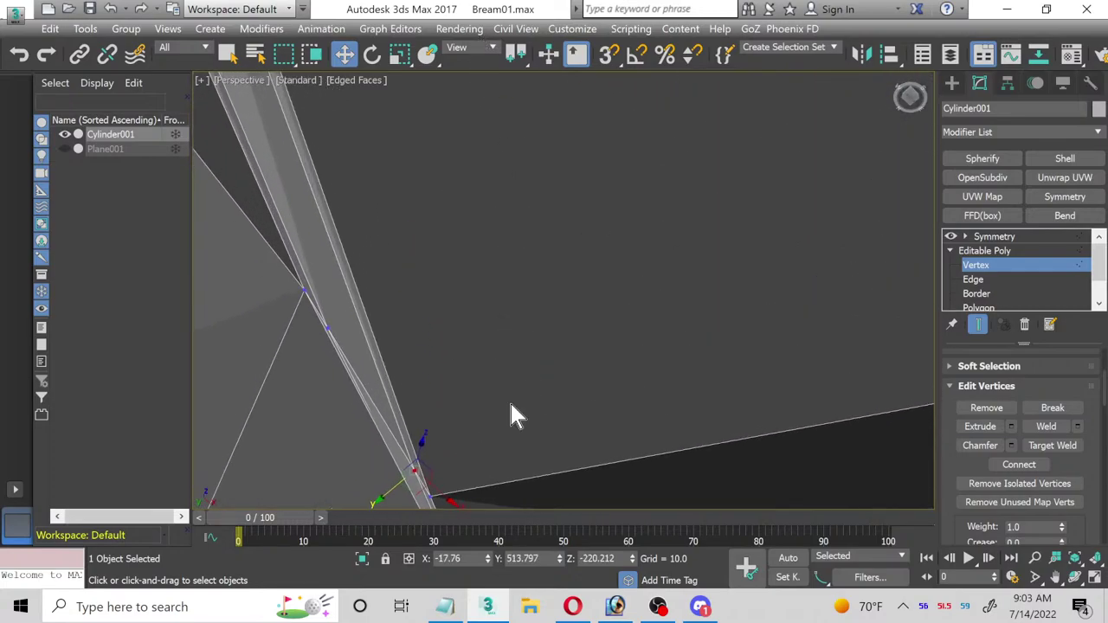
{"action": "scroll", "coordinate": [510, 405], "scroll_direction": "down", "scroll_amount": 2}
{"action": "scroll", "coordinate": [498, 290], "scroll_direction": "down", "scroll_amount": 3}
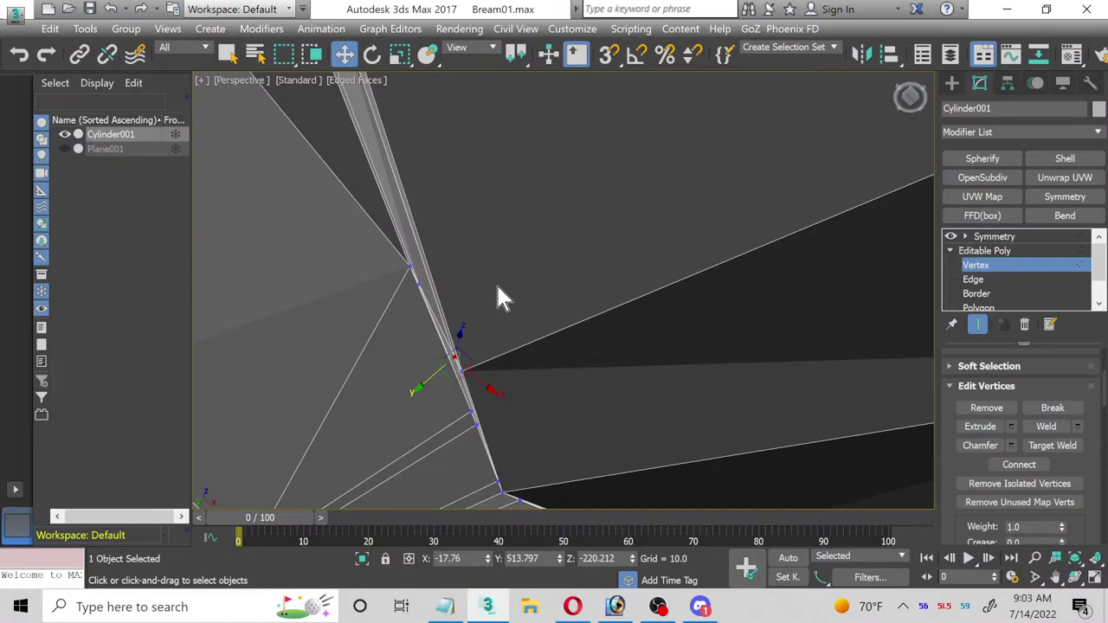
{"action": "scroll", "coordinate": [984, 285], "scroll_direction": "down", "scroll_amount": 2}
{"action": "left_click", "coordinate": [983, 293]}
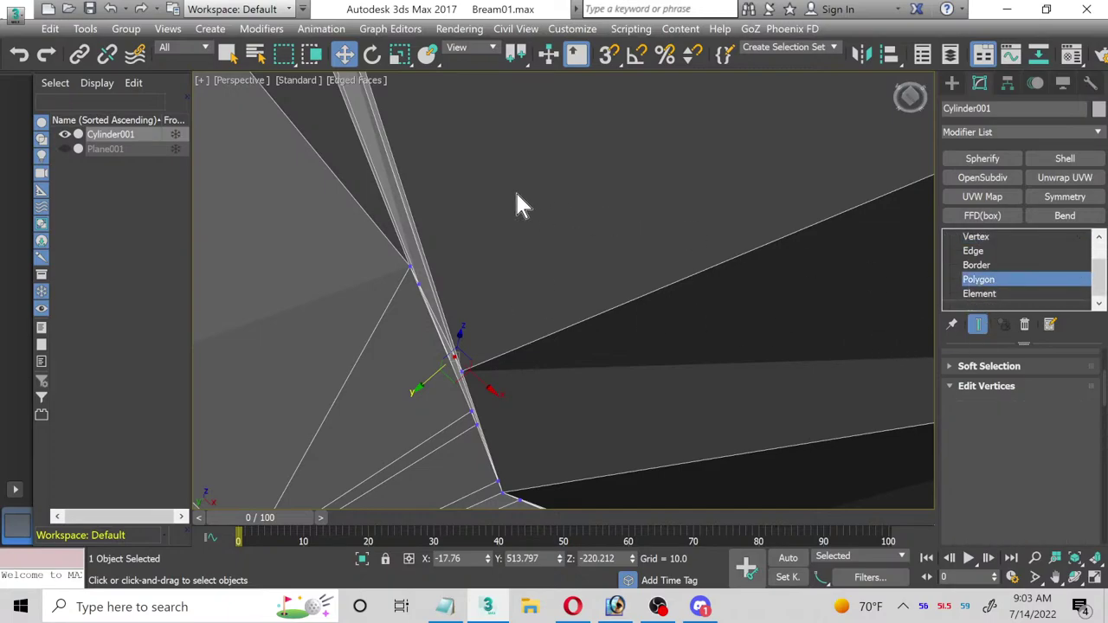
{"action": "left_click", "coordinate": [385, 167]}
{"action": "left_click", "coordinate": [386, 167]}
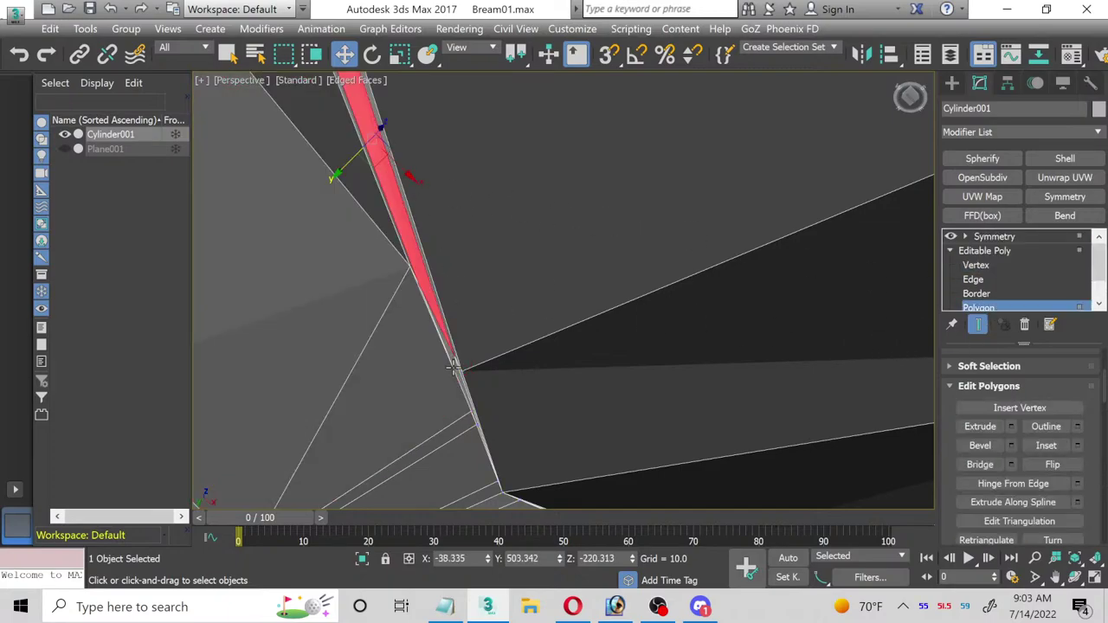
Step: Collapse the doubled vertices along the thin strip into single vertices
{"action": "left_click", "coordinate": [976, 265]}
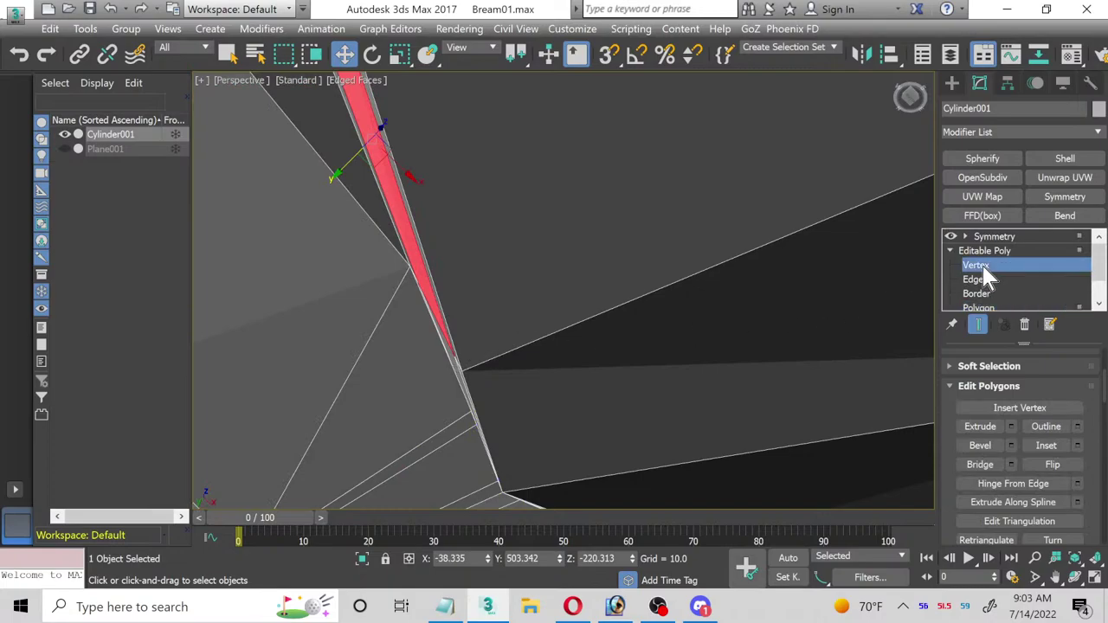
{"action": "left_click", "coordinate": [607, 256]}
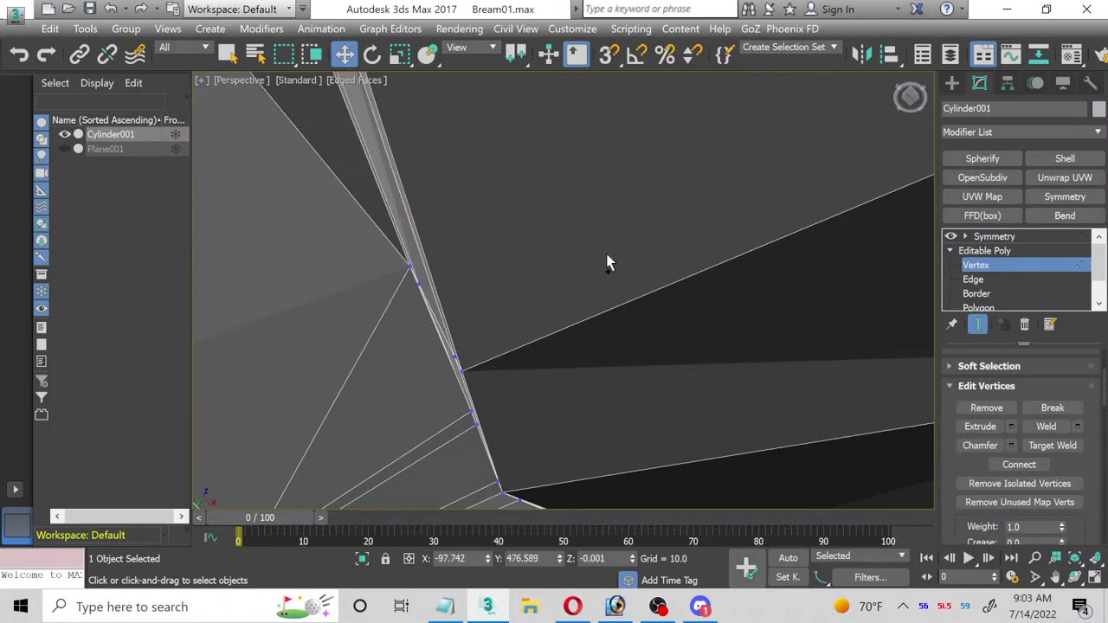
{"action": "middle_click_drag", "start_coordinate": [607, 260], "coordinate": [498, 437], "text": "alt"}
{"action": "scroll", "coordinate": [454, 341], "scroll_direction": "up", "scroll_amount": 3}
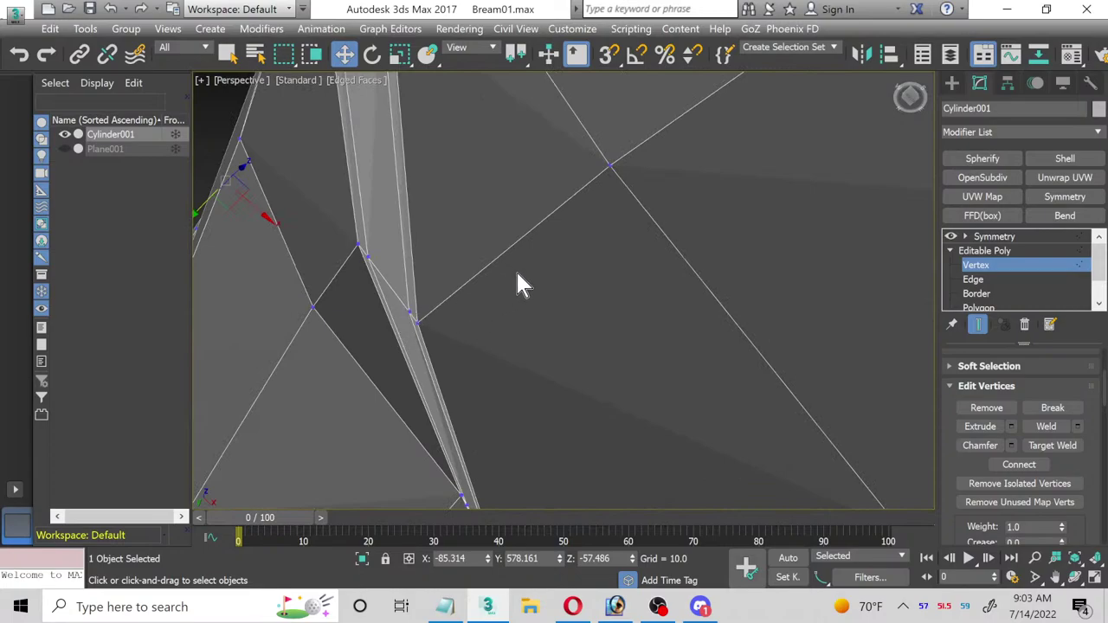
{"action": "key", "text": "ctrl+z"}
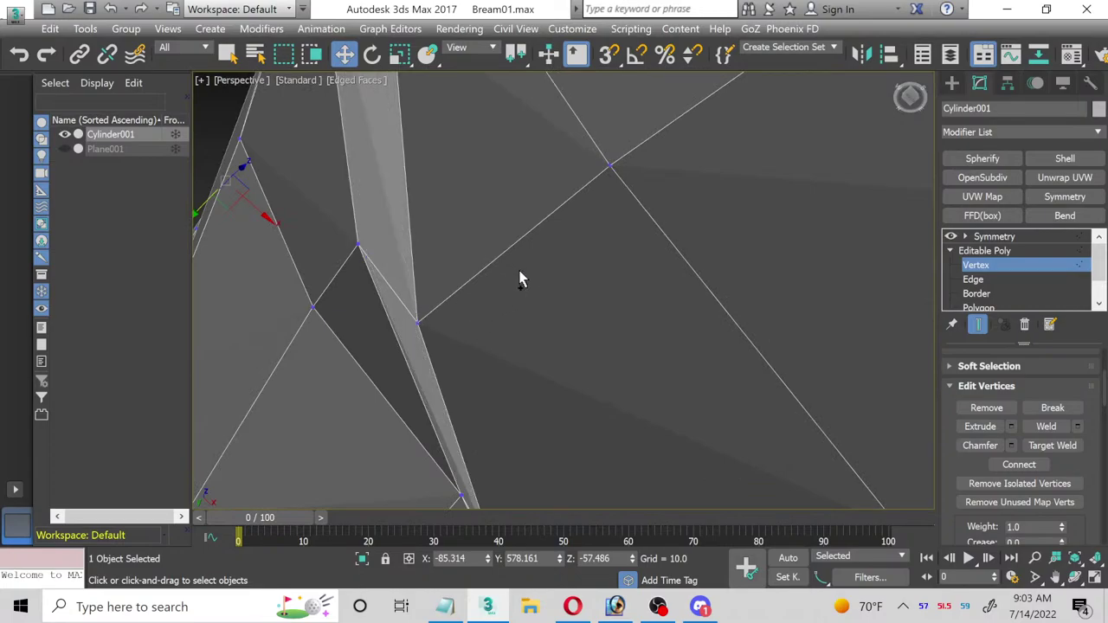
{"action": "left_click", "coordinate": [972, 278]}
{"action": "middle_click_drag", "start_coordinate": [633, 417], "coordinate": [530, 243]}
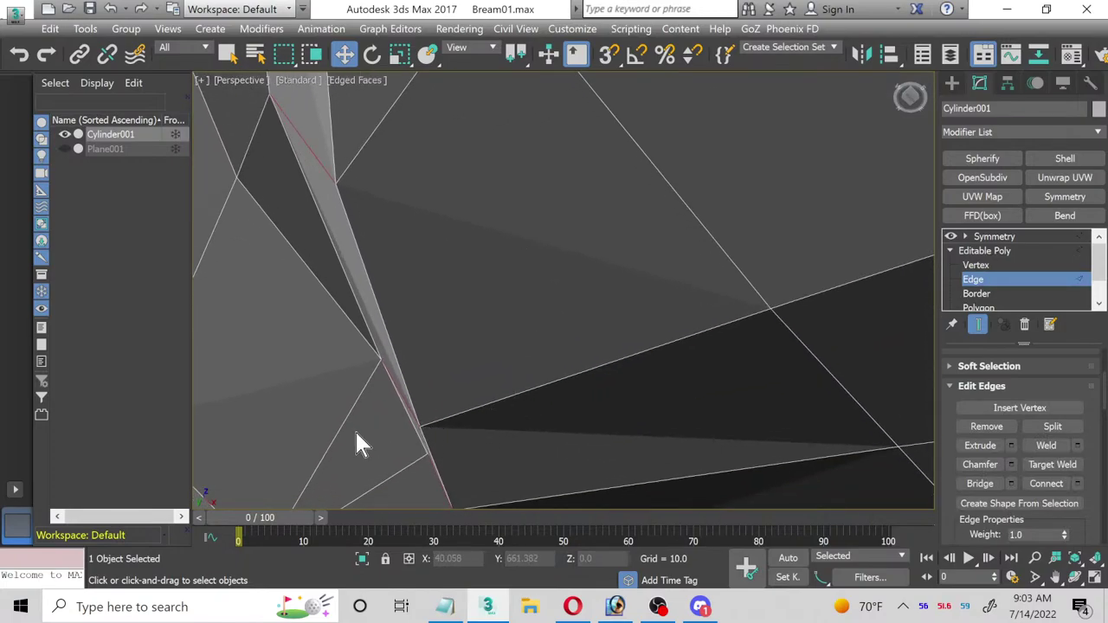
Step: Connect a different groove edge with two new edge segments
{"action": "middle_click_drag", "start_coordinate": [355, 429], "coordinate": [342, 332]}
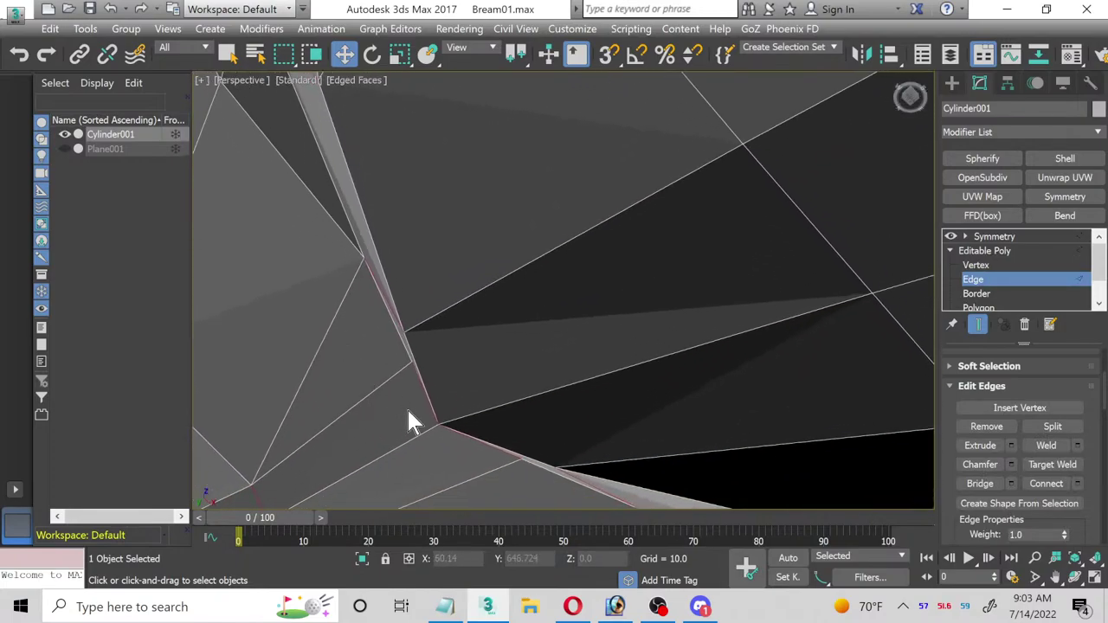
{"action": "middle_click_drag", "start_coordinate": [462, 316], "coordinate": [488, 292]}
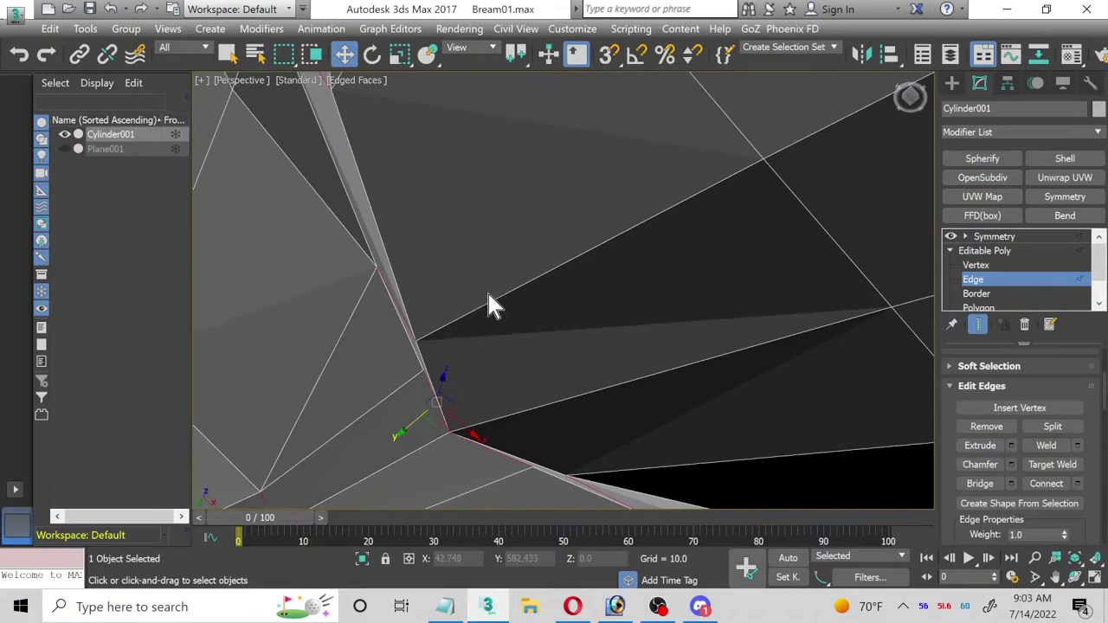
{"action": "left_click", "coordinate": [477, 419]}
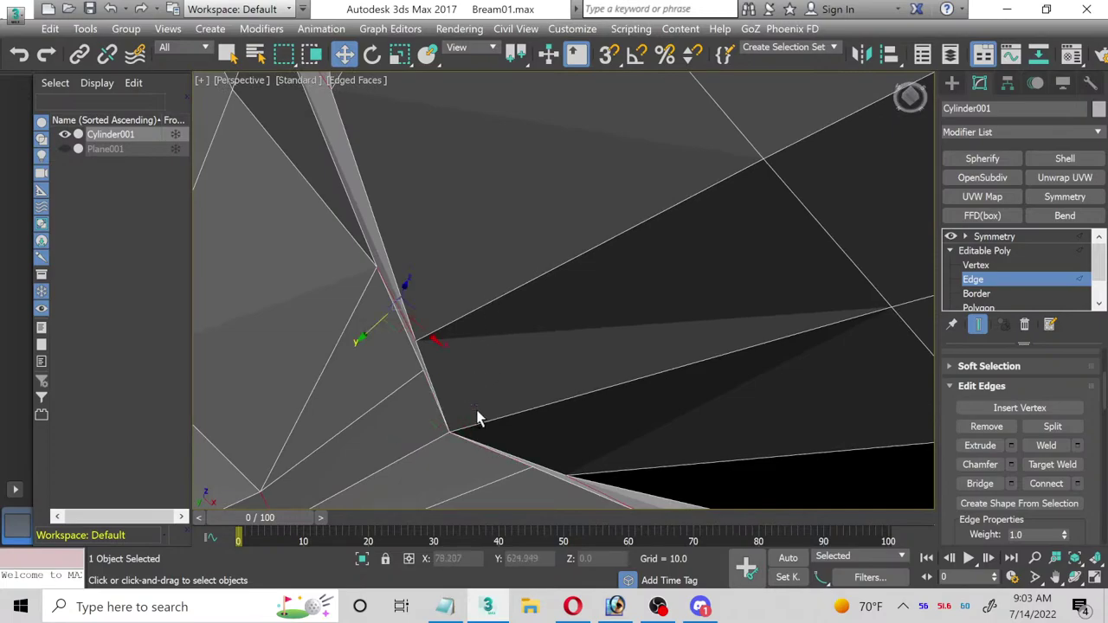
{"action": "left_click", "coordinate": [1079, 485]}
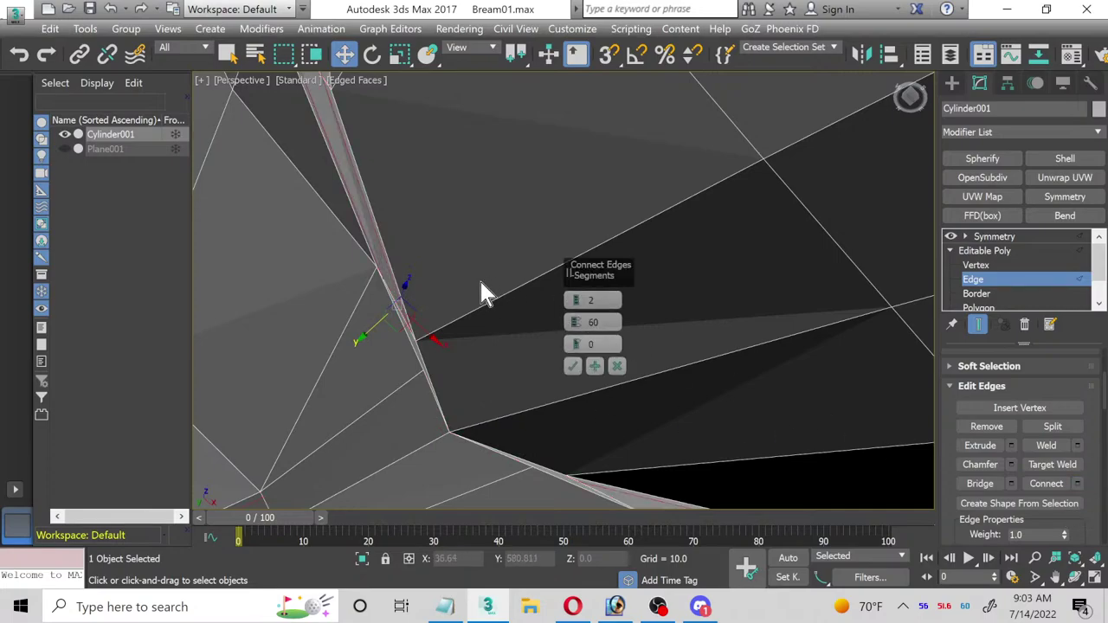
{"action": "left_click", "coordinate": [574, 367]}
Step: At Vertex level, select a vertex on the groove edge
{"action": "left_click", "coordinate": [982, 265]}
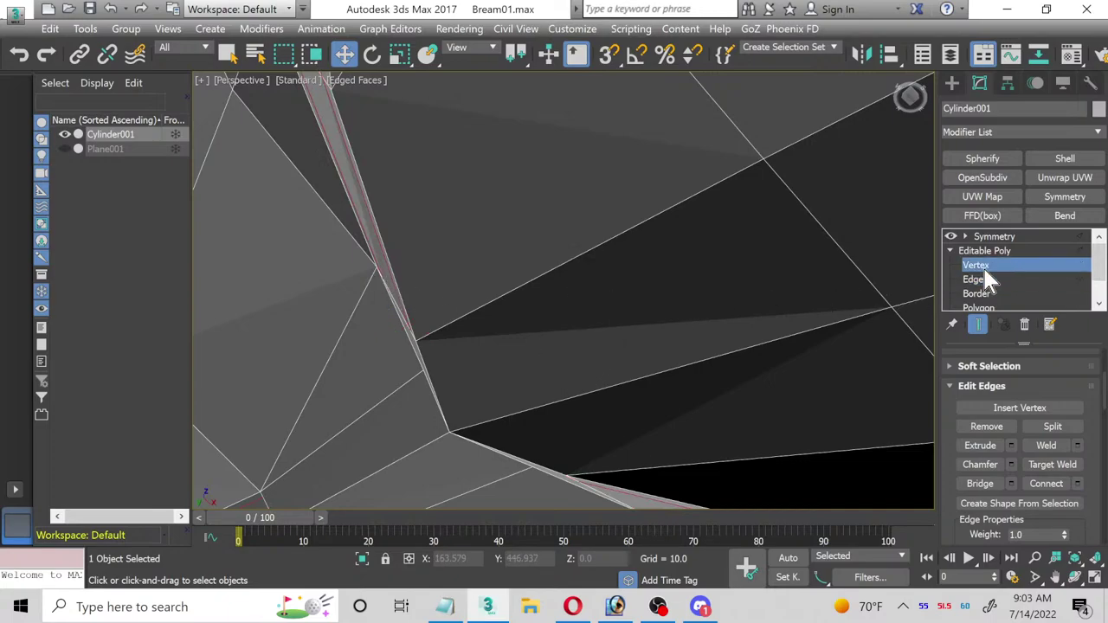
{"action": "scroll", "coordinate": [403, 332], "scroll_direction": "up", "scroll_amount": 3}
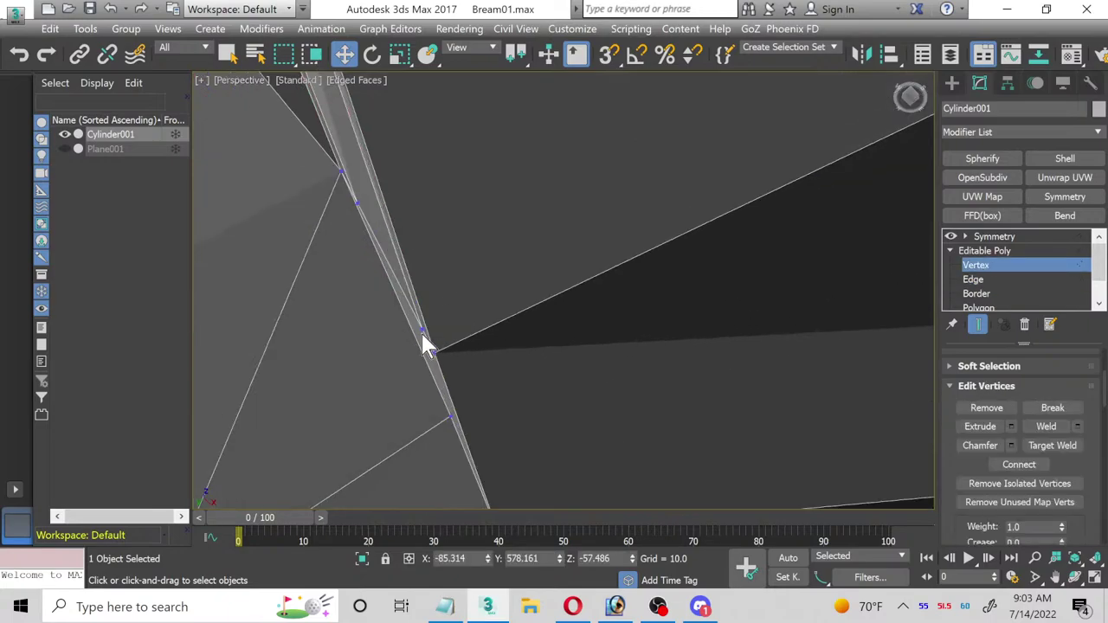
{"action": "left_click", "coordinate": [424, 329]}
{"action": "middle_click_drag", "start_coordinate": [538, 391], "coordinate": [484, 227]}
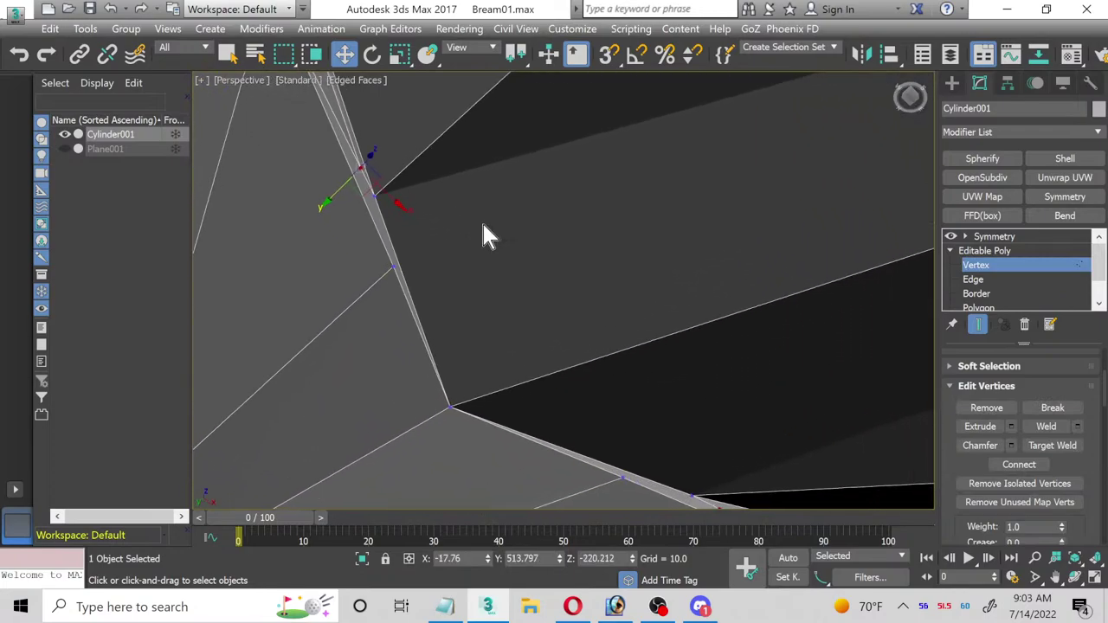
Step: Join the selected groove vertex pair with an edge and pick further groove vertices
{"action": "left_click", "coordinate": [451, 408], "text": "ctrl"}
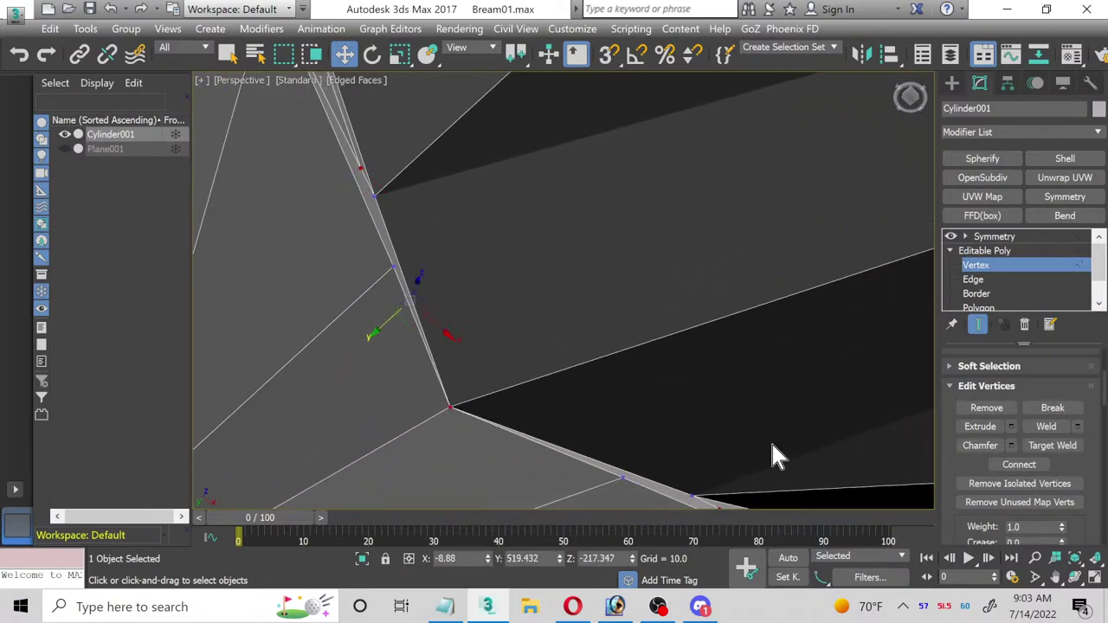
{"action": "left_click", "coordinate": [1014, 466]}
{"action": "middle_click_drag", "start_coordinate": [316, 218], "coordinate": [308, 288]}
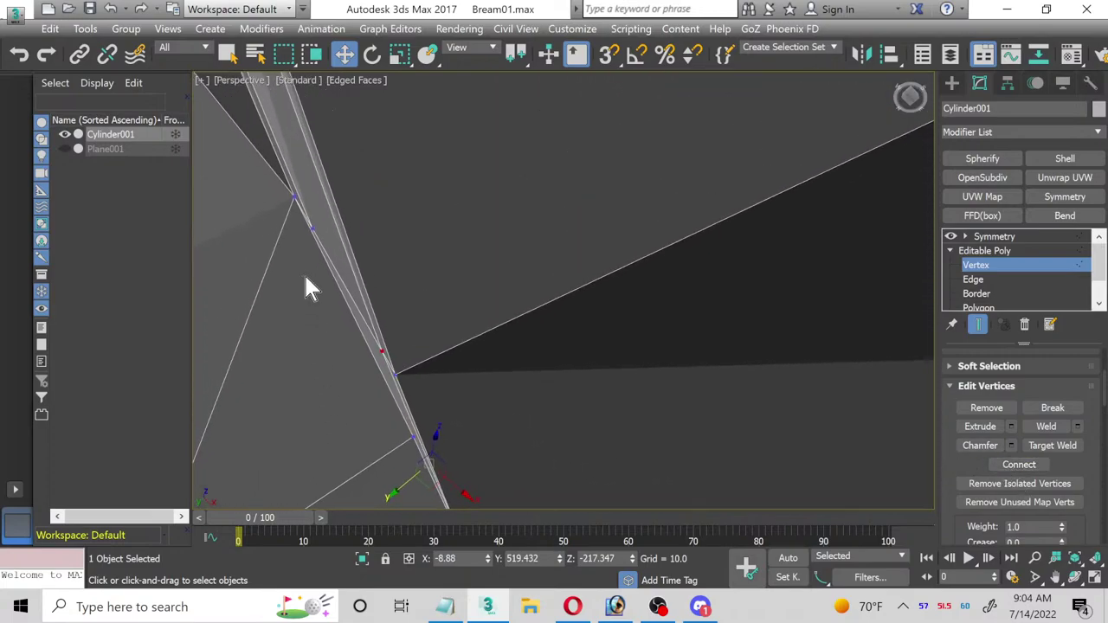
{"action": "left_click", "coordinate": [313, 229]}
{"action": "middle_click_drag", "start_coordinate": [446, 397], "coordinate": [413, 303]}
{"action": "left_click", "coordinate": [437, 422]}
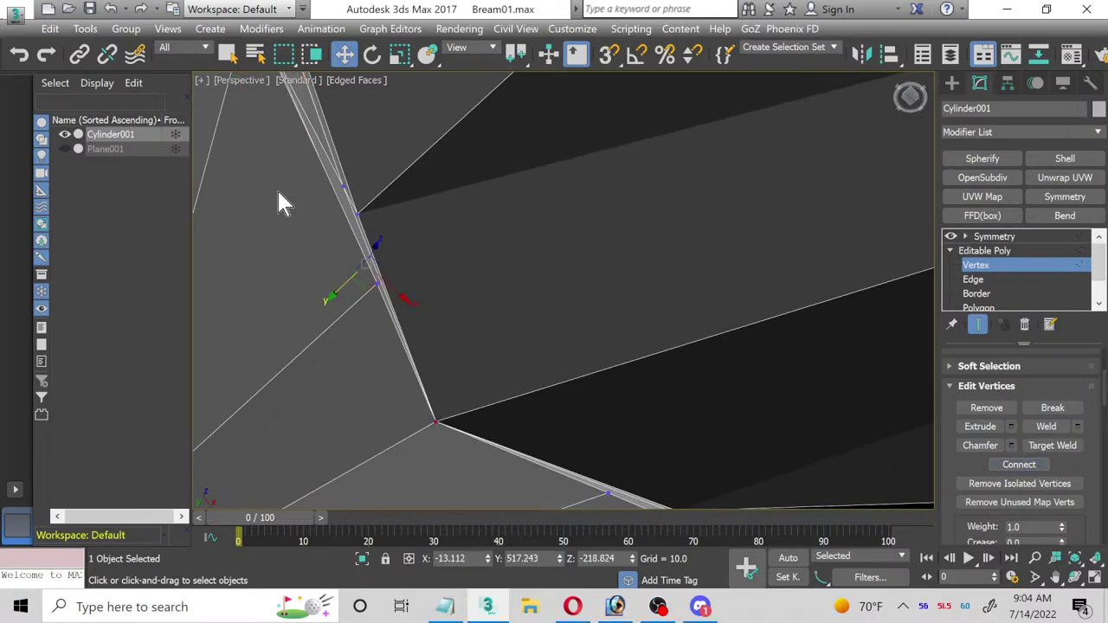
{"action": "middle_click_drag", "start_coordinate": [276, 188], "coordinate": [291, 425]}
{"action": "scroll", "coordinate": [291, 425], "scroll_direction": "down", "scroll_amount": 3}
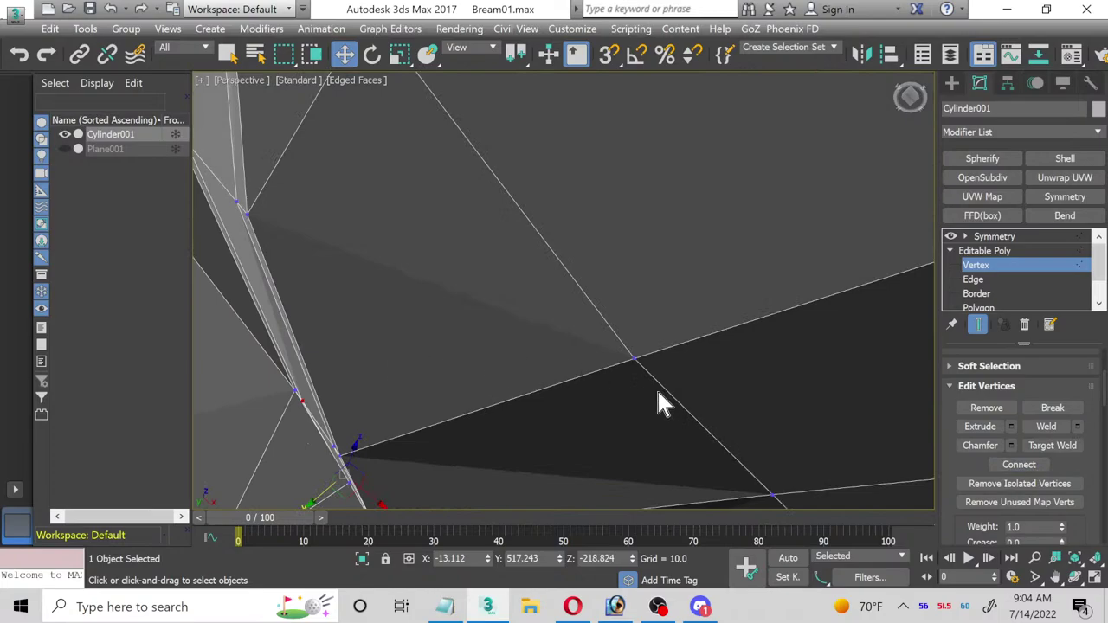
Step: From a side view, pair a groove inner-edge vertex with the plate's top corner vertex
{"action": "left_click", "coordinate": [1075, 577]}
{"action": "left_click_drag", "start_coordinate": [450, 312], "coordinate": [354, 312]}
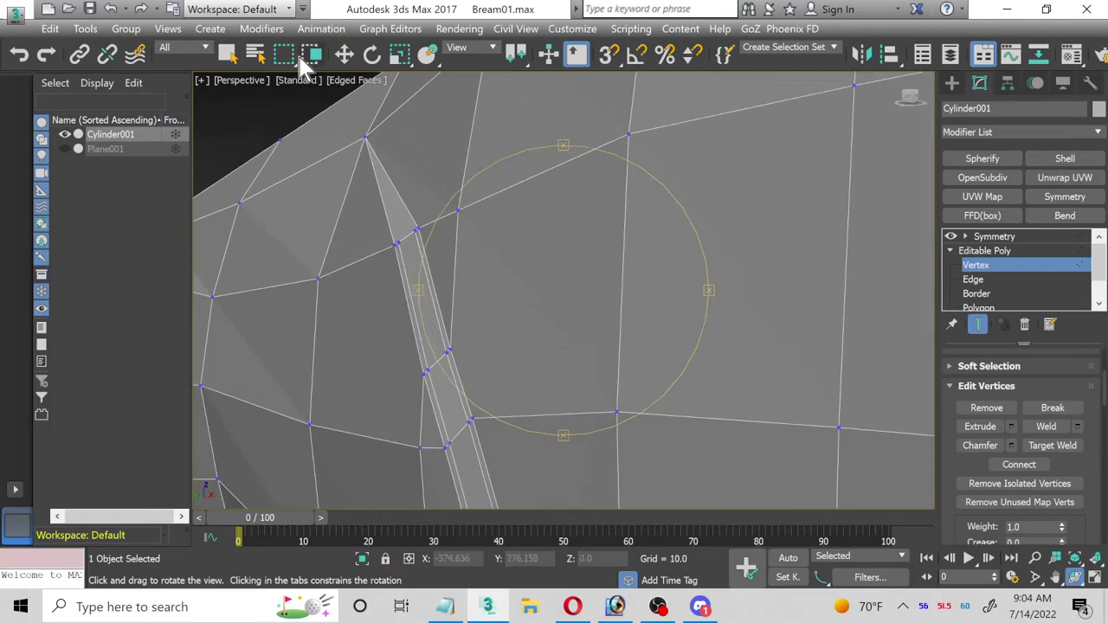
{"action": "left_click", "coordinate": [345, 55]}
{"action": "left_click", "coordinate": [397, 243]}
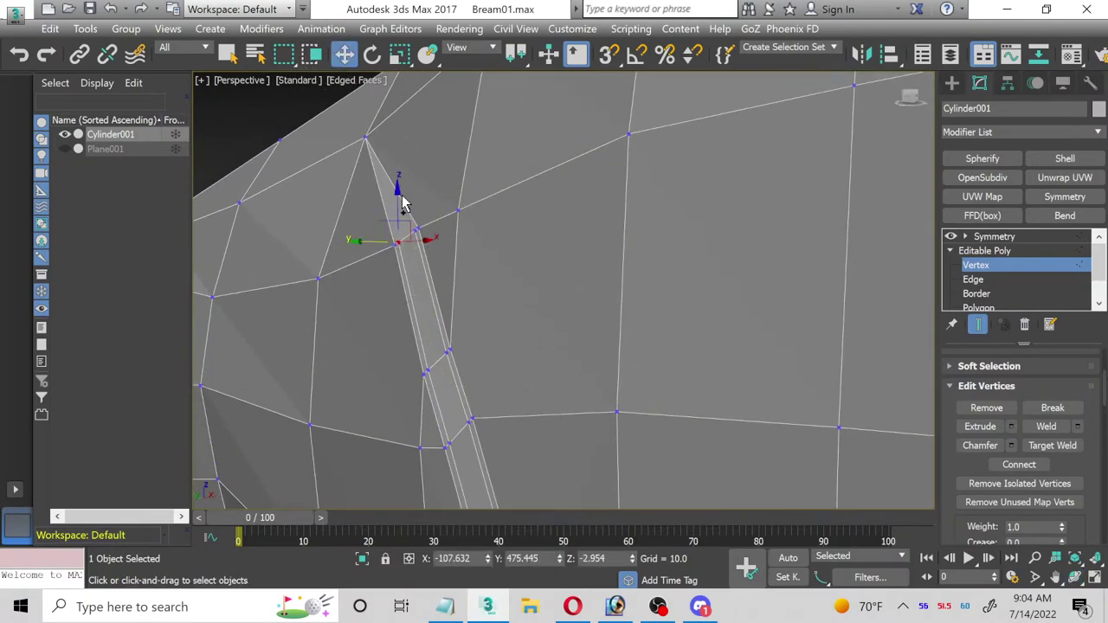
{"action": "left_click", "coordinate": [367, 139], "text": "ctrl"}
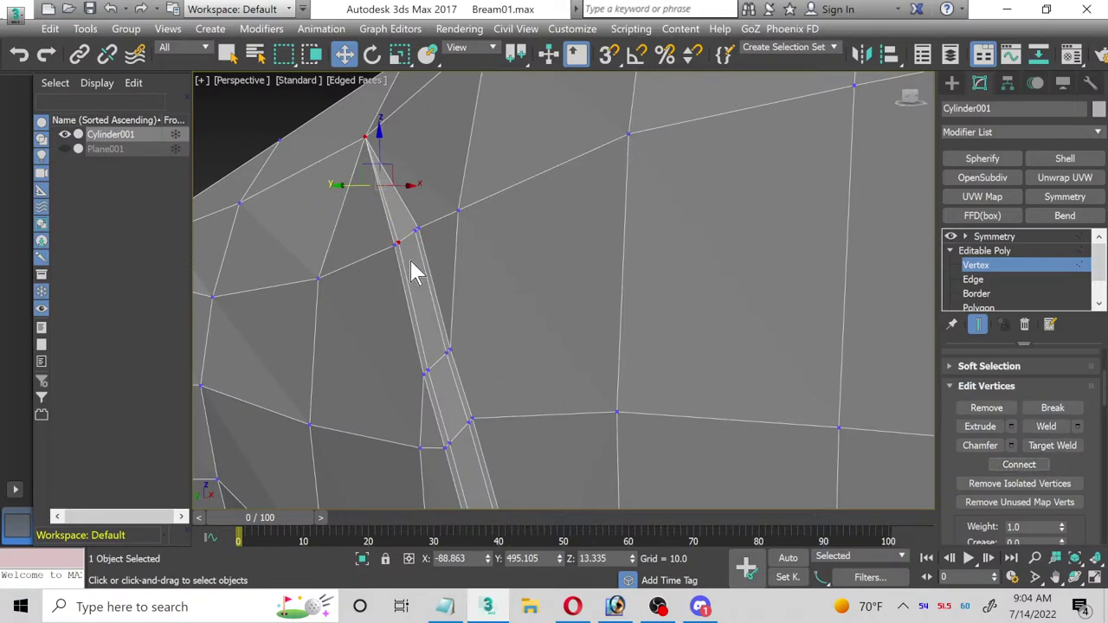
{"action": "left_click", "coordinate": [415, 231]}
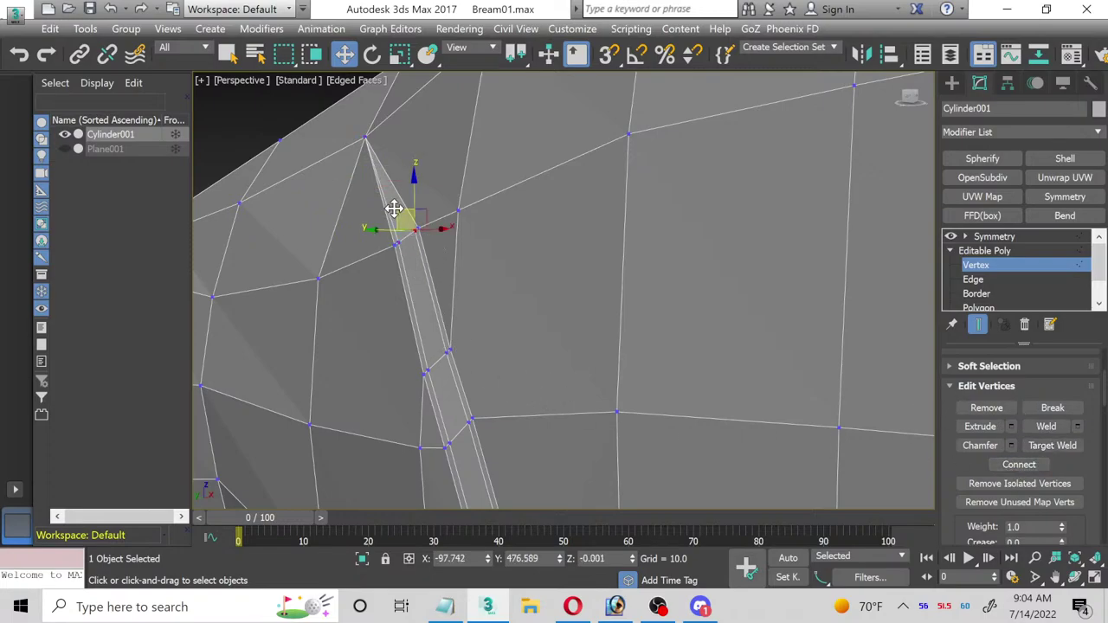
{"action": "left_click", "coordinate": [365, 138], "text": "ctrl"}
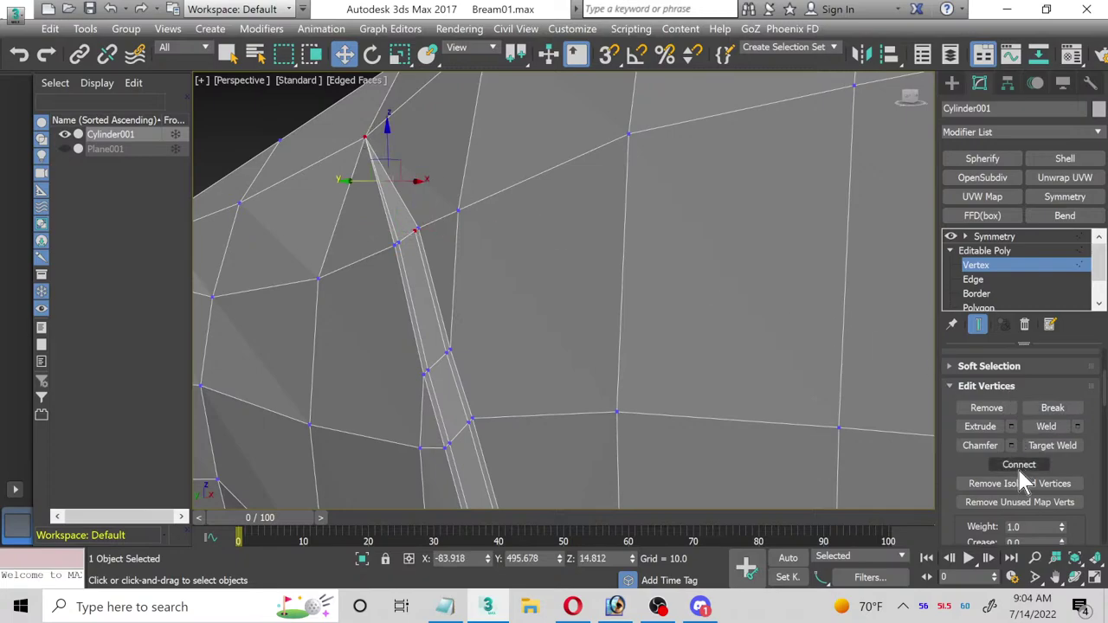
{"action": "scroll", "coordinate": [995, 287], "scroll_direction": "down", "scroll_amount": 1}
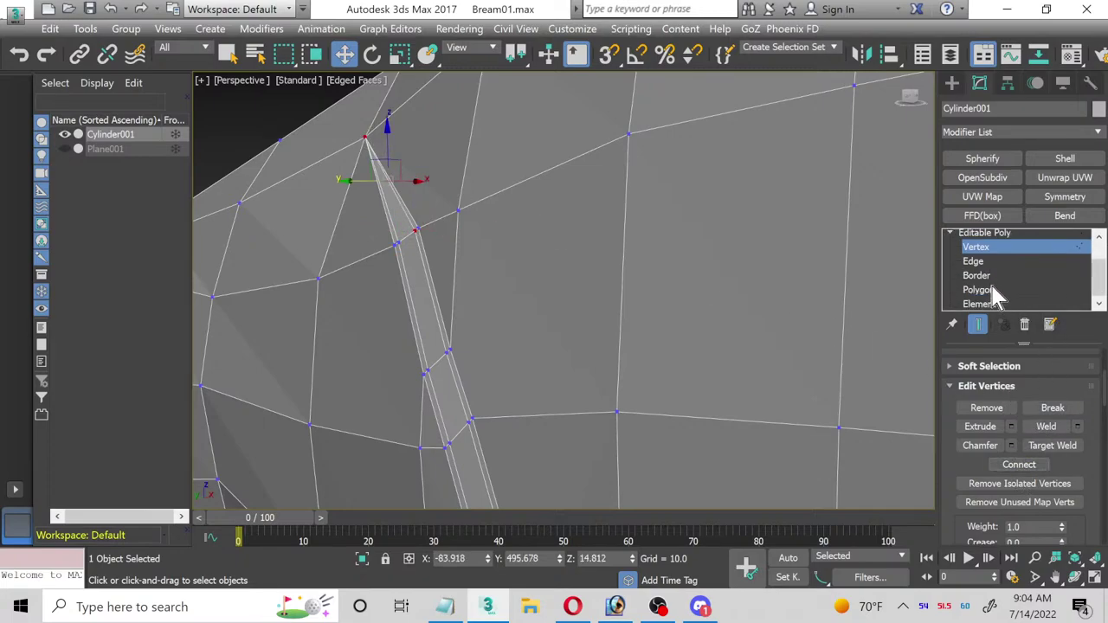
Step: At Polygon level, select the thin triangular groove polygon together with the long quad below it
{"action": "left_click", "coordinate": [991, 283]}
{"action": "left_click", "coordinate": [394, 211]}
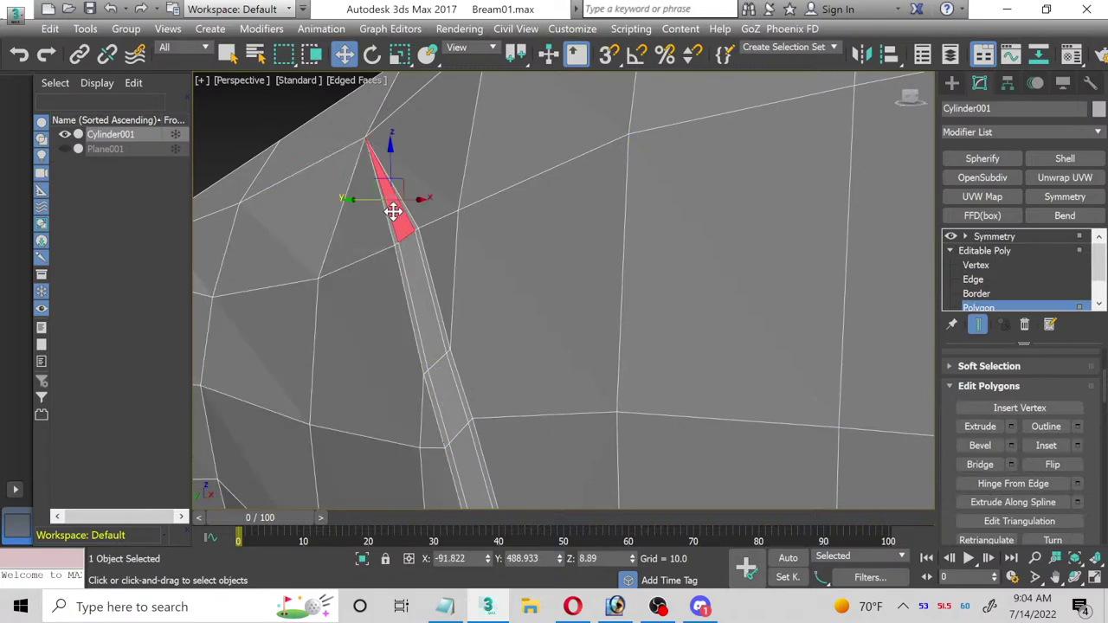
{"action": "left_click", "coordinate": [427, 320]}
{"action": "left_click", "coordinate": [397, 226]}
{"action": "left_click", "coordinate": [425, 310], "text": "ctrl"}
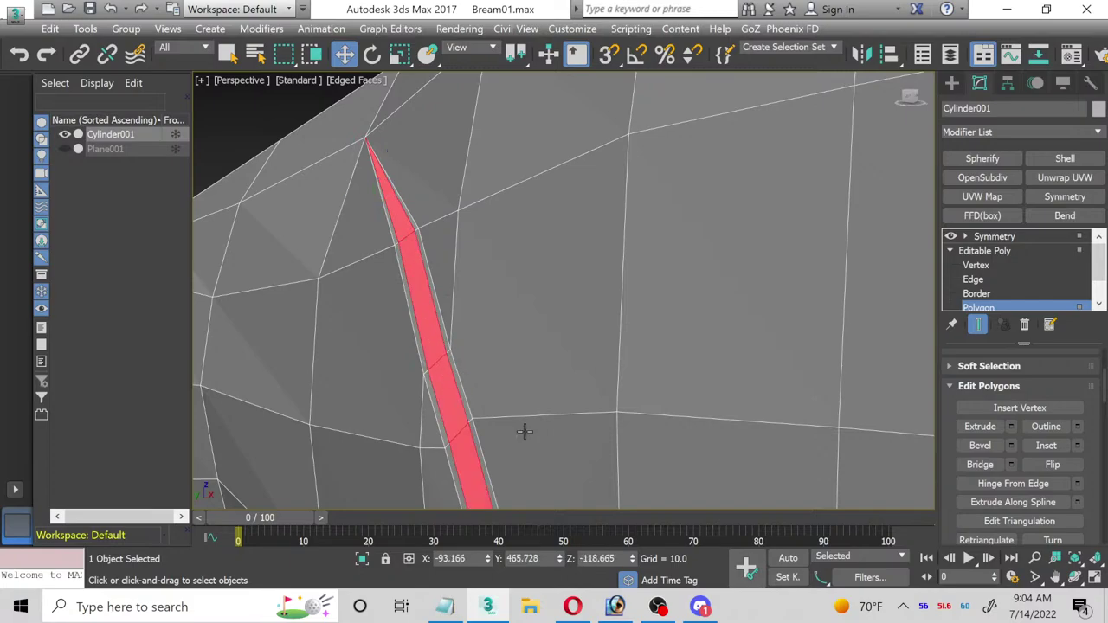
Step: Orbit and zoom around the selected red gill-cover strip to inspect it and its surrounding mesh
{"action": "scroll", "coordinate": [525, 431], "scroll_direction": "down", "scroll_amount": 5}
{"action": "scroll", "coordinate": [521, 240], "scroll_direction": "up", "scroll_amount": 3}
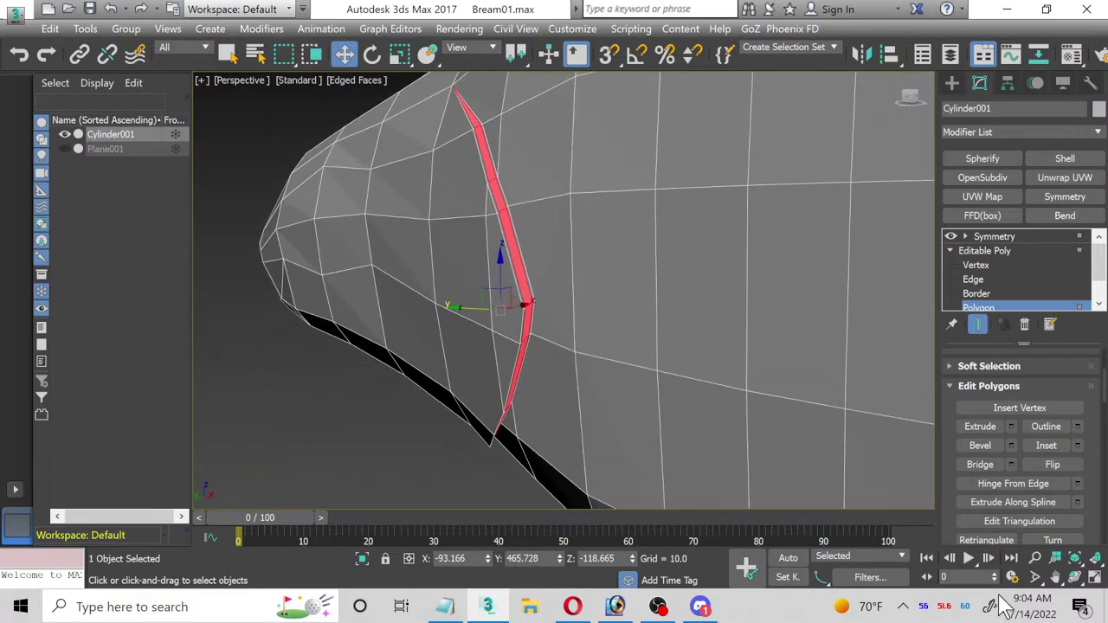
{"action": "left_click", "coordinate": [1075, 577]}
{"action": "left_click_drag", "start_coordinate": [510, 381], "coordinate": [413, 302]}
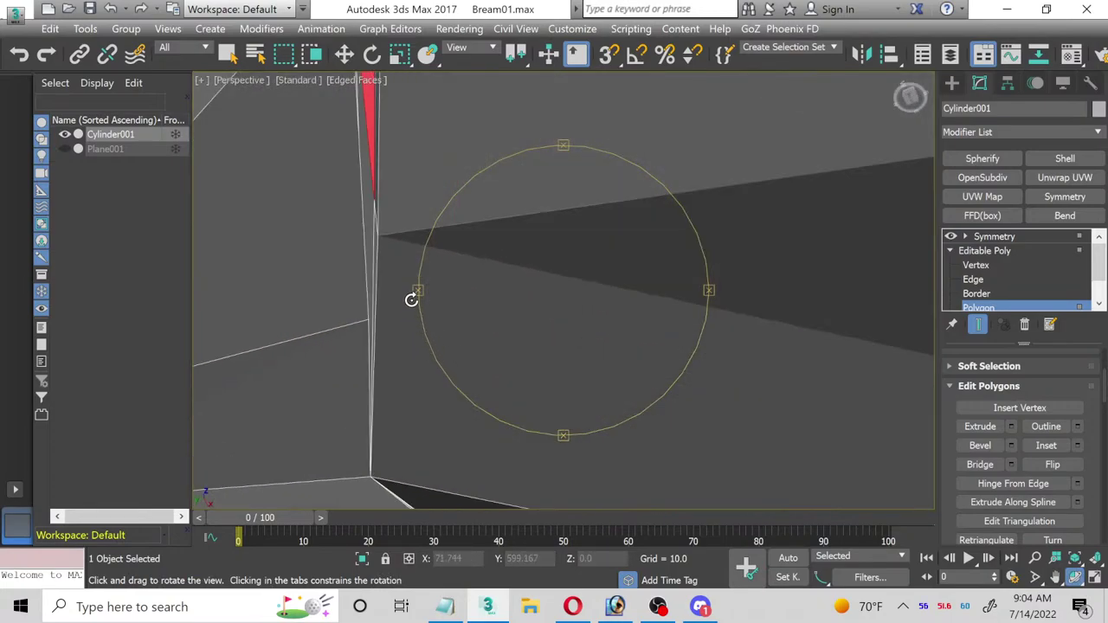
{"action": "left_click", "coordinate": [345, 53]}
{"action": "scroll", "coordinate": [368, 237], "scroll_direction": "up", "scroll_amount": 2}
{"action": "scroll", "coordinate": [376, 252], "scroll_direction": "up", "scroll_amount": 2}
{"action": "middle_click_drag", "start_coordinate": [377, 252], "coordinate": [345, 409]}
{"action": "scroll", "coordinate": [321, 349], "scroll_direction": "up", "scroll_amount": 2}
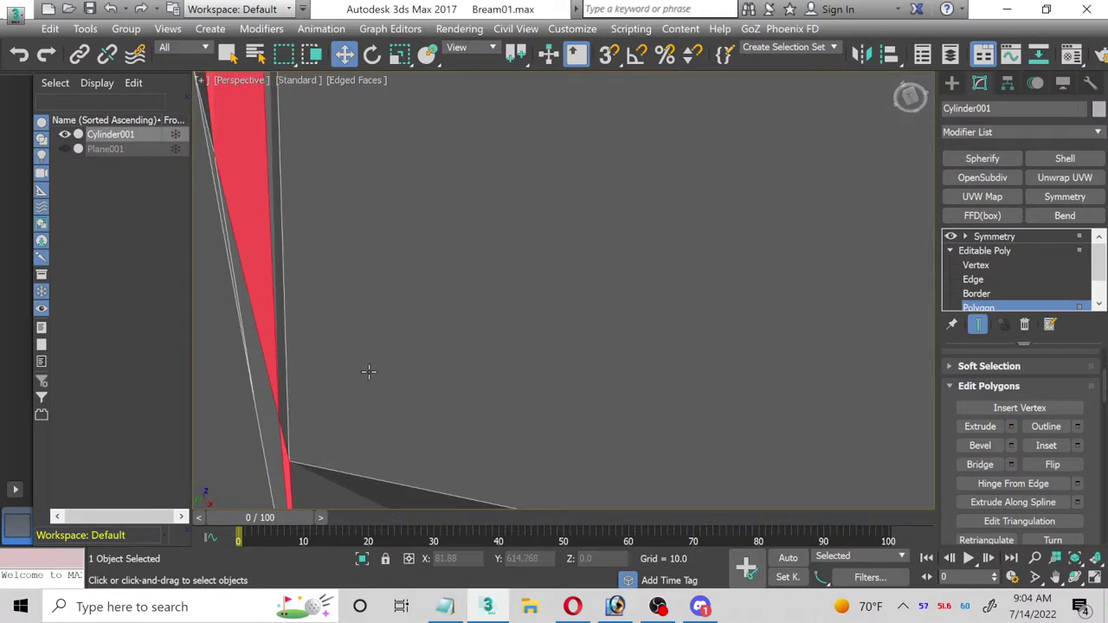
{"action": "scroll", "coordinate": [368, 373], "scroll_direction": "down", "scroll_amount": 2}
{"action": "middle_click_drag", "start_coordinate": [368, 373], "coordinate": [413, 303]}
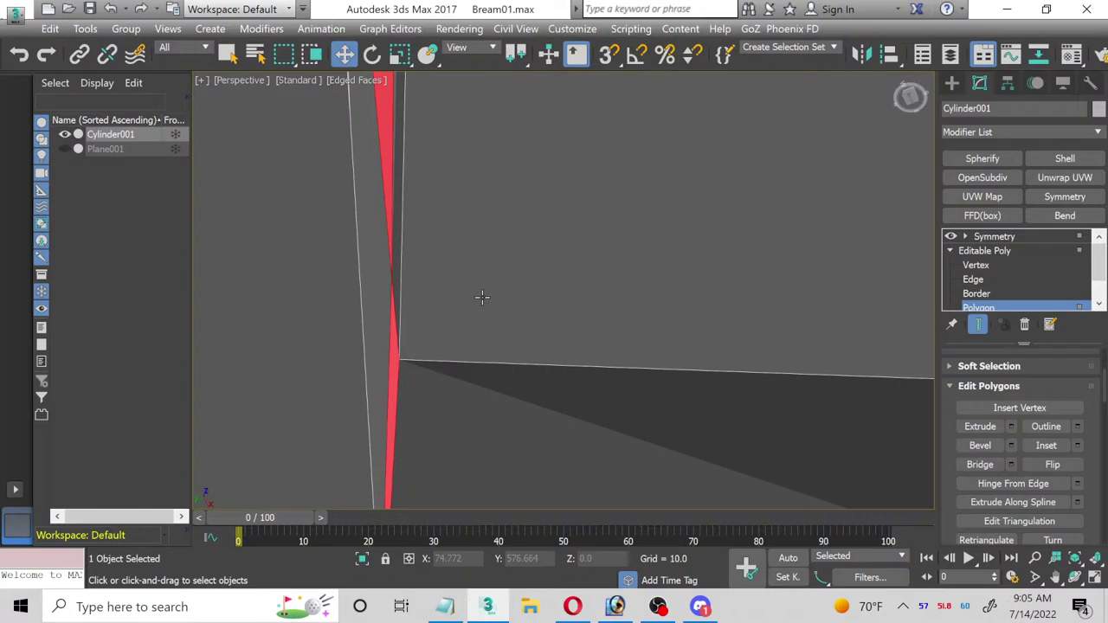
{"action": "middle_click_drag", "start_coordinate": [523, 272], "coordinate": [519, 345], "text": "alt"}
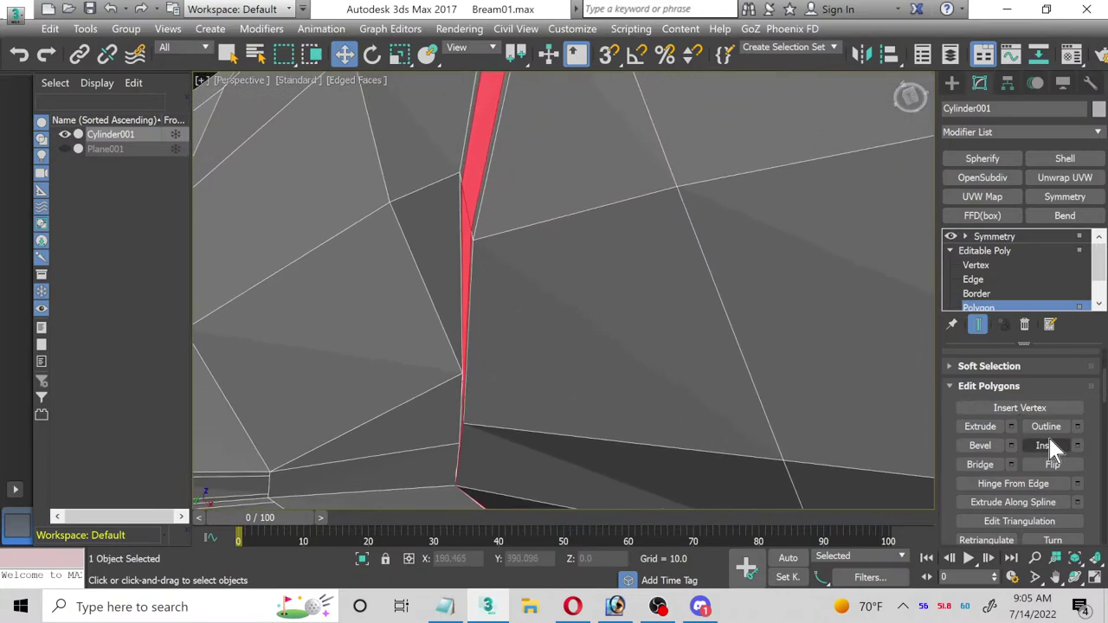
Step: Extrude the red strip slightly inward, then scale it thinner and nudge it along X
{"action": "left_click", "coordinate": [1011, 426]}
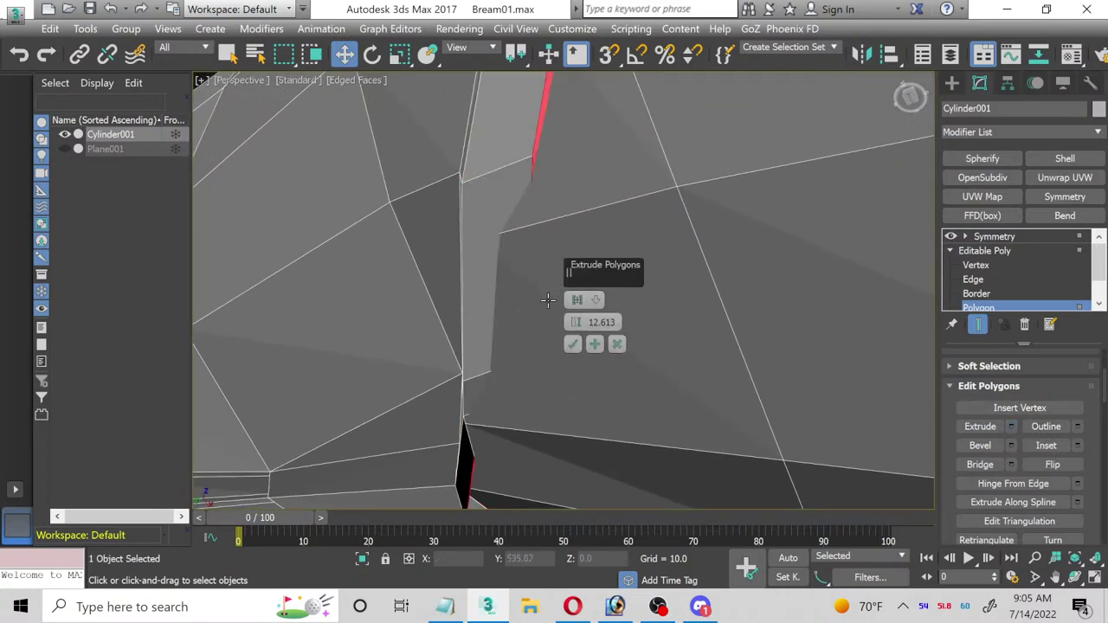
{"action": "left_click_drag", "start_coordinate": [574, 320], "coordinate": [589, 399]}
{"action": "left_click", "coordinate": [573, 345]}
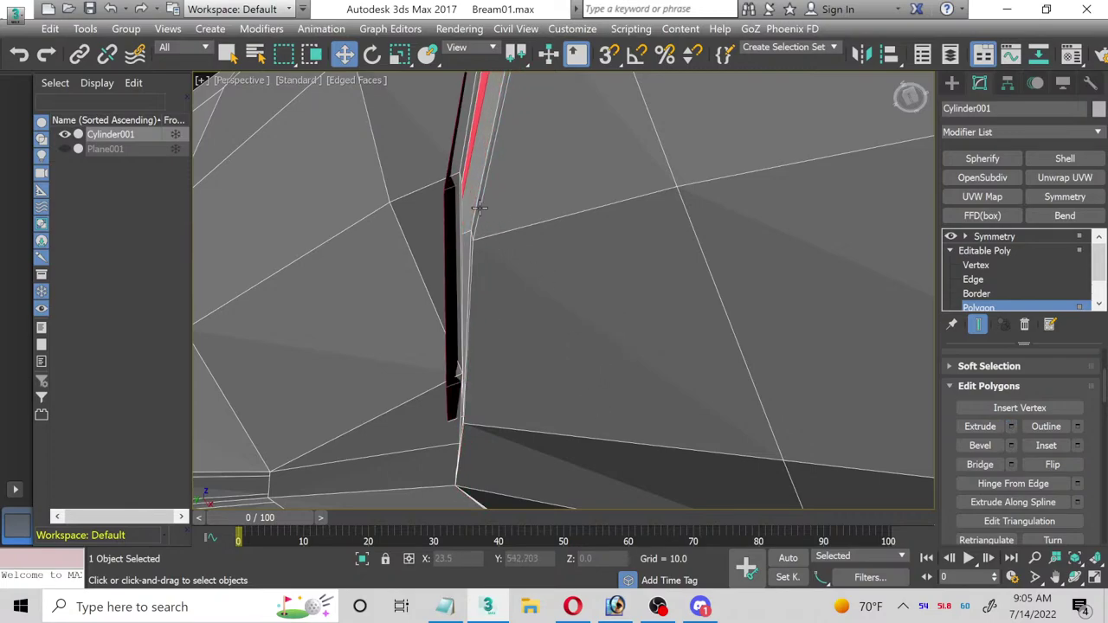
{"action": "left_click", "coordinate": [399, 53]}
{"action": "middle_click_drag", "start_coordinate": [450, 165], "coordinate": [439, 343], "text": "alt"}
{"action": "scroll", "coordinate": [481, 295], "scroll_direction": "up", "scroll_amount": 2}
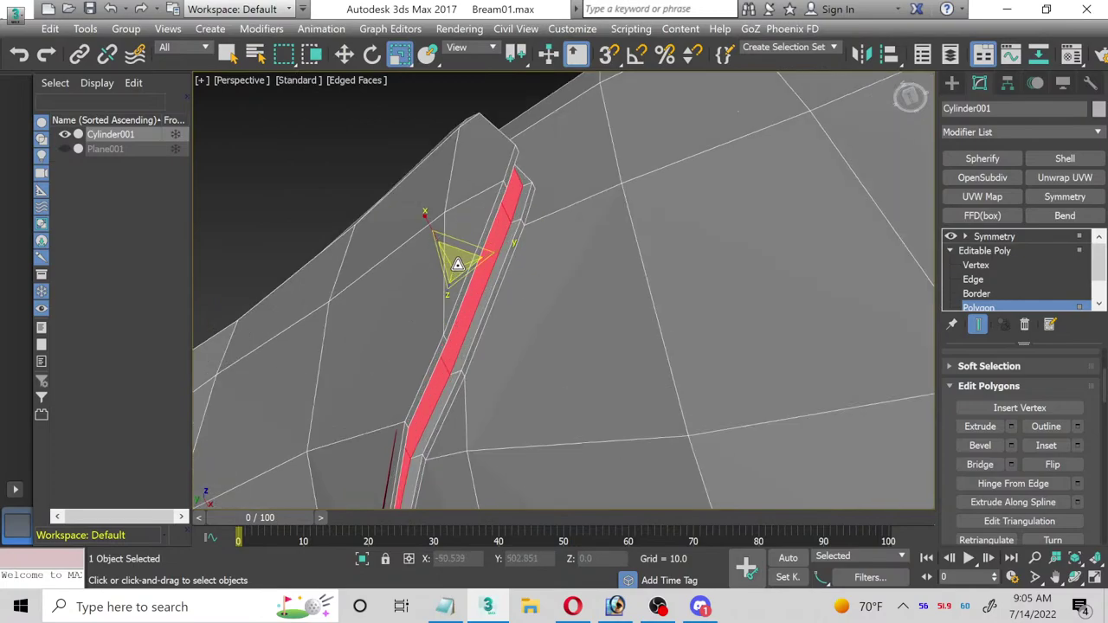
{"action": "left_click_drag", "start_coordinate": [458, 264], "coordinate": [468, 269]}
{"action": "left_click", "coordinate": [344, 53]}
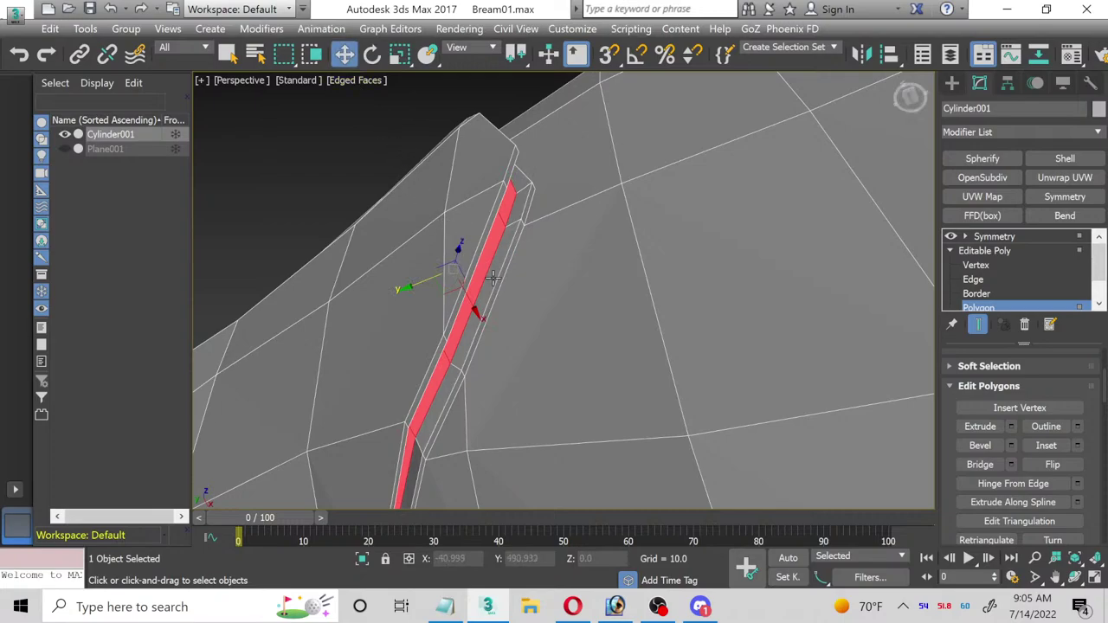
{"action": "left_click_drag", "start_coordinate": [470, 300], "coordinate": [484, 303]}
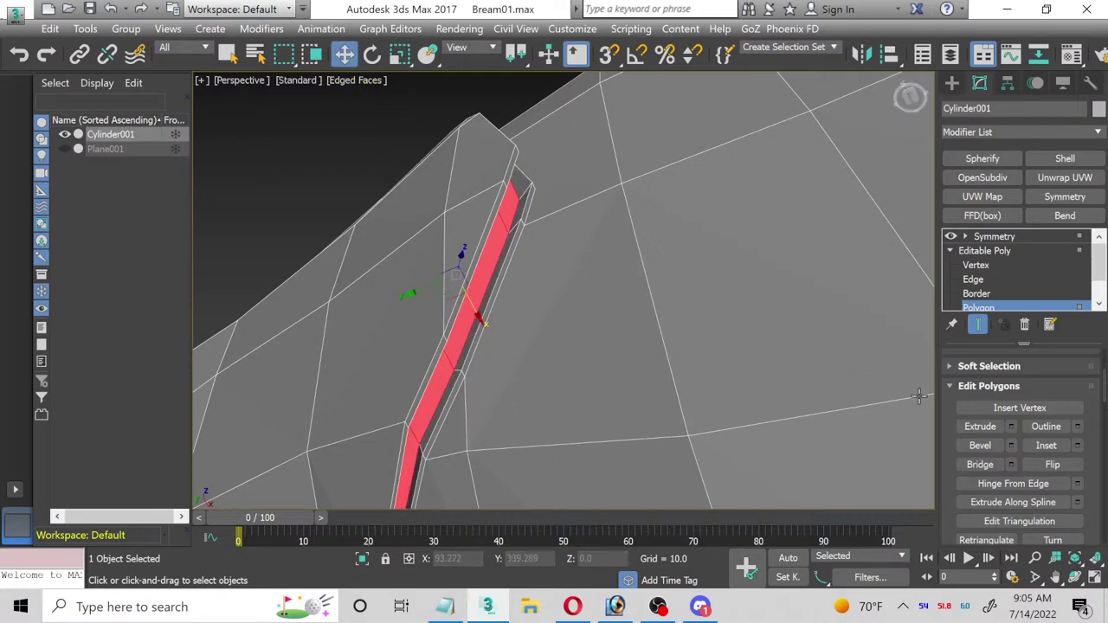
Step: Extrude the strip inward again by -3.259, nudge it slightly, and orbit to check the groove
{"action": "left_click", "coordinate": [1012, 426]}
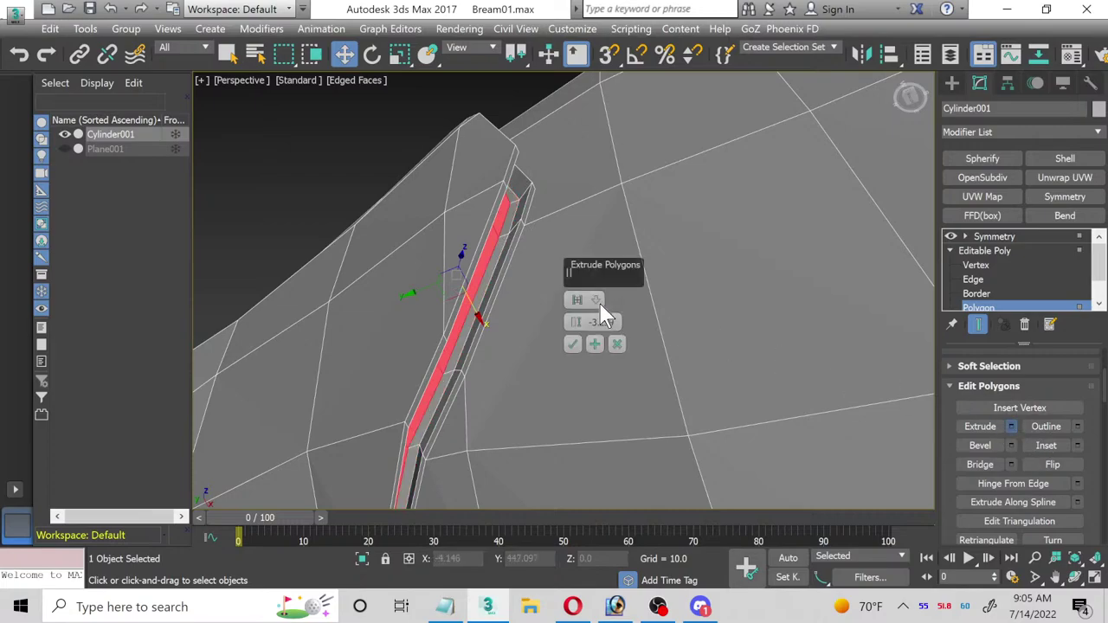
{"action": "left_click", "coordinate": [574, 341]}
{"action": "left_click", "coordinate": [399, 54]}
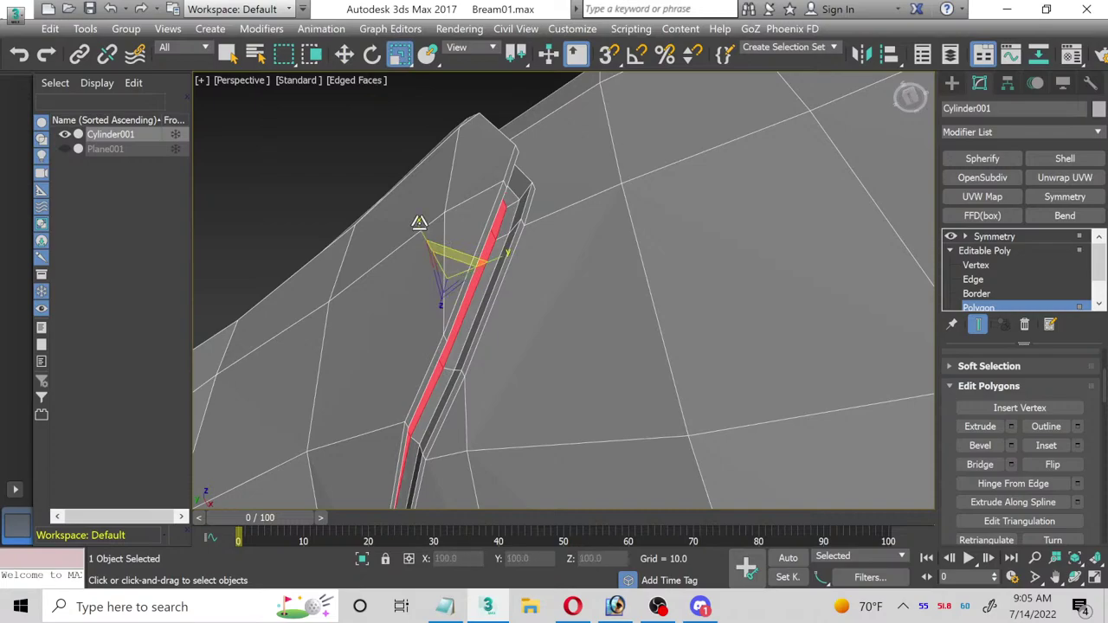
{"action": "key", "text": "w"}
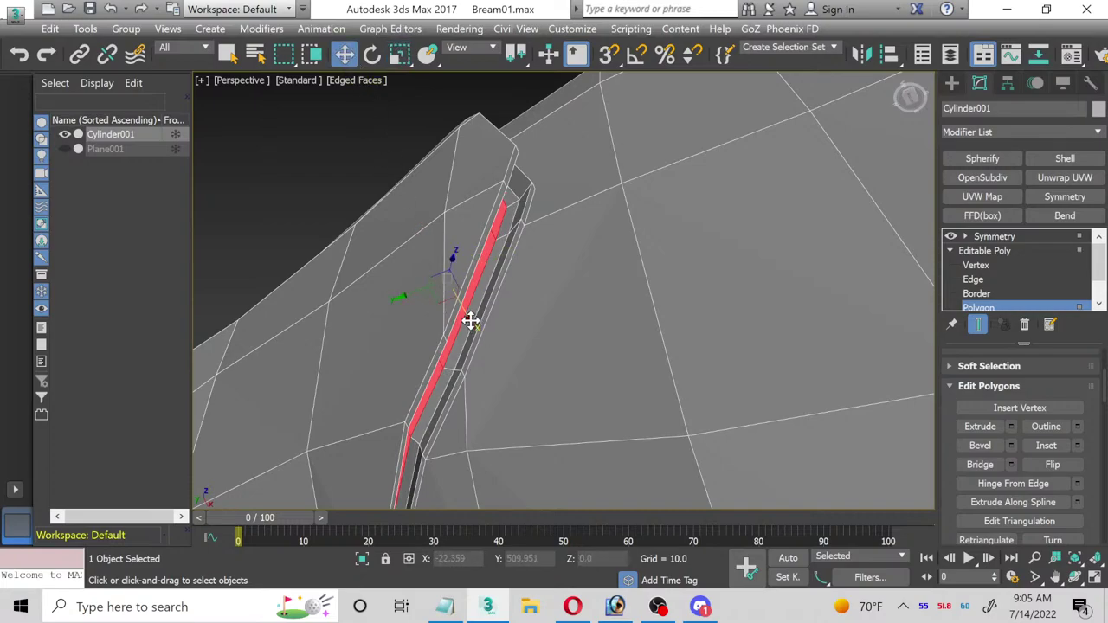
{"action": "left_click_drag", "start_coordinate": [470, 320], "coordinate": [479, 323]}
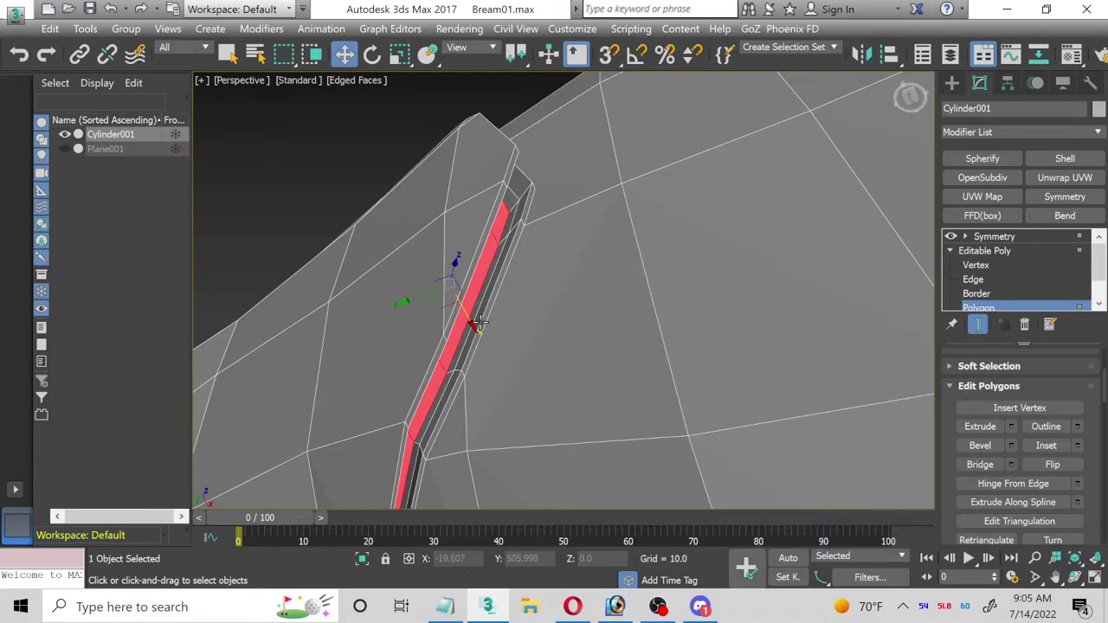
{"action": "left_click", "coordinate": [1075, 577]}
{"action": "left_click_drag", "start_coordinate": [719, 390], "coordinate": [668, 364]}
Step: Exit Polygon level and add OpenSubdiv above the Symmetry modifier, then deselect the body to judge the rounded head
{"action": "left_click_drag", "start_coordinate": [480, 456], "coordinate": [567, 194]}
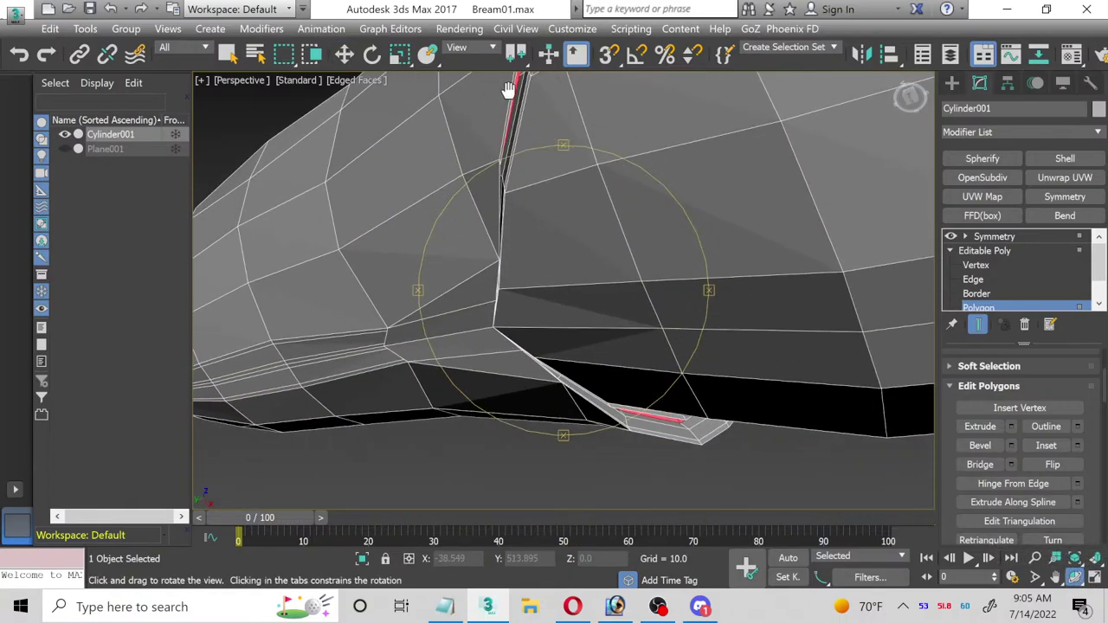
{"action": "left_click_drag", "start_coordinate": [577, 242], "coordinate": [537, 298]}
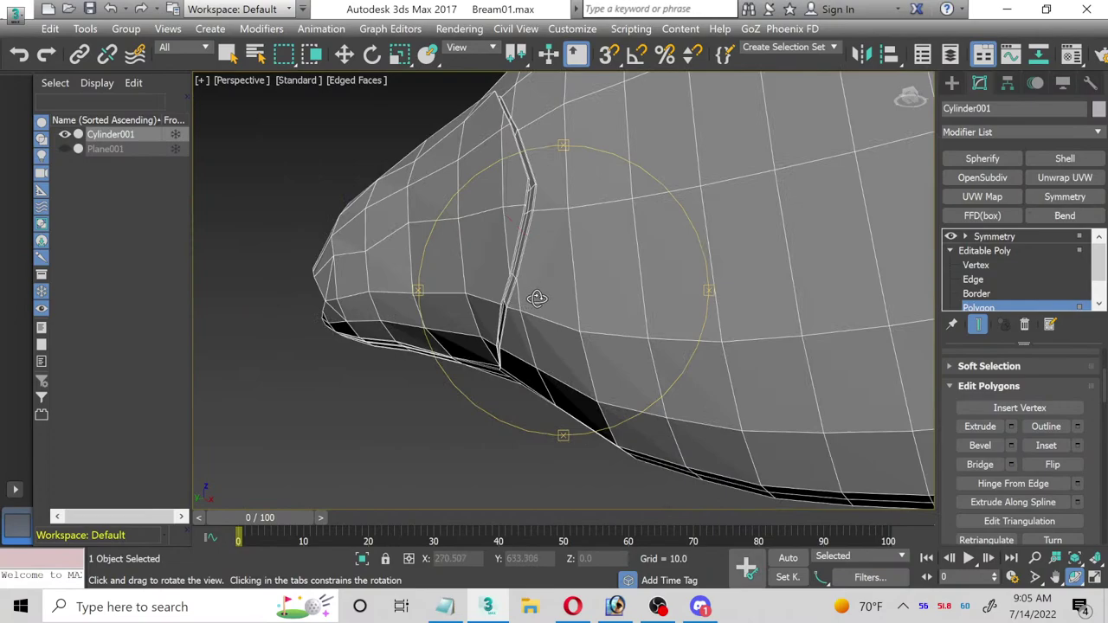
{"action": "left_click", "coordinate": [984, 308]}
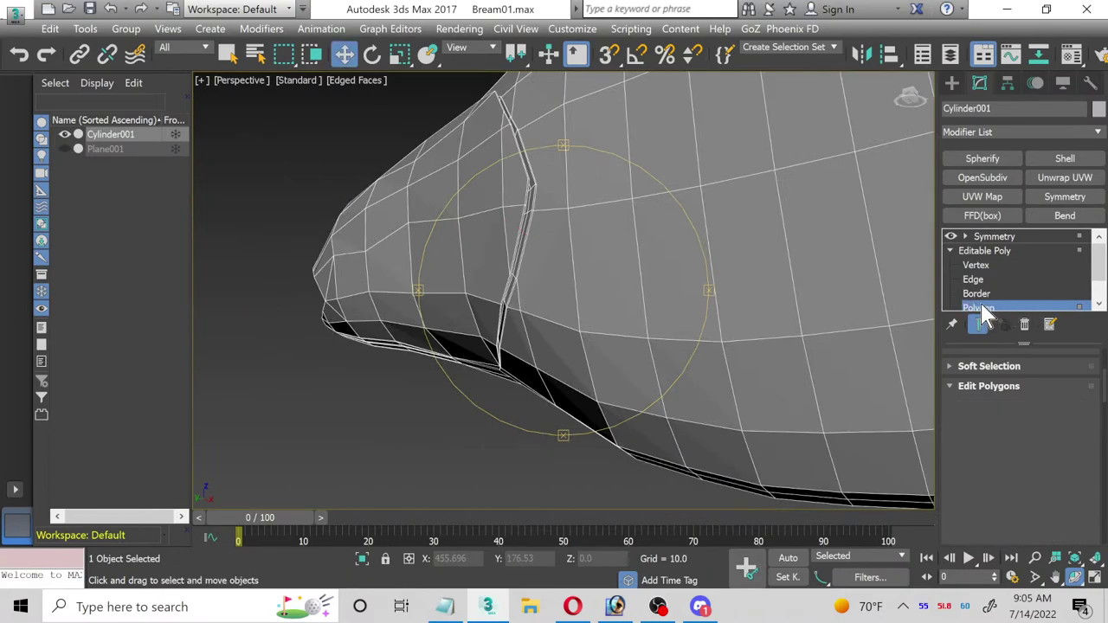
{"action": "left_click", "coordinate": [1000, 239]}
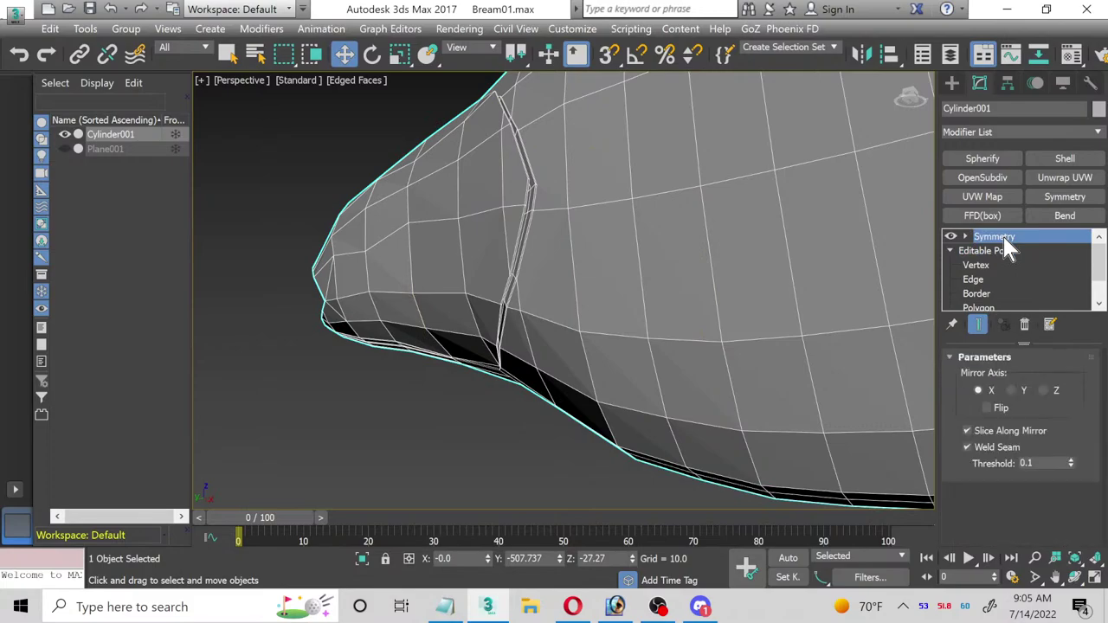
{"action": "left_click", "coordinate": [984, 180]}
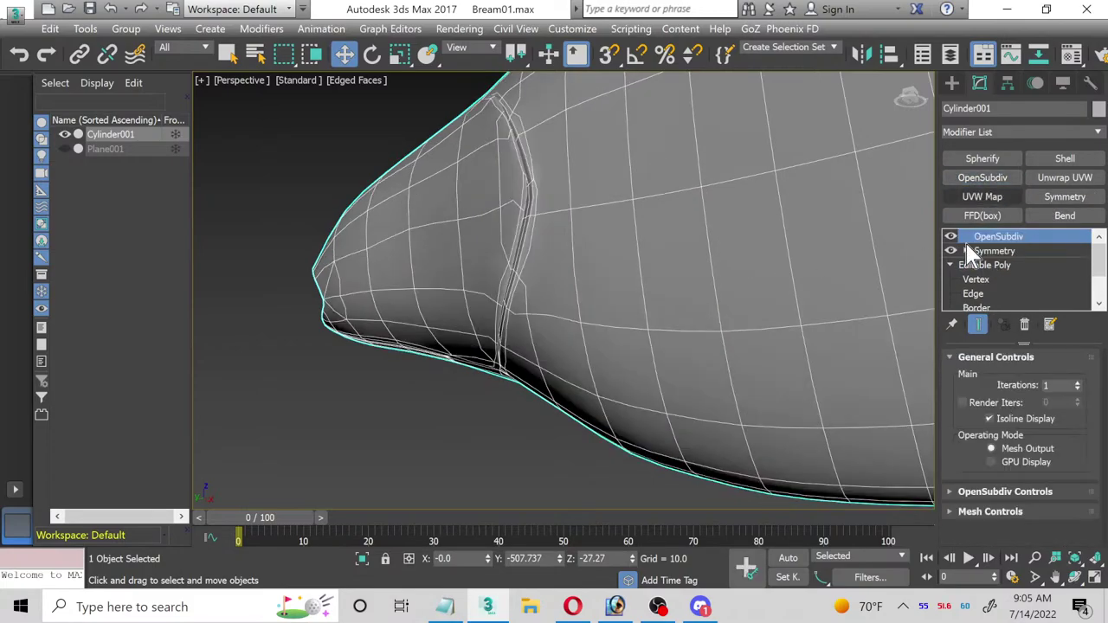
{"action": "left_click", "coordinate": [455, 415]}
{"action": "scroll", "coordinate": [633, 367], "scroll_direction": "up", "scroll_amount": 2}
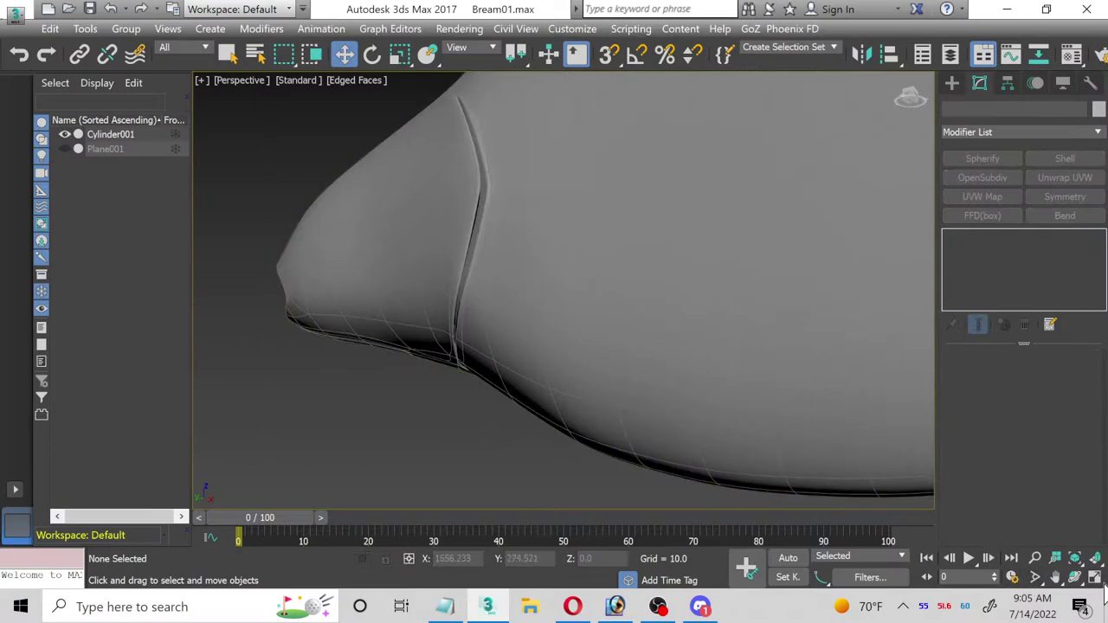
{"action": "left_click", "coordinate": [1075, 577]}
Step: Orbit the view under and beside the smoothed head, then reselect Cylinder001 with Select and Move
{"action": "left_click_drag", "start_coordinate": [538, 338], "coordinate": [588, 341]}
{"action": "left_click_drag", "start_coordinate": [603, 338], "coordinate": [423, 274]}
{"action": "scroll", "coordinate": [330, 308], "scroll_direction": "up", "scroll_amount": 5}
{"action": "left_click_drag", "start_coordinate": [350, 338], "coordinate": [475, 116]}
{"action": "left_click", "coordinate": [344, 55]}
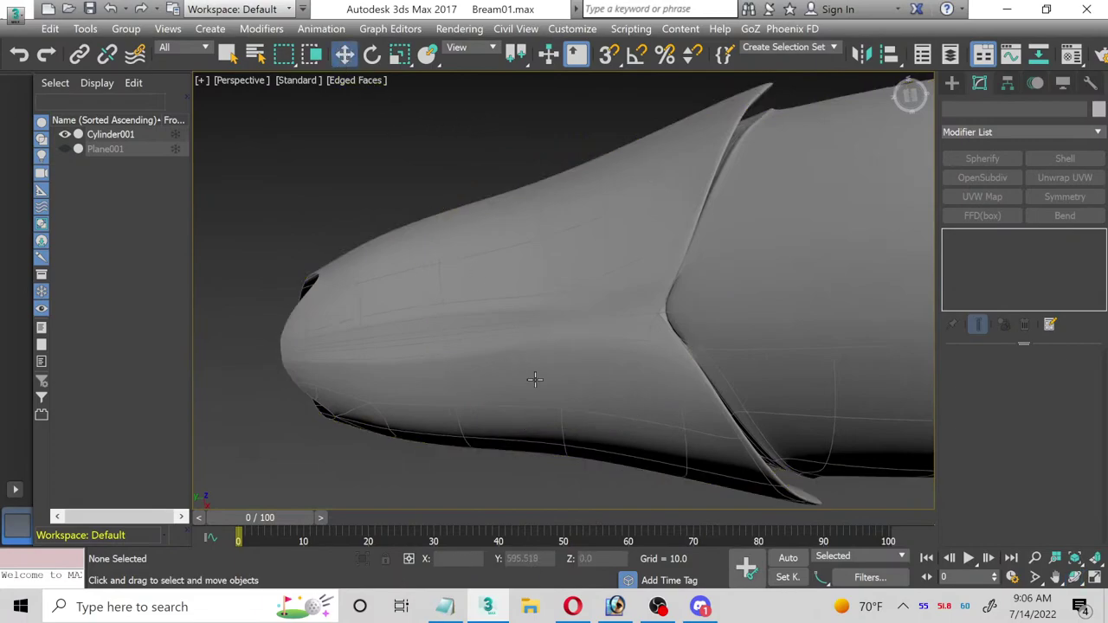
{"action": "left_click", "coordinate": [490, 330]}
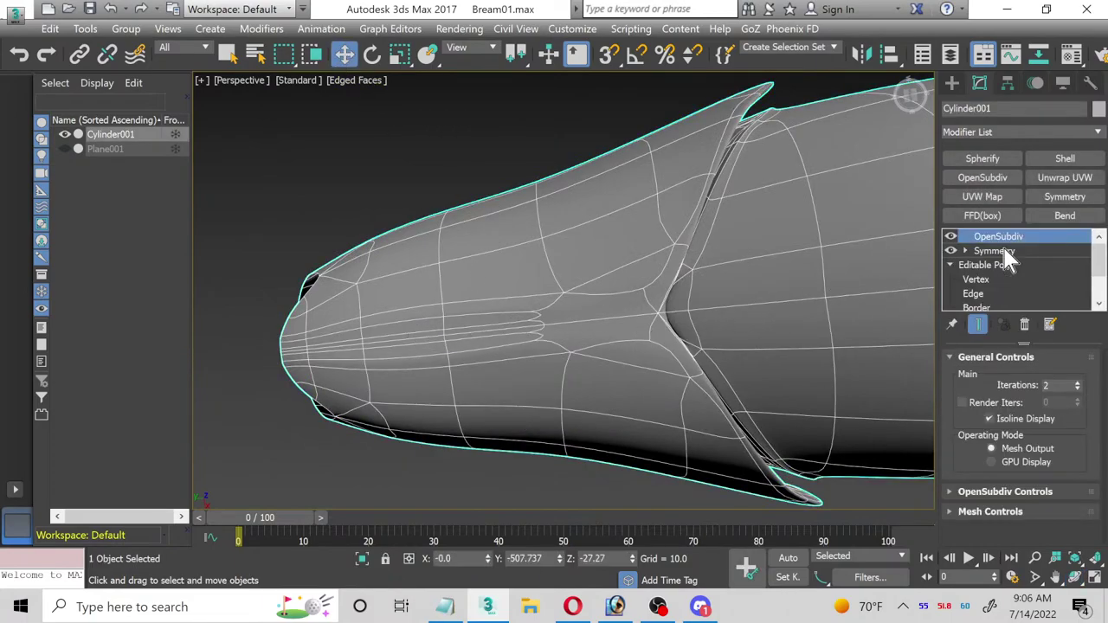
Step: At Edge level, select the 28-edge snout loops and turn off OpenSubdiv to see the raw cage
{"action": "left_click", "coordinate": [976, 294]}
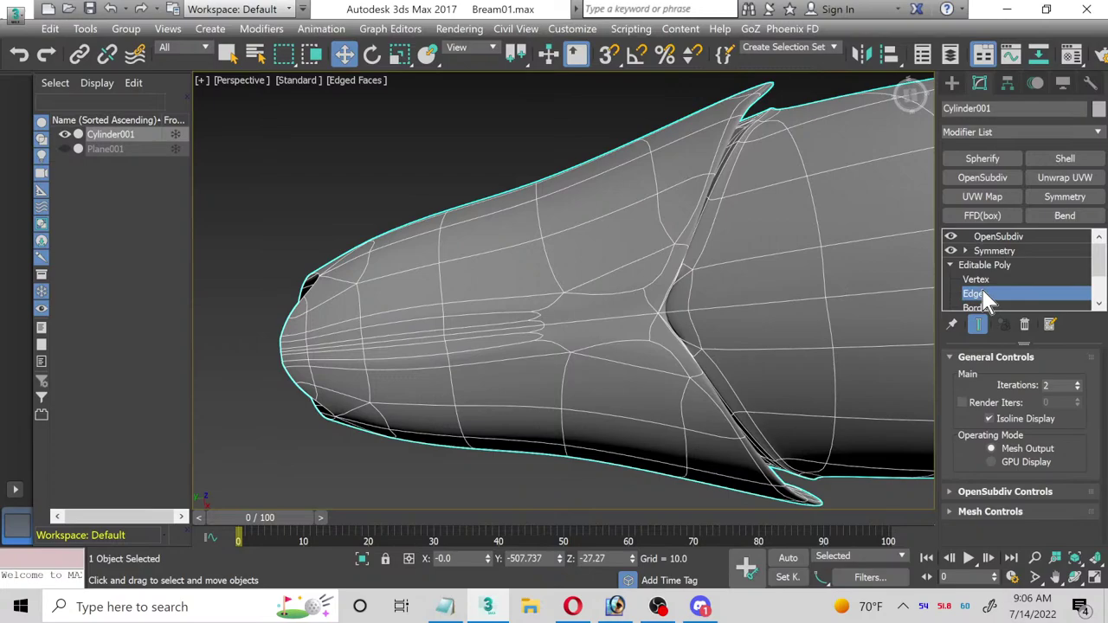
{"action": "double_click", "coordinate": [421, 336]}
{"action": "scroll", "coordinate": [436, 333], "scroll_direction": "up", "scroll_amount": 2}
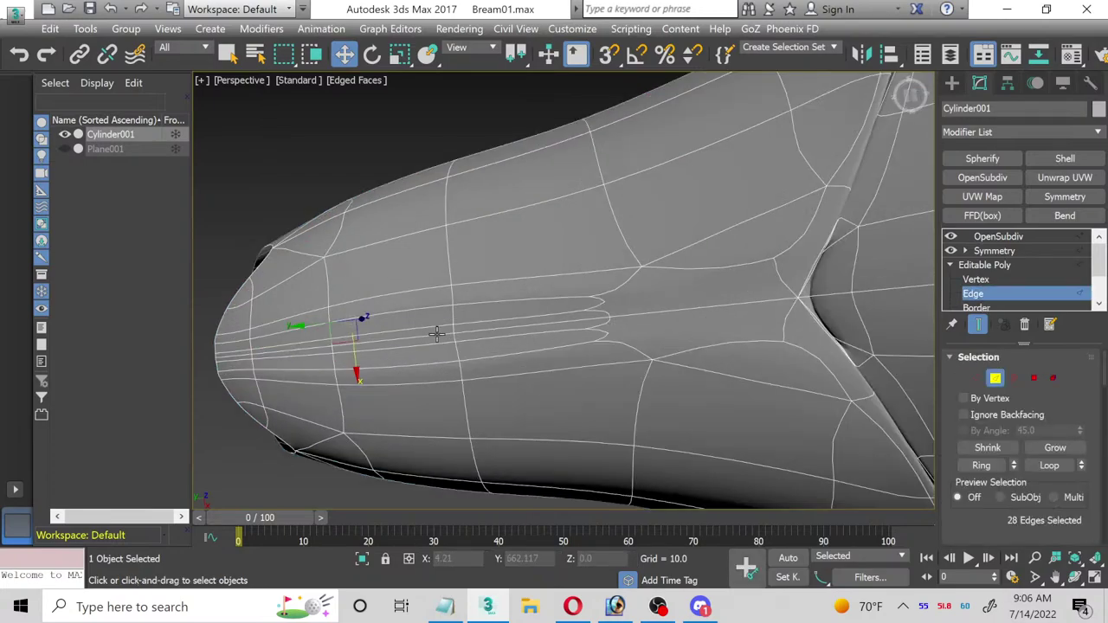
{"action": "left_click", "coordinate": [951, 237]}
{"action": "scroll", "coordinate": [467, 323], "scroll_direction": "up", "scroll_amount": 2}
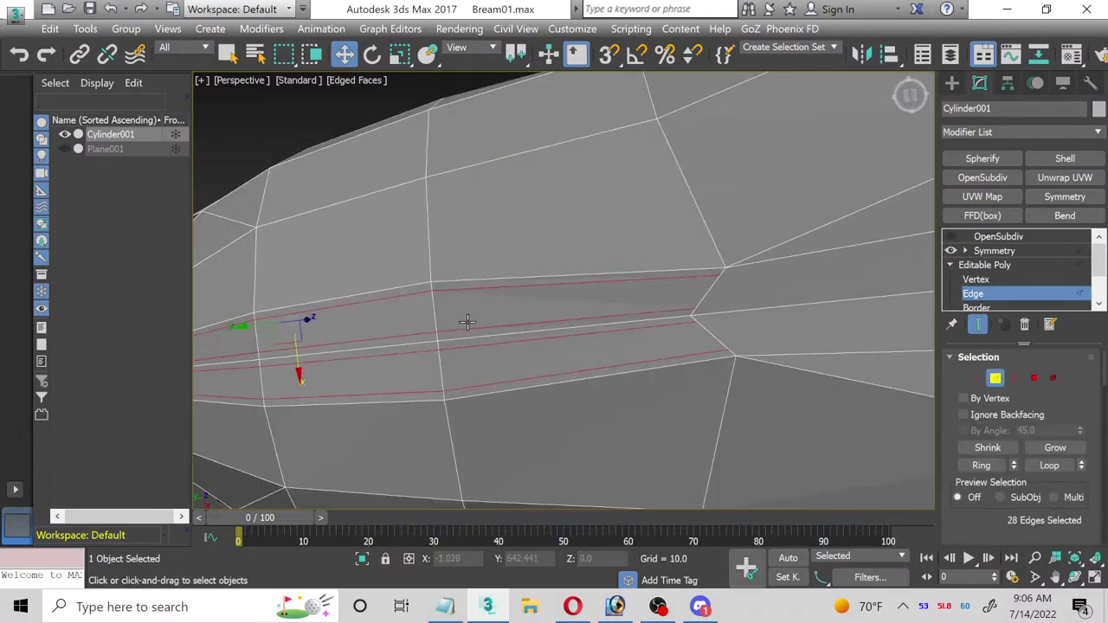
{"action": "scroll", "coordinate": [516, 308], "scroll_direction": "down", "scroll_amount": 2}
{"action": "scroll", "coordinate": [611, 280], "scroll_direction": "up", "scroll_amount": 2}
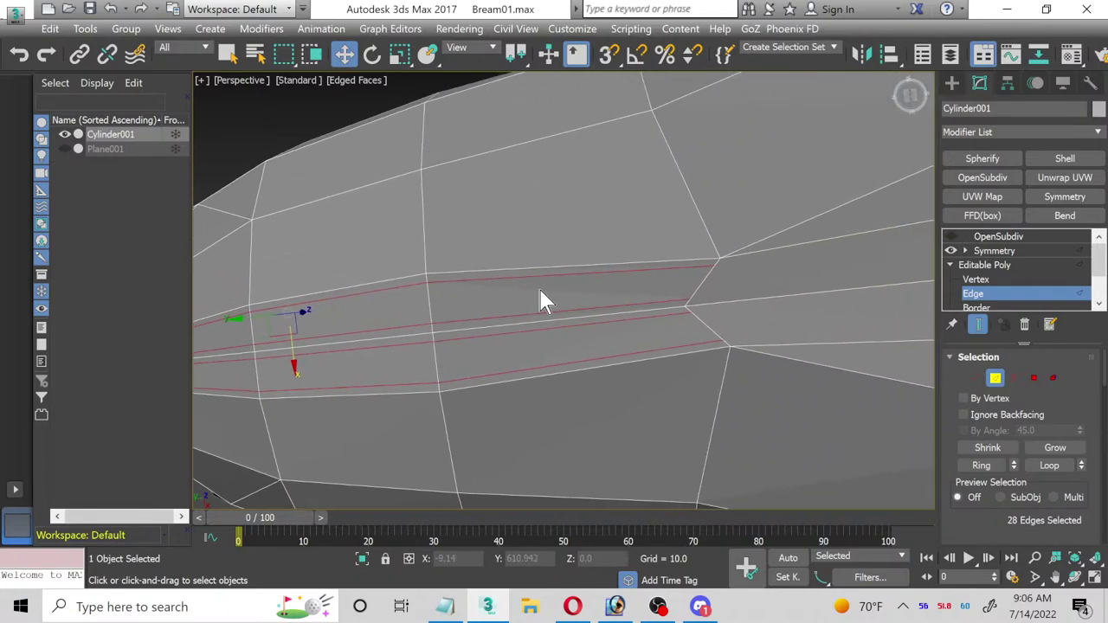
{"action": "scroll", "coordinate": [660, 295], "scroll_direction": "down", "scroll_amount": 2}
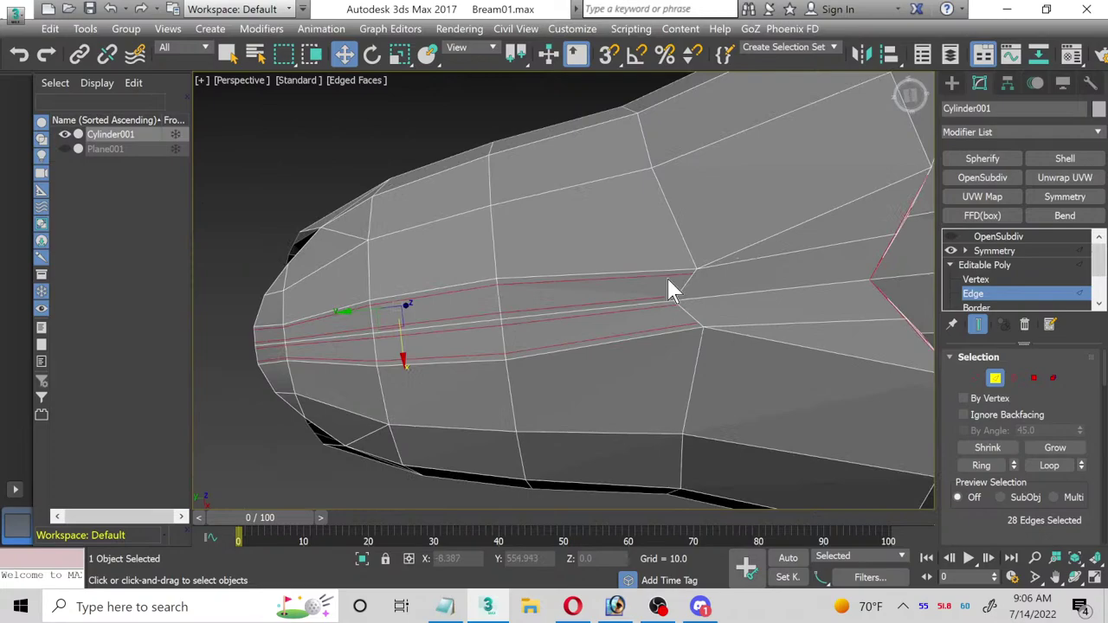
Step: Work through the top, bottom and long snout edge strips, then exit Edge level and reactivate OpenSubdiv
{"action": "left_click", "coordinate": [655, 297]}
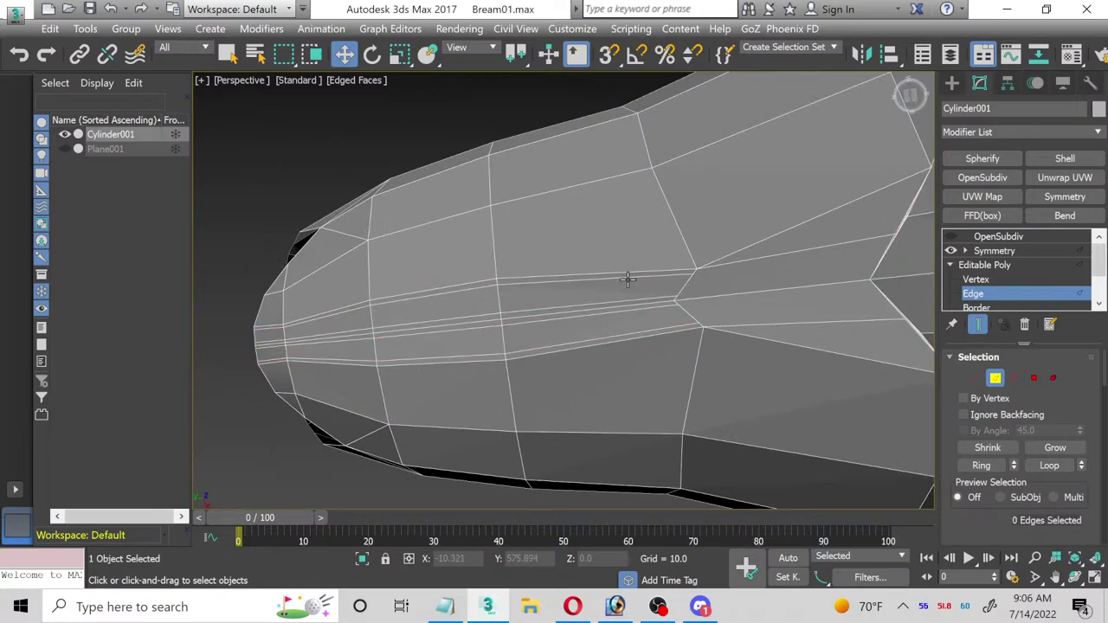
{"action": "left_click", "coordinate": [628, 278]}
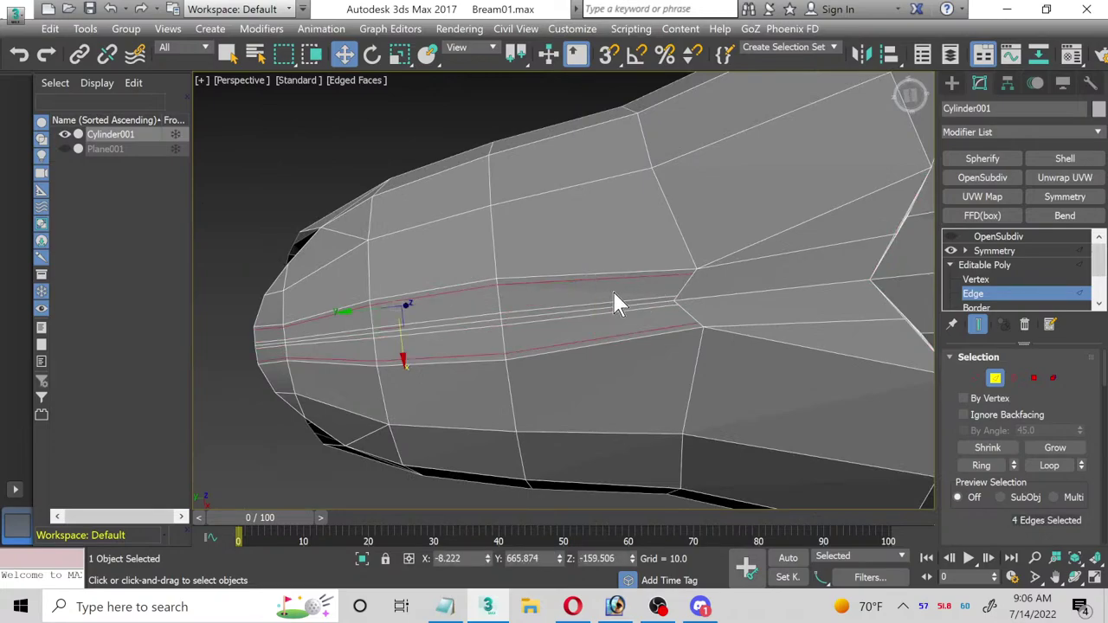
{"action": "left_click", "coordinate": [615, 303]}
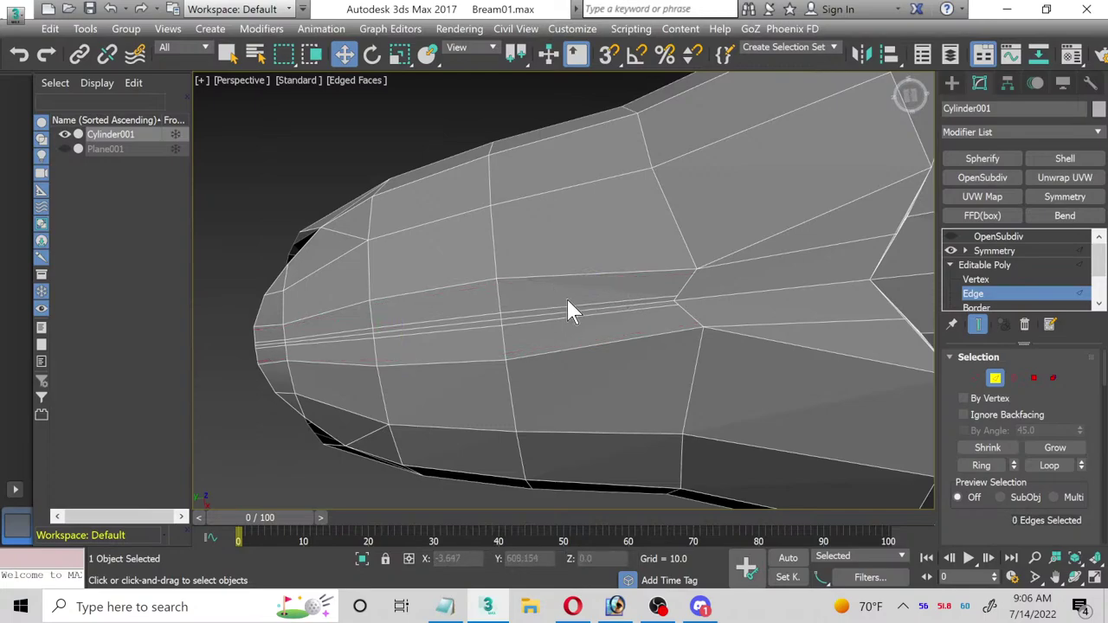
{"action": "left_click", "coordinate": [519, 309]}
{"action": "middle_click_drag", "start_coordinate": [658, 304], "coordinate": [621, 280], "text": "alt"}
{"action": "left_click", "coordinate": [621, 279]}
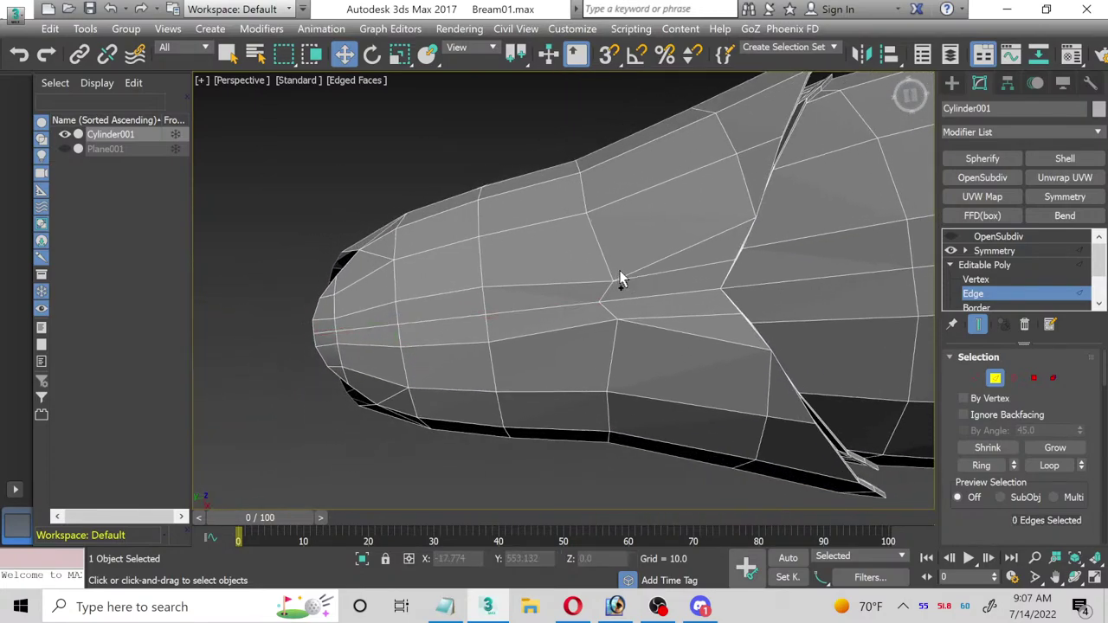
{"action": "left_click", "coordinate": [996, 264]}
{"action": "left_click", "coordinate": [966, 236]}
{"action": "left_click", "coordinate": [954, 235]}
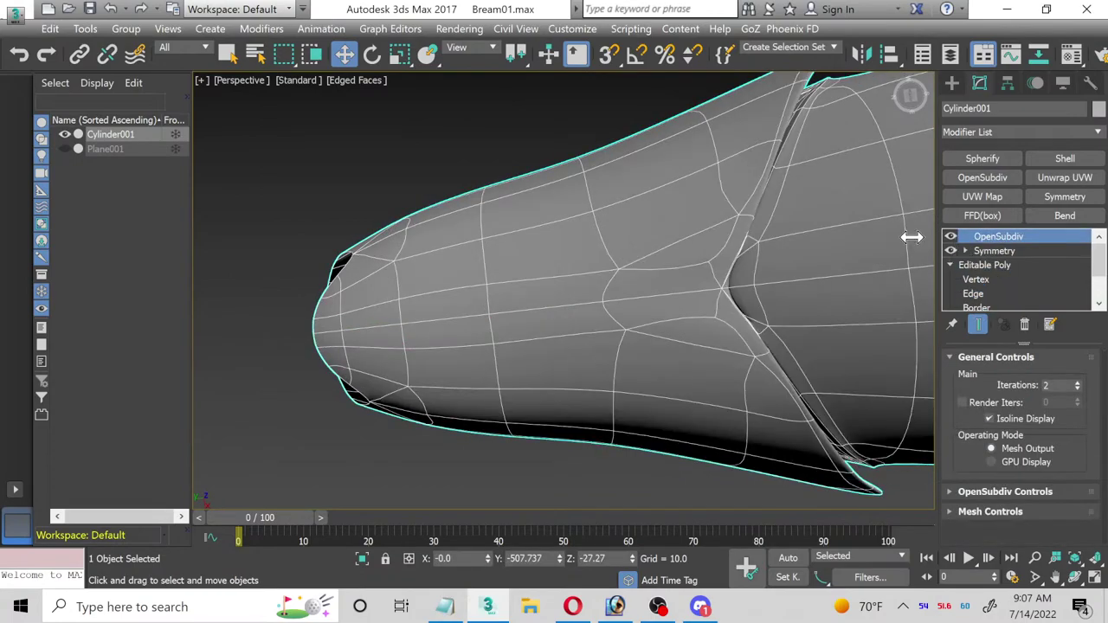
{"action": "left_click", "coordinate": [487, 139]}
{"action": "scroll", "coordinate": [727, 245], "scroll_direction": "up", "scroll_amount": 3}
{"action": "middle_click_drag", "start_coordinate": [728, 245], "coordinate": [491, 296]}
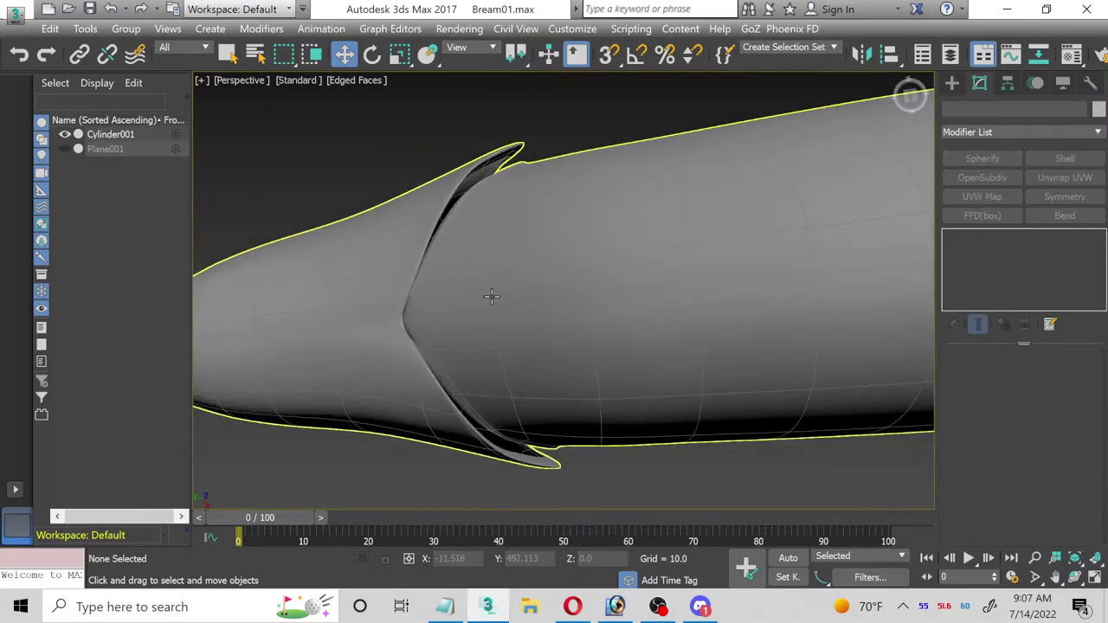
{"action": "scroll", "coordinate": [544, 302], "scroll_direction": "down", "scroll_amount": 2}
{"action": "left_click", "coordinate": [1074, 577]}
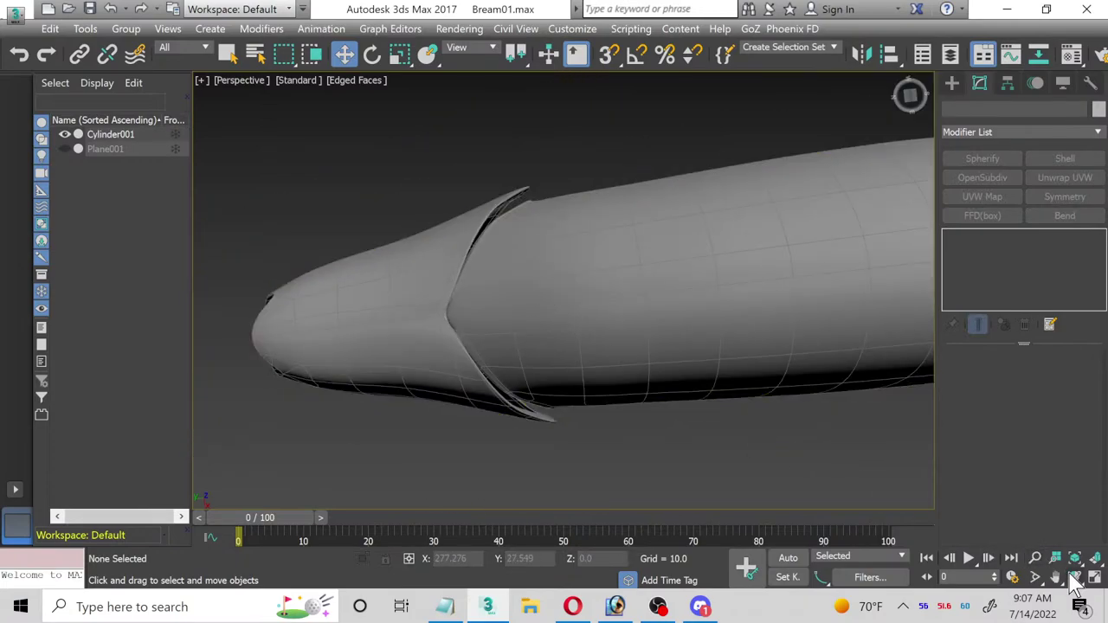
{"action": "left_click_drag", "start_coordinate": [601, 337], "coordinate": [486, 382]}
{"action": "scroll", "coordinate": [486, 383], "scroll_direction": "up", "scroll_amount": 5}
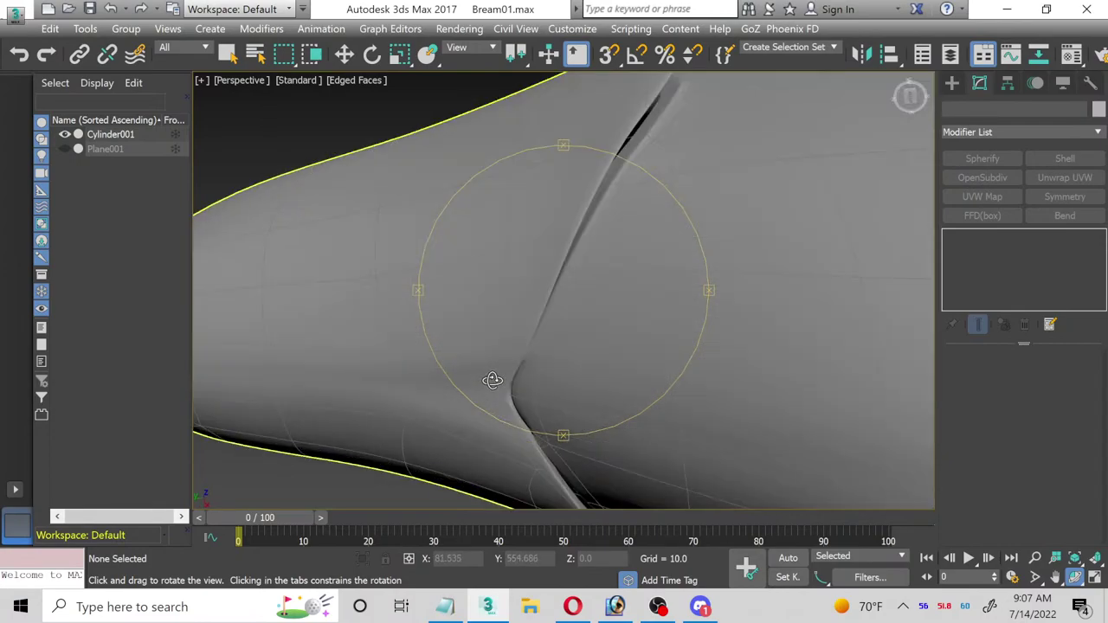
{"action": "left_click", "coordinate": [345, 55]}
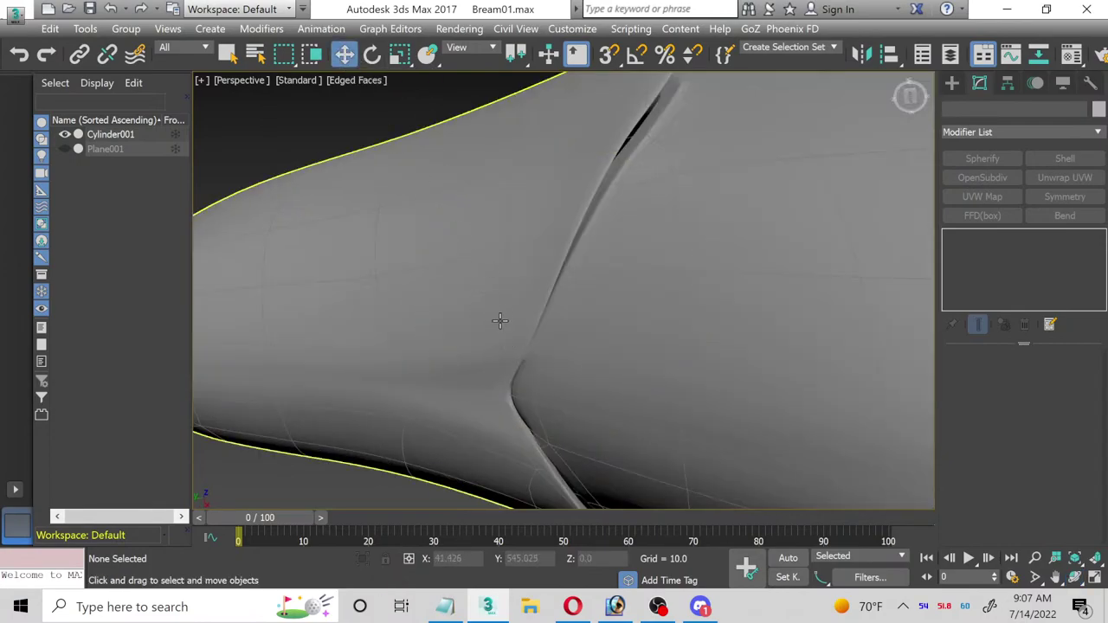
{"action": "left_click", "coordinate": [500, 319]}
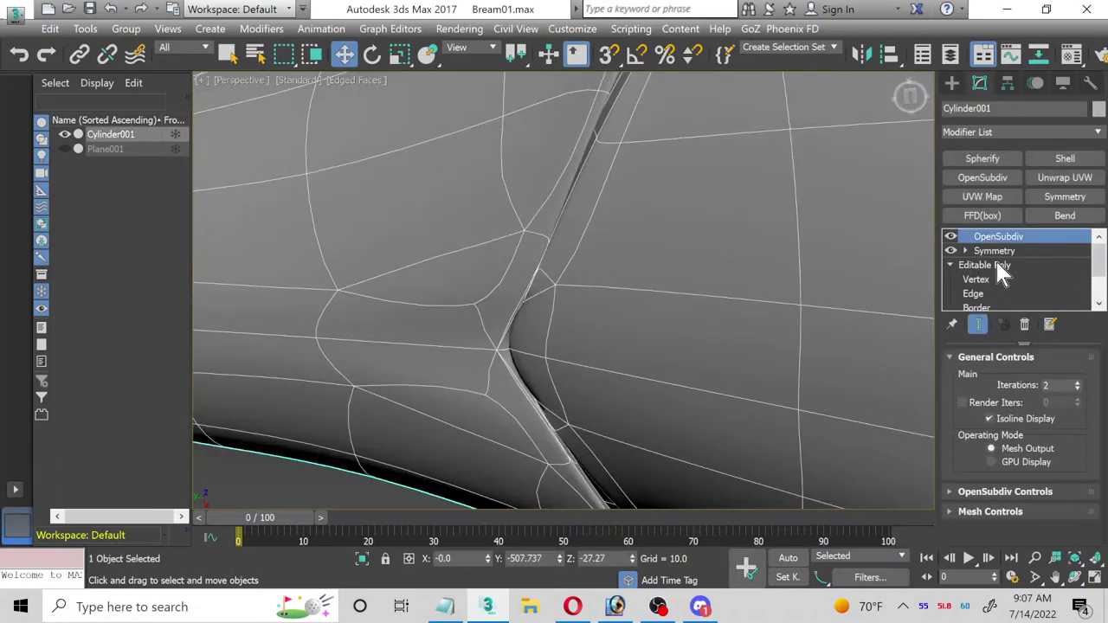
Step: Go to Editable Poly Vertex level with Show End Result off, then select and delete the OpenSubdiv modifier
{"action": "left_click", "coordinate": [985, 269]}
{"action": "left_click", "coordinate": [988, 278]}
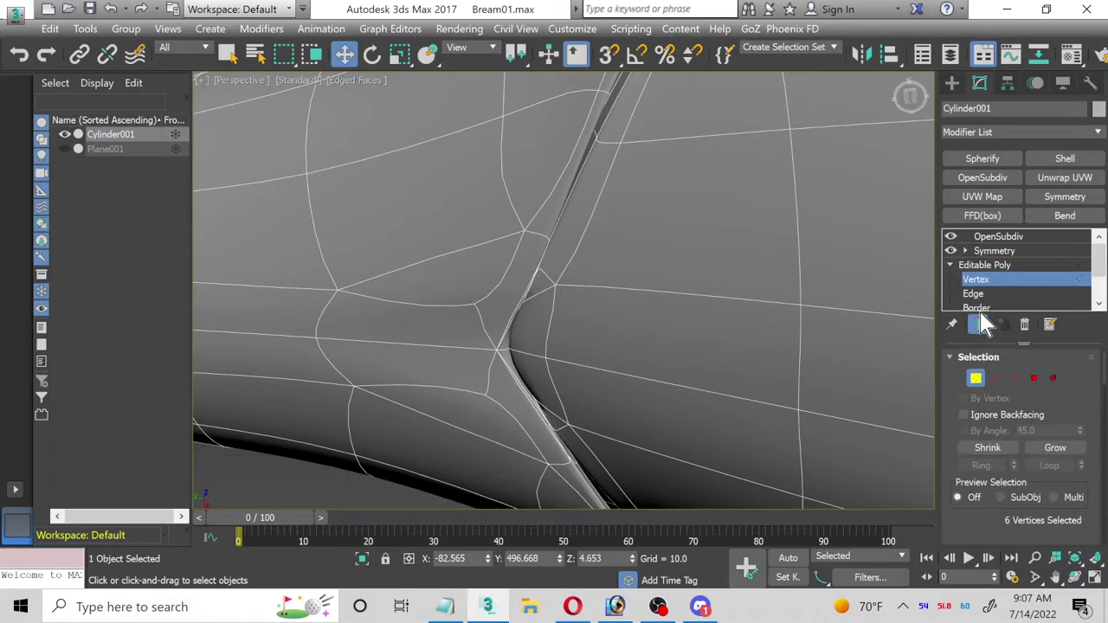
{"action": "left_click", "coordinate": [979, 322]}
{"action": "scroll", "coordinate": [527, 342], "scroll_direction": "up", "scroll_amount": 3}
{"action": "middle_click_drag", "start_coordinate": [528, 342], "coordinate": [447, 168]}
{"action": "scroll", "coordinate": [456, 354], "scroll_direction": "down", "scroll_amount": 3}
{"action": "scroll", "coordinate": [459, 350], "scroll_direction": "down", "scroll_amount": 1}
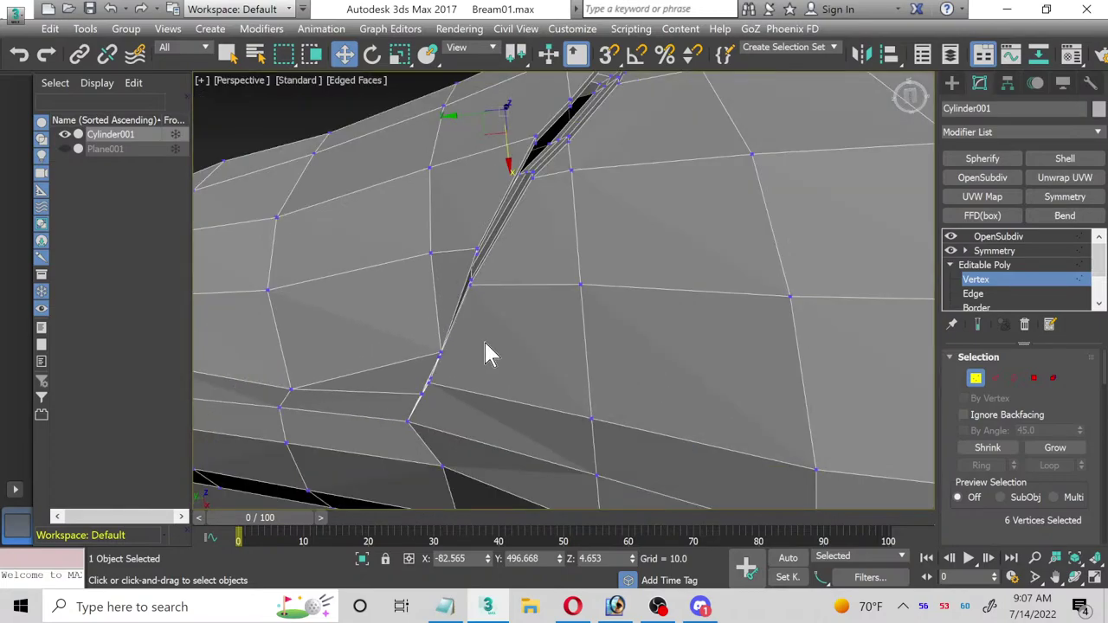
{"action": "key", "text": "Page_Up"}
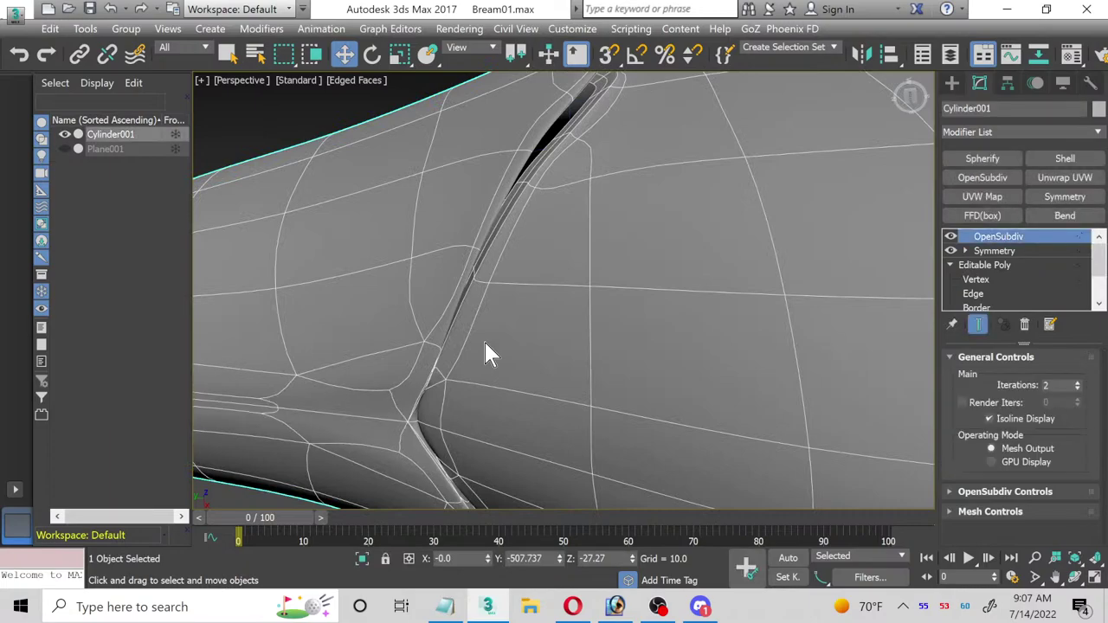
{"action": "key", "text": "Delete"}
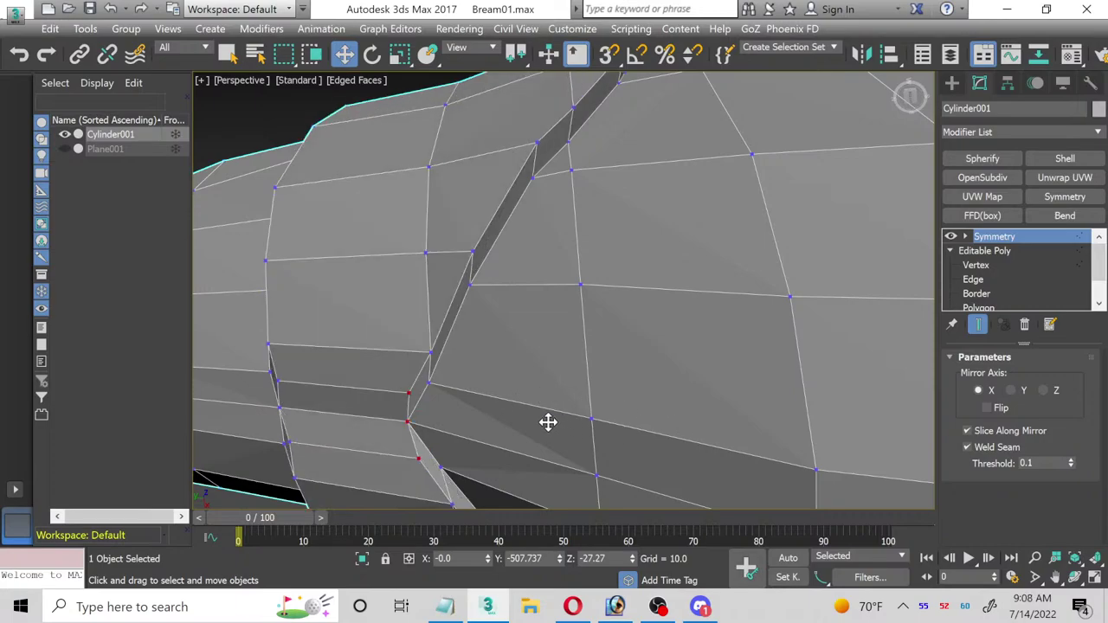
Step: Pan along the fish body and enter Polygon level, bringing back the 16 selected gill-cover polygons
{"action": "middle_click_drag", "start_coordinate": [494, 428], "coordinate": [626, 242]}
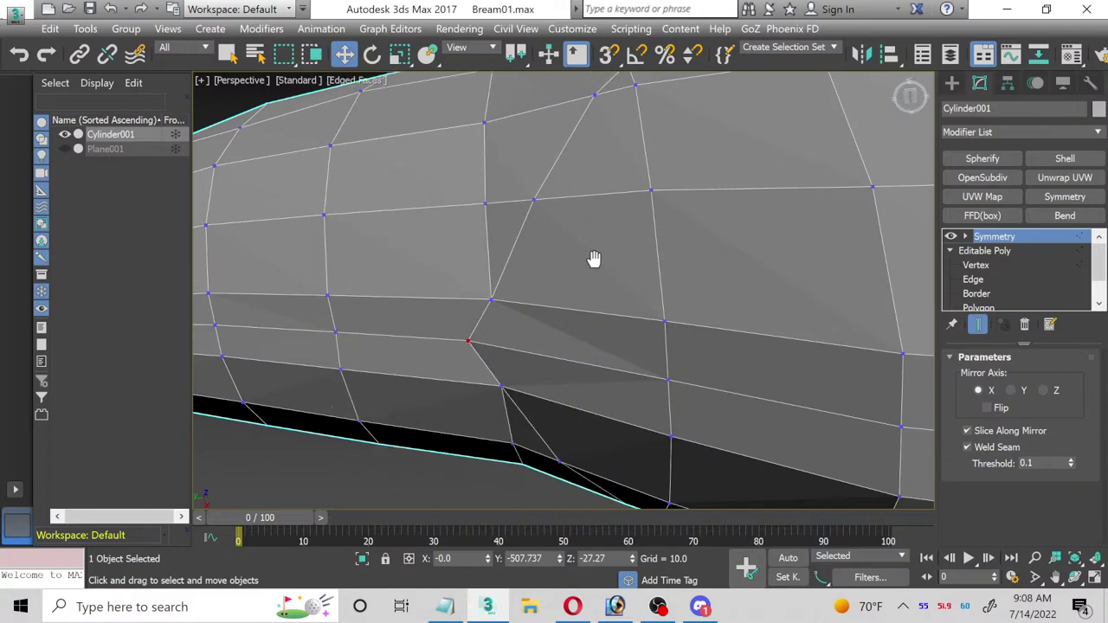
{"action": "middle_click_drag", "start_coordinate": [595, 258], "coordinate": [564, 294]}
{"action": "scroll", "coordinate": [563, 294], "scroll_direction": "down", "scroll_amount": 2}
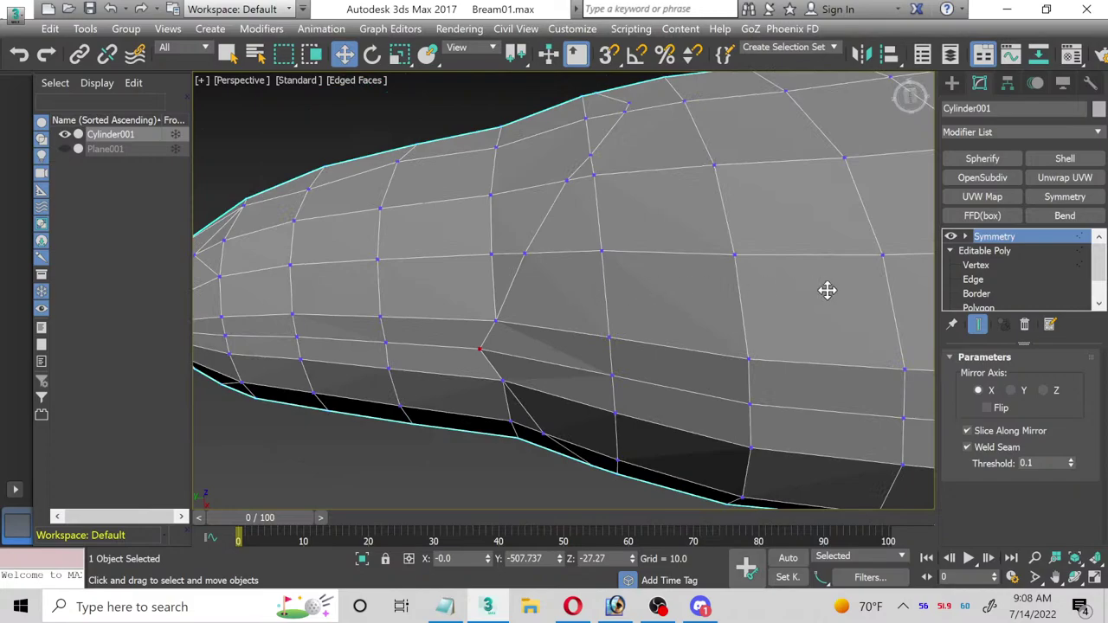
{"action": "scroll", "coordinate": [976, 307], "scroll_direction": "down", "scroll_amount": 2}
{"action": "left_click", "coordinate": [987, 280]}
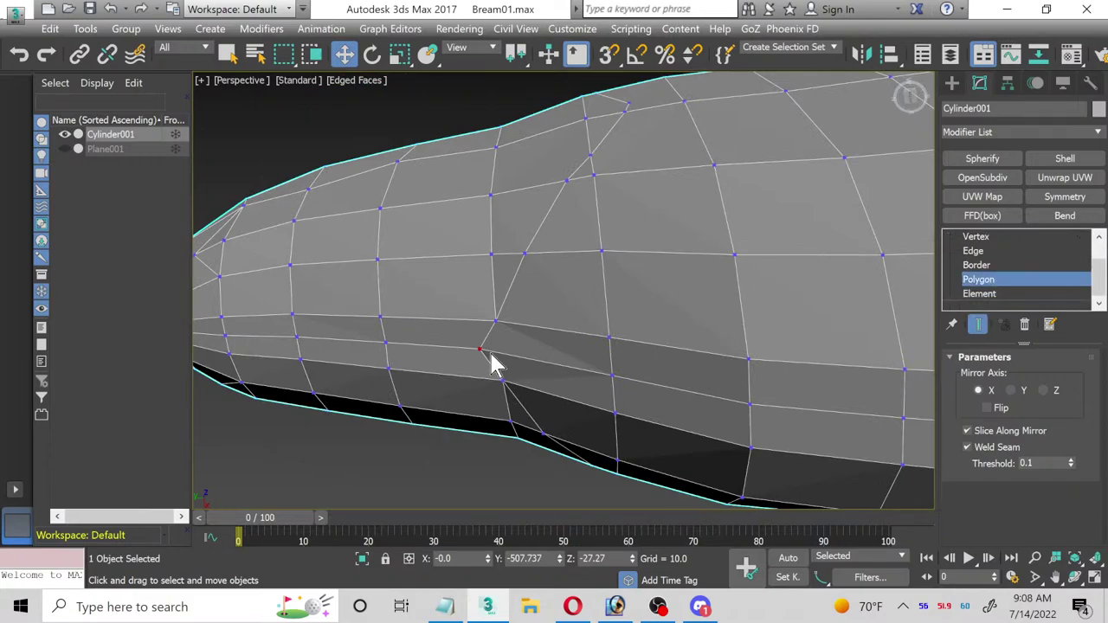
{"action": "scroll", "coordinate": [489, 351], "scroll_direction": "up", "scroll_amount": 3}
Step: Deselect the bottom polygon, leaving 15 gill-cover polygons, and orbit to face the patch
{"action": "left_click", "coordinate": [426, 331], "text": "alt"}
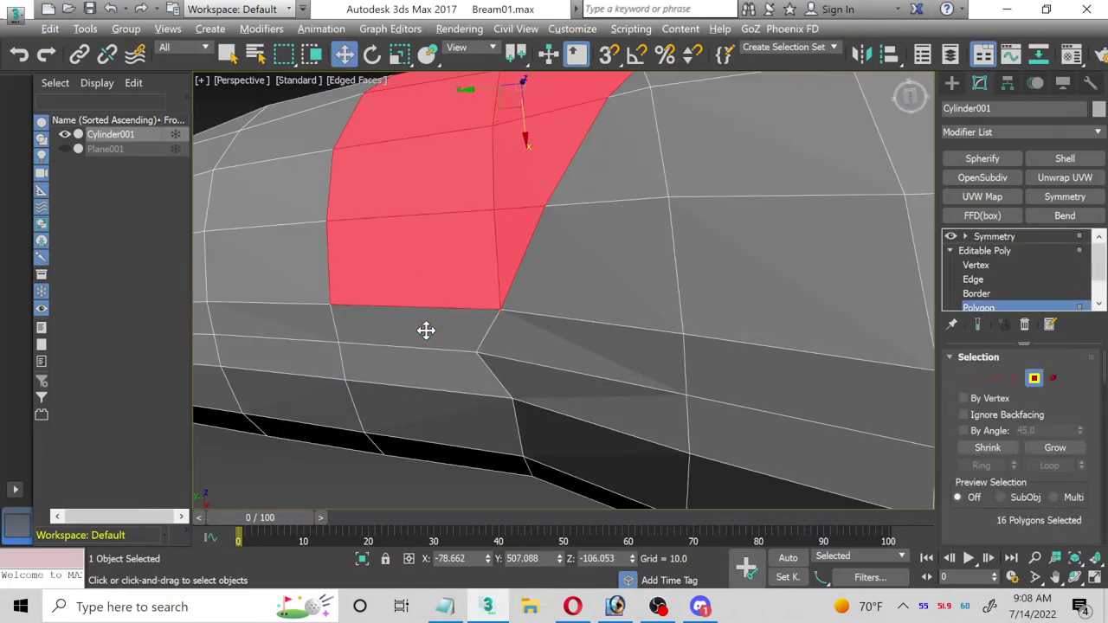
{"action": "scroll", "coordinate": [413, 254], "scroll_direction": "down", "scroll_amount": 2}
{"action": "middle_click_drag", "start_coordinate": [413, 252], "coordinate": [426, 331]}
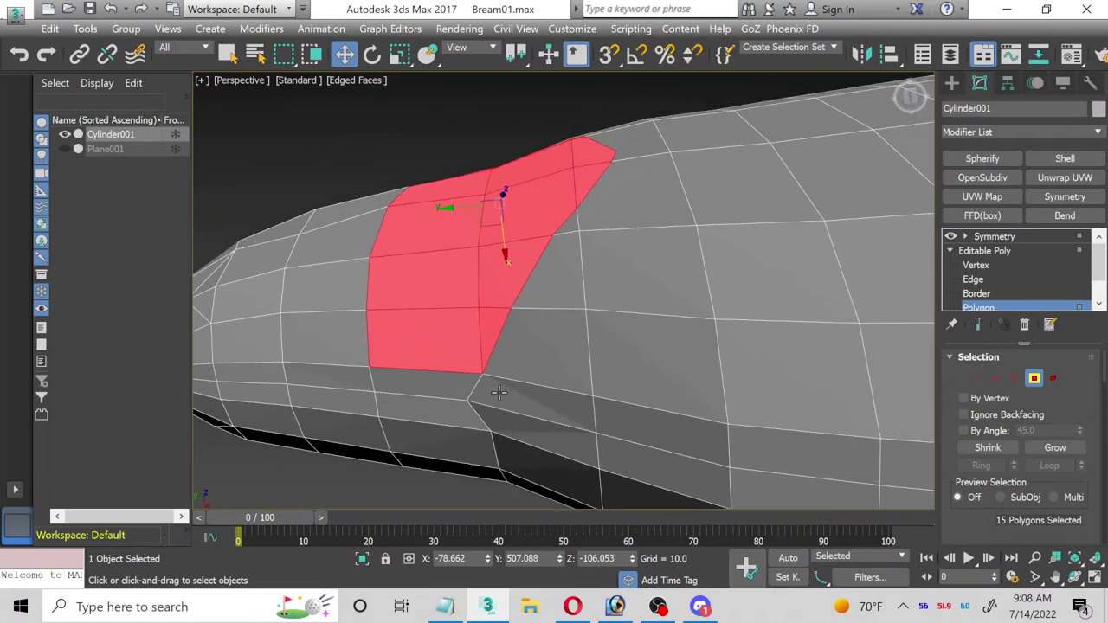
{"action": "left_click", "coordinate": [1074, 577]}
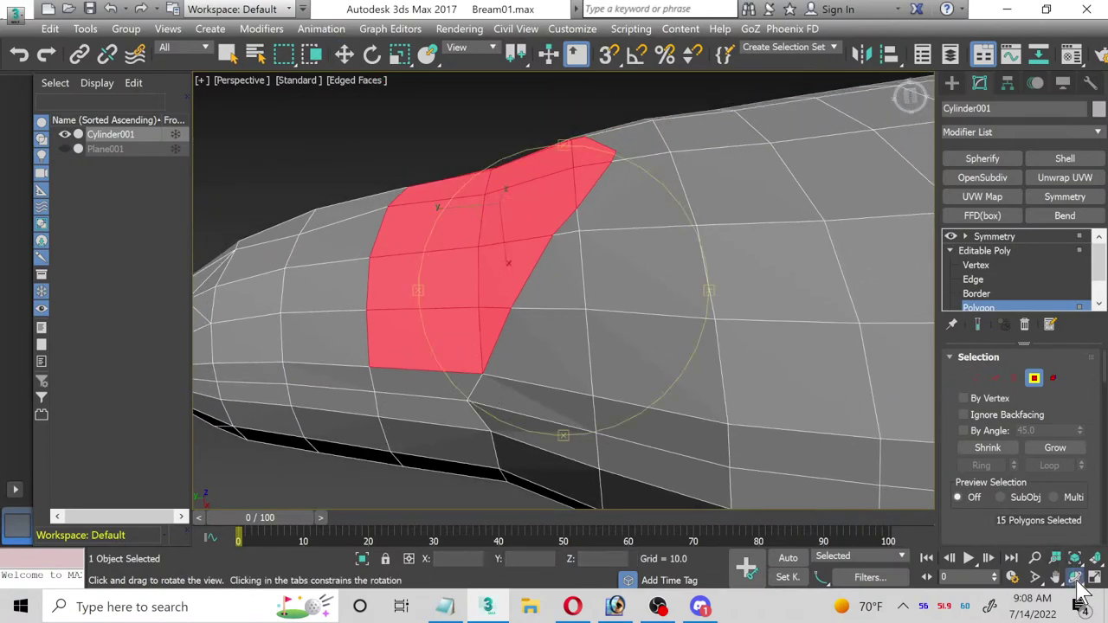
{"action": "left_click_drag", "start_coordinate": [494, 341], "coordinate": [497, 442]}
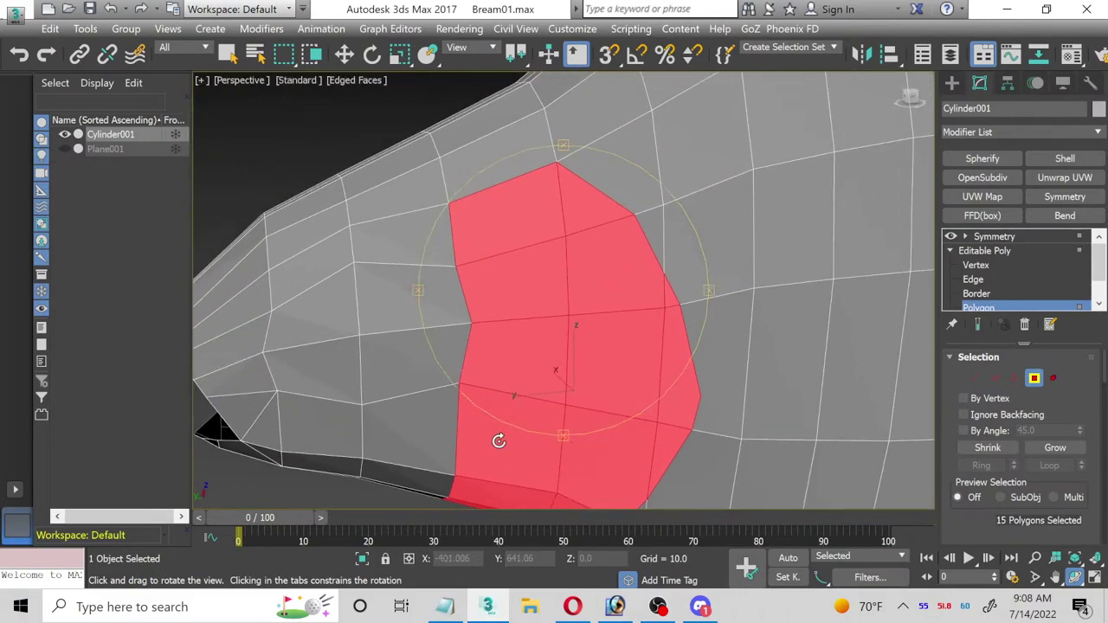
Step: At Vertex level, move the vertex beside the patch about 7 units along Y, then return to Polygon level
{"action": "left_click", "coordinate": [976, 265]}
{"action": "scroll", "coordinate": [443, 289], "scroll_direction": "up", "scroll_amount": 5}
{"action": "key", "text": "w"}
{"action": "left_click", "coordinate": [491, 326]}
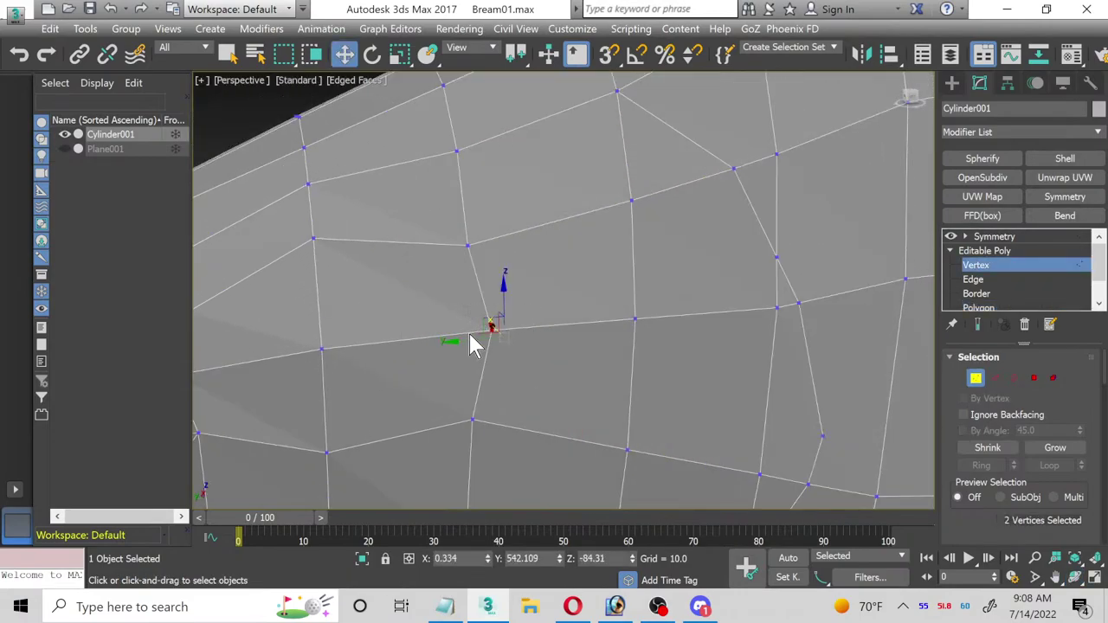
{"action": "left_click_drag", "start_coordinate": [465, 339], "coordinate": [445, 341]}
{"action": "scroll", "coordinate": [1001, 264], "scroll_direction": "down", "scroll_amount": 2}
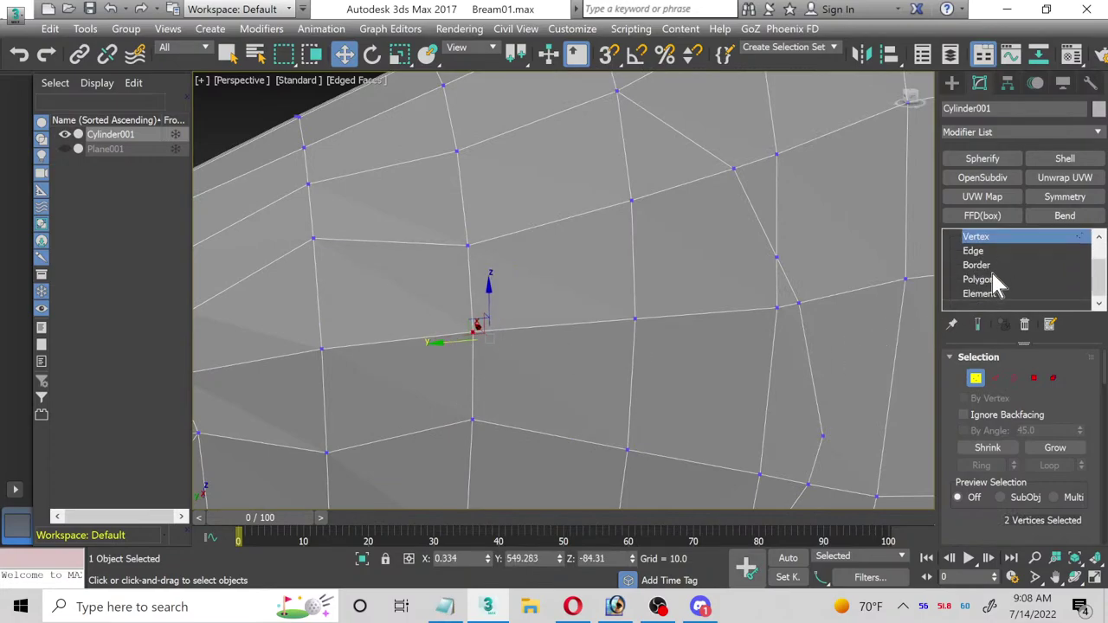
{"action": "left_click", "coordinate": [978, 279]}
{"action": "scroll", "coordinate": [1022, 459], "scroll_direction": "down", "scroll_amount": 3}
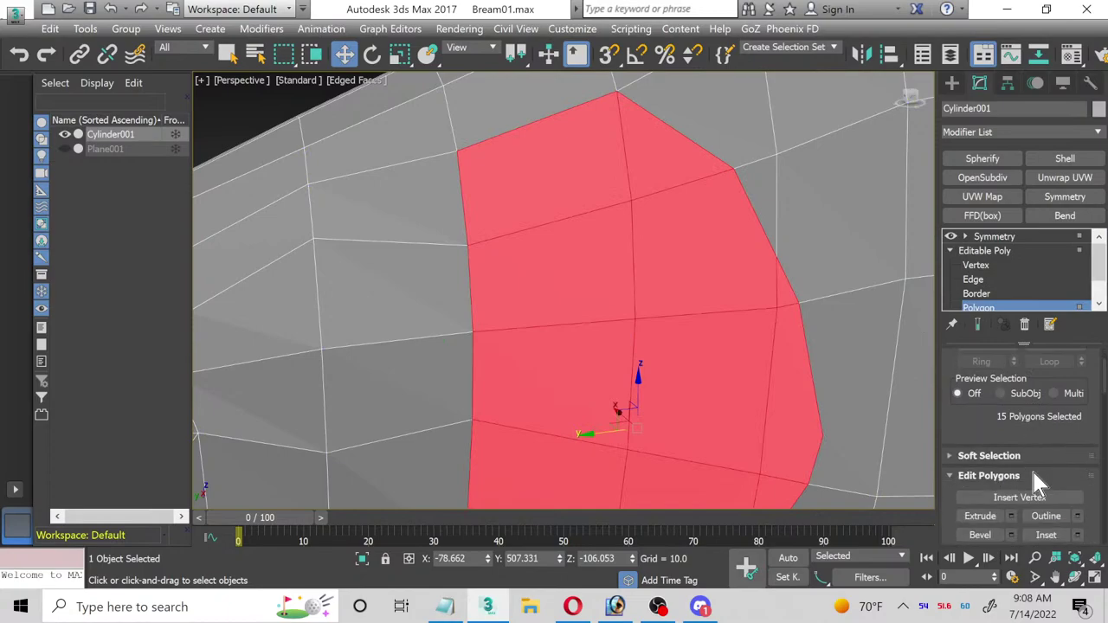
Step: Extrude the 15 gill-cover polygons by 12.613 and slide the plate across the body
{"action": "left_click", "coordinate": [1011, 516]}
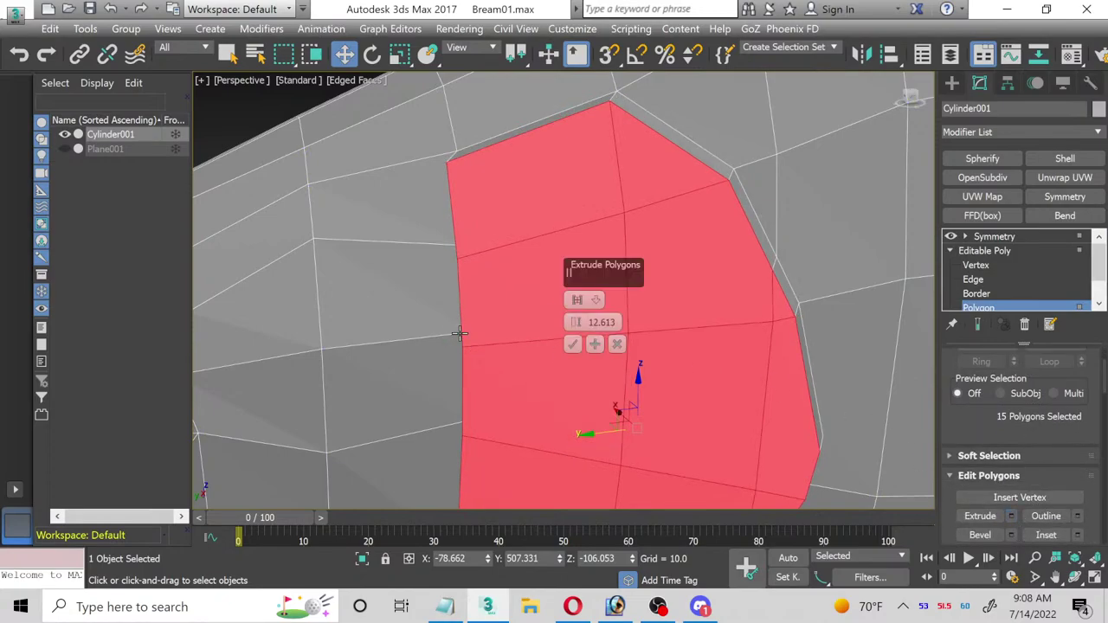
{"action": "left_click", "coordinate": [572, 345]}
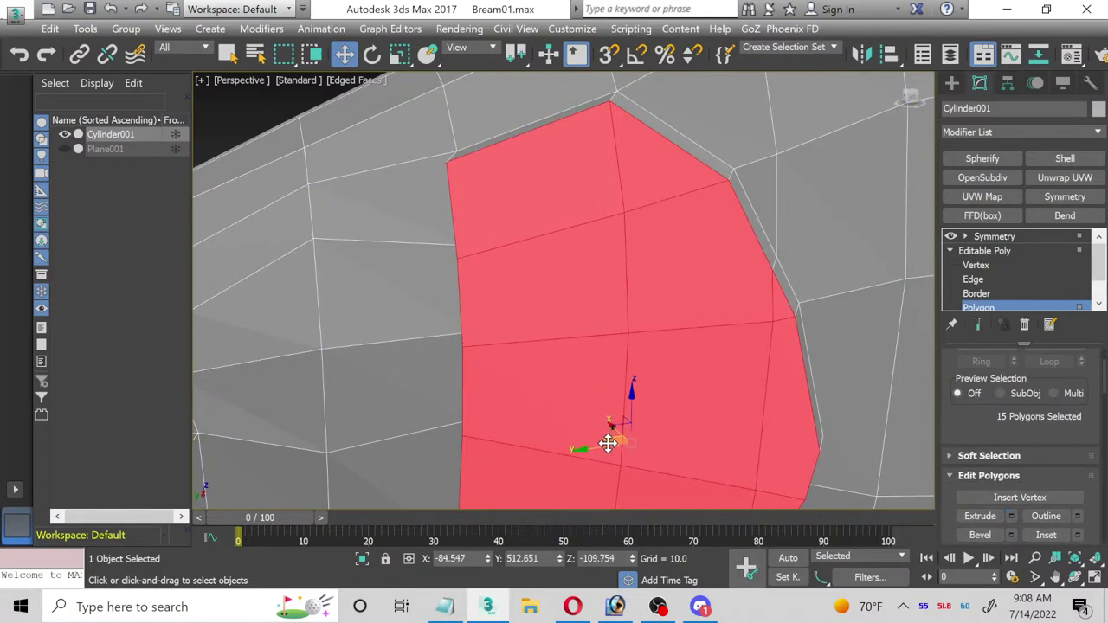
{"action": "left_click_drag", "start_coordinate": [613, 443], "coordinate": [651, 438]}
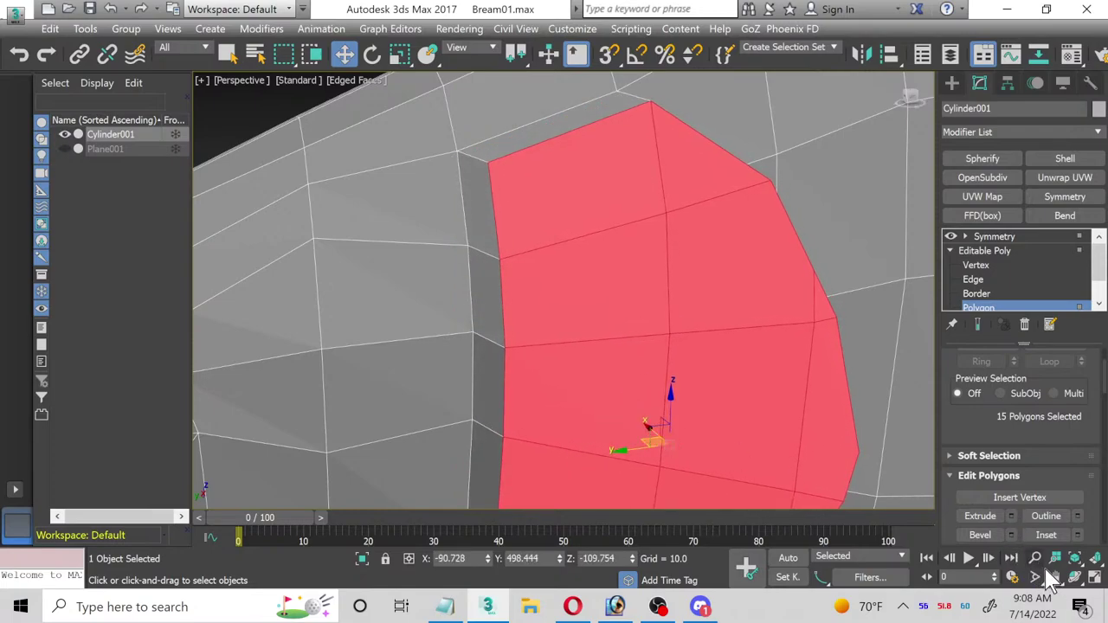
{"action": "left_click", "coordinate": [1075, 577]}
{"action": "scroll", "coordinate": [615, 369], "scroll_direction": "down", "scroll_amount": 5}
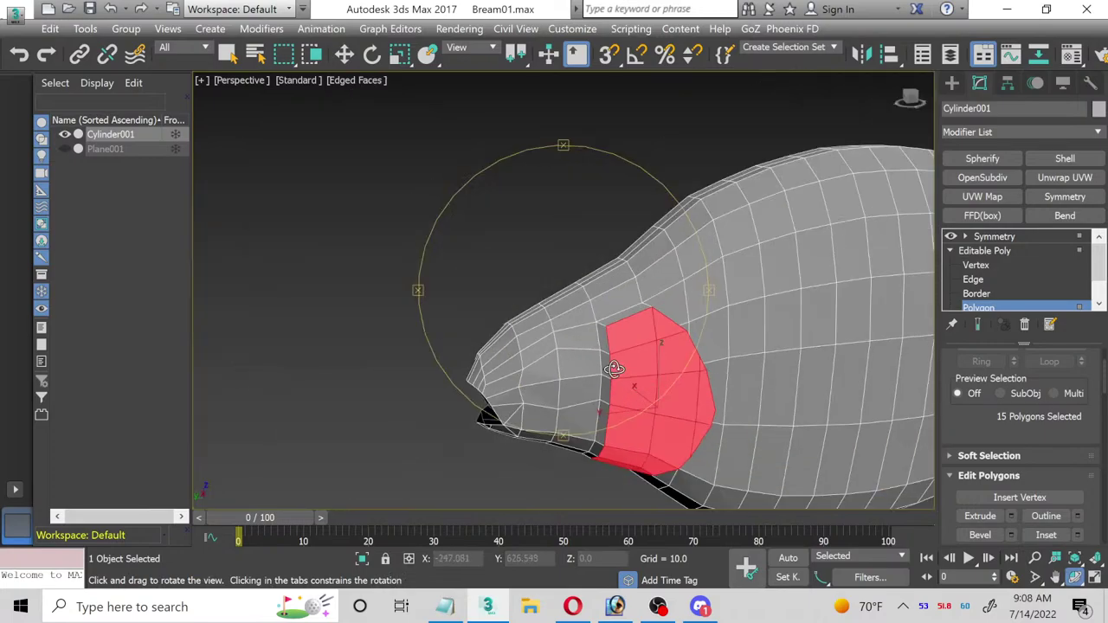
{"action": "left_click_drag", "start_coordinate": [615, 369], "coordinate": [573, 326]}
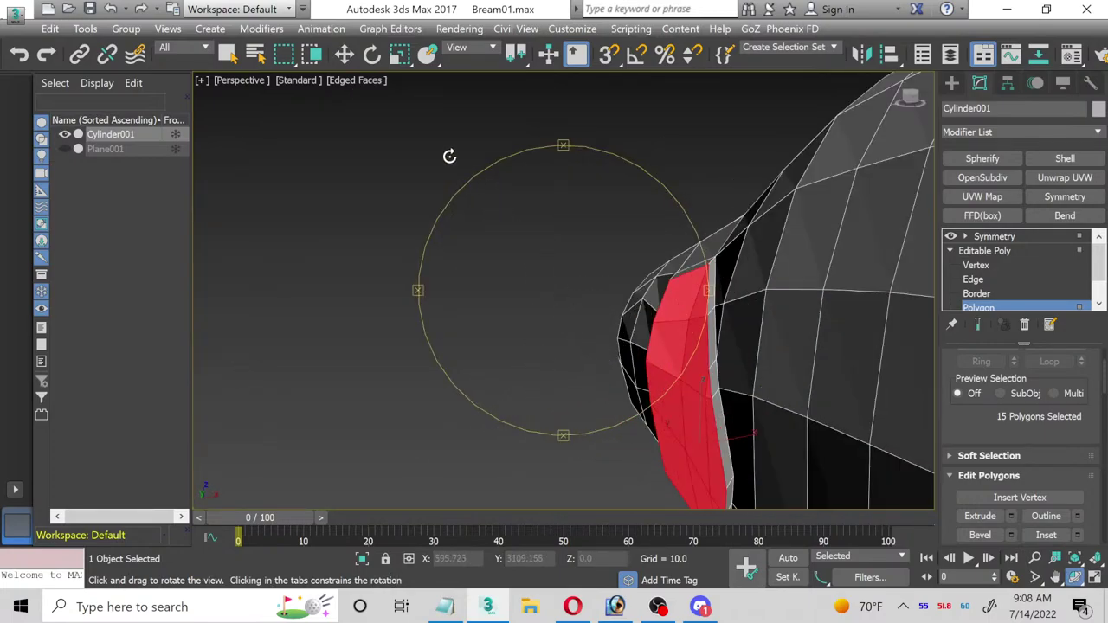
Step: Push the gill plate outward to about 7.8 units along Y and orbit to inspect the groove behind it
{"action": "left_click", "coordinate": [344, 54]}
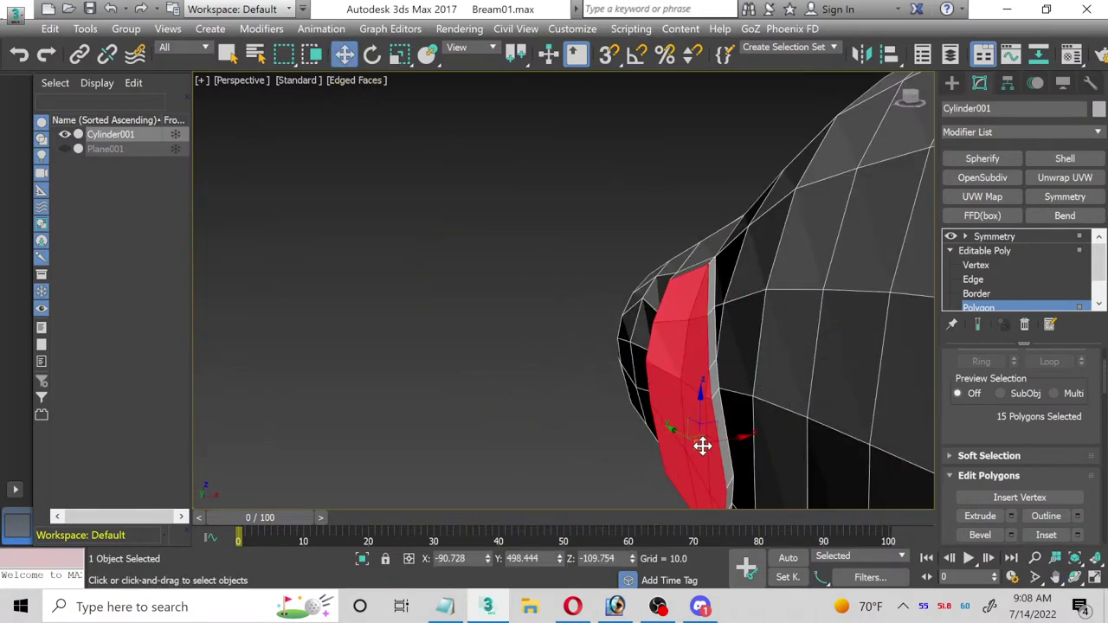
{"action": "left_click_drag", "start_coordinate": [667, 431], "coordinate": [680, 425]}
{"action": "left_click", "coordinate": [1075, 576]}
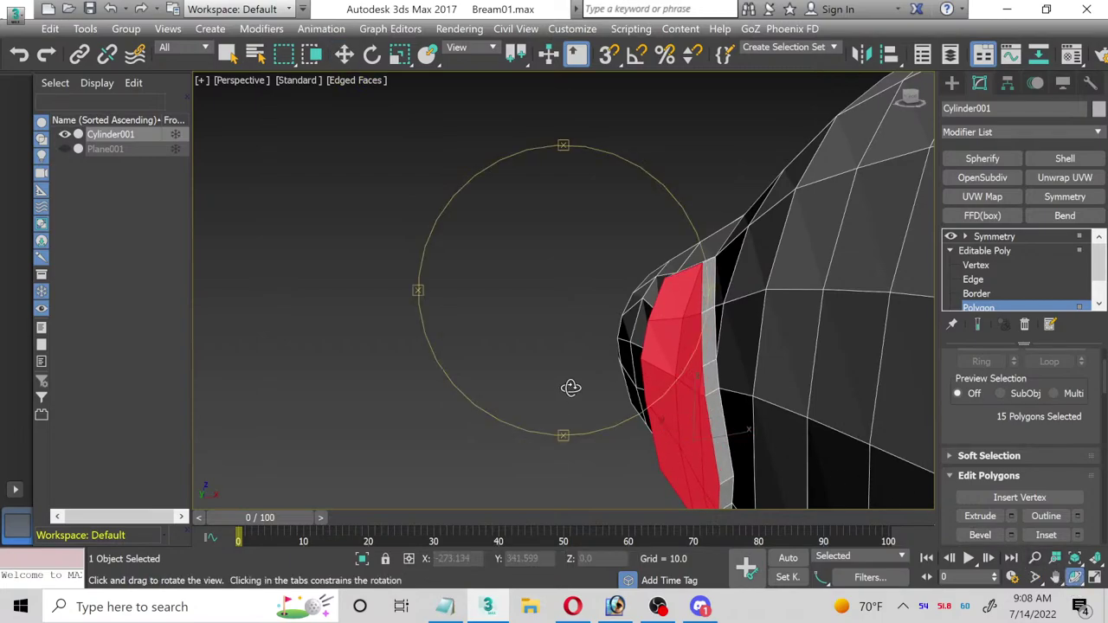
{"action": "left_click_drag", "start_coordinate": [570, 387], "coordinate": [655, 374]}
{"action": "scroll", "coordinate": [621, 289], "scroll_direction": "up", "scroll_amount": 5}
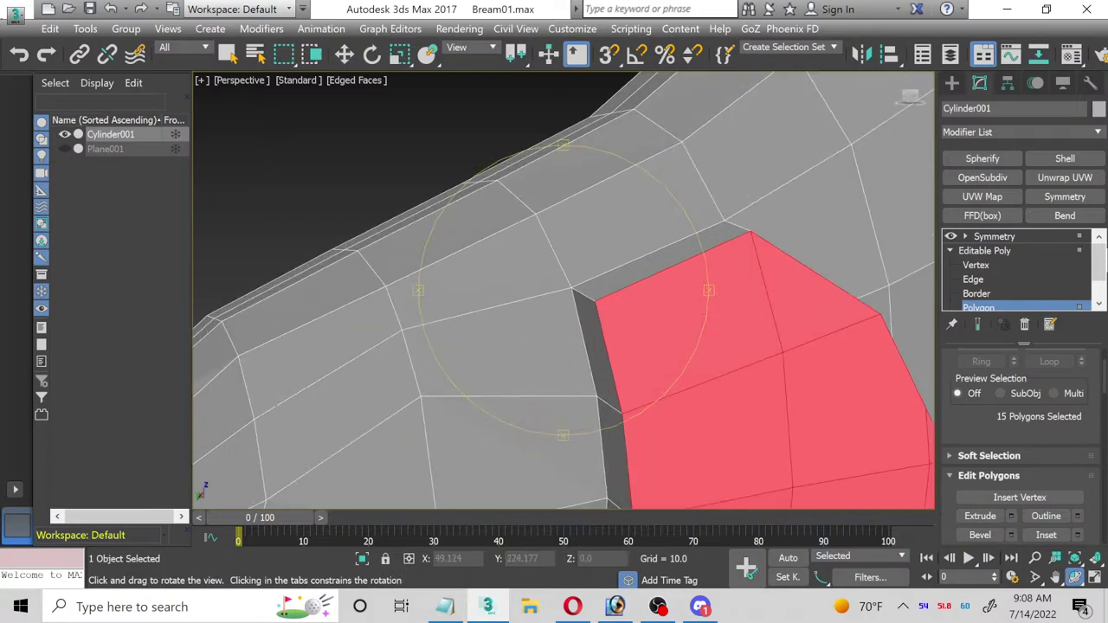
Step: At Vertex level, Target Weld the groove's stray corner vertices onto their neighbouring vertices
{"action": "left_click", "coordinate": [987, 265]}
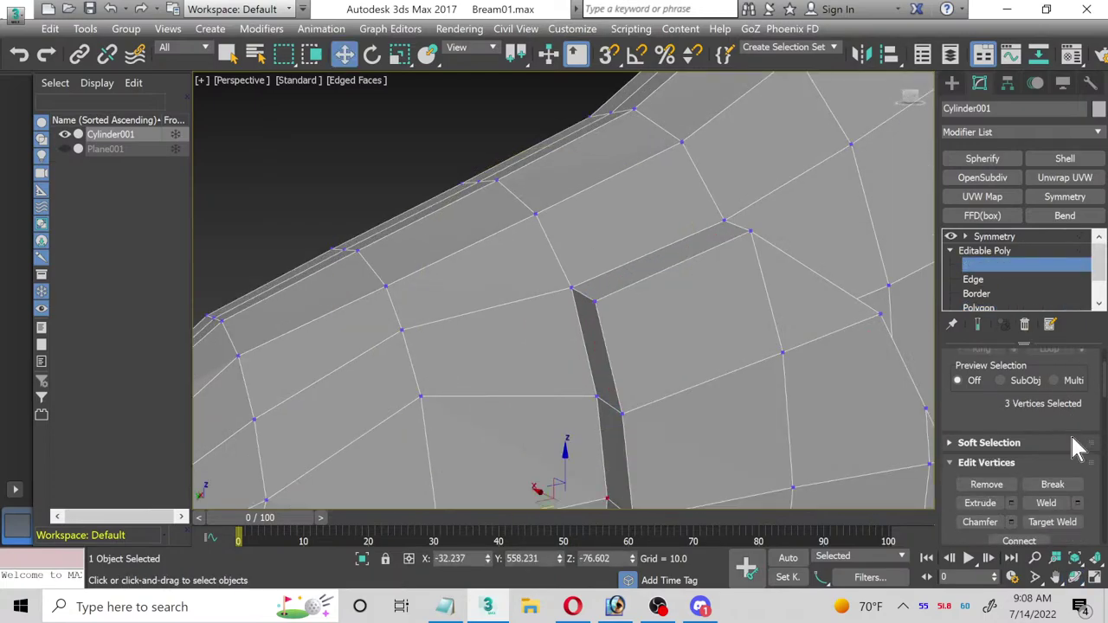
{"action": "left_click", "coordinate": [1053, 504]}
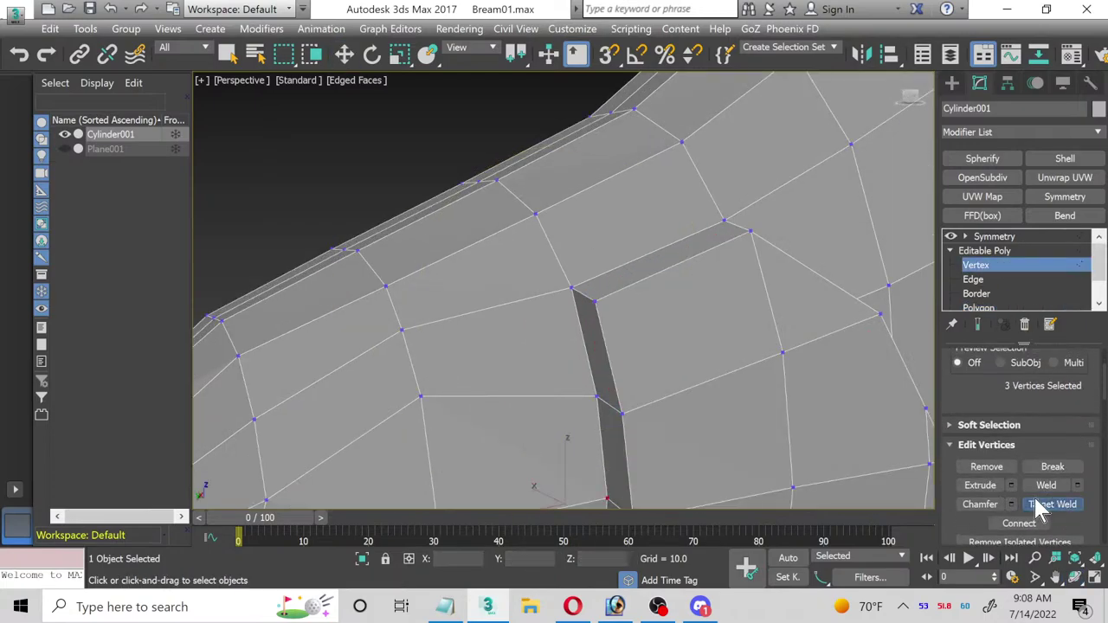
{"action": "scroll", "coordinate": [693, 311], "scroll_direction": "up", "scroll_amount": 3}
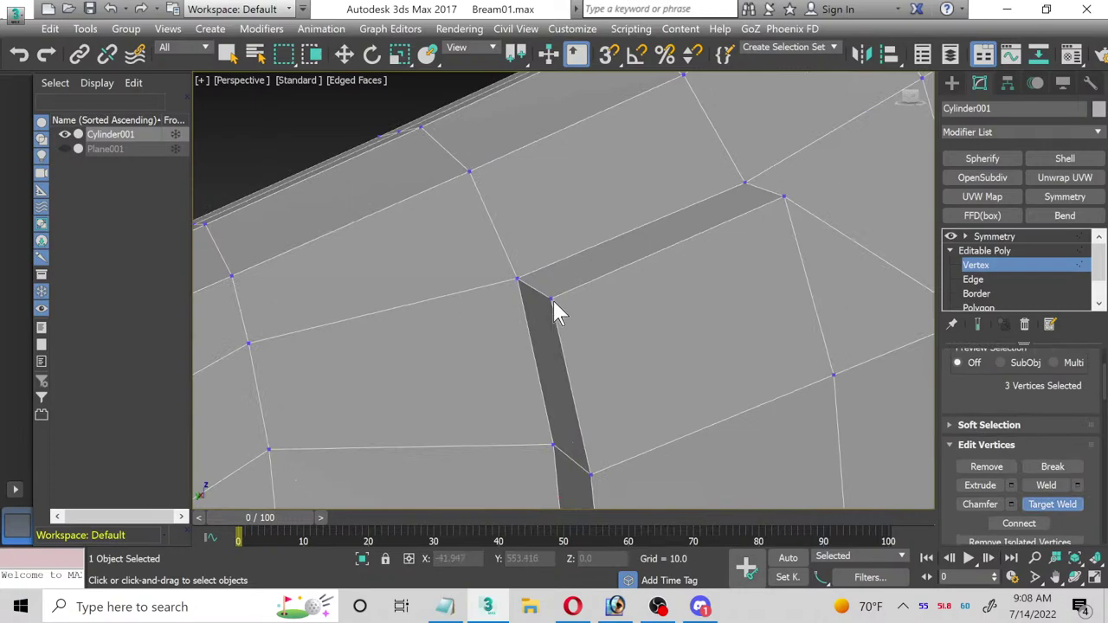
{"action": "left_click", "coordinate": [515, 279]}
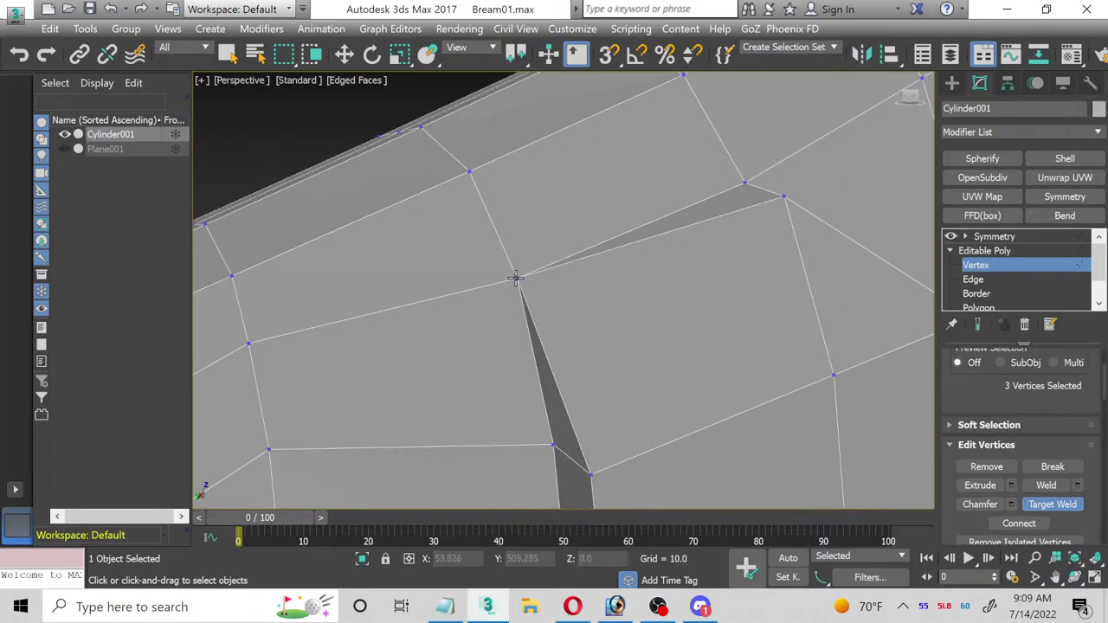
{"action": "middle_click_drag", "start_coordinate": [594, 310], "coordinate": [566, 441]}
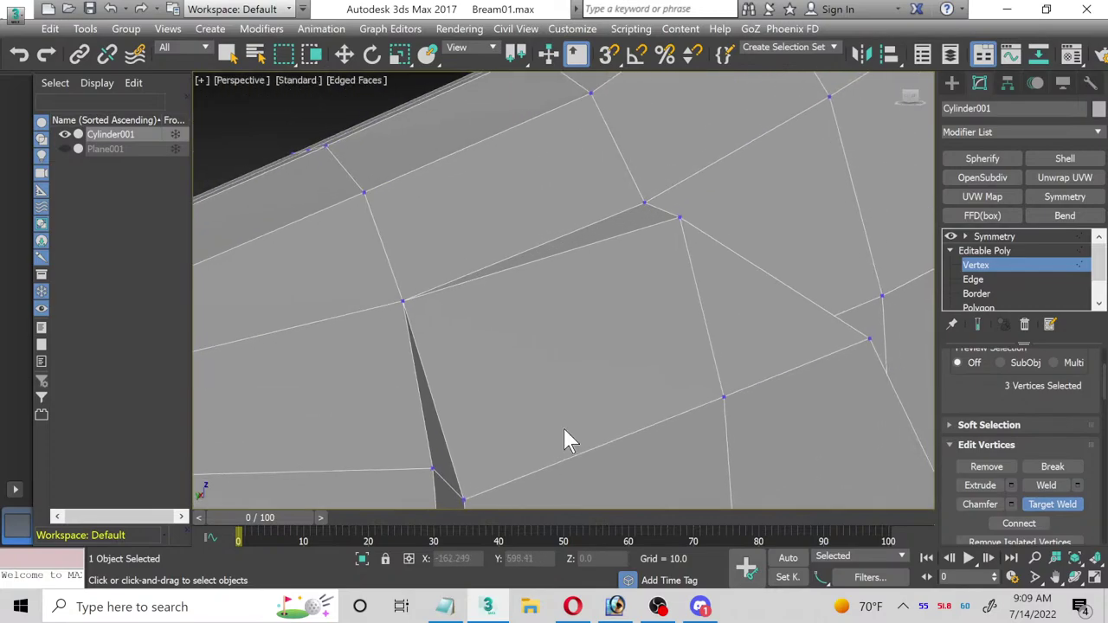
{"action": "left_click", "coordinate": [680, 217]}
{"action": "left_click", "coordinate": [641, 204]}
{"action": "middle_click_drag", "start_coordinate": [612, 252], "coordinate": [561, 153]}
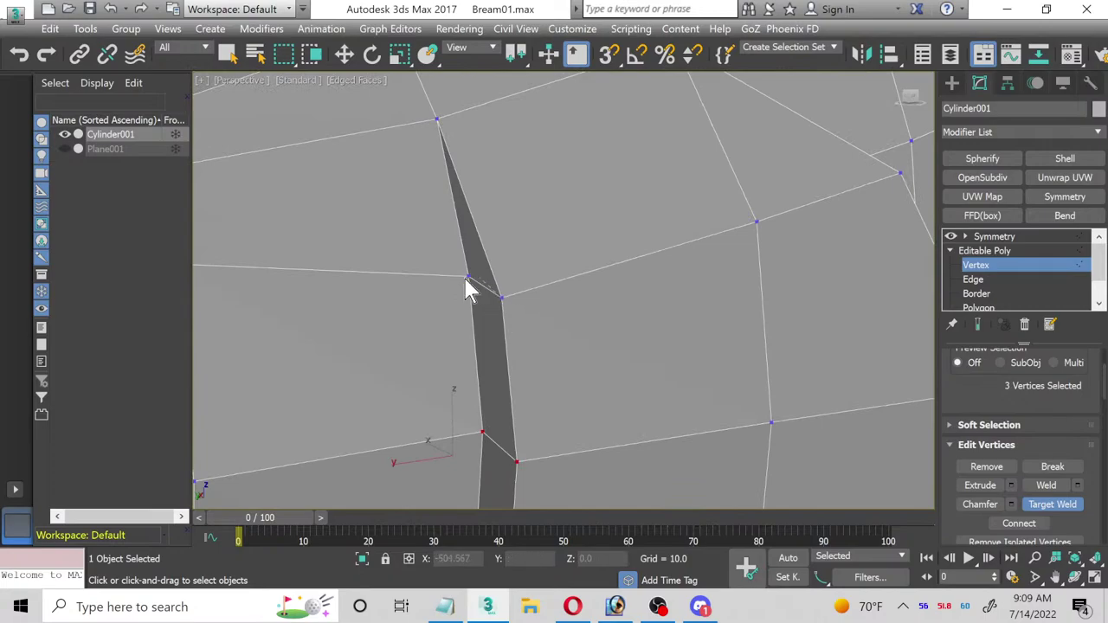
Step: Target-weld the first two gill-seam sliver vertices onto their neighbouring vertices
{"action": "left_click", "coordinate": [467, 278]}
{"action": "middle_click_drag", "start_coordinate": [484, 421], "coordinate": [534, 315]}
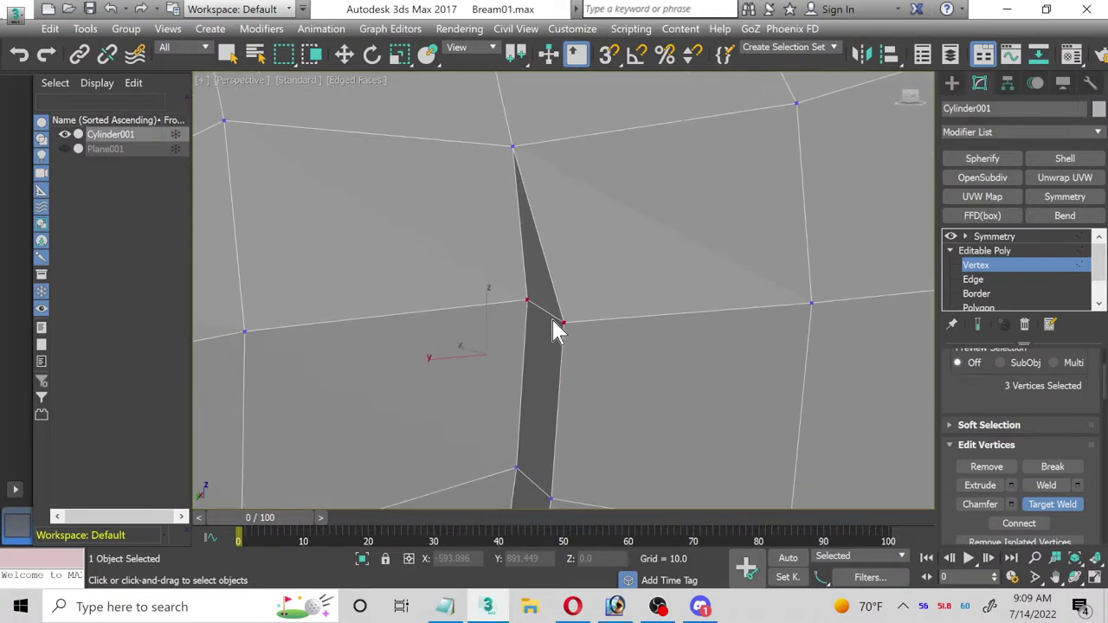
{"action": "left_click", "coordinate": [563, 324]}
{"action": "left_click", "coordinate": [526, 300]}
{"action": "middle_click_drag", "start_coordinate": [548, 391], "coordinate": [675, 218]}
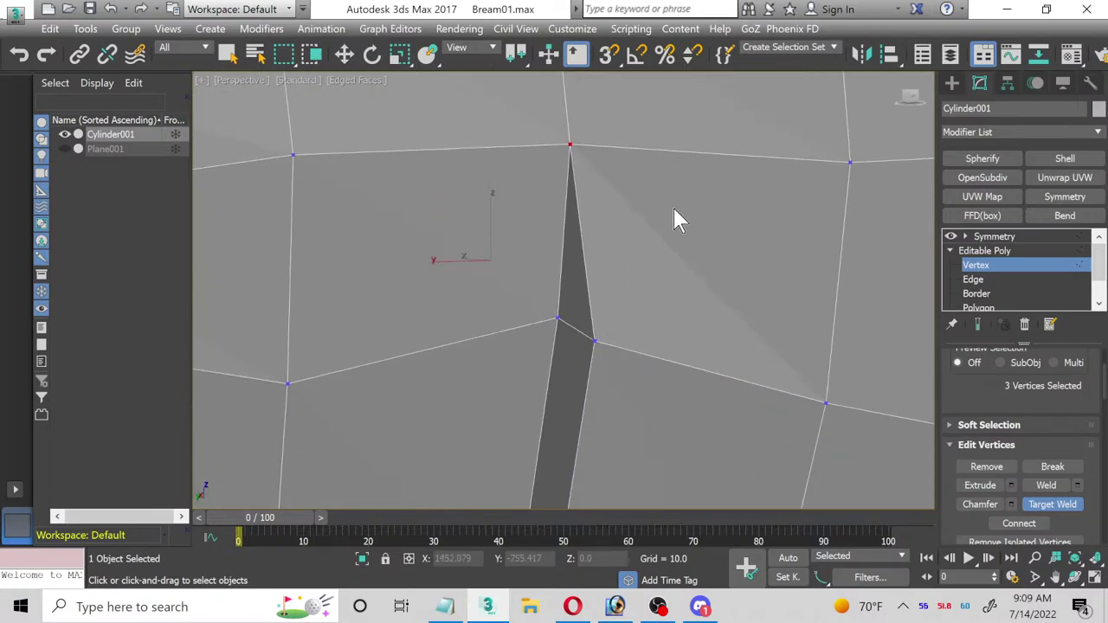
Step: Turn Target Weld back on and merge the next sliver vertices, including the lower ones, into their neighbours
{"action": "key", "text": "w"}
{"action": "right_click", "coordinate": [567, 318]}
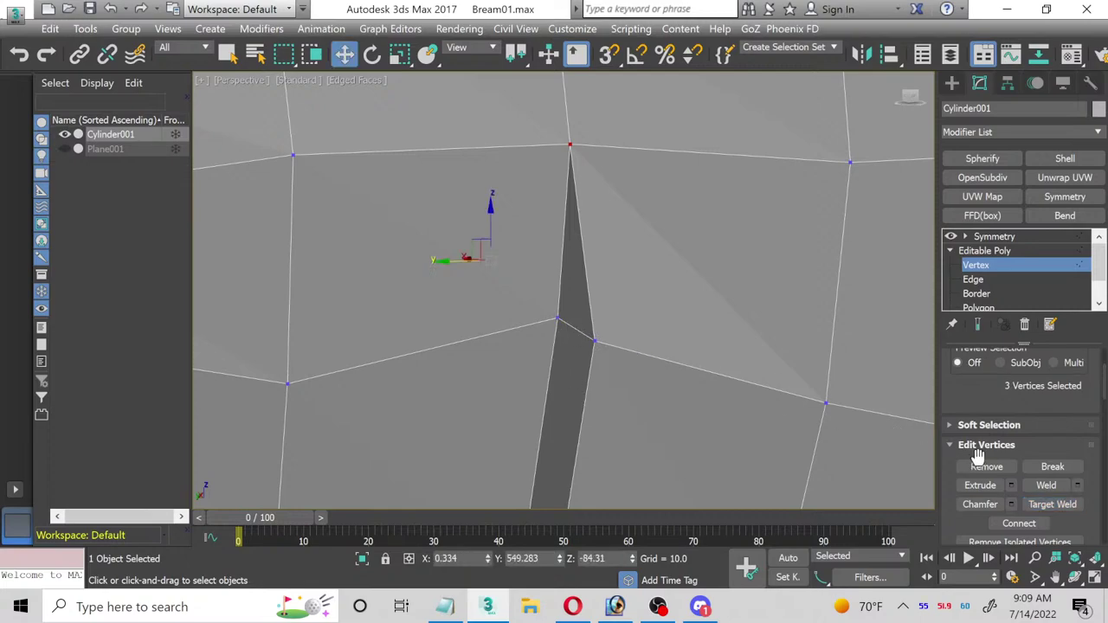
{"action": "left_click", "coordinate": [1062, 505]}
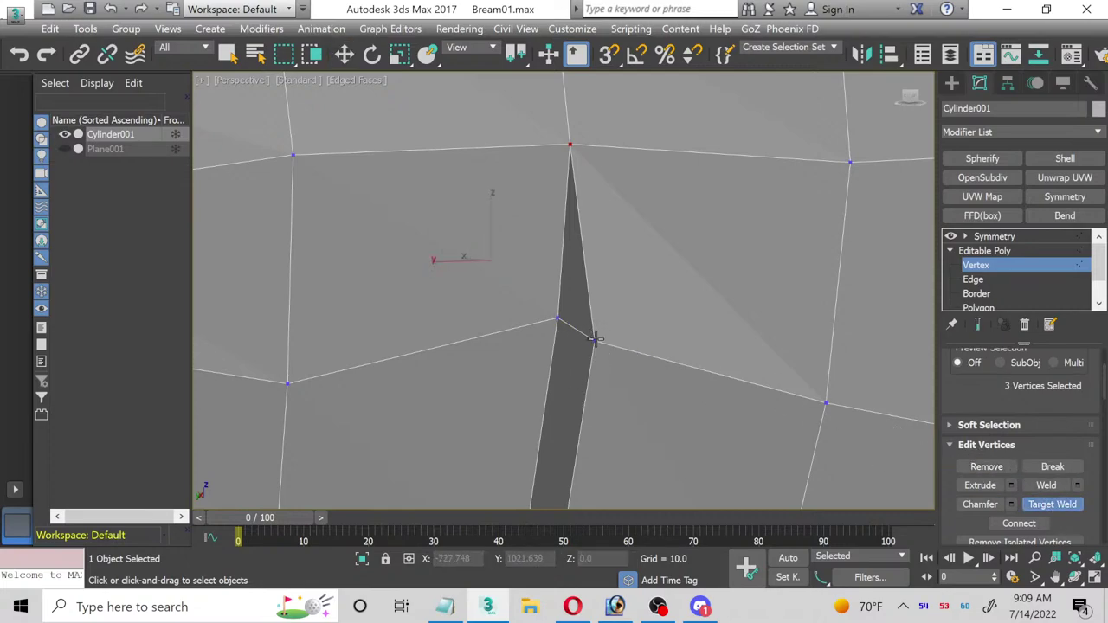
{"action": "left_click", "coordinate": [558, 321]}
{"action": "middle_click_drag", "start_coordinate": [557, 341], "coordinate": [679, 184], "text": "alt"}
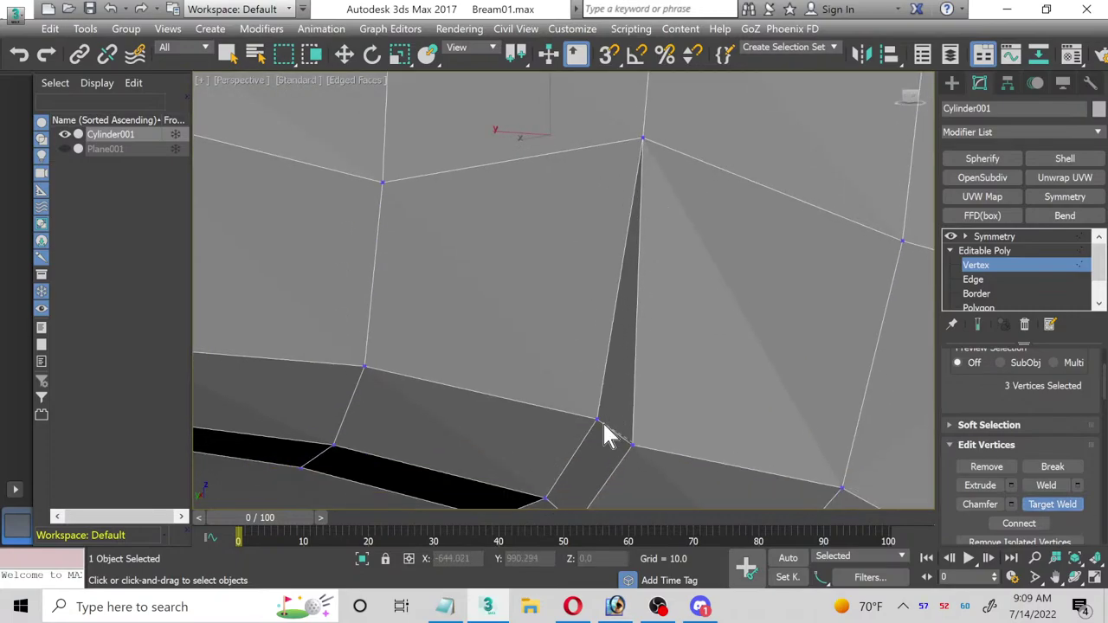
{"action": "middle_click_drag", "start_coordinate": [589, 440], "coordinate": [662, 322], "text": "alt"}
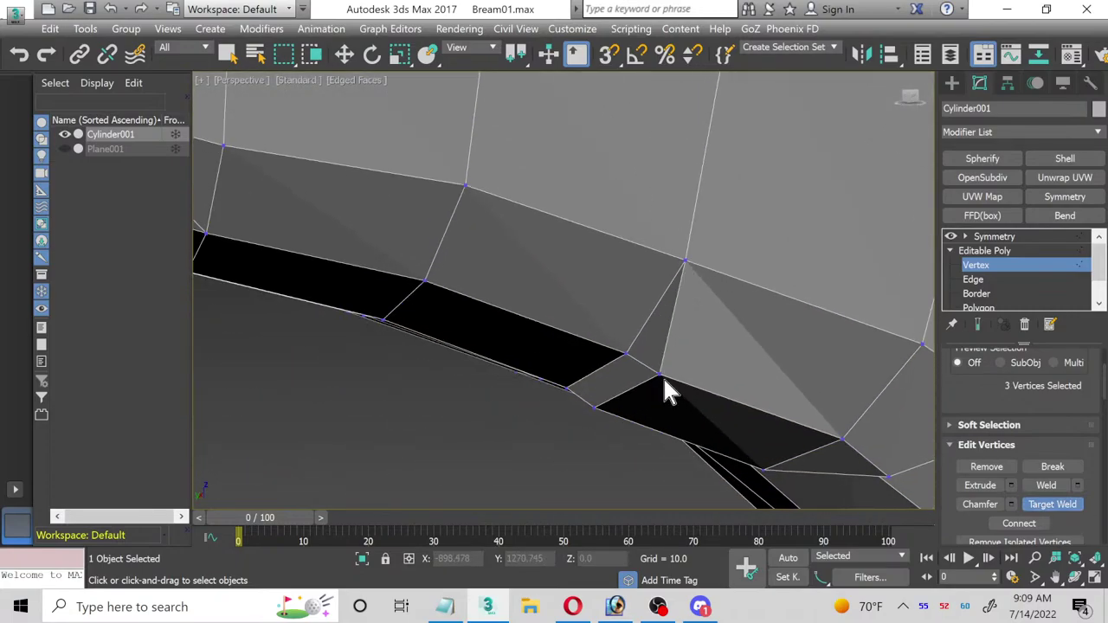
{"action": "left_click", "coordinate": [627, 355]}
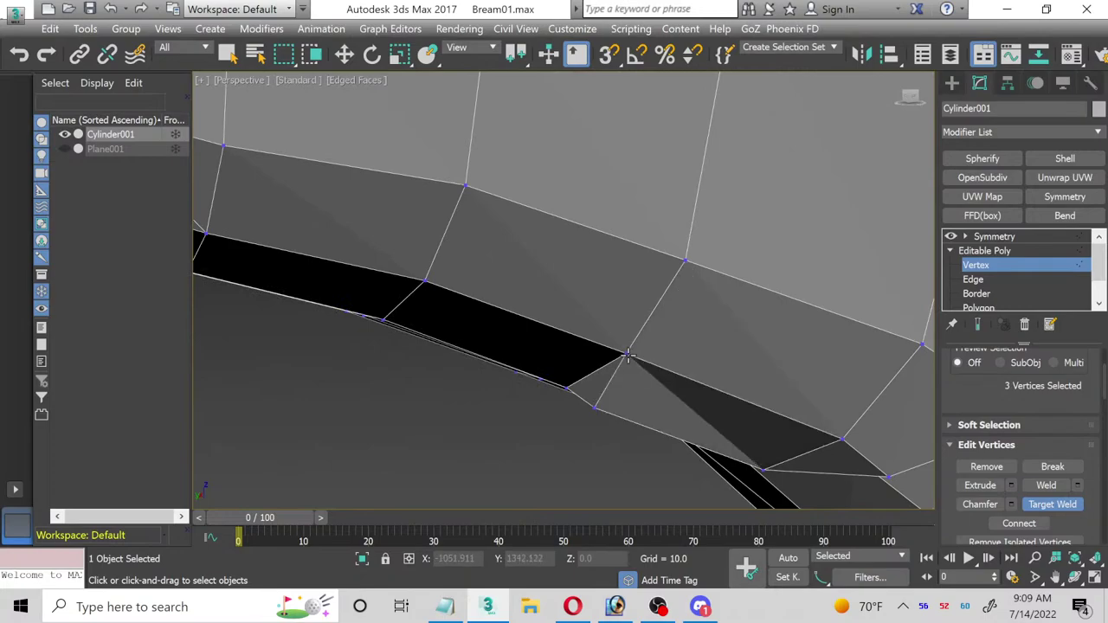
{"action": "left_click", "coordinate": [568, 387]}
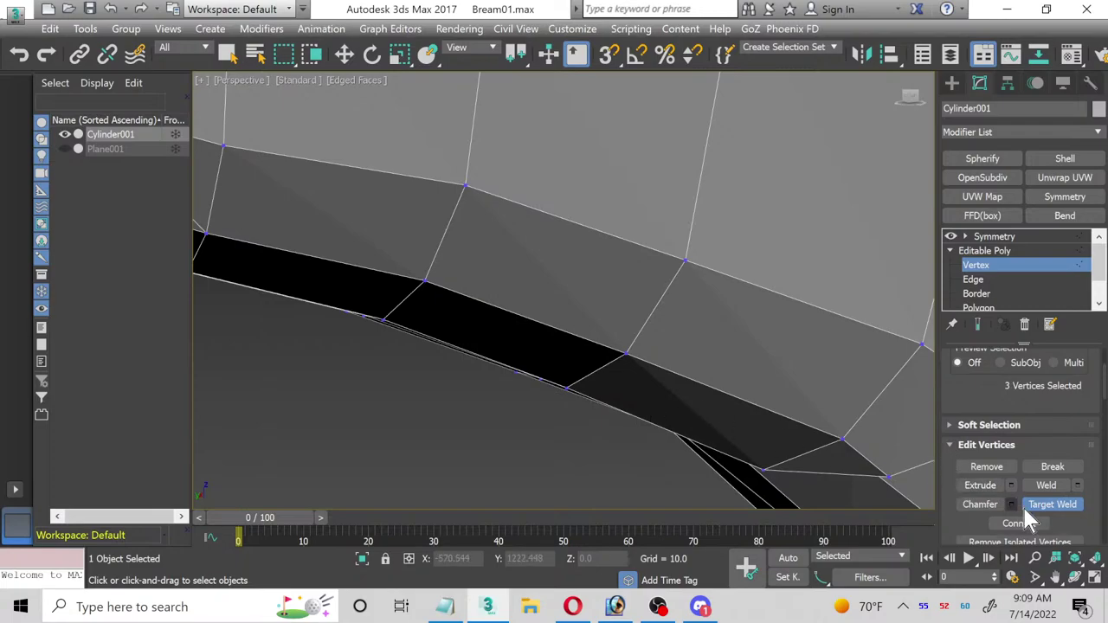
Step: Weld the remaining sliver's lower vertex onto its upper neighbour to close the last gap
{"action": "left_click", "coordinate": [1076, 577]}
{"action": "left_click_drag", "start_coordinate": [599, 369], "coordinate": [396, 320]}
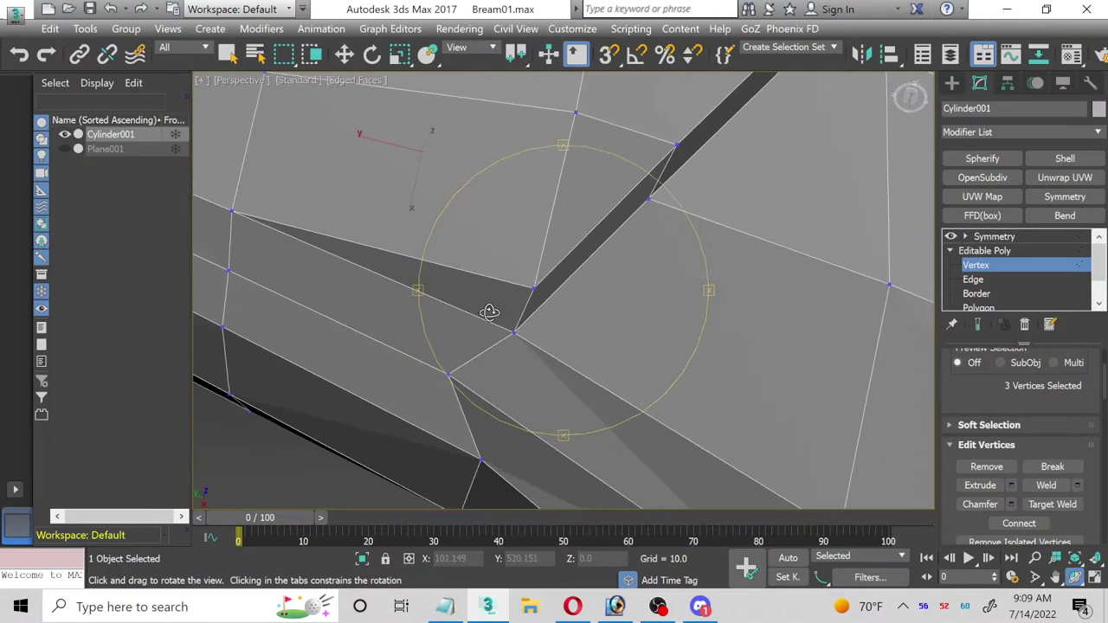
{"action": "left_click", "coordinate": [1057, 503]}
{"action": "scroll", "coordinate": [390, 277], "scroll_direction": "down", "scroll_amount": 2}
{"action": "middle_click_drag", "start_coordinate": [376, 274], "coordinate": [495, 295]}
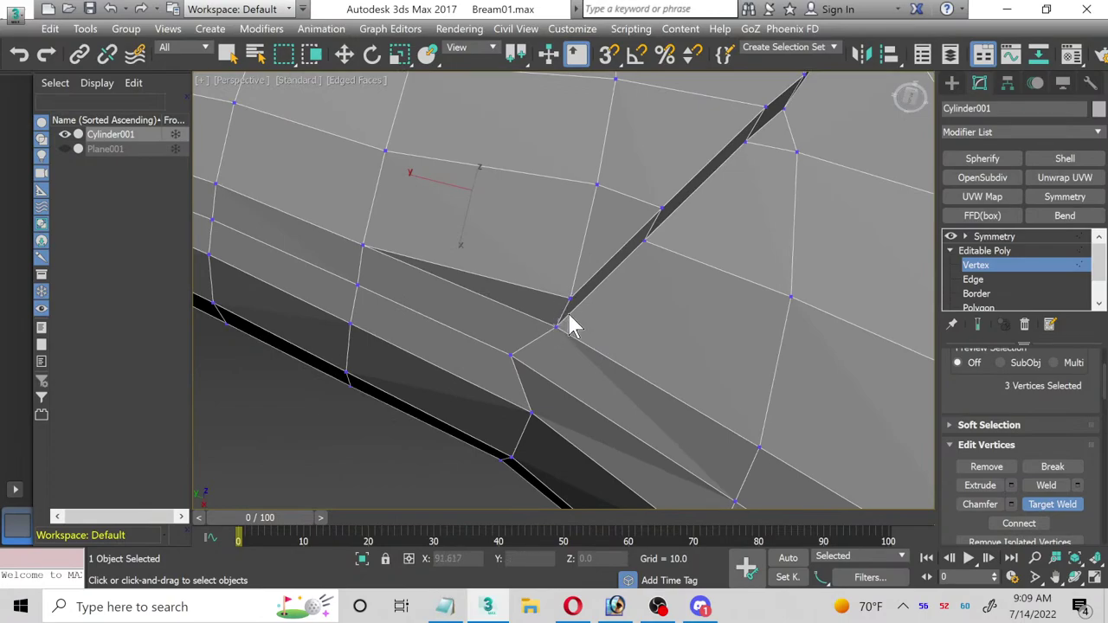
{"action": "key", "text": "w"}
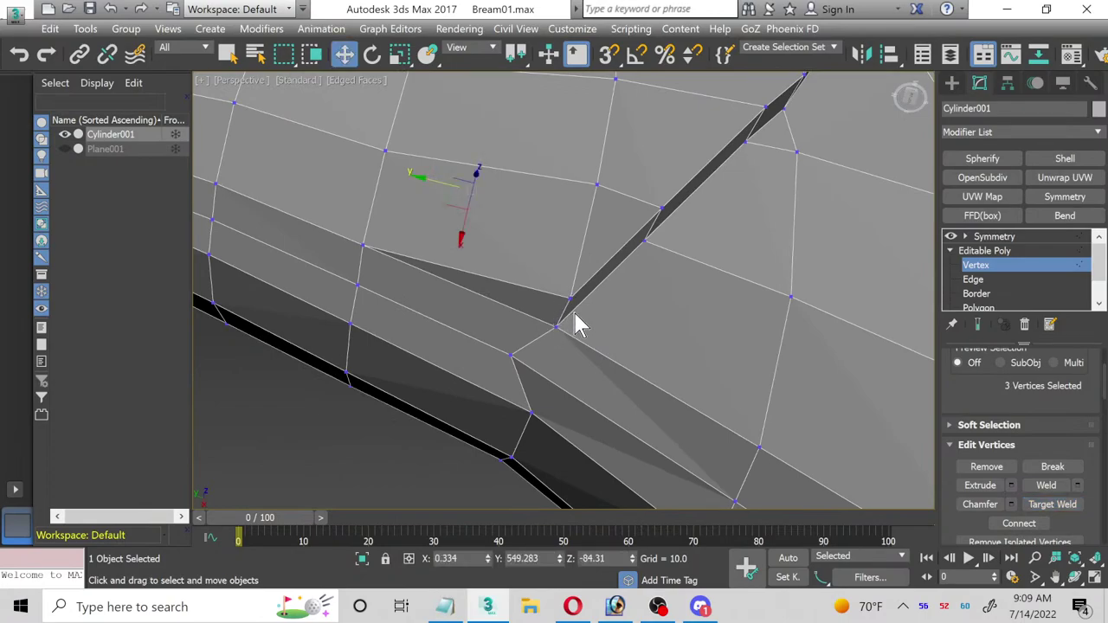
{"action": "left_click", "coordinate": [1064, 506]}
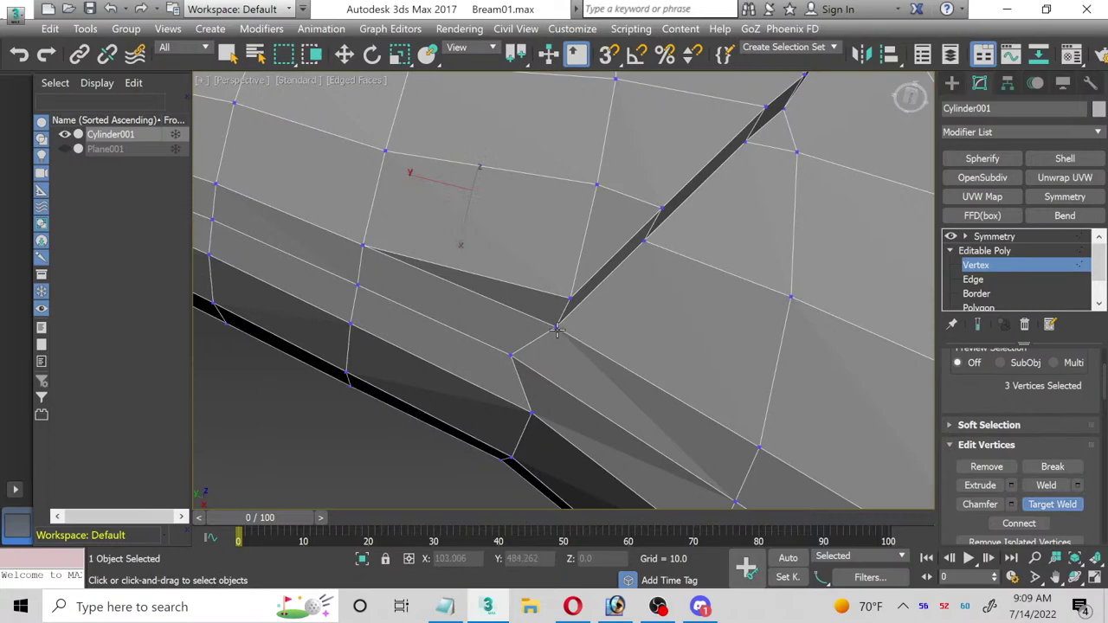
{"action": "left_click", "coordinate": [559, 326]}
{"action": "left_click", "coordinate": [570, 299]}
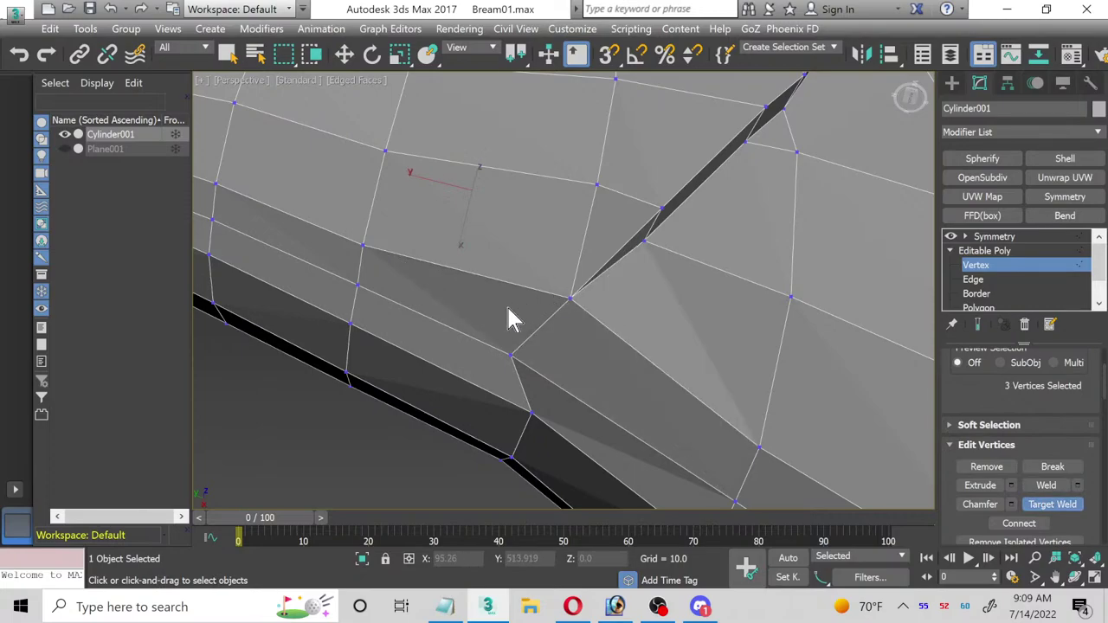
{"action": "scroll", "coordinate": [502, 317], "scroll_direction": "down", "scroll_amount": 2}
{"action": "middle_click_drag", "start_coordinate": [489, 322], "coordinate": [447, 327]}
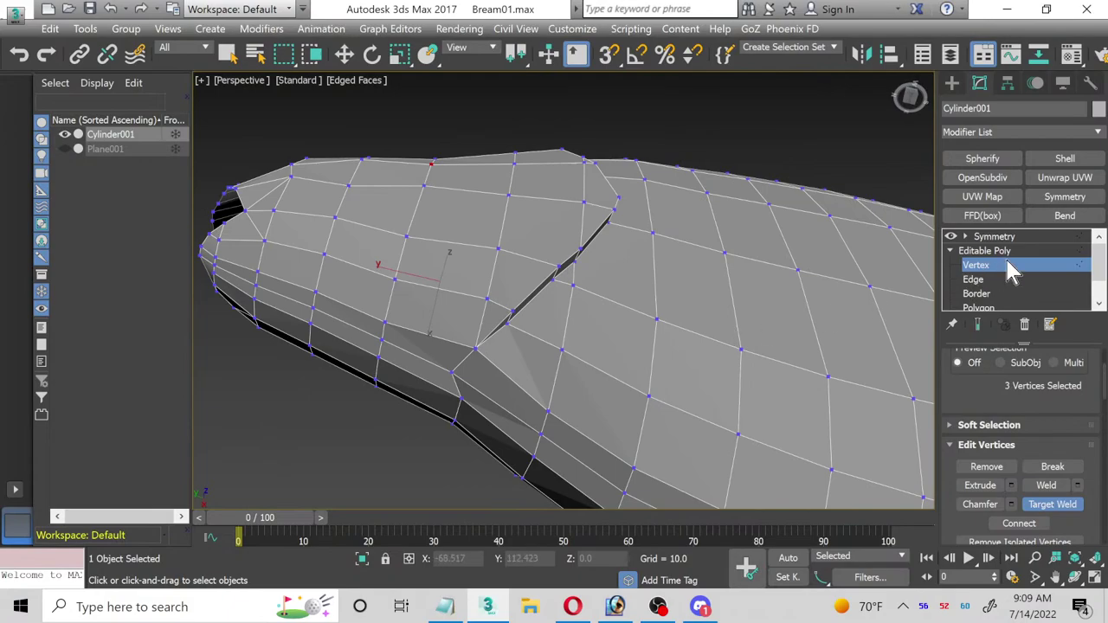
Step: Turn on Show End Result to view the head with all modifiers applied
{"action": "left_click", "coordinate": [980, 326]}
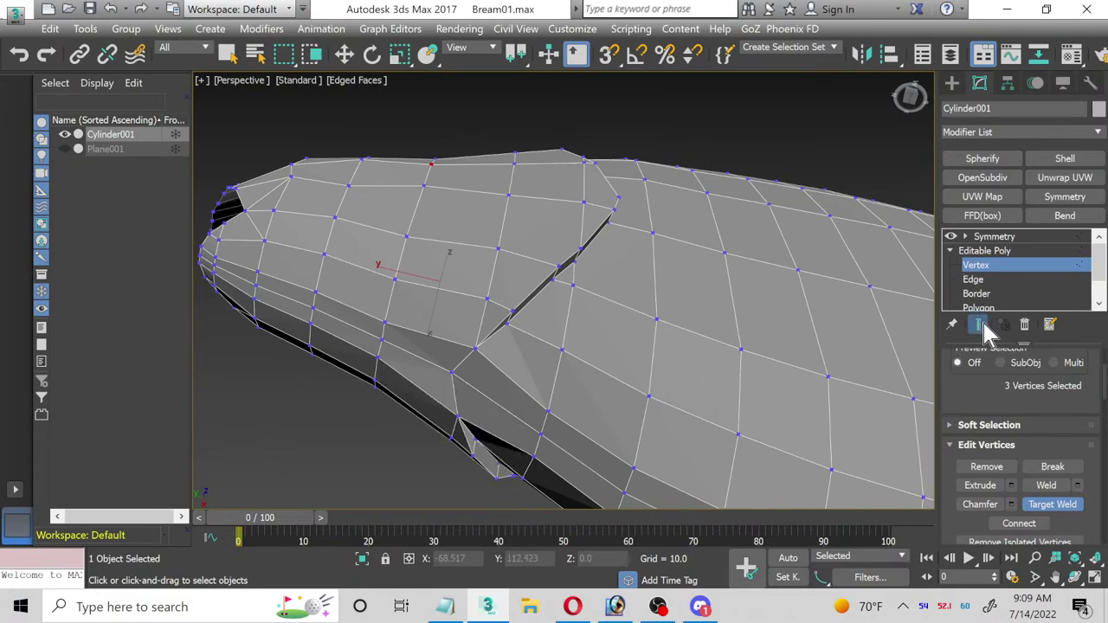
{"action": "left_click", "coordinate": [1076, 578]}
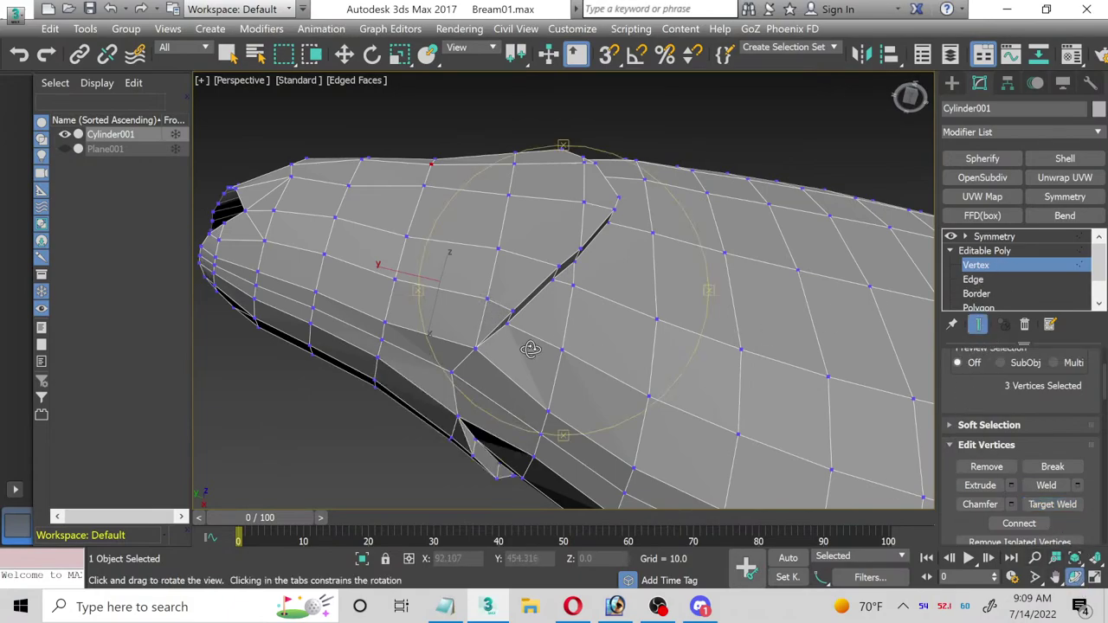
{"action": "left_click_drag", "start_coordinate": [531, 350], "coordinate": [519, 324]}
{"action": "scroll", "coordinate": [459, 169], "scroll_direction": "up", "scroll_amount": 3}
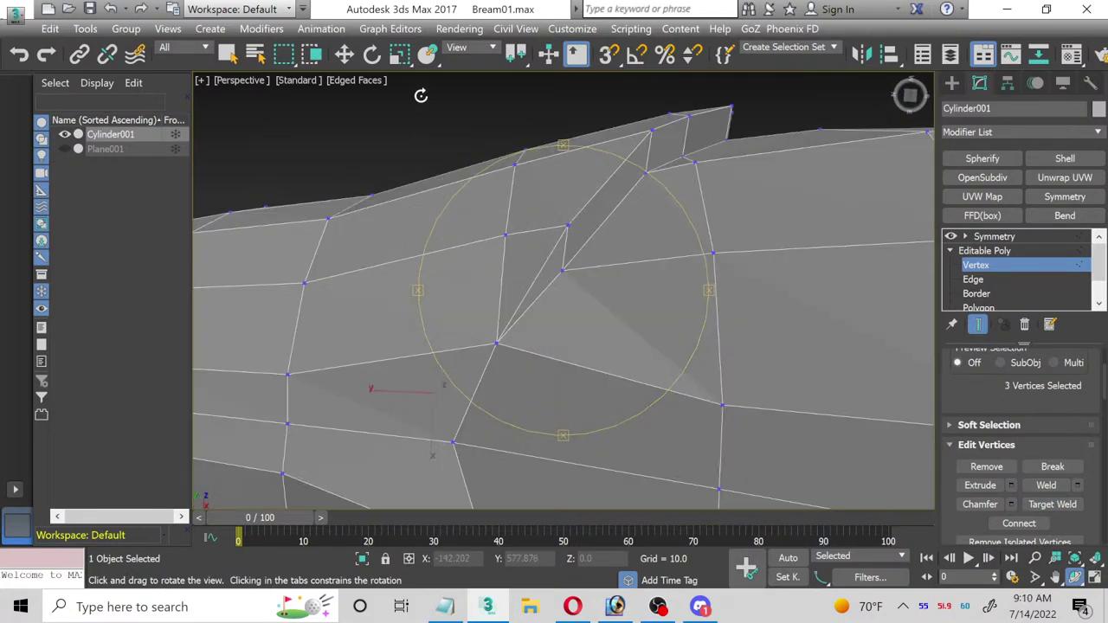
Step: Slide the vertex where the seam lines meet along its edges using Edge constraints
{"action": "left_click", "coordinate": [344, 57]}
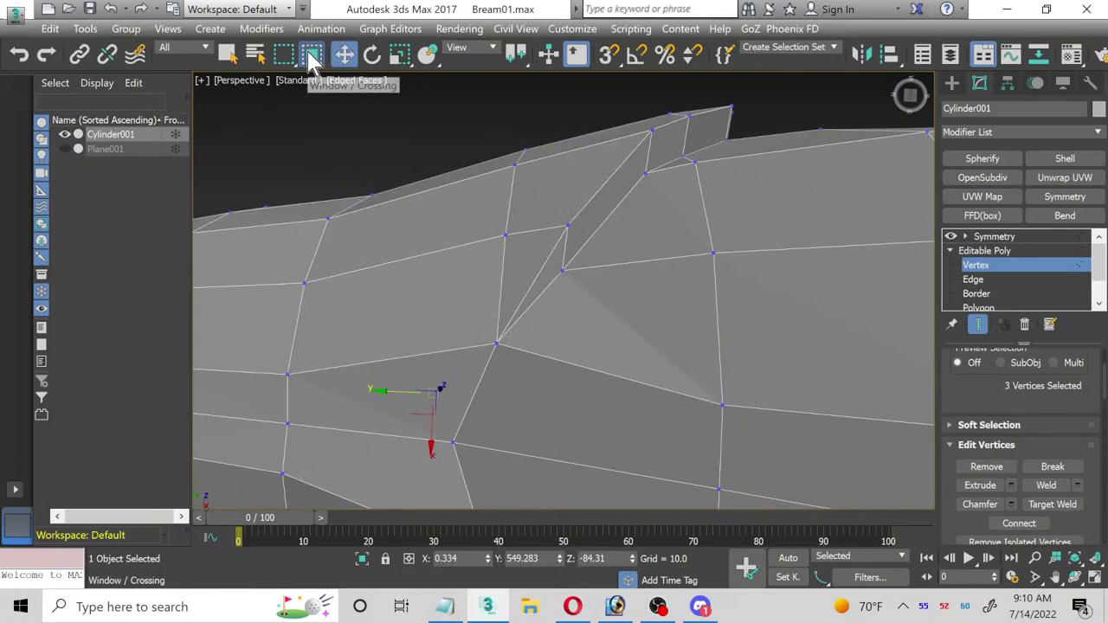
{"action": "middle_click_drag", "start_coordinate": [561, 351], "coordinate": [517, 257]}
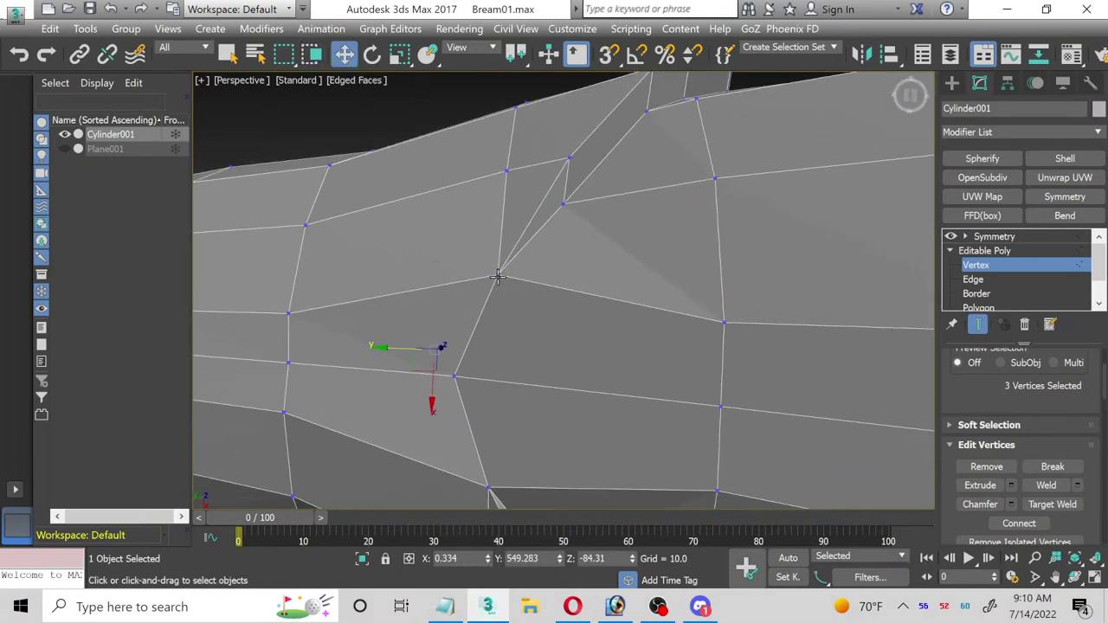
{"action": "left_click", "coordinate": [498, 276]}
{"action": "scroll", "coordinate": [579, 366], "scroll_direction": "down", "scroll_amount": 2}
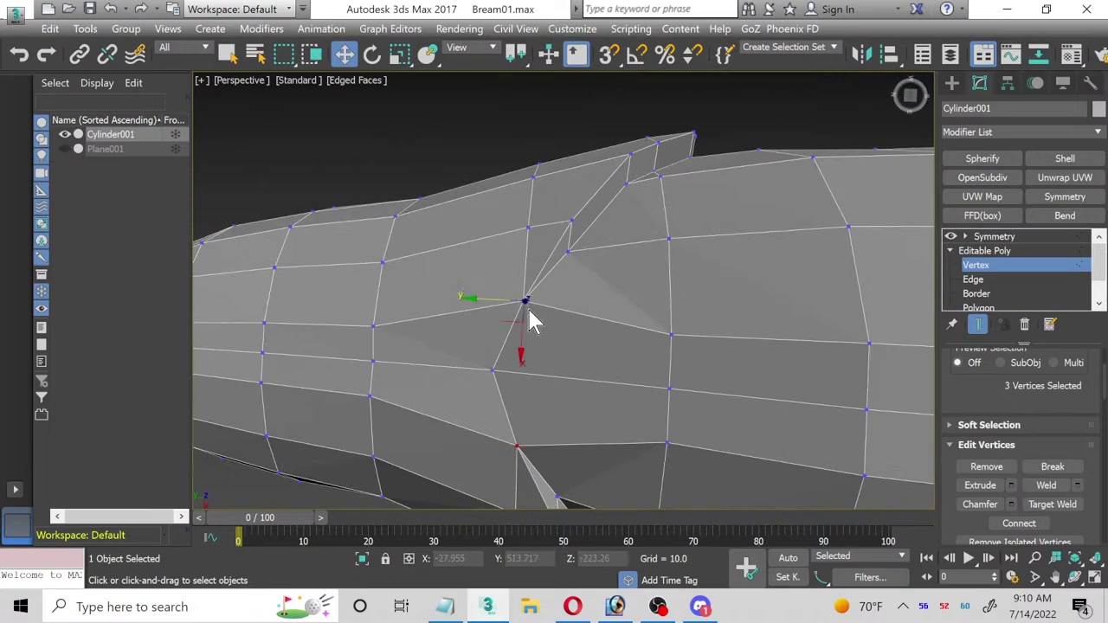
{"action": "scroll", "coordinate": [1014, 450], "scroll_direction": "down", "scroll_amount": 5}
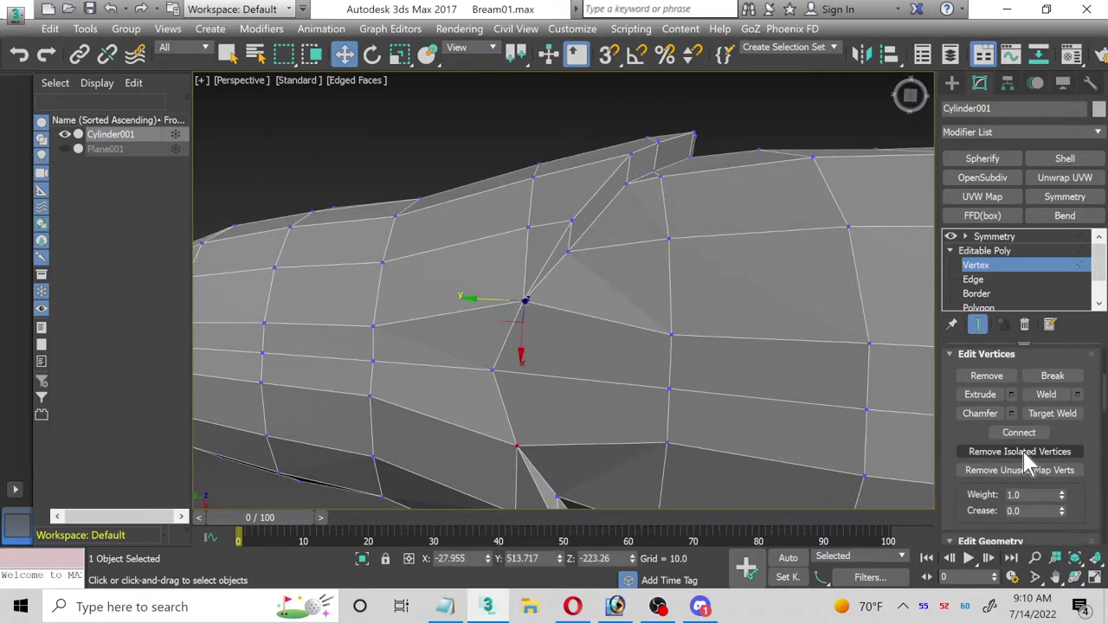
{"action": "scroll", "coordinate": [1016, 459], "scroll_direction": "down", "scroll_amount": 2}
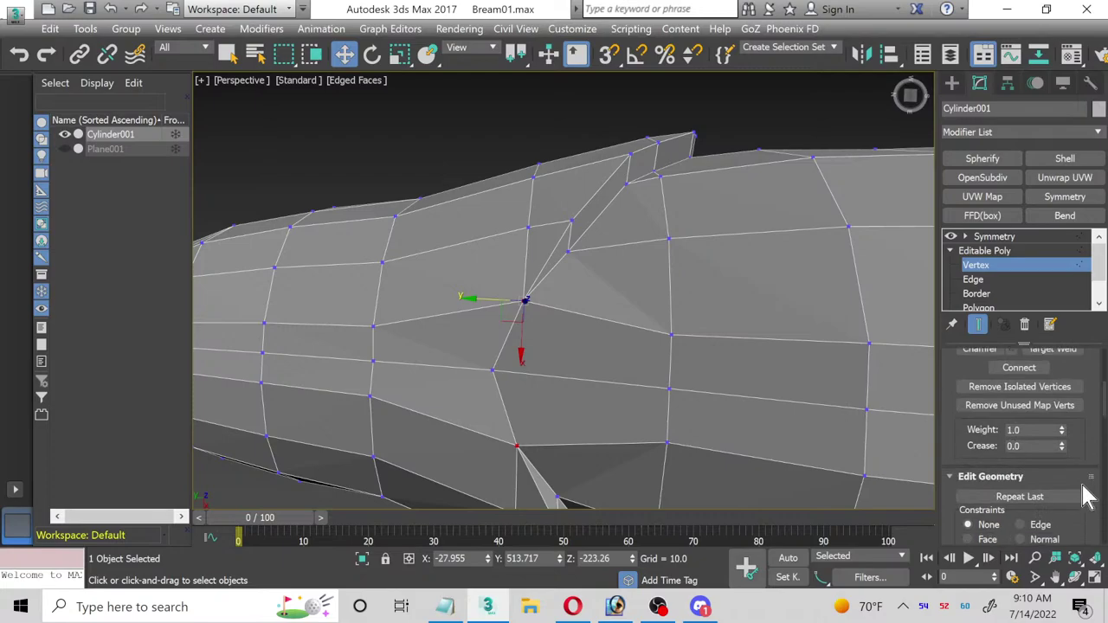
{"action": "left_click", "coordinate": [1021, 526]}
{"action": "left_click_drag", "start_coordinate": [525, 338], "coordinate": [475, 382]}
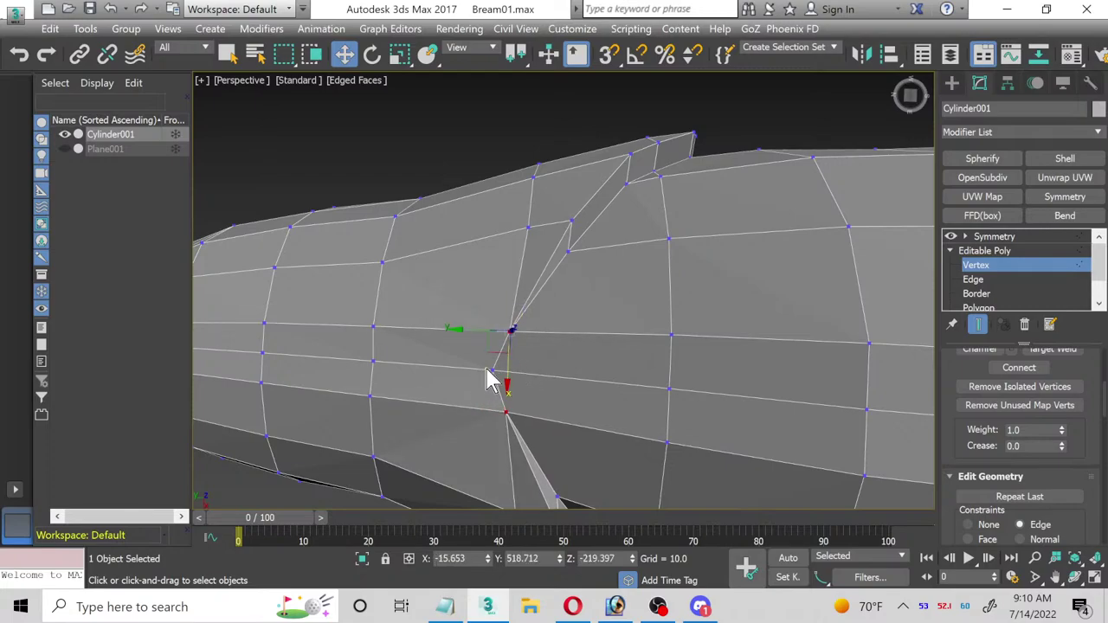
Step: Set constraints back to None and lower the vertex just below it slightly
{"action": "left_click", "coordinate": [492, 366]}
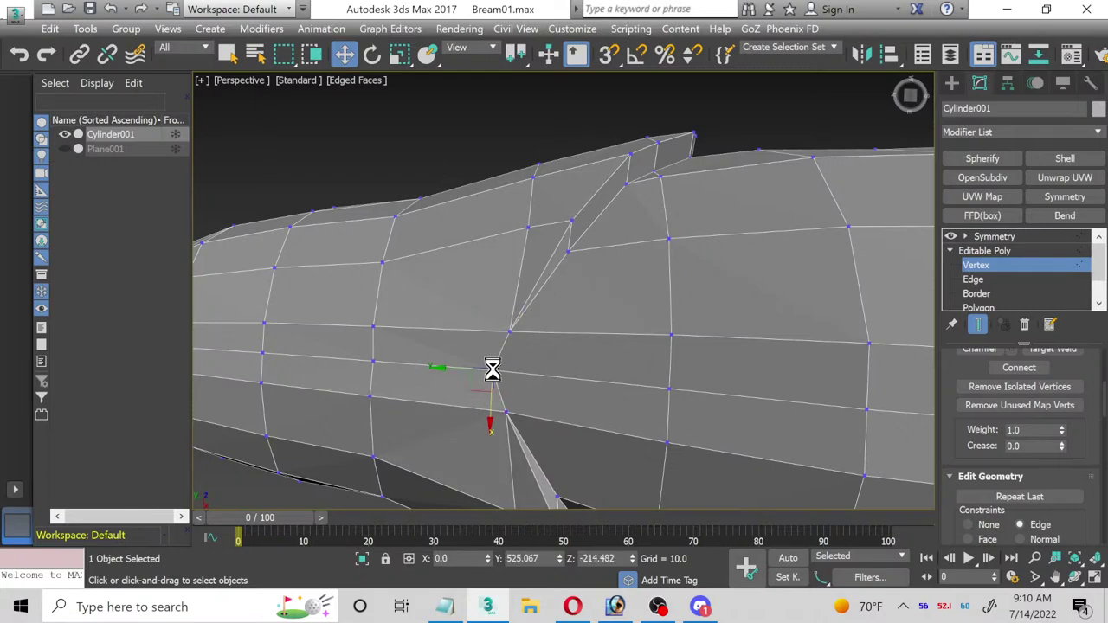
{"action": "left_click", "coordinate": [1074, 578]}
{"action": "left_click_drag", "start_coordinate": [383, 317], "coordinate": [546, 300]}
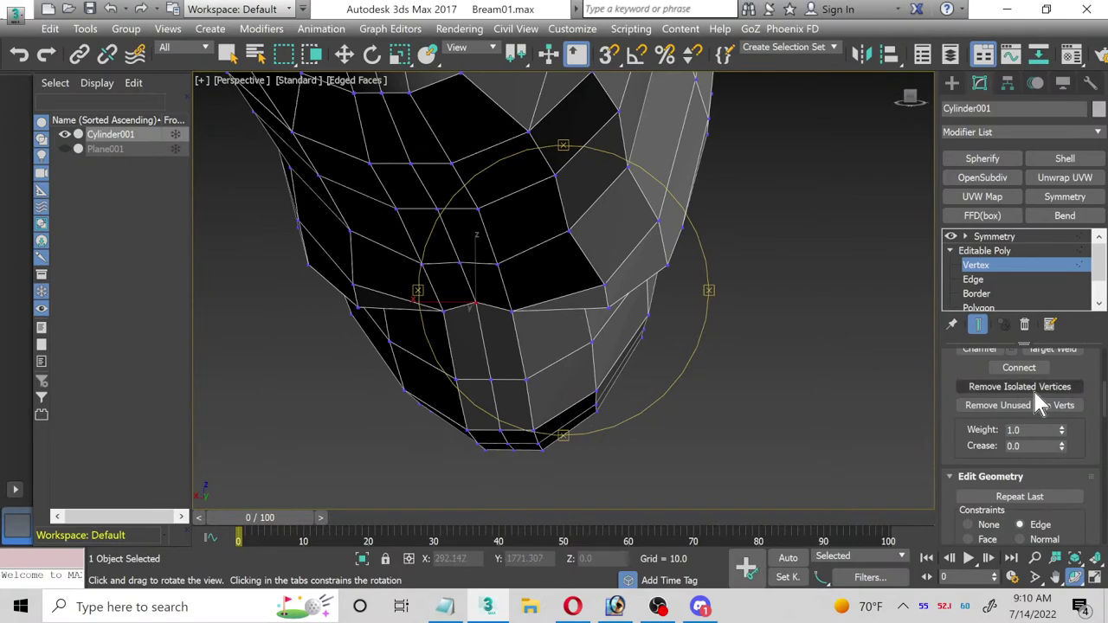
{"action": "scroll", "coordinate": [1048, 407], "scroll_direction": "up", "scroll_amount": 5}
{"action": "scroll", "coordinate": [1039, 433], "scroll_direction": "down", "scroll_amount": 5}
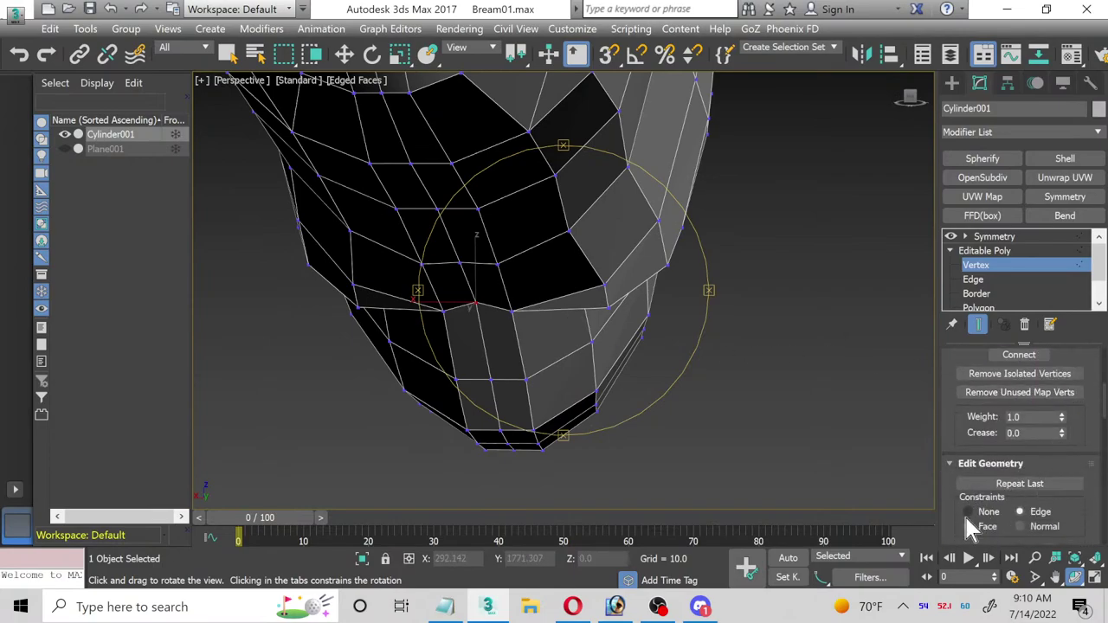
{"action": "left_click", "coordinate": [968, 512]}
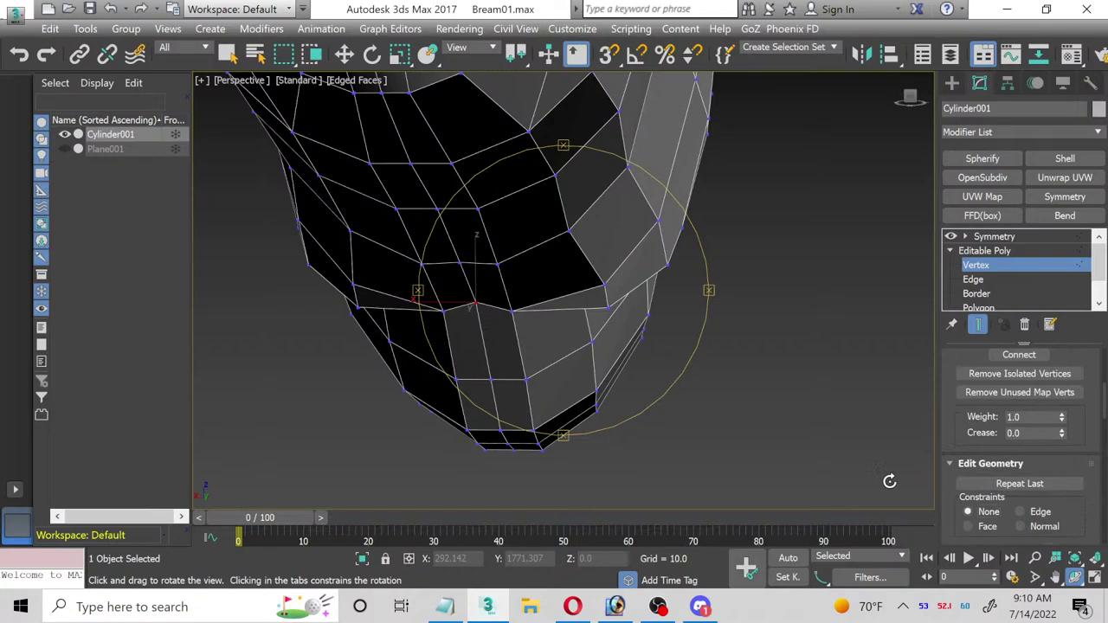
{"action": "left_click", "coordinate": [344, 53]}
{"action": "left_click_drag", "start_coordinate": [476, 259], "coordinate": [487, 274]}
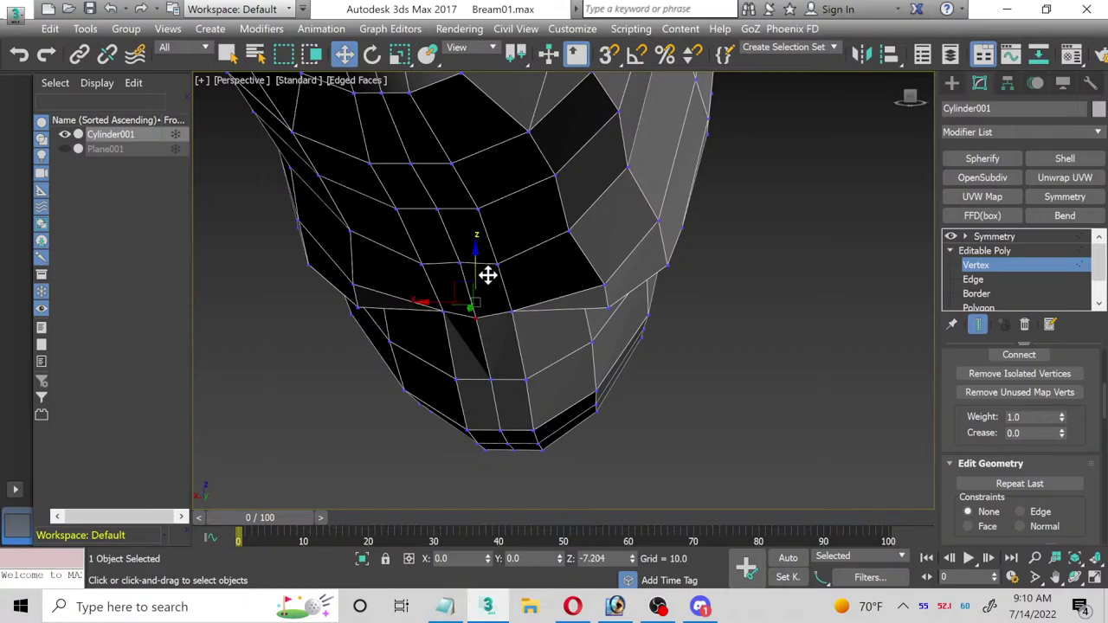
{"action": "middle_click_drag", "start_coordinate": [494, 266], "coordinate": [532, 345], "text": "alt"}
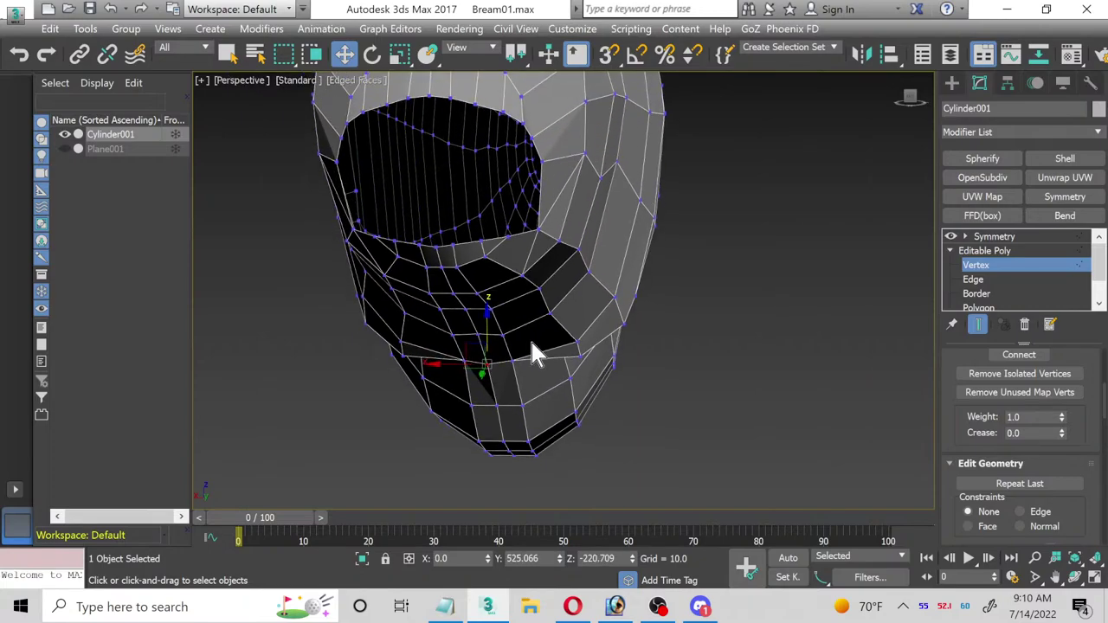
{"action": "left_click", "coordinate": [1074, 577]}
{"action": "scroll", "coordinate": [551, 267], "scroll_direction": "up", "scroll_amount": 5}
{"action": "left_click_drag", "start_coordinate": [551, 266], "coordinate": [1051, 240]}
Step: At Edge level, select a gill-seam edge and expand it to its full edge ring
{"action": "left_click", "coordinate": [972, 281]}
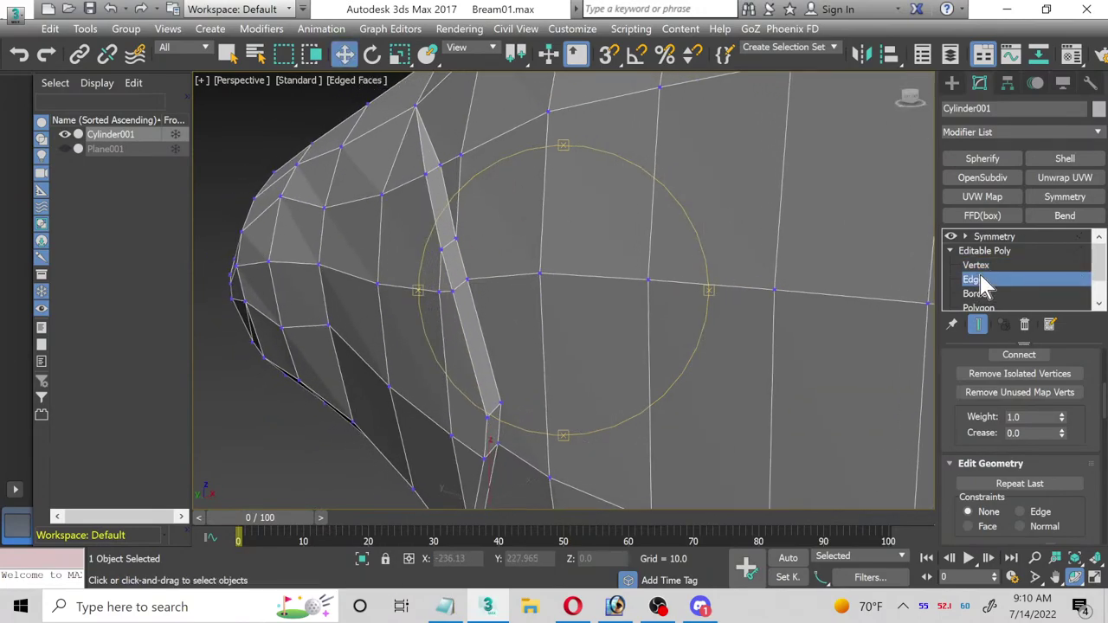
{"action": "scroll", "coordinate": [479, 218], "scroll_direction": "up", "scroll_amount": 2}
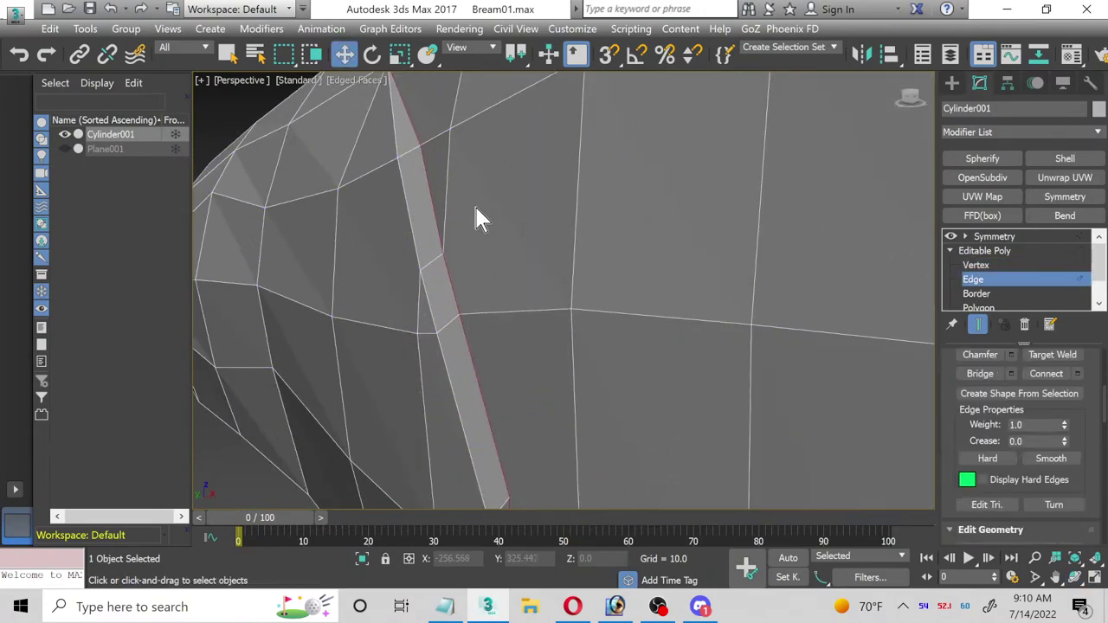
{"action": "left_click", "coordinate": [433, 262]}
{"action": "scroll", "coordinate": [1006, 412], "scroll_direction": "up", "scroll_amount": 5}
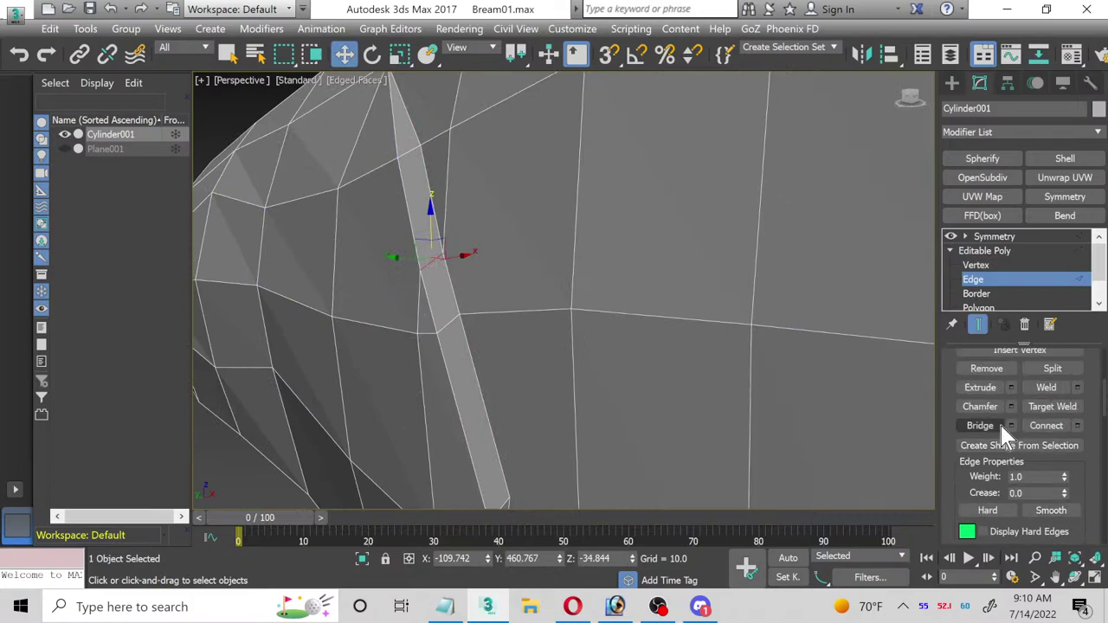
{"action": "scroll", "coordinate": [999, 389], "scroll_direction": "up", "scroll_amount": 1}
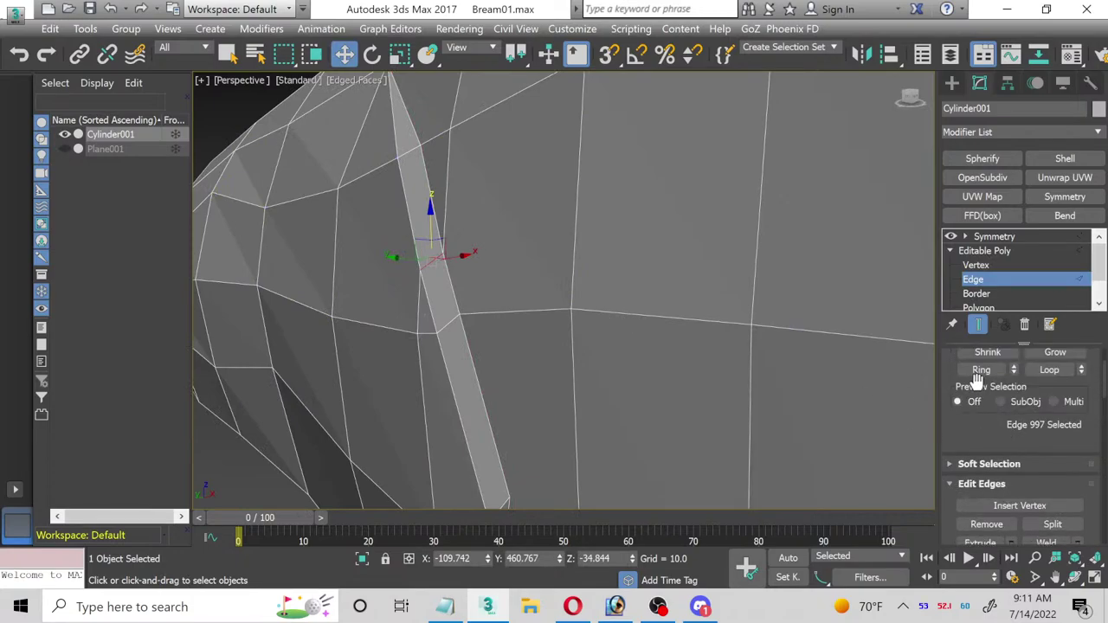
{"action": "left_click", "coordinate": [978, 371]}
{"action": "scroll", "coordinate": [1088, 433], "scroll_direction": "down", "scroll_amount": 4}
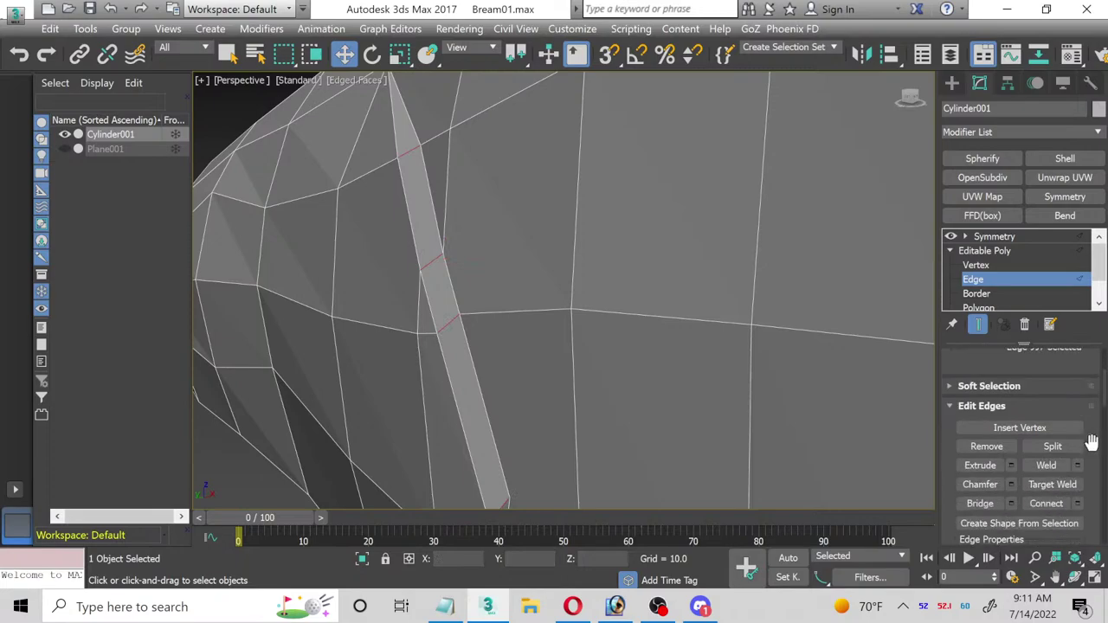
Step: Connect the ring with 2 segments and pinch 80 to add two lengthwise edges
{"action": "left_click", "coordinate": [1079, 478]}
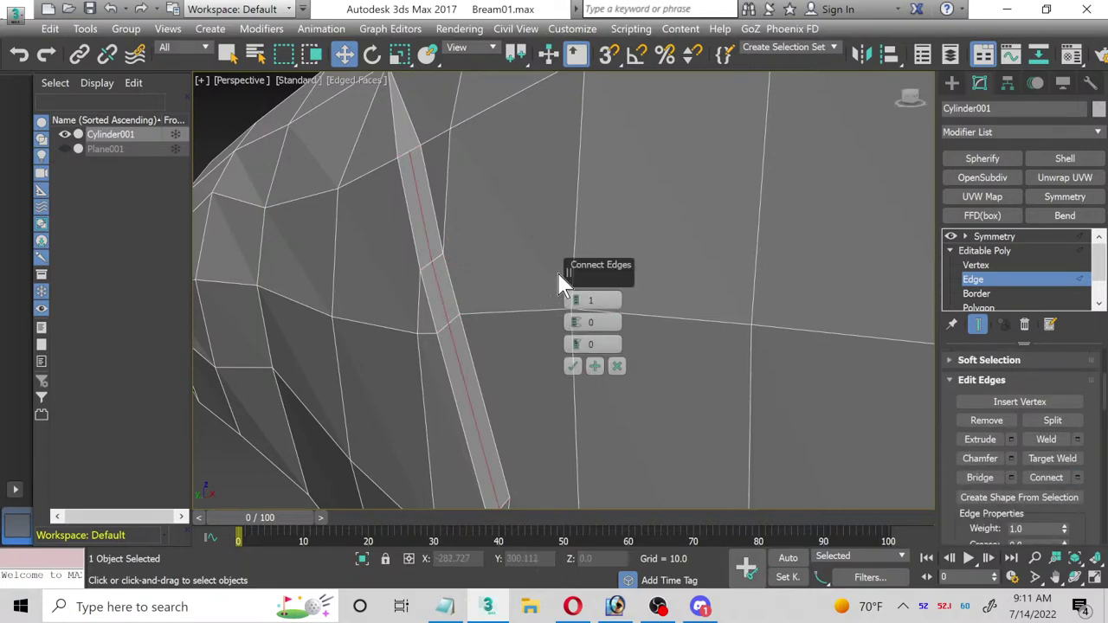
{"action": "left_click", "coordinate": [577, 297]}
{"action": "left_click_drag", "start_coordinate": [576, 322], "coordinate": [579, 182]}
{"action": "left_click", "coordinate": [572, 367]}
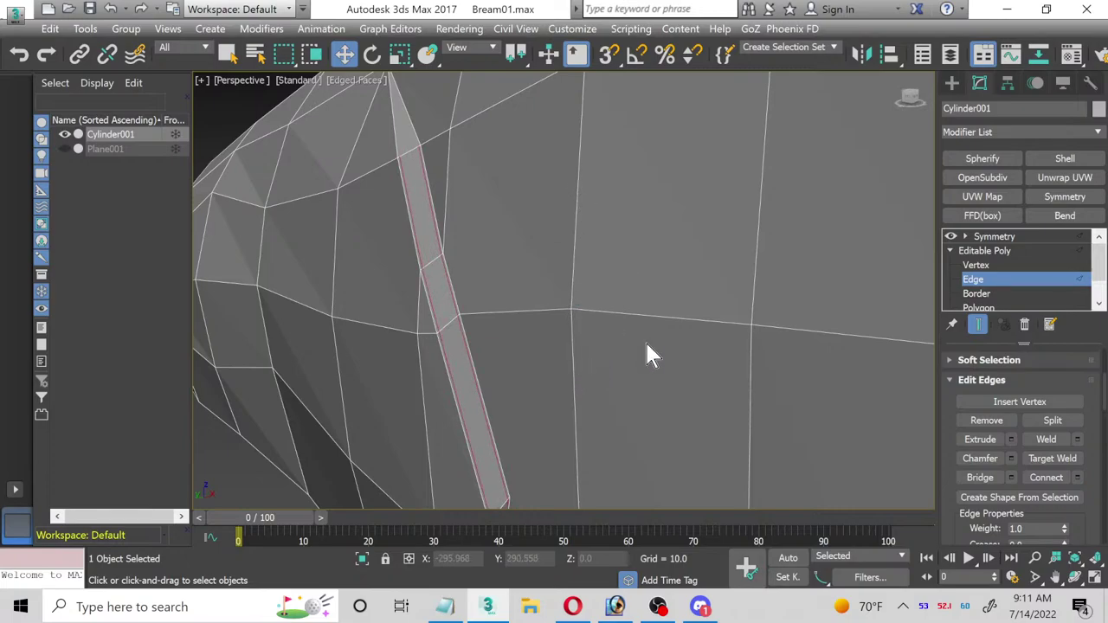
{"action": "left_click", "coordinate": [983, 265]}
{"action": "scroll", "coordinate": [321, 235], "scroll_direction": "up", "scroll_amount": 4}
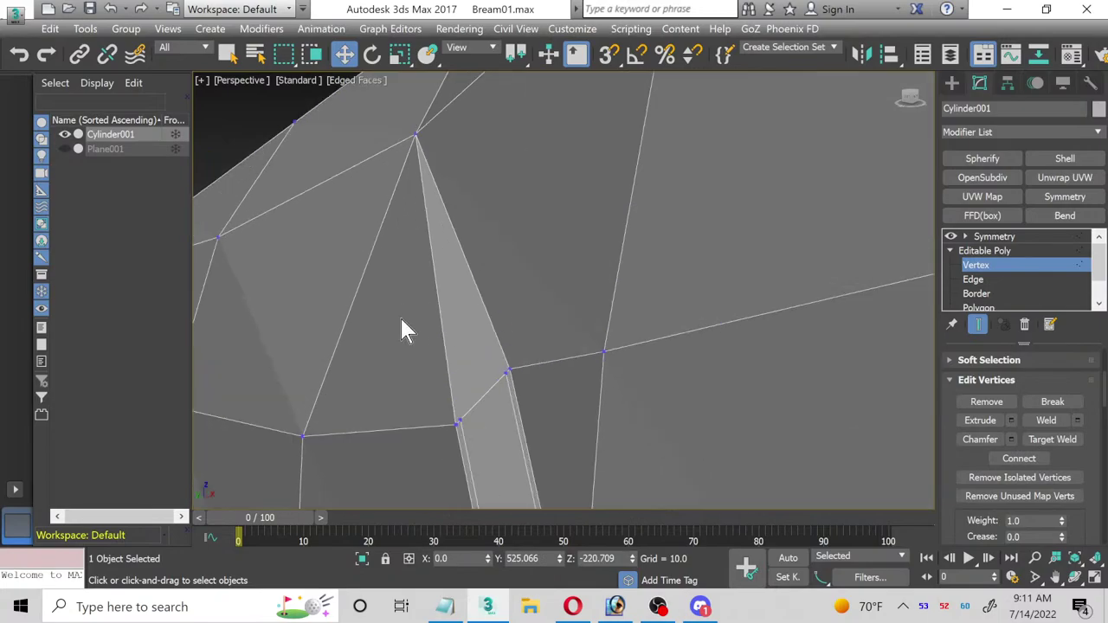
Step: Join a vertex at the strip's end to the top vertex with a new edge
{"action": "left_click", "coordinate": [460, 421]}
{"action": "left_click", "coordinate": [417, 135], "text": "ctrl"}
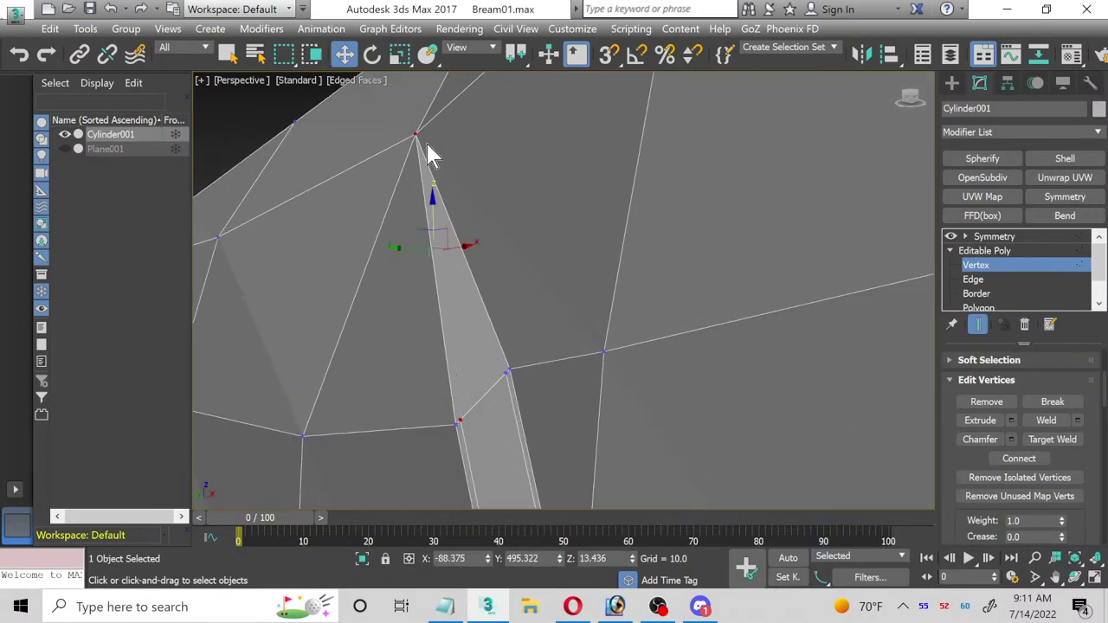
{"action": "left_click", "coordinate": [509, 381]}
{"action": "left_click", "coordinate": [505, 372]}
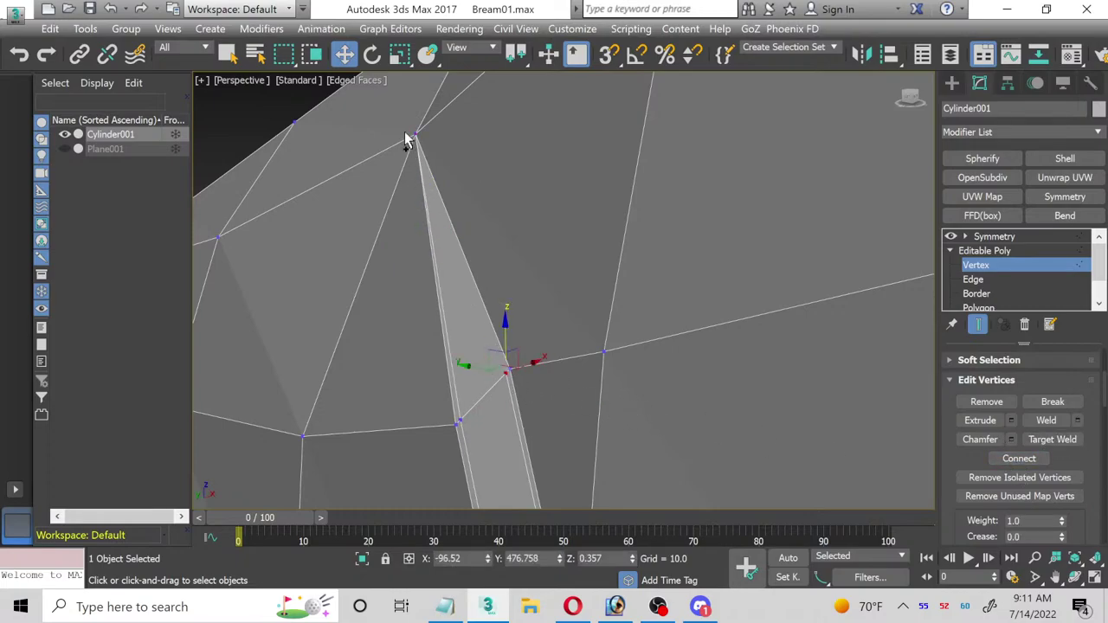
{"action": "left_click", "coordinate": [415, 137], "text": "ctrl"}
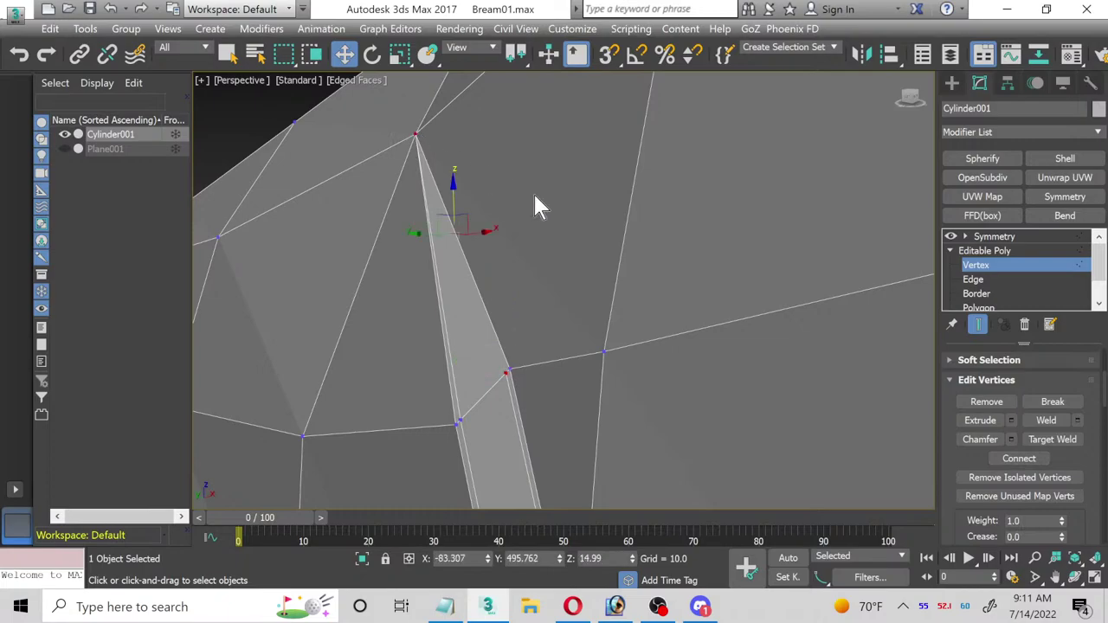
{"action": "left_click", "coordinate": [1004, 459]}
Step: Connect two more strip-end vertices to the bottom vertex with new edges
{"action": "middle_click_drag", "start_coordinate": [611, 411], "coordinate": [589, 364], "text": "alt"}
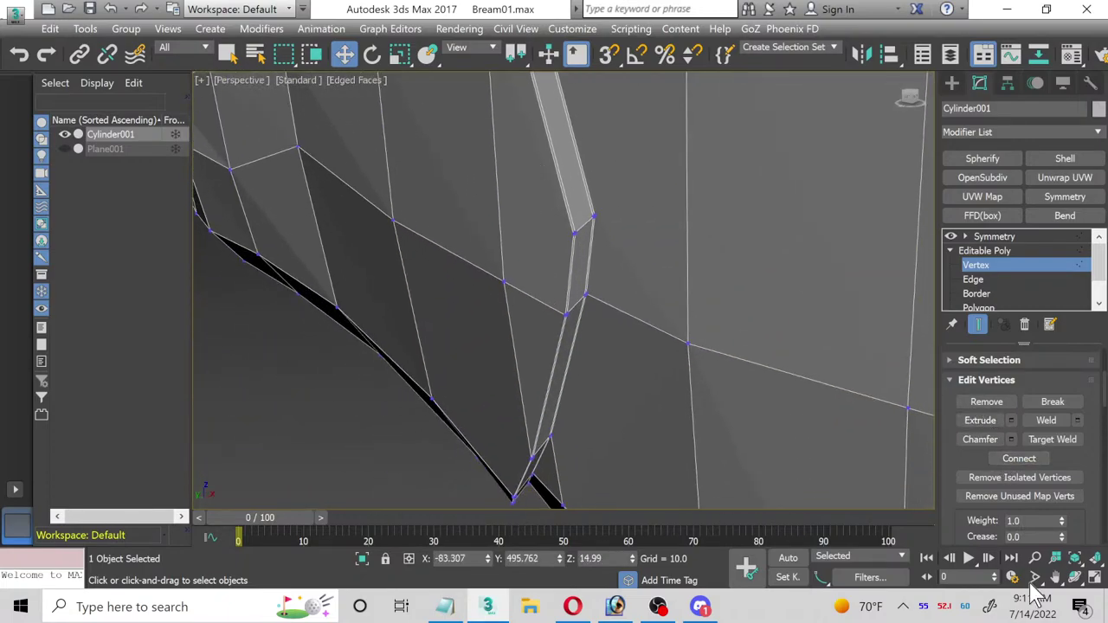
{"action": "left_click", "coordinate": [1074, 577]}
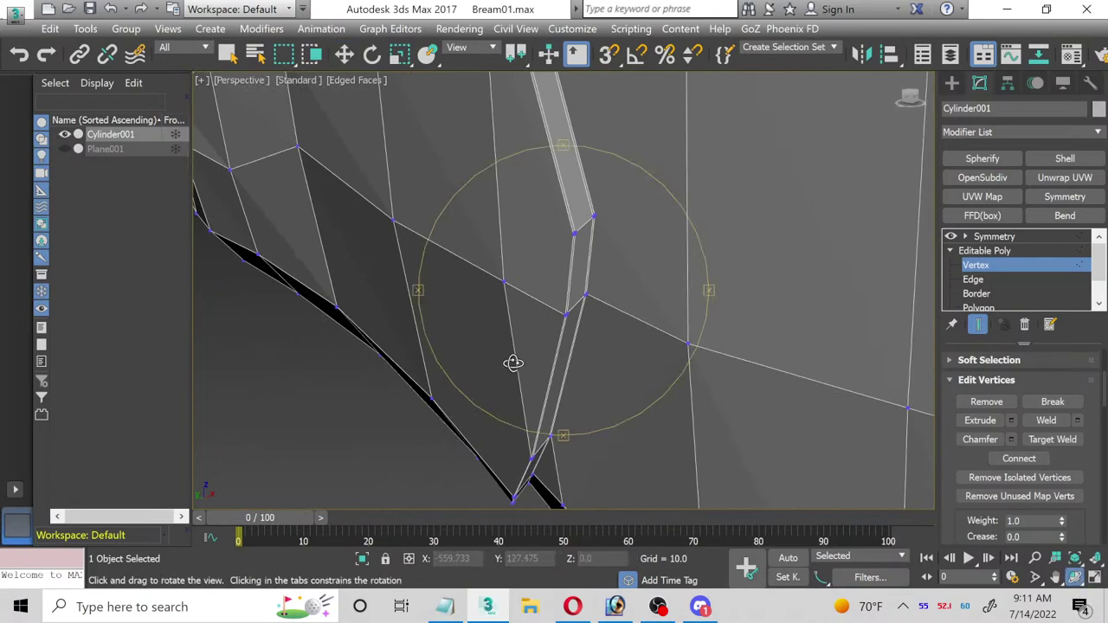
{"action": "left_click_drag", "start_coordinate": [514, 363], "coordinate": [527, 306]}
{"action": "left_click_drag", "start_coordinate": [354, 361], "coordinate": [405, 266]}
{"action": "left_click", "coordinate": [346, 61]}
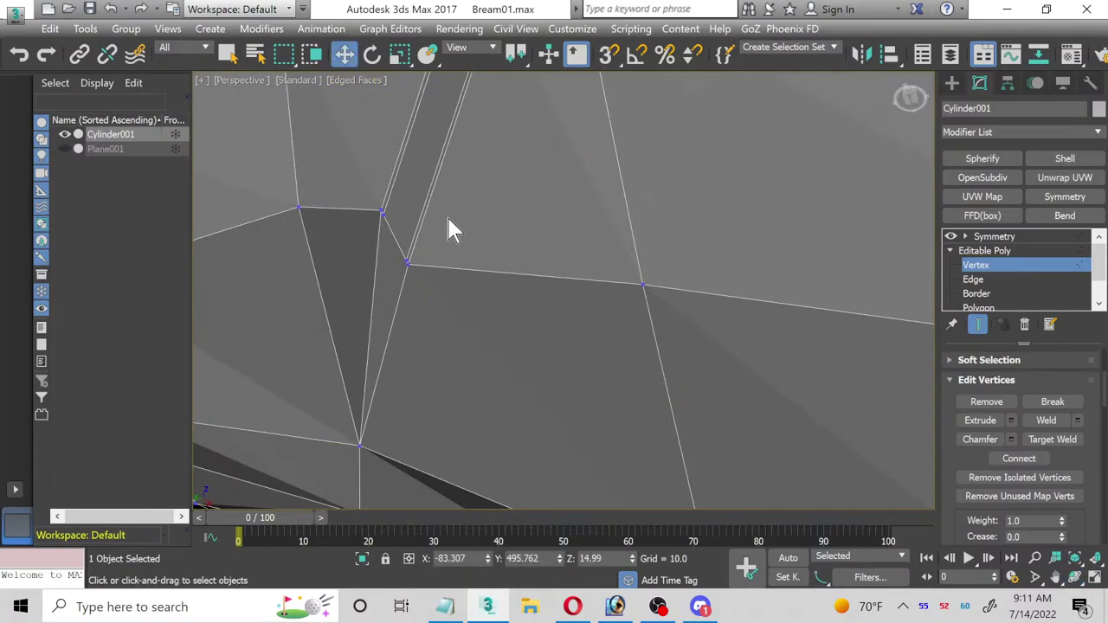
{"action": "left_click", "coordinate": [381, 214]}
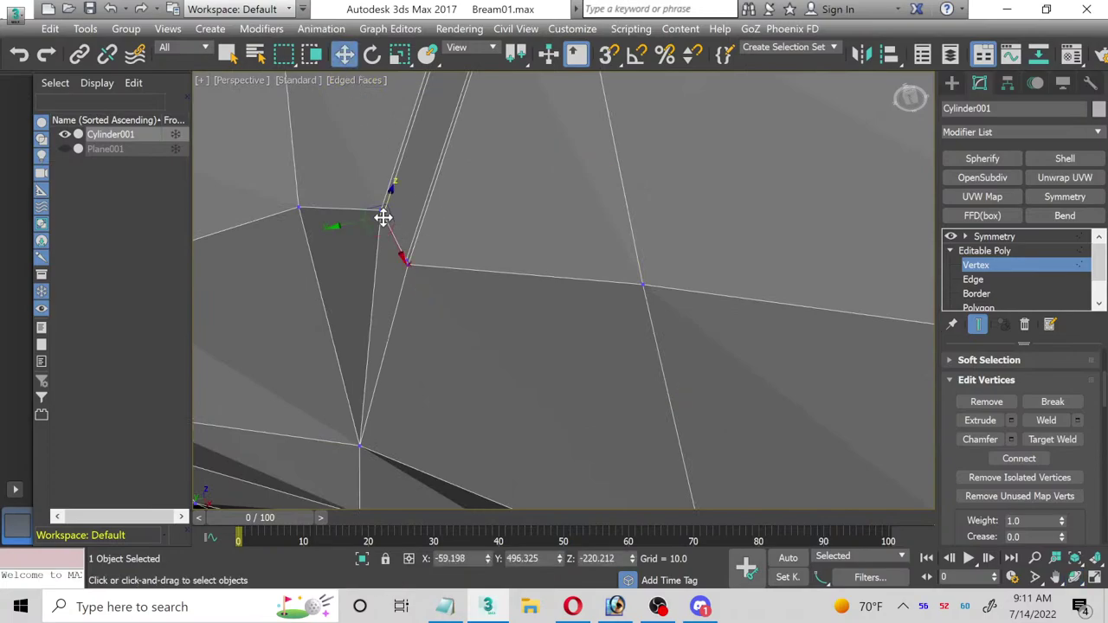
{"action": "left_click", "coordinate": [361, 448], "text": "ctrl"}
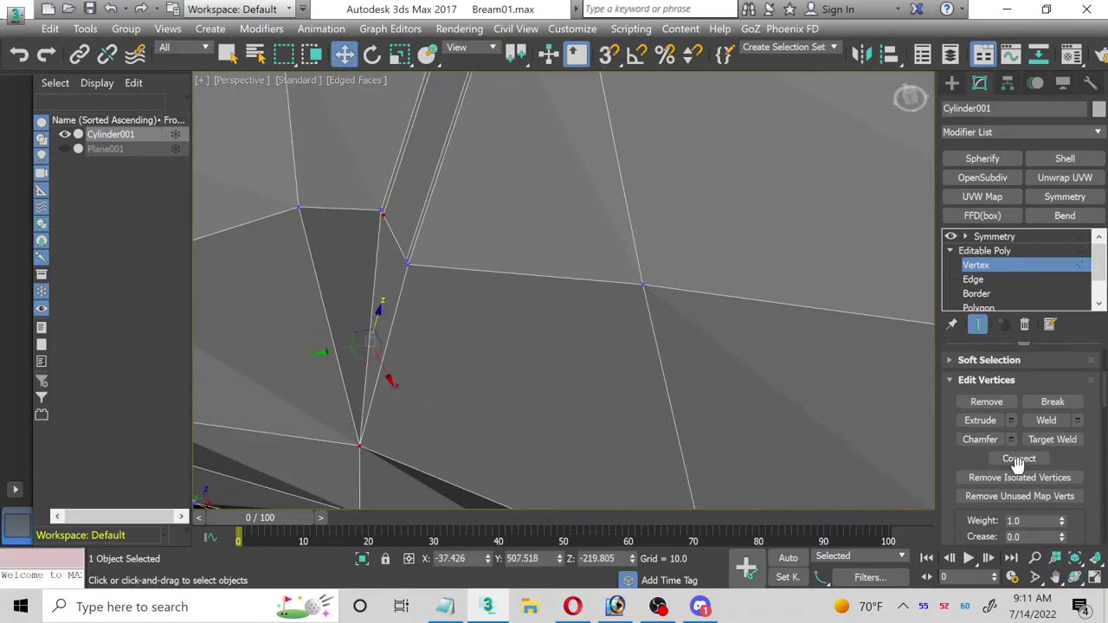
{"action": "left_click", "coordinate": [1019, 459]}
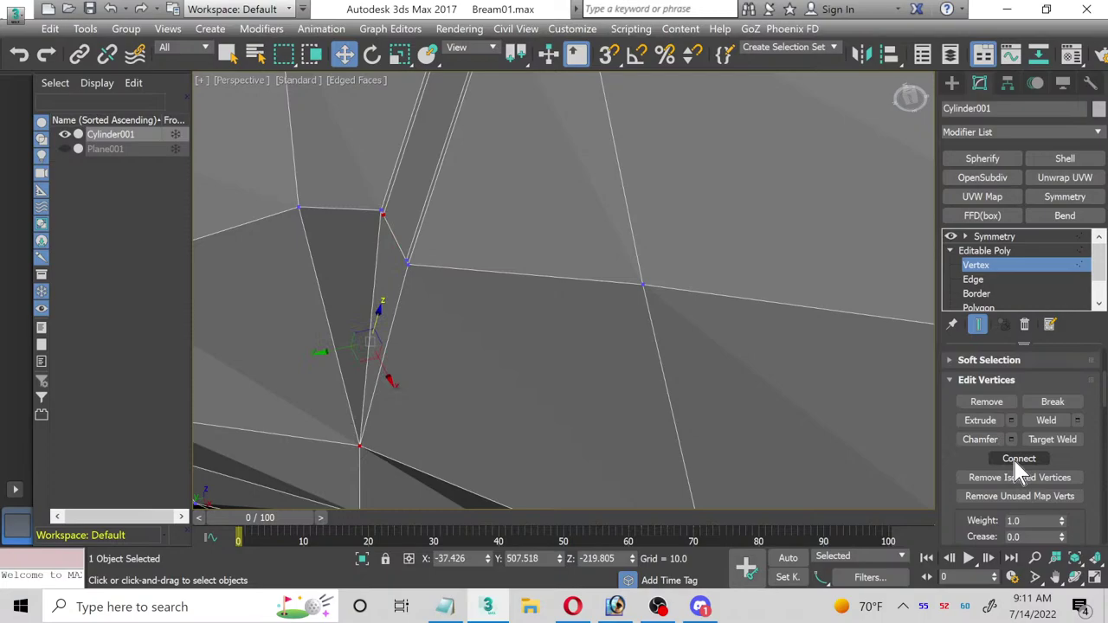
{"action": "left_click", "coordinate": [407, 259]}
{"action": "left_click", "coordinate": [359, 448], "text": "ctrl"}
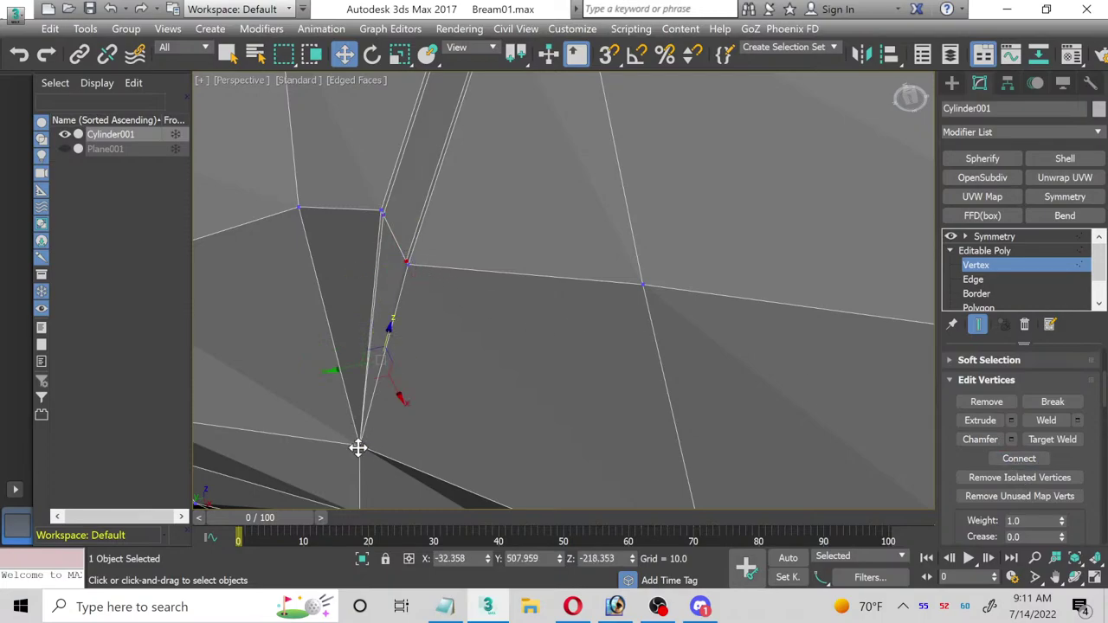
{"action": "left_click", "coordinate": [1014, 460]}
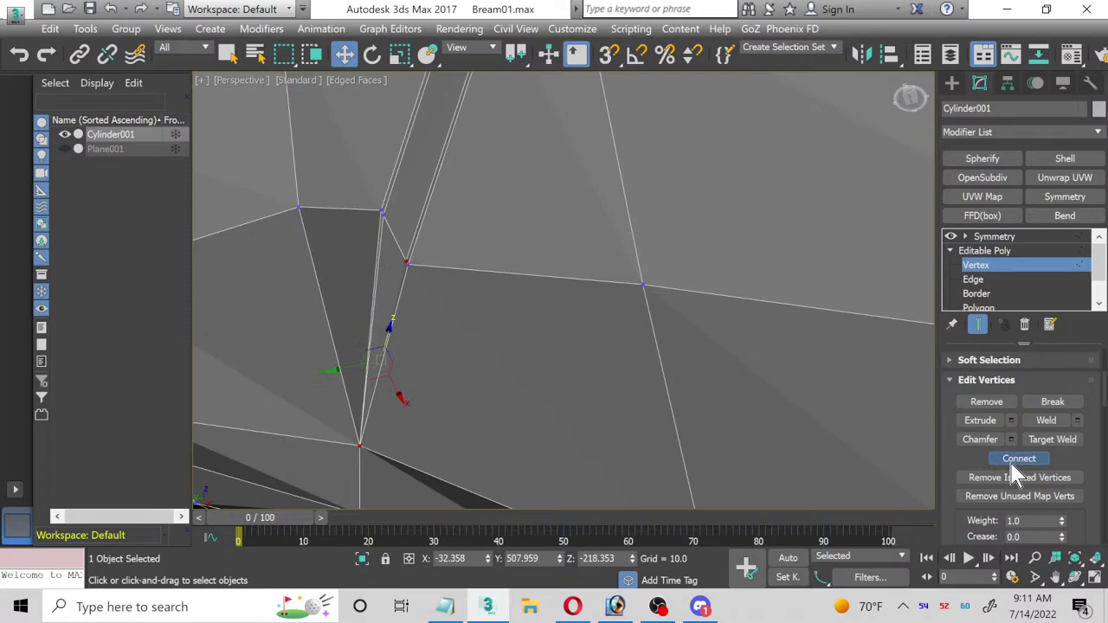
Step: At Polygon level, select the thin strip face and the polygon above it
{"action": "scroll", "coordinate": [1003, 277], "scroll_direction": "down", "scroll_amount": 2}
{"action": "left_click", "coordinate": [1005, 279]}
{"action": "left_click", "coordinate": [397, 277]}
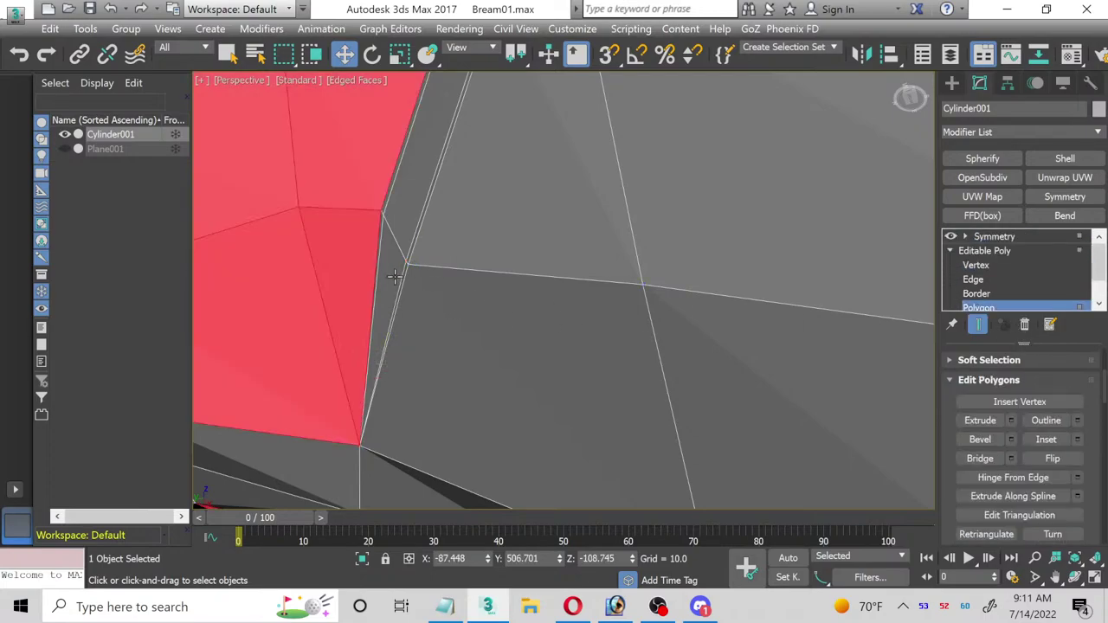
{"action": "left_click", "coordinate": [393, 232]}
{"action": "left_click", "coordinate": [395, 215], "text": "ctrl"}
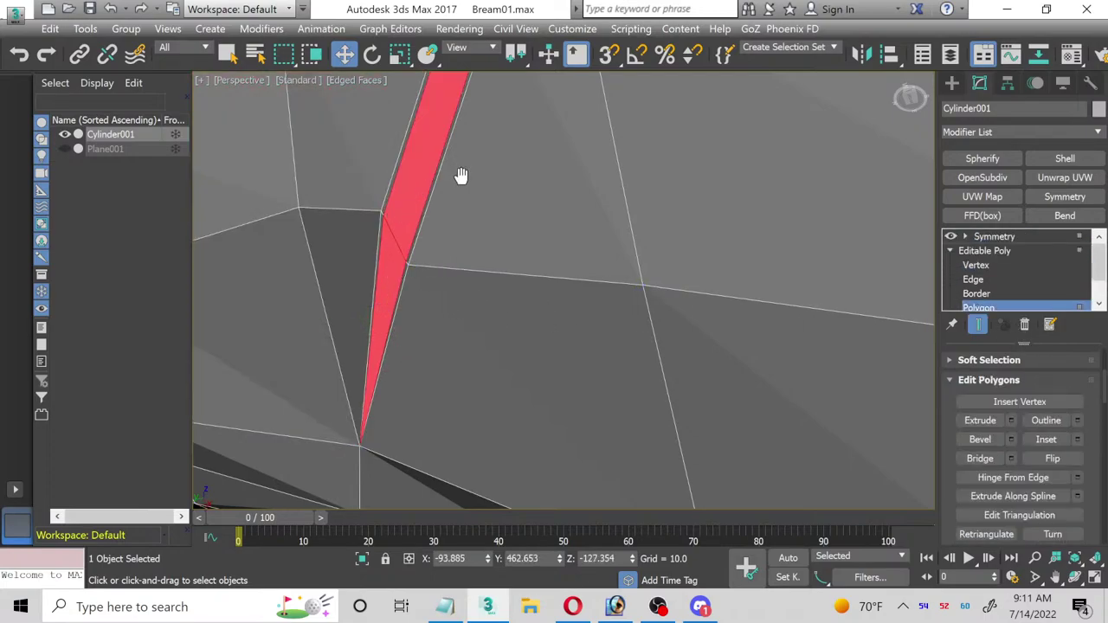
Step: Add the grey strip polygon and open Extrude settings, previewing a 12.613 group extrusion
{"action": "middle_click_drag", "start_coordinate": [462, 173], "coordinate": [571, 302], "text": "alt"}
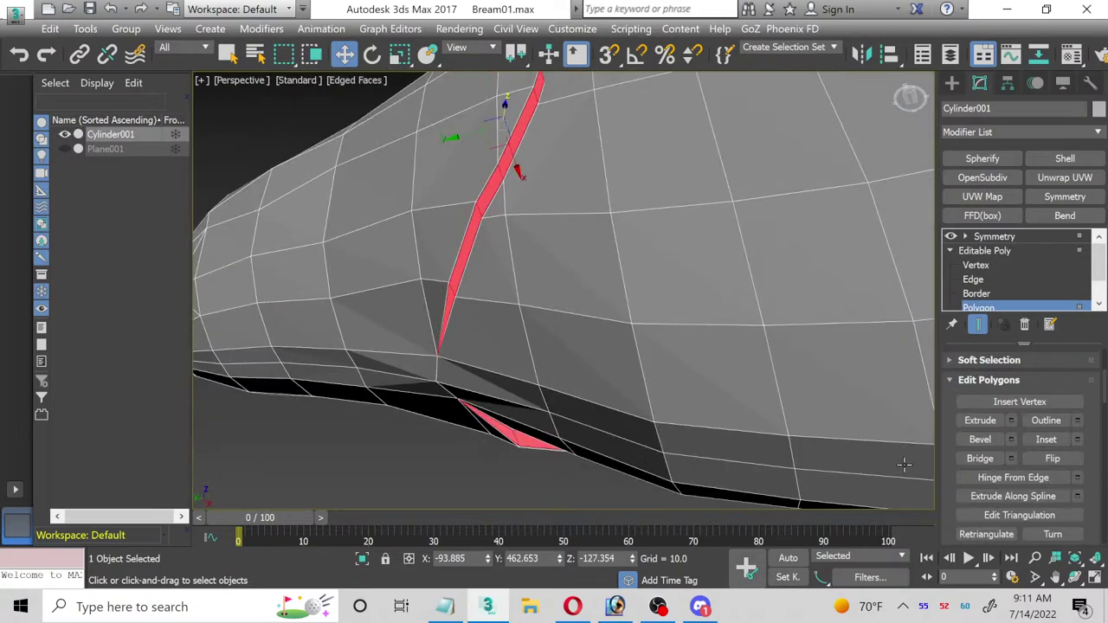
{"action": "left_click", "coordinate": [1074, 576]}
{"action": "left_click_drag", "start_coordinate": [540, 226], "coordinate": [492, 162]}
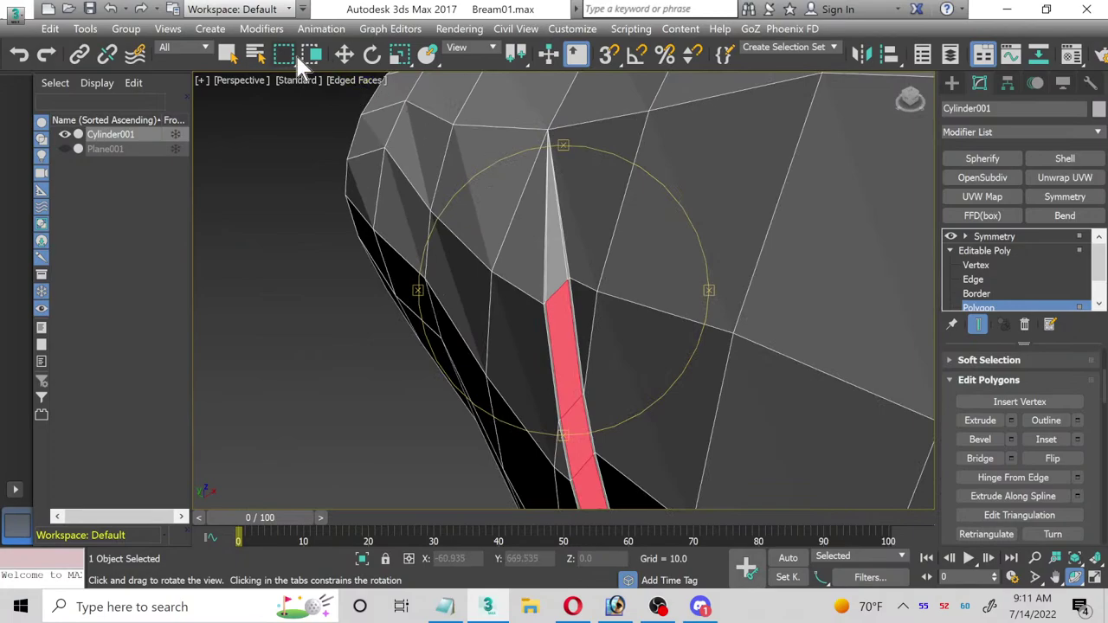
{"action": "left_click", "coordinate": [344, 55]}
{"action": "scroll", "coordinate": [612, 245], "scroll_direction": "up", "scroll_amount": 2}
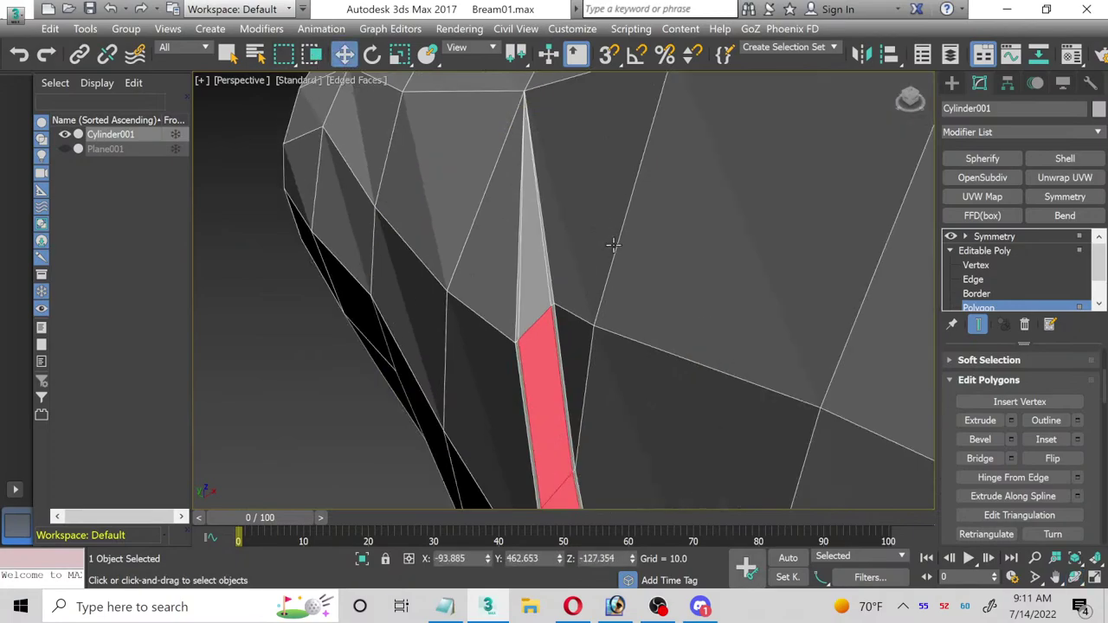
{"action": "left_click", "coordinate": [538, 272], "text": "ctrl"}
{"action": "middle_click_drag", "start_coordinate": [655, 423], "coordinate": [577, 177]}
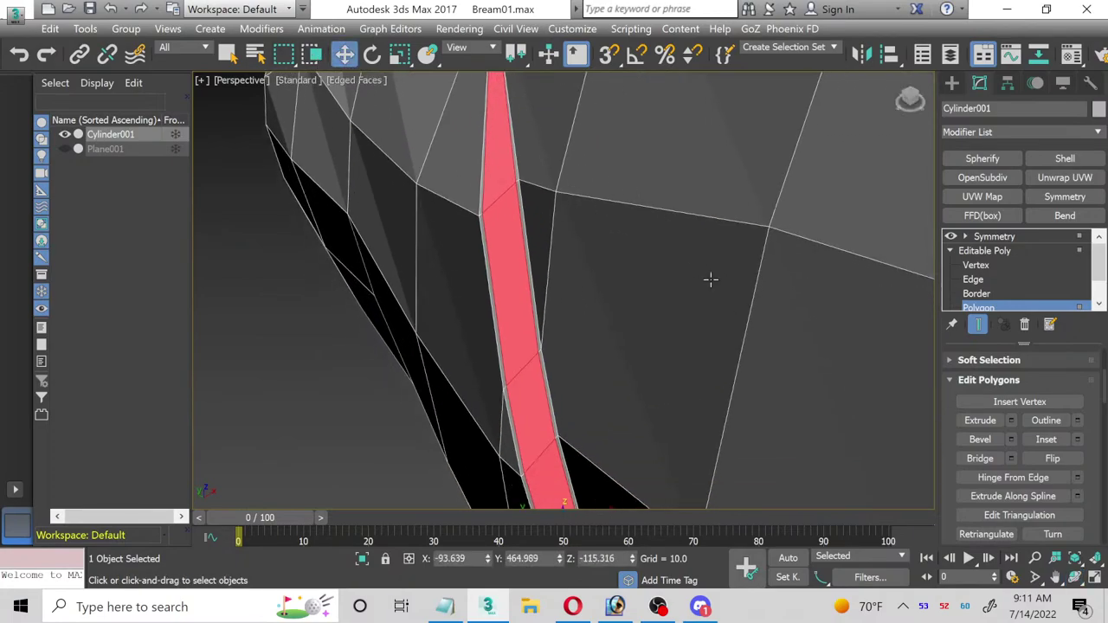
{"action": "left_click", "coordinate": [1011, 420]}
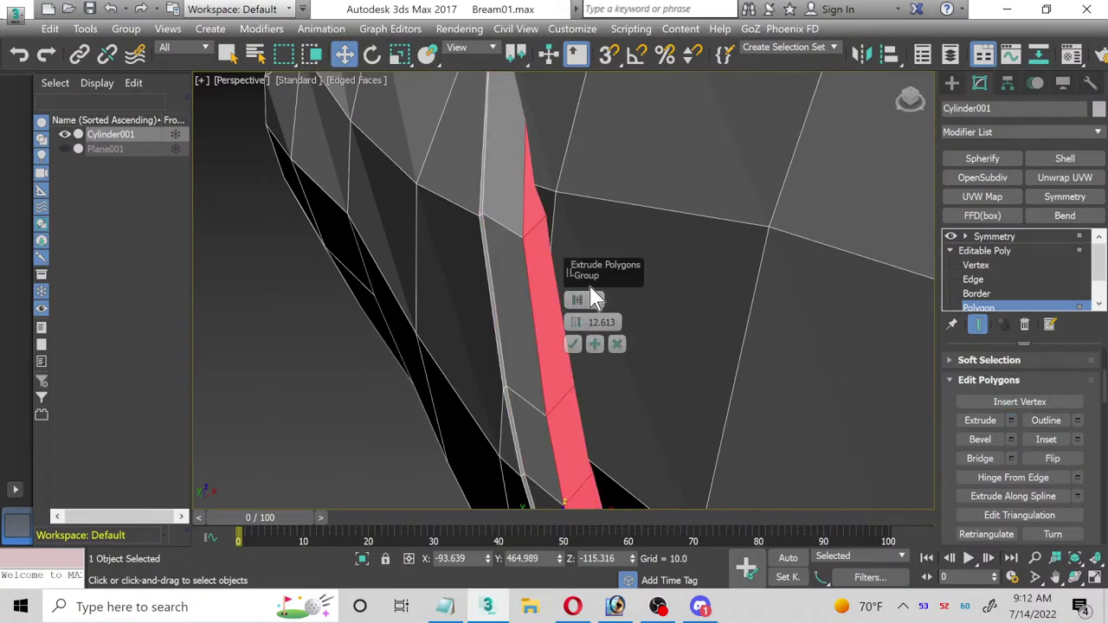
Step: Extrude the strip inward along local normals, then scale it thinner and nudge it along X
{"action": "left_click", "coordinate": [585, 297]}
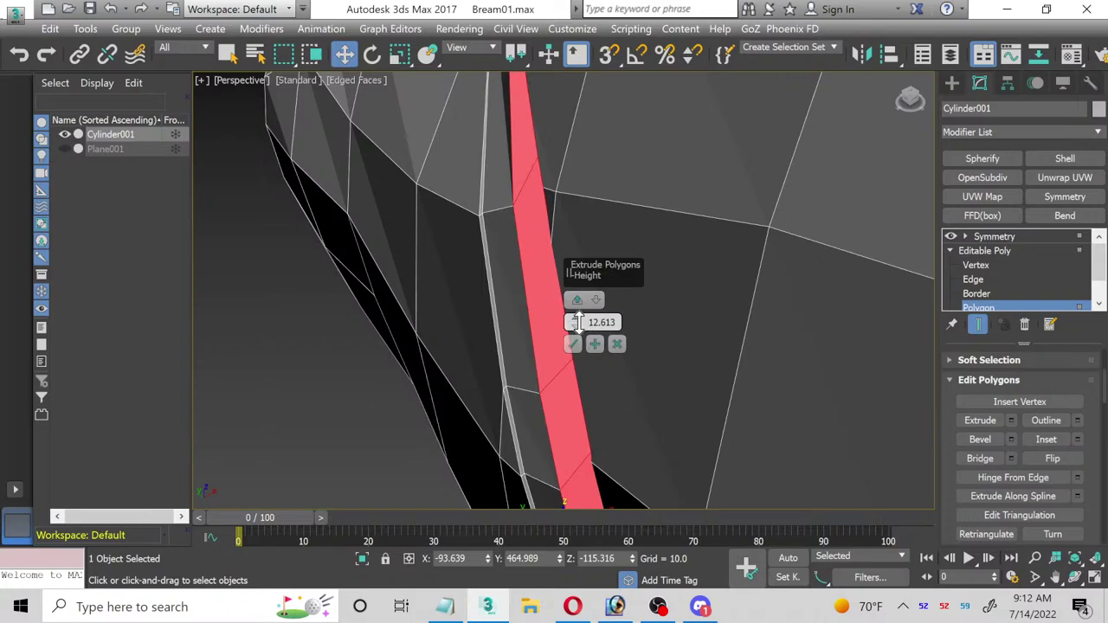
{"action": "left_click_drag", "start_coordinate": [578, 322], "coordinate": [594, 403]}
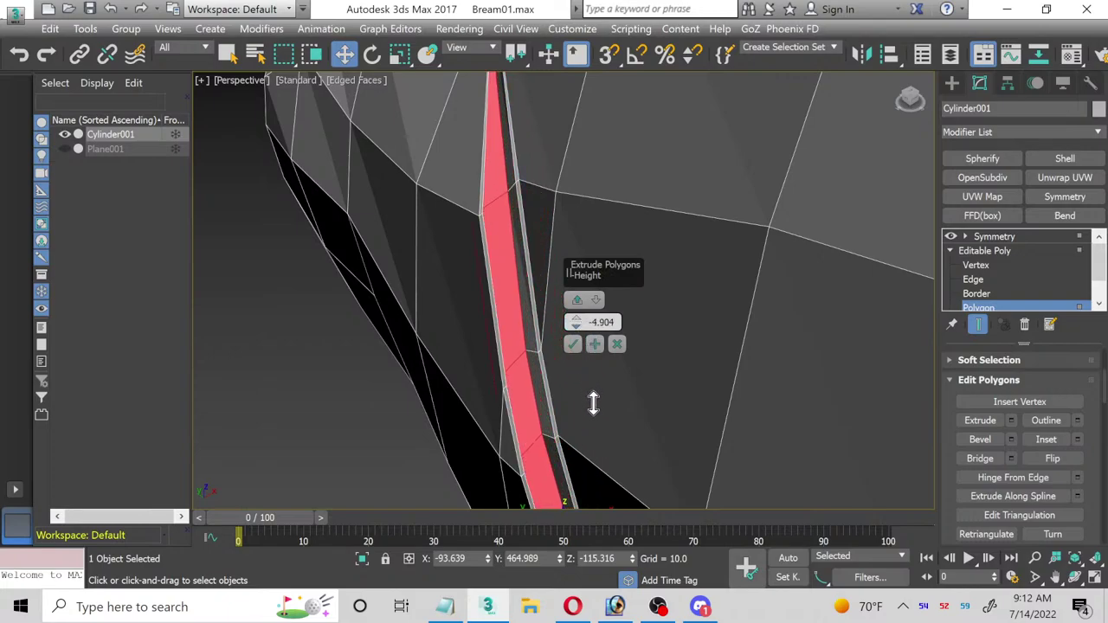
{"action": "left_click", "coordinate": [573, 344]}
{"action": "middle_click_drag", "start_coordinate": [572, 344], "coordinate": [559, 289]}
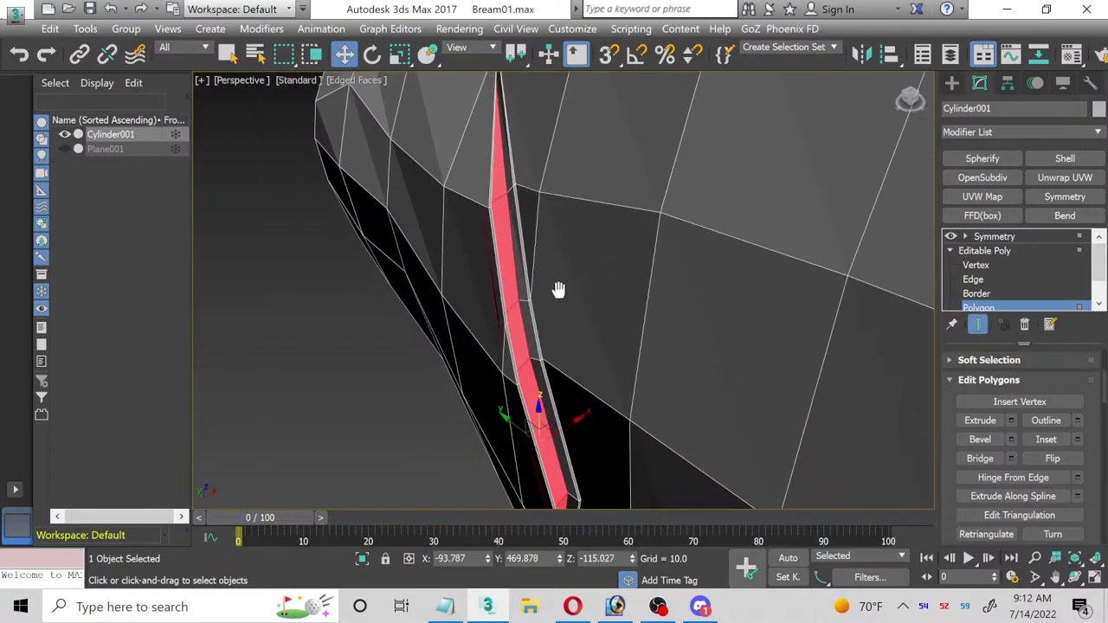
{"action": "left_click", "coordinate": [401, 55]}
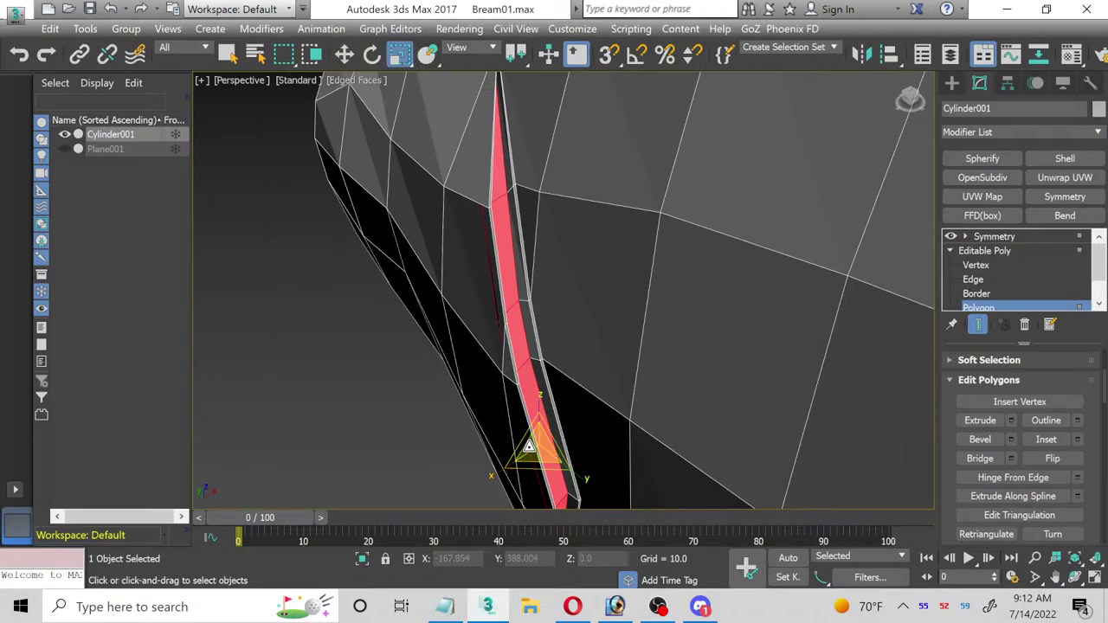
{"action": "left_click_drag", "start_coordinate": [532, 452], "coordinate": [535, 454]}
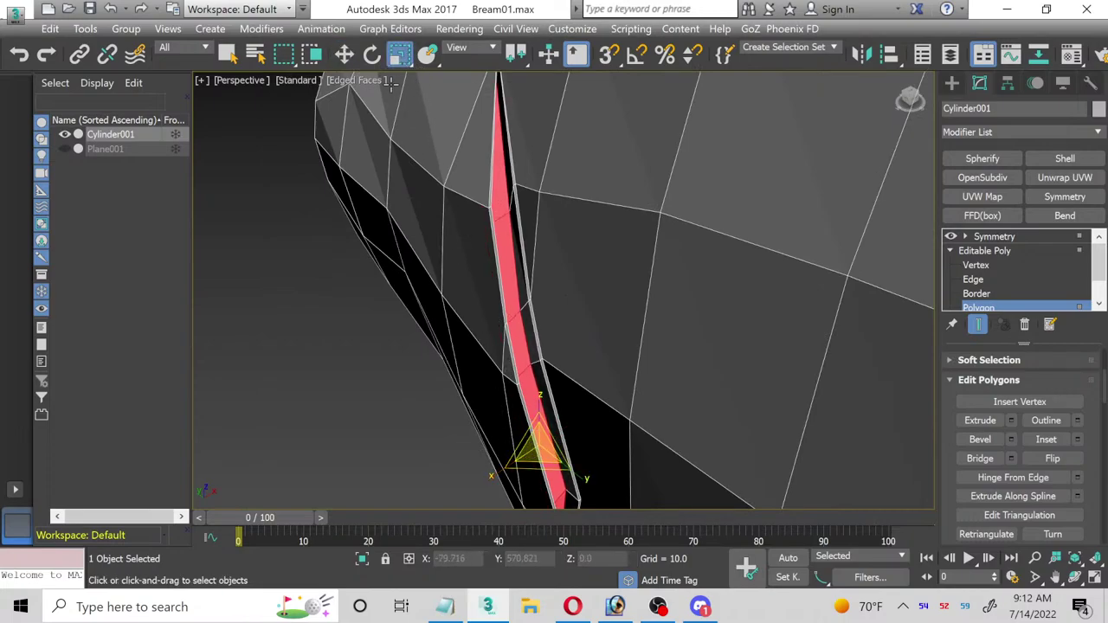
{"action": "left_click", "coordinate": [344, 54]}
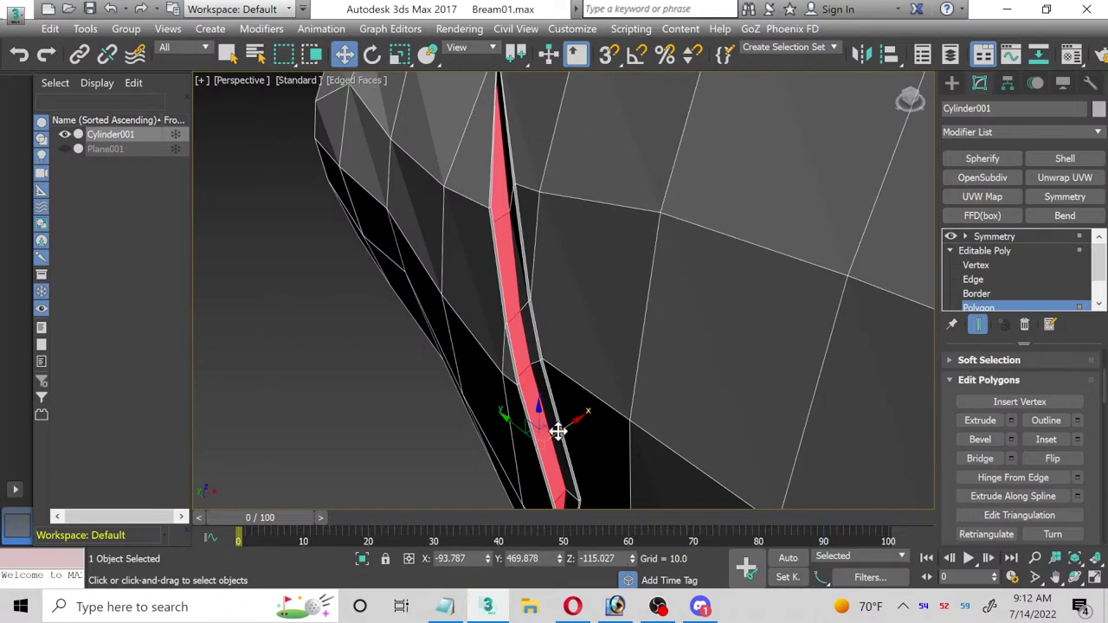
{"action": "left_click_drag", "start_coordinate": [568, 424], "coordinate": [587, 424]}
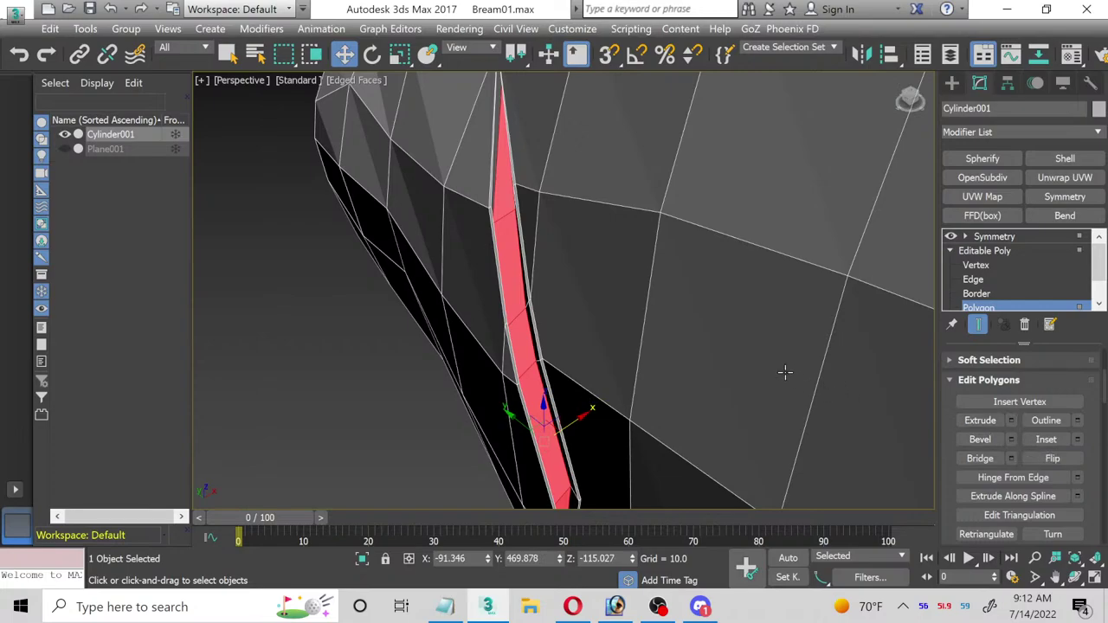
Step: Extrude the strip inward again, shrink it into a thin sliver, and deselect everything
{"action": "left_click", "coordinate": [1011, 420]}
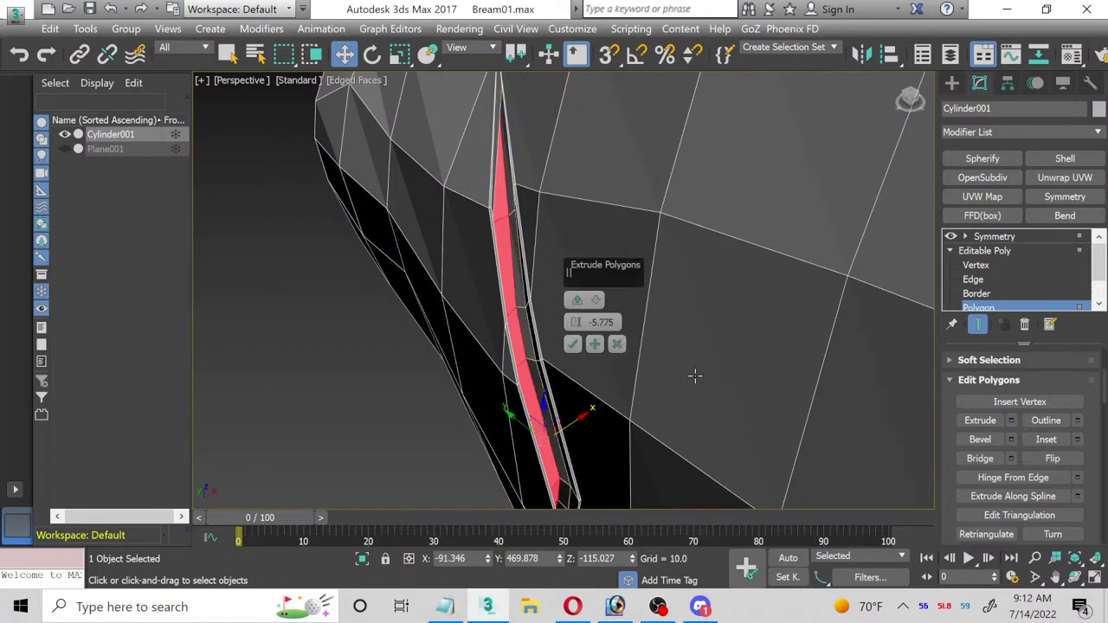
{"action": "left_click", "coordinate": [574, 344]}
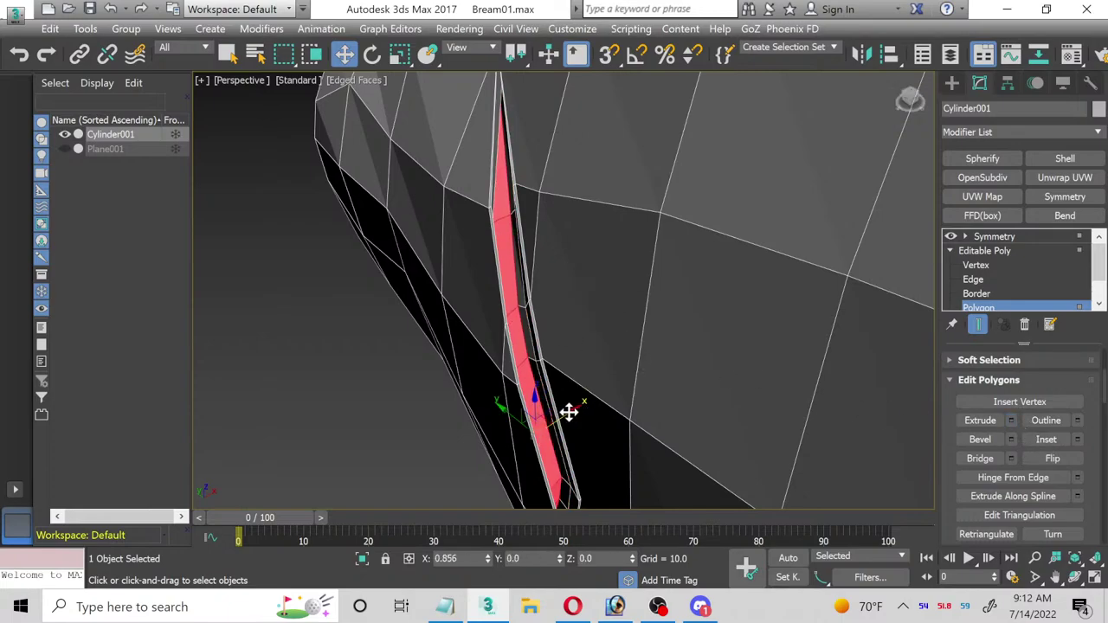
{"action": "left_click_drag", "start_coordinate": [569, 413], "coordinate": [578, 409]}
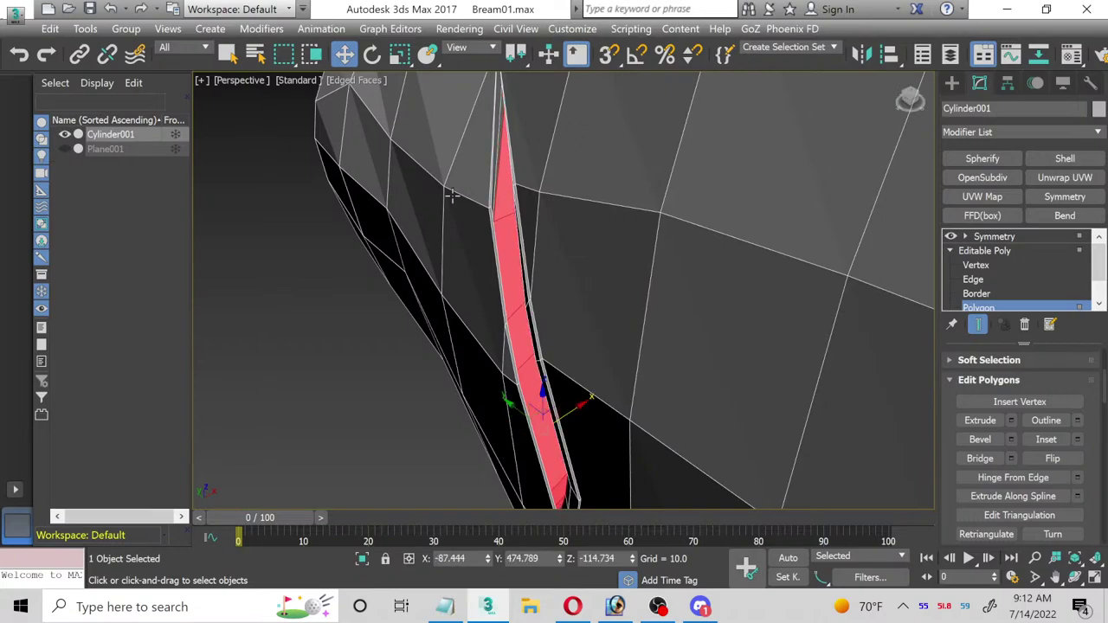
{"action": "left_click", "coordinate": [399, 54]}
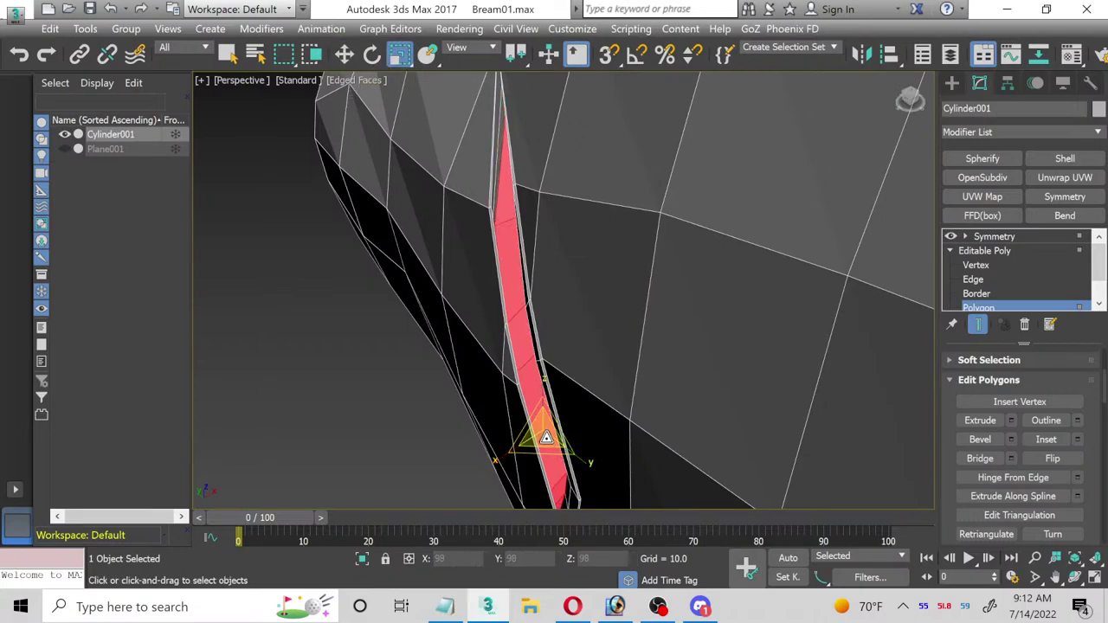
{"action": "left_click_drag", "start_coordinate": [547, 438], "coordinate": [544, 445]}
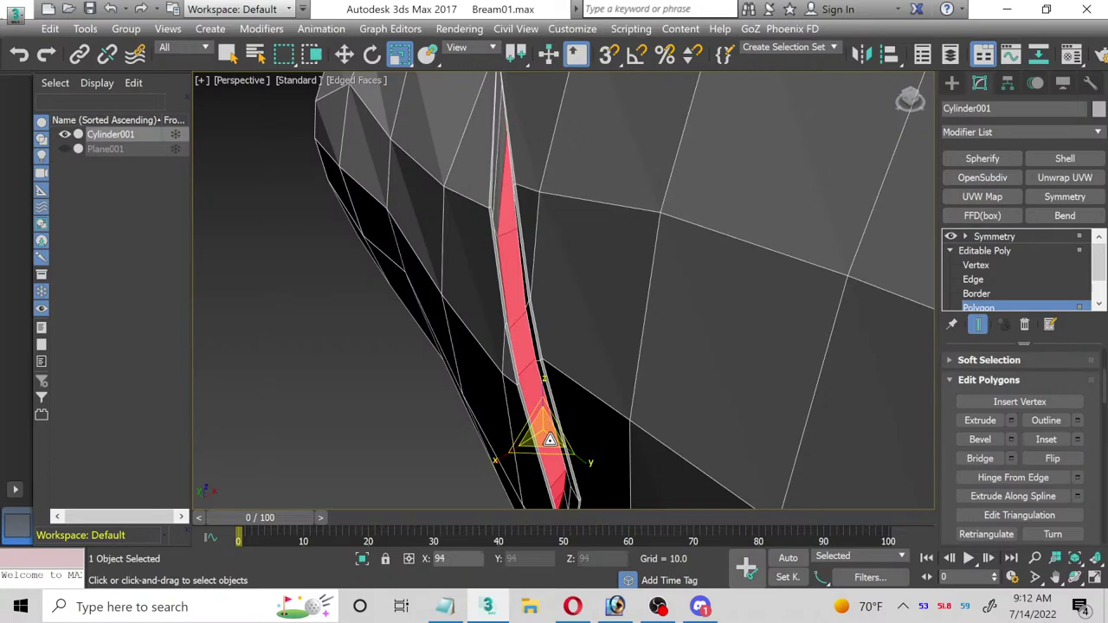
{"action": "left_click", "coordinate": [640, 391]}
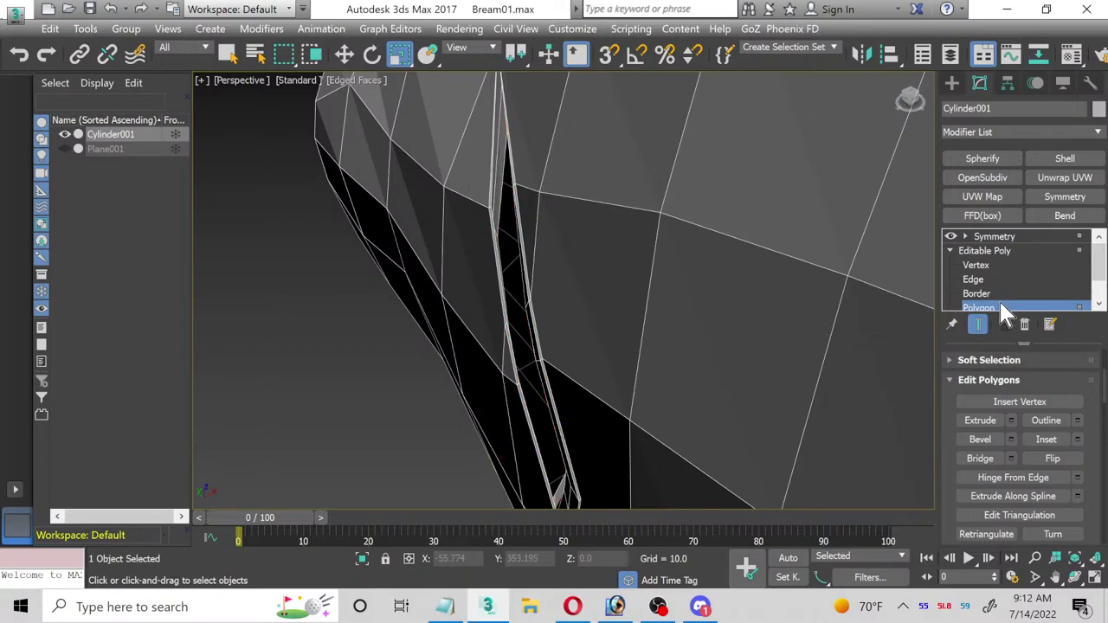
Step: Select the Symmetry modifier and orbit to see the head side-on
{"action": "left_click", "coordinate": [987, 251]}
{"action": "left_click", "coordinate": [997, 238]}
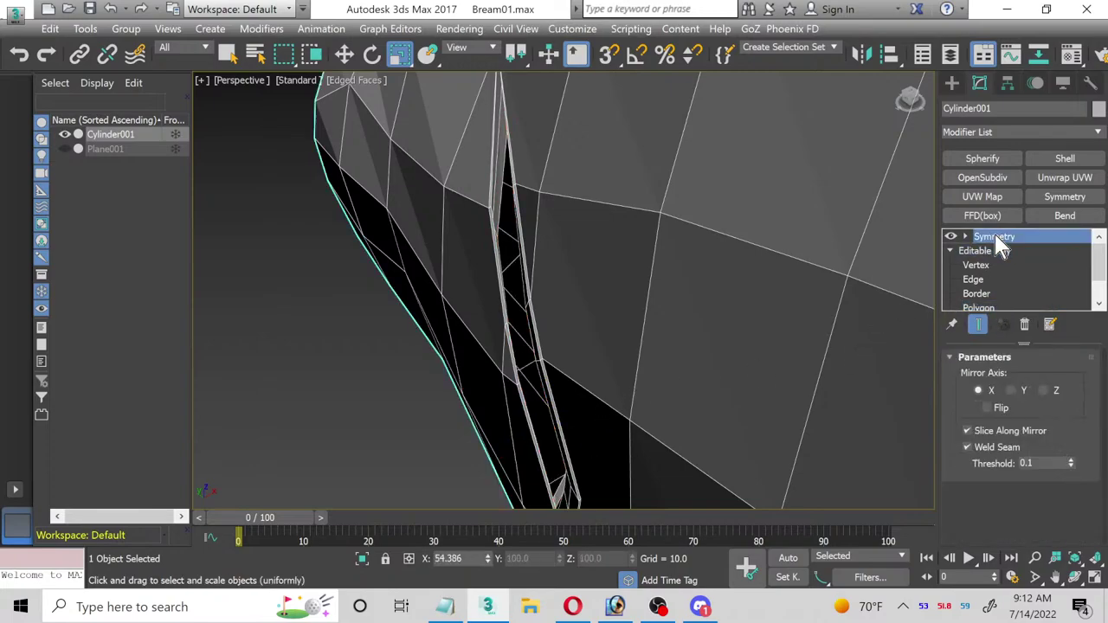
{"action": "middle_click_drag", "start_coordinate": [862, 260], "coordinate": [614, 366], "text": "alt"}
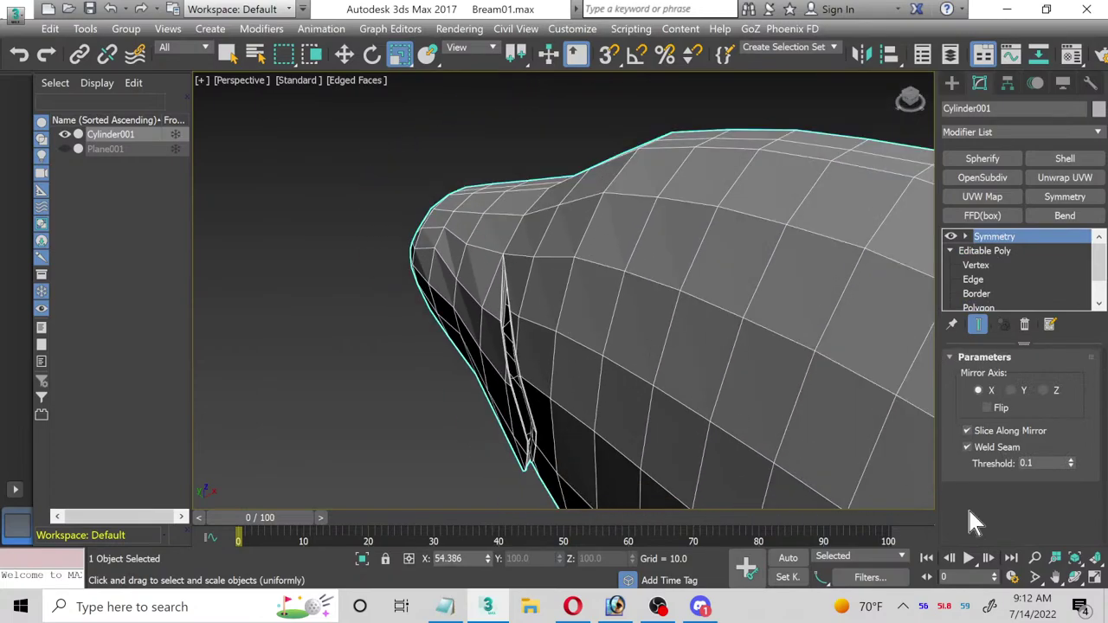
{"action": "left_click", "coordinate": [1073, 578]}
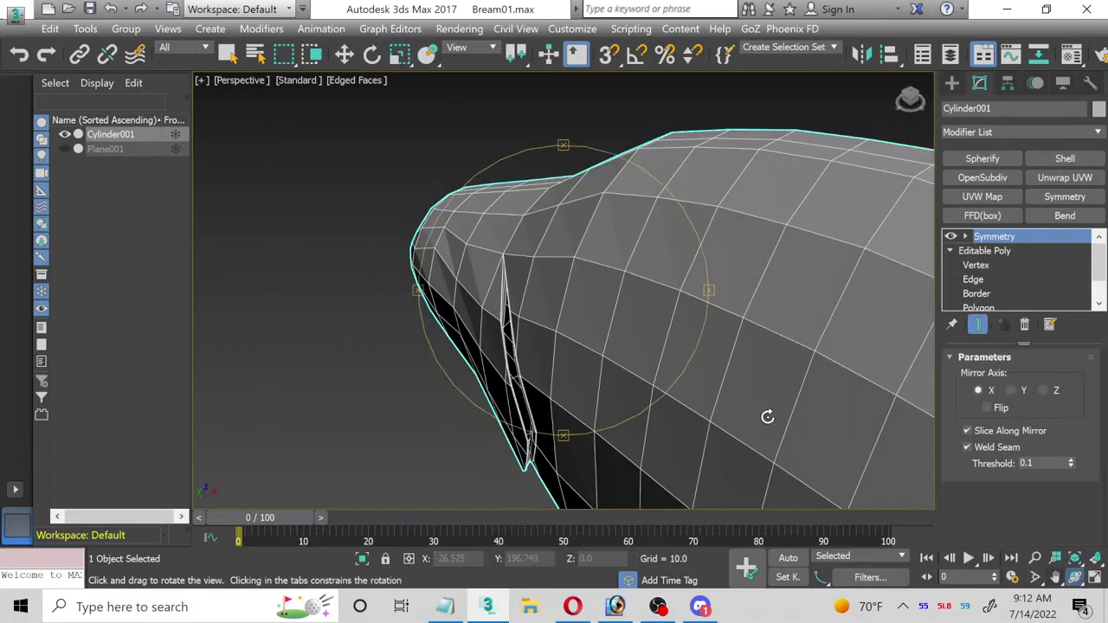
{"action": "left_click_drag", "start_coordinate": [539, 343], "coordinate": [623, 353]}
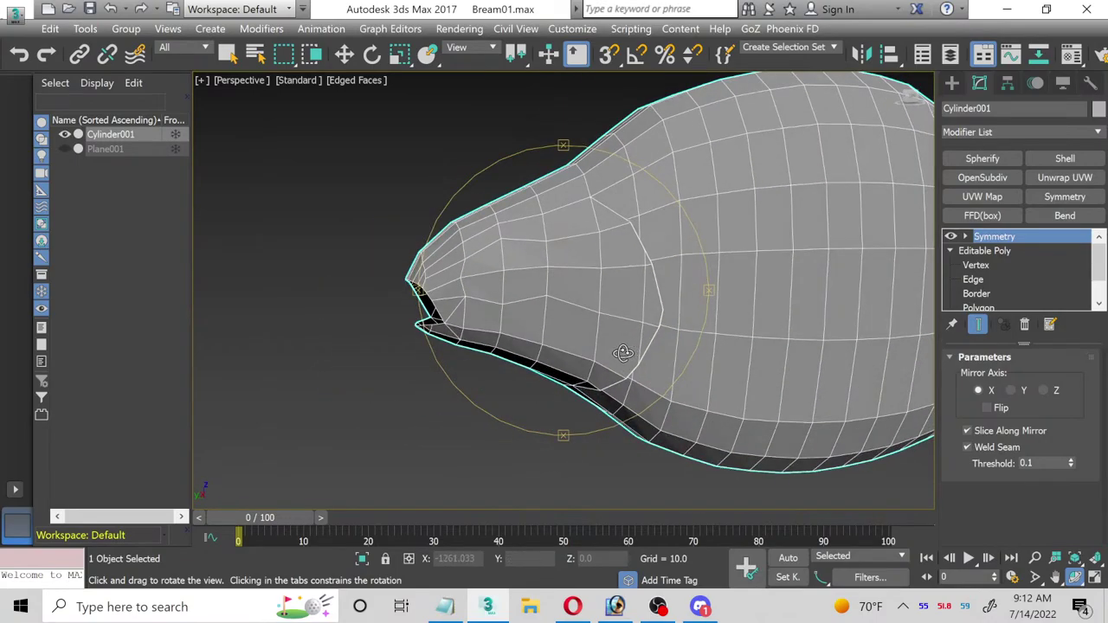
{"action": "left_click", "coordinate": [343, 53]}
{"action": "scroll", "coordinate": [563, 289], "scroll_direction": "up", "scroll_amount": 2}
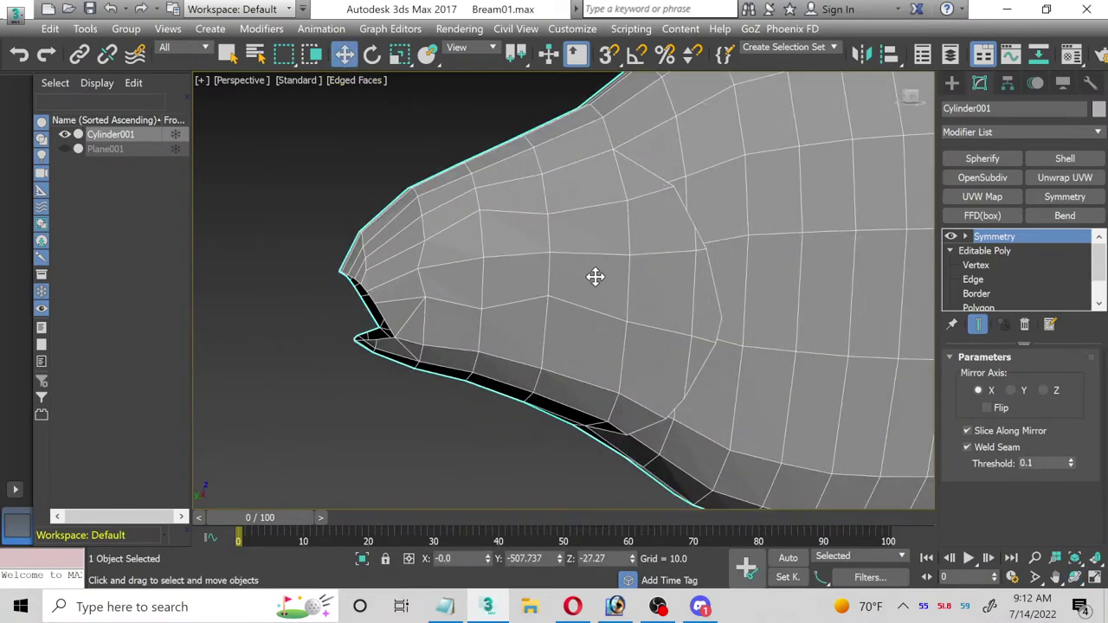
Step: In the four-view layout, select two side-of-head vertices in Left view and move them along X
{"action": "left_click", "coordinate": [1007, 265]}
{"action": "left_click", "coordinate": [1096, 578]}
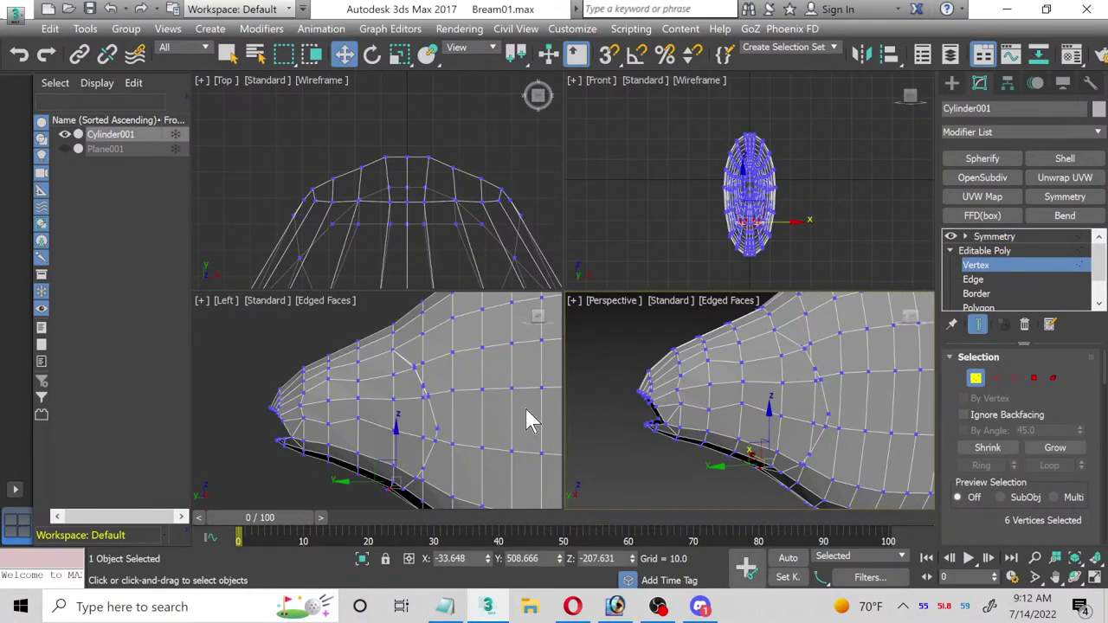
{"action": "scroll", "coordinate": [531, 420], "scroll_direction": "up", "scroll_amount": 1}
{"action": "left_click", "coordinate": [347, 392]}
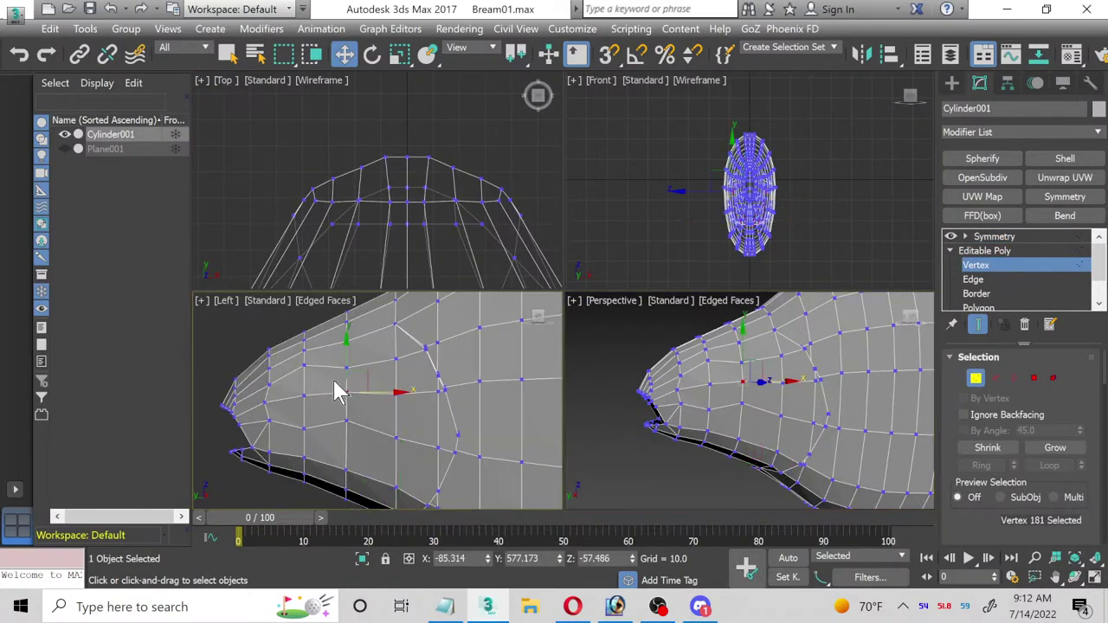
{"action": "left_click_drag", "start_coordinate": [339, 392], "coordinate": [359, 421]}
{"action": "scroll", "coordinate": [381, 400], "scroll_direction": "up", "scroll_amount": 2}
{"action": "left_click_drag", "start_coordinate": [372, 381], "coordinate": [389, 389]}
{"action": "scroll", "coordinate": [372, 390], "scroll_direction": "down", "scroll_amount": 2}
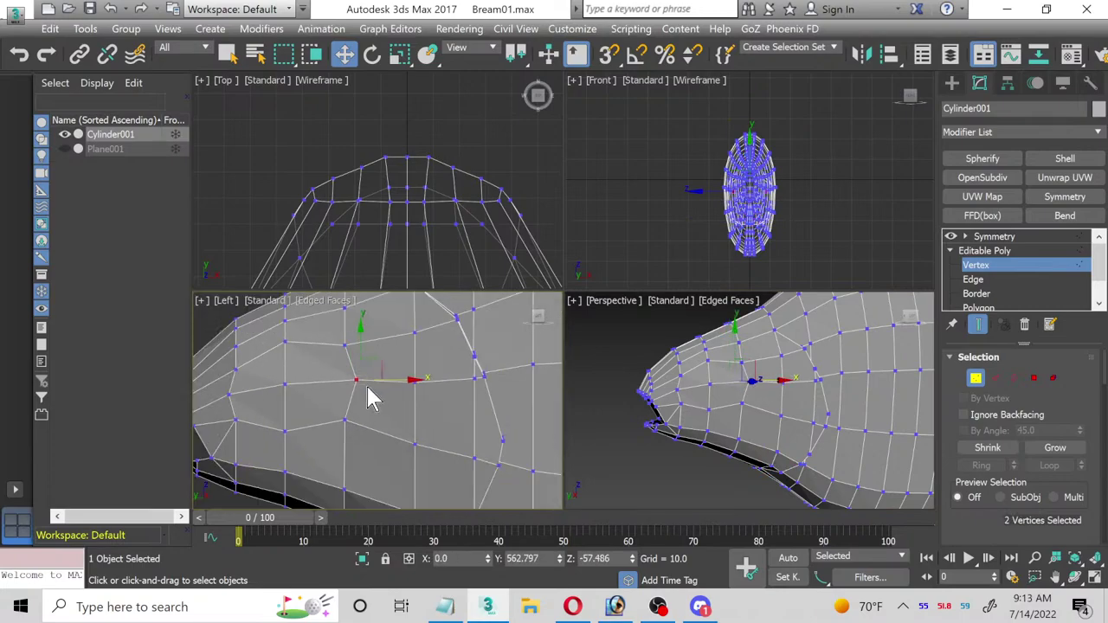
{"action": "left_click", "coordinate": [985, 250]}
Step: Add OpenSubdiv to the top of the fish body's stack with Iterations set to 2
{"action": "left_click", "coordinate": [994, 236]}
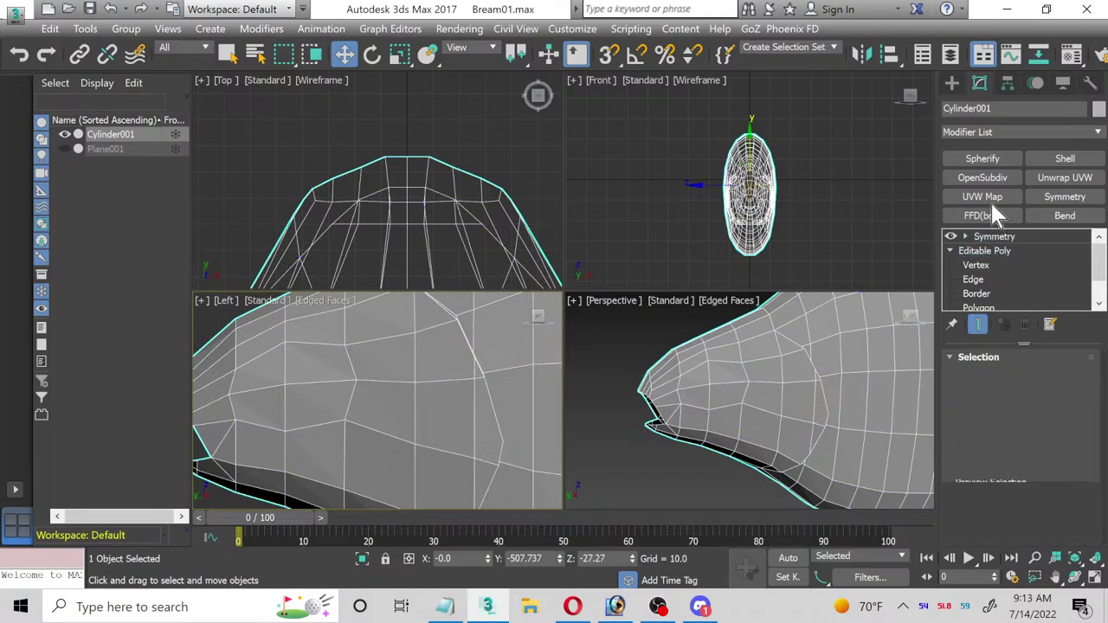
{"action": "left_click", "coordinate": [996, 177]}
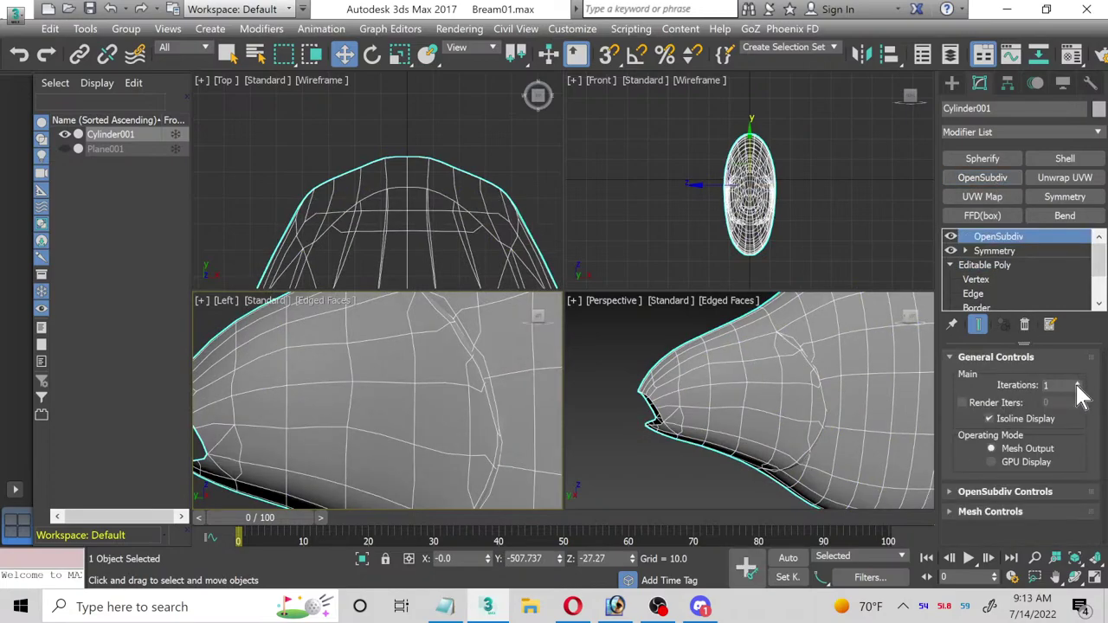
{"action": "left_click", "coordinate": [1078, 387]}
{"action": "left_click", "coordinate": [615, 362]}
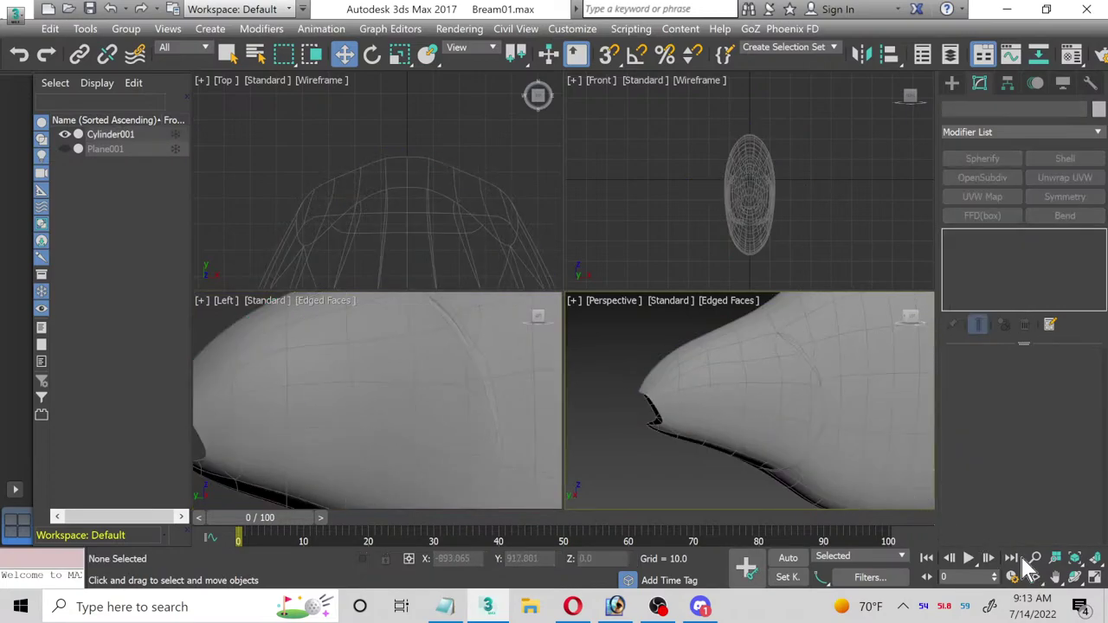
Step: Maximize the Perspective view, orbit the smoothed body, and toggle the edged-faces wireframe off and back on
{"action": "left_click", "coordinate": [1095, 578]}
{"action": "scroll", "coordinate": [774, 384], "scroll_direction": "down", "scroll_amount": 5}
{"action": "left_click", "coordinate": [574, 379]}
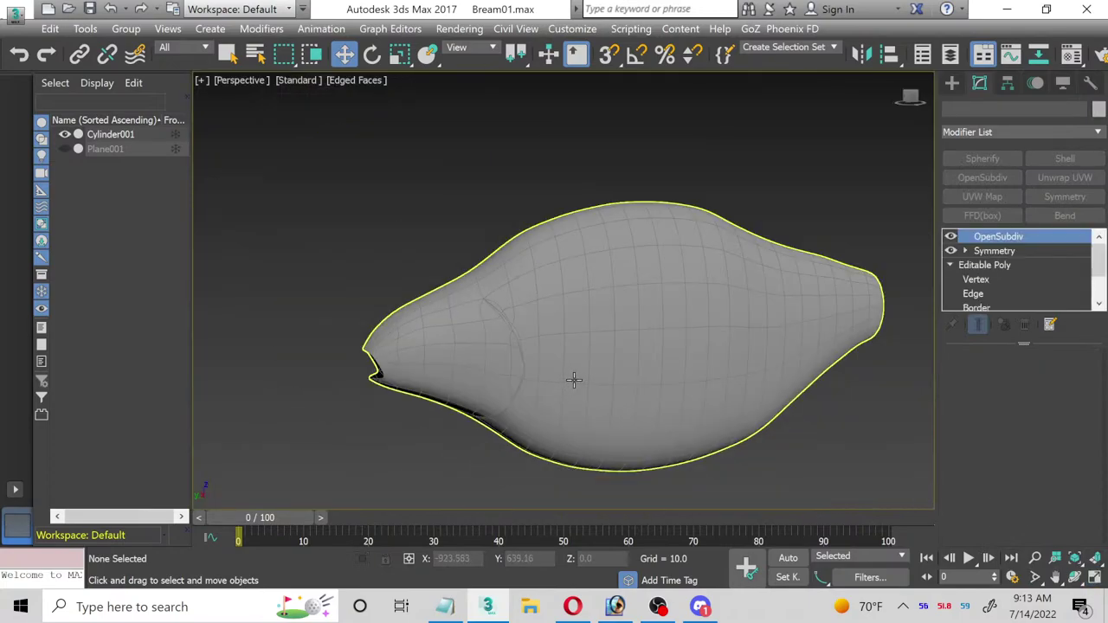
{"action": "left_click", "coordinate": [1074, 578]}
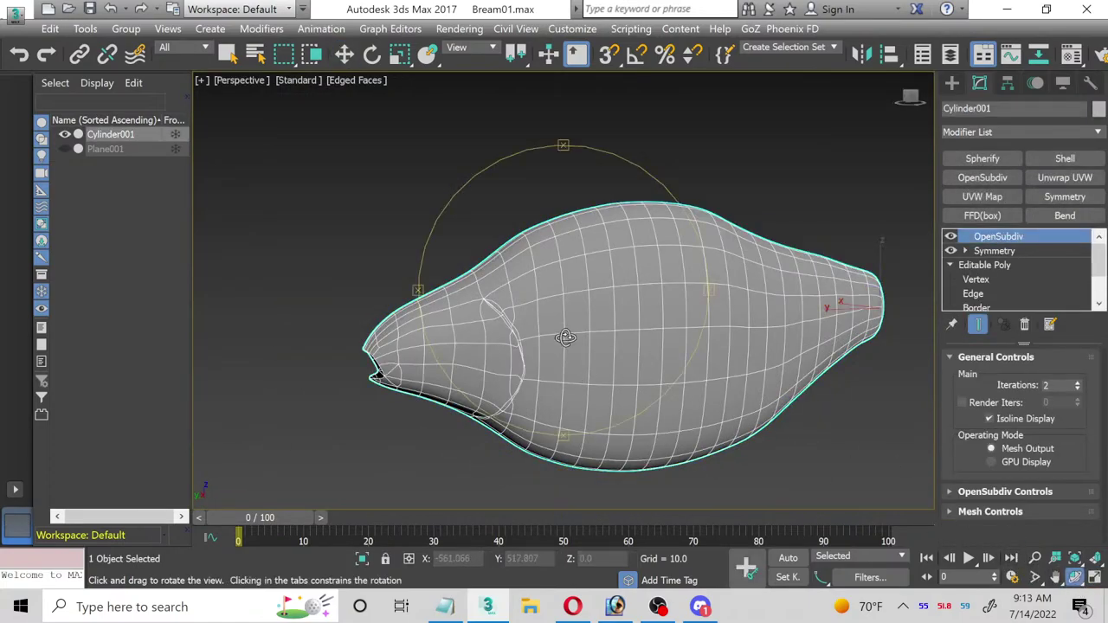
{"action": "left_click_drag", "start_coordinate": [567, 338], "coordinate": [548, 271]}
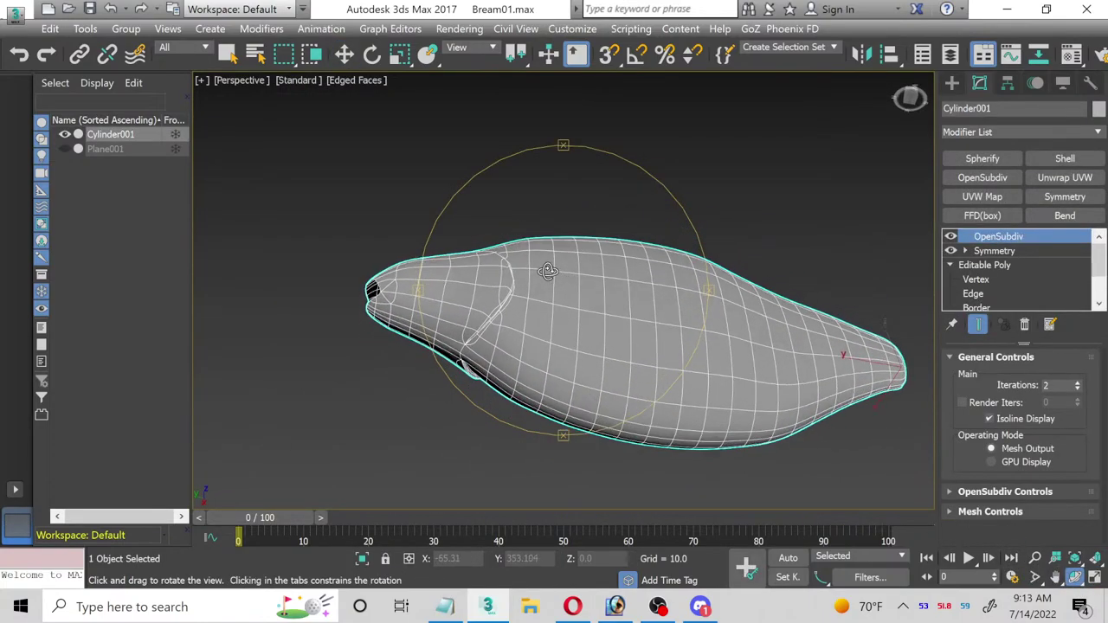
{"action": "left_click", "coordinate": [354, 79]}
{"action": "left_click", "coordinate": [492, 227]}
{"action": "scroll", "coordinate": [536, 326], "scroll_direction": "up", "scroll_amount": 3}
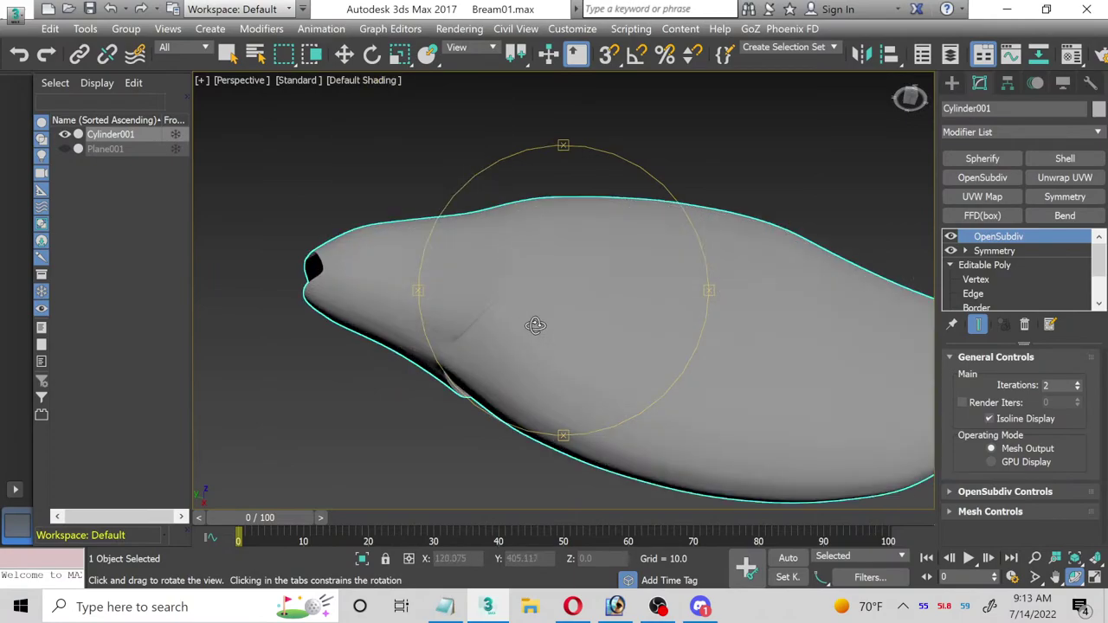
{"action": "left_click_drag", "start_coordinate": [572, 320], "coordinate": [557, 357]}
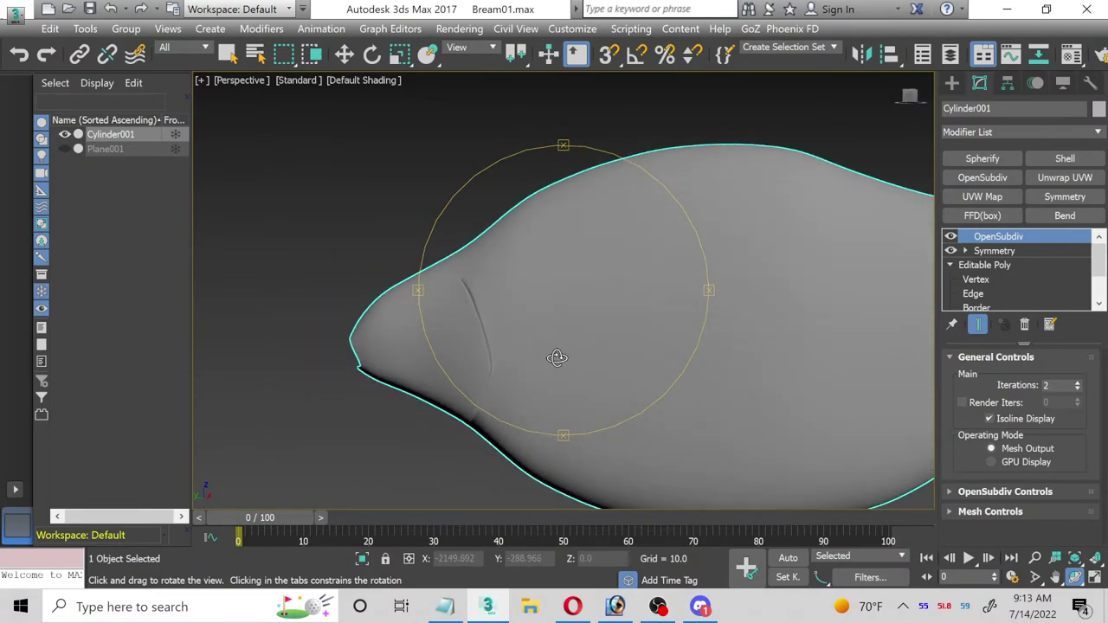
{"action": "left_click", "coordinate": [355, 80]}
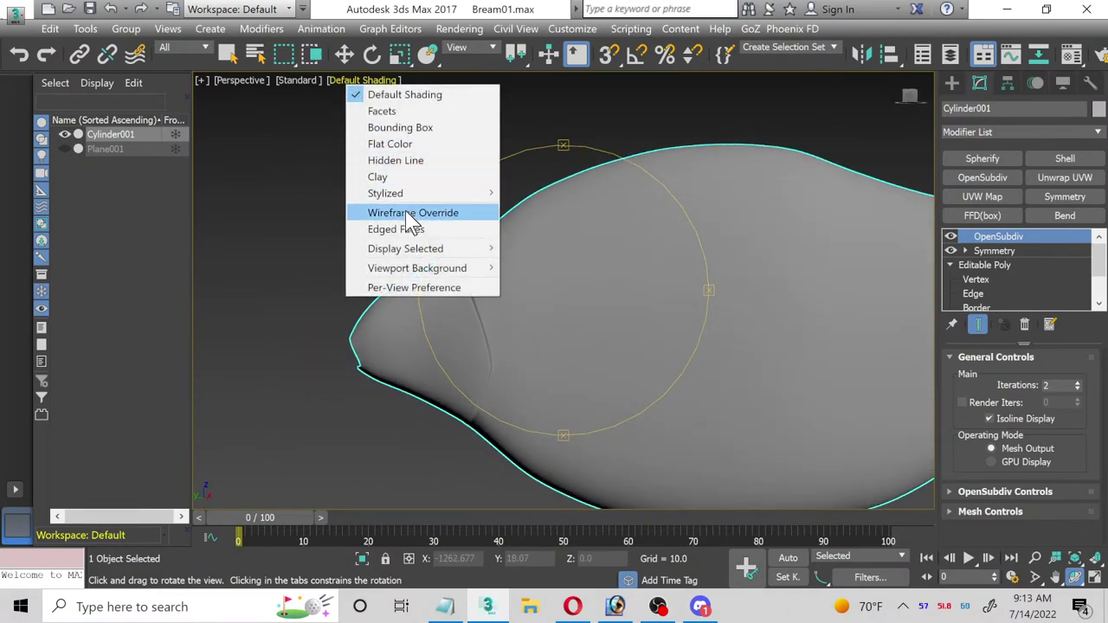
{"action": "left_click", "coordinate": [407, 230]}
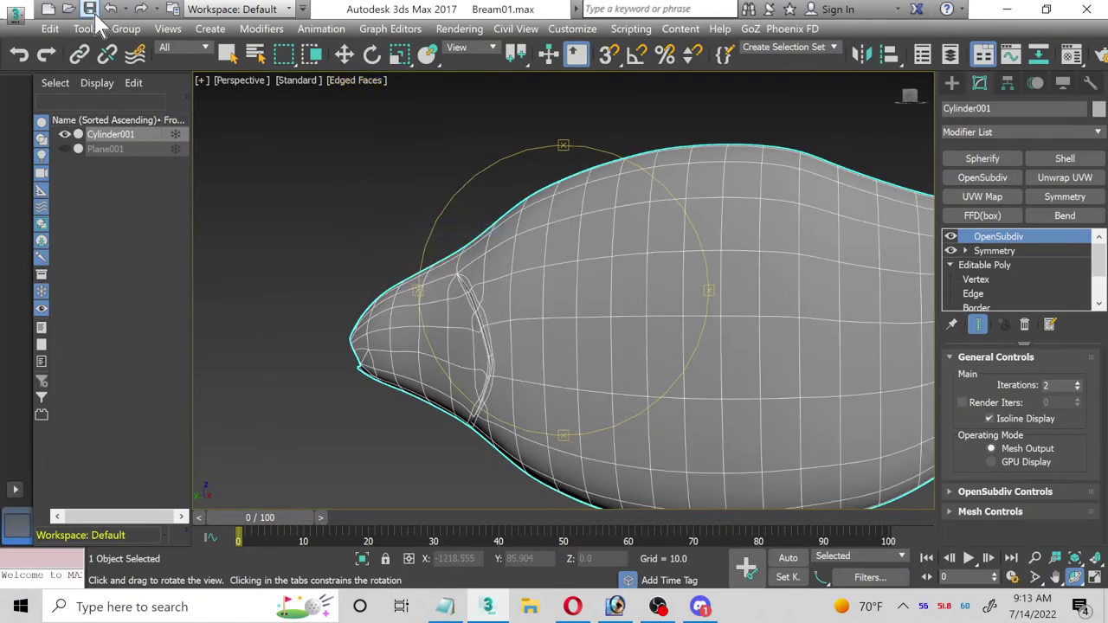
Step: Unhide the Plane001 reference photo and inspect the fish over it in a maximized Left view
{"action": "left_click", "coordinate": [64, 149]}
{"action": "left_click_drag", "start_coordinate": [681, 351], "coordinate": [568, 336]}
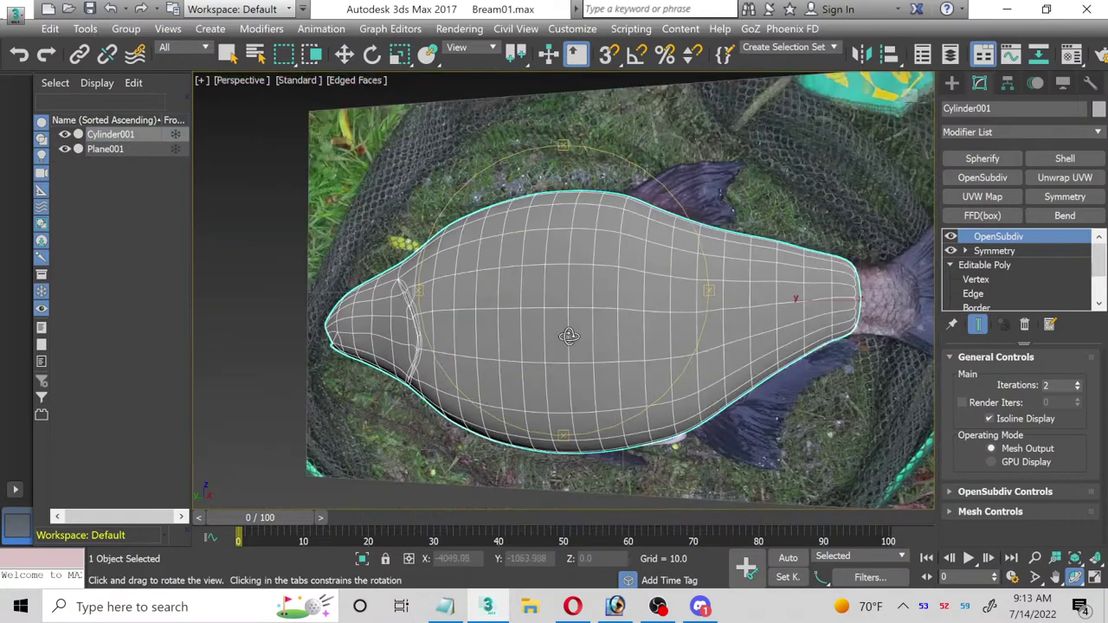
{"action": "left_click", "coordinate": [1097, 581]}
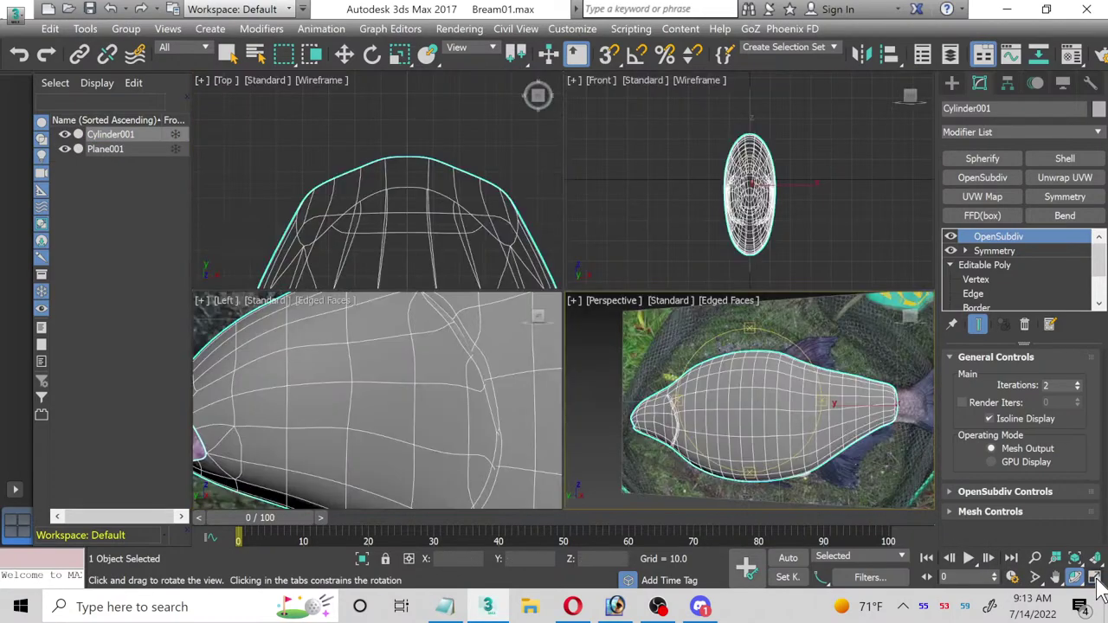
{"action": "scroll", "coordinate": [385, 389], "scroll_direction": "down", "scroll_amount": 4}
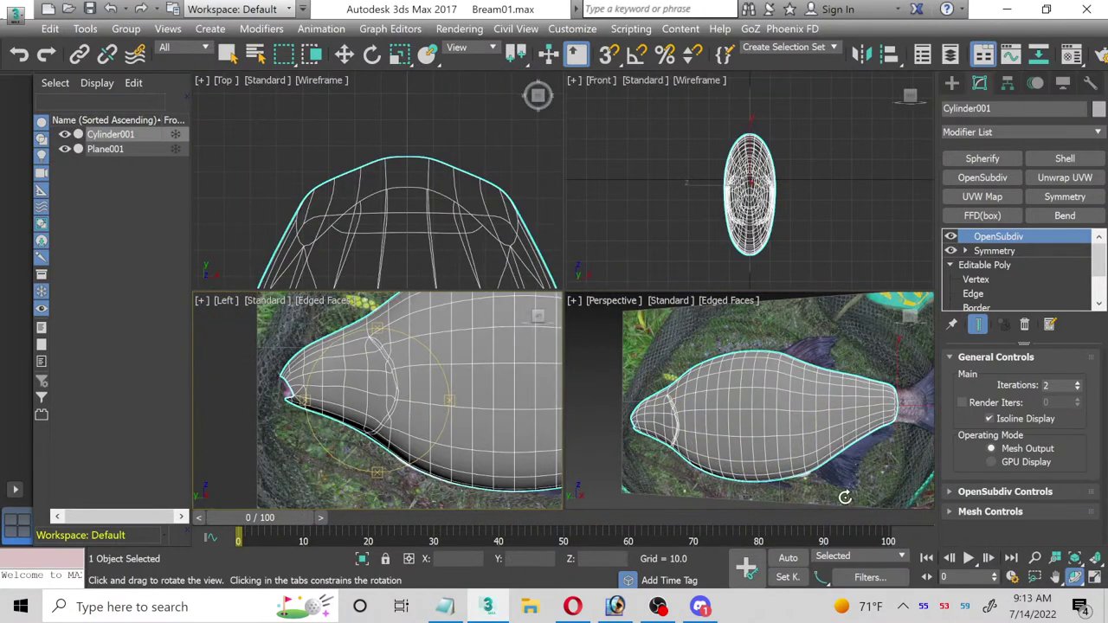
{"action": "left_click", "coordinate": [1096, 581]}
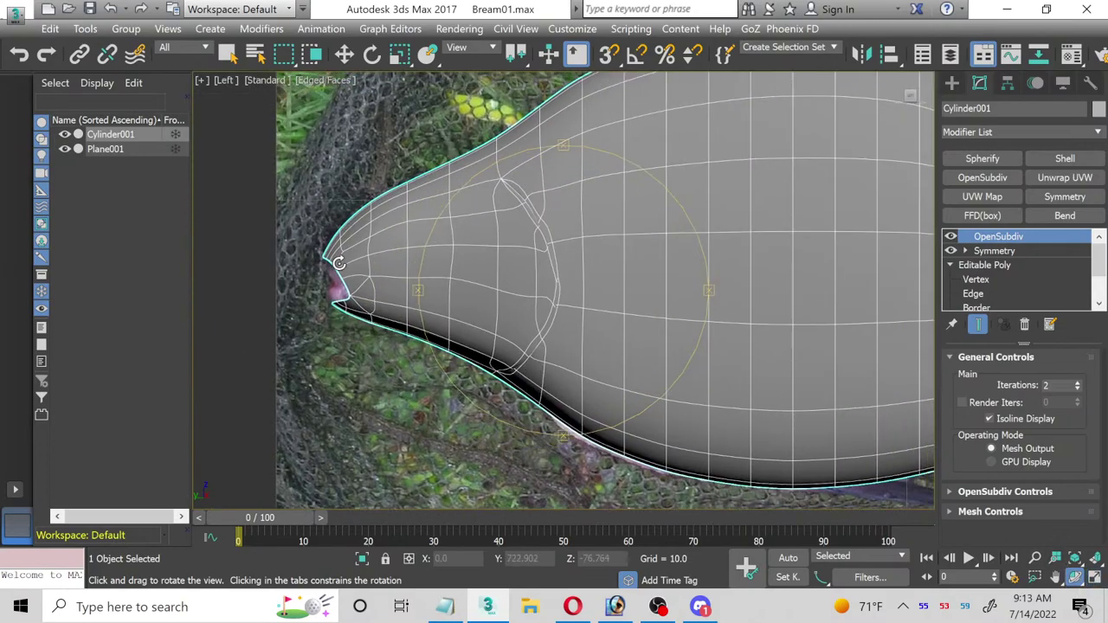
{"action": "left_click_drag", "start_coordinate": [908, 334], "coordinate": [710, 373]}
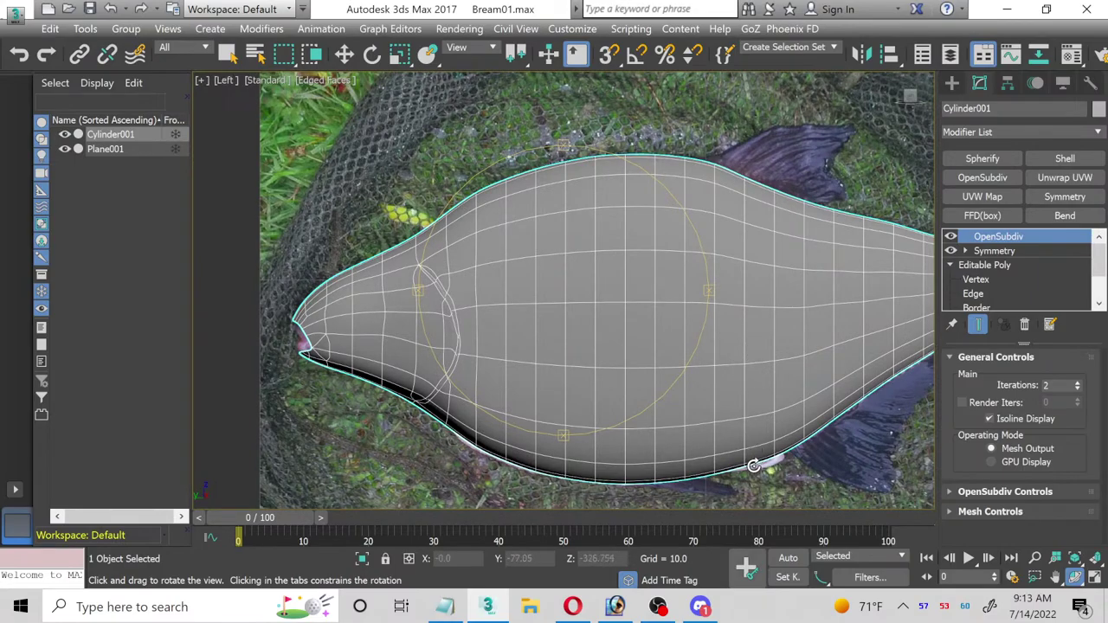
{"action": "left_click", "coordinate": [662, 608]}
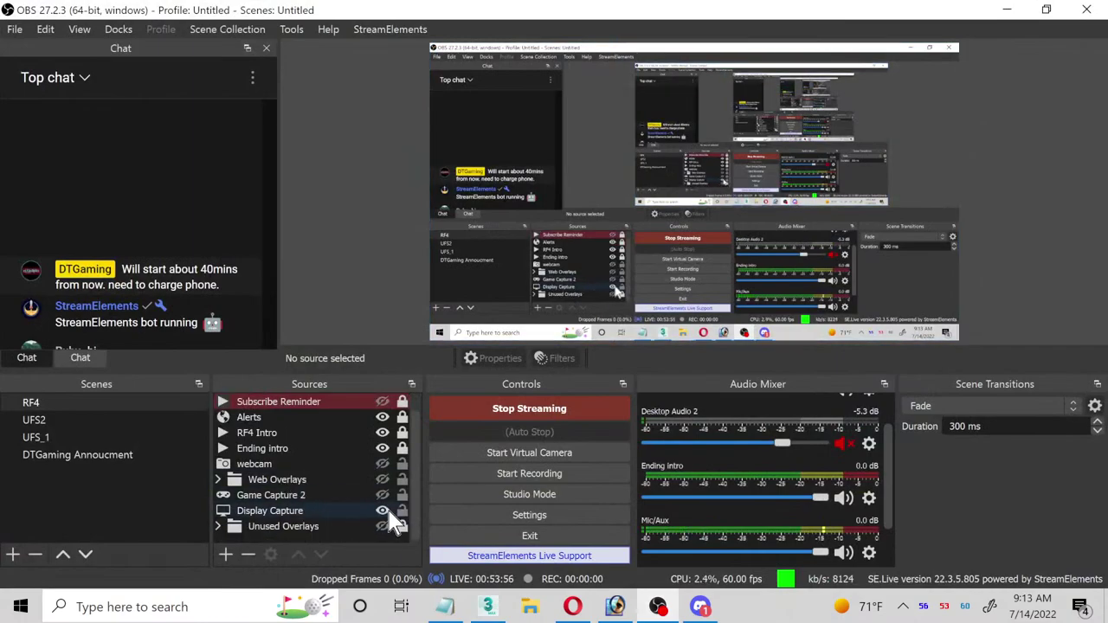
Step: Turn on the Display Capture source, mute Mic/Aux in OBS, and minimize OBS
{"action": "left_click", "coordinate": [382, 512]}
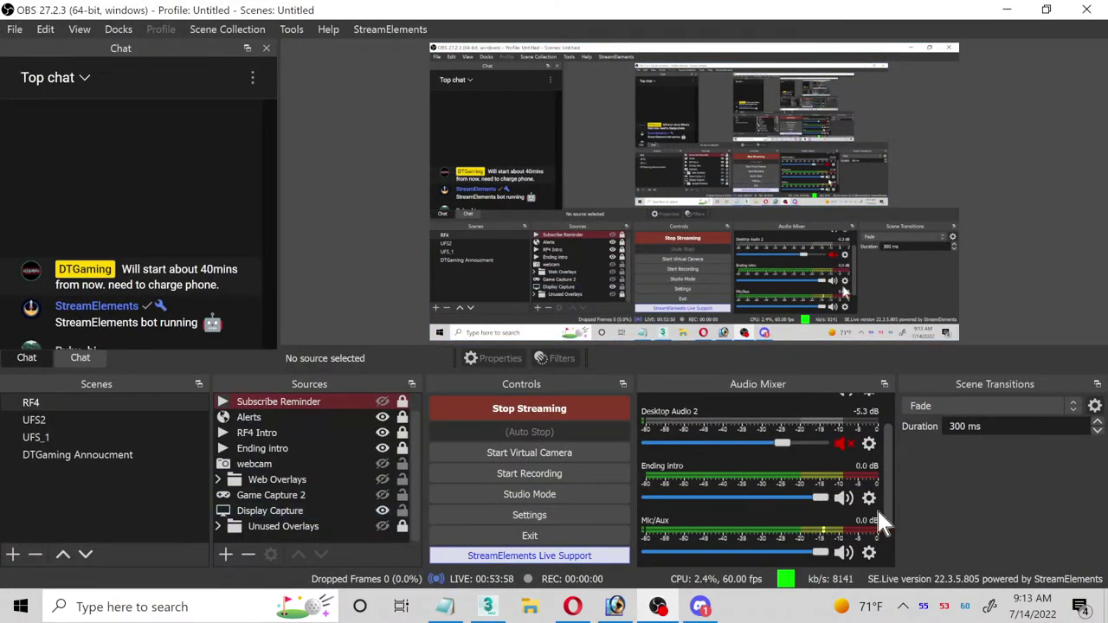
{"action": "left_click", "coordinate": [845, 549]}
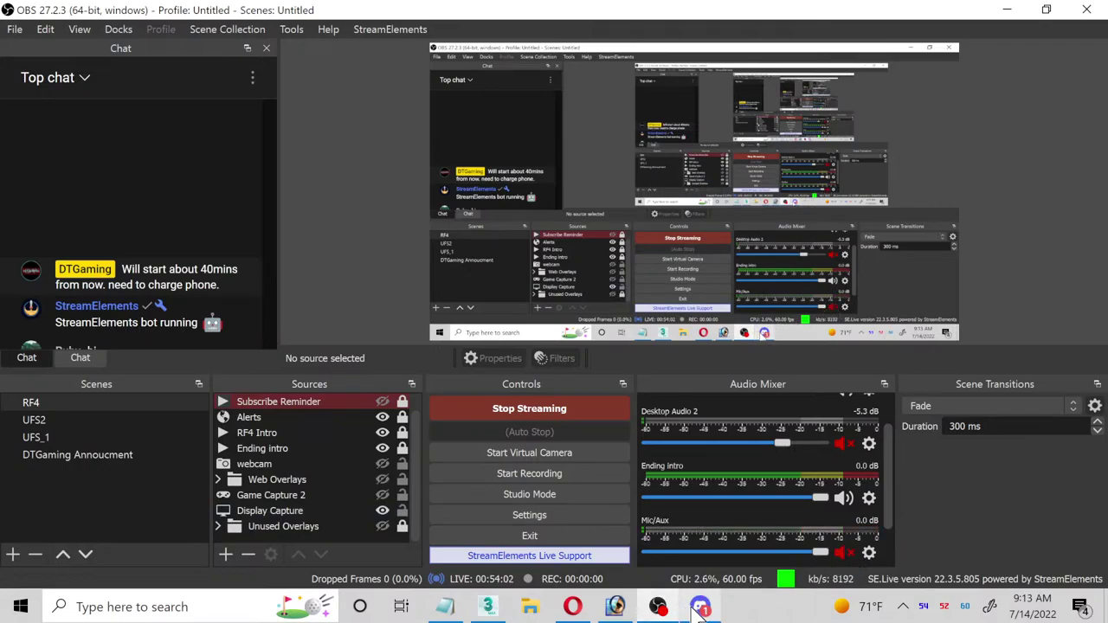
{"action": "left_click", "coordinate": [661, 610]}
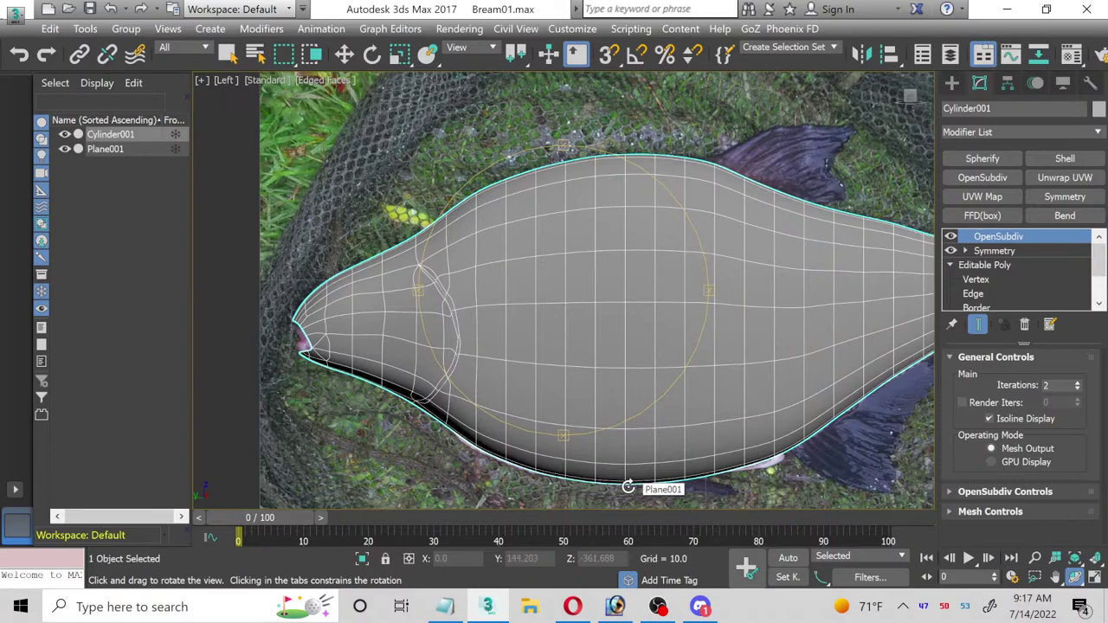
Step: Unmute Mic/Aux in OBS's Audio Mixer and switch back to 3ds Max
{"action": "left_click", "coordinate": [660, 607]}
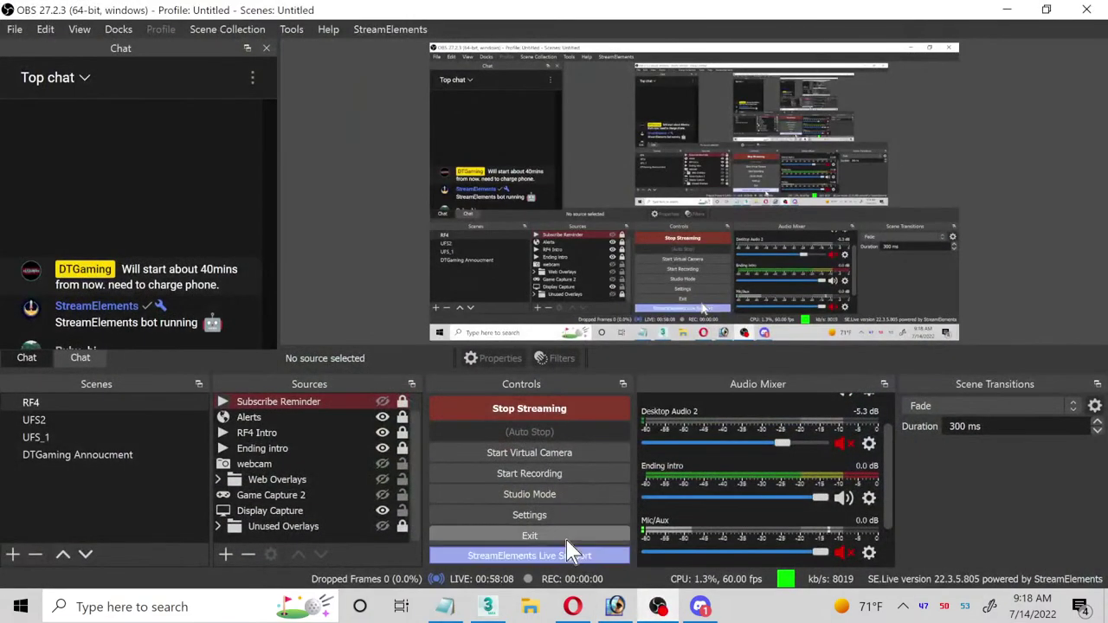
{"action": "left_click", "coordinate": [842, 551]}
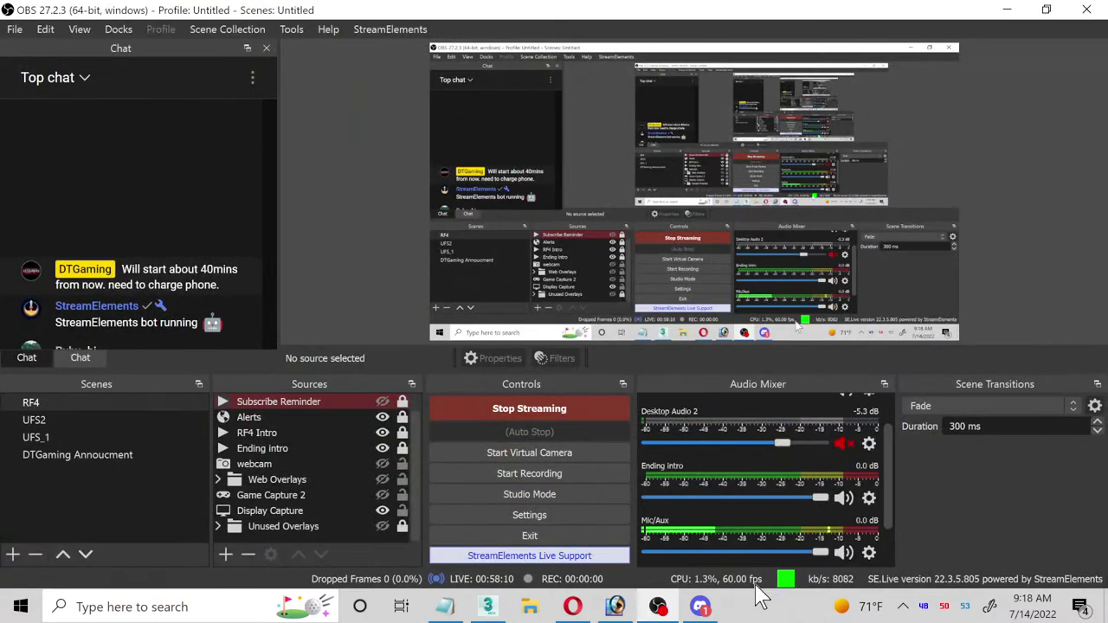
{"action": "left_click", "coordinate": [489, 609]}
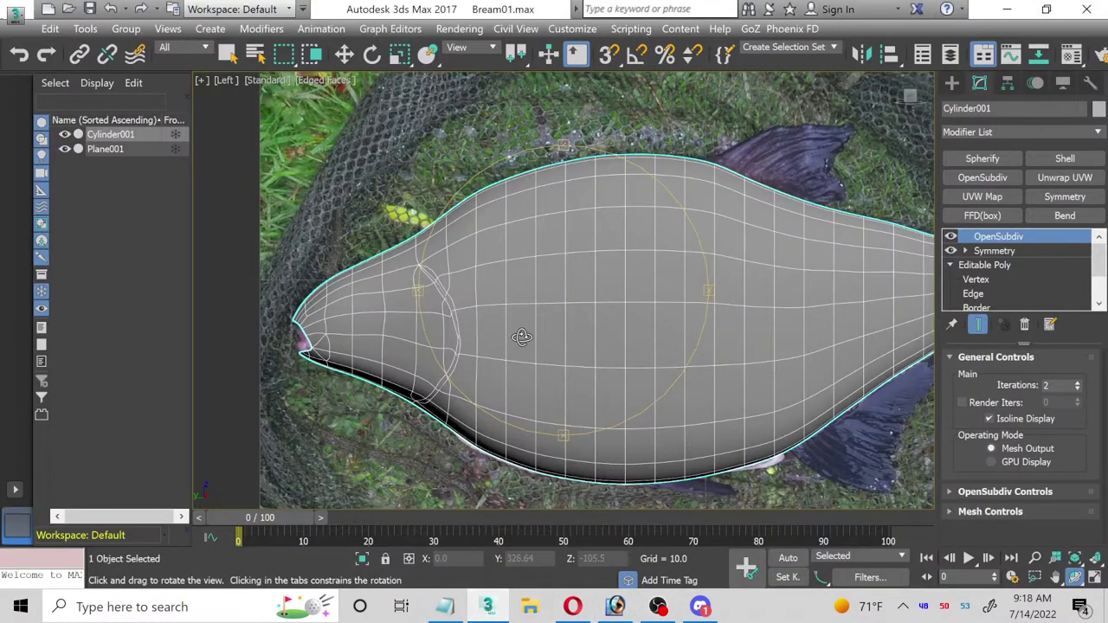
{"action": "left_click_drag", "start_coordinate": [521, 337], "coordinate": [539, 340]}
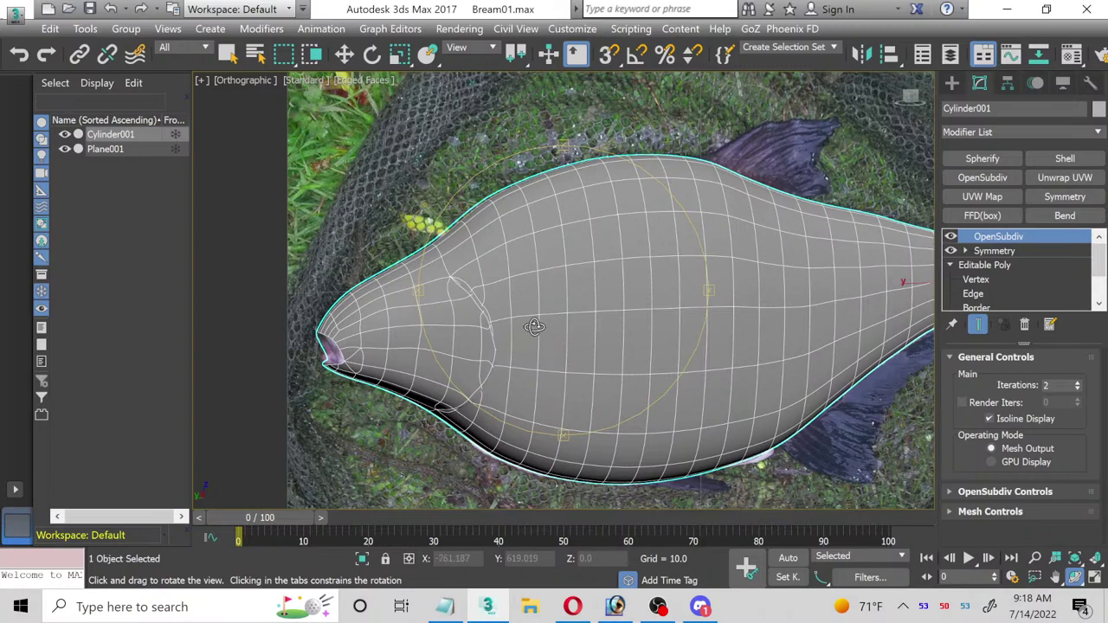
{"action": "left_click_drag", "start_coordinate": [453, 312], "coordinate": [396, 303]}
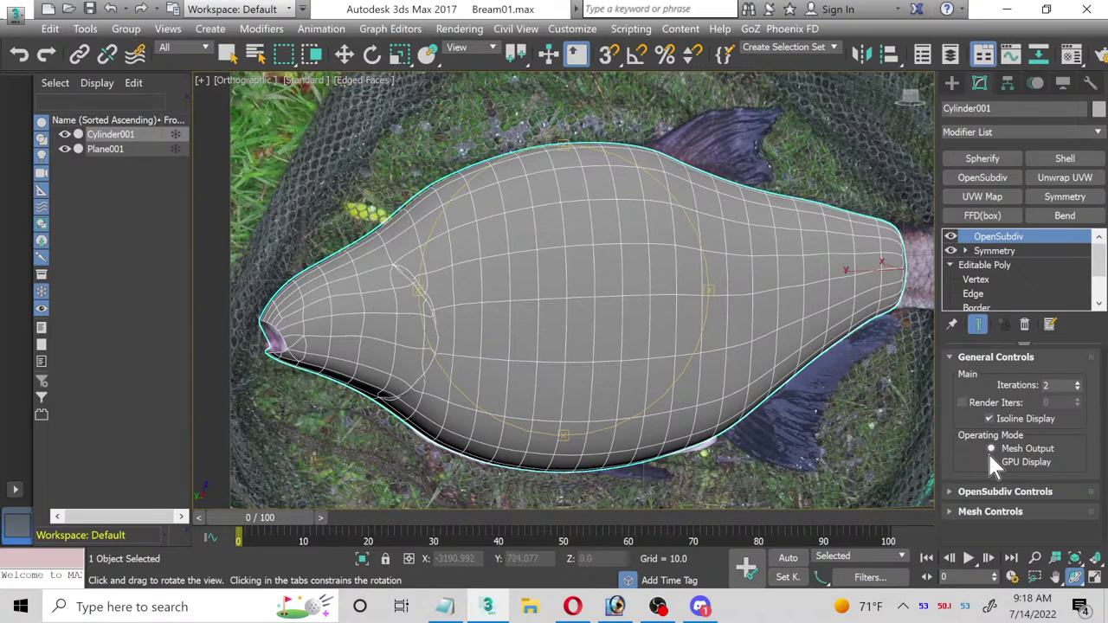
{"action": "left_click", "coordinate": [1095, 578]}
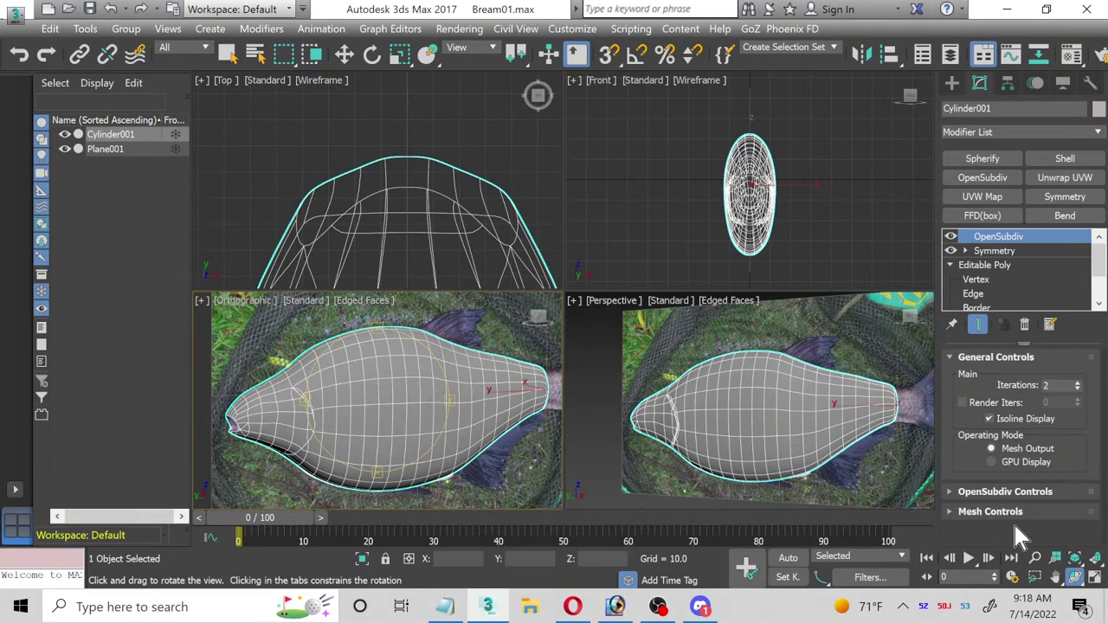
{"action": "left_click", "coordinate": [1096, 580]}
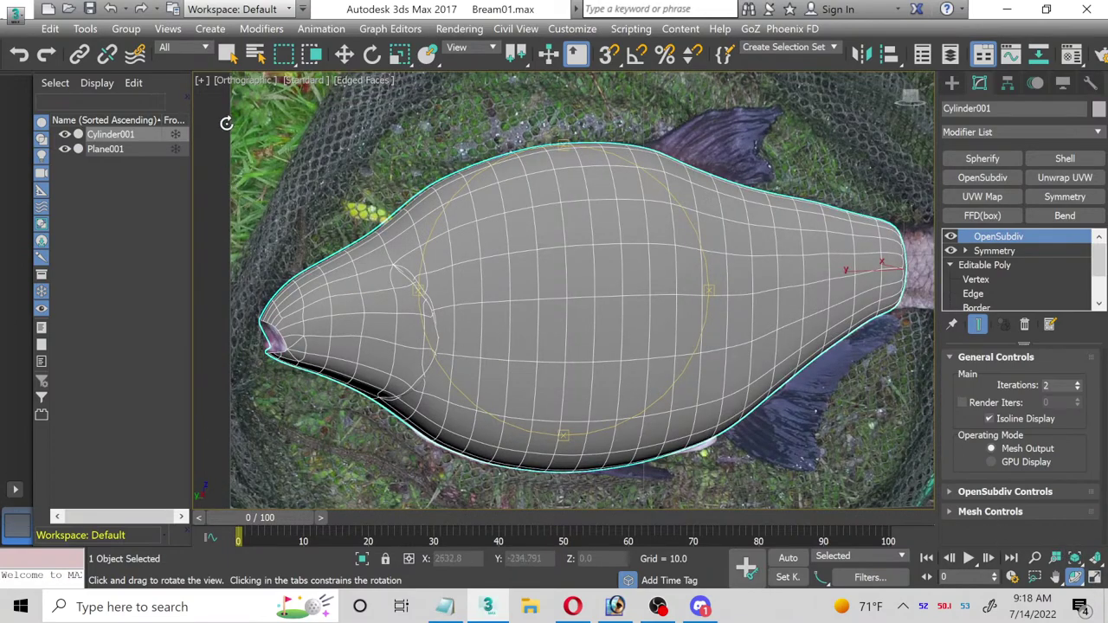
{"action": "left_click", "coordinate": [337, 57]}
{"action": "left_click", "coordinate": [304, 166]}
{"action": "key", "text": "l"}
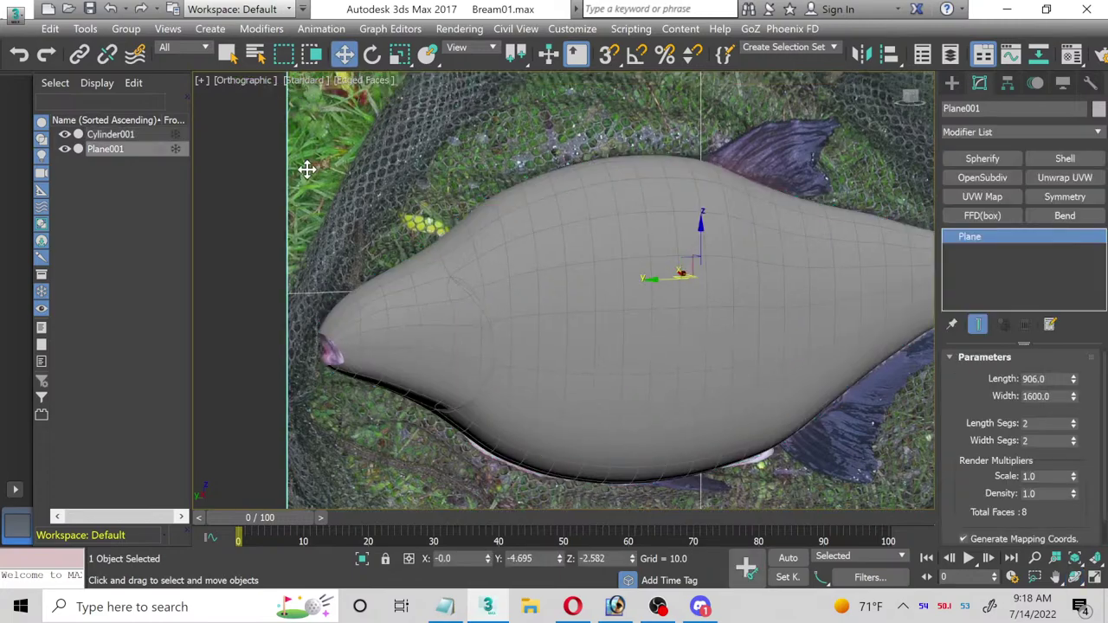
Step: Lower the opacity of Cylinder001's 02 - Default material to 35 in the Material Editor
{"action": "left_click", "coordinate": [437, 311]}
{"action": "scroll", "coordinate": [364, 311], "scroll_direction": "up", "scroll_amount": 3}
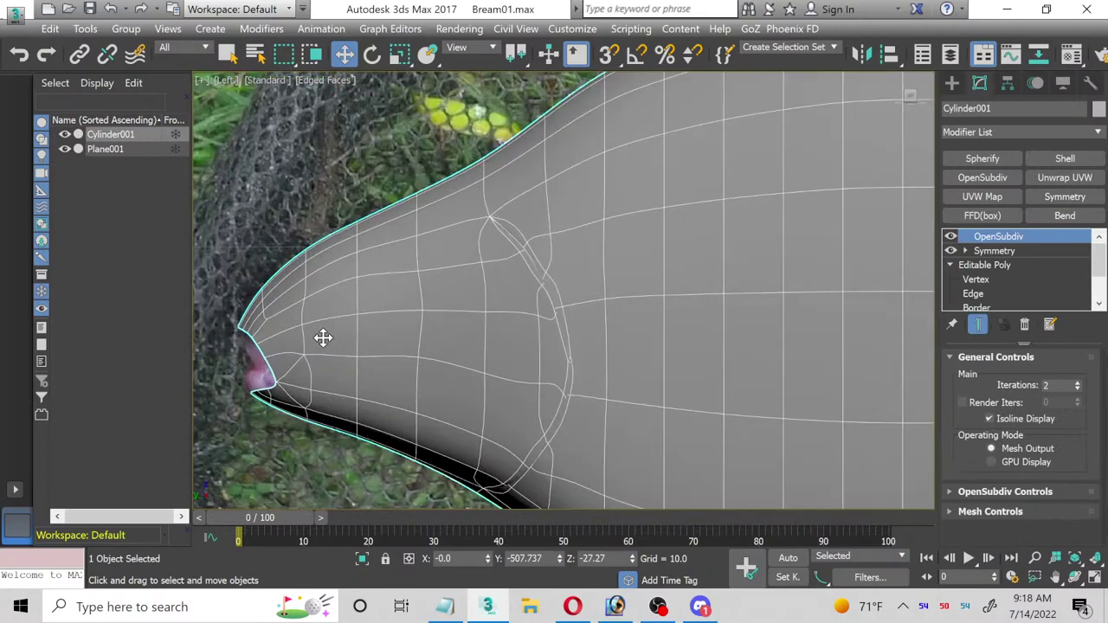
{"action": "key", "text": "m"}
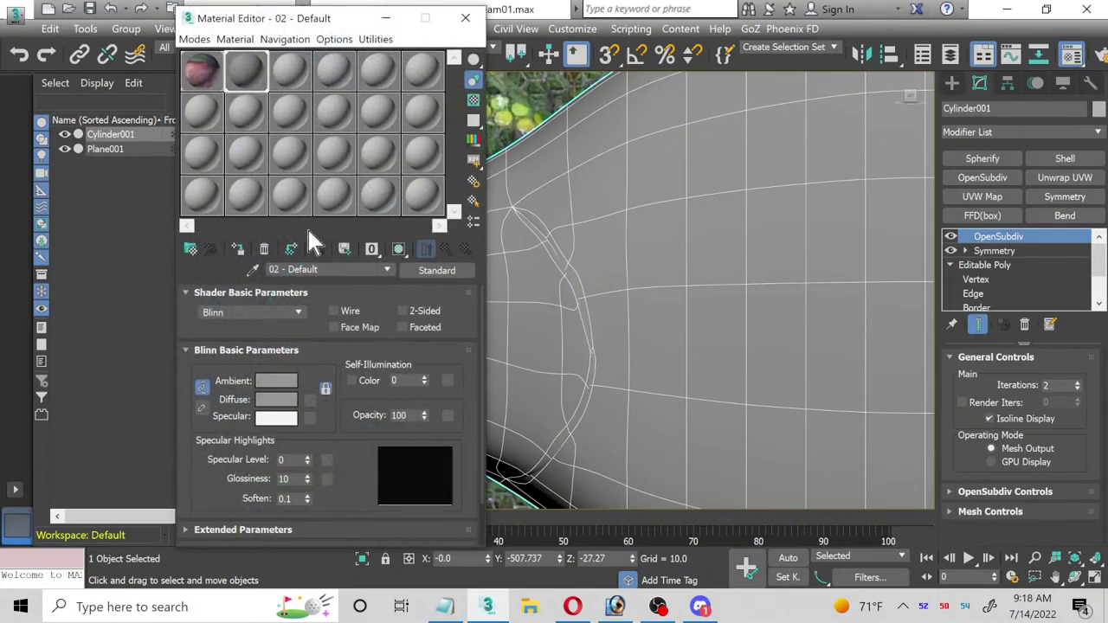
{"action": "double_click", "coordinate": [398, 416]}
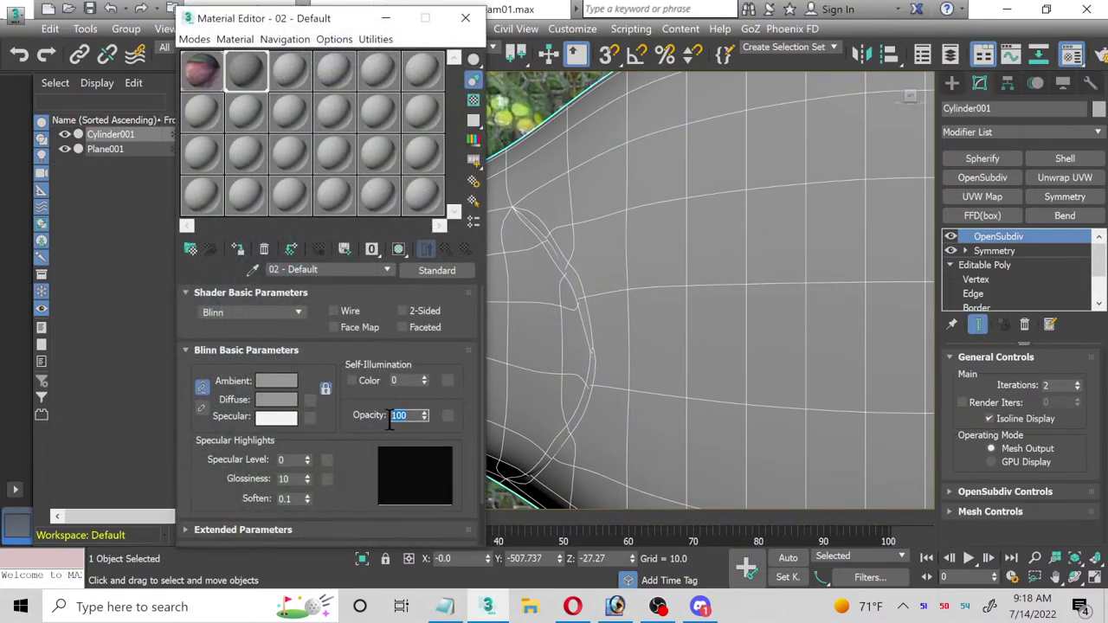
{"action": "type", "text": "3"}
{"action": "key", "text": "Return"}
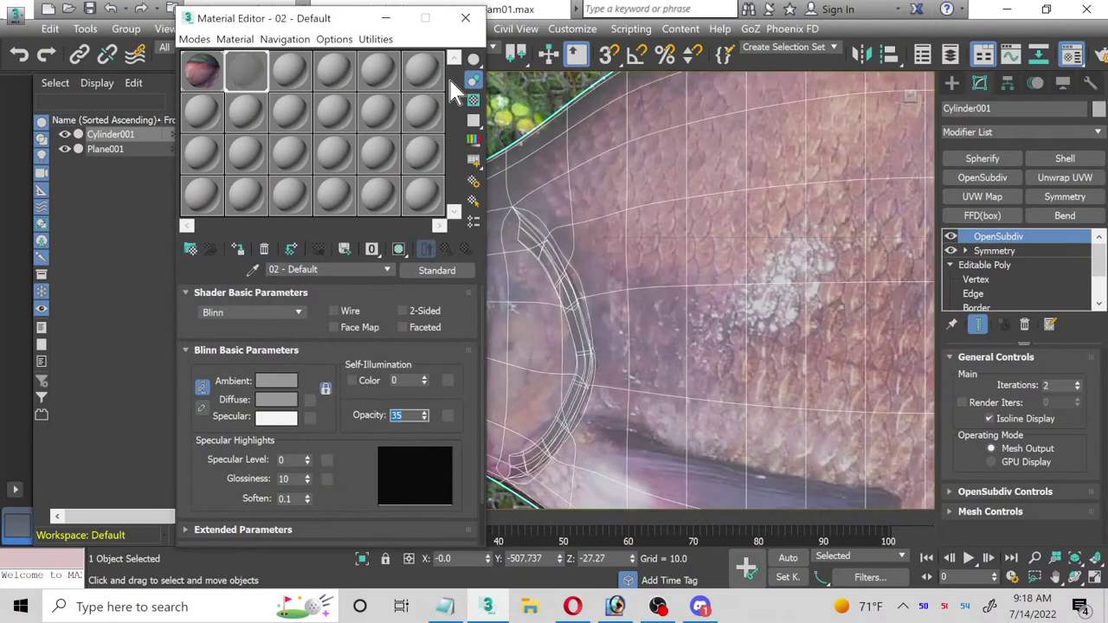
{"action": "left_click", "coordinate": [464, 18]}
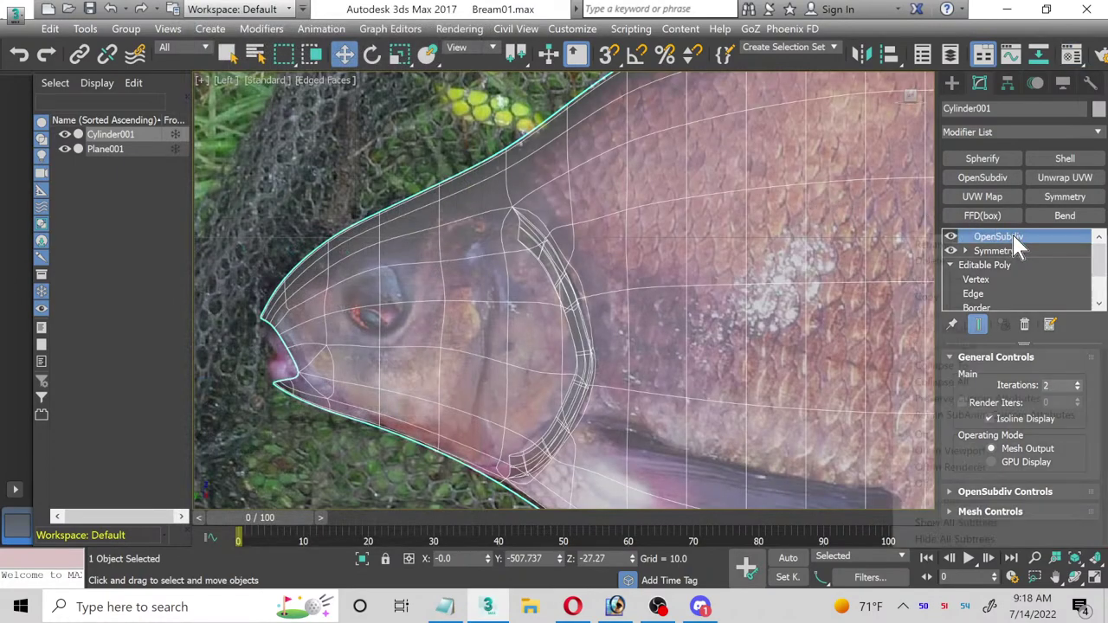
{"action": "right_click", "coordinate": [1008, 237]}
Step: Delete the OpenSubdiv modifier and switch the fish body to vertex editing
{"action": "left_click", "coordinate": [976, 261]}
{"action": "scroll", "coordinate": [322, 316], "scroll_direction": "up", "scroll_amount": 2}
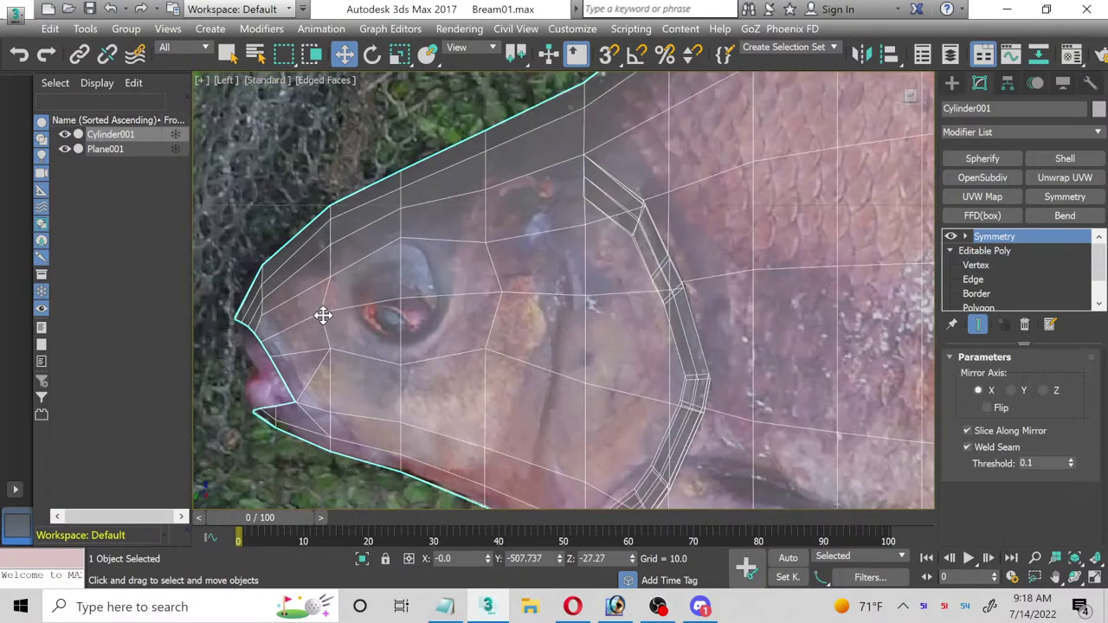
{"action": "scroll", "coordinate": [1020, 256], "scroll_direction": "down", "scroll_amount": 2}
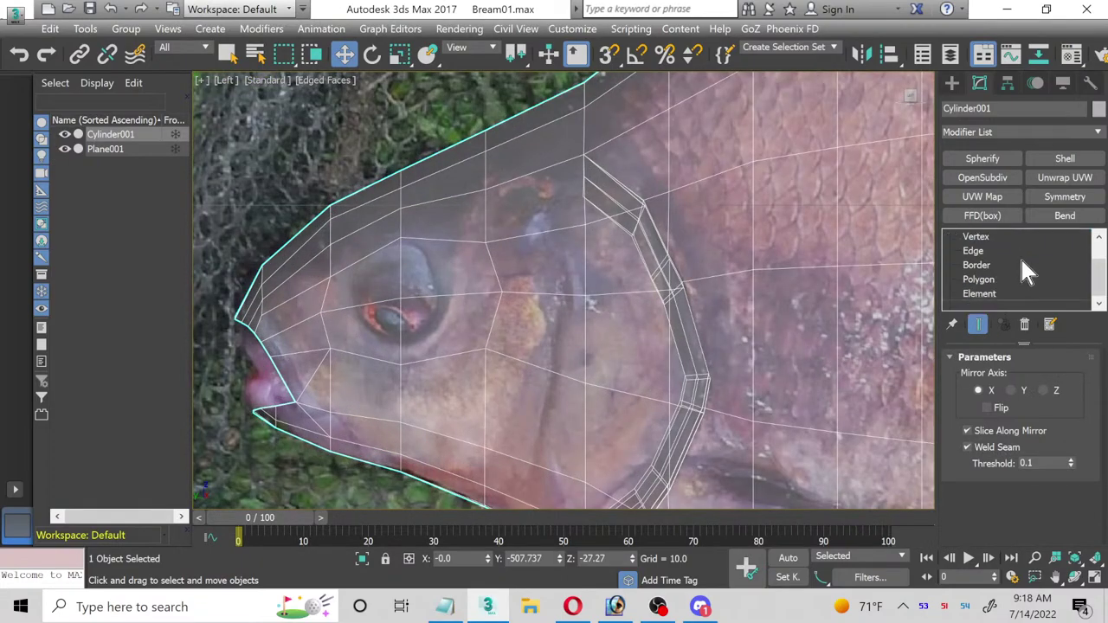
{"action": "left_click", "coordinate": [979, 278]}
{"action": "scroll", "coordinate": [978, 262], "scroll_direction": "up", "scroll_amount": 2}
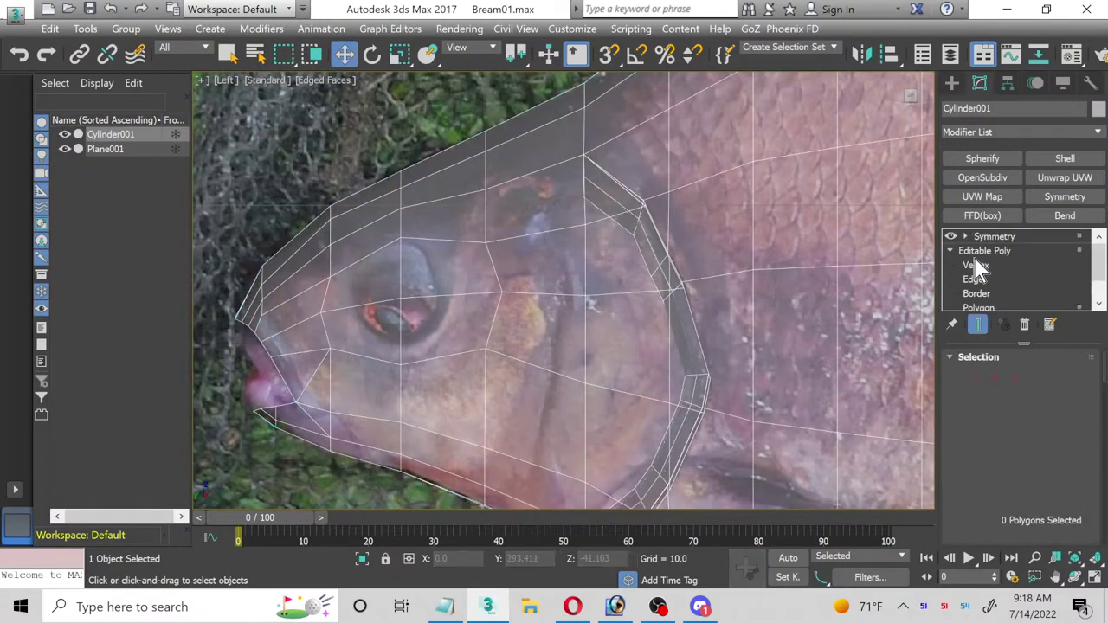
{"action": "left_click", "coordinate": [975, 266]}
{"action": "scroll", "coordinate": [396, 299], "scroll_direction": "up", "scroll_amount": 3}
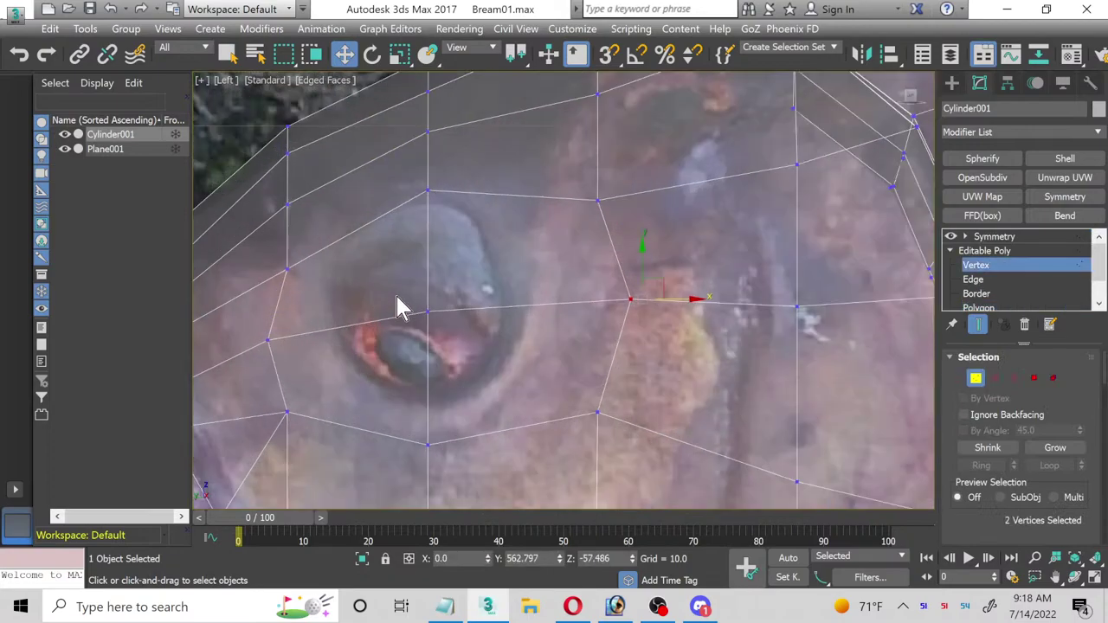
Step: Chamfer the vertex at the eye centre into a diamond
{"action": "left_click", "coordinate": [429, 312]}
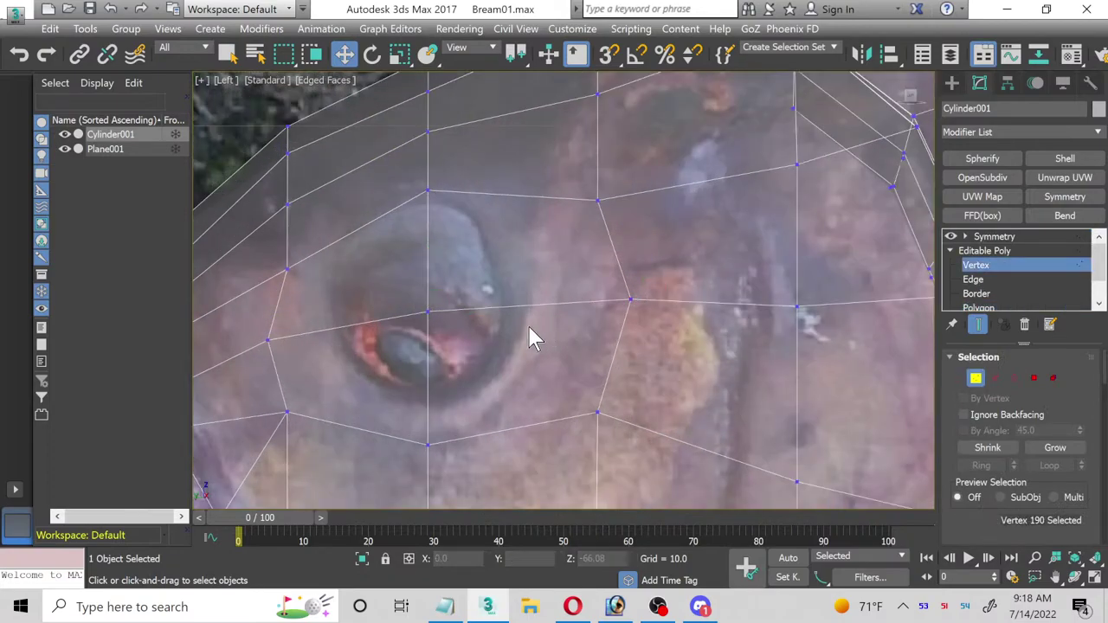
{"action": "left_click", "coordinate": [524, 329]}
{"action": "left_click", "coordinate": [428, 311]}
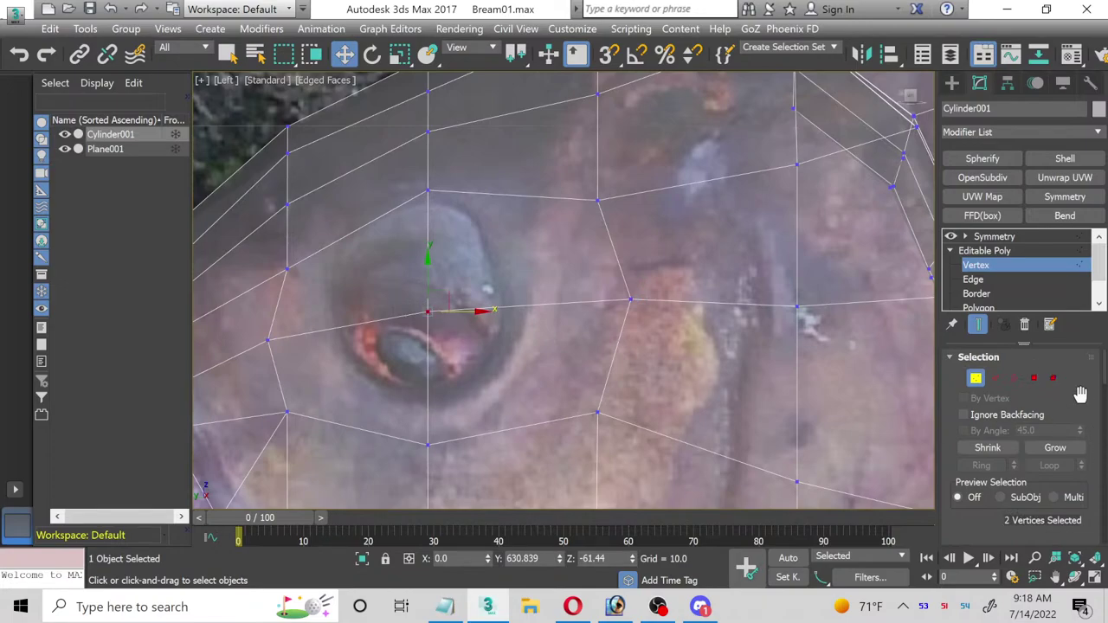
{"action": "scroll", "coordinate": [1086, 414], "scroll_direction": "down", "scroll_amount": 2}
{"action": "scroll", "coordinate": [1088, 424], "scroll_direction": "down", "scroll_amount": 5}
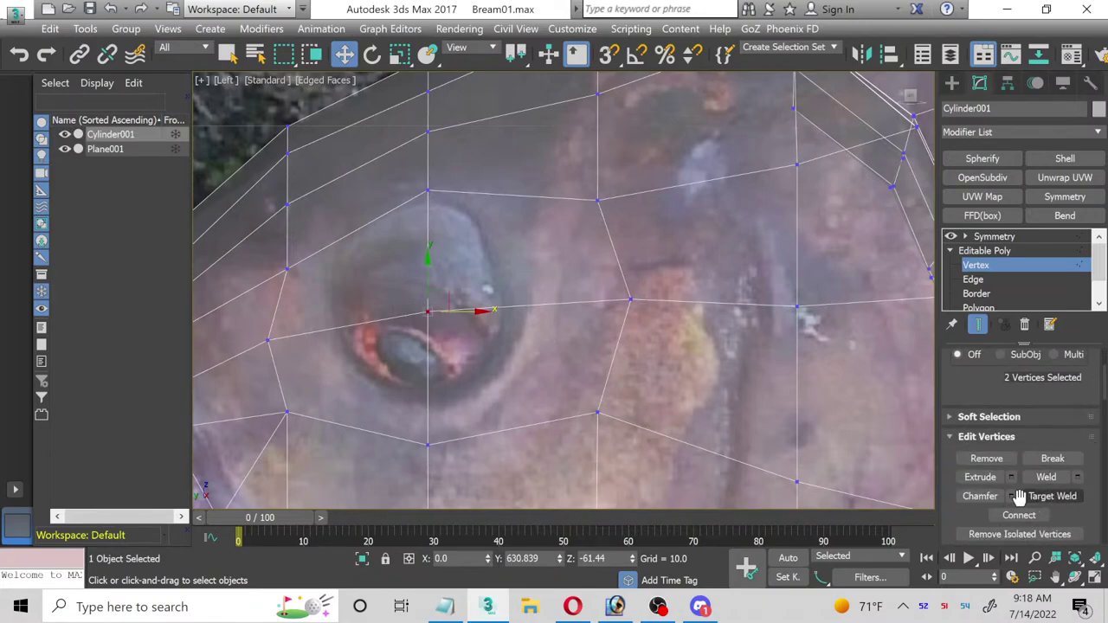
{"action": "left_click", "coordinate": [1010, 497]}
{"action": "left_click_drag", "start_coordinate": [575, 301], "coordinate": [551, 204]}
{"action": "left_click", "coordinate": [574, 344]}
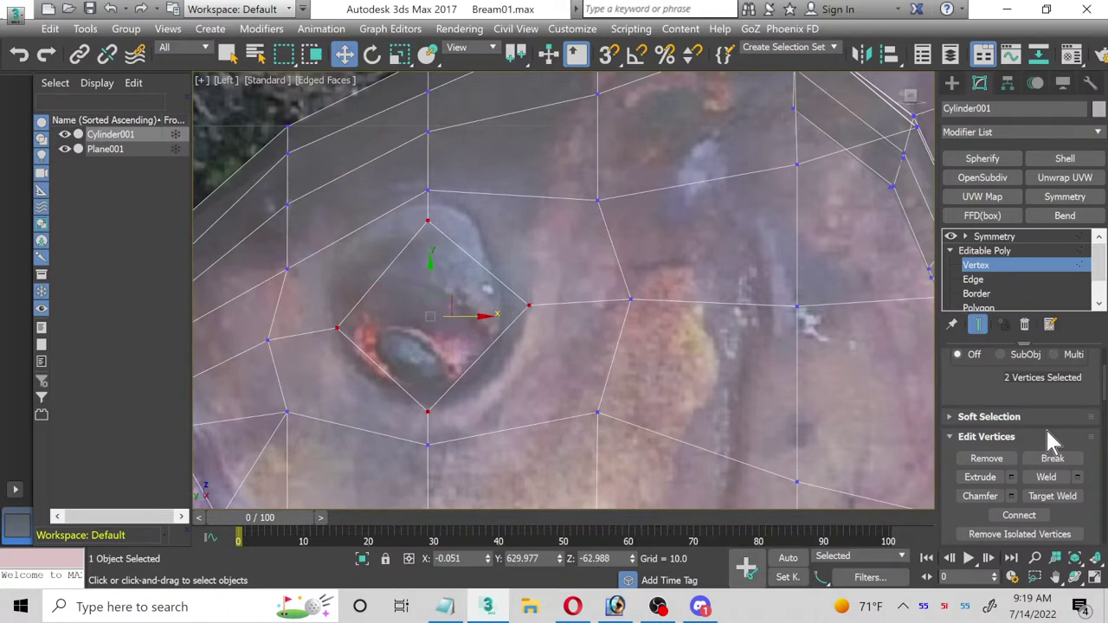
Step: Cut four edges joining the surrounding vertices to the eye diamond's edges
{"action": "scroll", "coordinate": [1055, 479], "scroll_direction": "down", "scroll_amount": 5}
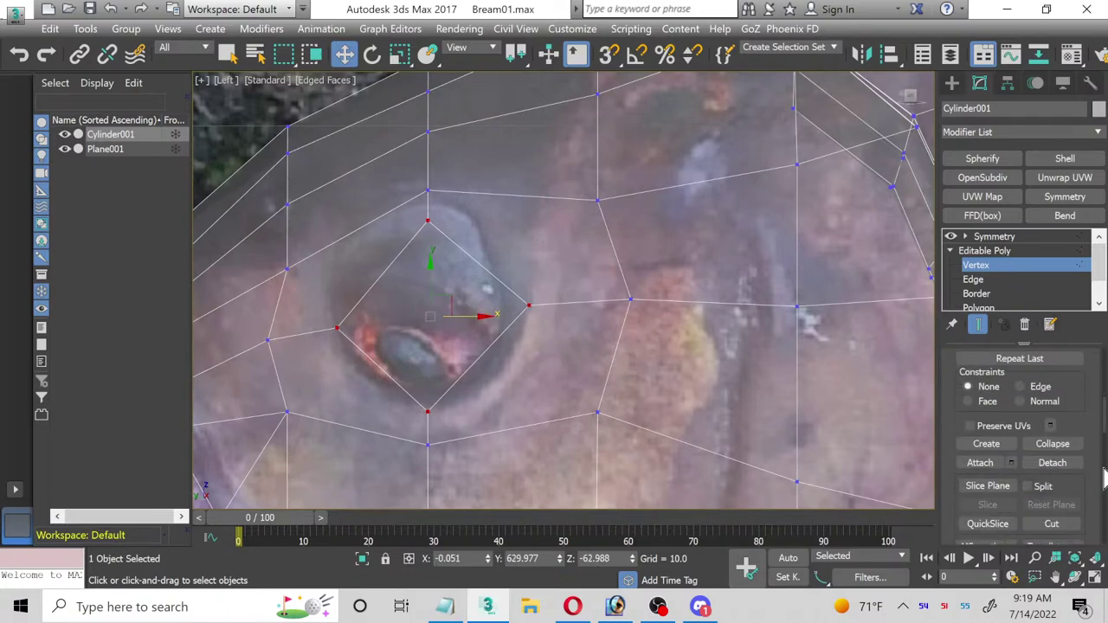
{"action": "left_click", "coordinate": [1048, 498]}
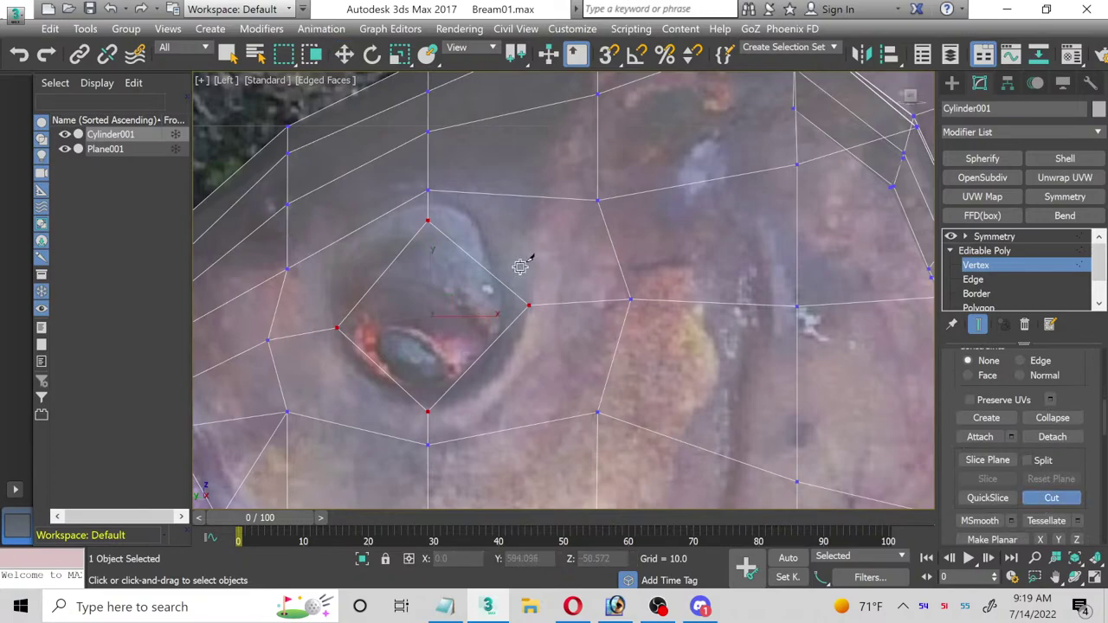
{"action": "left_click", "coordinate": [288, 269]}
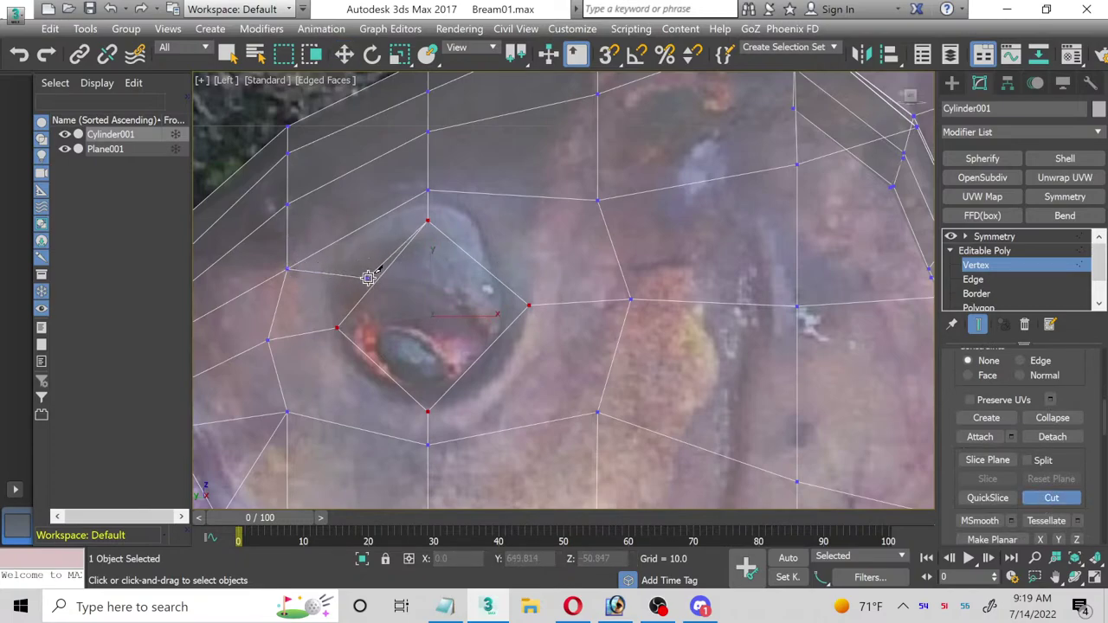
{"action": "left_click", "coordinate": [374, 279]}
{"action": "right_click", "coordinate": [372, 279]}
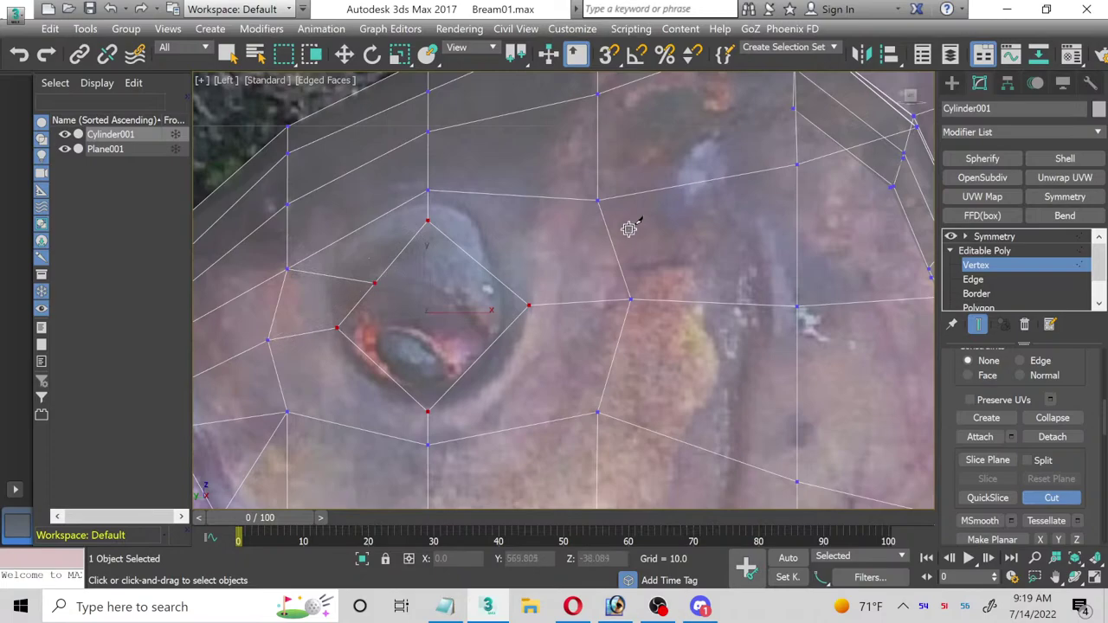
{"action": "left_click", "coordinate": [597, 200]}
{"action": "left_click", "coordinate": [481, 264]}
{"action": "right_click", "coordinate": [481, 264]}
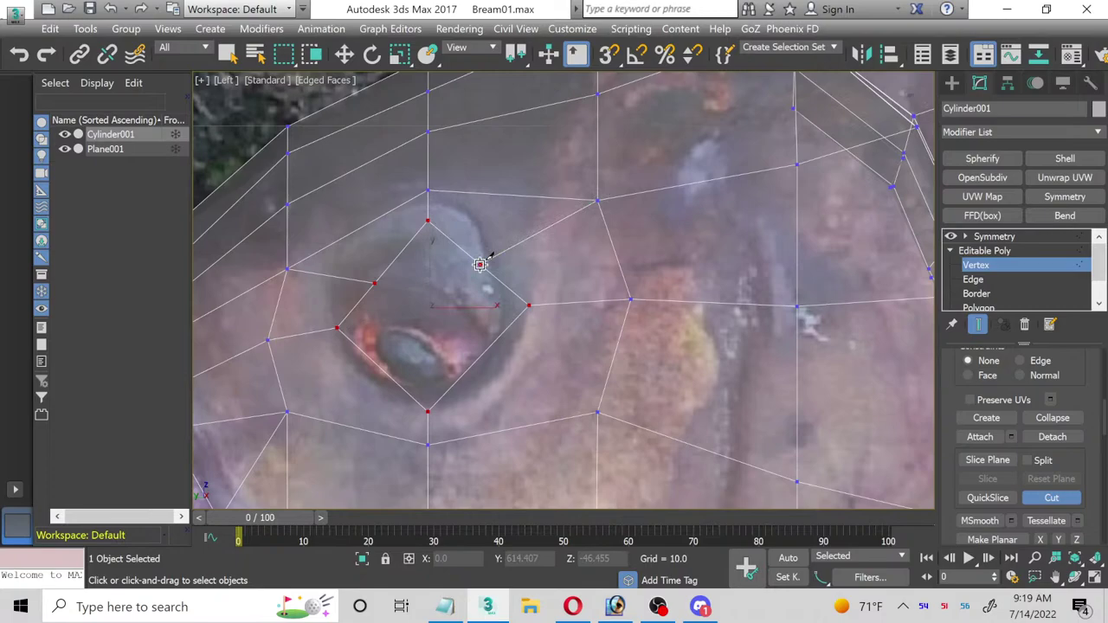
{"action": "left_click", "coordinate": [596, 413]}
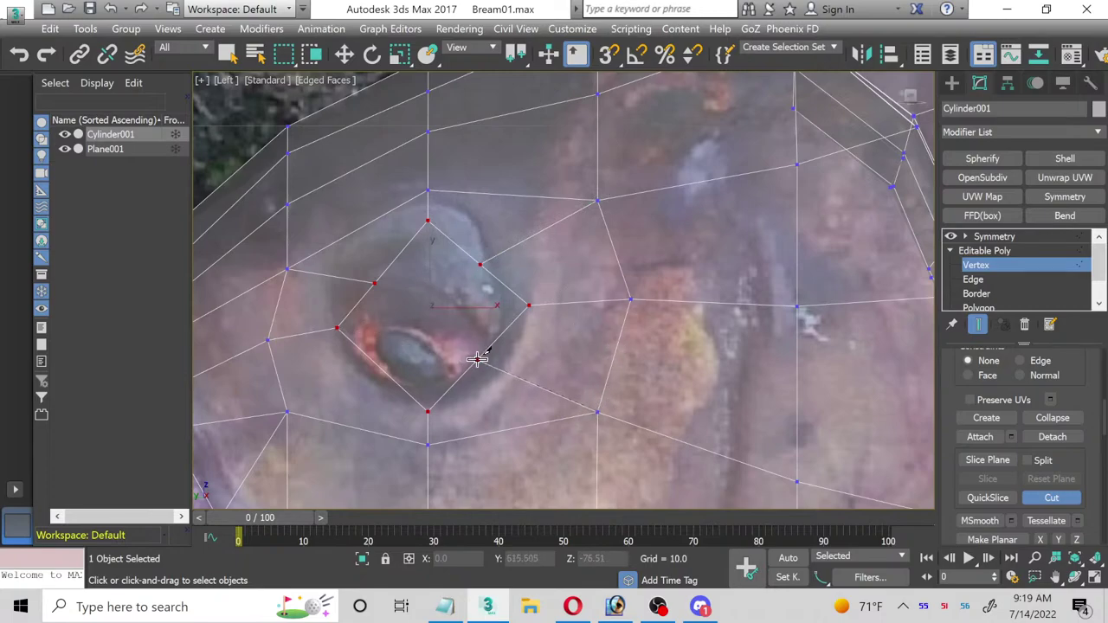
{"action": "left_click", "coordinate": [477, 358]}
{"action": "right_click", "coordinate": [477, 359]}
{"action": "left_click", "coordinate": [288, 412]}
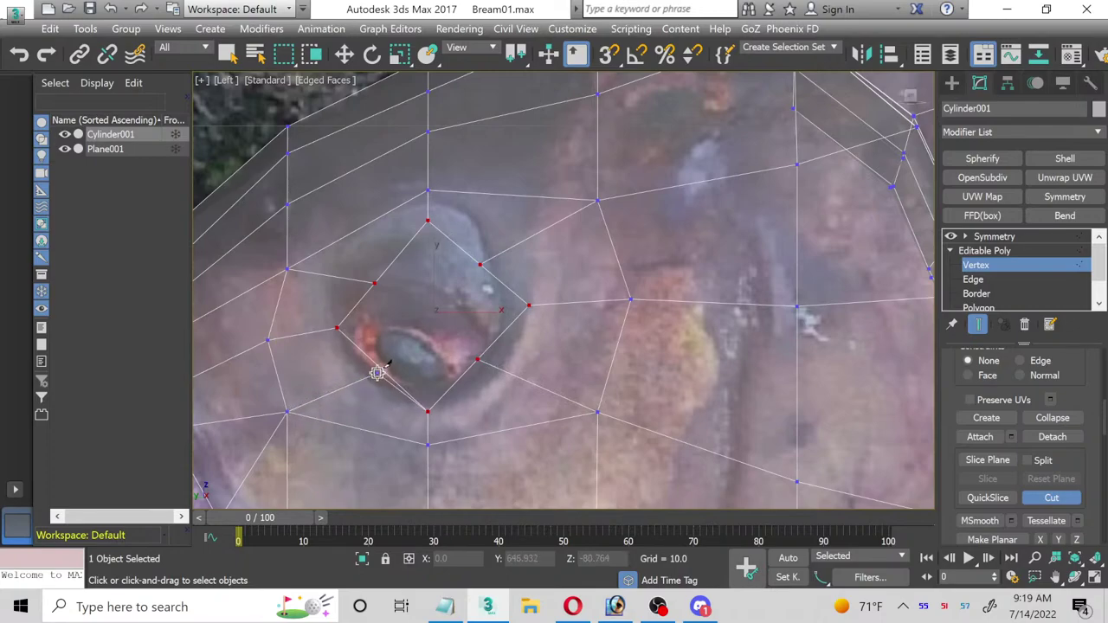
{"action": "left_click", "coordinate": [381, 369]}
{"action": "left_click", "coordinate": [1051, 498]}
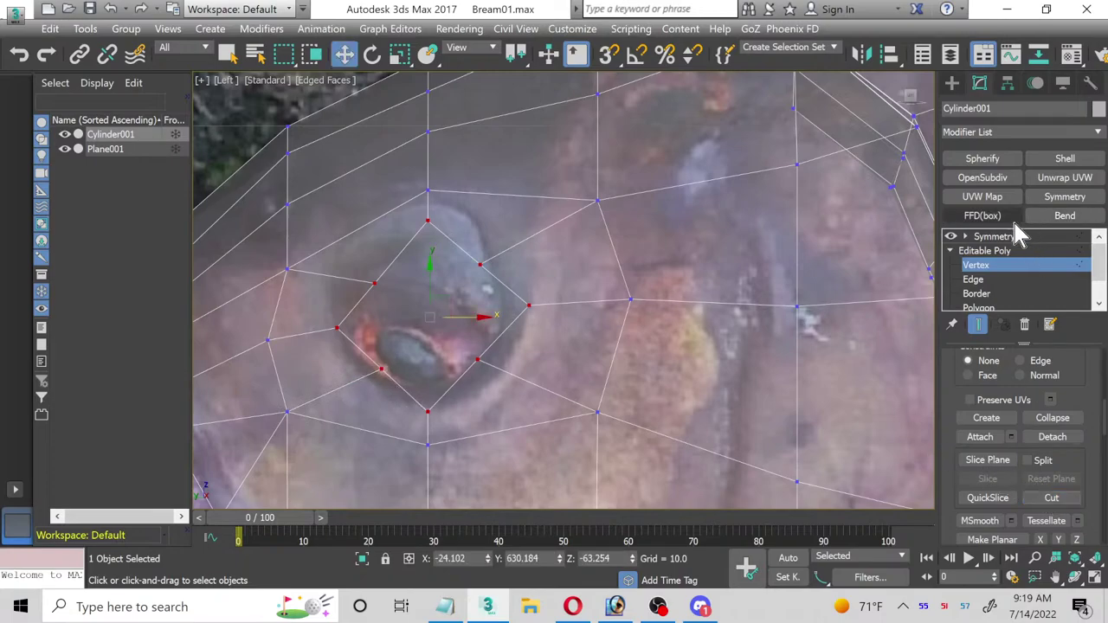
{"action": "left_click", "coordinate": [1004, 239]}
Step: Delete the Symmetry modifier and apply Spherify to the selected eye diamond polygon
{"action": "right_click", "coordinate": [1007, 246]}
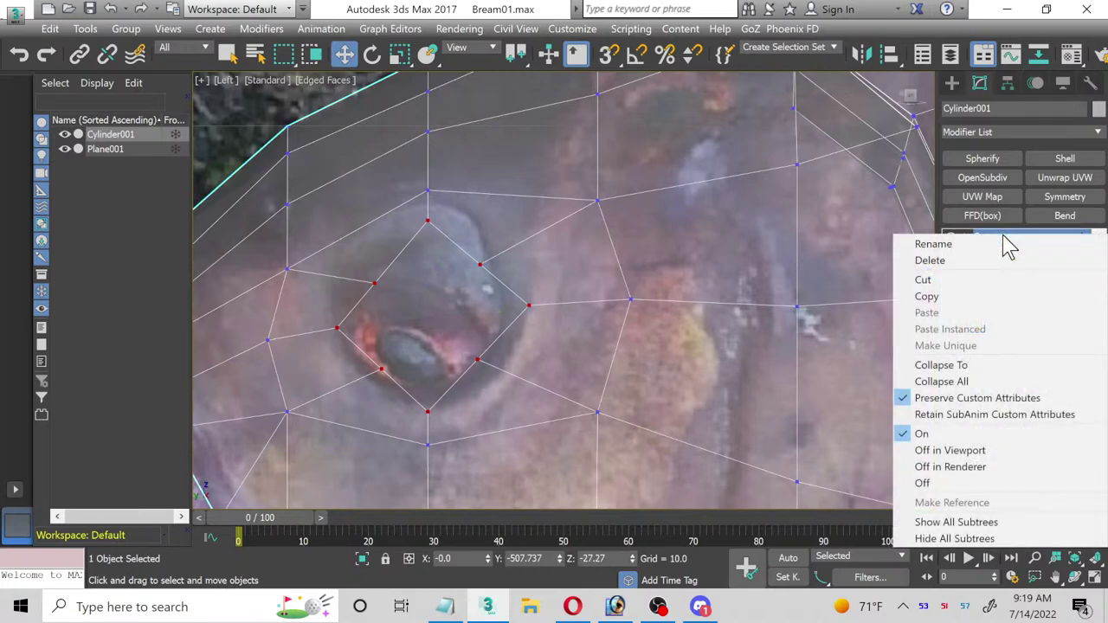
{"action": "left_click", "coordinate": [977, 265]}
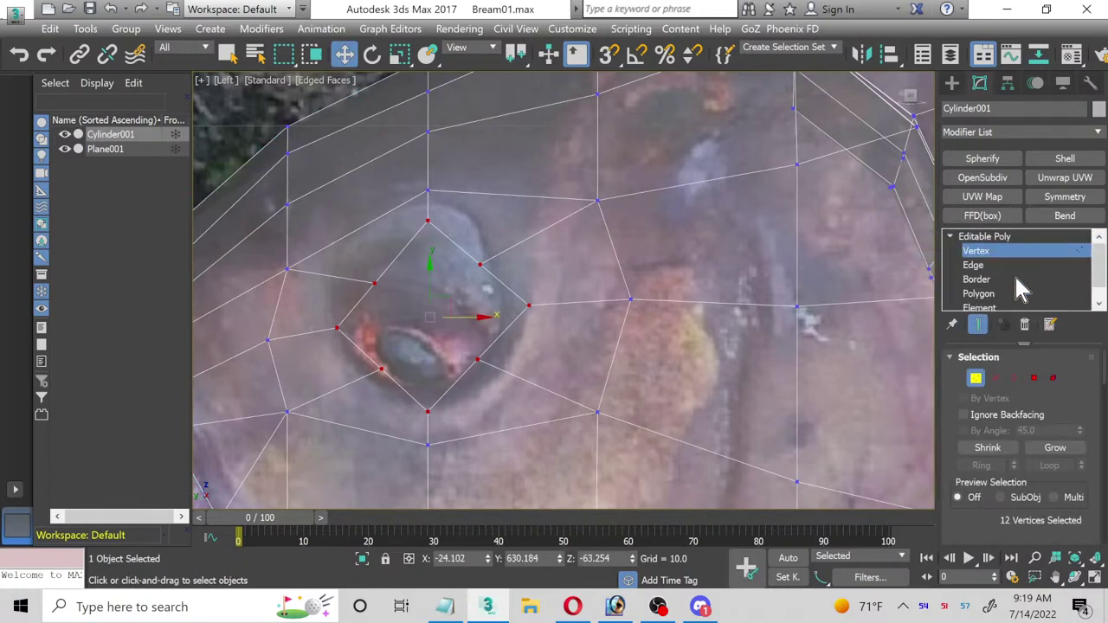
{"action": "key", "text": "4"}
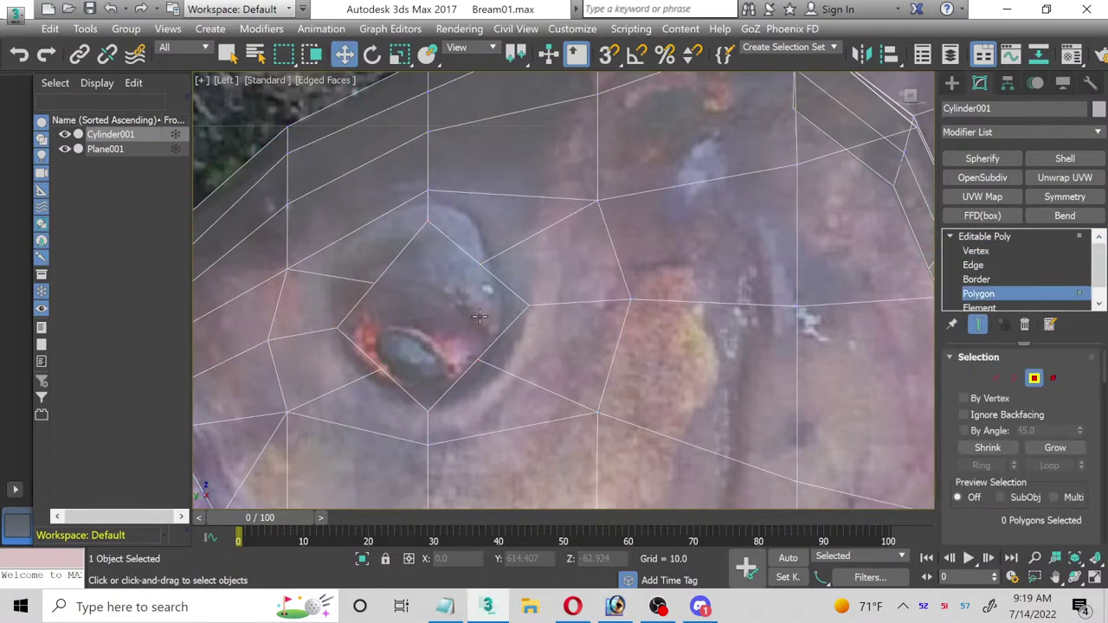
{"action": "left_click", "coordinate": [436, 315]}
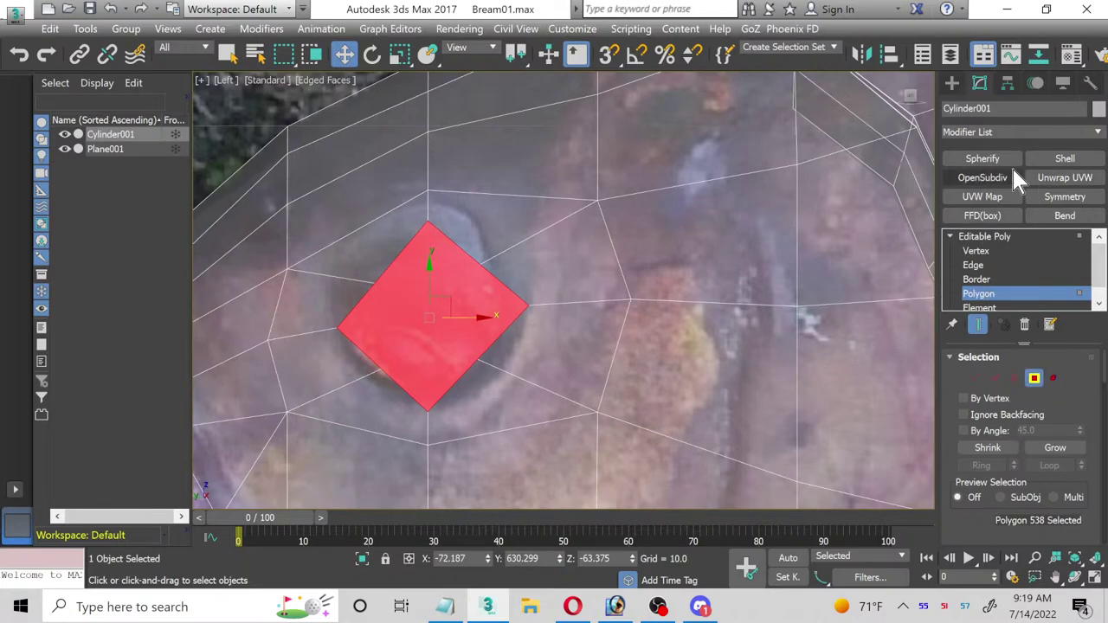
{"action": "left_click", "coordinate": [980, 160]}
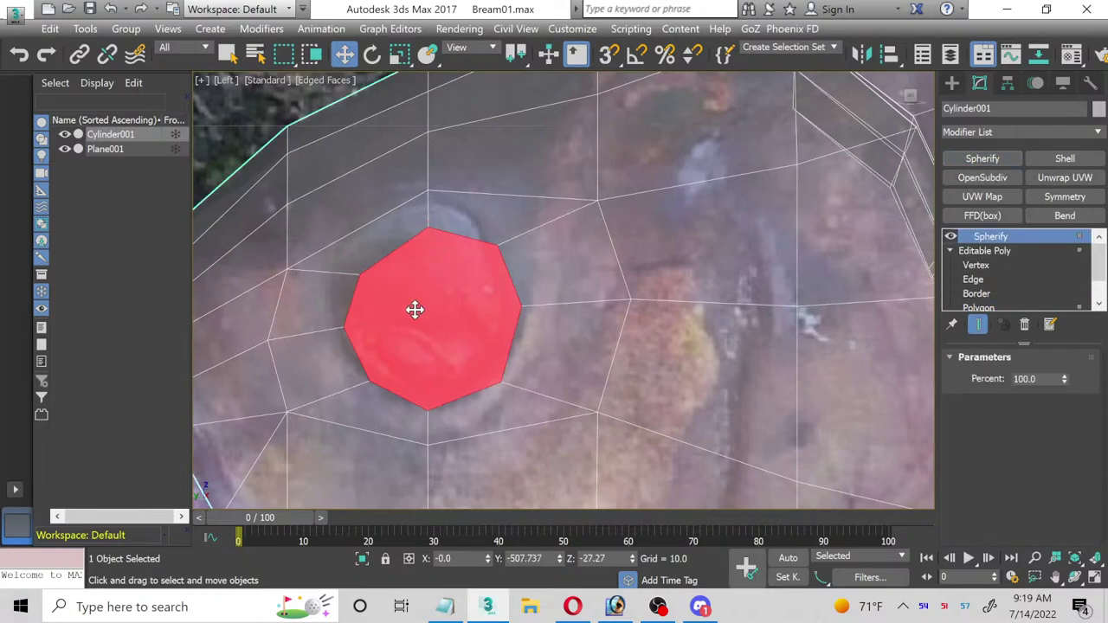
Step: Collapse all modifiers into Editable Poly and add Symmetry back on X
{"action": "right_click", "coordinate": [989, 245]}
{"action": "left_click", "coordinate": [953, 385]}
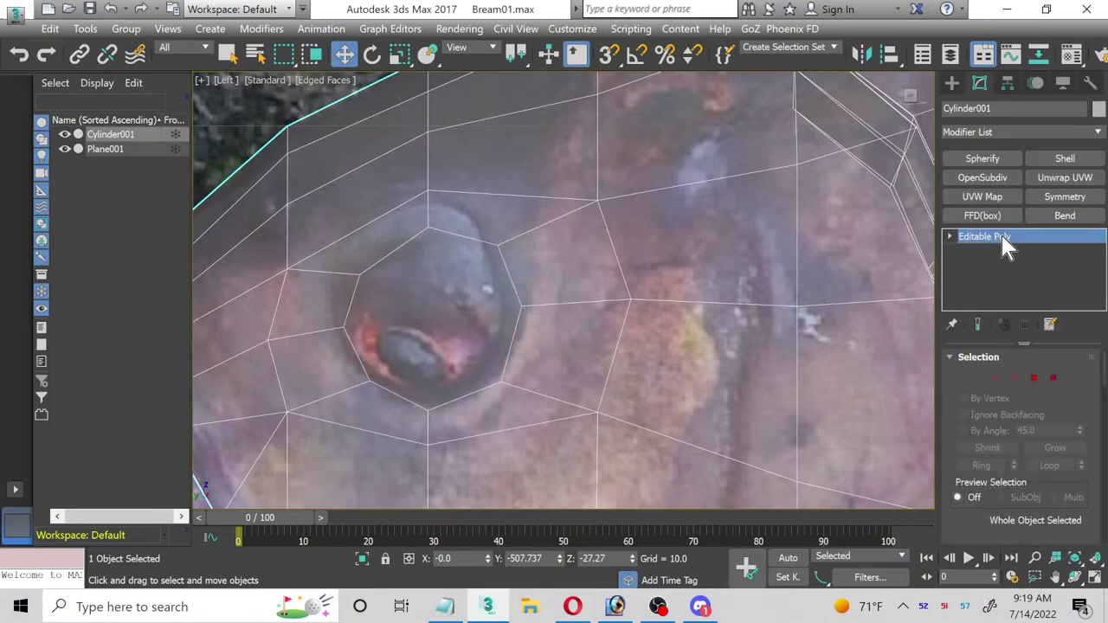
{"action": "right_click", "coordinate": [987, 236]}
{"action": "left_click", "coordinate": [953, 248]}
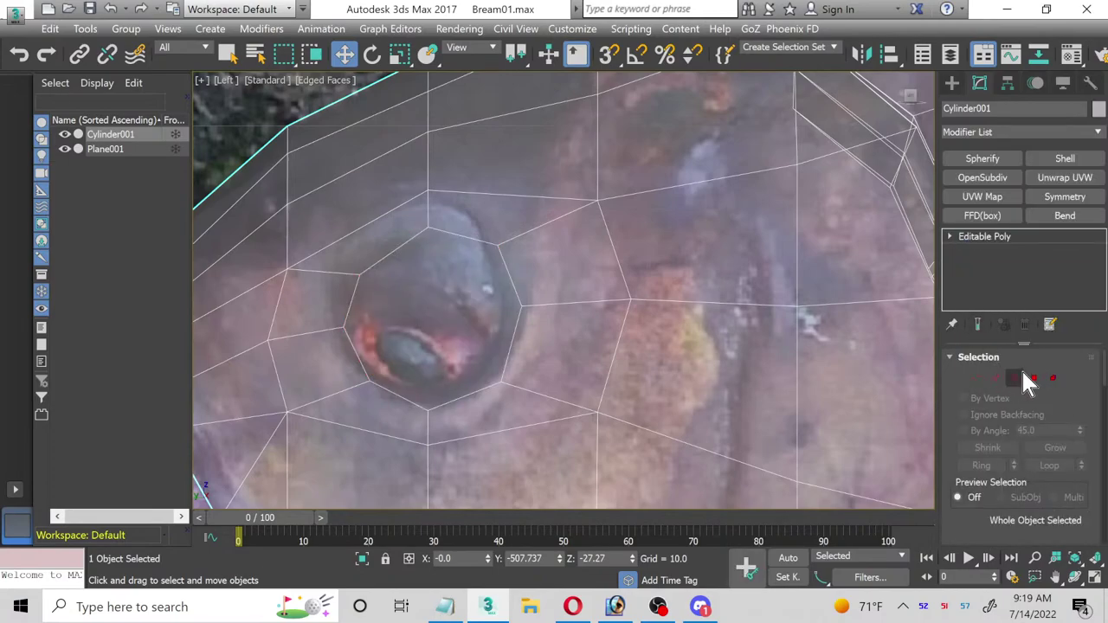
{"action": "left_click", "coordinate": [1064, 197]}
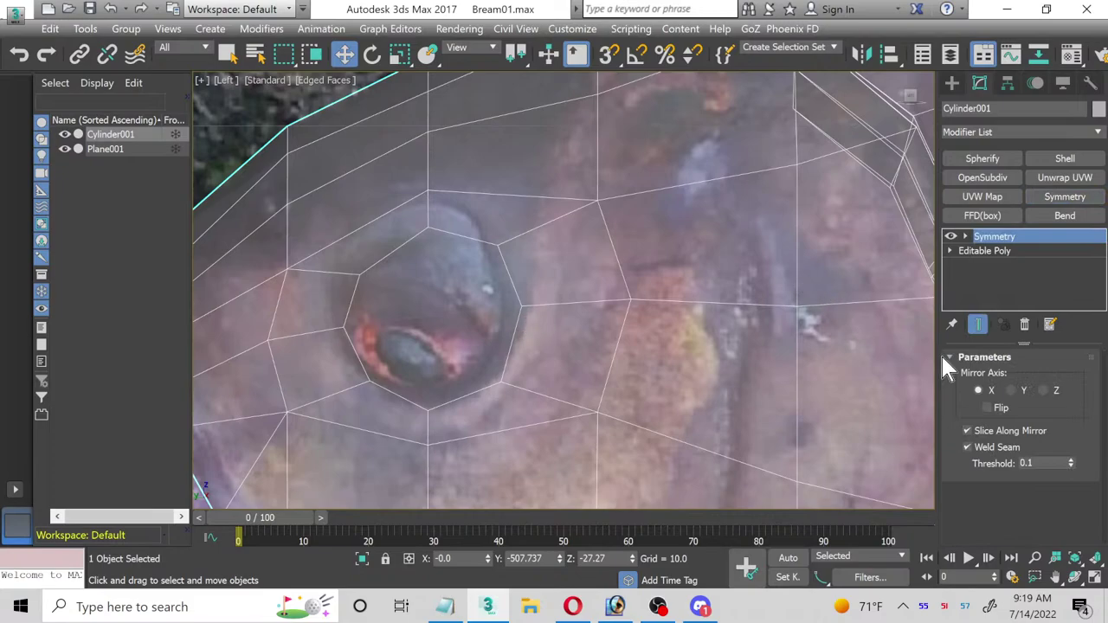
Step: Enter Editable Poly vertex level with Show End Result on and the cage display changed
{"action": "left_click", "coordinate": [948, 250]}
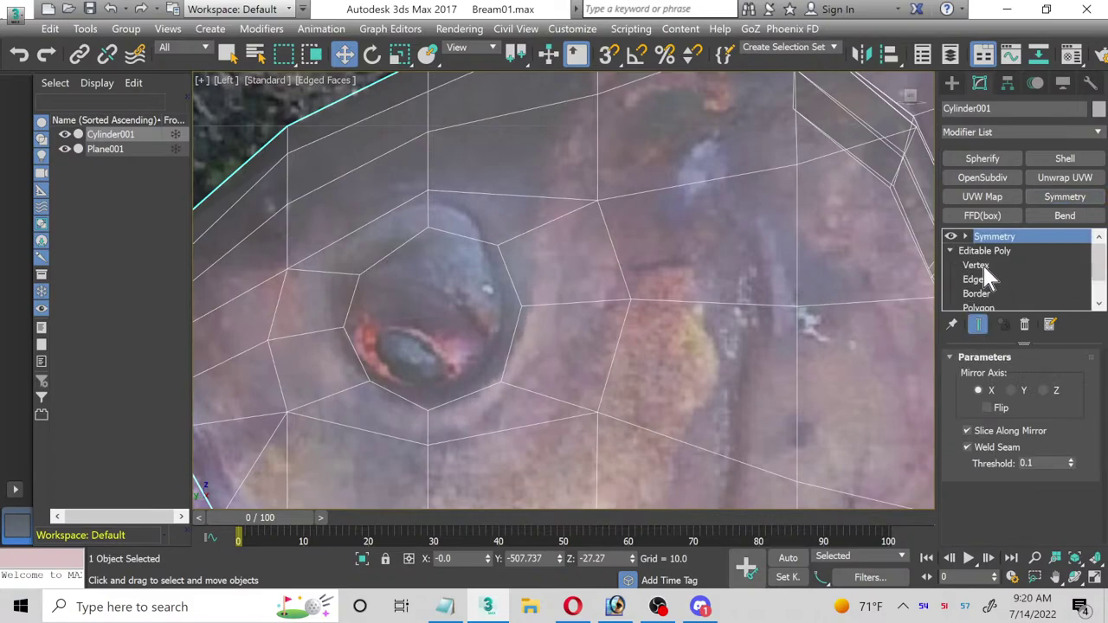
{"action": "left_click", "coordinate": [983, 267]}
{"action": "scroll", "coordinate": [1088, 401], "scroll_direction": "down", "scroll_amount": 2}
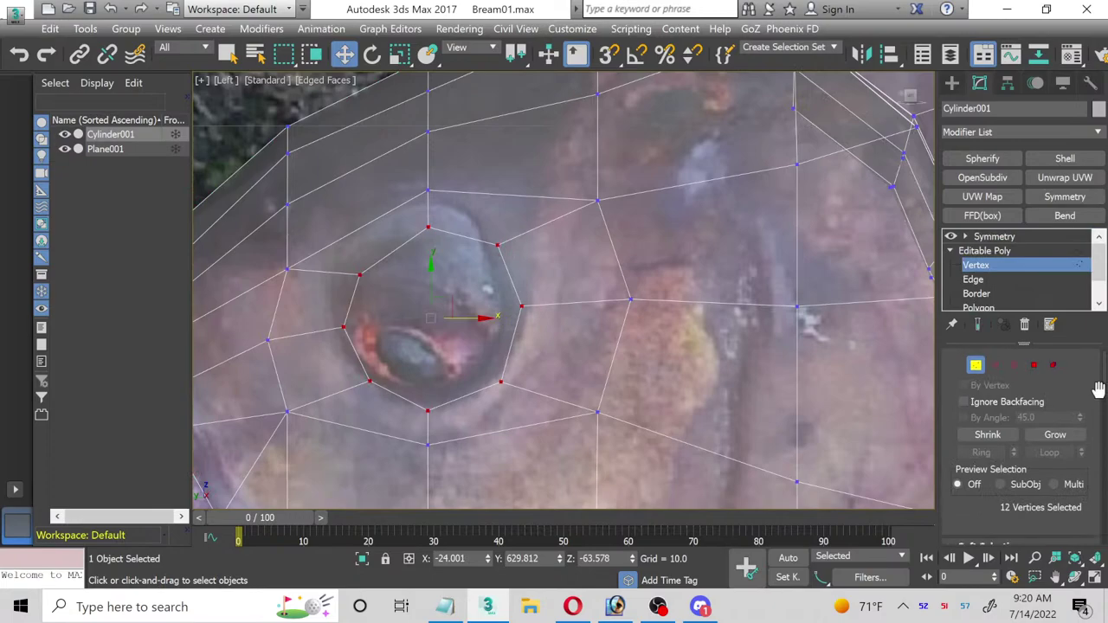
{"action": "left_click", "coordinate": [978, 324]}
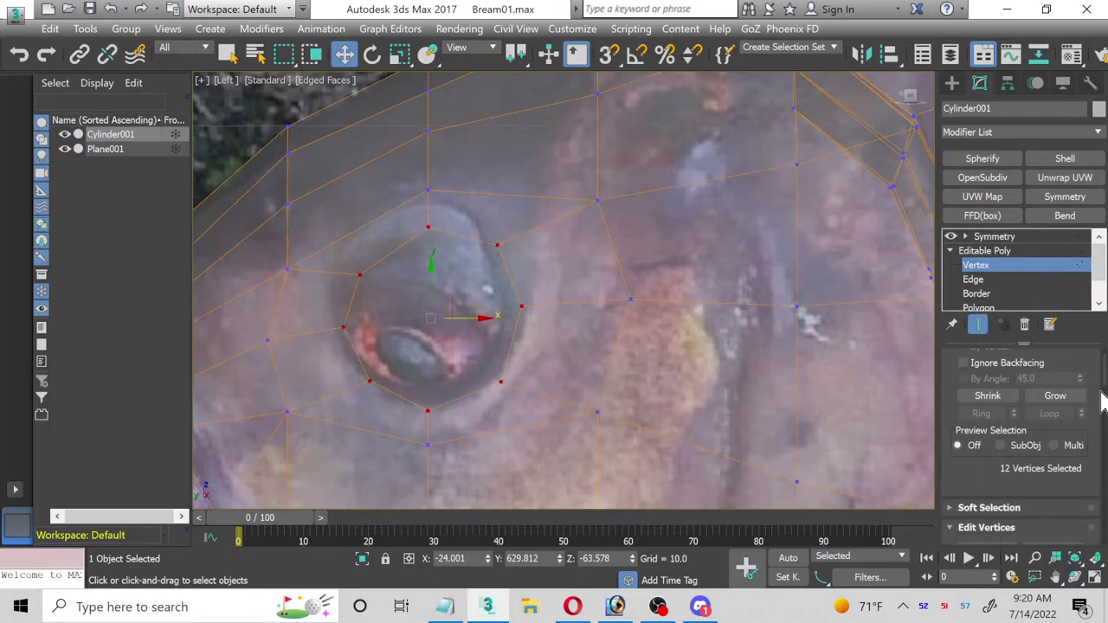
{"action": "left_click_drag", "start_coordinate": [1104, 397], "coordinate": [1097, 442]}
{"action": "left_click", "coordinate": [962, 504]}
{"action": "scroll", "coordinate": [1097, 442], "scroll_direction": "up", "scroll_amount": 5}
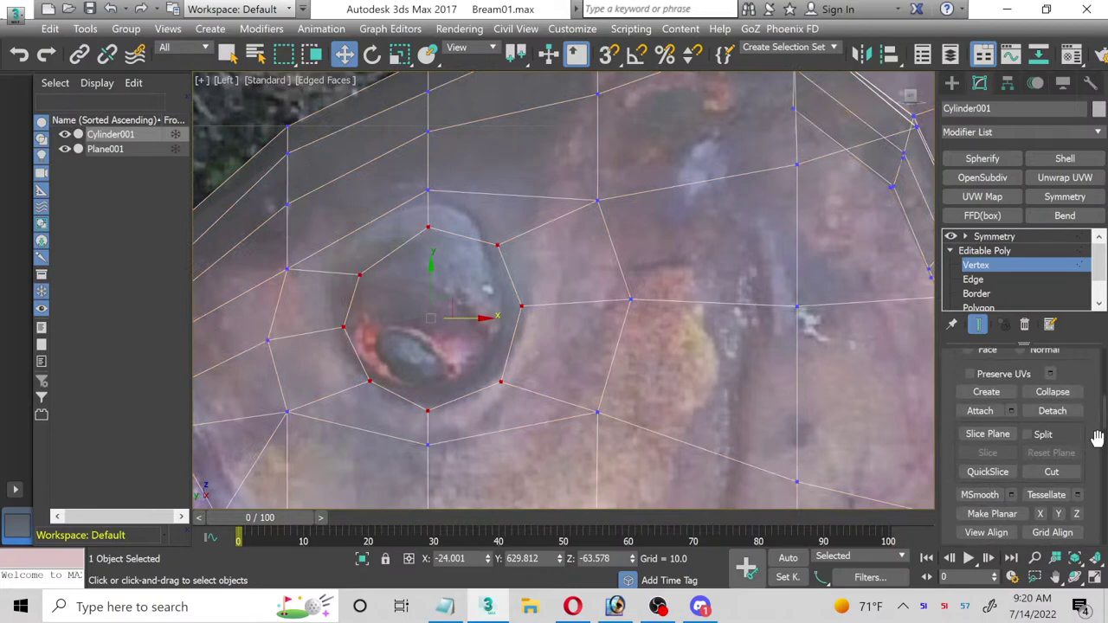
{"action": "scroll", "coordinate": [1097, 437], "scroll_direction": "up", "scroll_amount": 4}
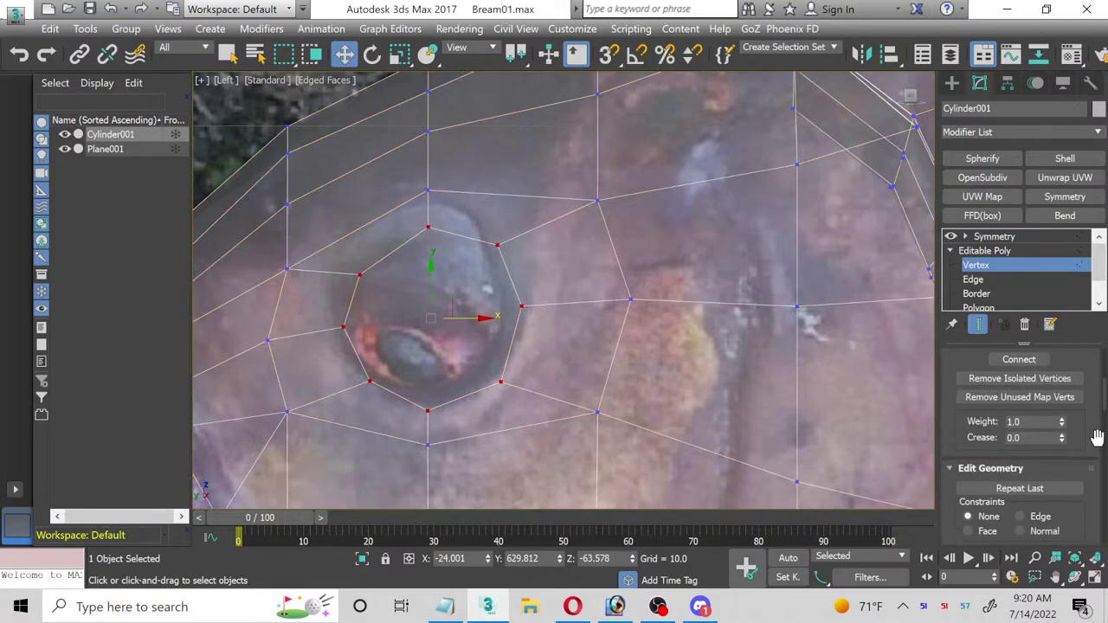
{"action": "scroll", "coordinate": [988, 286], "scroll_direction": "down", "scroll_amount": 1}
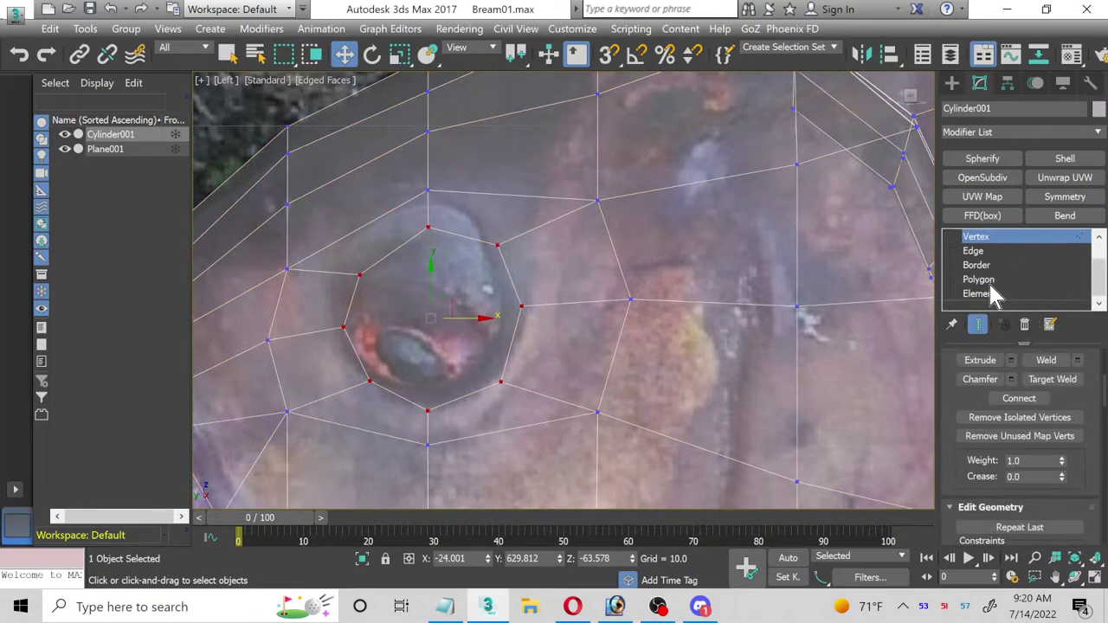
Step: Delete the octagonal eye polygon to open the eye hole
{"action": "left_click", "coordinate": [986, 281]}
{"action": "left_click", "coordinate": [502, 309]}
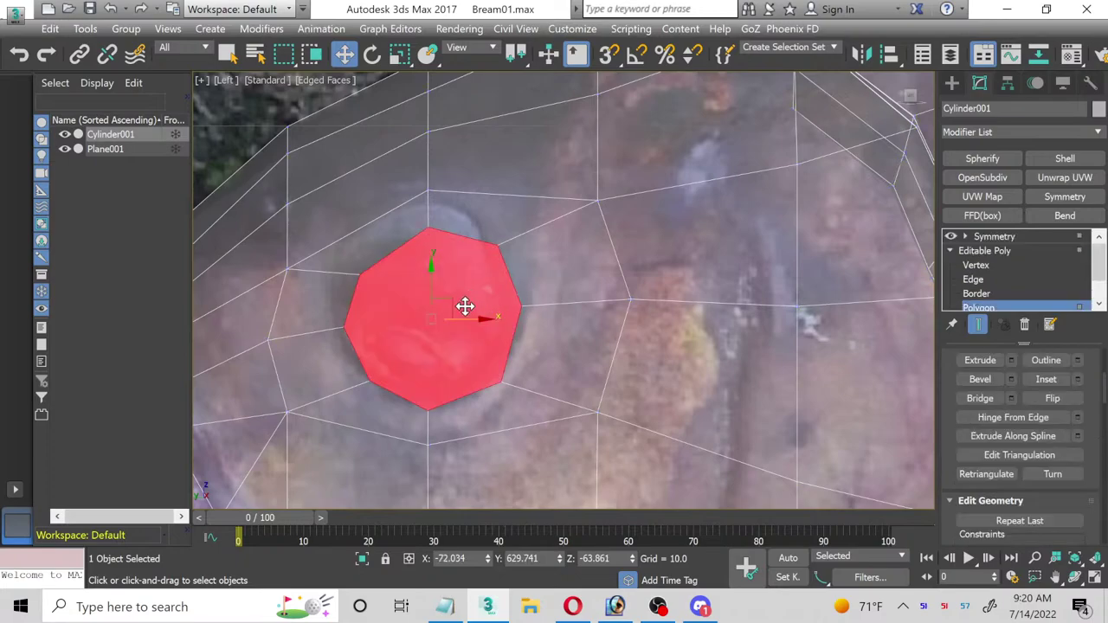
{"action": "key", "text": "Delete"}
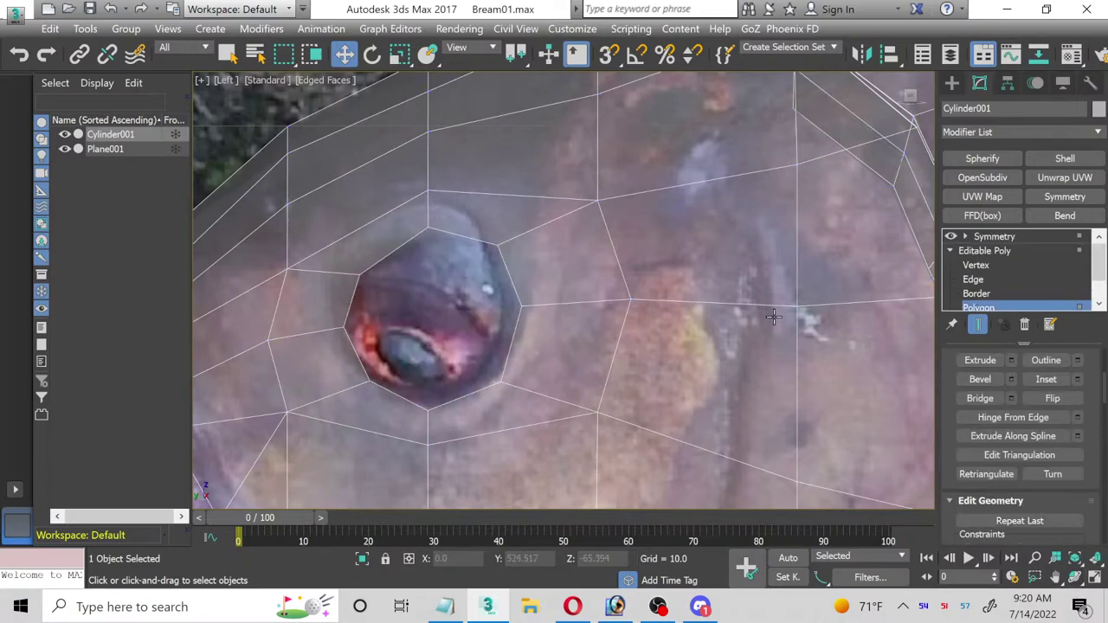
{"action": "left_click", "coordinate": [957, 263]}
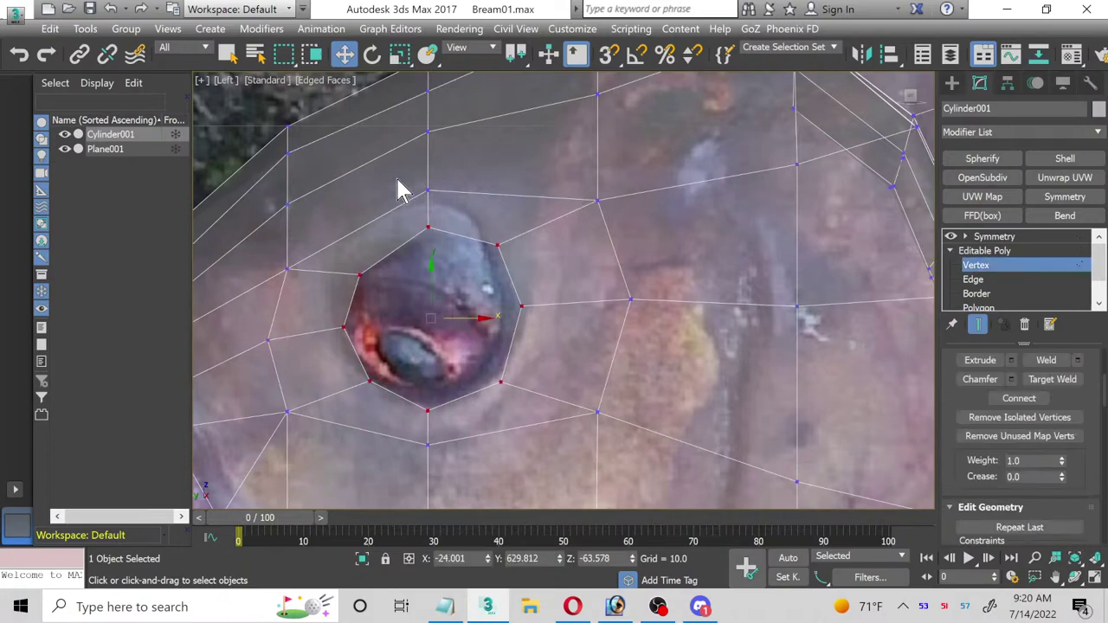
Step: Raise the top vertices and move the upper-right and left vertices onto the socket rim
{"action": "left_click_drag", "start_coordinate": [396, 186], "coordinate": [433, 267]}
{"action": "scroll", "coordinate": [430, 267], "scroll_direction": "up", "scroll_amount": 2}
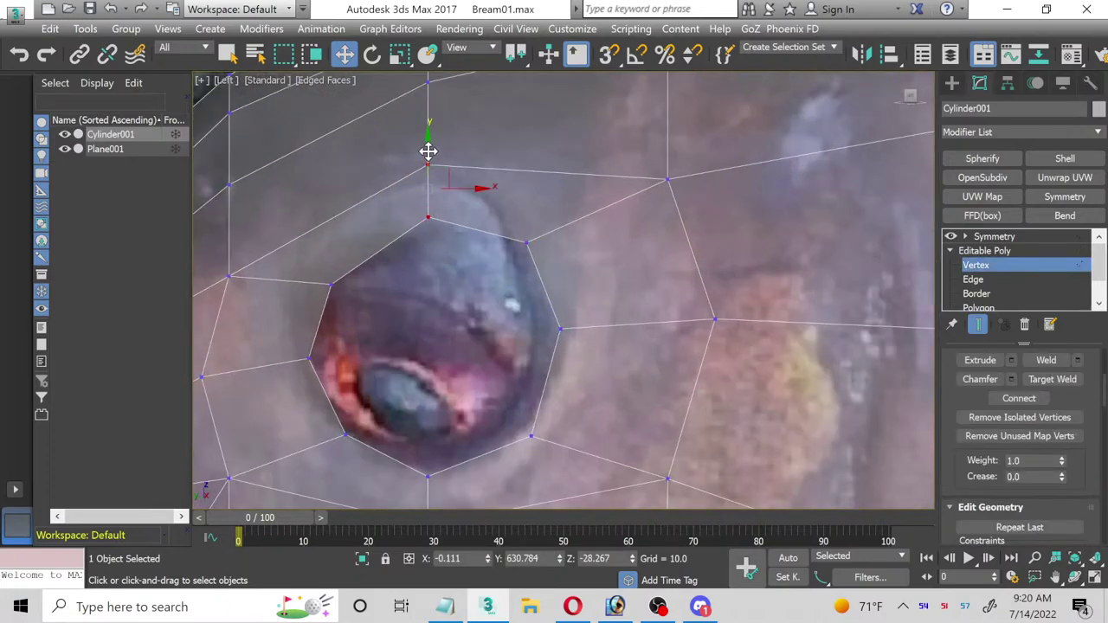
{"action": "left_click_drag", "start_coordinate": [428, 152], "coordinate": [428, 127]}
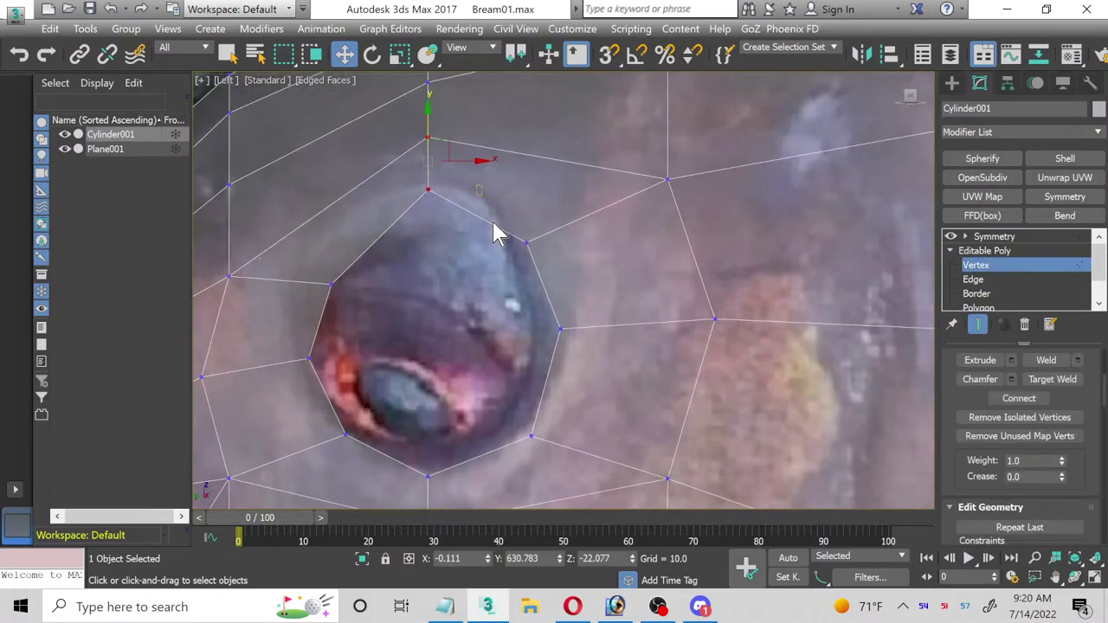
{"action": "left_click_drag", "start_coordinate": [500, 234], "coordinate": [555, 285]}
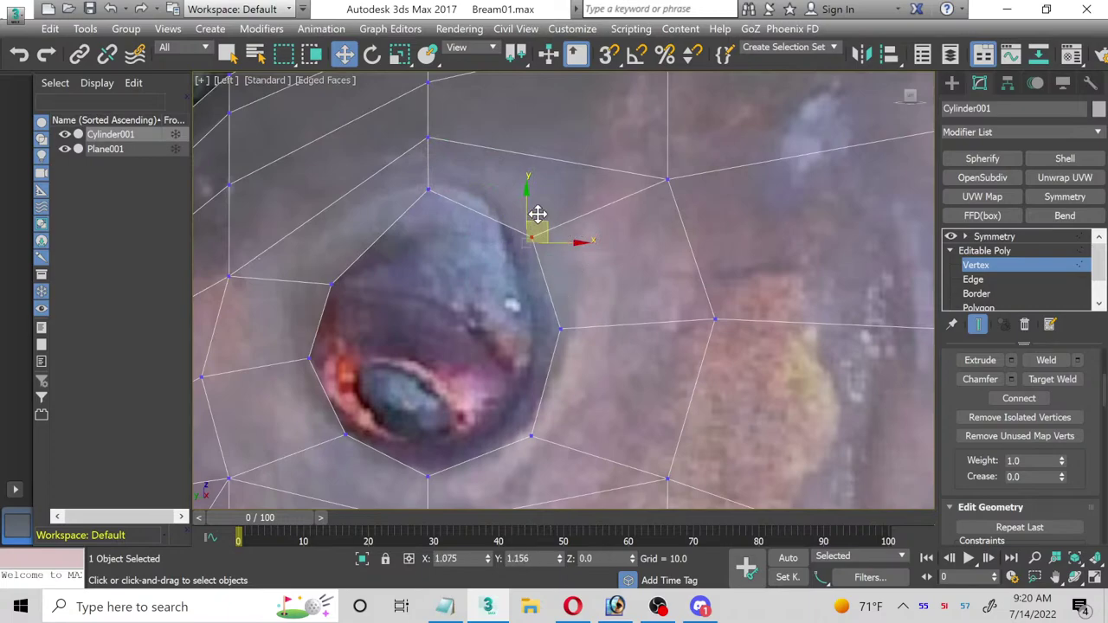
{"action": "left_click_drag", "start_coordinate": [538, 214], "coordinate": [550, 195]}
{"action": "scroll", "coordinate": [389, 250], "scroll_direction": "down", "scroll_amount": 2}
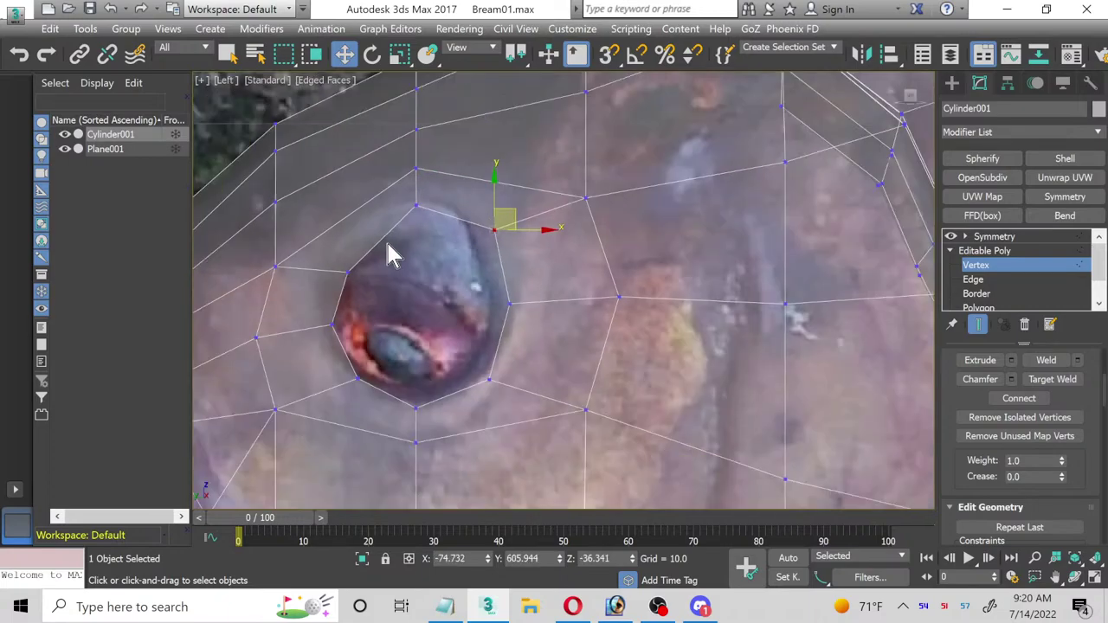
{"action": "left_click_drag", "start_coordinate": [302, 288], "coordinate": [301, 288]}
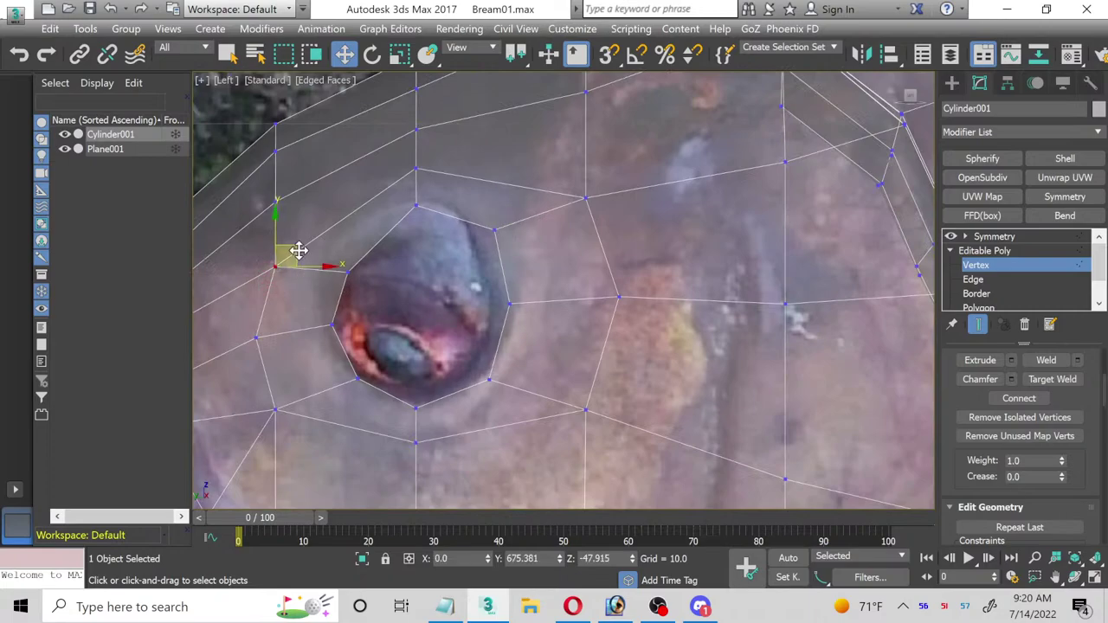
{"action": "left_click_drag", "start_coordinate": [298, 250], "coordinate": [339, 236]}
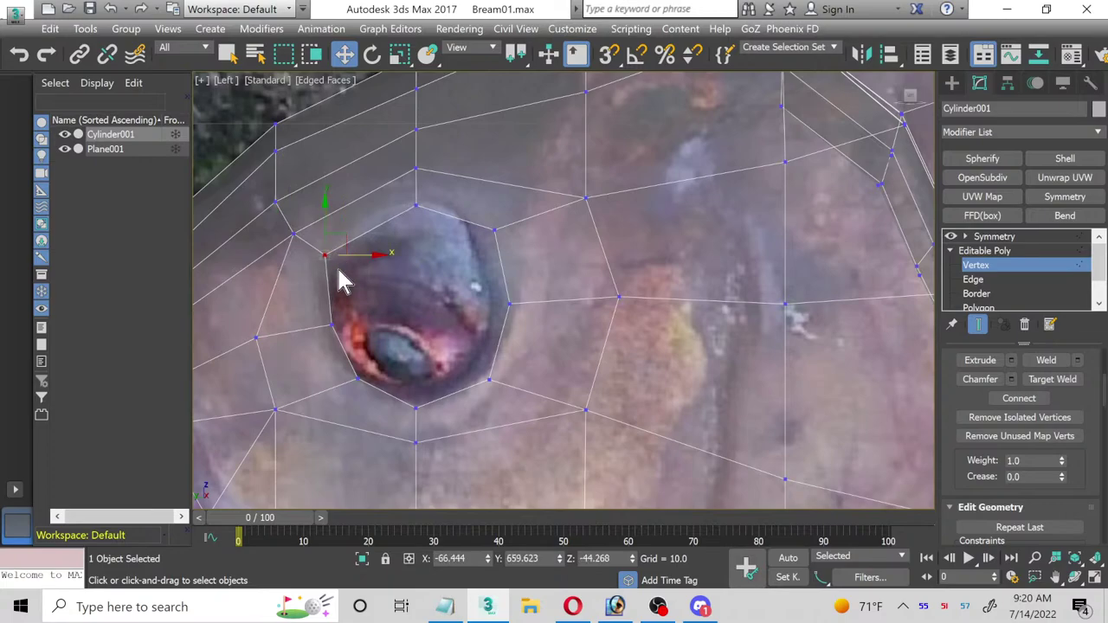
{"action": "left_click", "coordinate": [331, 326]}
{"action": "left_click_drag", "start_coordinate": [346, 310], "coordinate": [336, 309]}
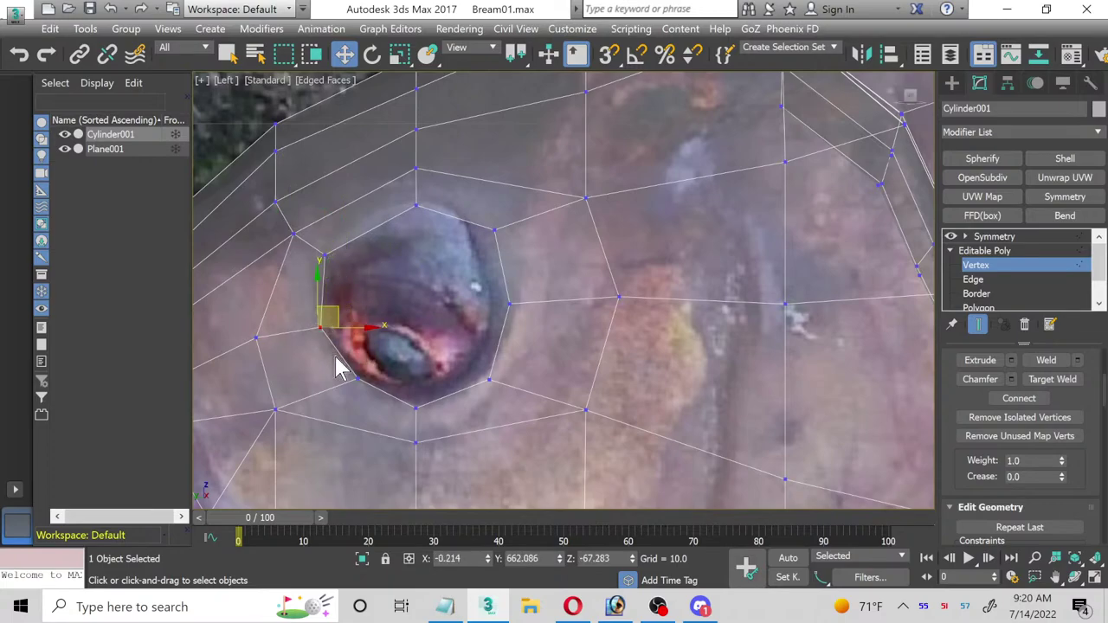
{"action": "left_click", "coordinate": [359, 377]}
{"action": "left_click_drag", "start_coordinate": [367, 363], "coordinate": [364, 366]}
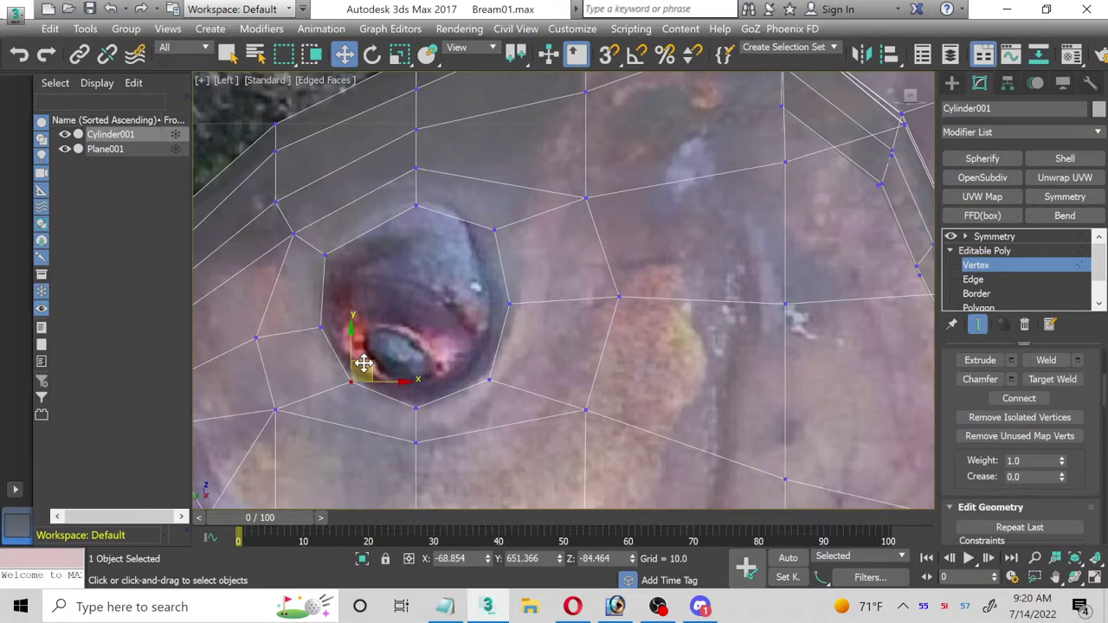
Step: Shift the right and upper-right vertices left to tighten them around the eye
{"action": "left_click", "coordinate": [415, 403]}
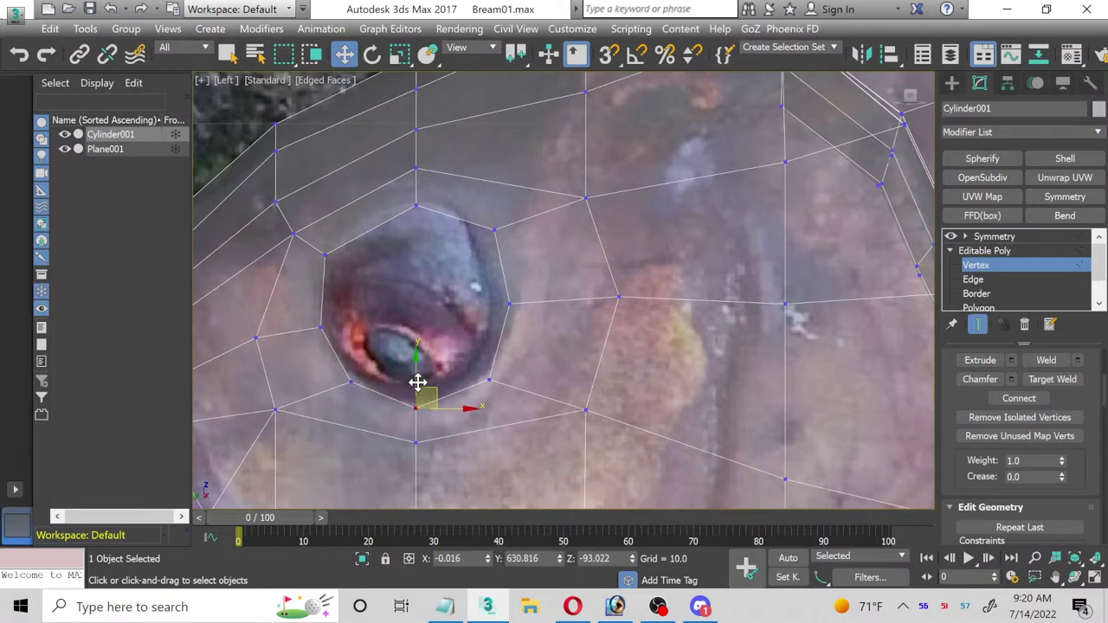
{"action": "left_click", "coordinate": [485, 374]}
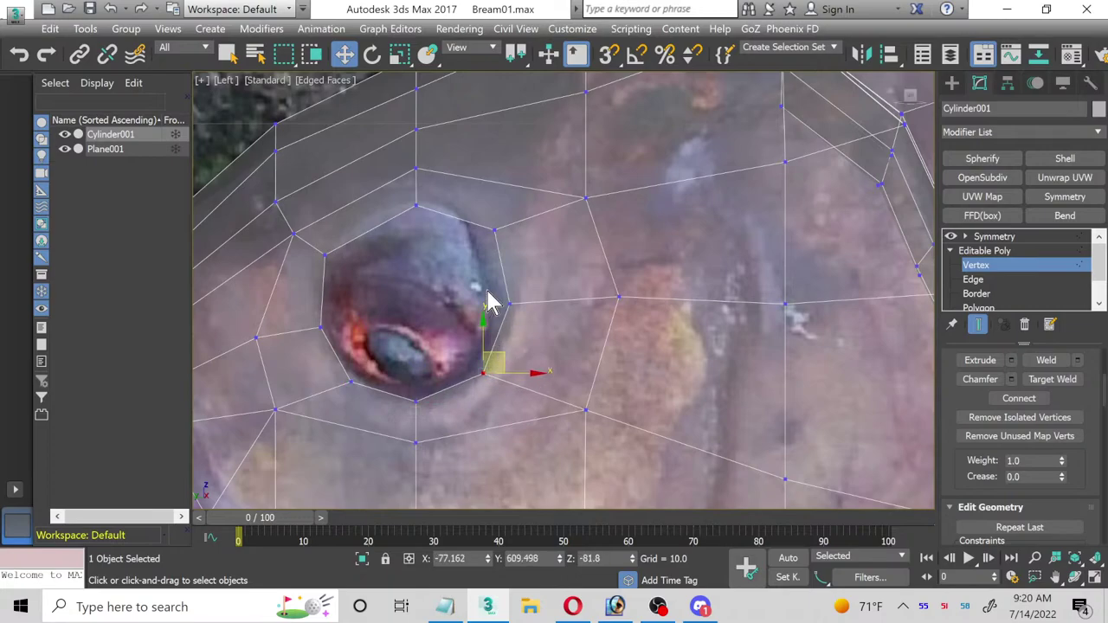
{"action": "left_click", "coordinate": [511, 303]}
{"action": "left_click_drag", "start_coordinate": [527, 283], "coordinate": [520, 282]}
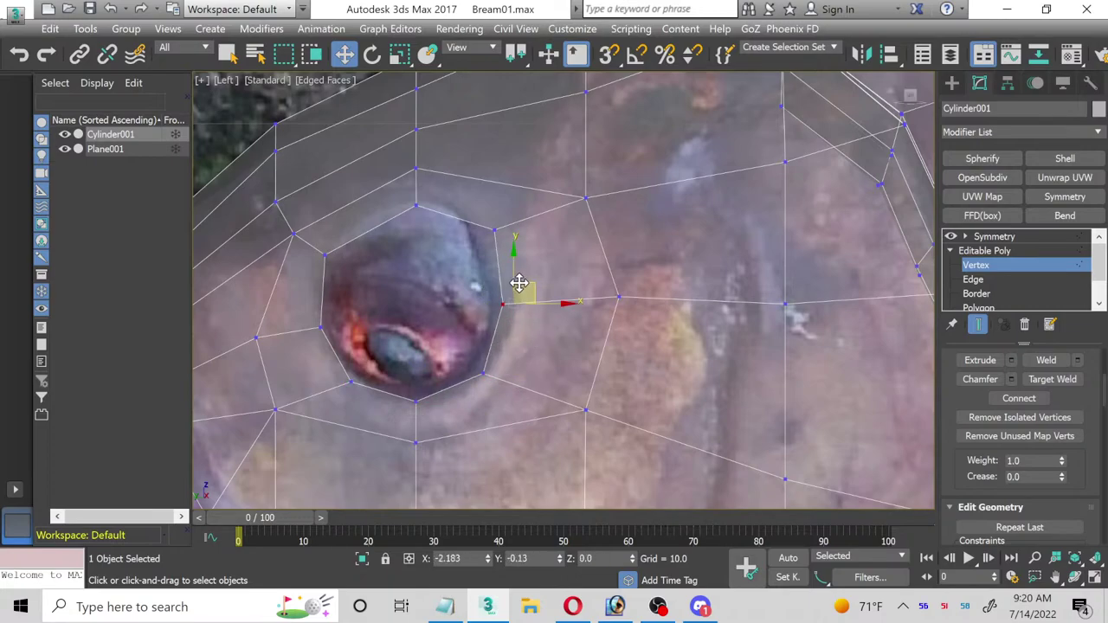
{"action": "left_click", "coordinate": [496, 231]}
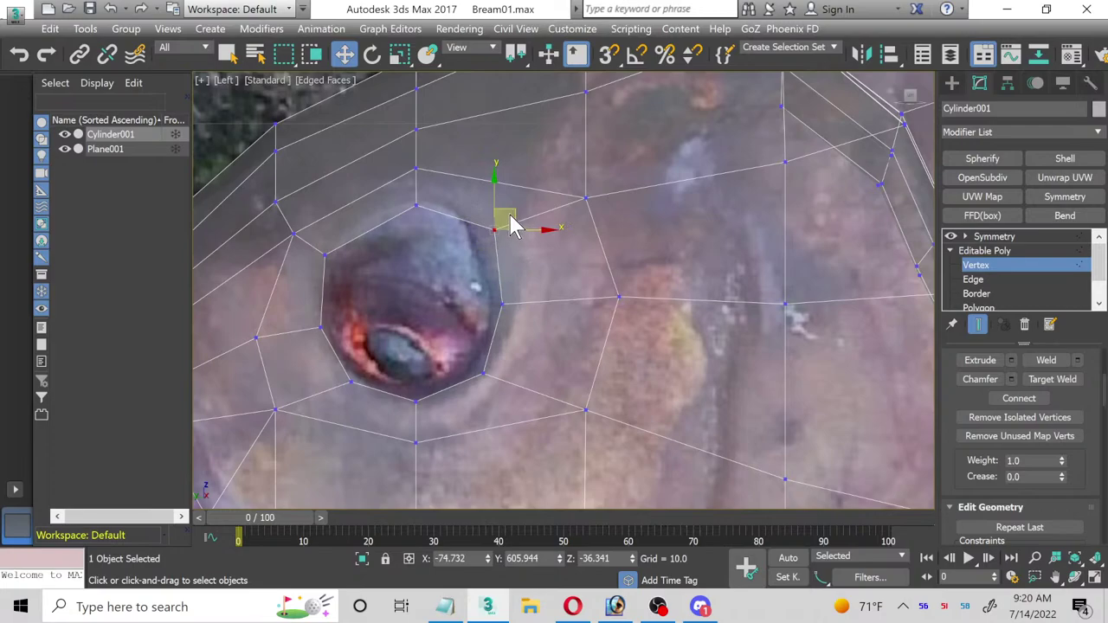
{"action": "left_click_drag", "start_coordinate": [508, 213], "coordinate": [493, 214]}
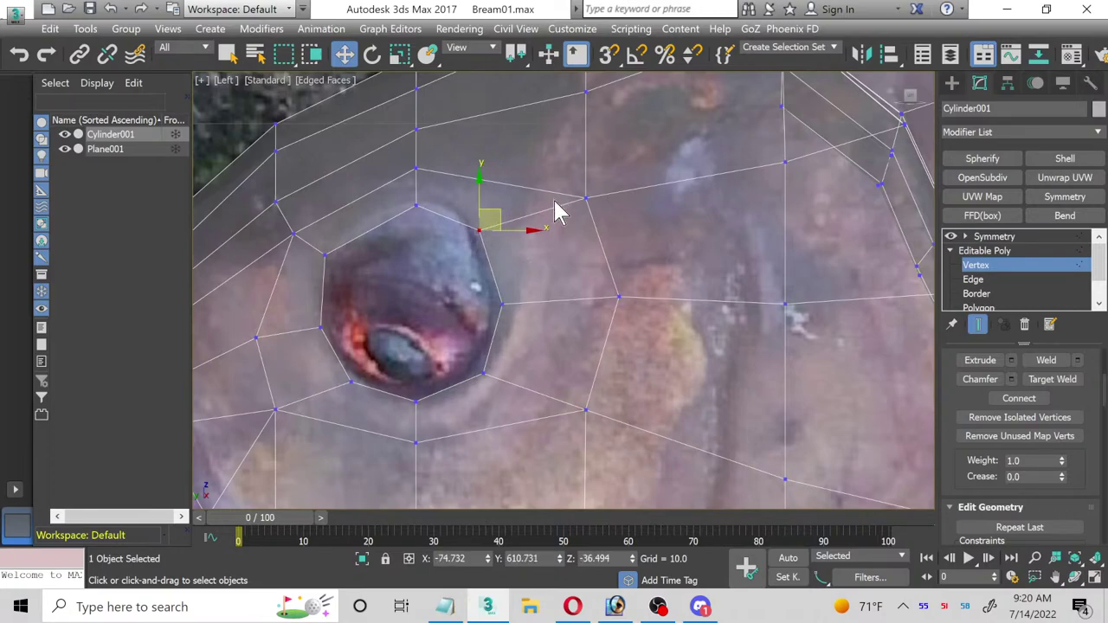
{"action": "left_click", "coordinate": [587, 198]}
{"action": "left_click_drag", "start_coordinate": [604, 179], "coordinate": [564, 185]}
Step: Move the outer right, lower-right and lower-left vertices inward to even the spacing around the hole
{"action": "left_click_drag", "start_coordinate": [641, 330], "coordinate": [640, 327]}
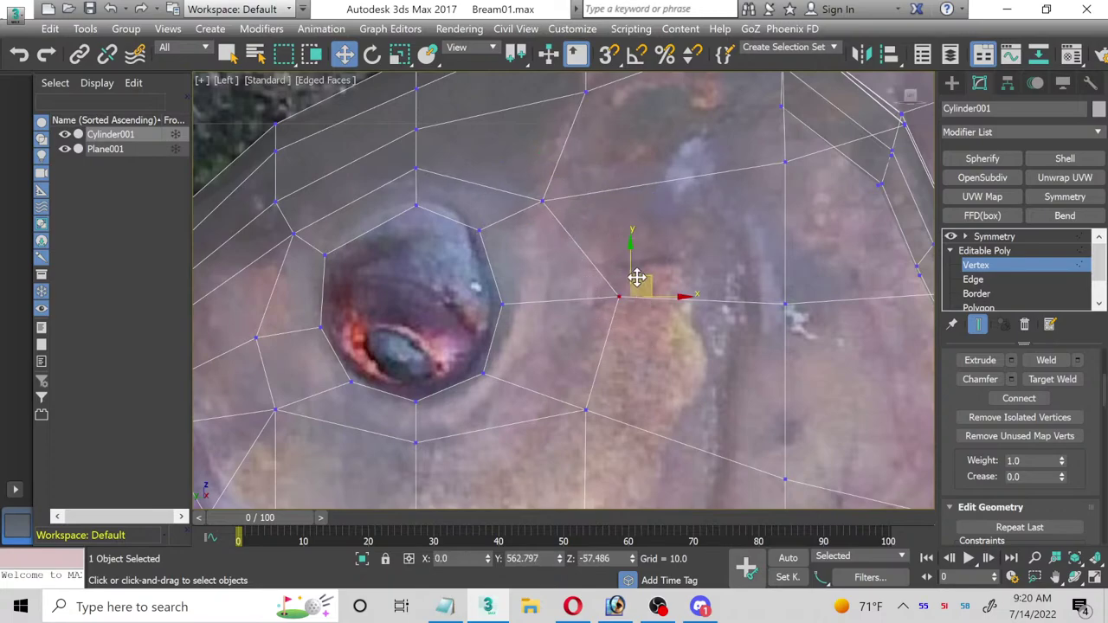
{"action": "left_click_drag", "start_coordinate": [638, 279], "coordinate": [593, 277]}
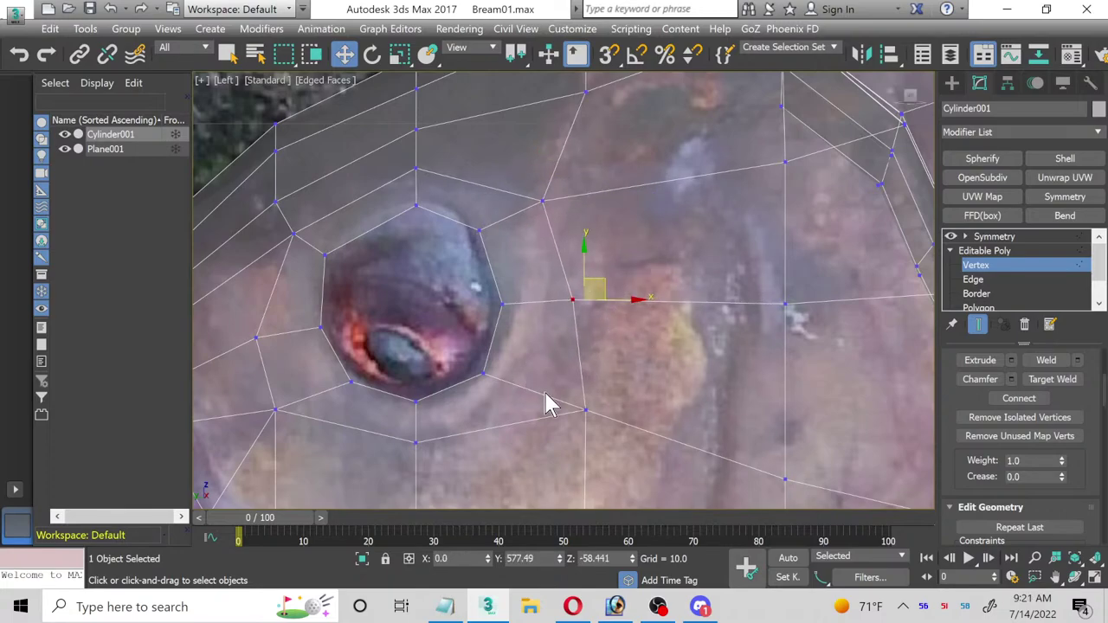
{"action": "left_click_drag", "start_coordinate": [547, 403], "coordinate": [630, 468]}
{"action": "left_click_drag", "start_coordinate": [601, 390], "coordinate": [571, 377]}
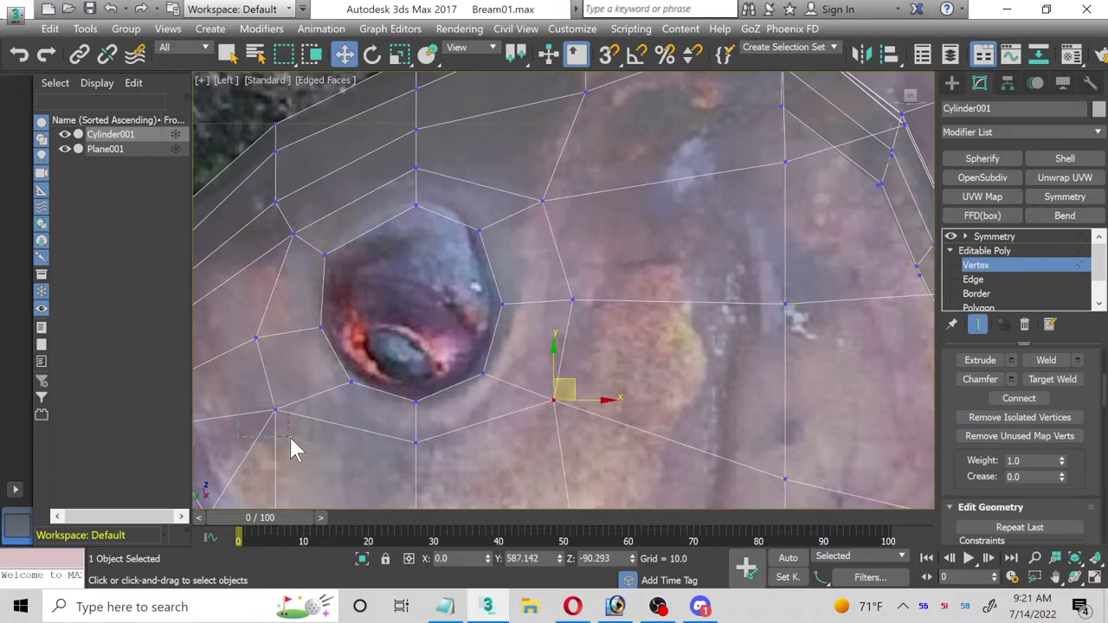
{"action": "left_click_drag", "start_coordinate": [295, 450], "coordinate": [295, 449]}
{"action": "left_click_drag", "start_coordinate": [288, 389], "coordinate": [322, 387]}
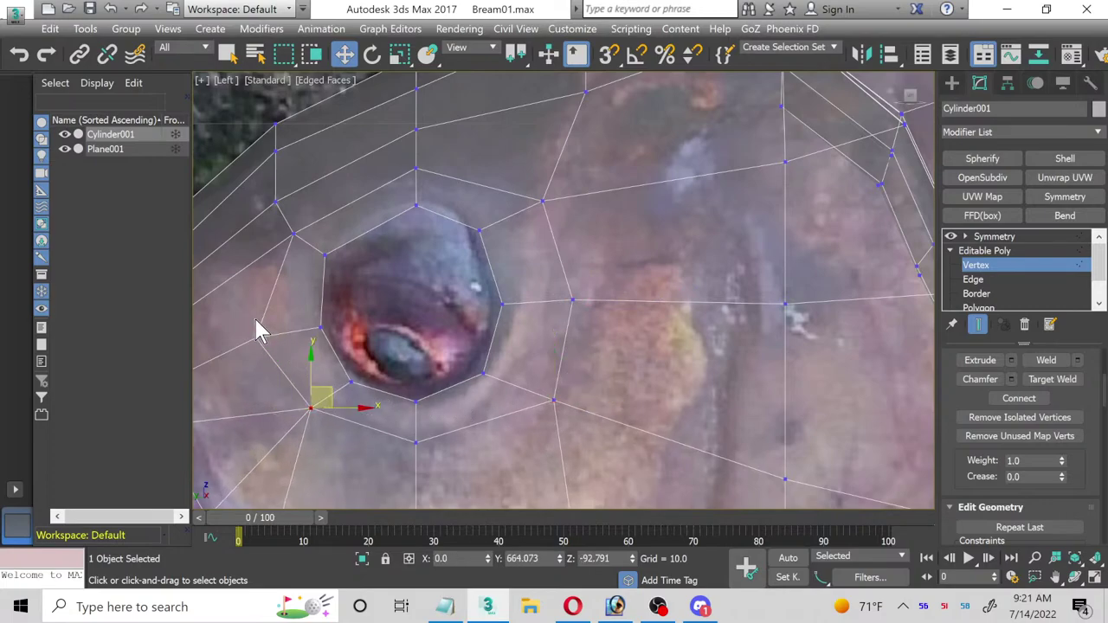
{"action": "left_click", "coordinate": [257, 338]}
{"action": "left_click_drag", "start_coordinate": [275, 319], "coordinate": [289, 322]}
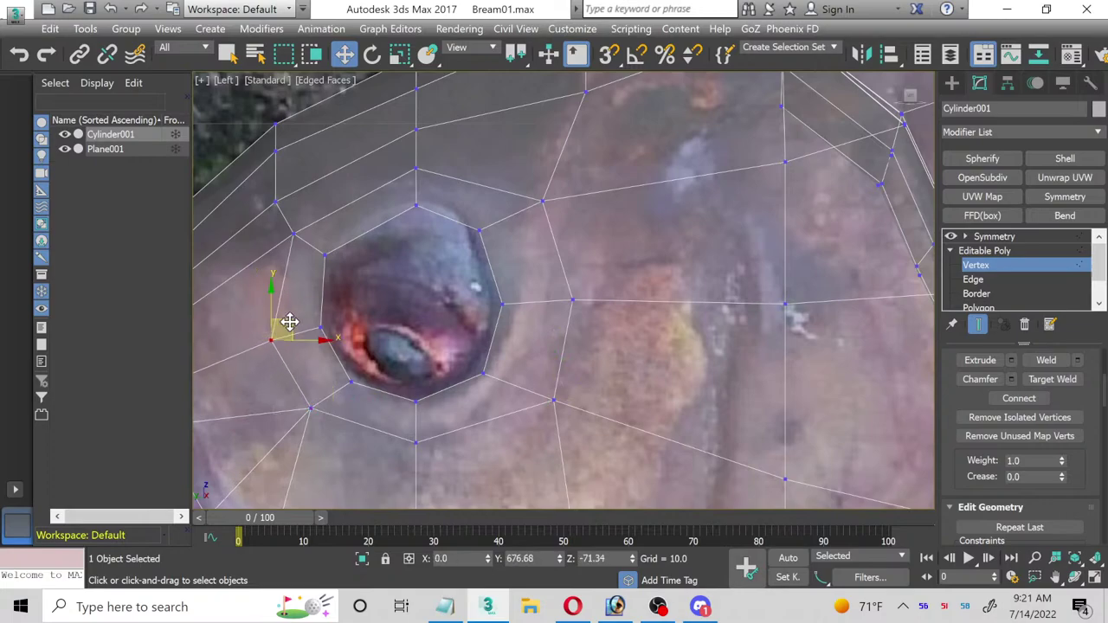
{"action": "scroll", "coordinate": [475, 293], "scroll_direction": "down", "scroll_amount": 2}
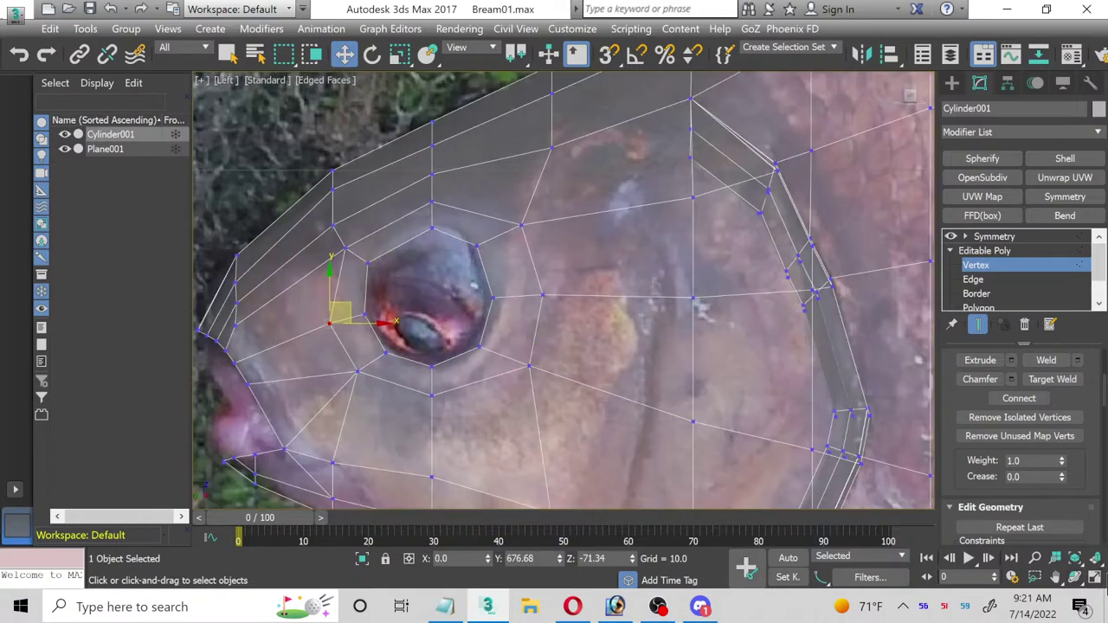
Step: Set the body's 02 - Default material opacity back to 100
{"action": "left_click", "coordinate": [1095, 578]}
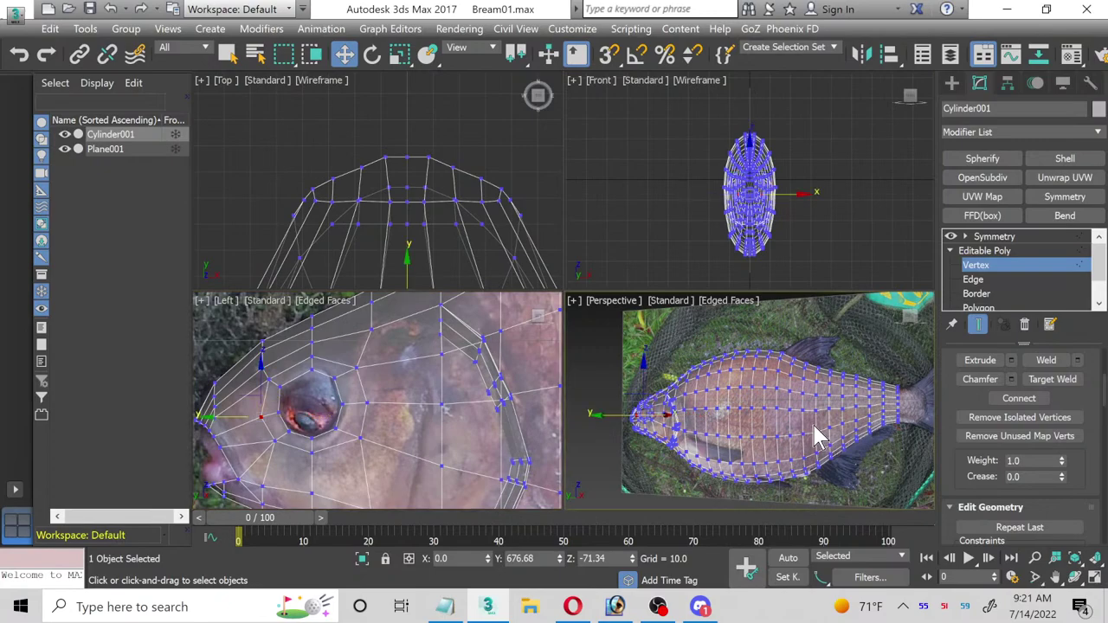
{"action": "left_click", "coordinate": [1096, 578]}
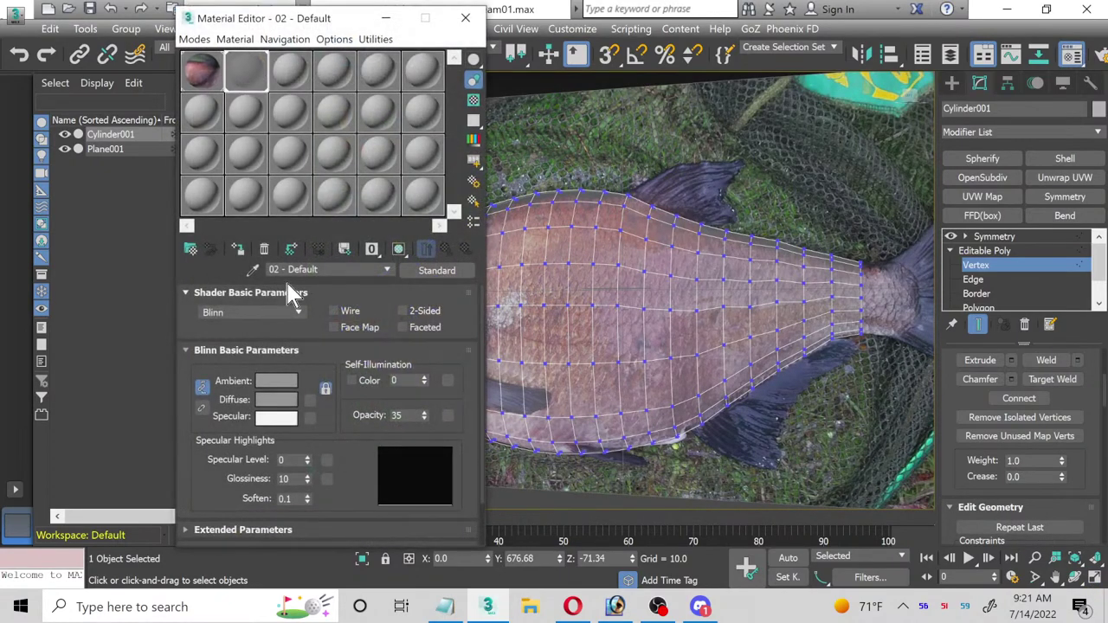
{"action": "double_click", "coordinate": [409, 415]}
{"action": "type", "text": "100"}
{"action": "key", "text": "Return"}
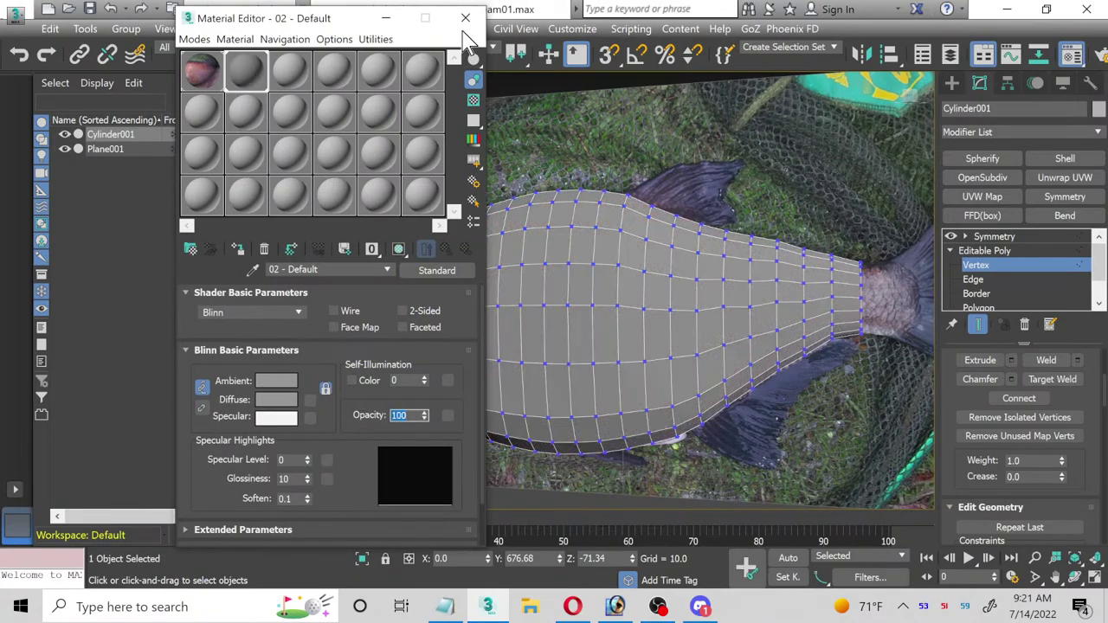
{"action": "left_click", "coordinate": [465, 18]}
Step: Orbit the Perspective view and zoom in on the eye hole
{"action": "left_click", "coordinate": [1075, 577]}
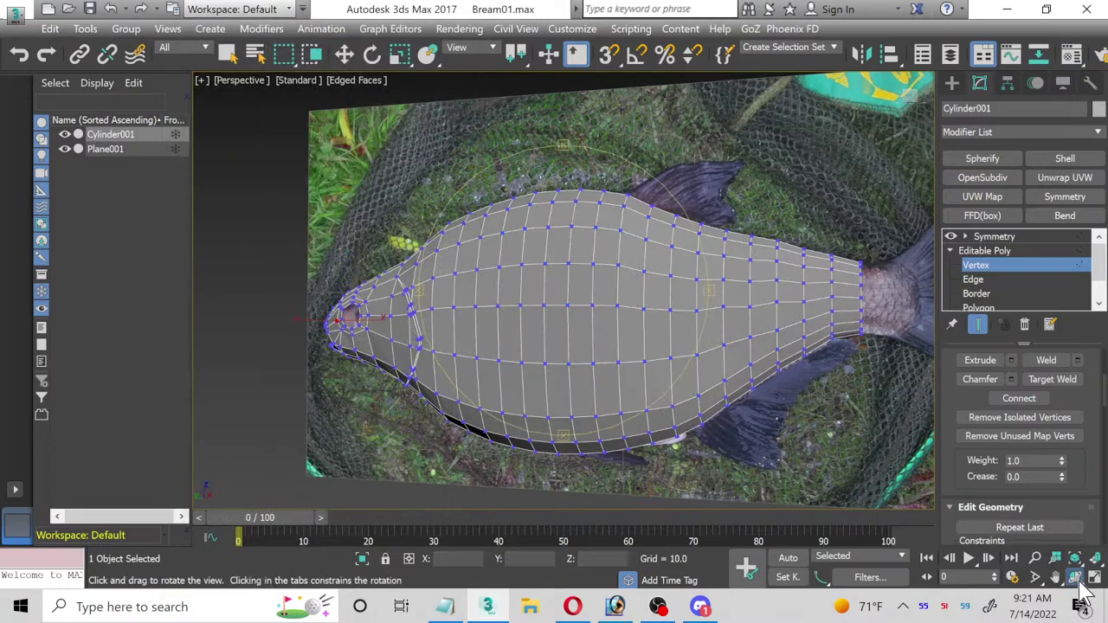
{"action": "left_click_drag", "start_coordinate": [581, 322], "coordinate": [469, 309]}
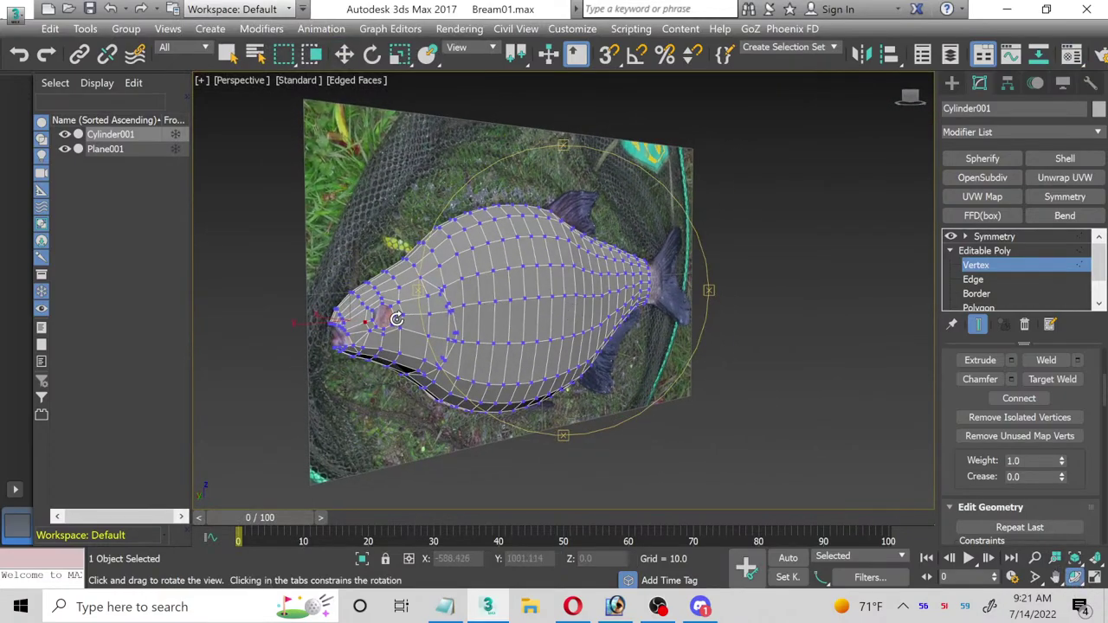
{"action": "scroll", "coordinate": [469, 309], "scroll_direction": "up", "scroll_amount": 5}
{"action": "scroll", "coordinate": [452, 311], "scroll_direction": "up", "scroll_amount": 3}
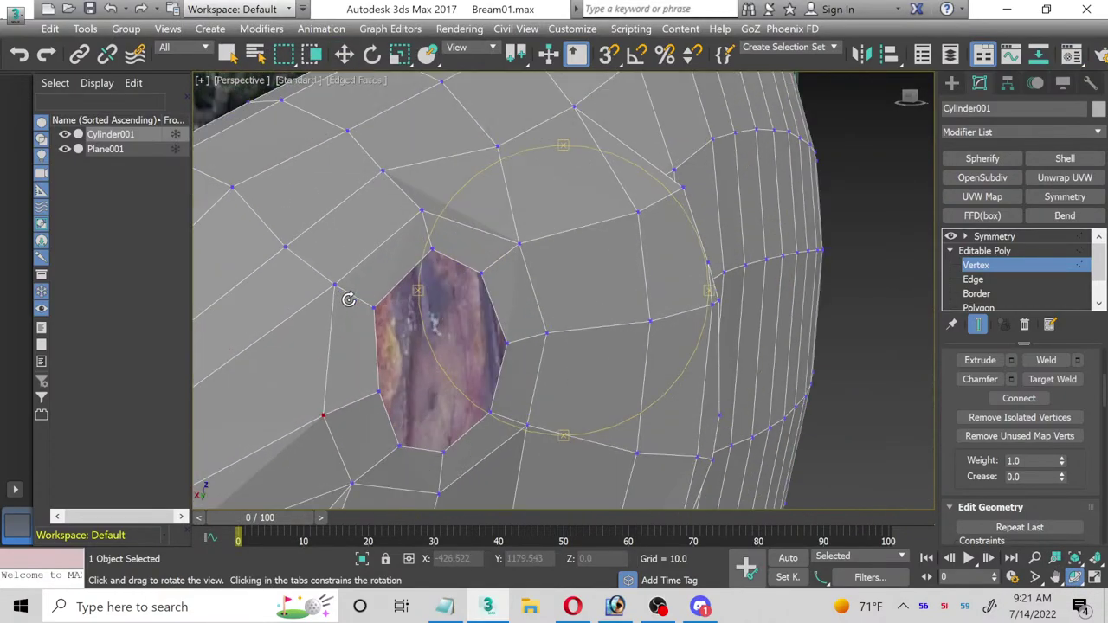
{"action": "scroll", "coordinate": [413, 252], "scroll_direction": "up", "scroll_amount": 3}
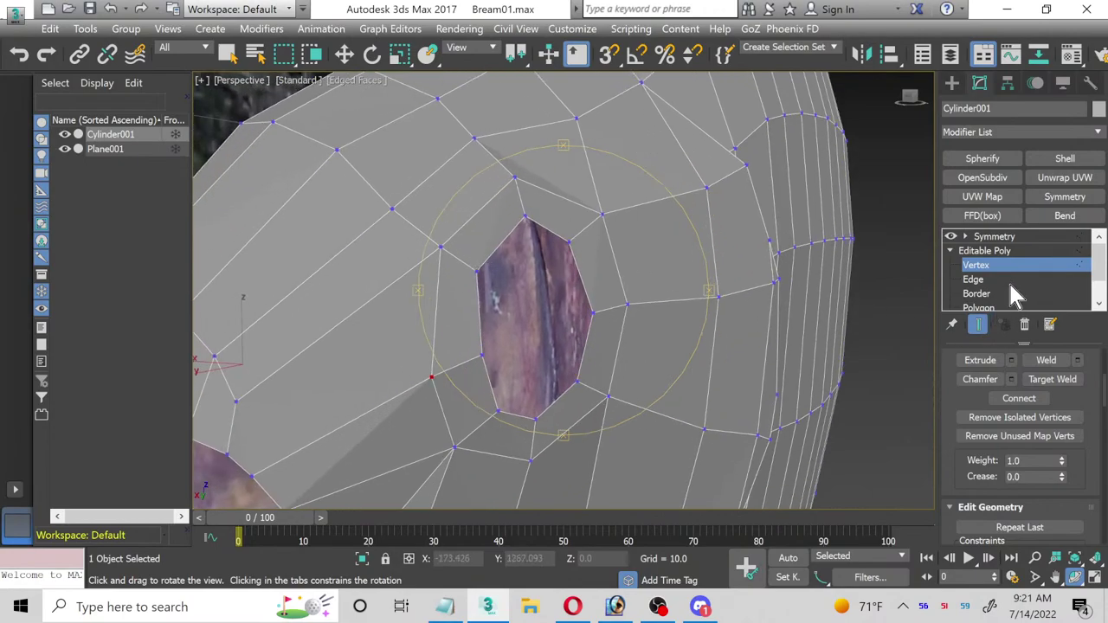
Step: Select the eye hole's open border, scale it down toward its centre, and shift it left
{"action": "left_click", "coordinate": [975, 280]}
{"action": "key", "text": "w"}
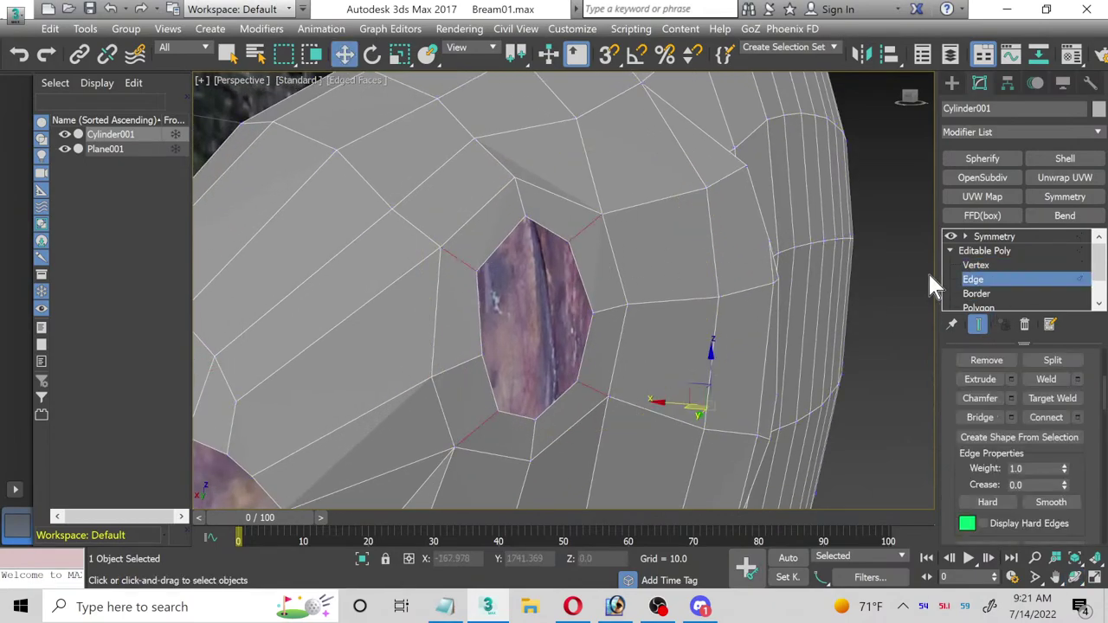
{"action": "left_click", "coordinate": [996, 294]}
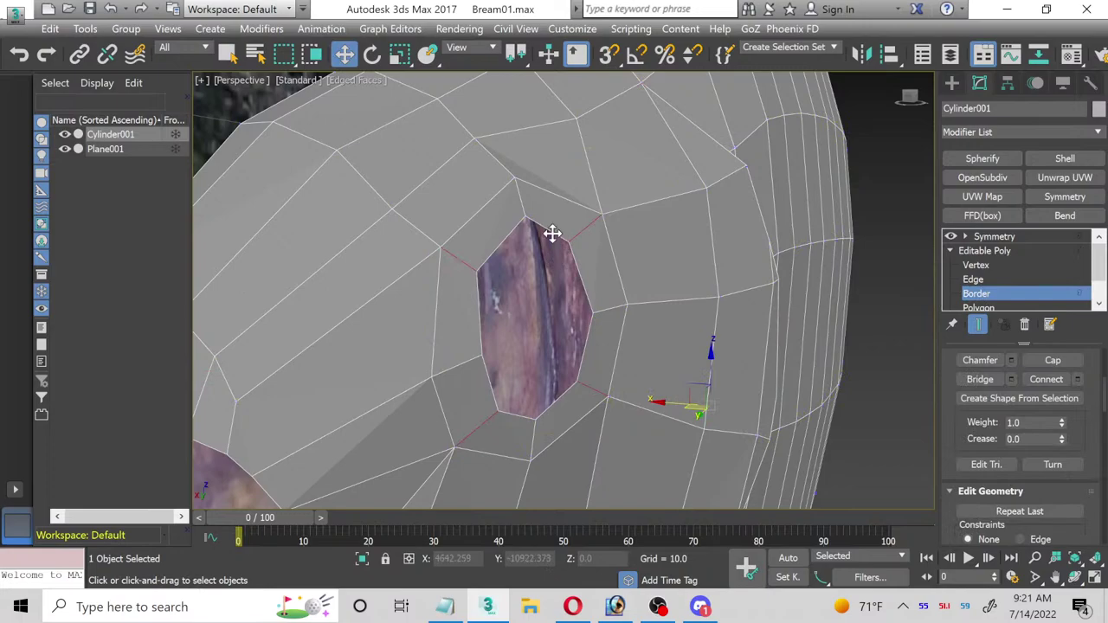
{"action": "left_click", "coordinate": [553, 233]}
{"action": "left_click", "coordinate": [400, 53]}
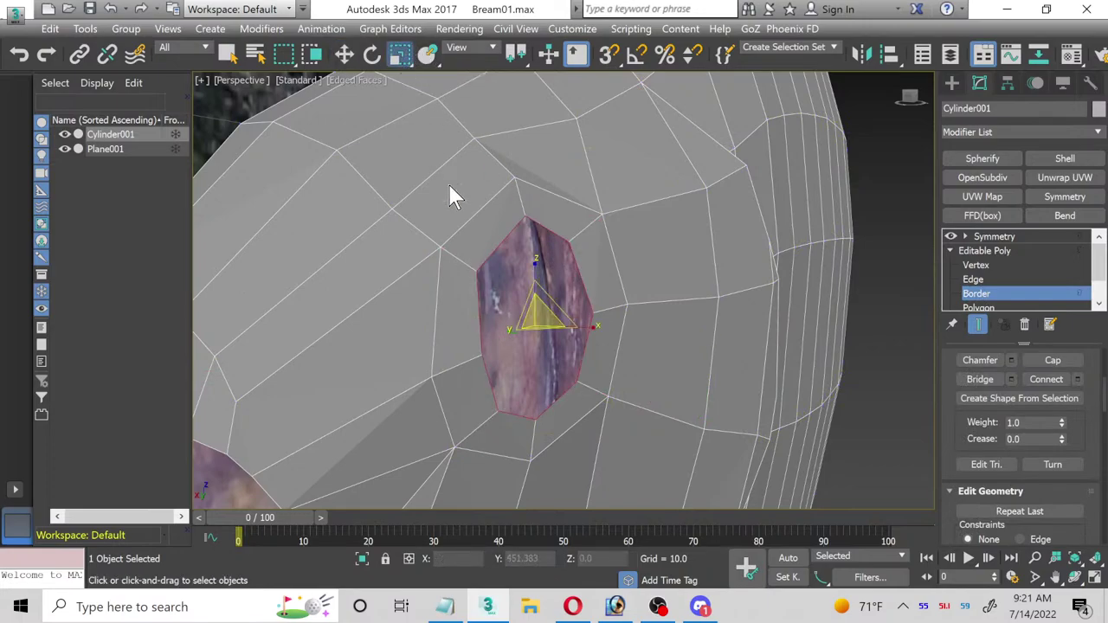
{"action": "left_click_drag", "start_coordinate": [541, 319], "coordinate": [537, 335], "text": "shift"}
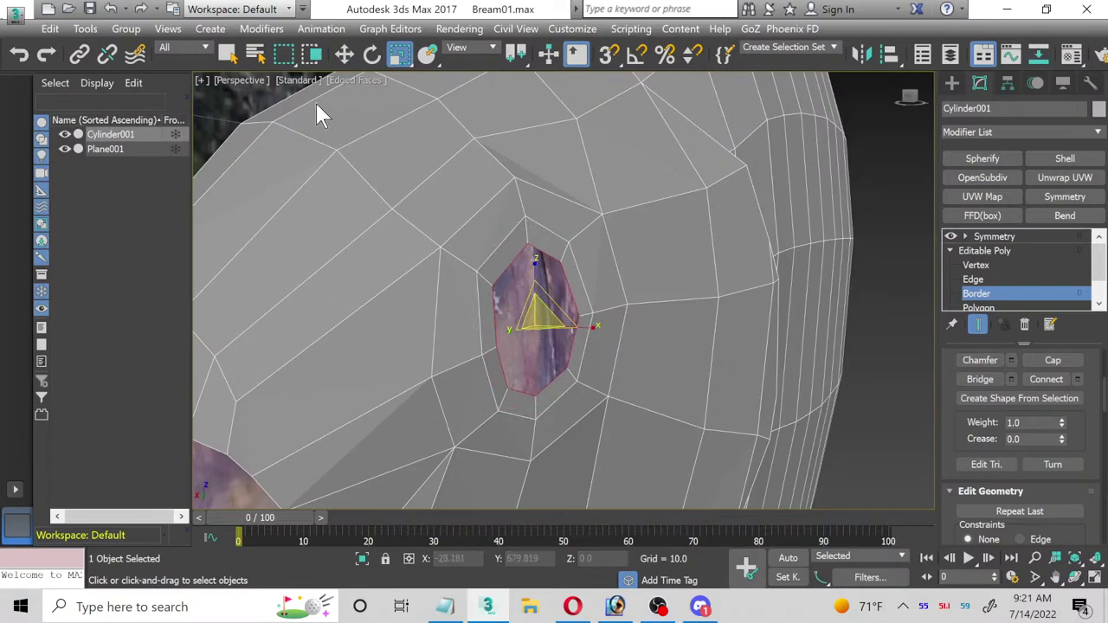
{"action": "left_click", "coordinate": [344, 54]}
{"action": "left_click_drag", "start_coordinate": [487, 325], "coordinate": [465, 319]}
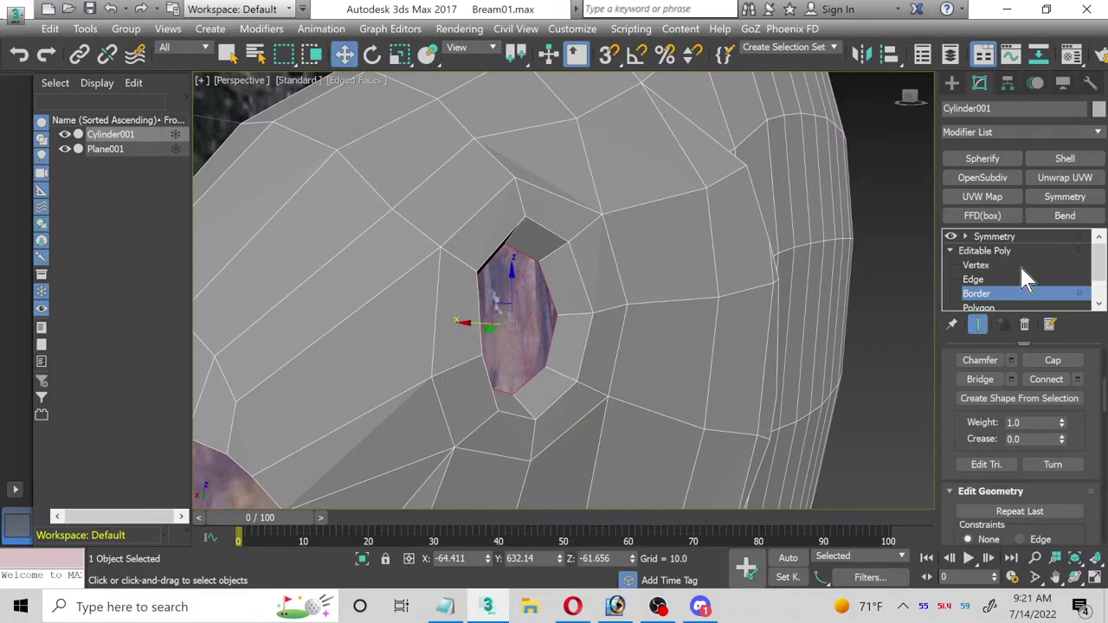
Step: Undo the rim move, slide the hole's edge loop slightly left, and Ring-select the edges around it
{"action": "left_click", "coordinate": [990, 278]}
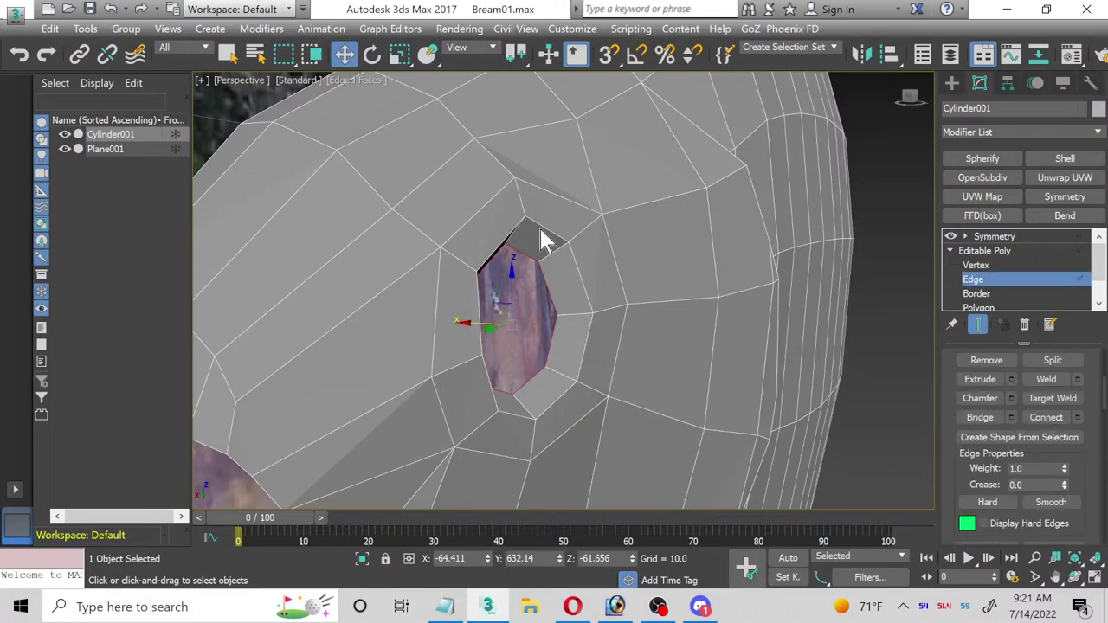
{"action": "key", "text": "ctrl+z"}
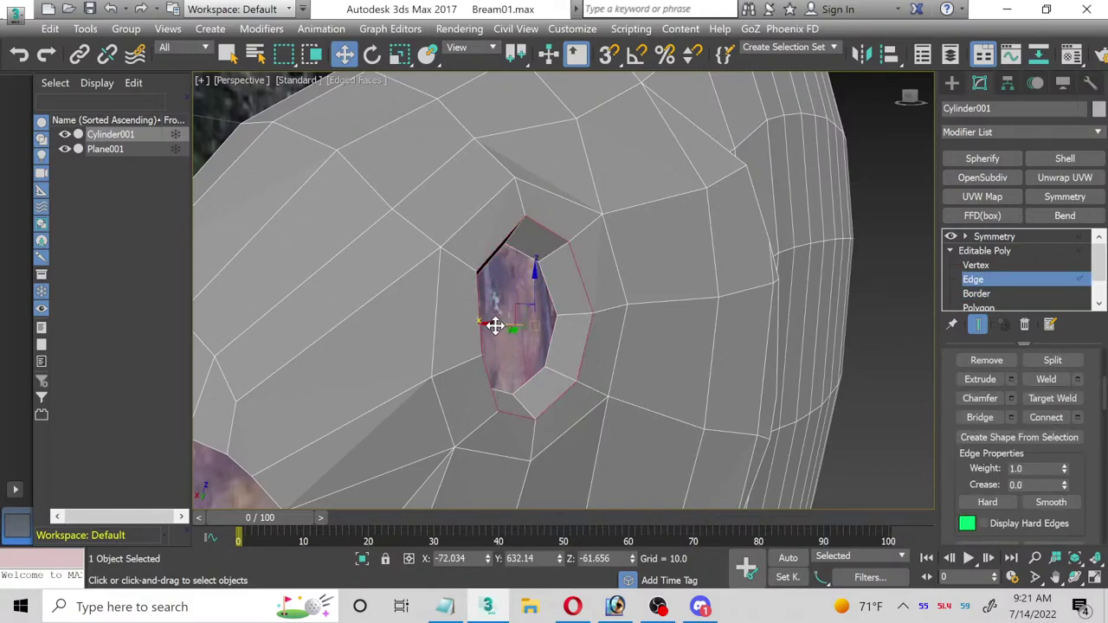
{"action": "left_click_drag", "start_coordinate": [495, 324], "coordinate": [487, 321]}
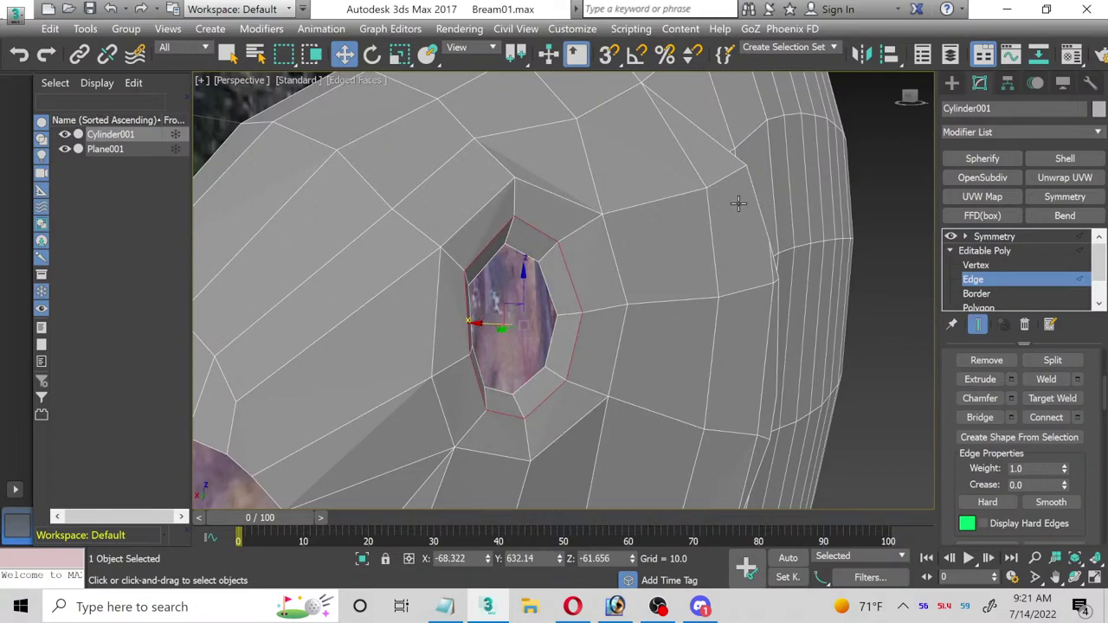
{"action": "left_click", "coordinate": [585, 227]}
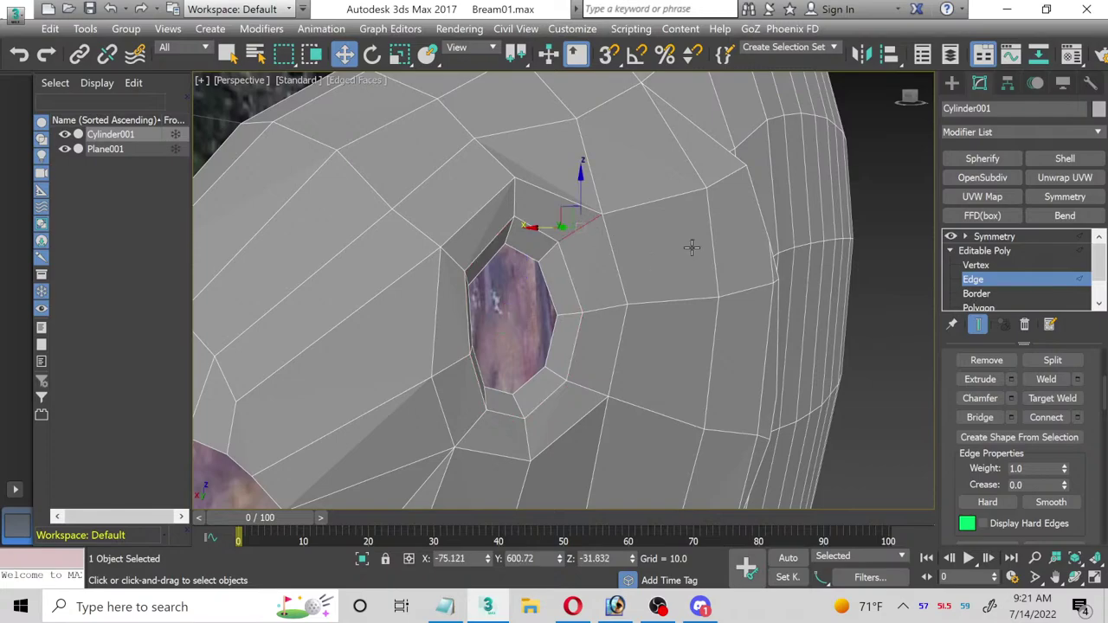
{"action": "scroll", "coordinate": [1029, 422], "scroll_direction": "up", "scroll_amount": 5}
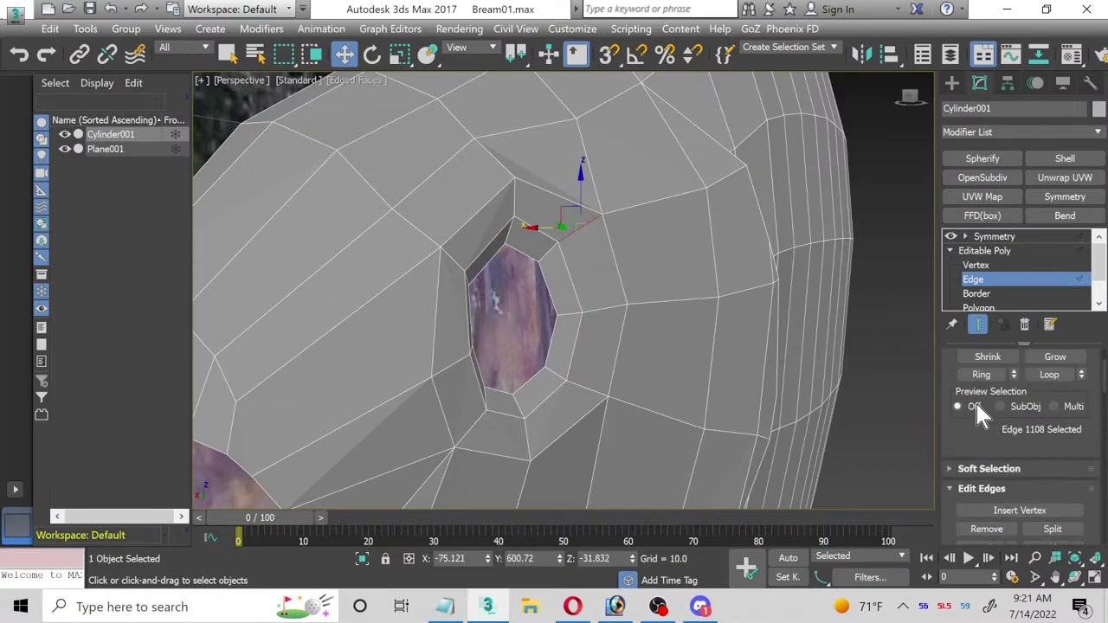
{"action": "left_click", "coordinate": [982, 375]}
{"action": "scroll", "coordinate": [1074, 440], "scroll_direction": "down", "scroll_amount": 4}
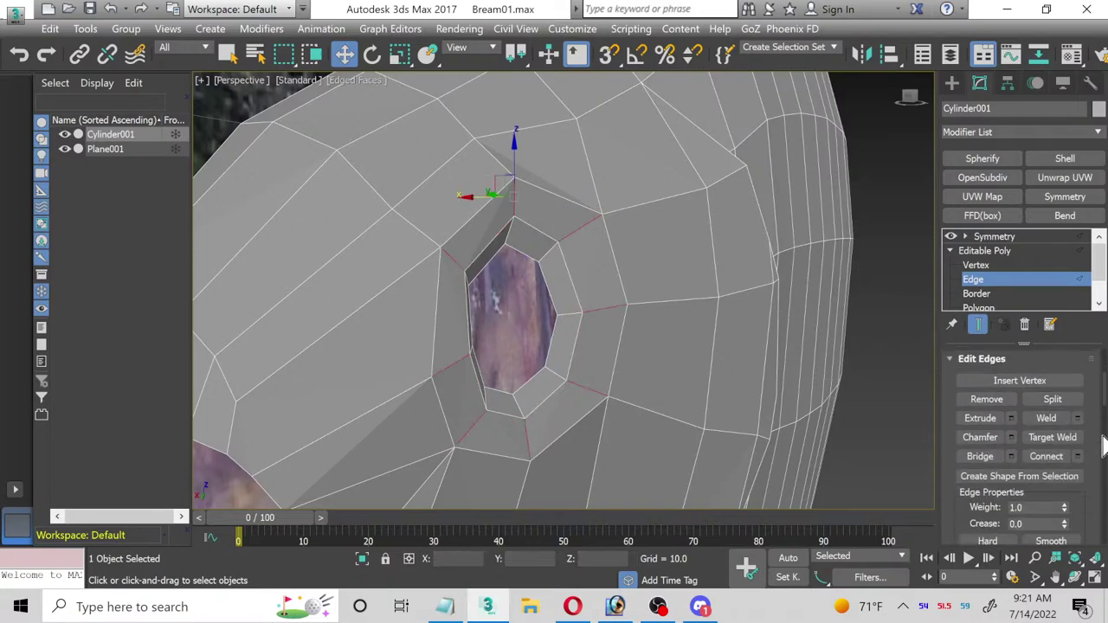
Step: Connect the ring edges into a new edge loop and nudge it slightly right
{"action": "left_click", "coordinate": [1077, 430]}
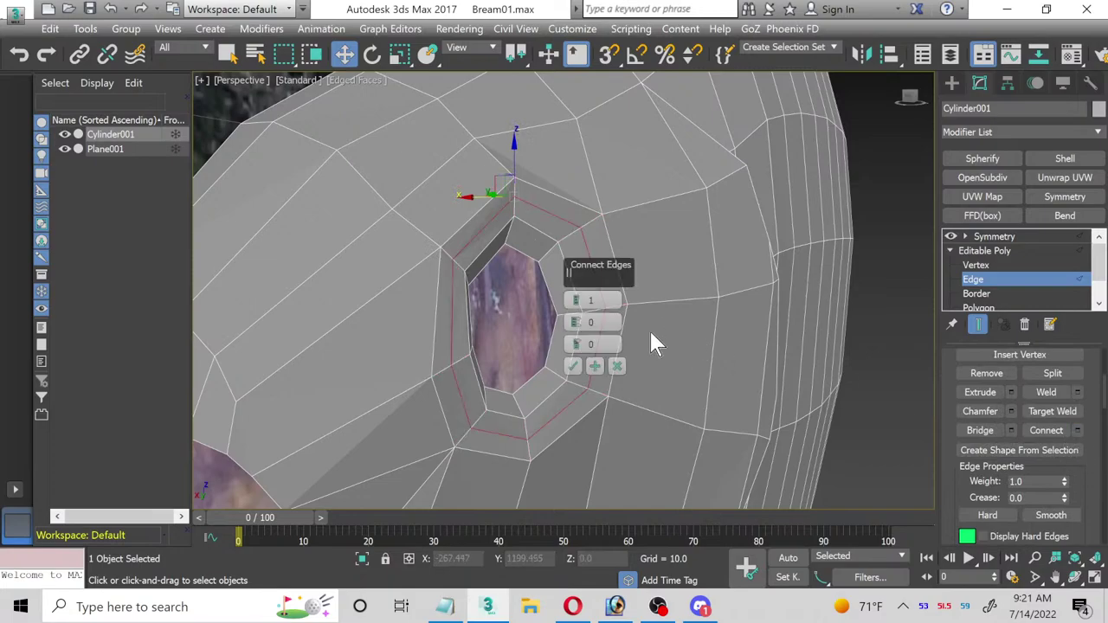
{"action": "left_click", "coordinate": [574, 367]}
{"action": "left_click_drag", "start_coordinate": [493, 324], "coordinate": [504, 324]}
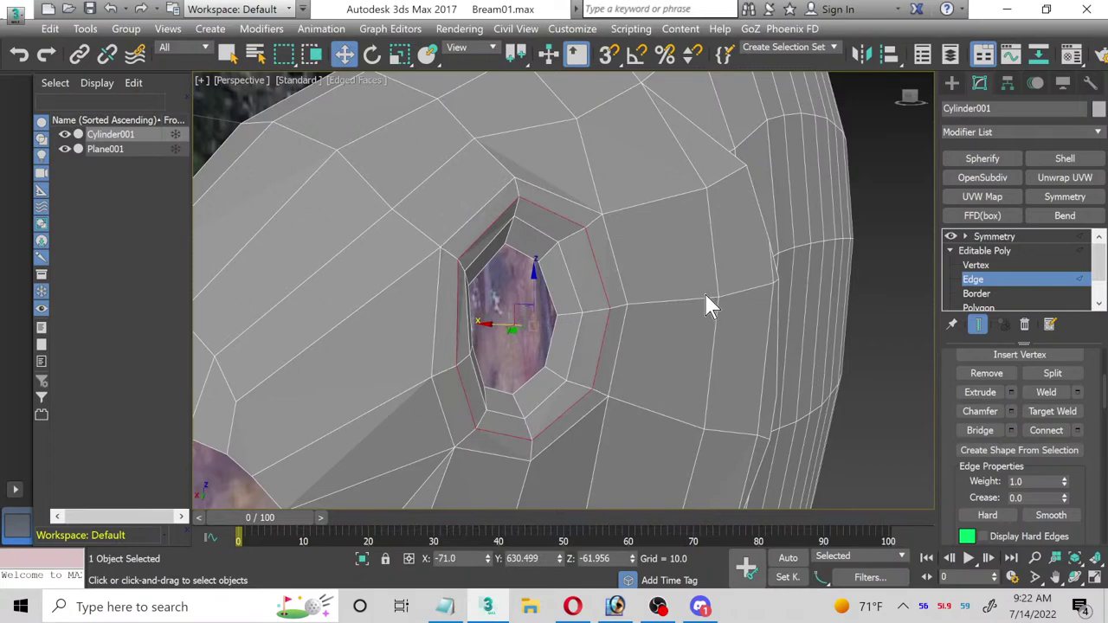
Step: Raise two groups of three vertices above the eye hole to reshape the socket top
{"action": "left_click", "coordinate": [976, 265]}
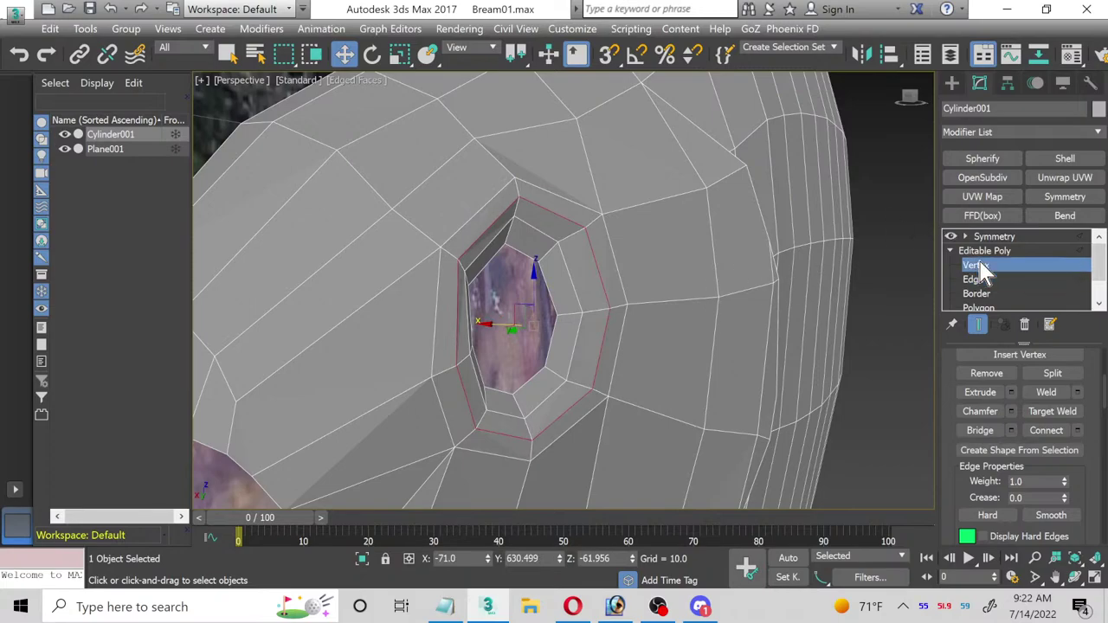
{"action": "left_click", "coordinate": [441, 246]}
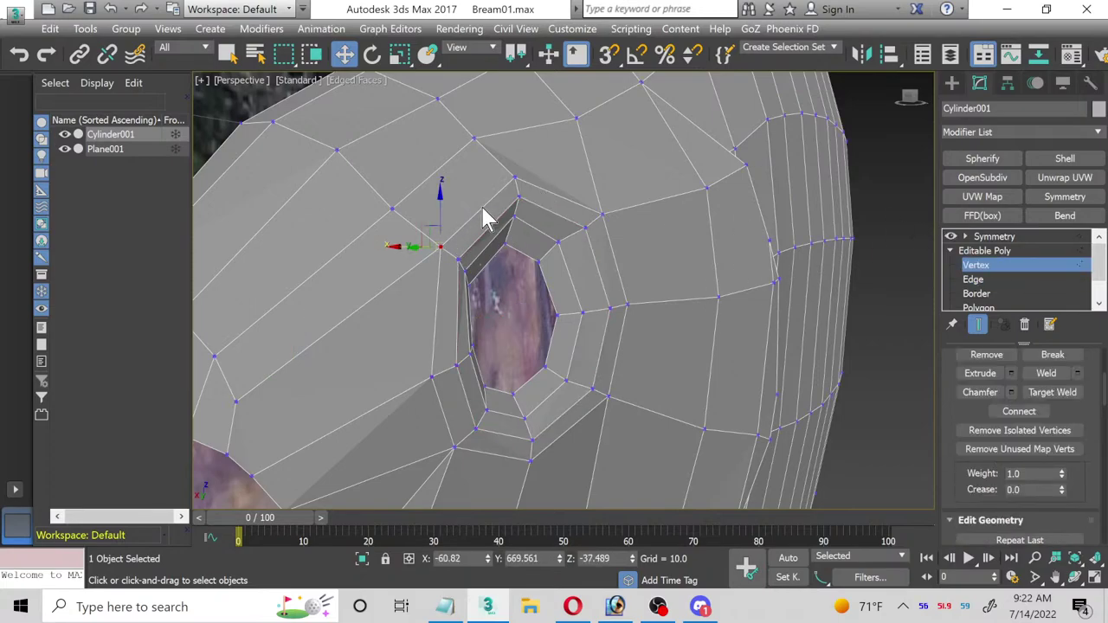
{"action": "left_click", "coordinate": [515, 179], "text": "ctrl"}
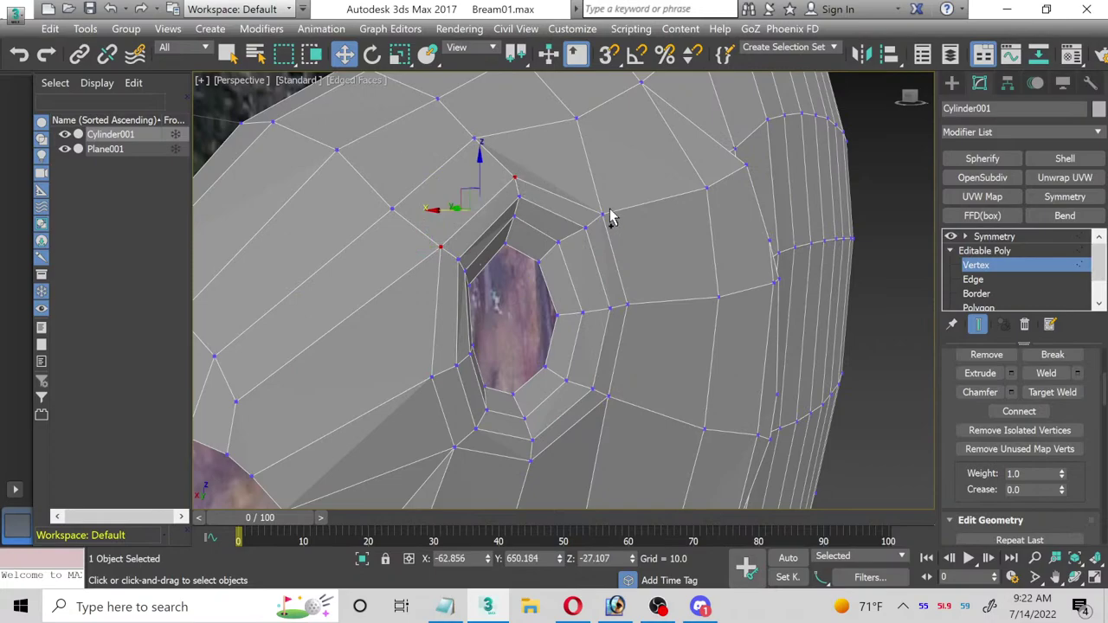
{"action": "left_click", "coordinate": [603, 215], "text": "ctrl"}
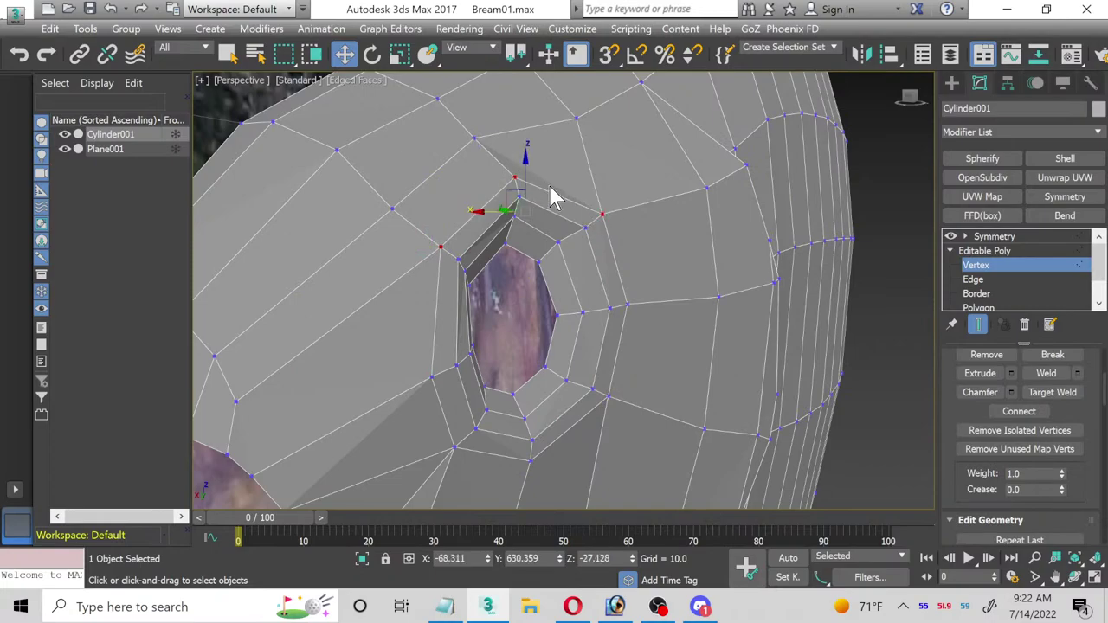
{"action": "left_click_drag", "start_coordinate": [528, 165], "coordinate": [516, 150]}
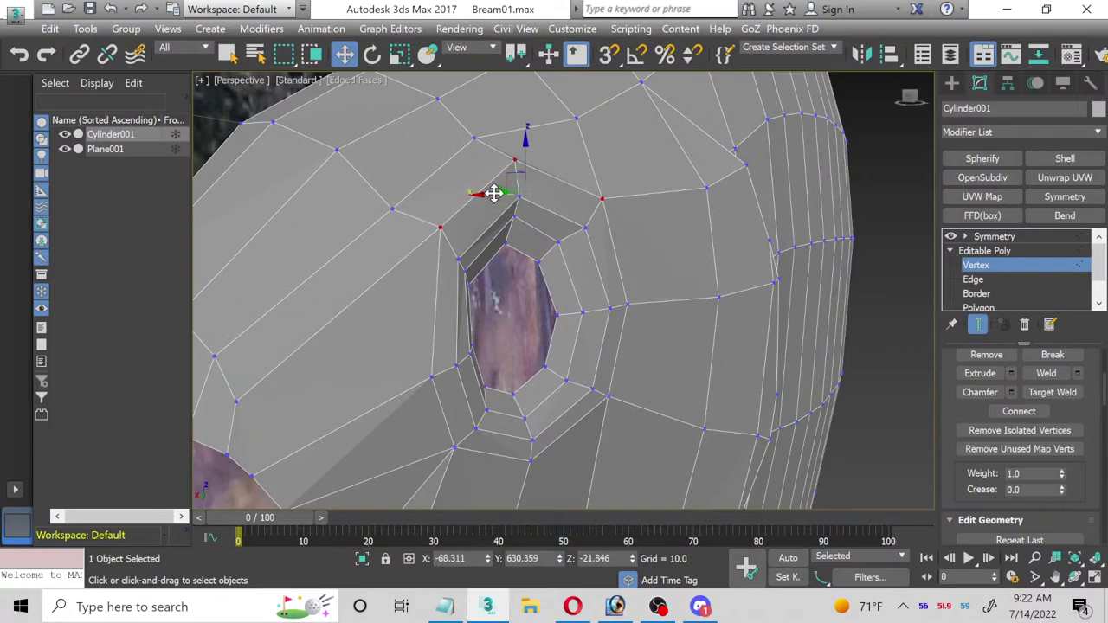
{"action": "left_click_drag", "start_coordinate": [494, 190], "coordinate": [502, 191]}
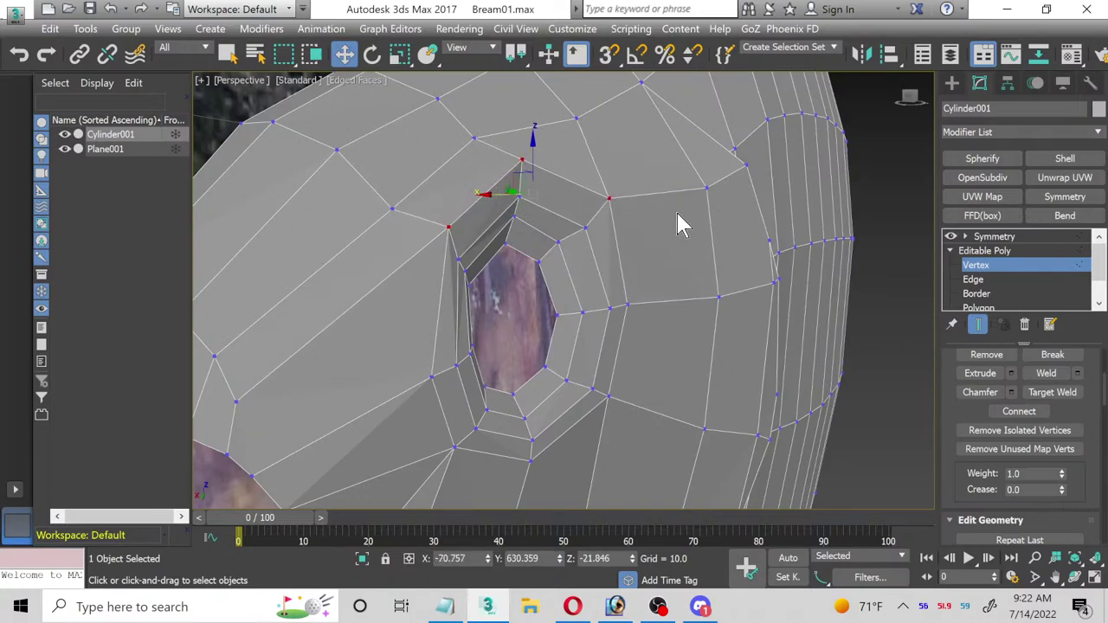
{"action": "left_click", "coordinate": [472, 136]}
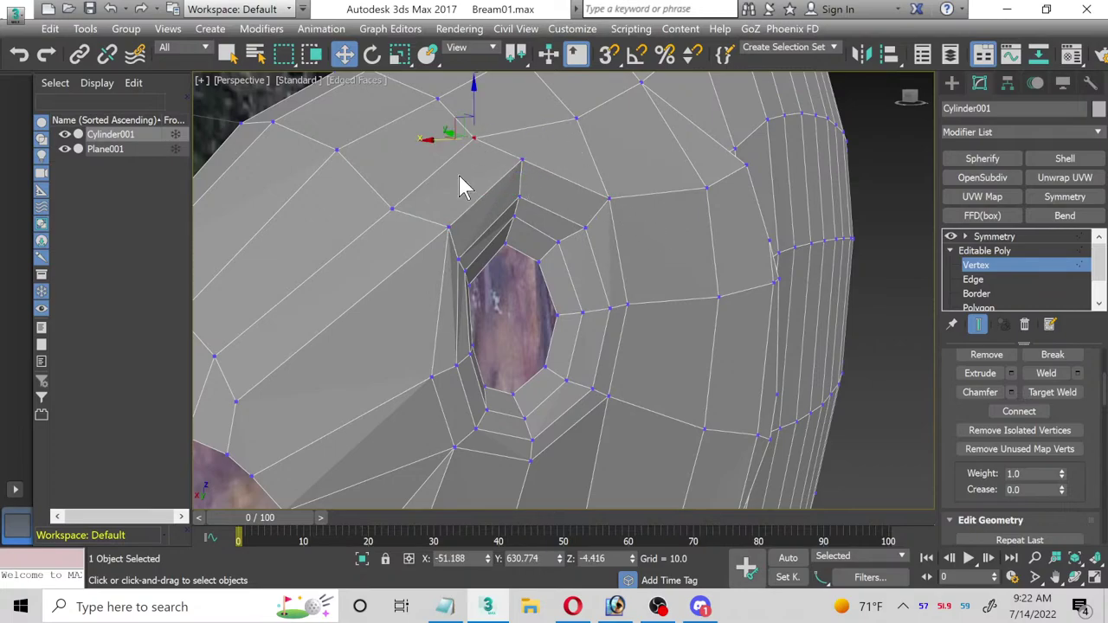
{"action": "left_click", "coordinate": [393, 206], "text": "ctrl"}
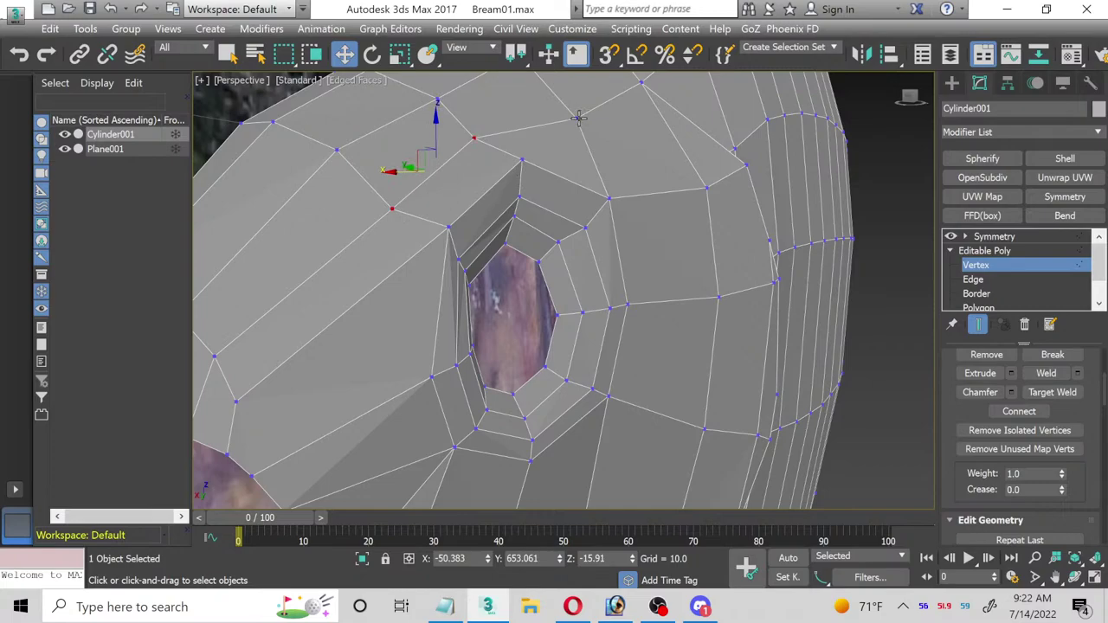
{"action": "left_click", "coordinate": [579, 117], "text": "ctrl"}
{"action": "left_click_drag", "start_coordinate": [490, 111], "coordinate": [485, 98]}
{"action": "left_click", "coordinate": [587, 205]}
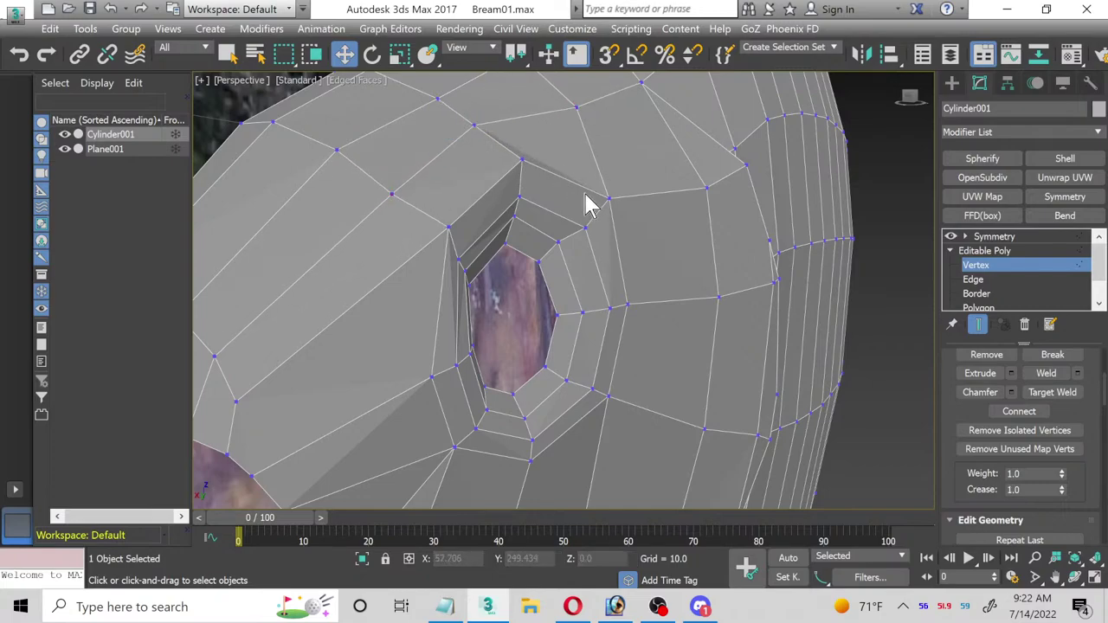
Step: Select the hole's rim edge loop and shift it slightly left
{"action": "middle_click_drag", "start_coordinate": [715, 349], "coordinate": [936, 288], "text": "alt"}
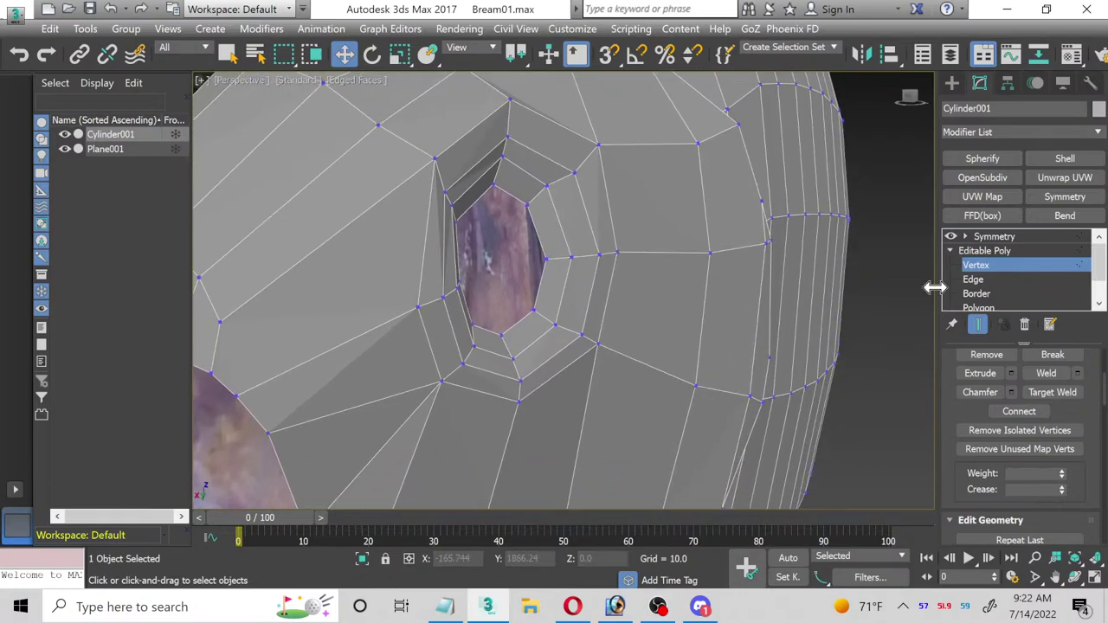
{"action": "left_click", "coordinate": [974, 280]}
{"action": "double_click", "coordinate": [546, 241]}
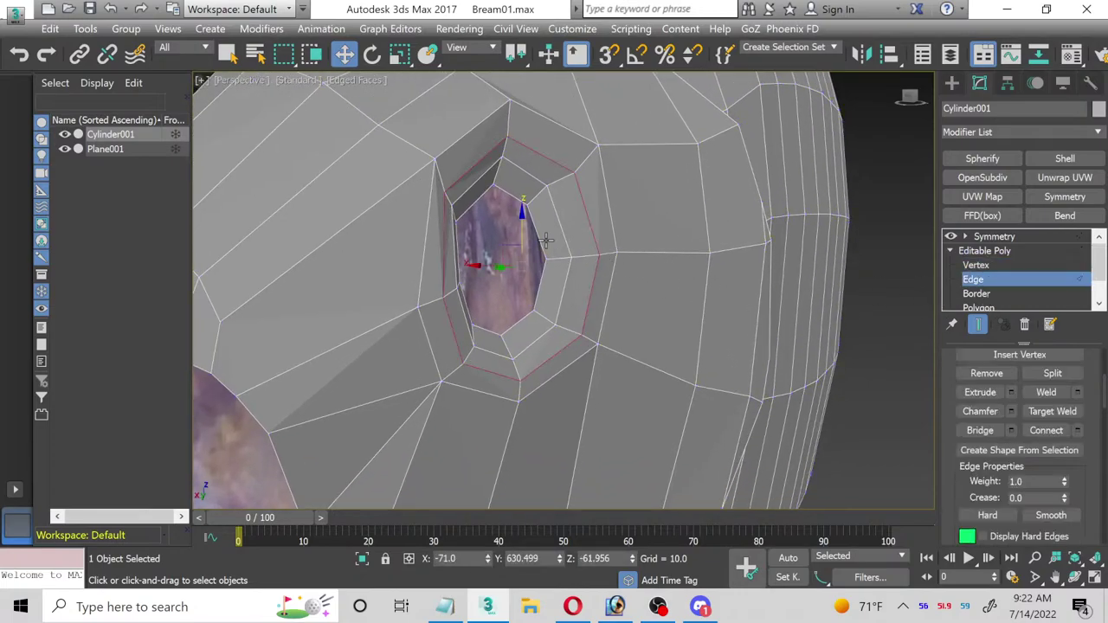
{"action": "left_click", "coordinate": [537, 240]}
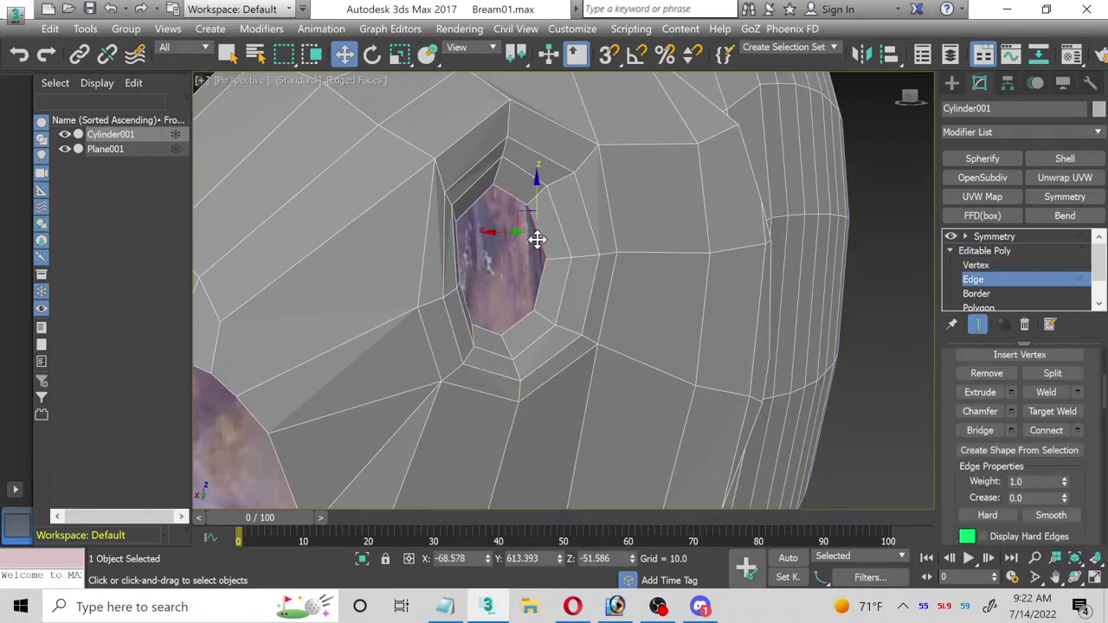
{"action": "double_click", "coordinate": [538, 288]}
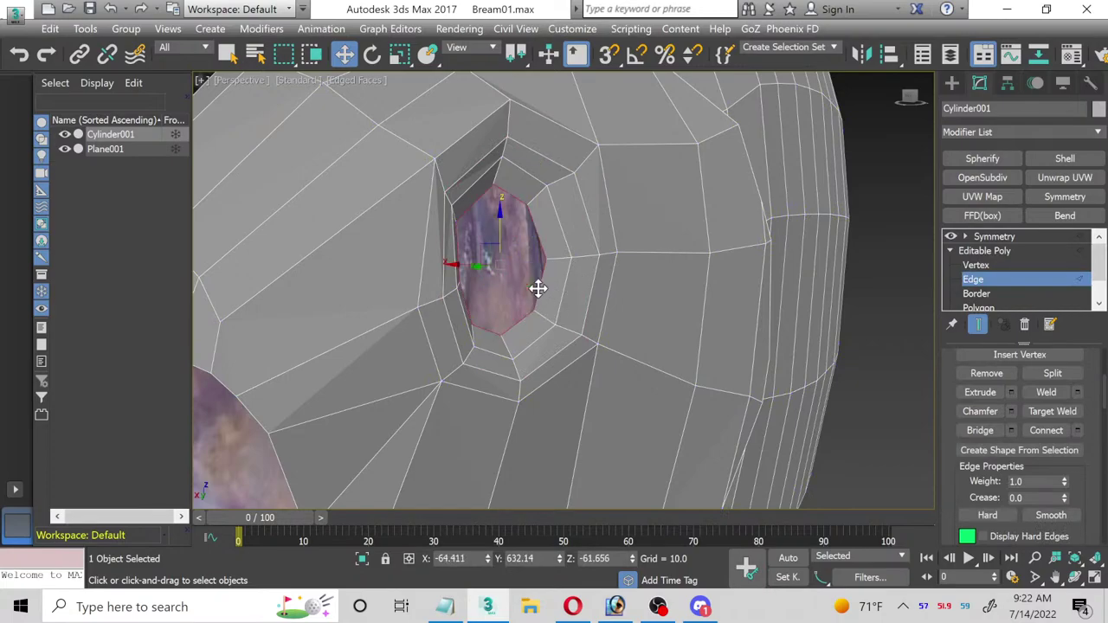
{"action": "left_click", "coordinate": [538, 285]}
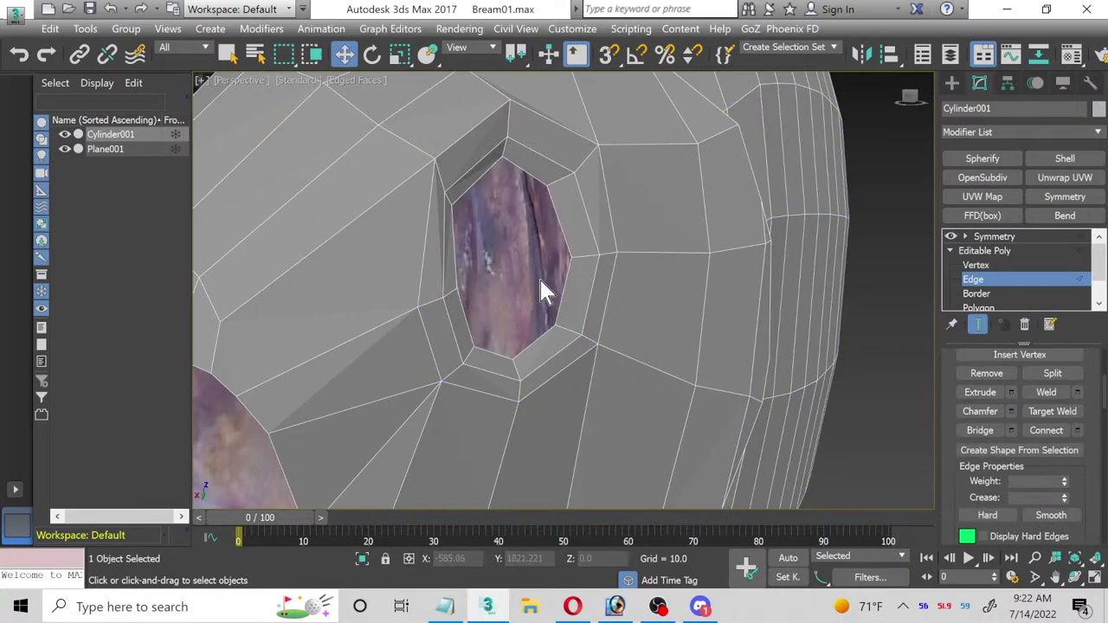
{"action": "double_click", "coordinate": [560, 224]}
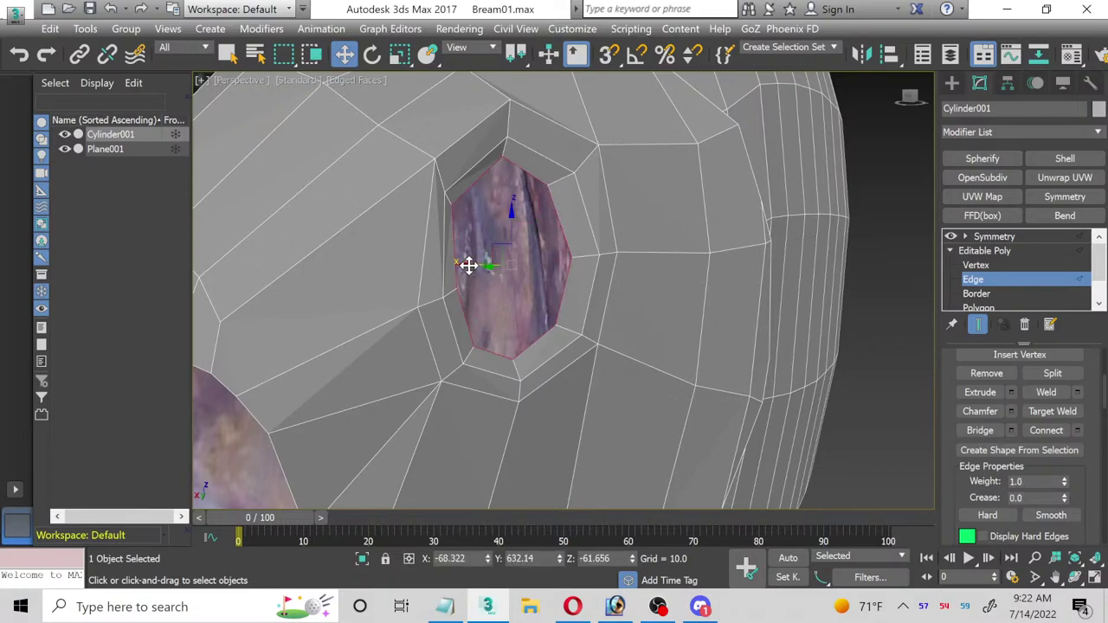
{"action": "left_click_drag", "start_coordinate": [468, 265], "coordinate": [462, 262]}
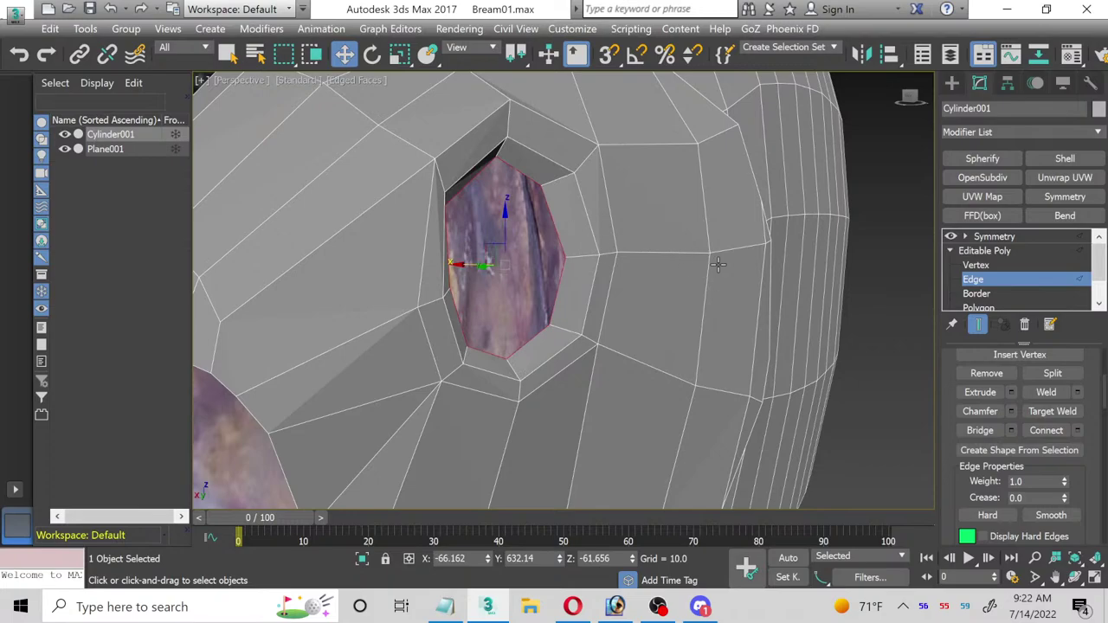
Step: Return to the Editable Poly level and pick the Symmetry modifier in the stack
{"action": "left_click", "coordinate": [985, 250]}
{"action": "middle_click_drag", "start_coordinate": [619, 298], "coordinate": [811, 279], "text": "alt"}
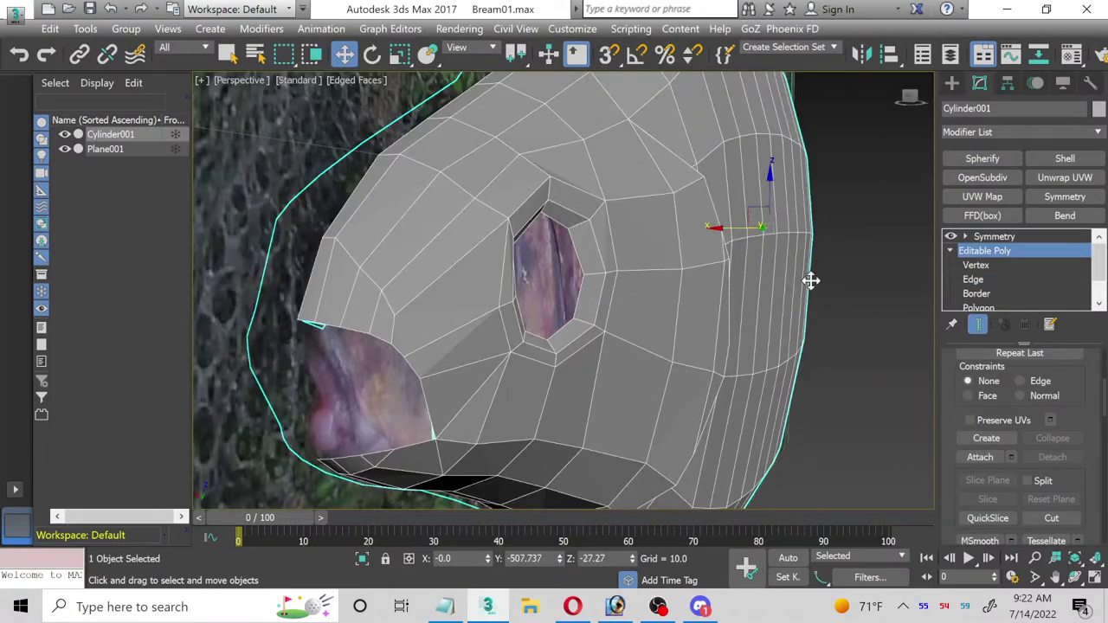
{"action": "left_click", "coordinate": [996, 237]}
Step: Add OpenSubdiv smoothing to the fish body, reselect it, and maximize the Left view
{"action": "left_click", "coordinate": [979, 179]}
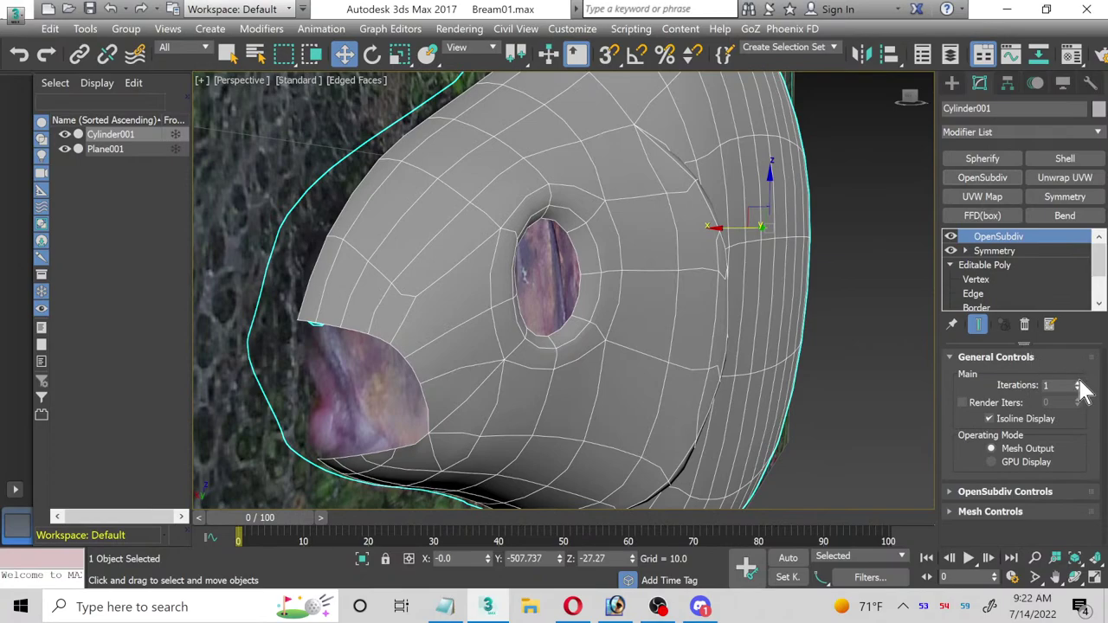
{"action": "left_click", "coordinate": [857, 373]}
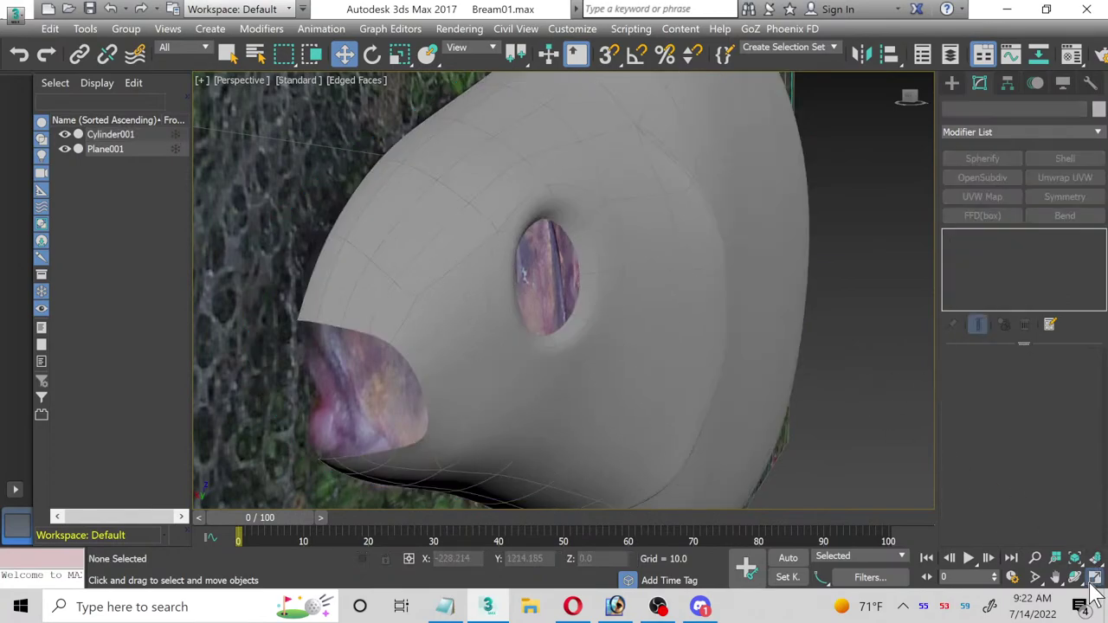
{"action": "left_click", "coordinate": [1093, 580]}
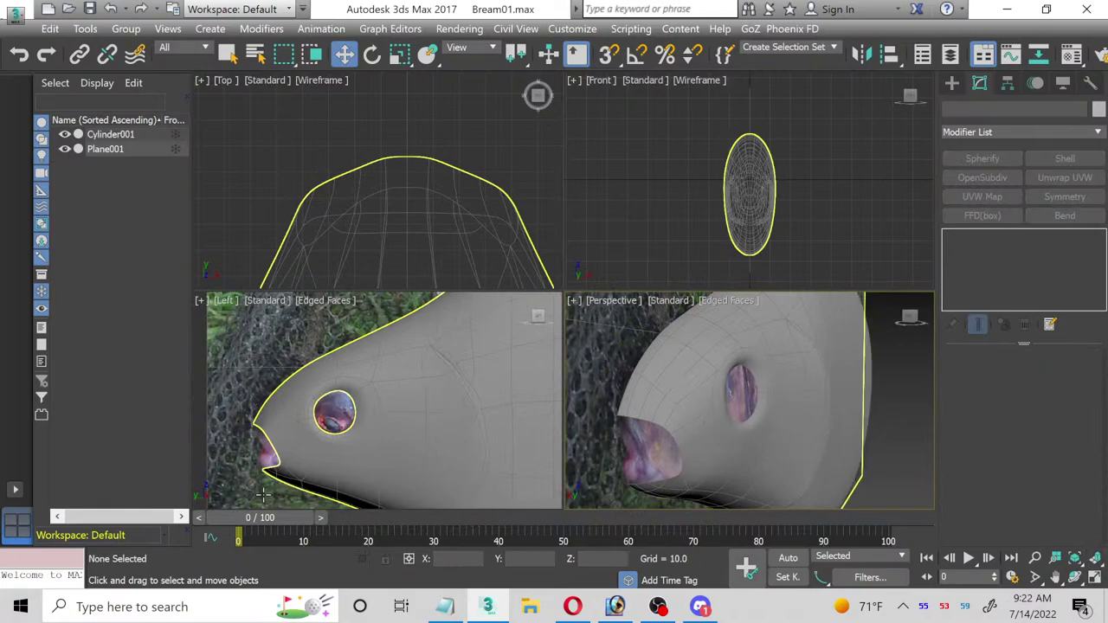
{"action": "scroll", "coordinate": [345, 421], "scroll_direction": "up", "scroll_amount": 3}
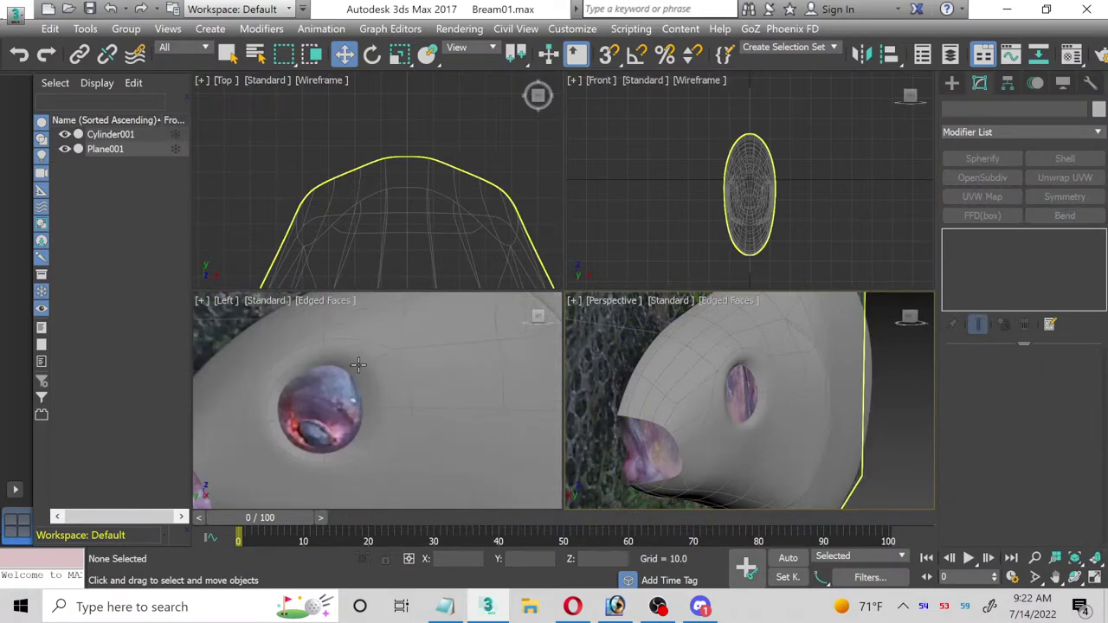
{"action": "left_click", "coordinate": [359, 366]}
{"action": "left_click", "coordinate": [1094, 580]}
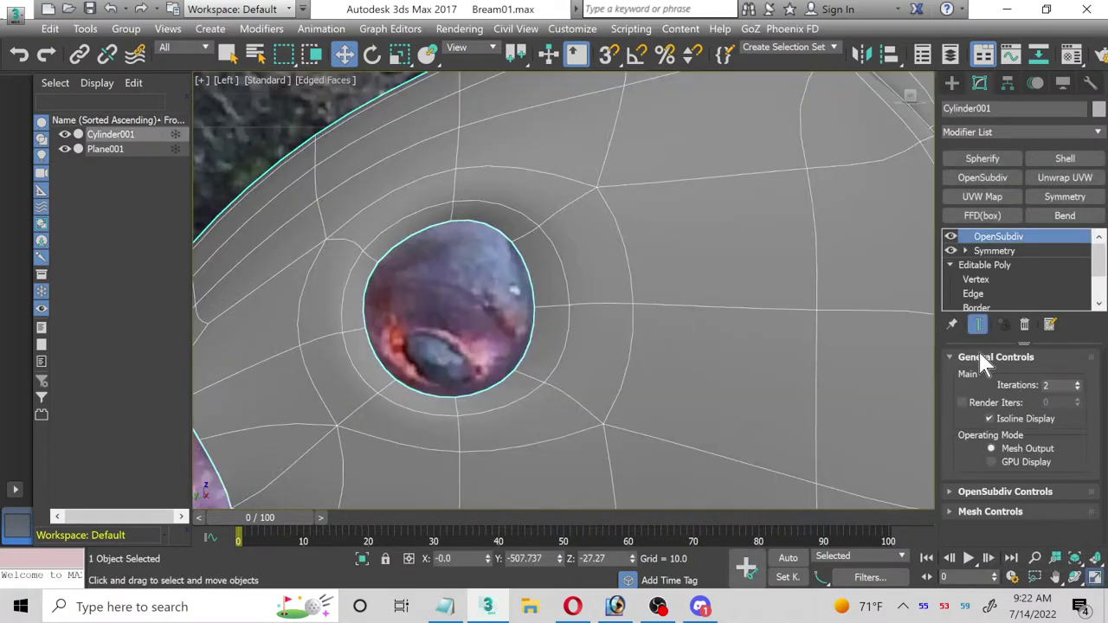
Step: At Vertex level, enable Show End Result and disable OpenSubdiv to reveal the raw cage
{"action": "left_click", "coordinate": [981, 279]}
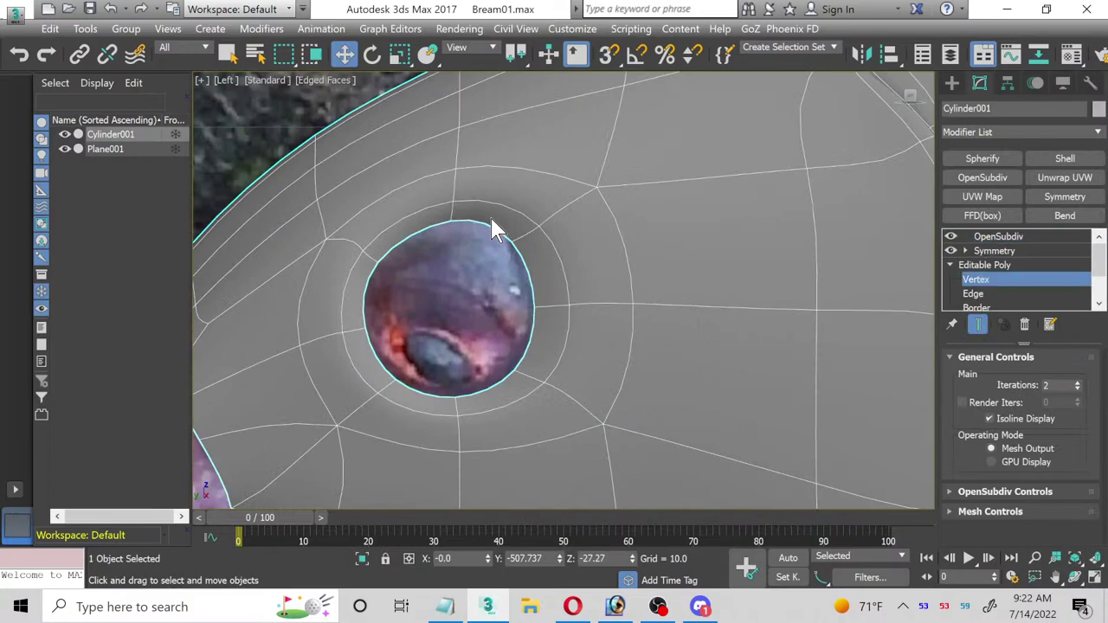
{"action": "scroll", "coordinate": [494, 229], "scroll_direction": "up", "scroll_amount": 2}
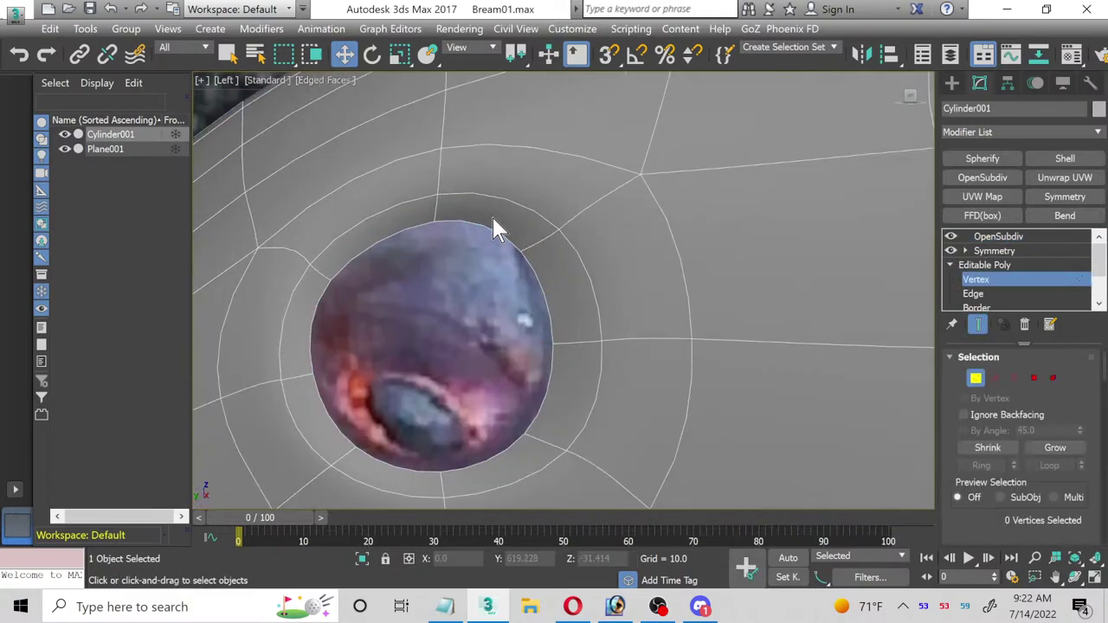
{"action": "left_click", "coordinate": [997, 239]}
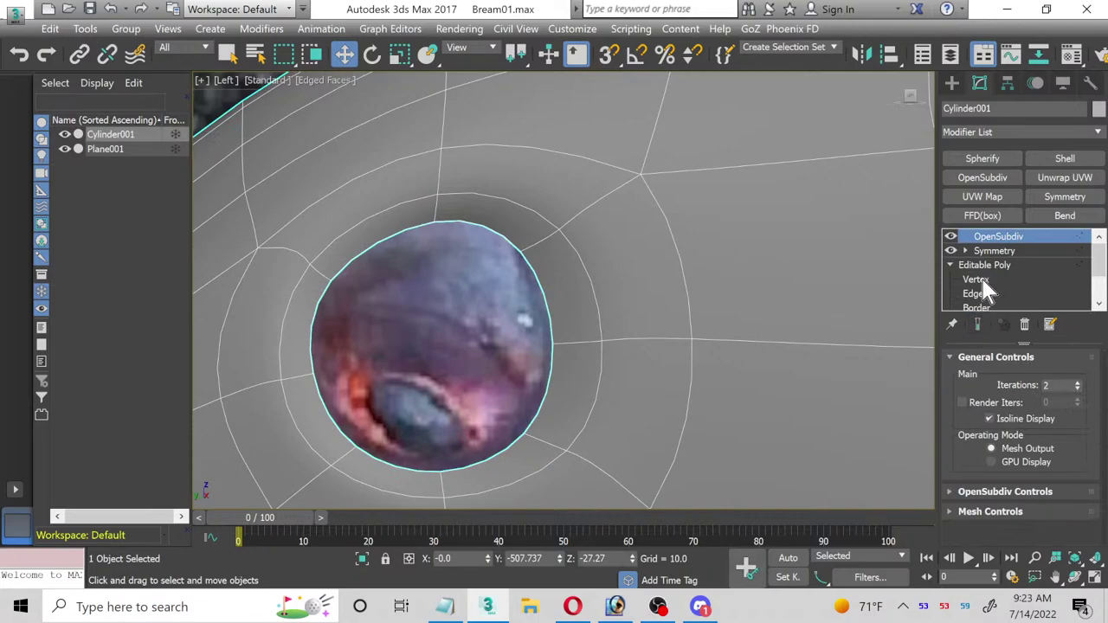
{"action": "left_click", "coordinate": [978, 280]}
{"action": "left_click", "coordinate": [978, 325]}
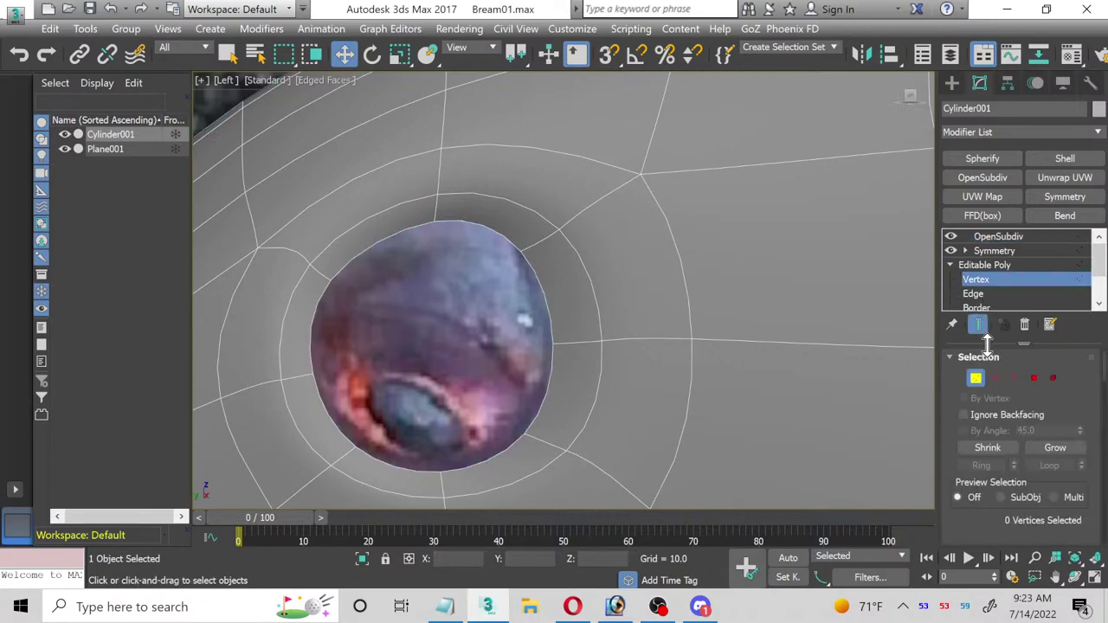
{"action": "left_click", "coordinate": [952, 238]}
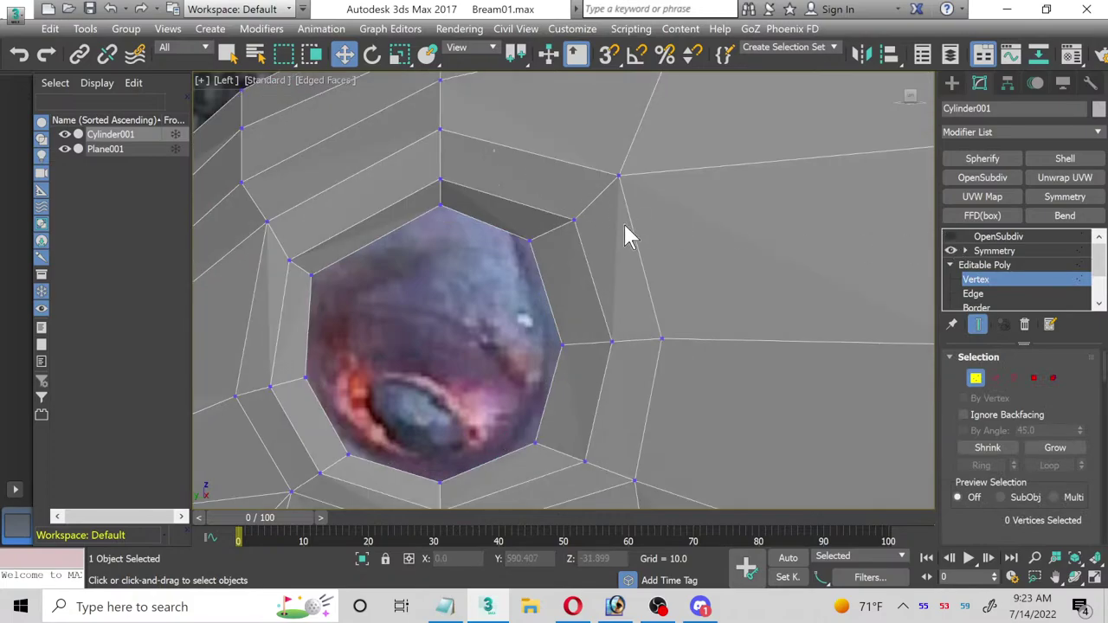
Step: Select four vertices above the socket, re-enable OpenSubdiv and Show End Result, and nudge them
{"action": "left_click_drag", "start_coordinate": [656, 266], "coordinate": [649, 262]}
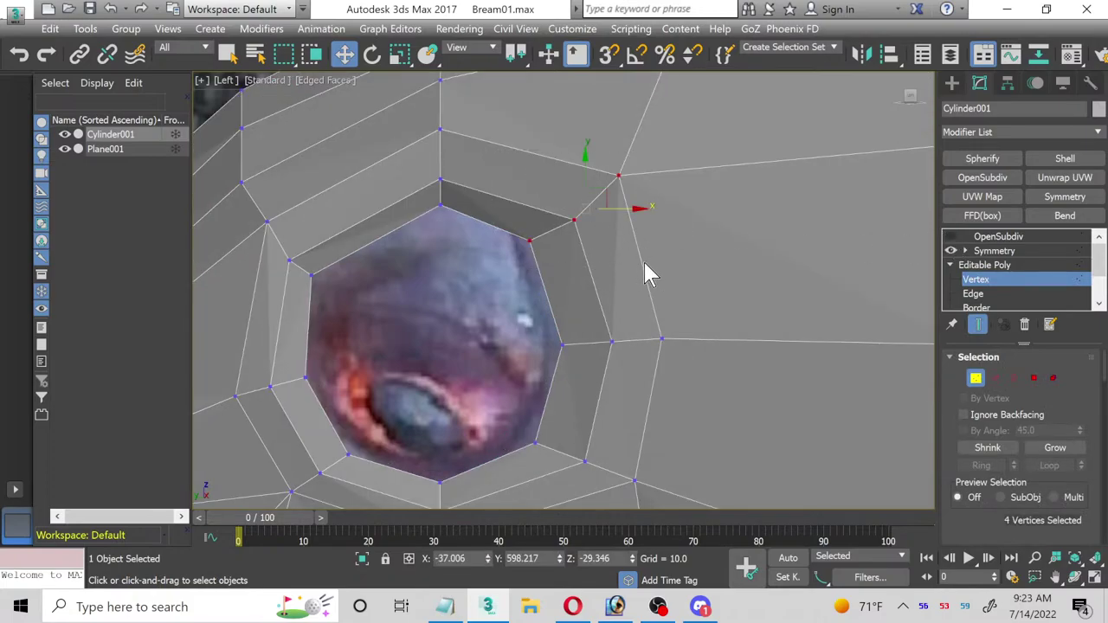
{"action": "left_click", "coordinate": [977, 324]}
{"action": "left_click", "coordinate": [951, 237]}
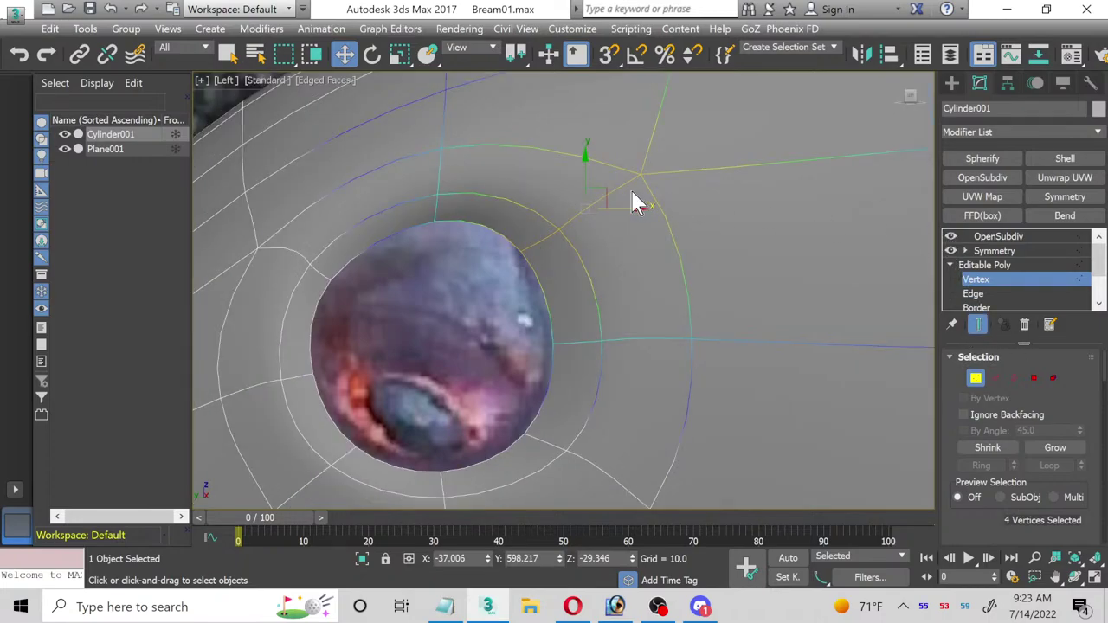
{"action": "left_click_drag", "start_coordinate": [606, 204], "coordinate": [557, 198]}
Step: Shift the socket's top-ring vertices, then pull four vertices above-right slightly right and down
{"action": "left_click_drag", "start_coordinate": [436, 171], "coordinate": [472, 208]}
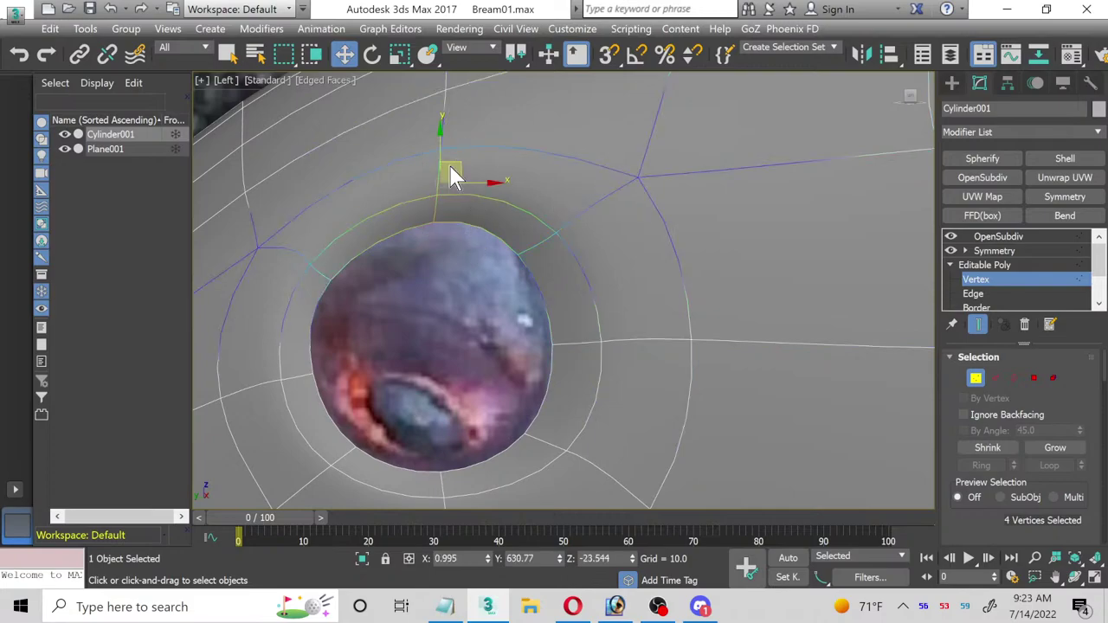
{"action": "left_click_drag", "start_coordinate": [456, 162], "coordinate": [448, 171]}
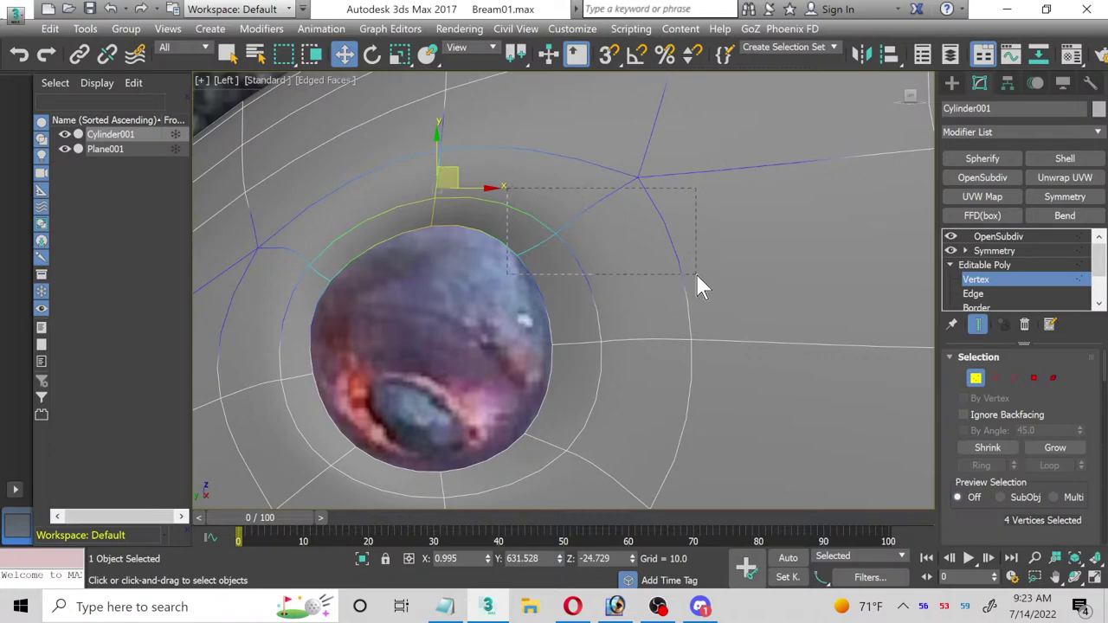
{"action": "left_click_drag", "start_coordinate": [698, 285], "coordinate": [658, 234]}
{"action": "left_click_drag", "start_coordinate": [519, 266], "coordinate": [521, 262]}
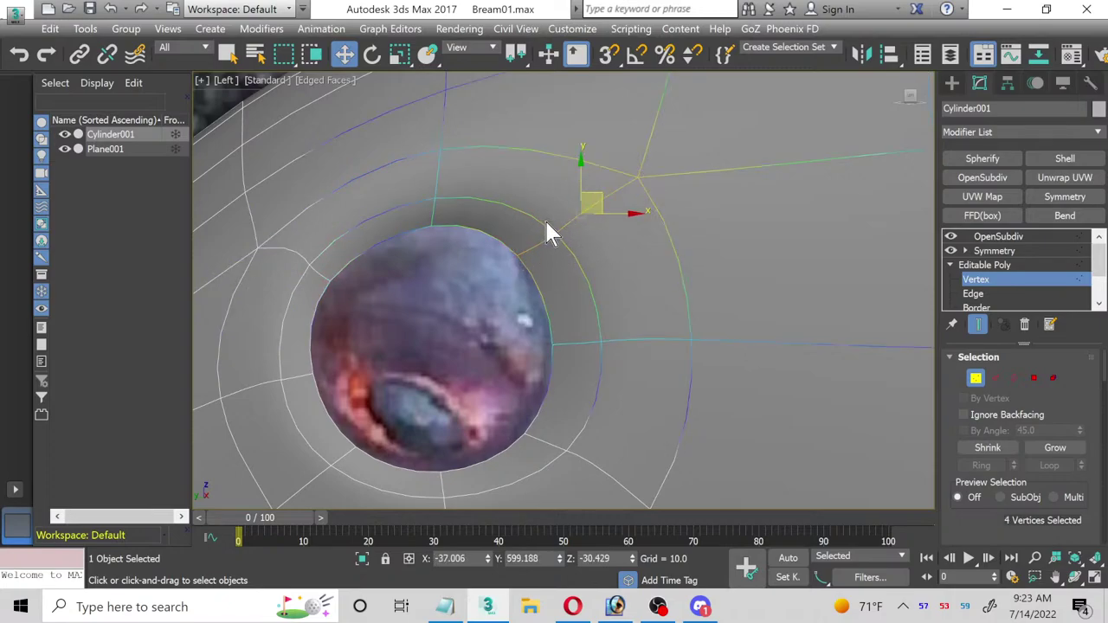
{"action": "left_click_drag", "start_coordinate": [602, 193], "coordinate": [614, 201]}
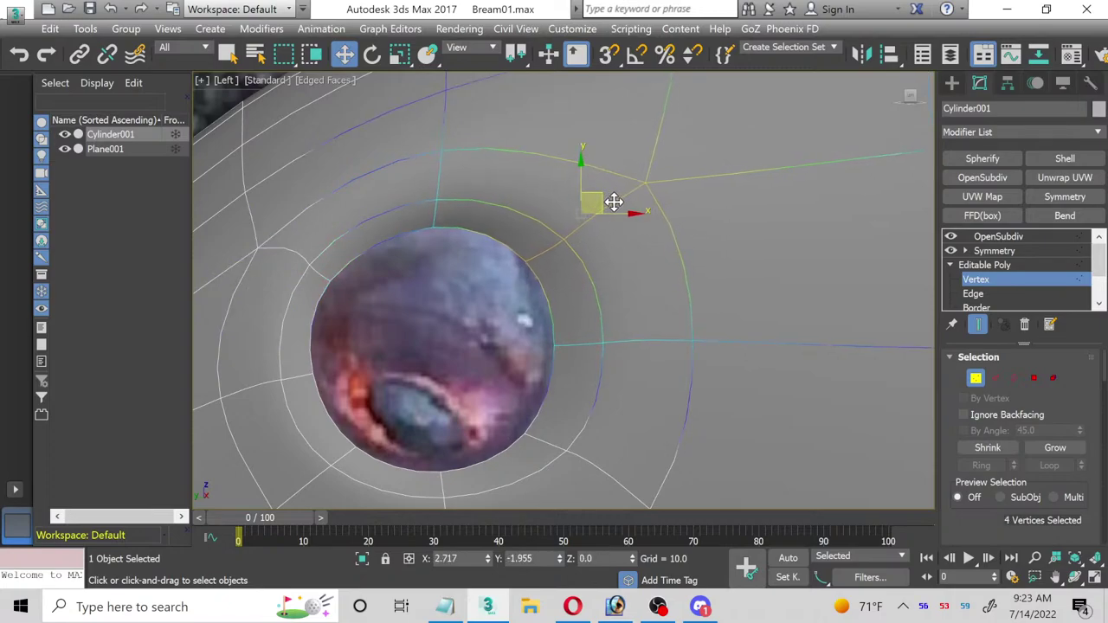
Step: Exit Vertex level, select the Plane001 reference plane, and pan toward the snout
{"action": "left_click", "coordinate": [987, 265]}
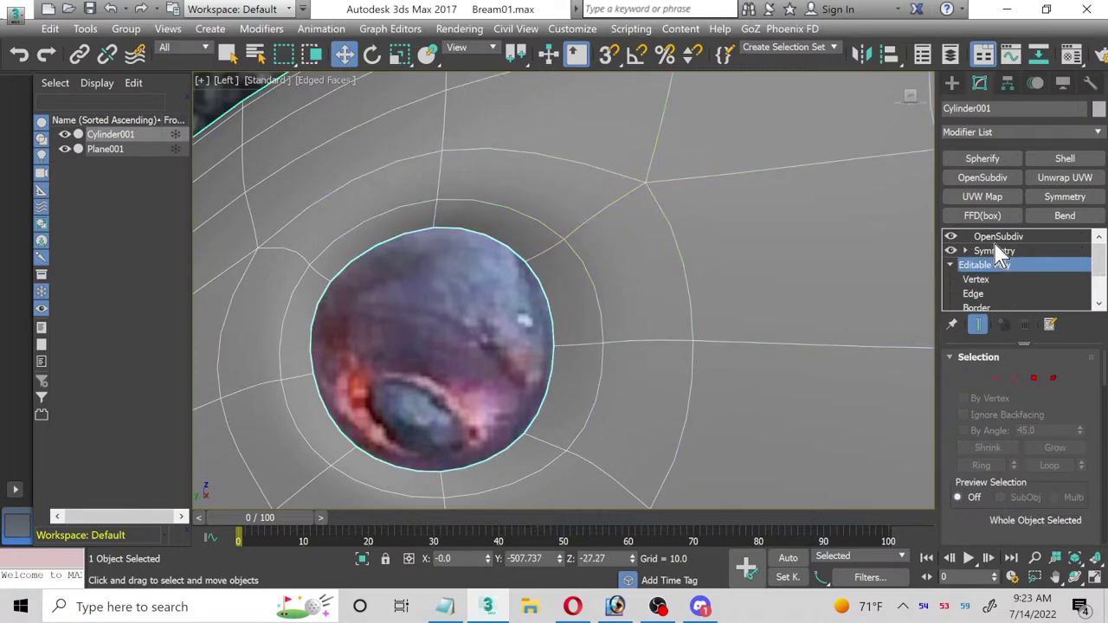
{"action": "left_click", "coordinate": [996, 237]}
{"action": "scroll", "coordinate": [748, 274], "scroll_direction": "down", "scroll_amount": 2}
{"action": "scroll", "coordinate": [748, 274], "scroll_direction": "down", "scroll_amount": 2}
{"action": "left_click", "coordinate": [638, 292]}
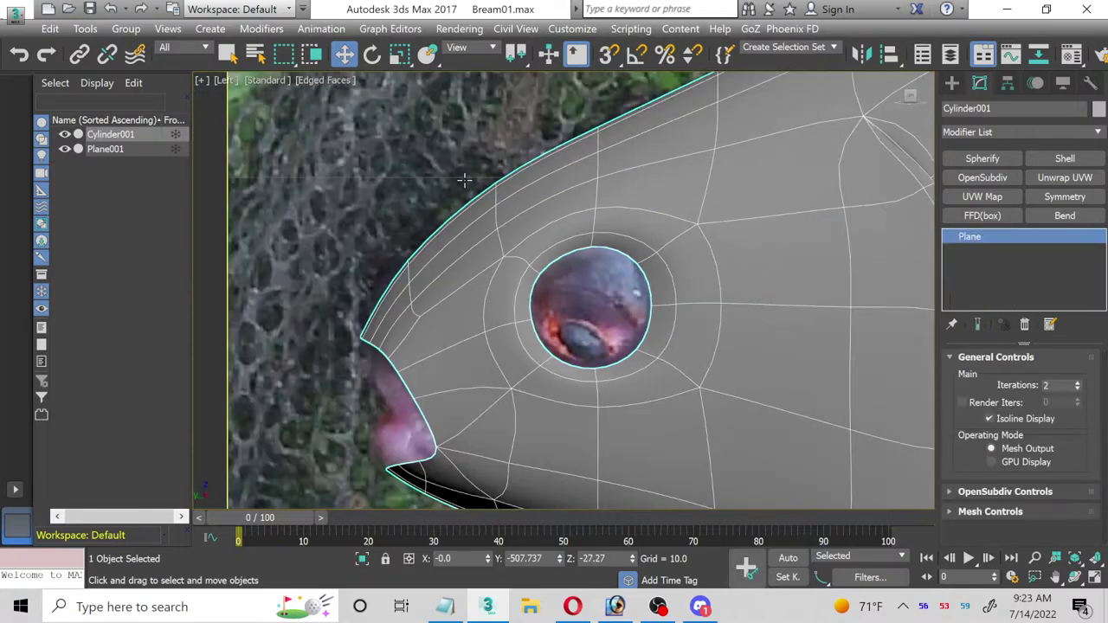
{"action": "middle_click_drag", "start_coordinate": [638, 292], "coordinate": [520, 281]}
{"action": "scroll", "coordinate": [520, 280], "scroll_direction": "down", "scroll_amount": 2}
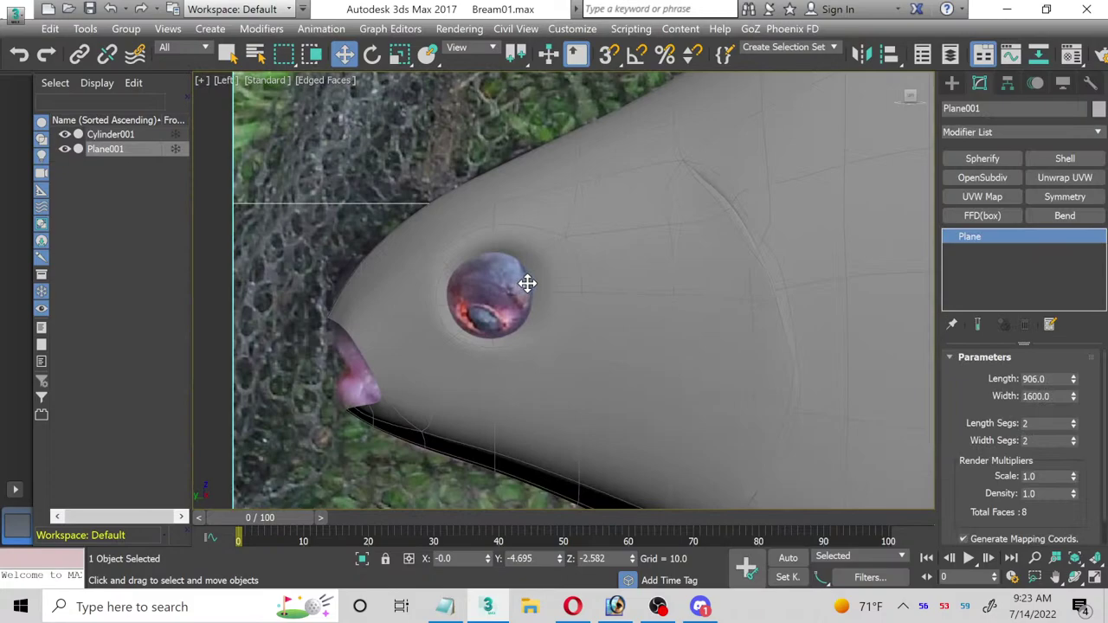
{"action": "scroll", "coordinate": [537, 279], "scroll_direction": "up", "scroll_amount": 2}
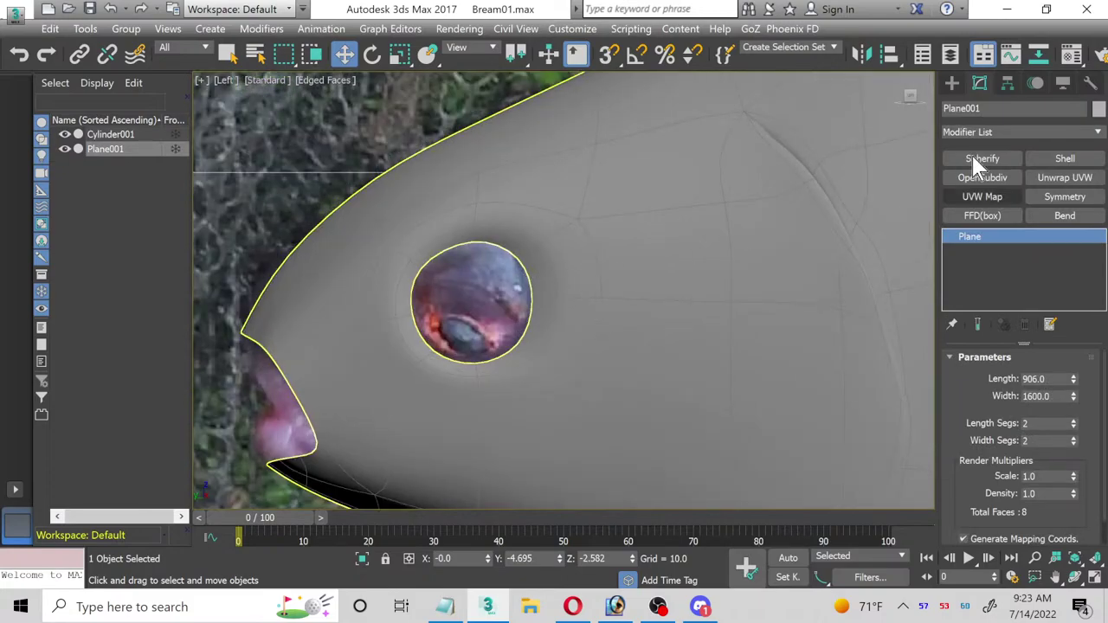
Step: Draw a Standard Primitives sphere centred on the fish's eye
{"action": "left_click", "coordinate": [952, 84]}
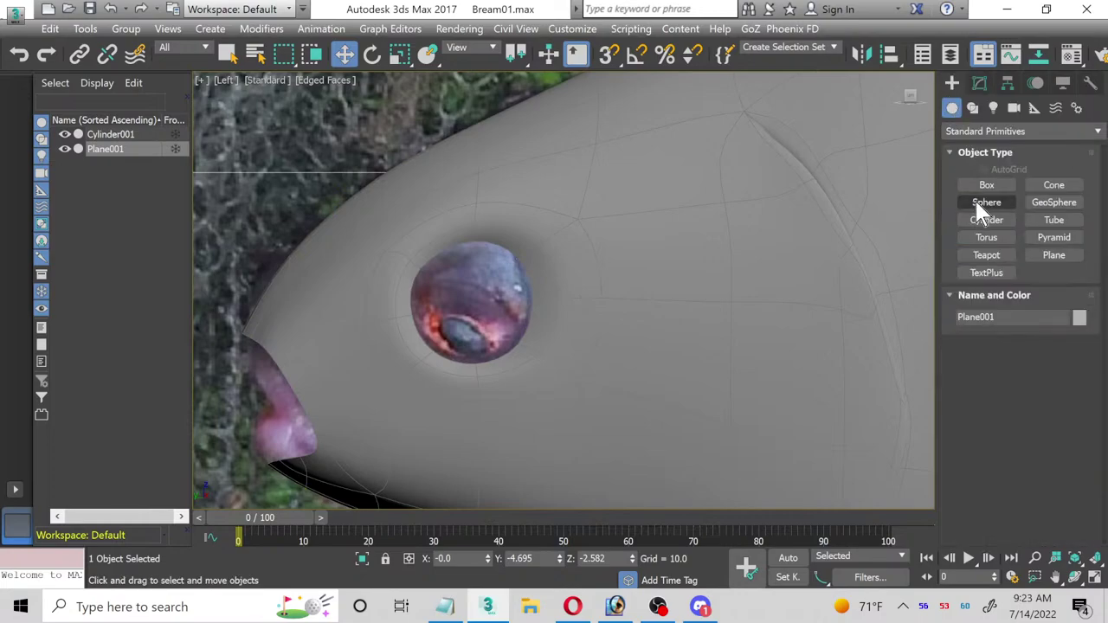
{"action": "left_click", "coordinate": [979, 206]}
{"action": "scroll", "coordinate": [481, 315], "scroll_direction": "up", "scroll_amount": 2}
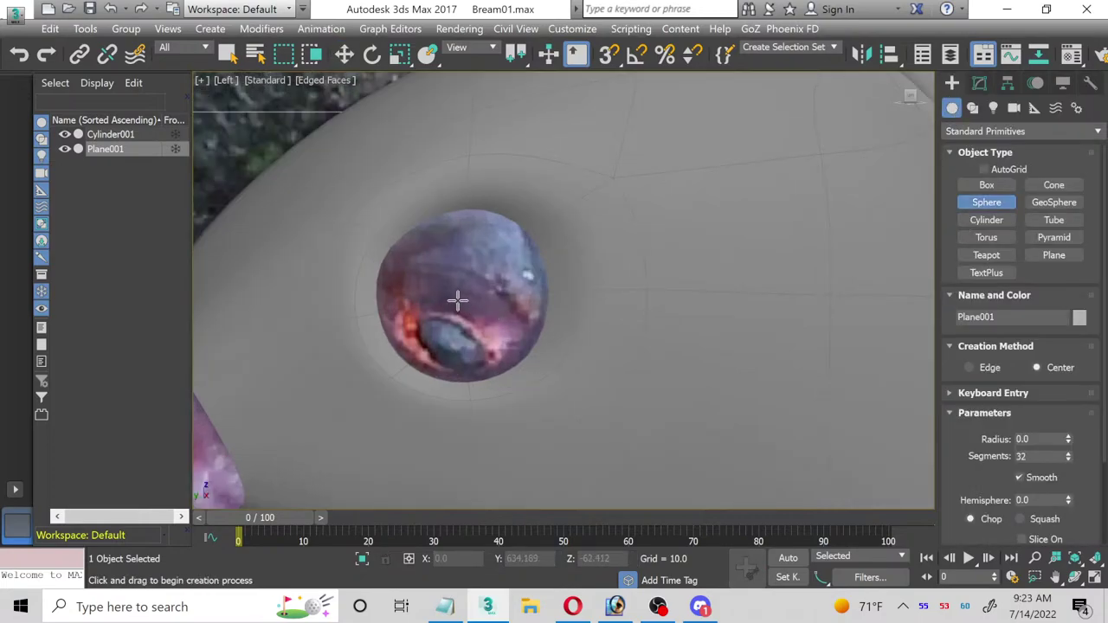
{"action": "left_click_drag", "start_coordinate": [464, 295], "coordinate": [507, 365]}
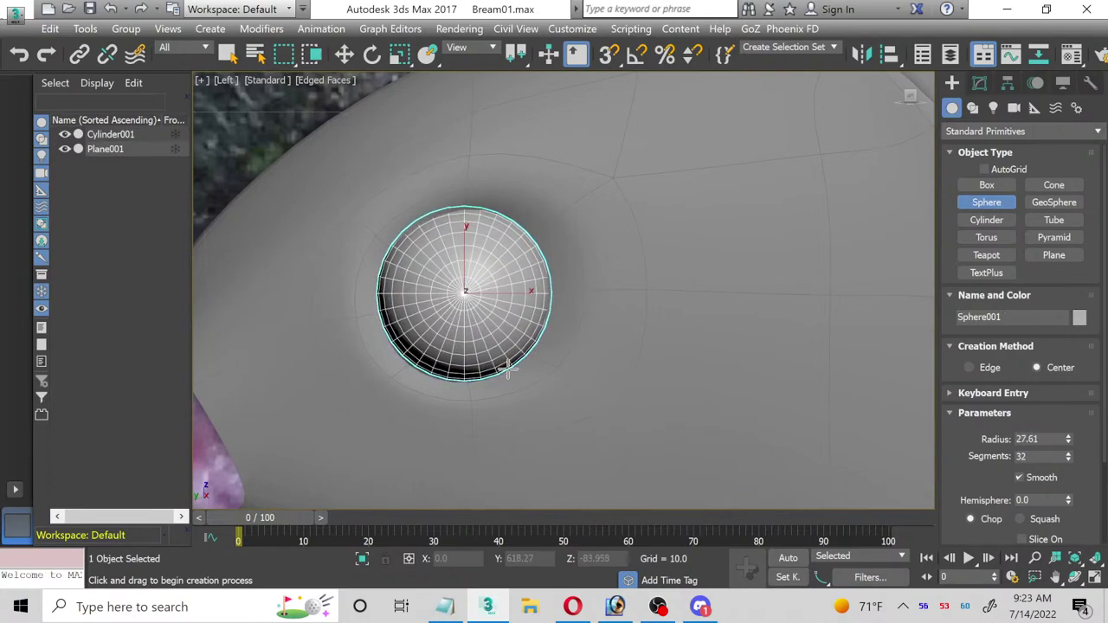
{"action": "key", "text": "w"}
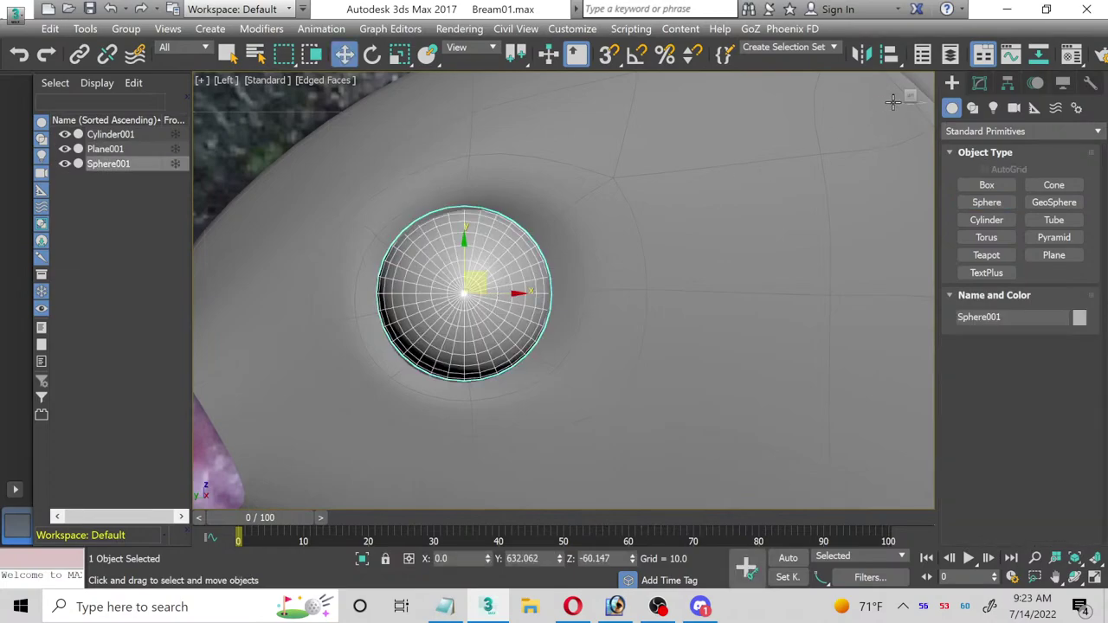
Step: Set the sphere's Segments to 12
{"action": "left_click", "coordinate": [980, 83]}
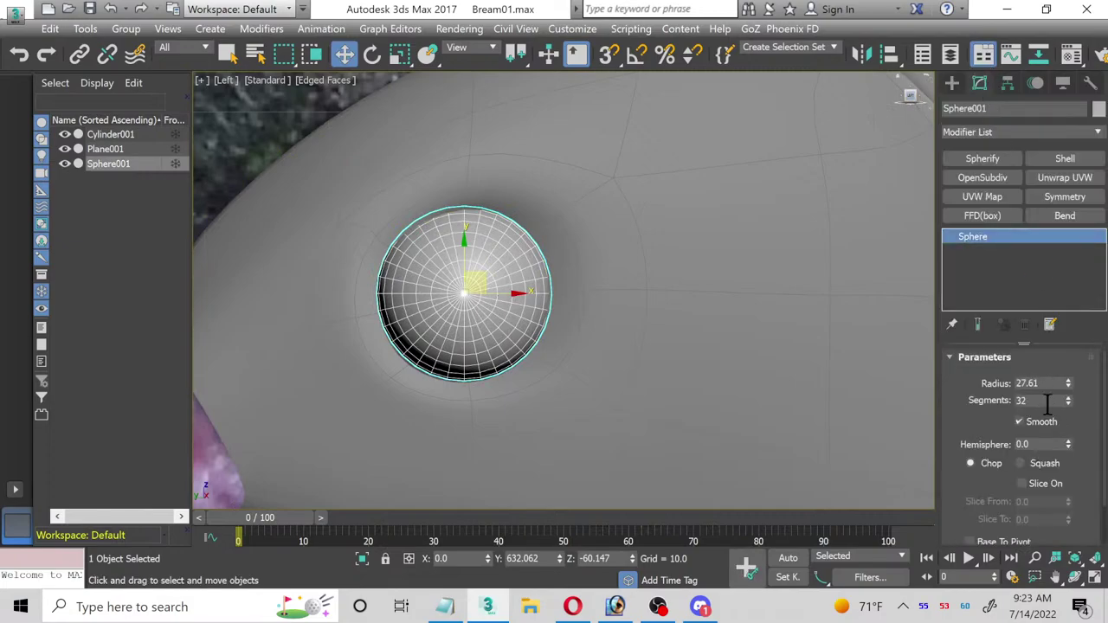
{"action": "left_click_drag", "start_coordinate": [1048, 403], "coordinate": [970, 400]}
{"action": "type", "text": "12"}
{"action": "key", "text": "Return"}
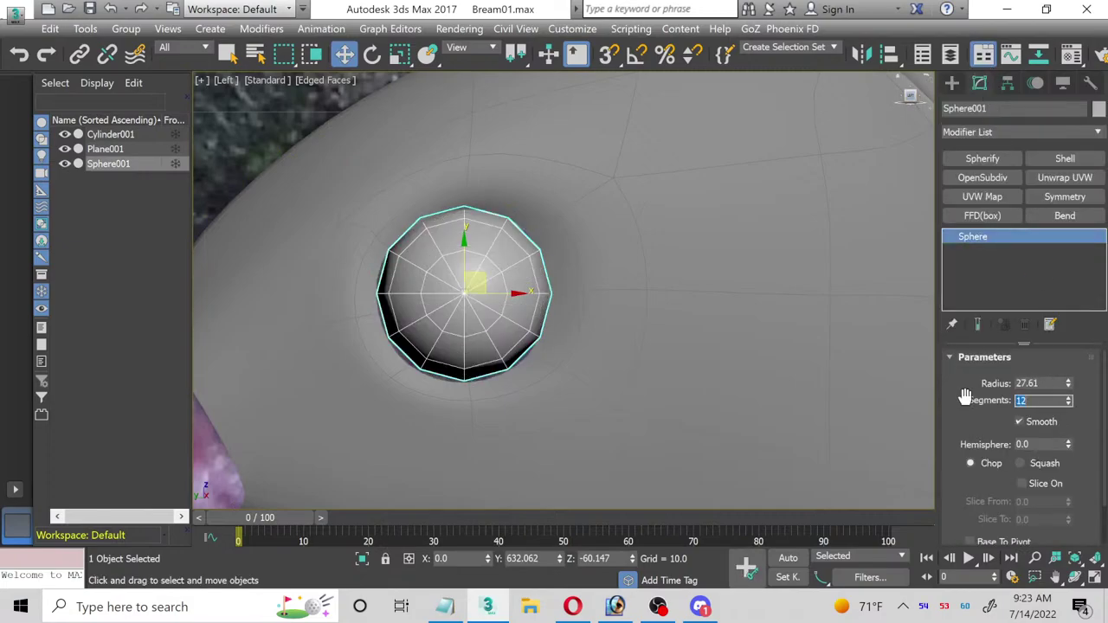
Step: Maximize the Top view and move the sphere left along X toward the head's side
{"action": "left_click", "coordinate": [1093, 579]}
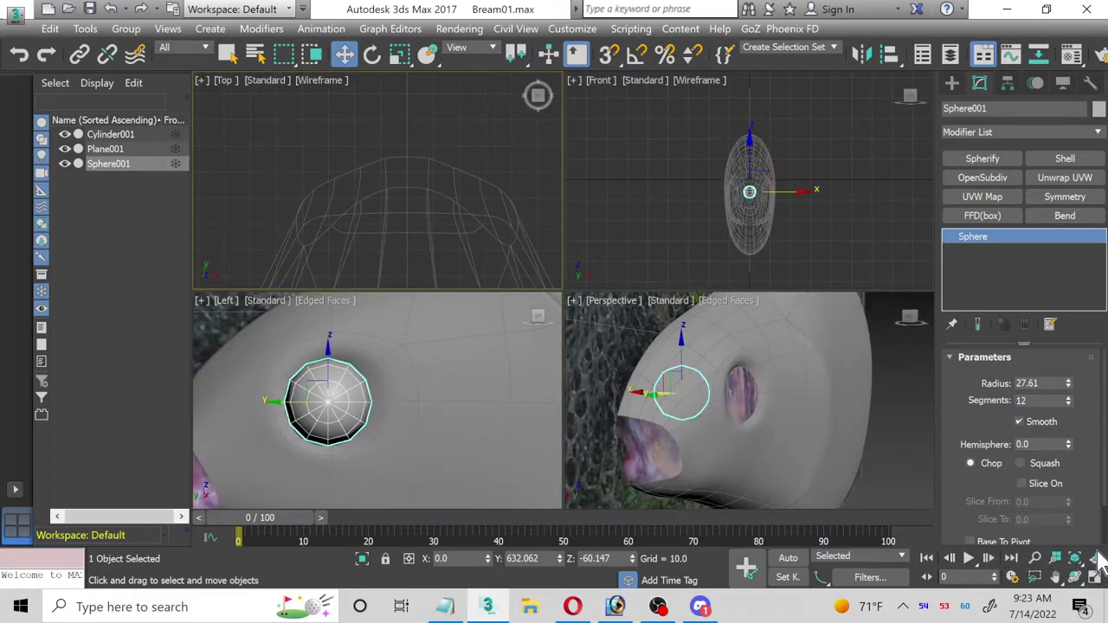
{"action": "left_click", "coordinate": [1093, 578]}
{"action": "scroll", "coordinate": [476, 442], "scroll_direction": "up", "scroll_amount": 5}
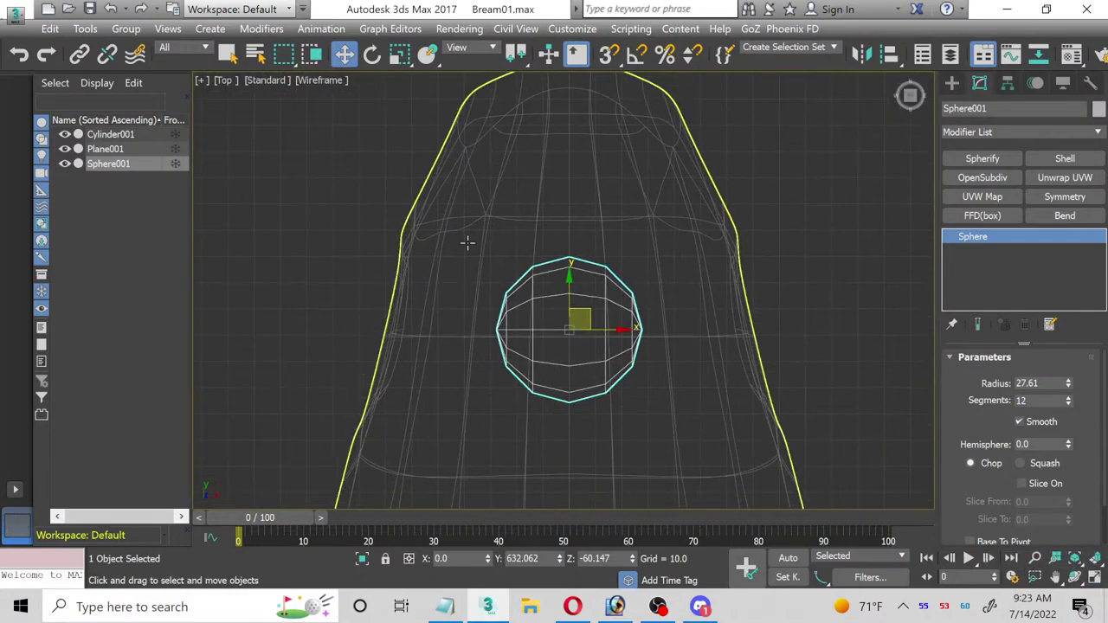
{"action": "left_click_drag", "start_coordinate": [621, 323], "coordinate": [381, 311]}
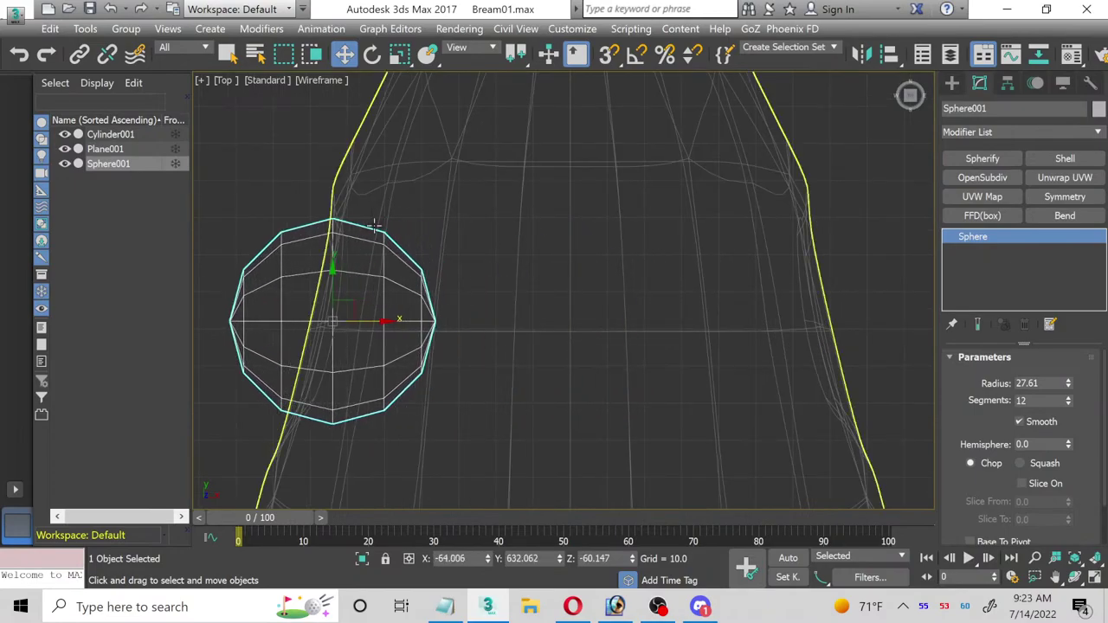
Step: Squash the sphere narrower along X, then orbit the Perspective view to face the eyeball
{"action": "left_click", "coordinate": [400, 53]}
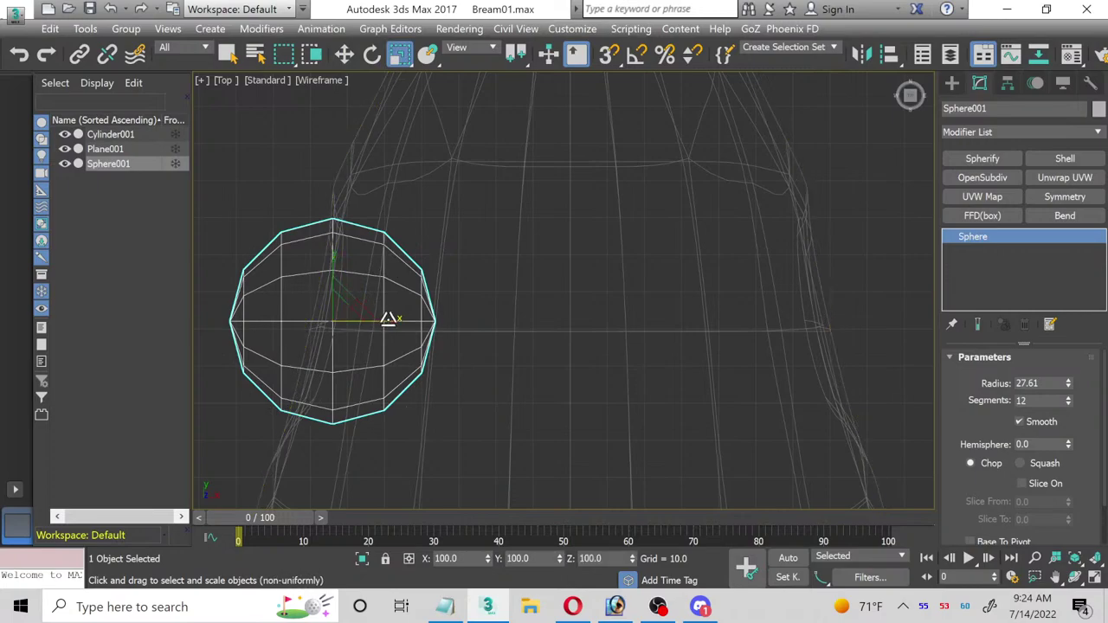
{"action": "left_click_drag", "start_coordinate": [389, 317], "coordinate": [386, 319]}
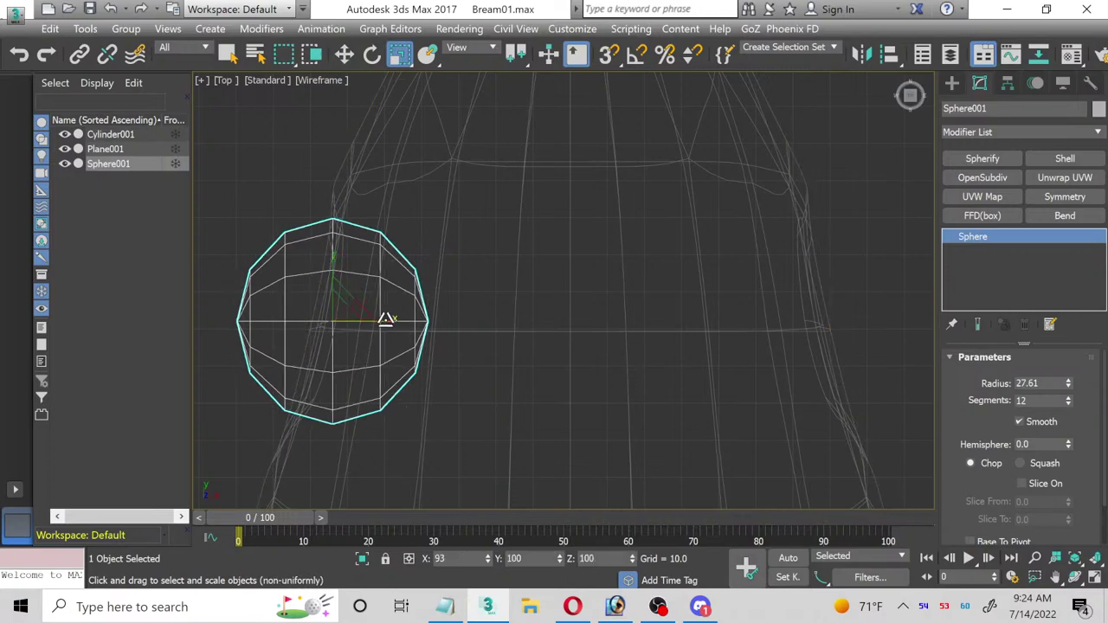
{"action": "left_click", "coordinate": [1096, 580]}
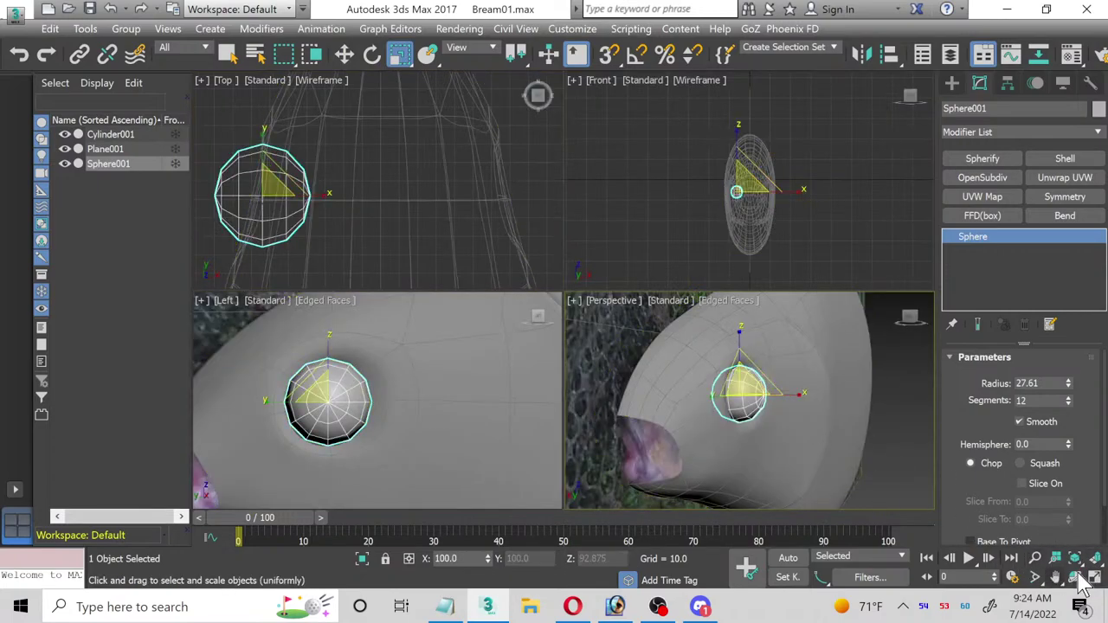
{"action": "left_click", "coordinate": [1095, 580]}
{"action": "left_click", "coordinate": [1075, 579]}
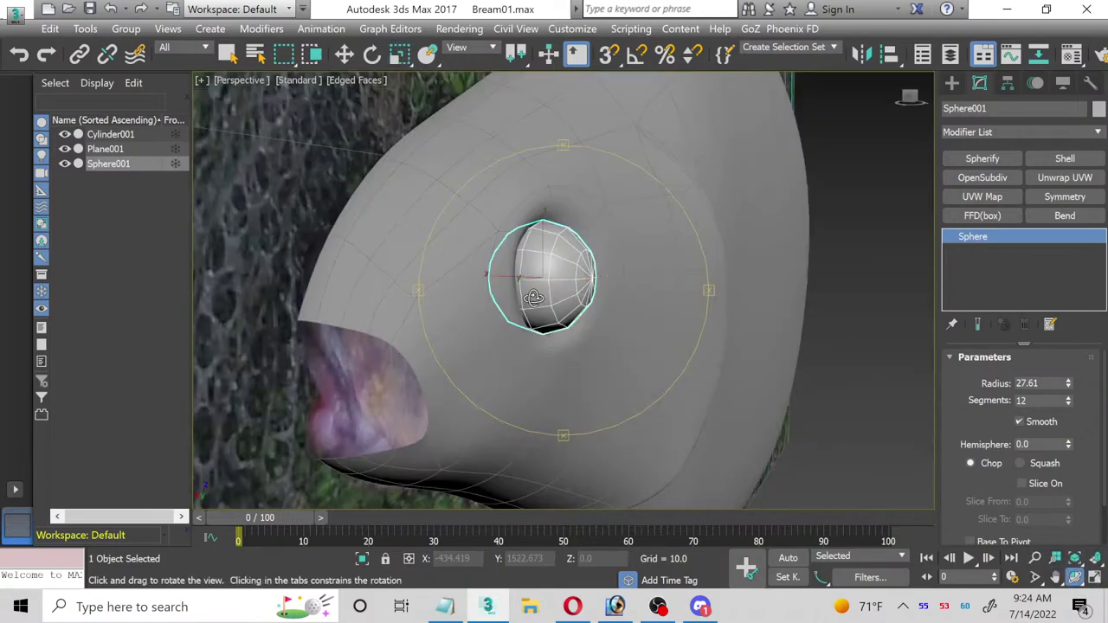
{"action": "left_click_drag", "start_coordinate": [534, 297], "coordinate": [542, 288]}
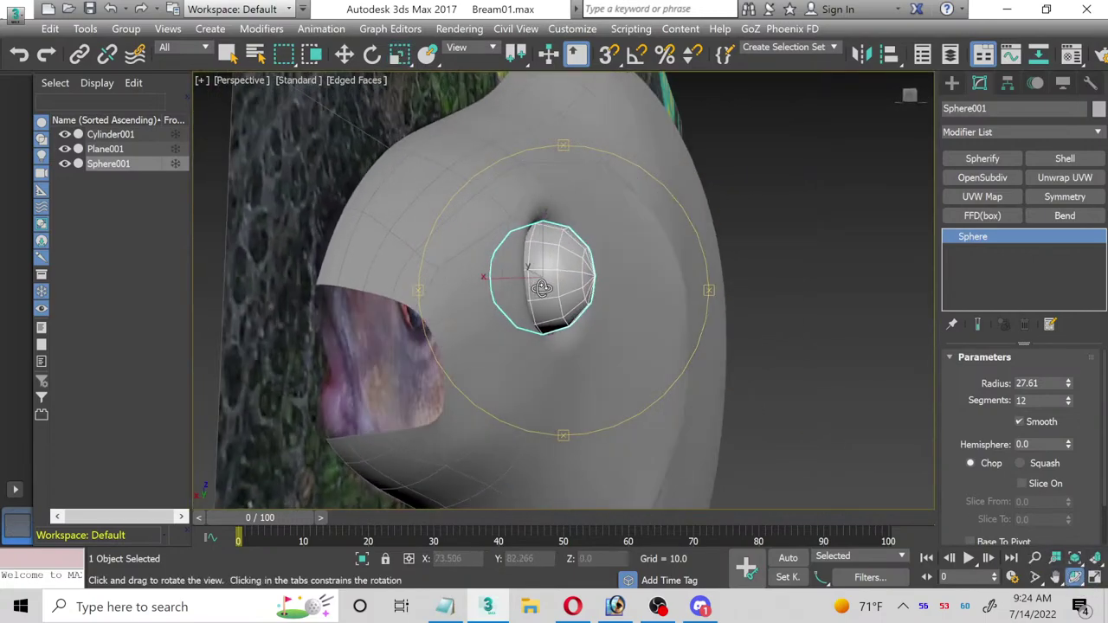
Step: Move the eyeball slightly into the socket, then try narrowing it and cancel the scale
{"action": "left_click", "coordinate": [345, 53]}
{"action": "scroll", "coordinate": [538, 249], "scroll_direction": "up", "scroll_amount": 3}
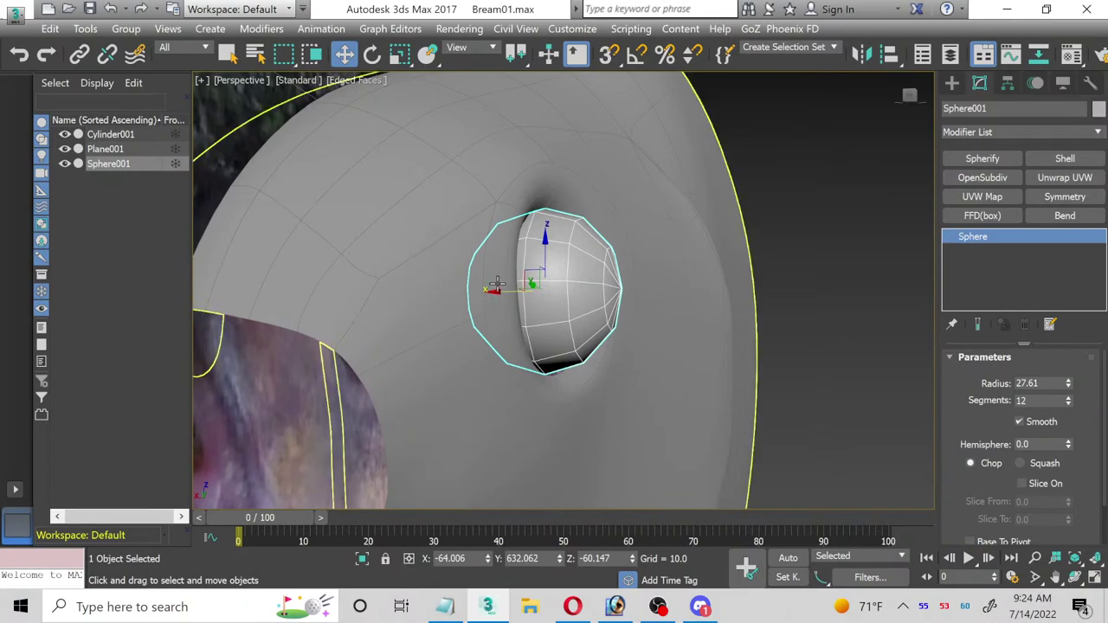
{"action": "mouse_move", "coordinate": [501, 291]}
{"action": "left_mouse_down"}
{"action": "mouse_move", "coordinate": [478, 293]}
{"action": "mouse_move", "coordinate": [504, 300]}
{"action": "left_mouse_up"}
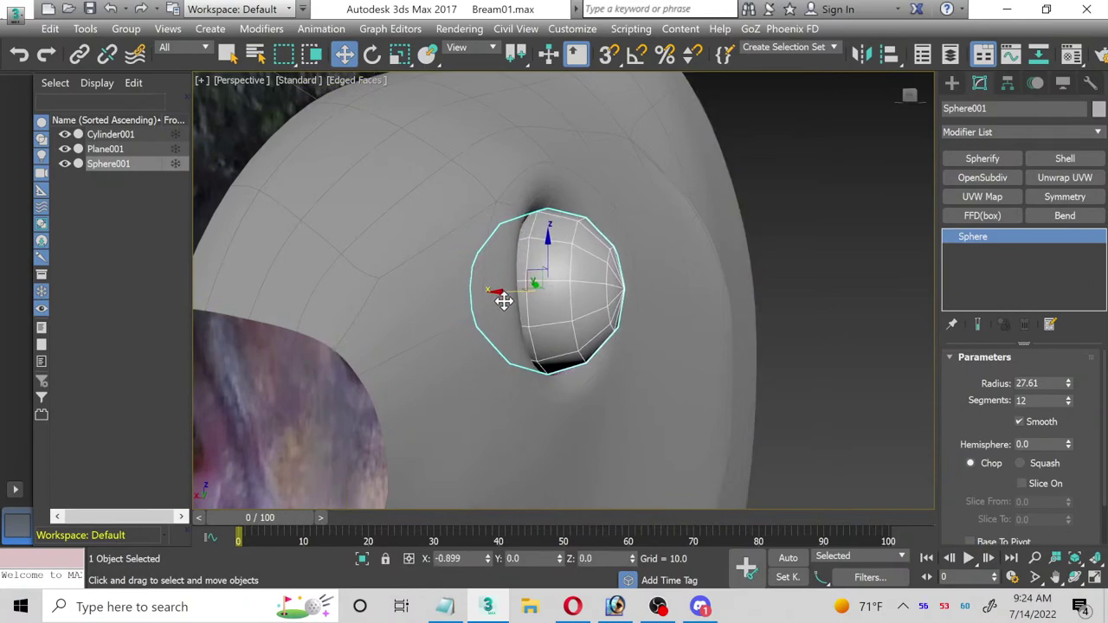
{"action": "left_click", "coordinate": [400, 55]}
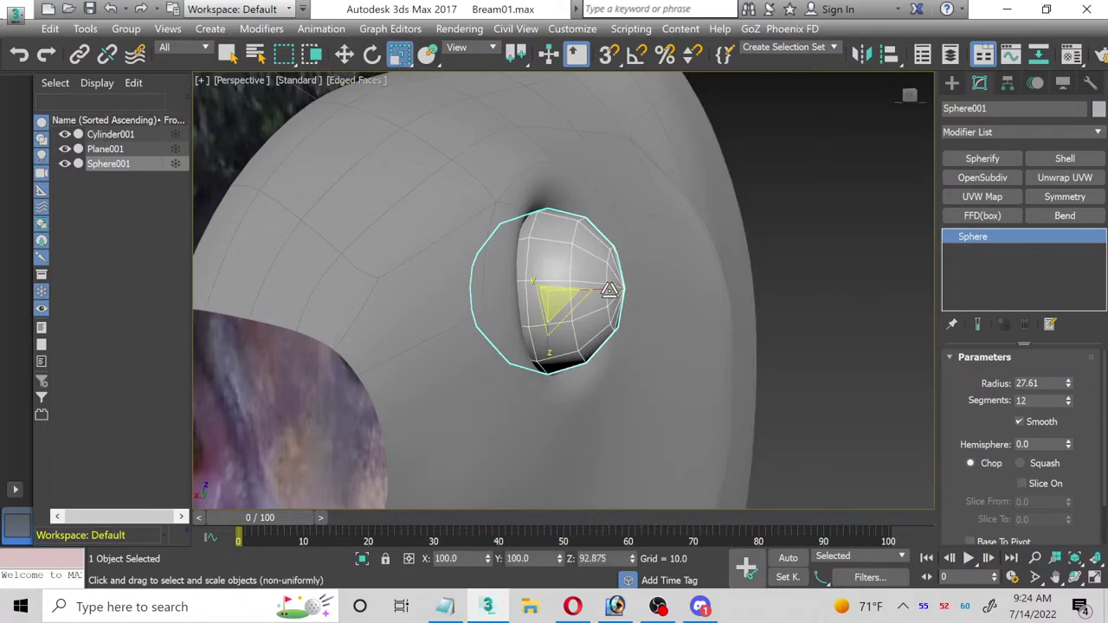
{"action": "left_click_drag", "start_coordinate": [611, 289], "coordinate": [605, 291]}
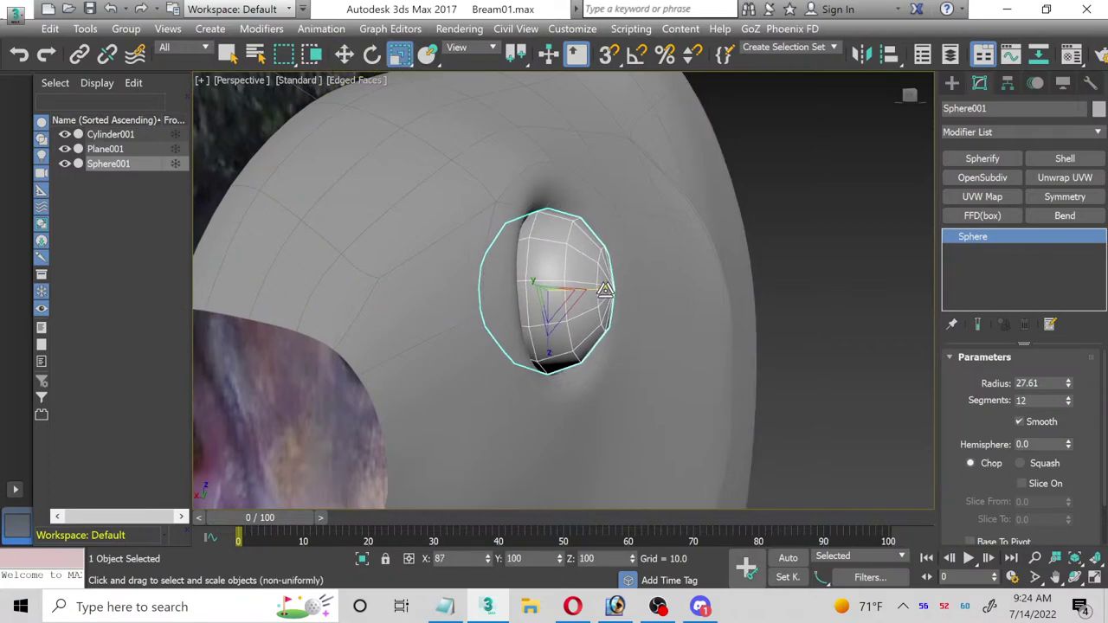
{"action": "right_click", "coordinate": [606, 291]}
Step: Maximize the Top view and nudge the eyeball slightly along X
{"action": "left_click", "coordinate": [1095, 578]}
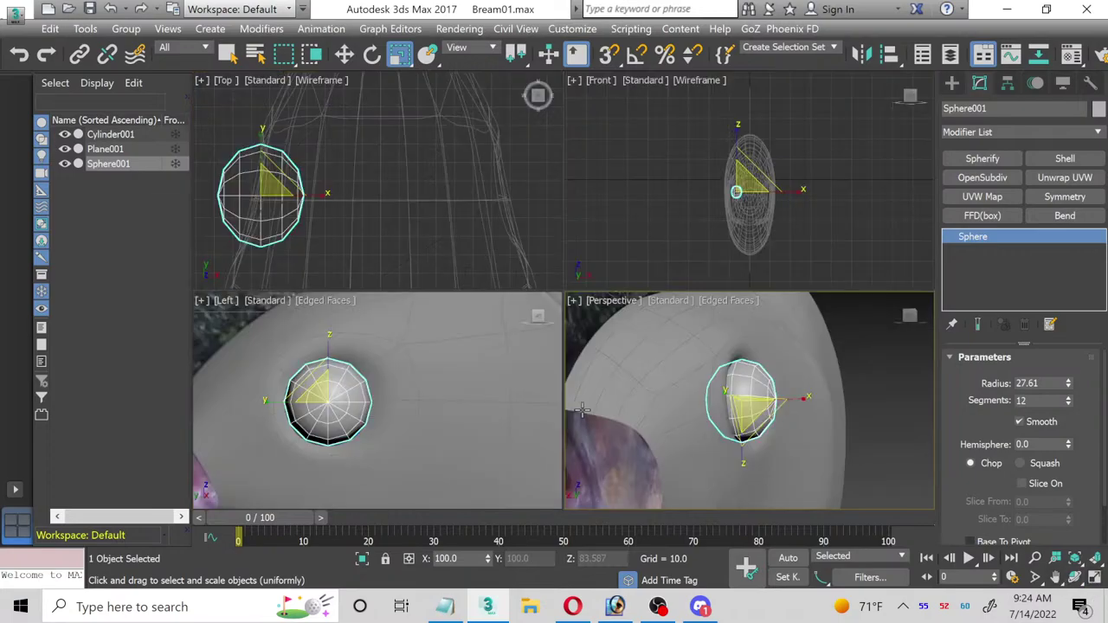
{"action": "right_click", "coordinate": [367, 200]}
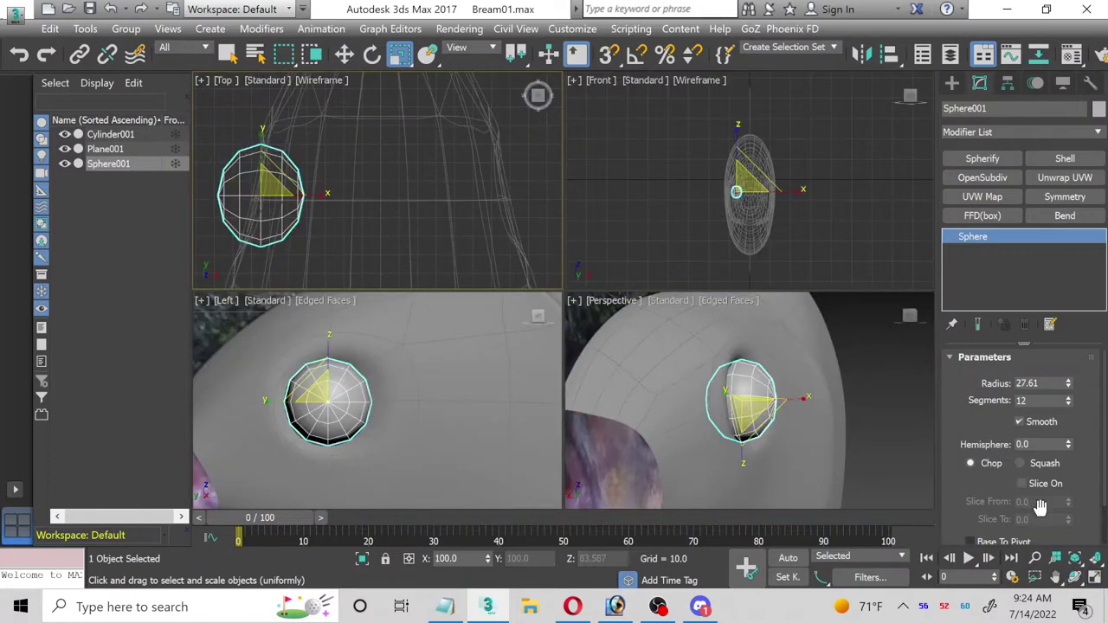
{"action": "left_click", "coordinate": [1095, 579]}
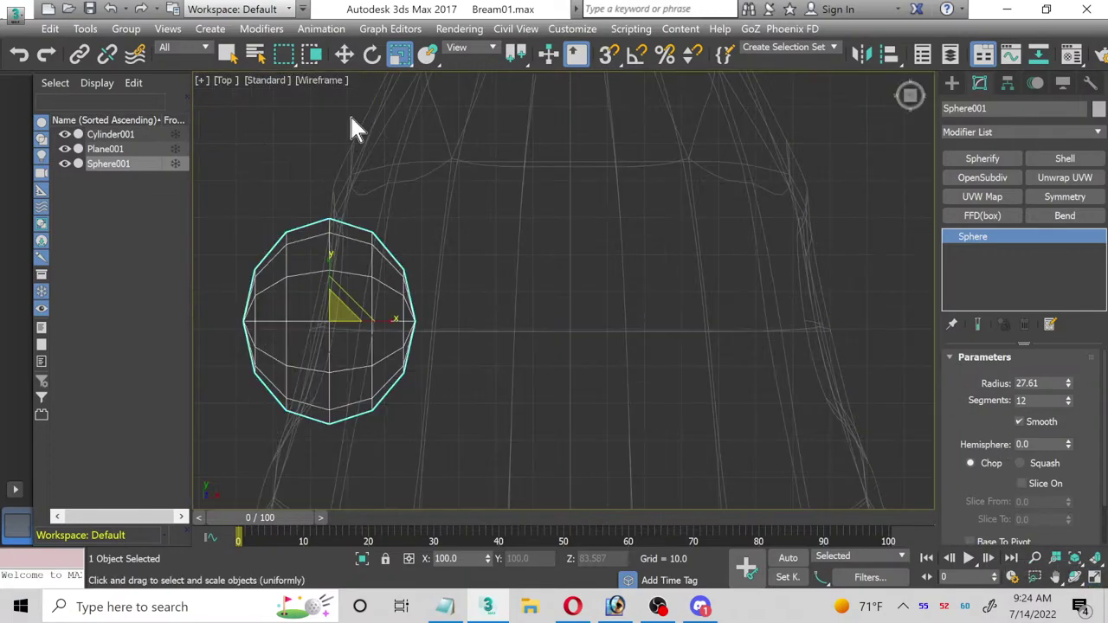
{"action": "left_click", "coordinate": [344, 53]}
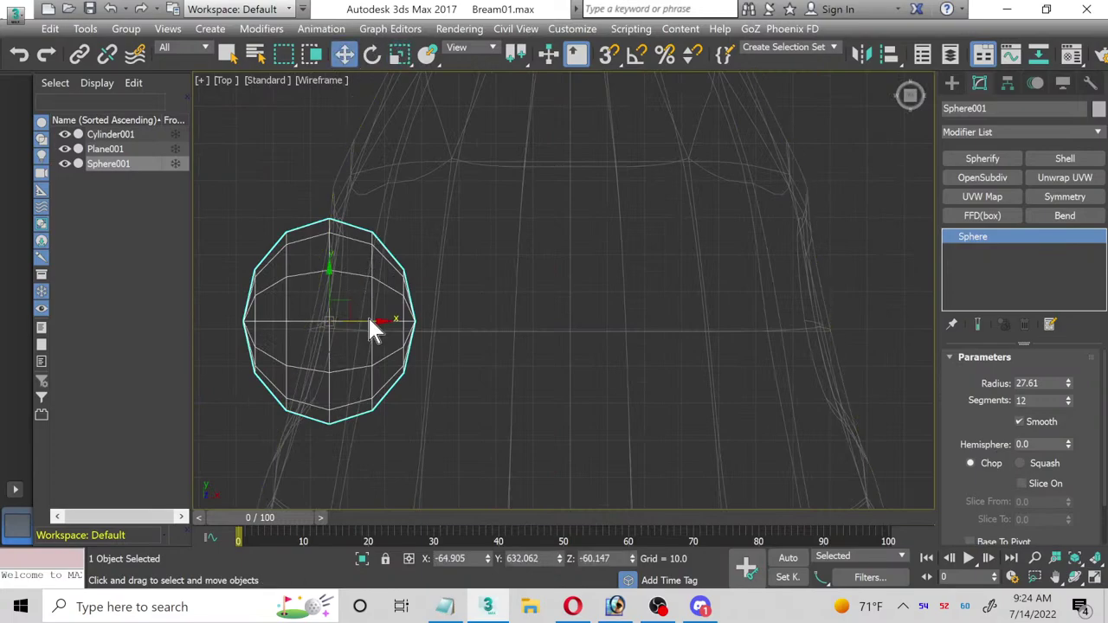
{"action": "left_click_drag", "start_coordinate": [372, 321], "coordinate": [378, 320]}
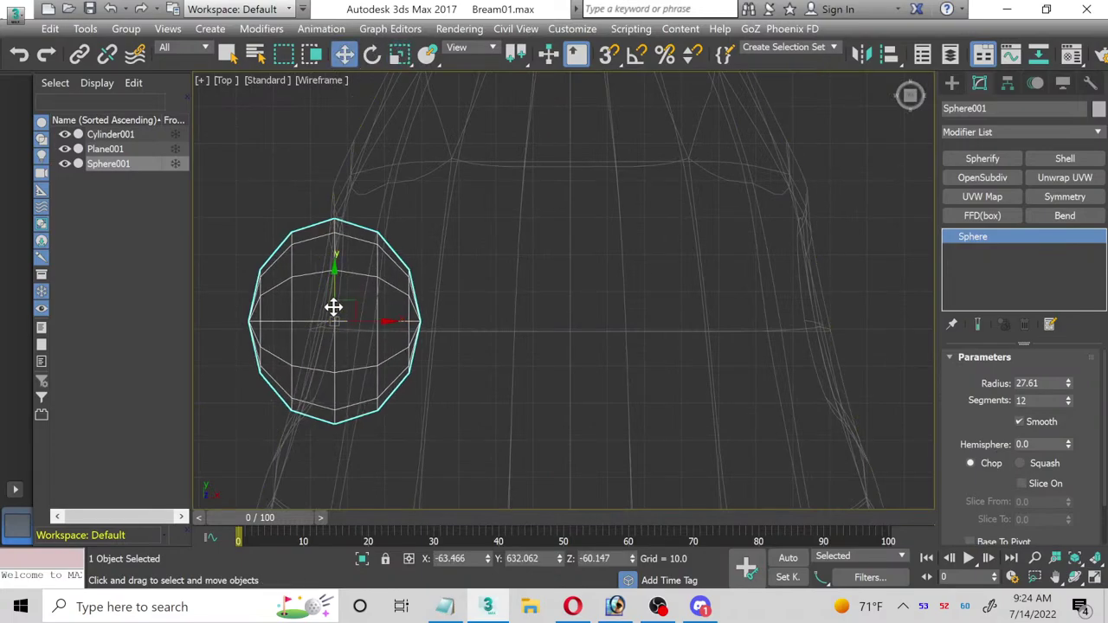
{"action": "scroll", "coordinate": [332, 307], "scroll_direction": "up", "scroll_amount": 2}
{"action": "scroll", "coordinate": [305, 329], "scroll_direction": "up", "scroll_amount": 2}
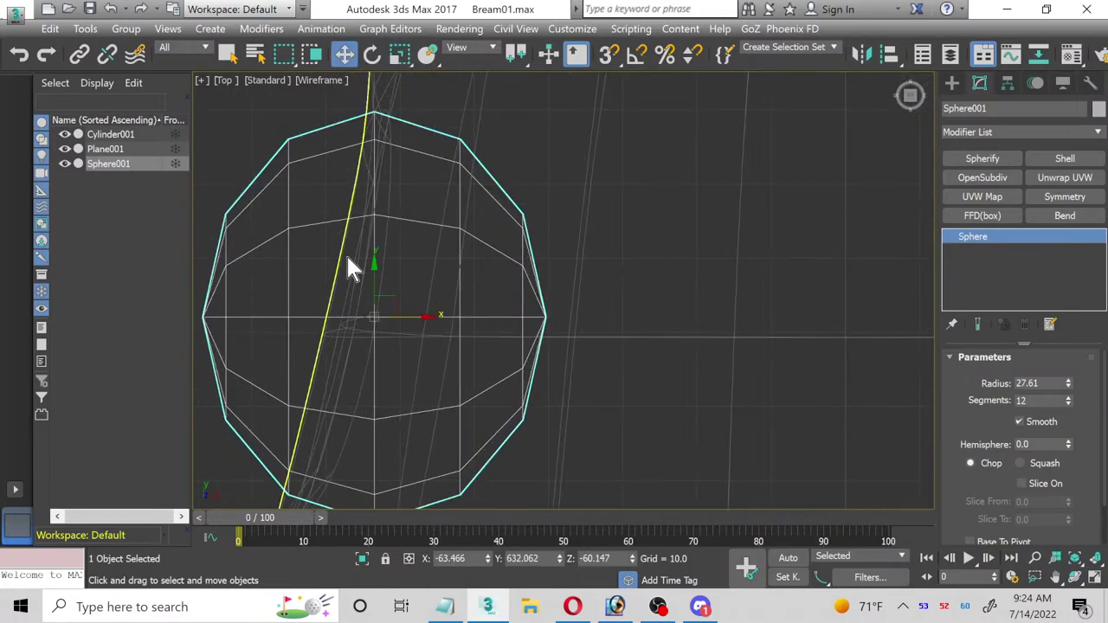
Step: Rotate the eyeball 90° so its poles point outward through the socket
{"action": "left_click", "coordinate": [373, 56]}
{"action": "scroll", "coordinate": [402, 215], "scroll_direction": "down", "scroll_amount": 2}
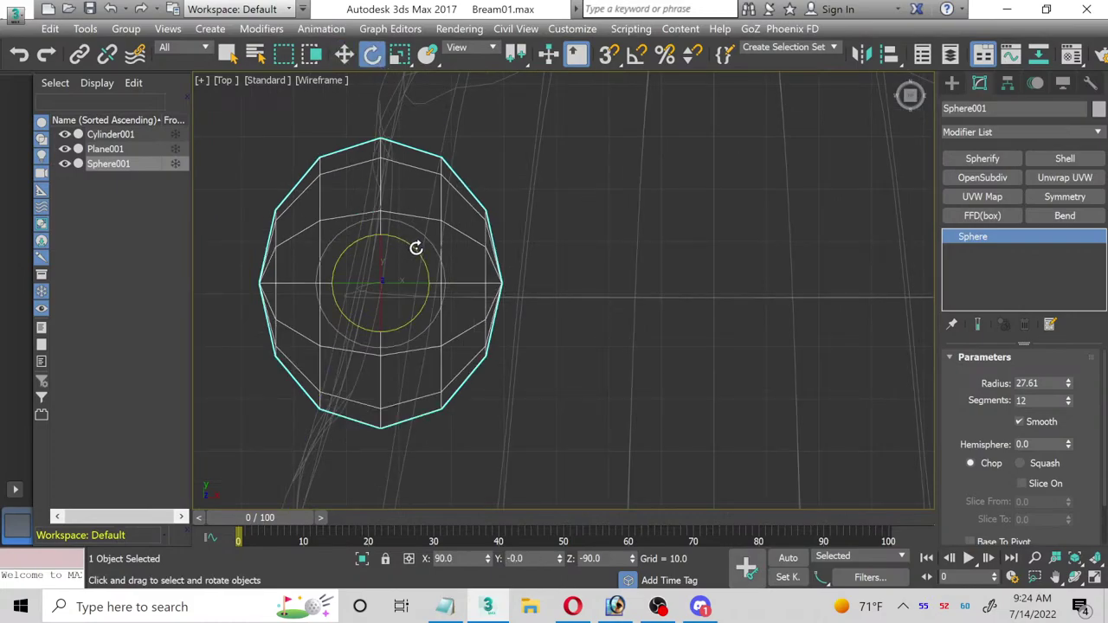
{"action": "left_click_drag", "start_coordinate": [418, 248], "coordinate": [428, 252]}
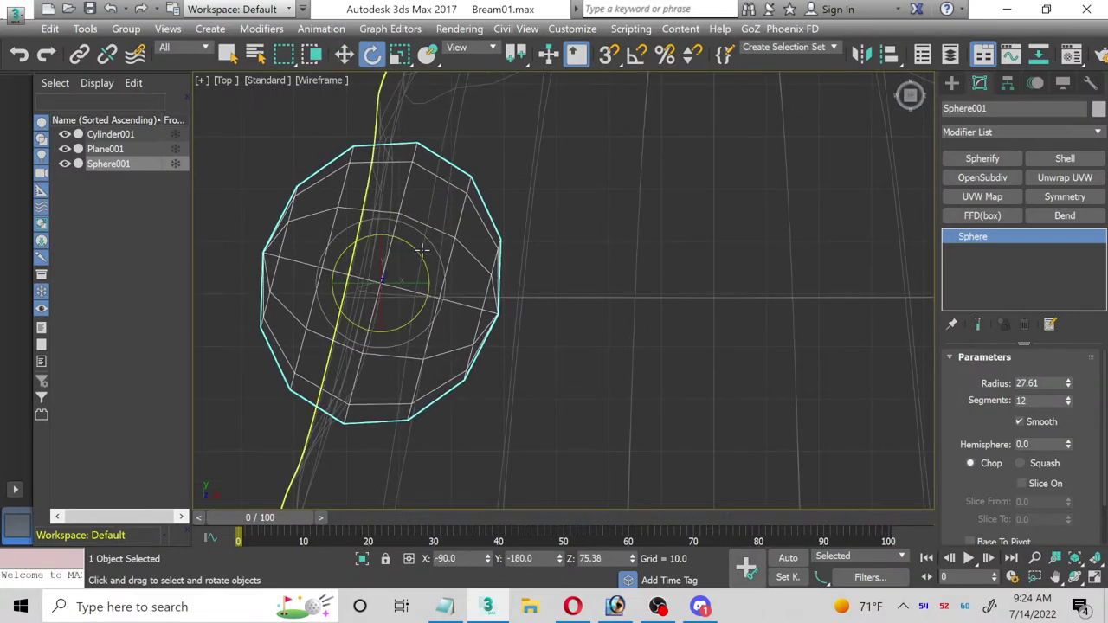
Step: Activate the Left view and select the fish body mesh
{"action": "left_click", "coordinate": [1094, 579]}
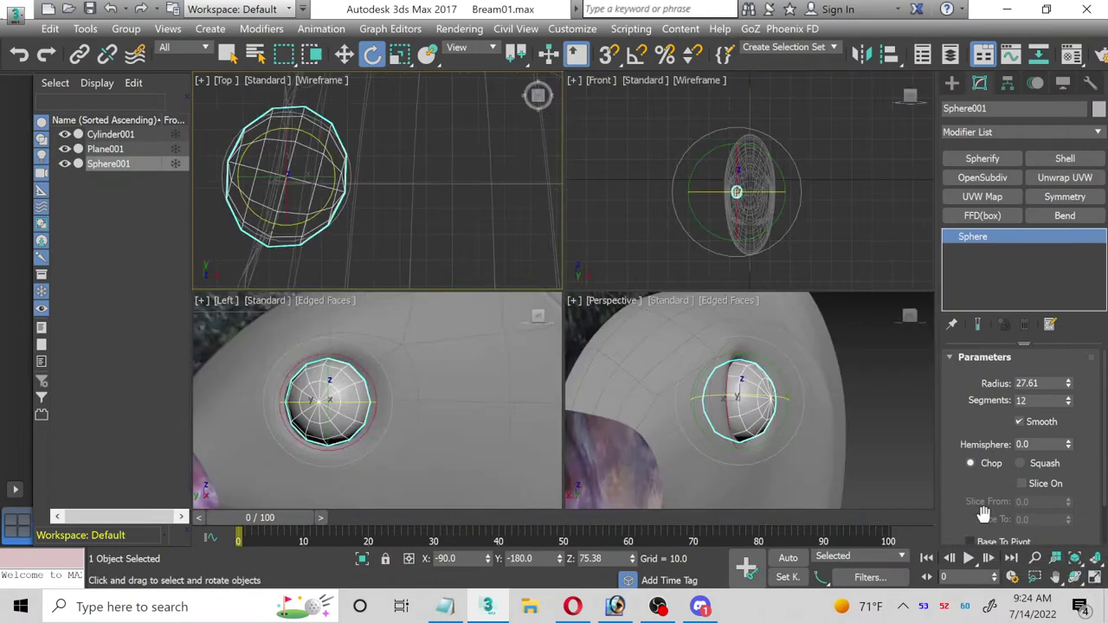
{"action": "right_click", "coordinate": [406, 392]}
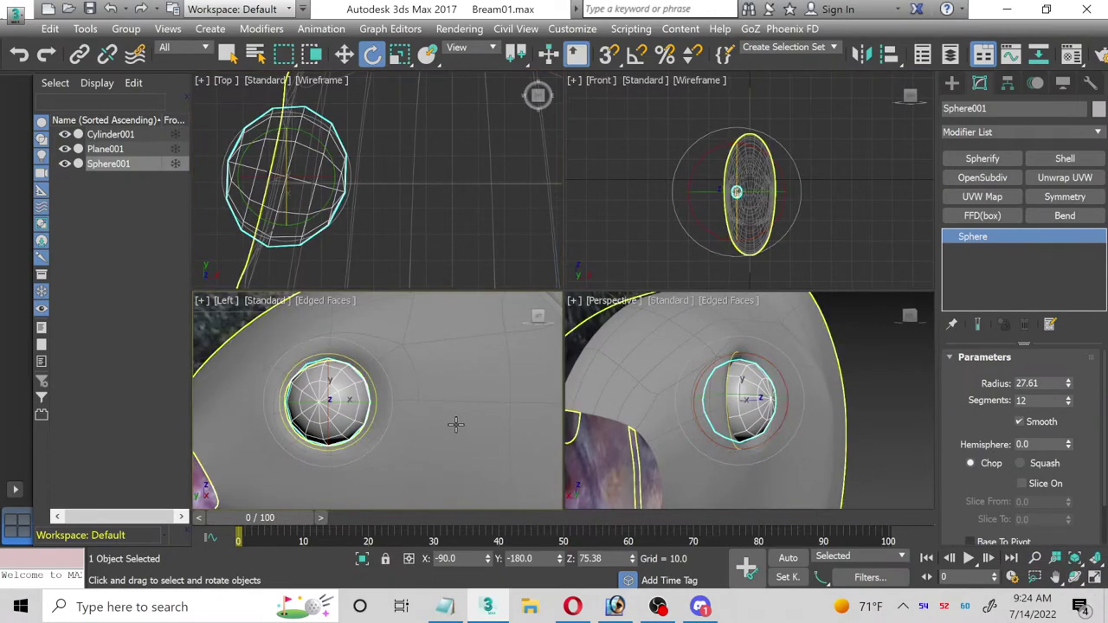
{"action": "scroll", "coordinate": [398, 212], "scroll_direction": "down", "scroll_amount": 3}
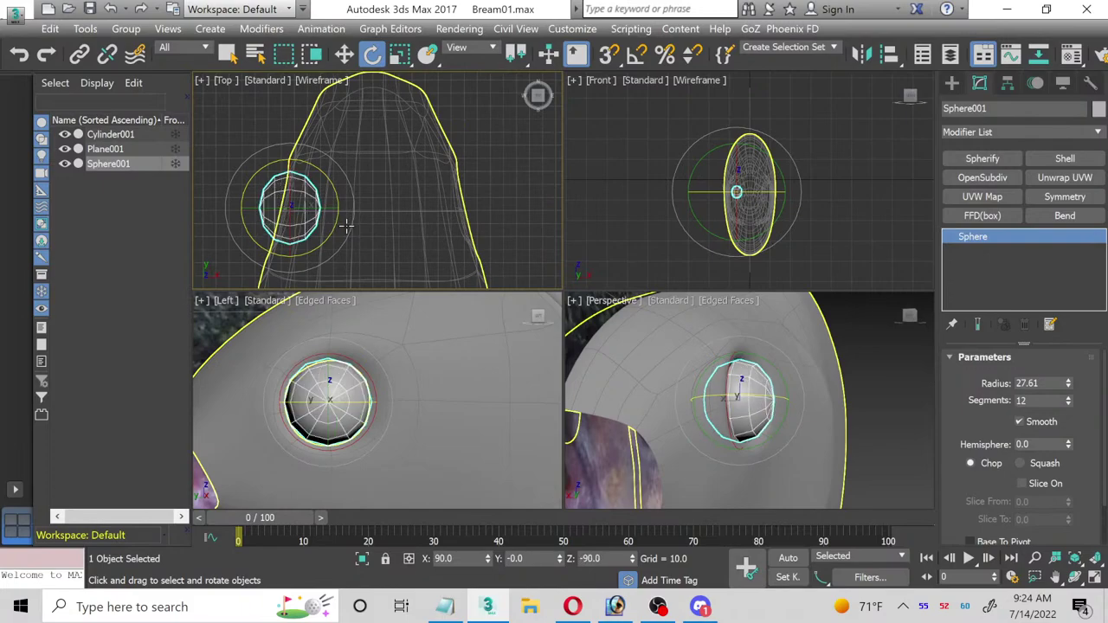
{"action": "left_click", "coordinate": [323, 161]}
Step: Maximize the Top view, select the body's socket vertices, and turn OpenSubdiv off
{"action": "left_click", "coordinate": [1095, 577]}
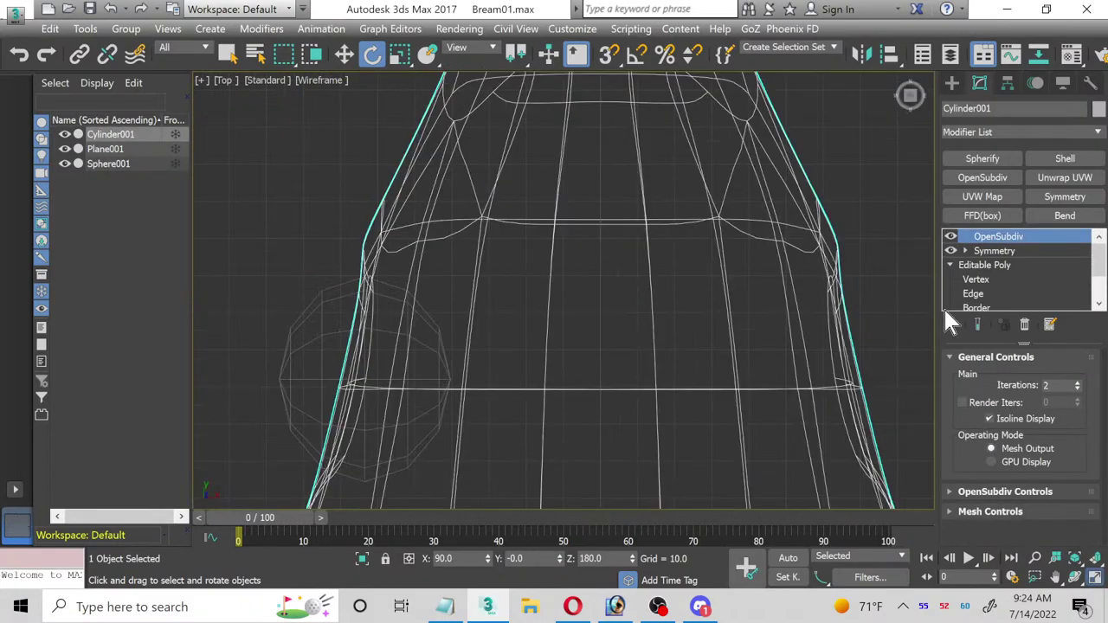
{"action": "left_click", "coordinate": [976, 281]}
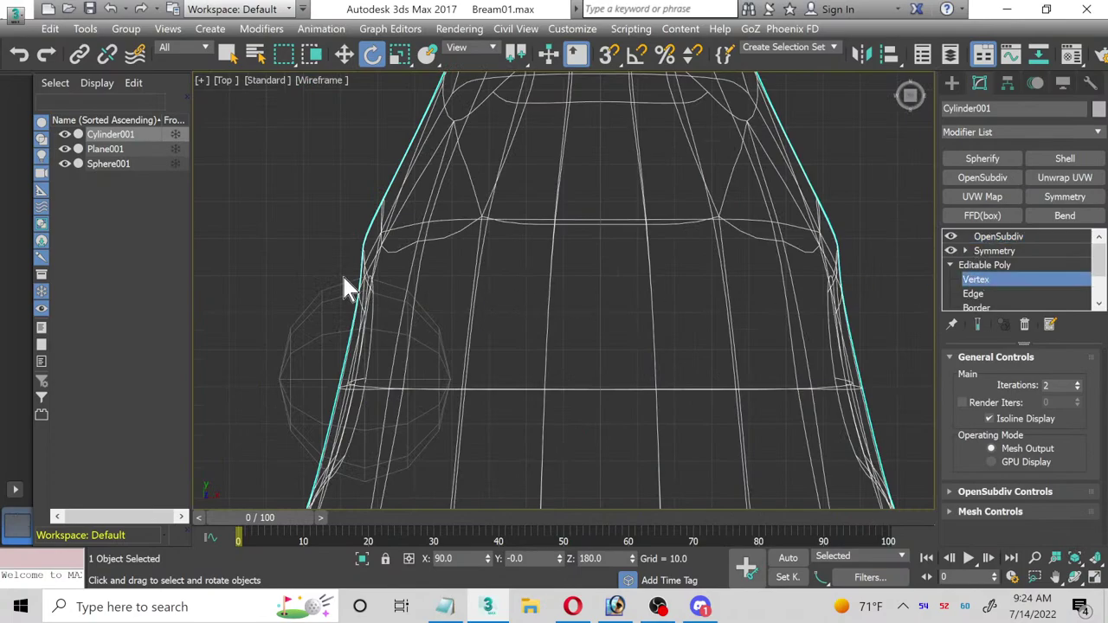
{"action": "scroll", "coordinate": [343, 289], "scroll_direction": "up", "scroll_amount": 2}
{"action": "left_click_drag", "start_coordinate": [381, 295], "coordinate": [400, 315]}
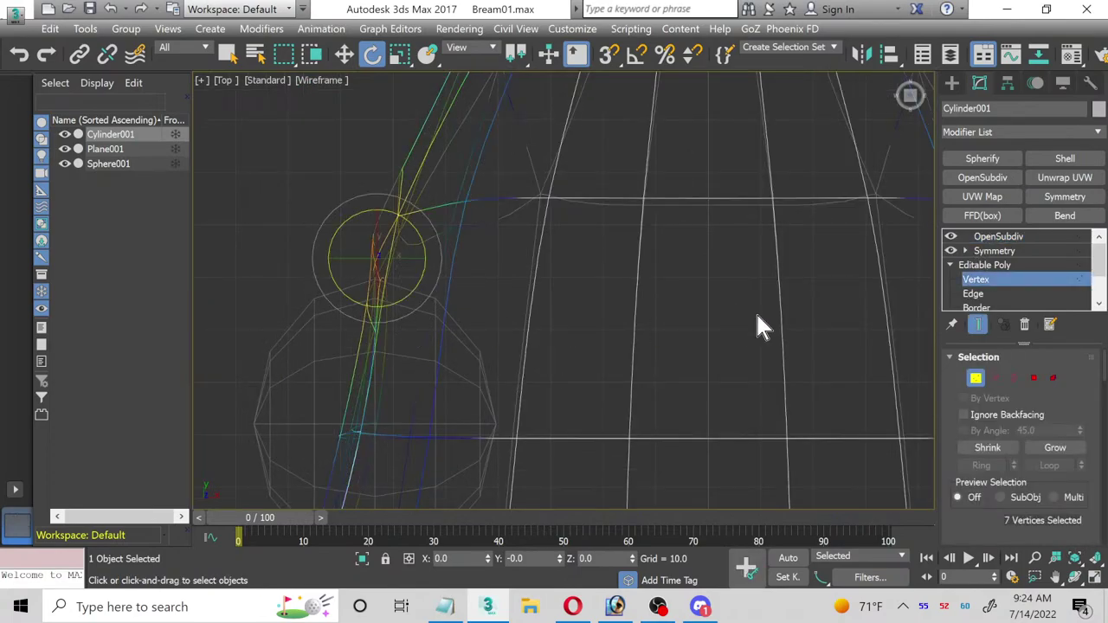
{"action": "left_click", "coordinate": [950, 236]}
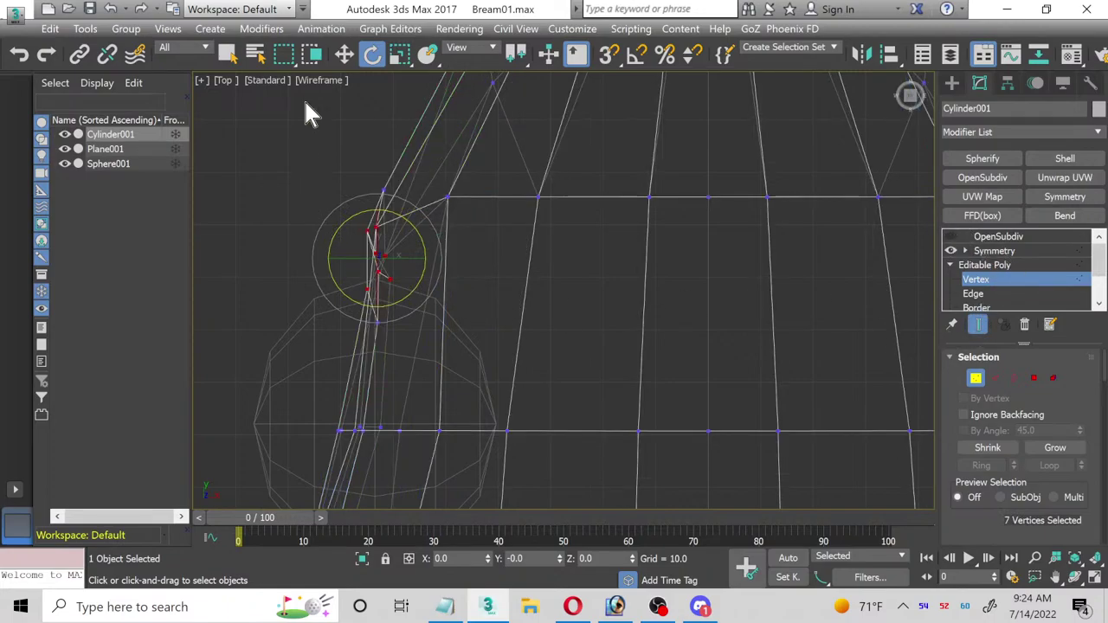
{"action": "left_click", "coordinate": [342, 56]}
Step: Pull the upper and lower socket vertices outward to the left along X
{"action": "left_click_drag", "start_coordinate": [386, 277], "coordinate": [403, 330]}
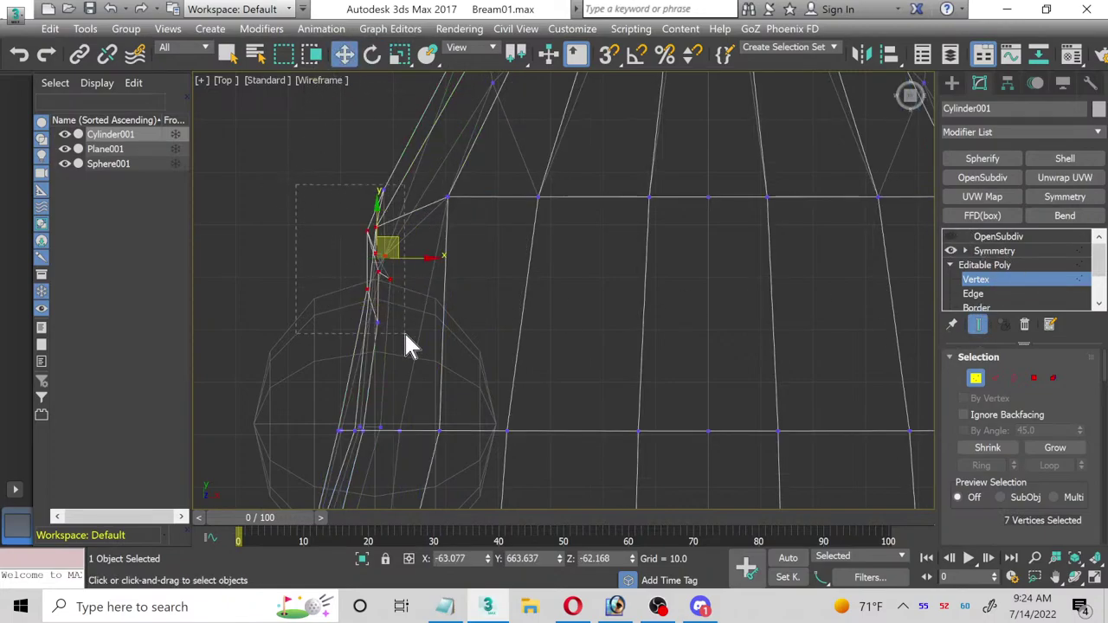
{"action": "left_click_drag", "start_coordinate": [420, 257], "coordinate": [396, 255]}
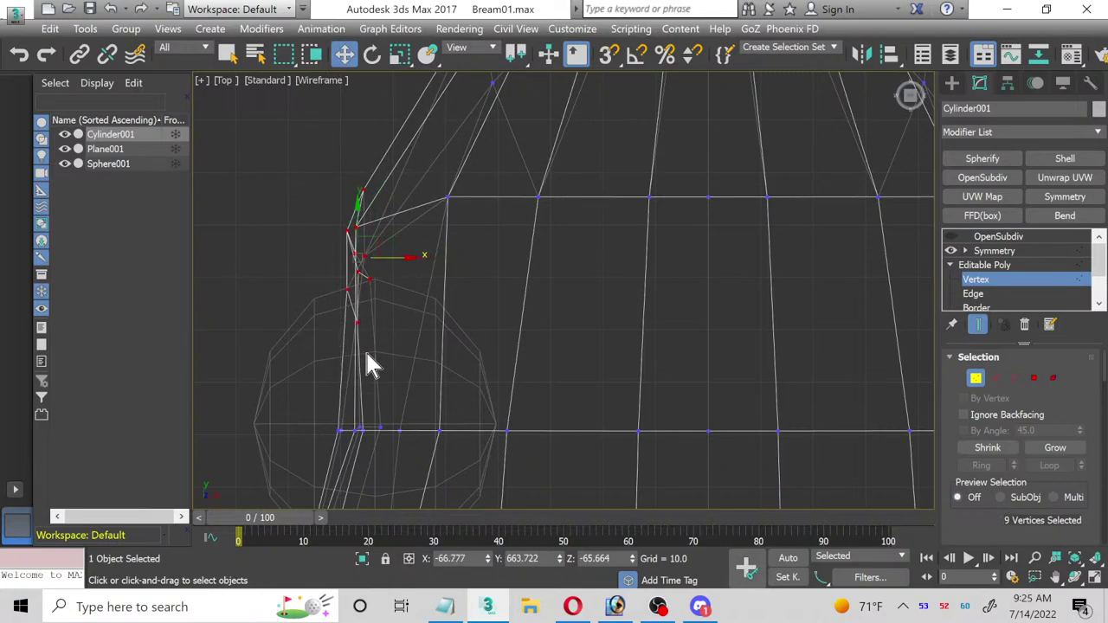
{"action": "middle_click_drag", "start_coordinate": [367, 363], "coordinate": [323, 232]}
{"action": "left_click_drag", "start_coordinate": [418, 309], "coordinate": [403, 279]}
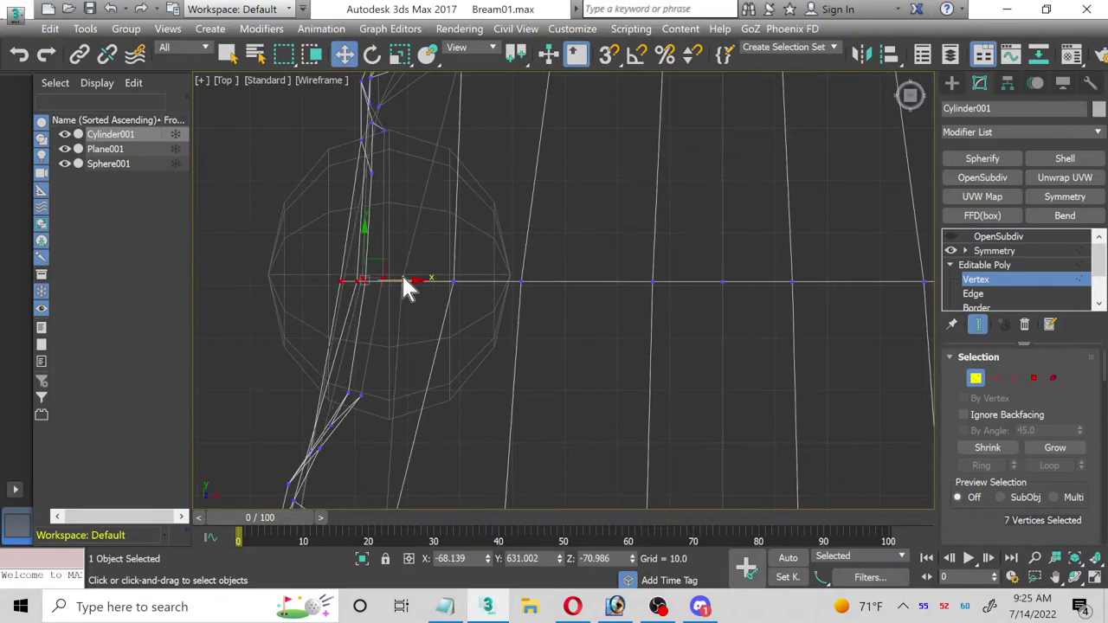
{"action": "scroll", "coordinate": [403, 178], "scroll_direction": "down", "scroll_amount": 2}
{"action": "middle_click_drag", "start_coordinate": [403, 179], "coordinate": [424, 294]}
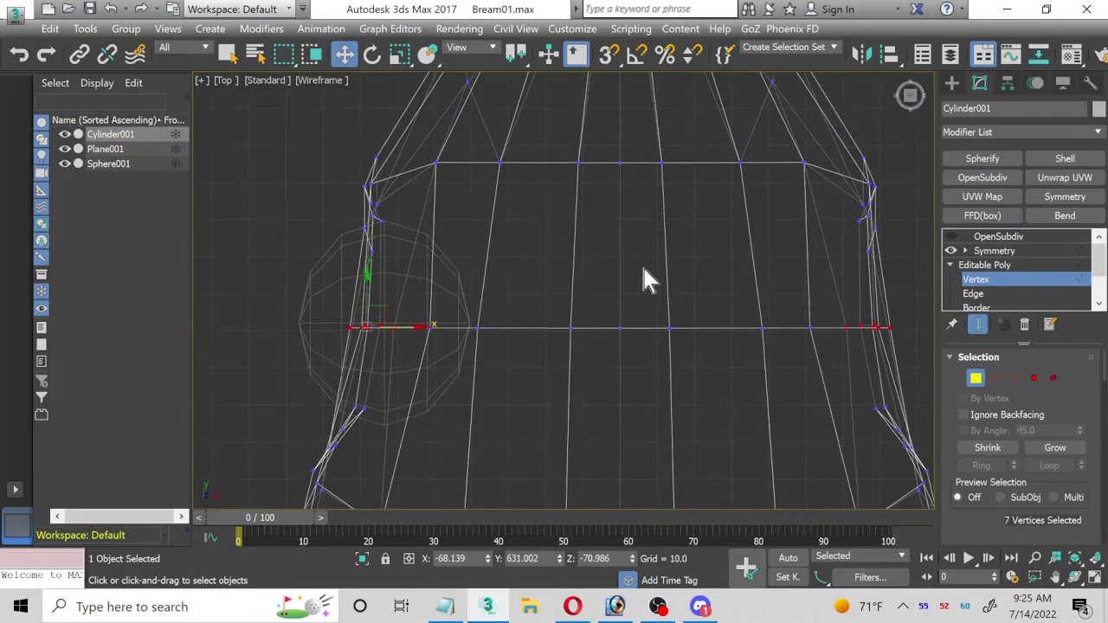
Step: Exit Vertex level, re-enable OpenSubdiv, restore four views, and select the eyeball sphere
{"action": "left_click", "coordinate": [985, 265]}
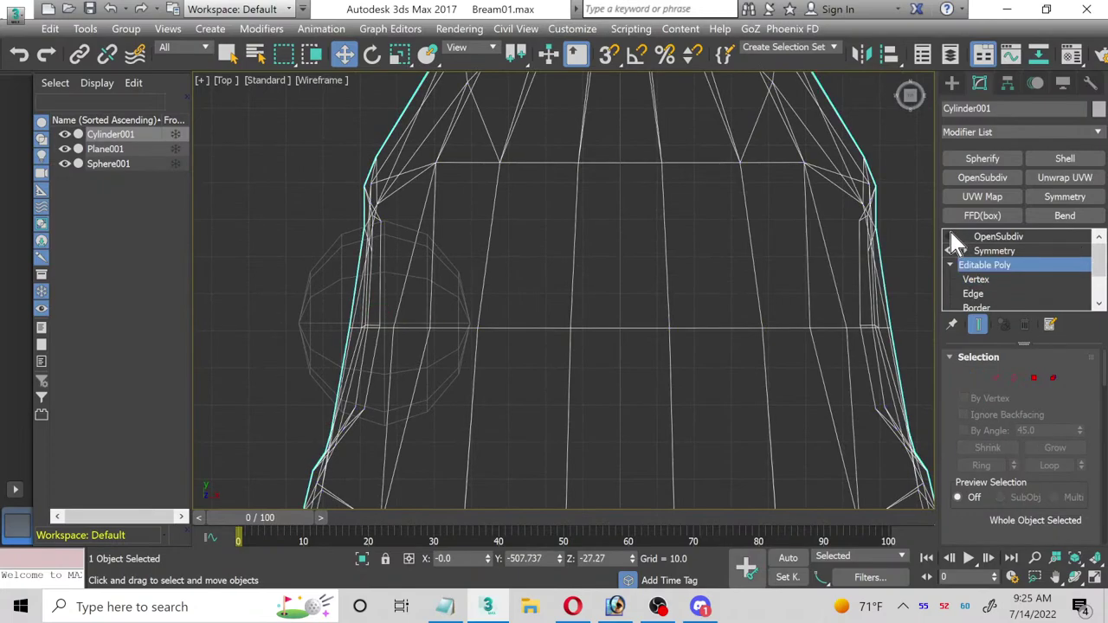
{"action": "left_click", "coordinate": [996, 237]}
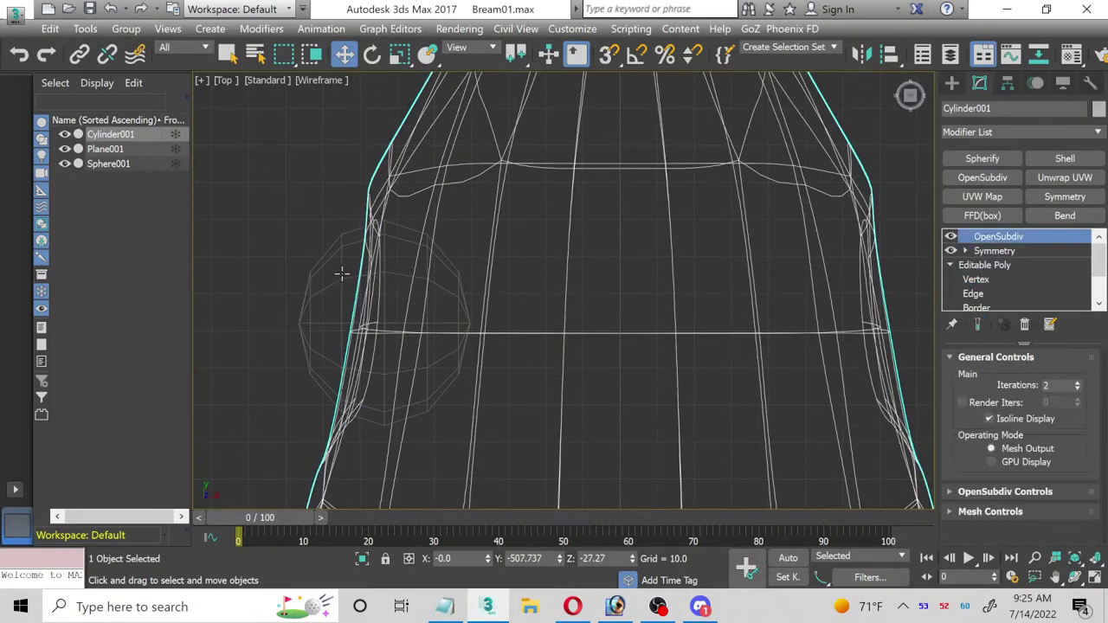
{"action": "left_click", "coordinate": [1096, 577]}
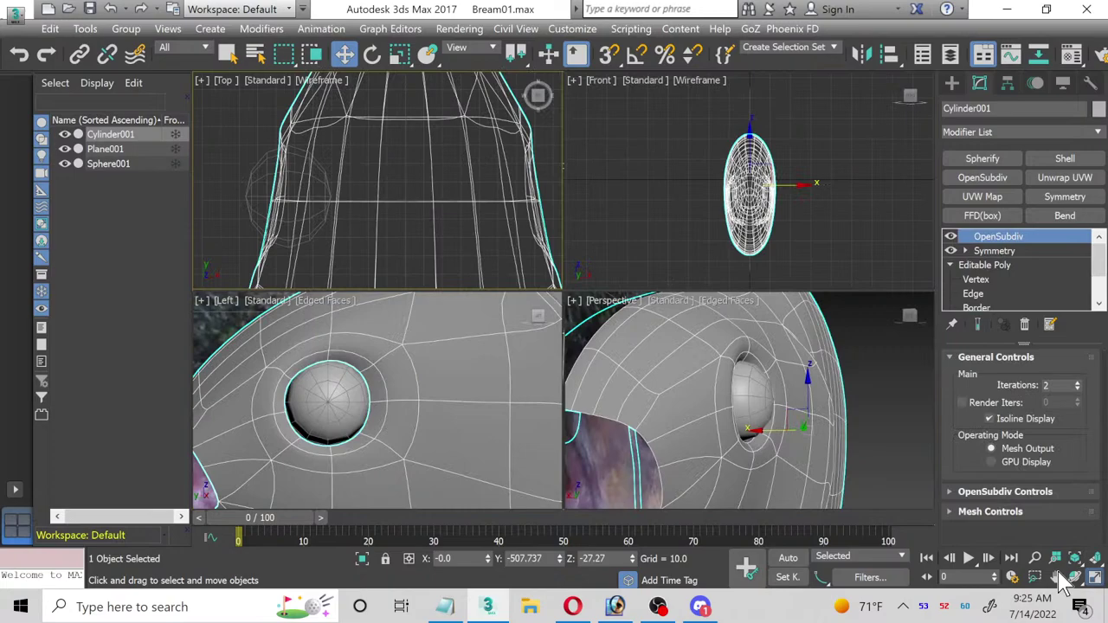
{"action": "left_click", "coordinate": [904, 438]}
{"action": "left_click", "coordinate": [743, 398]}
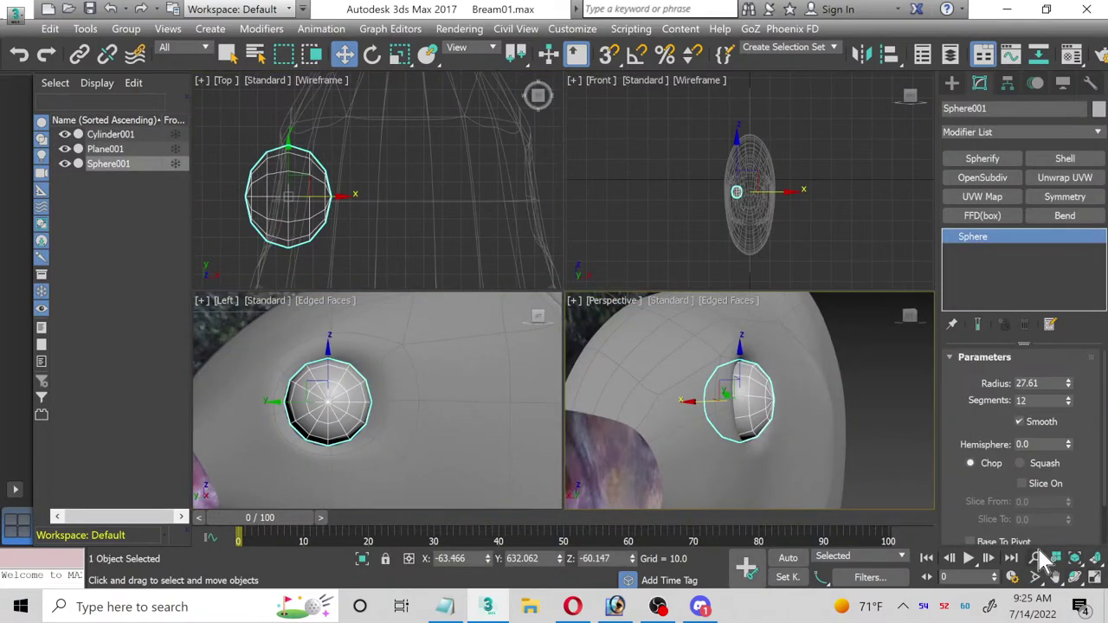
Step: Apply the material in the second Material Editor slot to the eye sphere Sphere001
{"action": "key", "text": "m"}
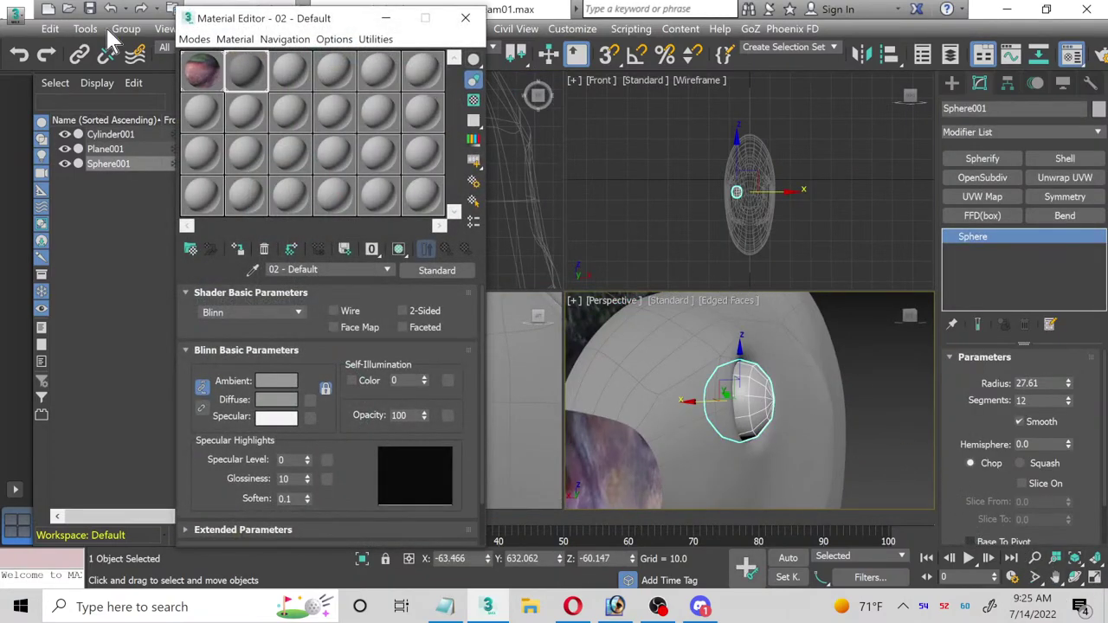
{"action": "left_click", "coordinate": [247, 71]}
{"action": "left_click", "coordinate": [239, 251]}
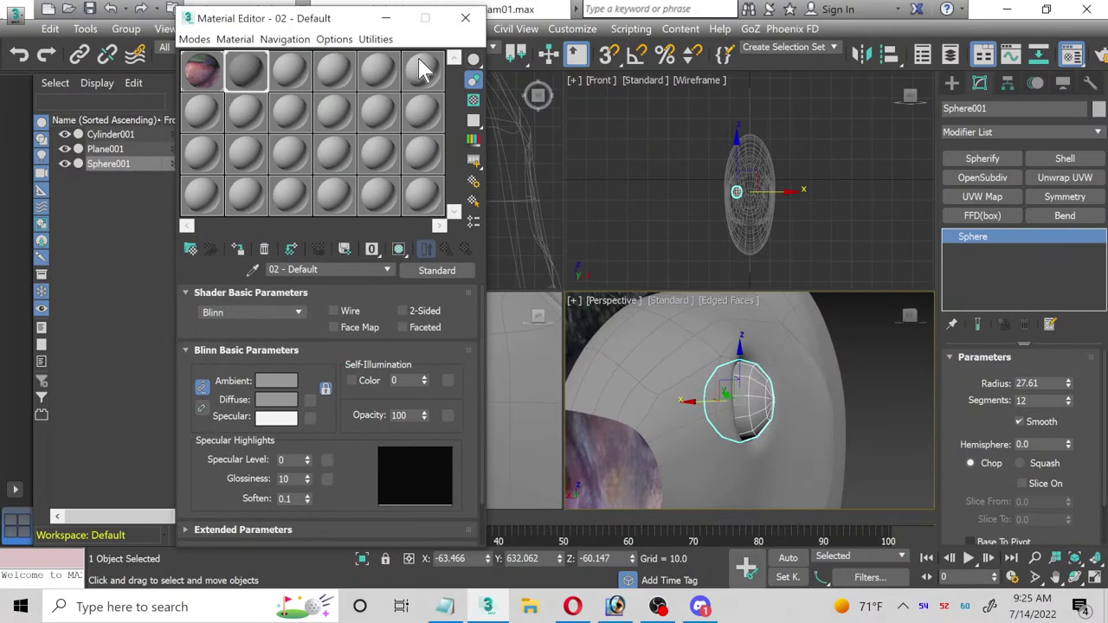
{"action": "left_click", "coordinate": [464, 19]}
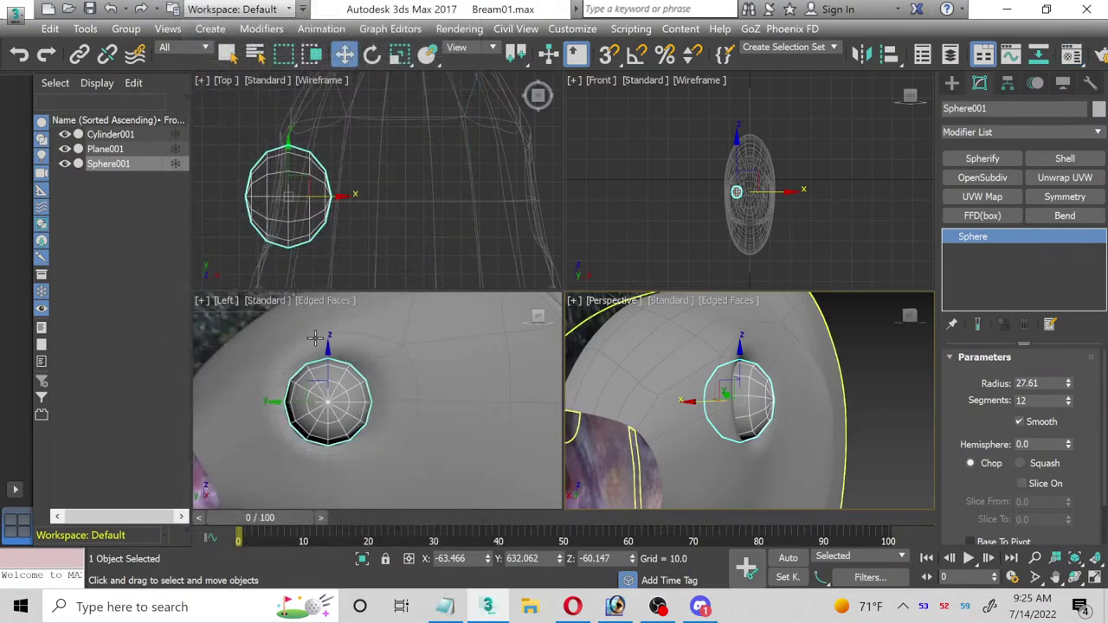
Step: Zoom in on the eye sphere in a maximized Perspective view and shift it slightly along X
{"action": "left_click", "coordinate": [316, 338]}
{"action": "scroll", "coordinate": [463, 373], "scroll_direction": "down", "scroll_amount": 2}
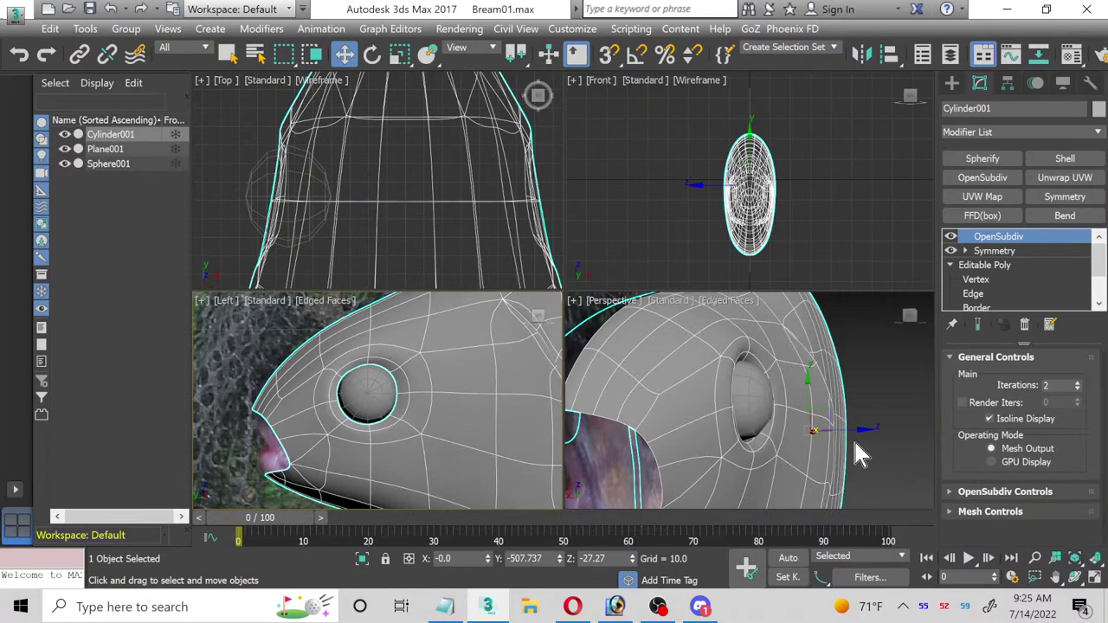
{"action": "left_click", "coordinate": [888, 441]}
{"action": "left_click", "coordinate": [760, 412]}
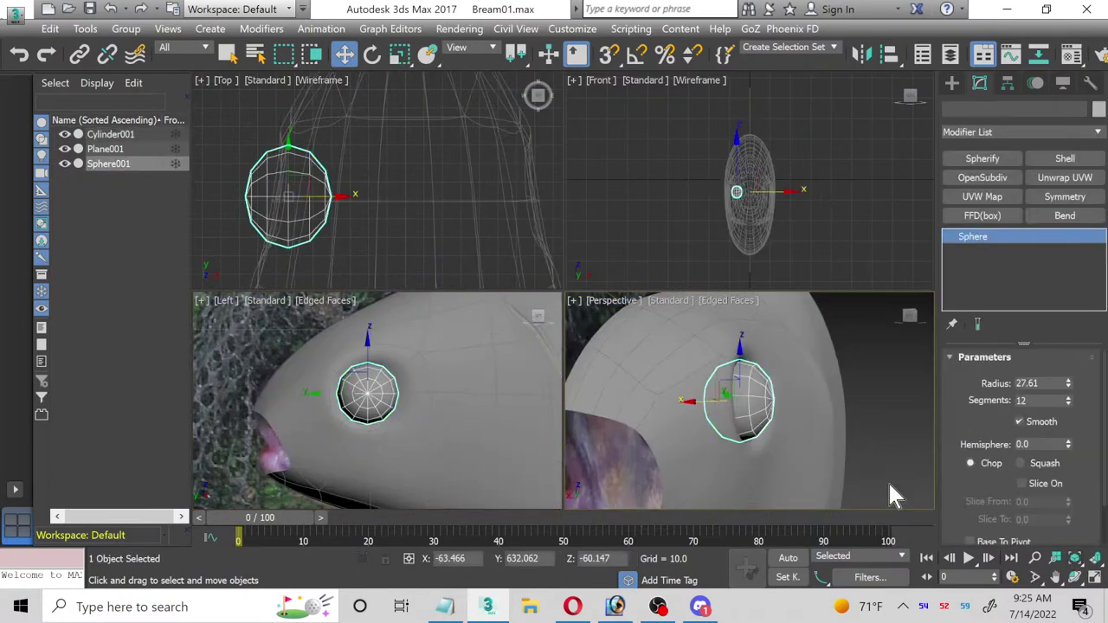
{"action": "key", "text": "alt+w"}
{"action": "key", "text": "z"}
{"action": "left_click", "coordinate": [1075, 578]}
{"action": "left_click_drag", "start_coordinate": [607, 347], "coordinate": [542, 416]}
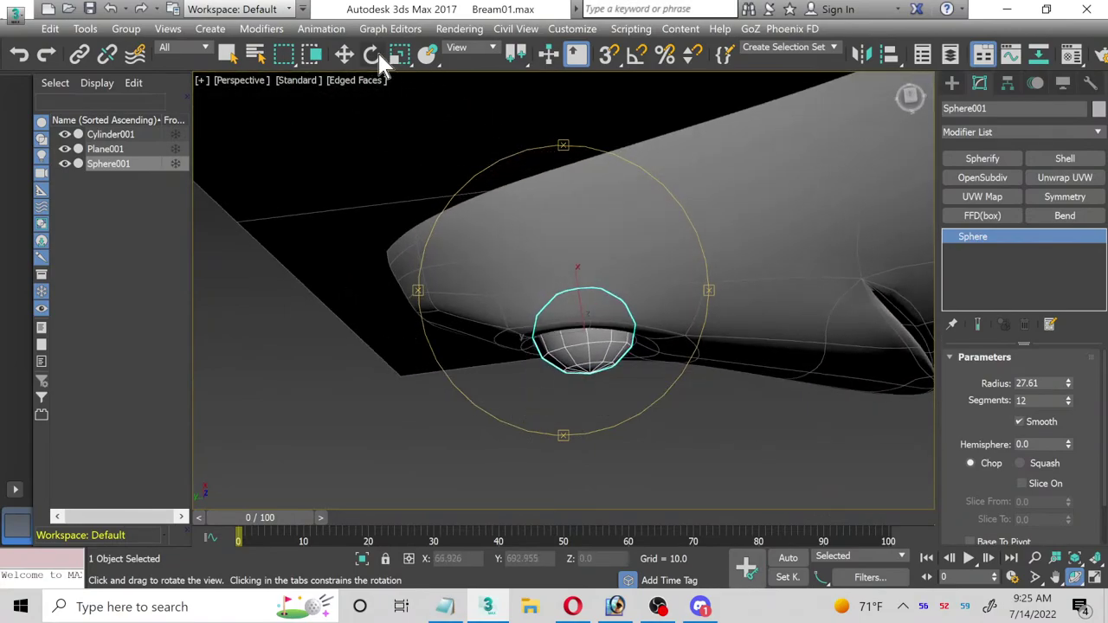
{"action": "left_click", "coordinate": [344, 54]}
{"action": "left_click_drag", "start_coordinate": [582, 291], "coordinate": [538, 250]}
Step: From a side angle, slide the eye sphere into the socket with a small Z nudge
{"action": "left_click", "coordinate": [1074, 577]}
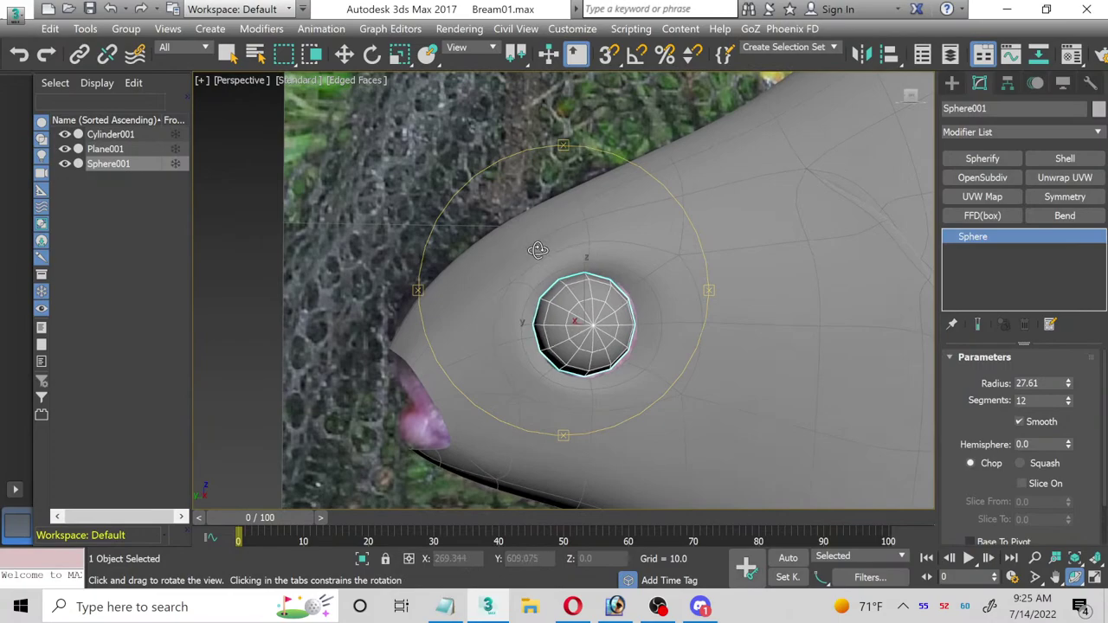
{"action": "left_click_drag", "start_coordinate": [507, 209], "coordinate": [433, 174]}
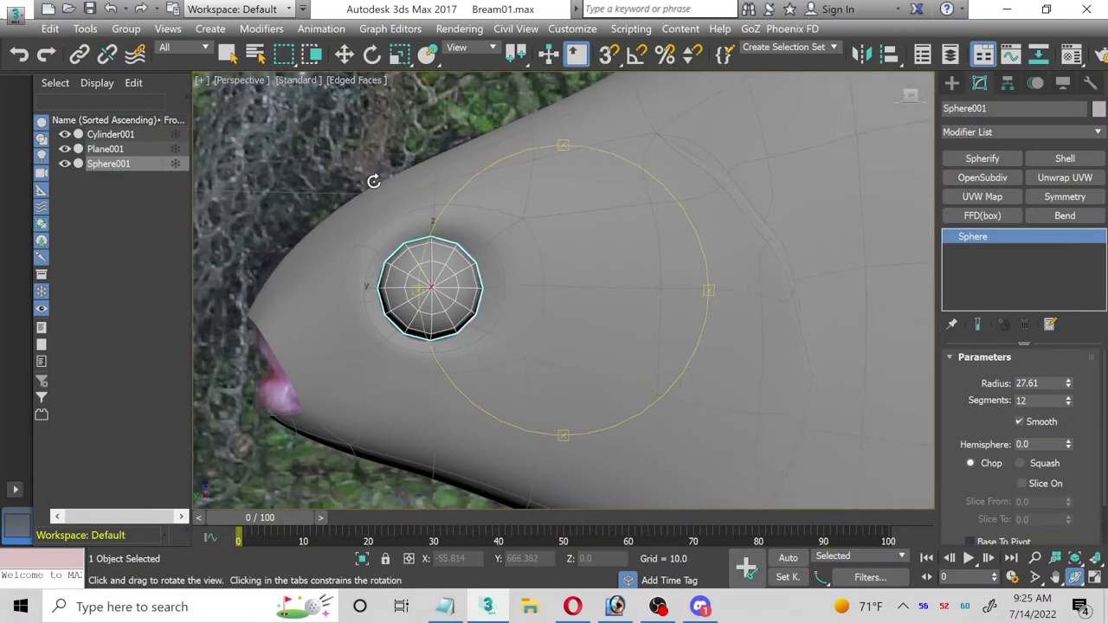
{"action": "left_click", "coordinate": [345, 55]}
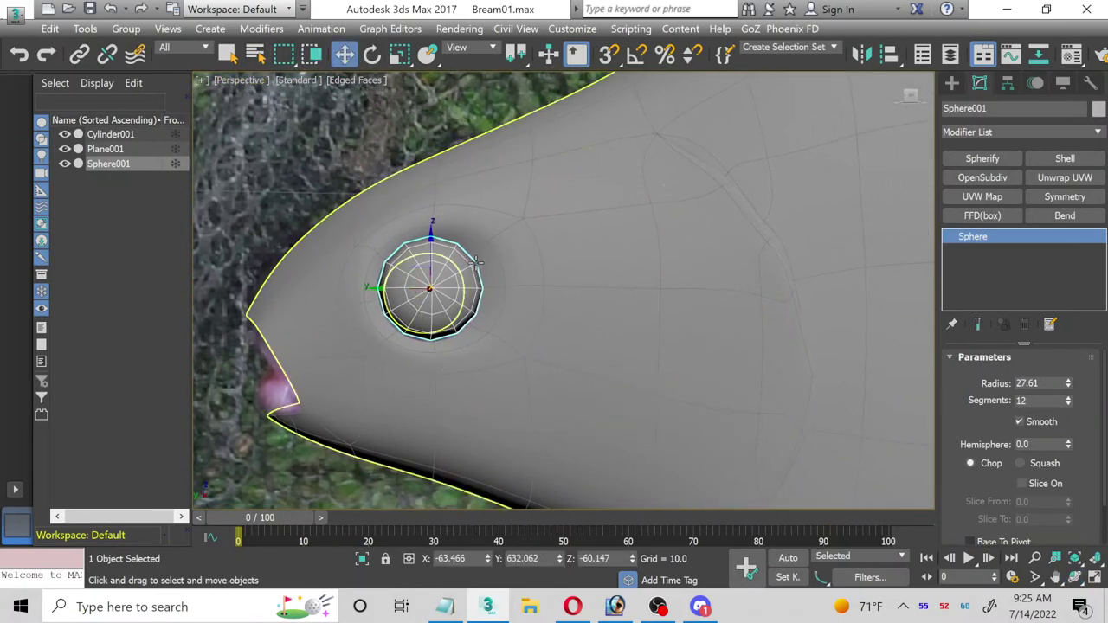
{"action": "scroll", "coordinate": [403, 282], "scroll_direction": "up", "scroll_amount": 2}
{"action": "left_click_drag", "start_coordinate": [395, 294], "coordinate": [375, 291]}
{"action": "left_click_drag", "start_coordinate": [433, 262], "coordinate": [434, 261]}
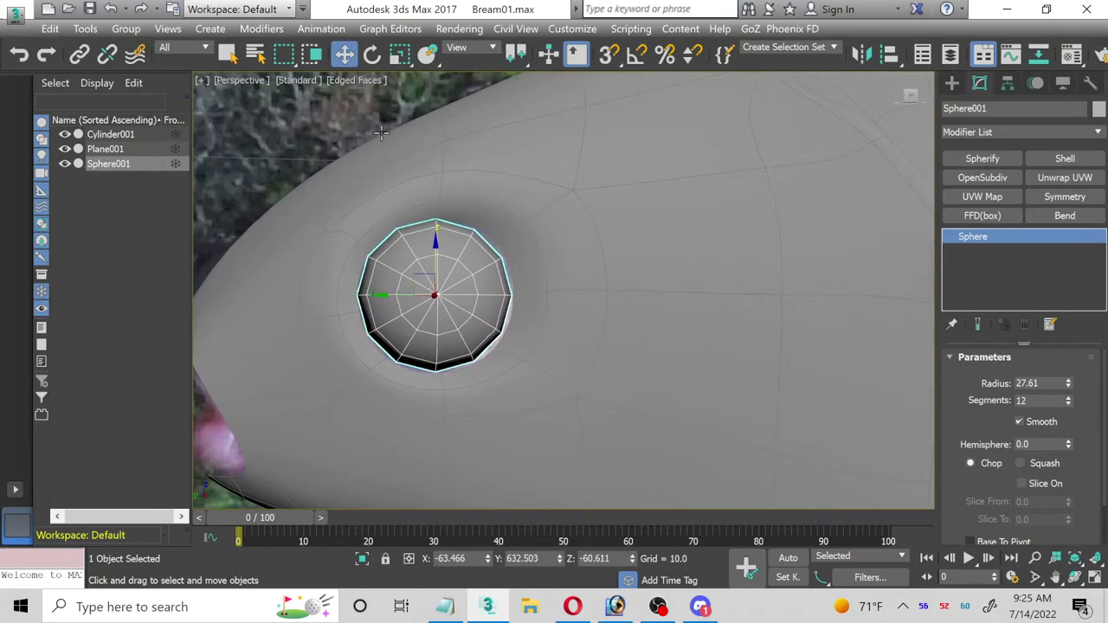
Step: Uniformly scale the eye sphere to about 109%, then reframe the fish in the side view
{"action": "left_click", "coordinate": [399, 56]}
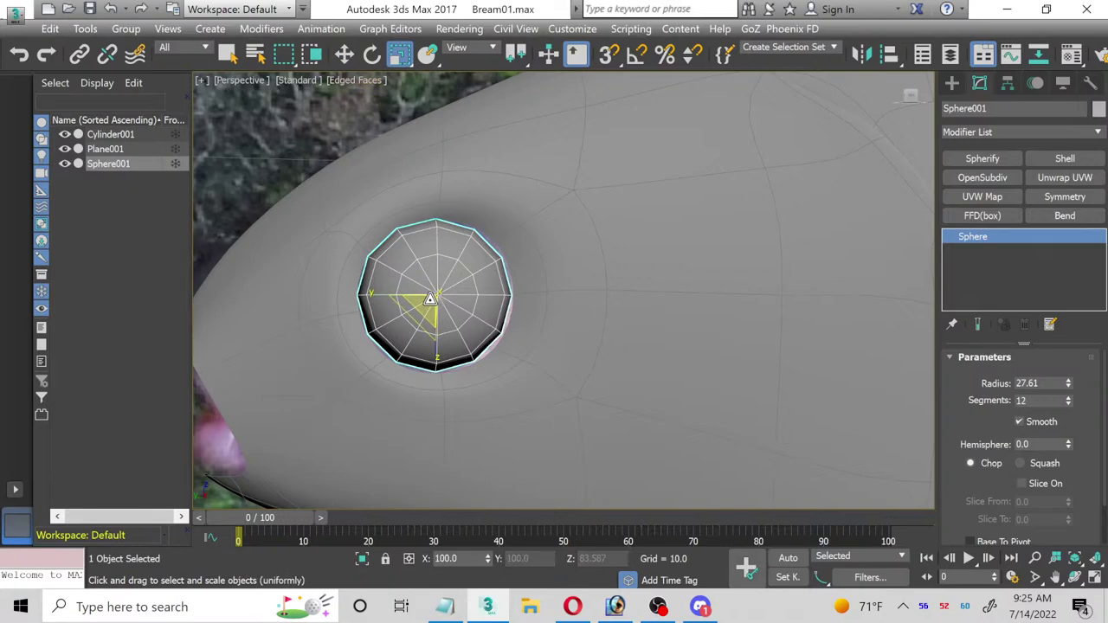
{"action": "left_click_drag", "start_coordinate": [430, 302], "coordinate": [424, 298]}
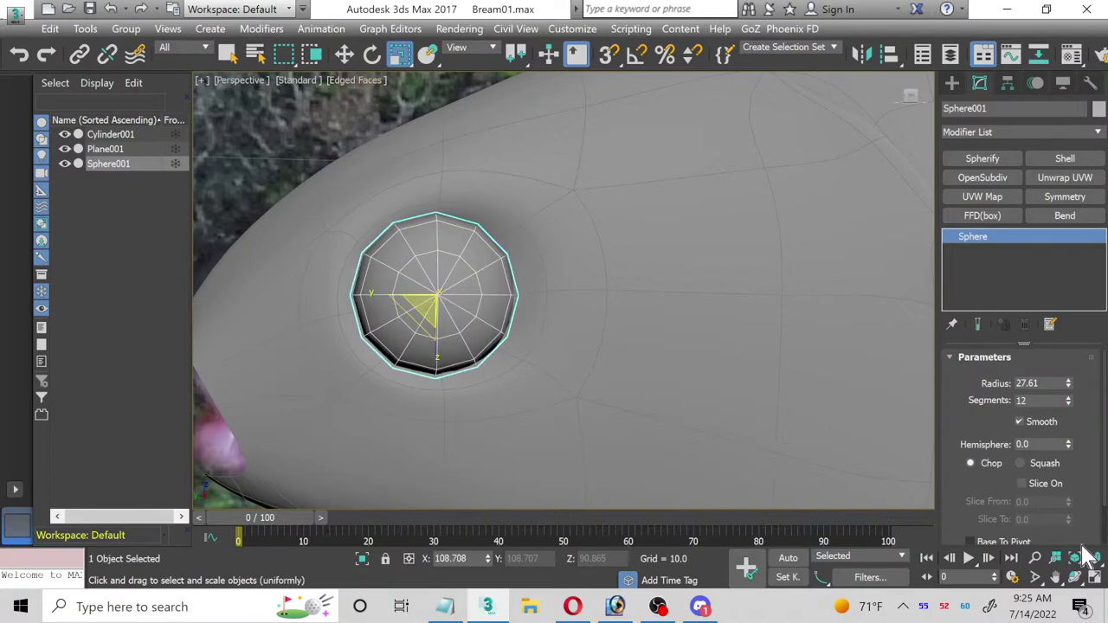
{"action": "left_click", "coordinate": [1090, 581]}
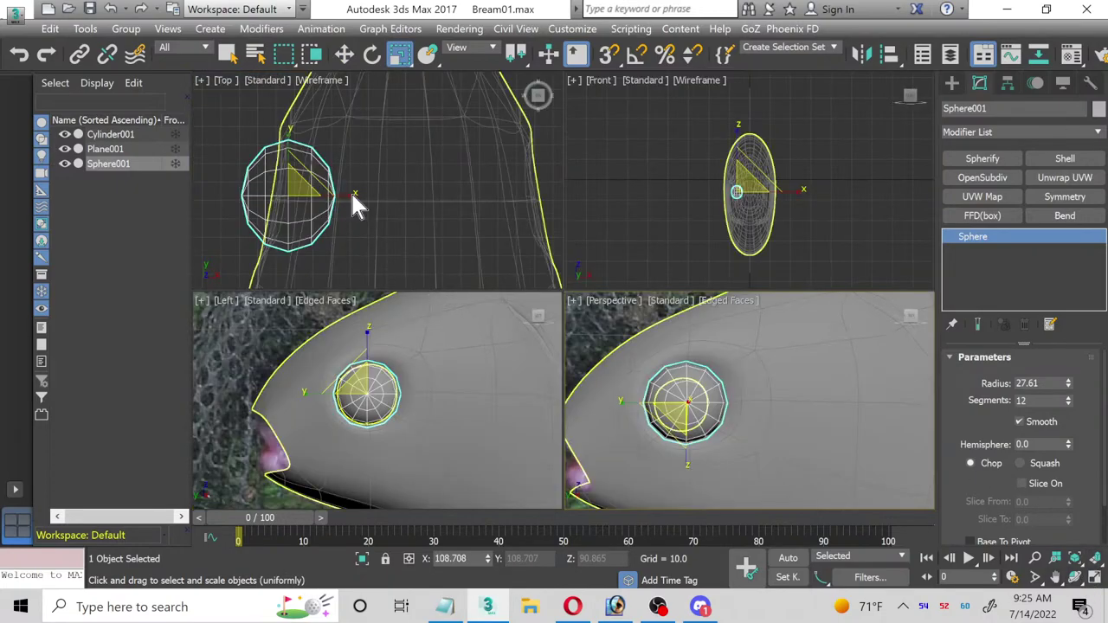
{"action": "right_click", "coordinate": [673, 347]}
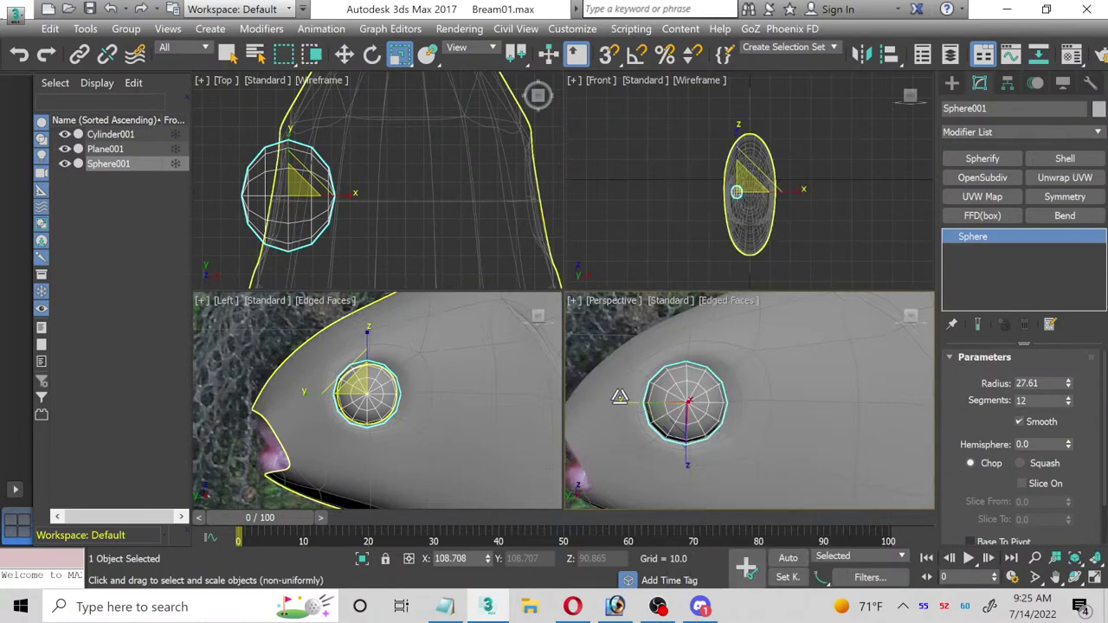
{"action": "left_click", "coordinate": [567, 424]}
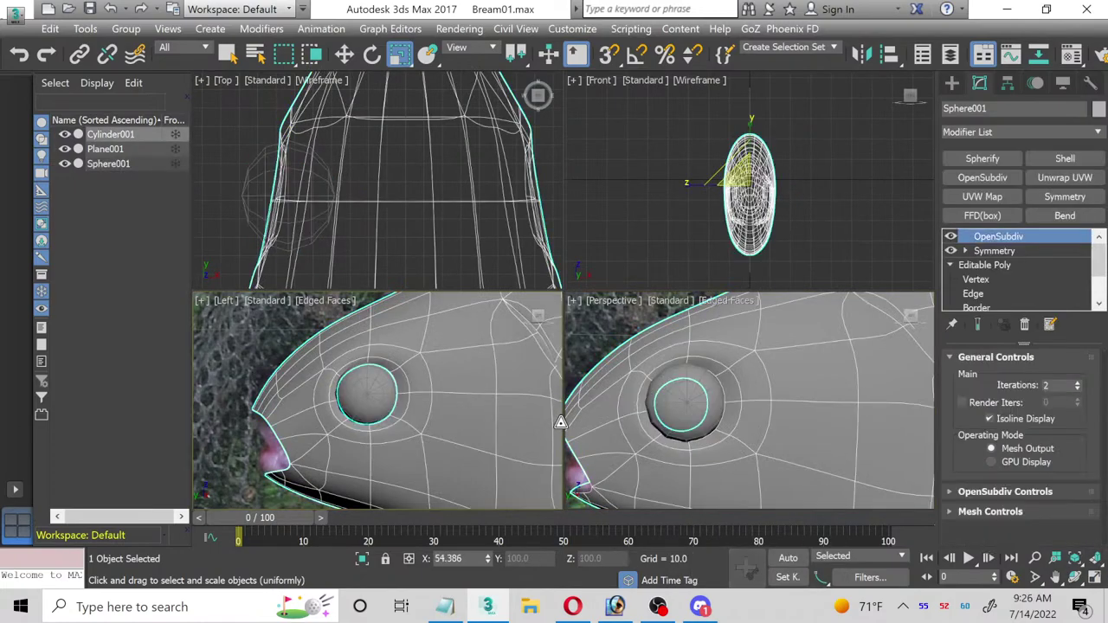
{"action": "left_click", "coordinate": [1090, 579]}
{"action": "middle_click_drag", "start_coordinate": [786, 383], "coordinate": [453, 332]}
{"action": "scroll", "coordinate": [548, 355], "scroll_direction": "down", "scroll_amount": 8}
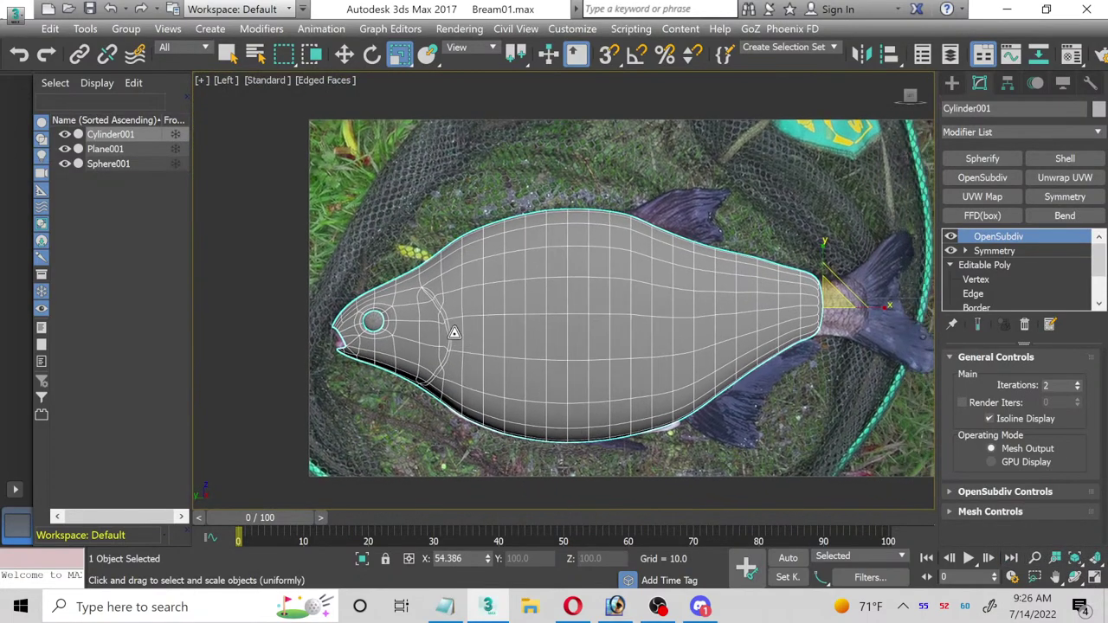
Step: In Render Setup, choose V-Ray Adv 3.40.01 as renderer and load the Product Rendering_New preset
{"action": "left_click", "coordinate": [344, 55]}
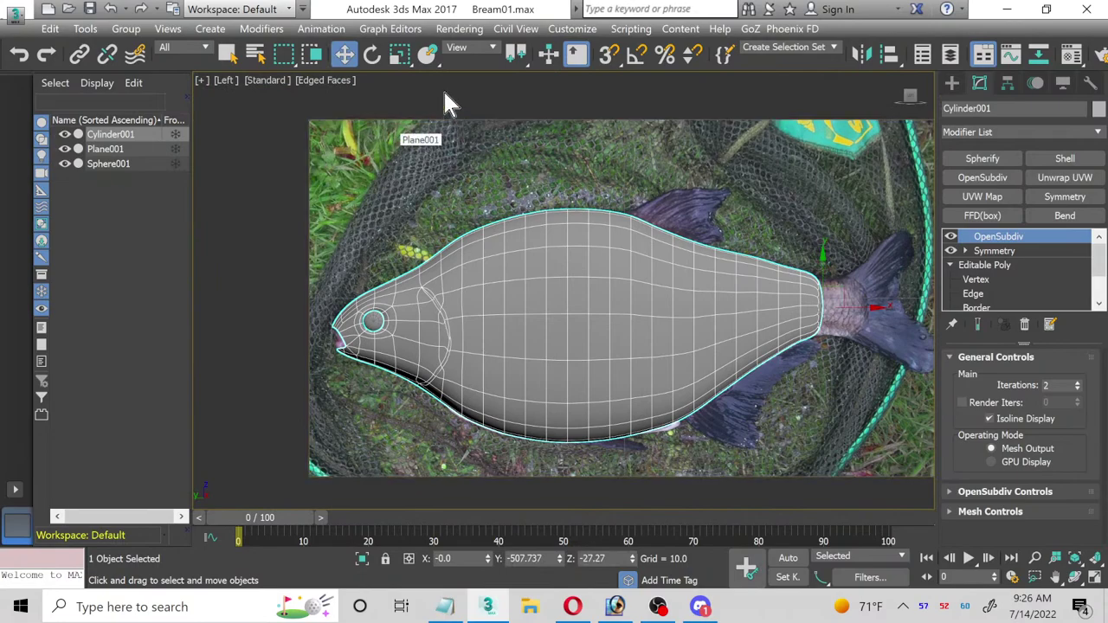
{"action": "left_click", "coordinate": [459, 28]}
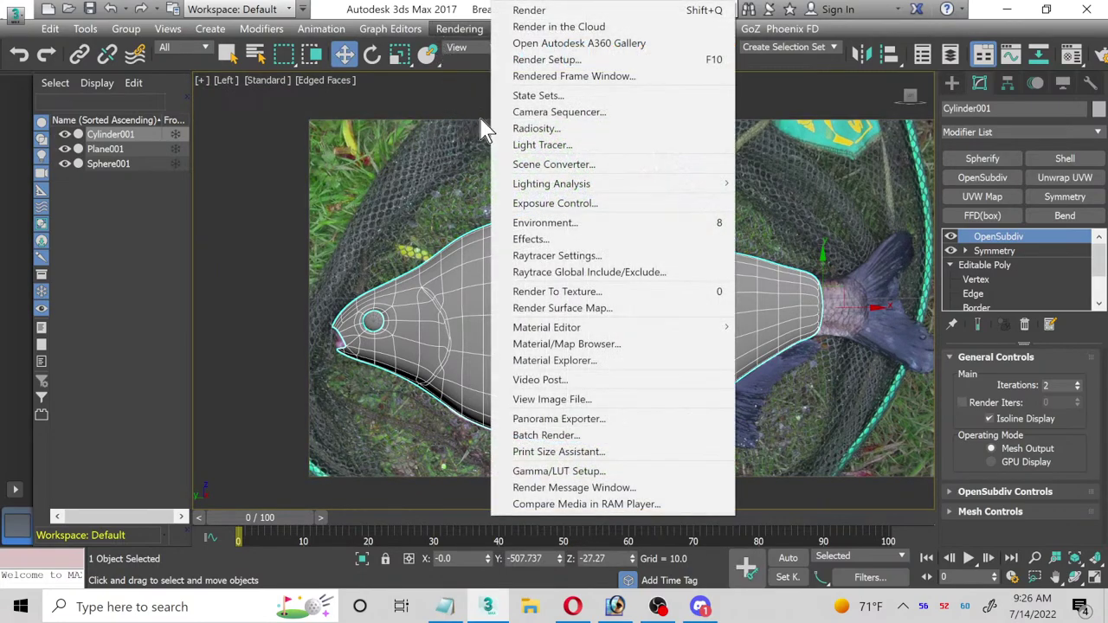
{"action": "left_click", "coordinate": [521, 67]}
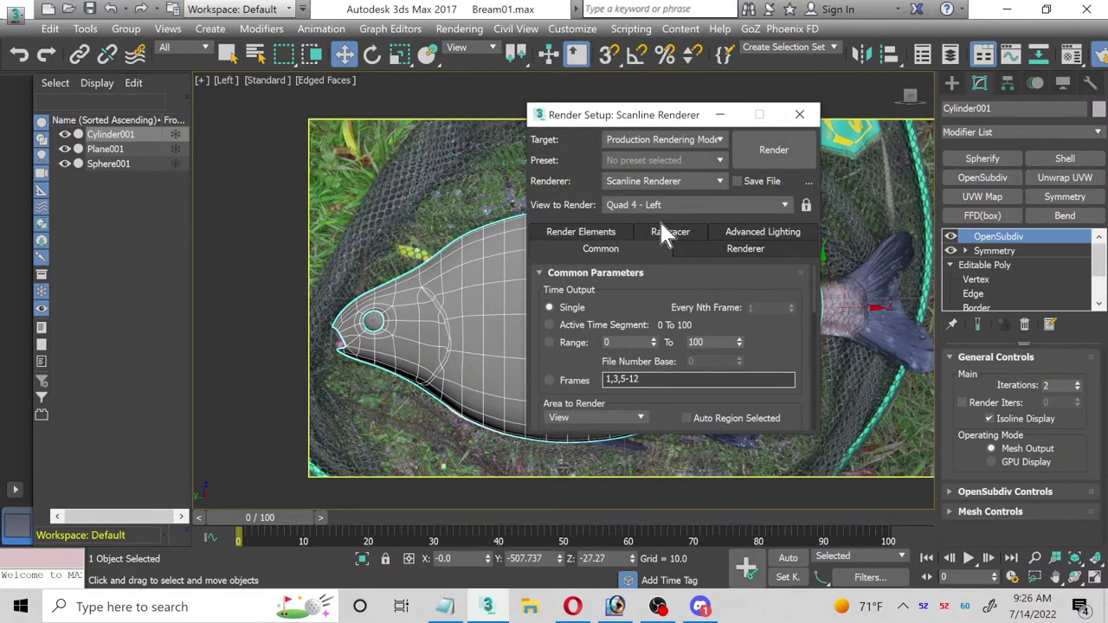
{"action": "left_click", "coordinate": [663, 180]}
{"action": "left_click", "coordinate": [643, 265]}
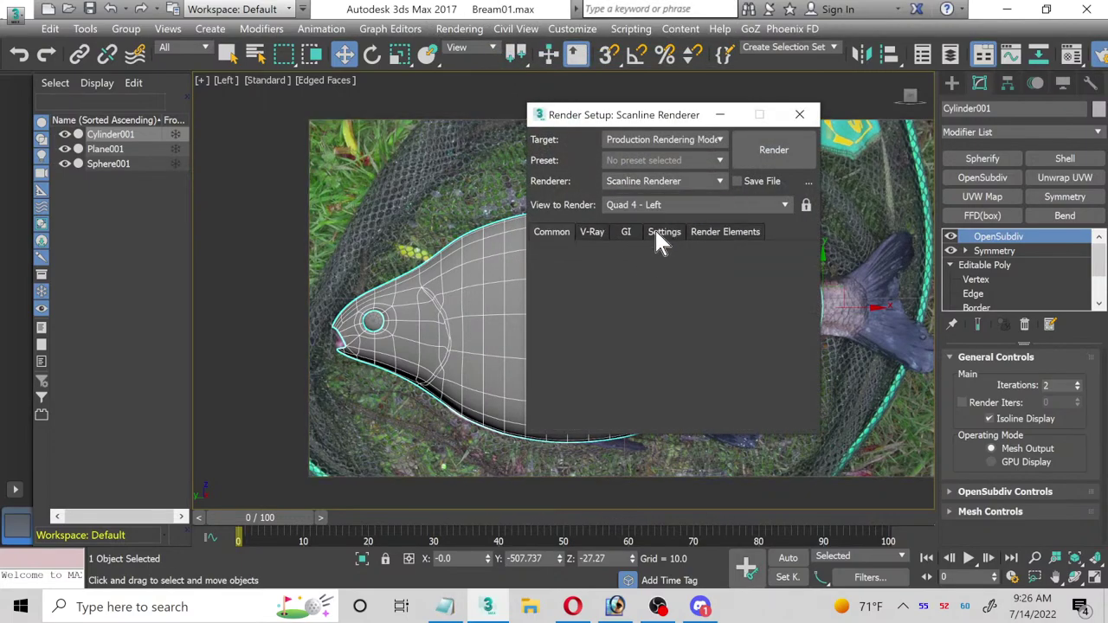
{"action": "left_click", "coordinate": [645, 161]}
{"action": "left_click", "coordinate": [644, 177]}
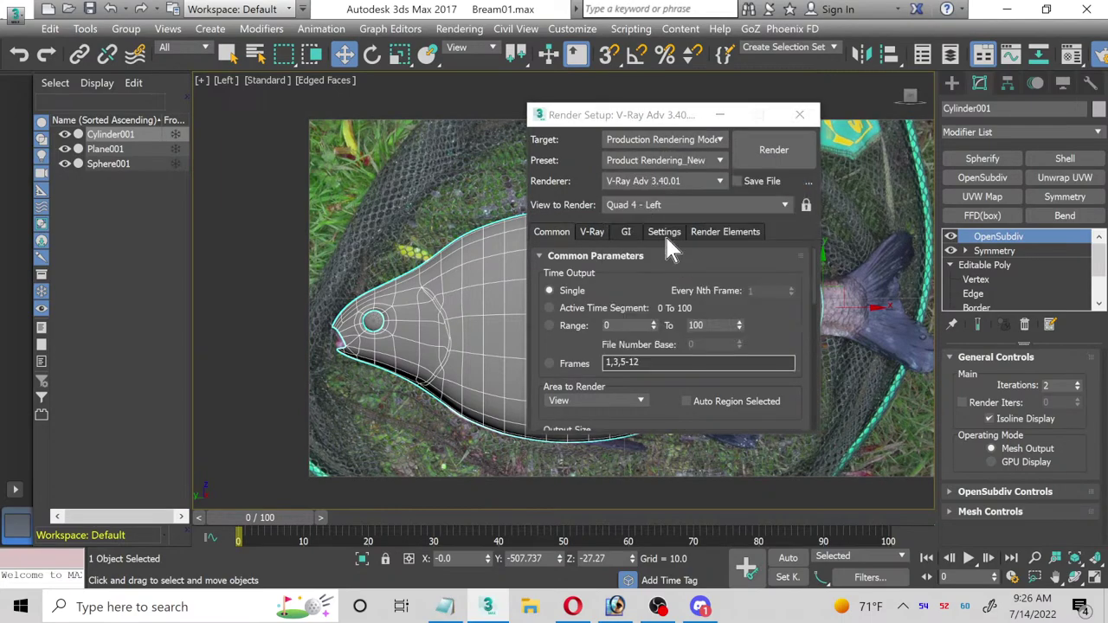
{"action": "left_click", "coordinate": [631, 394]}
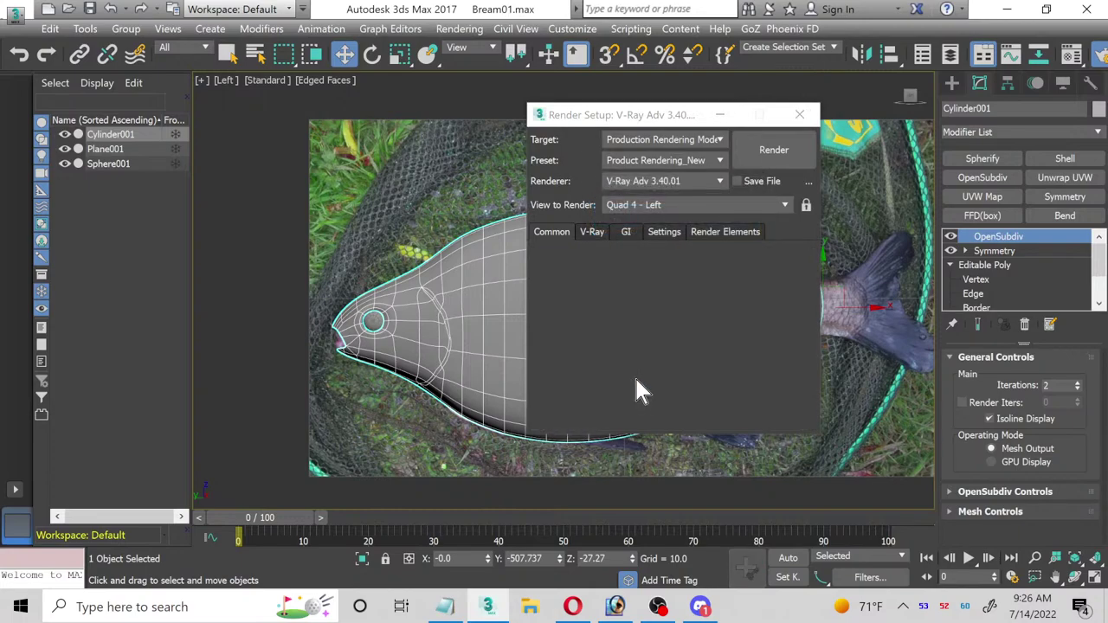
{"action": "left_click", "coordinate": [799, 116]}
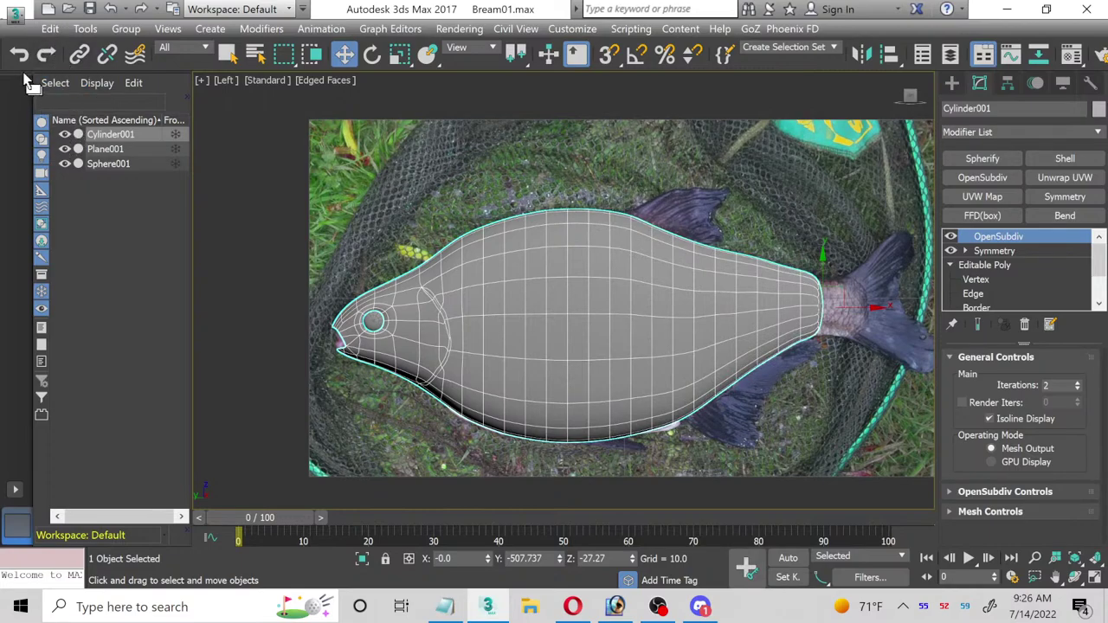
Step: Start Import > Merge and browse This PC to the 3ds max scenes and textures (E:) drive
{"action": "left_click", "coordinate": [16, 19]}
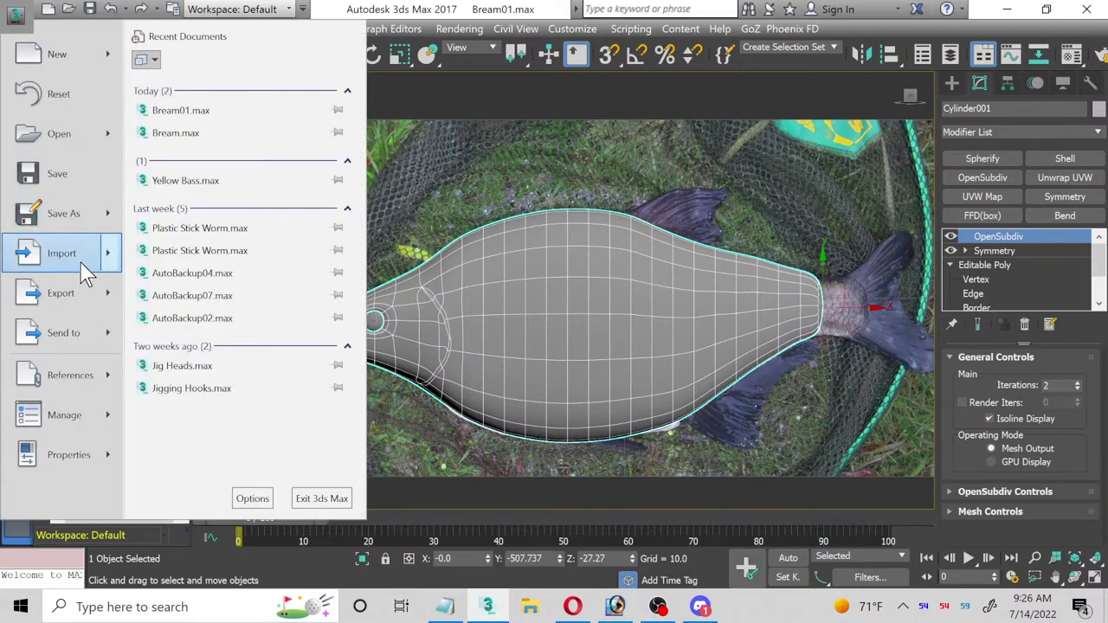
{"action": "mouse_move", "coordinate": [70, 252]}
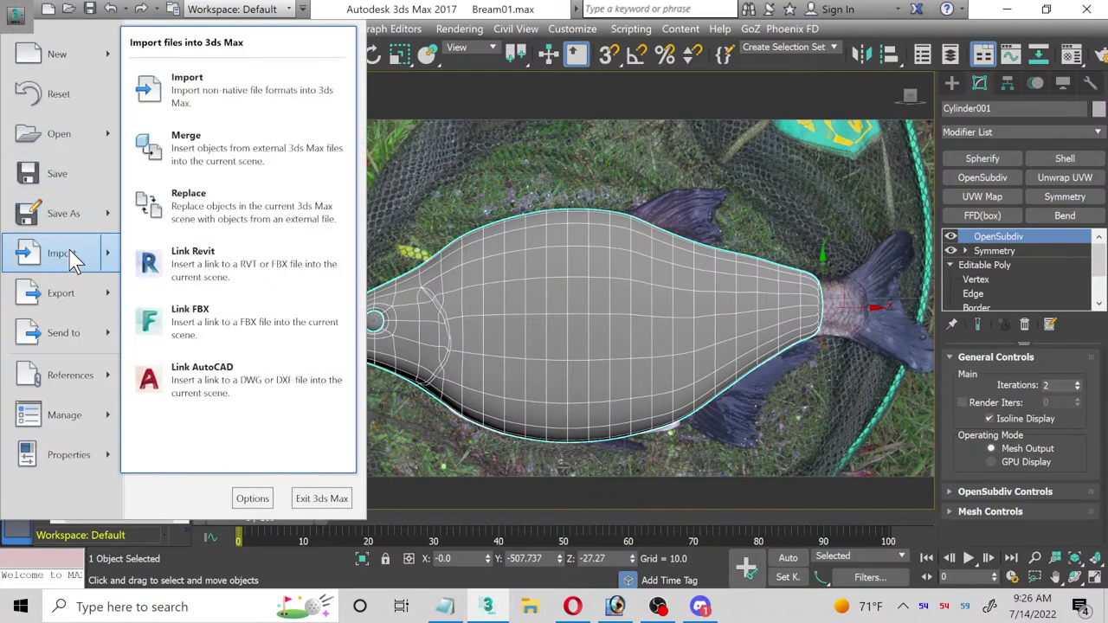
{"action": "left_click", "coordinate": [239, 153]}
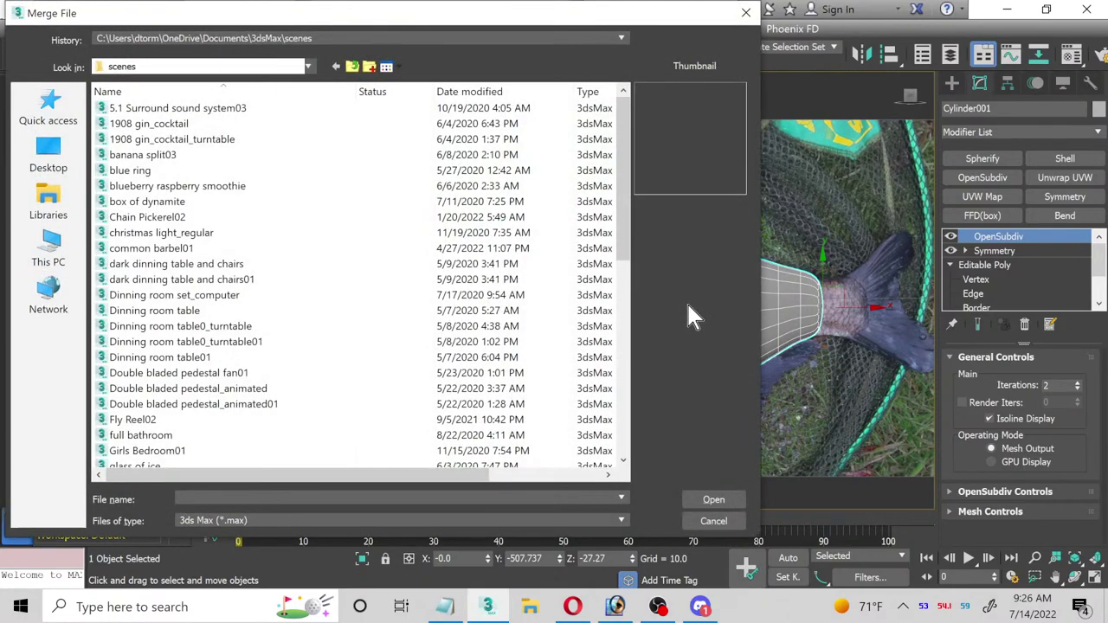
{"action": "left_click", "coordinate": [53, 249]}
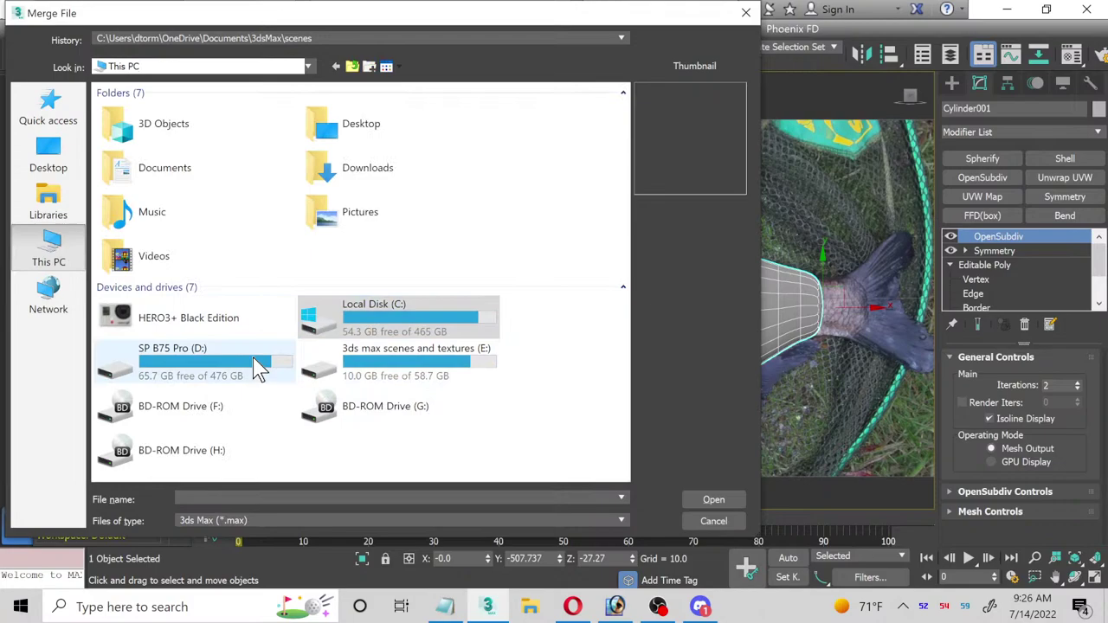
{"action": "left_click", "coordinate": [317, 369]}
{"action": "double_click", "coordinate": [317, 368]}
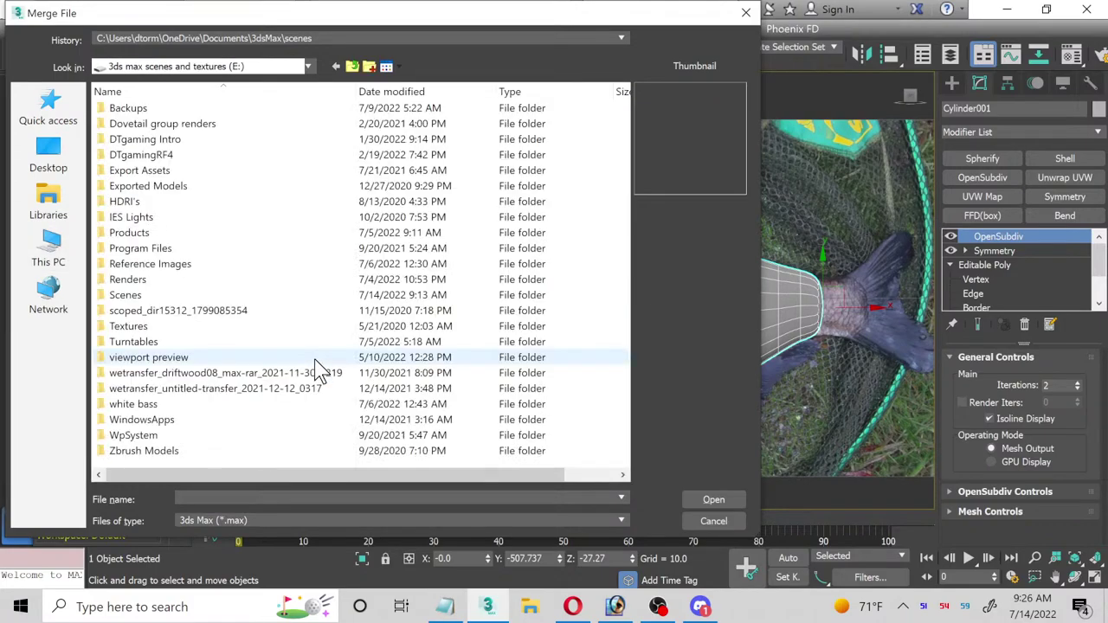
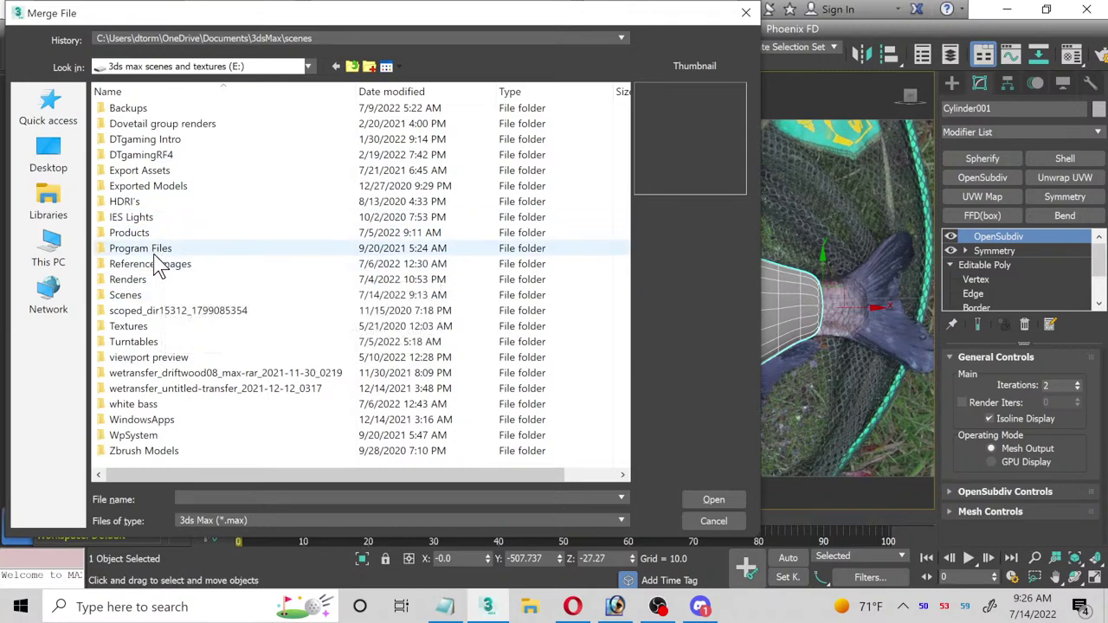
Step: Merge vray HDRI dome, VRayLight001 and VRayPlane001 from American Pickerel Evolution.max
{"action": "double_click", "coordinate": [143, 296]}
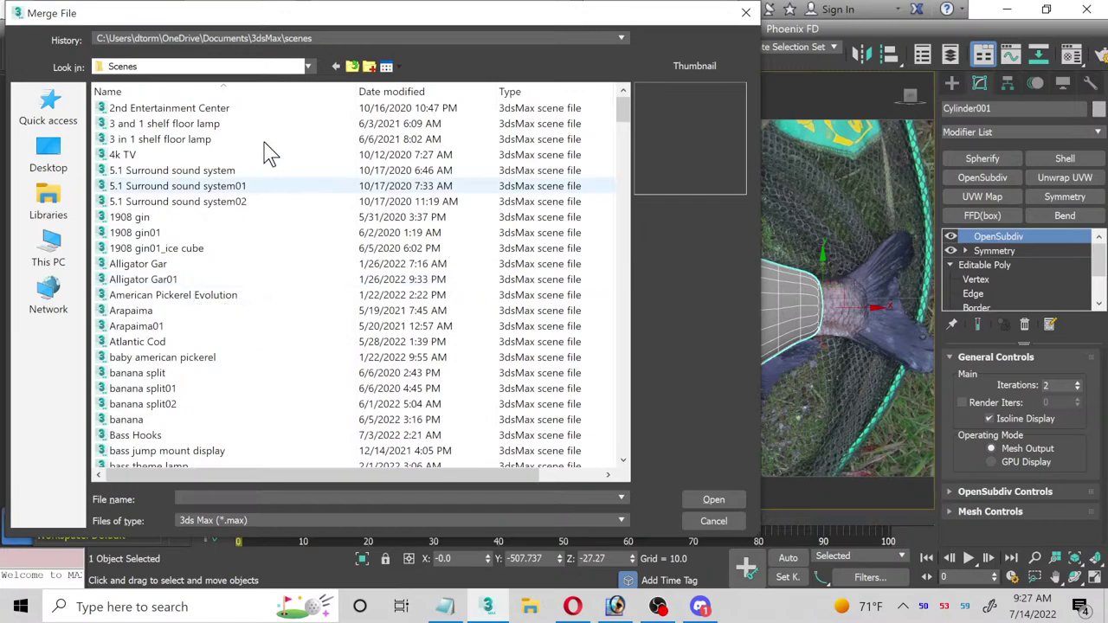
{"action": "double_click", "coordinate": [226, 299]}
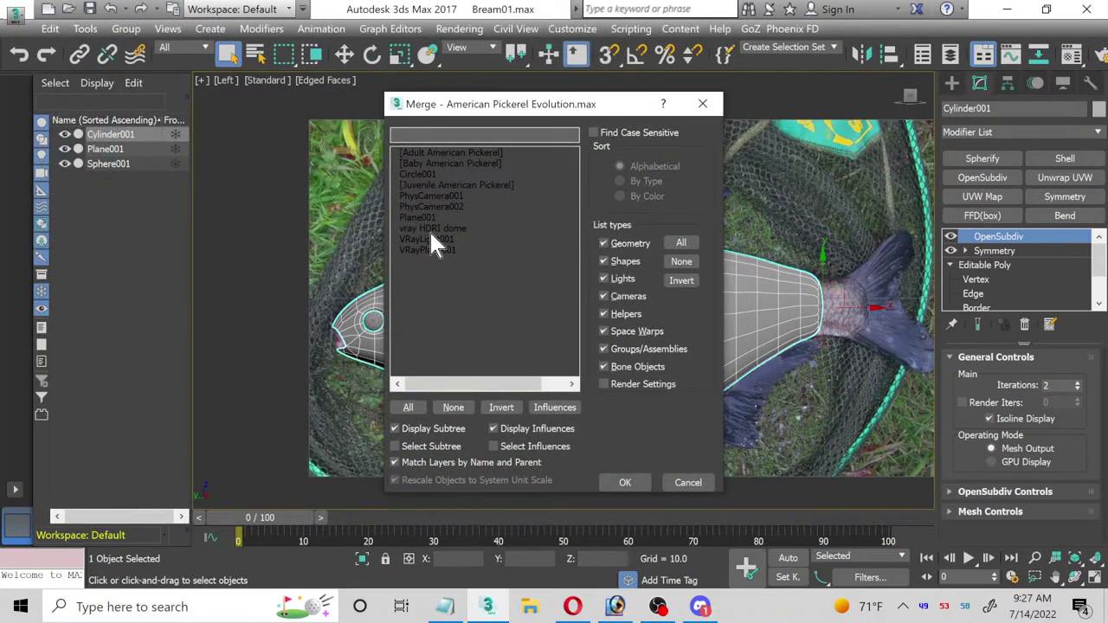
{"action": "left_click_drag", "start_coordinate": [429, 230], "coordinate": [423, 253]}
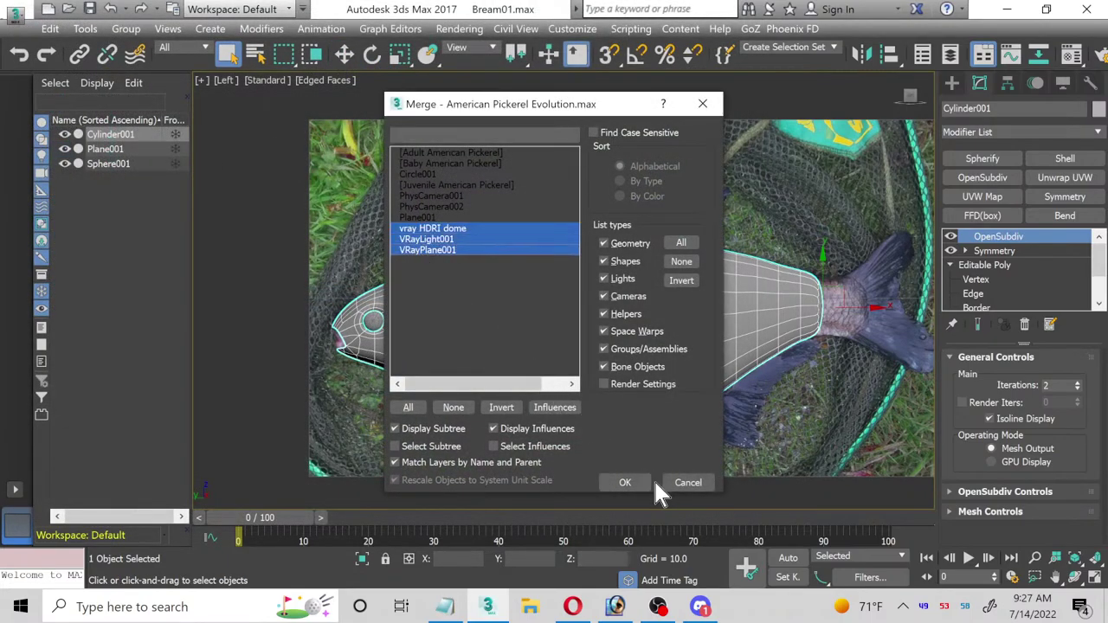
{"action": "left_click", "coordinate": [624, 483]}
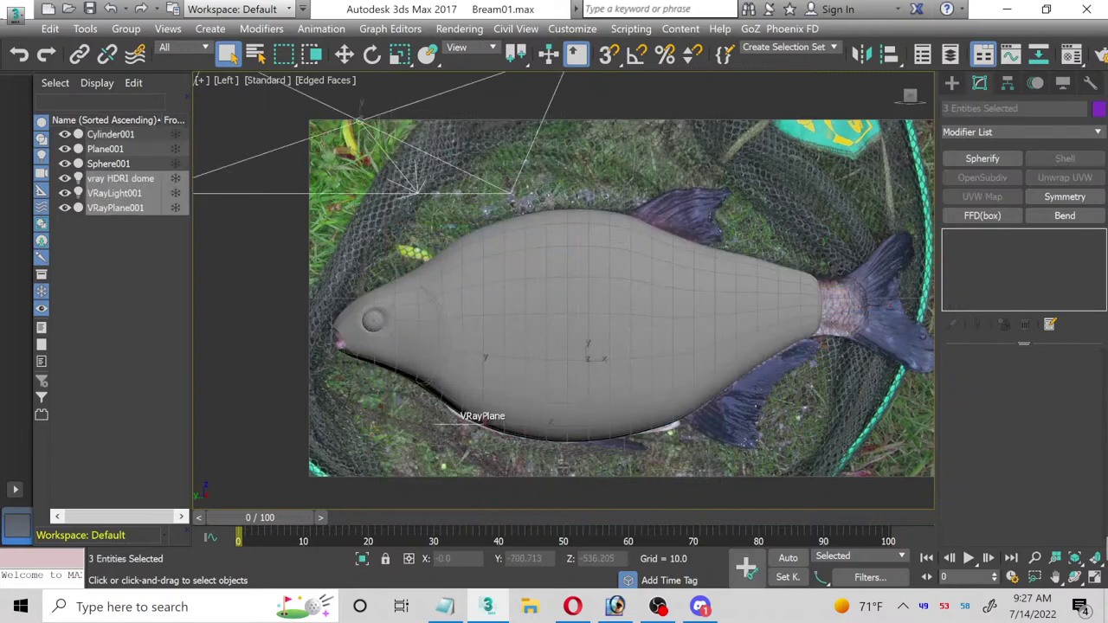
Step: In the maximized Front view, move the merged objects and HDRI dome light below the fish
{"action": "left_click", "coordinate": [1096, 579]}
{"action": "middle_click", "coordinate": [638, 230]}
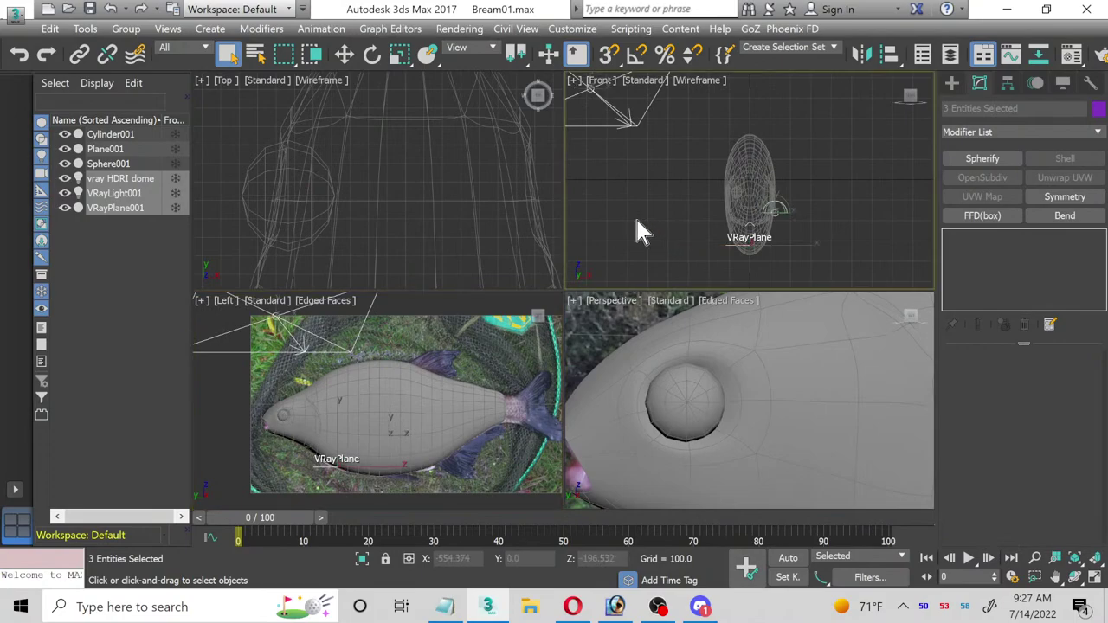
{"action": "left_click", "coordinate": [1096, 580]}
{"action": "scroll", "coordinate": [537, 390], "scroll_direction": "down", "scroll_amount": 3}
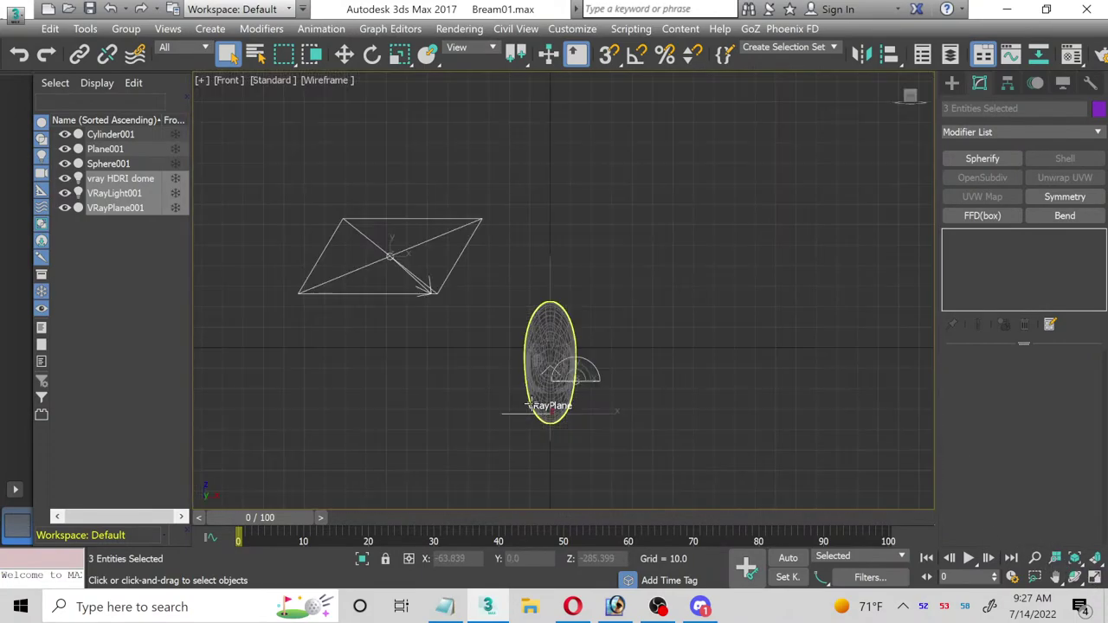
{"action": "left_click", "coordinate": [350, 54]}
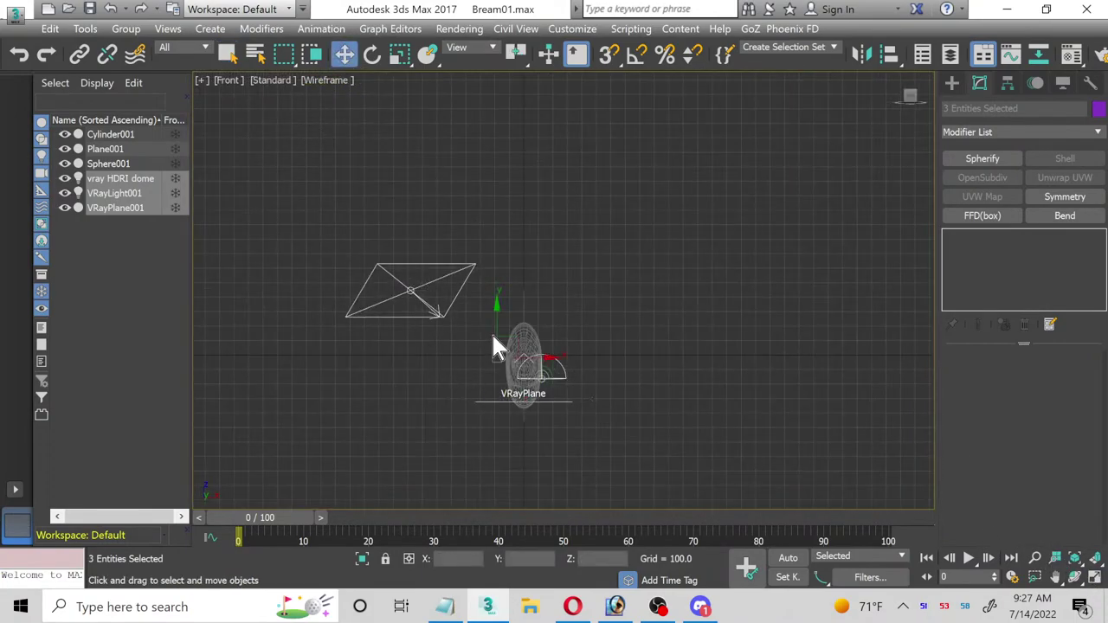
{"action": "left_click_drag", "start_coordinate": [499, 332], "coordinate": [501, 343]}
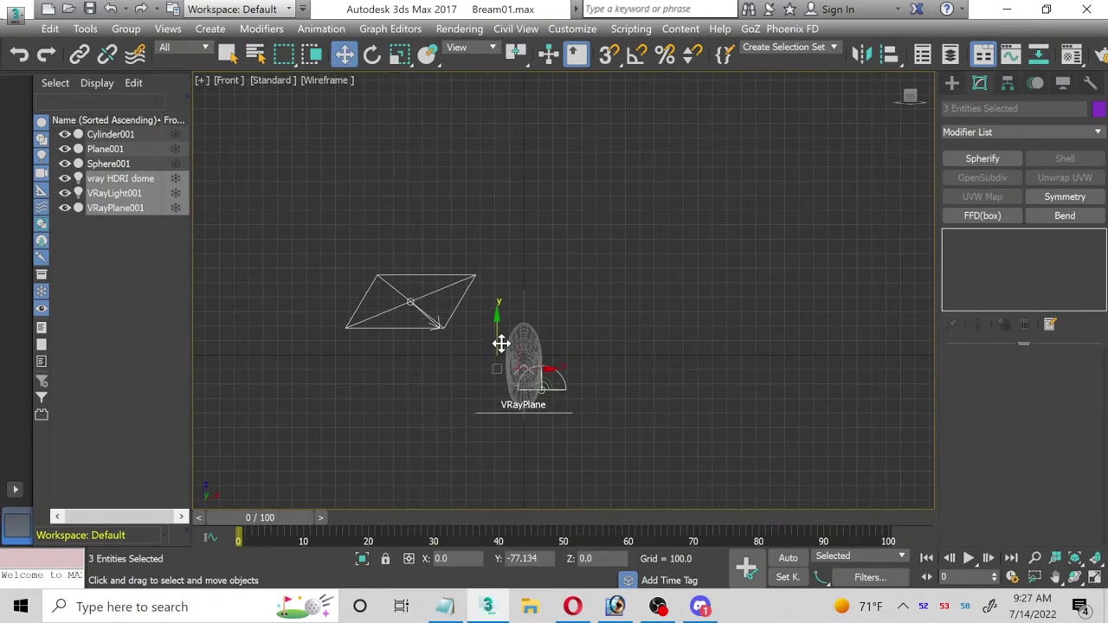
{"action": "scroll", "coordinate": [540, 445], "scroll_direction": "up", "scroll_amount": 4}
{"action": "left_click_drag", "start_coordinate": [454, 281], "coordinate": [449, 377]}
{"action": "left_click", "coordinate": [551, 430]}
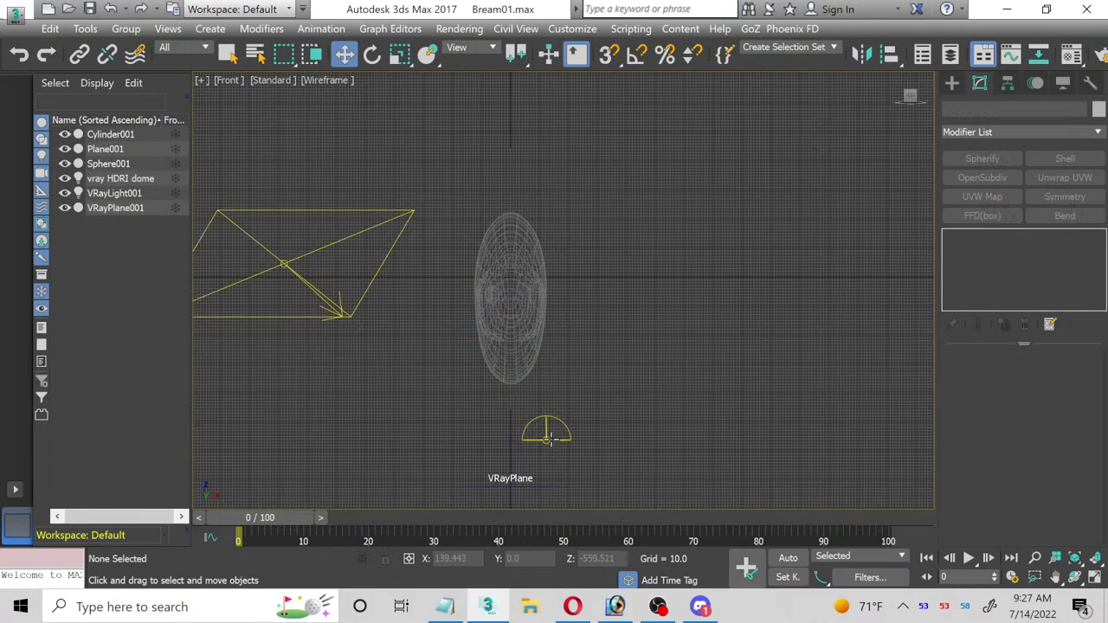
{"action": "left_click", "coordinate": [554, 429]}
{"action": "left_click_drag", "start_coordinate": [564, 420], "coordinate": [528, 464]}
Step: Hide the grid and set VRayPlane001's object colour to white
{"action": "key", "text": "g"}
{"action": "scroll", "coordinate": [534, 491], "scroll_direction": "up", "scroll_amount": 4}
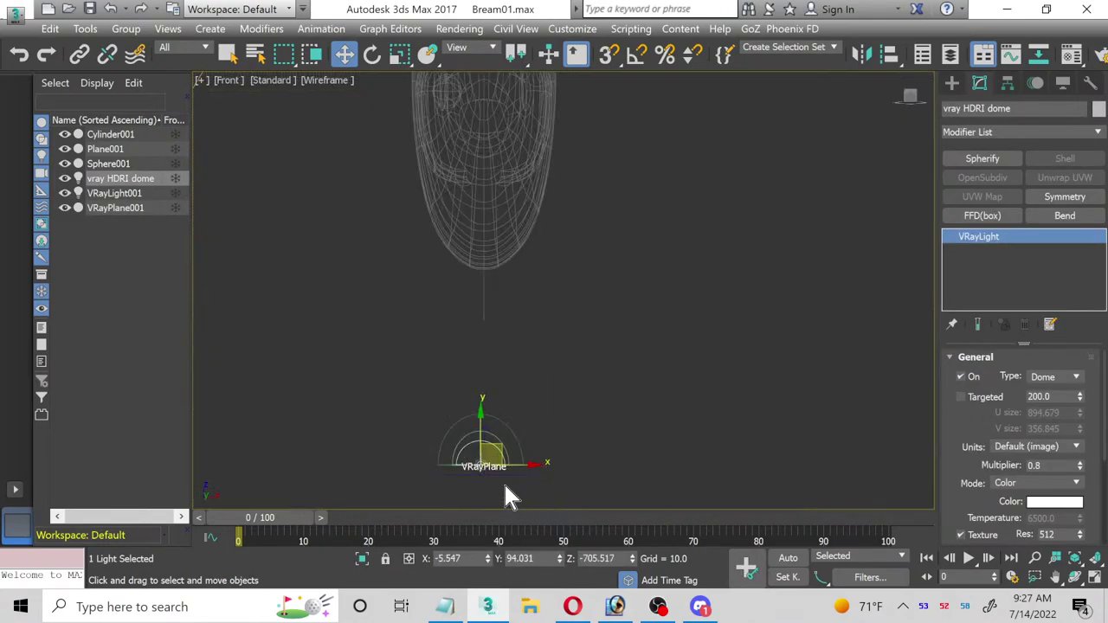
{"action": "left_click", "coordinate": [456, 473]}
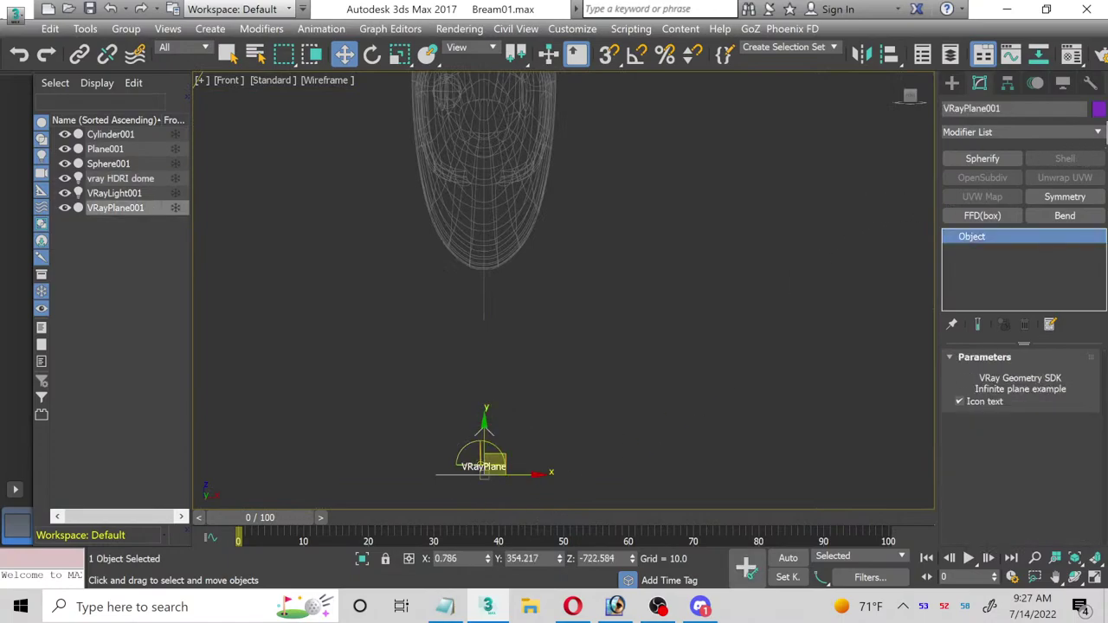
{"action": "left_click", "coordinate": [1100, 108]}
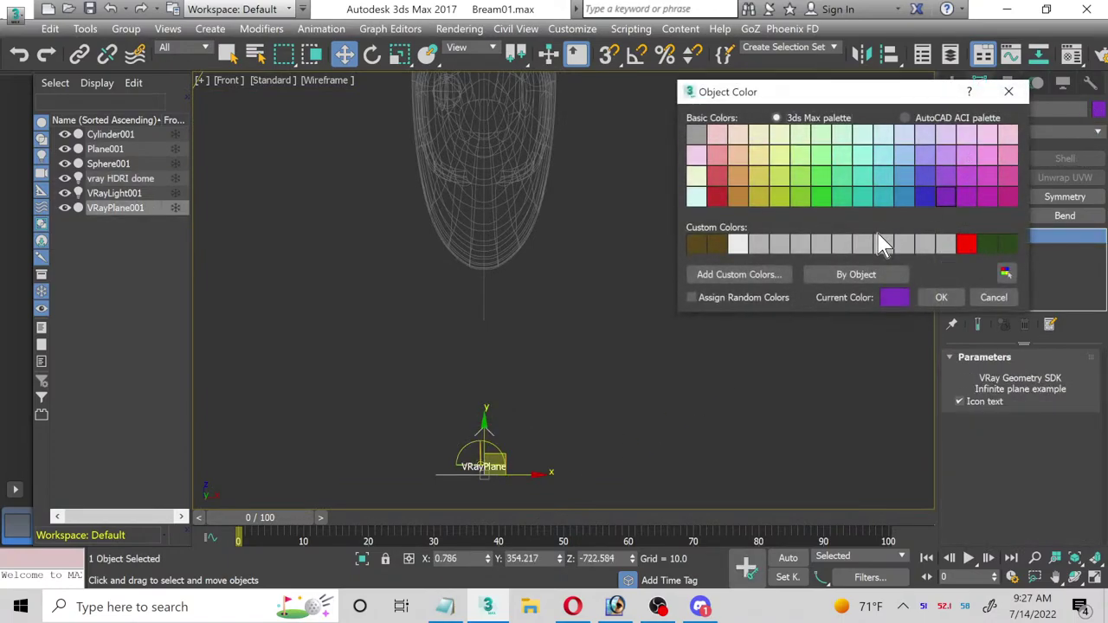
{"action": "left_click", "coordinate": [949, 247]}
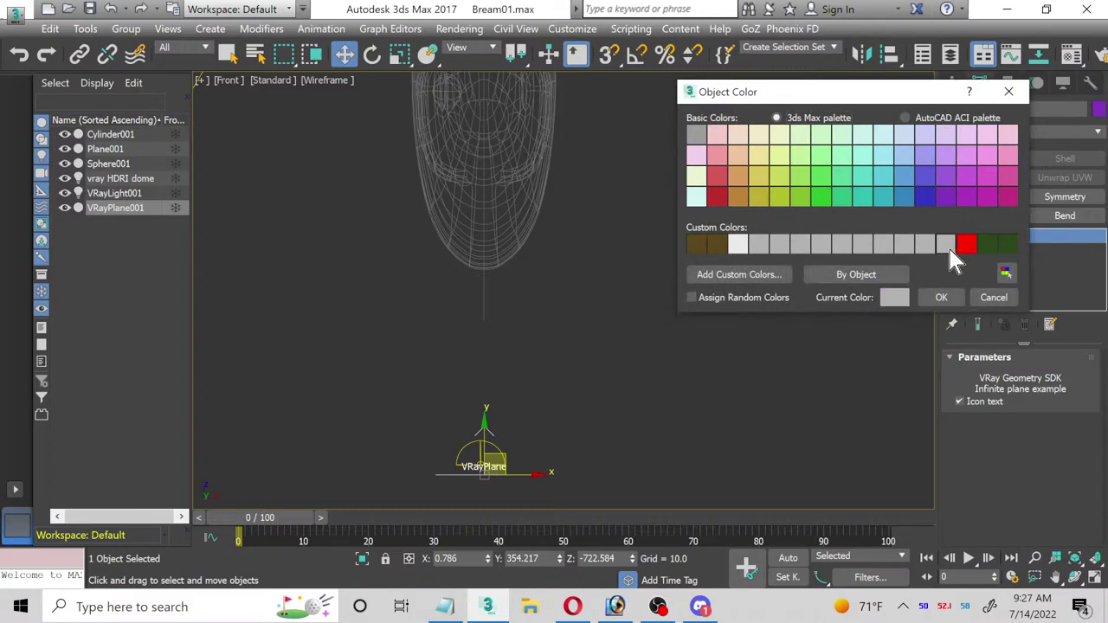
{"action": "left_click", "coordinate": [738, 244]}
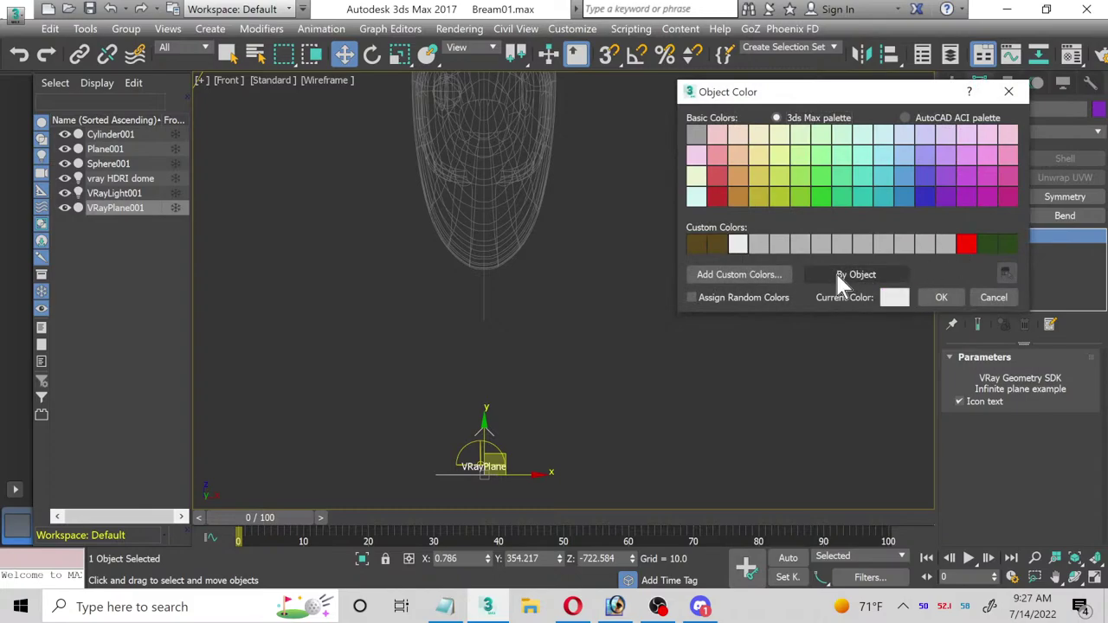
{"action": "left_click", "coordinate": [940, 298]}
{"action": "left_click", "coordinate": [696, 341]}
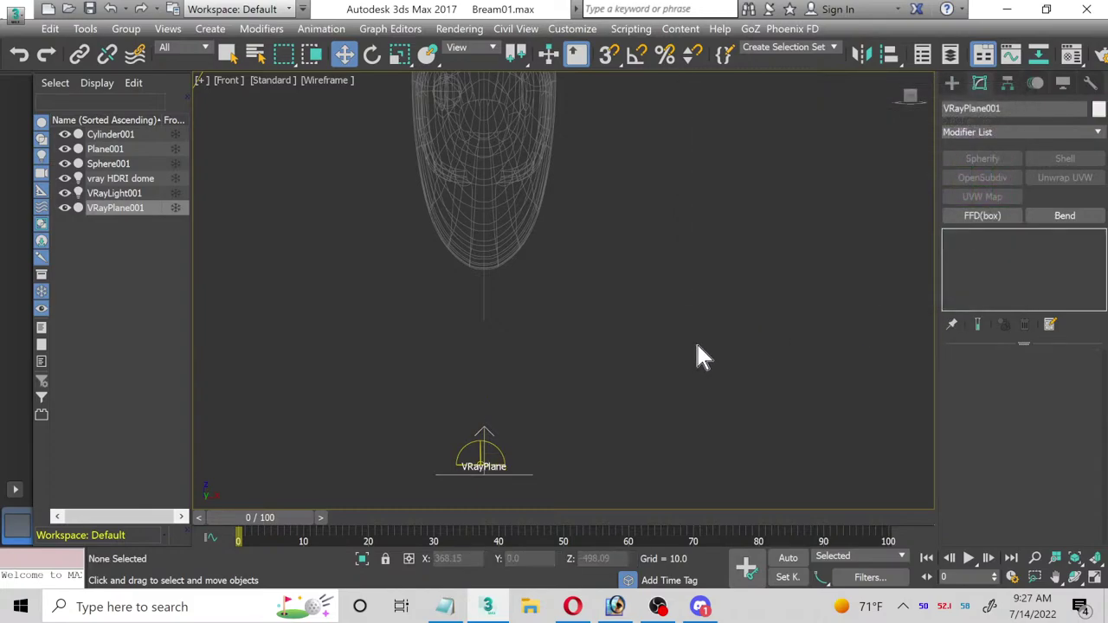
{"action": "left_click", "coordinate": [468, 459]}
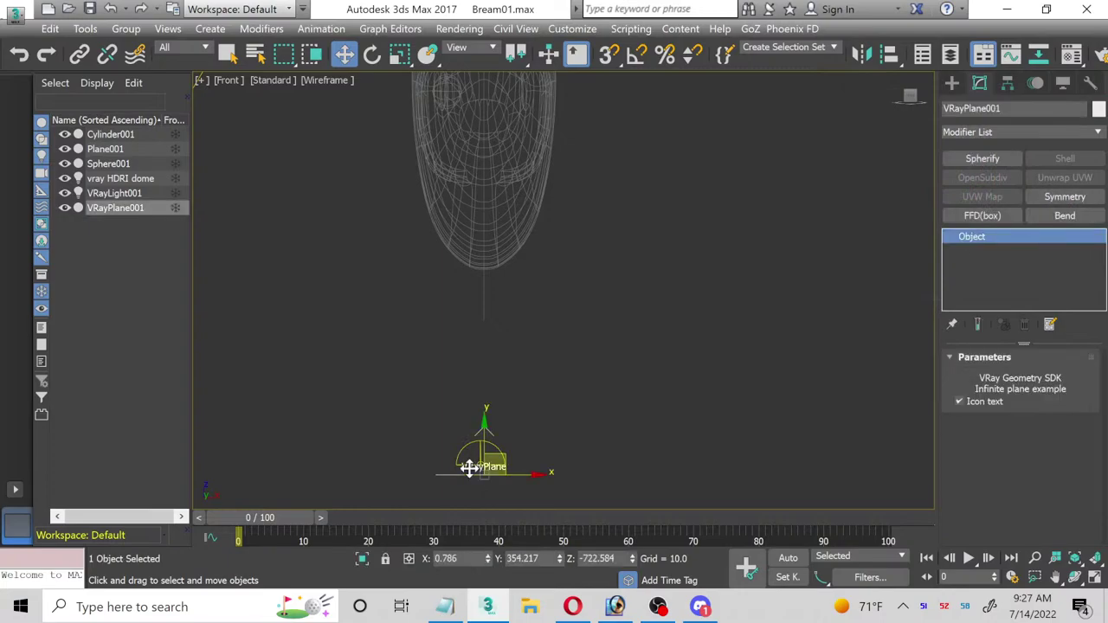
{"action": "left_click", "coordinate": [248, 409]}
Step: Nudge the dome light slightly down and raise VRayLight001 above the fish
{"action": "left_click", "coordinate": [111, 180]}
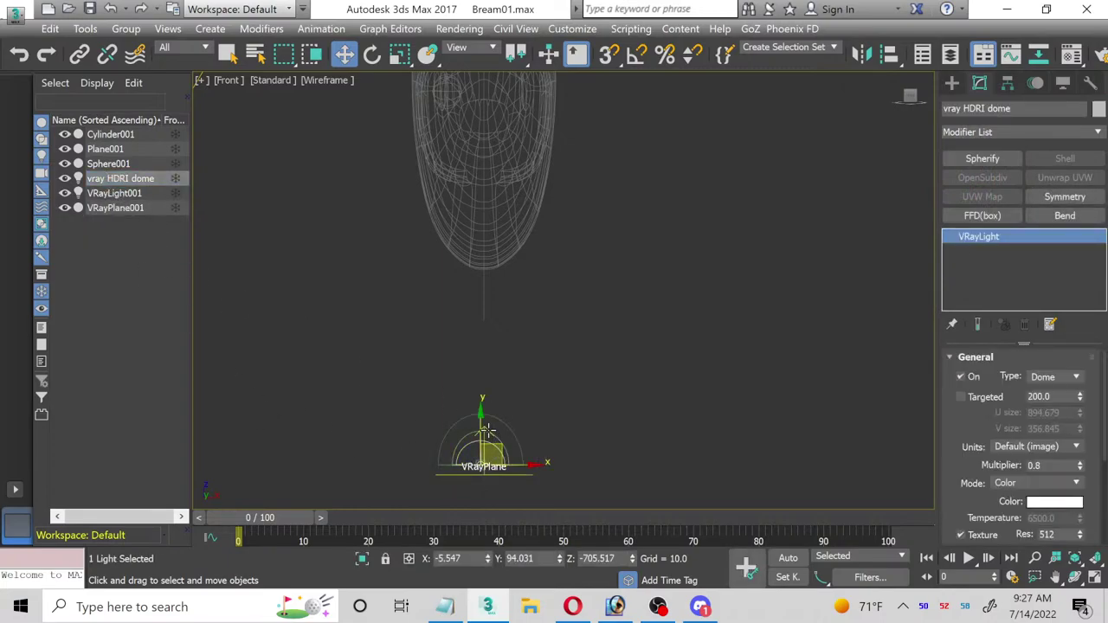
{"action": "mouse_move", "coordinate": [482, 425]}
{"action": "left_mouse_down"}
{"action": "mouse_move", "coordinate": [490, 435]}
{"action": "mouse_move", "coordinate": [479, 439]}
{"action": "left_mouse_up"}
{"action": "scroll", "coordinate": [338, 365], "scroll_direction": "down", "scroll_amount": 4}
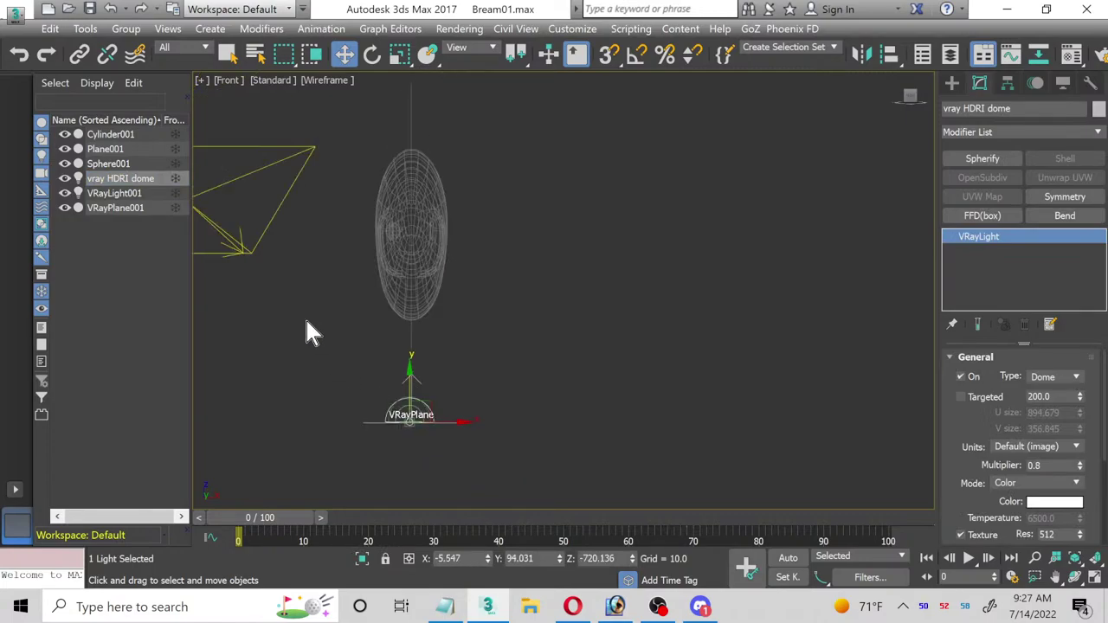
{"action": "scroll", "coordinate": [174, 240], "scroll_direction": "down", "scroll_amount": 2}
{"action": "middle_click_drag", "start_coordinate": [230, 315], "coordinate": [429, 398]}
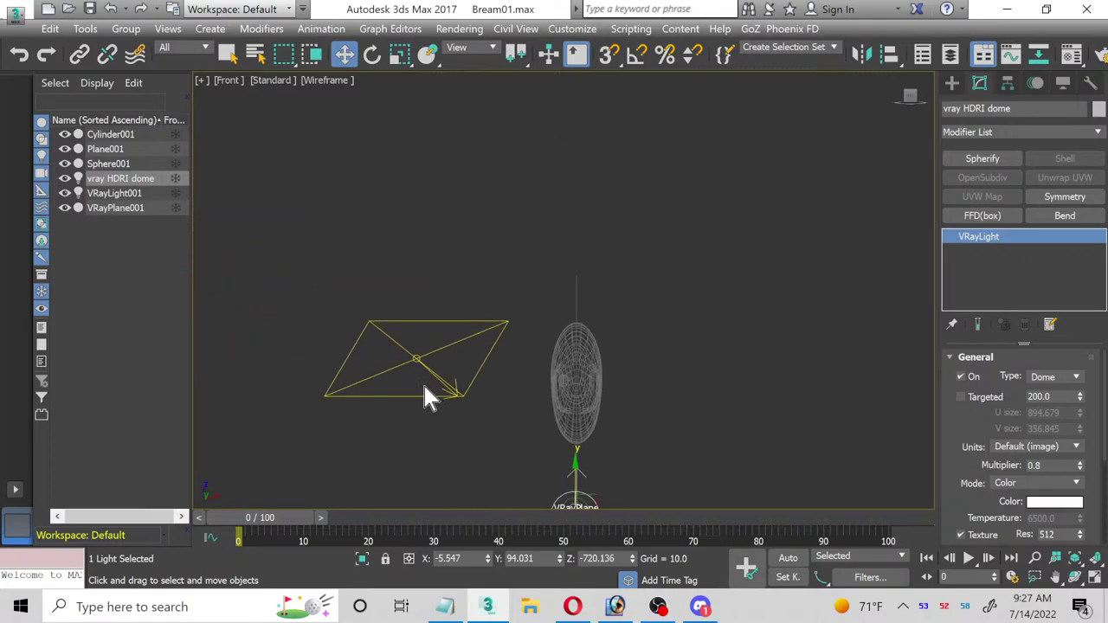
{"action": "left_click", "coordinate": [419, 360]}
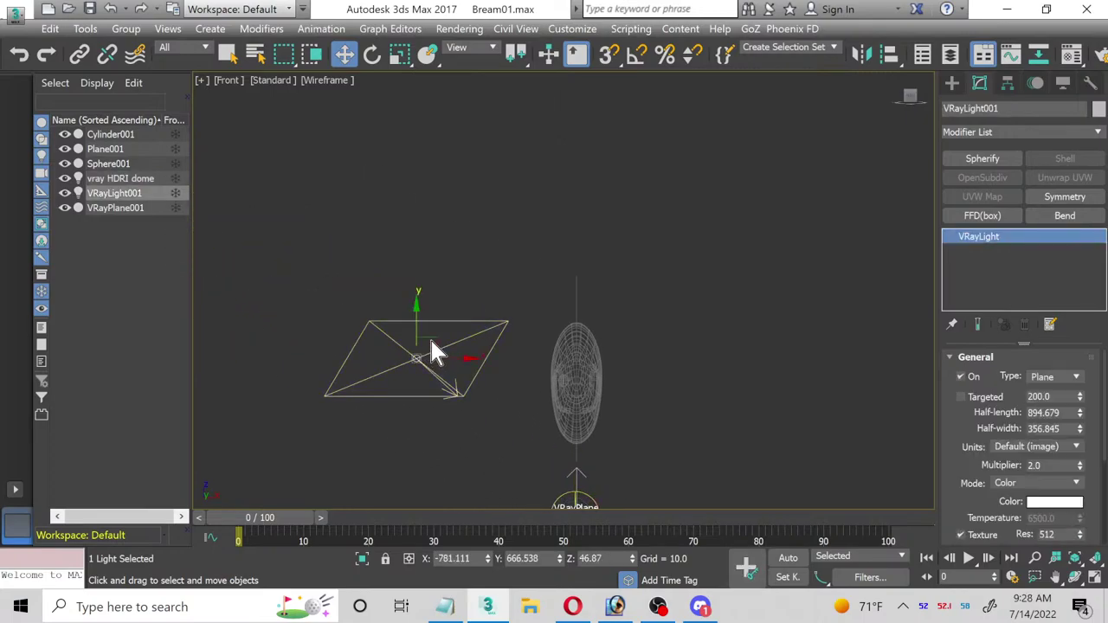
{"action": "left_click_drag", "start_coordinate": [431, 353], "coordinate": [366, 176]}
{"action": "scroll", "coordinate": [371, 182], "scroll_direction": "down", "scroll_amount": 3}
{"action": "left_click", "coordinate": [401, 57]}
Step: Orbit the maximized Perspective view around the fish body Cylinder001
{"action": "left_click", "coordinate": [1095, 578]}
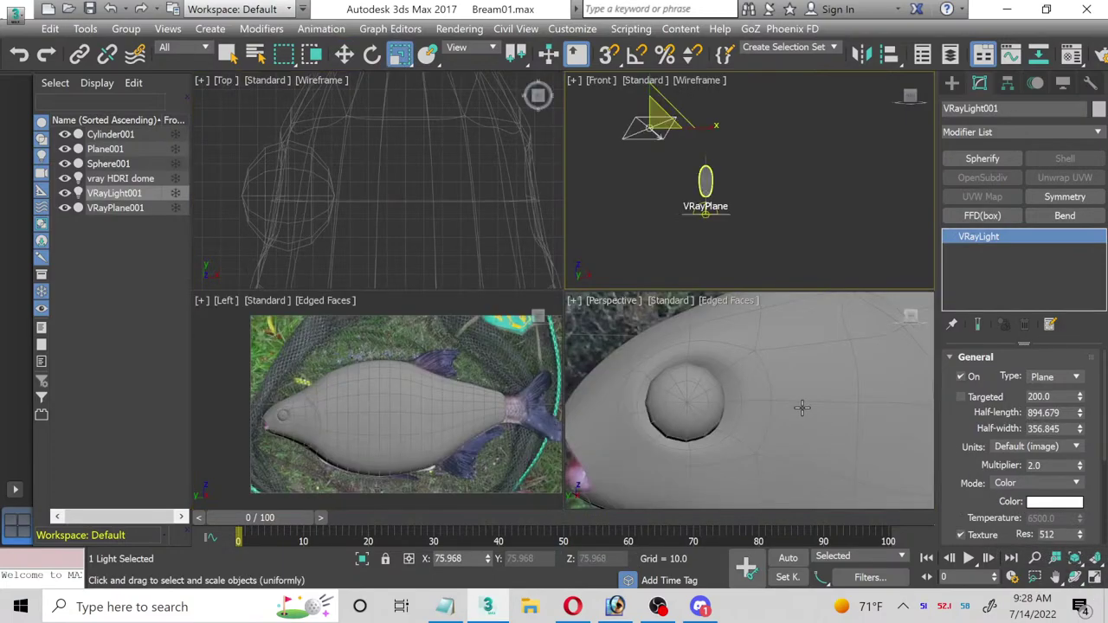
{"action": "left_click", "coordinate": [801, 407]}
{"action": "scroll", "coordinate": [658, 403], "scroll_direction": "down", "scroll_amount": 5}
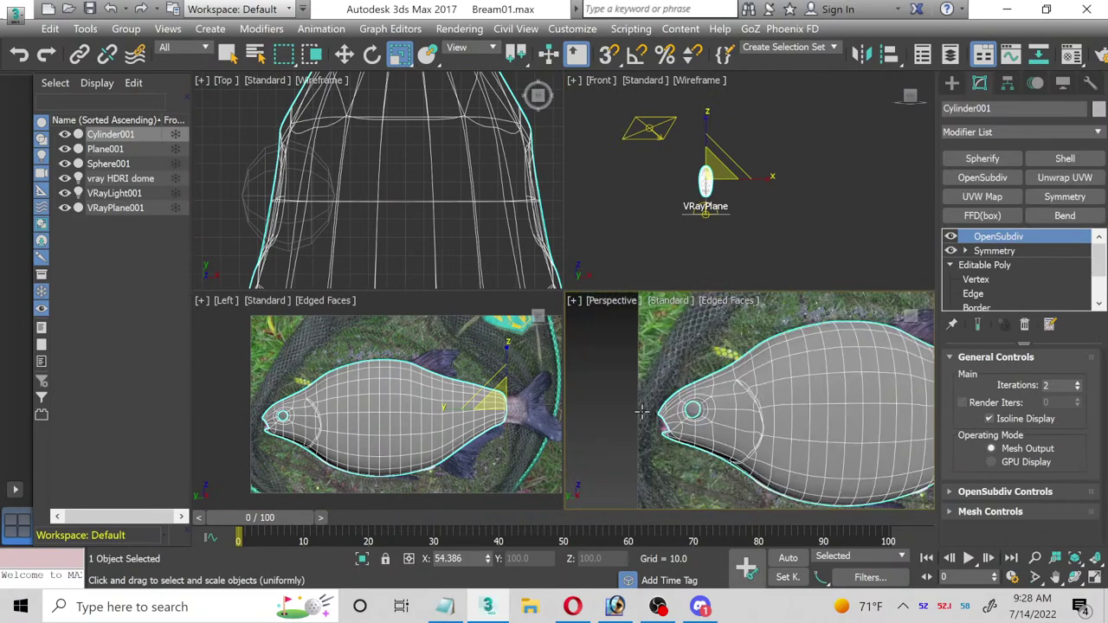
{"action": "left_click", "coordinate": [1075, 578]}
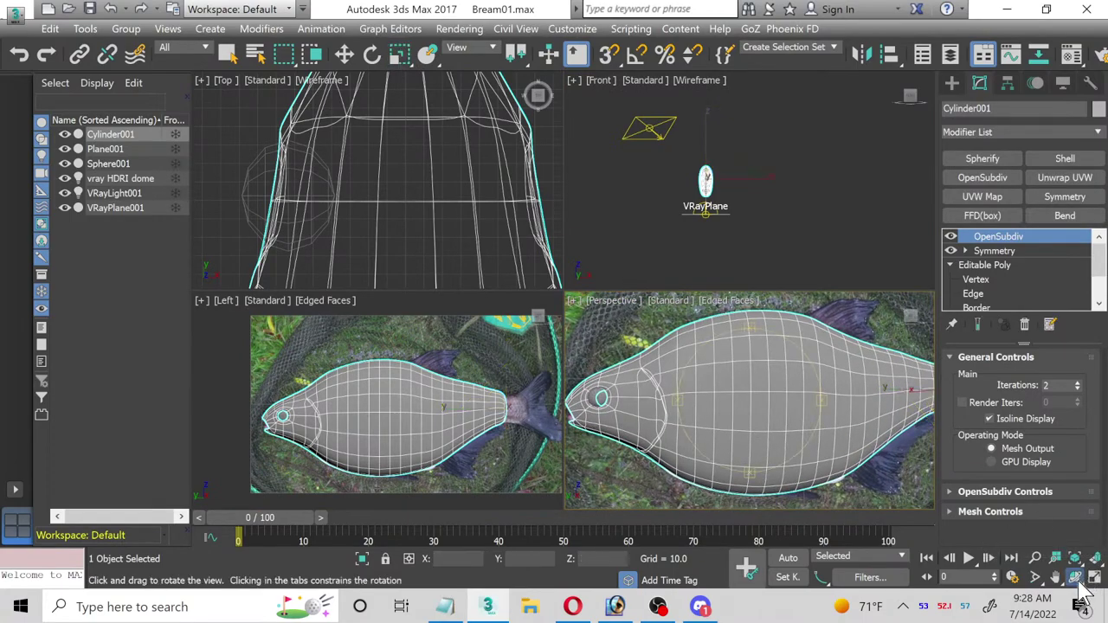
{"action": "left_click", "coordinate": [1094, 579]}
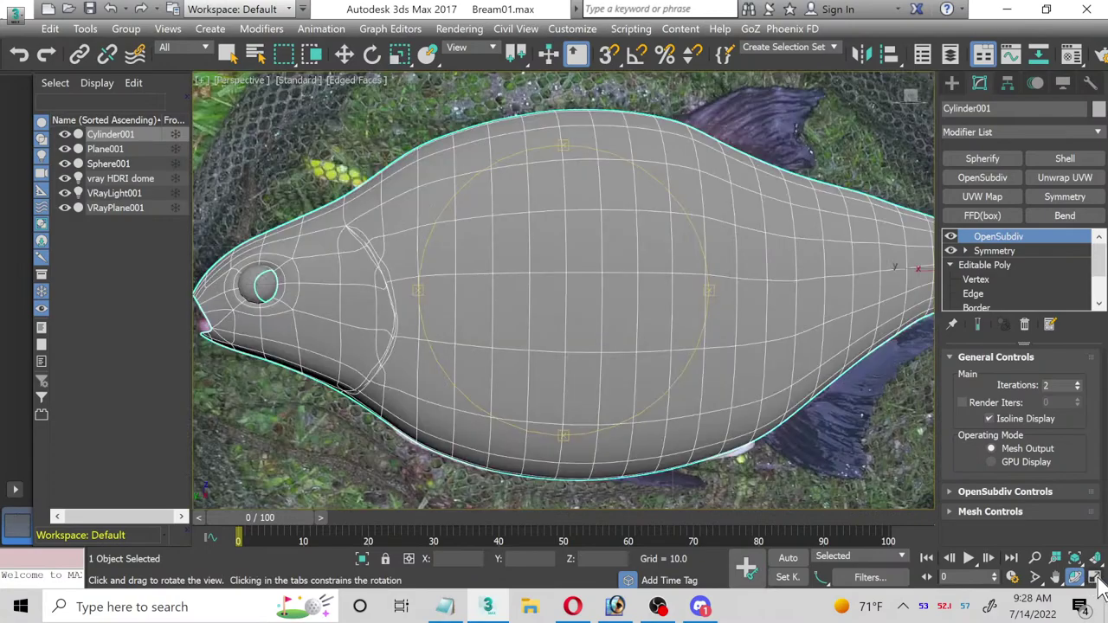
{"action": "left_click_drag", "start_coordinate": [629, 376], "coordinate": [515, 353]}
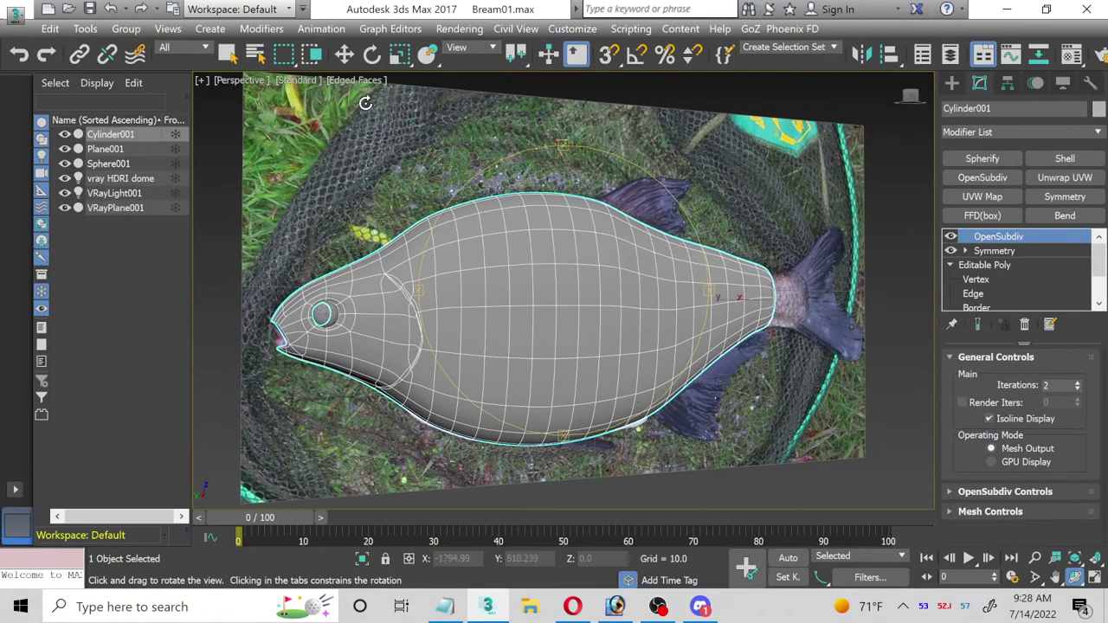
{"action": "left_click", "coordinate": [343, 54]}
{"action": "left_click", "coordinate": [875, 157]}
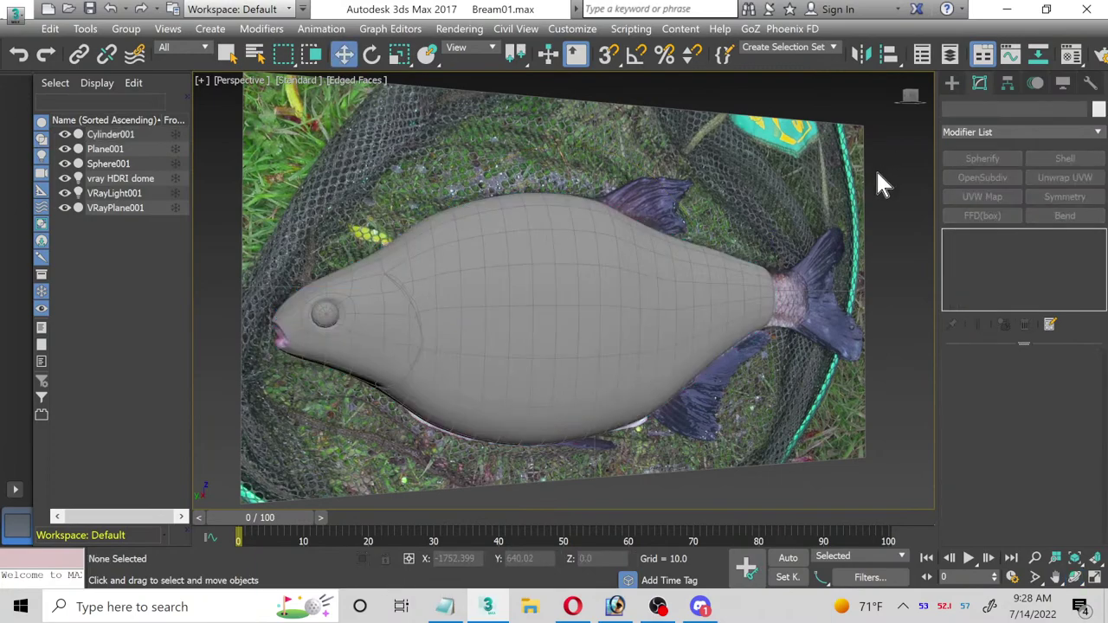
Step: Create physical camera PhysCamera001 from the current view, then restore the Perspective viewport
{"action": "key", "text": "ctrl+c"}
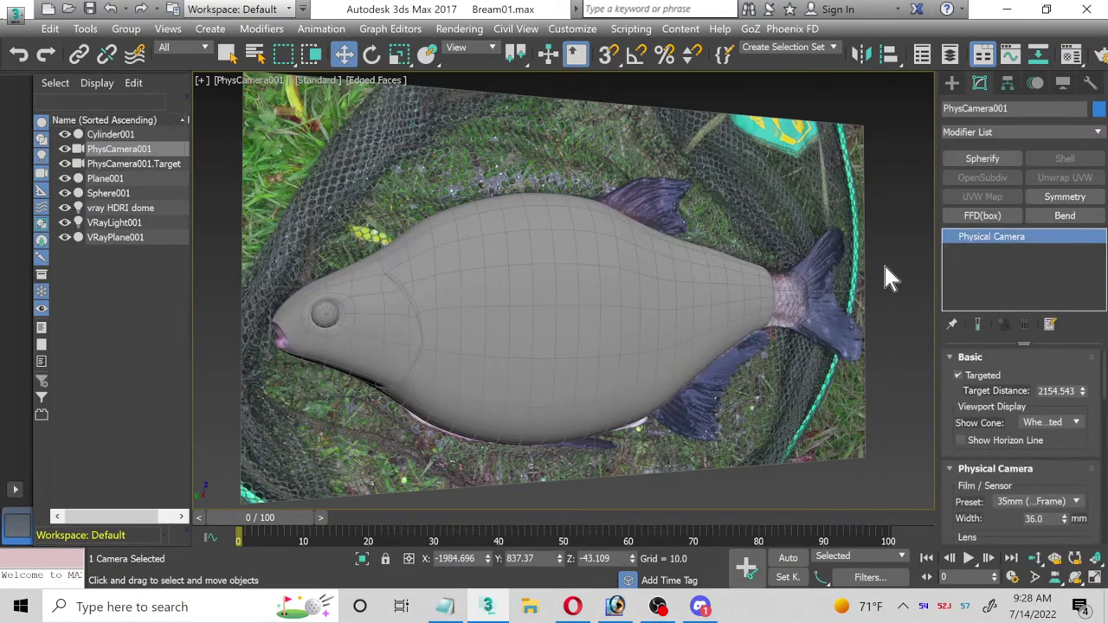
{"action": "middle_click_drag", "start_coordinate": [467, 277], "coordinate": [516, 273]}
{"action": "scroll", "coordinate": [516, 273], "scroll_direction": "up", "scroll_amount": 1}
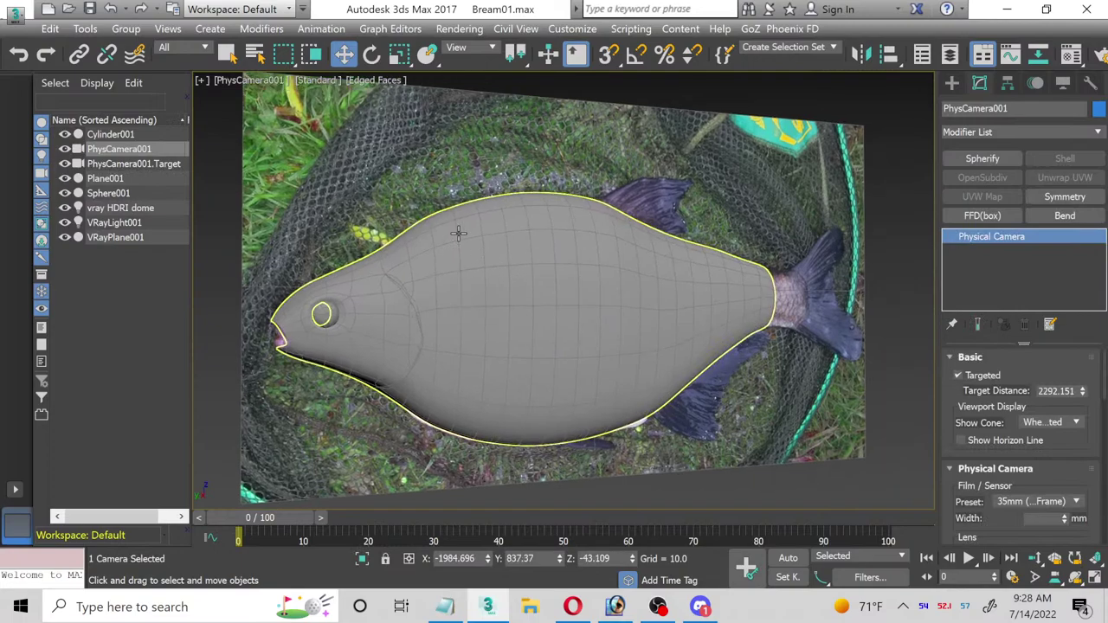
{"action": "left_click", "coordinate": [232, 82]}
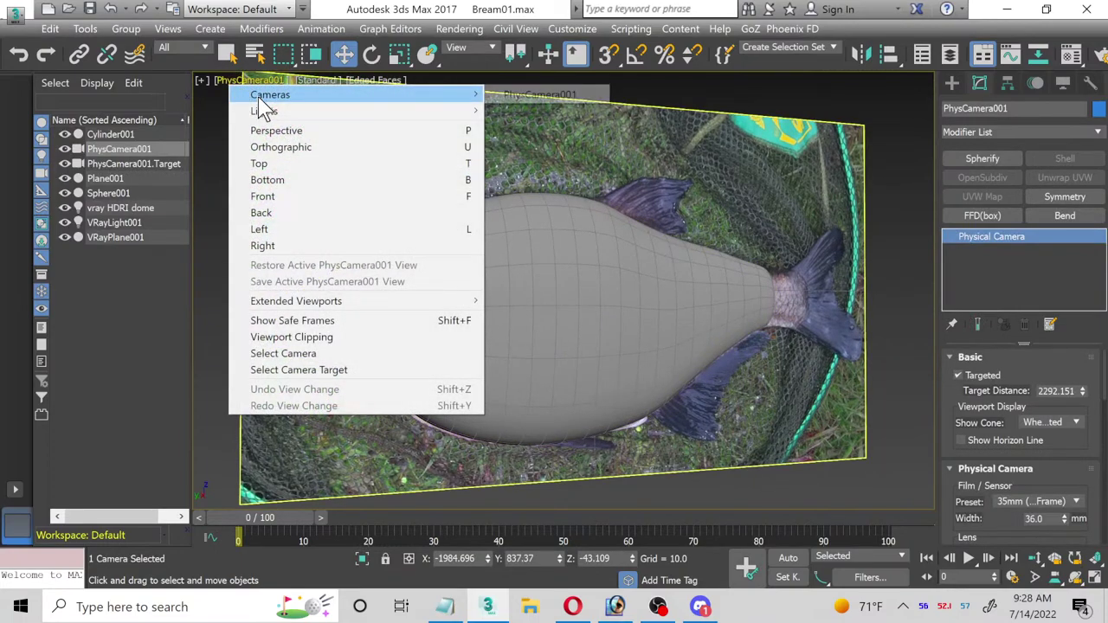
{"action": "left_click", "coordinate": [276, 129]}
{"action": "left_click", "coordinate": [1093, 577]}
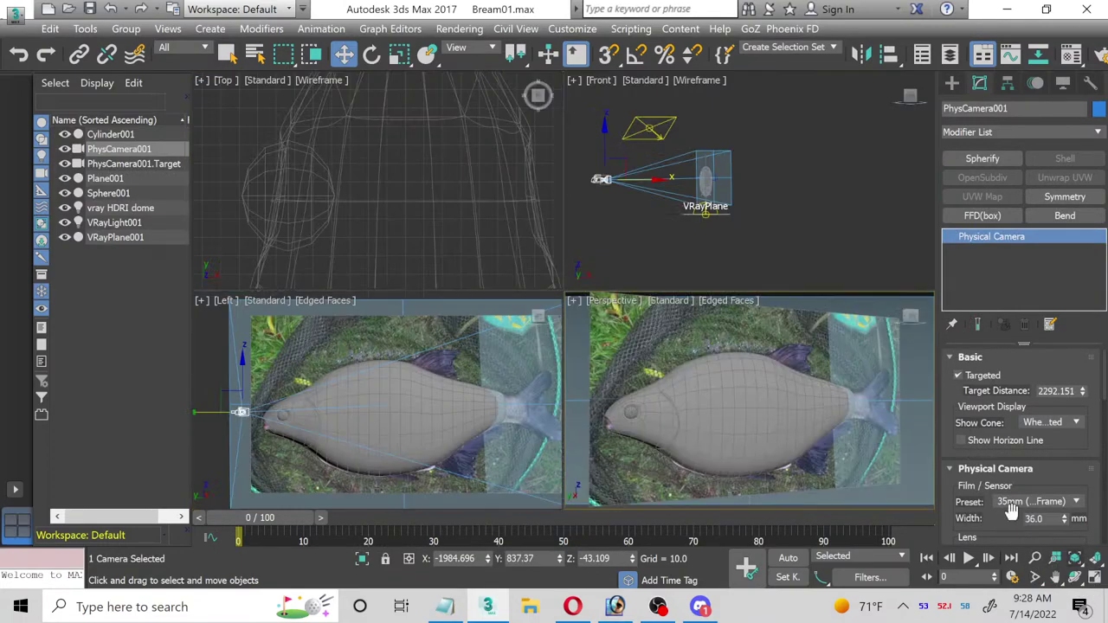
Step: In the Top view, move VRayLight001 up-left of the fish and rotate it about 10°
{"action": "scroll", "coordinate": [467, 205], "scroll_direction": "down", "scroll_amount": 2}
{"action": "left_click", "coordinate": [467, 206]}
{"action": "scroll", "coordinate": [420, 139], "scroll_direction": "down", "scroll_amount": 2}
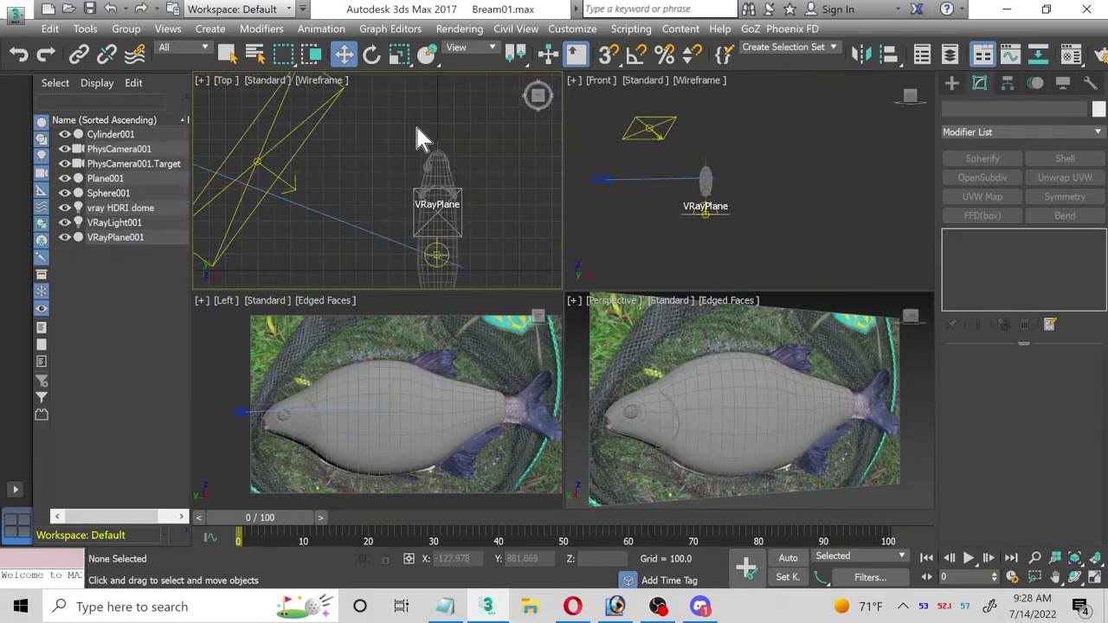
{"action": "scroll", "coordinate": [321, 179], "scroll_direction": "down", "scroll_amount": 3}
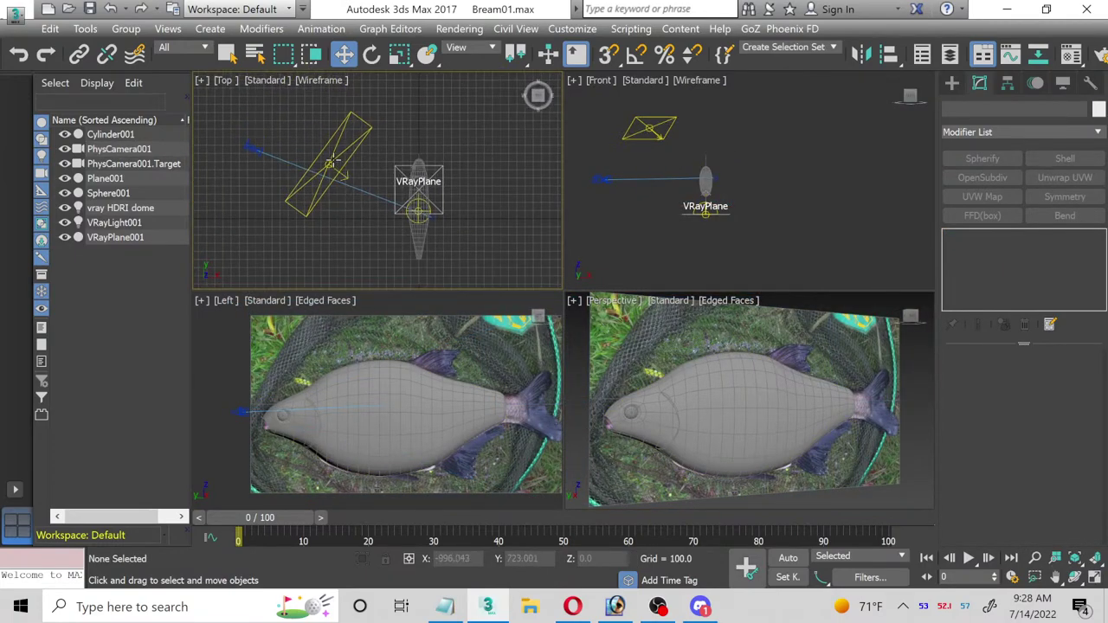
{"action": "left_click", "coordinate": [329, 164]}
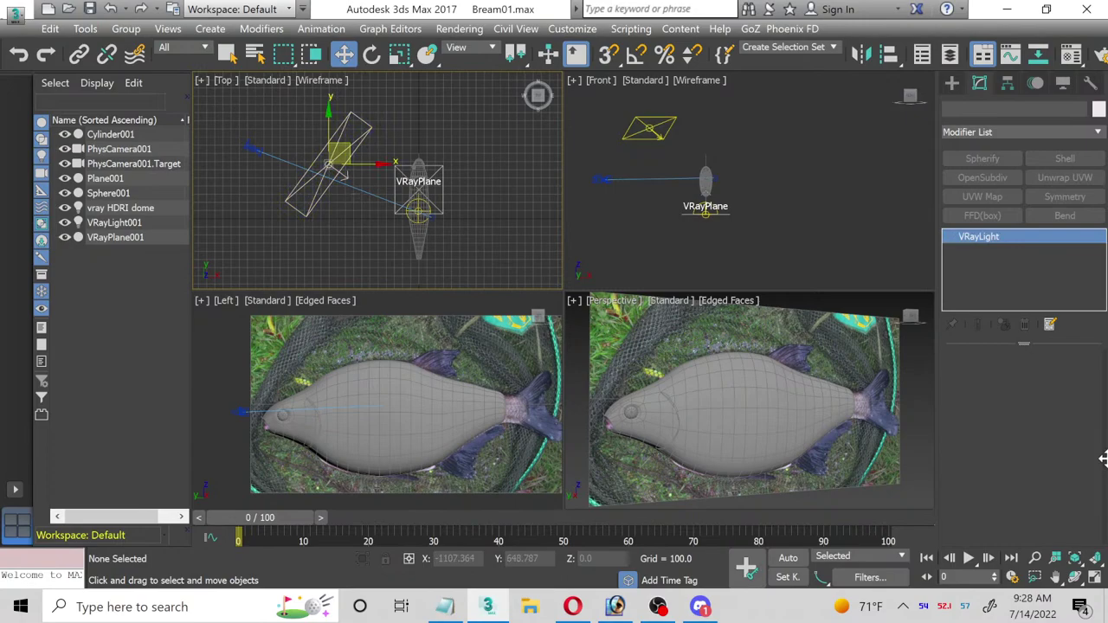
{"action": "left_click", "coordinate": [1096, 579]}
{"action": "scroll", "coordinate": [490, 242], "scroll_direction": "down", "scroll_amount": 1}
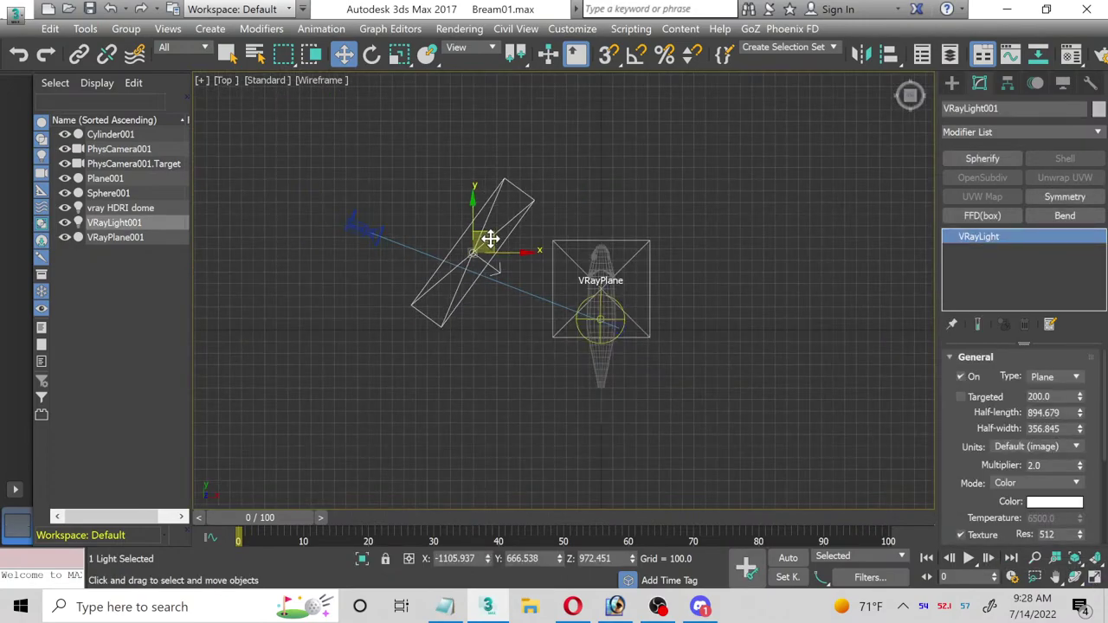
{"action": "left_click_drag", "start_coordinate": [490, 242], "coordinate": [326, 182]}
{"action": "left_click", "coordinate": [373, 56]}
{"action": "left_click", "coordinate": [344, 55]}
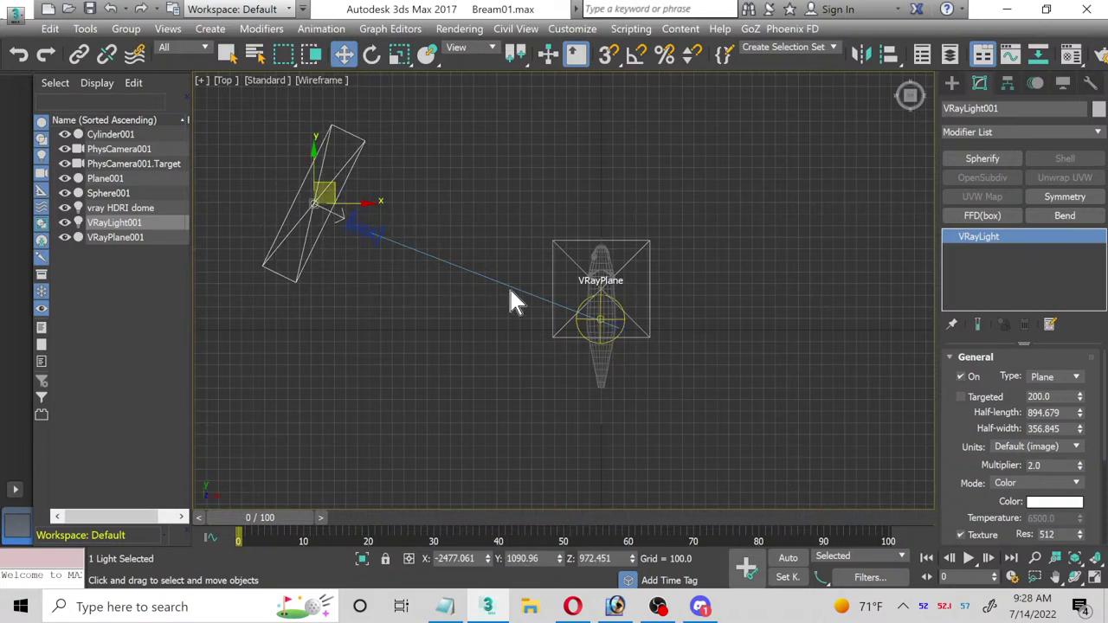
Step: Select Cylinder001 and maximize the Left viewport
{"action": "left_click", "coordinate": [1095, 576]}
{"action": "left_click", "coordinate": [912, 387]}
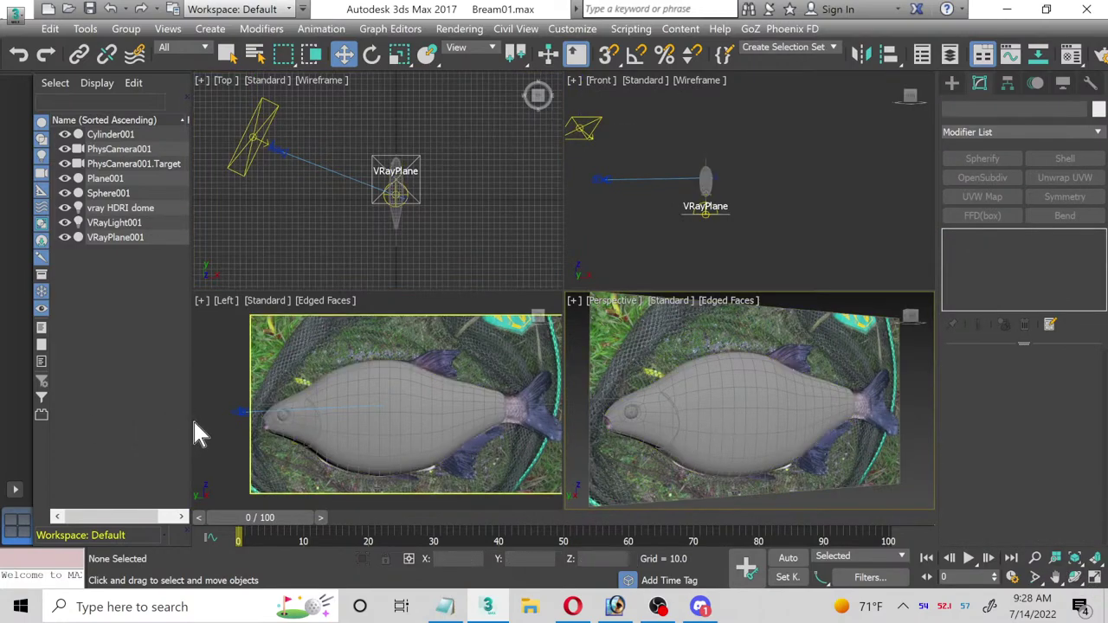
{"action": "left_click", "coordinate": [347, 420]}
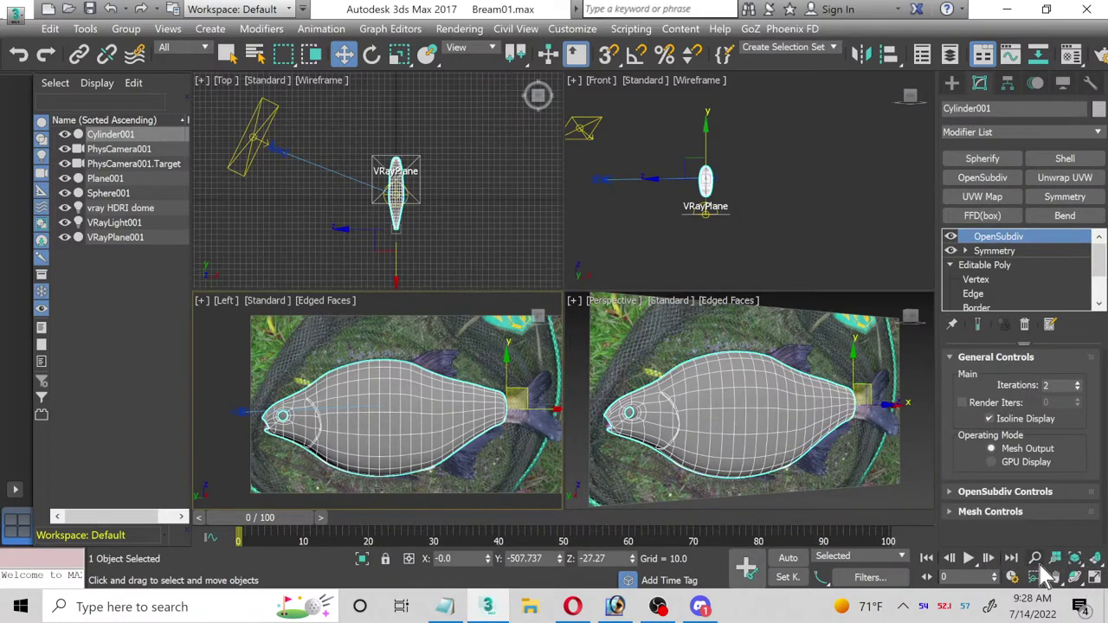
{"action": "left_click", "coordinate": [1096, 586]}
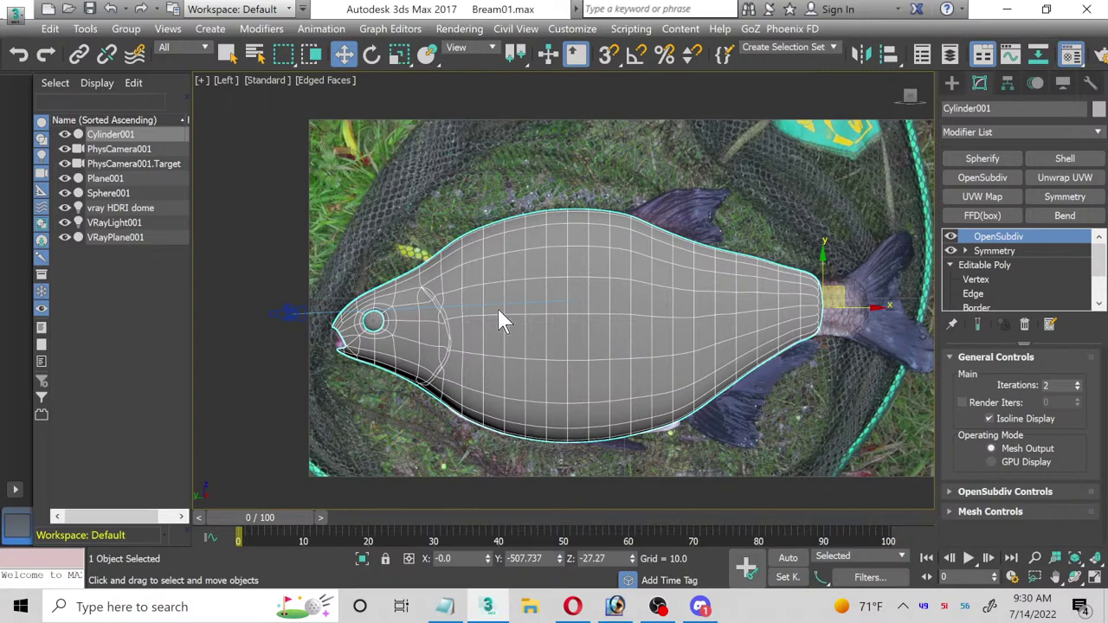
Step: Pick material slot 07 - Default and delete the OpenSubdiv modifier from the fish body
{"action": "key", "text": "m"}
{"action": "left_click", "coordinate": [216, 114]}
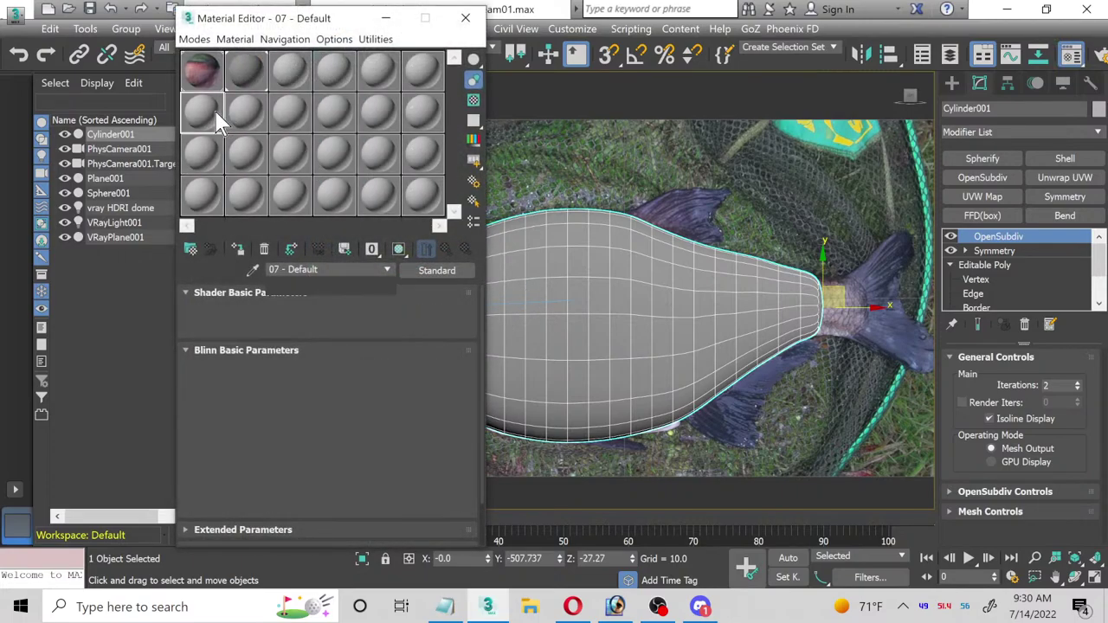
{"action": "right_click", "coordinate": [1013, 246]}
{"action": "left_click", "coordinate": [985, 264]}
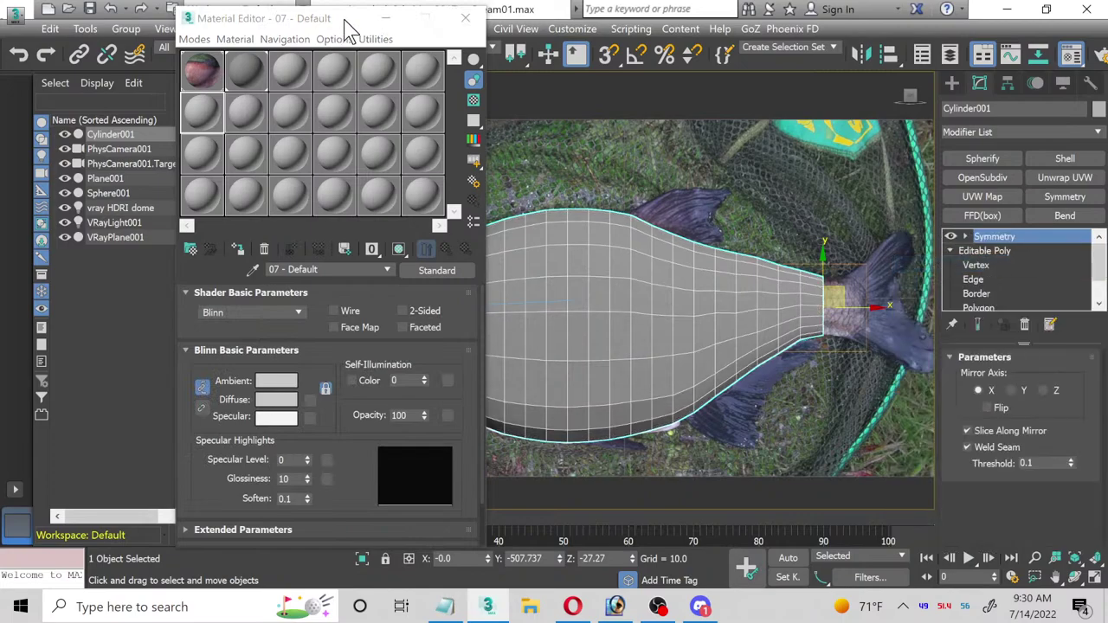
{"action": "left_click", "coordinate": [388, 22]}
Step: Delete the Symmetry modifier, enter Polygon level, and maximize the Top view over the fish
{"action": "scroll", "coordinate": [989, 259], "scroll_direction": "down", "scroll_amount": 2}
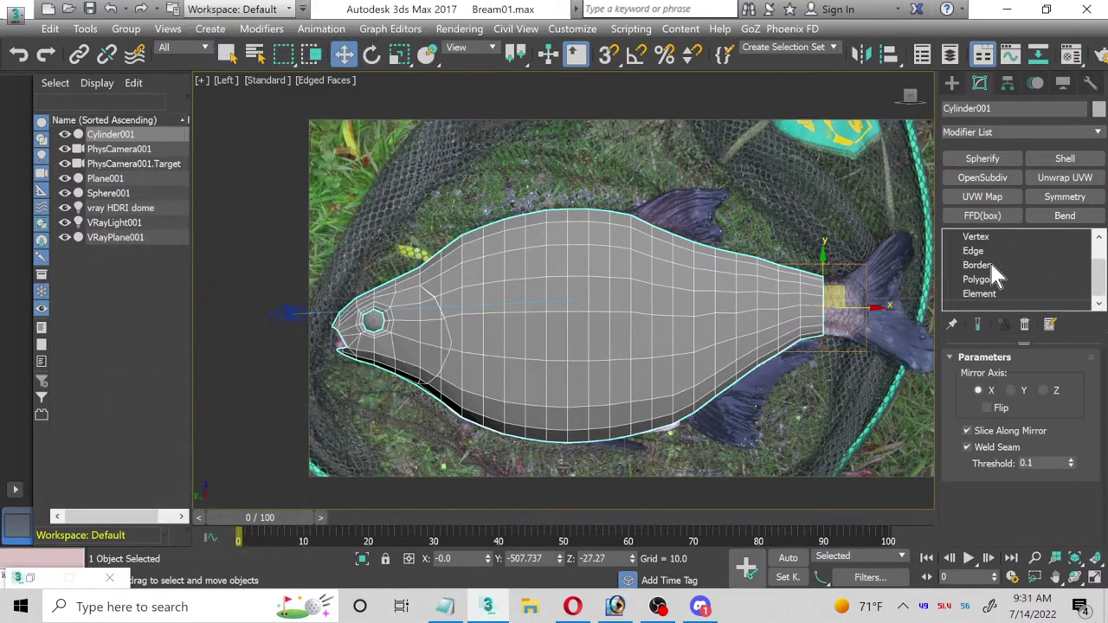
{"action": "left_click", "coordinate": [981, 280]}
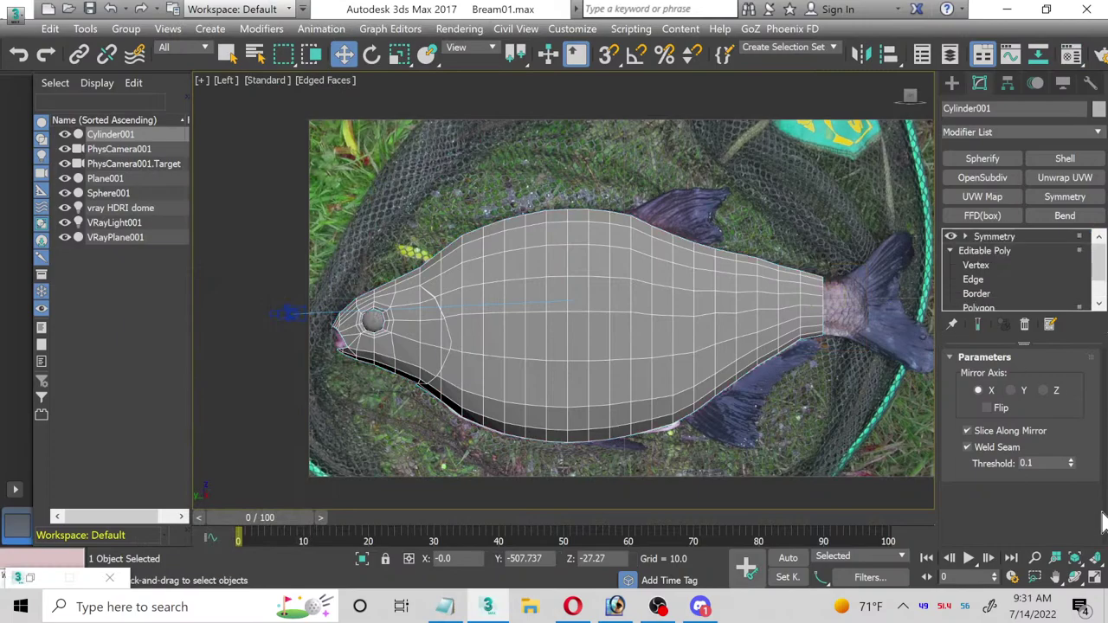
{"action": "right_click", "coordinate": [996, 237]}
{"action": "left_click", "coordinate": [997, 255]}
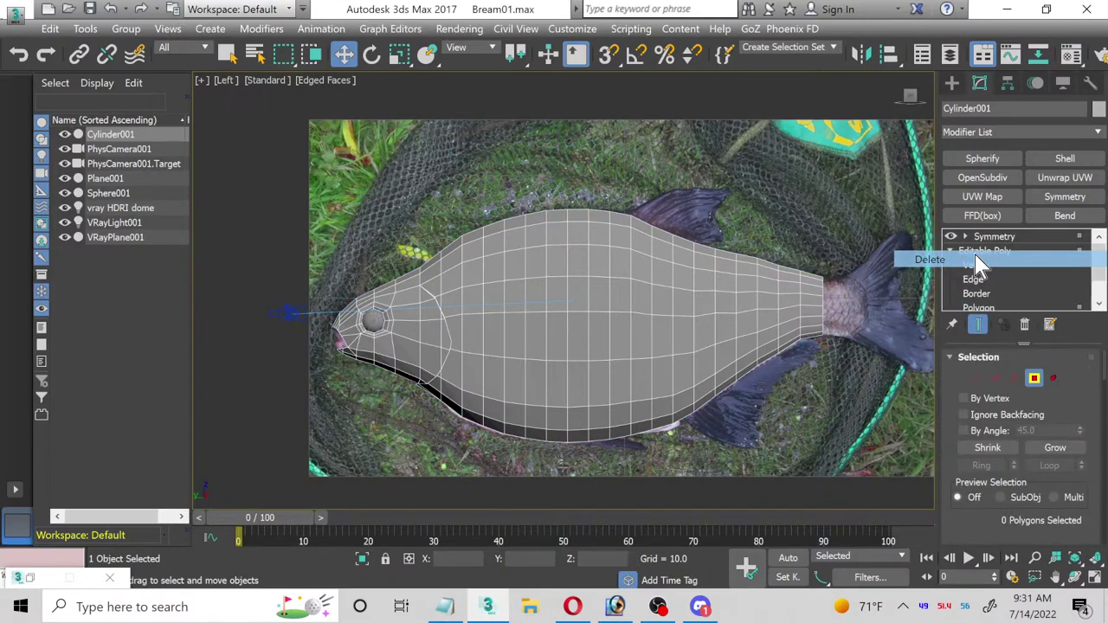
{"action": "key", "text": "4"}
{"action": "key", "text": "alt+w"}
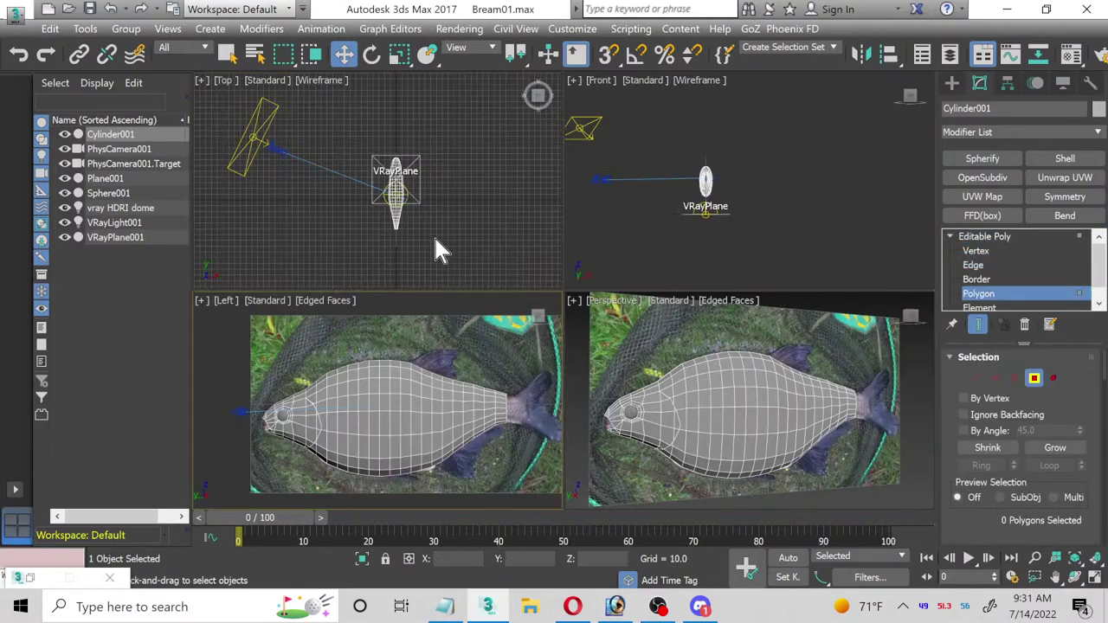
{"action": "left_click", "coordinate": [1096, 578]}
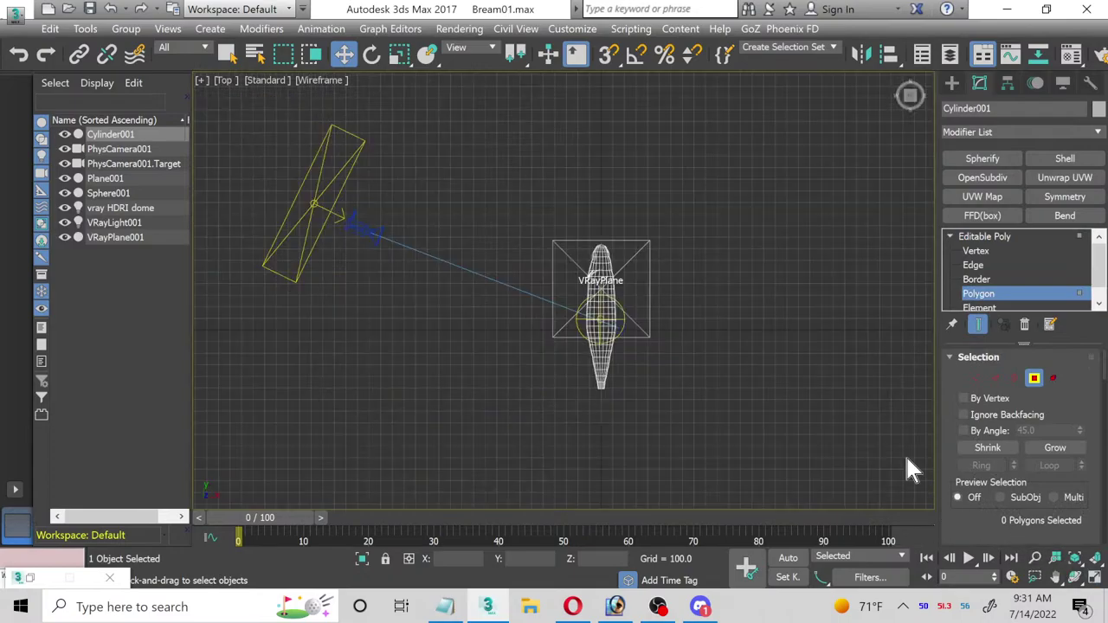
{"action": "scroll", "coordinate": [661, 329], "scroll_direction": "up", "scroll_amount": 3}
{"action": "scroll", "coordinate": [522, 141], "scroll_direction": "up", "scroll_amount": 1}
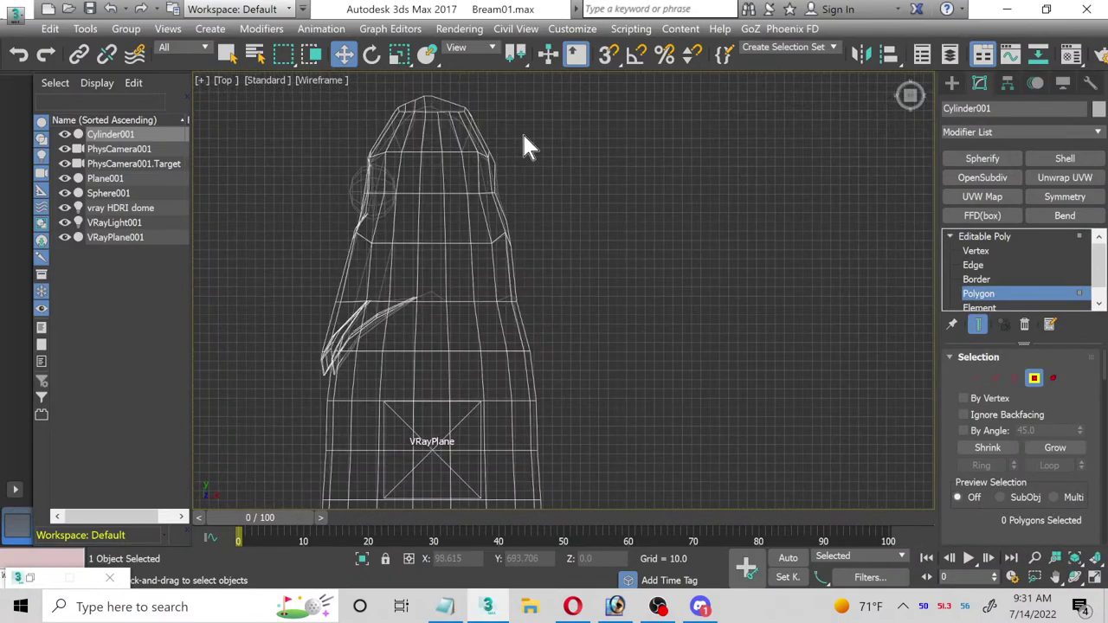
{"action": "middle_click_drag", "start_coordinate": [522, 141], "coordinate": [530, 151]}
{"action": "scroll", "coordinate": [606, 148], "scroll_direction": "up", "scroll_amount": 1}
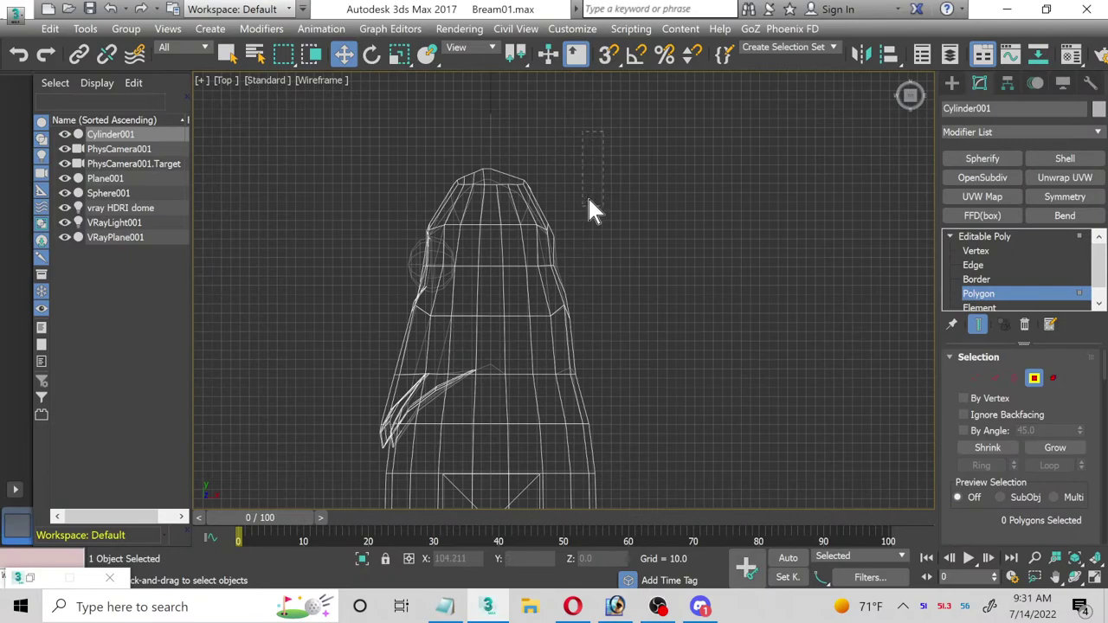
Step: Hide Plane001, select the 236 right-half polygons down to the tail, and delete them
{"action": "scroll", "coordinate": [598, 208], "scroll_direction": "up", "scroll_amount": 1}
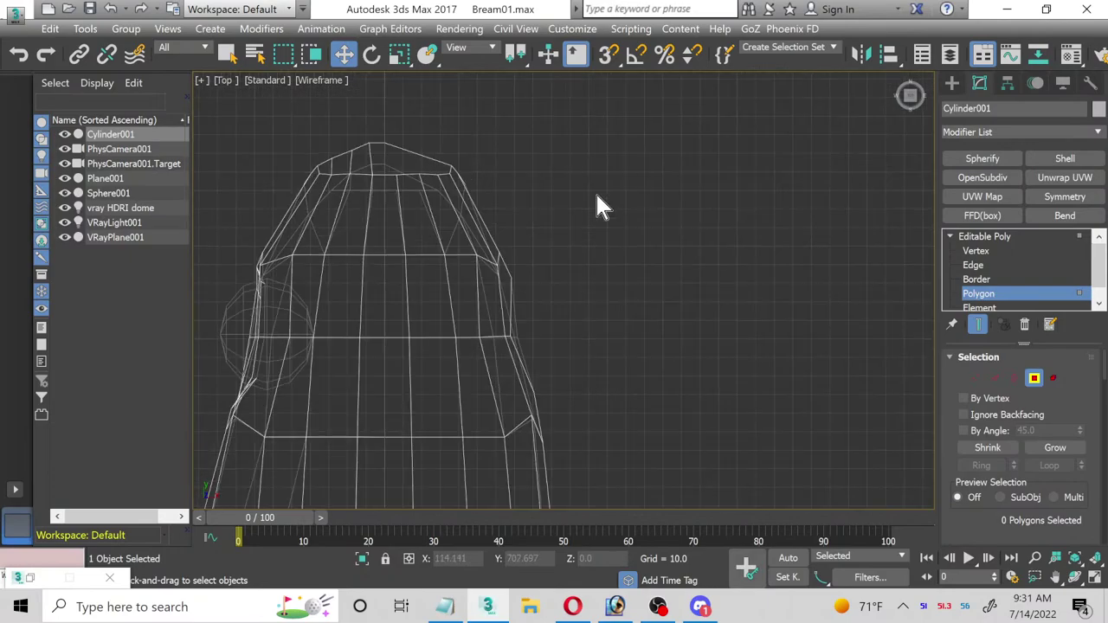
{"action": "left_click", "coordinate": [65, 179]}
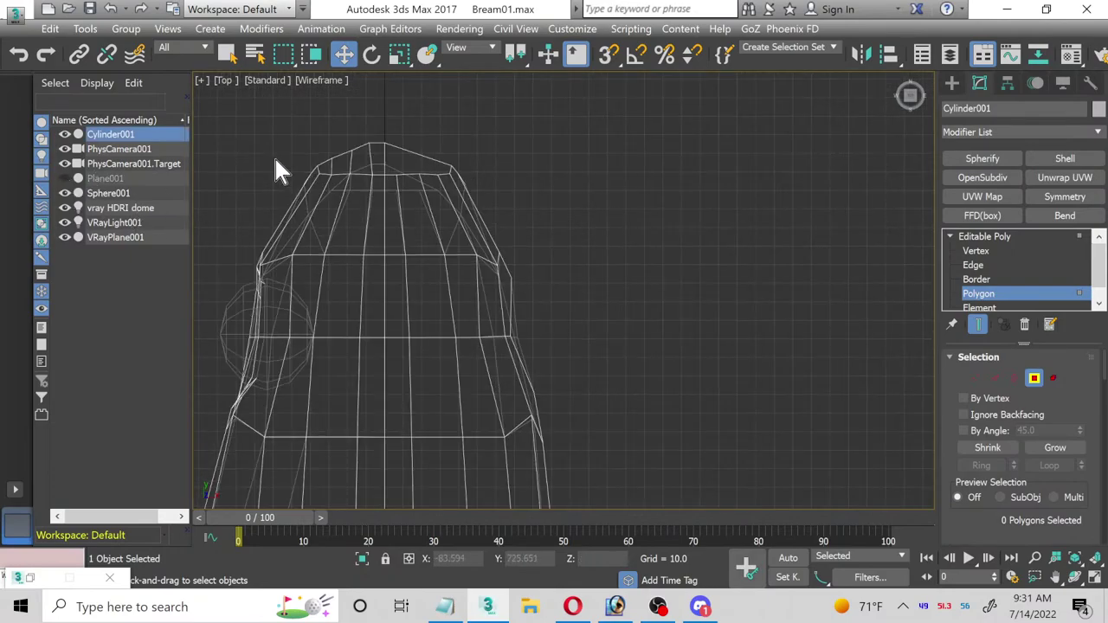
{"action": "left_click_drag", "start_coordinate": [580, 126], "coordinate": [390, 328]}
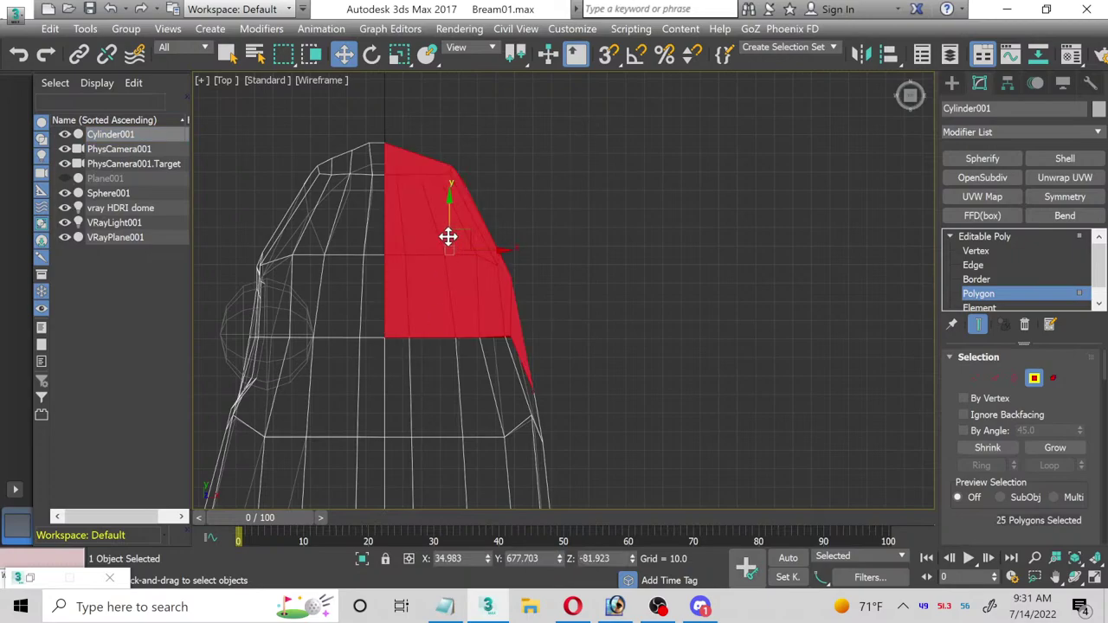
{"action": "middle_click_drag", "start_coordinate": [580, 275], "coordinate": [602, 154]}
{"action": "left_click_drag", "start_coordinate": [742, 165], "coordinate": [419, 492], "text": "ctrl"}
{"action": "middle_click_drag", "start_coordinate": [419, 492], "coordinate": [460, 178]}
{"action": "scroll", "coordinate": [606, 286], "scroll_direction": "down", "scroll_amount": 3}
{"action": "left_click_drag", "start_coordinate": [769, 294], "coordinate": [683, 481]}
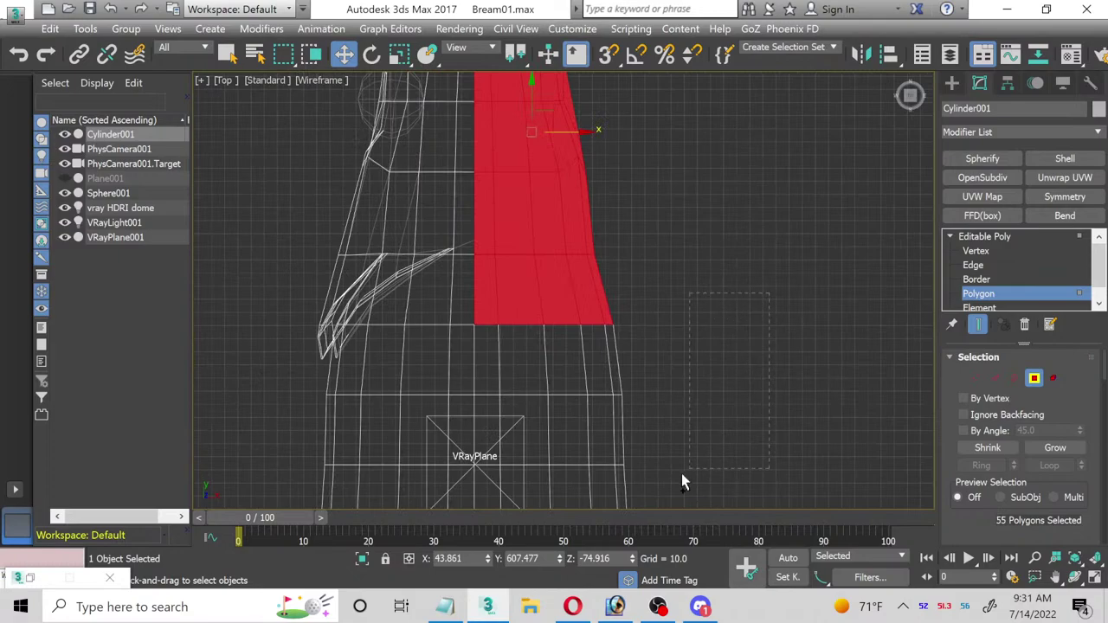
{"action": "left_click_drag", "start_coordinate": [503, 500], "coordinate": [499, 504], "text": "ctrl"}
{"action": "middle_click_drag", "start_coordinate": [504, 493], "coordinate": [547, 334]}
{"action": "middle_click_drag", "start_coordinate": [717, 288], "coordinate": [728, 126]}
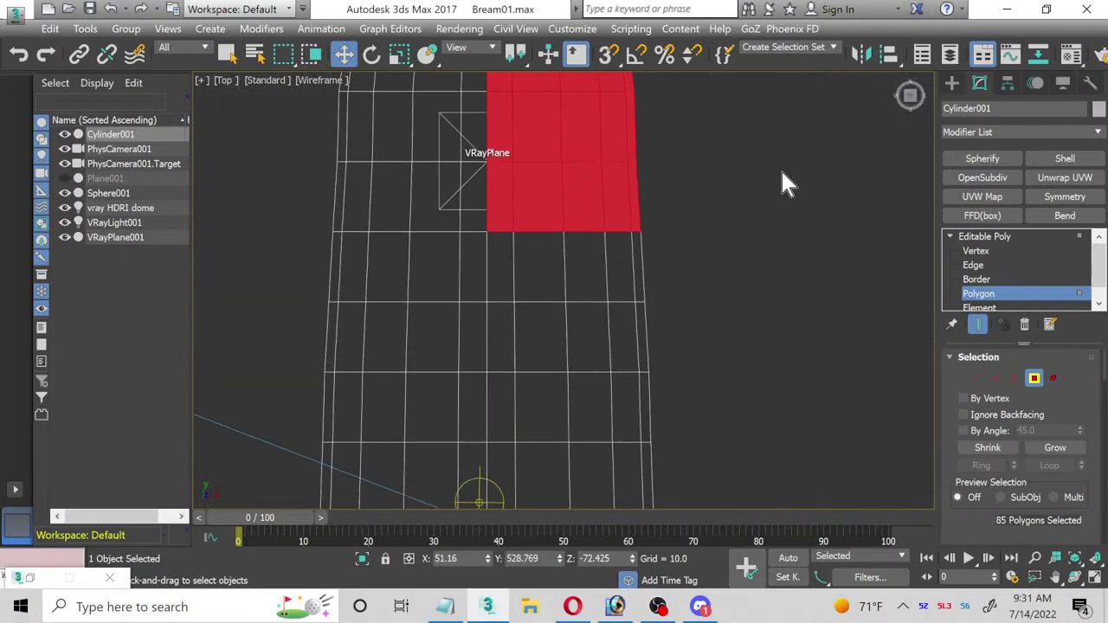
{"action": "left_click_drag", "start_coordinate": [505, 495], "coordinate": [503, 493], "text": "ctrl"}
{"action": "middle_click_drag", "start_coordinate": [502, 493], "coordinate": [745, 78]}
{"action": "left_click_drag", "start_coordinate": [559, 465], "coordinate": [555, 462], "text": "ctrl"}
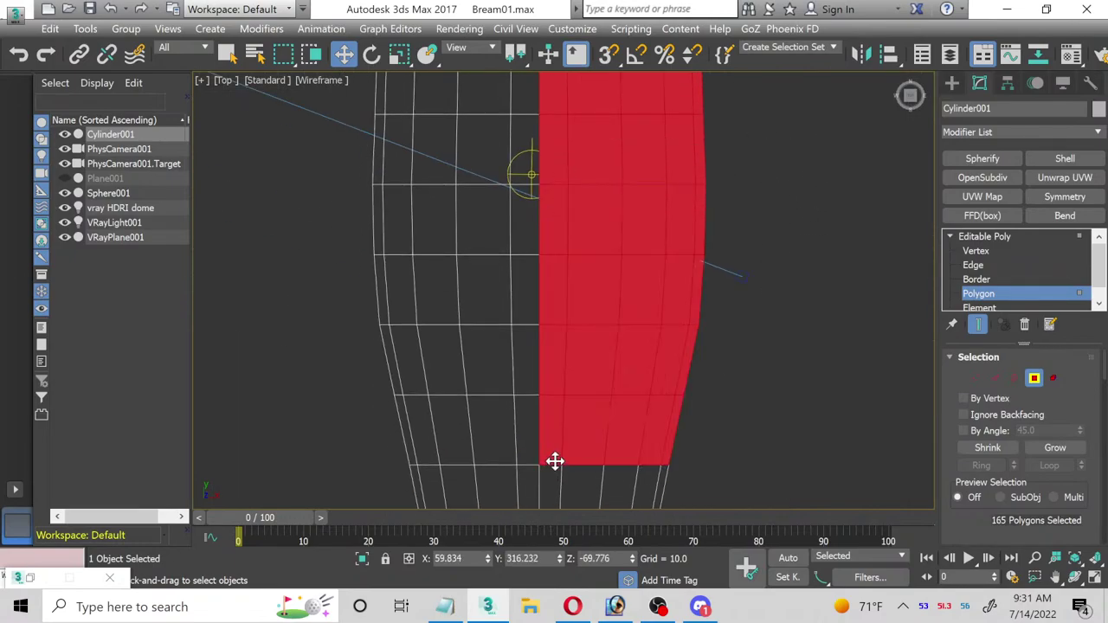
{"action": "middle_click_drag", "start_coordinate": [555, 462], "coordinate": [666, 212]}
{"action": "left_click_drag", "start_coordinate": [561, 446], "coordinate": [507, 485], "text": "ctrl"}
{"action": "middle_click_drag", "start_coordinate": [508, 485], "coordinate": [490, 151]}
{"action": "scroll", "coordinate": [690, 206], "scroll_direction": "down", "scroll_amount": 1}
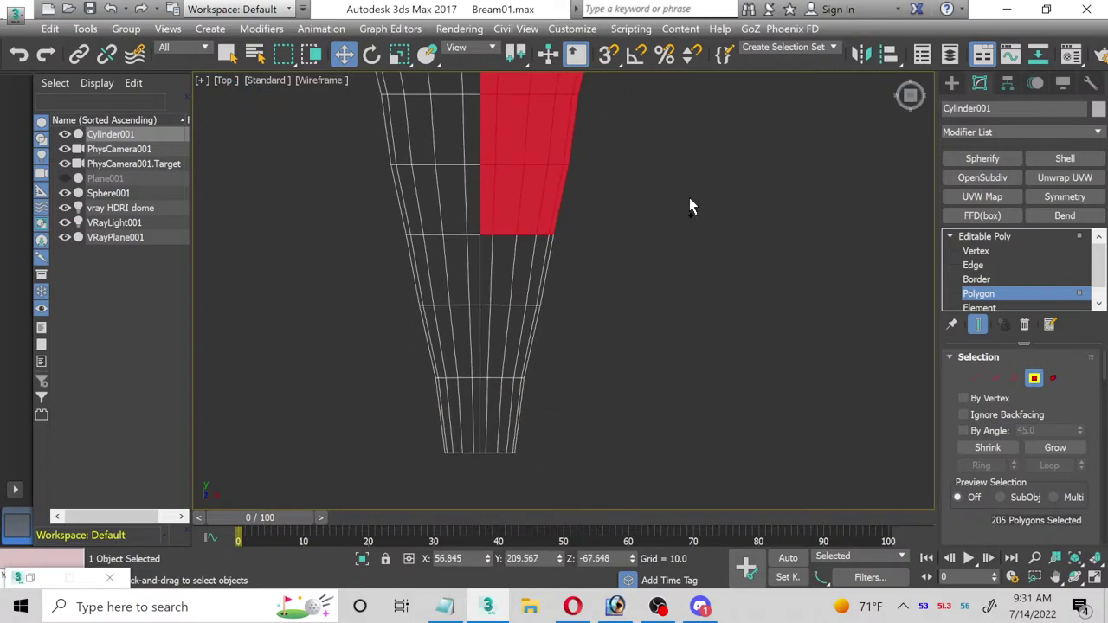
{"action": "left_click_drag", "start_coordinate": [500, 483], "coordinate": [485, 487], "text": "ctrl"}
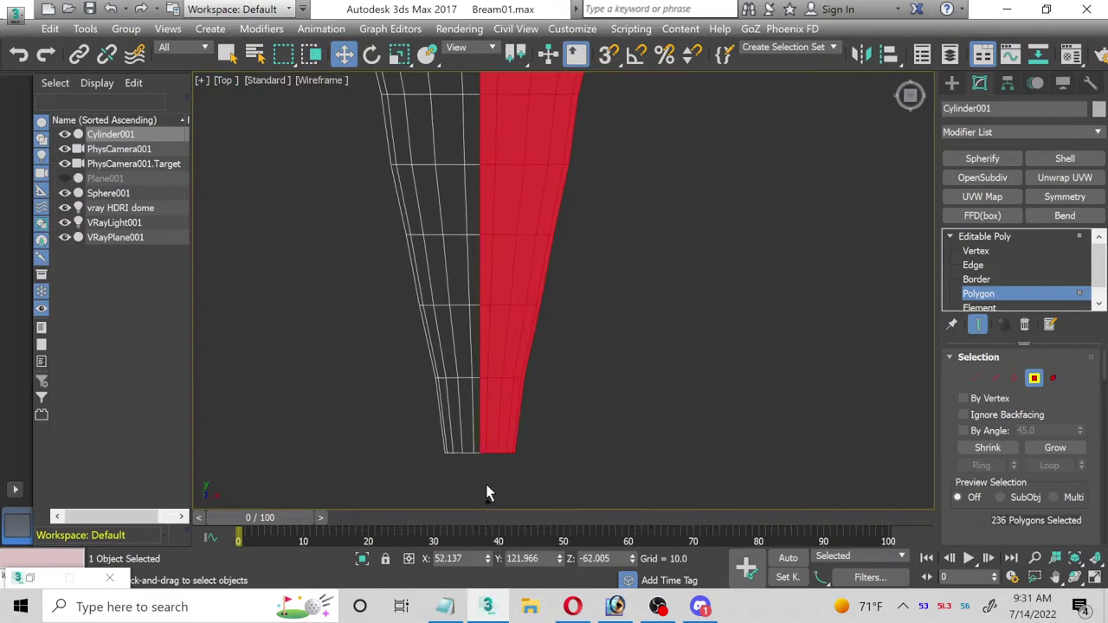
{"action": "left_click", "coordinate": [535, 379]}
{"action": "middle_click_drag", "start_coordinate": [554, 280], "coordinate": [544, 446]}
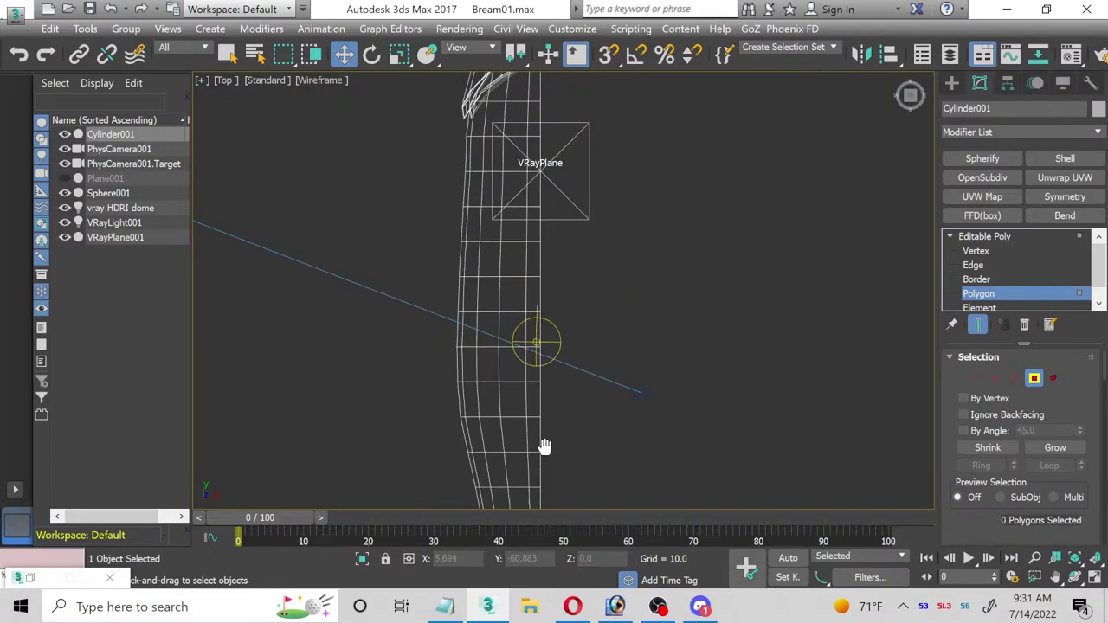
Step: Select the open border along the cut, then switch to Vertex level
{"action": "left_click", "coordinate": [976, 280]}
{"action": "left_click", "coordinate": [546, 247]}
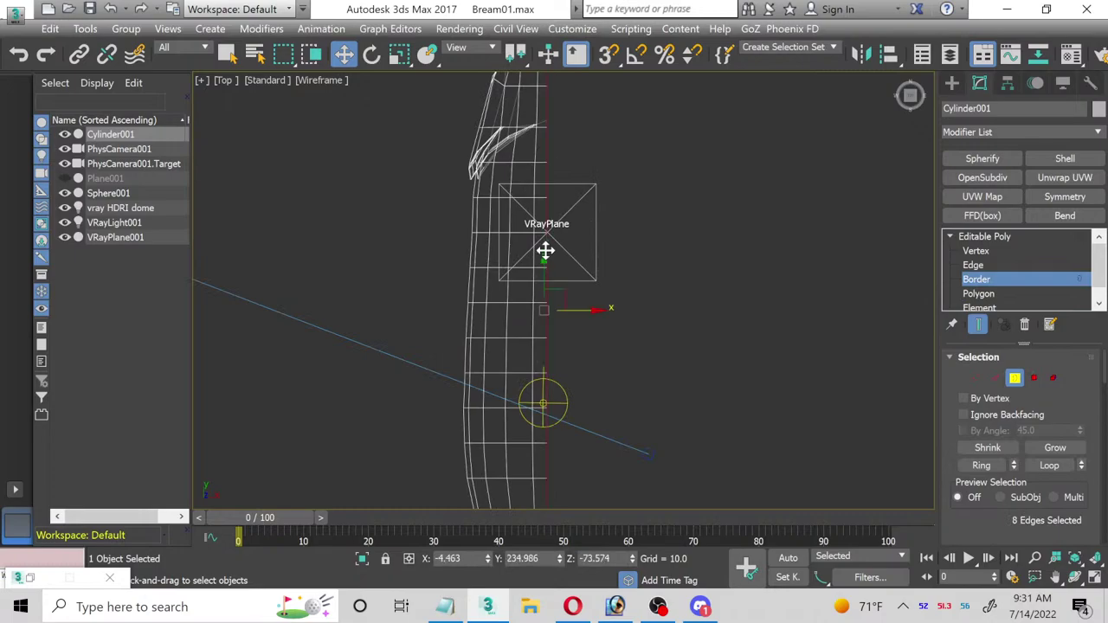
{"action": "middle_click_drag", "start_coordinate": [531, 180], "coordinate": [528, 247]}
{"action": "left_click", "coordinate": [986, 251]}
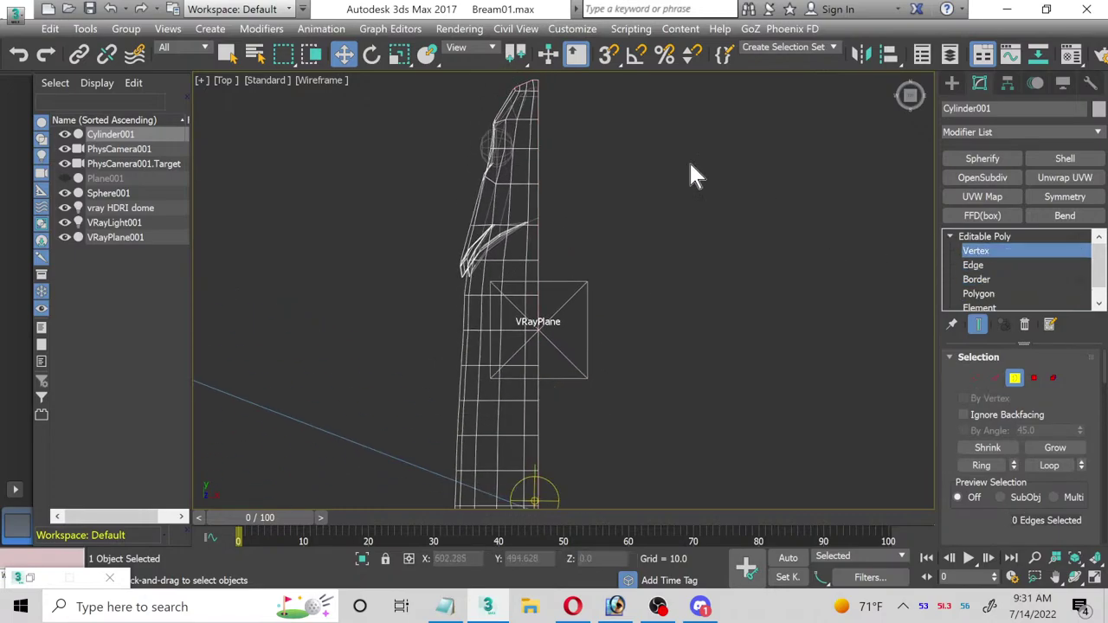
{"action": "middle_click_drag", "start_coordinate": [547, 132], "coordinate": [529, 251]}
{"action": "scroll", "coordinate": [524, 238], "scroll_direction": "up", "scroll_amount": 6}
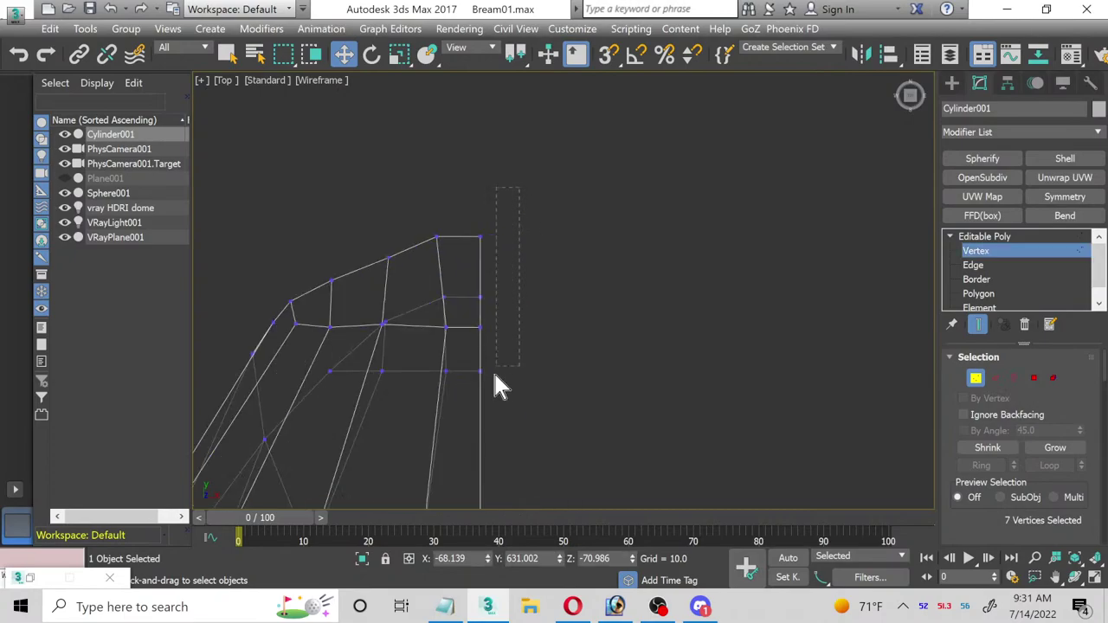
Step: Ctrl-marquee-select every vertex along the mesh's right edge from top to bottom
{"action": "left_click_drag", "start_coordinate": [495, 375], "coordinate": [475, 411]}
{"action": "middle_click_drag", "start_coordinate": [566, 383], "coordinate": [571, 247]}
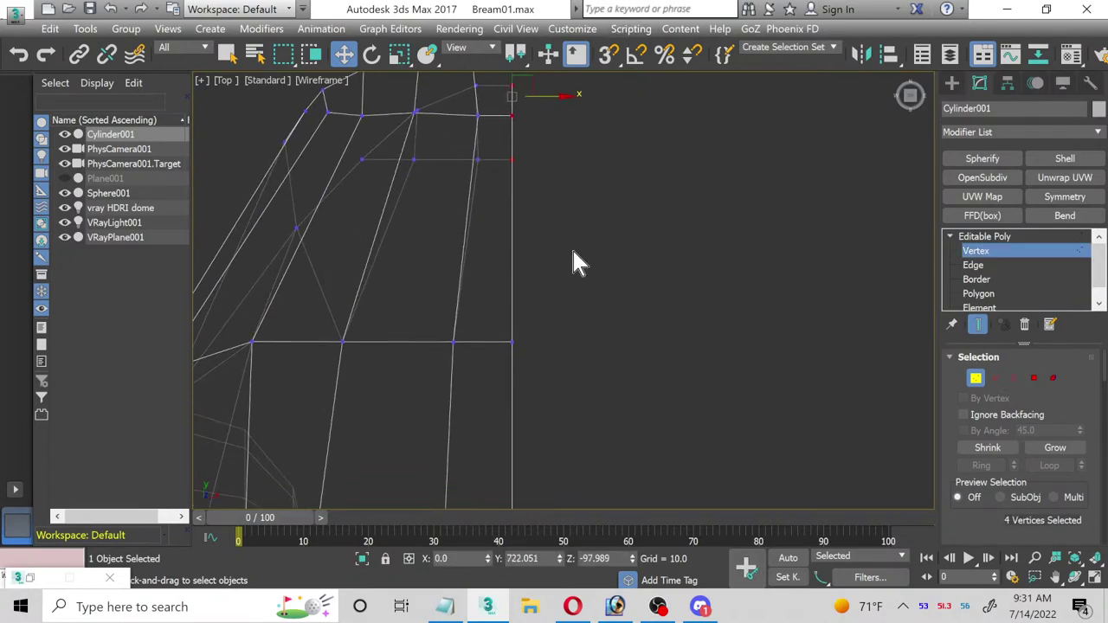
{"action": "left_click_drag", "start_coordinate": [576, 259], "coordinate": [496, 463], "text": "ctrl"}
{"action": "middle_click_drag", "start_coordinate": [545, 465], "coordinate": [599, 218]}
{"action": "left_click_drag", "start_coordinate": [614, 243], "coordinate": [552, 420]}
{"action": "middle_click_drag", "start_coordinate": [553, 420], "coordinate": [577, 222]}
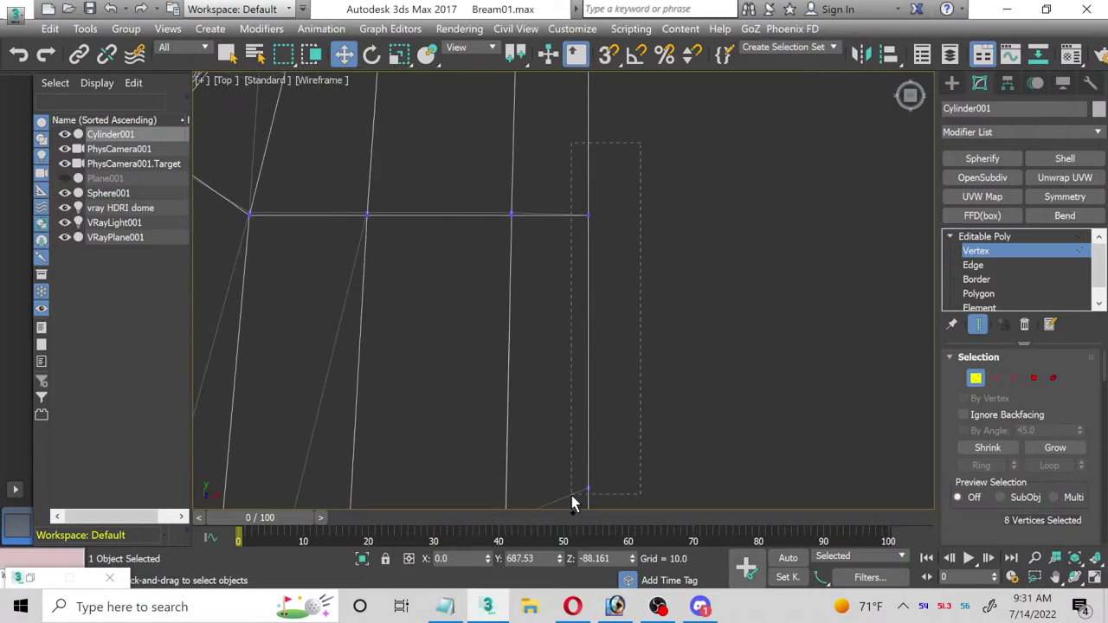
{"action": "left_click_drag", "start_coordinate": [571, 503], "coordinate": [574, 507]}
{"action": "middle_click_drag", "start_coordinate": [631, 500], "coordinate": [682, 183]}
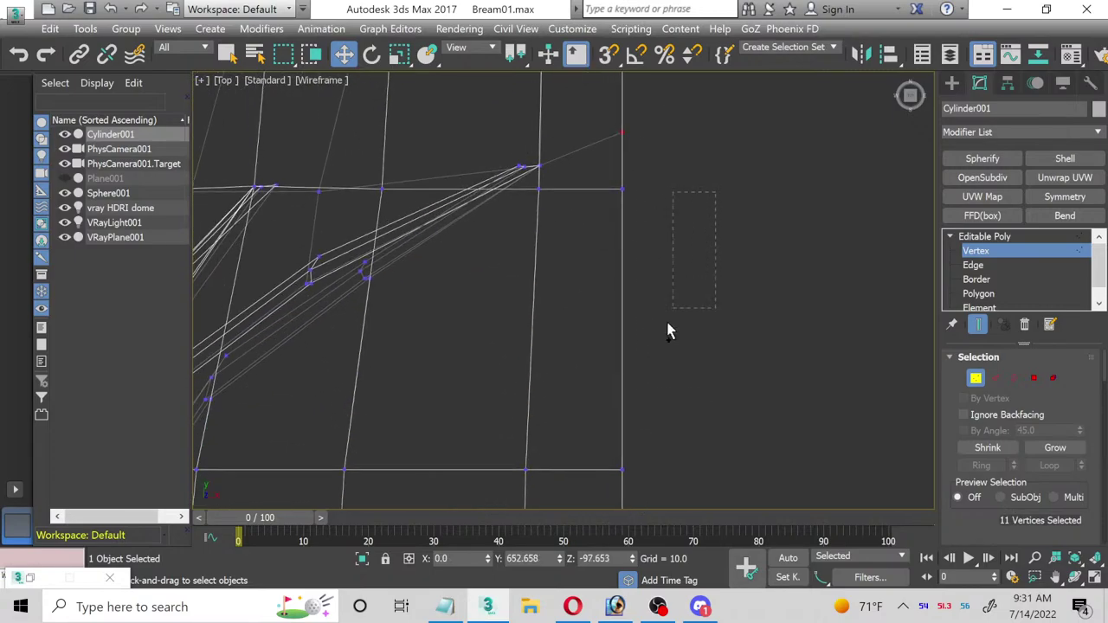
{"action": "left_click_drag", "start_coordinate": [667, 331], "coordinate": [594, 482], "text": "ctrl"}
{"action": "left_click_drag", "start_coordinate": [670, 162], "coordinate": [611, 489], "text": "ctrl"}
{"action": "middle_click_drag", "start_coordinate": [611, 489], "coordinate": [701, 190]}
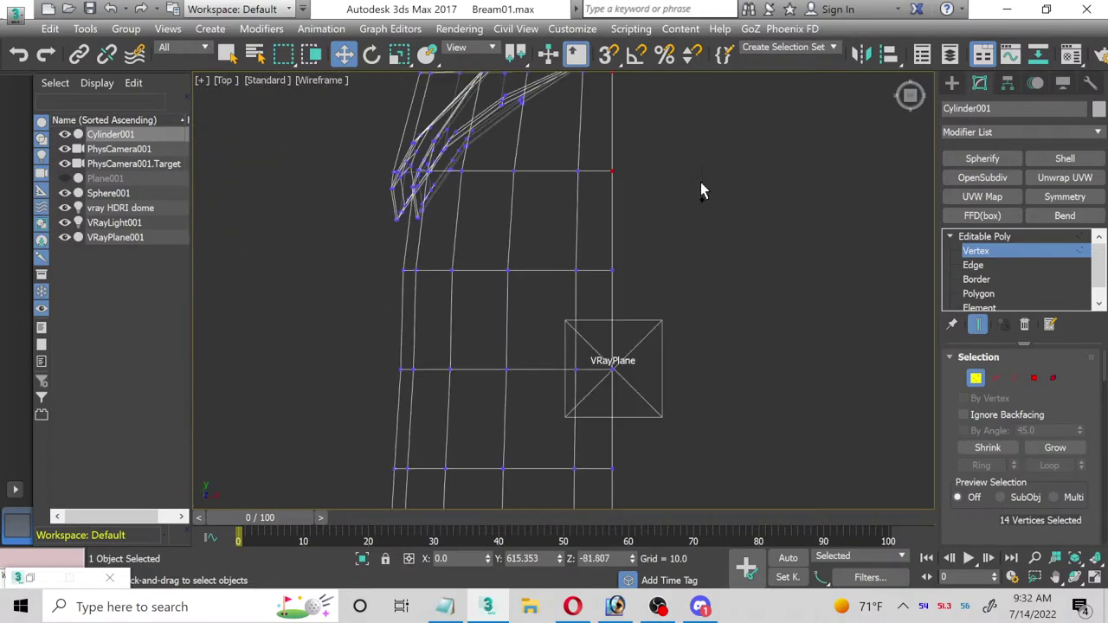
{"action": "left_click_drag", "start_coordinate": [701, 191], "coordinate": [608, 501], "text": "ctrl"}
{"action": "middle_click_drag", "start_coordinate": [676, 476], "coordinate": [615, 117]}
{"action": "left_click_drag", "start_coordinate": [685, 106], "coordinate": [540, 515], "text": "ctrl"}
{"action": "middle_click_drag", "start_coordinate": [607, 262], "coordinate": [608, 101]}
{"action": "left_click_drag", "start_coordinate": [685, 116], "coordinate": [552, 507], "text": "ctrl"}
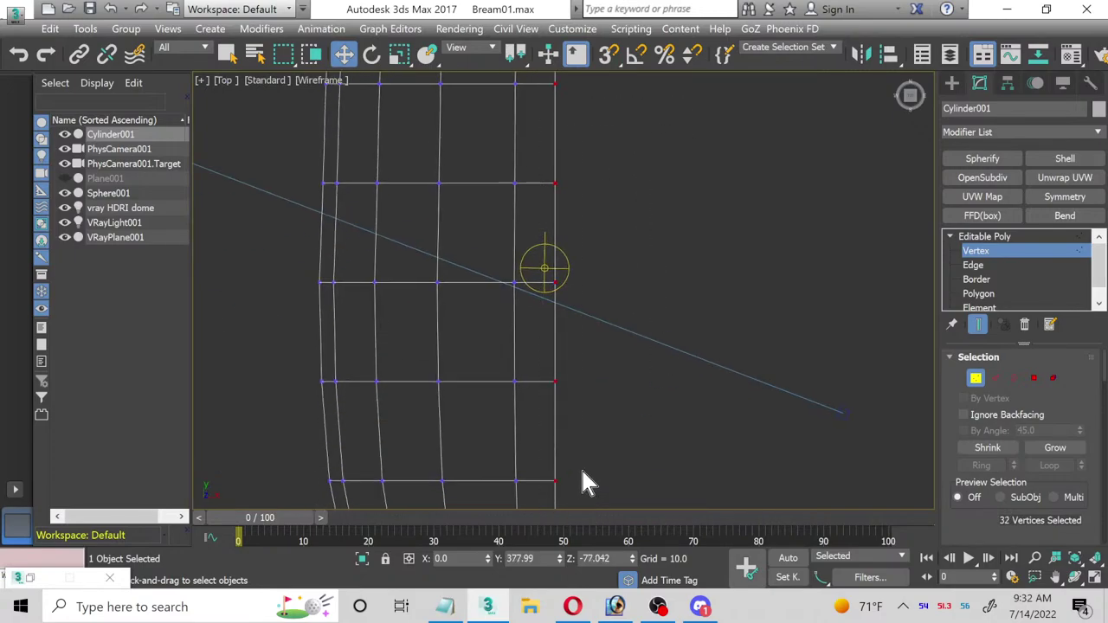
{"action": "middle_click_drag", "start_coordinate": [582, 481], "coordinate": [614, 156]}
{"action": "left_click_drag", "start_coordinate": [614, 157], "coordinate": [550, 482], "text": "ctrl"}
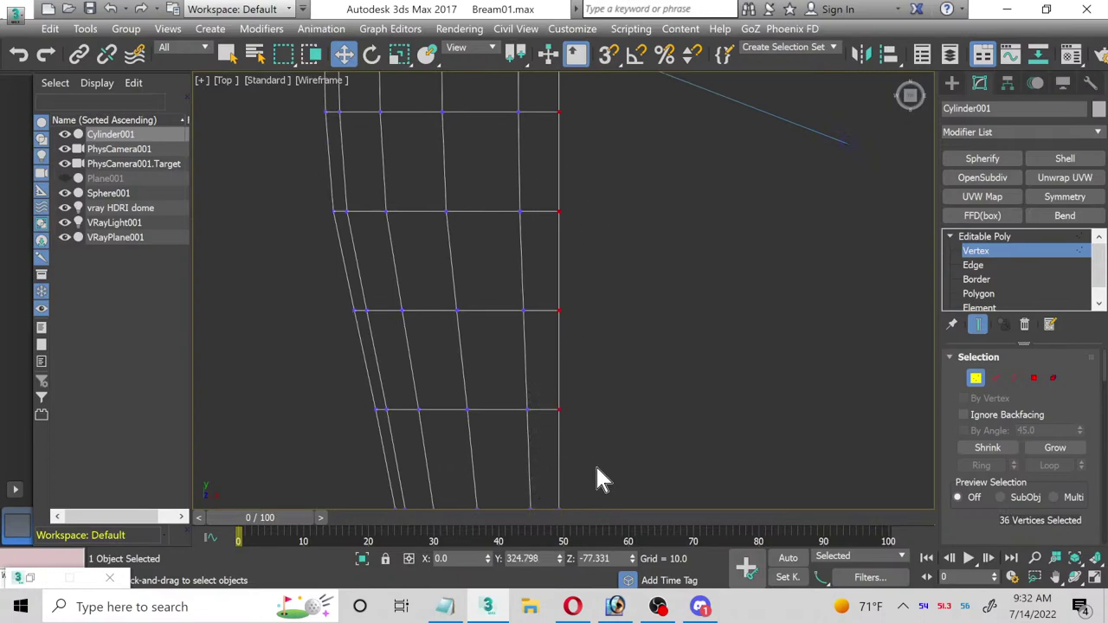
{"action": "middle_click_drag", "start_coordinate": [602, 481], "coordinate": [581, 176]}
{"action": "left_click_drag", "start_coordinate": [617, 128], "coordinate": [571, 474], "text": "ctrl"}
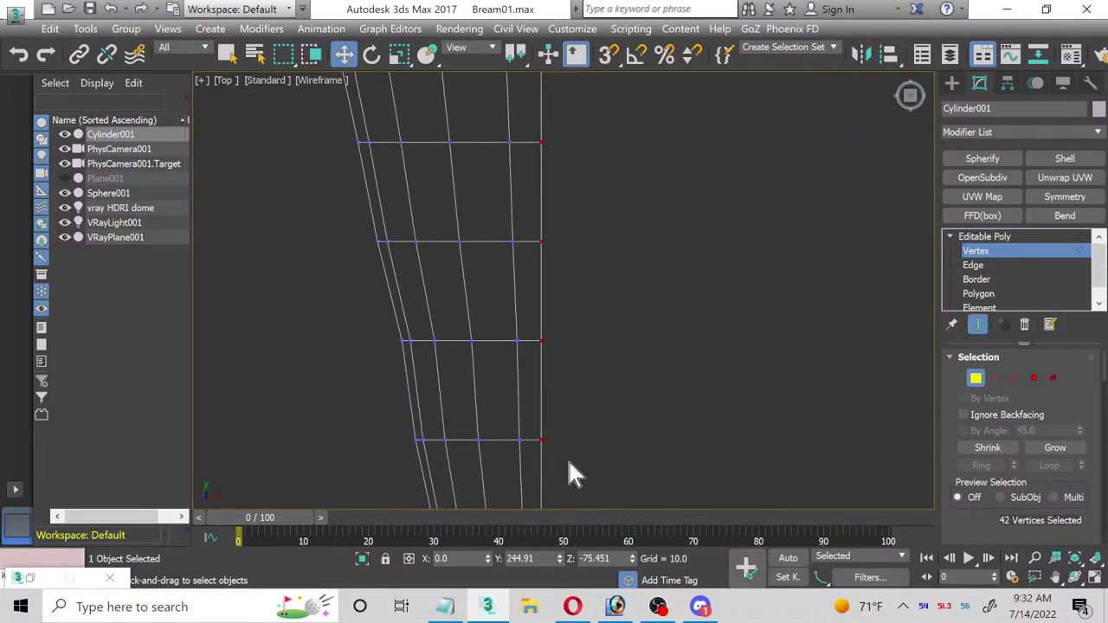
{"action": "middle_click_drag", "start_coordinate": [571, 474], "coordinate": [596, 210]}
{"action": "left_click_drag", "start_coordinate": [578, 453], "coordinate": [537, 494], "text": "ctrl"}
{"action": "middle_click_drag", "start_coordinate": [599, 406], "coordinate": [611, 124]}
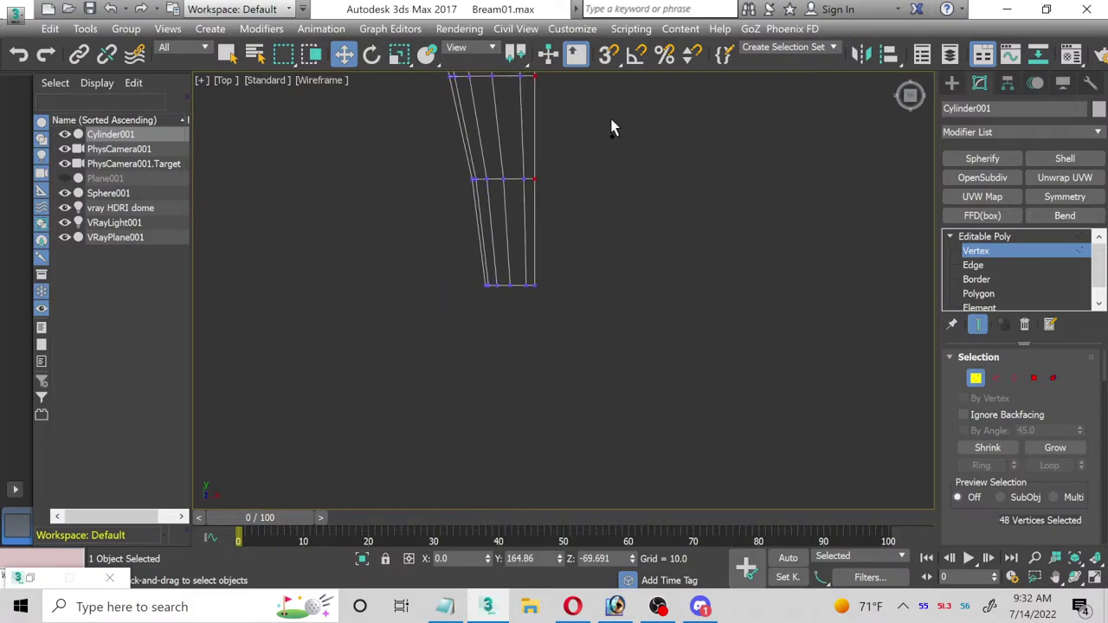
{"action": "left_click_drag", "start_coordinate": [607, 121], "coordinate": [531, 340], "text": "ctrl"}
{"action": "middle_click_drag", "start_coordinate": [575, 90], "coordinate": [415, 72]}
Step: Scale the selected vertices along X into one straight vertical line
{"action": "left_click", "coordinate": [399, 54]}
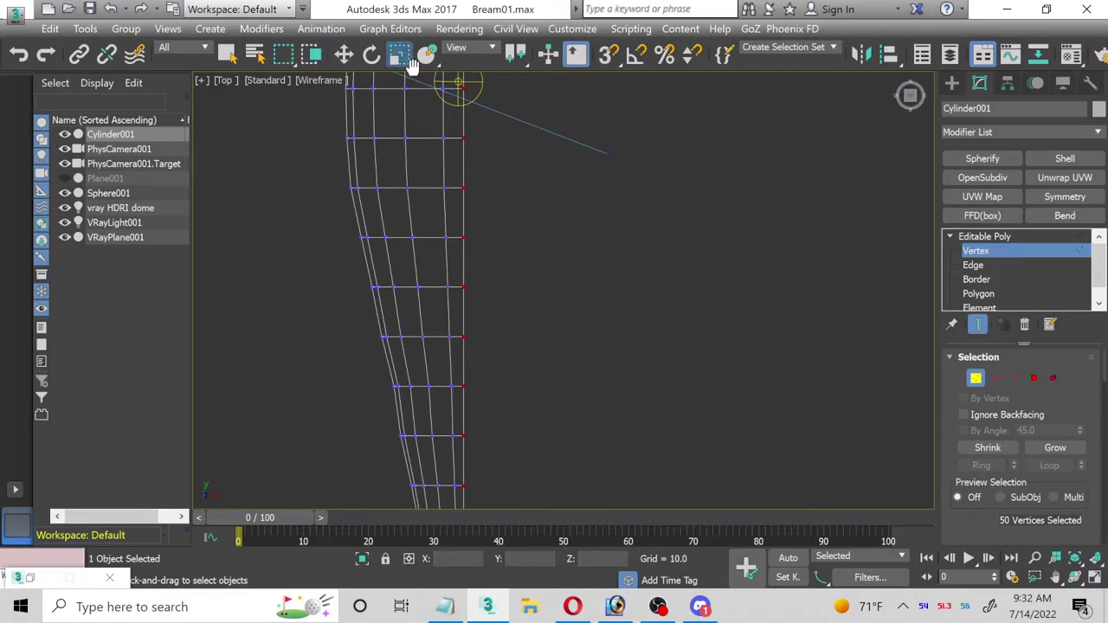
{"action": "middle_click_drag", "start_coordinate": [529, 157], "coordinate": [527, 349]}
{"action": "scroll", "coordinate": [493, 245], "scroll_direction": "up", "scroll_amount": 2}
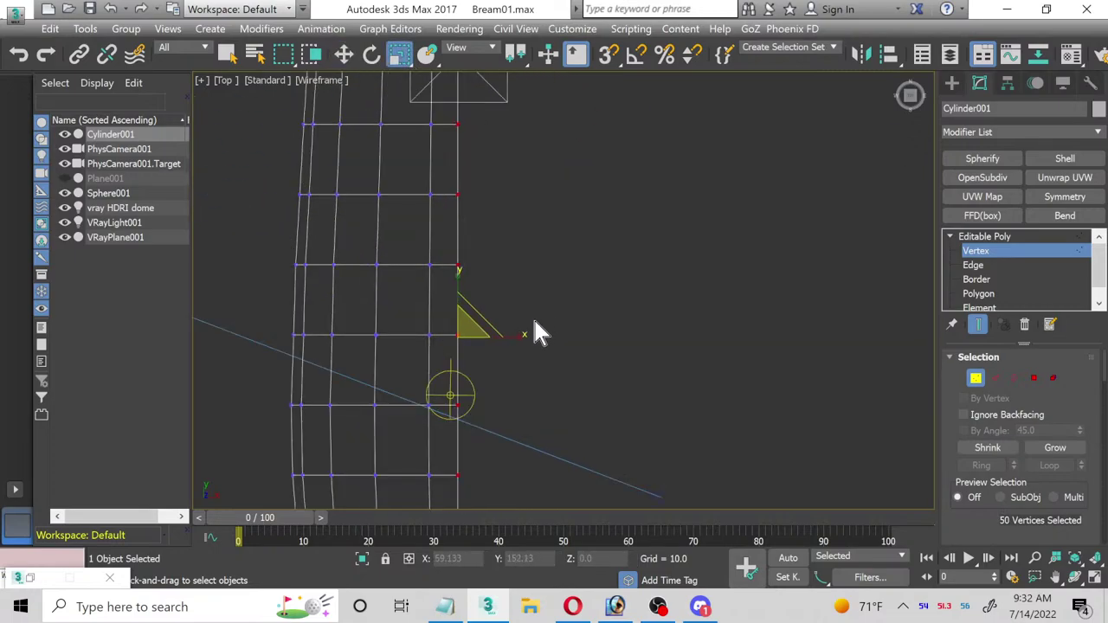
{"action": "left_click_drag", "start_coordinate": [519, 334], "coordinate": [103, 355]}
{"action": "left_click", "coordinate": [993, 250]}
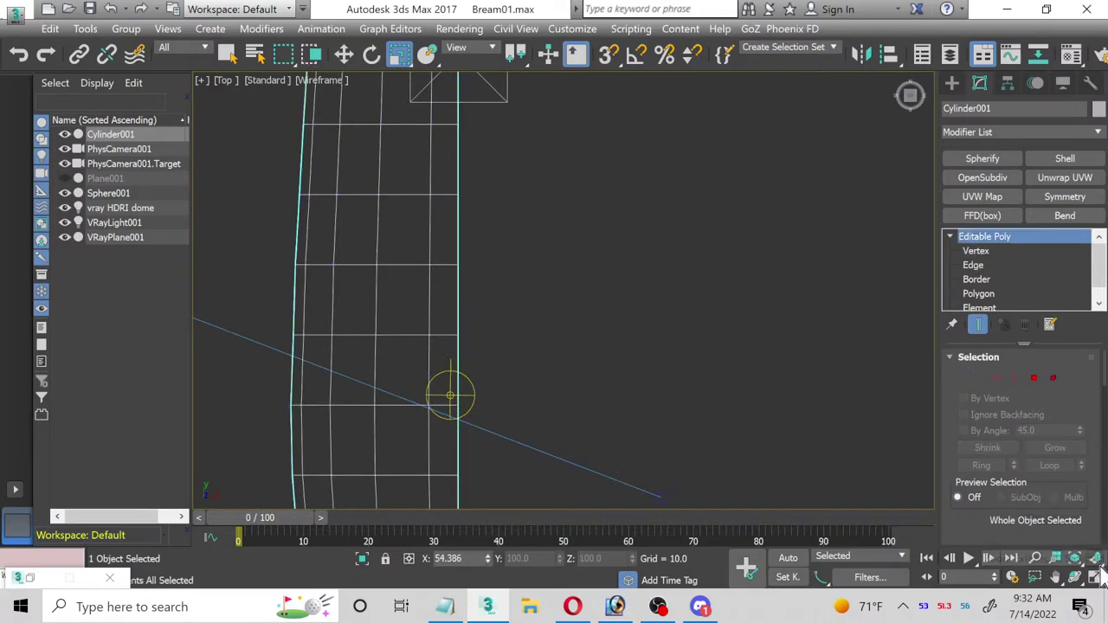
Step: Return to the four-view layout at object level and change the fish material to a VRayMtl
{"action": "left_click", "coordinate": [1094, 579]}
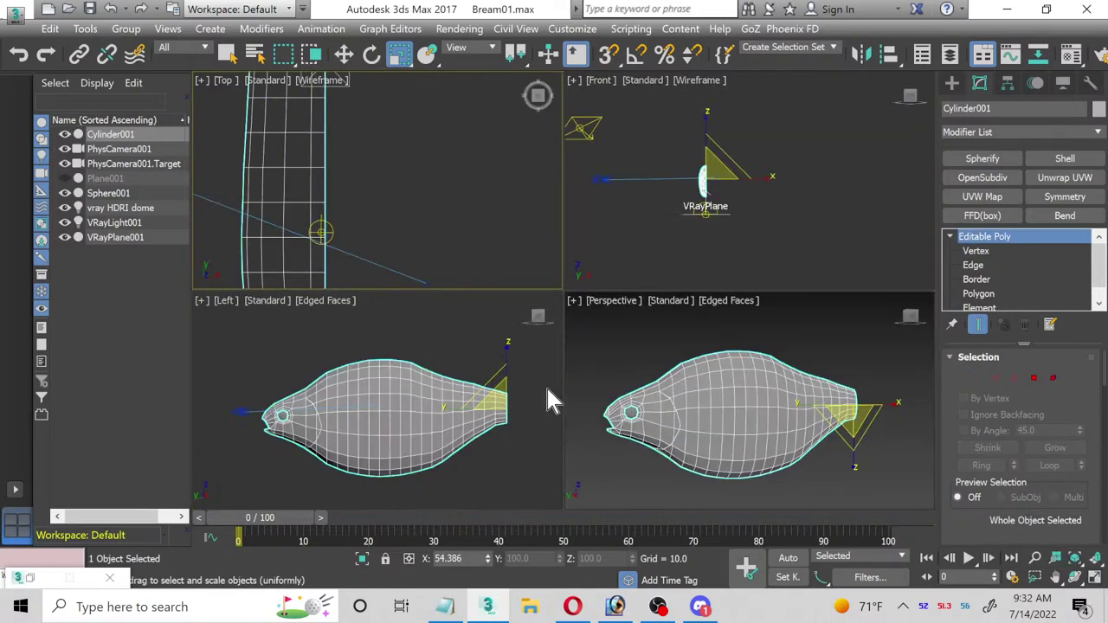
{"action": "left_click", "coordinate": [1035, 380]}
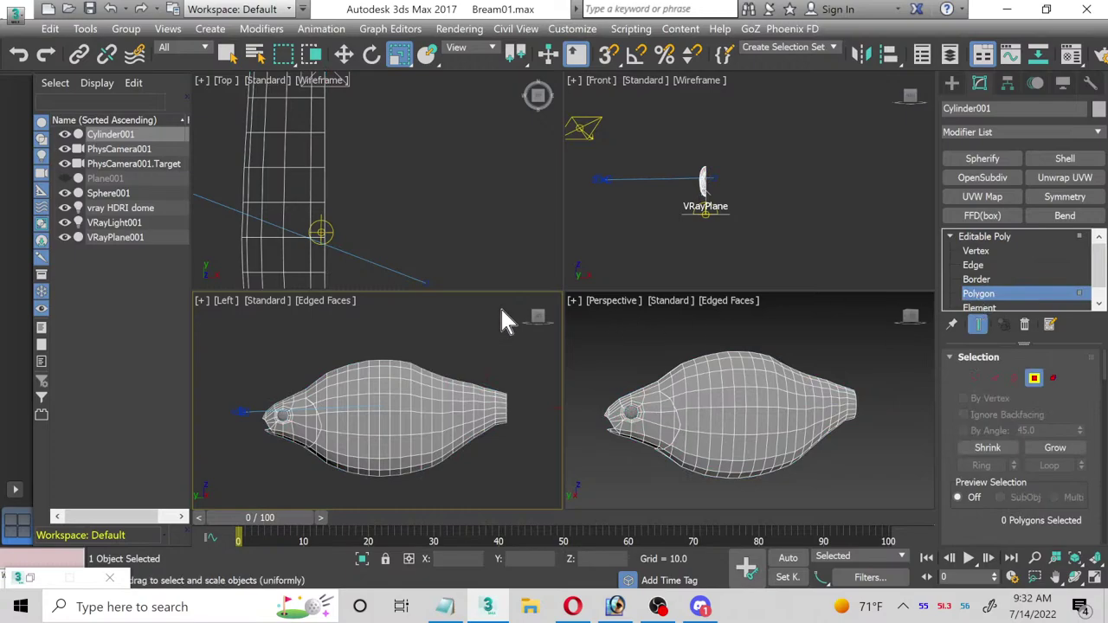
{"action": "key", "text": "4"}
{"action": "key", "text": "m"}
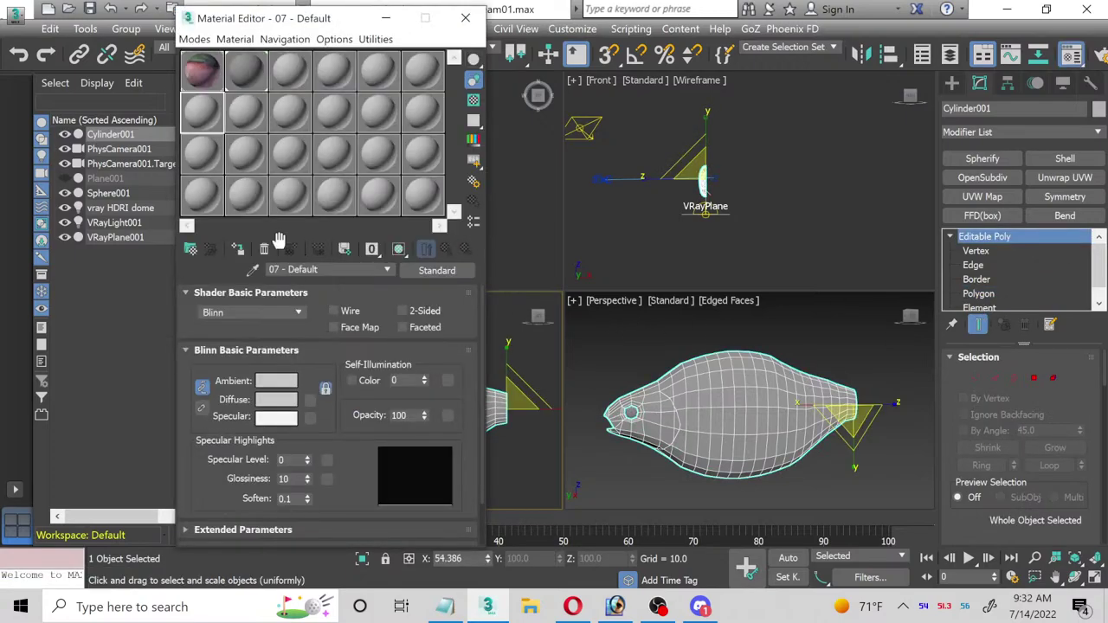
{"action": "left_click", "coordinate": [420, 272]}
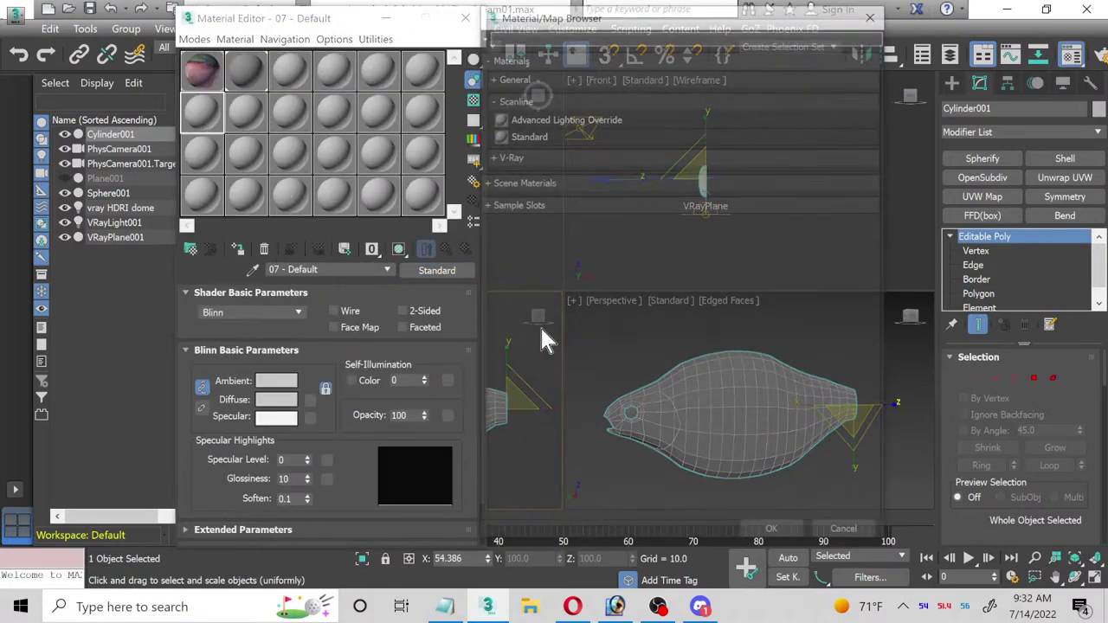
{"action": "left_click", "coordinate": [495, 80]}
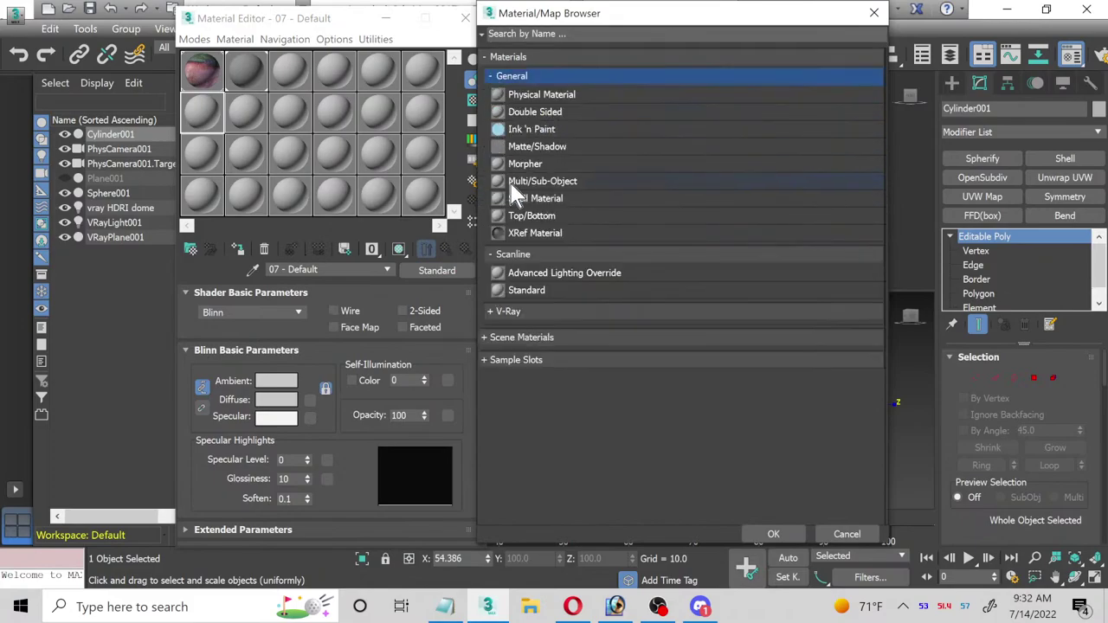
{"action": "left_click", "coordinate": [489, 77]}
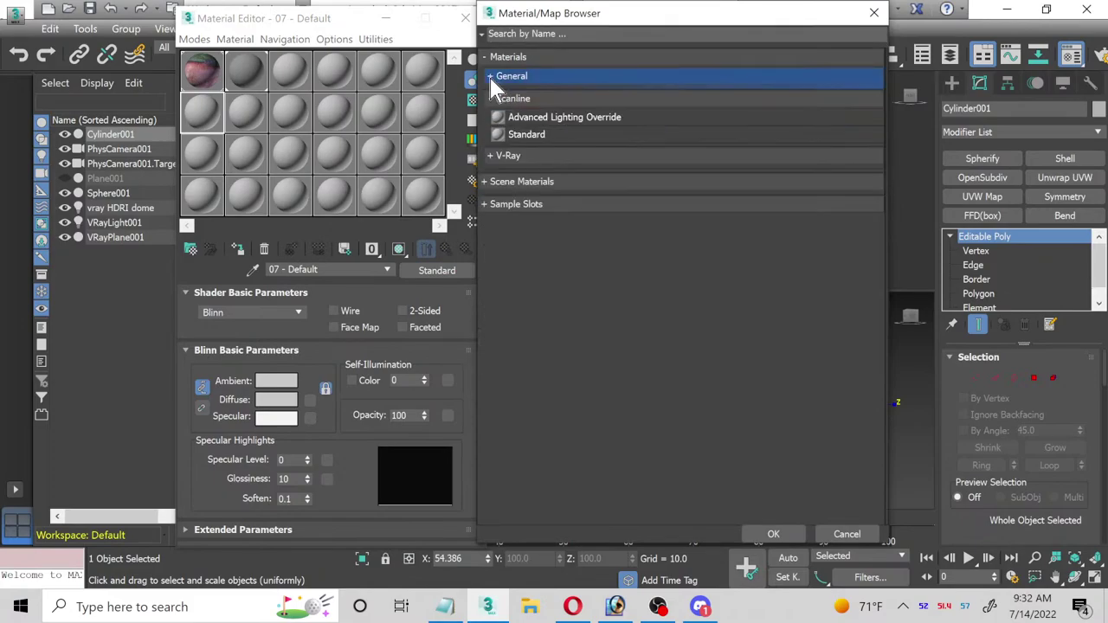
{"action": "left_click", "coordinate": [490, 155]}
{"action": "double_click", "coordinate": [537, 324]}
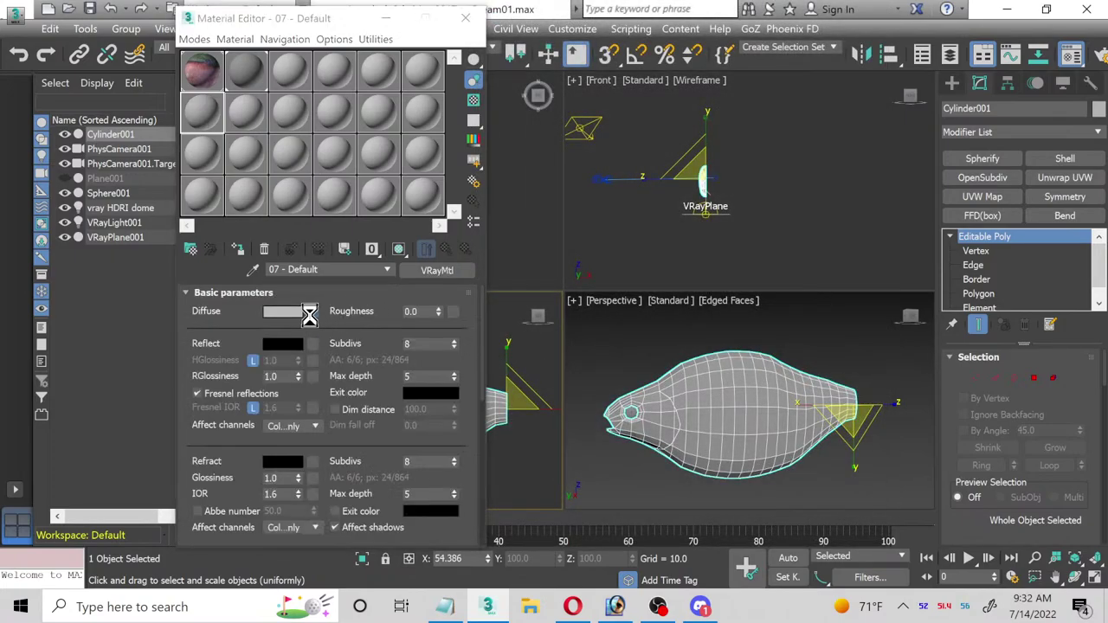
Step: Load Bream.jpg as the diffuse bitmap, then select Bream_texture.jpg in the bitmap file chooser
{"action": "left_click", "coordinate": [312, 311]}
{"action": "double_click", "coordinate": [526, 97]}
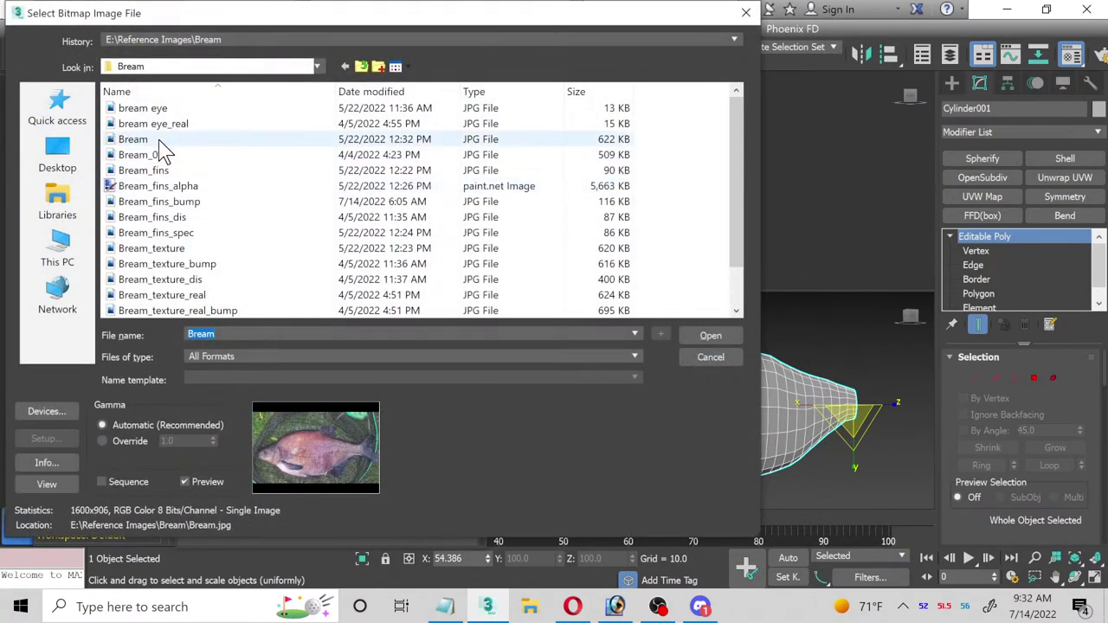
{"action": "double_click", "coordinate": [158, 138]}
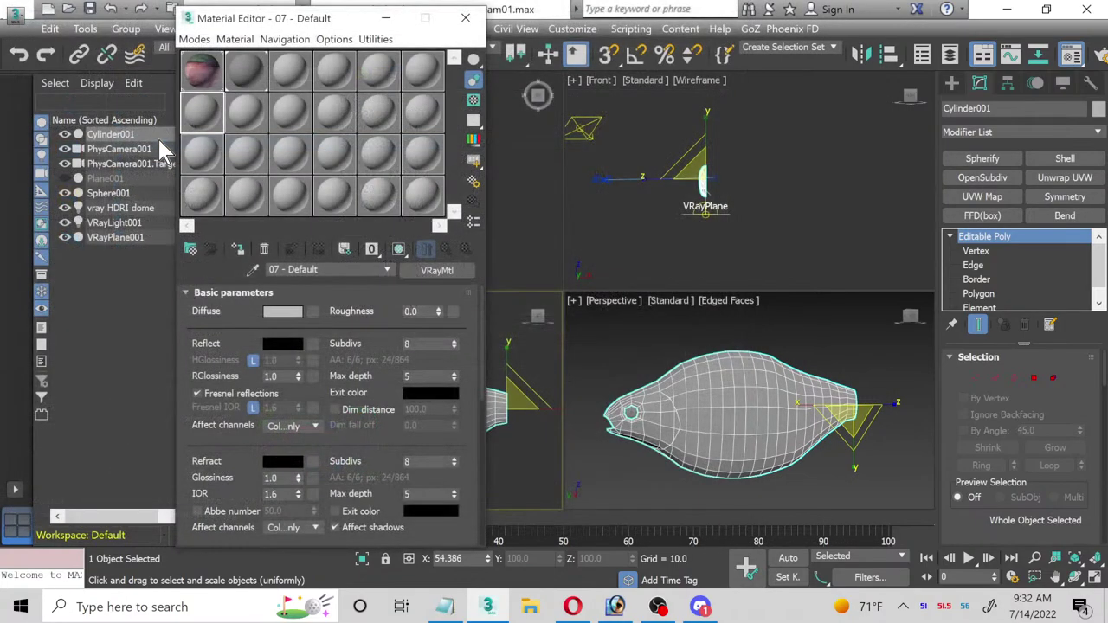
{"action": "left_click", "coordinate": [446, 249]}
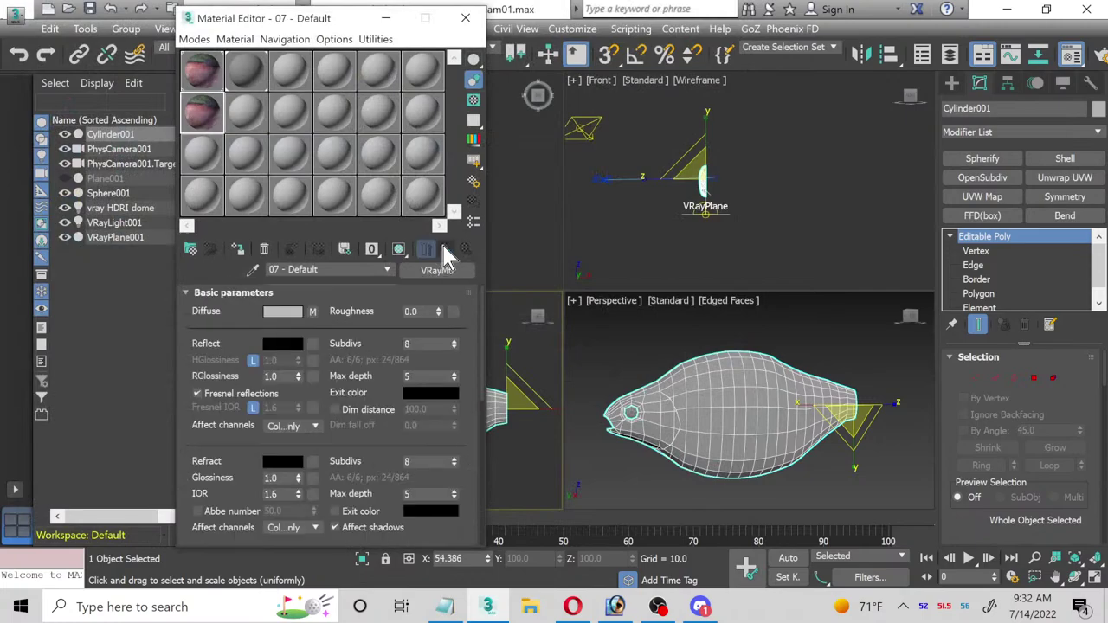
{"action": "left_click", "coordinate": [314, 310]}
{"action": "left_click", "coordinate": [298, 507]}
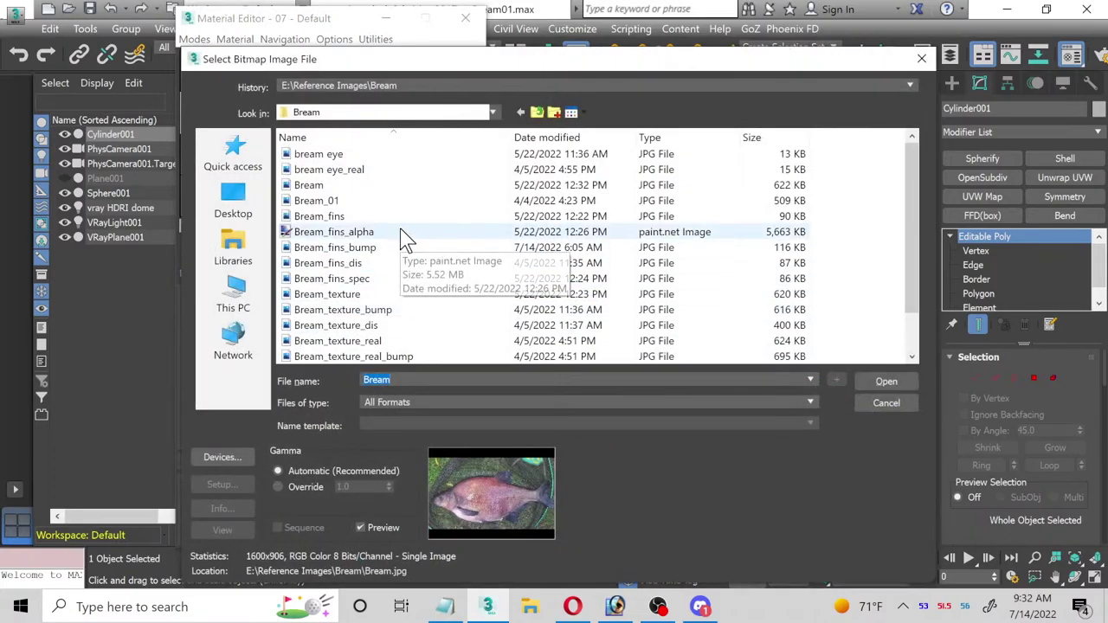
{"action": "left_click", "coordinate": [351, 295]}
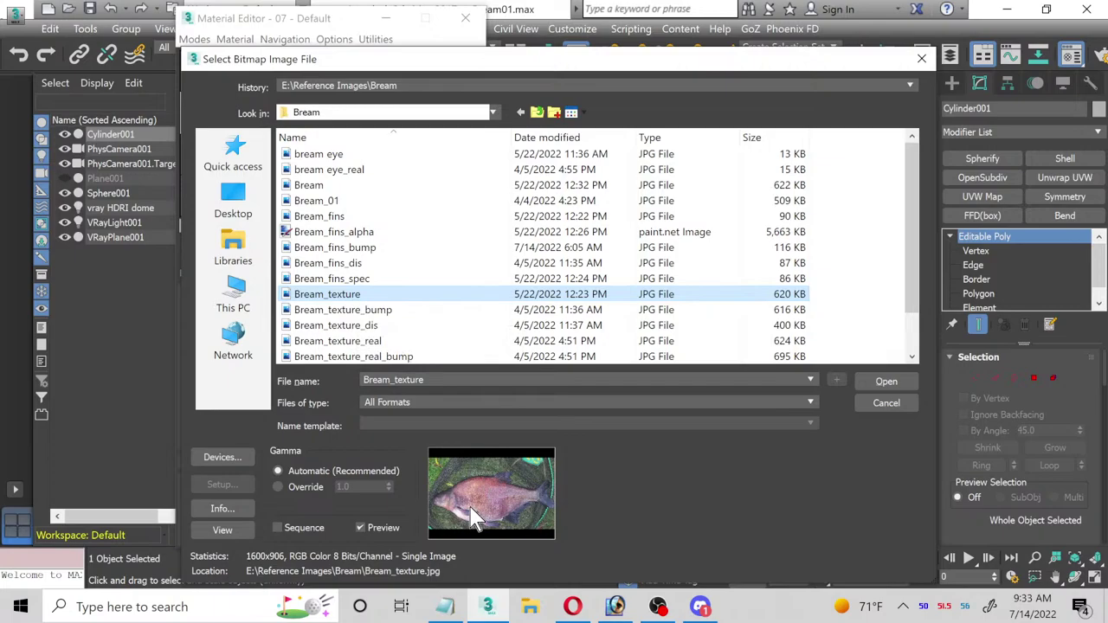
{"action": "left_click", "coordinate": [363, 313]}
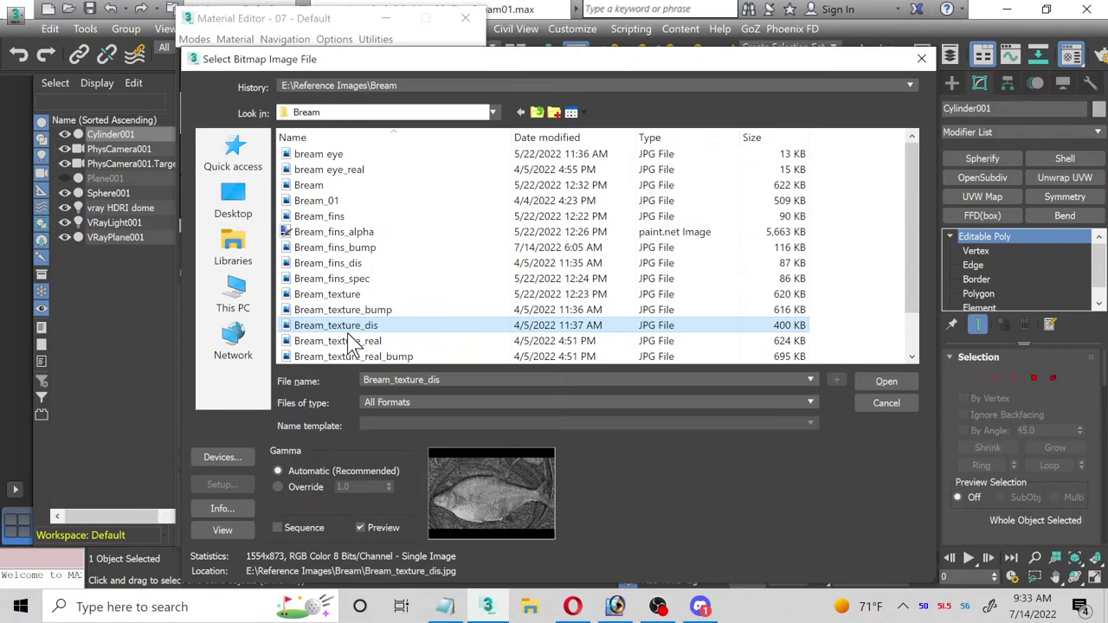
{"action": "key", "text": "Up"}
{"action": "key", "text": "Up"}
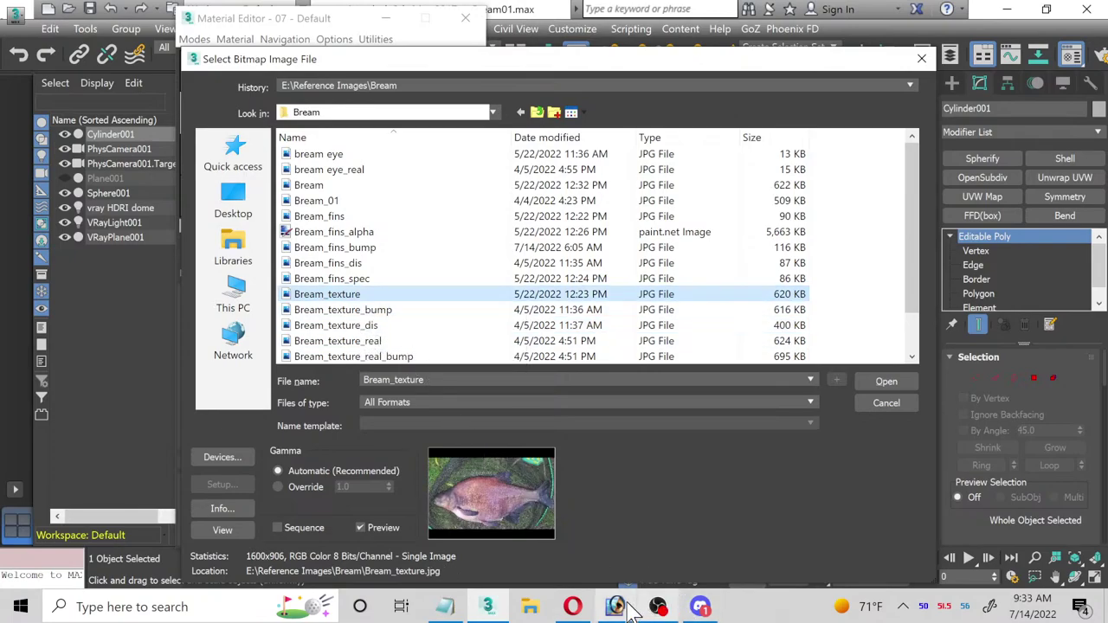
Step: In Photoshop, open Bream_texture.jpg from the Reference Images > Bream folder
{"action": "left_click", "coordinate": [617, 604]}
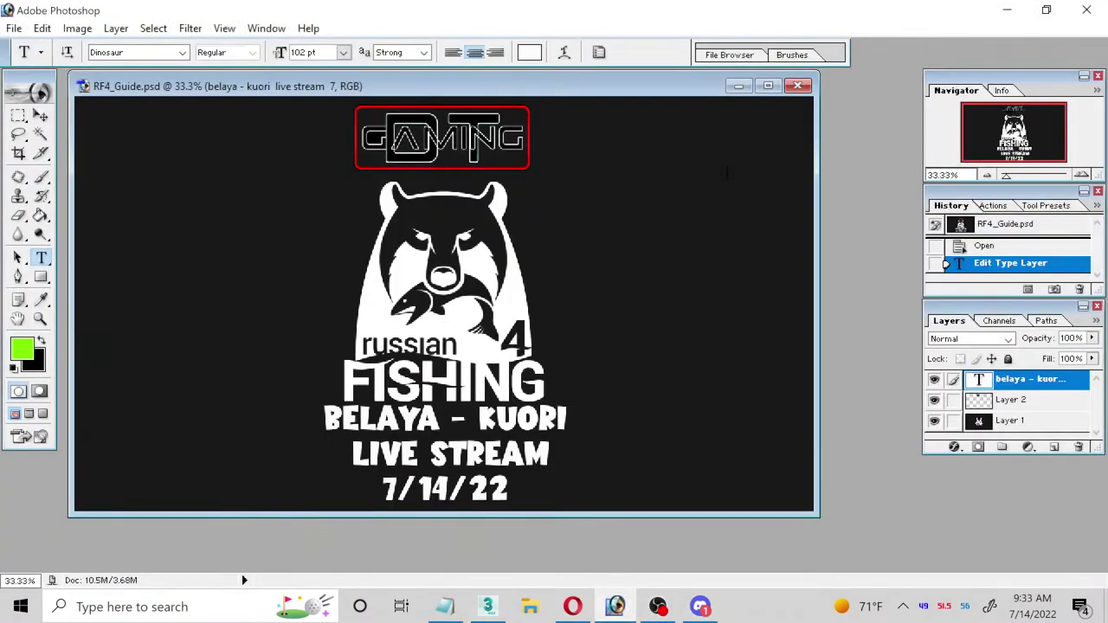
{"action": "left_click", "coordinate": [741, 86]}
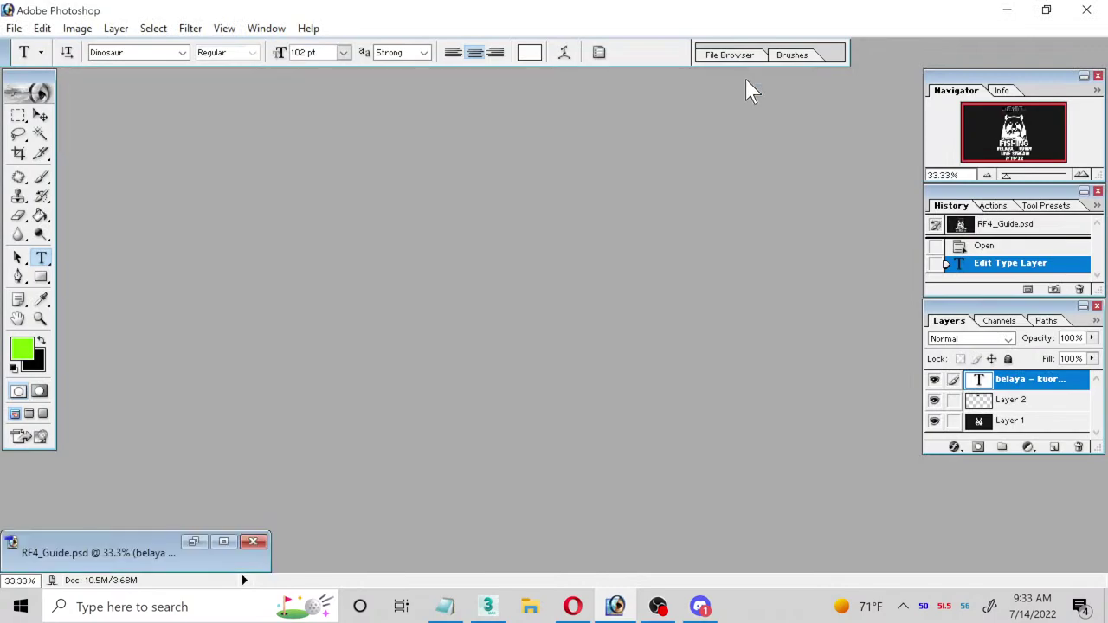
{"action": "left_click", "coordinate": [13, 28]}
{"action": "left_click", "coordinate": [47, 68]}
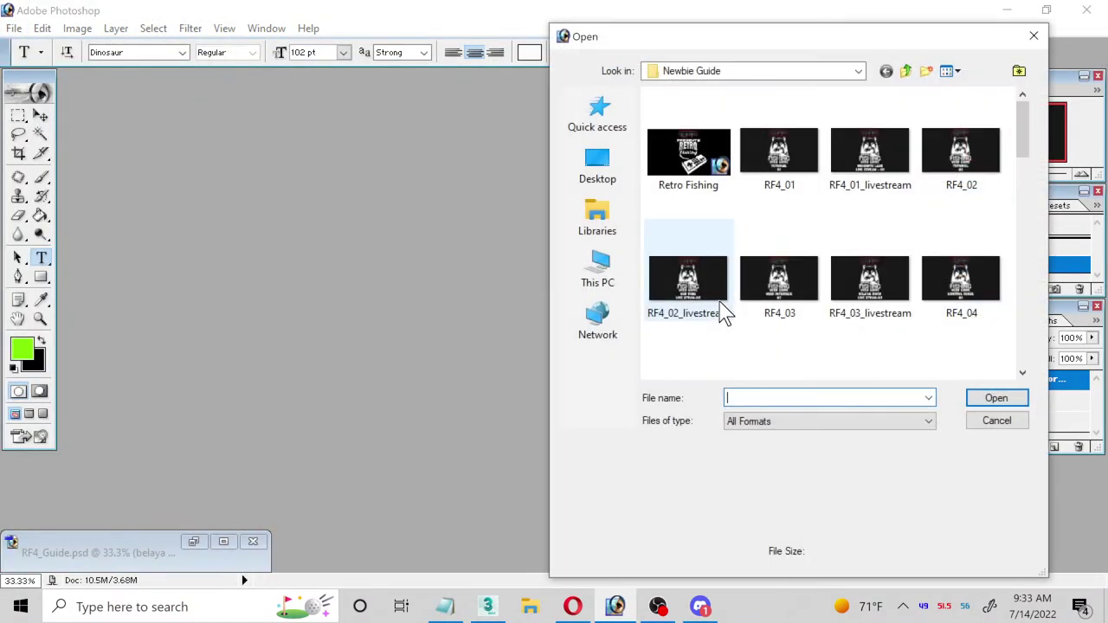
{"action": "left_click", "coordinate": [602, 275]}
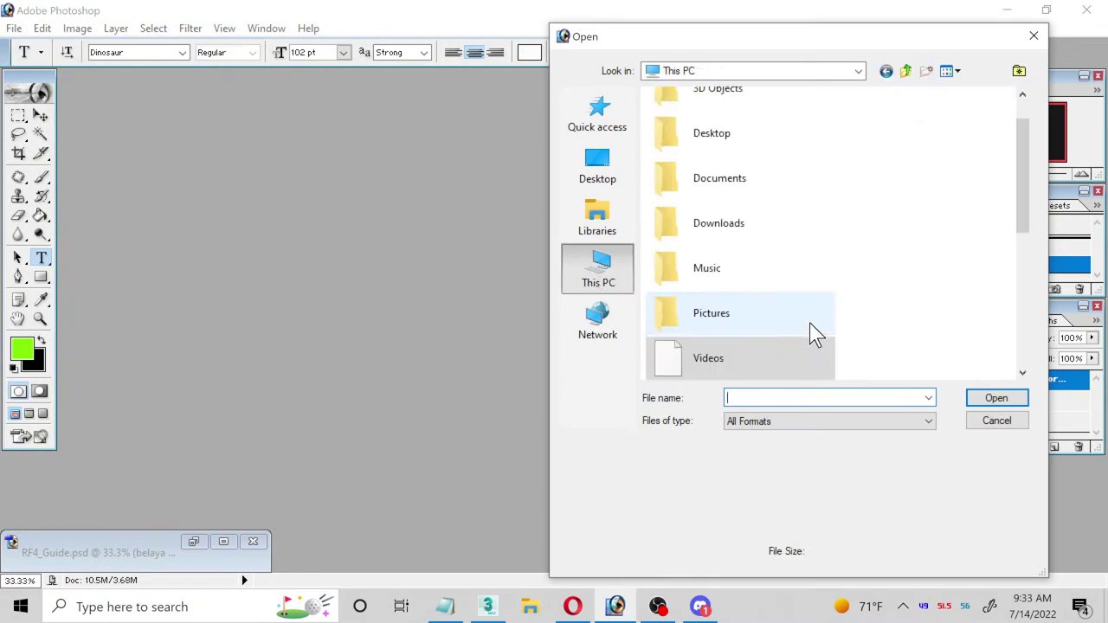
{"action": "scroll", "coordinate": [814, 333], "scroll_direction": "down", "scroll_amount": 5}
{"action": "double_click", "coordinate": [774, 222]}
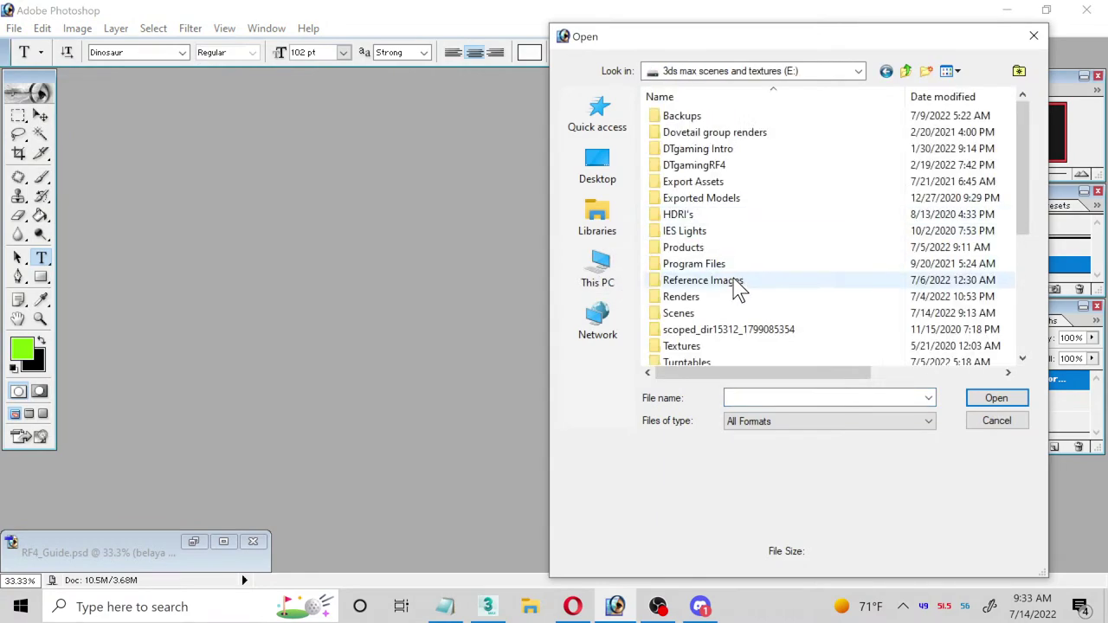
{"action": "double_click", "coordinate": [734, 285]}
{"action": "scroll", "coordinate": [693, 312], "scroll_direction": "down", "scroll_amount": 2}
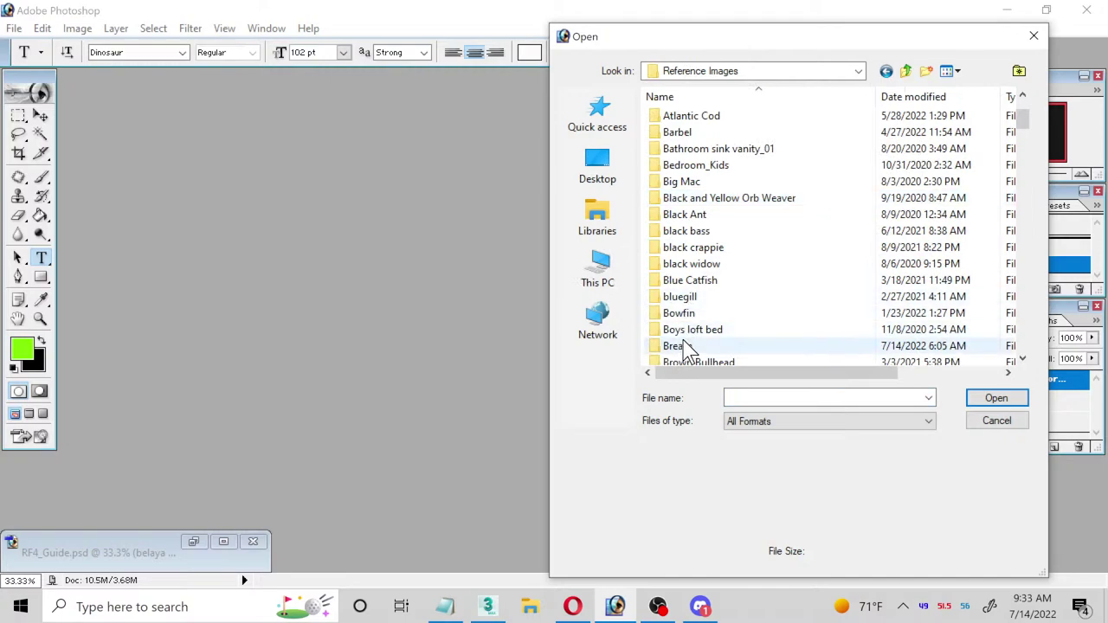
{"action": "double_click", "coordinate": [684, 346]}
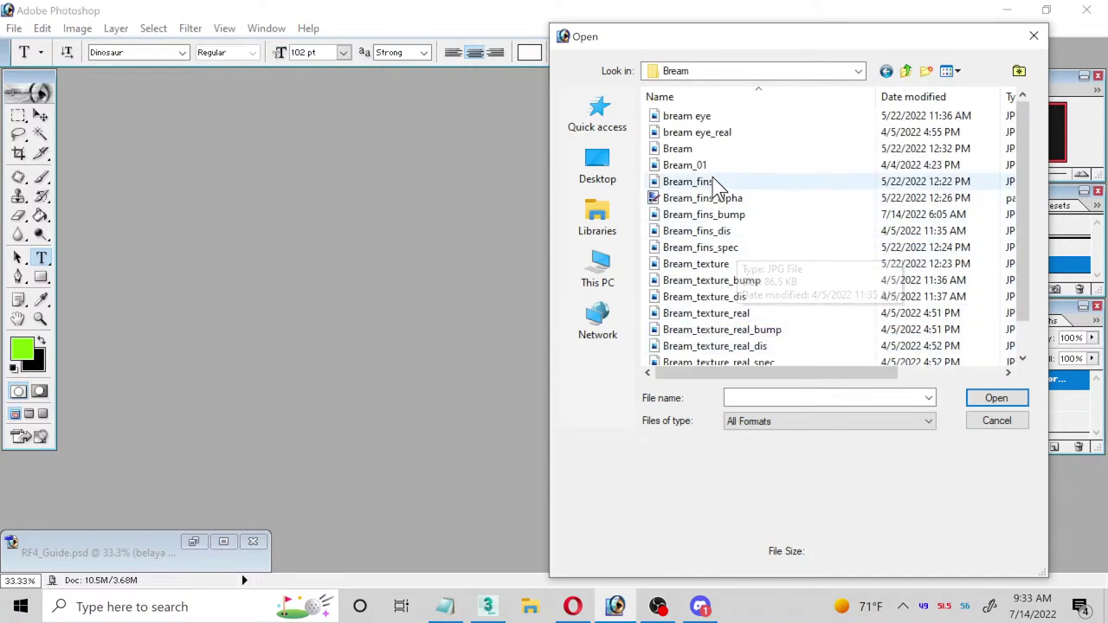
{"action": "double_click", "coordinate": [702, 263]}
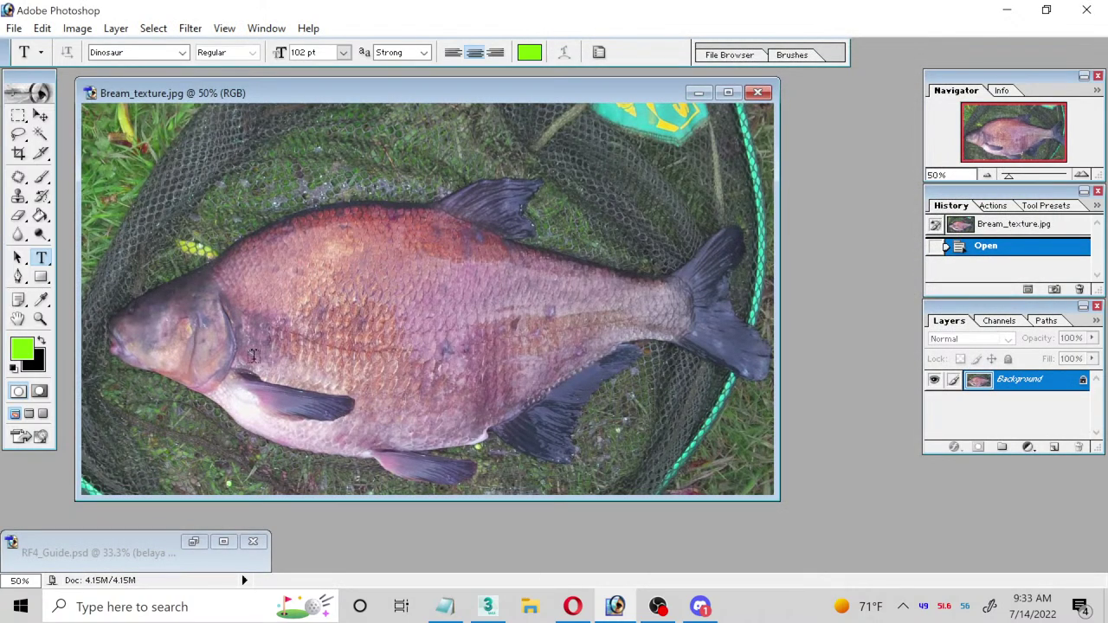
Step: Patch the pectoral fin out with nearby body scales using the Patch tool, then deselect
{"action": "left_click", "coordinate": [18, 177]}
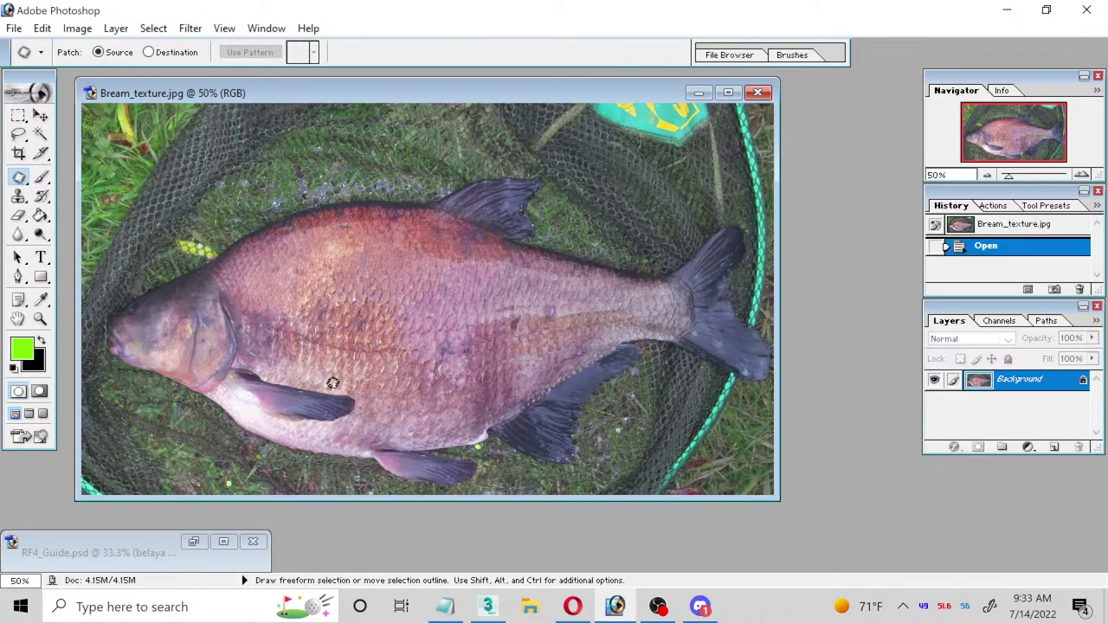
{"action": "left_click_drag", "start_coordinate": [350, 388], "coordinate": [356, 384]}
{"action": "key", "text": "ctrl+d"}
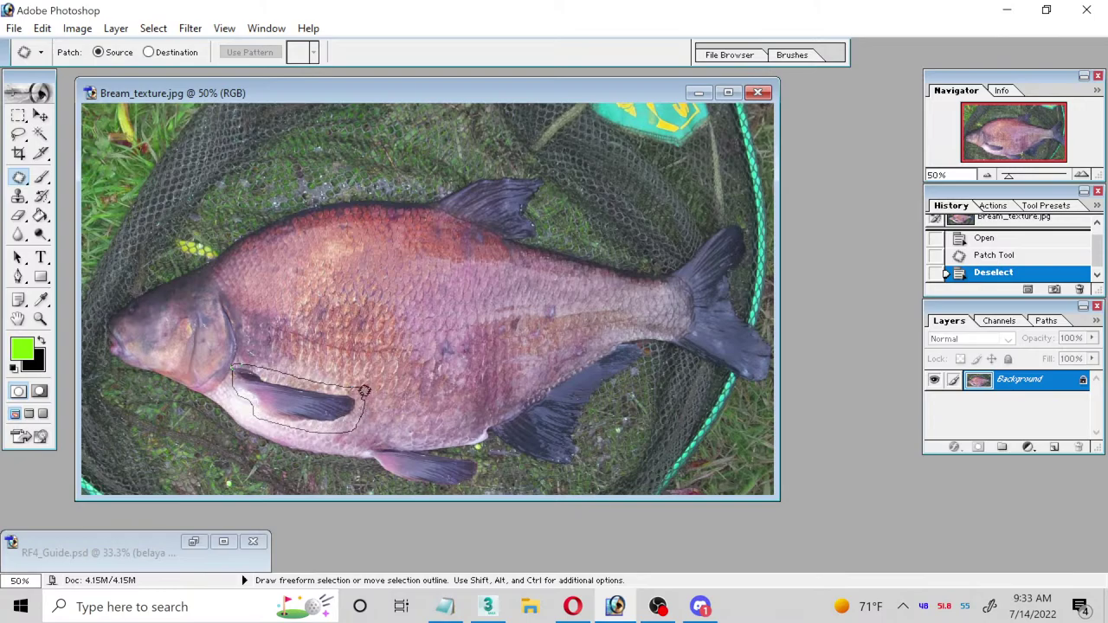
{"action": "mouse_move", "coordinate": [358, 381]}
{"action": "left_mouse_down"}
{"action": "mouse_move", "coordinate": [346, 407]}
{"action": "mouse_move", "coordinate": [424, 404]}
{"action": "left_mouse_up"}
{"action": "key", "text": "ctrl+d"}
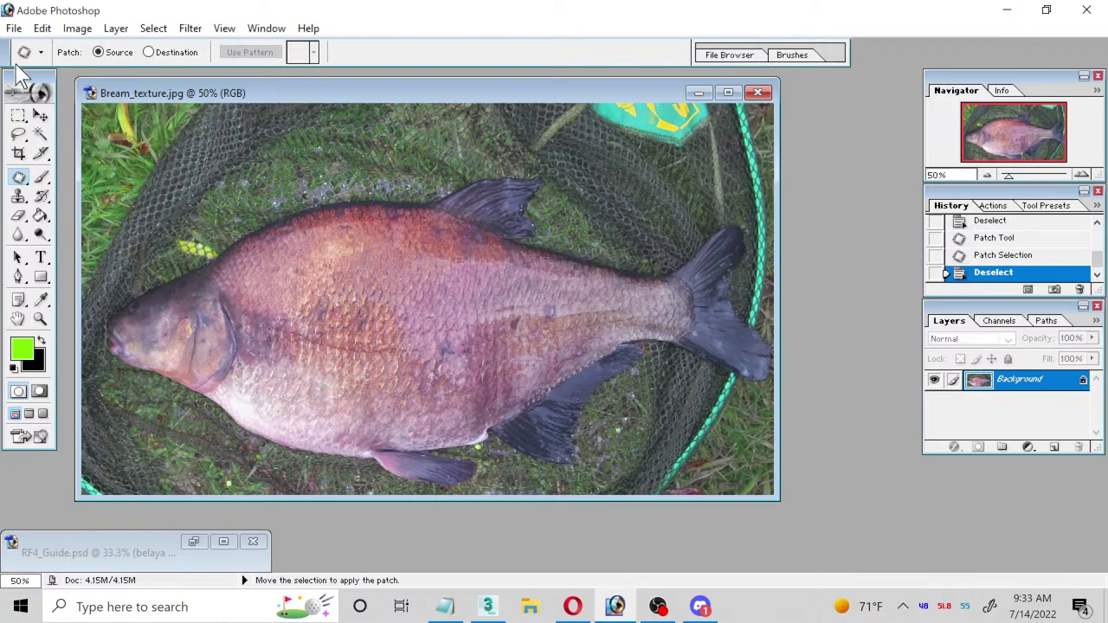
{"action": "left_click", "coordinate": [14, 27]}
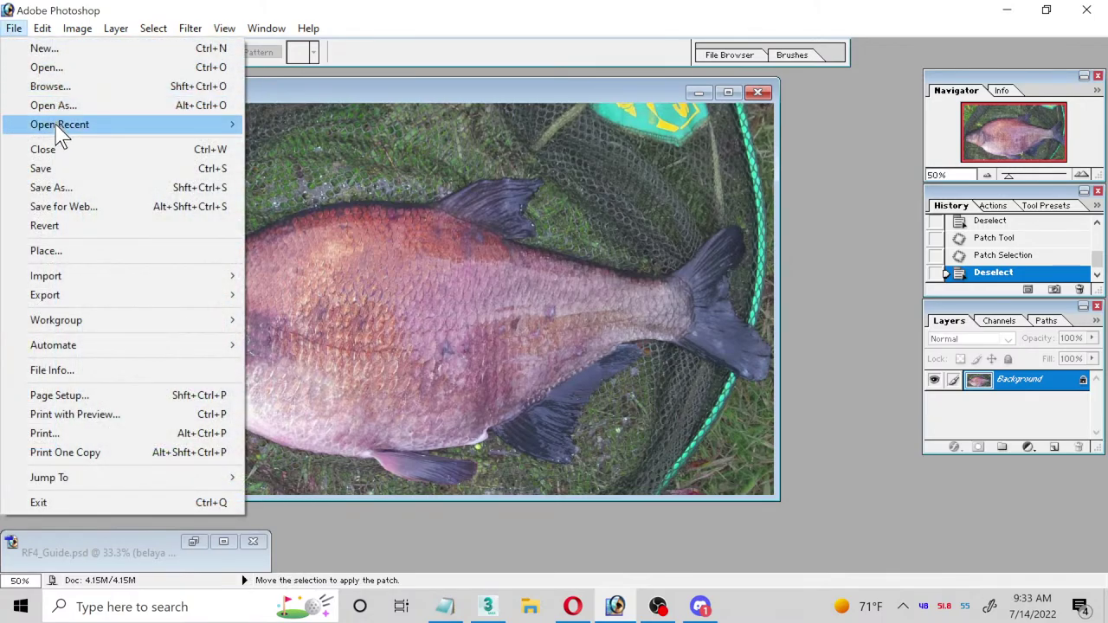
Step: Save the retouched photo over Bream_texture.jpg, confirming the replace, at JPEG quality 11
{"action": "left_click", "coordinate": [52, 187]}
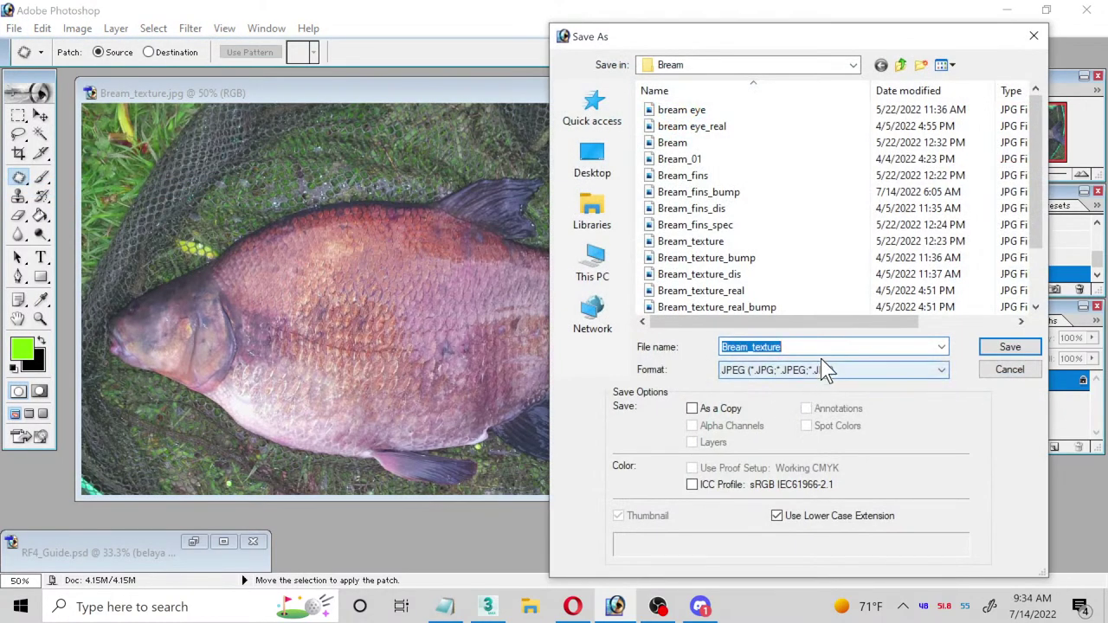
{"action": "left_click", "coordinate": [1003, 346]}
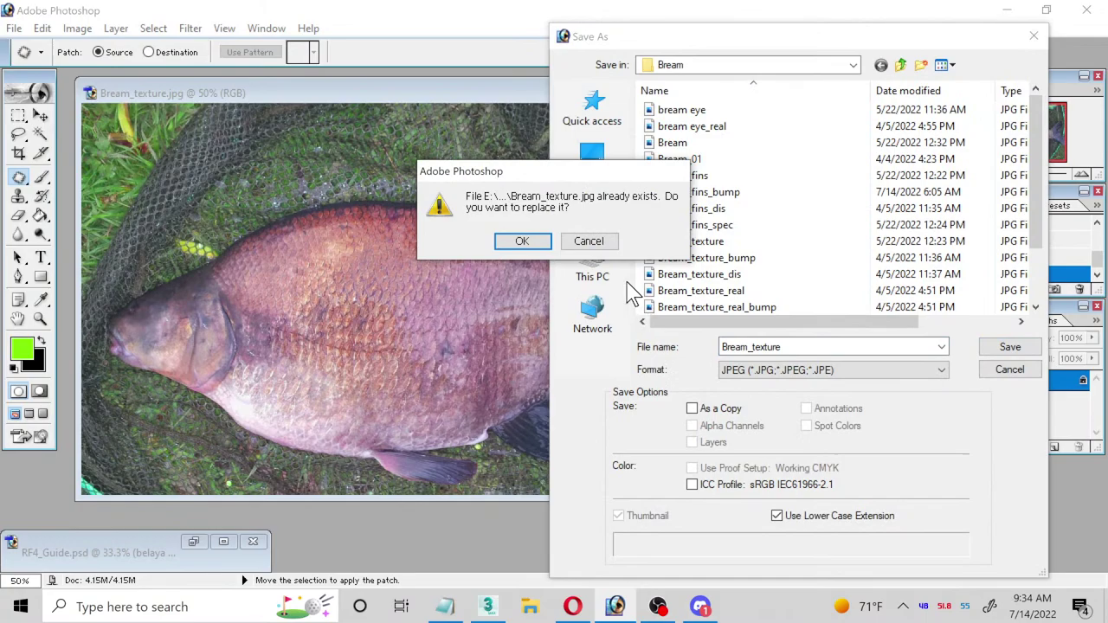
{"action": "left_click", "coordinate": [525, 242]}
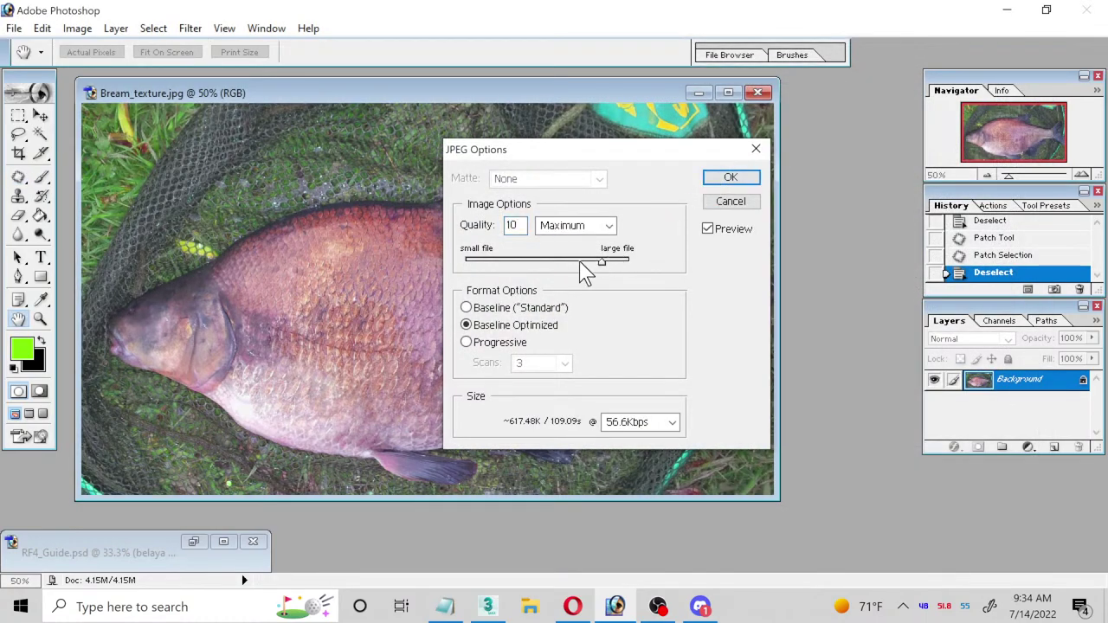
{"action": "left_click_drag", "start_coordinate": [597, 267], "coordinate": [622, 272]}
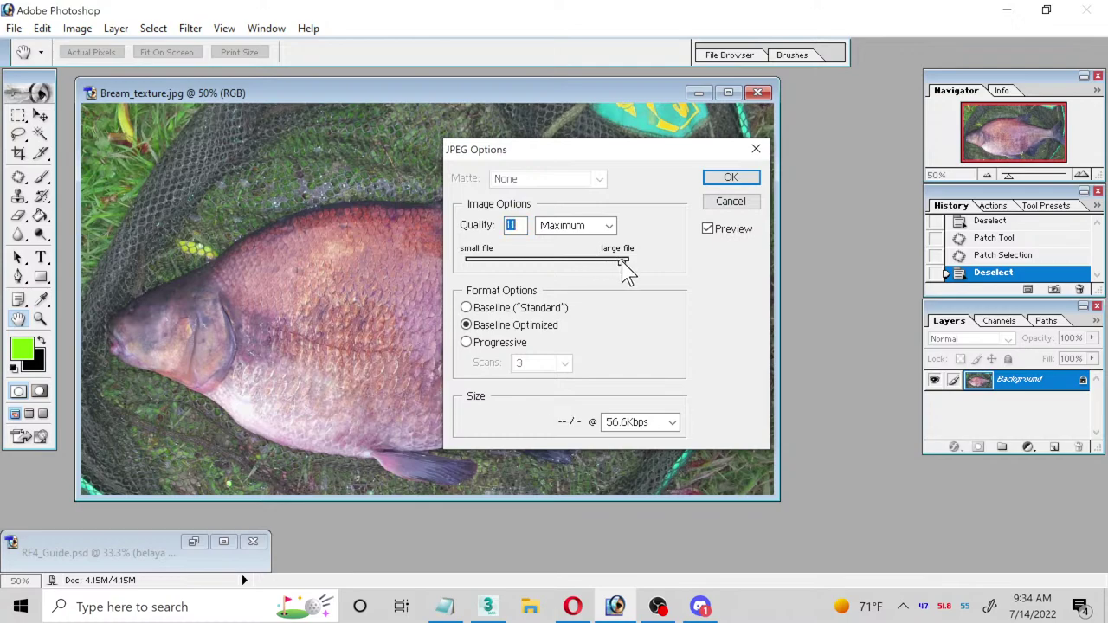
{"action": "left_click", "coordinate": [715, 179]}
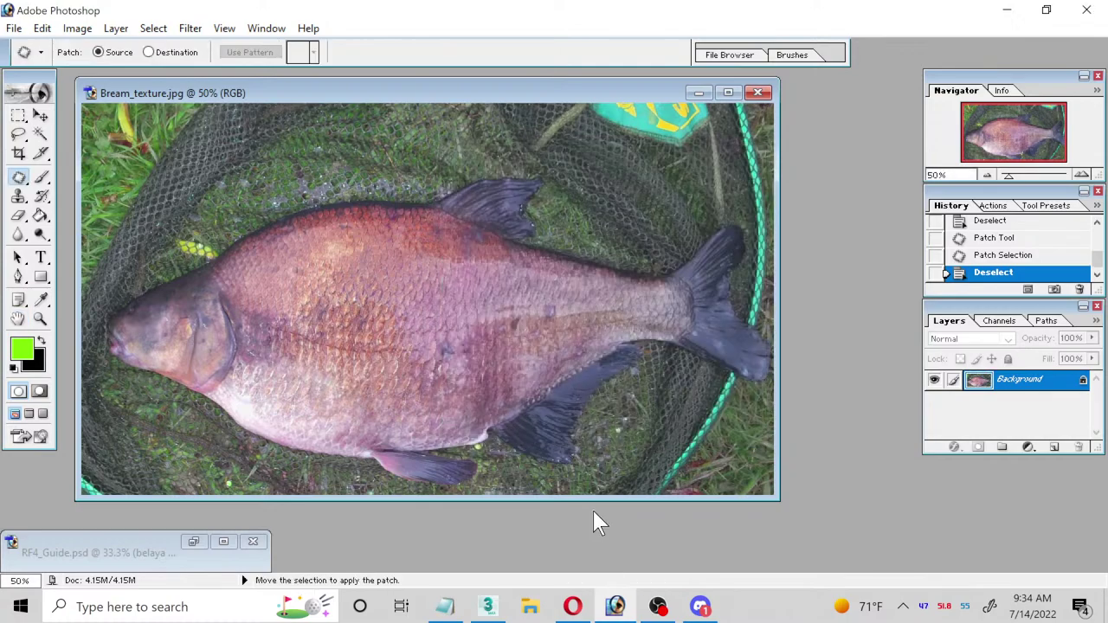
Step: Back in 3ds Max, cancel the file picker and preview the diffuse bitmap's current image
{"action": "left_click", "coordinate": [487, 607]}
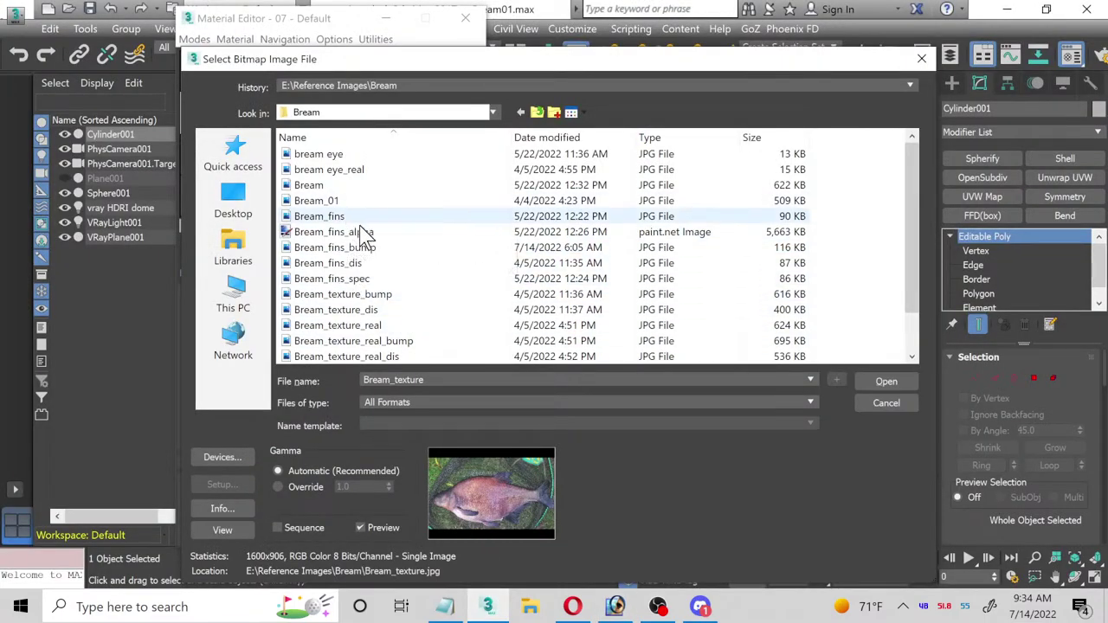
{"action": "scroll", "coordinate": [415, 296], "scroll_direction": "down", "scroll_amount": 1}
{"action": "scroll", "coordinate": [416, 296], "scroll_direction": "up", "scroll_amount": 1}
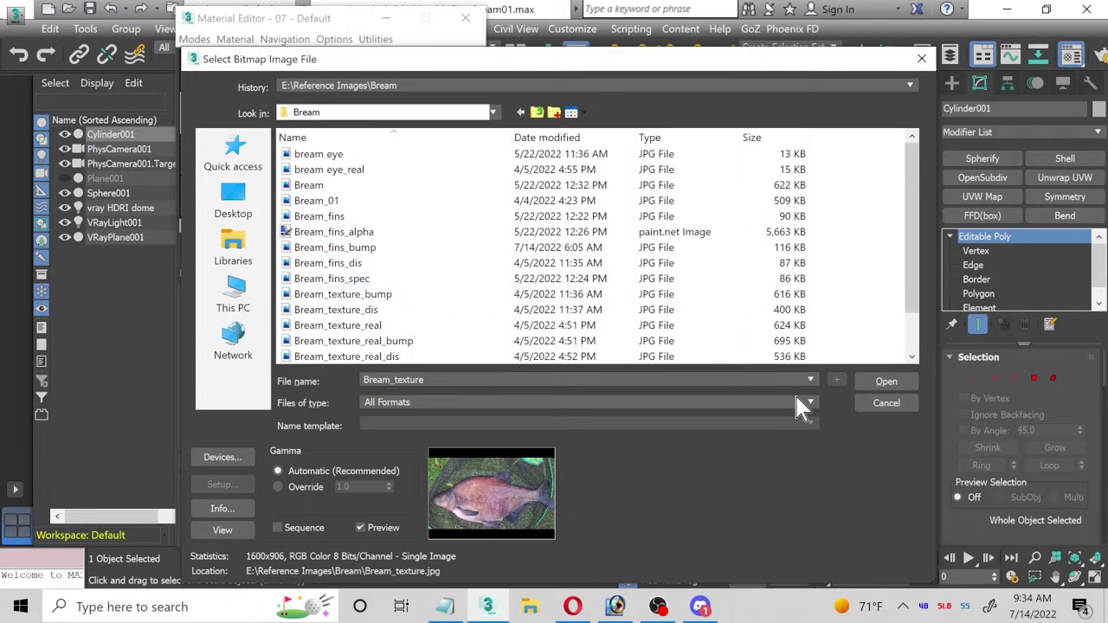
{"action": "left_click", "coordinate": [867, 403]}
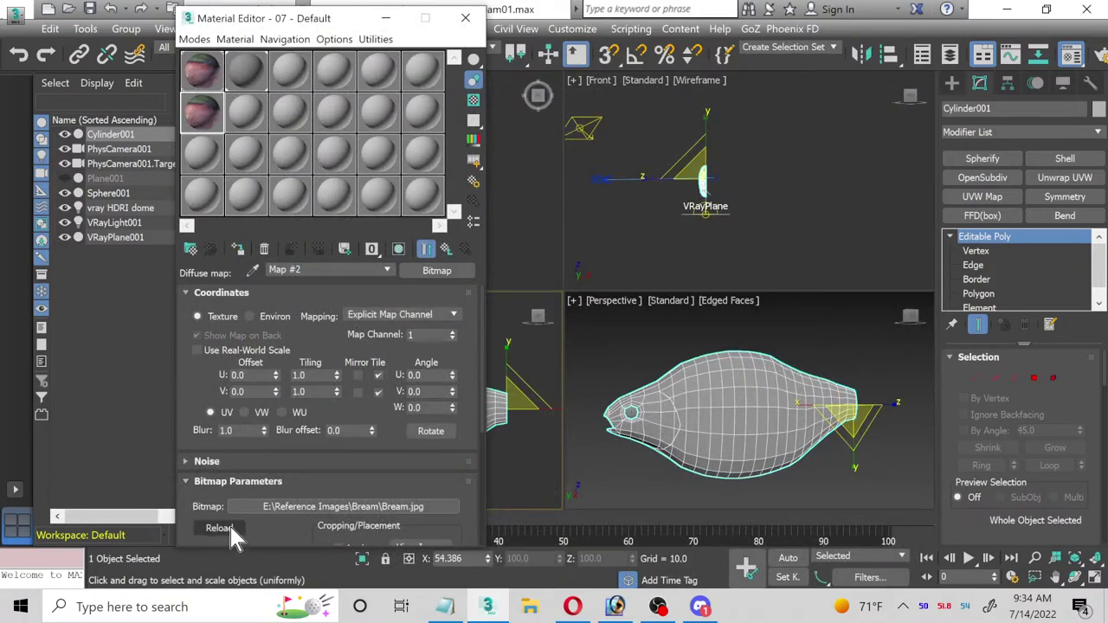
{"action": "scroll", "coordinate": [416, 530], "scroll_direction": "down", "scroll_amount": 1}
{"action": "left_click", "coordinate": [422, 535]}
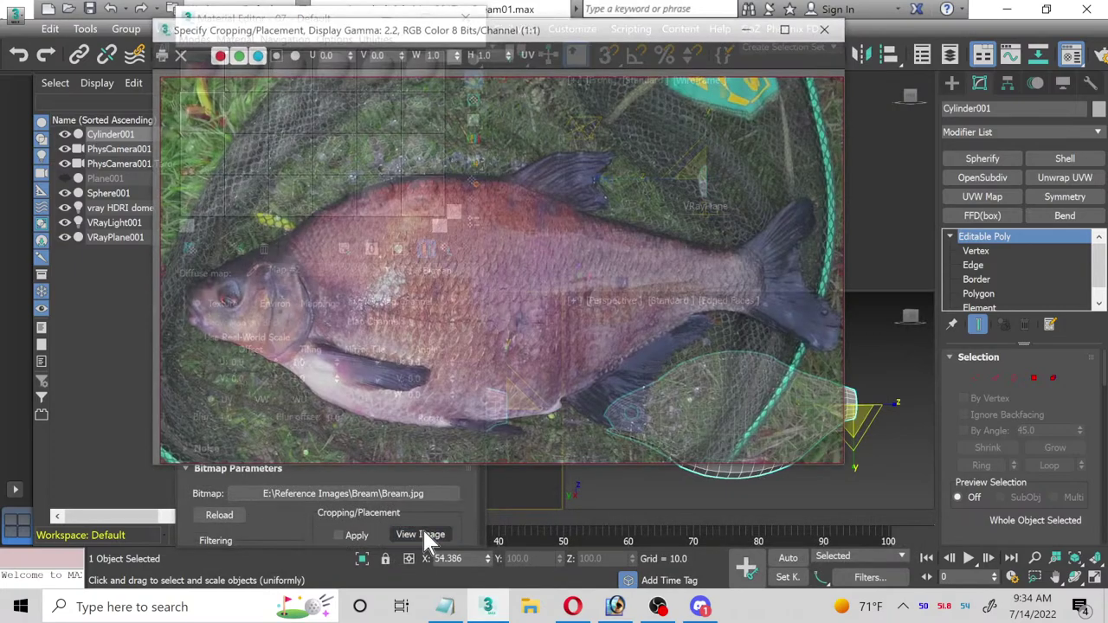
{"action": "left_click", "coordinate": [239, 517]}
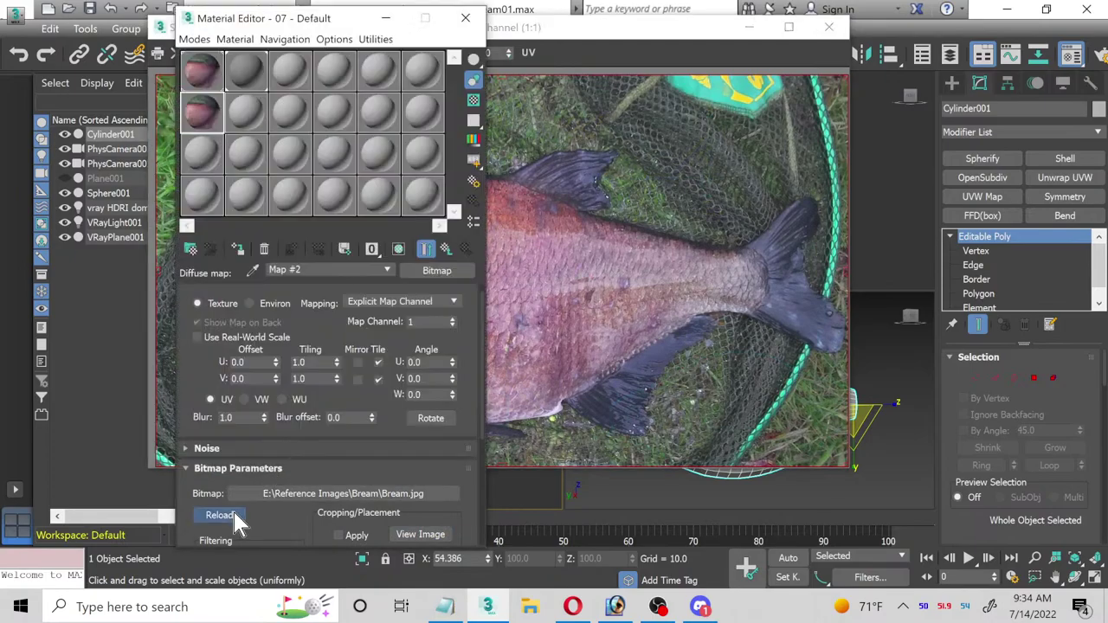
{"action": "left_click_drag", "start_coordinate": [329, 19], "coordinate": [655, 14]}
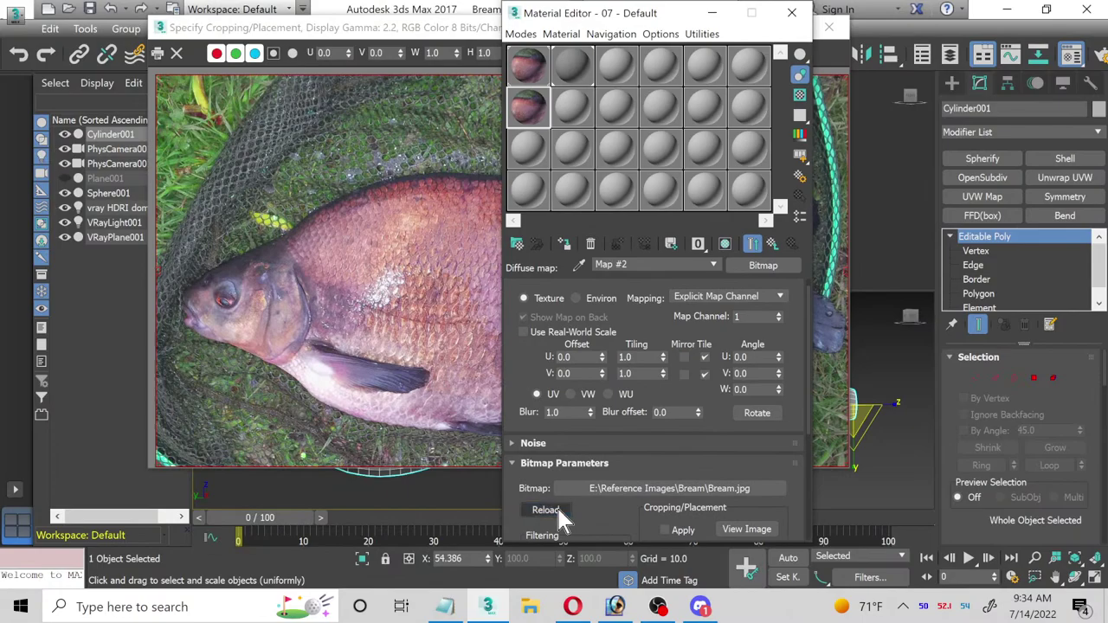
Step: Load and reload Bream_texture.jpg as the diffuse bitmap, check its preview, and return to the VRayMtl
{"action": "left_click", "coordinate": [599, 491]}
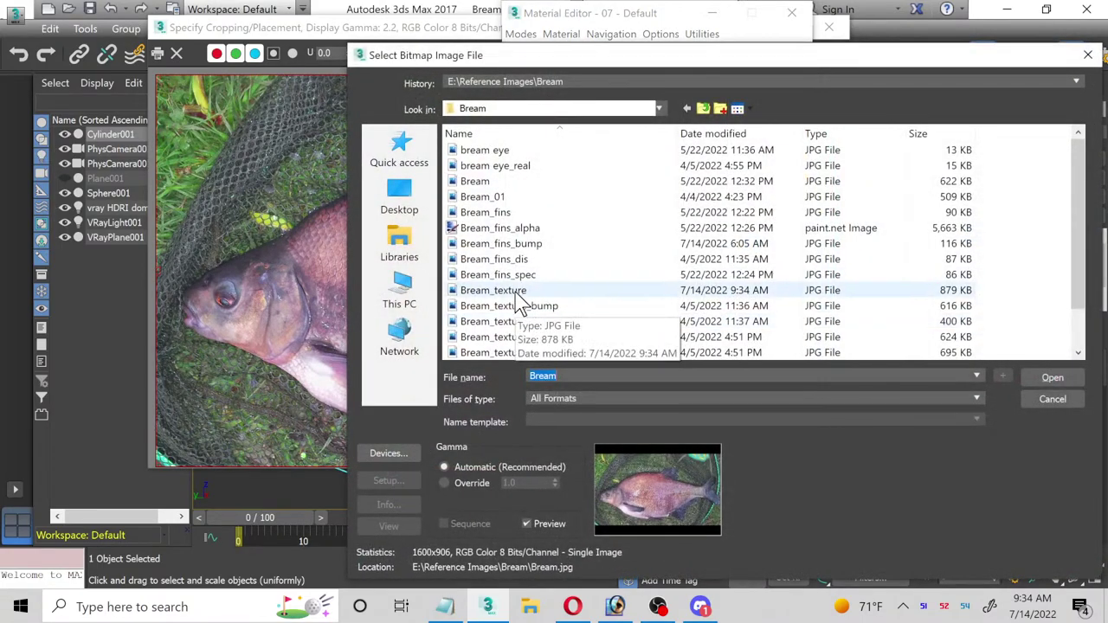
{"action": "double_click", "coordinate": [509, 291]}
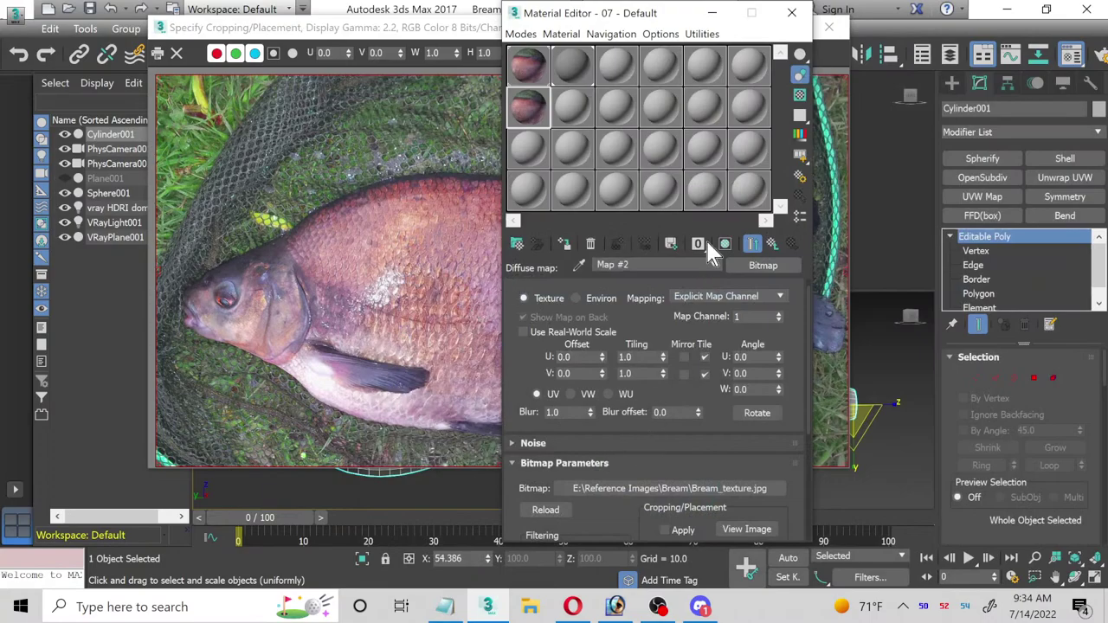
{"action": "left_click", "coordinate": [540, 510]}
{"action": "left_click", "coordinate": [791, 12]}
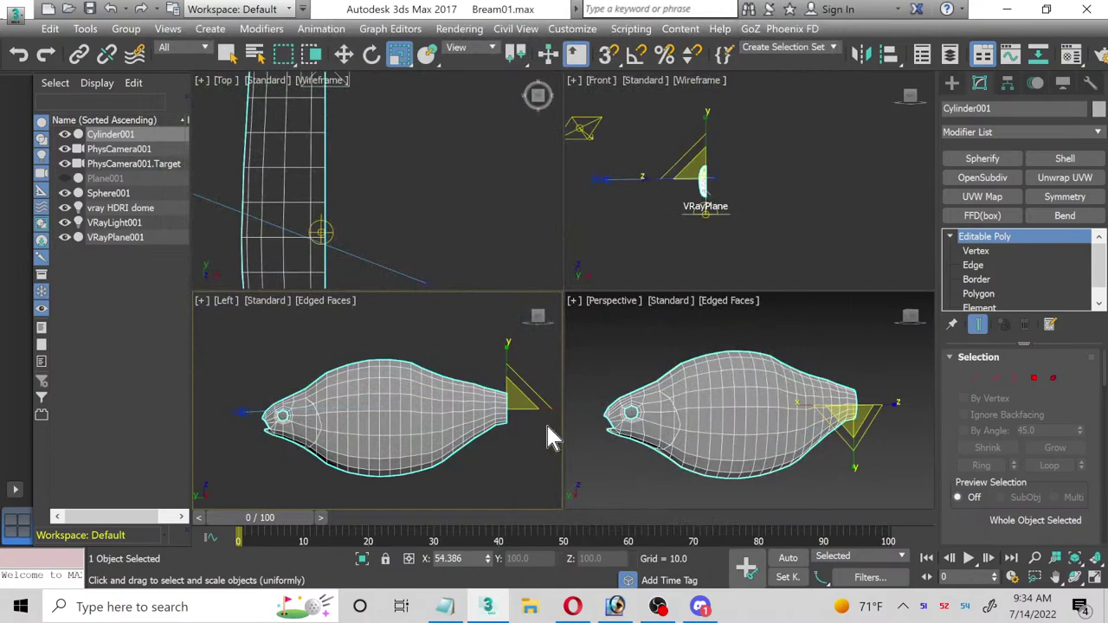
{"action": "key", "text": "m"}
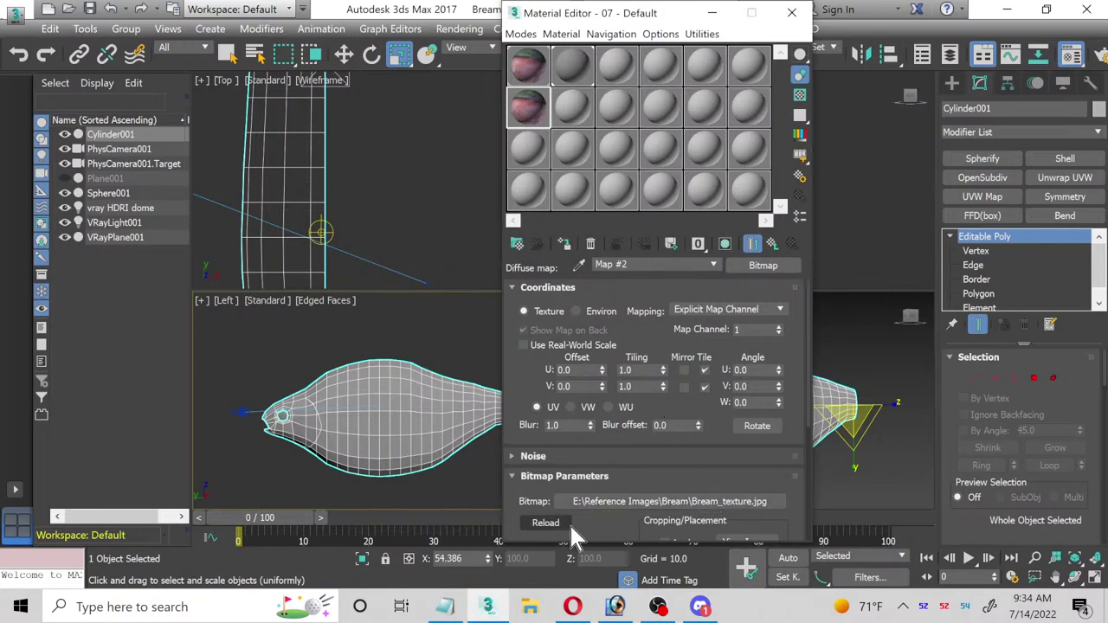
{"action": "scroll", "coordinate": [686, 520], "scroll_direction": "down", "scroll_amount": 1}
{"action": "left_click", "coordinate": [750, 527]}
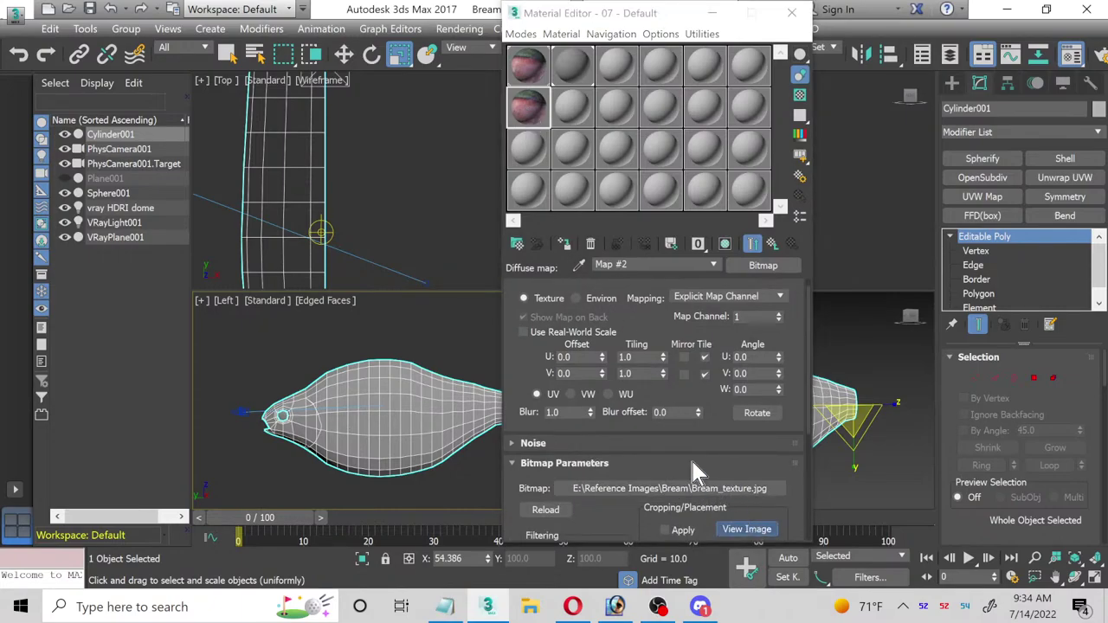
{"action": "left_click", "coordinate": [829, 31]}
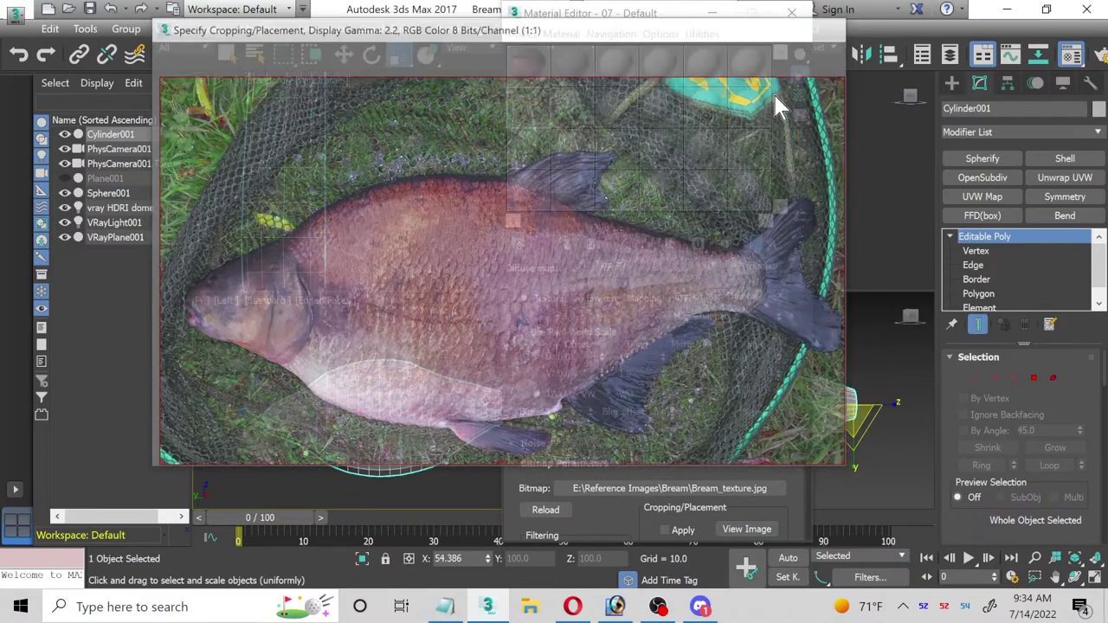
{"action": "left_click", "coordinate": [769, 245]}
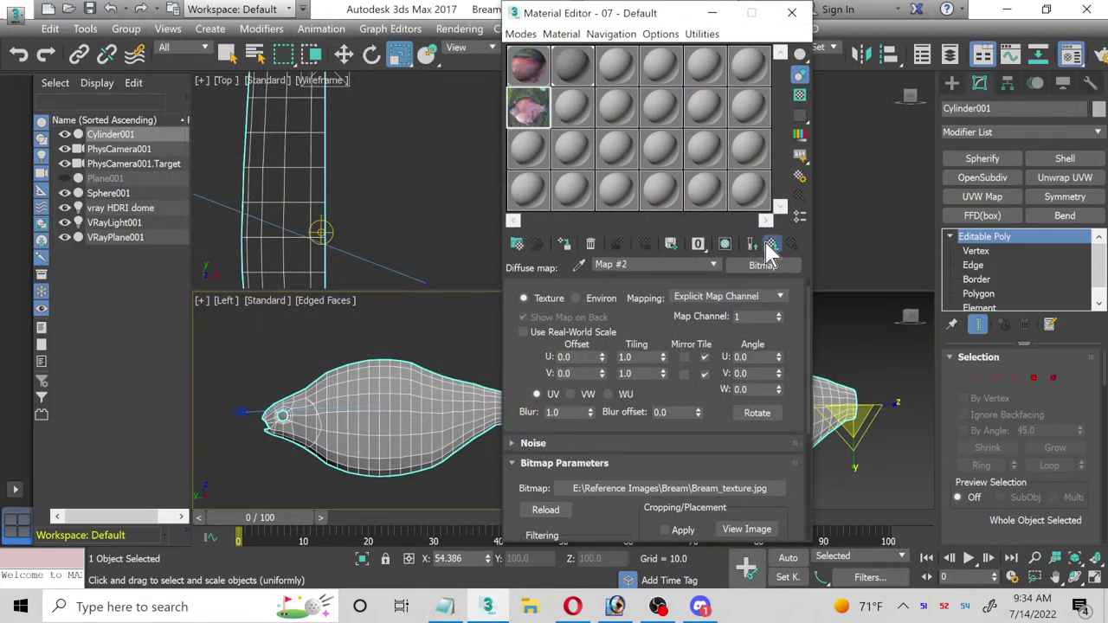
{"action": "left_click", "coordinate": [762, 247]}
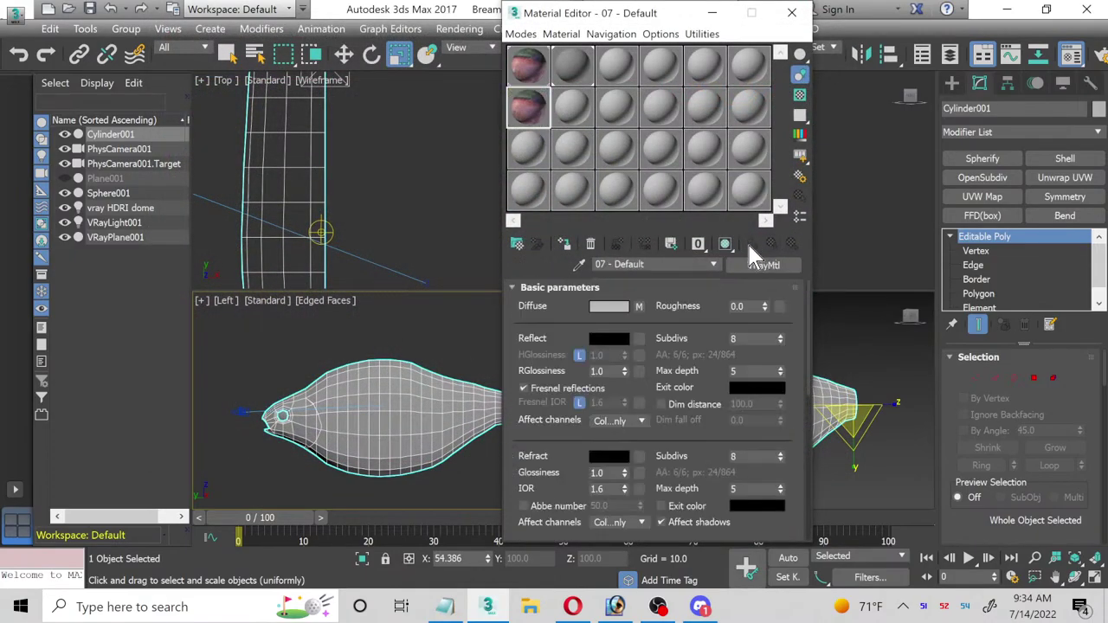
Step: Set reflection colour to light grey 225, highlight glossiness 0.95 and reflection glossiness 0.98
{"action": "left_click", "coordinate": [639, 306]}
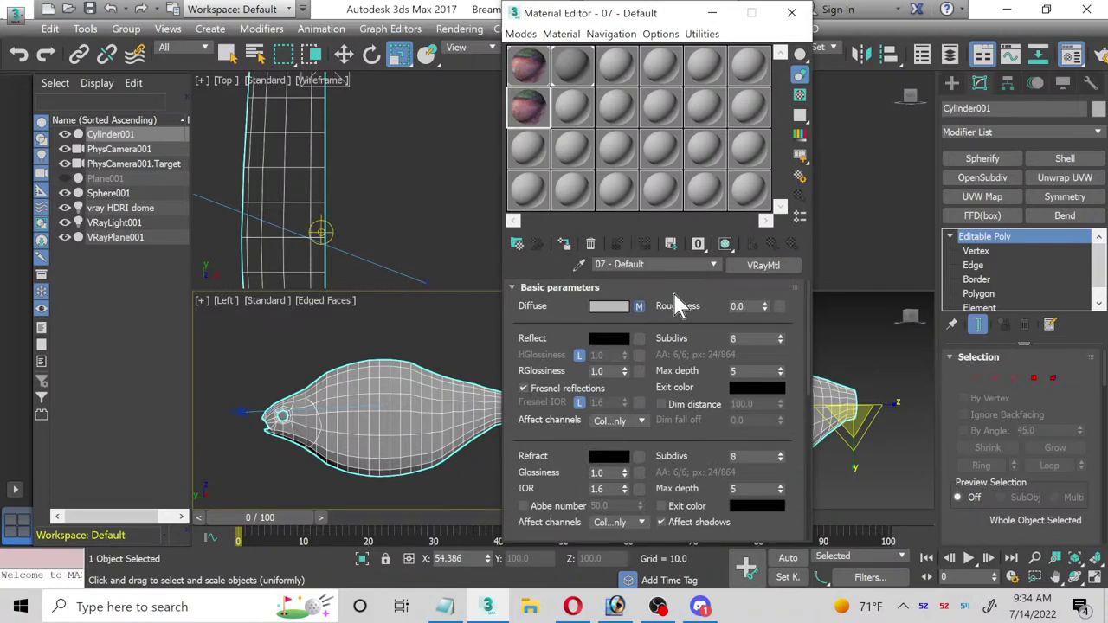
{"action": "left_click", "coordinate": [750, 244]}
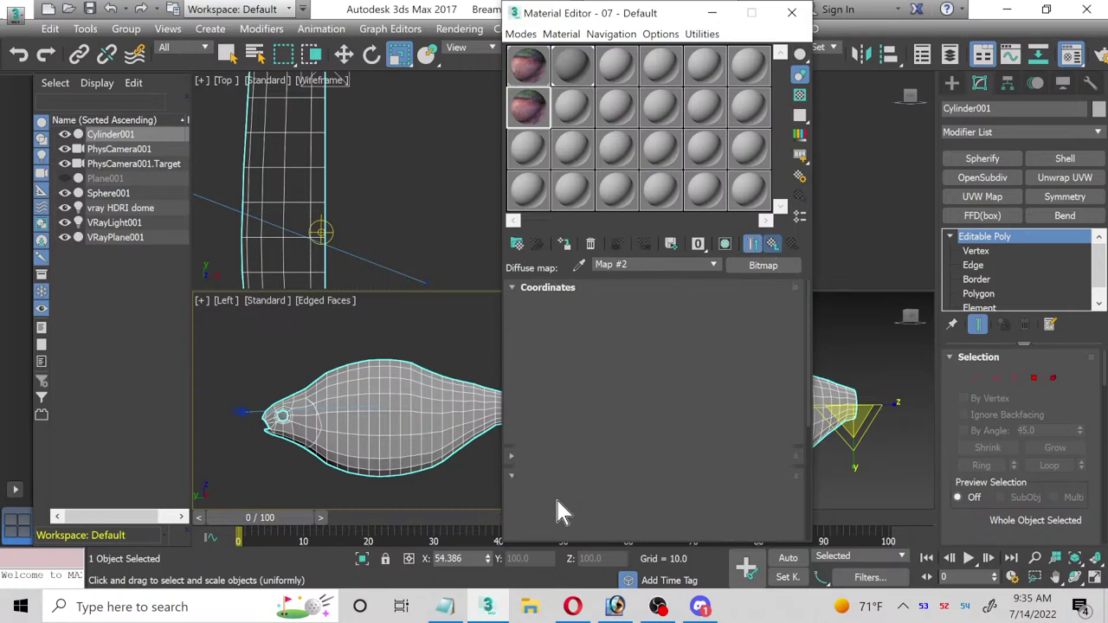
{"action": "left_click", "coordinate": [608, 339]}
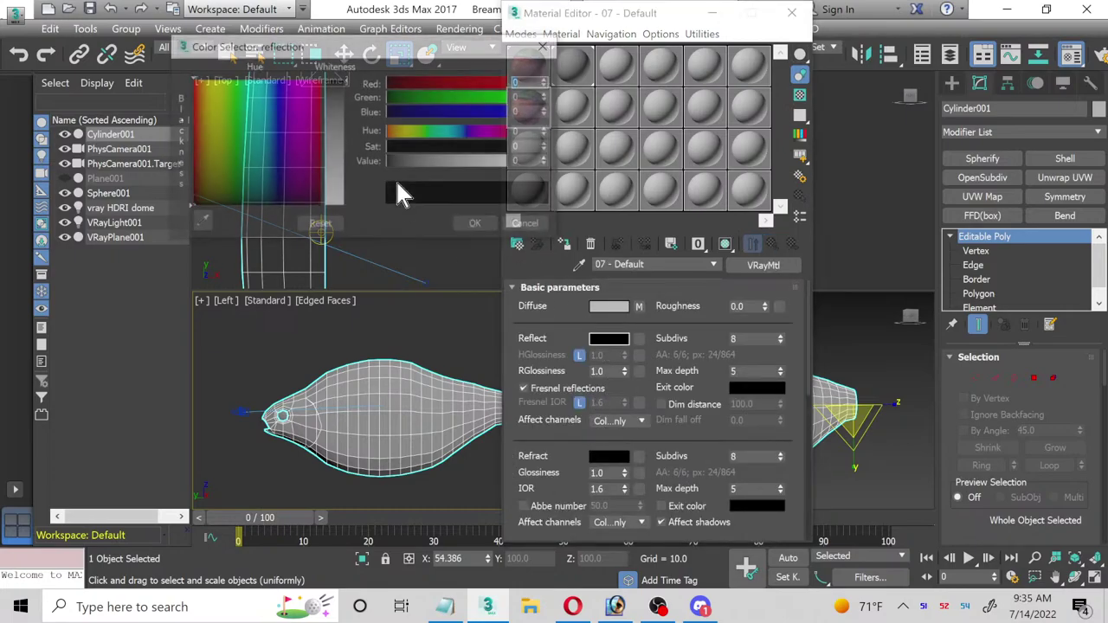
{"action": "left_click", "coordinate": [340, 205]}
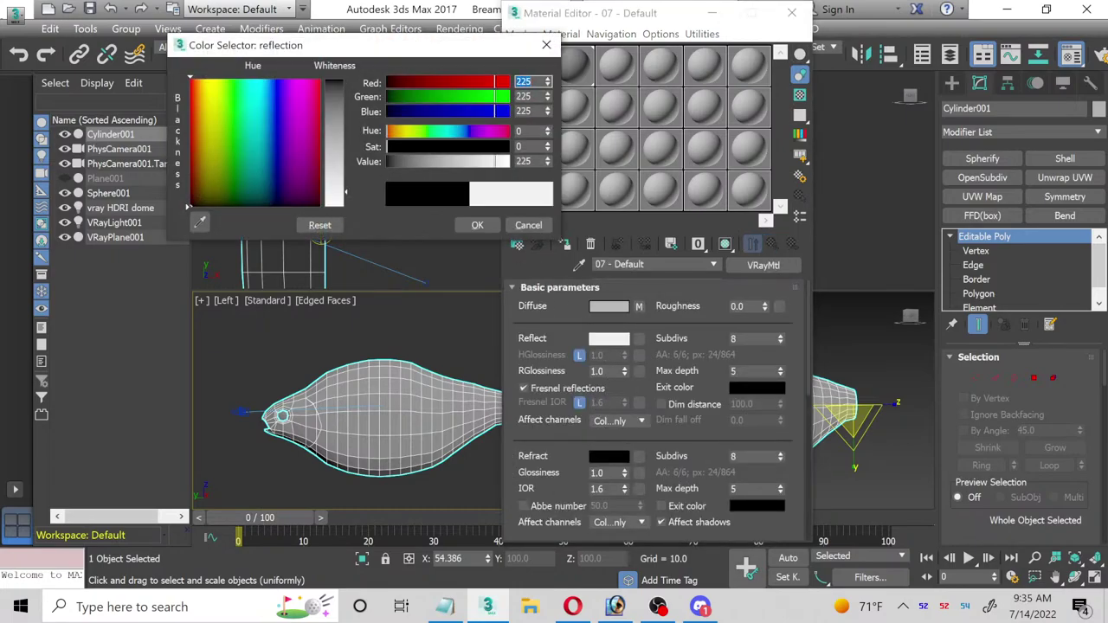
{"action": "left_click", "coordinate": [476, 224]}
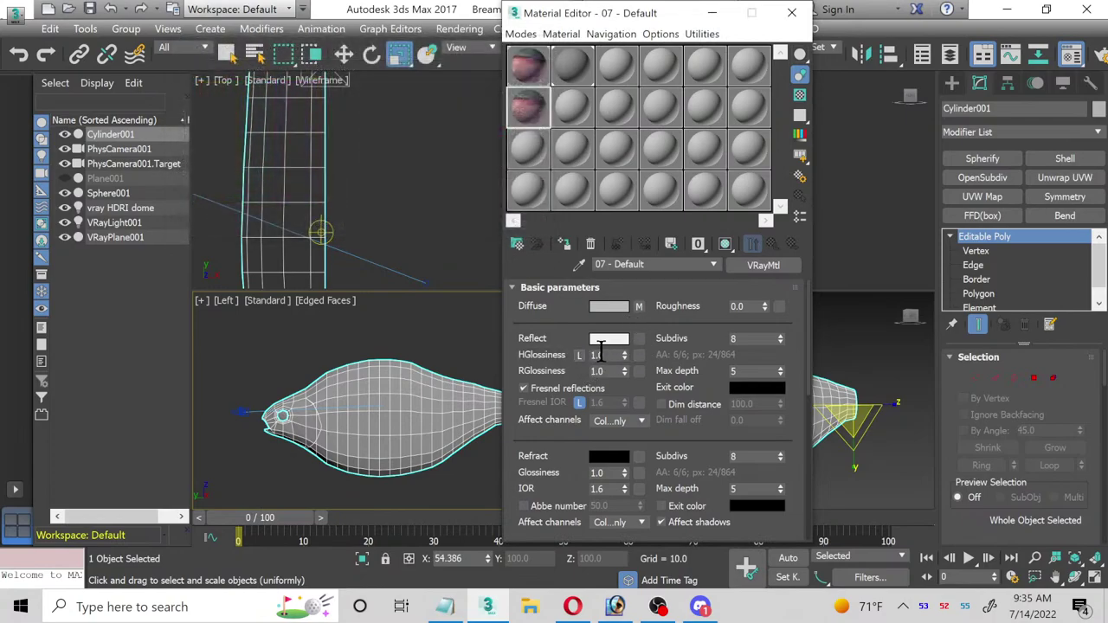
{"action": "double_click", "coordinate": [601, 355]}
{"action": "type", "text": "0.95"}
{"action": "double_click", "coordinate": [612, 370]}
Step: Map a Bream_texture_spec.jpg bitmap onto highlight glossiness, then bring Photoshop forward
{"action": "left_click", "coordinate": [640, 356]}
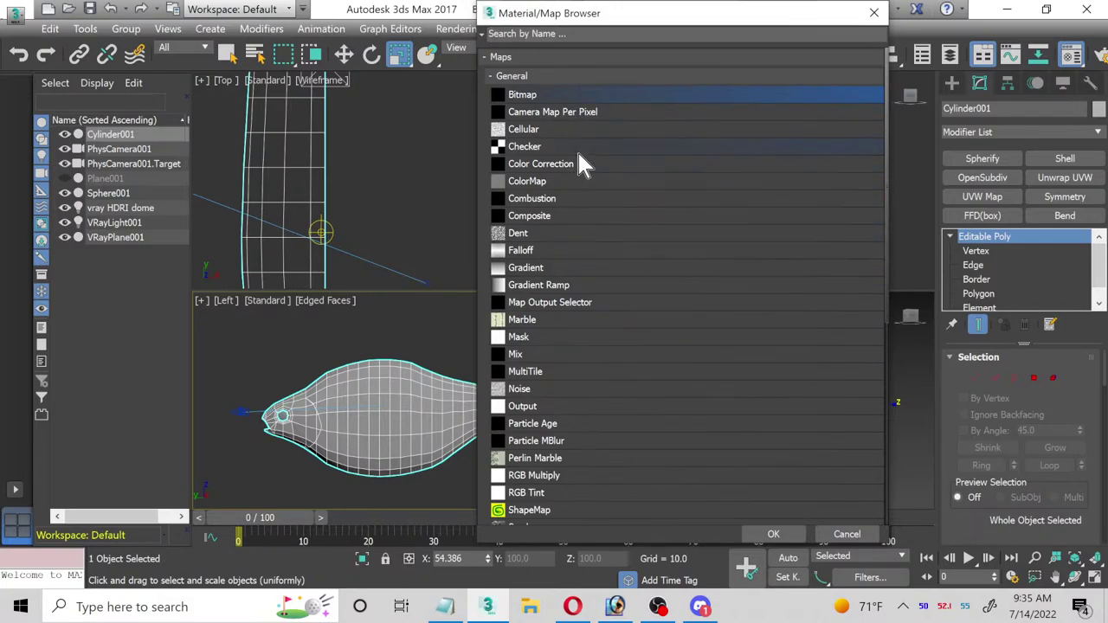
{"action": "double_click", "coordinate": [558, 92]}
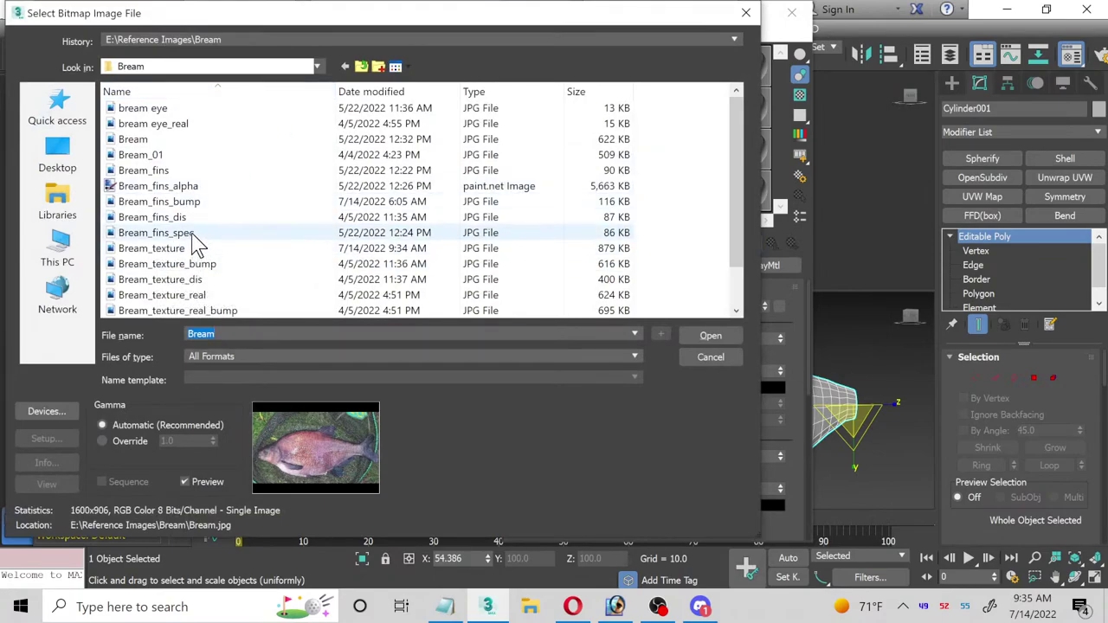
{"action": "scroll", "coordinate": [231, 251], "scroll_direction": "down", "scroll_amount": 1}
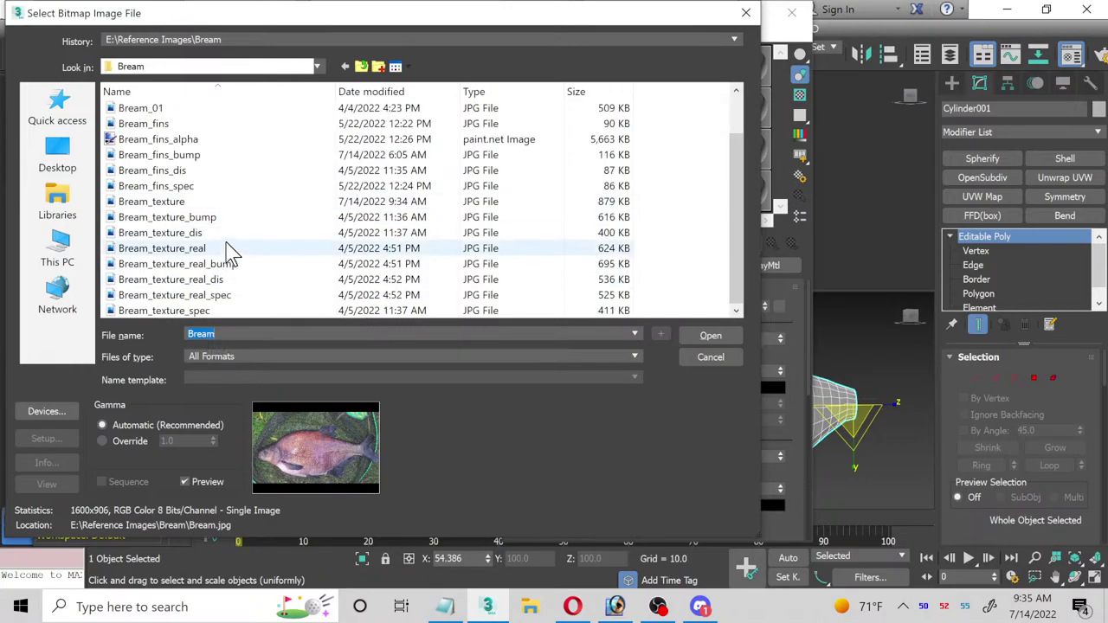
{"action": "left_click", "coordinate": [204, 312]}
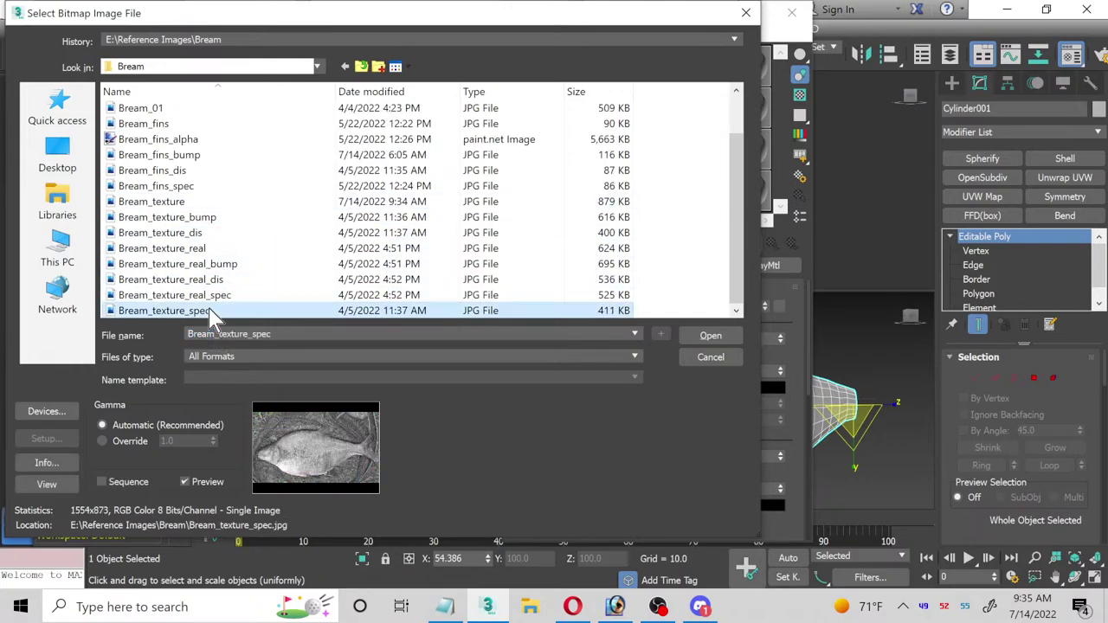
{"action": "double_click", "coordinate": [198, 310]}
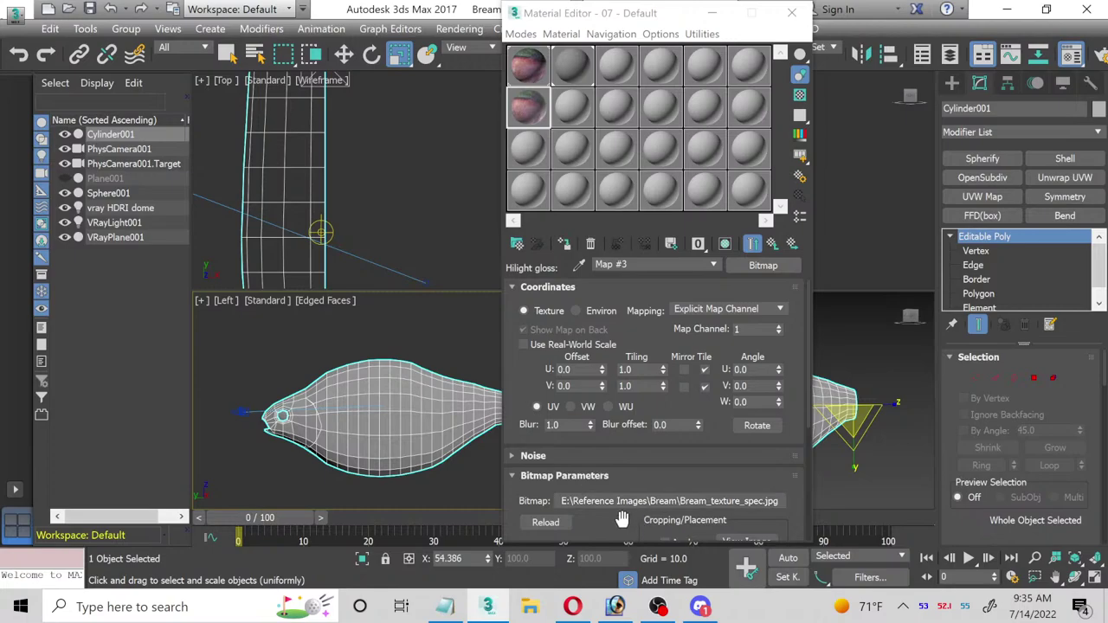
{"action": "left_click", "coordinate": [615, 607]}
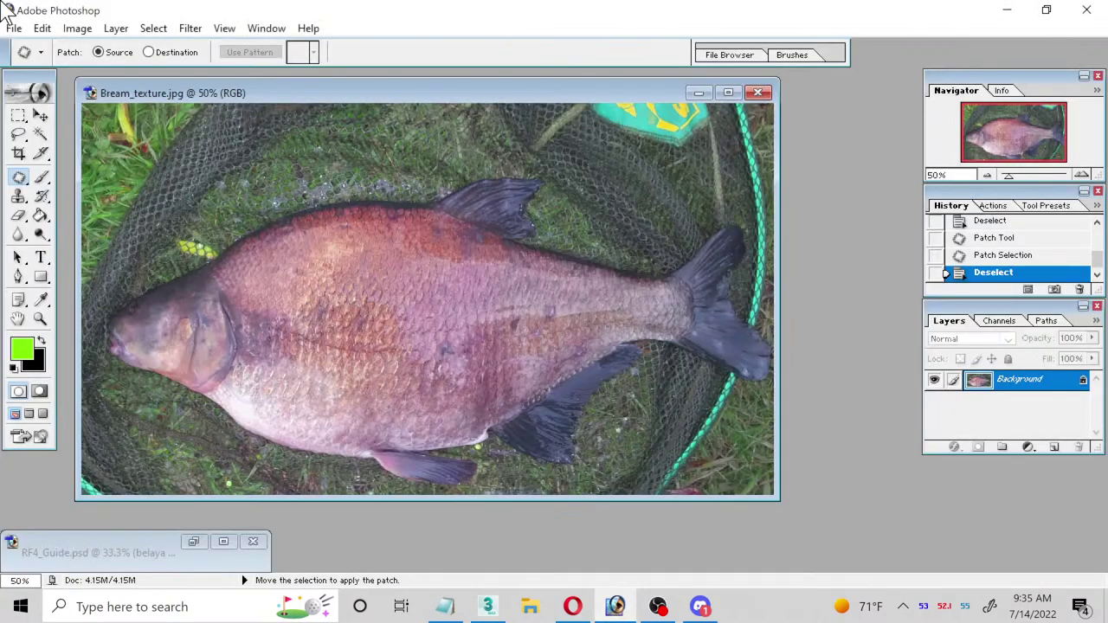
{"action": "left_click", "coordinate": [13, 29]}
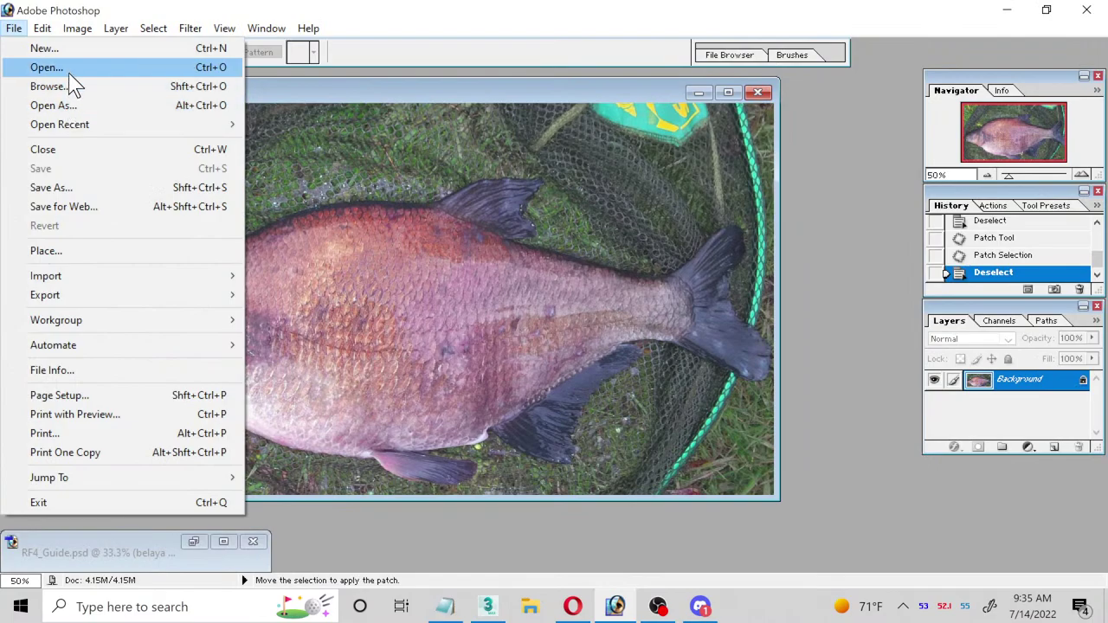
{"action": "left_click", "coordinate": [69, 71]}
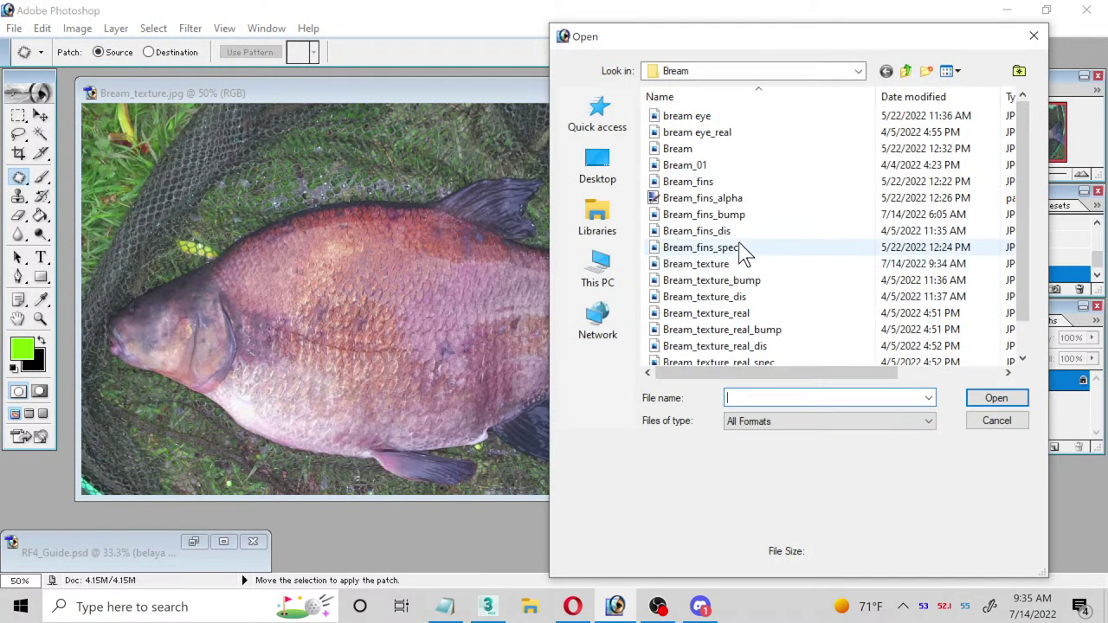
{"action": "left_click", "coordinate": [726, 183]}
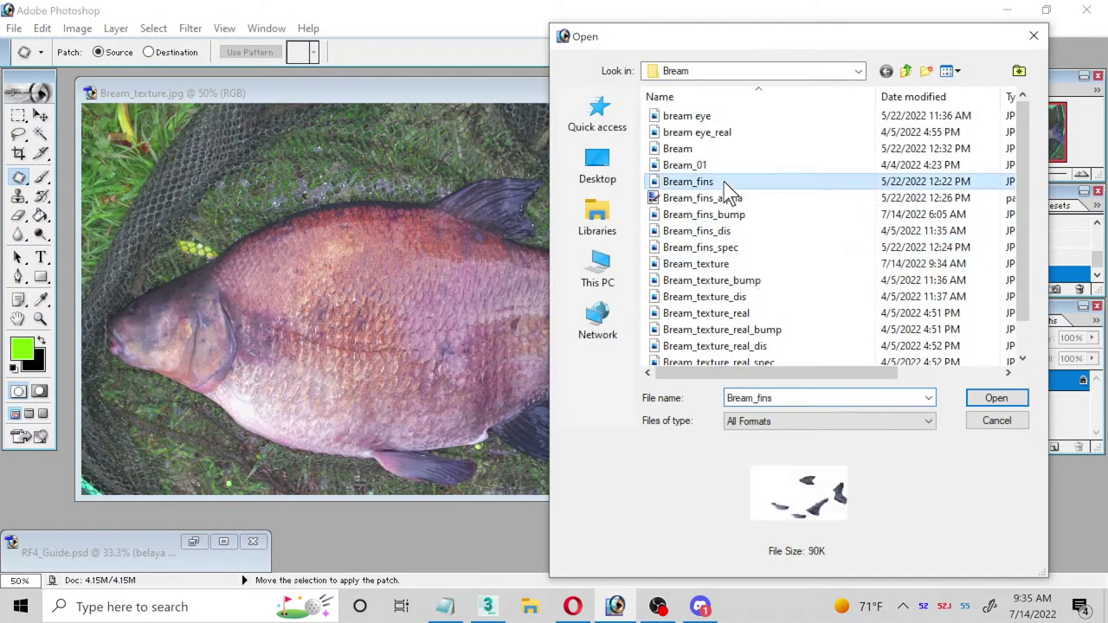
{"action": "double_click", "coordinate": [724, 182]}
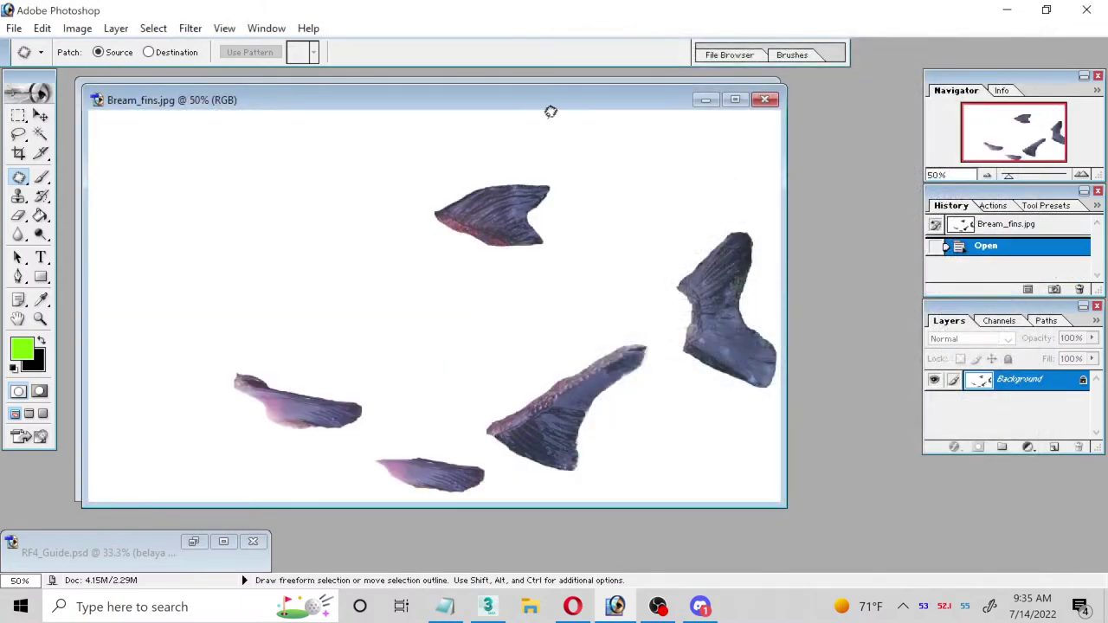
{"action": "mouse_move", "coordinate": [545, 112]}
{"action": "left_mouse_down"}
{"action": "mouse_move", "coordinate": [522, 334]}
{"action": "mouse_move", "coordinate": [539, 166]}
{"action": "mouse_move", "coordinate": [540, 383]}
{"action": "mouse_move", "coordinate": [555, 92]}
{"action": "left_mouse_up"}
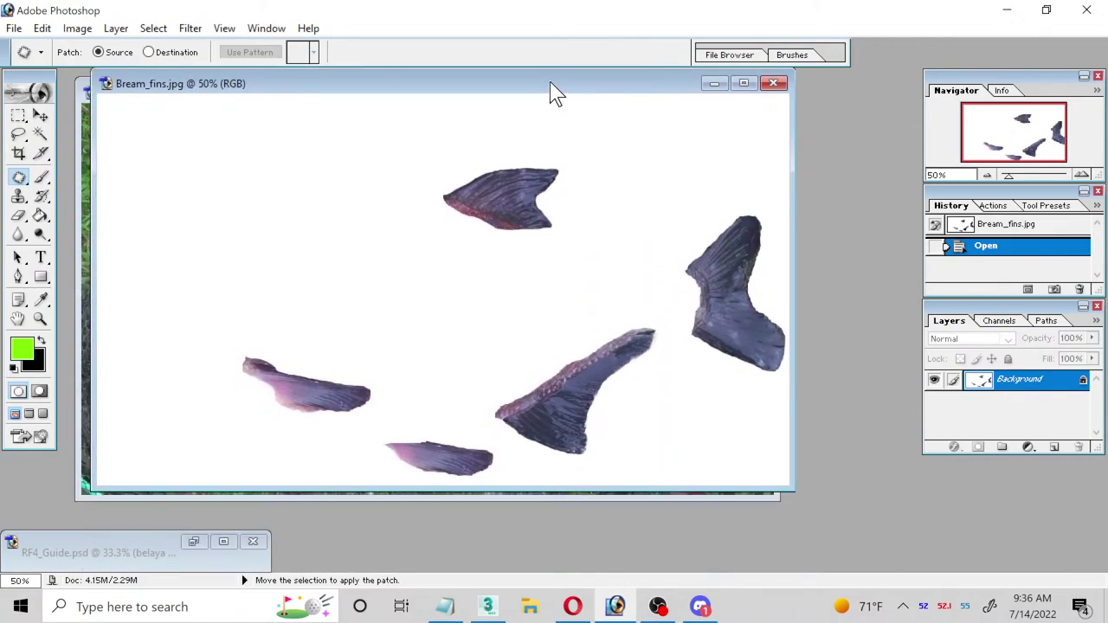
{"action": "left_click", "coordinate": [773, 85]}
{"action": "left_click", "coordinate": [14, 27]}
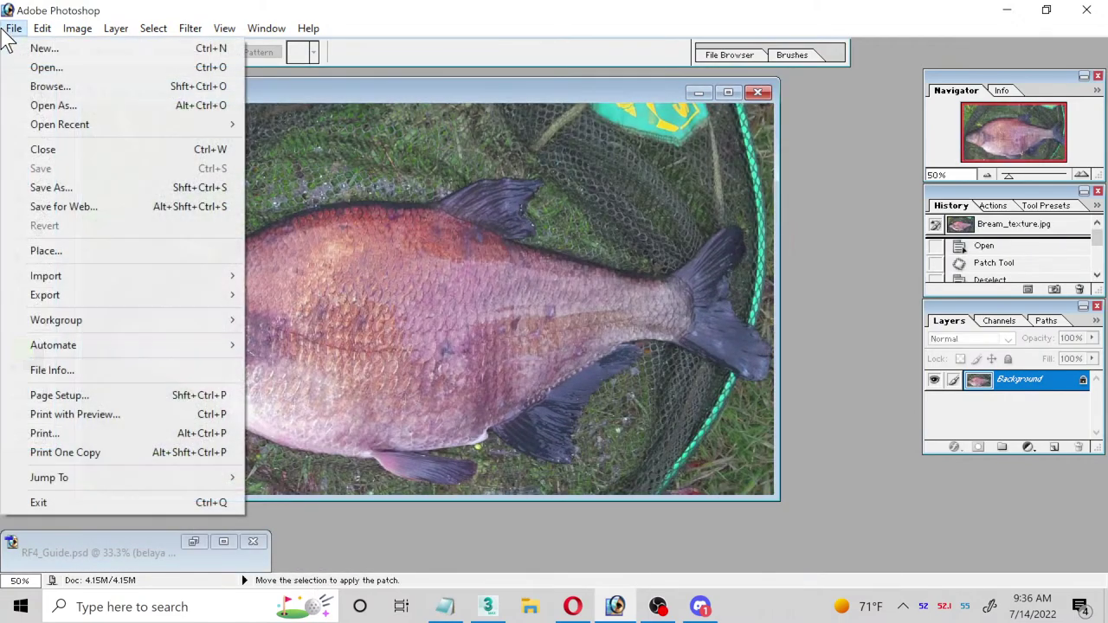
{"action": "left_click", "coordinate": [31, 66]}
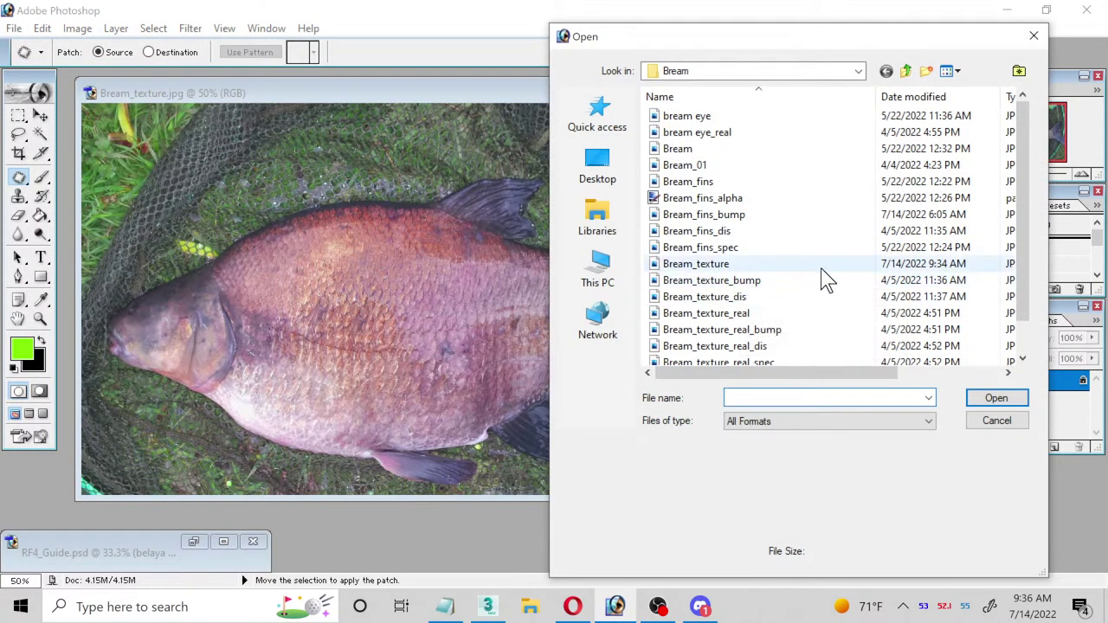
{"action": "left_click", "coordinate": [730, 264]}
{"action": "double_click", "coordinate": [728, 265]}
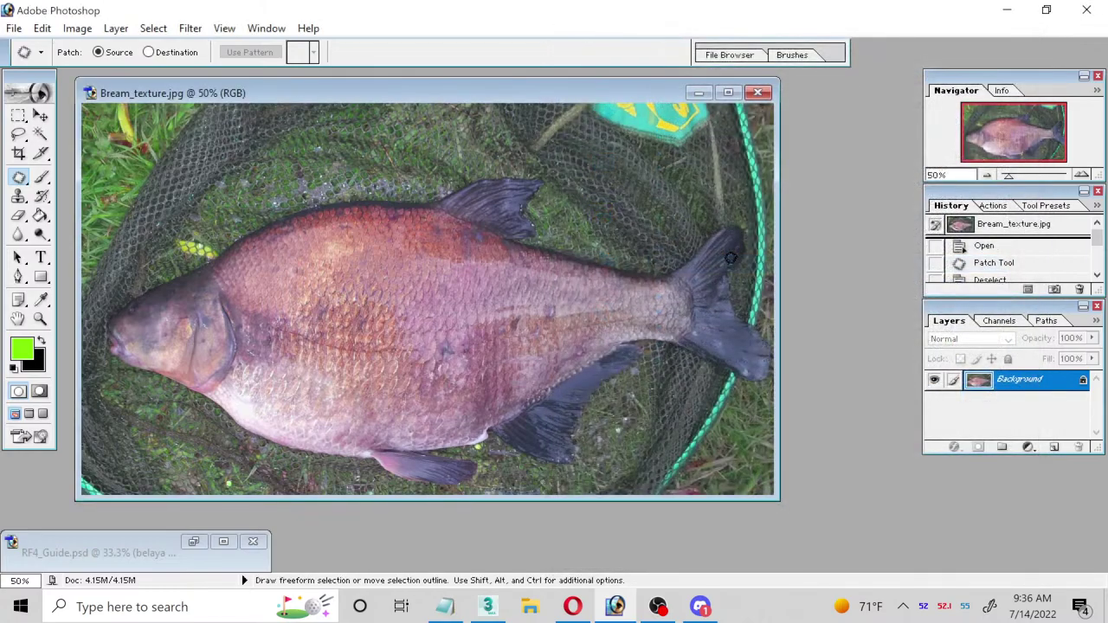
{"action": "left_click", "coordinate": [14, 28]}
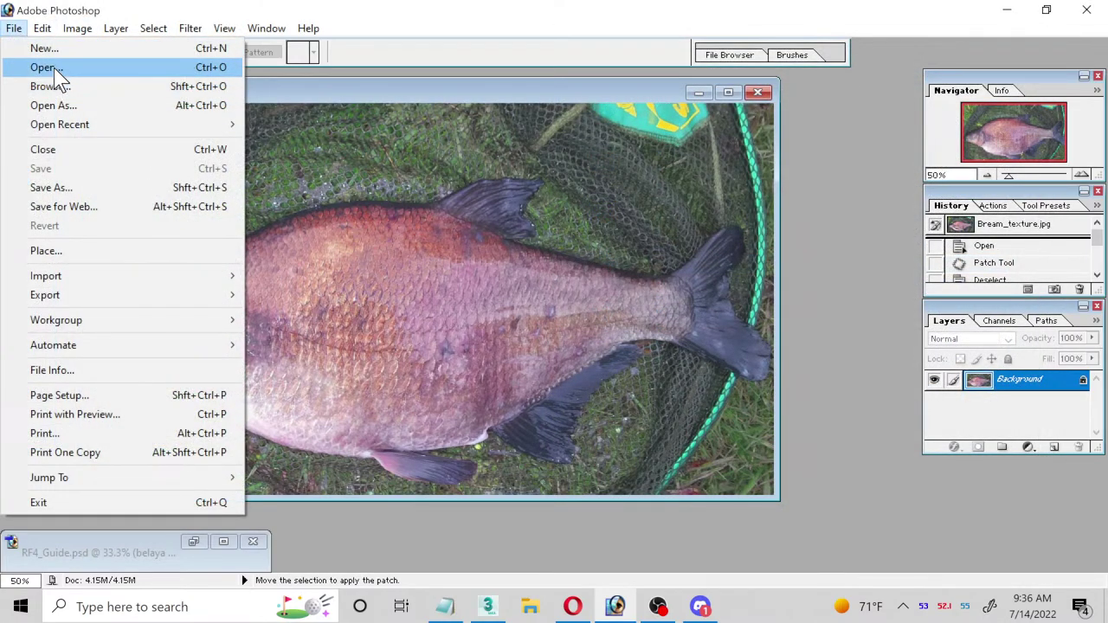
{"action": "left_click", "coordinate": [48, 66]}
{"action": "scroll", "coordinate": [749, 299], "scroll_direction": "down", "scroll_amount": 1}
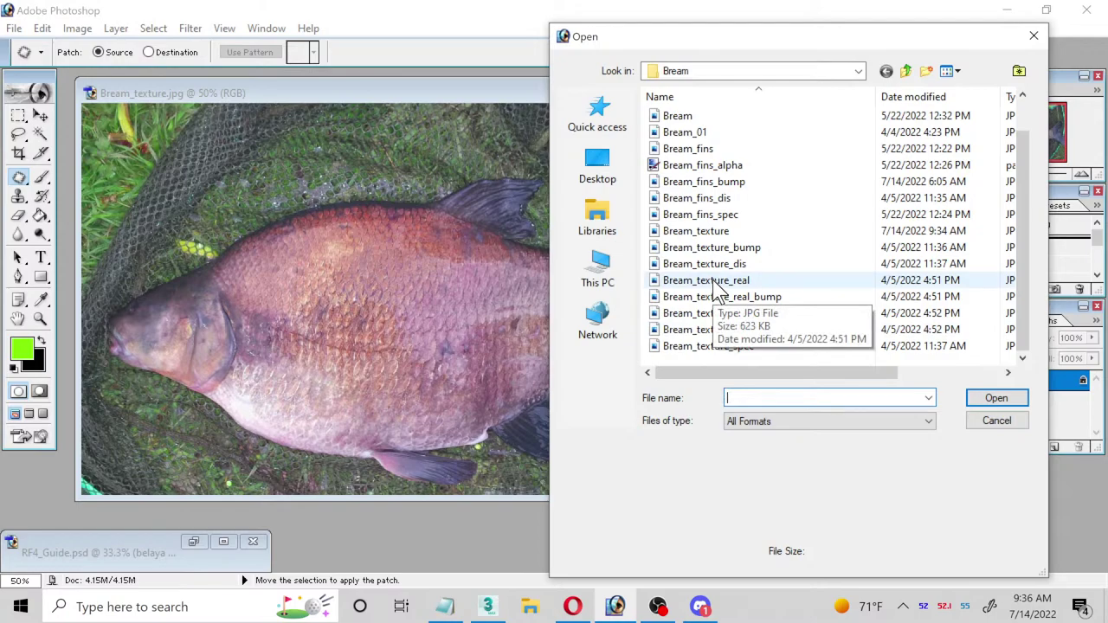
{"action": "left_click", "coordinate": [995, 421]}
{"action": "mouse_move", "coordinate": [678, 613]}
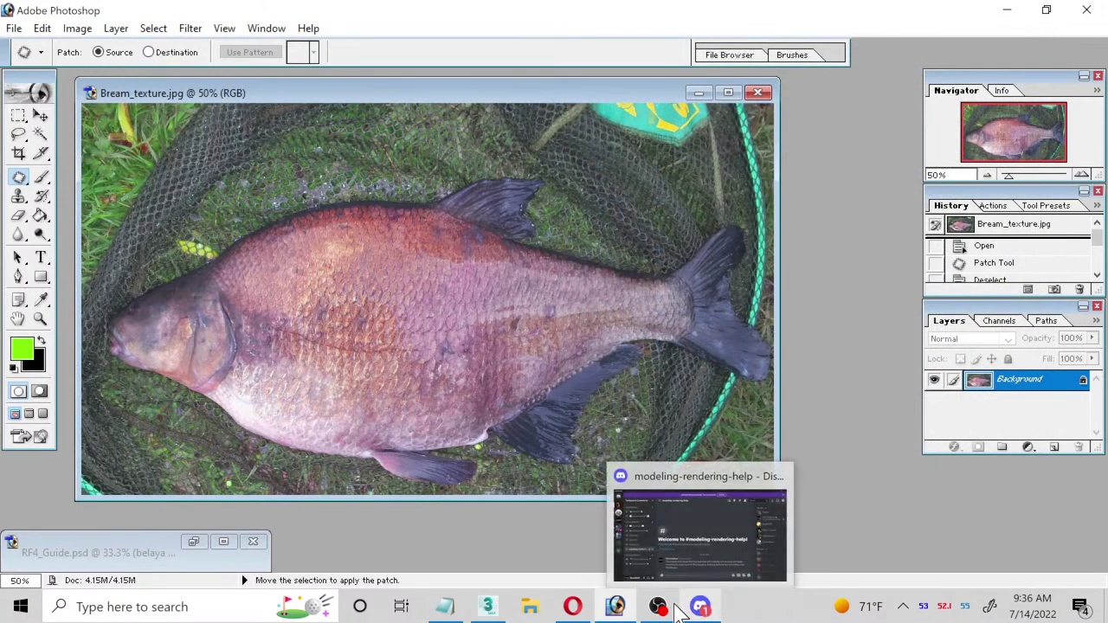
Step: Back in 3ds Max, browse the glossiness map's file chooser but cancel, leaving it unchanged
{"action": "mouse_move", "coordinate": [488, 607]}
{"action": "left_click", "coordinate": [482, 547]}
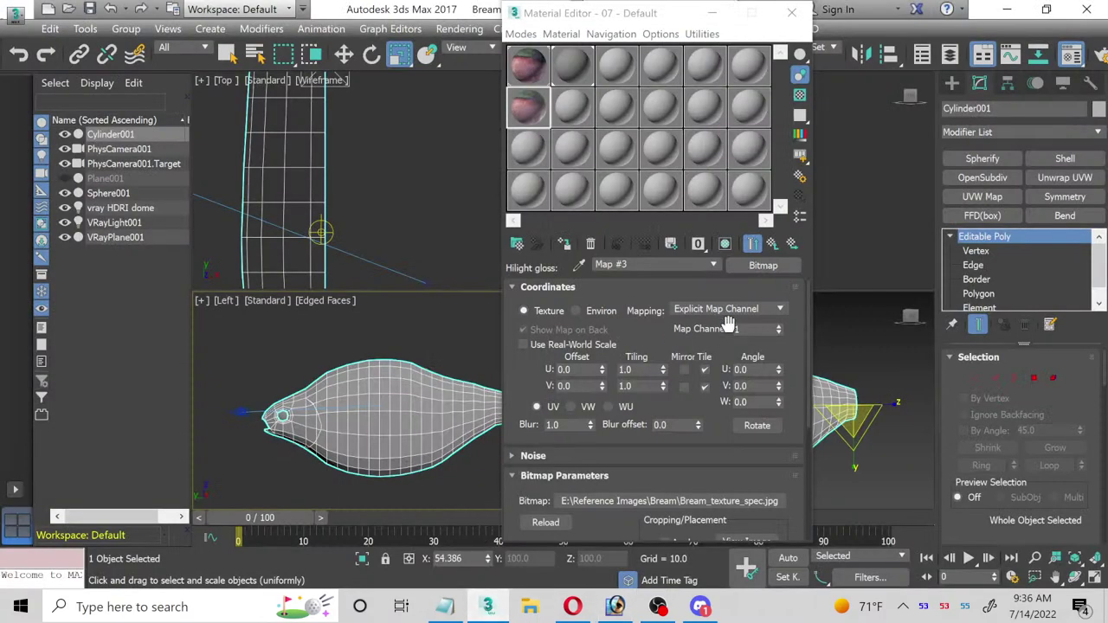
{"action": "left_click", "coordinate": [610, 506]}
{"action": "scroll", "coordinate": [557, 297], "scroll_direction": "down", "scroll_amount": 1}
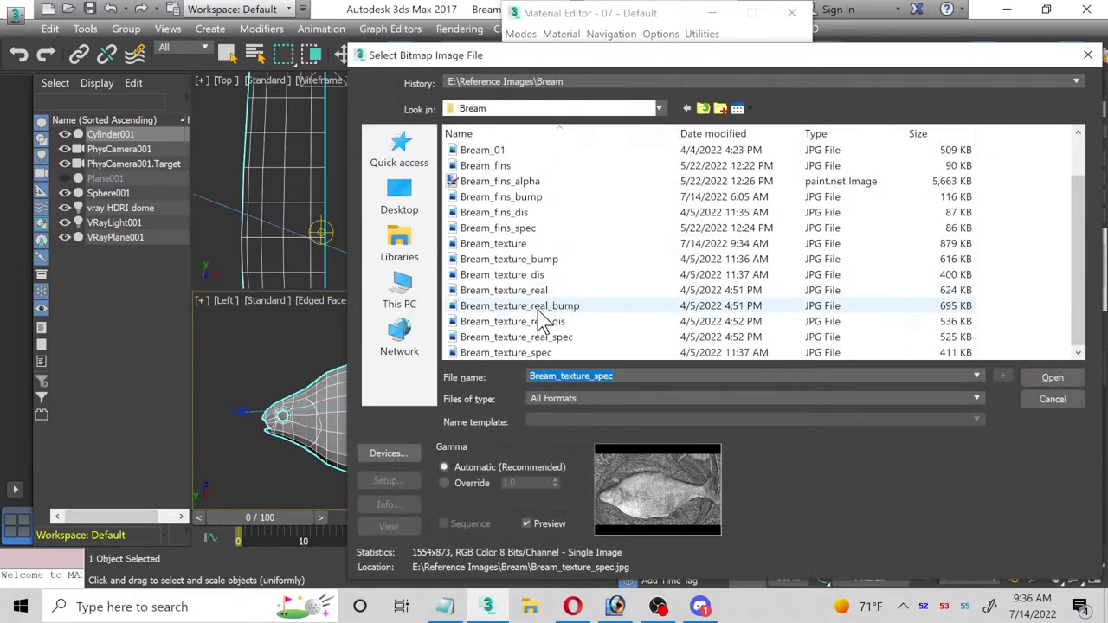
{"action": "left_click", "coordinate": [528, 292]}
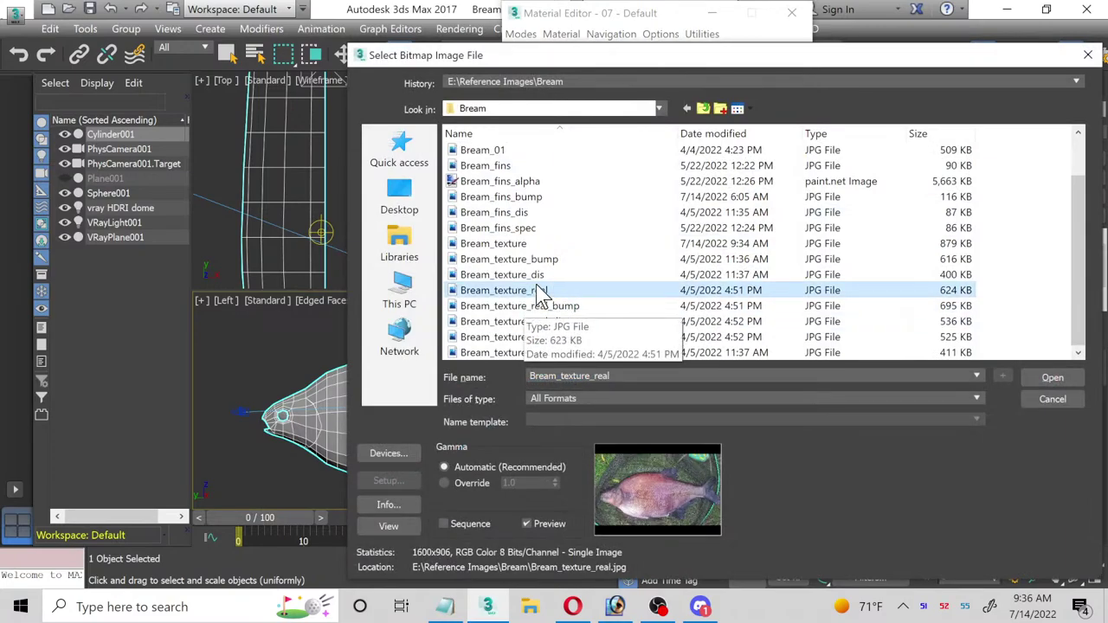
{"action": "left_click", "coordinate": [1070, 402]}
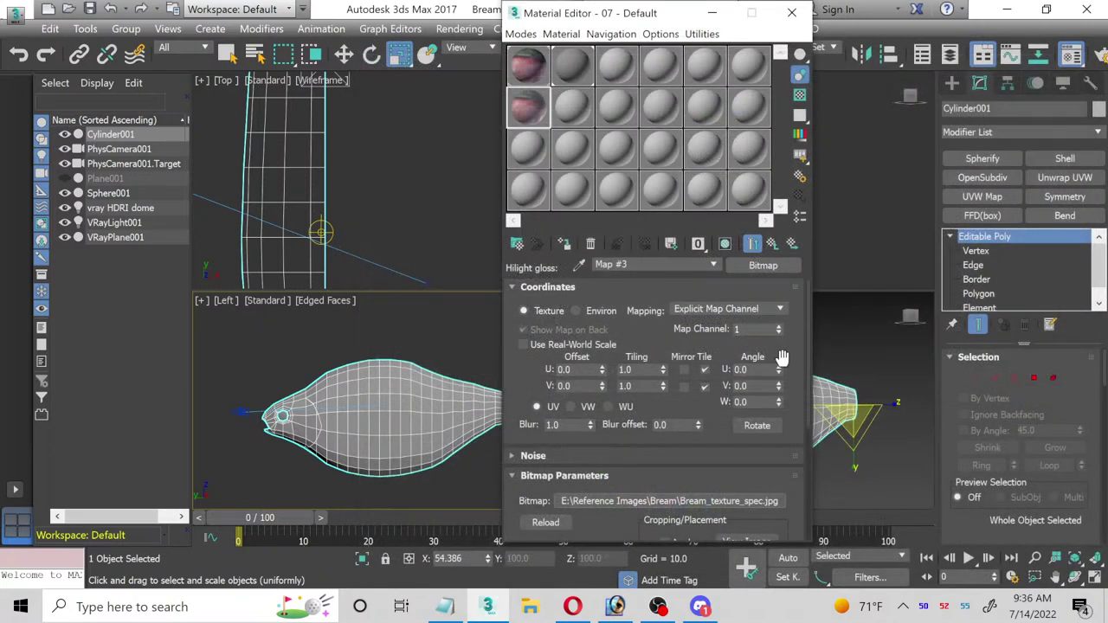
{"action": "left_click", "coordinate": [767, 245]}
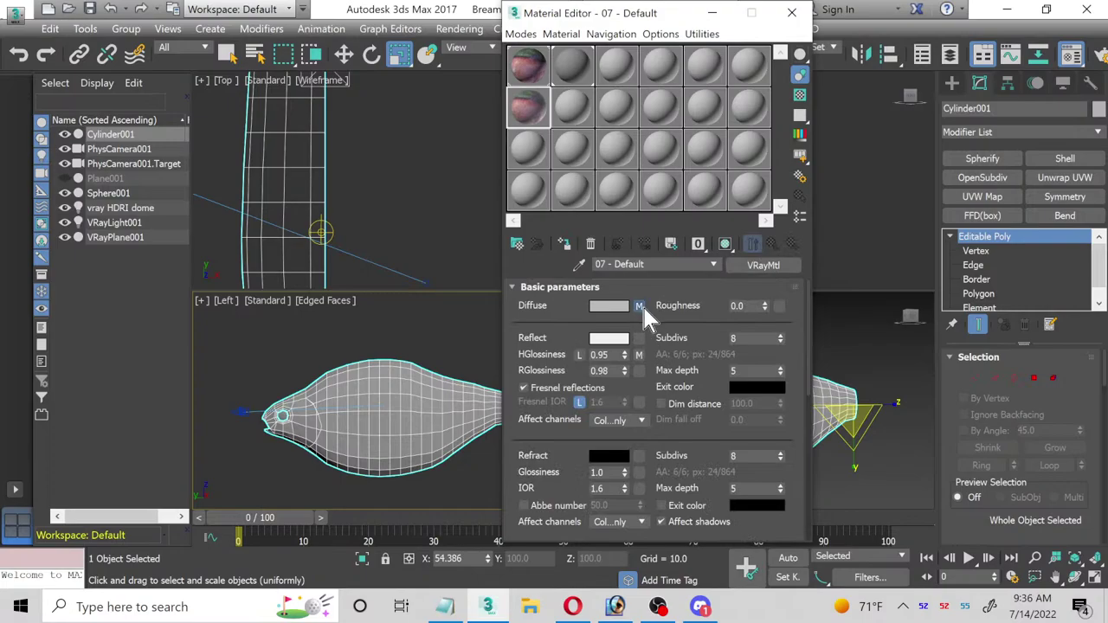
Step: Load Bream_texture_real.jpg as the diffuse bitmap and return to the parent material
{"action": "left_click", "coordinate": [613, 502]}
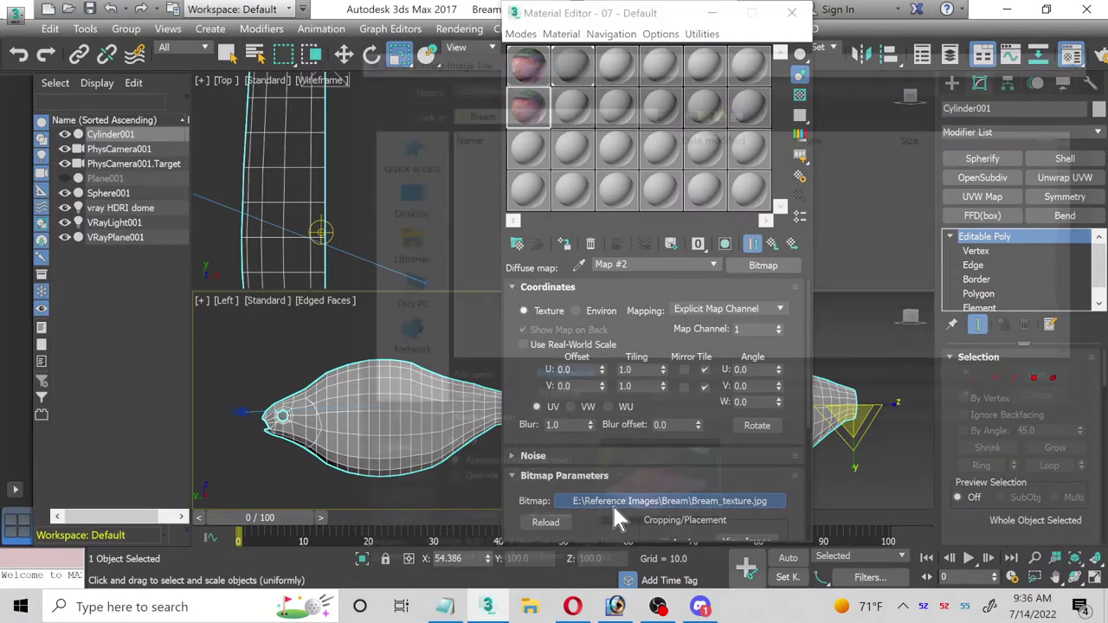
{"action": "scroll", "coordinate": [555, 327], "scroll_direction": "down", "scroll_amount": 1}
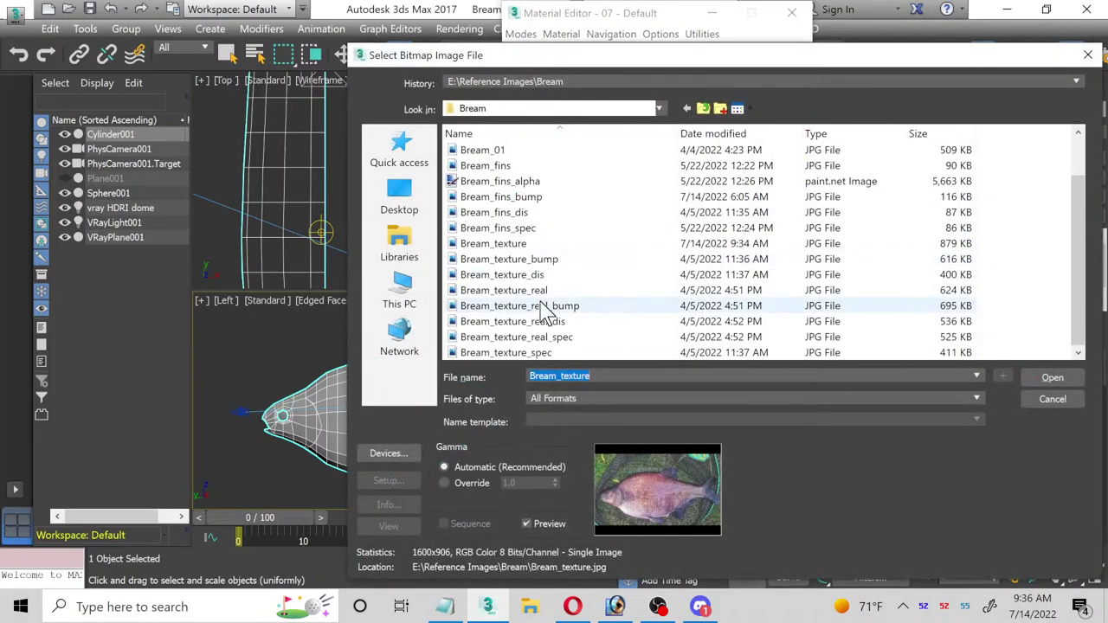
{"action": "left_click", "coordinate": [539, 295]}
{"action": "double_click", "coordinate": [537, 294]}
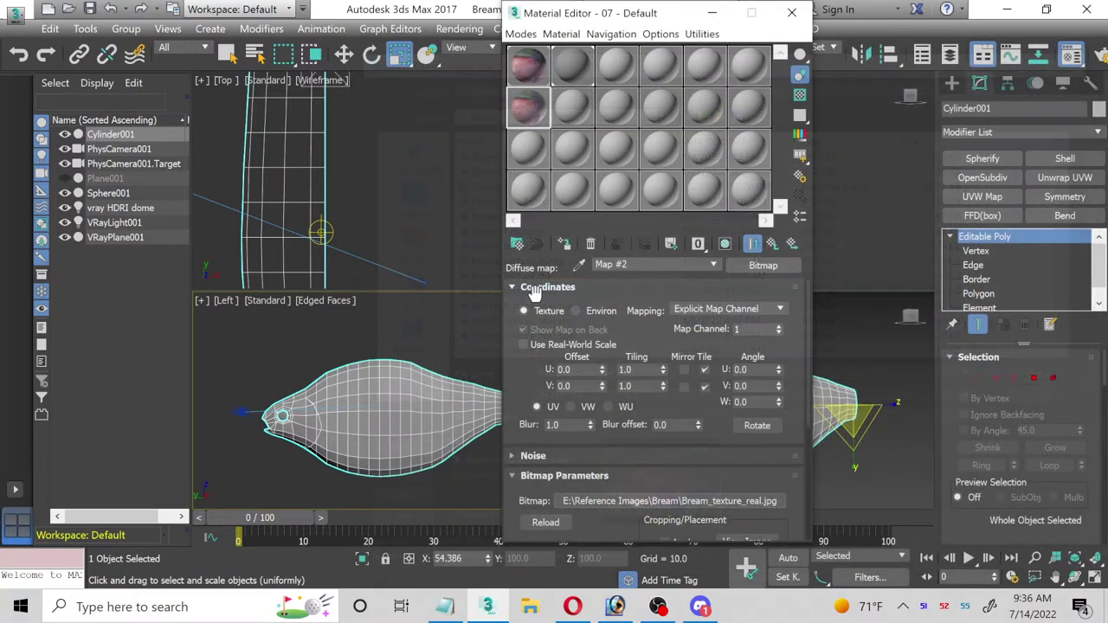
{"action": "left_click", "coordinate": [777, 248]}
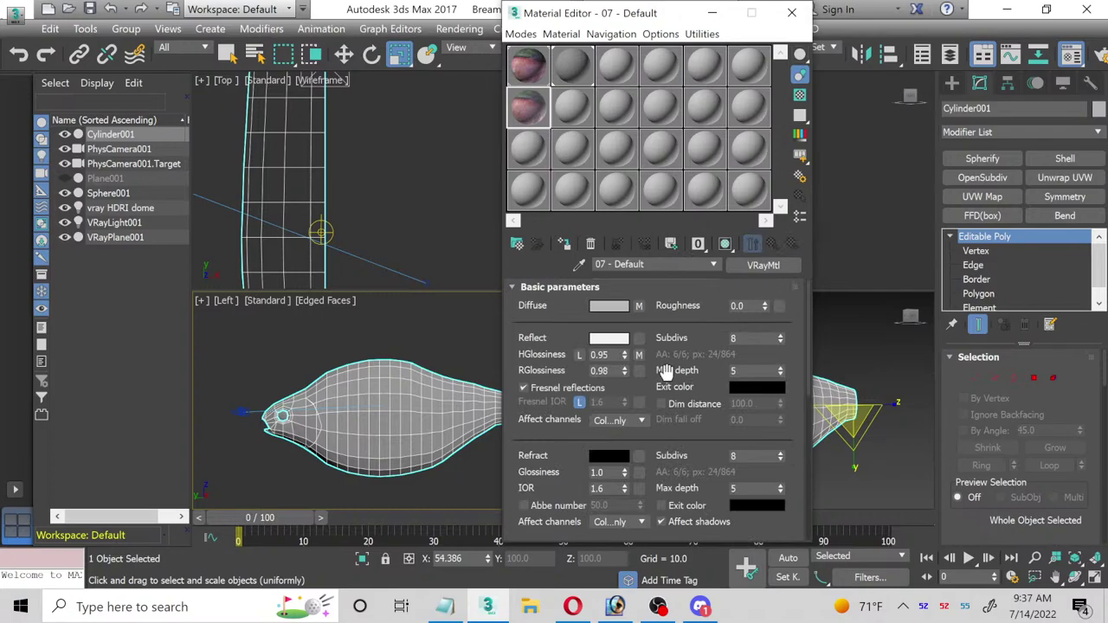
Step: Collapse Basic parameters and put a Camera Map Per Pixel map in the bump slot
{"action": "left_click", "coordinate": [663, 287]}
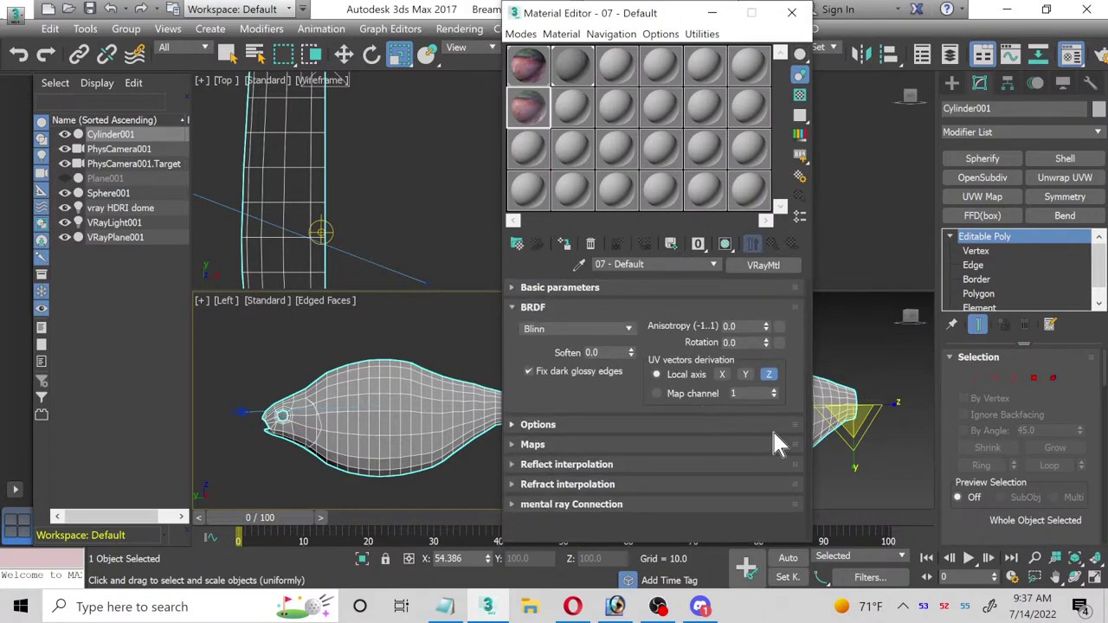
{"action": "left_click", "coordinate": [660, 444]}
{"action": "scroll", "coordinate": [661, 445], "scroll_direction": "down", "scroll_amount": 5}
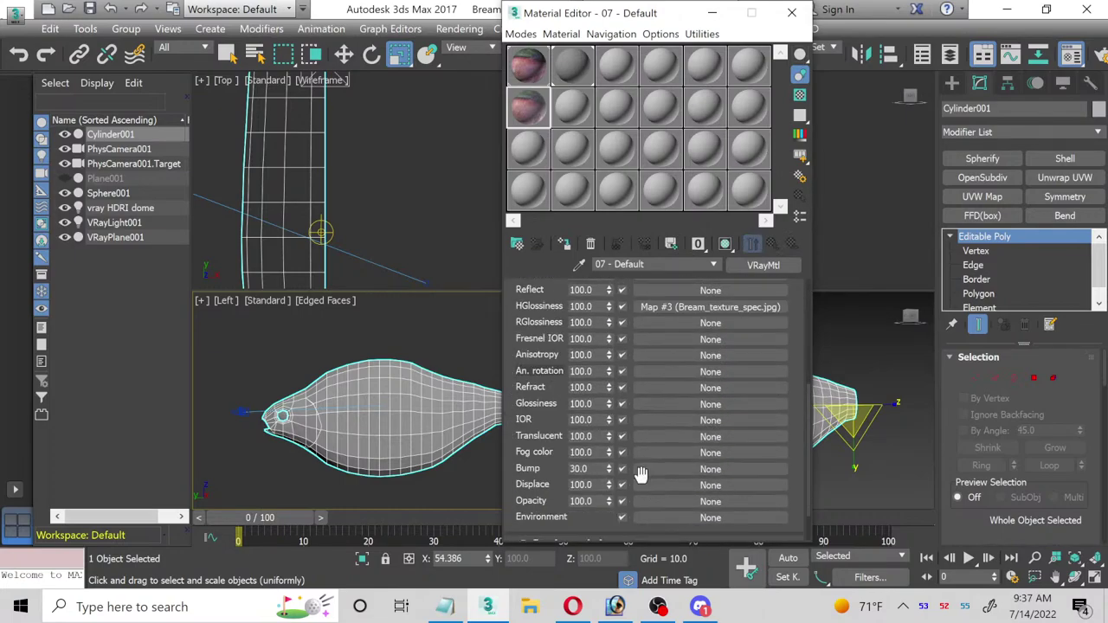
{"action": "left_click", "coordinate": [649, 470]}
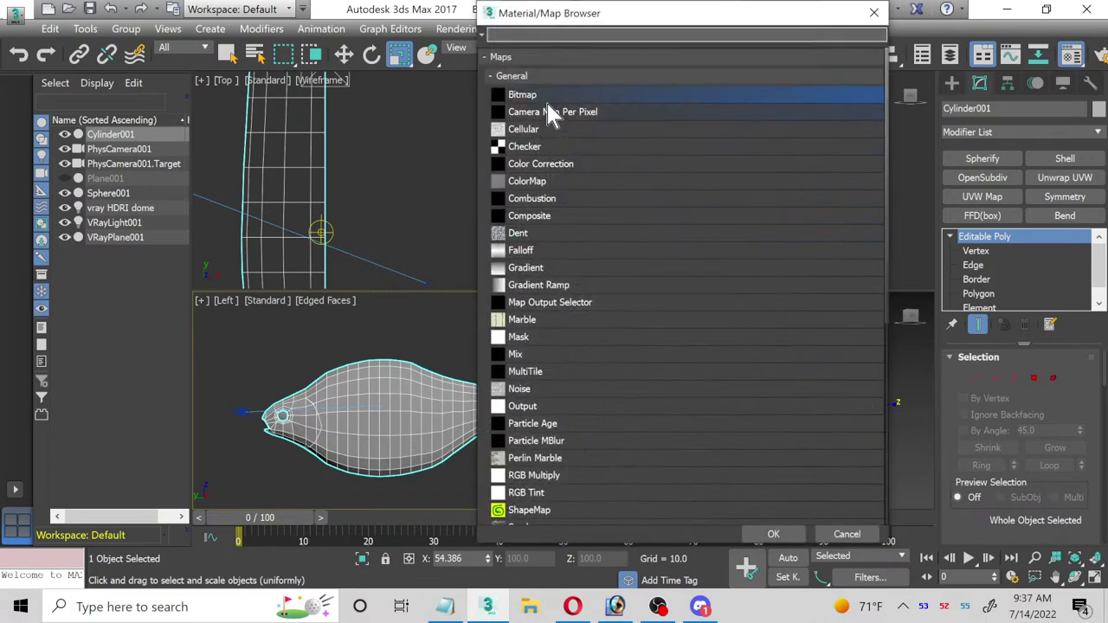
{"action": "double_click", "coordinate": [549, 111]}
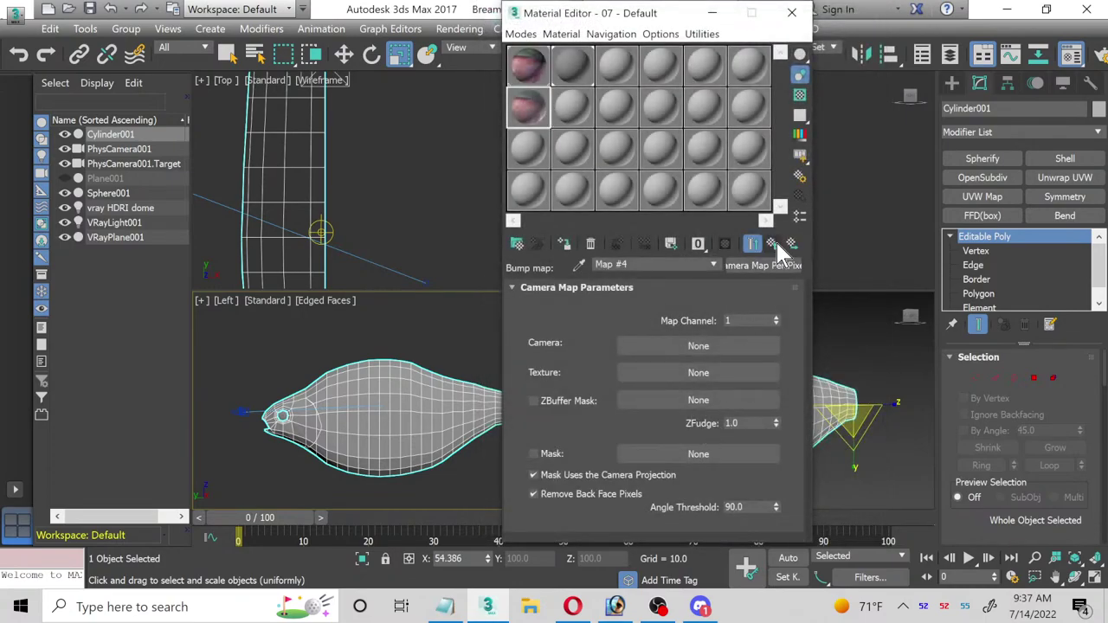
{"action": "left_click", "coordinate": [773, 244]}
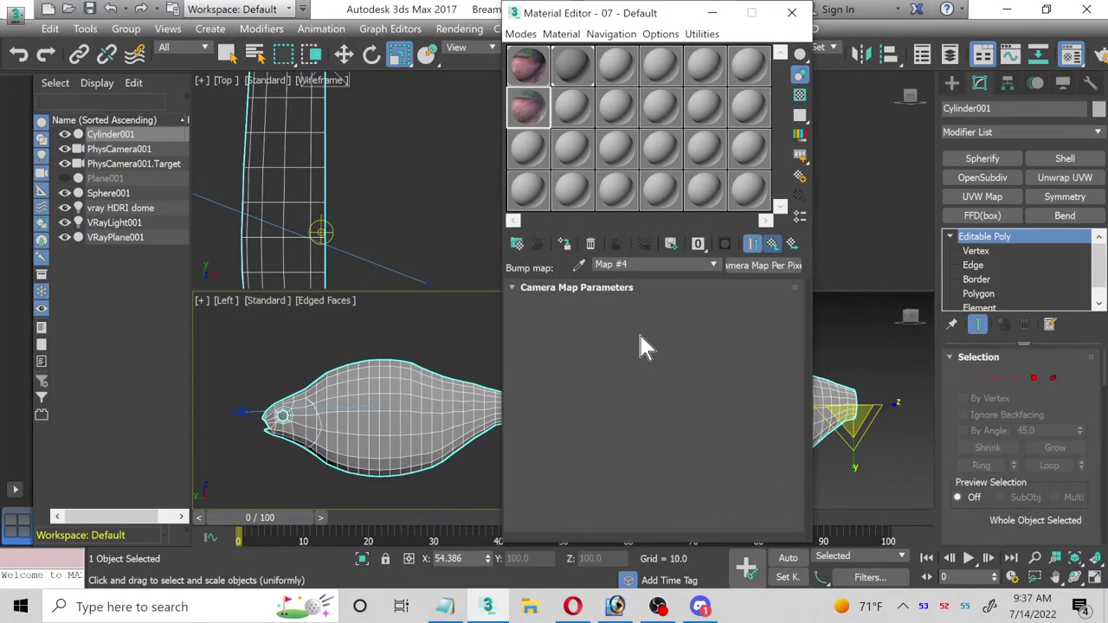
{"action": "key", "text": "Up"}
Step: Replace the bump slot's map with a Bream_texture_real_bump.jpg bitmap
{"action": "scroll", "coordinate": [692, 489], "scroll_direction": "down", "scroll_amount": 5}
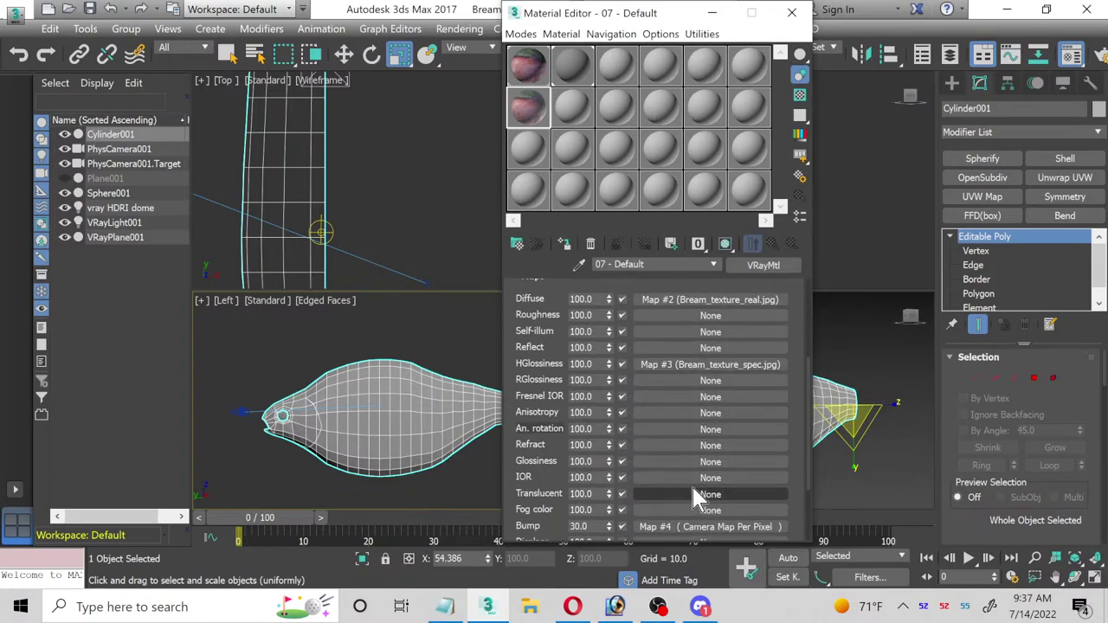
{"action": "scroll", "coordinate": [692, 490], "scroll_direction": "down", "scroll_amount": 2}
{"action": "right_click", "coordinate": [682, 473]}
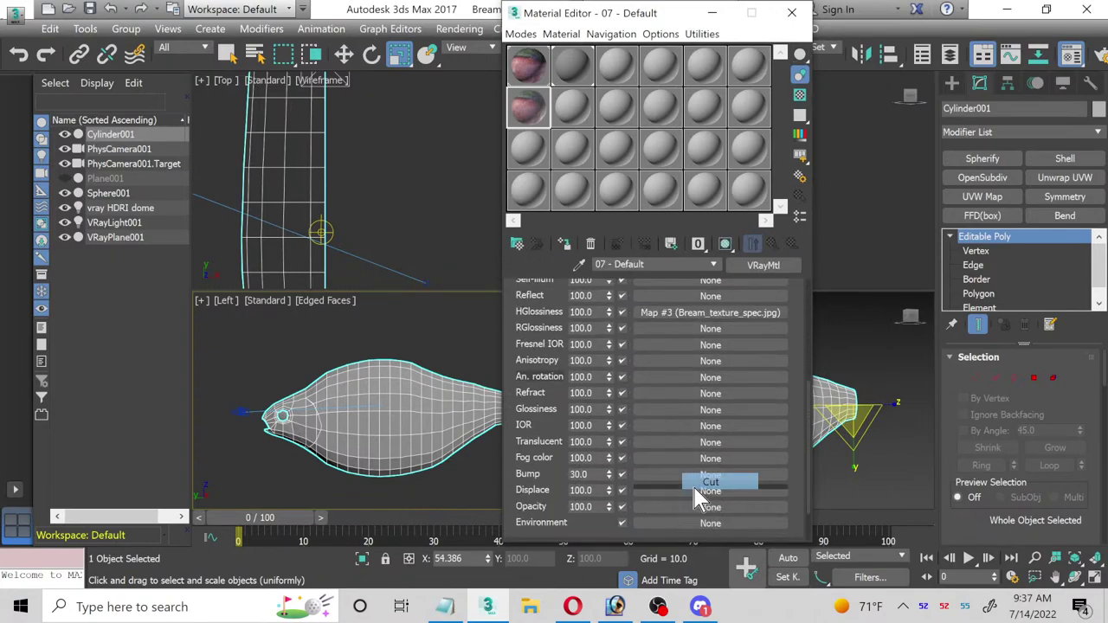
{"action": "left_click", "coordinate": [664, 468]}
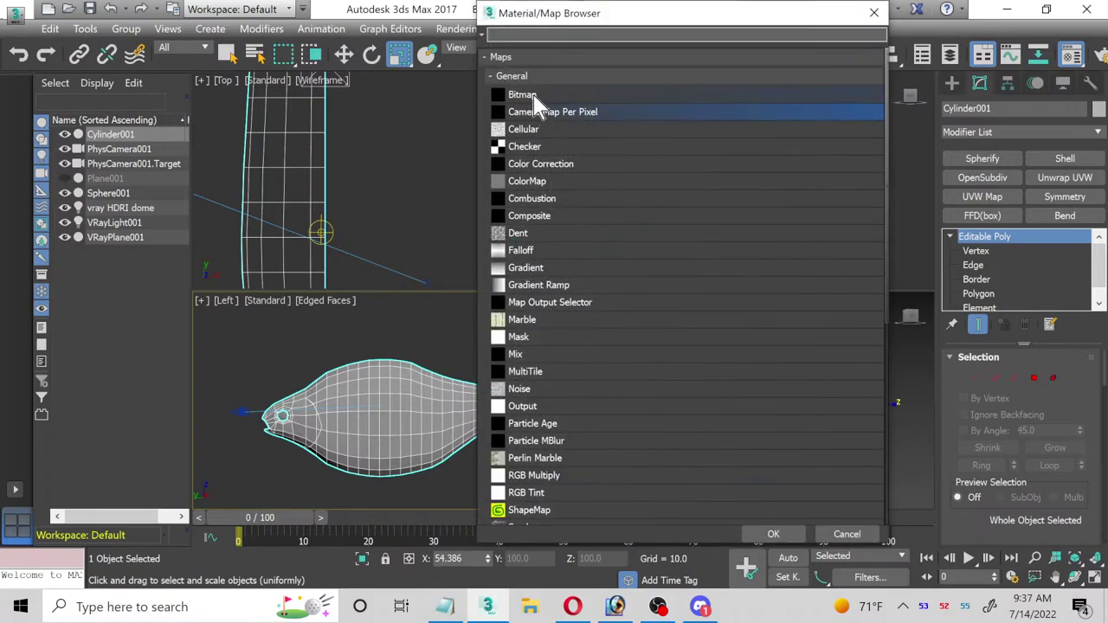
{"action": "double_click", "coordinate": [526, 95]}
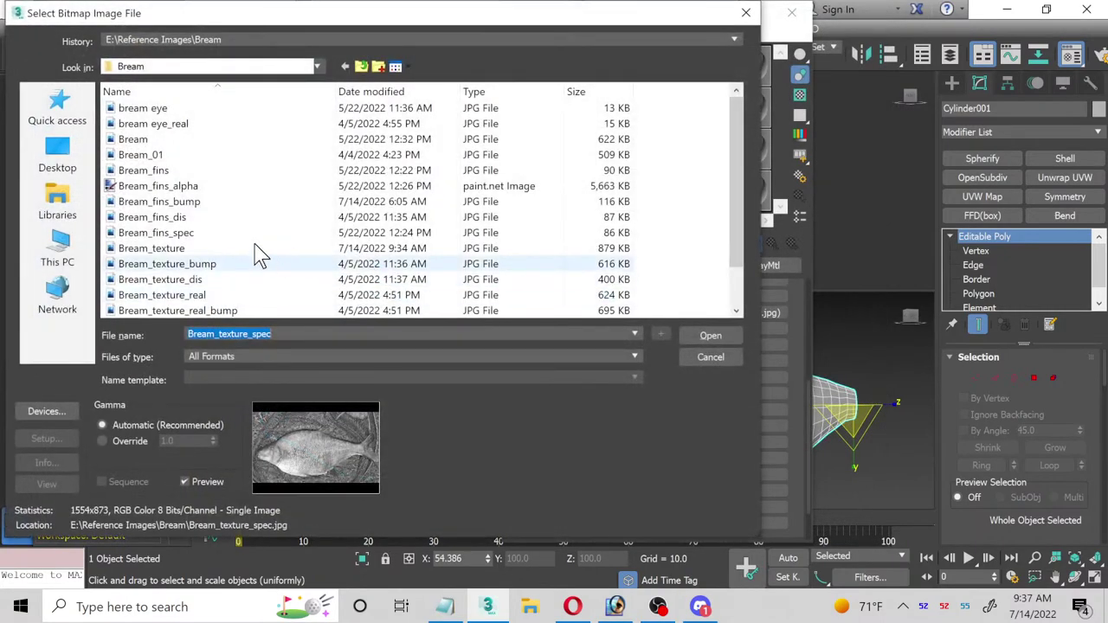
{"action": "scroll", "coordinate": [201, 258], "scroll_direction": "down", "scroll_amount": 1}
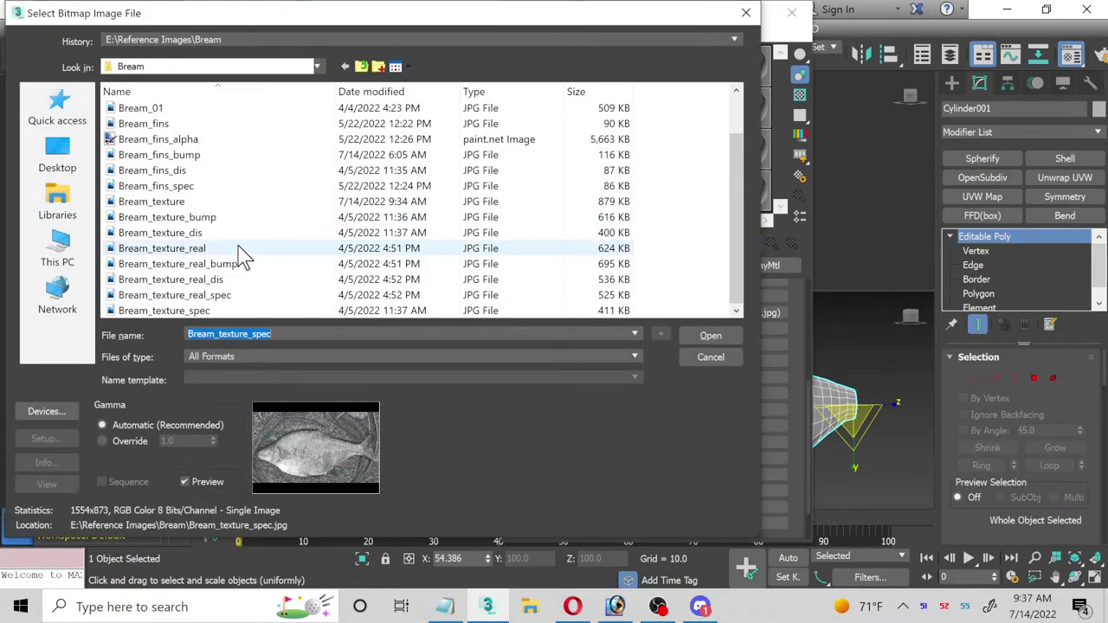
{"action": "double_click", "coordinate": [184, 265]}
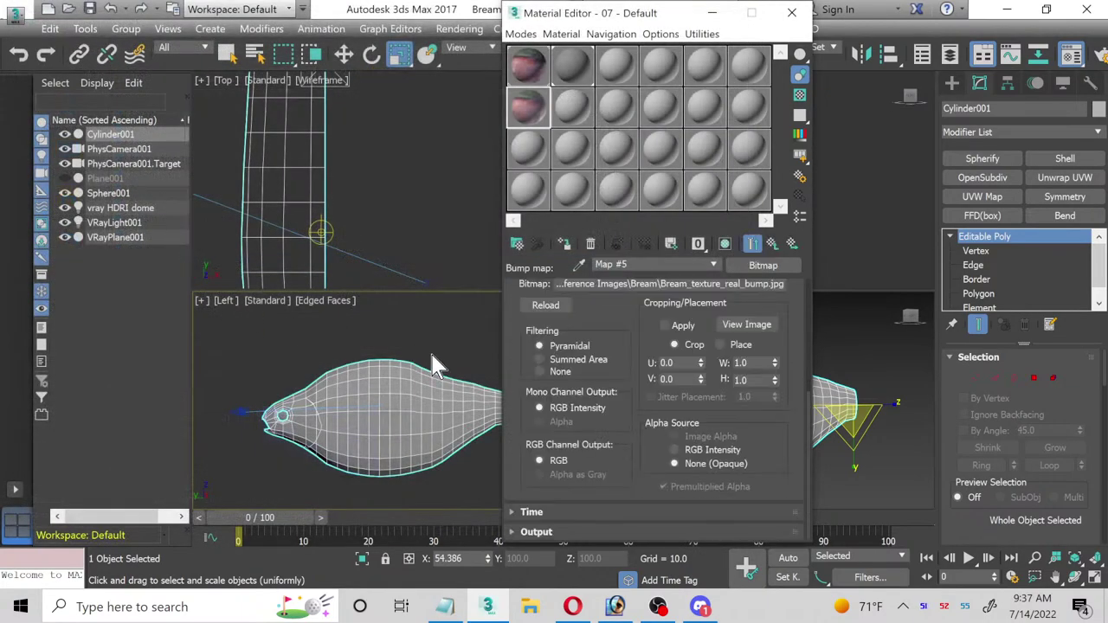
{"action": "left_click", "coordinate": [771, 243]}
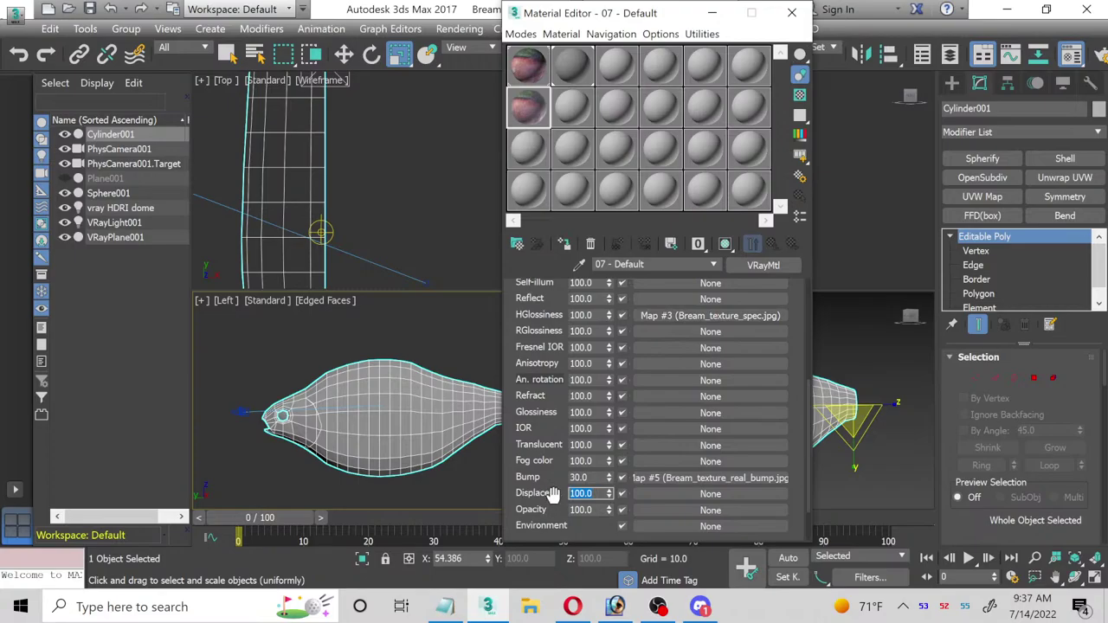
Step: Add a Bream_texture_real_dis.jpg bitmap as displacement and show the shaded material in viewports
{"action": "left_click", "coordinate": [677, 493]}
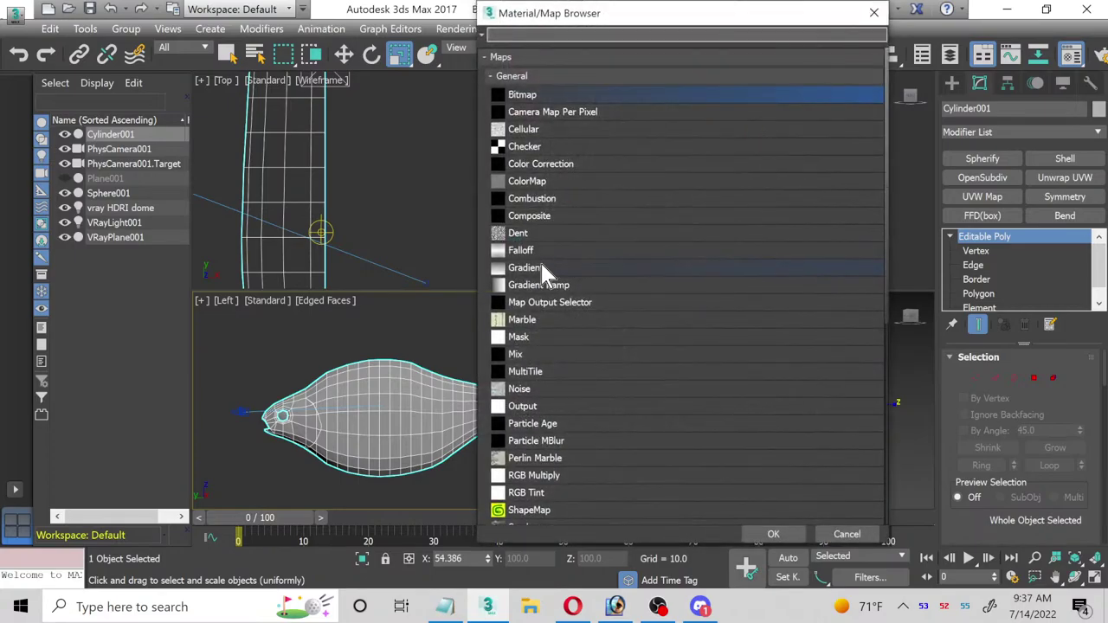
{"action": "double_click", "coordinate": [524, 94]}
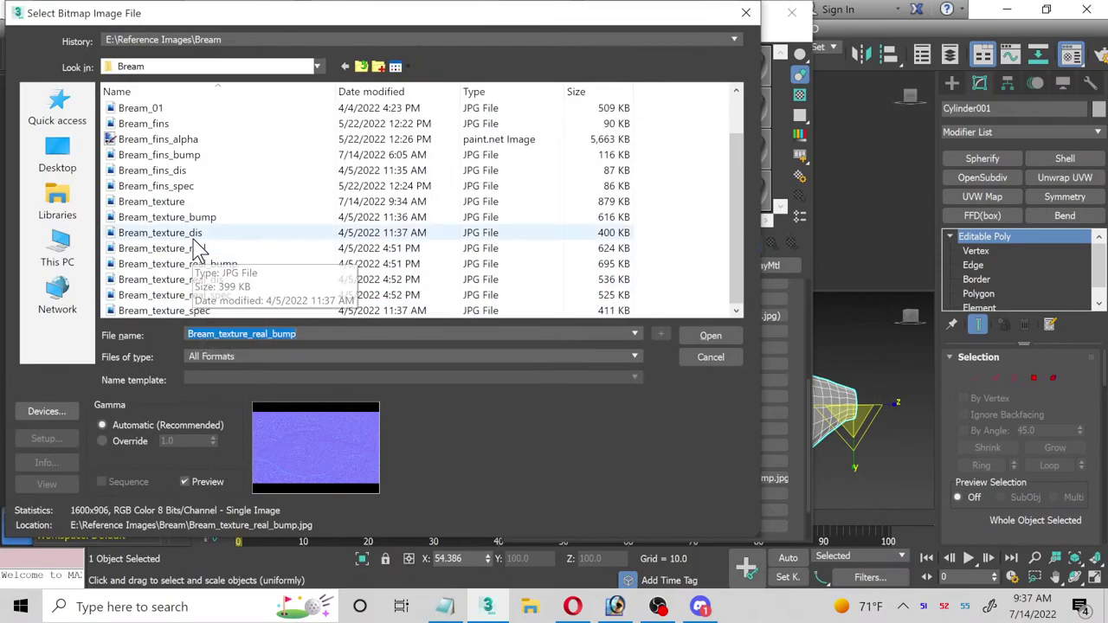
{"action": "left_click", "coordinate": [207, 283]}
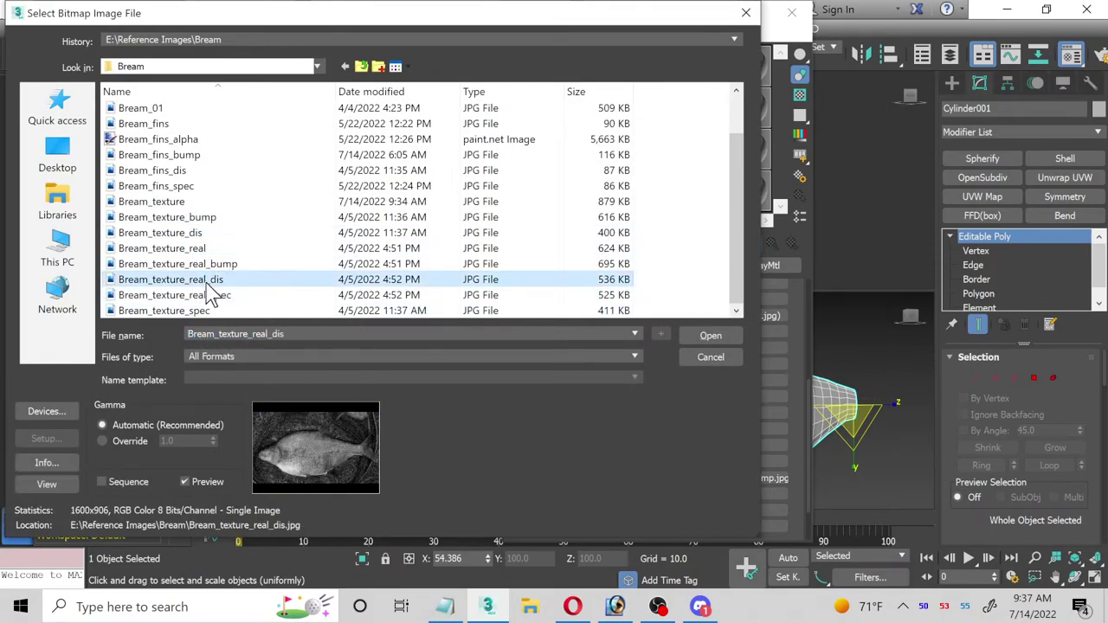
{"action": "double_click", "coordinate": [206, 283]}
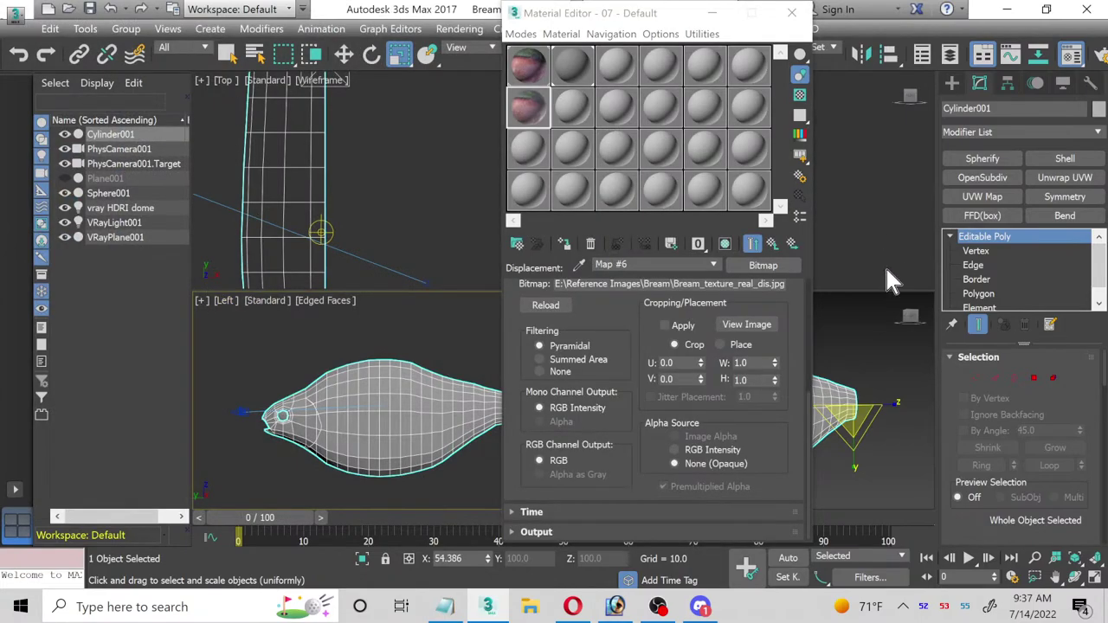
{"action": "left_click", "coordinate": [771, 246]}
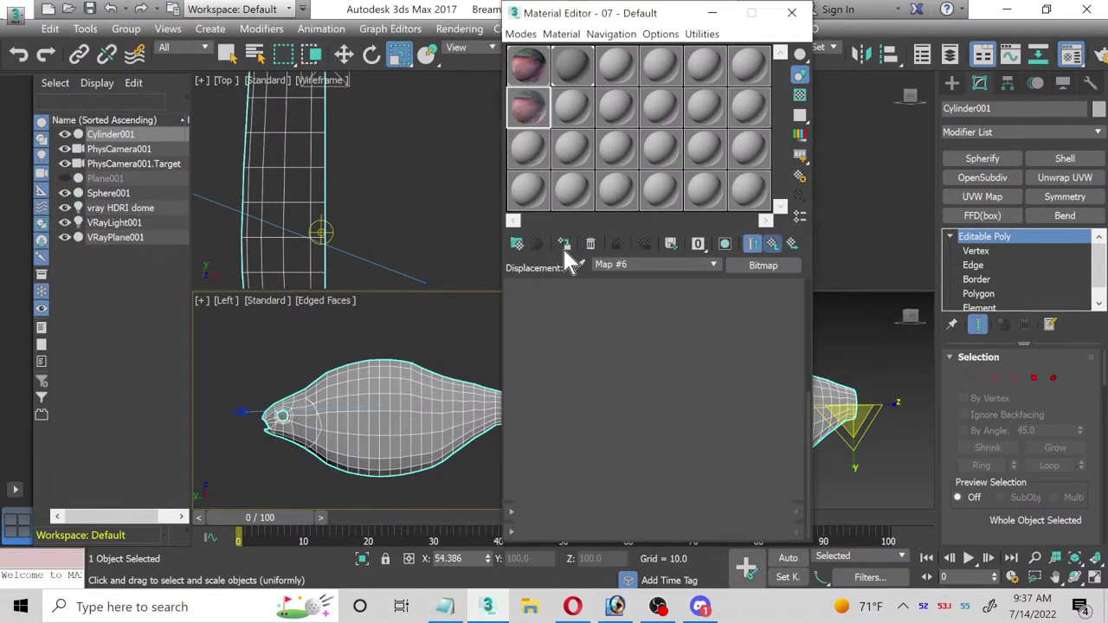
{"action": "left_click", "coordinate": [564, 245]}
{"action": "left_click", "coordinate": [726, 244]}
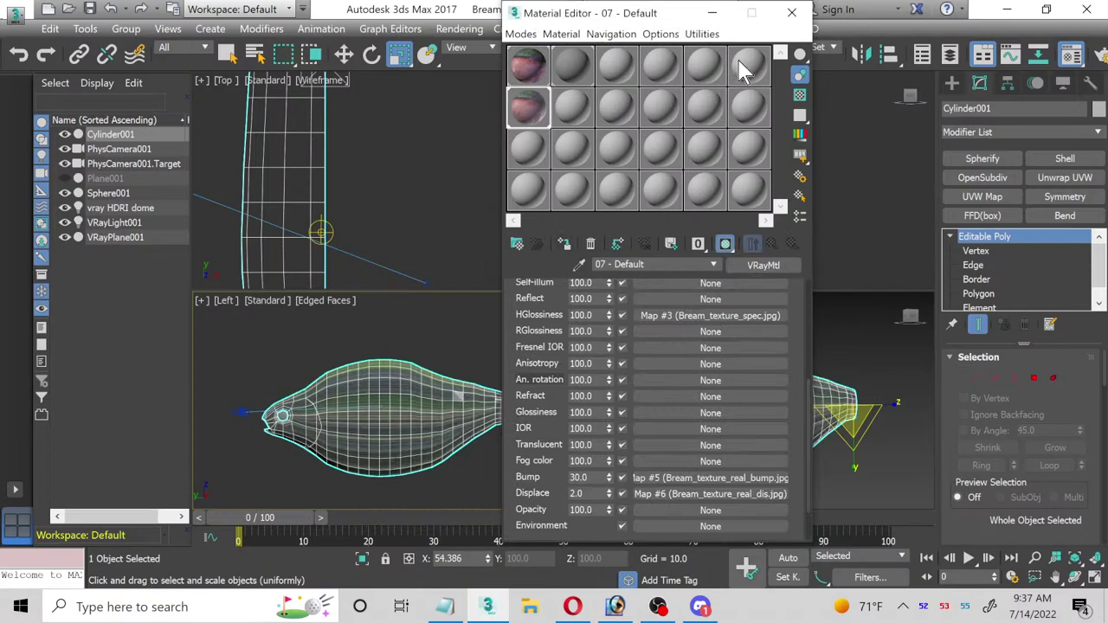
{"action": "left_click", "coordinate": [791, 13]}
Step: Select all the fish's polygons and add an Unwrap UVW modifier
{"action": "left_click", "coordinate": [1035, 379]}
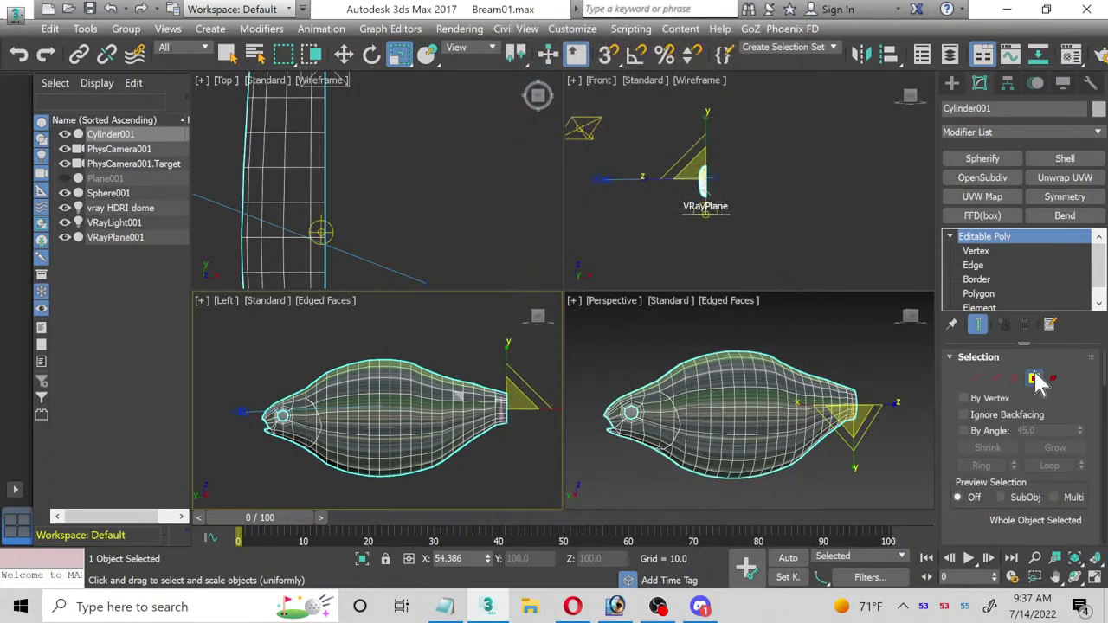
{"action": "left_click", "coordinate": [707, 312]}
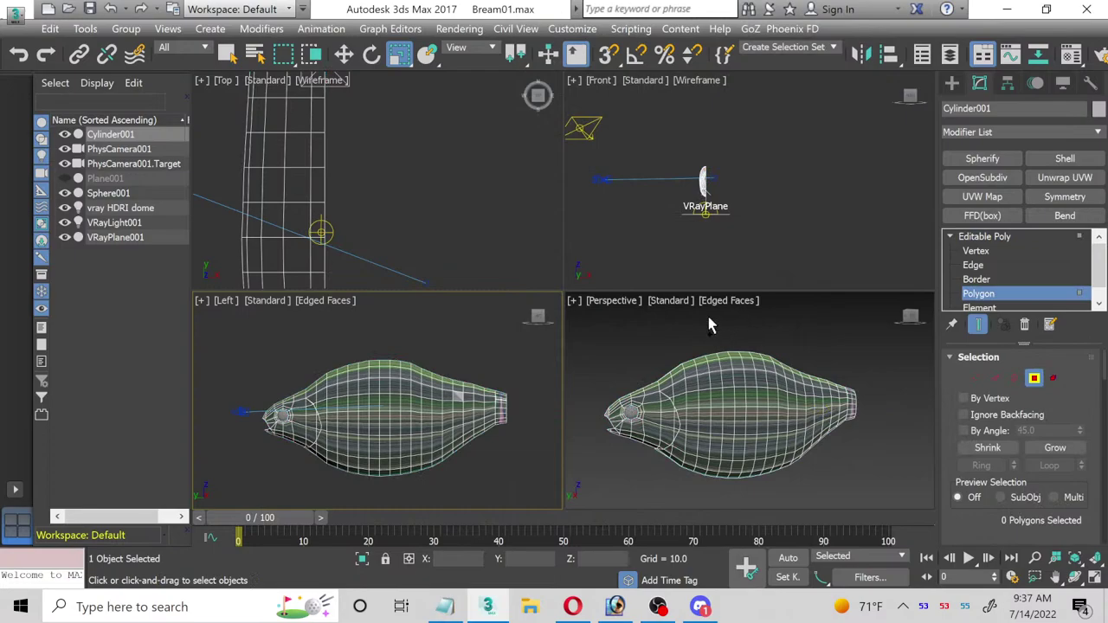
{"action": "key", "text": "ctrl+a"}
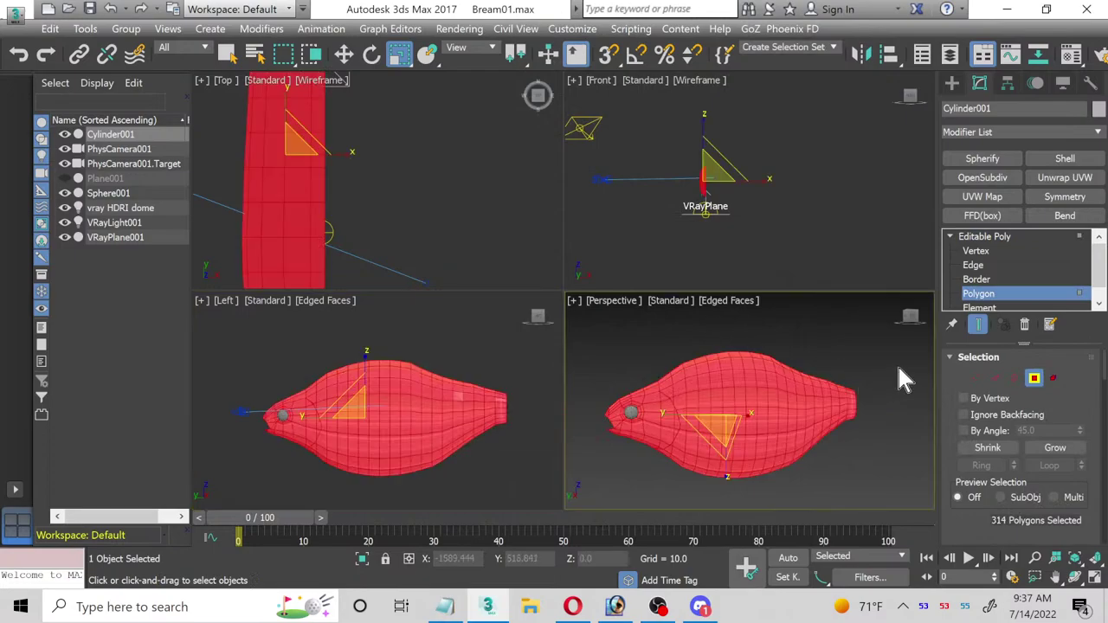
{"action": "left_click", "coordinate": [1034, 381]}
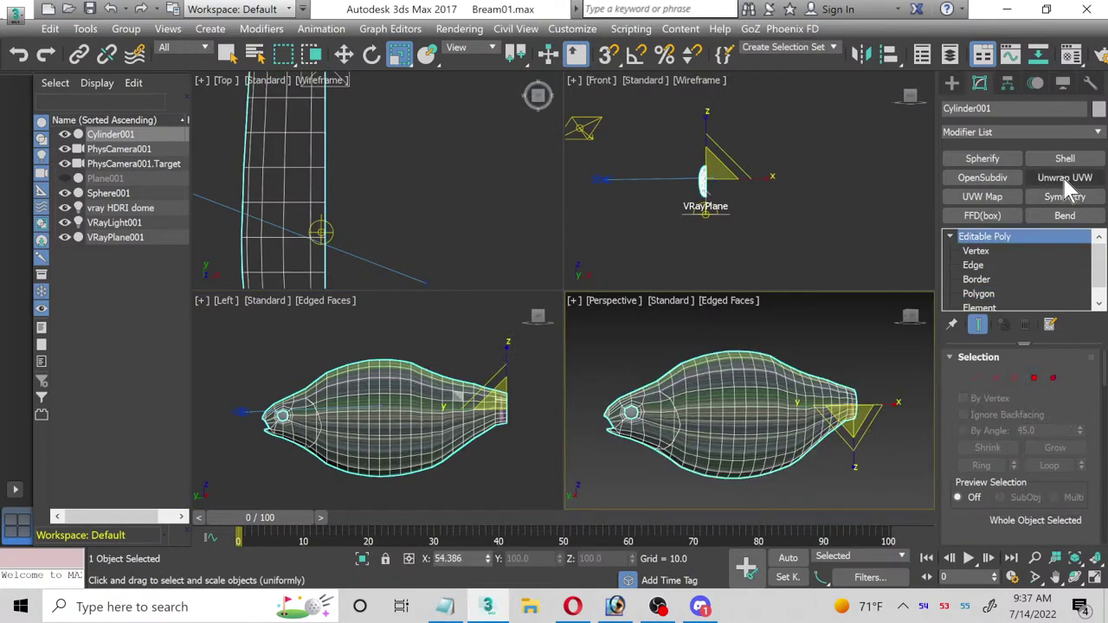
{"action": "left_click", "coordinate": [1065, 179]}
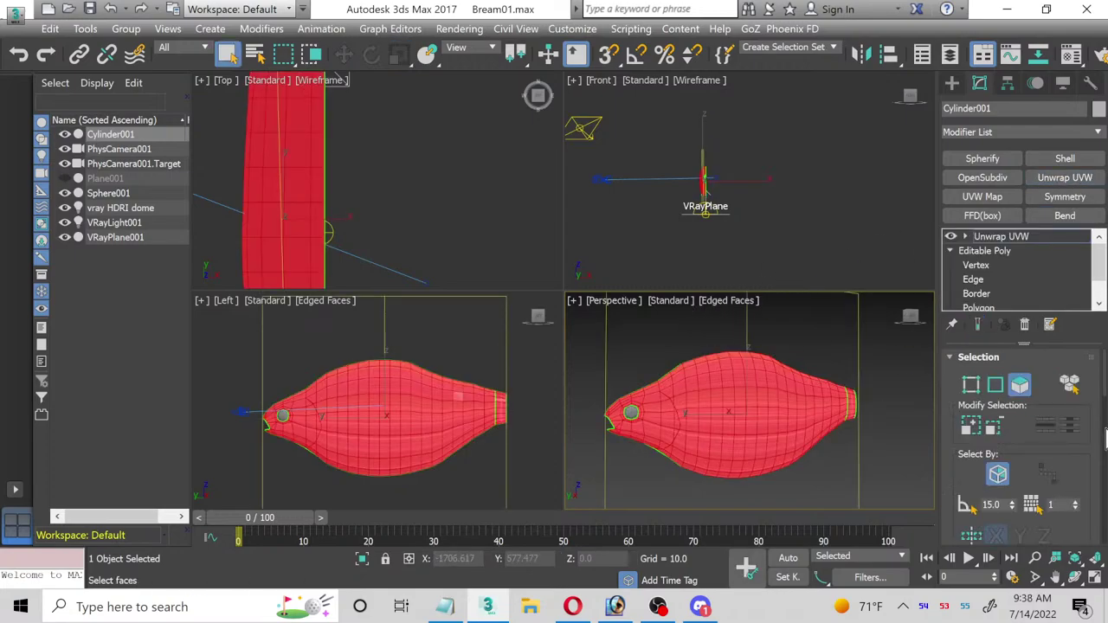
Step: Apply a planar projection from the left view, fit it to the fish, and open the UV editor
{"action": "scroll", "coordinate": [1022, 442], "scroll_direction": "down", "scroll_amount": 5}
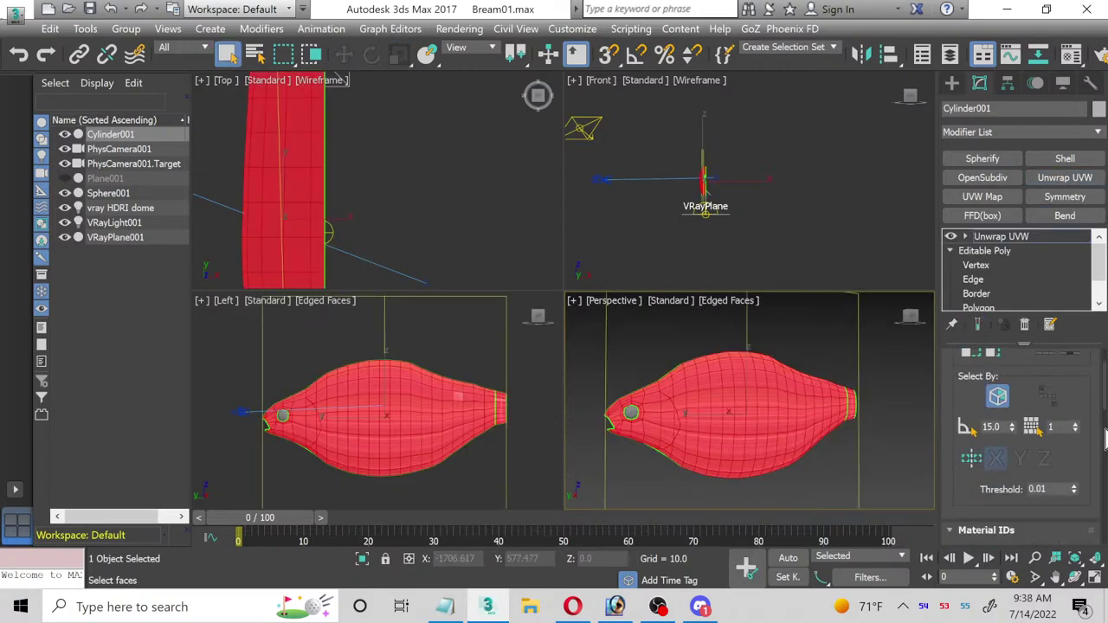
{"action": "right_click", "coordinate": [544, 473]}
{"action": "scroll", "coordinate": [1058, 475], "scroll_direction": "down", "scroll_amount": 15}
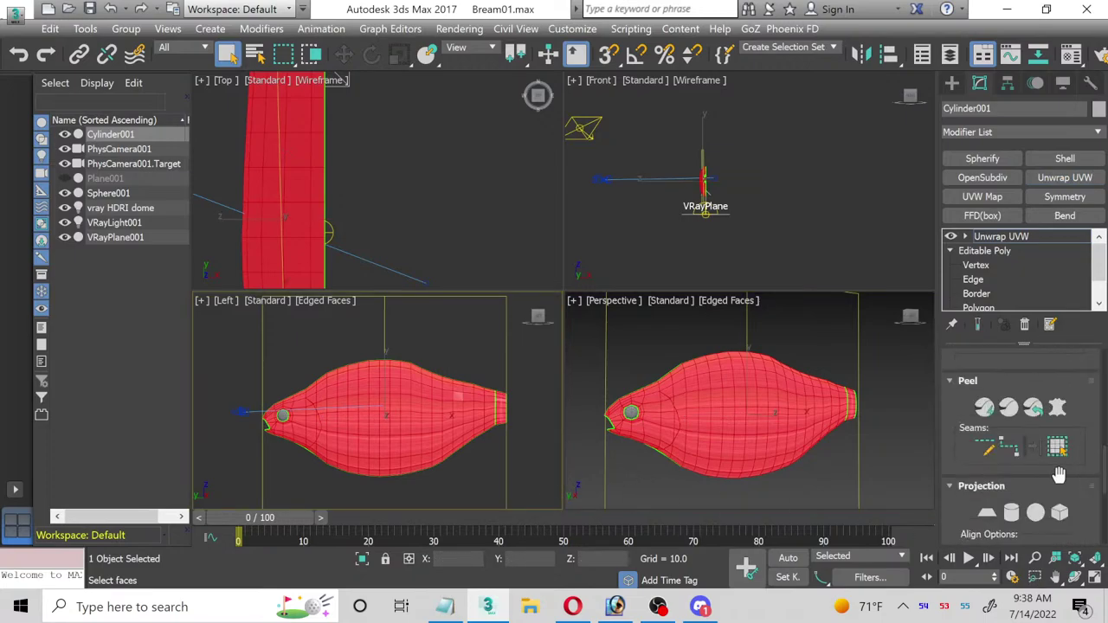
{"action": "left_click", "coordinate": [988, 512]}
{"action": "scroll", "coordinate": [1048, 498], "scroll_direction": "down", "scroll_amount": 1}
{"action": "left_click", "coordinate": [1071, 527]}
{"action": "scroll", "coordinate": [1082, 526], "scroll_direction": "up", "scroll_amount": 6}
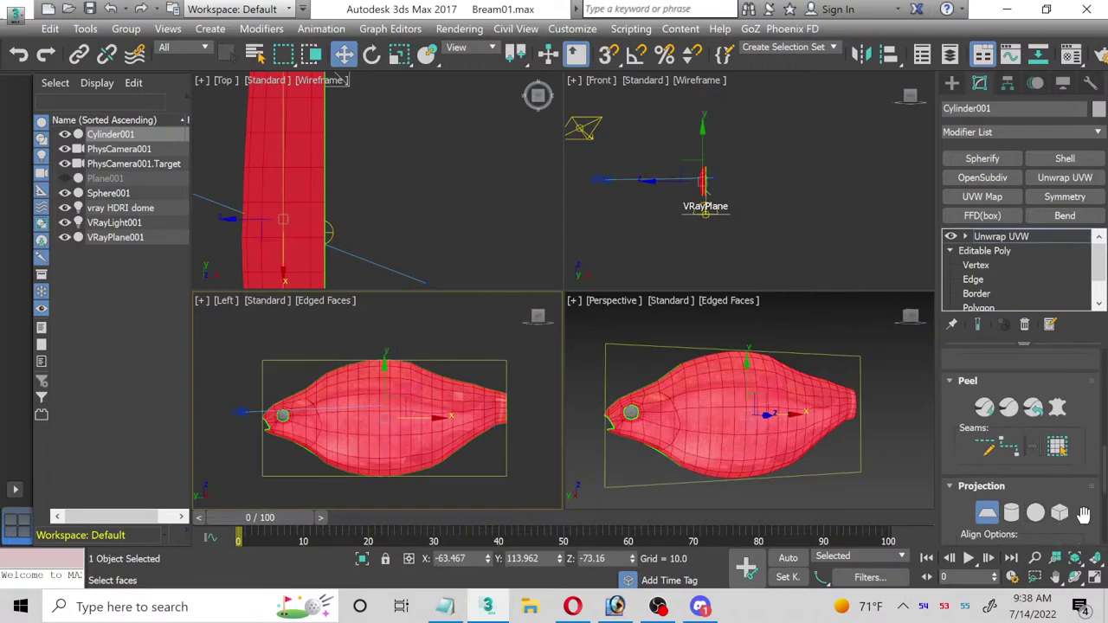
{"action": "scroll", "coordinate": [1082, 516], "scroll_direction": "up", "scroll_amount": 4}
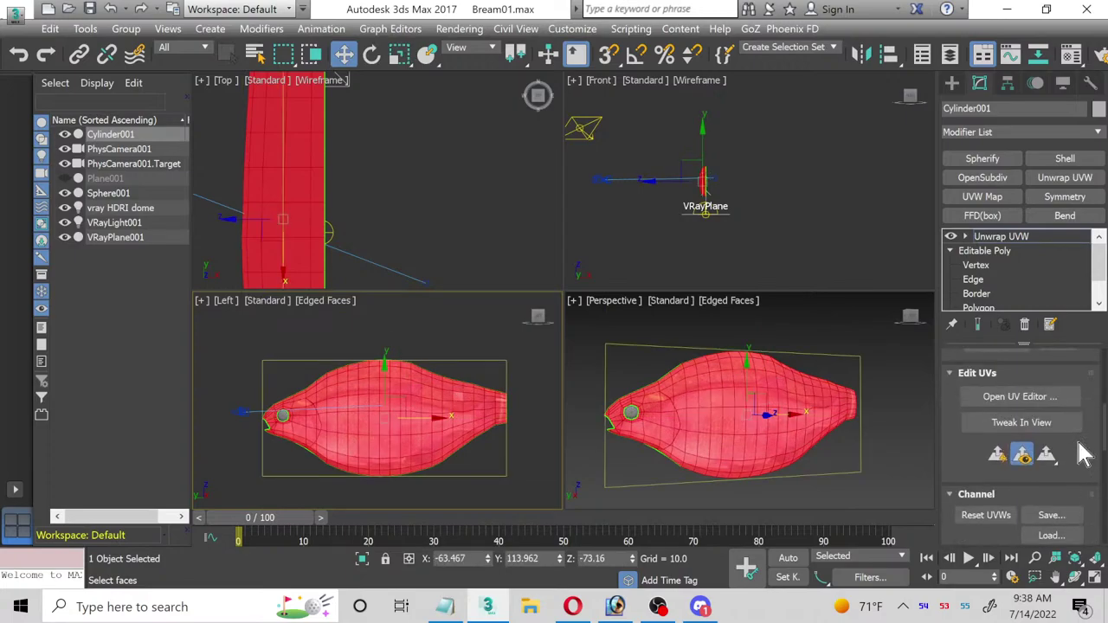
{"action": "left_click", "coordinate": [1021, 397]}
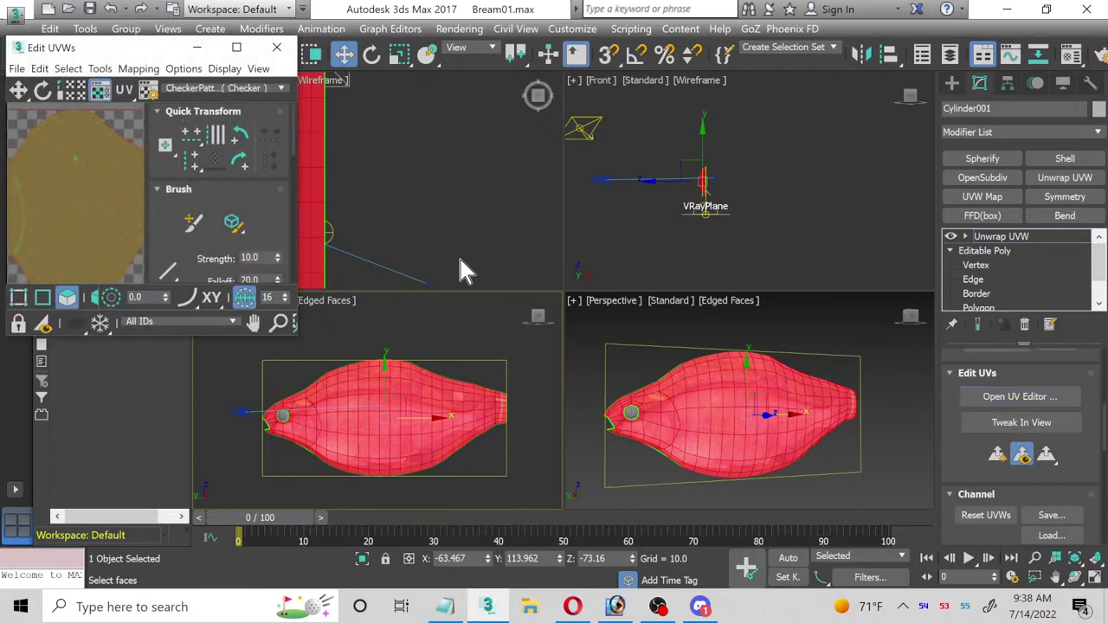
Step: Maximize Edit UVWs, show the bream photo as background, and enable Freeform mode on faces
{"action": "left_click", "coordinate": [237, 47]}
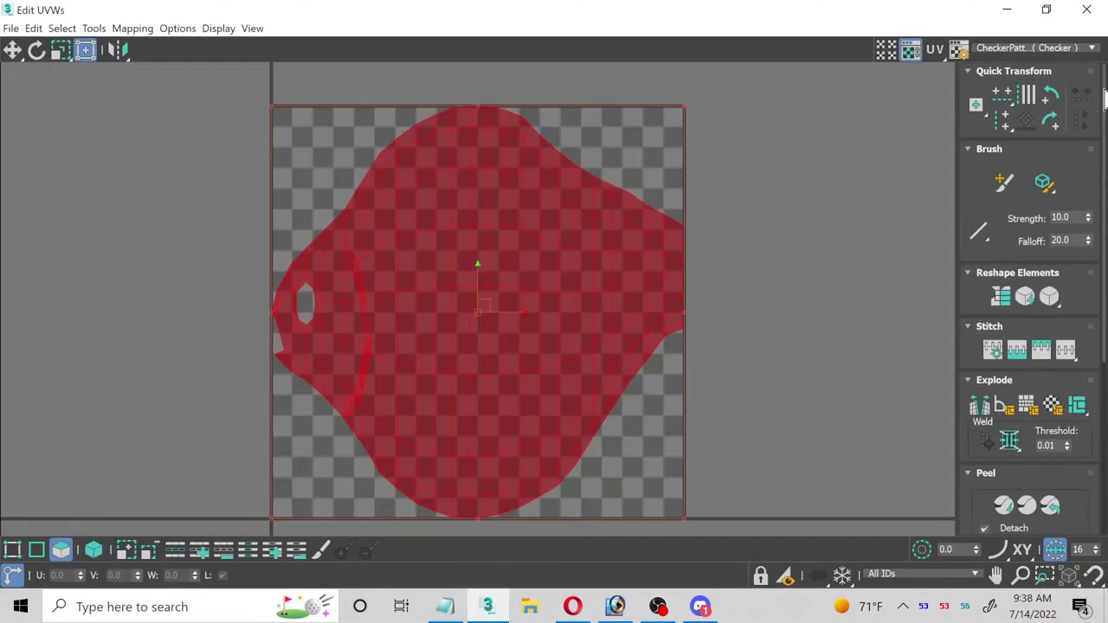
{"action": "left_click", "coordinate": [1027, 47]}
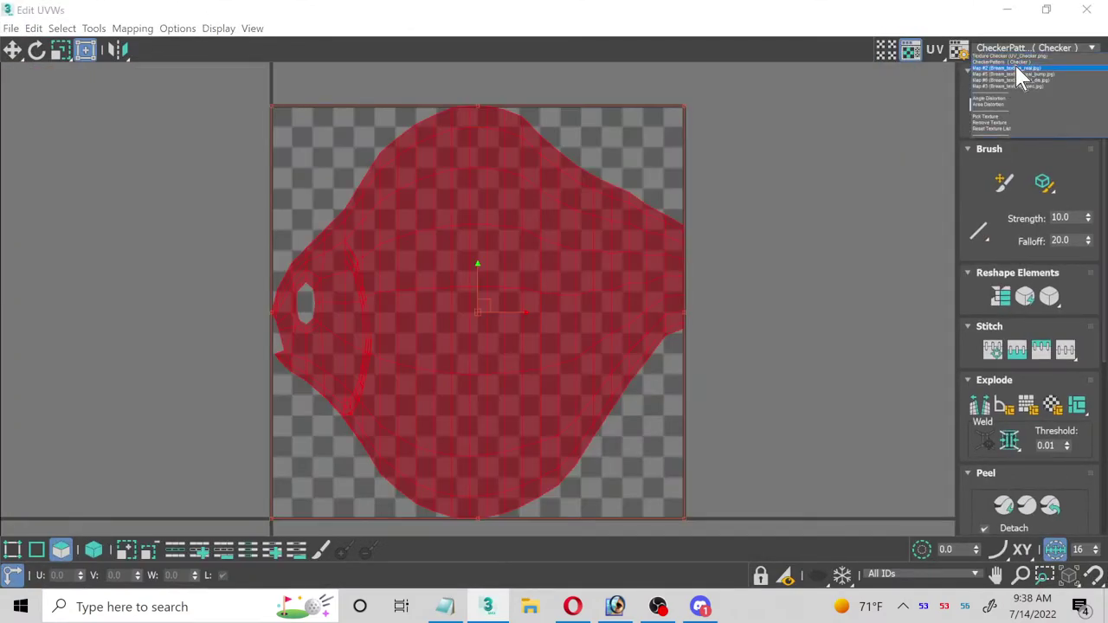
{"action": "left_click", "coordinate": [1018, 69]}
{"action": "left_click", "coordinate": [14, 550]}
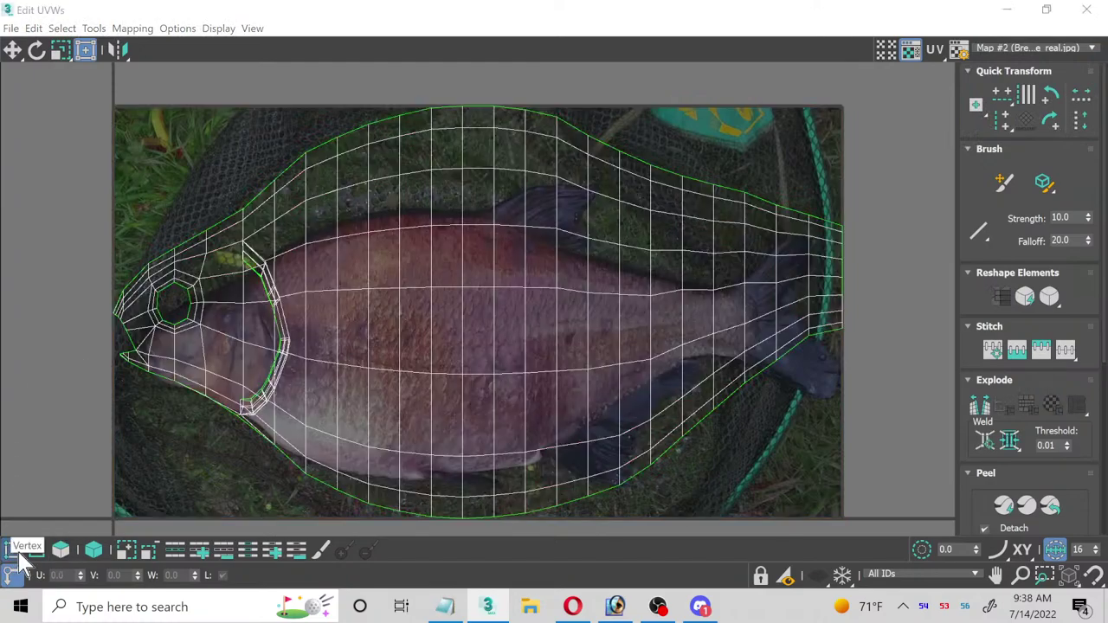
{"action": "left_click", "coordinate": [59, 552]}
{"action": "scroll", "coordinate": [174, 236], "scroll_direction": "down", "scroll_amount": 2}
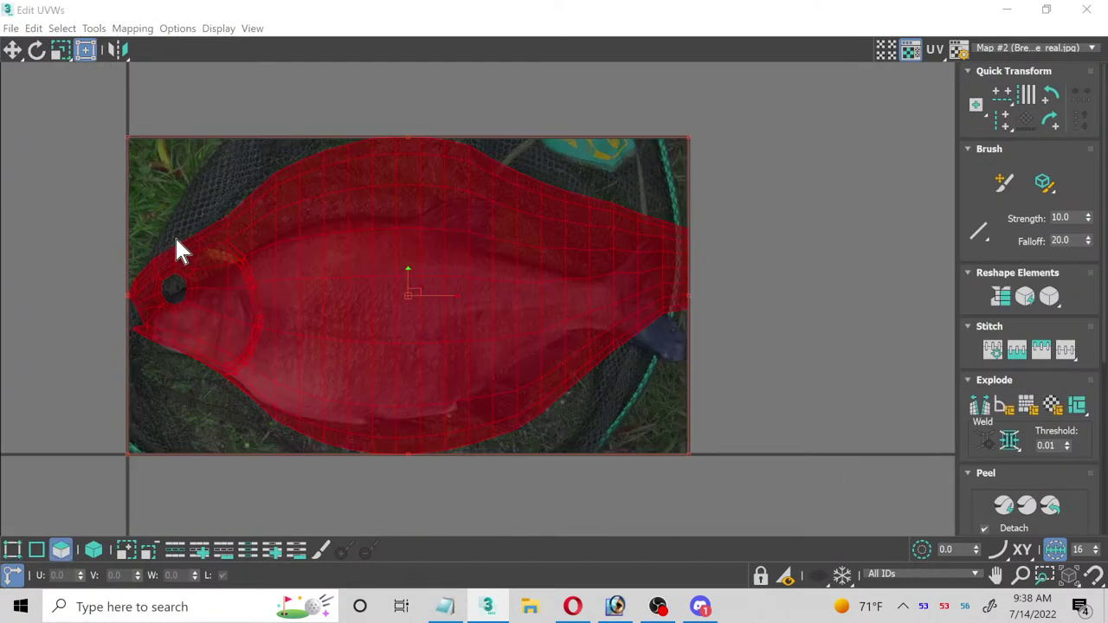
{"action": "left_click", "coordinate": [86, 51]}
{"action": "scroll", "coordinate": [136, 132], "scroll_direction": "up", "scroll_amount": 2}
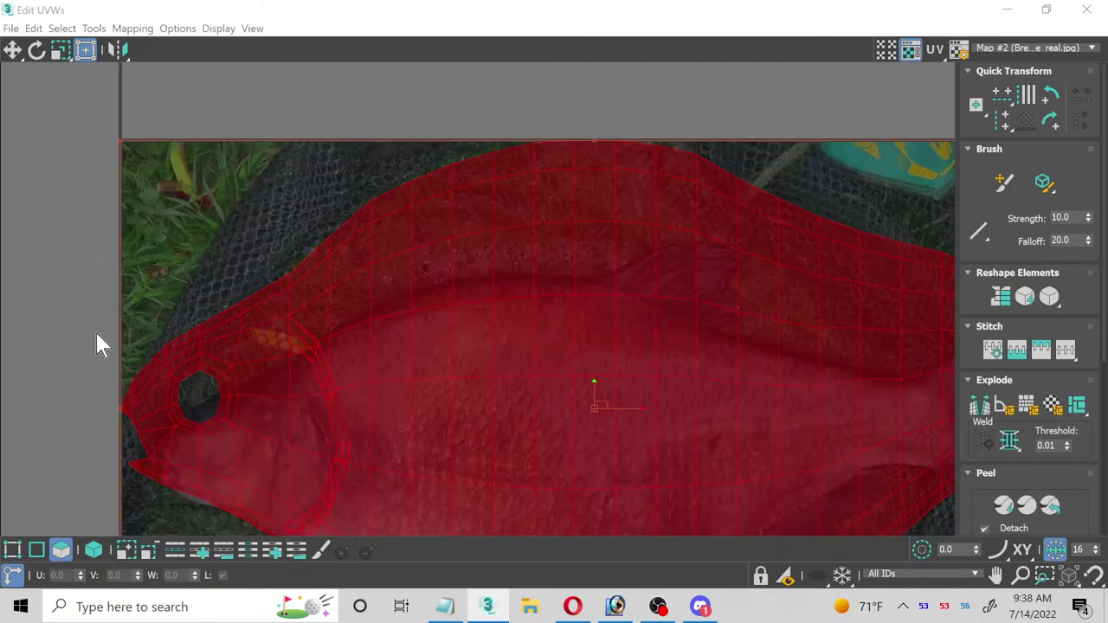
Step: Scale, slide and squash the UV shell to the bream body's length and height
{"action": "left_click_drag", "start_coordinate": [120, 139], "coordinate": [271, 246]}
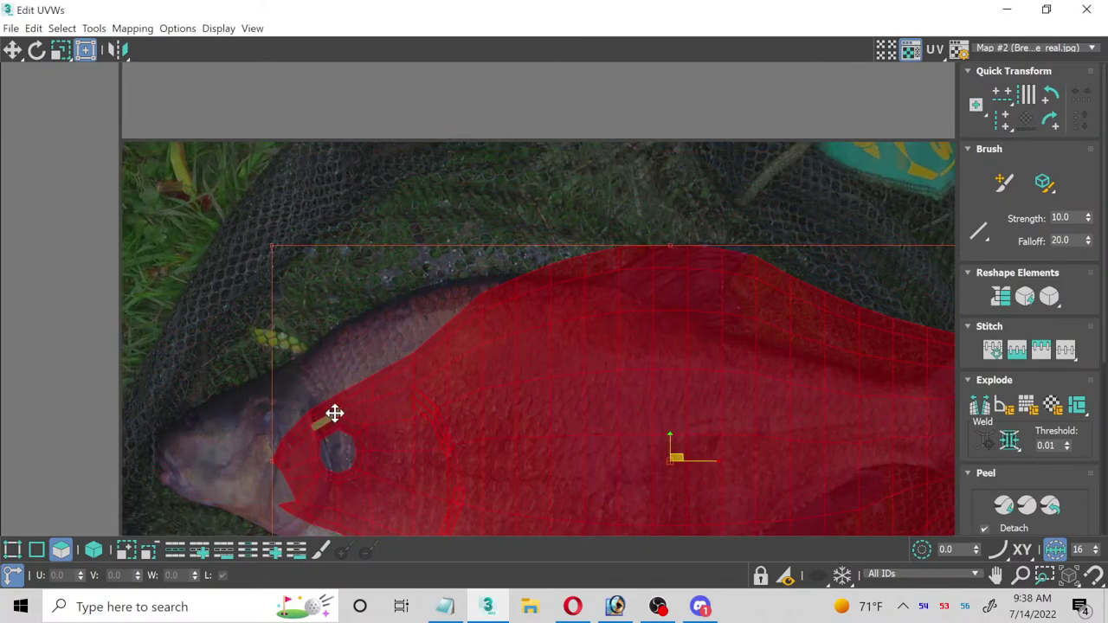
{"action": "middle_click_drag", "start_coordinate": [334, 413], "coordinate": [494, 401]}
{"action": "left_click_drag", "start_coordinate": [494, 401], "coordinate": [380, 418]}
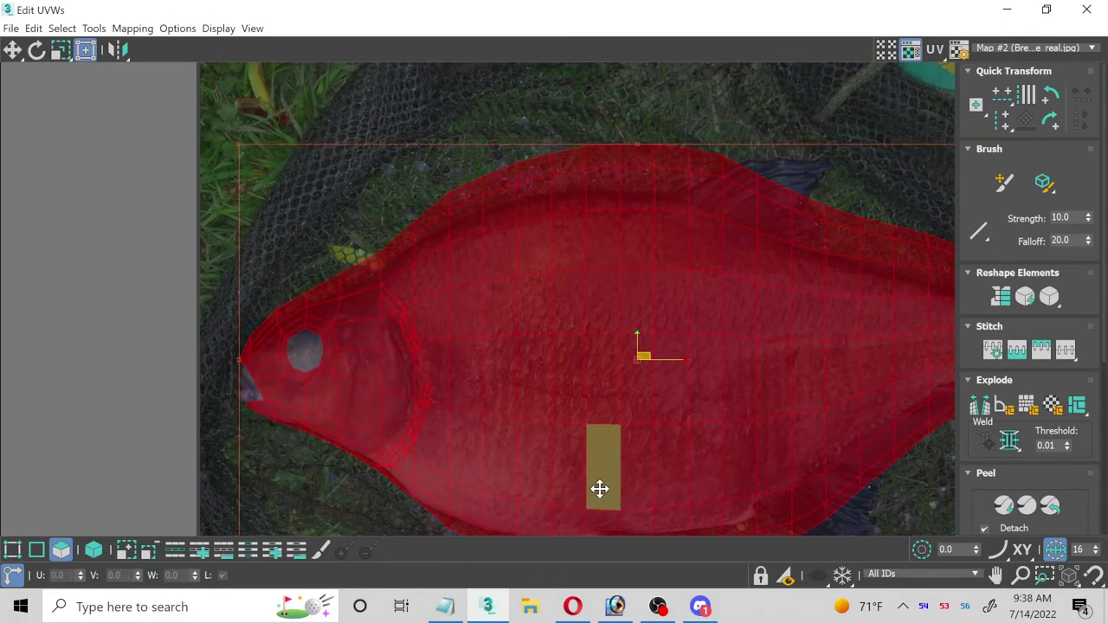
{"action": "middle_click_drag", "start_coordinate": [598, 490], "coordinate": [299, 431]}
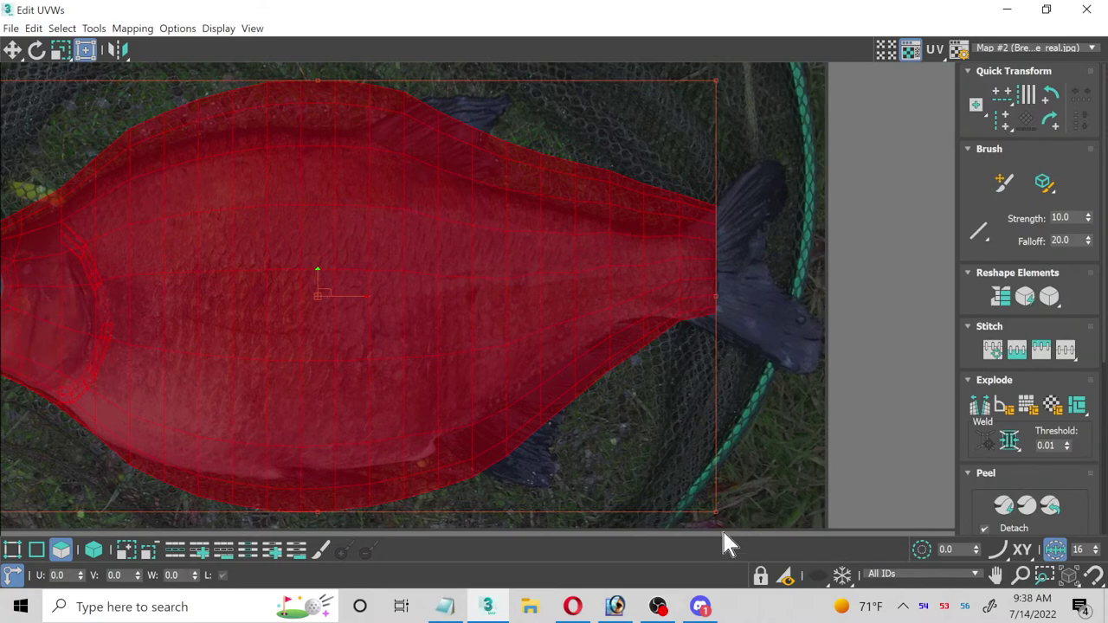
{"action": "left_click_drag", "start_coordinate": [715, 513], "coordinate": [612, 459]}
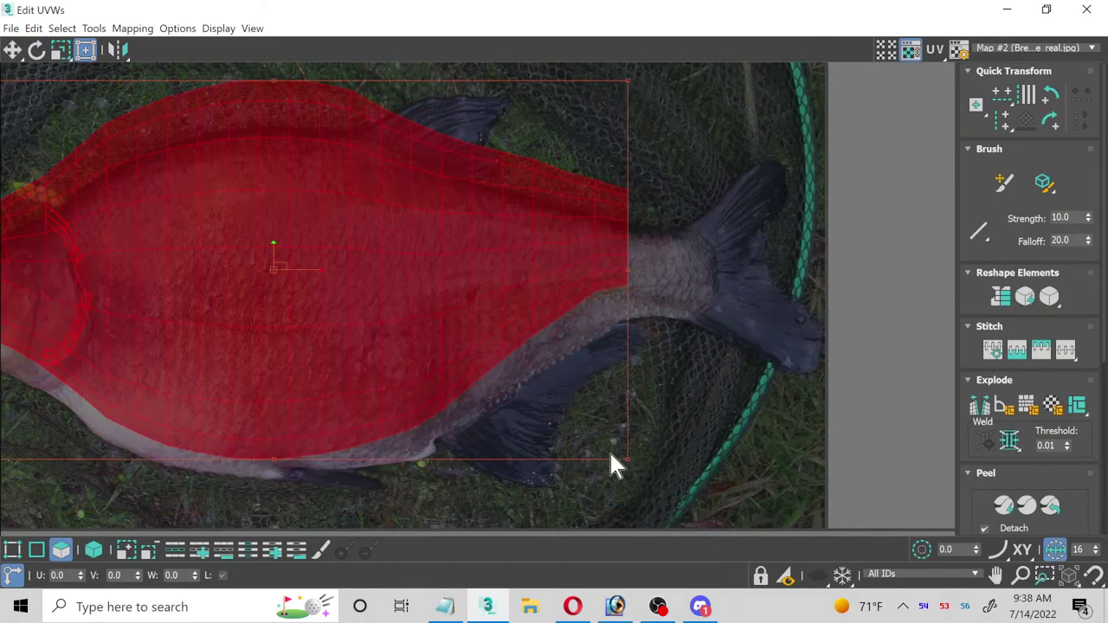
{"action": "left_click_drag", "start_coordinate": [625, 79], "coordinate": [645, 136]}
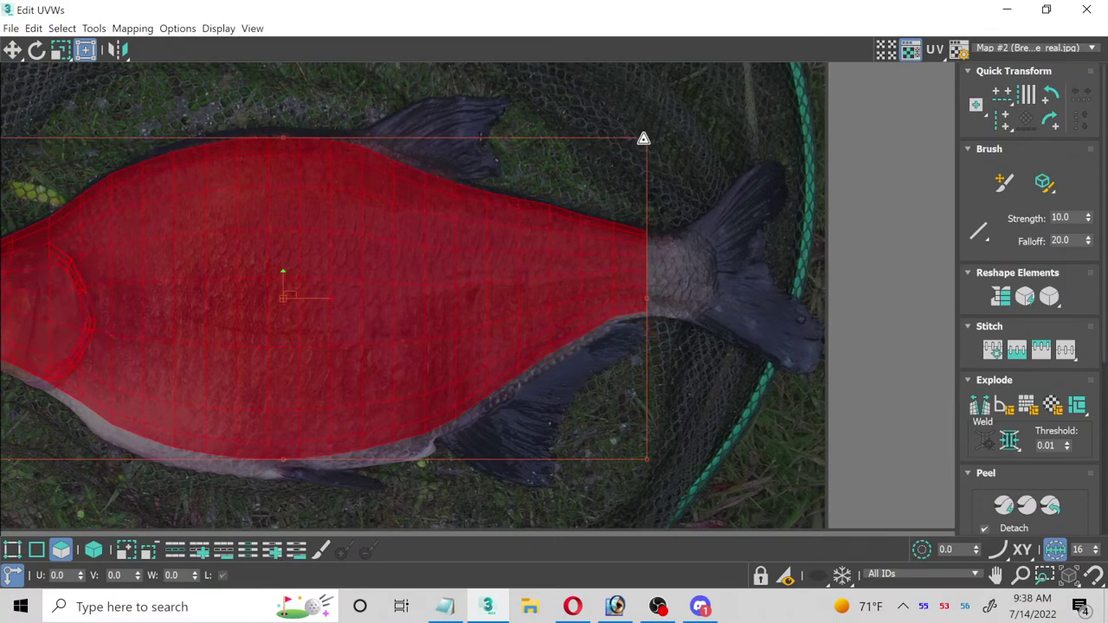
{"action": "left_click_drag", "start_coordinate": [645, 463], "coordinate": [636, 476]}
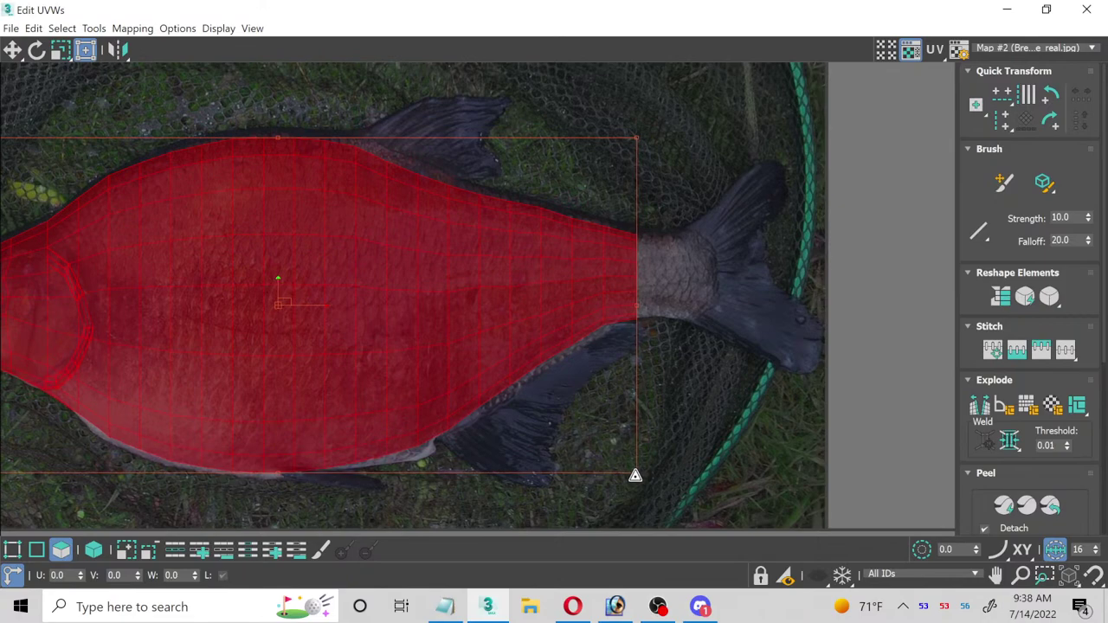
{"action": "middle_click_drag", "start_coordinate": [435, 265], "coordinate": [764, 225]}
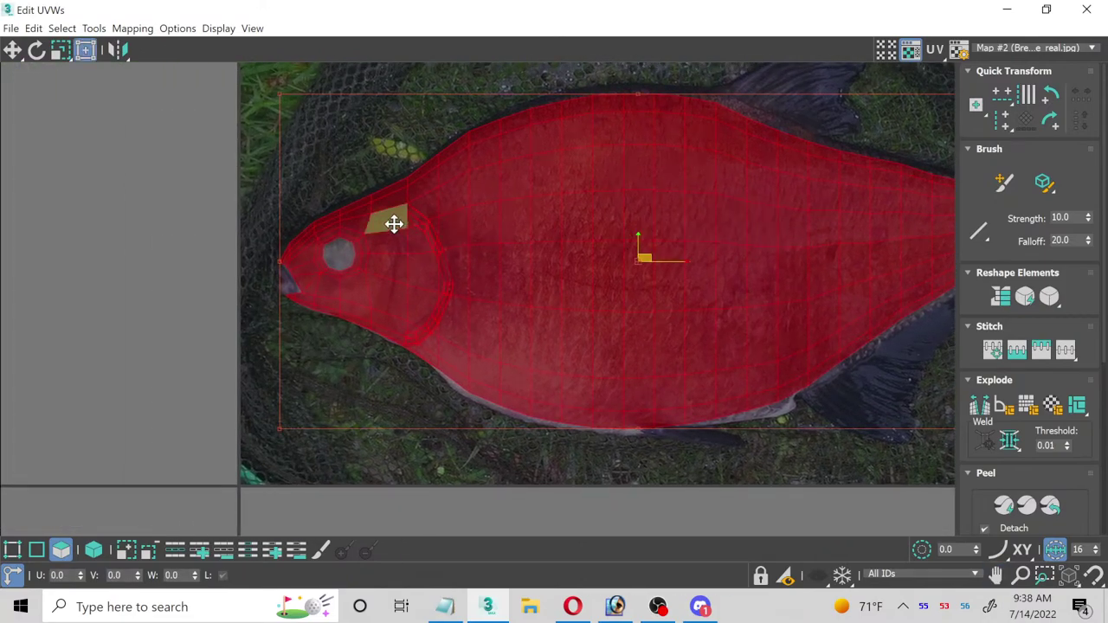
Step: In Vertex mode with Move, shift the outer mouth vertices left onto the snout
{"action": "scroll", "coordinate": [192, 242], "scroll_direction": "up", "scroll_amount": 3}
{"action": "left_click", "coordinate": [13, 550]}
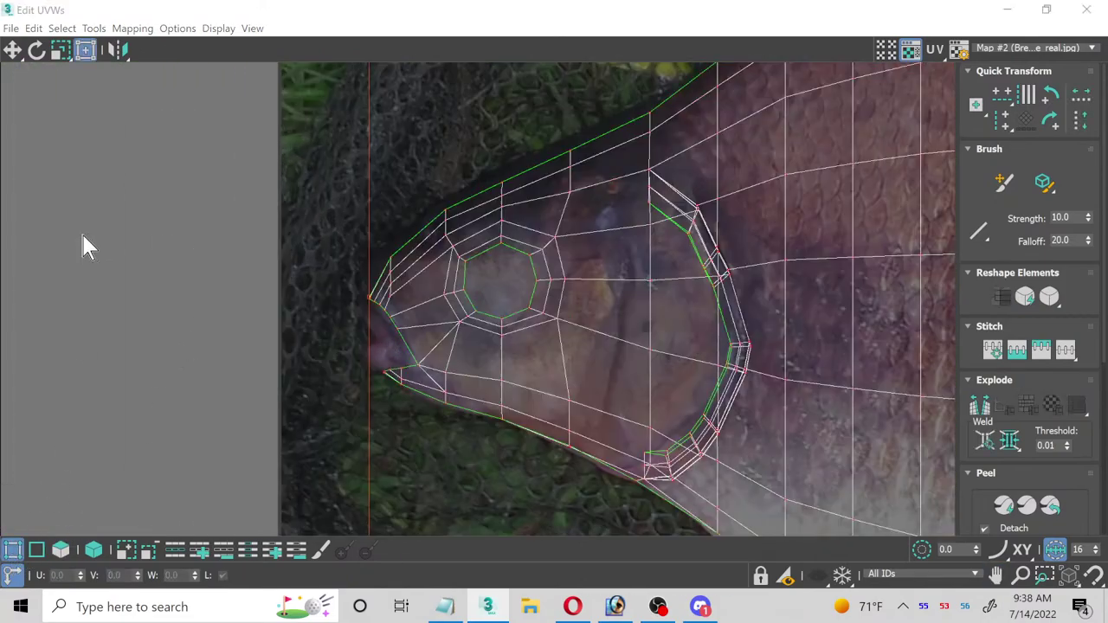
{"action": "left_click", "coordinate": [12, 50]}
{"action": "scroll", "coordinate": [404, 252], "scroll_direction": "up", "scroll_amount": 5}
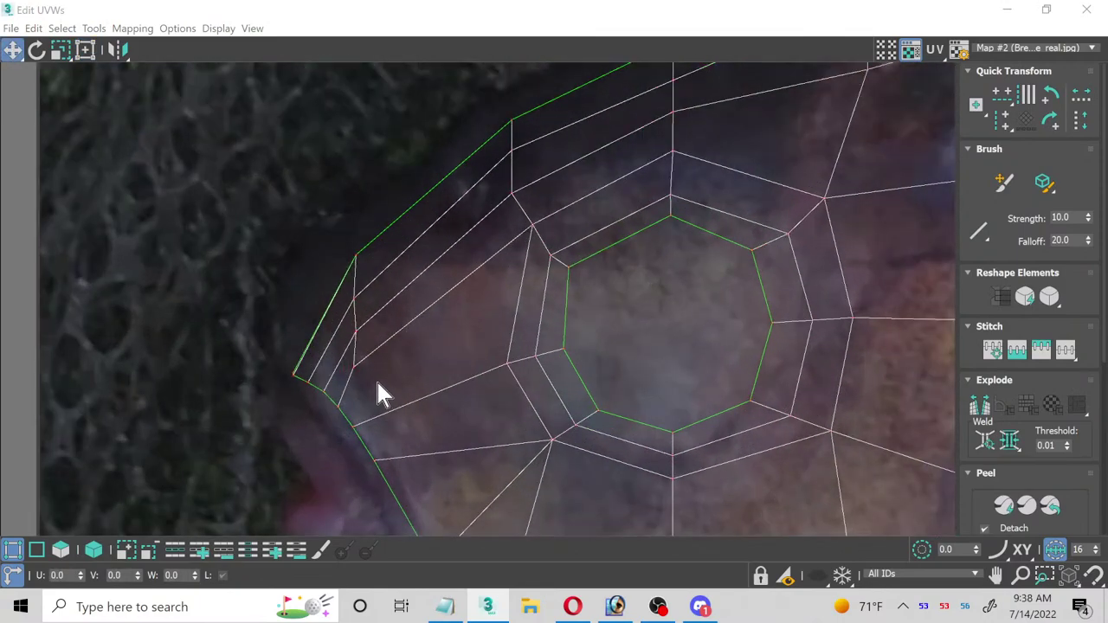
{"action": "scroll", "coordinate": [289, 136], "scroll_direction": "down", "scroll_amount": 2}
{"action": "middle_click_drag", "start_coordinate": [289, 136], "coordinate": [297, 204]}
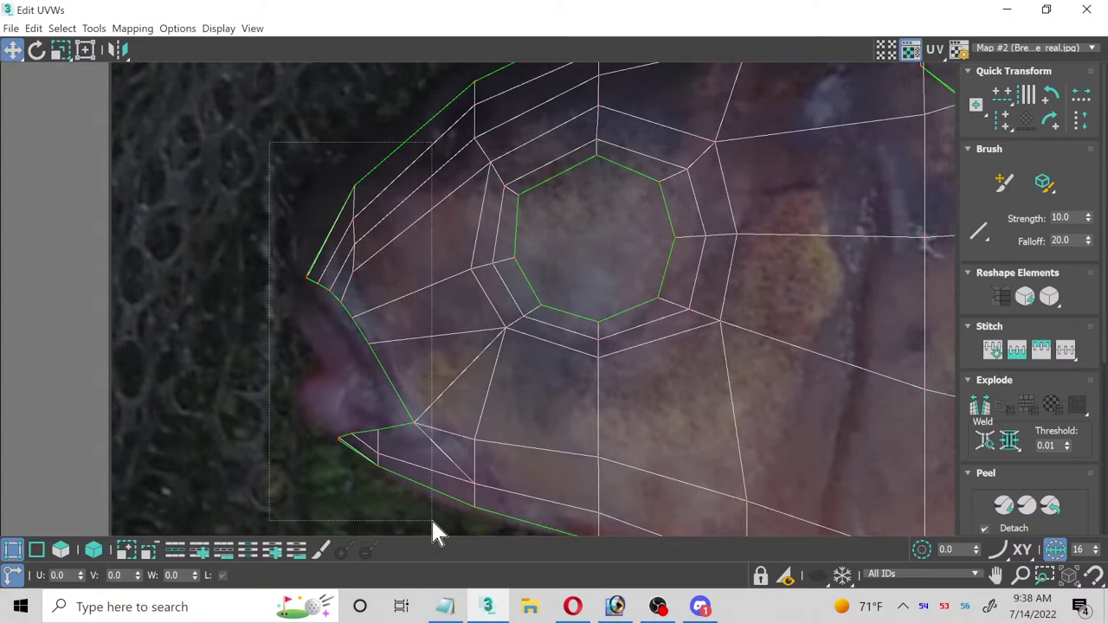
{"action": "scroll", "coordinate": [385, 441], "scroll_direction": "up", "scroll_amount": 2}
{"action": "mouse_move", "coordinate": [421, 414]}
{"action": "left_mouse_down"}
{"action": "mouse_move", "coordinate": [411, 398]}
{"action": "mouse_move", "coordinate": [394, 403]}
{"action": "mouse_move", "coordinate": [418, 399]}
{"action": "mouse_move", "coordinate": [428, 414]}
{"action": "left_mouse_up"}
{"action": "scroll", "coordinate": [294, 255], "scroll_direction": "up", "scroll_amount": 3}
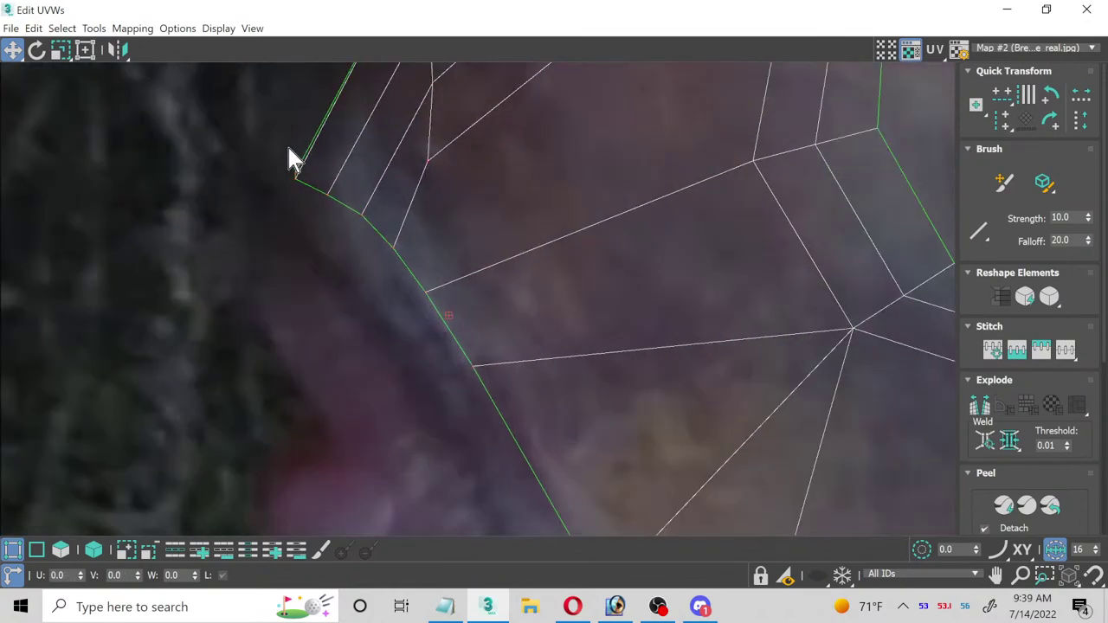
Step: Pull the mouth corner and lower mouth vertices onto the lip and jaw outline
{"action": "middle_click_drag", "start_coordinate": [298, 221], "coordinate": [322, 363]}
{"action": "scroll", "coordinate": [143, 298], "scroll_direction": "up", "scroll_amount": 1}
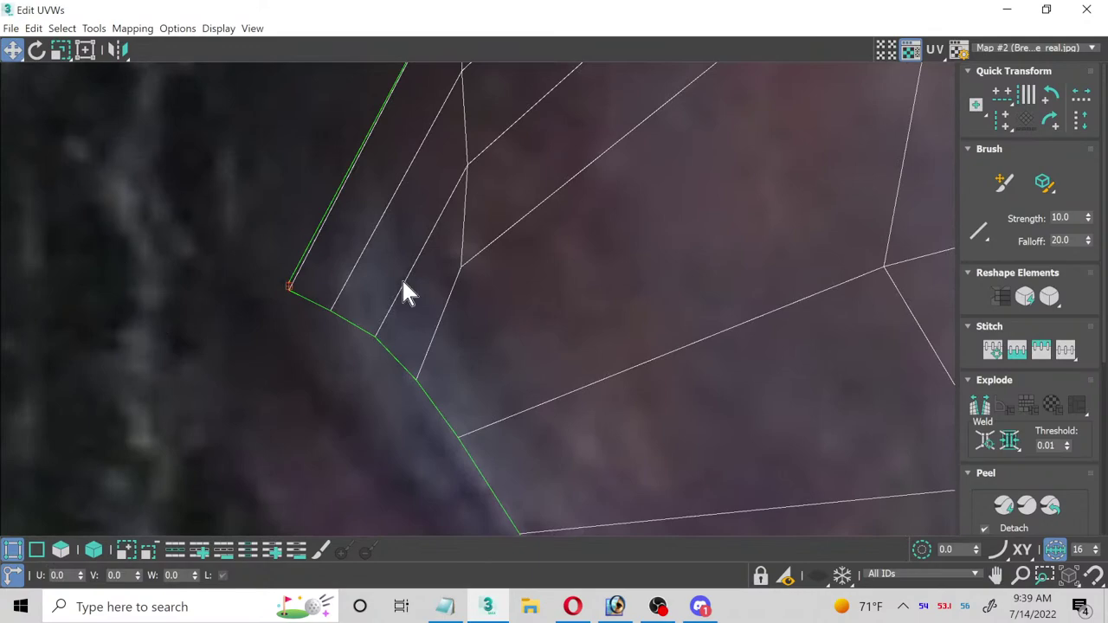
{"action": "left_click_drag", "start_coordinate": [290, 292], "coordinate": [340, 395]}
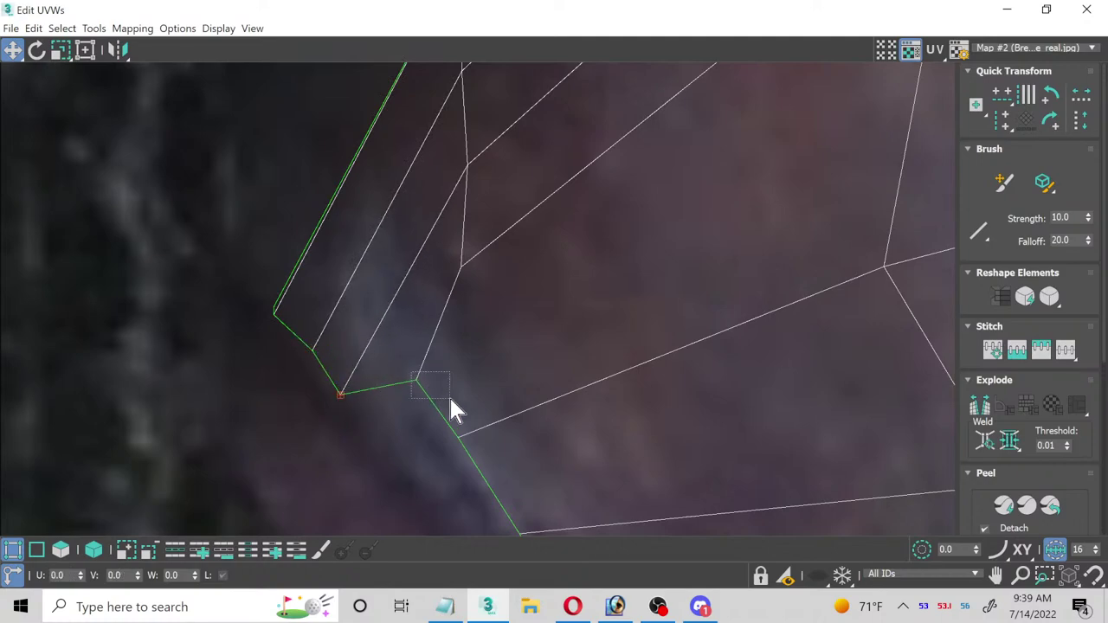
{"action": "left_click_drag", "start_coordinate": [416, 382], "coordinate": [370, 437]}
{"action": "middle_click_drag", "start_coordinate": [425, 432], "coordinate": [457, 267]}
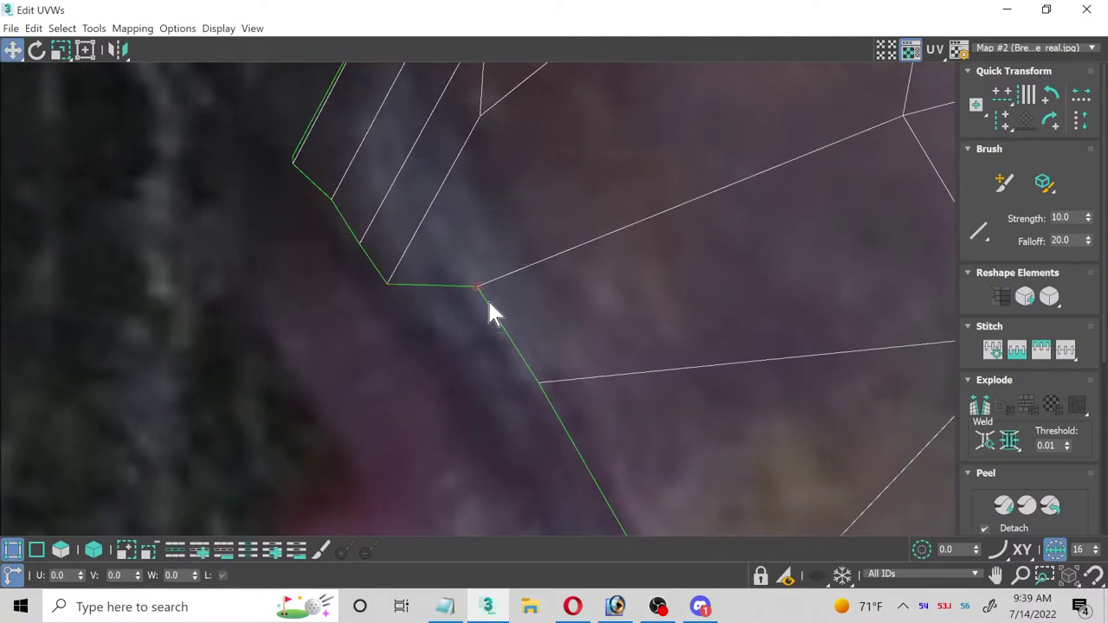
{"action": "left_click_drag", "start_coordinate": [477, 290], "coordinate": [430, 336]}
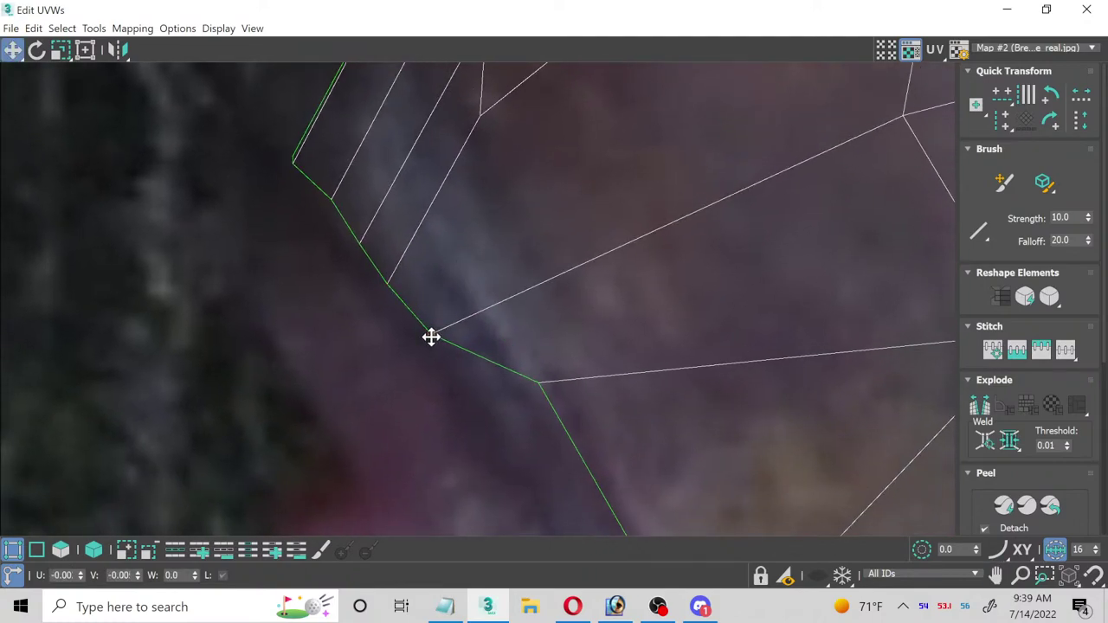
{"action": "middle_click_drag", "start_coordinate": [511, 260], "coordinate": [495, 123]}
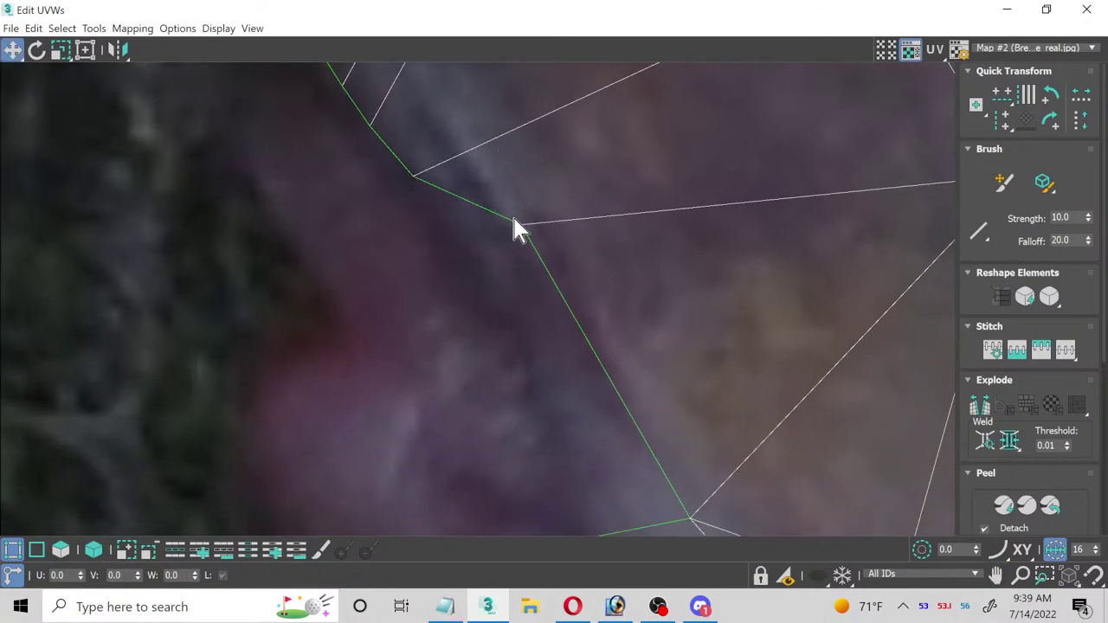
{"action": "left_click_drag", "start_coordinate": [520, 229], "coordinate": [459, 265]}
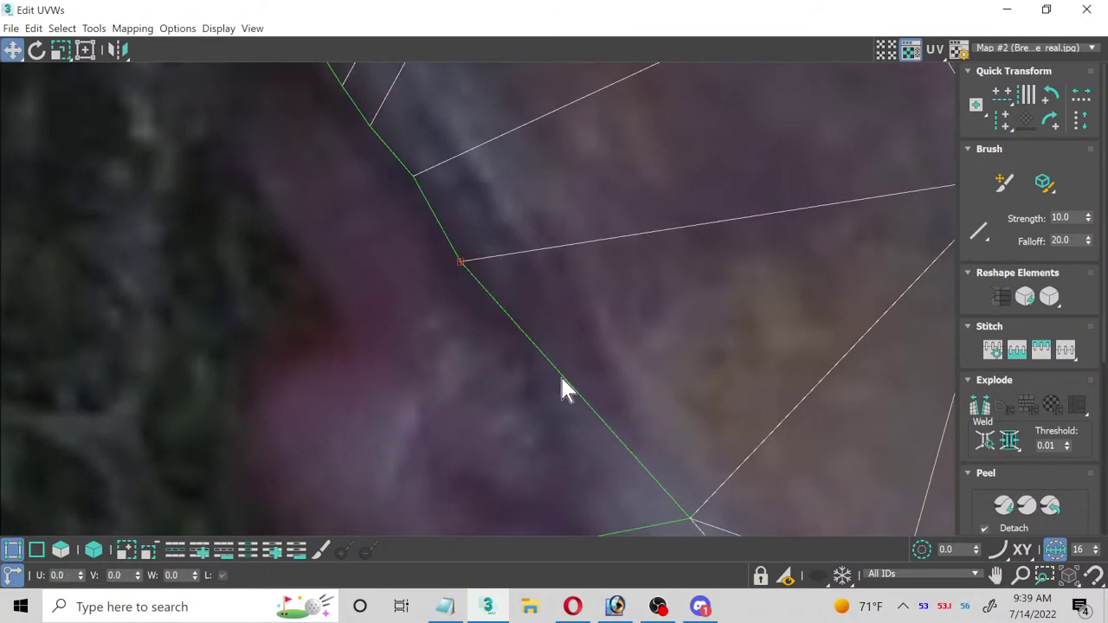
Step: Fit the chin vertices, including the kink and chin tip, onto the fish's outline
{"action": "middle_click_drag", "start_coordinate": [562, 390], "coordinate": [585, 327]}
{"action": "left_click_drag", "start_coordinate": [718, 426], "coordinate": [718, 424]}
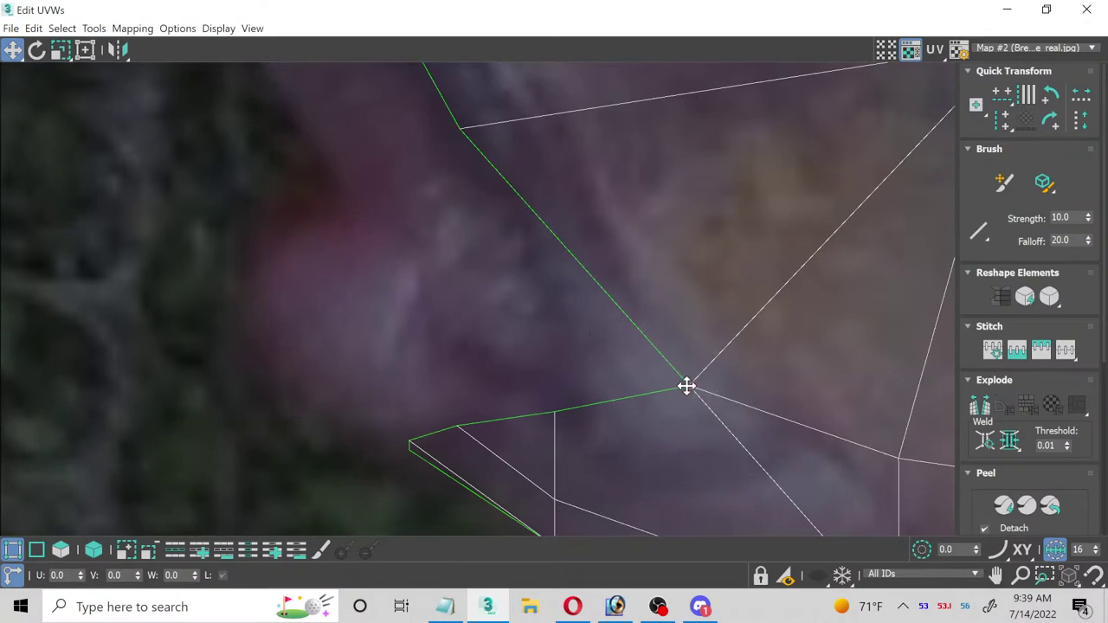
{"action": "left_click_drag", "start_coordinate": [687, 386], "coordinate": [568, 360]}
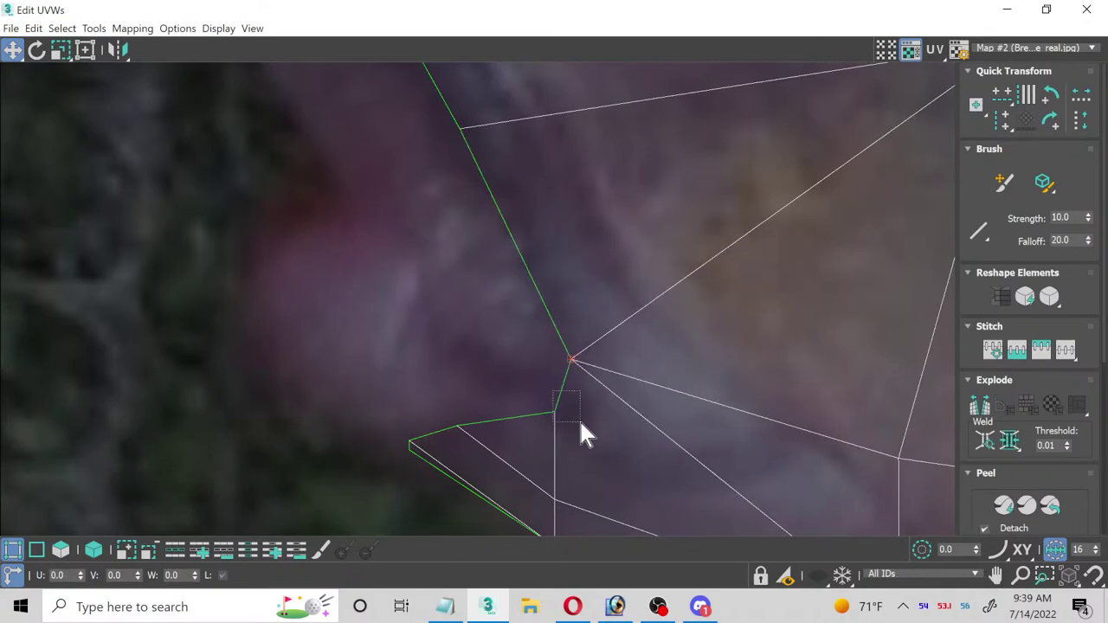
{"action": "left_click_drag", "start_coordinate": [580, 425], "coordinate": [526, 389]}
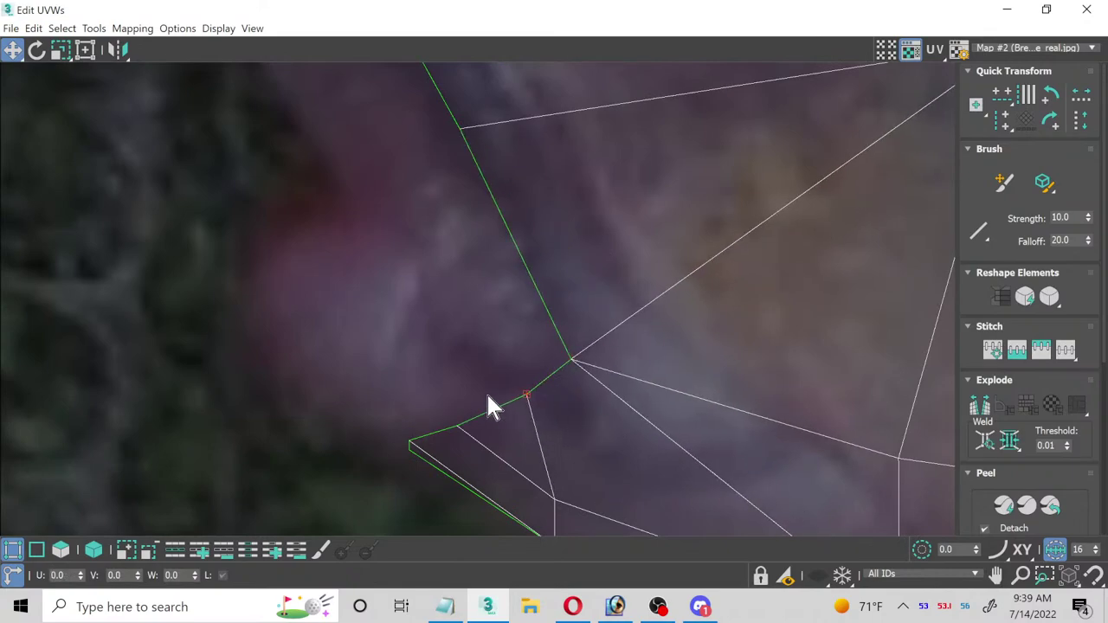
{"action": "scroll", "coordinate": [428, 433], "scroll_direction": "up", "scroll_amount": 2}
{"action": "left_click_drag", "start_coordinate": [440, 402], "coordinate": [464, 412]}
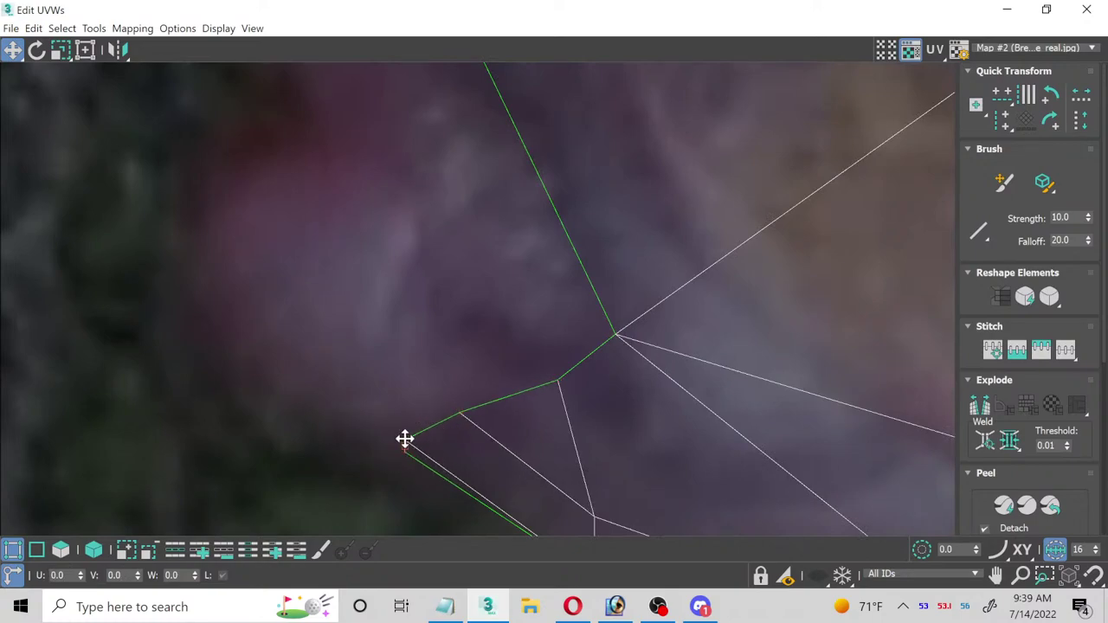
{"action": "mouse_move", "coordinate": [405, 439]}
{"action": "left_mouse_down"}
{"action": "mouse_move", "coordinate": [369, 428]}
{"action": "mouse_move", "coordinate": [403, 437]}
{"action": "mouse_move", "coordinate": [396, 431]}
{"action": "left_mouse_up"}
Step: Nudge the chin tip vertex slightly down to refine its fit
{"action": "scroll", "coordinate": [586, 403], "scroll_direction": "down", "scroll_amount": 3}
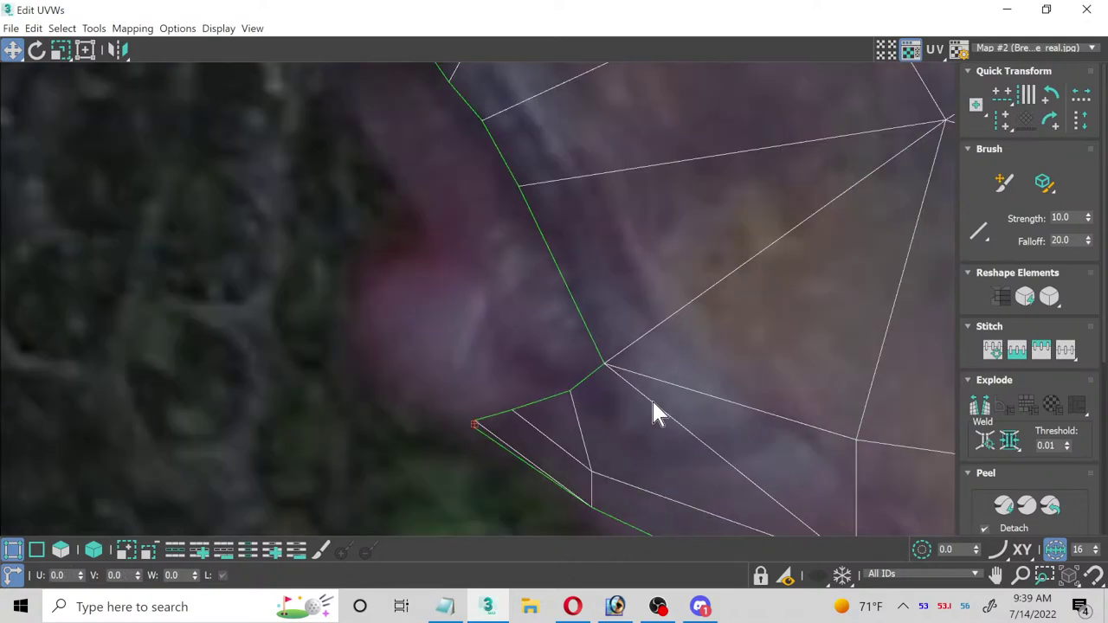
{"action": "middle_click_drag", "start_coordinate": [655, 414], "coordinate": [452, 363]}
{"action": "scroll", "coordinate": [347, 381], "scroll_direction": "up", "scroll_amount": 3}
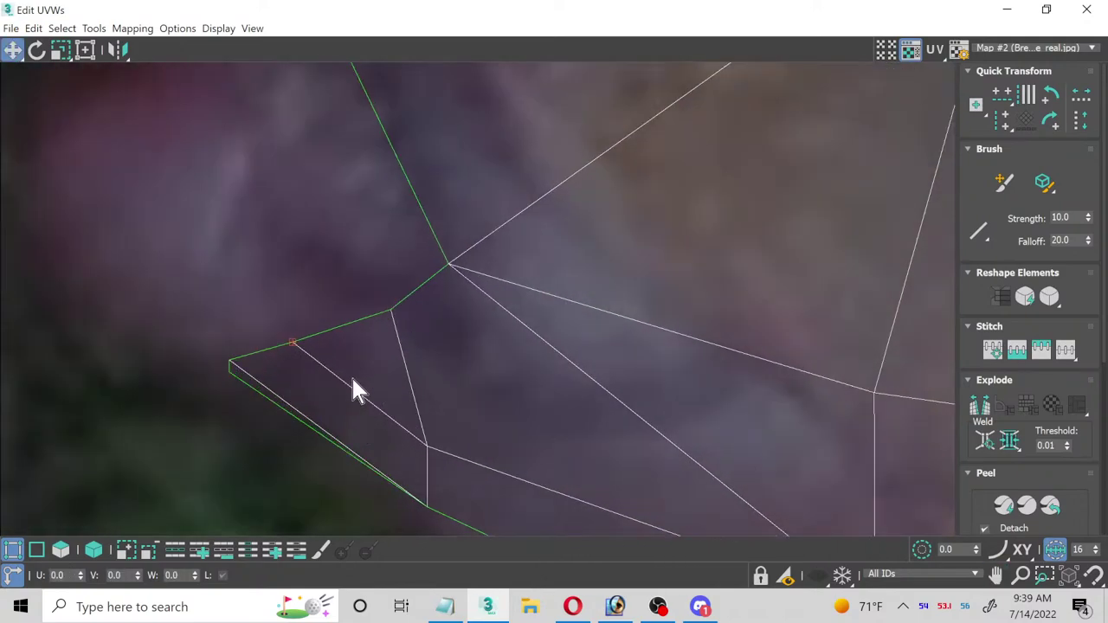
{"action": "left_click_drag", "start_coordinate": [297, 344], "coordinate": [250, 381]}
{"action": "scroll", "coordinate": [424, 390], "scroll_direction": "down", "scroll_amount": 2}
{"action": "middle_click_drag", "start_coordinate": [424, 389], "coordinate": [418, 368]}
Step: Raise the upper head-edge vertex column onto the head outline
{"action": "scroll", "coordinate": [416, 368], "scroll_direction": "down", "scroll_amount": 2}
{"action": "middle_click_drag", "start_coordinate": [435, 268], "coordinate": [359, 540]}
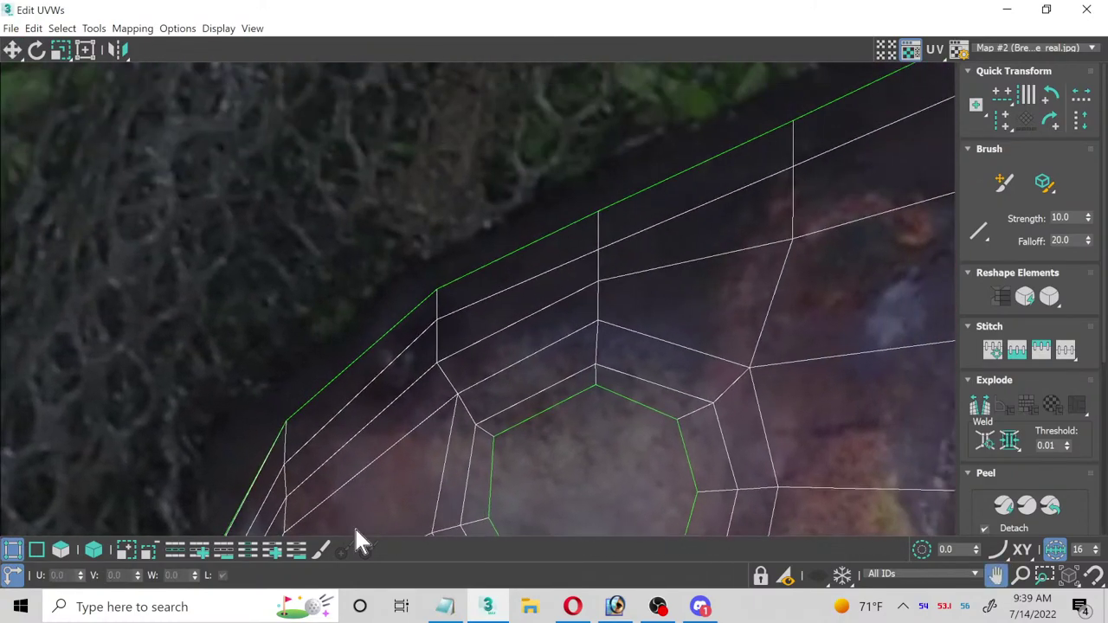
{"action": "scroll", "coordinate": [430, 294], "scroll_direction": "up", "scroll_amount": 3}
{"action": "left_click_drag", "start_coordinate": [467, 401], "coordinate": [468, 402]}
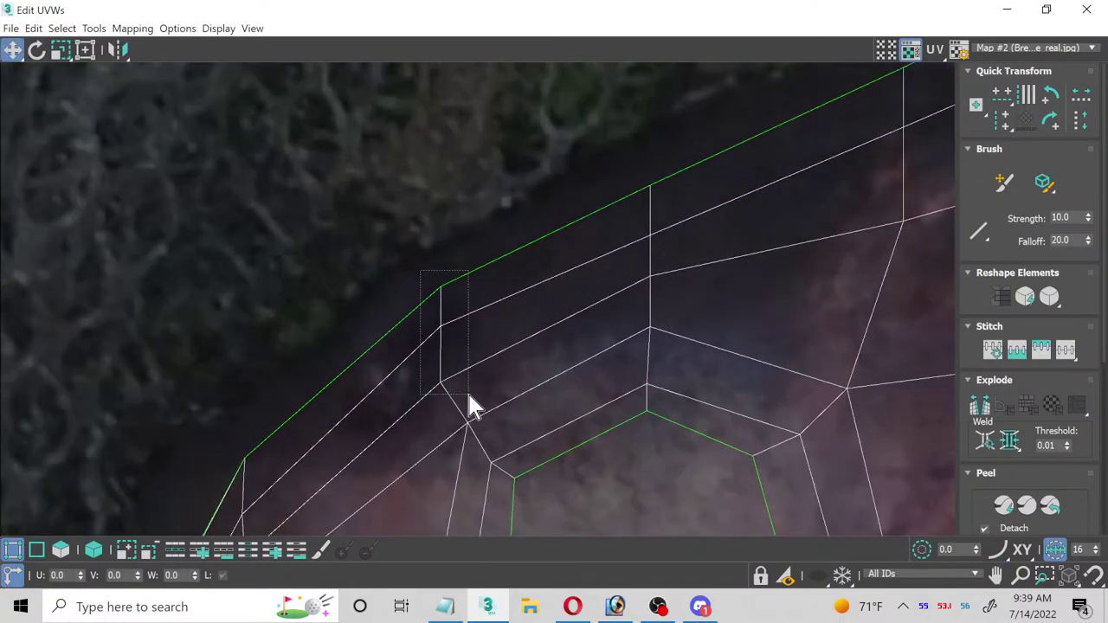
{"action": "scroll", "coordinate": [467, 402], "scroll_direction": "up", "scroll_amount": 1}
{"action": "left_click_drag", "start_coordinate": [431, 257], "coordinate": [419, 229]}
{"action": "middle_click_drag", "start_coordinate": [346, 371], "coordinate": [384, 261]}
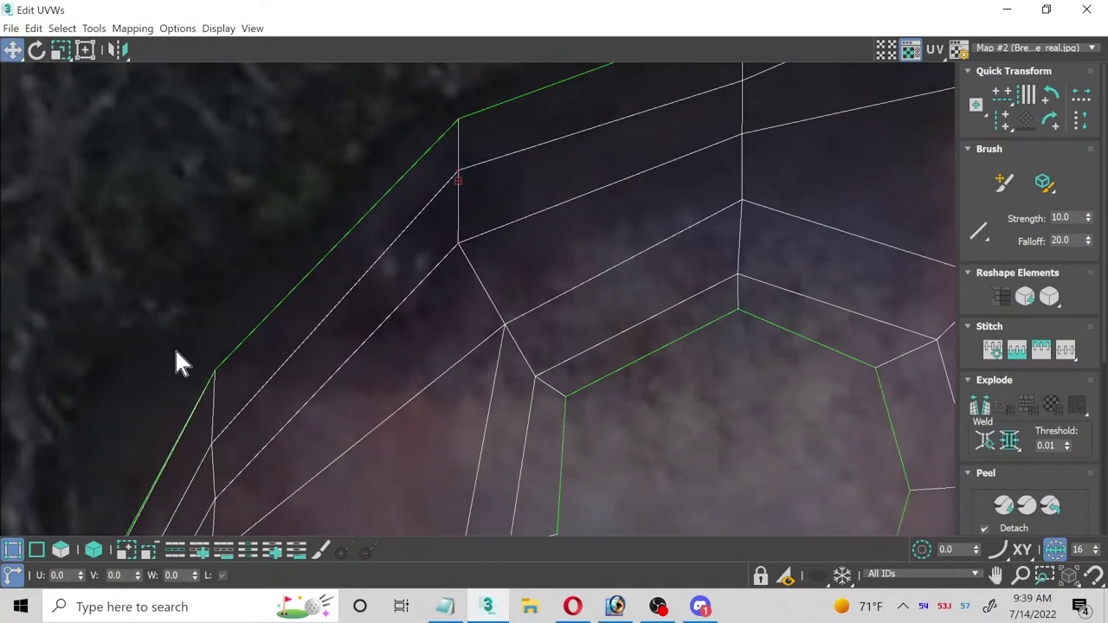
{"action": "scroll", "coordinate": [175, 353], "scroll_direction": "down", "scroll_amount": 1}
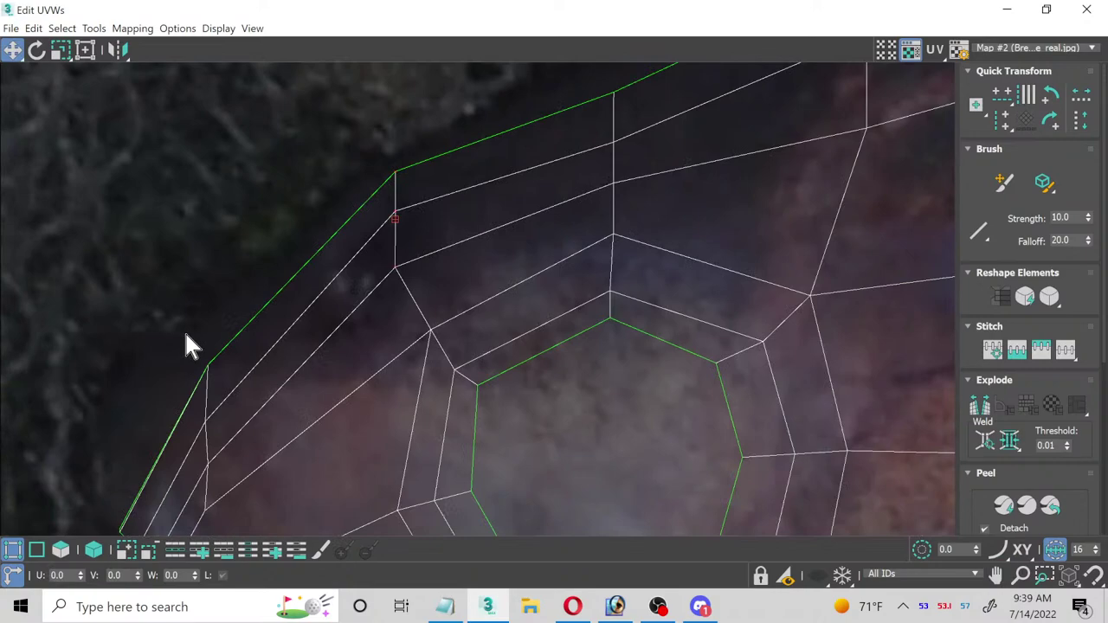
{"action": "left_click_drag", "start_coordinate": [208, 363], "coordinate": [203, 357]}
Step: Lift the first vertex columns behind the head onto the fish's back edge
{"action": "middle_click_drag", "start_coordinate": [480, 274], "coordinate": [290, 433]}
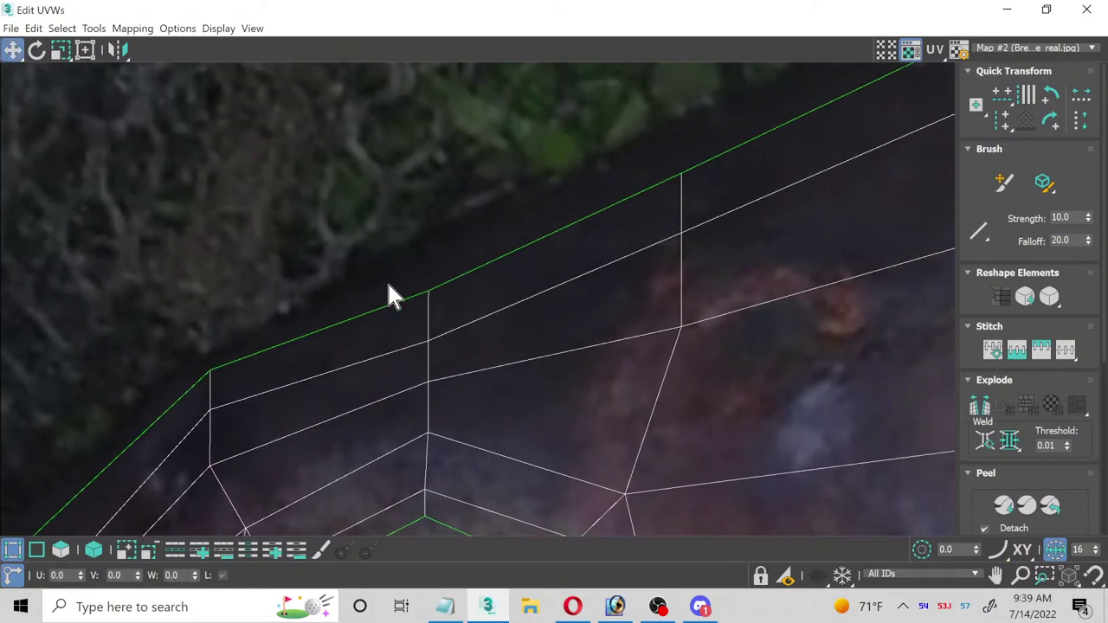
{"action": "left_click_drag", "start_coordinate": [387, 283], "coordinate": [477, 413]}
{"action": "left_click_drag", "start_coordinate": [424, 381], "coordinate": [439, 334]}
{"action": "middle_click_drag", "start_coordinate": [439, 334], "coordinate": [378, 245]}
{"action": "left_click_drag", "start_coordinate": [379, 245], "coordinate": [509, 444]}
{"action": "left_click_drag", "start_coordinate": [433, 413], "coordinate": [433, 383]}
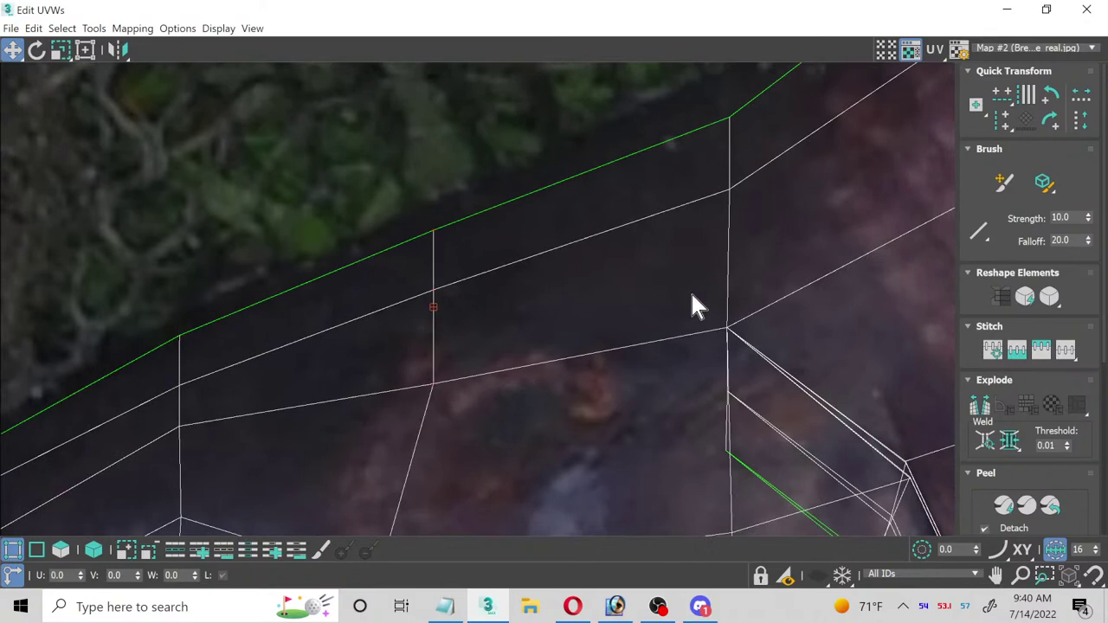
{"action": "middle_click_drag", "start_coordinate": [697, 305], "coordinate": [467, 387]}
{"action": "scroll", "coordinate": [468, 388], "scroll_direction": "down", "scroll_amount": 1}
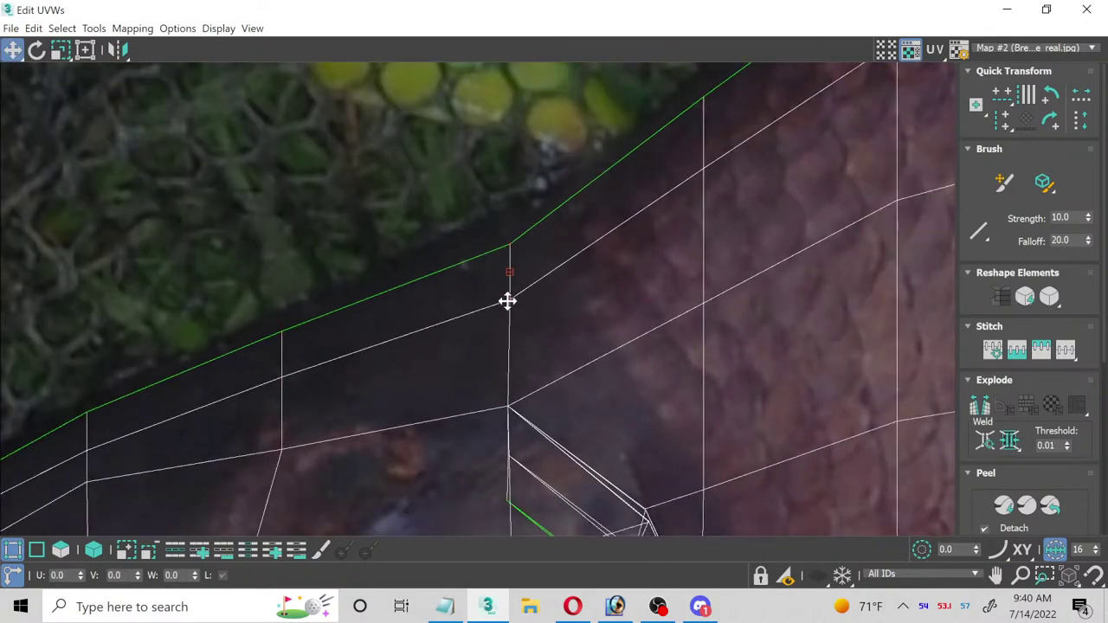
{"action": "mouse_move", "coordinate": [507, 300]}
{"action": "left_mouse_down"}
{"action": "mouse_move", "coordinate": [505, 285]}
{"action": "mouse_move", "coordinate": [508, 300]}
{"action": "left_mouse_up"}
{"action": "middle_click_drag", "start_coordinate": [711, 233], "coordinate": [464, 415]}
{"action": "left_click_drag", "start_coordinate": [453, 371], "coordinate": [460, 358]}
Step: Raise the following vertex columns further along the back onto the dark dorsal outline
{"action": "middle_click_drag", "start_coordinate": [624, 205], "coordinate": [428, 235]}
{"action": "scroll", "coordinate": [656, 180], "scroll_direction": "down", "scroll_amount": 1}
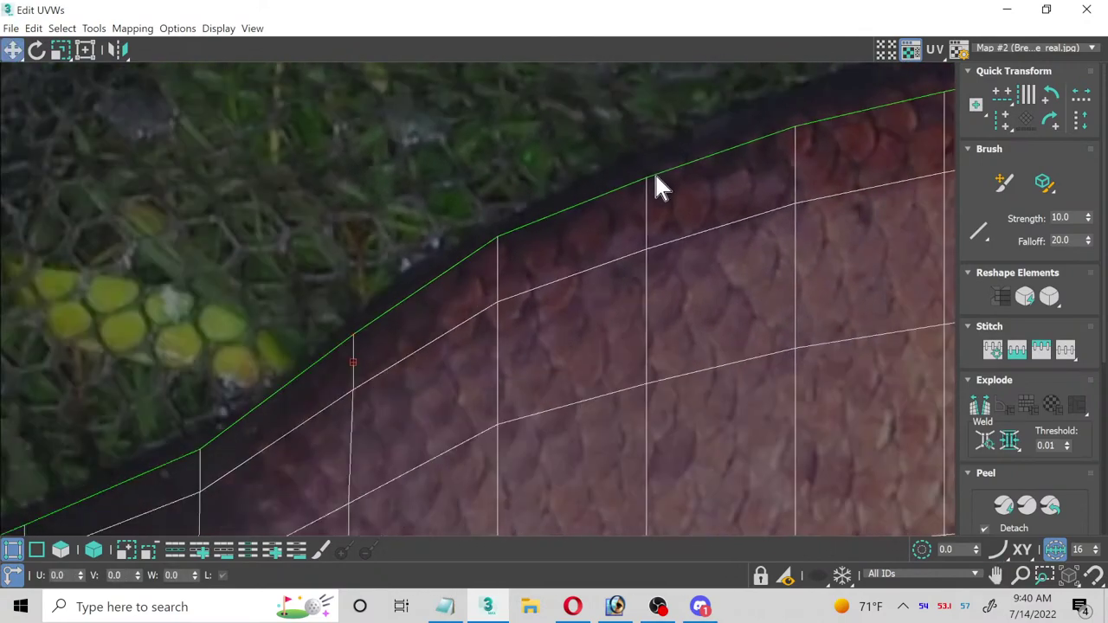
{"action": "middle_click_drag", "start_coordinate": [656, 180], "coordinate": [413, 283]}
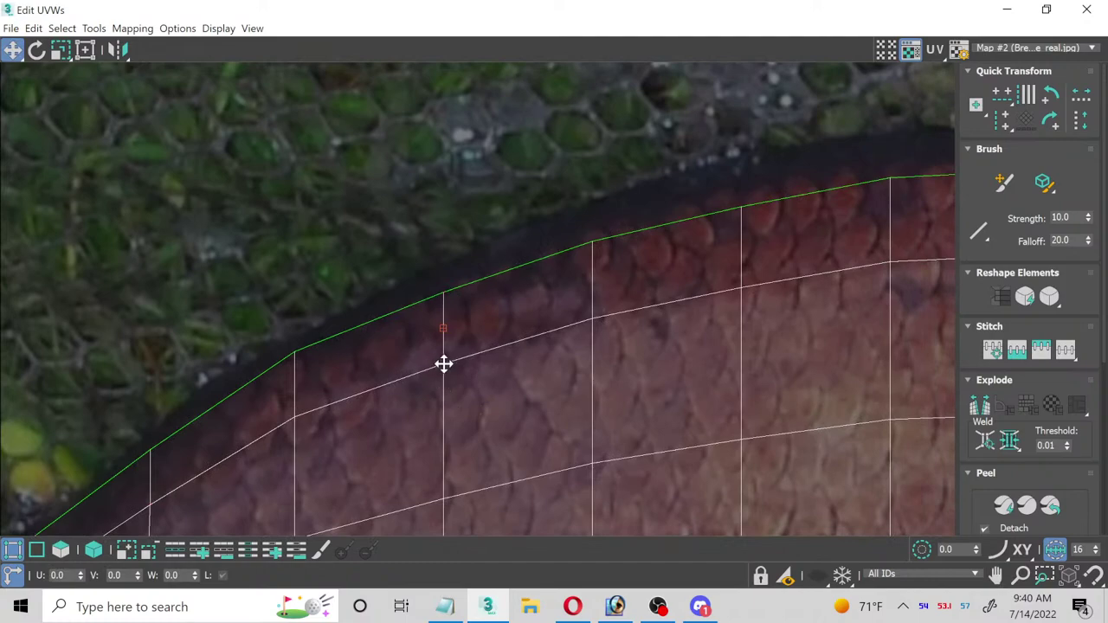
{"action": "left_click_drag", "start_coordinate": [444, 364], "coordinate": [448, 341]}
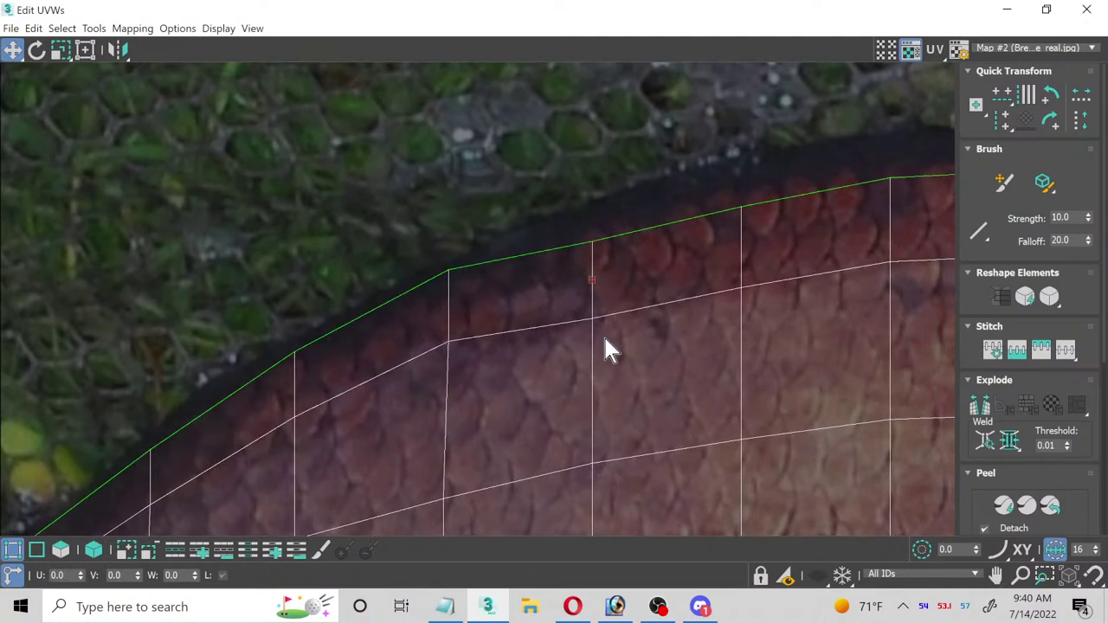
{"action": "left_click_drag", "start_coordinate": [593, 320], "coordinate": [591, 290]}
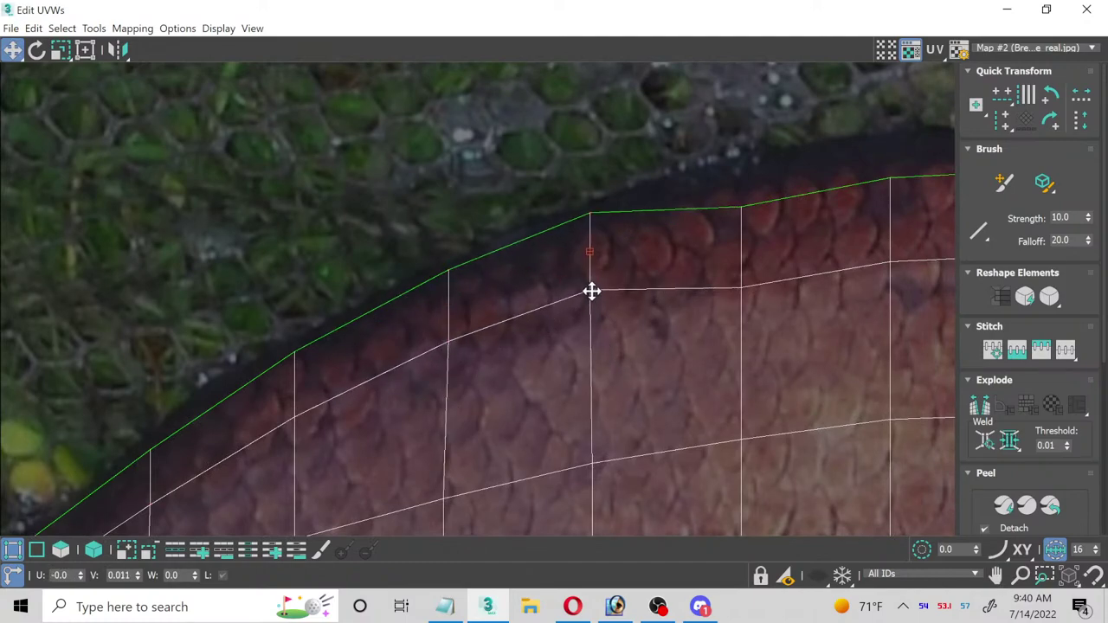
{"action": "left_click_drag", "start_coordinate": [758, 347], "coordinate": [785, 336]}
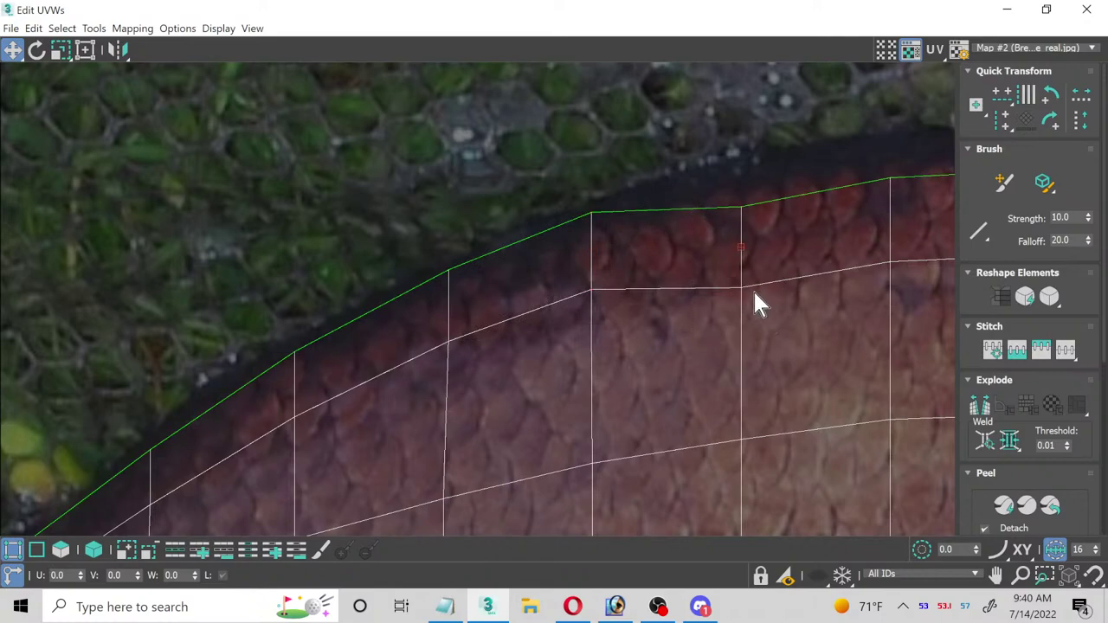
{"action": "left_click_drag", "start_coordinate": [744, 288], "coordinate": [744, 259]}
{"action": "middle_click_drag", "start_coordinate": [779, 279], "coordinate": [404, 336]}
{"action": "left_click_drag", "start_coordinate": [457, 210], "coordinate": [525, 386]}
{"action": "left_click_drag", "start_coordinate": [502, 331], "coordinate": [505, 297]}
{"action": "mouse_move", "coordinate": [692, 332]}
{"action": "left_mouse_down"}
{"action": "mouse_move", "coordinate": [651, 297]}
{"action": "mouse_move", "coordinate": [651, 283]}
{"action": "left_mouse_up"}
Step: Raise the mid-back vertex columns onto the dorsal outline
{"action": "middle_click_drag", "start_coordinate": [750, 325], "coordinate": [327, 303]}
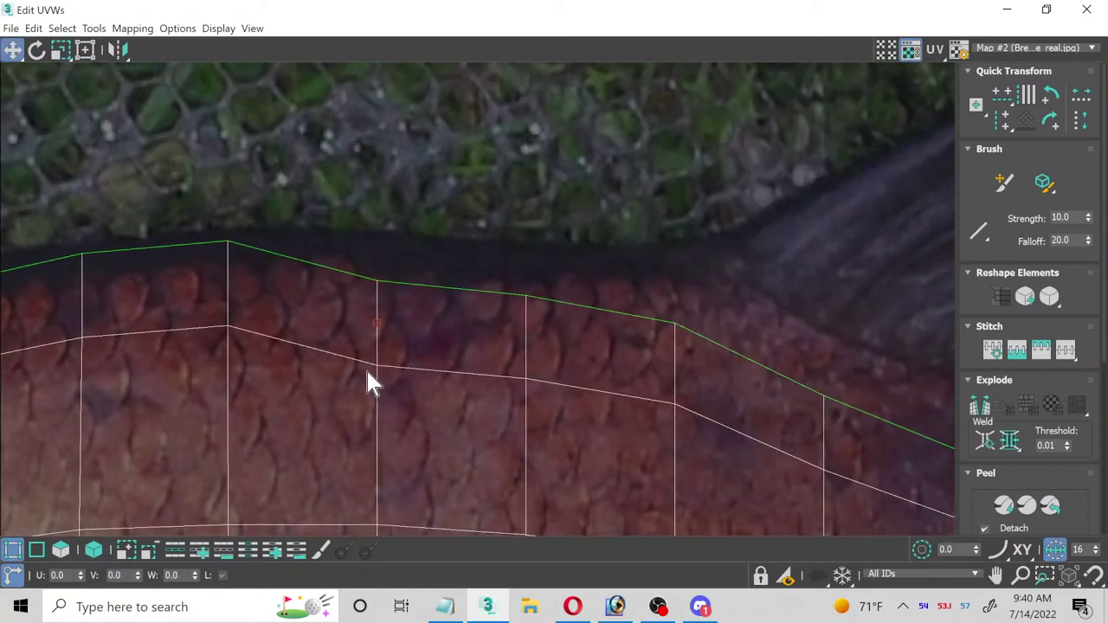
{"action": "left_click_drag", "start_coordinate": [376, 364], "coordinate": [373, 329]}
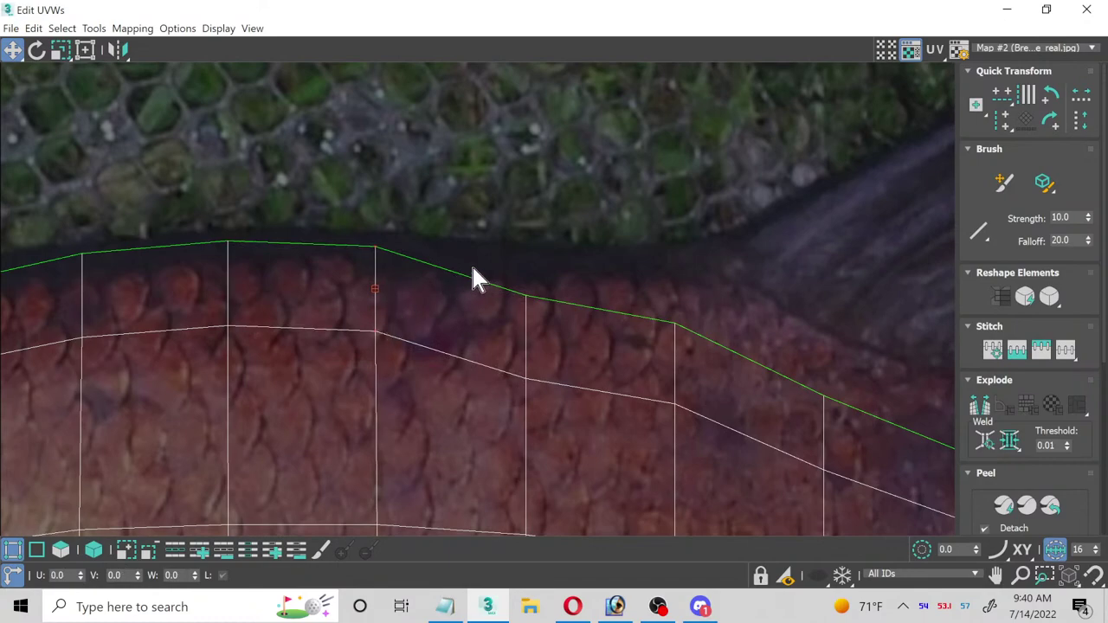
{"action": "left_click_drag", "start_coordinate": [567, 433], "coordinate": [567, 433]}
{"action": "left_click_drag", "start_coordinate": [531, 390], "coordinate": [529, 342]}
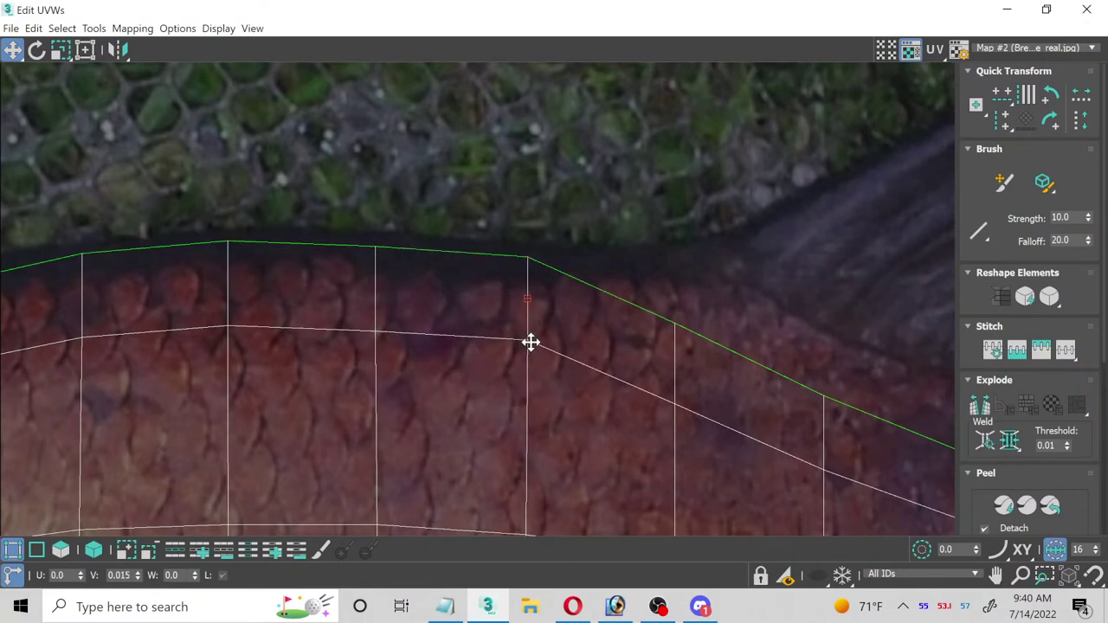
{"action": "middle_click_drag", "start_coordinate": [647, 325], "coordinate": [305, 317]}
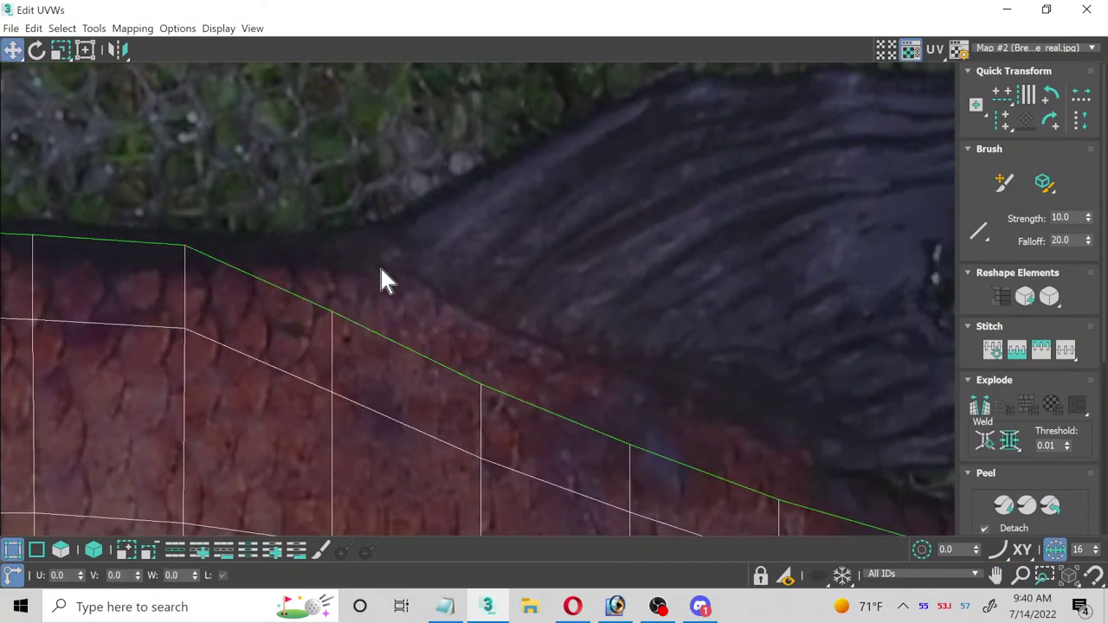
{"action": "scroll", "coordinate": [264, 285], "scroll_direction": "down", "scroll_amount": 2}
{"action": "middle_click_drag", "start_coordinate": [263, 317], "coordinate": [347, 291]}
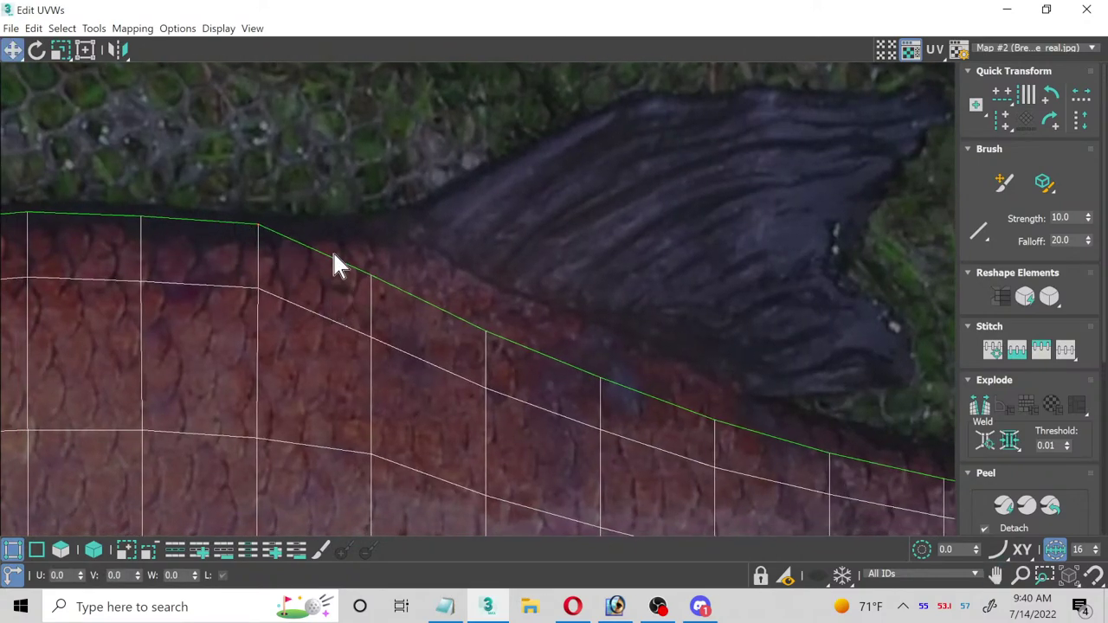
{"action": "left_click_drag", "start_coordinate": [394, 381], "coordinate": [394, 381]}
{"action": "left_click_drag", "start_coordinate": [367, 334], "coordinate": [371, 295]}
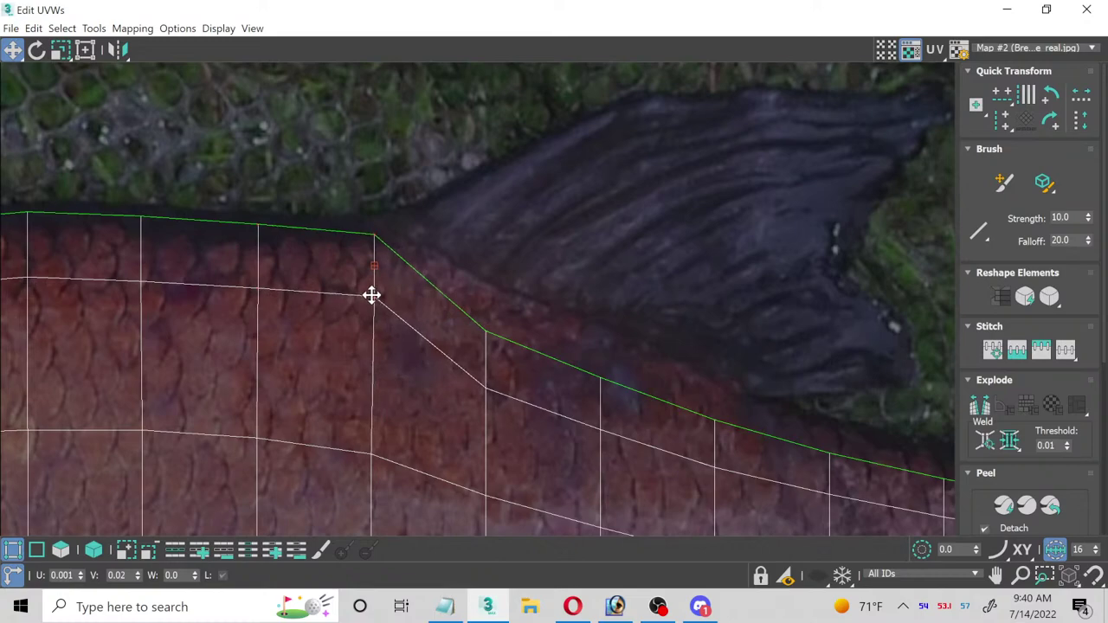
{"action": "left_click_drag", "start_coordinate": [535, 402], "coordinate": [510, 416]}
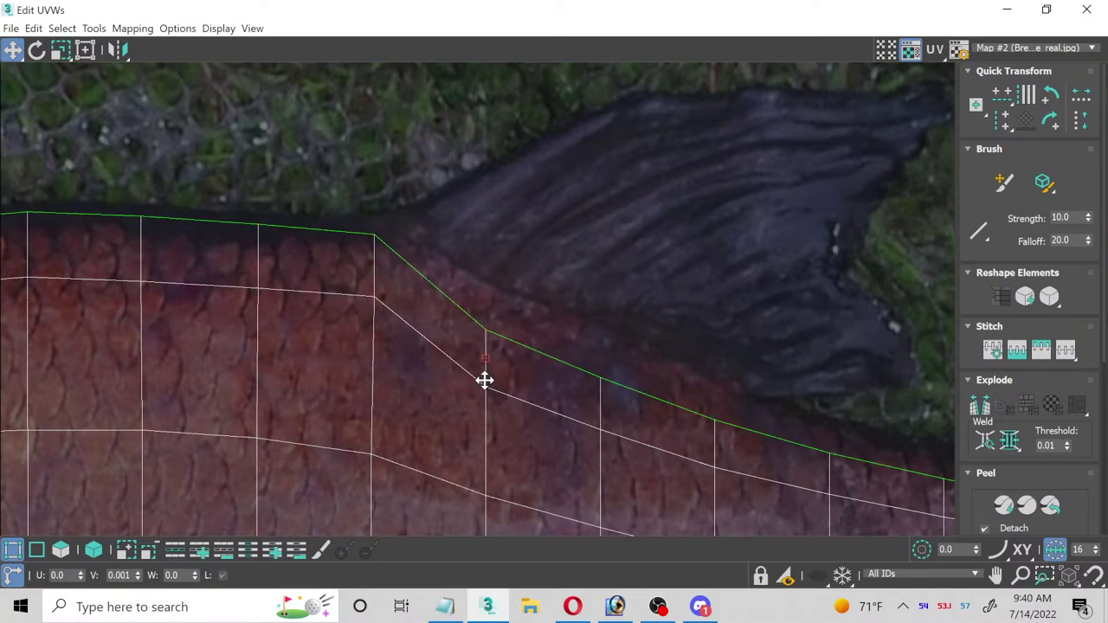
{"action": "left_click_drag", "start_coordinate": [485, 378], "coordinate": [484, 351]}
{"action": "left_click_drag", "start_coordinate": [564, 340], "coordinate": [599, 391]}
Step: Nudge the top vertices of the columns nearer the tail onto the back edge
{"action": "middle_click_drag", "start_coordinate": [568, 336], "coordinate": [452, 247]}
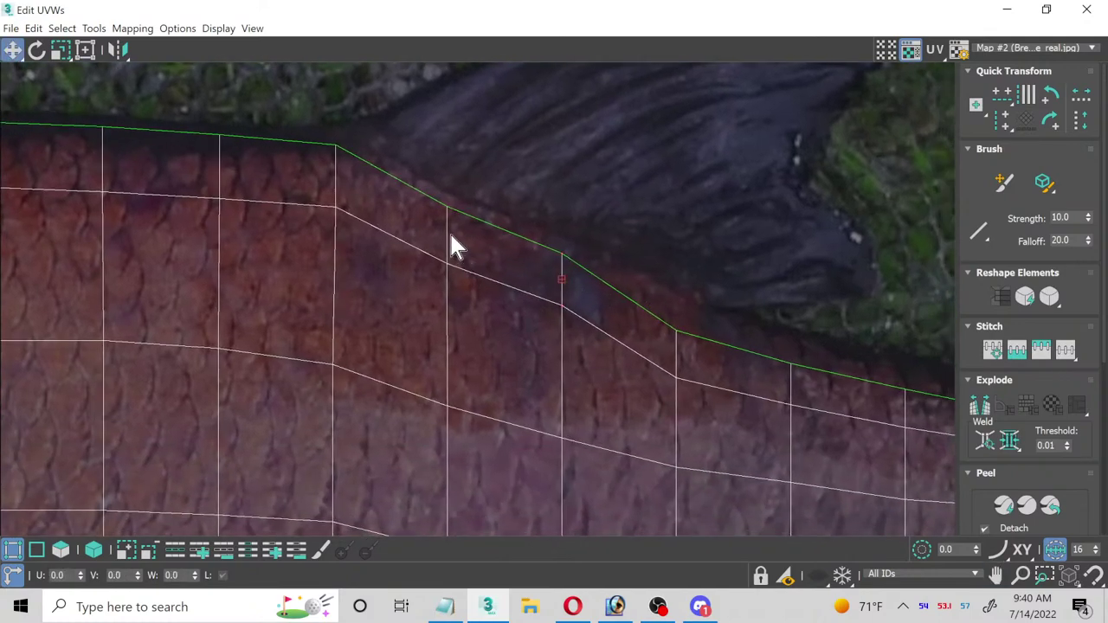
{"action": "left_click_drag", "start_coordinate": [476, 269], "coordinate": [413, 191]}
{"action": "left_click_drag", "start_coordinate": [439, 258], "coordinate": [437, 252]}
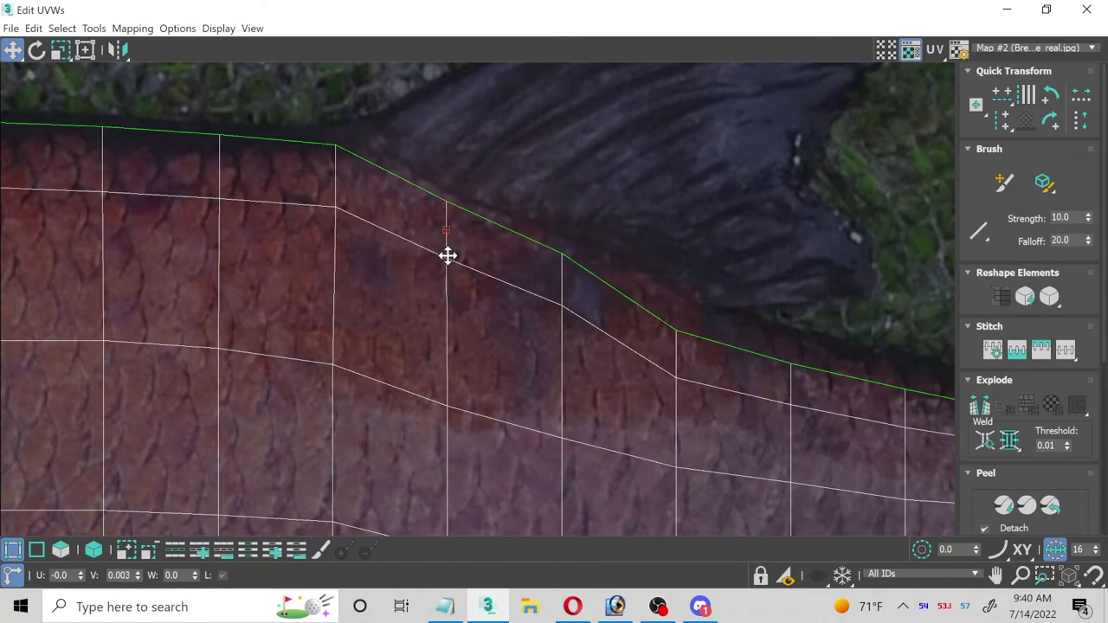
{"action": "left_click_drag", "start_coordinate": [712, 409], "coordinate": [675, 354]}
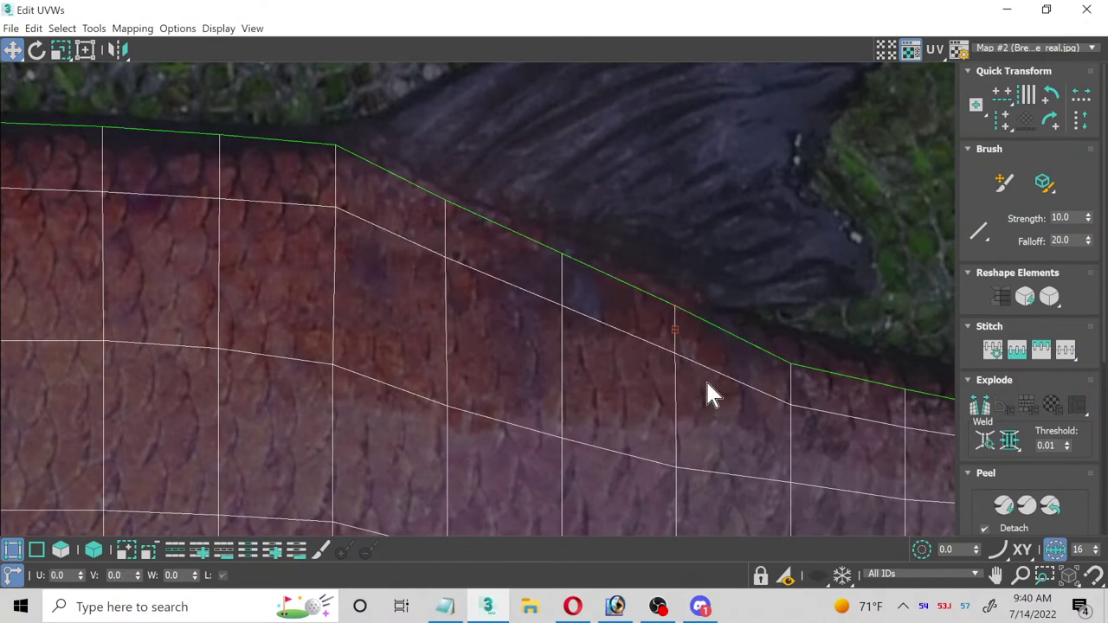
{"action": "middle_click_drag", "start_coordinate": [707, 386], "coordinate": [401, 294]}
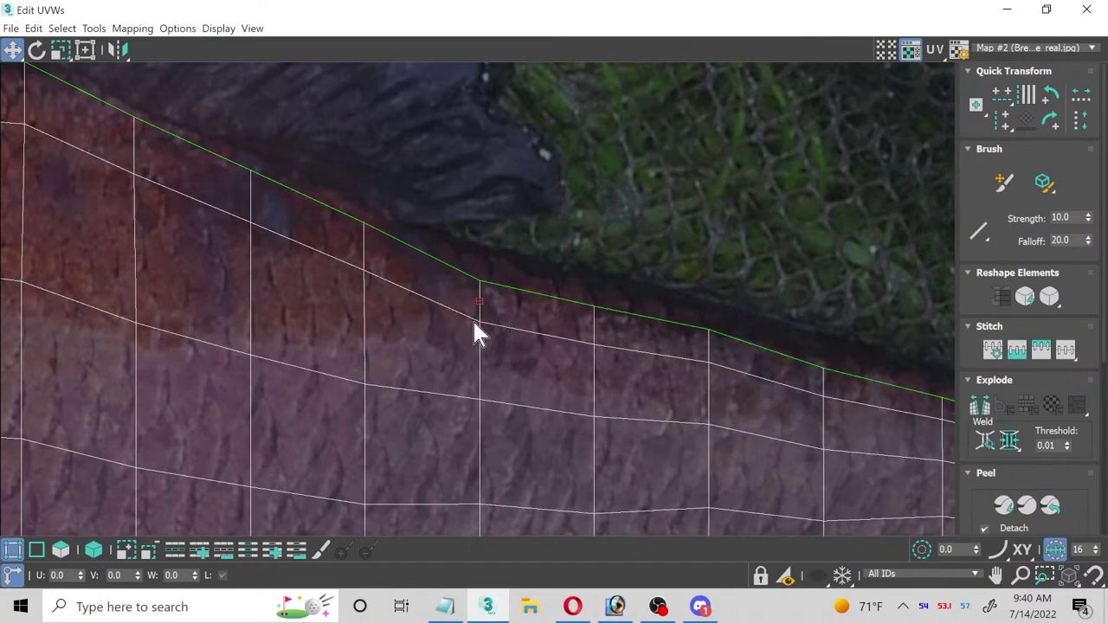
{"action": "left_click_drag", "start_coordinate": [479, 321], "coordinate": [480, 302]}
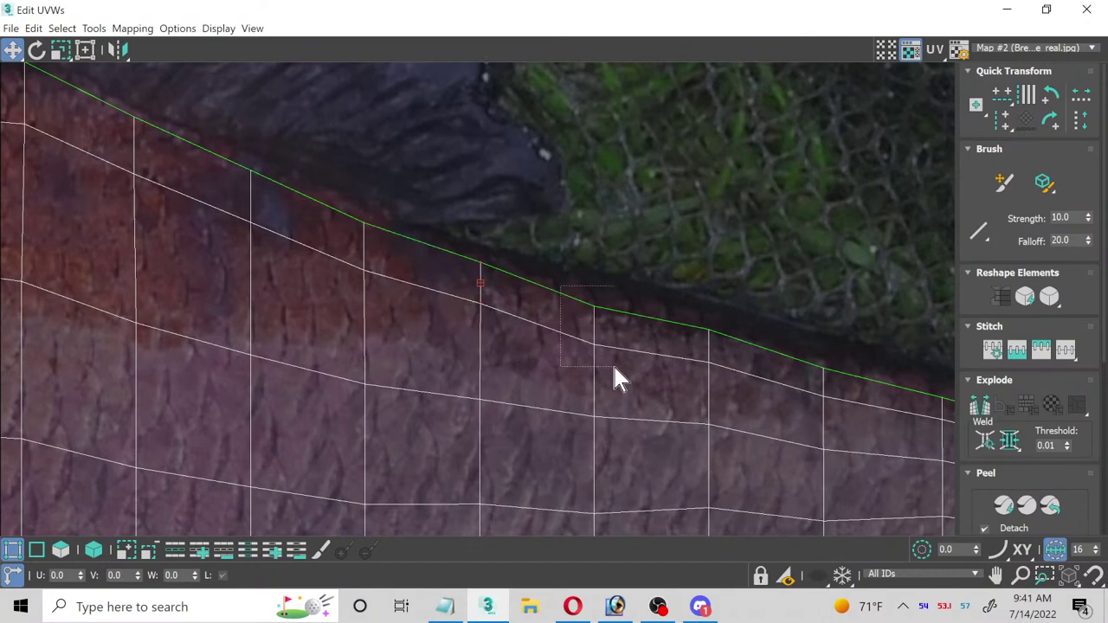
{"action": "left_click_drag", "start_coordinate": [601, 342], "coordinate": [594, 327]}
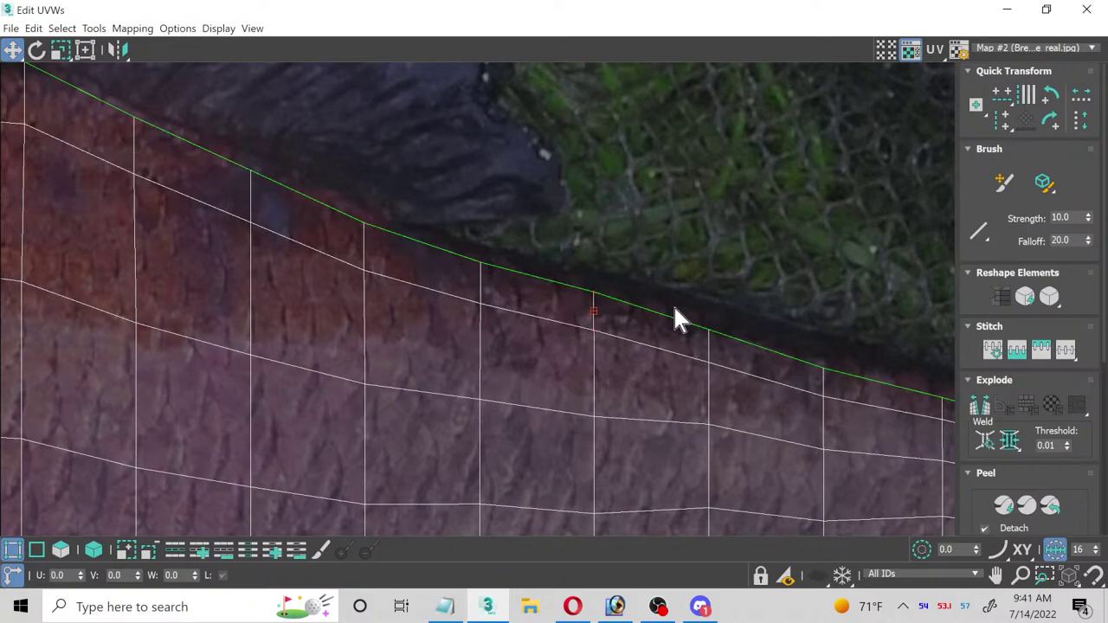
Step: Raise the last top vertices and the right-hand corner vertex onto the outline
{"action": "left_click_drag", "start_coordinate": [676, 317], "coordinate": [705, 349]}
{"action": "middle_click_drag", "start_coordinate": [705, 349], "coordinate": [457, 251]}
{"action": "left_click_drag", "start_coordinate": [451, 239], "coordinate": [517, 317]}
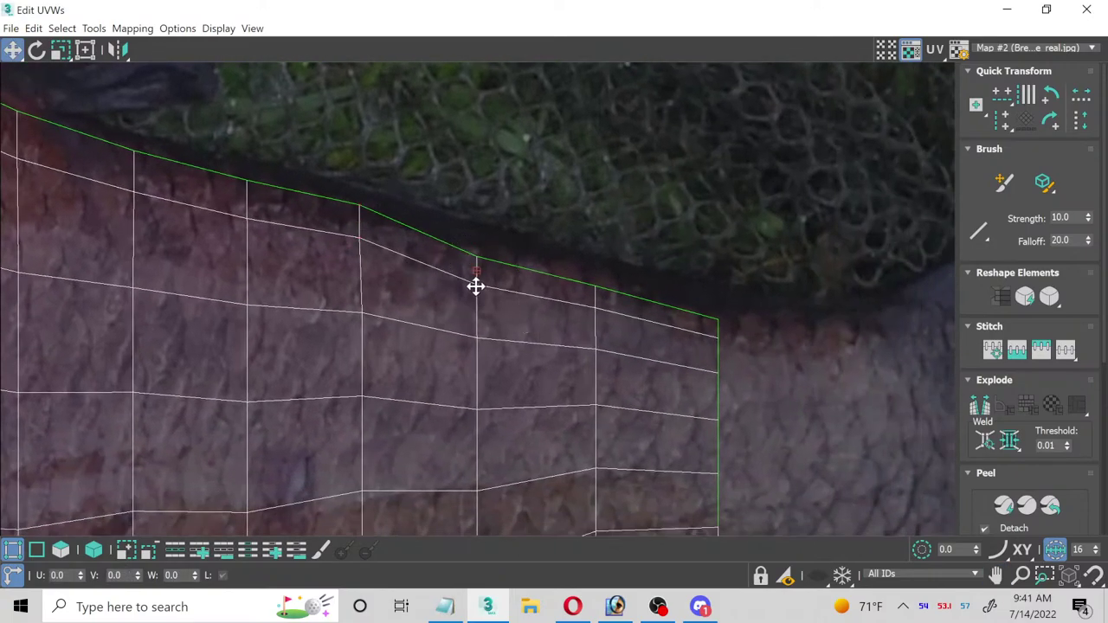
{"action": "left_click_drag", "start_coordinate": [476, 284], "coordinate": [476, 274]}
{"action": "left_click_drag", "start_coordinate": [617, 331], "coordinate": [572, 269]}
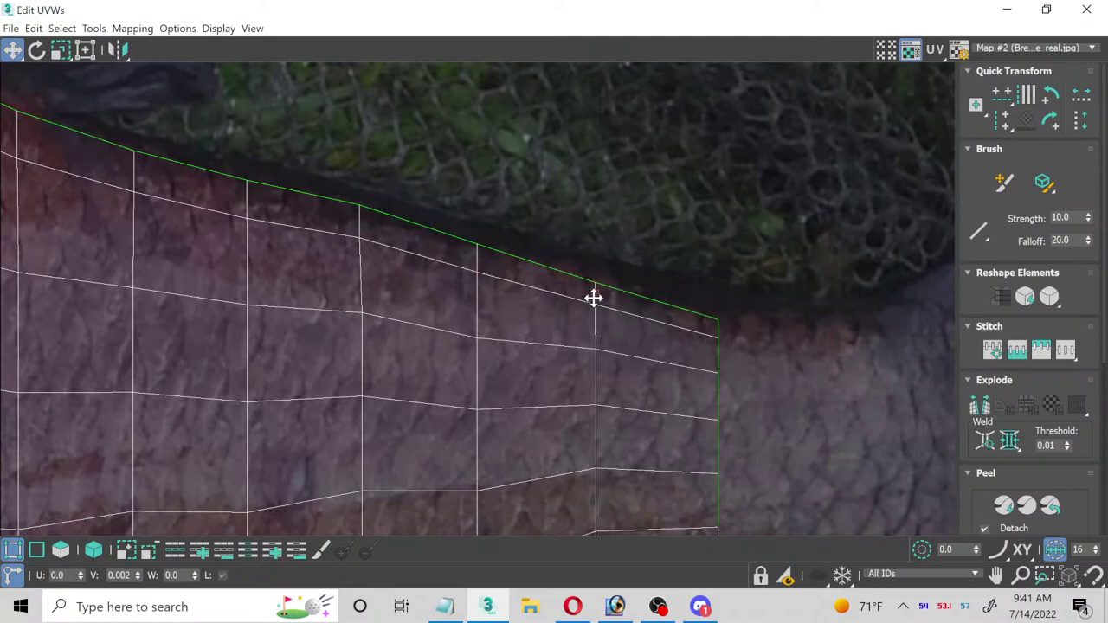
{"action": "left_click_drag", "start_coordinate": [718, 329], "coordinate": [718, 328]}
Step: Move the lower right edge vertices onto the fish's tail-end outline
{"action": "middle_click_drag", "start_coordinate": [708, 390], "coordinate": [655, 352]}
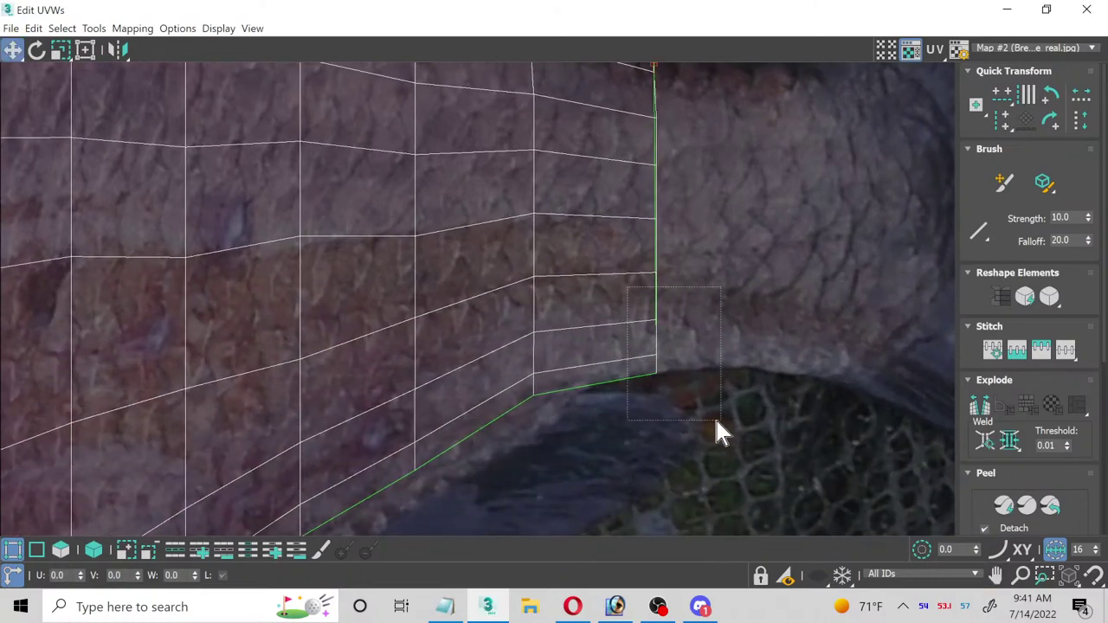
{"action": "scroll", "coordinate": [684, 372], "scroll_direction": "up", "scroll_amount": 2}
{"action": "left_click_drag", "start_coordinate": [641, 294], "coordinate": [684, 398]}
{"action": "left_click_drag", "start_coordinate": [643, 299], "coordinate": [636, 287]}
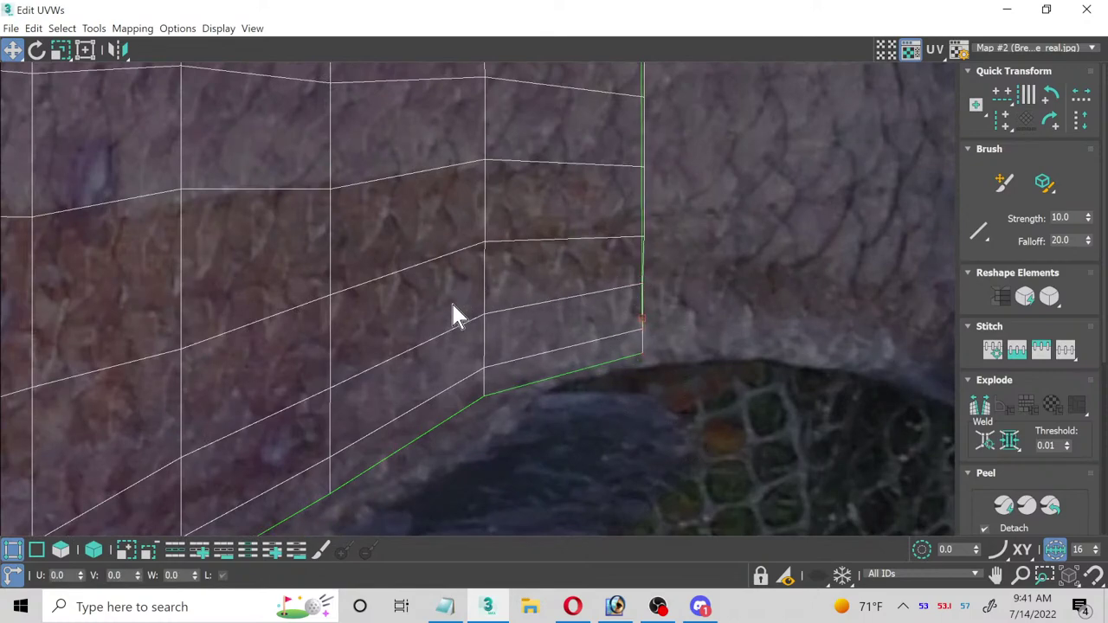
Step: Nudge the bottom-edge vertices onto the belly outline
{"action": "middle_click_drag", "start_coordinate": [374, 479], "coordinate": [488, 297]}
{"action": "scroll", "coordinate": [297, 416], "scroll_direction": "down", "scroll_amount": 2}
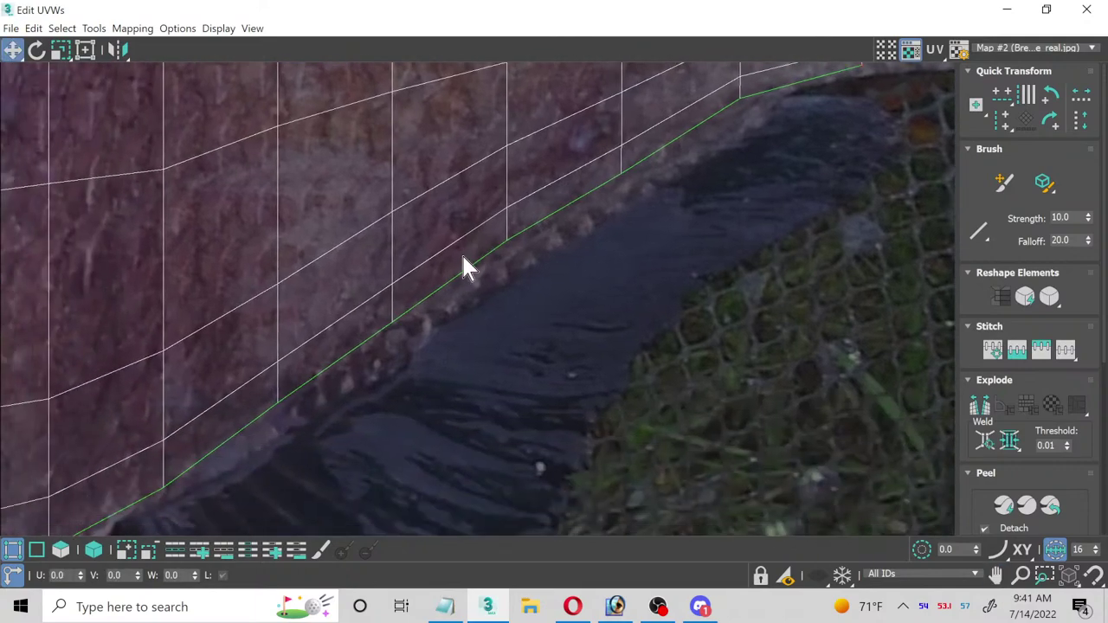
{"action": "left_click_drag", "start_coordinate": [347, 191], "coordinate": [438, 359]}
{"action": "left_click_drag", "start_coordinate": [394, 322], "coordinate": [391, 309]}
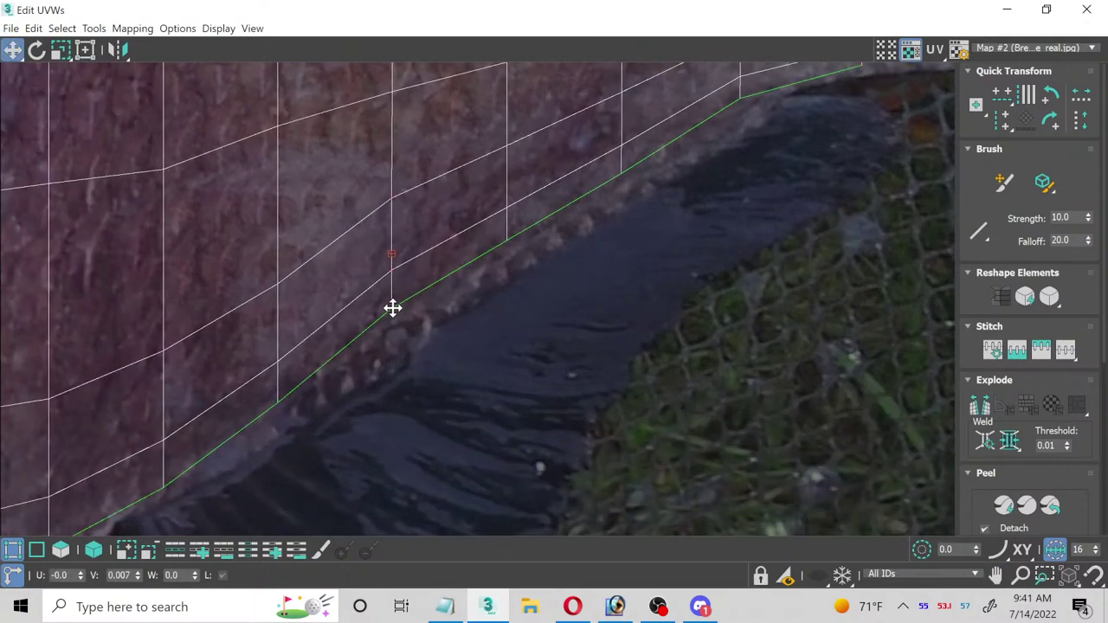
{"action": "middle_click_drag", "start_coordinate": [390, 309], "coordinate": [440, 386]}
{"action": "left_click_drag", "start_coordinate": [503, 376], "coordinate": [514, 380]}
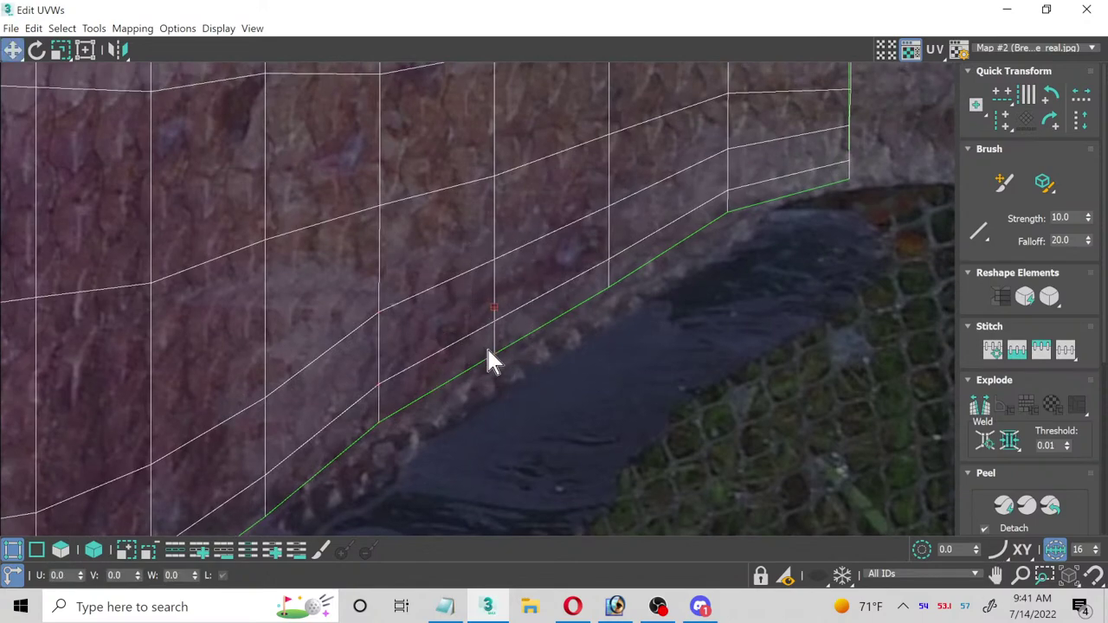
Step: Raise the first belly UV vertex columns up to the photo's belly edge
{"action": "left_click_drag", "start_coordinate": [493, 346], "coordinate": [518, 316]}
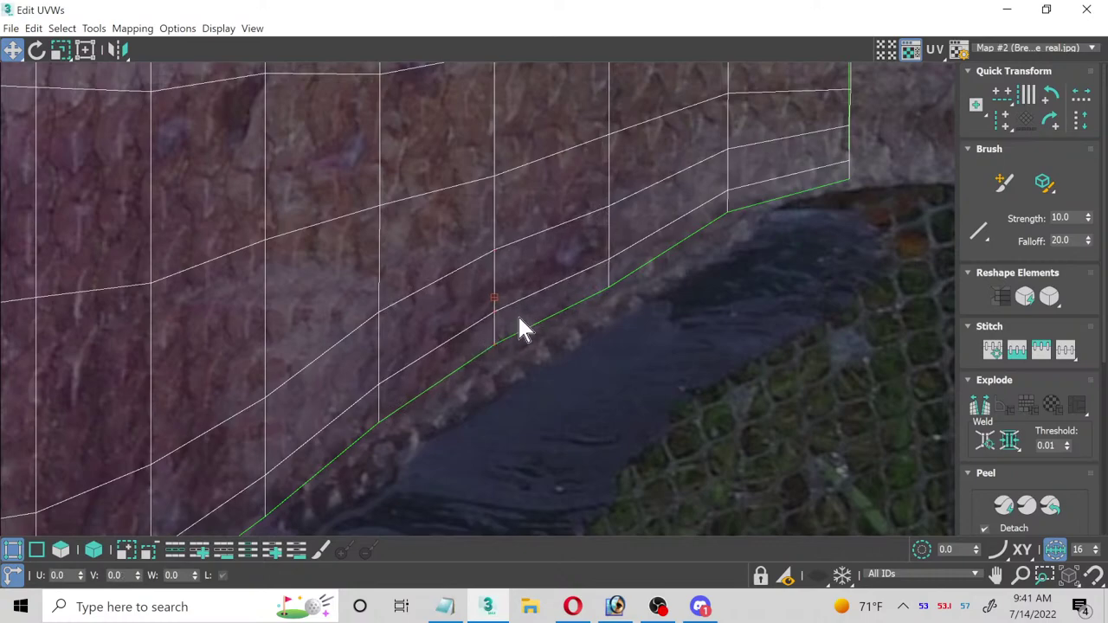
{"action": "left_click_drag", "start_coordinate": [592, 206], "coordinate": [608, 272]}
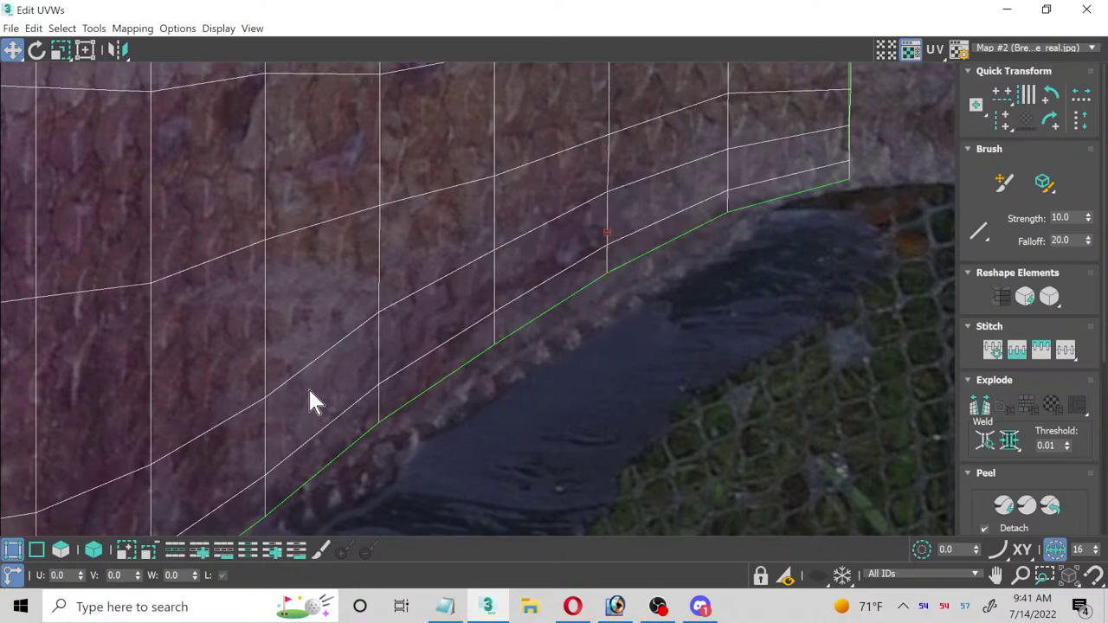
{"action": "scroll", "coordinate": [313, 403], "scroll_direction": "down", "scroll_amount": 2}
{"action": "middle_click_drag", "start_coordinate": [314, 402], "coordinate": [595, 233]}
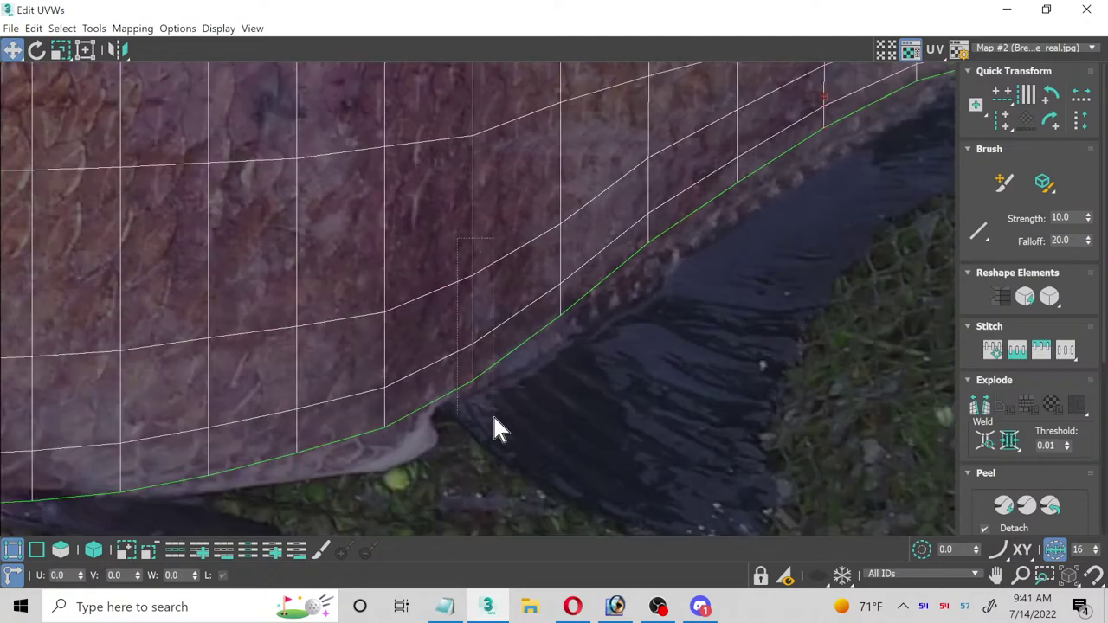
{"action": "left_click_drag", "start_coordinate": [498, 429], "coordinate": [449, 364]}
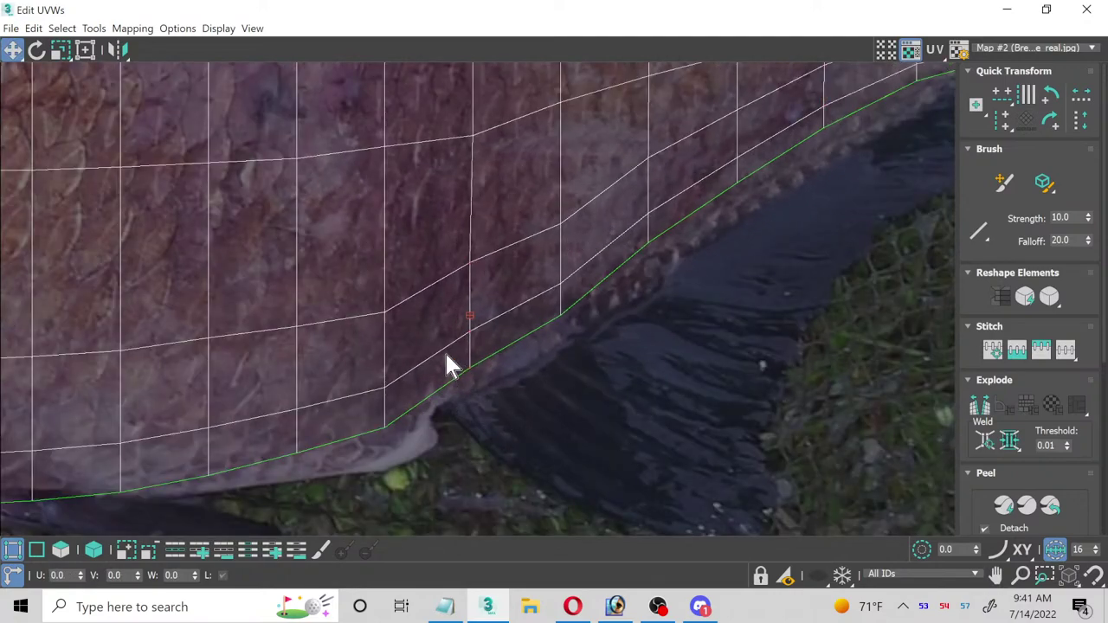
{"action": "left_click", "coordinate": [385, 371]}
{"action": "left_click_drag", "start_coordinate": [387, 424], "coordinate": [387, 413]}
Step: Raise the remaining belly vertex columns along the seam onto the fish's underside outline
{"action": "middle_click_drag", "start_coordinate": [364, 435], "coordinate": [551, 400]}
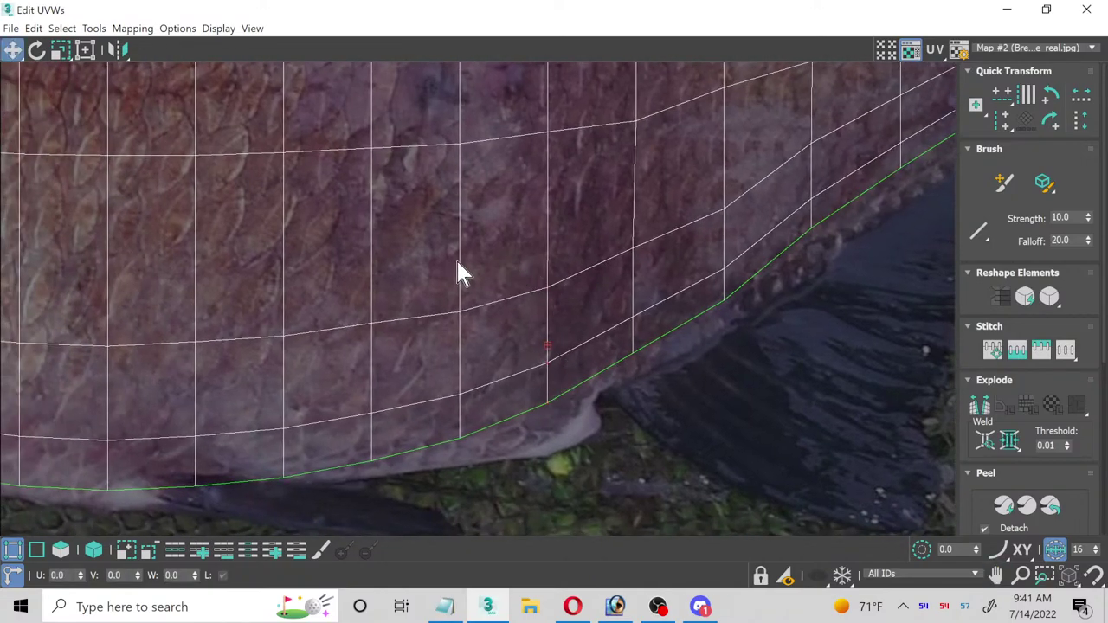
{"action": "left_click_drag", "start_coordinate": [487, 487], "coordinate": [487, 485]}
{"action": "middle_click_drag", "start_coordinate": [328, 280], "coordinate": [363, 334]}
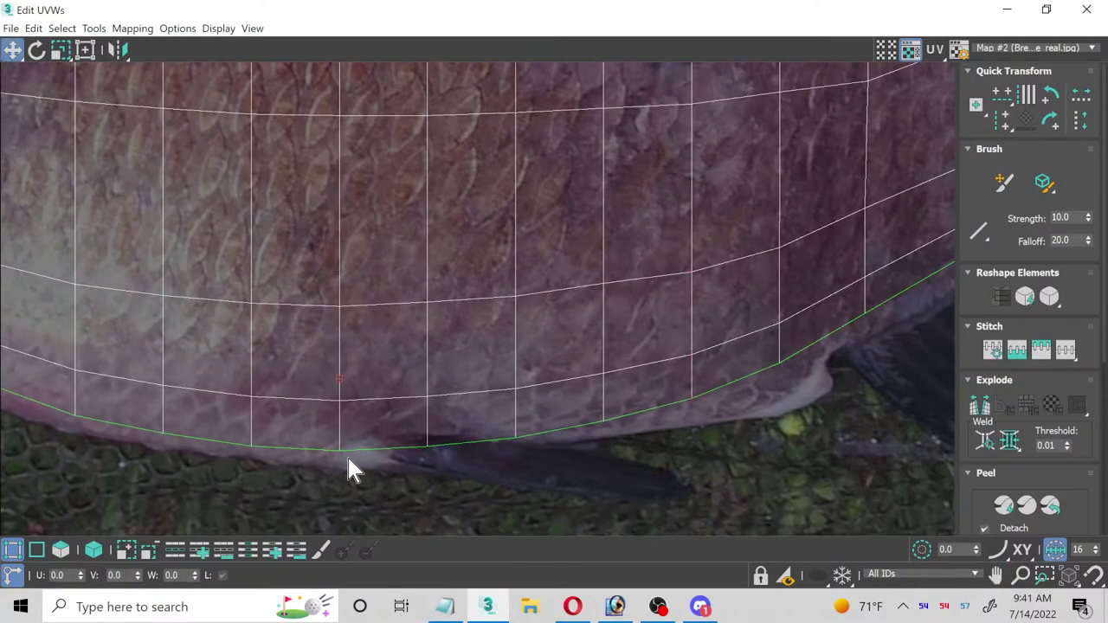
{"action": "left_click_drag", "start_coordinate": [341, 448], "coordinate": [342, 430]}
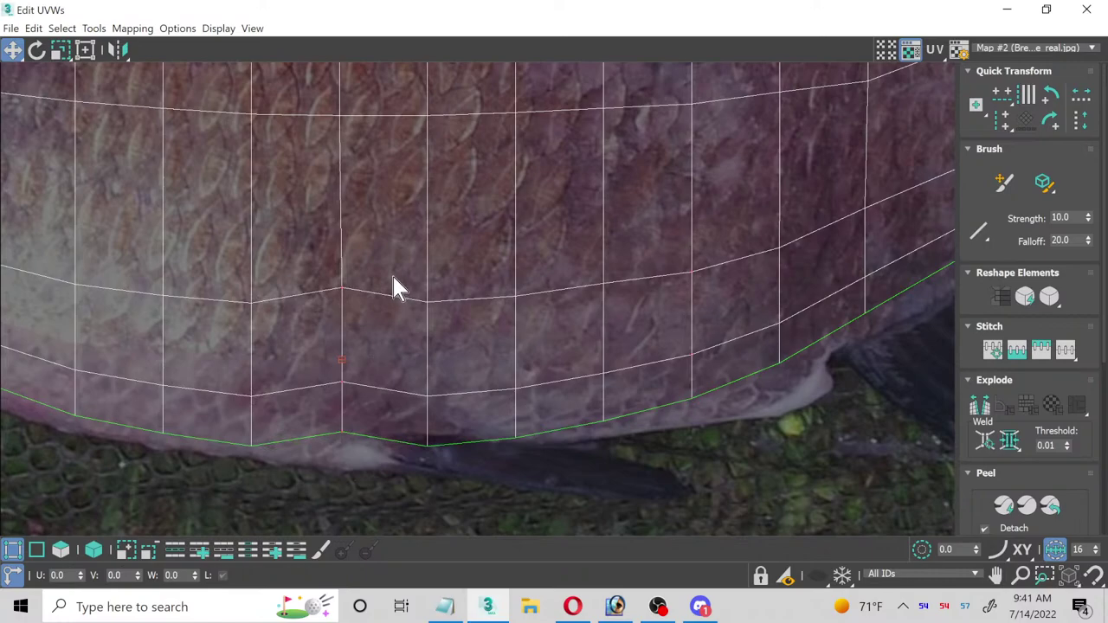
{"action": "left_click_drag", "start_coordinate": [431, 448], "coordinate": [432, 425]}
{"action": "left_click_drag", "start_coordinate": [495, 275], "coordinate": [549, 477]}
{"action": "left_click_drag", "start_coordinate": [517, 439], "coordinate": [517, 431]}
{"action": "middle_click_drag", "start_coordinate": [309, 413], "coordinate": [781, 444]}
{"action": "middle_click_drag", "start_coordinate": [272, 274], "coordinate": [558, 455]}
{"action": "scroll", "coordinate": [519, 398], "scroll_direction": "up", "scroll_amount": 5}
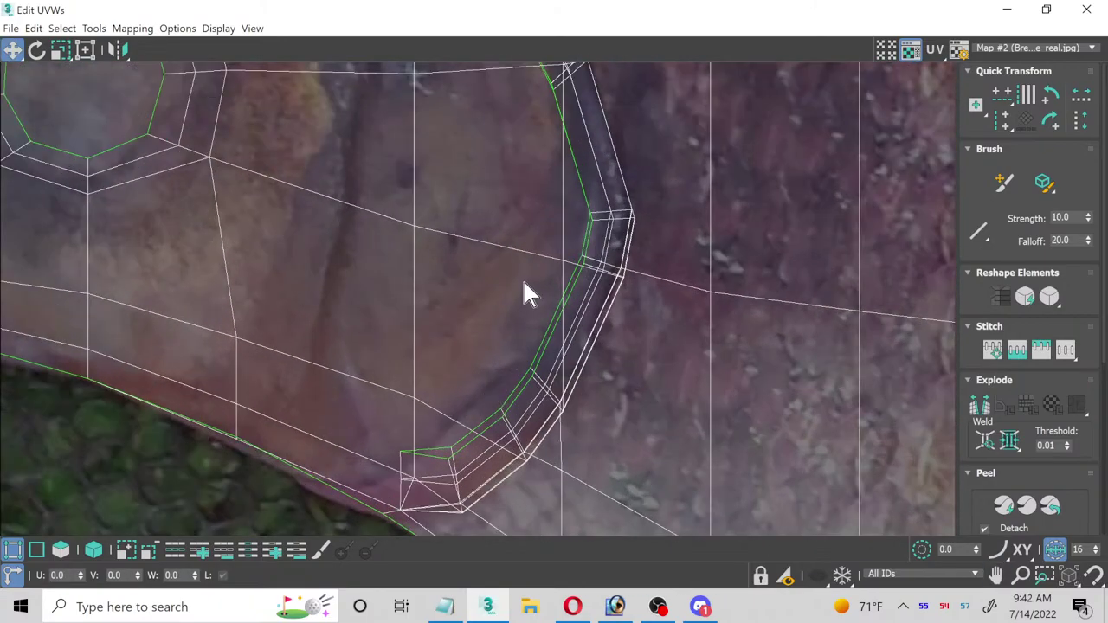
Step: Move the gill-seam UV vertices onto the gill edge in the photo
{"action": "middle_click_drag", "start_coordinate": [528, 295], "coordinate": [275, 312]}
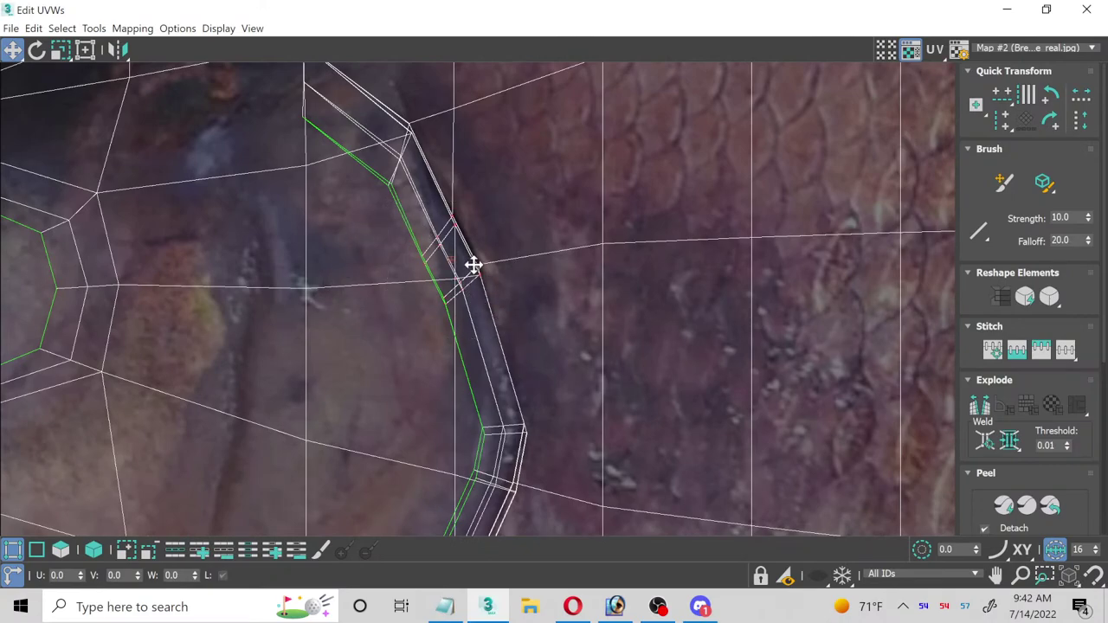
{"action": "middle_click_drag", "start_coordinate": [373, 223], "coordinate": [361, 327]}
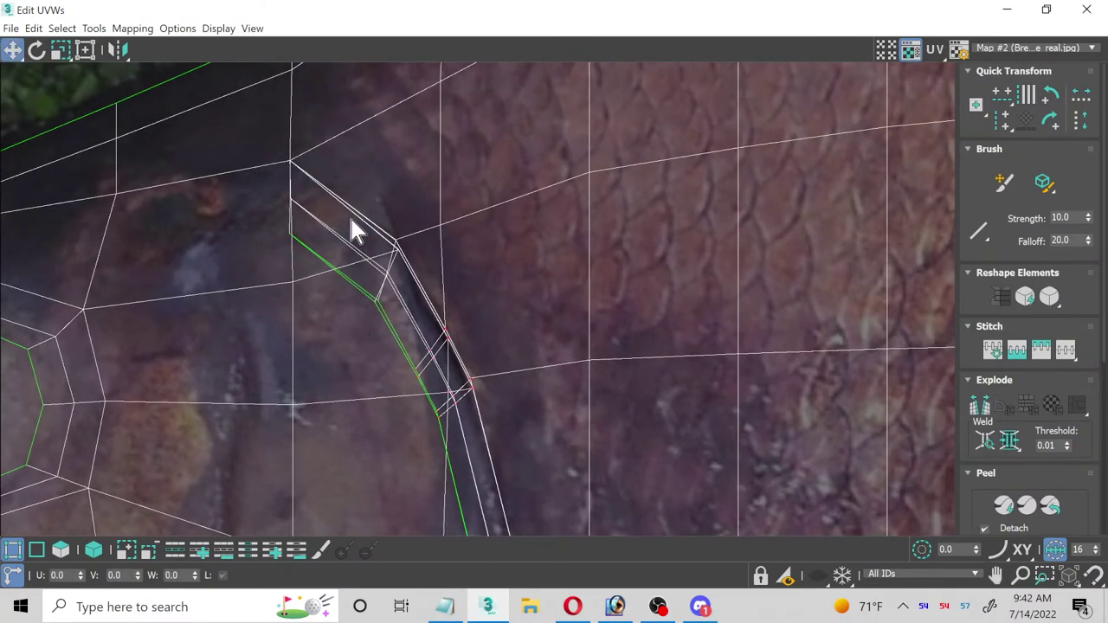
{"action": "left_click_drag", "start_coordinate": [350, 221], "coordinate": [401, 237]}
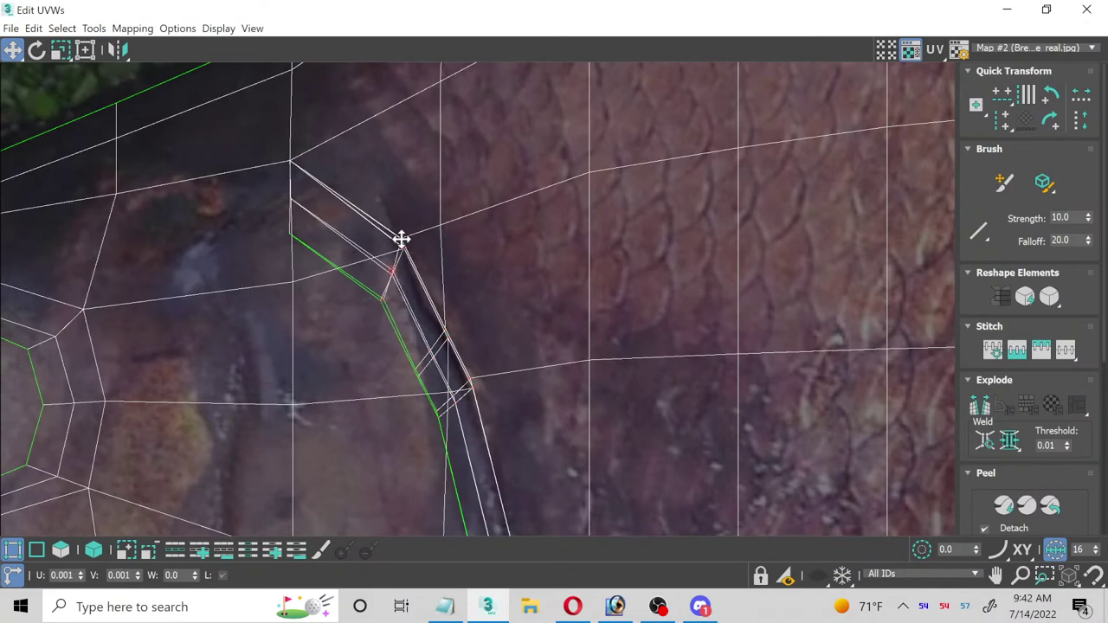
{"action": "left_click_drag", "start_coordinate": [269, 144], "coordinate": [301, 259]}
{"action": "left_click_drag", "start_coordinate": [293, 162], "coordinate": [293, 142]}
Step: Raise the lower-jaw edge vertices to fit the jaw in the photo
{"action": "scroll", "coordinate": [316, 190], "scroll_direction": "down", "scroll_amount": 5}
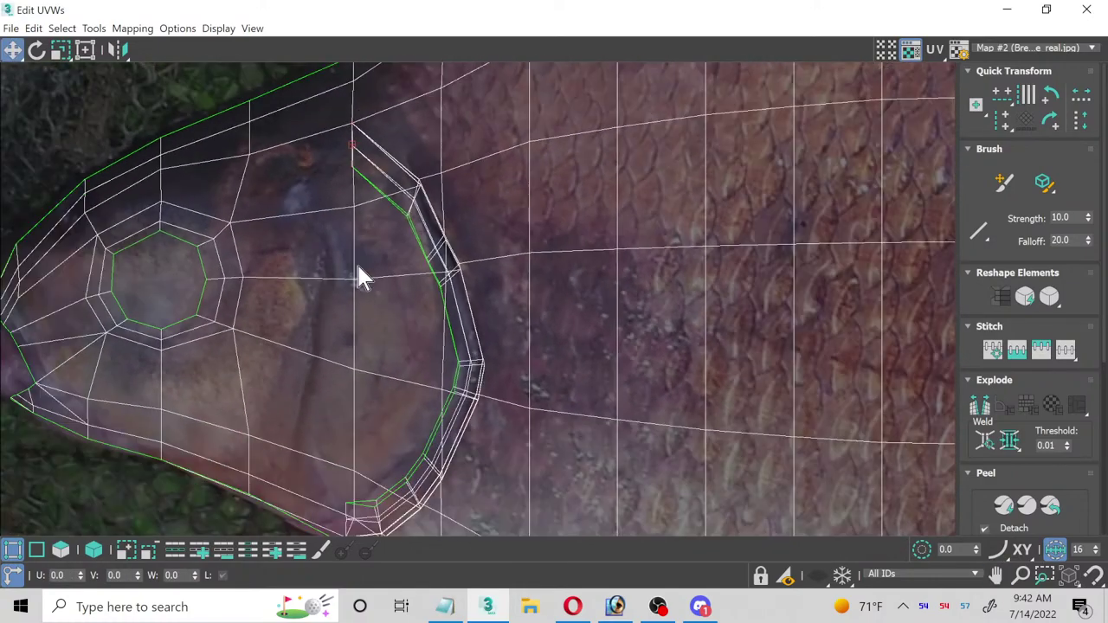
{"action": "middle_click_drag", "start_coordinate": [358, 277], "coordinate": [374, 333]}
{"action": "scroll", "coordinate": [272, 280], "scroll_direction": "up", "scroll_amount": 6}
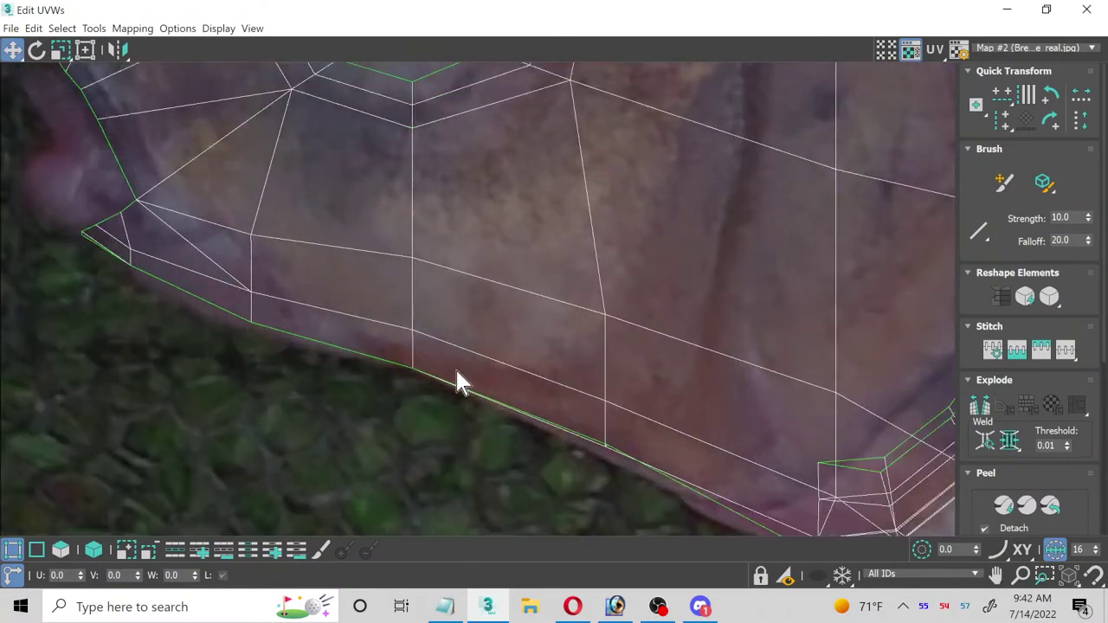
{"action": "left_click", "coordinate": [413, 313]}
{"action": "left_click_drag", "start_coordinate": [406, 260], "coordinate": [405, 242]}
{"action": "left_click", "coordinate": [250, 305]}
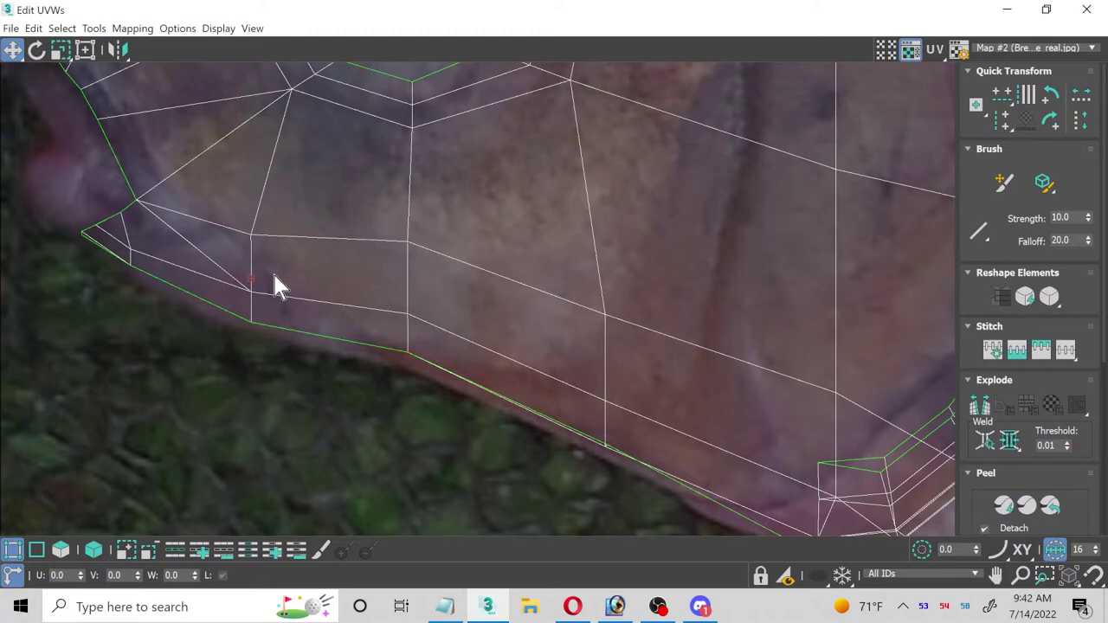
{"action": "left_click_drag", "start_coordinate": [253, 246], "coordinate": [251, 227]}
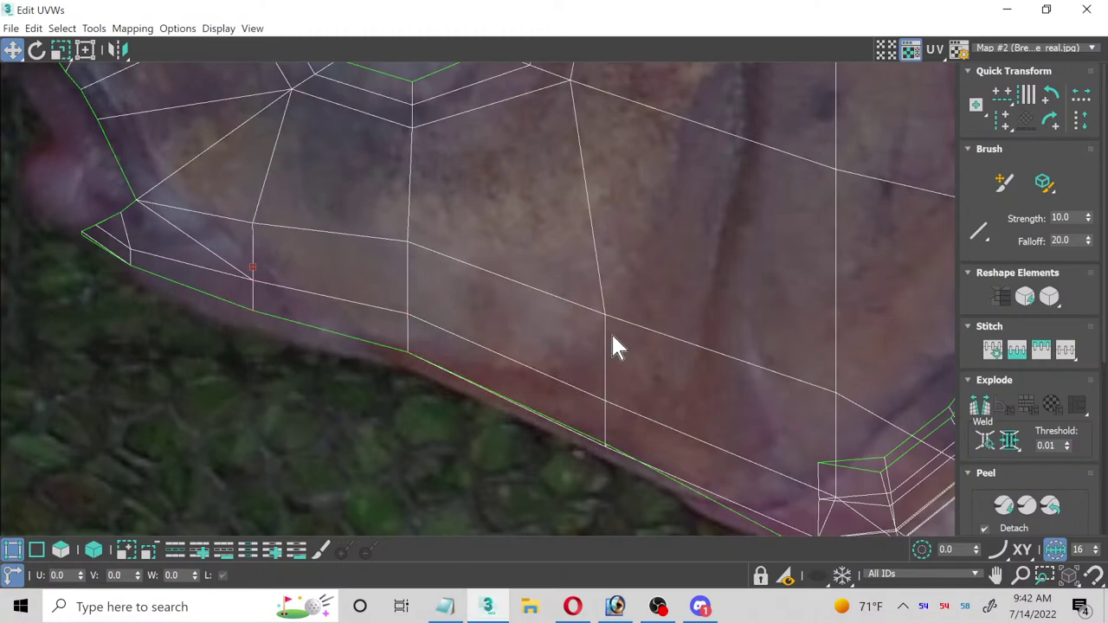
Step: Frame the whole fish UV island and close the Edit UVWs window
{"action": "scroll", "coordinate": [539, 281], "scroll_direction": "down", "scroll_amount": 2}
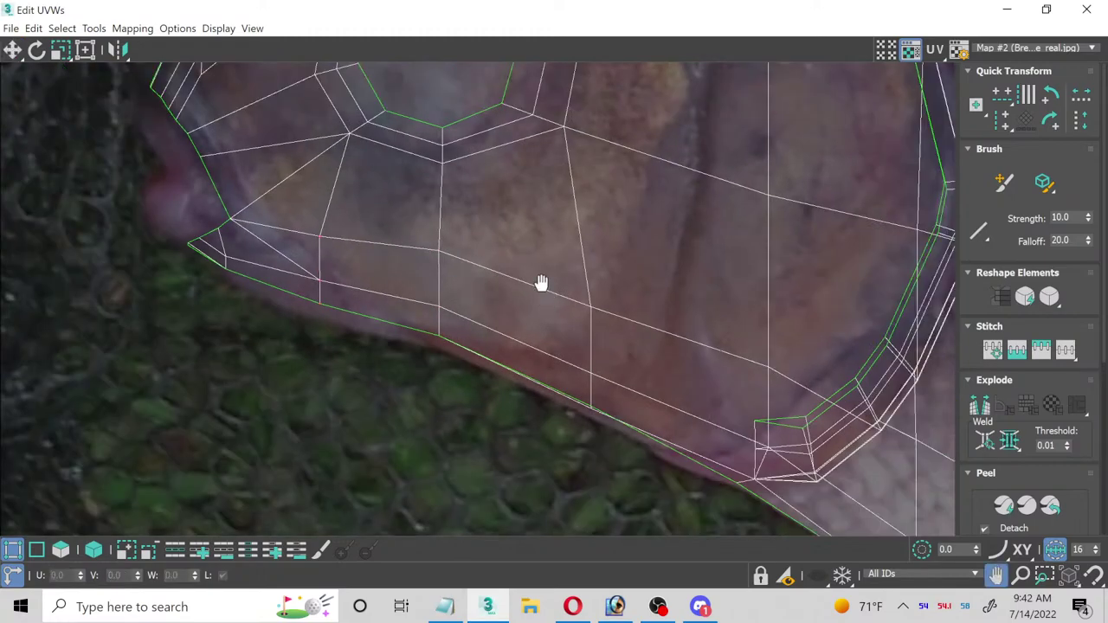
{"action": "middle_click_drag", "start_coordinate": [542, 284], "coordinate": [358, 395]}
{"action": "scroll", "coordinate": [403, 325], "scroll_direction": "down", "scroll_amount": 3}
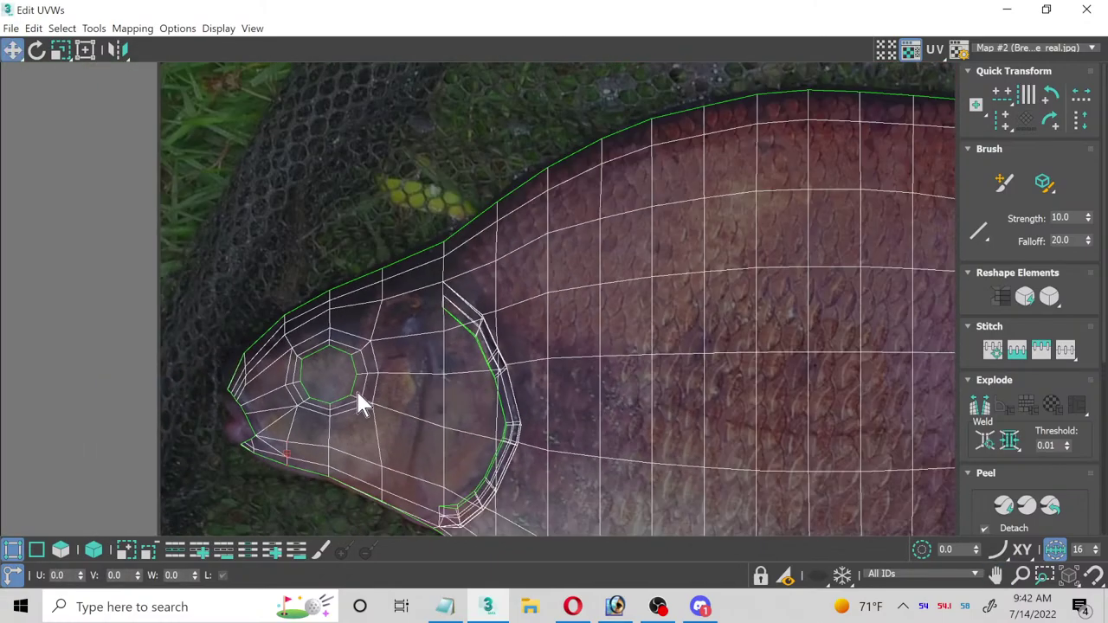
{"action": "key", "text": "z"}
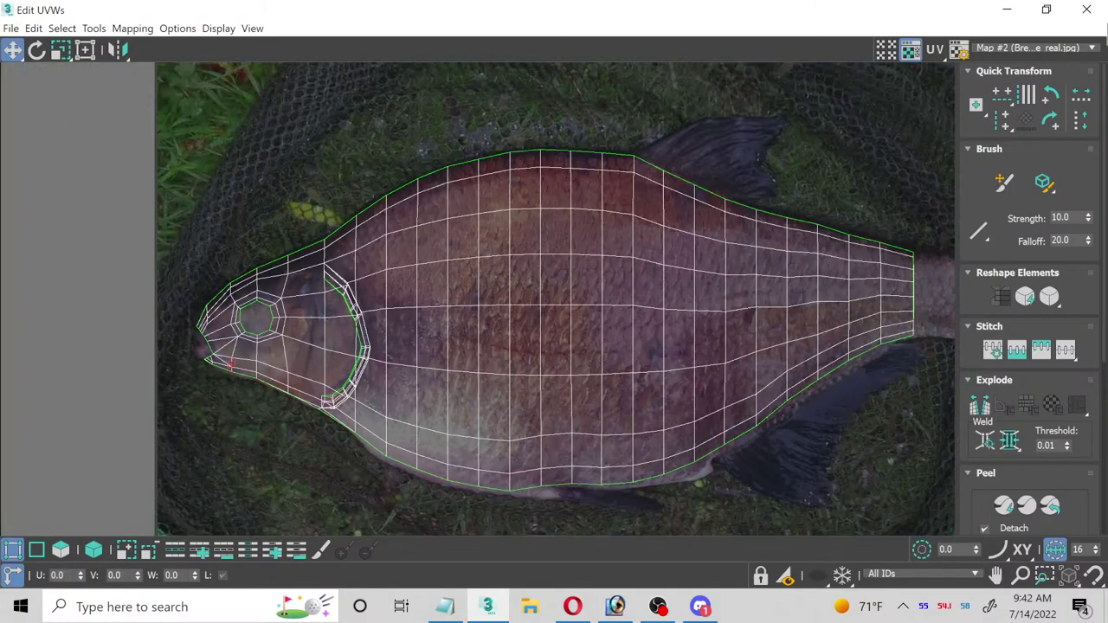
{"action": "left_click", "coordinate": [1087, 8]}
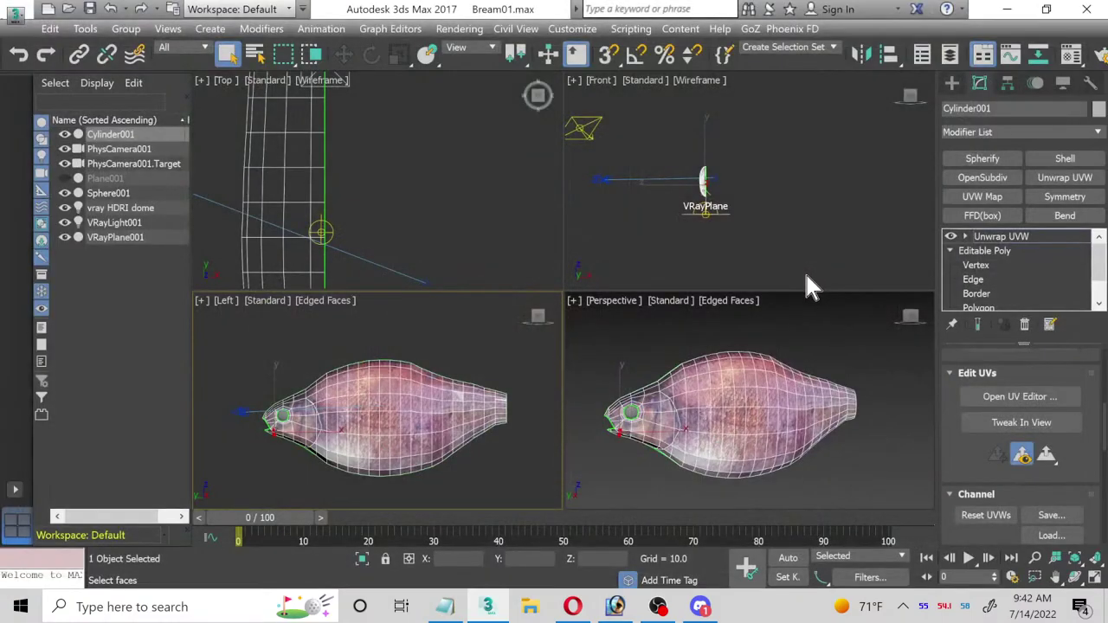
Step: Leave UV sub-object mode, deselect the fish, and maximize the Perspective viewport
{"action": "left_click", "coordinate": [982, 237]}
{"action": "left_click", "coordinate": [821, 335]}
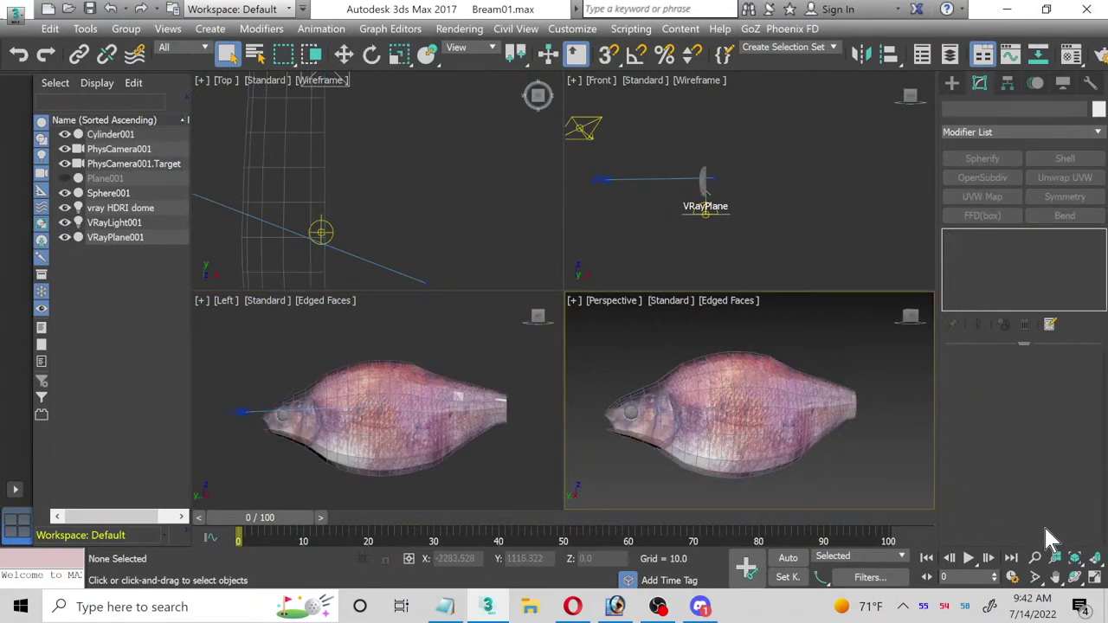
{"action": "left_click", "coordinate": [1095, 577]}
{"action": "scroll", "coordinate": [513, 339], "scroll_direction": "up", "scroll_amount": 3}
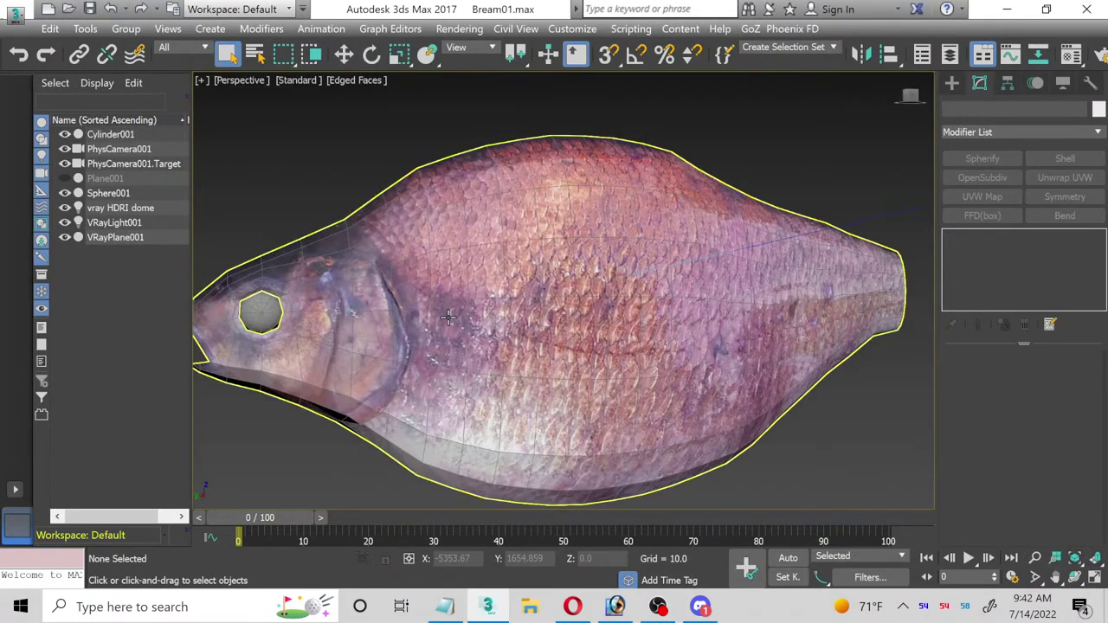
Step: Orbit around the textured fish, reselecting Cylinder001, to check the texture alignment
{"action": "left_click", "coordinate": [1077, 578]}
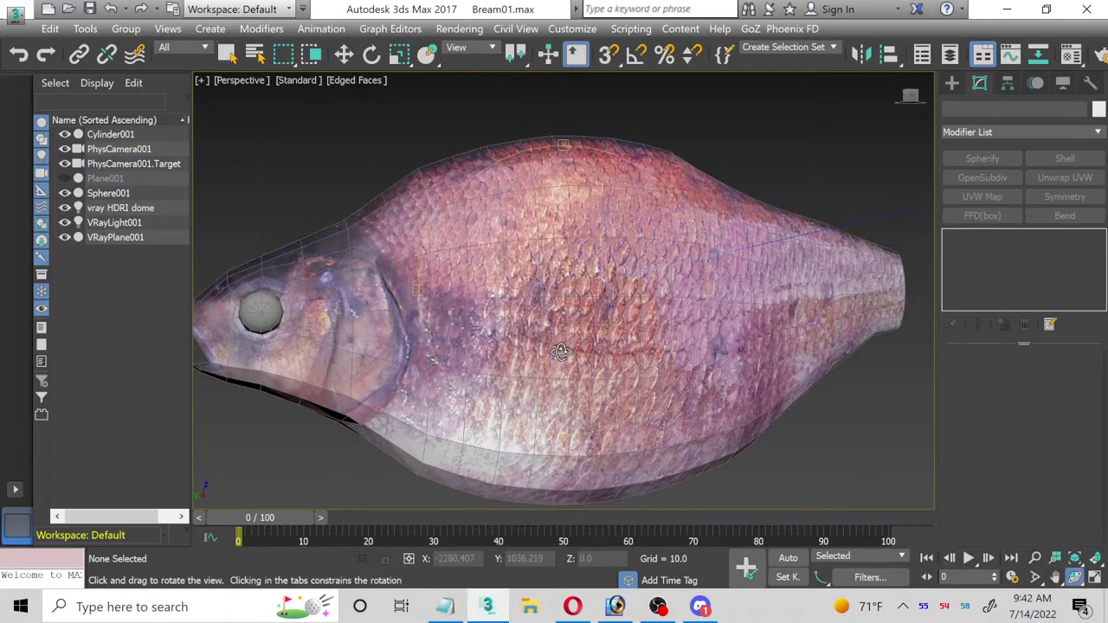
{"action": "left_click_drag", "start_coordinate": [529, 339], "coordinate": [525, 335]}
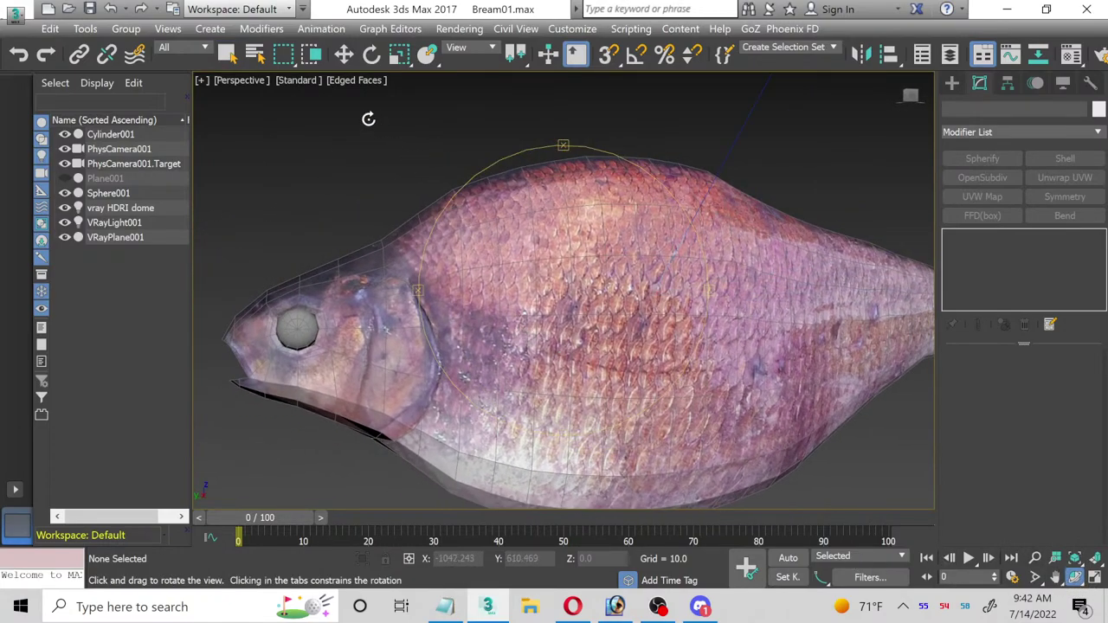
{"action": "left_click", "coordinate": [341, 52]}
{"action": "left_click", "coordinate": [563, 329]}
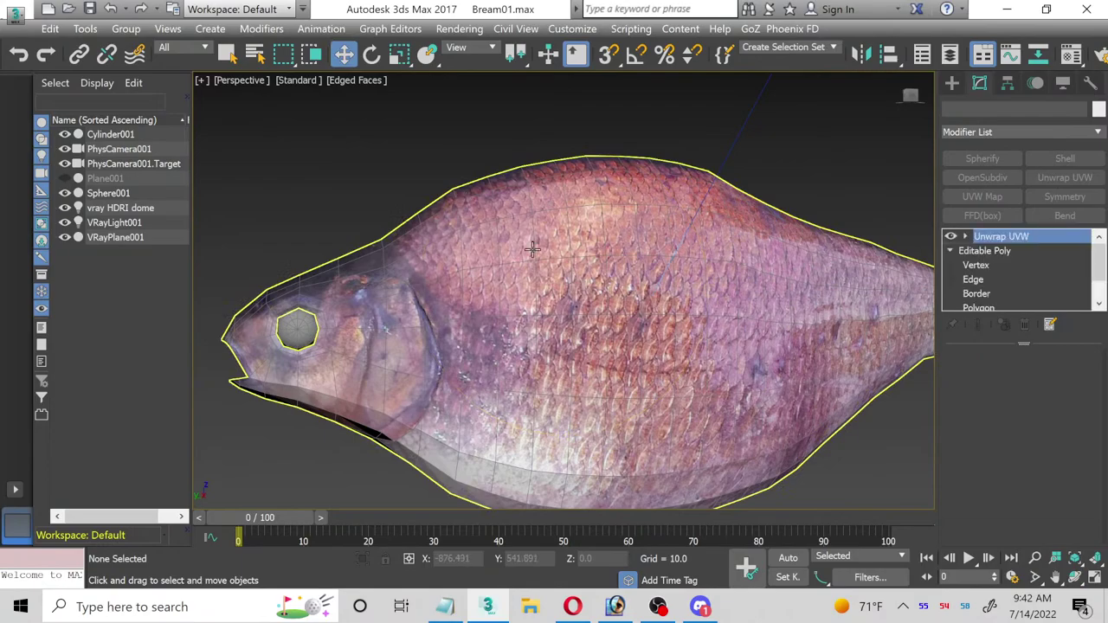
{"action": "left_click", "coordinate": [1075, 578]}
{"action": "left_click_drag", "start_coordinate": [639, 328], "coordinate": [602, 323]}
{"action": "scroll", "coordinate": [602, 323], "scroll_direction": "down", "scroll_amount": 3}
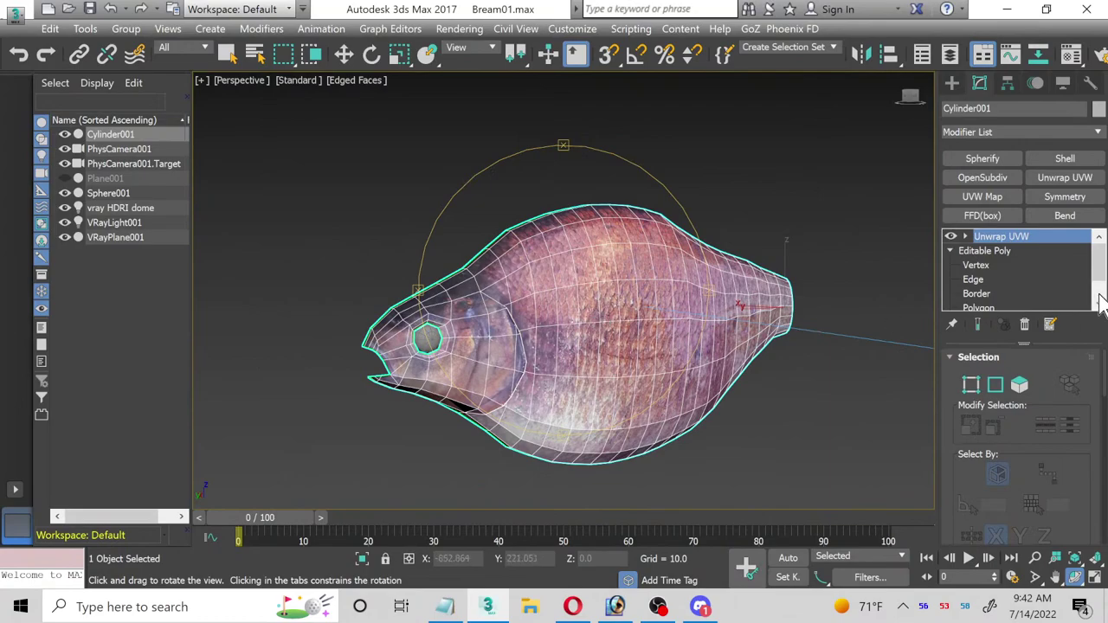
Step: Collapse the fish's modifier stack, including Unwrap UVW
{"action": "right_click", "coordinate": [1026, 242]}
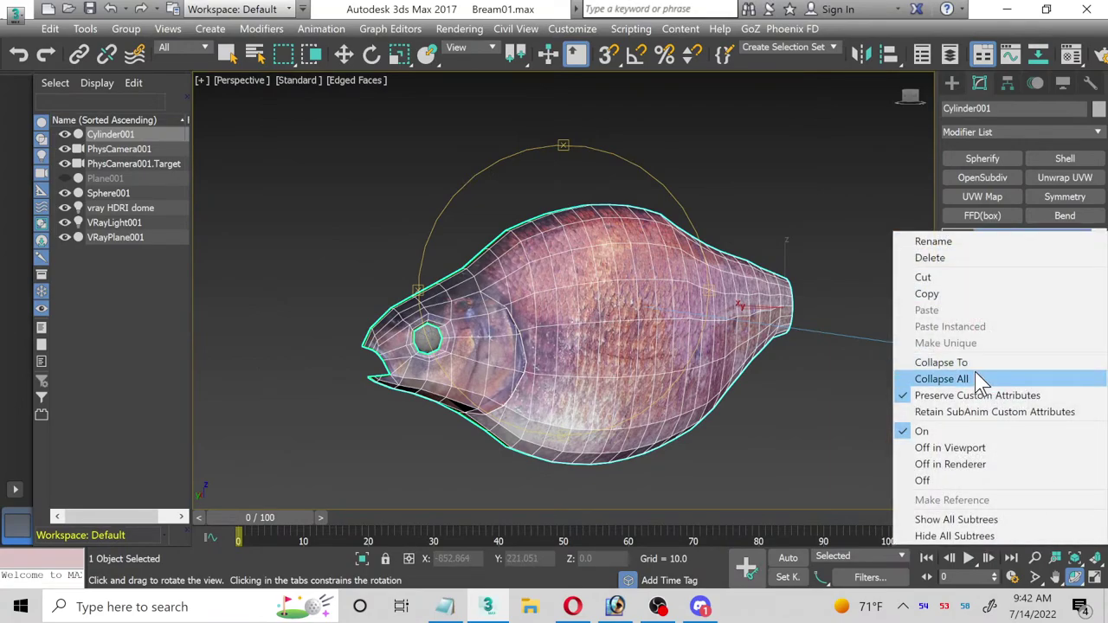
{"action": "left_click", "coordinate": [940, 381]}
{"action": "left_click", "coordinate": [627, 354]}
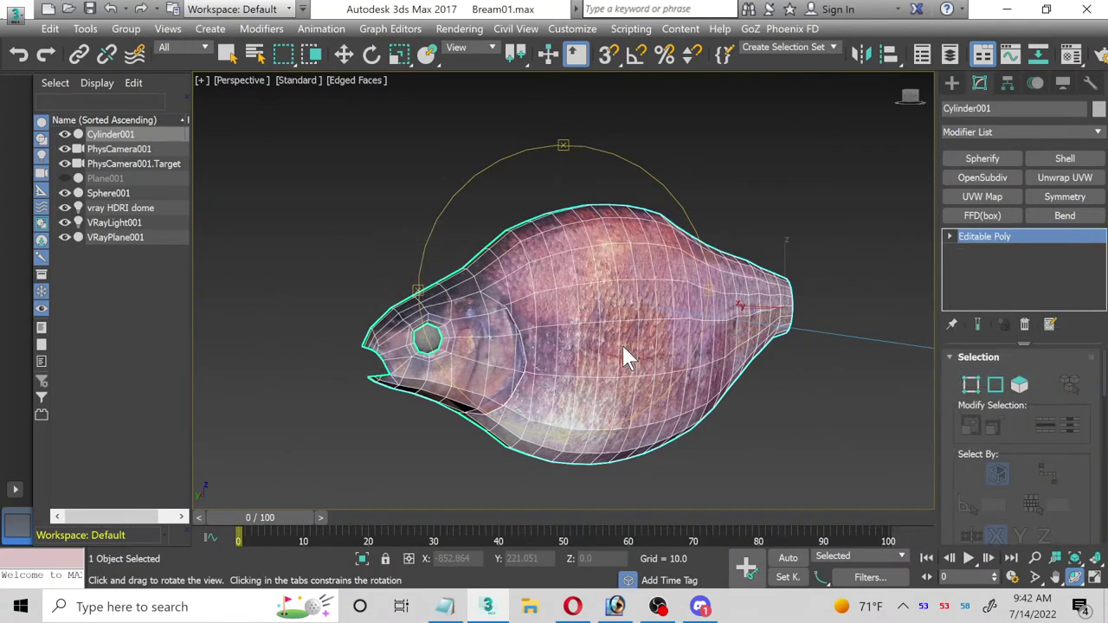
{"action": "scroll", "coordinate": [554, 307], "scroll_direction": "up", "scroll_amount": 2}
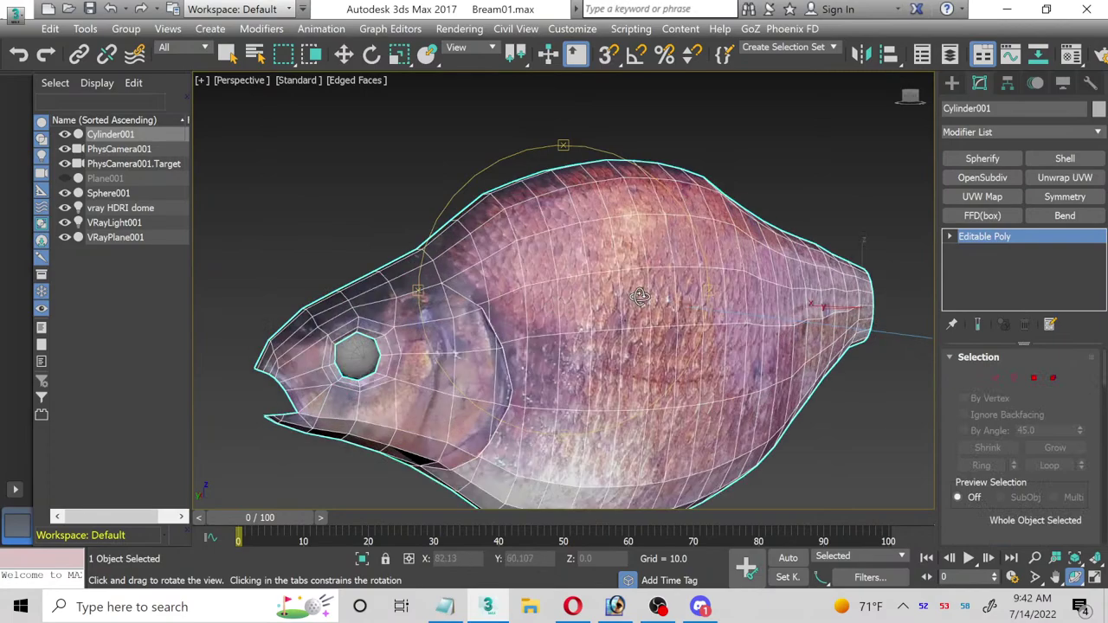
Step: Add Symmetry and OpenSubdiv modifiers, setting OpenSubdiv Iterations to 2
{"action": "left_click", "coordinate": [1036, 194]}
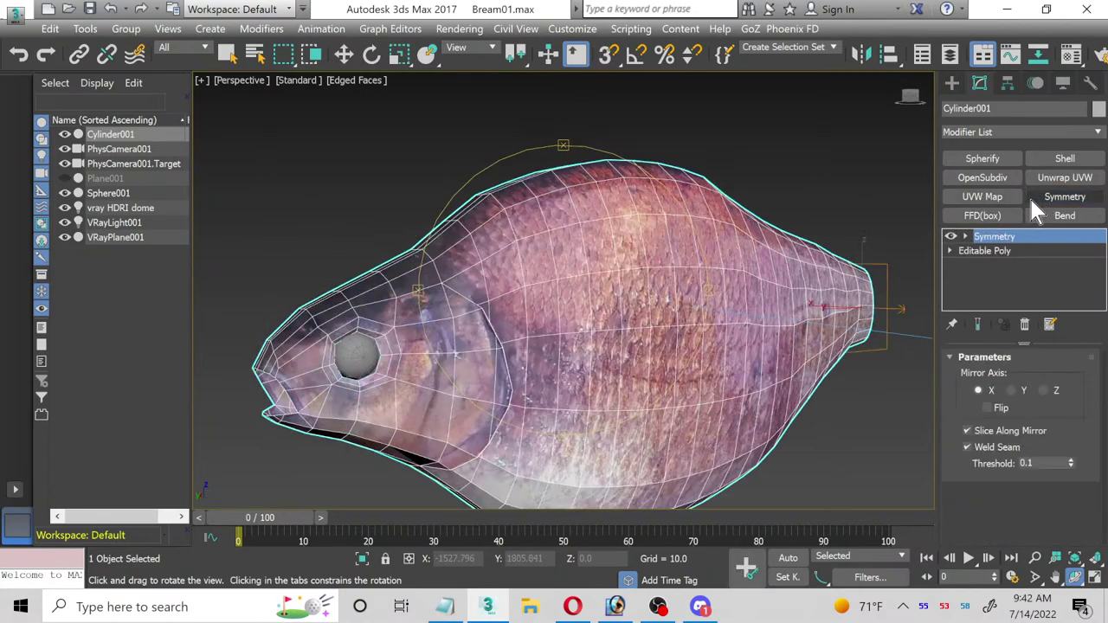
{"action": "left_click", "coordinate": [973, 176]}
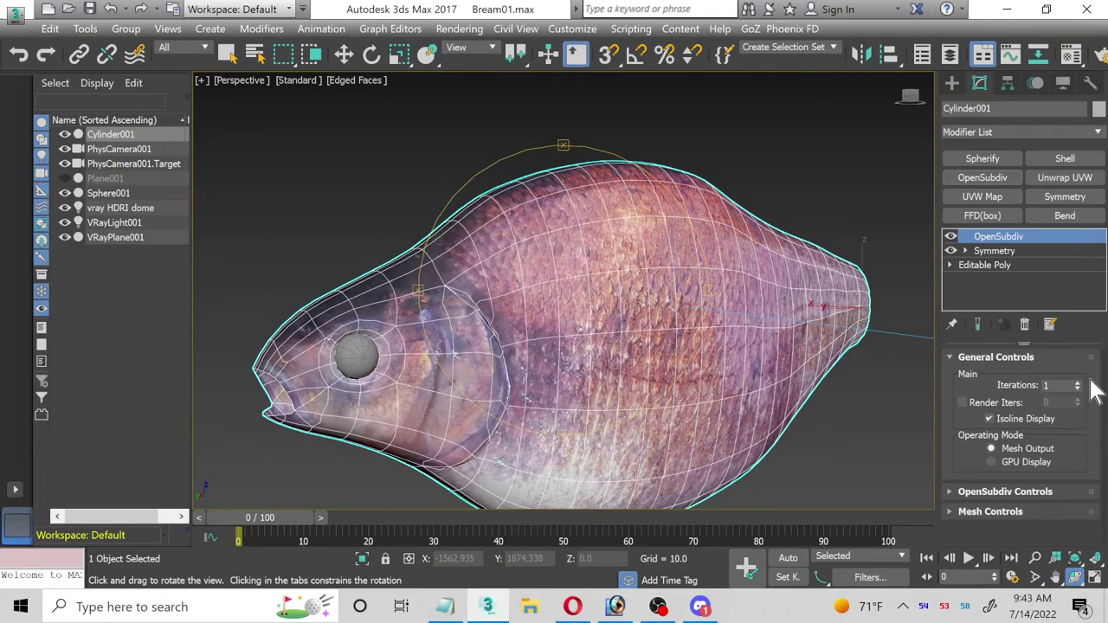
{"action": "left_click", "coordinate": [1077, 382]}
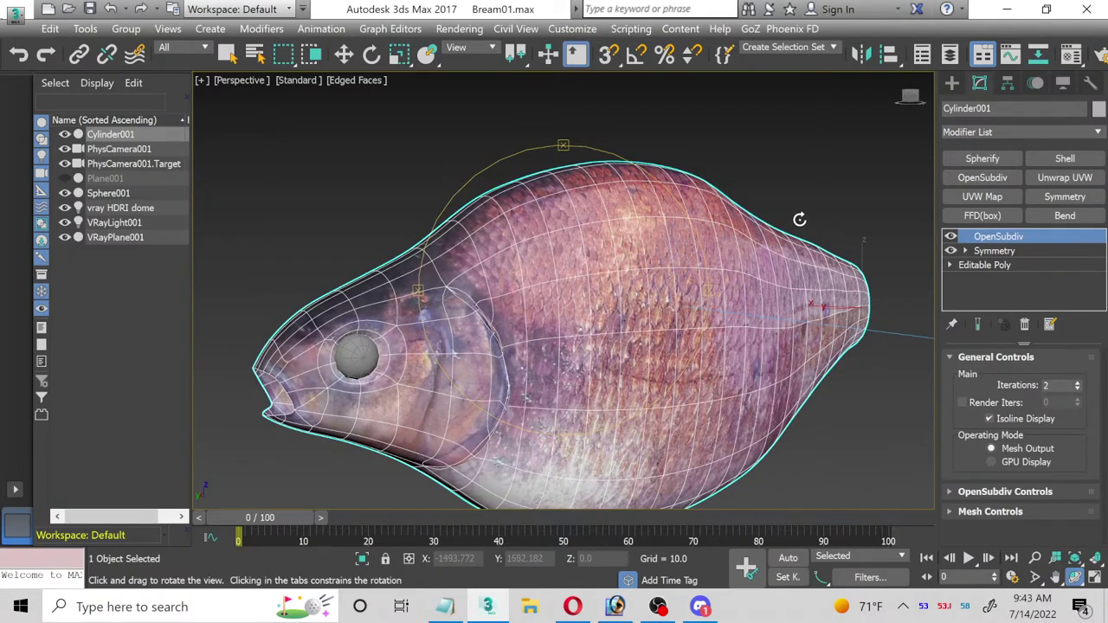
Step: Orbit and zoom out to frame the smoothed fish, then restore the four viewports with the side view active
{"action": "left_click_drag", "start_coordinate": [551, 305], "coordinate": [541, 332]}
{"action": "left_click_drag", "start_coordinate": [545, 331], "coordinate": [580, 254]}
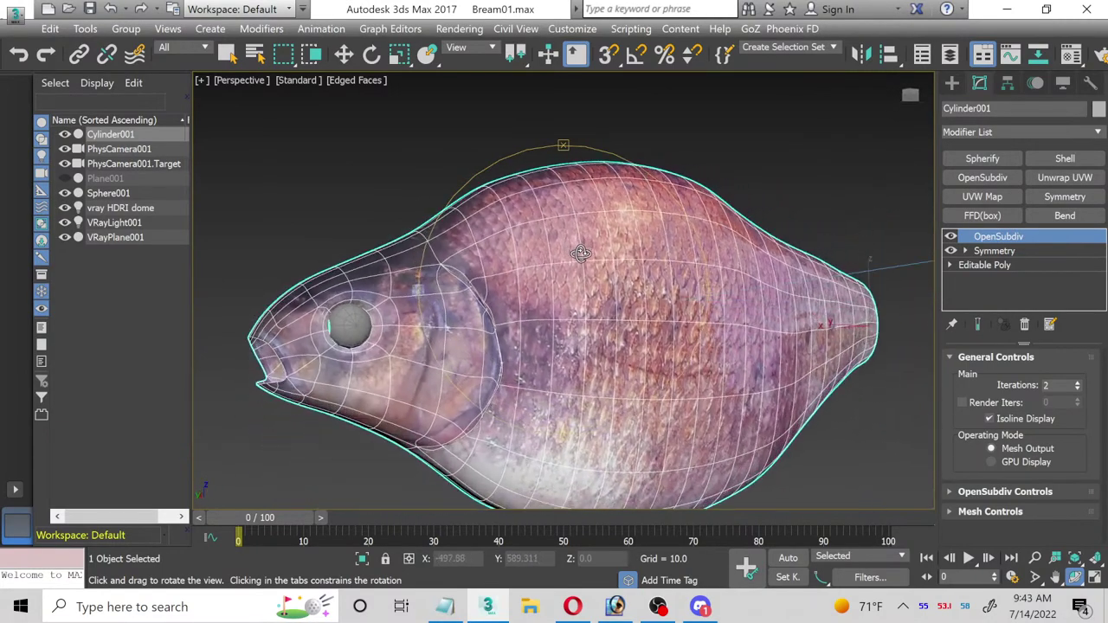
{"action": "scroll", "coordinate": [542, 287], "scroll_direction": "down", "scroll_amount": 3}
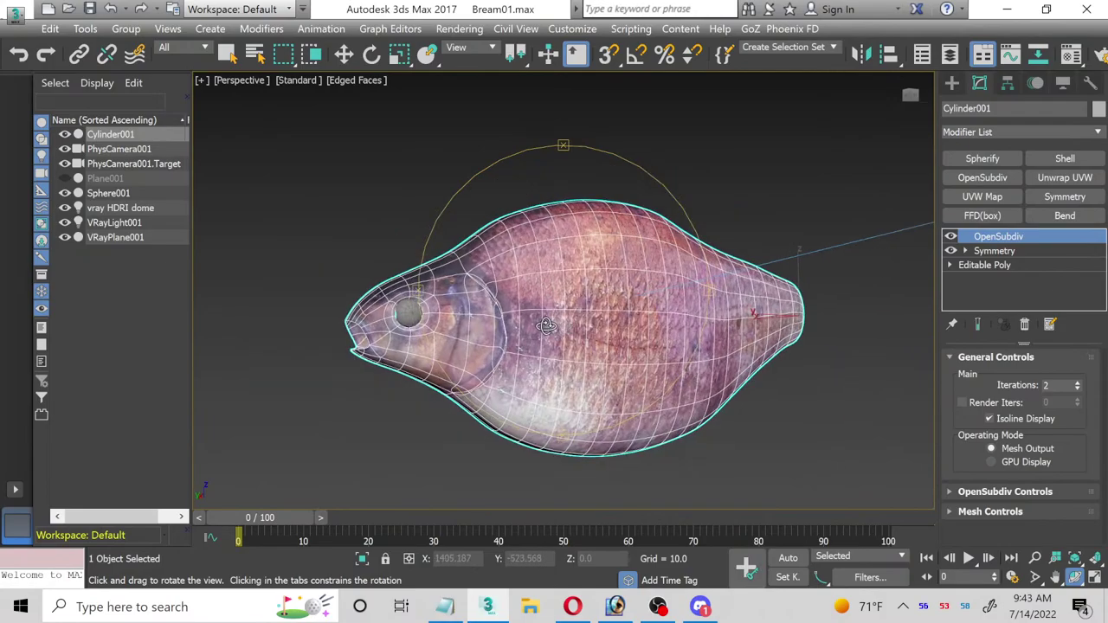
{"action": "scroll", "coordinate": [546, 326], "scroll_direction": "up", "scroll_amount": 3}
{"action": "mouse_move", "coordinate": [547, 314]}
{"action": "left_mouse_down"}
{"action": "mouse_move", "coordinate": [527, 257]}
{"action": "mouse_move", "coordinate": [576, 289]}
{"action": "mouse_move", "coordinate": [546, 335]}
{"action": "left_mouse_up"}
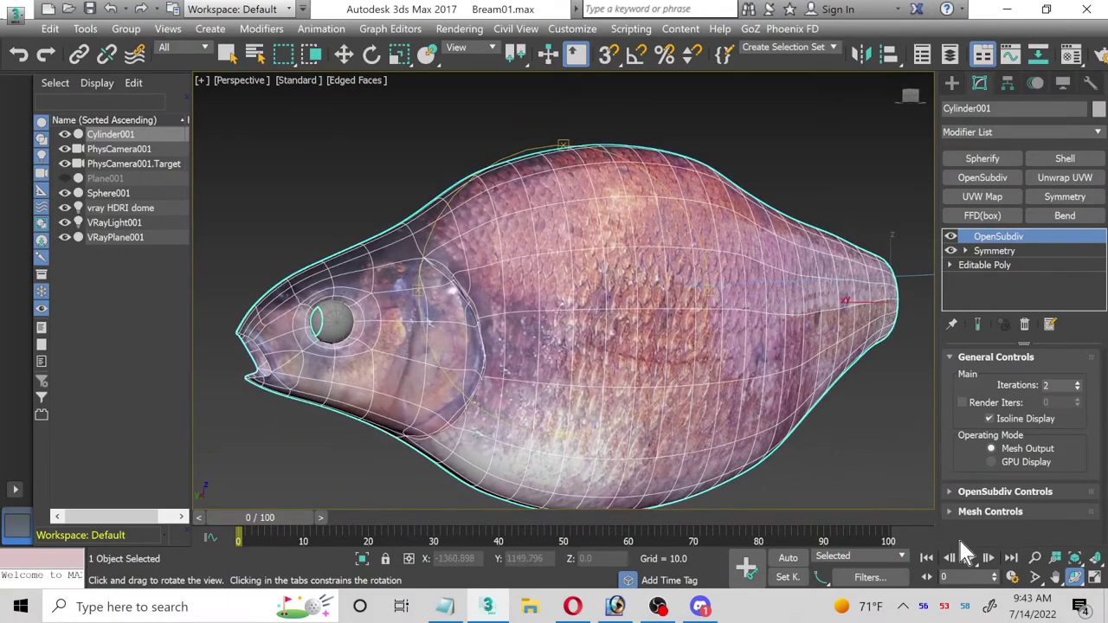
{"action": "left_click", "coordinate": [1035, 558]}
{"action": "left_click_drag", "start_coordinate": [646, 463], "coordinate": [560, 331]}
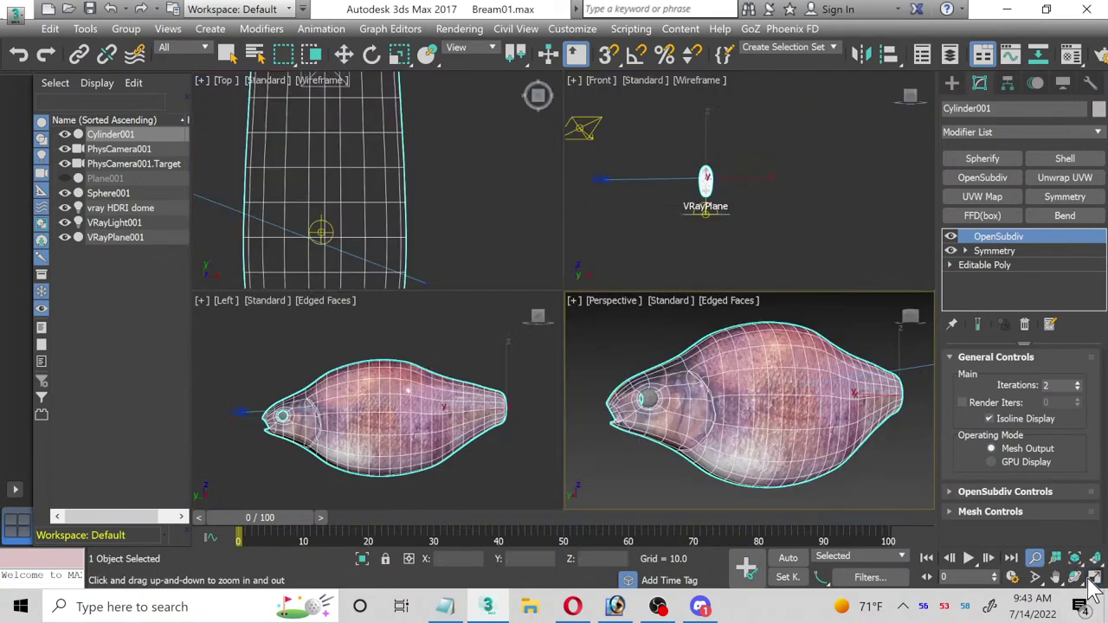
{"action": "left_click", "coordinate": [1096, 578]}
{"action": "left_click", "coordinate": [395, 425]}
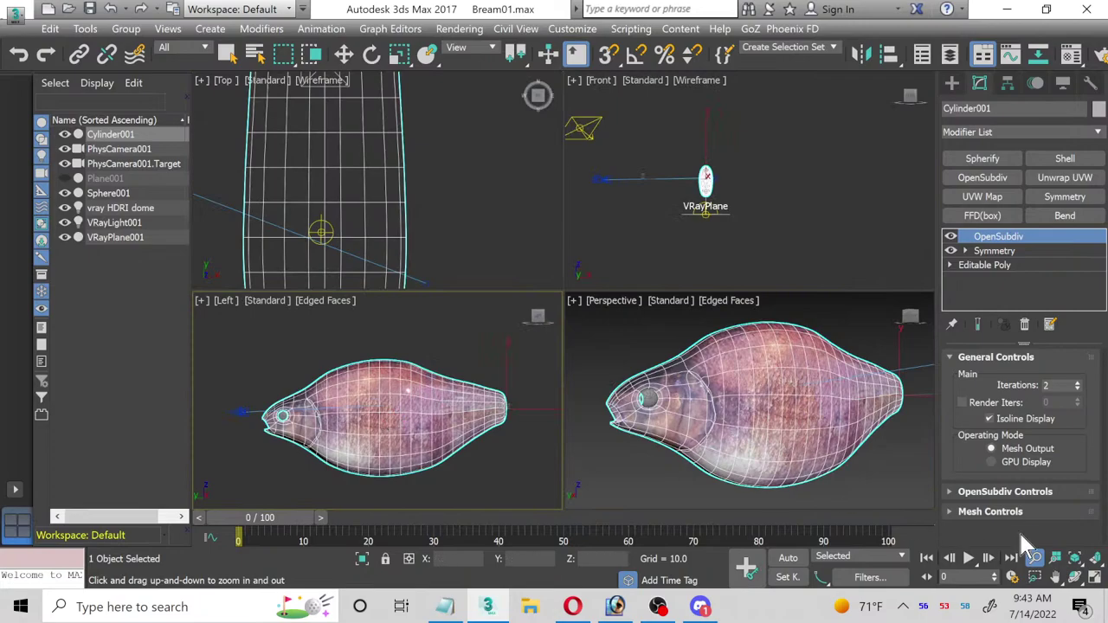
Step: Select the eye sphere Sphere001 in the maximized side view and convert it to Editable Poly
{"action": "left_click", "coordinate": [1095, 578]}
{"action": "left_click_drag", "start_coordinate": [315, 391], "coordinate": [310, 315]}
{"action": "left_click", "coordinate": [343, 55]}
{"action": "scroll", "coordinate": [371, 349], "scroll_direction": "up", "scroll_amount": 2}
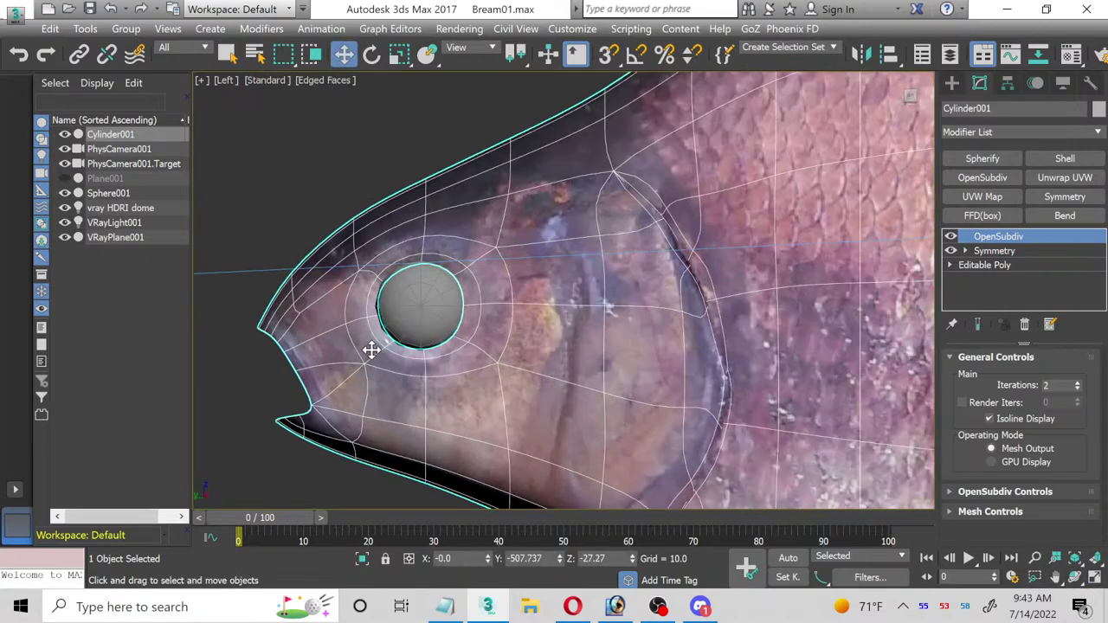
{"action": "left_click", "coordinate": [428, 303]}
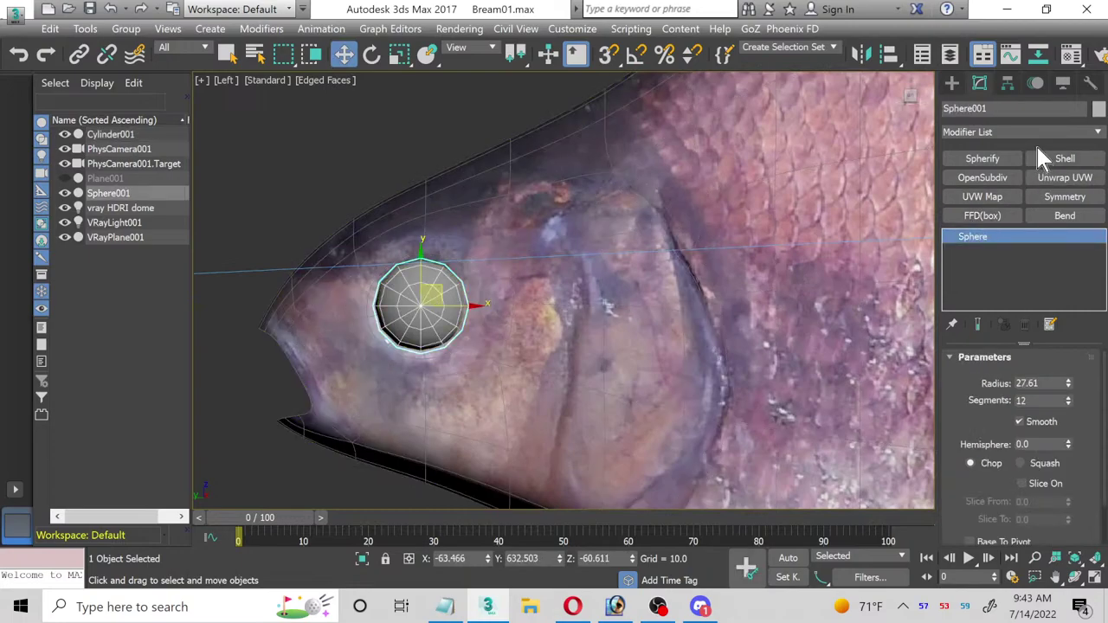
{"action": "right_click", "coordinate": [971, 237]}
{"action": "left_click", "coordinate": [1013, 347]}
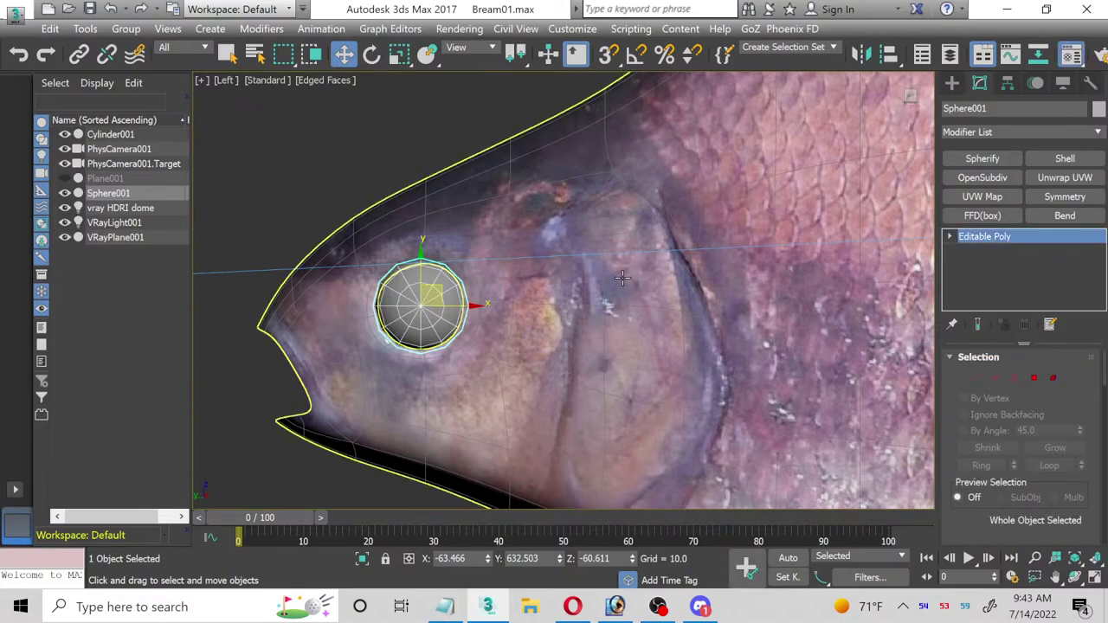
Step: In the Material Editor, name the first slot 'bream' and a new slot 'bream eye' as a VRayMtl
{"action": "key", "text": "m"}
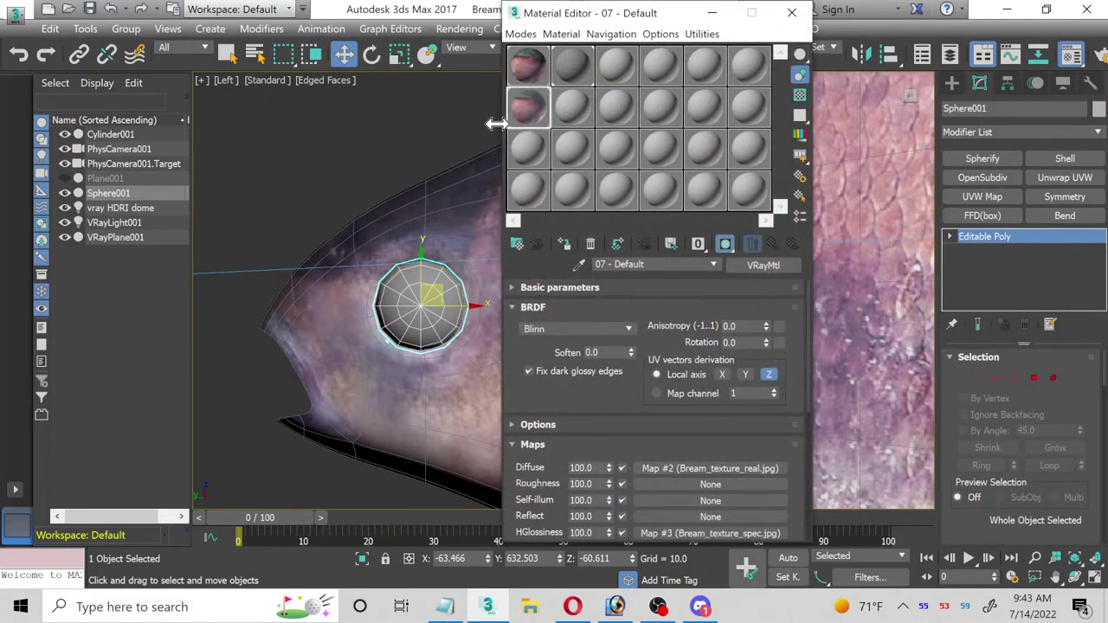
{"action": "left_click", "coordinate": [633, 265]}
{"action": "type", "text": "bream texture"}
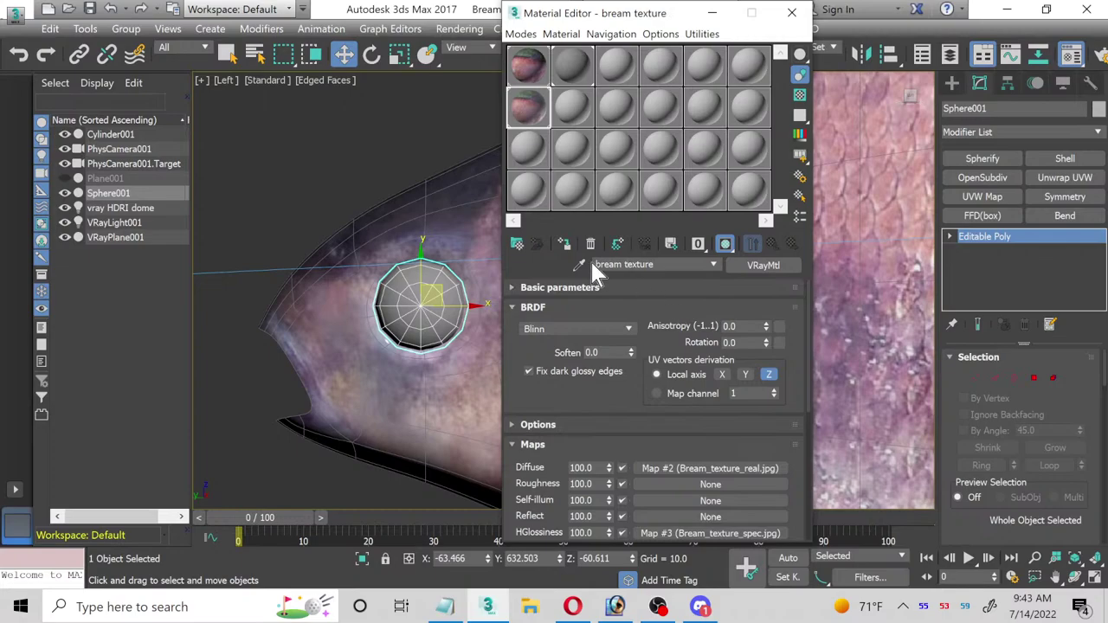
{"action": "left_click", "coordinate": [572, 121]}
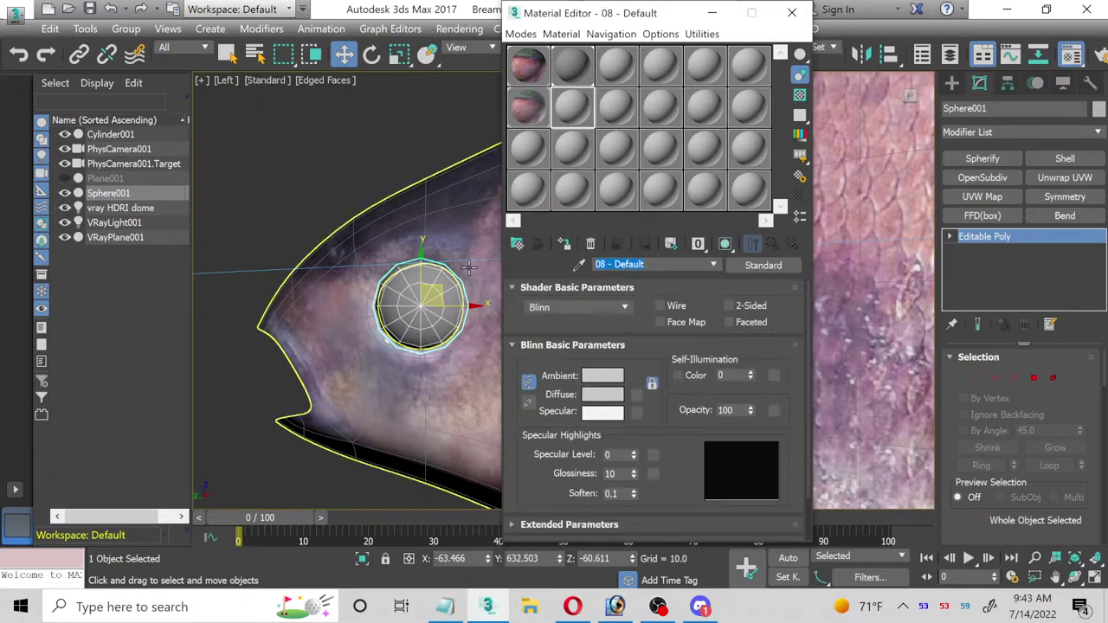
{"action": "type", "text": "bream eye"}
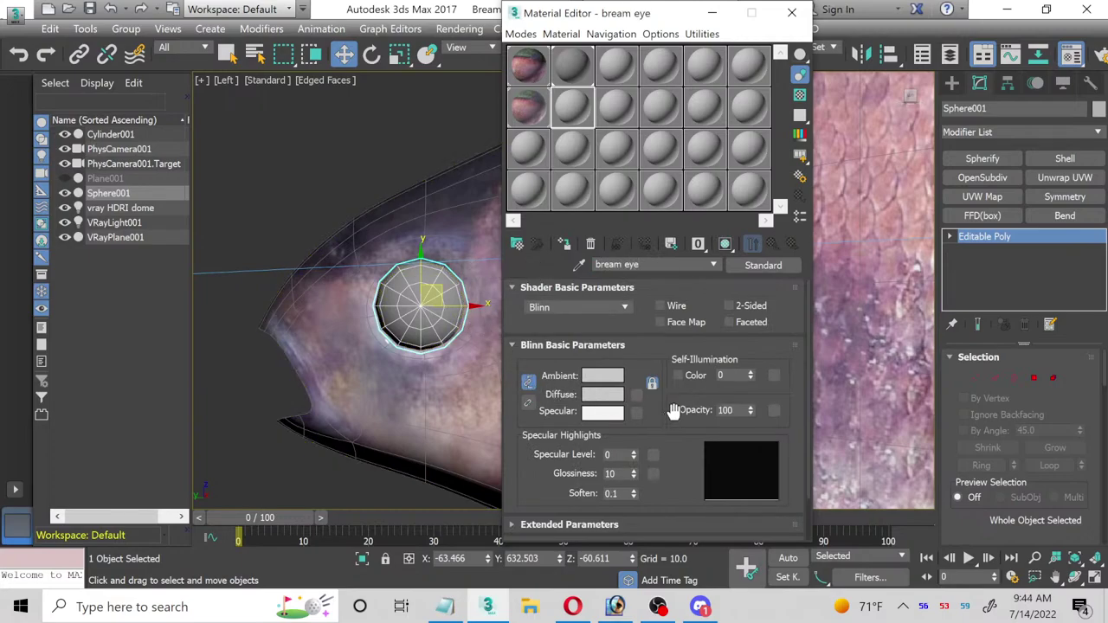
{"action": "left_click", "coordinate": [752, 266]}
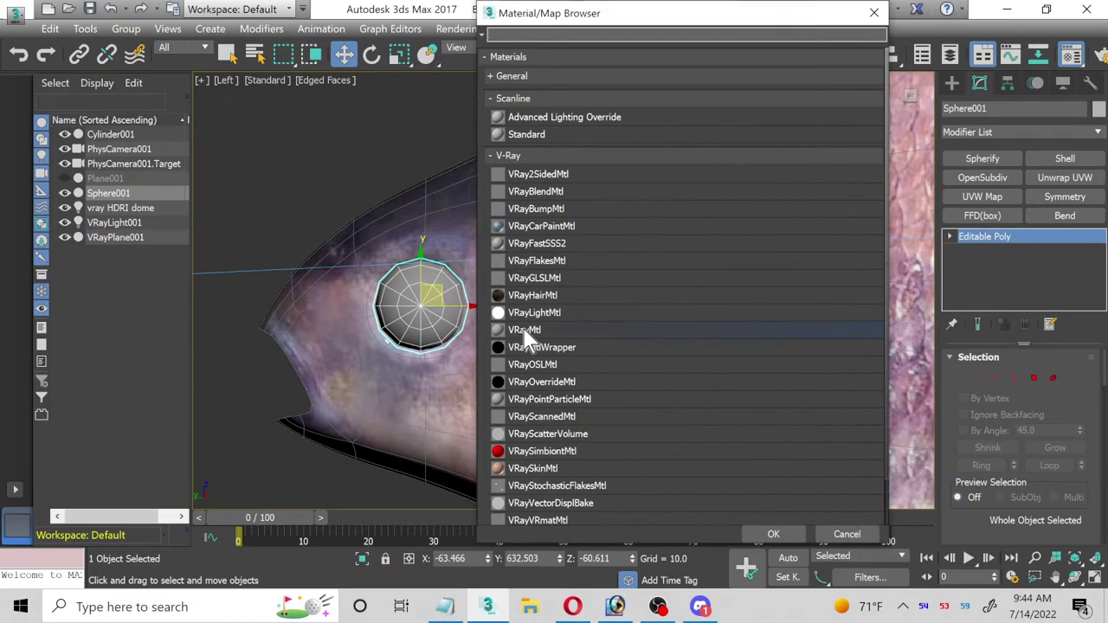
{"action": "left_click", "coordinate": [525, 332]}
{"action": "double_click", "coordinate": [526, 333]}
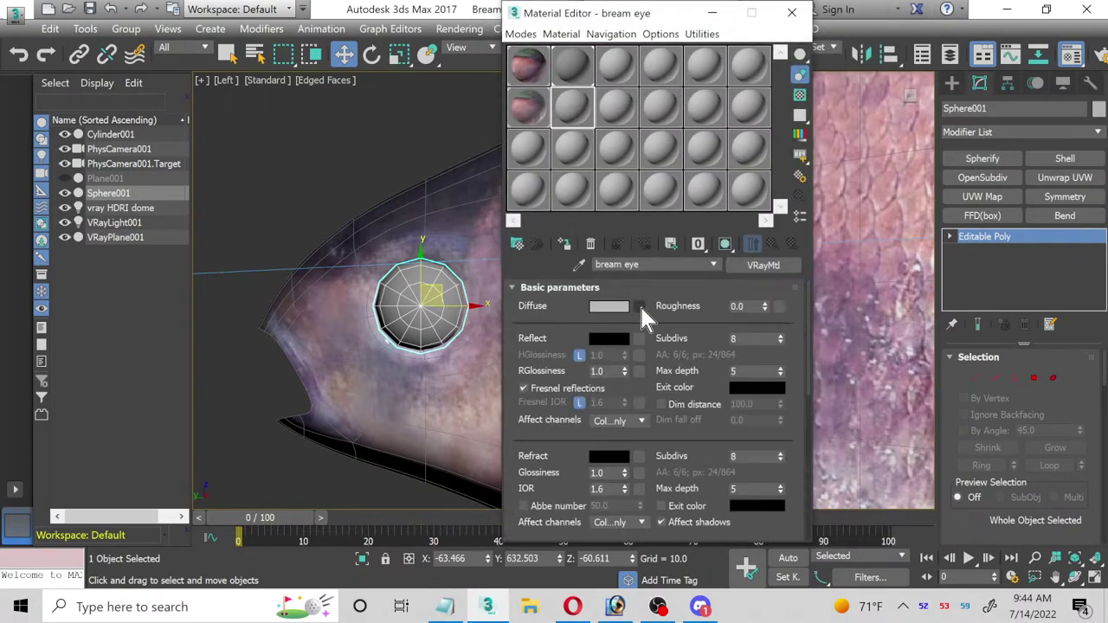
Step: Load the bream eye_real image as a Bitmap in the eye material's Diffuse slot
{"action": "left_click", "coordinate": [639, 304]}
{"action": "left_click", "coordinate": [540, 95]}
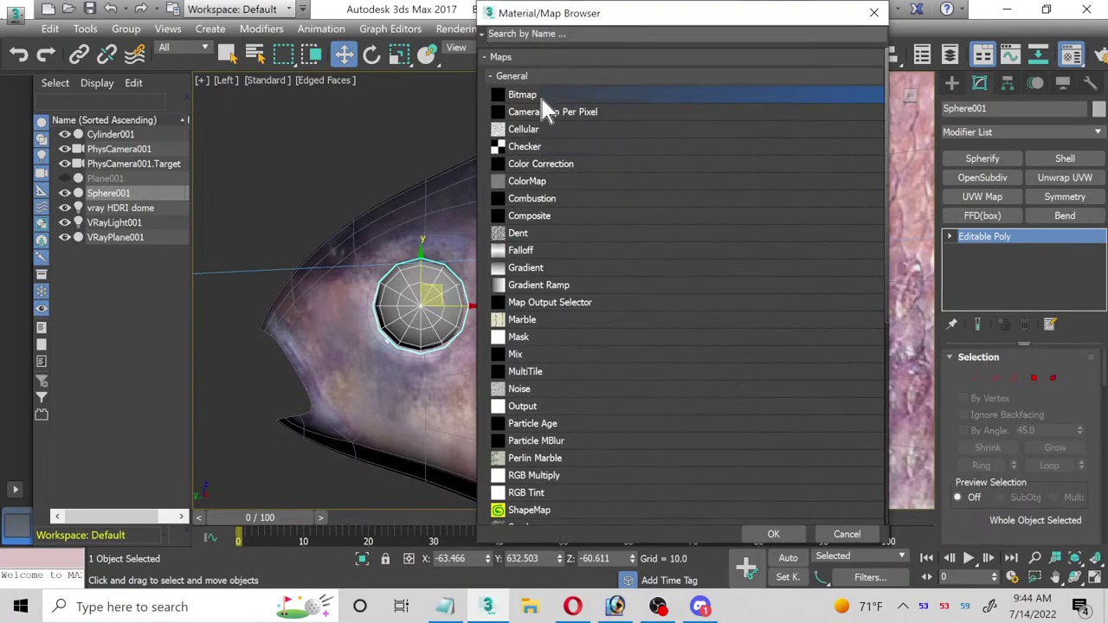
{"action": "double_click", "coordinate": [538, 98]}
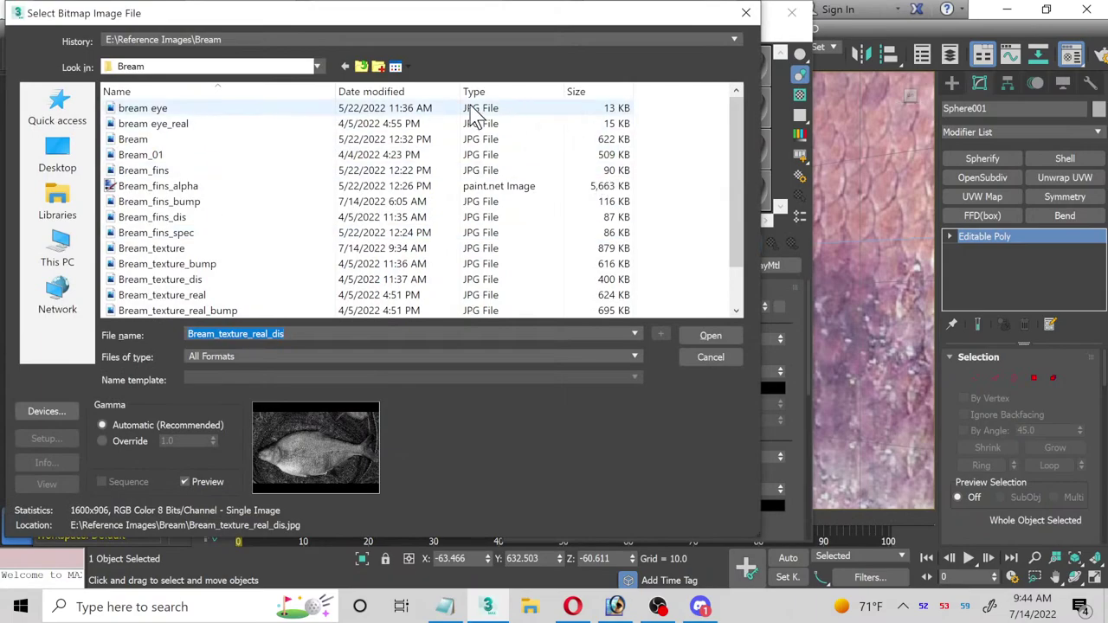
{"action": "left_click", "coordinate": [151, 110]}
{"action": "left_click", "coordinate": [156, 127]}
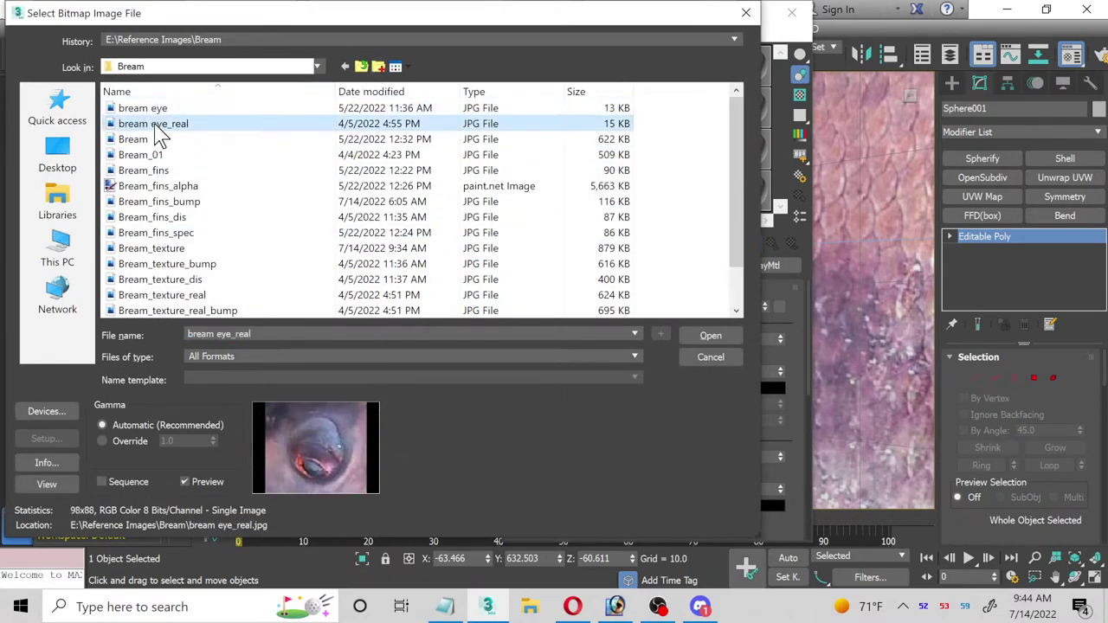
{"action": "double_click", "coordinate": [156, 126]}
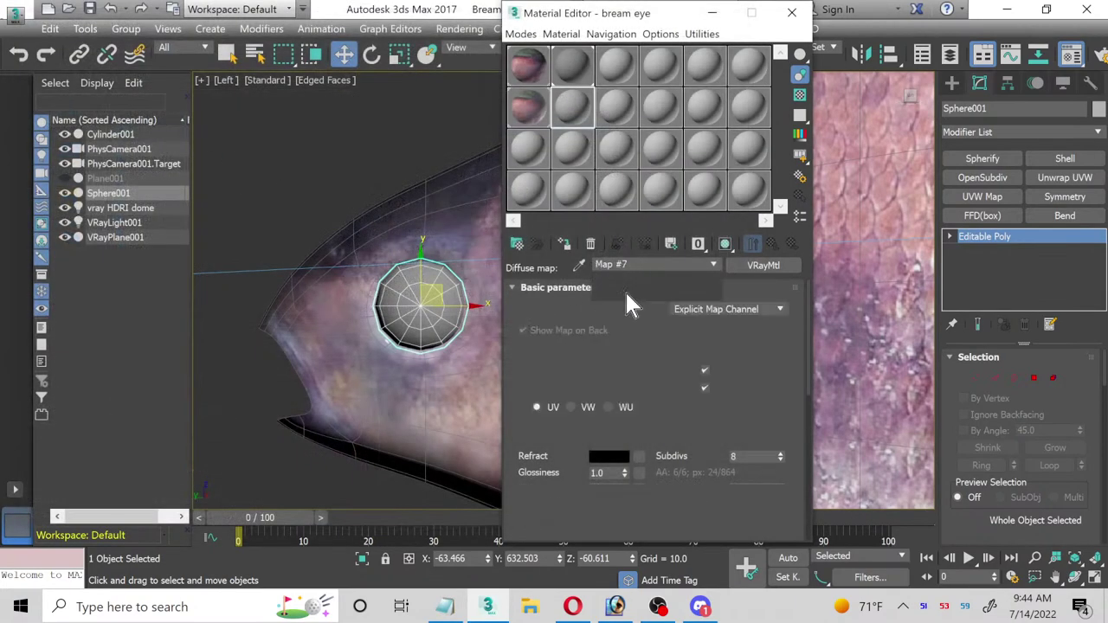
{"action": "left_click", "coordinate": [771, 246]}
Step: Assign 'bream eye' to the sphere, show it shaded, and set Reflect to white 255
{"action": "left_click", "coordinate": [565, 243]}
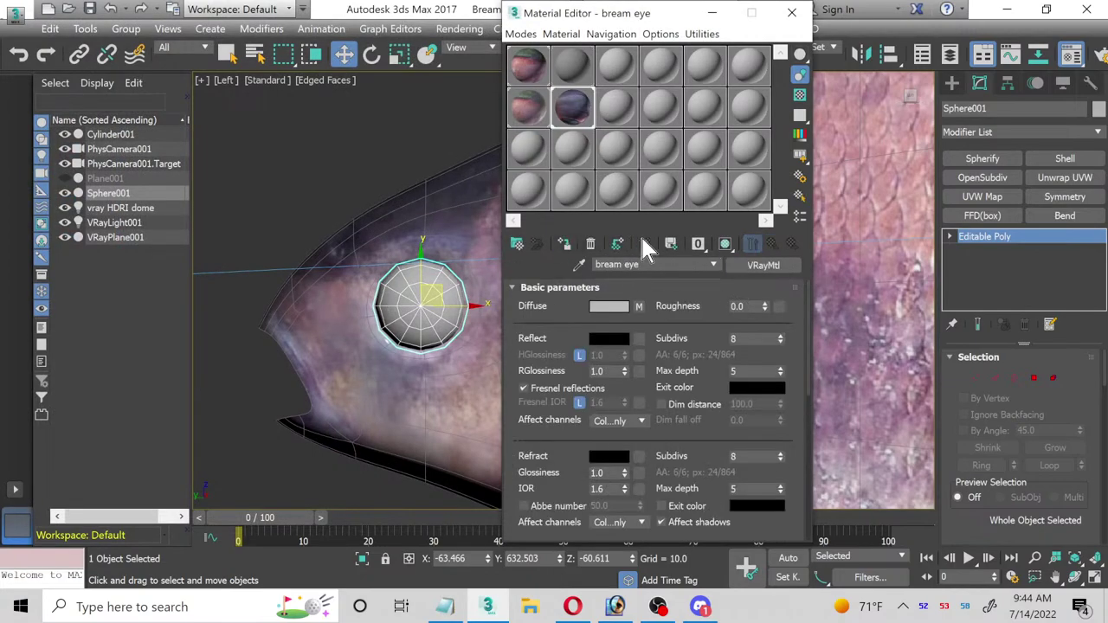
{"action": "left_click", "coordinate": [730, 243]}
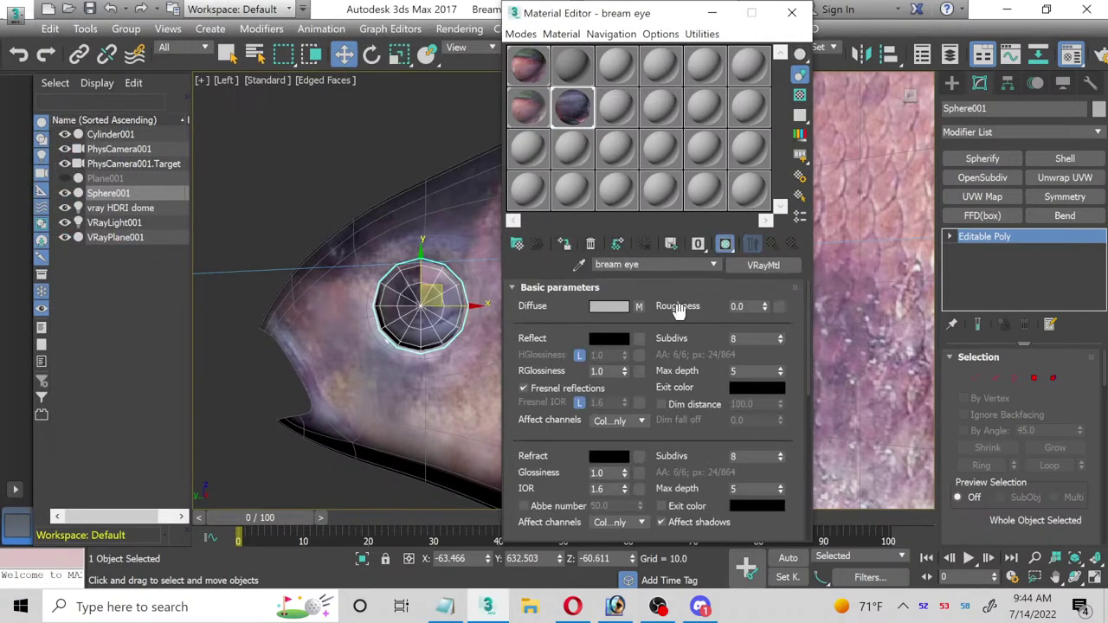
{"action": "left_click", "coordinate": [610, 339]}
{"action": "left_click", "coordinate": [345, 201]}
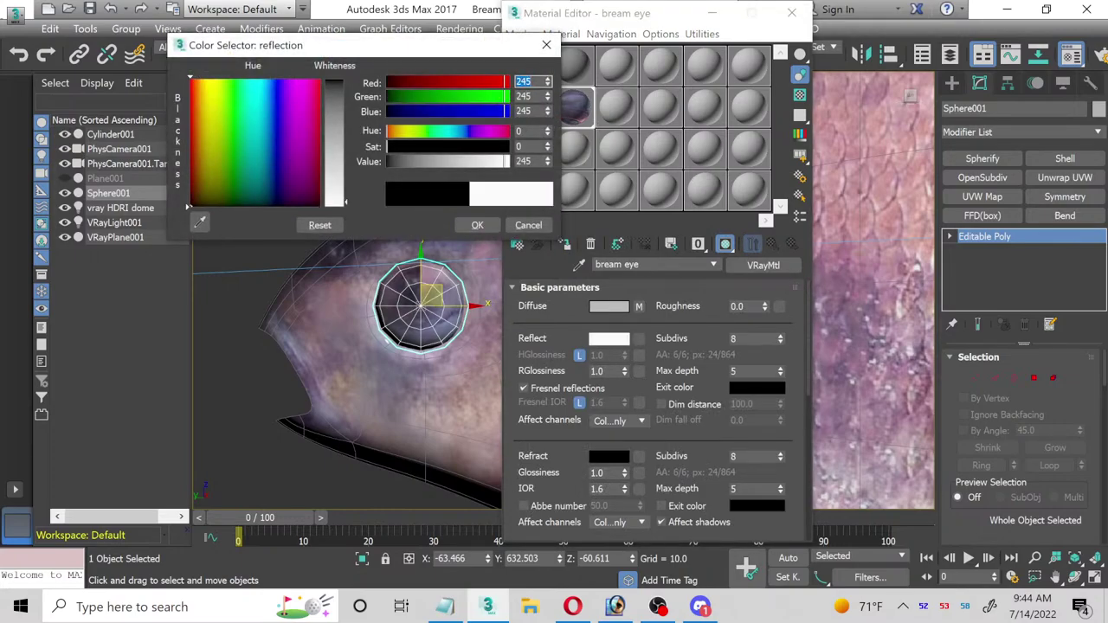
{"action": "left_click", "coordinate": [475, 227]}
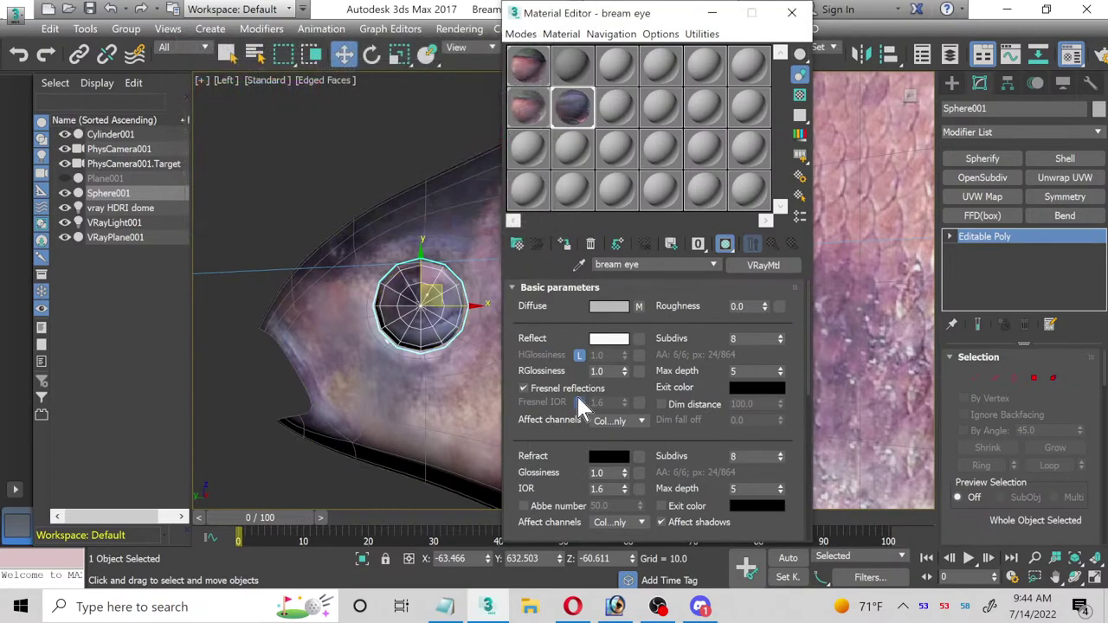
{"action": "left_click", "coordinate": [615, 346]}
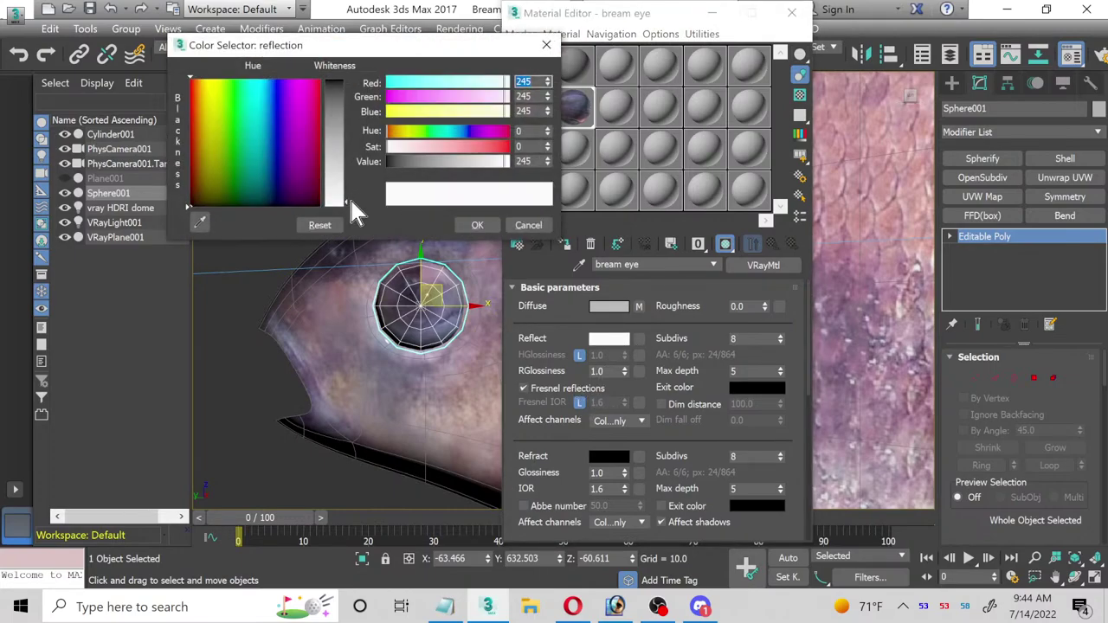
{"action": "left_click_drag", "start_coordinate": [351, 203], "coordinate": [347, 211]}
{"action": "left_click", "coordinate": [477, 225]}
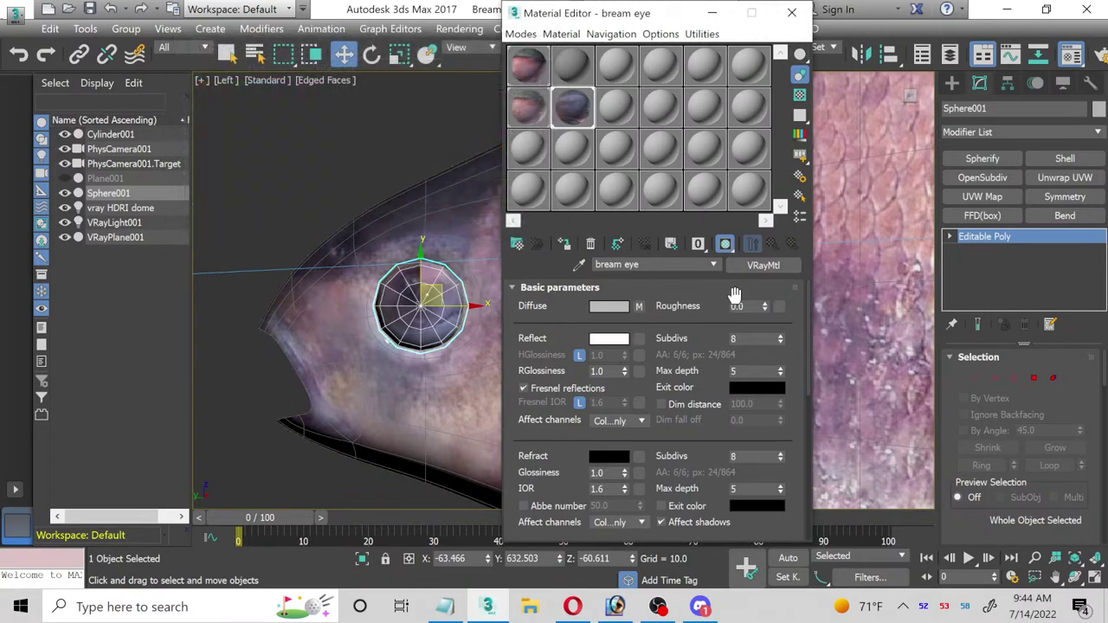
Step: Unlock Fresnel IOR, set it to 1.8, and close the Material Editor
{"action": "left_click", "coordinate": [581, 403]}
{"action": "double_click", "coordinate": [597, 404]}
{"action": "type", "text": "1."}
{"action": "left_click", "coordinate": [791, 12]}
Step: Select all of the eye sphere's polygons and add an Unwrap UVW modifier
{"action": "left_click", "coordinate": [1033, 378]}
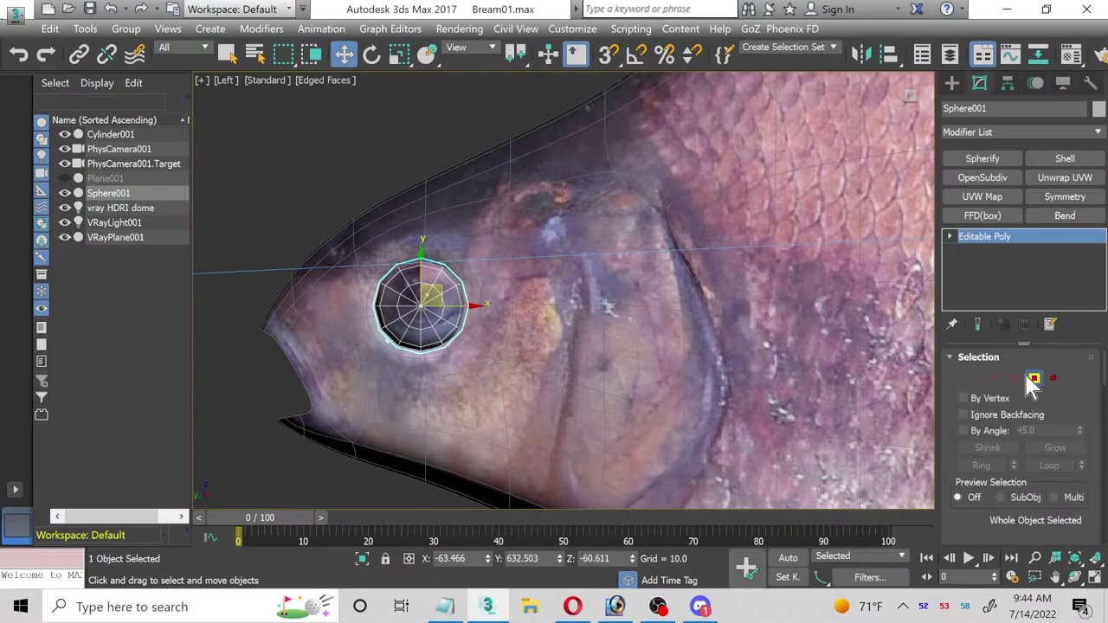
{"action": "key", "text": "ctrl+a"}
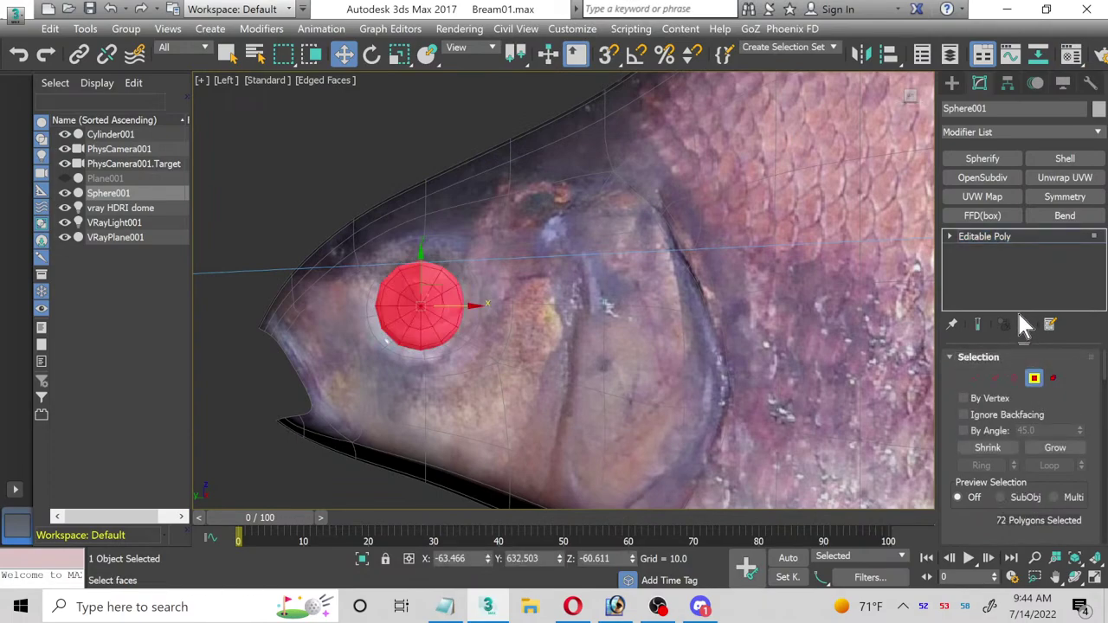
{"action": "left_click", "coordinate": [1035, 379]}
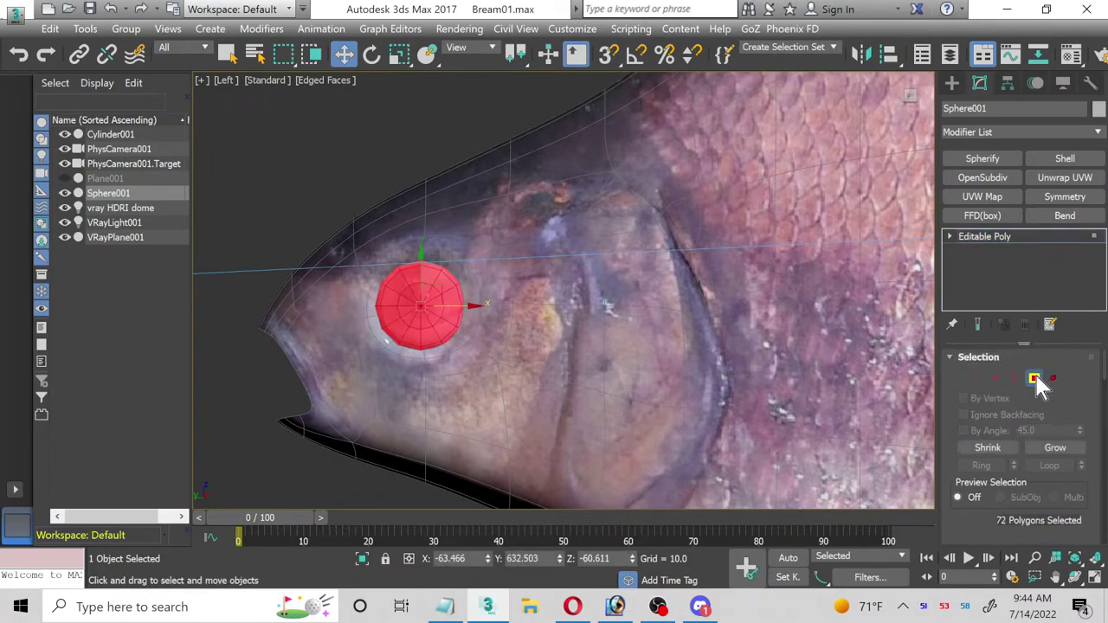
{"action": "left_click", "coordinate": [1045, 176]}
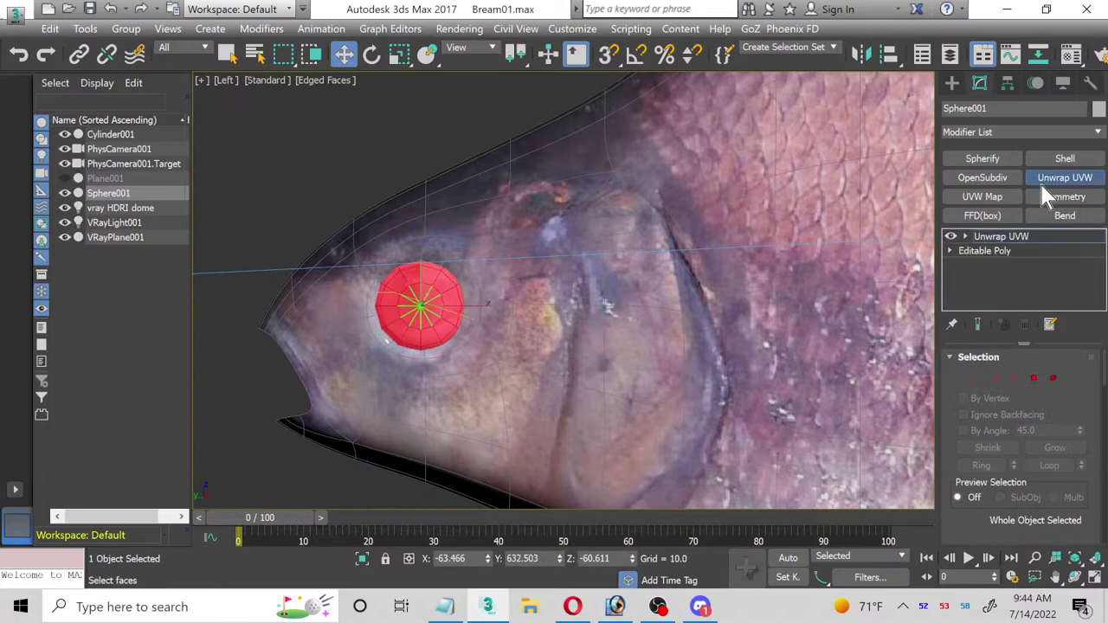
Step: Apply a Planar projection to the selected faces and open the UV editor
{"action": "scroll", "coordinate": [1002, 421], "scroll_direction": "down", "scroll_amount": 5}
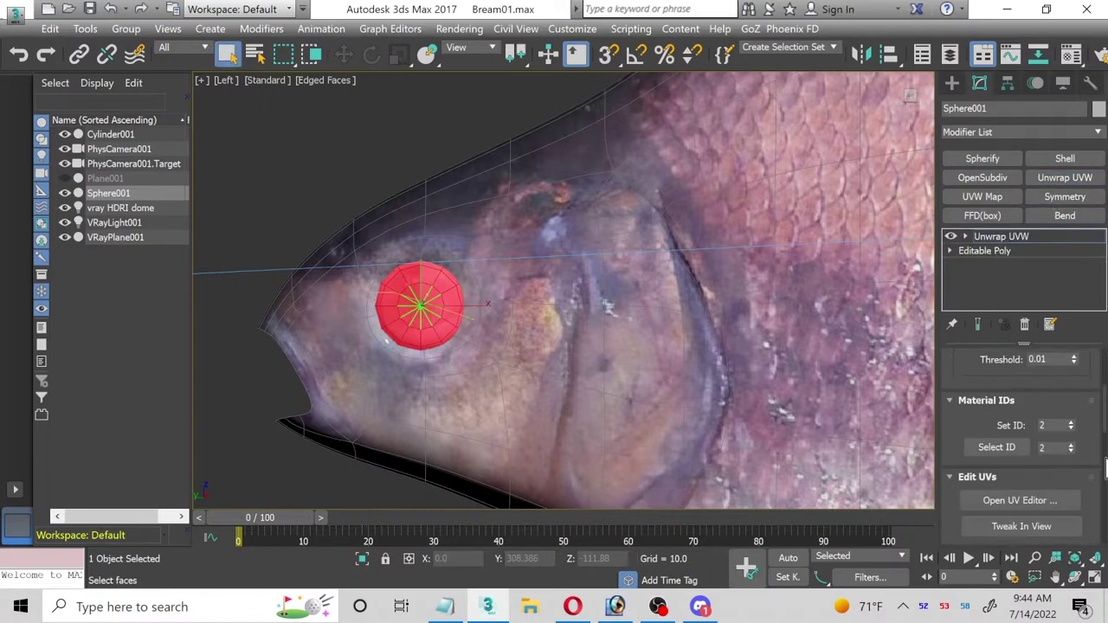
{"action": "scroll", "coordinate": [1087, 485], "scroll_direction": "down", "scroll_amount": 4}
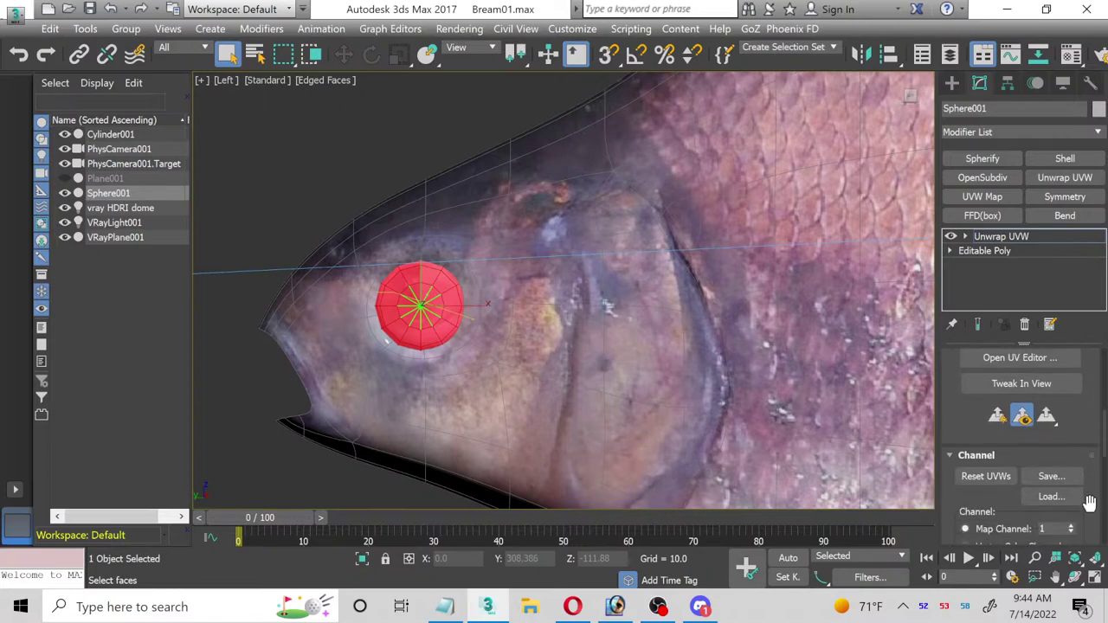
{"action": "scroll", "coordinate": [1102, 513], "scroll_direction": "down", "scroll_amount": 2}
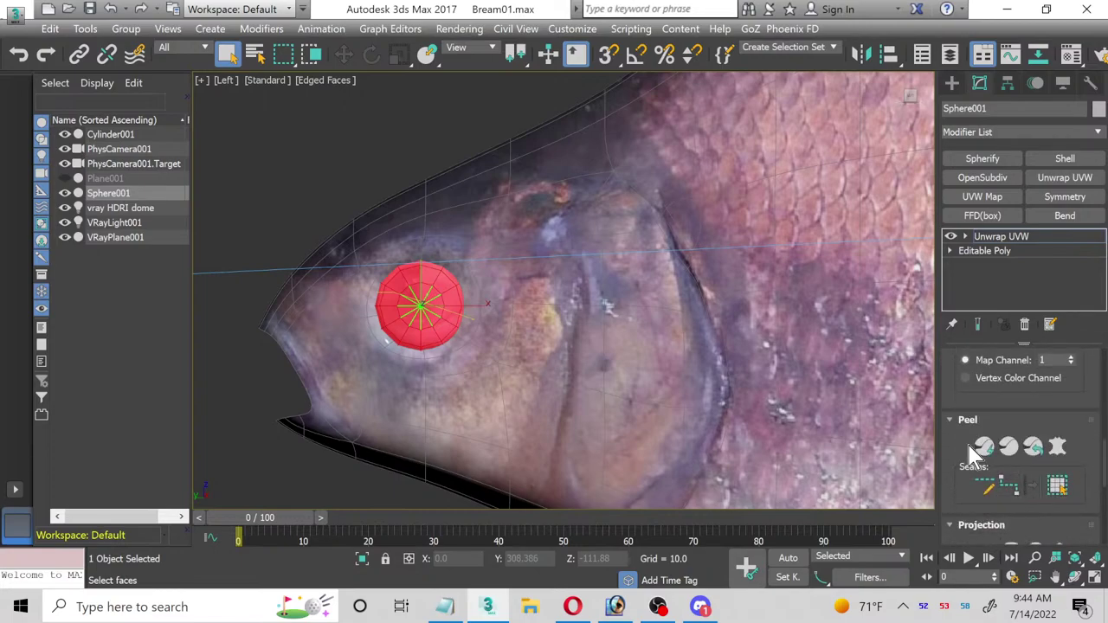
{"action": "scroll", "coordinate": [976, 459], "scroll_direction": "down", "scroll_amount": 2}
{"action": "left_click", "coordinate": [987, 474]}
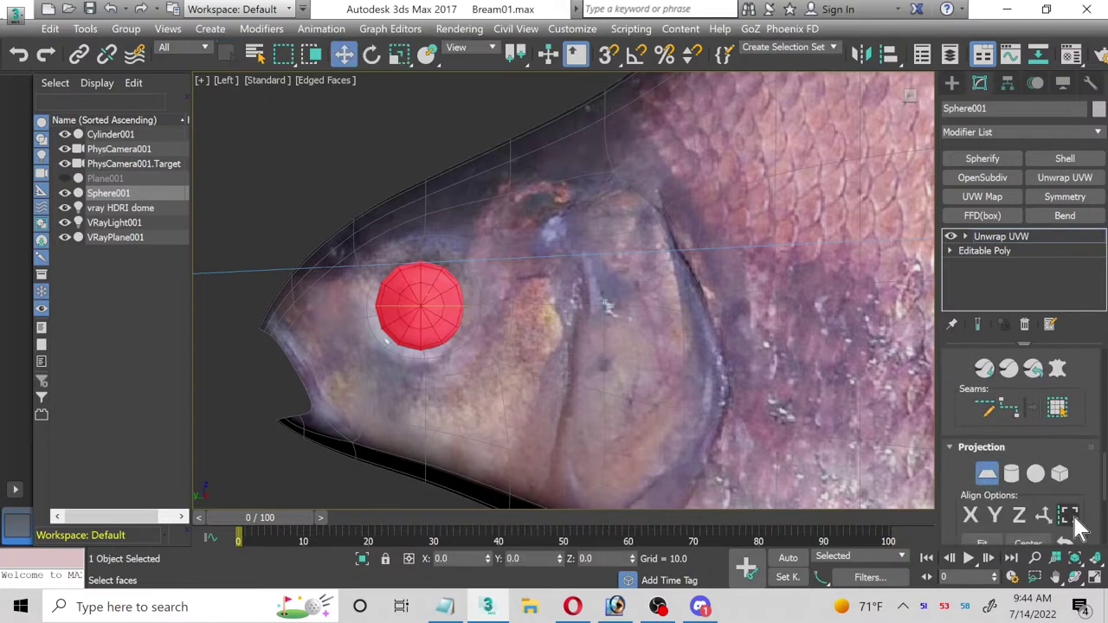
{"action": "scroll", "coordinate": [1084, 493], "scroll_direction": "up", "scroll_amount": 5}
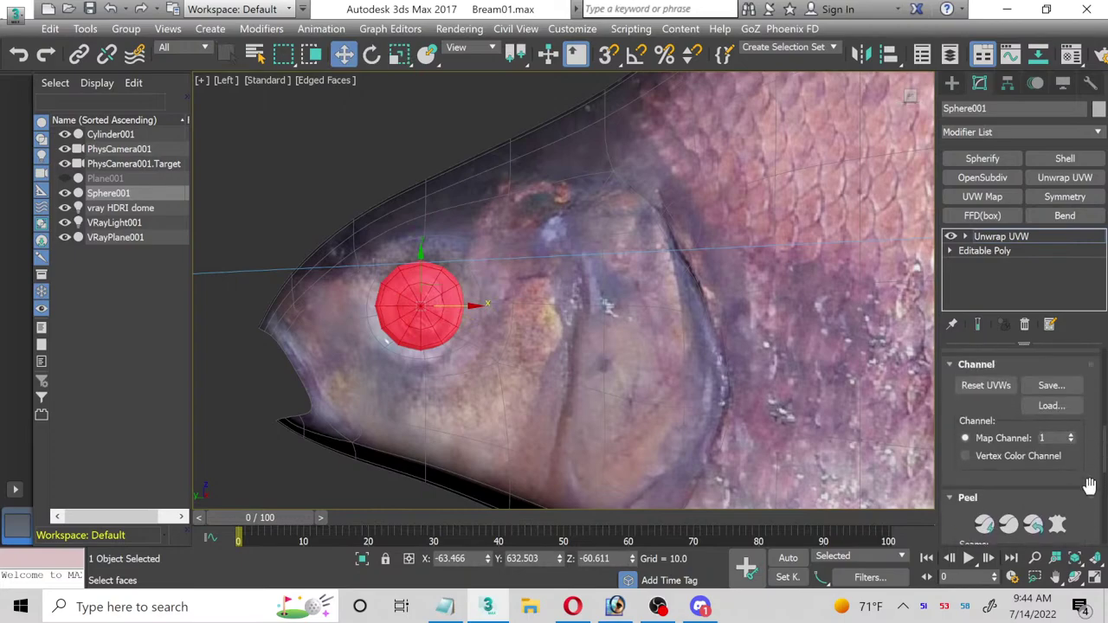
{"action": "scroll", "coordinate": [1089, 486], "scroll_direction": "up", "scroll_amount": 2}
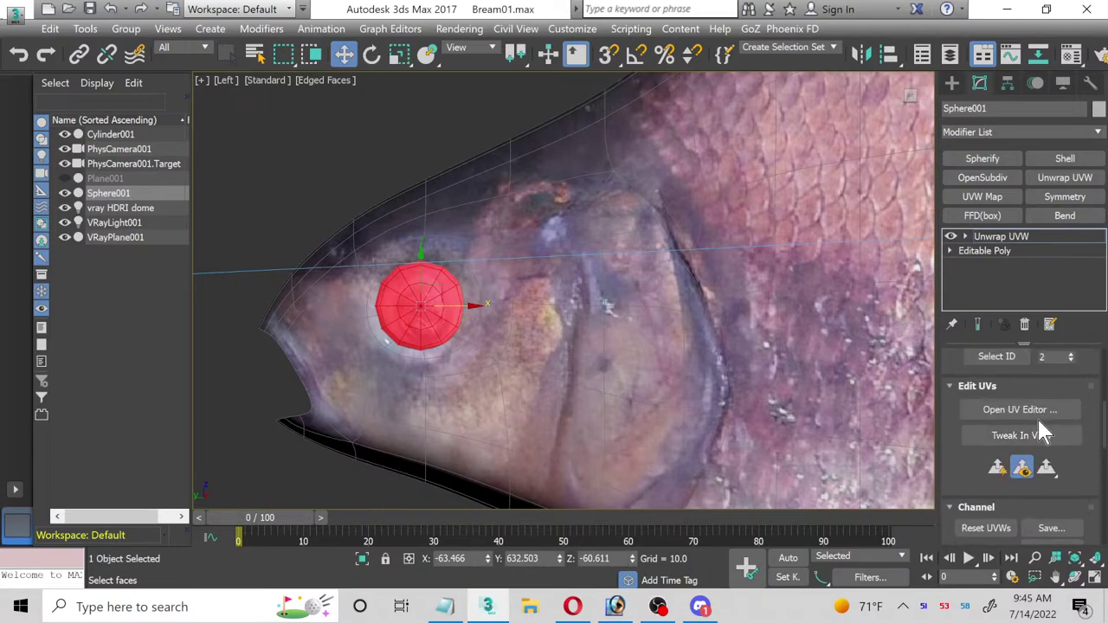
{"action": "left_click", "coordinate": [1032, 412]}
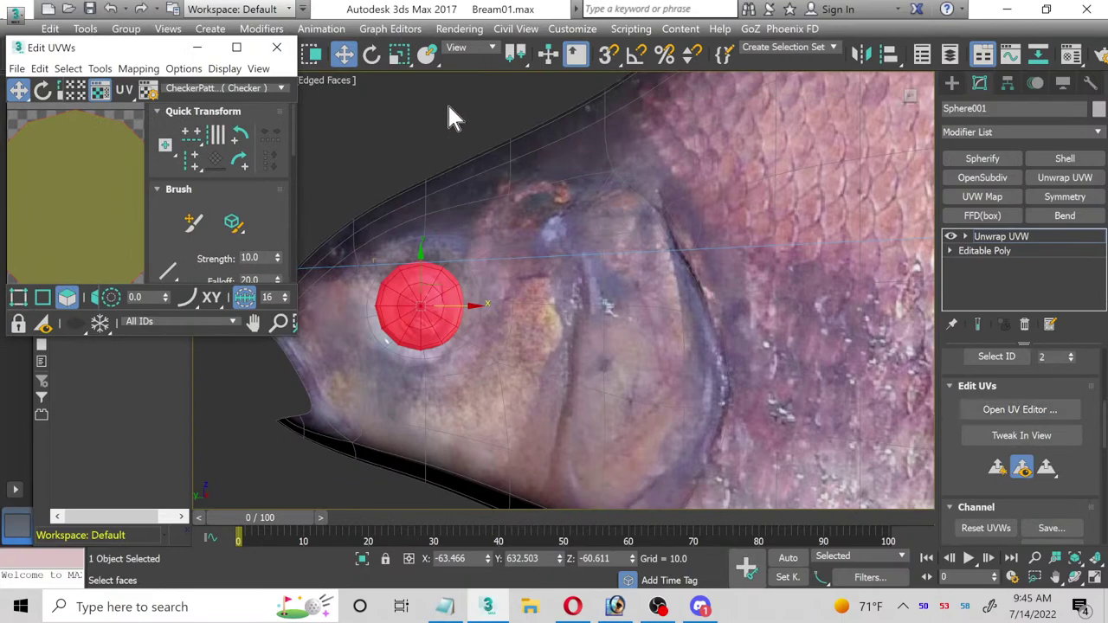
Step: Maximize the Edit UVWs window and display Map #7 as the background
{"action": "left_click", "coordinate": [236, 46]}
{"action": "left_click", "coordinate": [1025, 46]}
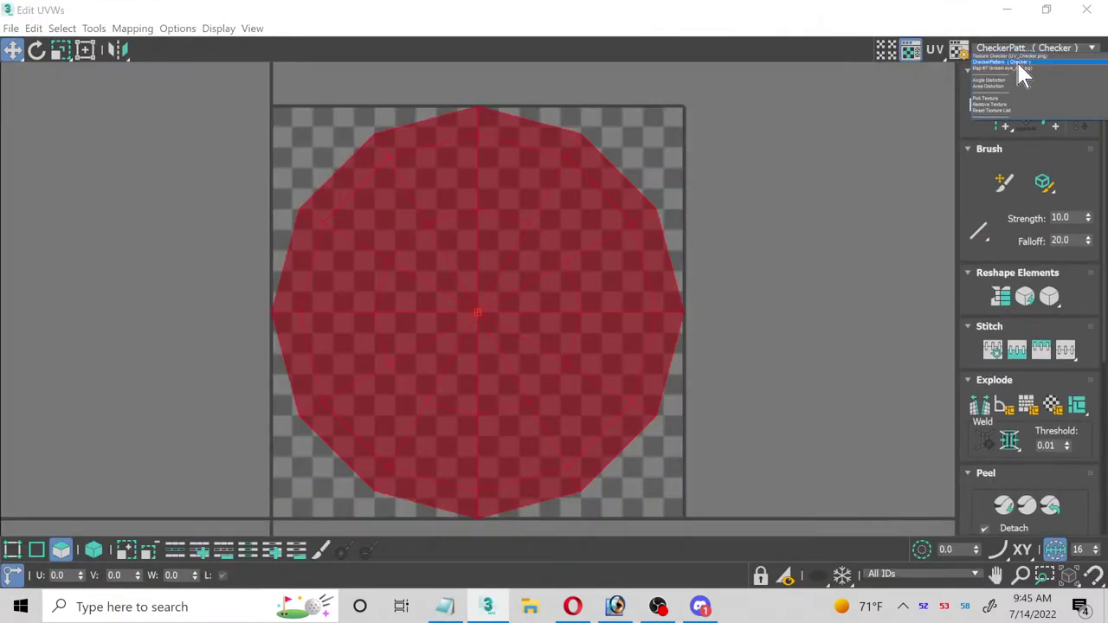
{"action": "left_click", "coordinate": [1019, 68]}
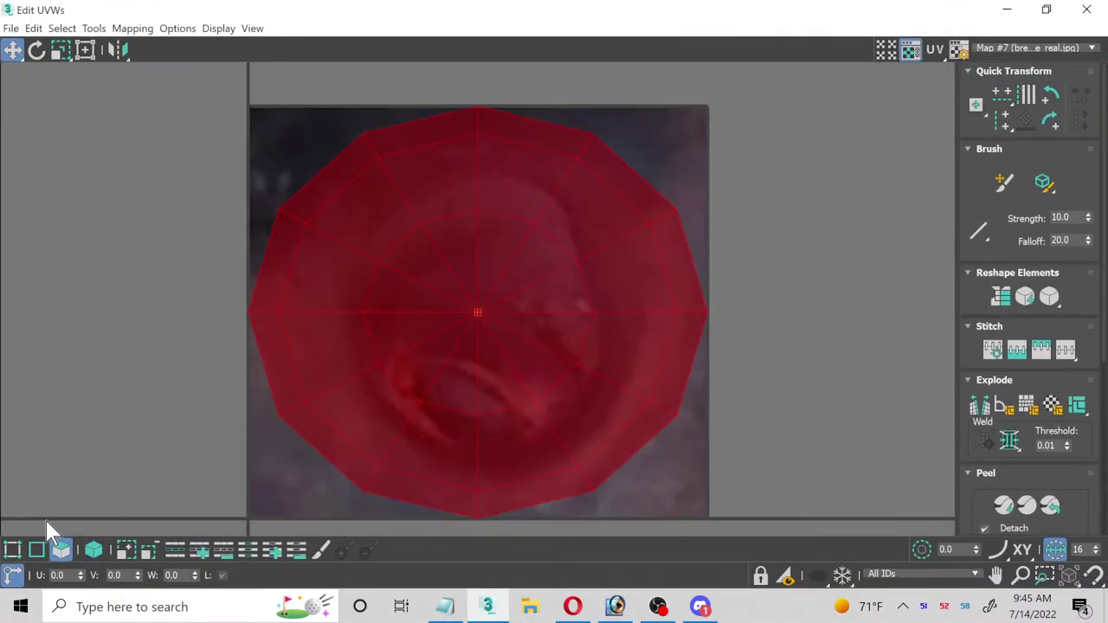
Step: Freeform-scale and move the round UV patch to sit over the eye photo's dark iris
{"action": "left_click", "coordinate": [61, 550]}
{"action": "left_click", "coordinate": [60, 550]}
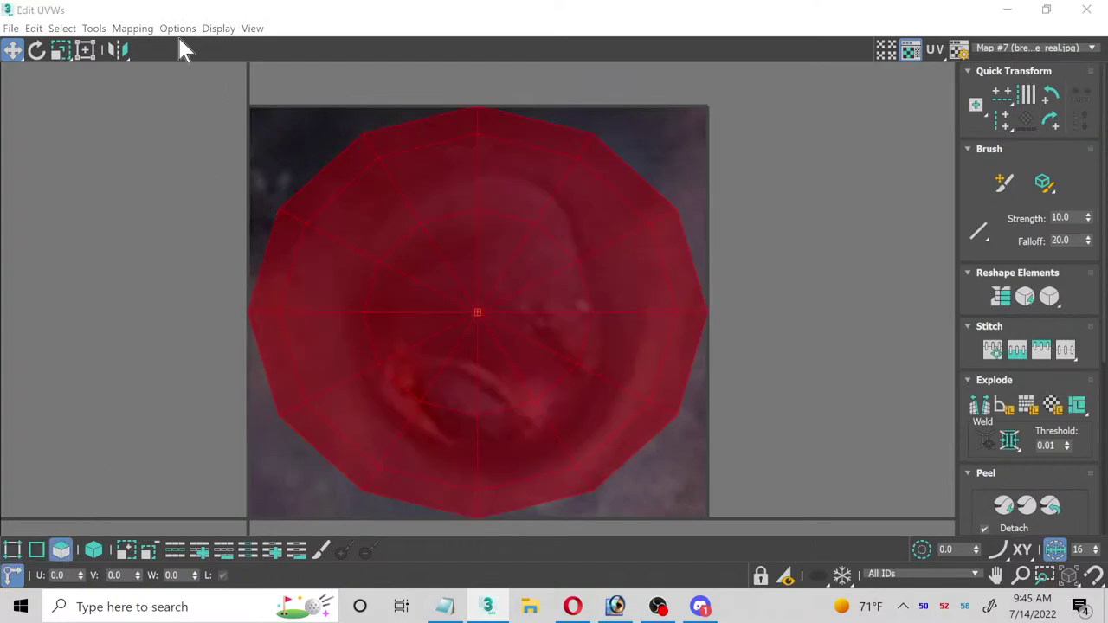
{"action": "left_click", "coordinate": [87, 49]}
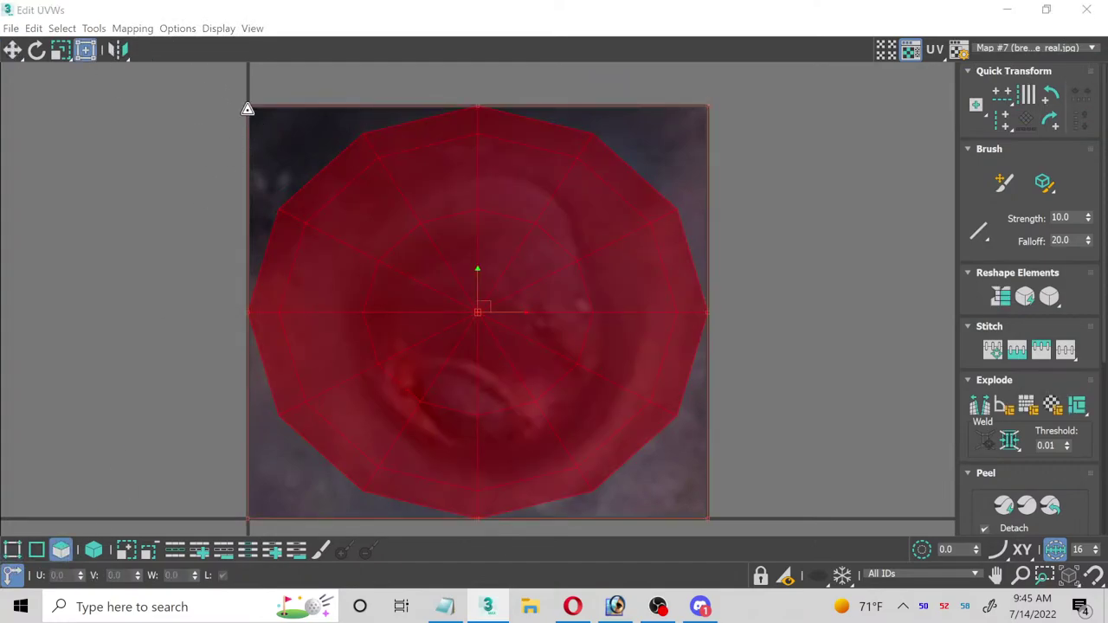
{"action": "left_click_drag", "start_coordinate": [248, 107], "coordinate": [415, 239]}
{"action": "left_click_drag", "start_coordinate": [628, 379], "coordinate": [549, 319]}
{"action": "scroll", "coordinate": [606, 425], "scroll_direction": "up", "scroll_amount": 2}
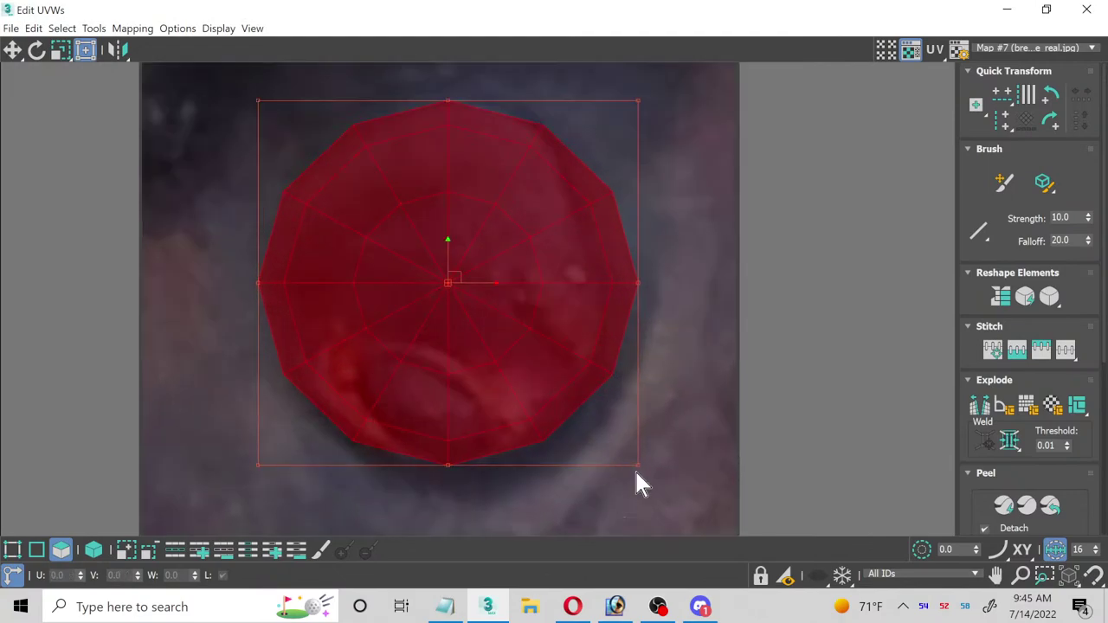
{"action": "left_click_drag", "start_coordinate": [641, 462], "coordinate": [616, 482]}
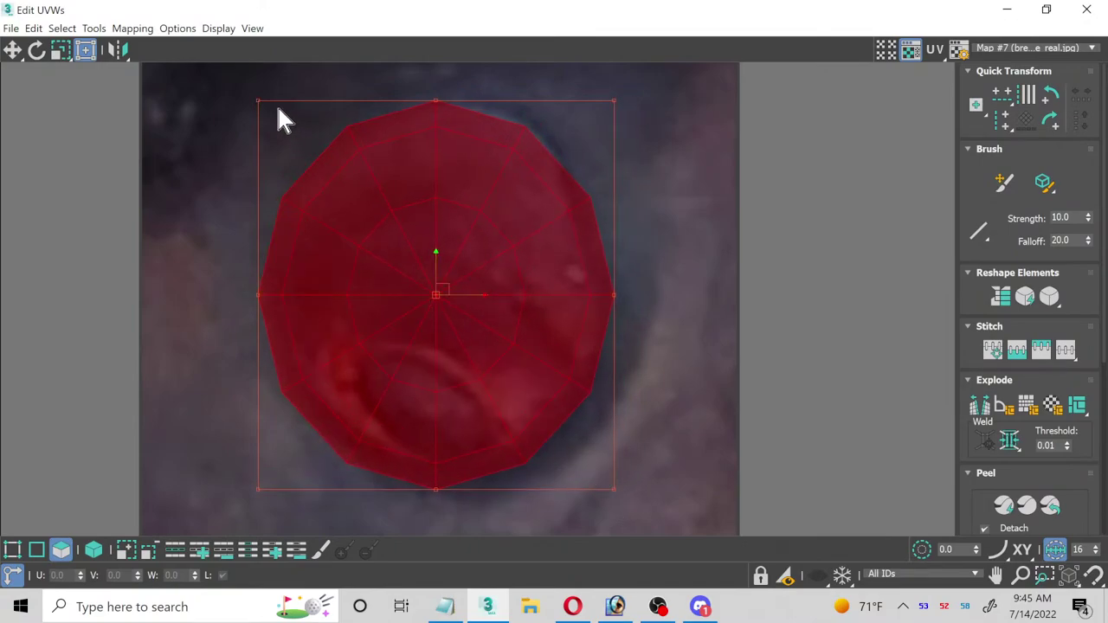
{"action": "left_click_drag", "start_coordinate": [258, 101], "coordinate": [275, 103]}
{"action": "left_click_drag", "start_coordinate": [485, 240], "coordinate": [481, 245]}
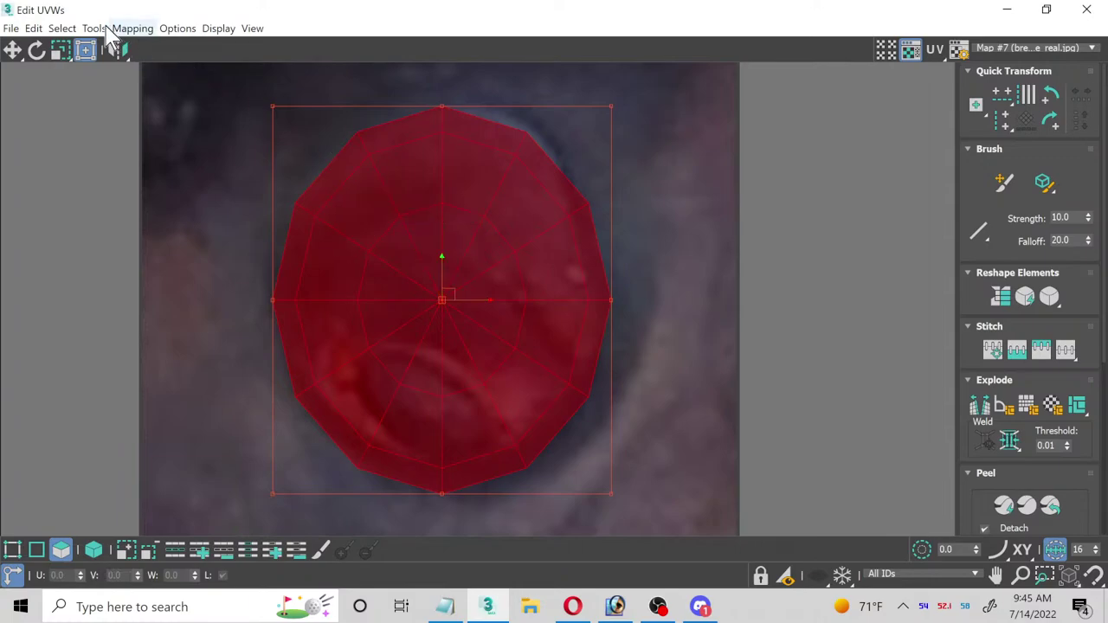
Step: Try rotating the eye's UV patch, undo it, and go back to moving UV vertices
{"action": "left_click", "coordinate": [36, 51]}
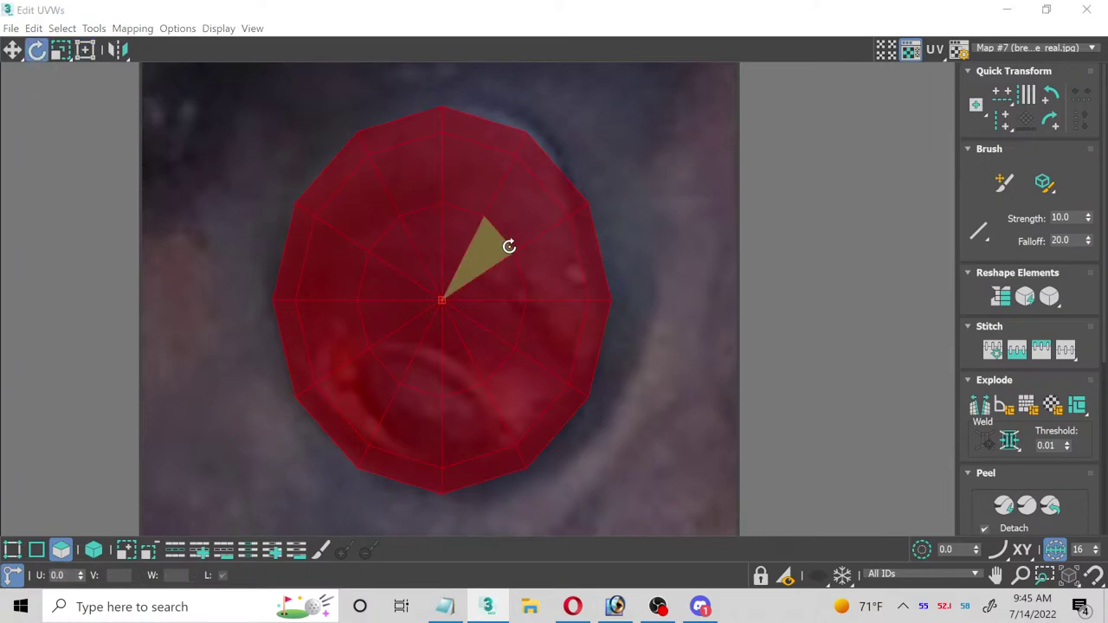
{"action": "left_click_drag", "start_coordinate": [505, 259], "coordinate": [487, 266]}
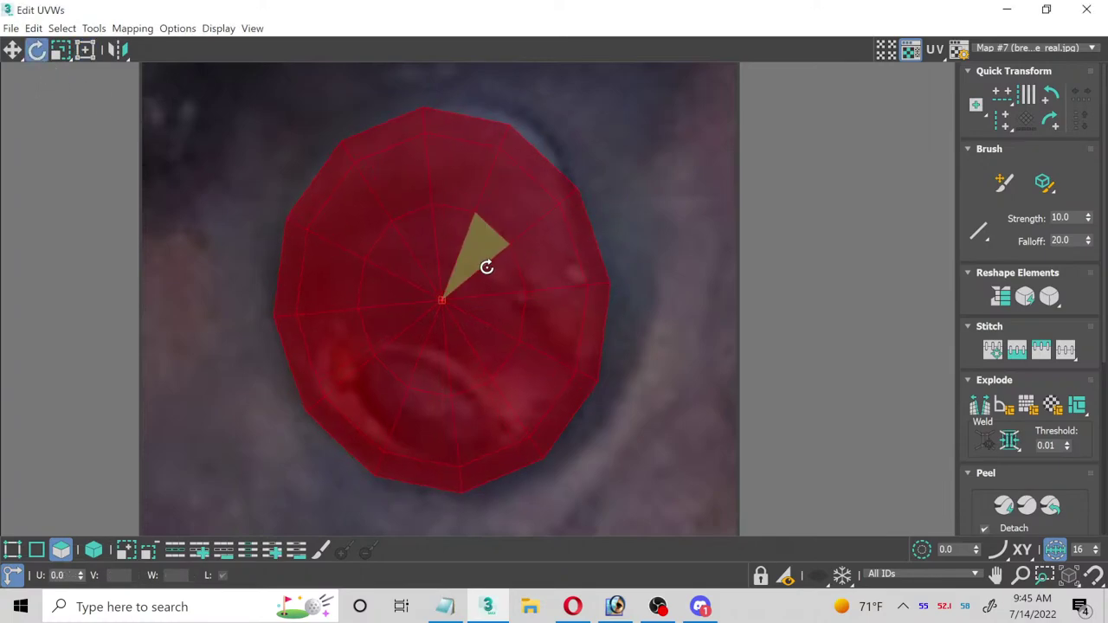
{"action": "key", "text": "ctrl+z"}
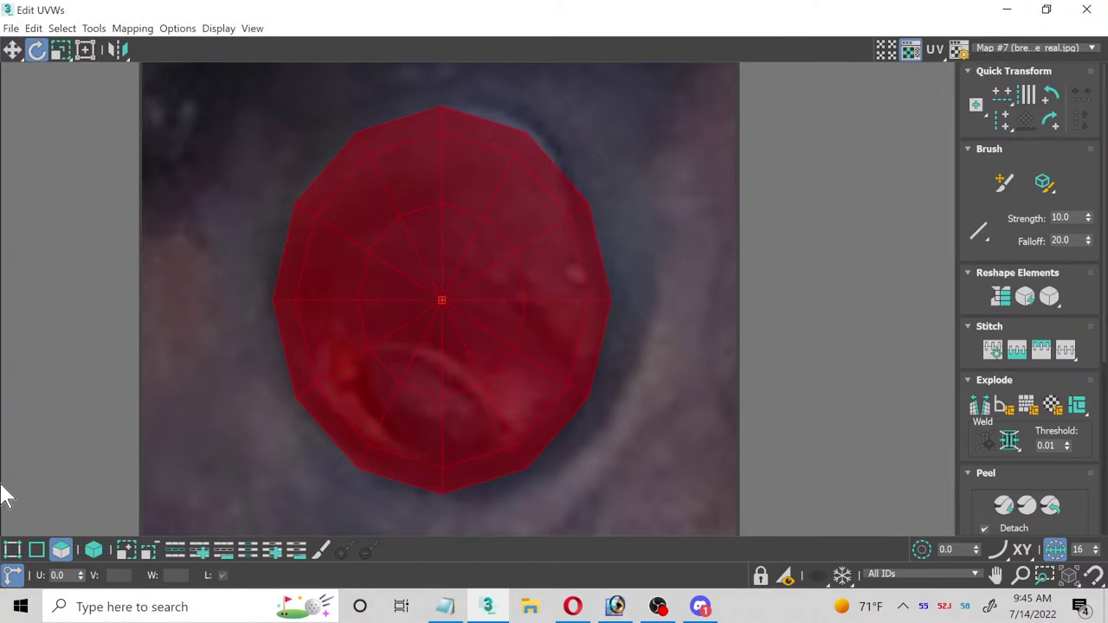
{"action": "left_click", "coordinate": [12, 550]}
{"action": "left_click", "coordinate": [18, 51]}
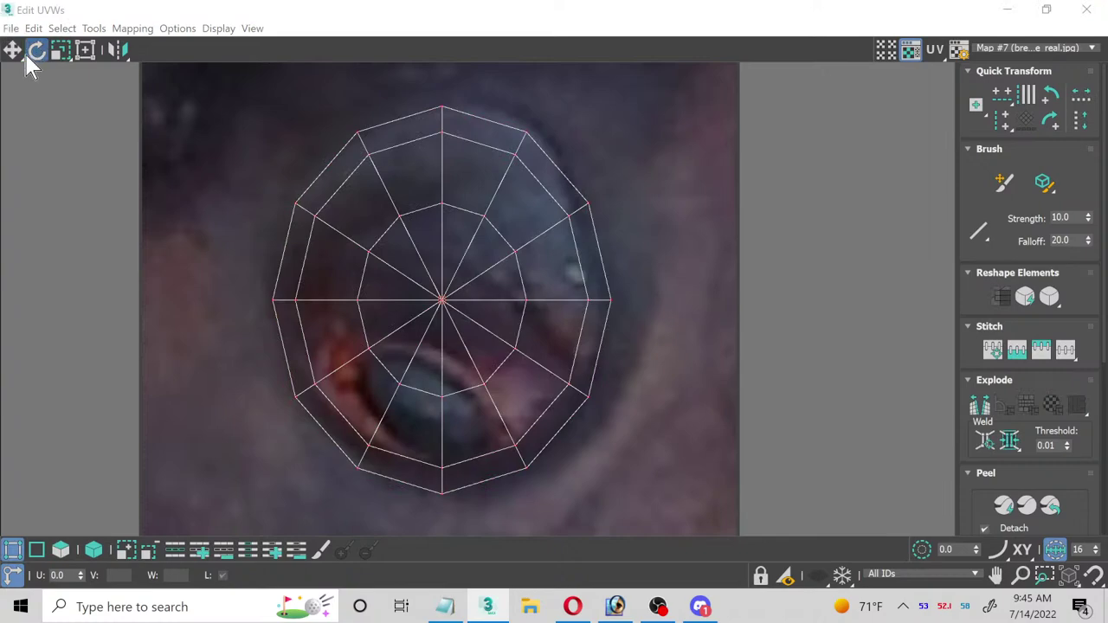
{"action": "scroll", "coordinate": [538, 221], "scroll_direction": "up", "scroll_amount": 1}
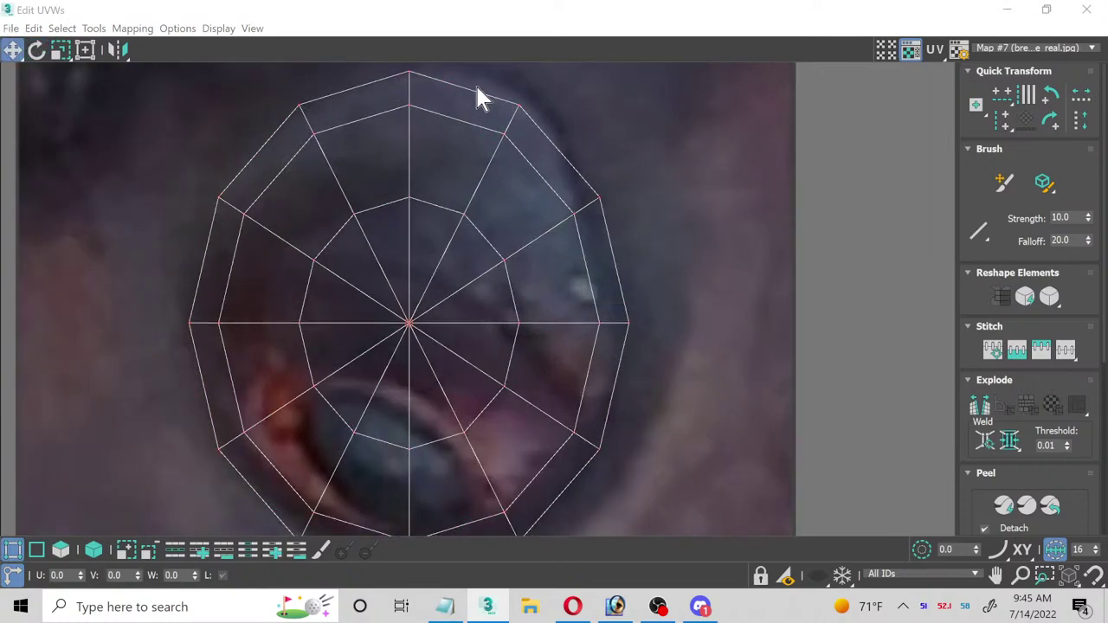
{"action": "scroll", "coordinate": [490, 217], "scroll_direction": "up", "scroll_amount": 5}
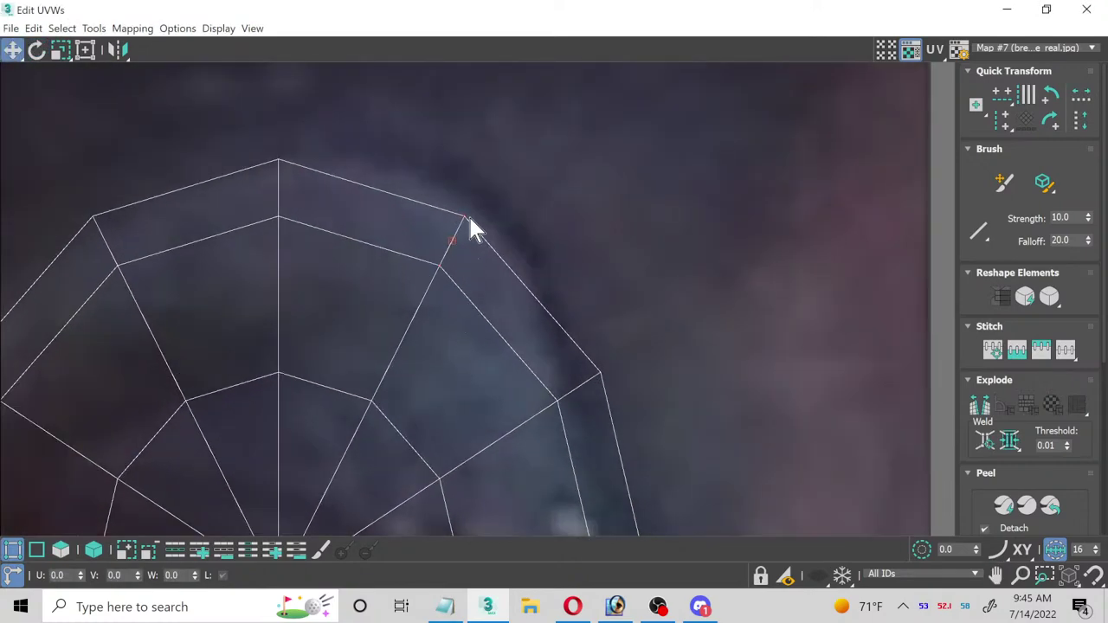
Step: Pull the eye's right and lower-right outer UV vertices inward onto the photographed eye
{"action": "left_click_drag", "start_coordinate": [468, 214], "coordinate": [471, 215]}
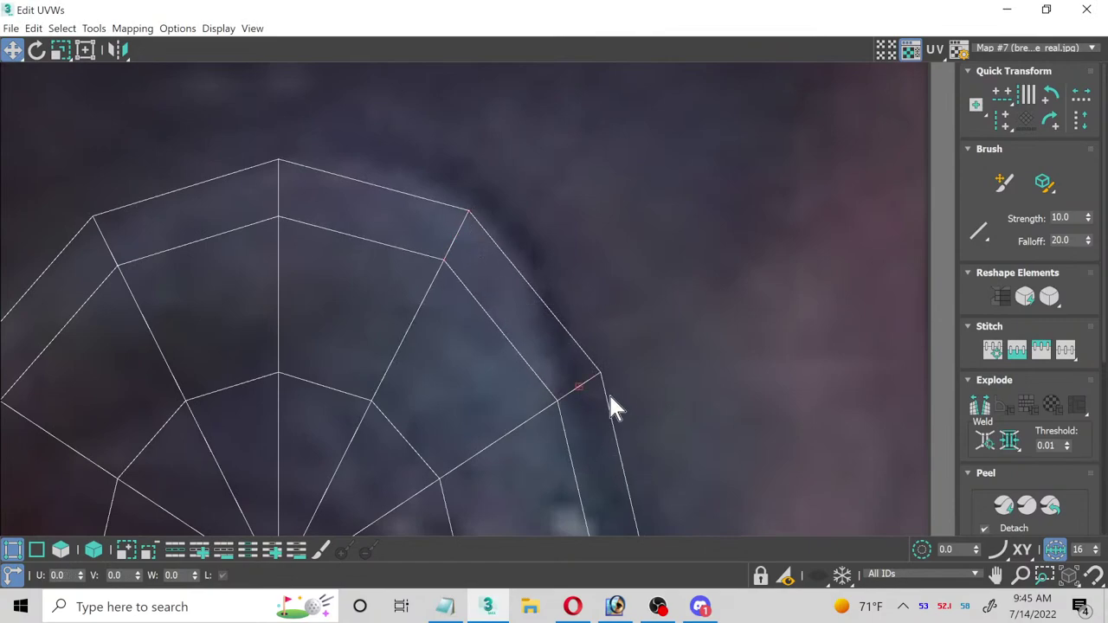
{"action": "left_click_drag", "start_coordinate": [601, 372], "coordinate": [560, 401]}
{"action": "middle_click_drag", "start_coordinate": [559, 401], "coordinate": [652, 198]}
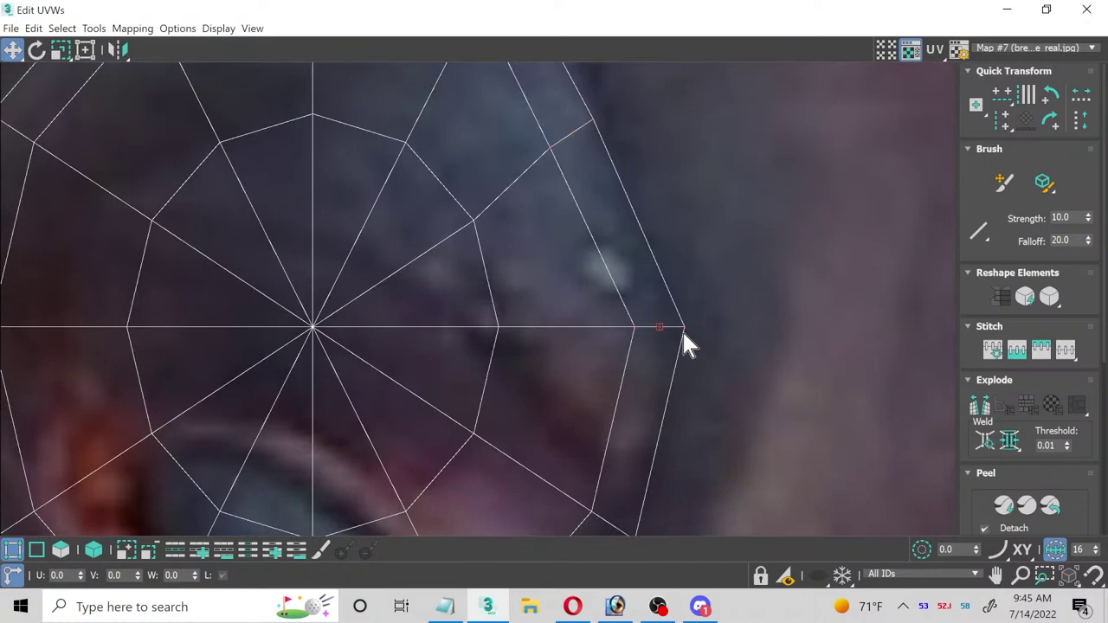
{"action": "left_click_drag", "start_coordinate": [689, 328], "coordinate": [658, 329]}
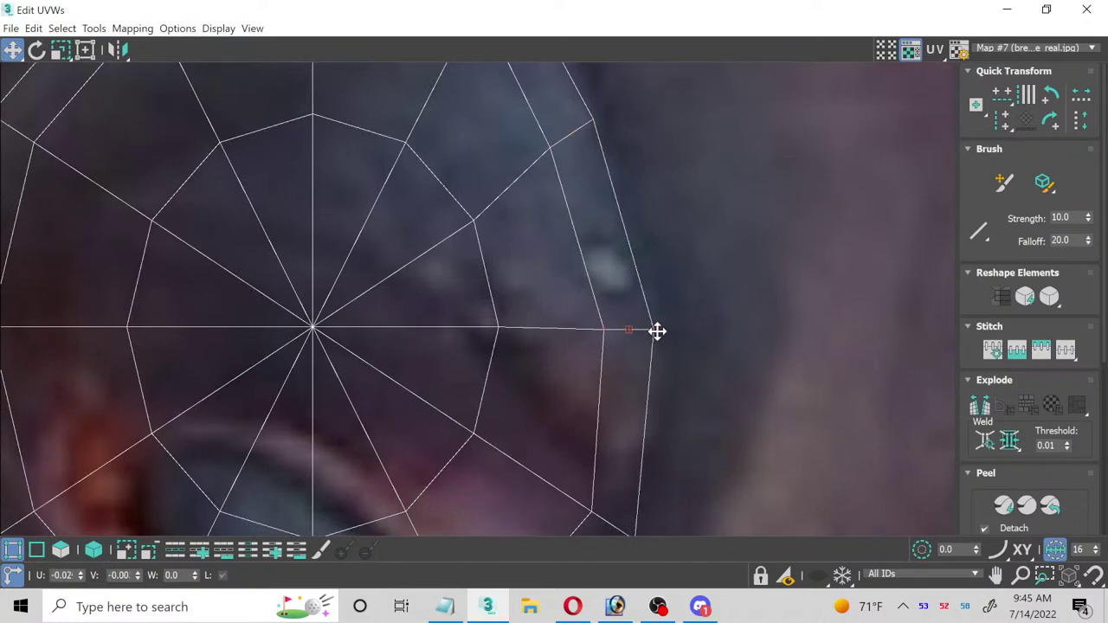
{"action": "middle_click_drag", "start_coordinate": [615, 459], "coordinate": [610, 278]}
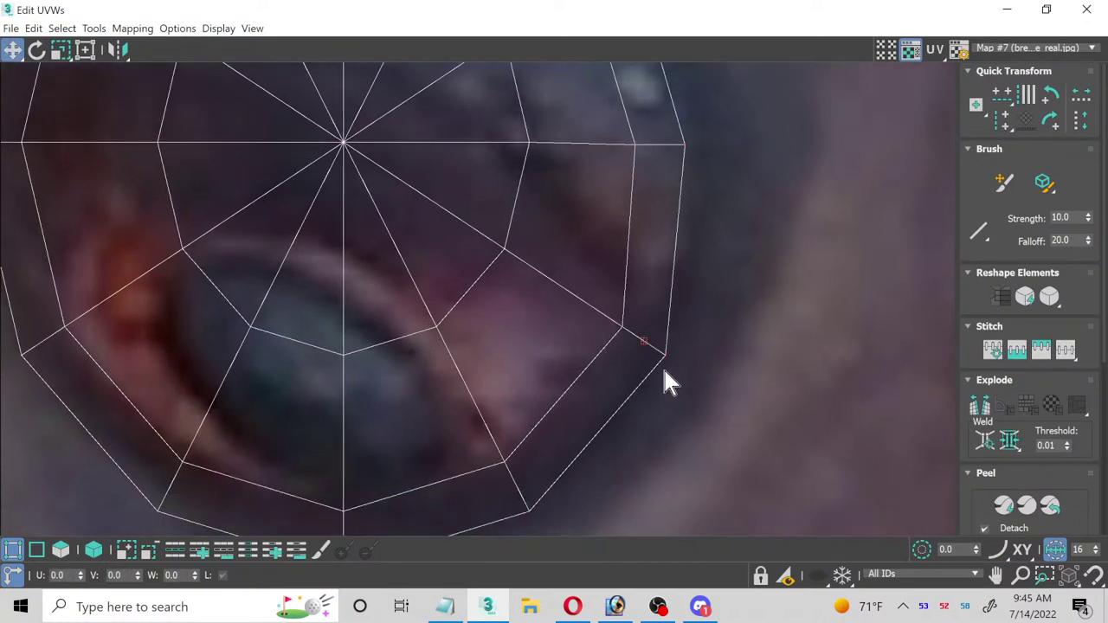
{"action": "left_click_drag", "start_coordinate": [665, 358], "coordinate": [639, 352]}
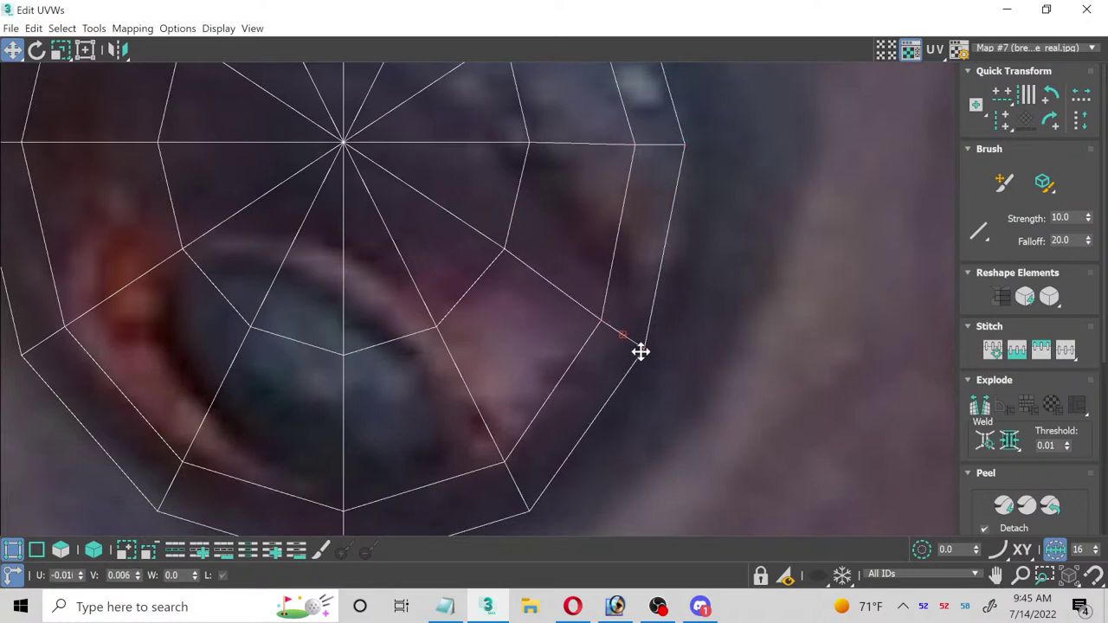
{"action": "middle_click_drag", "start_coordinate": [598, 400], "coordinate": [544, 262]}
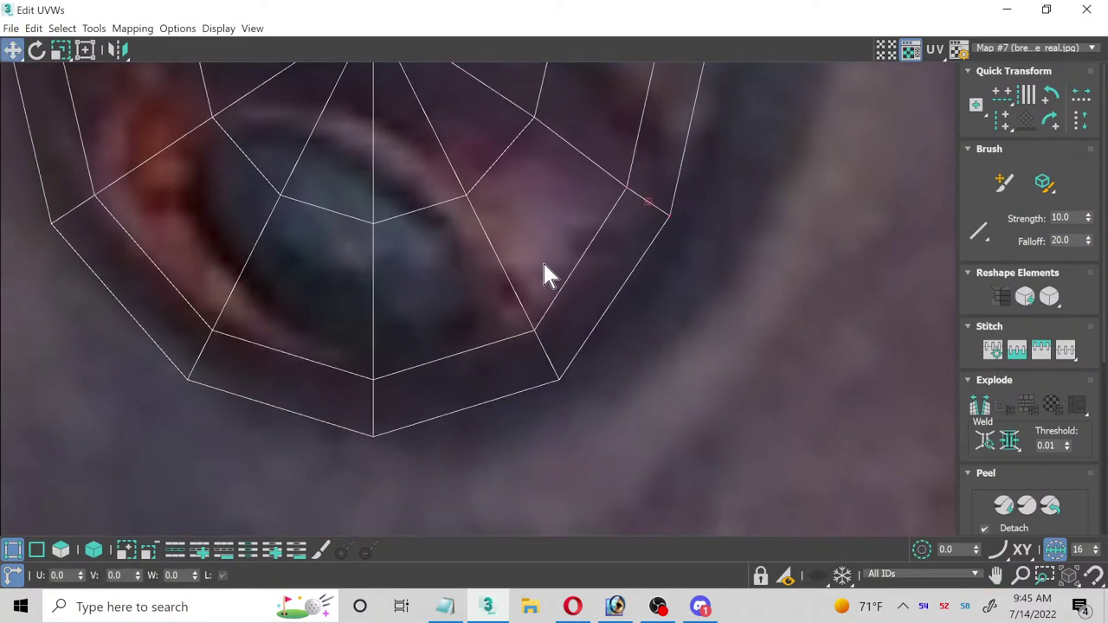
{"action": "left_click", "coordinate": [559, 378]}
{"action": "left_click_drag", "start_coordinate": [559, 379], "coordinate": [545, 366]}
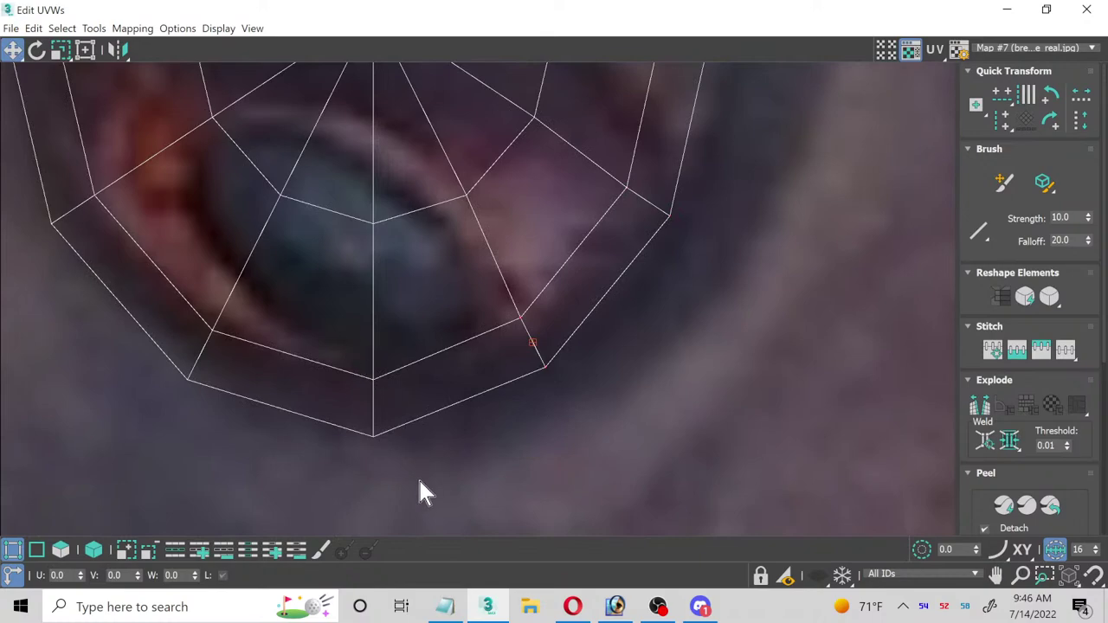
{"action": "left_click_drag", "start_coordinate": [372, 436], "coordinate": [371, 400]}
Step: Tuck the lower-left, left and upper-left UV edges in so the ring hugs the iris rim
{"action": "scroll", "coordinate": [341, 409], "scroll_direction": "up", "scroll_amount": 2}
{"action": "middle_click_drag", "start_coordinate": [341, 408], "coordinate": [490, 498]}
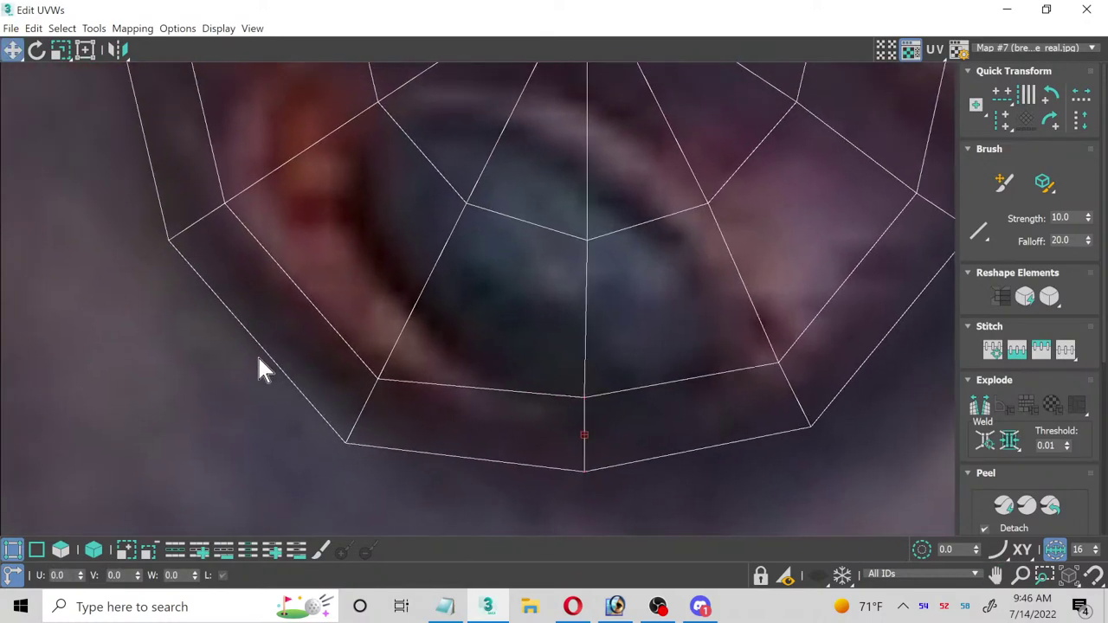
{"action": "scroll", "coordinate": [259, 355], "scroll_direction": "down", "scroll_amount": 2}
{"action": "left_click_drag", "start_coordinate": [266, 340], "coordinate": [381, 452]}
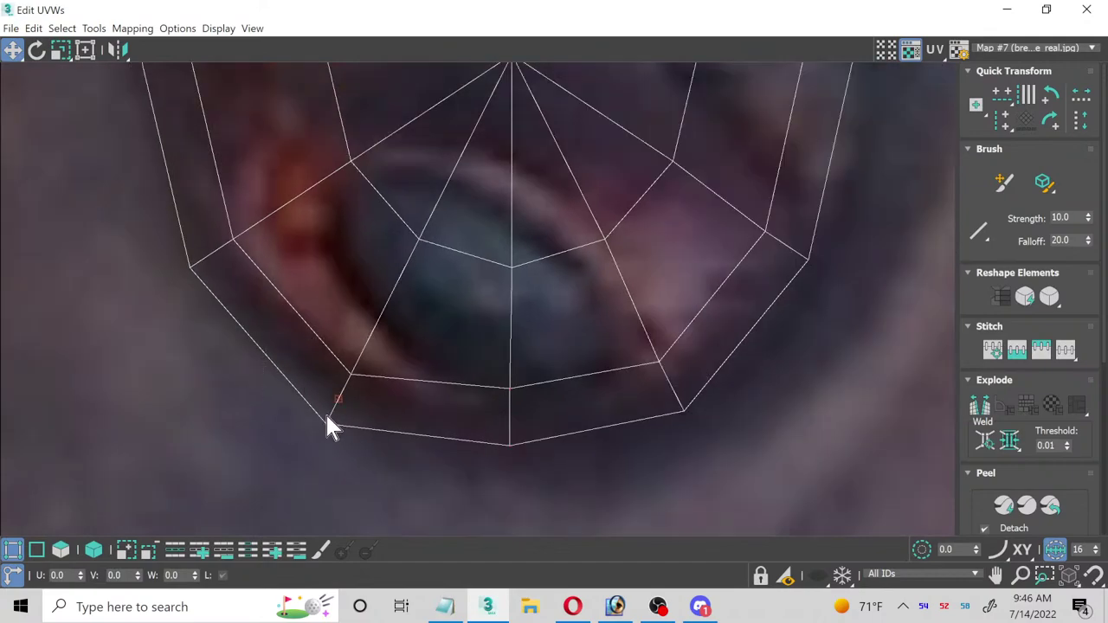
{"action": "left_click_drag", "start_coordinate": [322, 426], "coordinate": [341, 390]}
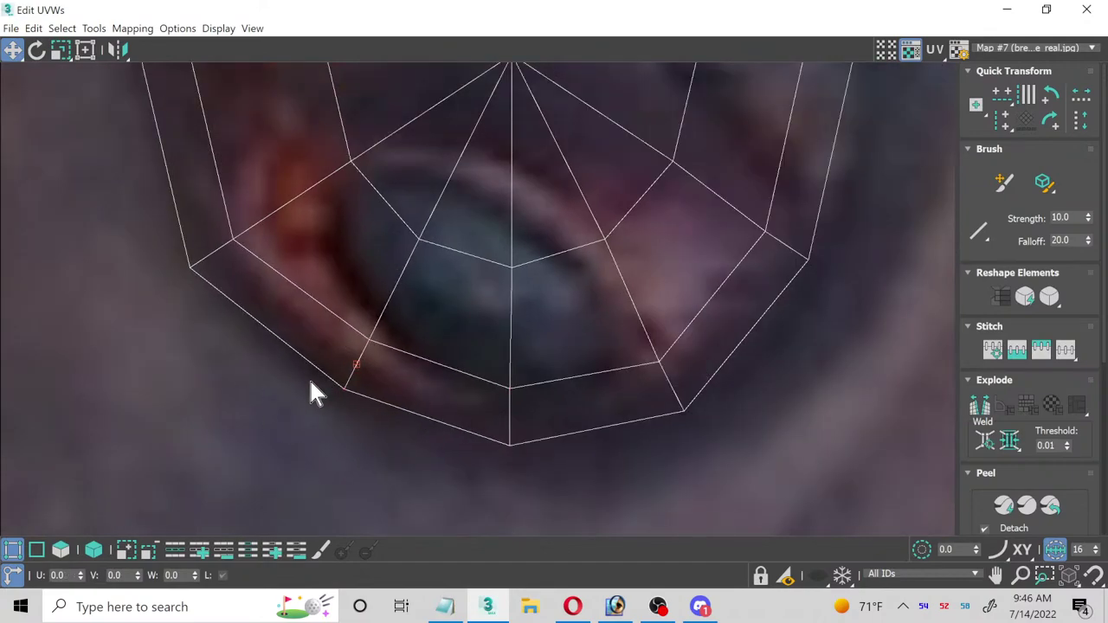
{"action": "middle_click_drag", "start_coordinate": [311, 389], "coordinate": [365, 500]}
{"action": "left_click_drag", "start_coordinate": [237, 360], "coordinate": [426, 498]}
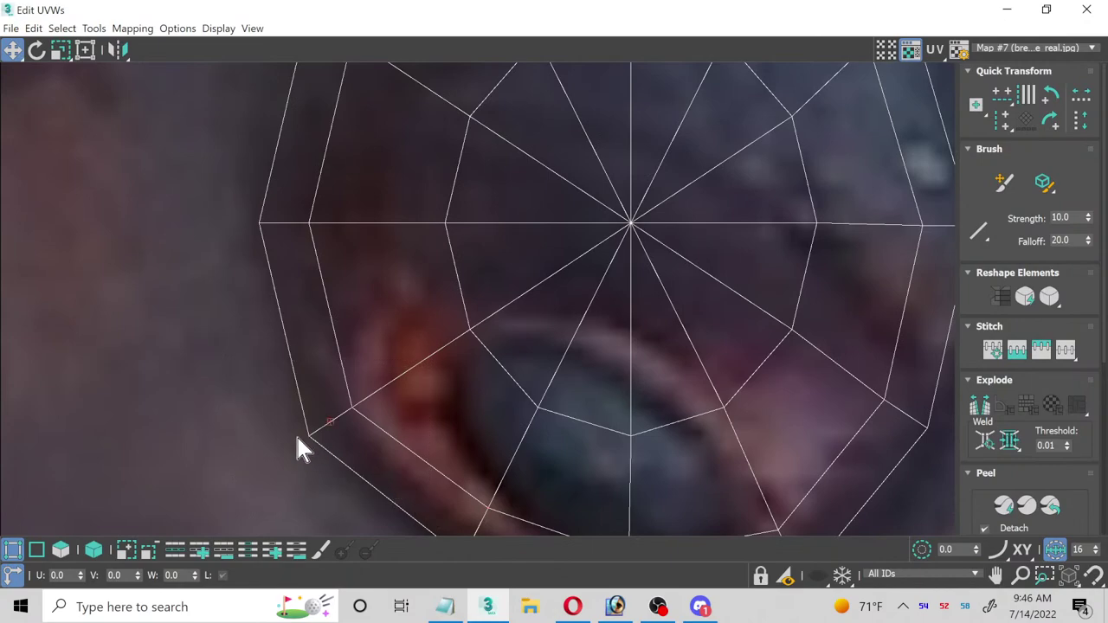
{"action": "left_click_drag", "start_coordinate": [306, 434], "coordinate": [332, 419]}
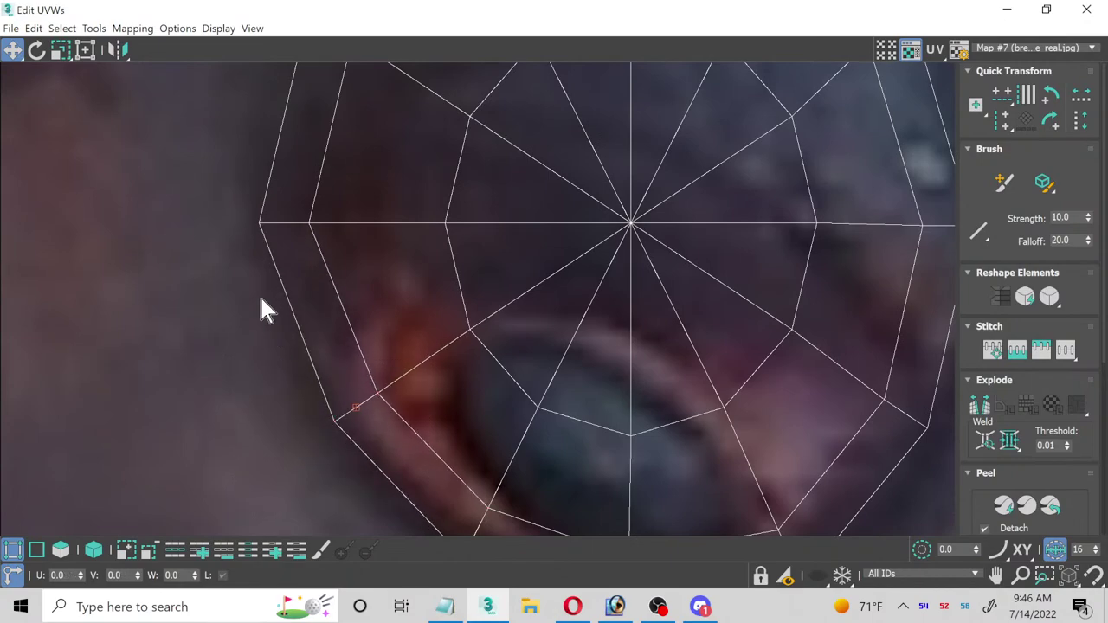
{"action": "middle_click_drag", "start_coordinate": [260, 309], "coordinate": [292, 488]}
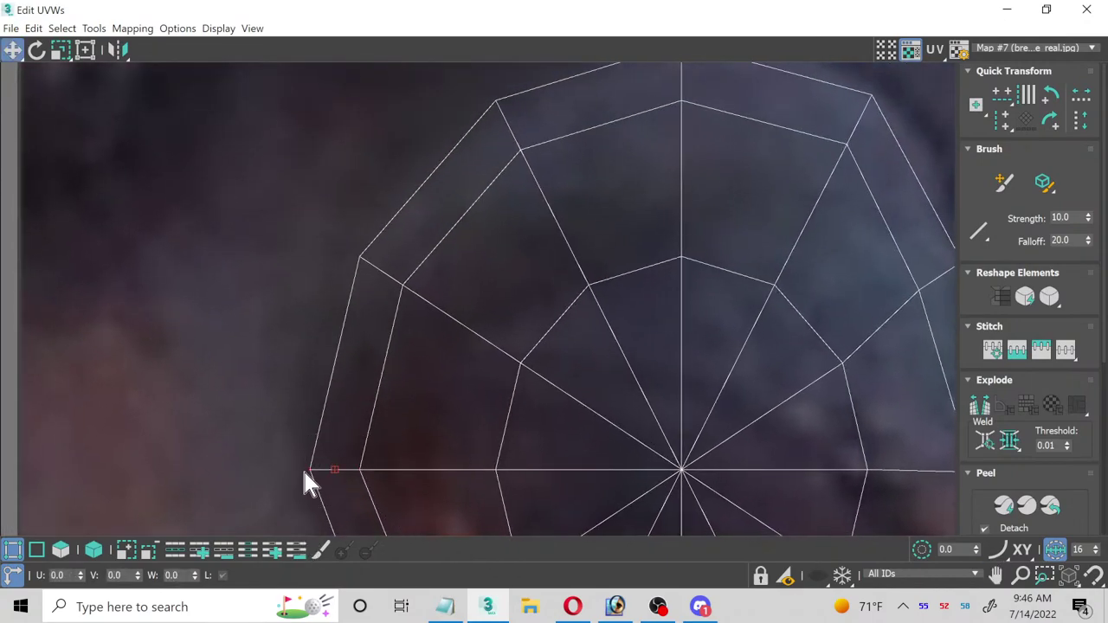
{"action": "left_click_drag", "start_coordinate": [315, 470], "coordinate": [345, 470]}
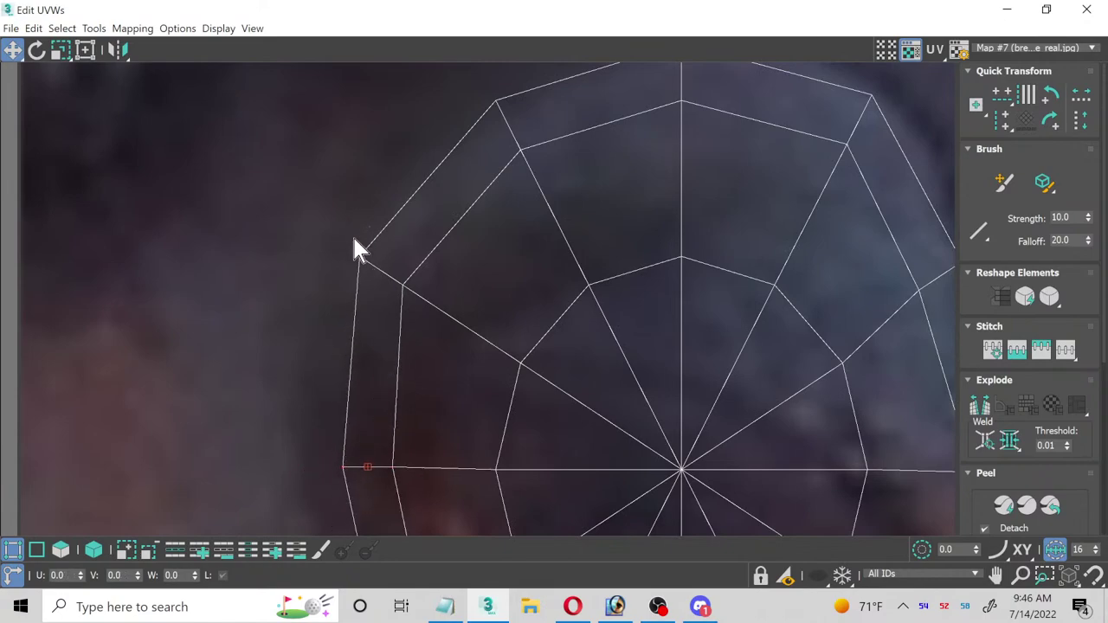
{"action": "left_click_drag", "start_coordinate": [359, 260], "coordinate": [382, 272]}
{"action": "scroll", "coordinate": [400, 188], "scroll_direction": "down", "scroll_amount": 3}
{"action": "middle_click_drag", "start_coordinate": [404, 193], "coordinate": [349, 302]}
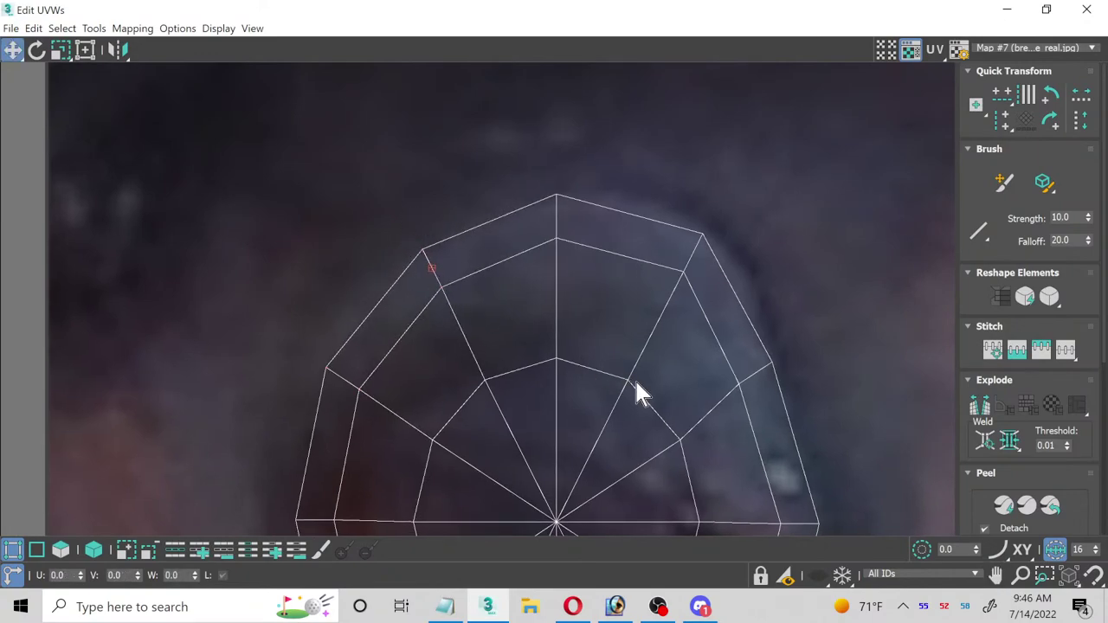
{"action": "middle_click_drag", "start_coordinate": [762, 461], "coordinate": [710, 188]}
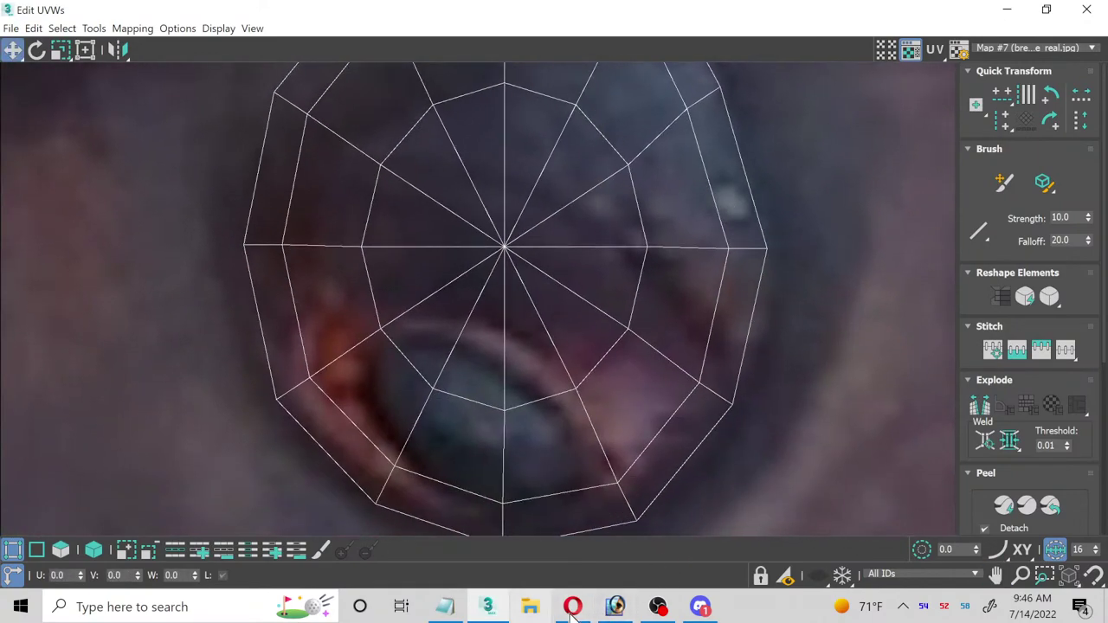
Step: Open the bream eye_real image in Photoshop
{"action": "left_click", "coordinate": [615, 608]}
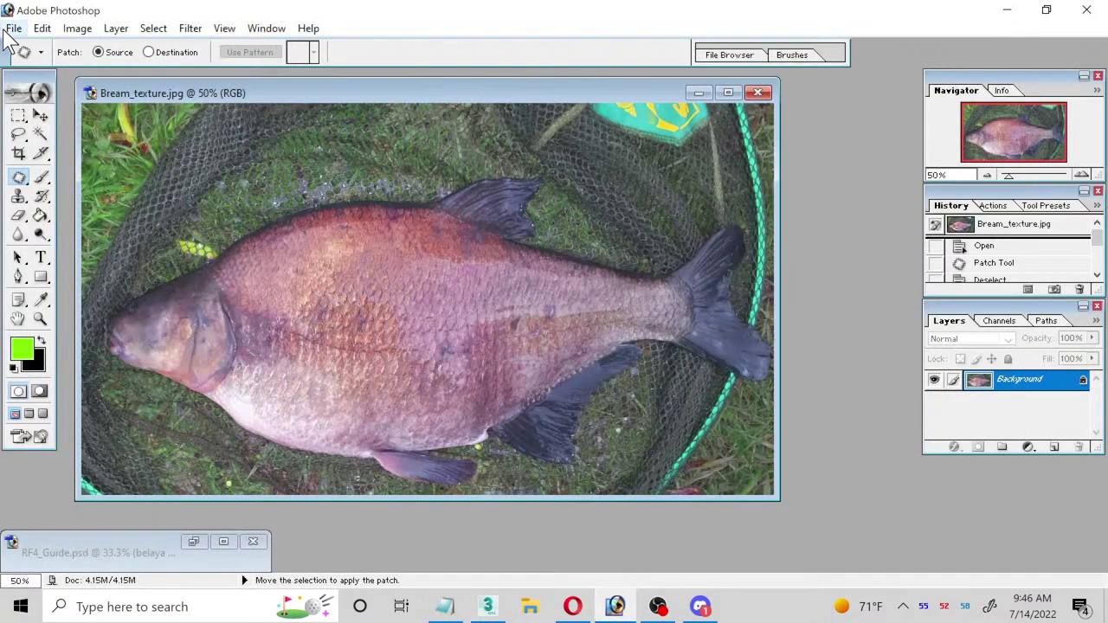
{"action": "left_click", "coordinate": [14, 27]}
{"action": "left_click", "coordinate": [52, 70]}
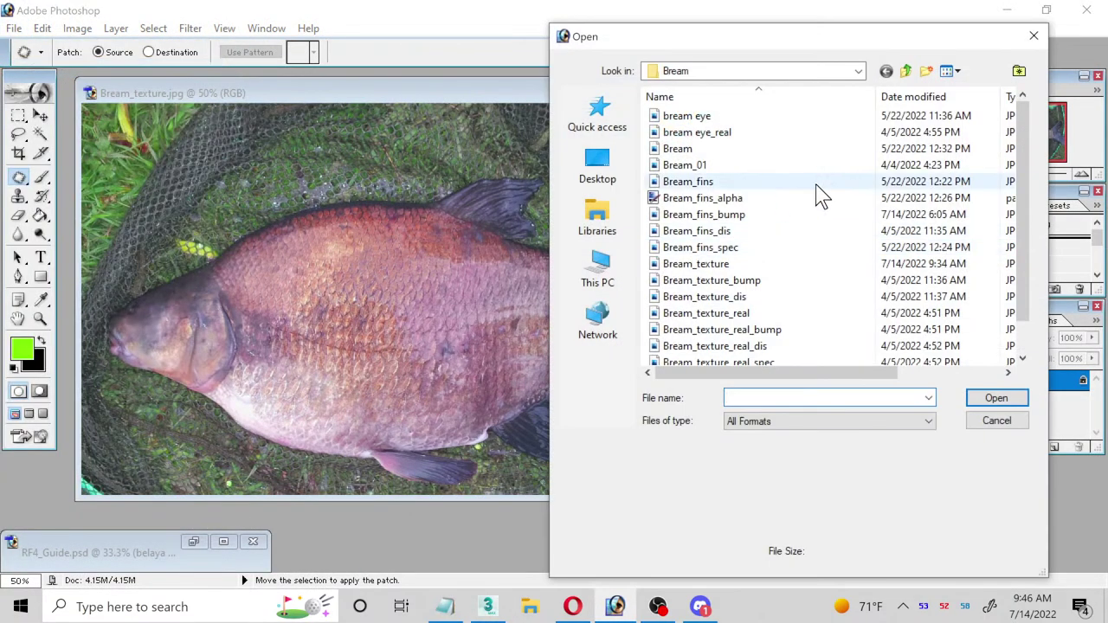
{"action": "left_click", "coordinate": [701, 121]}
{"action": "left_click", "coordinate": [684, 115]}
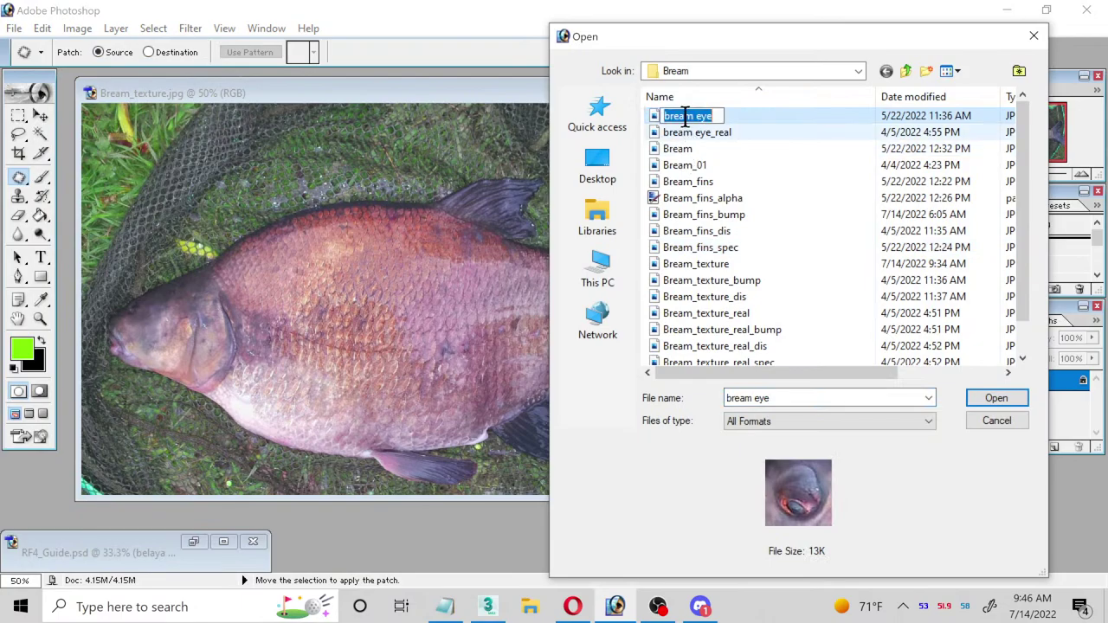
{"action": "left_click", "coordinate": [689, 133]}
{"action": "double_click", "coordinate": [690, 140]}
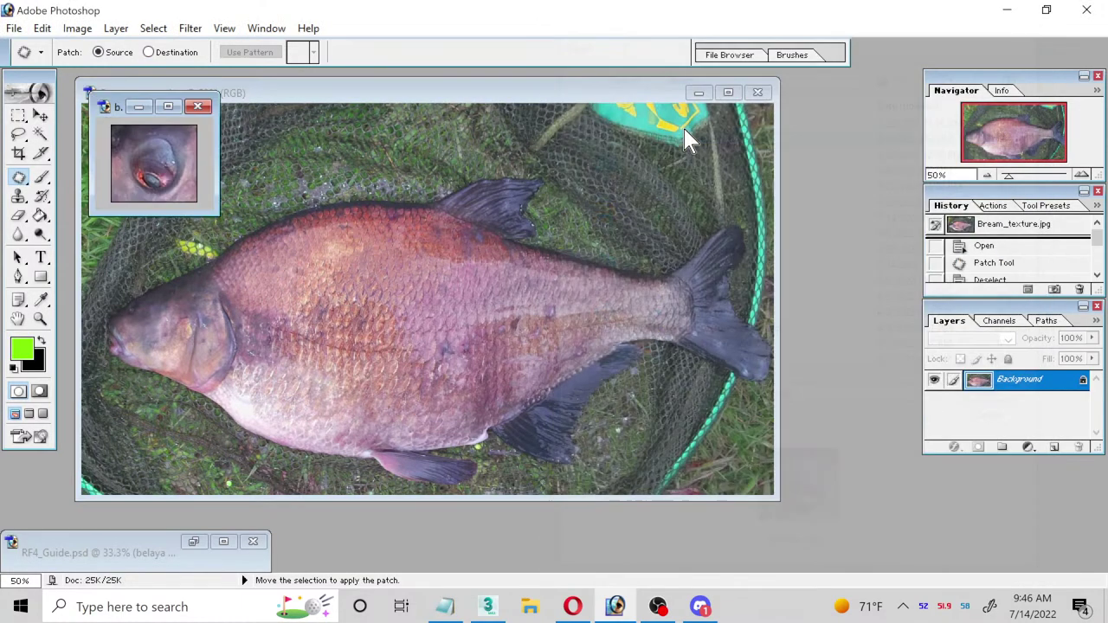
Step: Zoom the eye image to 600% and patch out the white glint, then deselect
{"action": "left_click", "coordinate": [40, 319]}
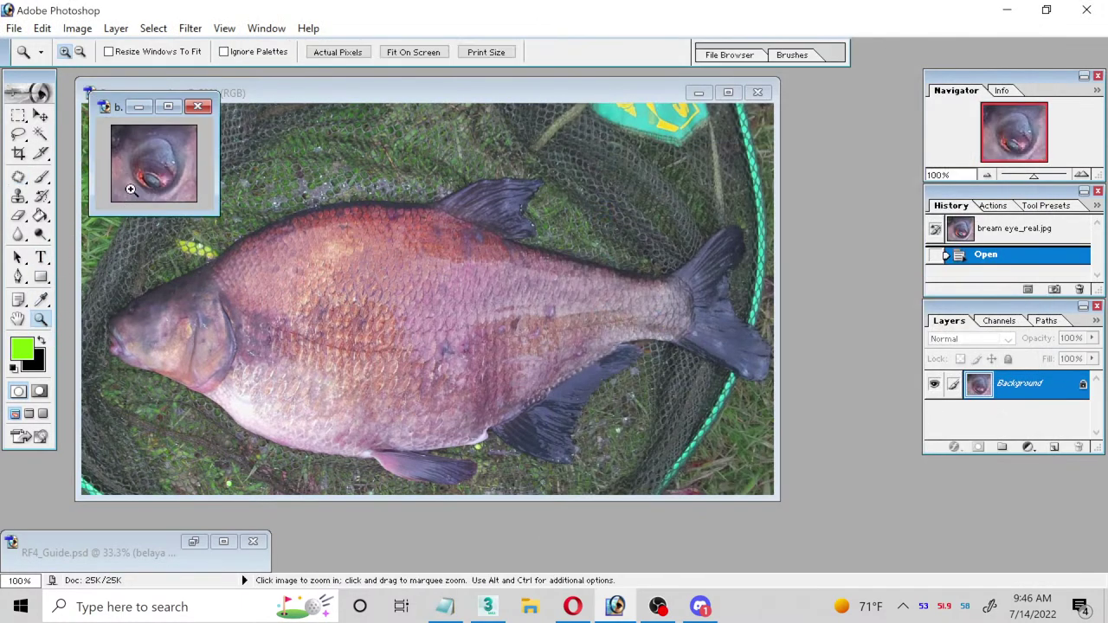
{"action": "right_click", "coordinate": [136, 174]}
{"action": "left_click", "coordinate": [210, 174]}
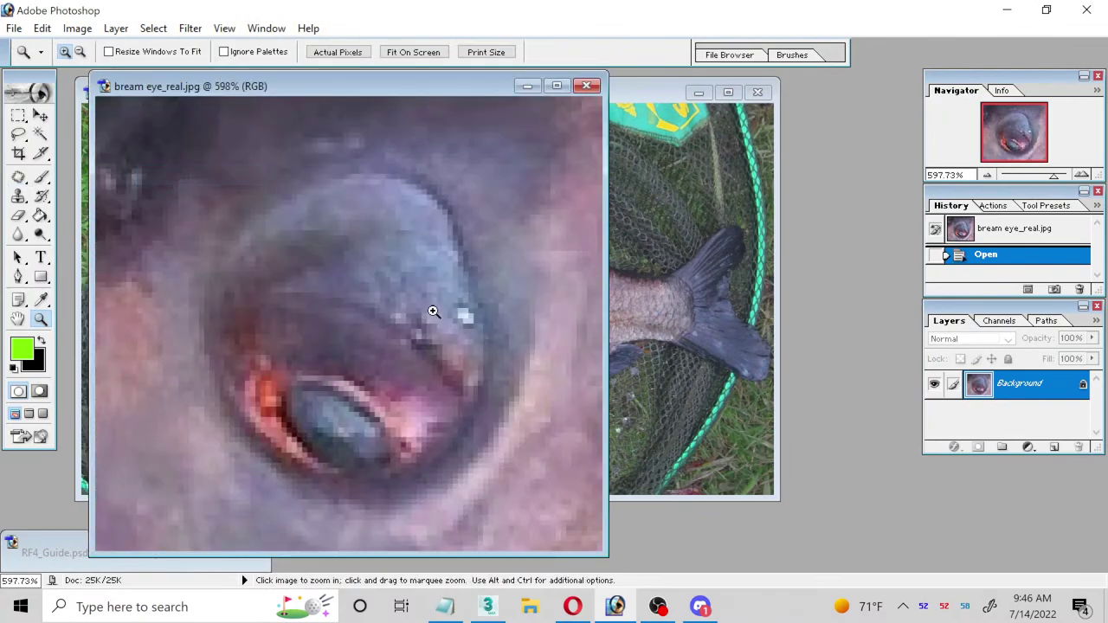
{"action": "left_click", "coordinate": [472, 317]}
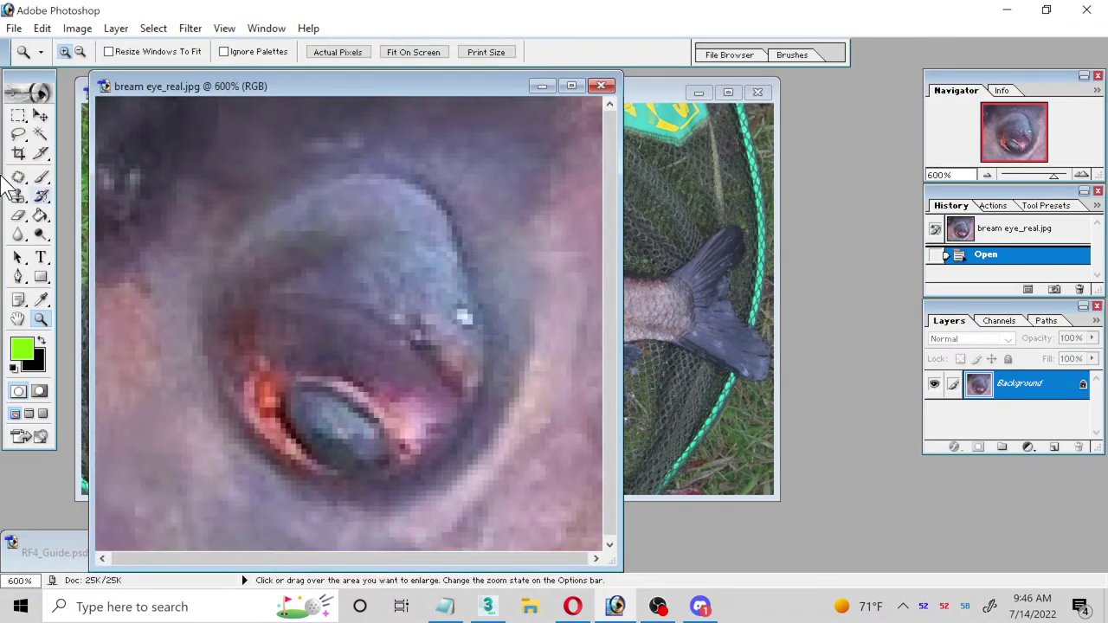
{"action": "left_click_drag", "start_coordinate": [18, 176], "coordinate": [69, 192]}
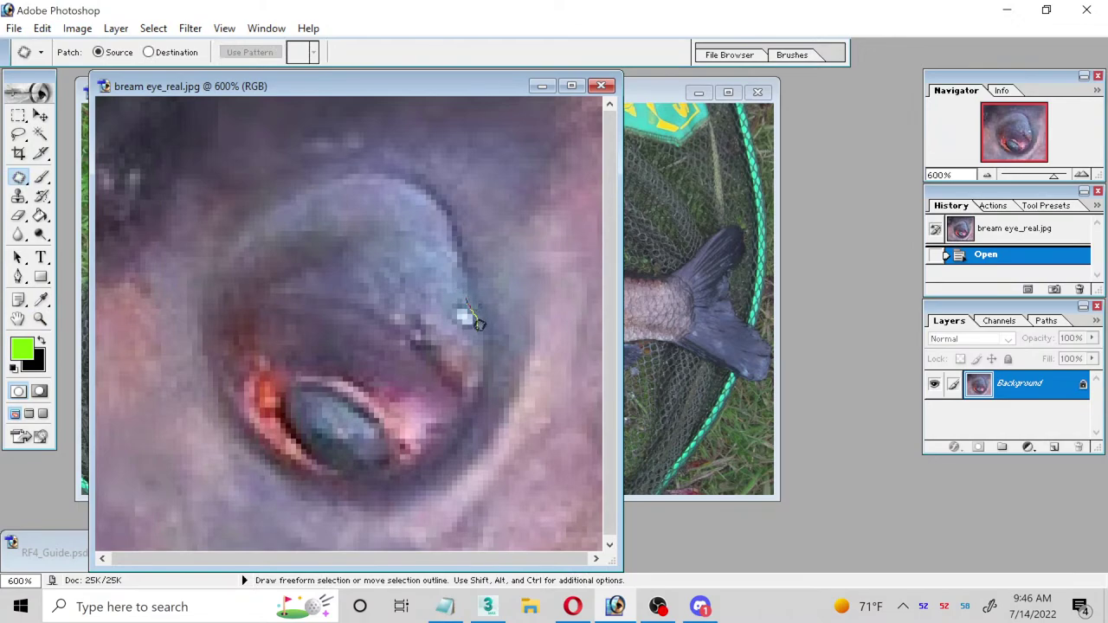
{"action": "left_click_drag", "start_coordinate": [452, 297], "coordinate": [430, 288]}
{"action": "key", "text": "ctrl+d"}
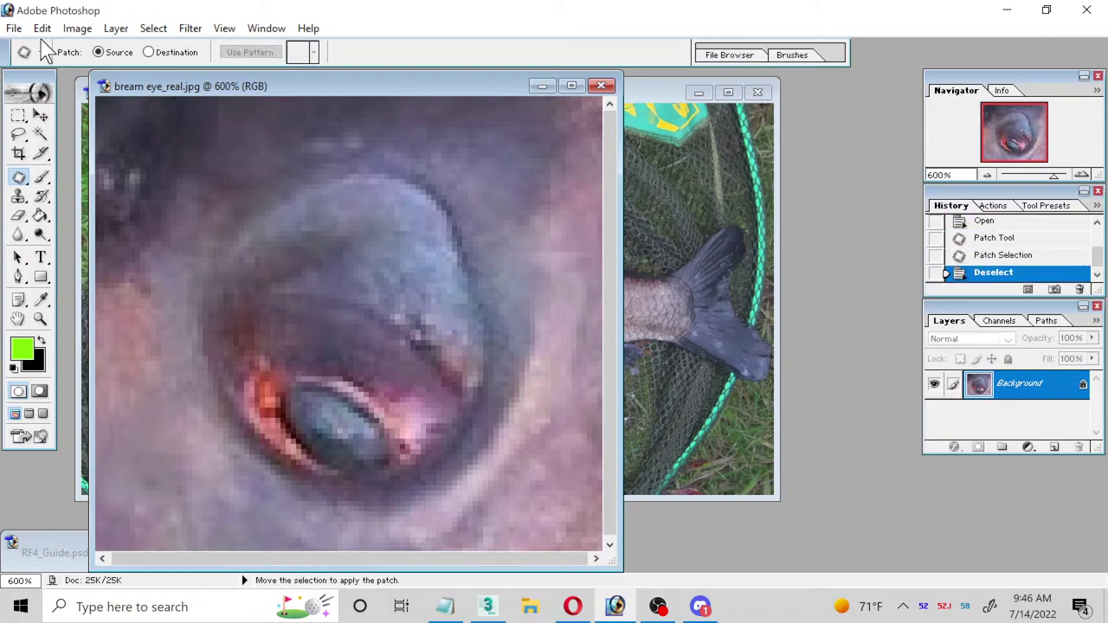
Step: Save and close bream eye_real, returning to 3ds Max
{"action": "left_click", "coordinate": [14, 28]}
{"action": "left_click", "coordinate": [35, 168]}
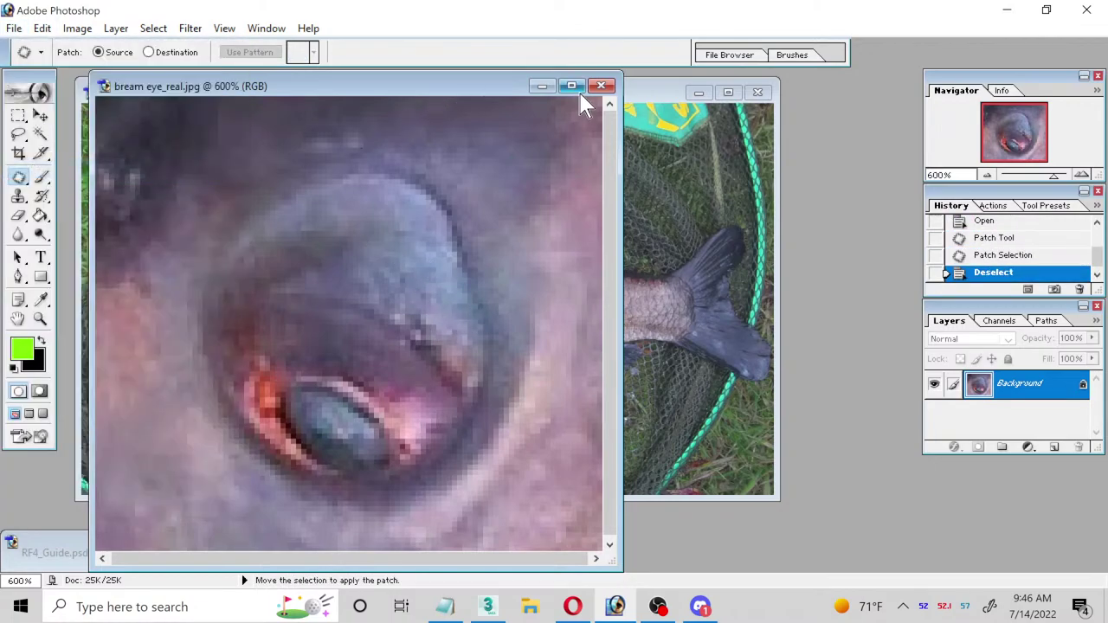
{"action": "left_click", "coordinate": [601, 86]}
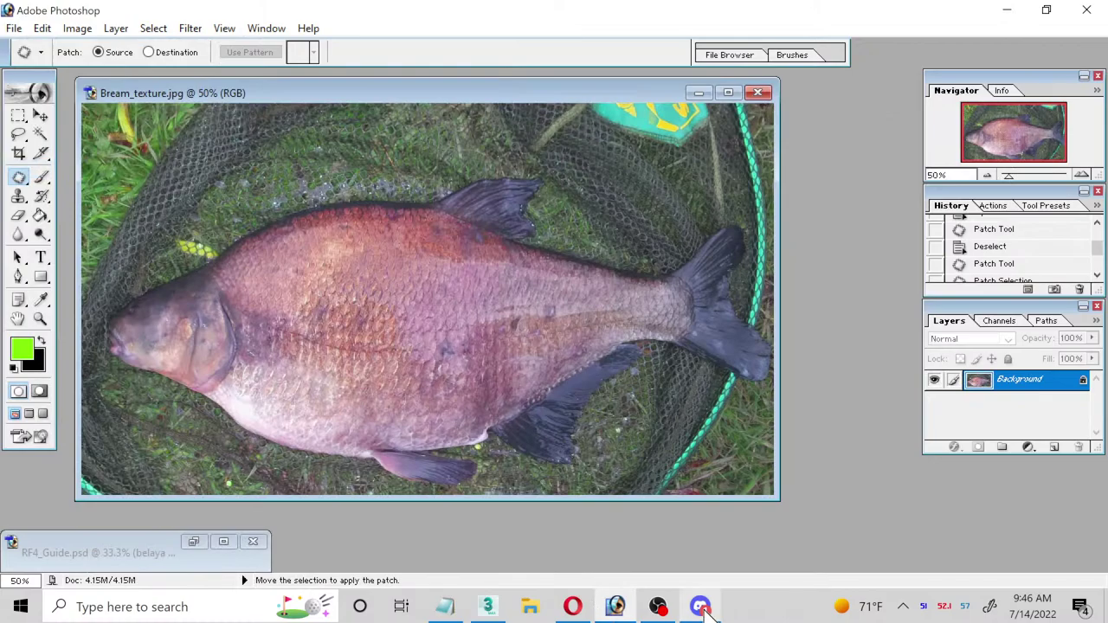
{"action": "left_click", "coordinate": [487, 607]}
Step: Reload the retouched eye texture, close Edit UVWs, and Collapse All on the eye's stack
{"action": "scroll", "coordinate": [407, 147], "scroll_direction": "down", "scroll_amount": 2}
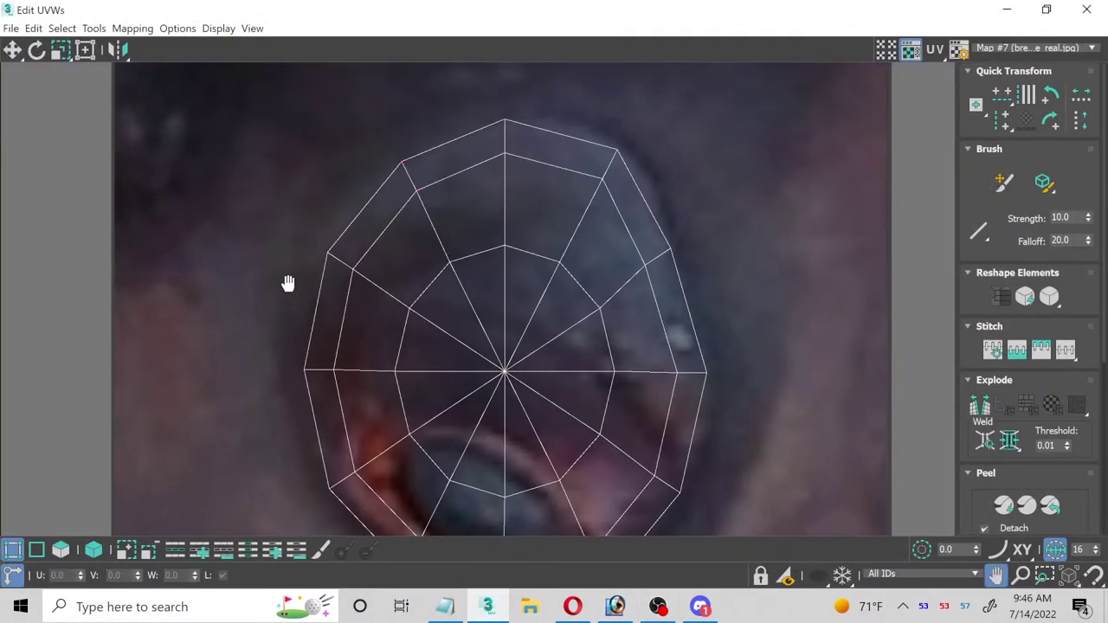
{"action": "left_click", "coordinate": [258, 33]}
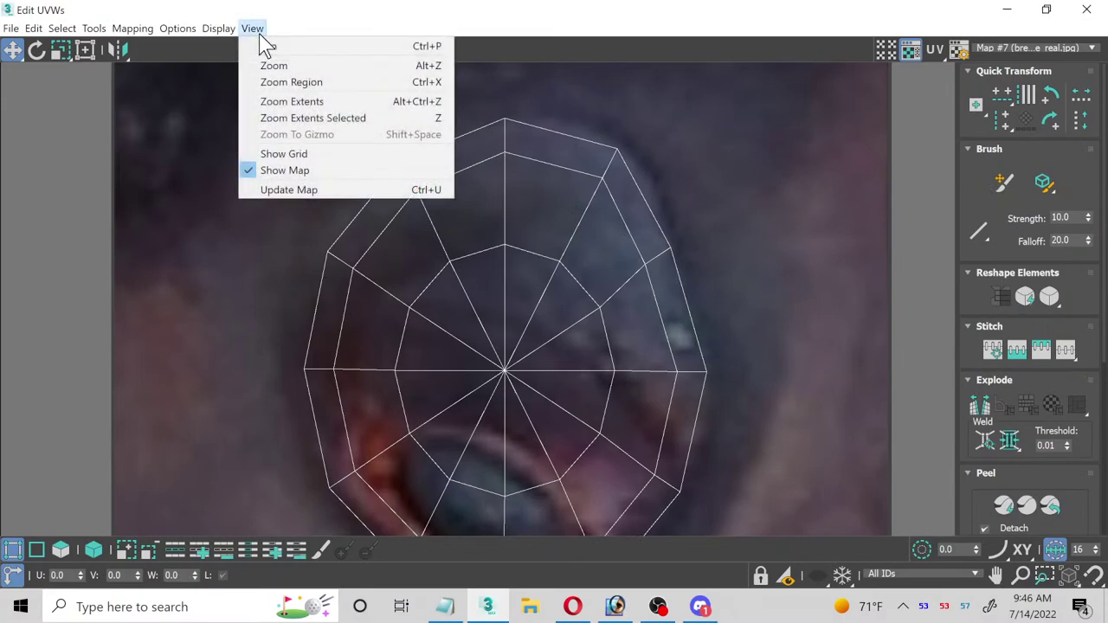
{"action": "left_click", "coordinate": [285, 190]}
{"action": "scroll", "coordinate": [579, 312], "scroll_direction": "down", "scroll_amount": 1}
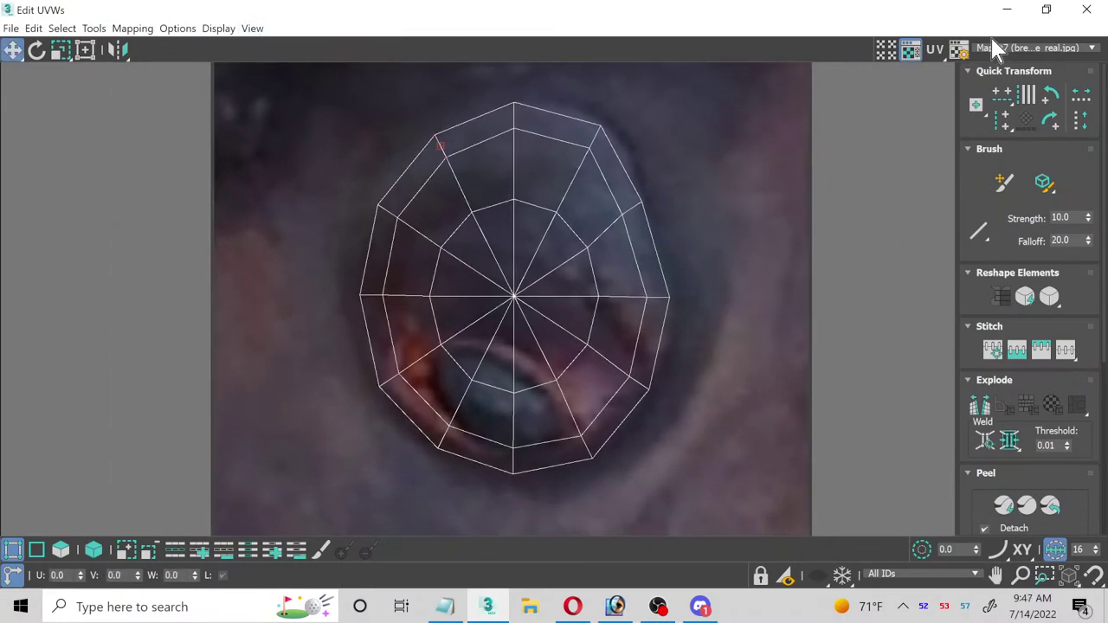
{"action": "left_click", "coordinate": [1085, 14]}
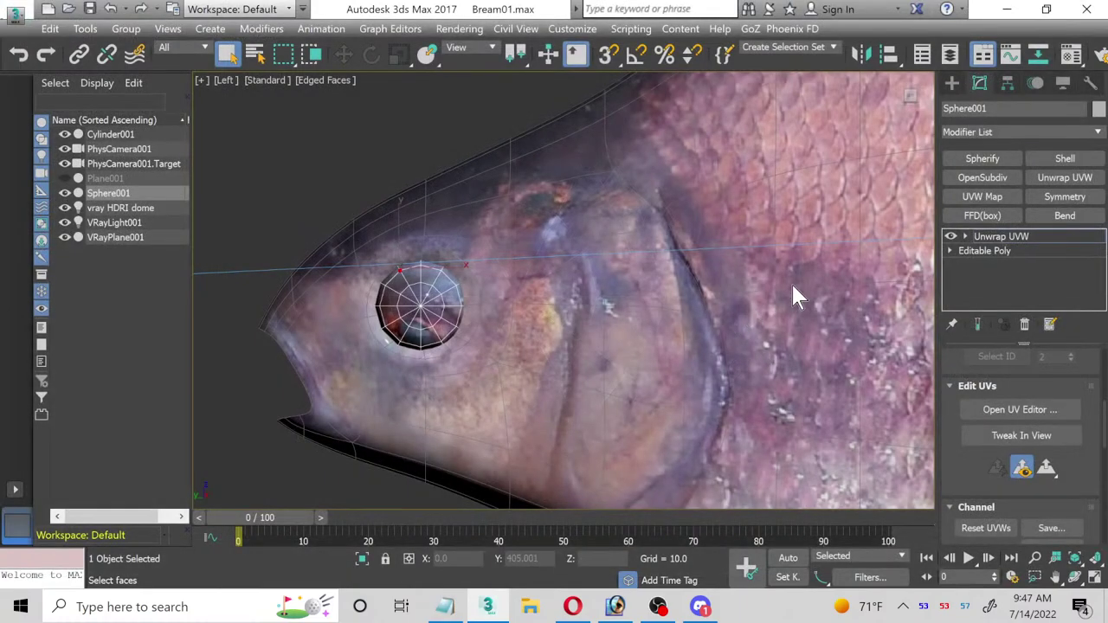
{"action": "right_click", "coordinate": [1003, 242]}
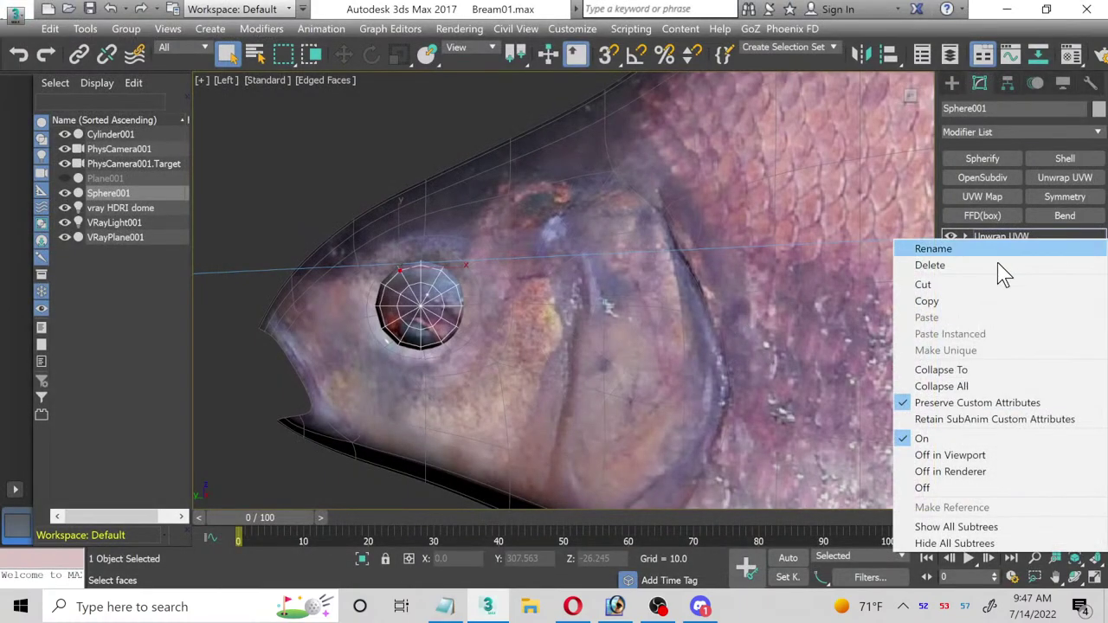
{"action": "left_click", "coordinate": [957, 387]}
{"action": "left_click", "coordinate": [637, 355]}
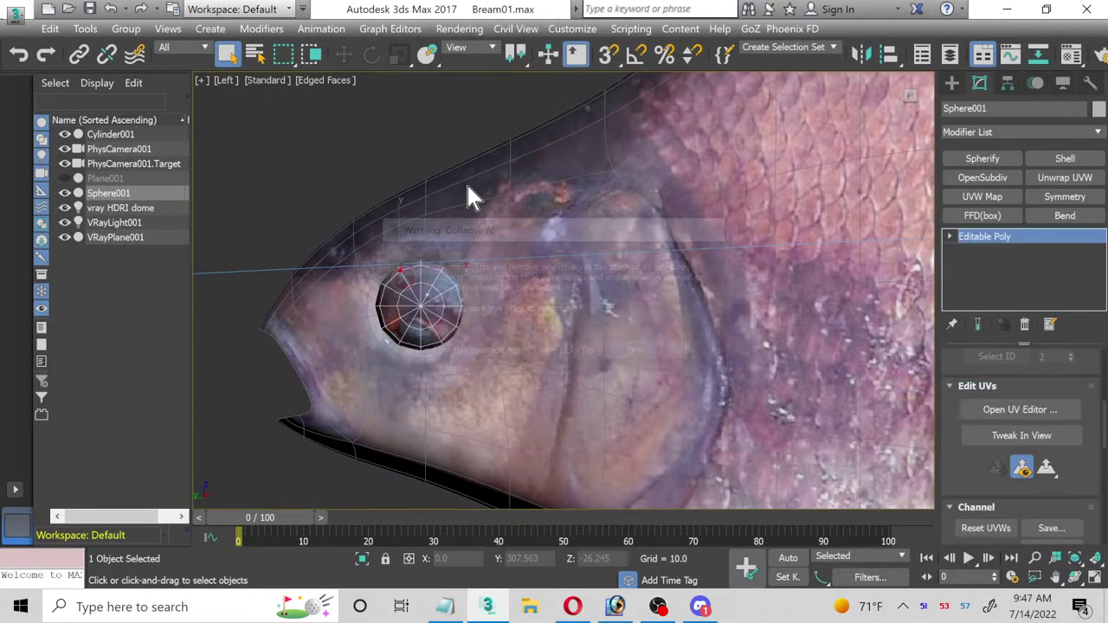
Step: Add an OpenSubdiv modifier to the eye sphere Sphere001
{"action": "left_click", "coordinate": [423, 139]}
{"action": "left_click", "coordinate": [464, 312]}
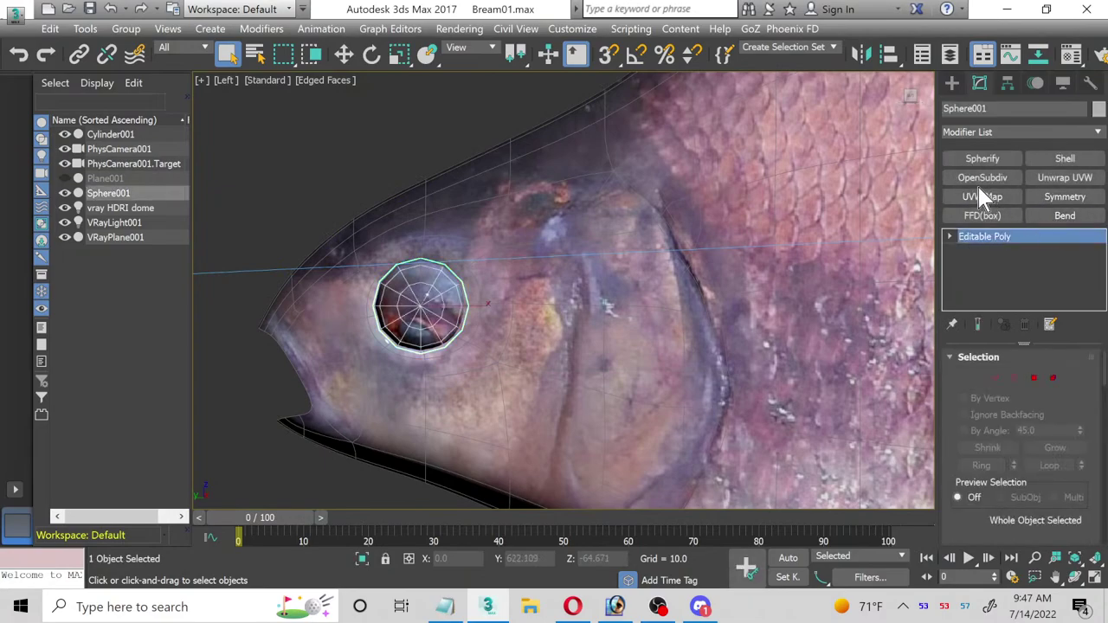
{"action": "left_click", "coordinate": [975, 182]}
{"action": "scroll", "coordinate": [543, 441], "scroll_direction": "down", "scroll_amount": 4}
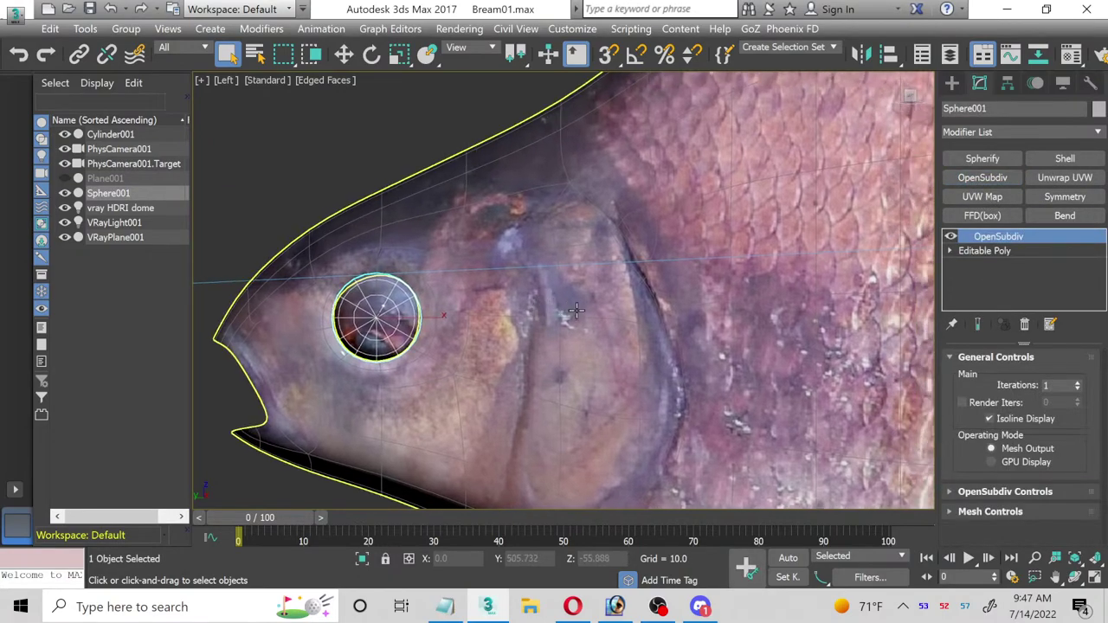
Step: Maximize the Perspective viewport and switch it to the PhysCamera001 camera view
{"action": "left_click", "coordinate": [1096, 581]}
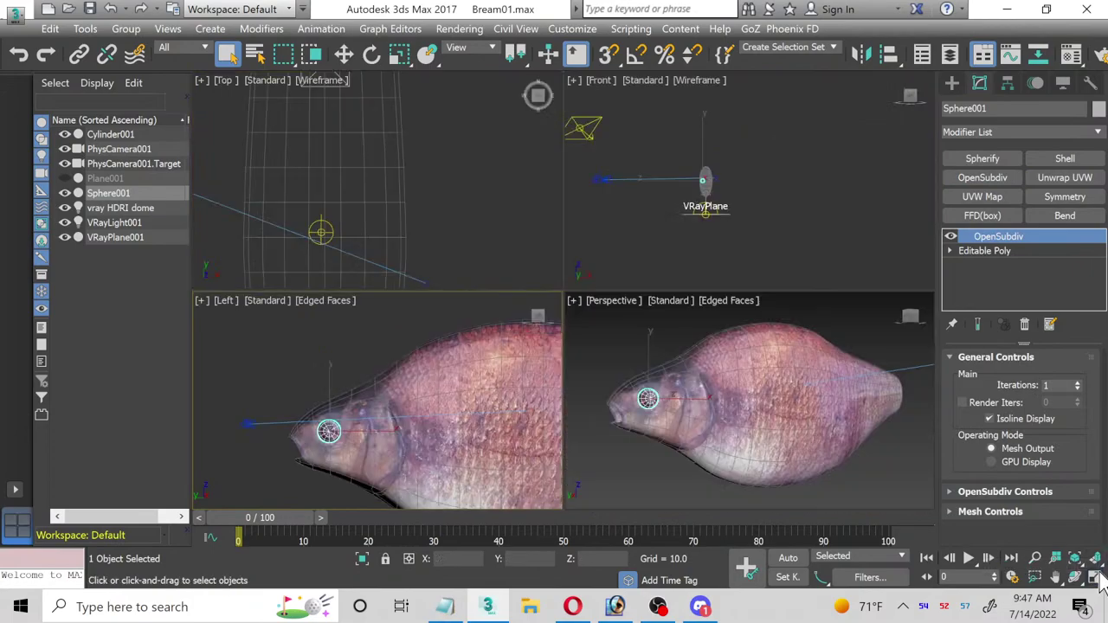
{"action": "left_click", "coordinate": [885, 454]}
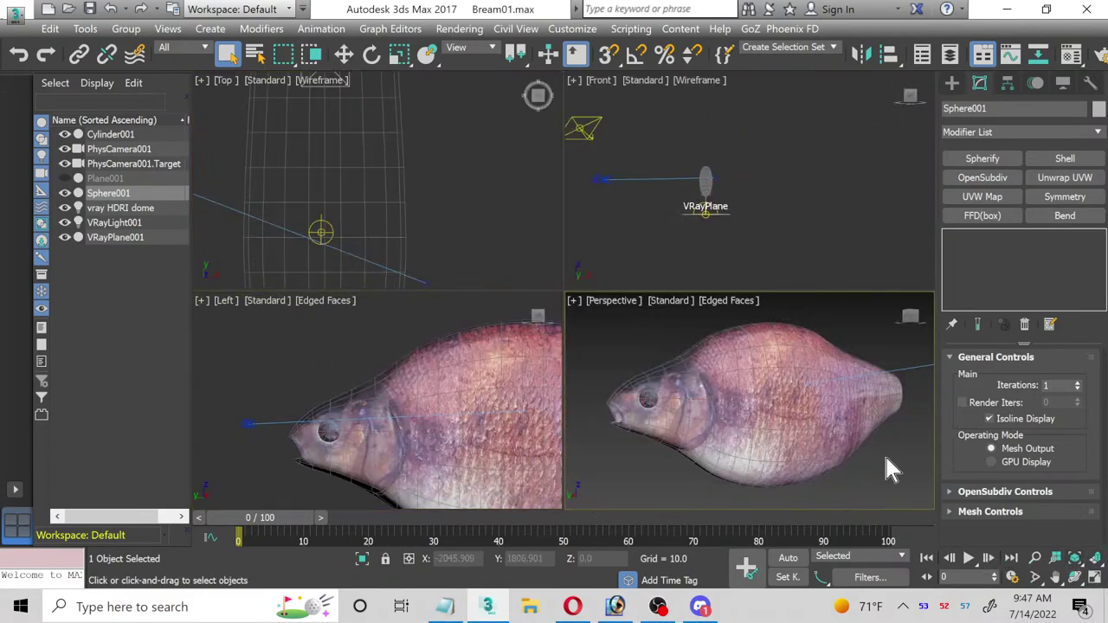
{"action": "left_click", "coordinate": [1097, 578]}
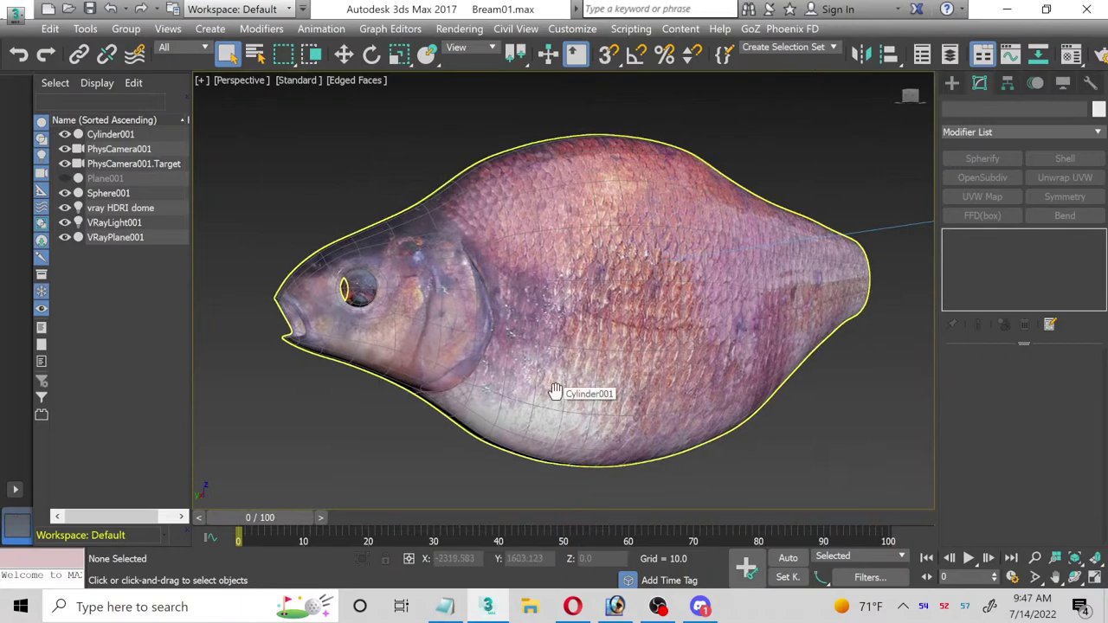
{"action": "middle_click_drag", "start_coordinate": [556, 390], "coordinate": [545, 401]}
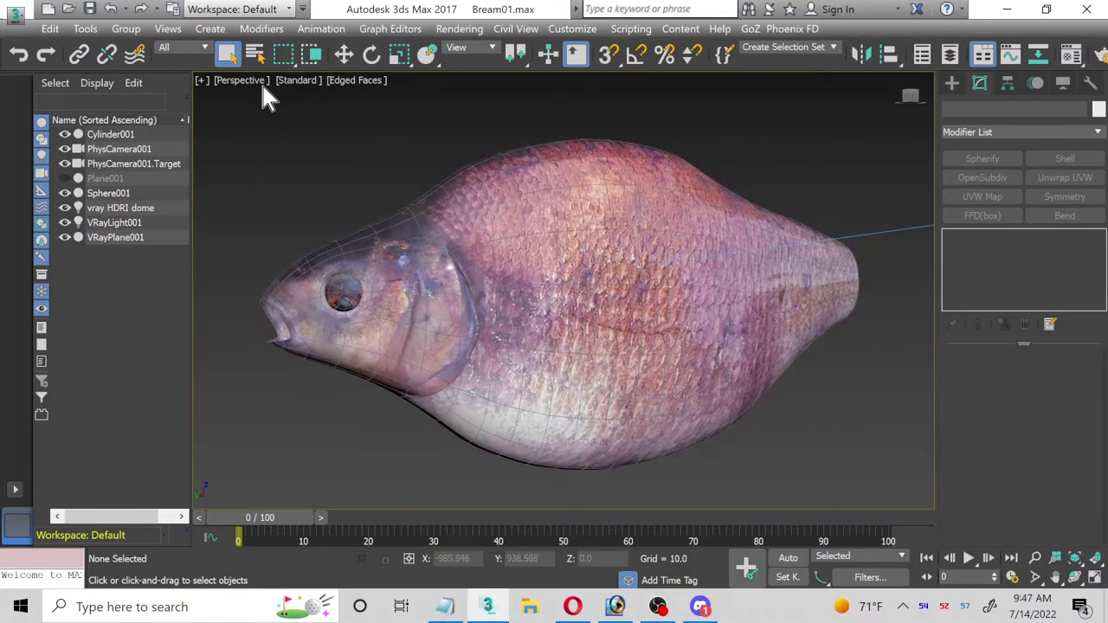
{"action": "left_click", "coordinate": [234, 80]}
{"action": "mouse_move", "coordinate": [486, 95]}
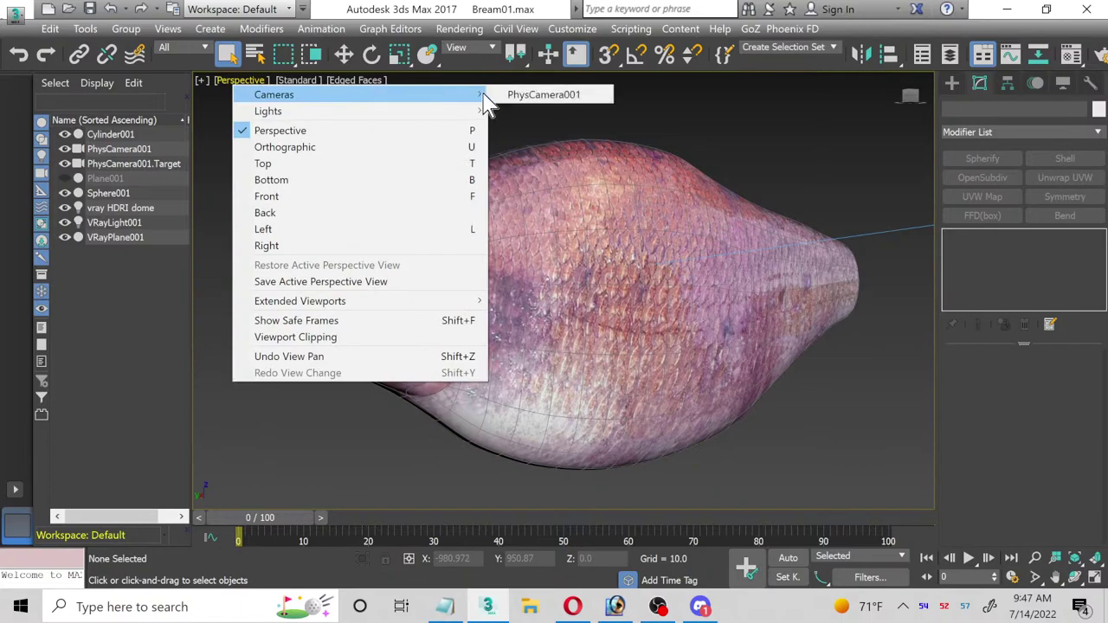
{"action": "left_click", "coordinate": [541, 95]}
{"action": "scroll", "coordinate": [697, 390], "scroll_direction": "down", "scroll_amount": 3}
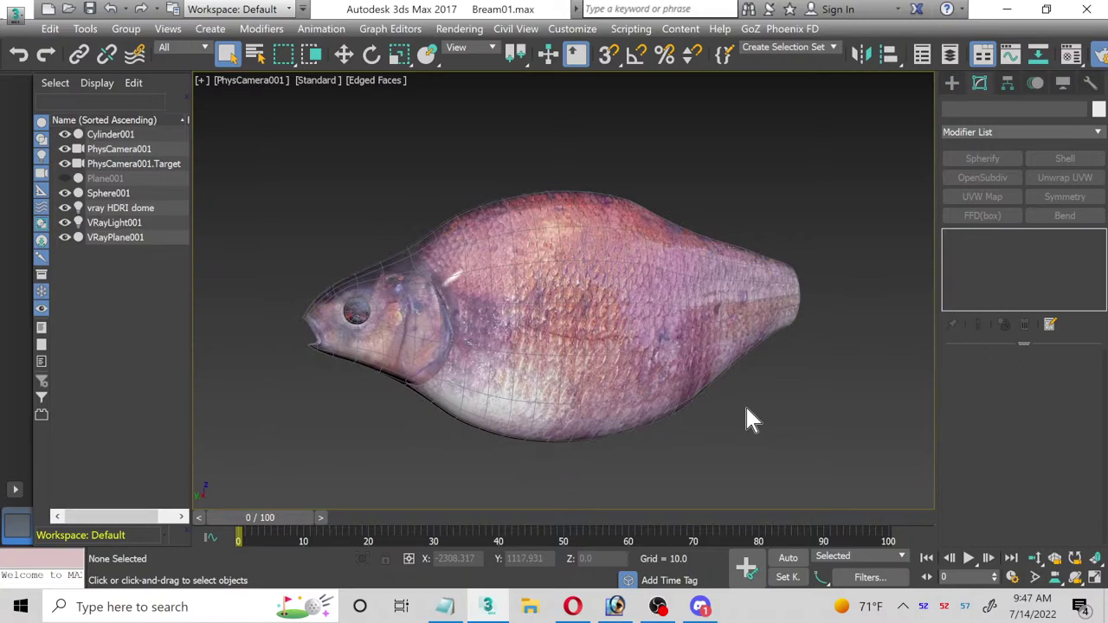
Step: Render the PhysCamera001 view with V-Ray at 1920×1080 and inspect the result in the frame buffer
{"action": "key", "text": "F10"}
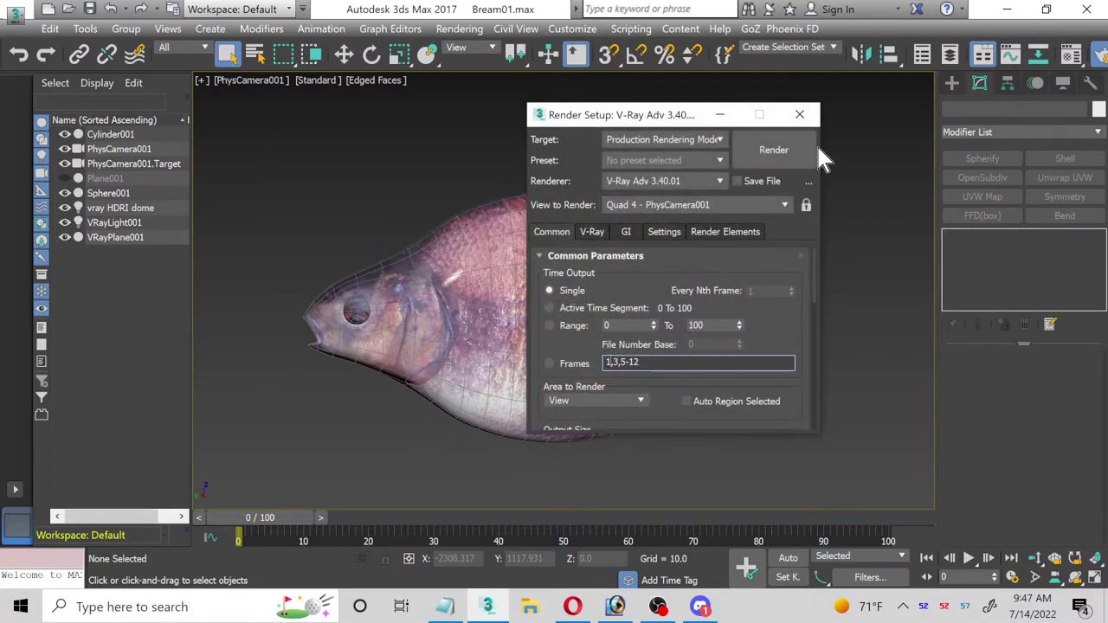
{"action": "left_click", "coordinate": [799, 114]}
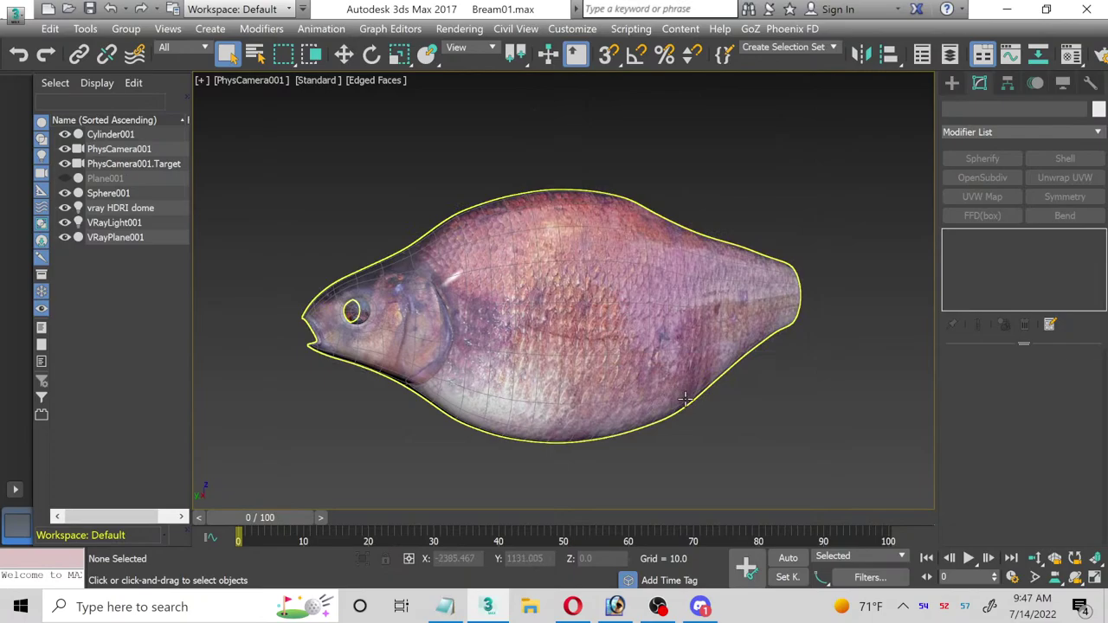
{"action": "key", "text": "shift+q"}
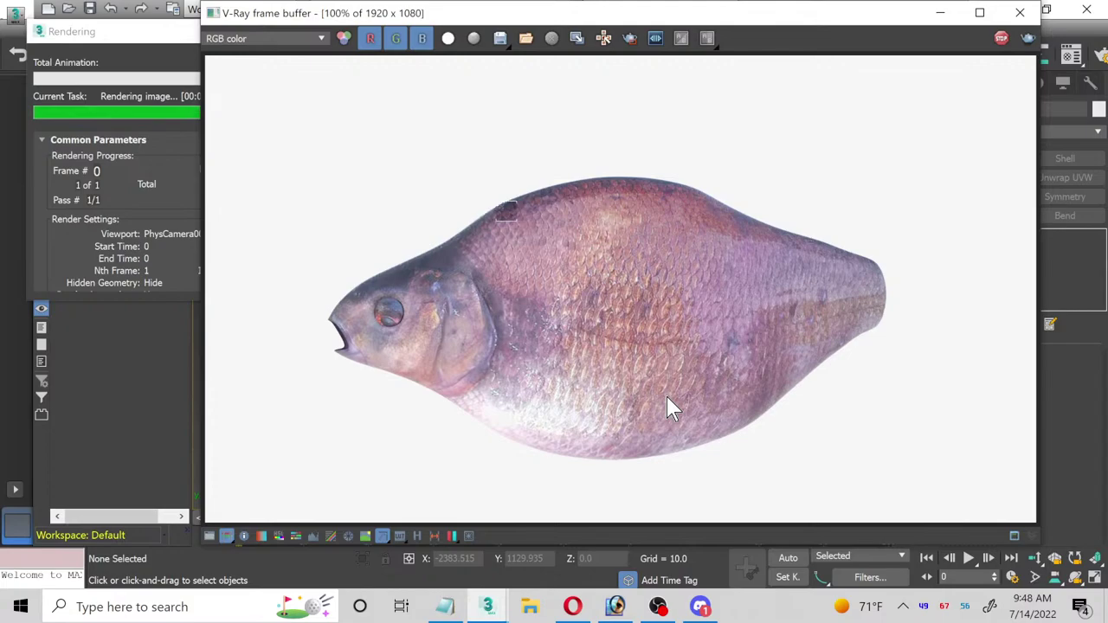
{"action": "scroll", "coordinate": [706, 206], "scroll_direction": "up", "scroll_amount": 1}
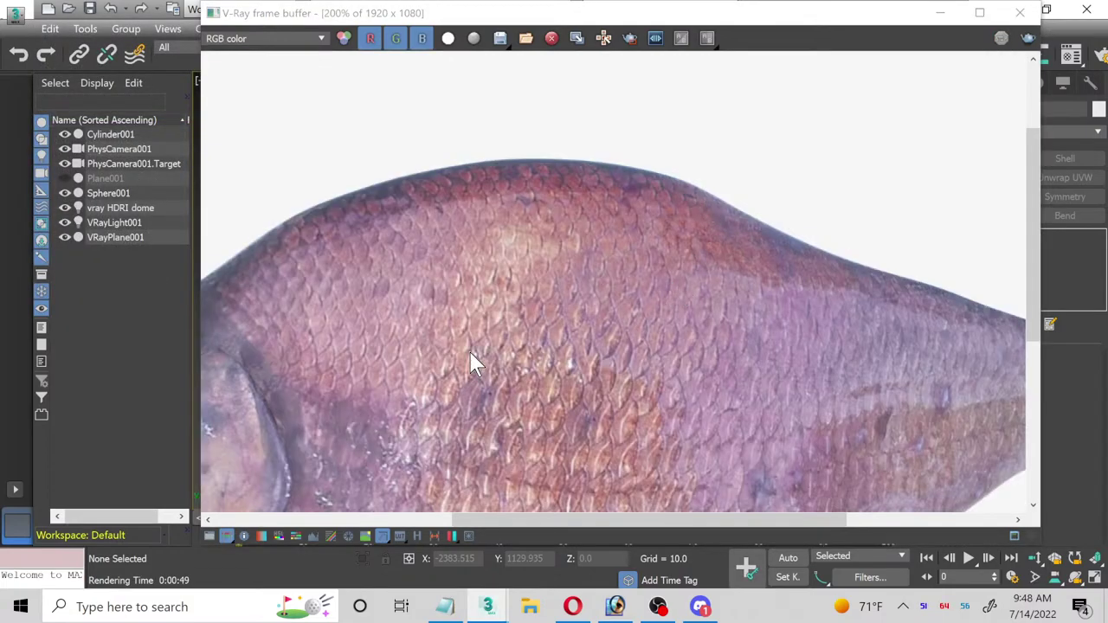
{"action": "scroll", "coordinate": [524, 419], "scroll_direction": "down", "scroll_amount": 1}
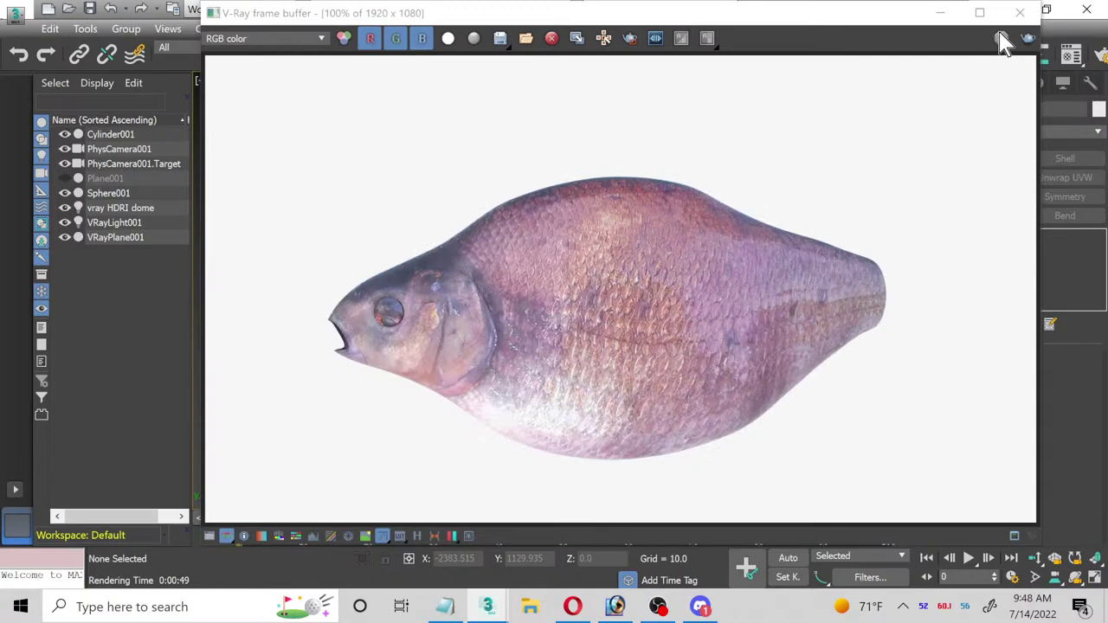
{"action": "left_click", "coordinate": [1020, 12]}
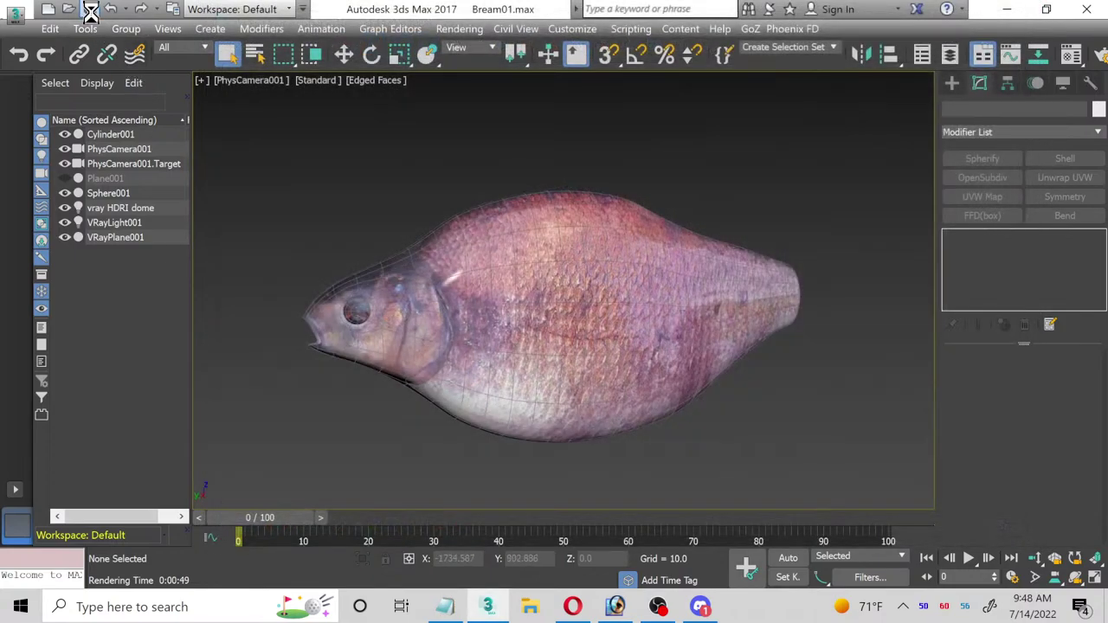
Step: Select Cylinder001, unhide the Plane001 photo plane, and maximize the Left view
{"action": "left_click", "coordinate": [412, 332]}
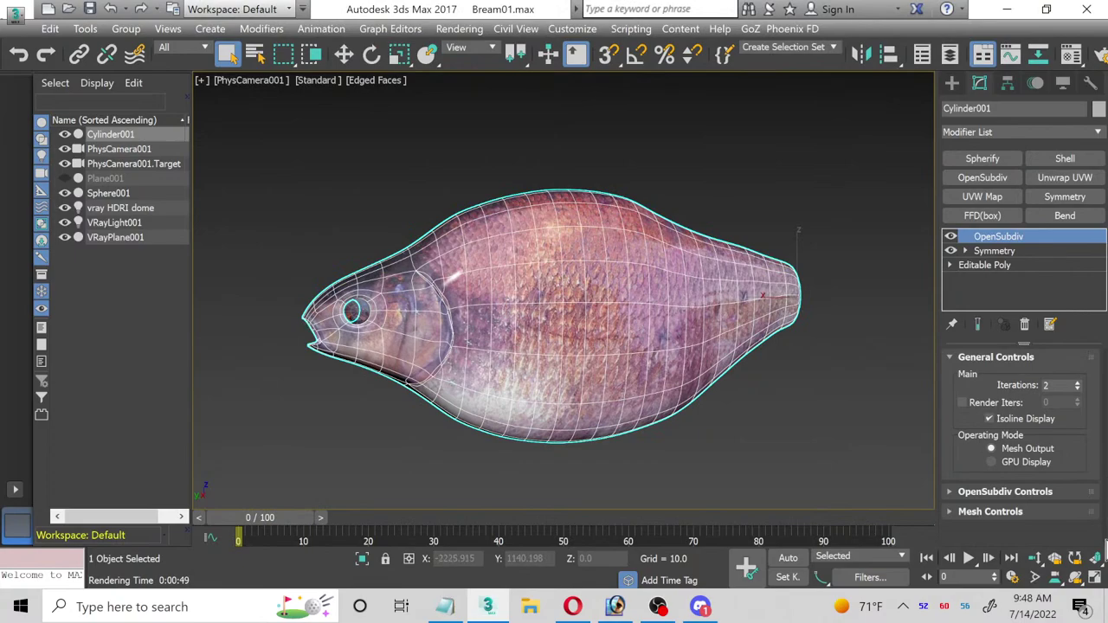
{"action": "left_click", "coordinate": [1094, 578]}
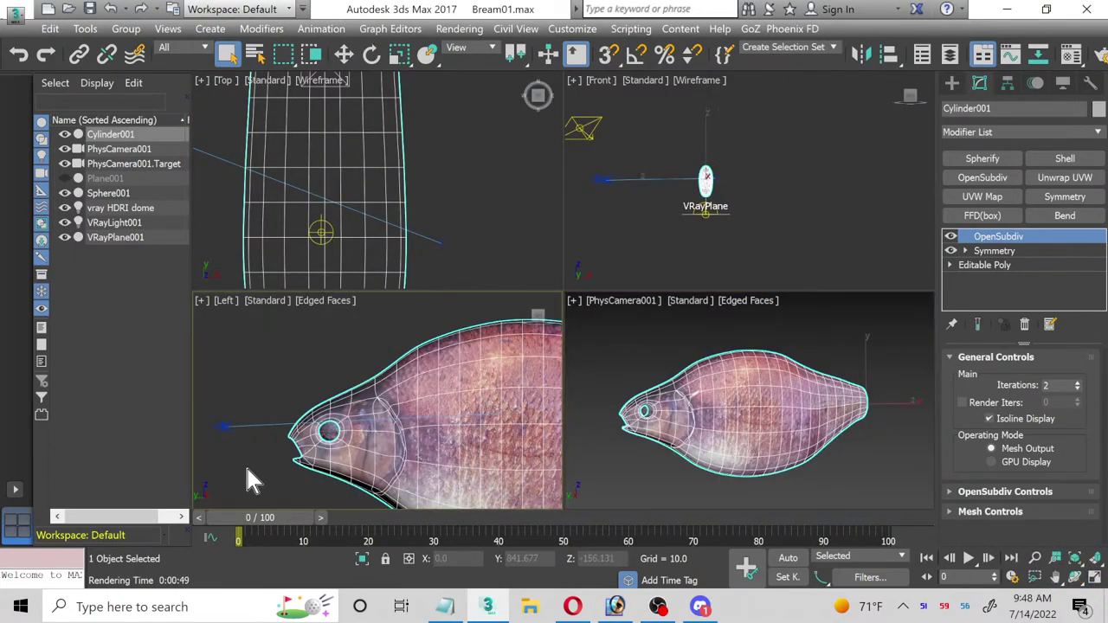
{"action": "left_click", "coordinate": [66, 178]}
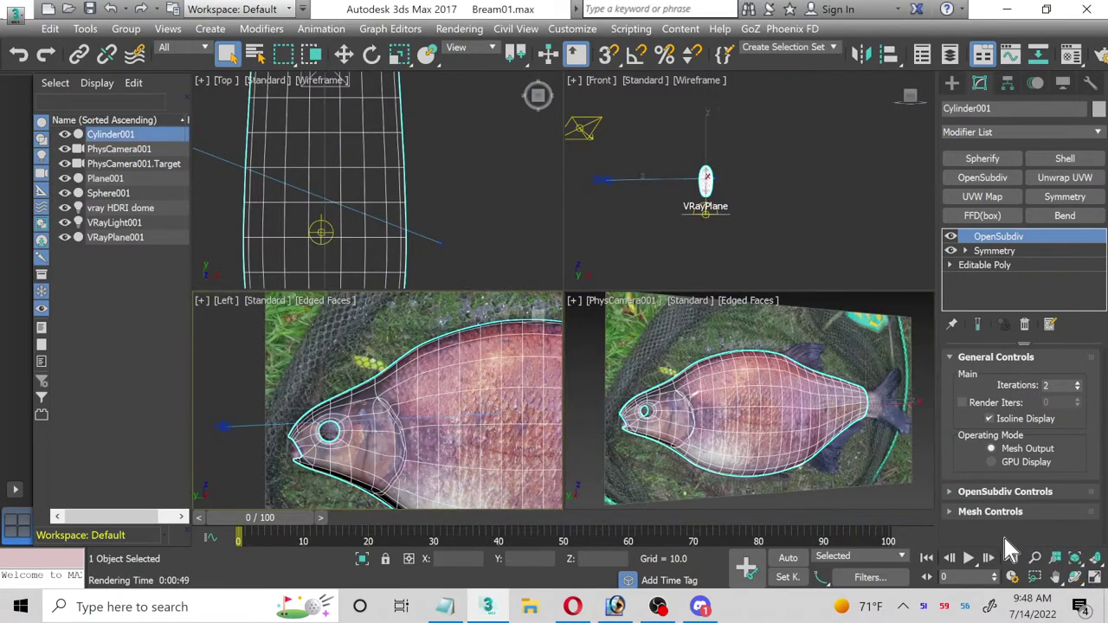
{"action": "left_click", "coordinate": [1095, 578]}
{"action": "scroll", "coordinate": [425, 284], "scroll_direction": "up", "scroll_amount": 5}
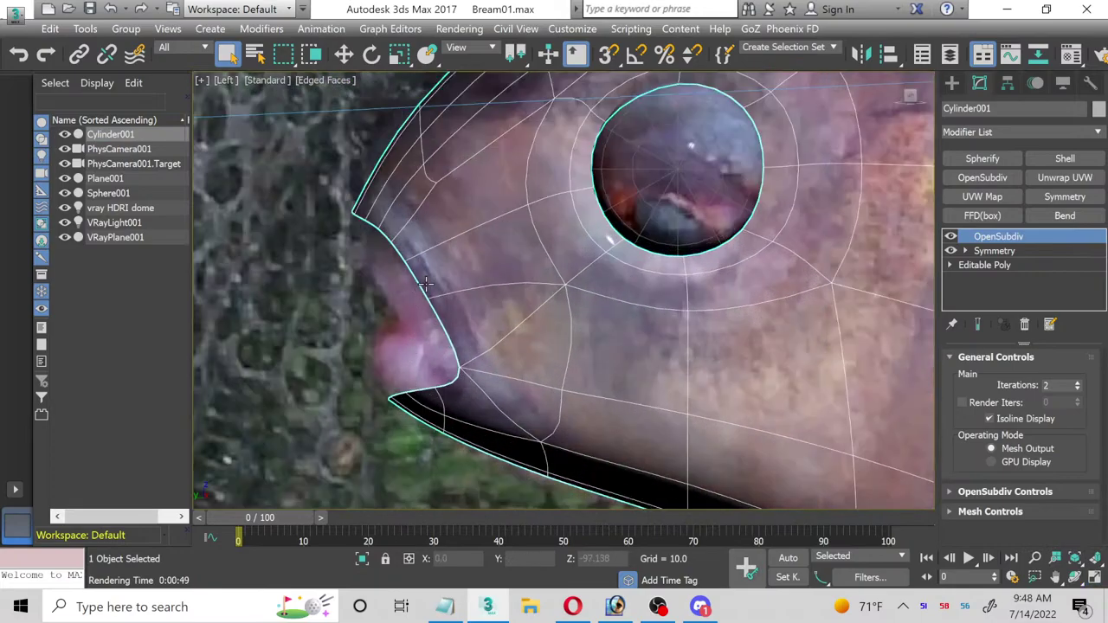
Step: Delete OpenSubdiv, collapse Cylinder001 to a plain Editable Poly, and enter Edge level
{"action": "right_click", "coordinate": [995, 236]}
{"action": "left_click", "coordinate": [987, 267]}
{"action": "right_click", "coordinate": [992, 249]}
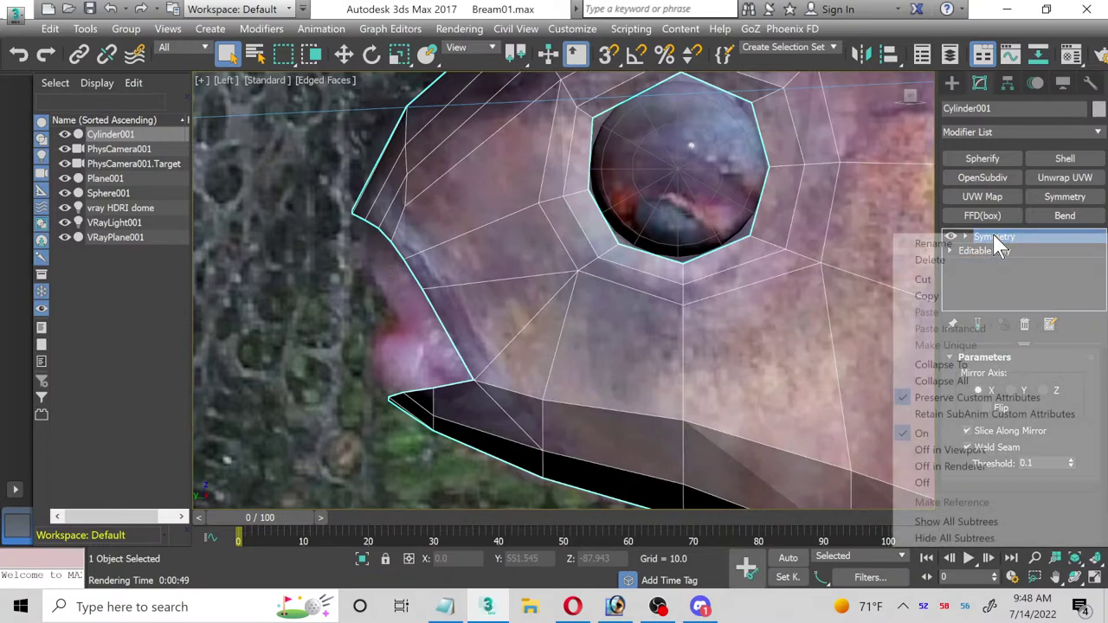
{"action": "left_click", "coordinate": [973, 385]}
{"action": "left_click", "coordinate": [641, 354]}
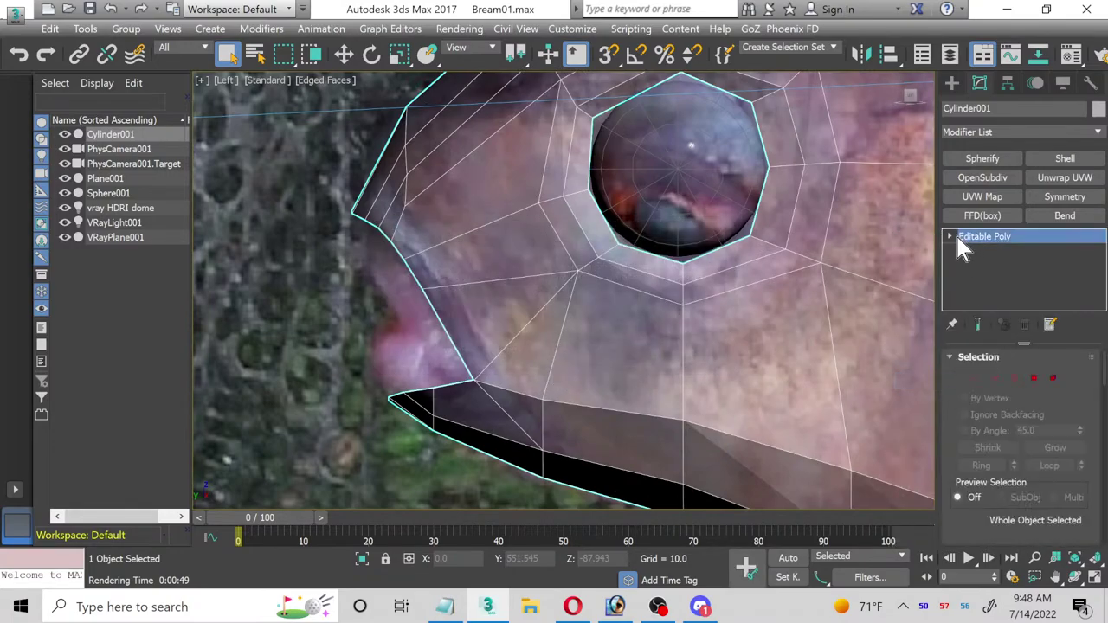
{"action": "left_click", "coordinate": [950, 237]}
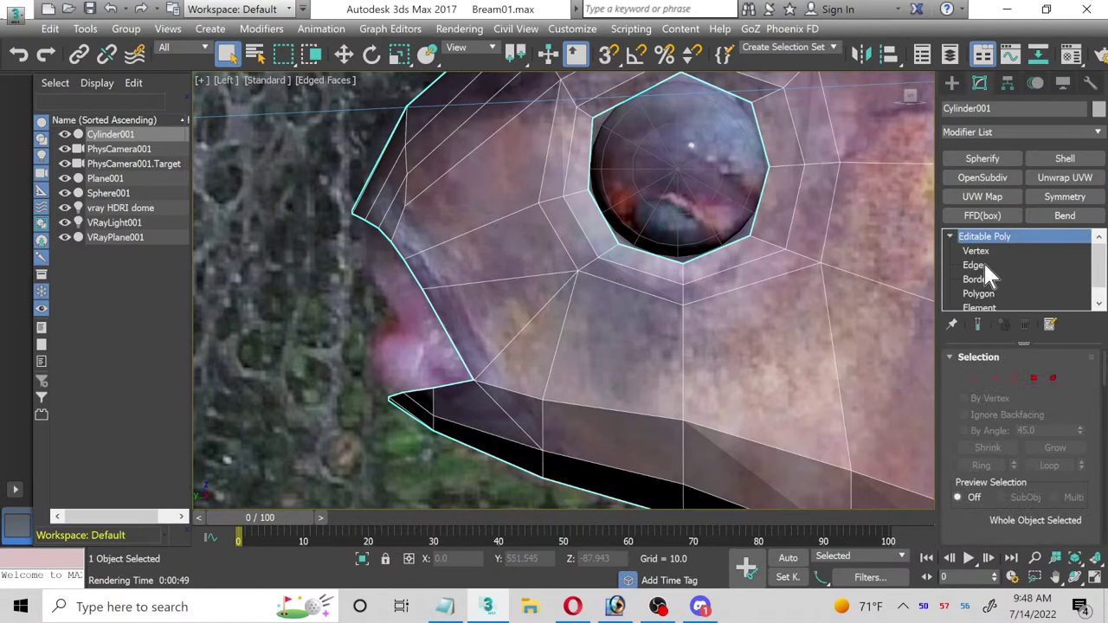
{"action": "left_click", "coordinate": [975, 265]}
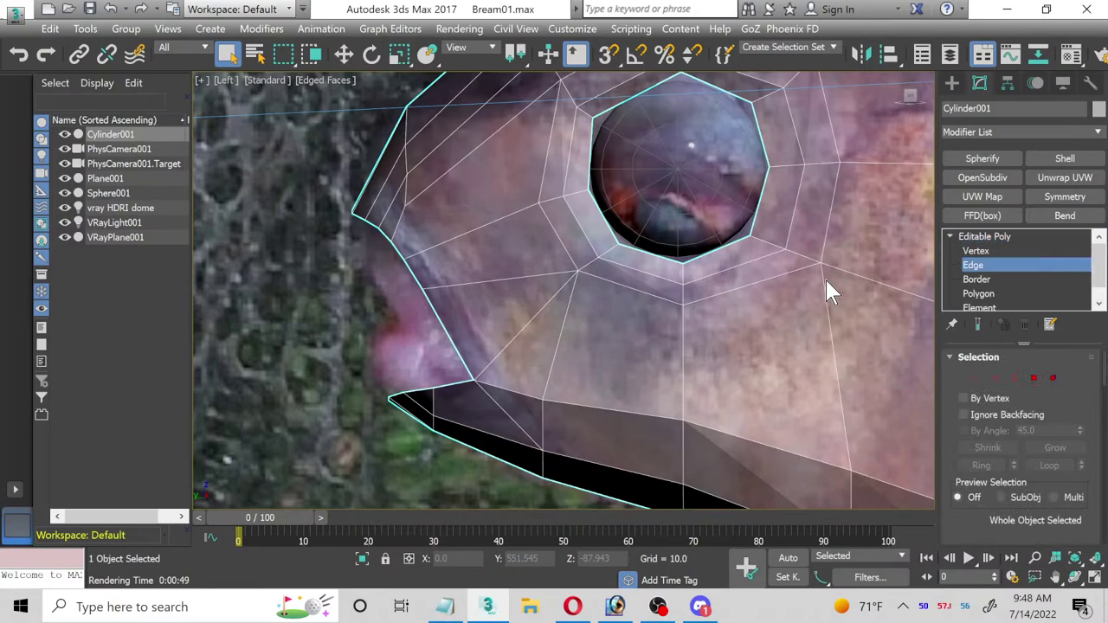
Step: Try scaling and moving a selected mouth edge, then restore it
{"action": "left_click", "coordinate": [417, 279]}
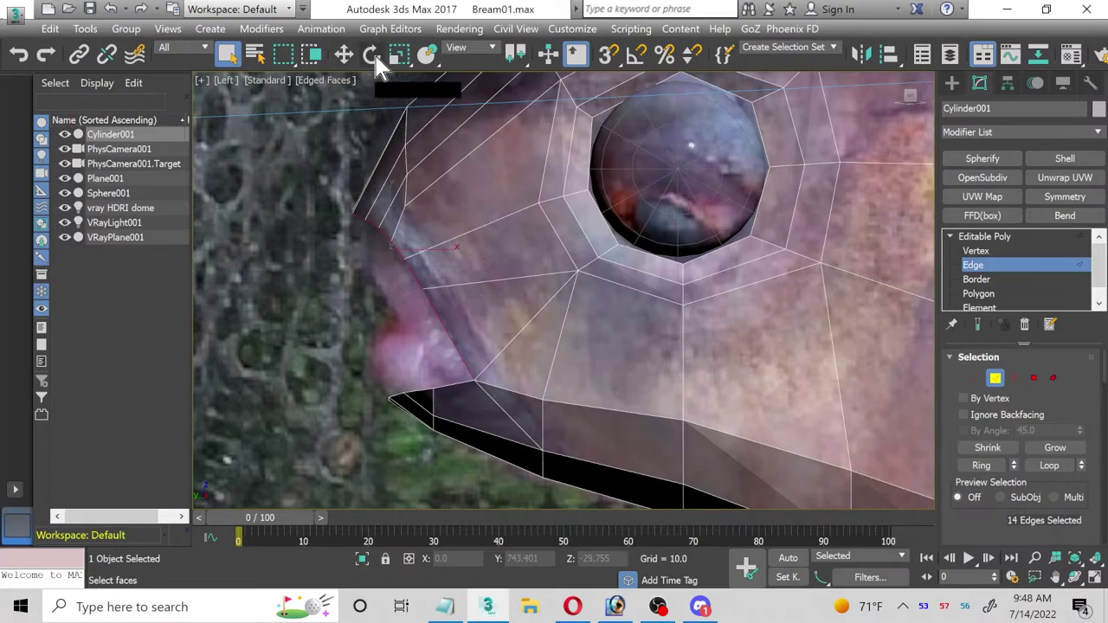
{"action": "left_click", "coordinate": [399, 53]}
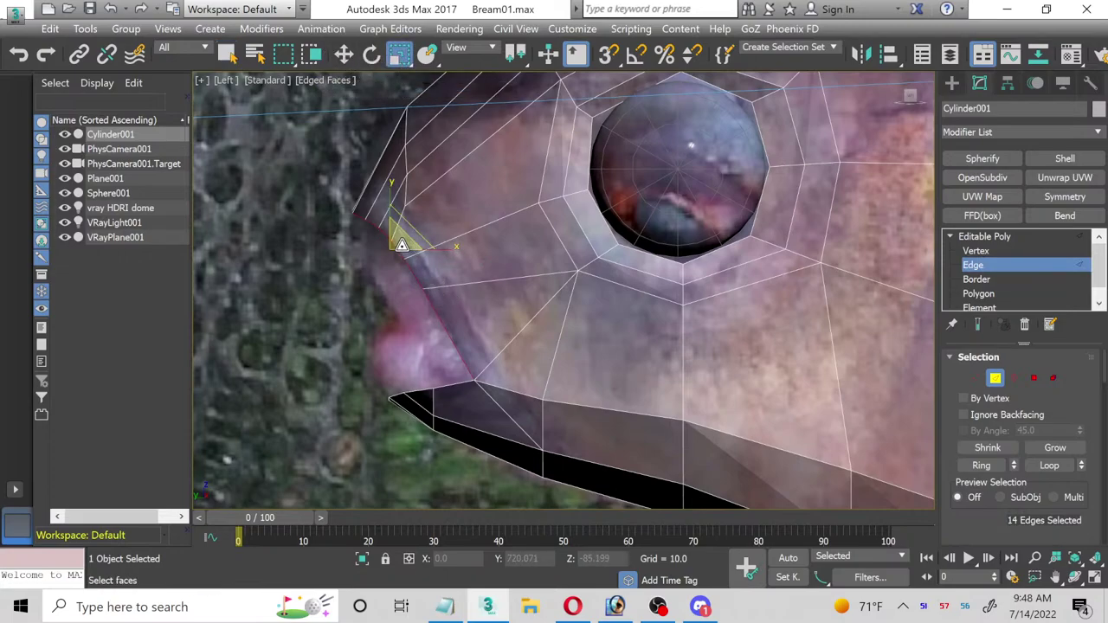
{"action": "left_click_drag", "start_coordinate": [401, 245], "coordinate": [403, 244]}
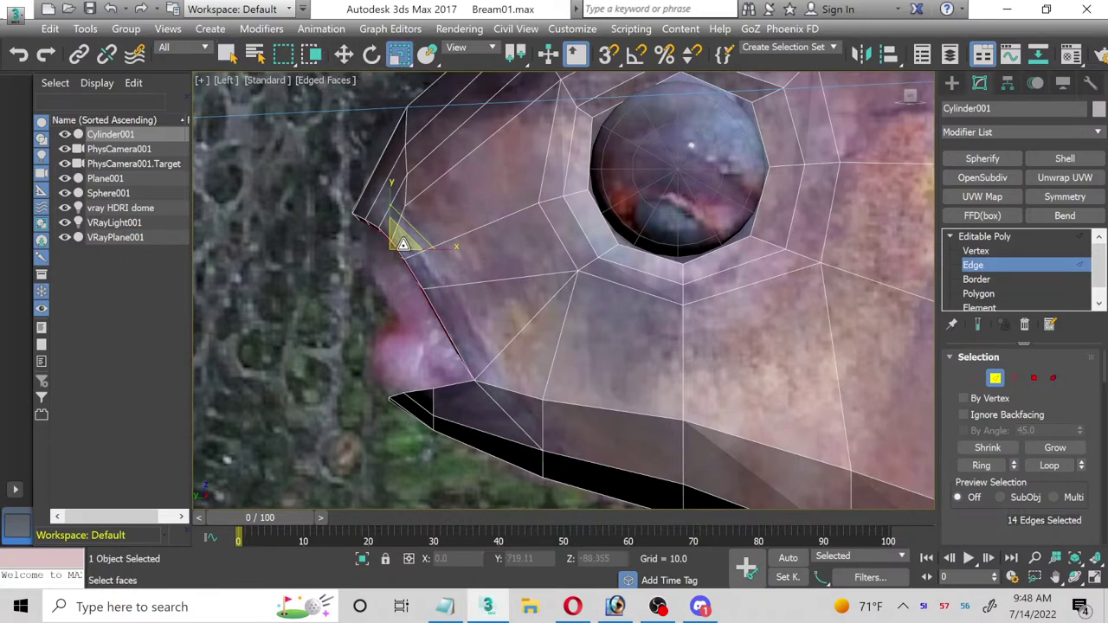
{"action": "left_click", "coordinate": [344, 55]}
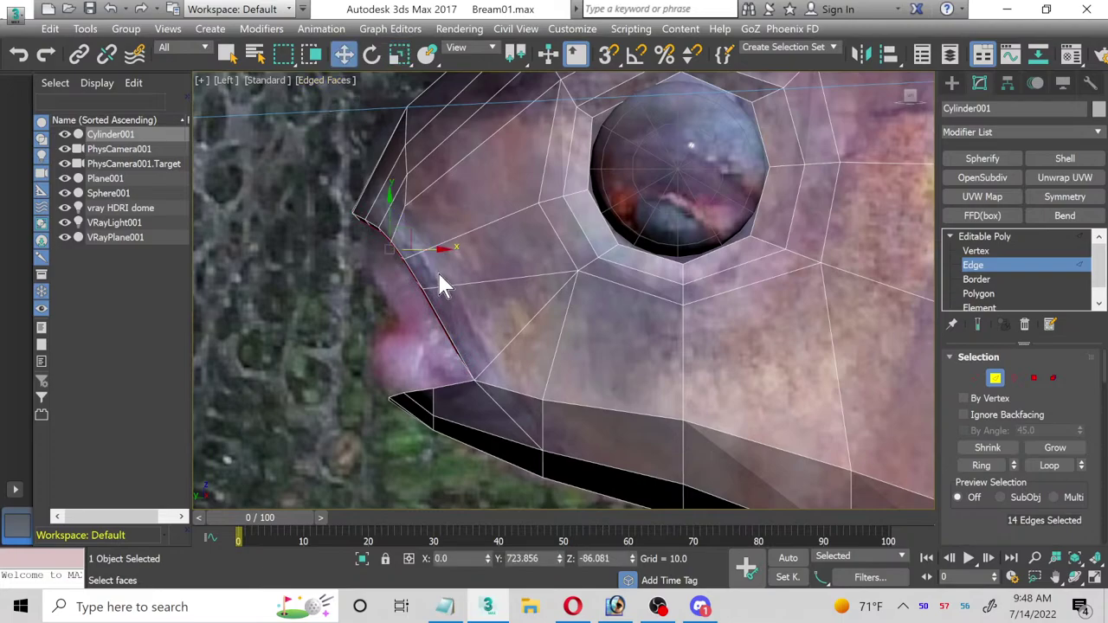
{"action": "left_click_drag", "start_coordinate": [405, 227], "coordinate": [394, 229]}
{"action": "left_click", "coordinate": [397, 246]}
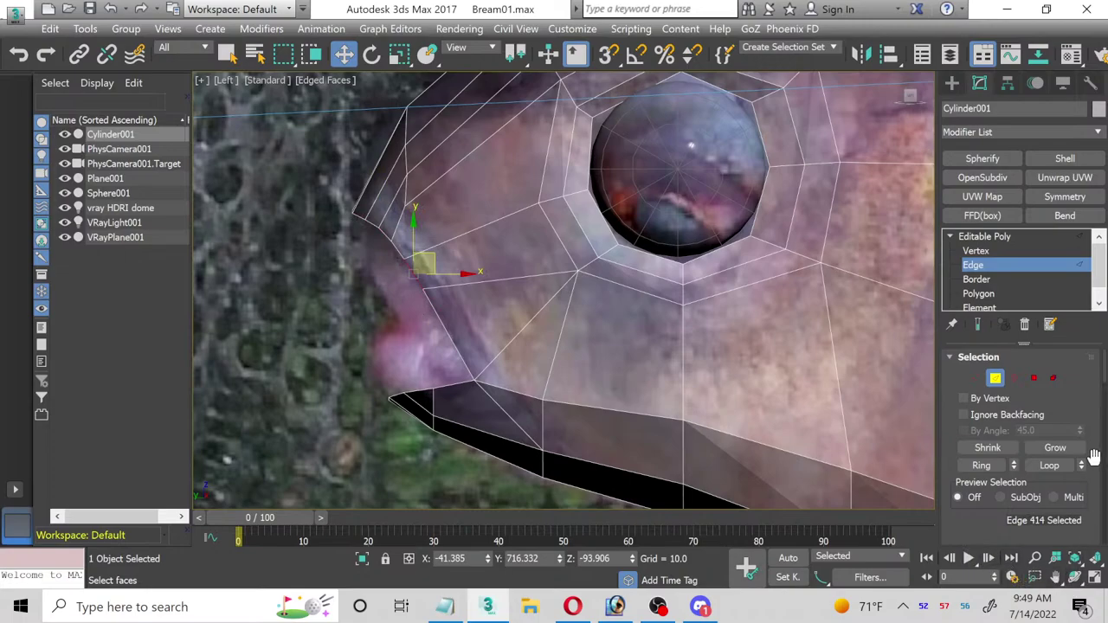
Step: Select the mouth's open border, scale it inward, and shift it forward toward the snout
{"action": "left_click", "coordinate": [1004, 279]}
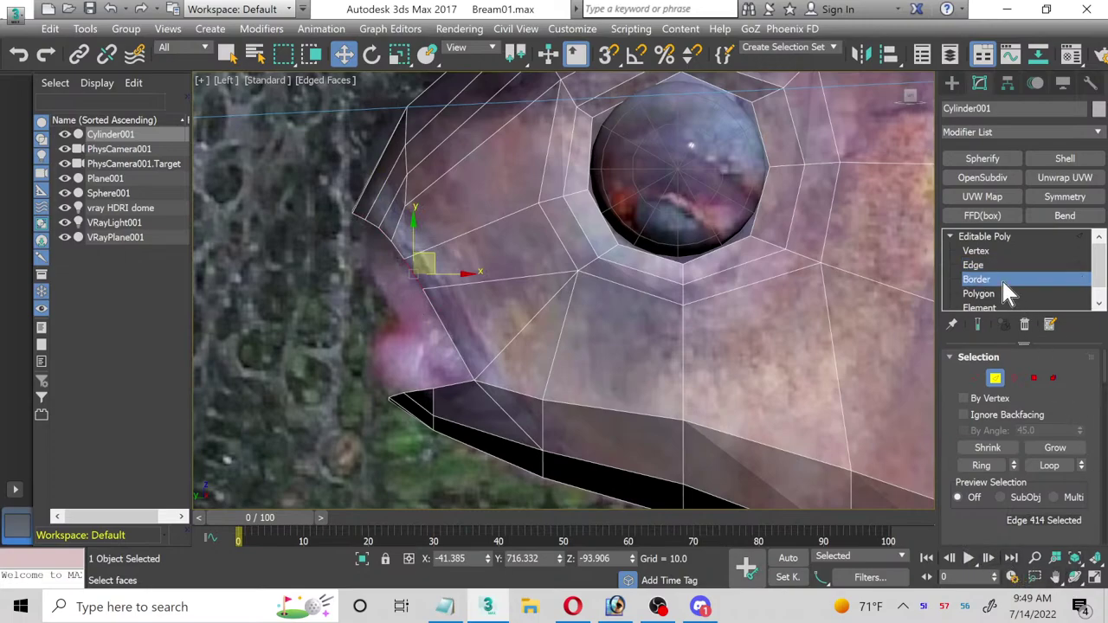
{"action": "left_click", "coordinate": [442, 321]}
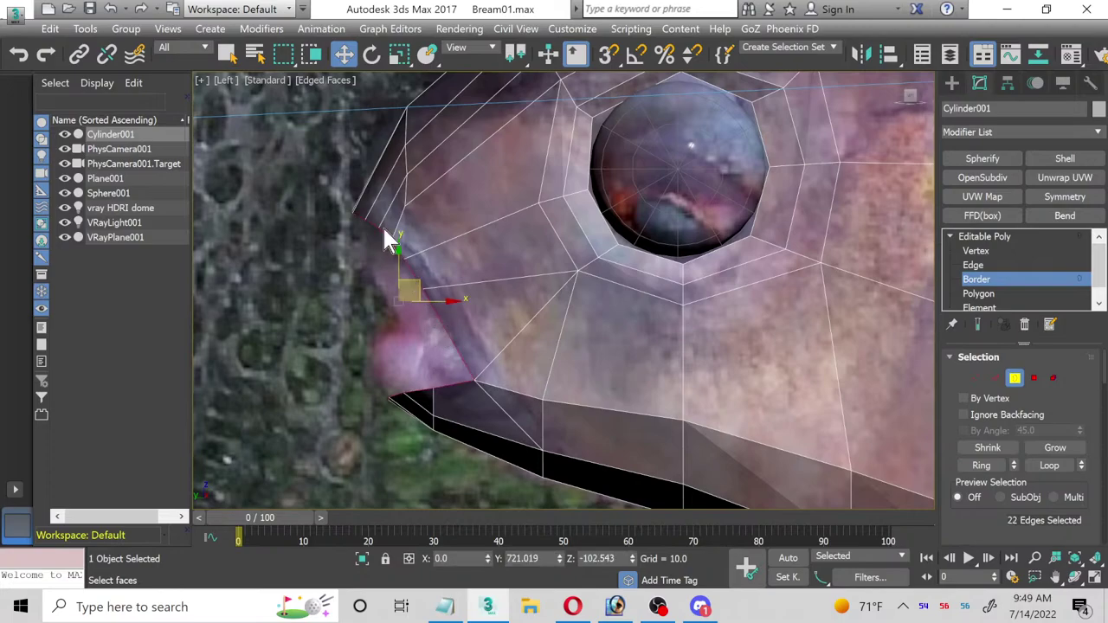
{"action": "left_click", "coordinate": [398, 58]}
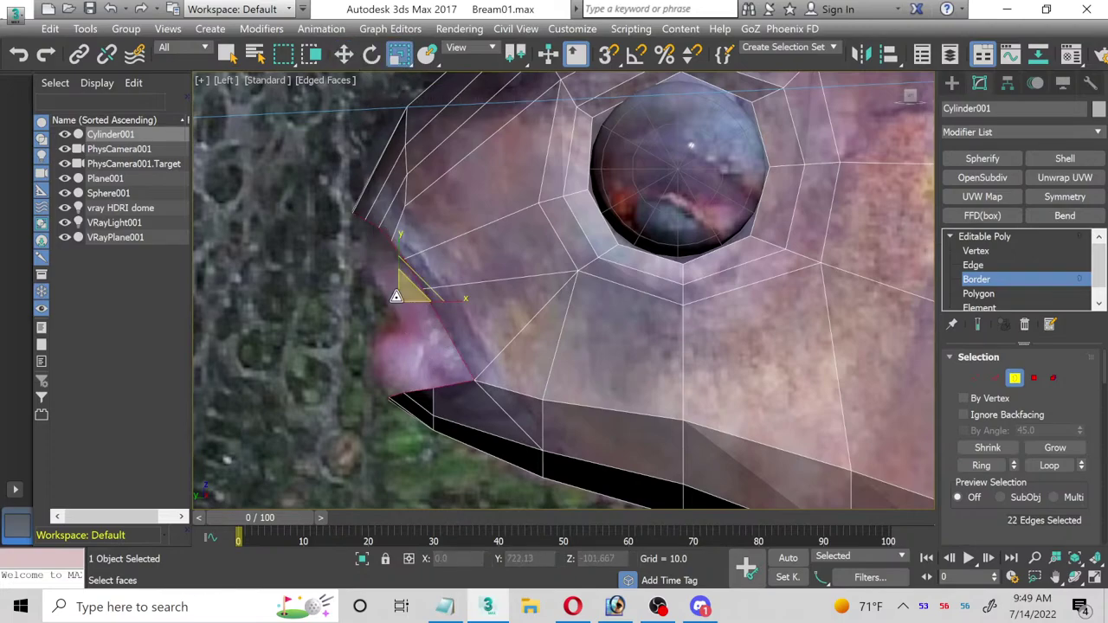
{"action": "left_click_drag", "start_coordinate": [400, 296], "coordinate": [425, 300]}
{"action": "left_click", "coordinate": [347, 54]}
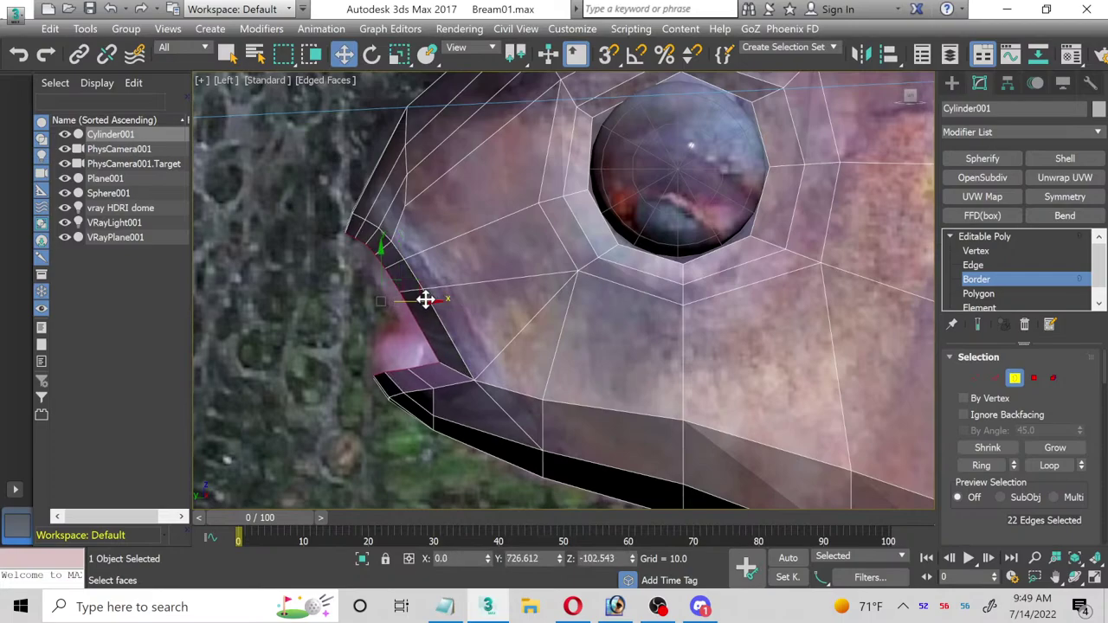
{"action": "left_click", "coordinate": [399, 54]}
{"action": "left_click", "coordinate": [344, 55]}
{"action": "left_click_drag", "start_coordinate": [413, 300], "coordinate": [438, 303]}
Step: Keep alternating scale and move to fit the mouth border to the photo's lips
{"action": "left_click", "coordinate": [403, 55]}
{"action": "left_click", "coordinate": [344, 54]}
{"action": "left_click", "coordinate": [399, 54]}
{"action": "left_click", "coordinate": [344, 55]}
{"action": "left_click", "coordinate": [399, 54]}
{"action": "left_click", "coordinate": [344, 55]}
{"action": "left_click", "coordinate": [1095, 577]}
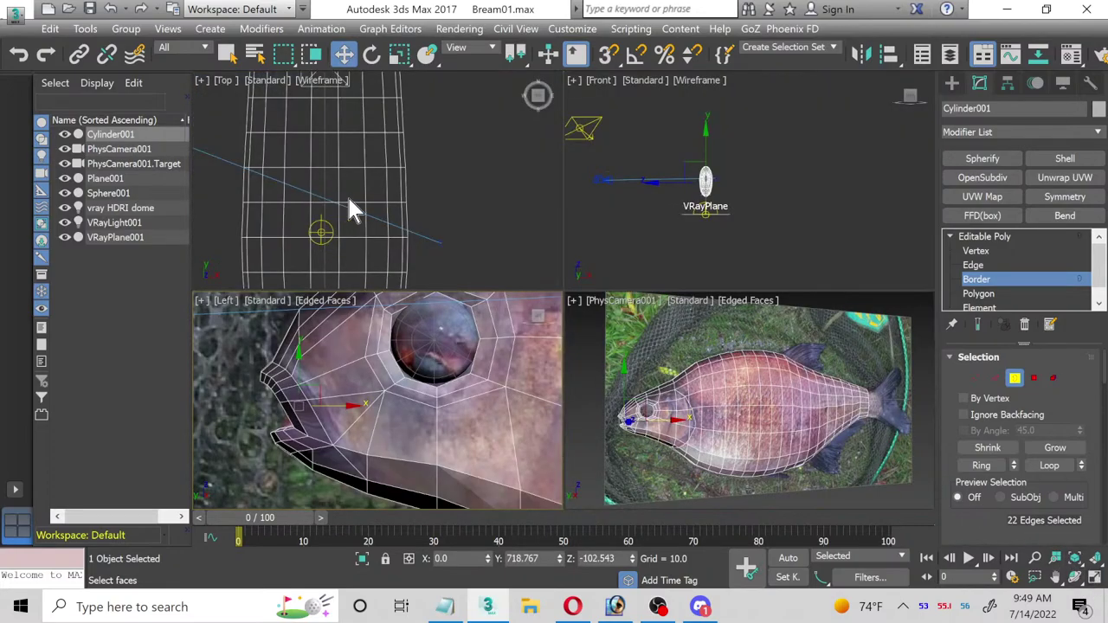
Step: Maximize the Top view on the fish head and Shift-extrude the mouth border into a new lip loop
{"action": "right_click", "coordinate": [420, 214]}
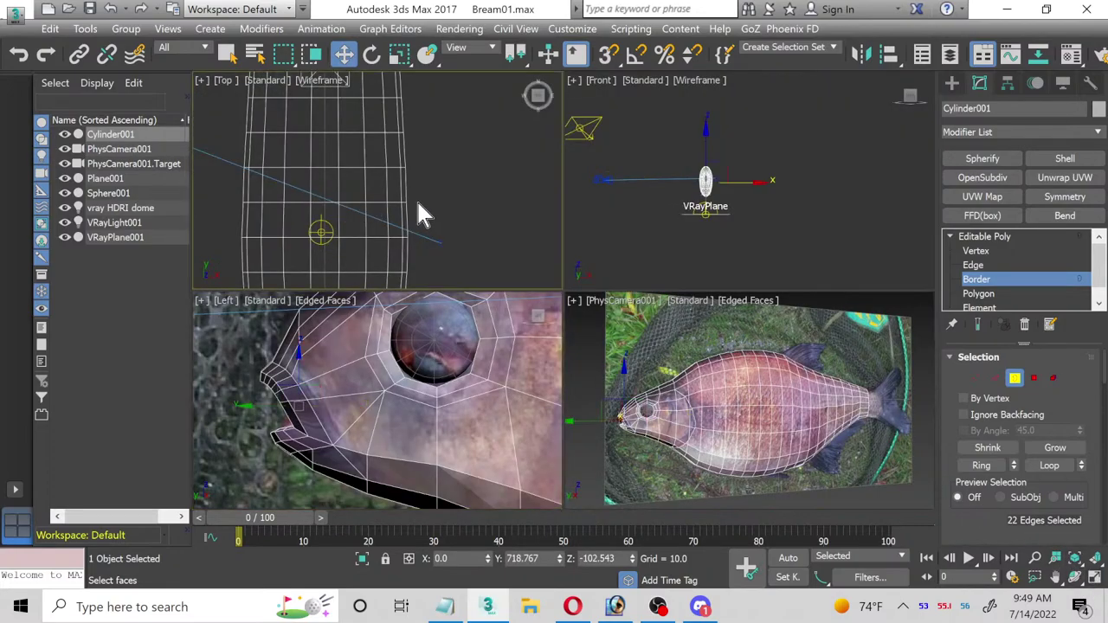
{"action": "left_click", "coordinate": [1095, 577]}
{"action": "scroll", "coordinate": [487, 269], "scroll_direction": "down", "scroll_amount": 3}
{"action": "middle_click_drag", "start_coordinate": [487, 240], "coordinate": [482, 333]}
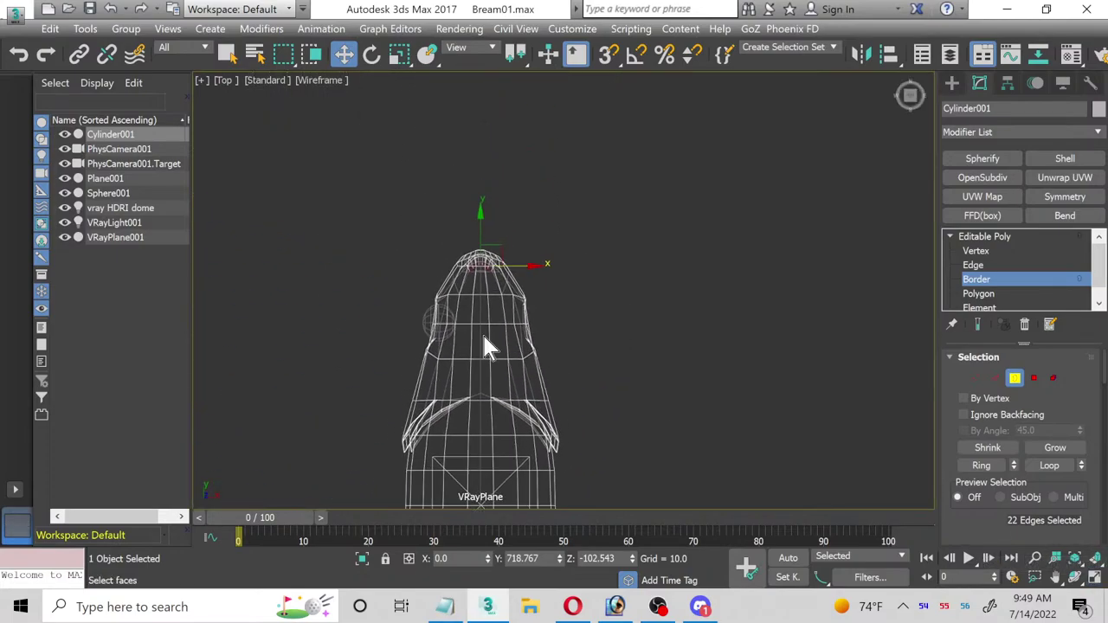
{"action": "scroll", "coordinate": [480, 286], "scroll_direction": "up", "scroll_amount": 5}
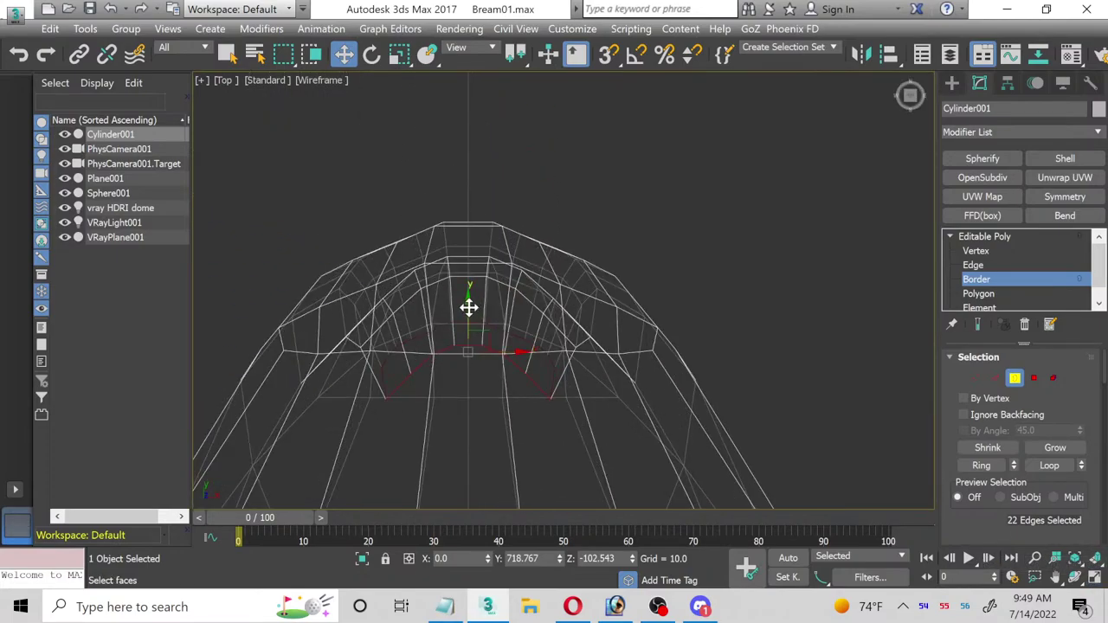
{"action": "left_click_drag", "start_coordinate": [468, 304], "coordinate": [481, 404], "text": "shift"}
Step: Scale the new lip border flat along Y and nudge it slightly down into place
{"action": "left_click", "coordinate": [398, 55]}
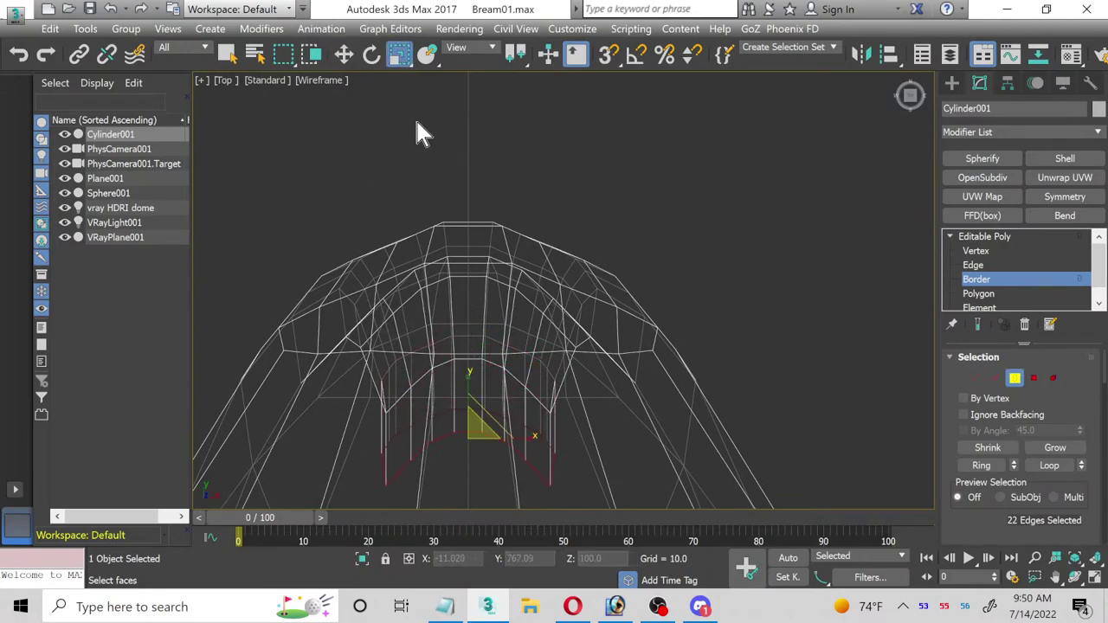
{"action": "middle_click_drag", "start_coordinate": [482, 441], "coordinate": [474, 347]}
{"action": "left_click_drag", "start_coordinate": [462, 287], "coordinate": [446, 413]}
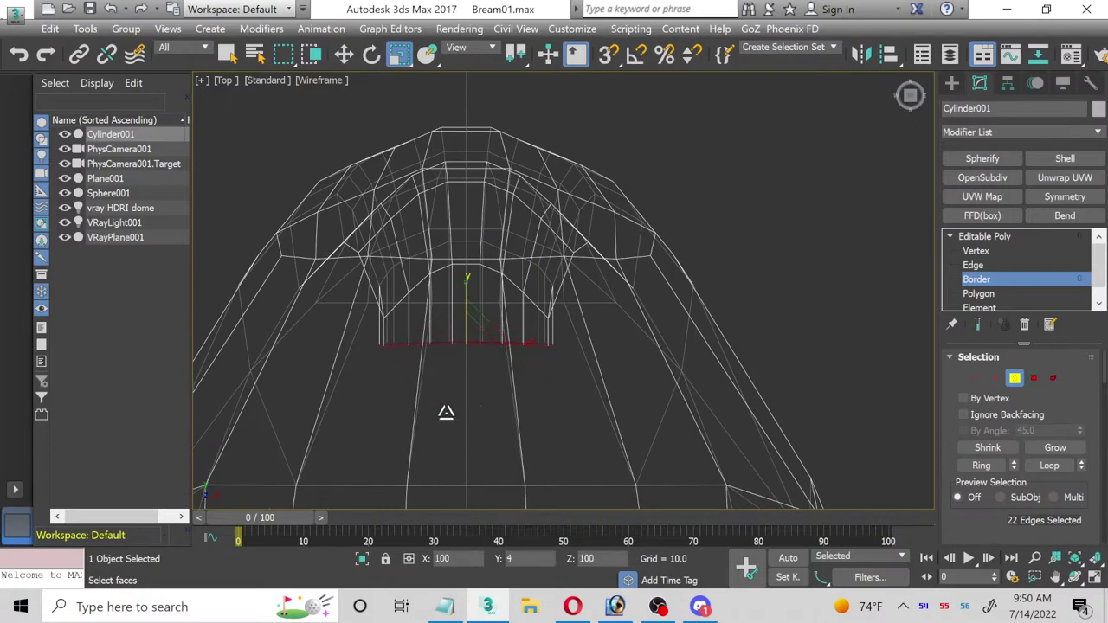
{"action": "left_click", "coordinate": [344, 54]}
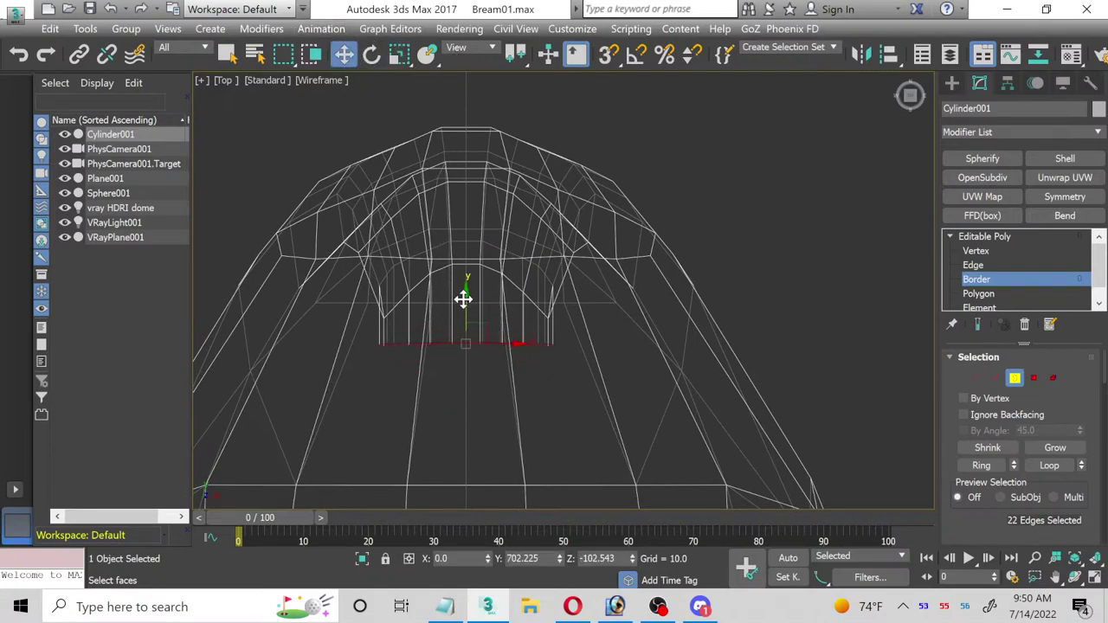
{"action": "left_click_drag", "start_coordinate": [464, 299], "coordinate": [473, 316]}
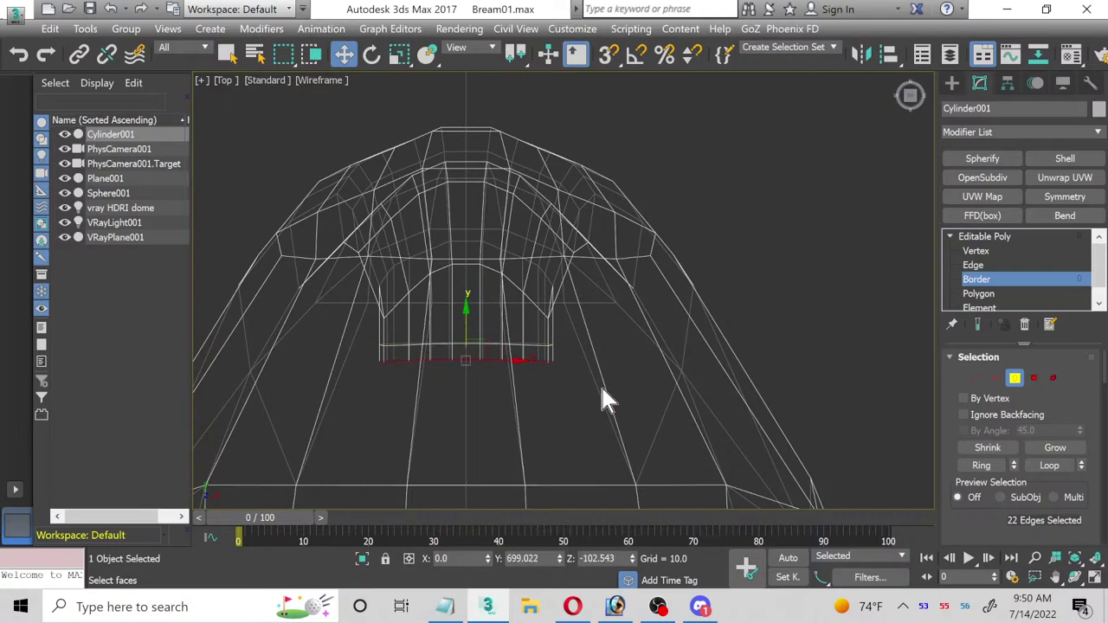
{"action": "left_click", "coordinate": [400, 55]}
{"action": "left_click_drag", "start_coordinate": [490, 355], "coordinate": [476, 364]}
{"action": "left_click", "coordinate": [344, 56]}
{"action": "left_click_drag", "start_coordinate": [467, 319], "coordinate": [471, 329]}
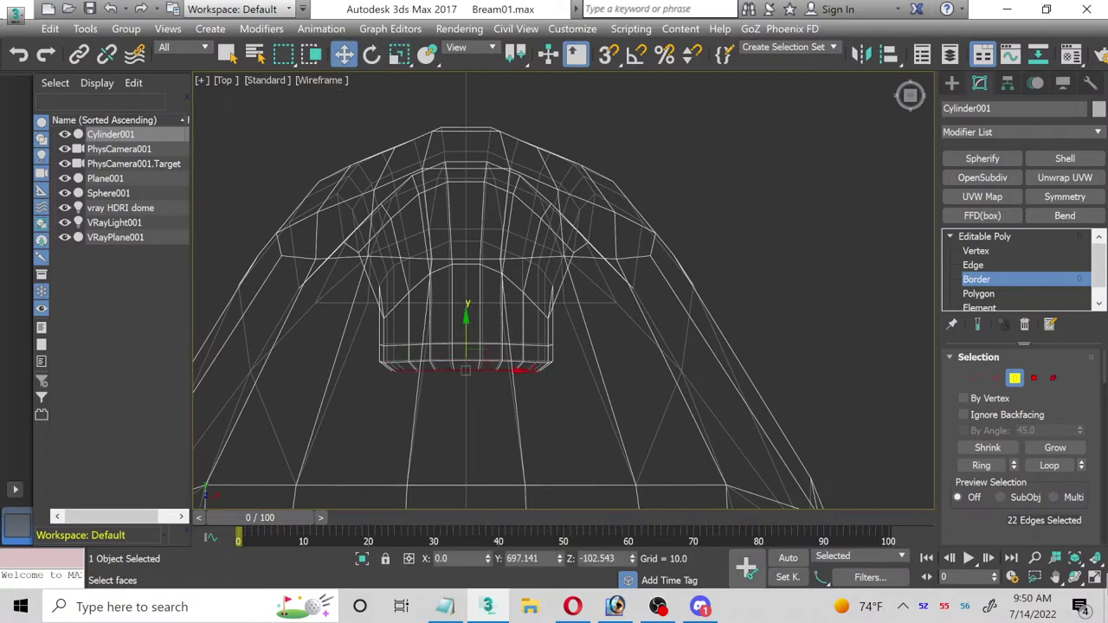
{"action": "left_click", "coordinate": [1094, 578]}
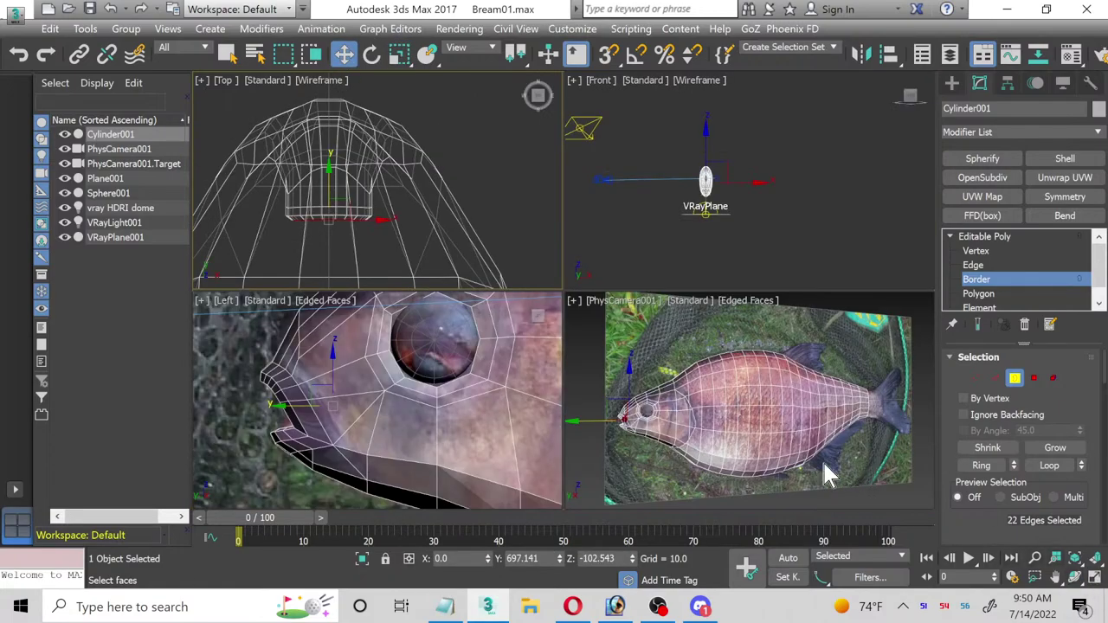
Step: Maximize the camera view, switch it to a free Perspective view, and zoom onto the fish head
{"action": "left_click", "coordinate": [1094, 577]}
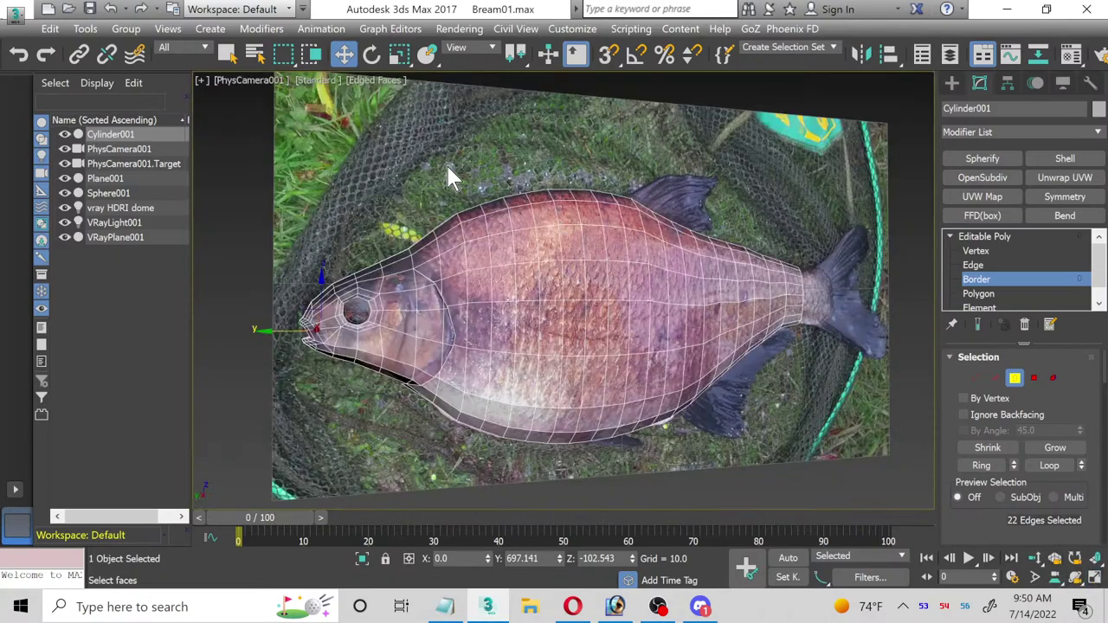
{"action": "left_click", "coordinate": [237, 80]}
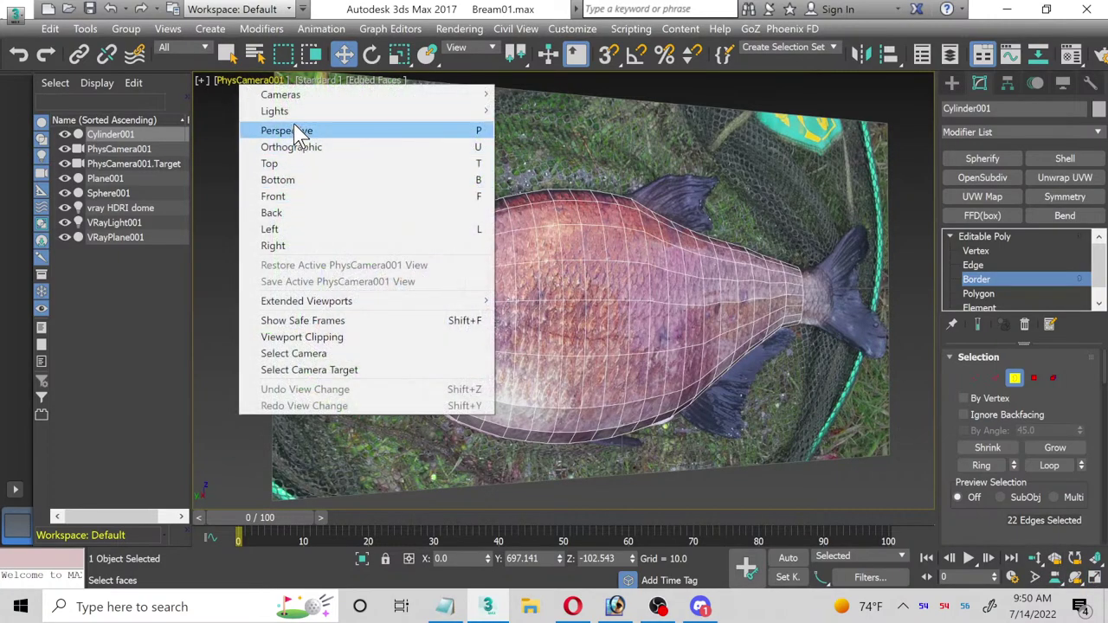
{"action": "left_click", "coordinate": [293, 130]}
{"action": "scroll", "coordinate": [325, 325], "scroll_direction": "up", "scroll_amount": 5}
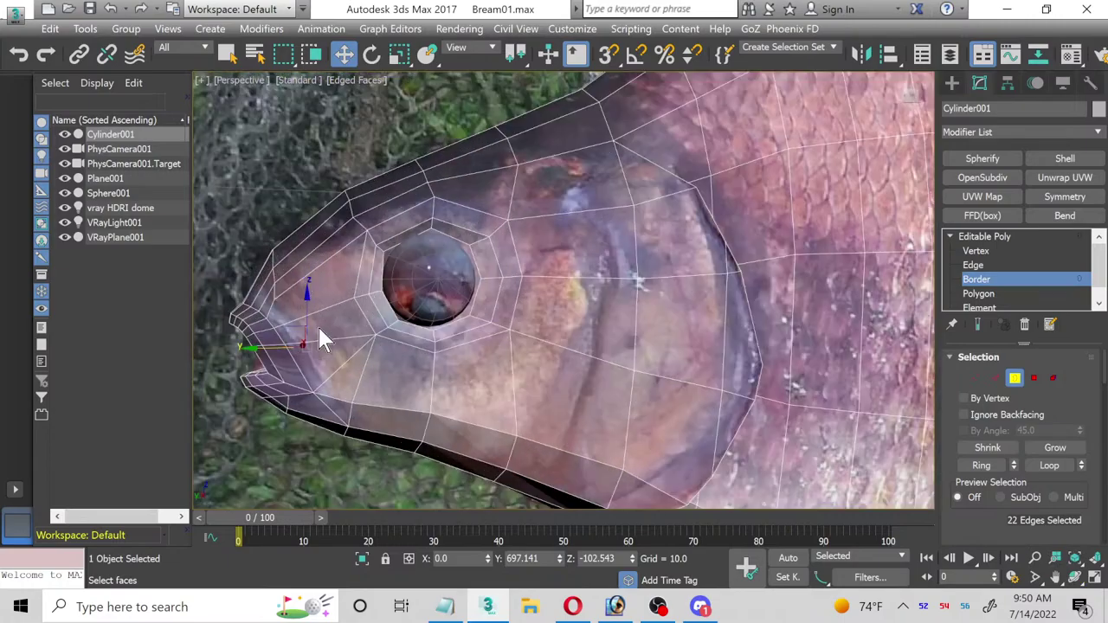
{"action": "middle_click_drag", "start_coordinate": [316, 324], "coordinate": [465, 319]}
{"action": "scroll", "coordinate": [465, 318], "scroll_direction": "up", "scroll_amount": 2}
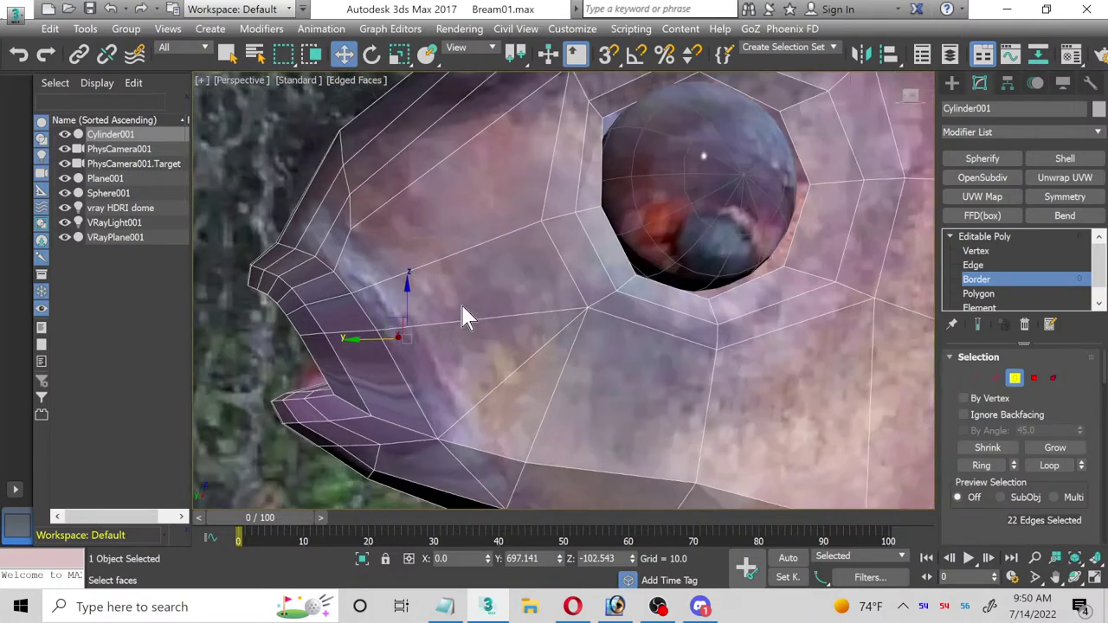
Step: Connect a new edge loop through the upper-lip edge ring and scale it to reshape the lip
{"action": "left_click", "coordinate": [992, 265]}
{"action": "left_click", "coordinate": [306, 281]}
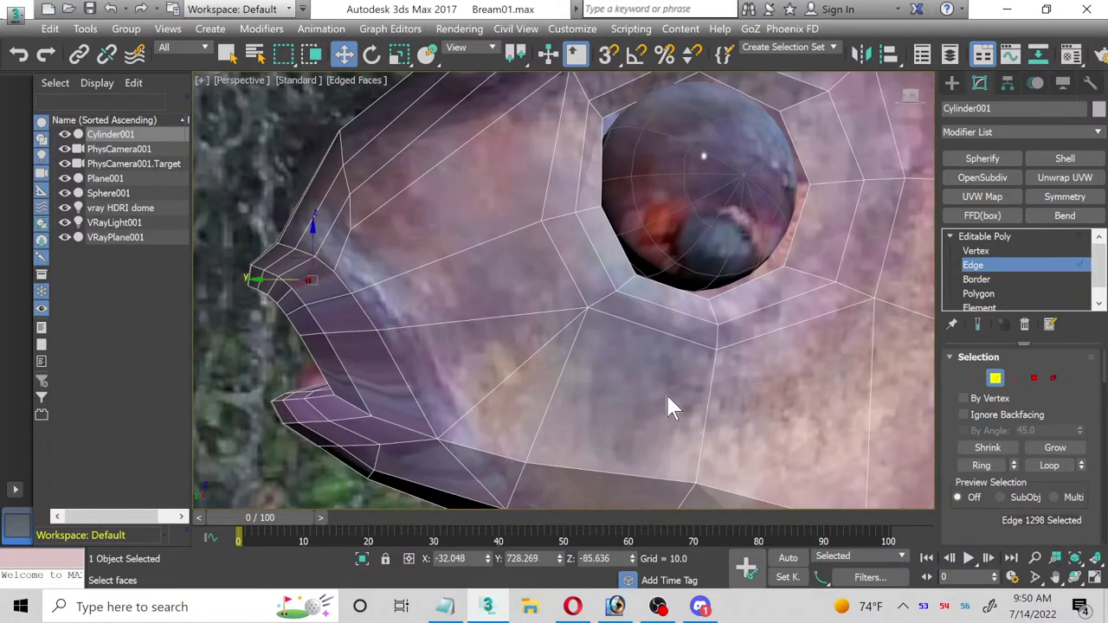
{"action": "left_click", "coordinate": [981, 468]}
{"action": "scroll", "coordinate": [1064, 472], "scroll_direction": "down", "scroll_amount": 5}
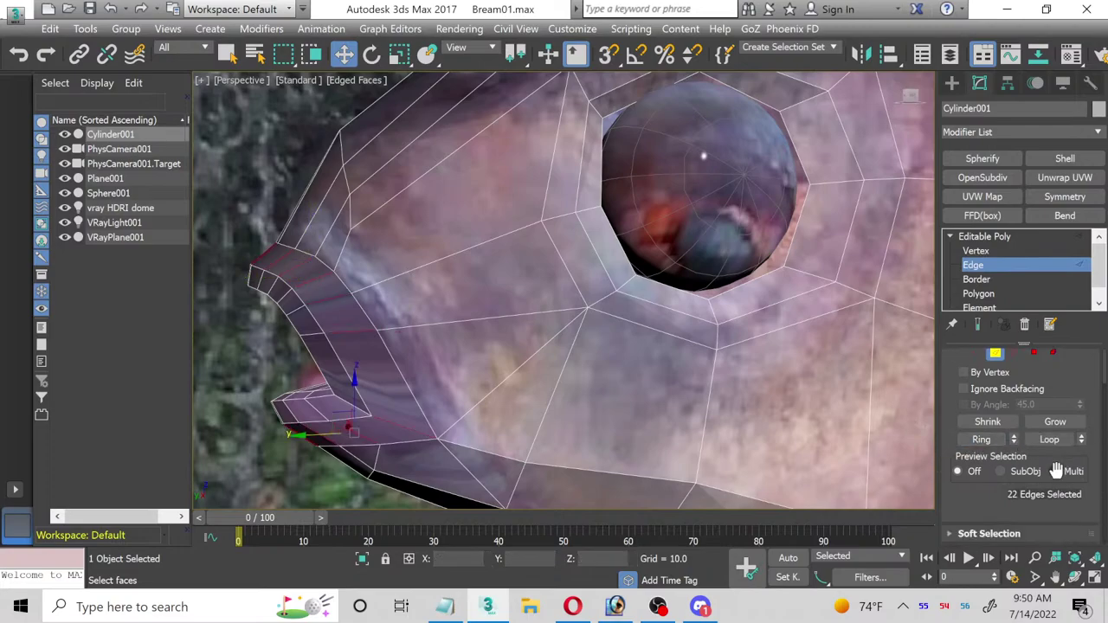
{"action": "left_click", "coordinate": [1078, 521]}
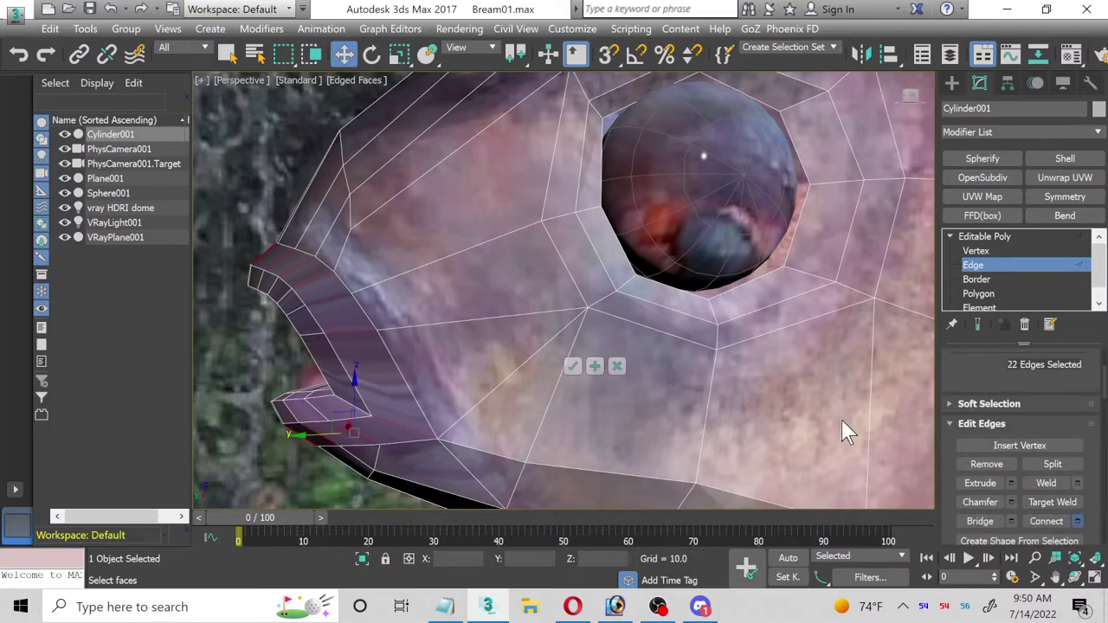
{"action": "left_click", "coordinate": [575, 368]}
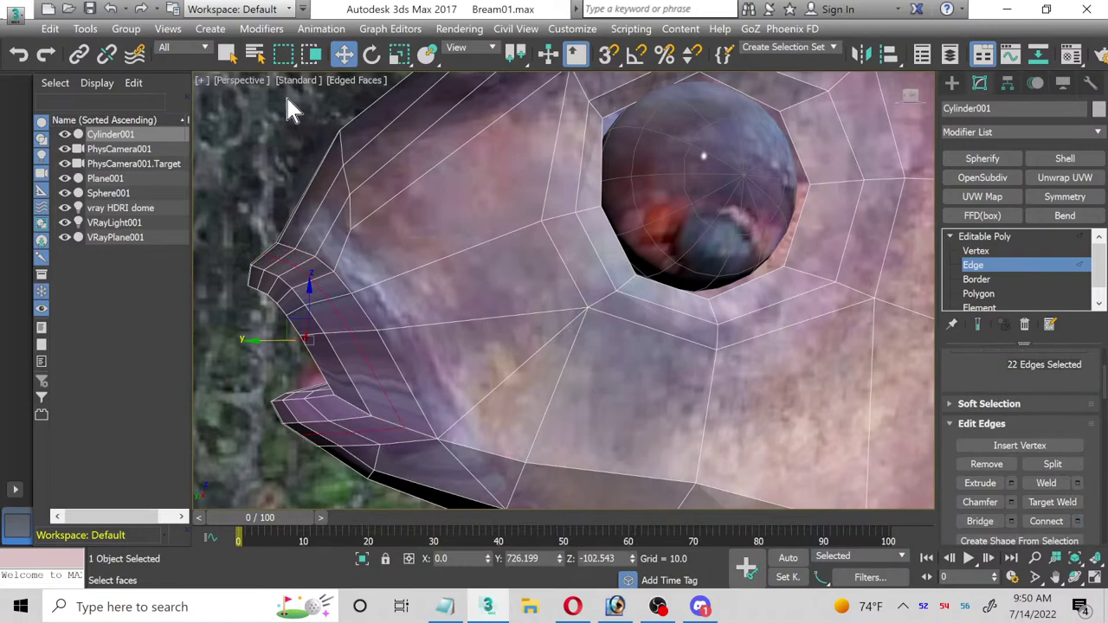
{"action": "left_click", "coordinate": [398, 54]}
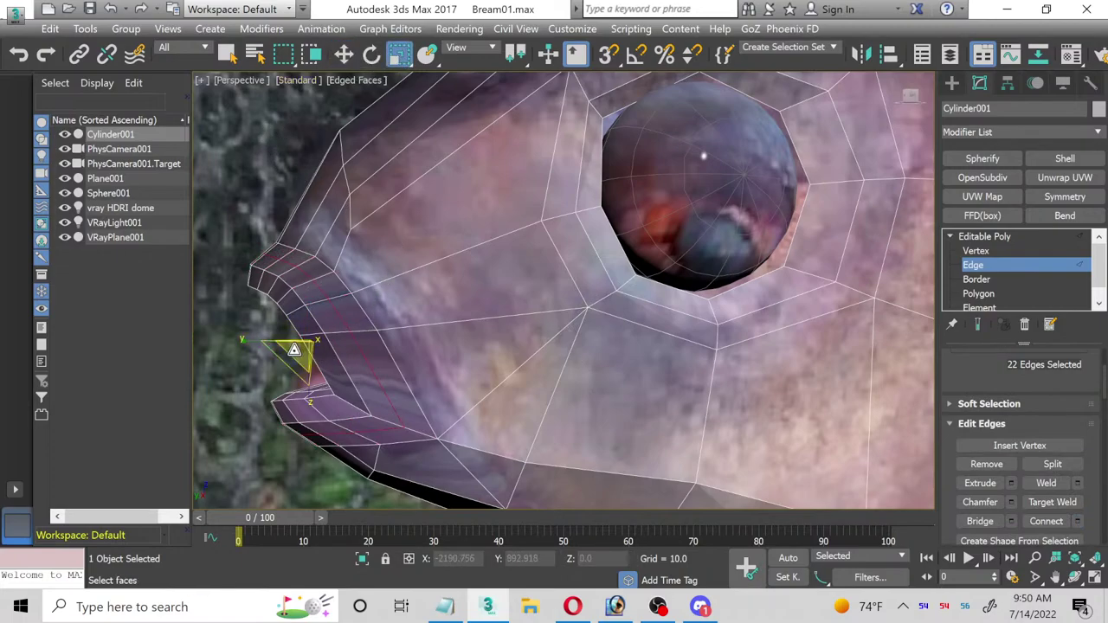
{"action": "left_click_drag", "start_coordinate": [294, 349], "coordinate": [287, 346]}
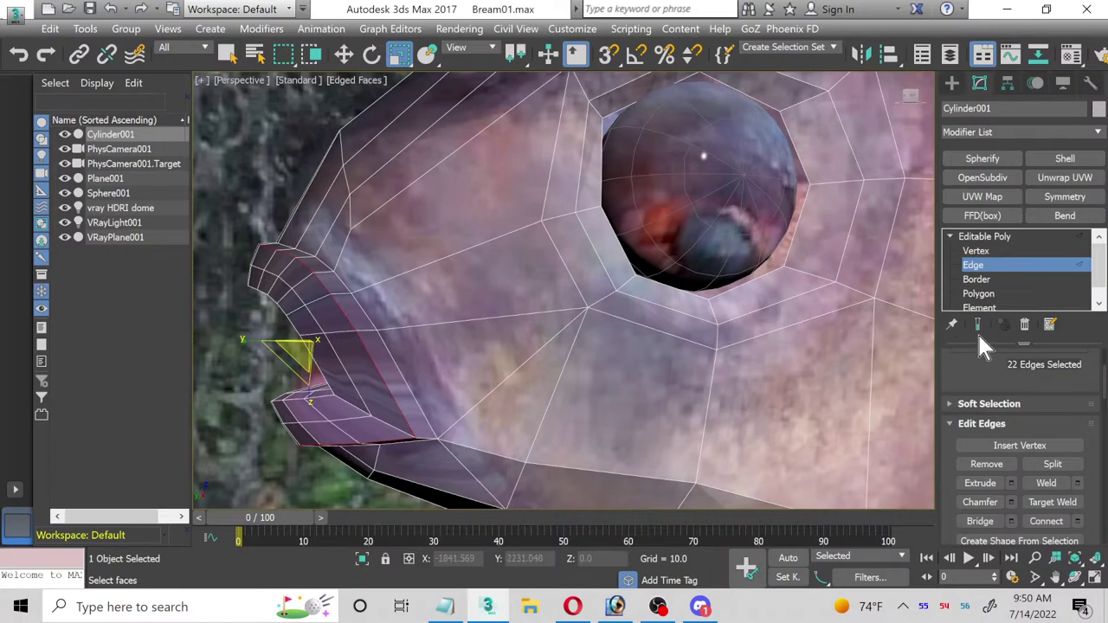
Step: Exit edge mode, add OpenSubdiv smoothing, and select the background photo plane
{"action": "left_click", "coordinate": [984, 236]}
{"action": "left_click", "coordinate": [983, 177]}
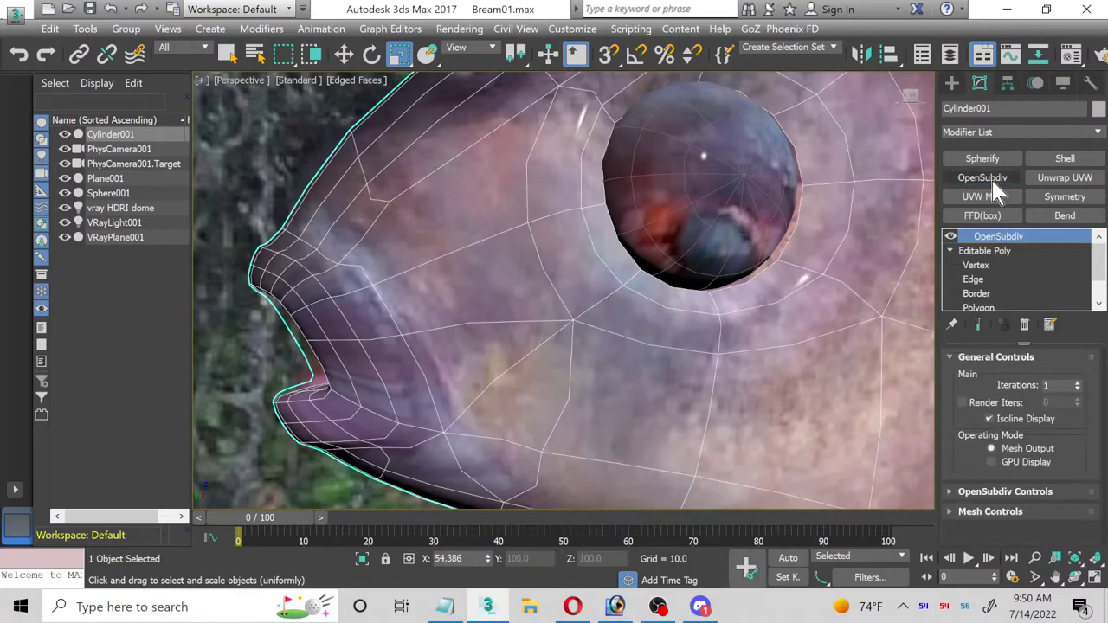
{"action": "left_click", "coordinate": [229, 208]}
Step: Connect a second lip edge ring with slide -80, pulling the new loop toward the lip rim
{"action": "left_click", "coordinate": [346, 260]}
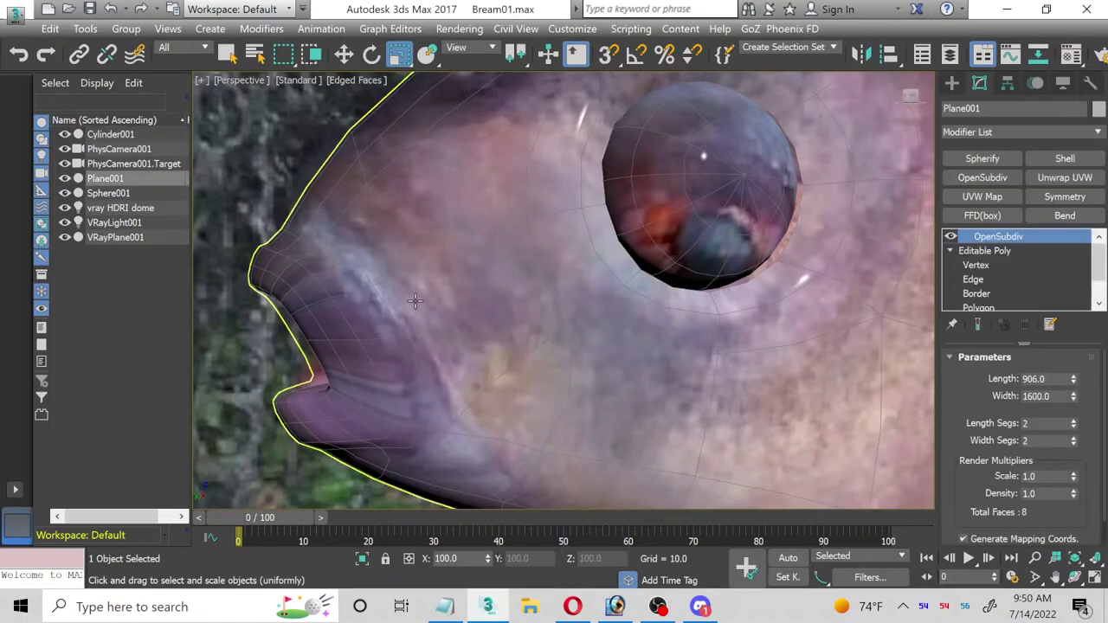
{"action": "left_click", "coordinate": [973, 279]}
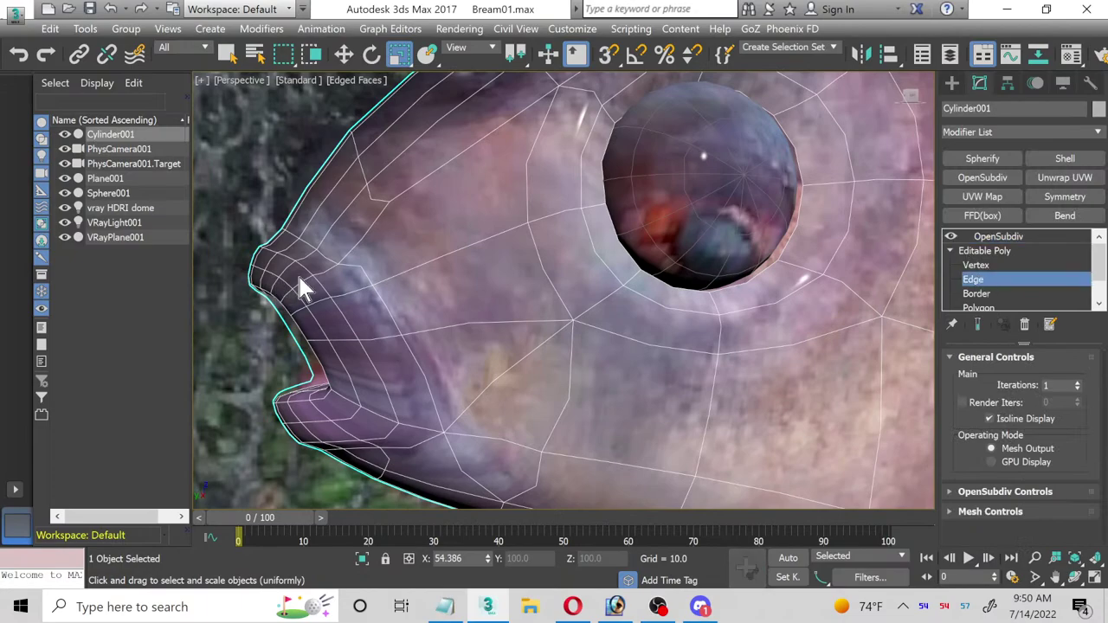
{"action": "scroll", "coordinate": [297, 274], "scroll_direction": "up", "scroll_amount": 5}
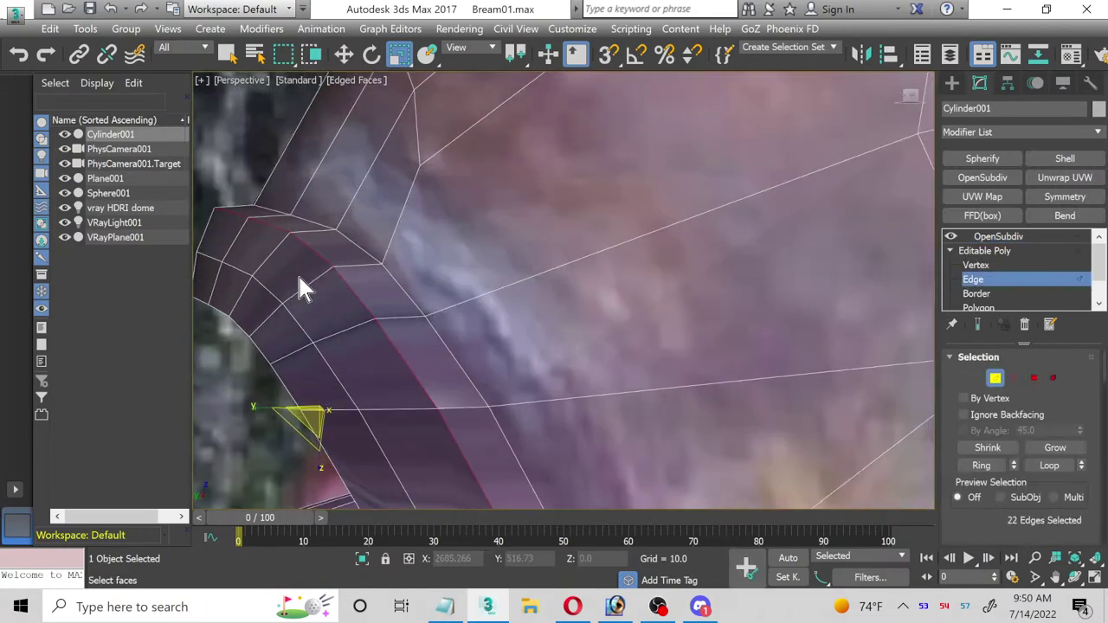
{"action": "left_click", "coordinate": [367, 270]}
{"action": "left_click", "coordinate": [984, 465]}
{"action": "scroll", "coordinate": [1030, 461], "scroll_direction": "down", "scroll_amount": 5}
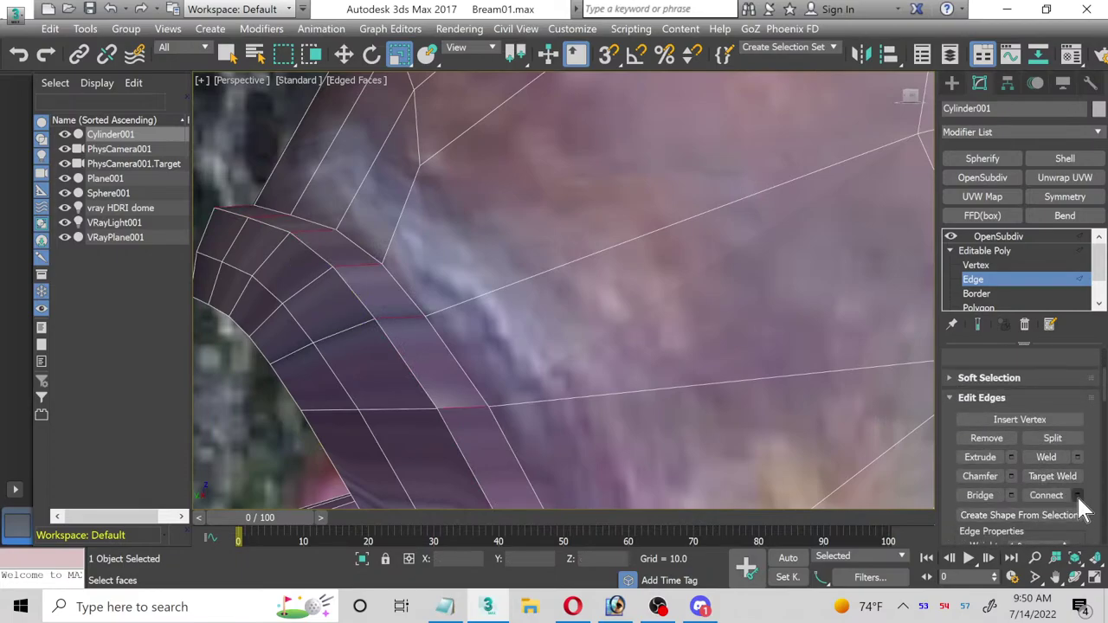
{"action": "left_click", "coordinate": [1077, 495]}
{"action": "left_click_drag", "start_coordinate": [577, 344], "coordinate": [634, 483]}
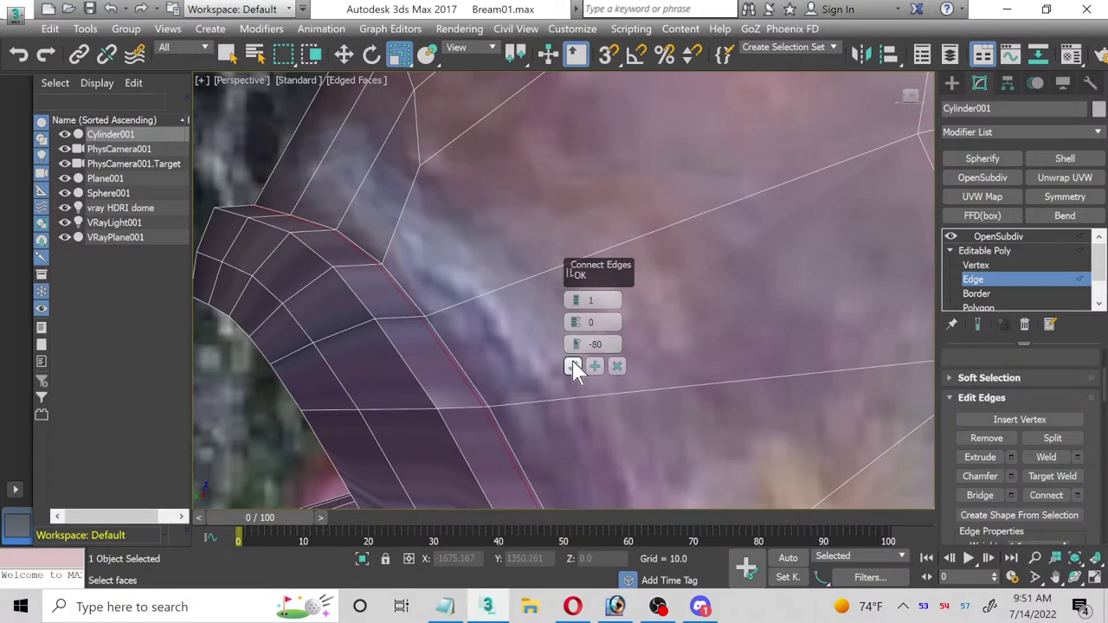
{"action": "left_click", "coordinate": [574, 367]}
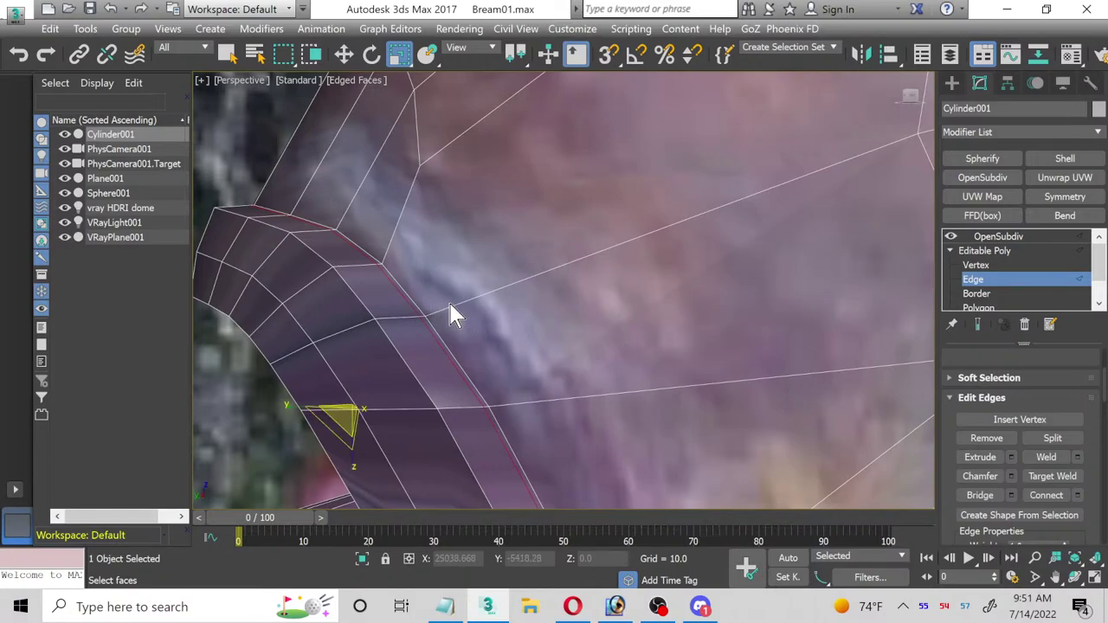
Step: Exit edge mode, reapply OpenSubdiv smoothing, and select the background photo plane
{"action": "scroll", "coordinate": [448, 310], "scroll_direction": "down", "scroll_amount": 2}
{"action": "middle_click_drag", "start_coordinate": [564, 364], "coordinate": [508, 307]}
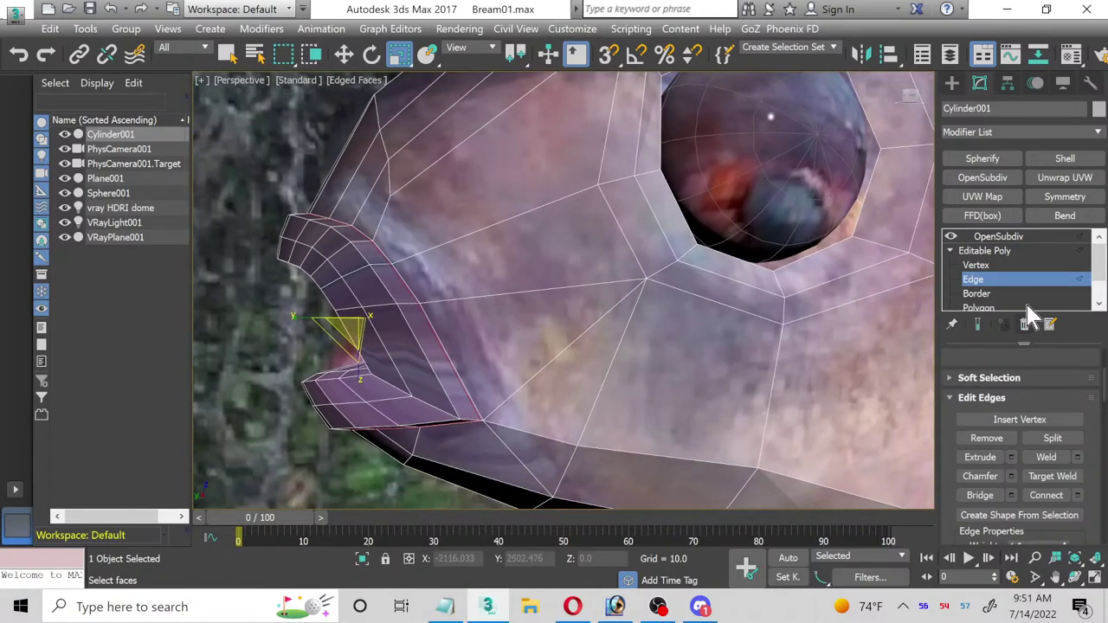
{"action": "left_click", "coordinate": [1007, 279]}
{"action": "left_click", "coordinate": [1012, 234]}
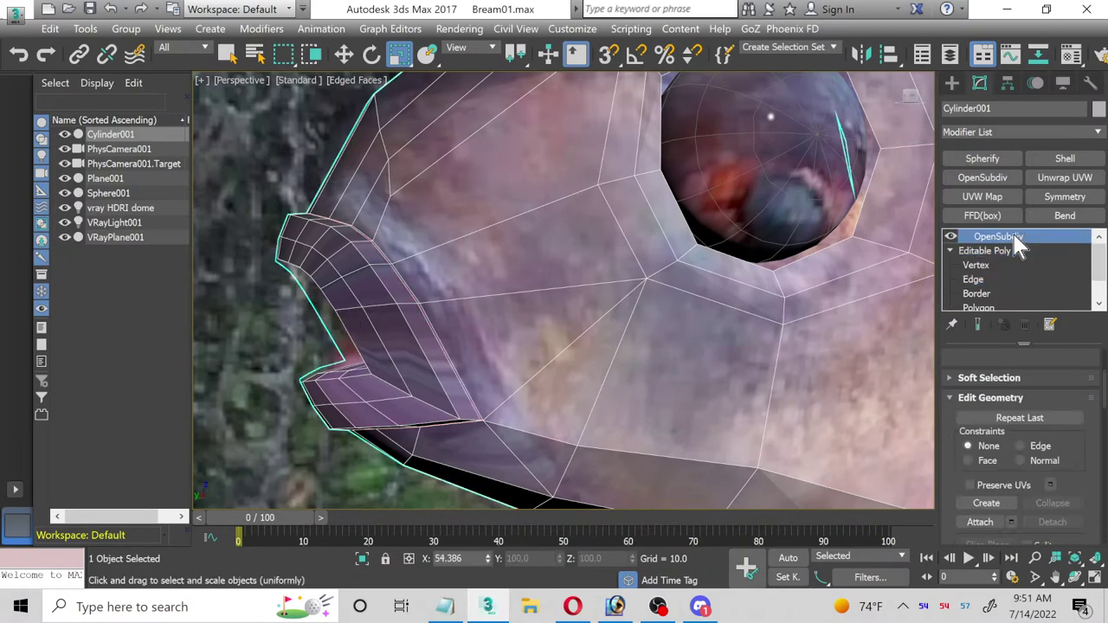
{"action": "left_click", "coordinate": [262, 152]}
{"action": "scroll", "coordinate": [409, 299], "scroll_direction": "down", "scroll_amount": 2}
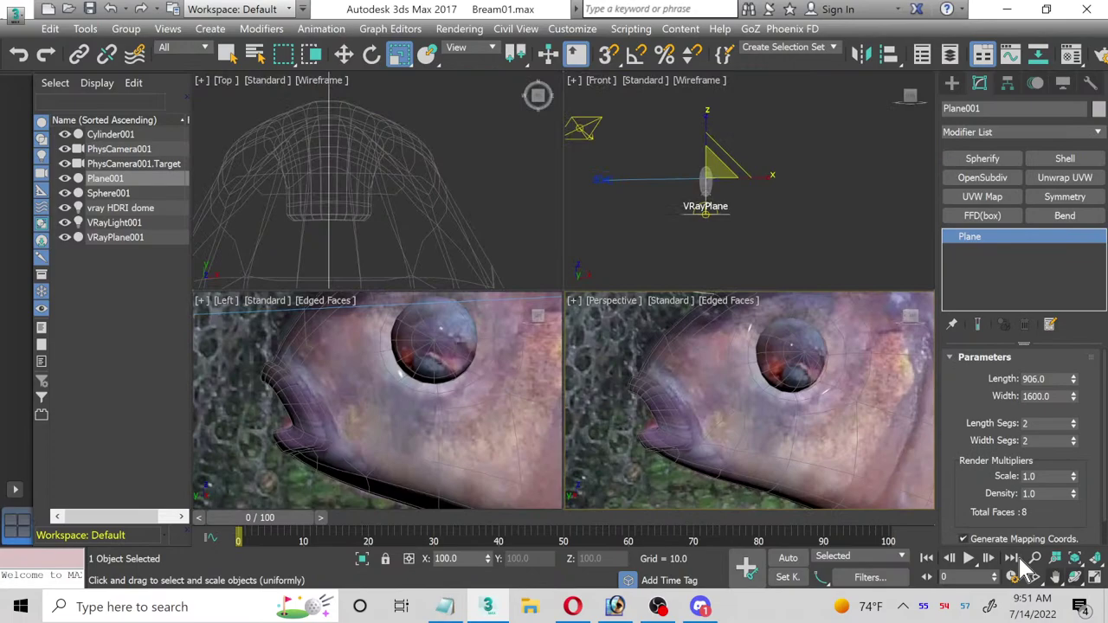
Step: Select the fish's polygons in the side view and invert the selection to just the lip polygons
{"action": "left_click", "coordinate": [1095, 577]}
{"action": "left_click", "coordinate": [294, 416]}
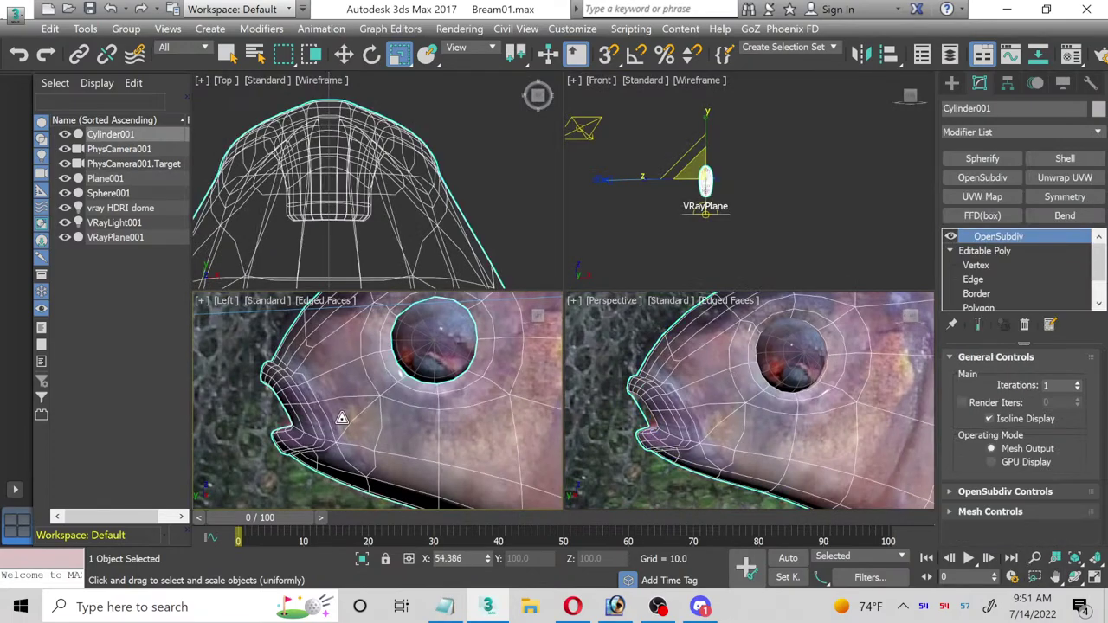
{"action": "left_click", "coordinate": [1095, 563]}
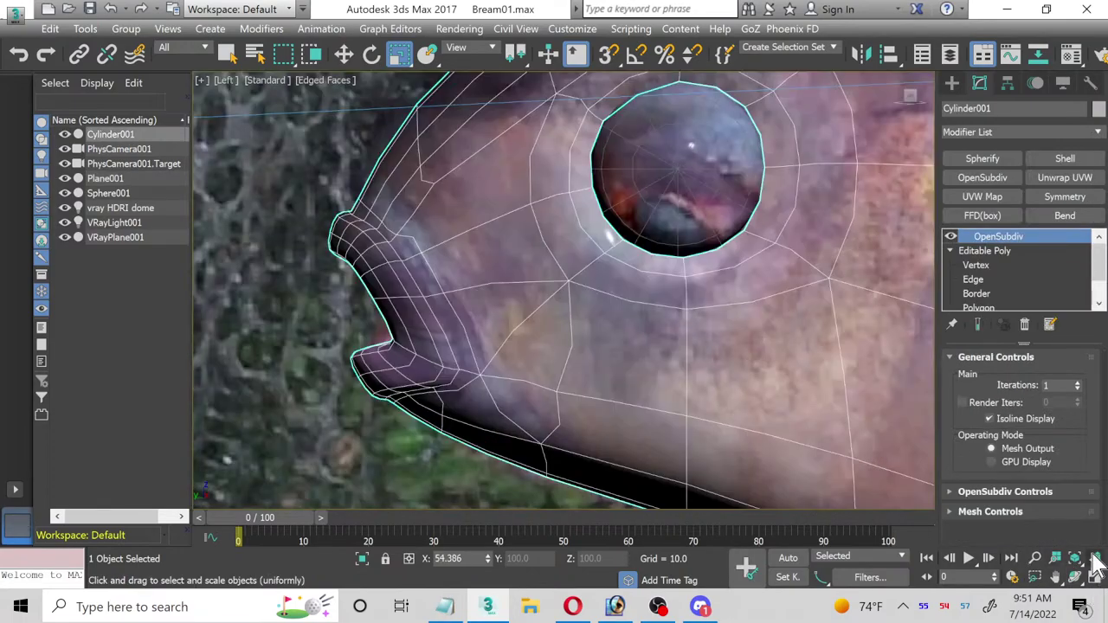
{"action": "scroll", "coordinate": [1001, 275], "scroll_direction": "down", "scroll_amount": 1}
{"action": "left_click", "coordinate": [999, 275]}
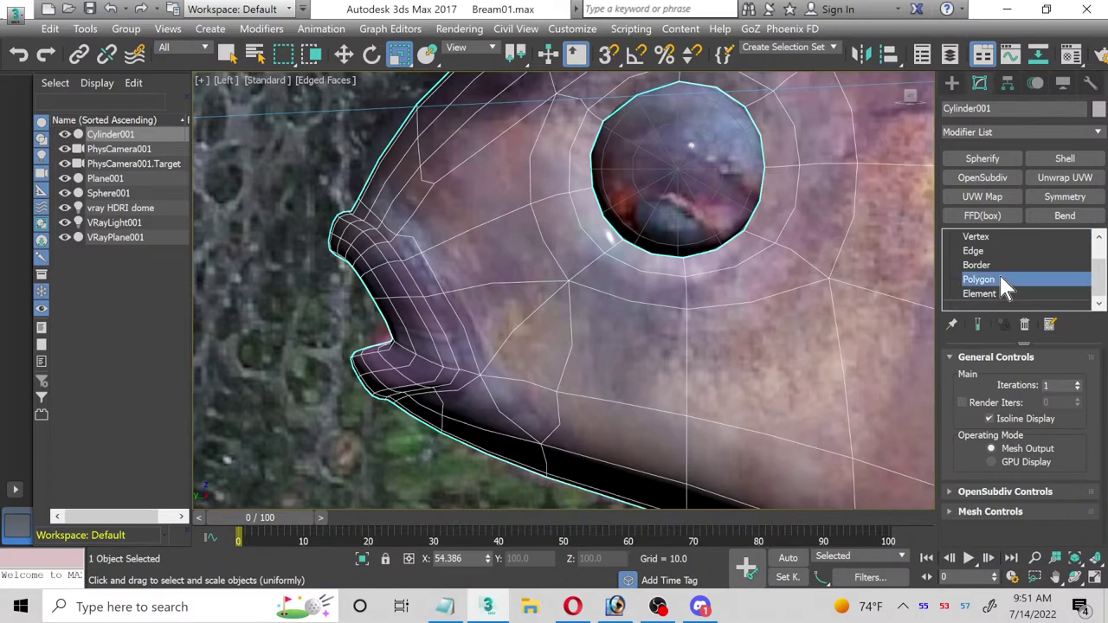
{"action": "left_click", "coordinate": [1096, 582]}
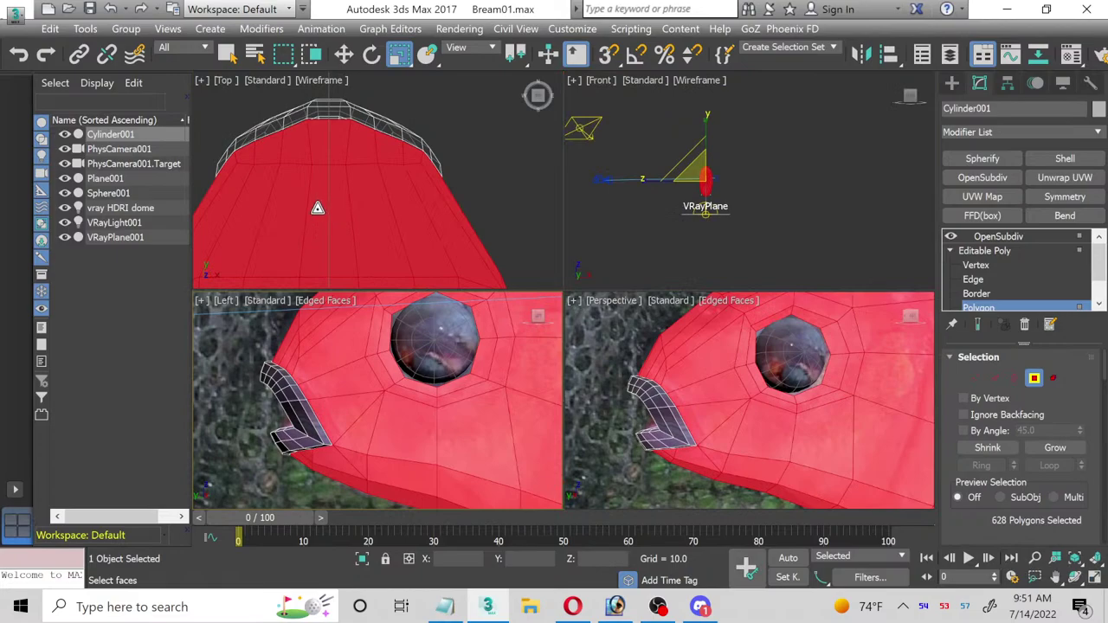
{"action": "key", "text": "ctrl+i"}
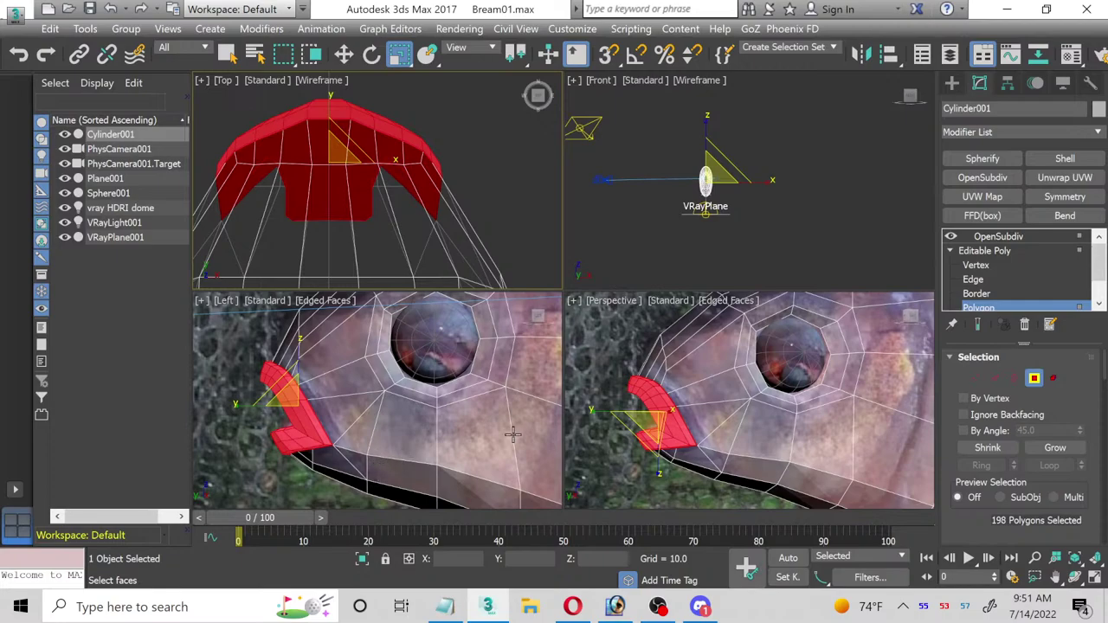
{"action": "middle_click", "coordinate": [432, 422]}
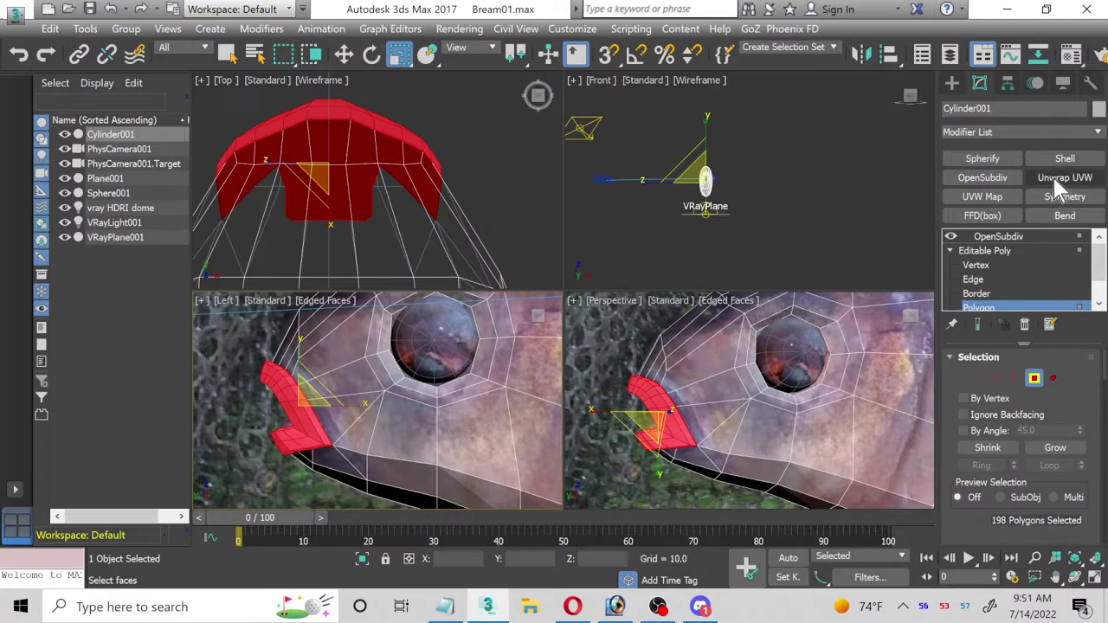
Step: Delete the OpenSubdiv modifier and return to polygon level on the fish
{"action": "right_click", "coordinate": [1021, 235]}
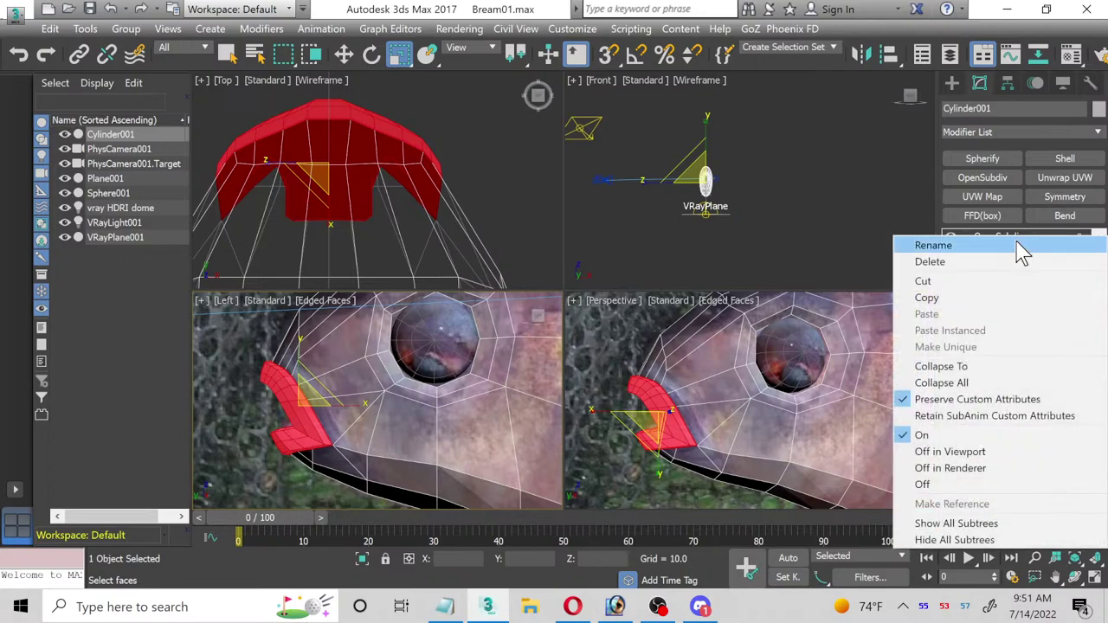
{"action": "left_click", "coordinate": [923, 259]}
{"action": "left_click", "coordinate": [1020, 296]}
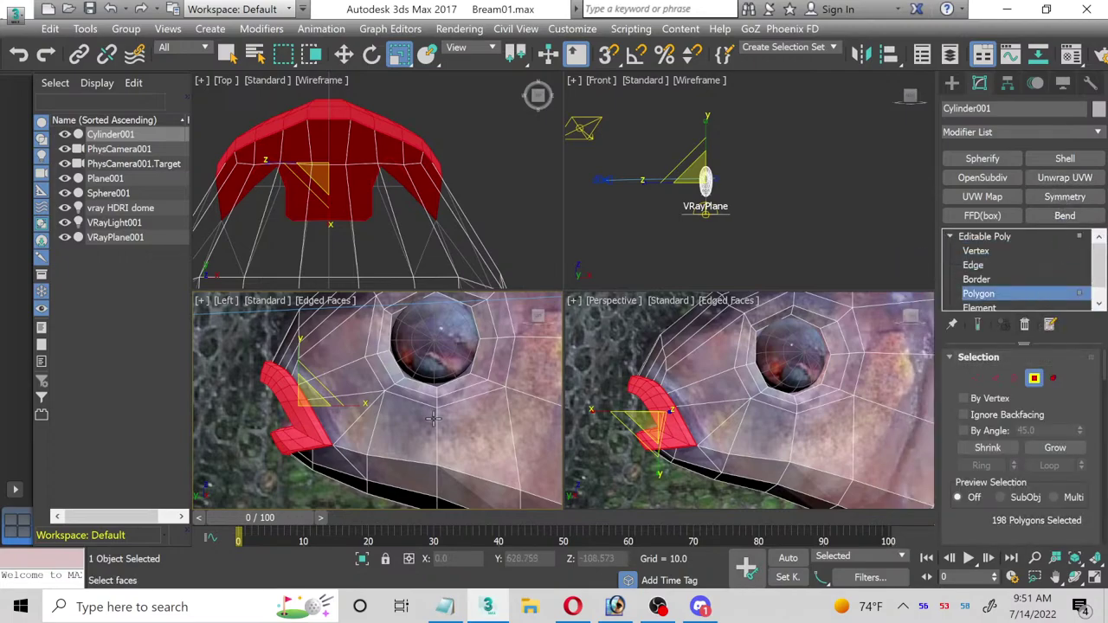
{"action": "left_click", "coordinate": [1065, 178]}
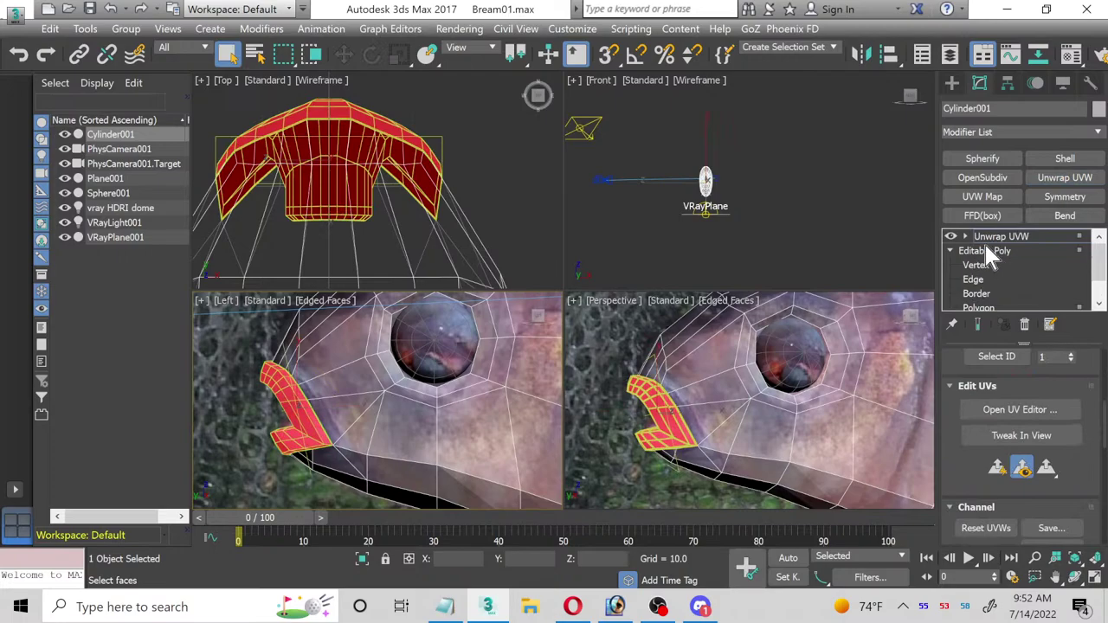
{"action": "key", "text": "ctrl+z"}
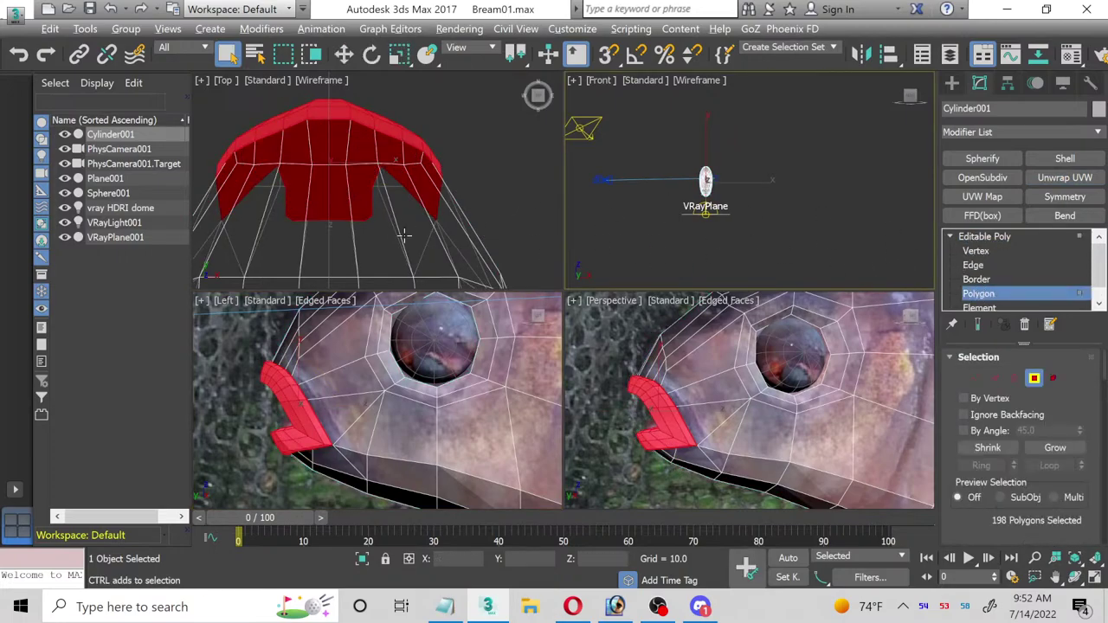
{"action": "left_click", "coordinate": [344, 54]}
{"action": "left_click_drag", "start_coordinate": [390, 253], "coordinate": [331, 237]}
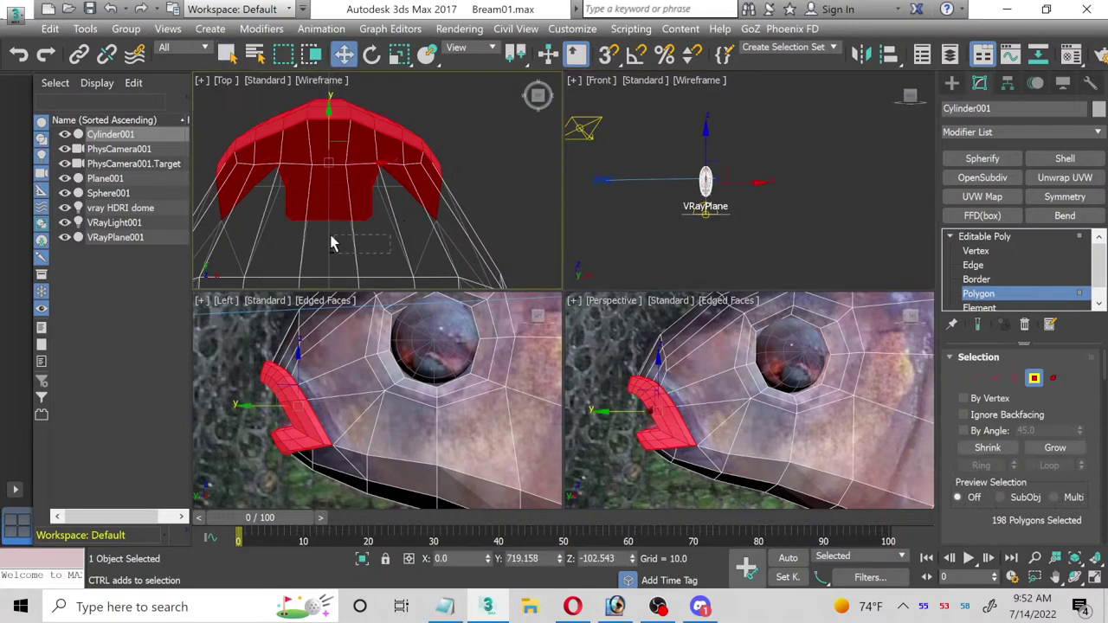
{"action": "left_click_drag", "start_coordinate": [282, 205], "coordinate": [282, 197], "text": "alt"}
{"action": "scroll", "coordinate": [340, 205], "scroll_direction": "up", "scroll_amount": 4}
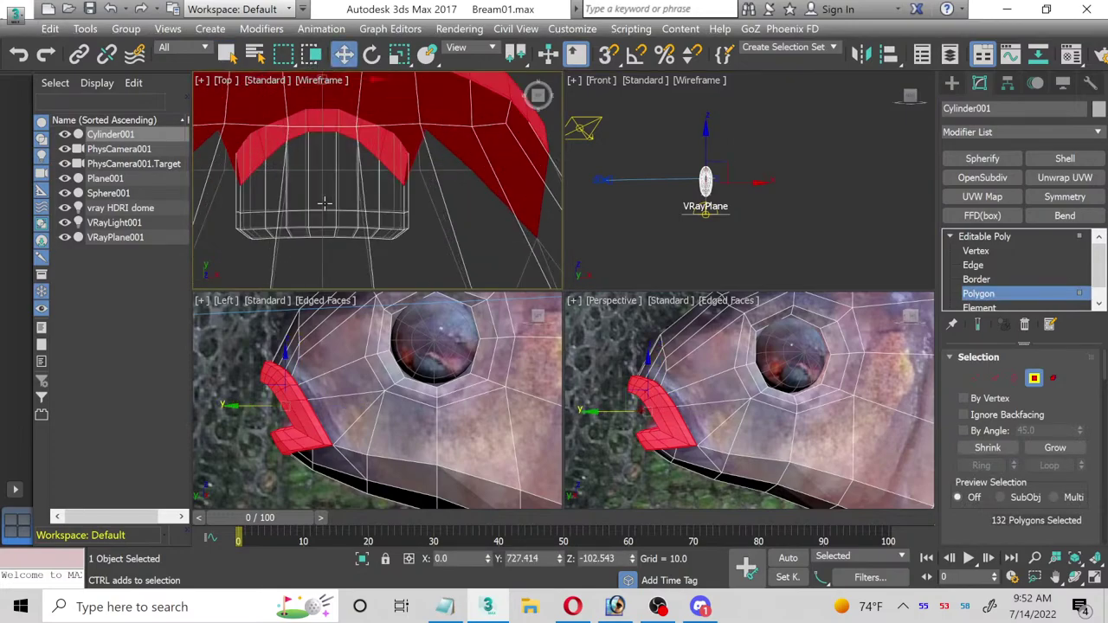
{"action": "middle_click_drag", "start_coordinate": [285, 181], "coordinate": [417, 227]}
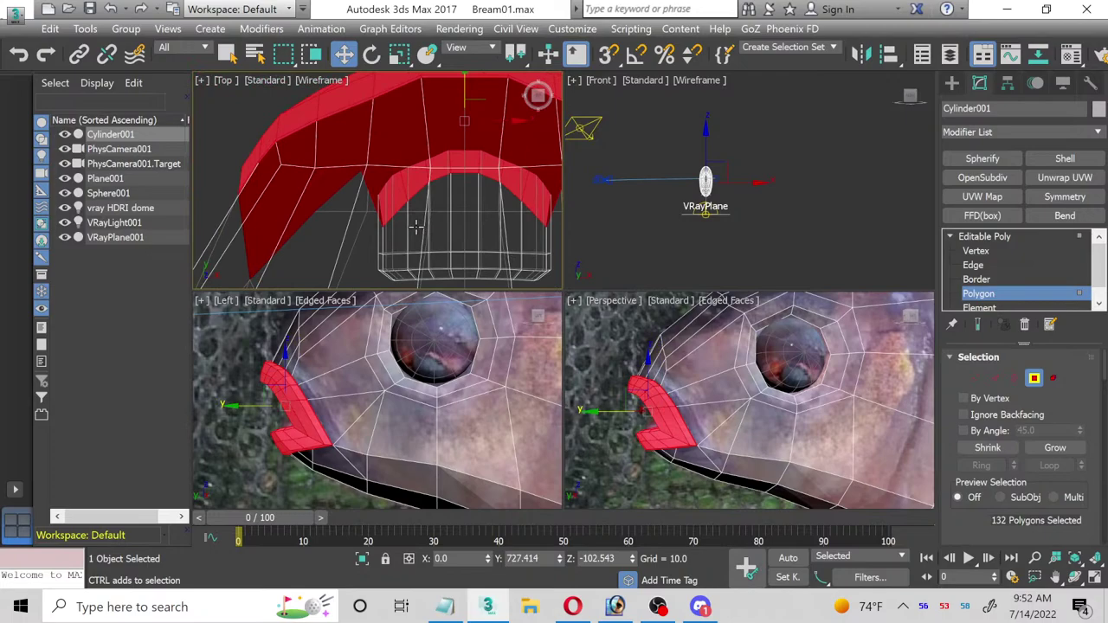
{"action": "scroll", "coordinate": [416, 227], "scroll_direction": "up", "scroll_amount": 2}
{"action": "left_click", "coordinate": [398, 204], "text": "alt"}
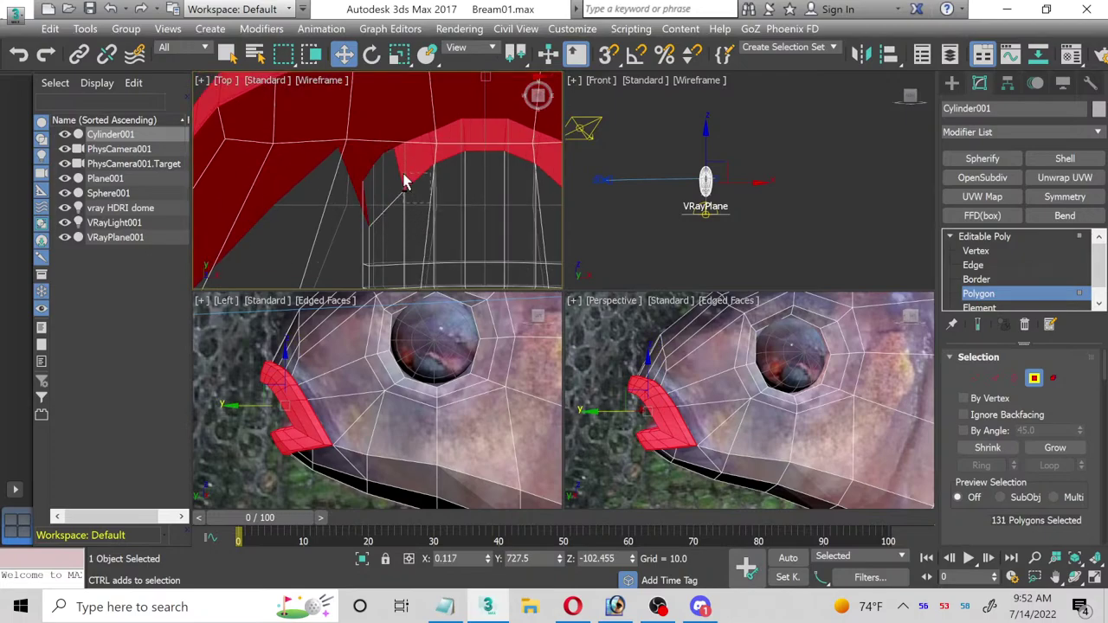
{"action": "left_click", "coordinate": [404, 182], "text": "alt"}
{"action": "left_click", "coordinate": [354, 214], "text": "alt"}
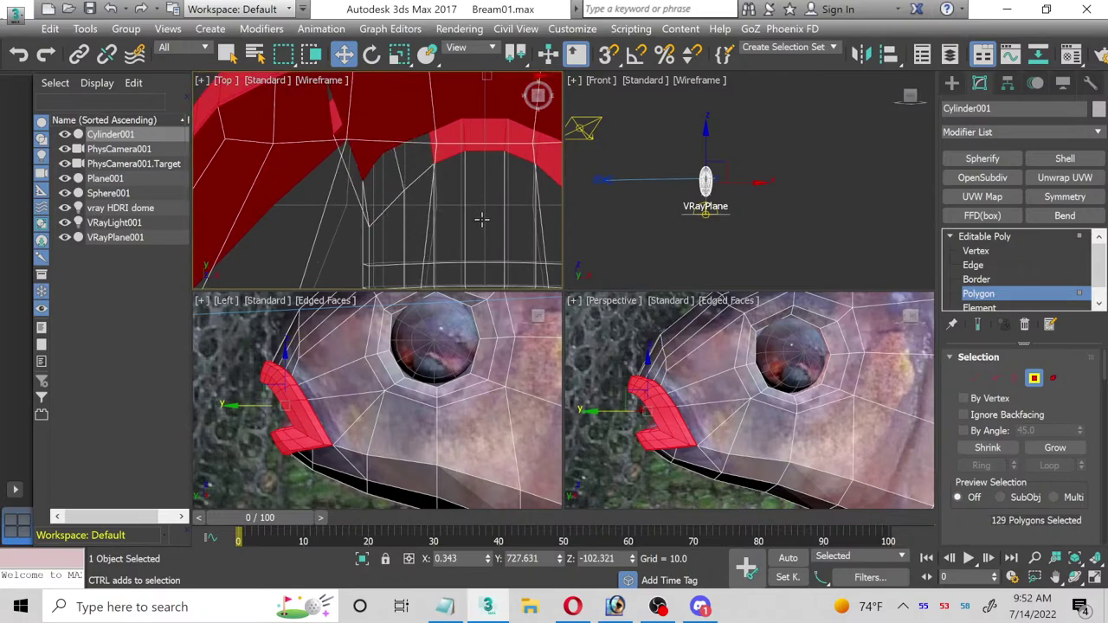
{"action": "middle_click_drag", "start_coordinate": [481, 220], "coordinate": [398, 225]}
{"action": "left_click", "coordinate": [412, 234], "text": "ctrl"}
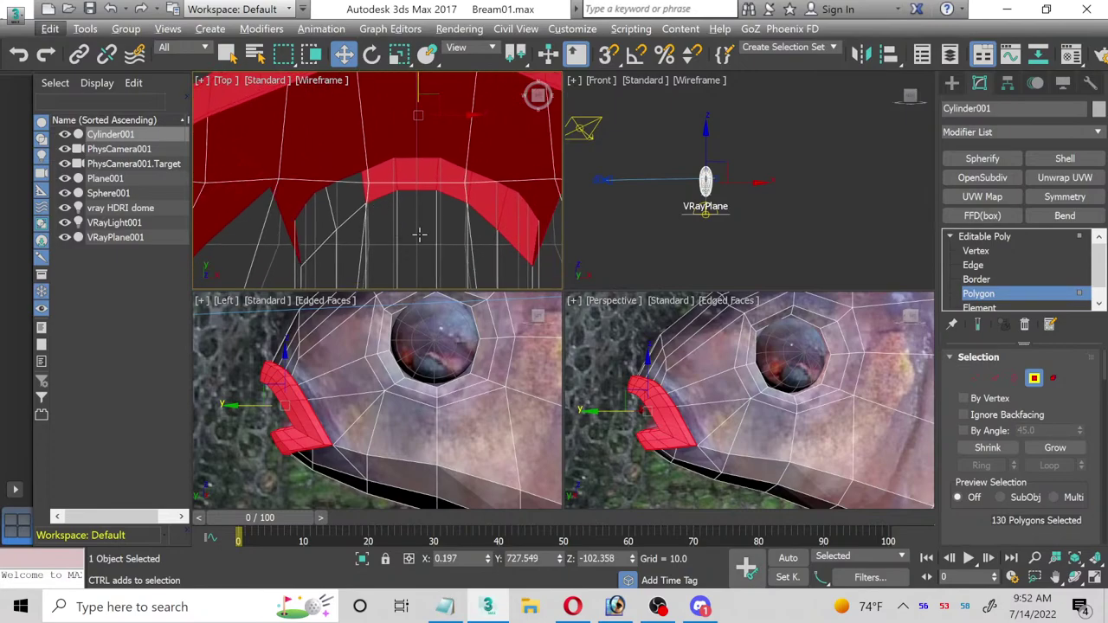
{"action": "left_click", "coordinate": [409, 234], "text": "ctrl"}
{"action": "left_click", "coordinate": [410, 235], "text": "ctrl"}
{"action": "scroll", "coordinate": [394, 223], "scroll_direction": "down", "scroll_amount": 3}
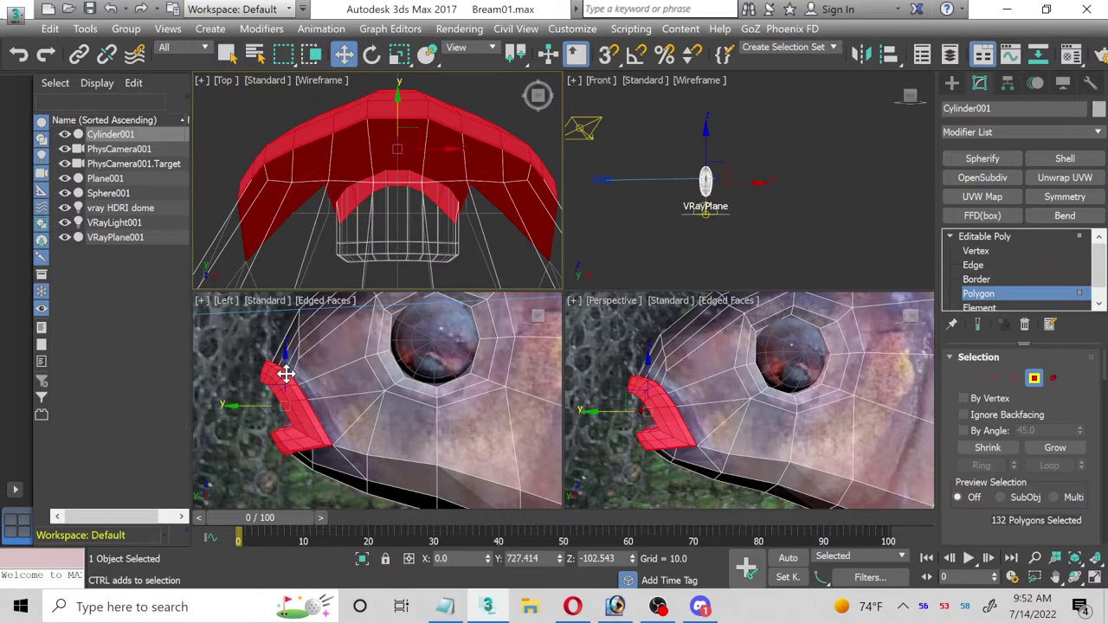
{"action": "left_click", "coordinate": [272, 408]}
Step: Select the polygon loop along the lip strip, ending on a single lip polygon
{"action": "scroll", "coordinate": [306, 385], "scroll_direction": "up", "scroll_amount": 3}
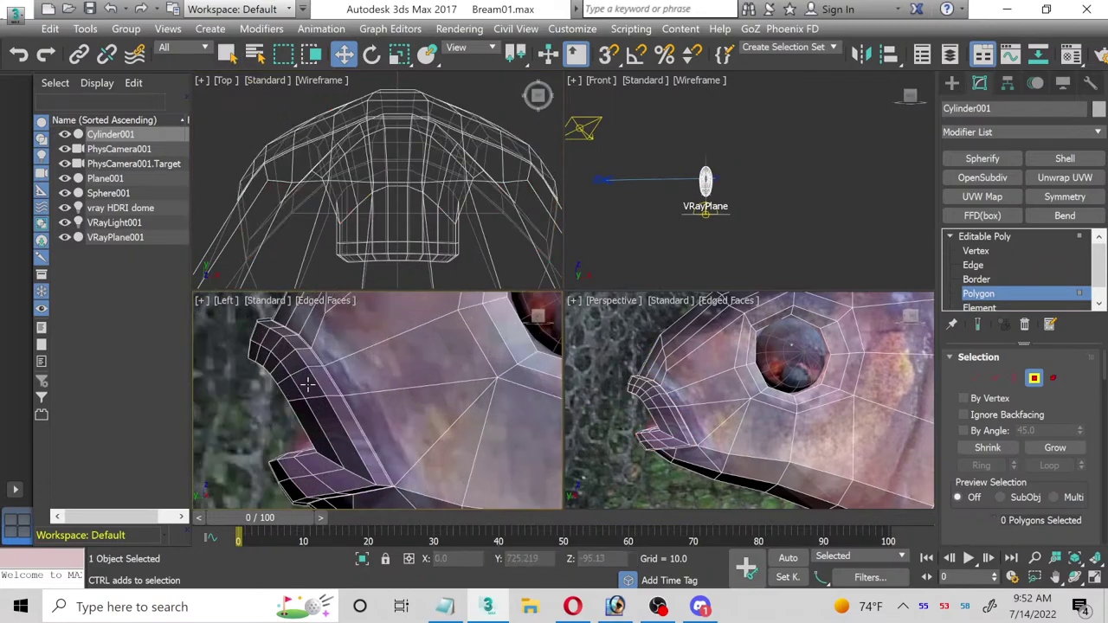
{"action": "left_click", "coordinate": [307, 387]}
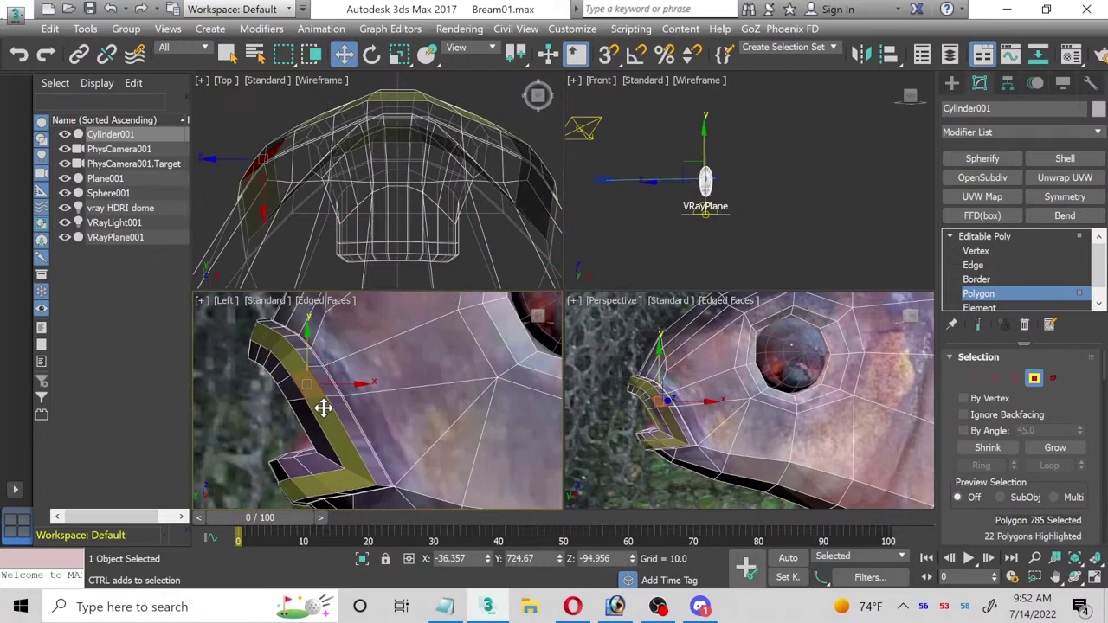
{"action": "left_click", "coordinate": [321, 404], "text": "shift"}
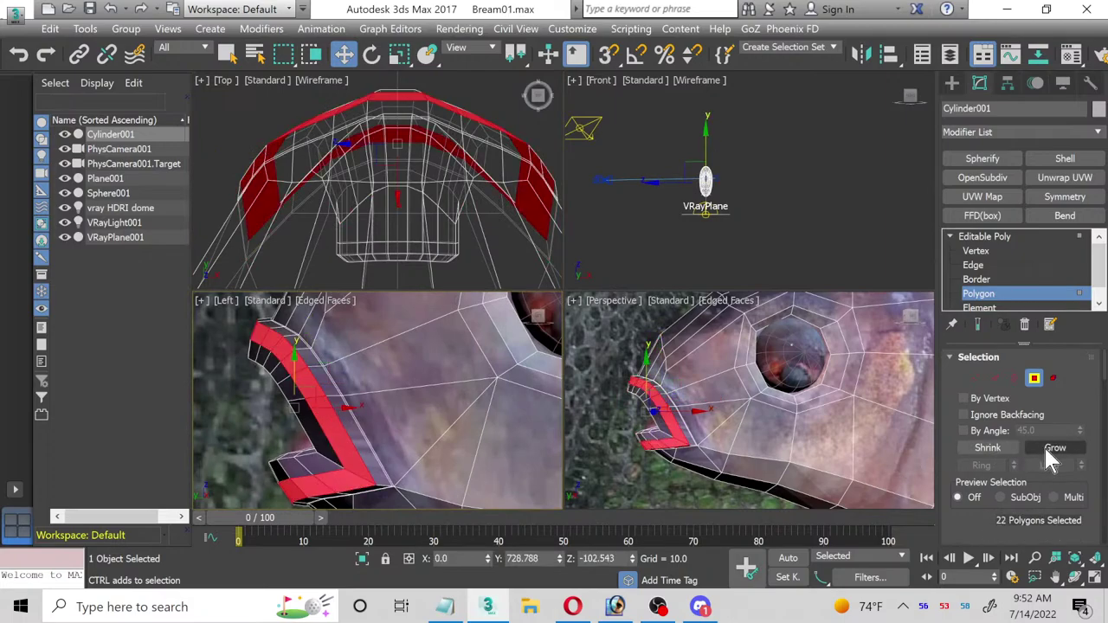
{"action": "left_click", "coordinate": [263, 357], "text": "ctrl"}
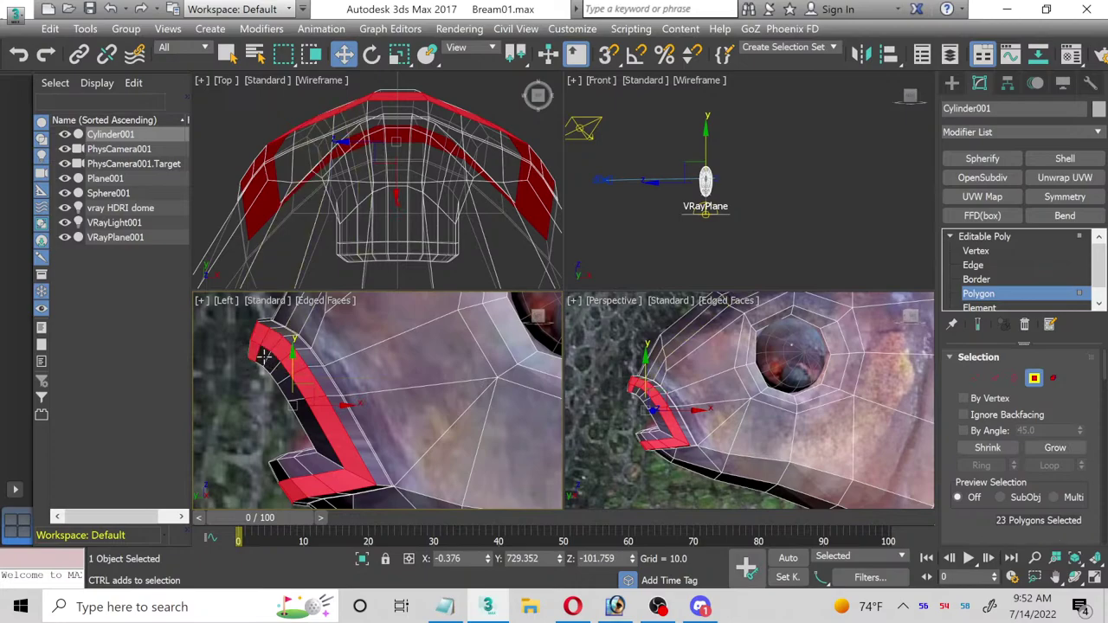
{"action": "left_click", "coordinate": [269, 358]}
Step: Switch to Edge level and select four edges on the lip strip
{"action": "left_click", "coordinate": [974, 265]}
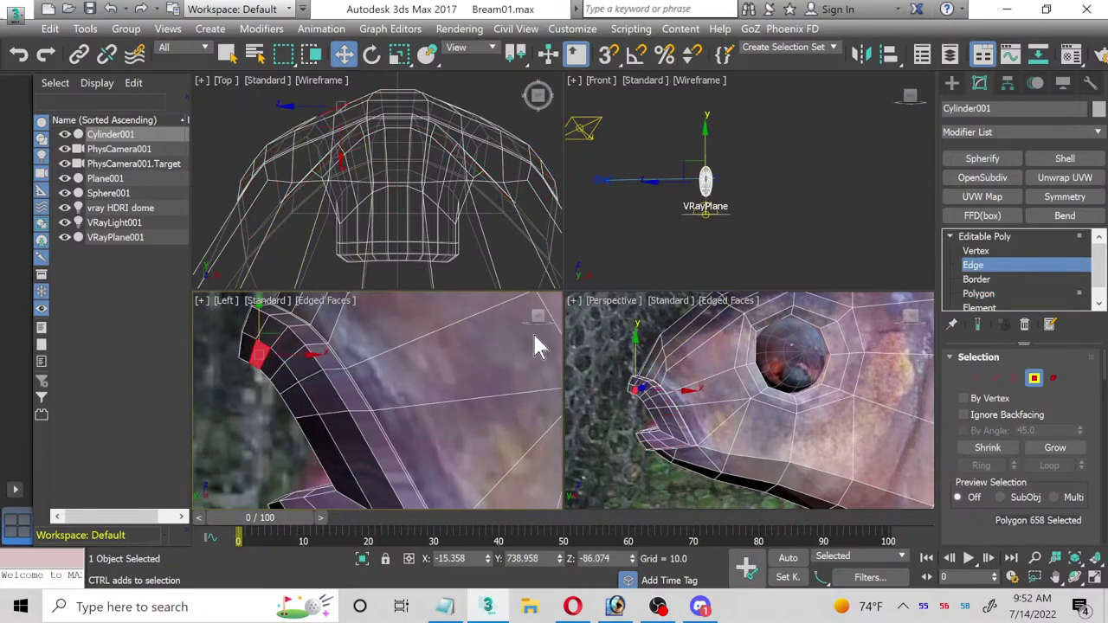
{"action": "scroll", "coordinate": [381, 370], "scroll_direction": "up", "scroll_amount": 2}
{"action": "scroll", "coordinate": [381, 370], "scroll_direction": "up", "scroll_amount": 3}
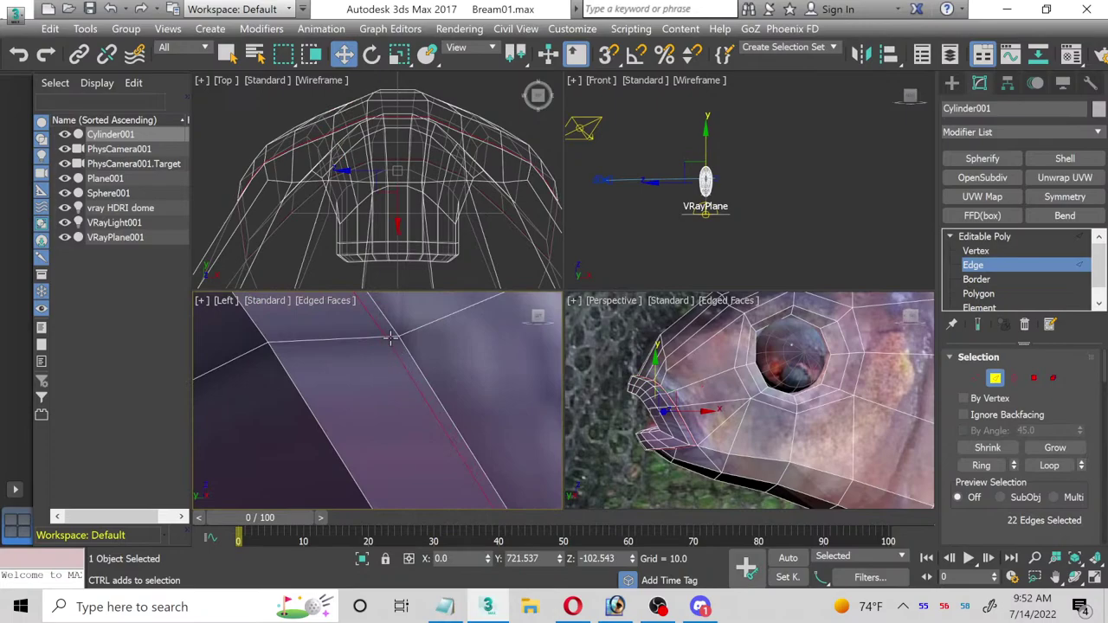
{"action": "left_click", "coordinate": [391, 336]}
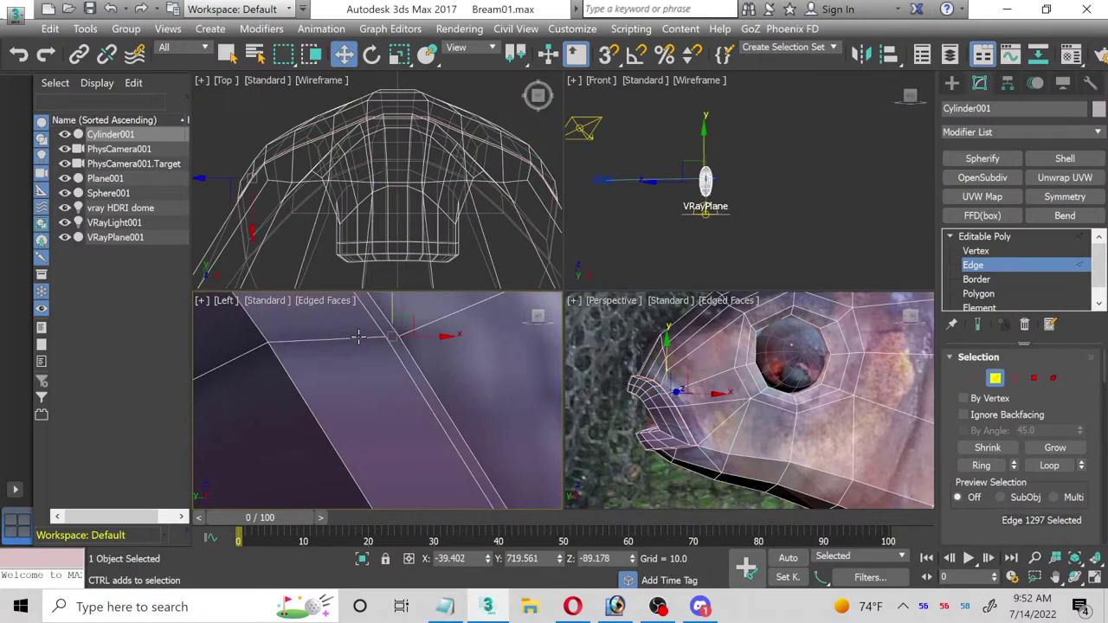
{"action": "left_click", "coordinate": [354, 339], "text": "ctrl"}
{"action": "scroll", "coordinate": [354, 383], "scroll_direction": "up", "scroll_amount": 2}
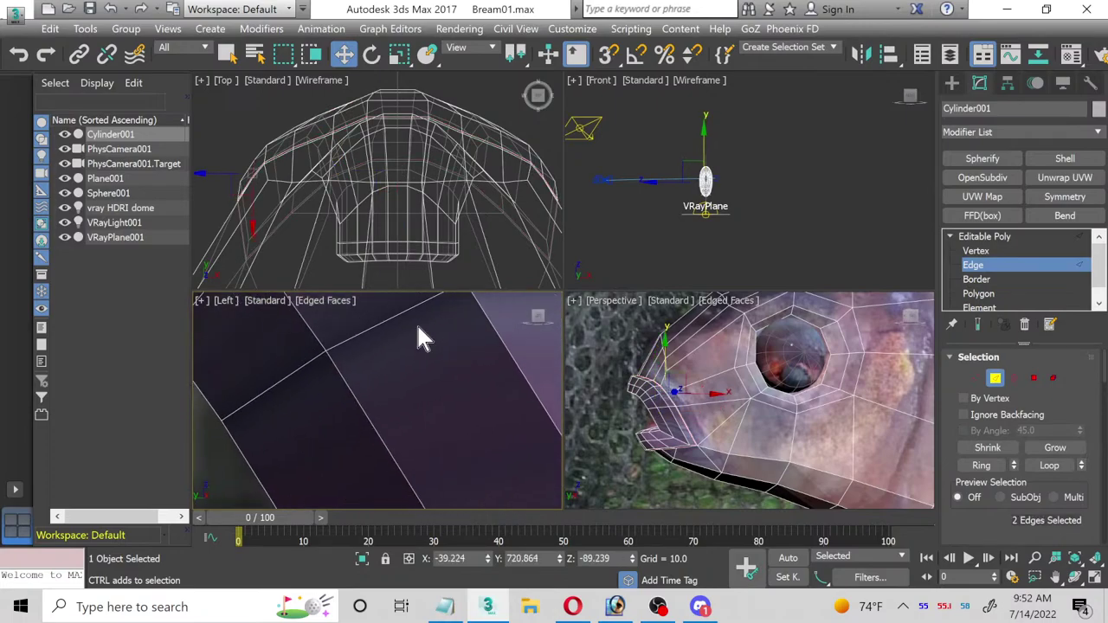
{"action": "left_click", "coordinate": [376, 325], "text": "ctrl"}
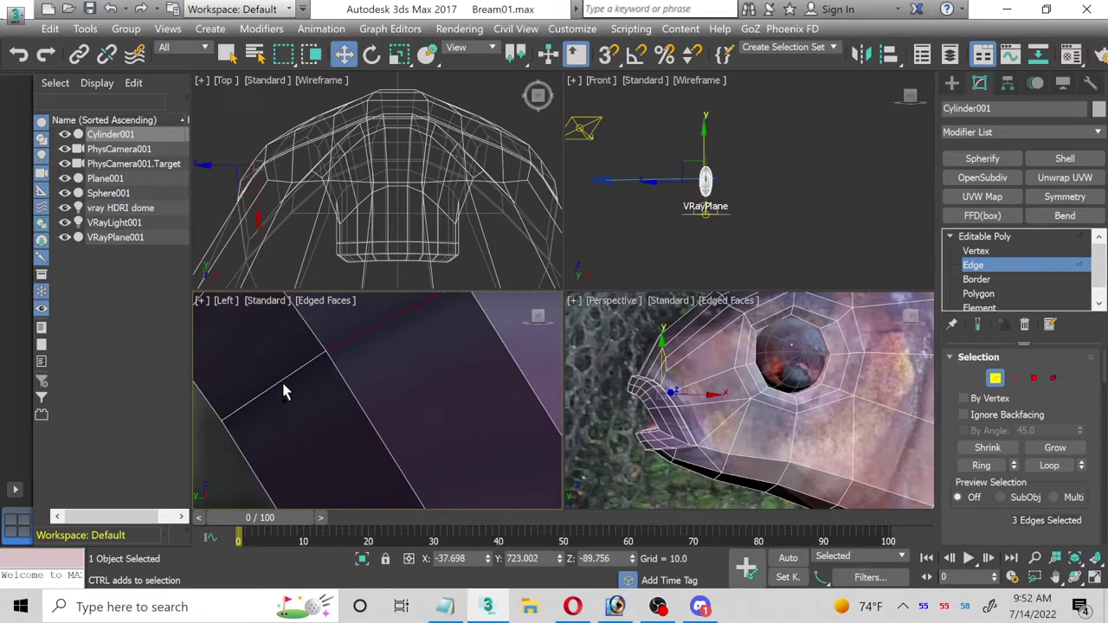
{"action": "left_click", "coordinate": [279, 384], "text": "ctrl"}
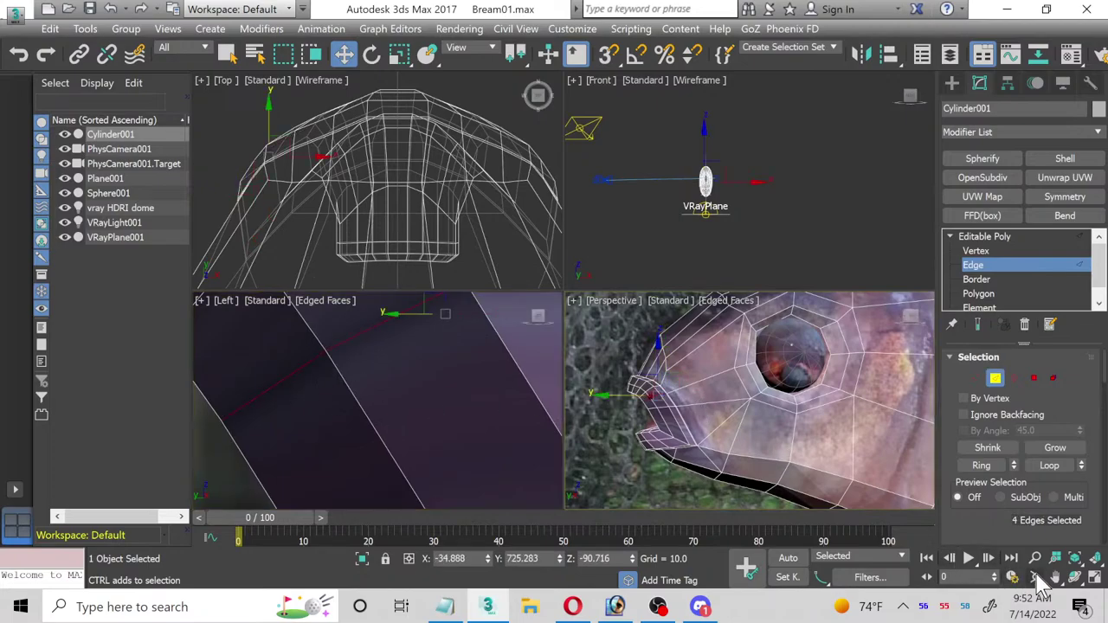
Step: Maximize the Perspective view, hide Plane001, and orbit toward the mouth opening
{"action": "left_click", "coordinate": [1095, 578]}
{"action": "left_click", "coordinate": [1074, 578]}
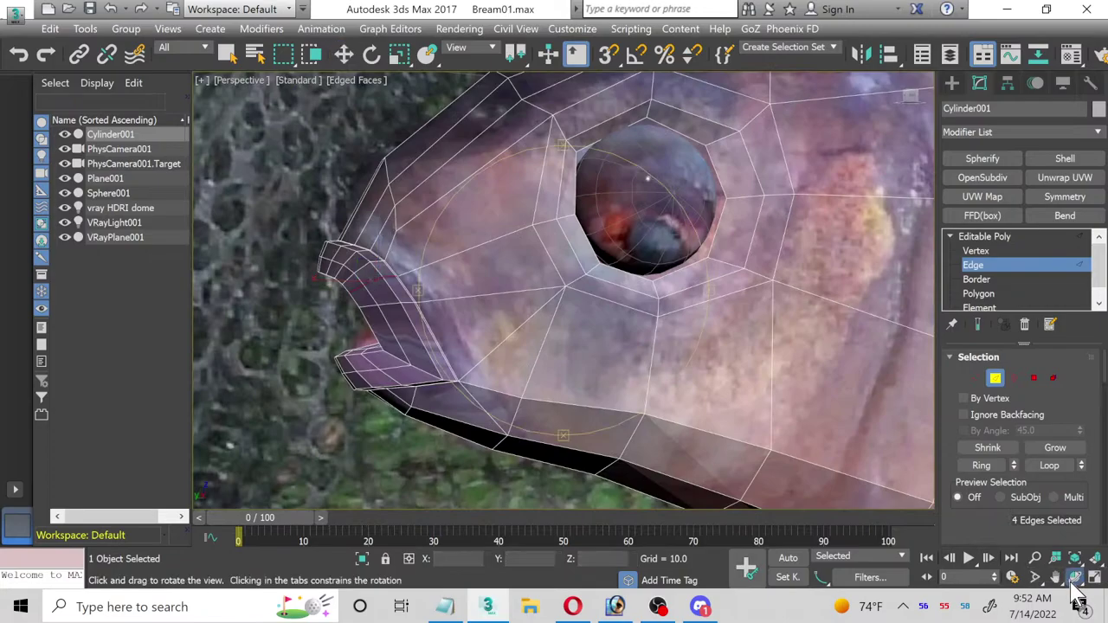
{"action": "left_click_drag", "start_coordinate": [496, 342], "coordinate": [568, 339]}
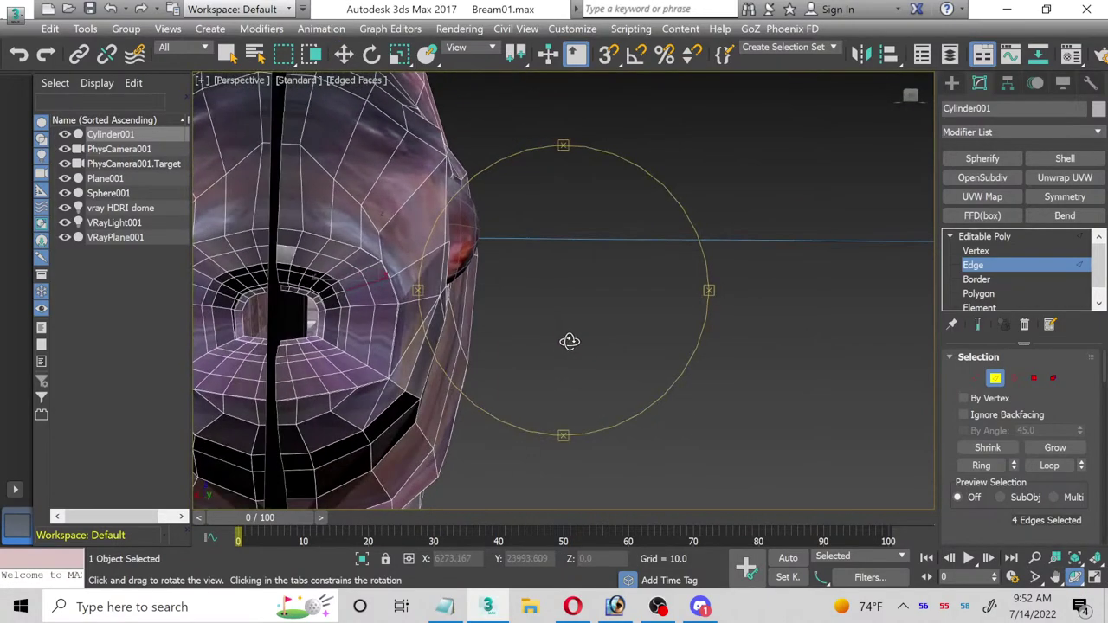
{"action": "left_click", "coordinate": [64, 178]}
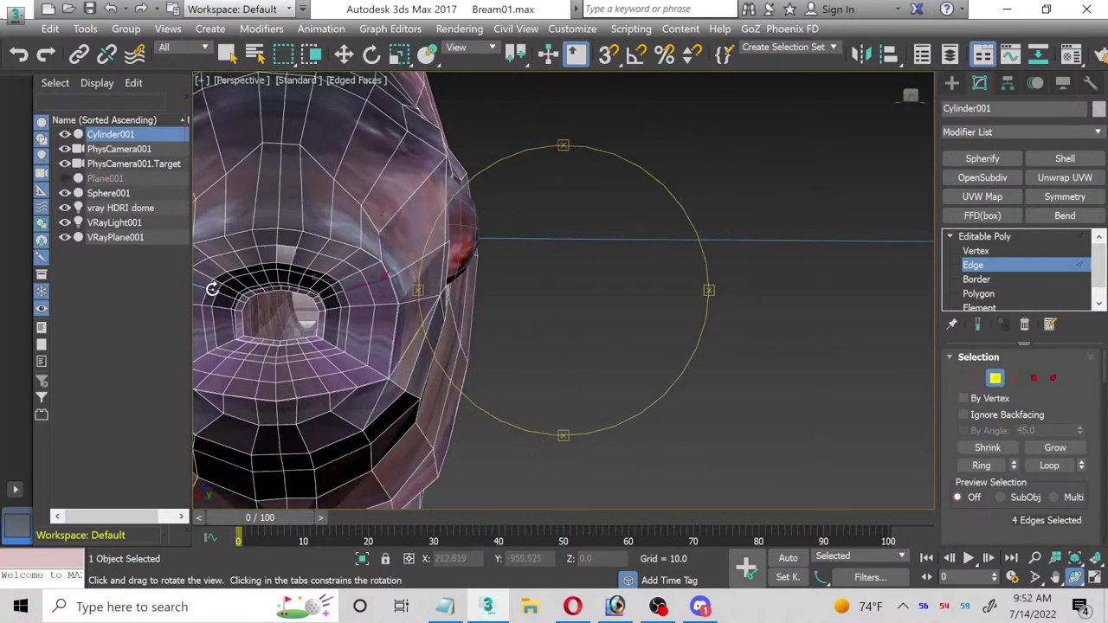
{"action": "left_click_drag", "start_coordinate": [316, 333], "coordinate": [580, 319]}
{"action": "left_click", "coordinate": [343, 55]}
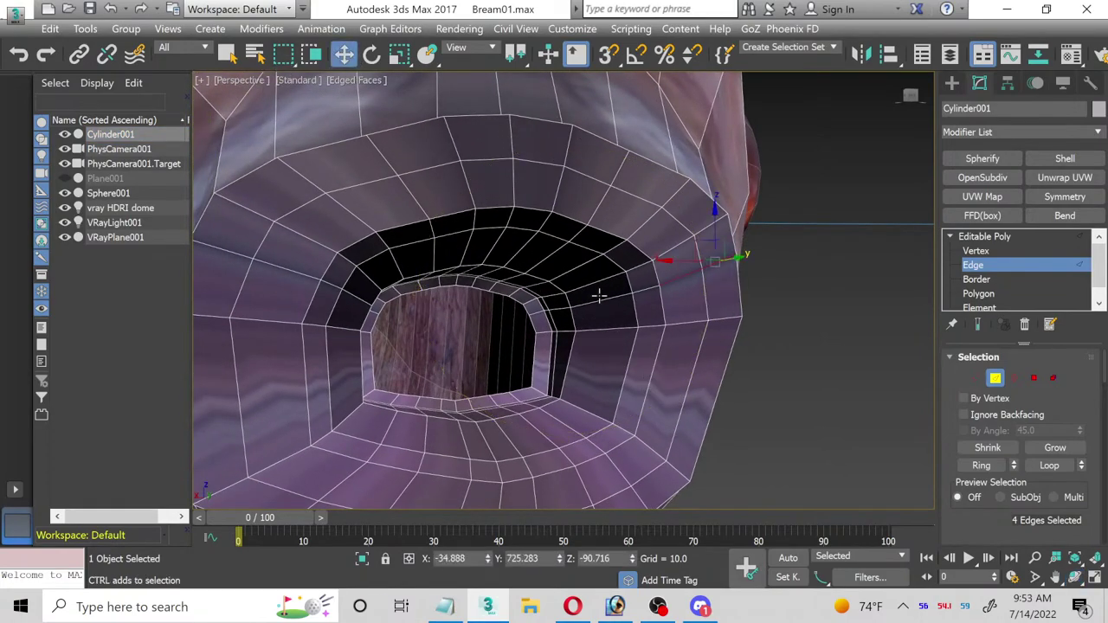
Step: Add the first edges inside the mouth, dropping and re-adding edges to correct the selection
{"action": "left_click", "coordinate": [647, 288], "text": "ctrl"}
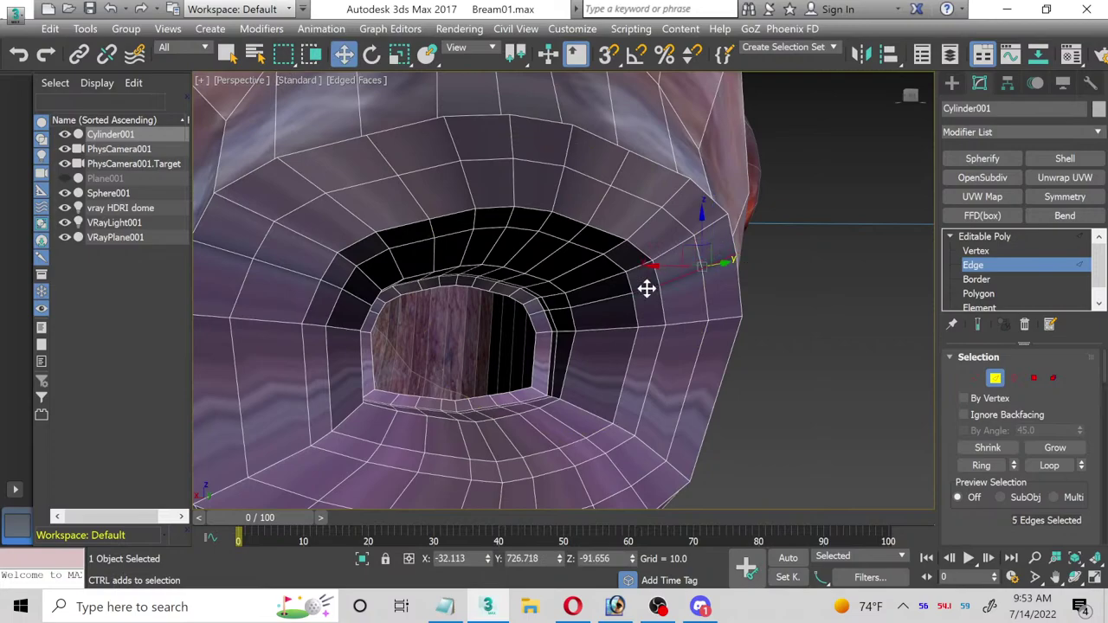
{"action": "left_click", "coordinate": [598, 299], "text": "ctrl"}
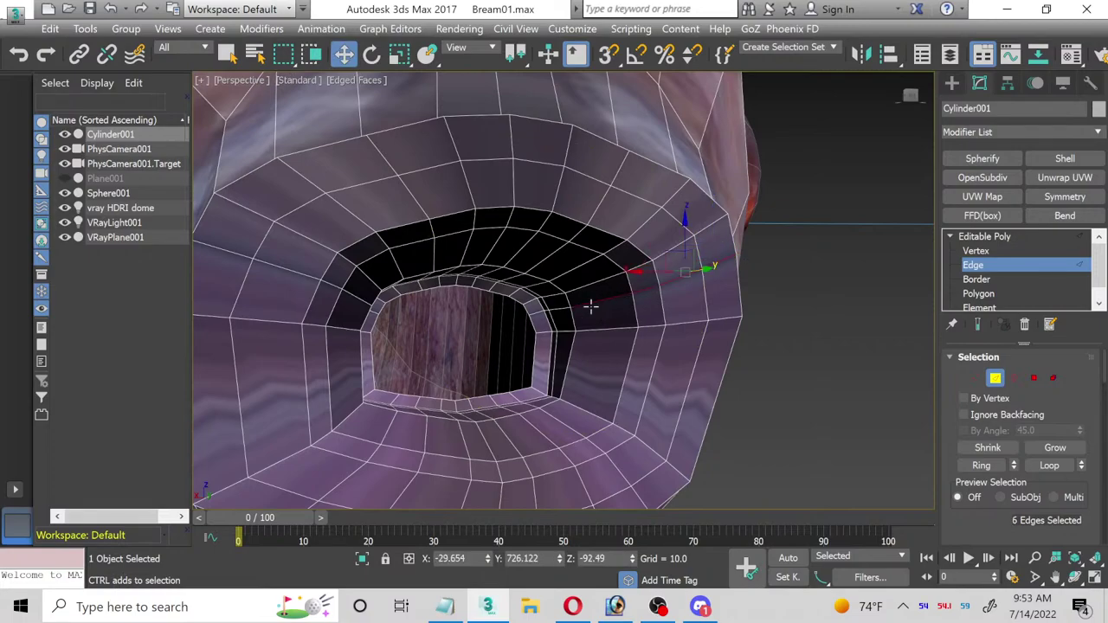
{"action": "scroll", "coordinate": [589, 307], "scroll_direction": "up", "scroll_amount": 3}
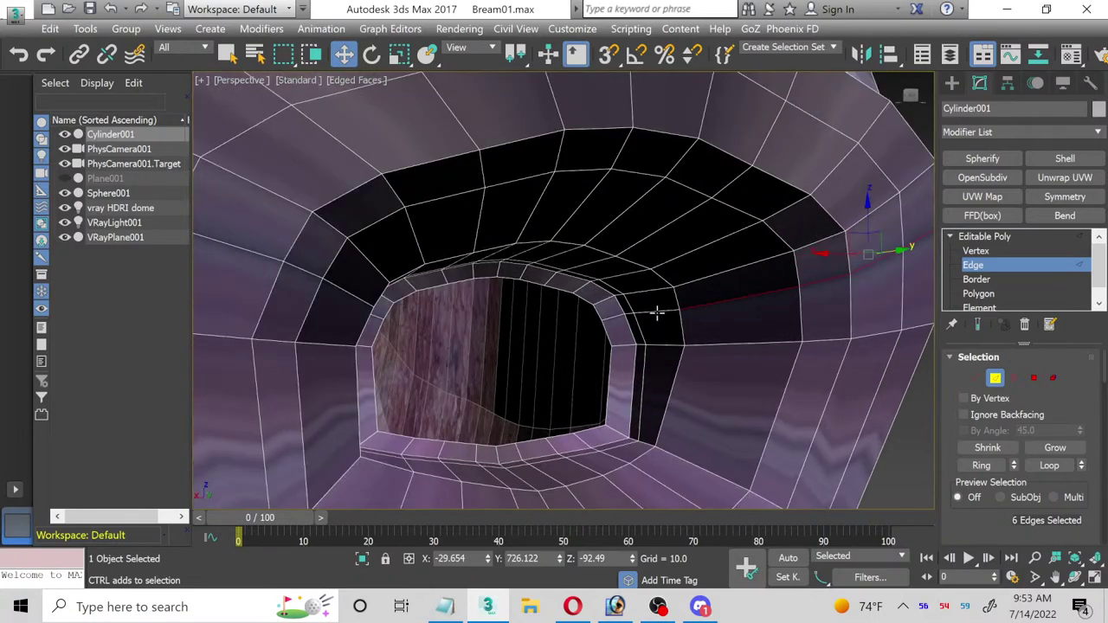
{"action": "left_click", "coordinate": [650, 315], "text": "ctrl"}
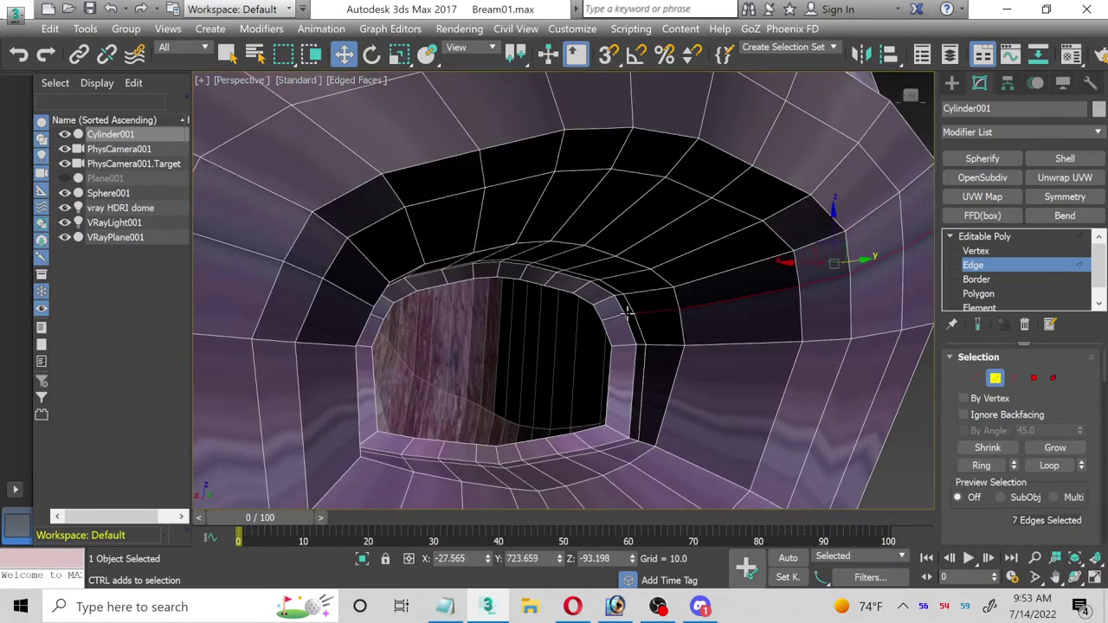
{"action": "middle_click_drag", "start_coordinate": [702, 330], "coordinate": [510, 337], "text": "alt"}
{"action": "left_click", "coordinate": [541, 310], "text": "alt"}
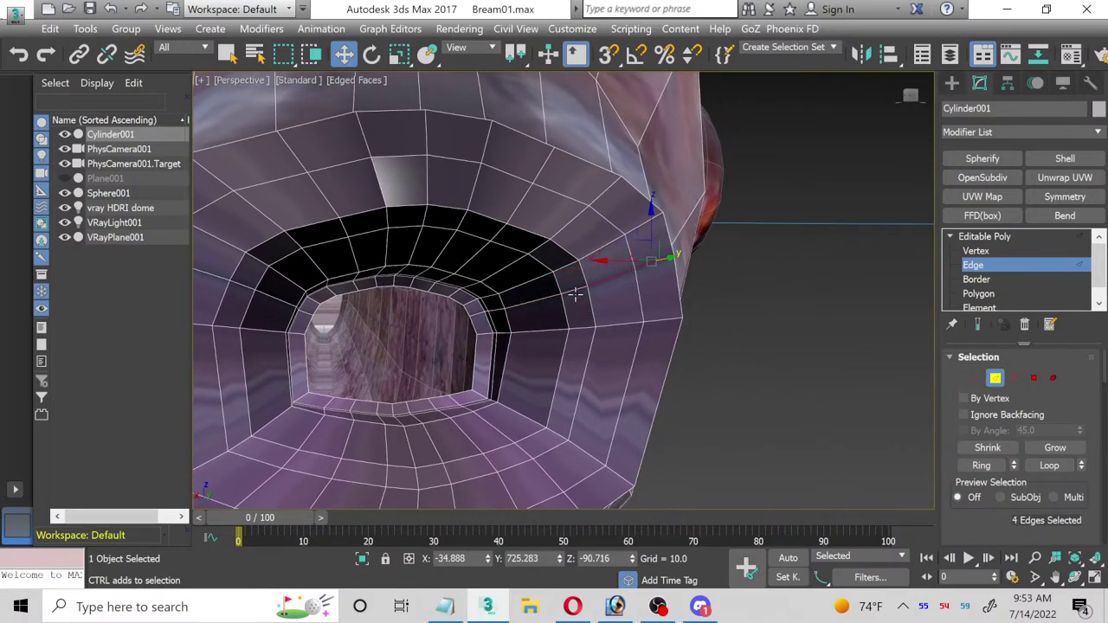
{"action": "left_click", "coordinate": [572, 293], "text": "ctrl"}
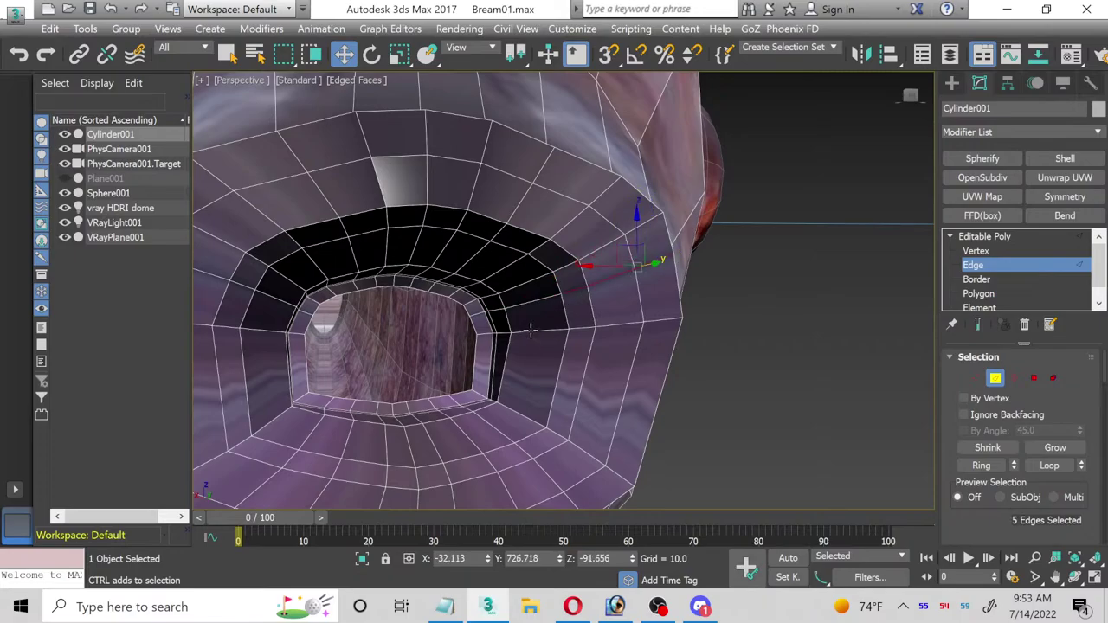
Step: Add the remaining edges around the inside of the mouth opening
{"action": "middle_click_drag", "start_coordinate": [531, 329], "coordinate": [566, 310], "text": "alt"}
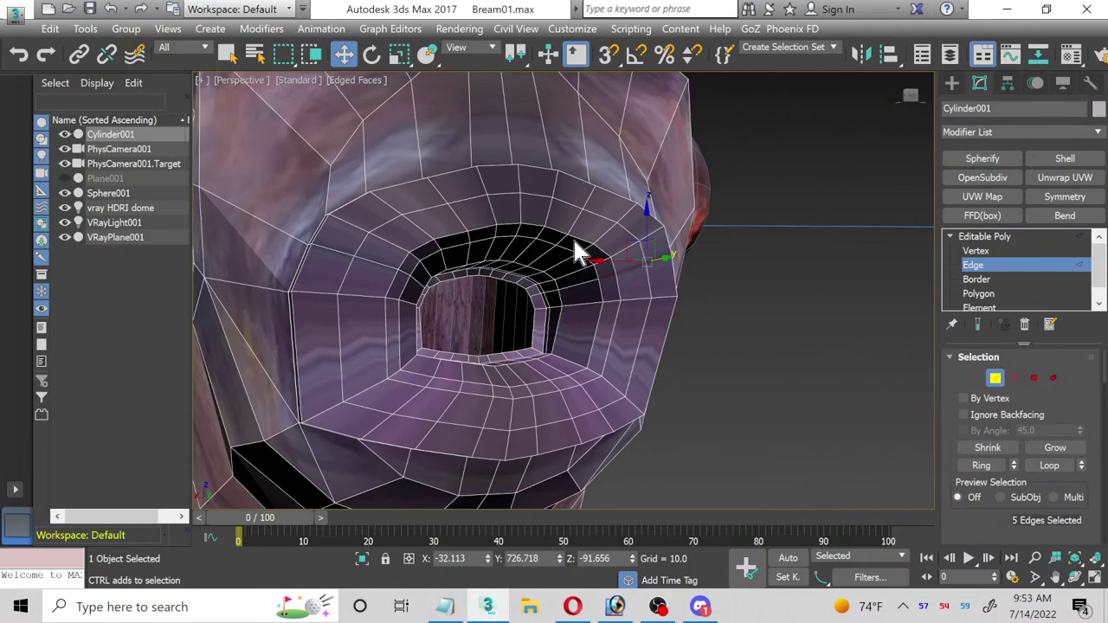
{"action": "scroll", "coordinate": [589, 228], "scroll_direction": "up", "scroll_amount": 2}
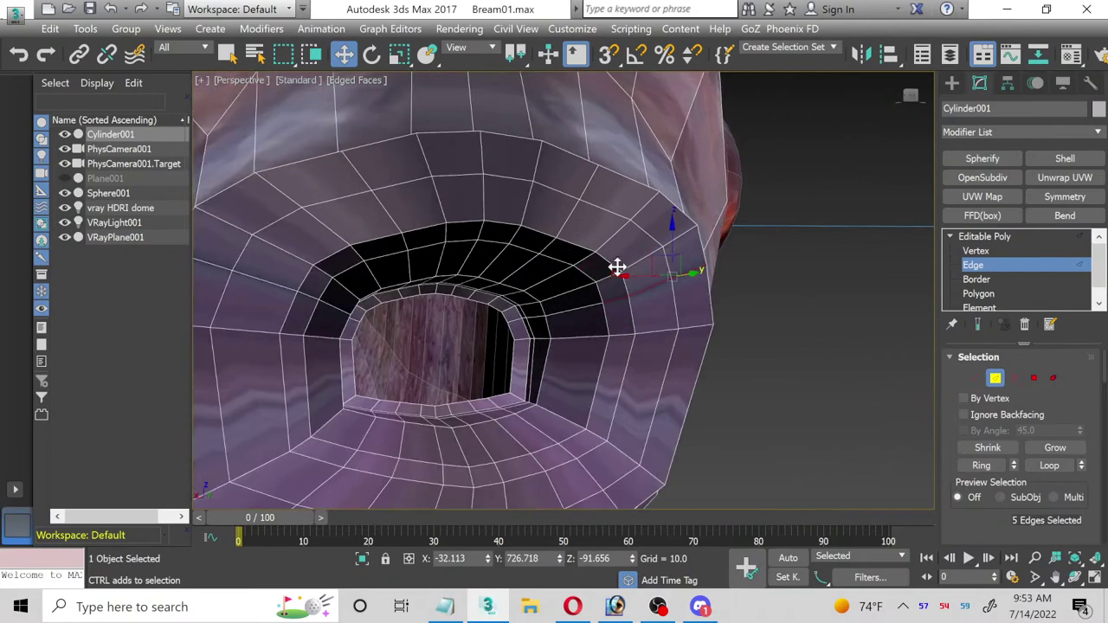
{"action": "left_click", "coordinate": [584, 308], "text": "ctrl"}
{"action": "left_click", "coordinate": [533, 319], "text": "ctrl"}
{"action": "scroll", "coordinate": [533, 318], "scroll_direction": "up", "scroll_amount": 4}
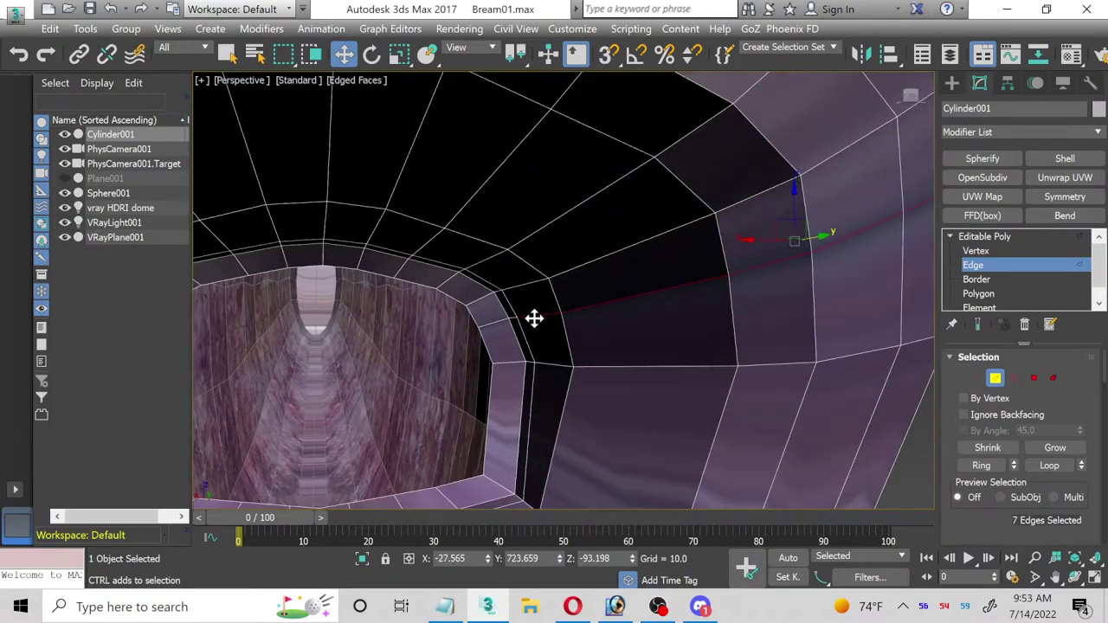
{"action": "left_click", "coordinate": [502, 319], "text": "ctrl"}
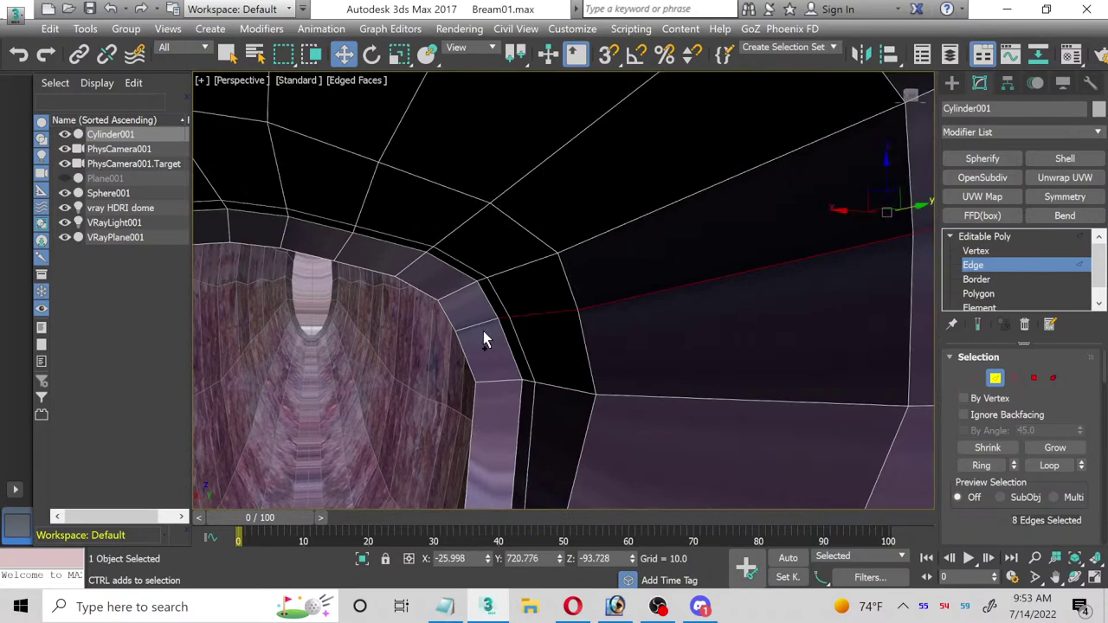
{"action": "left_click", "coordinate": [476, 326], "text": "ctrl"}
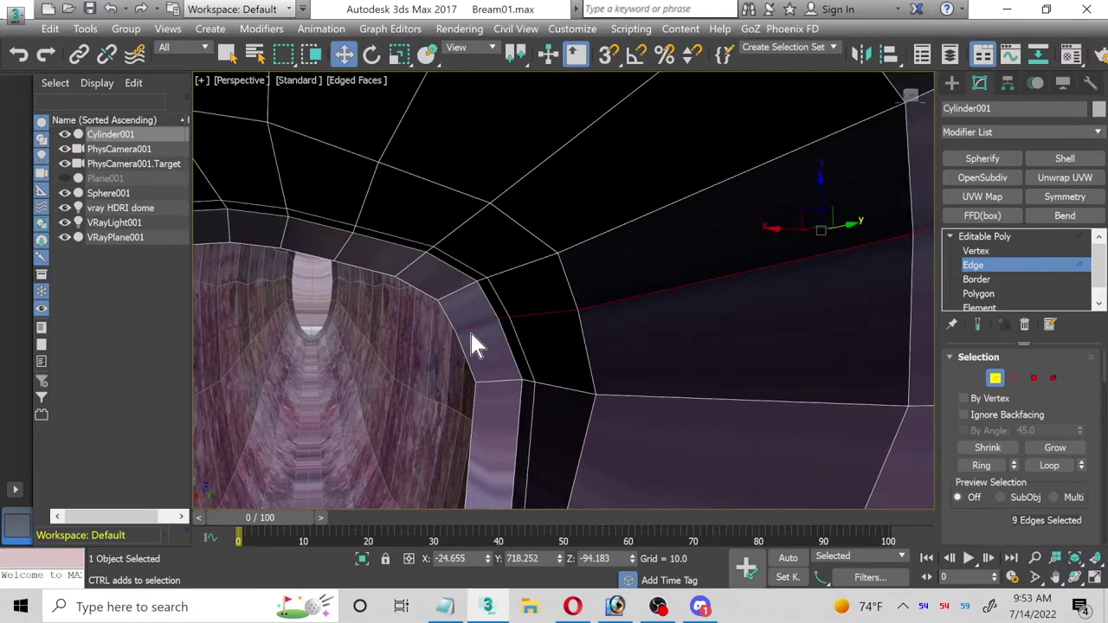
{"action": "scroll", "coordinate": [469, 338], "scroll_direction": "down", "scroll_amount": 5}
{"action": "scroll", "coordinate": [391, 389], "scroll_direction": "up", "scroll_amount": 5}
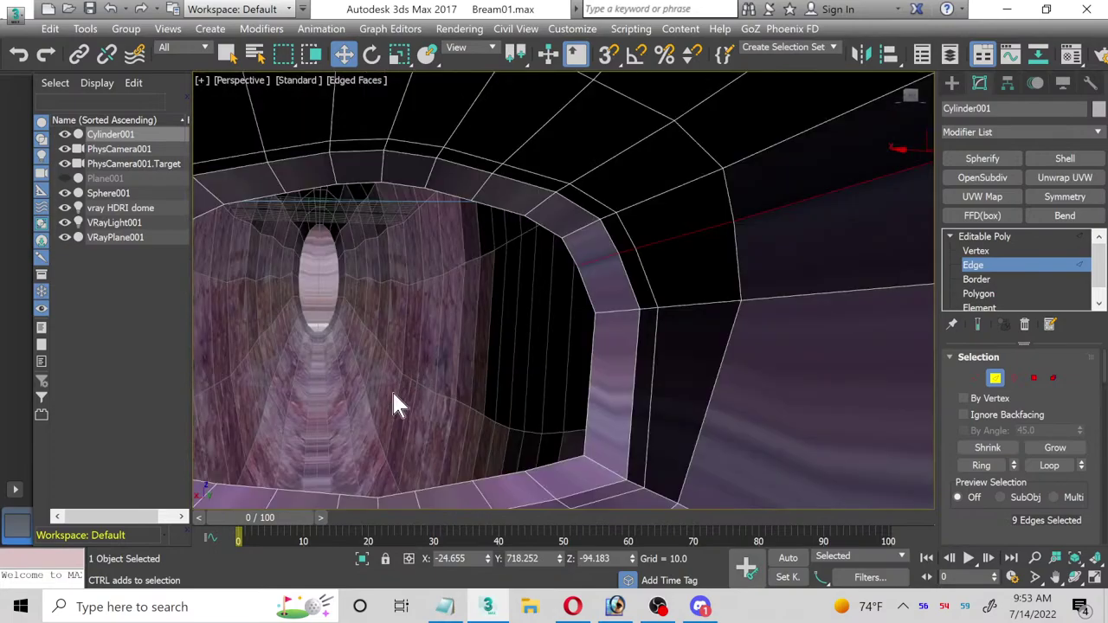
{"action": "scroll", "coordinate": [390, 389], "scroll_direction": "down", "scroll_amount": 5}
{"action": "middle_click_drag", "start_coordinate": [391, 390], "coordinate": [619, 303], "text": "alt"}
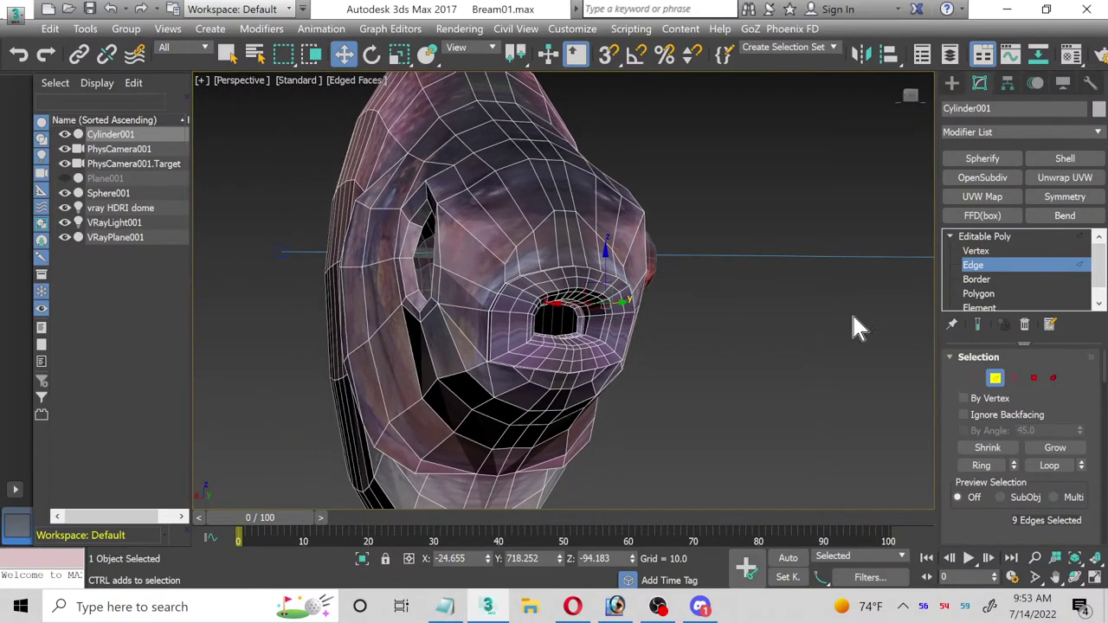
Step: Expand the mouth edges into a full Ring and convert it to a polygon selection
{"action": "left_click", "coordinate": [985, 466]}
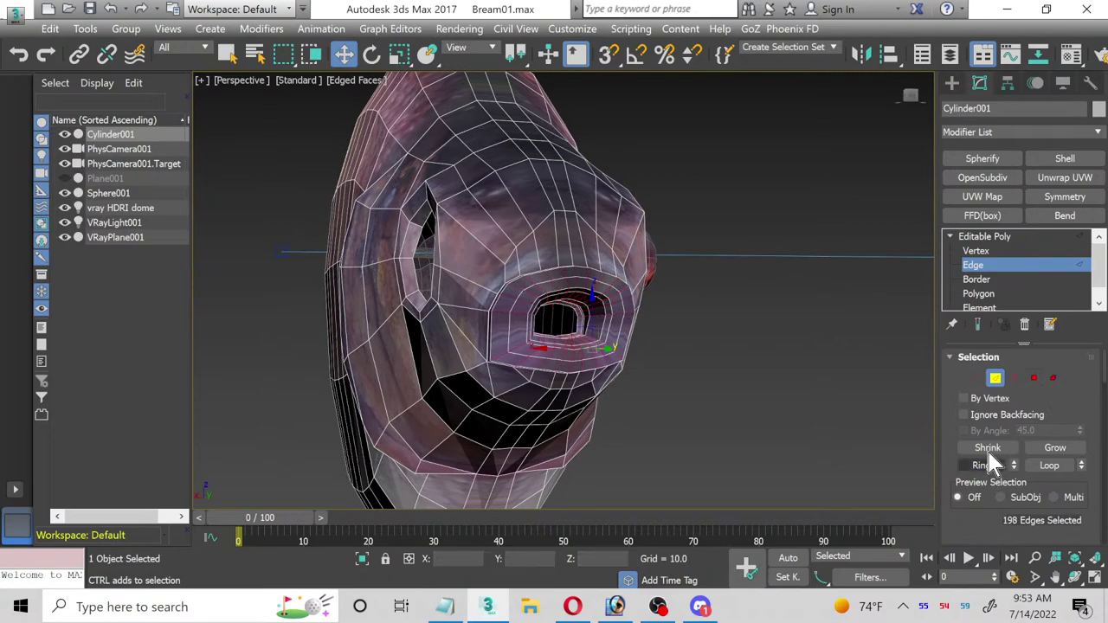
{"action": "left_click", "coordinate": [1036, 378], "text": "ctrl"}
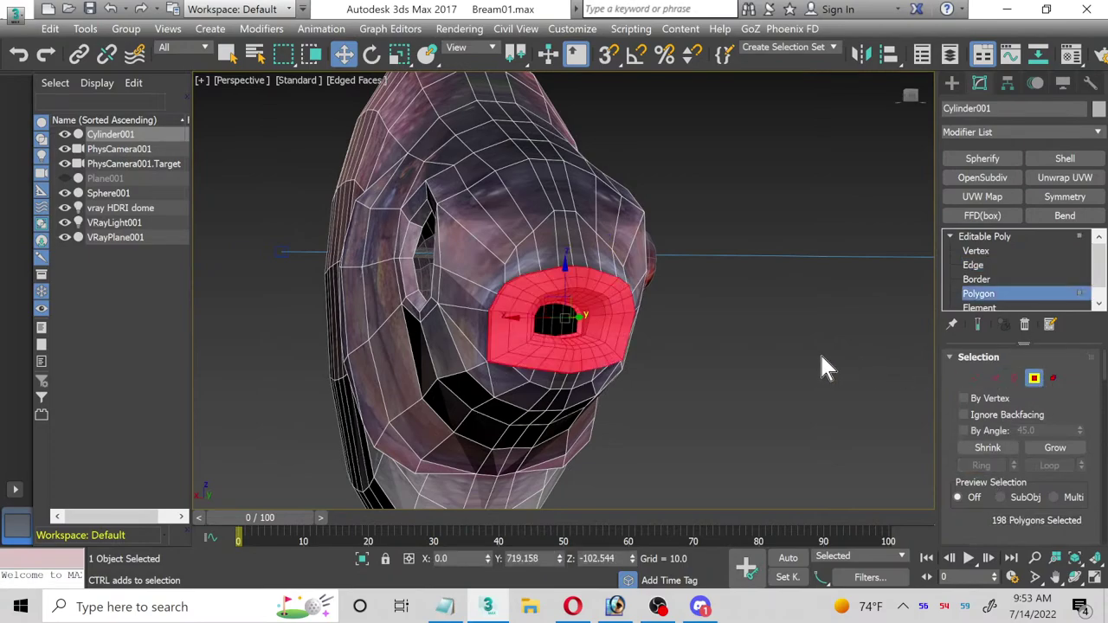
{"action": "left_click", "coordinate": [1096, 579]}
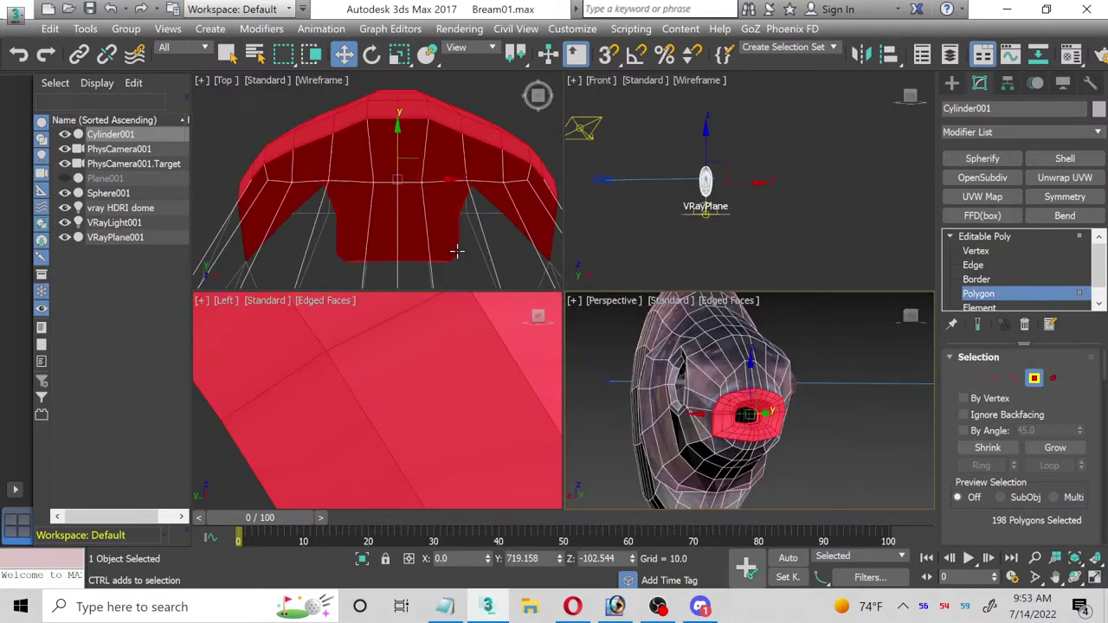
Step: Zoom out the Left view and maximize it to fill the workspace
{"action": "scroll", "coordinate": [523, 431], "scroll_direction": "down", "scroll_amount": 4}
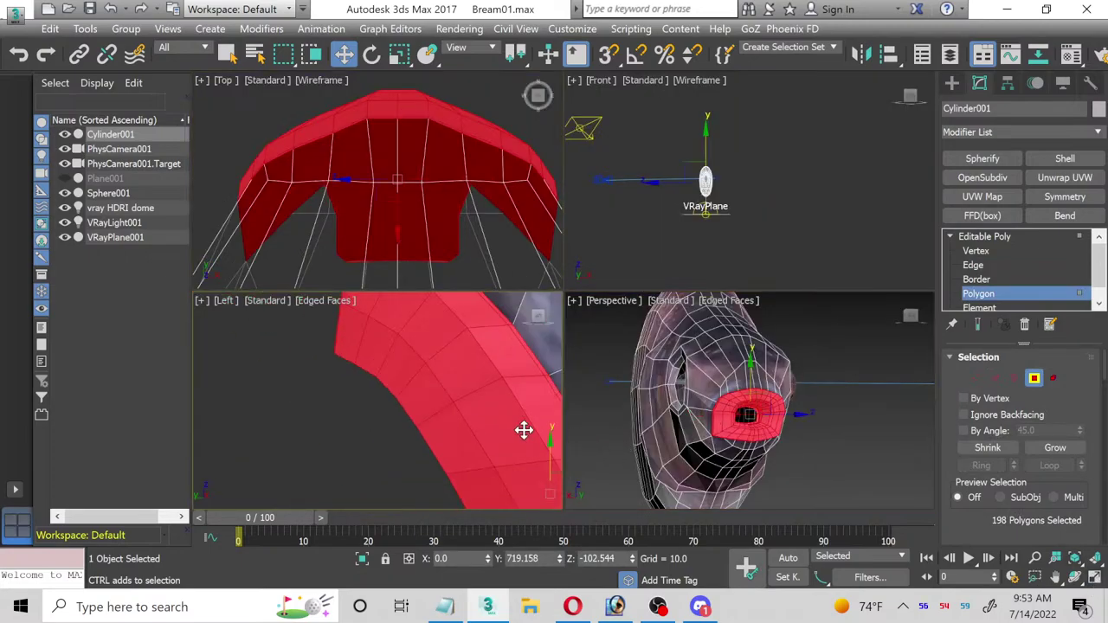
{"action": "scroll", "coordinate": [468, 427], "scroll_direction": "down", "scroll_amount": 6}
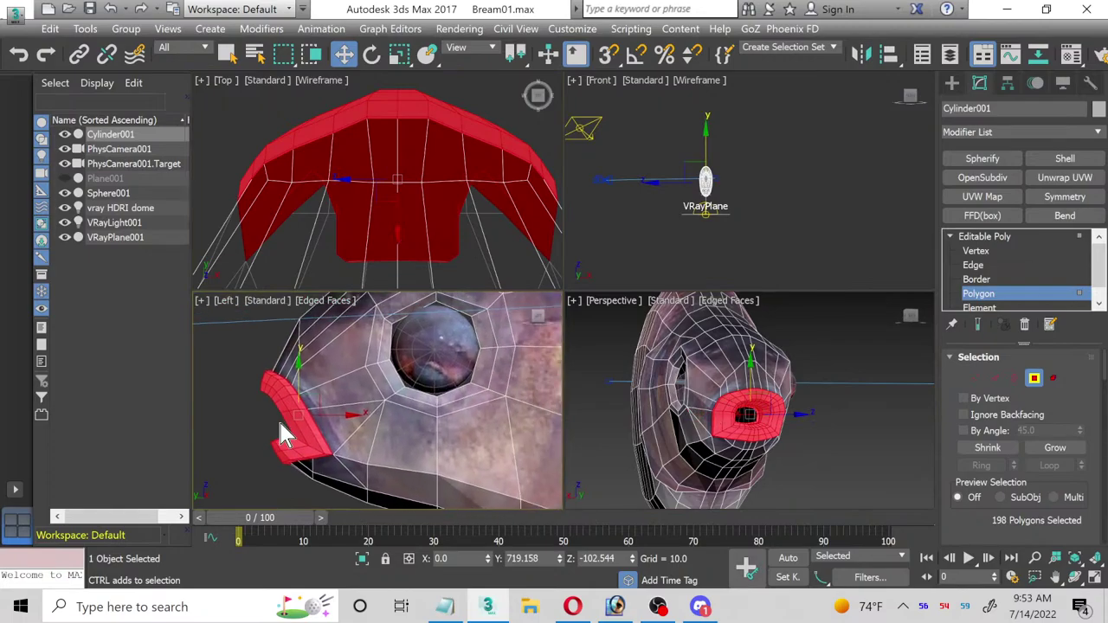
{"action": "left_click", "coordinate": [1096, 580]}
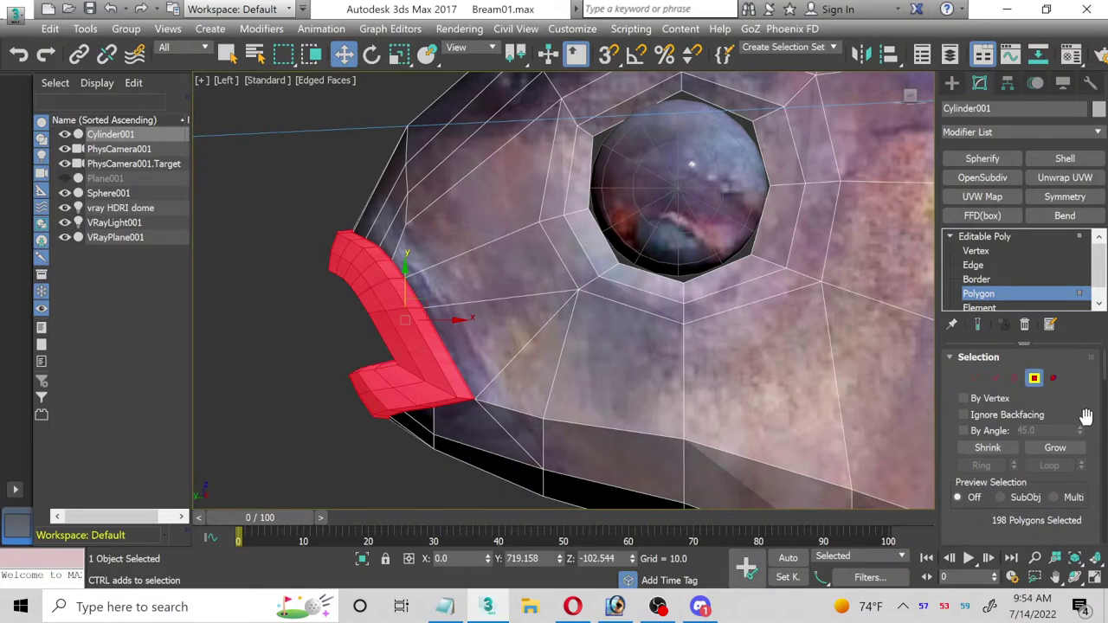
{"action": "scroll", "coordinate": [1097, 416], "scroll_direction": "down", "scroll_amount": 5}
{"action": "scroll", "coordinate": [1096, 416], "scroll_direction": "down", "scroll_amount": 2}
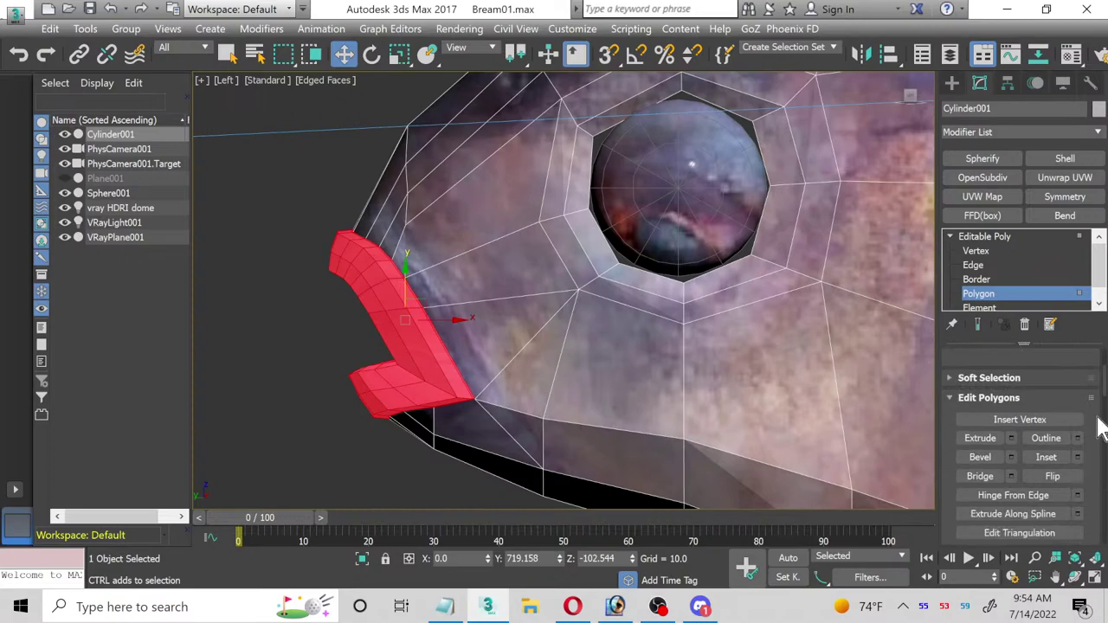
{"action": "scroll", "coordinate": [1098, 424], "scroll_direction": "up", "scroll_amount": 2}
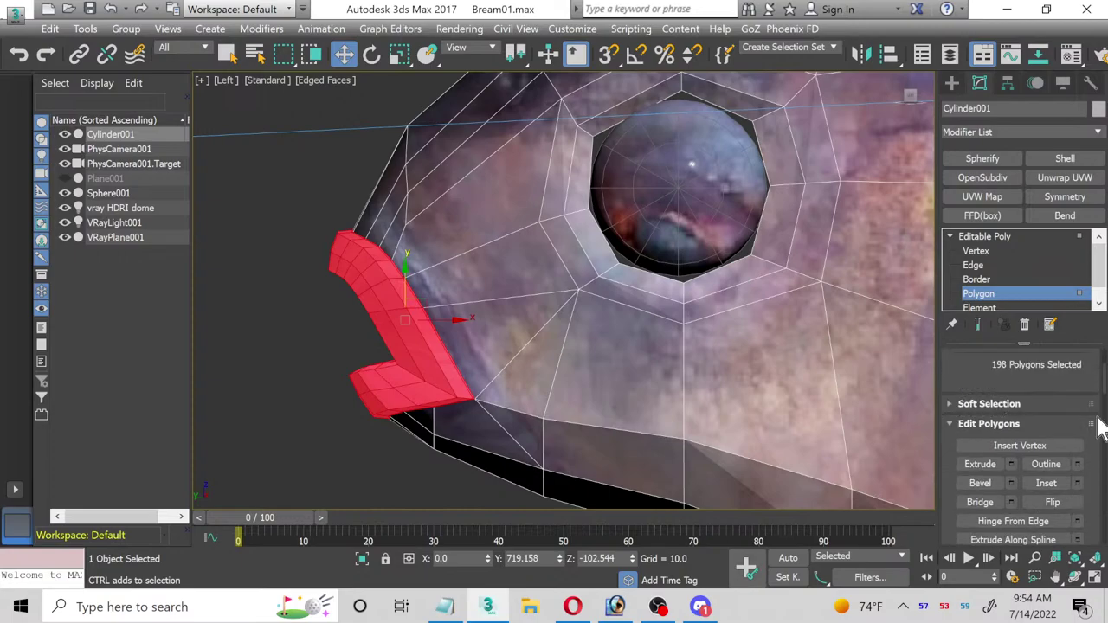
Step: Apply Unwrap UVW to the lip polygons with a Planar projection and open the UV Editor
{"action": "left_click", "coordinate": [1059, 178]}
{"action": "scroll", "coordinate": [1096, 402], "scroll_direction": "down", "scroll_amount": 3}
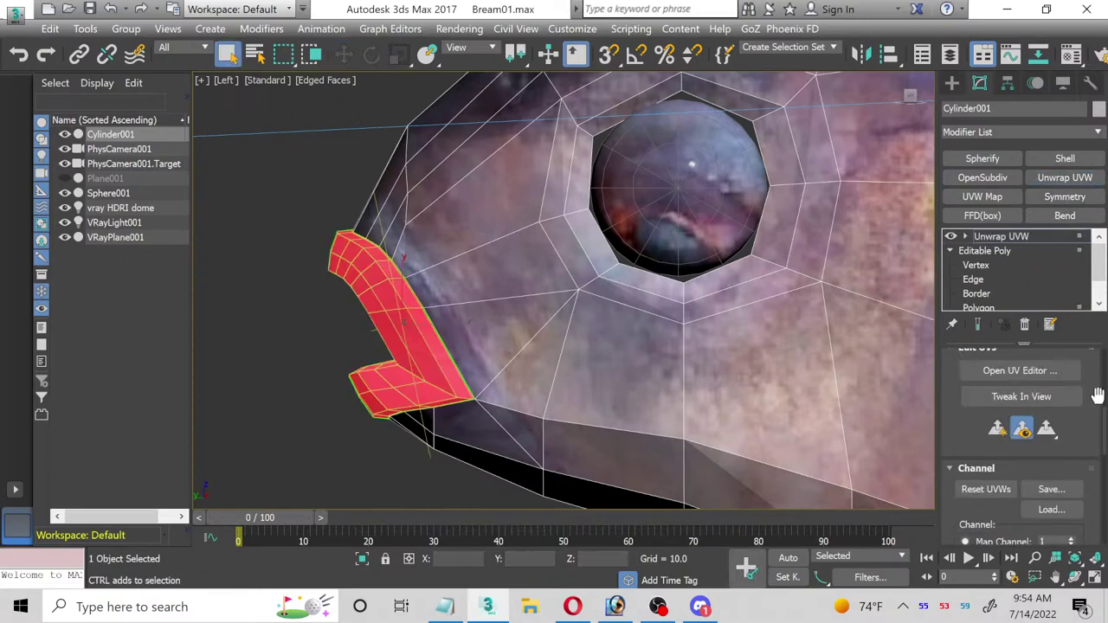
{"action": "scroll", "coordinate": [1096, 408], "scroll_direction": "down", "scroll_amount": 10}
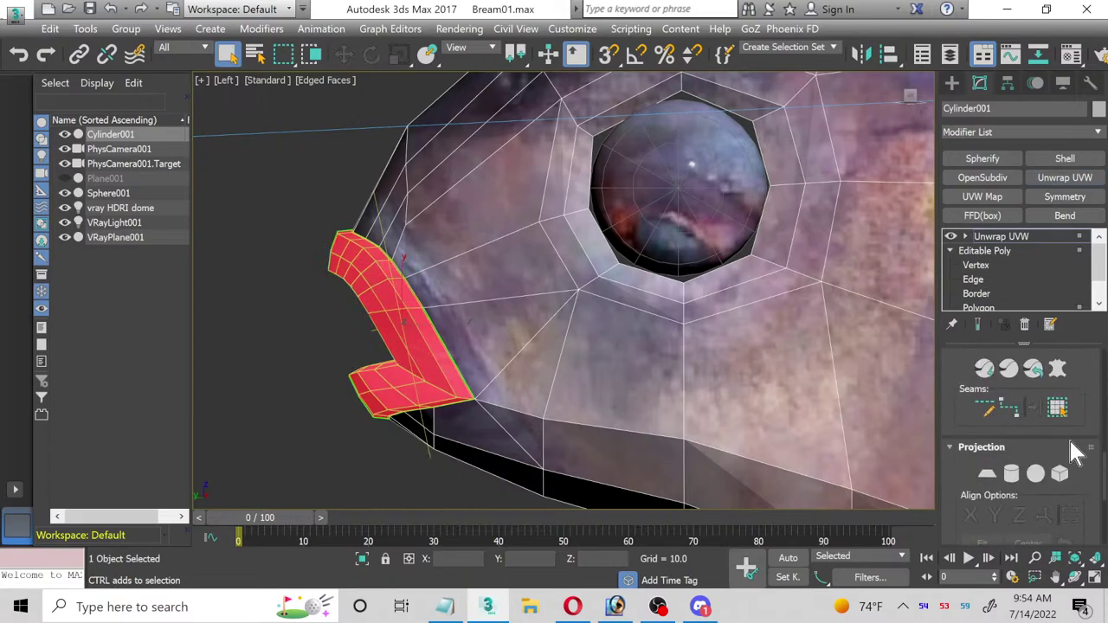
{"action": "left_click", "coordinate": [987, 474]}
{"action": "scroll", "coordinate": [1030, 472], "scroll_direction": "down", "scroll_amount": 1}
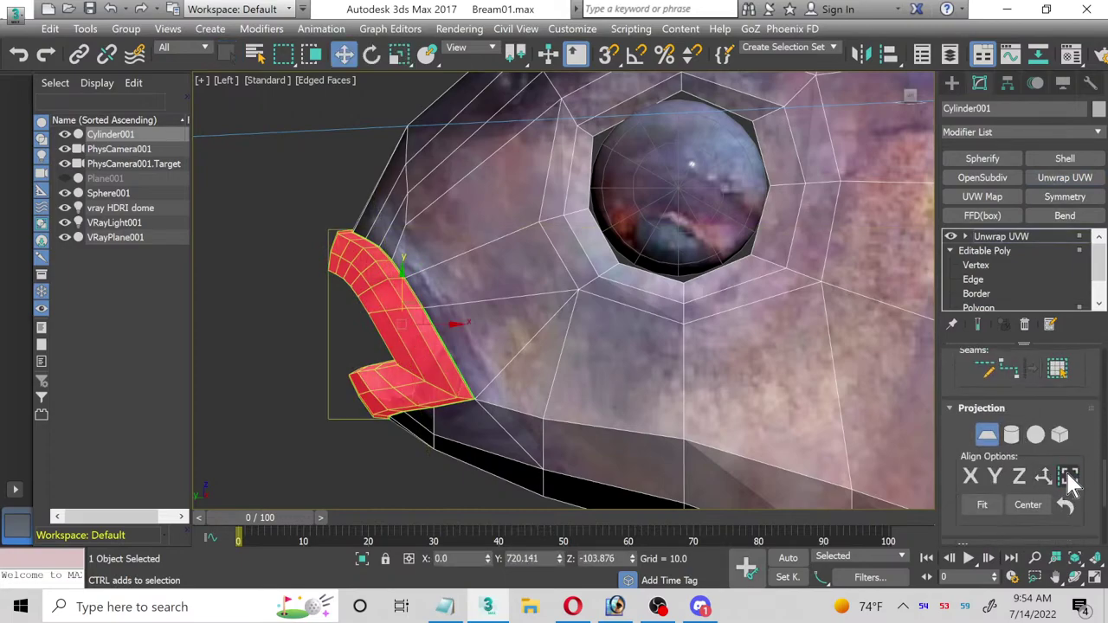
{"action": "scroll", "coordinate": [1087, 481], "scroll_direction": "up", "scroll_amount": 1}
{"action": "scroll", "coordinate": [1087, 482], "scroll_direction": "up", "scroll_amount": 10}
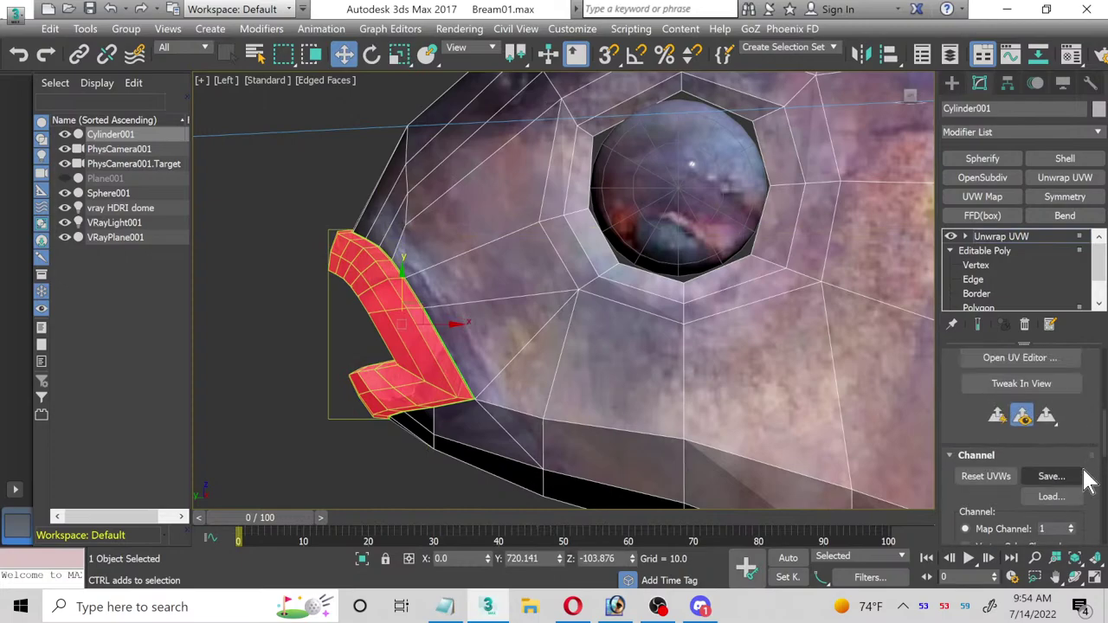
{"action": "left_click", "coordinate": [1020, 357]}
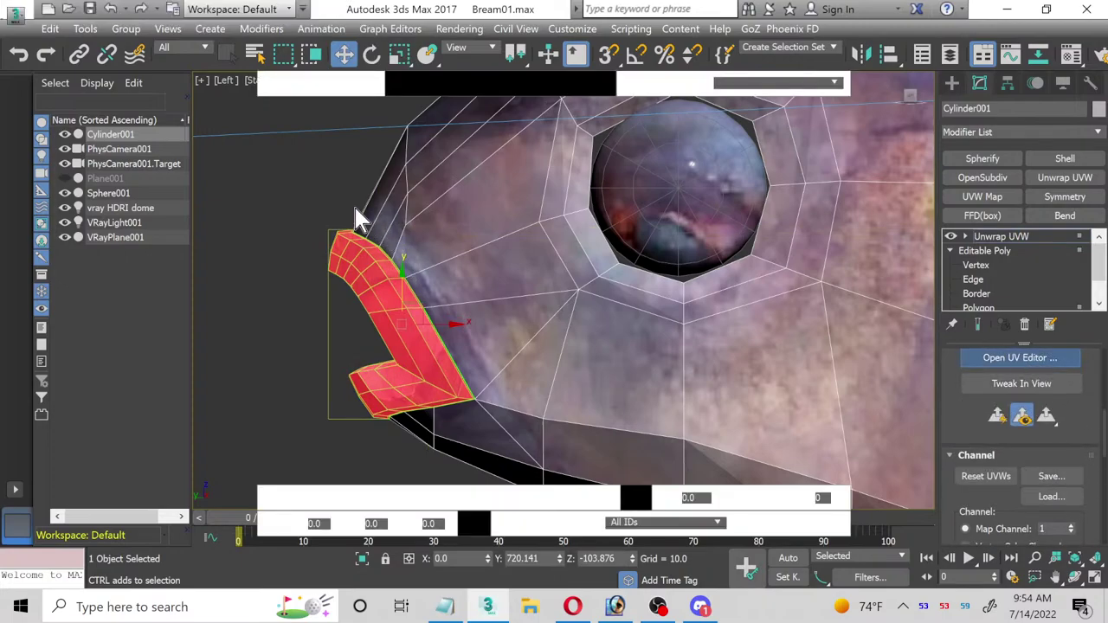
Step: Maximize Edit UVWs, show Map #2 as background, and Freeform-scale the lip faces down
{"action": "left_click", "coordinate": [236, 47]}
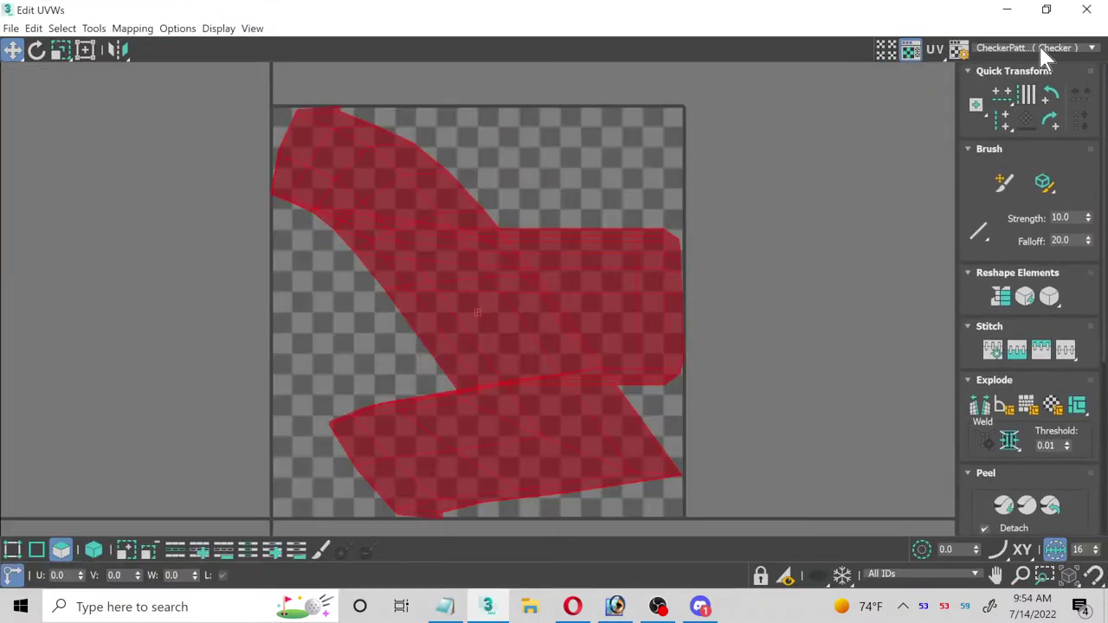
{"action": "left_click", "coordinate": [1039, 48]}
{"action": "left_click", "coordinate": [1029, 68]}
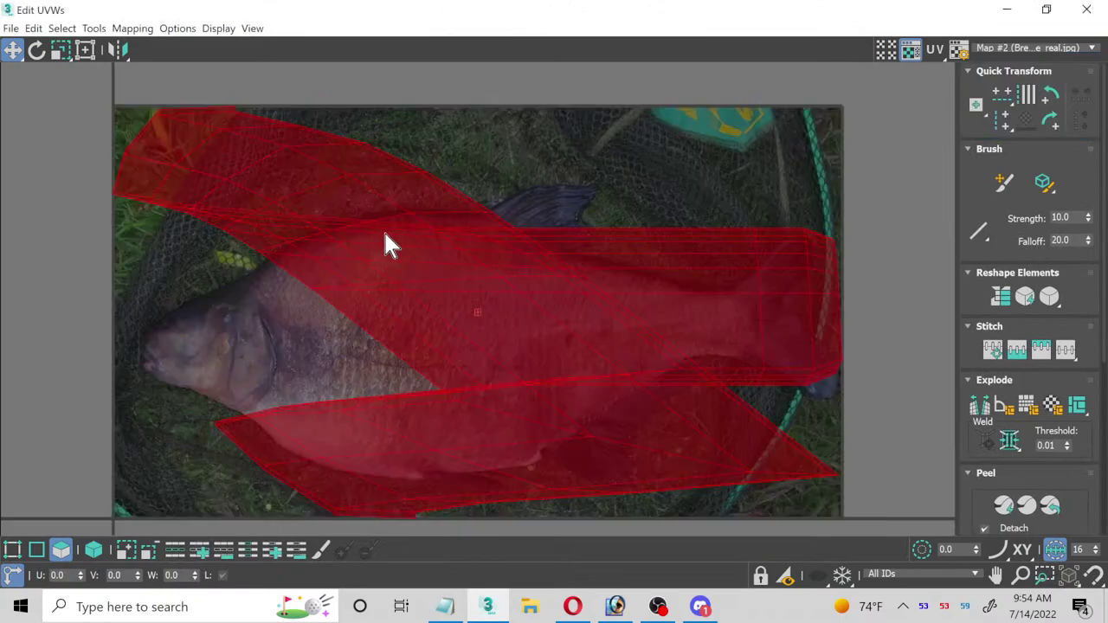
{"action": "left_click", "coordinate": [12, 549]}
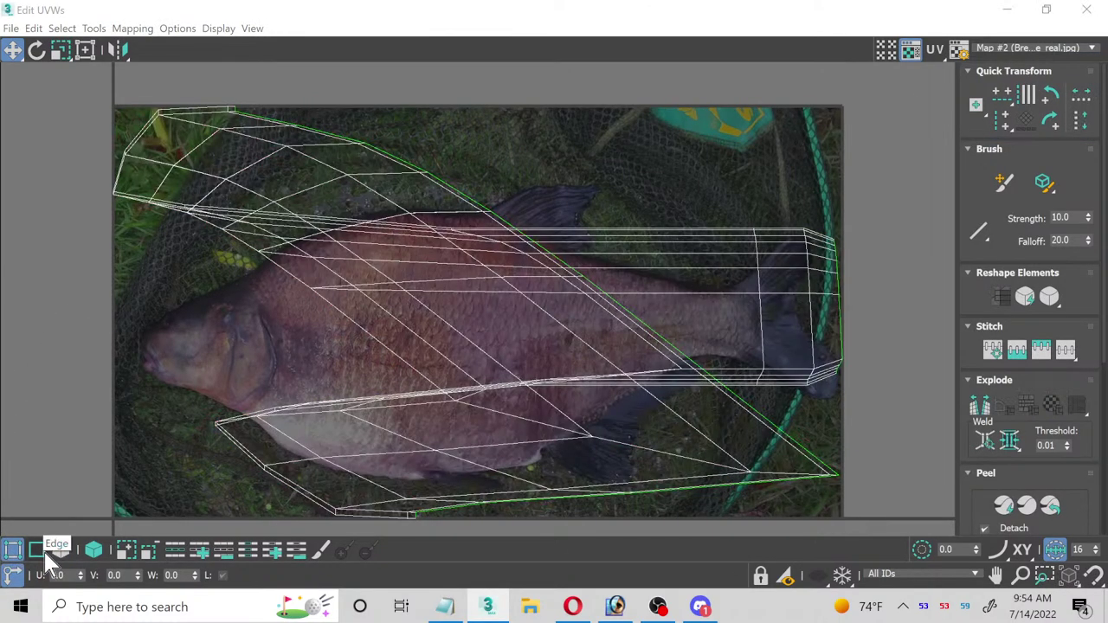
{"action": "left_click", "coordinate": [52, 552]}
{"action": "left_click", "coordinate": [90, 45]}
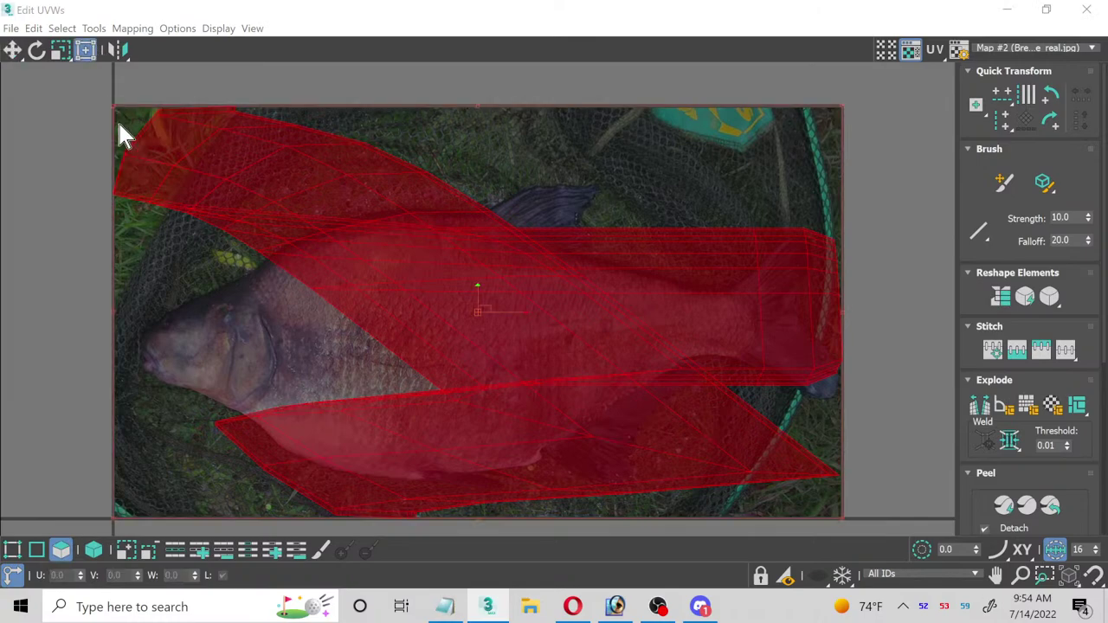
{"action": "left_click_drag", "start_coordinate": [115, 109], "coordinate": [208, 305]}
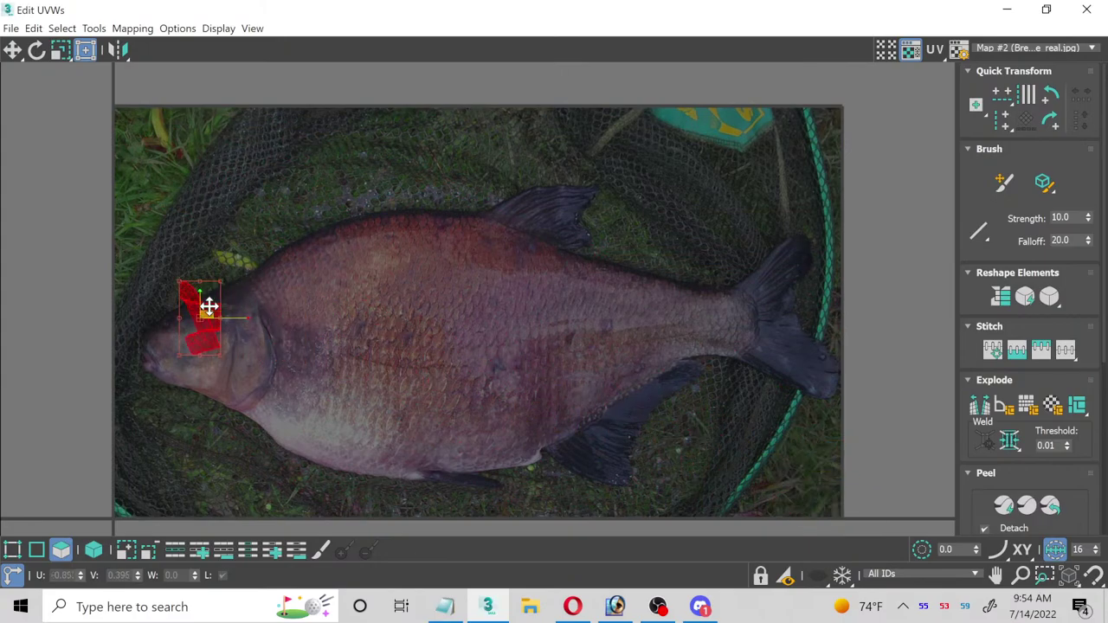
Step: Move the lip UVs toward the fish's mouth on the photo
{"action": "scroll", "coordinate": [148, 381], "scroll_direction": "up", "scroll_amount": 2}
{"action": "scroll", "coordinate": [149, 381], "scroll_direction": "up", "scroll_amount": 2}
{"action": "middle_click_drag", "start_coordinate": [151, 379], "coordinate": [352, 450]}
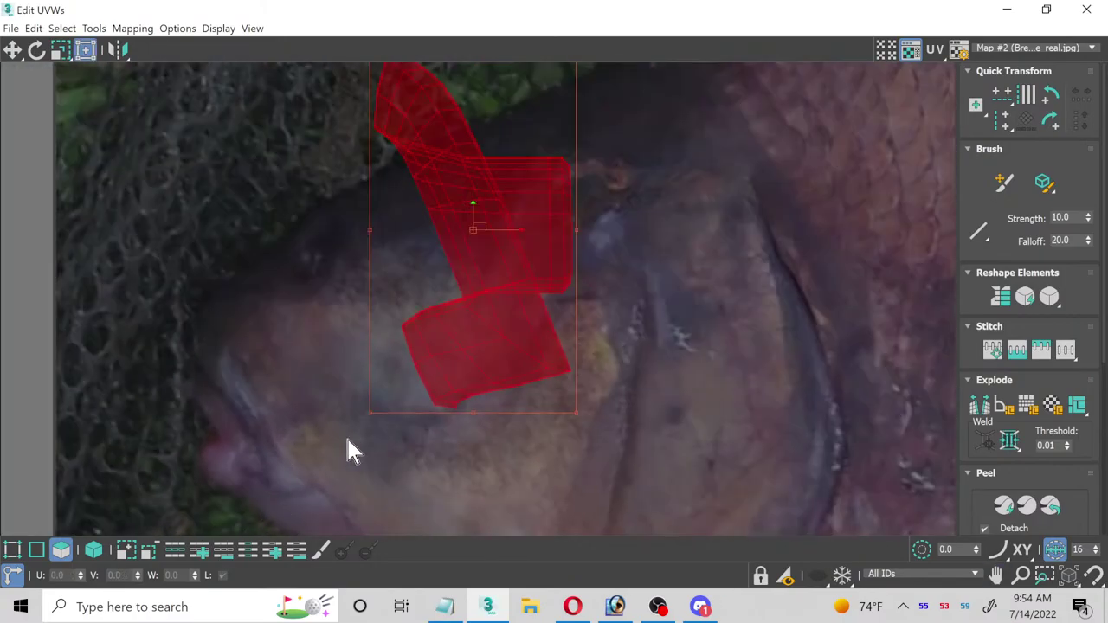
{"action": "left_click_drag", "start_coordinate": [479, 217], "coordinate": [267, 390]}
{"action": "scroll", "coordinate": [168, 453], "scroll_direction": "up", "scroll_amount": 2}
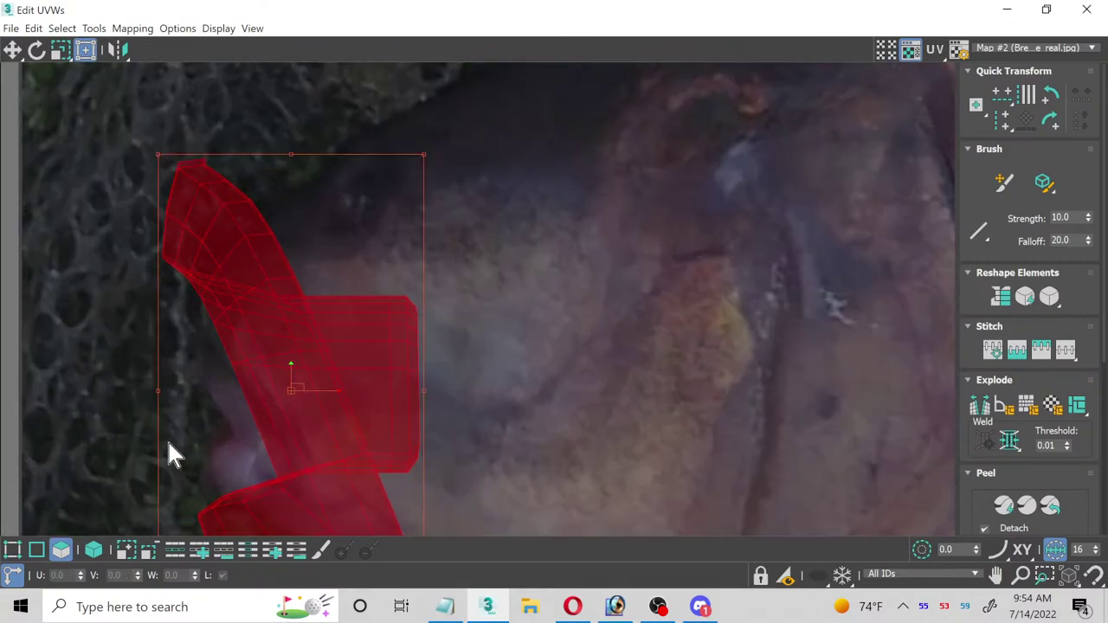
{"action": "middle_click_drag", "start_coordinate": [168, 453], "coordinate": [154, 304]}
{"action": "scroll", "coordinate": [143, 282], "scroll_direction": "down", "scroll_amount": 2}
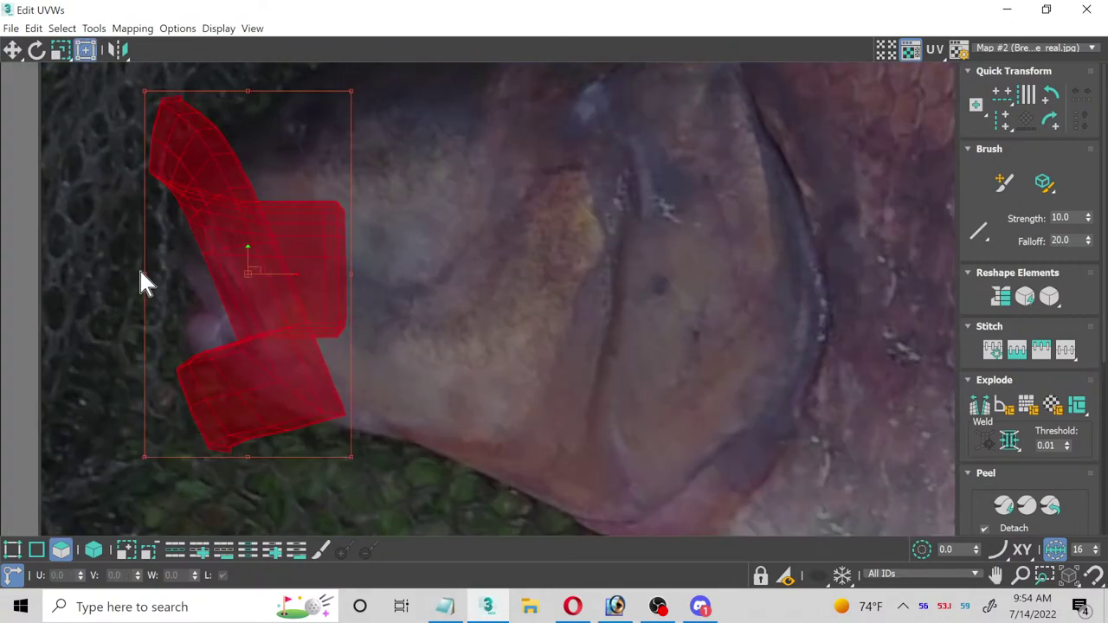
Step: Reselect the lip UV faces, shrink them further, and move them onto the photo's pinkish lip
{"action": "left_click", "coordinate": [147, 100]}
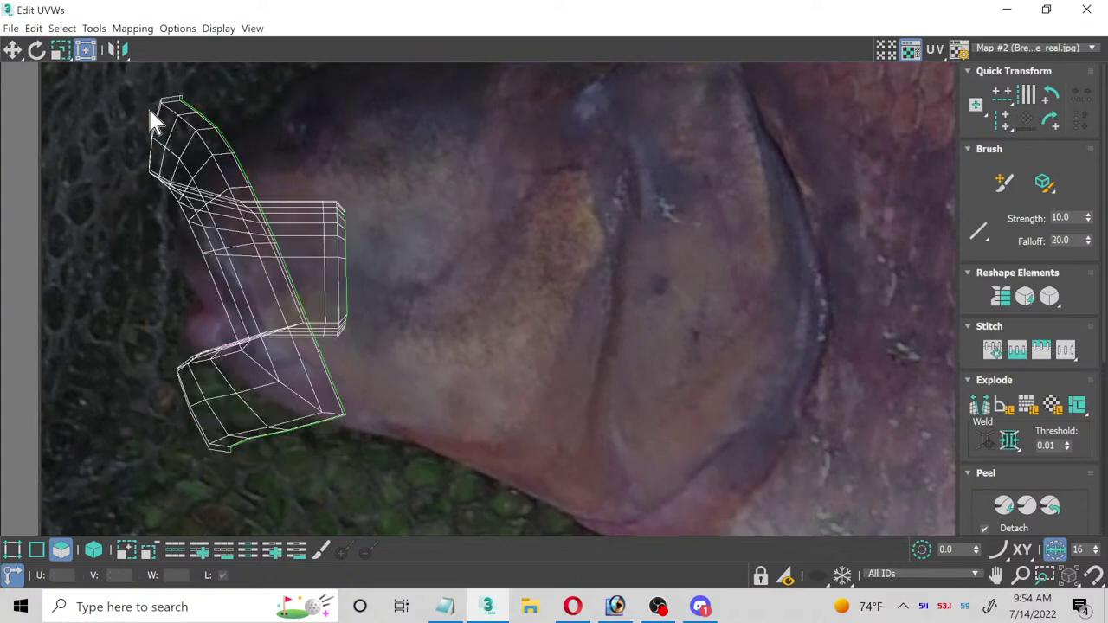
{"action": "left_click", "coordinate": [161, 122]}
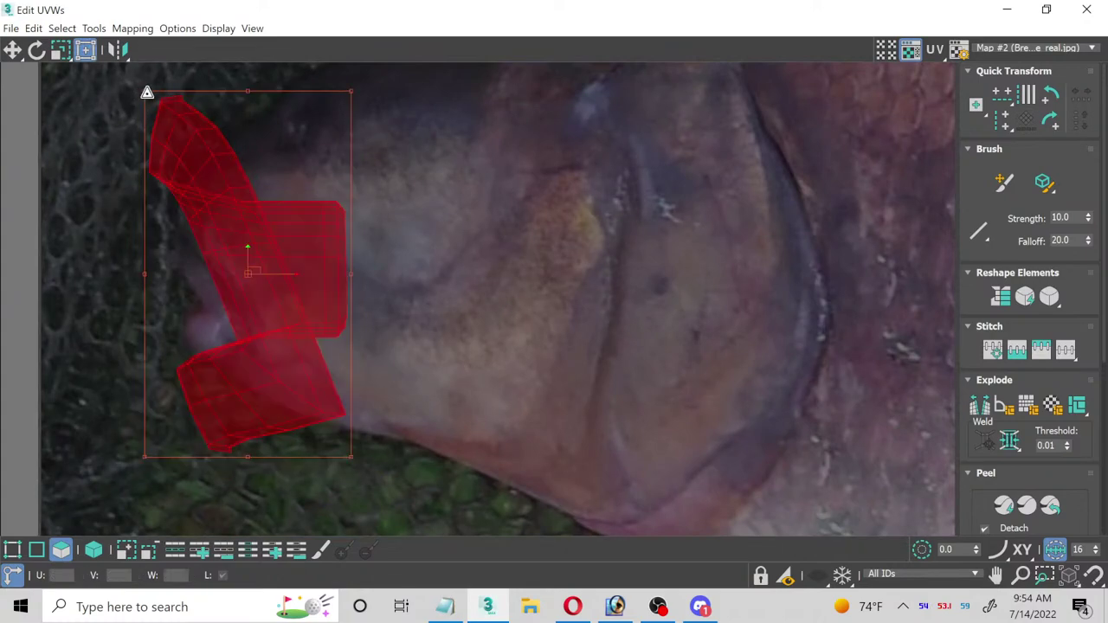
{"action": "left_click_drag", "start_coordinate": [147, 93], "coordinate": [300, 360]}
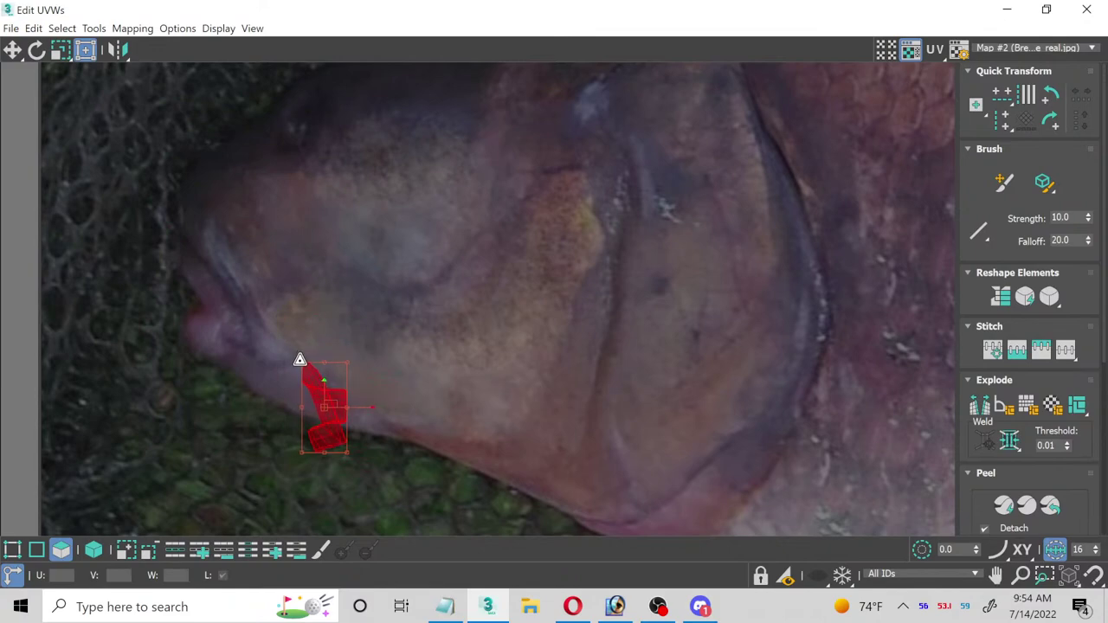
{"action": "scroll", "coordinate": [242, 394], "scroll_direction": "up", "scroll_amount": 3}
{"action": "left_click_drag", "start_coordinate": [375, 404], "coordinate": [344, 297], "text": "shift"}
{"action": "left_click_drag", "start_coordinate": [399, 272], "coordinate": [342, 336], "text": "shift"}
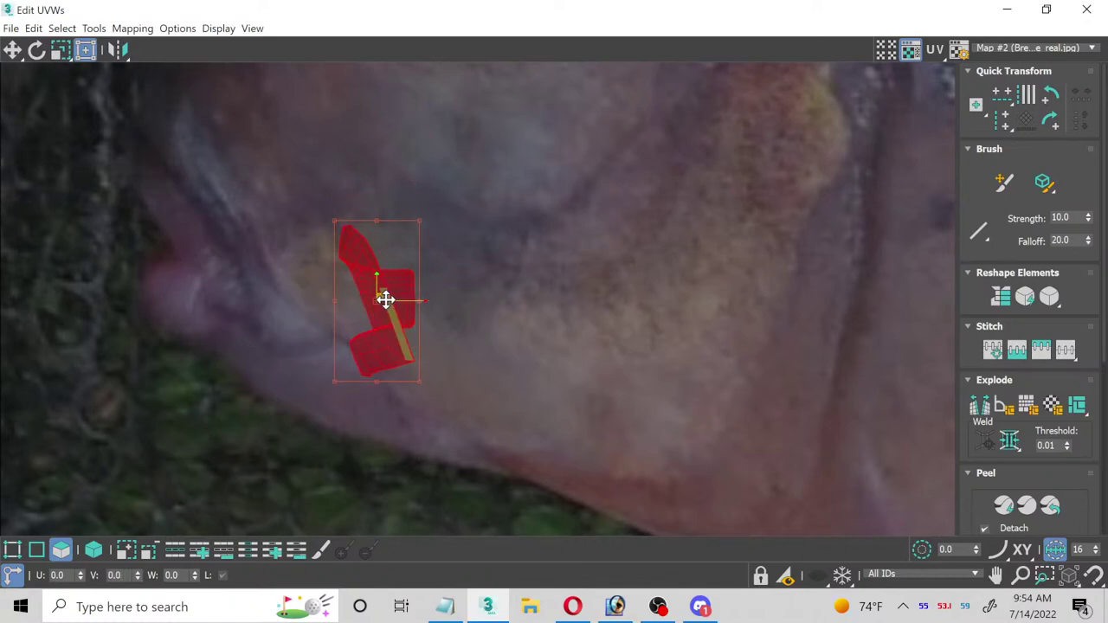
{"action": "left_click", "coordinate": [14, 50]}
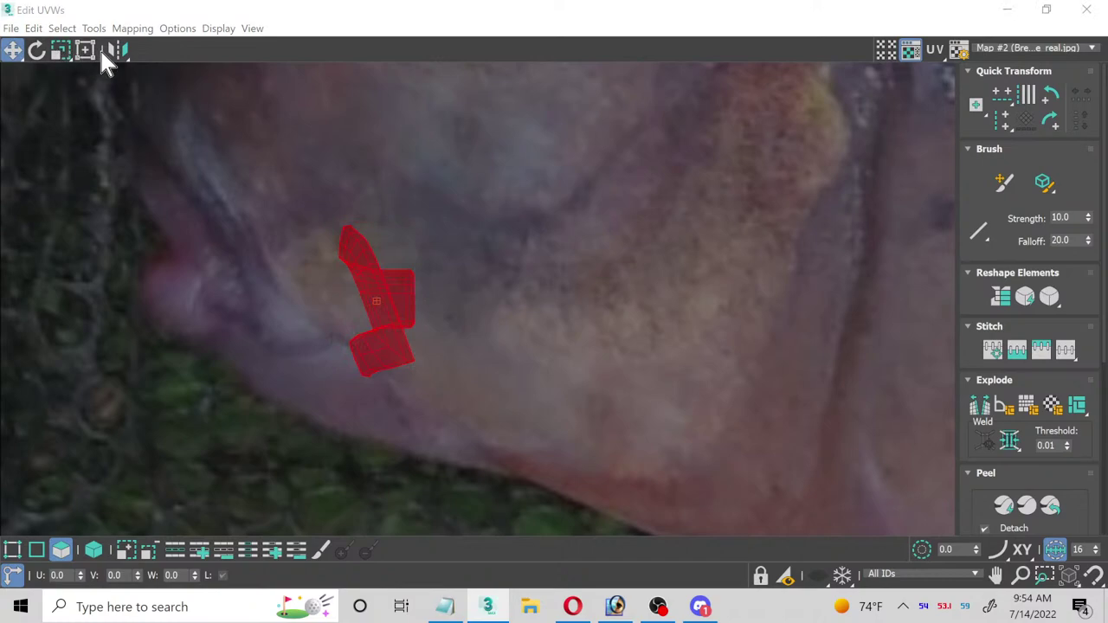
{"action": "left_click_drag", "start_coordinate": [371, 279], "coordinate": [168, 220]}
{"action": "scroll", "coordinate": [182, 268], "scroll_direction": "up", "scroll_amount": 6}
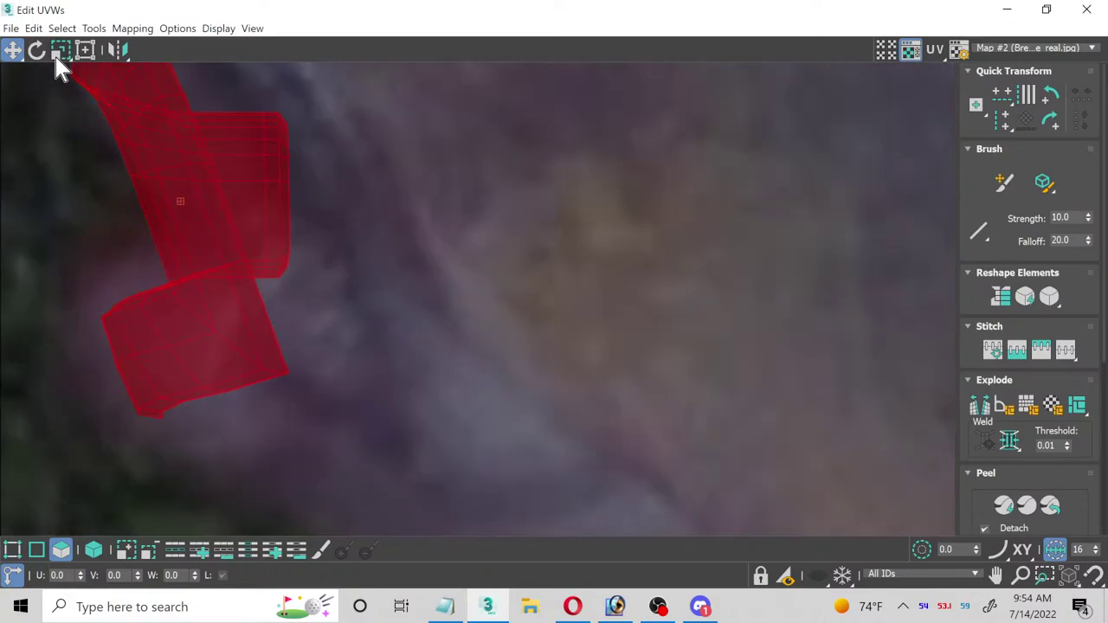
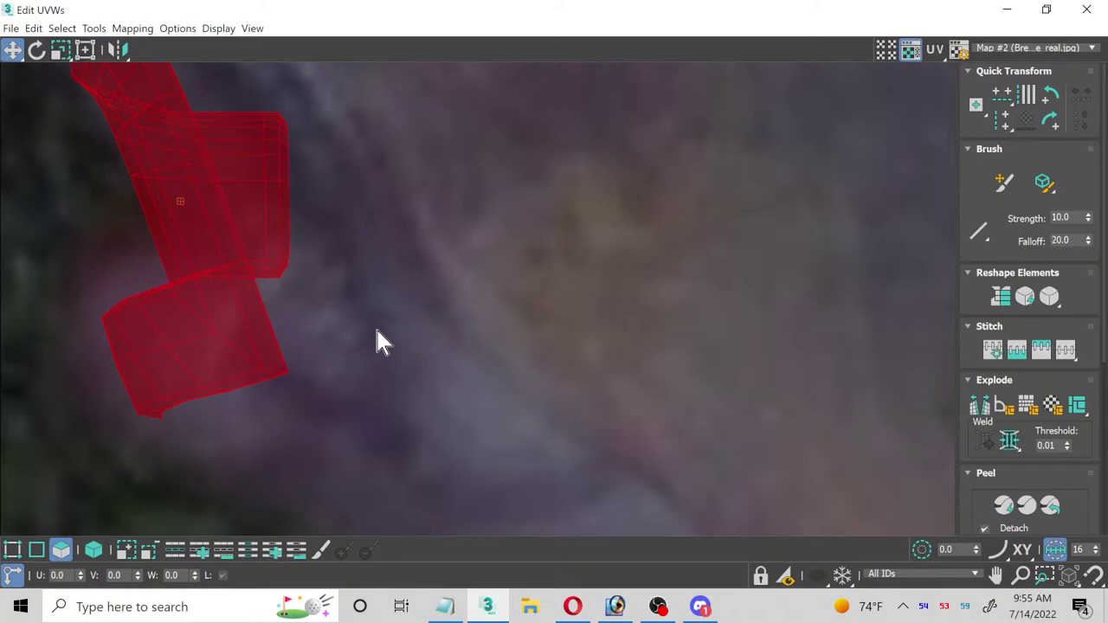
Step: Rescale the mouth UV shells in Freeform Mode, shrinking from lower-left and enlarging toward lower-right
{"action": "left_click", "coordinate": [86, 51]}
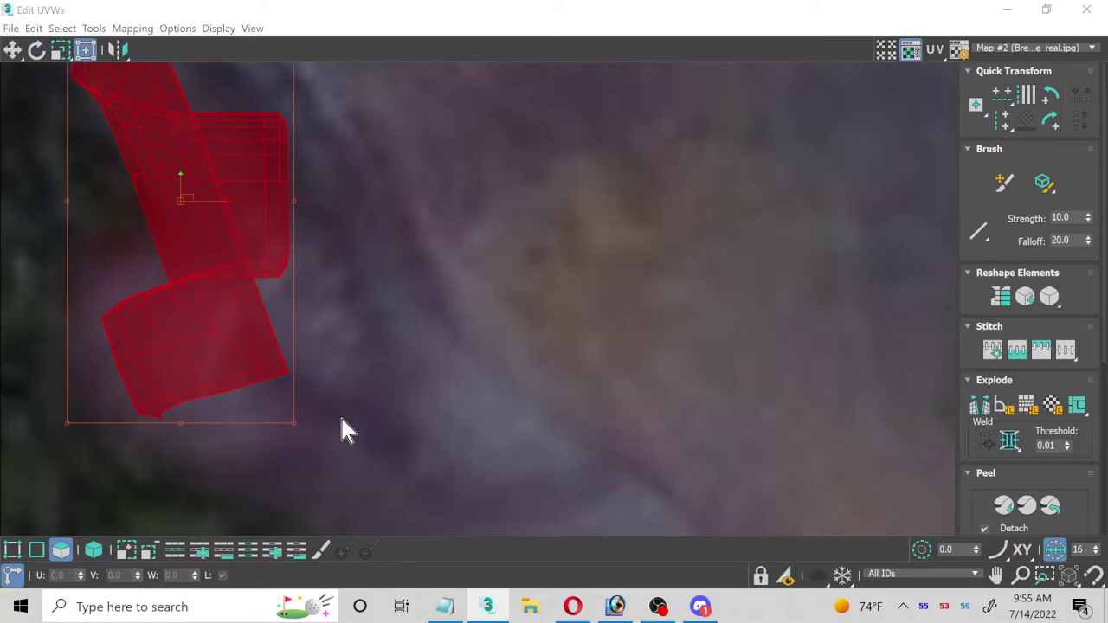
{"action": "left_click_drag", "start_coordinate": [297, 421], "coordinate": [306, 431]}
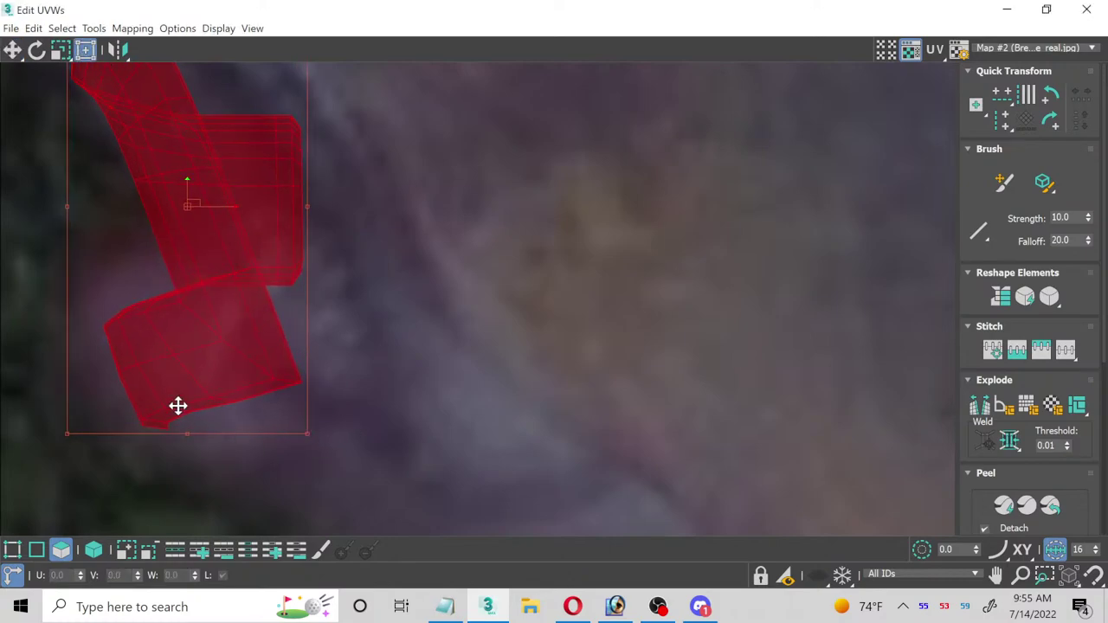
{"action": "middle_click_drag", "start_coordinate": [289, 424], "coordinate": [398, 462]}
{"action": "scroll", "coordinate": [303, 376], "scroll_direction": "down", "scroll_amount": 1}
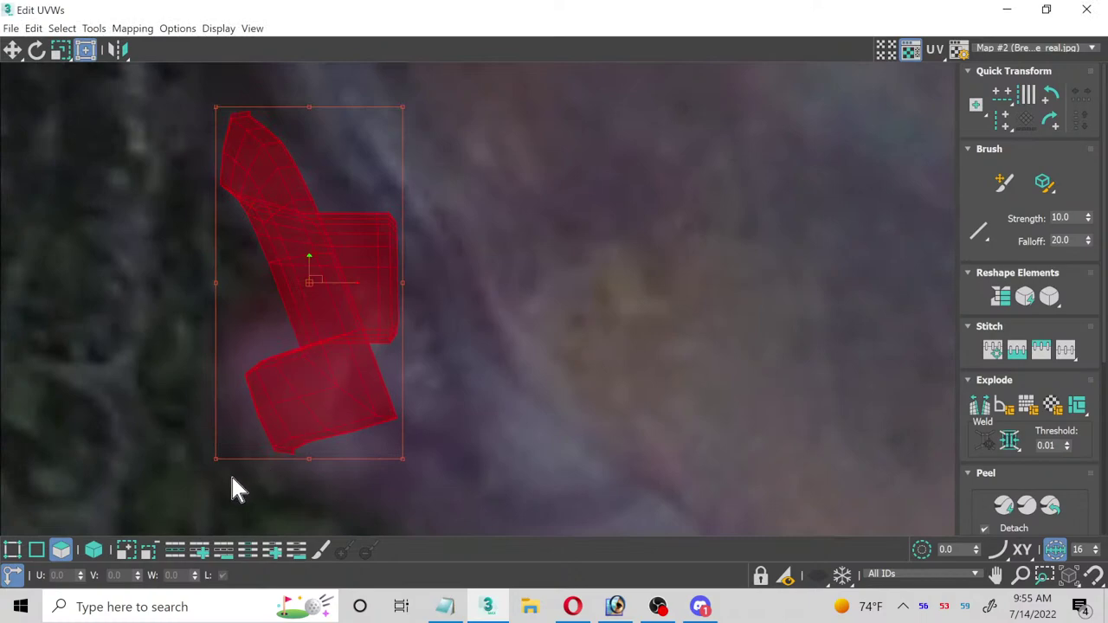
{"action": "left_click_drag", "start_coordinate": [217, 462], "coordinate": [220, 445]}
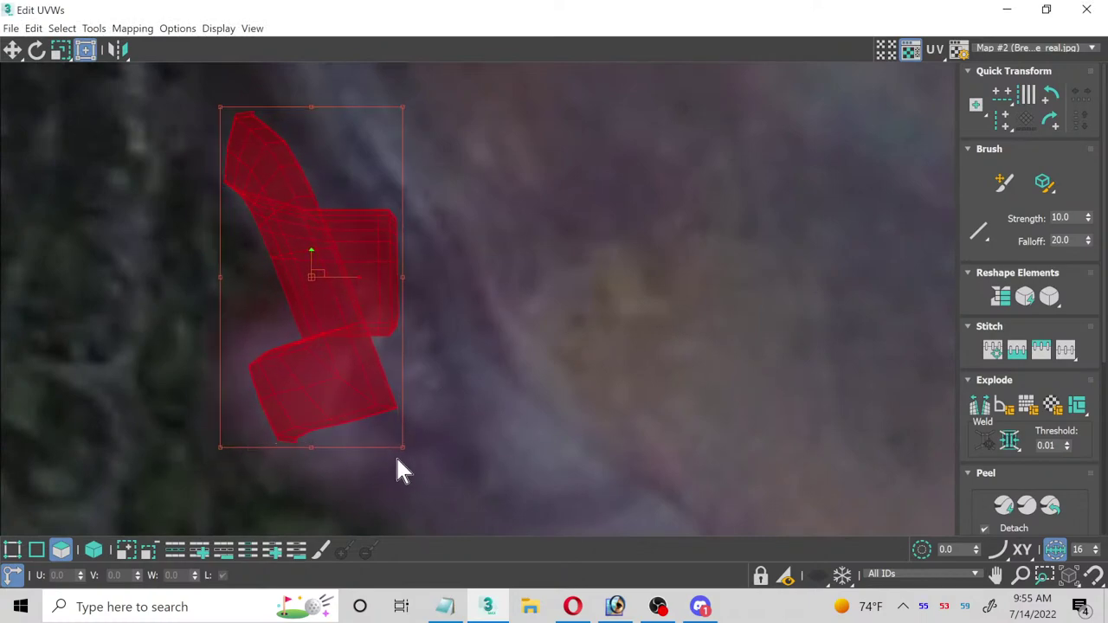
{"action": "left_click_drag", "start_coordinate": [407, 445], "coordinate": [427, 459]}
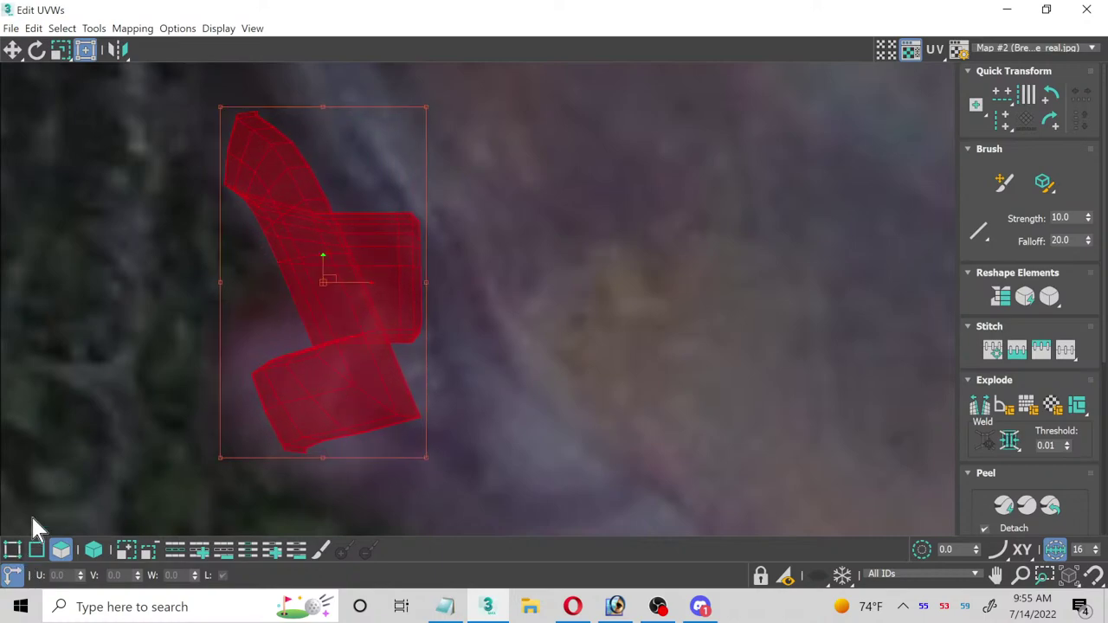
Step: Nudge the mouth UV shells up and slightly left over the bream texture
{"action": "left_click_drag", "start_coordinate": [314, 248], "coordinate": [303, 228]}
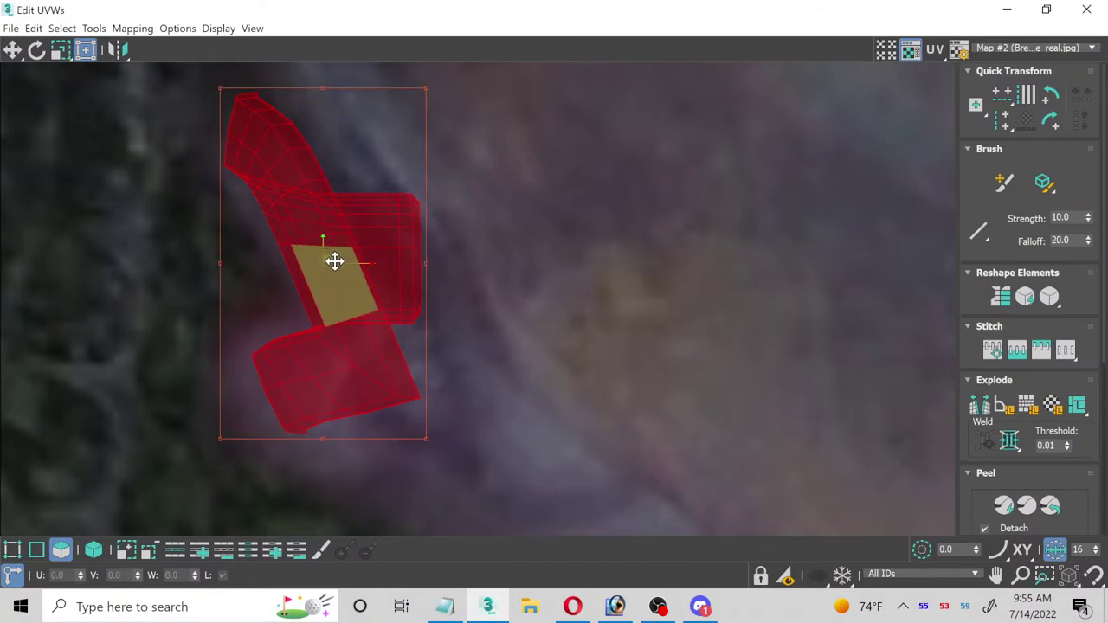
{"action": "mouse_move", "coordinate": [335, 260]}
{"action": "left_mouse_down"}
{"action": "mouse_move", "coordinate": [315, 263]}
{"action": "mouse_move", "coordinate": [331, 268]}
{"action": "left_mouse_up"}
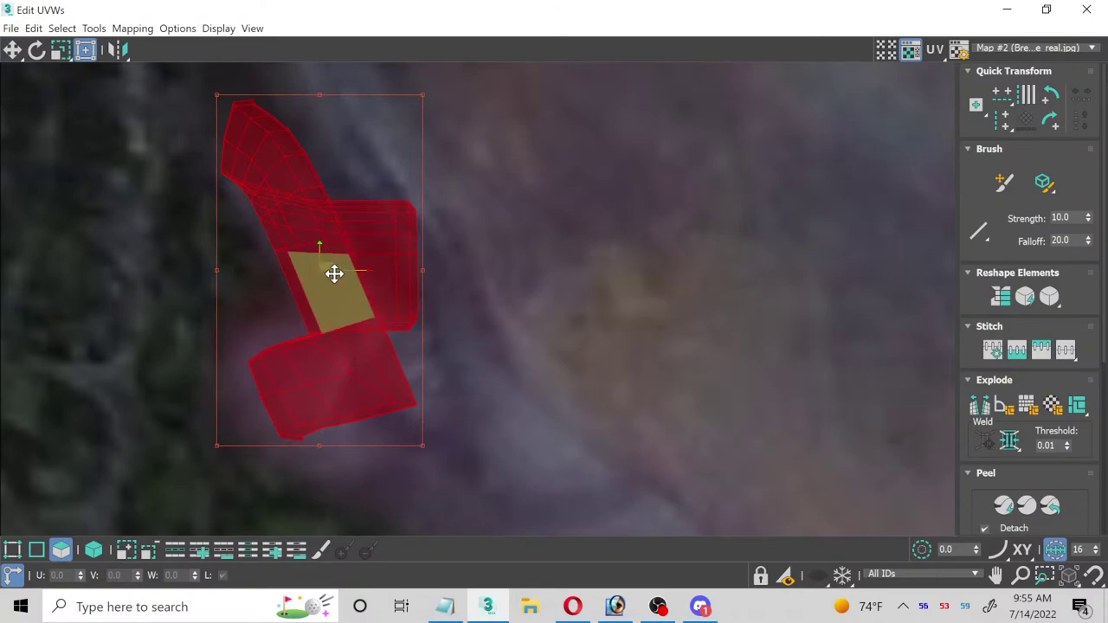
{"action": "scroll", "coordinate": [329, 275], "scroll_direction": "down", "scroll_amount": 3}
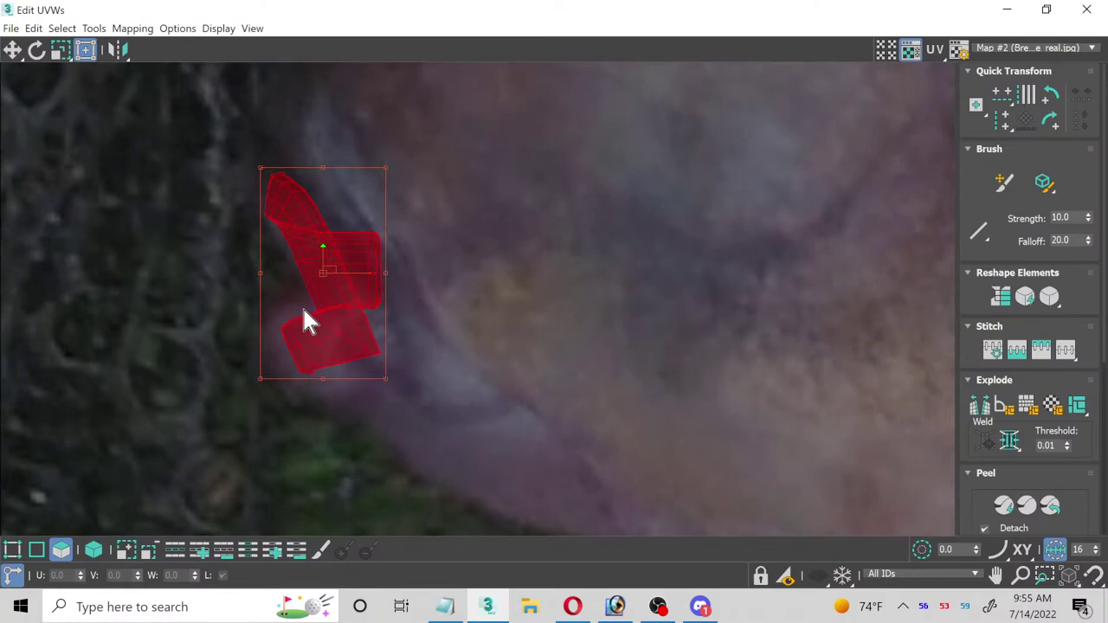
{"action": "scroll", "coordinate": [303, 321], "scroll_direction": "up", "scroll_amount": 3}
{"action": "left_click", "coordinate": [12, 49]}
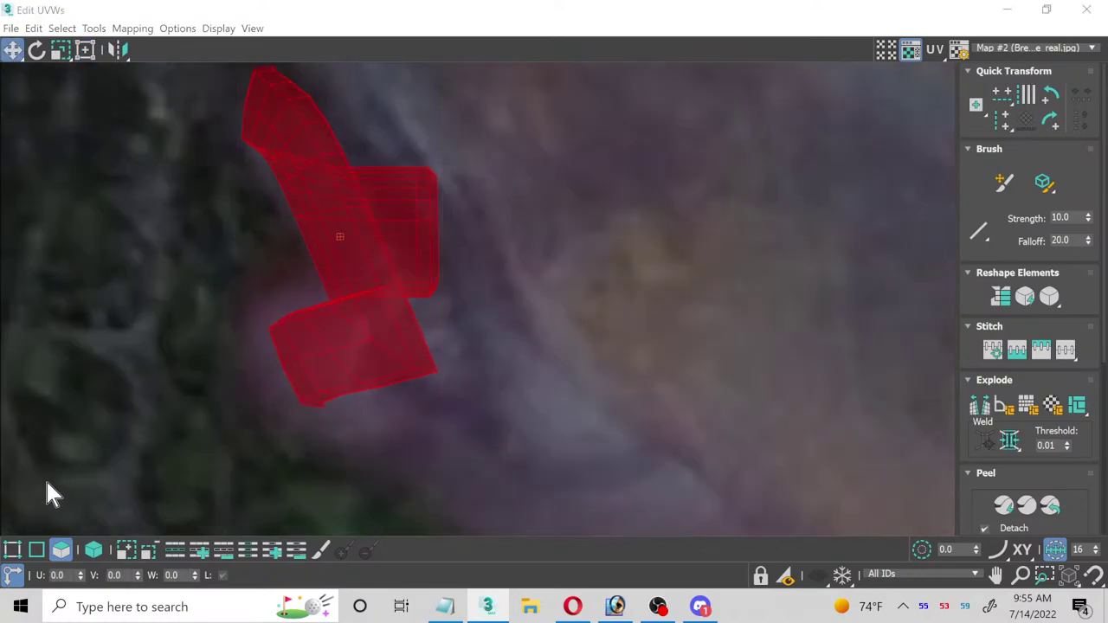
Step: In Vertex mode, try moving the lower shell's corner vertices up-left, then undo it
{"action": "left_click", "coordinate": [12, 550]}
{"action": "scroll", "coordinate": [264, 325], "scroll_direction": "up", "scroll_amount": 8}
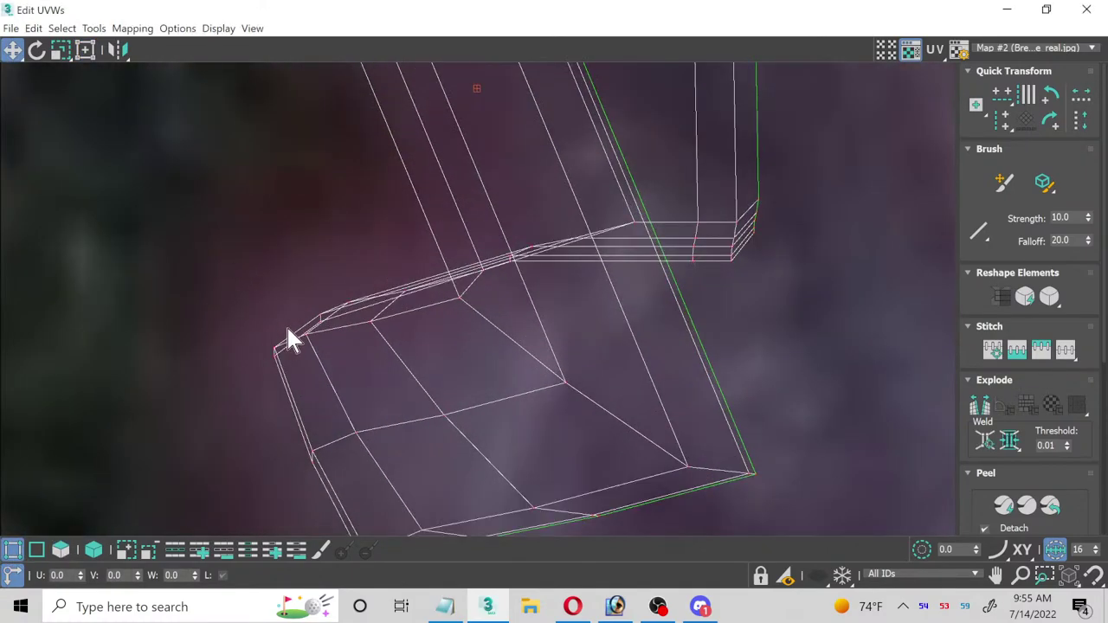
{"action": "left_click_drag", "start_coordinate": [235, 272], "coordinate": [364, 396]}
{"action": "left_click_drag", "start_coordinate": [321, 312], "coordinate": [277, 290]}
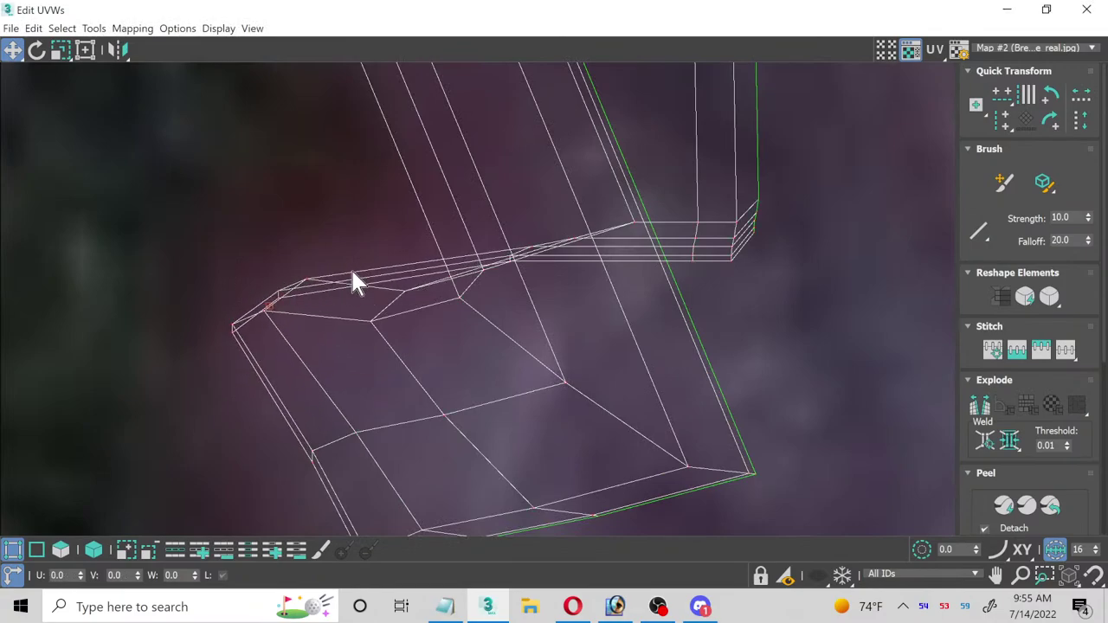
{"action": "key", "text": "ctrl+z"}
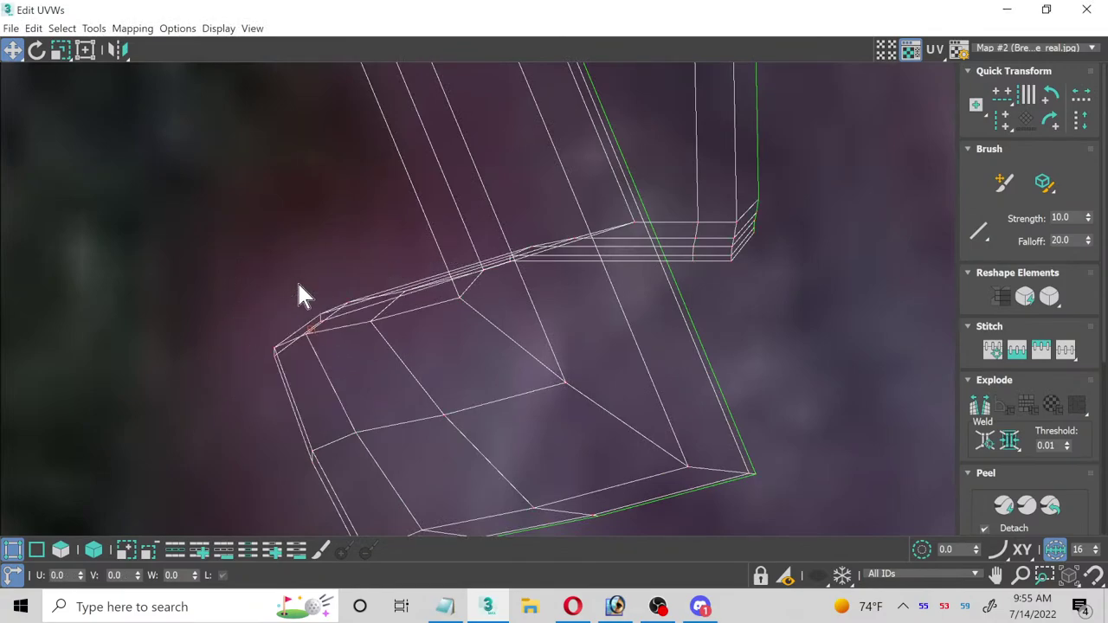
Step: Select the vertices along the lower mouth shell's edge and shift them left
{"action": "scroll", "coordinate": [316, 266], "scroll_direction": "down", "scroll_amount": 2}
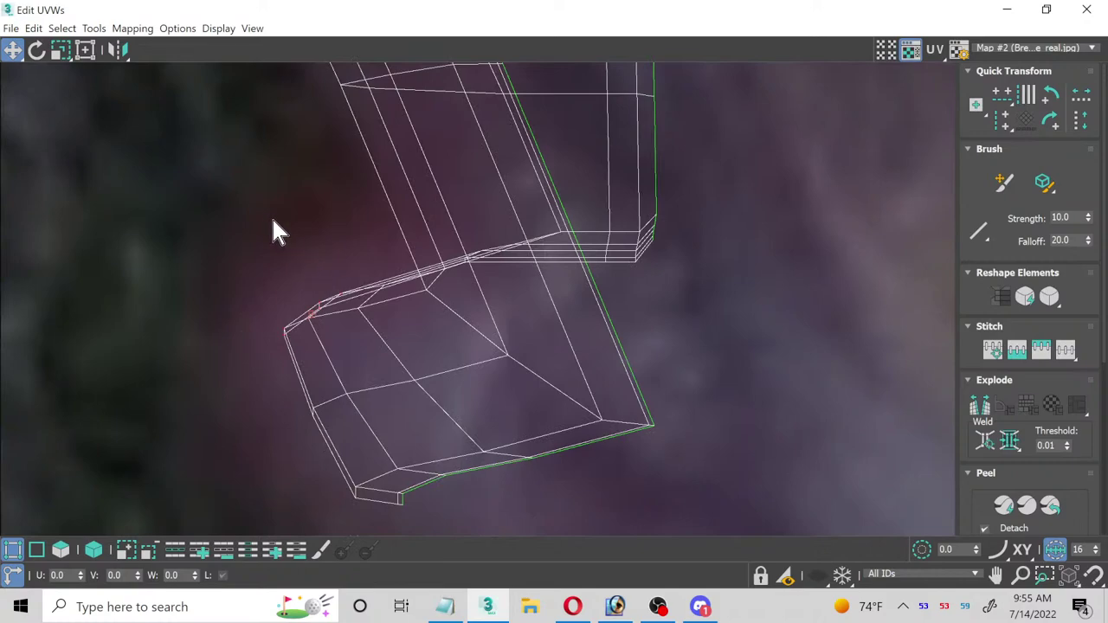
{"action": "left_click_drag", "start_coordinate": [236, 193], "coordinate": [534, 524]}
{"action": "left_click_drag", "start_coordinate": [582, 325], "coordinate": [678, 468]}
{"action": "left_click_drag", "start_coordinate": [607, 420], "coordinate": [554, 418]}
Step: Review the whole UV layout and close the Edit UVWs editor
{"action": "scroll", "coordinate": [346, 447], "scroll_direction": "down", "scroll_amount": 2}
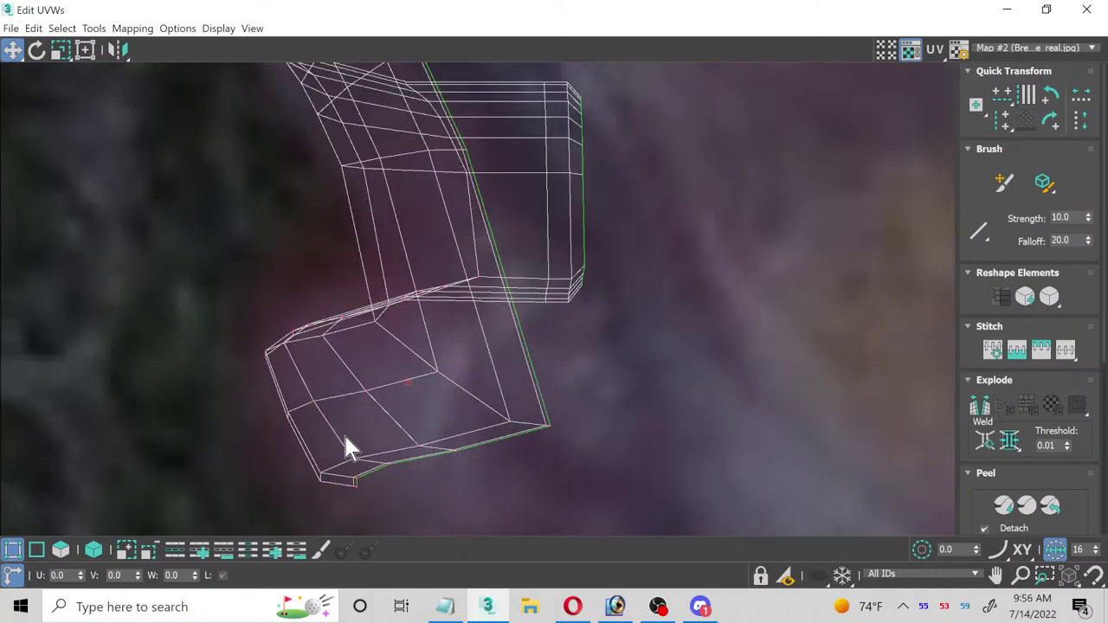
{"action": "middle_click_drag", "start_coordinate": [342, 199], "coordinate": [295, 308]}
{"action": "scroll", "coordinate": [302, 298], "scroll_direction": "down", "scroll_amount": 1}
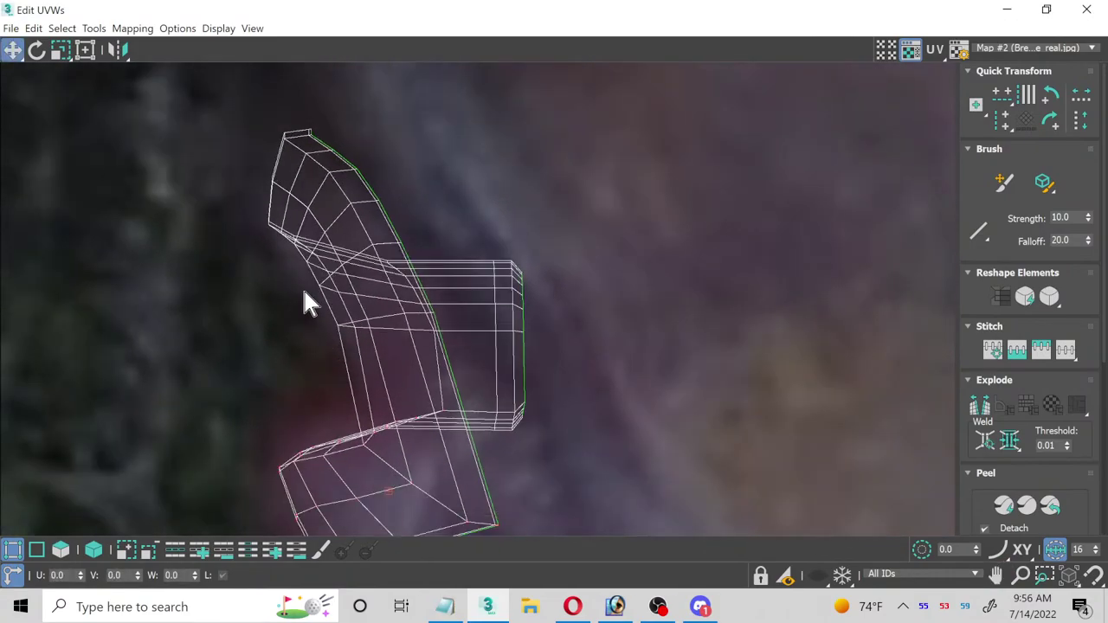
{"action": "middle_click_drag", "start_coordinate": [642, 389], "coordinate": [569, 344]}
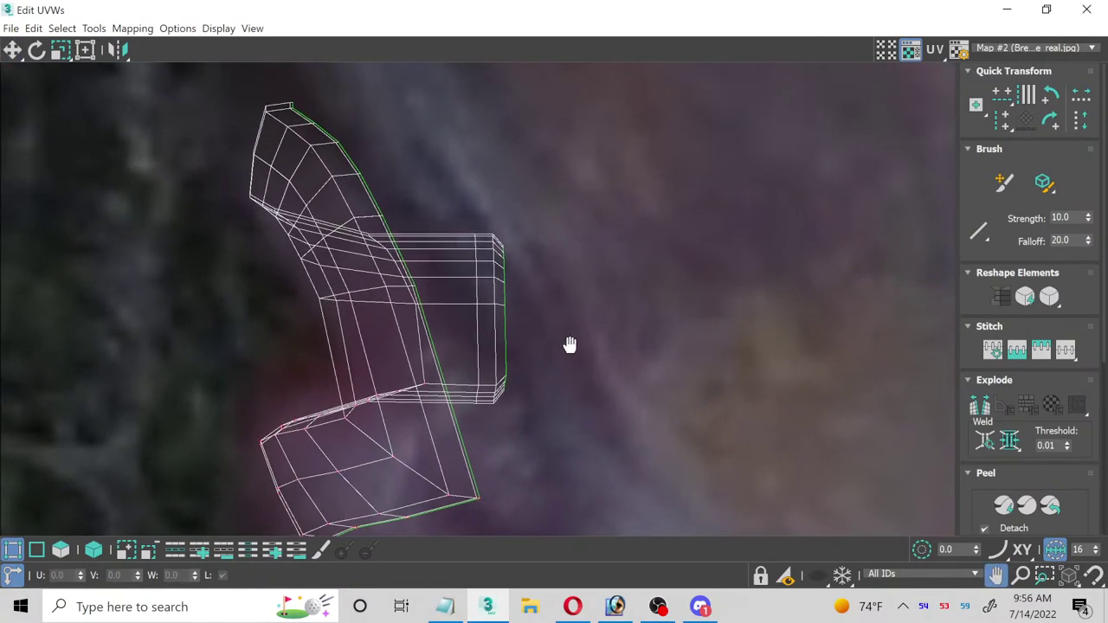
{"action": "left_click", "coordinate": [1087, 10]}
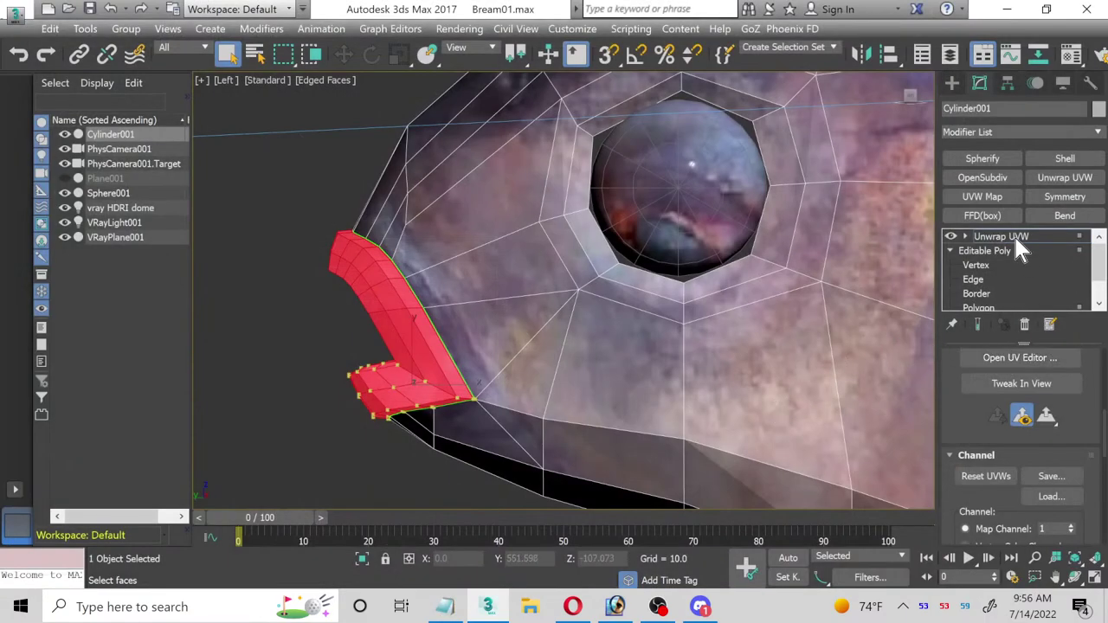
Step: Collapse the Unwrap UVW modifier into the fish mesh Cylinder001 and reselect it
{"action": "right_click", "coordinate": [1017, 240]}
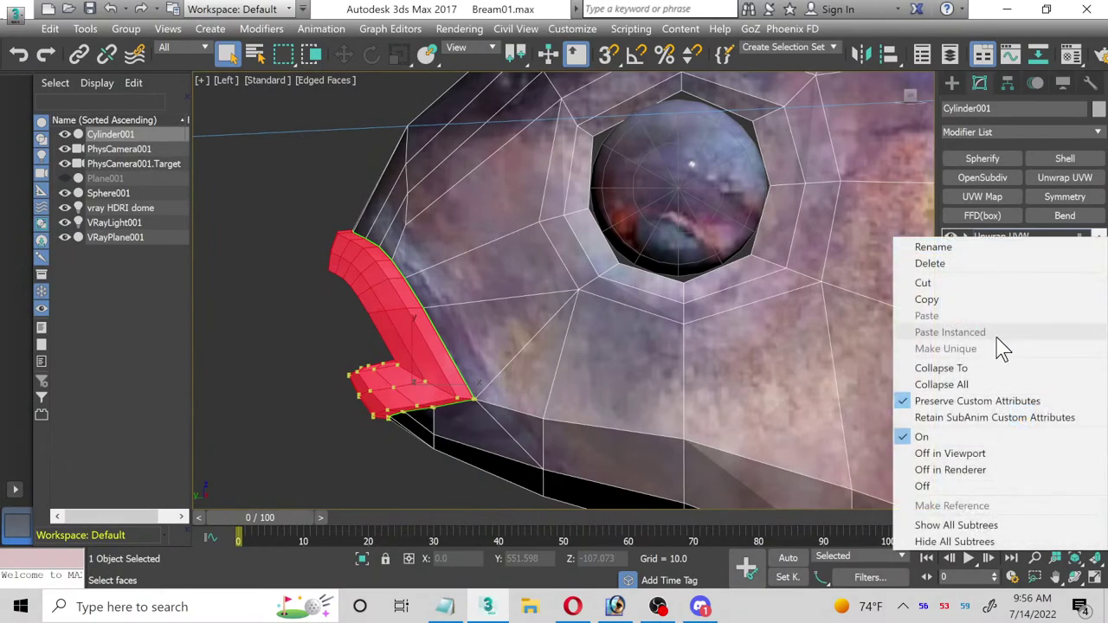
{"action": "left_click", "coordinate": [977, 384]}
{"action": "left_click", "coordinate": [637, 354]}
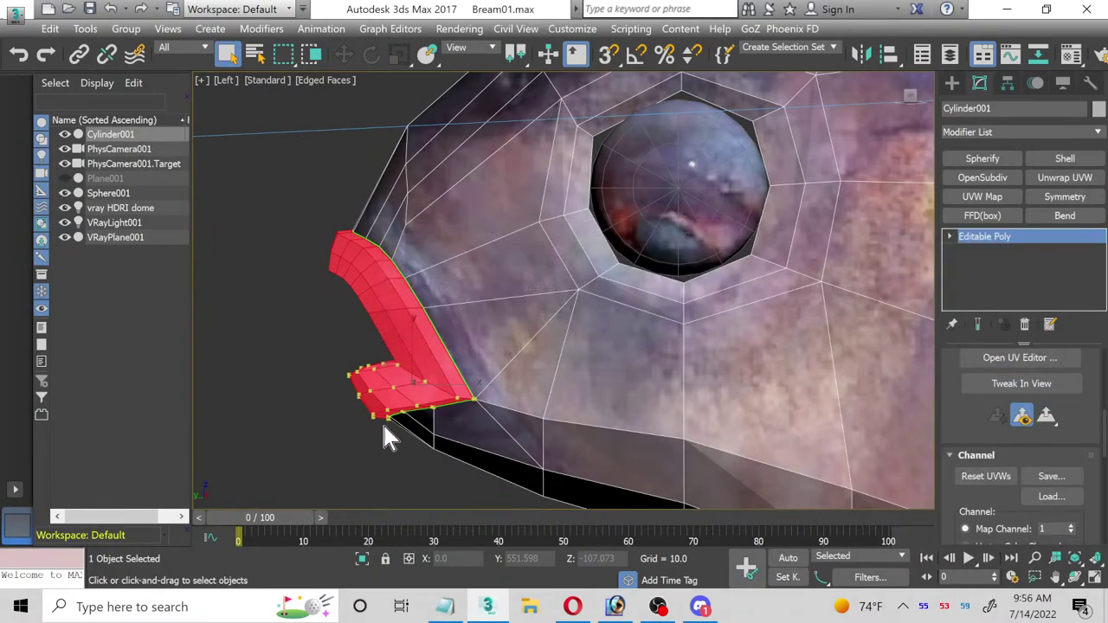
{"action": "left_click", "coordinate": [299, 432]}
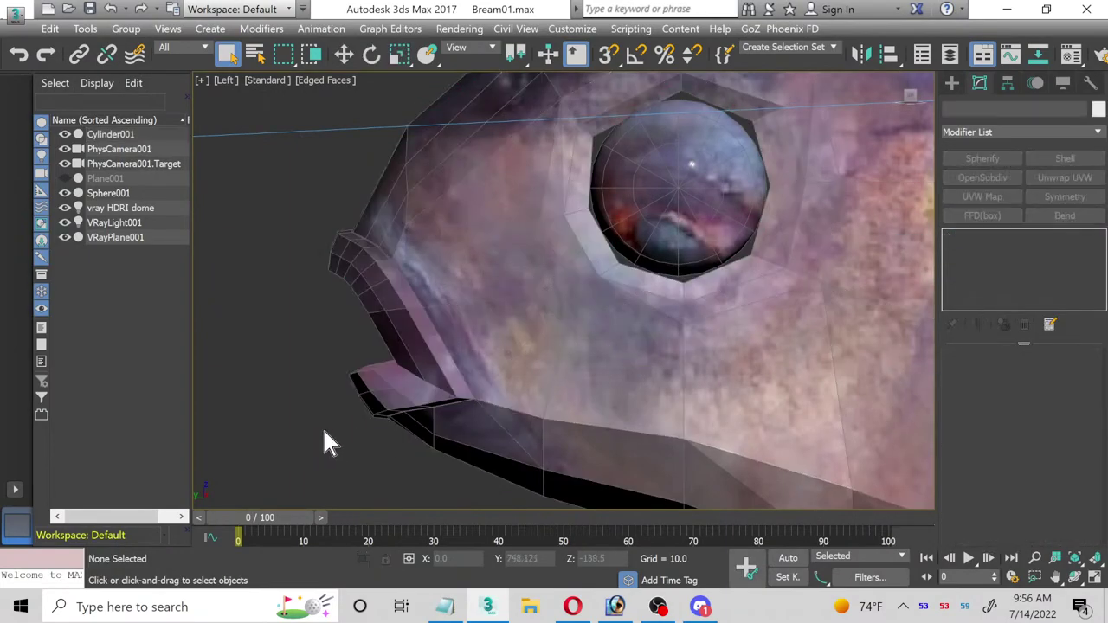
{"action": "left_click", "coordinate": [569, 389]}
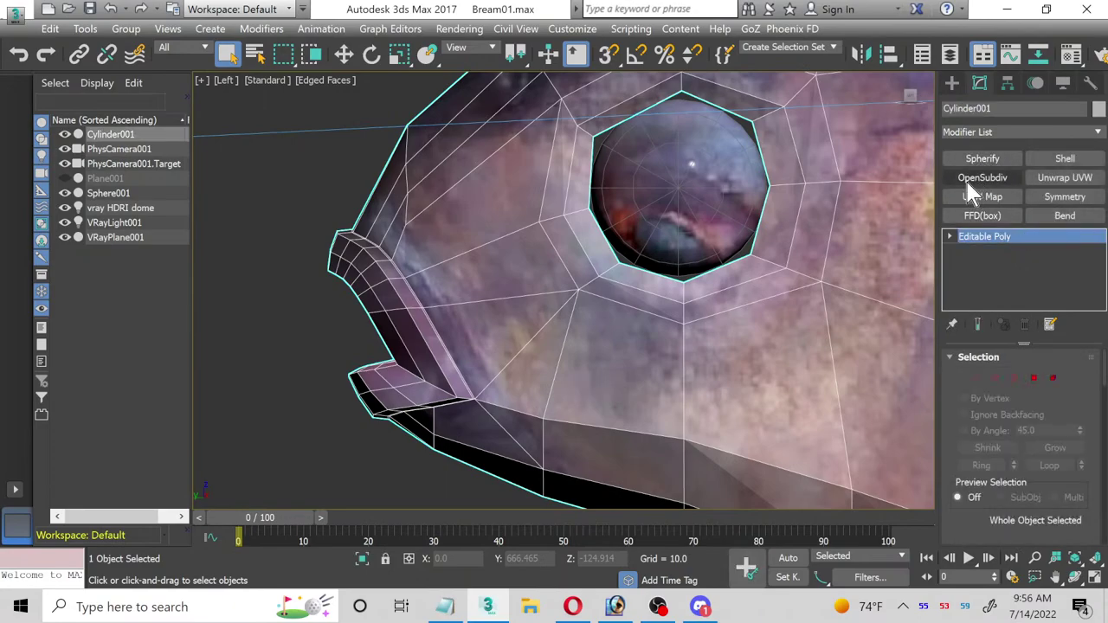
Step: Add OpenSubdiv with 2 iterations, then reselect the fish at Edge sub-object level
{"action": "left_click", "coordinate": [981, 178]}
{"action": "left_click", "coordinate": [1079, 384]}
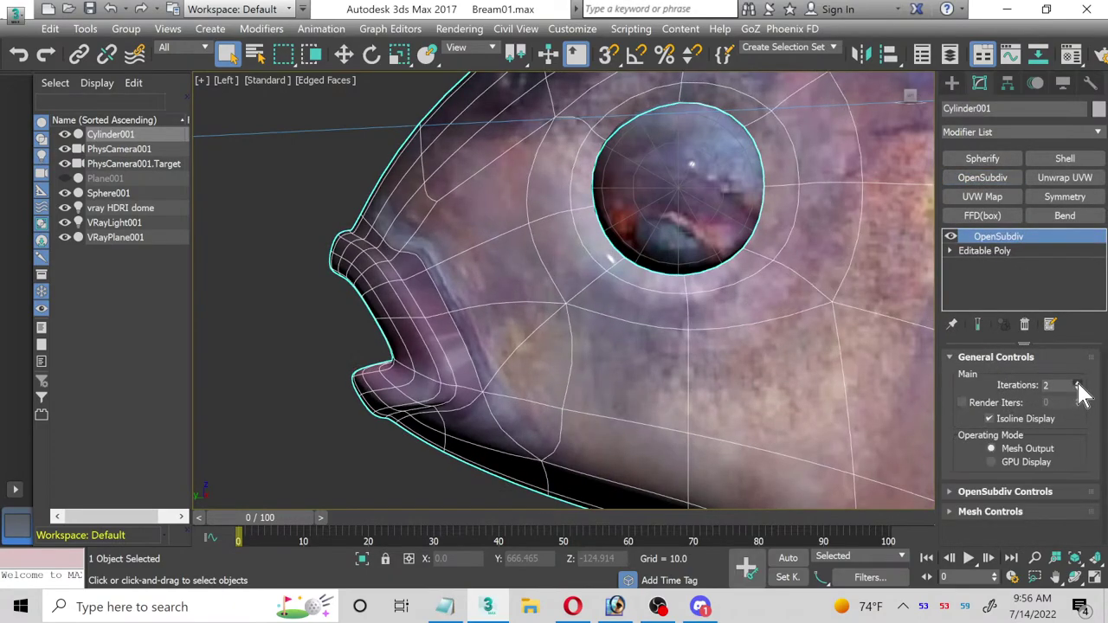
{"action": "left_click", "coordinate": [289, 223]}
{"action": "left_click", "coordinate": [465, 310]}
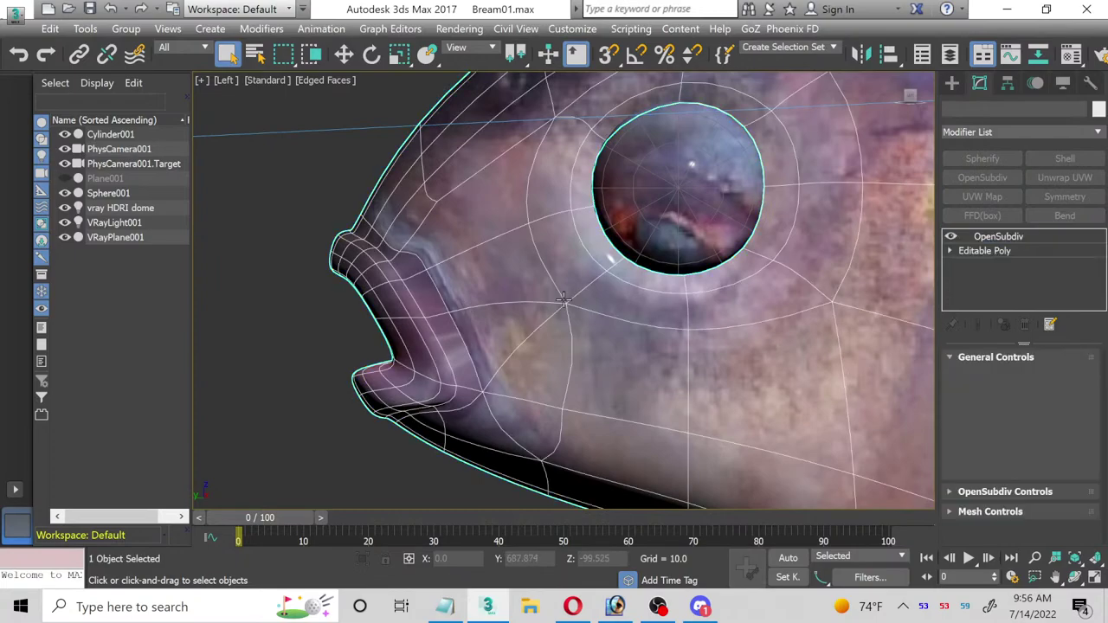
{"action": "left_click", "coordinate": [950, 251]}
{"action": "left_click", "coordinate": [973, 279]}
Step: Zoom into the mouth and select a diagonal edge and the lip edge loop
{"action": "scroll", "coordinate": [358, 303], "scroll_direction": "up", "scroll_amount": 8}
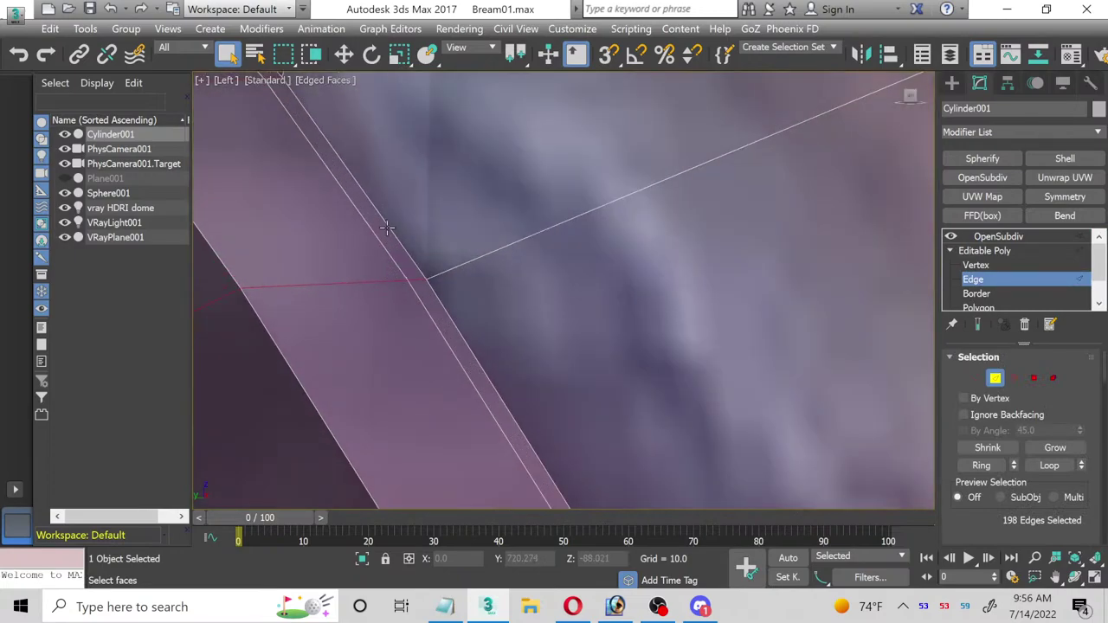
{"action": "middle_click_drag", "start_coordinate": [388, 215], "coordinate": [344, 329]}
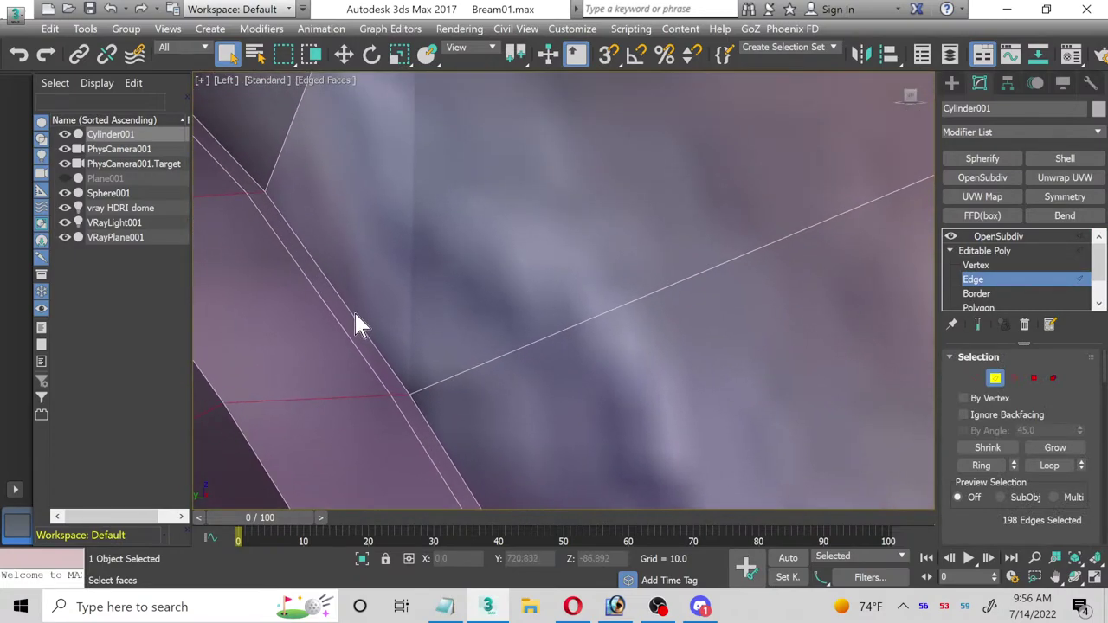
{"action": "left_click", "coordinate": [353, 312]}
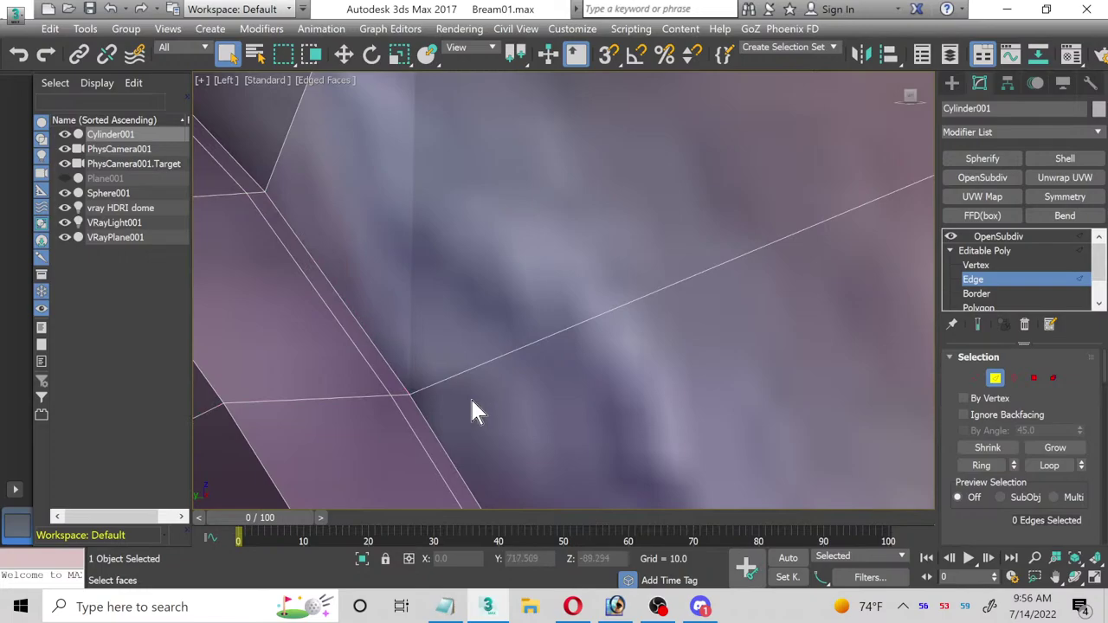
{"action": "scroll", "coordinate": [988, 275], "scroll_direction": "down", "scroll_amount": 1}
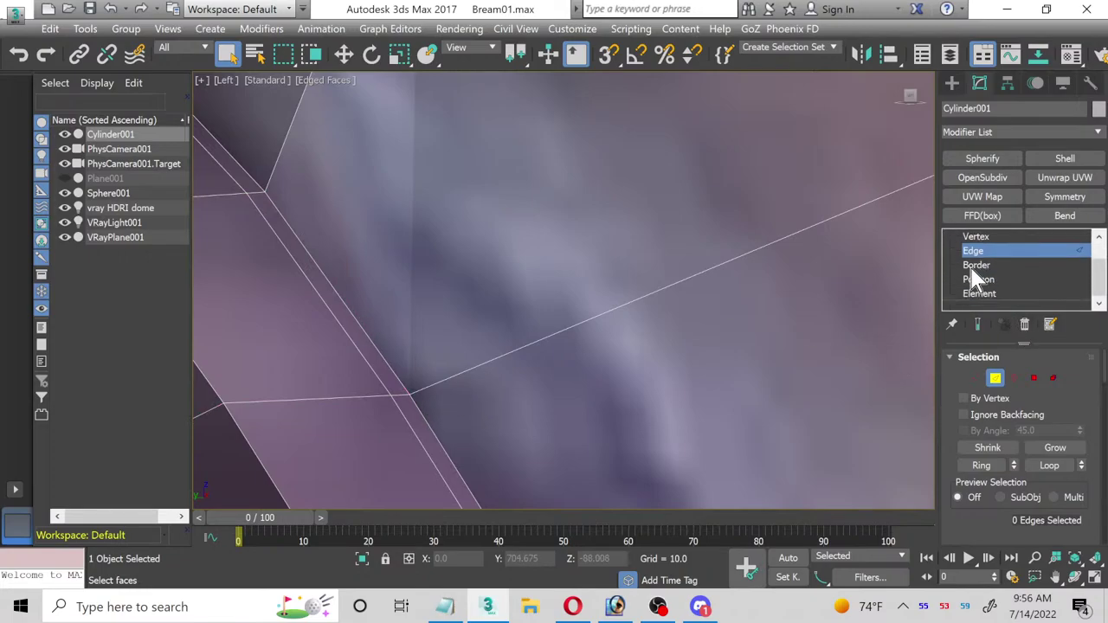
{"action": "double_click", "coordinate": [419, 405]}
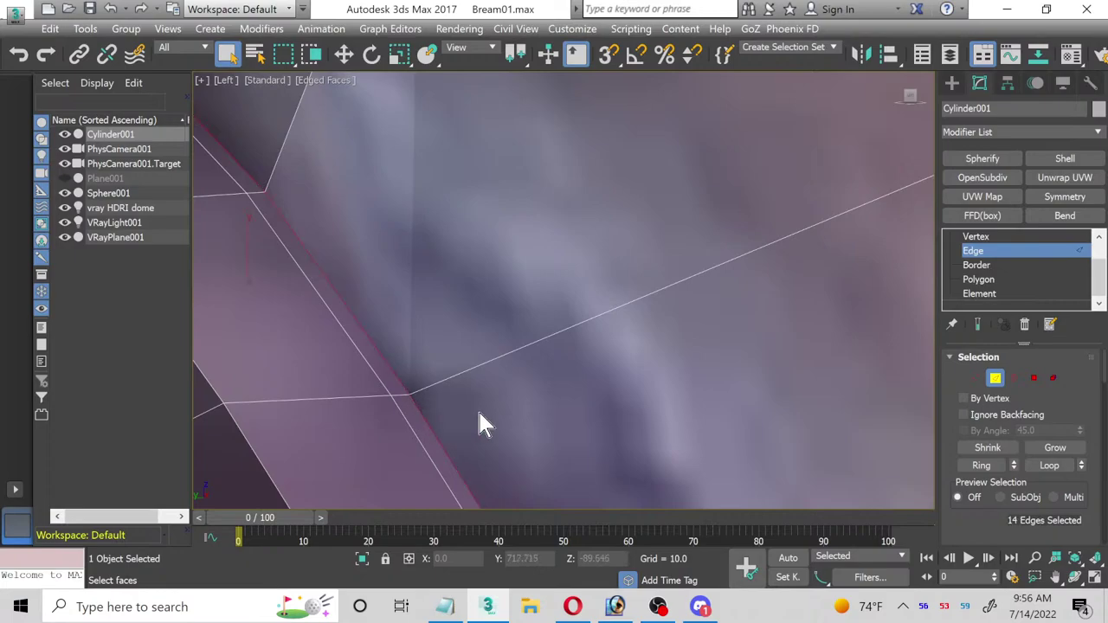
{"action": "scroll", "coordinate": [493, 415], "scroll_direction": "down", "scroll_amount": 1}
{"action": "scroll", "coordinate": [999, 464], "scroll_direction": "down", "scroll_amount": 3}
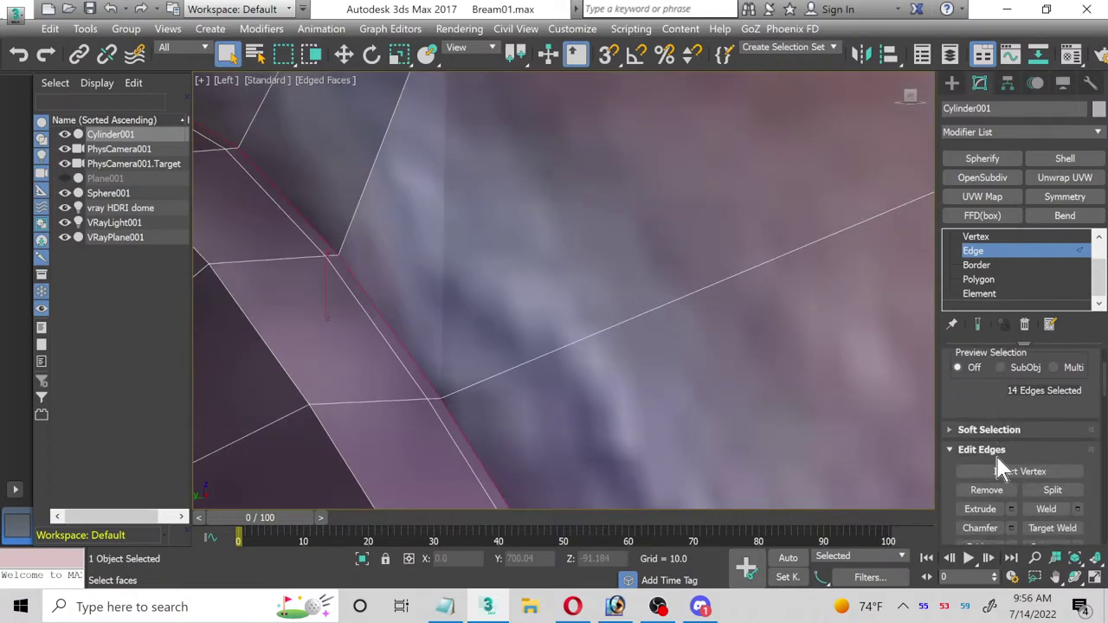
{"action": "scroll", "coordinate": [1001, 468], "scroll_direction": "down", "scroll_amount": 1}
{"action": "scroll", "coordinate": [517, 427], "scroll_direction": "up", "scroll_amount": 3}
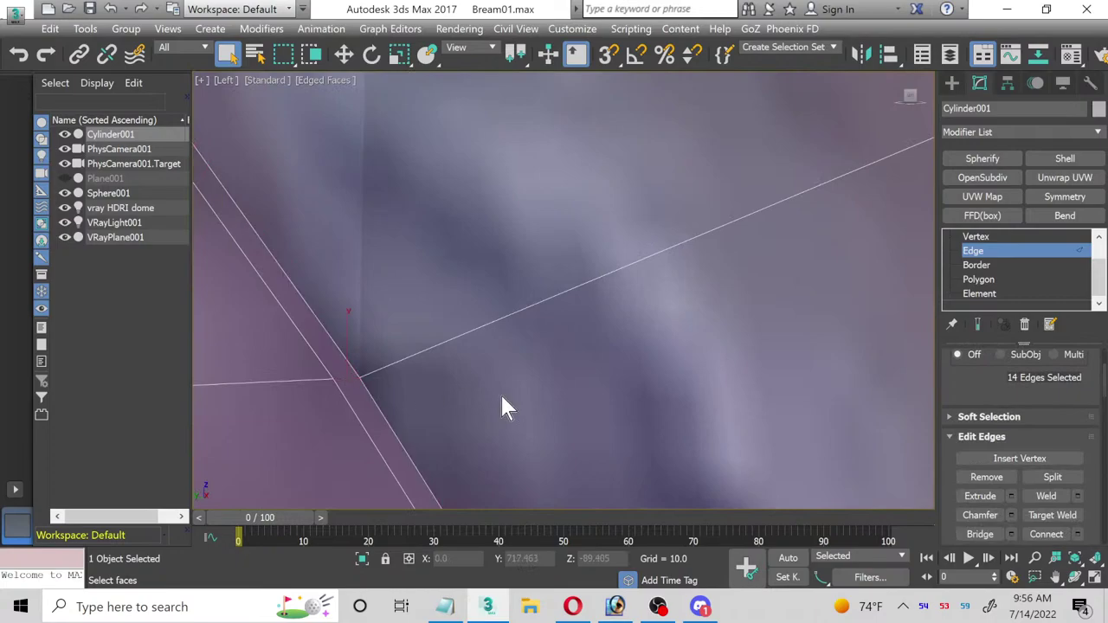
{"action": "scroll", "coordinate": [353, 383], "scroll_direction": "up", "scroll_amount": 3}
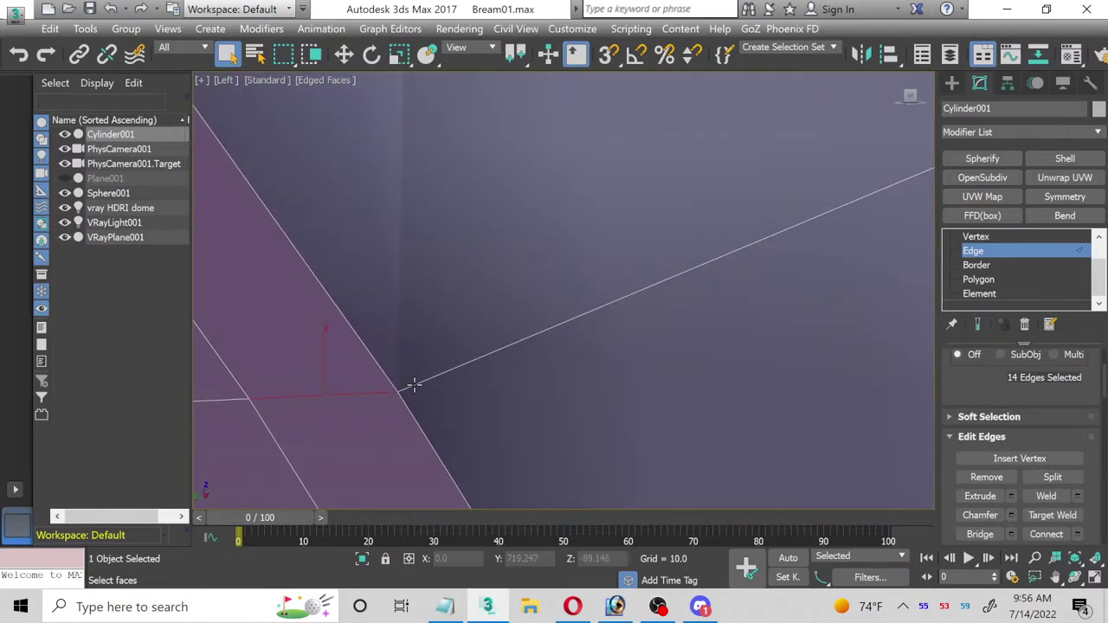
{"action": "scroll", "coordinate": [414, 383], "scroll_direction": "down", "scroll_amount": 3}
{"action": "scroll", "coordinate": [520, 378], "scroll_direction": "down", "scroll_amount": 3}
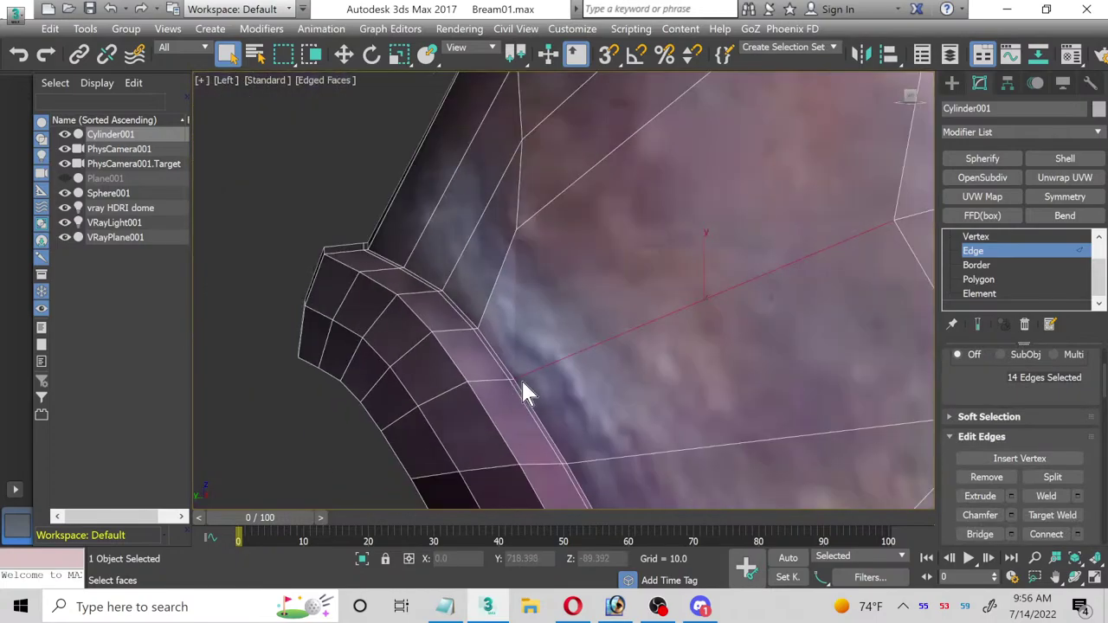
{"action": "scroll", "coordinate": [541, 275], "scroll_direction": "up", "scroll_amount": 1}
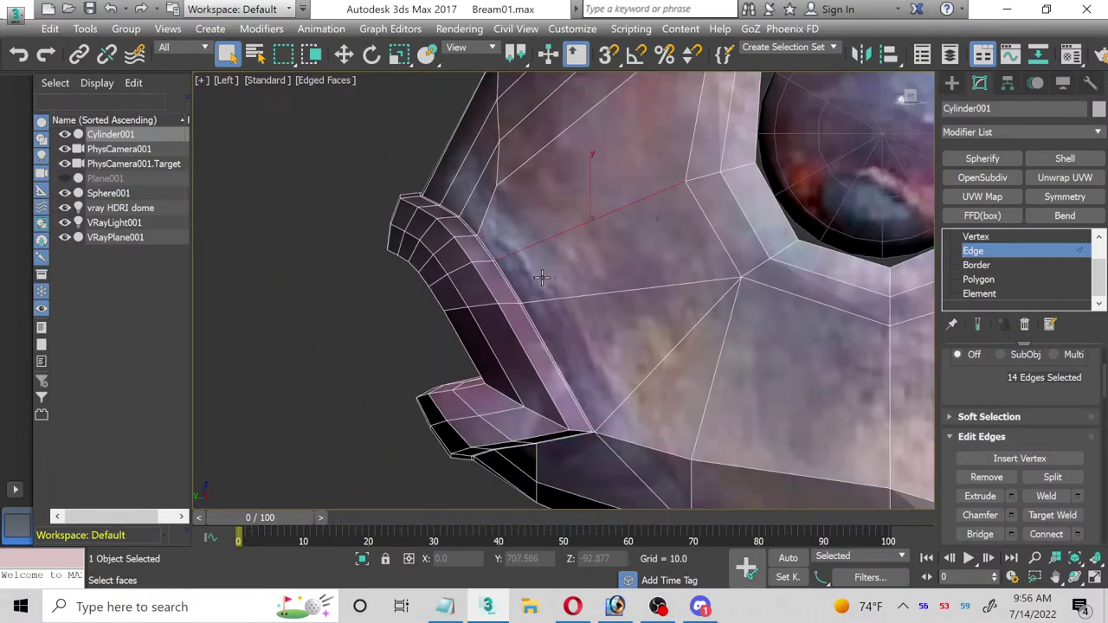
{"action": "scroll", "coordinate": [541, 275], "scroll_direction": "up", "scroll_amount": 5}
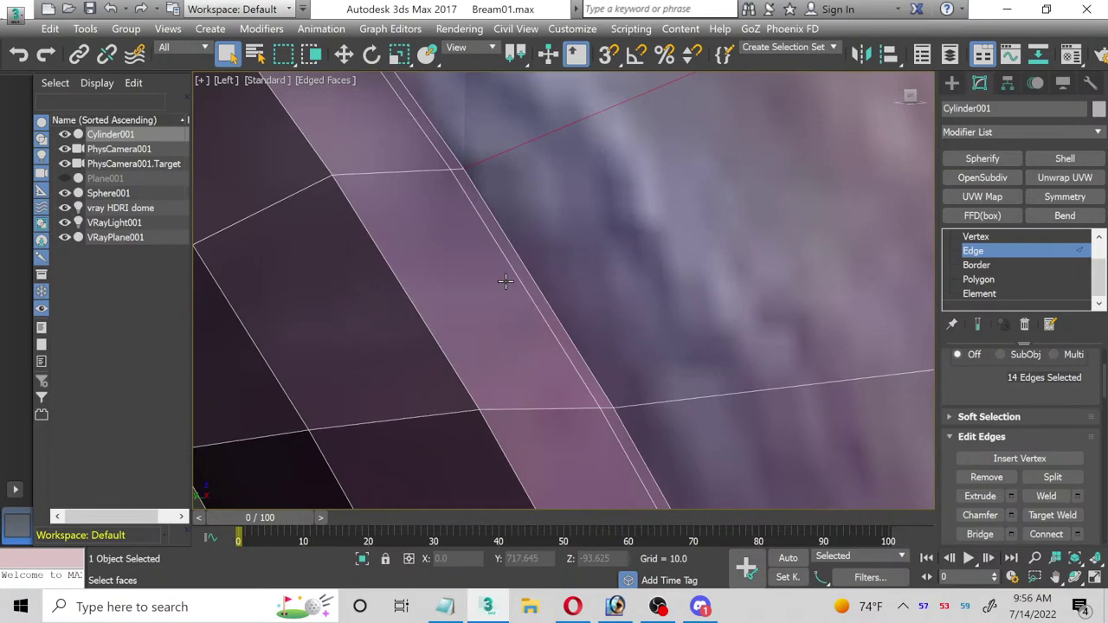
Step: Chamfer the diagonal fin-border edge with a thin 0.074 amount
{"action": "left_click", "coordinate": [608, 399]}
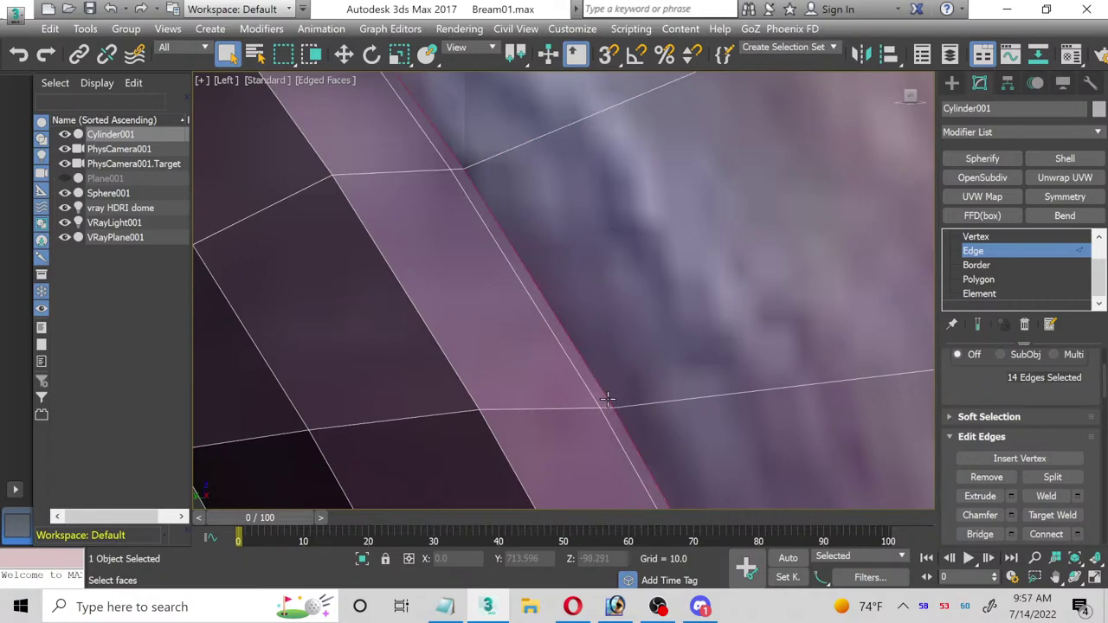
{"action": "left_click", "coordinate": [1011, 516]}
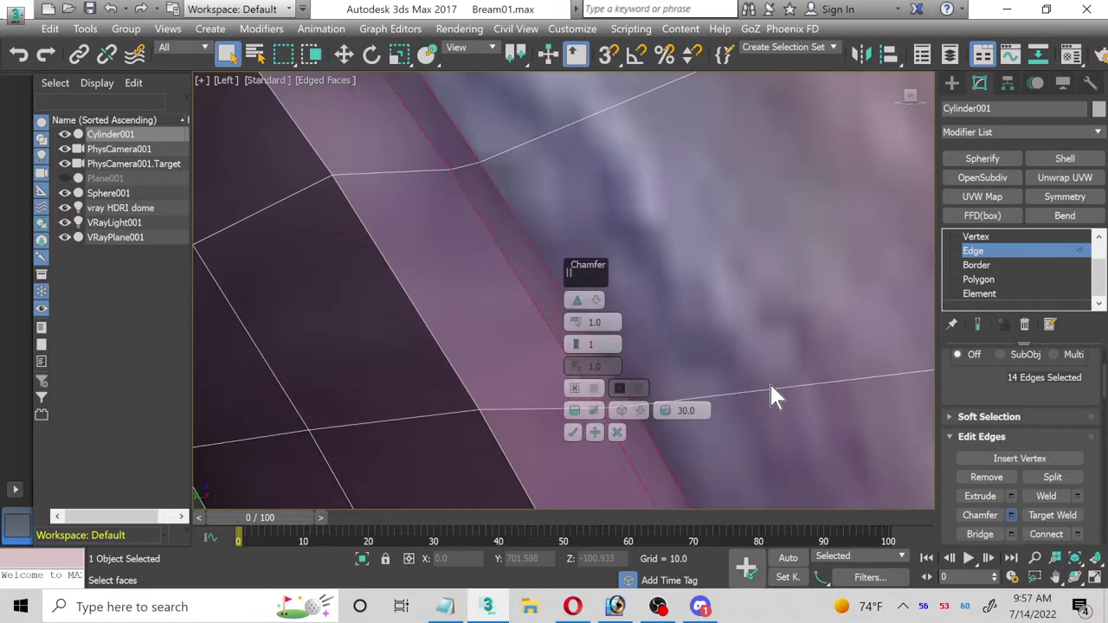
{"action": "left_click_drag", "start_coordinate": [575, 326], "coordinate": [572, 351]}
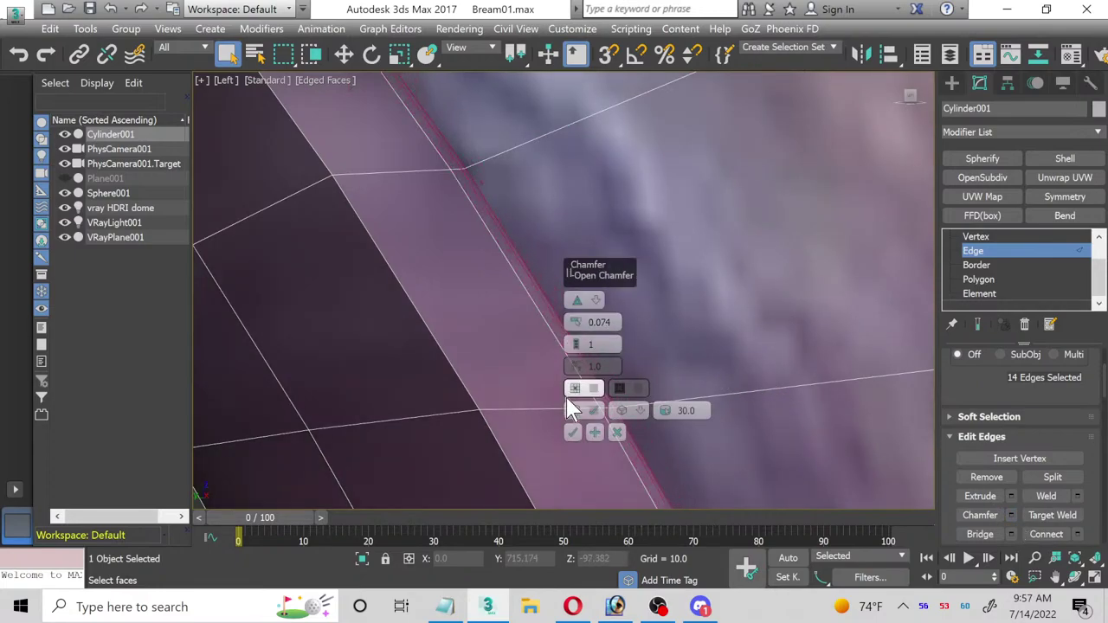
{"action": "left_click", "coordinate": [572, 432]}
Step: Add two OpenSubdiv modifiers on top of the Editable Poly
{"action": "left_click", "coordinate": [994, 250]}
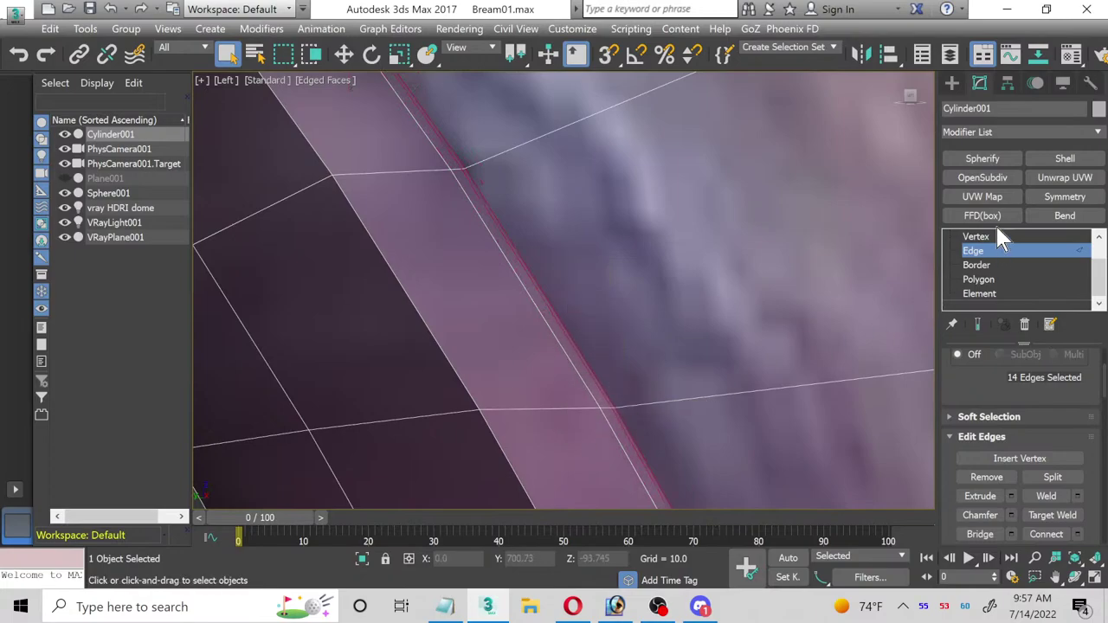
{"action": "left_click", "coordinate": [984, 178]}
{"action": "left_click", "coordinate": [984, 179]}
Step: Inspect the base mesh vertices near the fin and eye socket, then undo one OpenSubdiv
{"action": "scroll", "coordinate": [673, 237], "scroll_direction": "down", "scroll_amount": 5}
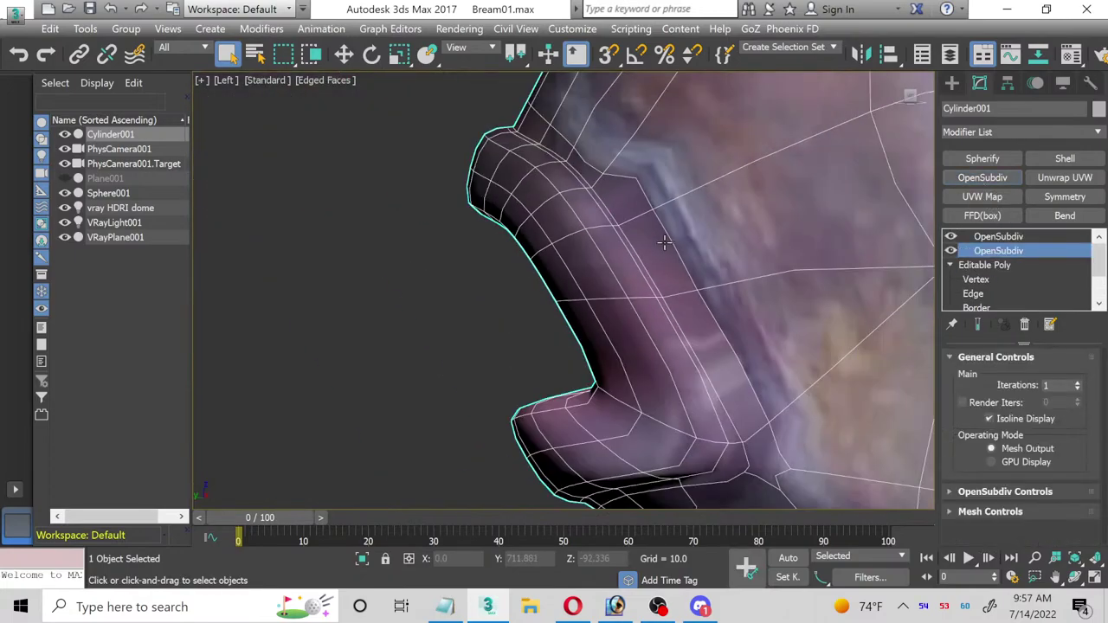
{"action": "scroll", "coordinate": [579, 220], "scroll_direction": "up", "scroll_amount": 5}
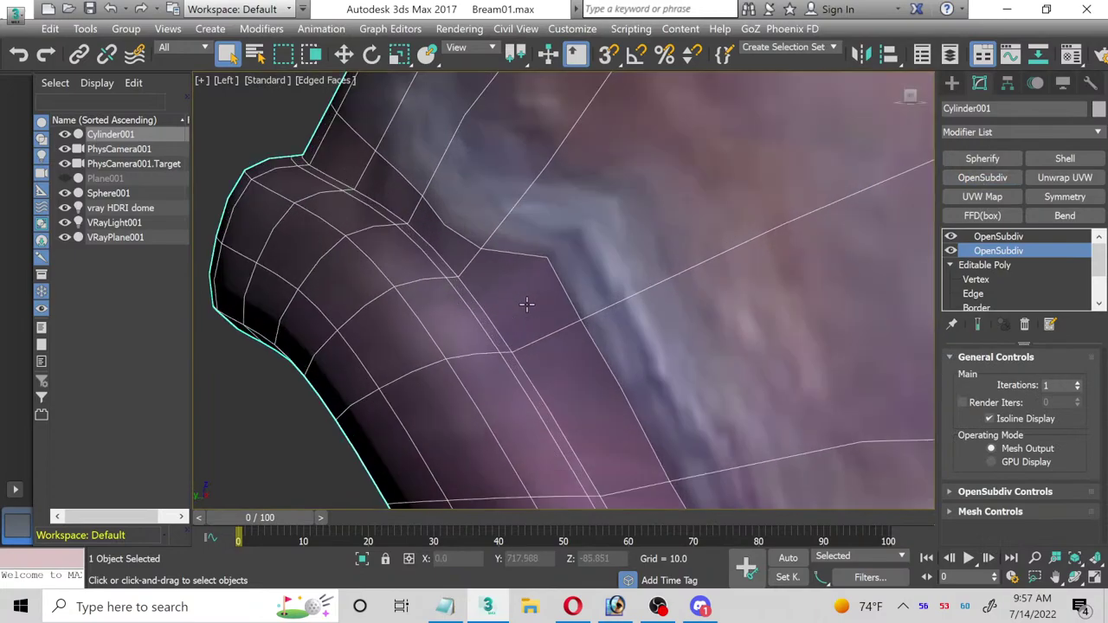
{"action": "left_click", "coordinate": [977, 279]}
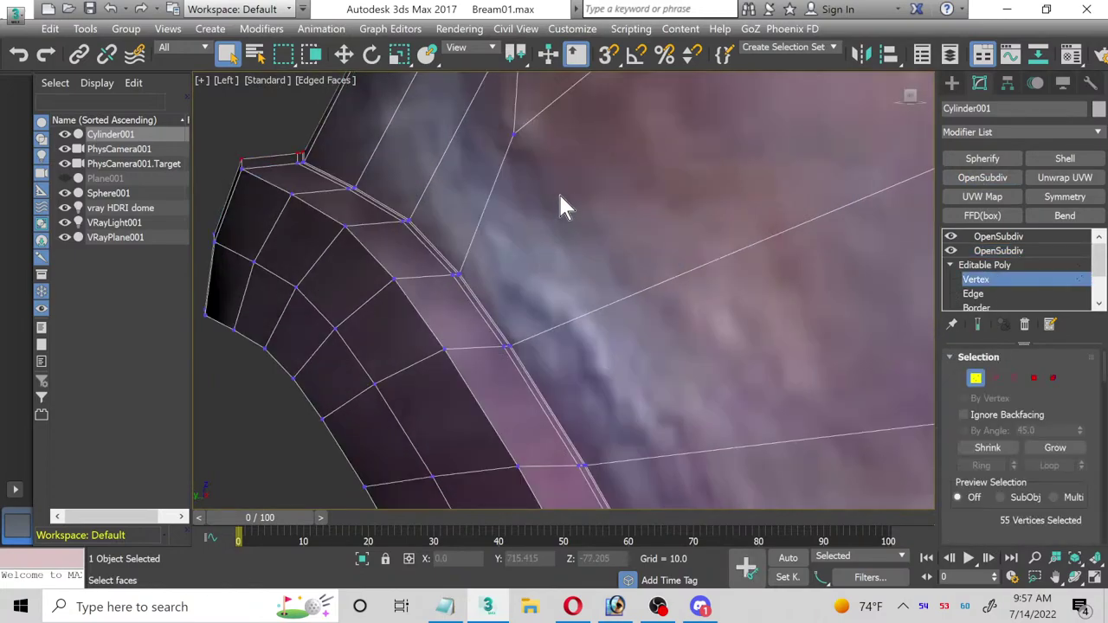
{"action": "middle_click_drag", "start_coordinate": [561, 207], "coordinate": [512, 304]}
{"action": "scroll", "coordinate": [575, 403], "scroll_direction": "down", "scroll_amount": 3}
{"action": "scroll", "coordinate": [520, 235], "scroll_direction": "up", "scroll_amount": 3}
{"action": "middle_click_drag", "start_coordinate": [519, 235], "coordinate": [557, 311]}
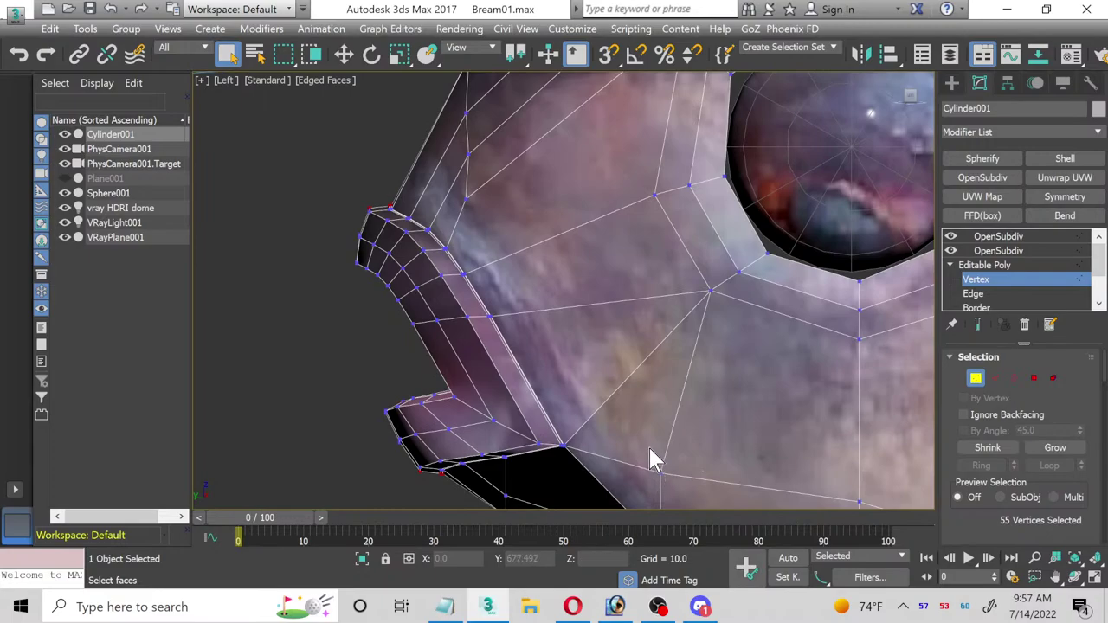
{"action": "scroll", "coordinate": [457, 235], "scroll_direction": "up", "scroll_amount": 5}
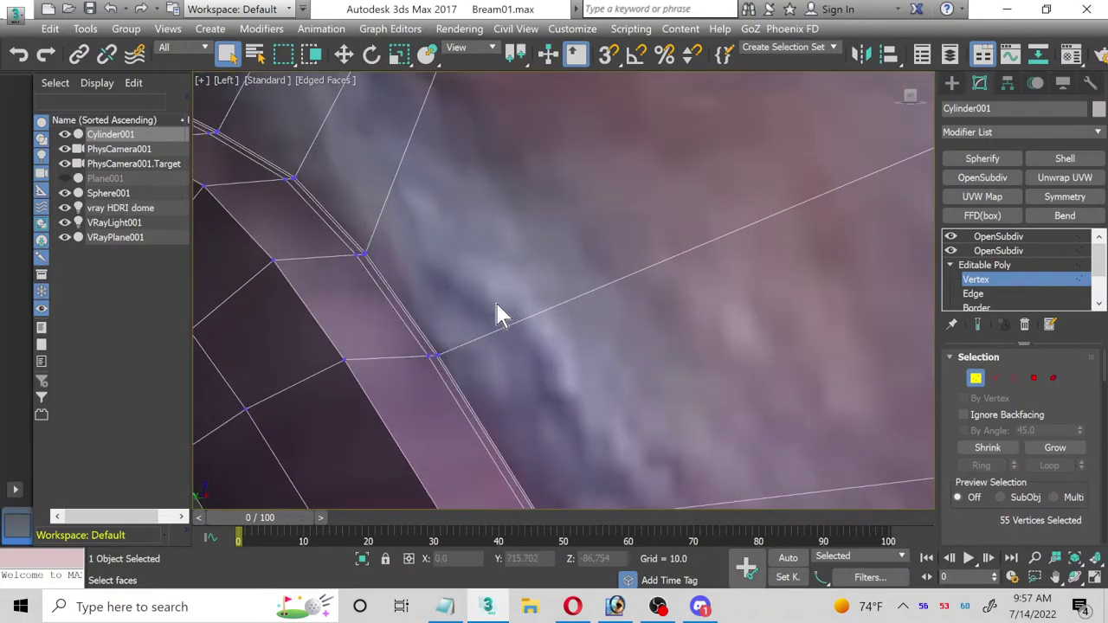
{"action": "scroll", "coordinate": [463, 338], "scroll_direction": "down", "scroll_amount": 2}
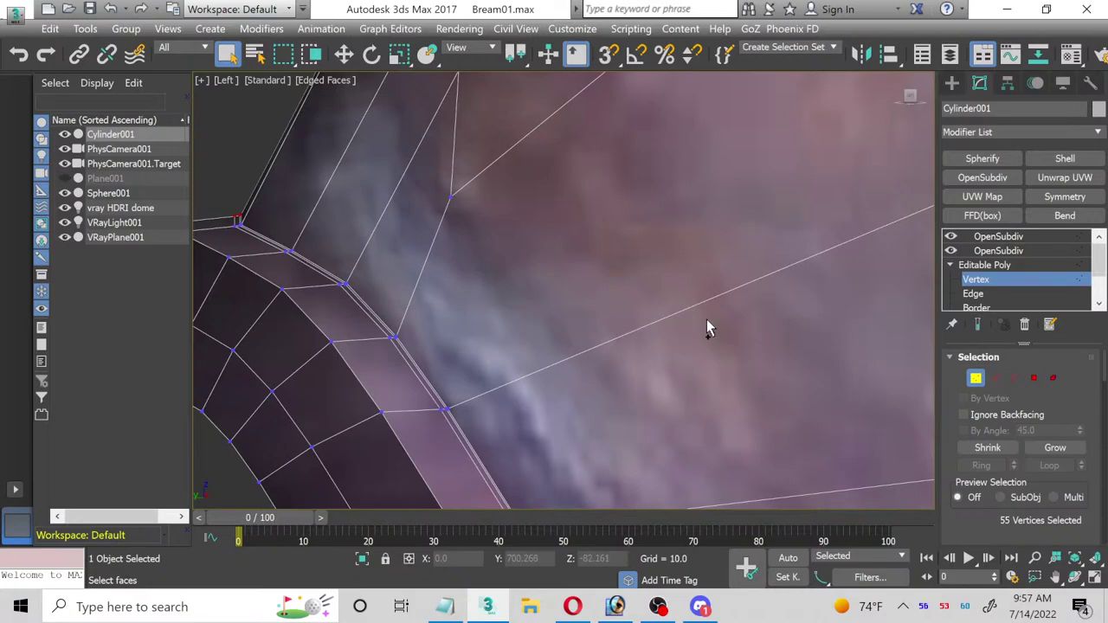
{"action": "key", "text": "ctrl+z"}
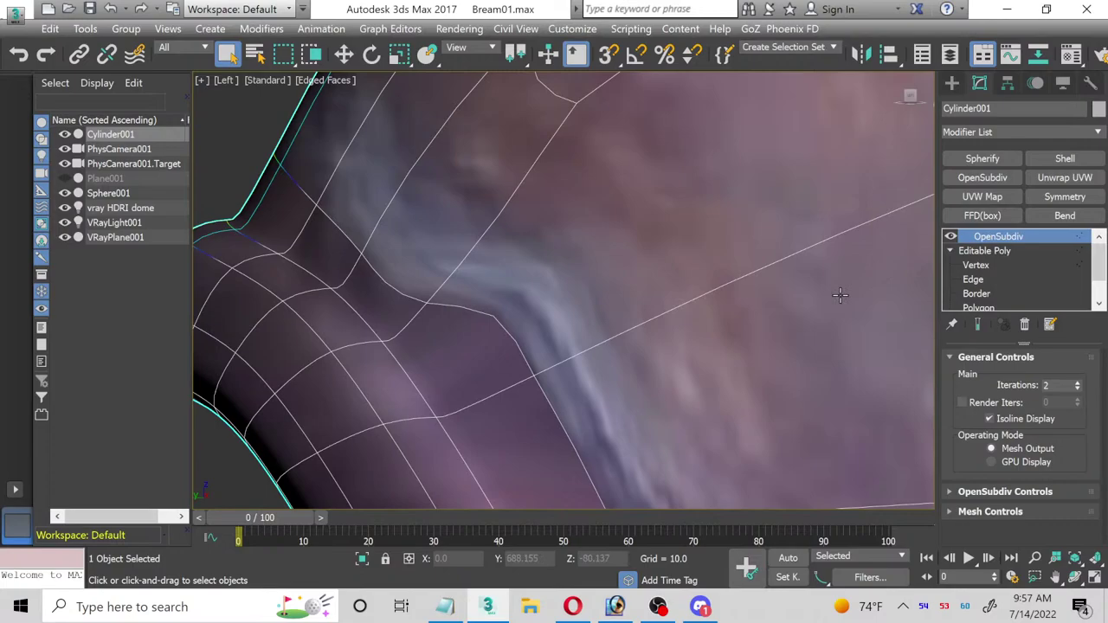
Step: Undo the remaining OpenSubdiv and delete the Unwrap UVW modifier
{"action": "key", "text": "ctrl+z"}
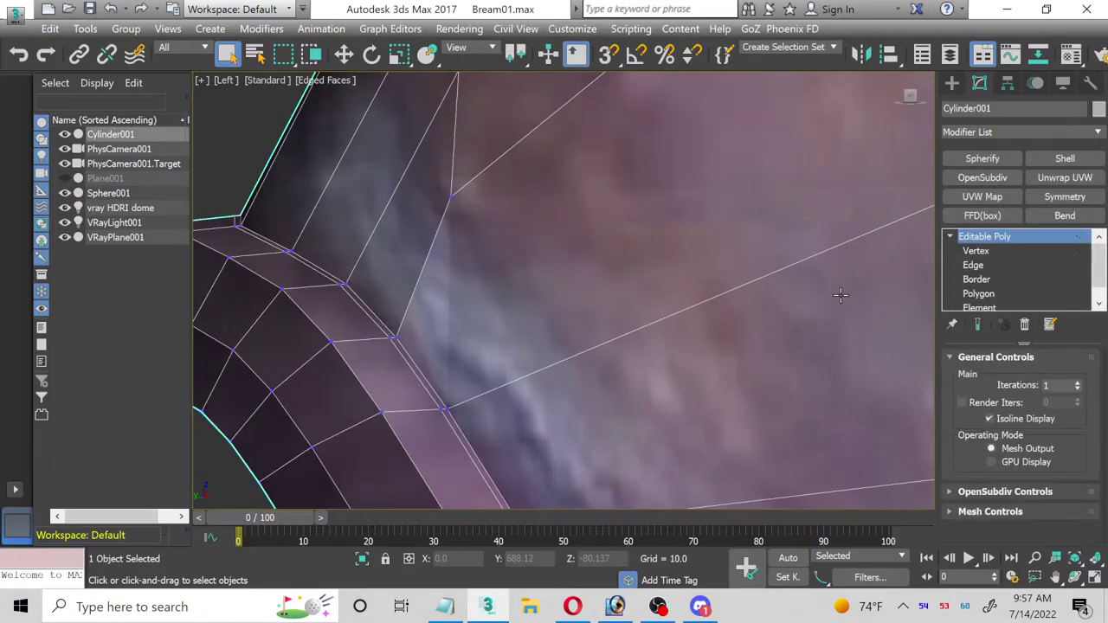
{"action": "key", "text": "ctrl+z"}
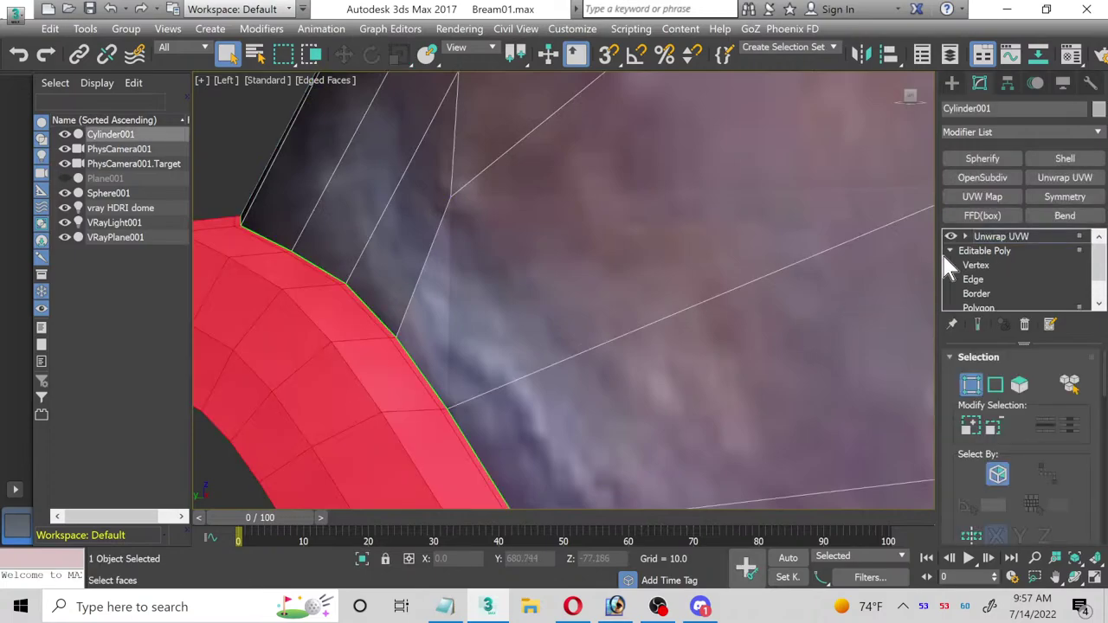
{"action": "right_click", "coordinate": [996, 239]}
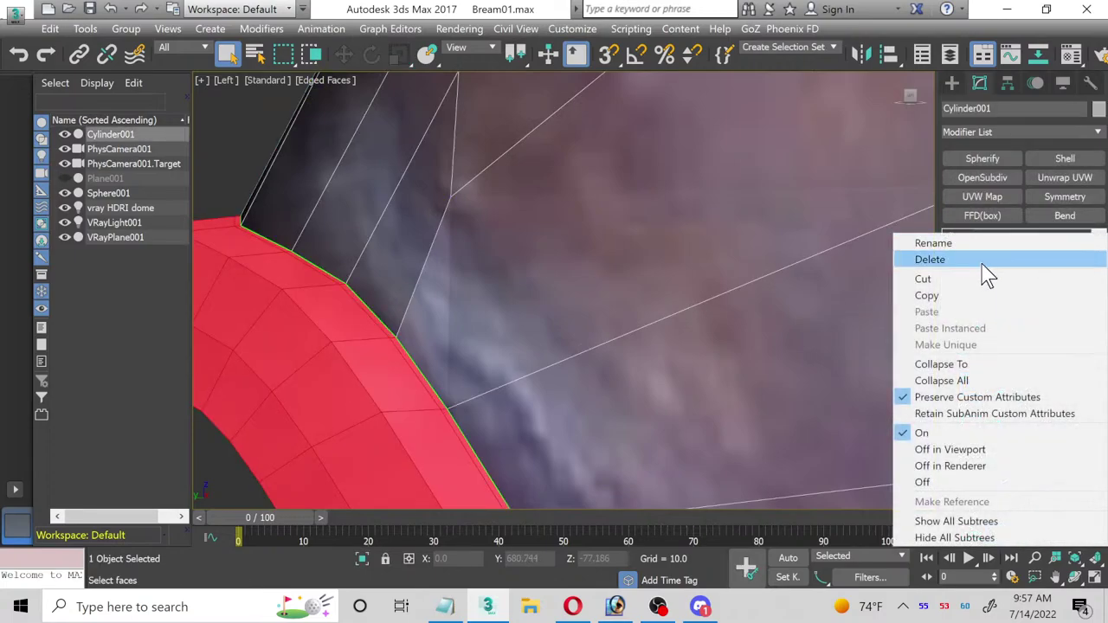
{"action": "left_click", "coordinate": [931, 259]}
Step: In Polygon mode, select a single polygon near the fin and center it in view
{"action": "key", "text": "4"}
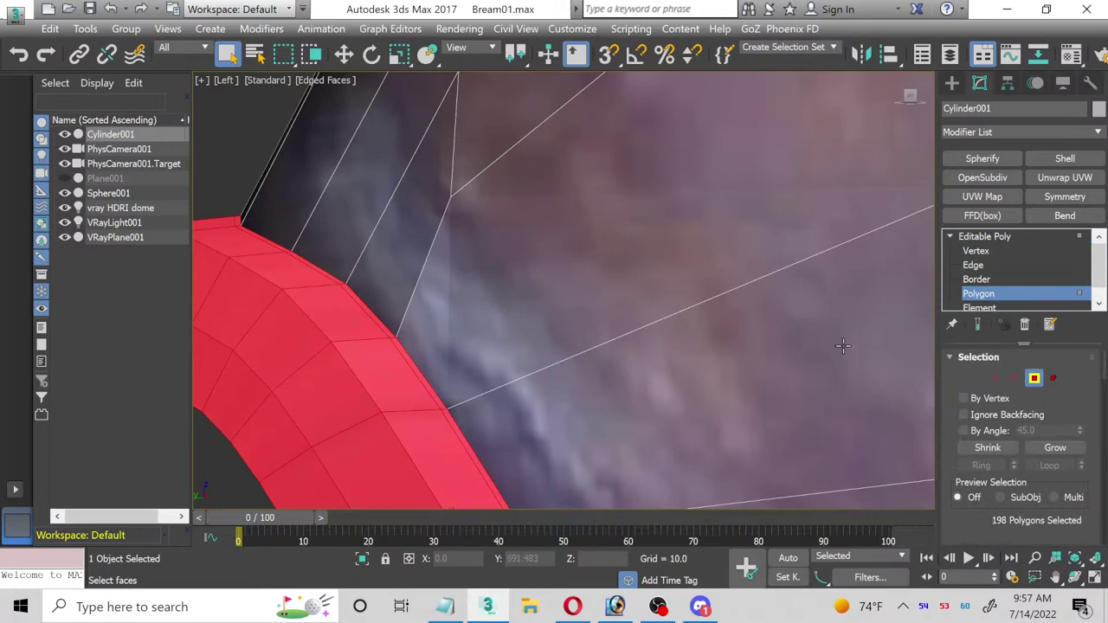
{"action": "scroll", "coordinate": [374, 355], "scroll_direction": "up", "scroll_amount": 3}
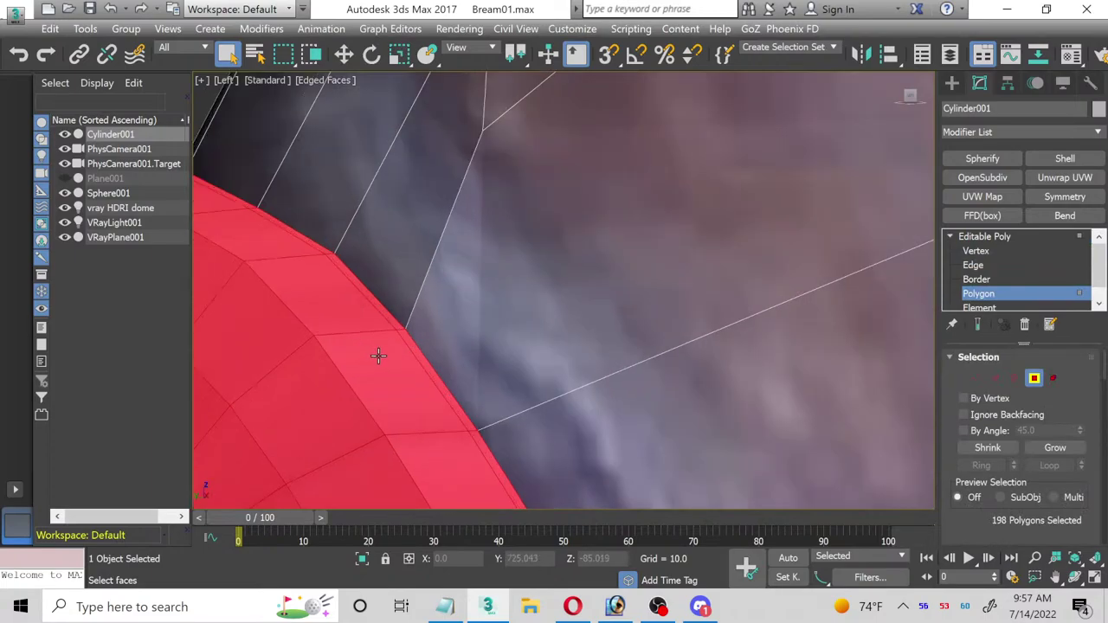
{"action": "left_click", "coordinate": [446, 343], "text": "alt"}
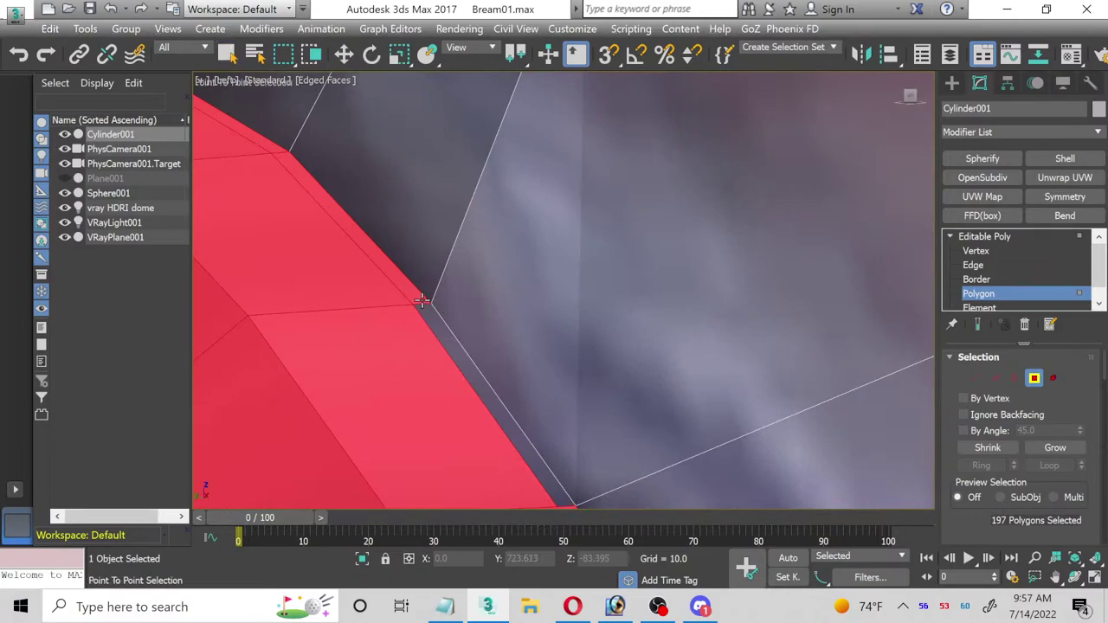
{"action": "left_click", "coordinate": [404, 303]}
{"action": "scroll", "coordinate": [367, 334], "scroll_direction": "down", "scroll_amount": 2}
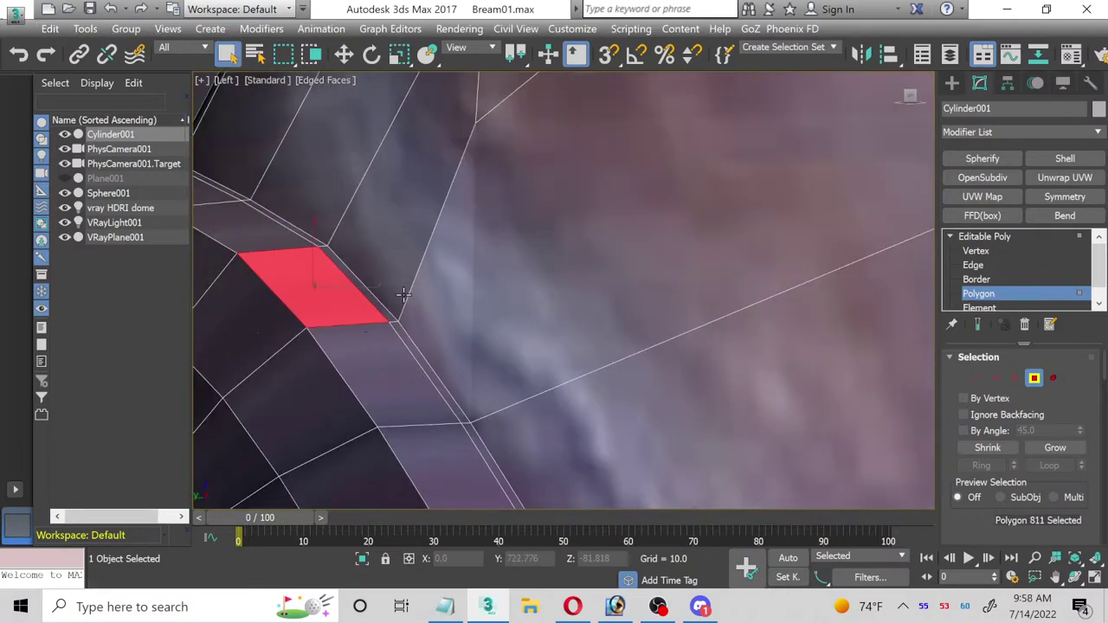
{"action": "middle_click_drag", "start_coordinate": [404, 294], "coordinate": [563, 132]}
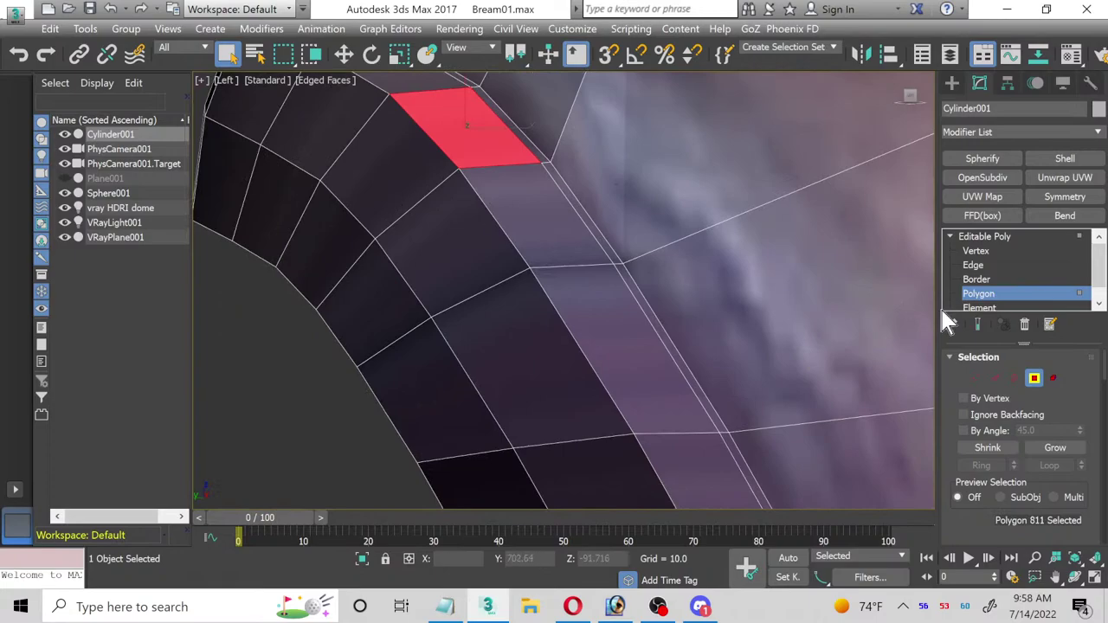
Step: In Edge mode, select three edges at the top of the fin in the maximized perspective view
{"action": "left_click", "coordinate": [973, 265]}
{"action": "scroll", "coordinate": [471, 157], "scroll_direction": "up", "scroll_amount": 2}
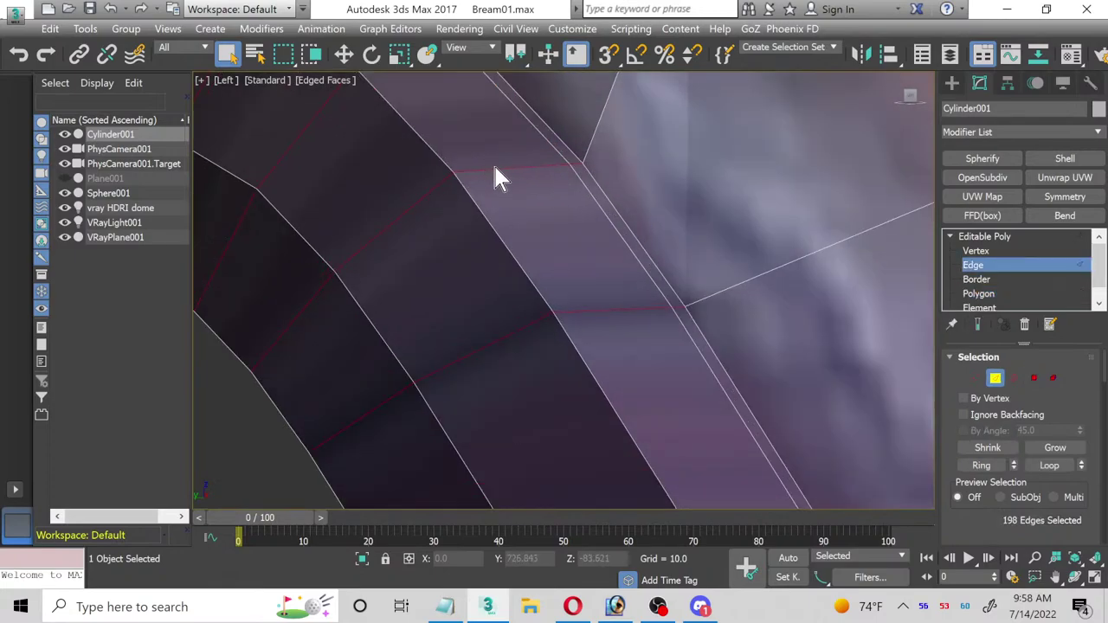
{"action": "scroll", "coordinate": [585, 173], "scroll_direction": "up", "scroll_amount": 1}
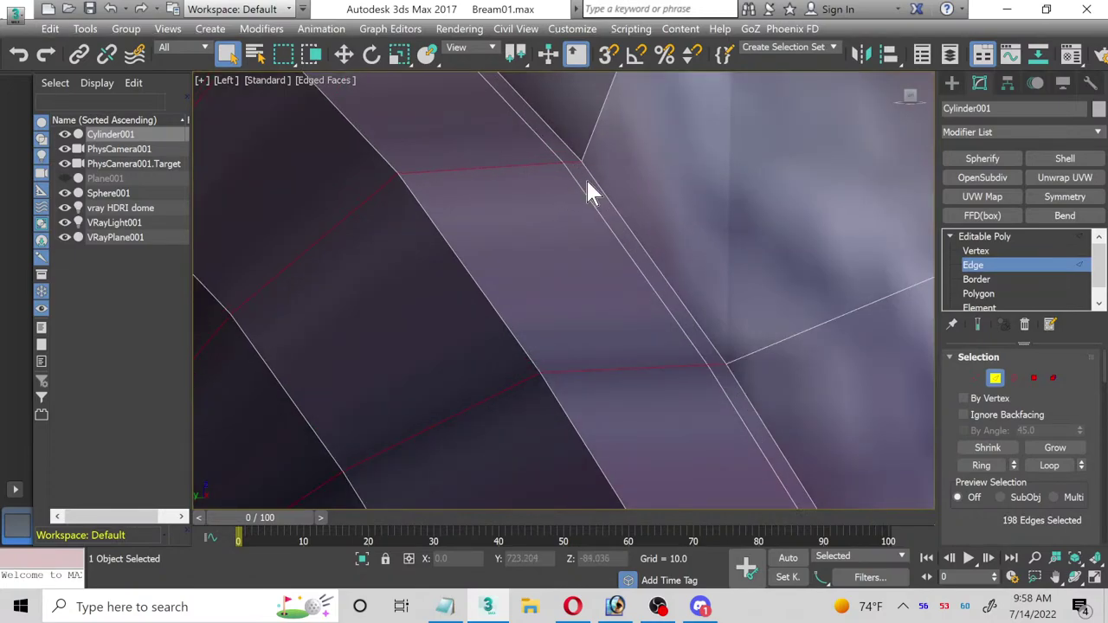
{"action": "left_click", "coordinate": [560, 196]}
{"action": "left_click", "coordinate": [502, 168]}
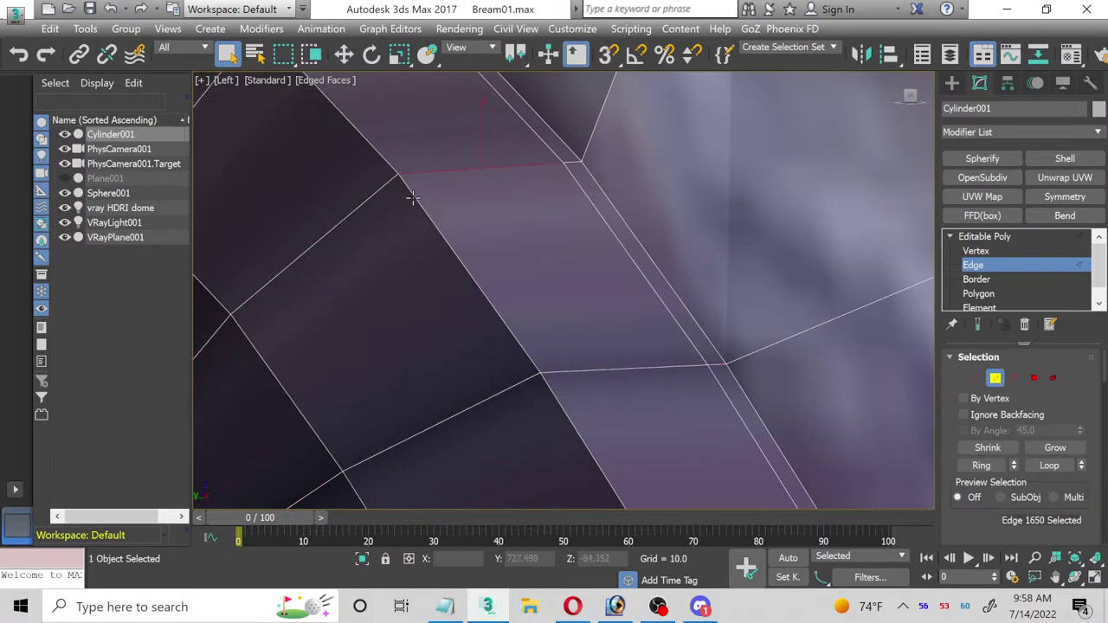
{"action": "left_click", "coordinate": [366, 202], "text": "ctrl"}
{"action": "scroll", "coordinate": [667, 162], "scroll_direction": "down", "scroll_amount": 4}
{"action": "scroll", "coordinate": [442, 236], "scroll_direction": "up", "scroll_amount": 4}
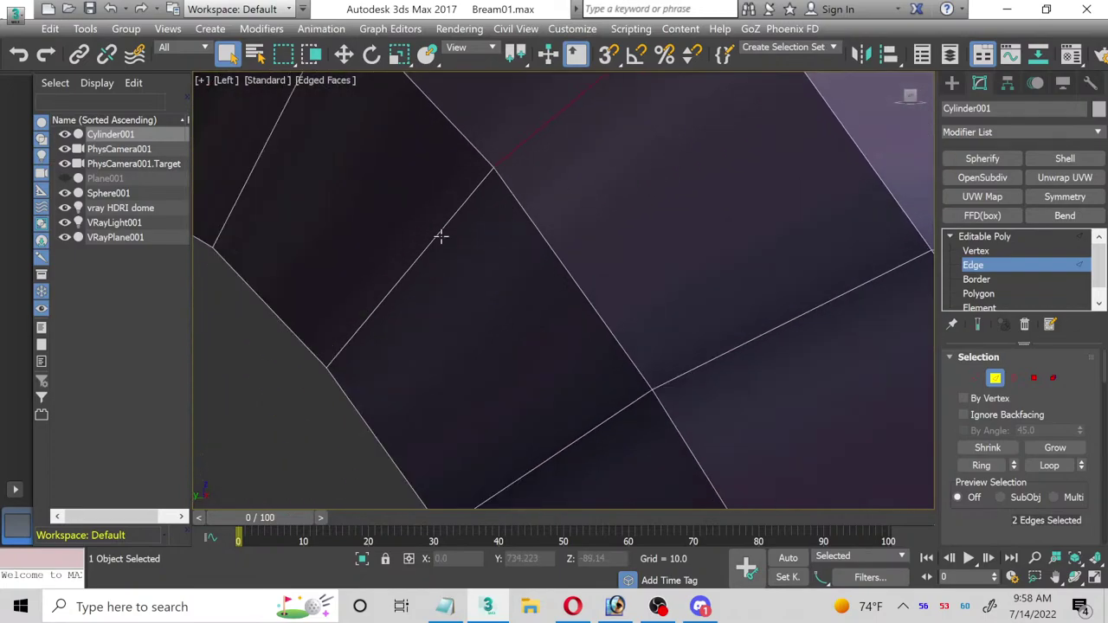
{"action": "left_click", "coordinate": [442, 236], "text": "ctrl"}
{"action": "scroll", "coordinate": [572, 389], "scroll_direction": "down", "scroll_amount": 5}
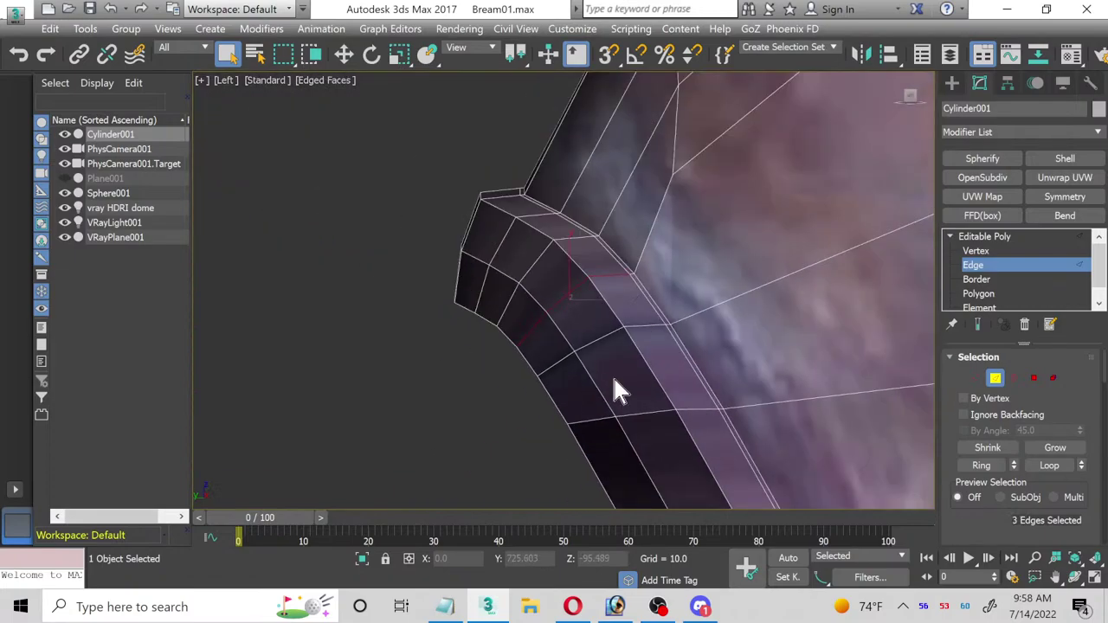
{"action": "left_click", "coordinate": [1094, 576]}
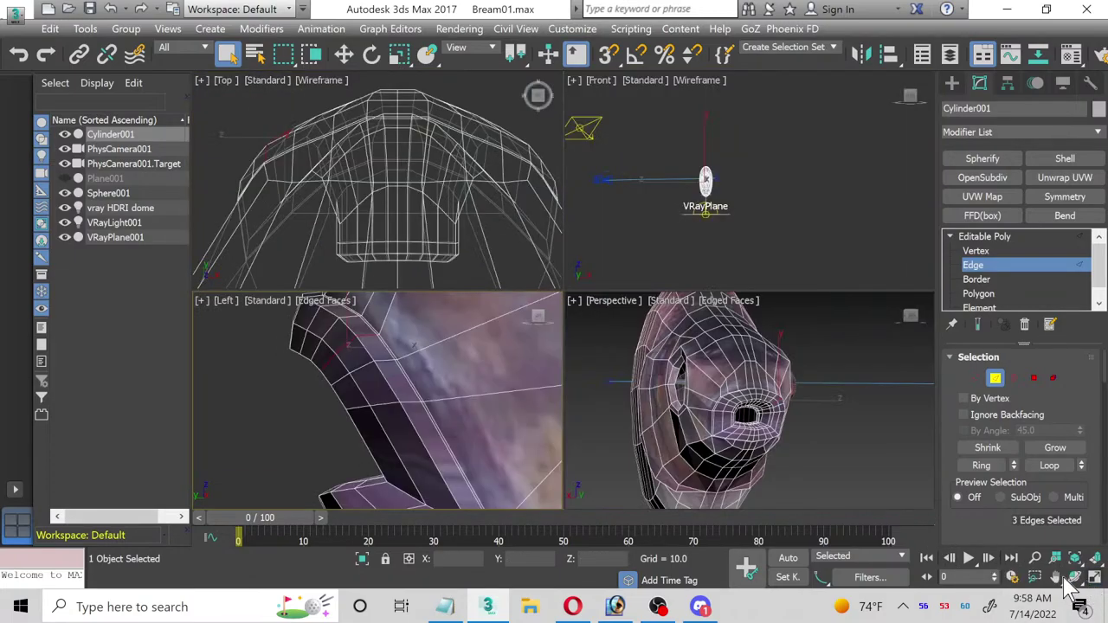
{"action": "right_click", "coordinate": [810, 482]}
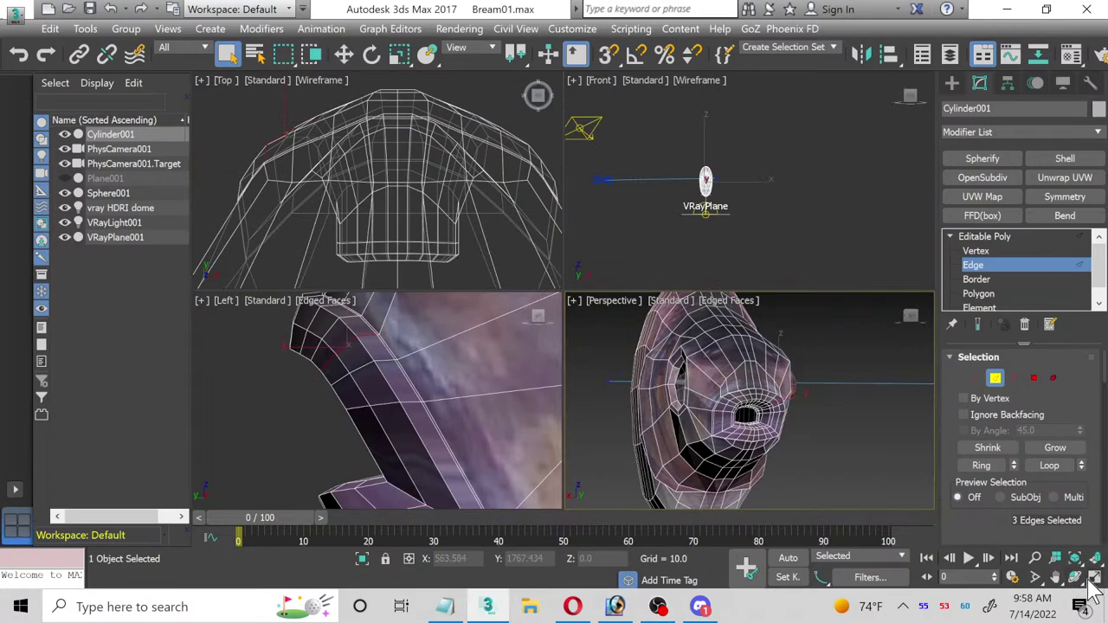
{"action": "left_click", "coordinate": [1095, 577]}
{"action": "scroll", "coordinate": [606, 309], "scroll_direction": "up", "scroll_amount": 5}
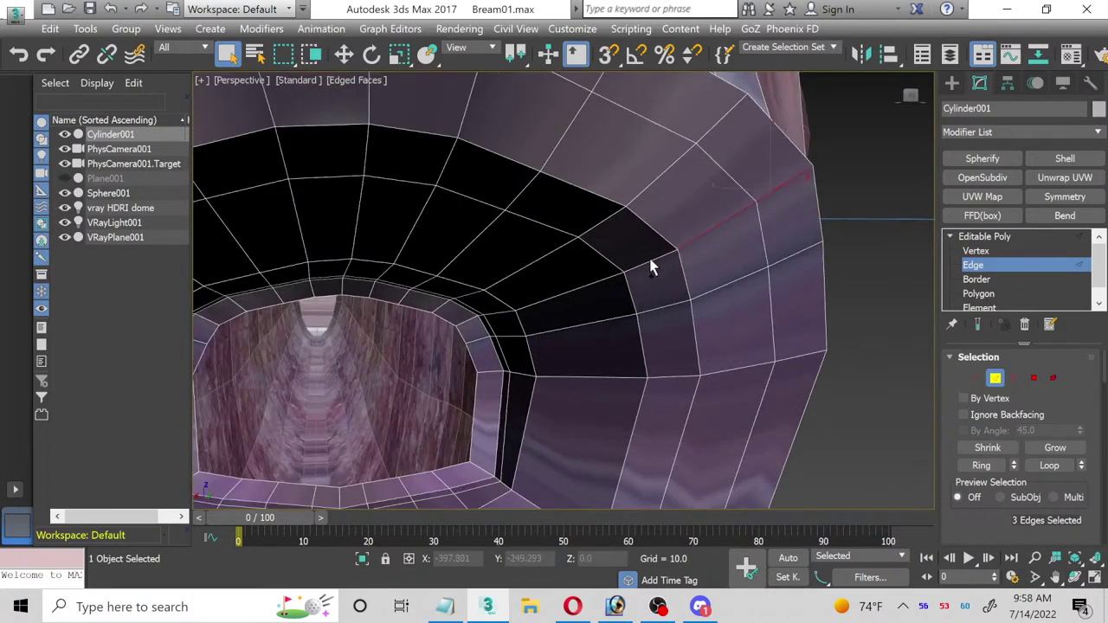
Step: Add four edges near the mouth rim, Ring them, and convert to a 176-polygon selection
{"action": "left_click", "coordinate": [594, 280], "text": "ctrl"}
{"action": "scroll", "coordinate": [579, 289], "scroll_direction": "up", "scroll_amount": 2}
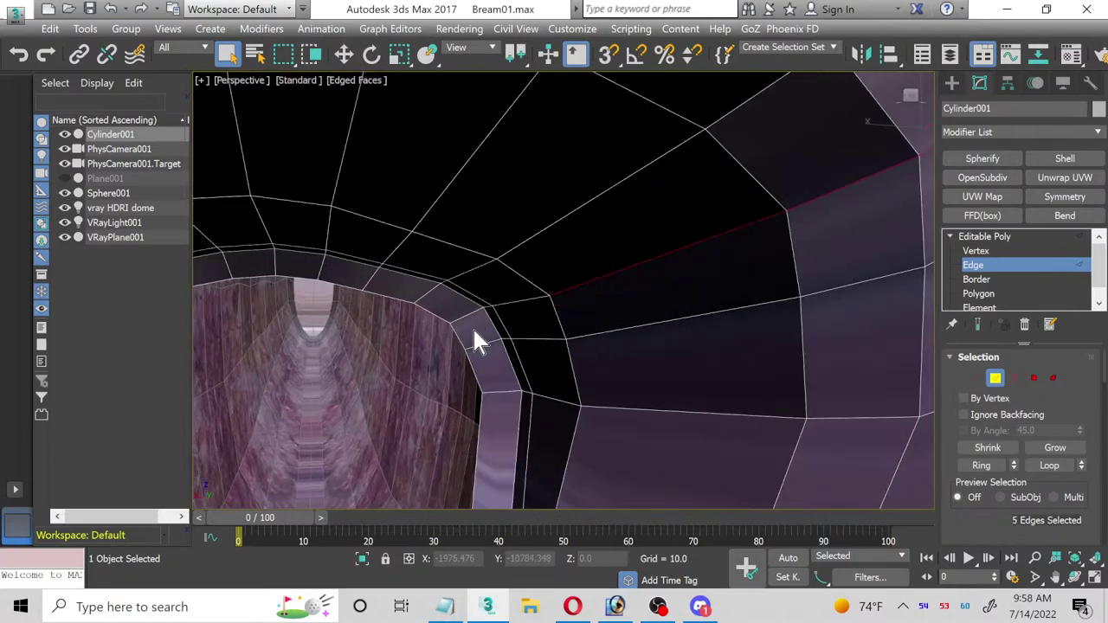
{"action": "left_click", "coordinate": [513, 303], "text": "ctrl"}
{"action": "scroll", "coordinate": [498, 316], "scroll_direction": "up", "scroll_amount": 2}
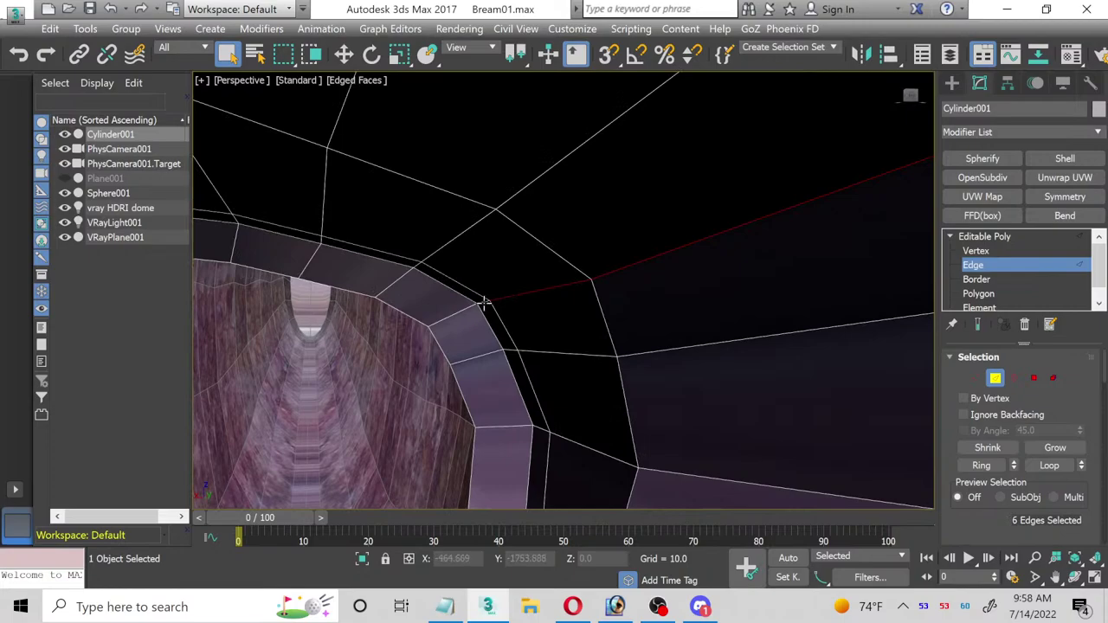
{"action": "left_click", "coordinate": [485, 302], "text": "ctrl"}
{"action": "left_click", "coordinate": [463, 308], "text": "ctrl"}
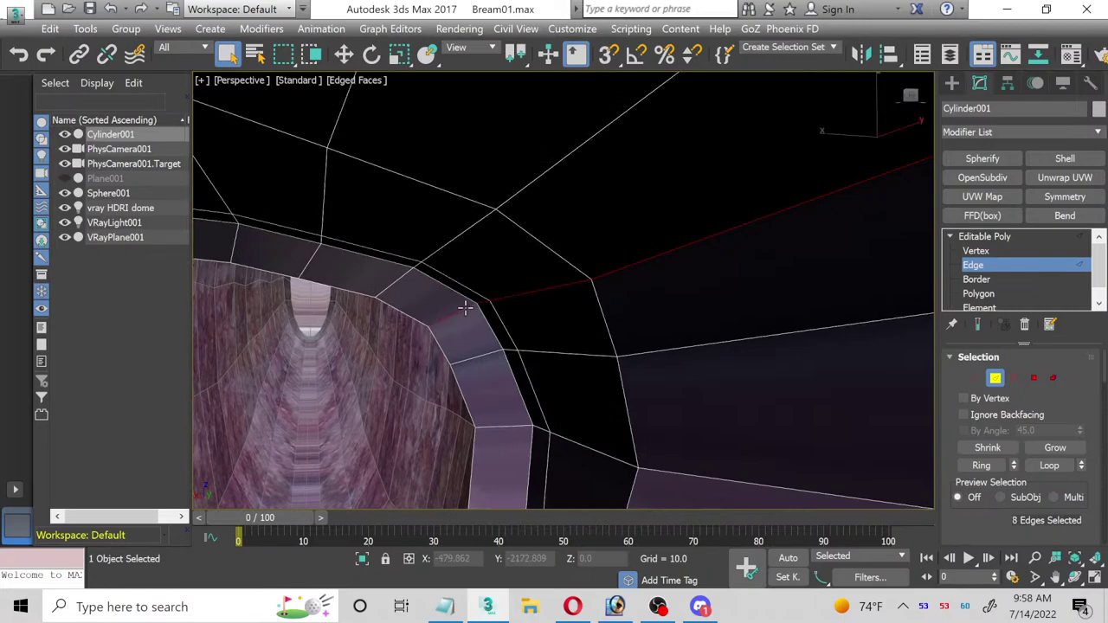
{"action": "left_click", "coordinate": [981, 465]}
{"action": "left_click", "coordinate": [1034, 378], "text": "ctrl"}
{"action": "scroll", "coordinate": [720, 364], "scroll_direction": "down", "scroll_amount": 6}
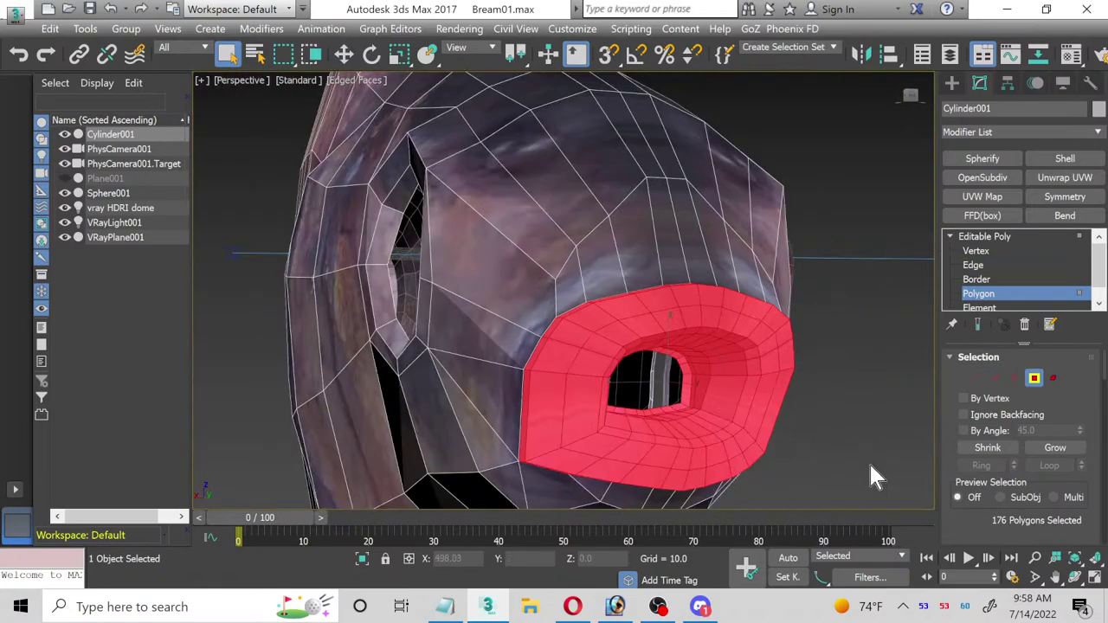
Step: Maximize the Left view and add an Unwrap UVW modifier to the selected polygons
{"action": "left_click", "coordinate": [1094, 578]}
{"action": "scroll", "coordinate": [394, 345], "scroll_direction": "up", "scroll_amount": 4}
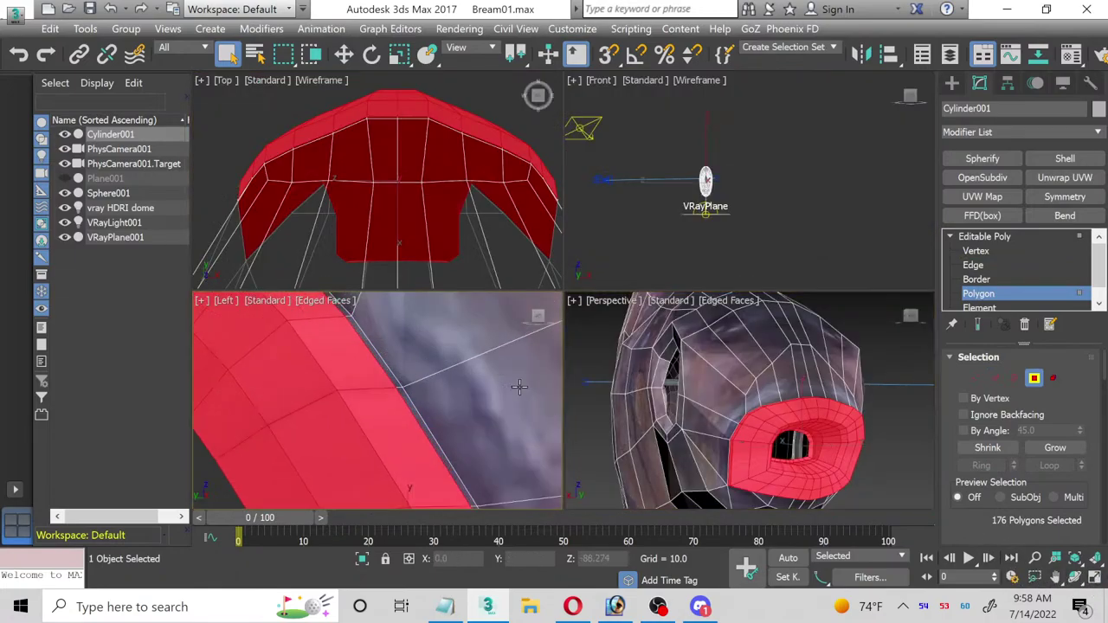
{"action": "left_click", "coordinate": [1094, 577]}
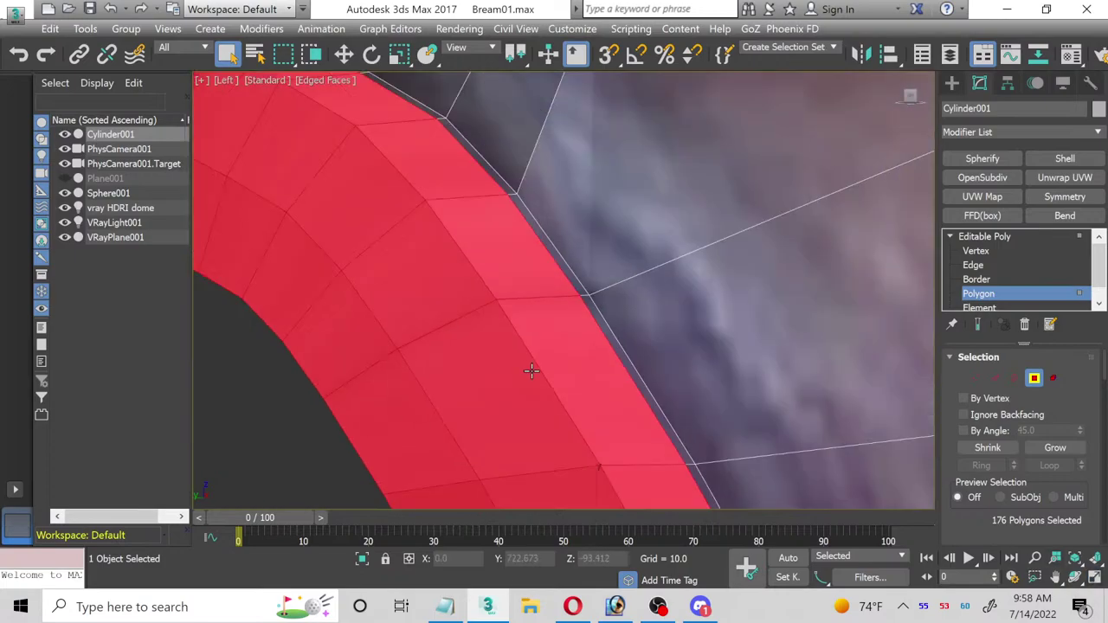
{"action": "scroll", "coordinate": [495, 362], "scroll_direction": "down", "scroll_amount": 1}
{"action": "scroll", "coordinate": [440, 335], "scroll_direction": "up", "scroll_amount": 1}
{"action": "scroll", "coordinate": [440, 334], "scroll_direction": "down", "scroll_amount": 4}
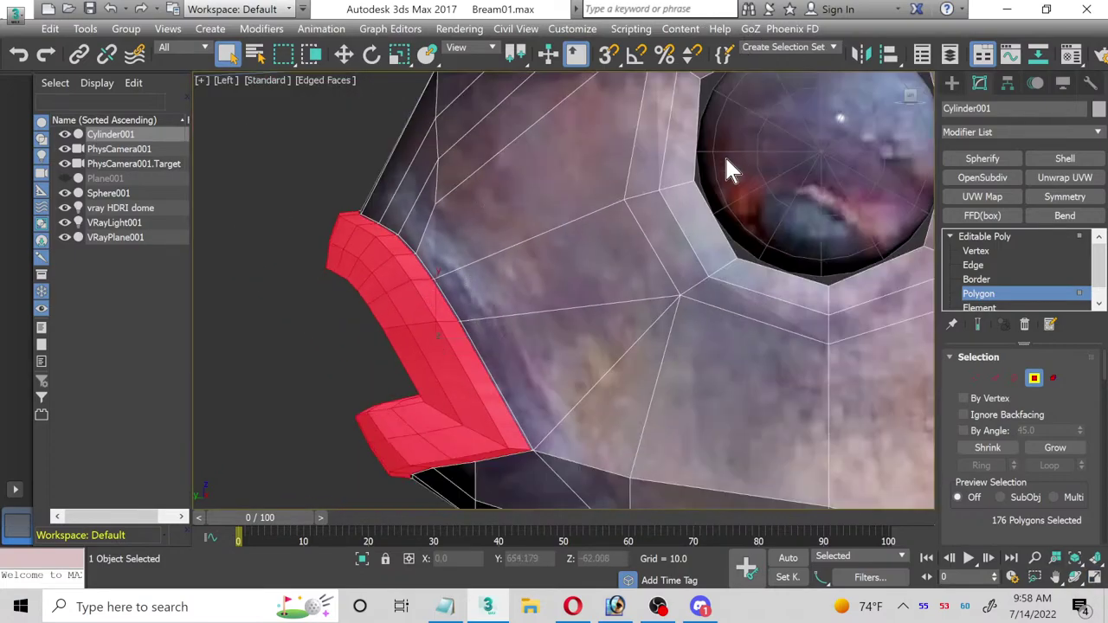
{"action": "left_click", "coordinate": [1072, 178]}
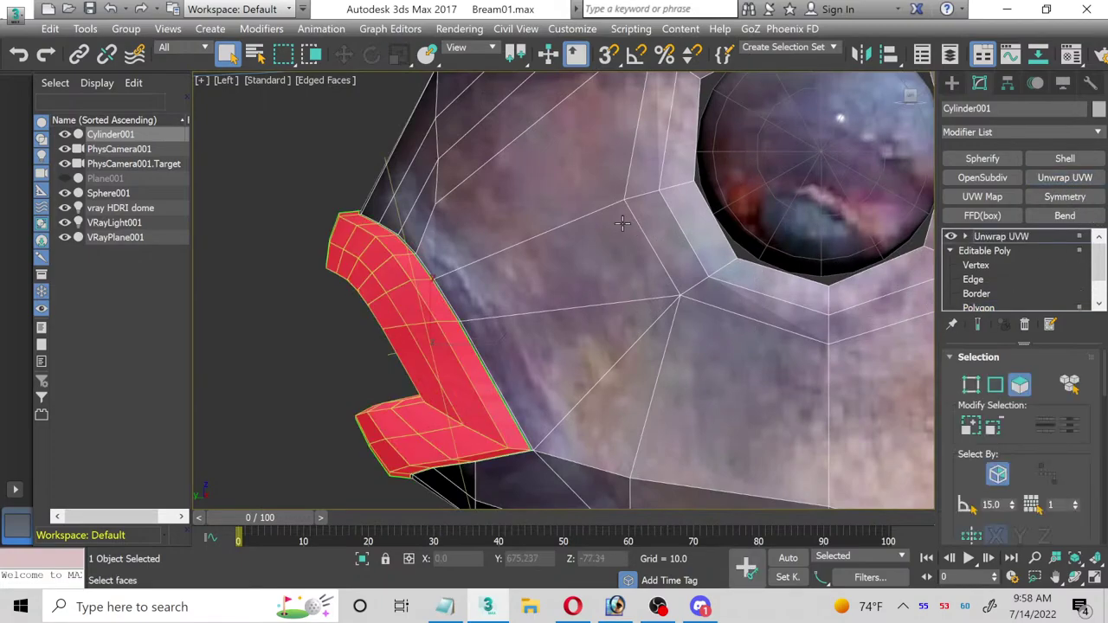
Step: Apply a Planar projection aligned to the selected faces and open the UV editor
{"action": "left_click", "coordinate": [1096, 577]}
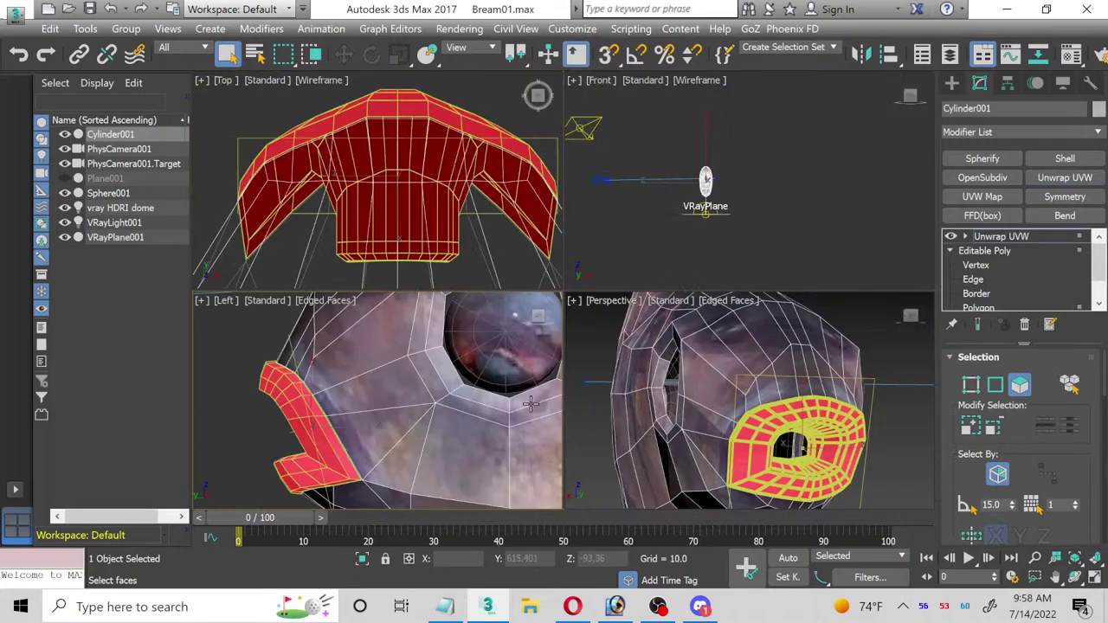
{"action": "scroll", "coordinate": [989, 397], "scroll_direction": "down", "scroll_amount": 8}
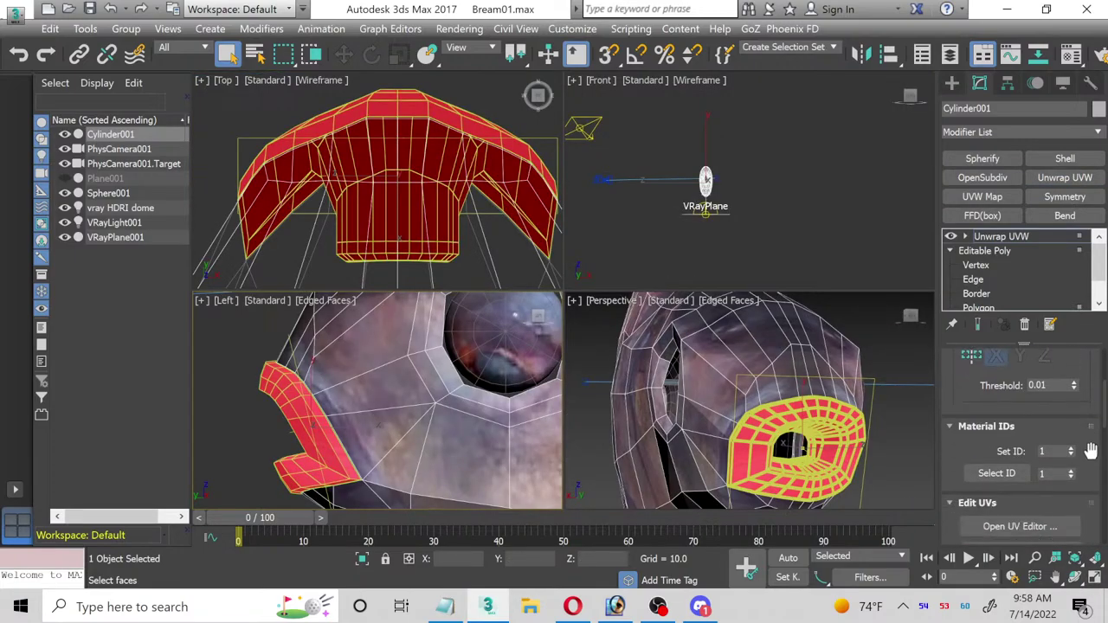
{"action": "scroll", "coordinate": [1095, 463], "scroll_direction": "down", "scroll_amount": 6}
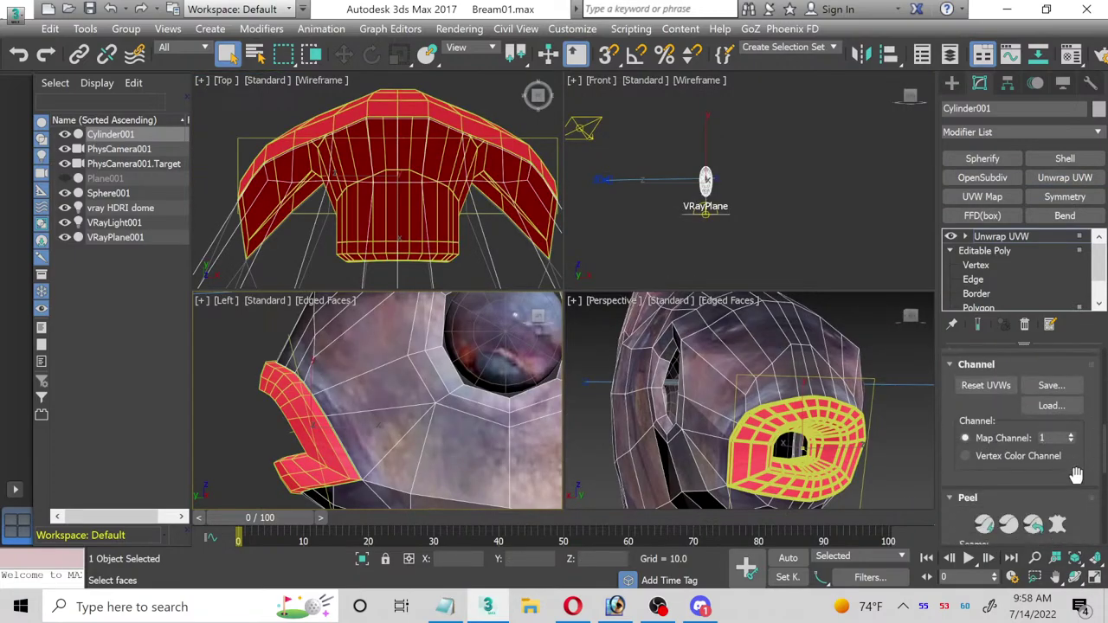
{"action": "scroll", "coordinate": [1089, 481], "scroll_direction": "down", "scroll_amount": 3}
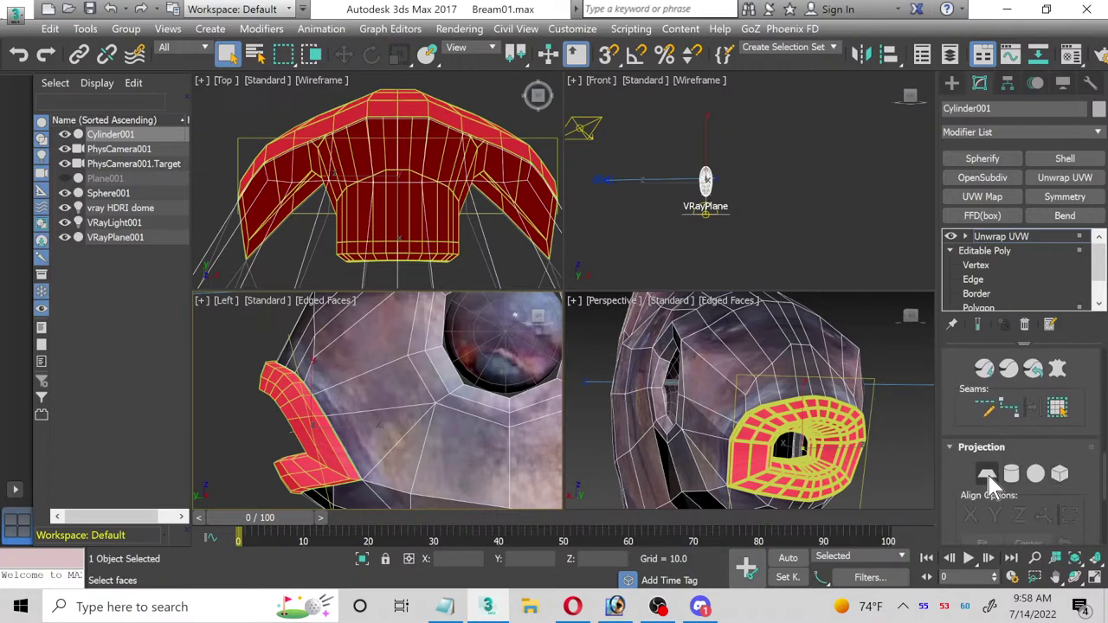
{"action": "left_click", "coordinate": [987, 474]}
{"action": "left_click", "coordinate": [1066, 518]}
{"action": "scroll", "coordinate": [1098, 502], "scroll_direction": "up", "scroll_amount": 6}
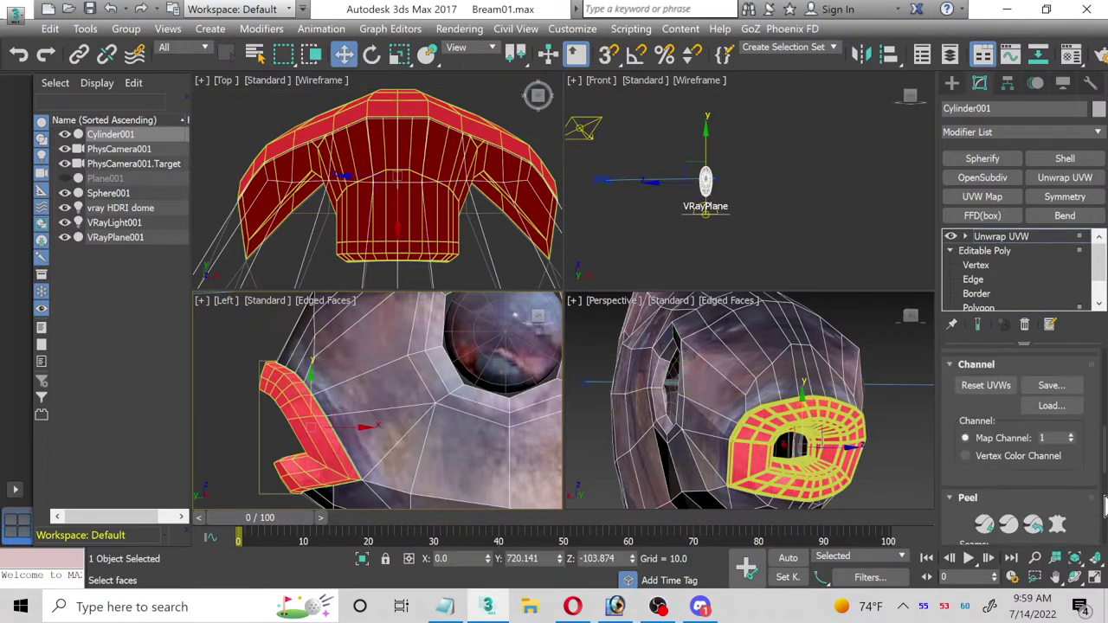
{"action": "scroll", "coordinate": [1091, 494], "scroll_direction": "up", "scroll_amount": 2}
{"action": "left_click", "coordinate": [1015, 500]}
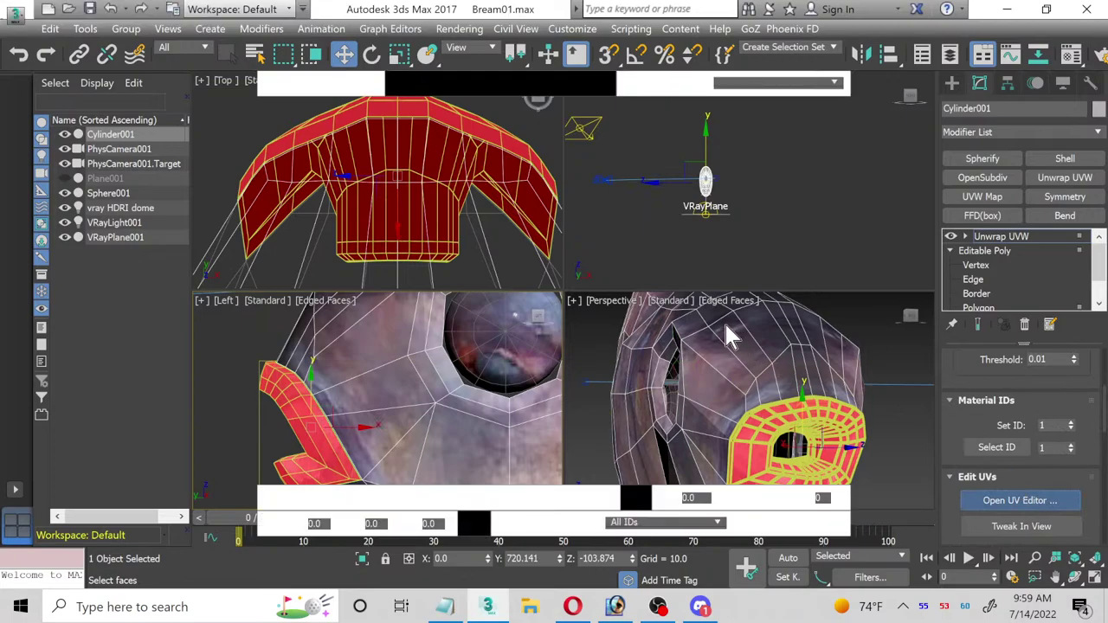
Step: Maximize the Edit UVWs window and show the bream photo as its background texture
{"action": "left_click", "coordinate": [234, 44]}
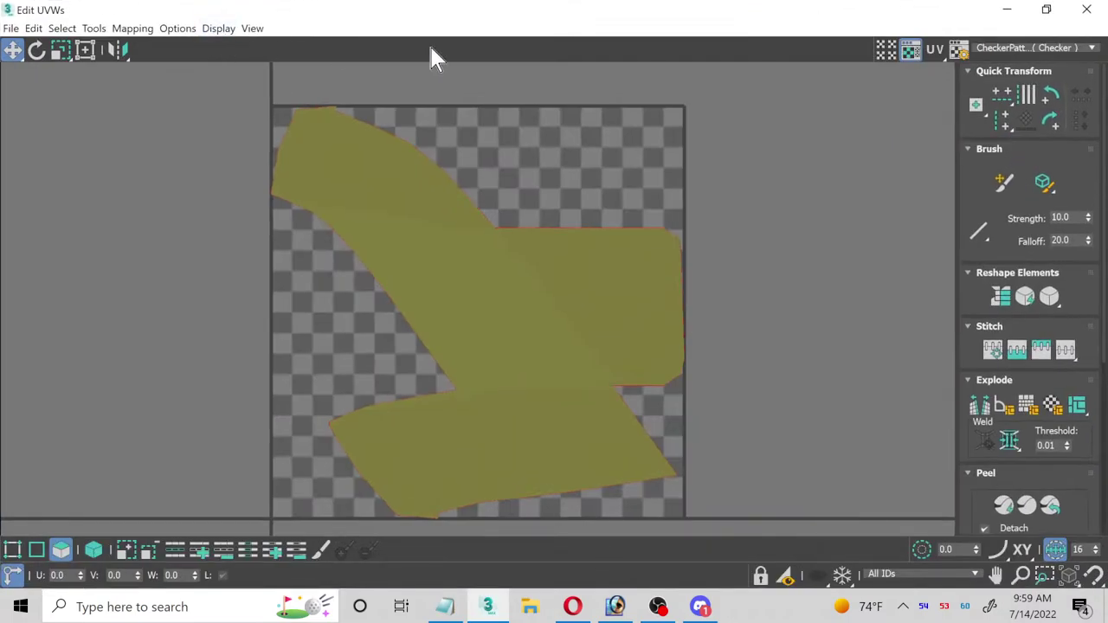
{"action": "left_click", "coordinate": [1084, 50]}
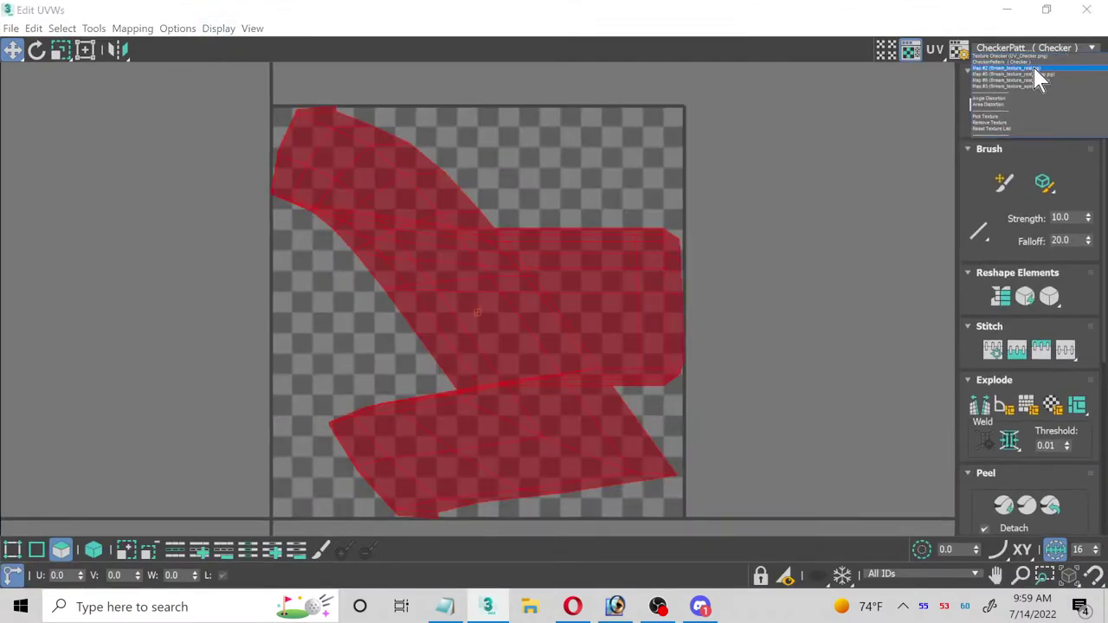
{"action": "left_click", "coordinate": [1043, 62]}
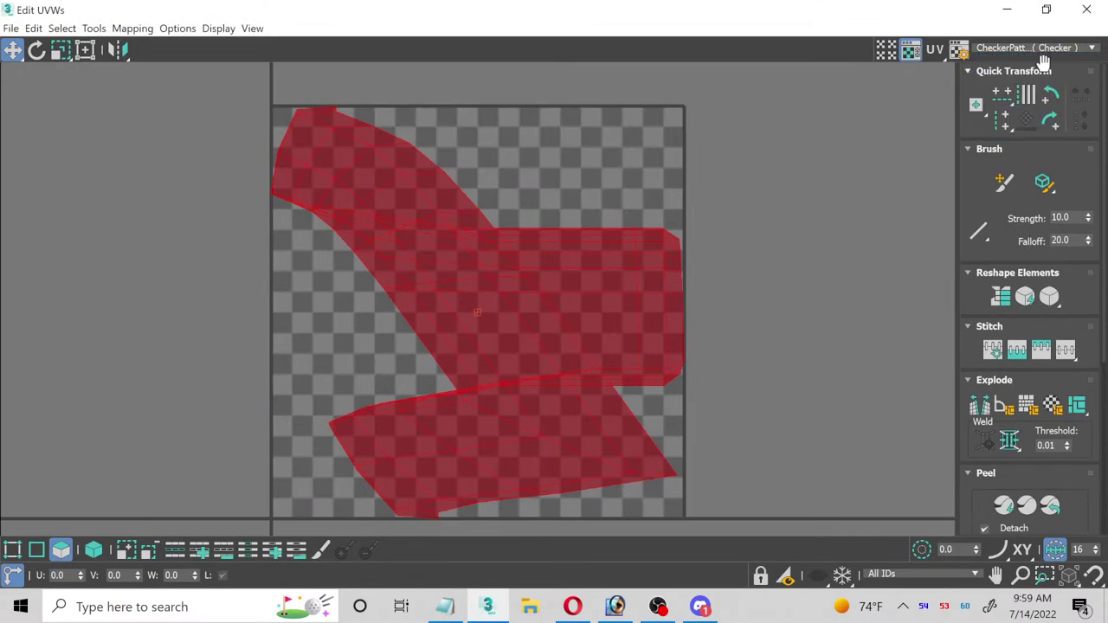
{"action": "left_click", "coordinate": [1052, 51]}
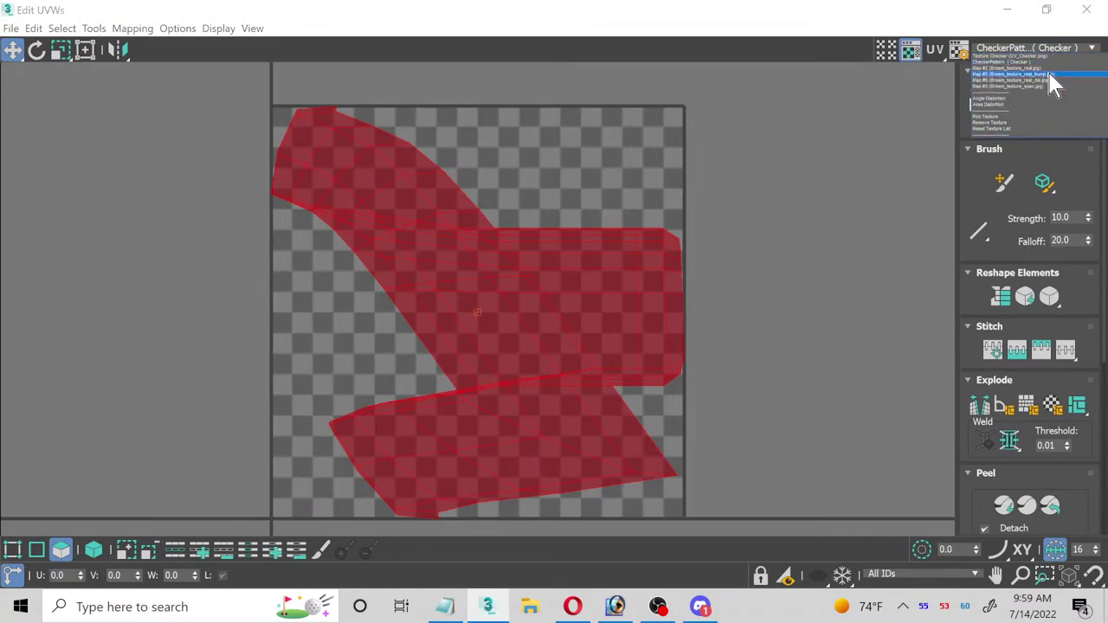
{"action": "left_click", "coordinate": [1046, 67]}
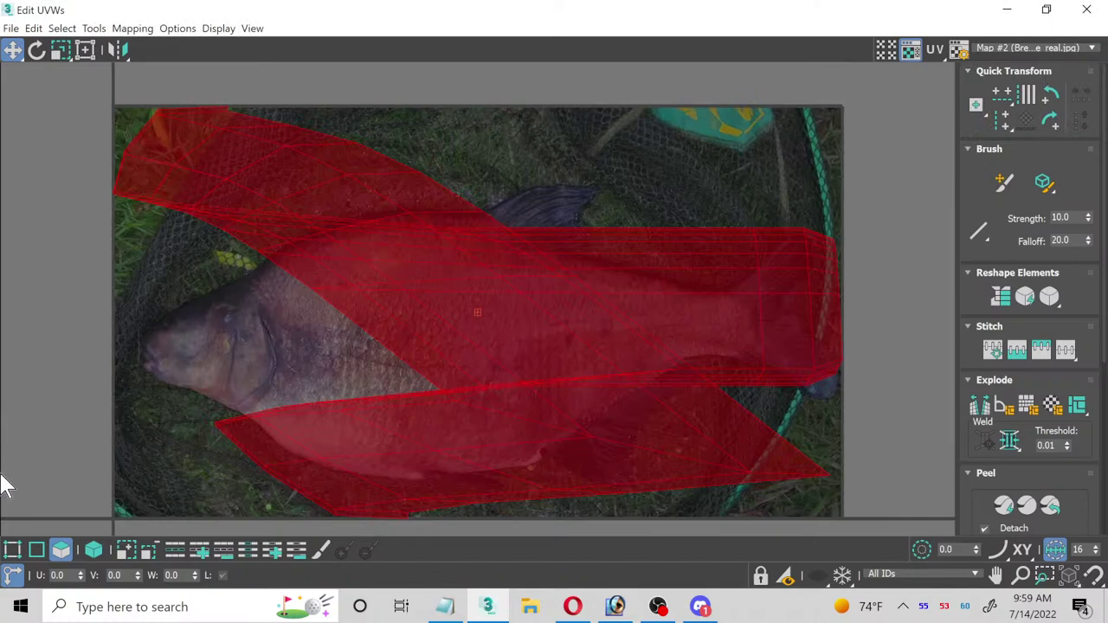
Step: Free-transform the fin's UV shell smaller, squash it vertically and place it near the fish head
{"action": "left_click", "coordinate": [12, 550]}
{"action": "left_click", "coordinate": [60, 550]}
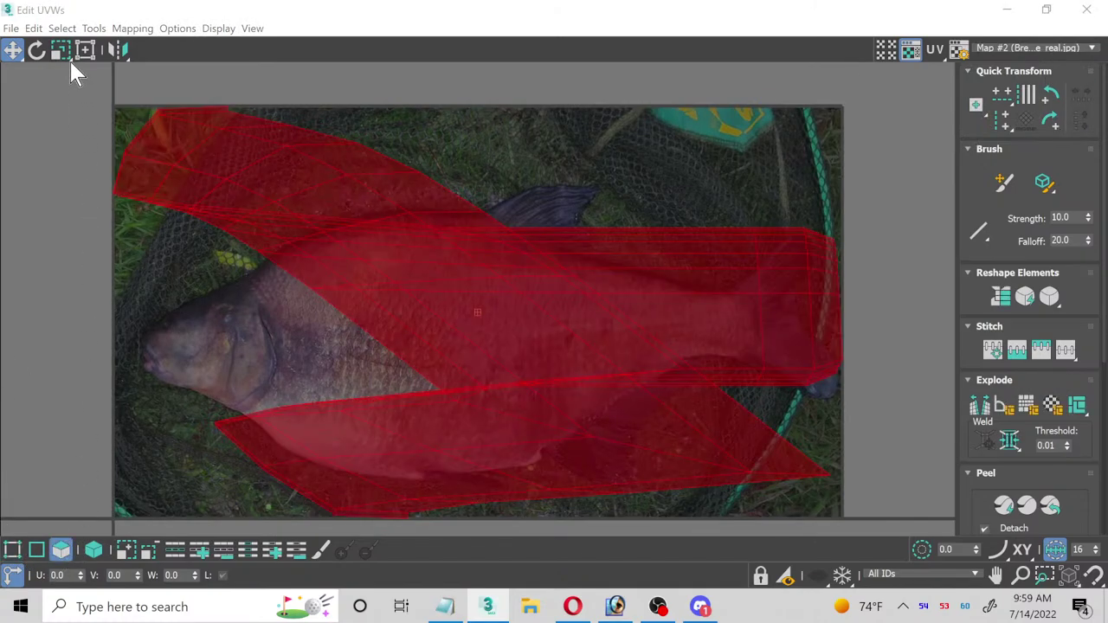
{"action": "left_click", "coordinate": [61, 49]}
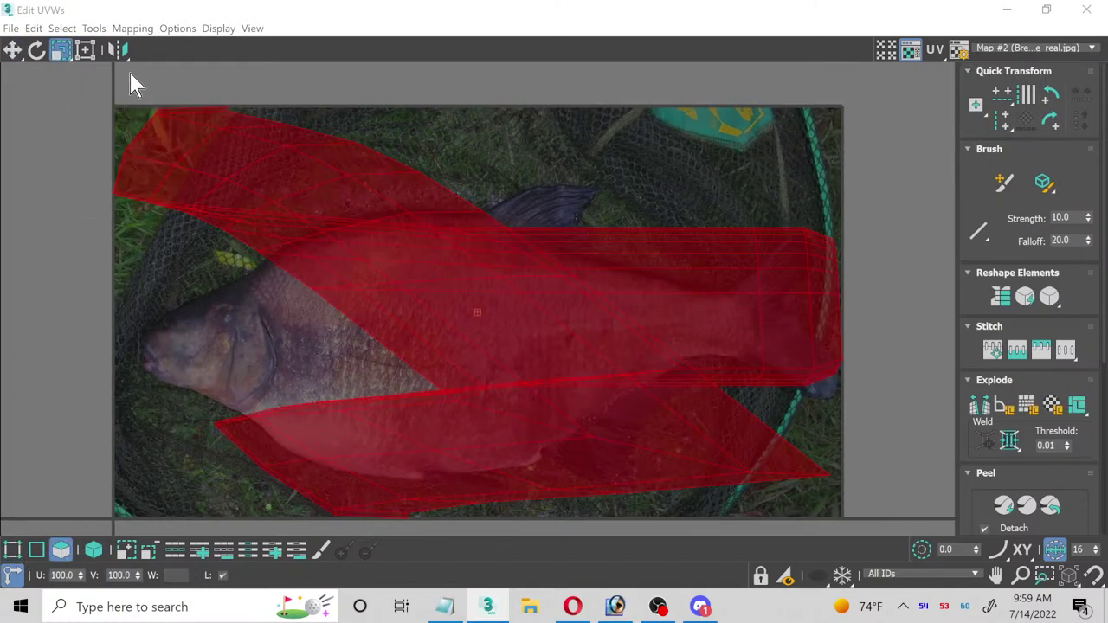
{"action": "left_click", "coordinate": [93, 52]}
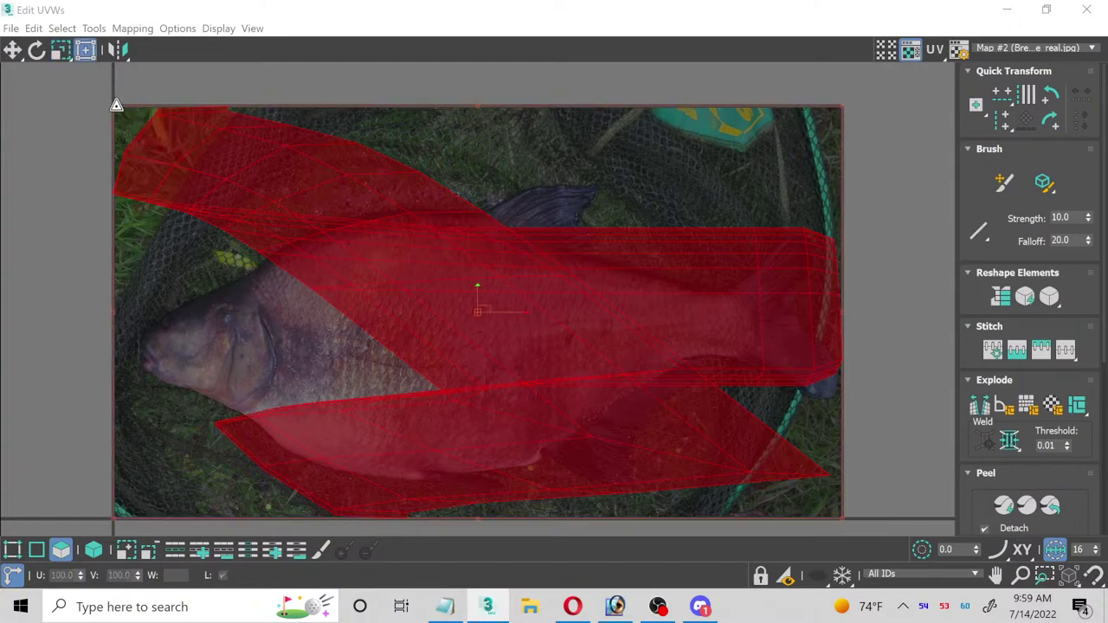
{"action": "left_click_drag", "start_coordinate": [114, 104], "coordinate": [158, 346]}
{"action": "scroll", "coordinate": [160, 395], "scroll_direction": "up", "scroll_amount": 10}
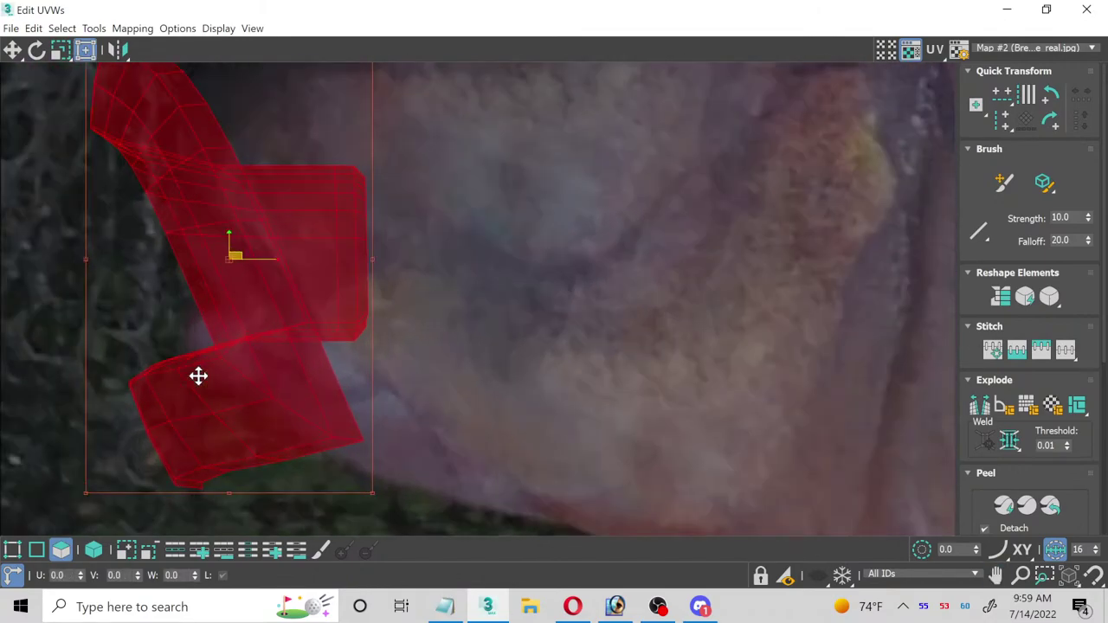
{"action": "middle_click_drag", "start_coordinate": [151, 338], "coordinate": [144, 402]}
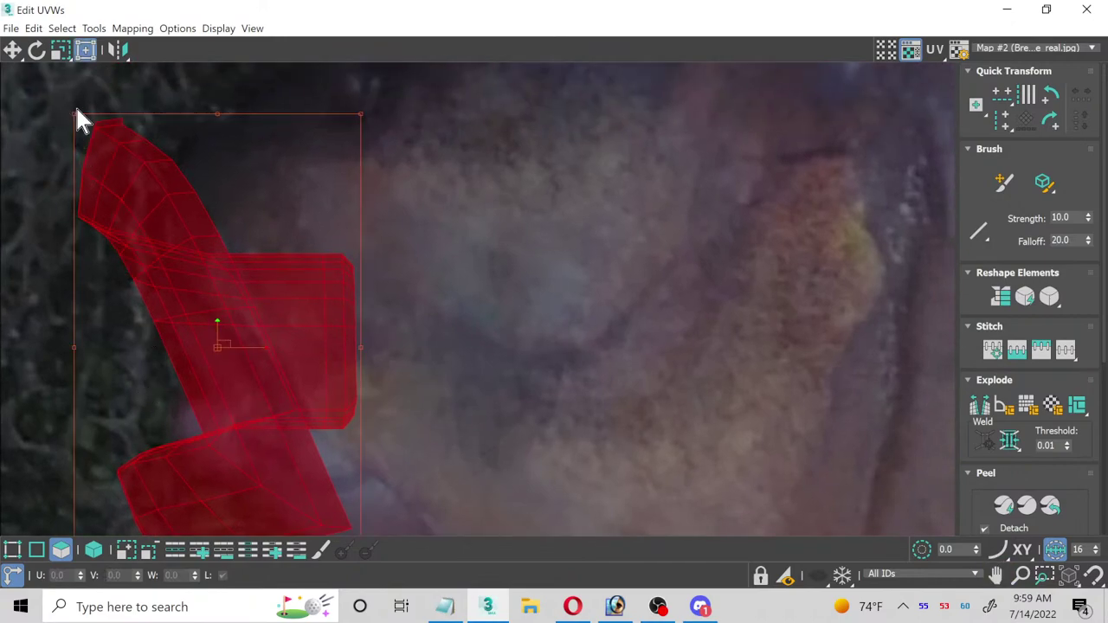
{"action": "left_click_drag", "start_coordinate": [76, 111], "coordinate": [252, 490]}
{"action": "middle_click_drag", "start_coordinate": [252, 490], "coordinate": [242, 395]}
{"action": "left_click_drag", "start_coordinate": [324, 463], "coordinate": [235, 280]}
{"action": "scroll", "coordinate": [256, 335], "scroll_direction": "up", "scroll_amount": 2}
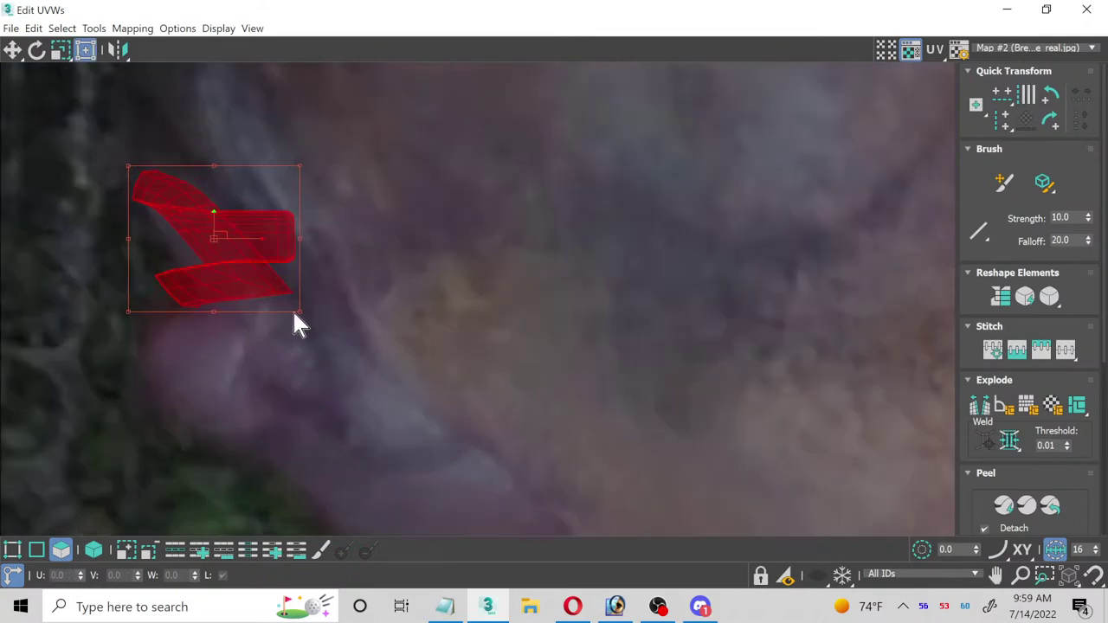
{"action": "left_click_drag", "start_coordinate": [297, 312], "coordinate": [337, 416]}
{"action": "scroll", "coordinate": [209, 413], "scroll_direction": "up", "scroll_amount": 3}
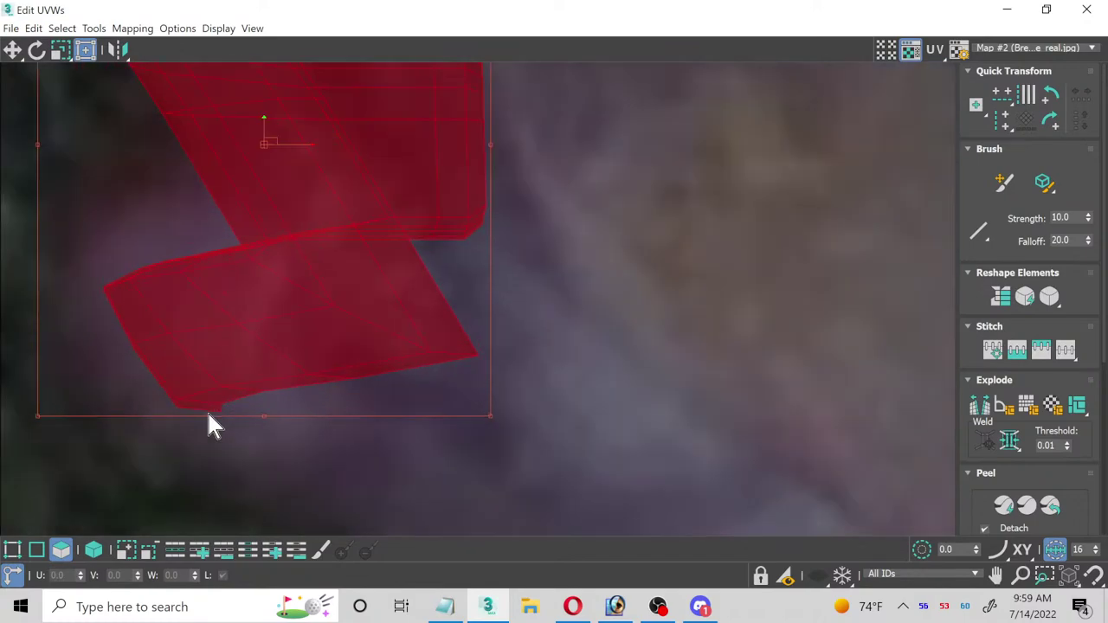
Step: Select vertices along the shell's lower edge and move them to reshape the lower part
{"action": "left_click", "coordinate": [12, 550]}
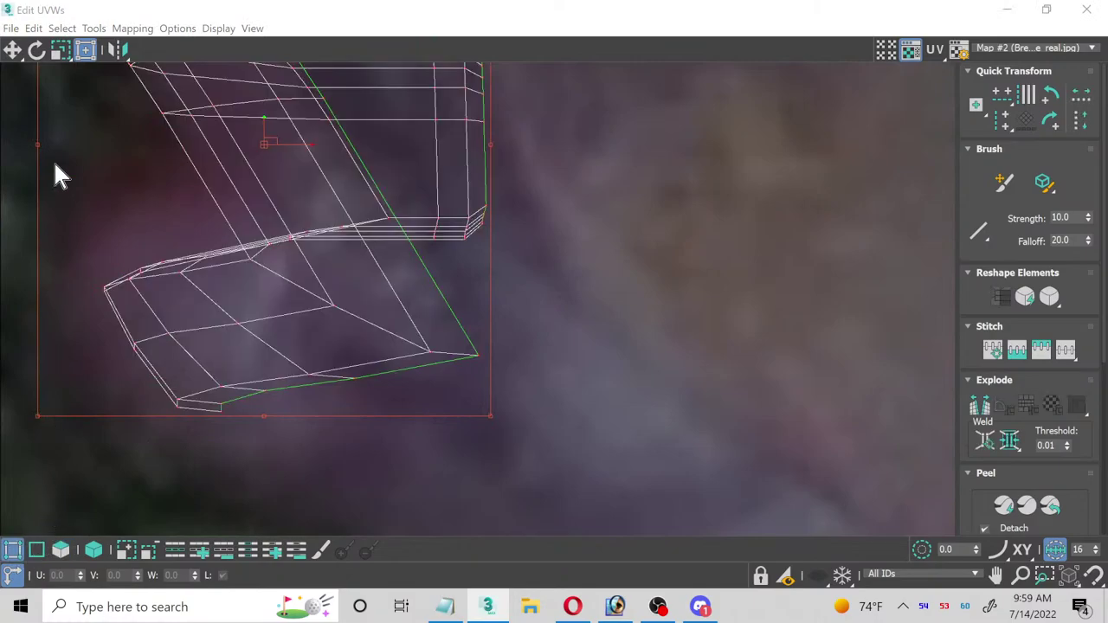
{"action": "left_click", "coordinate": [13, 50]}
{"action": "scroll", "coordinate": [67, 347], "scroll_direction": "up", "scroll_amount": 1}
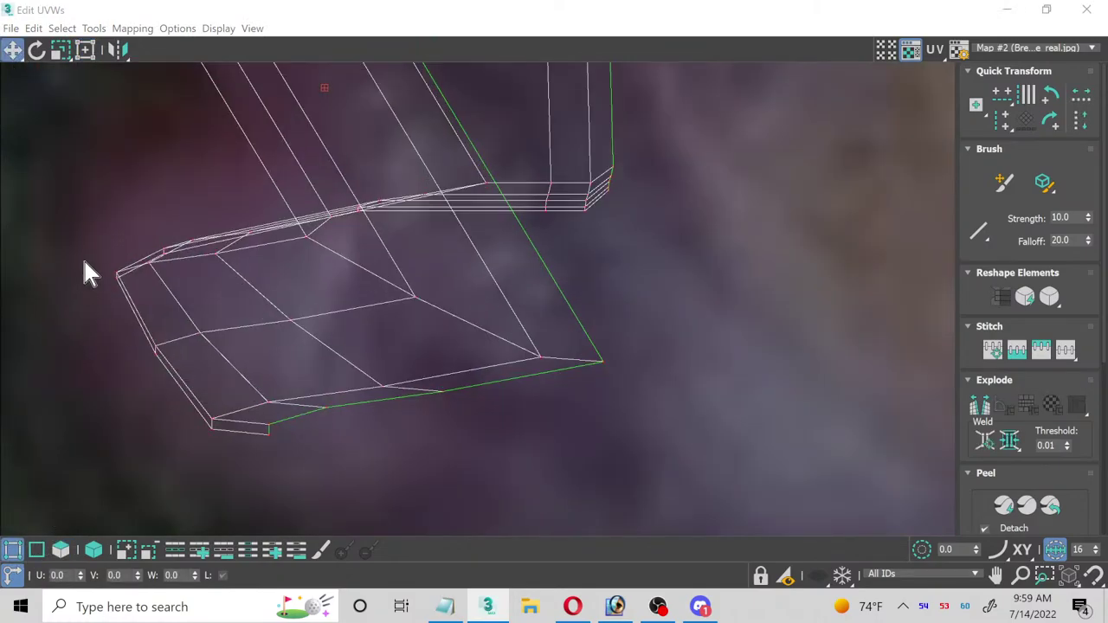
{"action": "left_click_drag", "start_coordinate": [94, 197], "coordinate": [276, 463]}
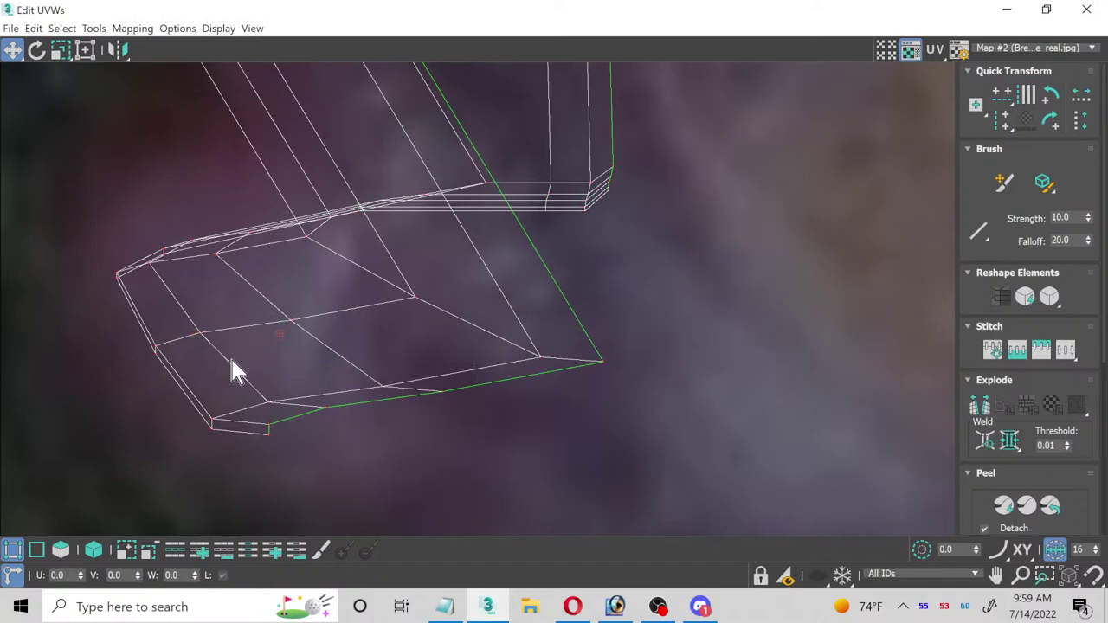
{"action": "mouse_move", "coordinate": [230, 359]}
{"action": "left_mouse_down"}
{"action": "mouse_move", "coordinate": [346, 485]}
{"action": "mouse_move", "coordinate": [343, 461]}
{"action": "left_mouse_up"}
{"action": "left_click_drag", "start_coordinate": [331, 411], "coordinate": [297, 442]}
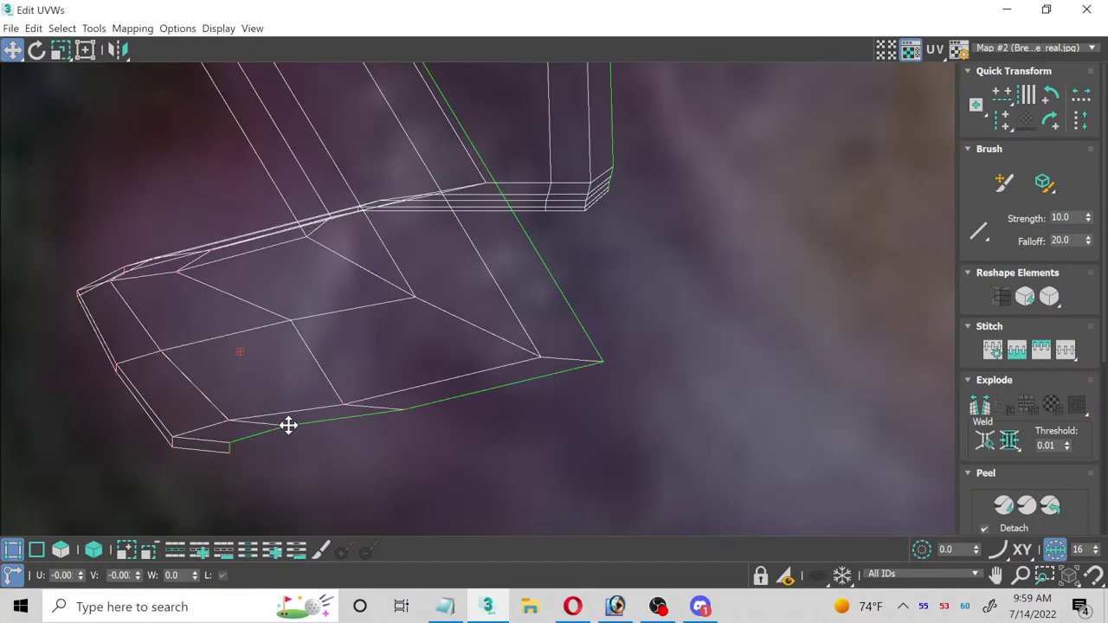
{"action": "scroll", "coordinate": [314, 207], "scroll_direction": "down", "scroll_amount": 2}
{"action": "middle_click_drag", "start_coordinate": [314, 207], "coordinate": [252, 313]}
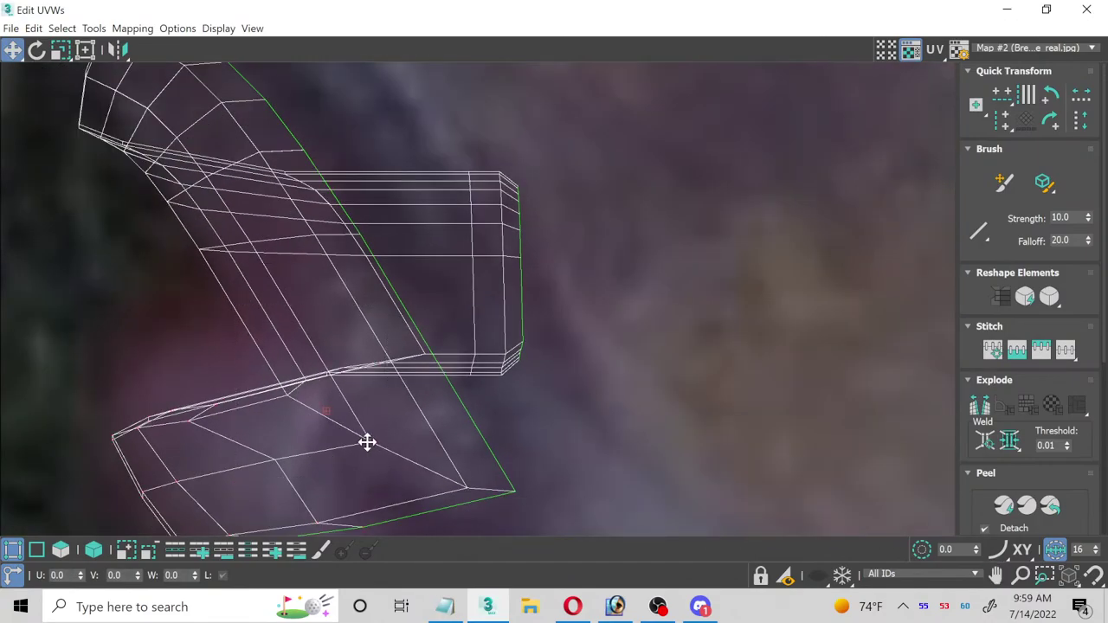
{"action": "left_click_drag", "start_coordinate": [367, 442], "coordinate": [321, 401]}
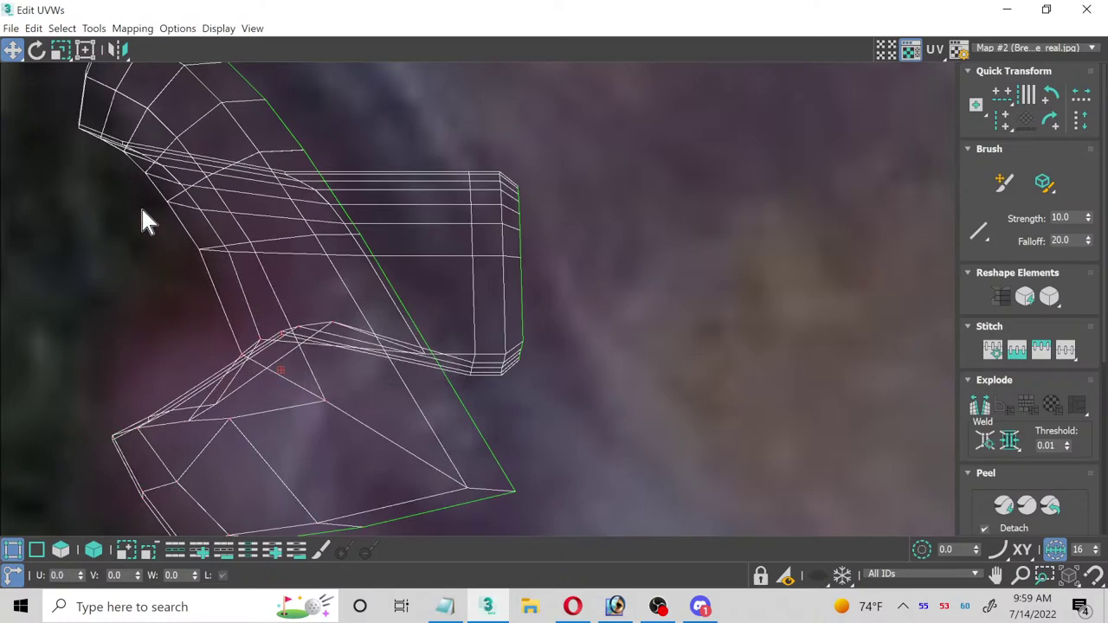
Step: Select vertices on the shell's left part, undo a trial move, and select the left-tip vertex
{"action": "middle_click_drag", "start_coordinate": [143, 206], "coordinate": [191, 309]}
{"action": "left_click_drag", "start_coordinate": [104, 135], "coordinate": [450, 533]}
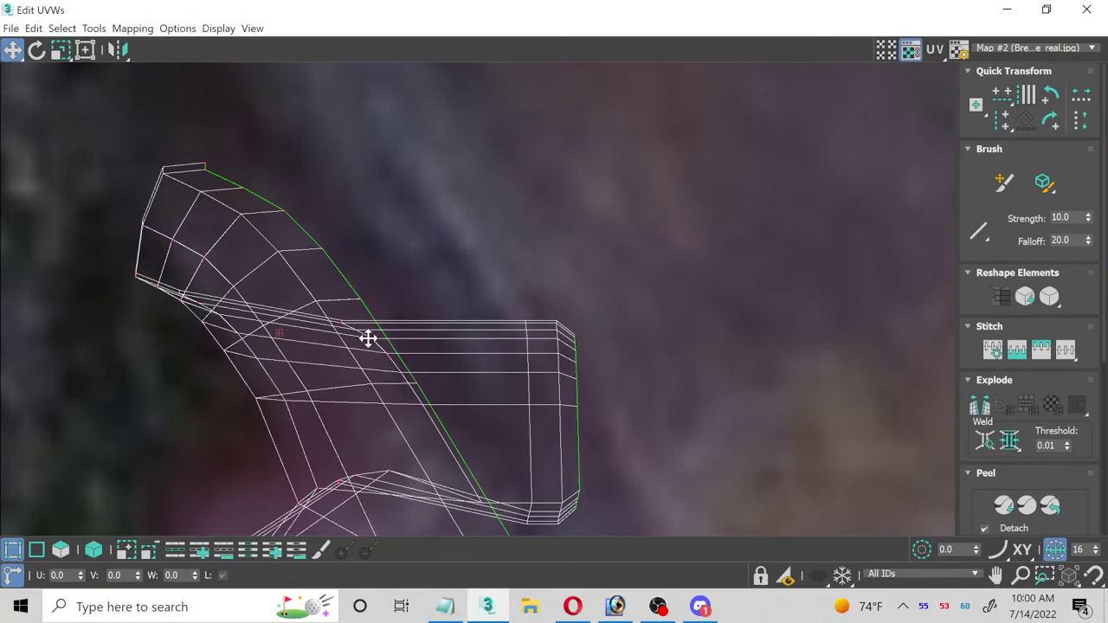
{"action": "left_click_drag", "start_coordinate": [344, 322], "coordinate": [371, 297]}
{"action": "key", "text": "ctrl+z"}
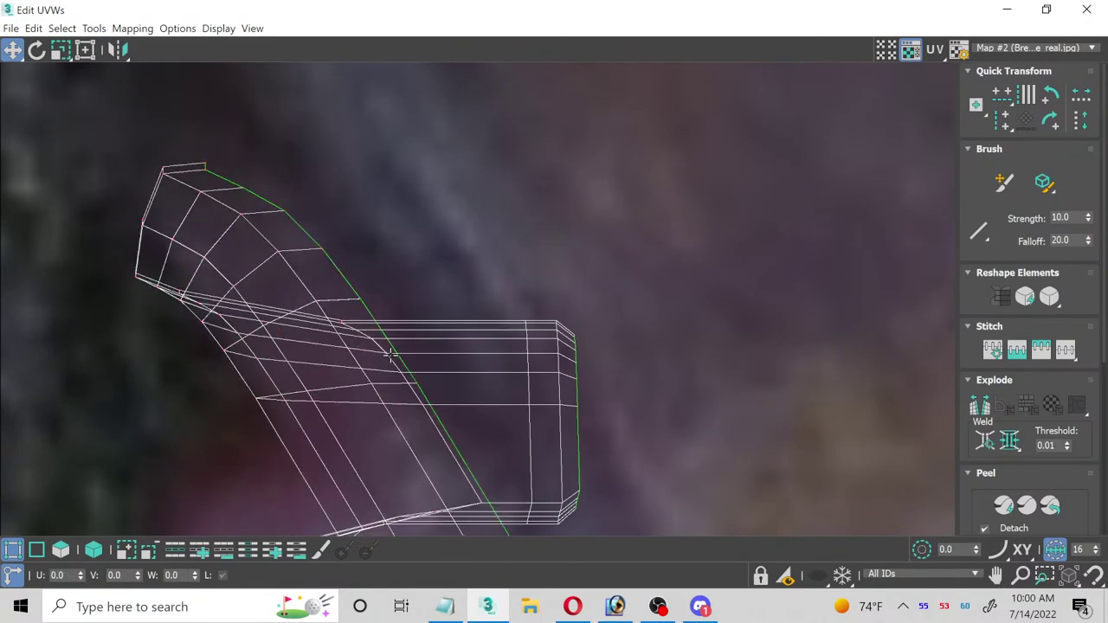
{"action": "middle_click_drag", "start_coordinate": [429, 401], "coordinate": [359, 320]}
{"action": "scroll", "coordinate": [314, 328], "scroll_direction": "down", "scroll_amount": 2}
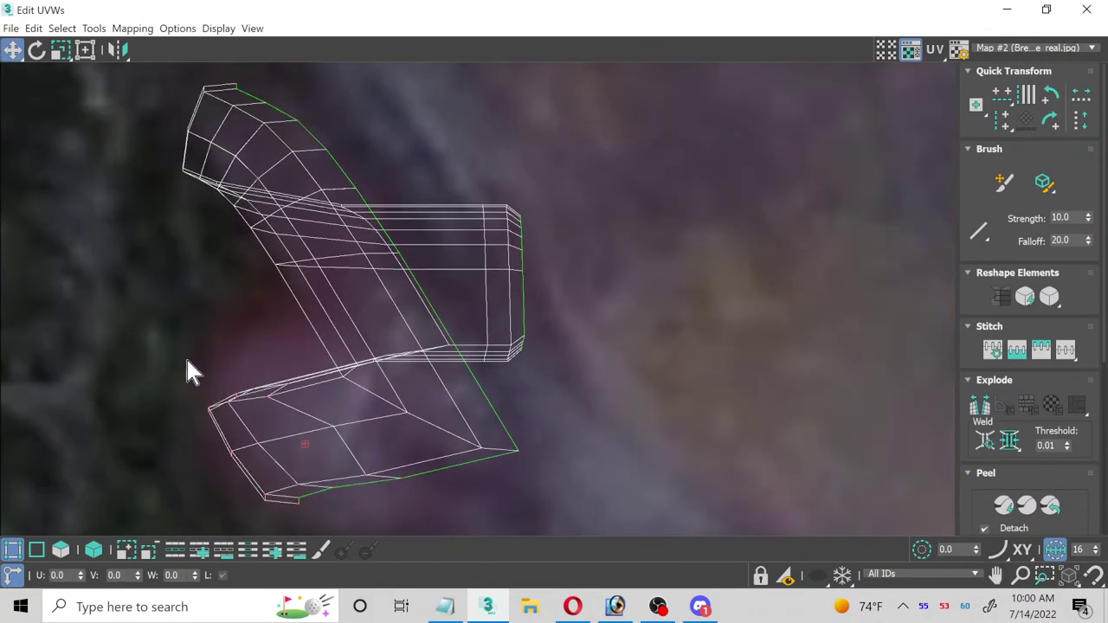
{"action": "left_click_drag", "start_coordinate": [235, 425], "coordinate": [235, 424]}
Step: In Polygon mode, select the shell's right-end faces and grow the ring selection leftward
{"action": "left_click", "coordinate": [61, 550]}
{"action": "left_click", "coordinate": [533, 165]}
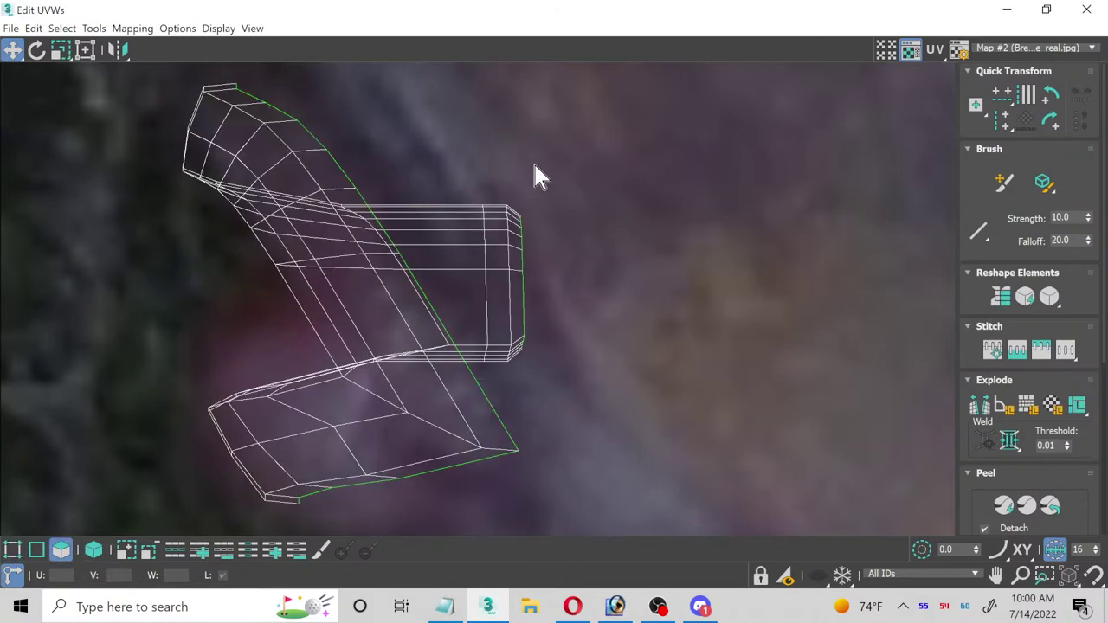
{"action": "left_click_drag", "start_coordinate": [559, 275], "coordinate": [502, 376]}
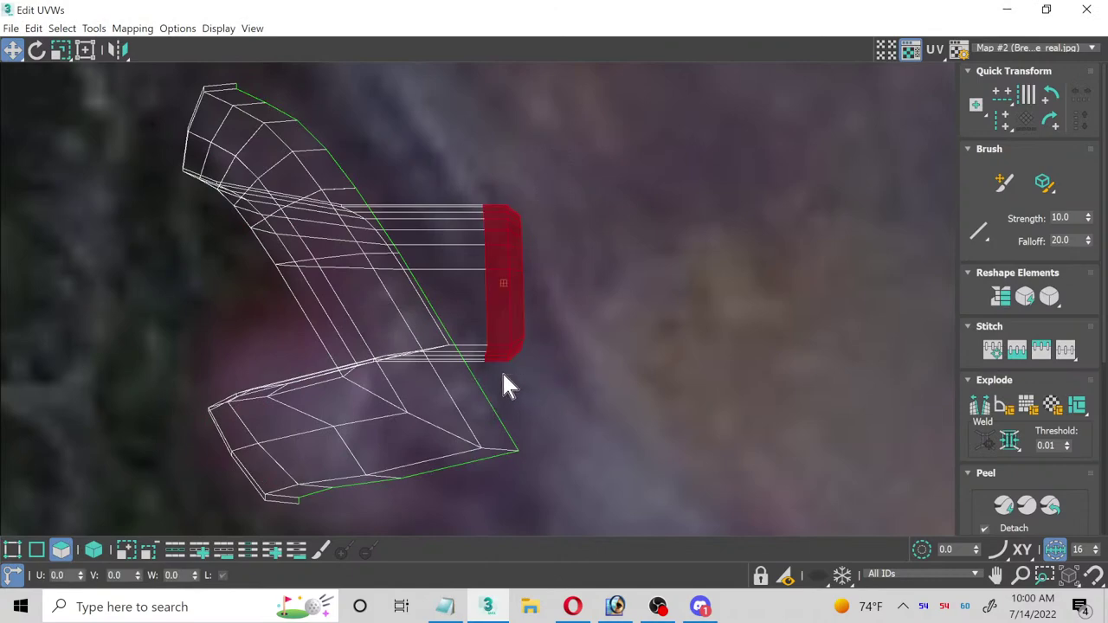
{"action": "left_click", "coordinate": [200, 549]}
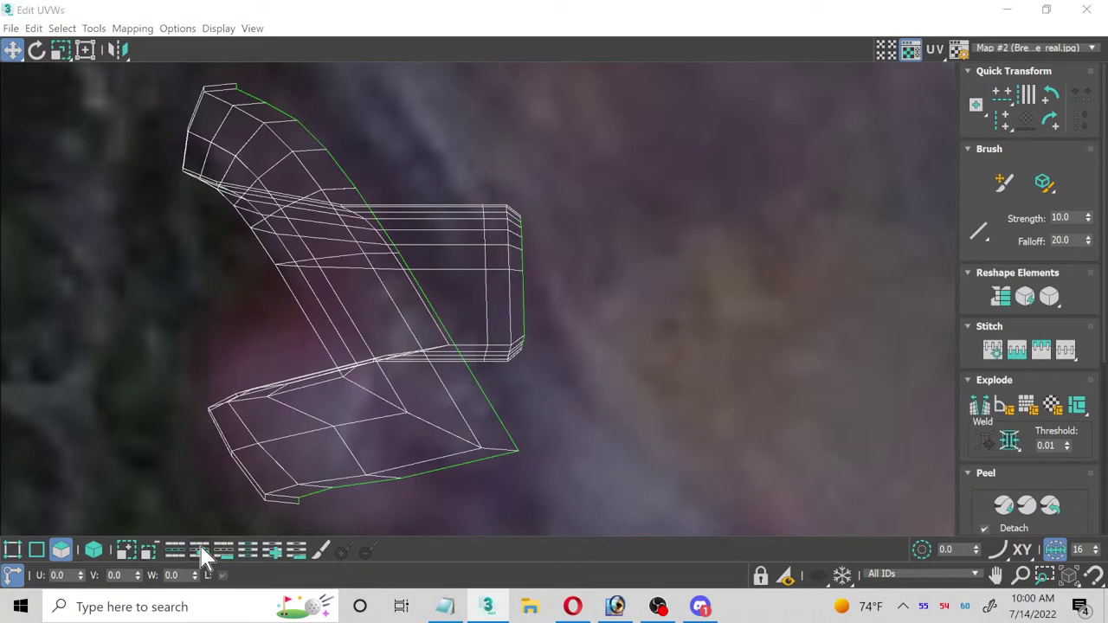
{"action": "left_click", "coordinate": [276, 552]}
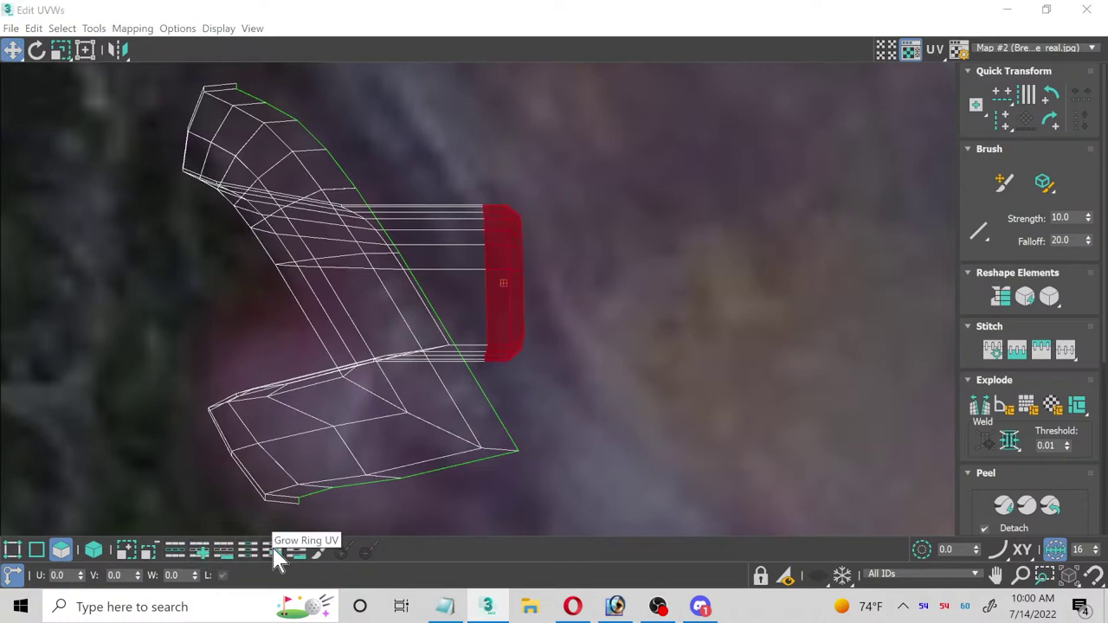
{"action": "left_click", "coordinate": [275, 553]}
{"action": "left_click", "coordinate": [275, 552]}
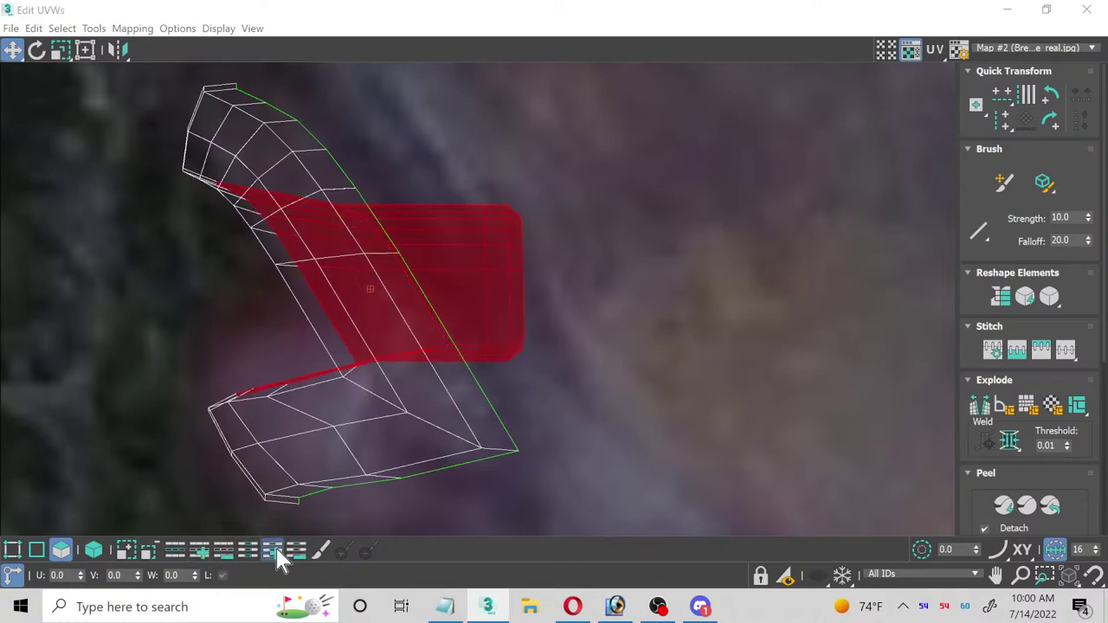
{"action": "left_click", "coordinate": [275, 552]}
Step: Add the right-end faces back to the selection and hide the selected overlapping faces
{"action": "left_click_drag", "start_coordinate": [612, 149], "coordinate": [497, 375], "text": "alt"}
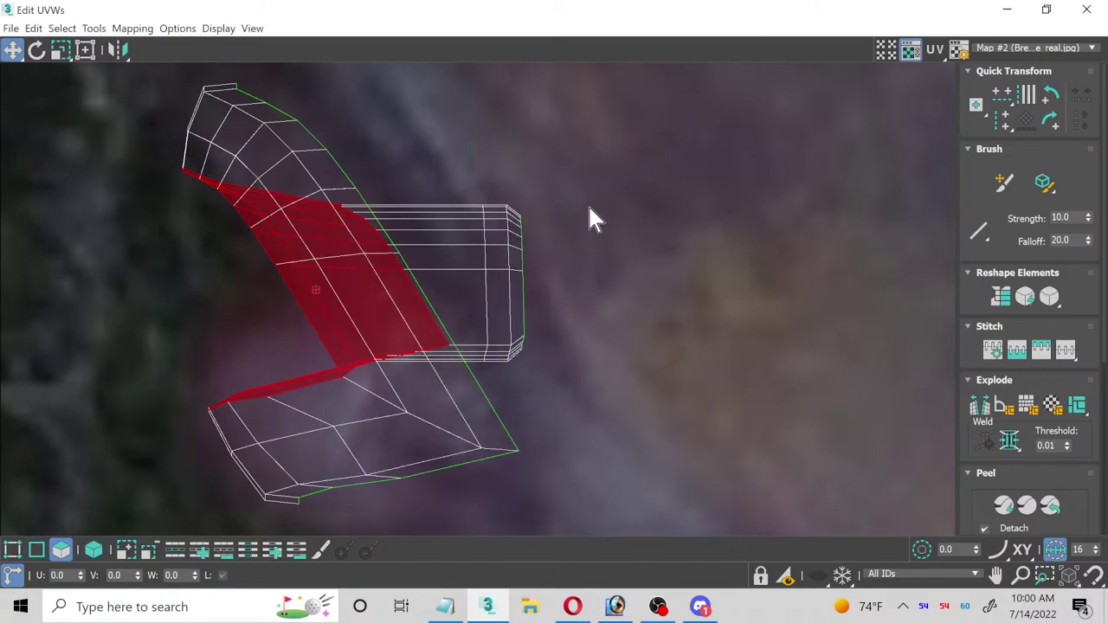
{"action": "left_click_drag", "start_coordinate": [528, 173], "coordinate": [500, 362], "text": "ctrl"}
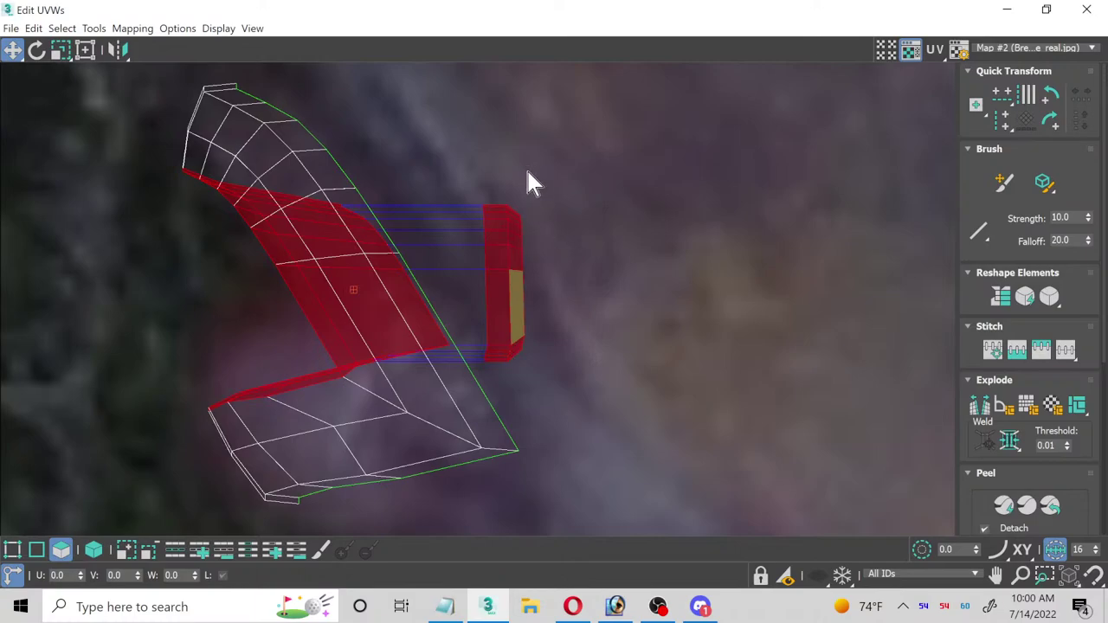
{"action": "left_click_drag", "start_coordinate": [526, 168], "coordinate": [474, 364], "text": "ctrl"}
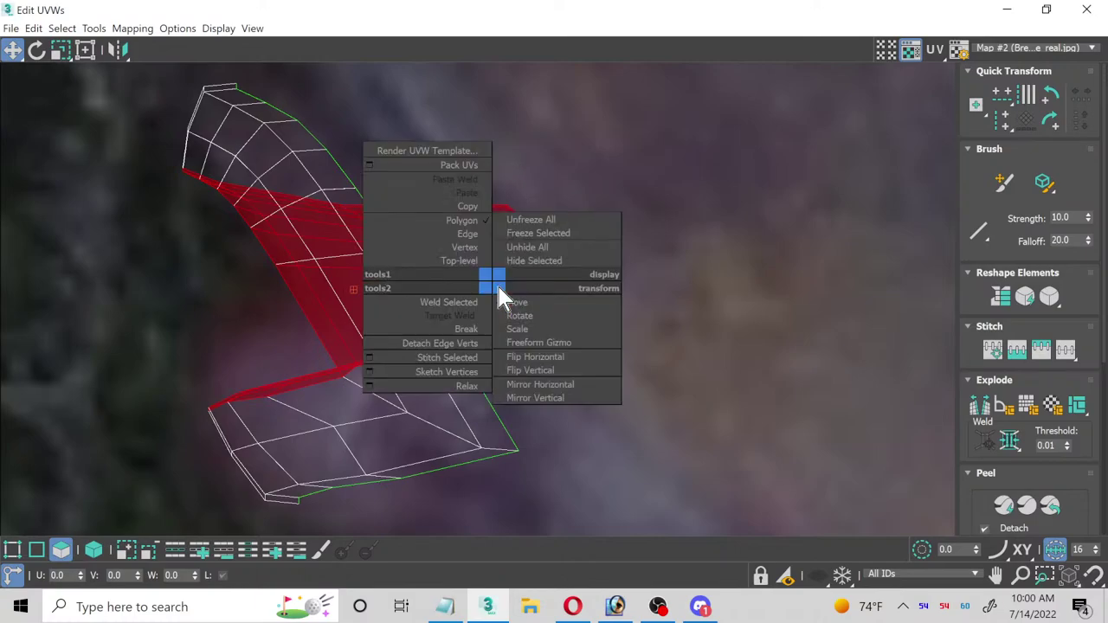
{"action": "right_click", "coordinate": [495, 284]}
{"action": "left_click", "coordinate": [527, 262]}
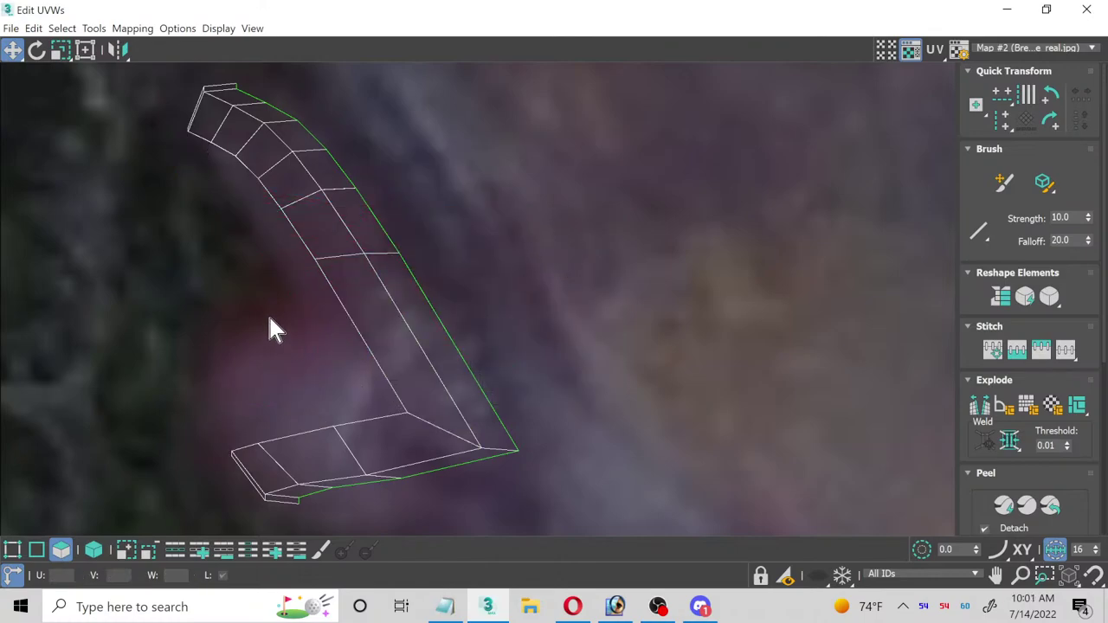
Step: In Vertex mode, move the lower section's left-end vertices and an outer-edge vertex up-left
{"action": "middle_click_drag", "start_coordinate": [271, 329], "coordinate": [312, 335]}
{"action": "left_click", "coordinate": [12, 550]}
{"action": "scroll", "coordinate": [173, 421], "scroll_direction": "up", "scroll_amount": 6}
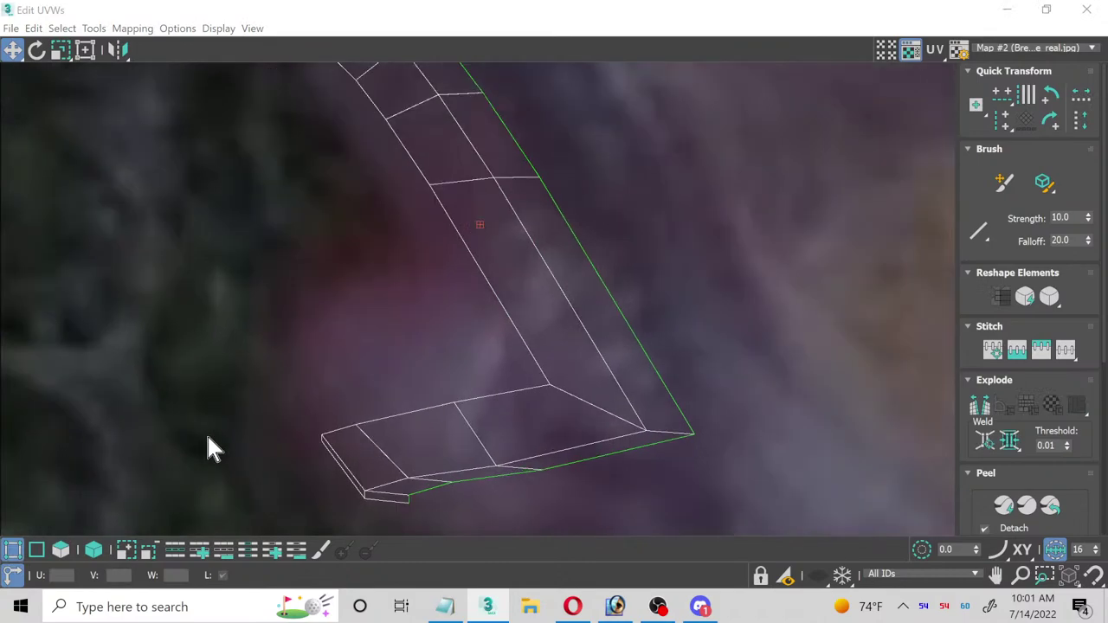
{"action": "middle_click_drag", "start_coordinate": [311, 410], "coordinate": [324, 337]}
{"action": "left_click_drag", "start_coordinate": [292, 292], "coordinate": [405, 502]}
{"action": "left_click_drag", "start_coordinate": [377, 325], "coordinate": [336, 246]}
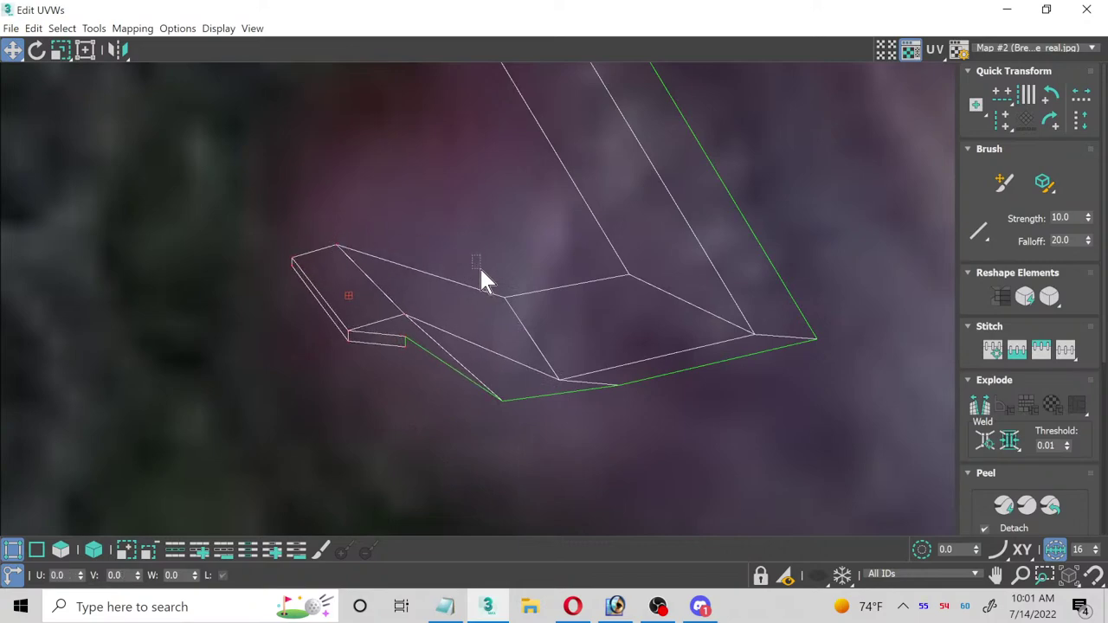
{"action": "left_click_drag", "start_coordinate": [481, 270], "coordinate": [478, 325]}
{"action": "left_click_drag", "start_coordinate": [532, 435], "coordinate": [532, 436]}
{"action": "left_click_drag", "start_coordinate": [500, 402], "coordinate": [477, 379]}
Step: Pull more lower-section vertices up-left and down along the outer edge to widen it
{"action": "left_click_drag", "start_coordinate": [487, 278], "coordinate": [570, 381]}
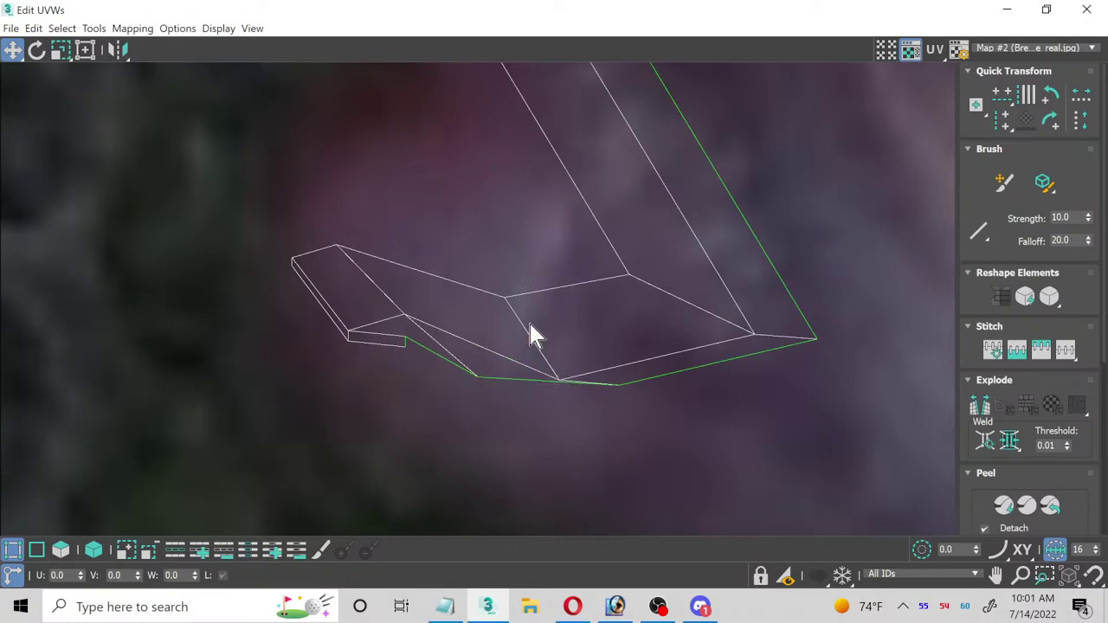
{"action": "left_click_drag", "start_coordinate": [508, 291], "coordinate": [433, 173]}
{"action": "left_click_drag", "start_coordinate": [633, 277], "coordinate": [490, 134]}
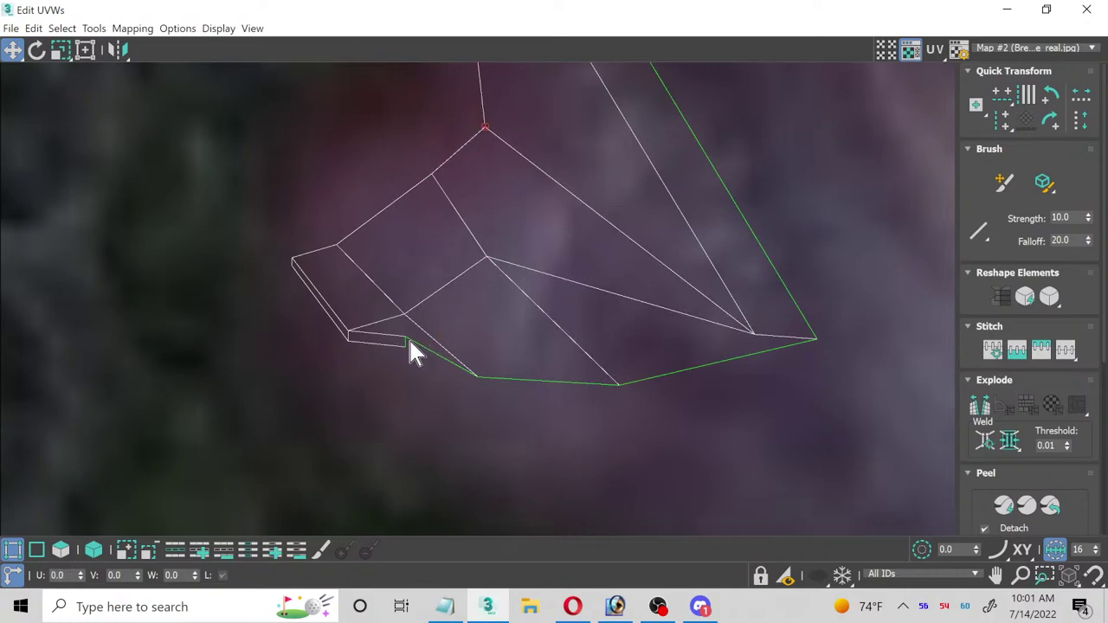
{"action": "scroll", "coordinate": [409, 340], "scroll_direction": "up", "scroll_amount": 2}
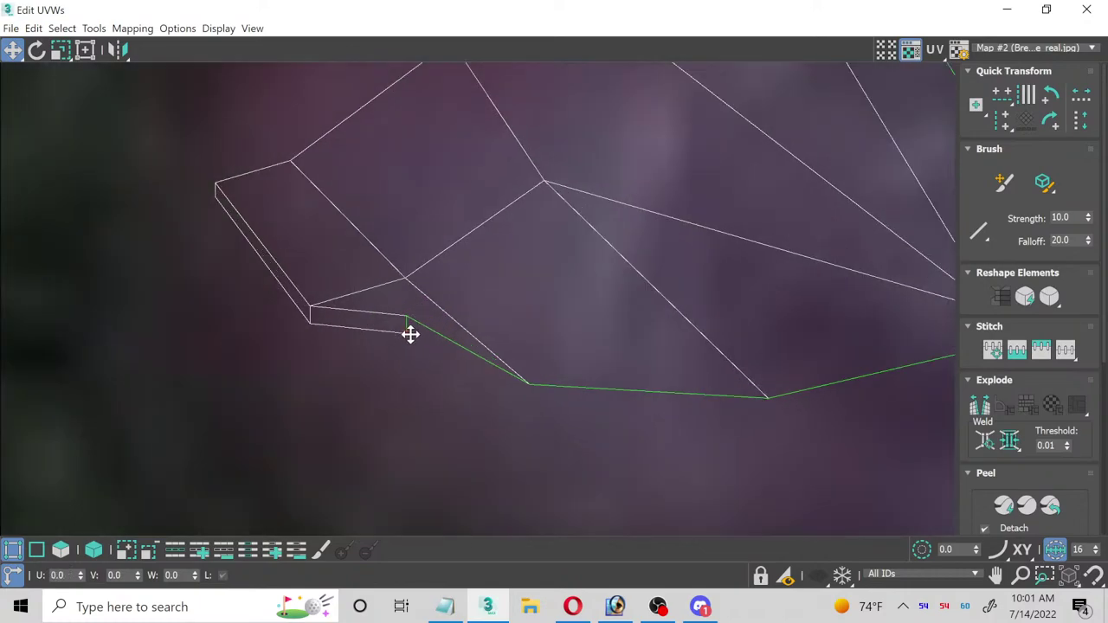
{"action": "left_click_drag", "start_coordinate": [403, 332], "coordinate": [358, 362]}
{"action": "left_click_drag", "start_coordinate": [408, 318], "coordinate": [421, 382]}
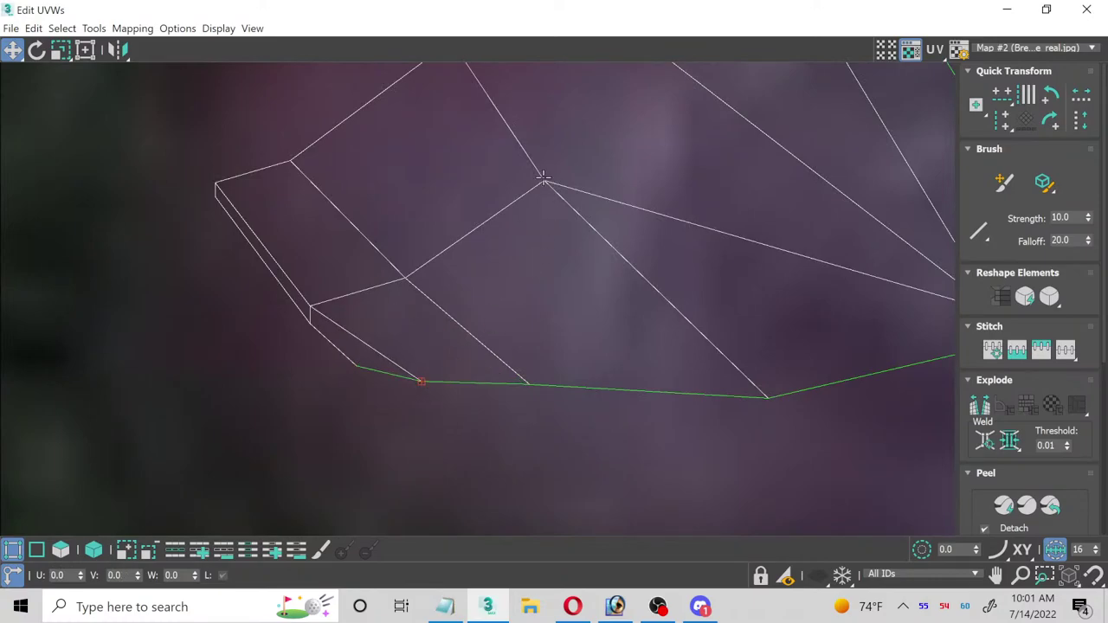
{"action": "scroll", "coordinate": [541, 169], "scroll_direction": "down", "scroll_amount": 2}
{"action": "middle_click_drag", "start_coordinate": [541, 168], "coordinate": [508, 385]}
{"action": "scroll", "coordinate": [507, 384], "scroll_direction": "down", "scroll_amount": 3}
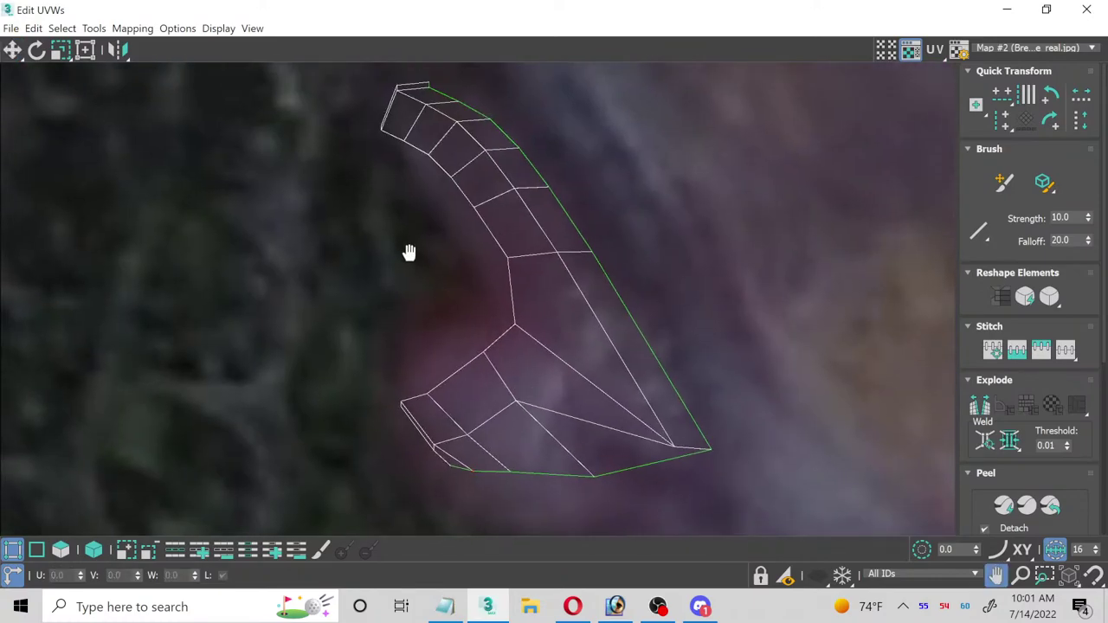
Step: Move vertices along the lip shell's left and inner edges to straighten them
{"action": "scroll", "coordinate": [408, 250], "scroll_direction": "up", "scroll_amount": 4}
{"action": "scroll", "coordinate": [381, 294], "scroll_direction": "up", "scroll_amount": 2}
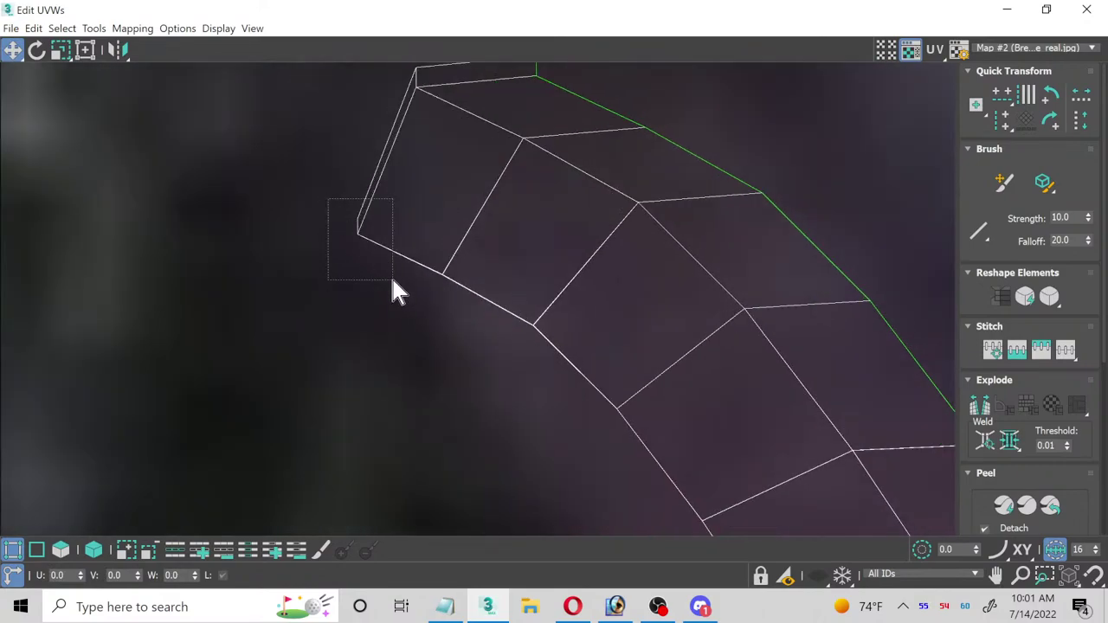
{"action": "left_click_drag", "start_coordinate": [355, 237], "coordinate": [389, 208]}
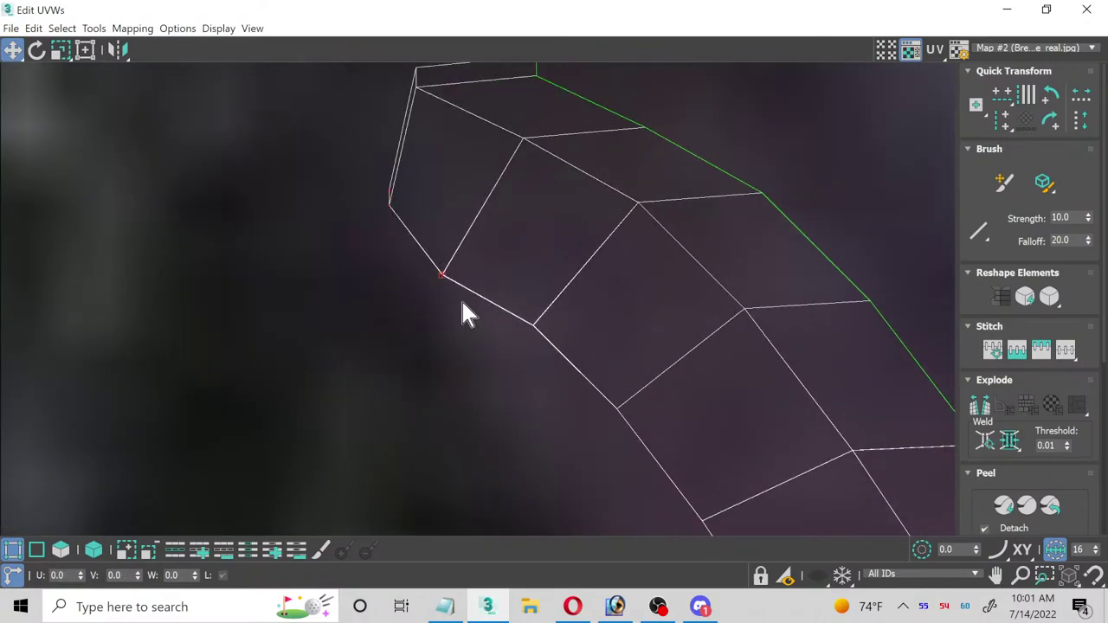
{"action": "left_click_drag", "start_coordinate": [443, 277], "coordinate": [505, 351]}
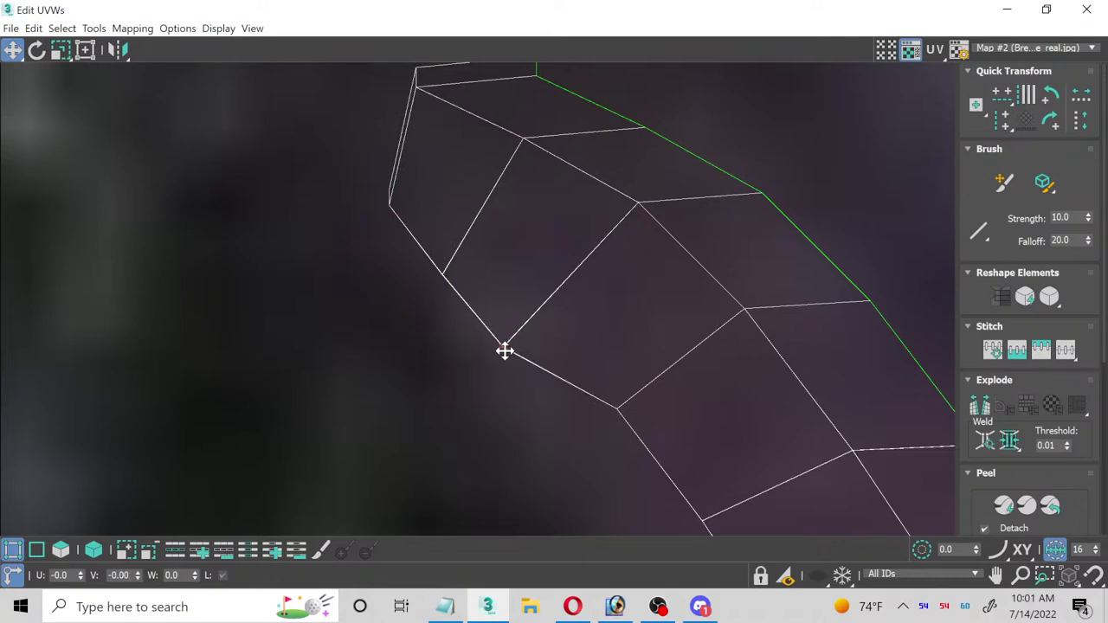
{"action": "left_click_drag", "start_coordinate": [563, 381], "coordinate": [662, 467]}
{"action": "left_click_drag", "start_coordinate": [612, 413], "coordinate": [571, 438]}
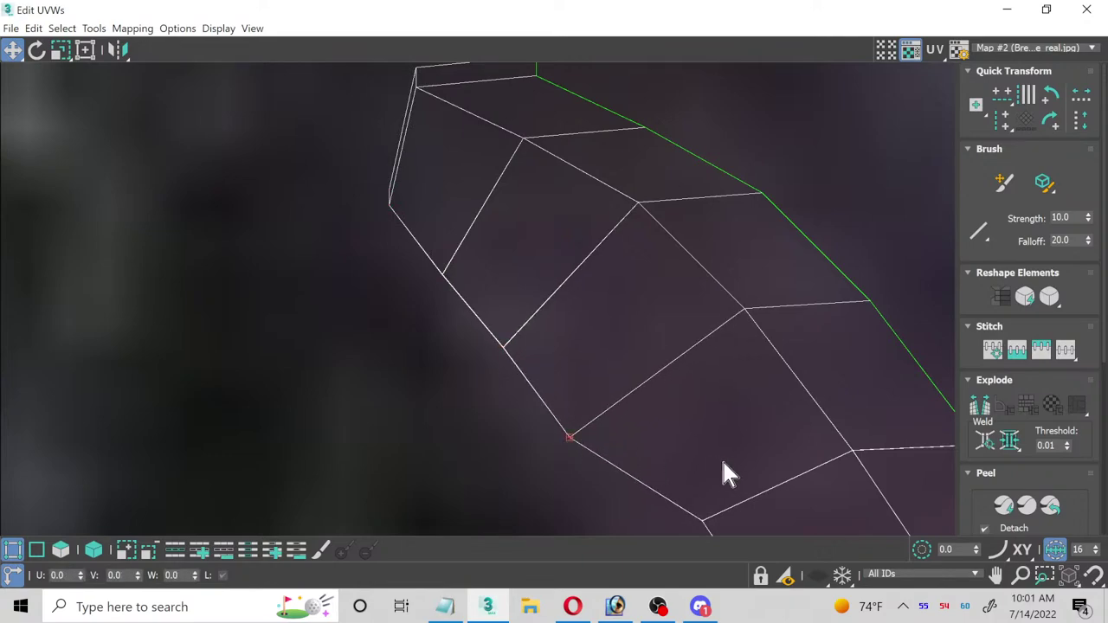
{"action": "middle_click_drag", "start_coordinate": [724, 470], "coordinate": [589, 185]}
{"action": "left_click_drag", "start_coordinate": [585, 225], "coordinate": [503, 260]}
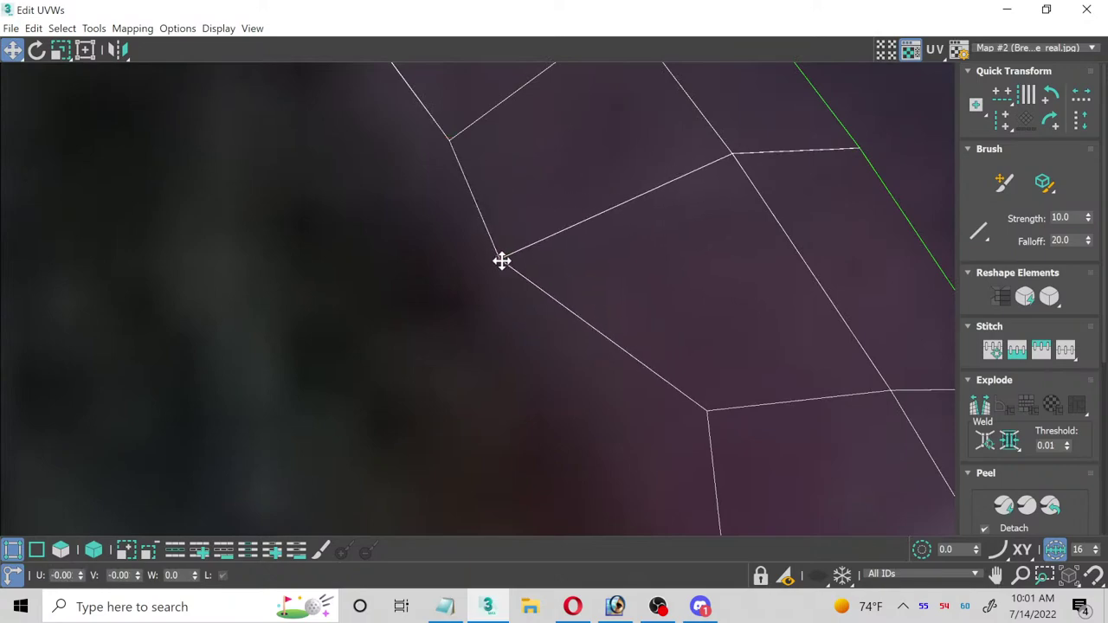
{"action": "scroll", "coordinate": [658, 373], "scroll_direction": "up", "scroll_amount": 1}
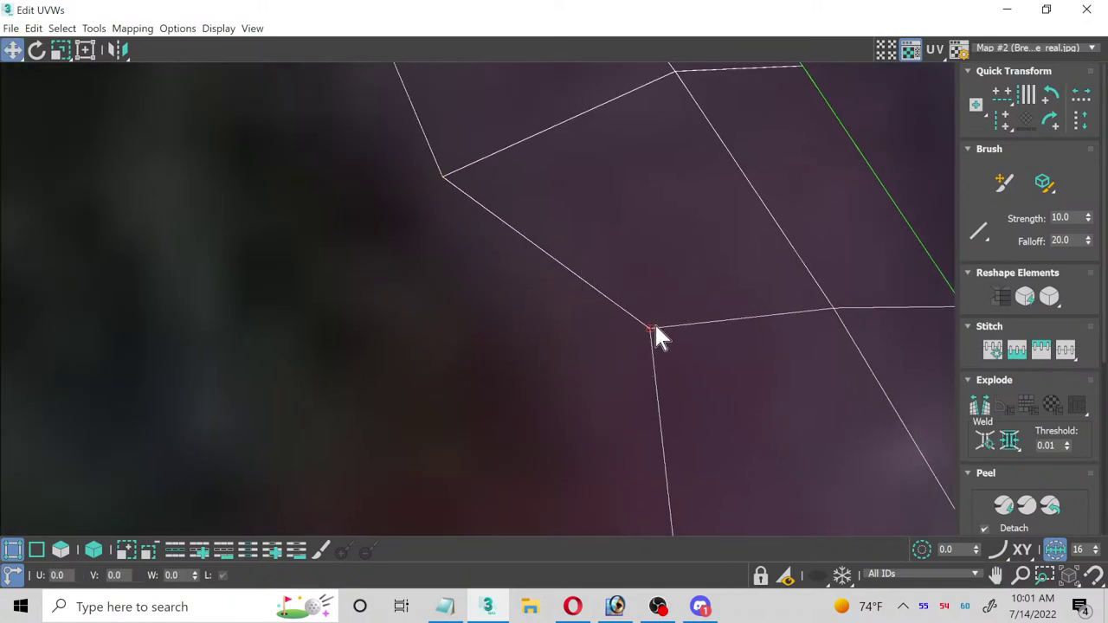
{"action": "left_click_drag", "start_coordinate": [652, 327], "coordinate": [534, 344]}
{"action": "scroll", "coordinate": [554, 364], "scroll_direction": "down", "scroll_amount": 1}
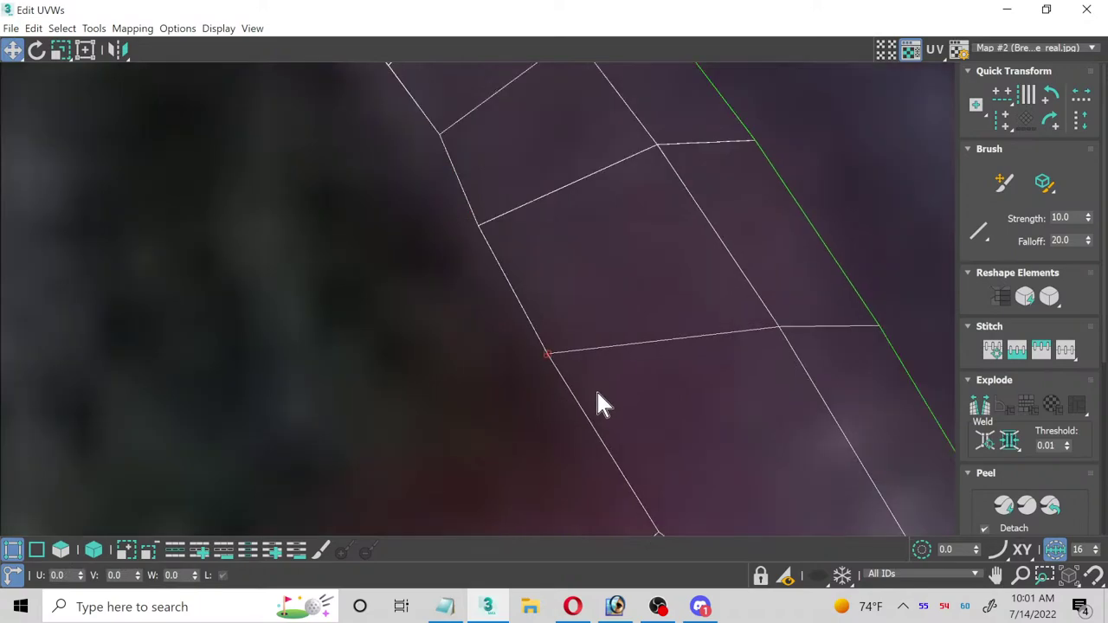
Step: Move the lower inner-edge vertices up and left over the texture
{"action": "middle_click_drag", "start_coordinate": [597, 391], "coordinate": [549, 255]}
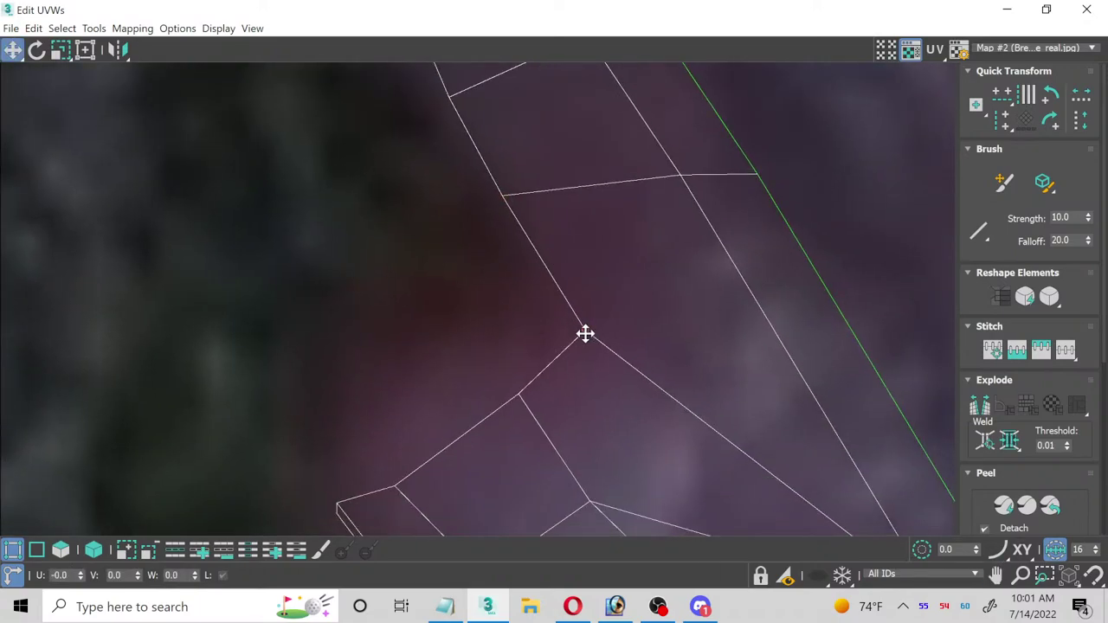
{"action": "left_click_drag", "start_coordinate": [586, 334], "coordinate": [547, 299]}
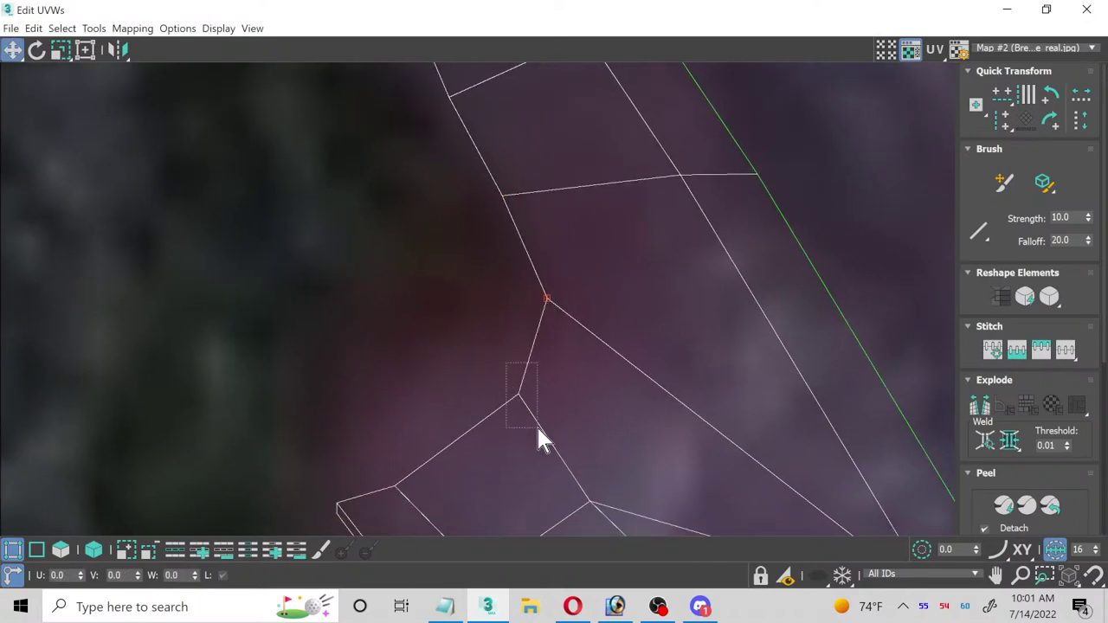
{"action": "left_click_drag", "start_coordinate": [517, 396], "coordinate": [486, 355]}
{"action": "middle_click_drag", "start_coordinate": [407, 440], "coordinate": [433, 334]}
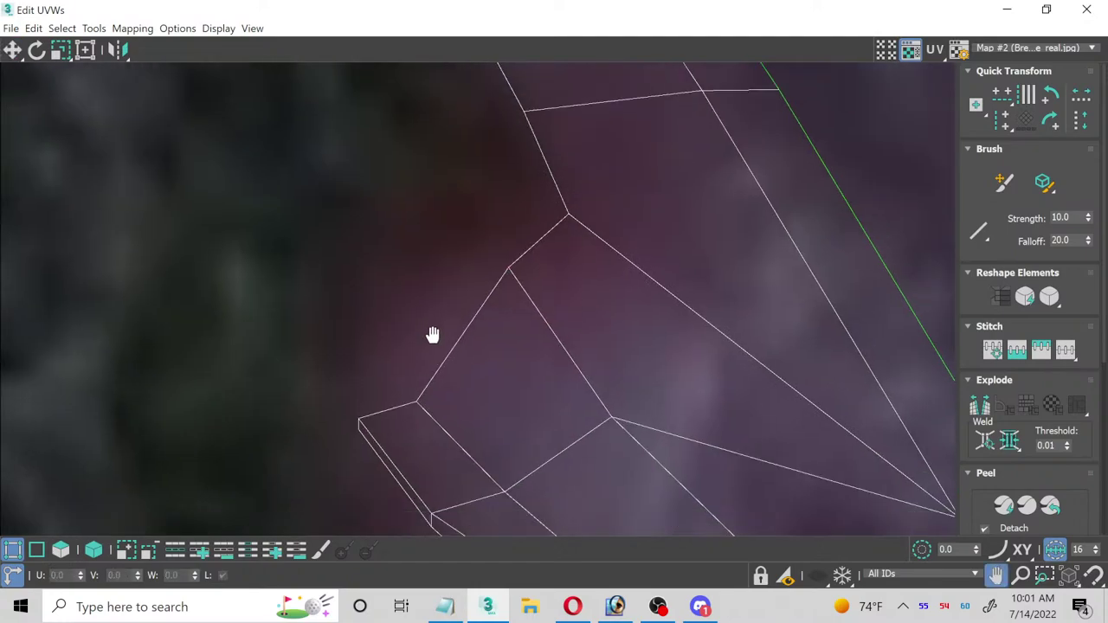
{"action": "left_click_drag", "start_coordinate": [390, 352], "coordinate": [426, 294]}
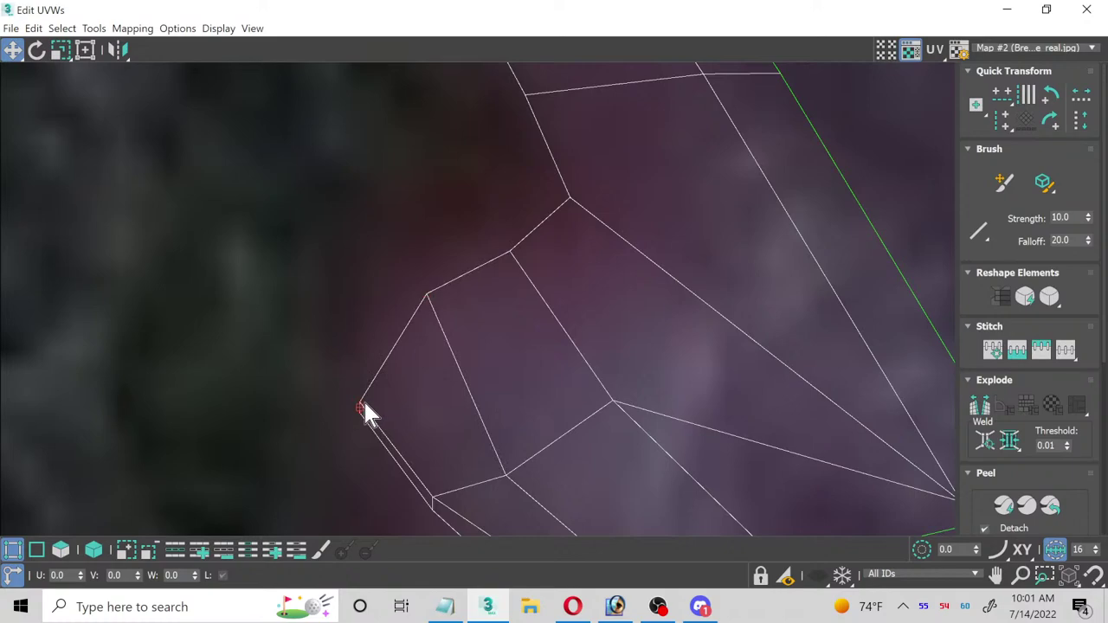
{"action": "left_click_drag", "start_coordinate": [363, 407], "coordinate": [374, 350]}
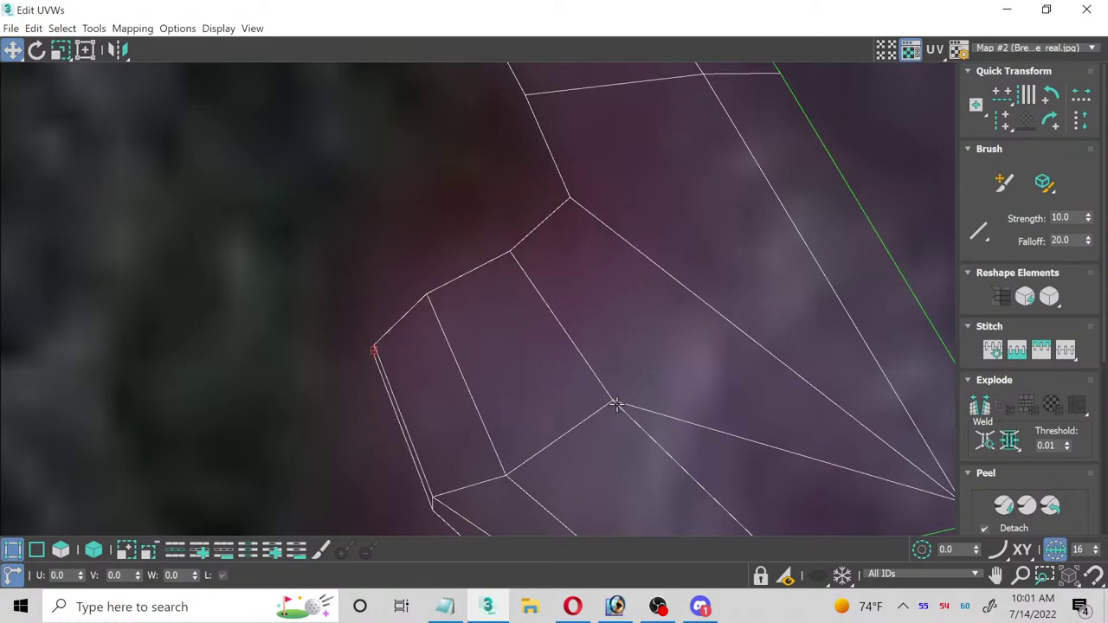
{"action": "scroll", "coordinate": [616, 404], "scroll_direction": "down", "scroll_amount": 4}
{"action": "middle_click_drag", "start_coordinate": [638, 303], "coordinate": [502, 355]}
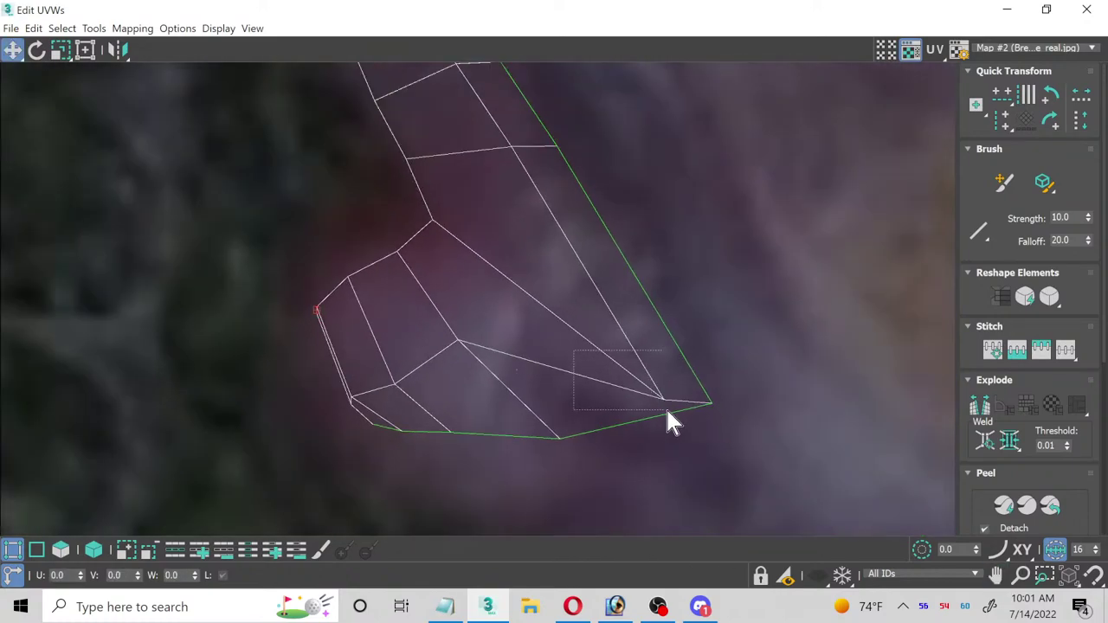
Step: Pull the shell's right corner vertex and bottom vertex up and left
{"action": "left_click_drag", "start_coordinate": [666, 410], "coordinate": [536, 276]}
{"action": "left_click_drag", "start_coordinate": [650, 304], "coordinate": [746, 434]}
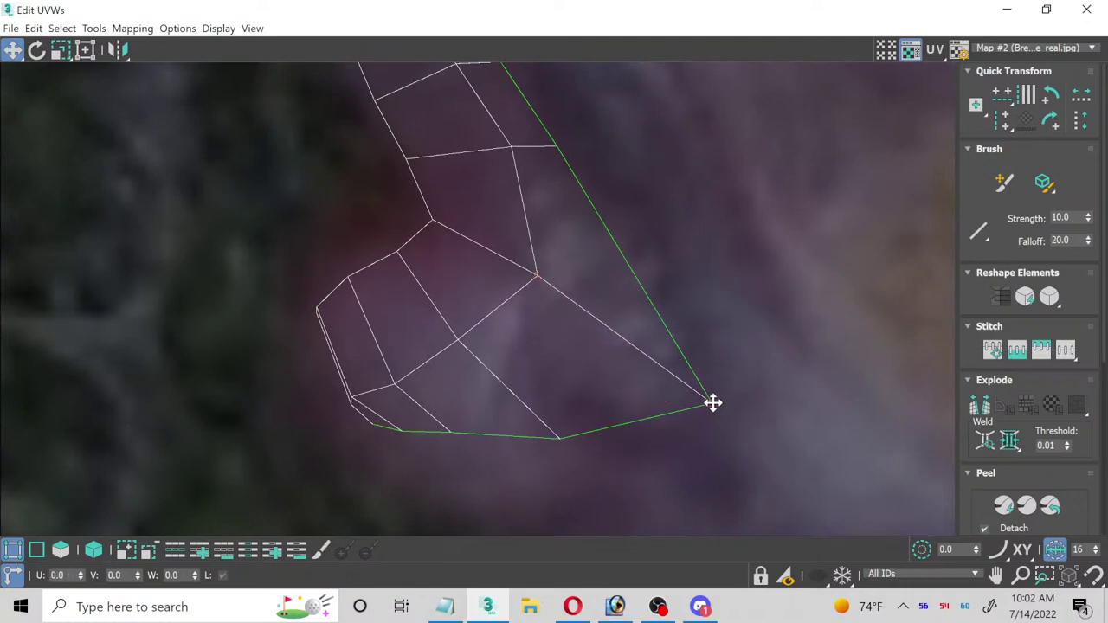
{"action": "left_click_drag", "start_coordinate": [712, 401], "coordinate": [591, 293]}
{"action": "left_click_drag", "start_coordinate": [530, 405], "coordinate": [586, 472]}
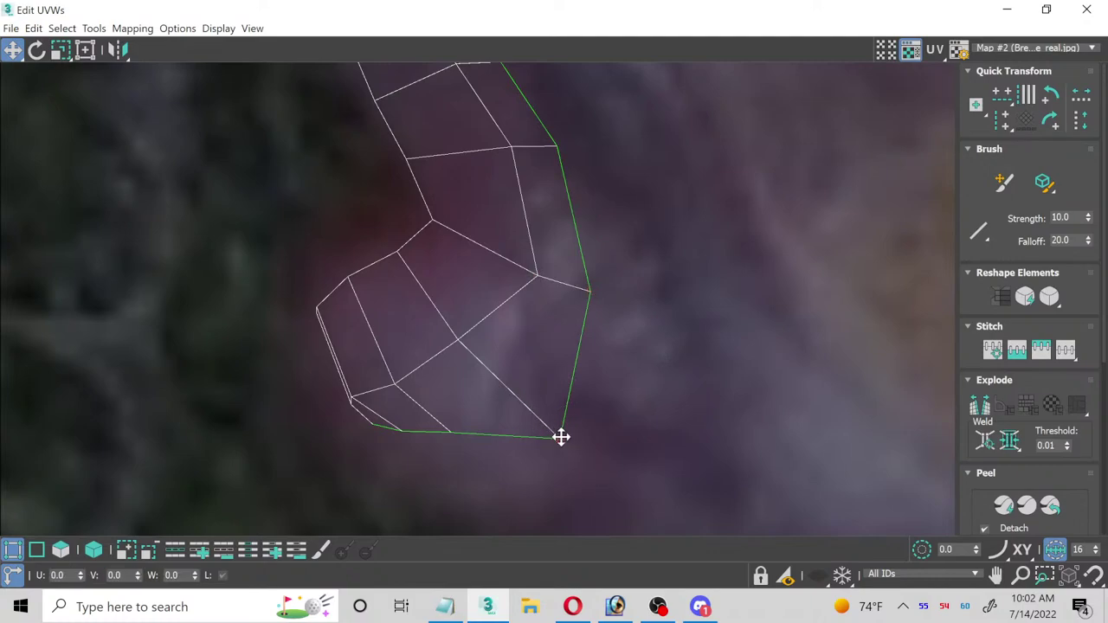
{"action": "left_click_drag", "start_coordinate": [561, 436], "coordinate": [515, 384]}
{"action": "middle_click_drag", "start_coordinate": [443, 223], "coordinate": [442, 355]}
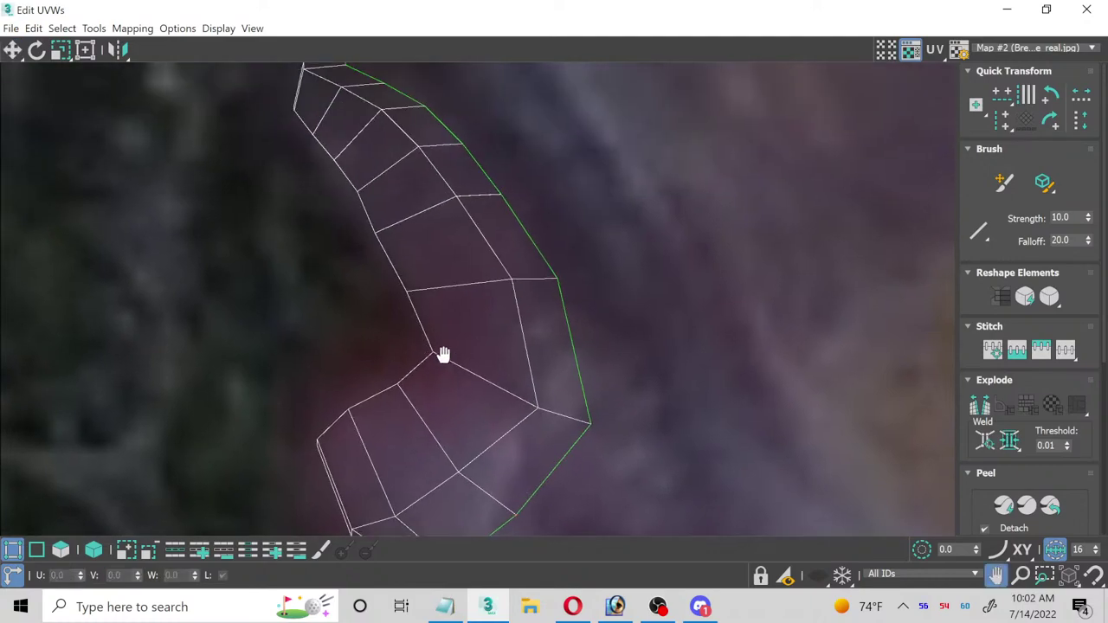
{"action": "scroll", "coordinate": [443, 329], "scroll_direction": "down", "scroll_amount": 3}
{"action": "scroll", "coordinate": [390, 197], "scroll_direction": "up", "scroll_amount": 6}
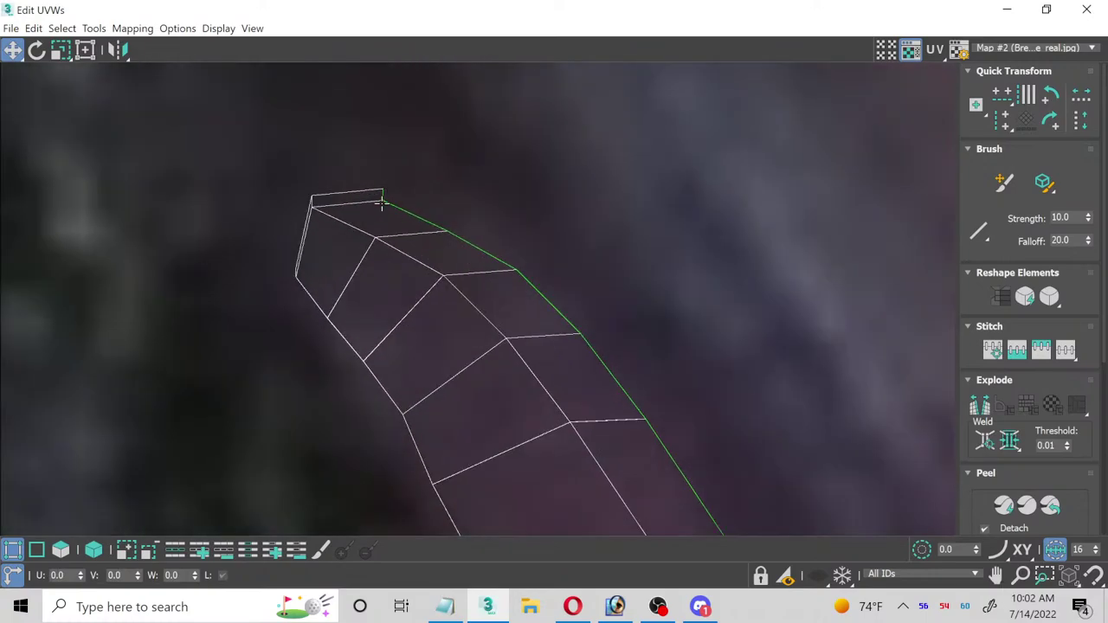
Step: Nudge the top-right corner and an outer-edge vertex into place, then close the UV editor
{"action": "left_click_drag", "start_coordinate": [393, 192], "coordinate": [390, 143]}
{"action": "left_click_drag", "start_coordinate": [388, 203], "coordinate": [420, 177]}
{"action": "left_click_drag", "start_coordinate": [439, 224], "coordinate": [477, 216]}
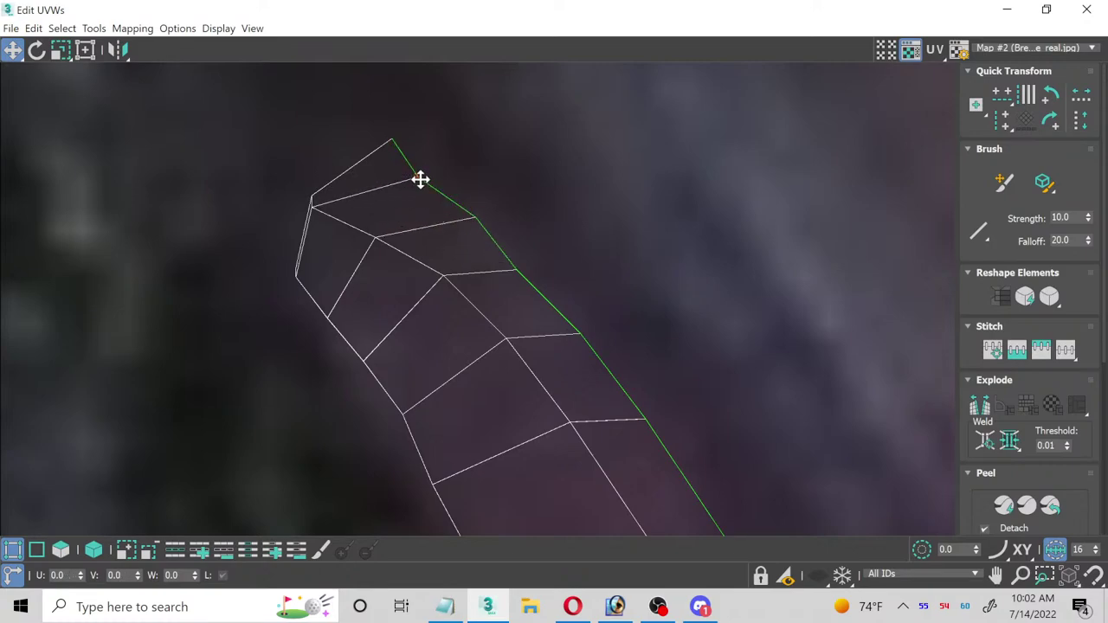
{"action": "left_click_drag", "start_coordinate": [420, 178], "coordinate": [430, 167]}
{"action": "left_click_drag", "start_coordinate": [484, 248], "coordinate": [532, 285]}
{"action": "scroll", "coordinate": [655, 364], "scroll_direction": "down", "scroll_amount": 2}
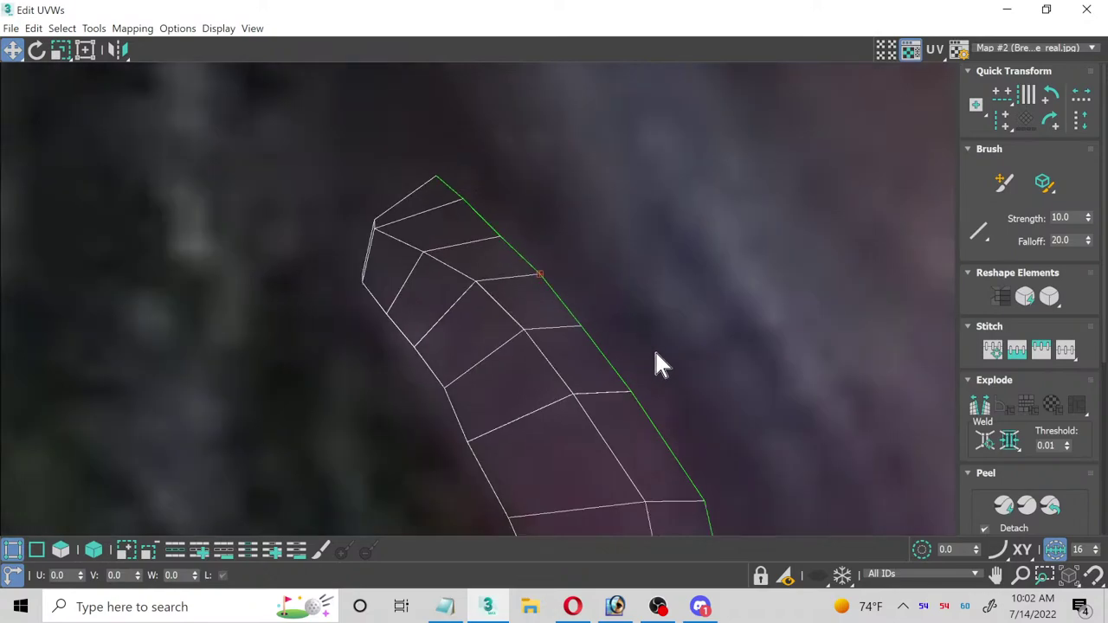
{"action": "middle_click_drag", "start_coordinate": [655, 347], "coordinate": [533, 220]}
{"action": "scroll", "coordinate": [554, 285], "scroll_direction": "down", "scroll_amount": 2}
{"action": "middle_click_drag", "start_coordinate": [574, 356], "coordinate": [531, 267]}
{"action": "scroll", "coordinate": [536, 285], "scroll_direction": "down", "scroll_amount": 1}
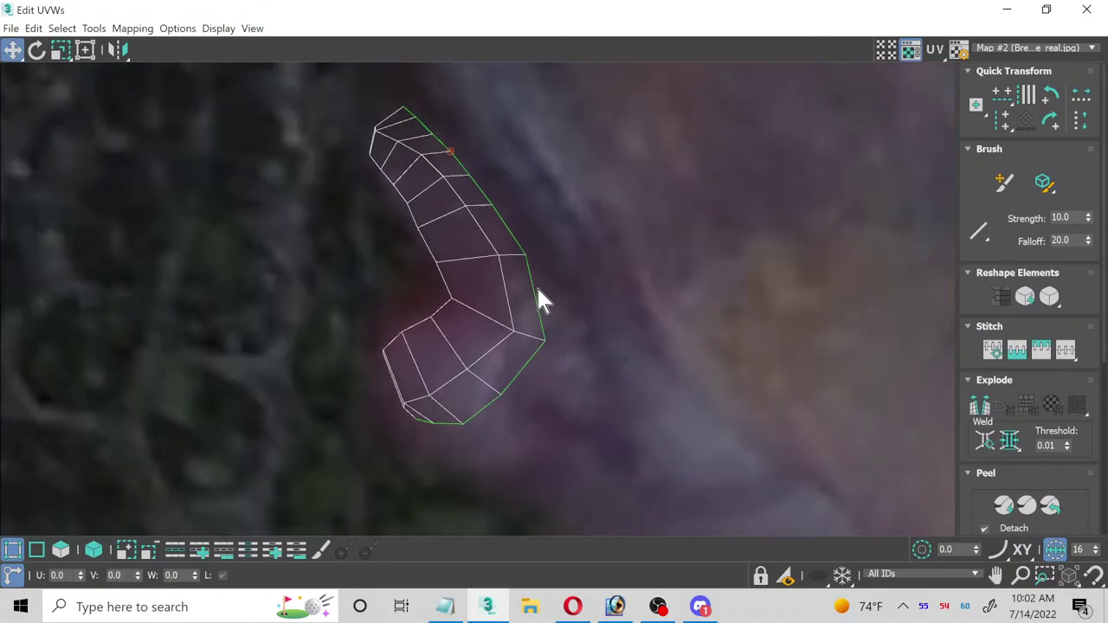
{"action": "middle_click_drag", "start_coordinate": [592, 298], "coordinate": [561, 341]}
{"action": "left_click", "coordinate": [1086, 9]}
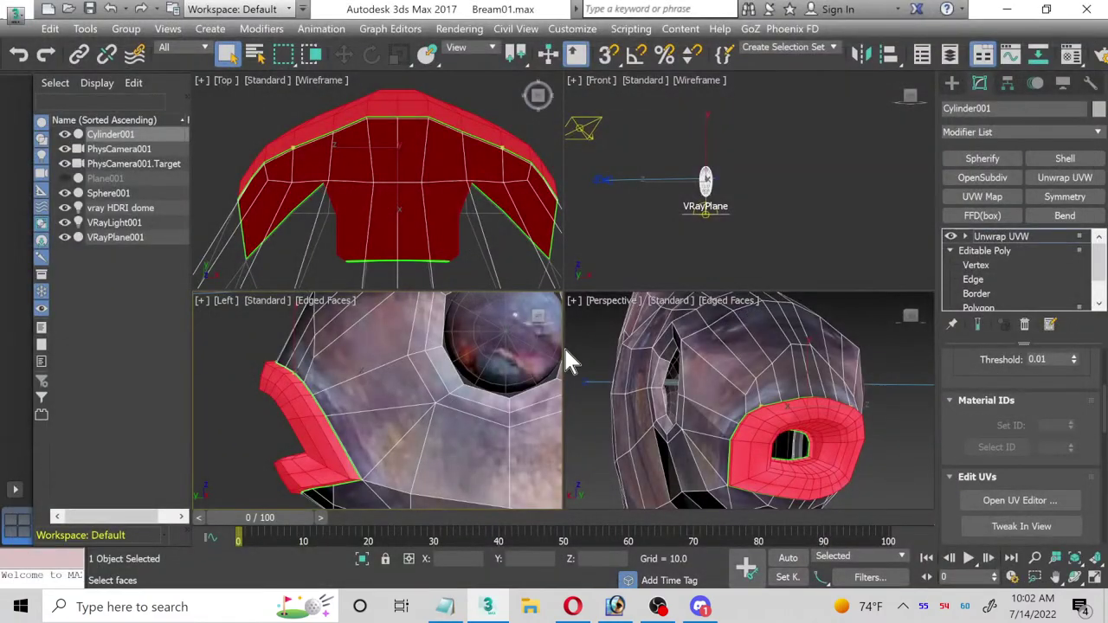
Step: Collapse the fish's entire modifier stack into a single Editable Poly
{"action": "right_click", "coordinate": [990, 238]}
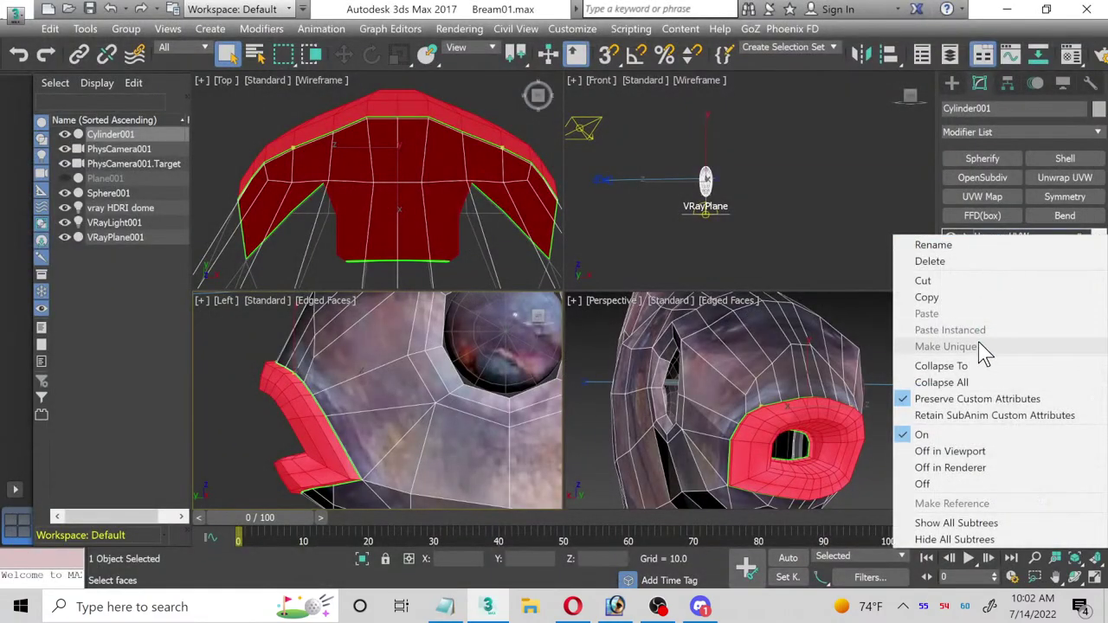
{"action": "left_click", "coordinate": [958, 383]}
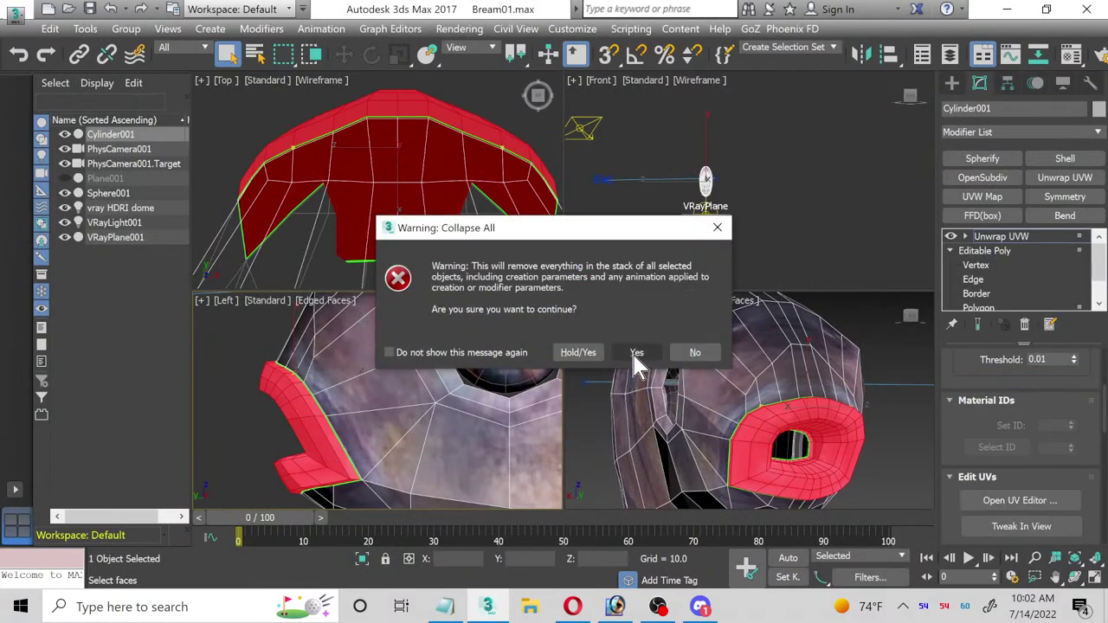
{"action": "left_click", "coordinate": [635, 352]}
{"action": "left_click", "coordinate": [897, 428]}
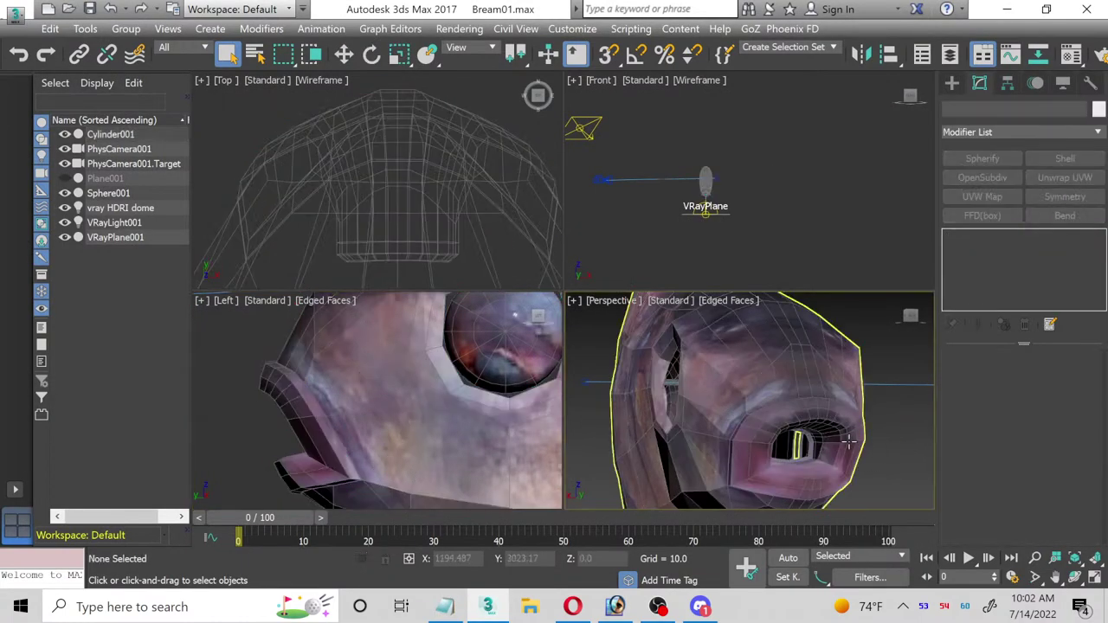
Step: Add an OpenSubdiv modifier to the fish in the maximized Left view, then maximize Perspective
{"action": "left_click", "coordinate": [418, 433]}
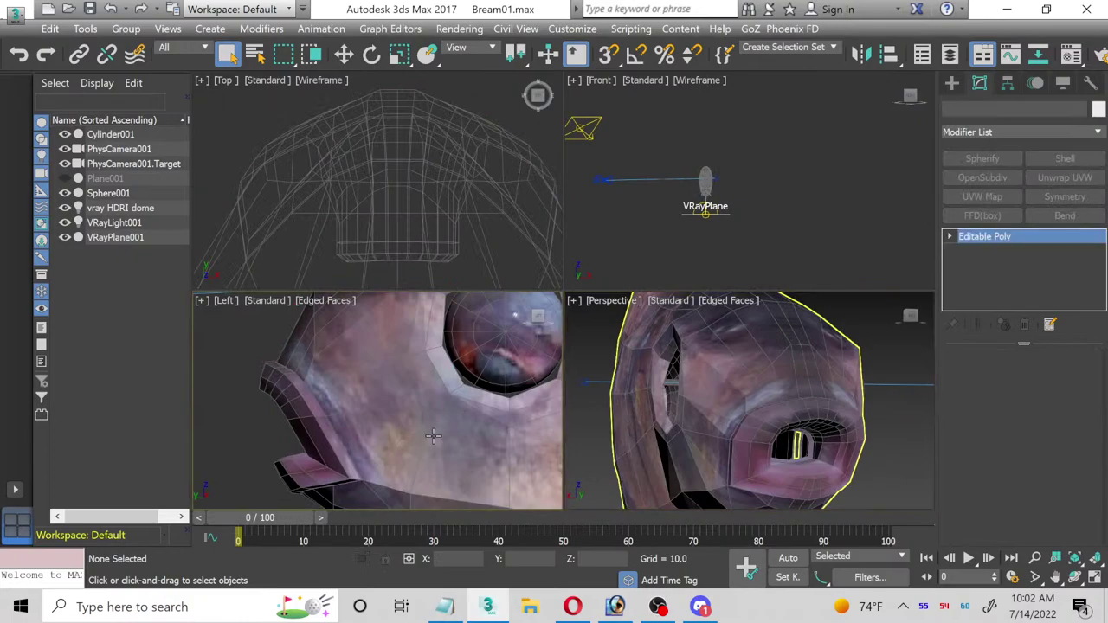
{"action": "left_click", "coordinate": [1096, 578]}
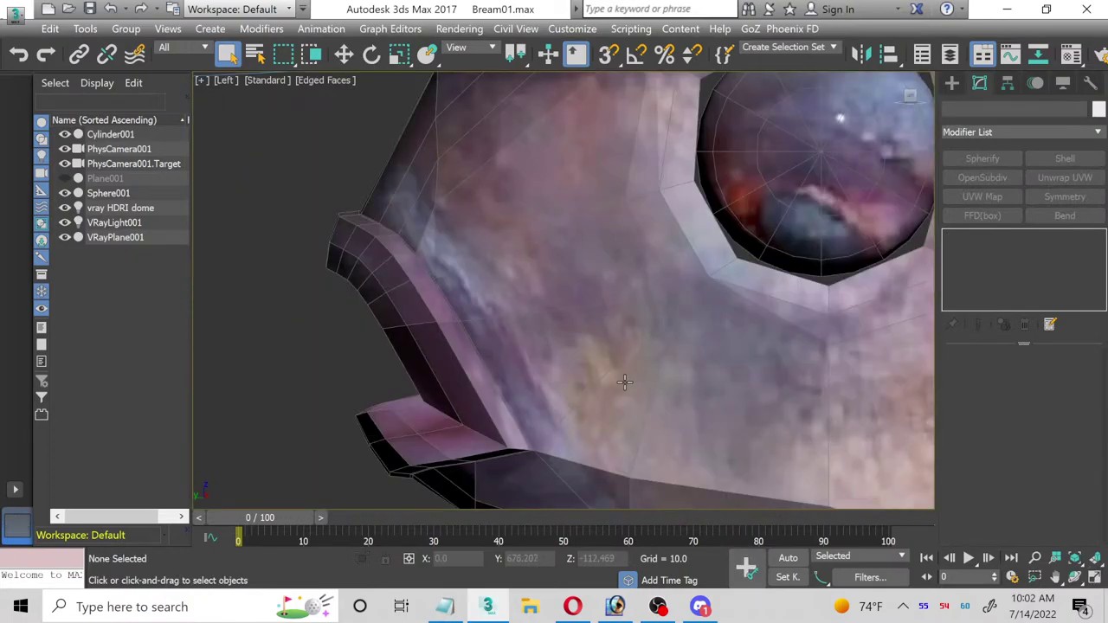
{"action": "left_click", "coordinate": [734, 314]}
{"action": "left_click", "coordinate": [963, 177]}
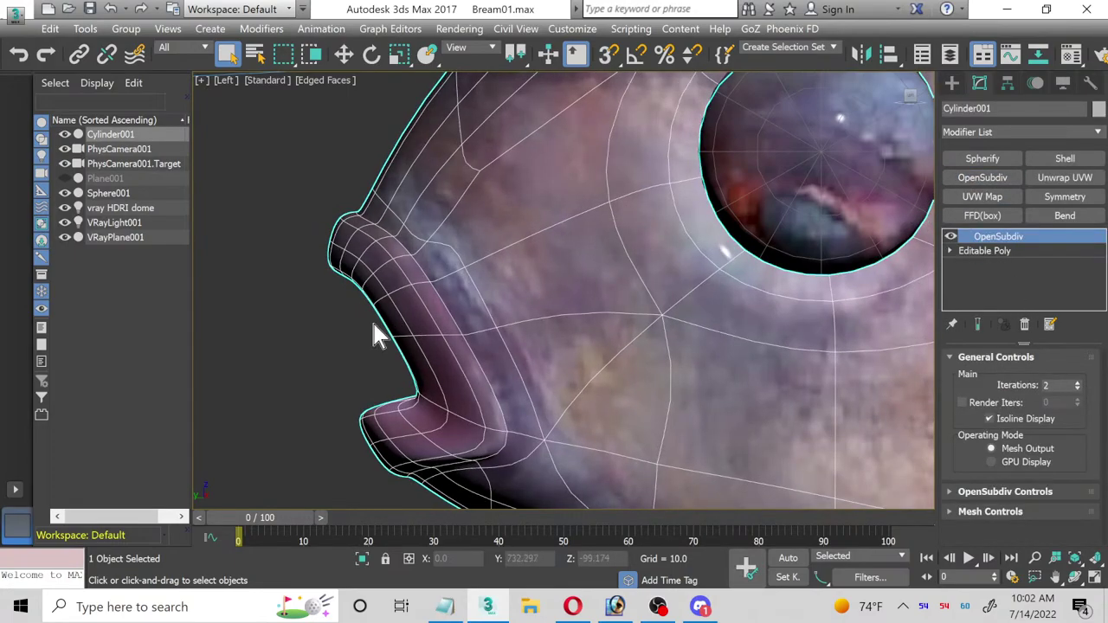
{"action": "left_click", "coordinate": [288, 318]}
{"action": "scroll", "coordinate": [288, 318], "scroll_direction": "down", "scroll_amount": 6}
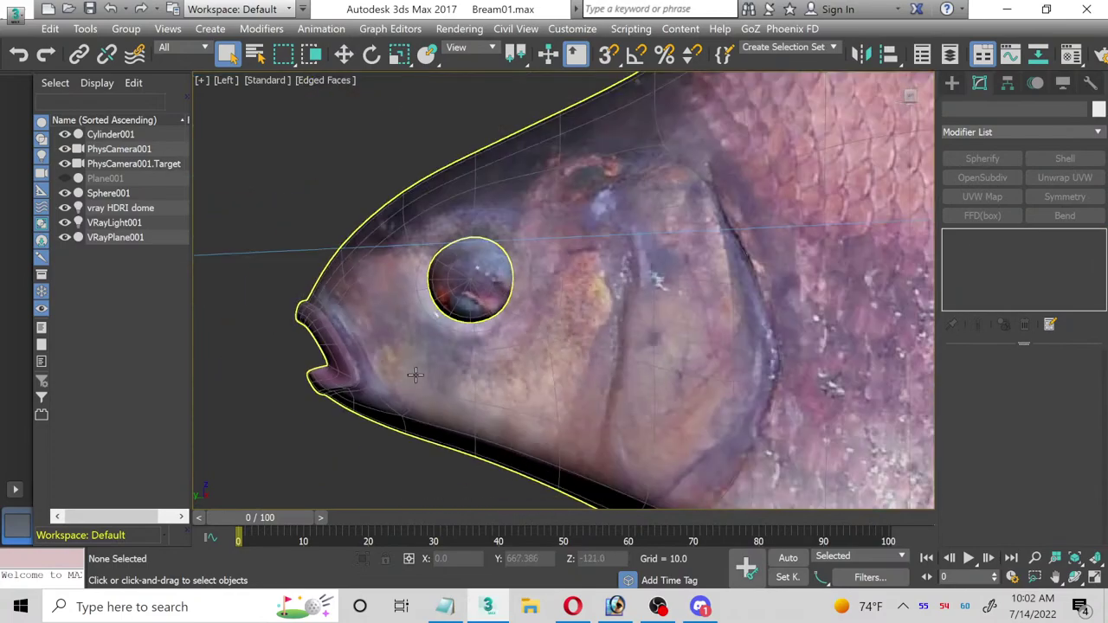
{"action": "left_click", "coordinate": [1096, 578]}
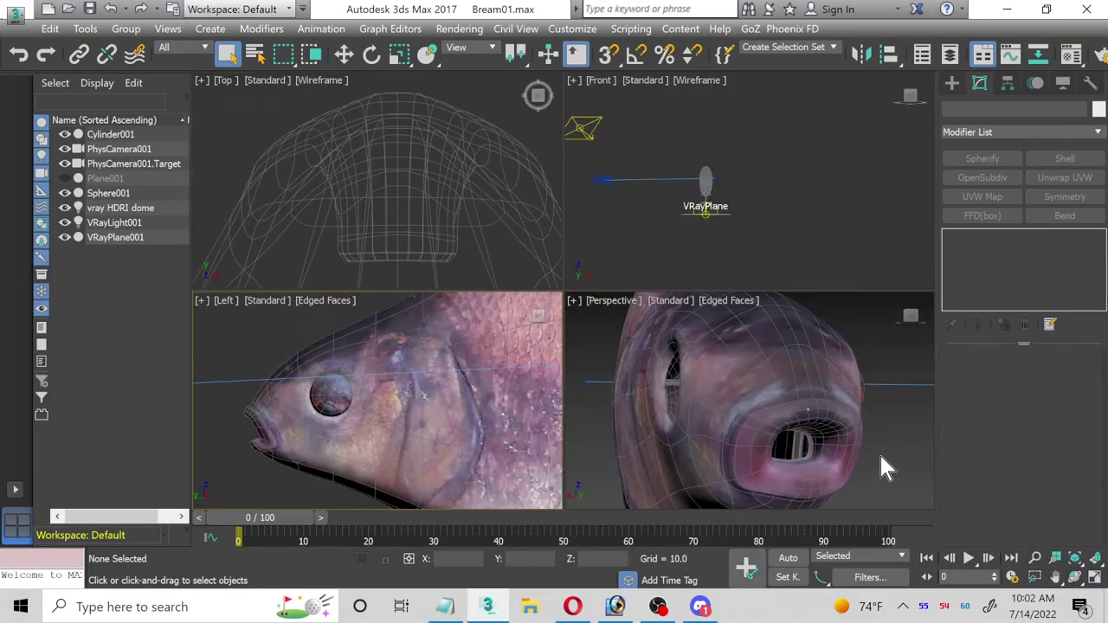
{"action": "left_click", "coordinate": [1096, 578]}
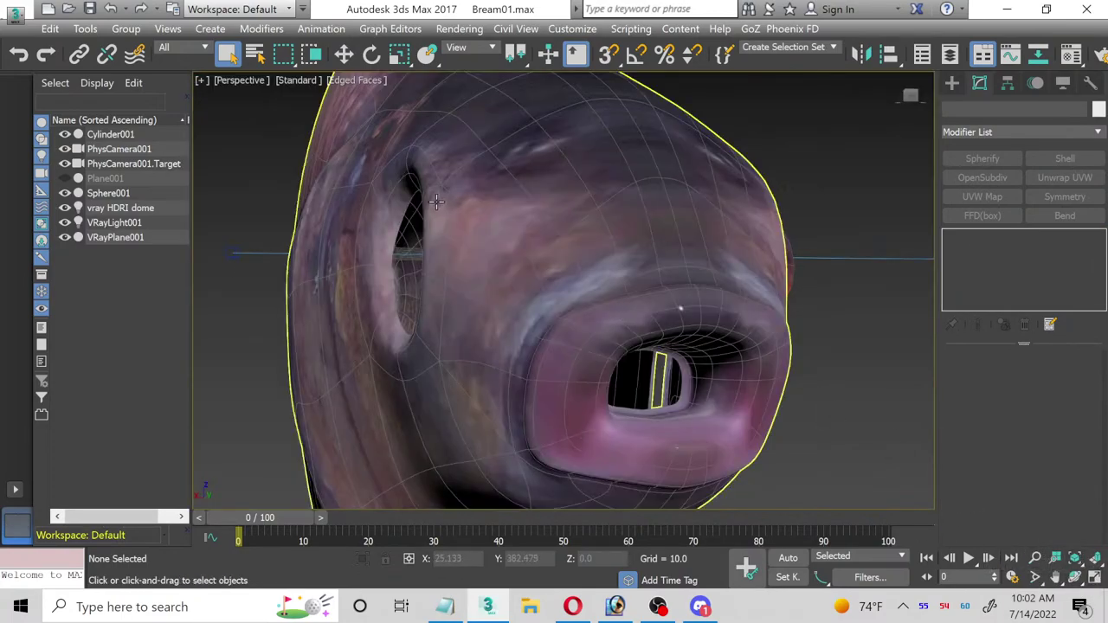
{"action": "left_click", "coordinate": [239, 83]}
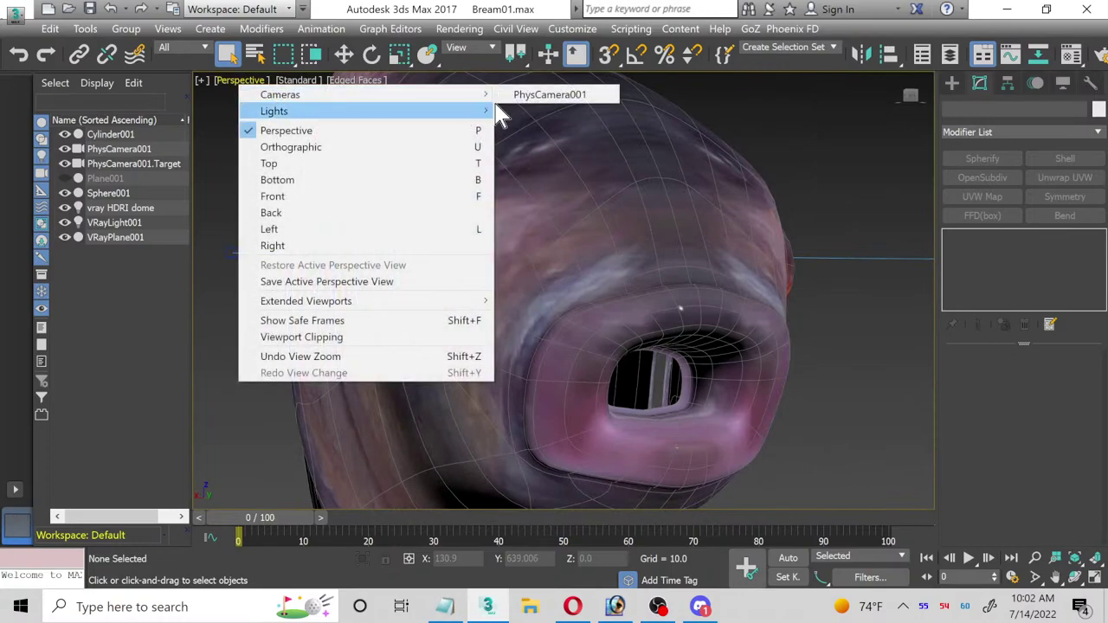
Step: Switch the viewport to PhysCamera001 and dolly and orbit it closer to the fish
{"action": "mouse_move", "coordinate": [485, 111]}
{"action": "left_click", "coordinate": [541, 94]}
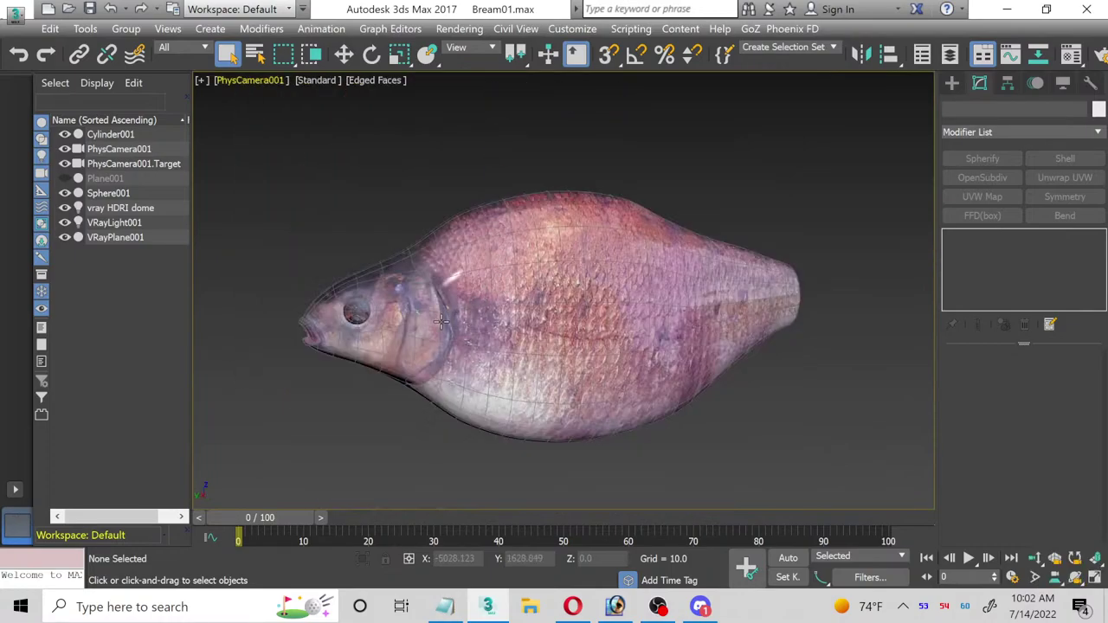
{"action": "left_click", "coordinate": [338, 355]}
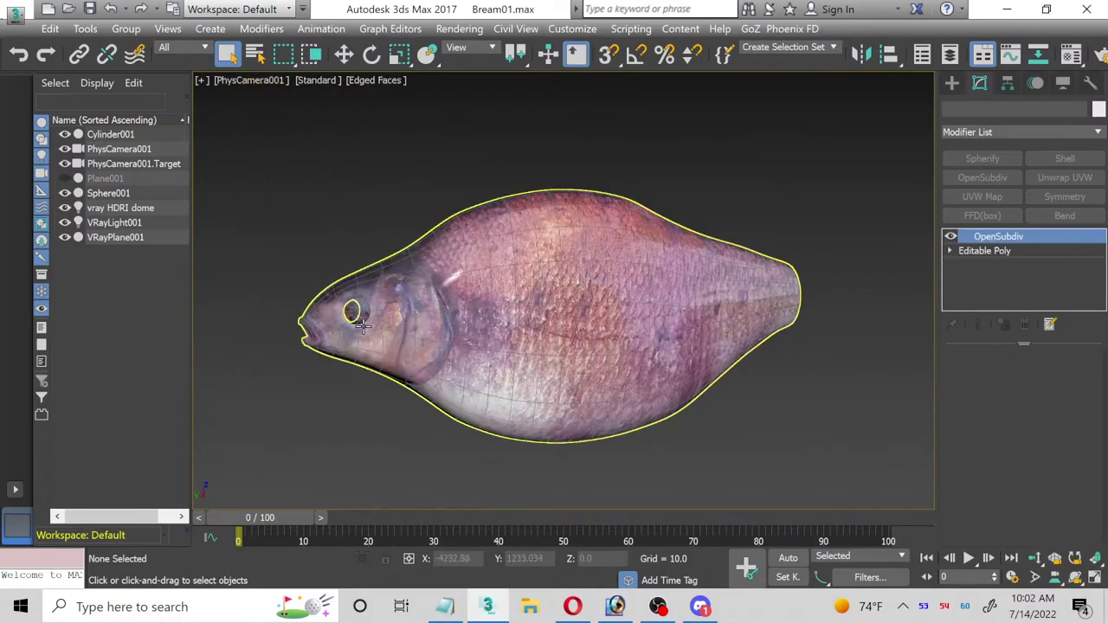
{"action": "left_click", "coordinate": [1037, 559]}
{"action": "left_click_drag", "start_coordinate": [394, 370], "coordinate": [464, 399]}
{"action": "left_click", "coordinate": [1075, 577]}
{"action": "left_click_drag", "start_coordinate": [574, 375], "coordinate": [579, 374]}
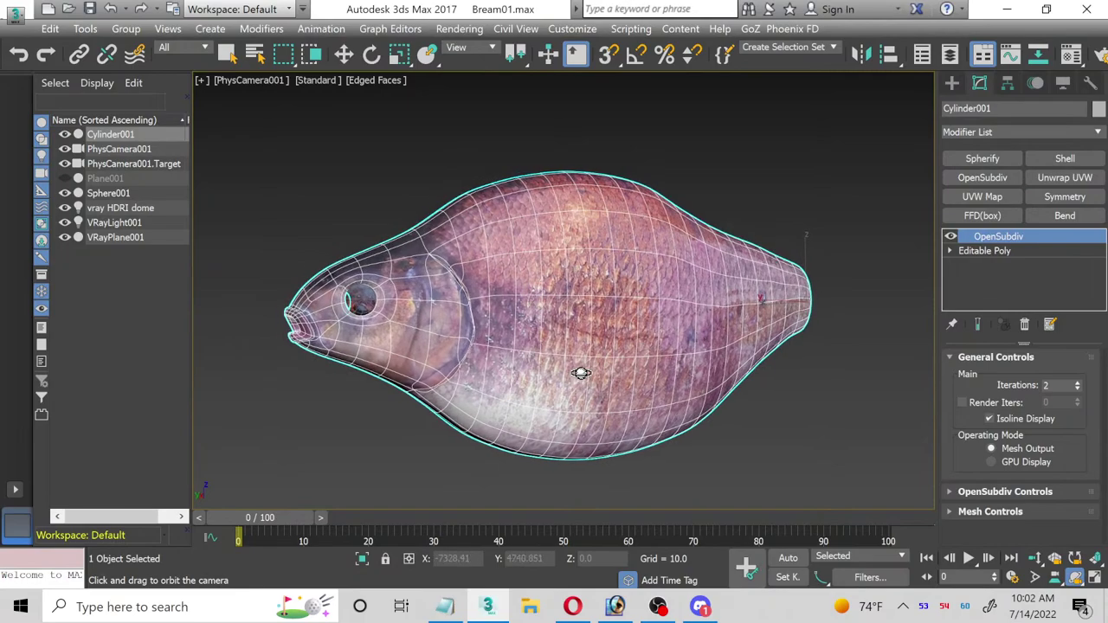
{"action": "left_click", "coordinate": [343, 55]}
{"action": "left_click", "coordinate": [453, 173]}
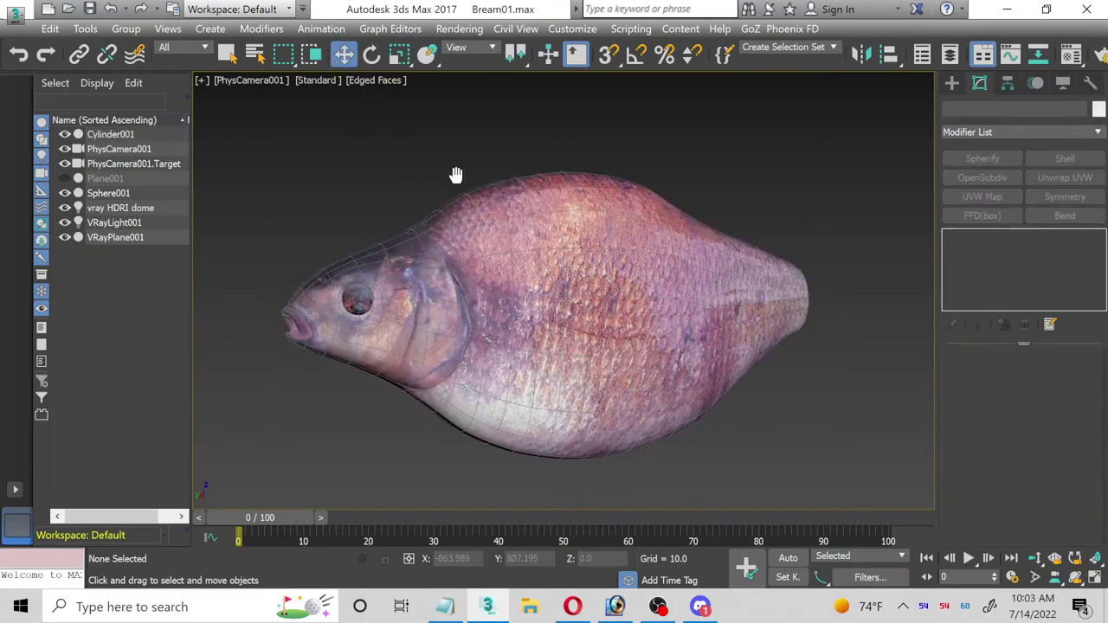
Step: Start a test render, cancel it, and turn on Show Safe Frames in the camera view
{"action": "key", "text": "shift+q"}
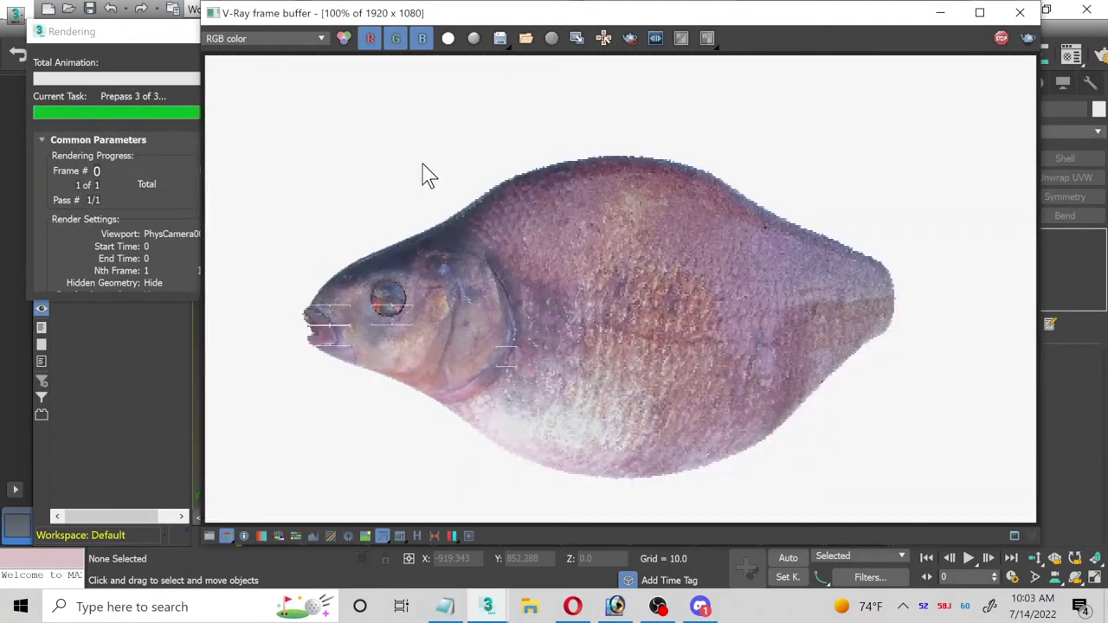
{"action": "left_click_drag", "start_coordinate": [197, 70], "coordinate": [347, 70]}
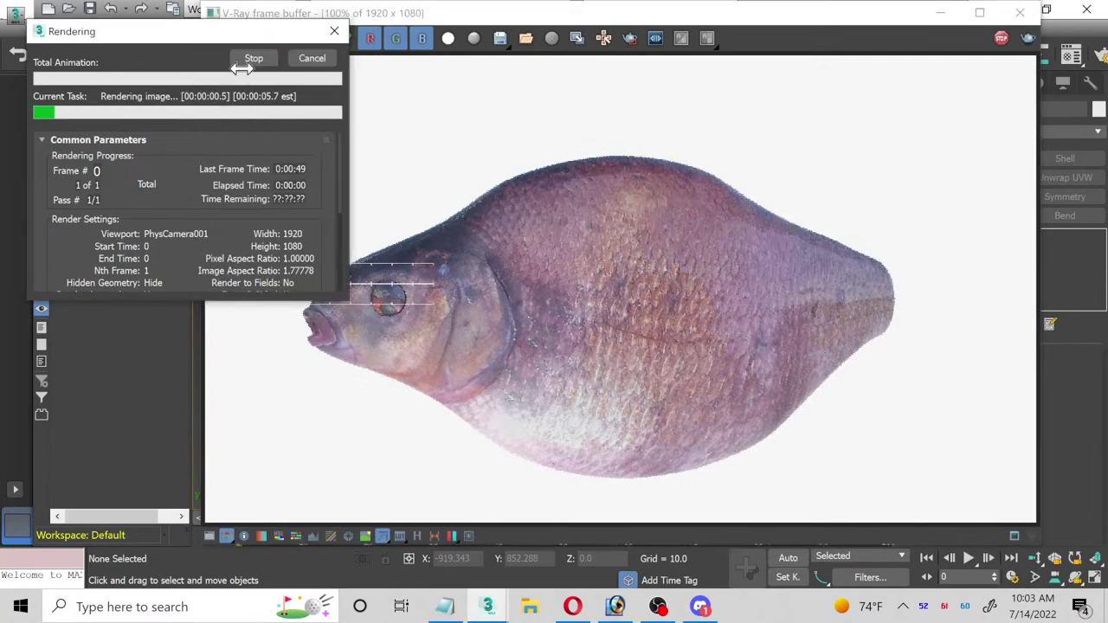
{"action": "left_click", "coordinate": [312, 54]}
{"action": "left_click", "coordinate": [1020, 12]}
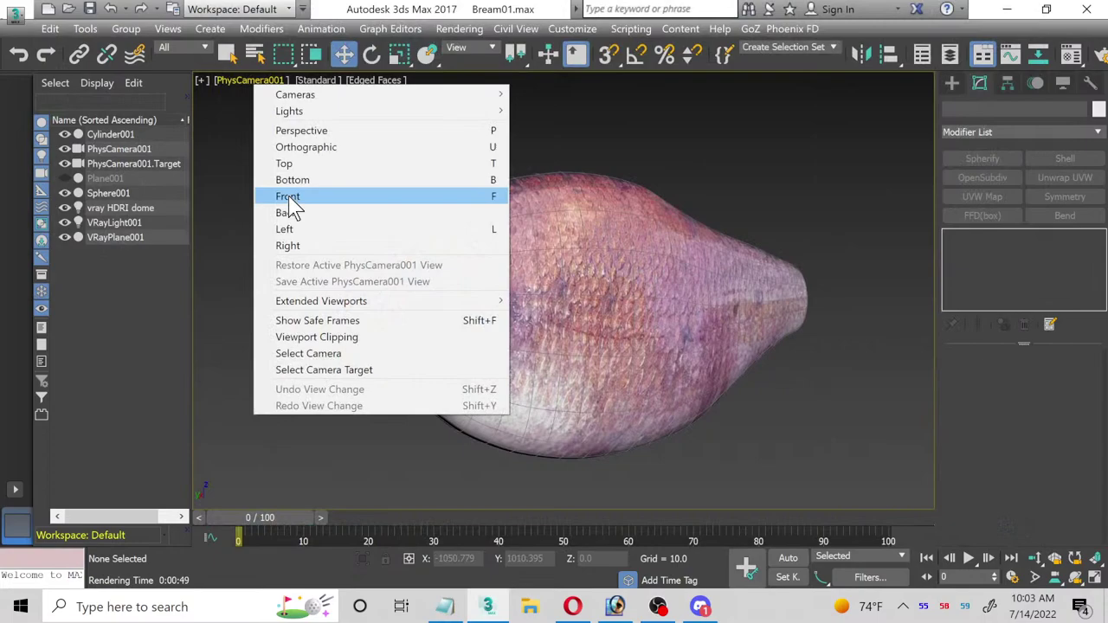
{"action": "left_click", "coordinate": [299, 321]}
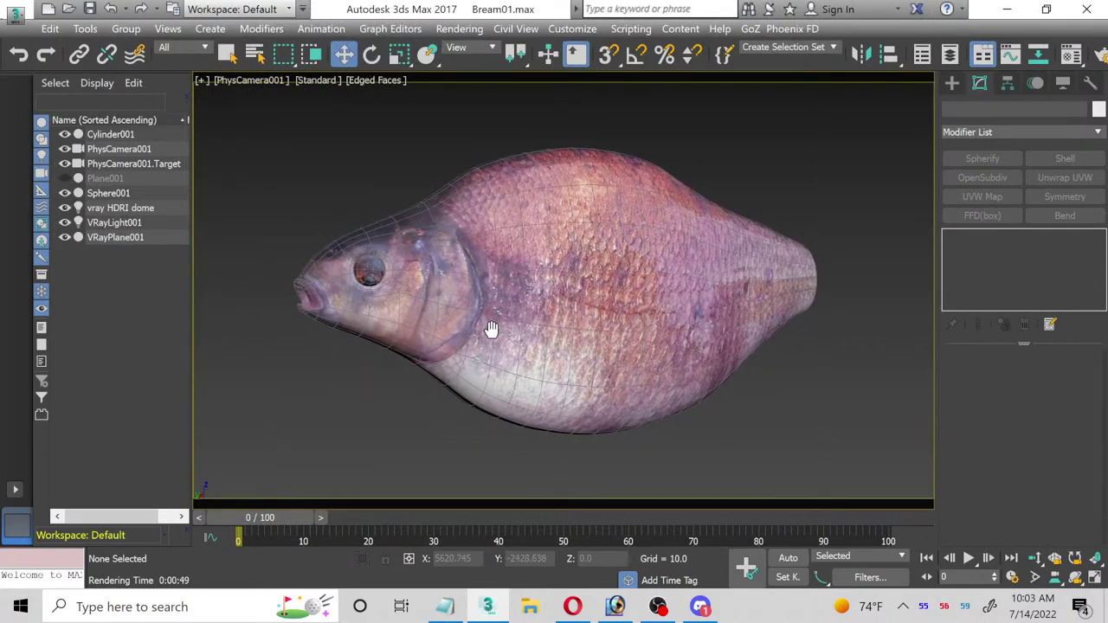
{"action": "key", "text": "shift+q"}
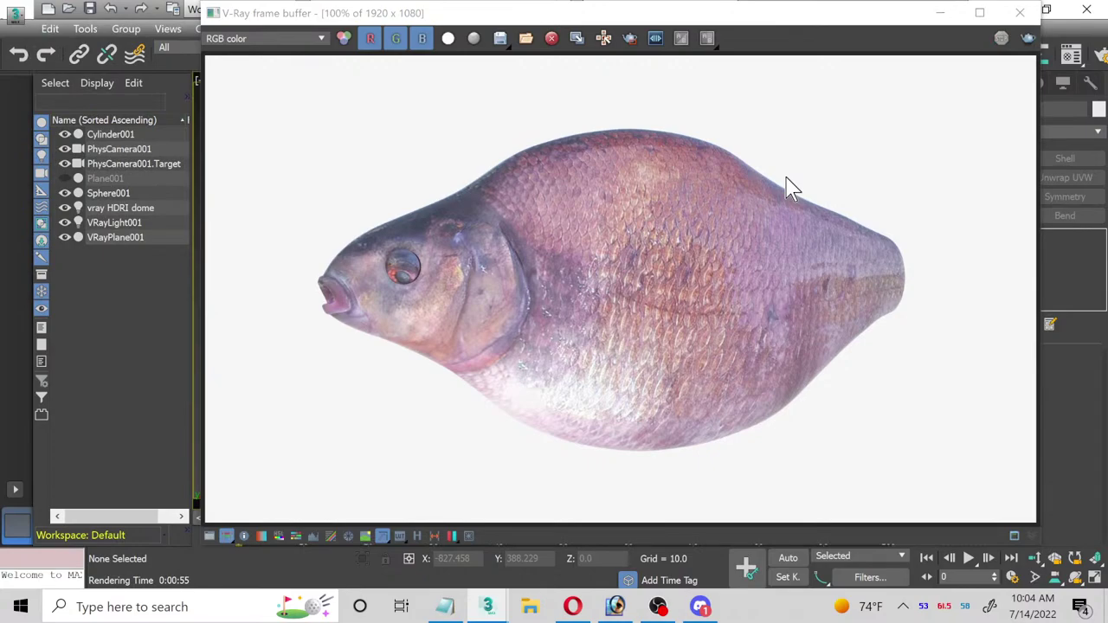
{"action": "scroll", "coordinate": [381, 326], "scroll_direction": "up", "scroll_amount": 1}
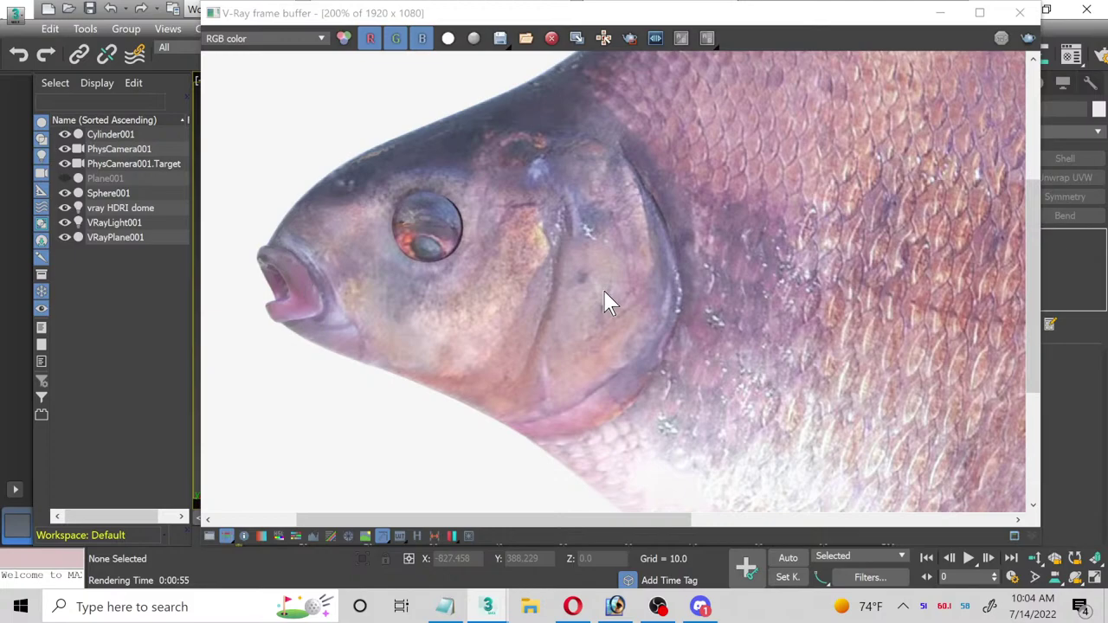
{"action": "scroll", "coordinate": [607, 303], "scroll_direction": "down", "scroll_amount": 1}
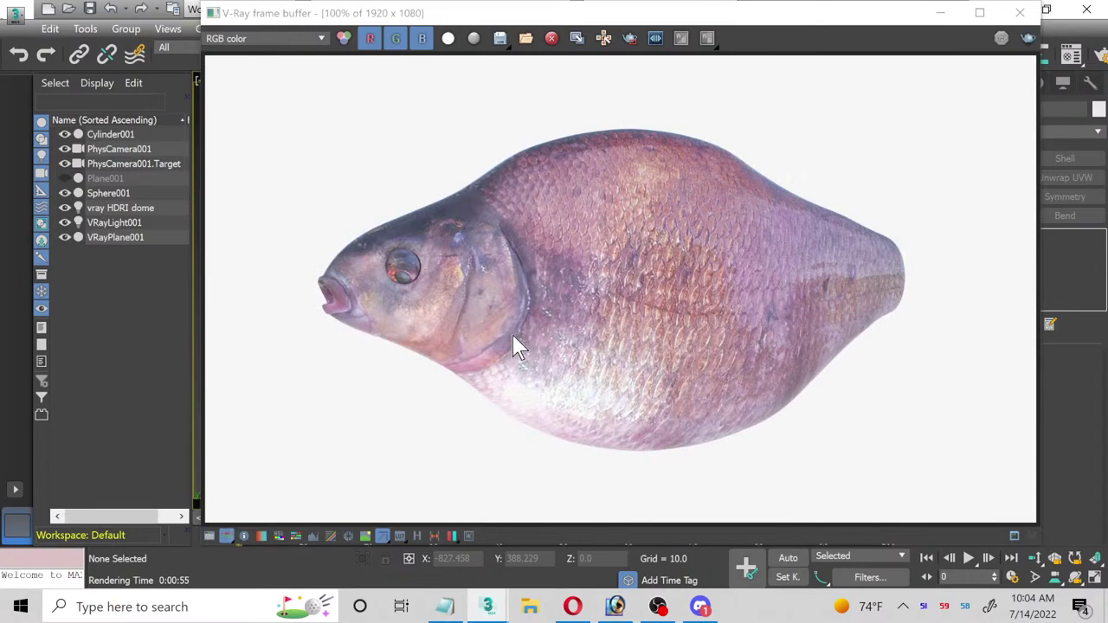
{"action": "left_click", "coordinate": [1020, 12]}
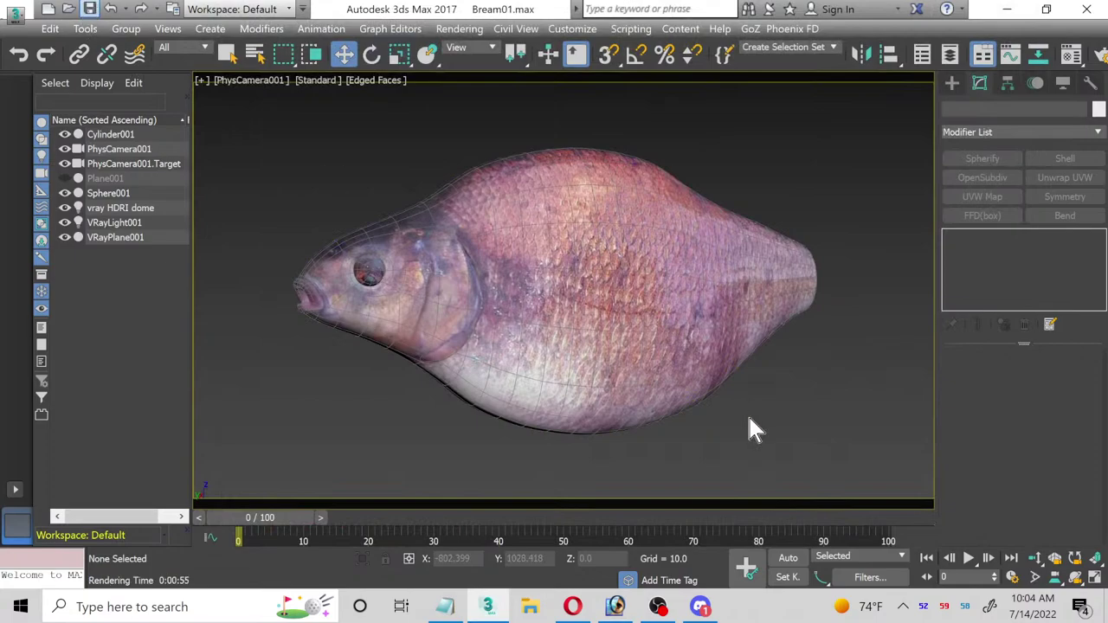
Step: Unhide the background plane Plane001 and delete the fish's OpenSubdiv modifier
{"action": "left_click", "coordinate": [1092, 579]}
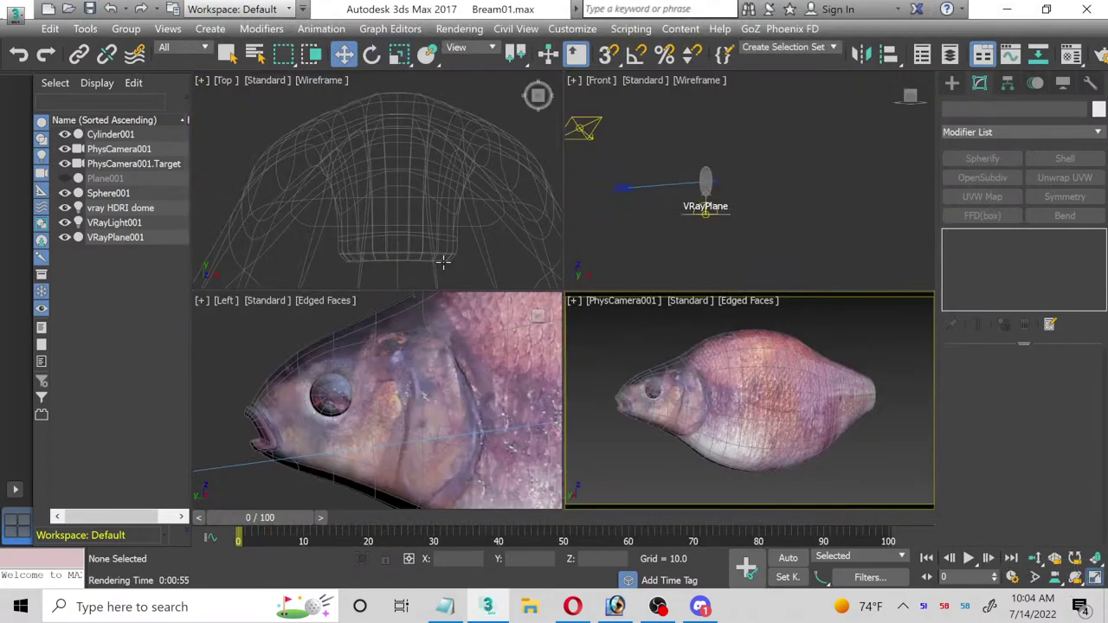
{"action": "left_click", "coordinate": [65, 178]}
{"action": "left_click", "coordinate": [528, 423]}
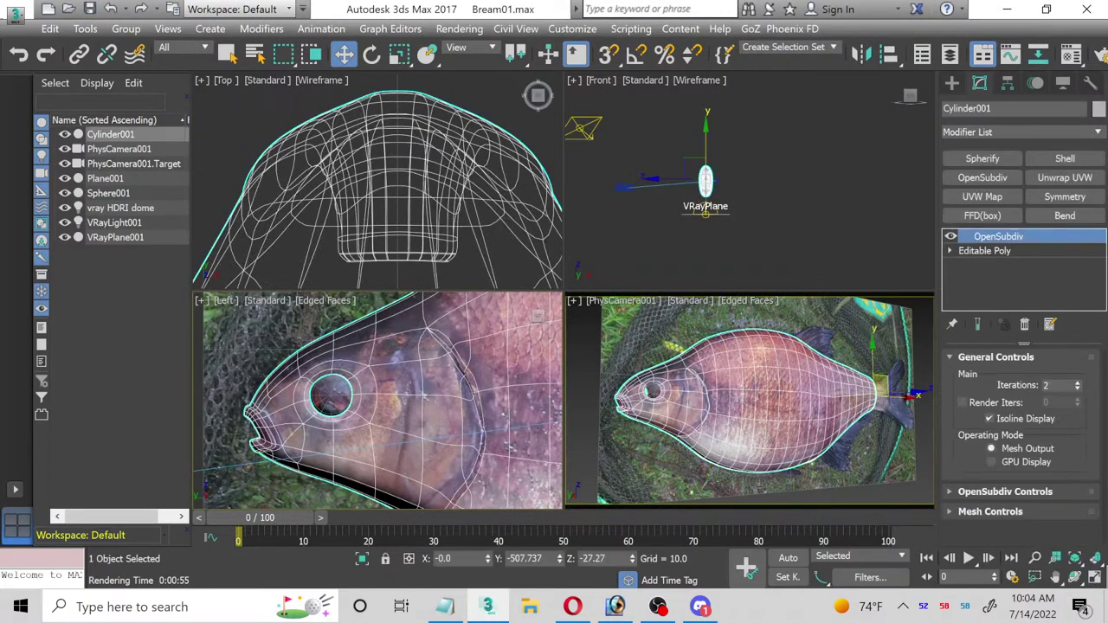
{"action": "left_click", "coordinate": [1095, 579]}
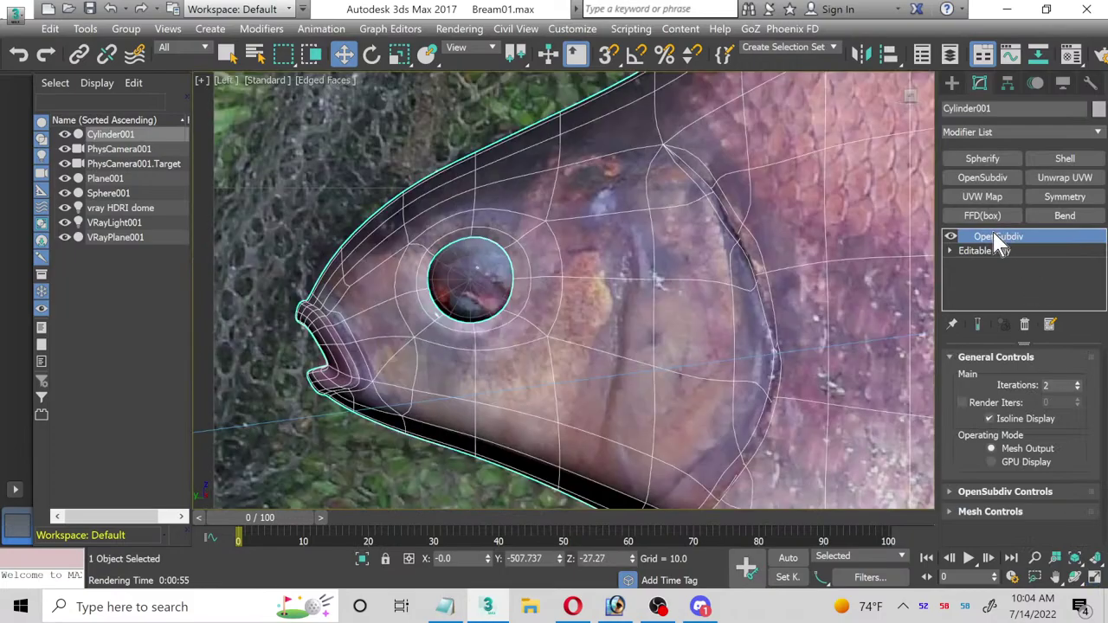
{"action": "right_click", "coordinate": [998, 242]}
{"action": "left_click", "coordinate": [963, 260]}
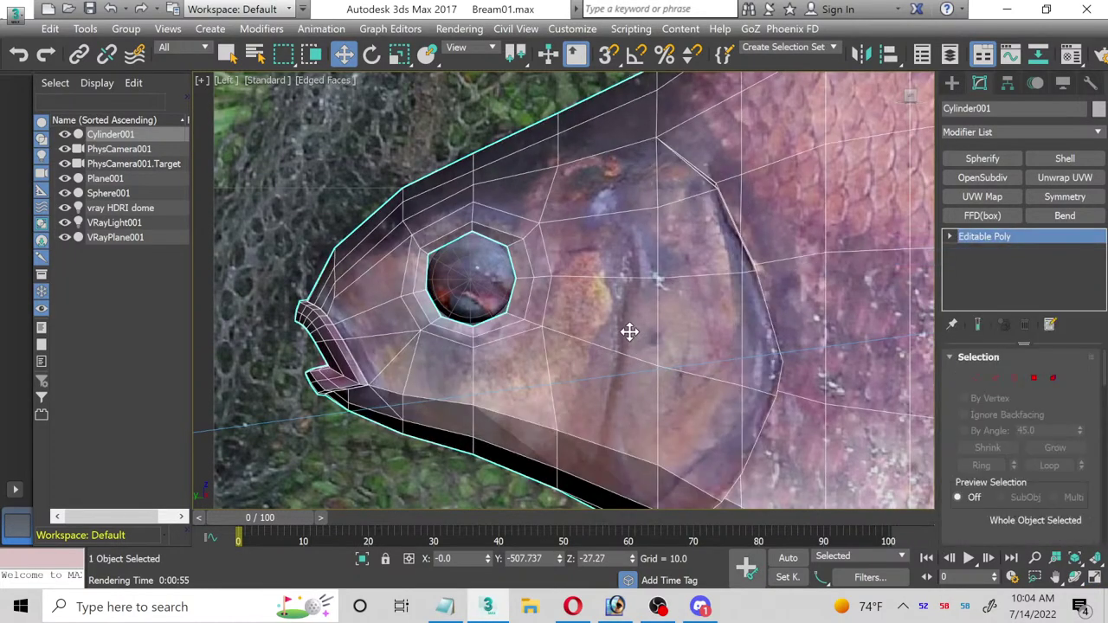
Step: Frame the fish head in the Left view and open the Material Editor with M
{"action": "middle_click_drag", "start_coordinate": [629, 331], "coordinate": [396, 297]}
{"action": "scroll", "coordinate": [505, 319], "scroll_direction": "down", "scroll_amount": 1}
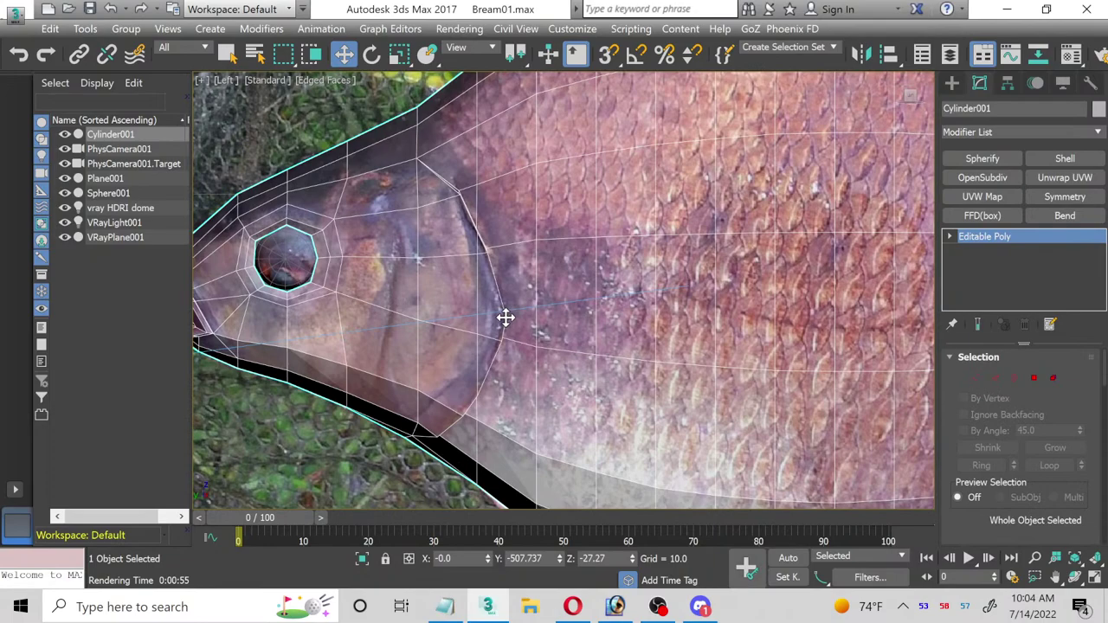
{"action": "key", "text": "m"}
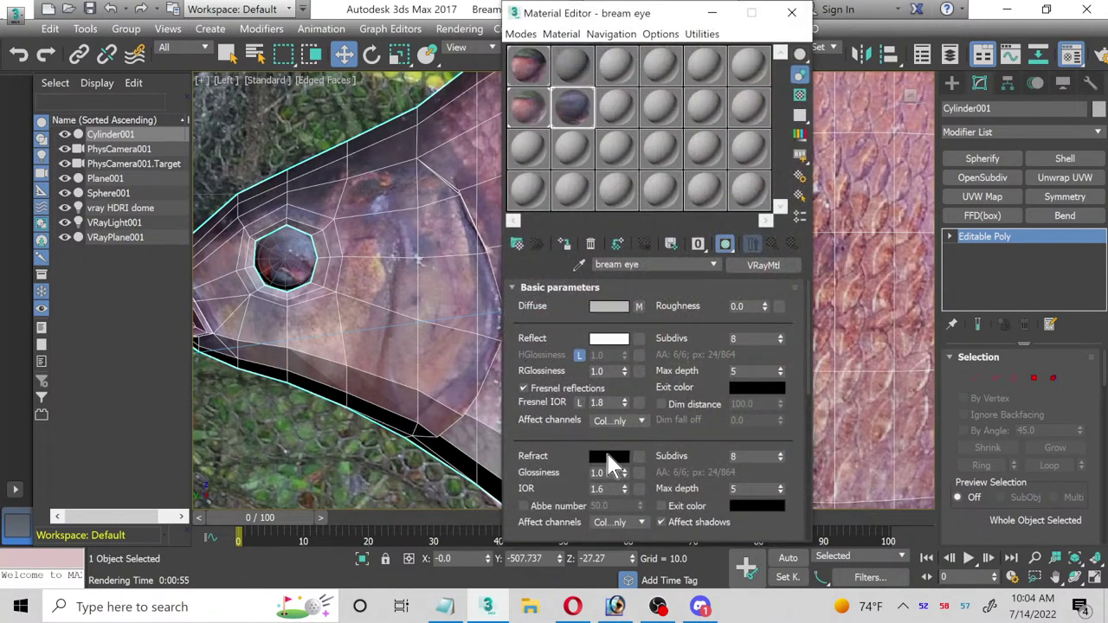
Step: Cancel the eye material's refraction colour change and select the bream texture material
{"action": "left_click", "coordinate": [609, 459]}
{"action": "left_click", "coordinate": [529, 225]}
{"action": "left_click", "coordinate": [528, 106]}
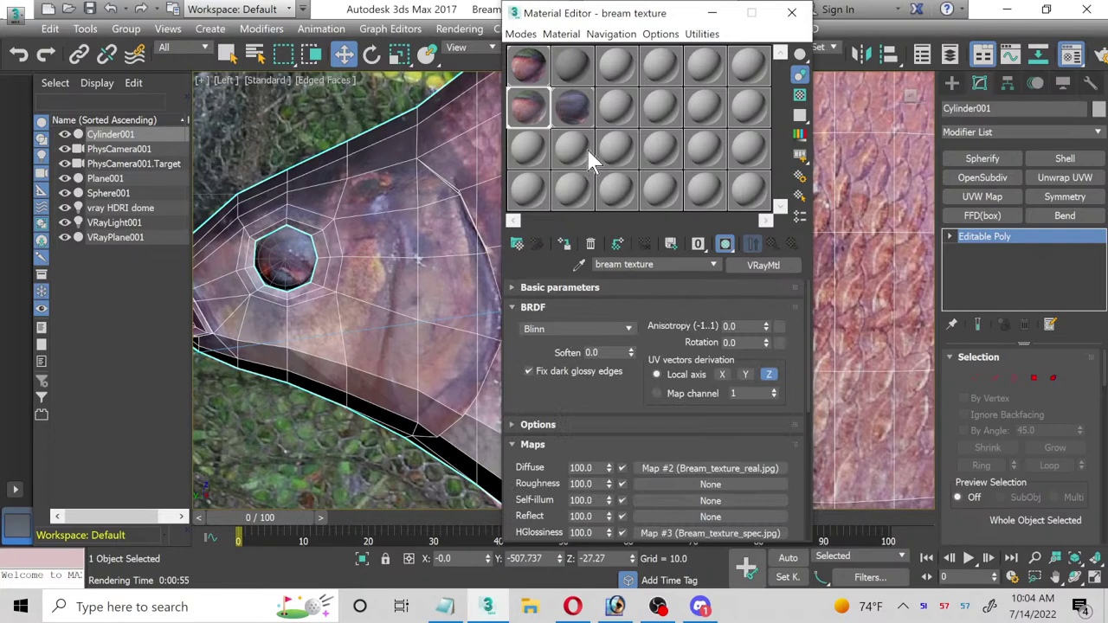
Step: Raise the bream texture's Refract colour to 190 grey and close the Material Editor
{"action": "left_click", "coordinate": [656, 305]}
{"action": "left_click", "coordinate": [656, 289]}
{"action": "scroll", "coordinate": [739, 342], "scroll_direction": "down", "scroll_amount": 2}
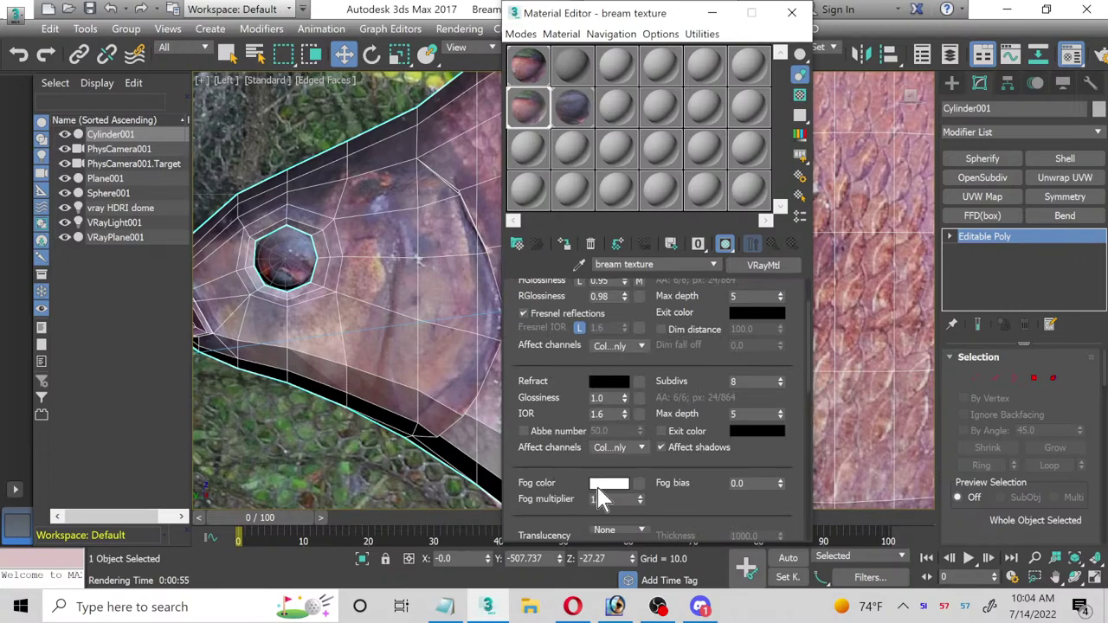
{"action": "left_click", "coordinate": [598, 383]}
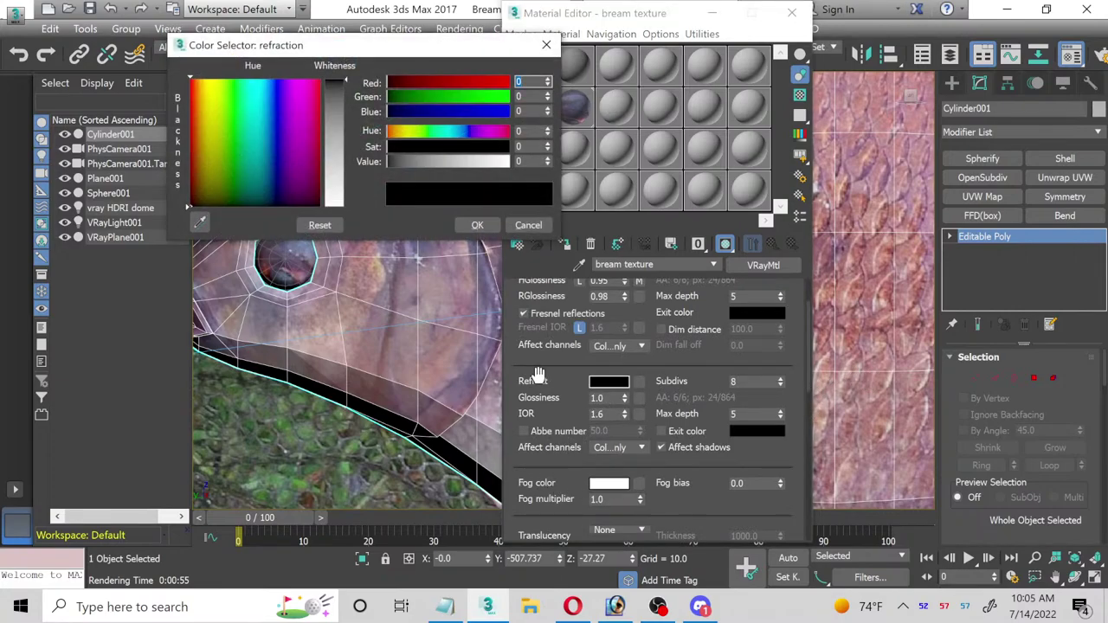
{"action": "left_click_drag", "start_coordinate": [338, 186], "coordinate": [338, 174]}
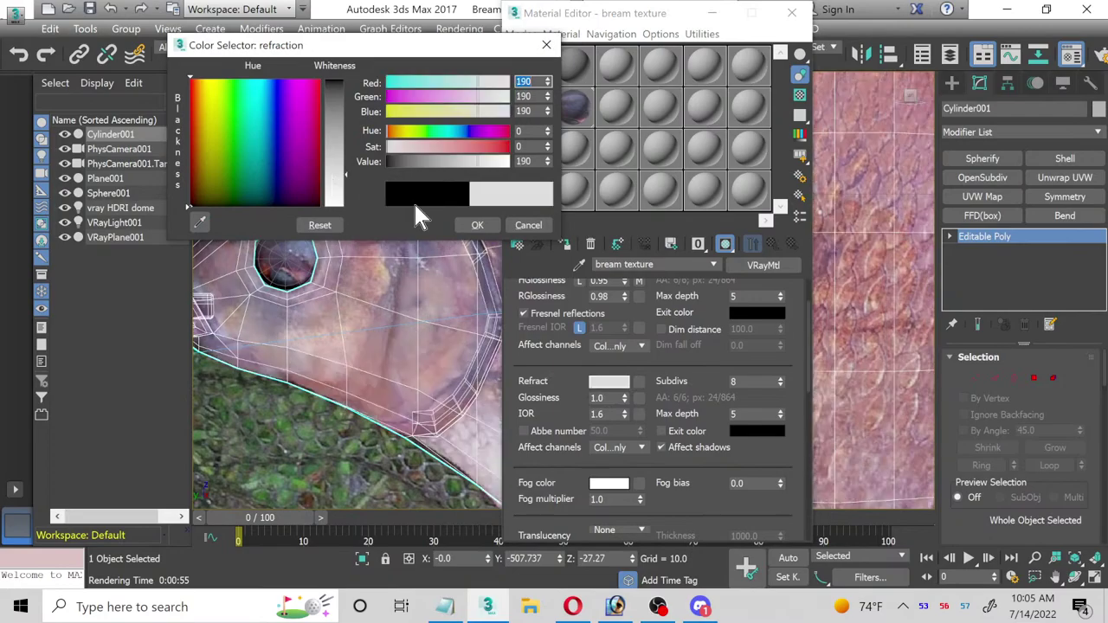
{"action": "left_click", "coordinate": [461, 227]}
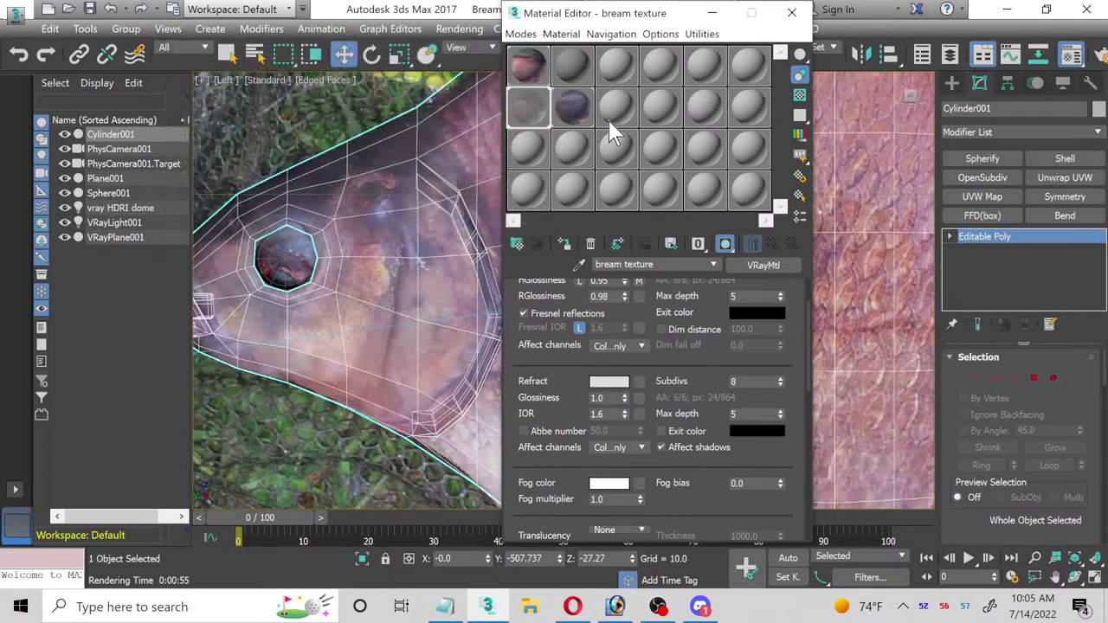
{"action": "left_click", "coordinate": [792, 13]}
Step: At Vertex level, cut a diagonal edge in front of the pectoral fin to the vertical edge
{"action": "scroll", "coordinate": [792, 281], "scroll_direction": "up", "scroll_amount": 3}
{"action": "scroll", "coordinate": [494, 321], "scroll_direction": "up", "scroll_amount": 3}
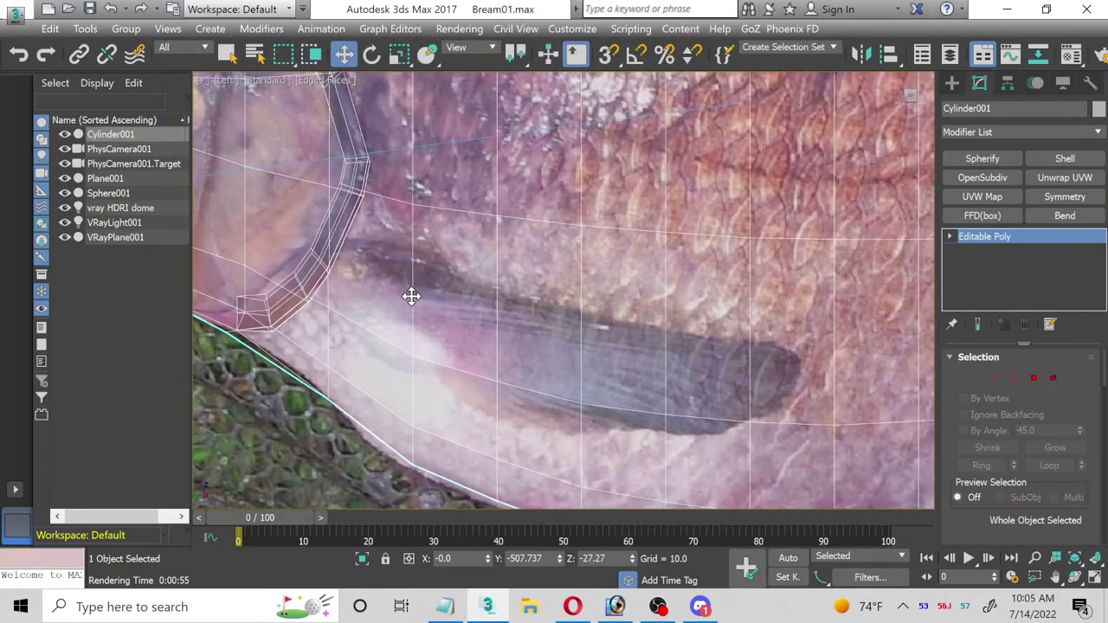
{"action": "left_click", "coordinate": [980, 376]}
{"action": "scroll", "coordinate": [1085, 400], "scroll_direction": "down", "scroll_amount": 5}
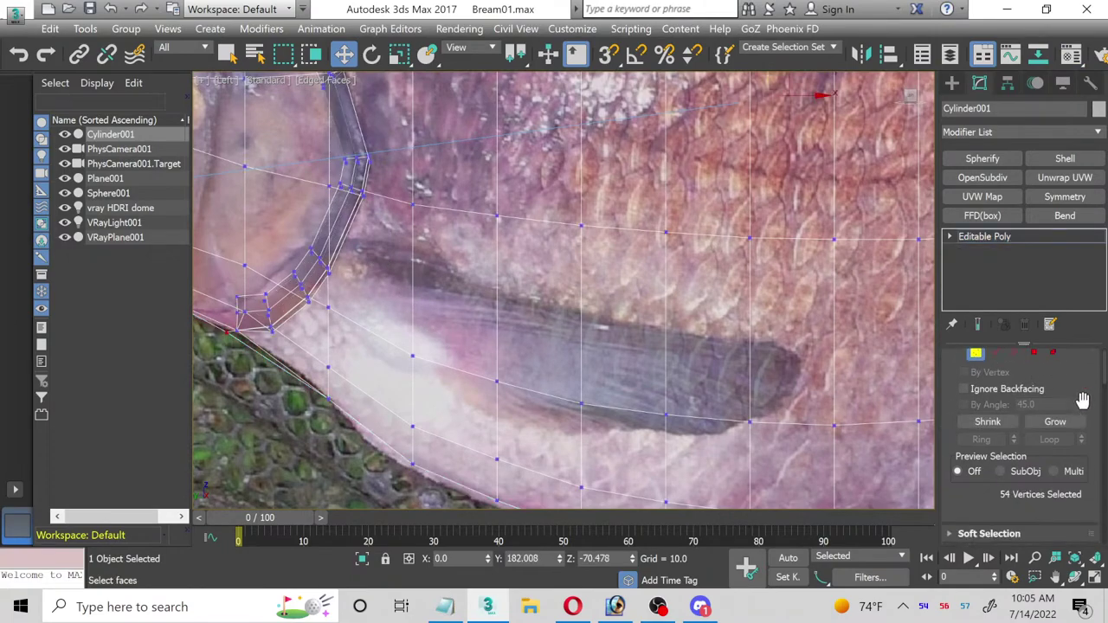
{"action": "scroll", "coordinate": [1087, 405], "scroll_direction": "down", "scroll_amount": 3}
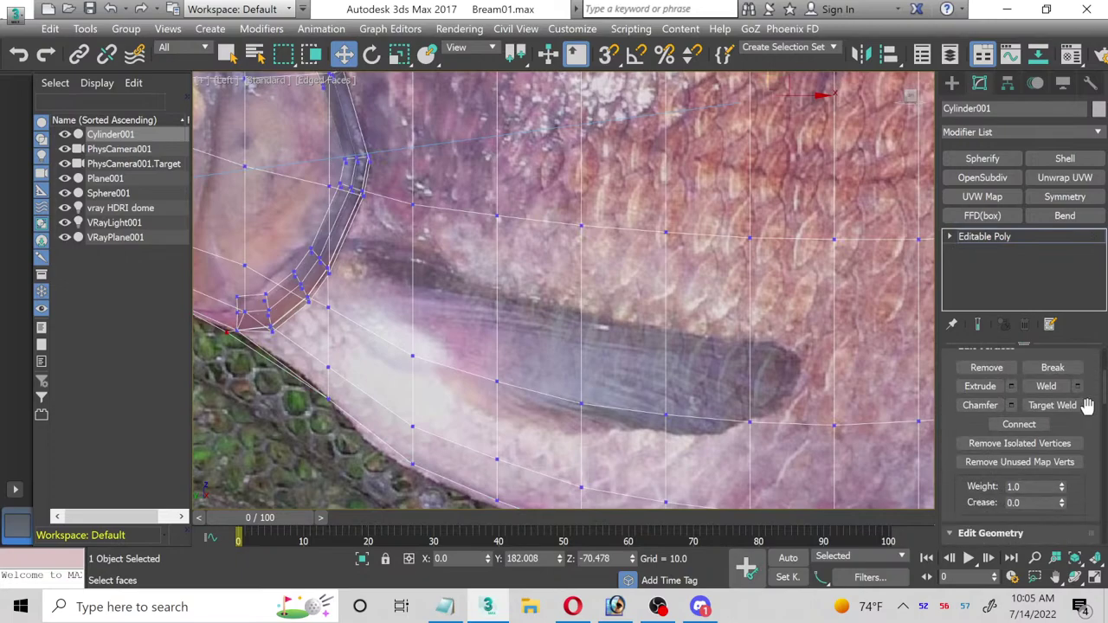
{"action": "scroll", "coordinate": [1090, 437], "scroll_direction": "down", "scroll_amount": 2}
{"action": "scroll", "coordinate": [1091, 437], "scroll_direction": "down", "scroll_amount": 2}
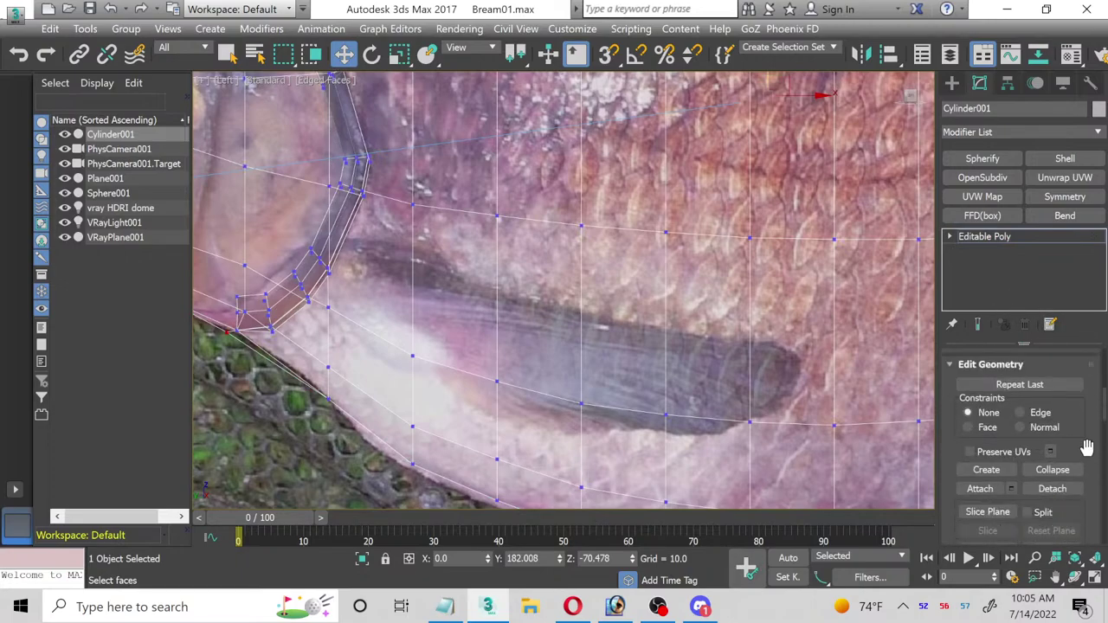
{"action": "left_click", "coordinate": [1072, 513]}
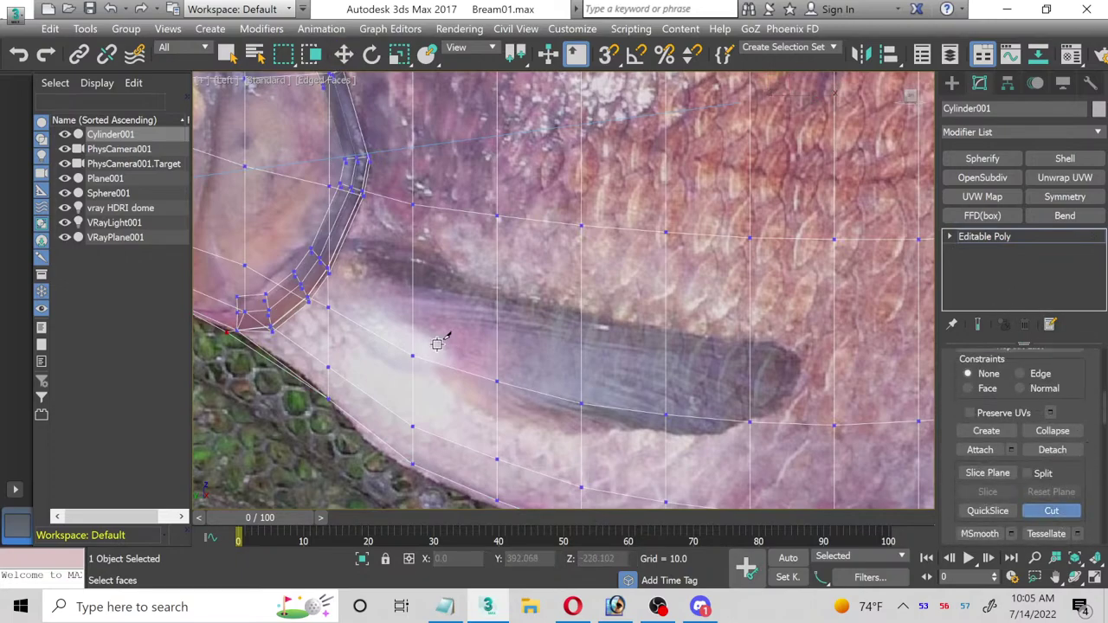
{"action": "scroll", "coordinate": [420, 350], "scroll_direction": "up", "scroll_amount": 1}
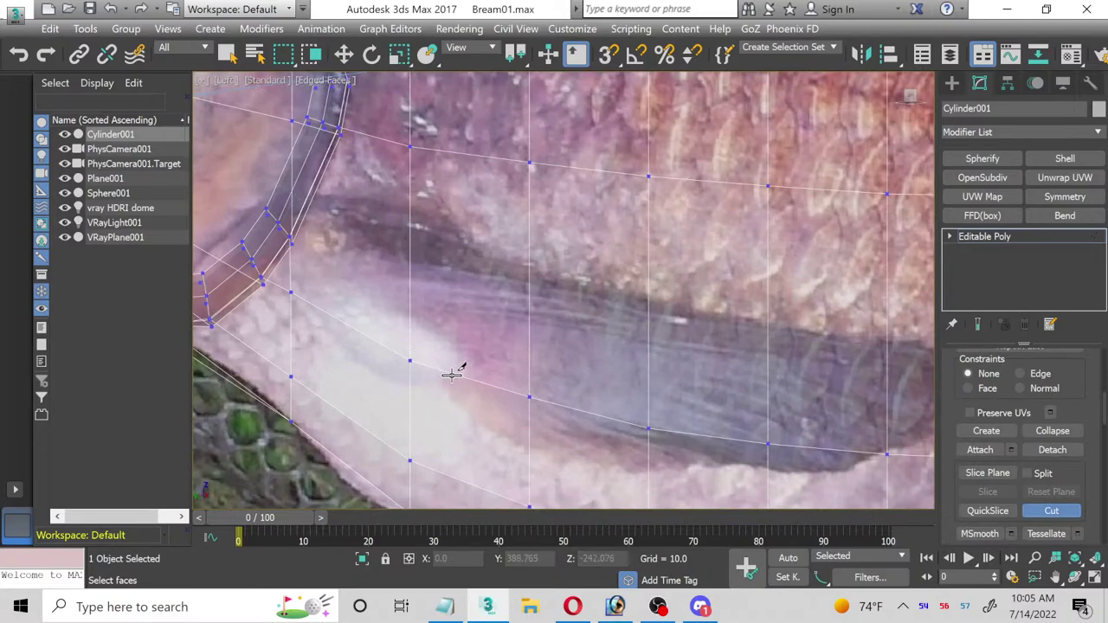
{"action": "left_click", "coordinate": [451, 374]}
{"action": "left_click", "coordinate": [411, 321]}
{"action": "scroll", "coordinate": [315, 217], "scroll_direction": "up", "scroll_amount": 3}
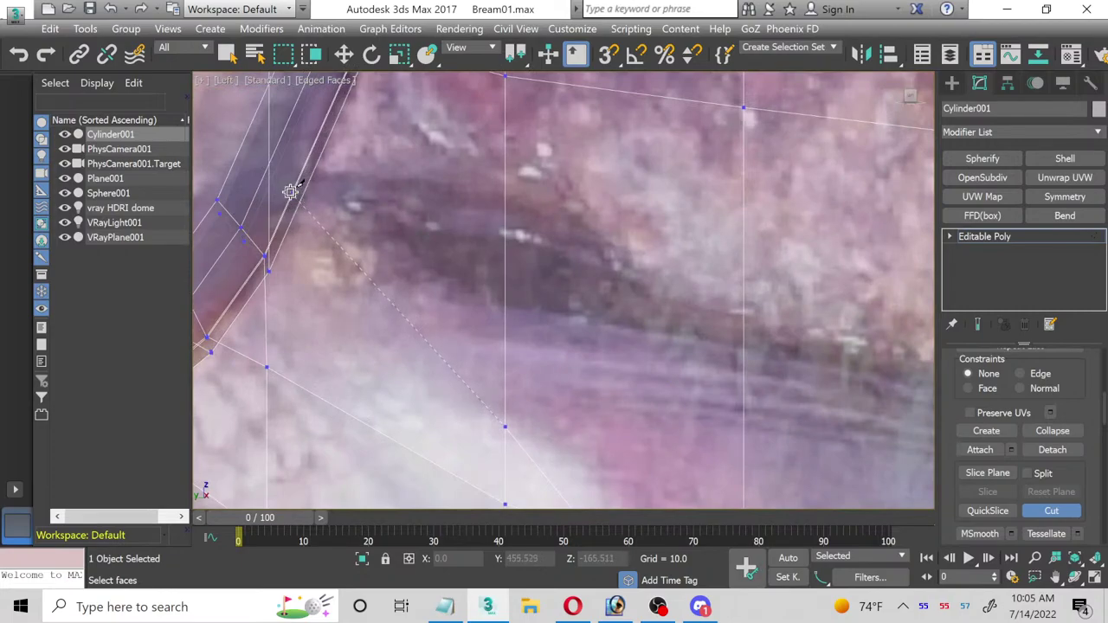
{"action": "right_click", "coordinate": [318, 200]}
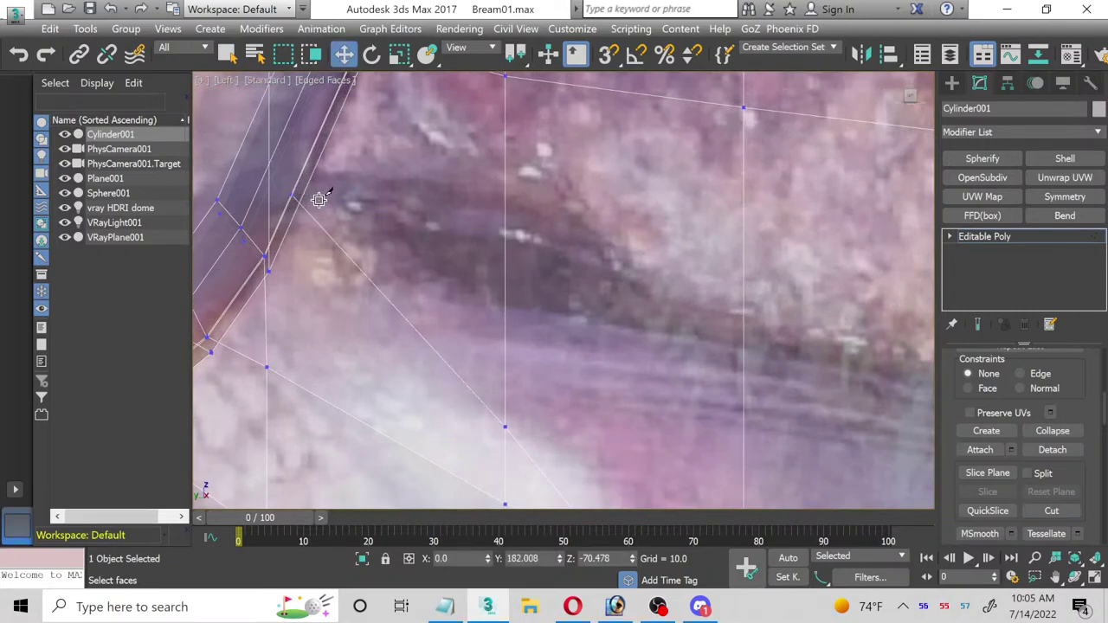
Step: Reframe the fish in the viewport and switch the Editable Poly to Edge level
{"action": "middle_click_drag", "start_coordinate": [318, 200], "coordinate": [394, 287]}
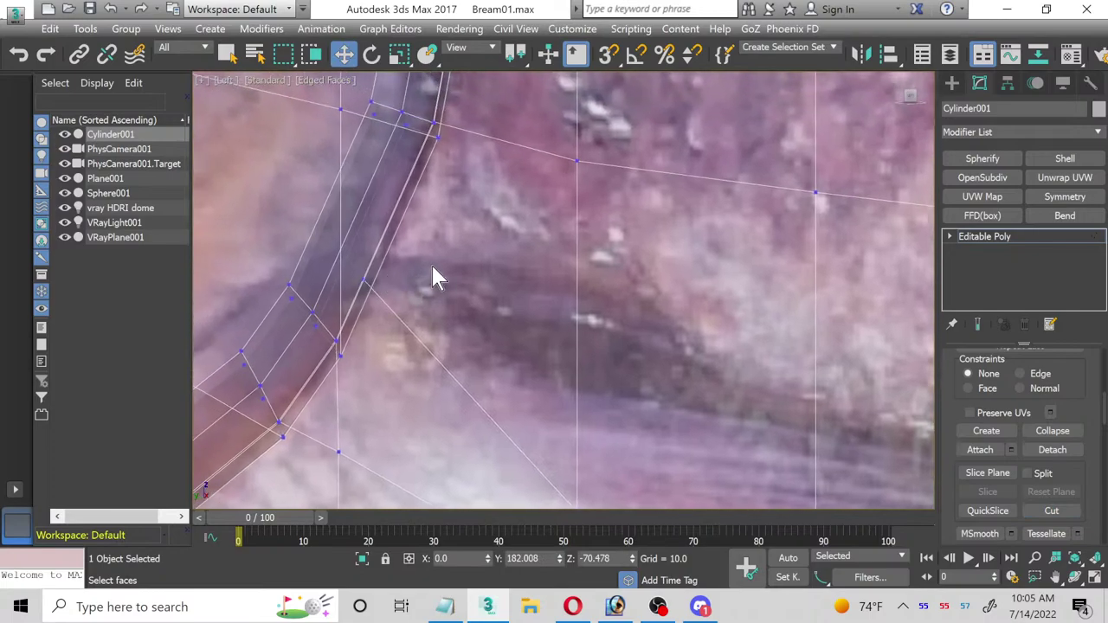
{"action": "scroll", "coordinate": [432, 263], "scroll_direction": "down", "scroll_amount": 2}
{"action": "middle_click_drag", "start_coordinate": [462, 304], "coordinate": [313, 245]}
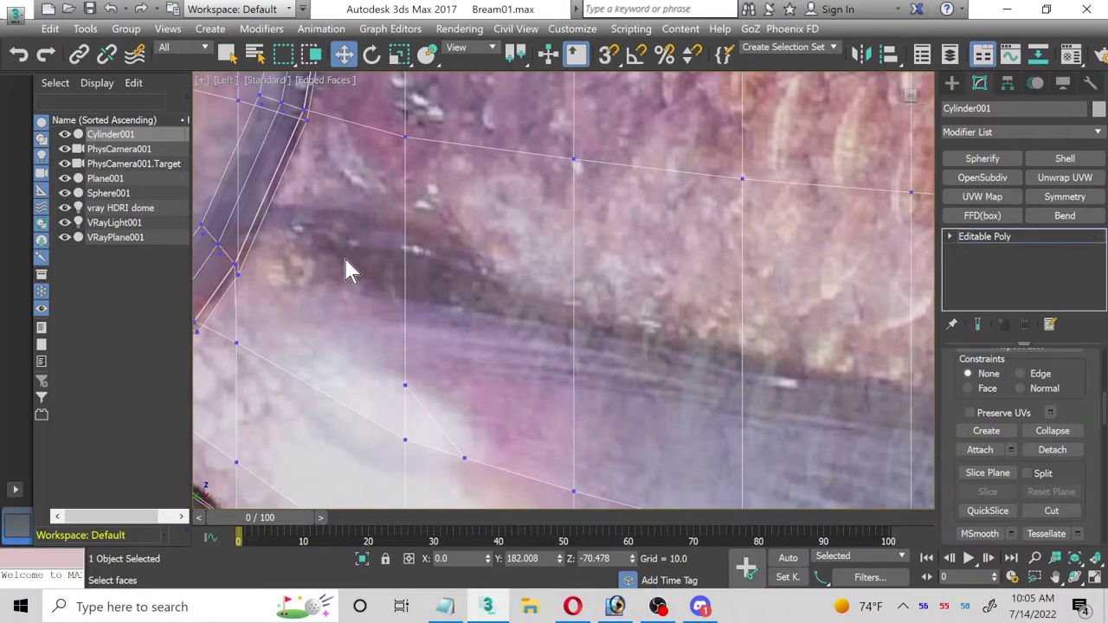
{"action": "right_click", "coordinate": [345, 261]}
{"action": "scroll", "coordinate": [459, 290], "scroll_direction": "down", "scroll_amount": 3}
{"action": "scroll", "coordinate": [448, 183], "scroll_direction": "down", "scroll_amount": 5}
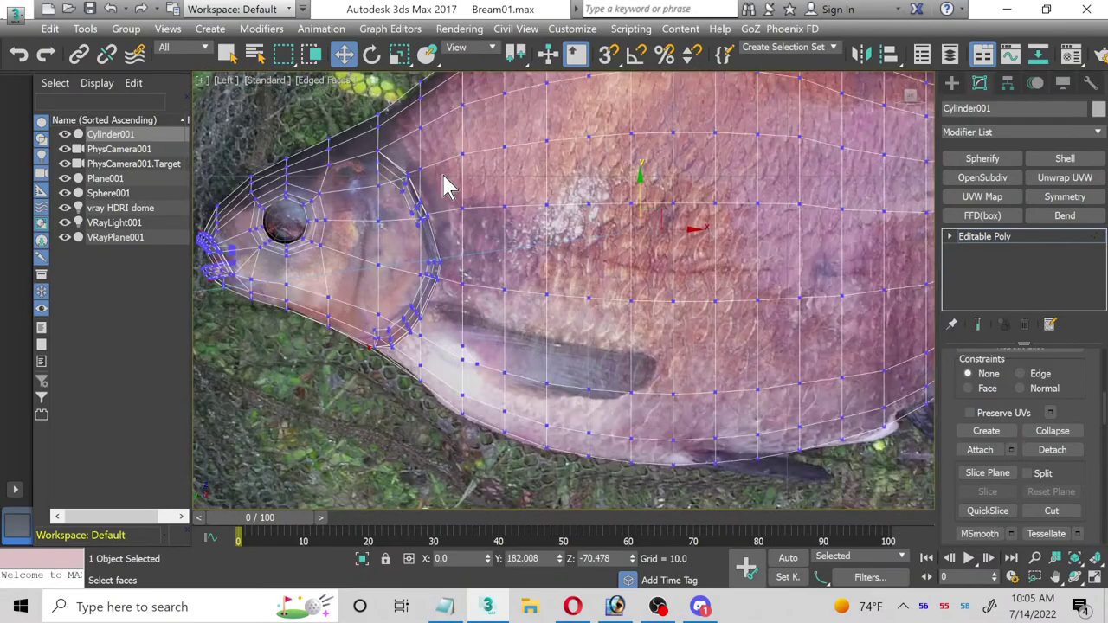
{"action": "middle_click_drag", "start_coordinate": [448, 182], "coordinate": [444, 293]}
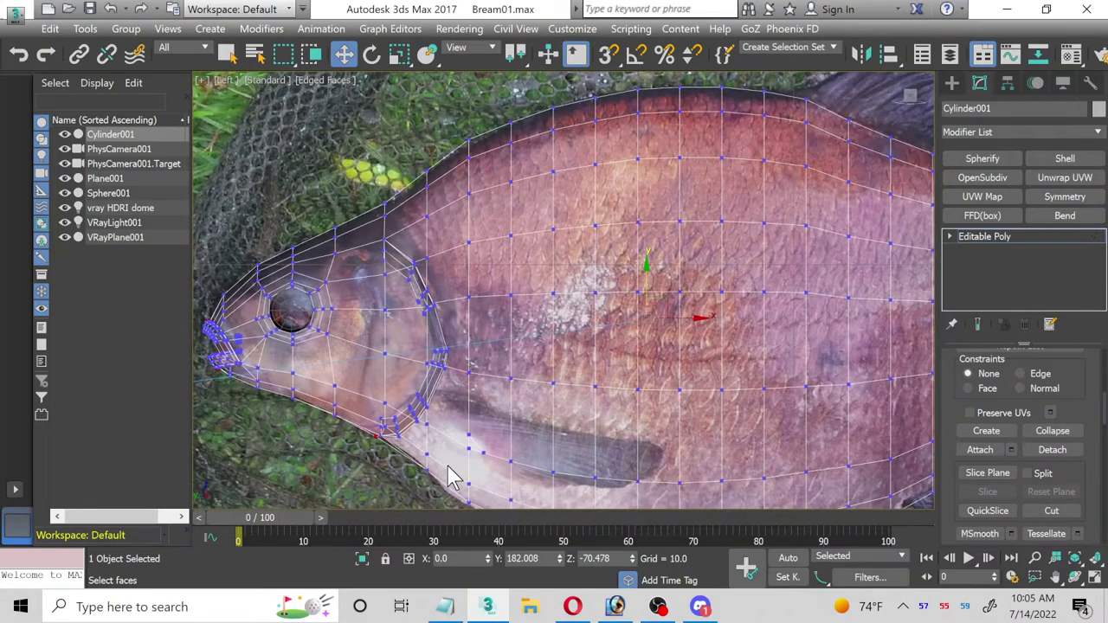
{"action": "middle_click_drag", "start_coordinate": [463, 454], "coordinate": [468, 367]}
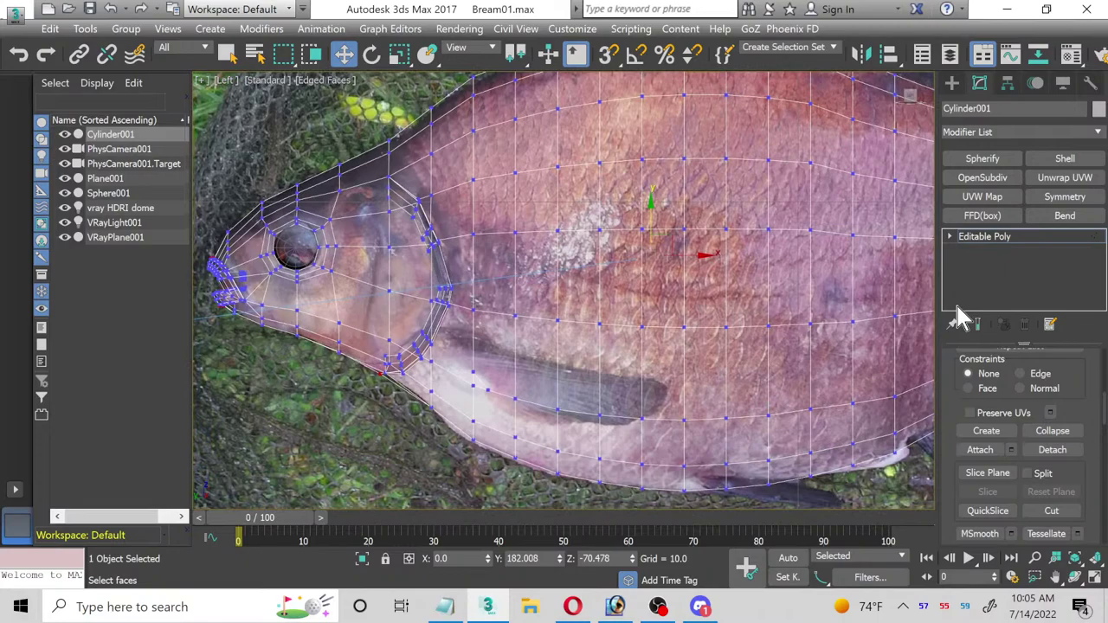
{"action": "left_click", "coordinate": [950, 237]}
{"action": "left_click", "coordinate": [983, 266]}
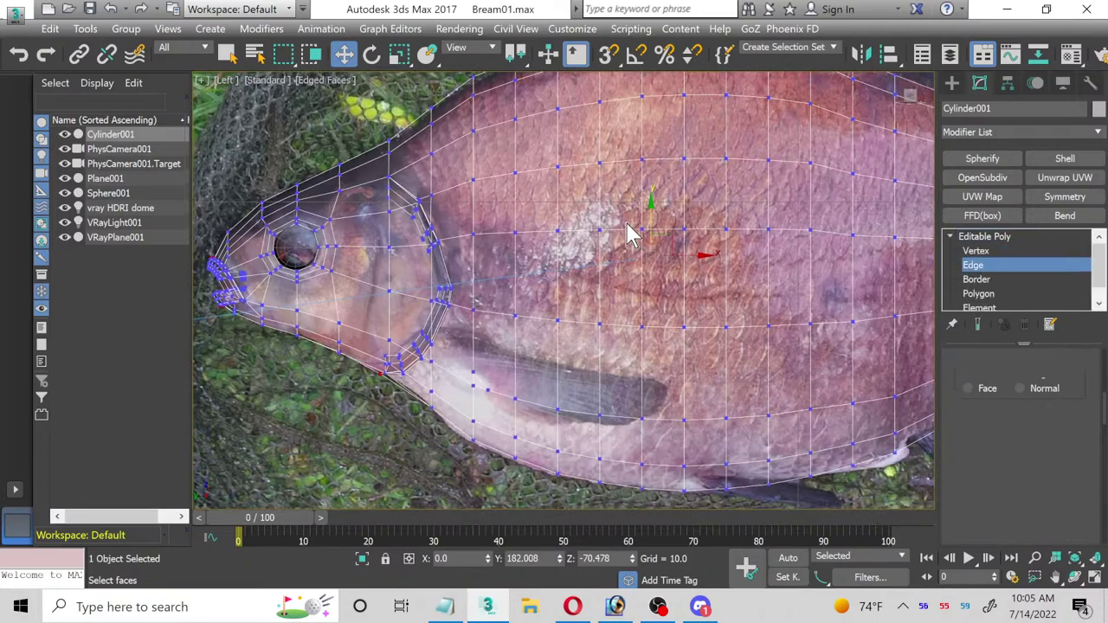
Step: Add a vertical edge down the body behind the gill plate using a 1-segment Connect Edges
{"action": "left_click", "coordinate": [448, 87]}
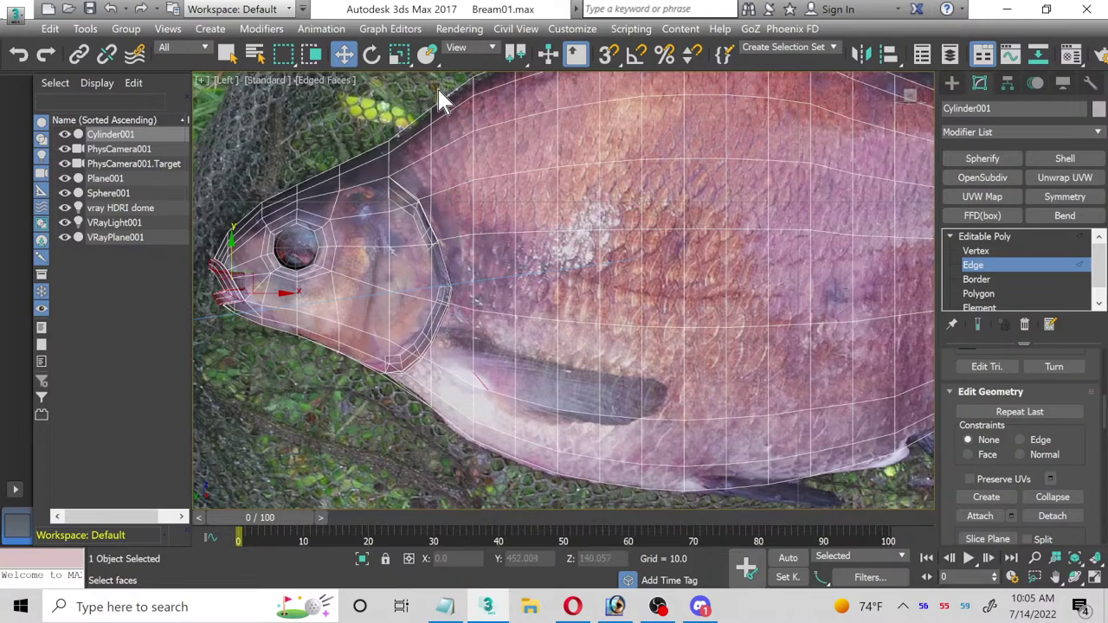
{"action": "left_click", "coordinate": [458, 76]}
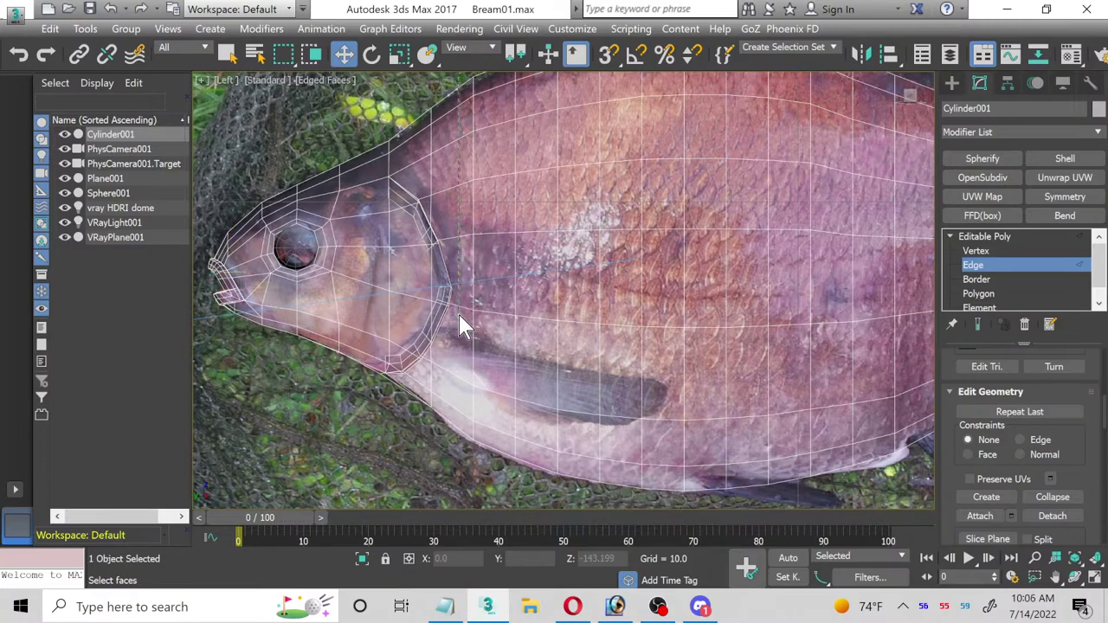
{"action": "left_click", "coordinate": [459, 463]}
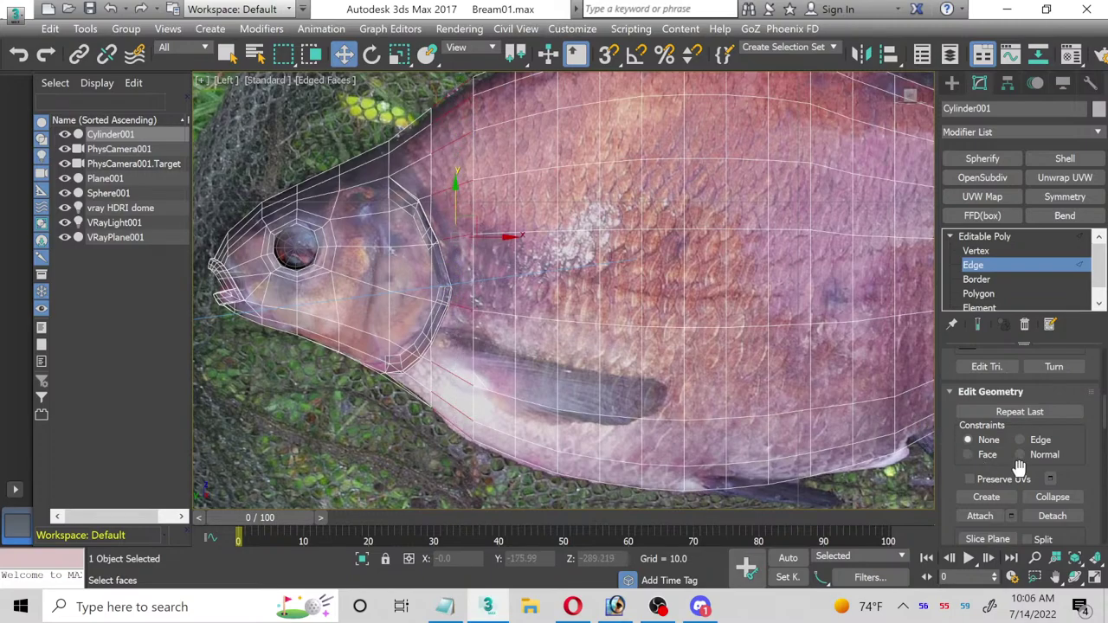
{"action": "scroll", "coordinate": [1048, 485], "scroll_direction": "down", "scroll_amount": 4}
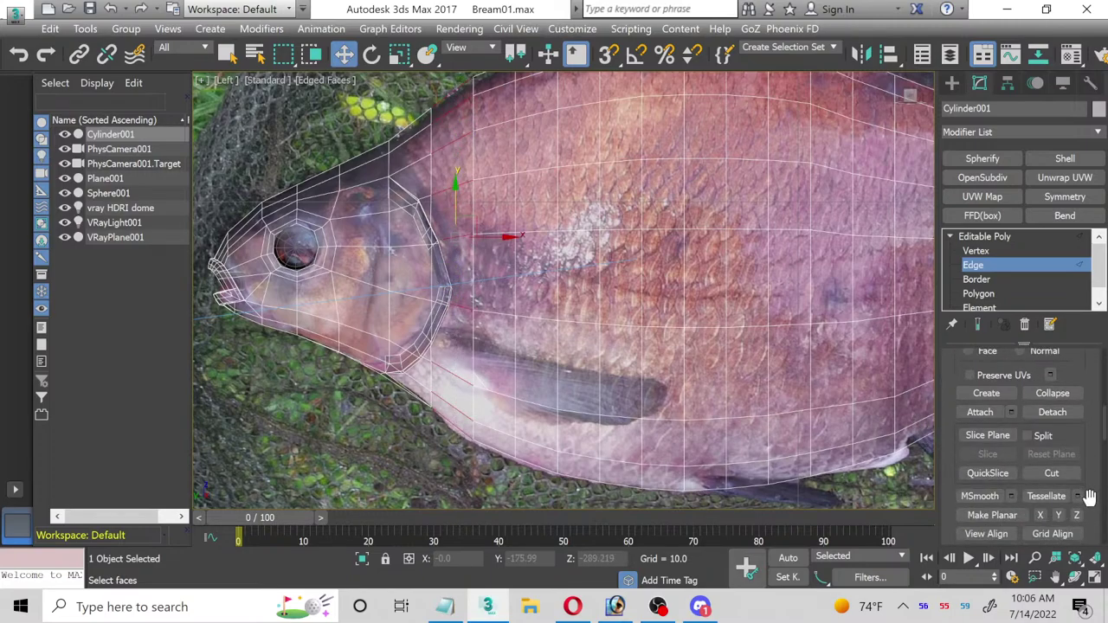
{"action": "scroll", "coordinate": [1090, 496], "scroll_direction": "up", "scroll_amount": 10}
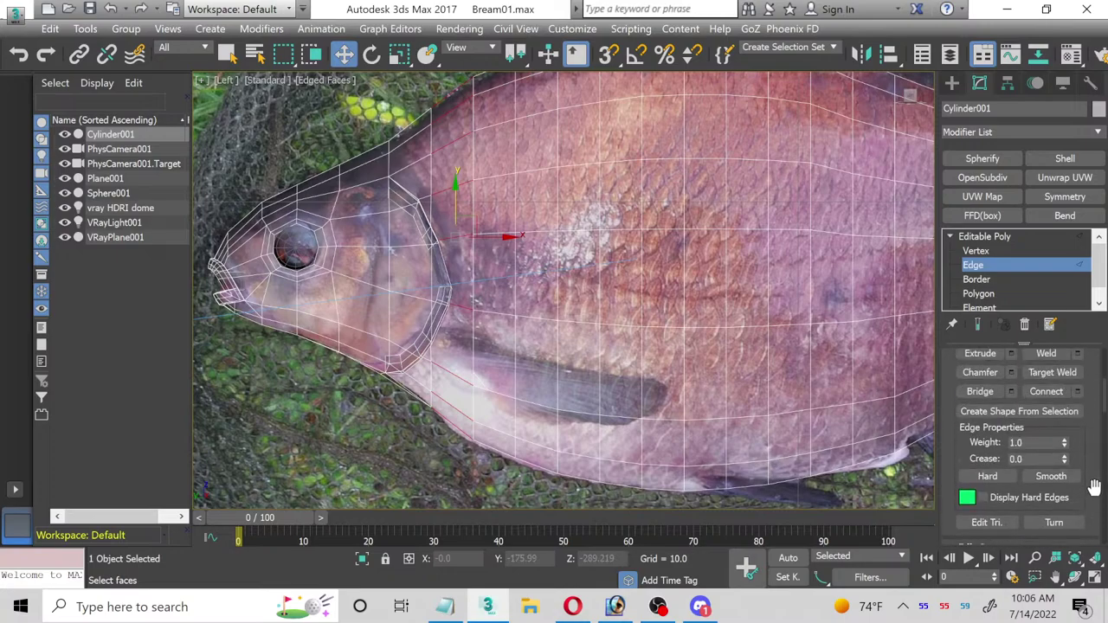
{"action": "scroll", "coordinate": [1094, 487], "scroll_direction": "up", "scroll_amount": 1}
{"action": "left_click", "coordinate": [1078, 417]}
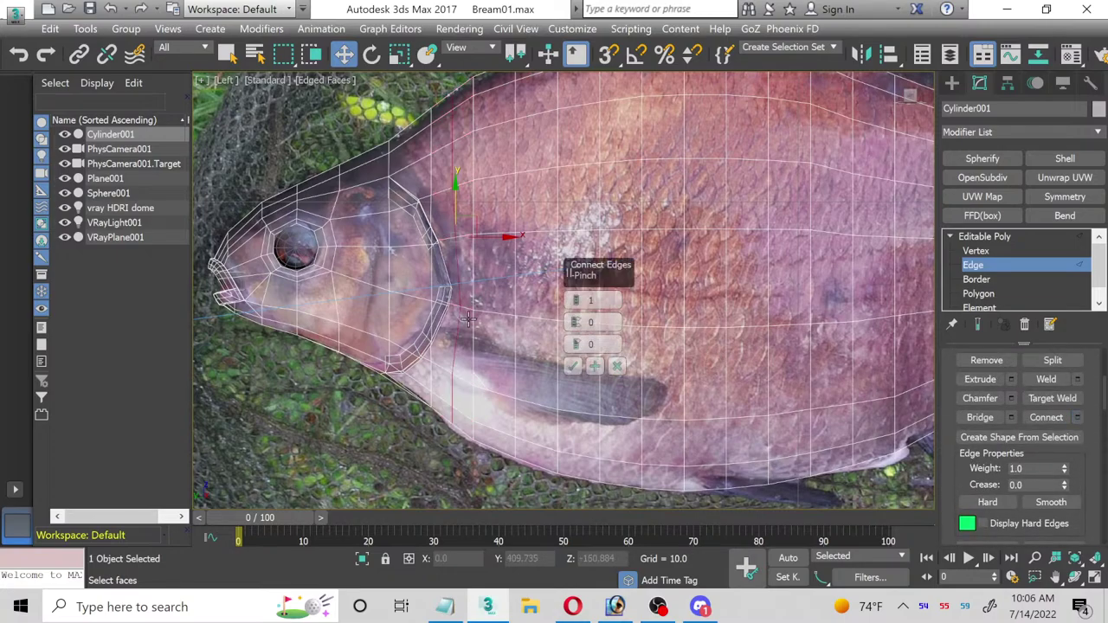
{"action": "scroll", "coordinate": [467, 320], "scroll_direction": "up", "scroll_amount": 3}
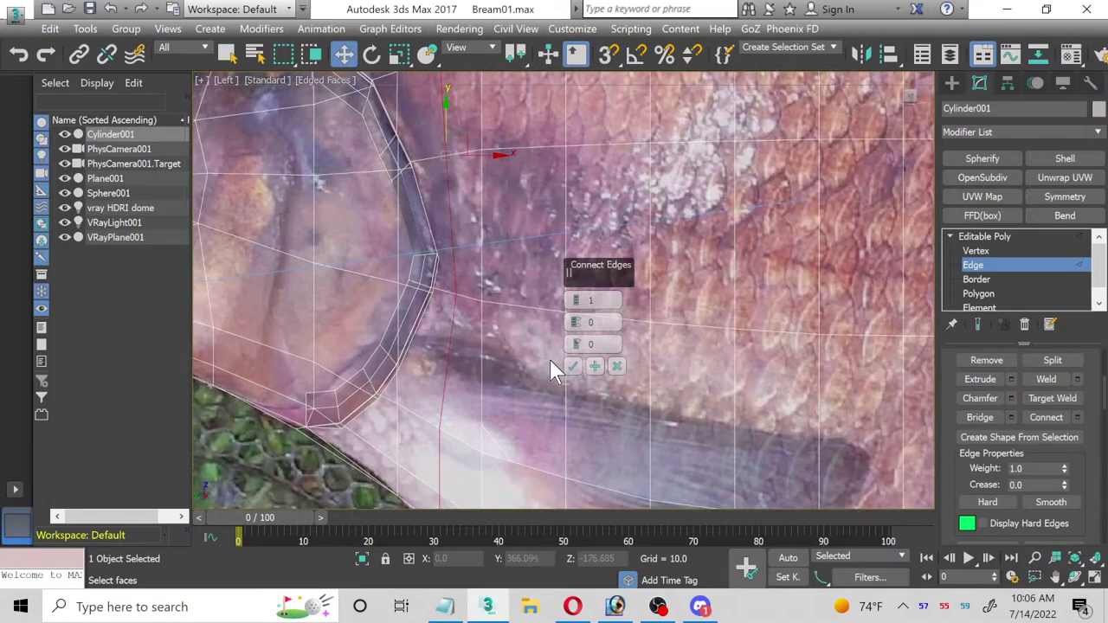
{"action": "left_click", "coordinate": [573, 367]}
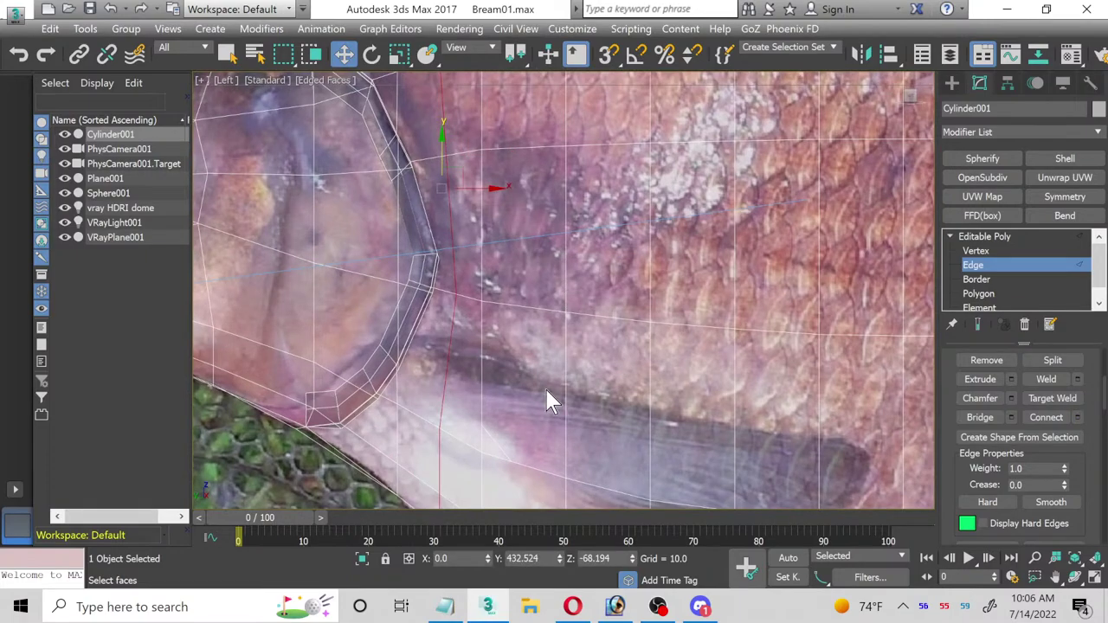
{"action": "middle_click_drag", "start_coordinate": [546, 398], "coordinate": [524, 277]}
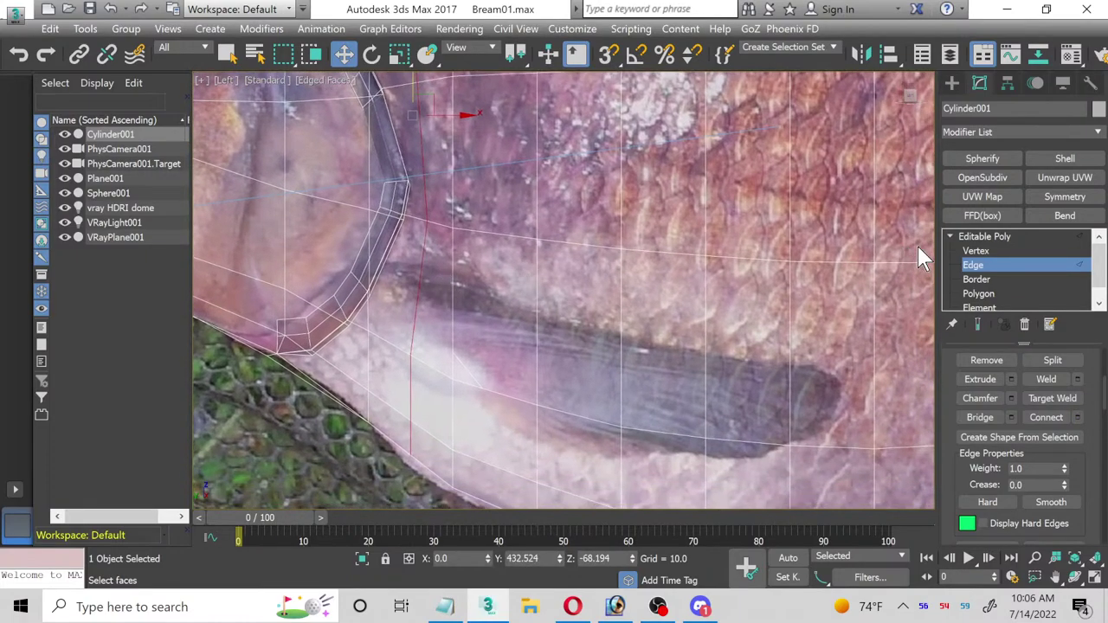
{"action": "key", "text": "1"}
{"action": "scroll", "coordinate": [394, 321], "scroll_direction": "up", "scroll_amount": 2}
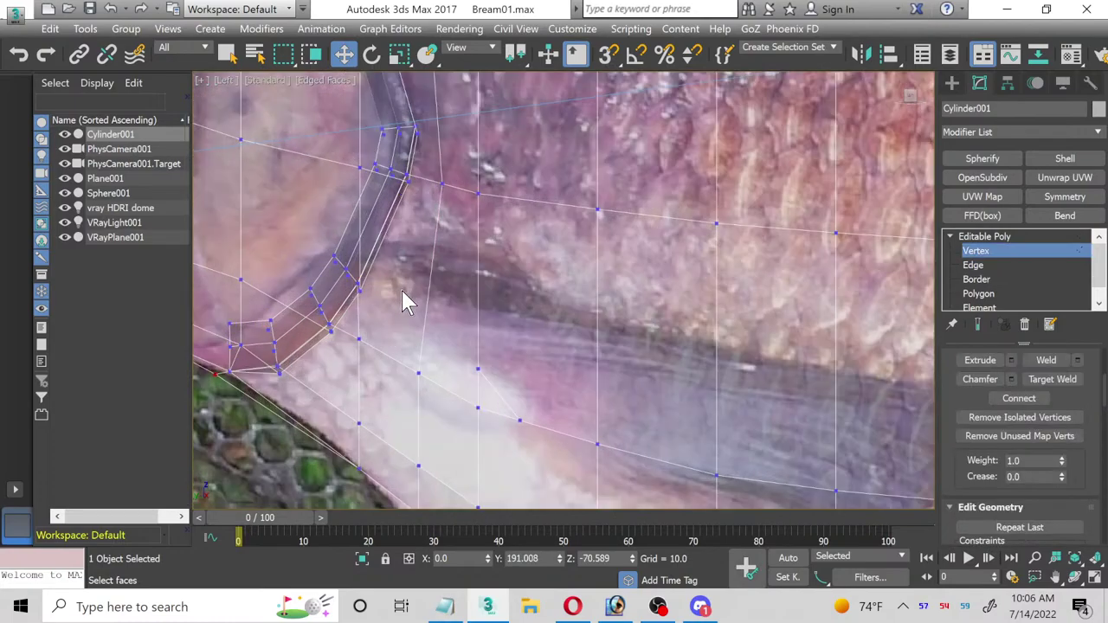
Step: Shift the new vertex behind the gill plate slightly to the left
{"action": "left_click", "coordinate": [435, 184]}
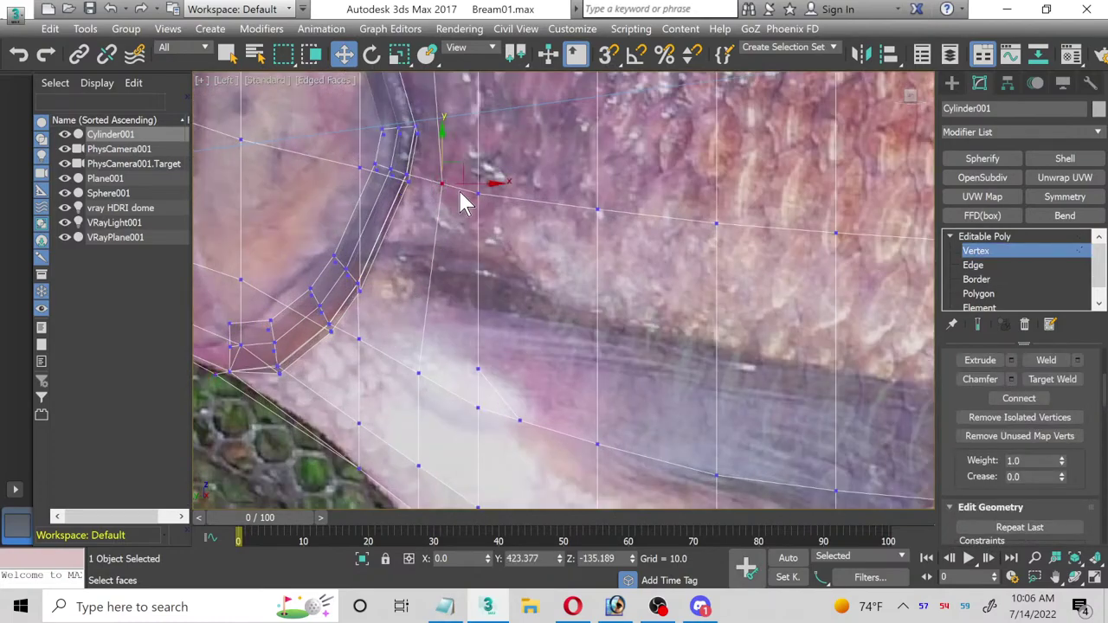
{"action": "left_click_drag", "start_coordinate": [477, 181], "coordinate": [460, 187]}
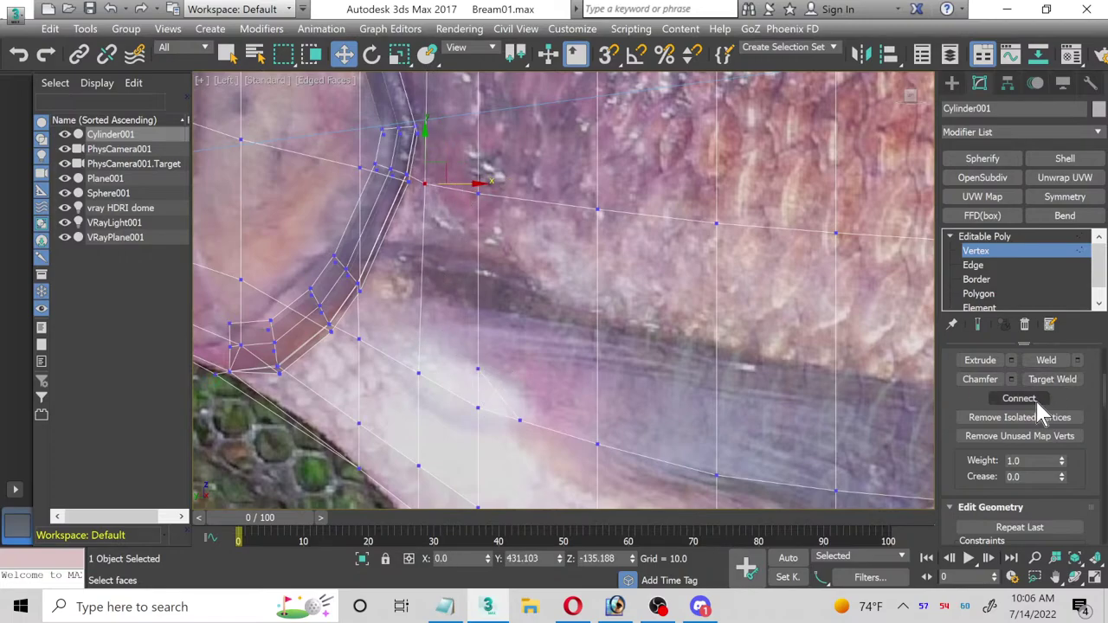
{"action": "left_click_drag", "start_coordinate": [1103, 392], "coordinate": [1102, 450]}
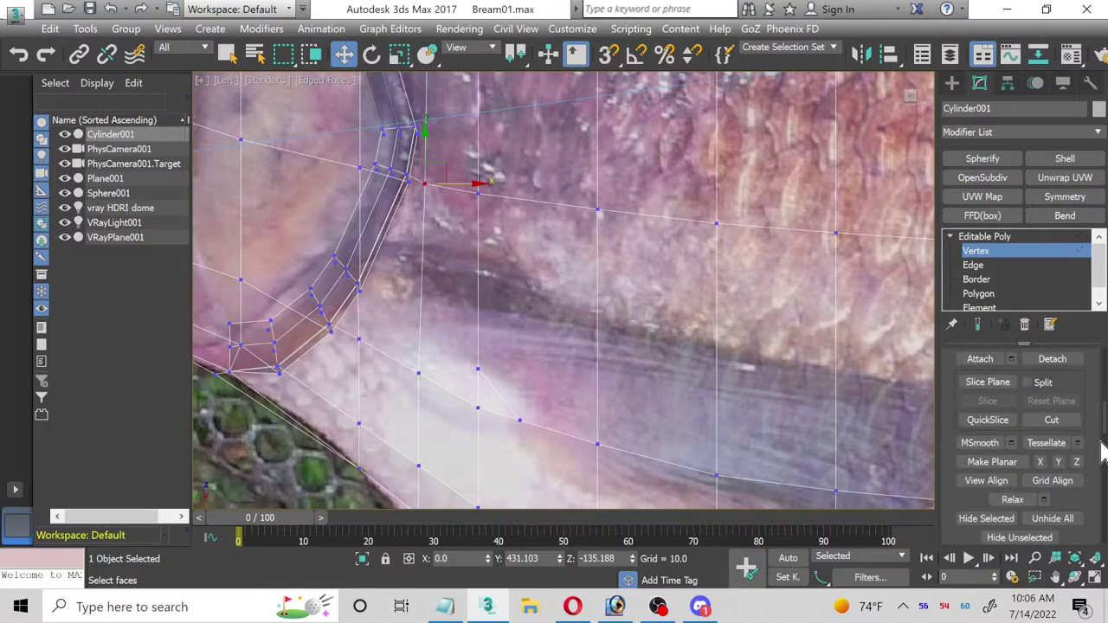
Step: Cut an edge from the gill-plate border through the vertical edge to the lower vertex near the fin
{"action": "left_click", "coordinate": [1054, 421]}
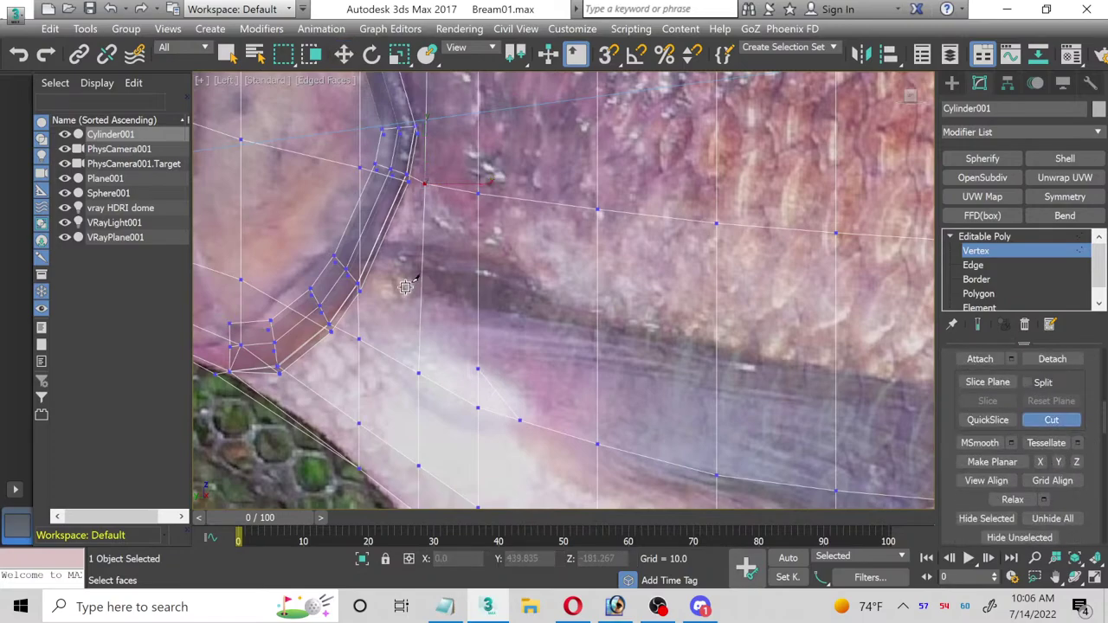
{"action": "left_click", "coordinate": [476, 370]}
{"action": "left_click", "coordinate": [419, 329]}
{"action": "left_click", "coordinate": [359, 290]}
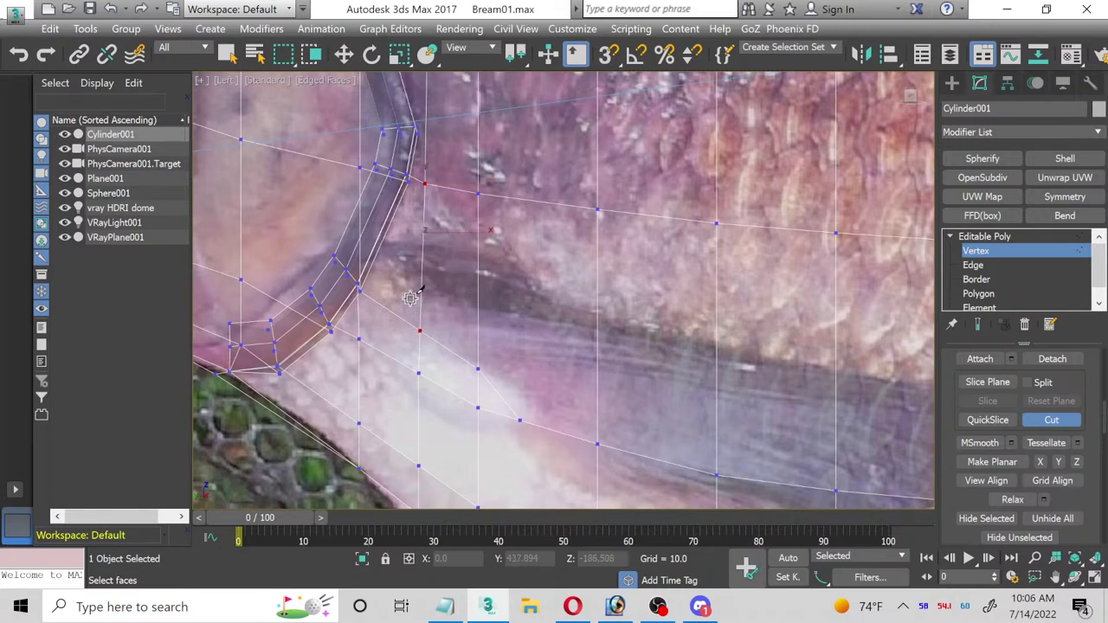
{"action": "scroll", "coordinate": [410, 297], "scroll_direction": "up", "scroll_amount": 5}
{"action": "scroll", "coordinate": [411, 297], "scroll_direction": "down", "scroll_amount": 5}
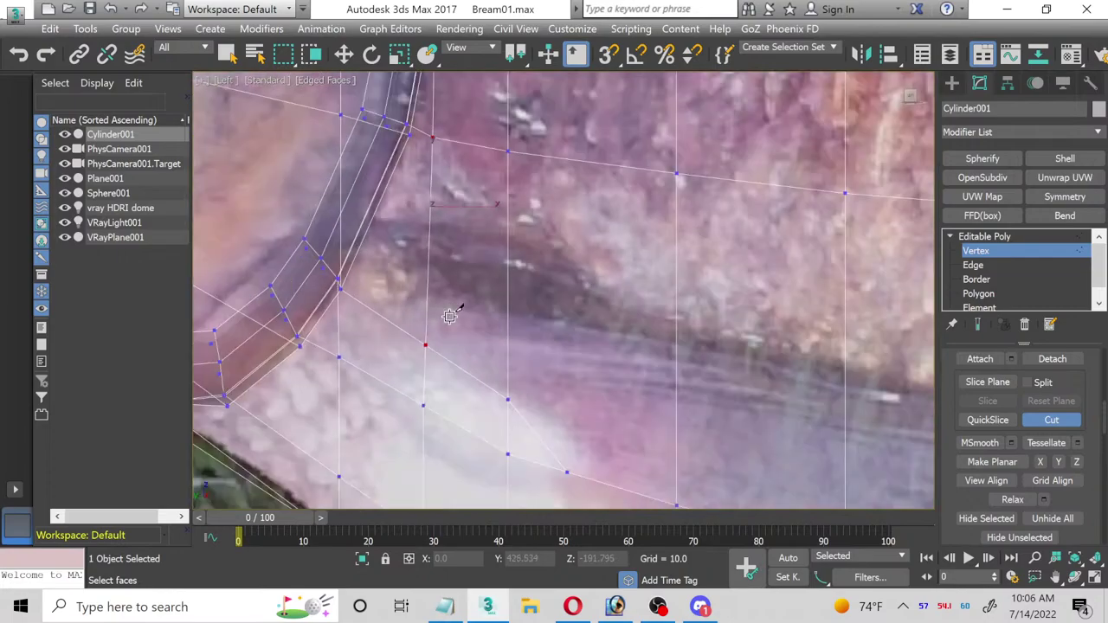
{"action": "left_click", "coordinate": [1043, 421]}
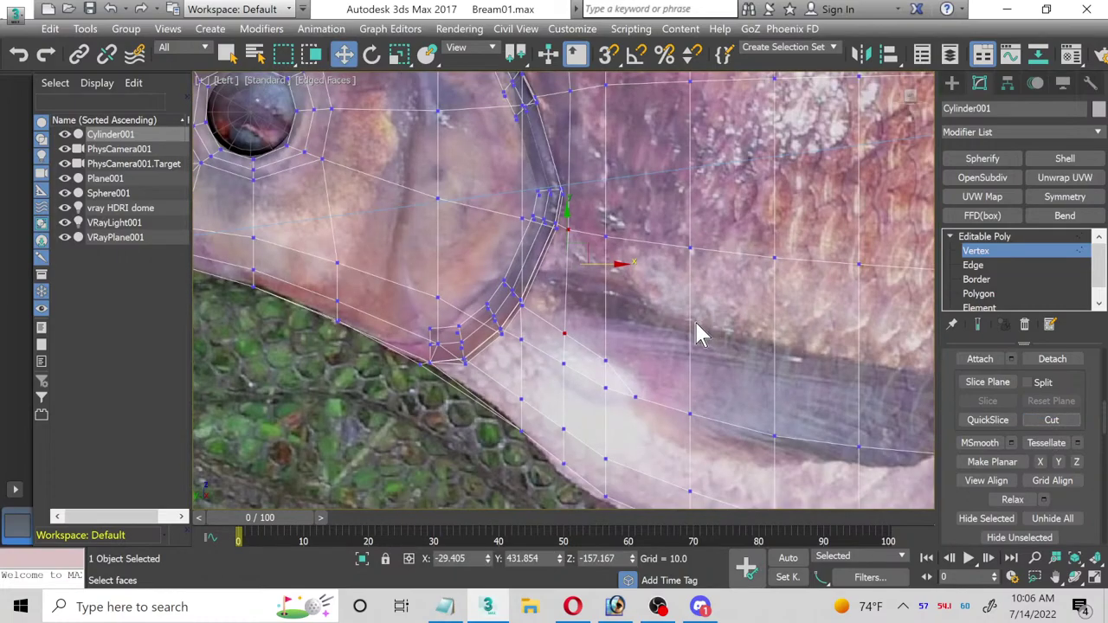
{"action": "middle_click_drag", "start_coordinate": [700, 329], "coordinate": [589, 346]}
{"action": "left_click", "coordinate": [978, 294]}
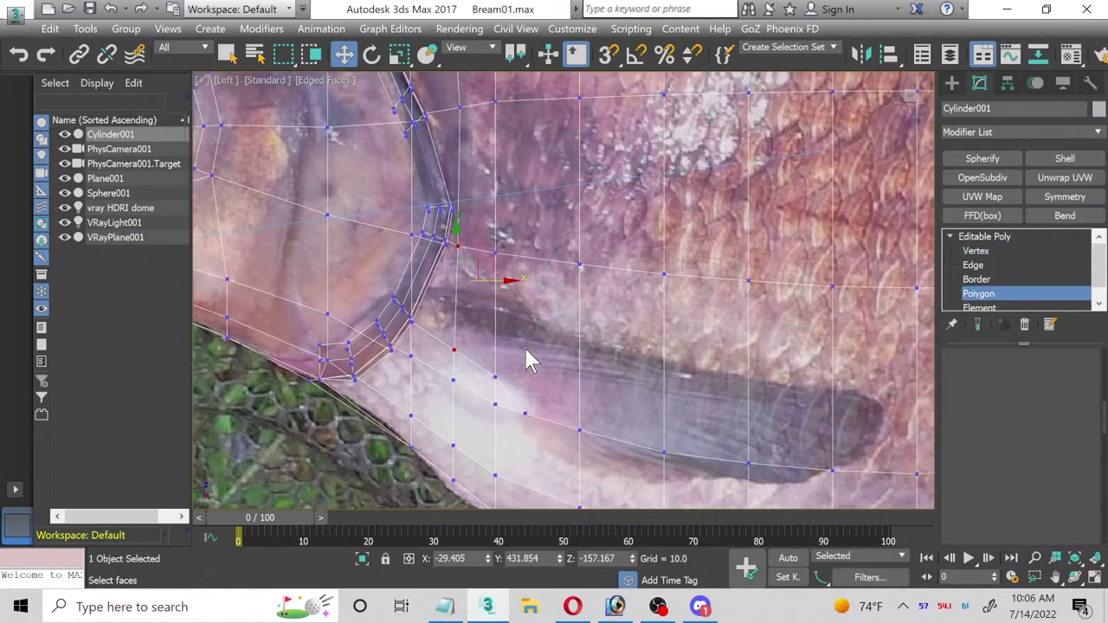
{"action": "left_click", "coordinate": [502, 392]}
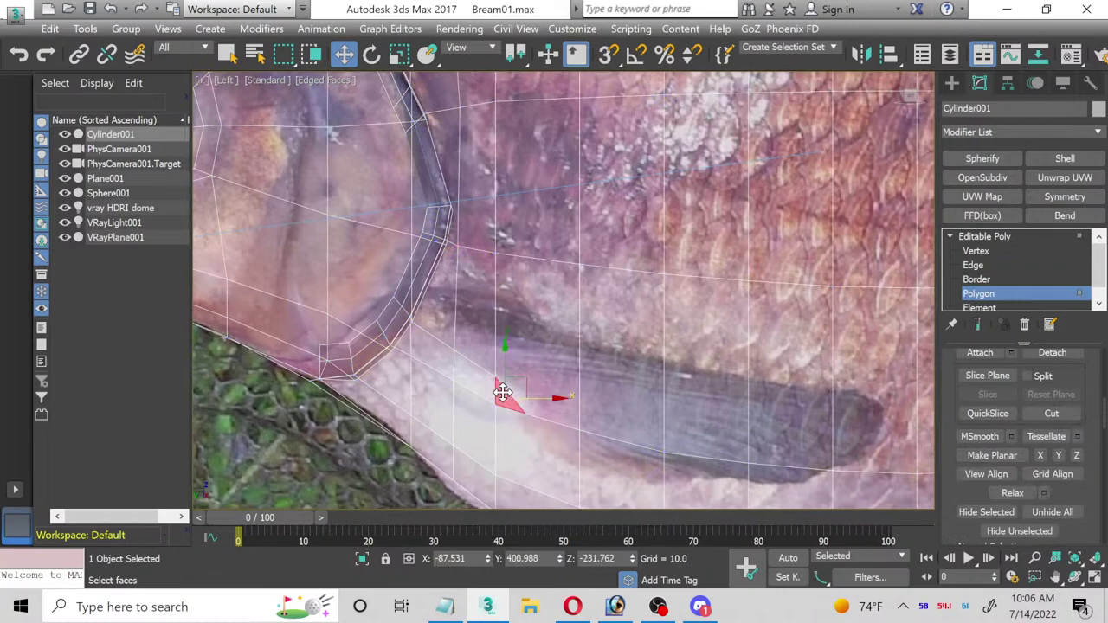
{"action": "scroll", "coordinate": [483, 393], "scroll_direction": "up", "scroll_amount": 2}
{"action": "left_click", "coordinate": [425, 338], "text": "ctrl"}
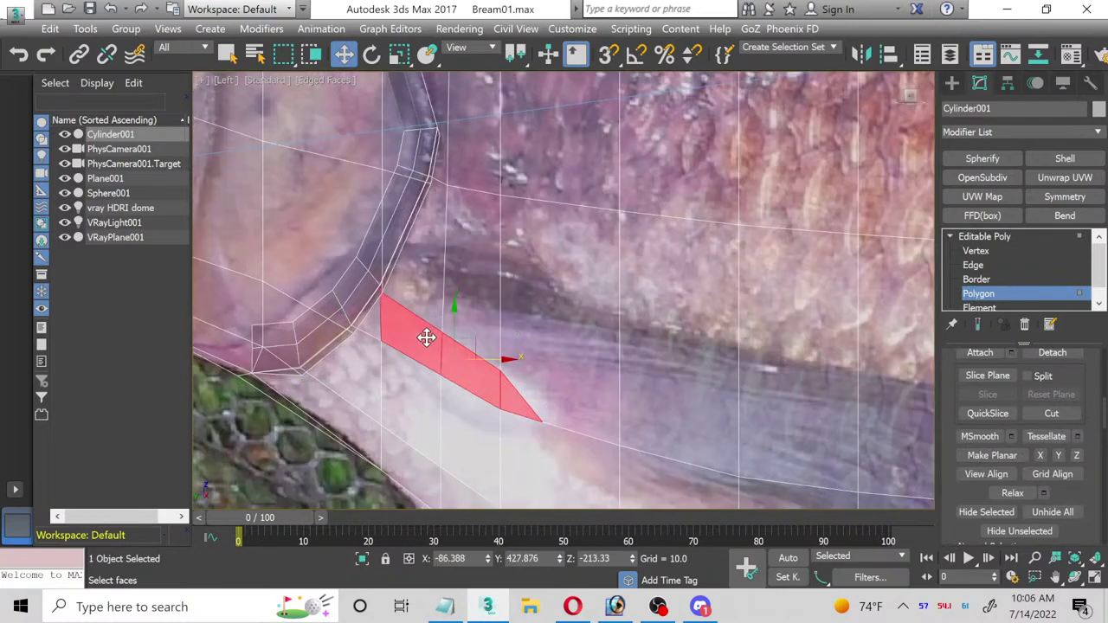
{"action": "left_click", "coordinate": [378, 319], "text": "ctrl"}
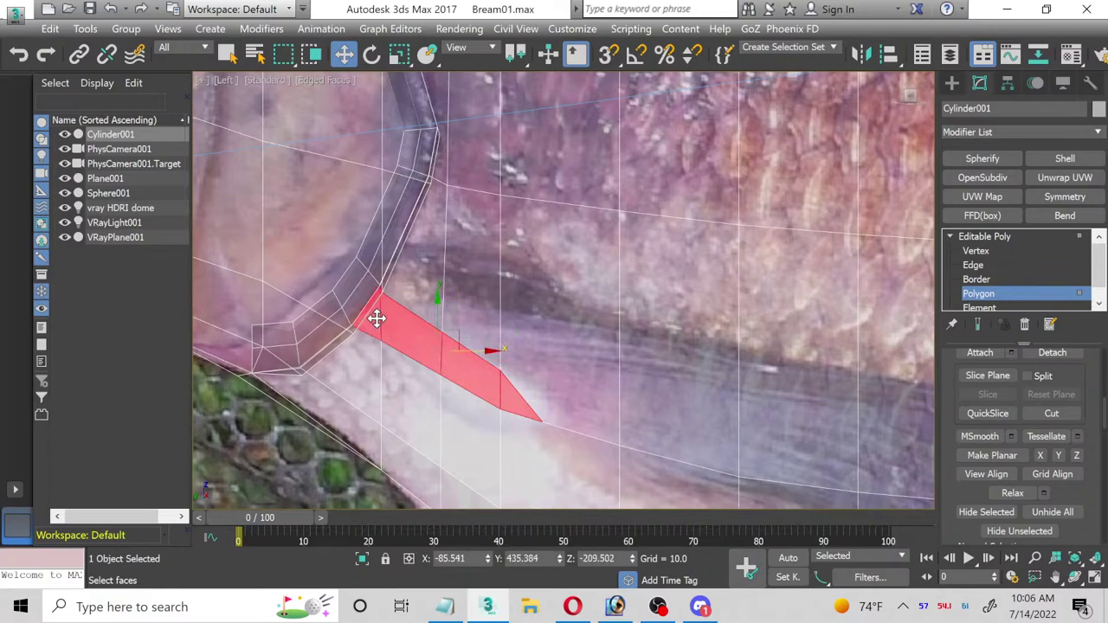
{"action": "left_click", "coordinate": [1094, 579]}
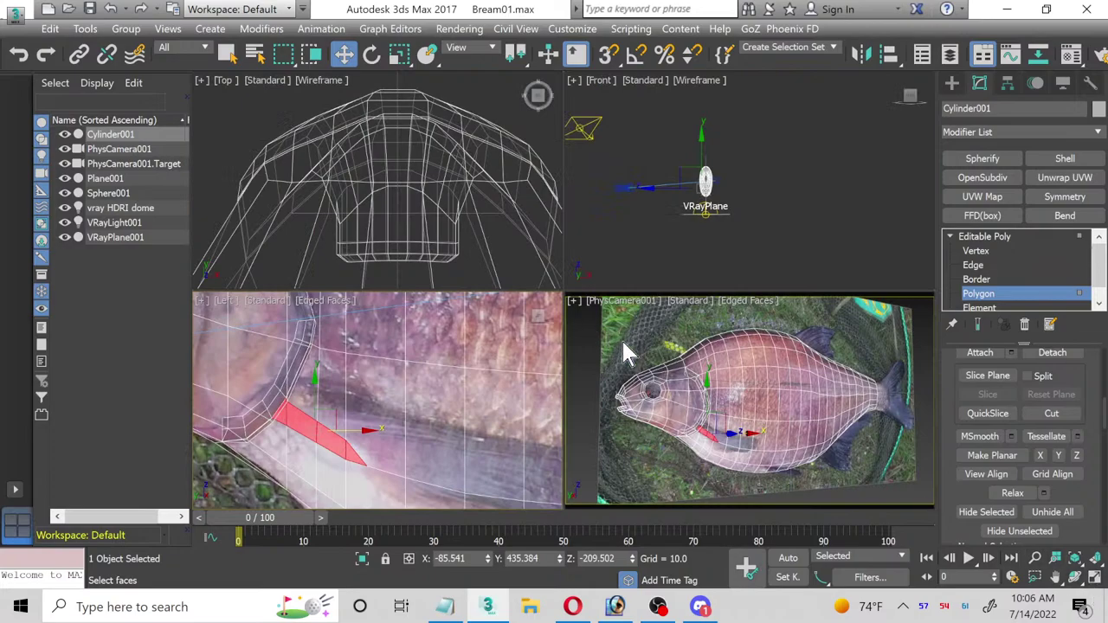
{"action": "right_click", "coordinate": [421, 396]}
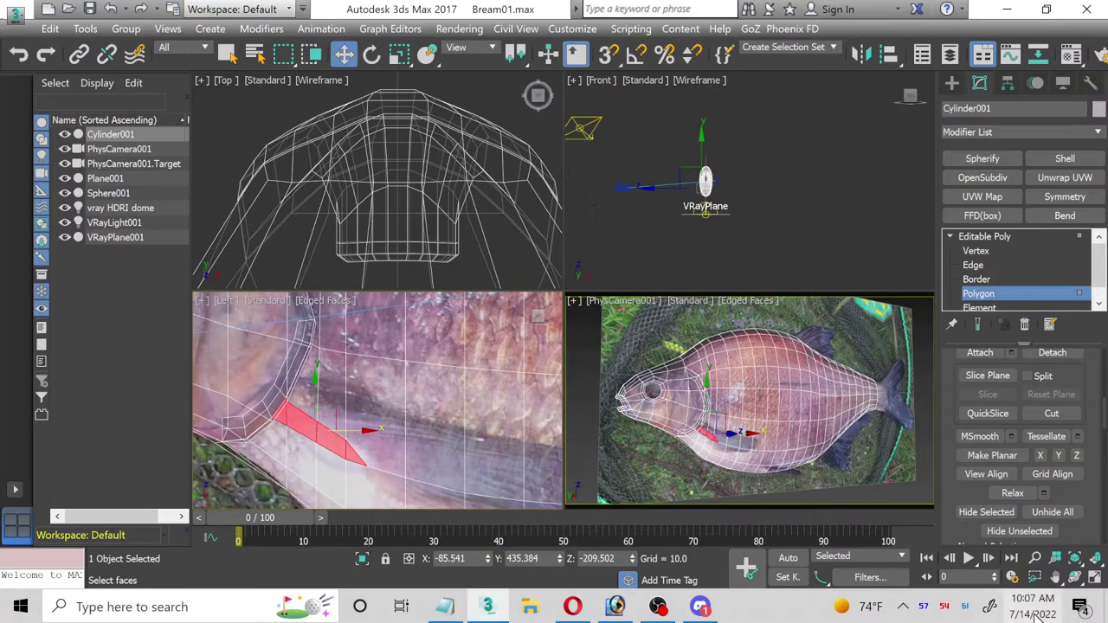
{"action": "left_click", "coordinate": [1095, 578]}
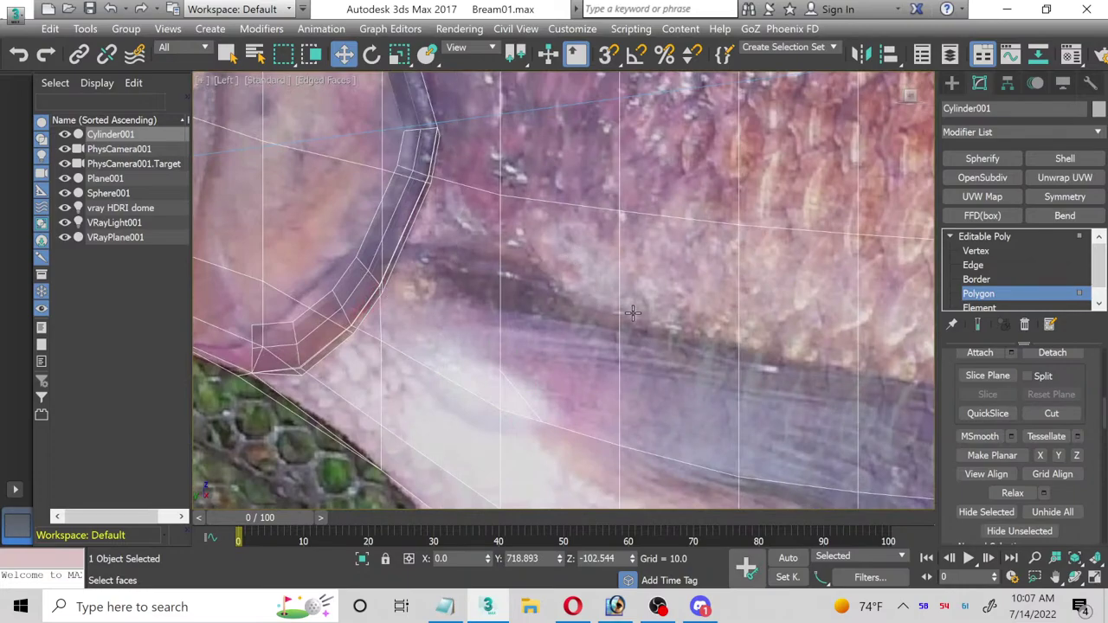
Step: Cut another edge across the faces beside the fin, ending on the fin's lower vertex
{"action": "scroll", "coordinate": [633, 314], "scroll_direction": "down", "scroll_amount": 3}
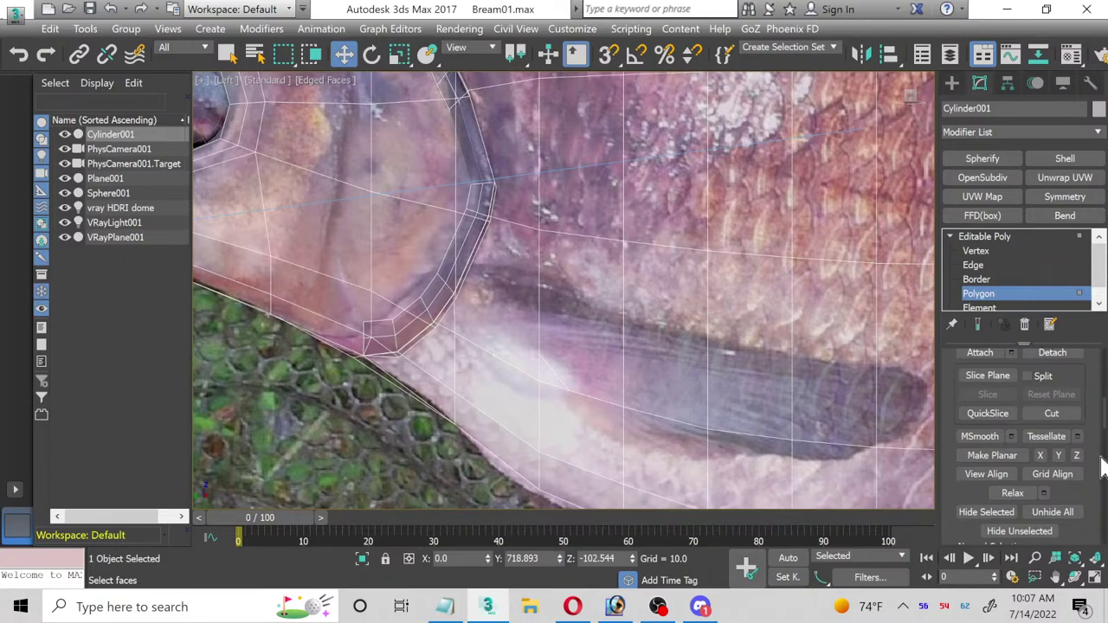
{"action": "left_click", "coordinate": [1054, 409]}
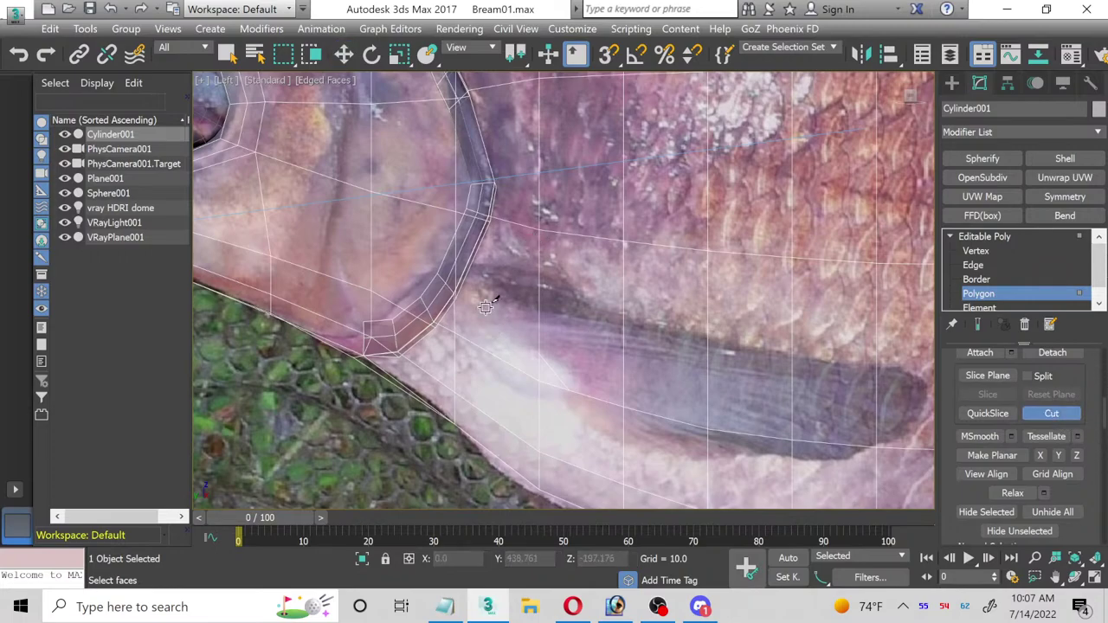
{"action": "left_click", "coordinate": [539, 230]}
{"action": "left_click", "coordinate": [492, 280]}
{"action": "left_click", "coordinate": [568, 388]}
{"action": "left_click", "coordinate": [625, 410]}
{"action": "key", "text": "w"}
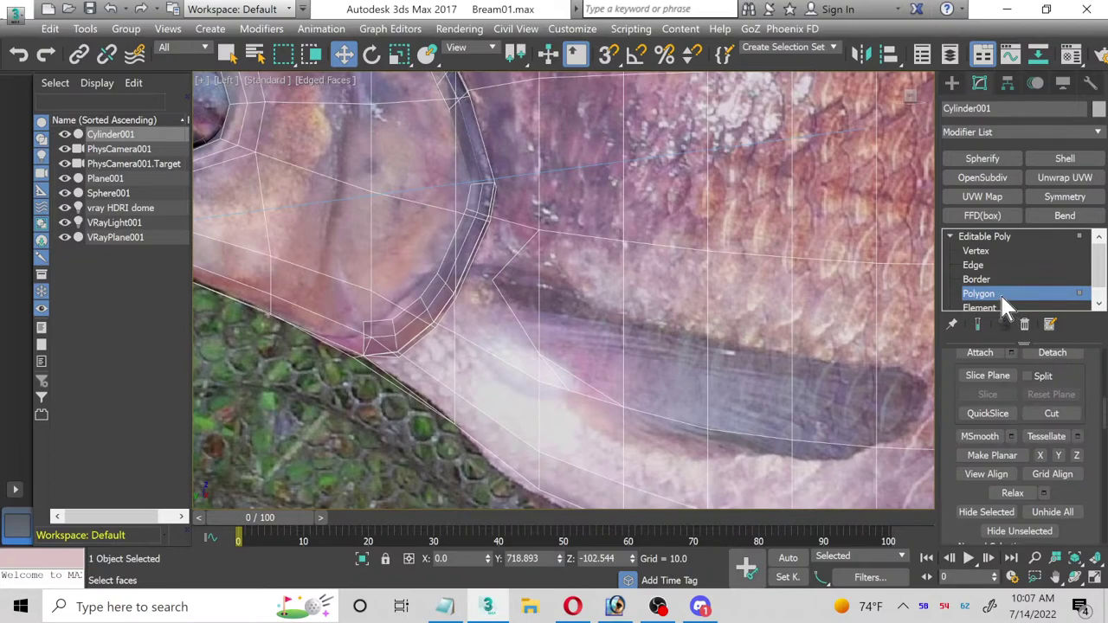
Step: Select the face beside the gill ring, then the adjacent face, and clear the selection
{"action": "left_click", "coordinate": [486, 246]}
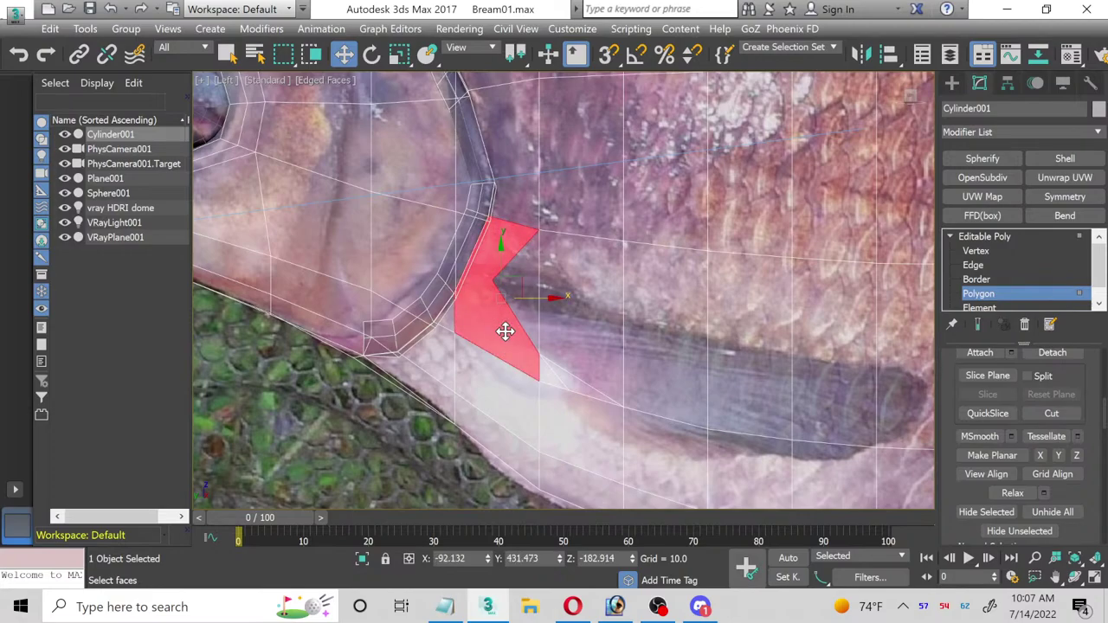
{"action": "left_click", "coordinate": [627, 281]}
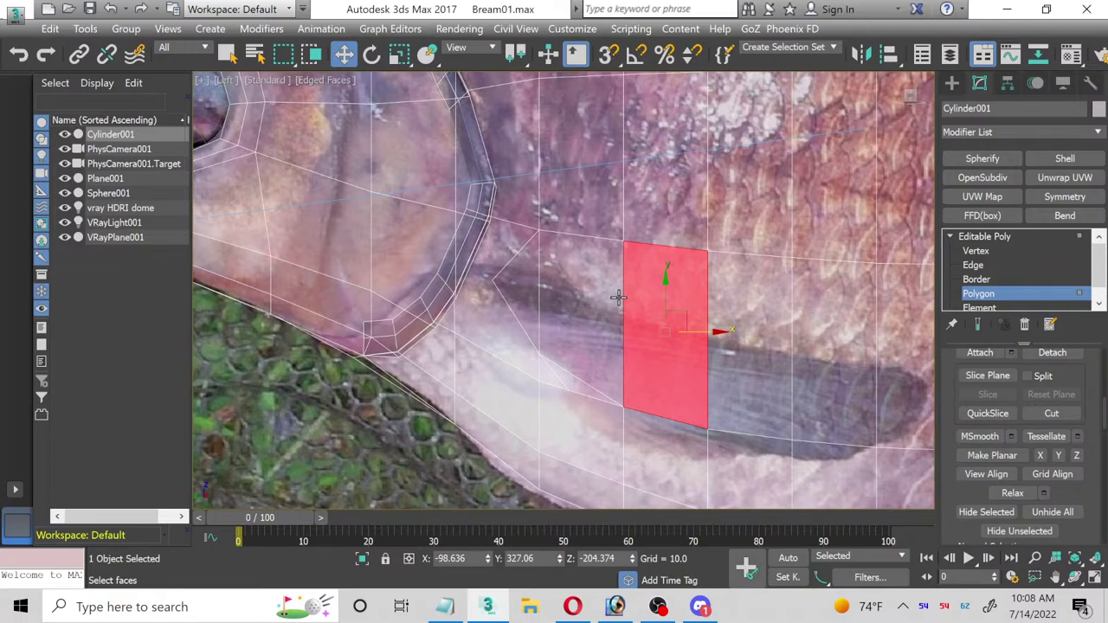
{"action": "key", "text": "Delete"}
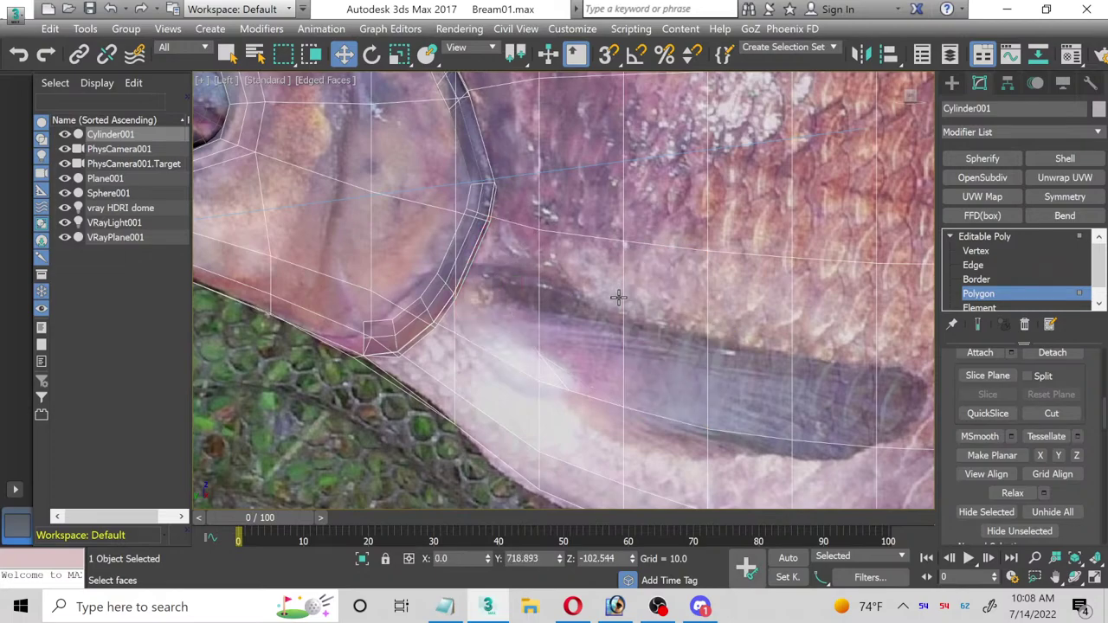
Step: Return to Polygon level with Cut mode exited, ready to pick the face beside the gill edge
{"action": "left_click", "coordinate": [963, 250]}
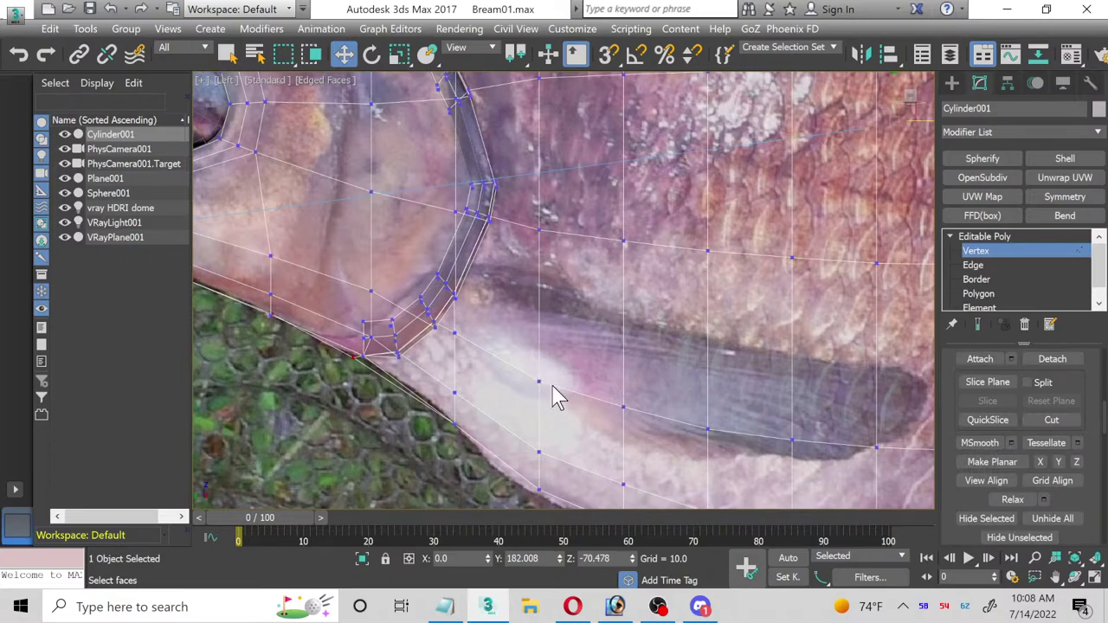
{"action": "left_click", "coordinate": [1067, 423]}
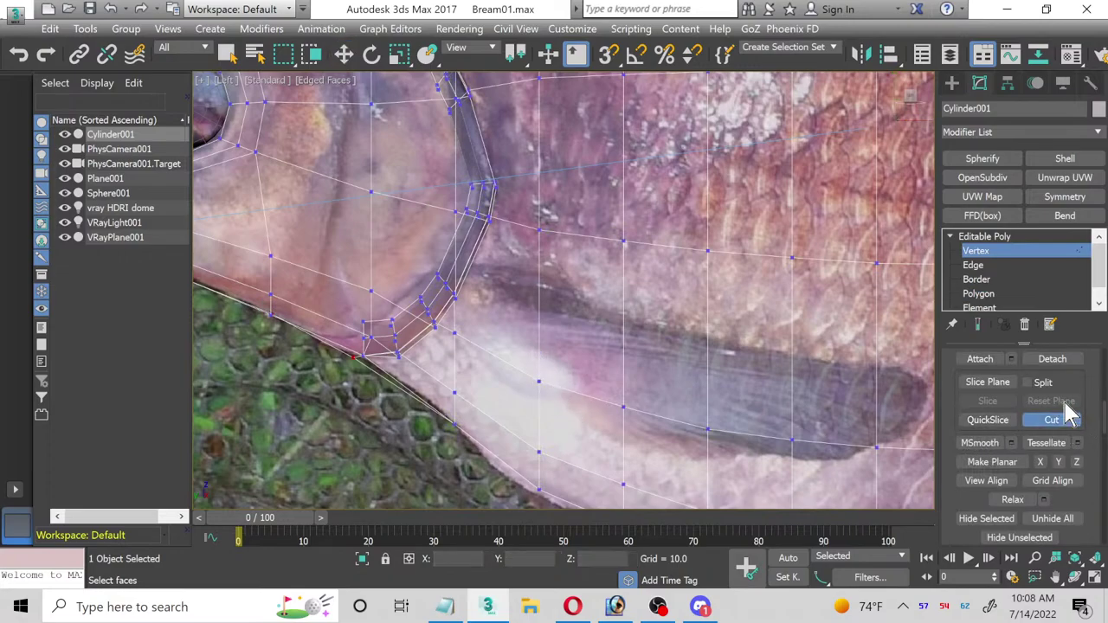
{"action": "left_click", "coordinate": [996, 294]}
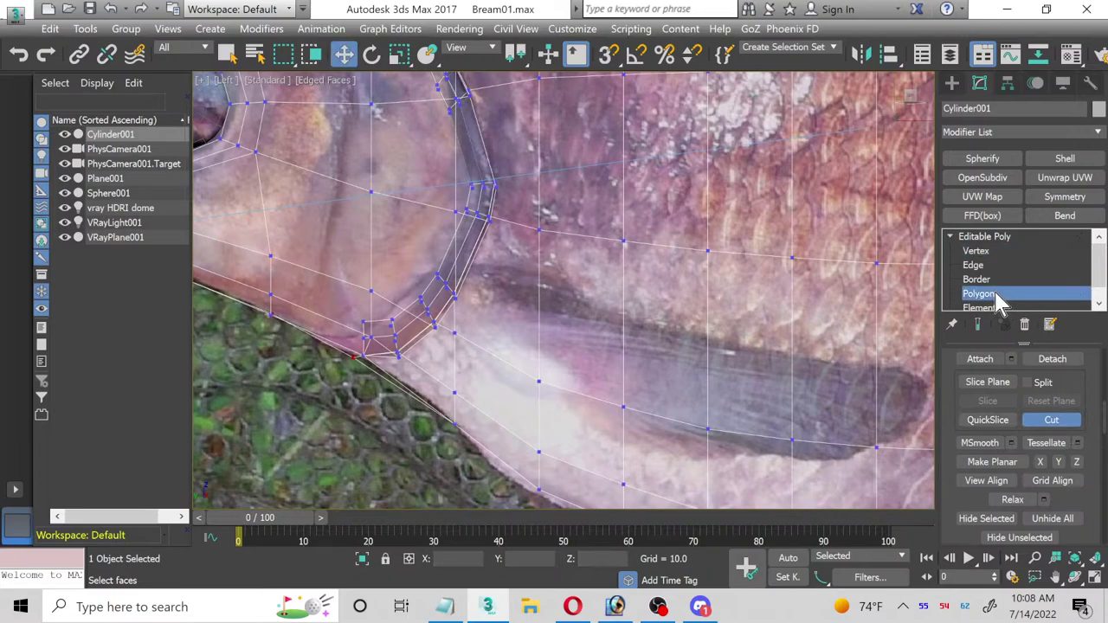
{"action": "right_click", "coordinate": [511, 313]}
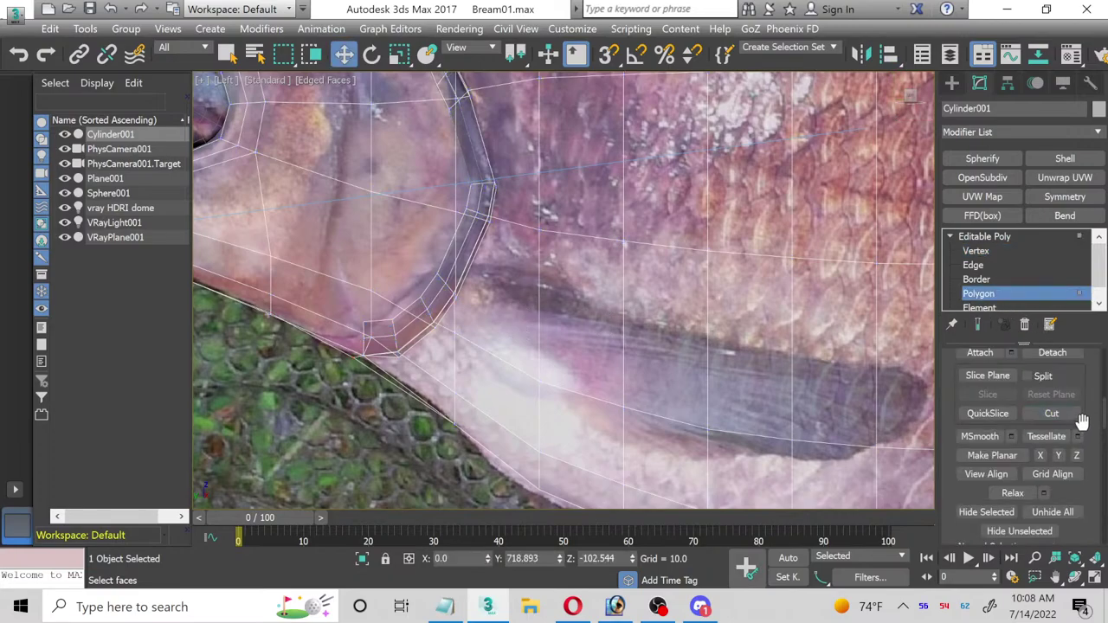
Step: Select polygon 162 beside the pectoral fin and inset it by 5.117
{"action": "left_click", "coordinate": [488, 302]}
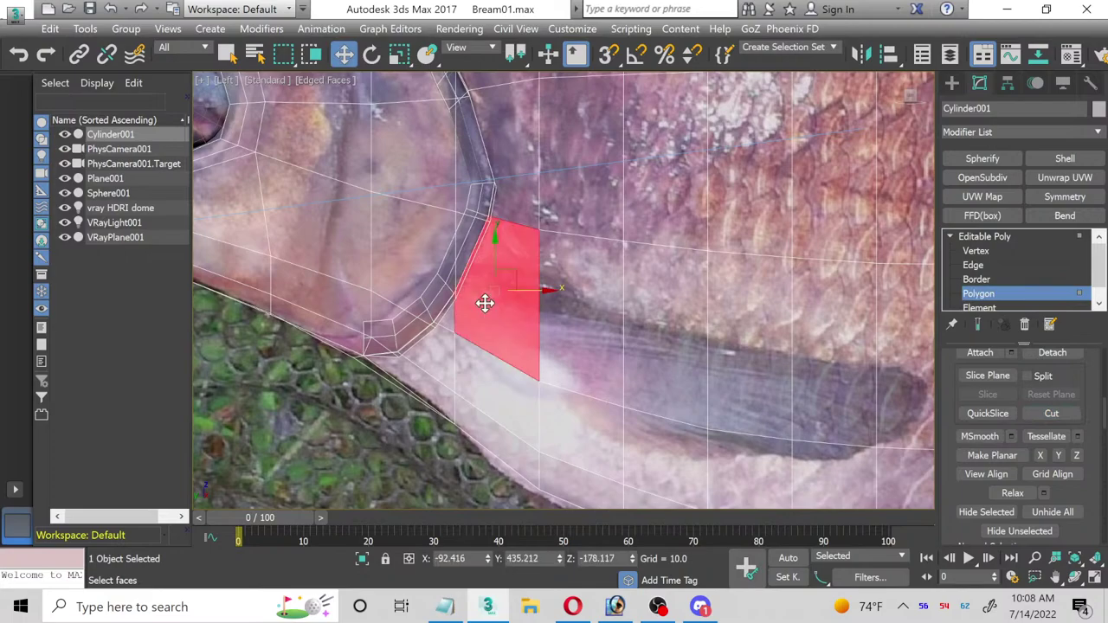
{"action": "scroll", "coordinate": [1082, 440], "scroll_direction": "up", "scroll_amount": 4}
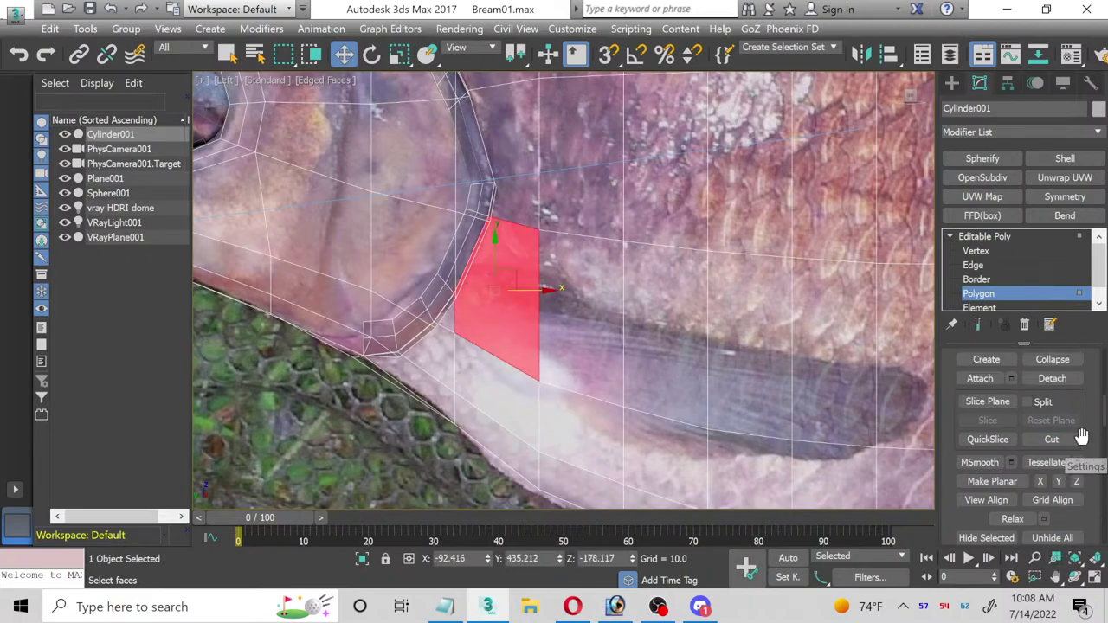
{"action": "scroll", "coordinate": [1100, 442], "scroll_direction": "up", "scroll_amount": 6}
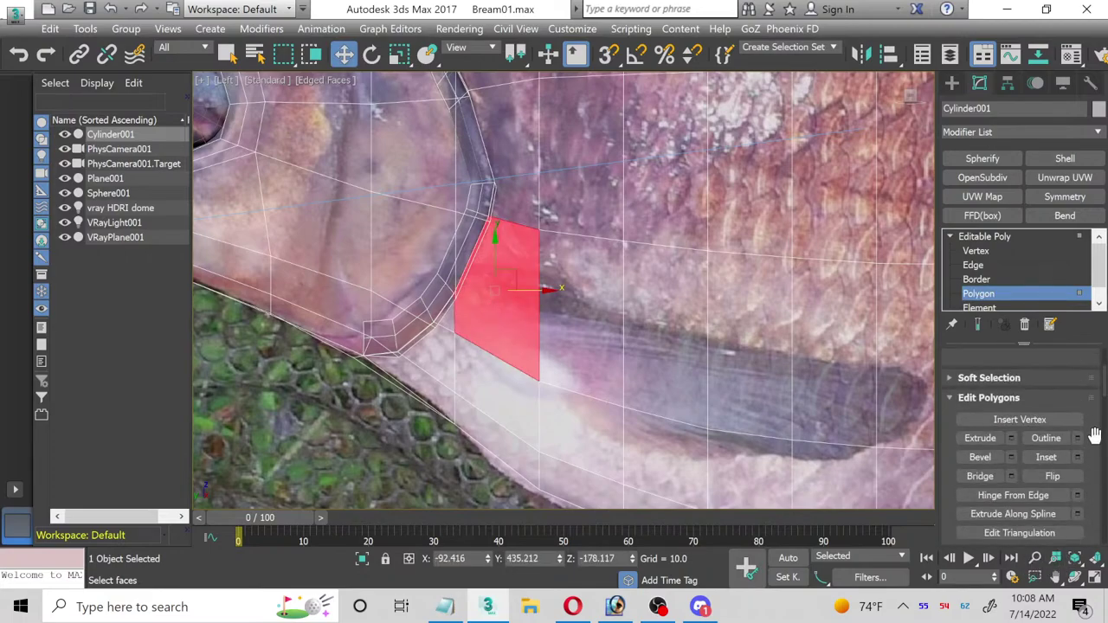
{"action": "scroll", "coordinate": [1095, 440], "scroll_direction": "up", "scroll_amount": 2}
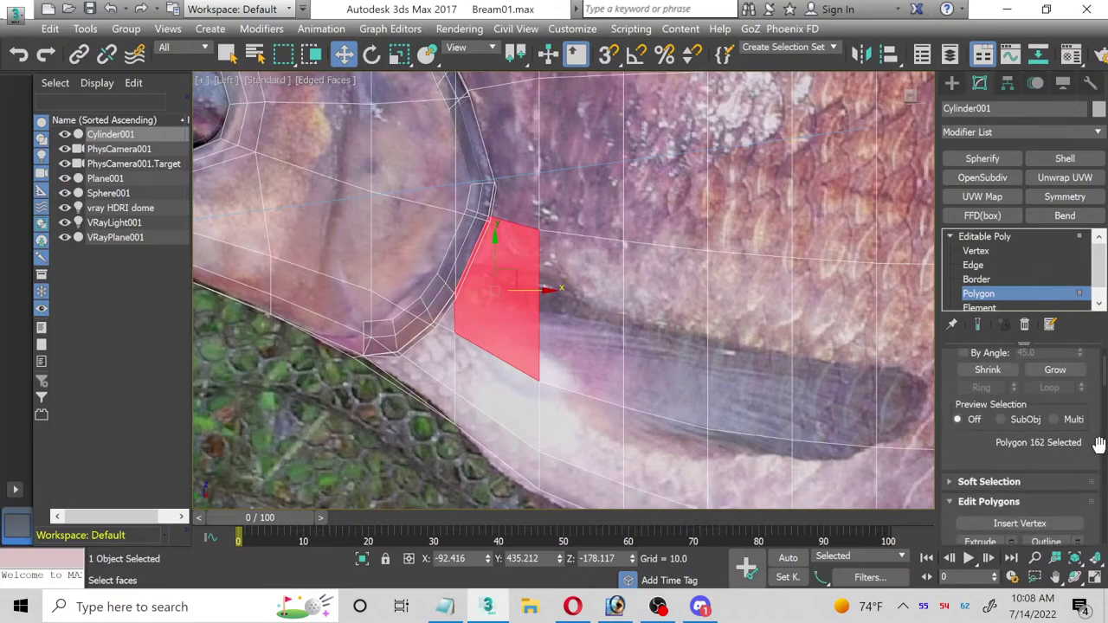
{"action": "scroll", "coordinate": [1095, 443], "scroll_direction": "down", "scroll_amount": 3}
{"action": "left_click", "coordinate": [1078, 523]}
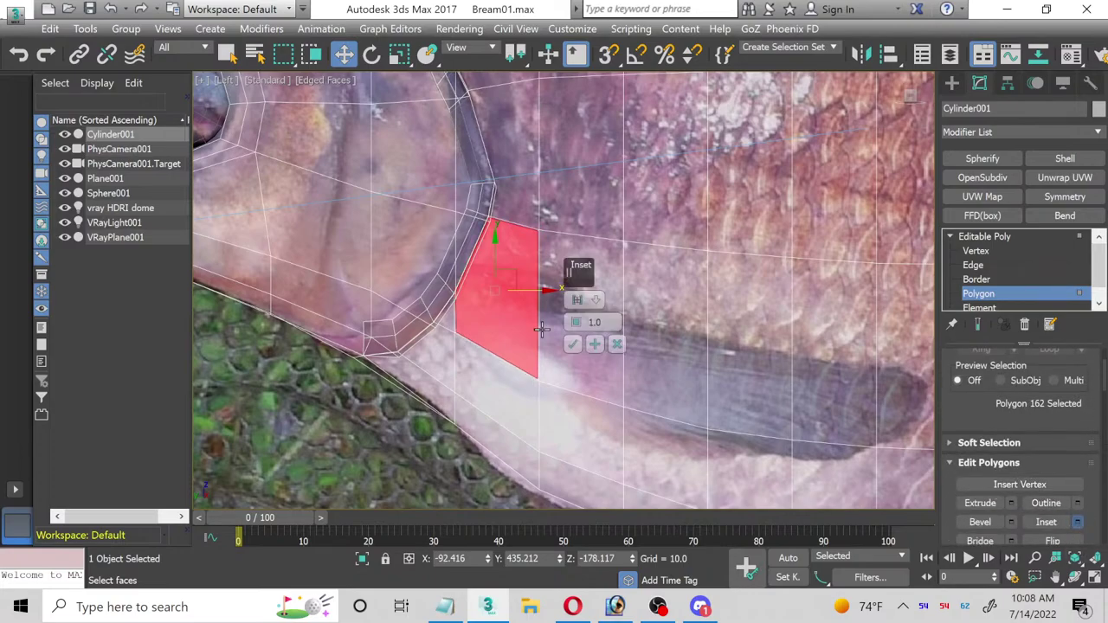
{"action": "mouse_move", "coordinate": [578, 329]}
{"action": "left_mouse_down"}
{"action": "mouse_move", "coordinate": [572, 311]}
{"action": "mouse_move", "coordinate": [574, 325]}
{"action": "left_mouse_up"}
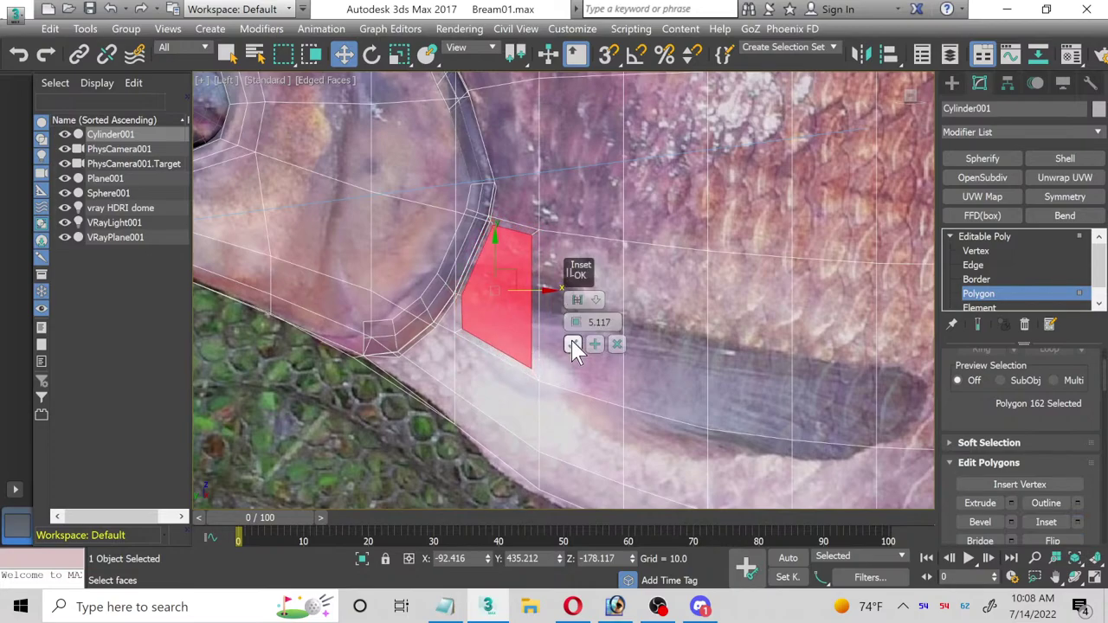
{"action": "left_click", "coordinate": [572, 344]}
{"action": "scroll", "coordinate": [560, 328], "scroll_direction": "up", "scroll_amount": 2}
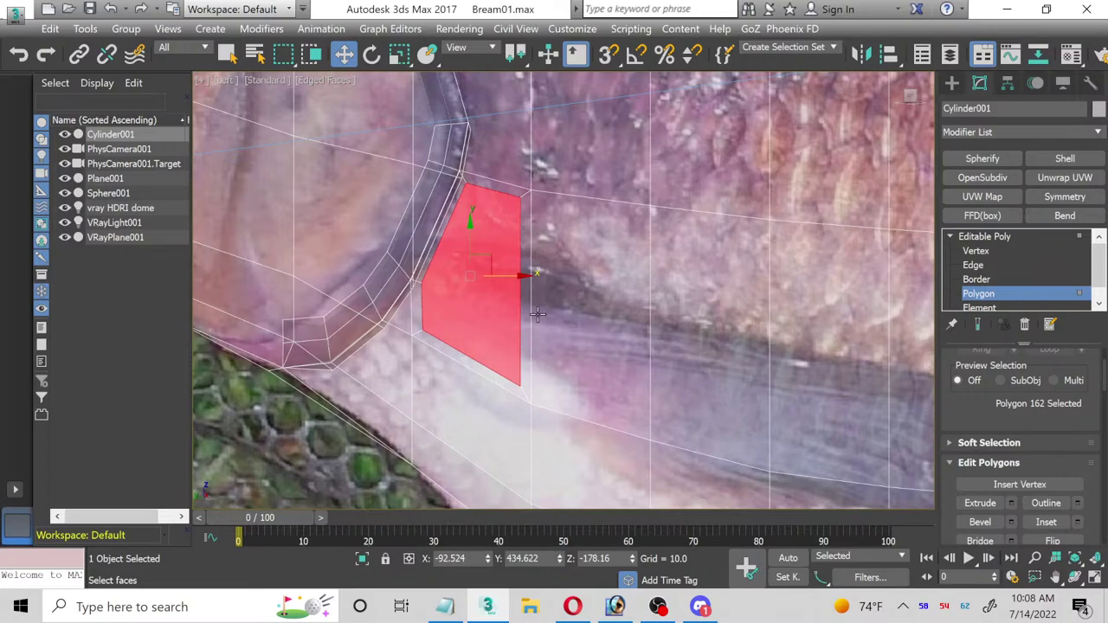
Step: Change the maximized camera view to Perspective, then orbit and zoom onto the red gill polygon
{"action": "left_click", "coordinate": [1095, 577]}
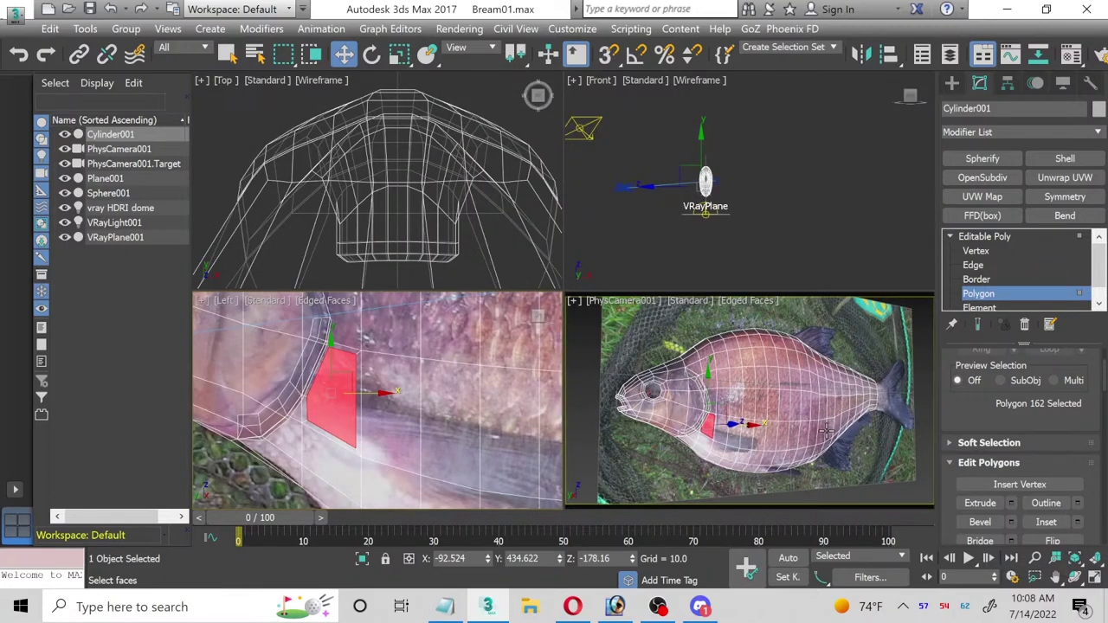
{"action": "left_click", "coordinate": [1094, 578]}
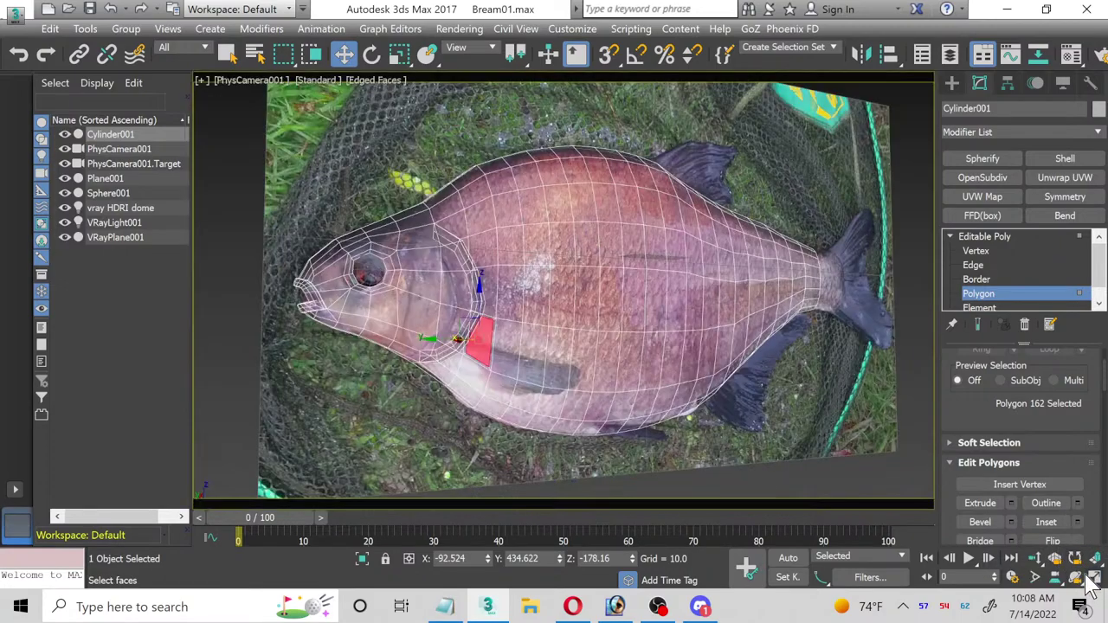
{"action": "left_click", "coordinate": [240, 82]}
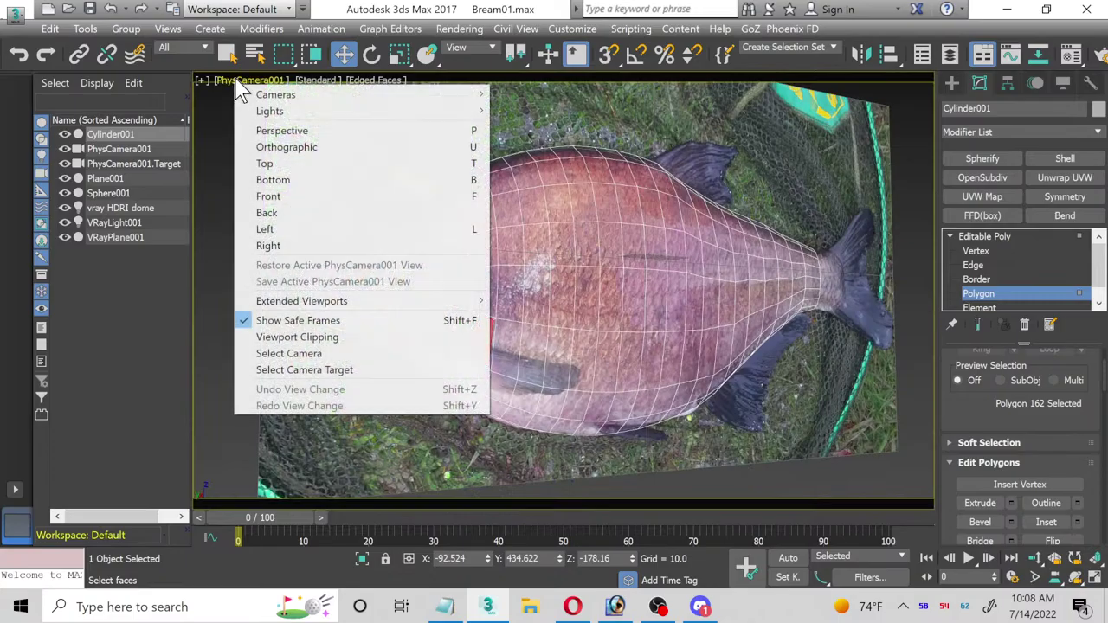
{"action": "left_click", "coordinate": [295, 131]}
{"action": "left_click", "coordinate": [1075, 577]}
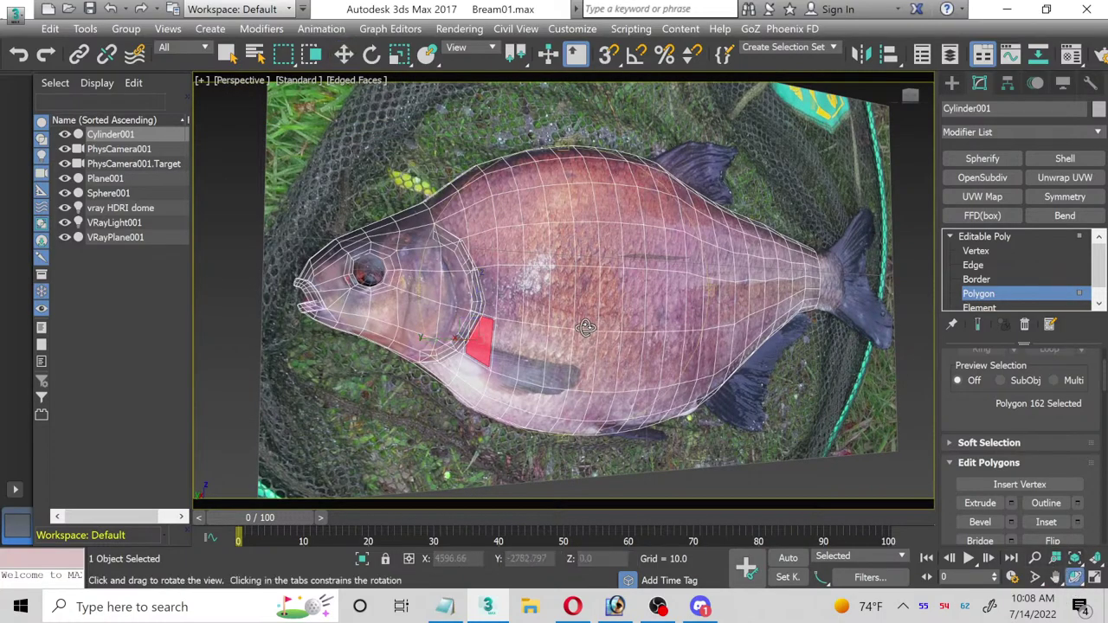
{"action": "left_click_drag", "start_coordinate": [530, 323], "coordinate": [469, 313]}
{"action": "scroll", "coordinate": [468, 313], "scroll_direction": "up", "scroll_amount": 8}
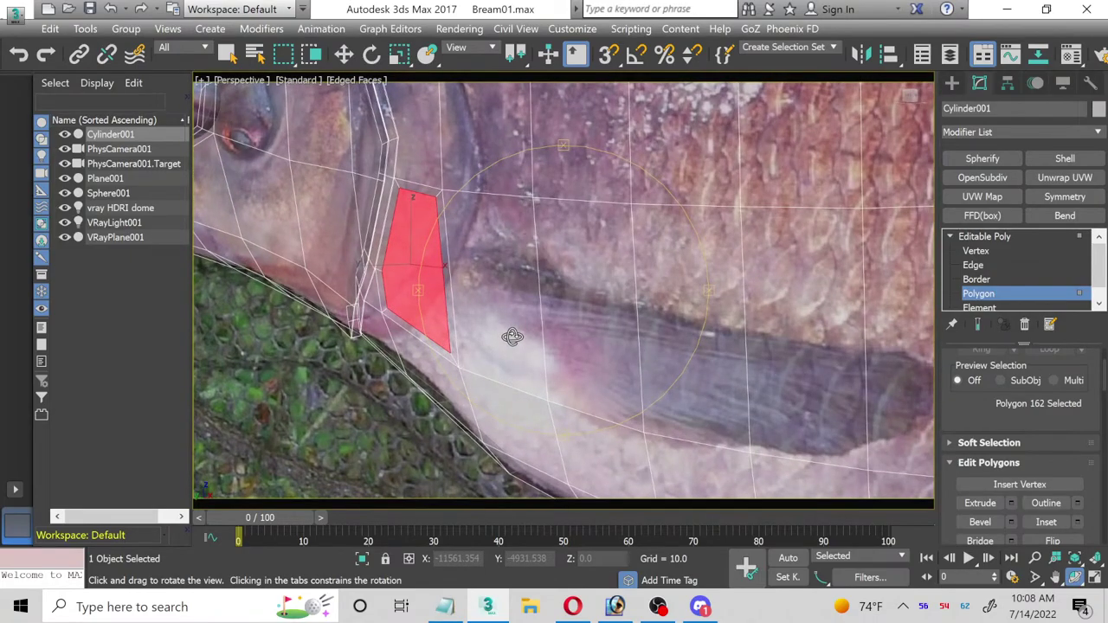
Step: Set the bream texture material's Refract colour to black (0,0,0) in the Material Editor
{"action": "key", "text": "m"}
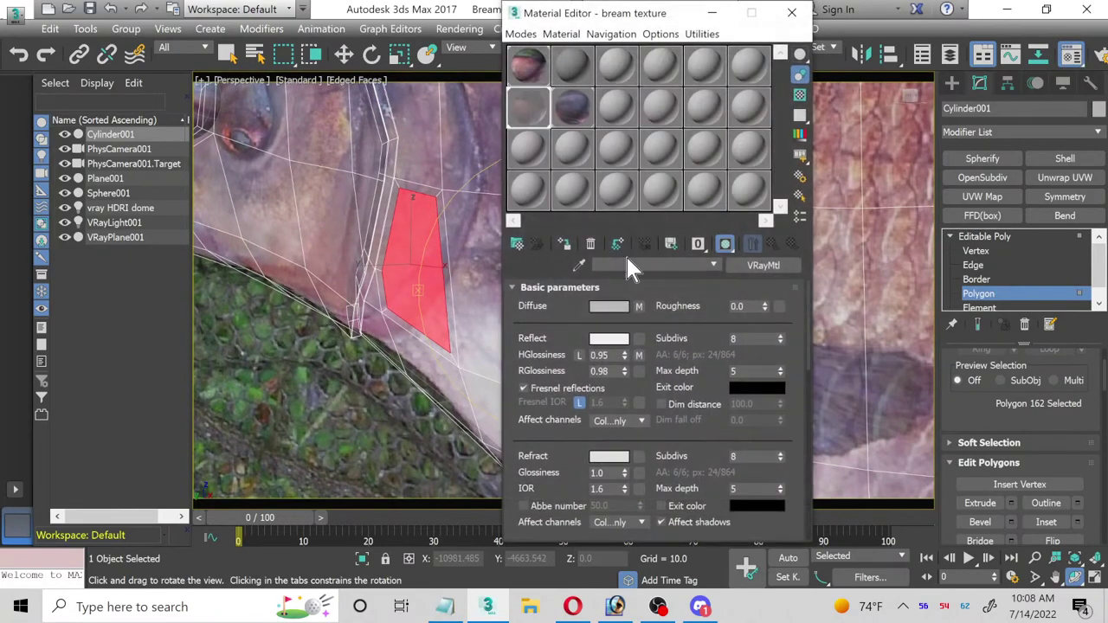
{"action": "left_click", "coordinate": [609, 457]}
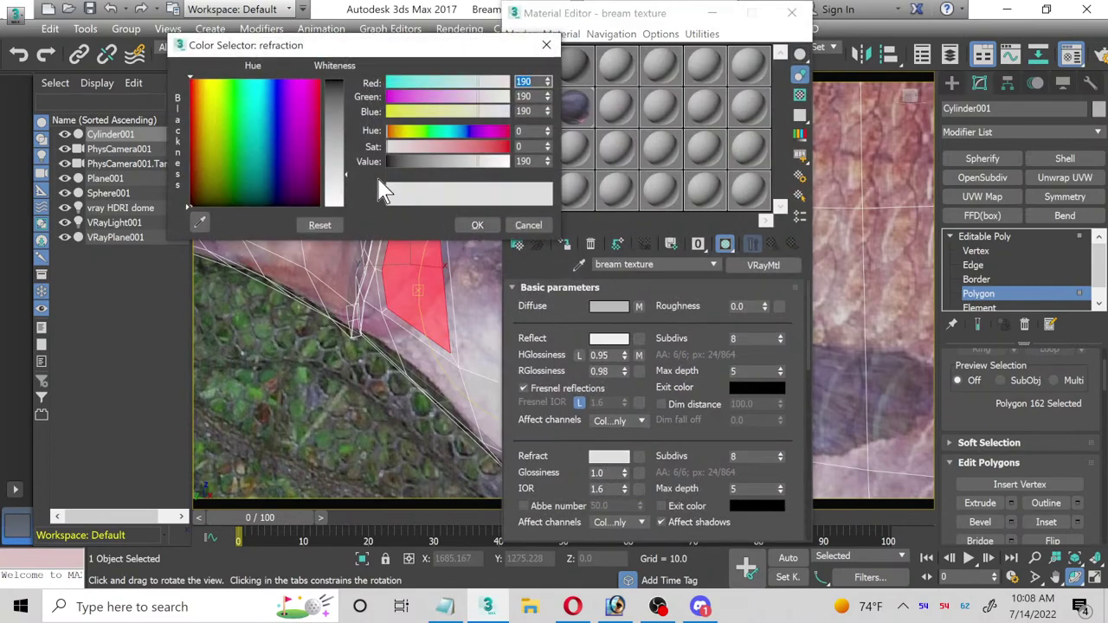
{"action": "left_click_drag", "start_coordinate": [345, 174], "coordinate": [345, 80]}
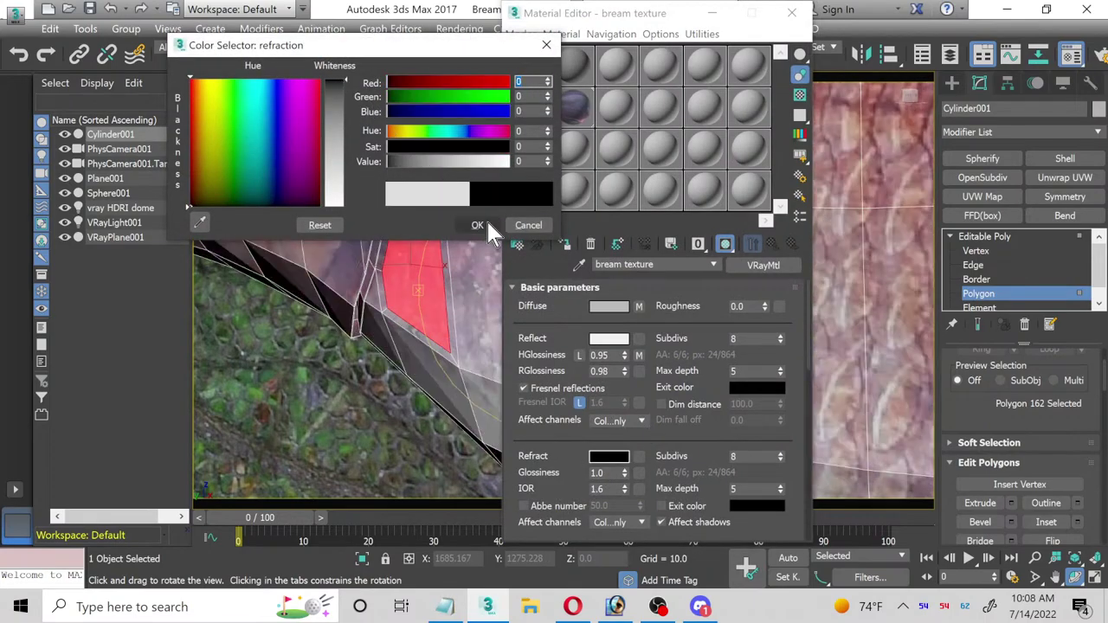
{"action": "left_click", "coordinate": [472, 226]}
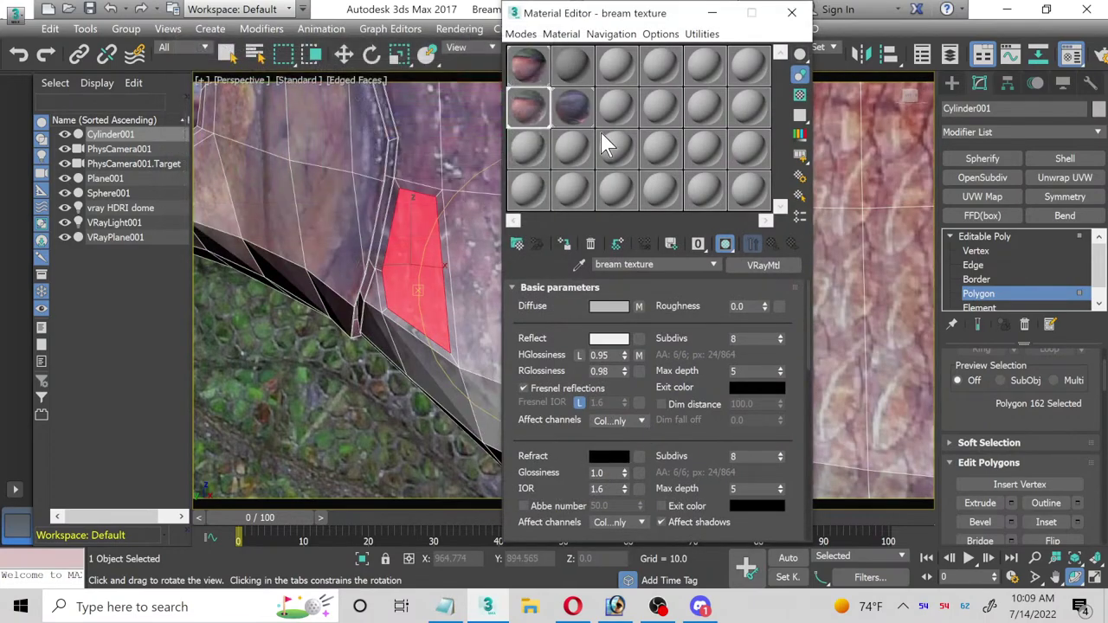
{"action": "left_click", "coordinate": [791, 12]}
{"action": "left_click", "coordinate": [342, 55]}
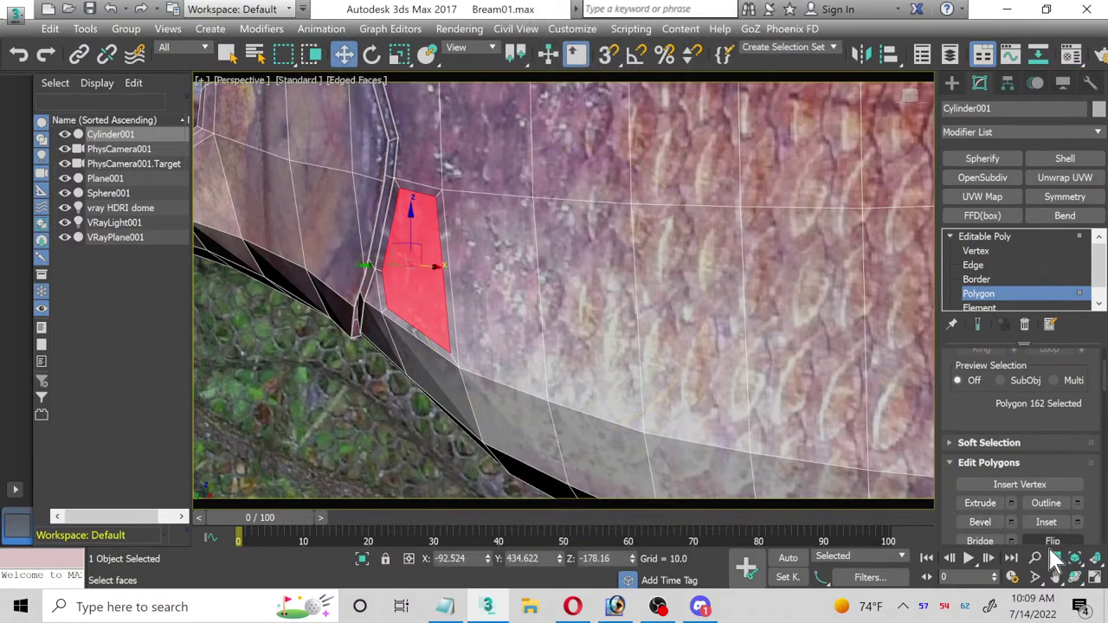
Step: In the four-viewport layout, shift the red polygon slightly along X in the Top view
{"action": "left_click", "coordinate": [1094, 577]}
{"action": "scroll", "coordinate": [321, 248], "scroll_direction": "down", "scroll_amount": 2}
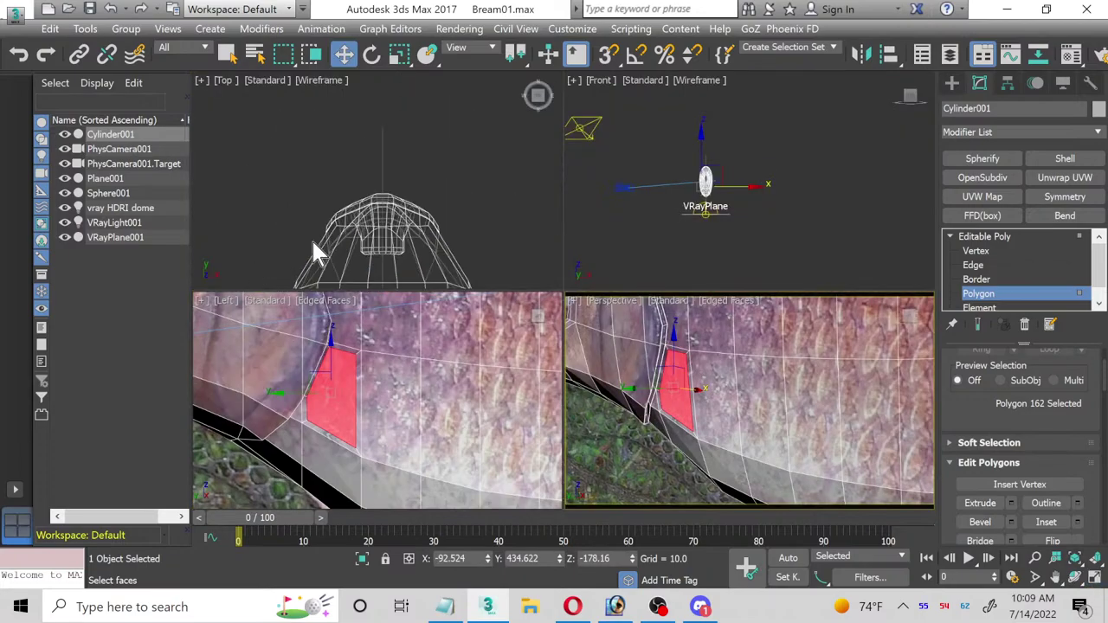
{"action": "scroll", "coordinate": [445, 173], "scroll_direction": "up", "scroll_amount": 6}
{"action": "scroll", "coordinate": [438, 251], "scroll_direction": "down", "scroll_amount": 3}
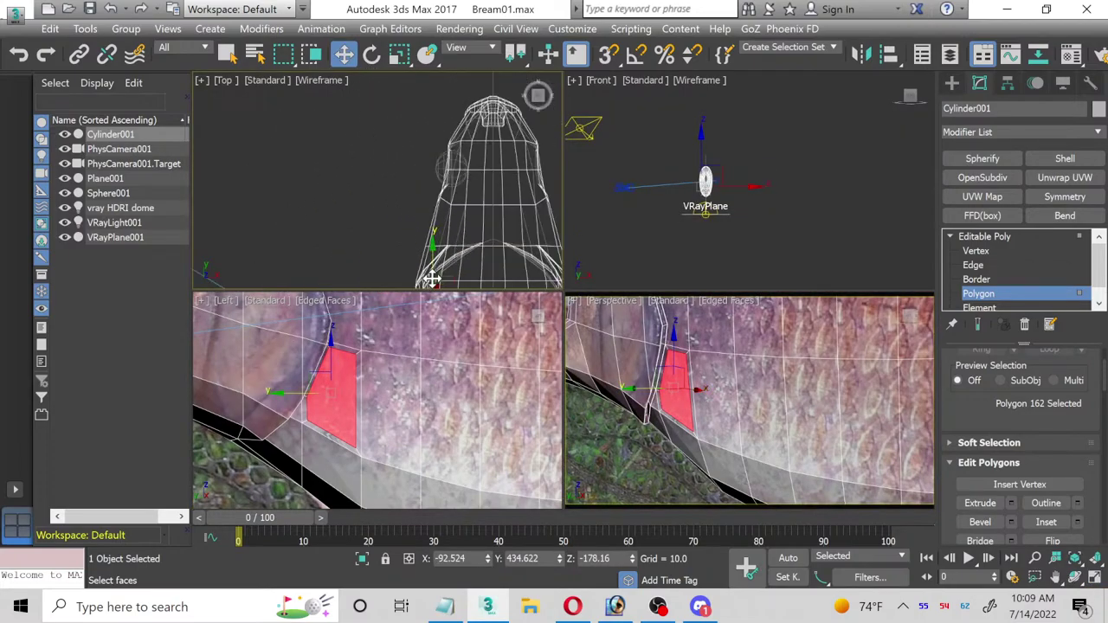
{"action": "scroll", "coordinate": [421, 168], "scroll_direction": "up", "scroll_amount": 6}
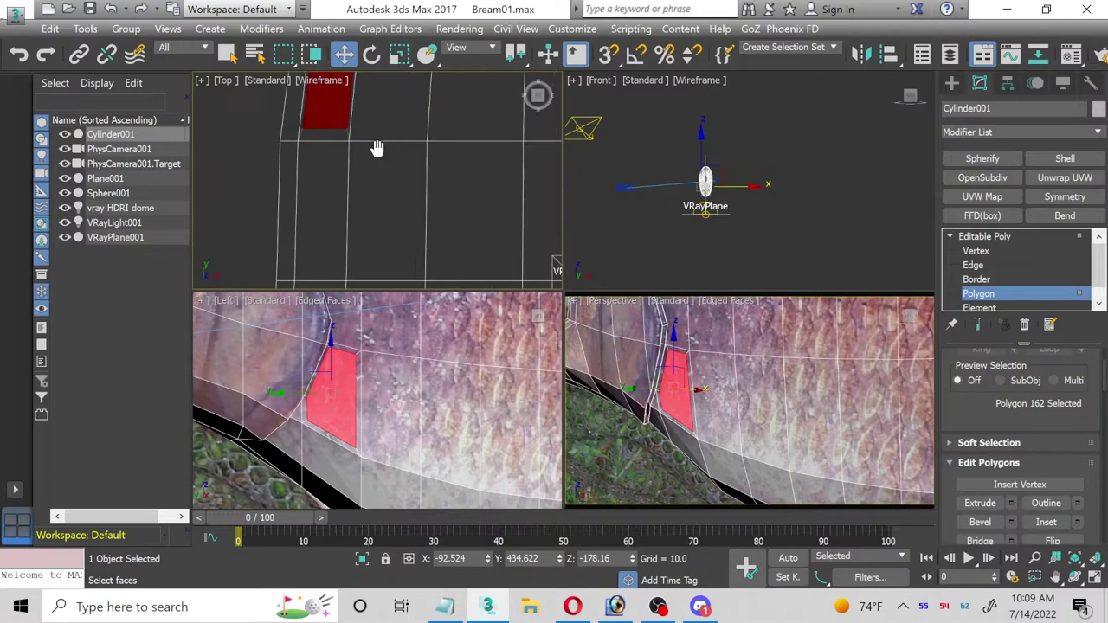
{"action": "scroll", "coordinate": [376, 148], "scroll_direction": "up", "scroll_amount": 2}
{"action": "middle_click_drag", "start_coordinate": [376, 148], "coordinate": [426, 257]}
{"action": "left_click_drag", "start_coordinate": [407, 204], "coordinate": [393, 203]}
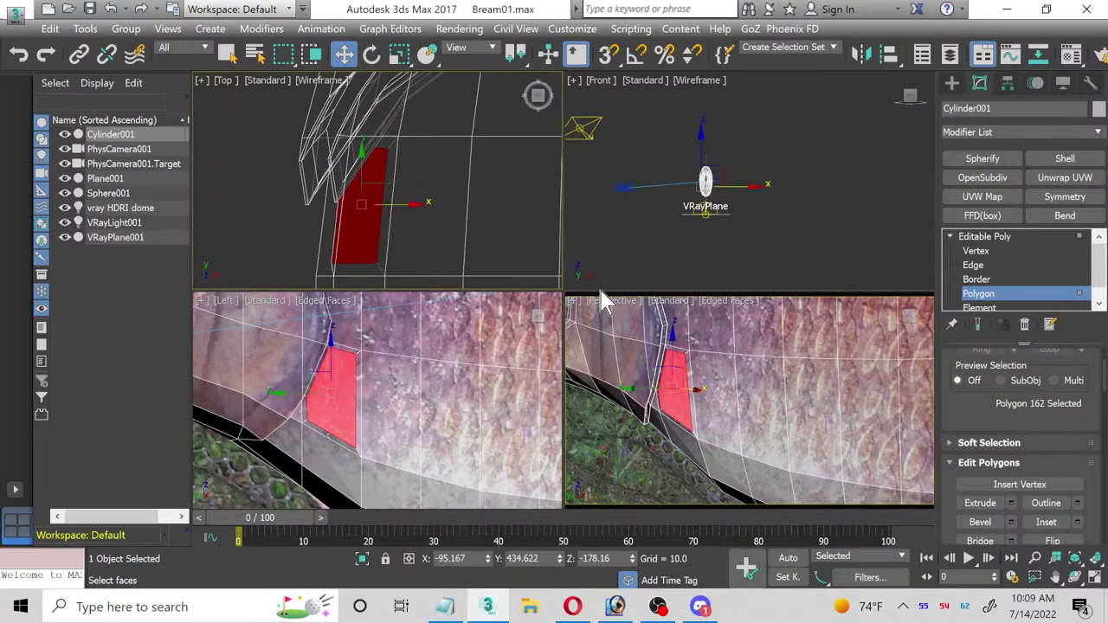
Step: Extrude the polygon by about 17.3 and inspect it in a maximized Perspective view
{"action": "left_click", "coordinate": [1011, 504]}
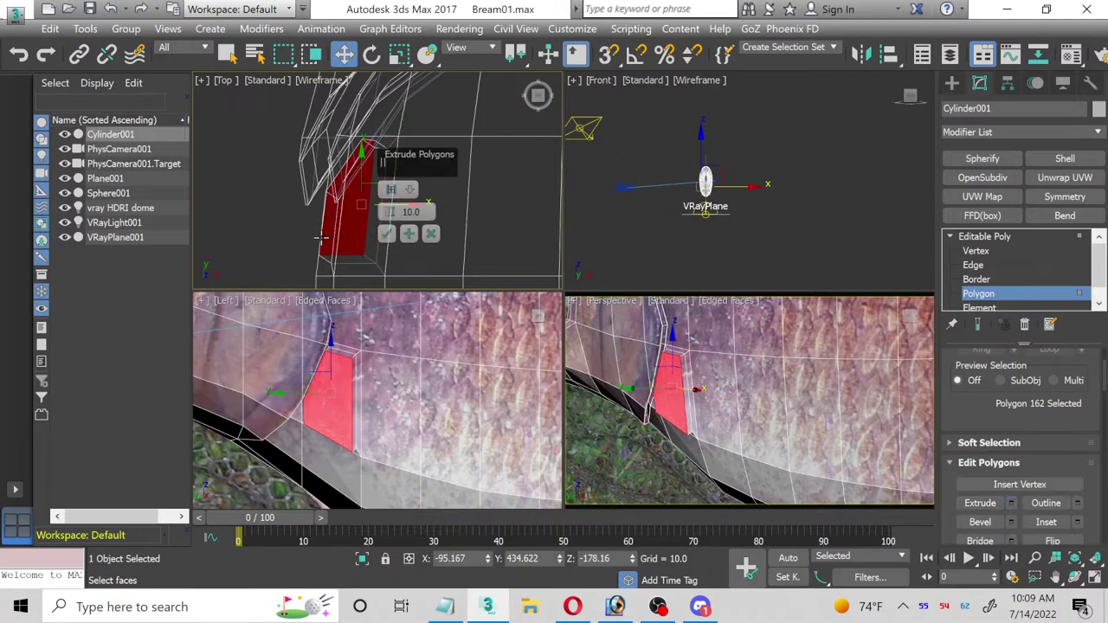
{"action": "left_click_drag", "start_coordinate": [388, 216], "coordinate": [384, 184]}
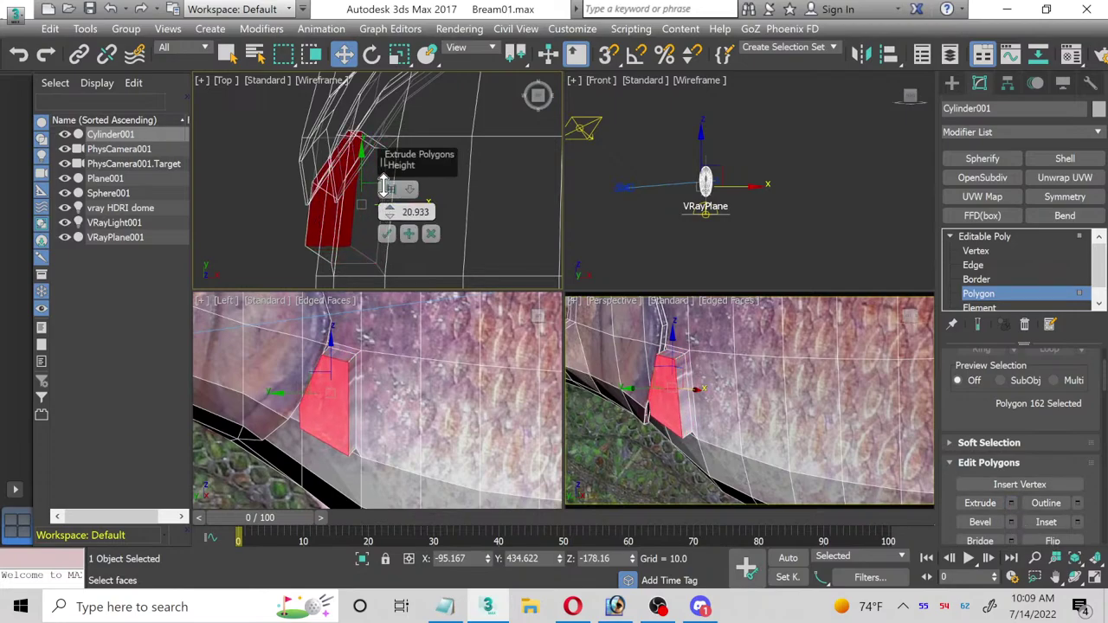
{"action": "left_click", "coordinate": [387, 234]}
{"action": "left_click", "coordinate": [694, 418]}
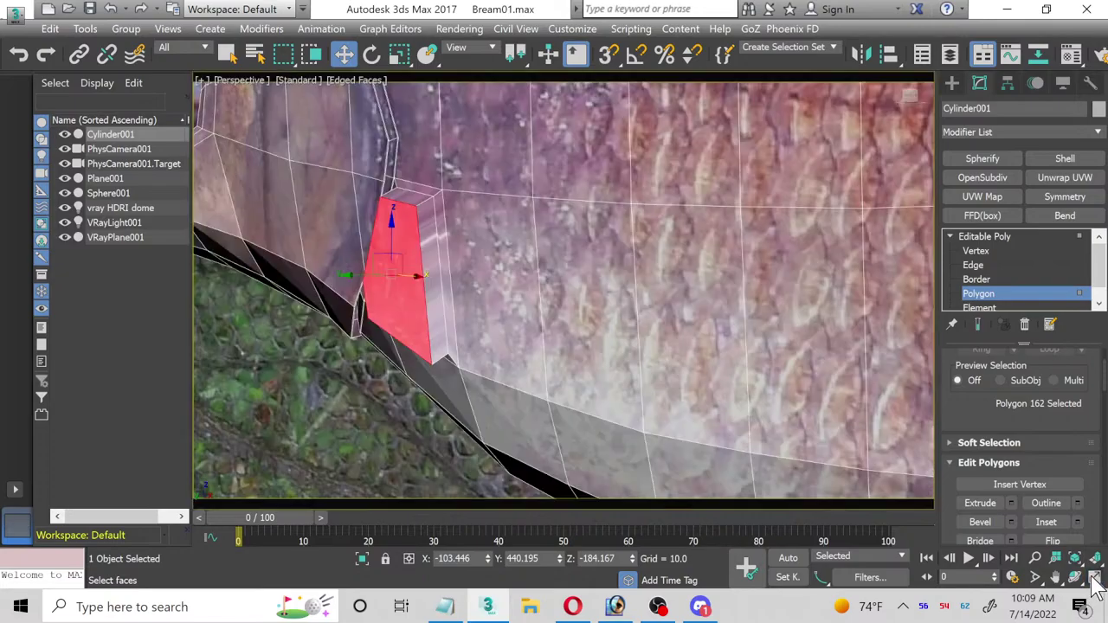
{"action": "left_click", "coordinate": [1094, 578]}
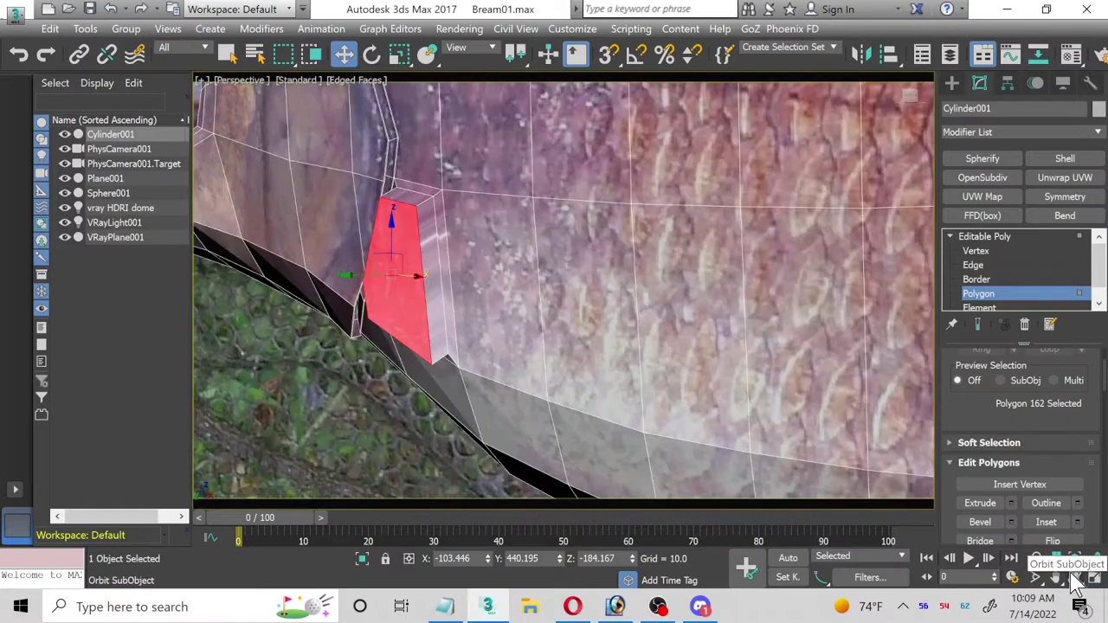
{"action": "left_click", "coordinate": [1074, 578]}
{"action": "left_click_drag", "start_coordinate": [478, 302], "coordinate": [416, 248]}
{"action": "scroll", "coordinate": [328, 260], "scroll_direction": "up", "scroll_amount": 4}
{"action": "left_click_drag", "start_coordinate": [327, 267], "coordinate": [809, 233]}
Step: At Vertex level, Target Weld the first two extrusion vertices onto neighbouring body vertices
{"action": "left_click", "coordinate": [982, 237]}
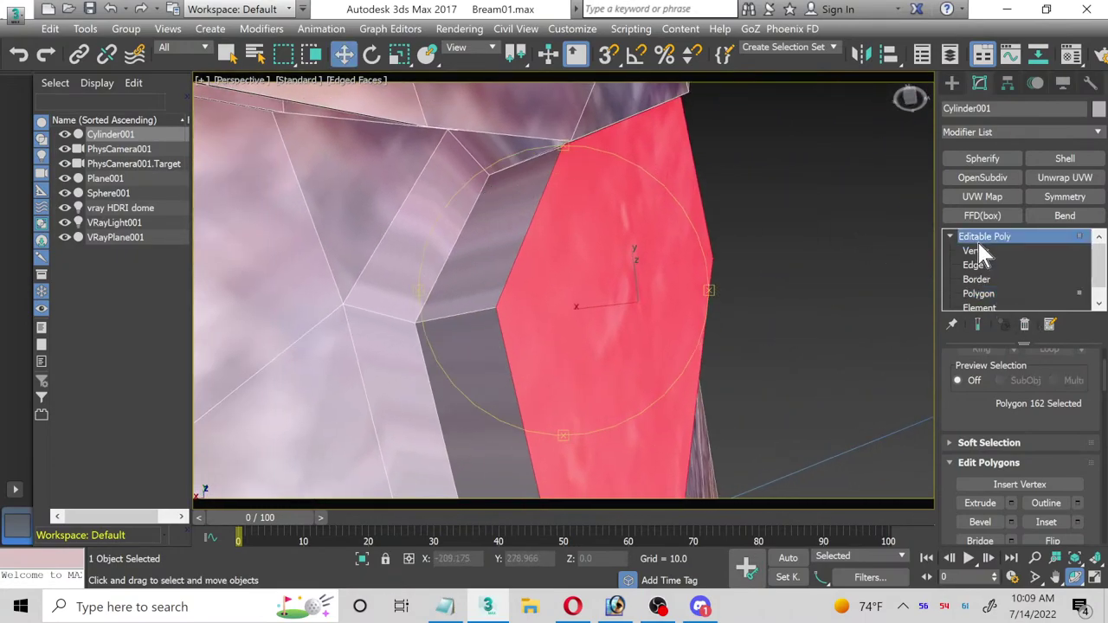
{"action": "left_click", "coordinate": [976, 252]}
{"action": "scroll", "coordinate": [1094, 498], "scroll_direction": "down", "scroll_amount": 2}
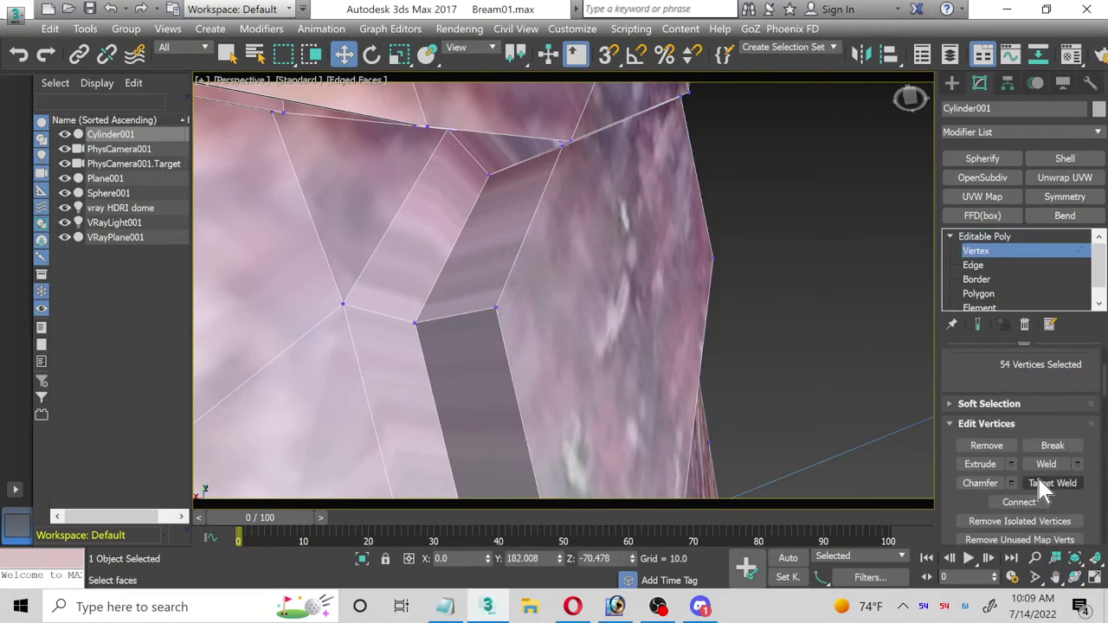
{"action": "left_click", "coordinate": [1039, 479]}
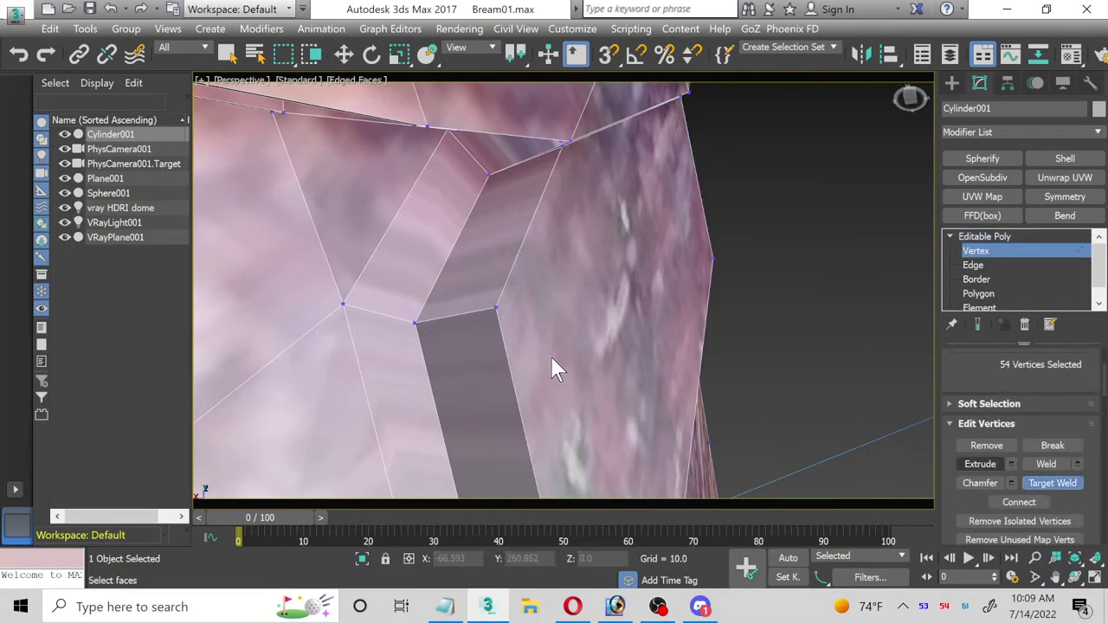
{"action": "left_click", "coordinate": [495, 308]}
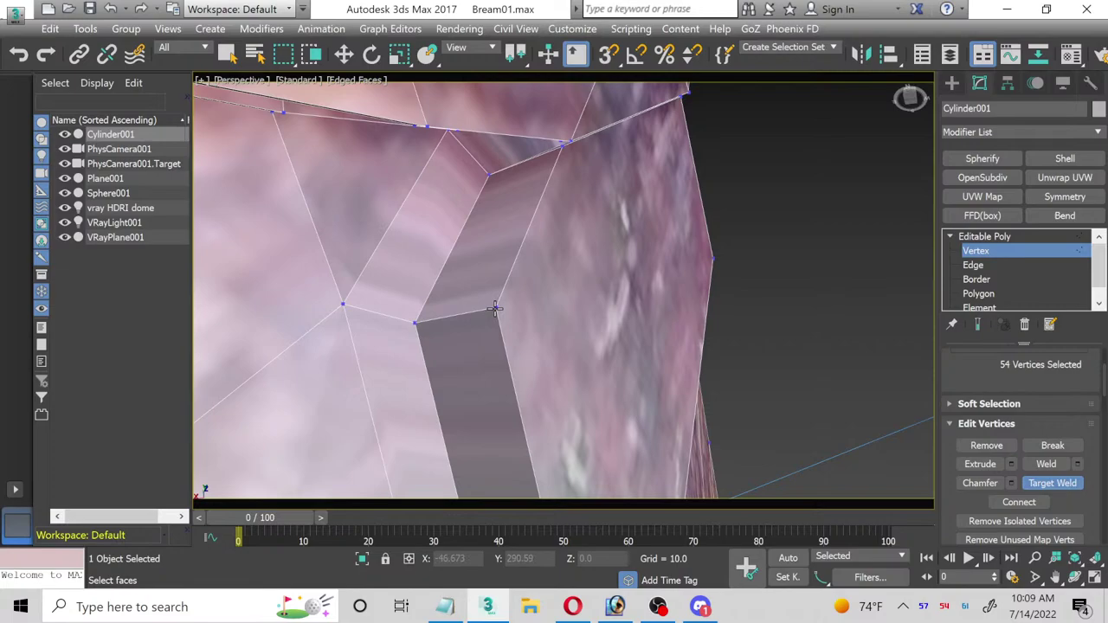
{"action": "left_click", "coordinate": [415, 323]}
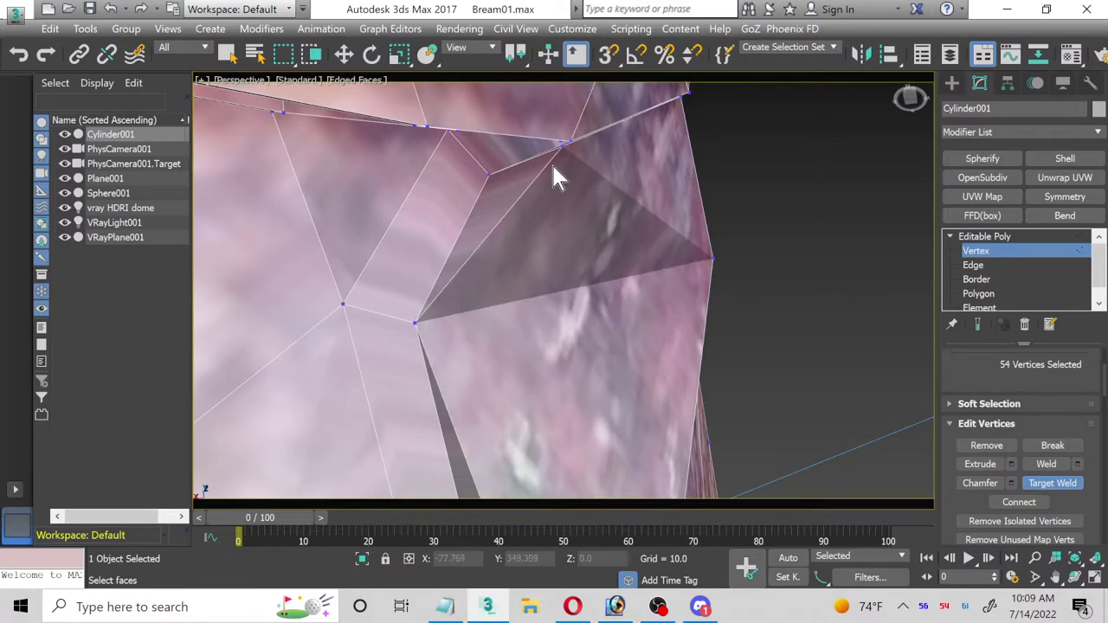
{"action": "left_click", "coordinate": [491, 173]}
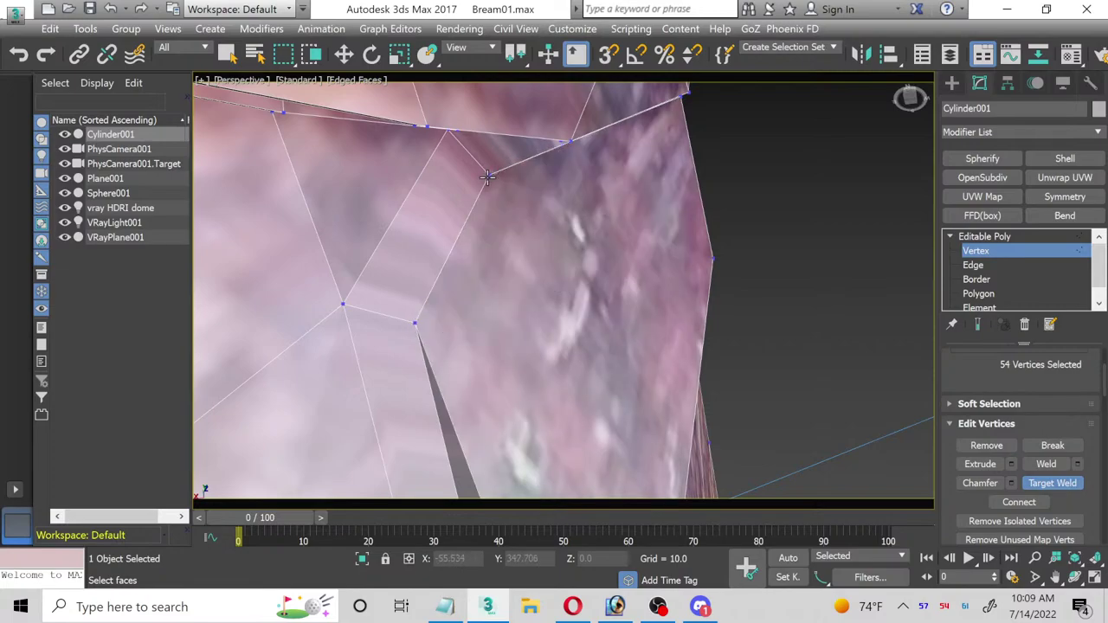
{"action": "middle_click_drag", "start_coordinate": [611, 198], "coordinate": [530, 301]}
{"action": "scroll", "coordinate": [533, 337], "scroll_direction": "up", "scroll_amount": 1}
{"action": "scroll", "coordinate": [597, 389], "scroll_direction": "down", "scroll_amount": 2}
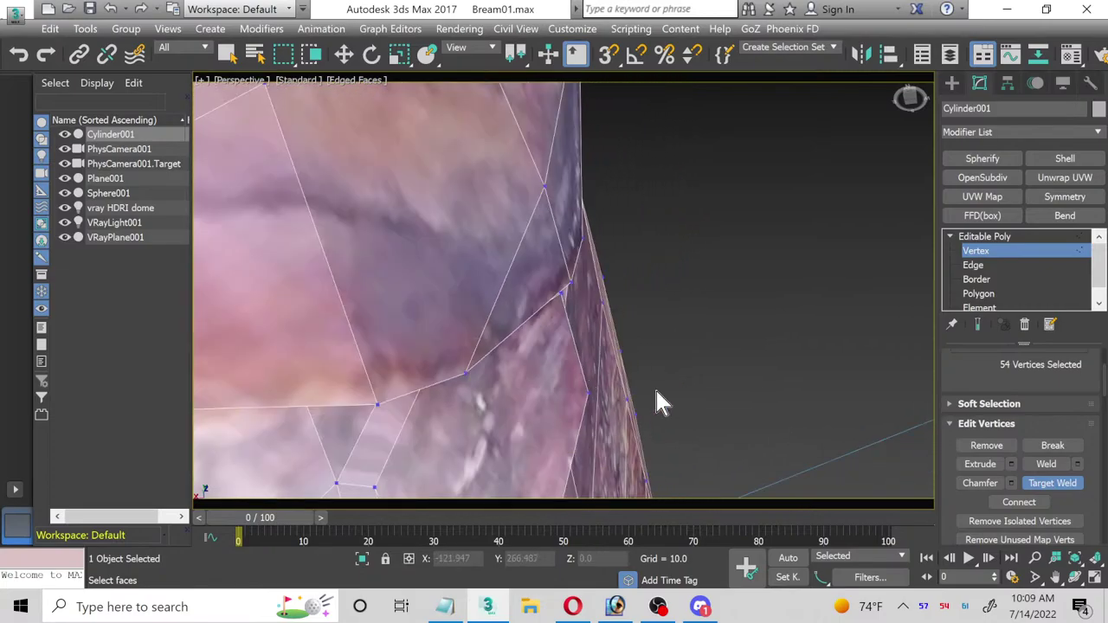
{"action": "left_click", "coordinate": [1074, 578]}
{"action": "left_click_drag", "start_coordinate": [606, 381], "coordinate": [547, 431]}
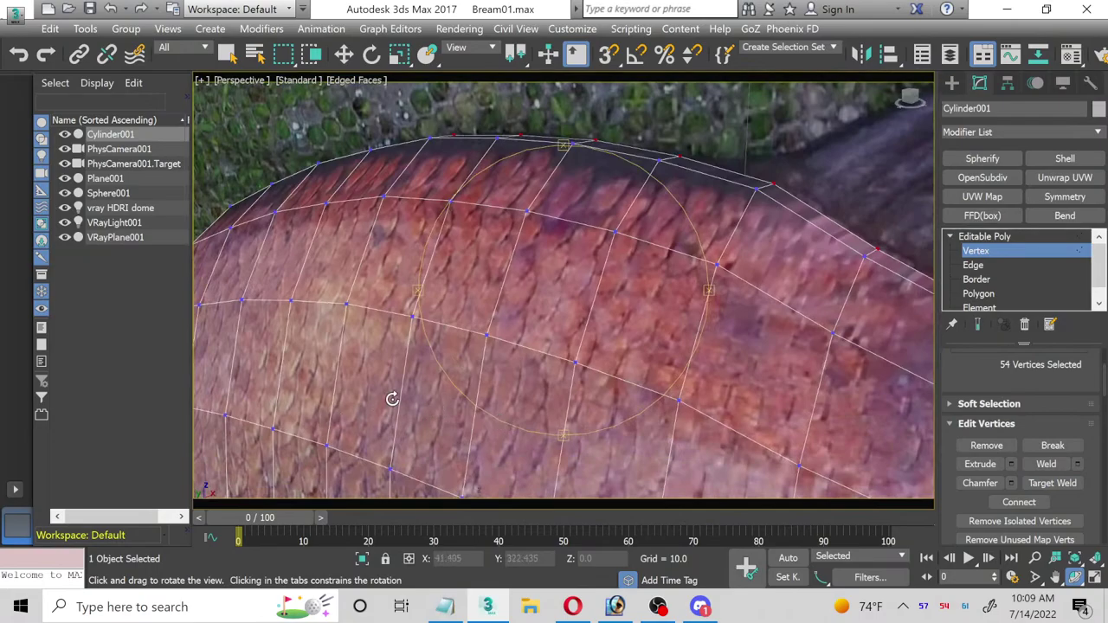
{"action": "left_click_drag", "start_coordinate": [390, 395], "coordinate": [826, 252]}
{"action": "middle_click_drag", "start_coordinate": [228, 473], "coordinate": [392, 276]}
{"action": "left_click_drag", "start_coordinate": [390, 275], "coordinate": [490, 376]}
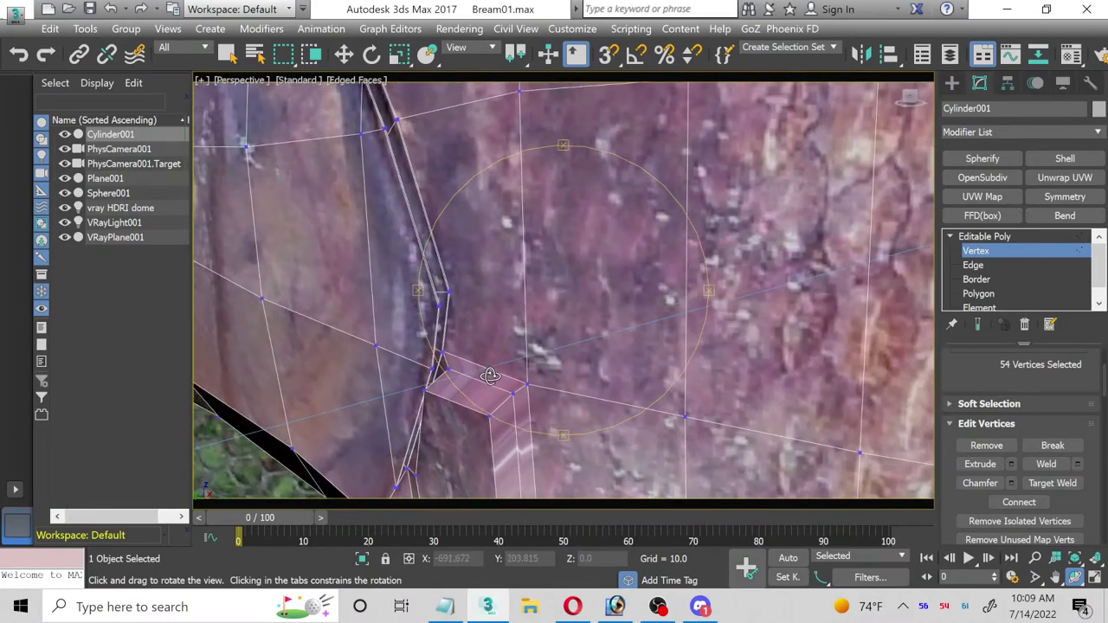
Step: Weld the remaining fin and lower-edge vertices onto the body, then orbit to check the head
{"action": "left_click", "coordinate": [1044, 485]}
{"action": "scroll", "coordinate": [551, 416], "scroll_direction": "up", "scroll_amount": 2}
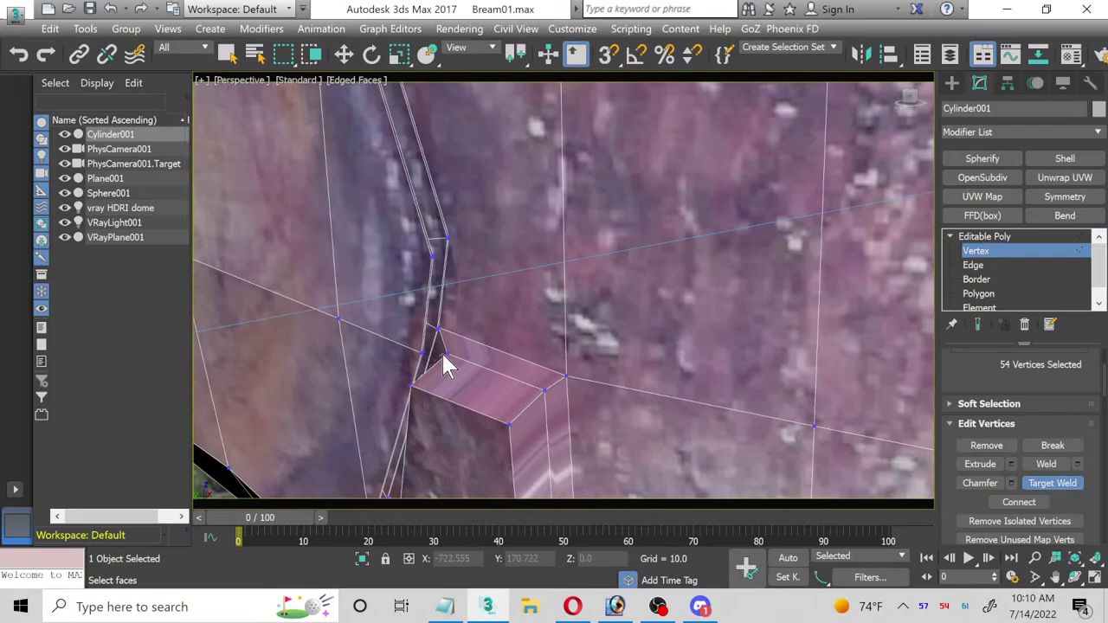
{"action": "left_click", "coordinate": [444, 355]}
{"action": "left_click", "coordinate": [439, 413]}
{"action": "middle_click_drag", "start_coordinate": [439, 413], "coordinate": [426, 272]}
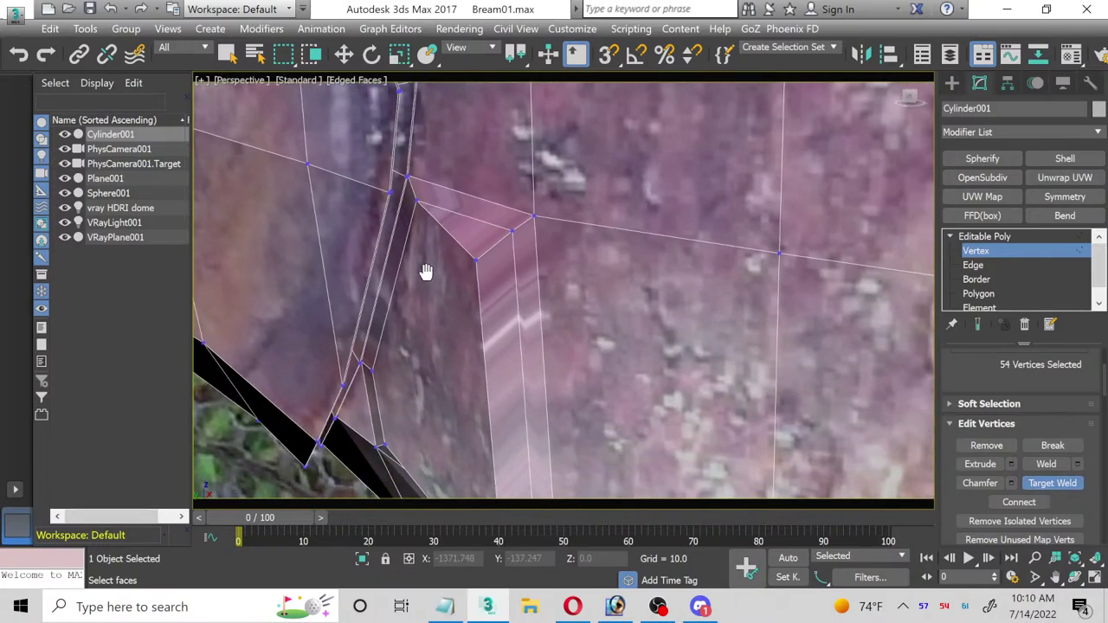
{"action": "scroll", "coordinate": [390, 281], "scroll_direction": "down", "scroll_amount": 2}
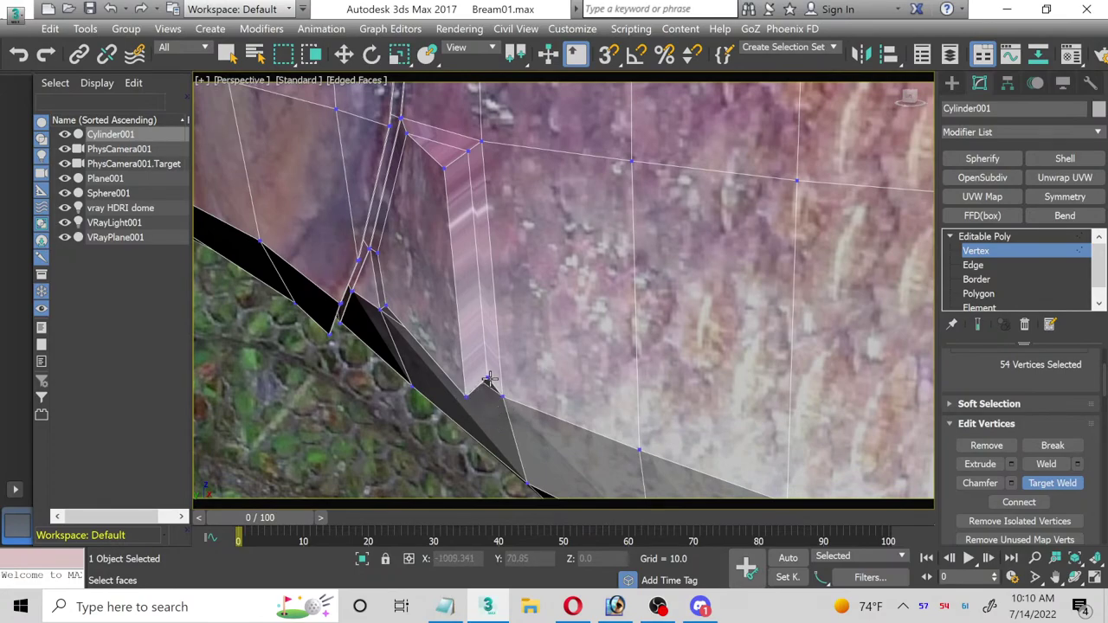
{"action": "left_click", "coordinate": [490, 378]}
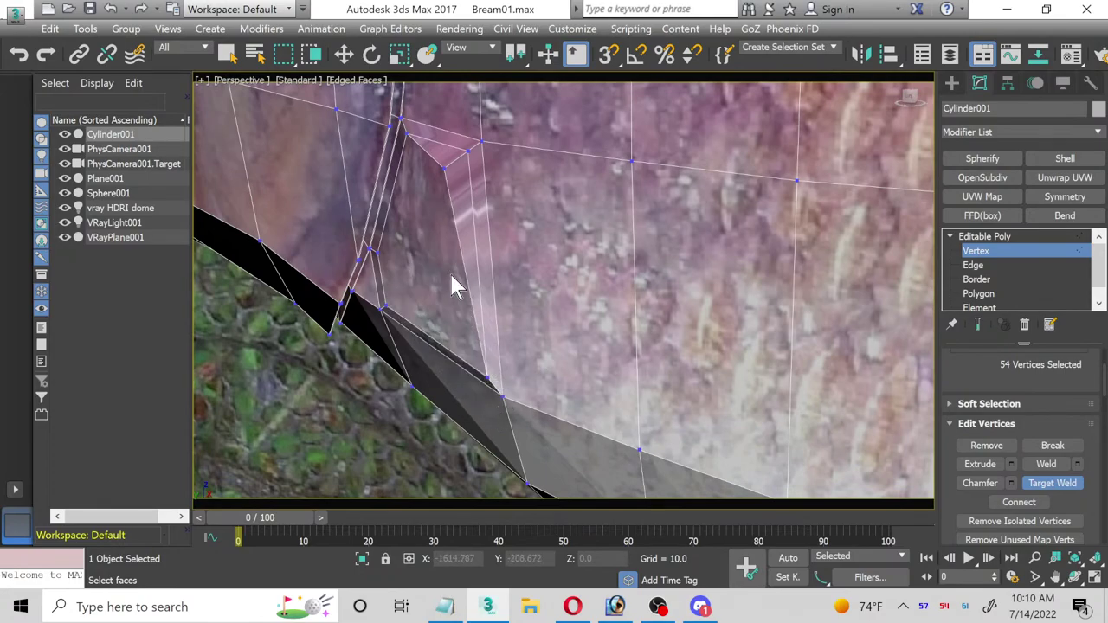
{"action": "left_click", "coordinate": [442, 182]}
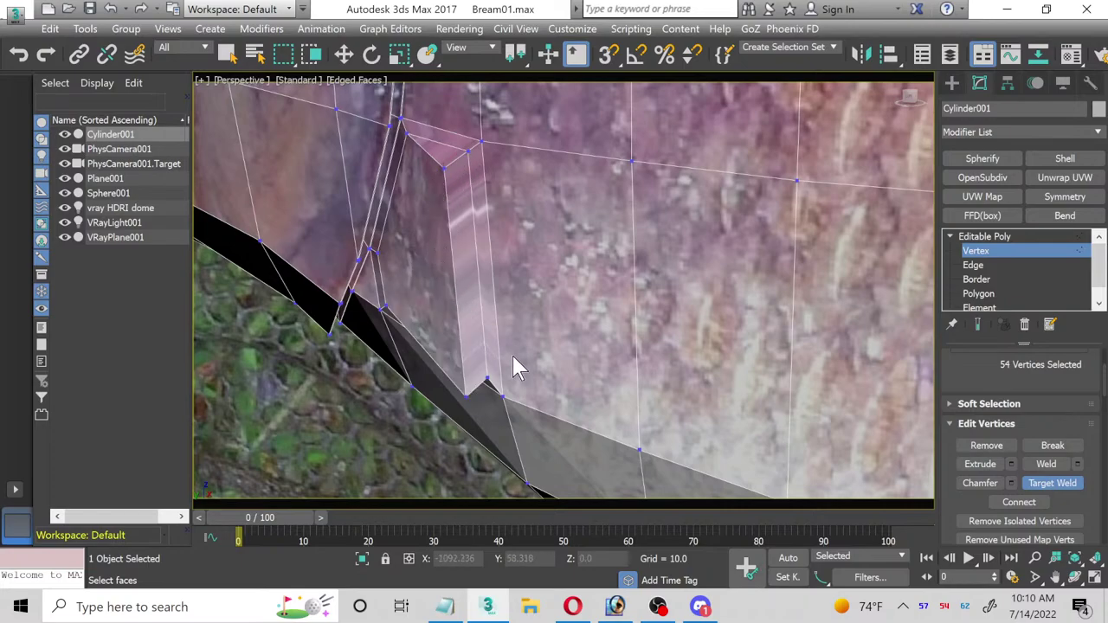
{"action": "middle_click_drag", "start_coordinate": [555, 366], "coordinate": [533, 221]}
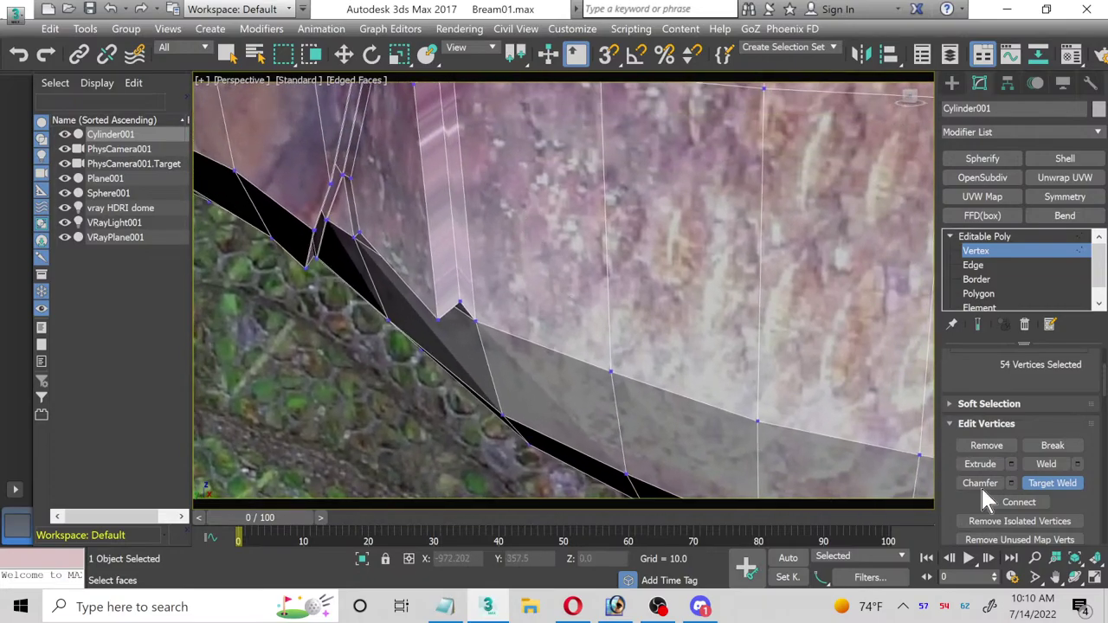
{"action": "left_click", "coordinate": [1075, 576]}
{"action": "left_click_drag", "start_coordinate": [713, 391], "coordinate": [535, 220]}
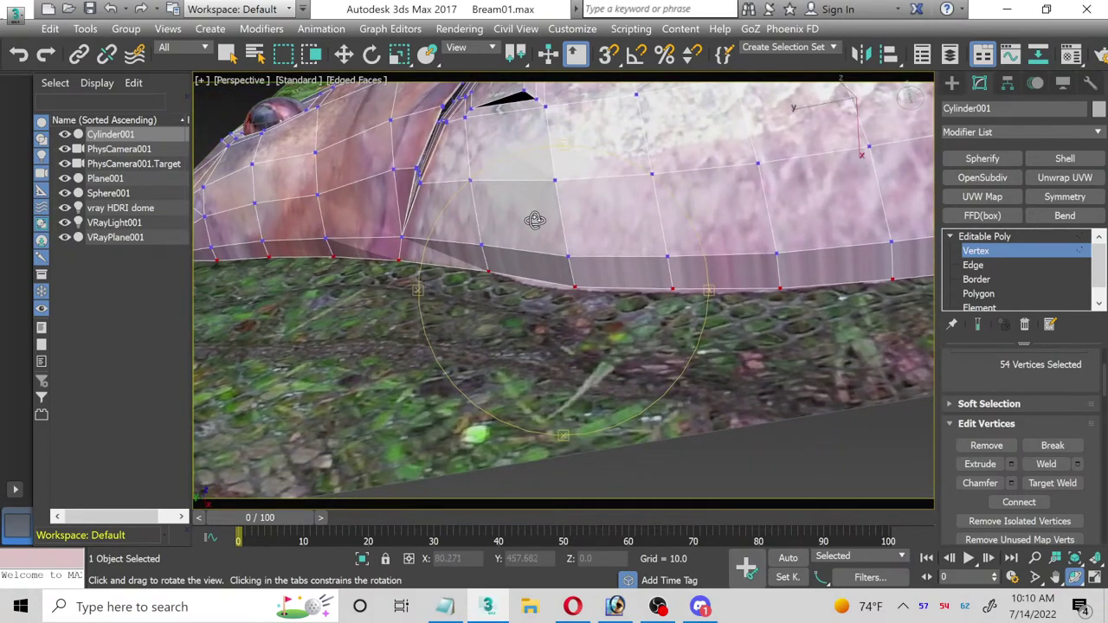
{"action": "left_click_drag", "start_coordinate": [539, 169], "coordinate": [570, 389]}
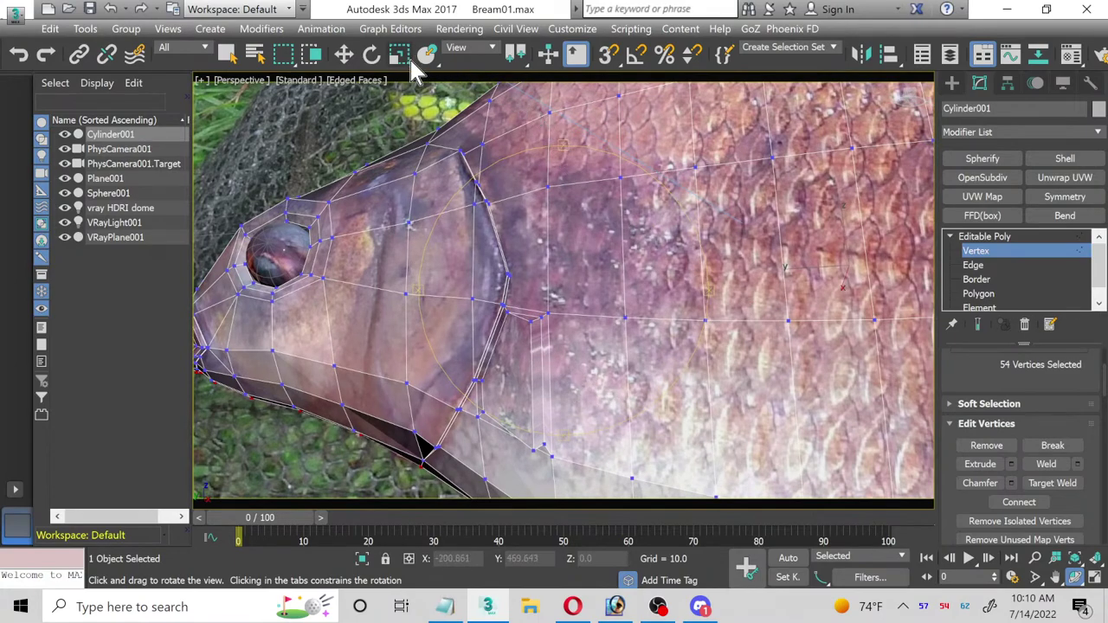
Step: Lower the vertex behind the gill cover slightly along Z
{"action": "left_click", "coordinate": [344, 55]}
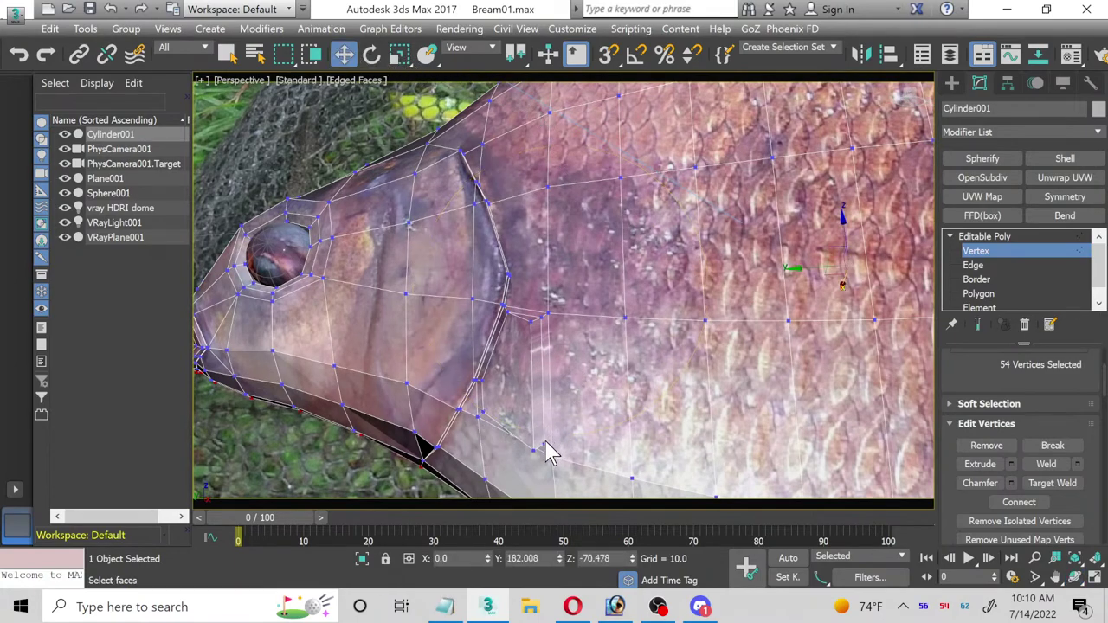
{"action": "left_click", "coordinate": [544, 446]}
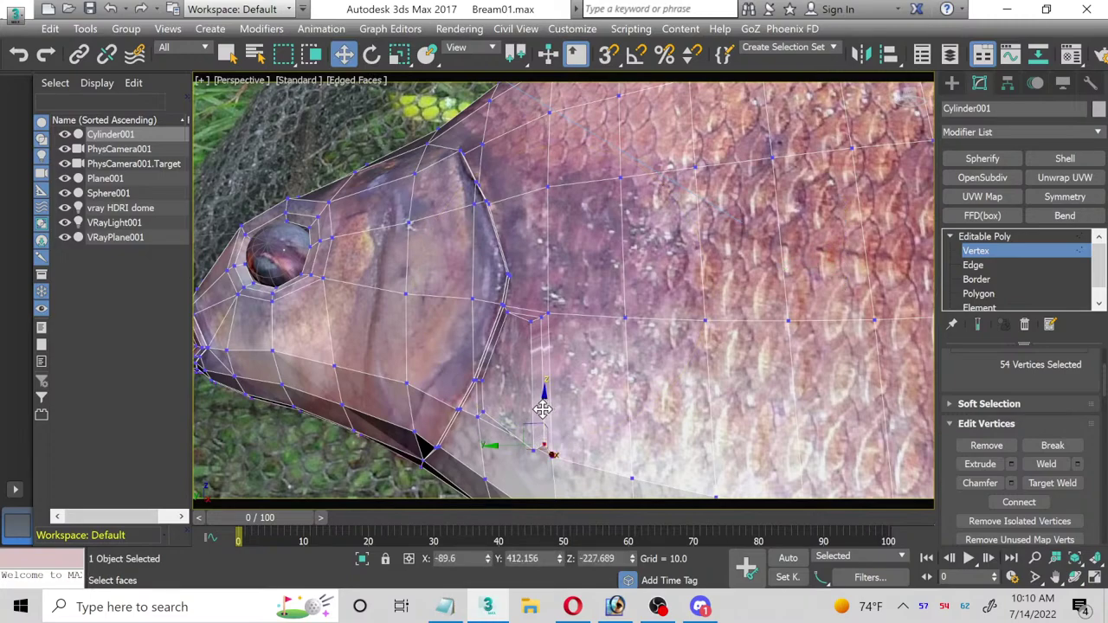
{"action": "left_click_drag", "start_coordinate": [539, 404], "coordinate": [547, 427]}
Step: Select polygon 162 behind the gill cover and open the Material Editor in the maximized Left view
{"action": "left_click", "coordinate": [979, 293]}
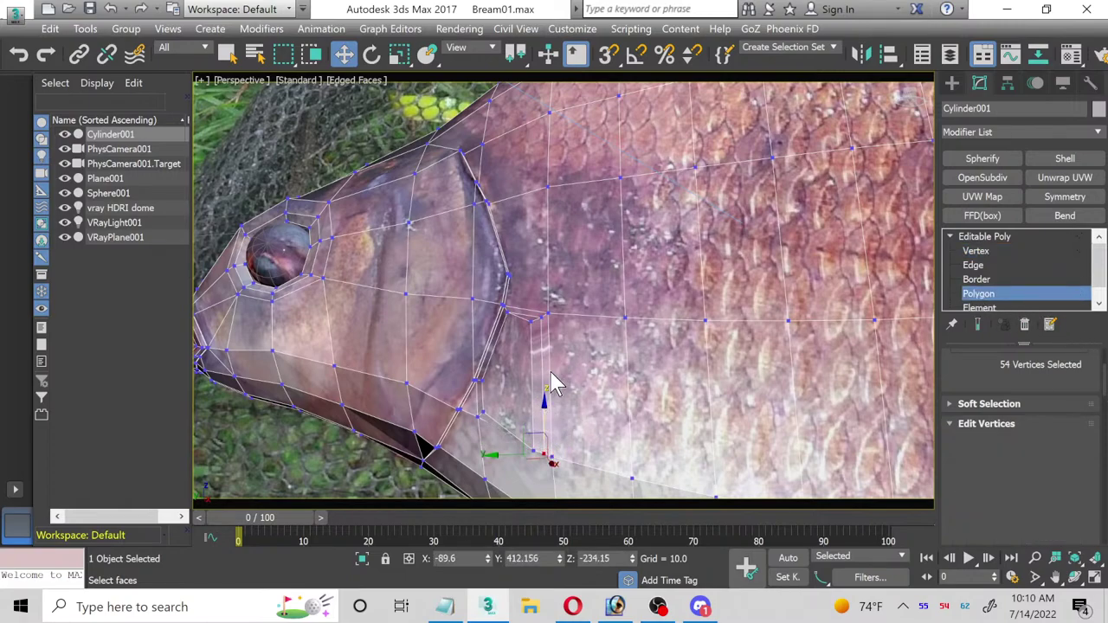
{"action": "left_click", "coordinate": [524, 377]}
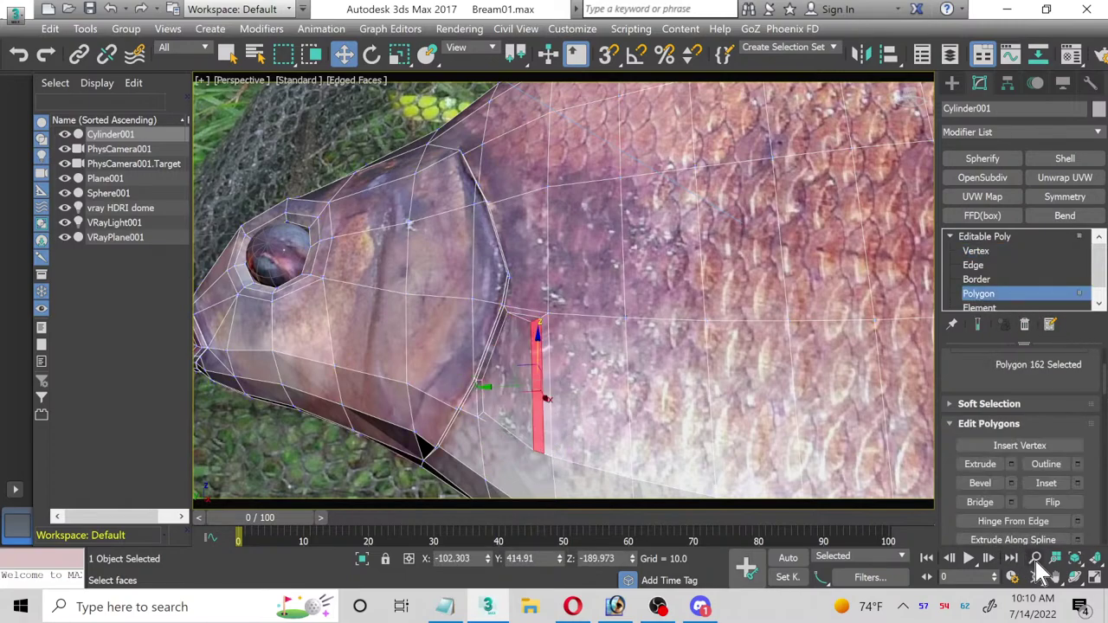
{"action": "key", "text": "alt+w"}
{"action": "middle_click", "coordinate": [410, 360]}
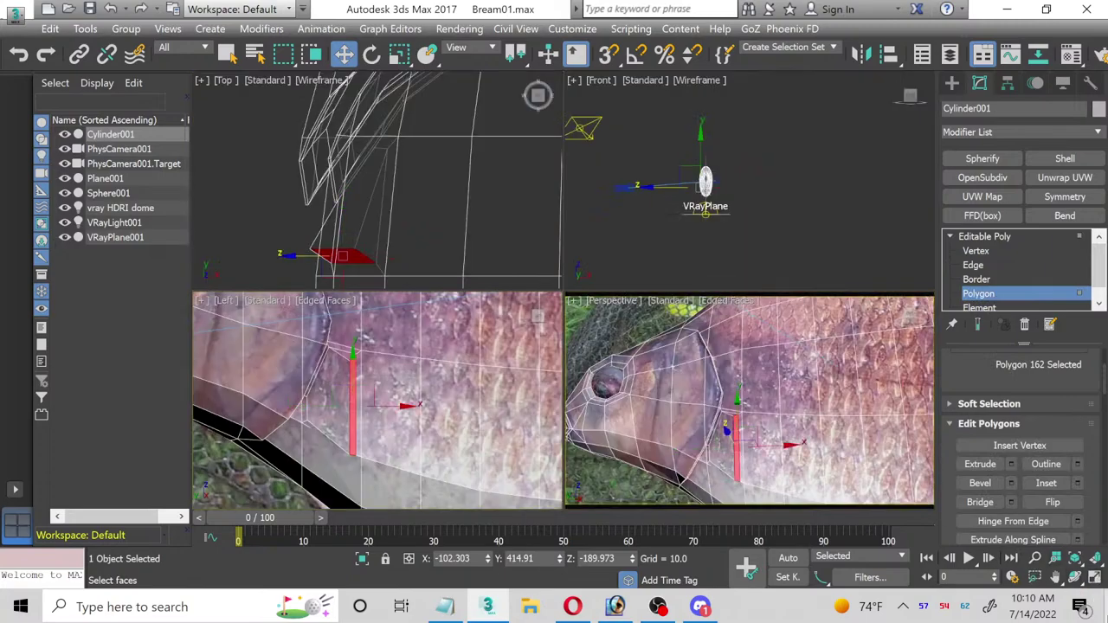
{"action": "left_click", "coordinate": [1095, 578]}
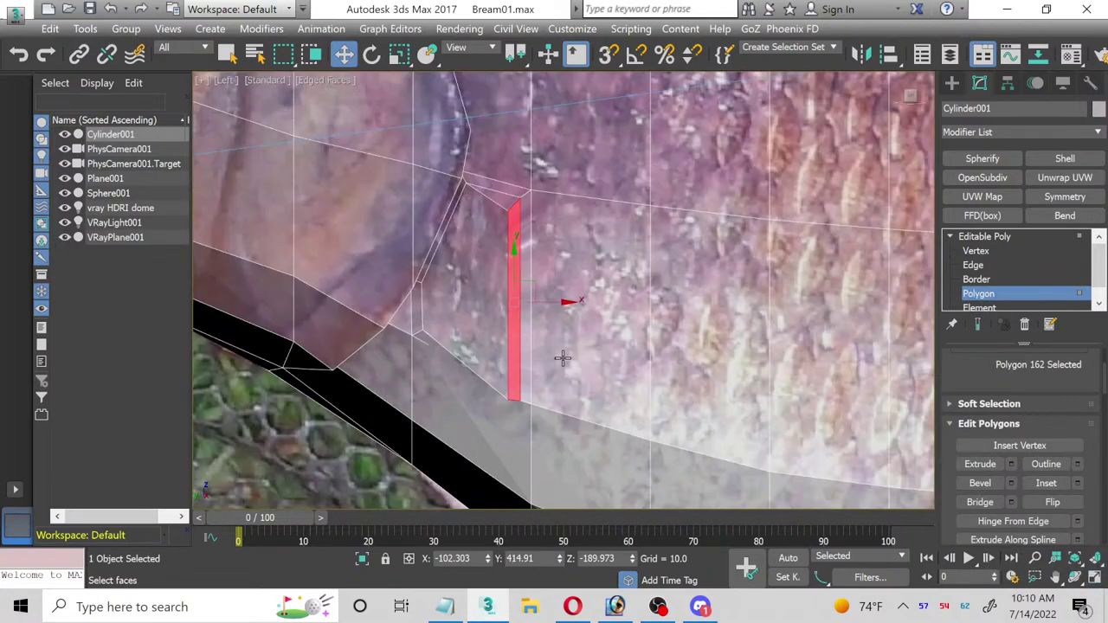
{"action": "key", "text": "m"}
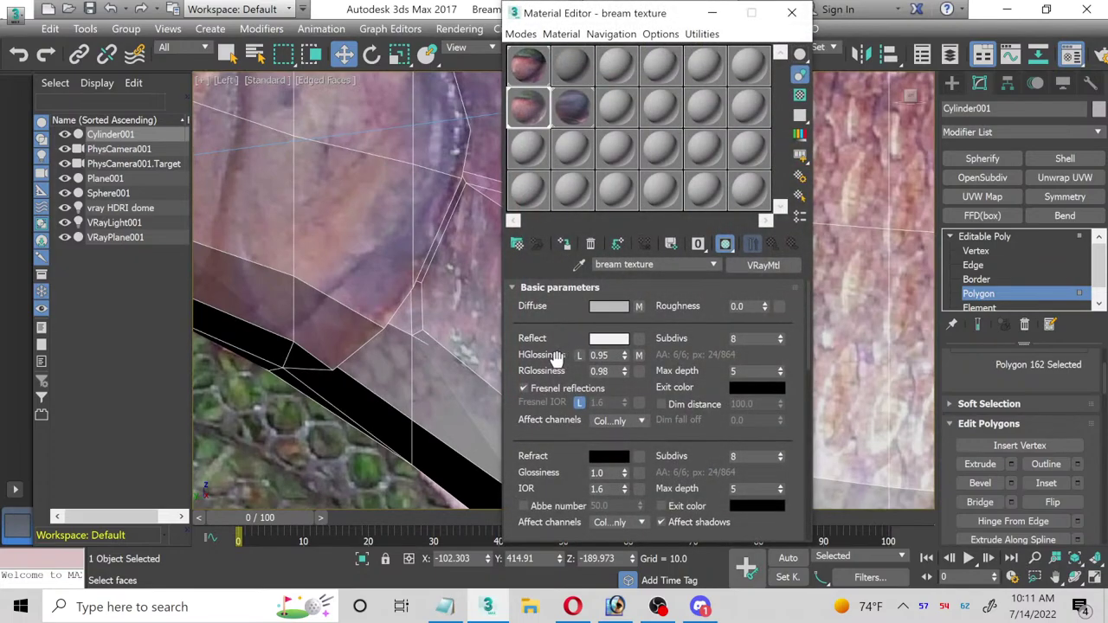
Step: Set the bream material's Refract colour to grey 188 so the body turns see-through
{"action": "left_click", "coordinate": [619, 456]}
{"action": "left_click", "coordinate": [341, 174]}
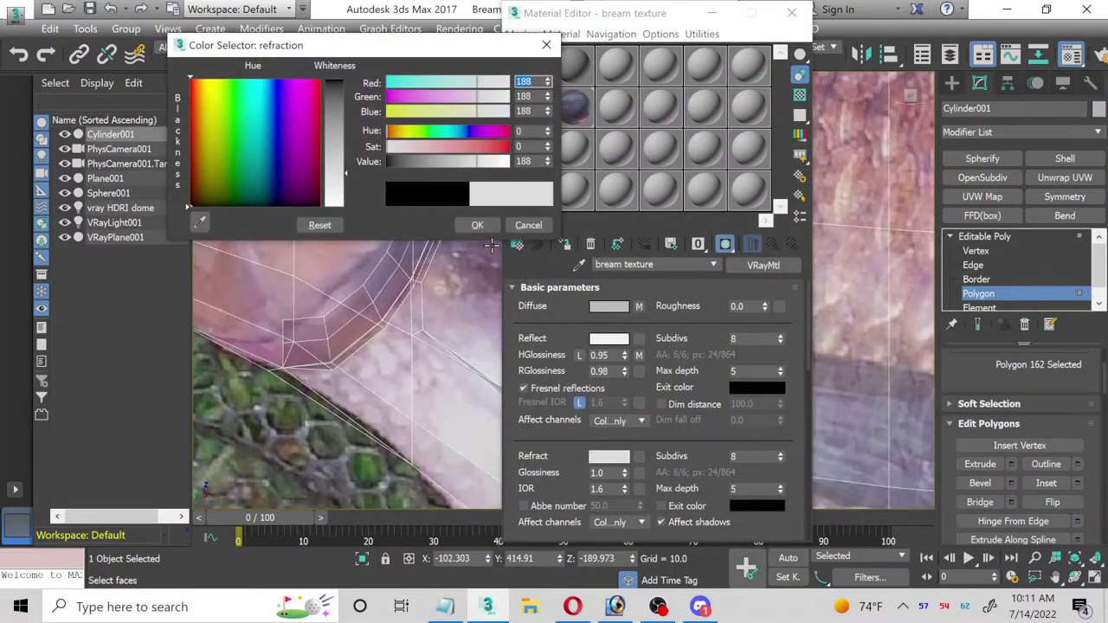
{"action": "left_click", "coordinate": [478, 227]}
{"action": "left_click", "coordinate": [792, 13]}
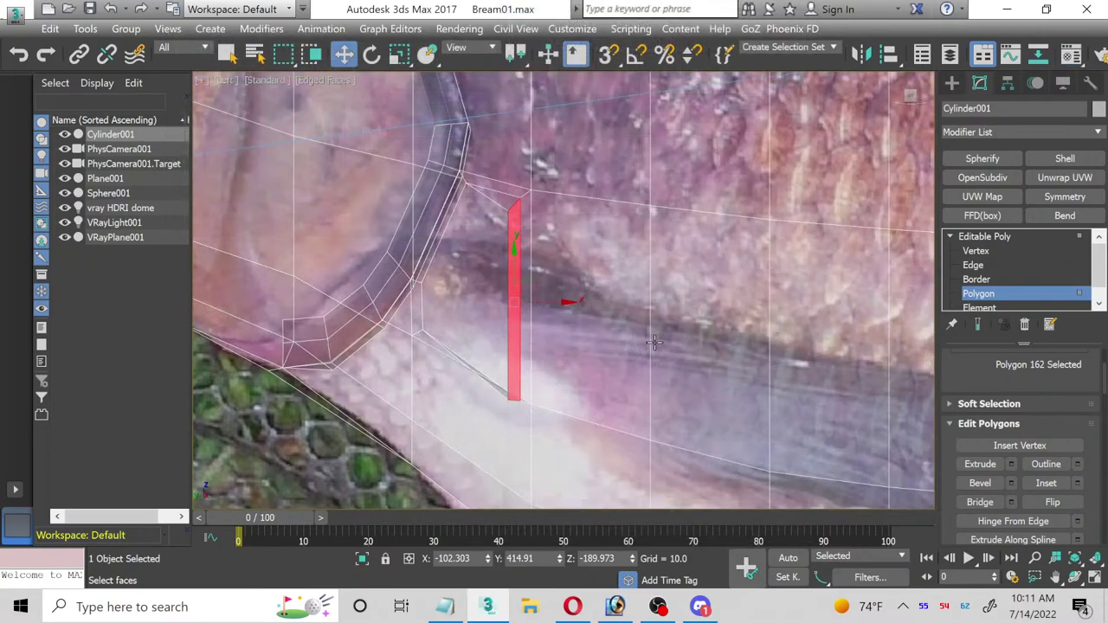
Step: Shrink the selected gill face vertically and nudge it slightly down
{"action": "middle_click_drag", "start_coordinate": [636, 354], "coordinate": [585, 322]}
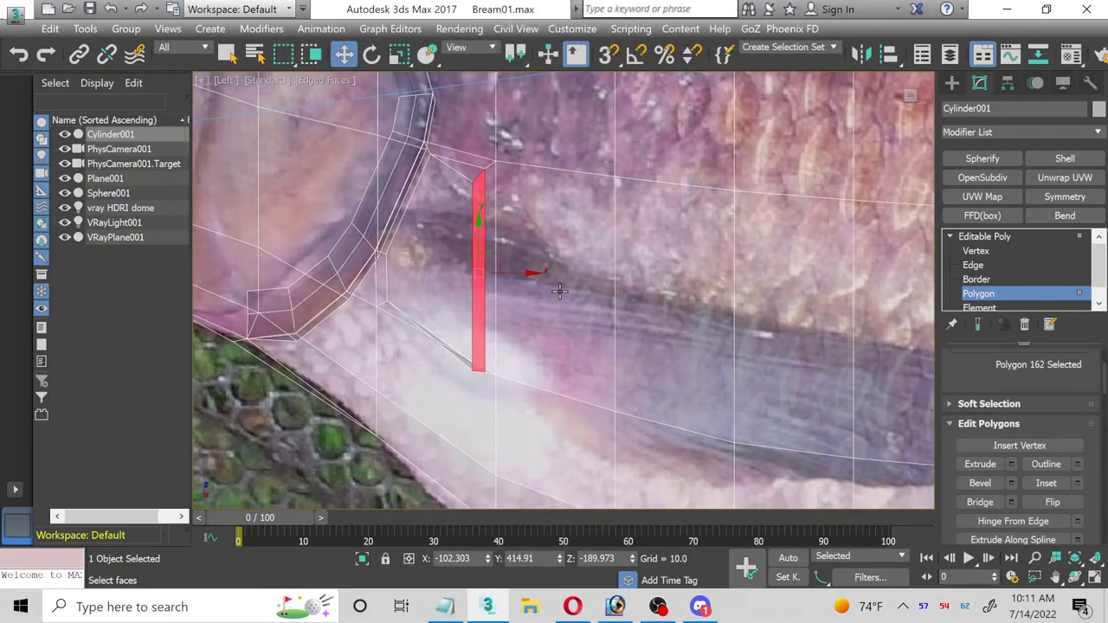
{"action": "left_click", "coordinate": [399, 55]}
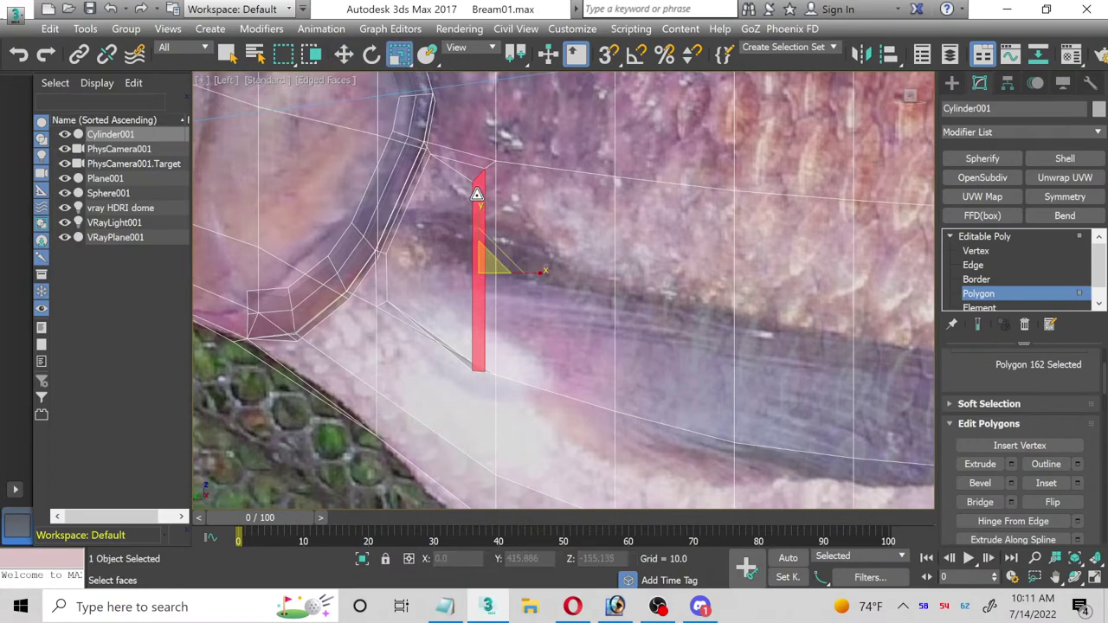
{"action": "left_click_drag", "start_coordinate": [479, 214], "coordinate": [480, 222]}
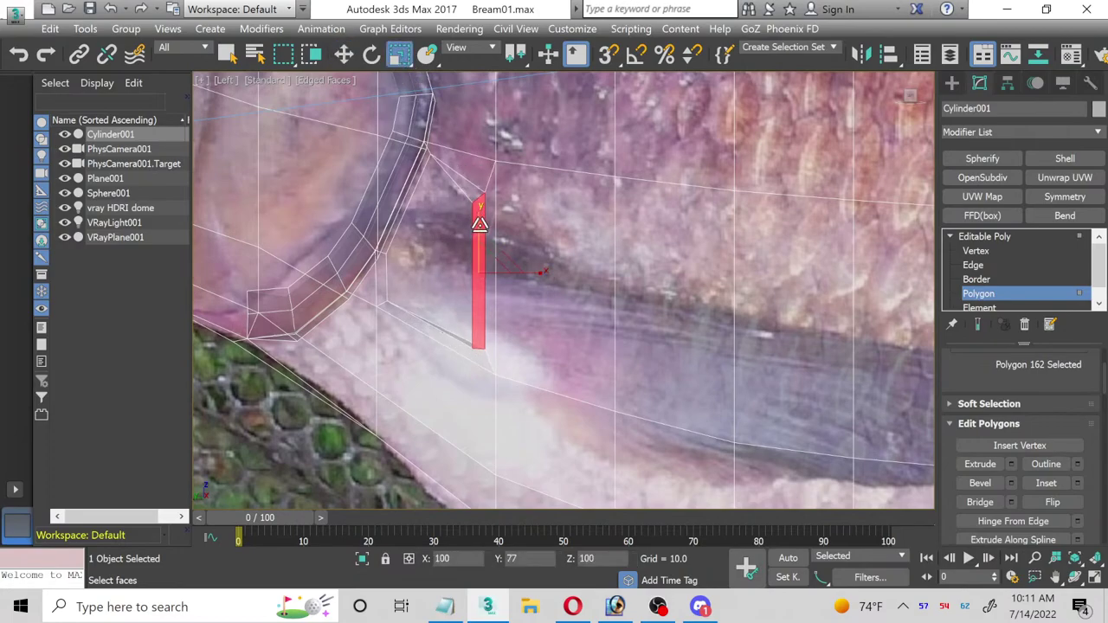
{"action": "left_click", "coordinate": [343, 55]}
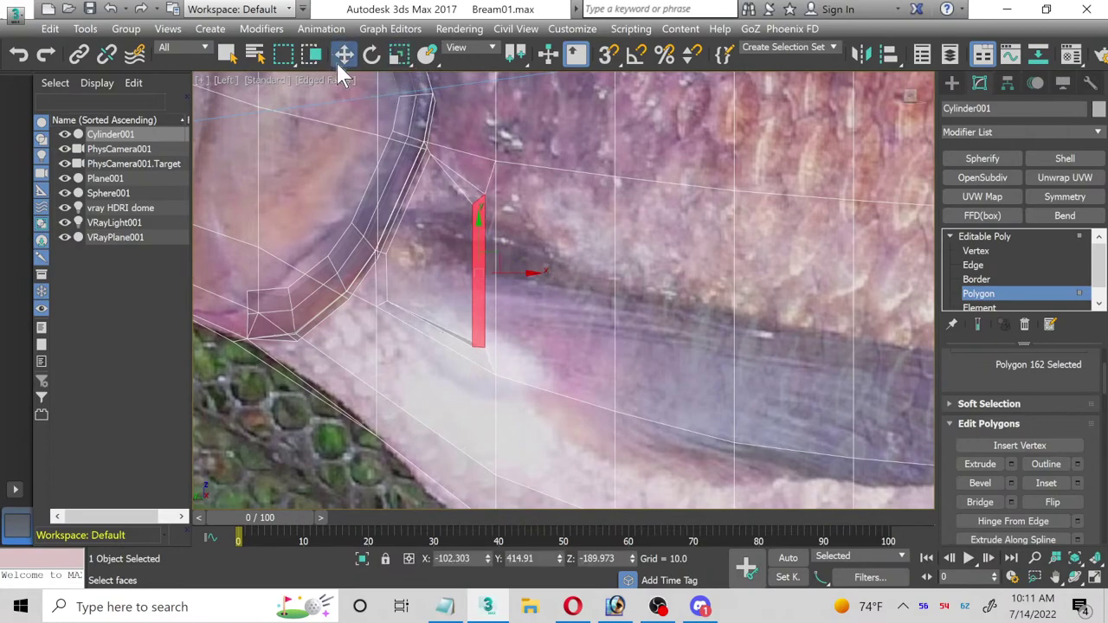
{"action": "left_click_drag", "start_coordinate": [482, 227], "coordinate": [488, 240]}
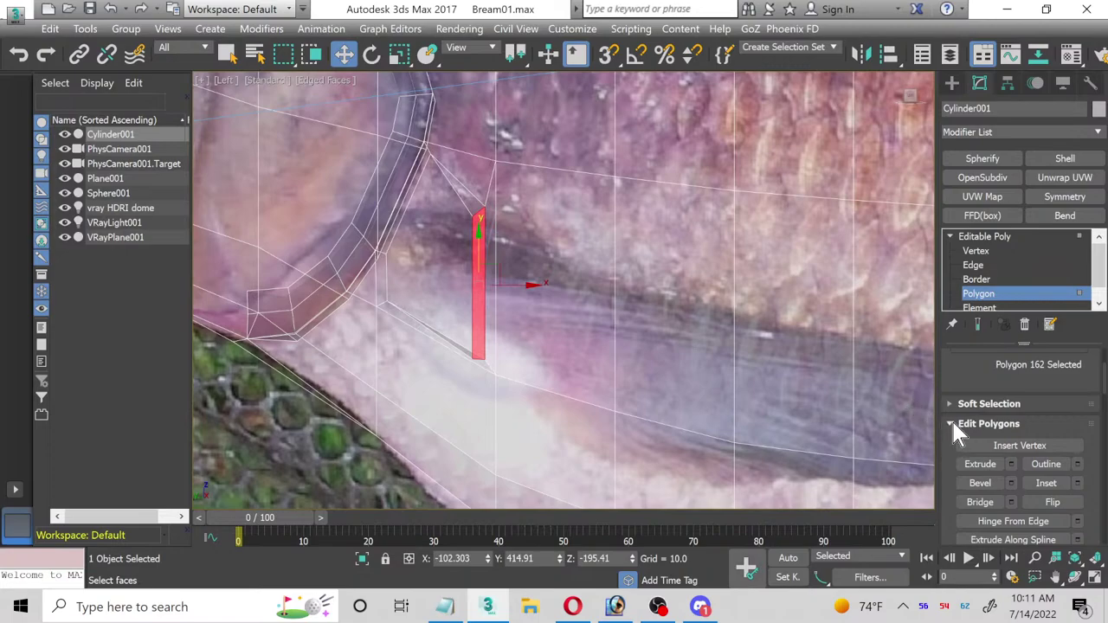
Step: Extrude the face and stretch the new end out to the pectoral fin's tip
{"action": "left_click", "coordinate": [1011, 464]}
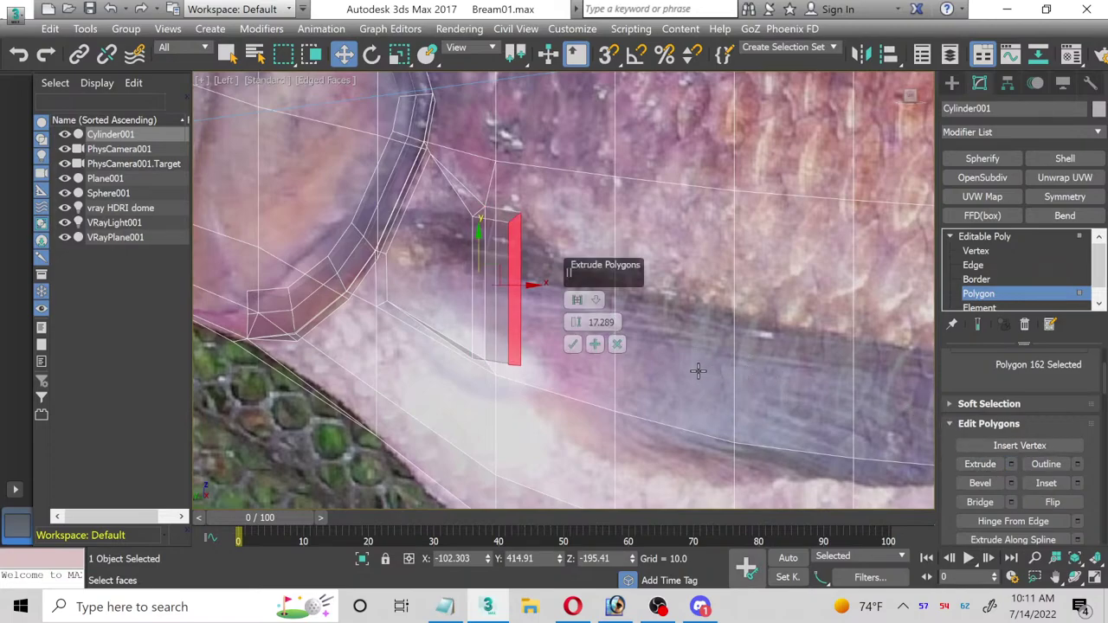
{"action": "left_click", "coordinate": [573, 345]}
{"action": "scroll", "coordinate": [571, 368], "scroll_direction": "down", "scroll_amount": 2}
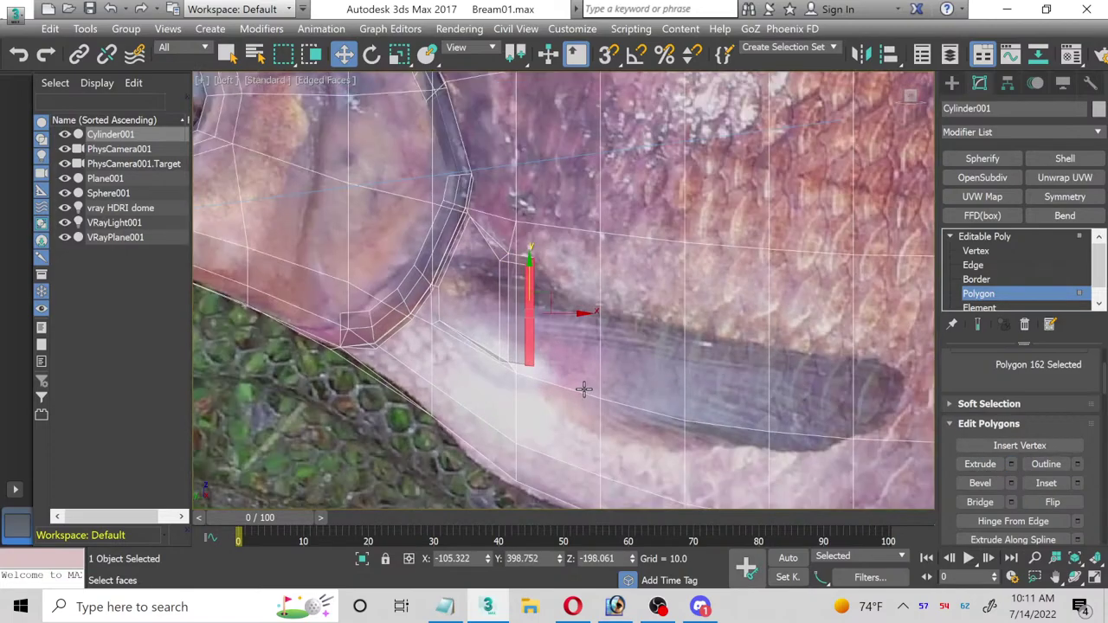
{"action": "middle_click_drag", "start_coordinate": [583, 386], "coordinate": [357, 337]}
{"action": "left_click_drag", "start_coordinate": [436, 263], "coordinate": [799, 356]}
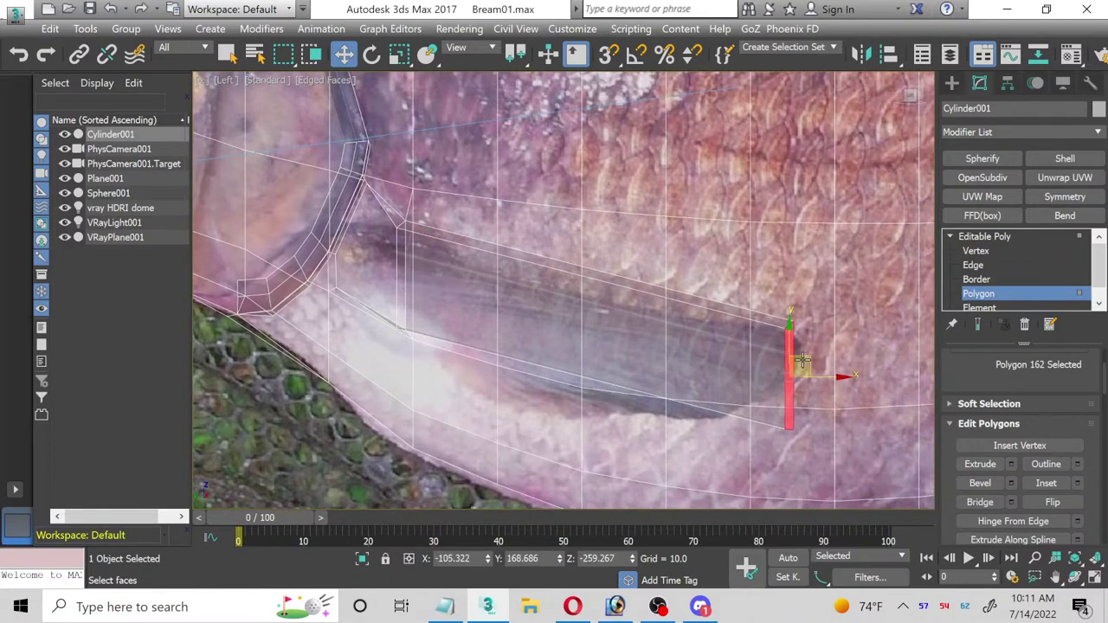
Step: Try narrowing the end face along X in the Top view, then undo it
{"action": "left_click", "coordinate": [1096, 581]}
{"action": "scroll", "coordinate": [381, 269], "scroll_direction": "up", "scroll_amount": 5}
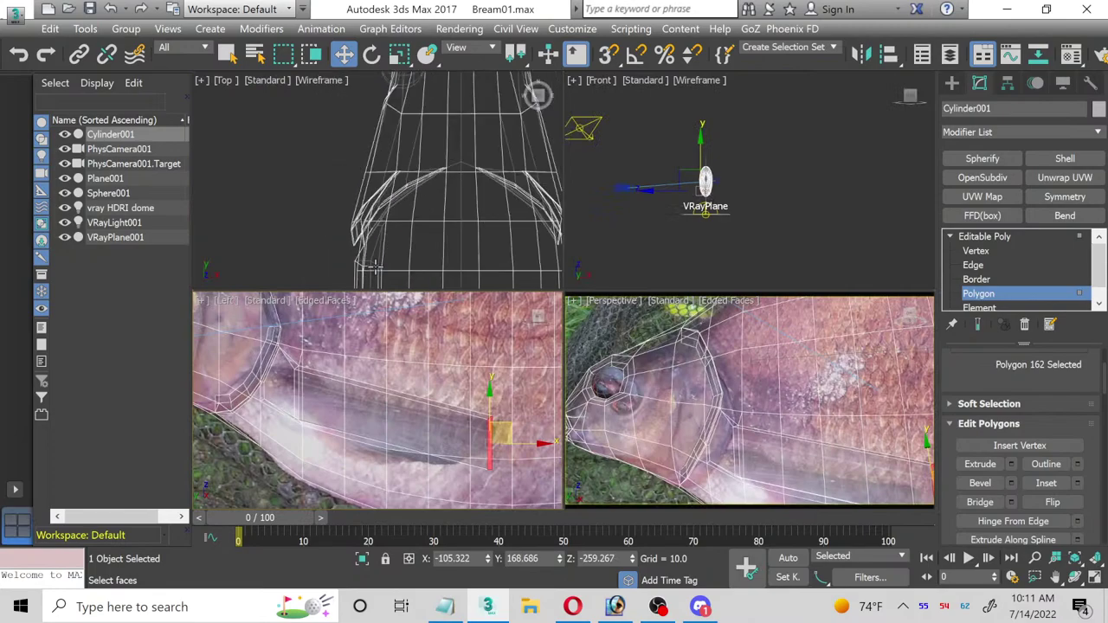
{"action": "scroll", "coordinate": [387, 224], "scroll_direction": "up", "scroll_amount": 2}
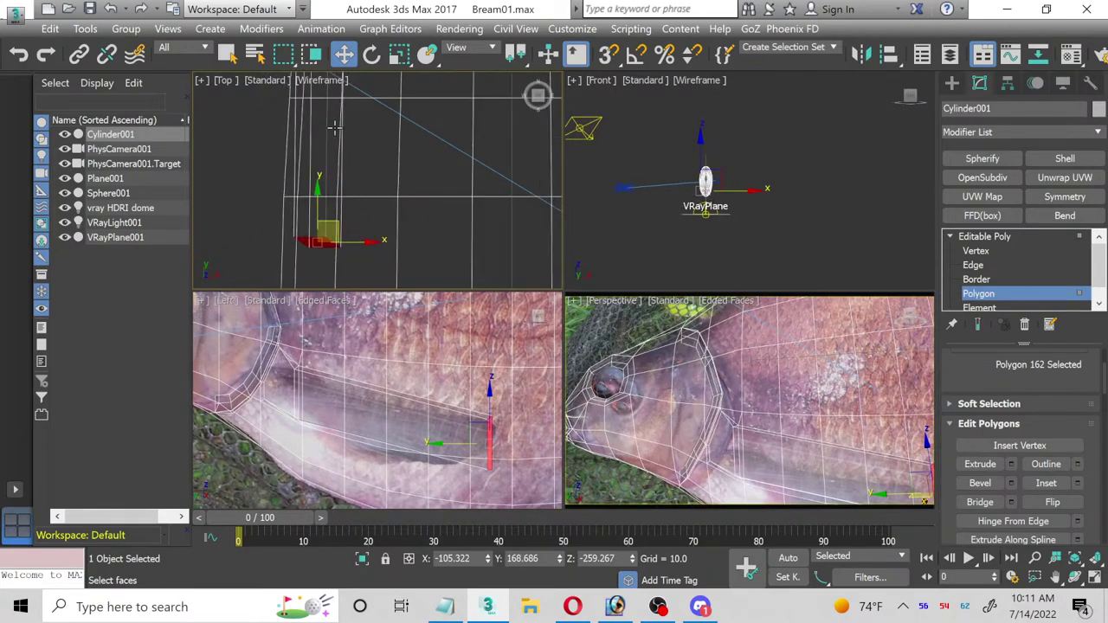
{"action": "left_click", "coordinate": [399, 53]}
{"action": "left_click_drag", "start_coordinate": [373, 249], "coordinate": [302, 240]}
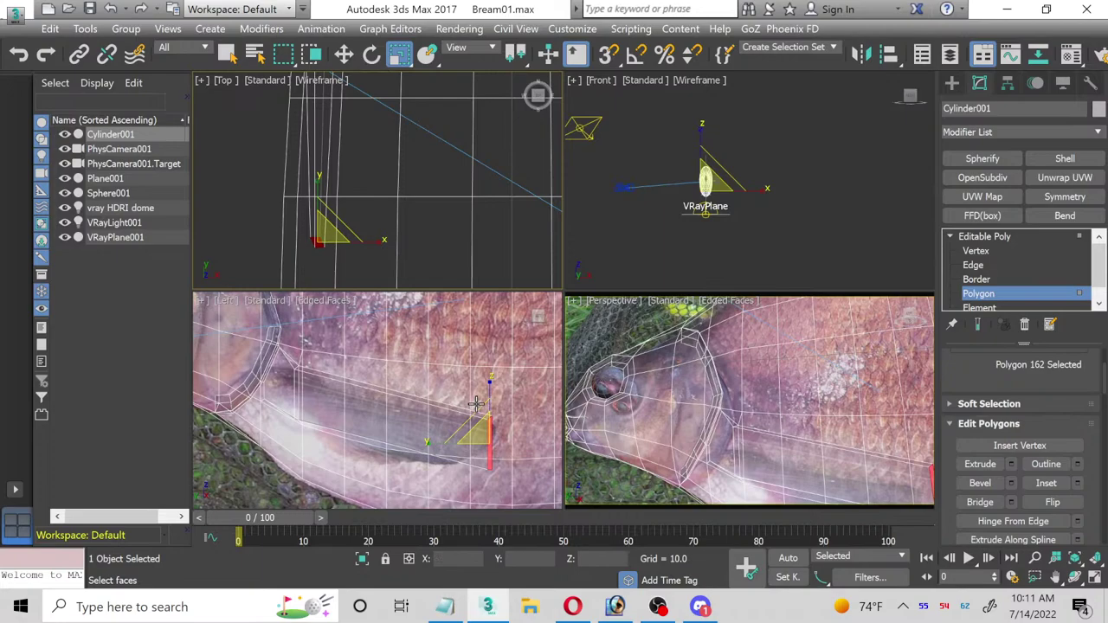
{"action": "key", "text": "ctrl+z"}
{"action": "left_click", "coordinate": [1094, 578]}
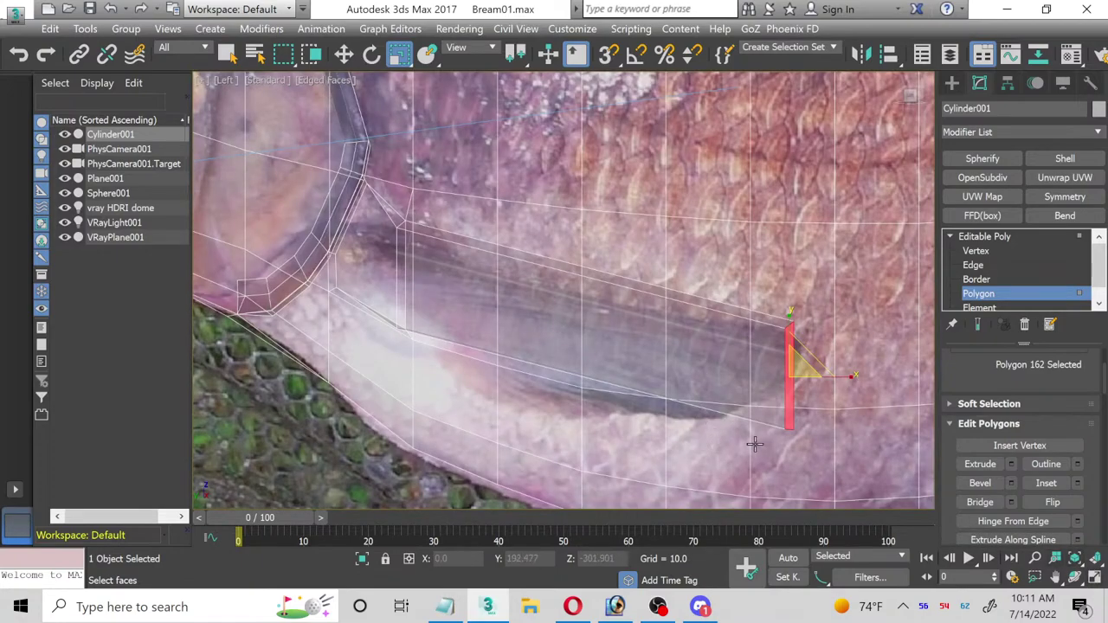
{"action": "scroll", "coordinate": [754, 440], "scroll_direction": "up", "scroll_amount": 2}
Step: Pull the fin tip's two bottom vertices left to taper the fin
{"action": "left_click", "coordinate": [964, 252]}
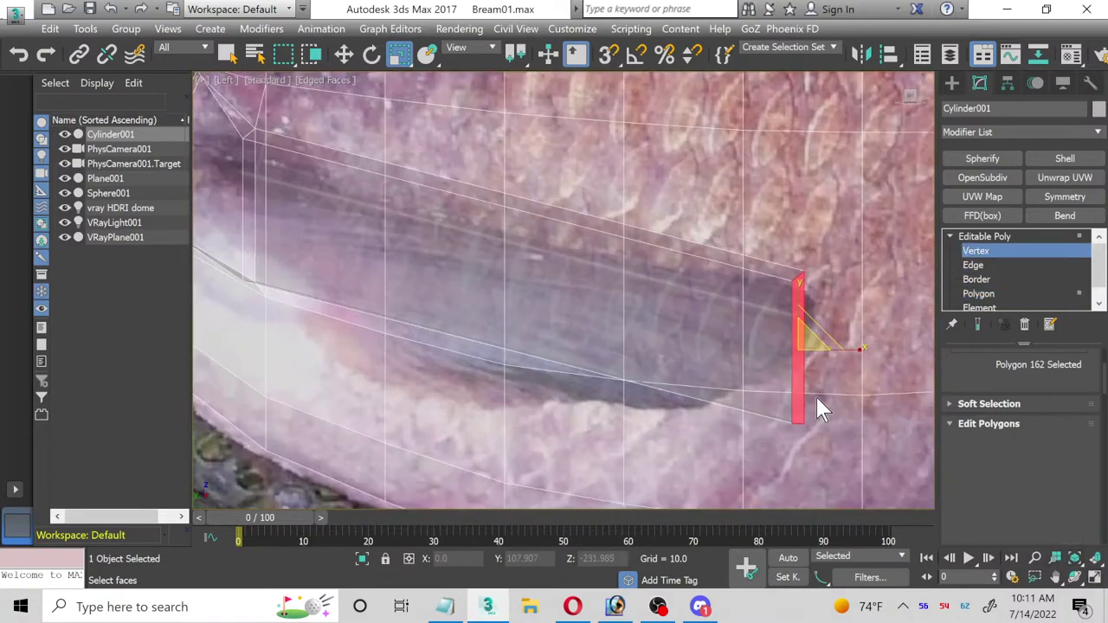
{"action": "left_click_drag", "start_coordinate": [871, 433], "coordinate": [779, 407]}
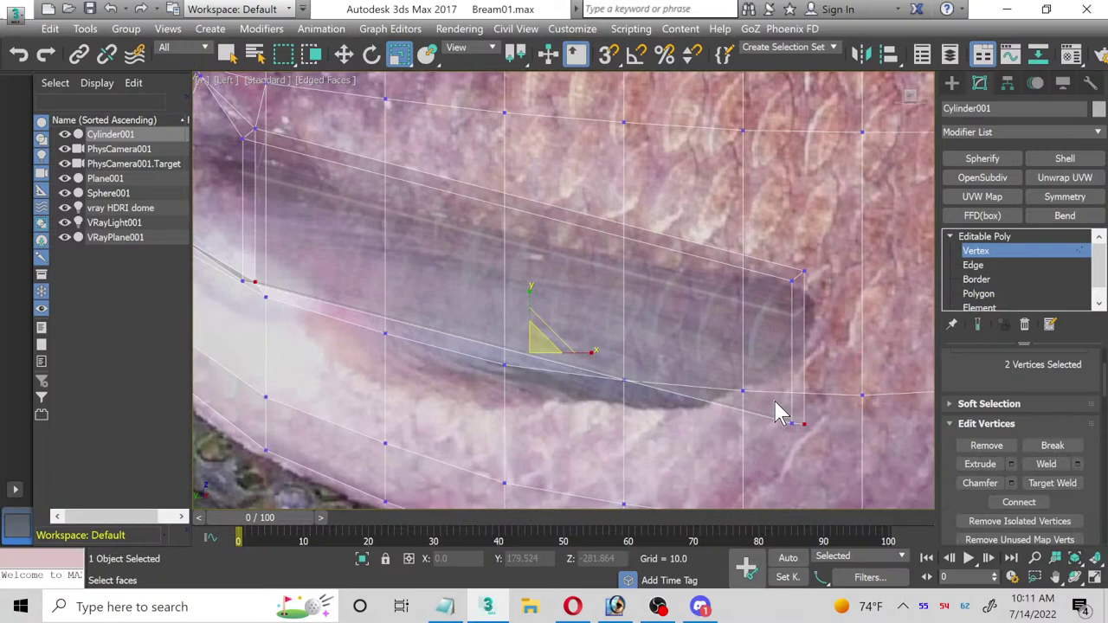
{"action": "left_click", "coordinate": [344, 54]}
{"action": "left_click_drag", "start_coordinate": [810, 404], "coordinate": [710, 387]}
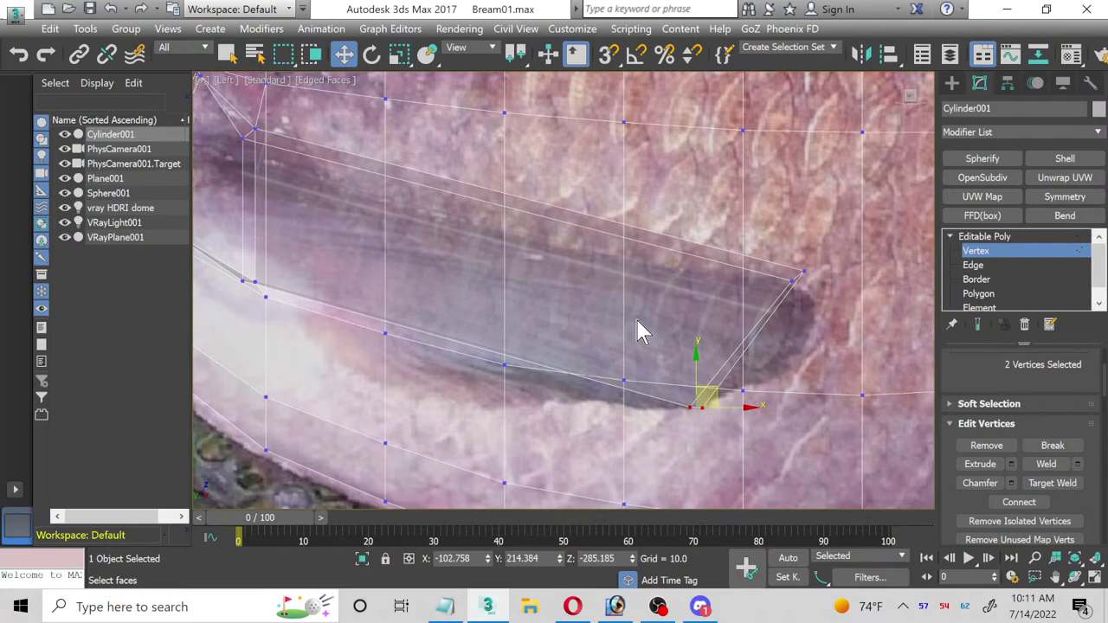
{"action": "mouse_move", "coordinate": [641, 332]}
{"action": "middle_mouse_down"}
{"action": "mouse_move", "coordinate": [655, 329]}
{"action": "mouse_move", "coordinate": [654, 343]}
{"action": "middle_mouse_up"}
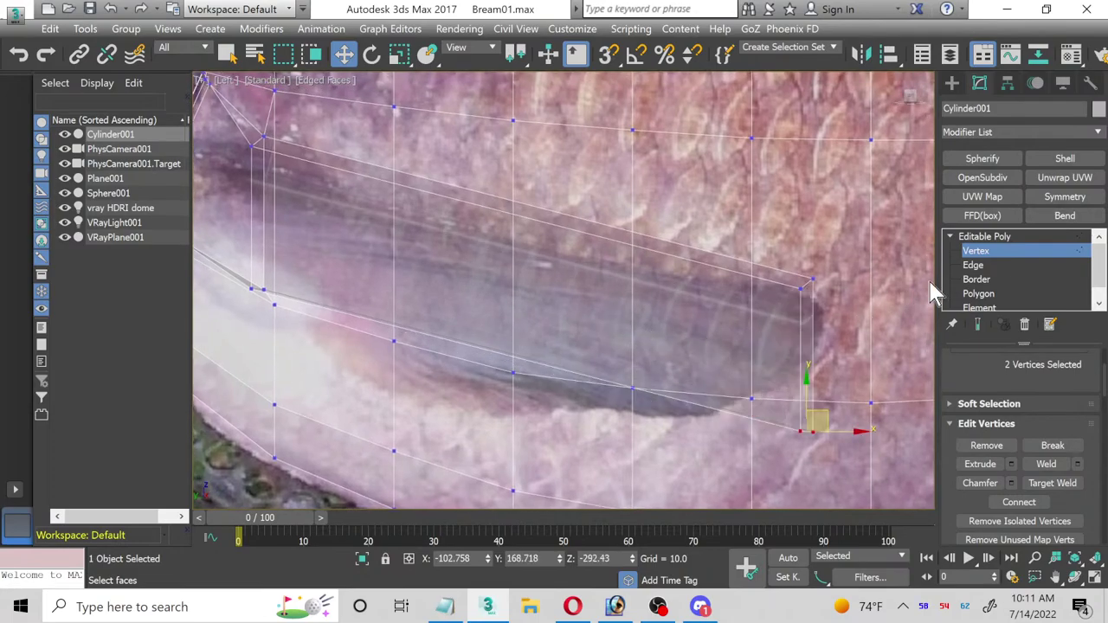
Step: Connect the fin block's two opposite edges with 3 evenly spaced cross edges
{"action": "left_click", "coordinate": [994, 263]}
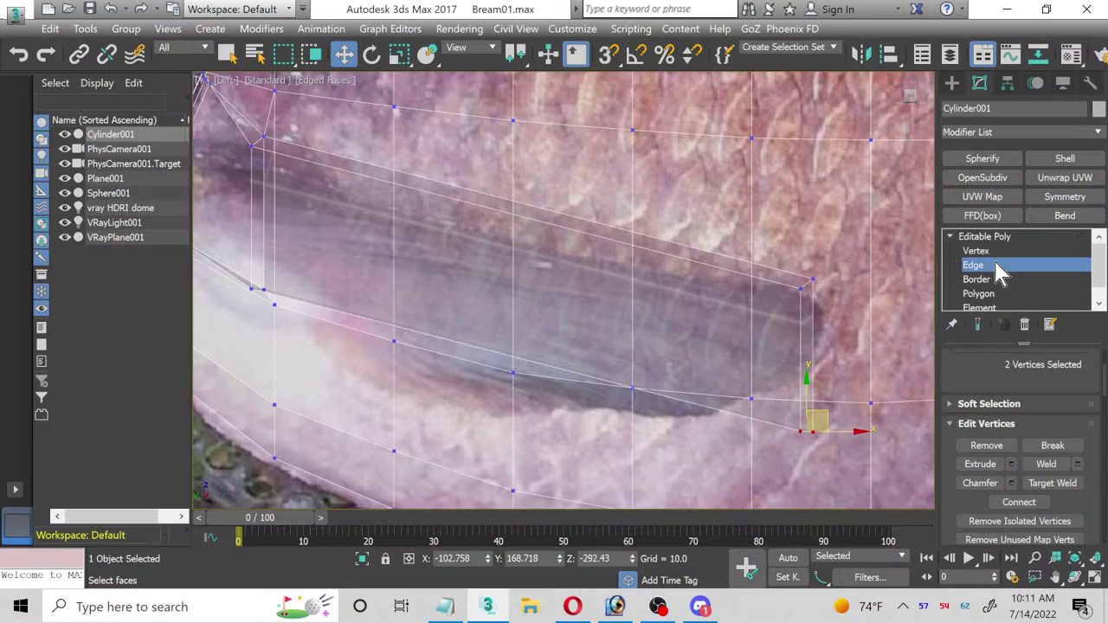
{"action": "left_click", "coordinate": [701, 266]}
{"action": "scroll", "coordinate": [1006, 446], "scroll_direction": "up", "scroll_amount": 5}
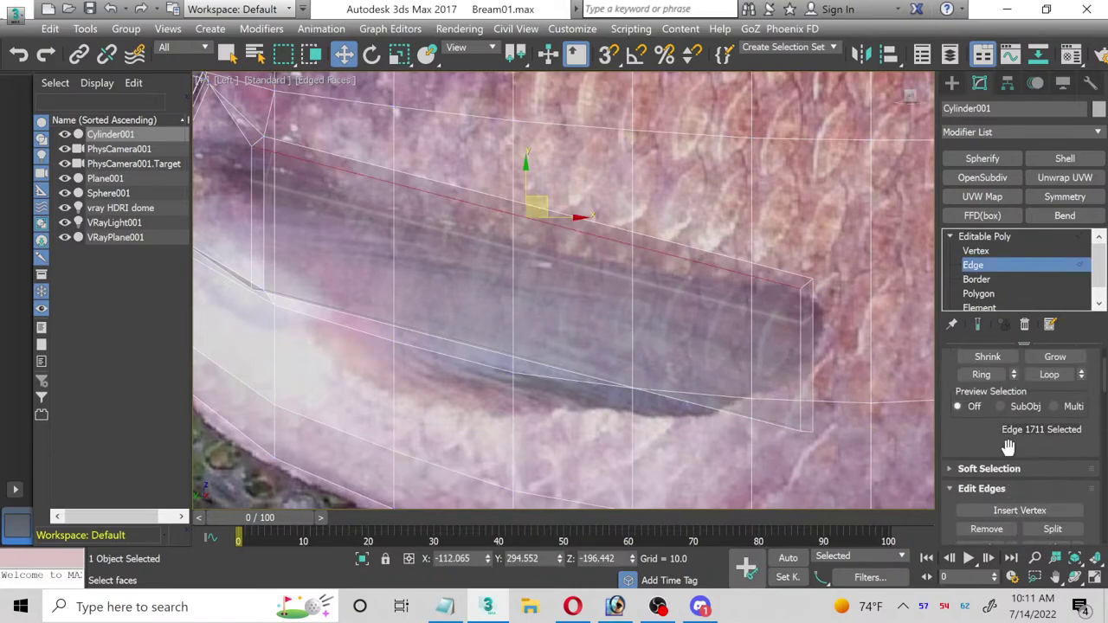
{"action": "left_click", "coordinate": [994, 429]}
{"action": "scroll", "coordinate": [1013, 450], "scroll_direction": "down", "scroll_amount": 4}
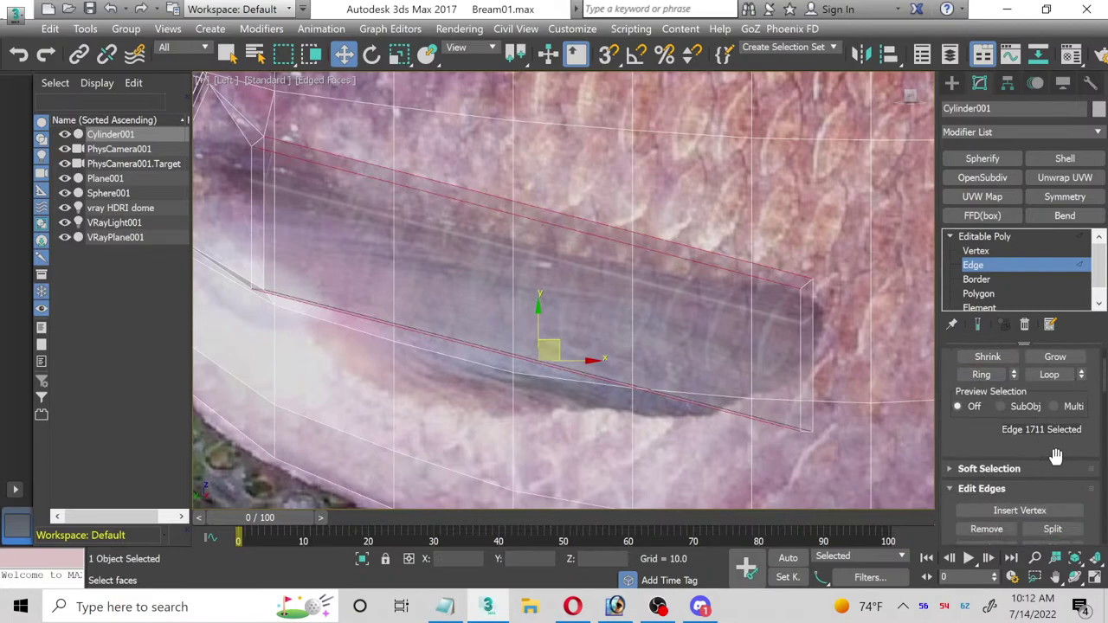
{"action": "left_click", "coordinate": [1078, 522]}
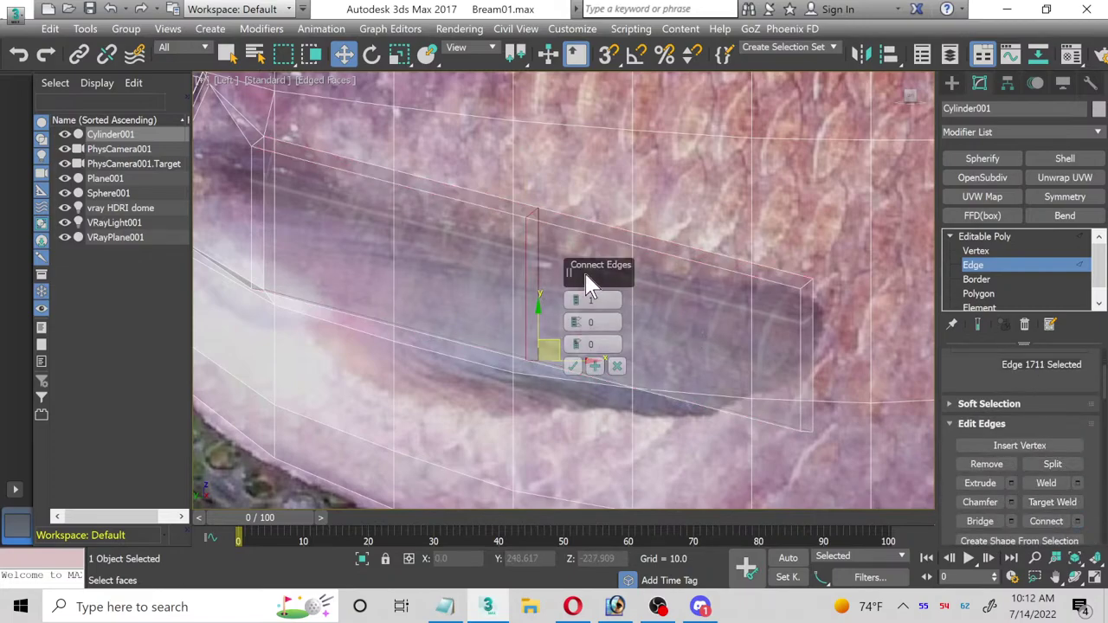
{"action": "left_click_drag", "start_coordinate": [585, 313], "coordinate": [585, 302]}
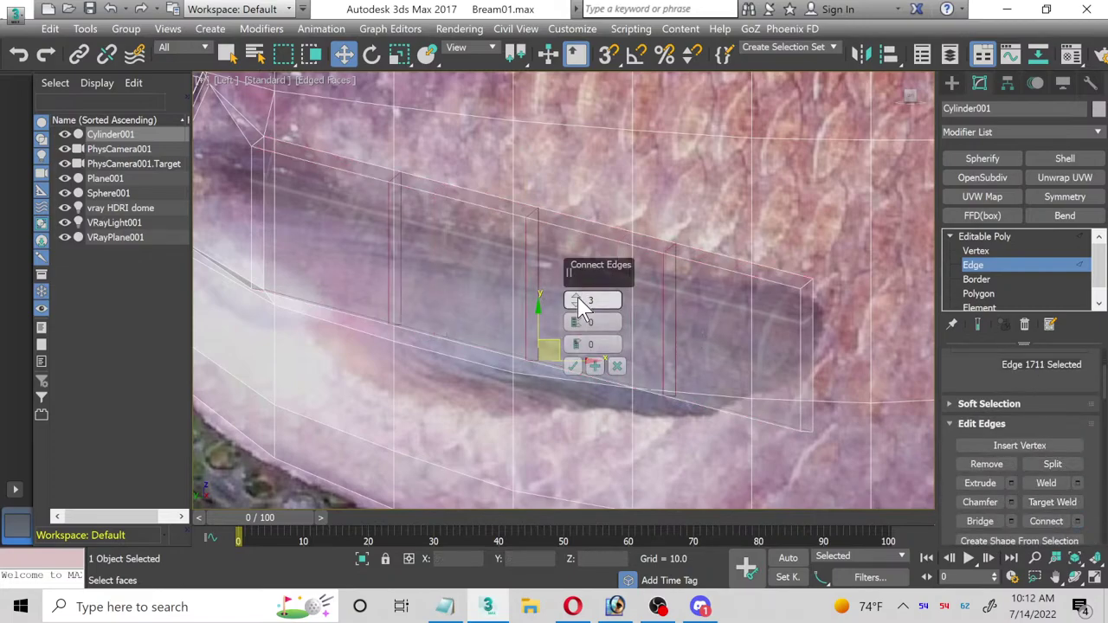
{"action": "left_click", "coordinate": [571, 366]}
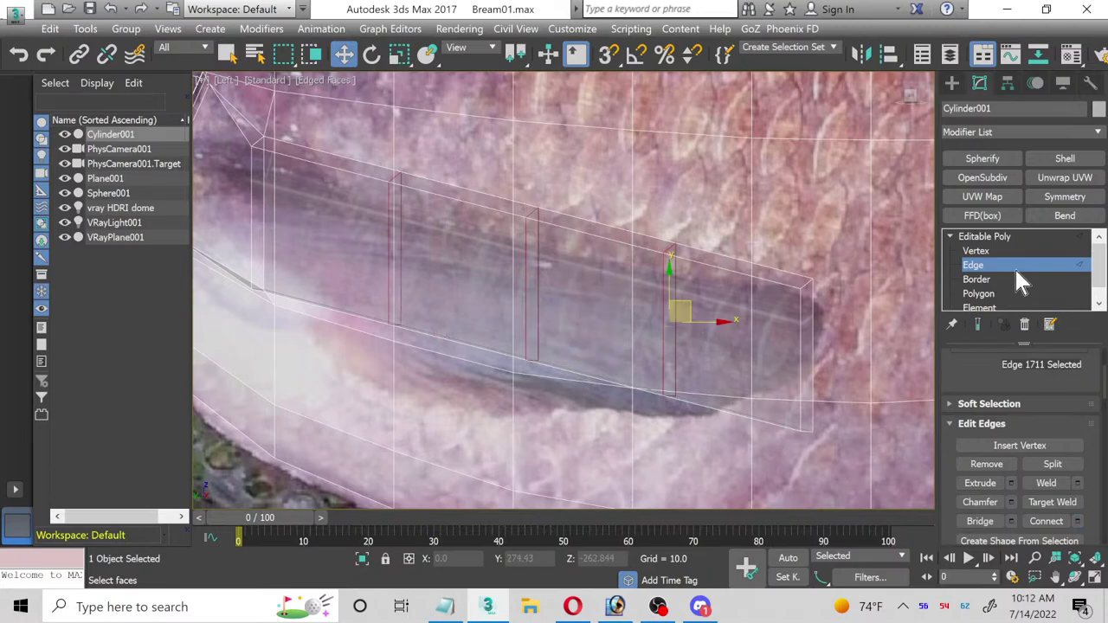
{"action": "left_click", "coordinate": [976, 251]}
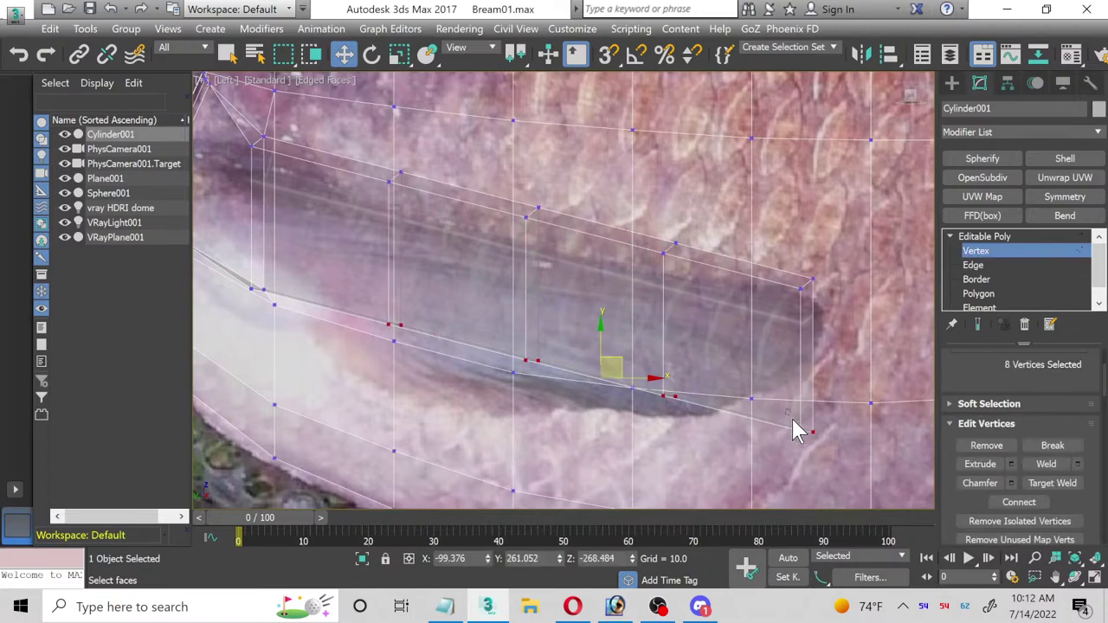
Step: Move the fin's tip corner and lower-edge vertices onto the reference photo's fin outline
{"action": "left_click_drag", "start_coordinate": [793, 422], "coordinate": [739, 390]}
{"action": "left_click_drag", "start_coordinate": [791, 277], "coordinate": [825, 322]}
{"action": "left_click_drag", "start_coordinate": [821, 266], "coordinate": [835, 306]}
{"action": "left_click_drag", "start_coordinate": [636, 245], "coordinate": [751, 266]}
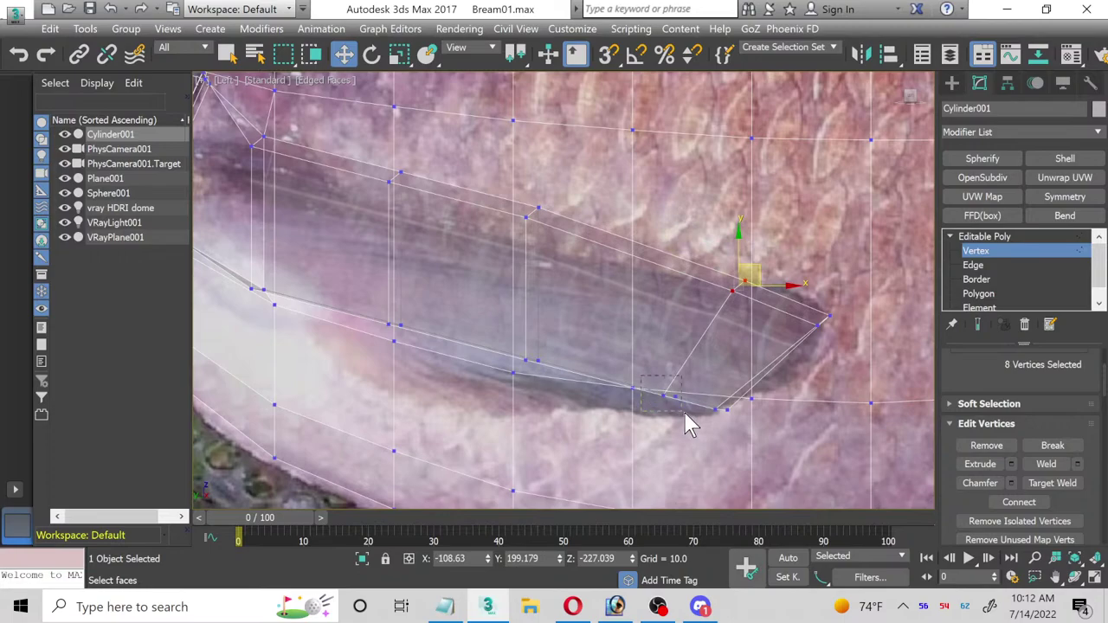
{"action": "left_click", "coordinate": [667, 390]}
{"action": "left_click_drag", "start_coordinate": [685, 378], "coordinate": [682, 398]}
{"action": "scroll", "coordinate": [538, 379], "scroll_direction": "up", "scroll_amount": 2}
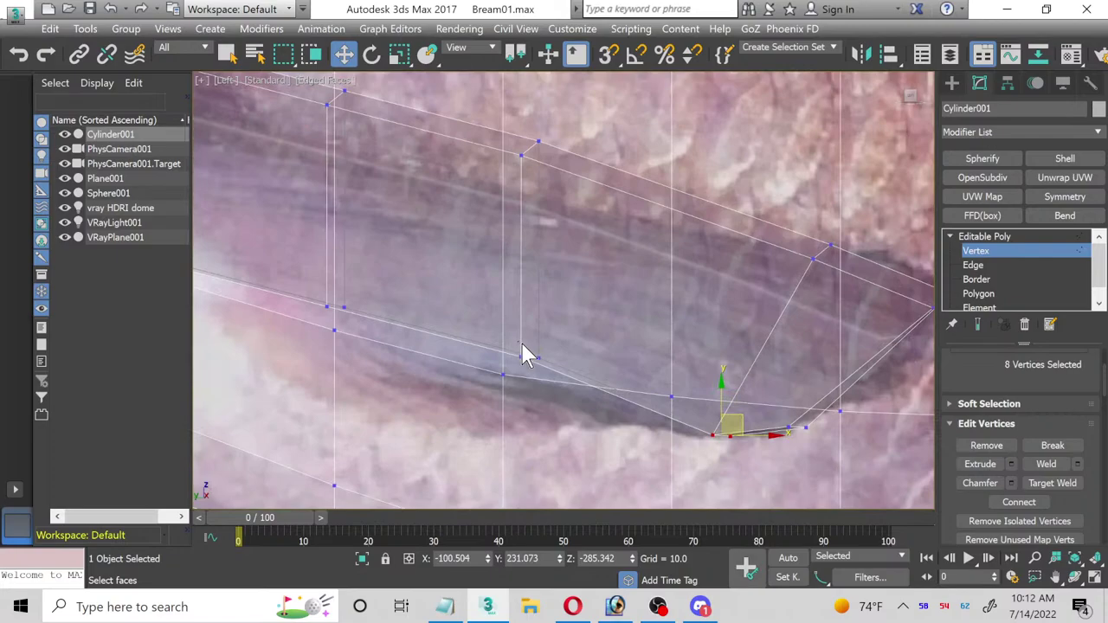
{"action": "left_click", "coordinate": [522, 355]}
{"action": "left_click_drag", "start_coordinate": [550, 336], "coordinate": [561, 391]}
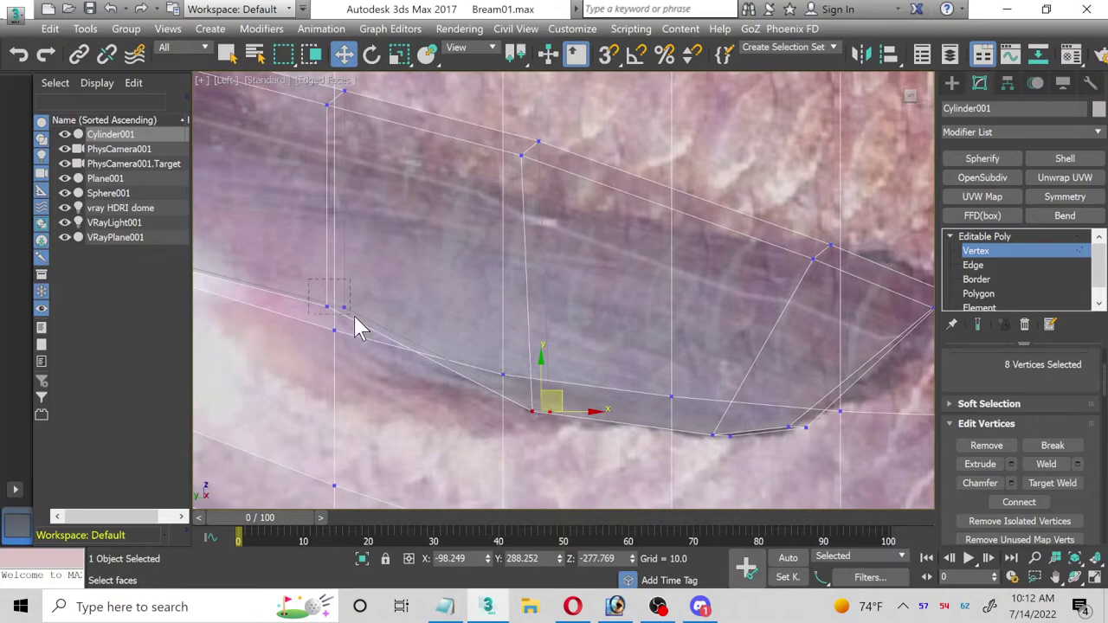
Step: Lower the fin base vertices and raise the root vertices to match the photo's fin
{"action": "left_click_drag", "start_coordinate": [356, 319], "coordinate": [342, 365]}
{"action": "middle_click_drag", "start_coordinate": [338, 285], "coordinate": [692, 325]}
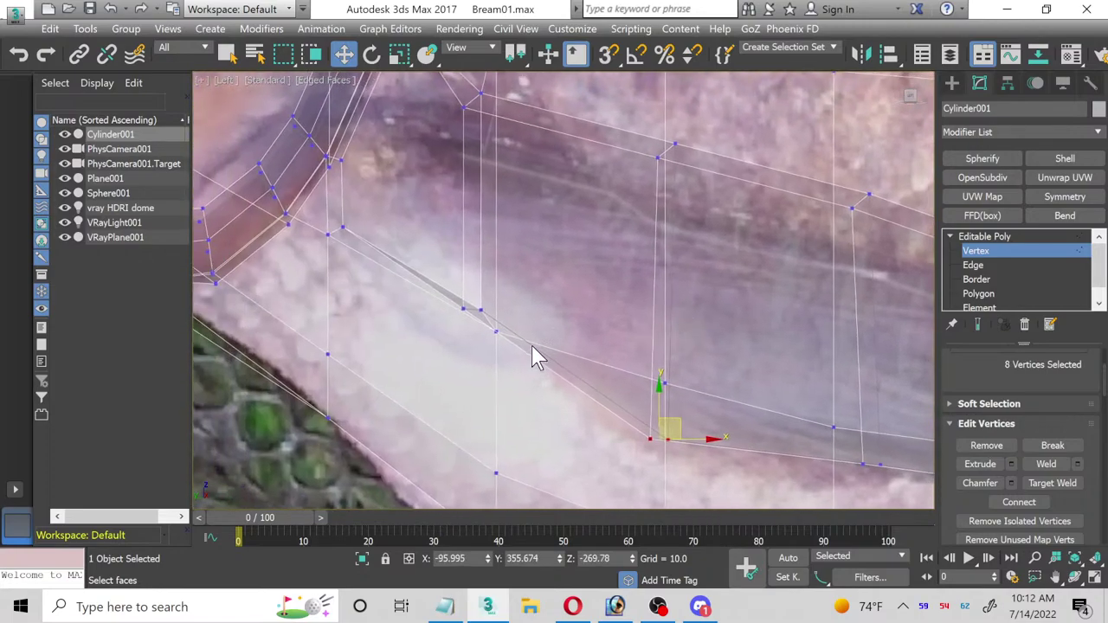
{"action": "left_click_drag", "start_coordinate": [453, 304], "coordinate": [511, 362]}
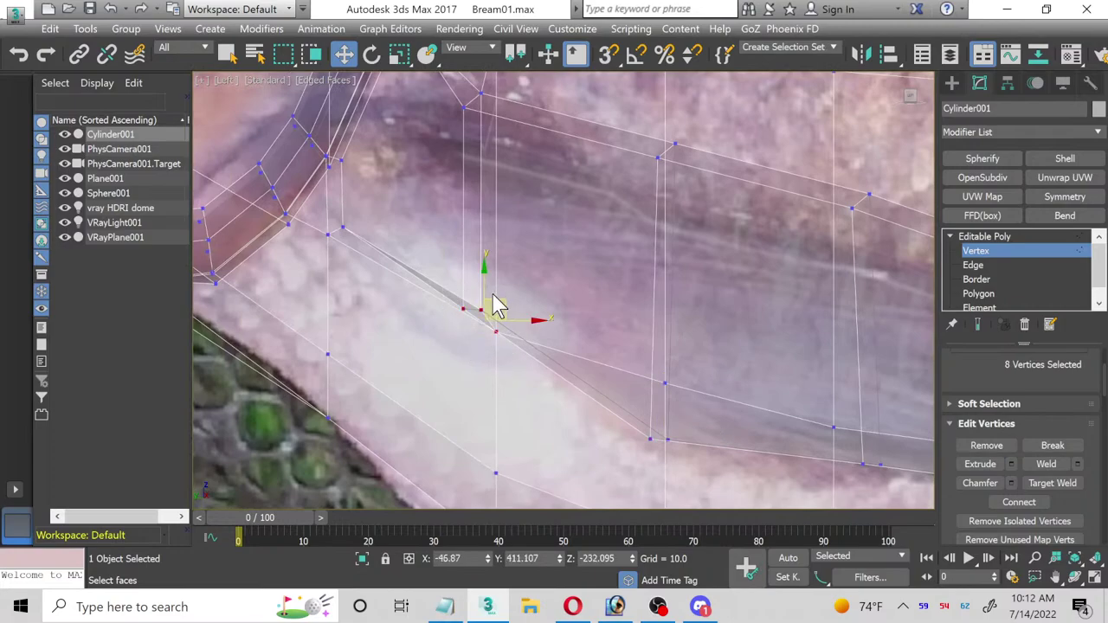
{"action": "left_click_drag", "start_coordinate": [493, 308], "coordinate": [478, 351]}
{"action": "scroll", "coordinate": [648, 292], "scroll_direction": "down", "scroll_amount": 2}
{"action": "middle_click_drag", "start_coordinate": [649, 292], "coordinate": [630, 301]}
{"action": "scroll", "coordinate": [507, 171], "scroll_direction": "up", "scroll_amount": 2}
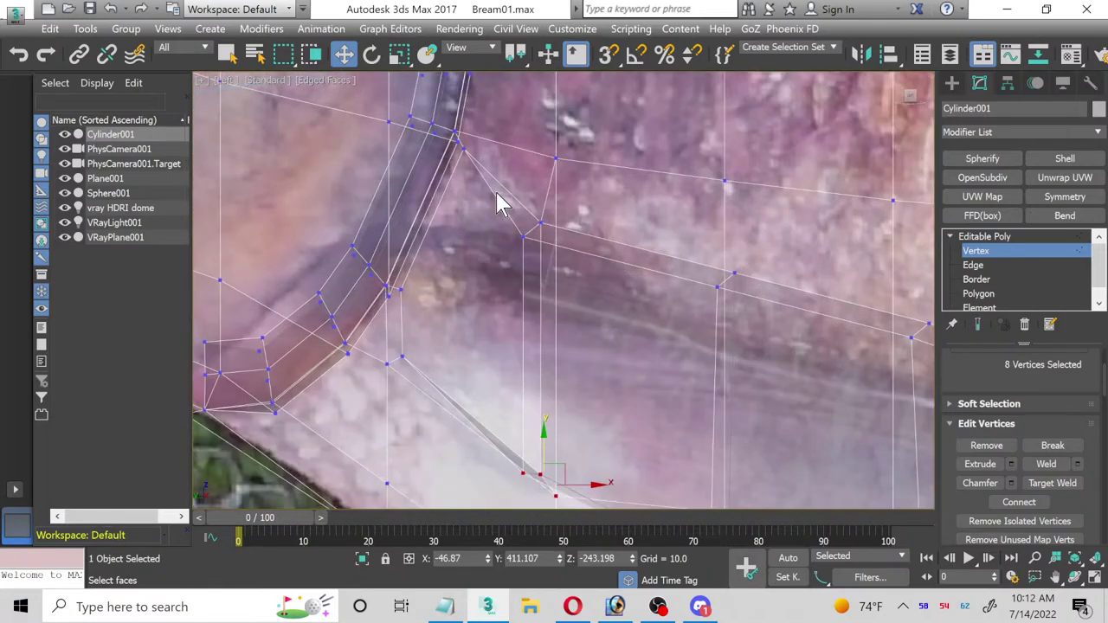
{"action": "left_click_drag", "start_coordinate": [500, 203], "coordinate": [554, 270]}
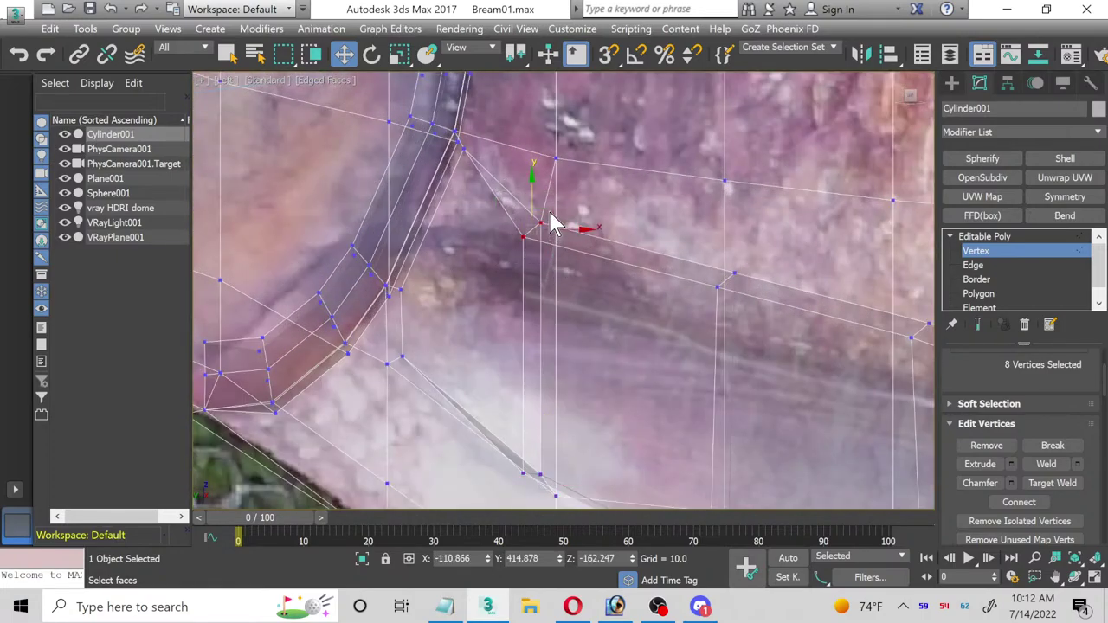
{"action": "left_click_drag", "start_coordinate": [554, 224], "coordinate": [564, 203]}
{"action": "scroll", "coordinate": [631, 316], "scroll_direction": "down", "scroll_amount": 3}
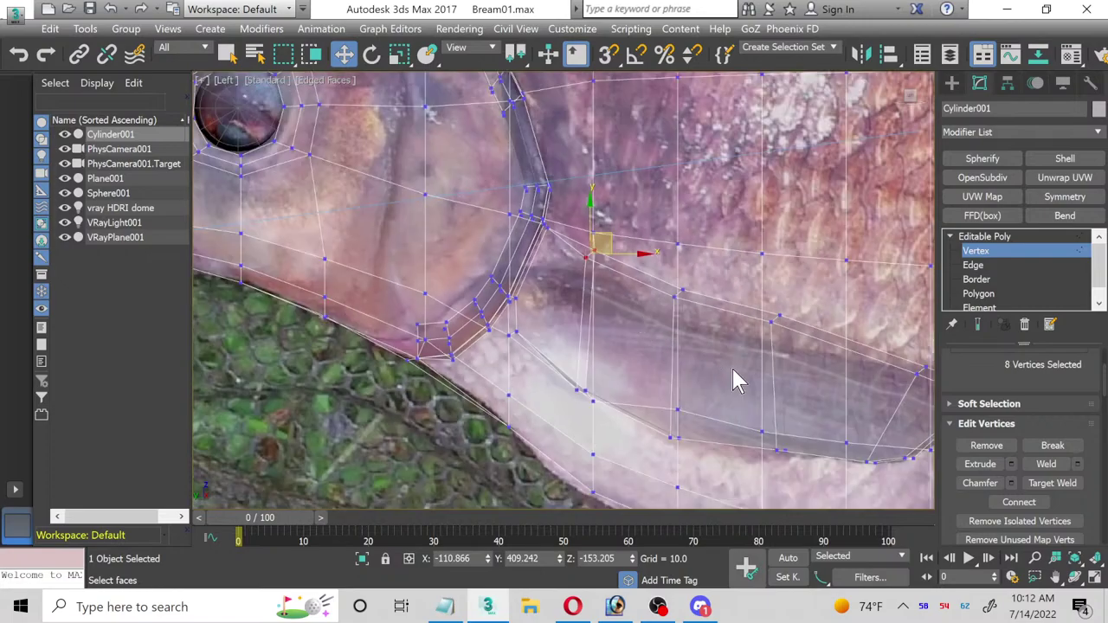
{"action": "middle_click_drag", "start_coordinate": [734, 378], "coordinate": [503, 300]}
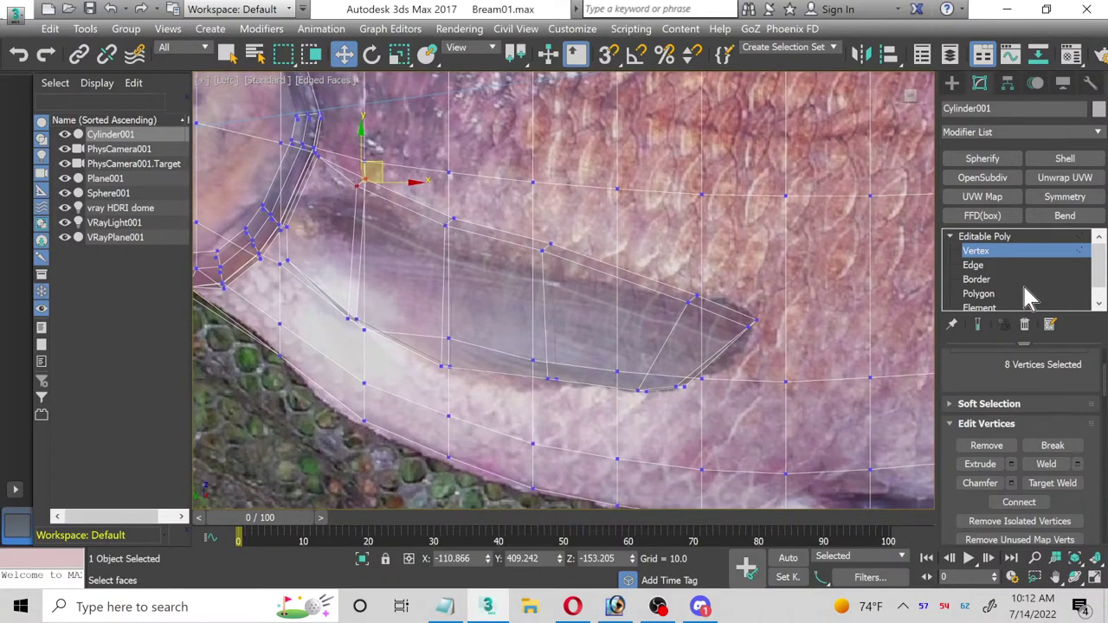
{"action": "left_click", "coordinate": [974, 265]}
{"action": "scroll", "coordinate": [703, 362], "scroll_direction": "up", "scroll_amount": 3}
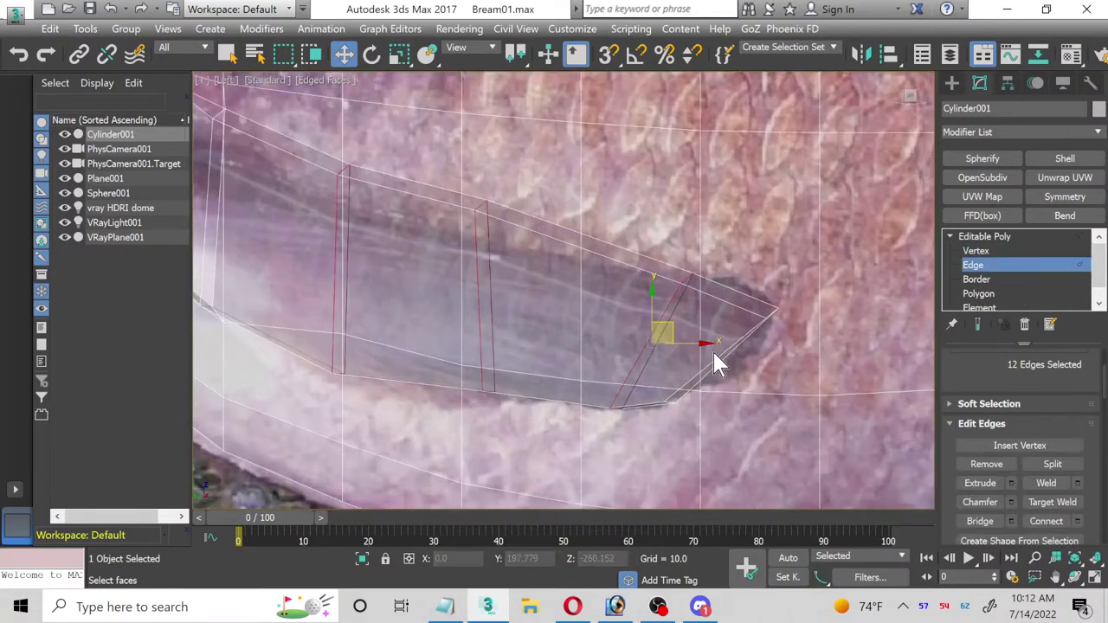
Step: Ring-select the fin's cross edges and connect them with a single lengthwise edge
{"action": "left_click", "coordinate": [723, 348]}
{"action": "scroll", "coordinate": [992, 398], "scroll_direction": "up", "scroll_amount": 3}
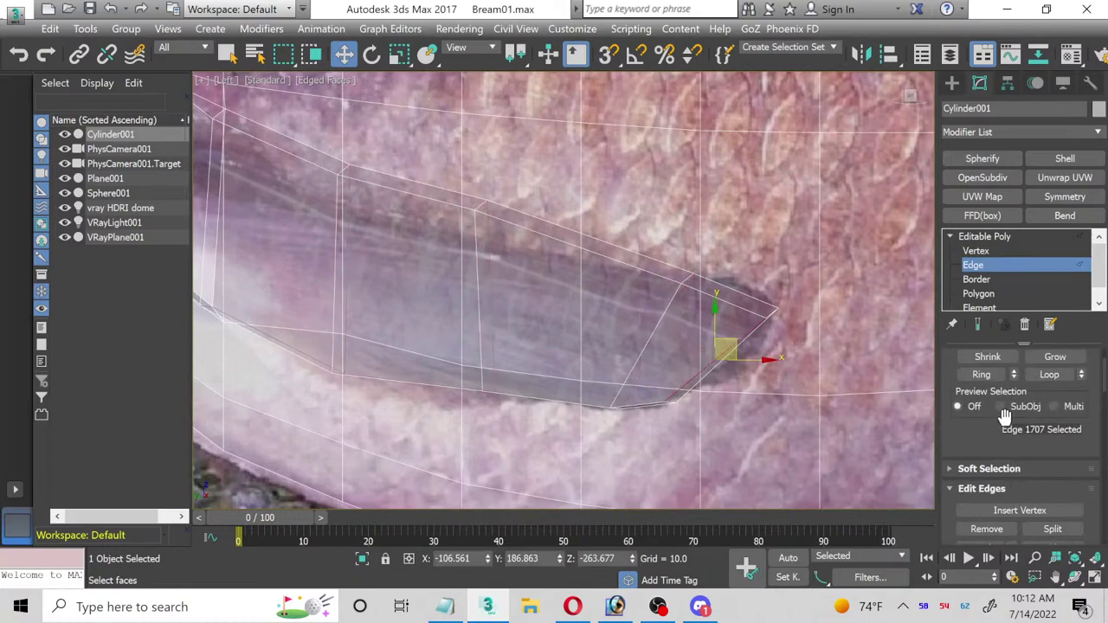
{"action": "left_click", "coordinate": [981, 400]}
{"action": "scroll", "coordinate": [545, 388], "scroll_direction": "down", "scroll_amount": 4}
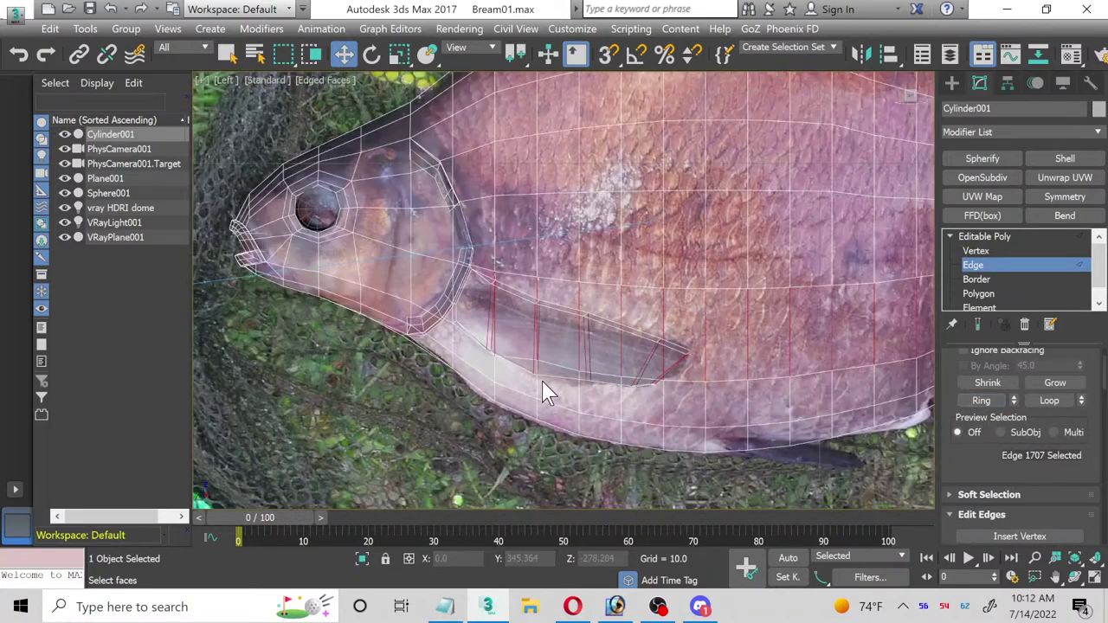
{"action": "scroll", "coordinate": [544, 389], "scroll_direction": "up", "scroll_amount": 2}
{"action": "scroll", "coordinate": [1079, 524], "scroll_direction": "down", "scroll_amount": 3}
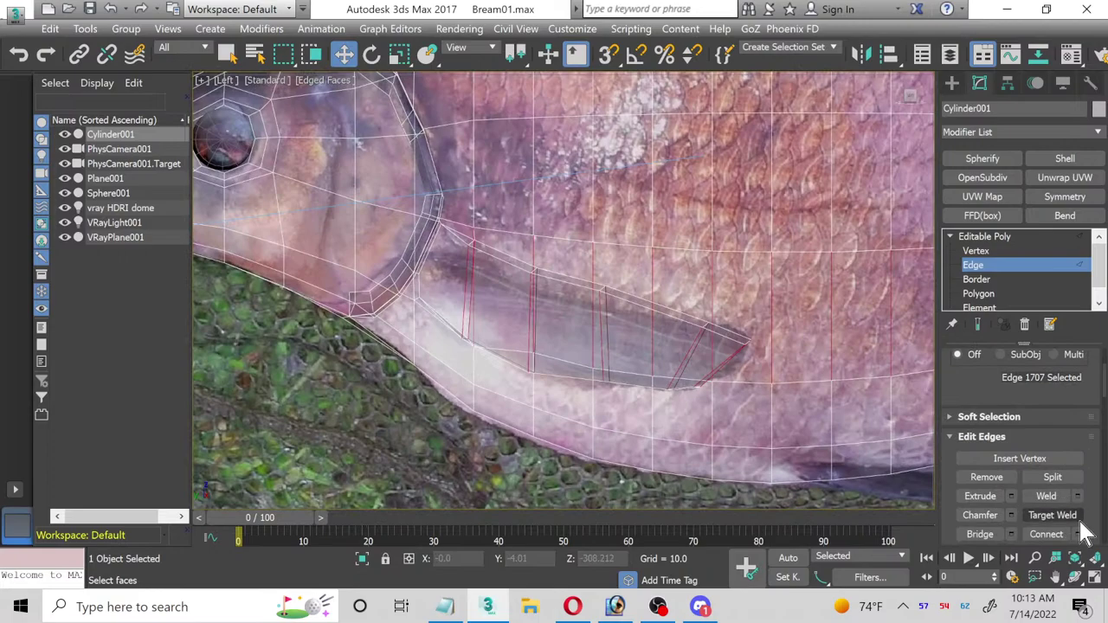
{"action": "left_click", "coordinate": [1078, 508]}
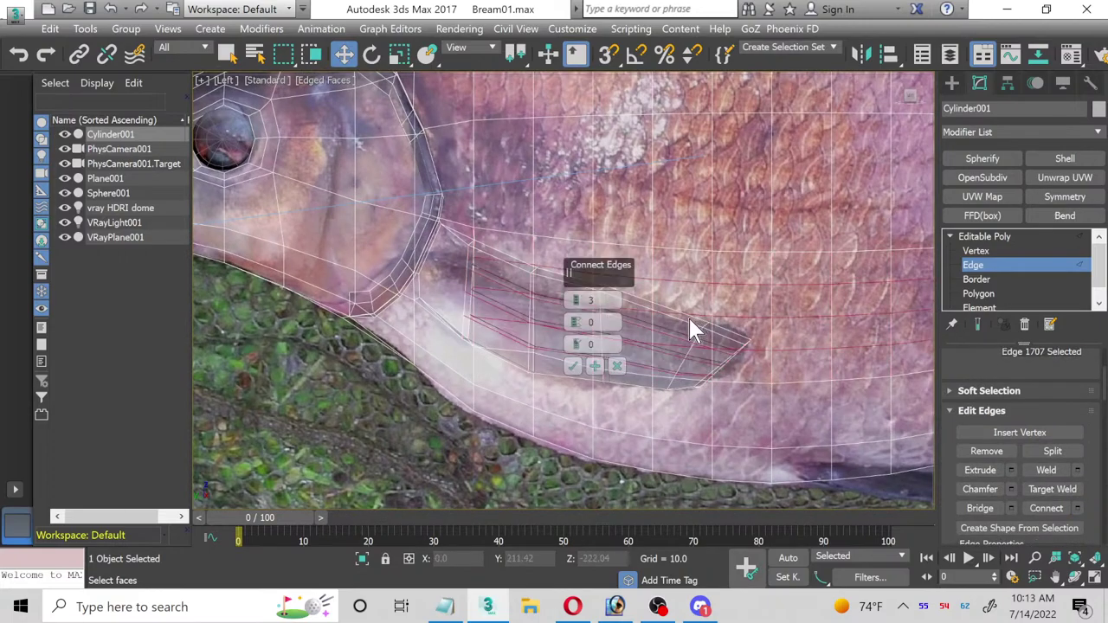
{"action": "left_click", "coordinate": [577, 306]}
{"action": "left_click", "coordinate": [573, 366]}
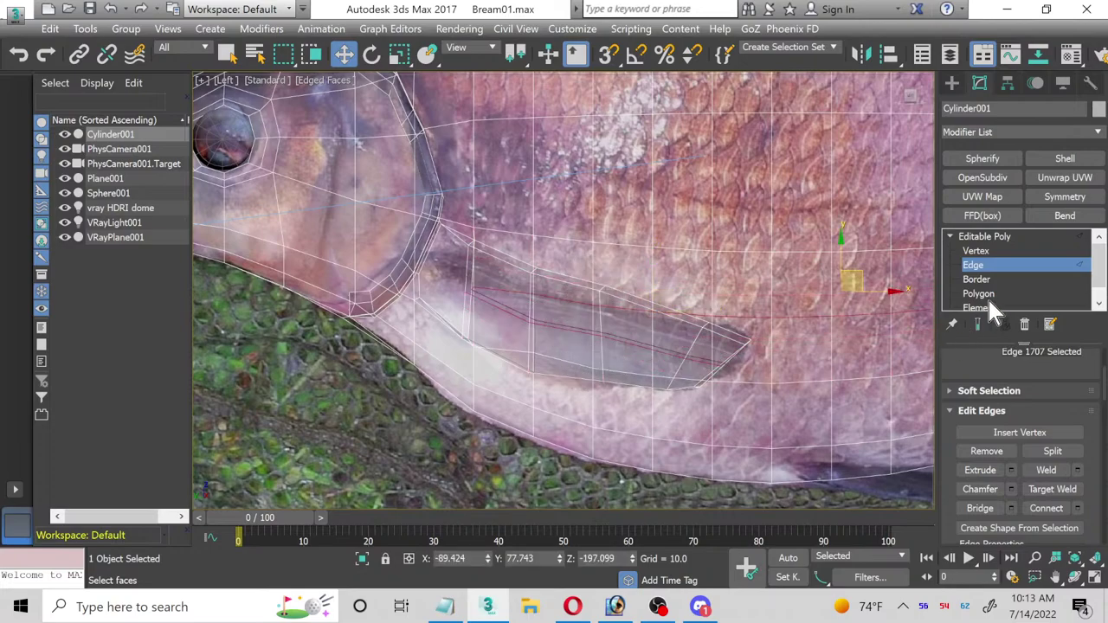
{"action": "left_click", "coordinate": [986, 251]}
Step: Select the fin tip vertices and pull them outward into place
{"action": "scroll", "coordinate": [772, 381], "scroll_direction": "up", "scroll_amount": 3}
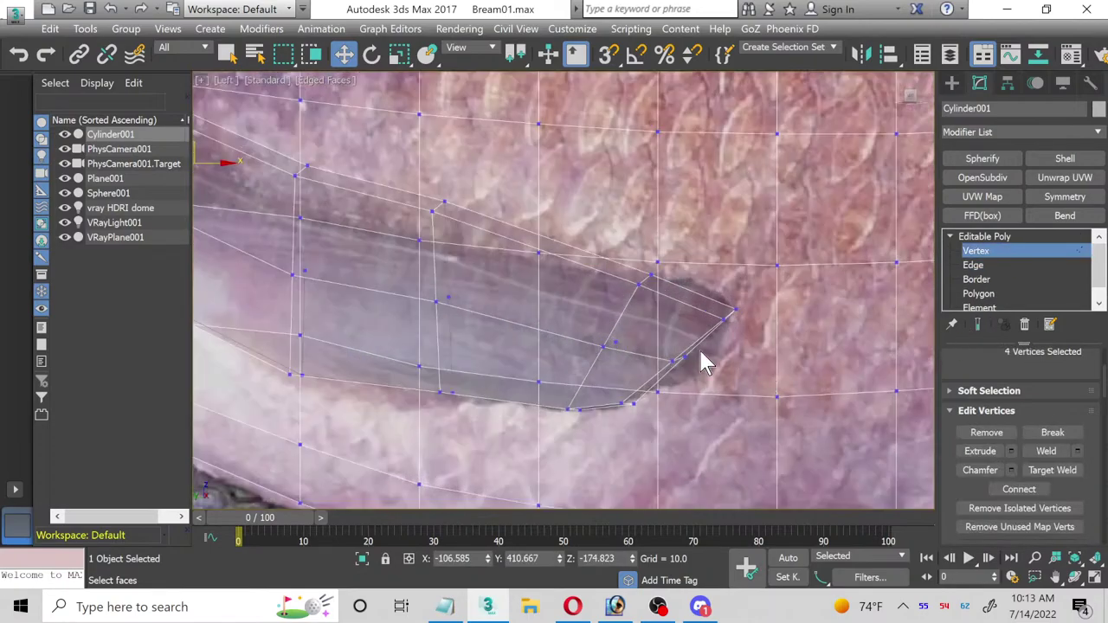
{"action": "left_click_drag", "start_coordinate": [664, 346], "coordinate": [684, 366]}
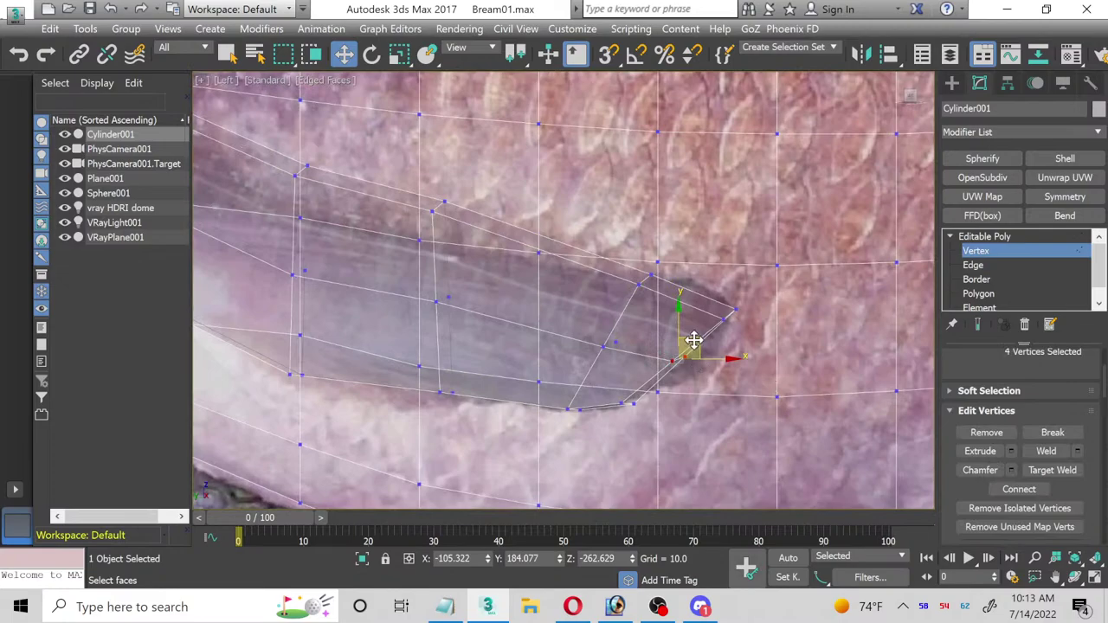
{"action": "left_click_drag", "start_coordinate": [698, 342], "coordinate": [729, 351]}
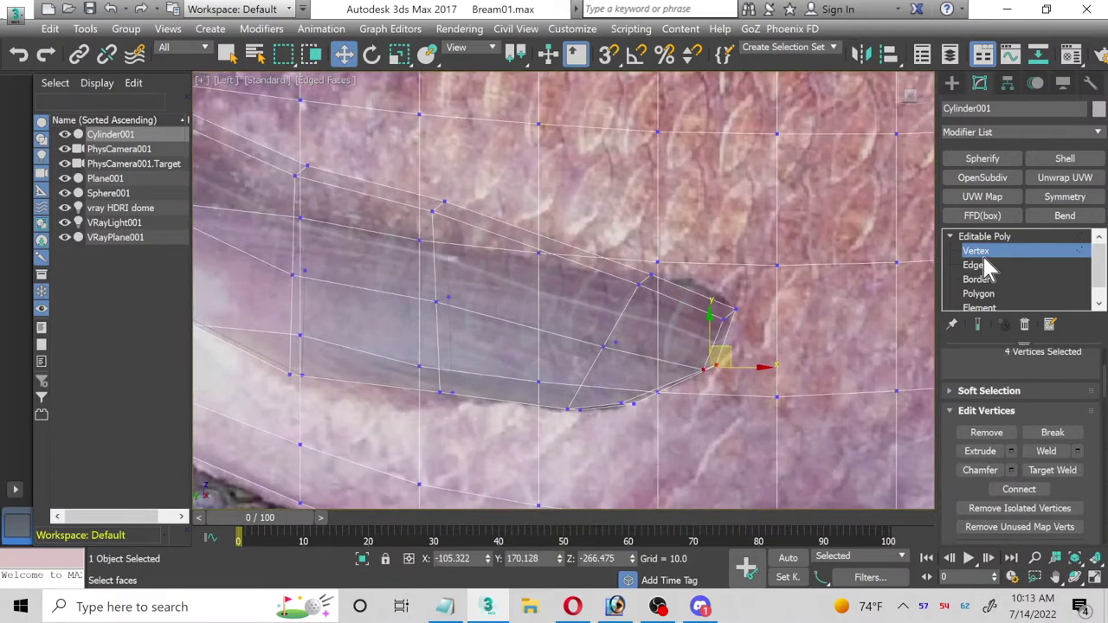
Step: At Polygon level, grow the selection three times to cover every fin polygon
{"action": "left_click", "coordinate": [983, 294]}
{"action": "scroll", "coordinate": [598, 350], "scroll_direction": "down", "scroll_amount": 3}
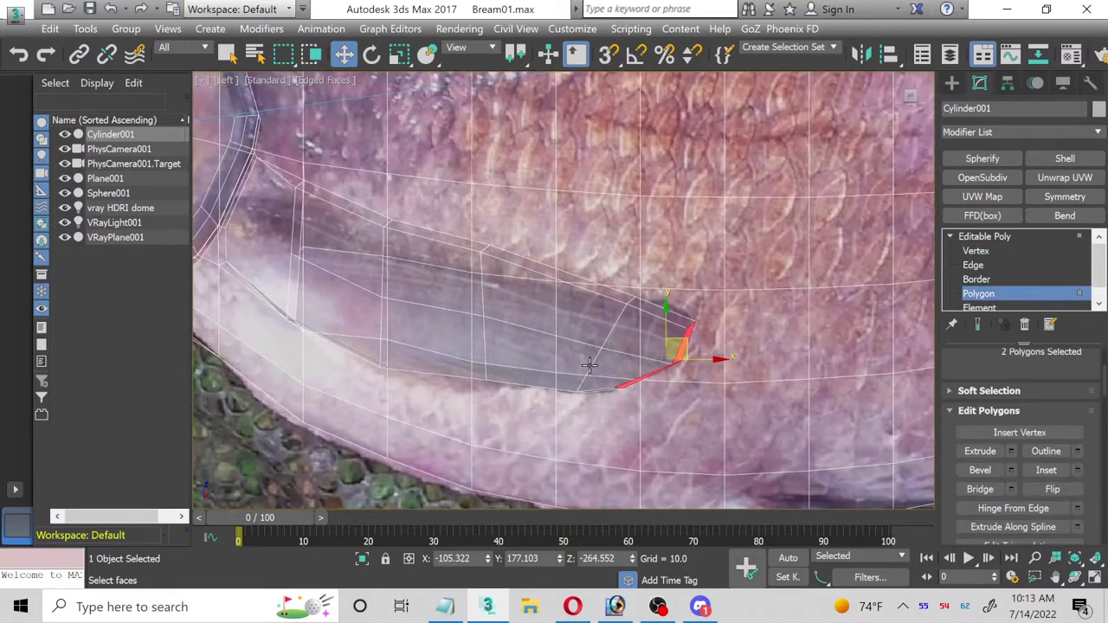
{"action": "scroll", "coordinate": [799, 396], "scroll_direction": "up", "scroll_amount": 2}
{"action": "scroll", "coordinate": [1032, 437], "scroll_direction": "up", "scroll_amount": 3}
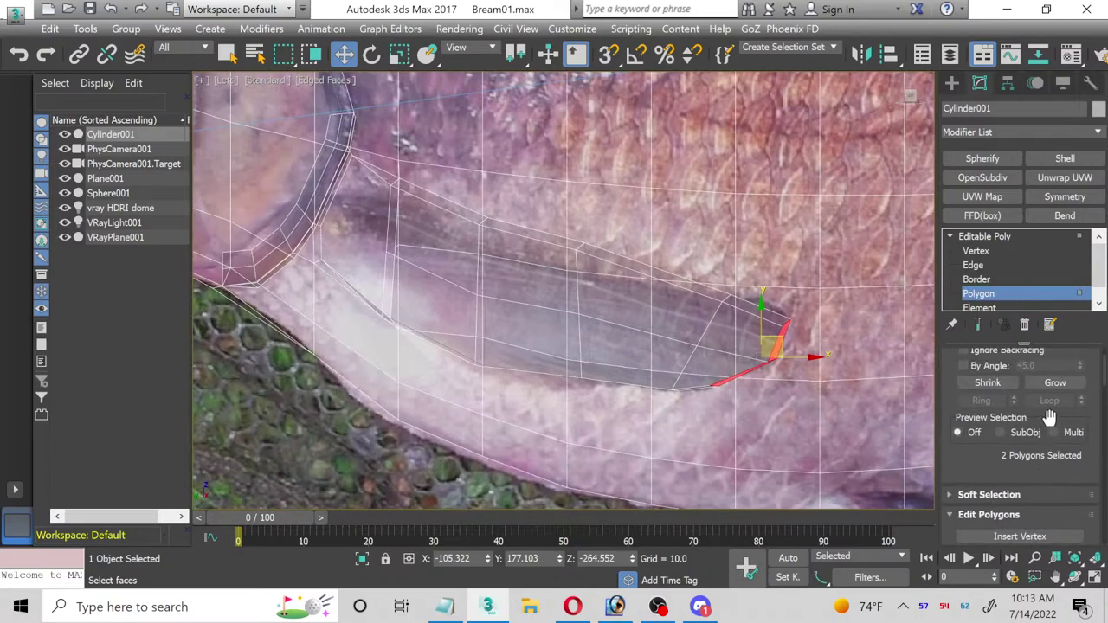
{"action": "left_click", "coordinate": [1055, 384]}
{"action": "left_click", "coordinate": [1055, 383]}
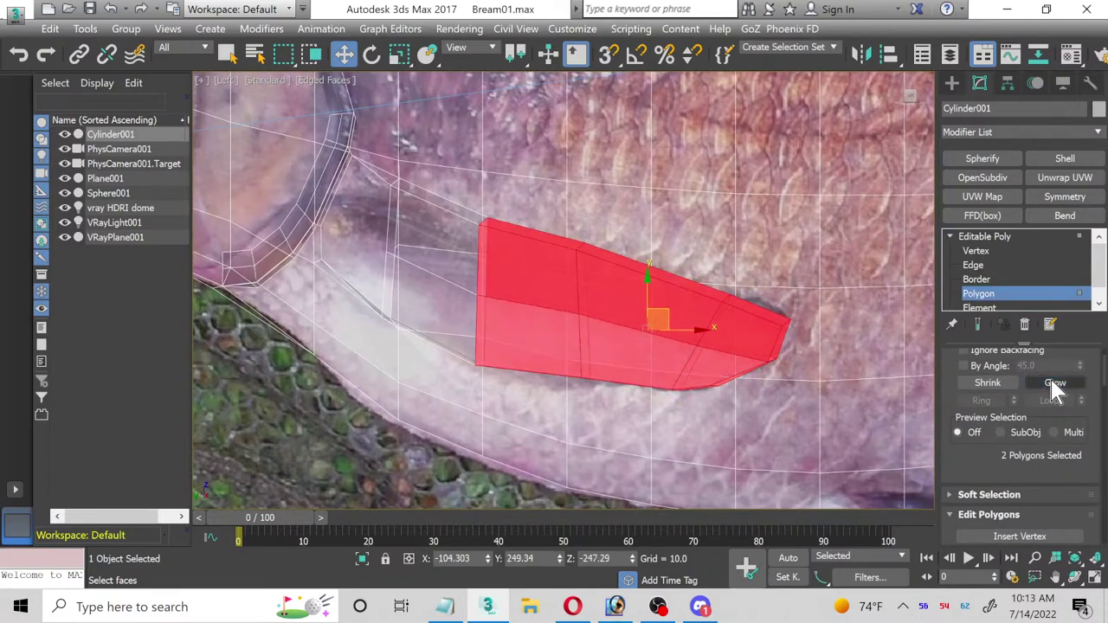
{"action": "left_click", "coordinate": [1055, 383]}
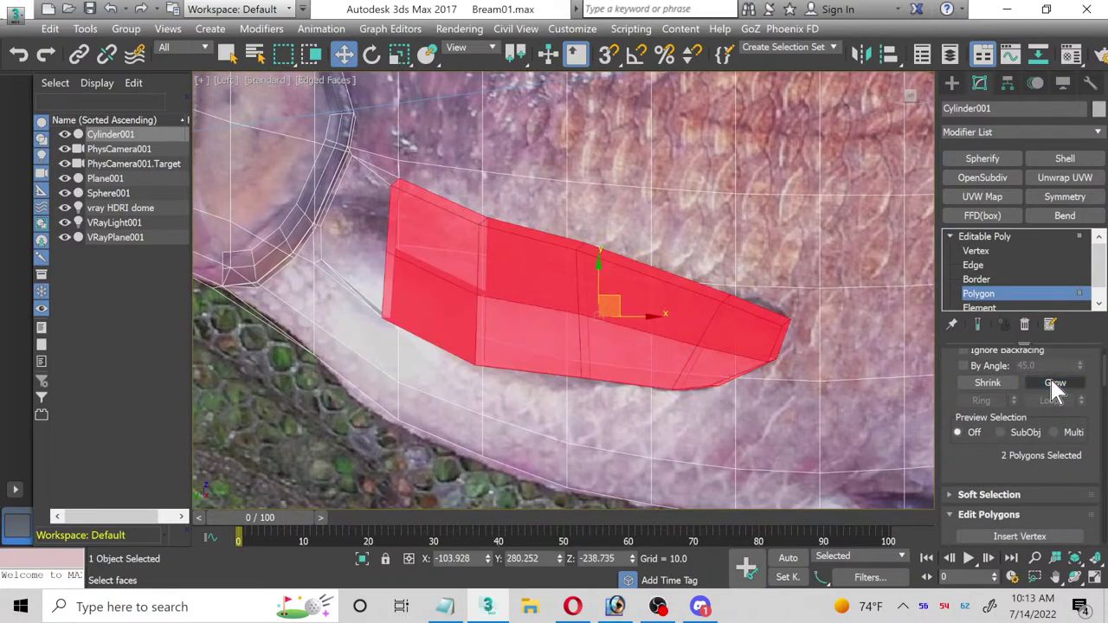
Step: Maximize the Perspective view, frame the selected fin with Z, and orbit around the fish
{"action": "left_click", "coordinate": [1095, 577]}
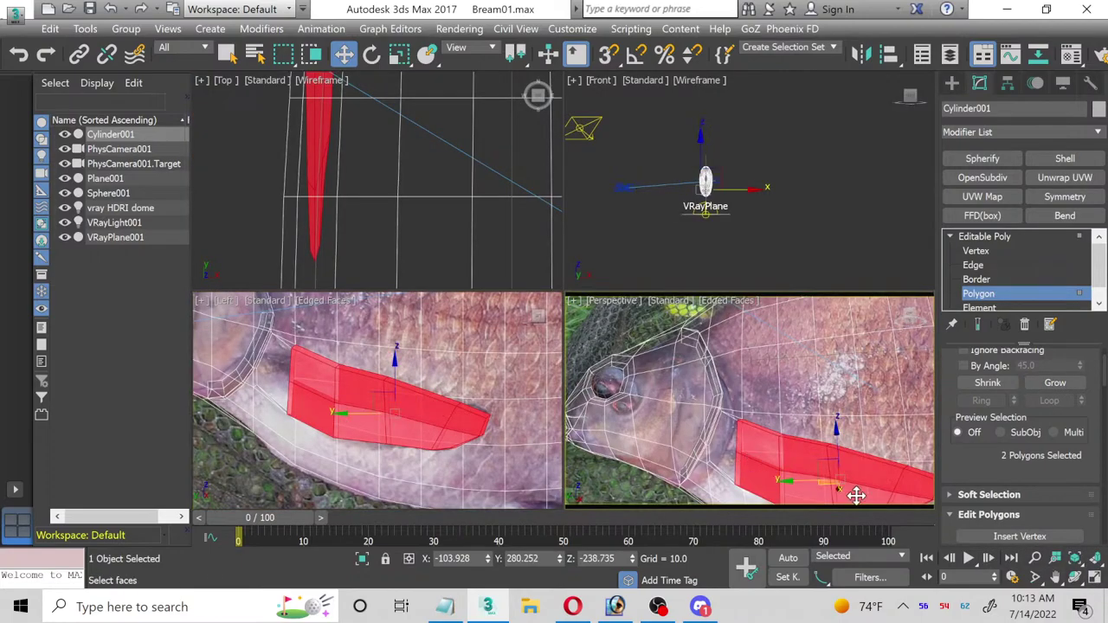
{"action": "left_click", "coordinate": [1095, 578]}
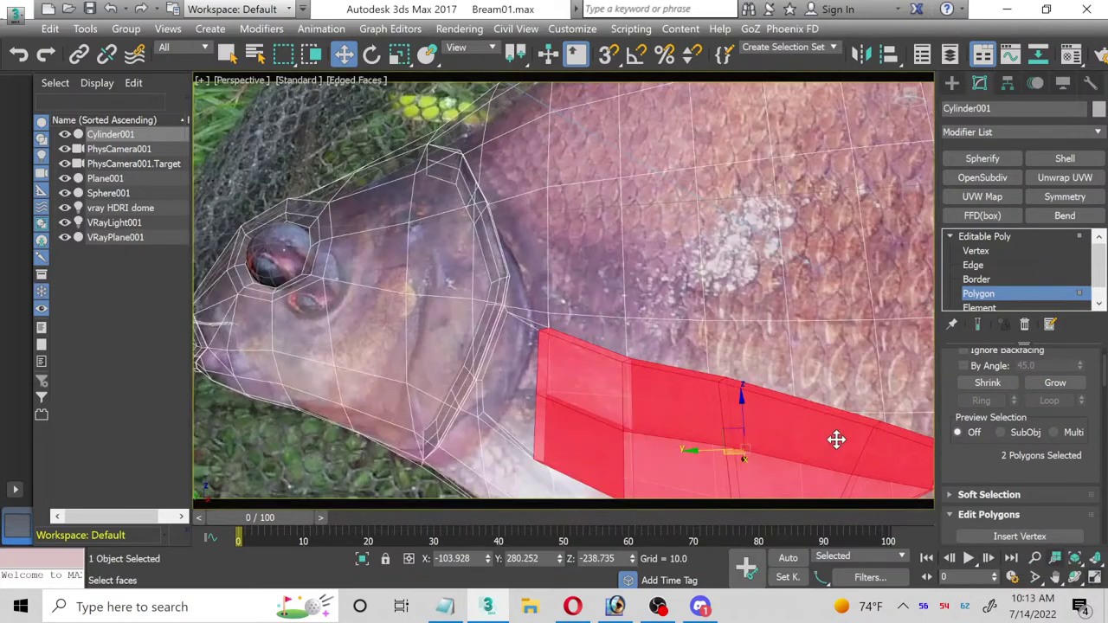
{"action": "key", "text": "z"}
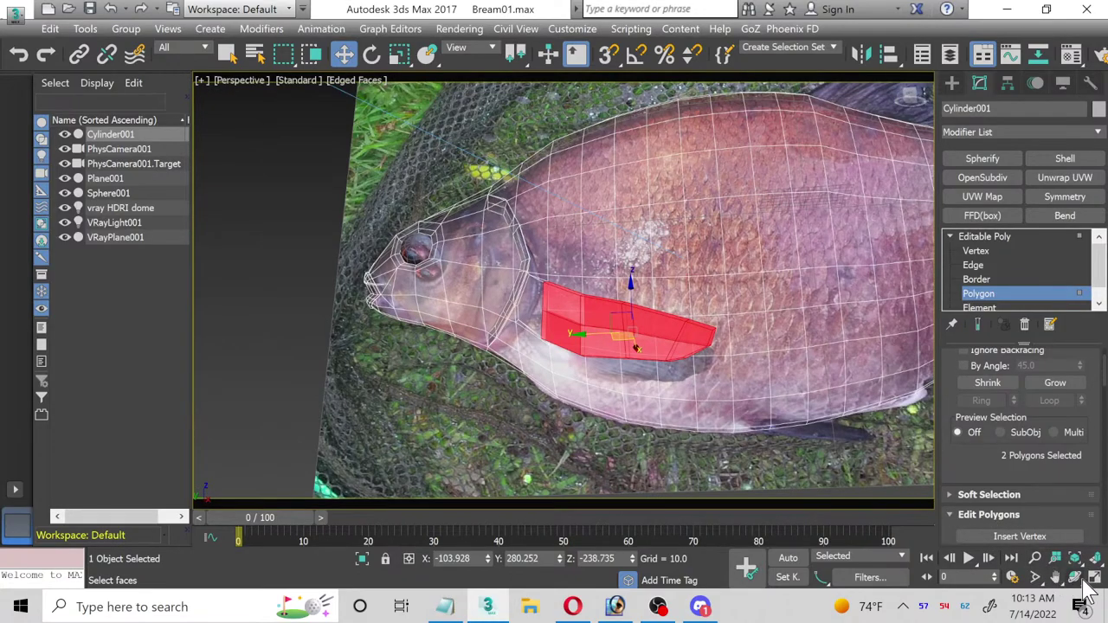
{"action": "left_click", "coordinate": [1075, 577]}
{"action": "left_click_drag", "start_coordinate": [525, 304], "coordinate": [552, 318]}
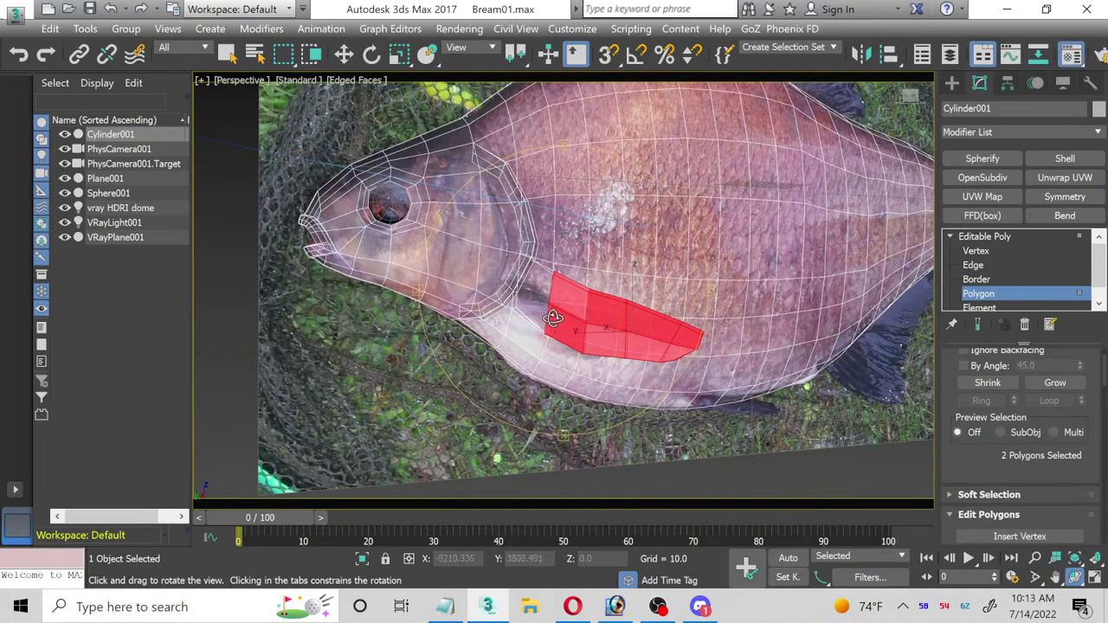
Step: Set the bream texture material's Refract colour to black in the Material Editor
{"action": "key", "text": "m"}
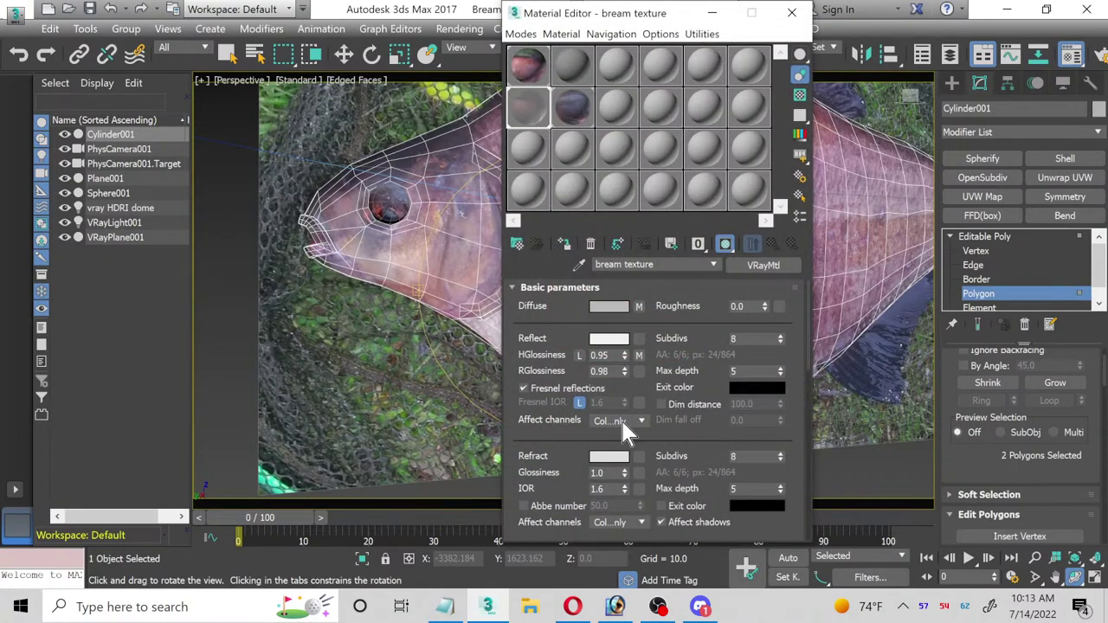
{"action": "left_click", "coordinate": [609, 456]}
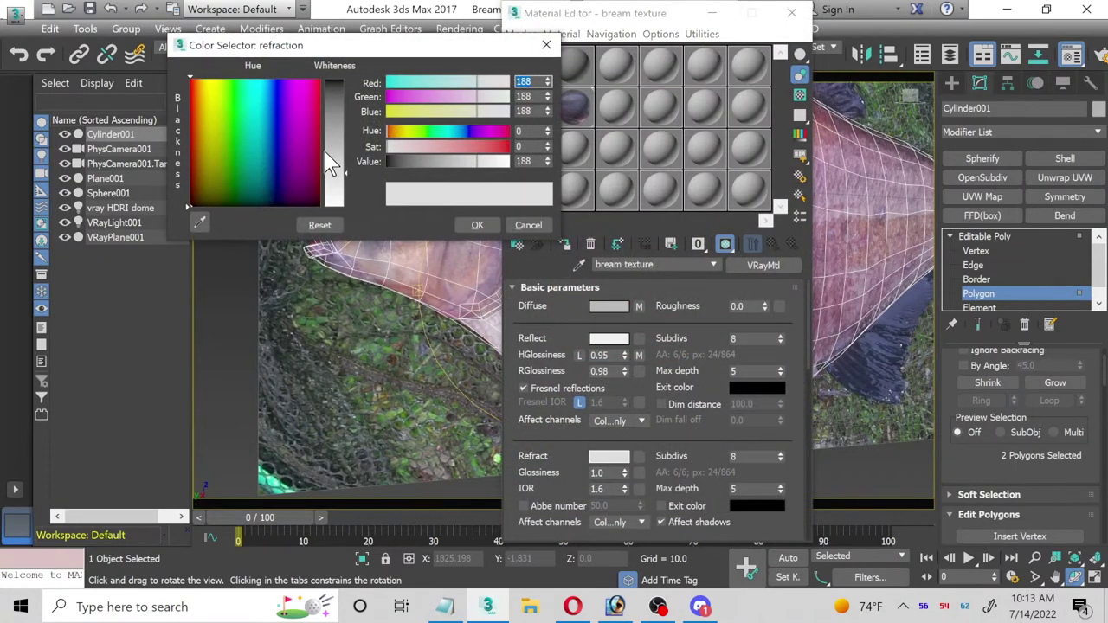
{"action": "right_click", "coordinate": [548, 161]}
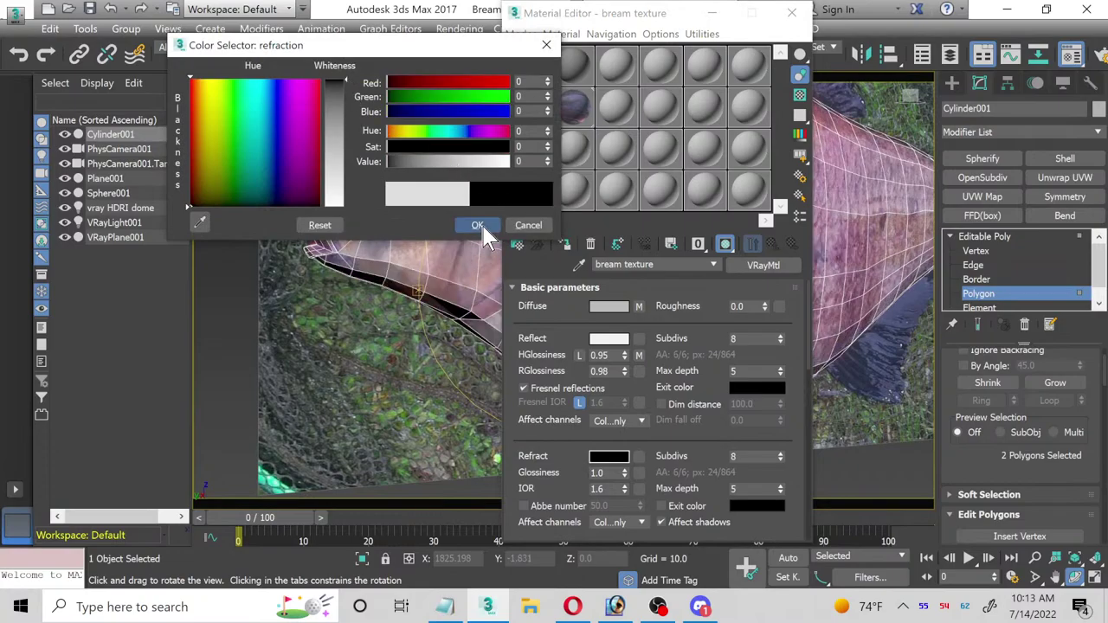
{"action": "left_click", "coordinate": [485, 224]}
{"action": "left_click", "coordinate": [791, 16]}
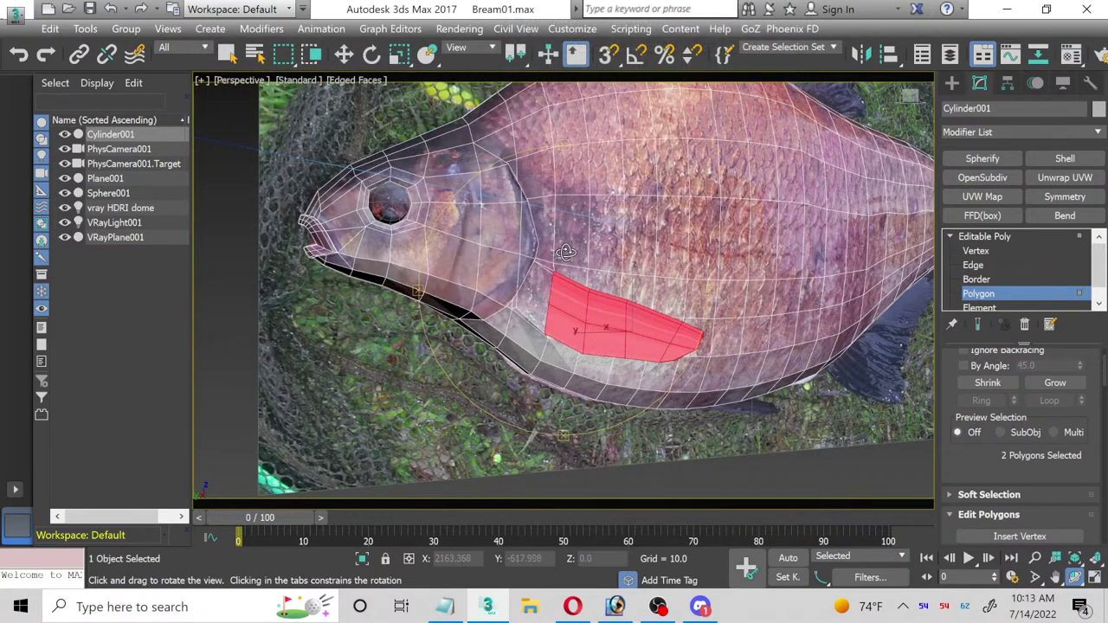
Step: Nudge the two fin polygons slightly along Y, then maximize the Left viewport
{"action": "left_click_drag", "start_coordinate": [558, 253], "coordinate": [511, 244]}
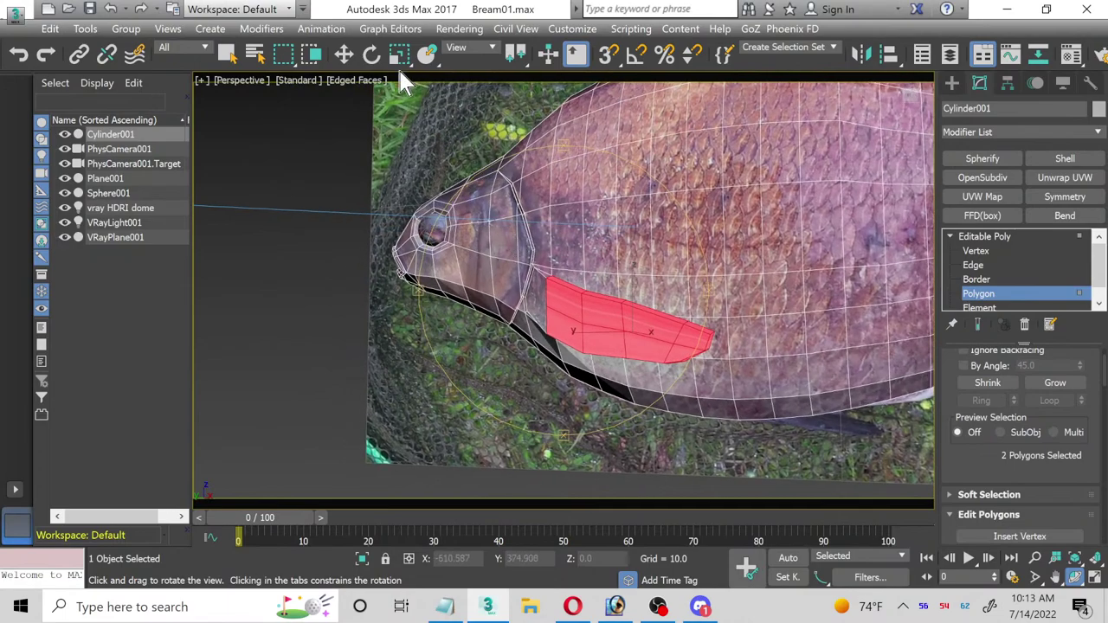
{"action": "left_click", "coordinate": [344, 54]}
{"action": "left_click_drag", "start_coordinate": [536, 296], "coordinate": [537, 296]}
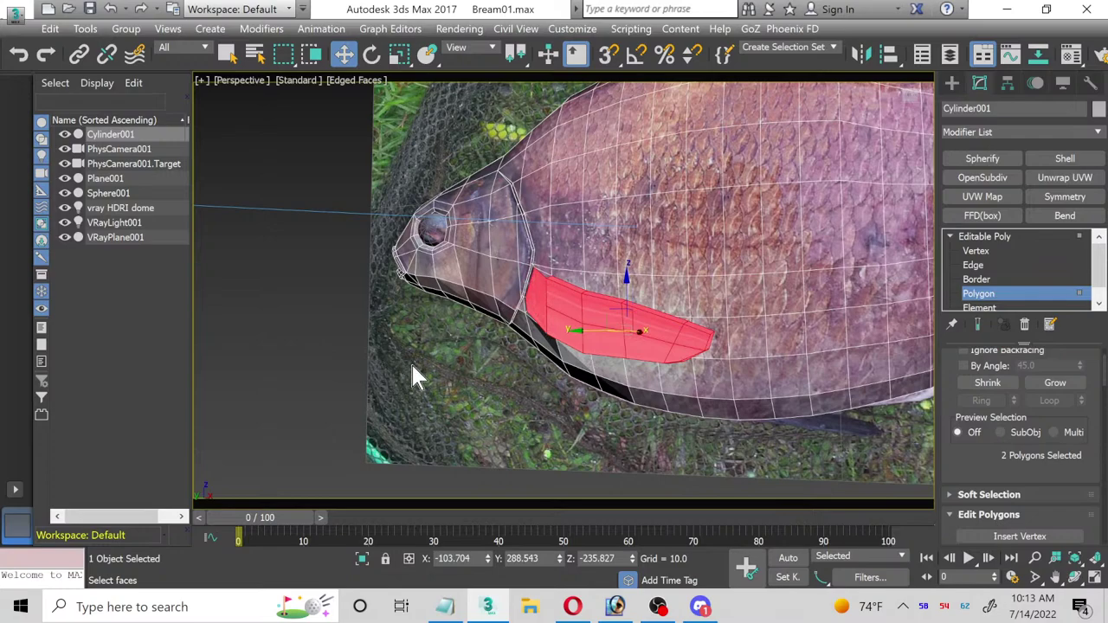
{"action": "left_click", "coordinate": [1096, 579]}
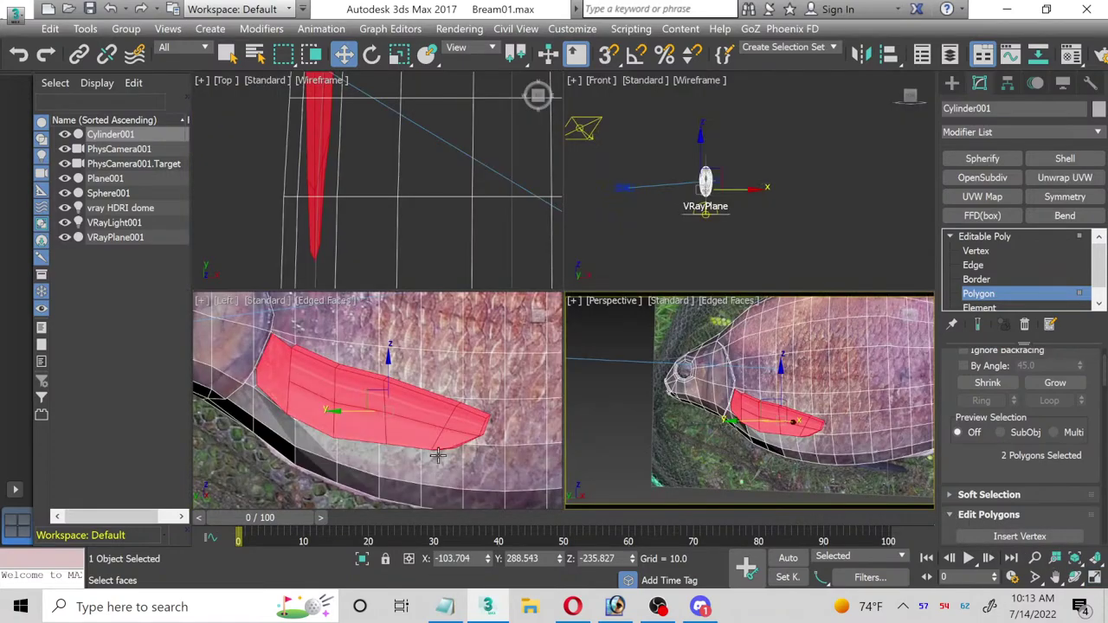
{"action": "right_click", "coordinate": [260, 440]}
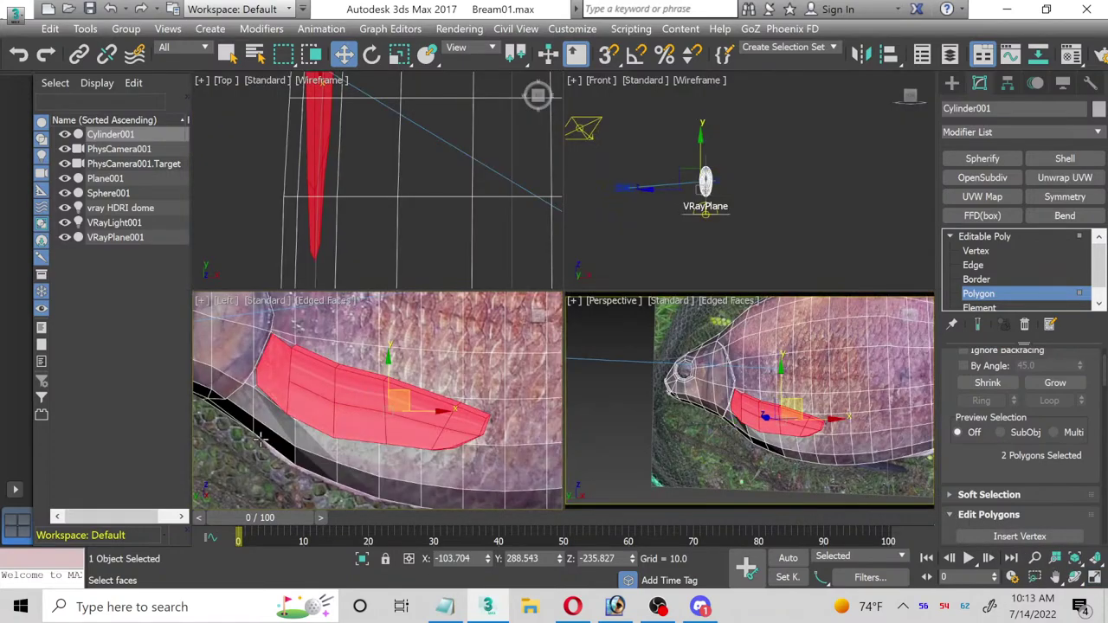
{"action": "left_click", "coordinate": [1094, 579]}
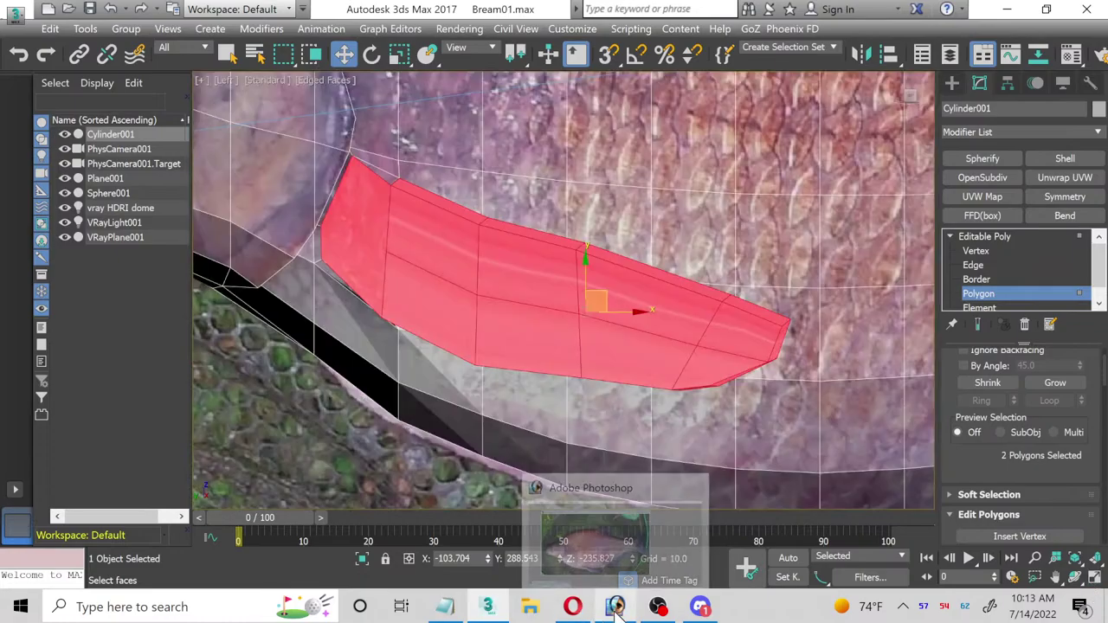
Step: Open Bream_fins.jpg in Photoshop
{"action": "left_click", "coordinate": [617, 612]}
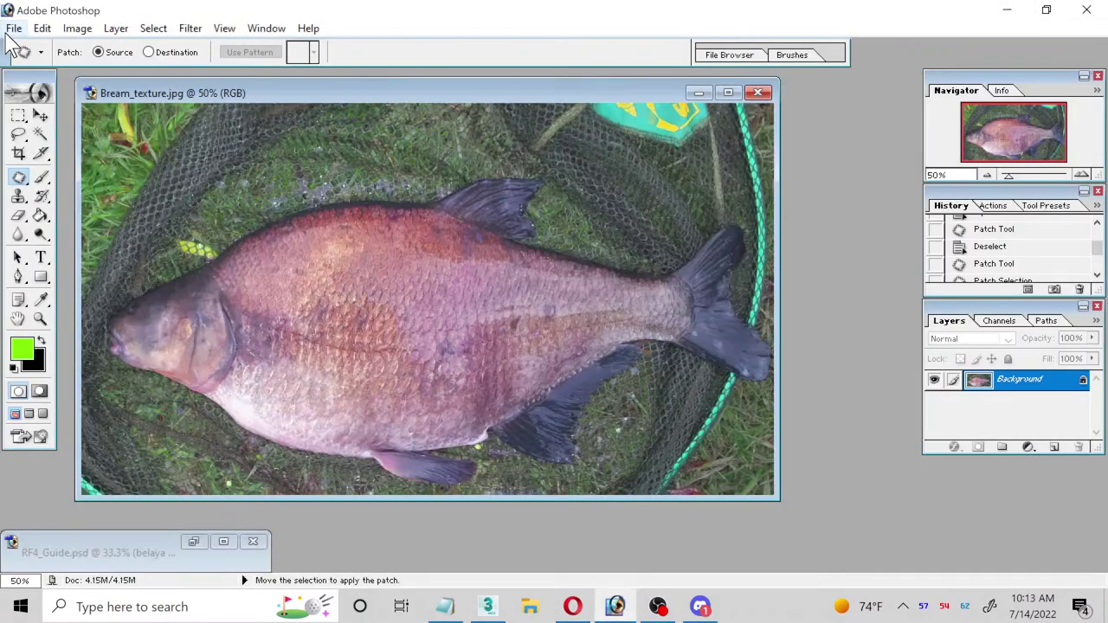
{"action": "left_click", "coordinate": [14, 29]}
{"action": "left_click", "coordinate": [45, 68]}
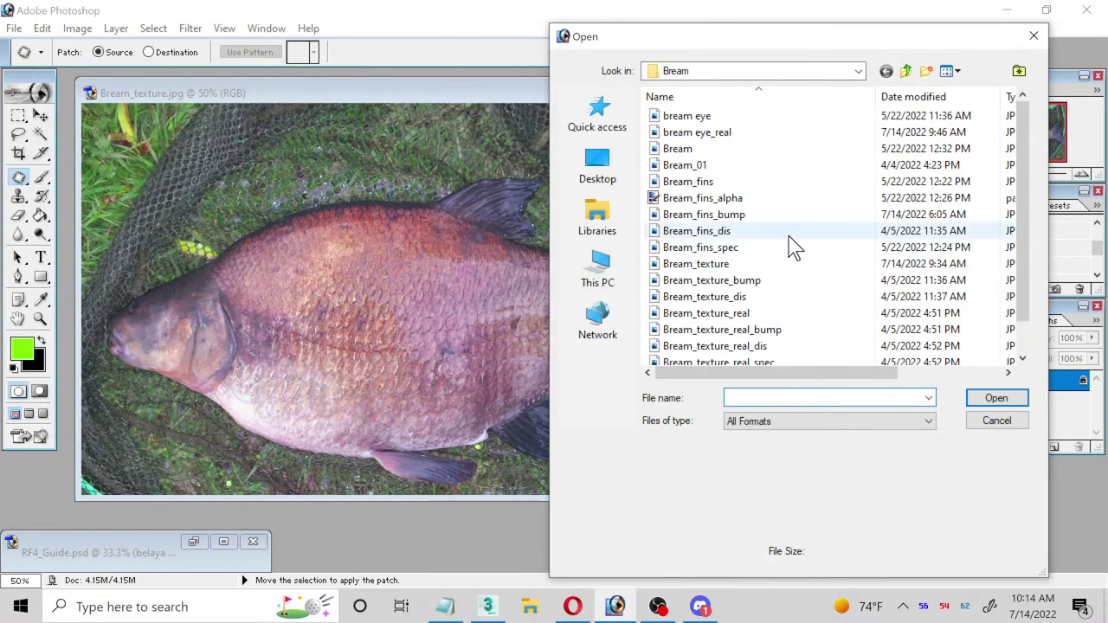
{"action": "left_click", "coordinate": [708, 184]}
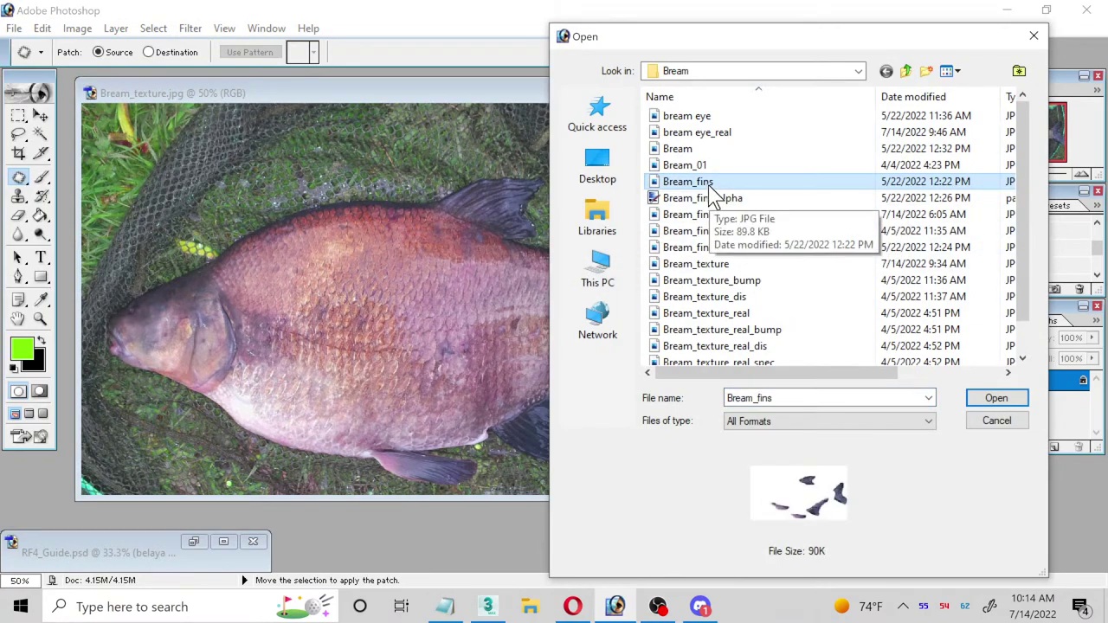
{"action": "scroll", "coordinate": [744, 225], "scroll_direction": "down", "scroll_amount": 1}
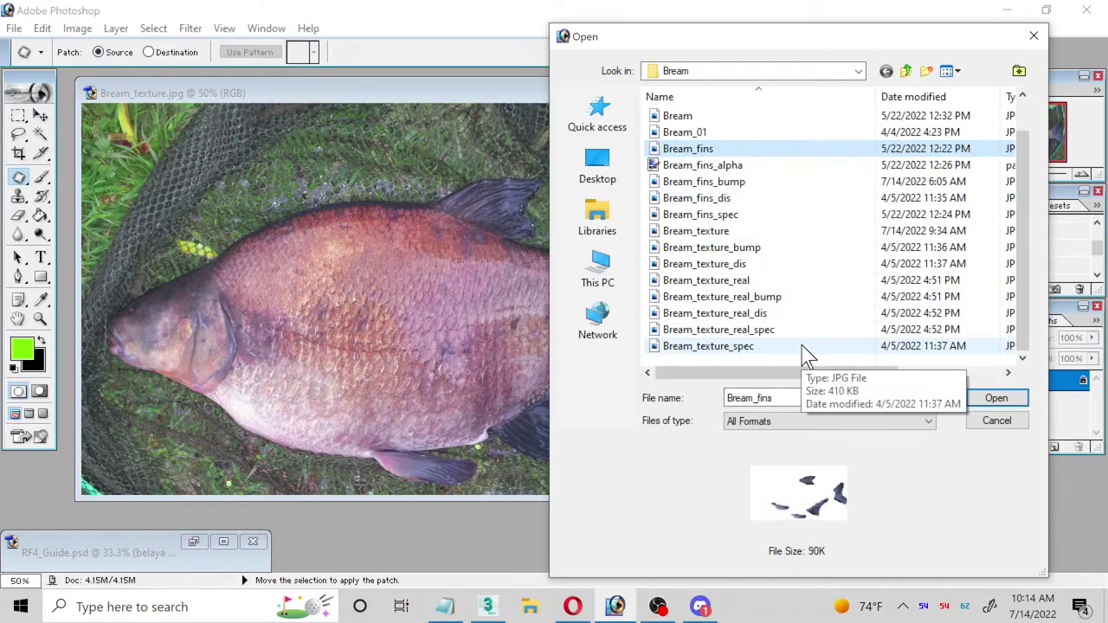
{"action": "scroll", "coordinate": [801, 345], "scroll_direction": "up", "scroll_amount": 1}
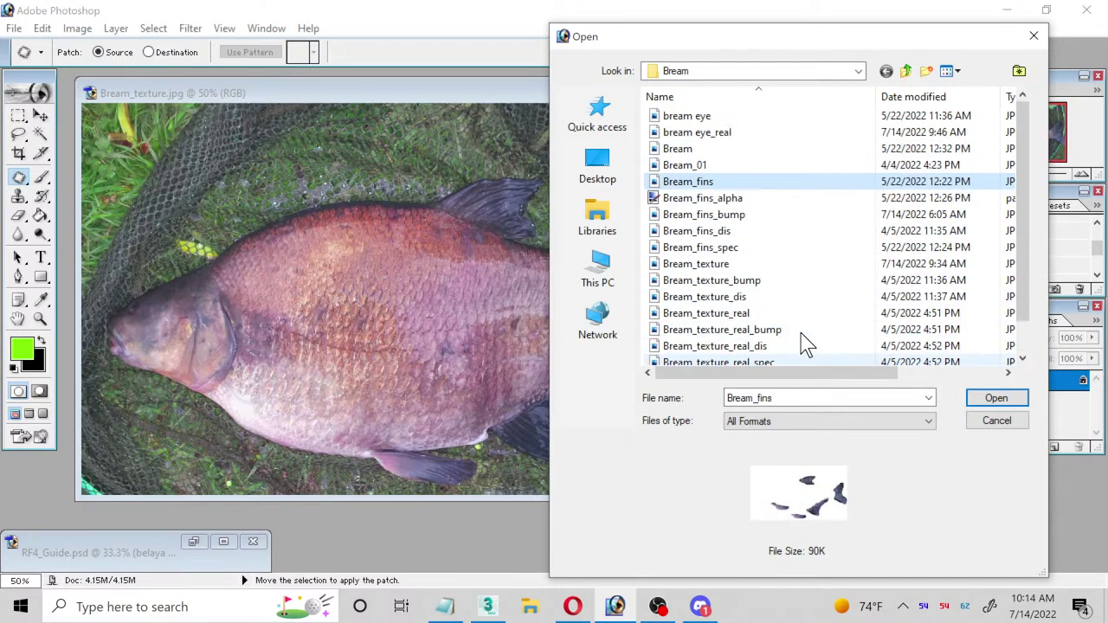
{"action": "double_click", "coordinate": [697, 184]}
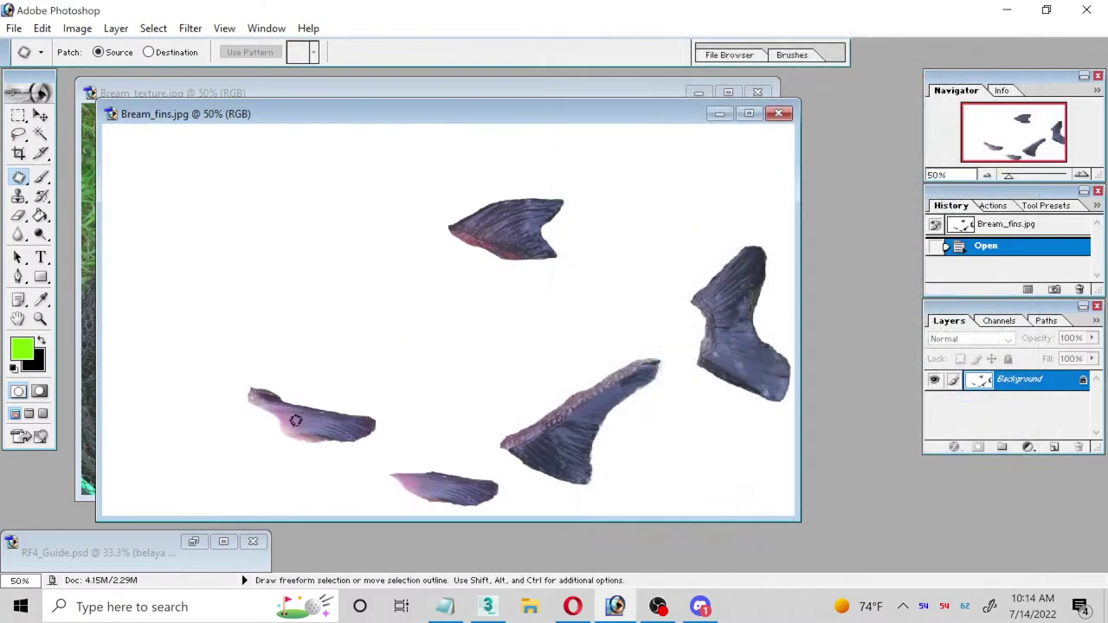
{"action": "left_click_drag", "start_coordinate": [400, 128], "coordinate": [654, 124]}
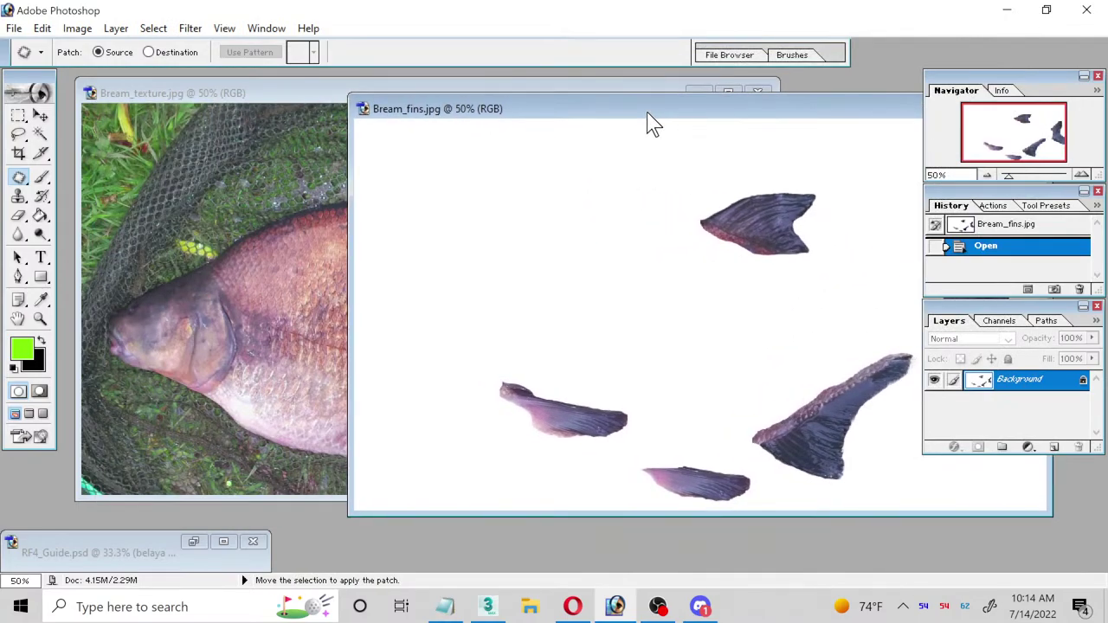
{"action": "left_click_drag", "start_coordinate": [654, 124], "coordinate": [439, 111]}
Step: Open Bream.jpg to check it, close it, and return to the 3ds Max side view
{"action": "left_click", "coordinate": [13, 28]}
{"action": "left_click", "coordinate": [30, 66]}
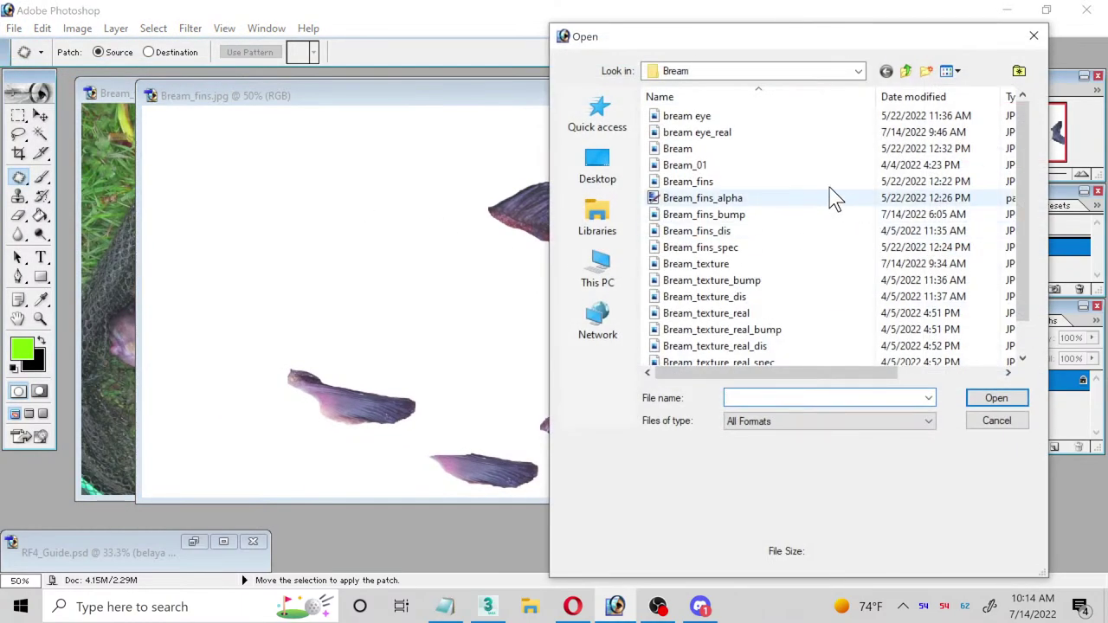
{"action": "double_click", "coordinate": [712, 148]}
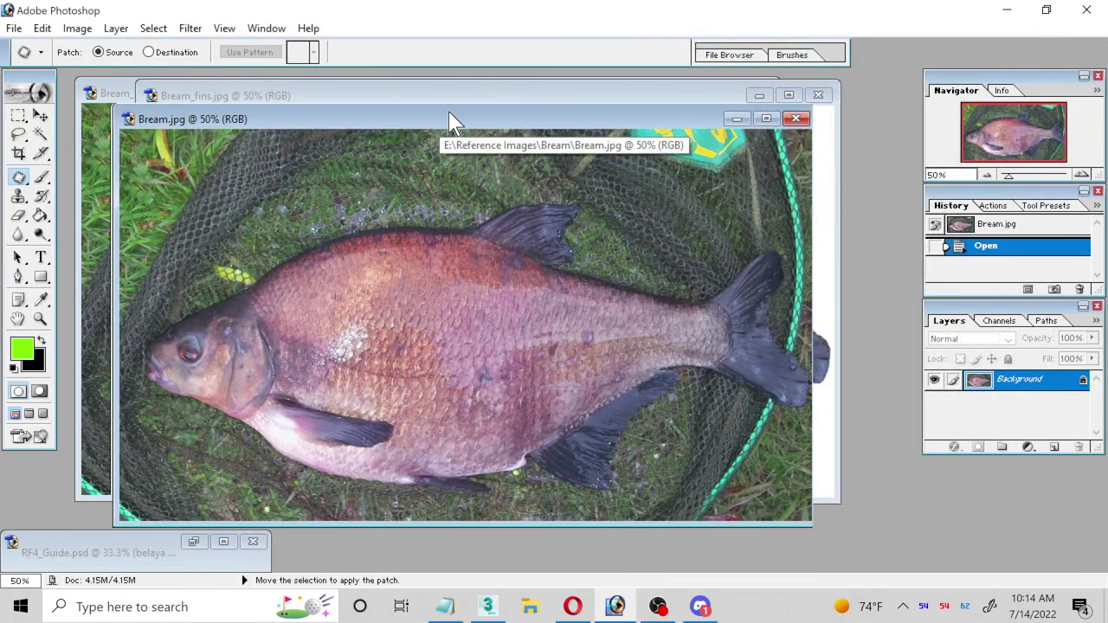
{"action": "left_click_drag", "start_coordinate": [453, 116], "coordinate": [491, 99]}
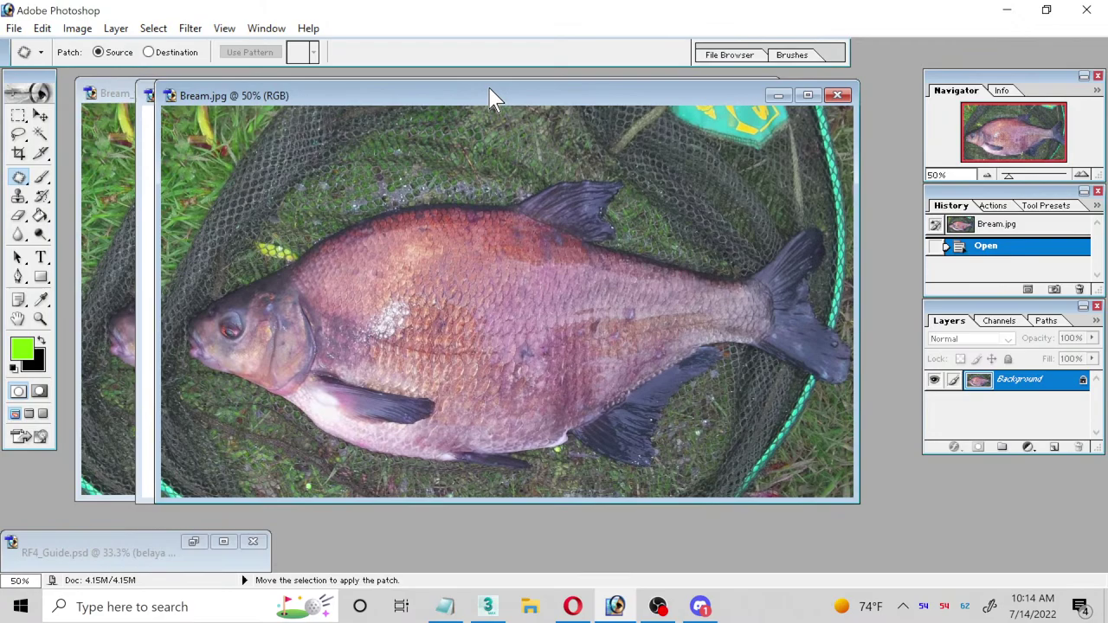
{"action": "left_click", "coordinate": [836, 95]}
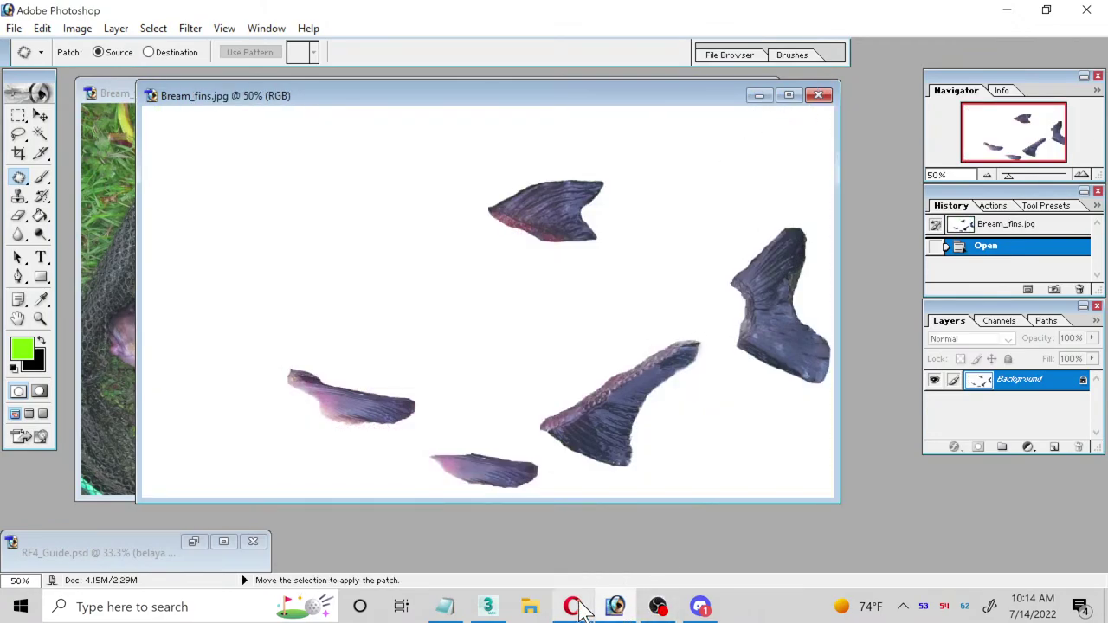
{"action": "left_click", "coordinate": [492, 609]}
{"action": "middle_click_drag", "start_coordinate": [399, 282], "coordinate": [425, 321]}
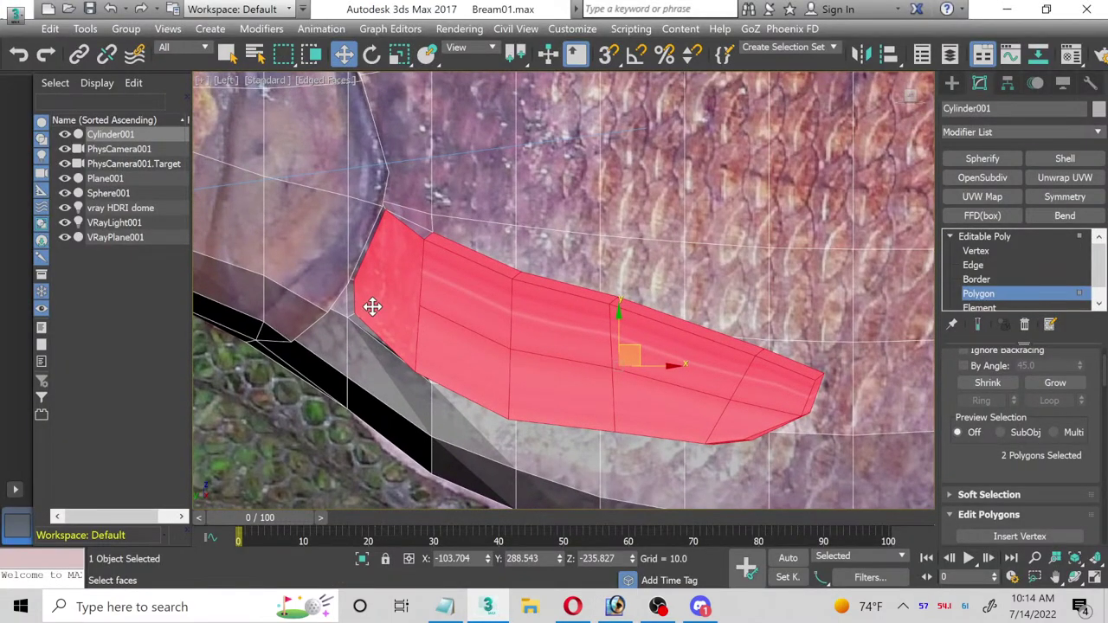
Step: Copy the bream texture material into an empty slot and set its diffuse image to Bream_fins.jpg
{"action": "key", "text": "shift+q"}
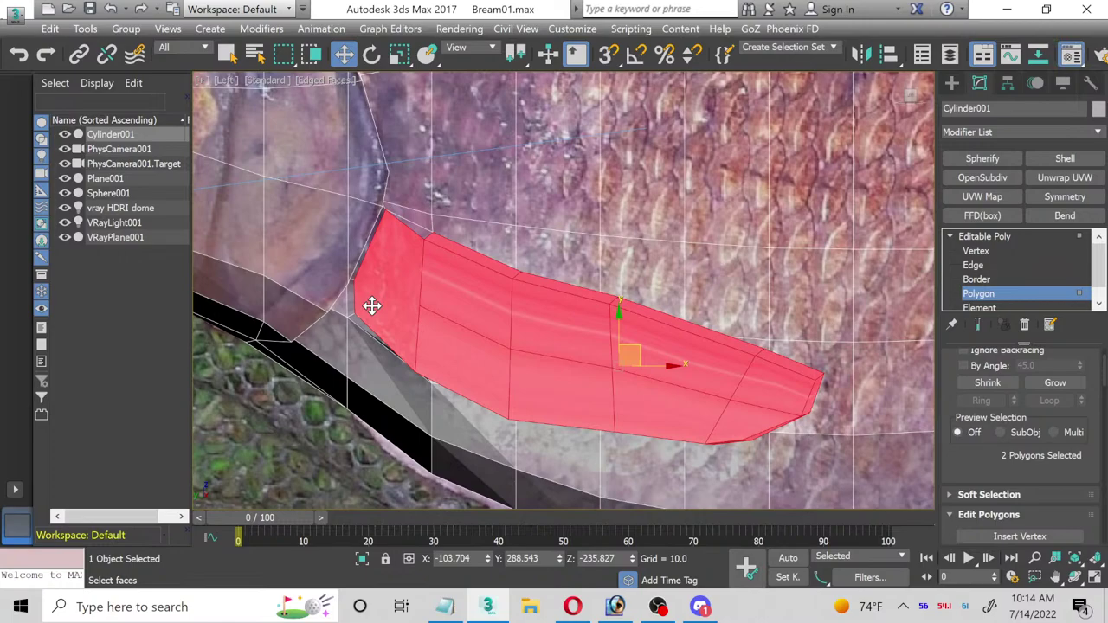
{"action": "key", "text": "m"}
{"action": "left_click_drag", "start_coordinate": [526, 108], "coordinate": [539, 115]}
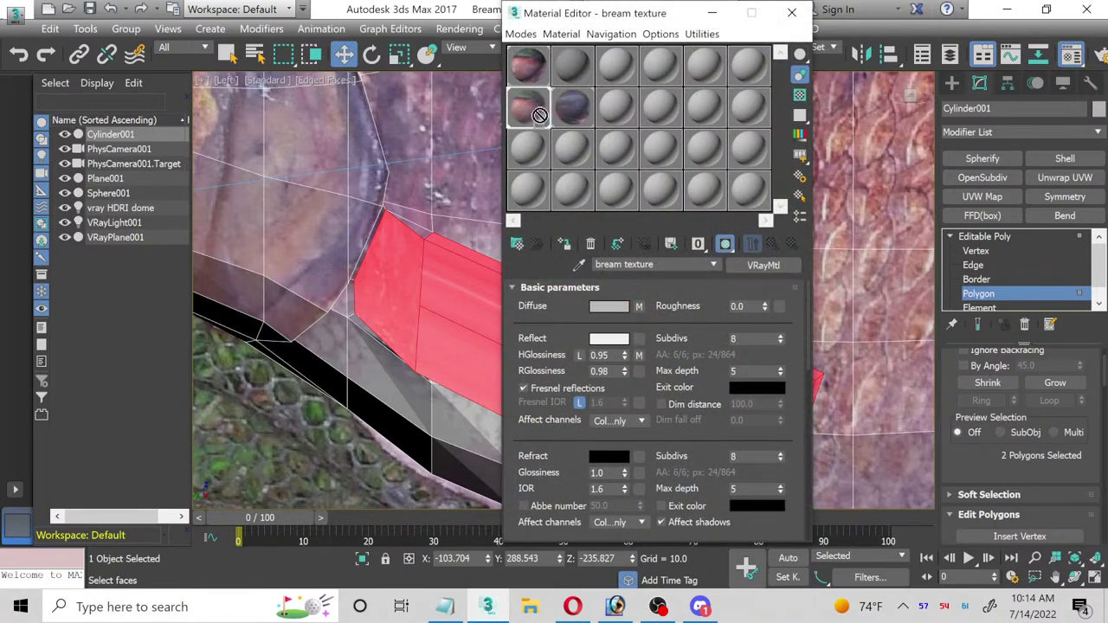
{"action": "left_click", "coordinate": [612, 121]}
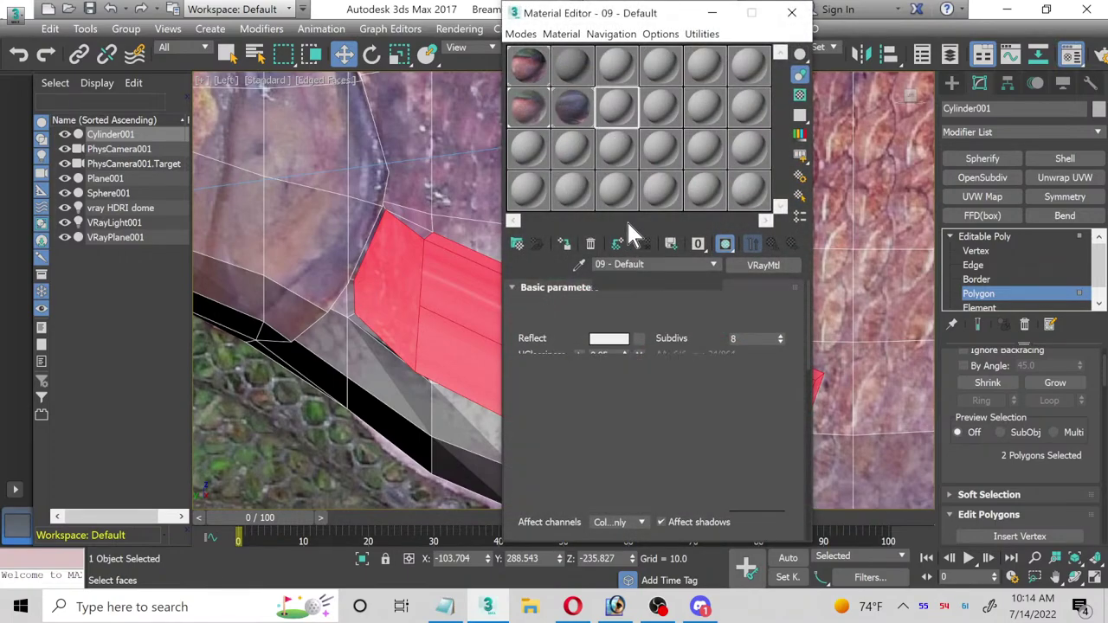
{"action": "left_click", "coordinate": [106, 10]}
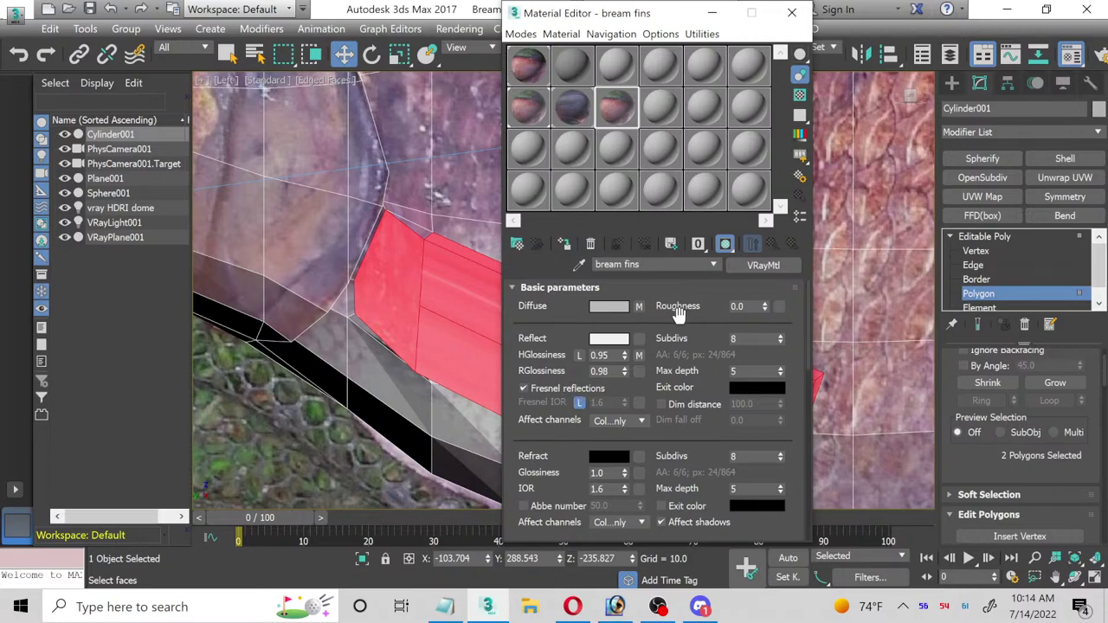
{"action": "left_click", "coordinate": [639, 307]}
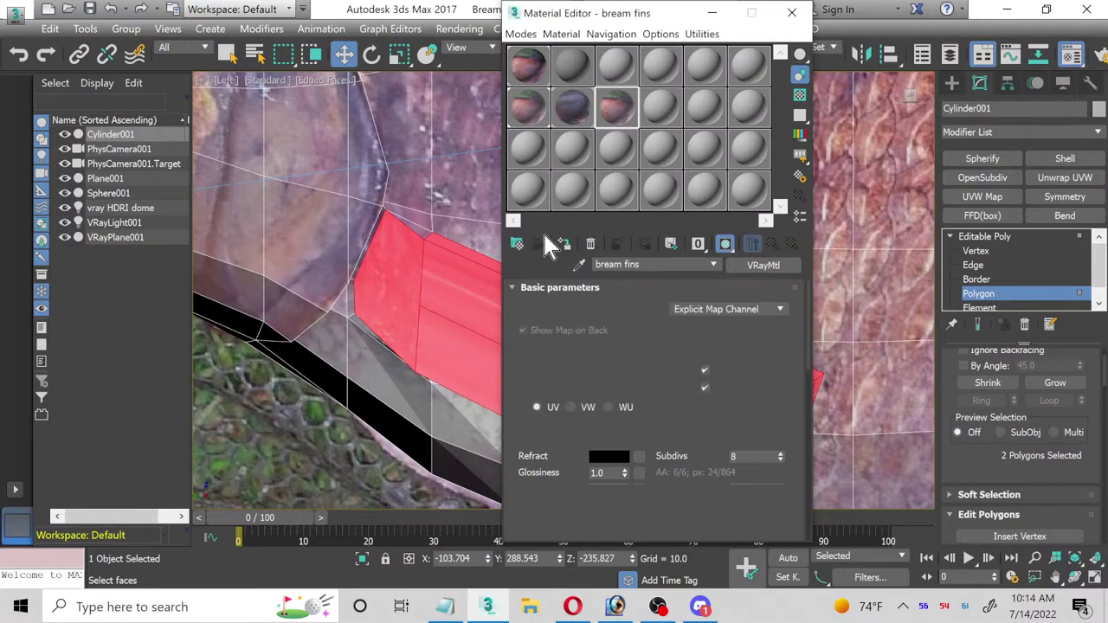
{"action": "left_click", "coordinate": [659, 501]}
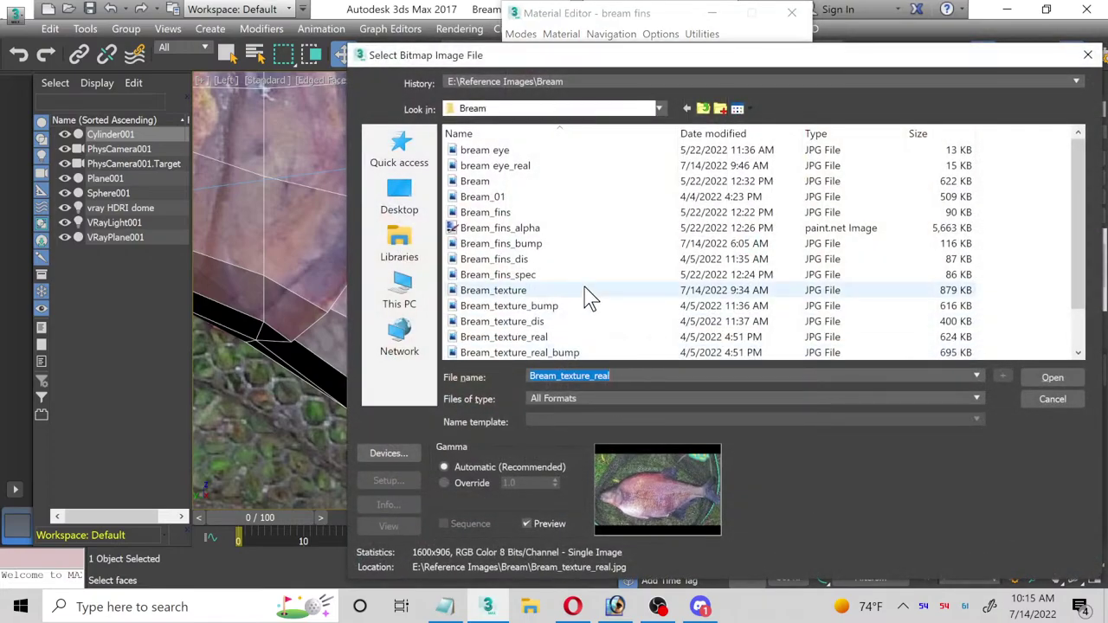
{"action": "left_click", "coordinate": [504, 215]}
{"action": "double_click", "coordinate": [505, 218]}
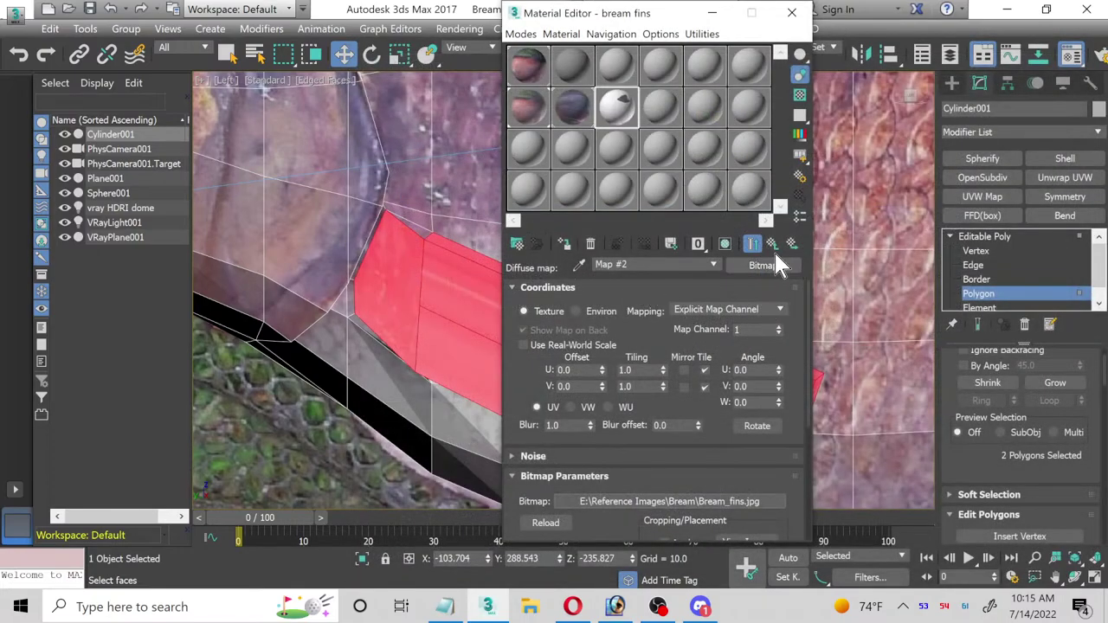
{"action": "left_click", "coordinate": [773, 245]}
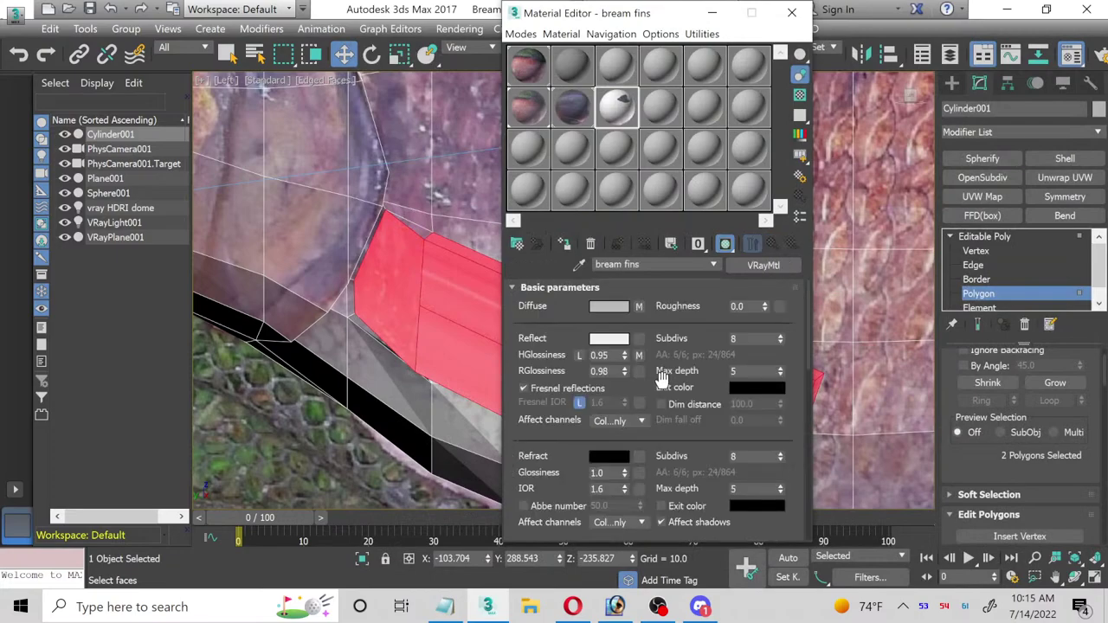
Step: Load Bream_fins_spec.jpg as the glossiness map and clear the Displace map slot
{"action": "left_click", "coordinate": [639, 355]}
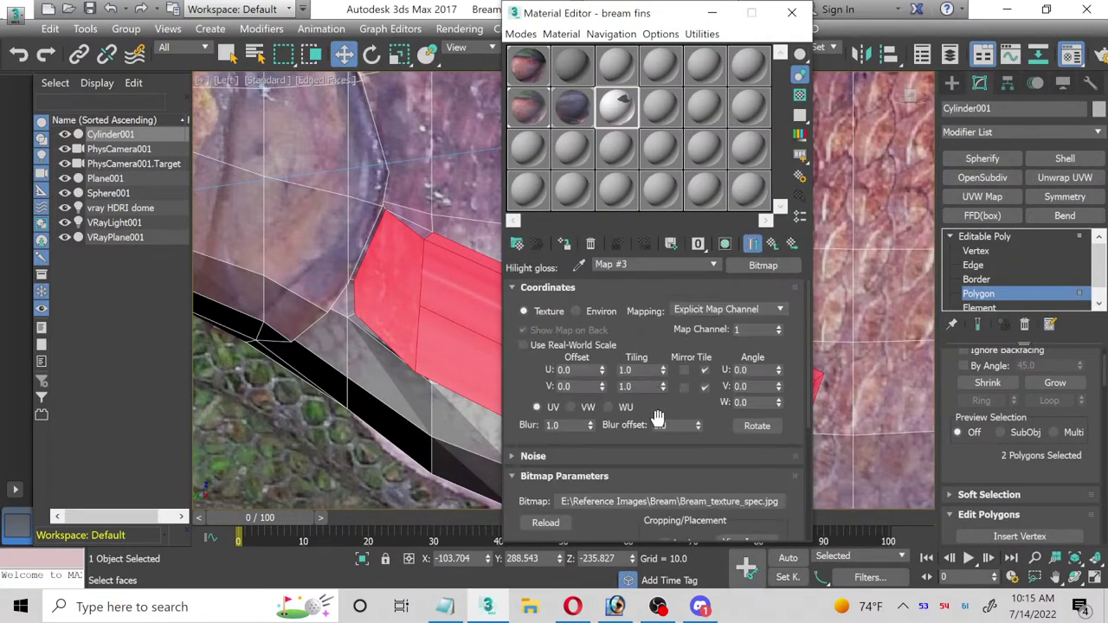
{"action": "left_click", "coordinate": [638, 503]}
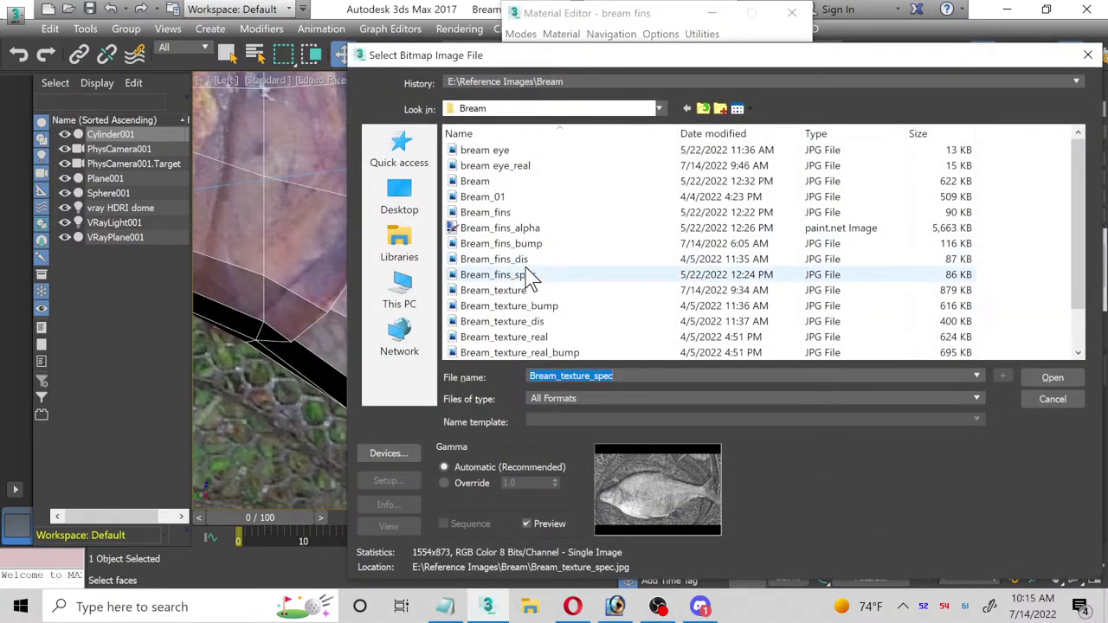
{"action": "double_click", "coordinate": [519, 277]}
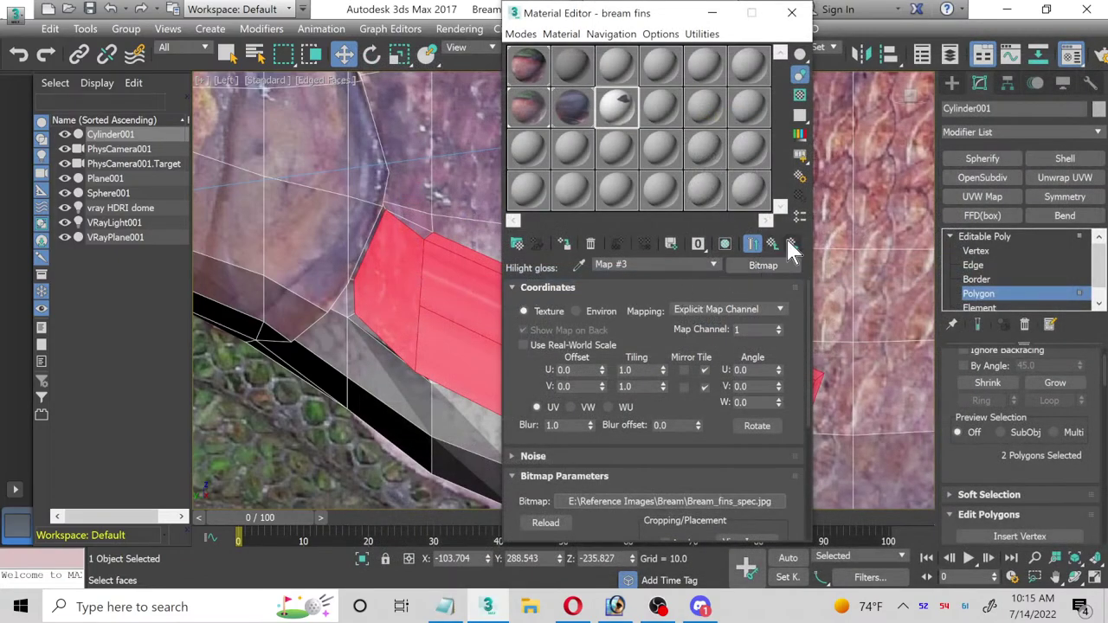
{"action": "left_click", "coordinate": [775, 245]}
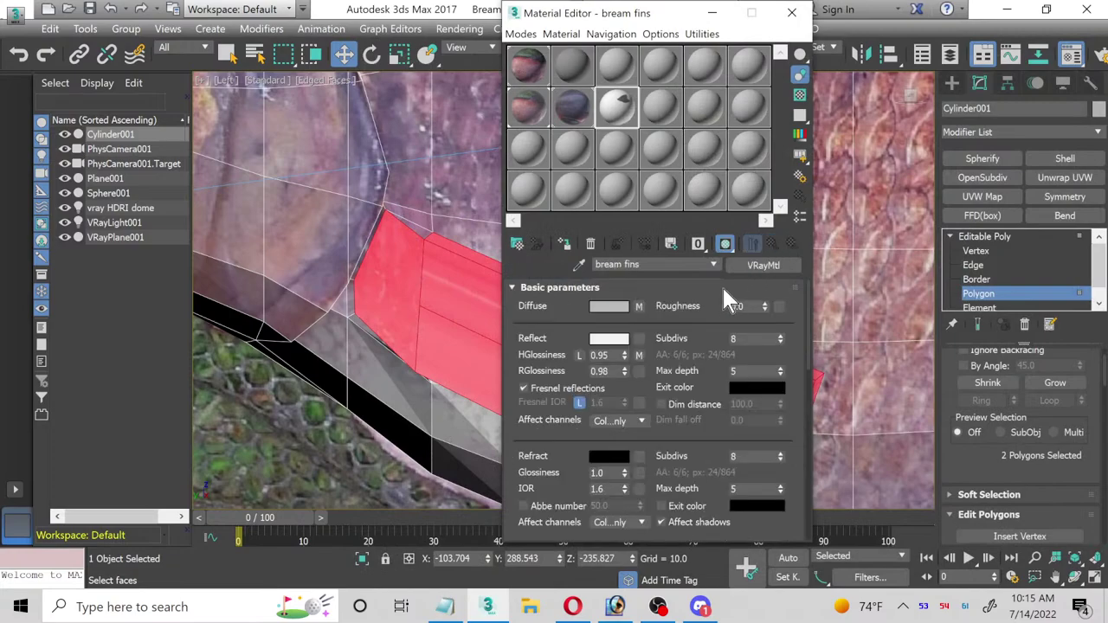
{"action": "left_click", "coordinate": [721, 286]}
{"action": "scroll", "coordinate": [744, 407], "scroll_direction": "down", "scroll_amount": 5}
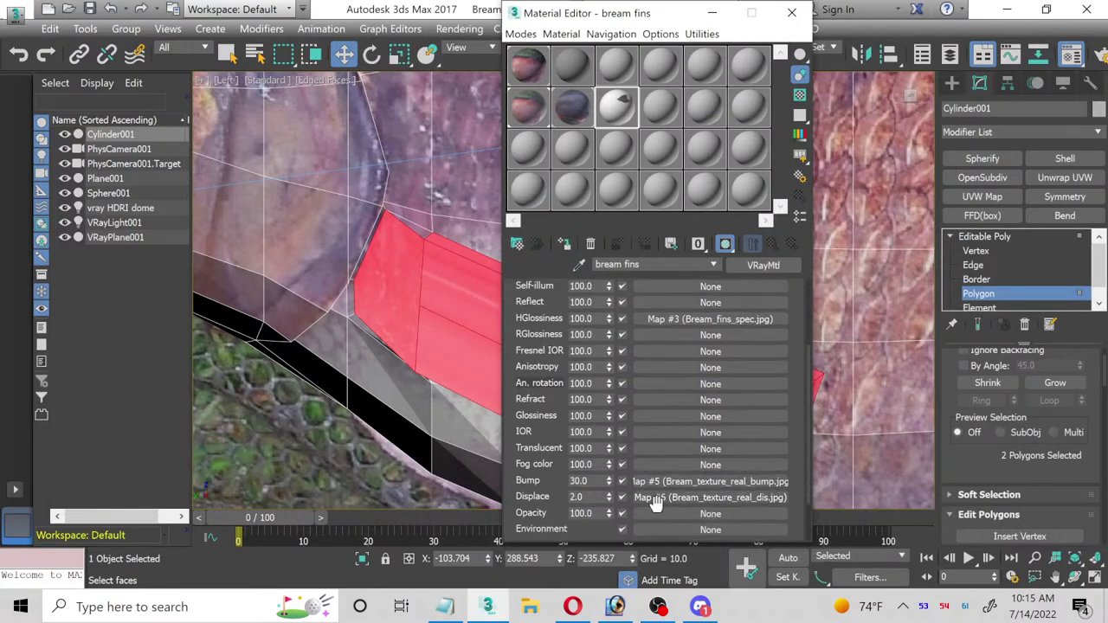
{"action": "right_click", "coordinate": [652, 497]}
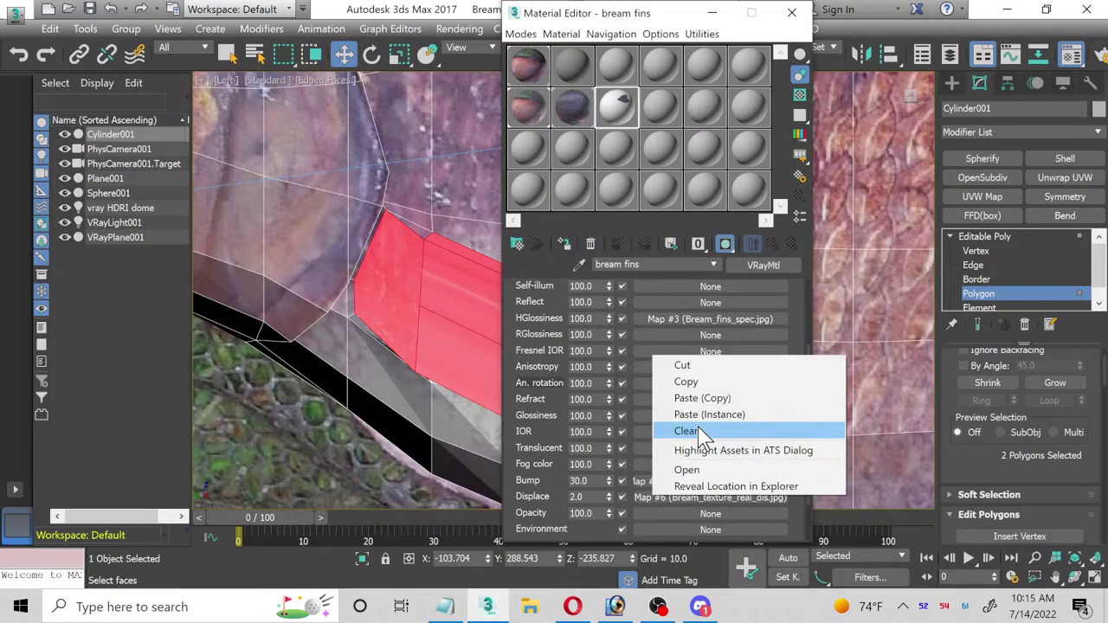
{"action": "left_click", "coordinate": [703, 435]}
Step: Set the bump bitmap to Bream_fins_bump.jpg and close the Material Editor
{"action": "left_click", "coordinate": [676, 474]}
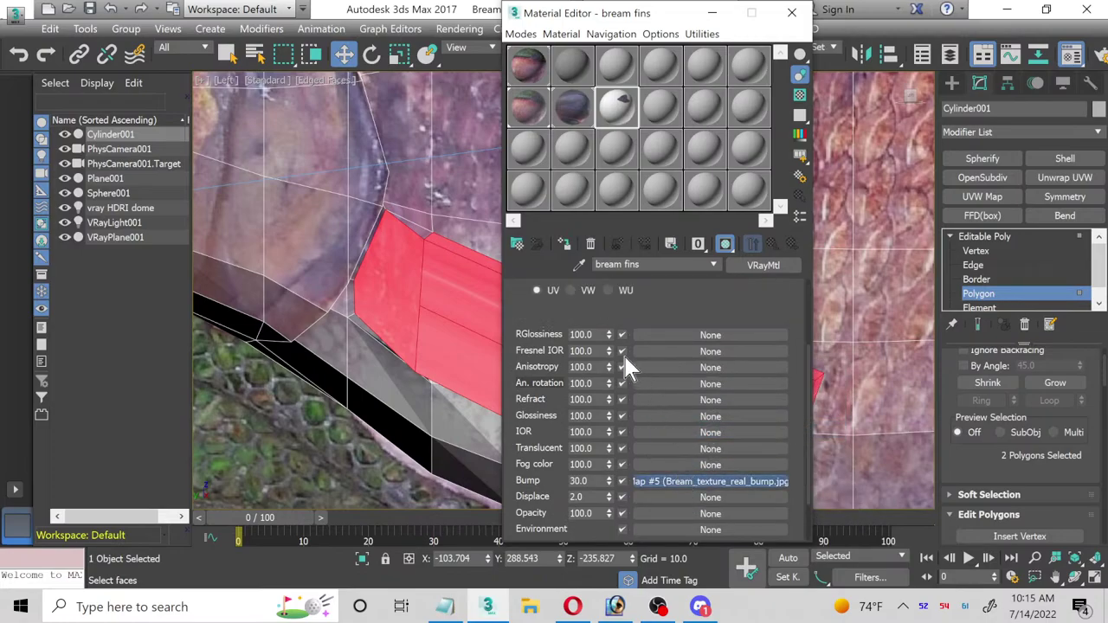
{"action": "left_click", "coordinate": [614, 385]}
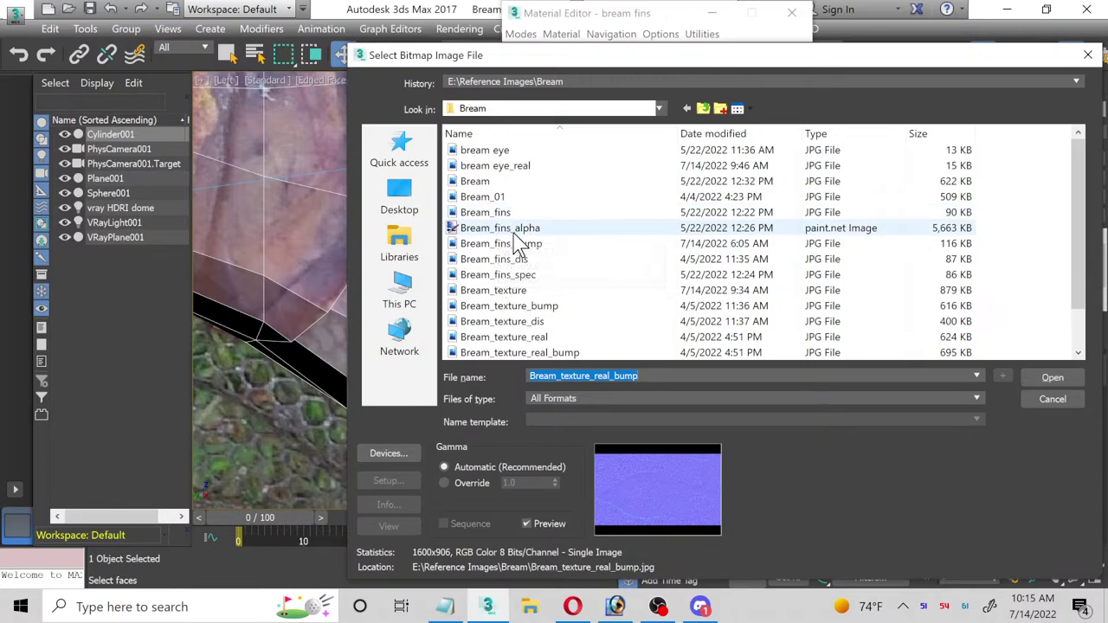
{"action": "double_click", "coordinate": [514, 245]}
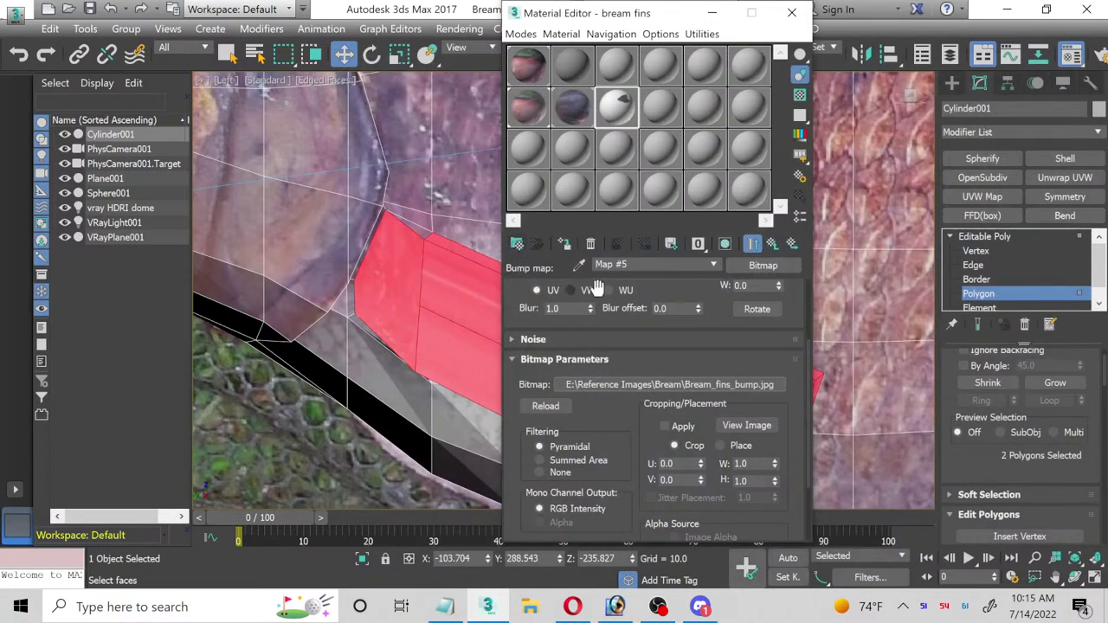
{"action": "left_click", "coordinate": [772, 244]}
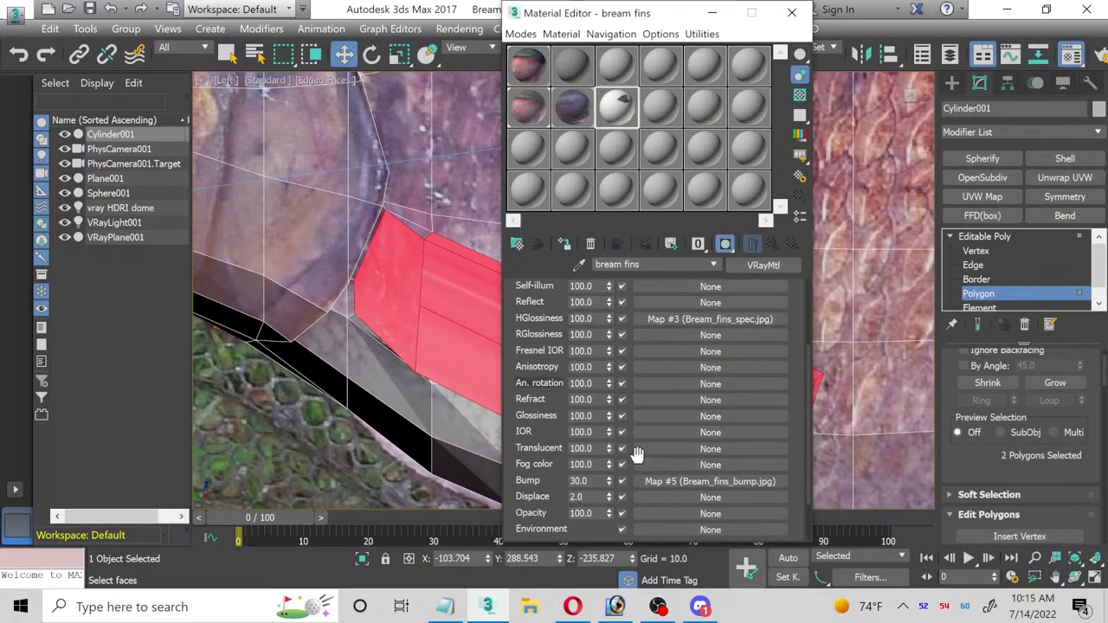
{"action": "scroll", "coordinate": [647, 429], "scroll_direction": "up", "scroll_amount": 1}
{"action": "scroll", "coordinate": [649, 413], "scroll_direction": "up", "scroll_amount": 3}
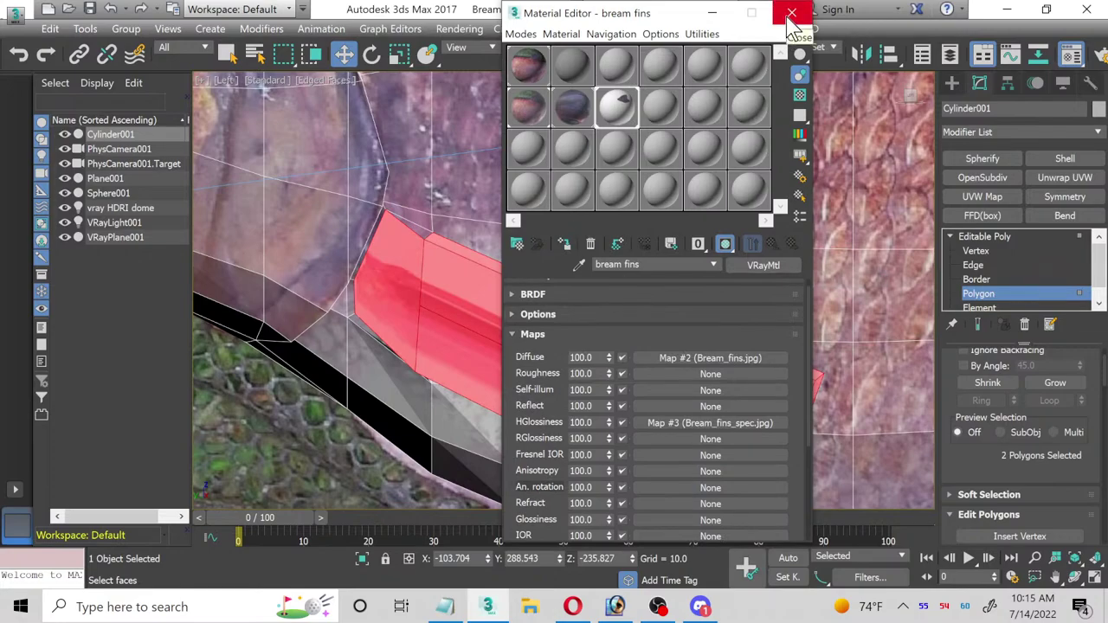
{"action": "left_click", "coordinate": [791, 15]}
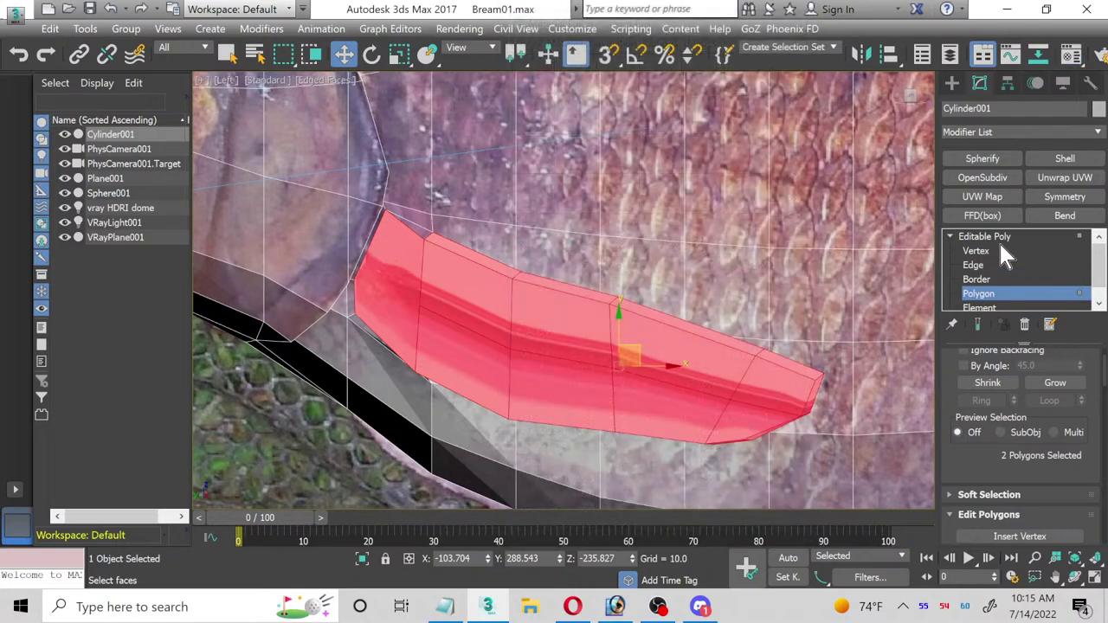
Step: Add Unwrap UVW, undo it, return to polygon level, and save the scene
{"action": "scroll", "coordinate": [1087, 398], "scroll_direction": "up", "scroll_amount": 2}
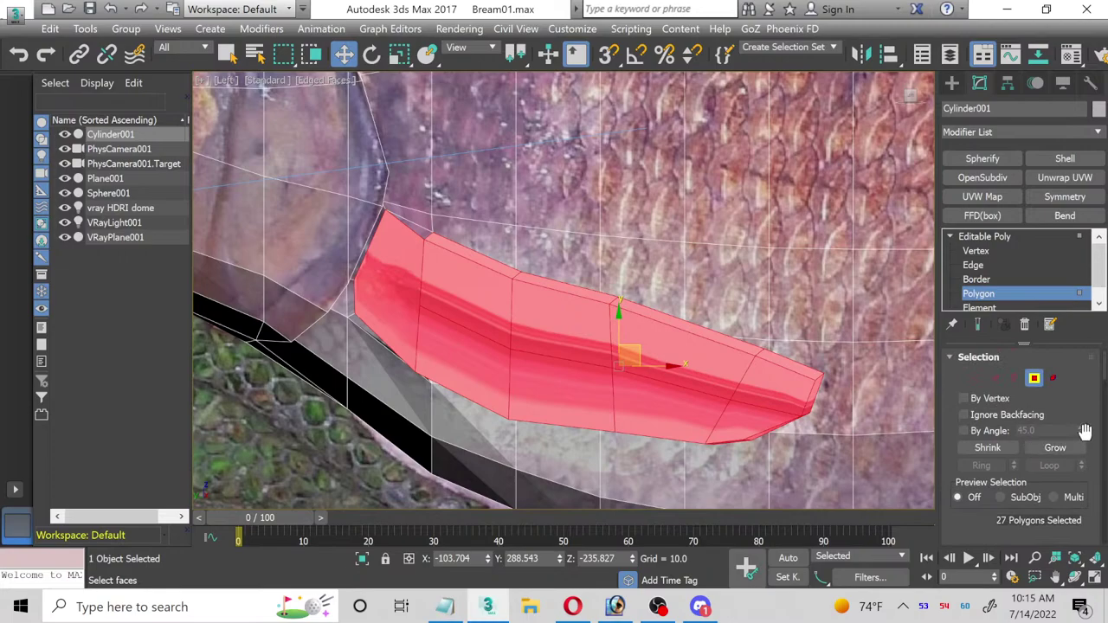
{"action": "left_click", "coordinate": [1058, 180]}
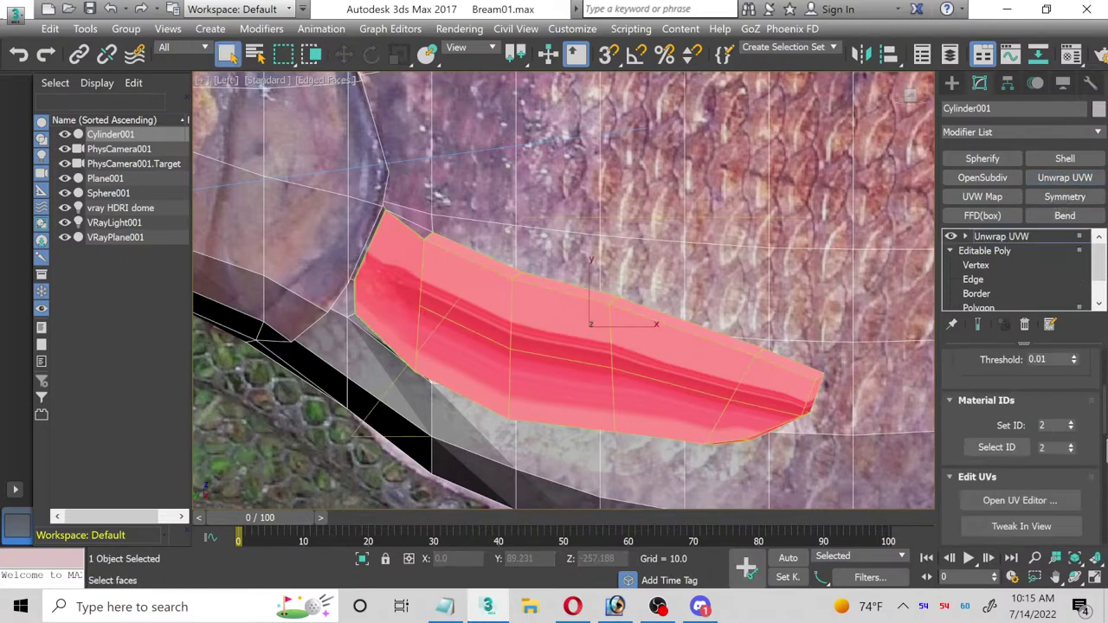
{"action": "scroll", "coordinate": [1106, 459], "scroll_direction": "down", "scroll_amount": 9}
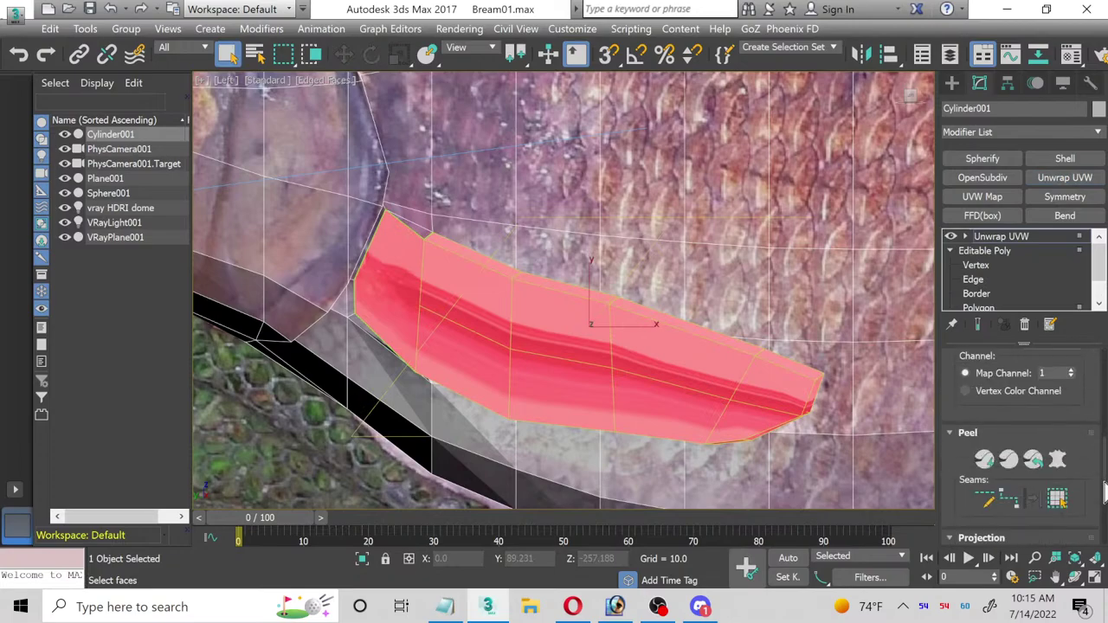
{"action": "key", "text": "ctrl+z"}
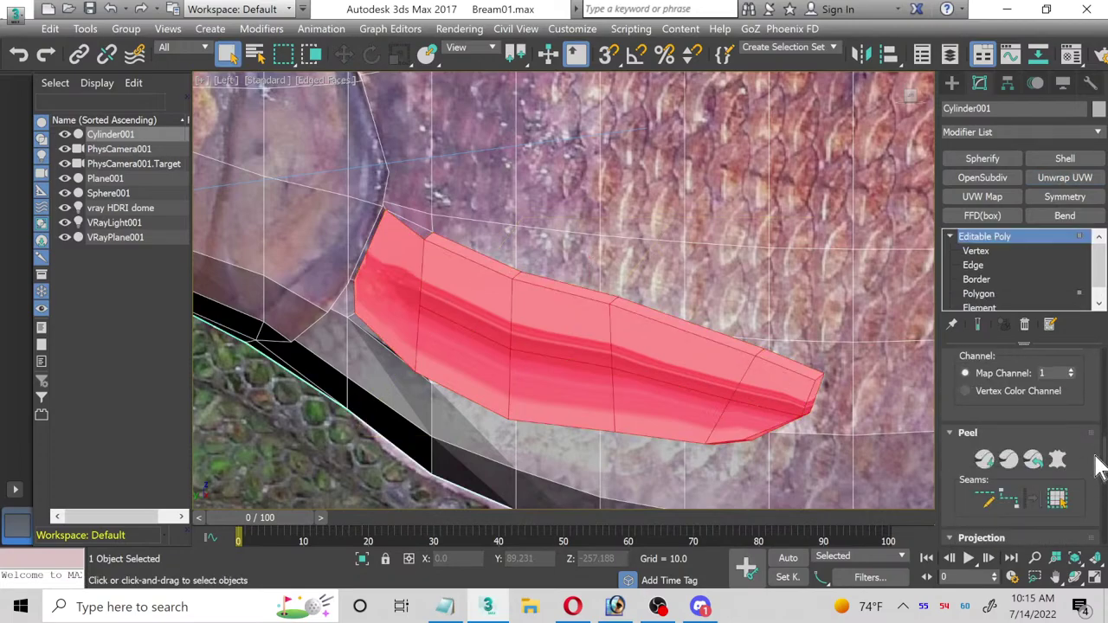
{"action": "key", "text": "4"}
{"action": "left_click", "coordinate": [90, 8]}
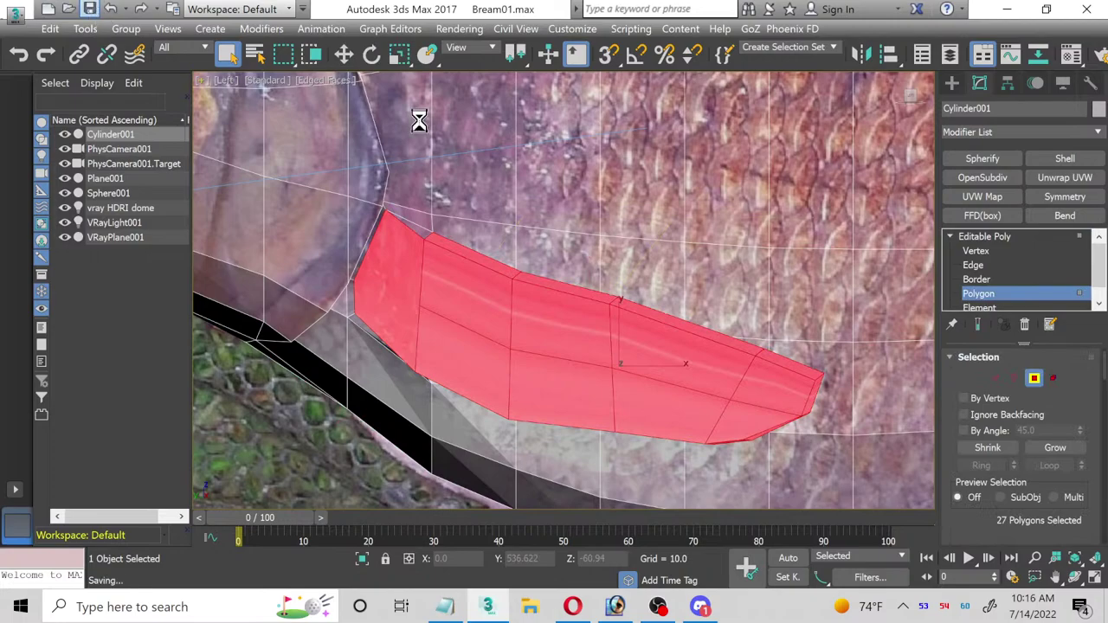
Step: Add Unwrap UVW to the fin polygons with a Planar projection and open the UV Editor maximized
{"action": "left_click", "coordinate": [1051, 182]}
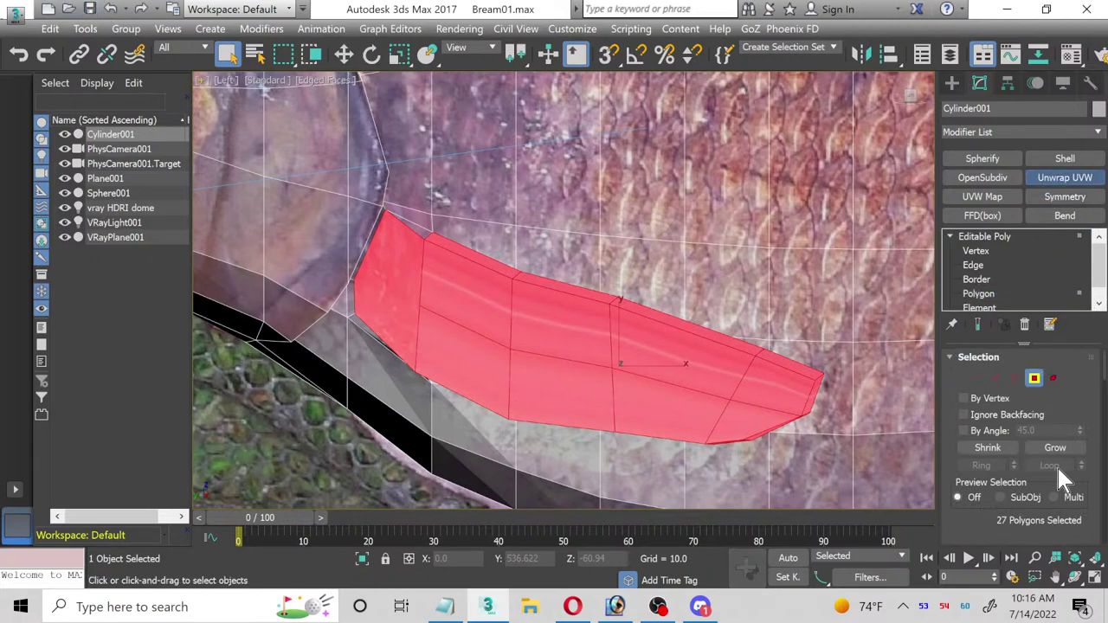
{"action": "scroll", "coordinate": [1052, 468], "scroll_direction": "down", "scroll_amount": 5}
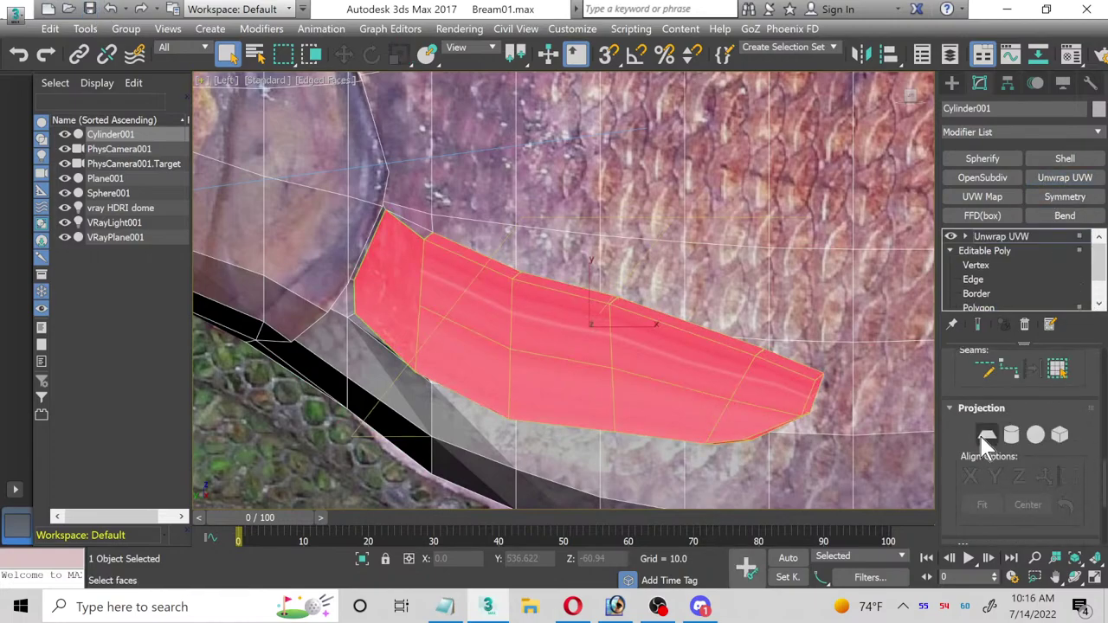
{"action": "left_click", "coordinate": [988, 436]}
{"action": "scroll", "coordinate": [1076, 494], "scroll_direction": "up", "scroll_amount": 3}
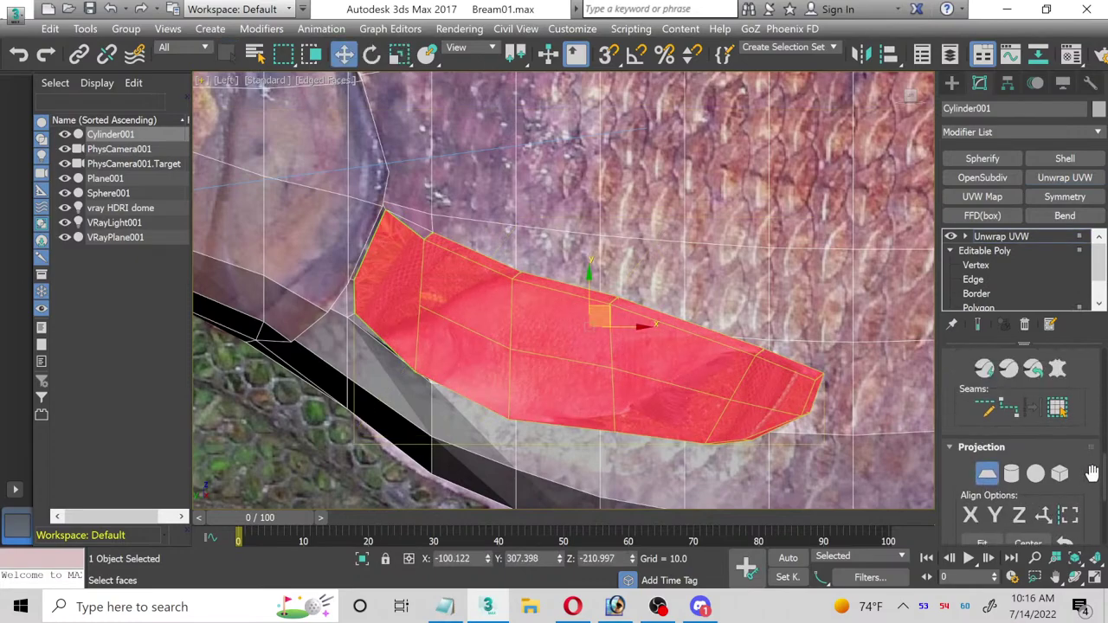
{"action": "scroll", "coordinate": [1094, 476], "scroll_direction": "up", "scroll_amount": 6}
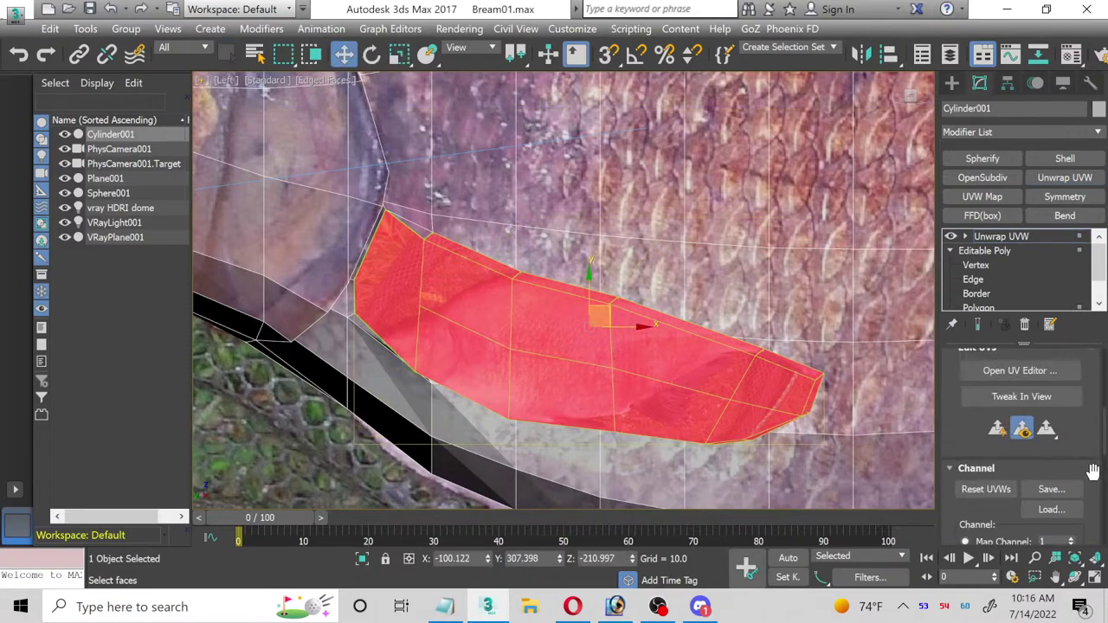
{"action": "left_click", "coordinate": [1020, 422]}
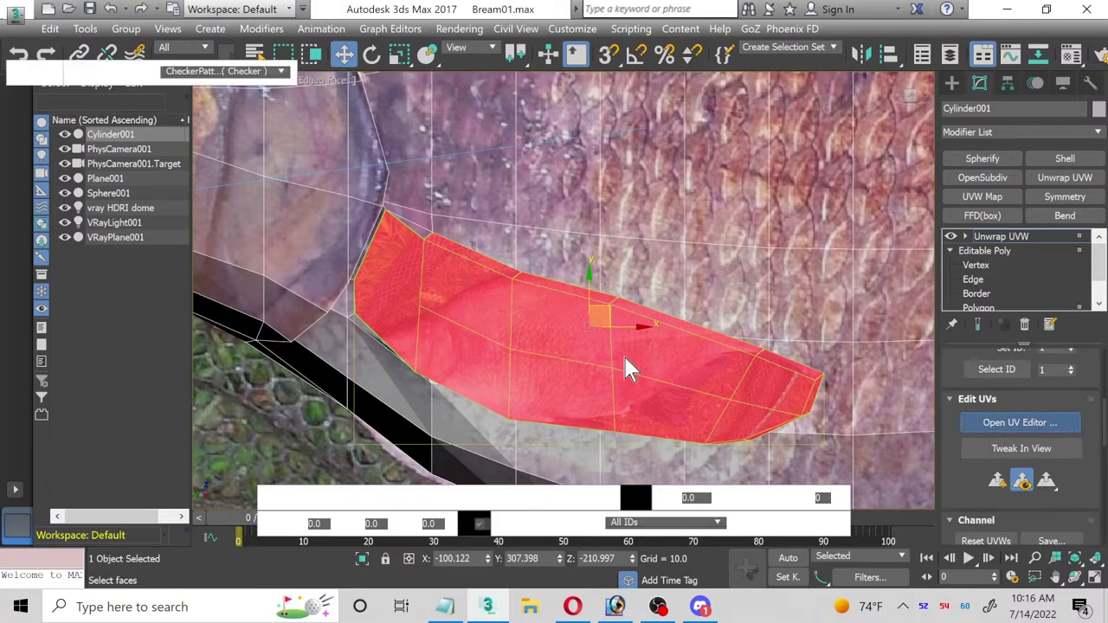
{"action": "left_click", "coordinate": [236, 47]}
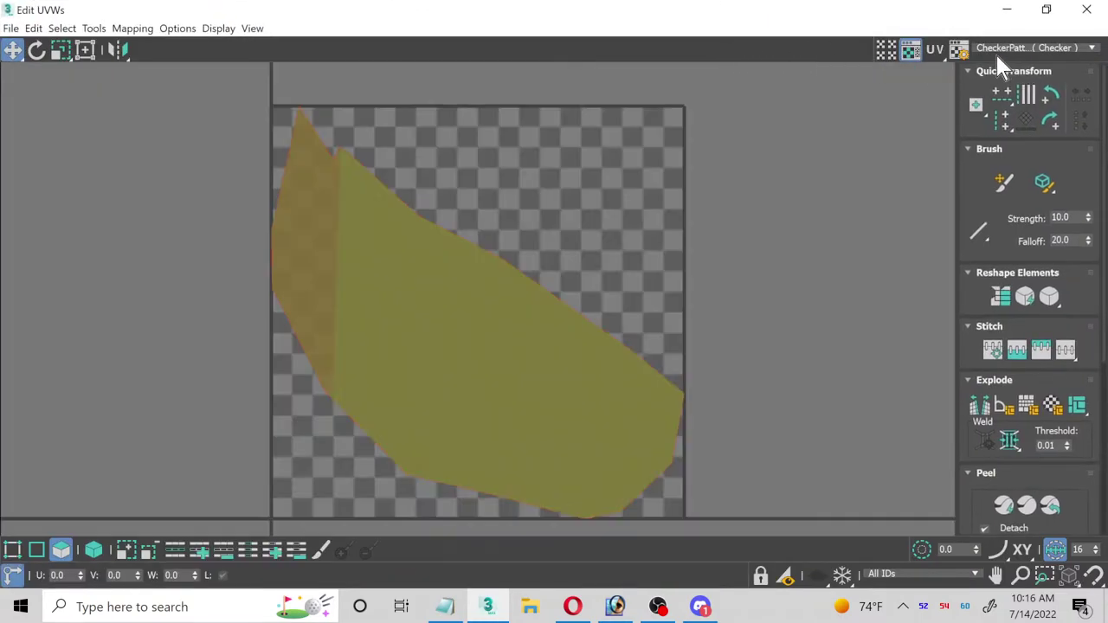
Step: Preview Map #2, the displacement, and specular textures as UV backgrounds, then close the editor
{"action": "left_click", "coordinate": [1030, 50]}
{"action": "left_click", "coordinate": [1036, 75]}
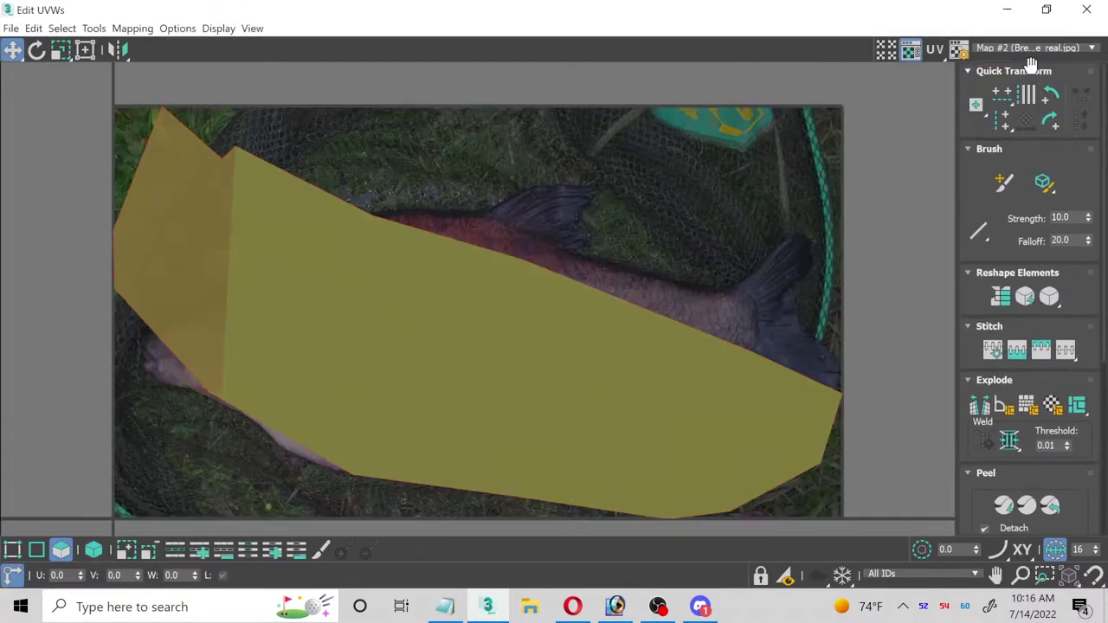
{"action": "left_click", "coordinate": [1011, 48]}
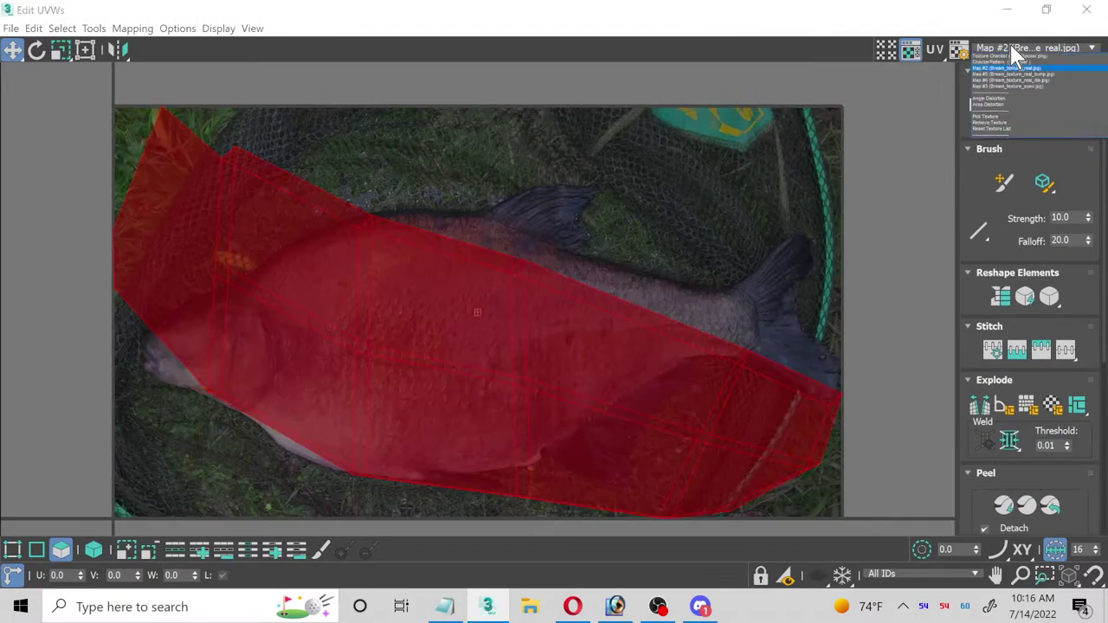
{"action": "left_click", "coordinate": [1032, 74]}
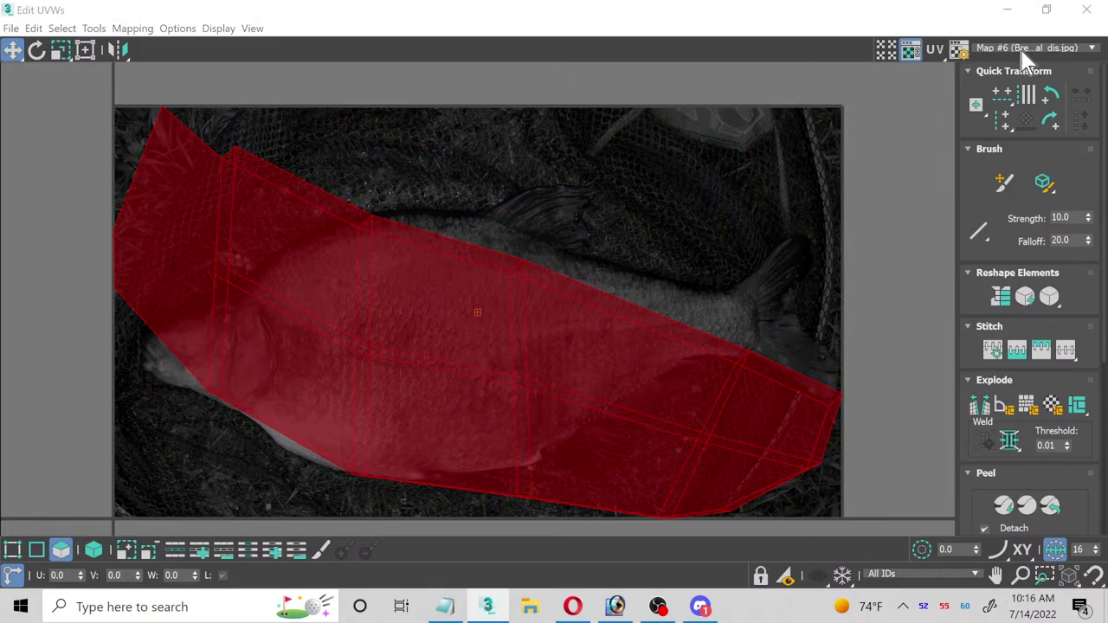
{"action": "left_click", "coordinate": [1022, 50]}
{"action": "left_click", "coordinate": [1022, 86]}
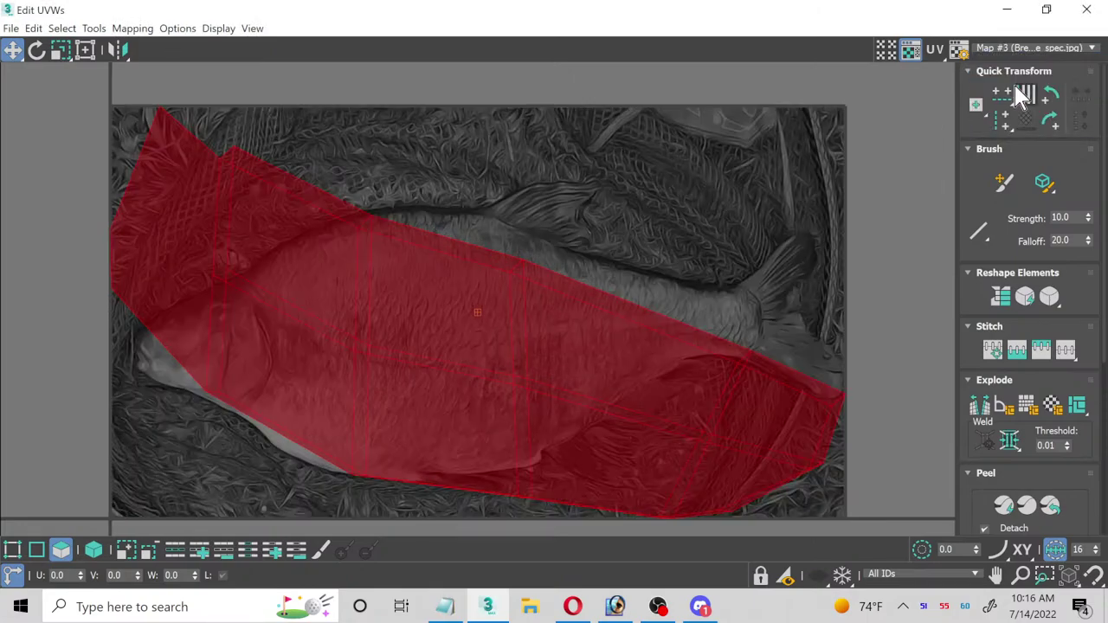
{"action": "left_click", "coordinate": [1039, 52]}
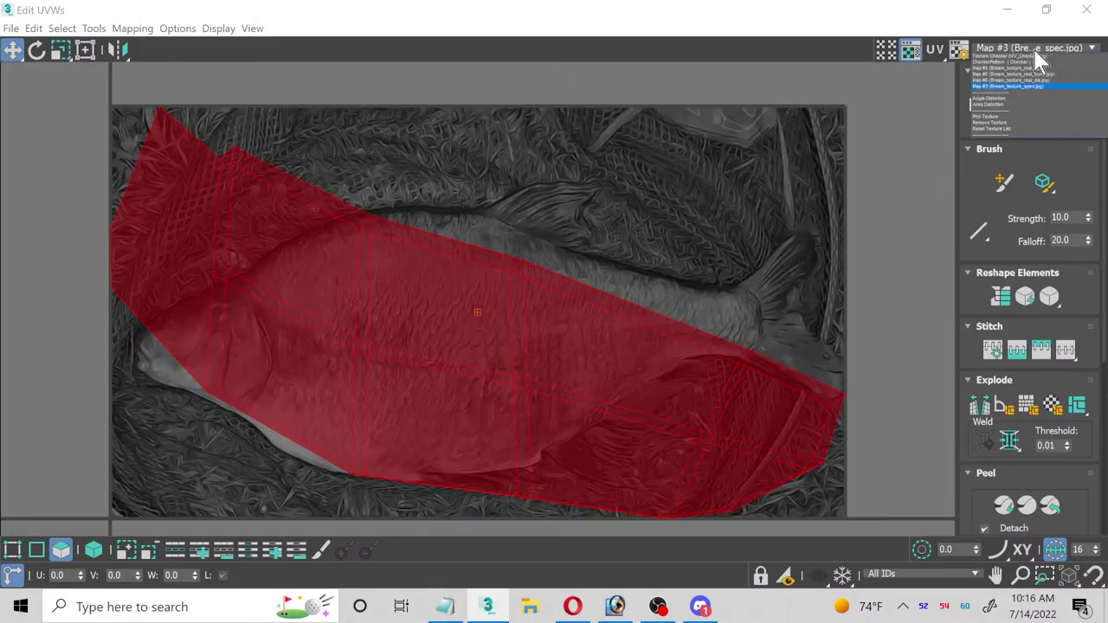
{"action": "left_click", "coordinate": [1098, 50]}
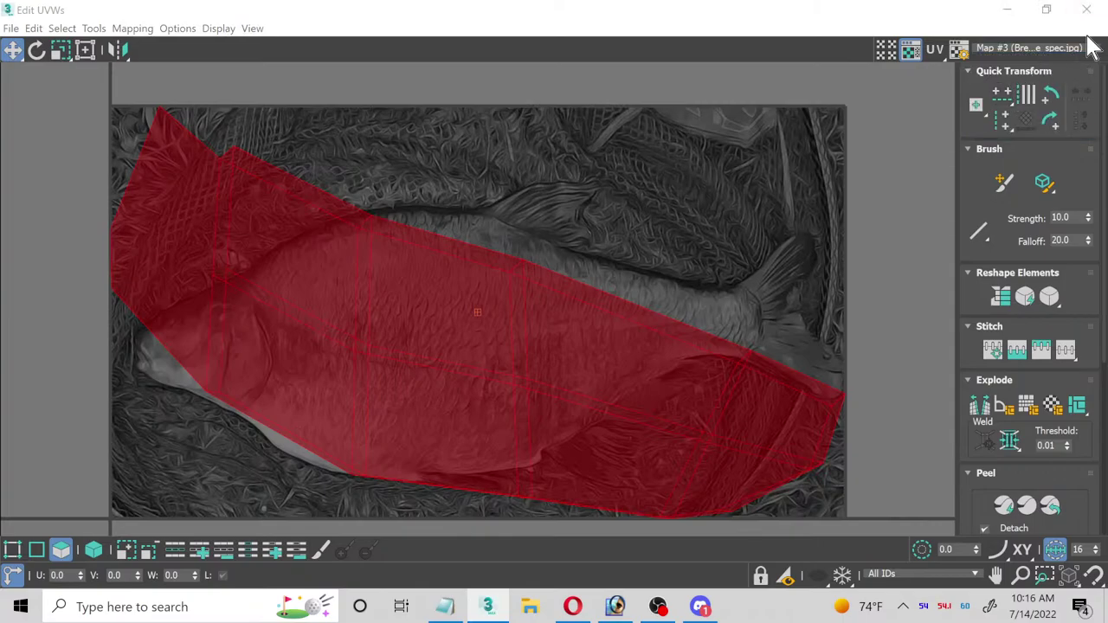
{"action": "left_click", "coordinate": [1086, 9]}
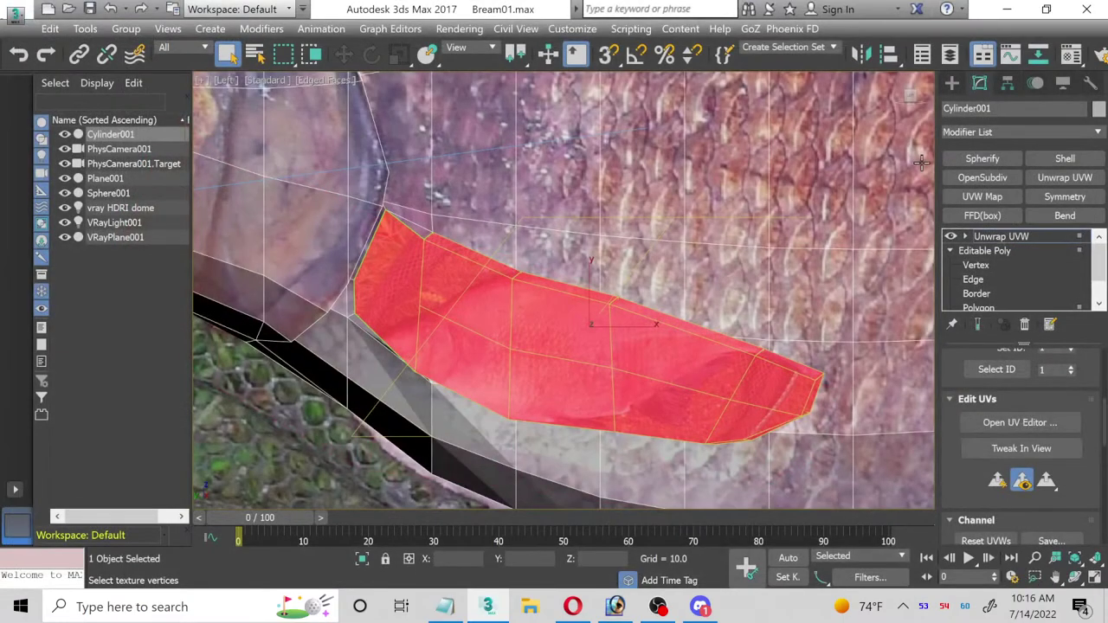
Step: Delete the Unwrap UVW modifier and assign the bream fins material to the fin polygons
{"action": "right_click", "coordinate": [987, 246]}
{"action": "left_click", "coordinate": [944, 261]}
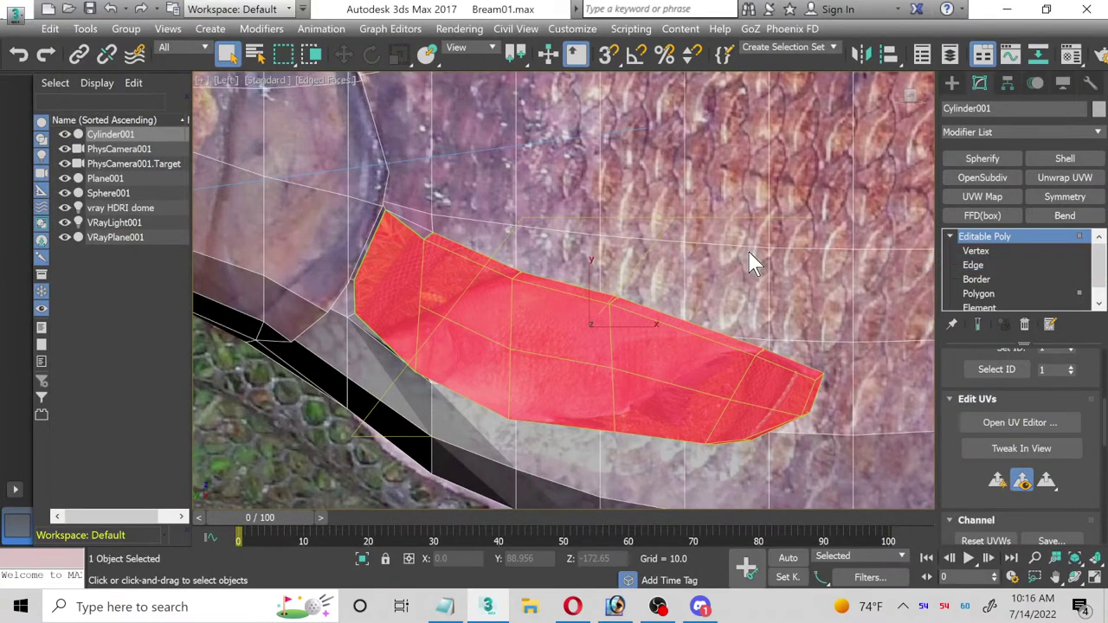
{"action": "key", "text": "4"}
{"action": "key", "text": "m"}
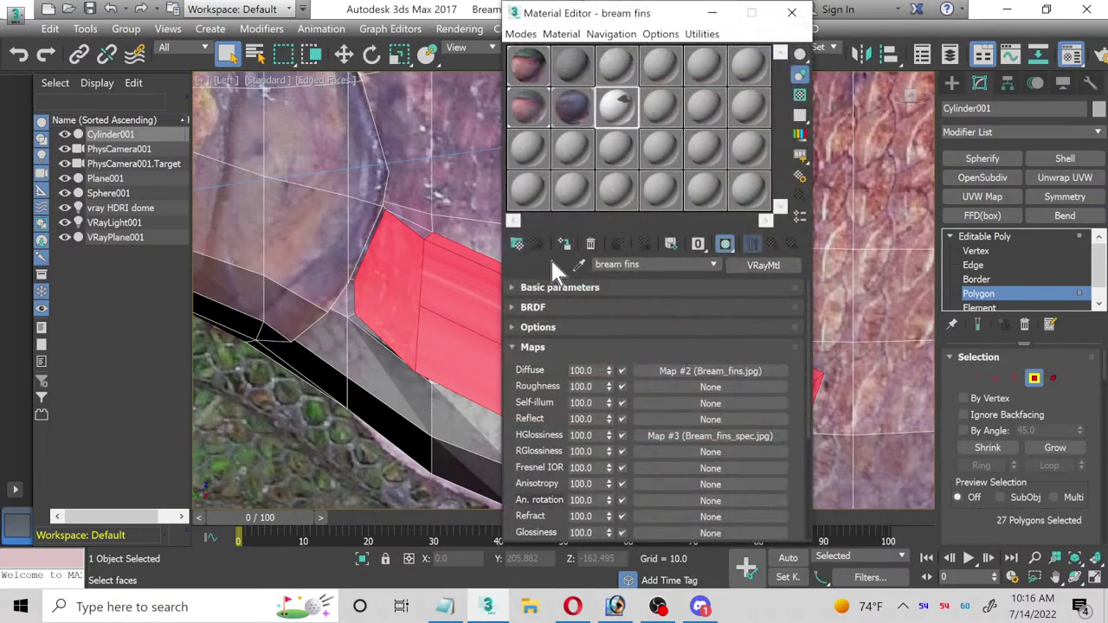
{"action": "left_click", "coordinate": [565, 246]}
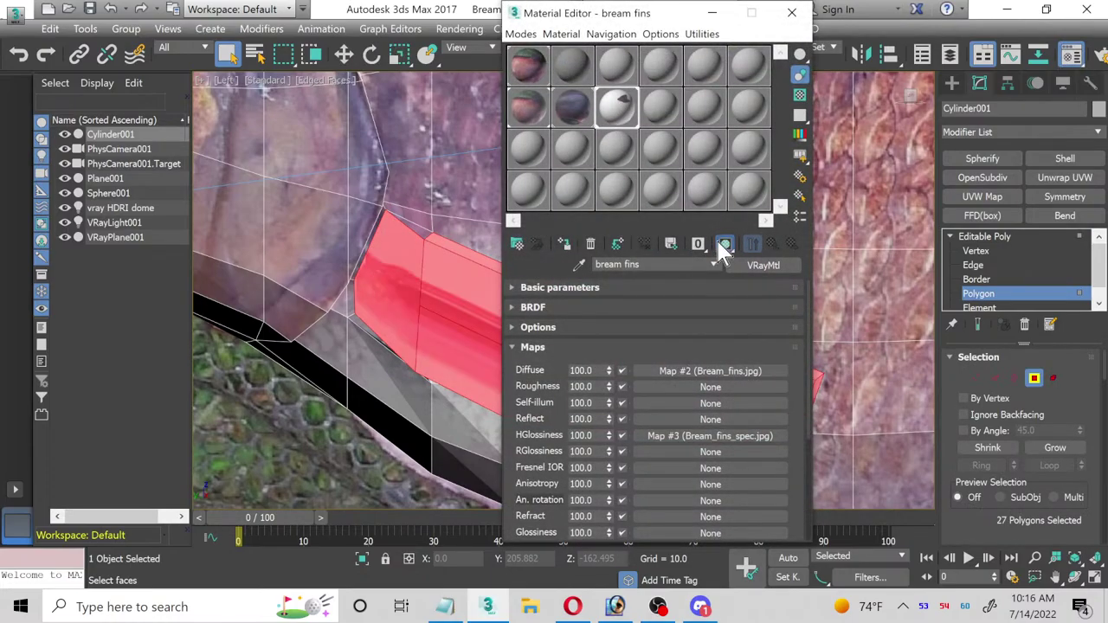
{"action": "left_click", "coordinate": [791, 12]}
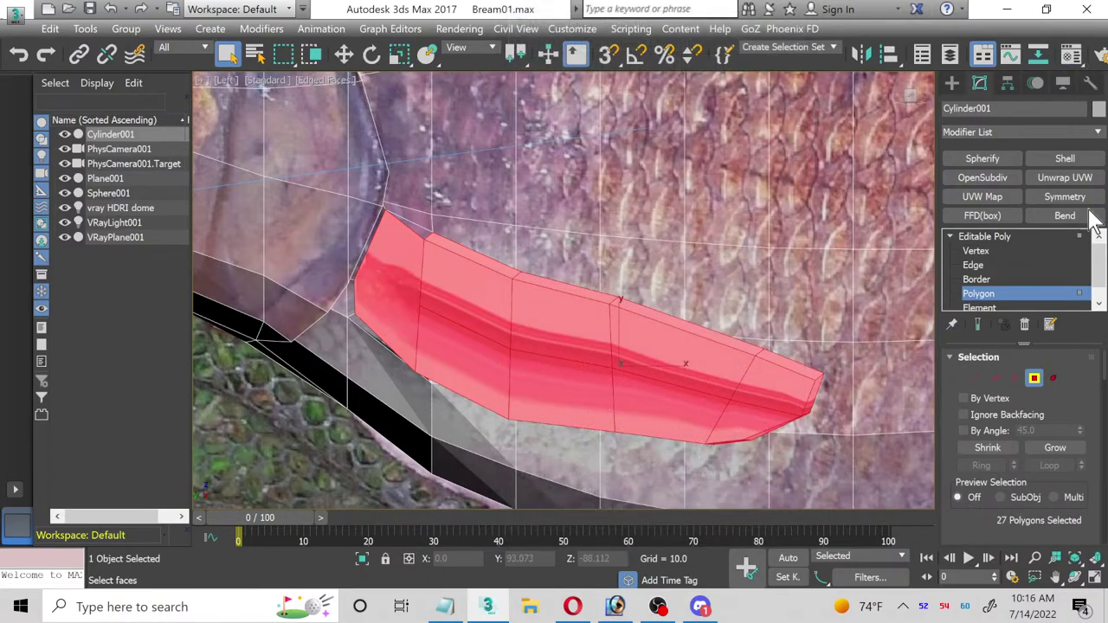
Step: Add Unwrap UVW with Planar projection and view the UVs over the Bream fins.jpg background
{"action": "left_click", "coordinate": [1047, 178]}
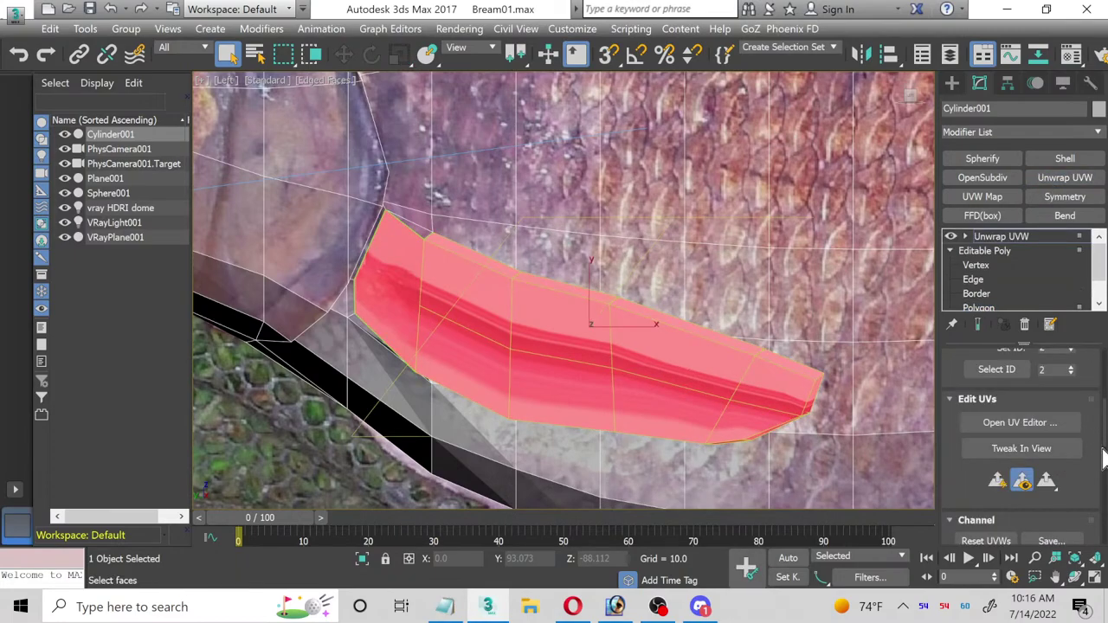
{"action": "scroll", "coordinate": [1105, 459], "scroll_direction": "down", "scroll_amount": 5}
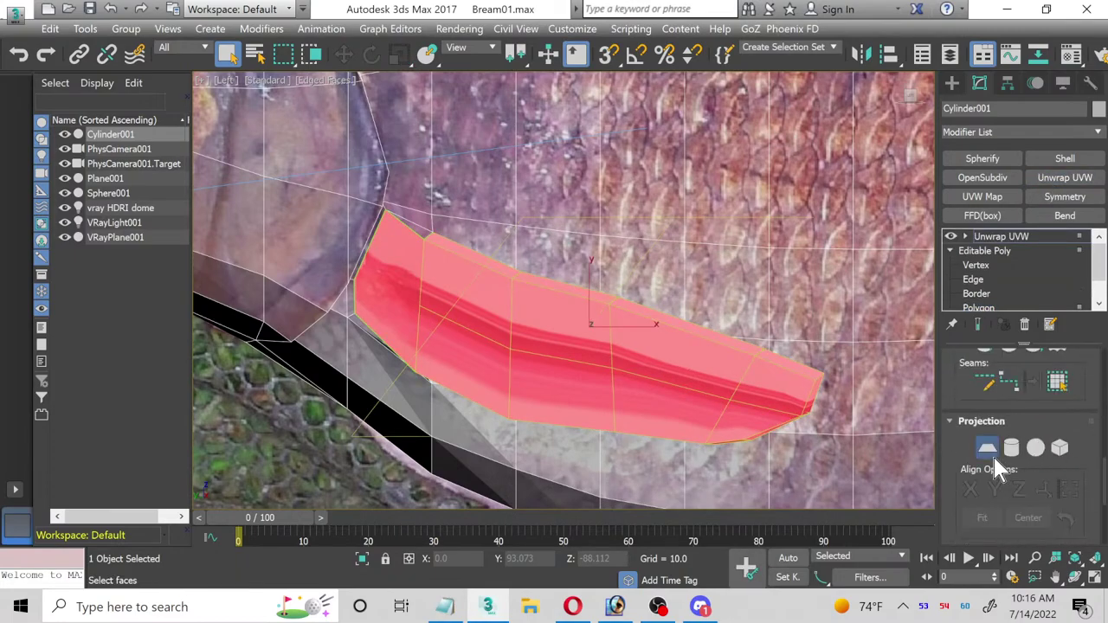
{"action": "left_click", "coordinate": [987, 447]}
{"action": "scroll", "coordinate": [1082, 484], "scroll_direction": "up", "scroll_amount": 3}
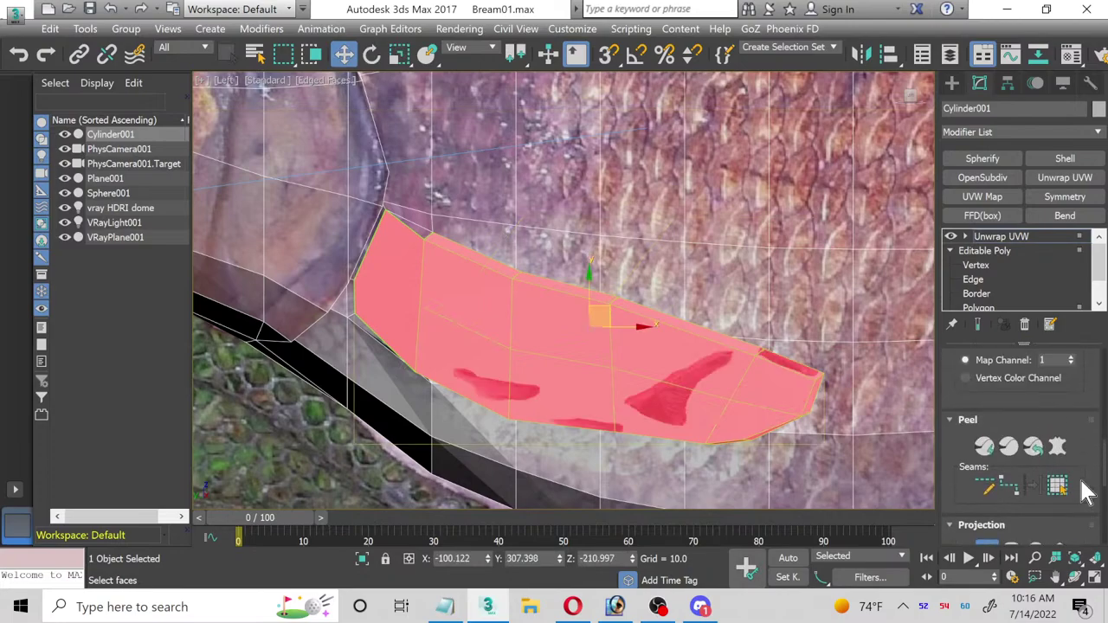
{"action": "scroll", "coordinate": [1086, 492], "scroll_direction": "up", "scroll_amount": 5}
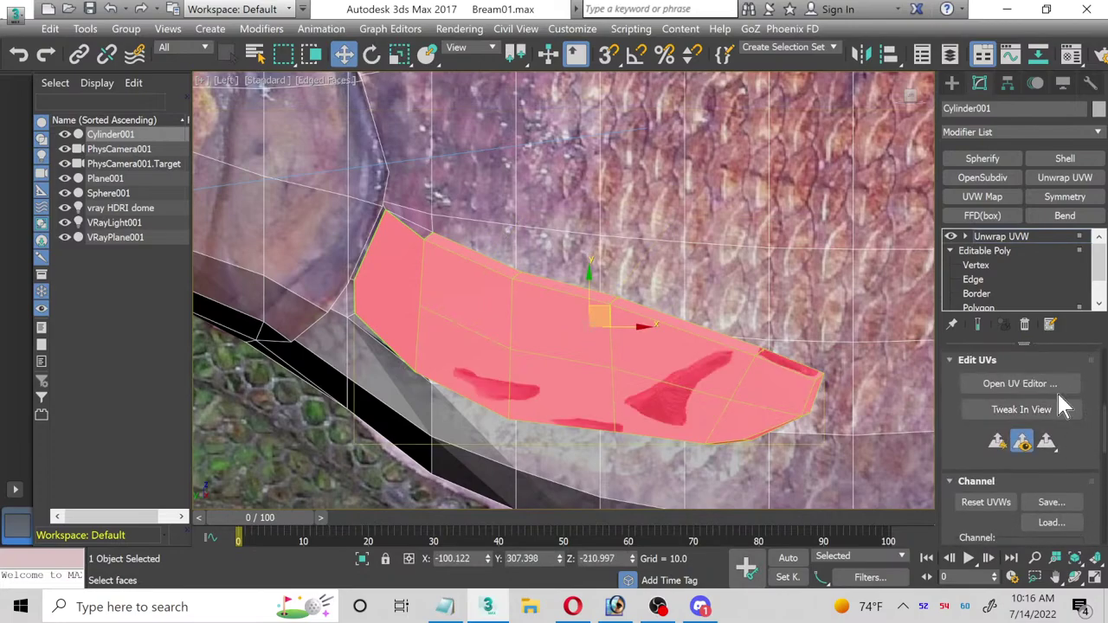
{"action": "left_click", "coordinate": [1055, 388]}
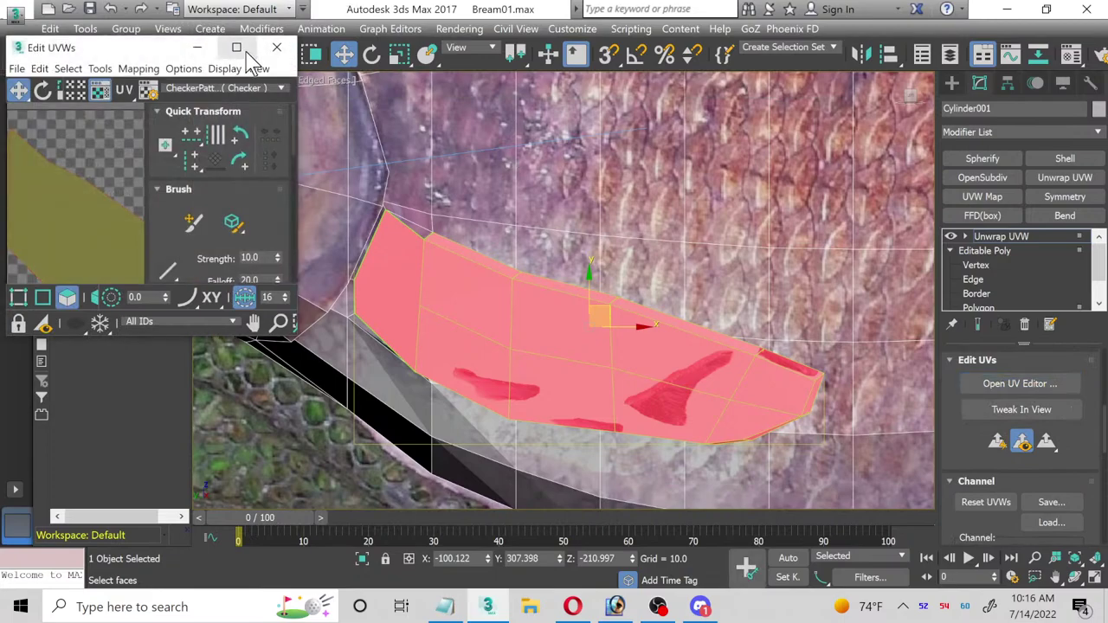
{"action": "left_click", "coordinate": [236, 47]}
{"action": "left_click", "coordinate": [1057, 48]}
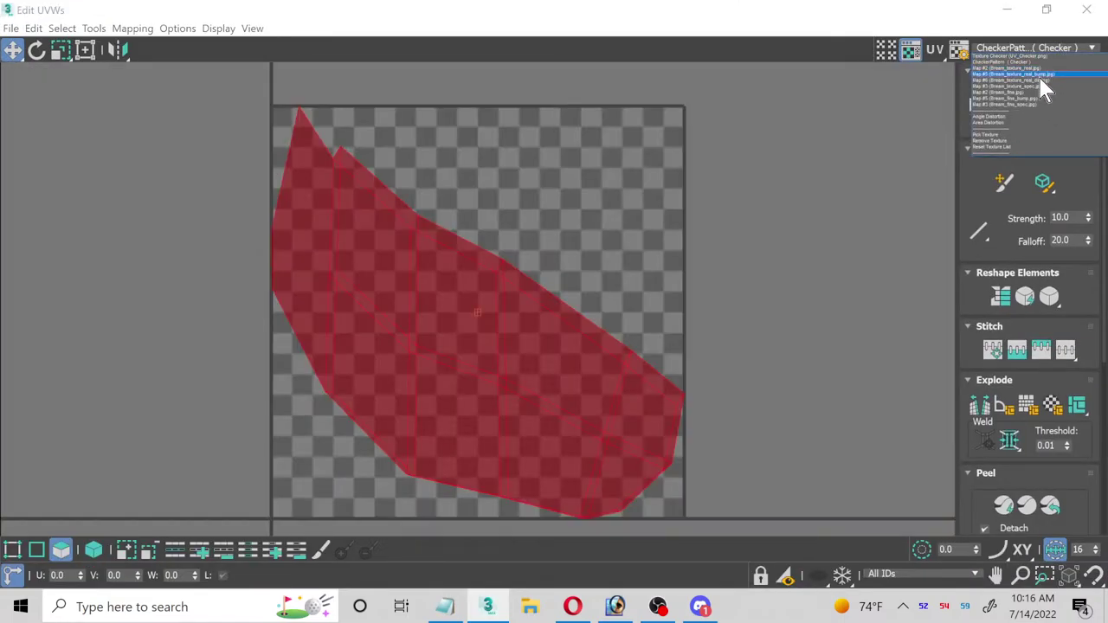
{"action": "left_click", "coordinate": [1025, 102]}
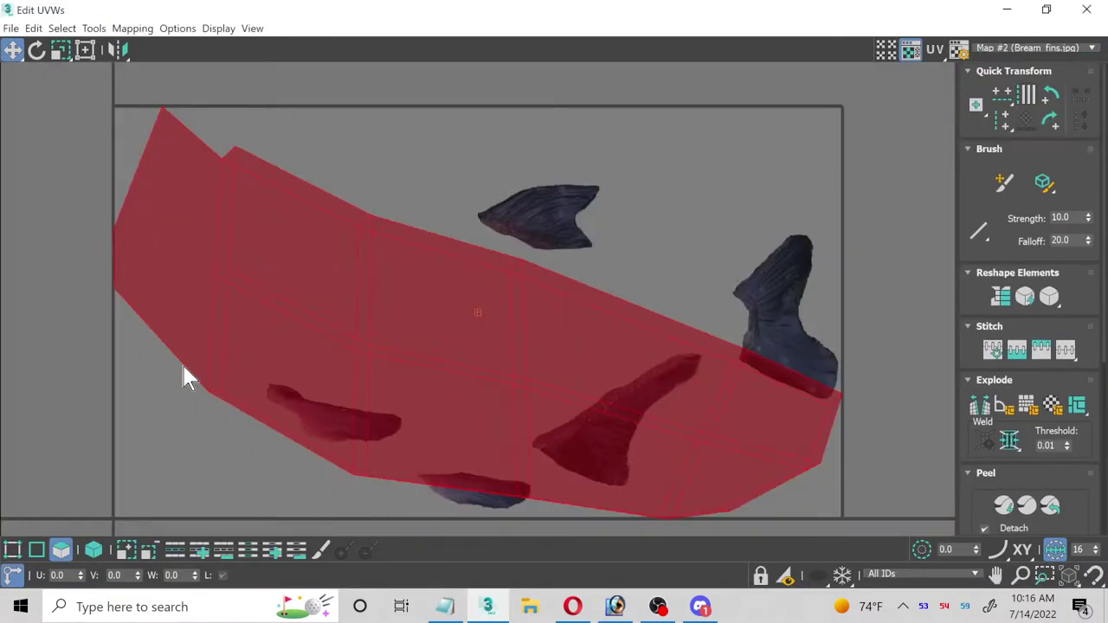
Step: Scale the fin's UV faces down and move them onto the long fin image
{"action": "left_click", "coordinate": [12, 549]}
{"action": "left_click", "coordinate": [60, 549]}
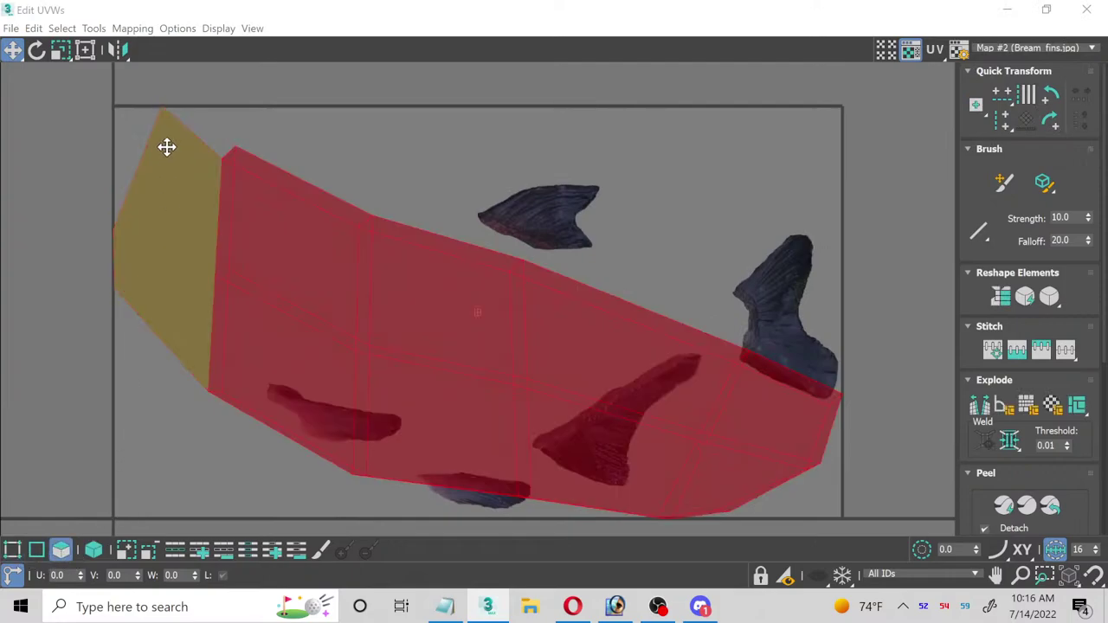
{"action": "left_click", "coordinate": [86, 50]}
{"action": "left_click_drag", "start_coordinate": [113, 104], "coordinate": [634, 423]}
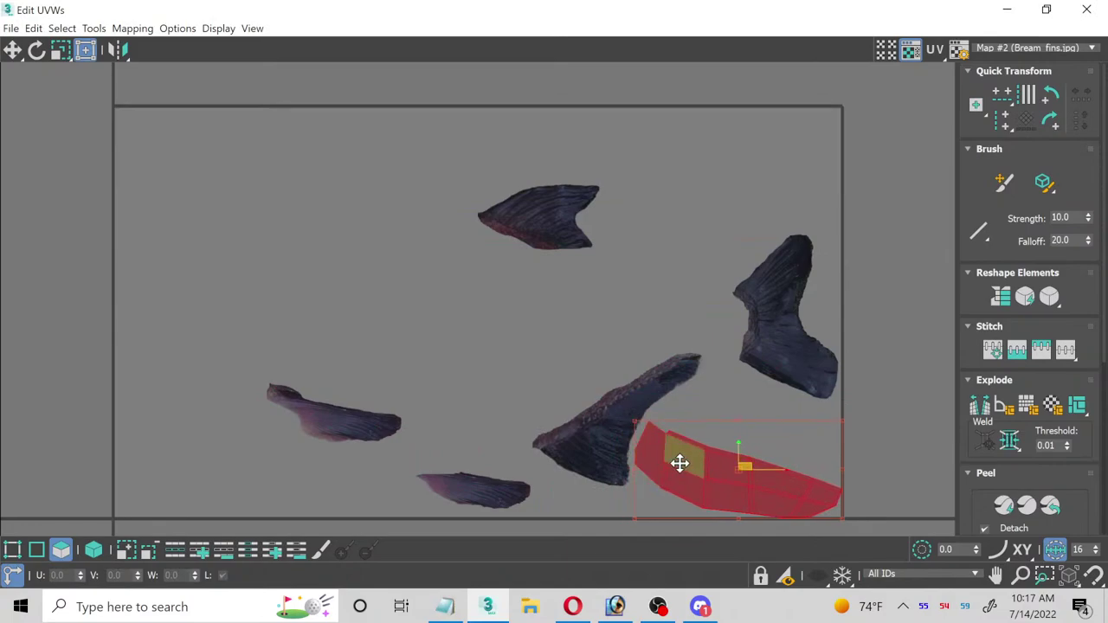
{"action": "left_click_drag", "start_coordinate": [681, 462], "coordinate": [322, 413]}
{"action": "scroll", "coordinate": [373, 446], "scroll_direction": "up", "scroll_amount": 5}
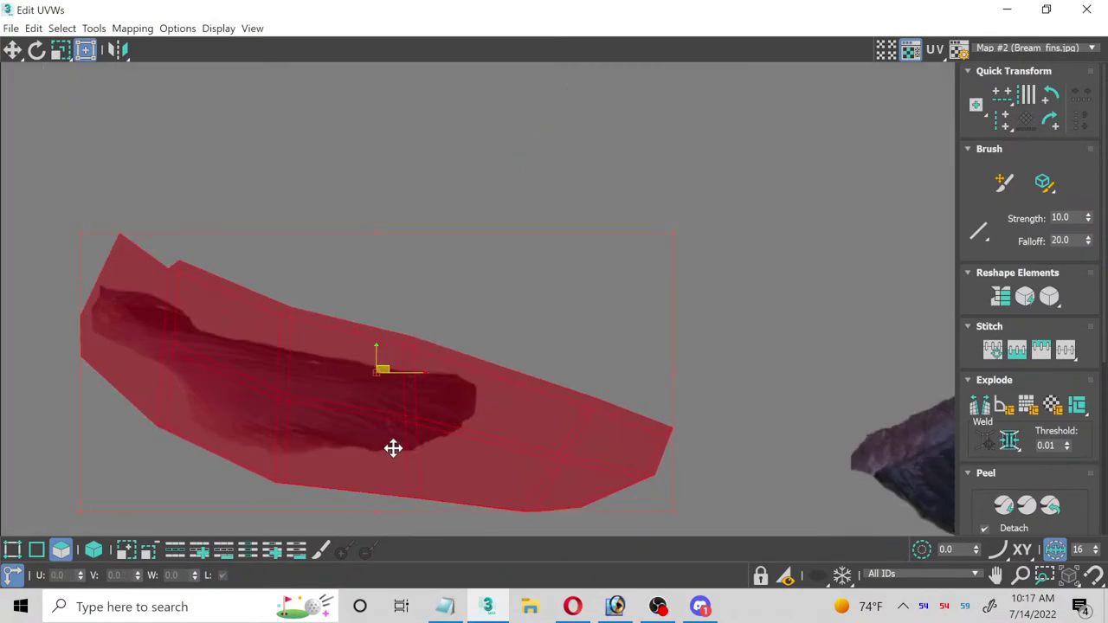
{"action": "left_click_drag", "start_coordinate": [668, 230], "coordinate": [319, 375]}
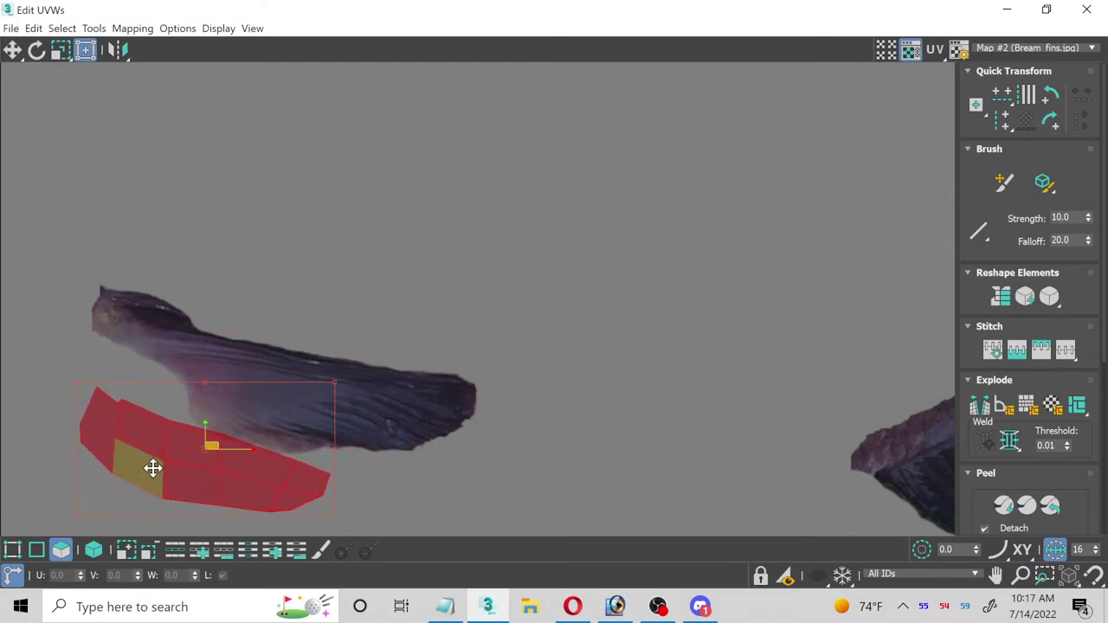
{"action": "left_click_drag", "start_coordinate": [150, 468], "coordinate": [197, 378]}
Step: Shift the base corner UV vertex left, then move the whole UV shell right and down over the fin
{"action": "left_click", "coordinate": [12, 551]}
{"action": "scroll", "coordinate": [148, 305], "scroll_direction": "up", "scroll_amount": 6}
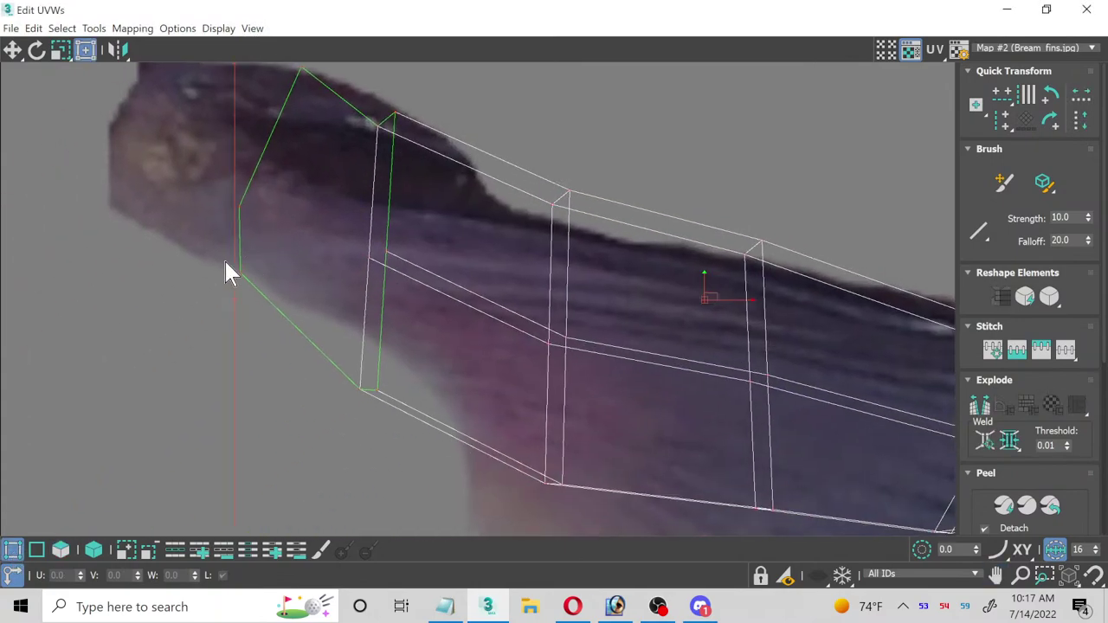
{"action": "left_click", "coordinate": [226, 271]}
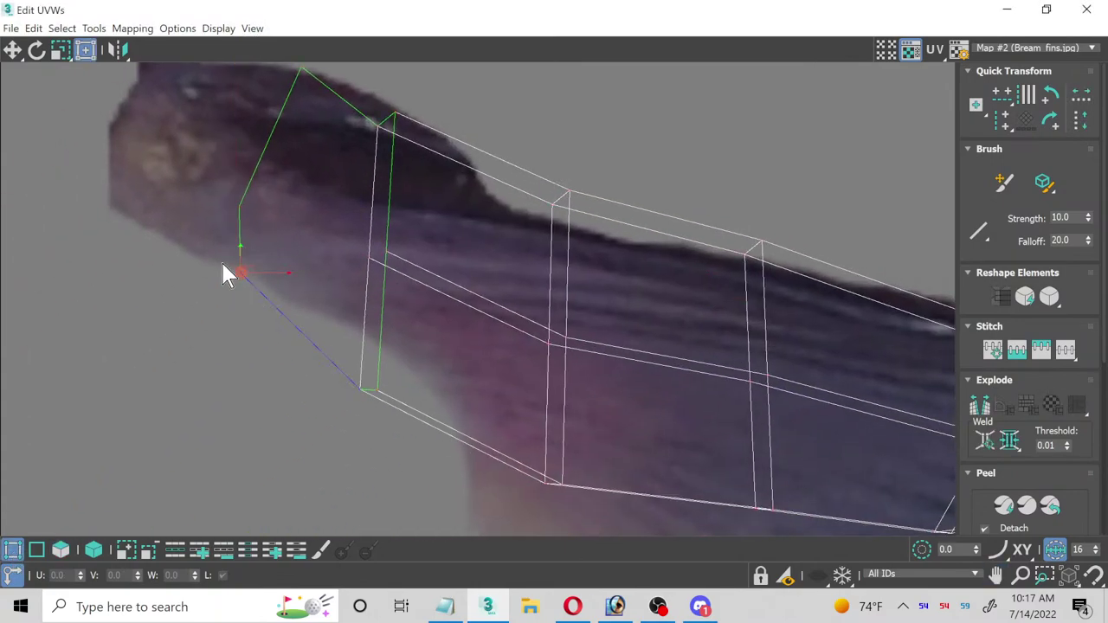
{"action": "left_click", "coordinate": [12, 50]}
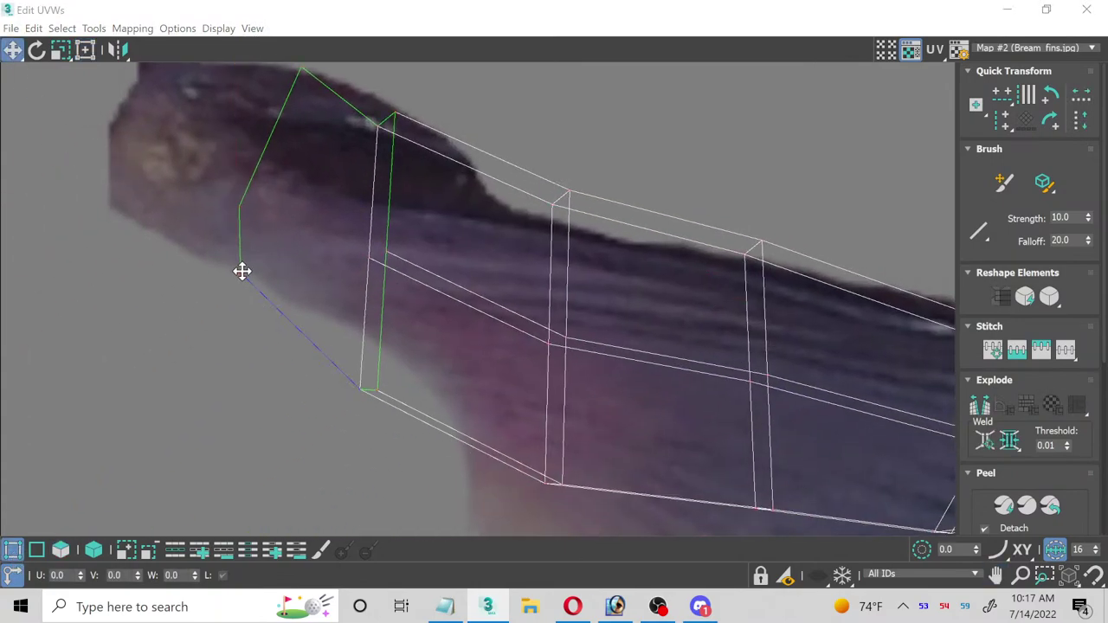
{"action": "left_click_drag", "start_coordinate": [242, 271], "coordinate": [197, 264]}
{"action": "scroll", "coordinate": [333, 293], "scroll_direction": "down", "scroll_amount": 3}
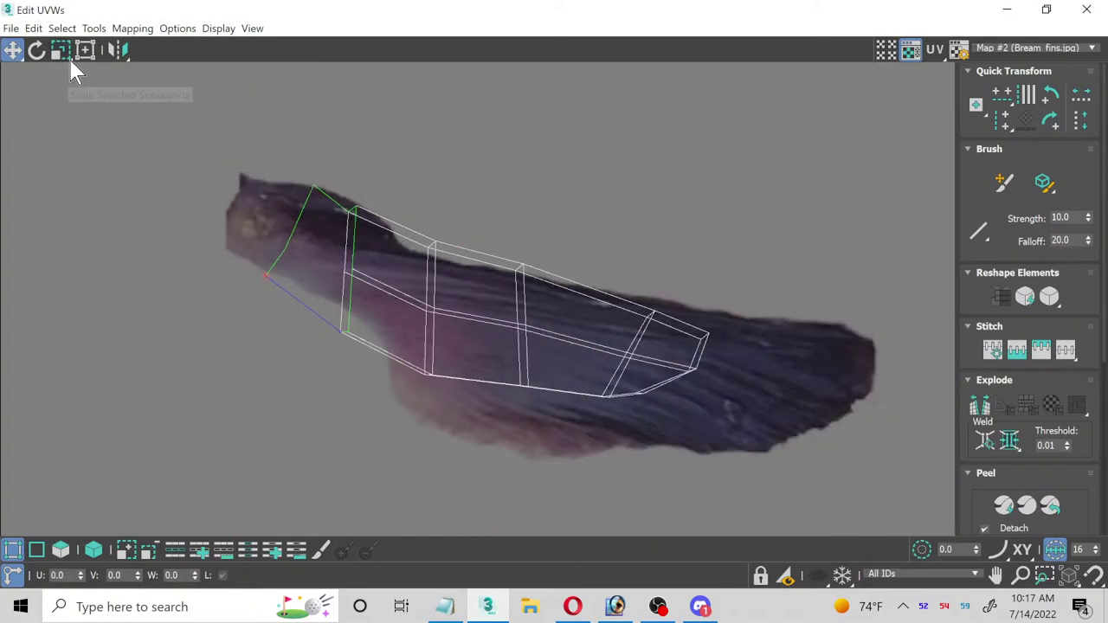
{"action": "left_click", "coordinate": [60, 550]}
{"action": "left_click", "coordinate": [460, 346]}
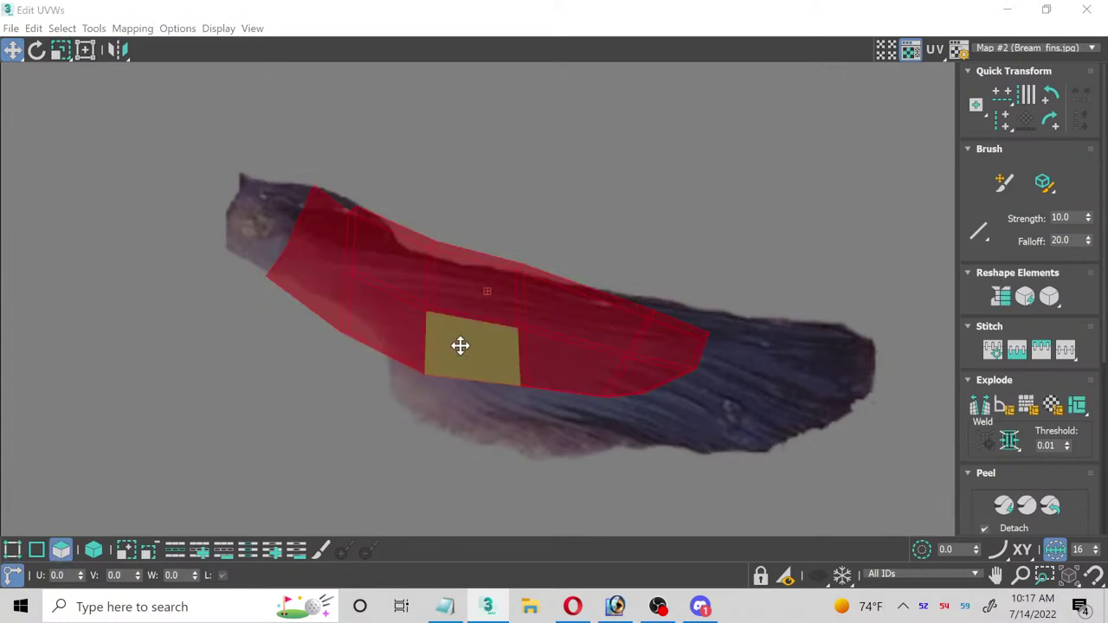
{"action": "left_click_drag", "start_coordinate": [460, 346], "coordinate": [601, 381]}
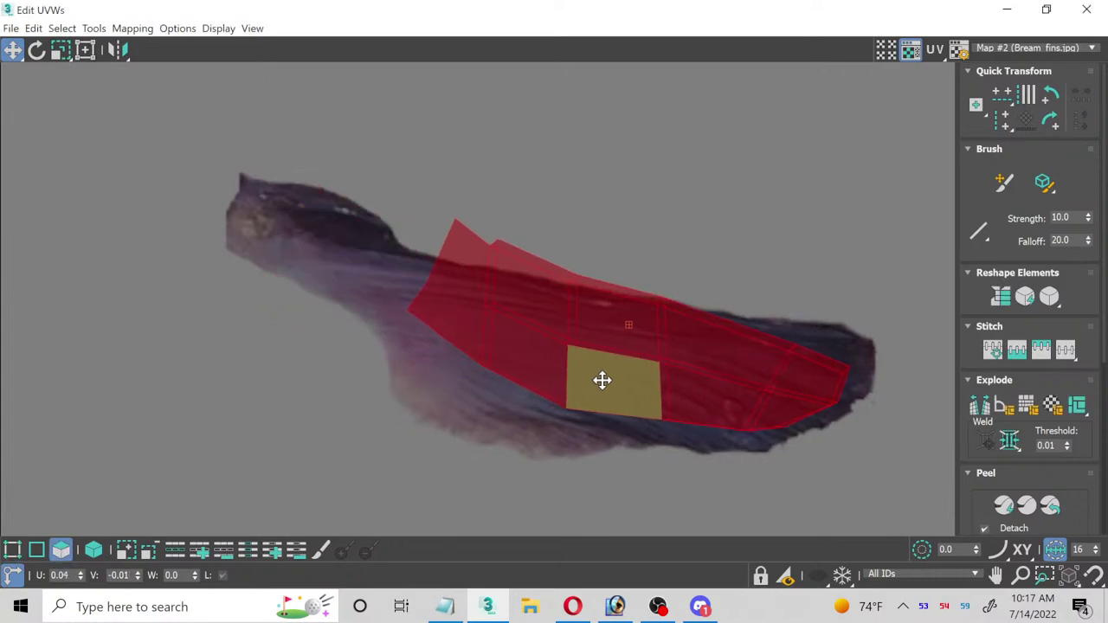
{"action": "left_click", "coordinate": [12, 549]}
{"action": "scroll", "coordinate": [779, 406], "scroll_direction": "up", "scroll_amount": 6}
Step: Pull the fin tip and bottom UV vertices out onto the fin texture's edge
{"action": "middle_click_drag", "start_coordinate": [896, 320], "coordinate": [652, 269]}
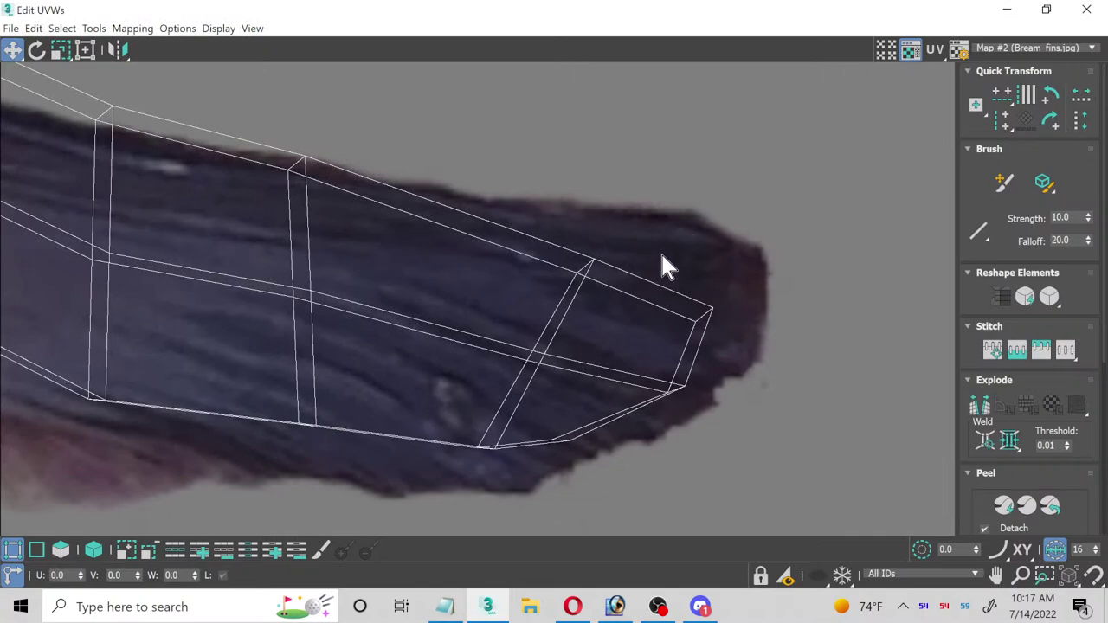
{"action": "scroll", "coordinate": [706, 317], "scroll_direction": "down", "scroll_amount": 2}
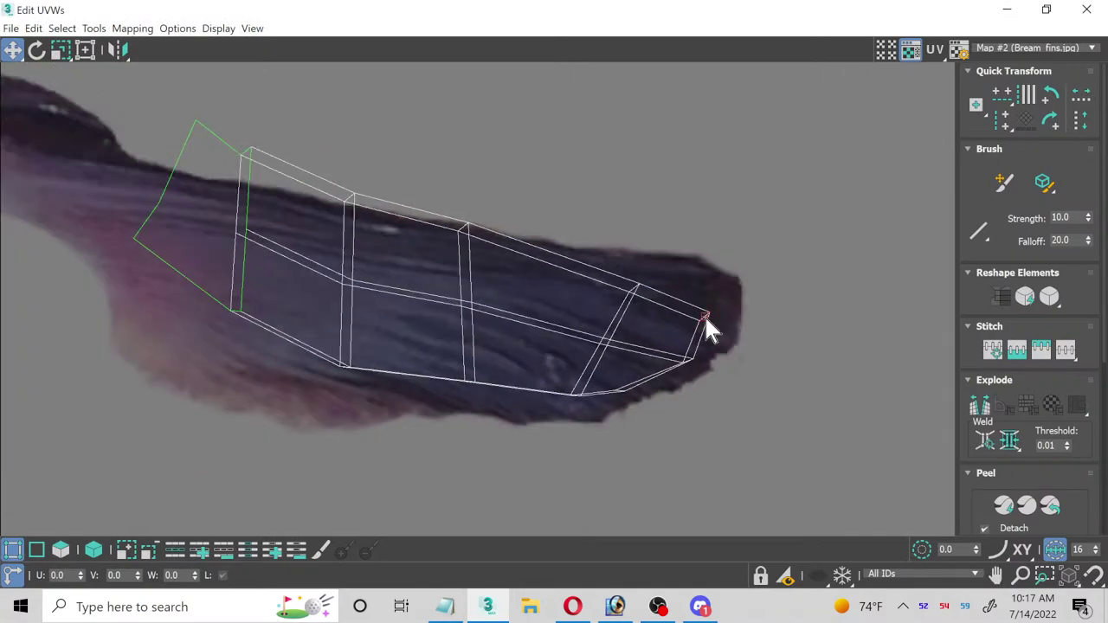
{"action": "left_click_drag", "start_coordinate": [711, 316], "coordinate": [754, 262]}
{"action": "left_click_drag", "start_coordinate": [641, 287], "coordinate": [703, 244]}
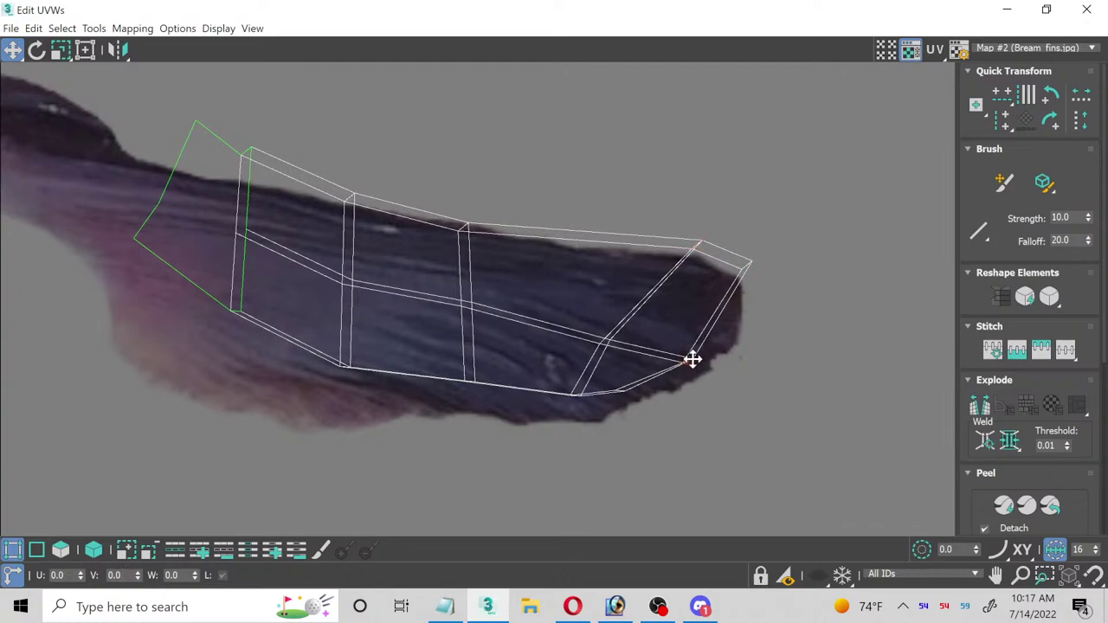
{"action": "left_click_drag", "start_coordinate": [693, 360], "coordinate": [748, 358]}
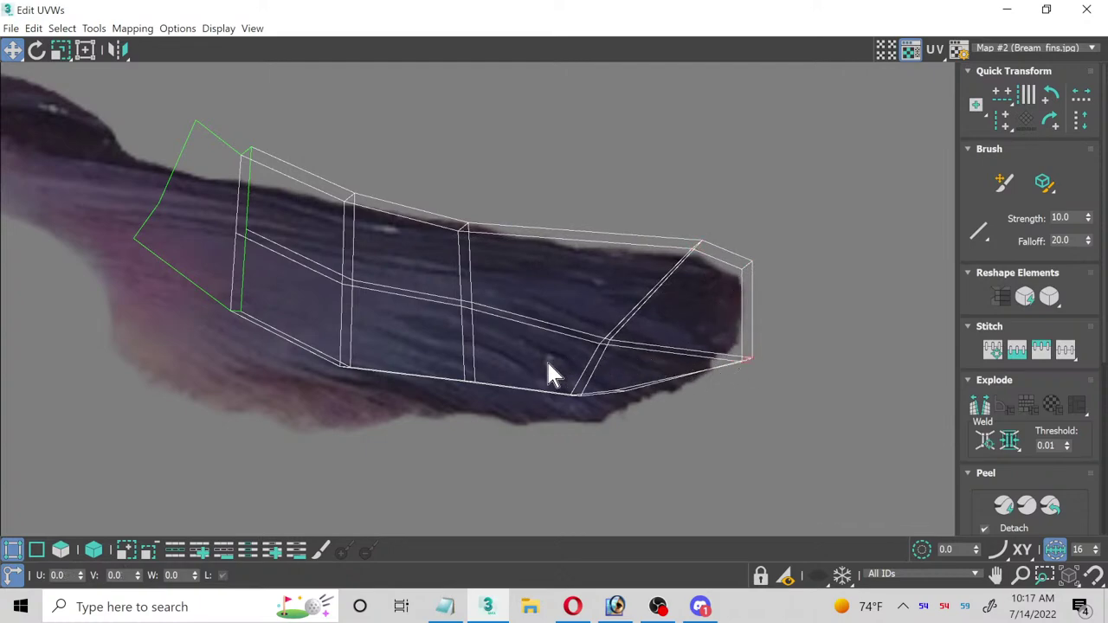
{"action": "left_click", "coordinate": [603, 413]}
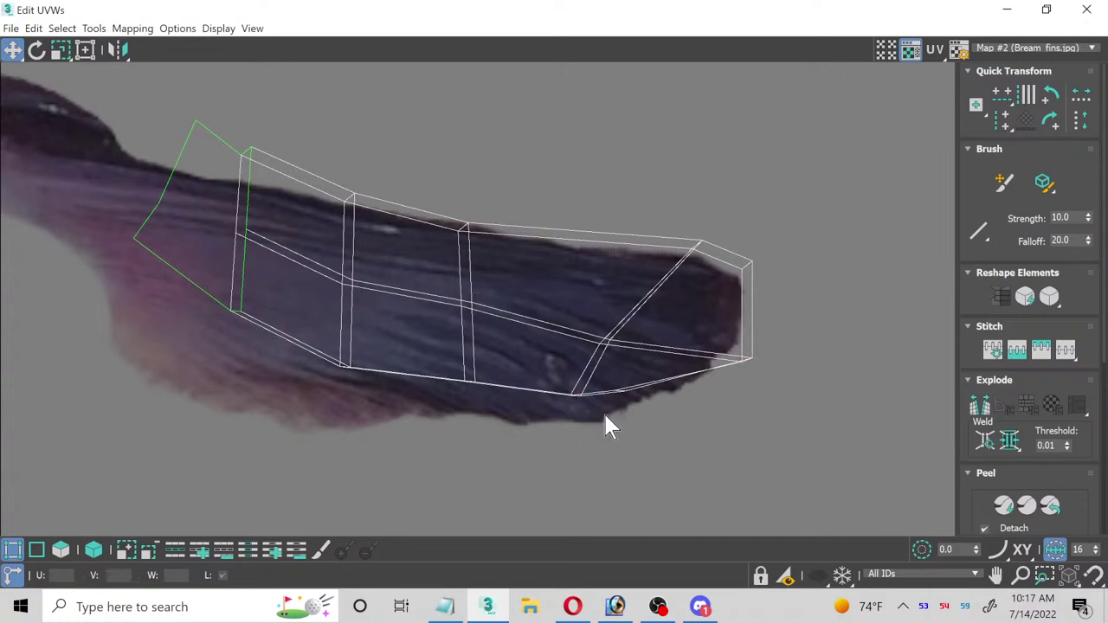
{"action": "left_click", "coordinate": [577, 396]}
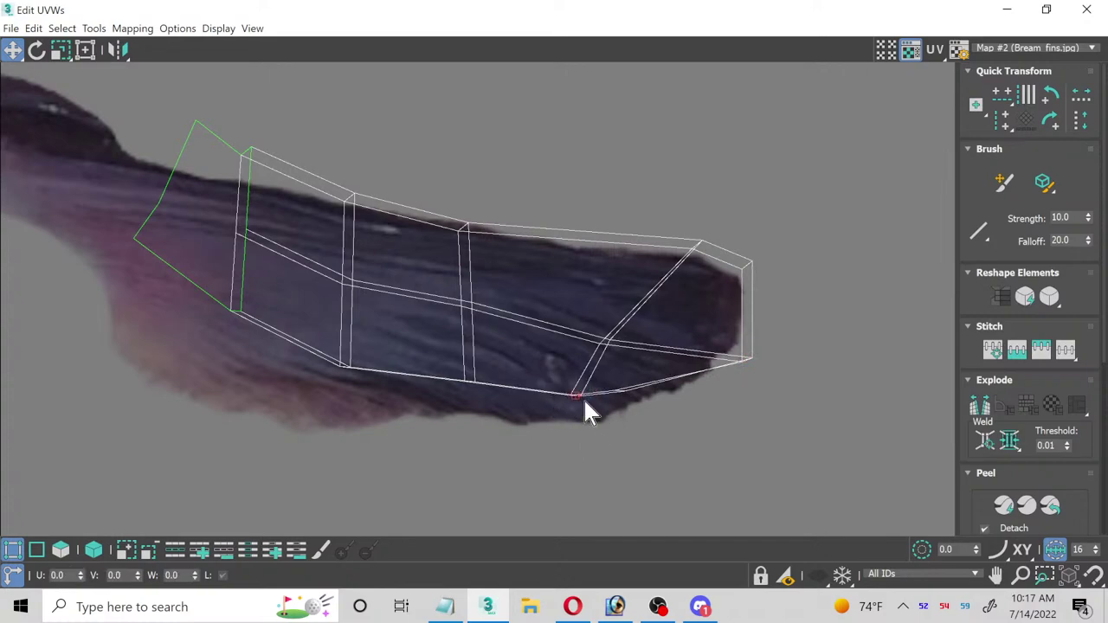
{"action": "left_click_drag", "start_coordinate": [581, 394], "coordinate": [608, 429]}
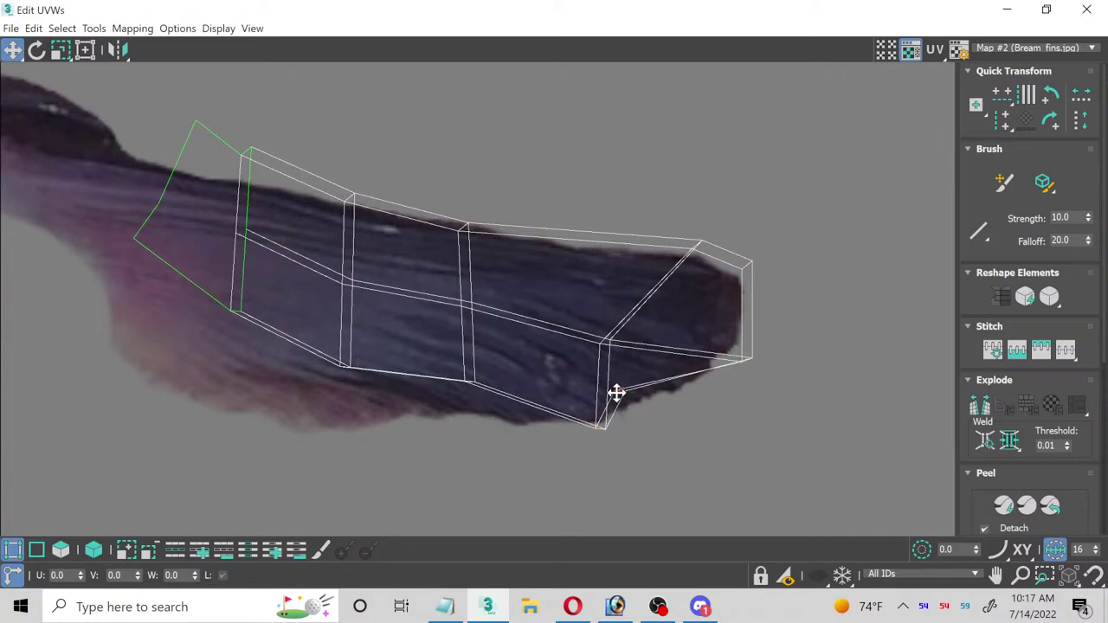
Step: Move the remaining outline UV vertices onto the fin's upper and lower edges
{"action": "left_click_drag", "start_coordinate": [617, 391], "coordinate": [657, 406]}
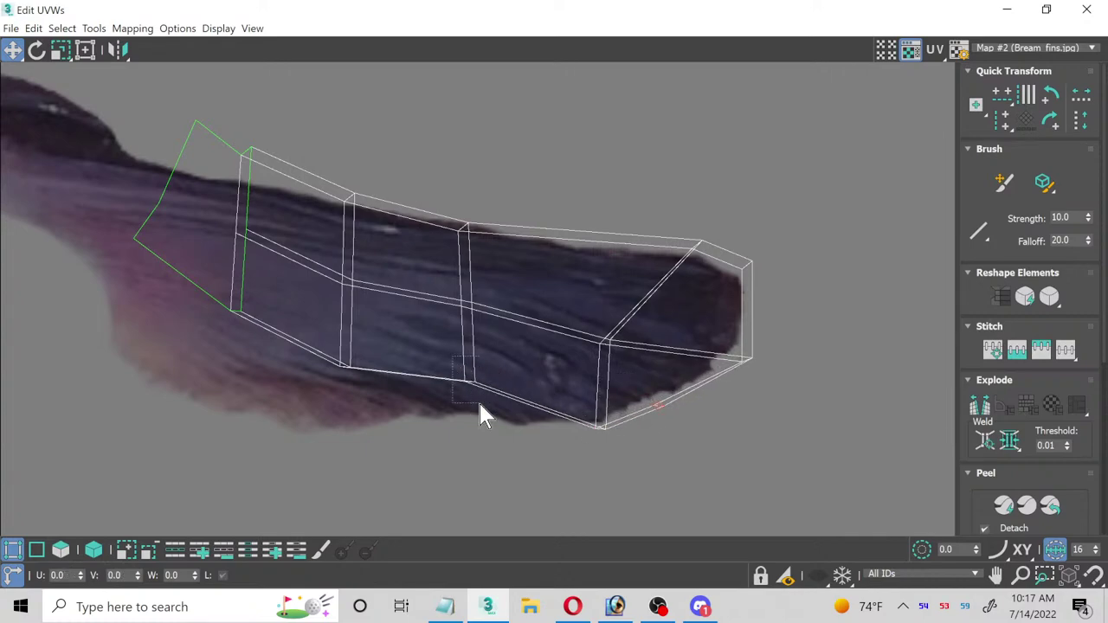
{"action": "left_click_drag", "start_coordinate": [469, 384], "coordinate": [512, 431]}
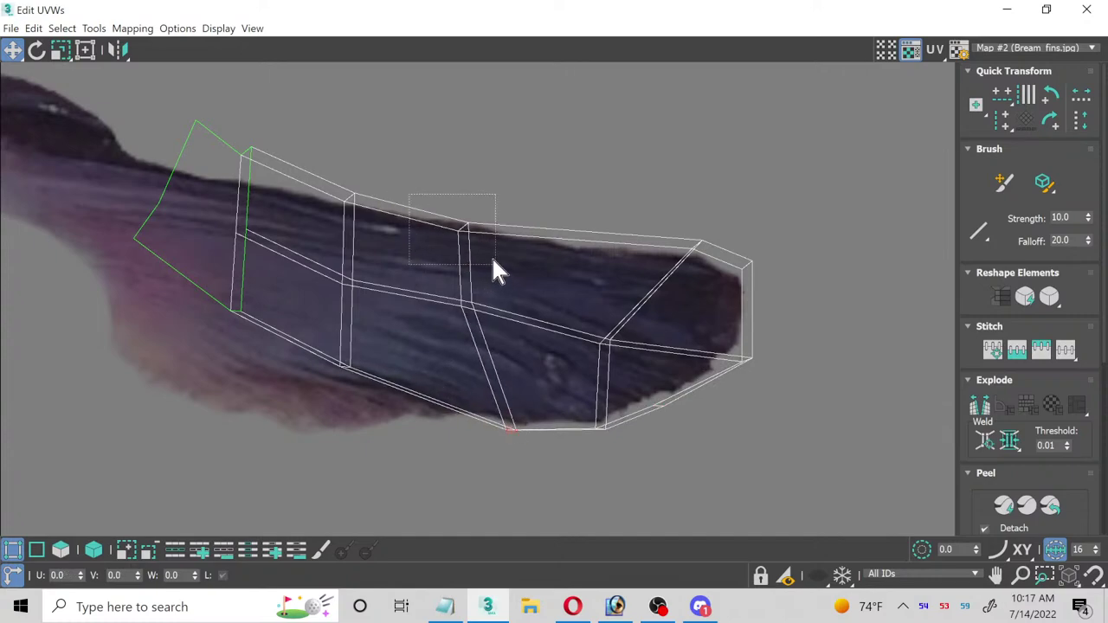
{"action": "left_click_drag", "start_coordinate": [472, 224], "coordinate": [488, 216]}
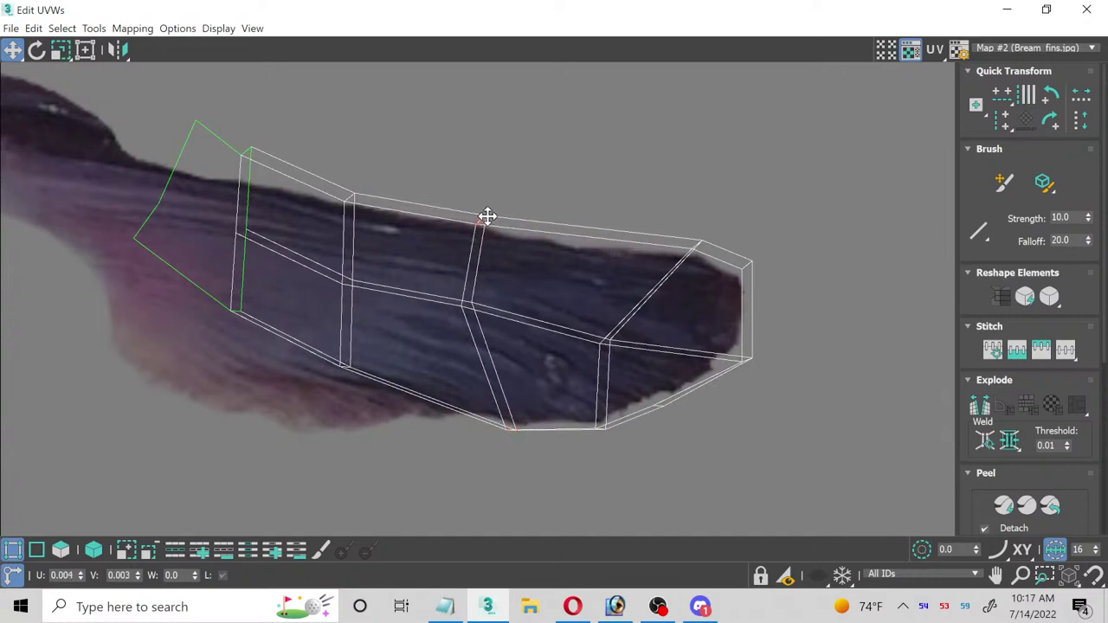
{"action": "left_click_drag", "start_coordinate": [350, 366], "coordinate": [360, 401]}
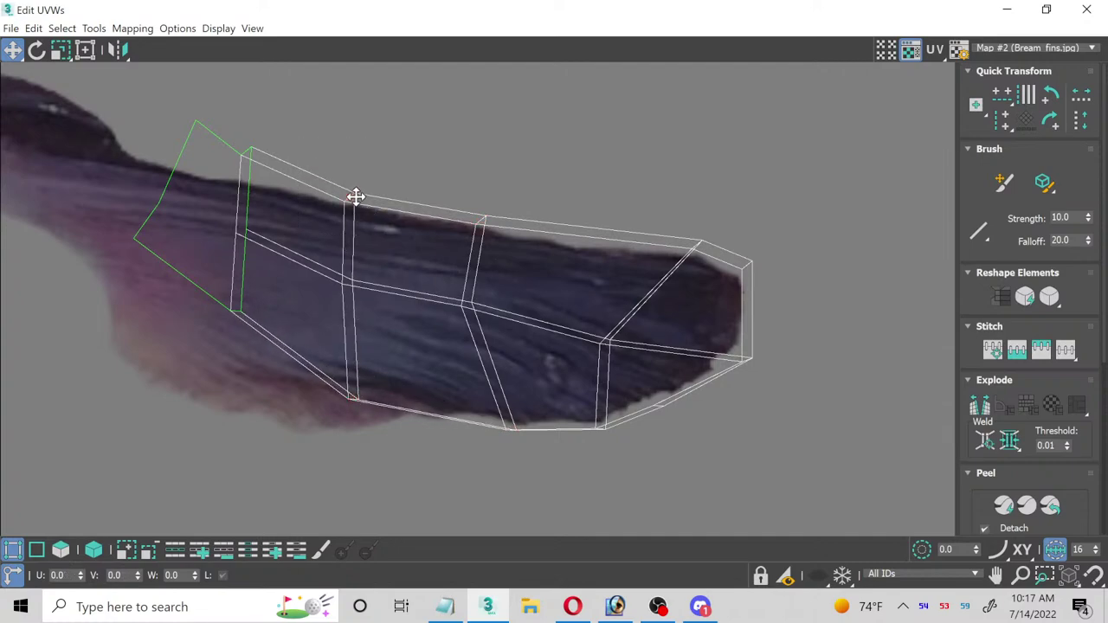
{"action": "left_click_drag", "start_coordinate": [354, 198], "coordinate": [348, 224]}
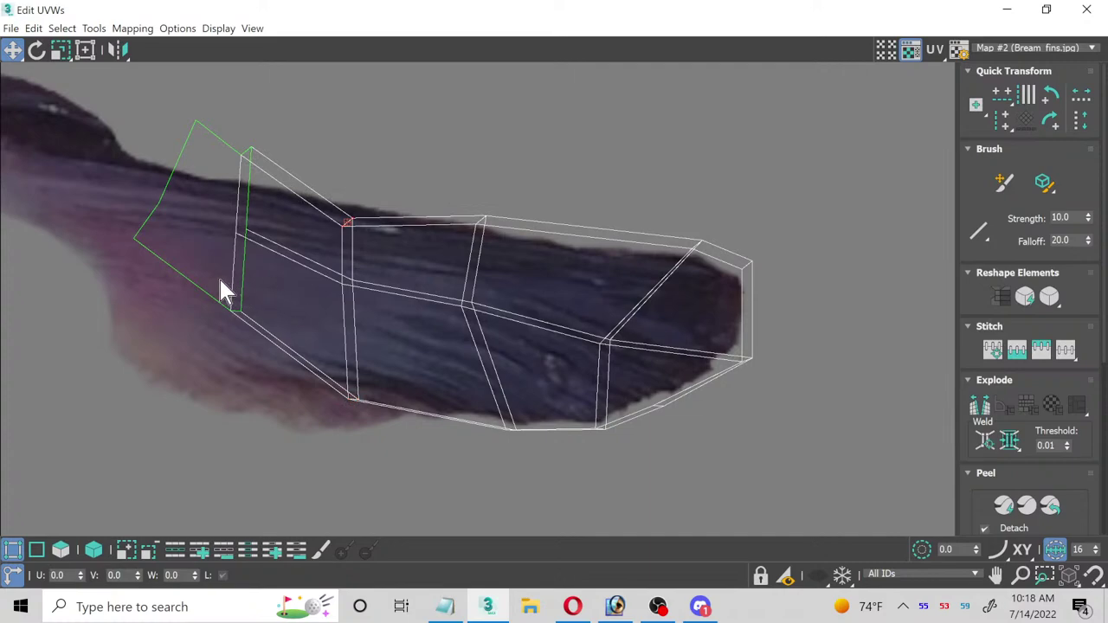
{"action": "left_click_drag", "start_coordinate": [227, 314], "coordinate": [221, 385]}
{"action": "mouse_move", "coordinate": [257, 280]}
{"action": "left_mouse_down"}
{"action": "mouse_move", "coordinate": [250, 245]}
{"action": "mouse_move", "coordinate": [241, 279]}
{"action": "left_mouse_up"}
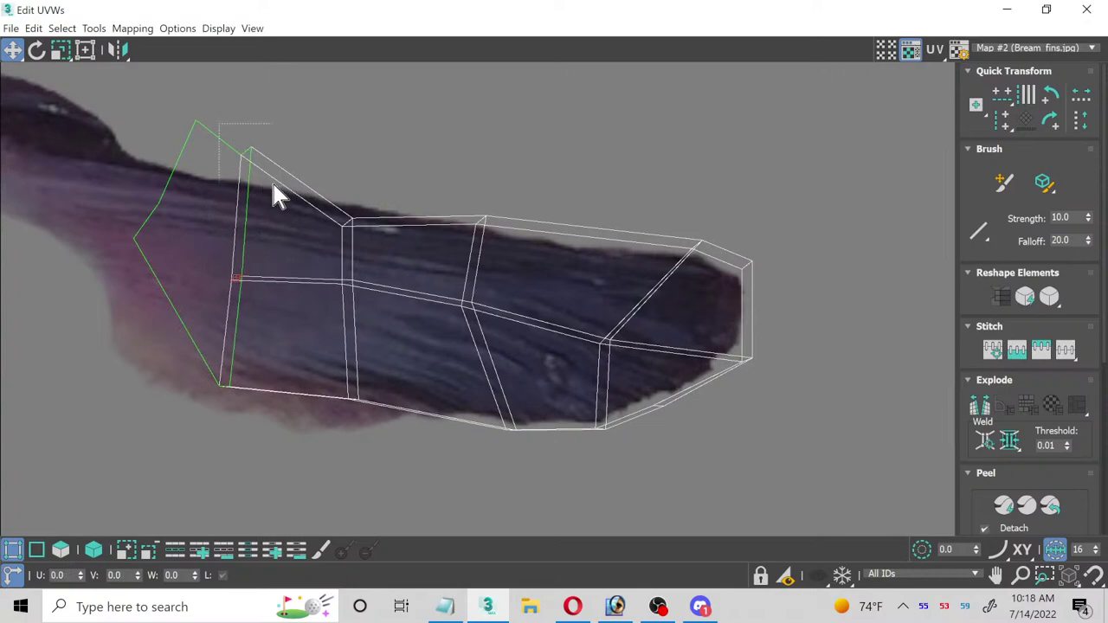
{"action": "left_click_drag", "start_coordinate": [257, 145], "coordinate": [251, 207]}
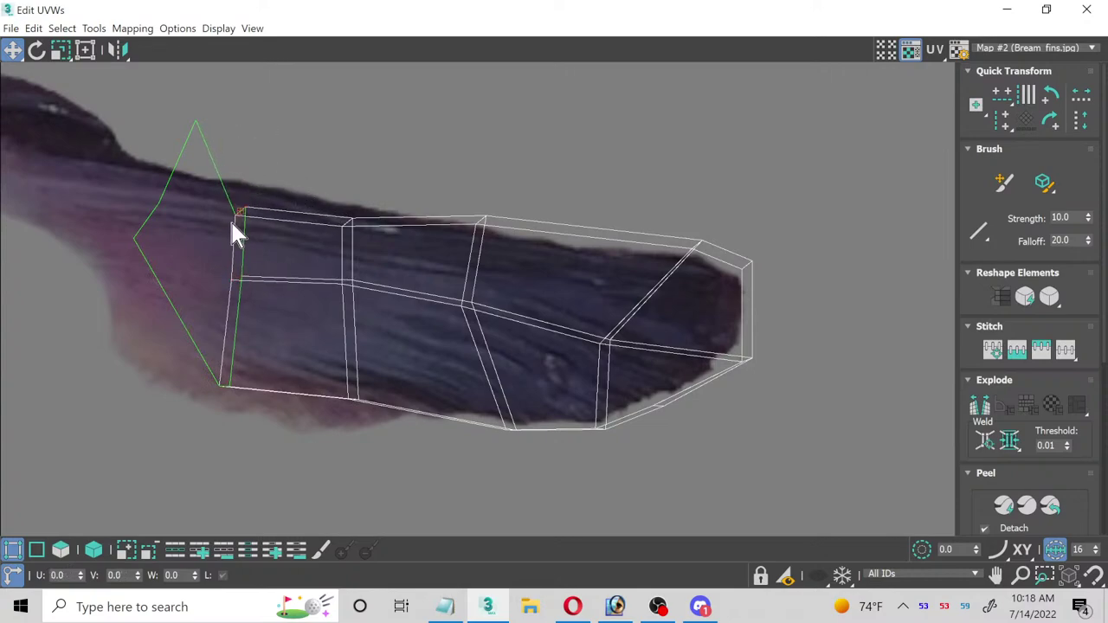
Step: Drag the base-edge UV vertices left onto the broad fin root in Bream_fins.jpg
{"action": "middle_click_drag", "start_coordinate": [292, 251], "coordinate": [502, 298]}
{"action": "left_click", "coordinate": [319, 279]}
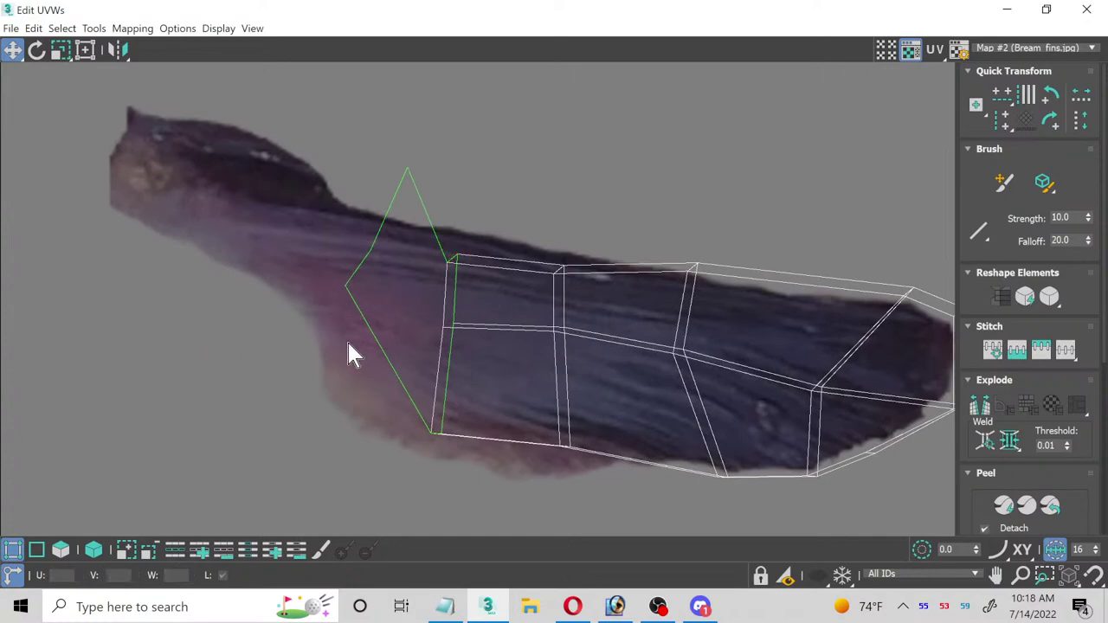
{"action": "left_click", "coordinate": [345, 286]}
{"action": "left_click_drag", "start_coordinate": [347, 289], "coordinate": [327, 310]}
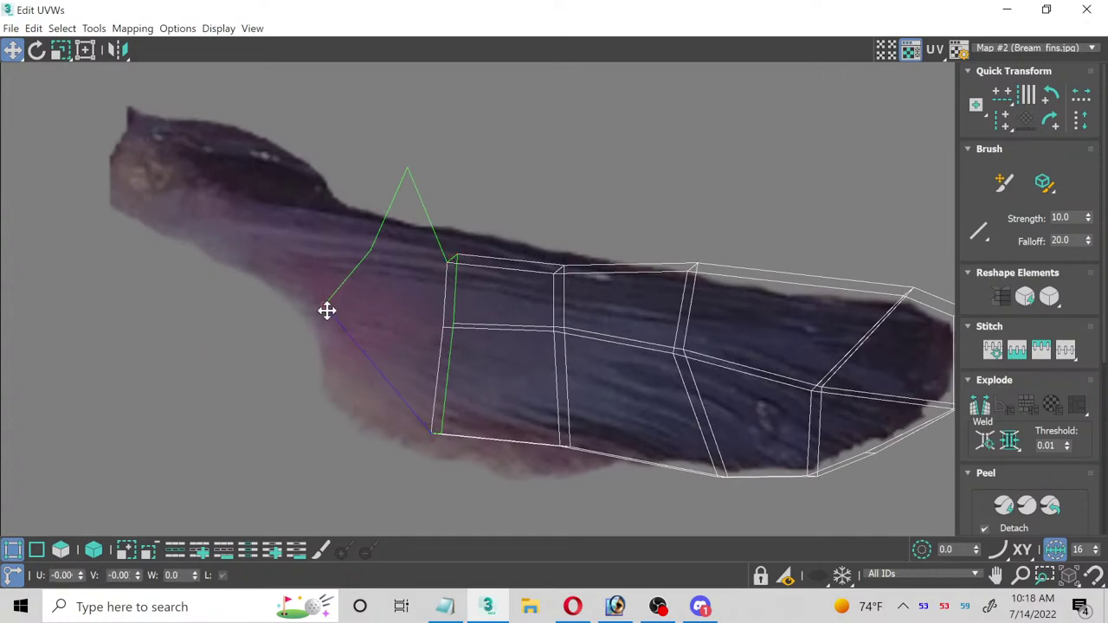
{"action": "left_click", "coordinate": [390, 291]}
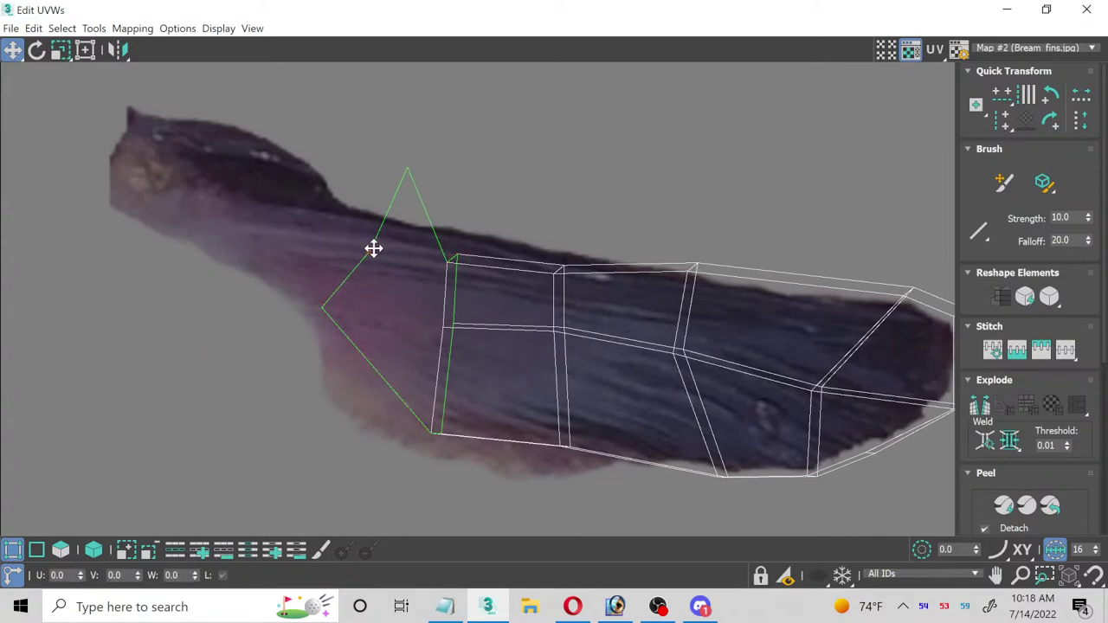
{"action": "left_click_drag", "start_coordinate": [372, 250], "coordinate": [273, 273]}
{"action": "left_click", "coordinate": [406, 168]}
{"action": "left_click_drag", "start_coordinate": [408, 172], "coordinate": [209, 202]}
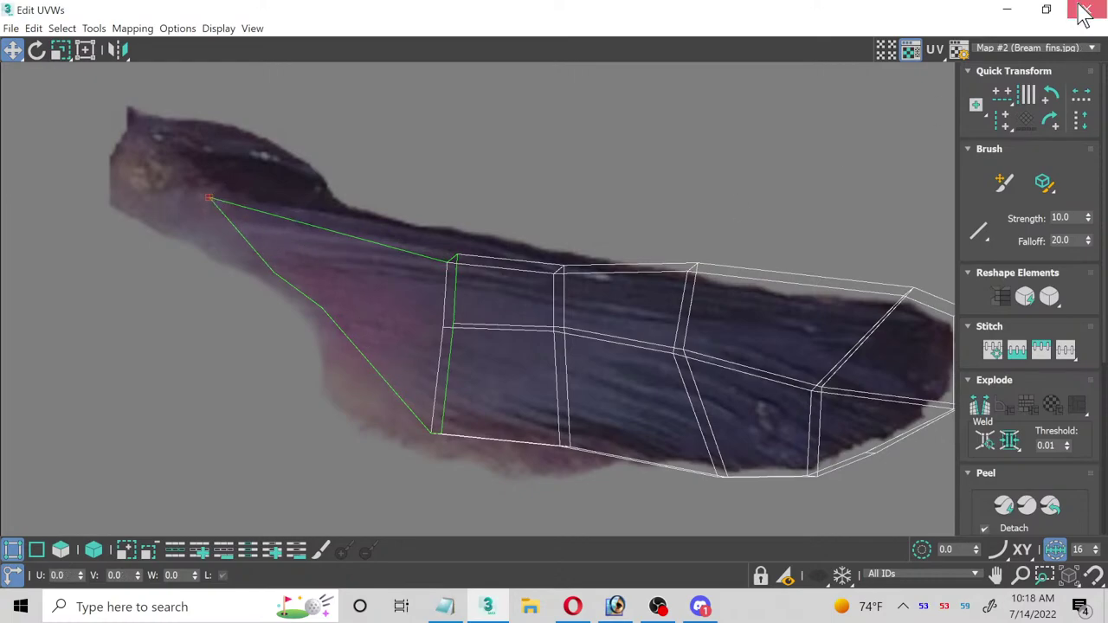
Step: Close Edit UVWs, Collapse All on the fin's Unwrap UVW stack, and select Plane001
{"action": "left_click", "coordinate": [1087, 9]}
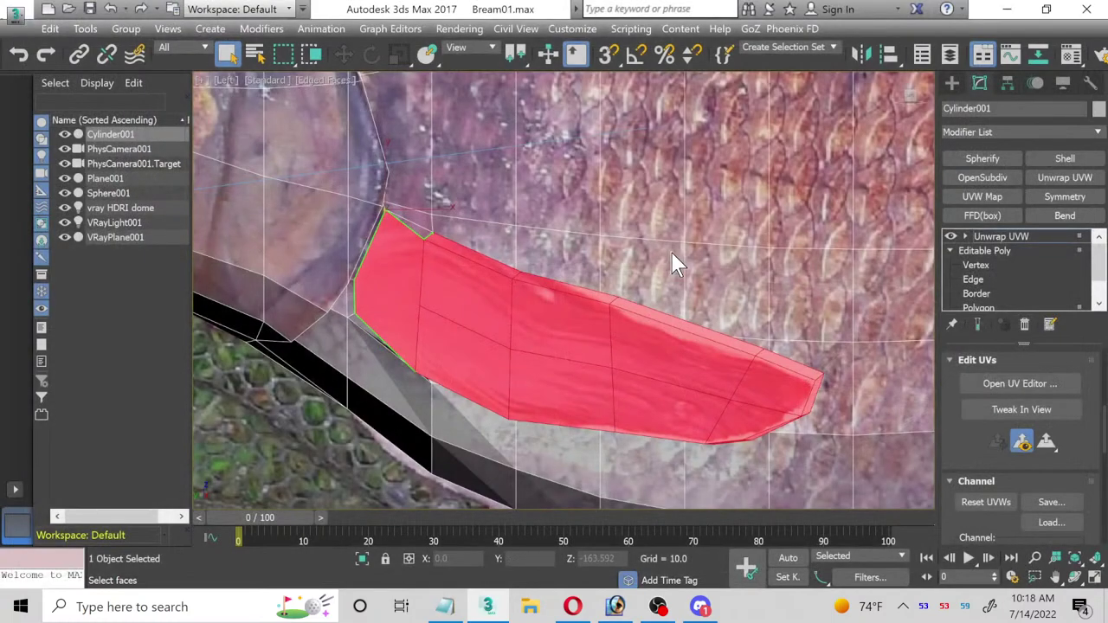
{"action": "right_click", "coordinate": [1022, 240]}
{"action": "left_click", "coordinate": [970, 383]}
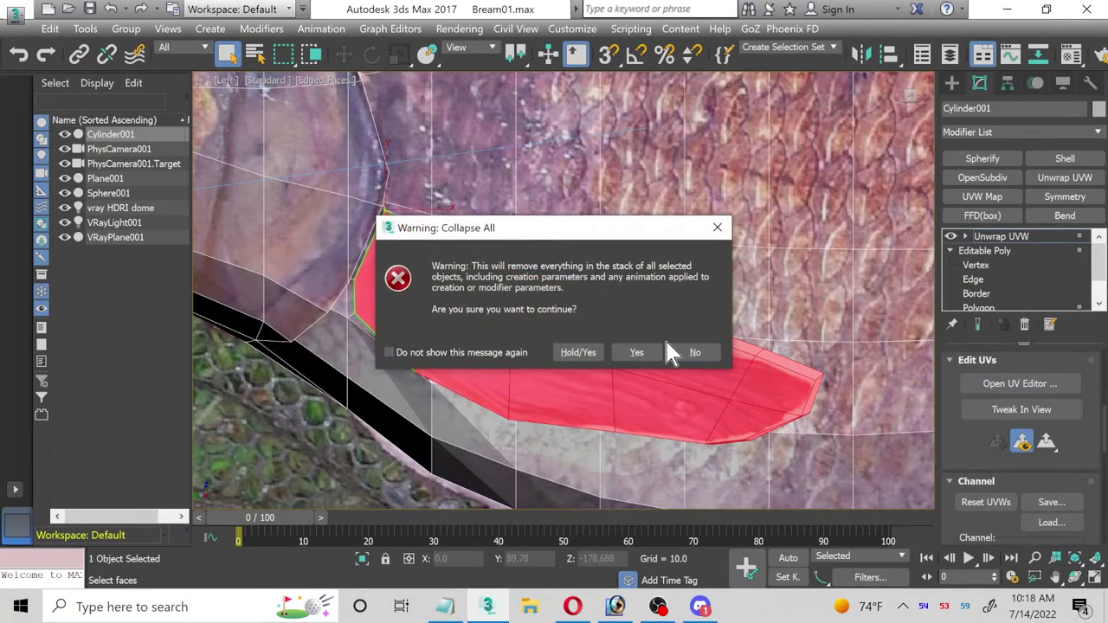
{"action": "left_click", "coordinate": [621, 348]}
{"action": "left_click", "coordinate": [273, 445]}
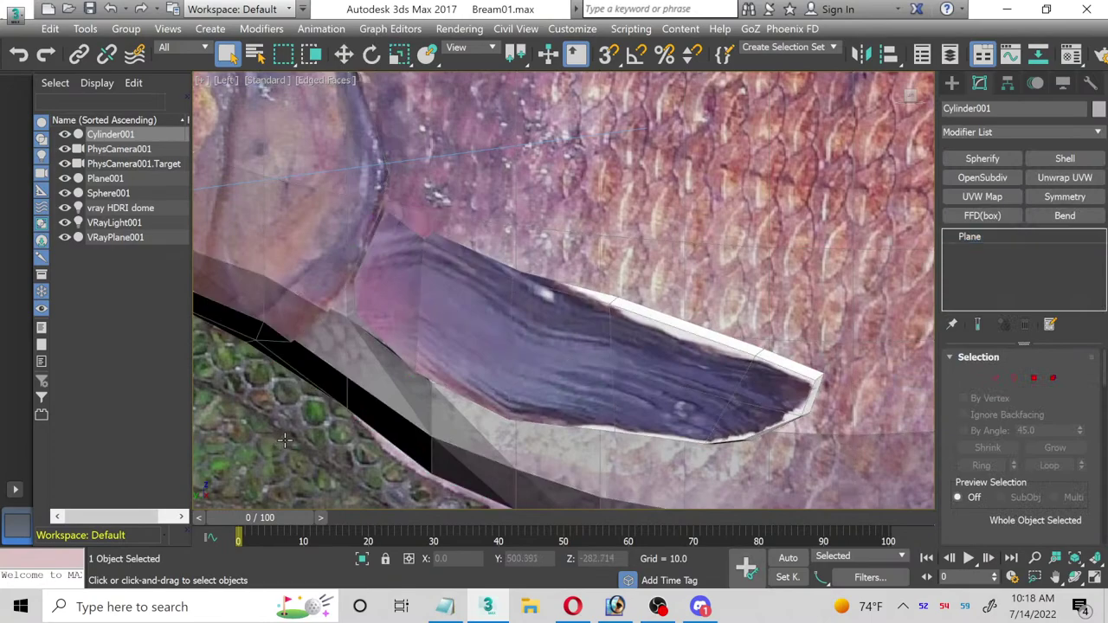
{"action": "scroll", "coordinate": [571, 357], "scroll_direction": "down", "scroll_amount": 2}
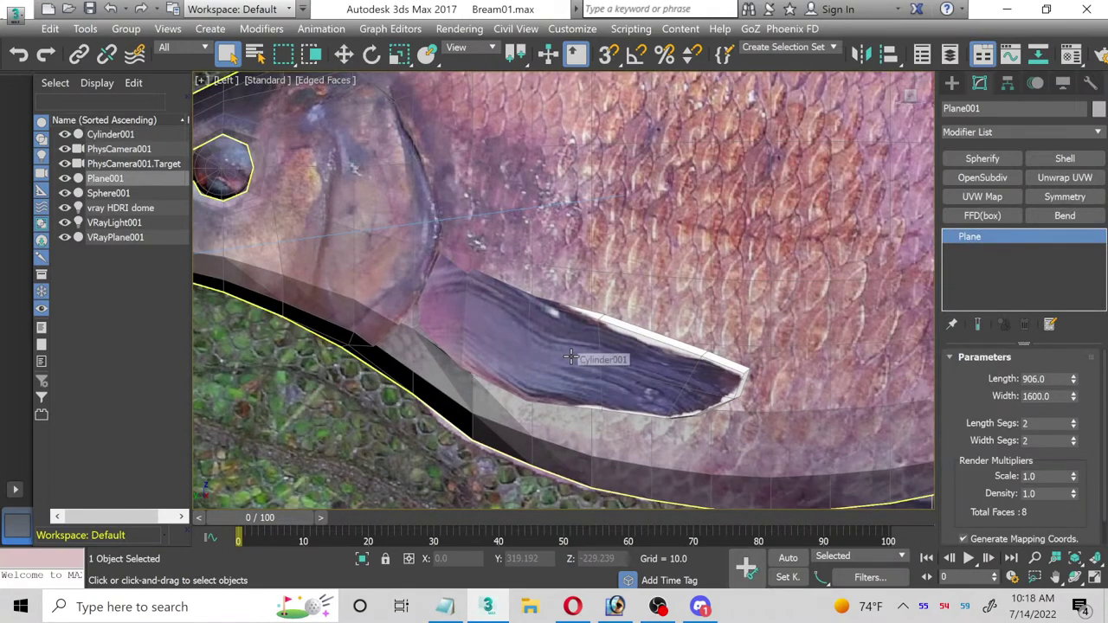
Step: Load Bream_fins_alpha.tga as a Bitmap in the bream fins material's Opacity slot
{"action": "key", "text": "m"}
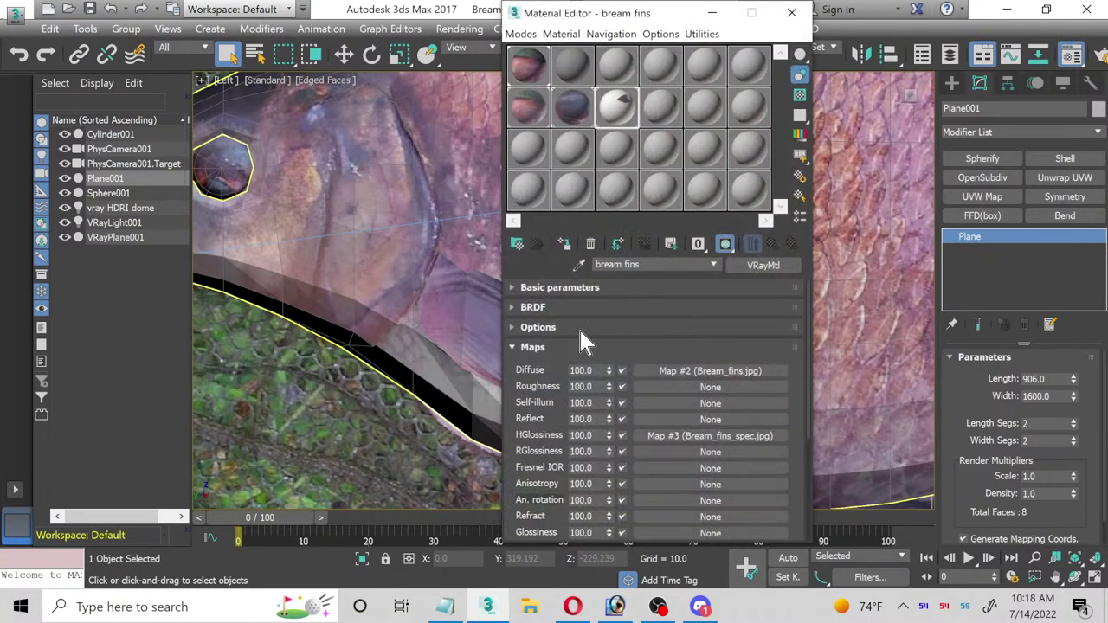
{"action": "scroll", "coordinate": [698, 422], "scroll_direction": "down", "scroll_amount": 6}
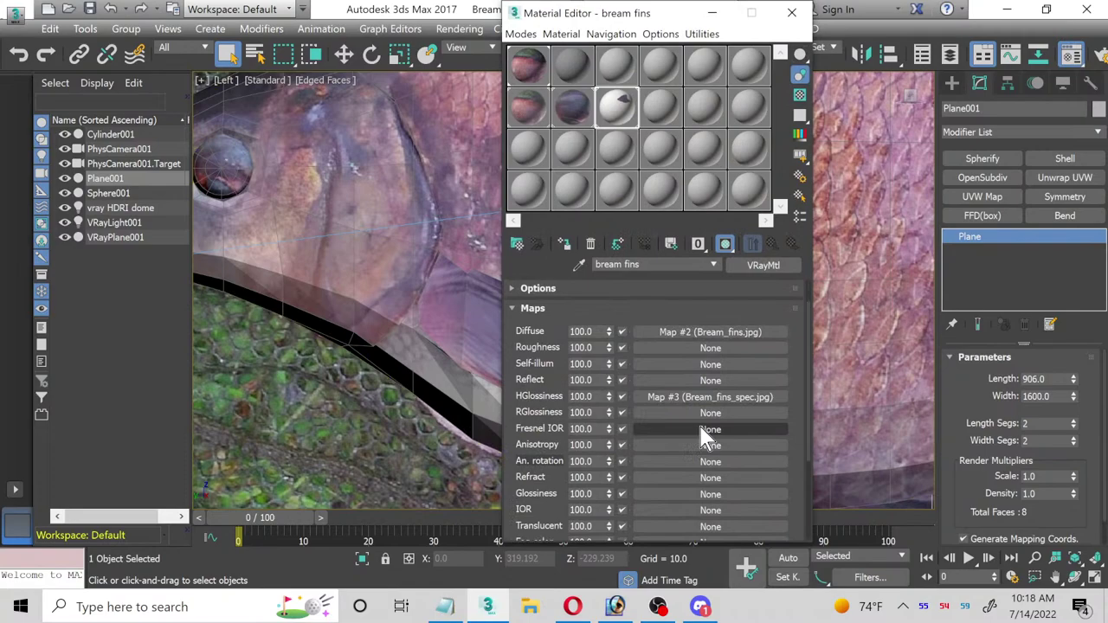
{"action": "left_click", "coordinate": [680, 512]}
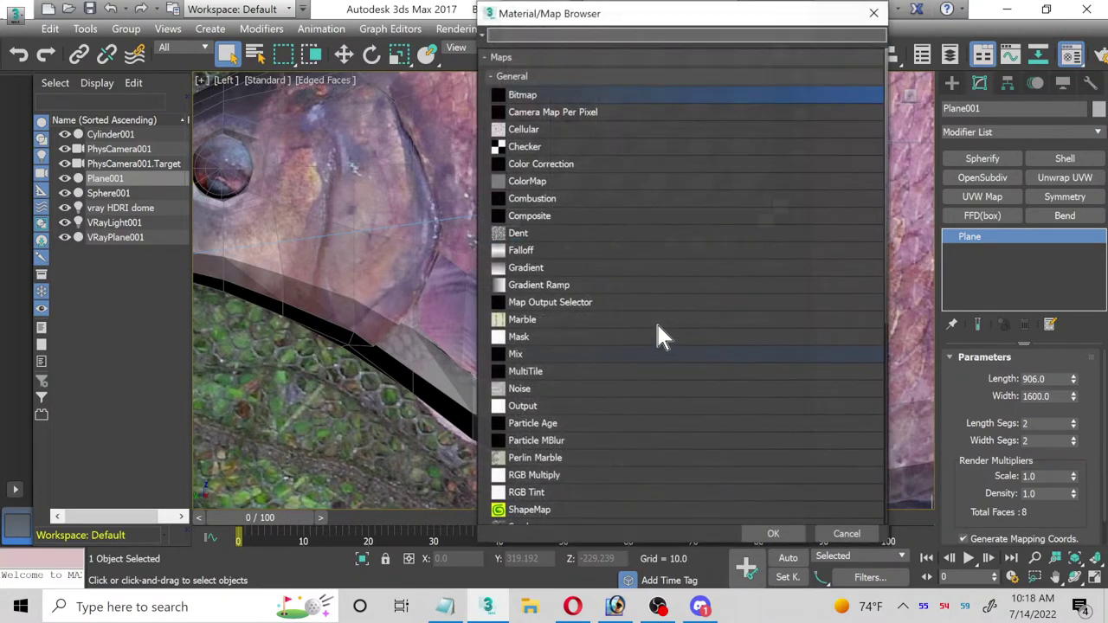
{"action": "double_click", "coordinate": [575, 93]}
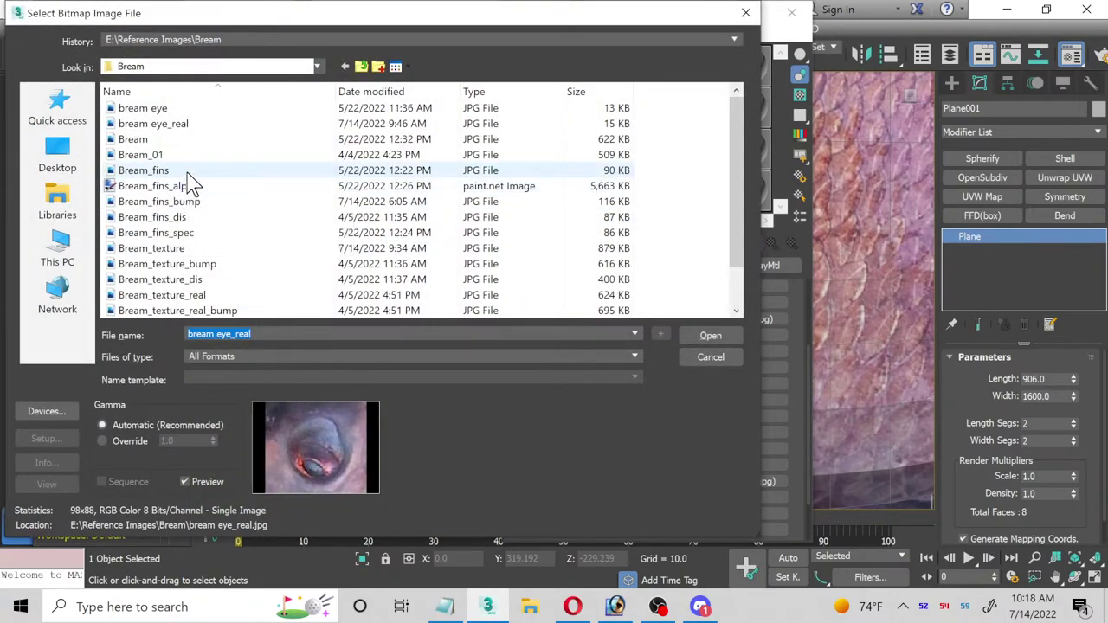
{"action": "scroll", "coordinate": [192, 186], "scroll_direction": "down", "scroll_amount": 1}
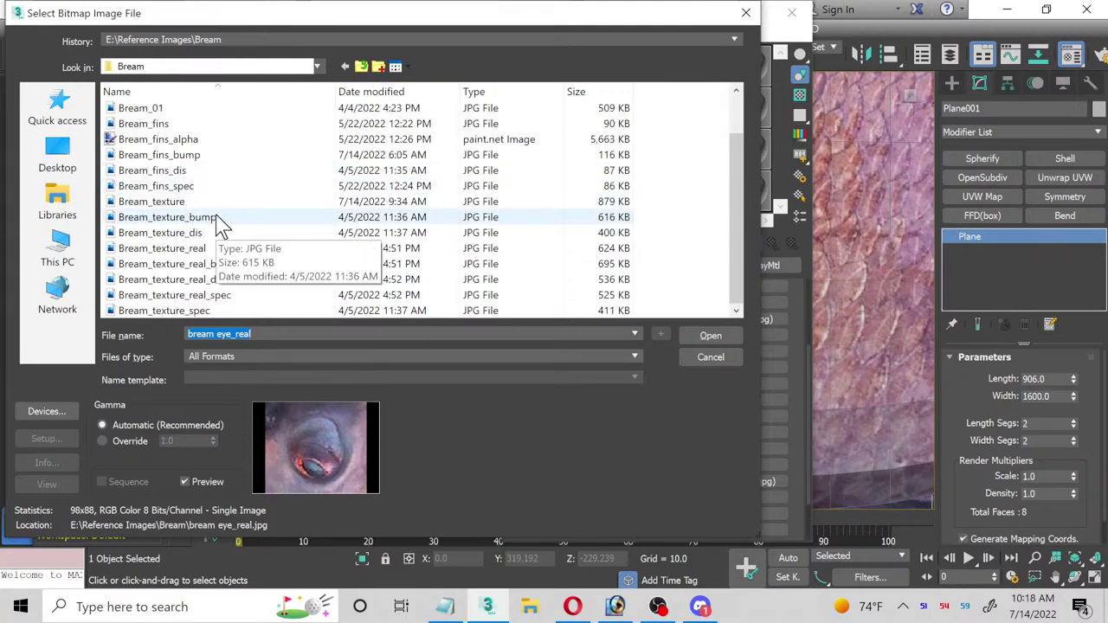
{"action": "left_click", "coordinate": [192, 140]}
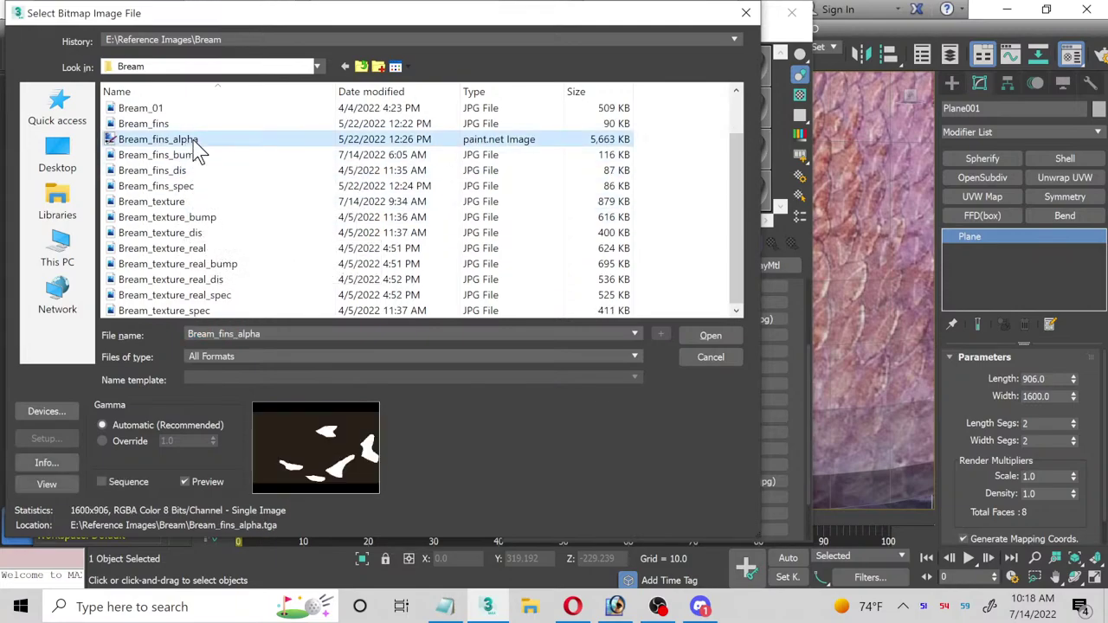
{"action": "double_click", "coordinate": [191, 137]}
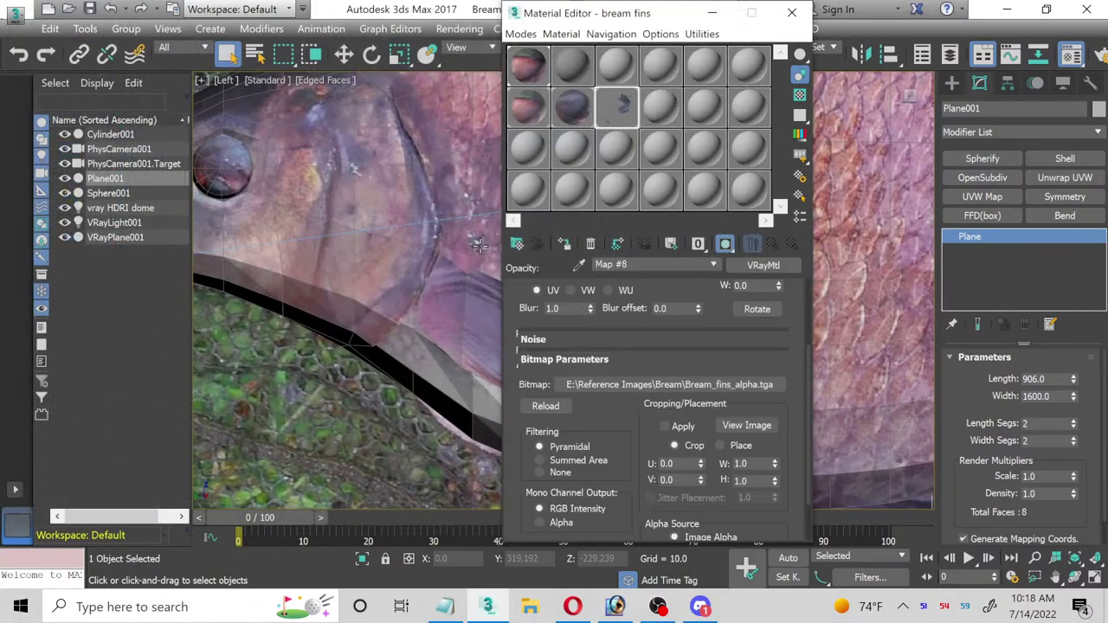
{"action": "left_click", "coordinate": [775, 245]}
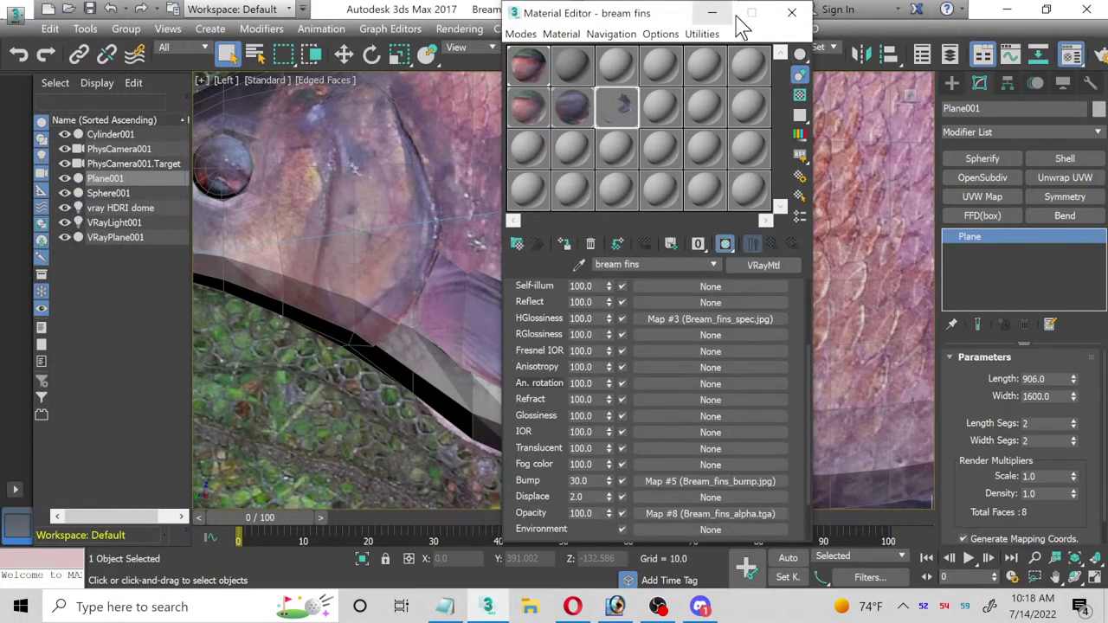
Step: Close the Material Editor, convert the plane to Editable Poly, and select Cylinder001
{"action": "left_click", "coordinate": [797, 13]}
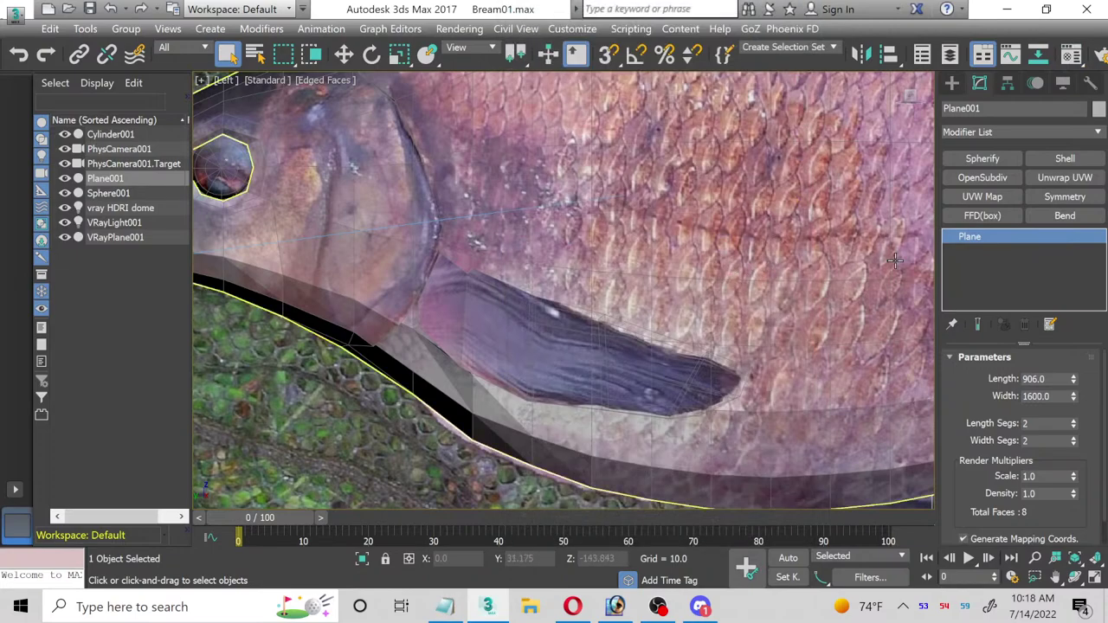
{"action": "right_click", "coordinate": [974, 248]}
{"action": "left_click", "coordinate": [1022, 520]}
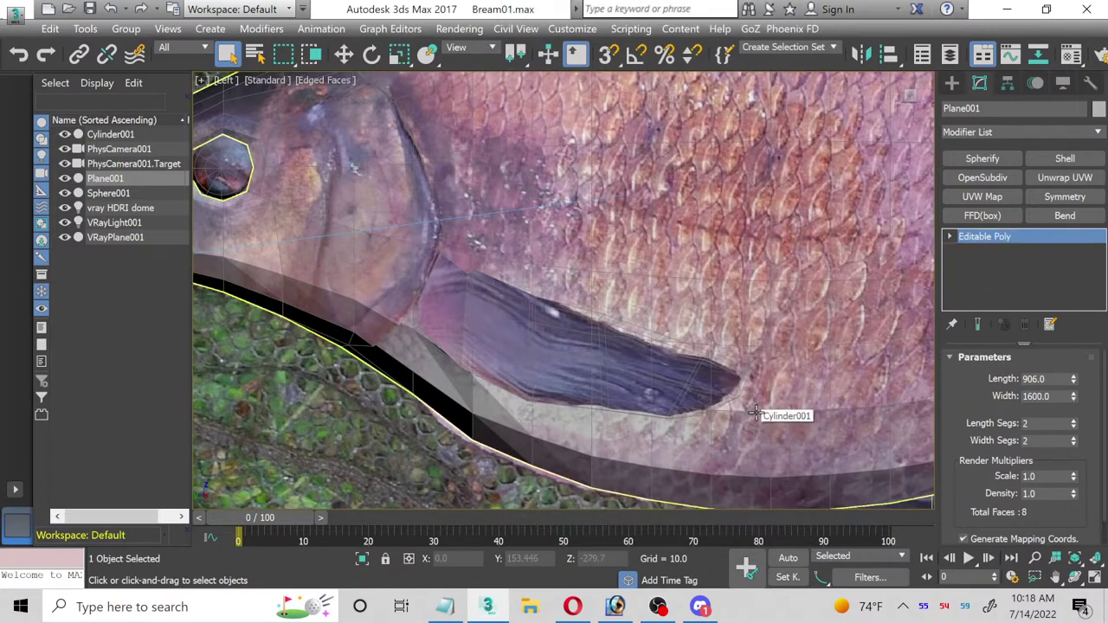
{"action": "left_click", "coordinate": [754, 415]}
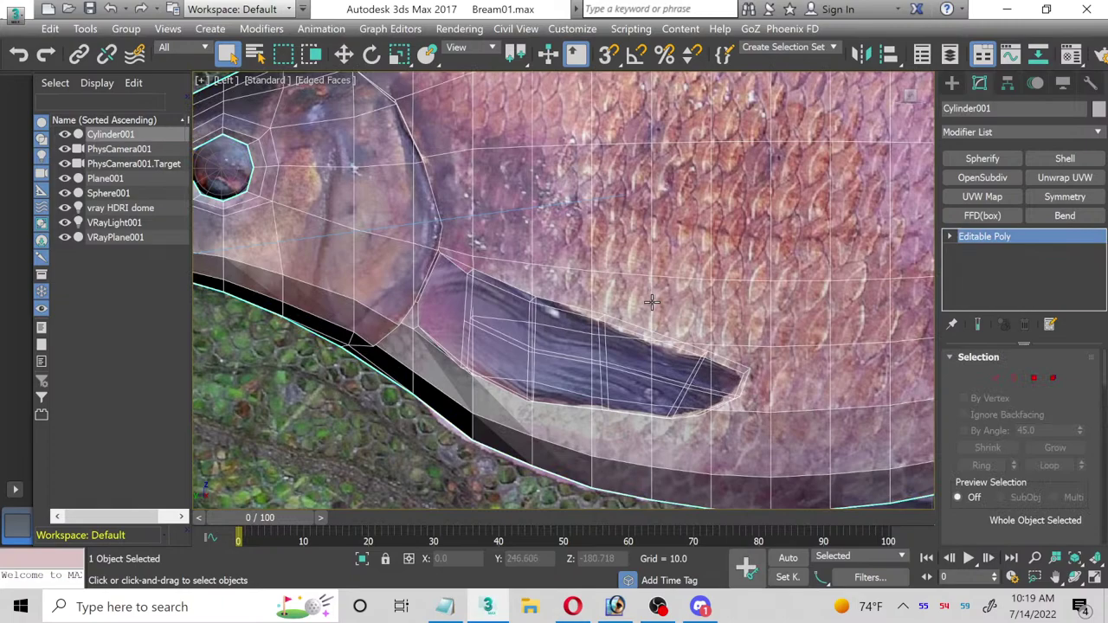
Step: In Polygon mode, select all the fin's polygons and shrink the selection
{"action": "scroll", "coordinate": [652, 301], "scroll_direction": "down", "scroll_amount": 2}
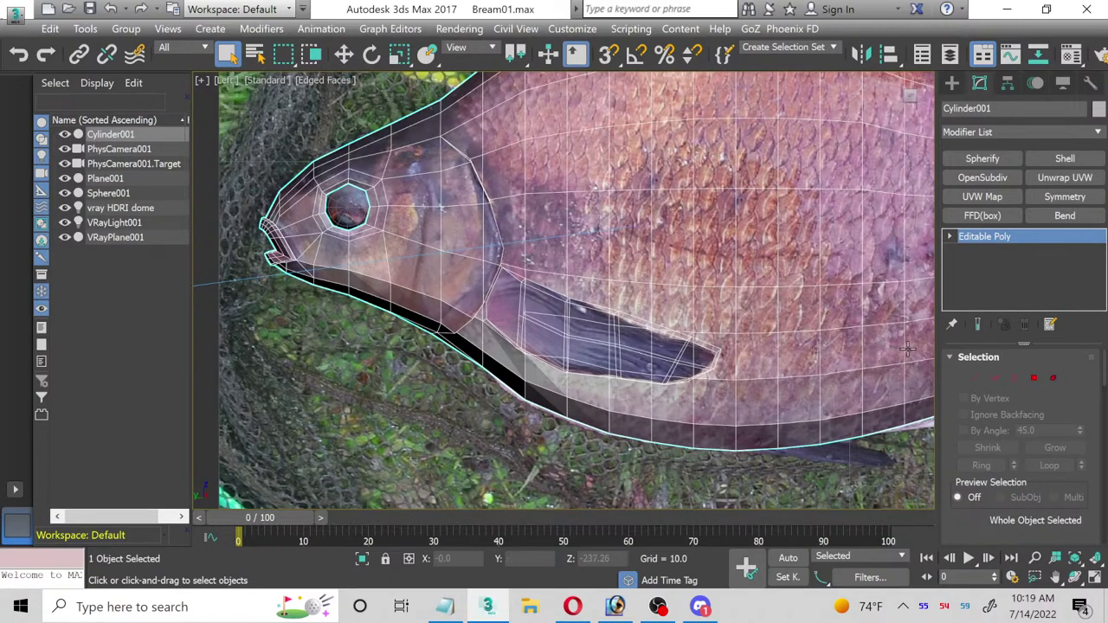
{"action": "left_click", "coordinate": [1034, 378]}
{"action": "key", "text": "ctrl+a"}
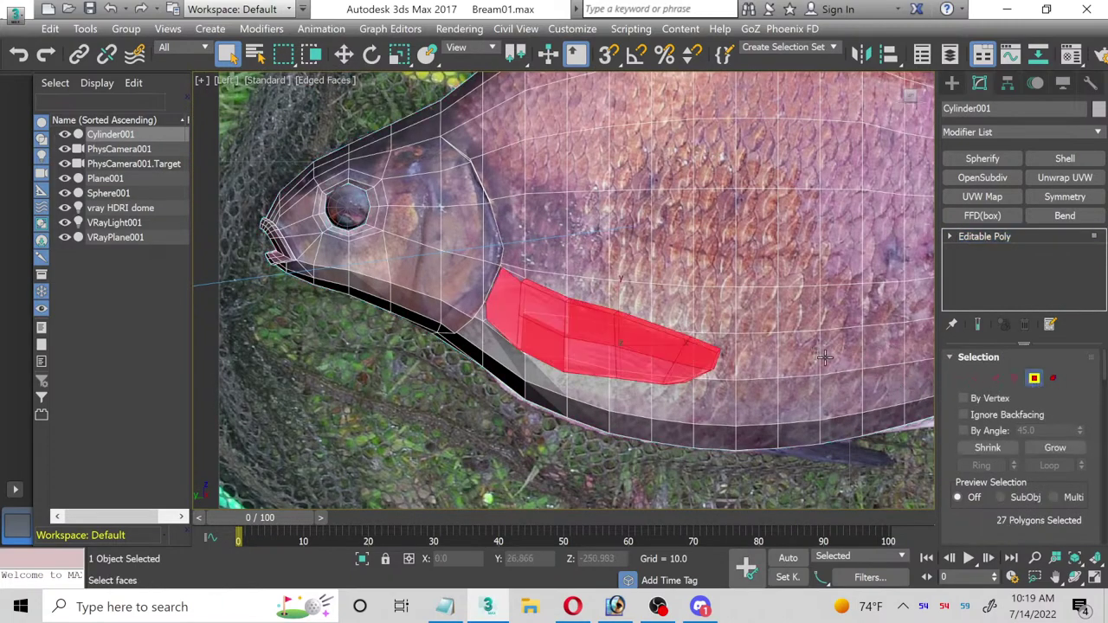
{"action": "left_click", "coordinate": [1006, 444]}
{"action": "scroll", "coordinate": [539, 298], "scroll_direction": "up", "scroll_amount": 3}
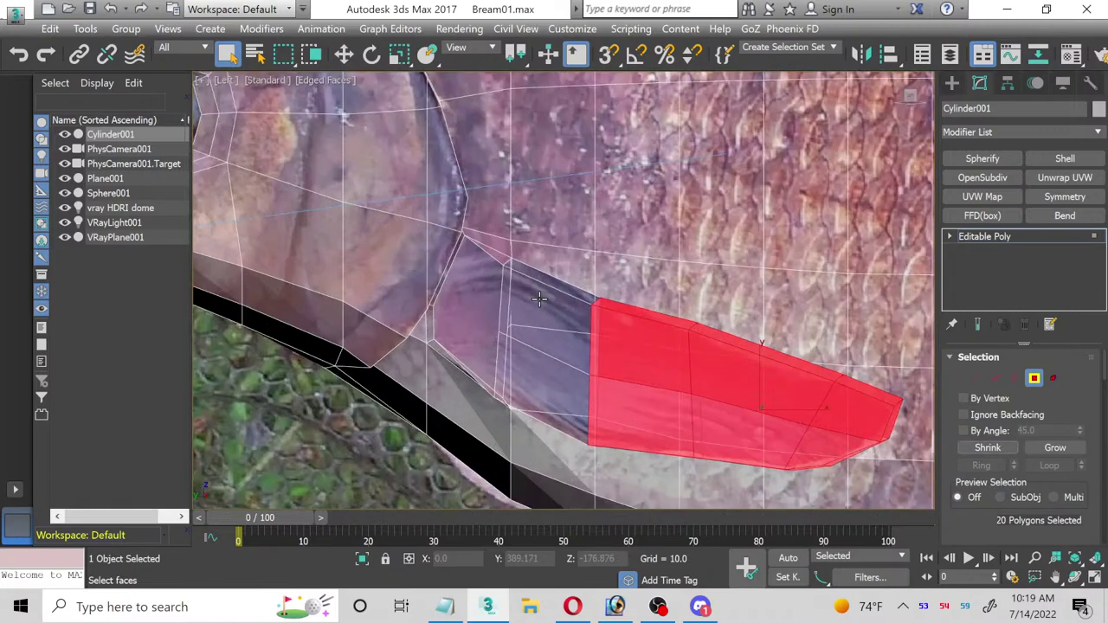
Step: Check the material's basic parameters, grow the fin selection toward the base, and restore four viewports
{"action": "key", "text": "m"}
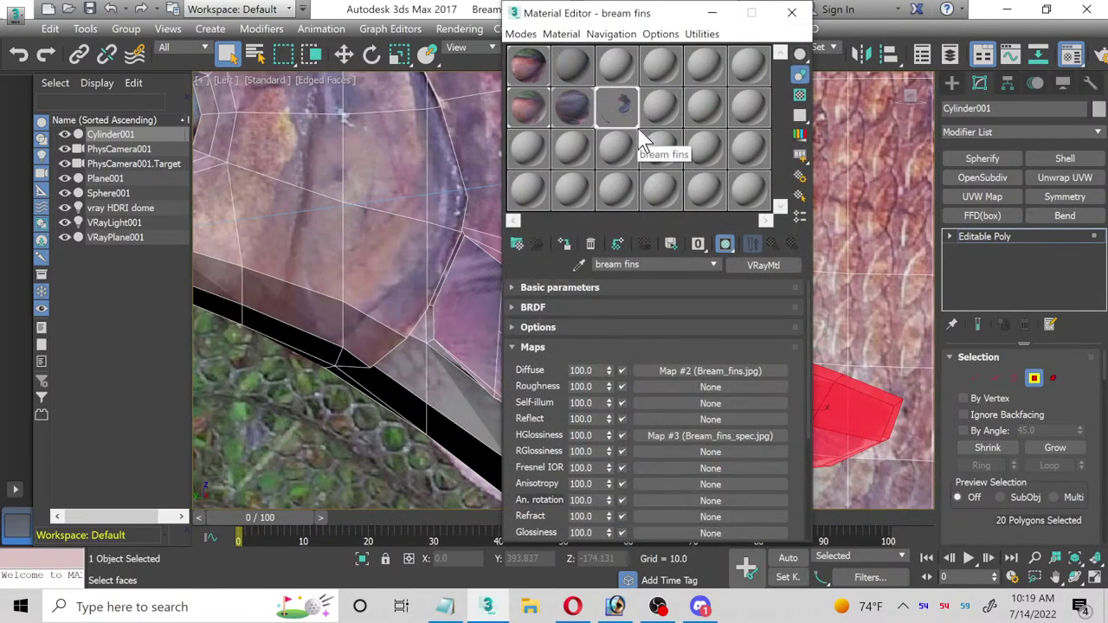
{"action": "left_click", "coordinate": [663, 289]}
{"action": "scroll", "coordinate": [663, 292], "scroll_direction": "down", "scroll_amount": 2}
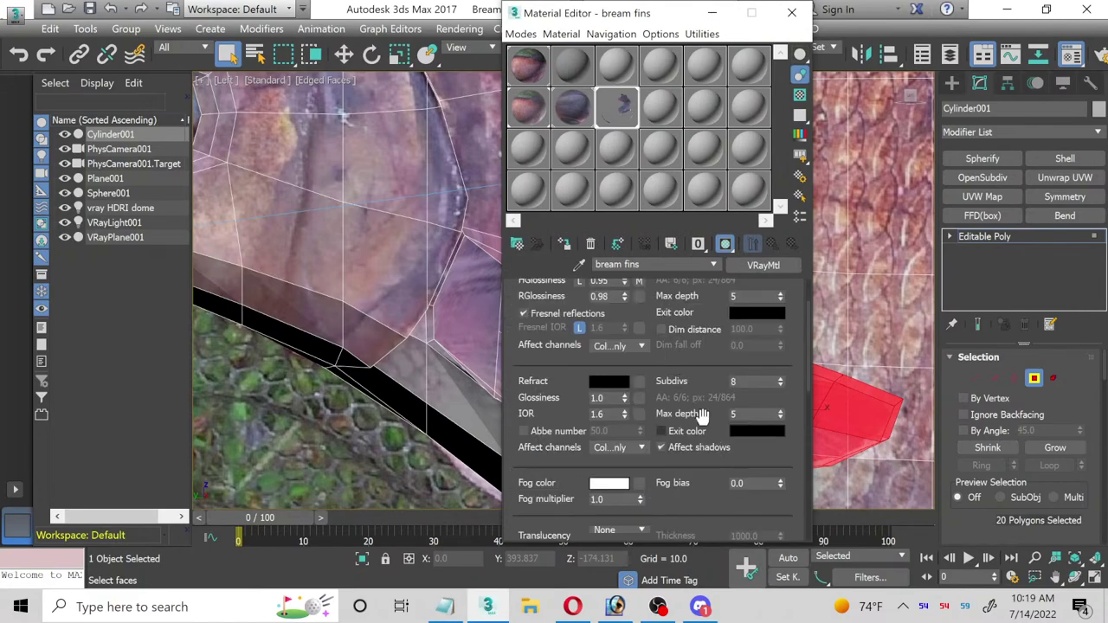
{"action": "left_click", "coordinate": [792, 12]}
{"action": "middle_click_drag", "start_coordinate": [711, 291], "coordinate": [635, 215]}
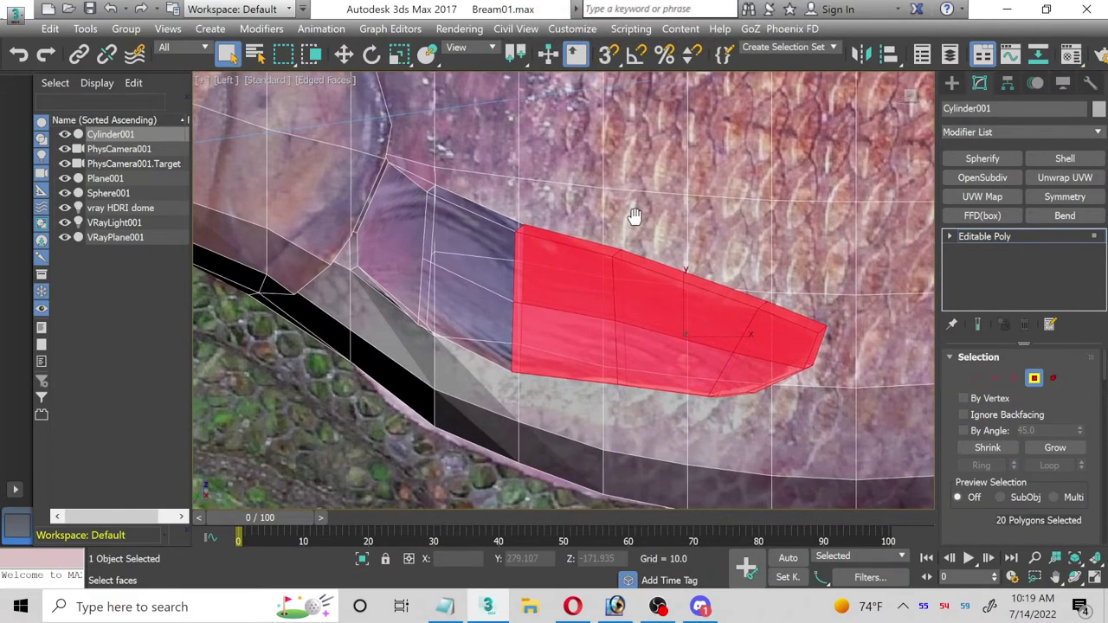
{"action": "scroll", "coordinate": [454, 213], "scroll_direction": "up", "scroll_amount": 2}
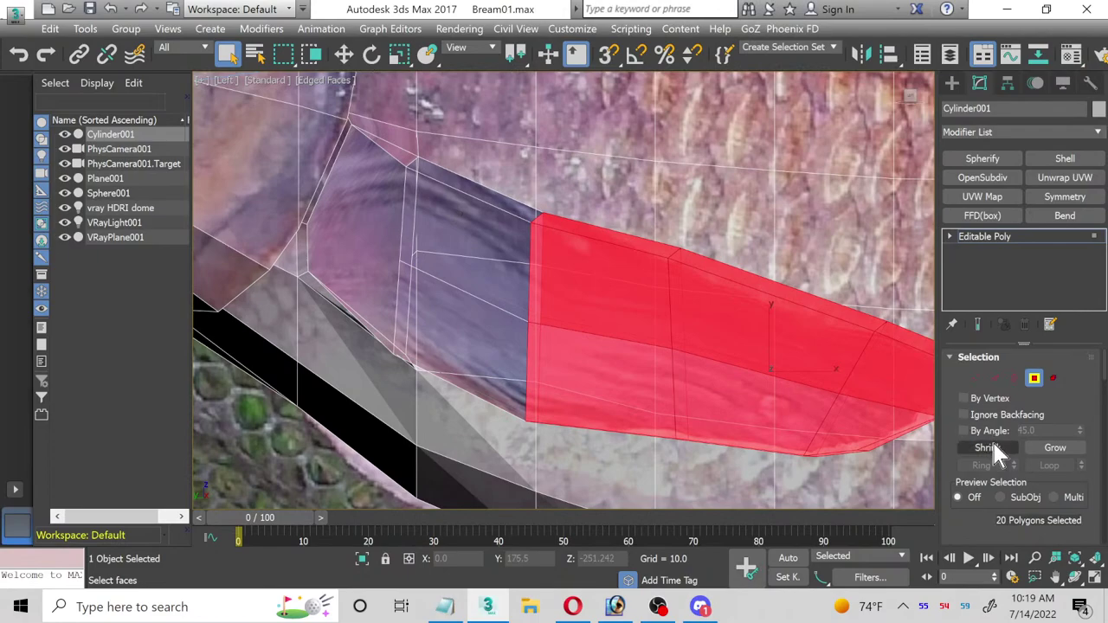
{"action": "left_click", "coordinate": [1040, 445]}
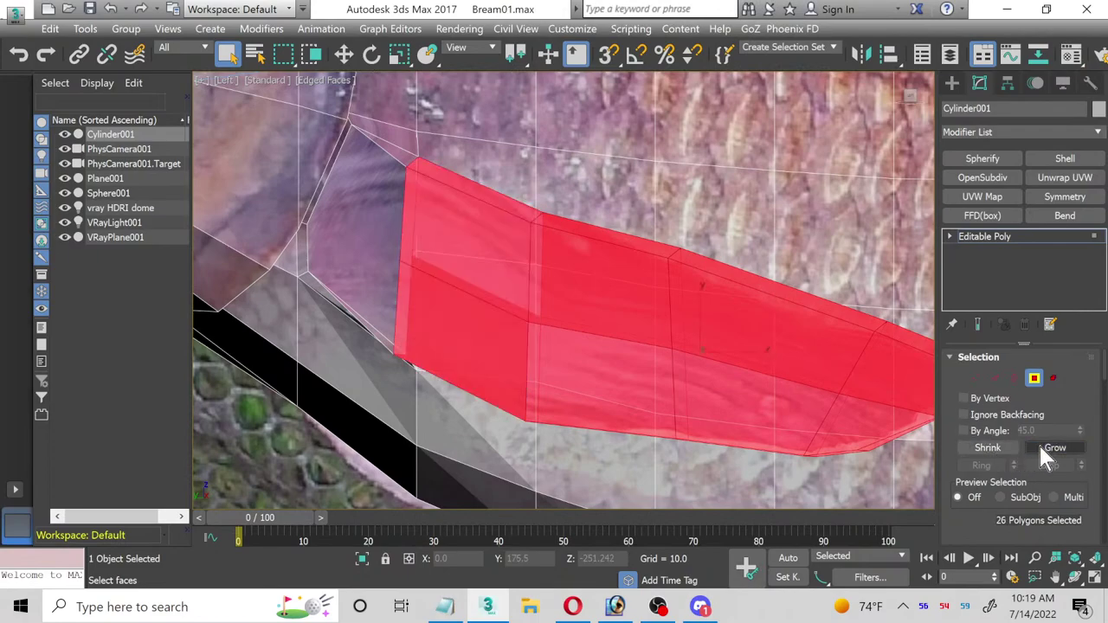
{"action": "left_click", "coordinate": [1097, 580]}
Step: In a maximized Top view, rotate the fin polygons to angle outward from the body
{"action": "right_click", "coordinate": [371, 220]}
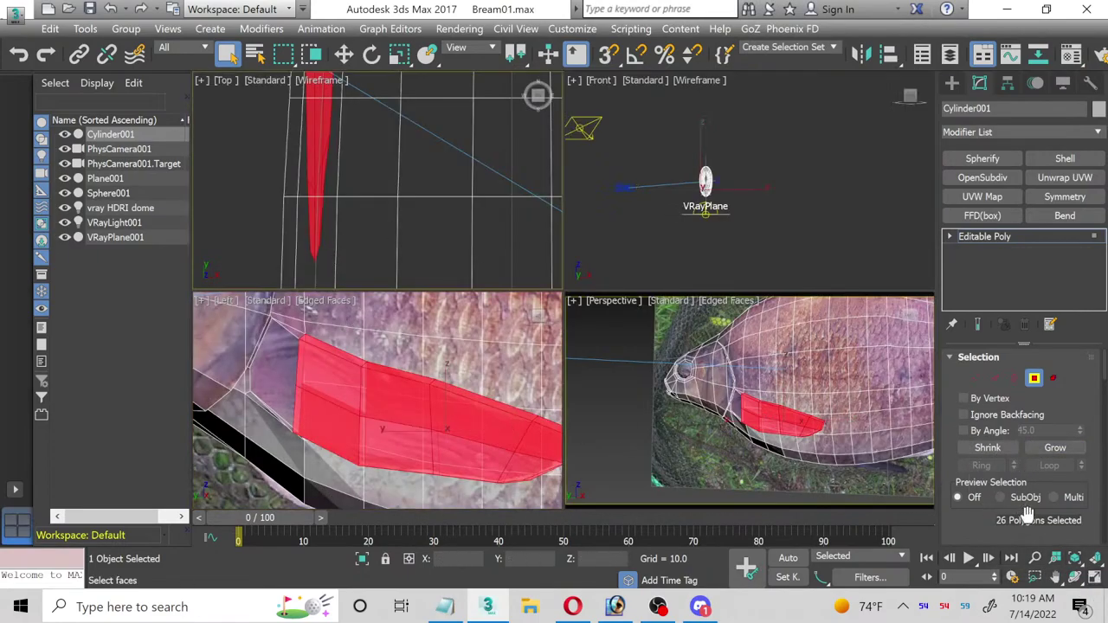
{"action": "left_click", "coordinate": [1096, 579]}
{"action": "middle_click_drag", "start_coordinate": [555, 251], "coordinate": [385, 415]}
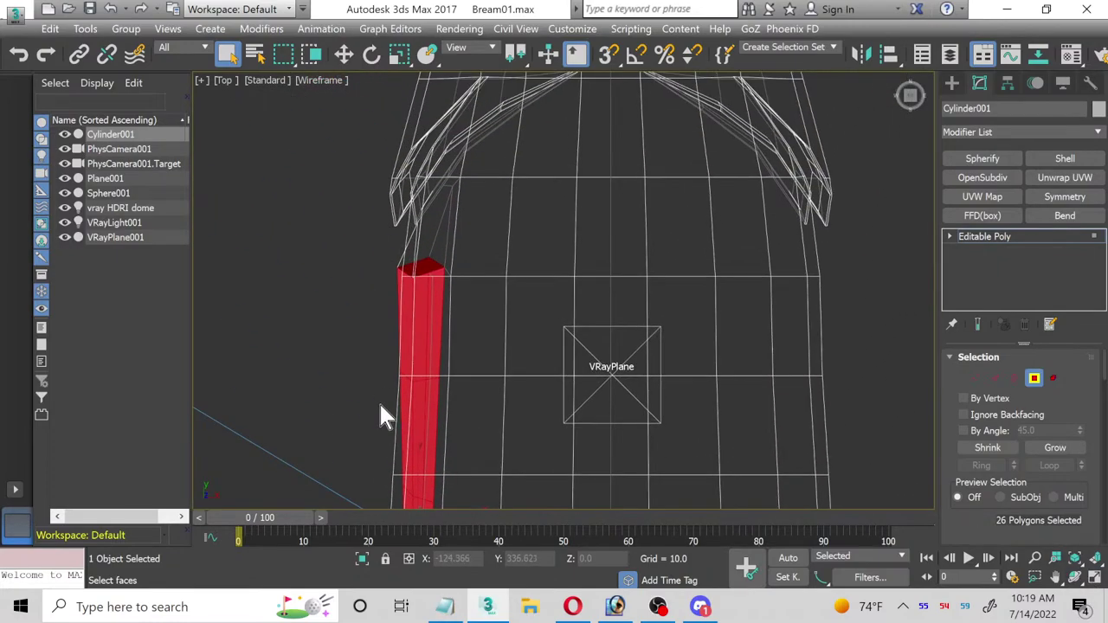
{"action": "left_click", "coordinate": [371, 54]}
{"action": "middle_click_drag", "start_coordinate": [534, 470], "coordinate": [540, 362]}
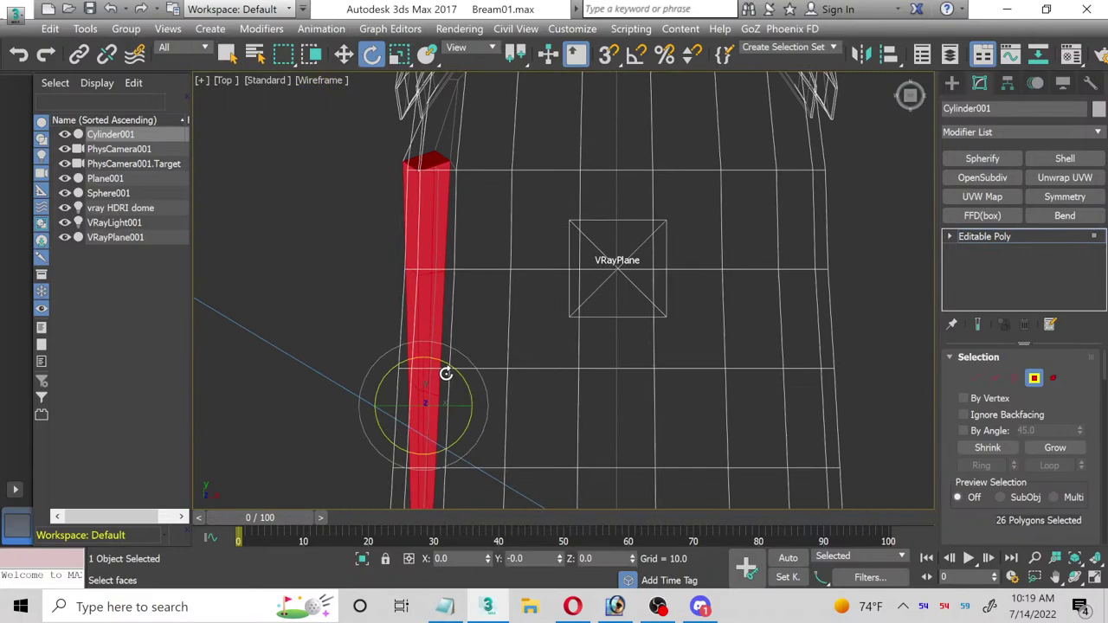
{"action": "left_click_drag", "start_coordinate": [459, 373], "coordinate": [396, 397]}
{"action": "left_click", "coordinate": [345, 54]}
Step: In the Perspective view, rotate and slide the fin faces against the body, then exit Polygon mode
{"action": "left_click", "coordinate": [1096, 579]}
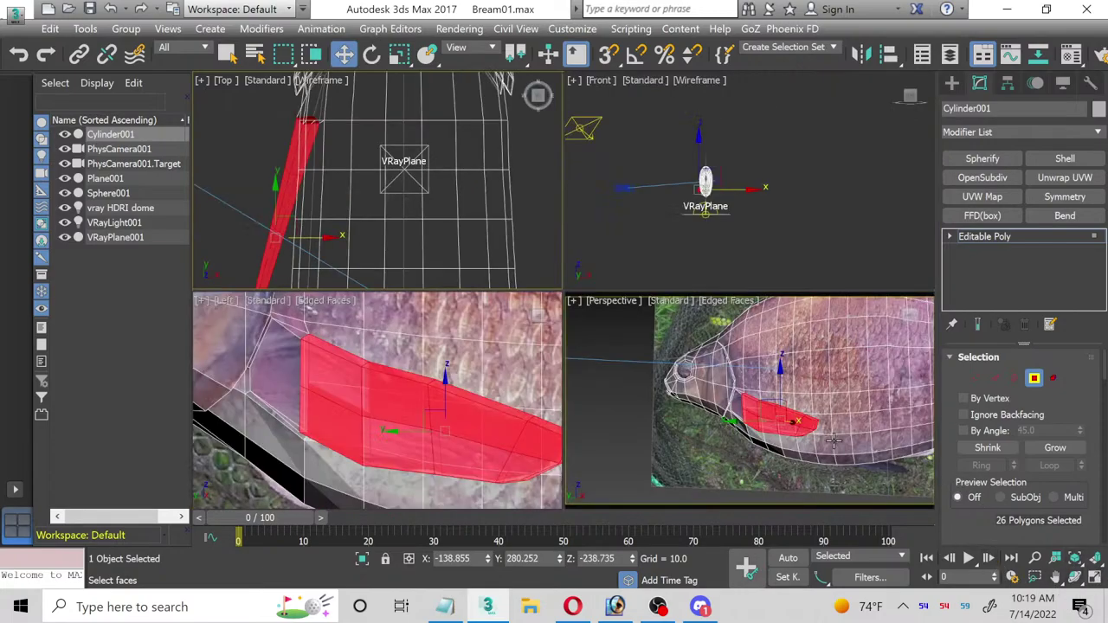
{"action": "left_click", "coordinate": [1097, 579]}
{"action": "left_click", "coordinate": [1074, 576]}
{"action": "left_click_drag", "start_coordinate": [666, 343], "coordinate": [511, 341]}
{"action": "left_click", "coordinate": [372, 54]}
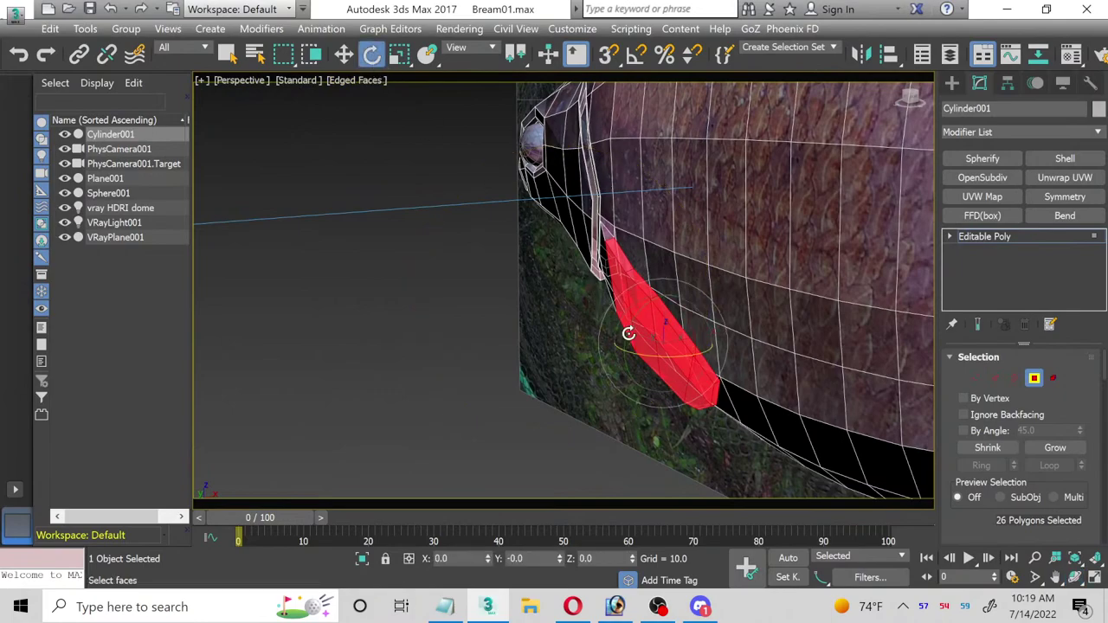
{"action": "left_click_drag", "start_coordinate": [640, 358], "coordinate": [631, 353]}
{"action": "left_click", "coordinate": [344, 55]}
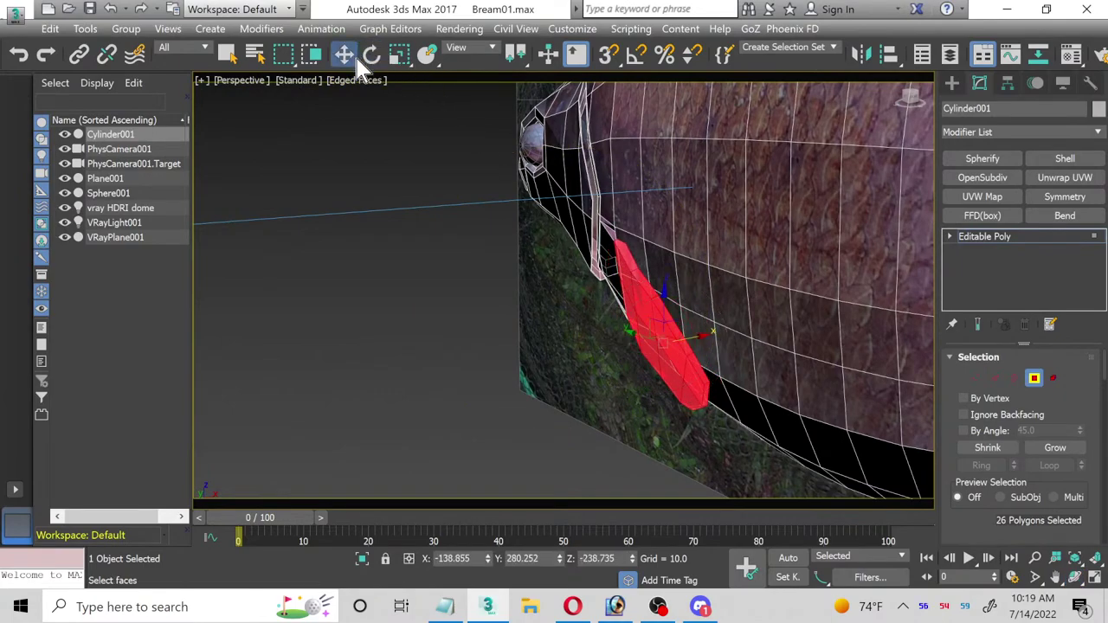
{"action": "left_click", "coordinate": [688, 331]}
{"action": "key", "text": "ctrl+z"}
{"action": "left_click_drag", "start_coordinate": [692, 339], "coordinate": [681, 336]}
{"action": "left_click", "coordinate": [1036, 380]}
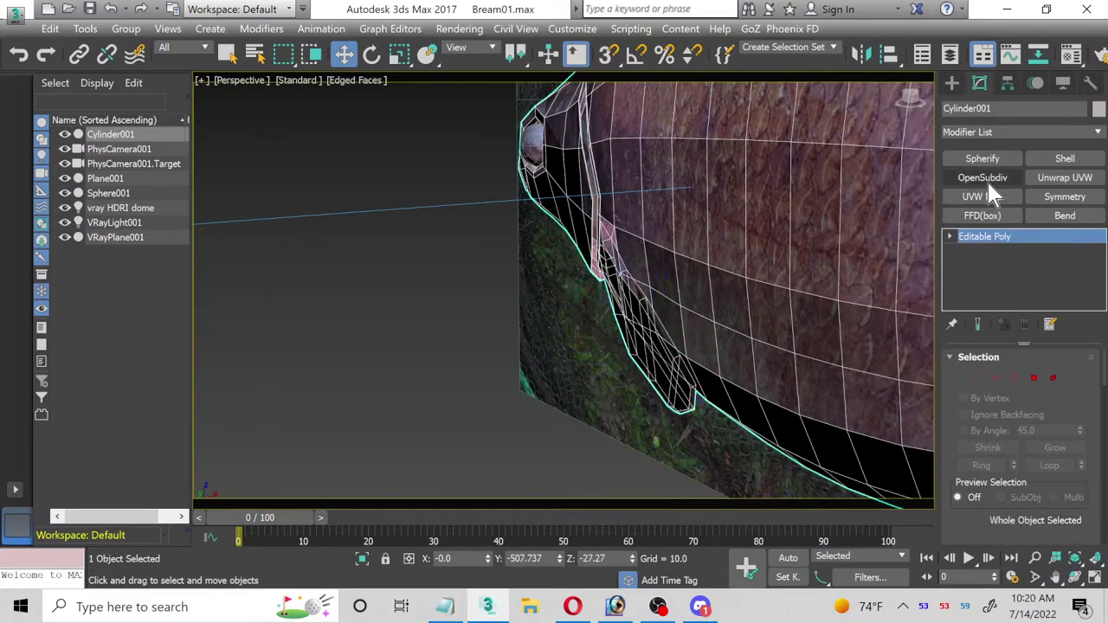
Step: Add an edge loop near the fin tip using Ring and Connect with Slide
{"action": "left_click", "coordinate": [1095, 577]}
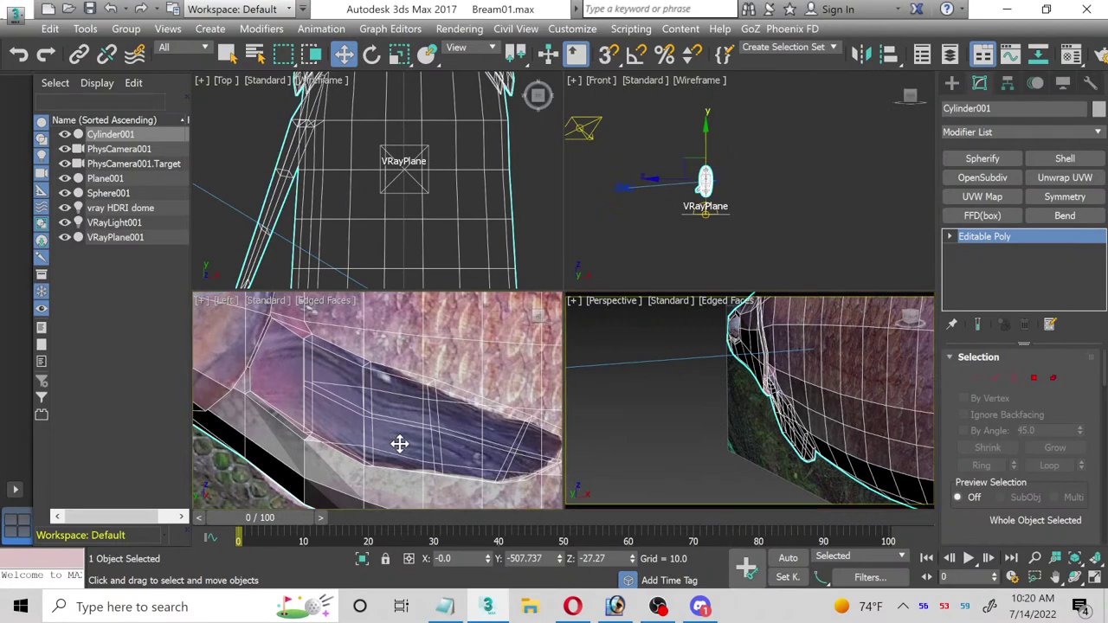
{"action": "left_click", "coordinate": [1096, 578]}
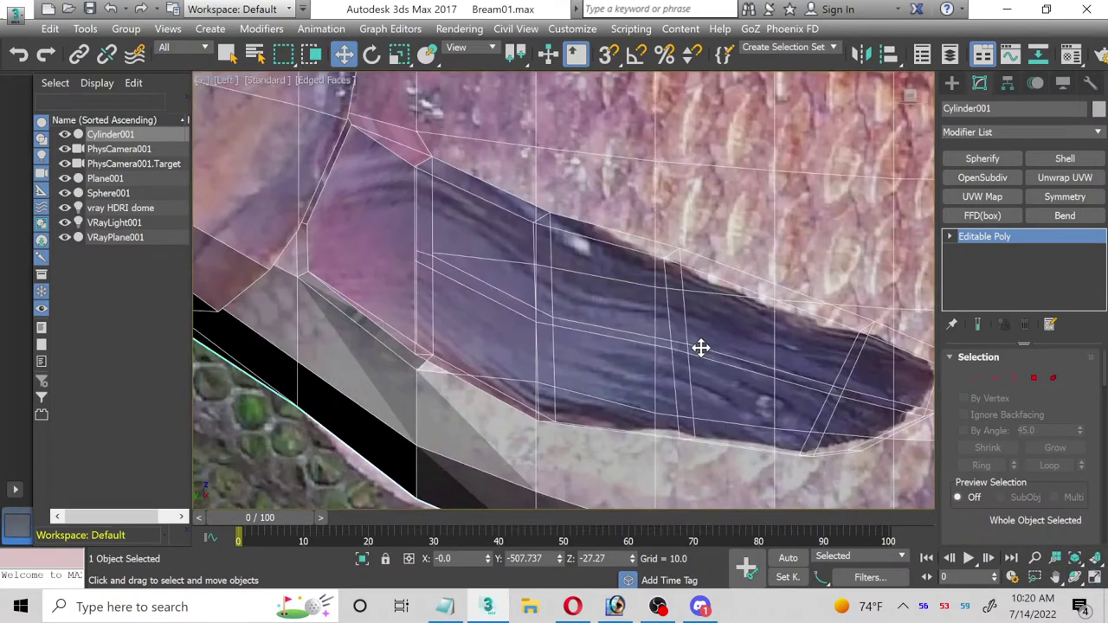
{"action": "scroll", "coordinate": [539, 334], "scroll_direction": "down", "scroll_amount": 2}
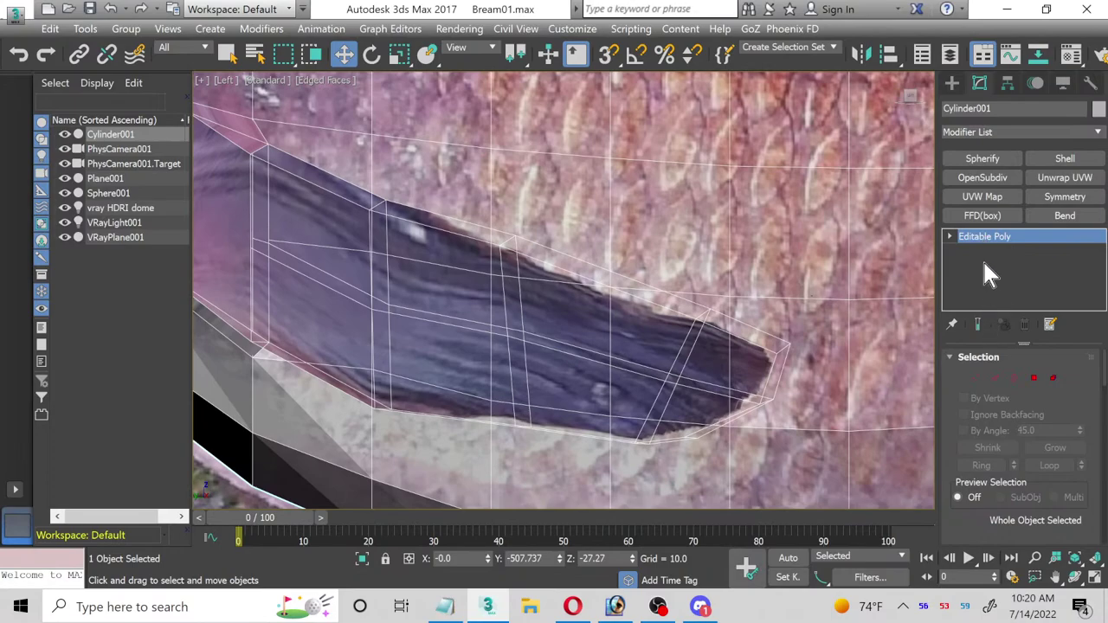
{"action": "left_click", "coordinate": [949, 236]}
{"action": "left_click", "coordinate": [973, 265]}
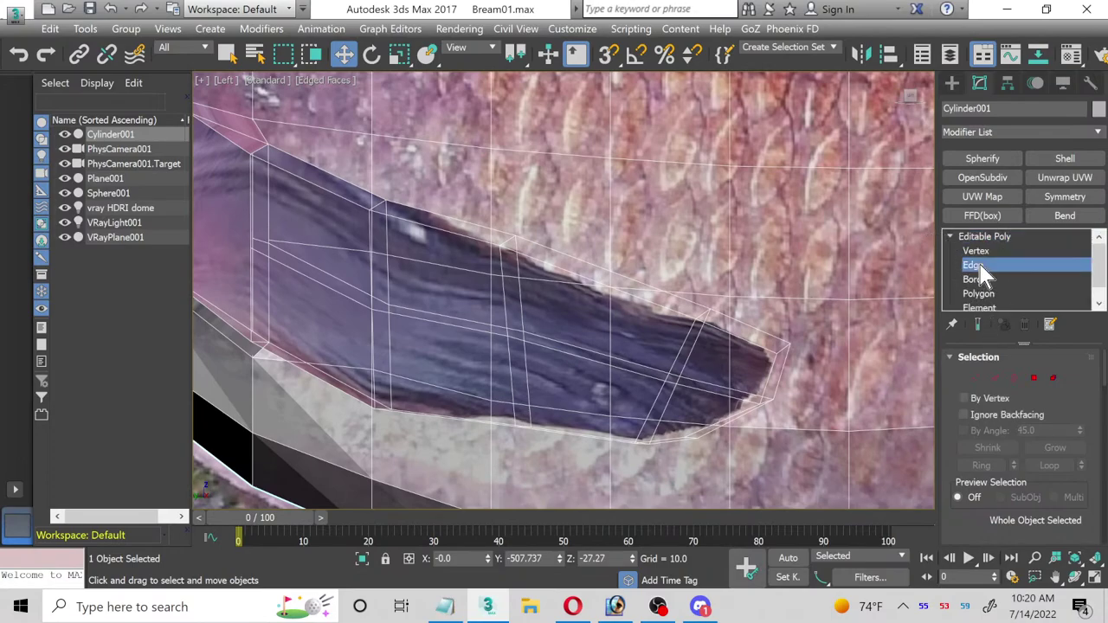
{"action": "scroll", "coordinate": [724, 422], "scroll_direction": "up", "scroll_amount": 2}
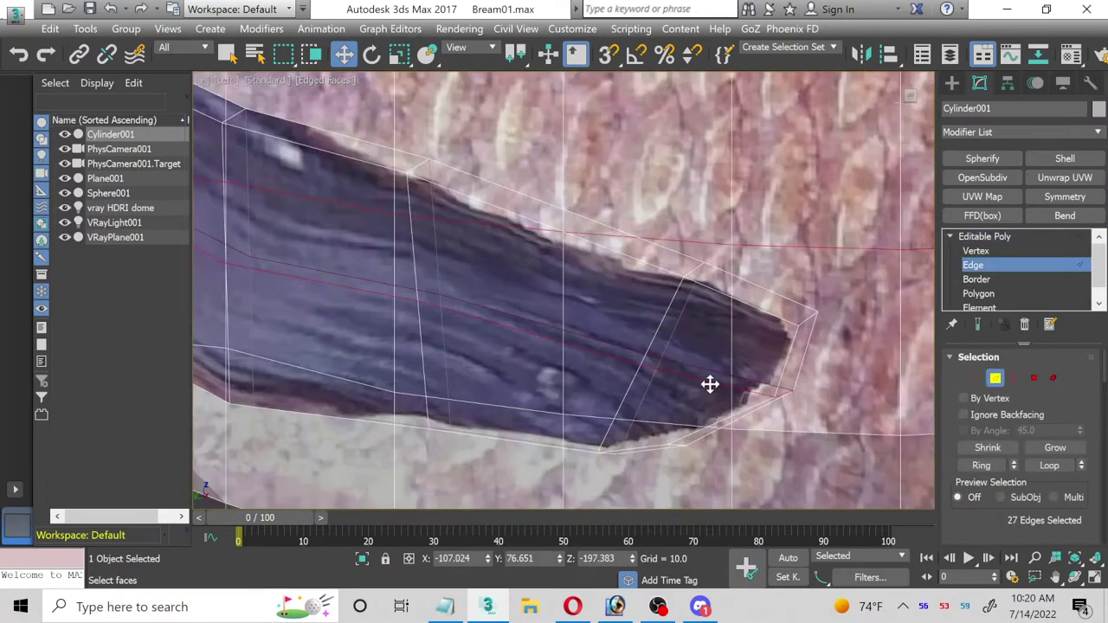
{"action": "left_click", "coordinate": [710, 385]}
{"action": "left_click", "coordinate": [976, 467]}
{"action": "scroll", "coordinate": [1039, 459], "scroll_direction": "down", "scroll_amount": 5}
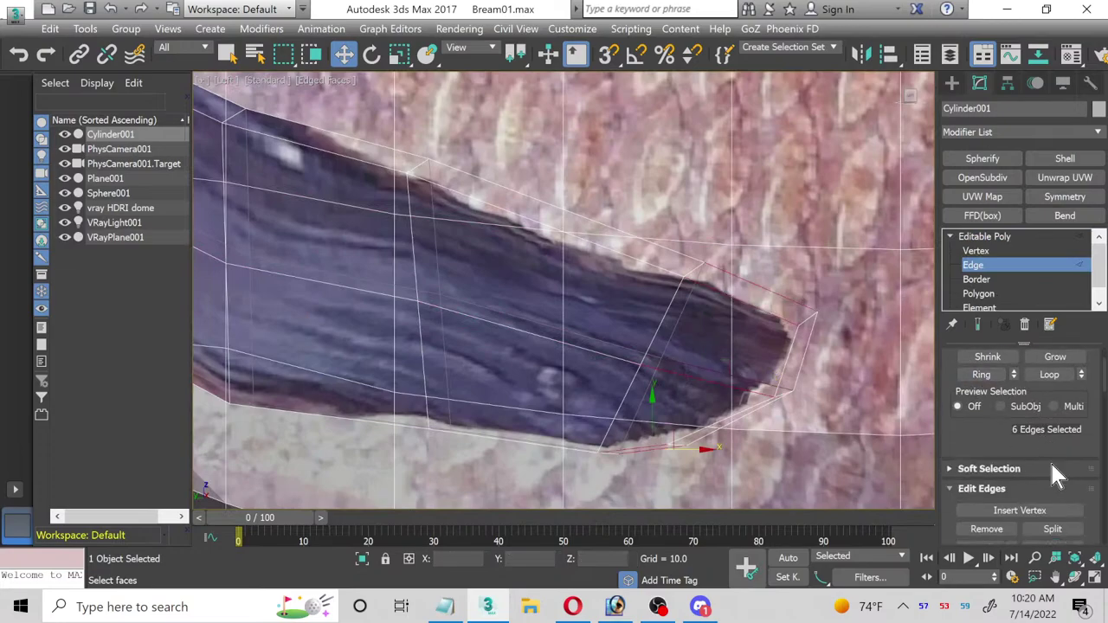
{"action": "left_click", "coordinate": [1078, 534]}
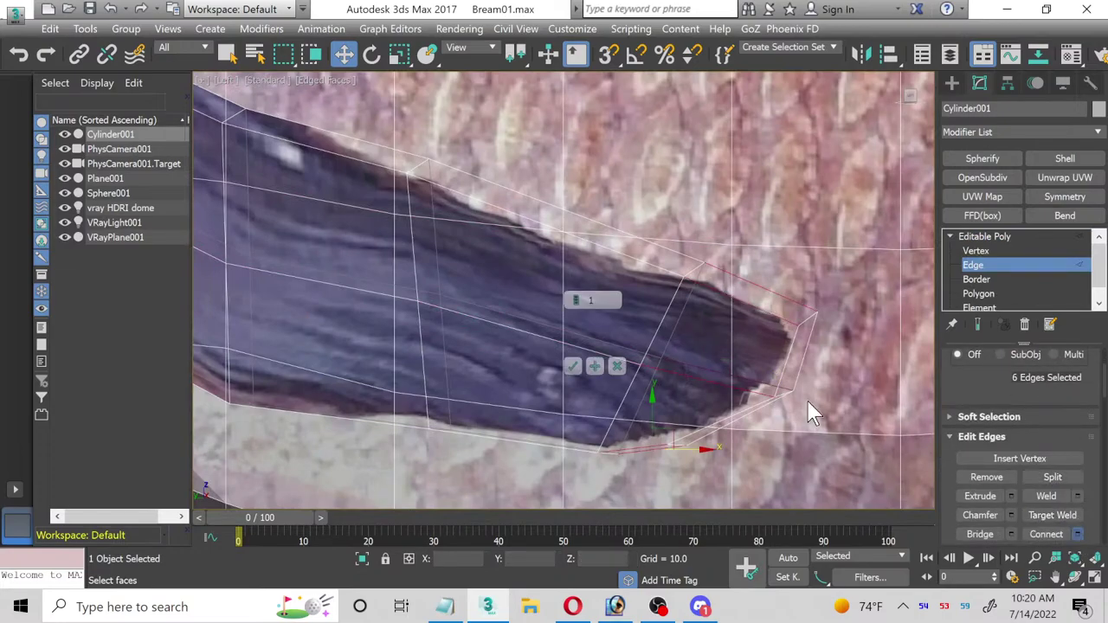
{"action": "left_click_drag", "start_coordinate": [576, 344], "coordinate": [581, 199]}
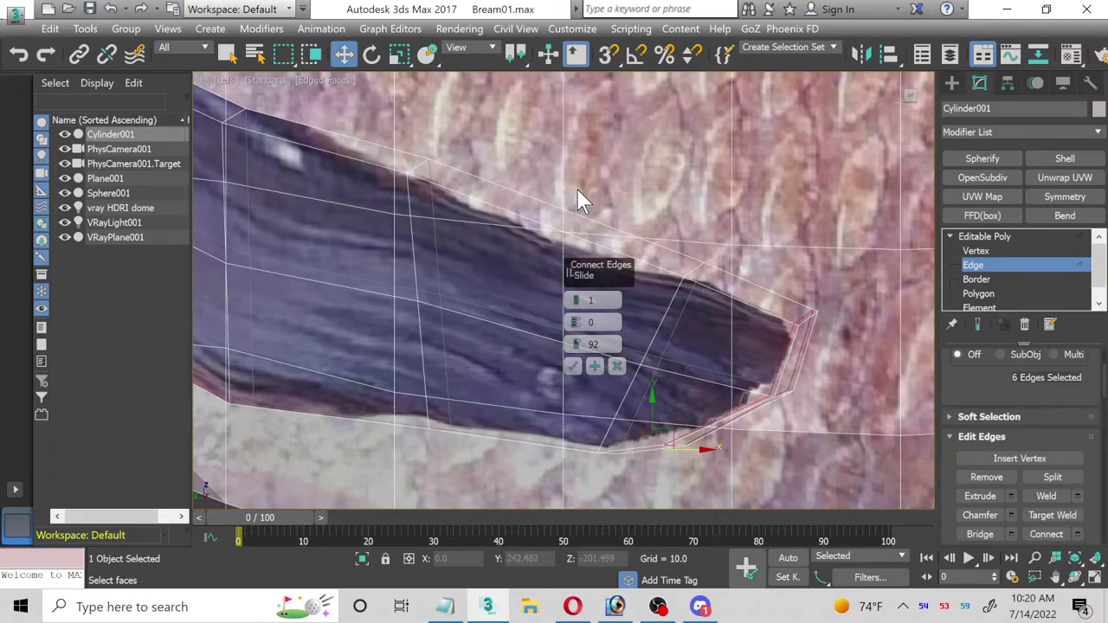
{"action": "left_click", "coordinate": [573, 367]}
Step: Add a second edge loop near the fin base, then exit Edge mode and restore four viewports
{"action": "middle_click_drag", "start_coordinate": [574, 366], "coordinate": [656, 363]}
{"action": "scroll", "coordinate": [656, 364], "scroll_direction": "up", "scroll_amount": 2}
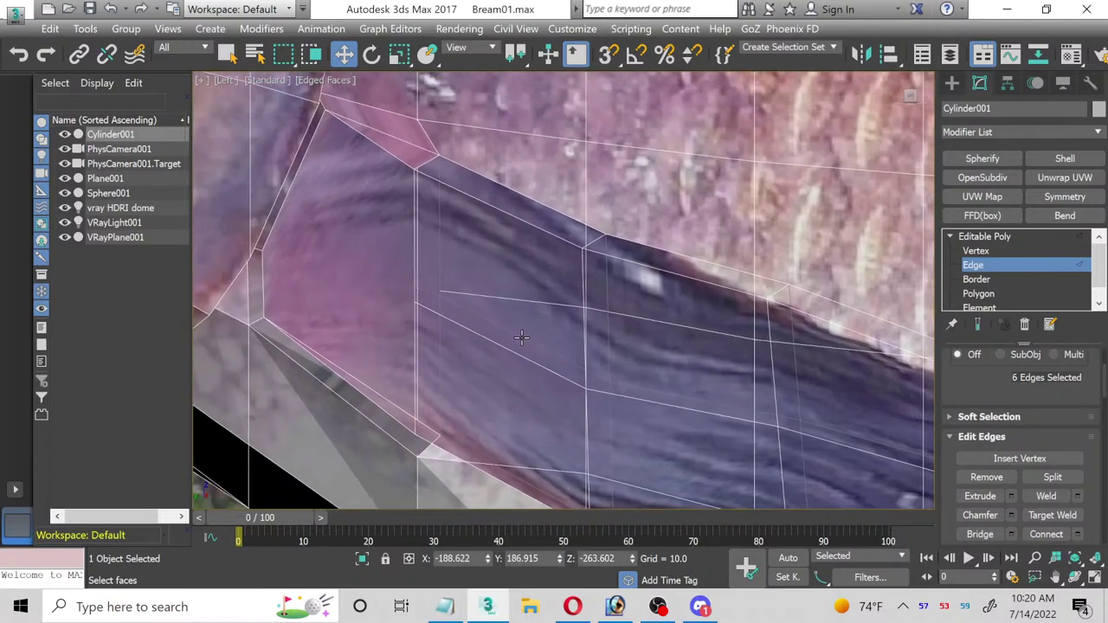
{"action": "left_click", "coordinate": [479, 338]}
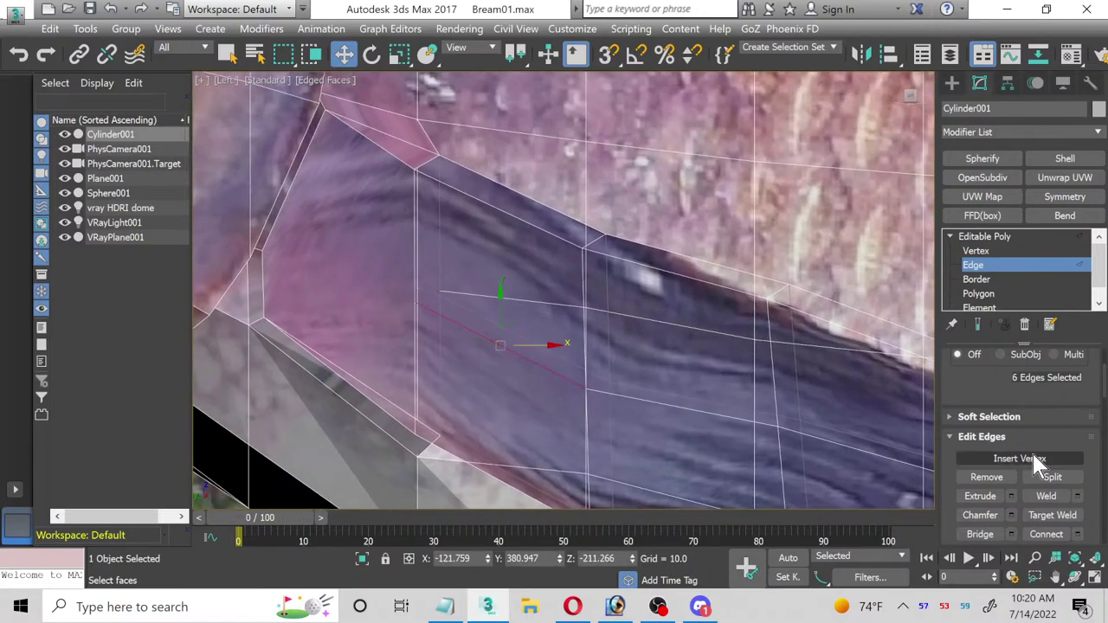
{"action": "scroll", "coordinate": [996, 450], "scroll_direction": "up", "scroll_amount": 1}
{"action": "scroll", "coordinate": [996, 450], "scroll_direction": "up", "scroll_amount": 2}
{"action": "left_click", "coordinate": [968, 372]}
{"action": "scroll", "coordinate": [1004, 450], "scroll_direction": "down", "scroll_amount": 3}
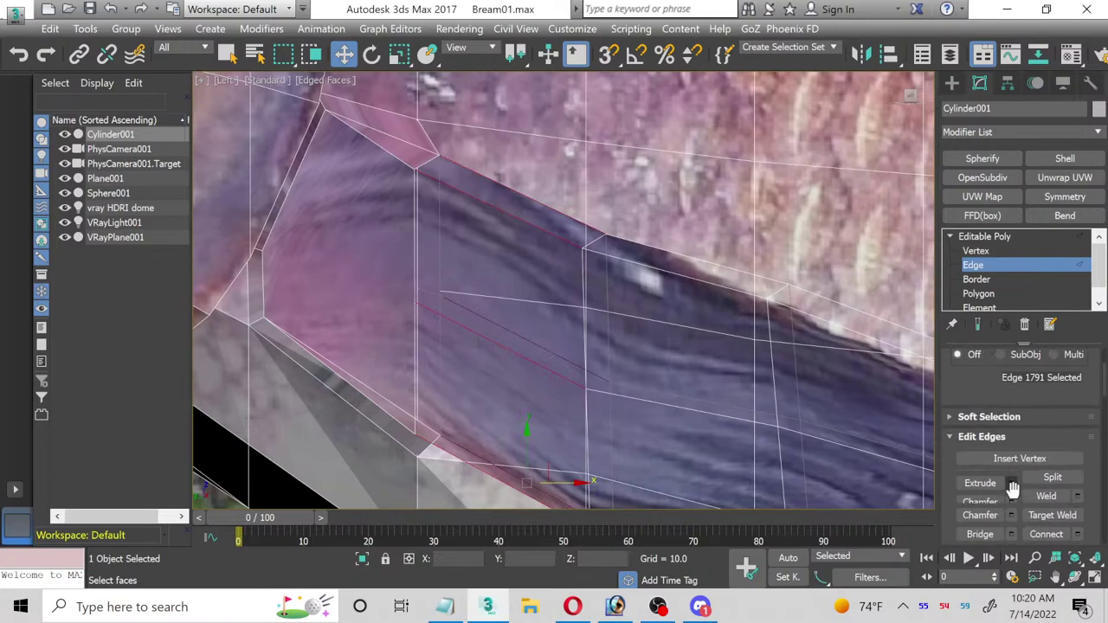
{"action": "left_click", "coordinate": [1079, 521]}
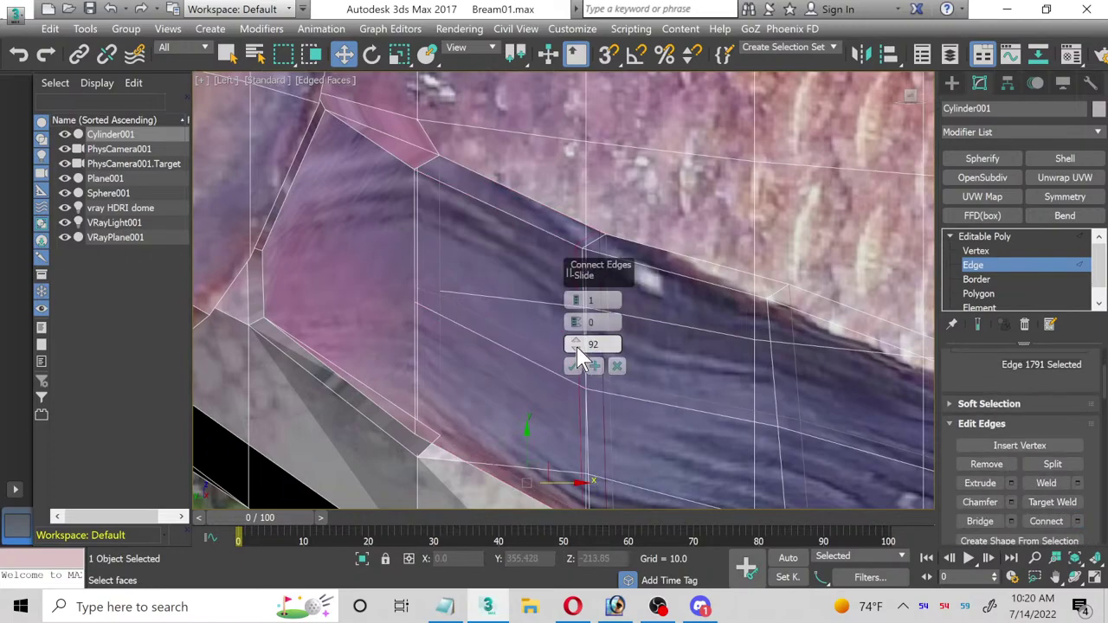
{"action": "left_click_drag", "start_coordinate": [576, 345], "coordinate": [522, 10]}
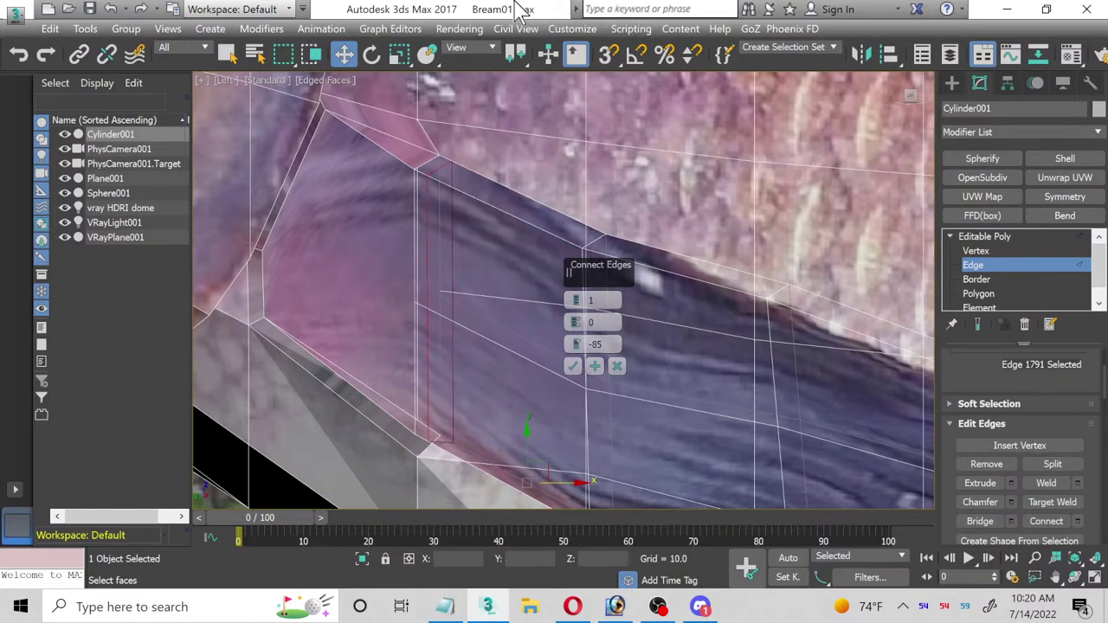
{"action": "left_click", "coordinate": [573, 366]}
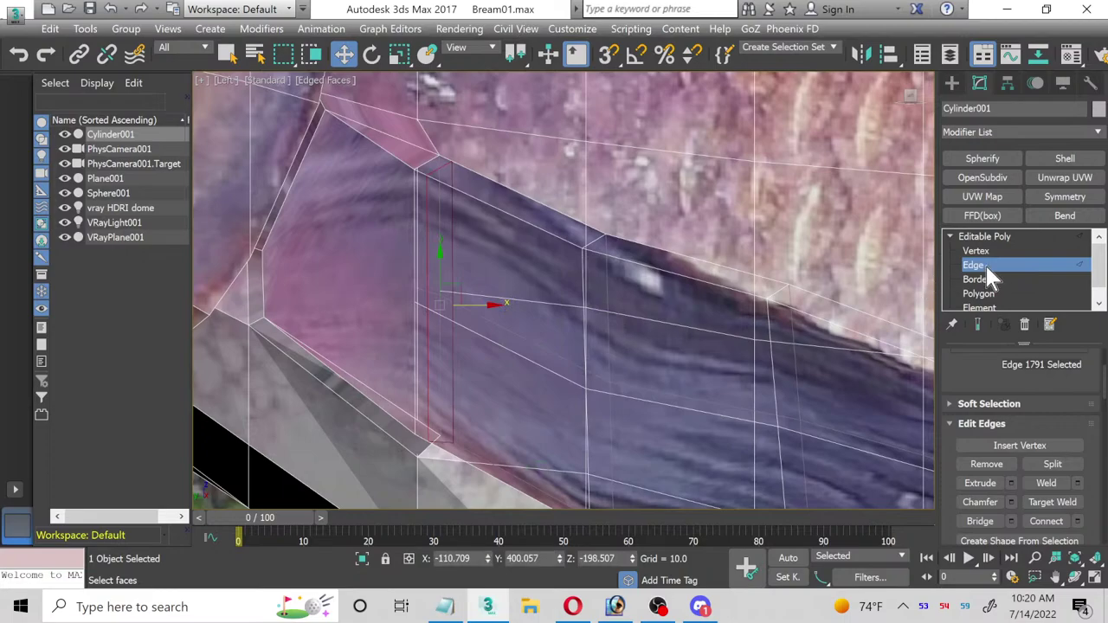
{"action": "key", "text": "2"}
{"action": "key", "text": "alt+w"}
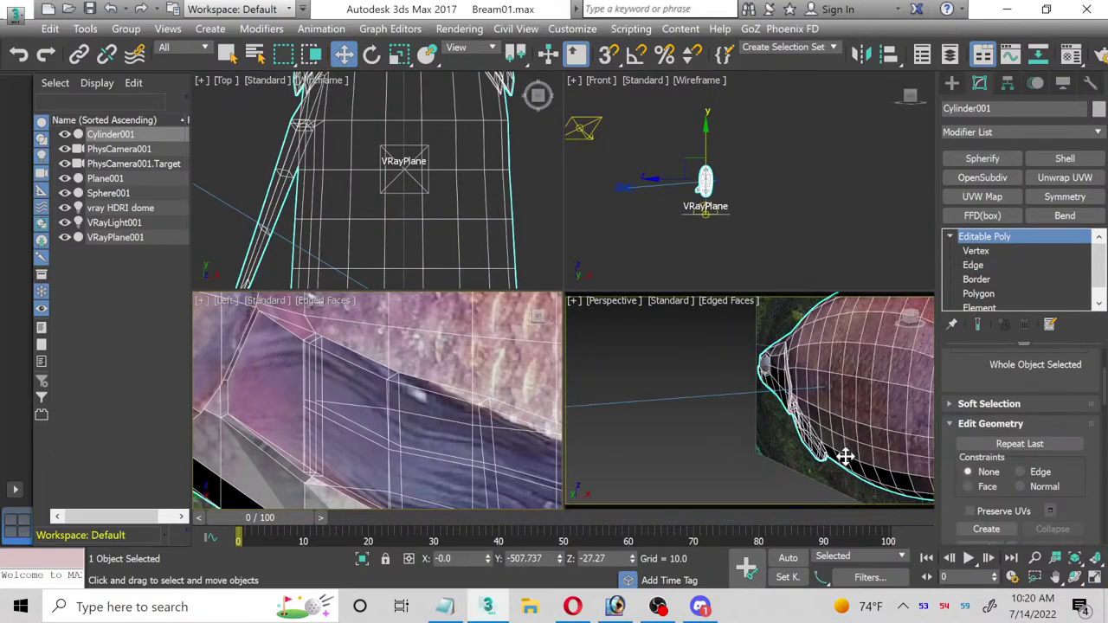
Step: Switch the Perspective viewport to PhysCamera001, hide Plane001, and maximize the camera view
{"action": "left_click", "coordinate": [606, 299]}
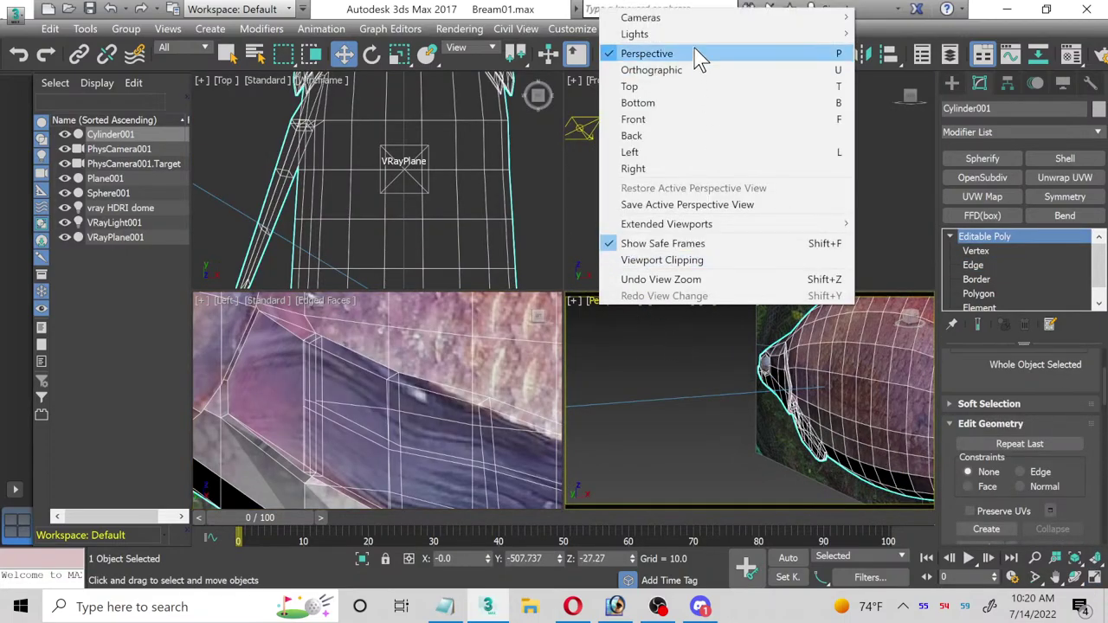
{"action": "mouse_move", "coordinate": [701, 19]}
{"action": "left_click", "coordinate": [888, 18]}
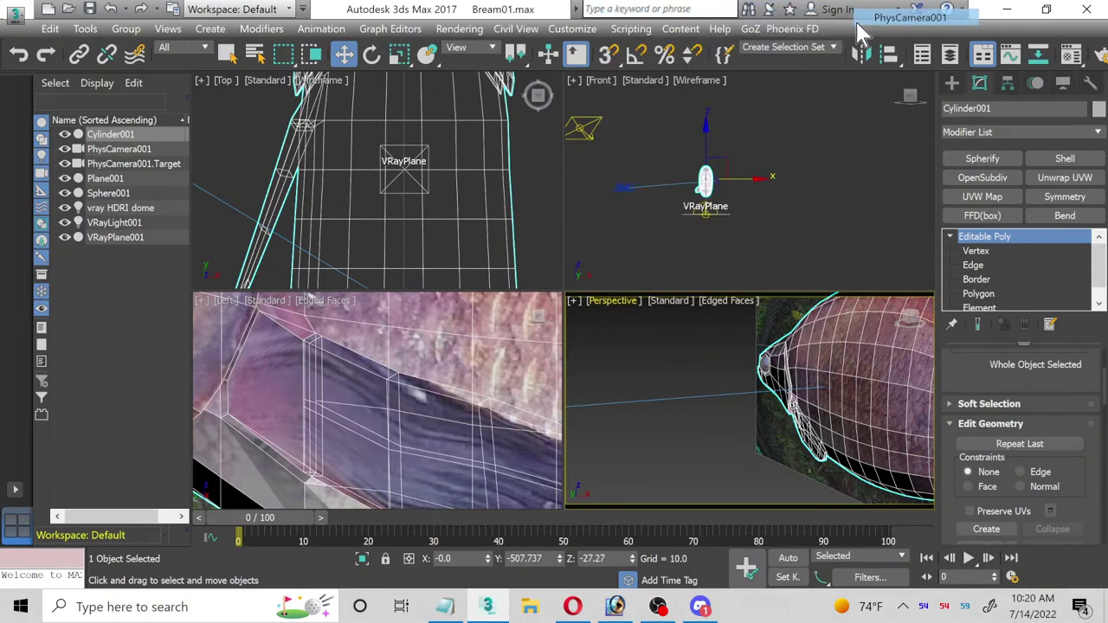
{"action": "left_click", "coordinate": [105, 178]}
{"action": "left_click", "coordinate": [64, 178]}
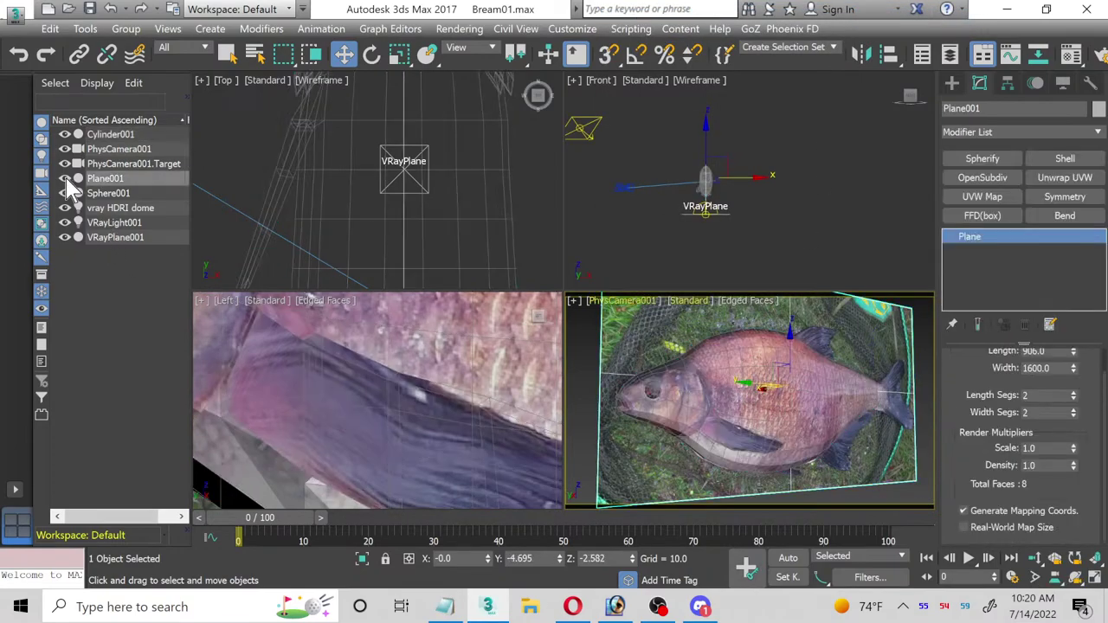
{"action": "left_click", "coordinate": [1093, 579]}
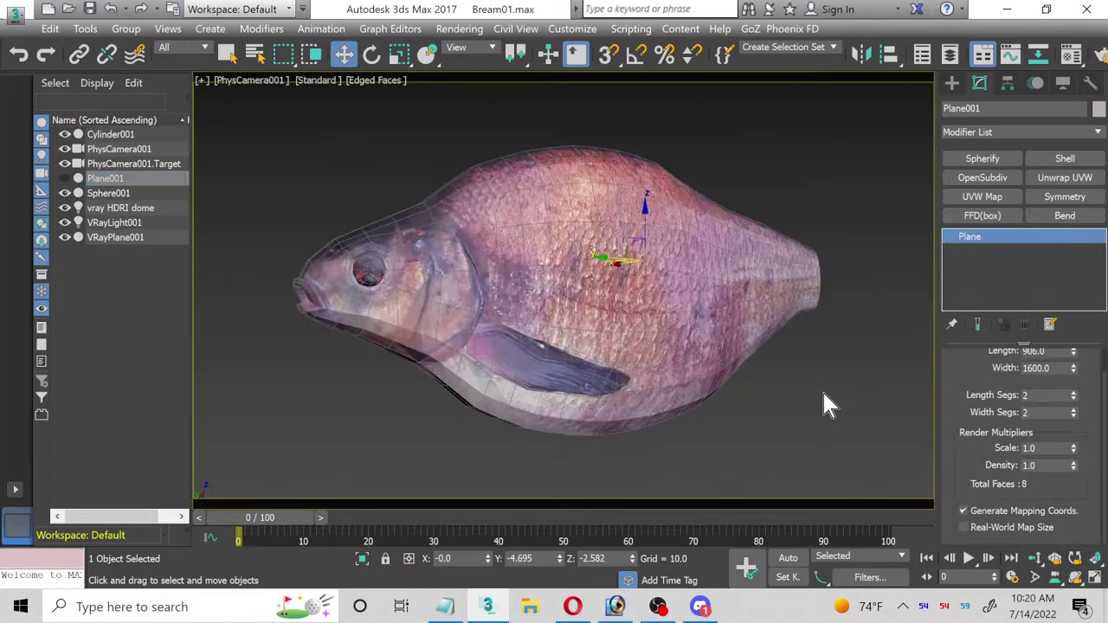
Step: Give the fish body an OpenSubdiv modifier with 2 iterations and render the camera view in V-Ray
{"action": "left_click", "coordinate": [978, 179]}
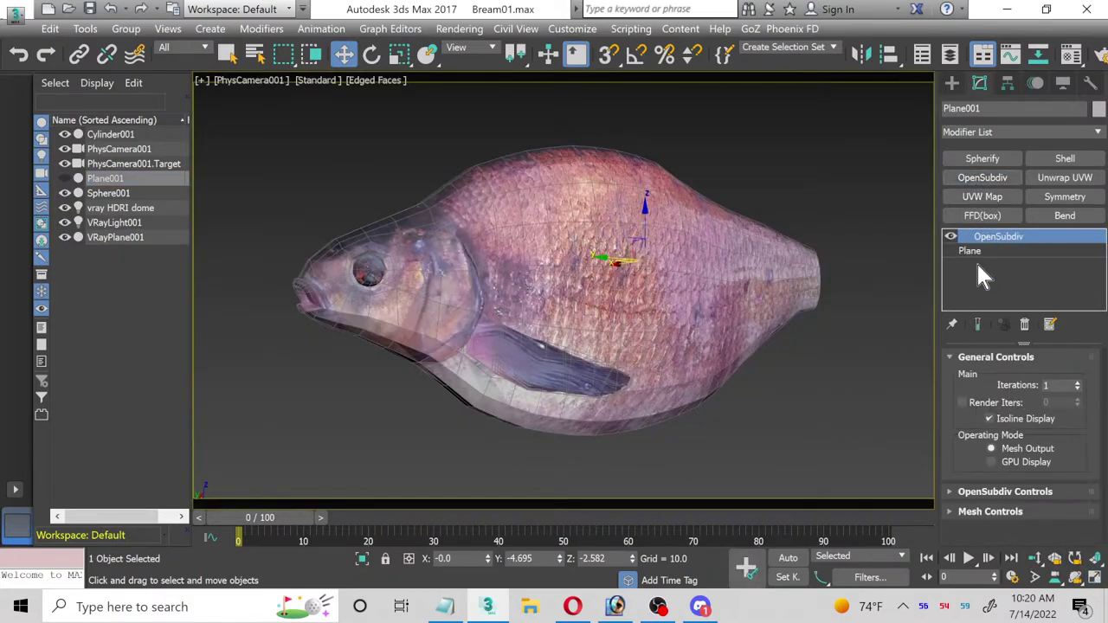
{"action": "right_click", "coordinate": [995, 241]}
{"action": "left_click", "coordinate": [921, 383]}
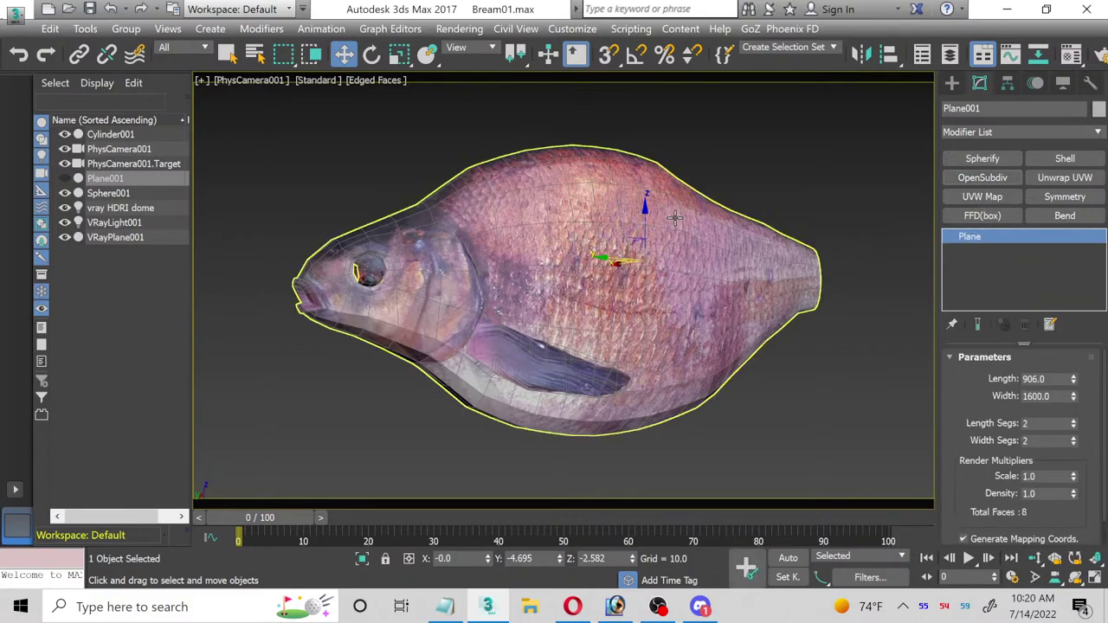
{"action": "left_click", "coordinate": [814, 191]}
{"action": "left_click", "coordinate": [963, 181]}
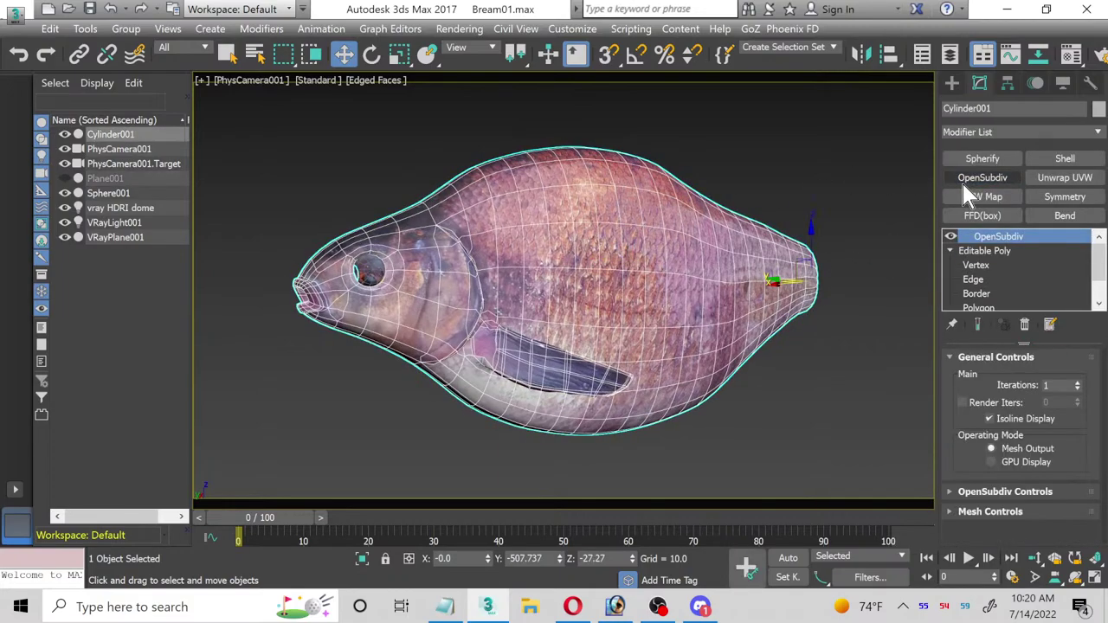
{"action": "left_click", "coordinate": [1079, 382]}
{"action": "left_click", "coordinate": [846, 376]}
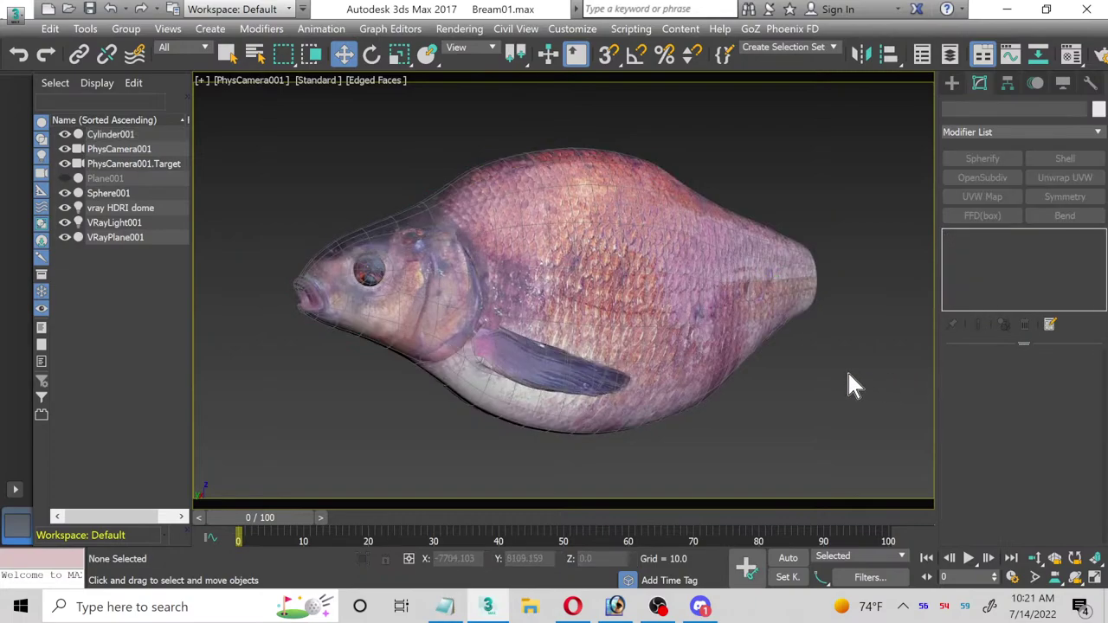
{"action": "key", "text": "shift+q"}
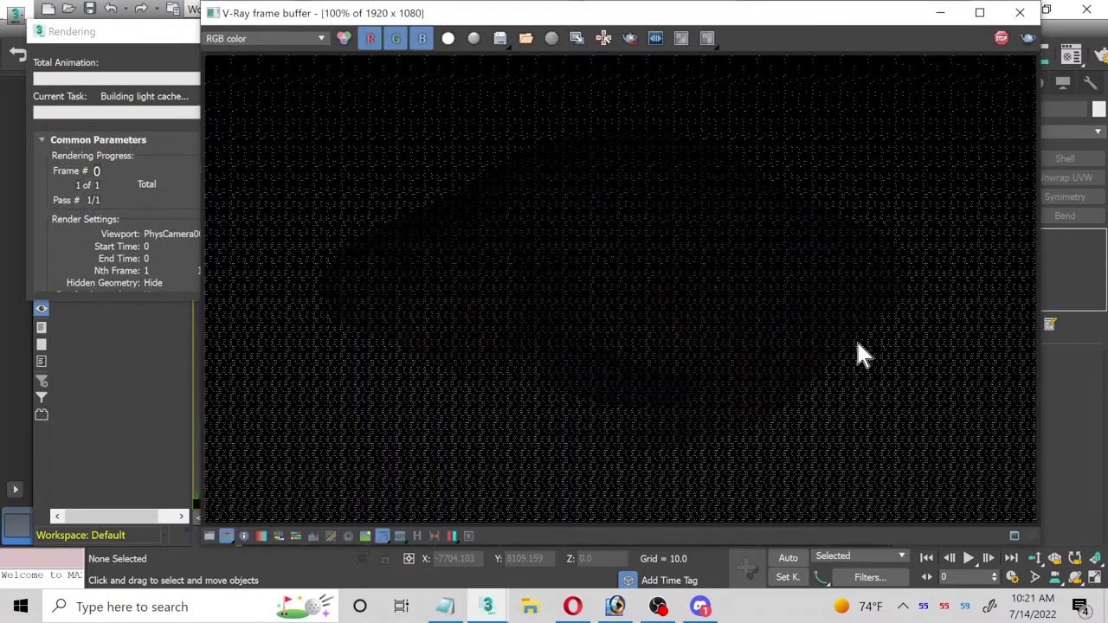
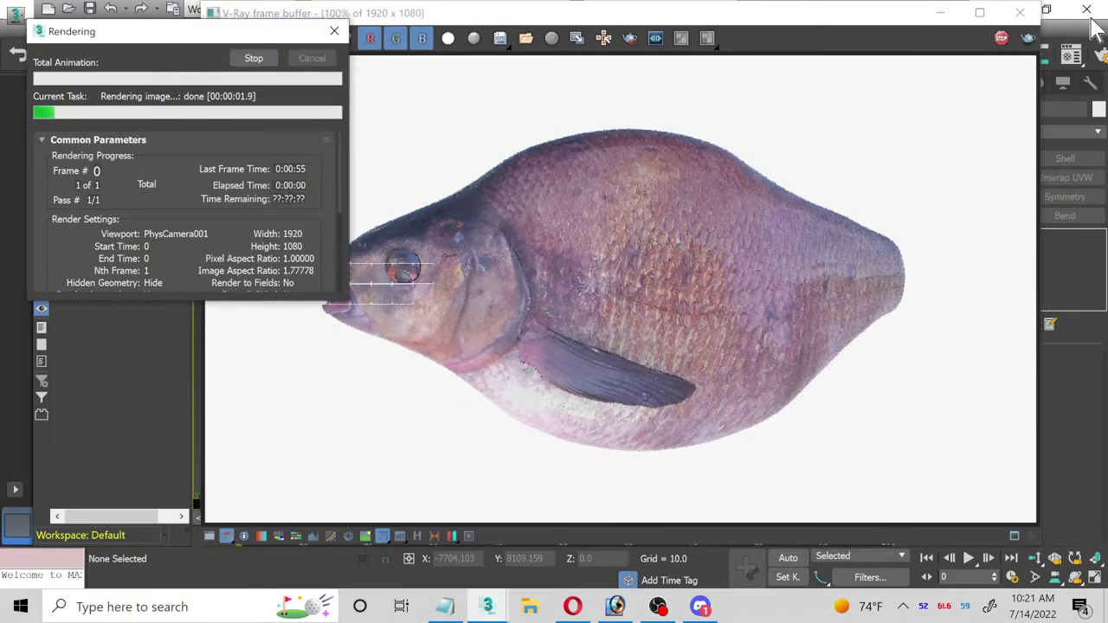
Step: Close the render windows and delete the OpenSubdiv modifier from the fish
{"action": "left_click", "coordinate": [1020, 12]}
{"action": "left_click", "coordinate": [568, 322]}
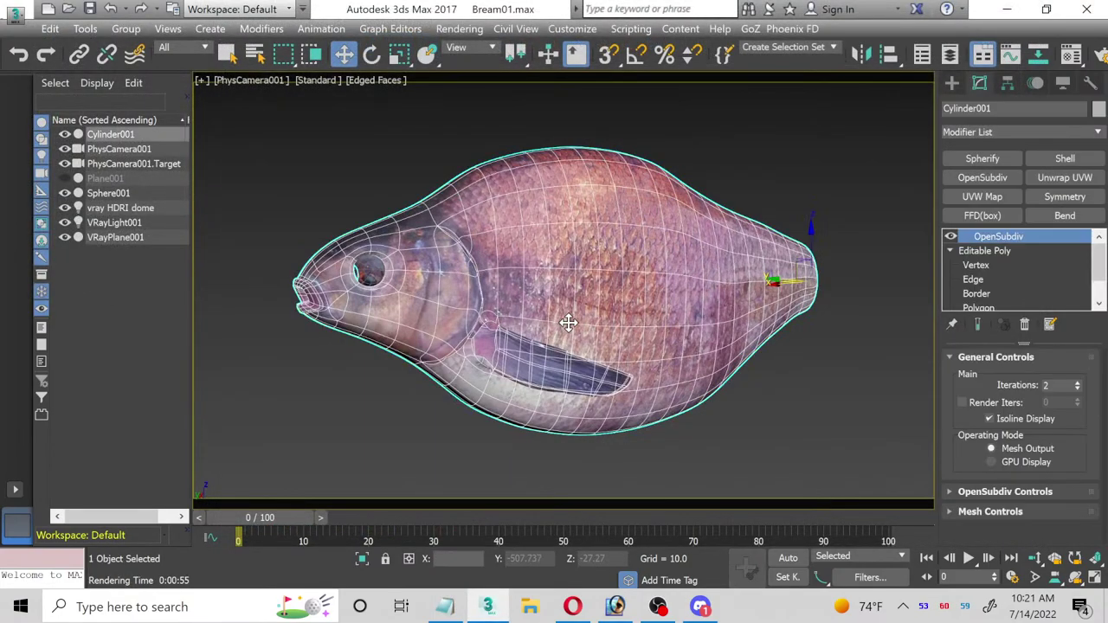
{"action": "right_click", "coordinate": [1000, 241]}
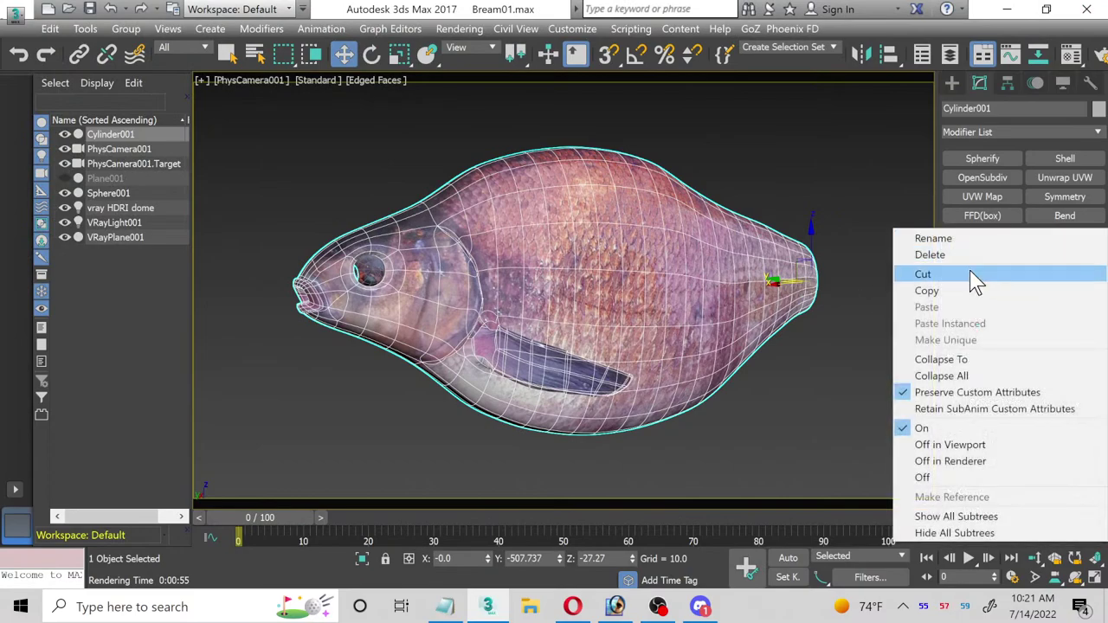
{"action": "left_click", "coordinate": [973, 254]}
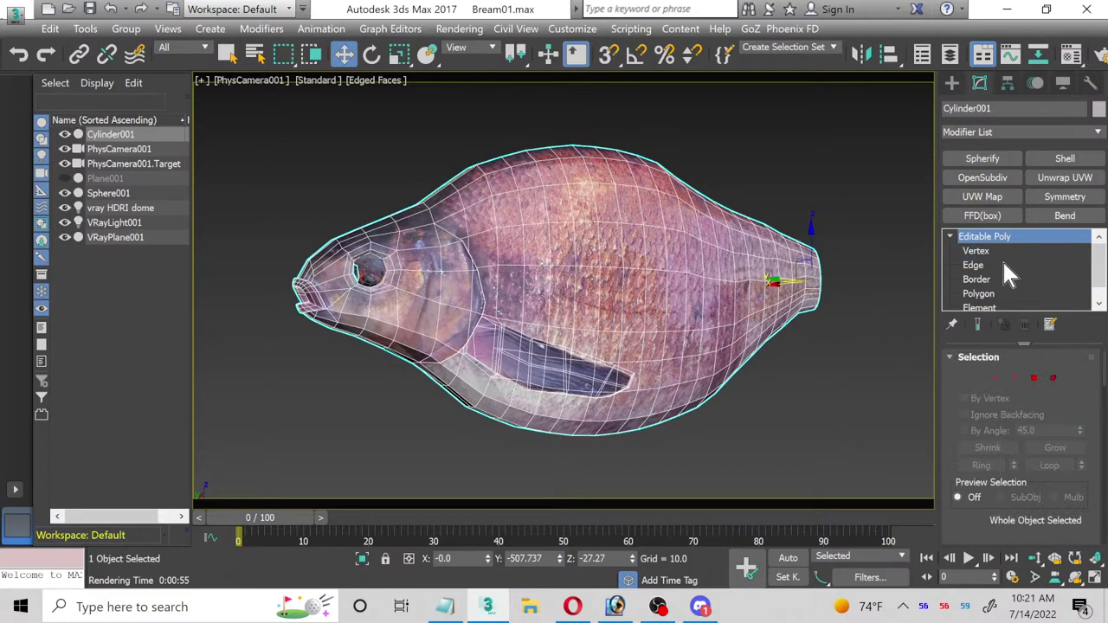
Step: Grow the polygon selection to the 45 fin polygons, apply Unwrap UVW, and open its UV editor
{"action": "scroll", "coordinate": [985, 265], "scroll_direction": "down", "scroll_amount": 1}
{"action": "left_click", "coordinate": [977, 278]}
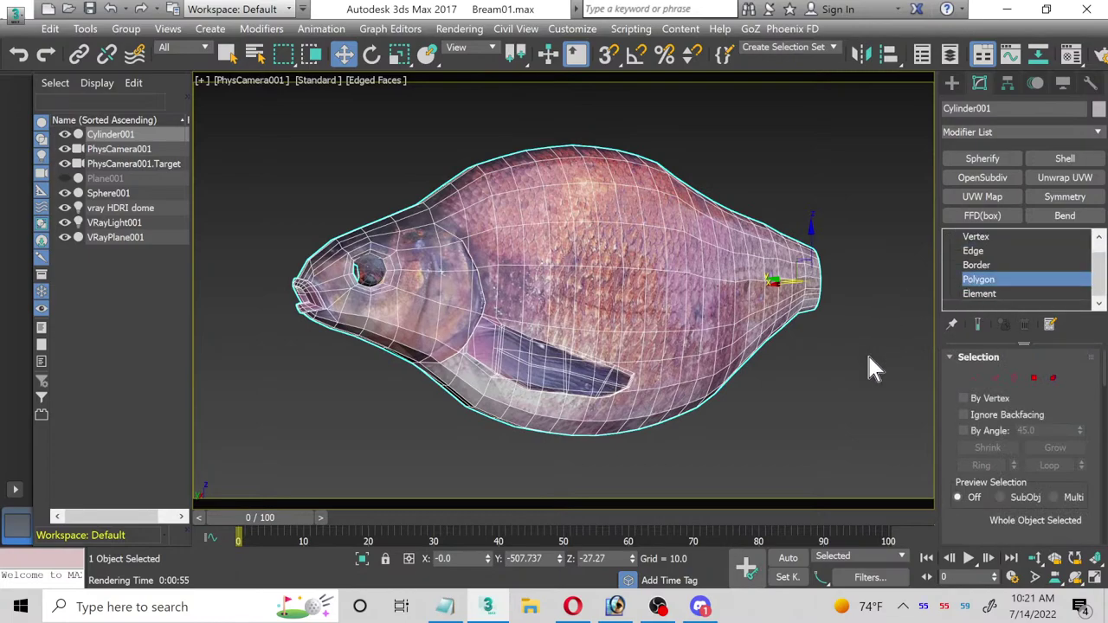
{"action": "left_click", "coordinate": [1048, 447]}
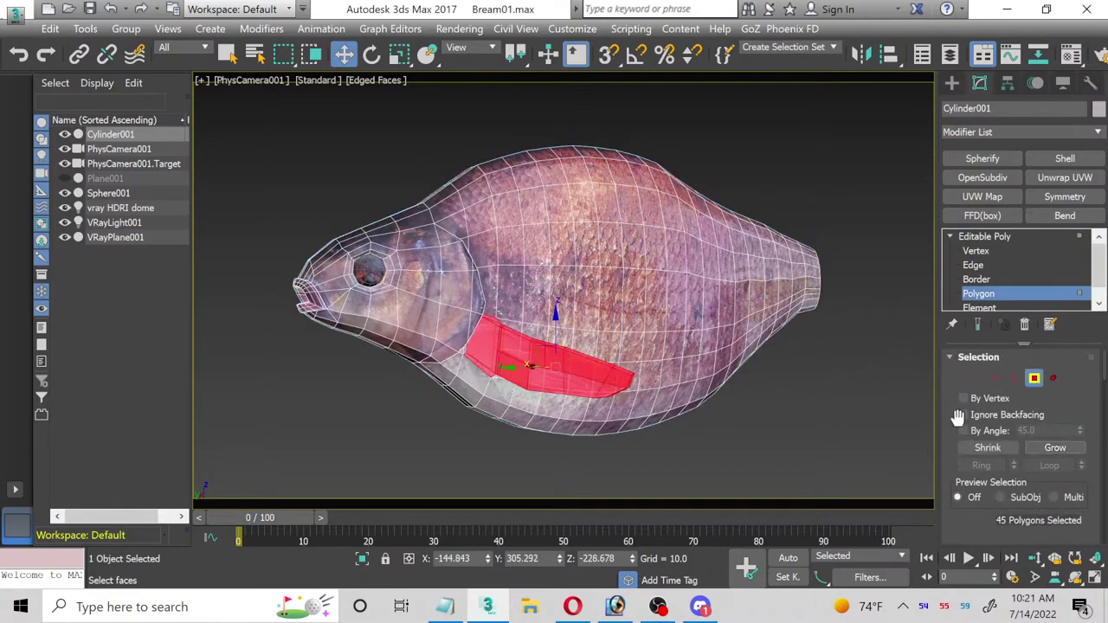
{"action": "left_click", "coordinate": [1058, 179]}
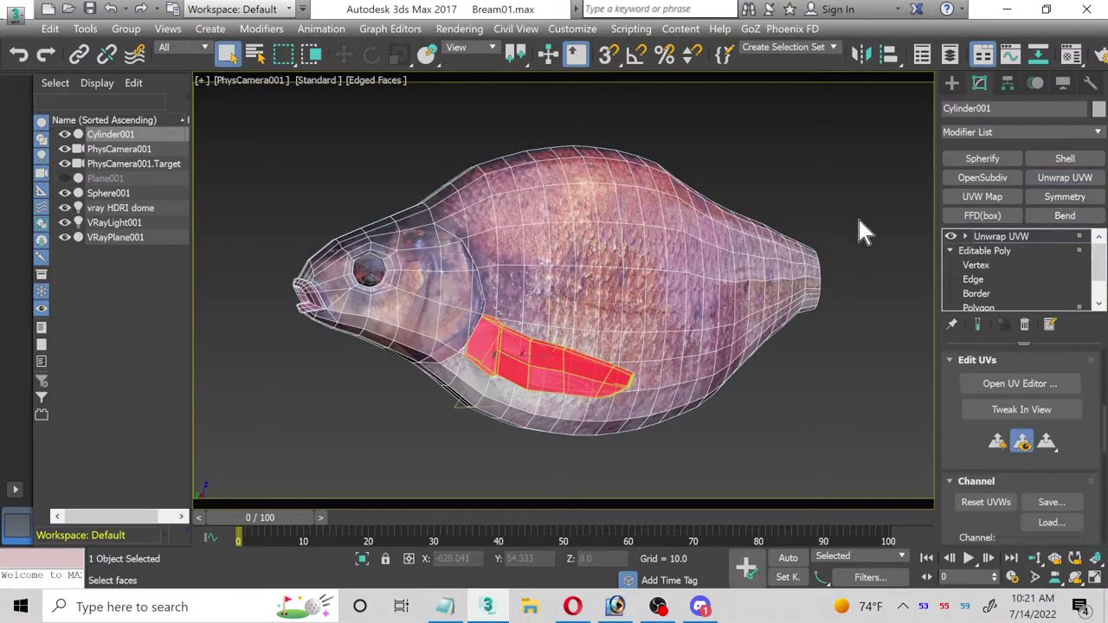
{"action": "left_click", "coordinate": [1073, 392]}
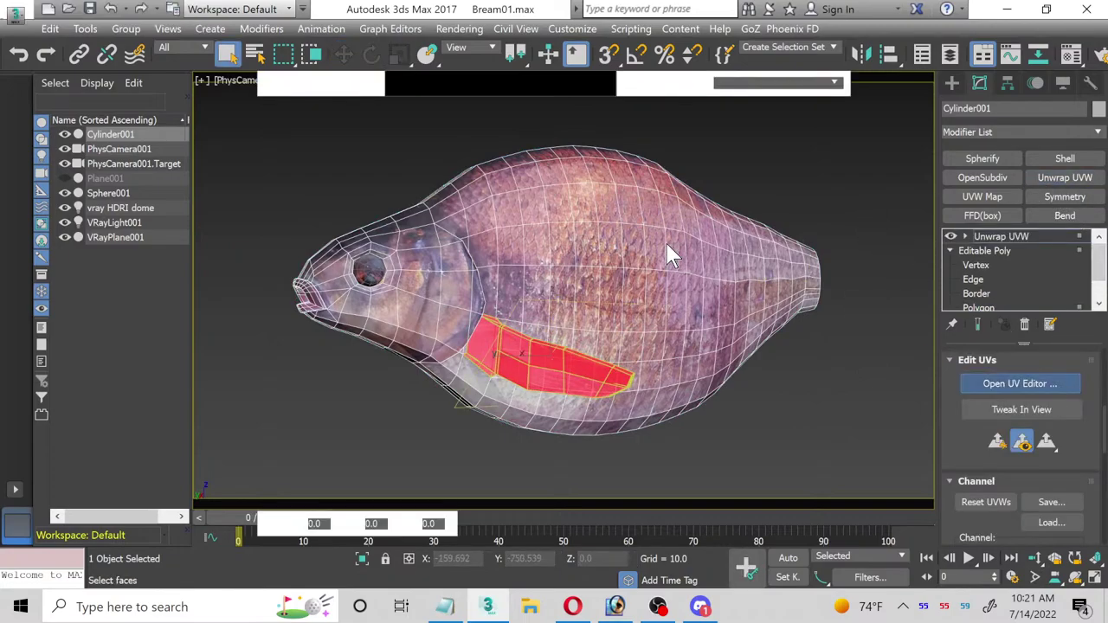
Step: Maximize the UV editor and show the Bream_fins.jpg texture (Map #2) behind the UVs
{"action": "left_click", "coordinate": [235, 48]}
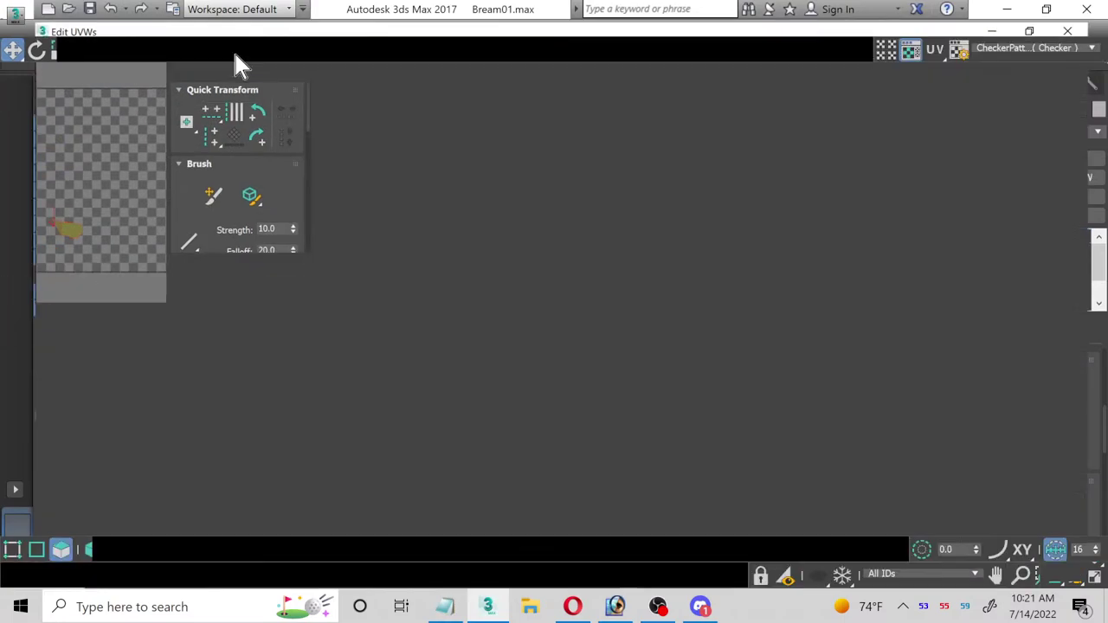
{"action": "left_click", "coordinate": [1022, 47]}
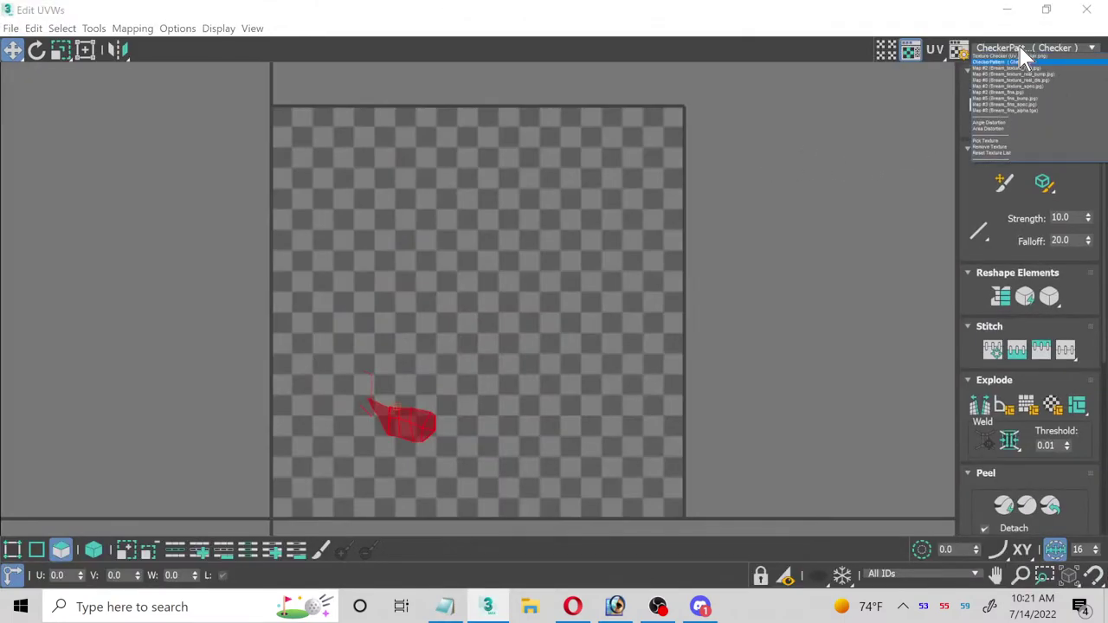
{"action": "left_click", "coordinate": [1021, 93]}
{"action": "scroll", "coordinate": [285, 407], "scroll_direction": "up", "scroll_amount": 8}
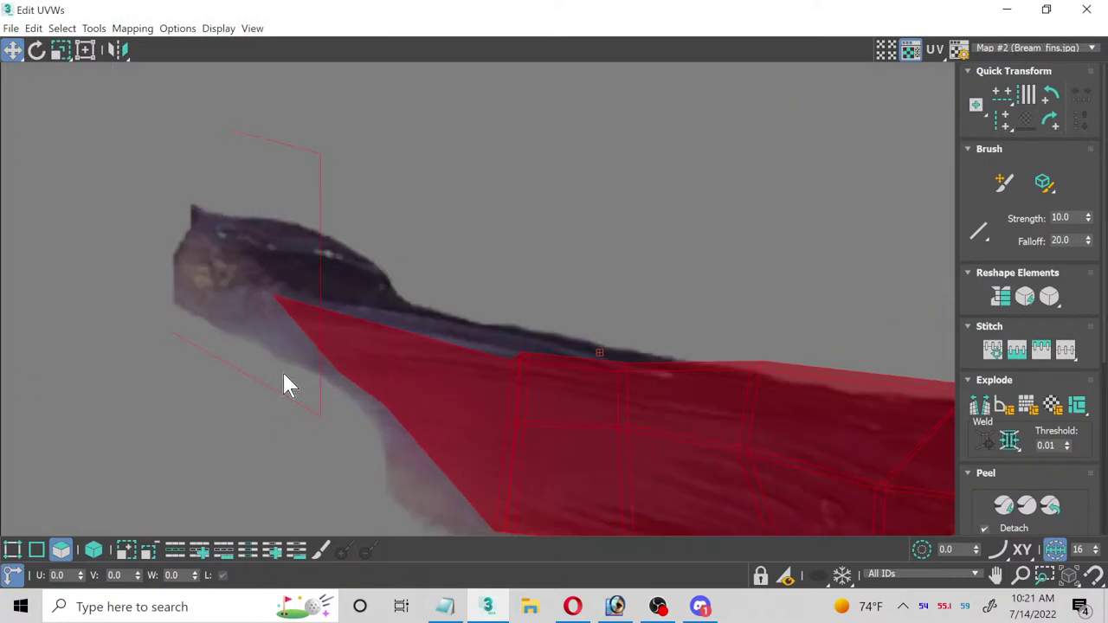
Step: Move the fin tip and edge UV vertices onto the fin texture outline, then close the editor
{"action": "left_click", "coordinate": [13, 551]}
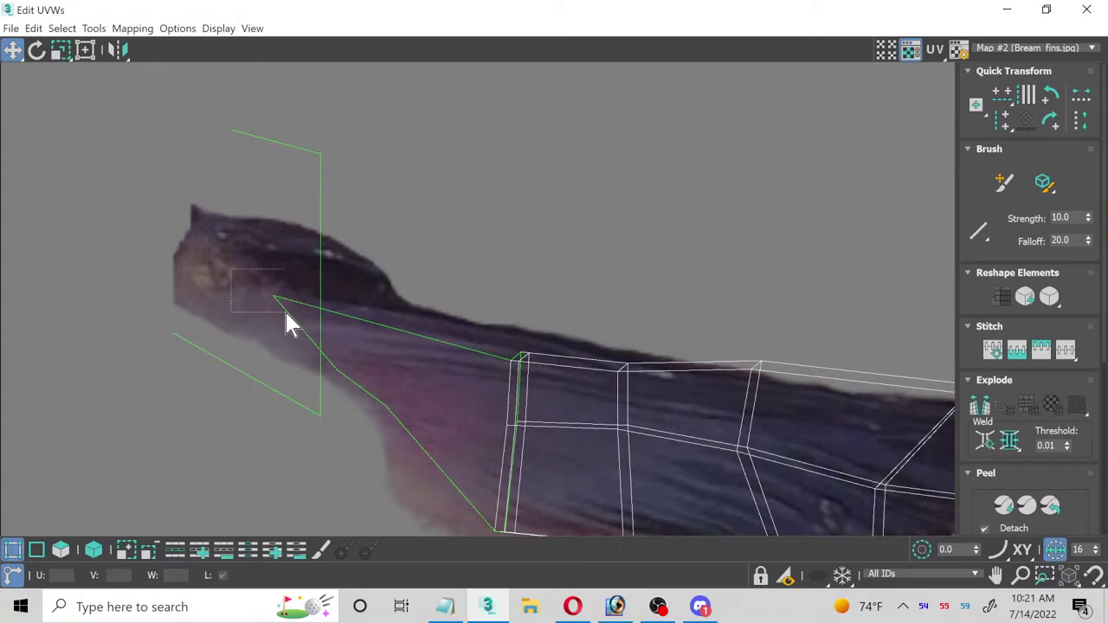
{"action": "left_click_drag", "start_coordinate": [285, 310], "coordinate": [374, 314]}
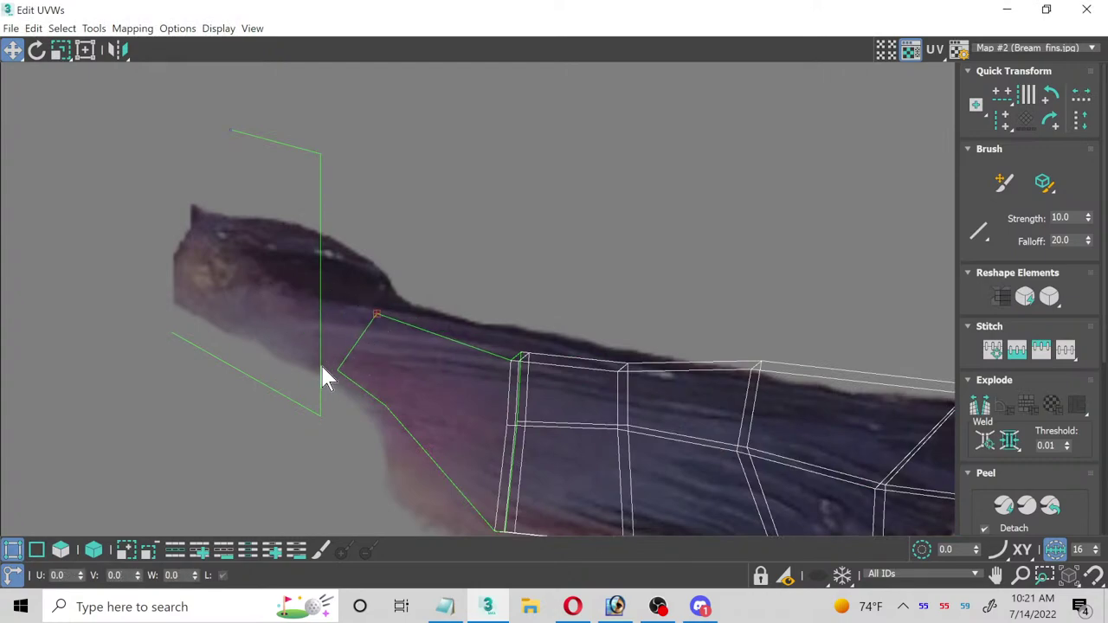
{"action": "left_click", "coordinate": [349, 374]}
{"action": "left_click_drag", "start_coordinate": [384, 404], "coordinate": [412, 415]}
{"action": "scroll", "coordinate": [474, 374], "scroll_direction": "down", "scroll_amount": 2}
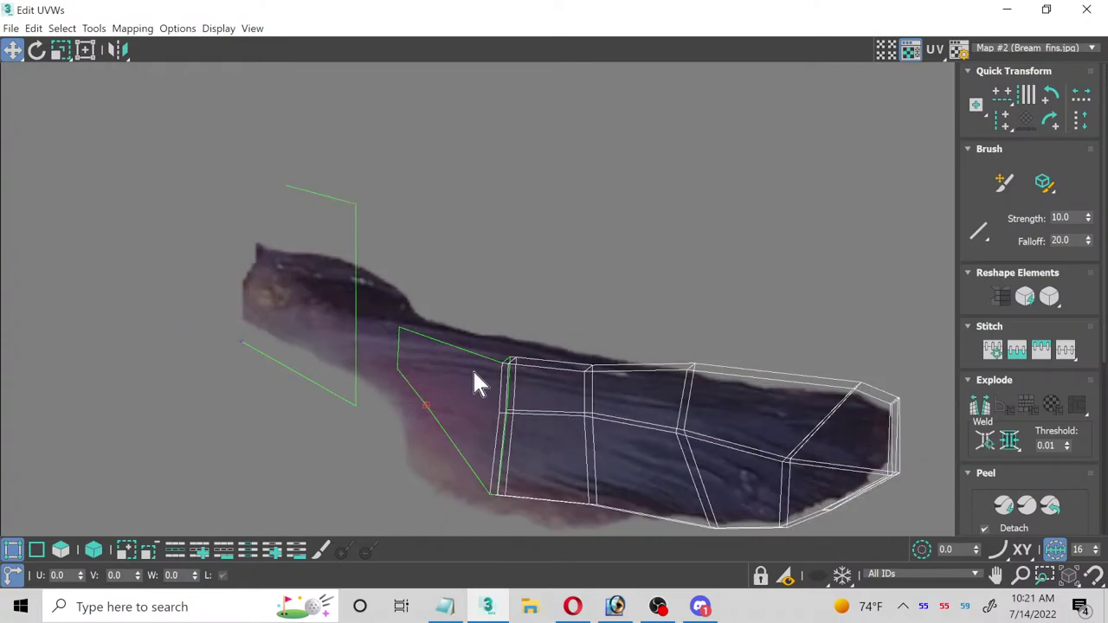
{"action": "left_click", "coordinate": [1087, 9]}
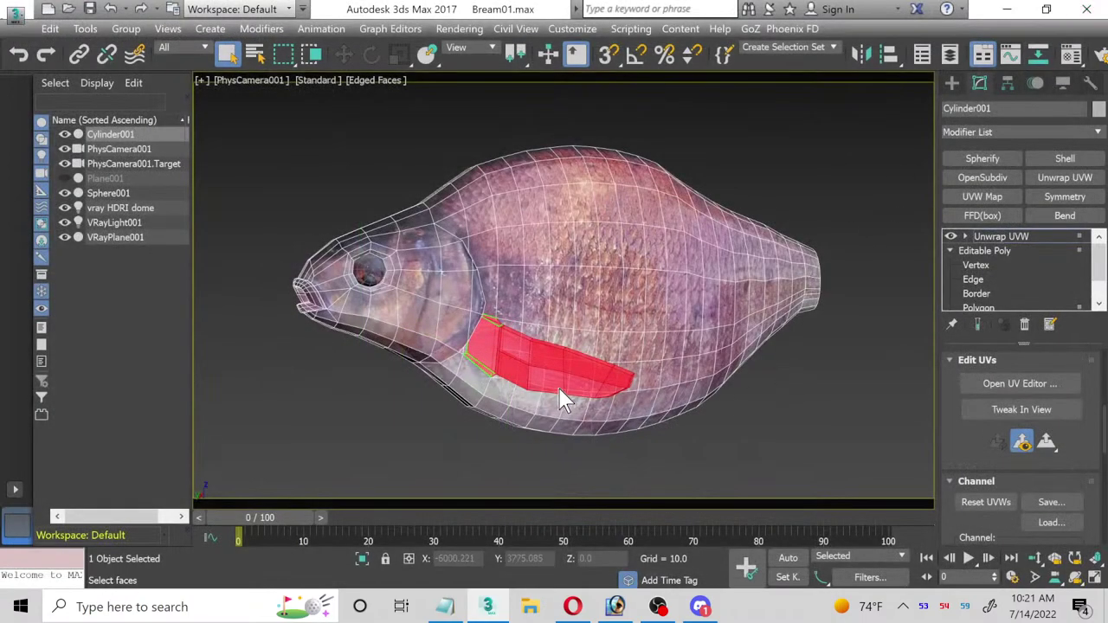
Step: Collapse the modifier stack, including Unwrap UVW, into the Editable Poly mesh
{"action": "left_click", "coordinate": [1024, 235]}
{"action": "right_click", "coordinate": [1009, 239]}
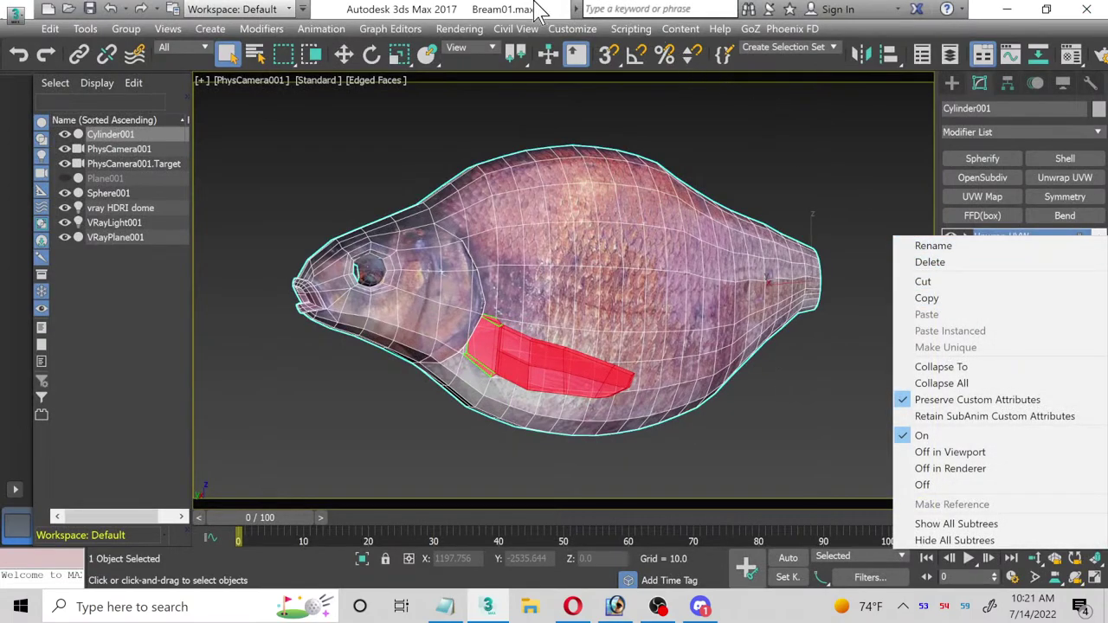
{"action": "left_click", "coordinate": [539, 10]}
{"action": "right_click", "coordinate": [996, 243]}
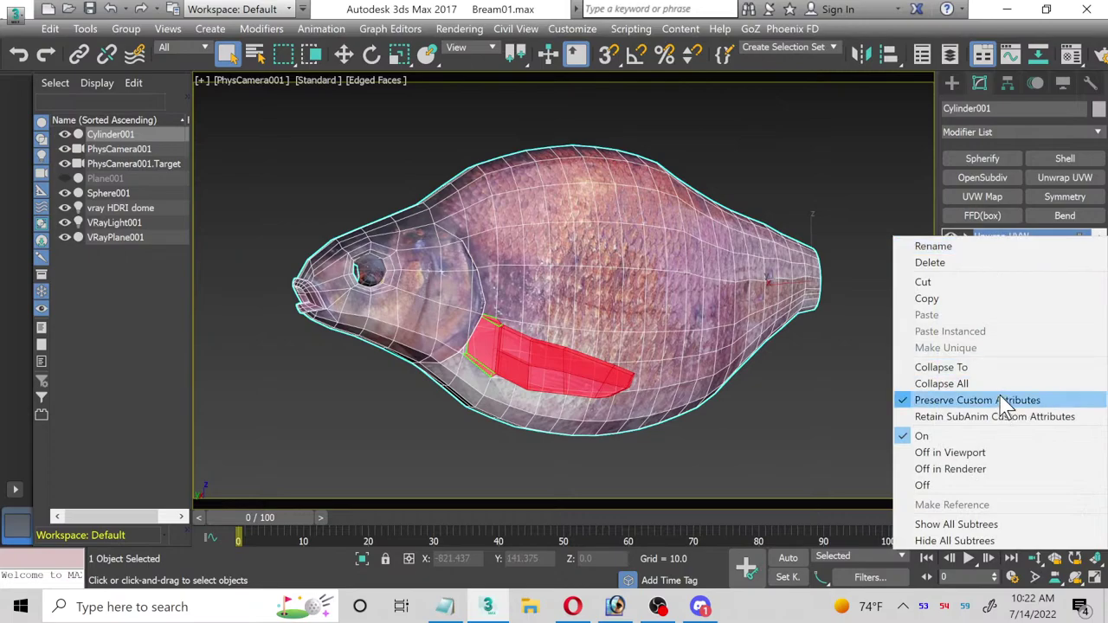
{"action": "left_click", "coordinate": [943, 383]}
{"action": "left_click", "coordinate": [650, 352]}
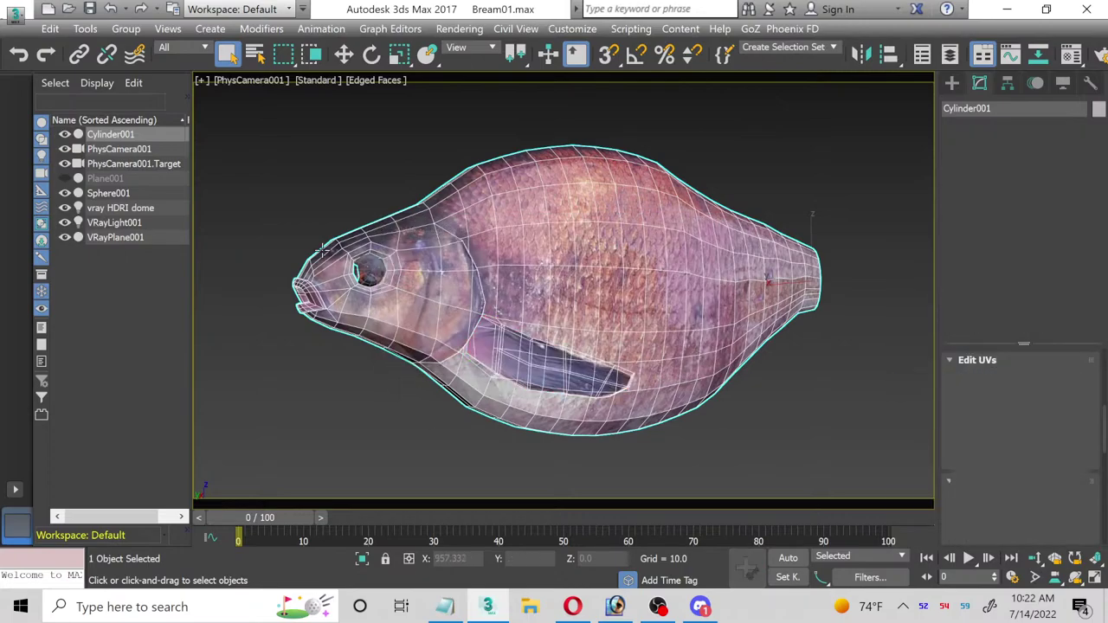
Step: Switch the viewport to Perspective and orbit to the base of the pectoral fin
{"action": "left_click", "coordinate": [243, 82]}
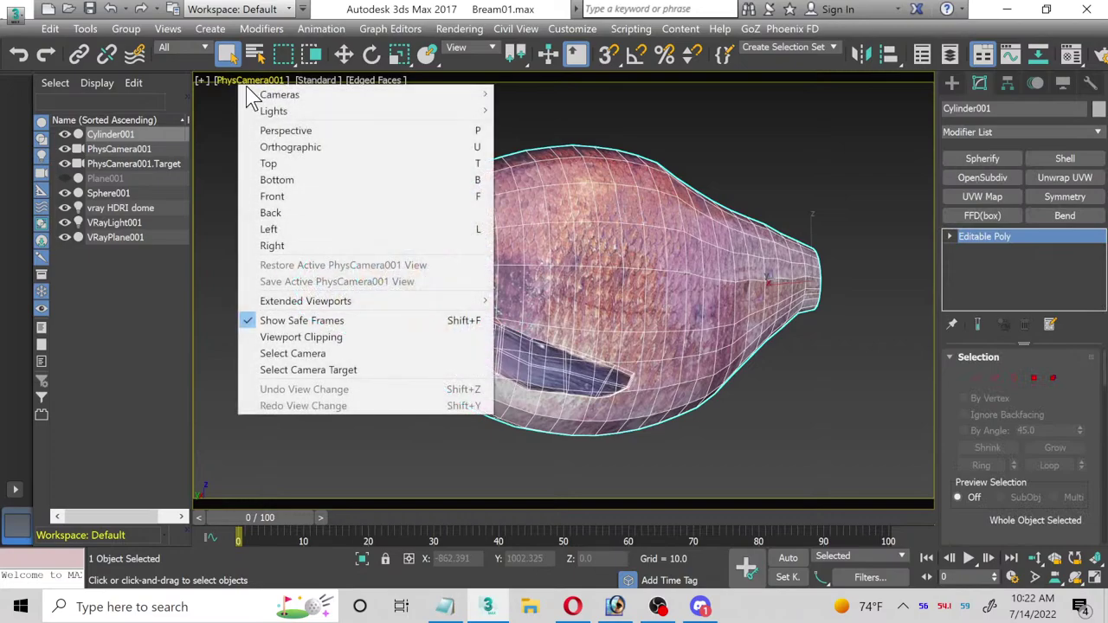
{"action": "left_click", "coordinate": [278, 130]}
{"action": "scroll", "coordinate": [479, 348], "scroll_direction": "up", "scroll_amount": 5}
{"action": "scroll", "coordinate": [479, 348], "scroll_direction": "up", "scroll_amount": 3}
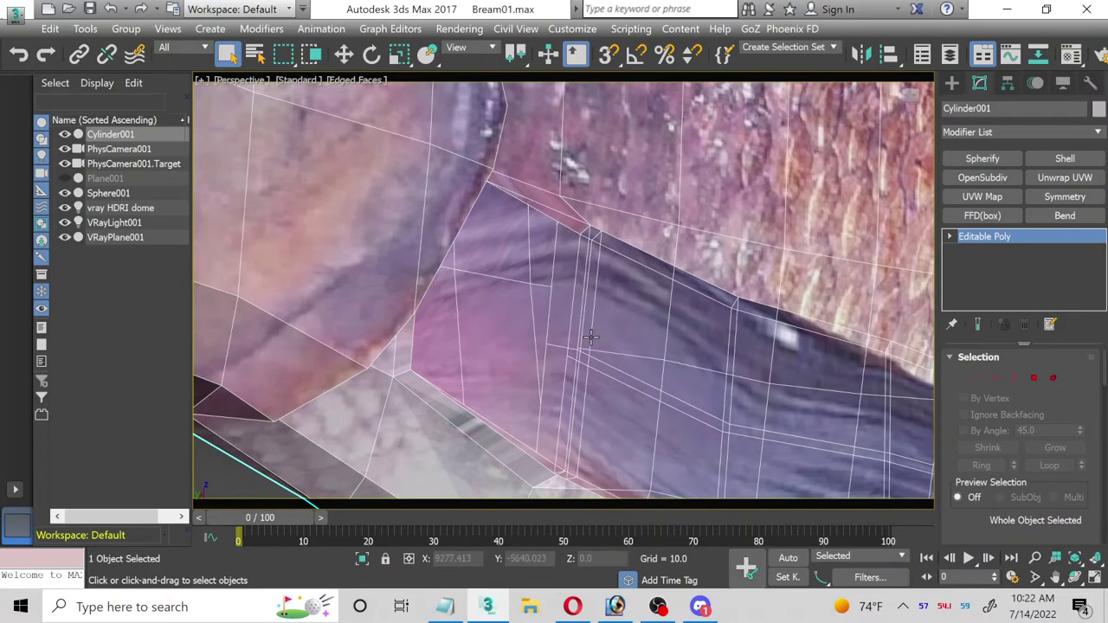
{"action": "middle_click_drag", "start_coordinate": [591, 336], "coordinate": [542, 260]}
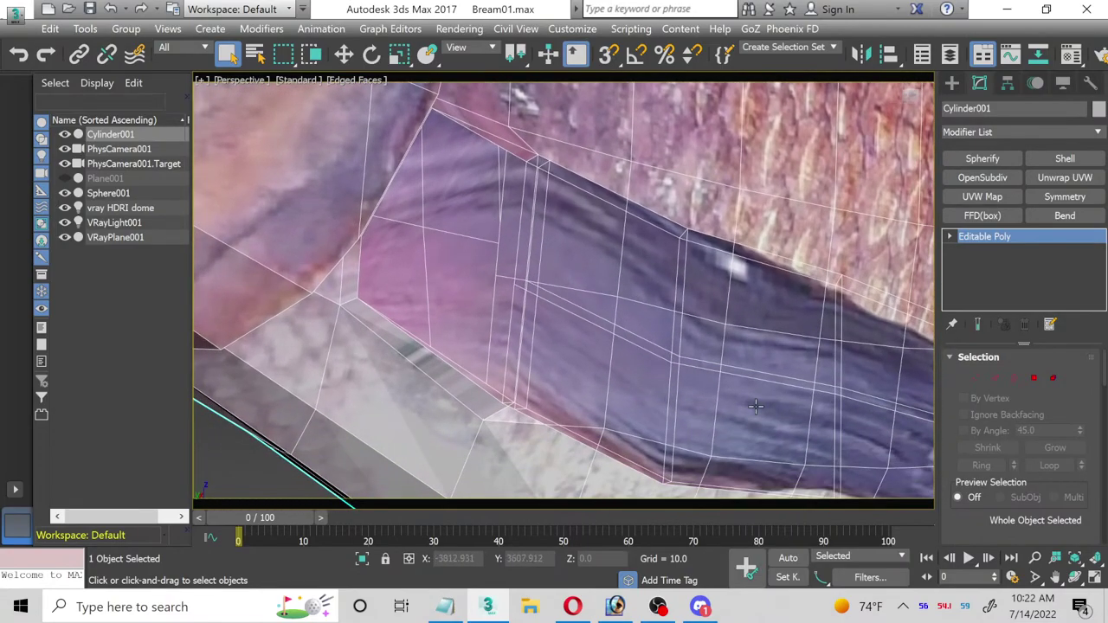
{"action": "left_click", "coordinate": [1075, 578]}
{"action": "left_click_drag", "start_coordinate": [564, 331], "coordinate": [705, 285]}
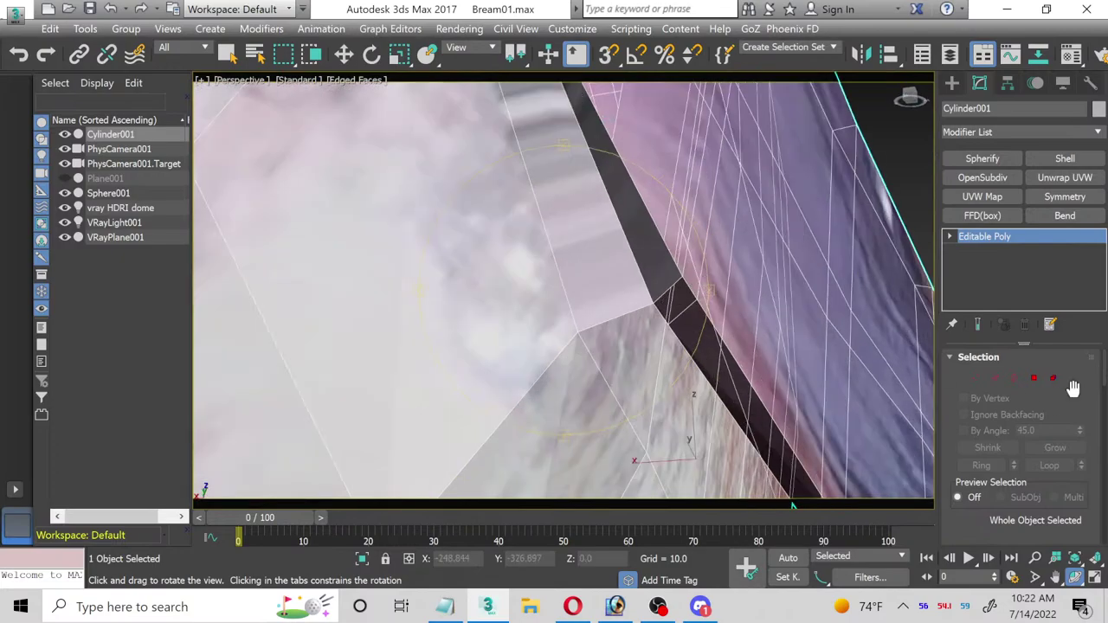
Step: At Vertex level, Target Weld the first stray vertex across the fin gap onto its neighbour
{"action": "left_click", "coordinate": [977, 379]}
{"action": "left_click", "coordinate": [662, 319]}
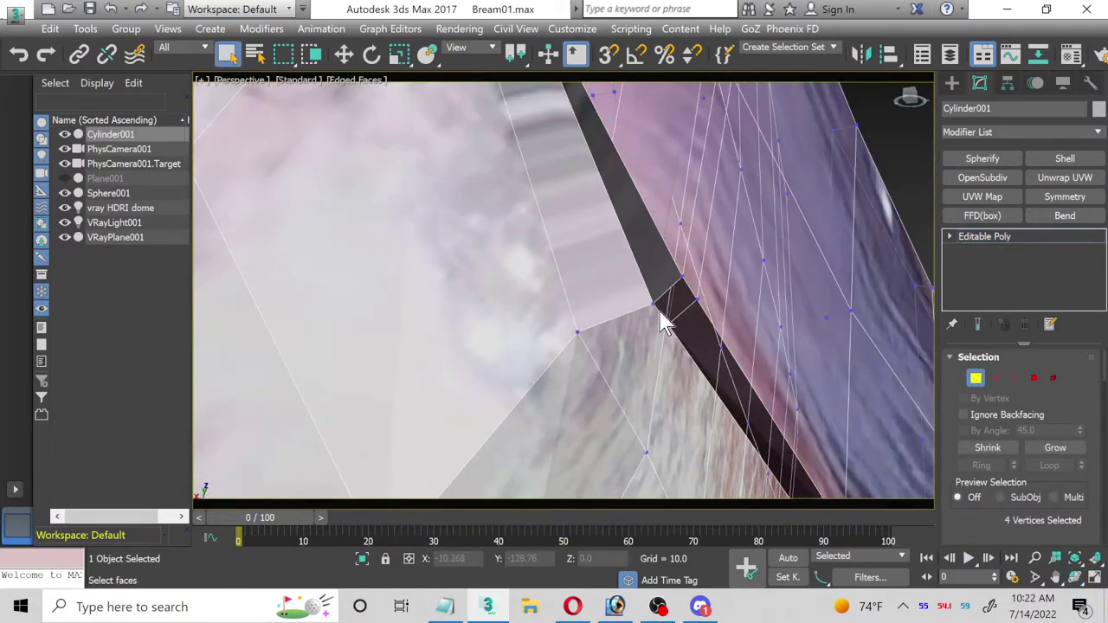
{"action": "scroll", "coordinate": [1013, 463], "scroll_direction": "down", "scroll_amount": 3}
{"action": "scroll", "coordinate": [1048, 467], "scroll_direction": "down", "scroll_amount": 2}
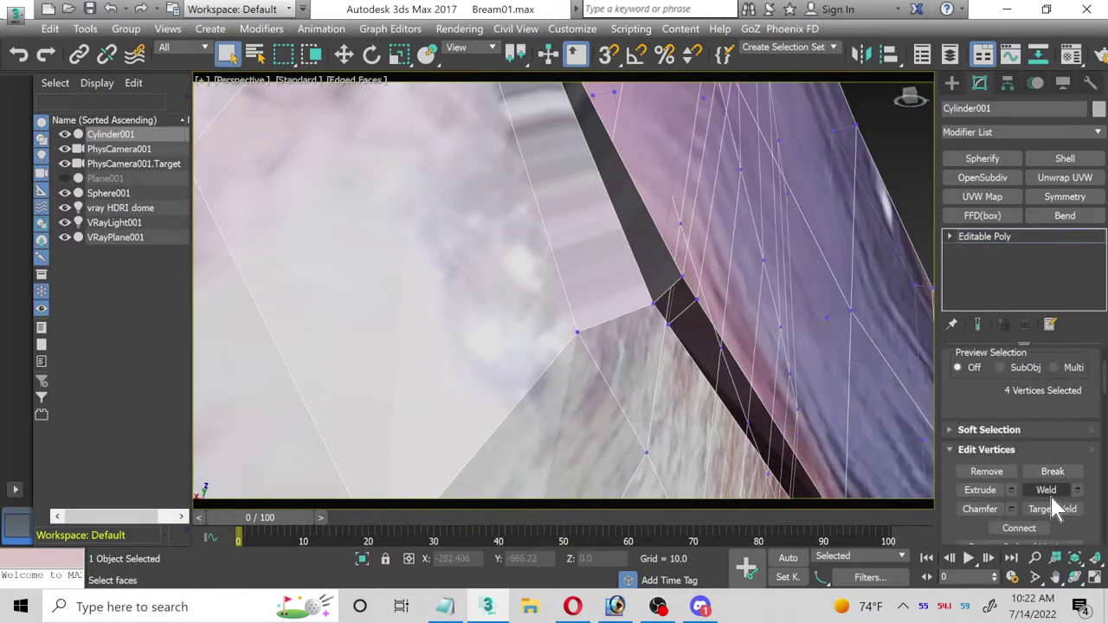
{"action": "left_click", "coordinate": [1049, 509]}
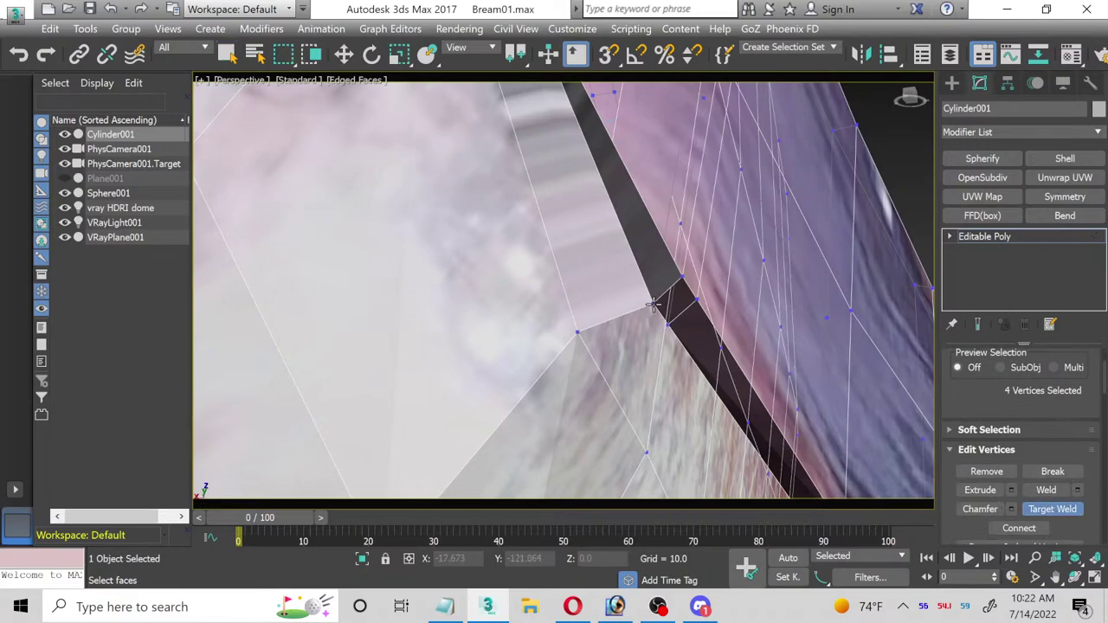
{"action": "left_click", "coordinate": [577, 334]}
{"action": "middle_click_drag", "start_coordinate": [536, 262], "coordinate": [523, 362]}
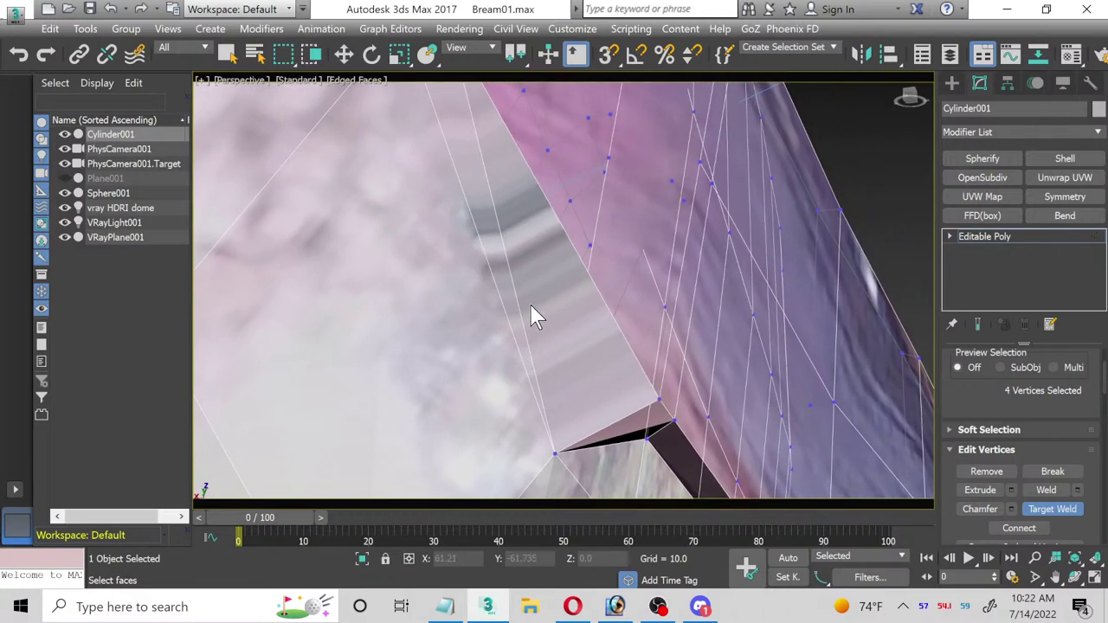
Step: Target Weld the loose vertices at the lower fin gap and the fin edge onto their neighbours
{"action": "scroll", "coordinate": [531, 307], "scroll_direction": "down", "scroll_amount": 3}
{"action": "middle_click_drag", "start_coordinate": [514, 321], "coordinate": [376, 240]}
{"action": "scroll", "coordinate": [374, 230], "scroll_direction": "up", "scroll_amount": 3}
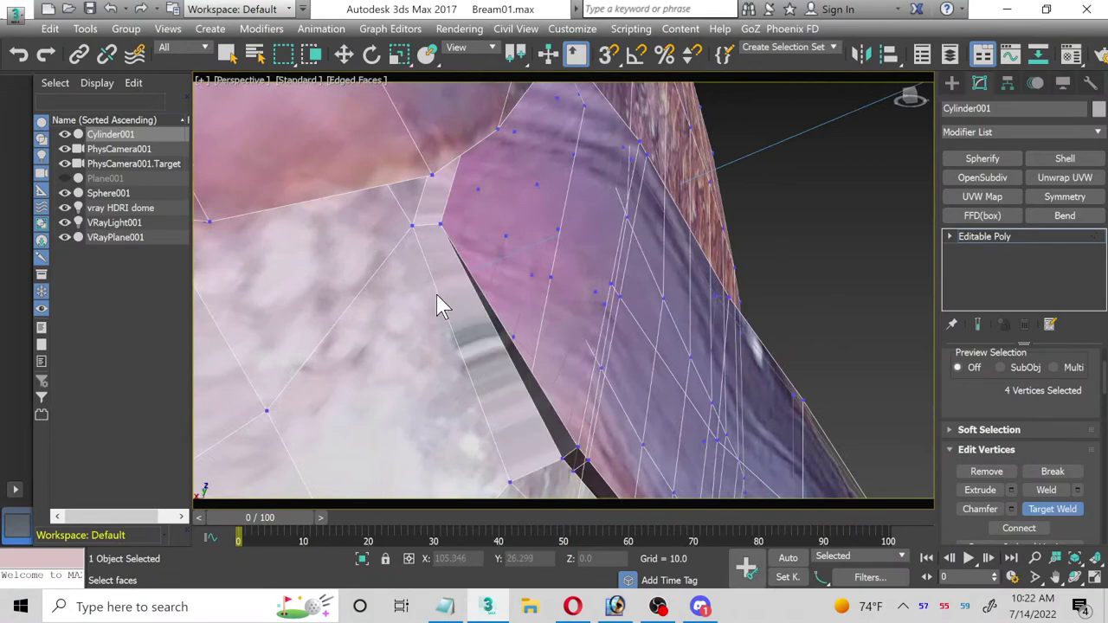
{"action": "middle_click_drag", "start_coordinate": [431, 367], "coordinate": [422, 294]}
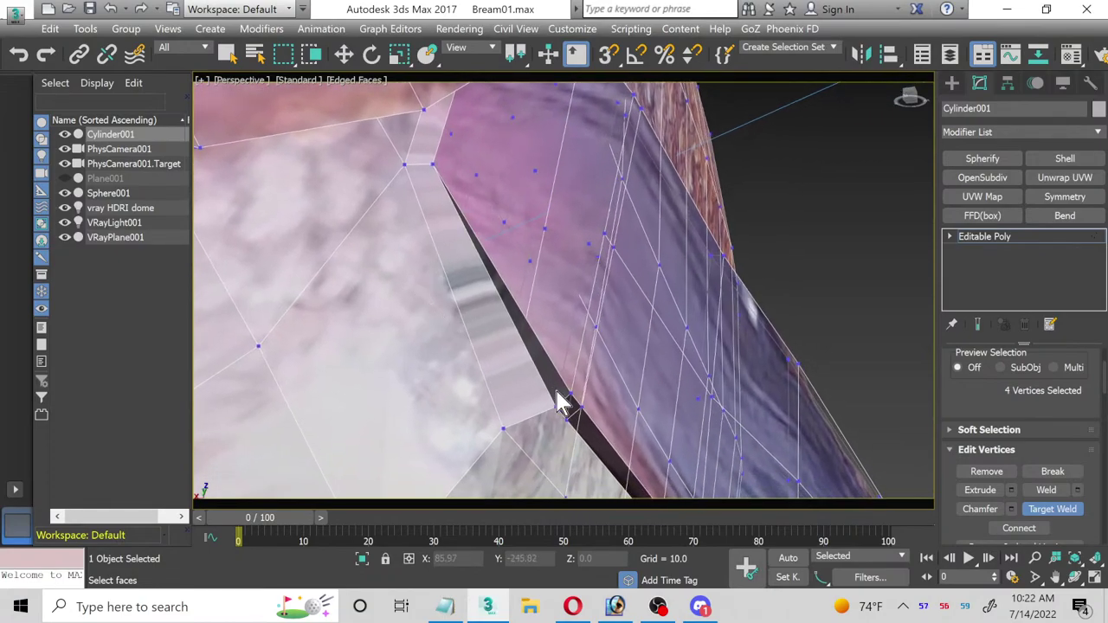
{"action": "left_click", "coordinate": [557, 407]}
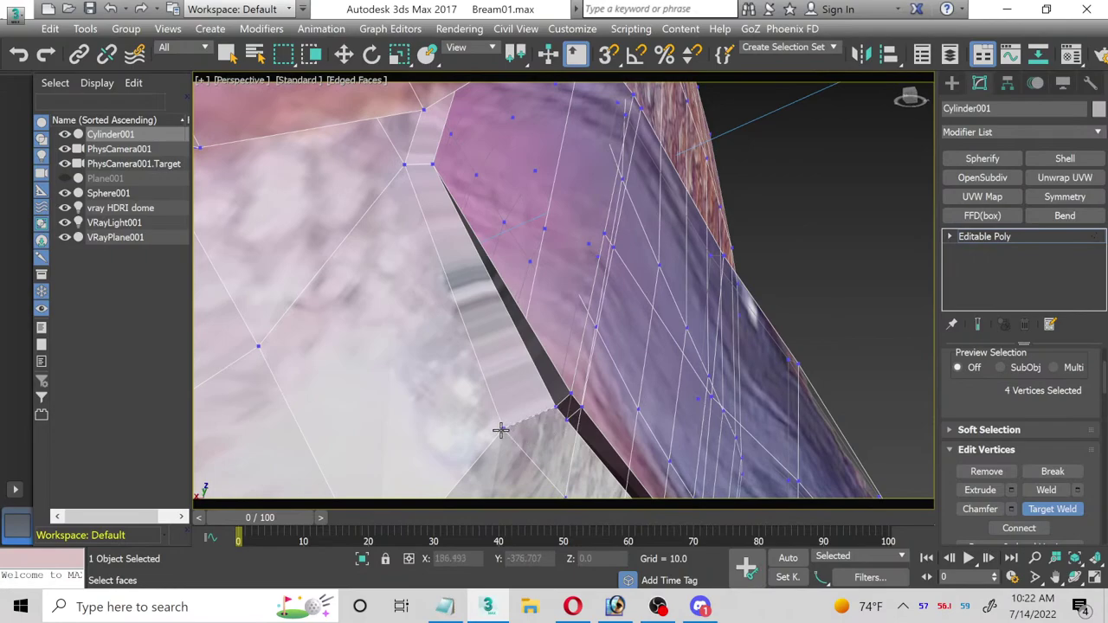
{"action": "left_click", "coordinate": [501, 429]}
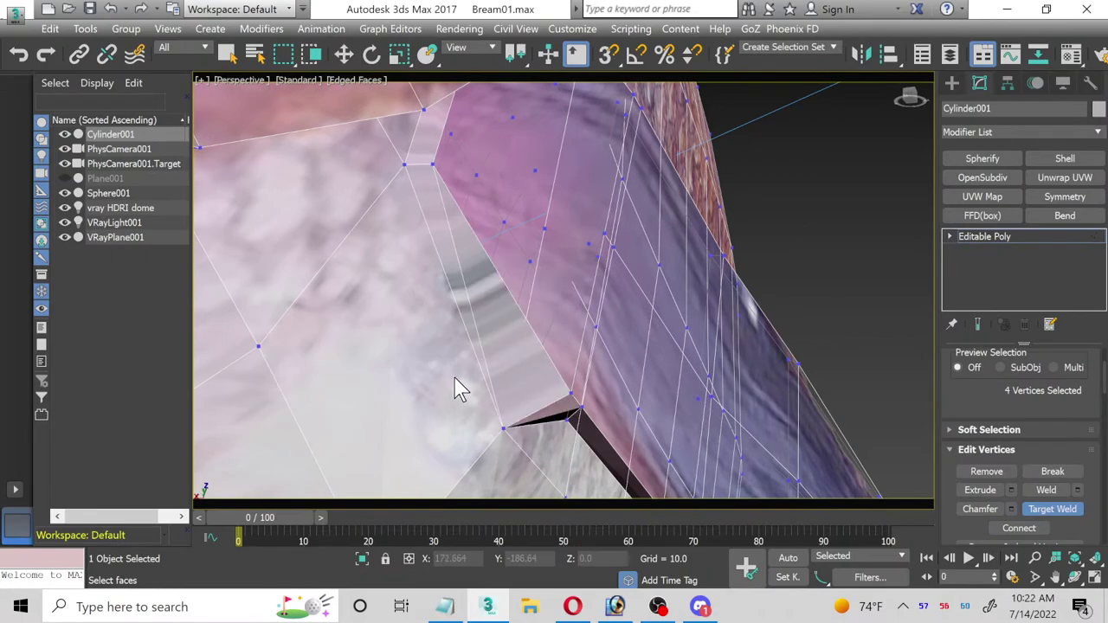
{"action": "left_click", "coordinate": [403, 164]}
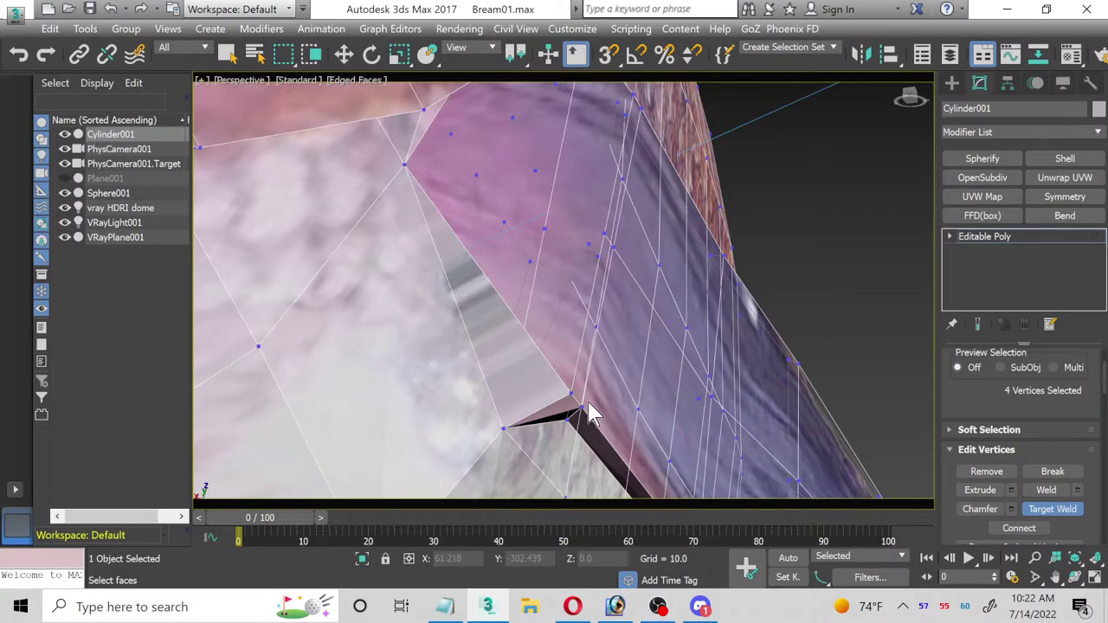
Step: Restart Target Weld and merge another loose vertex onto the fin's corner vertex
{"action": "right_click", "coordinate": [546, 424]}
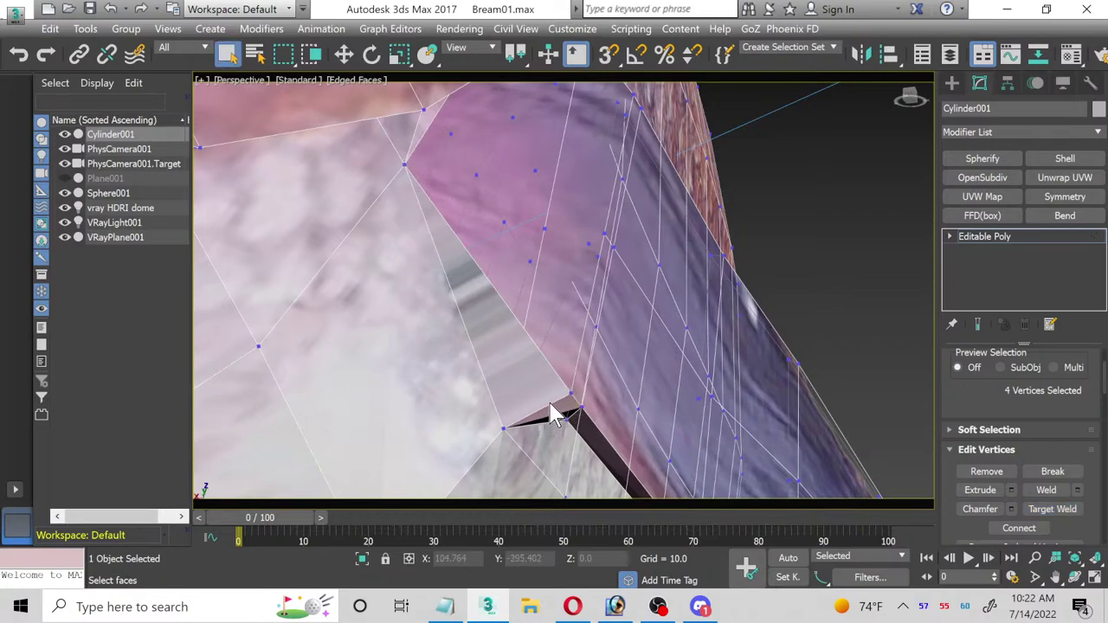
{"action": "left_click", "coordinate": [1053, 509]}
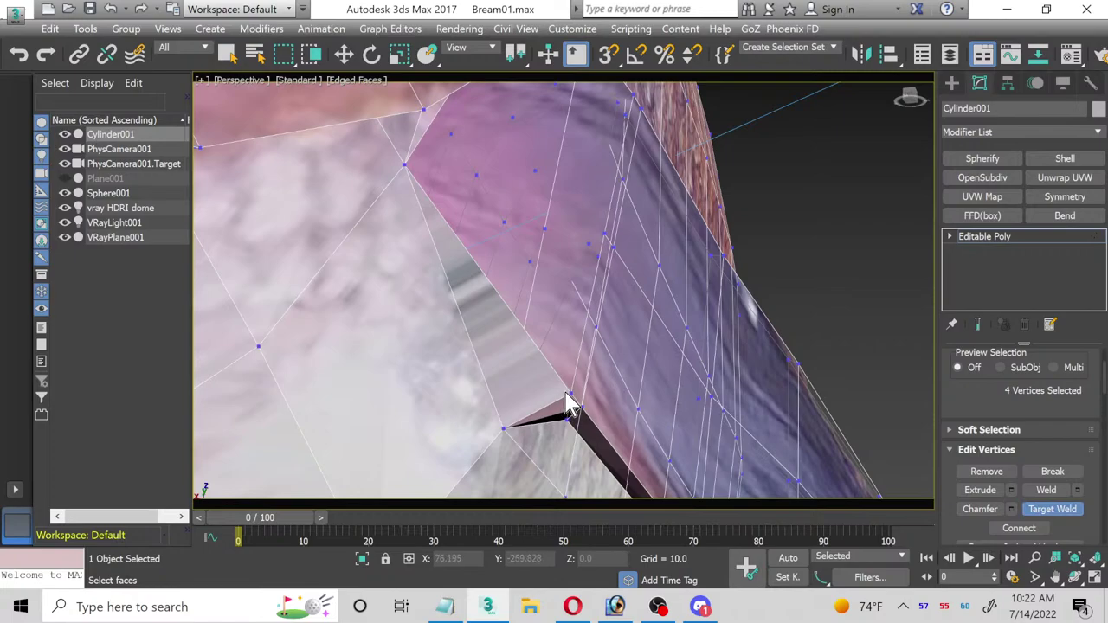
{"action": "left_click", "coordinate": [570, 394]}
{"action": "left_click", "coordinate": [503, 429]}
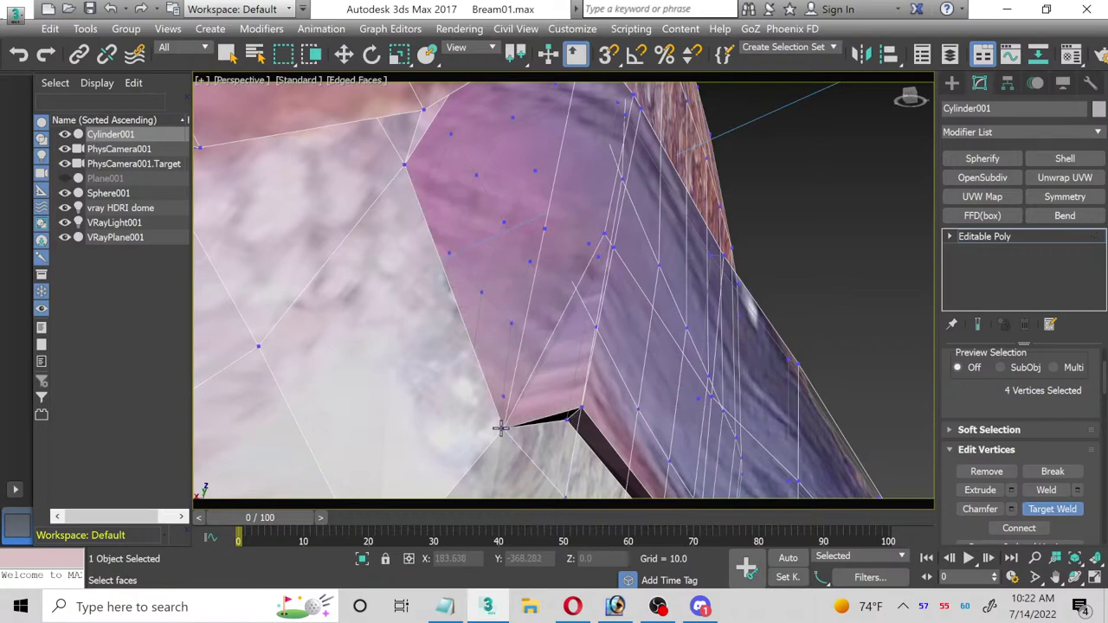
Step: Reselect the fish body mesh and cancel the topology warning from the base mesh
{"action": "key", "text": "w"}
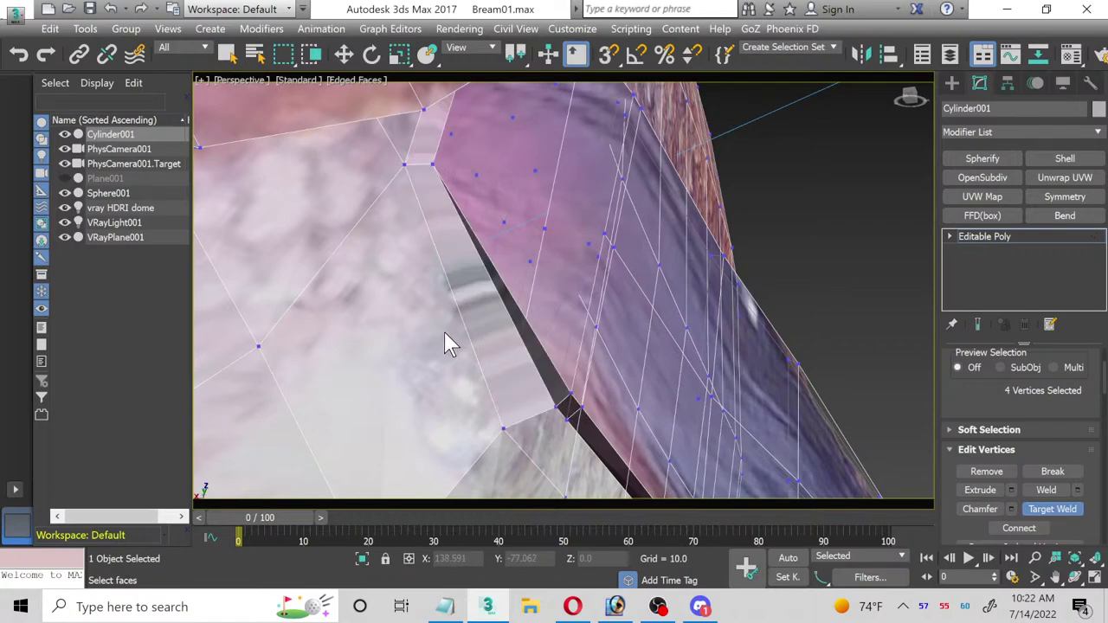
{"action": "key", "text": "u"}
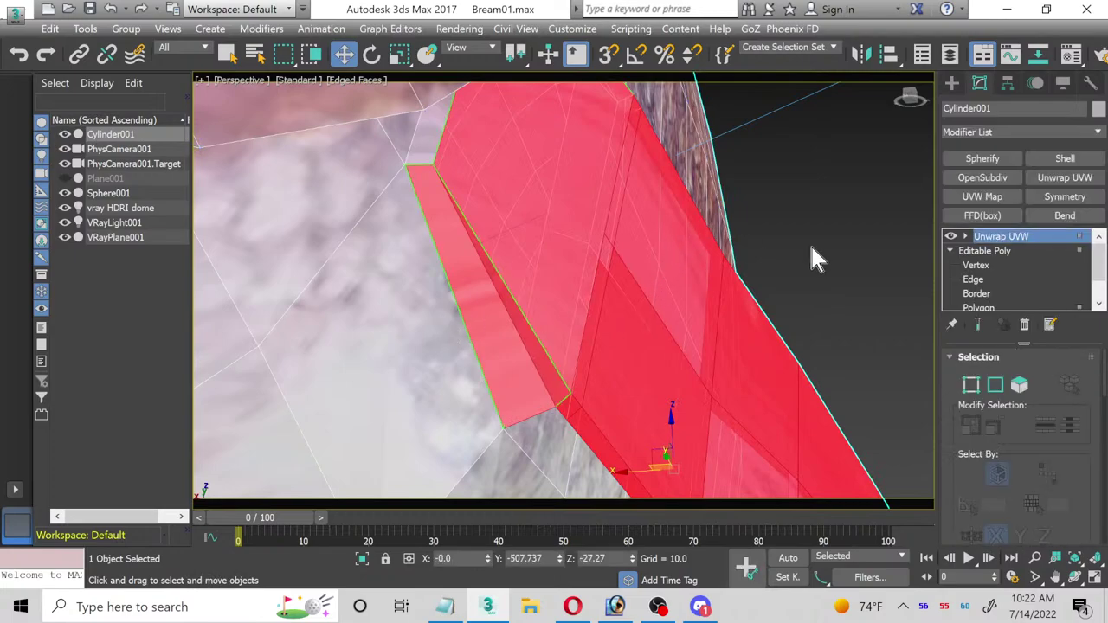
{"action": "left_click", "coordinate": [809, 243]}
{"action": "left_click", "coordinate": [529, 386]}
{"action": "left_click", "coordinate": [804, 321]}
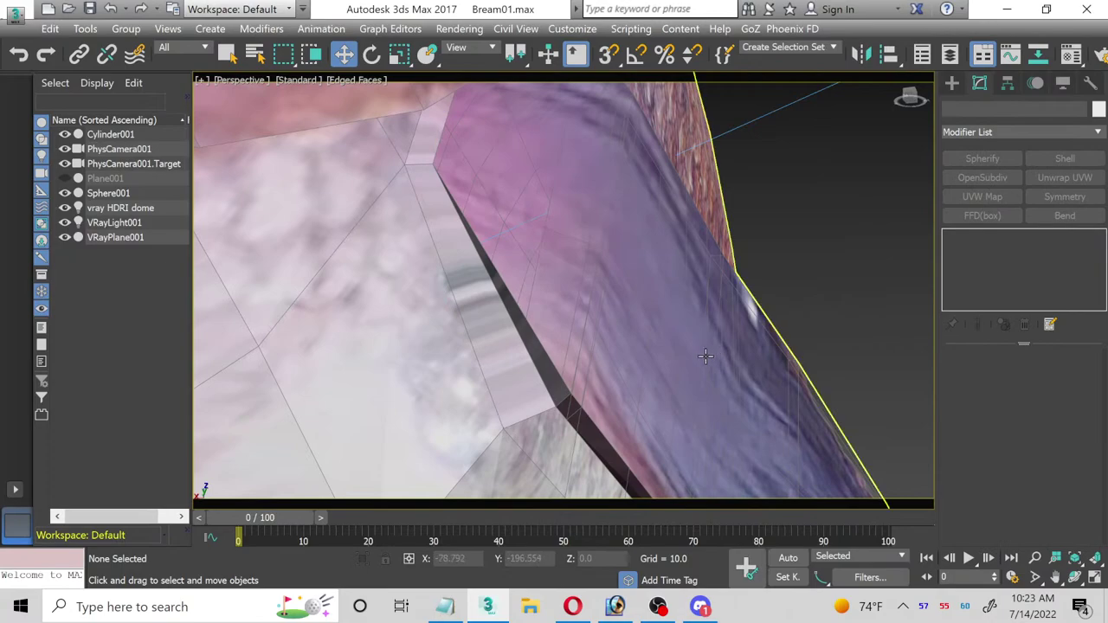
{"action": "left_click", "coordinate": [454, 256]}
{"action": "left_click", "coordinate": [985, 269]}
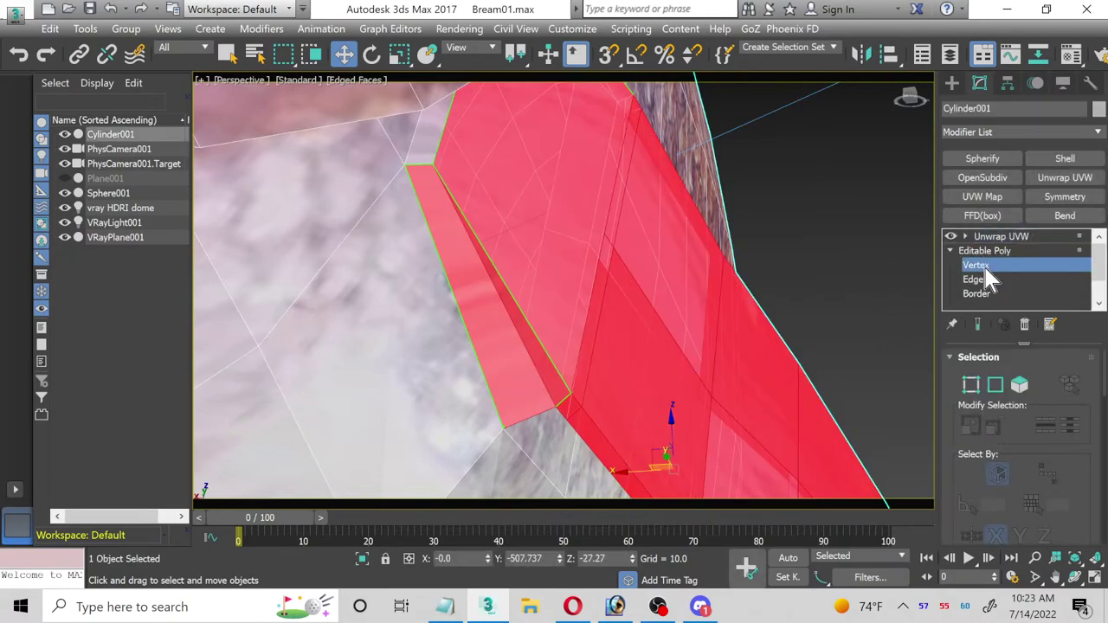
{"action": "left_click", "coordinate": [699, 349]}
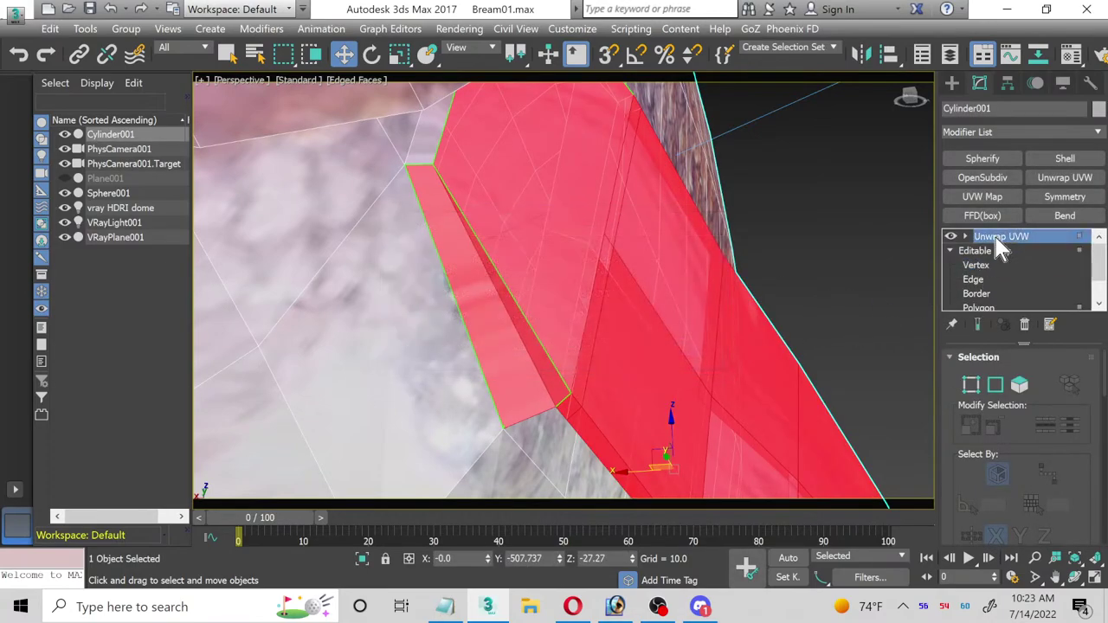
Step: Collapse the Unwrap UVW into the mesh with Collapse All and switch to Vertex level
{"action": "right_click", "coordinate": [998, 242]}
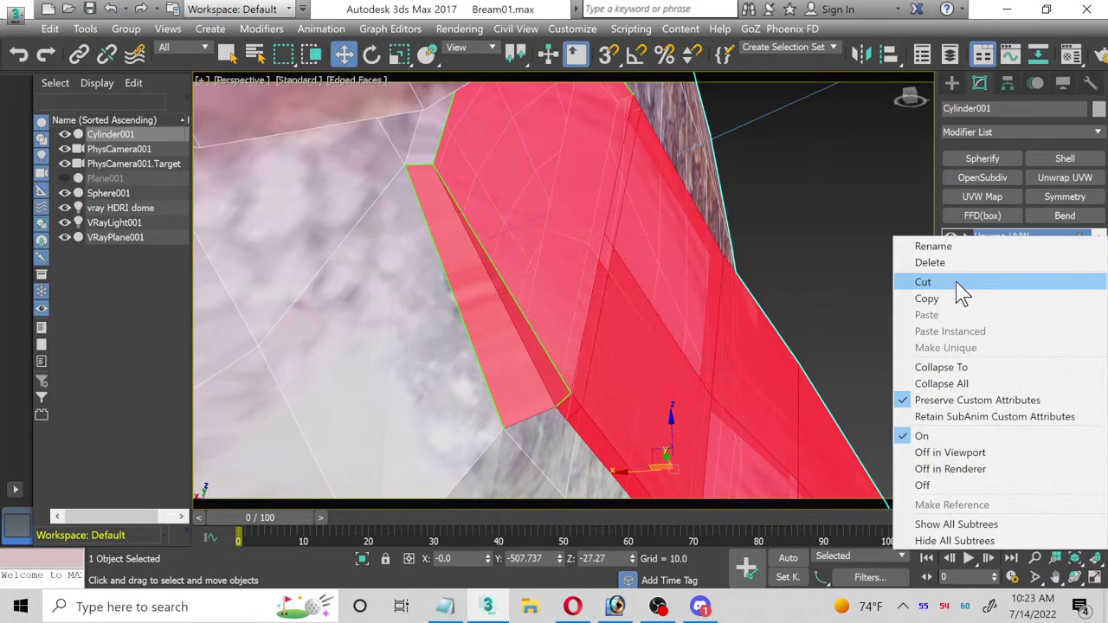
{"action": "left_click", "coordinate": [941, 386]}
{"action": "left_click", "coordinate": [636, 353]}
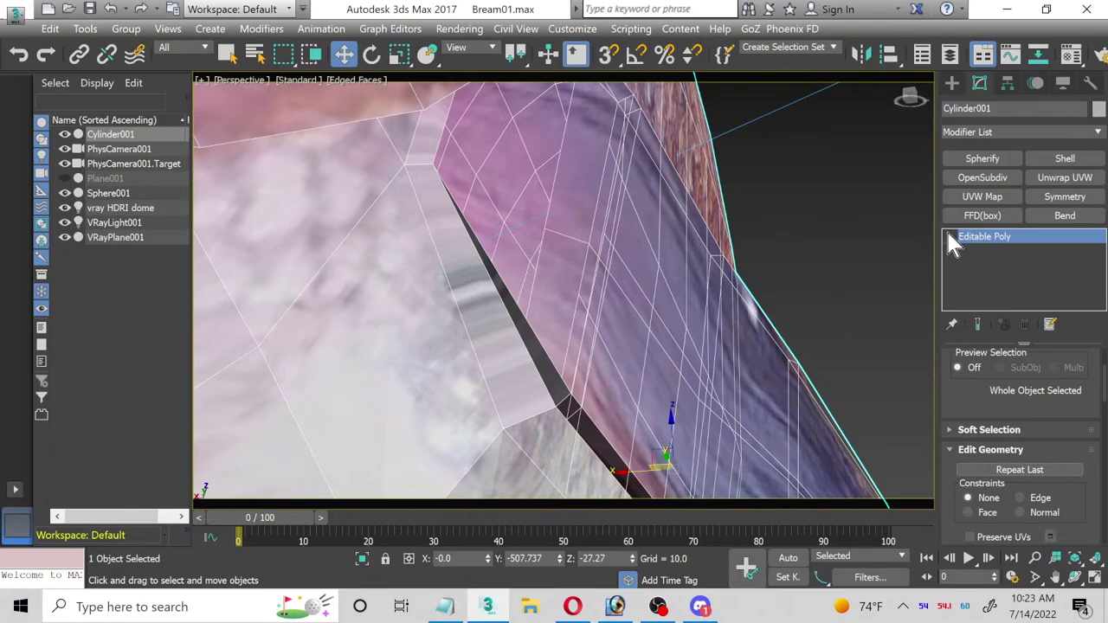
{"action": "left_click", "coordinate": [949, 236]}
{"action": "left_click", "coordinate": [961, 250]}
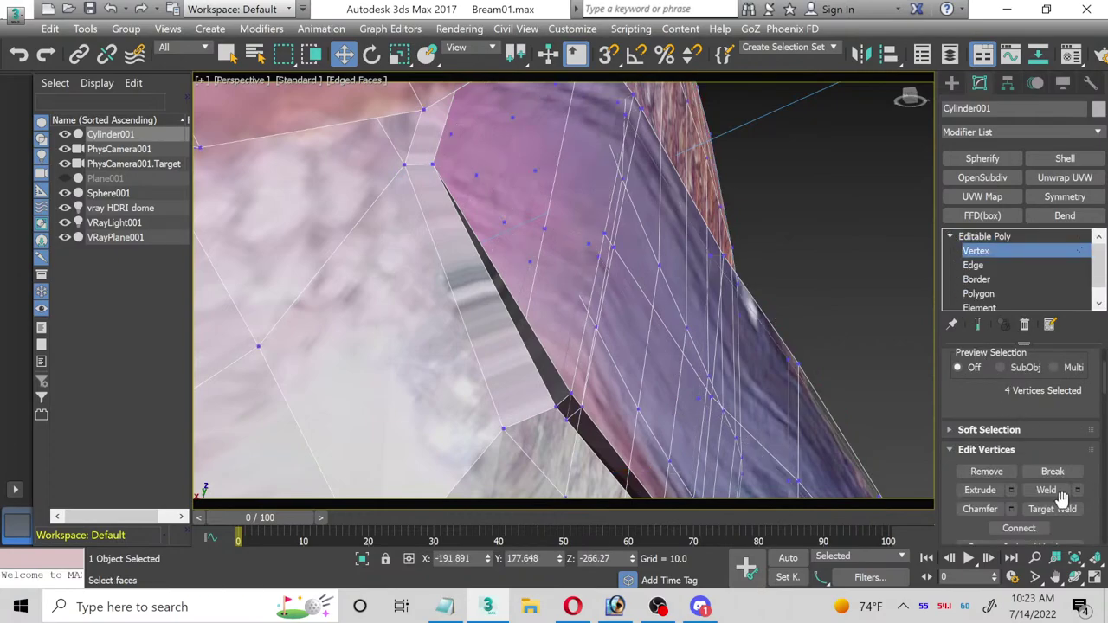
Step: Target Weld the loose fin-edge vertex and the upper fin vertex onto their neighbours
{"action": "left_click", "coordinate": [1050, 511]}
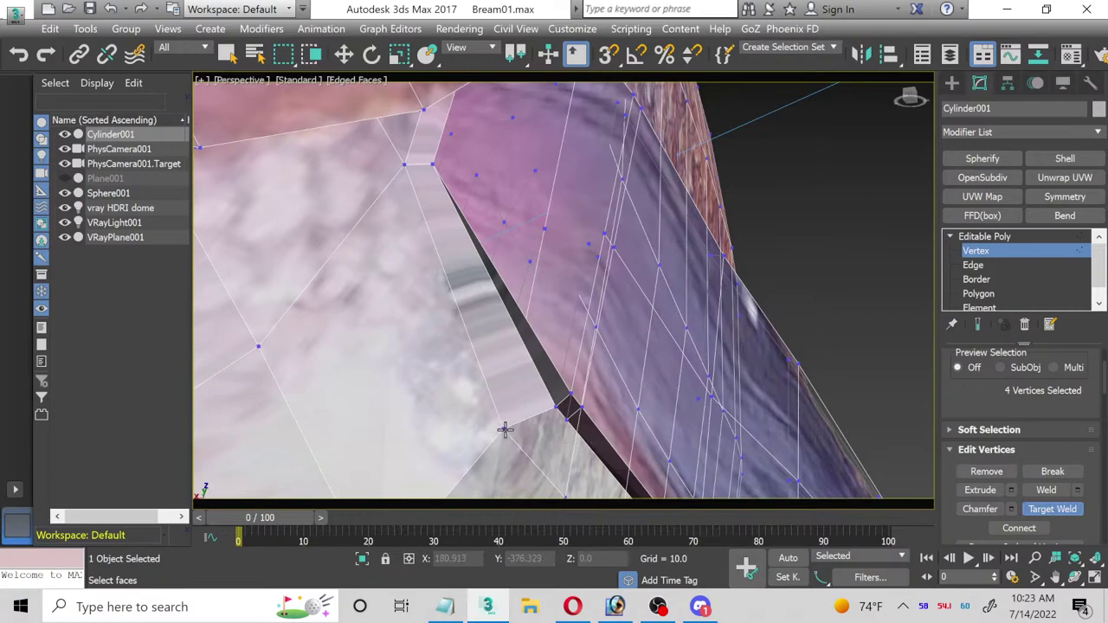
{"action": "left_click", "coordinate": [505, 430]}
{"action": "left_click", "coordinate": [561, 409]}
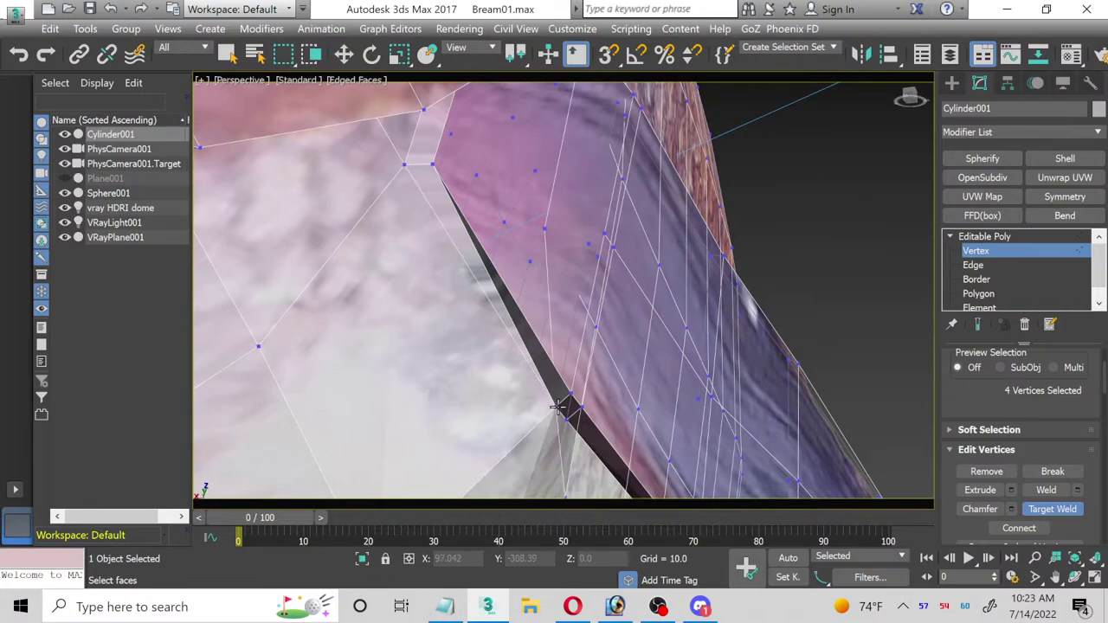
{"action": "left_click", "coordinate": [407, 166]}
{"action": "left_click", "coordinate": [431, 164]}
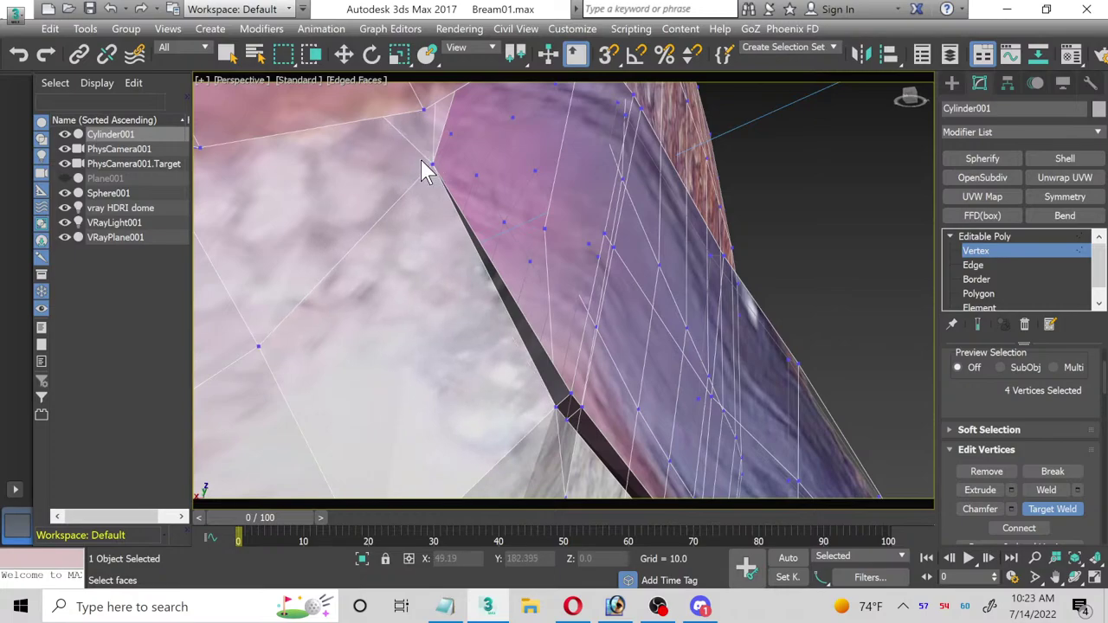
Step: From a new angle, Target Weld the last two loose fin vertices, then exit Target Weld
{"action": "middle_click_drag", "start_coordinate": [425, 169], "coordinate": [368, 319], "text": "alt"}
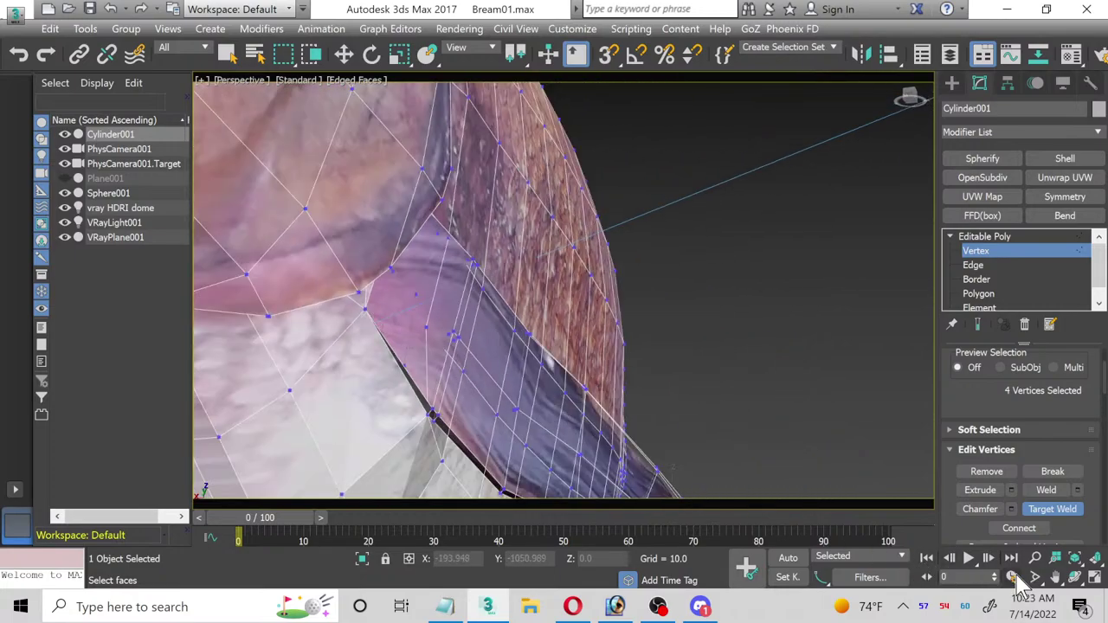
{"action": "left_click", "coordinate": [1074, 577]}
{"action": "left_click_drag", "start_coordinate": [542, 326], "coordinate": [437, 121]}
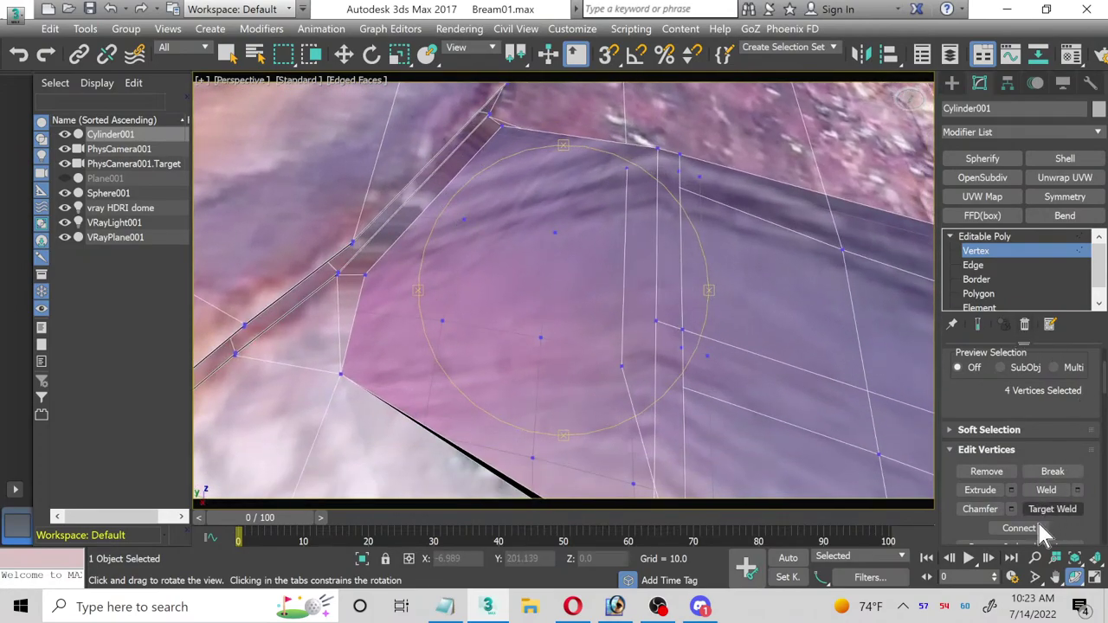
{"action": "left_click", "coordinate": [1057, 509]}
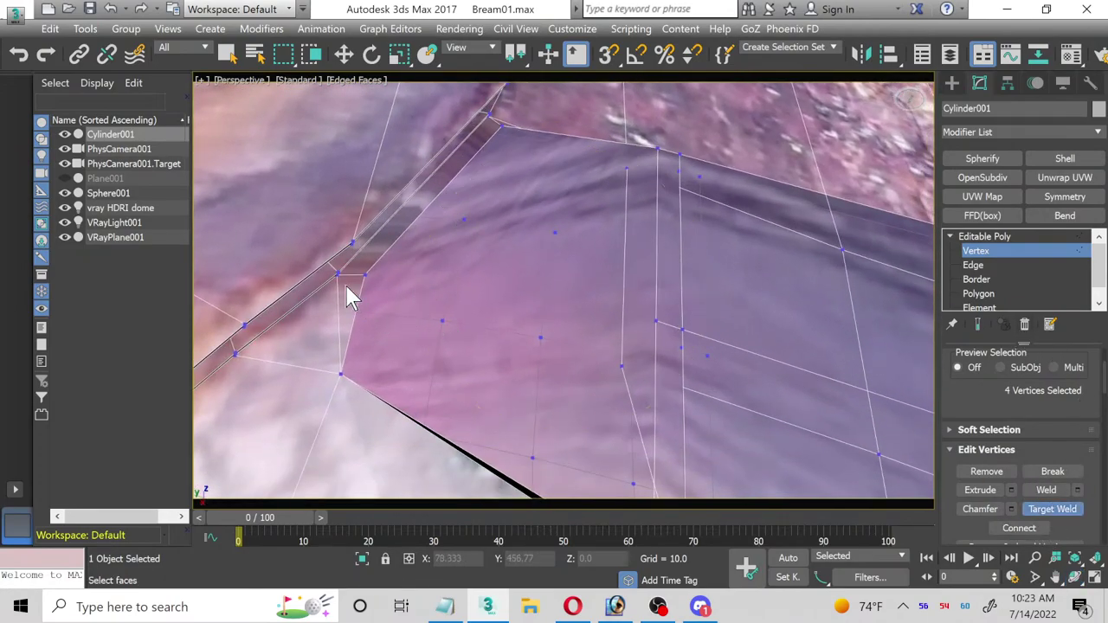
{"action": "scroll", "coordinate": [347, 294], "scroll_direction": "up", "scroll_amount": 6}
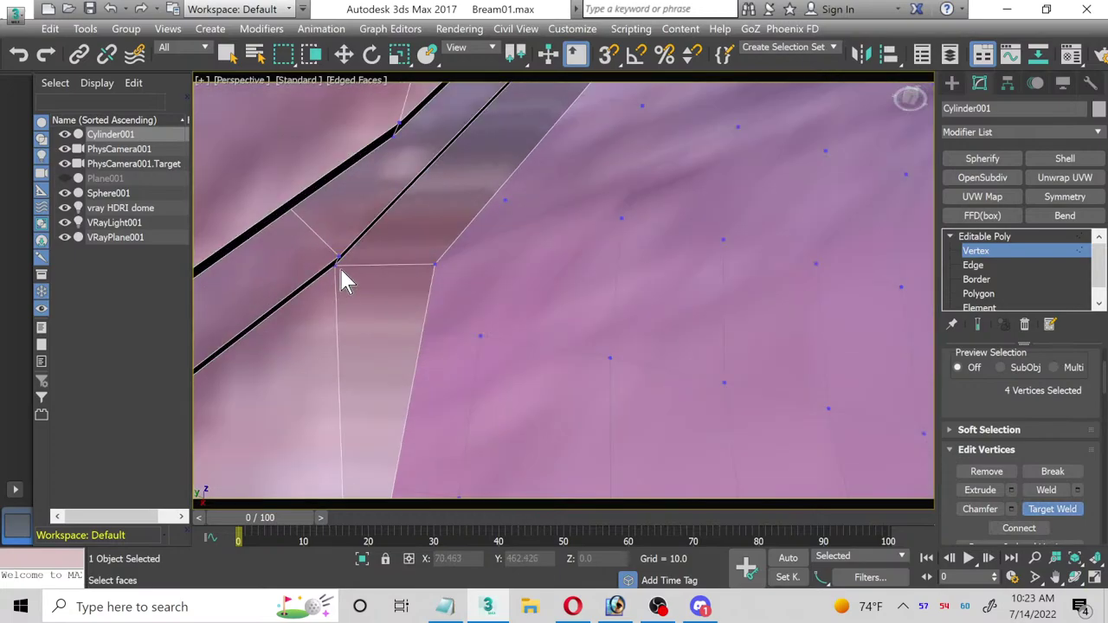
{"action": "left_click", "coordinate": [432, 264]}
{"action": "middle_click_drag", "start_coordinate": [548, 195], "coordinate": [507, 285]}
{"action": "scroll", "coordinate": [460, 362], "scroll_direction": "up", "scroll_amount": 4}
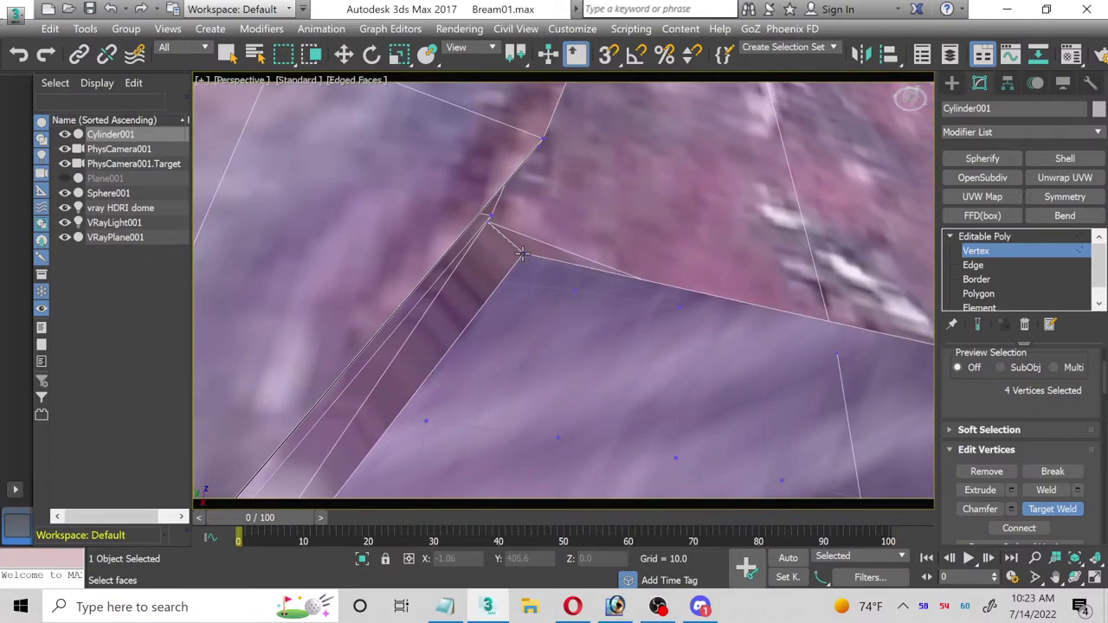
{"action": "left_click", "coordinate": [522, 253]}
{"action": "scroll", "coordinate": [624, 334], "scroll_direction": "down", "scroll_amount": 8}
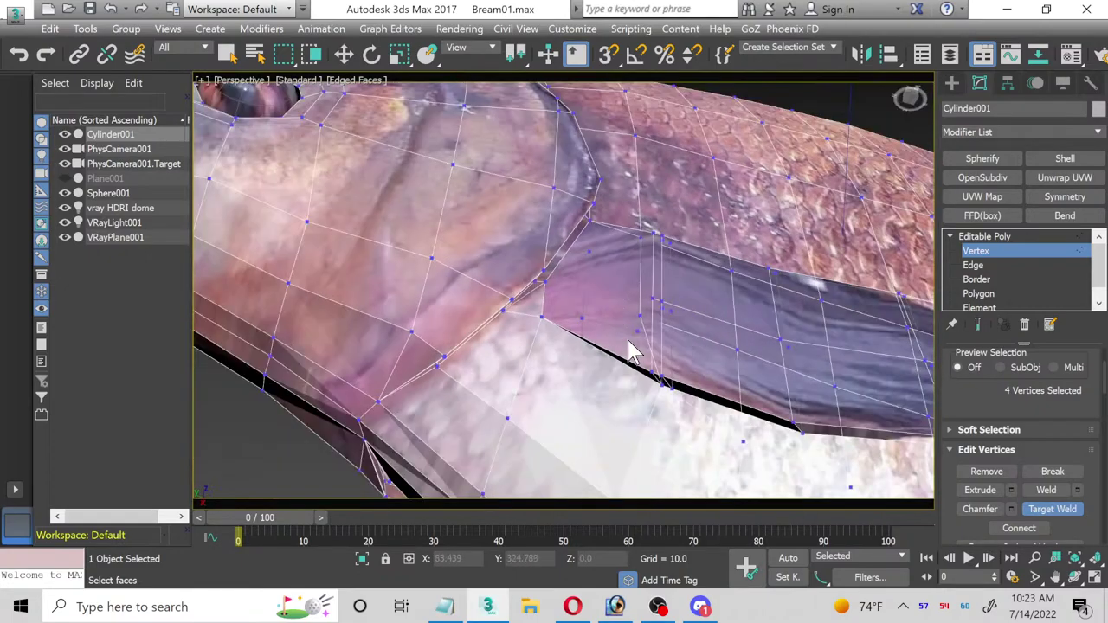
{"action": "left_click", "coordinate": [1053, 509]}
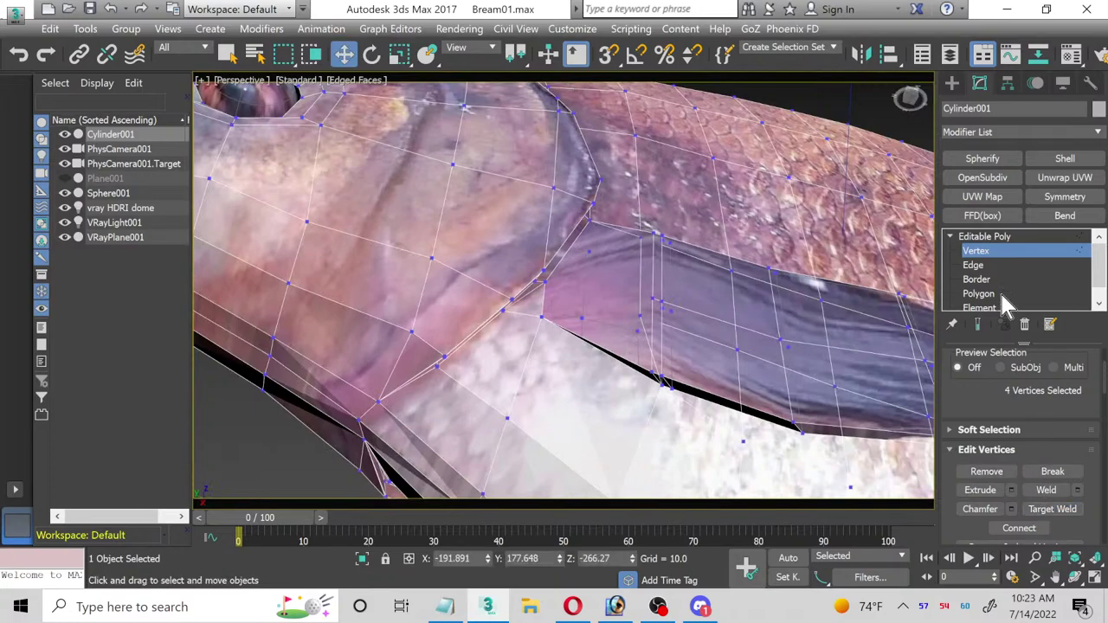
Step: Try OpenSubdiv on the fish body, then undo it and reselect the body
{"action": "left_click", "coordinate": [984, 237]}
{"action": "left_click", "coordinate": [981, 179]}
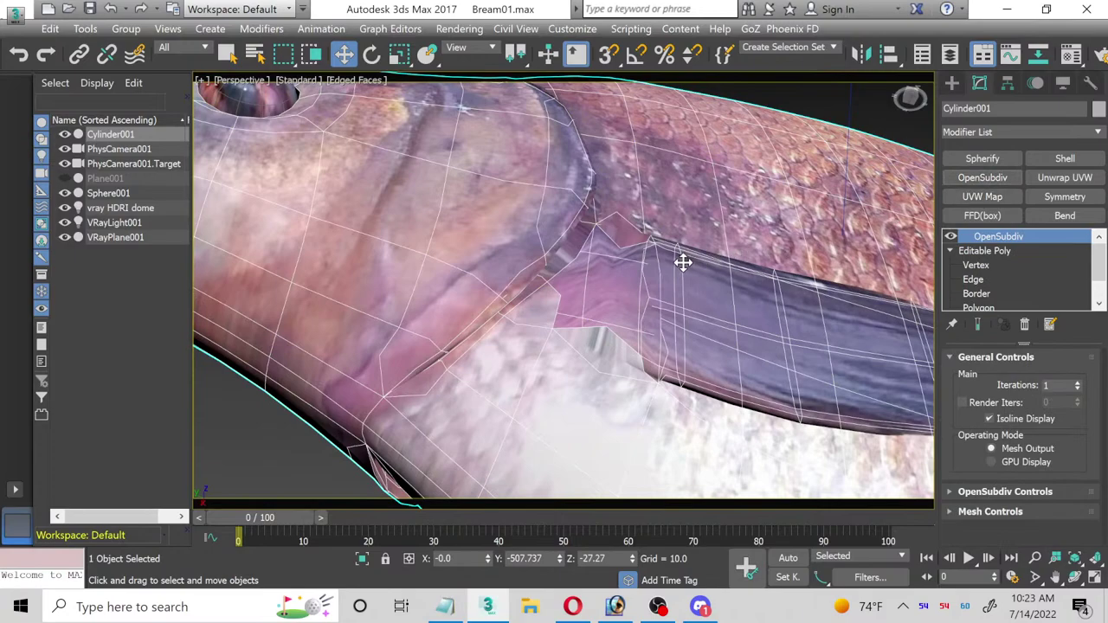
{"action": "middle_click_drag", "start_coordinate": [683, 262], "coordinate": [512, 329], "text": "alt"}
{"action": "key", "text": "ctrl+z"}
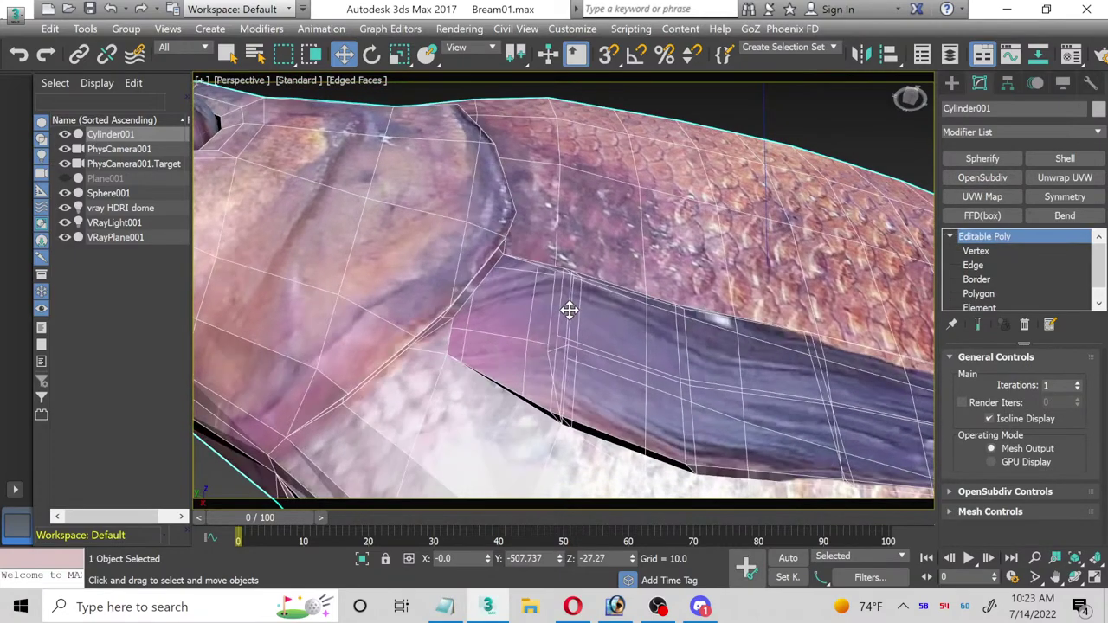
{"action": "key", "text": "ctrl+z"}
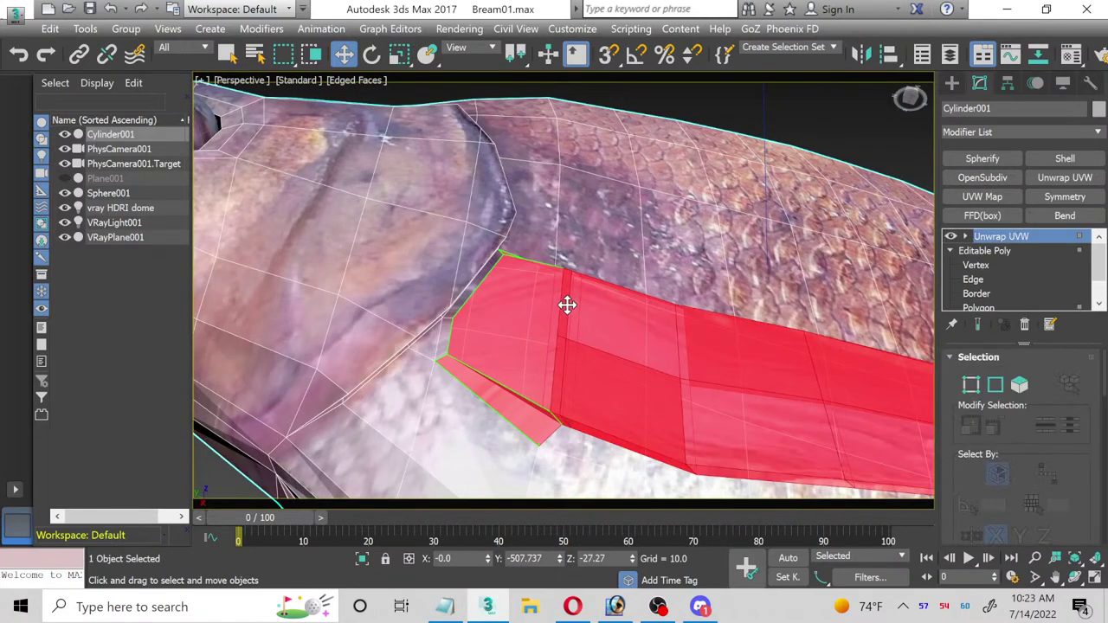
{"action": "key", "text": "ctrl+z"}
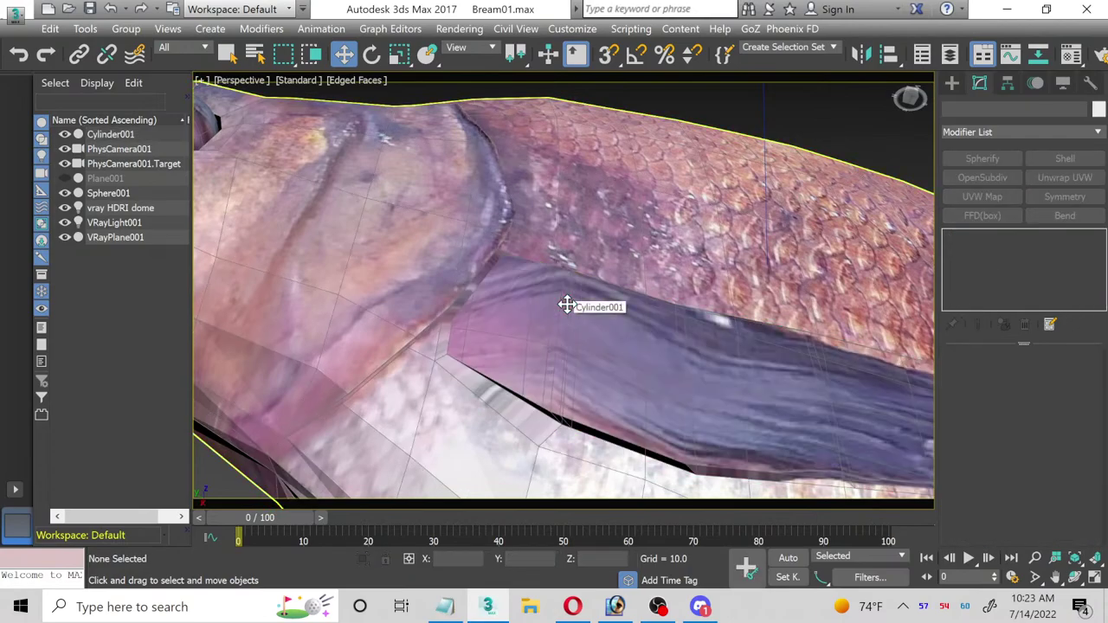
{"action": "left_click", "coordinate": [566, 305]}
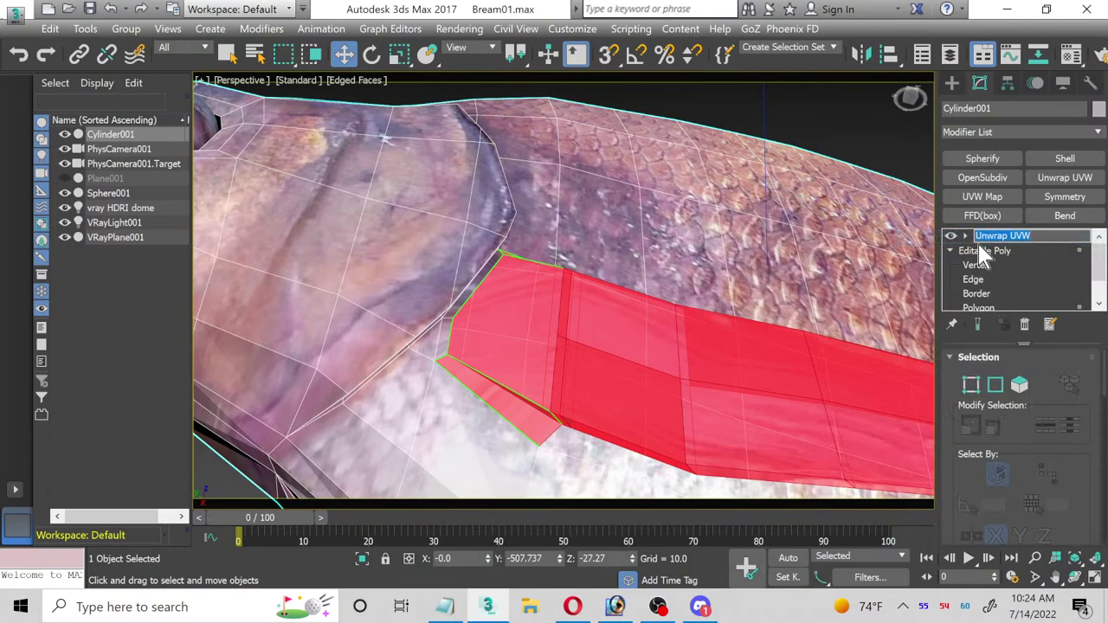
Step: Decline the warning, delete the Unwrap UVW modifier, and enter Polygon level on the Editable Poly
{"action": "left_click", "coordinate": [983, 251]}
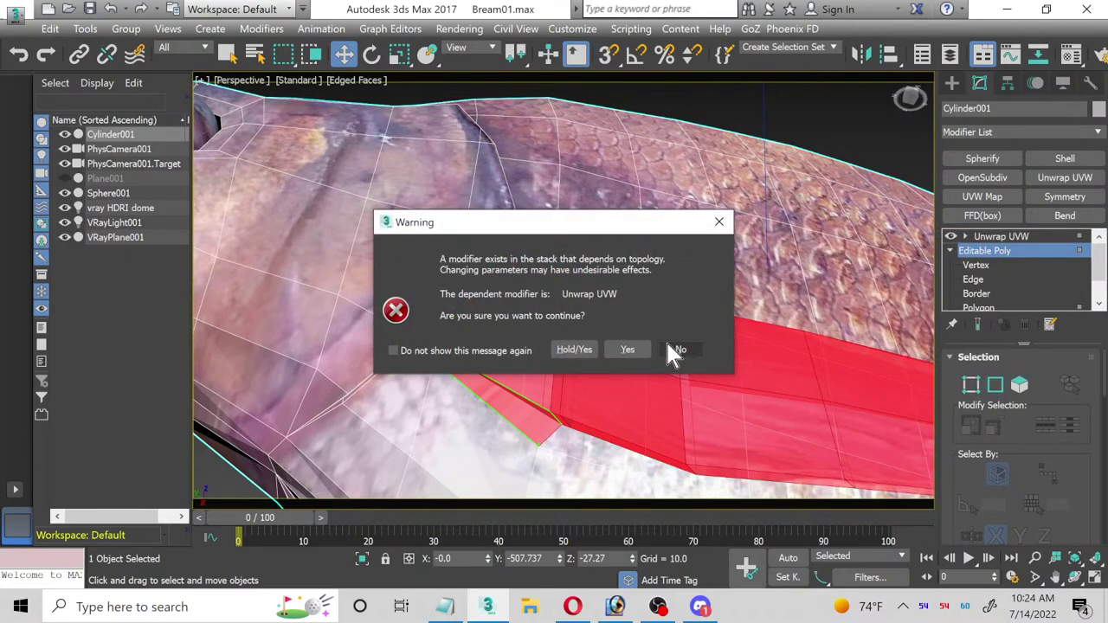
{"action": "left_click", "coordinate": [680, 350]}
{"action": "right_click", "coordinate": [979, 239]}
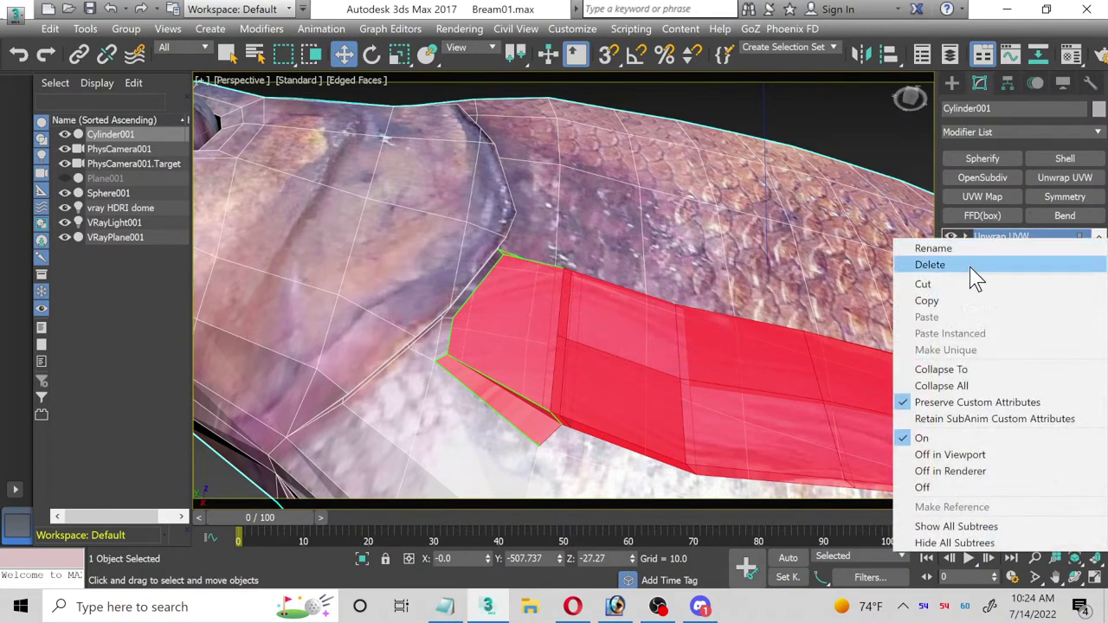
{"action": "left_click", "coordinate": [969, 266]}
{"action": "left_click", "coordinate": [979, 294]}
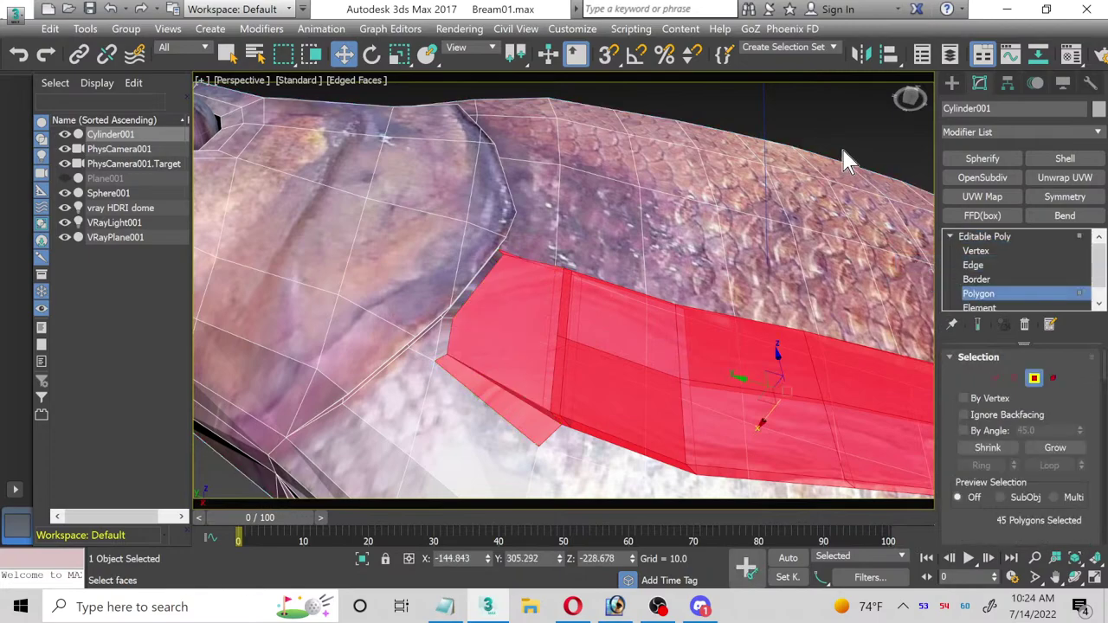
Step: Clear the polygon selection, return to object level, and apply OpenSubdiv to the fish body
{"action": "left_click", "coordinate": [846, 161]}
{"action": "scroll", "coordinate": [525, 408], "scroll_direction": "up", "scroll_amount": 2}
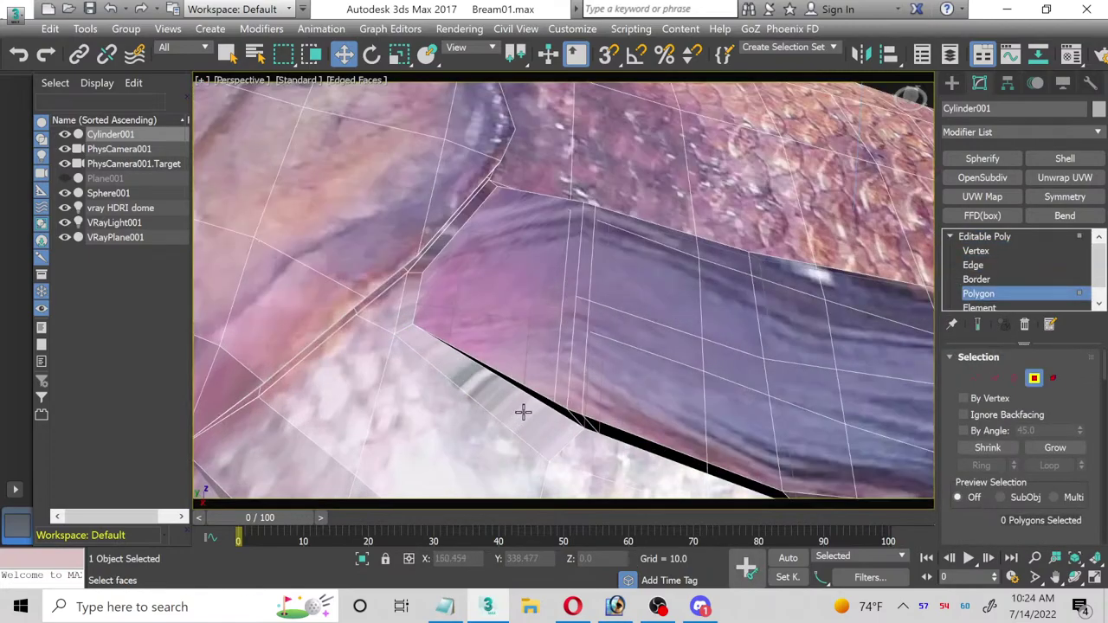
{"action": "left_click", "coordinate": [990, 279]}
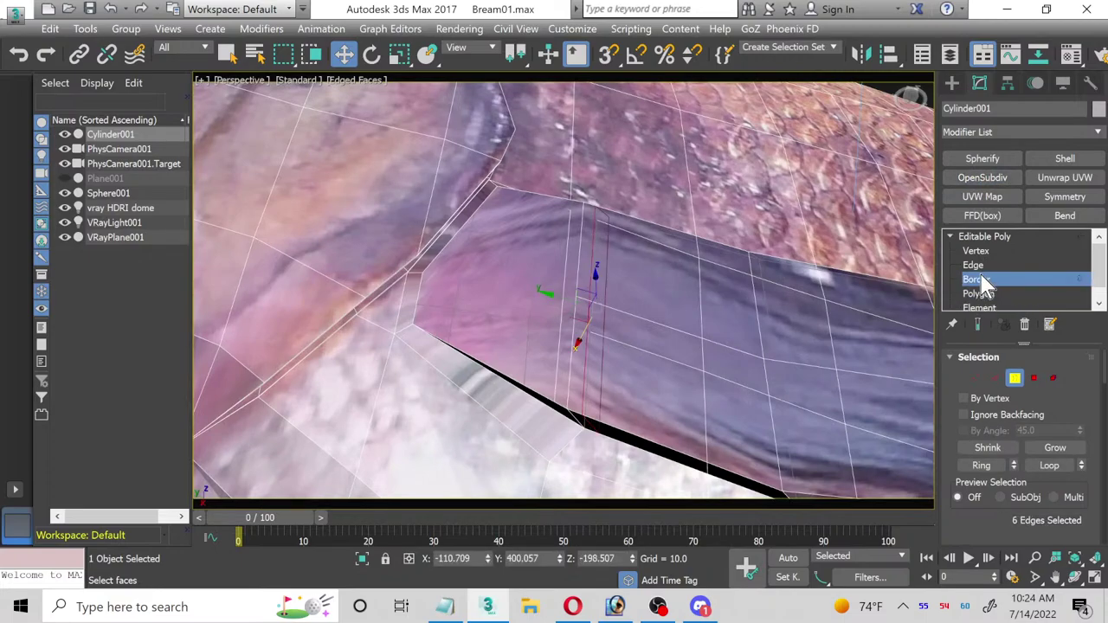
{"action": "left_click", "coordinate": [982, 280]}
{"action": "left_click", "coordinate": [985, 177]}
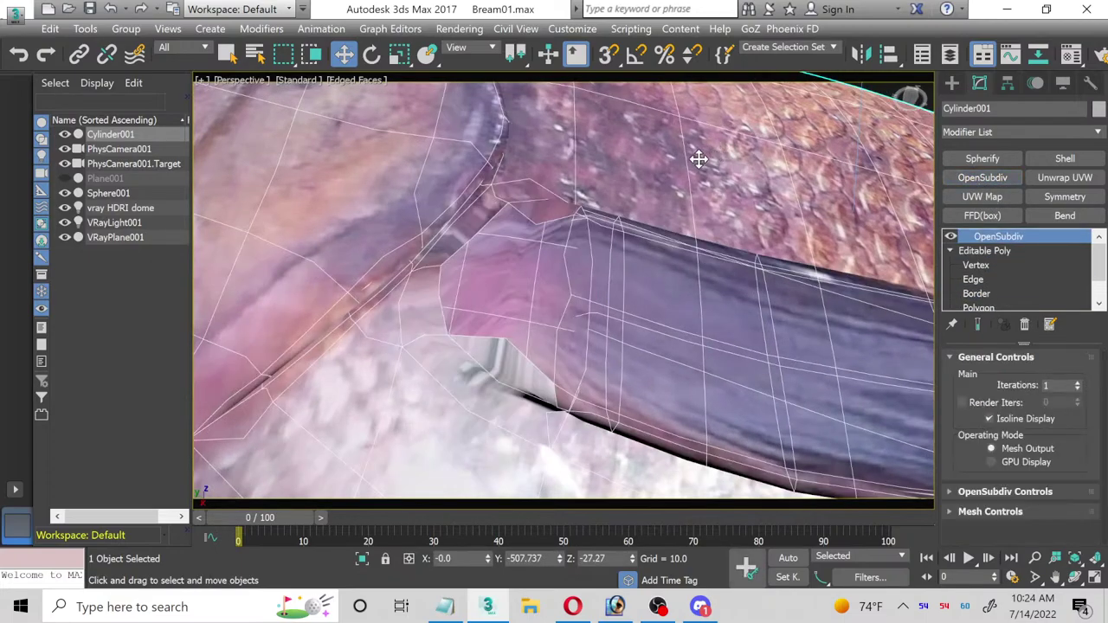
Step: Inspect the smoothed fin and head, then reselect Cylinder001 instead of Plane001
{"action": "middle_click_drag", "start_coordinate": [510, 299], "coordinate": [395, 314]}
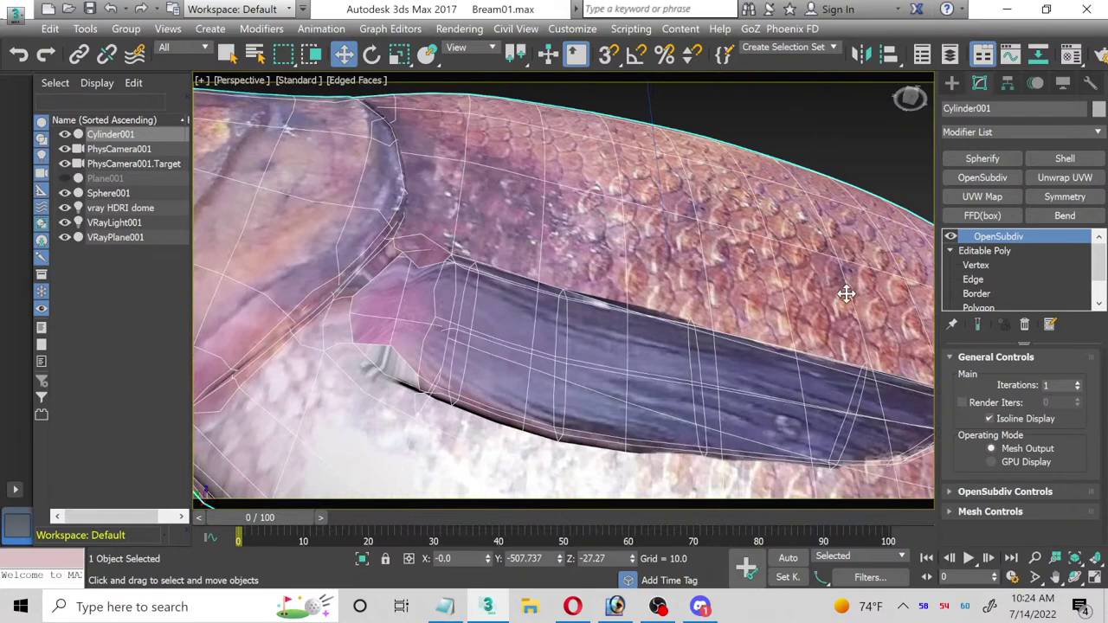
{"action": "scroll", "coordinate": [822, 289], "scroll_direction": "down", "scroll_amount": 3}
{"action": "middle_click_drag", "start_coordinate": [713, 286], "coordinate": [389, 268]}
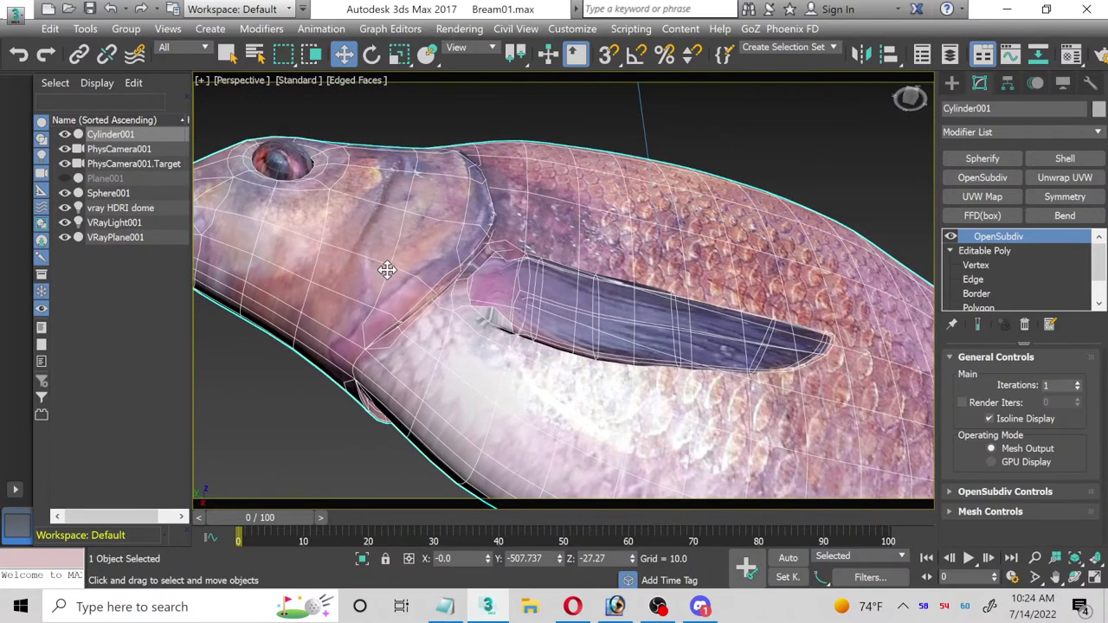
{"action": "scroll", "coordinate": [486, 277], "scroll_direction": "up", "scroll_amount": 3}
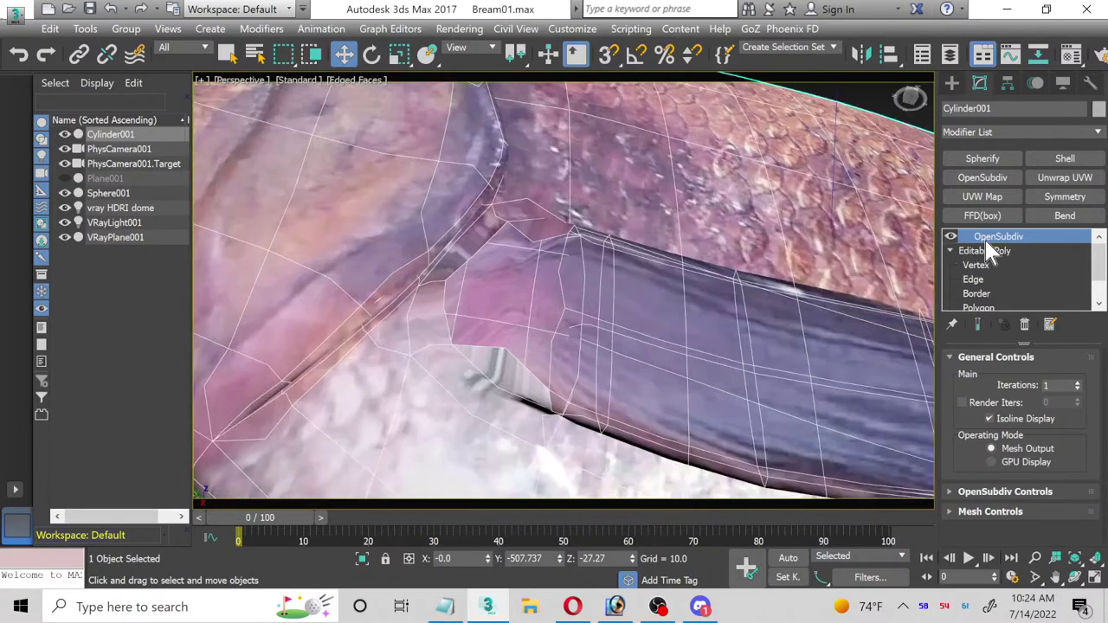
{"action": "scroll", "coordinate": [990, 247], "scroll_direction": "down", "scroll_amount": 2}
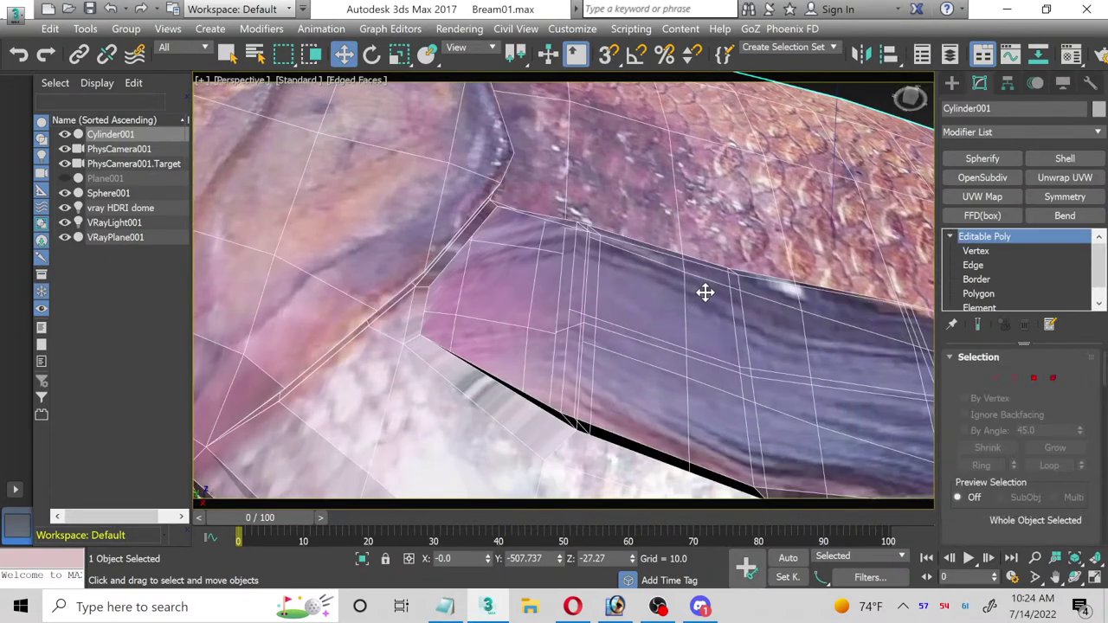
{"action": "left_click", "coordinate": [702, 287]}
{"action": "left_click", "coordinate": [702, 288]}
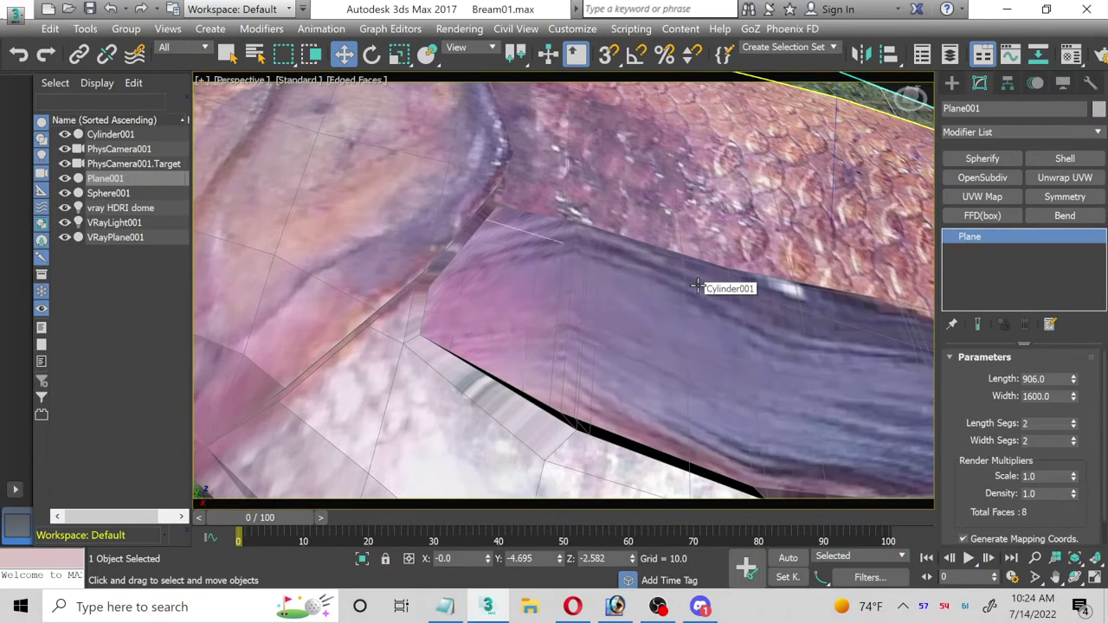
{"action": "left_click", "coordinate": [697, 286]}
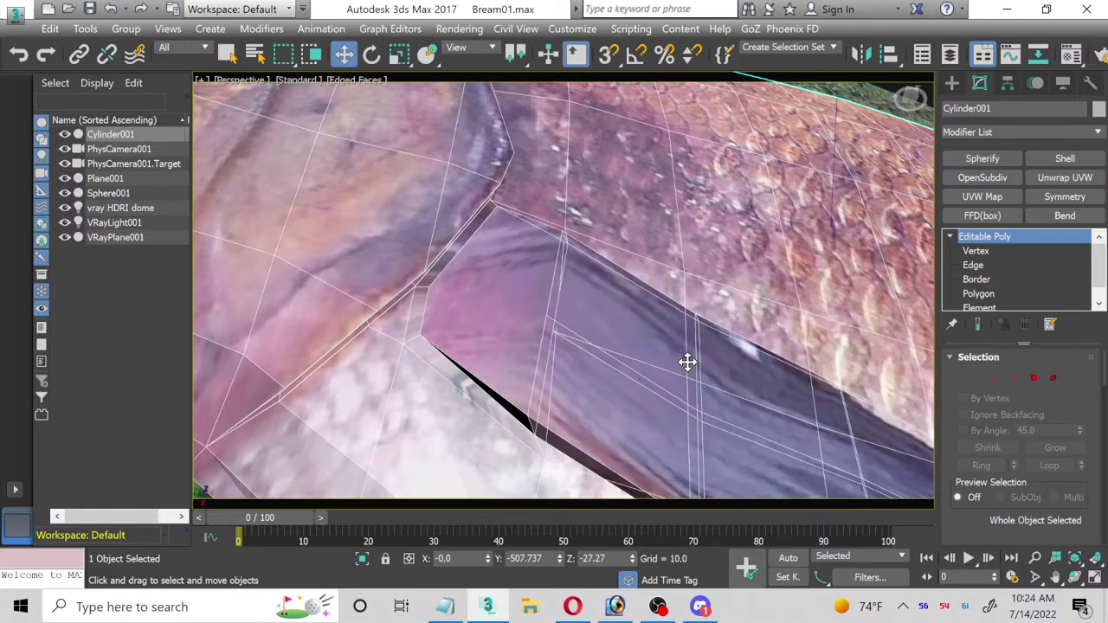
{"action": "left_click", "coordinate": [687, 362]}
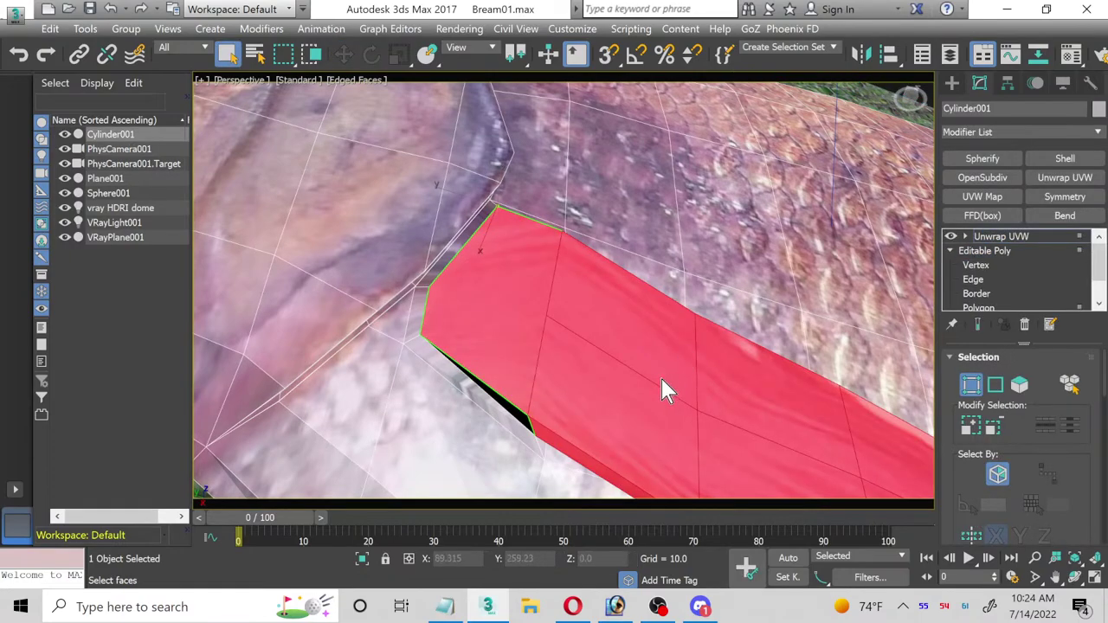
Step: Delete Unwrap UVW and assign the bream texture material to the selected fin polygons
{"action": "right_click", "coordinate": [984, 241]}
{"action": "left_click", "coordinate": [975, 262]}
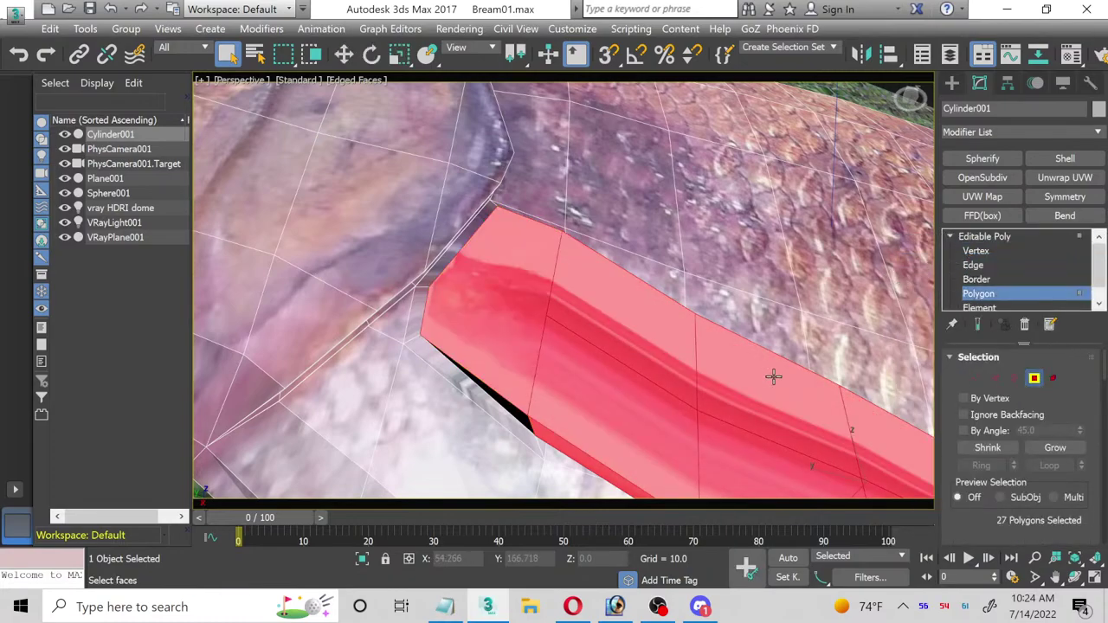
{"action": "key", "text": "m"}
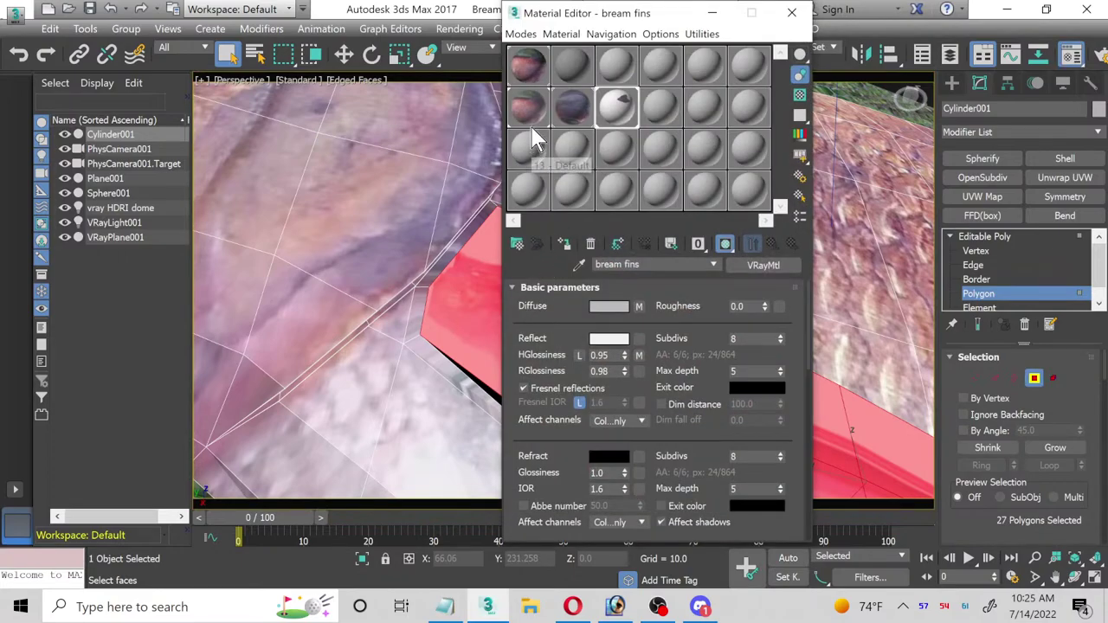
{"action": "left_click", "coordinate": [532, 111]}
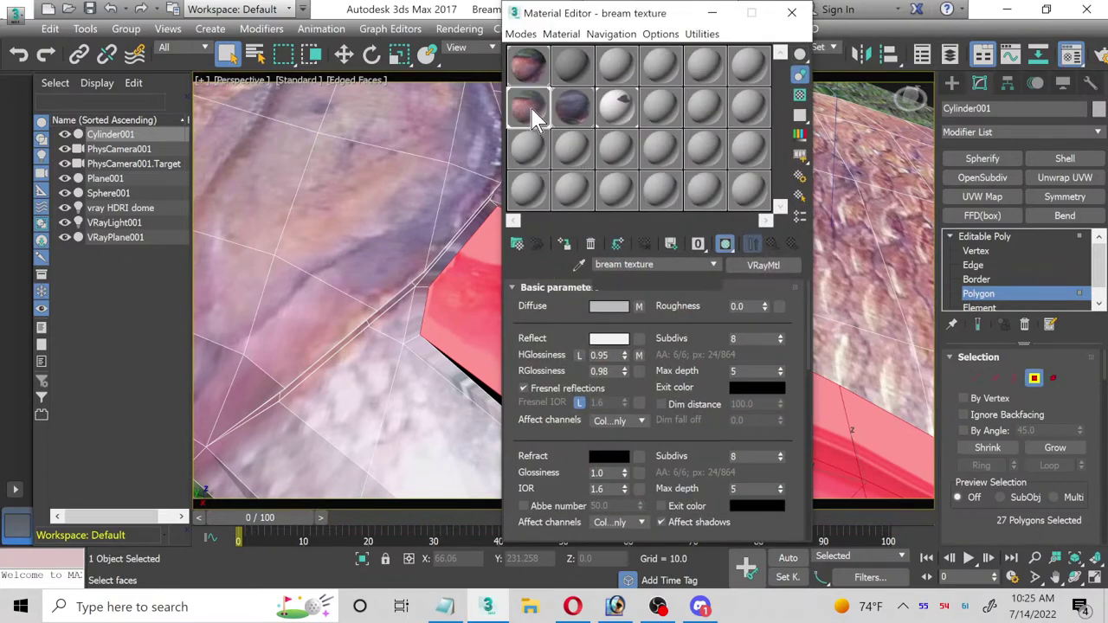
{"action": "left_click", "coordinate": [564, 246]}
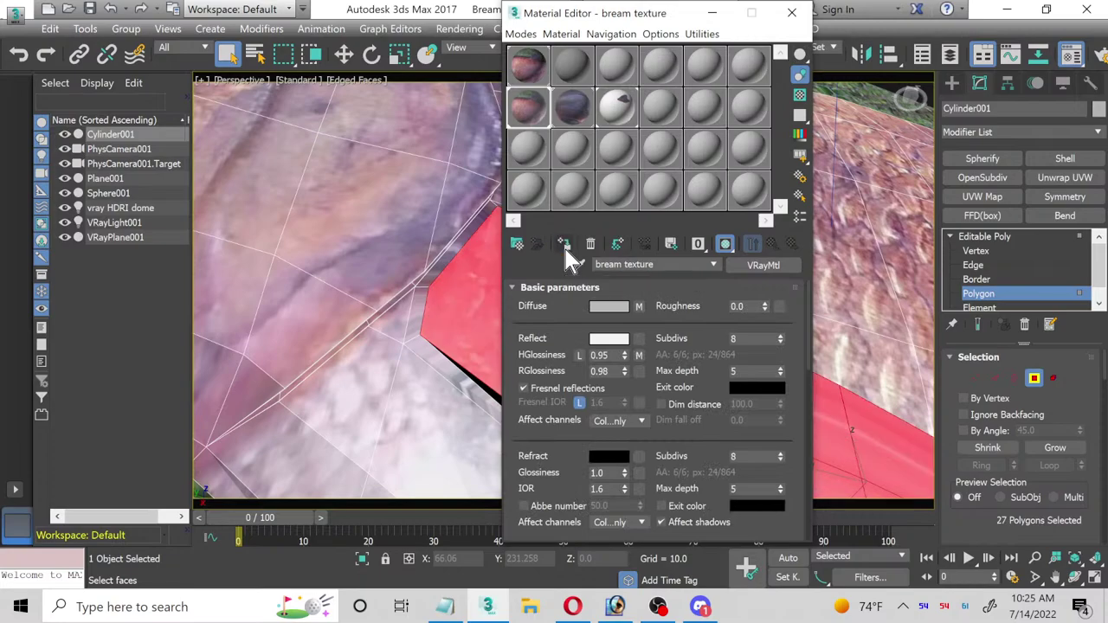
{"action": "left_click", "coordinate": [792, 13]}
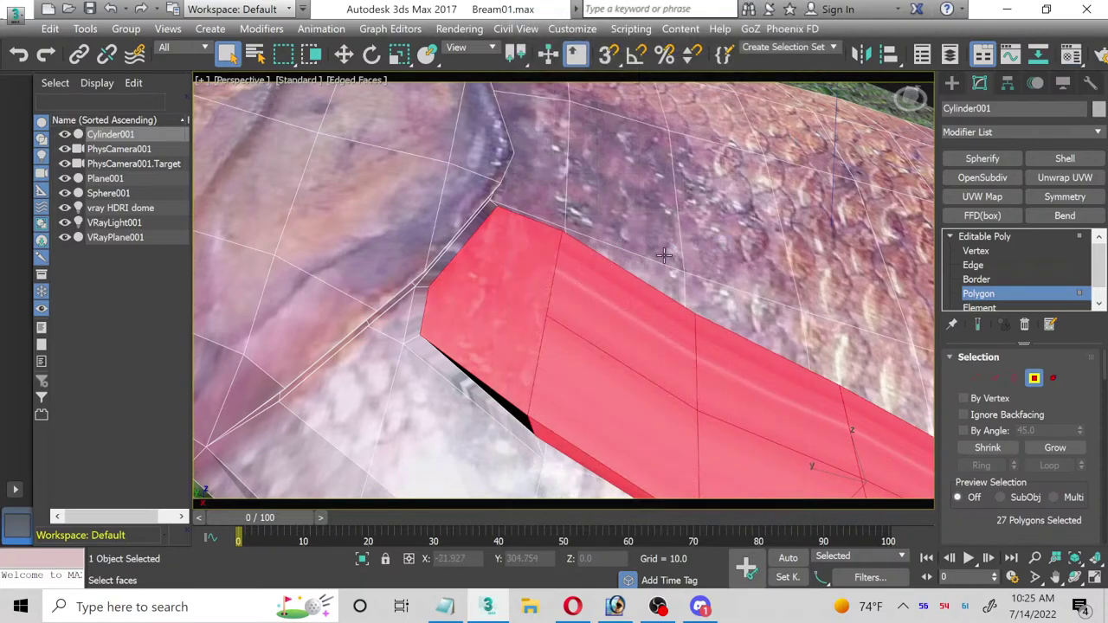
Step: Deselect the fin's end cap and assign the bream fins material to the remaining 26 polygons
{"action": "left_click", "coordinate": [526, 305], "text": "alt"}
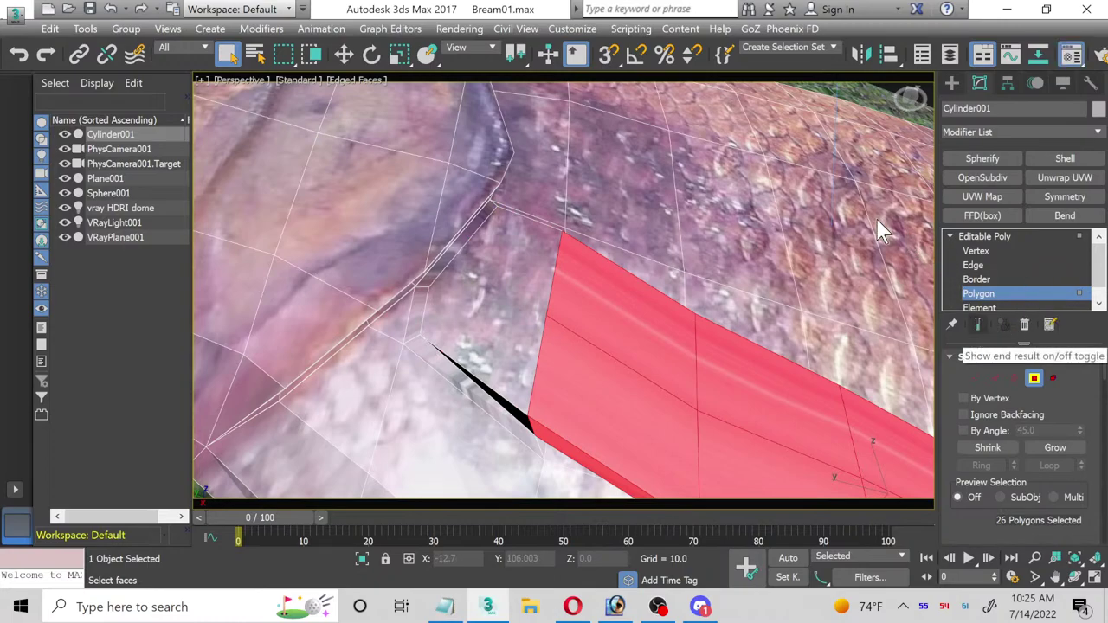
{"action": "key", "text": "m"}
{"action": "left_click", "coordinate": [616, 108]}
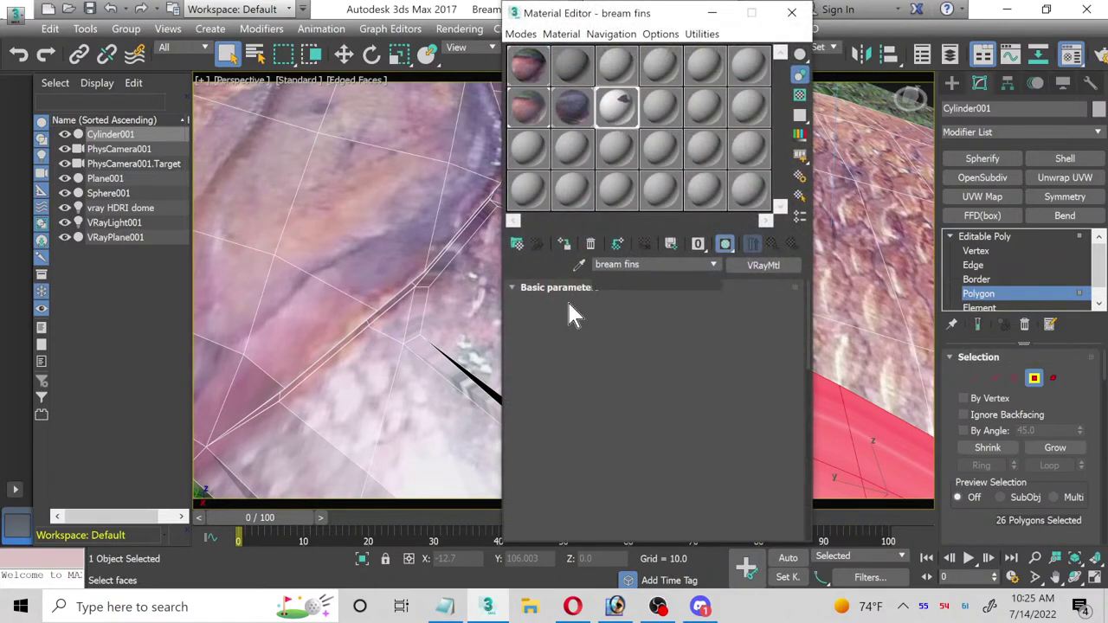
{"action": "left_click", "coordinate": [564, 237]}
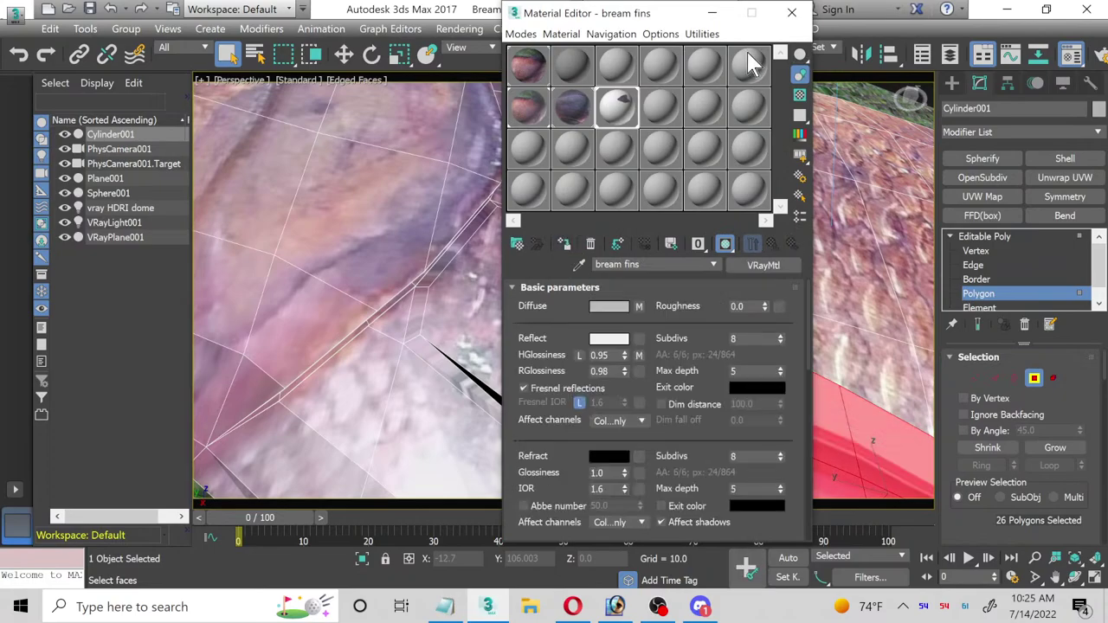
{"action": "left_click", "coordinate": [792, 12]}
{"action": "middle_click_drag", "start_coordinate": [702, 284], "coordinate": [778, 229], "text": "alt"}
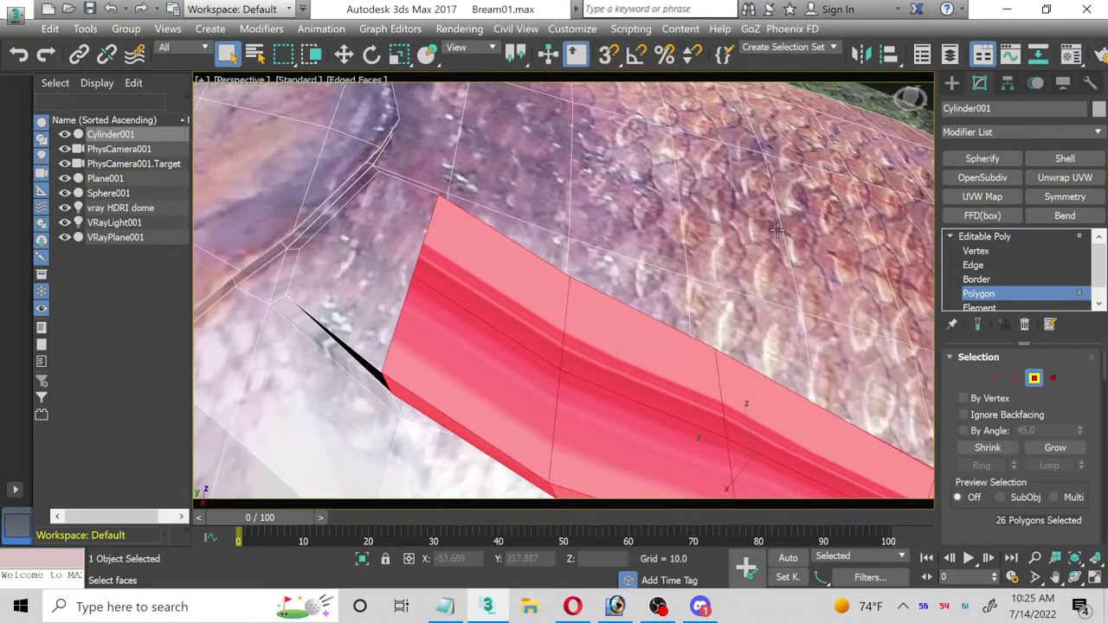
{"action": "left_click", "coordinate": [973, 265]}
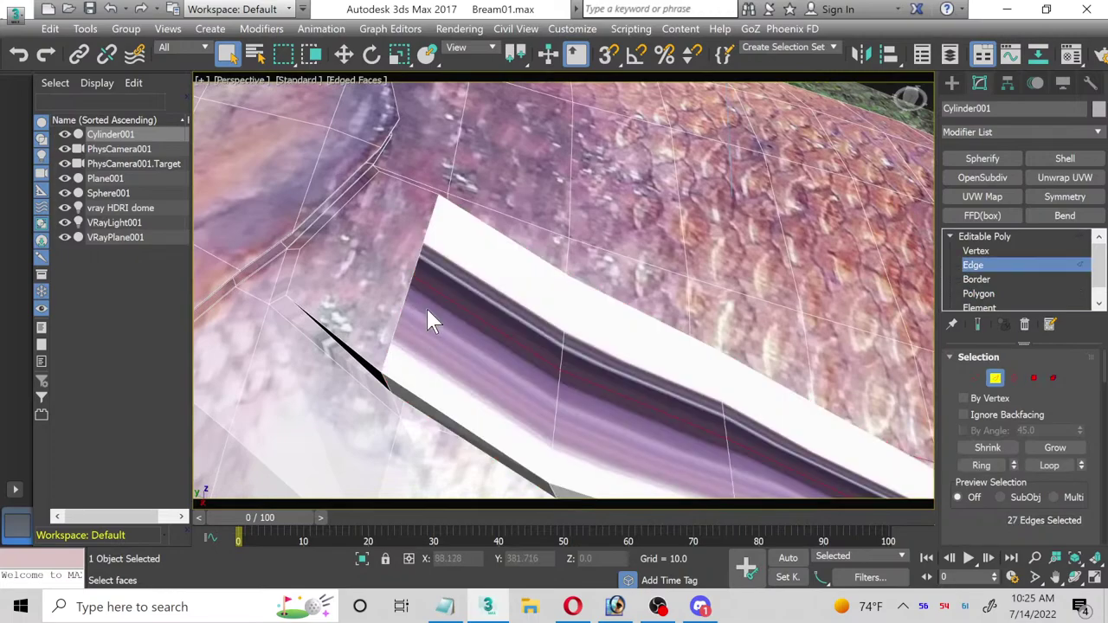
Step: Ring-select edges across the fin and connect them with a new edge loop slid along the fin
{"action": "left_click", "coordinate": [403, 389]}
{"action": "left_click", "coordinate": [985, 458]}
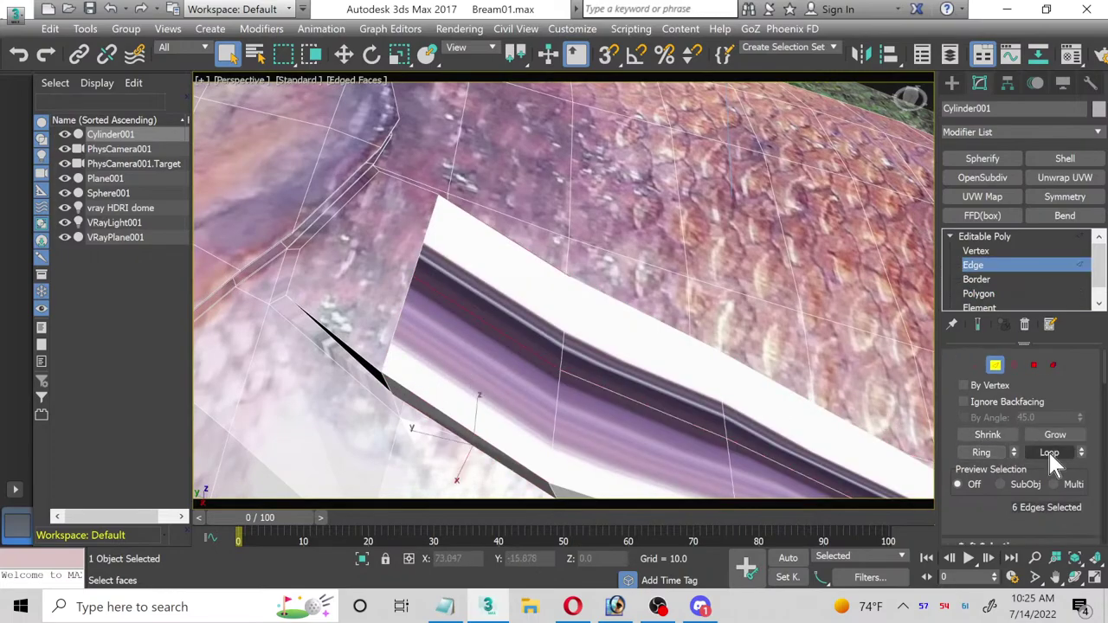
{"action": "scroll", "coordinate": [1050, 457], "scroll_direction": "down", "scroll_amount": 4}
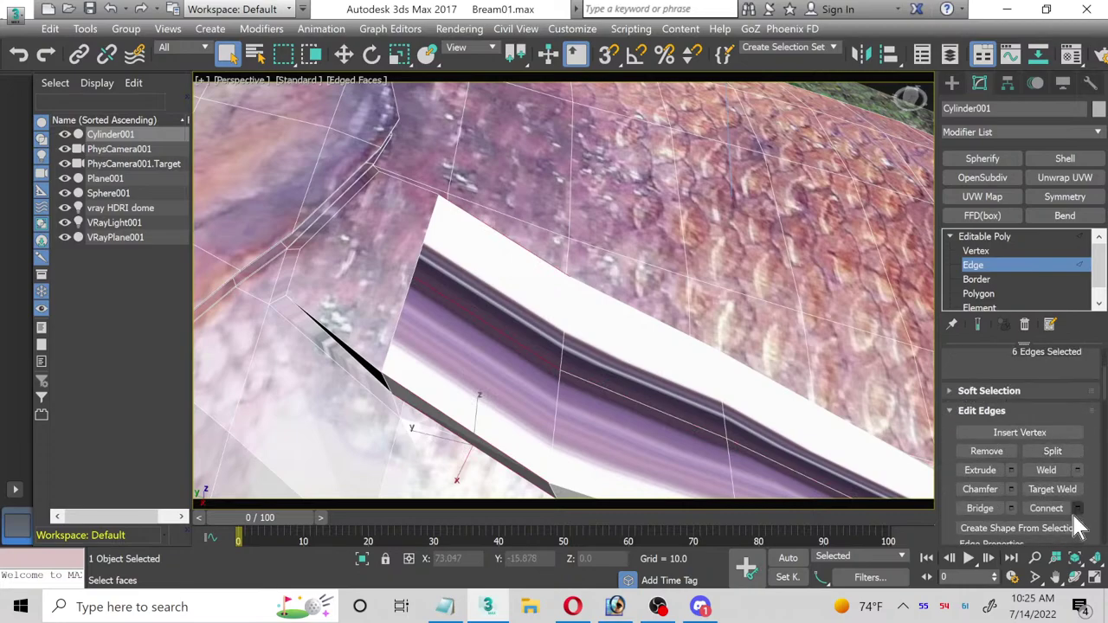
{"action": "left_click", "coordinate": [1077, 509]}
{"action": "left_click_drag", "start_coordinate": [573, 348], "coordinate": [619, 502]}
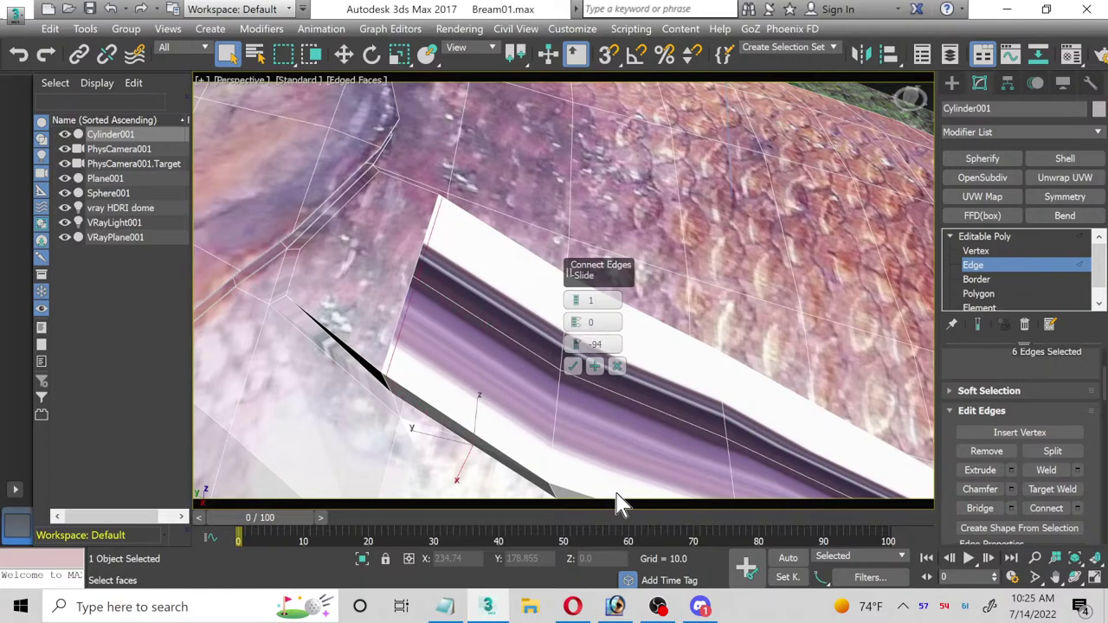
{"action": "left_click", "coordinate": [573, 366]}
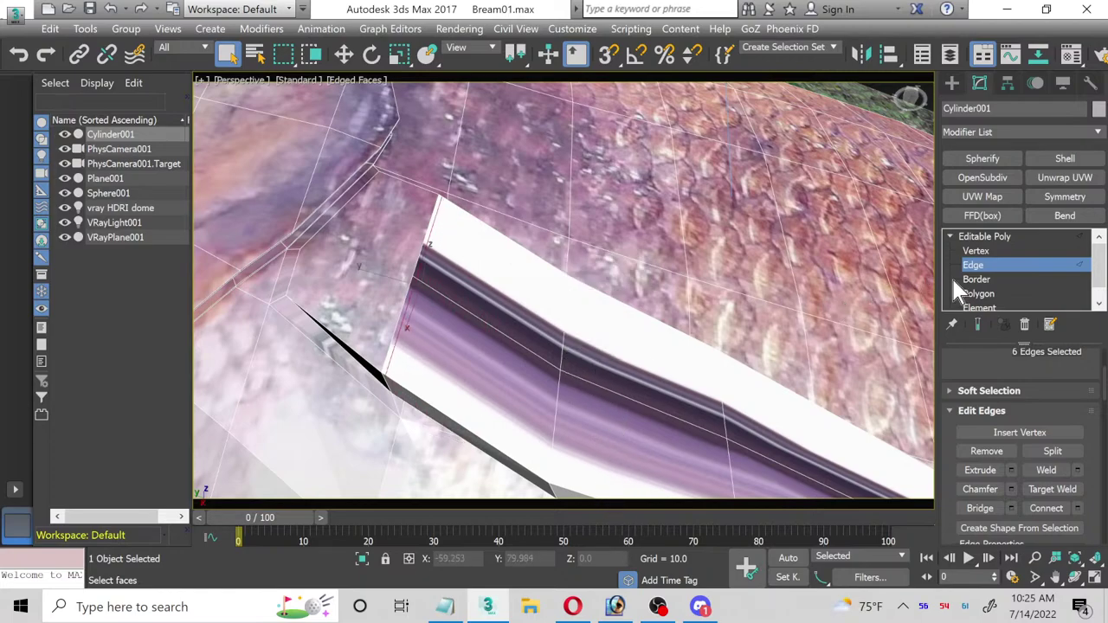
{"action": "left_click", "coordinate": [979, 294]}
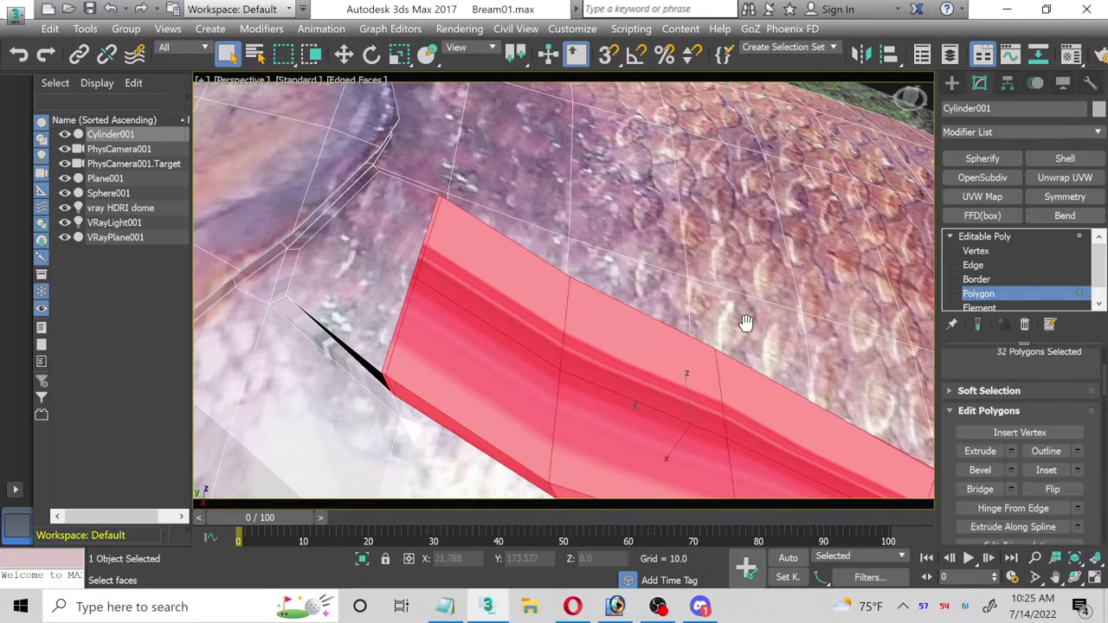
{"action": "middle_click_drag", "start_coordinate": [746, 322], "coordinate": [473, 163]}
Step: Connect an edge ring near the fin tip with a new loop at slide 60
{"action": "left_click", "coordinate": [970, 265]}
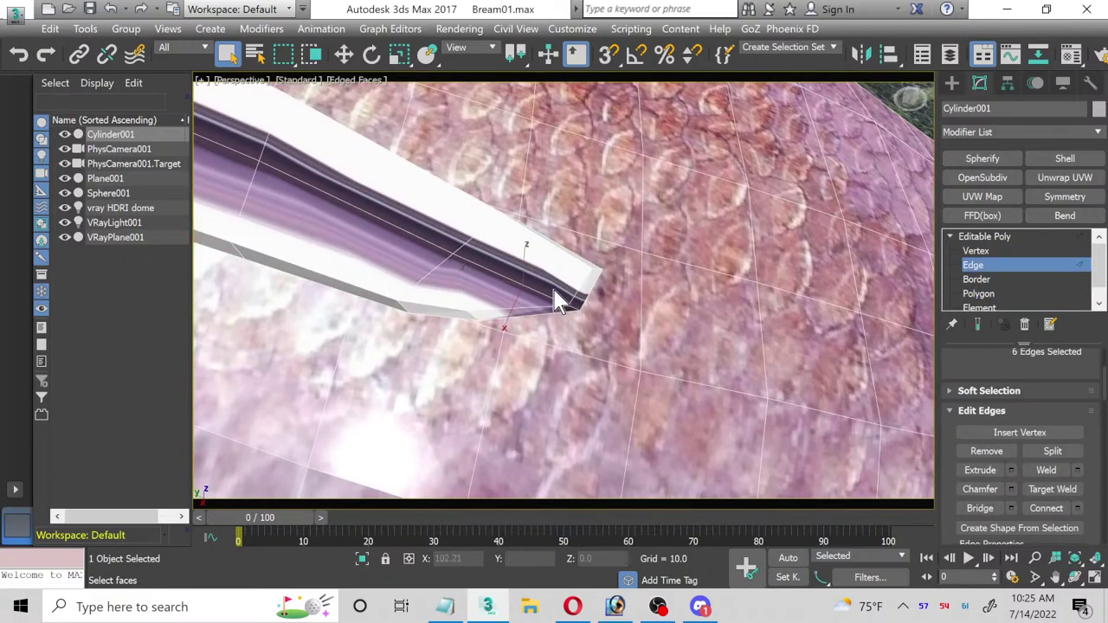
{"action": "left_click", "coordinate": [487, 271]}
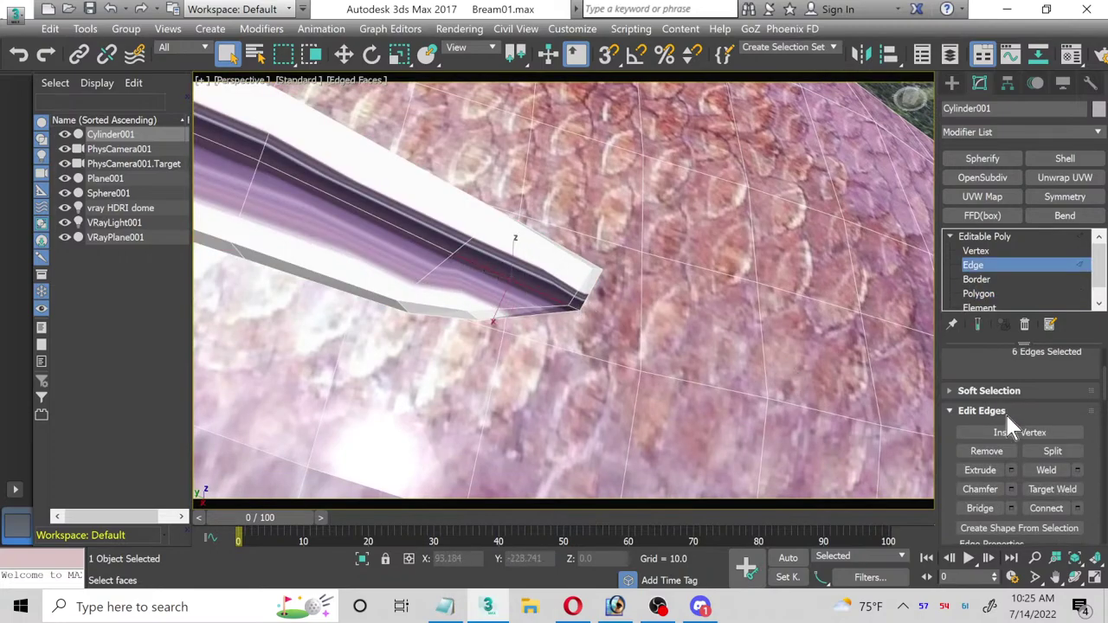
{"action": "scroll", "coordinate": [1007, 415], "scroll_direction": "up", "scroll_amount": 2}
{"action": "scroll", "coordinate": [1007, 421], "scroll_direction": "up", "scroll_amount": 3}
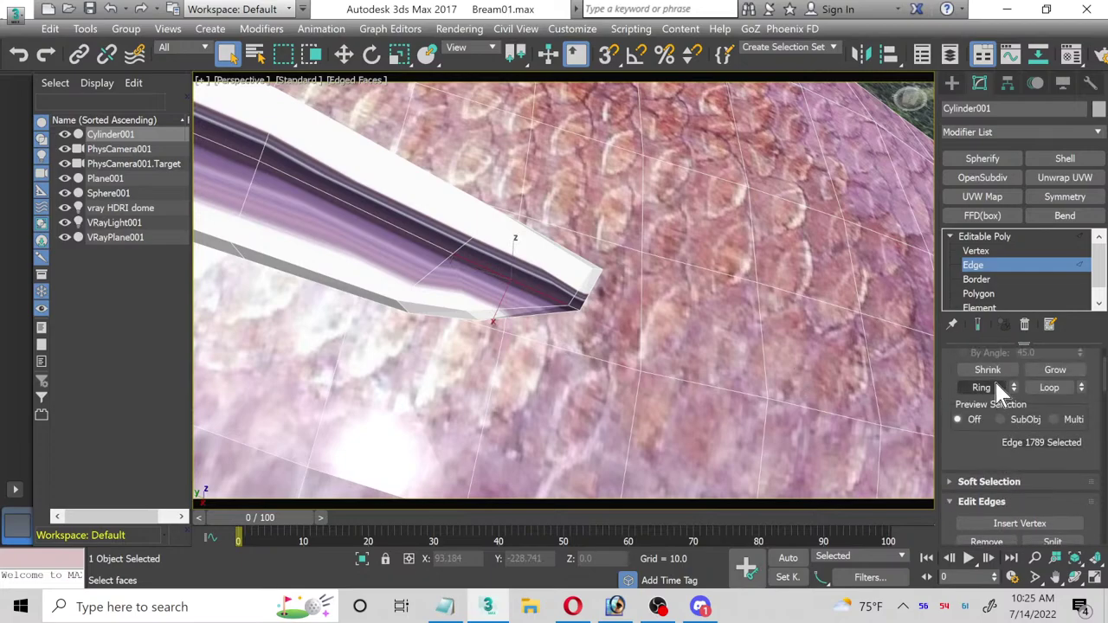
{"action": "scroll", "coordinate": [997, 383], "scroll_direction": "down", "scroll_amount": 4}
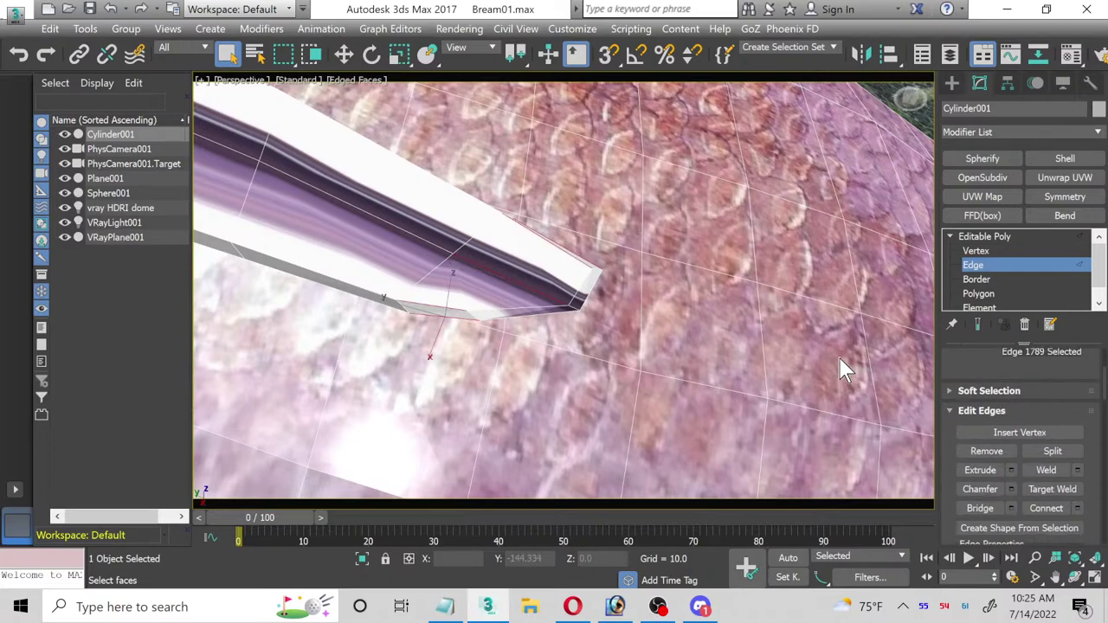
{"action": "scroll", "coordinate": [1003, 432], "scroll_direction": "down", "scroll_amount": 2}
{"action": "left_click", "coordinate": [1077, 470]}
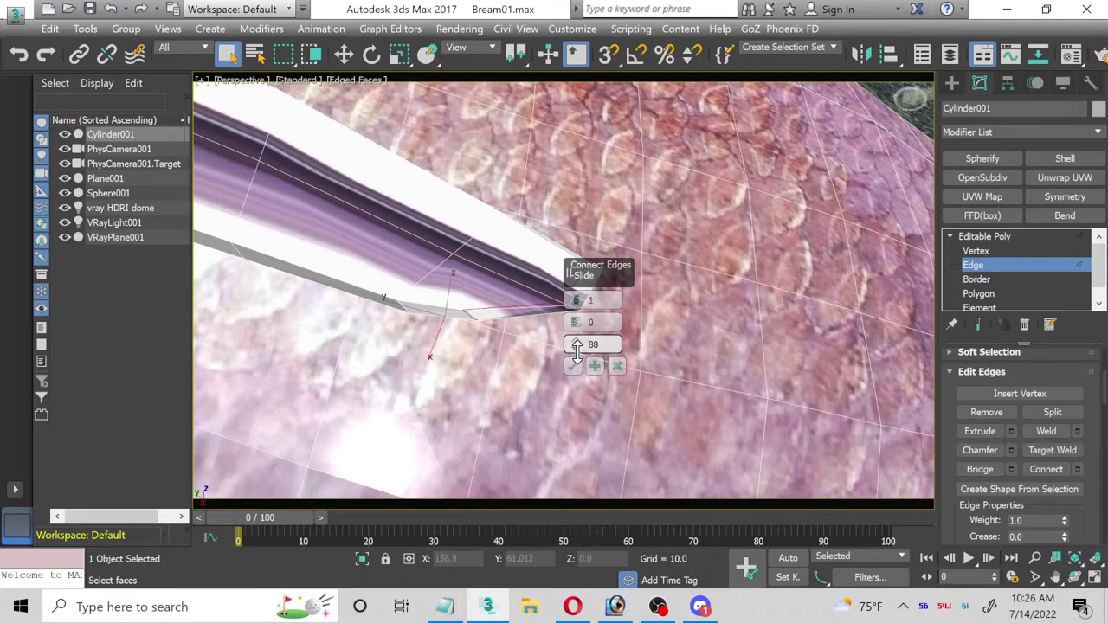
{"action": "left_click_drag", "start_coordinate": [576, 345], "coordinate": [575, 398]}
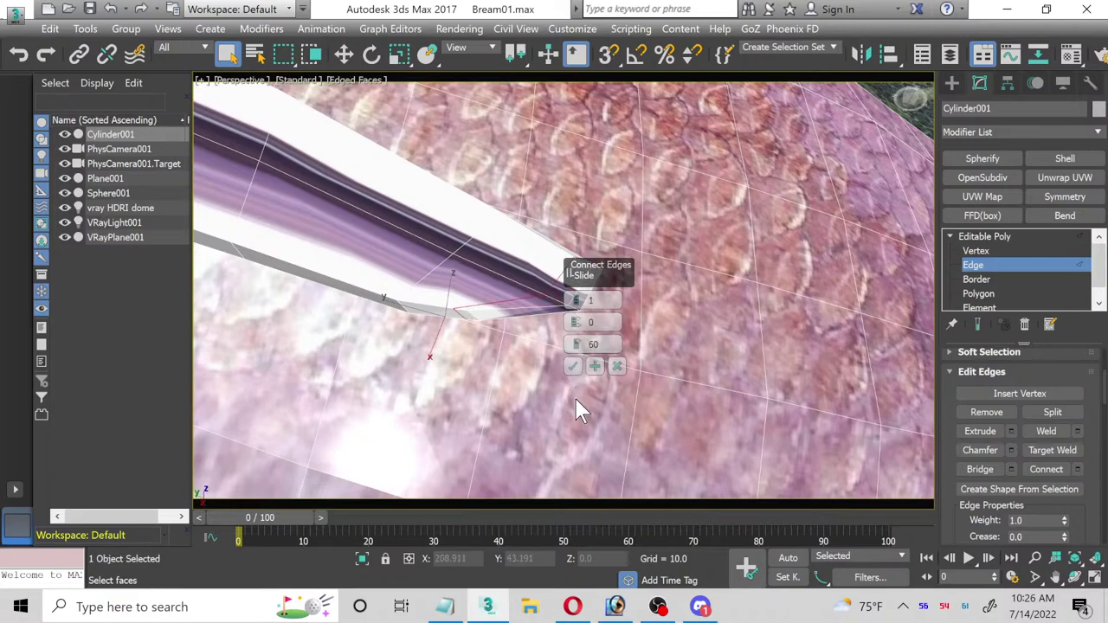
{"action": "left_click", "coordinate": [573, 366]}
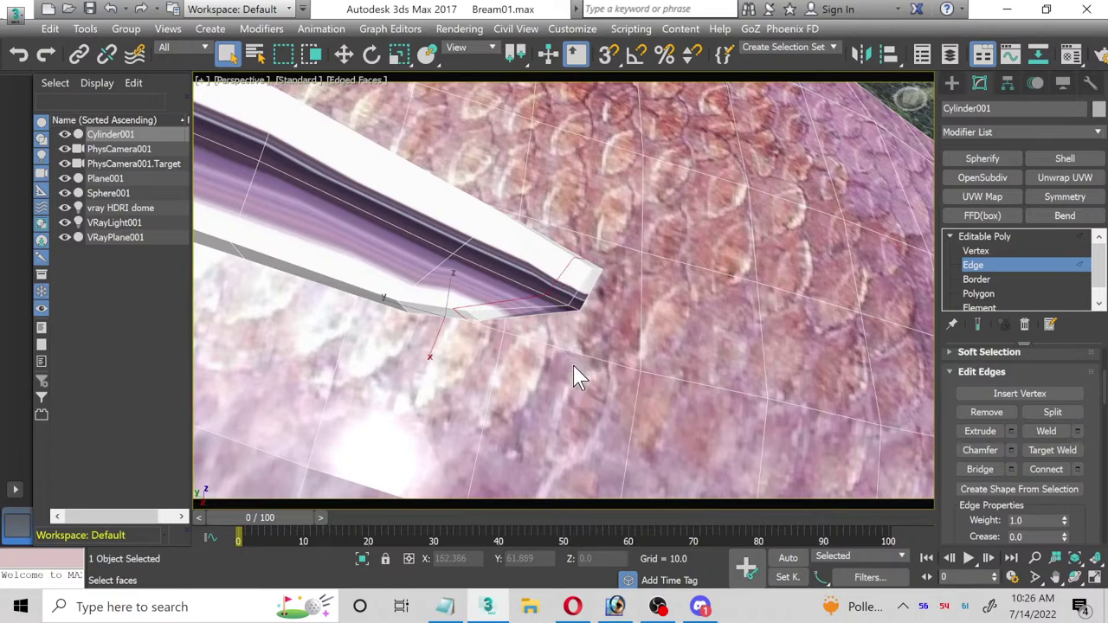
{"action": "left_click", "coordinate": [983, 265]}
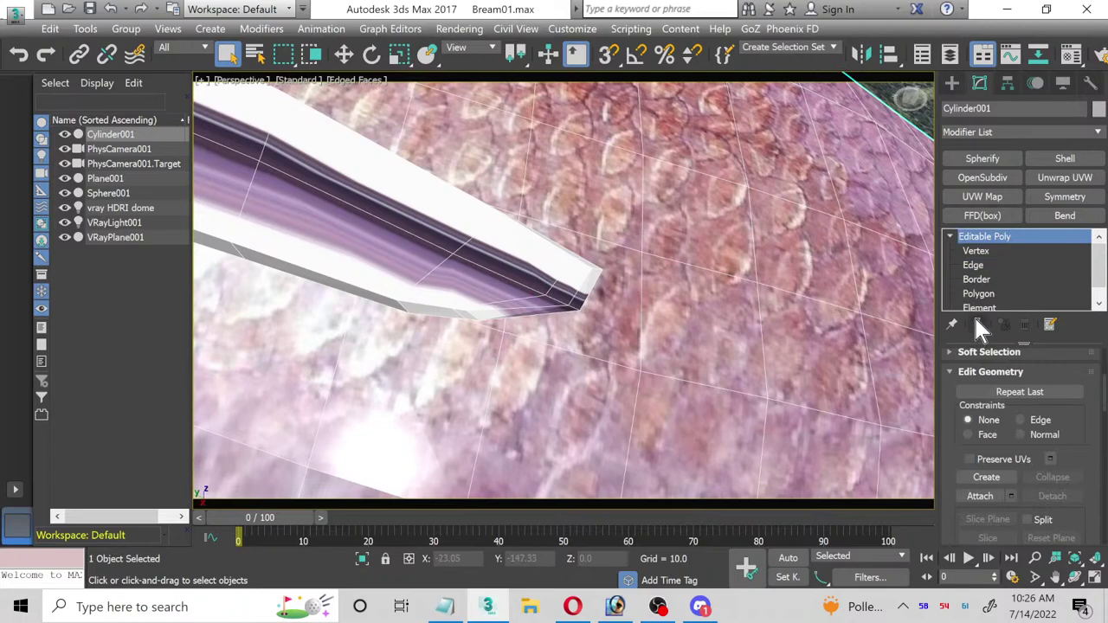
Step: Select all of the fin's polygons and check its material in the Material Editor
{"action": "left_click", "coordinate": [979, 294]}
{"action": "key", "text": "ctrl+a"}
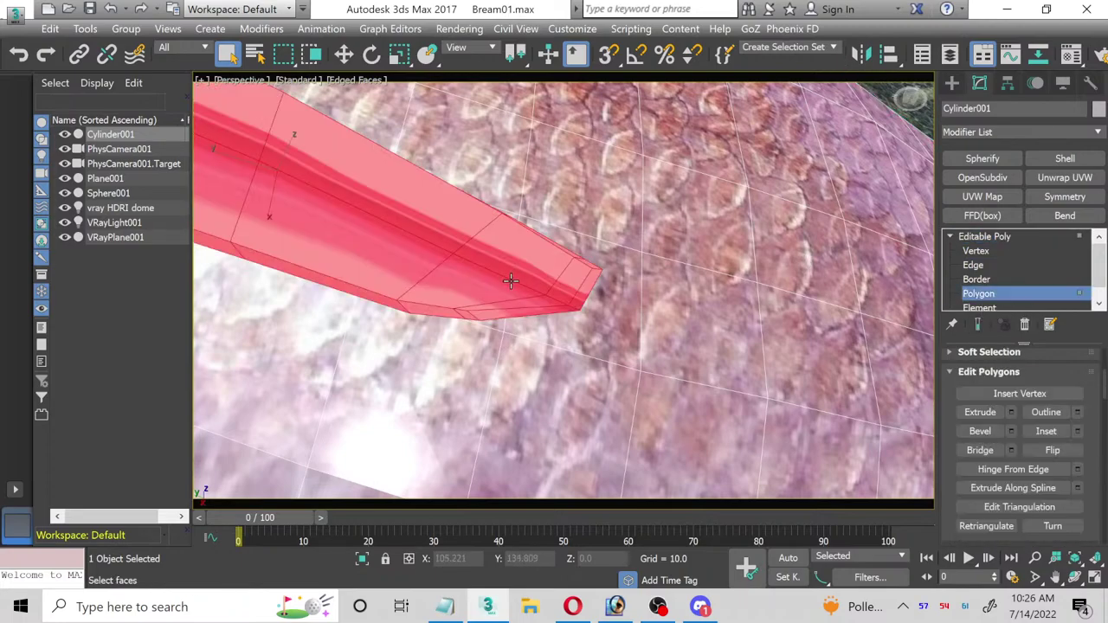
{"action": "middle_click_drag", "start_coordinate": [450, 295], "coordinate": [712, 430], "text": "alt"}
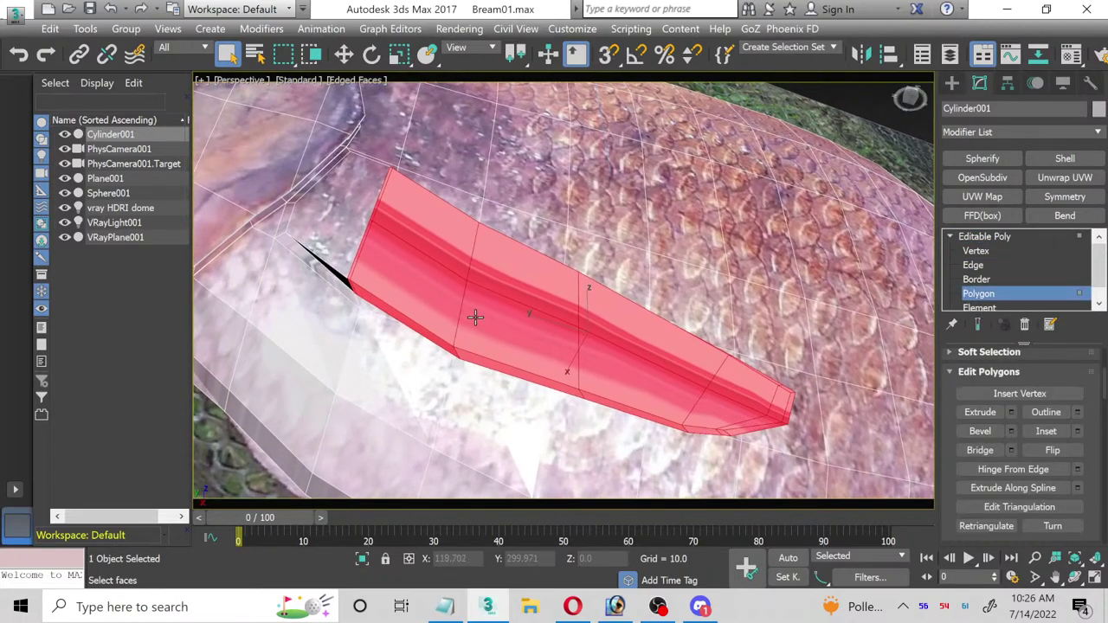
{"action": "key", "text": "m"}
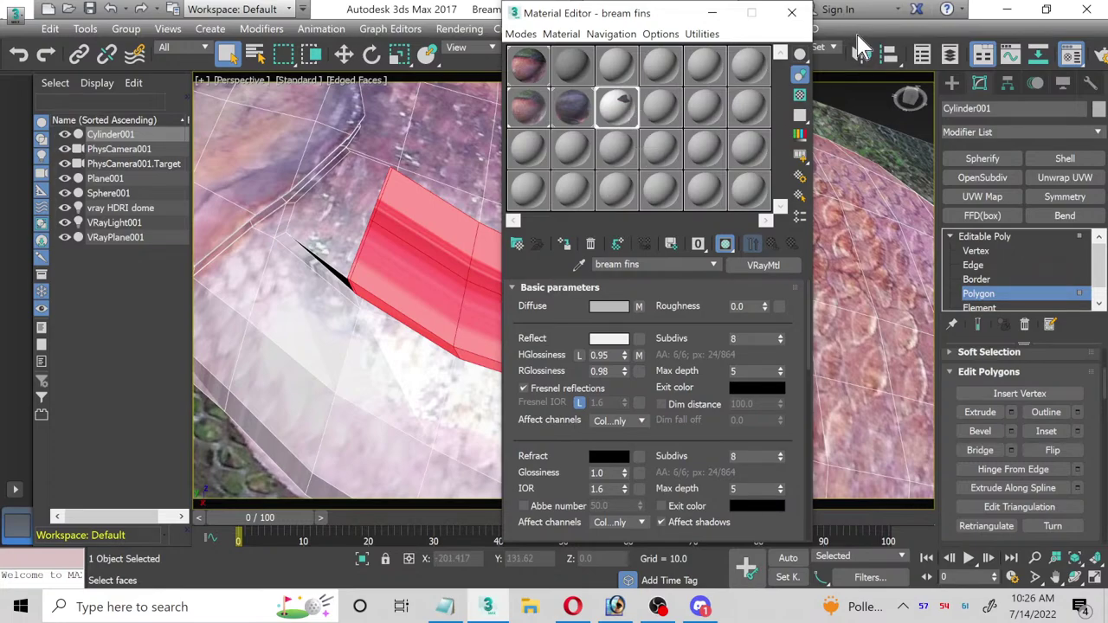
{"action": "left_click", "coordinate": [792, 12]}
Step: Add an Unwrap UVW modifier with a Planar projection and open the UV editor
{"action": "left_click", "coordinate": [1065, 177]}
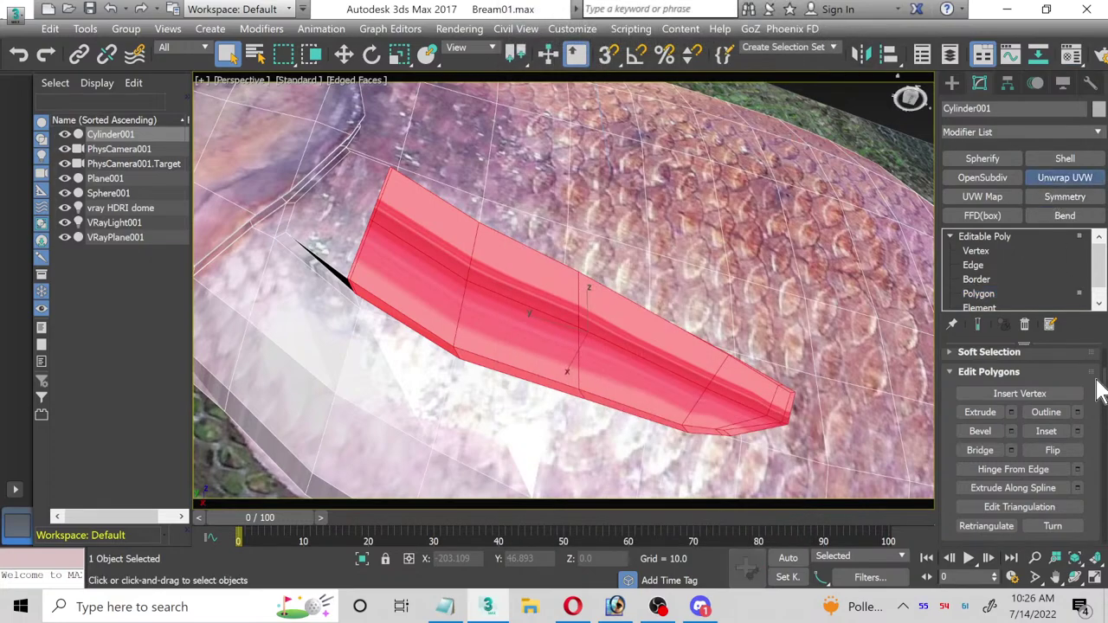
{"action": "scroll", "coordinate": [1090, 440], "scroll_direction": "down", "scroll_amount": 5}
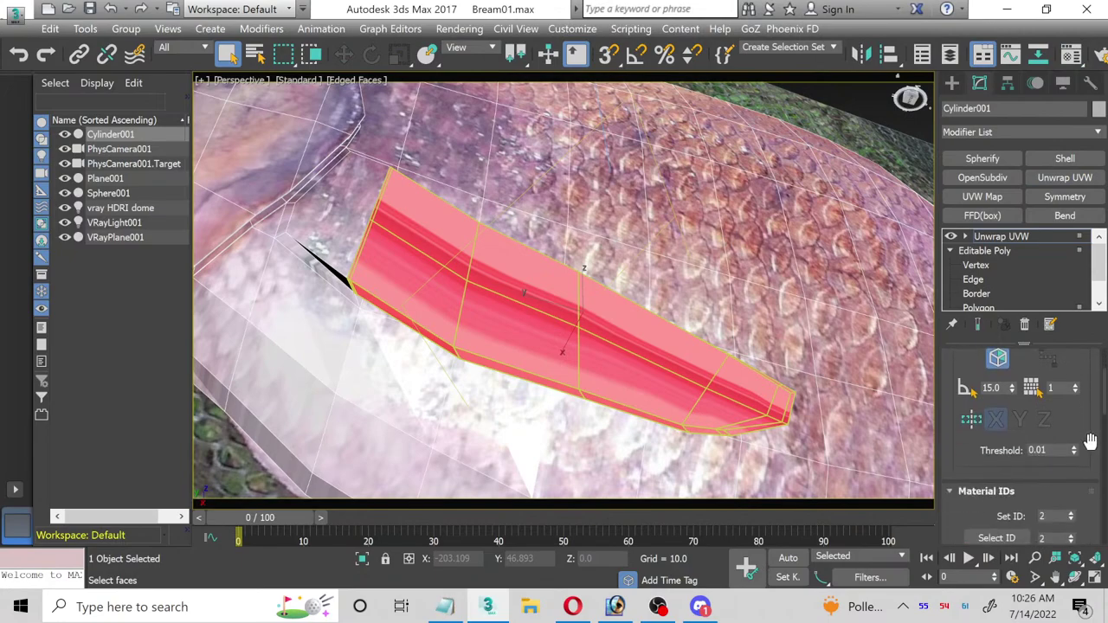
{"action": "left_click", "coordinate": [1095, 581]}
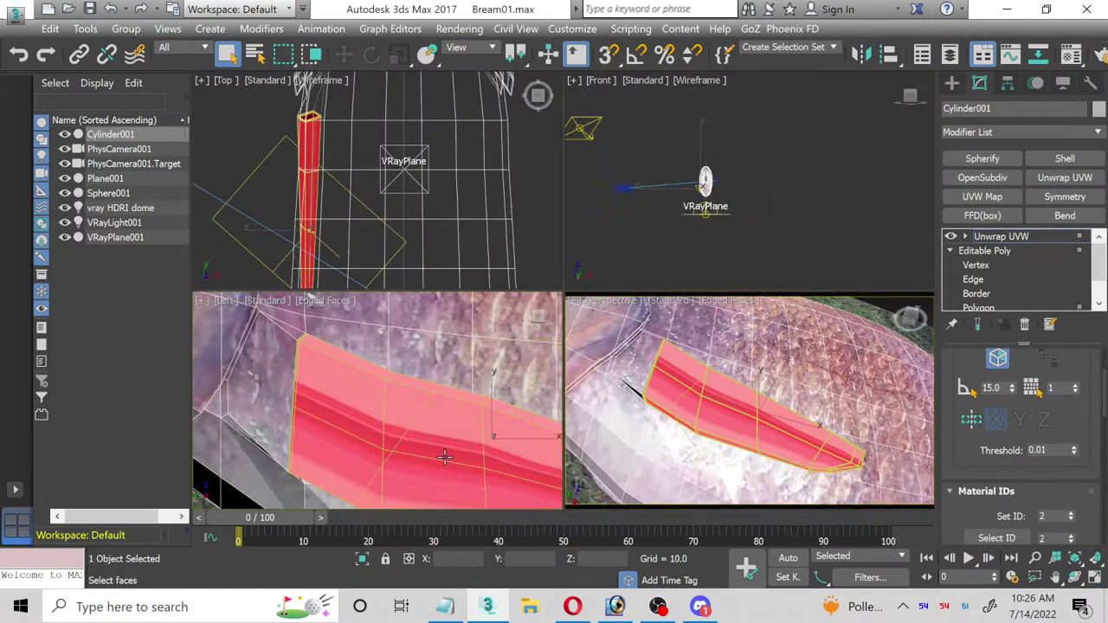
{"action": "scroll", "coordinate": [1076, 456], "scroll_direction": "down", "scroll_amount": 3}
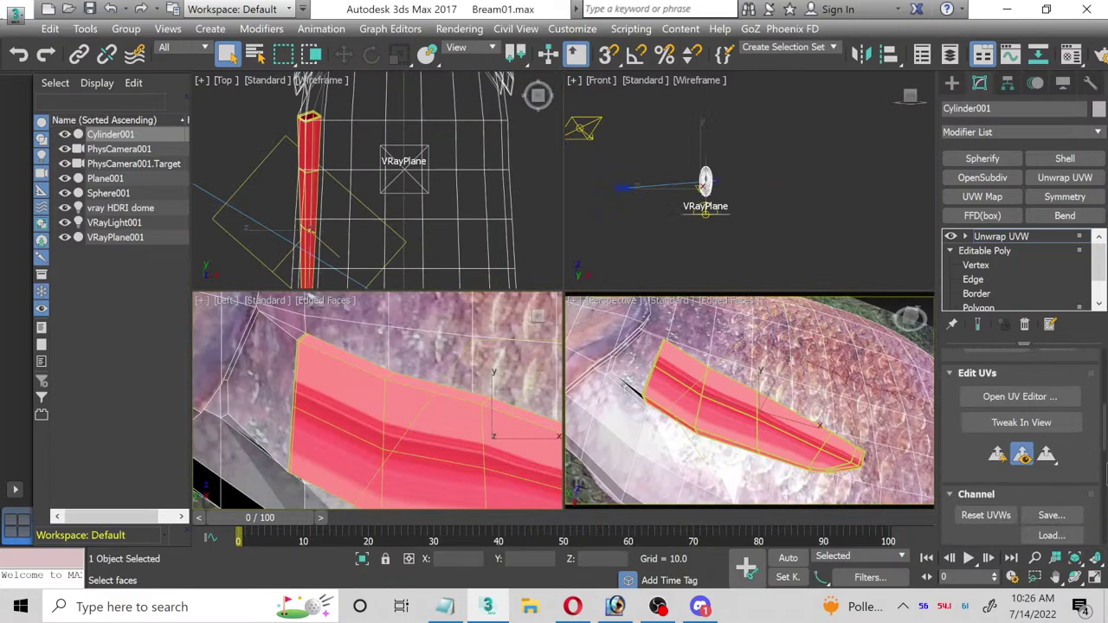
{"action": "scroll", "coordinate": [1022, 433], "scroll_direction": "down", "scroll_amount": 5}
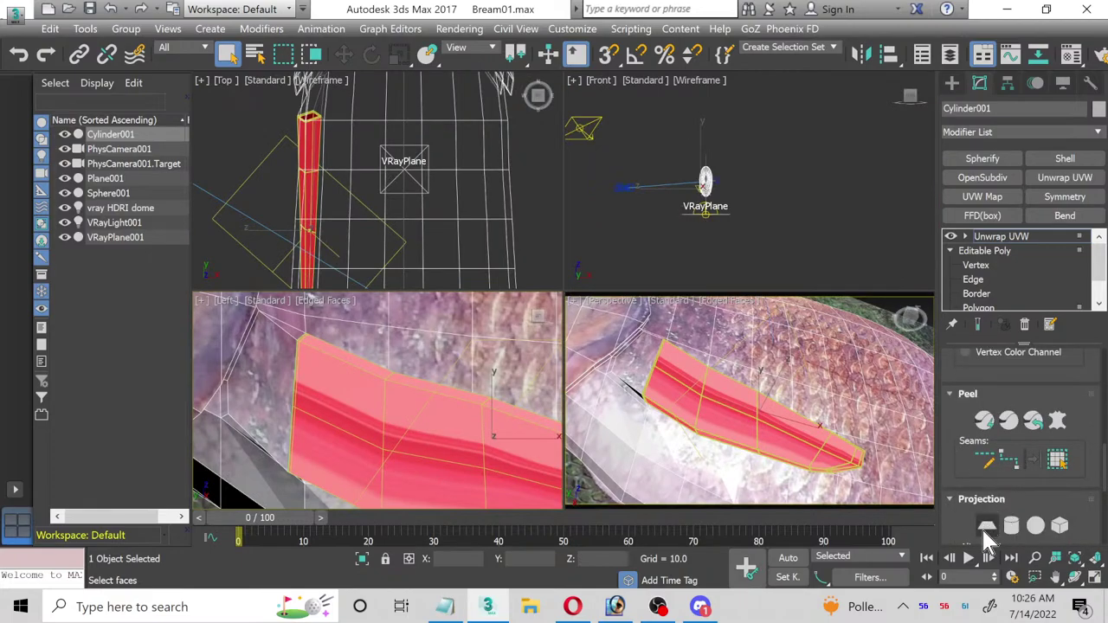
{"action": "left_click", "coordinate": [988, 525]}
{"action": "scroll", "coordinate": [1073, 502], "scroll_direction": "down", "scroll_amount": 2}
{"action": "scroll", "coordinate": [1079, 495], "scroll_direction": "up", "scroll_amount": 8}
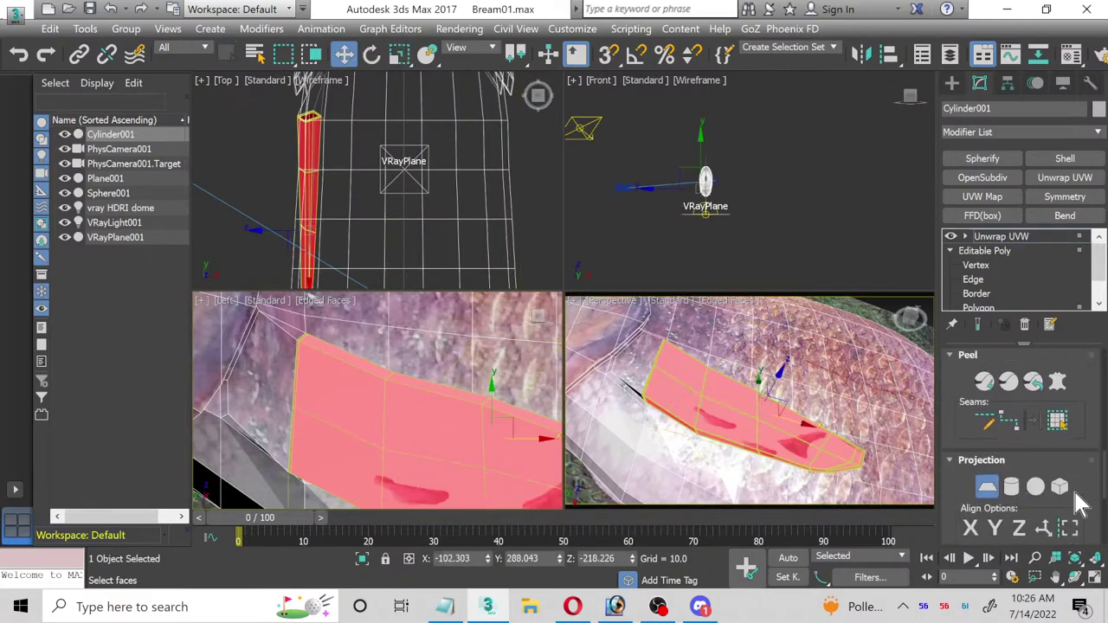
{"action": "scroll", "coordinate": [1079, 485], "scroll_direction": "up", "scroll_amount": 2}
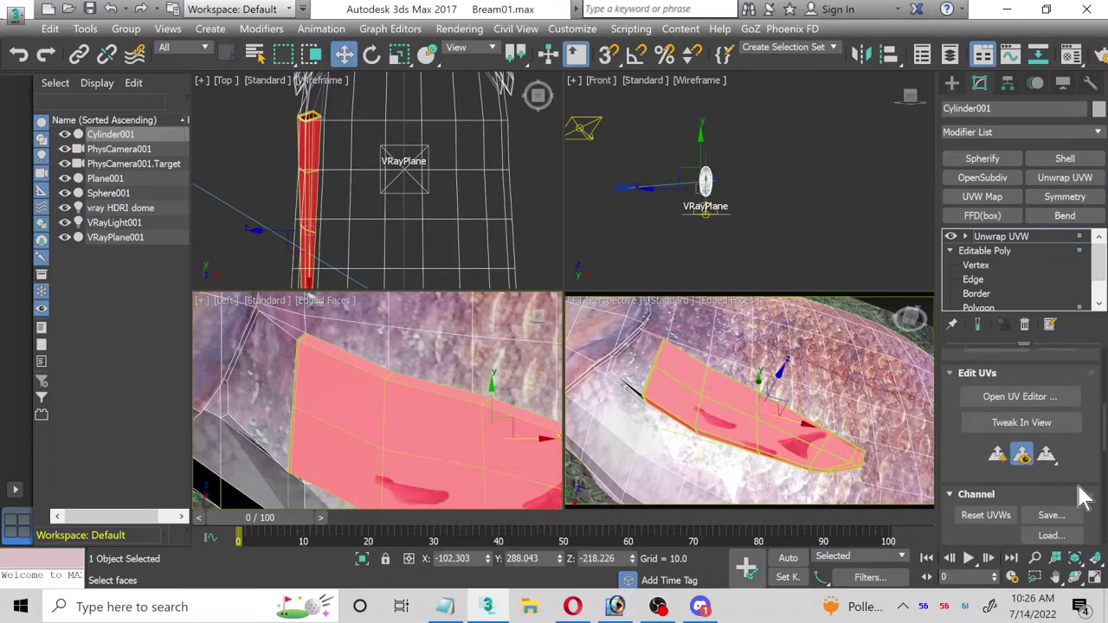
{"action": "left_click", "coordinate": [1065, 400]}
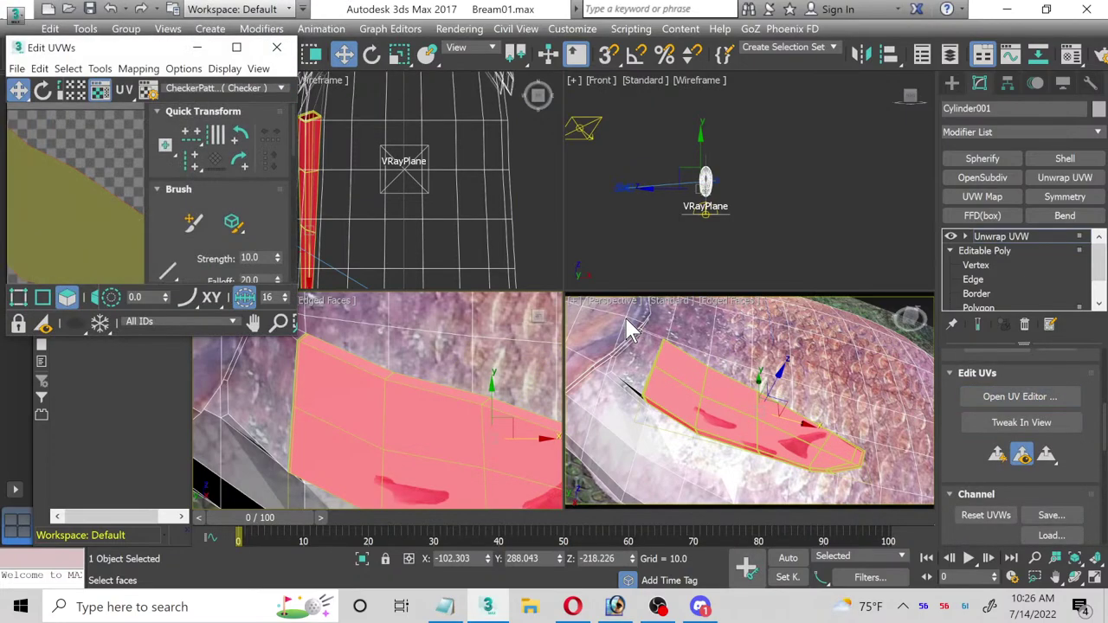
Step: Maximize the UV editor and display Map #2 (Bream_fins.jpg) as its background texture
{"action": "left_click", "coordinate": [235, 44]}
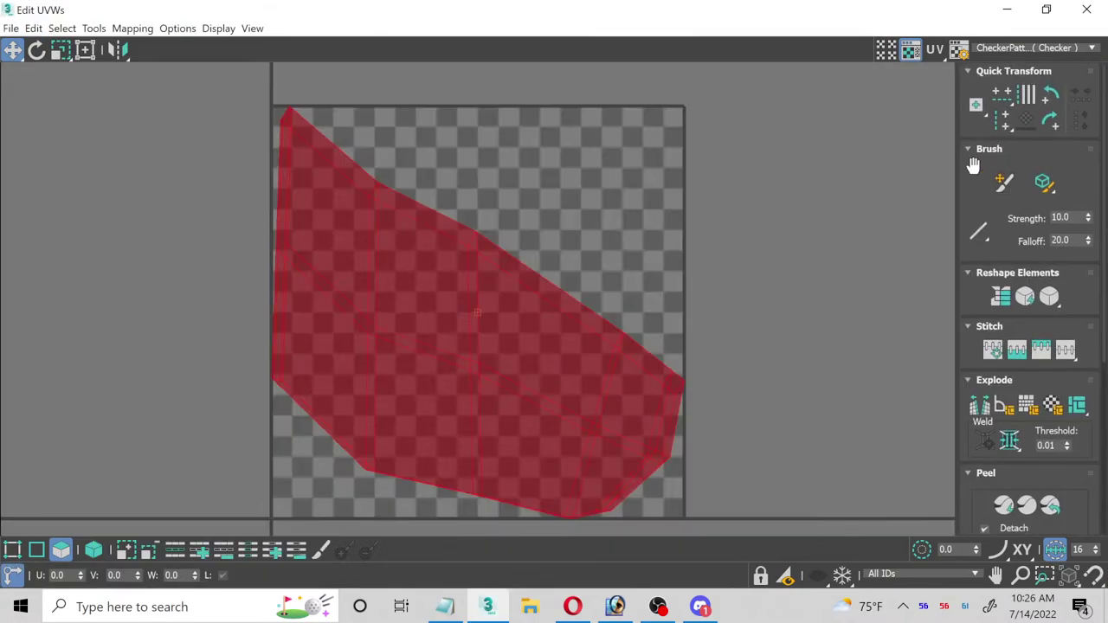
{"action": "left_click", "coordinate": [1052, 50]}
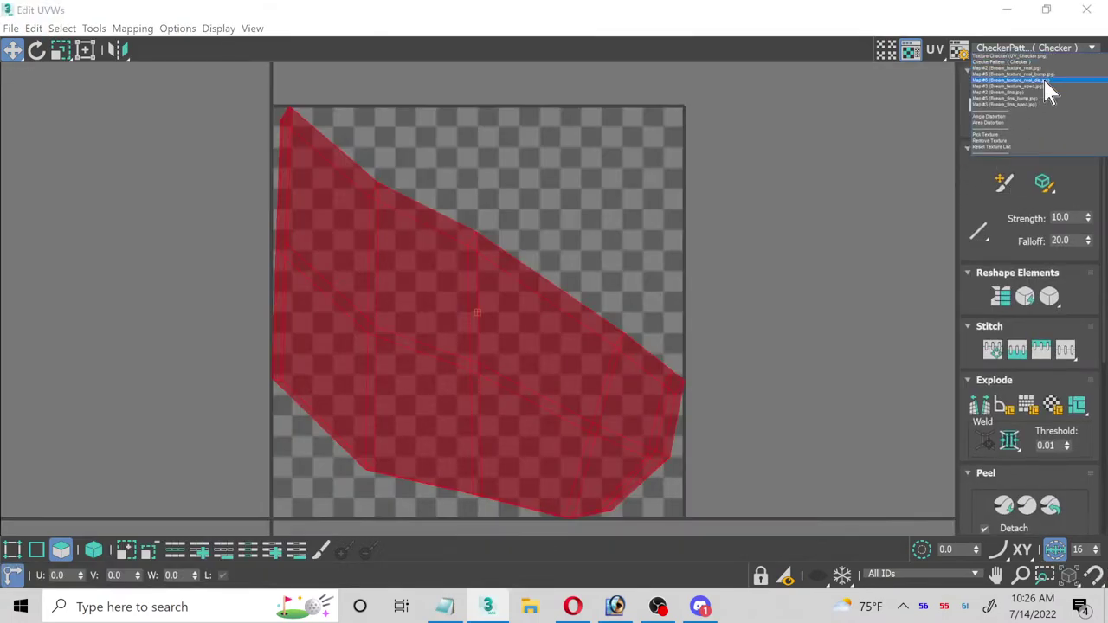
{"action": "left_click", "coordinate": [1028, 93]}
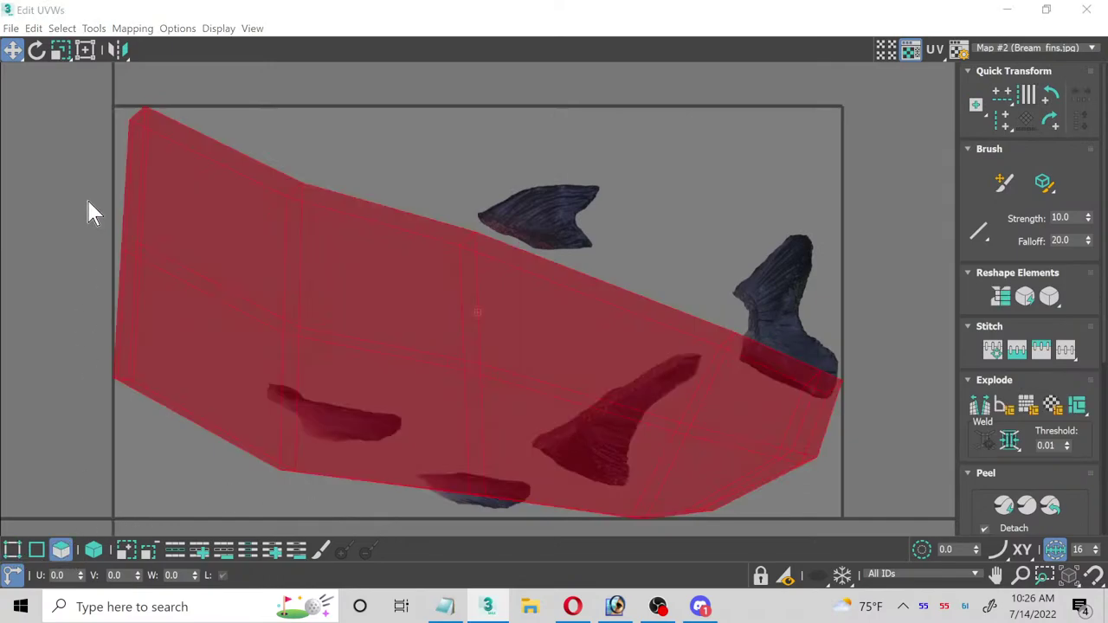
Step: Use Freeform Mode to shrink the fin's UVs into a strip and fit them over a painted fin
{"action": "left_click", "coordinate": [86, 57]}
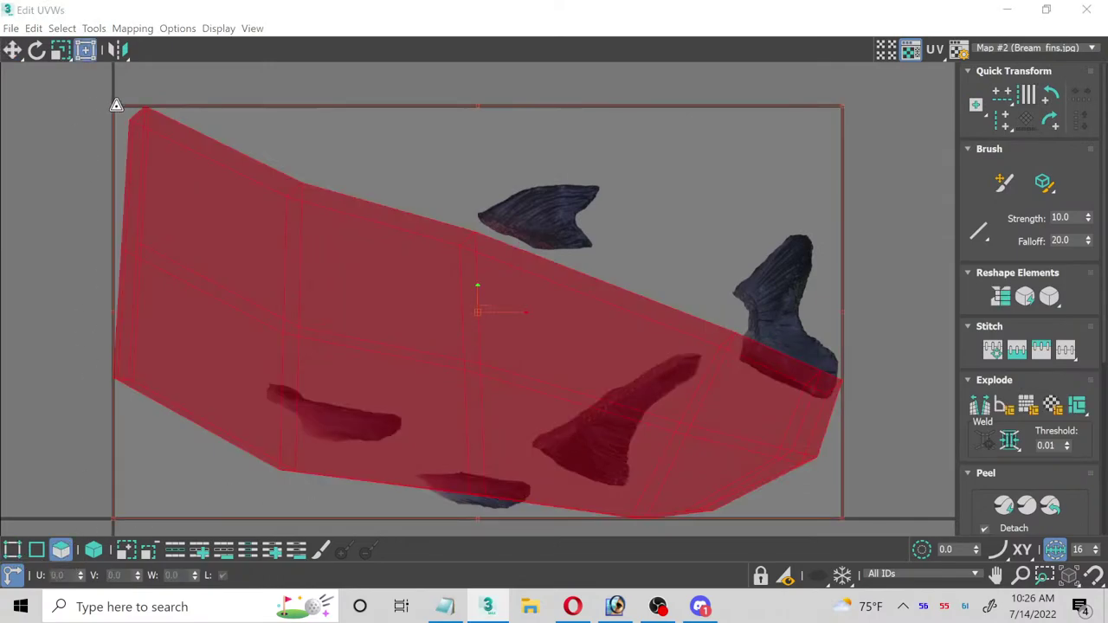
{"action": "left_click_drag", "start_coordinate": [103, 107], "coordinate": [655, 458]}
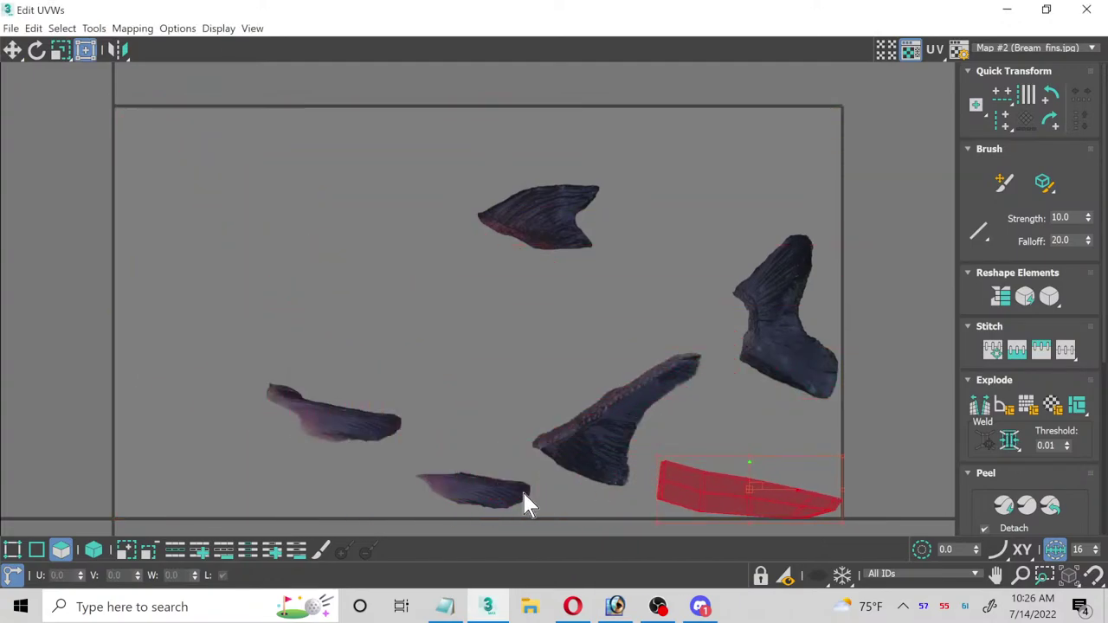
{"action": "scroll", "coordinate": [525, 502], "scroll_direction": "up", "scroll_amount": 3}
{"action": "left_click_drag", "start_coordinate": [774, 470], "coordinate": [178, 367]}
{"action": "scroll", "coordinate": [179, 366], "scroll_direction": "up", "scroll_amount": 2}
{"action": "scroll", "coordinate": [300, 434], "scroll_direction": "up", "scroll_amount": 2}
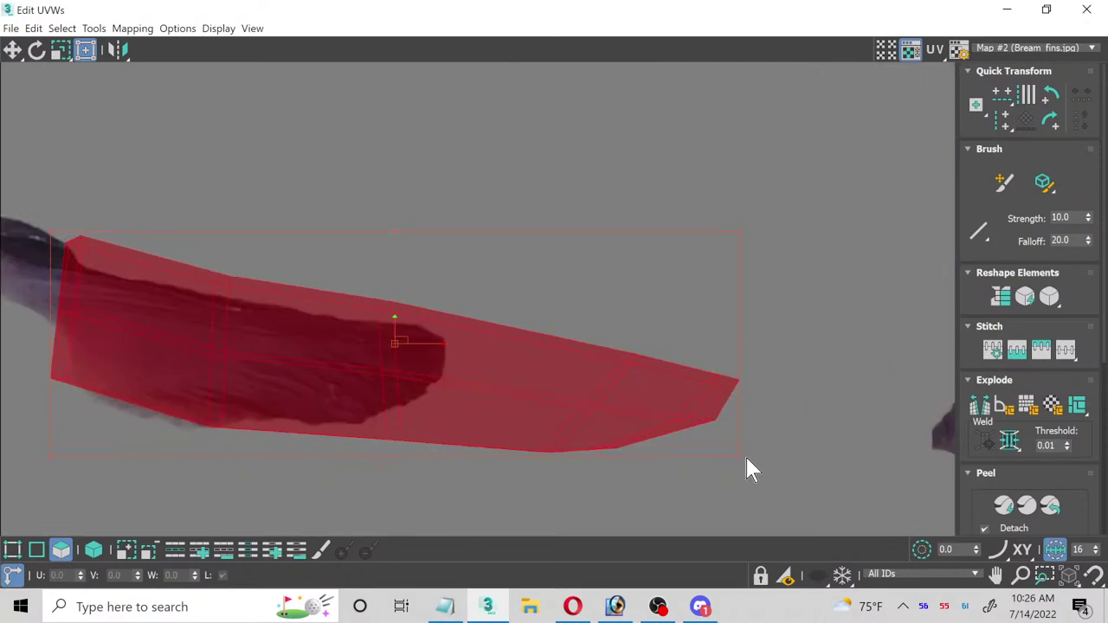
{"action": "left_click_drag", "start_coordinate": [746, 457], "coordinate": [398, 433]}
{"action": "middle_click_drag", "start_coordinate": [312, 441], "coordinate": [562, 483]}
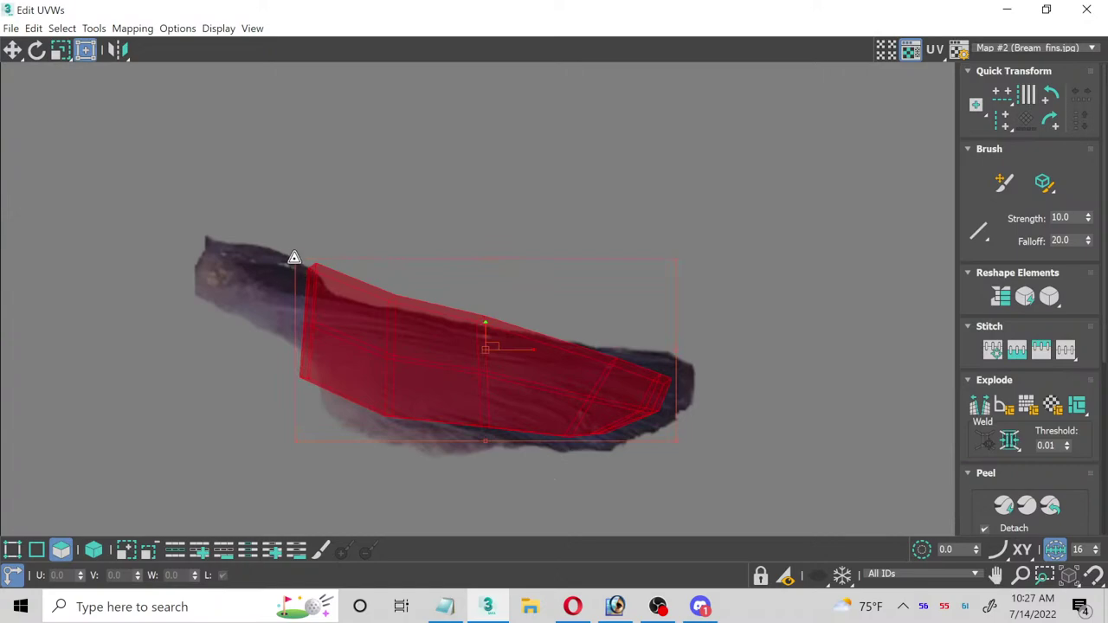
{"action": "left_click_drag", "start_coordinate": [294, 253], "coordinate": [336, 293]}
Step: Move the fin's left-side and top UV vertices out onto the painted fin's edge
{"action": "left_click", "coordinate": [12, 549]}
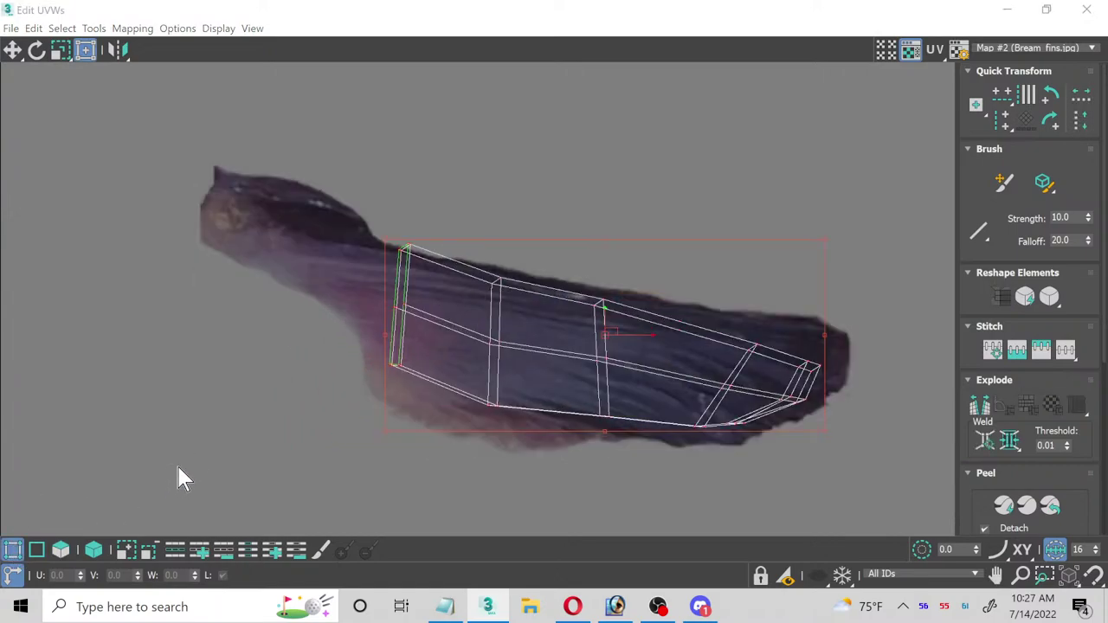
{"action": "scroll", "coordinate": [160, 472], "scroll_direction": "up", "scroll_amount": 3}
{"action": "left_click", "coordinate": [14, 50]}
{"action": "scroll", "coordinate": [347, 285], "scroll_direction": "up", "scroll_amount": 3}
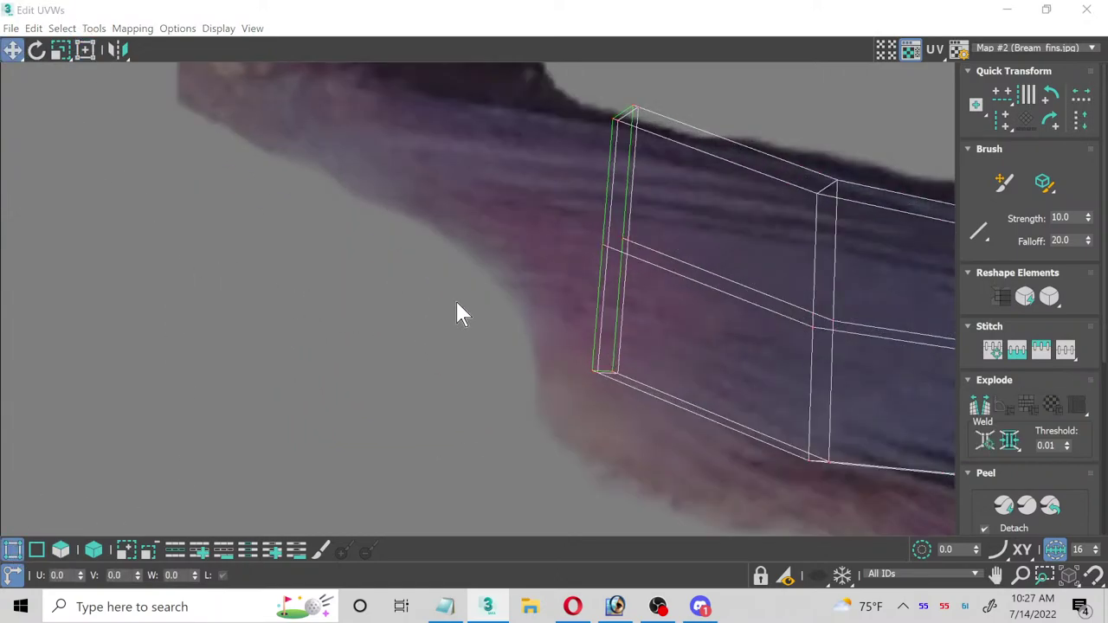
{"action": "left_click_drag", "start_coordinate": [617, 370], "coordinate": [566, 403]}
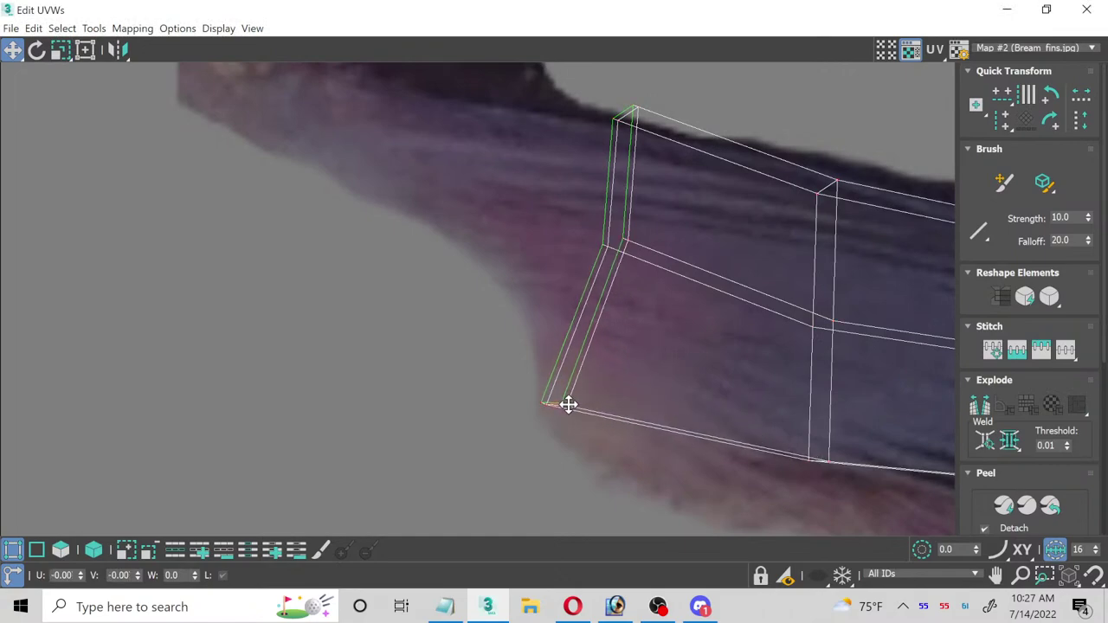
{"action": "middle_click_drag", "start_coordinate": [524, 240], "coordinate": [511, 305]}
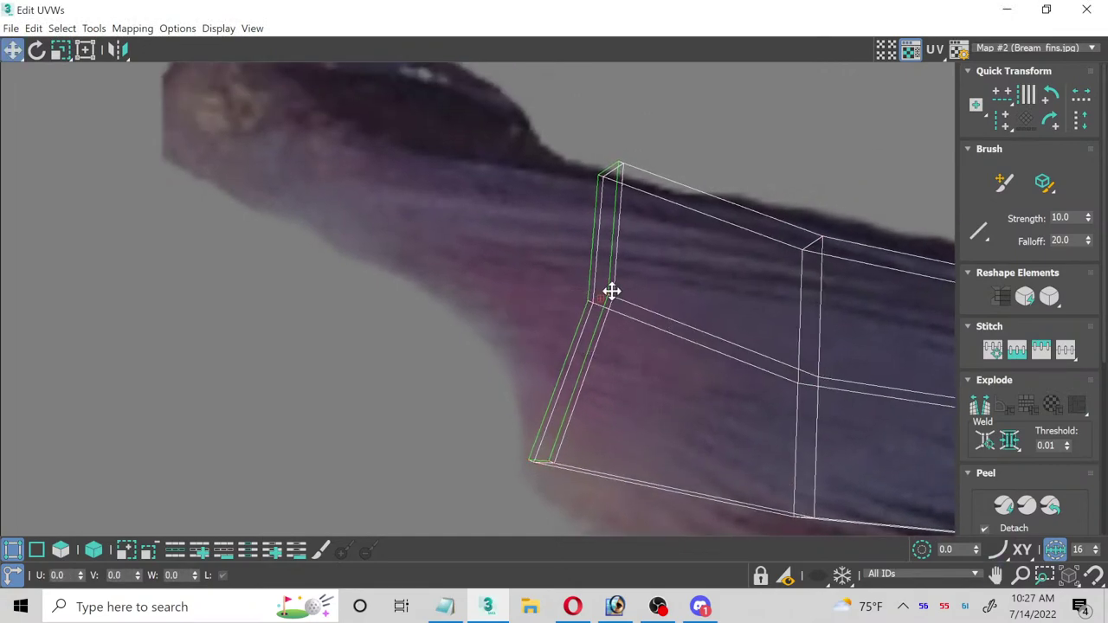
{"action": "left_click_drag", "start_coordinate": [612, 292], "coordinate": [522, 295]}
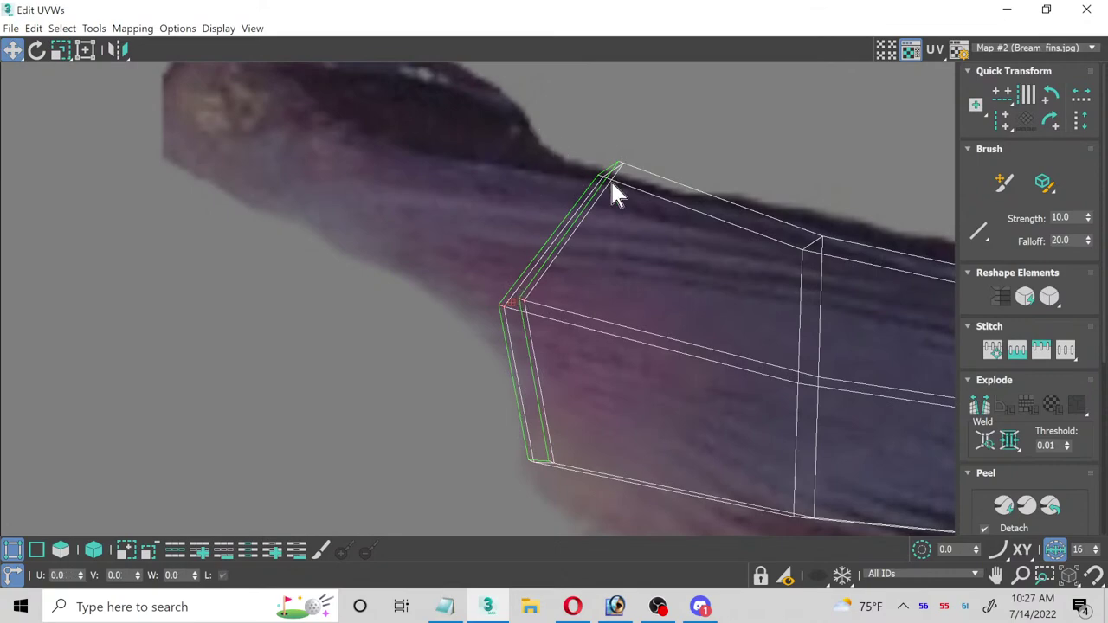
{"action": "left_click_drag", "start_coordinate": [617, 159], "coordinate": [381, 156]}
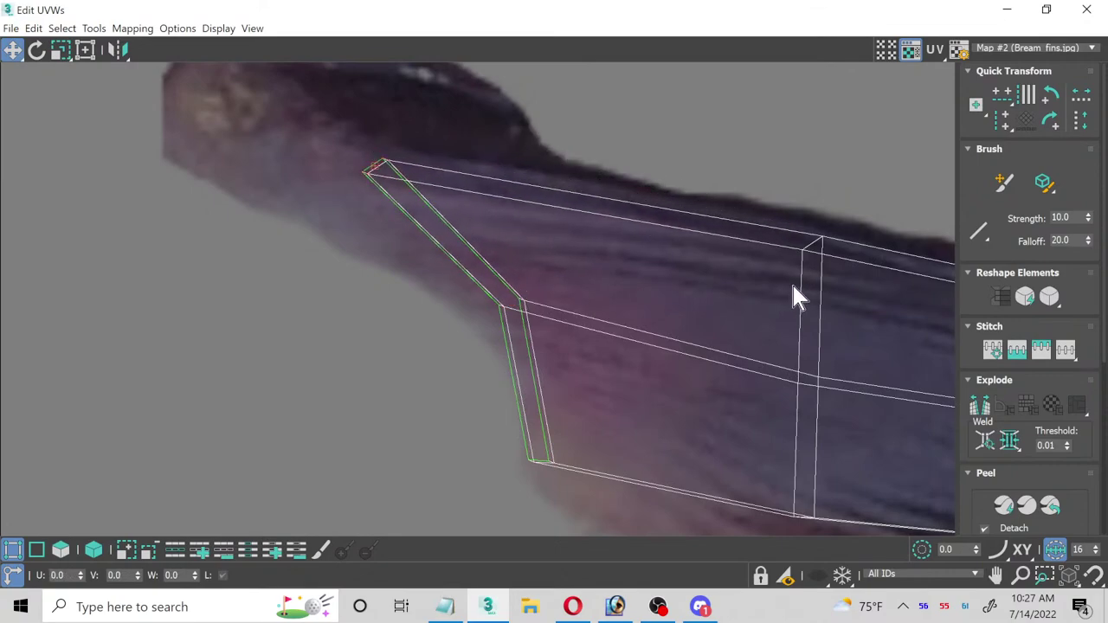
{"action": "middle_click_drag", "start_coordinate": [808, 512], "coordinate": [606, 323]}
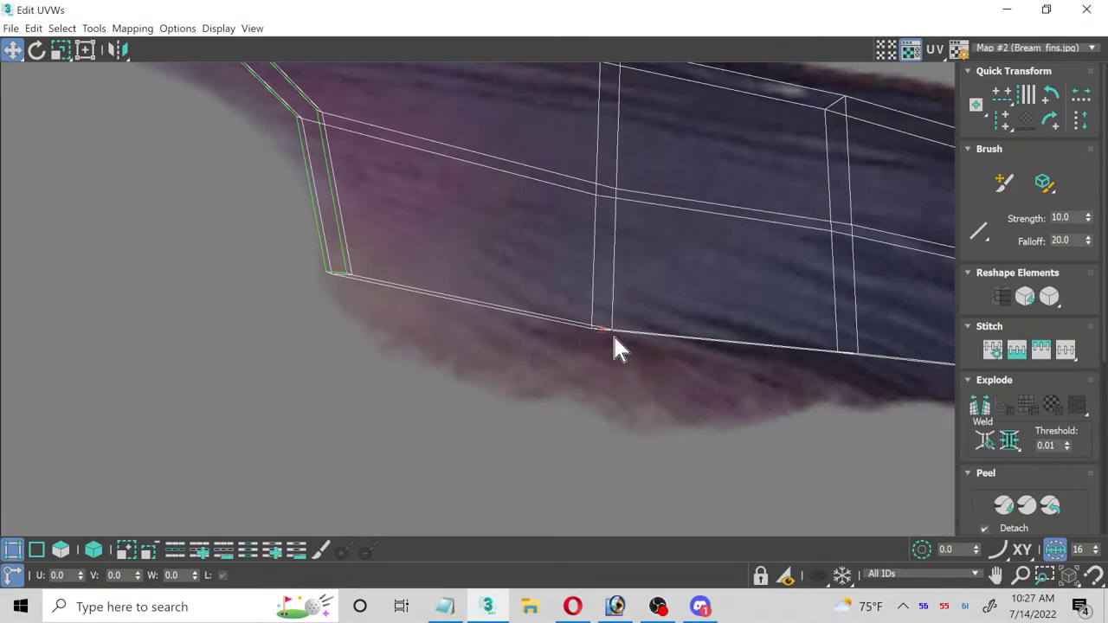
{"action": "left_click_drag", "start_coordinate": [615, 329], "coordinate": [577, 384]}
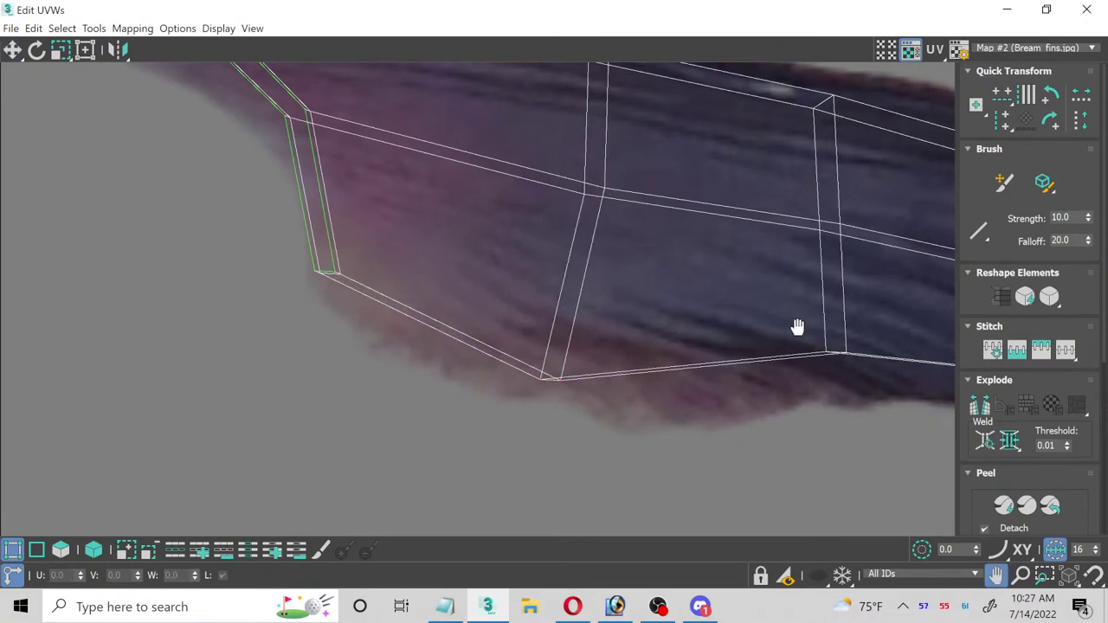
Step: Align the bottom and outer-tip UV vertices with the painted fin's lower edge and tip
{"action": "middle_click_drag", "start_coordinate": [797, 324], "coordinate": [649, 289]}
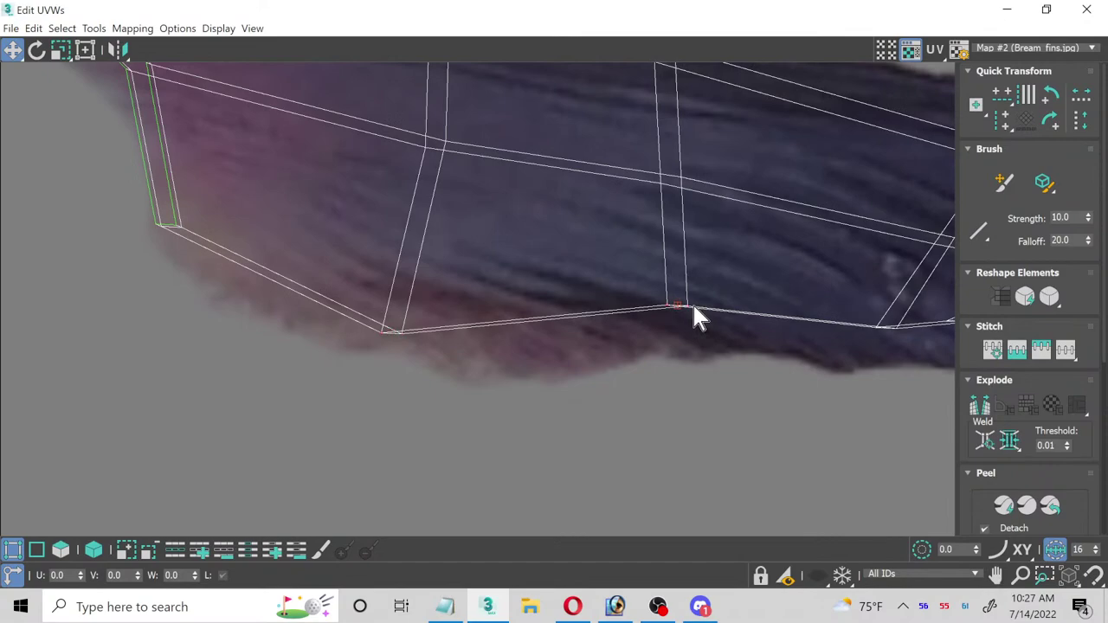
{"action": "left_click_drag", "start_coordinate": [692, 303], "coordinate": [683, 335]}
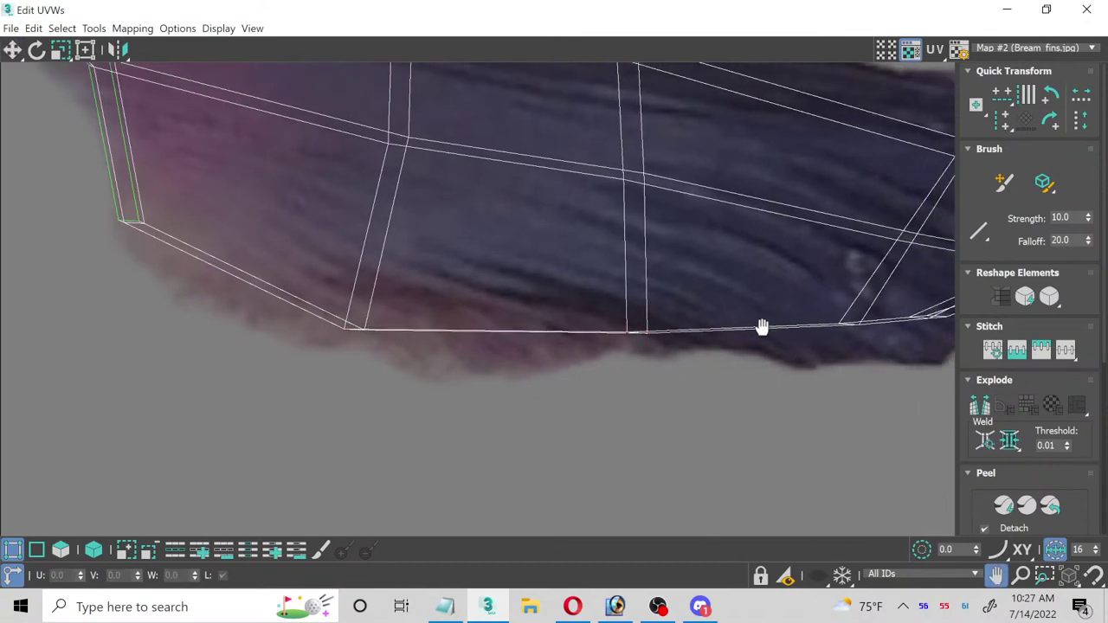
{"action": "middle_click_drag", "start_coordinate": [762, 324], "coordinate": [512, 297]}
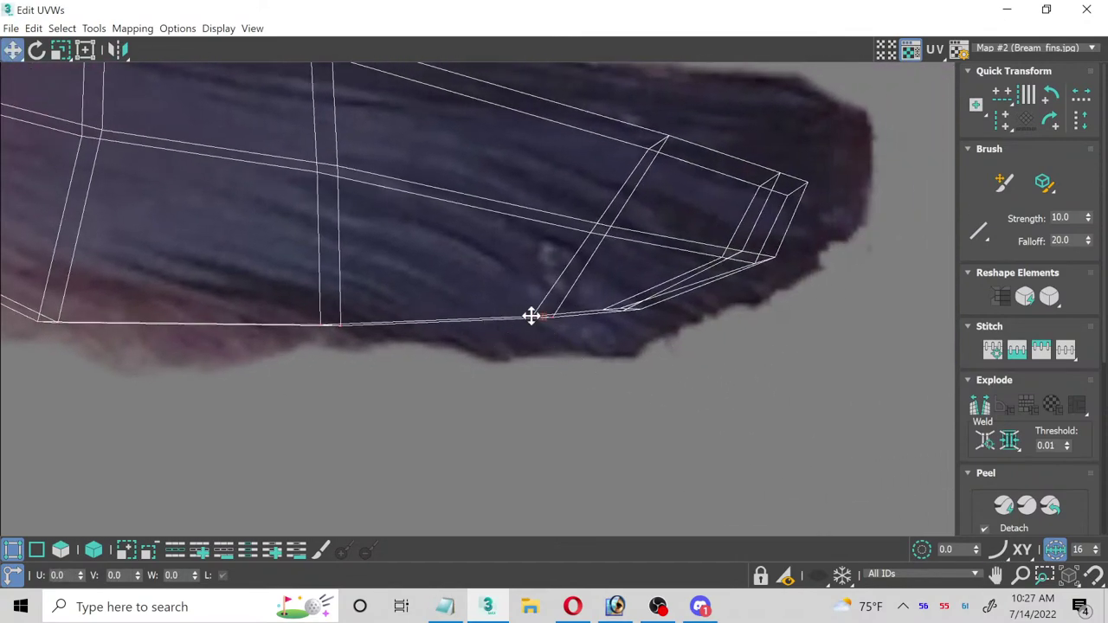
{"action": "left_click_drag", "start_coordinate": [531, 316], "coordinate": [537, 341]}
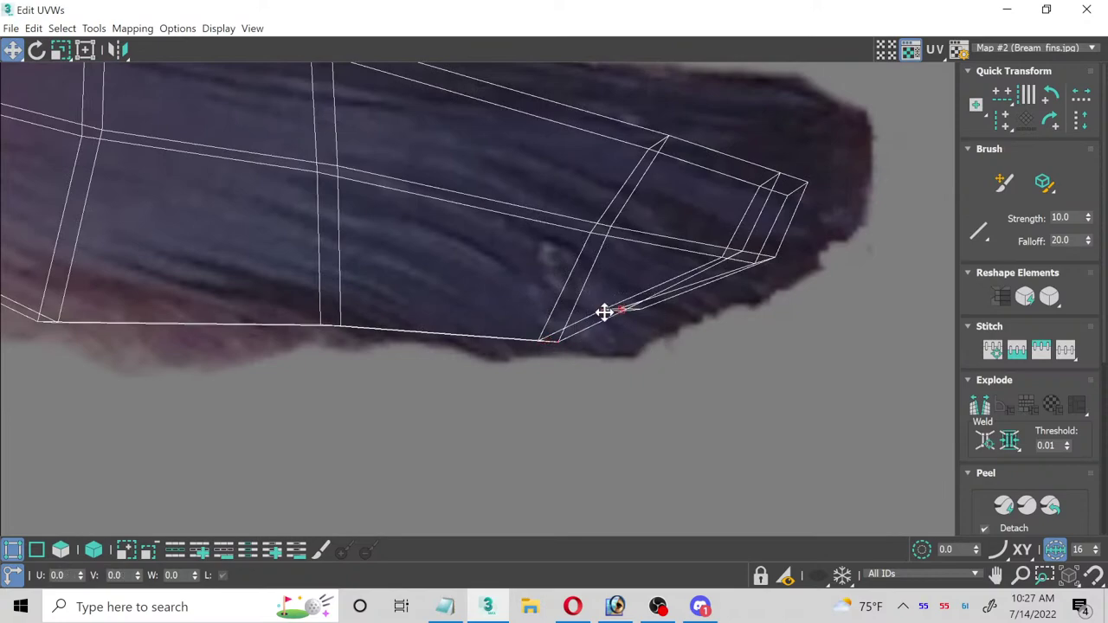
{"action": "left_click_drag", "start_coordinate": [603, 313], "coordinate": [635, 321]}
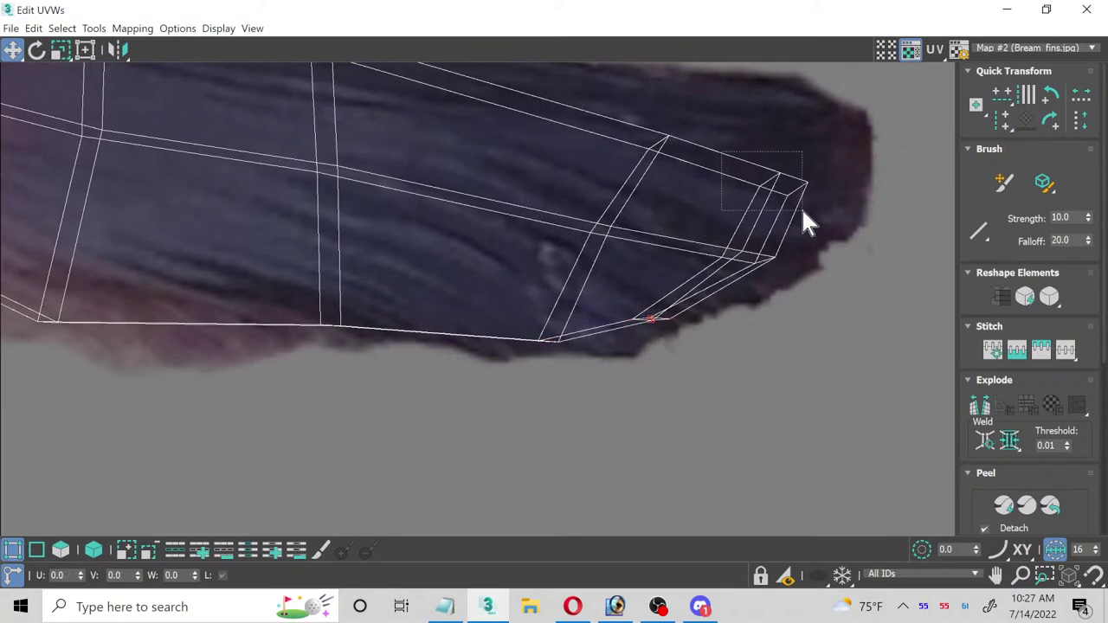
{"action": "left_click_drag", "start_coordinate": [803, 210], "coordinate": [849, 127]}
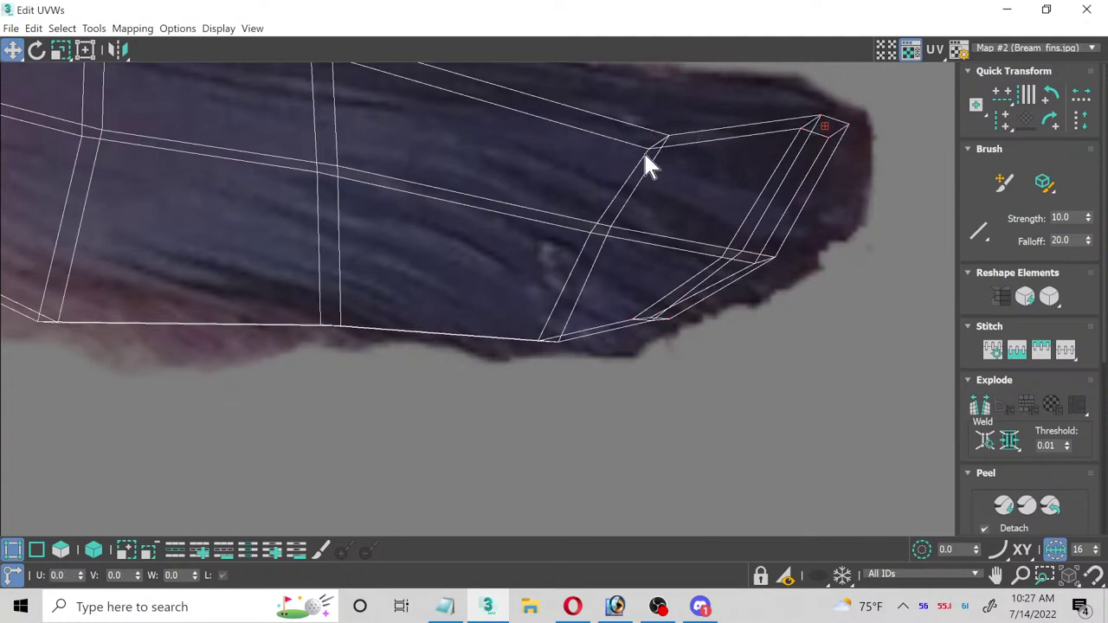
{"action": "middle_click_drag", "start_coordinate": [676, 188], "coordinate": [617, 303]}
{"action": "left_click_drag", "start_coordinate": [623, 261], "coordinate": [642, 214]}
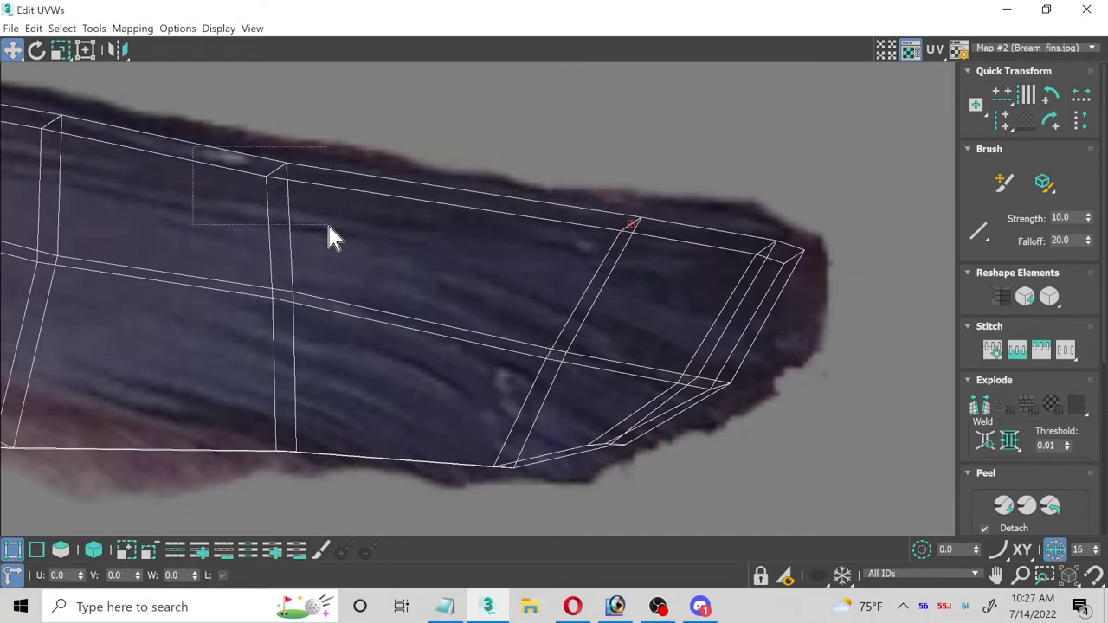
Step: Adjust the top-edge and base-edge UV vertices so the layout traces the whole fin outline
{"action": "left_click", "coordinate": [291, 182]}
{"action": "left_click_drag", "start_coordinate": [285, 167], "coordinate": [290, 156]}
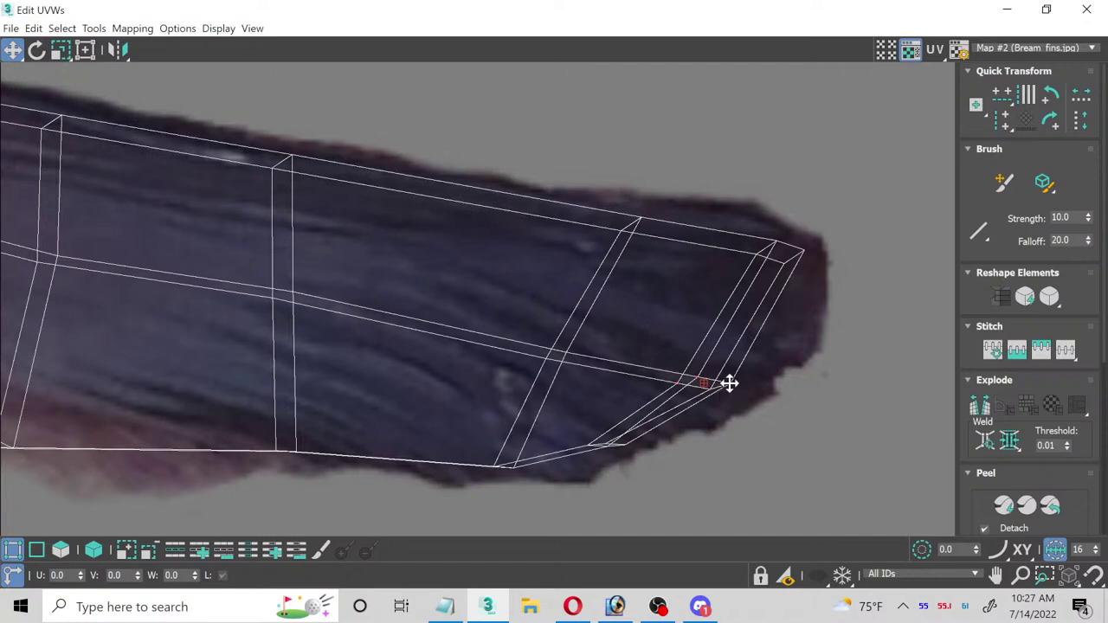
{"action": "left_click_drag", "start_coordinate": [730, 384], "coordinate": [756, 385]}
{"action": "middle_click_drag", "start_coordinate": [374, 331], "coordinate": [705, 447]}
{"action": "scroll", "coordinate": [346, 372], "scroll_direction": "down", "scroll_amount": 2}
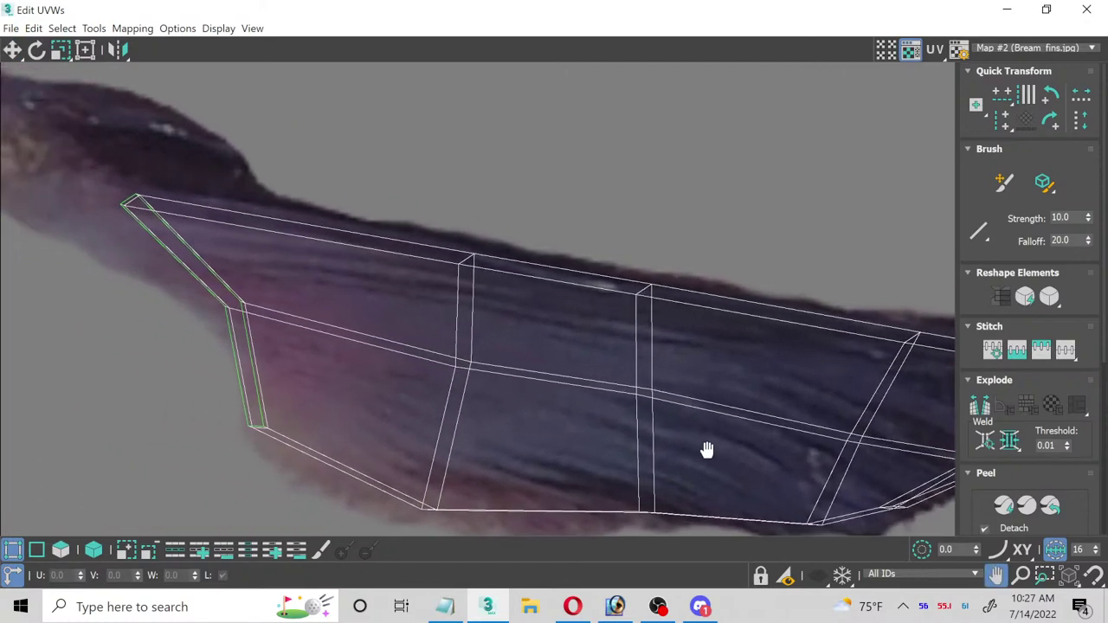
{"action": "left_click", "coordinate": [127, 202]}
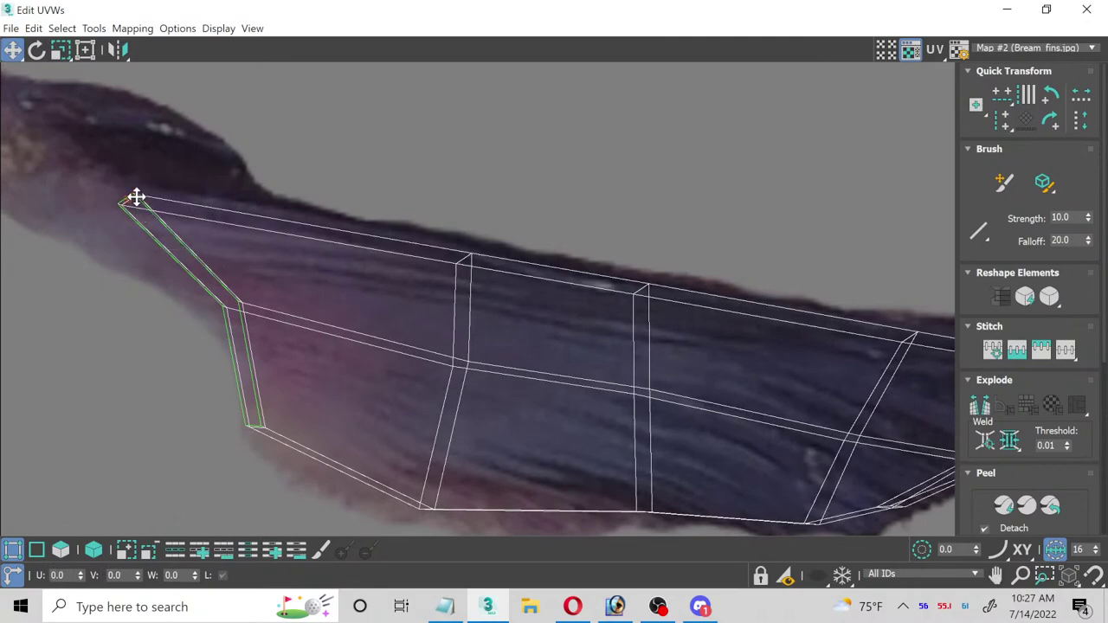
{"action": "left_click_drag", "start_coordinate": [136, 198], "coordinate": [119, 178]}
{"action": "scroll", "coordinate": [448, 303], "scroll_direction": "down", "scroll_amount": 2}
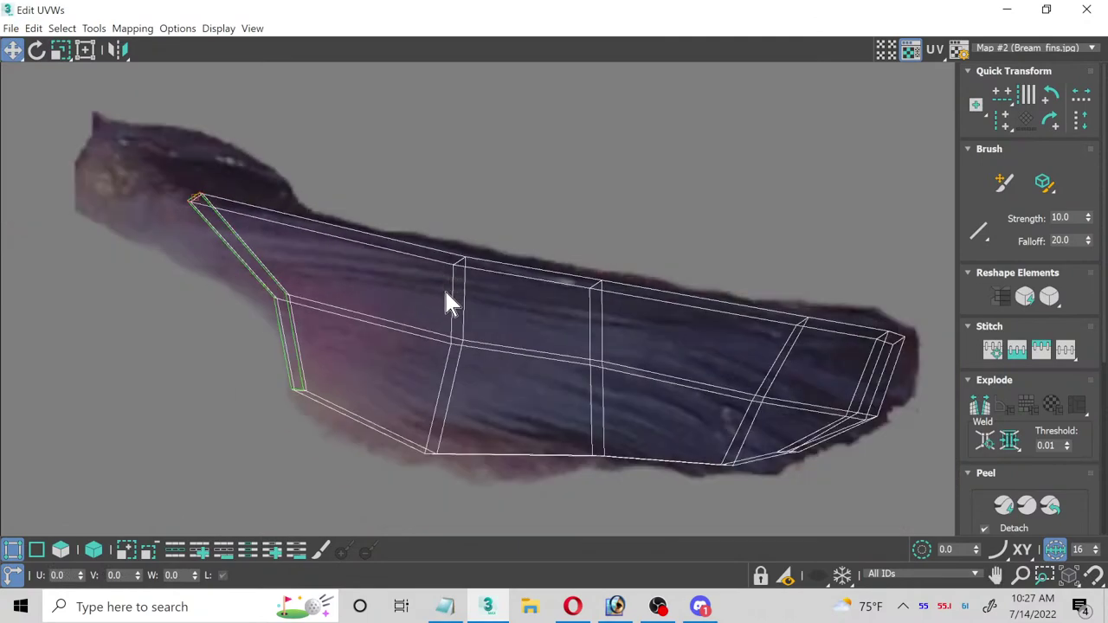
{"action": "middle_click_drag", "start_coordinate": [468, 329], "coordinate": [423, 333]}
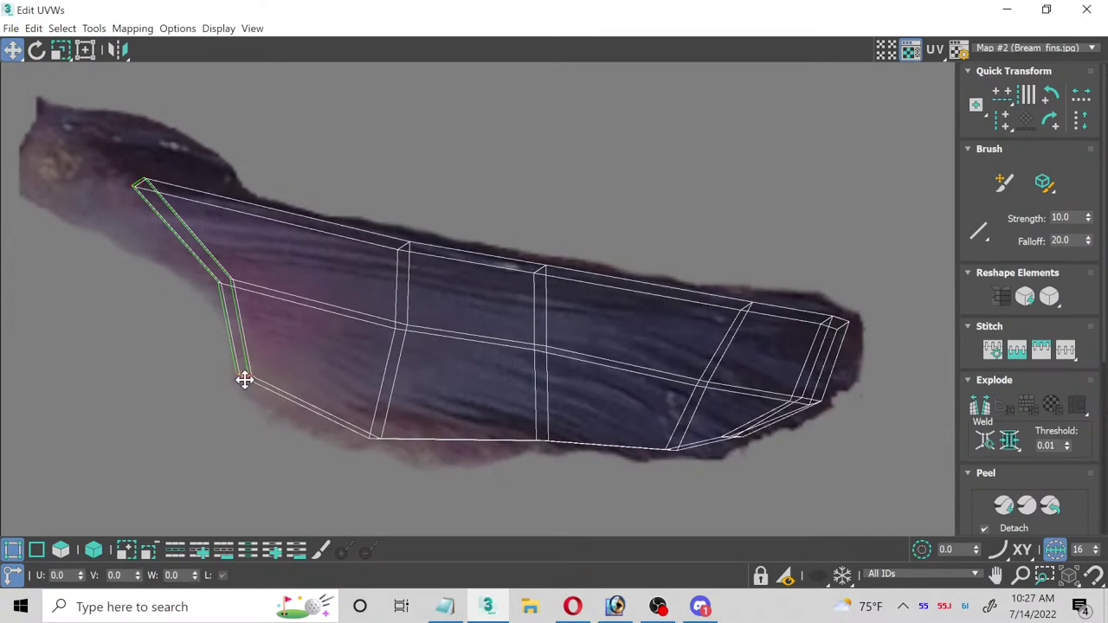
{"action": "left_click_drag", "start_coordinate": [242, 378], "coordinate": [252, 381]}
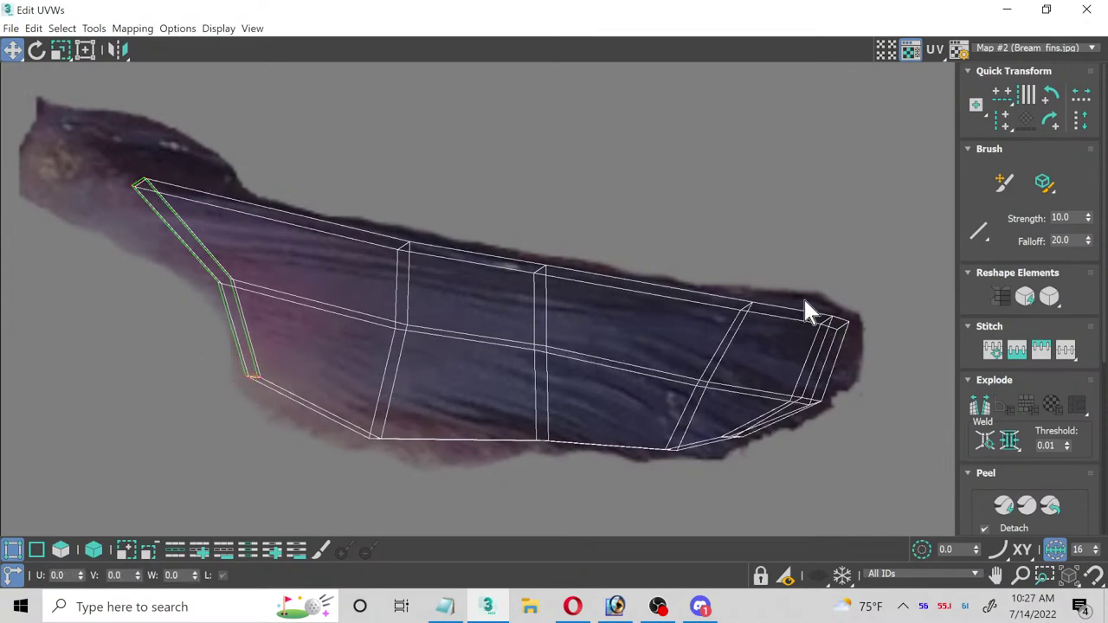
{"action": "left_click_drag", "start_coordinate": [848, 324], "coordinate": [829, 313]}
Step: Close the UV editor and collapse the fish's entire modifier stack into one mesh
{"action": "left_click", "coordinate": [1087, 9]}
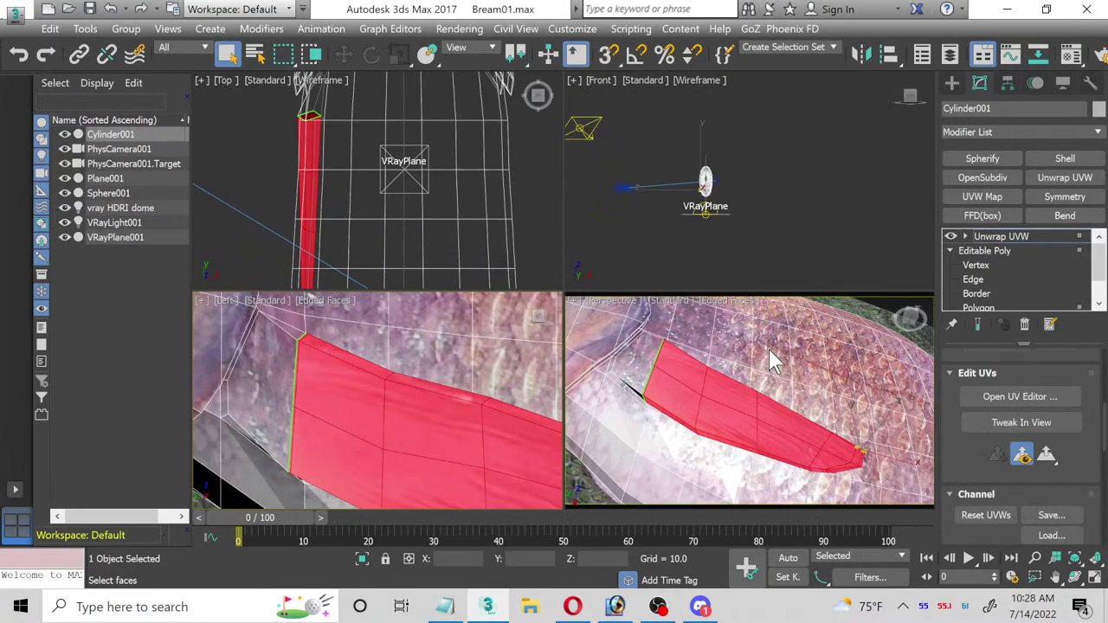
{"action": "right_click", "coordinate": [425, 234]}
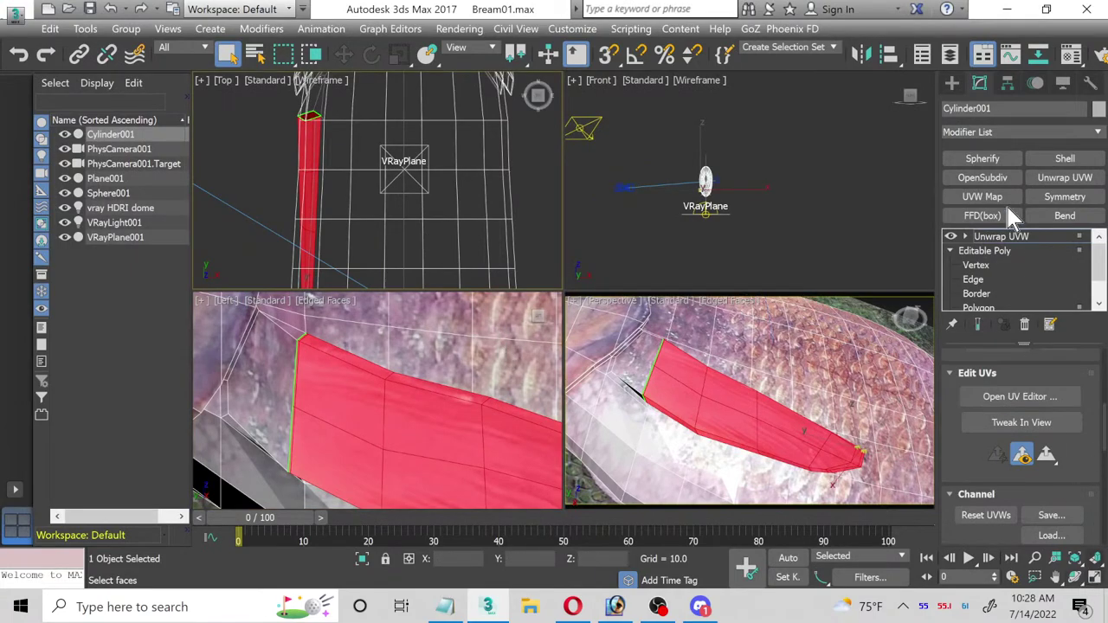
{"action": "right_click", "coordinate": [1005, 237]}
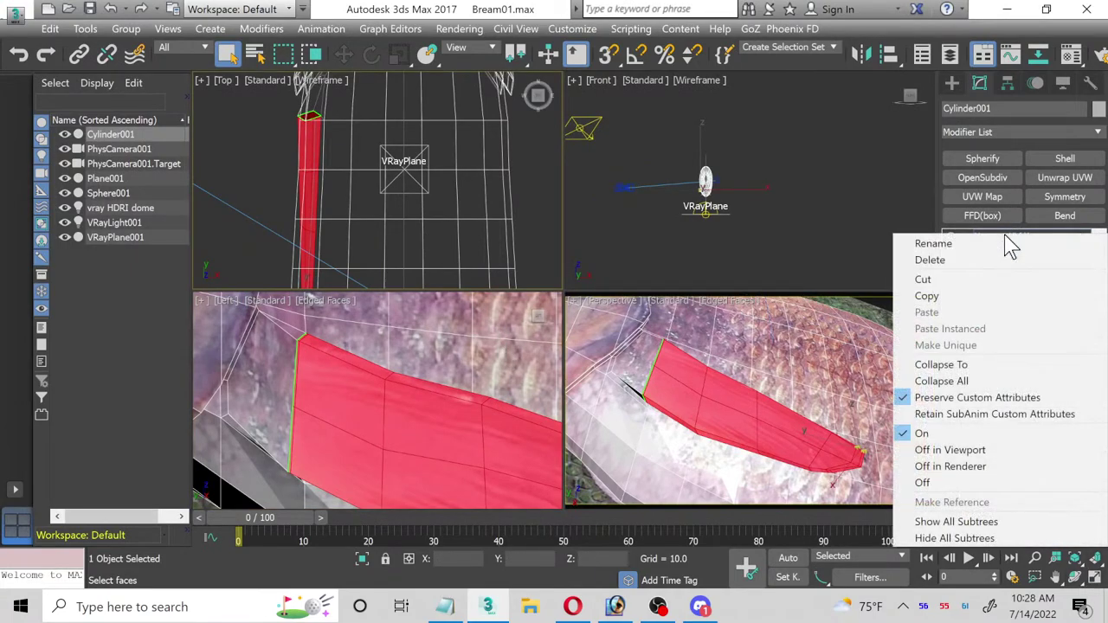
{"action": "left_click", "coordinate": [953, 382]}
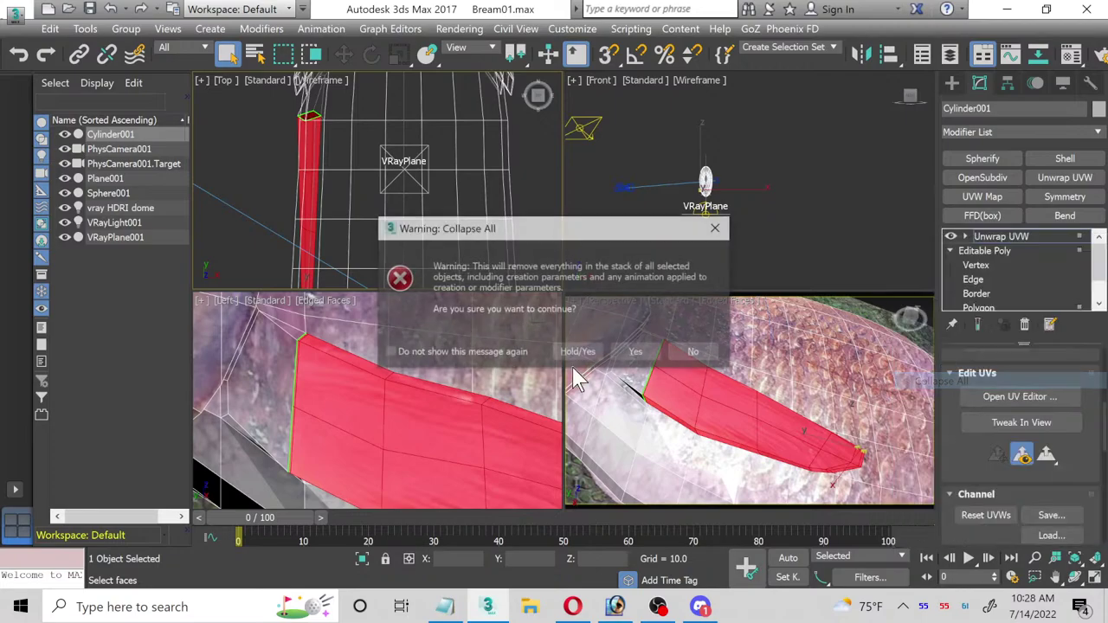
{"action": "left_click", "coordinate": [650, 355]}
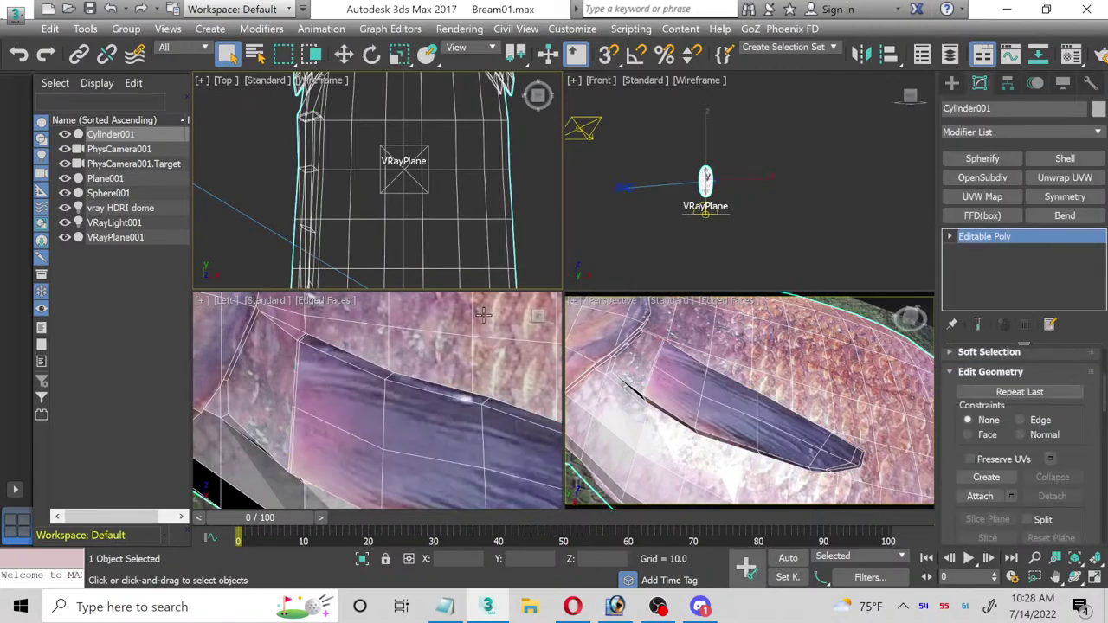
Step: In the enlarged side view, move the fin's base vertex left and up
{"action": "left_click", "coordinate": [1096, 576]}
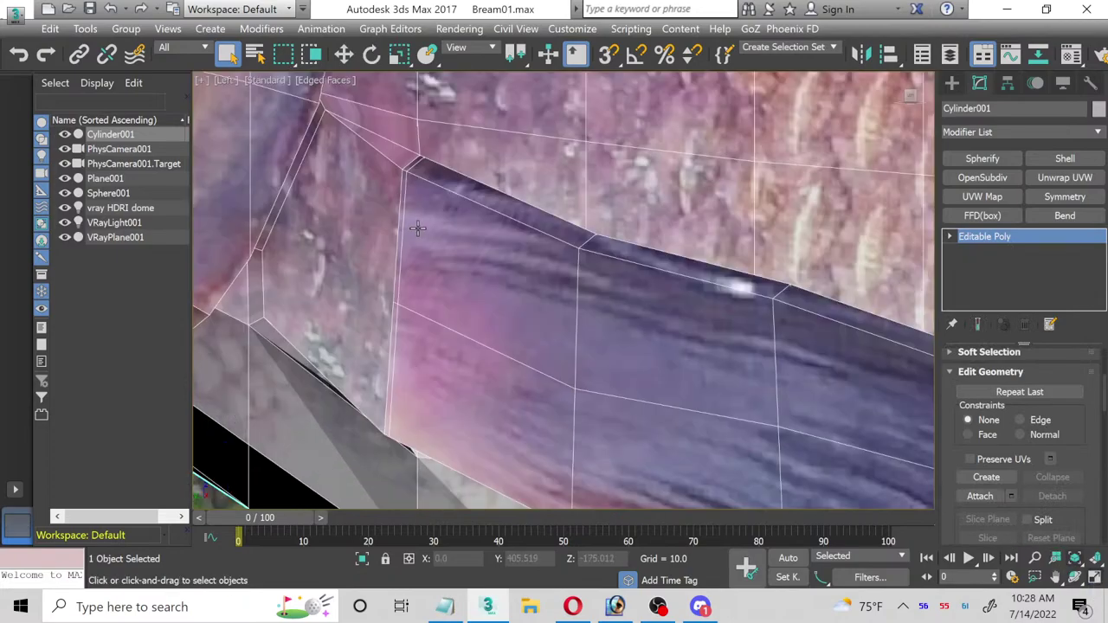
{"action": "left_click", "coordinate": [950, 236]}
{"action": "left_click", "coordinate": [976, 250]}
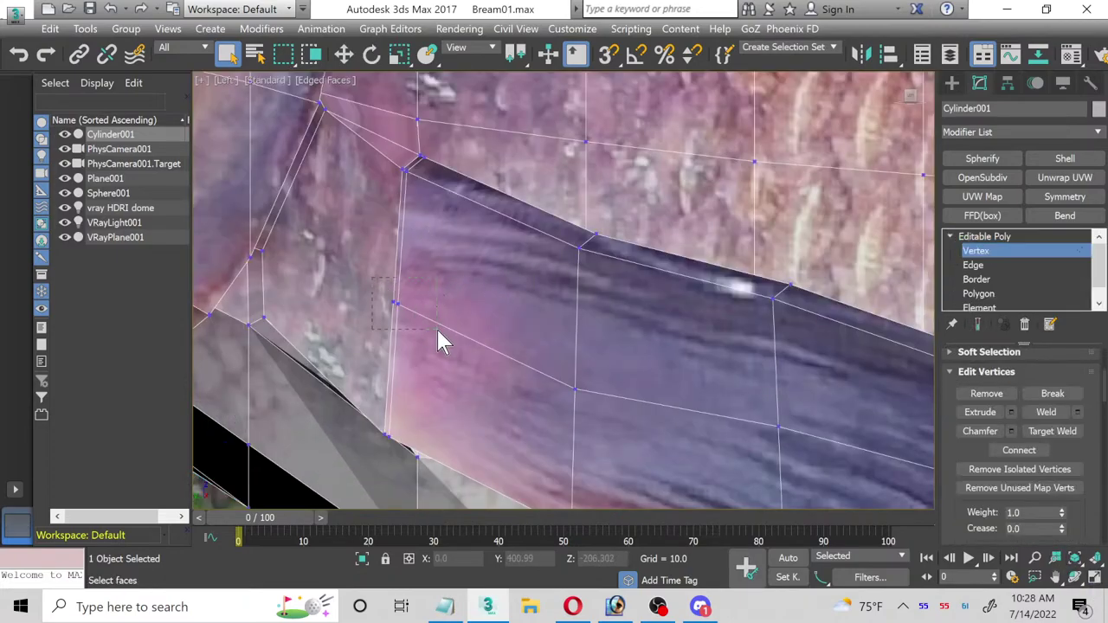
{"action": "left_click", "coordinate": [344, 54]}
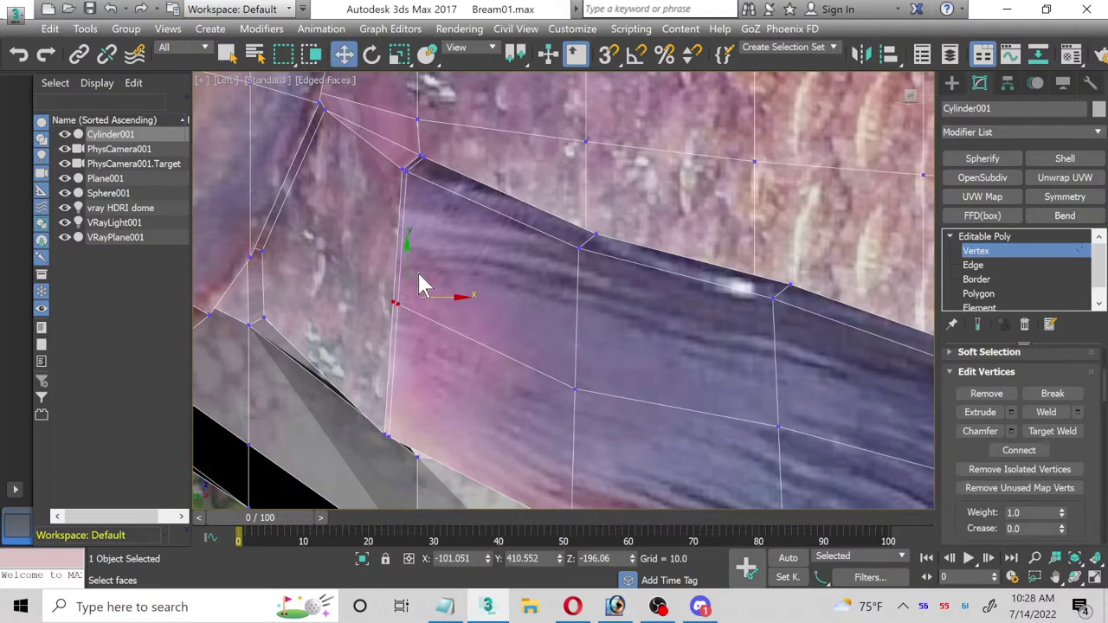
{"action": "left_click_drag", "start_coordinate": [420, 279], "coordinate": [354, 252]}
{"action": "scroll", "coordinate": [362, 260], "scroll_direction": "down", "scroll_amount": 2}
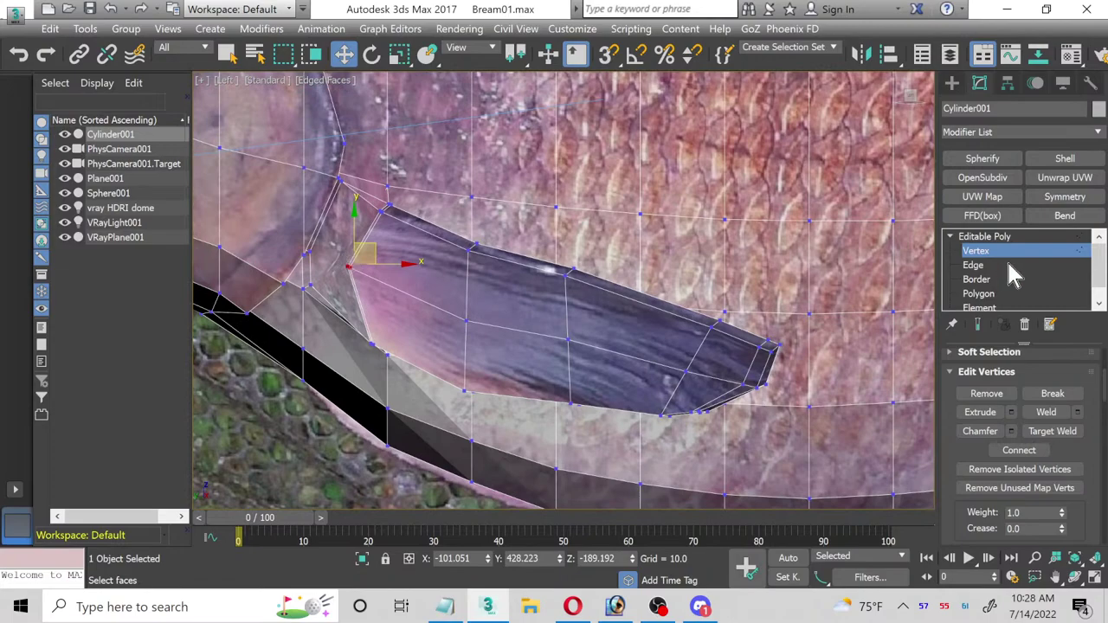
Step: Add an OpenSubdiv modifier to the fish with Iterations set to 2
{"action": "left_click", "coordinate": [1000, 239]}
{"action": "left_click", "coordinate": [985, 180]}
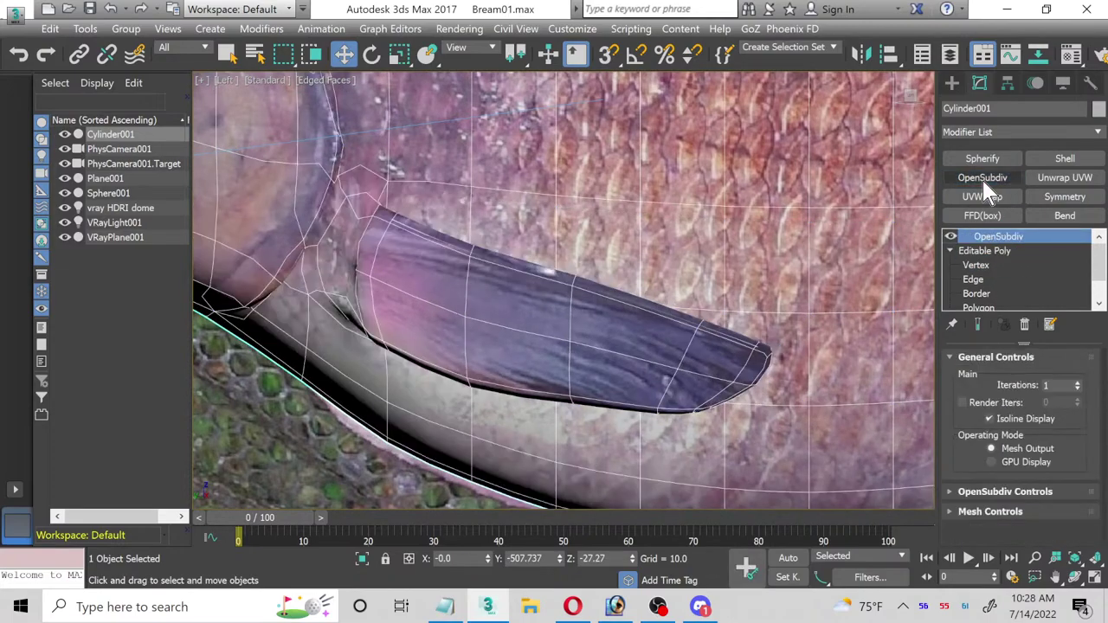
{"action": "left_click", "coordinate": [1078, 382]}
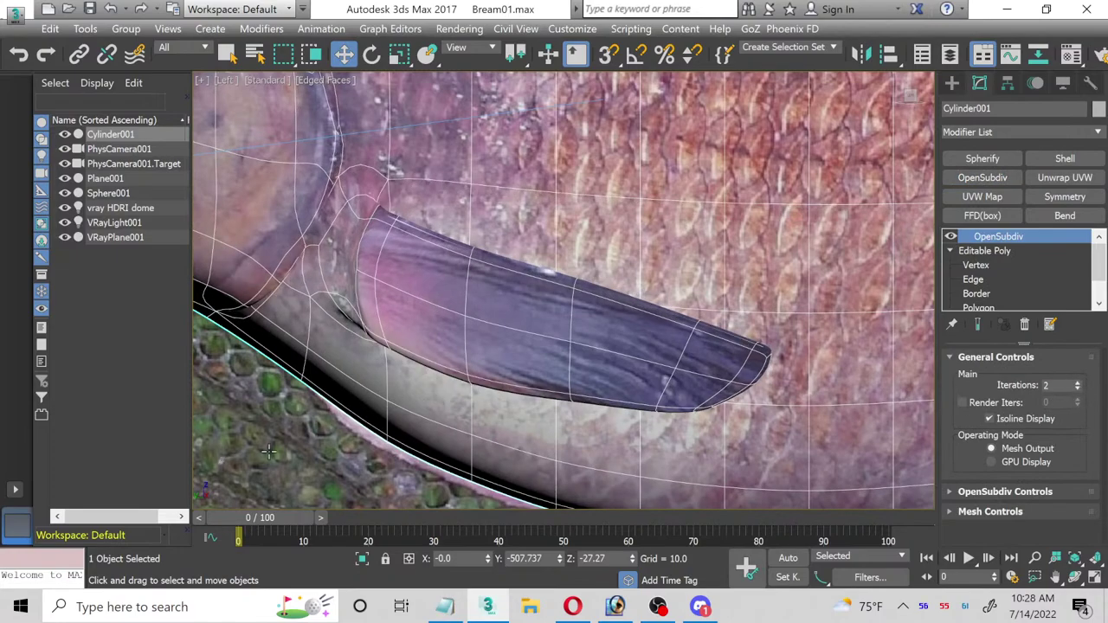
Step: Select Plane001, then reselect Cylinder001 and switch to its polygons
{"action": "left_click", "coordinate": [268, 451]}
{"action": "scroll", "coordinate": [433, 321], "scroll_direction": "down", "scroll_amount": 5}
{"action": "scroll", "coordinate": [478, 331], "scroll_direction": "up", "scroll_amount": 4}
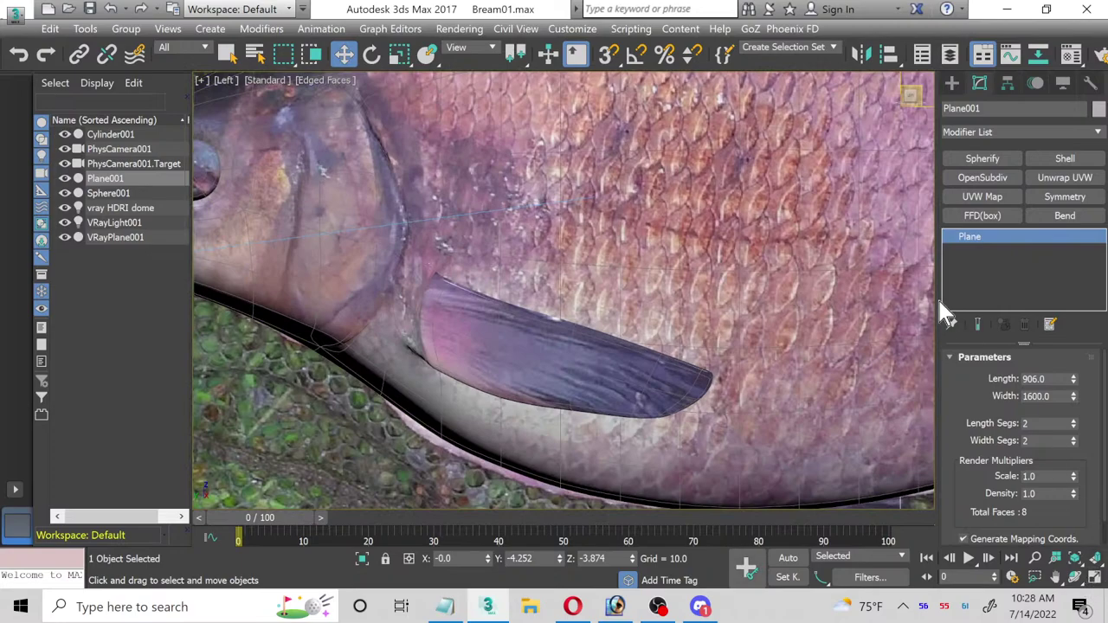
{"action": "left_click", "coordinate": [912, 288]}
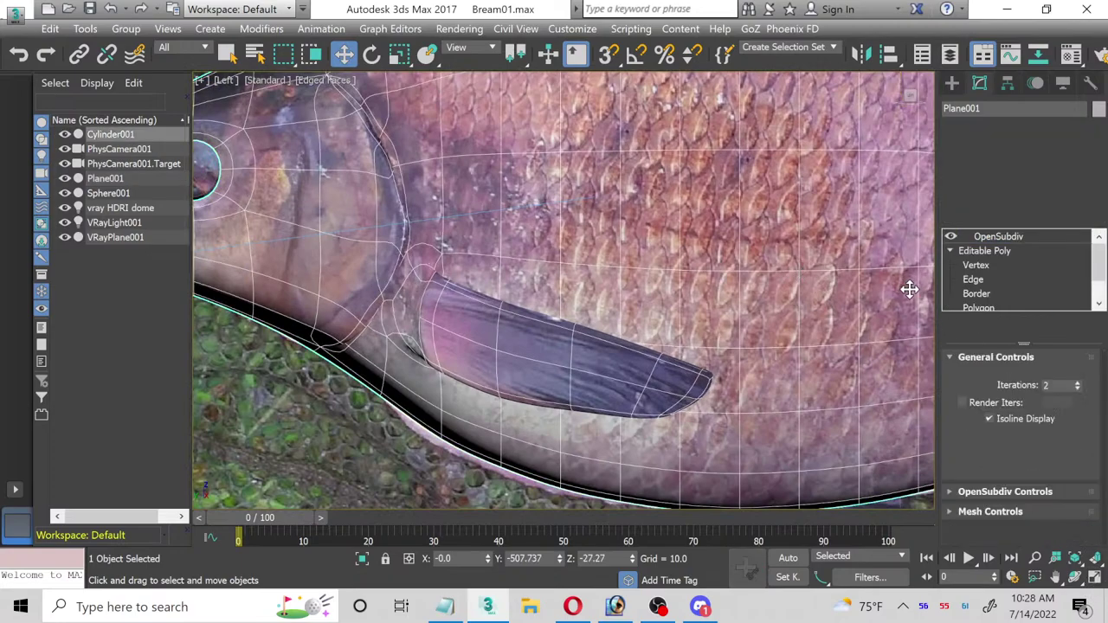
{"action": "scroll", "coordinate": [996, 295], "scroll_direction": "down", "scroll_amount": 2}
{"action": "left_click", "coordinate": [986, 284]}
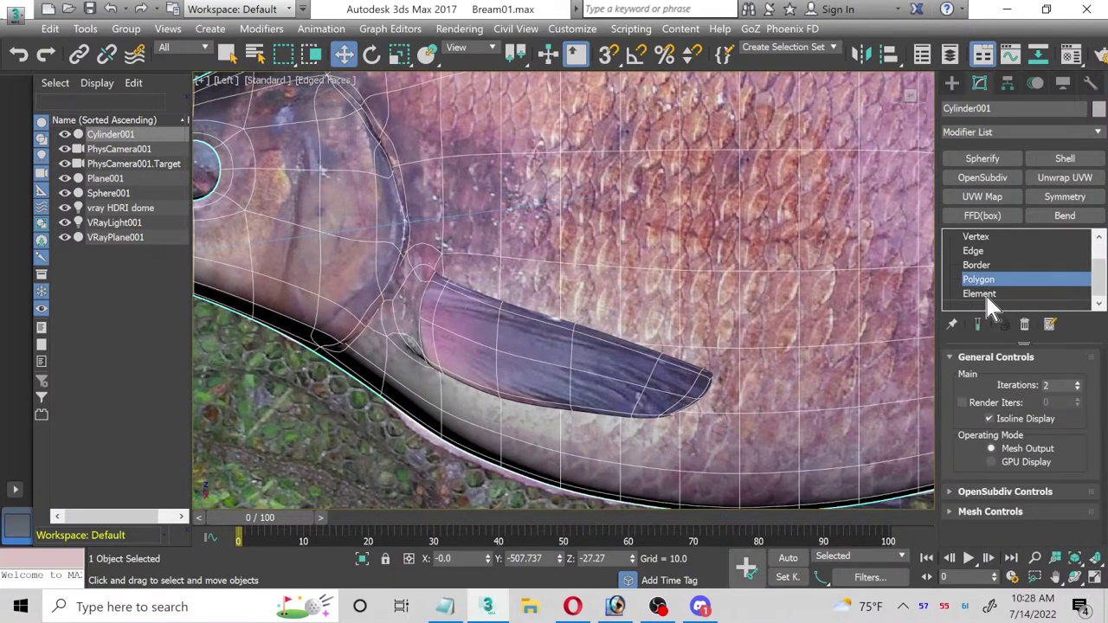
Step: In the maximized Top view, rotate the pectoral fin polygons outward and move them along X
{"action": "left_click", "coordinate": [1097, 576]}
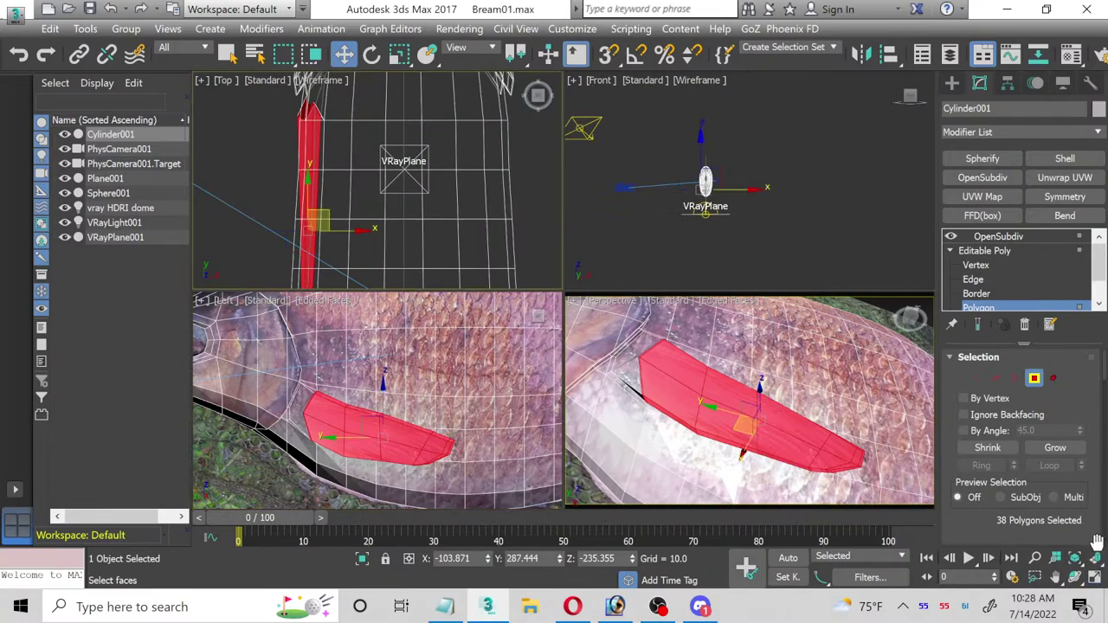
{"action": "key", "text": "alt+w"}
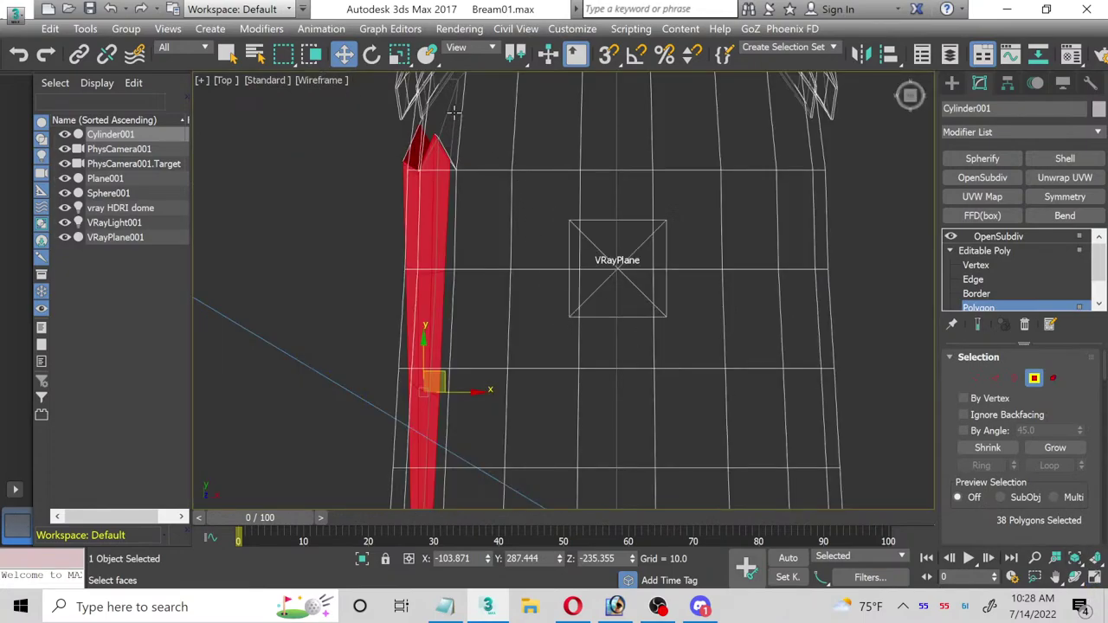
{"action": "left_click", "coordinate": [371, 54]}
{"action": "left_click_drag", "start_coordinate": [456, 354], "coordinate": [376, 366]}
{"action": "left_click", "coordinate": [344, 55]}
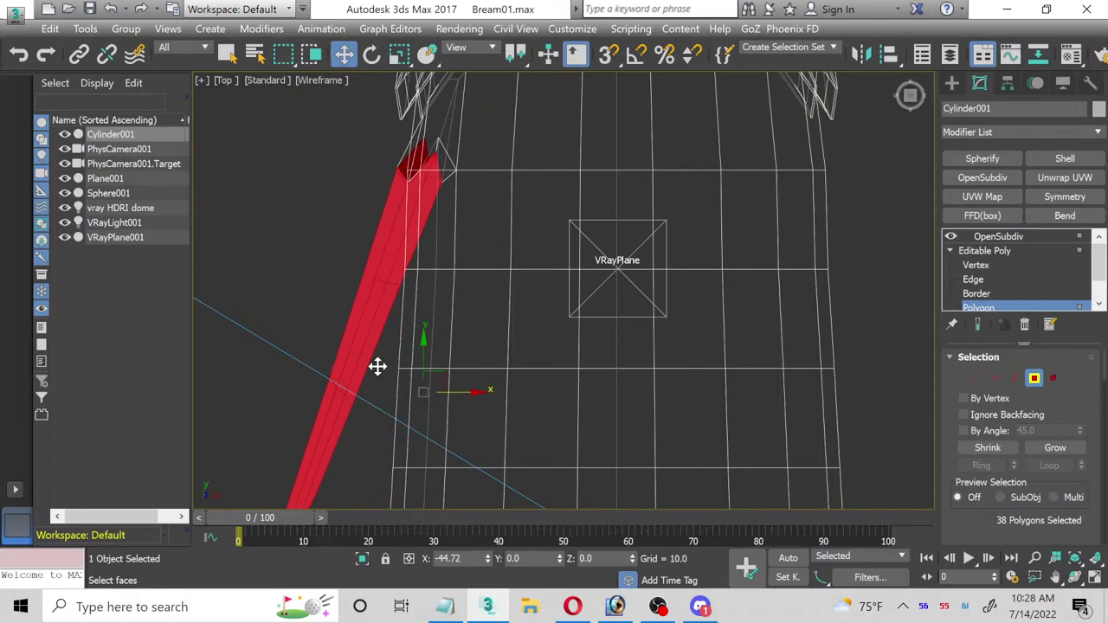
Step: Orbit the perspective view to check the fin and hide the ground plane Plane001
{"action": "left_click", "coordinate": [1095, 577]}
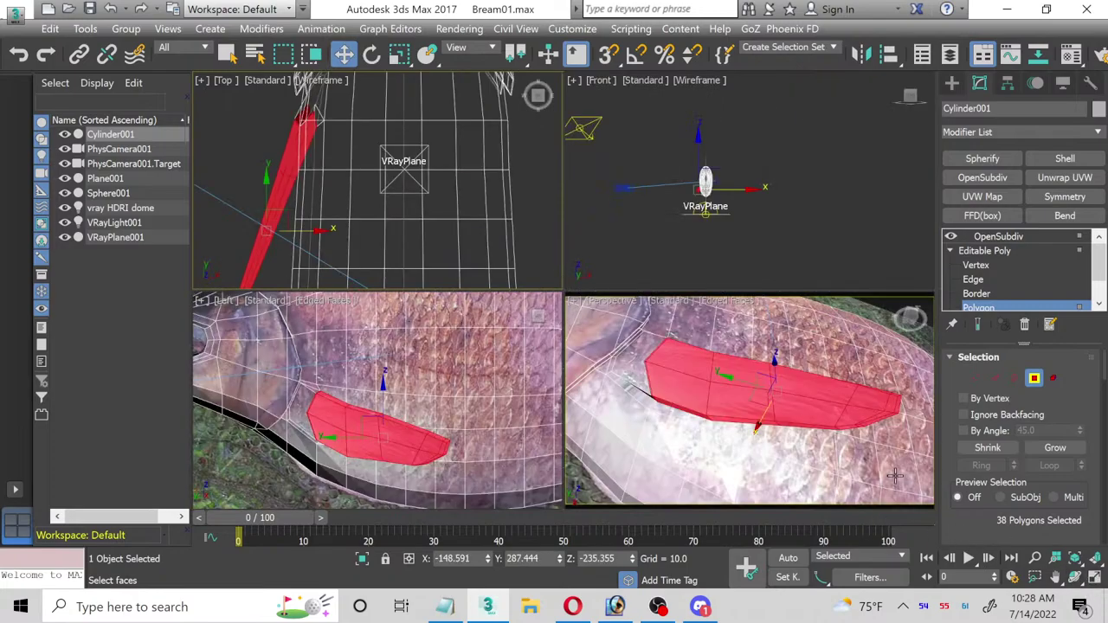
{"action": "left_click", "coordinate": [1095, 578]}
{"action": "left_click", "coordinate": [1075, 576]}
{"action": "left_click_drag", "start_coordinate": [518, 367], "coordinate": [594, 315]}
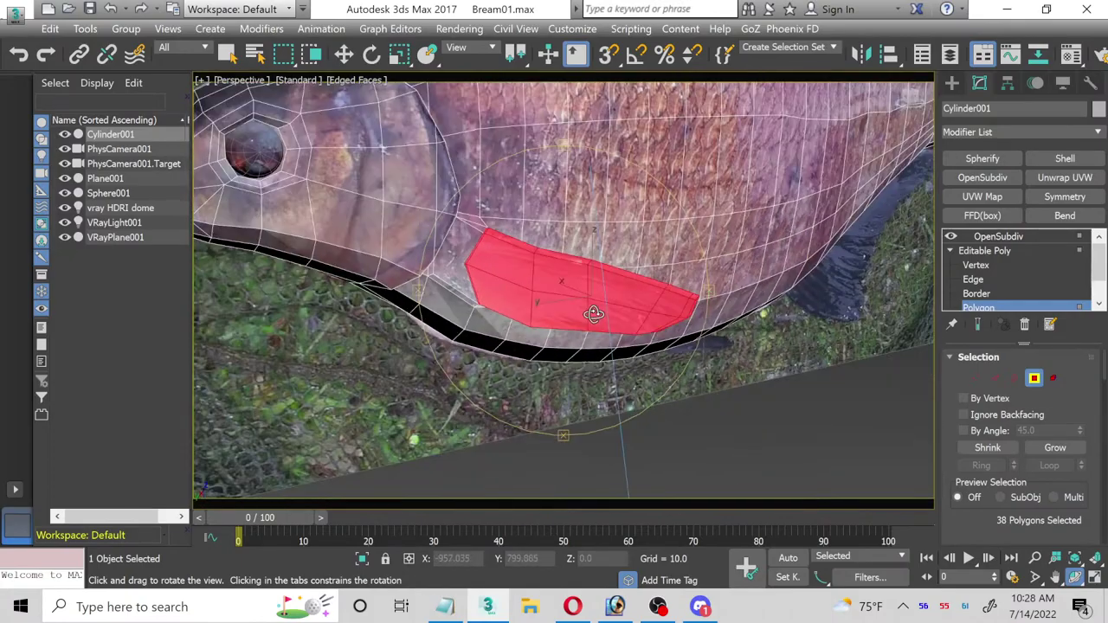
{"action": "left_click_drag", "start_coordinate": [543, 274], "coordinate": [246, 181]}
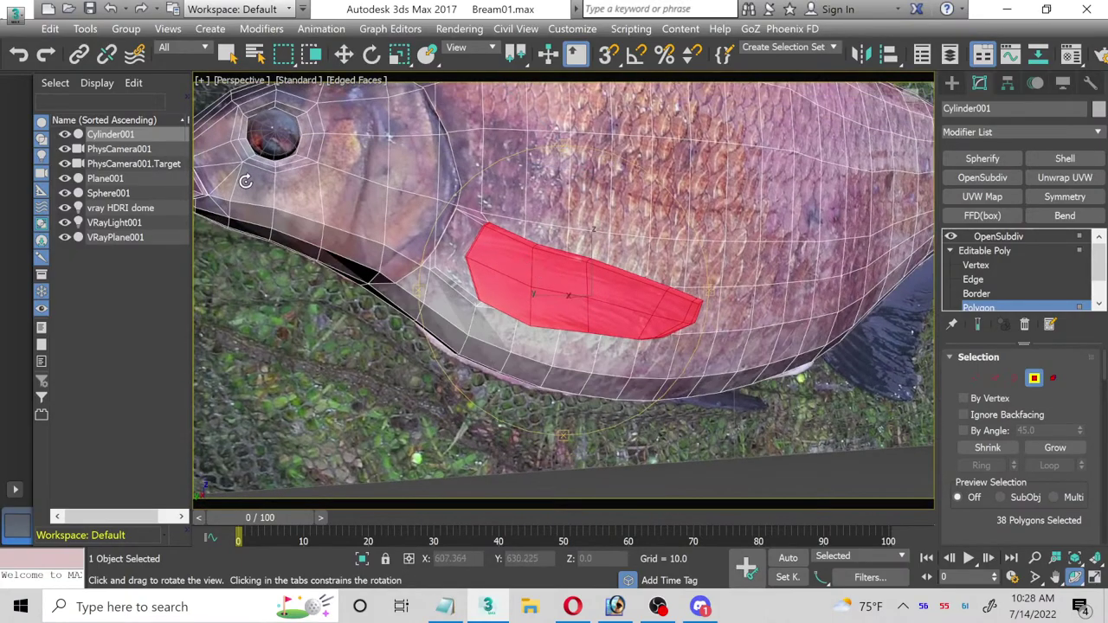
{"action": "left_click", "coordinate": [65, 178]}
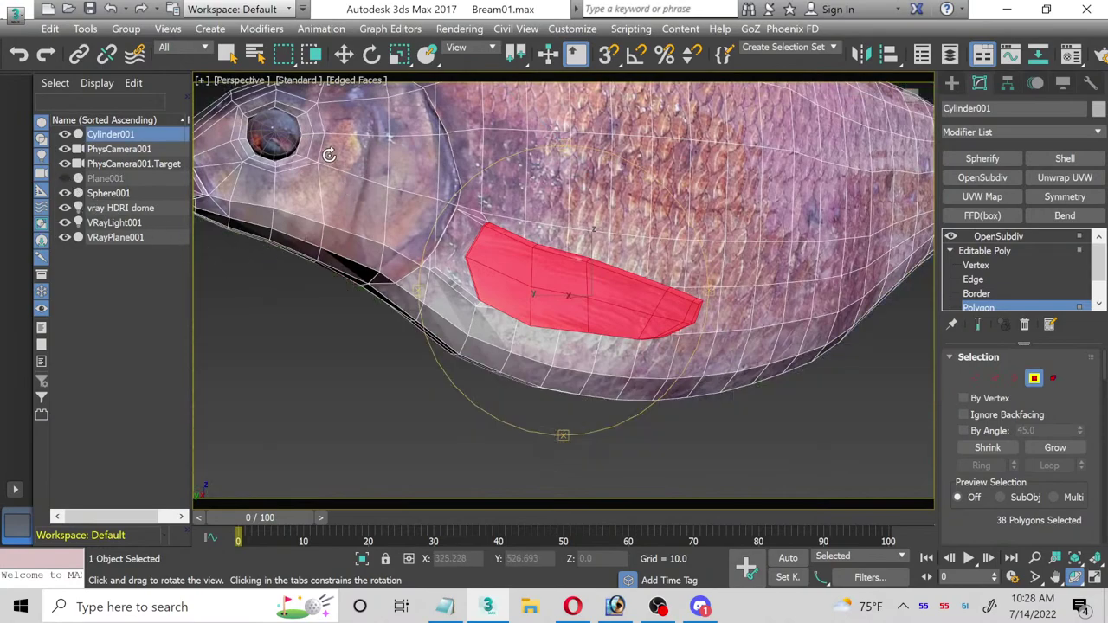
Step: View through PhysCamera001, show the OpenSubdiv-smoothed fish, and deselect it
{"action": "left_click", "coordinate": [238, 79]}
{"action": "mouse_move", "coordinate": [294, 94]}
{"action": "left_click", "coordinate": [533, 91]}
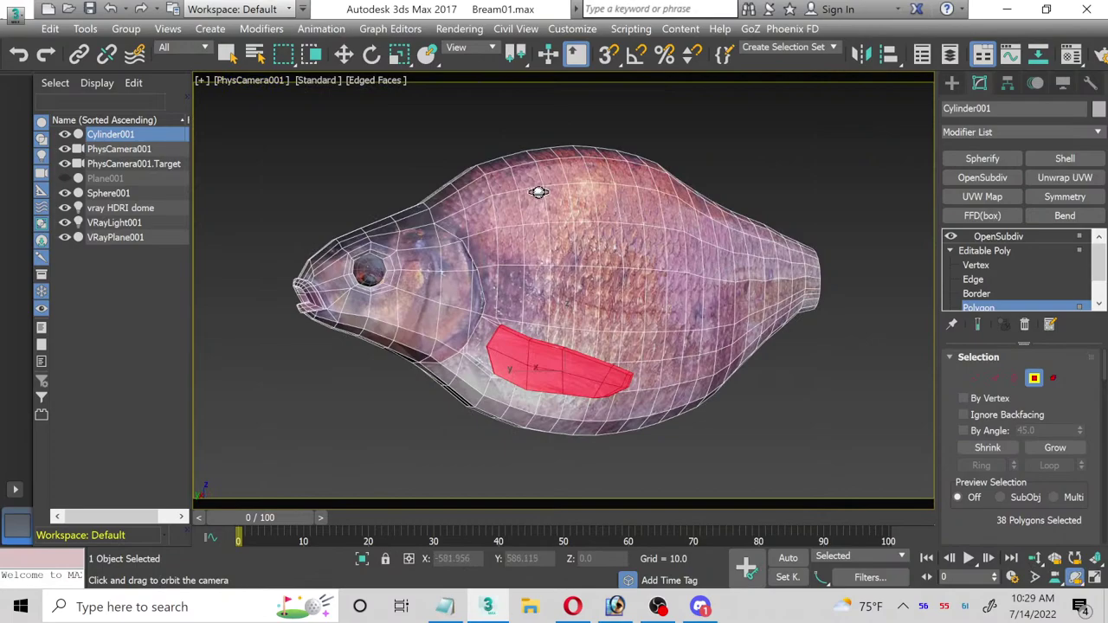
{"action": "key", "text": "w"}
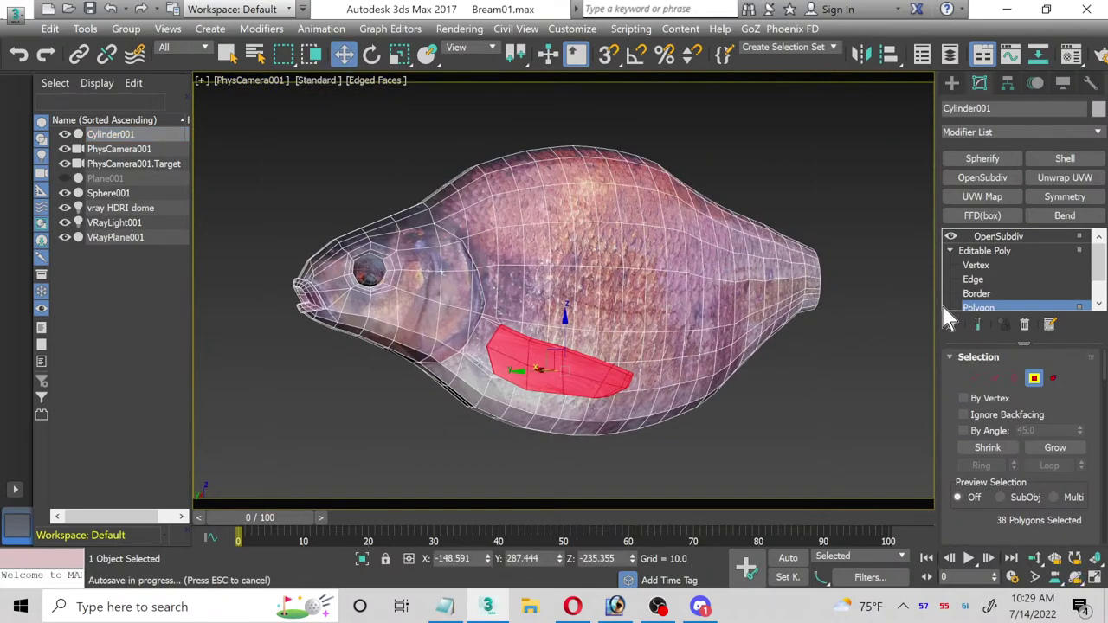
{"action": "left_click", "coordinate": [998, 237]}
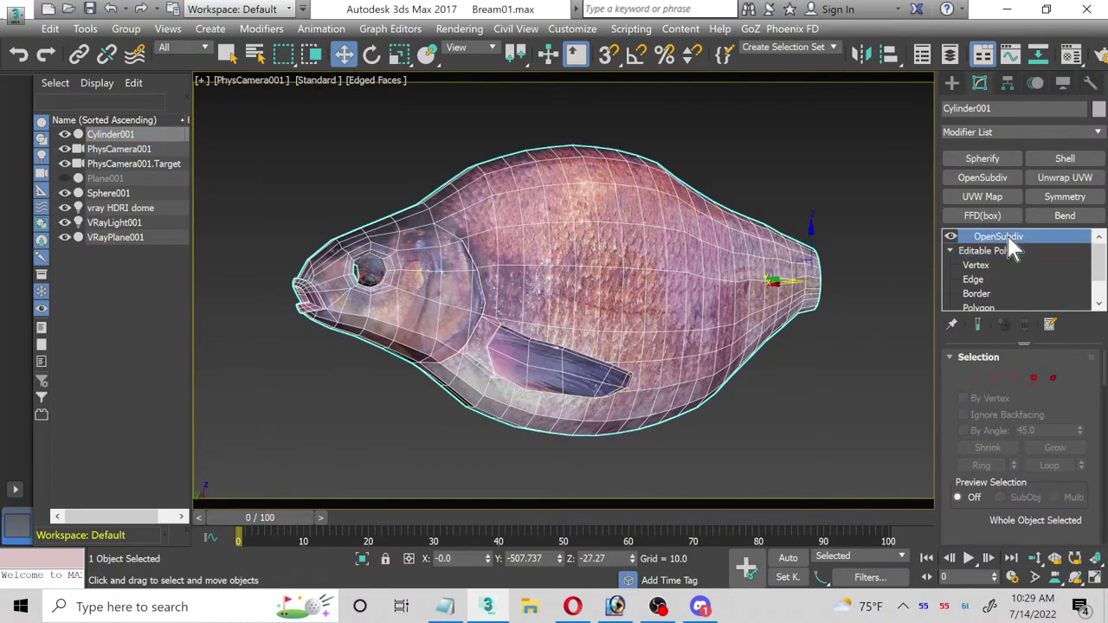
{"action": "left_click", "coordinate": [797, 155]}
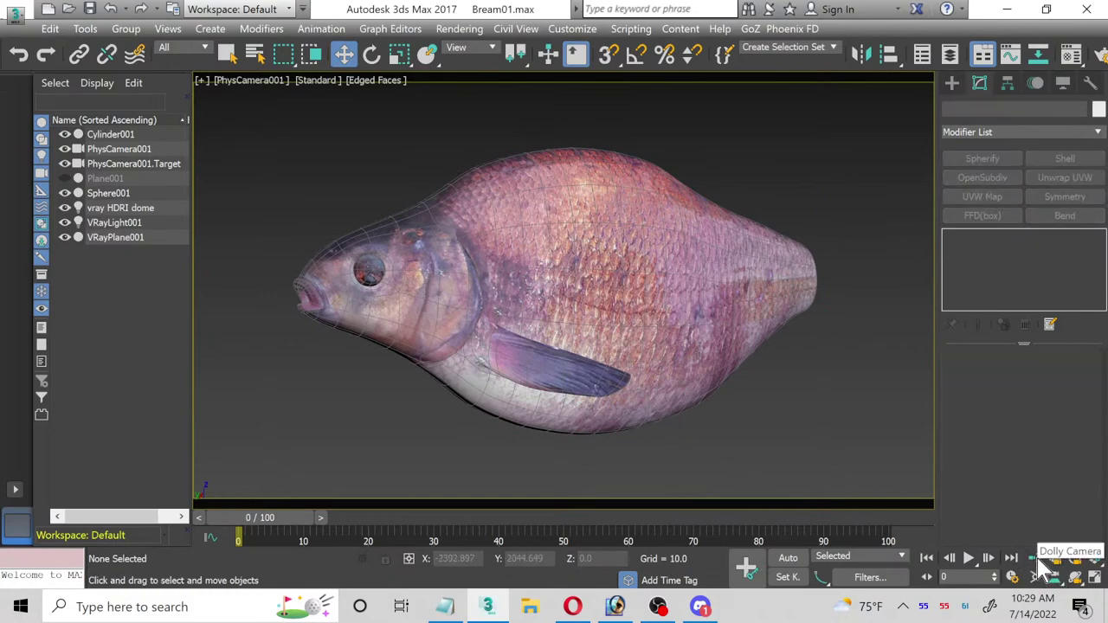
Step: Dolly the PhysCamera001 view closer to the fish
{"action": "left_click", "coordinate": [1036, 558]}
{"action": "scroll", "coordinate": [530, 368], "scroll_direction": "up", "scroll_amount": 4}
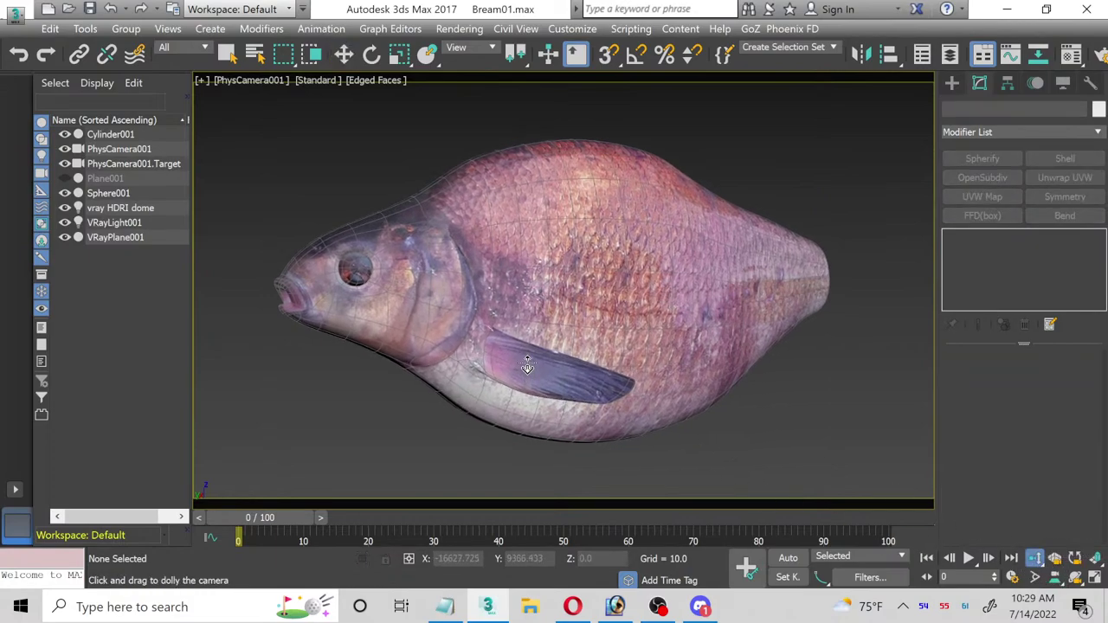
{"action": "middle_click_drag", "start_coordinate": [530, 368], "coordinate": [328, 102]}
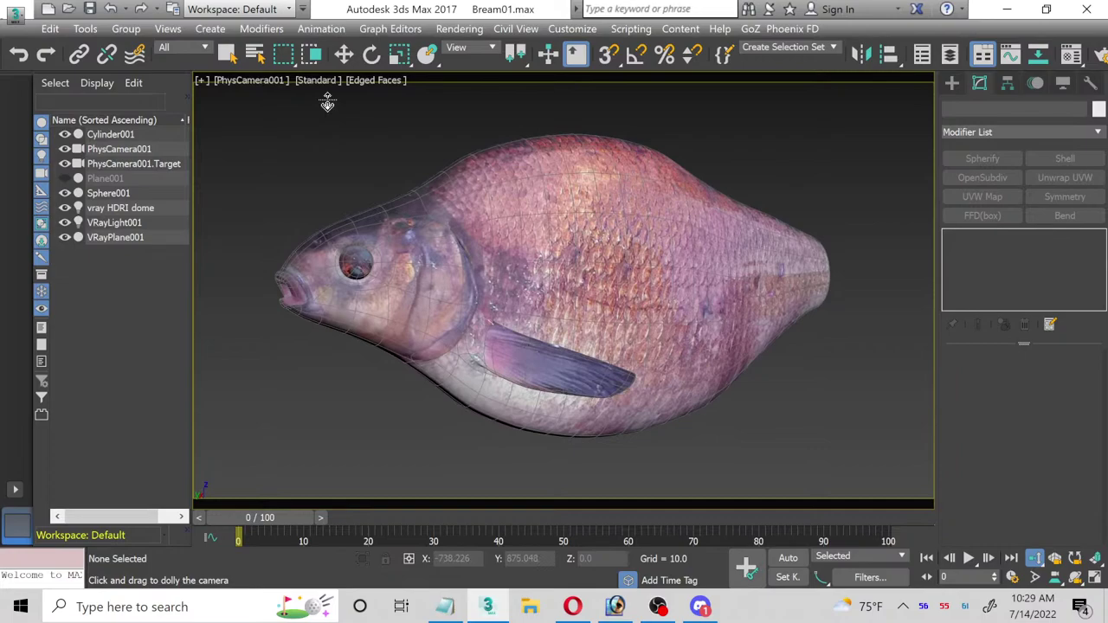
{"action": "left_click", "coordinate": [346, 57]}
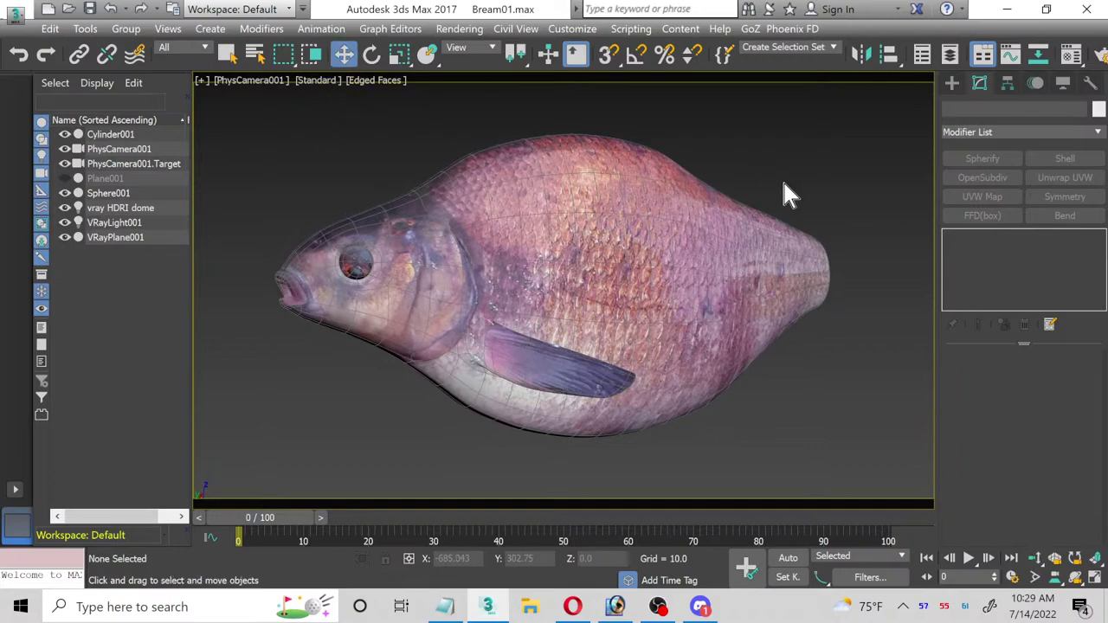
Step: Start a test render of the camera view, cancel it, close the frame buffer, and select the fish
{"action": "key", "text": "shift+q"}
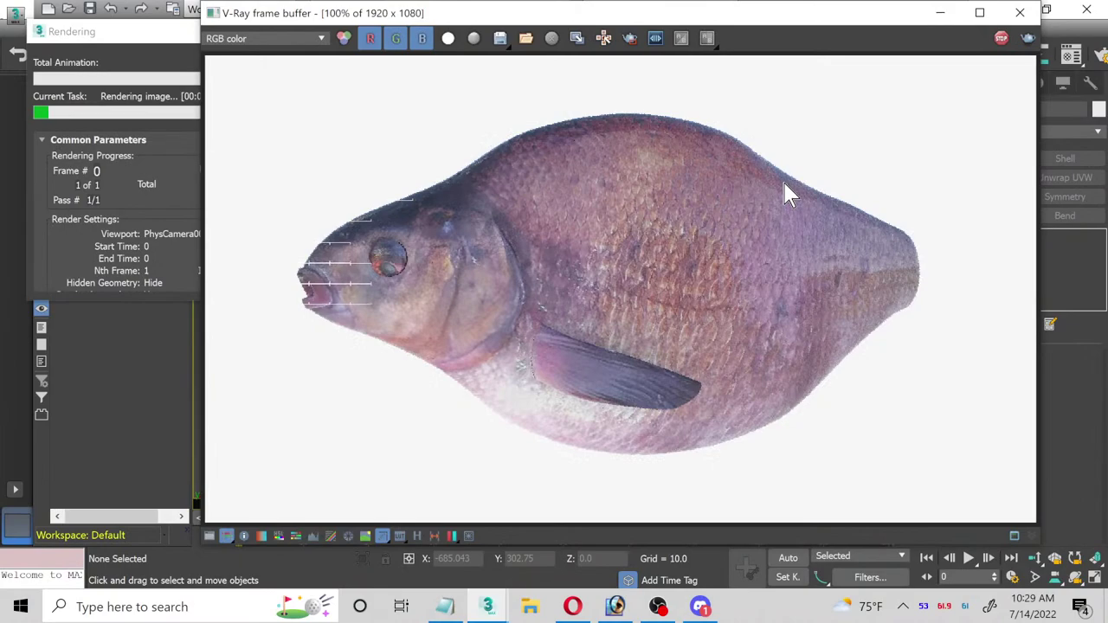
{"action": "left_click", "coordinate": [177, 64]}
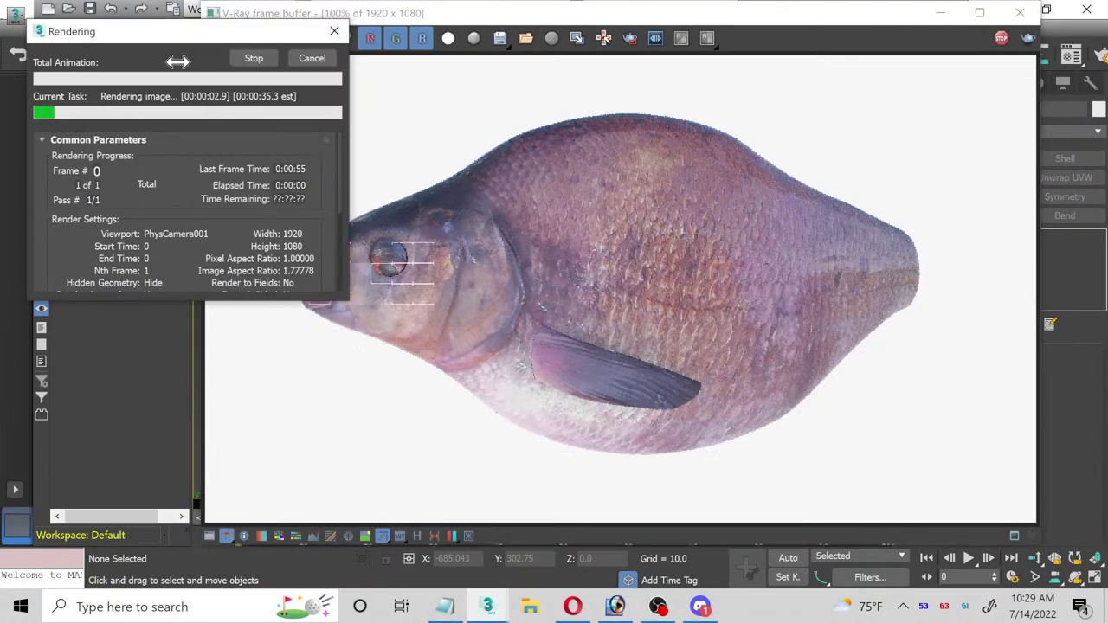
{"action": "left_click", "coordinate": [314, 60]}
{"action": "left_click", "coordinate": [1020, 12]}
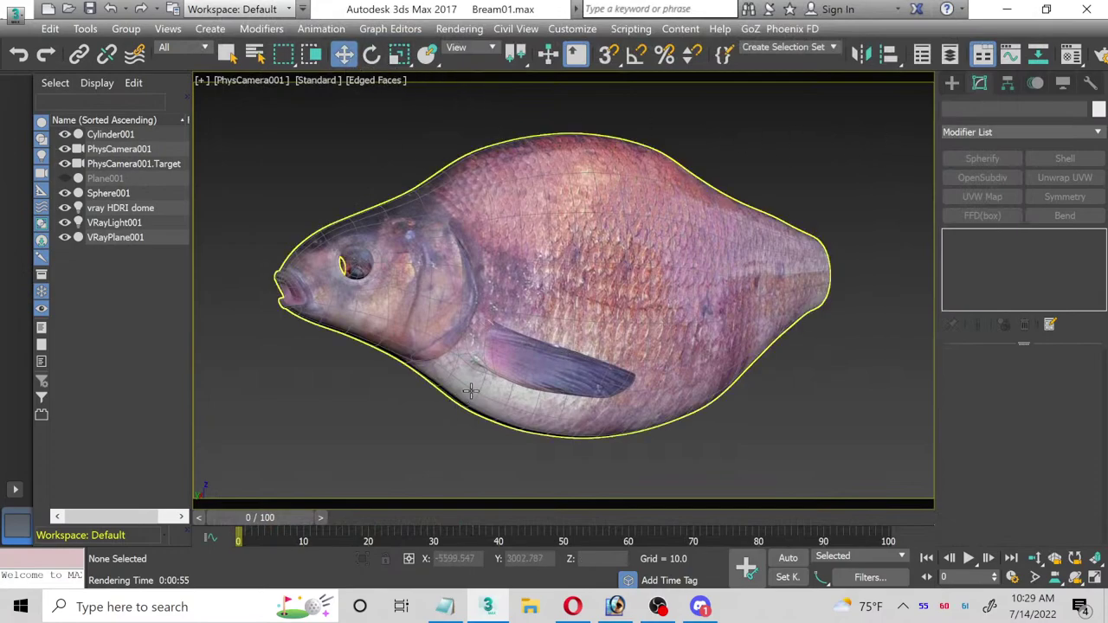
{"action": "left_click", "coordinate": [506, 370]}
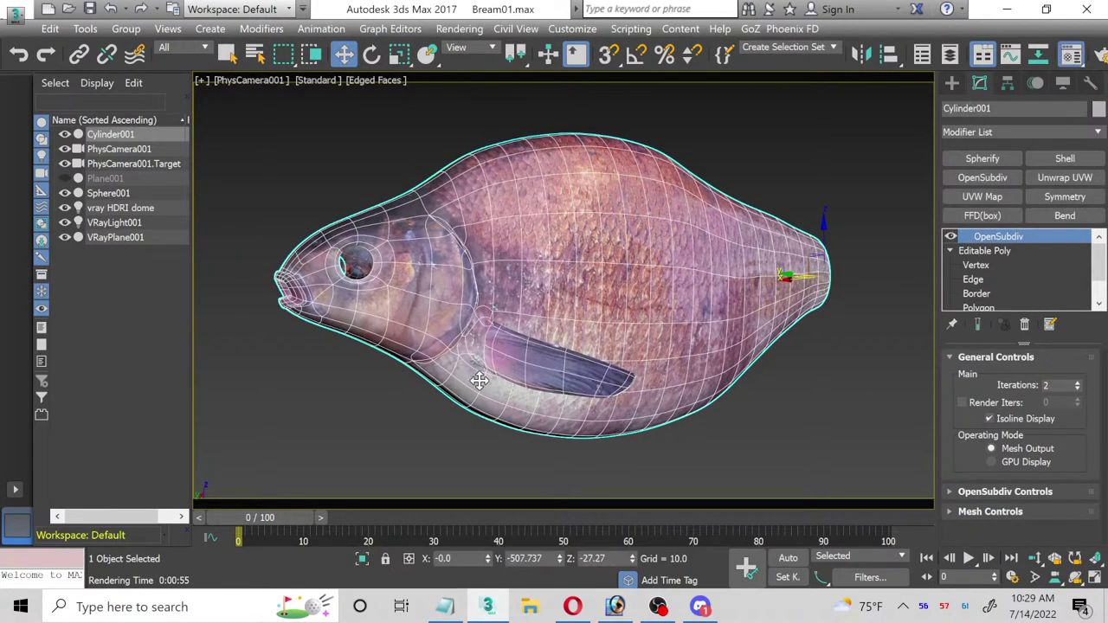
Step: Open the Material Editor and review the bream eye and bream fins materials
{"action": "key", "text": "m"}
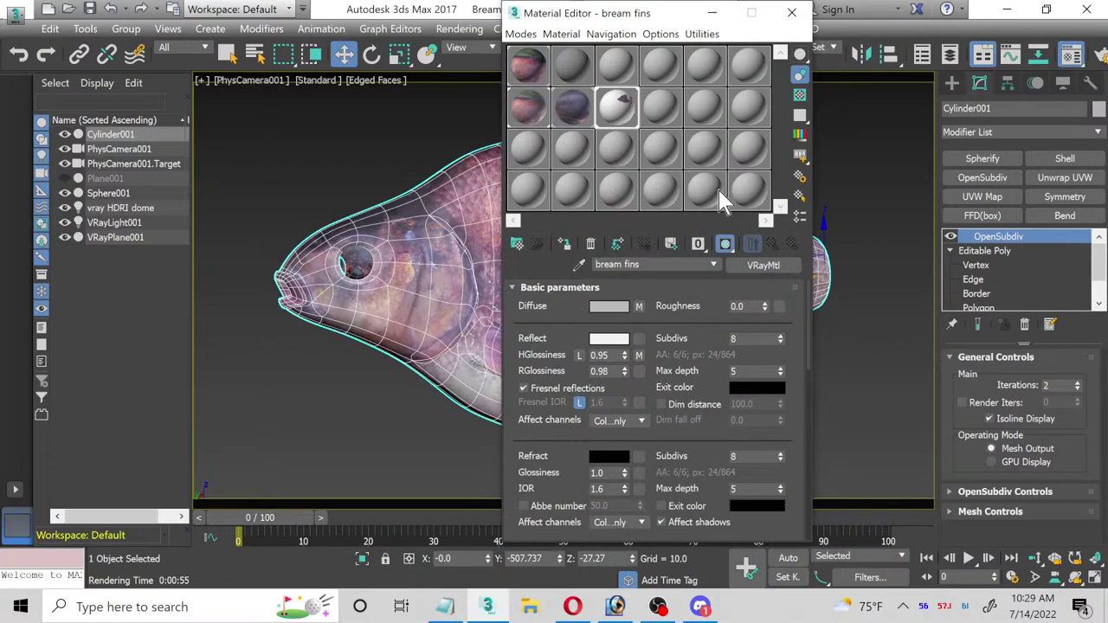
{"action": "left_click", "coordinate": [677, 286]}
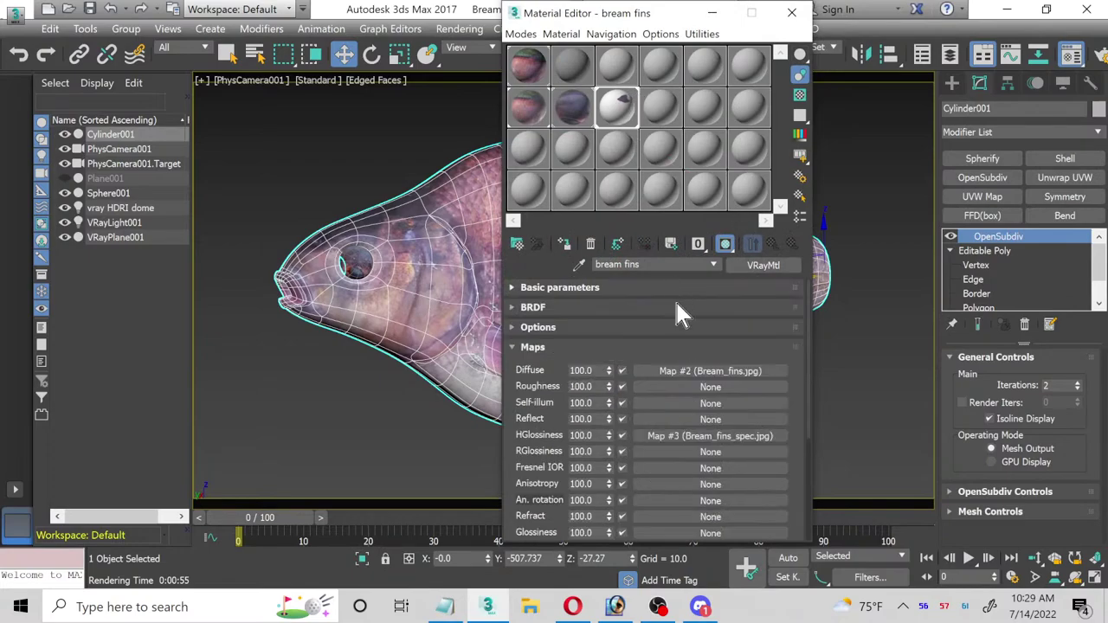
{"action": "scroll", "coordinate": [649, 458], "scroll_direction": "down", "scroll_amount": 5}
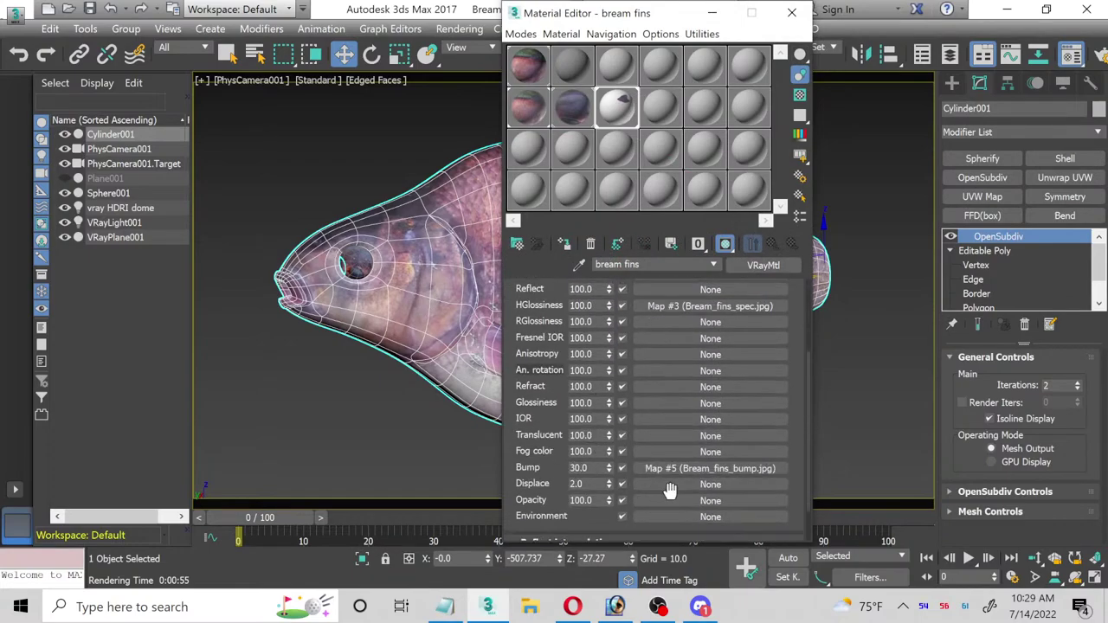
{"action": "left_click", "coordinate": [578, 106]}
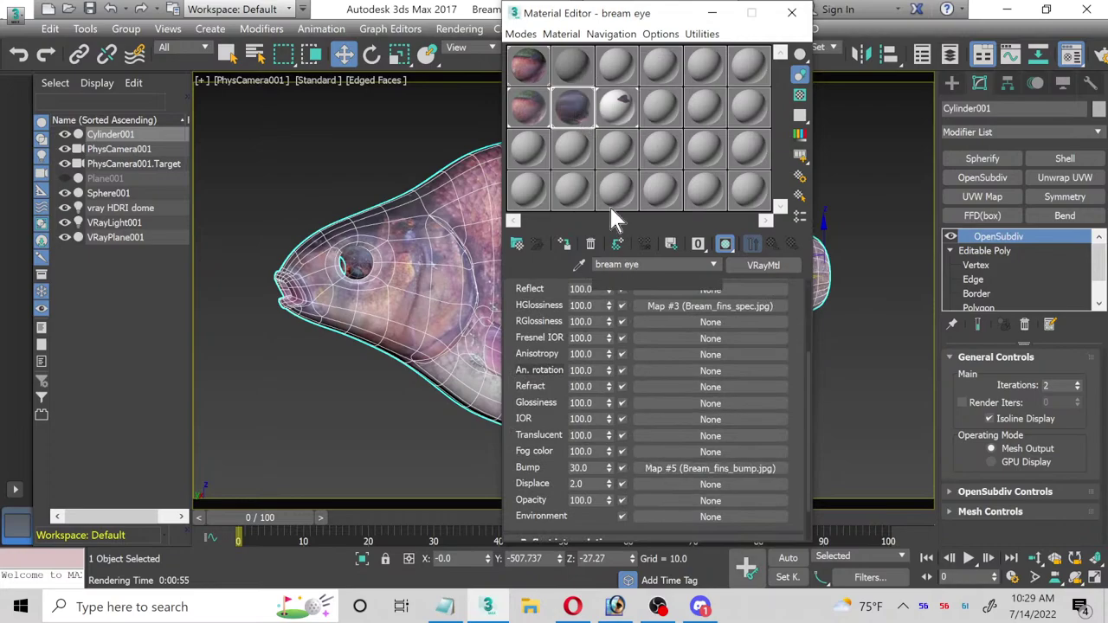
{"action": "left_click", "coordinate": [622, 111]}
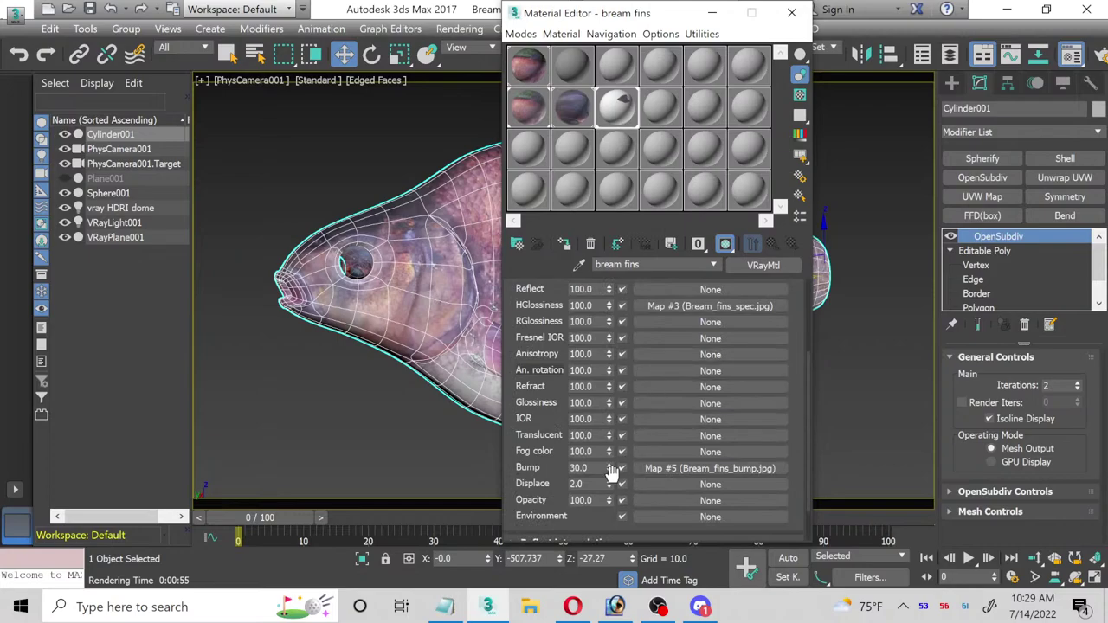
Step: Load Bream_fins_dis.jpg as the fins material's displacement map, then close the editor and deselect
{"action": "left_click", "coordinate": [676, 484]}
{"action": "double_click", "coordinate": [532, 95]}
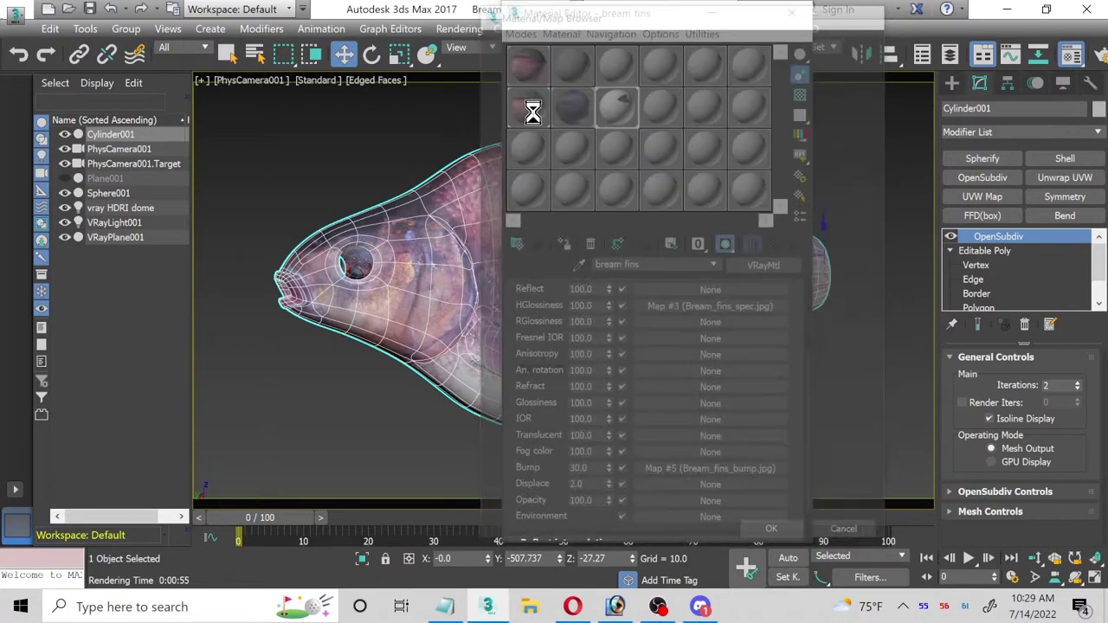
{"action": "scroll", "coordinate": [183, 213], "scroll_direction": "down", "scroll_amount": 1}
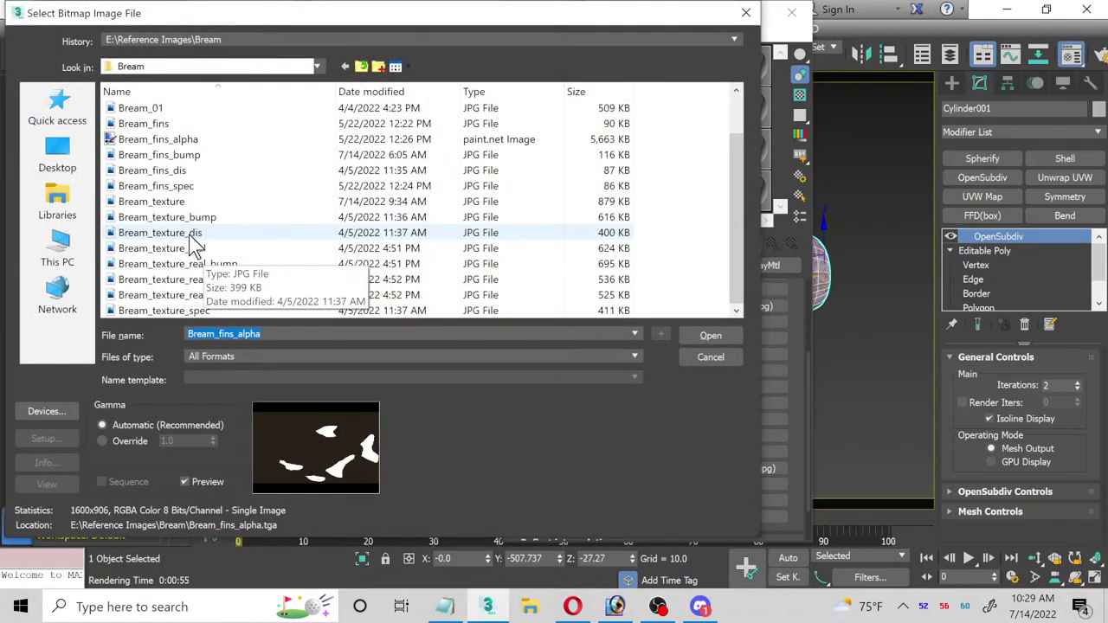
{"action": "scroll", "coordinate": [195, 245], "scroll_direction": "up", "scroll_amount": 1}
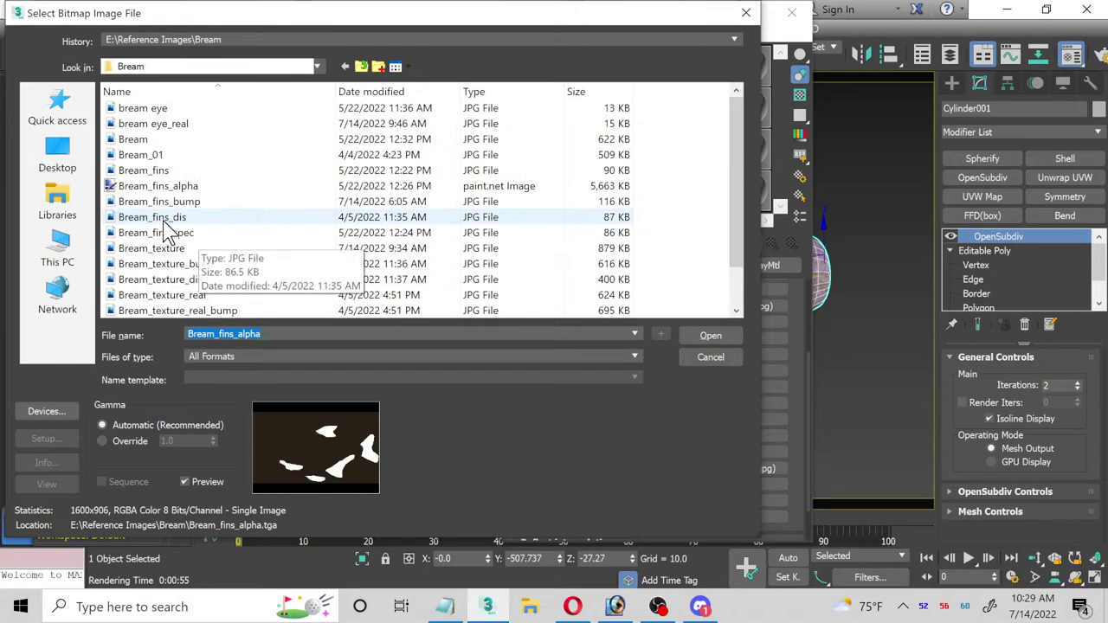
{"action": "left_click", "coordinate": [165, 219]}
{"action": "double_click", "coordinate": [161, 219]}
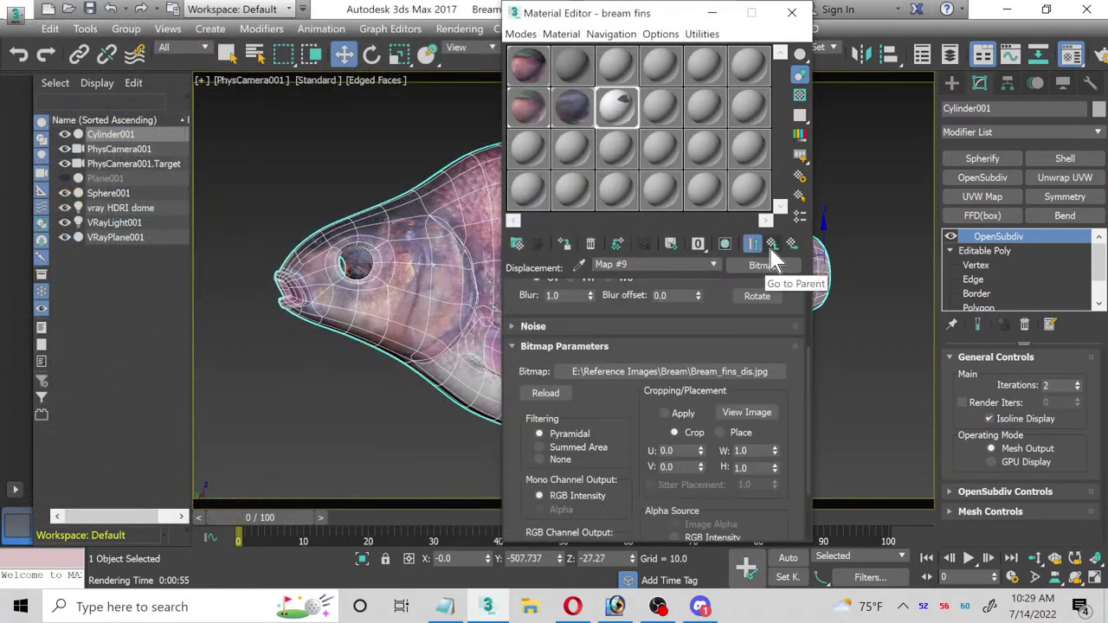
{"action": "left_click", "coordinate": [771, 246]}
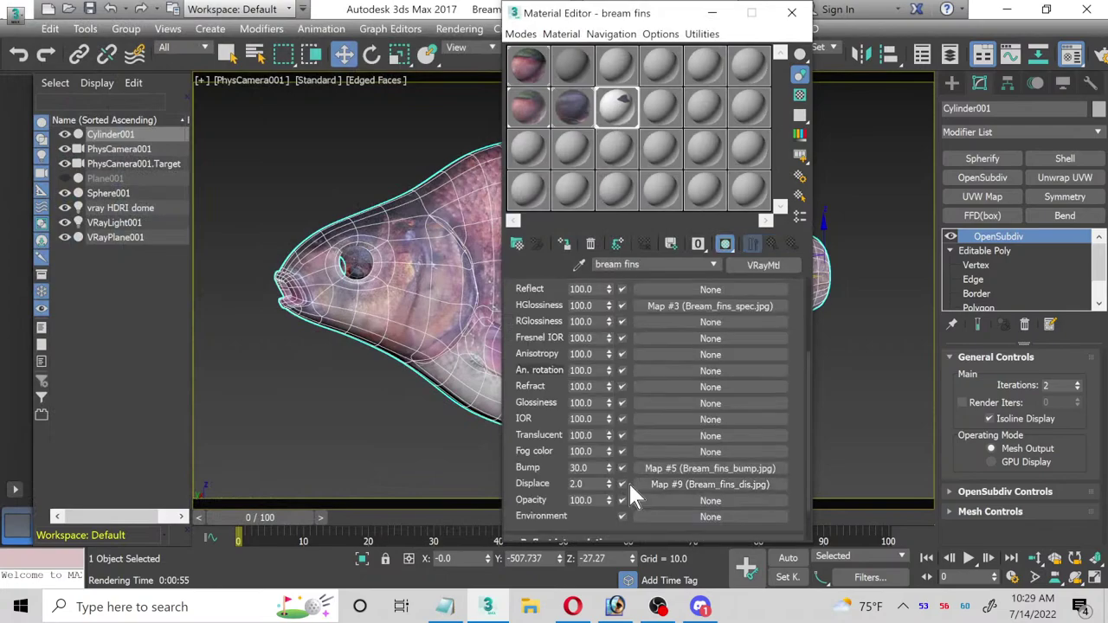
{"action": "left_click", "coordinate": [792, 12]}
{"action": "left_click", "coordinate": [874, 130]}
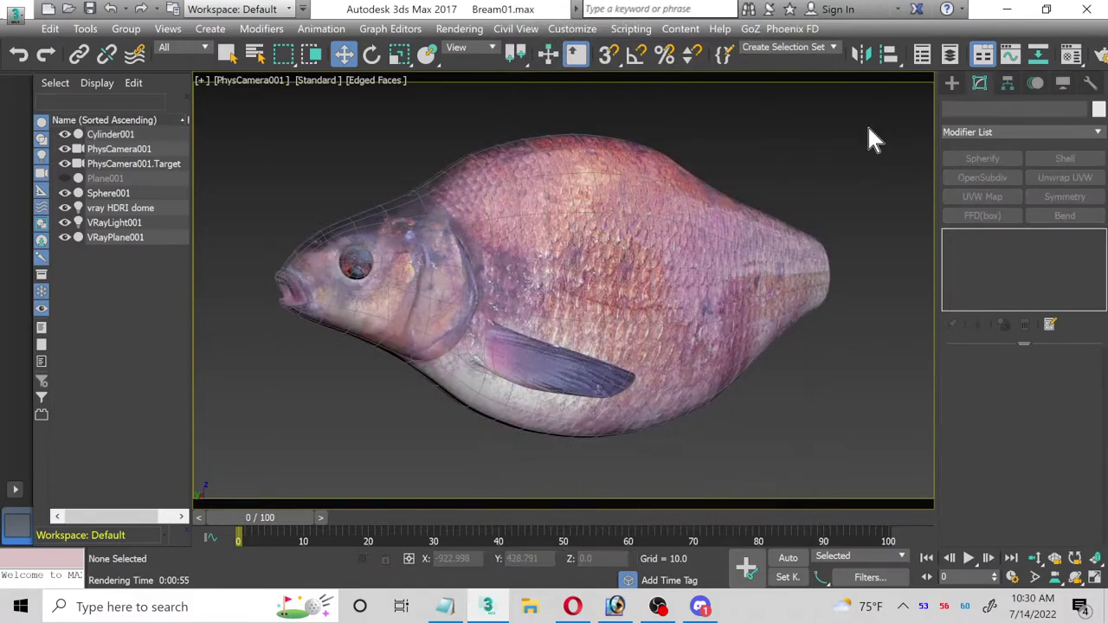
{"action": "key", "text": "shift+q"}
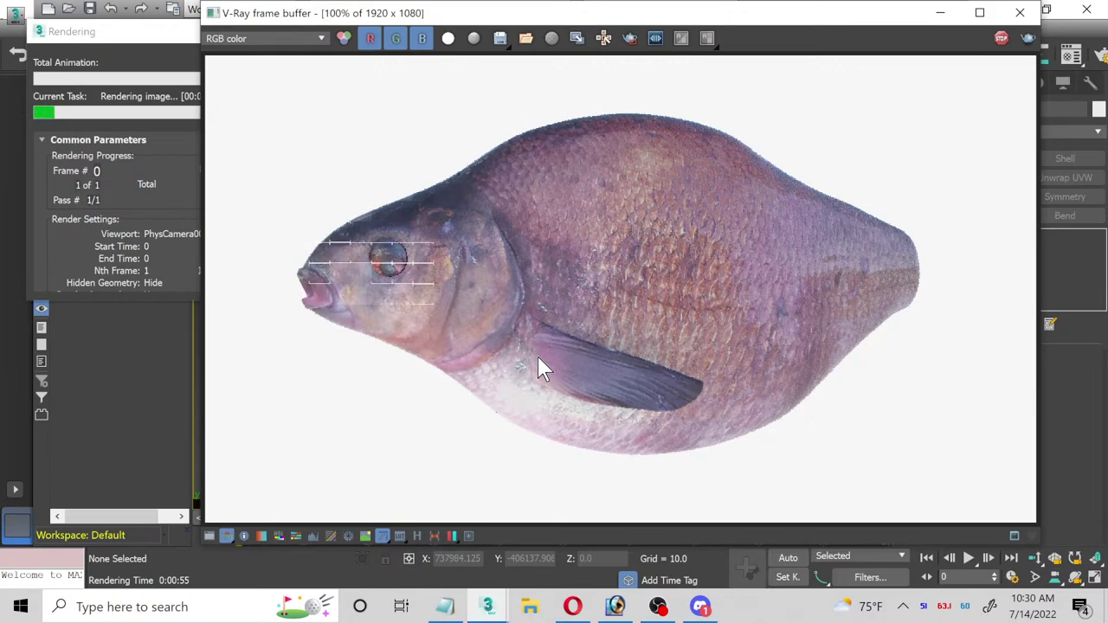
{"action": "scroll", "coordinate": [537, 366], "scroll_direction": "up", "scroll_amount": 2}
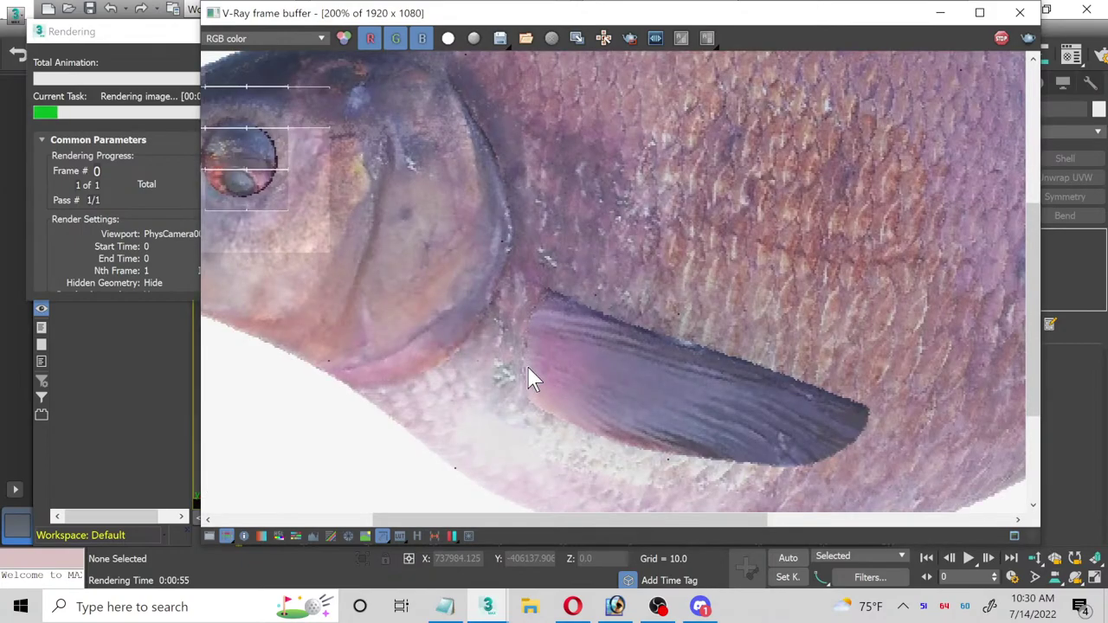
{"action": "scroll", "coordinate": [529, 369], "scroll_direction": "down", "scroll_amount": 2}
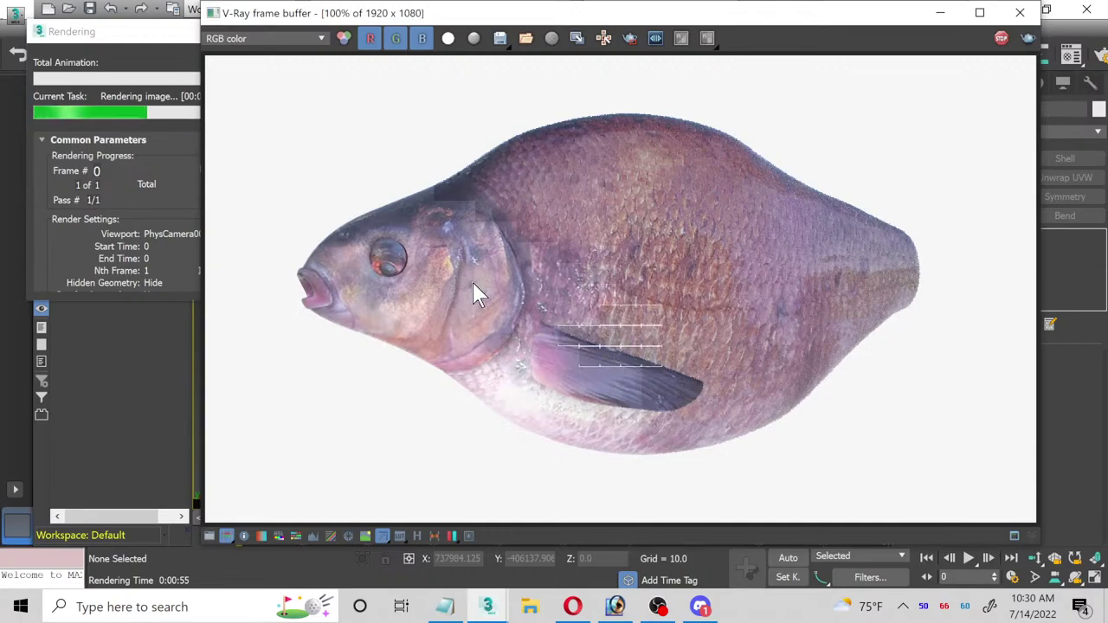
{"action": "left_click", "coordinate": [148, 78]}
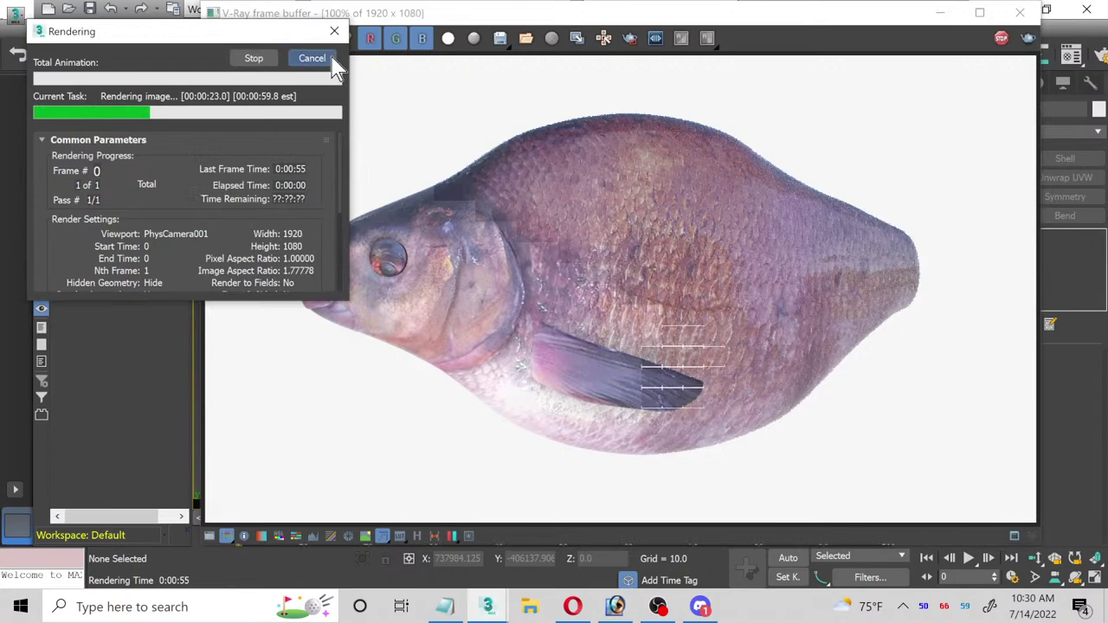
{"action": "left_click", "coordinate": [1007, 23]}
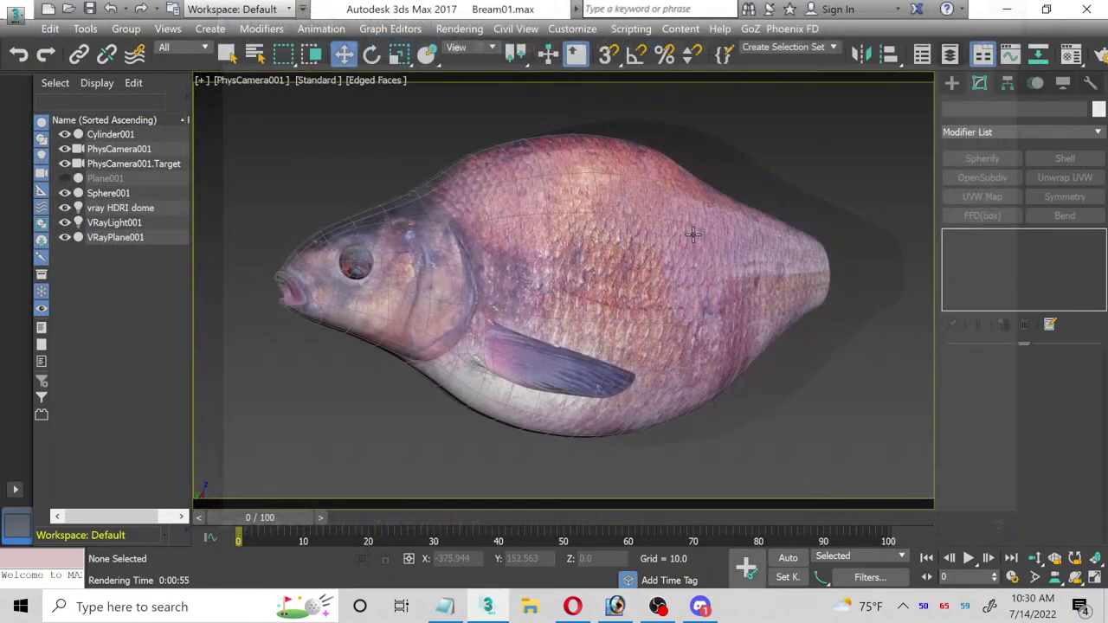
Step: Select the fish, enlarge the side view, and switch to Edge sub-object mode
{"action": "left_click", "coordinate": [773, 298]}
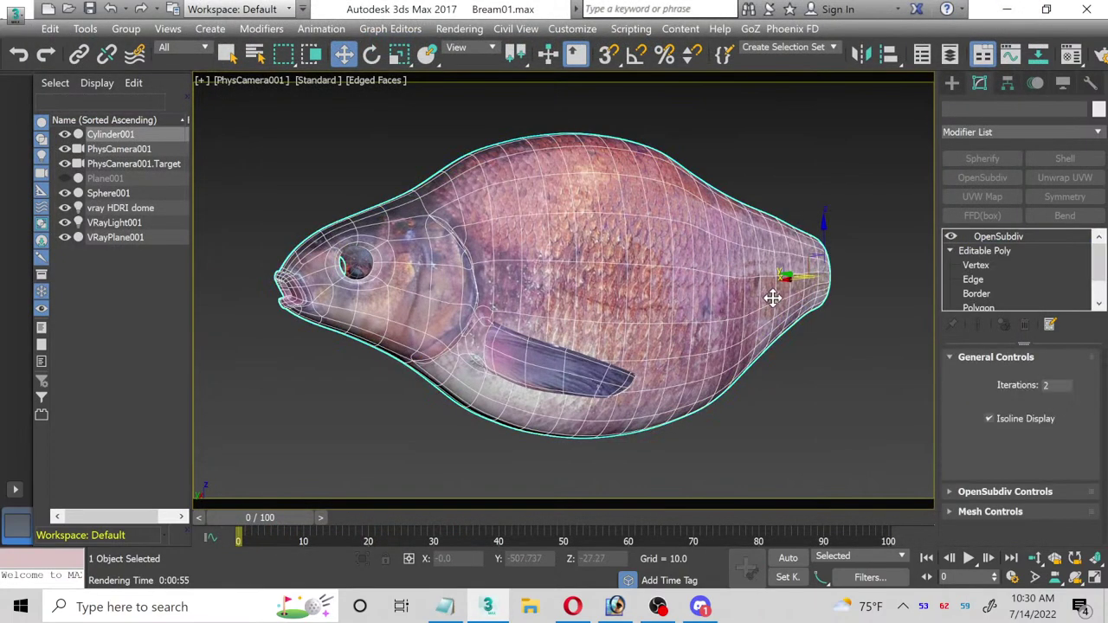
{"action": "left_click", "coordinate": [979, 264]}
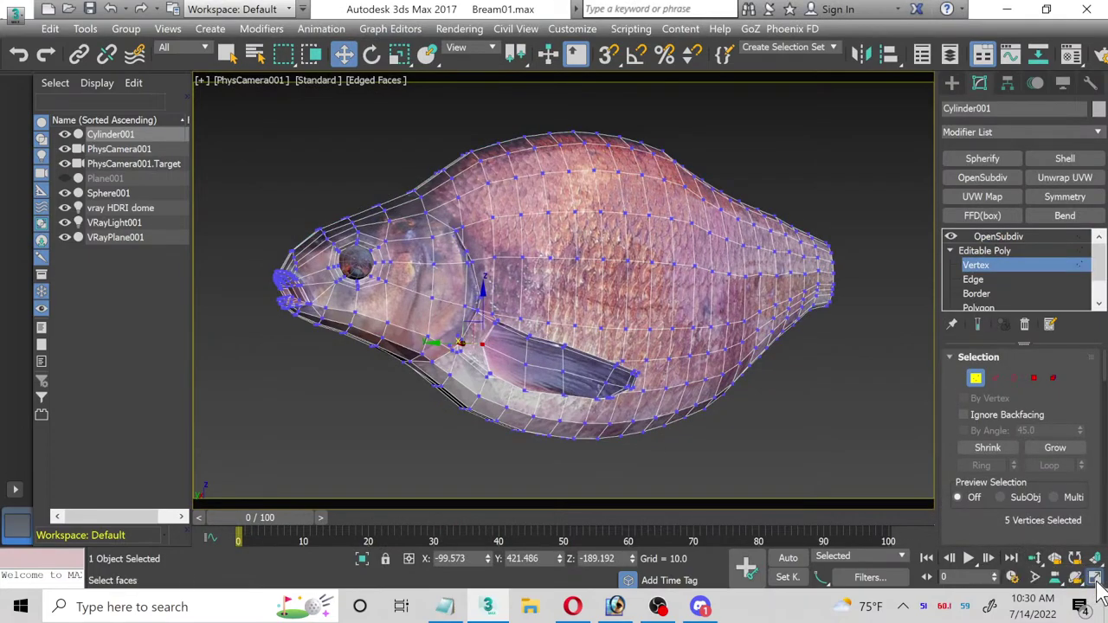
{"action": "left_click", "coordinate": [1094, 577]}
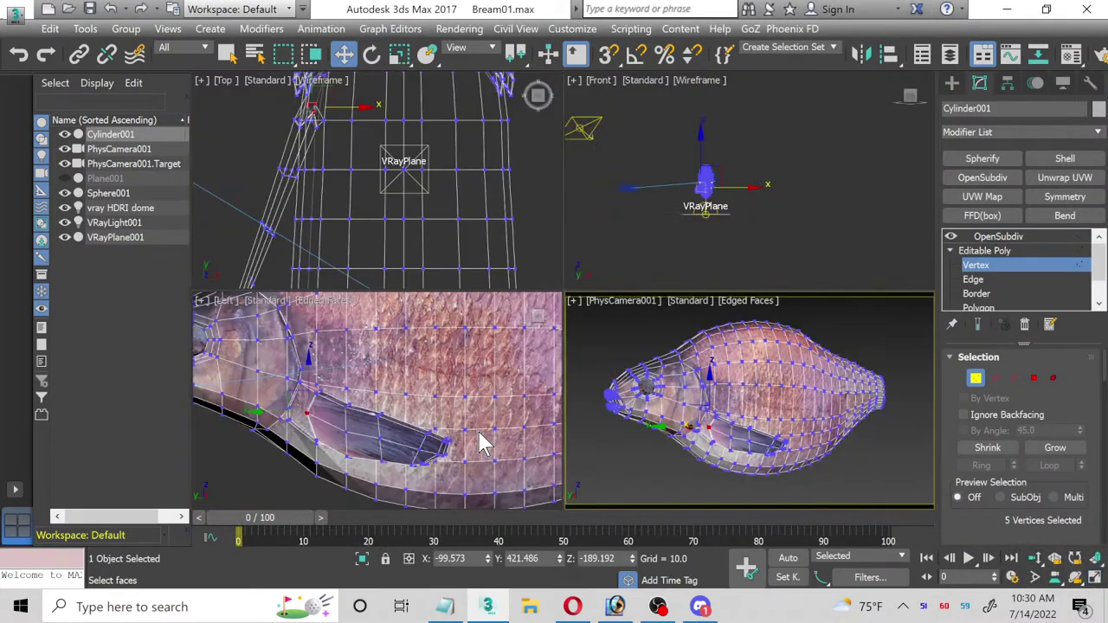
{"action": "left_click", "coordinate": [1095, 577]}
{"action": "scroll", "coordinate": [442, 333], "scroll_direction": "up", "scroll_amount": 6}
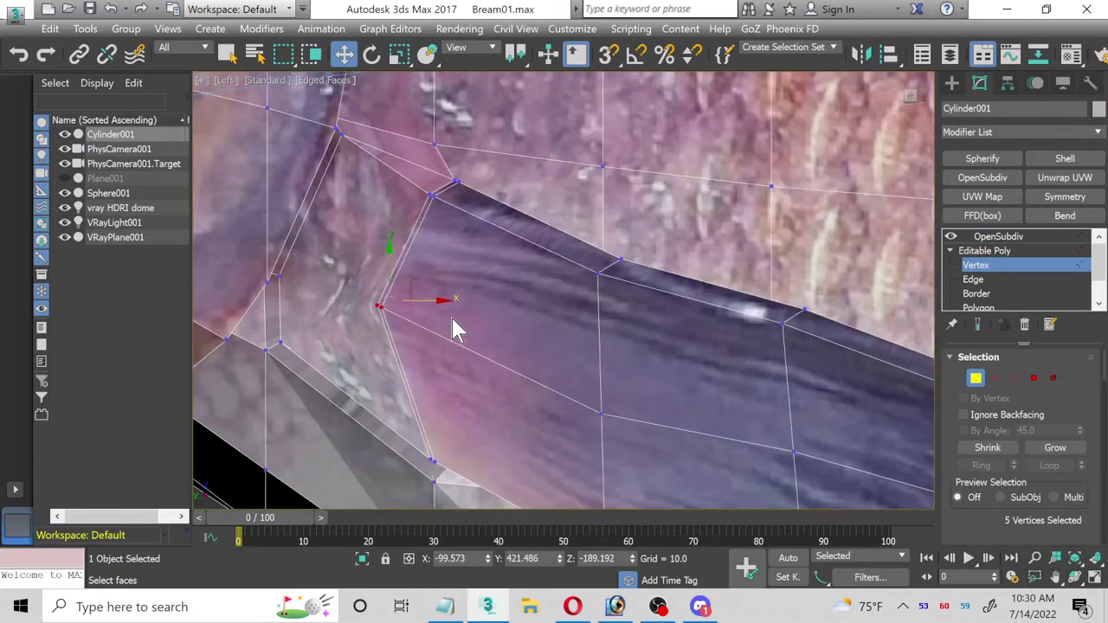
{"action": "scroll", "coordinate": [409, 286], "scroll_direction": "down", "scroll_amount": 1}
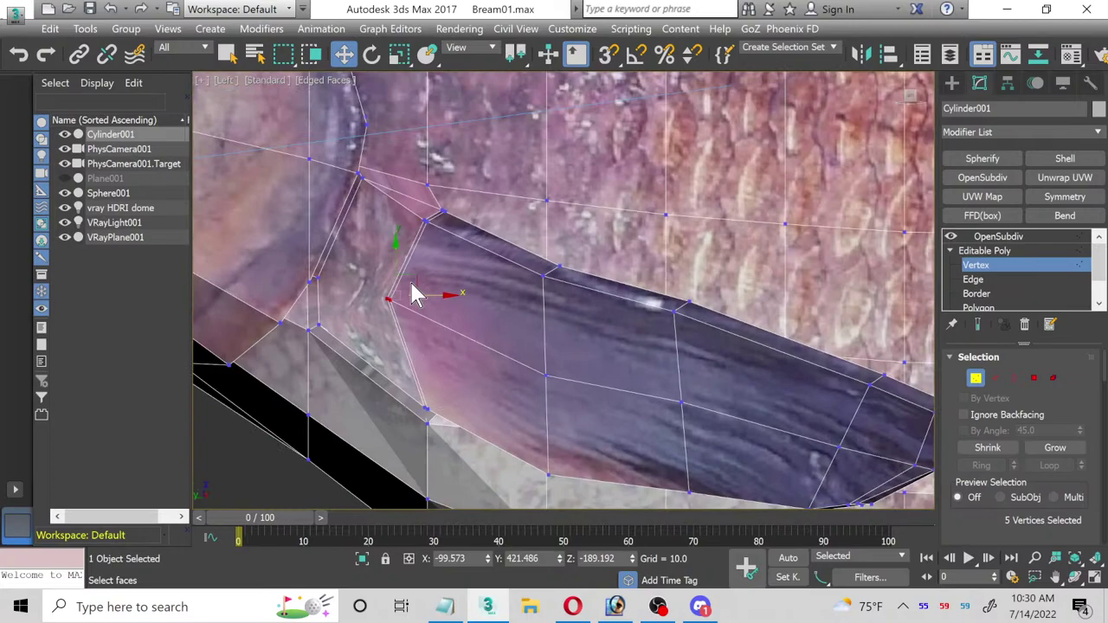
{"action": "left_click", "coordinate": [956, 281]}
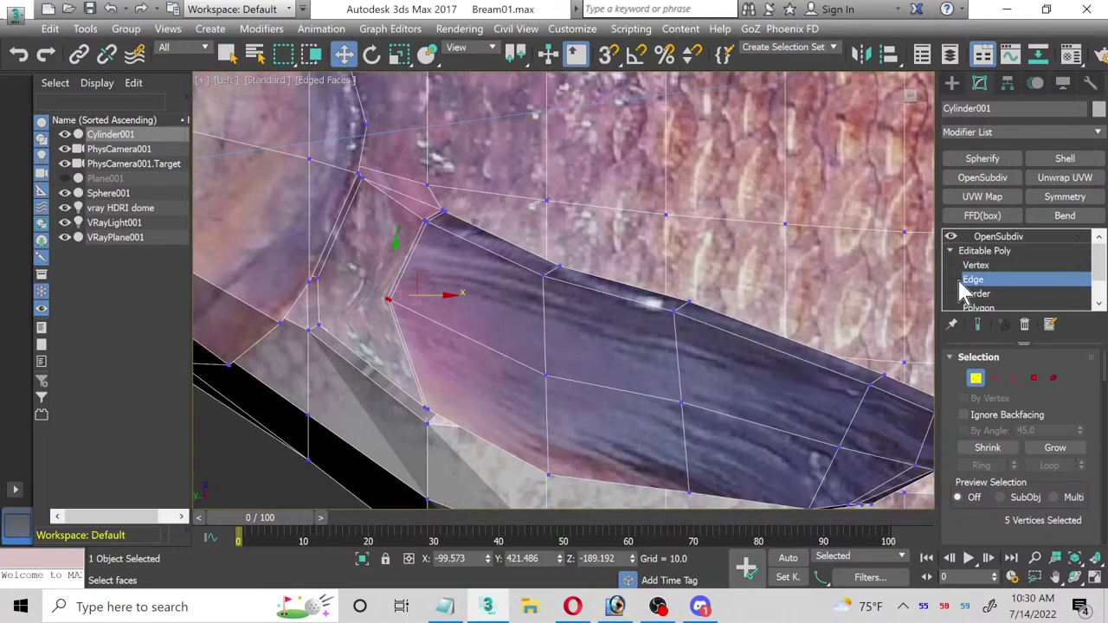
Step: Select the edge loop near the fin base and connect it with a Slide of -18
{"action": "left_click", "coordinate": [398, 208]}
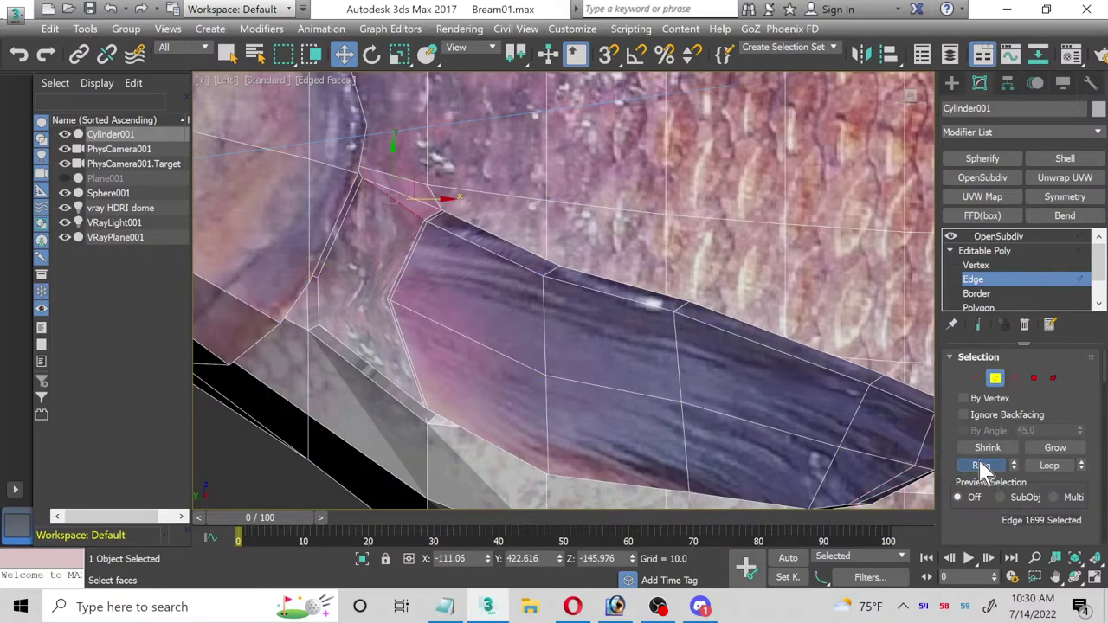
{"action": "scroll", "coordinate": [438, 355], "scroll_direction": "down", "scroll_amount": 3}
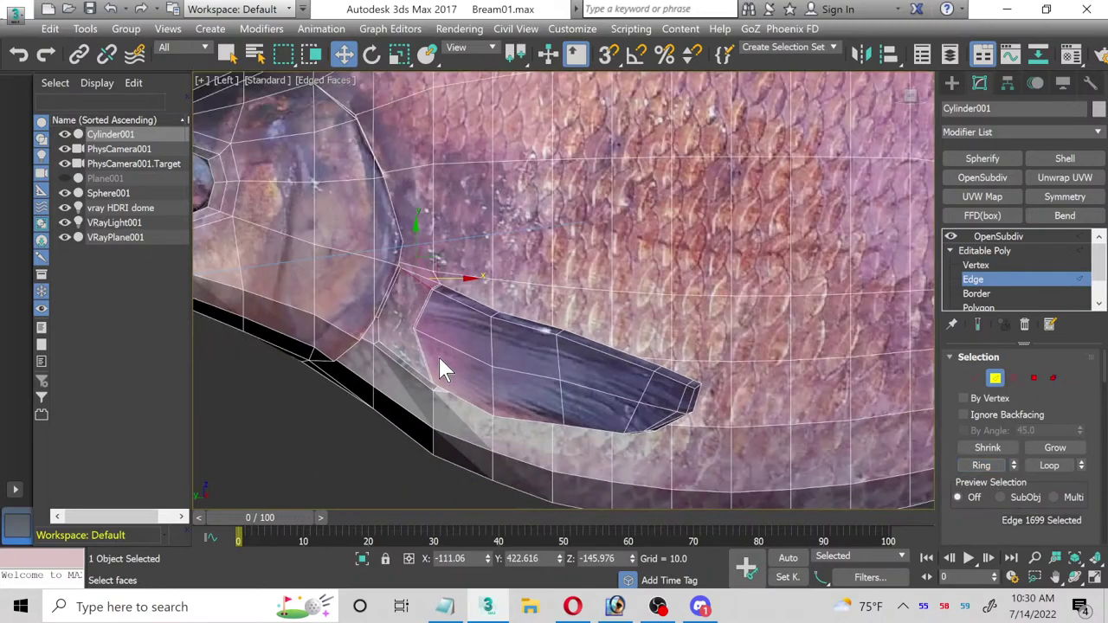
{"action": "scroll", "coordinate": [441, 369], "scroll_direction": "down", "scroll_amount": 2}
{"action": "middle_click_drag", "start_coordinate": [420, 321], "coordinate": [458, 347]}
{"action": "scroll", "coordinate": [458, 347], "scroll_direction": "down", "scroll_amount": 1}
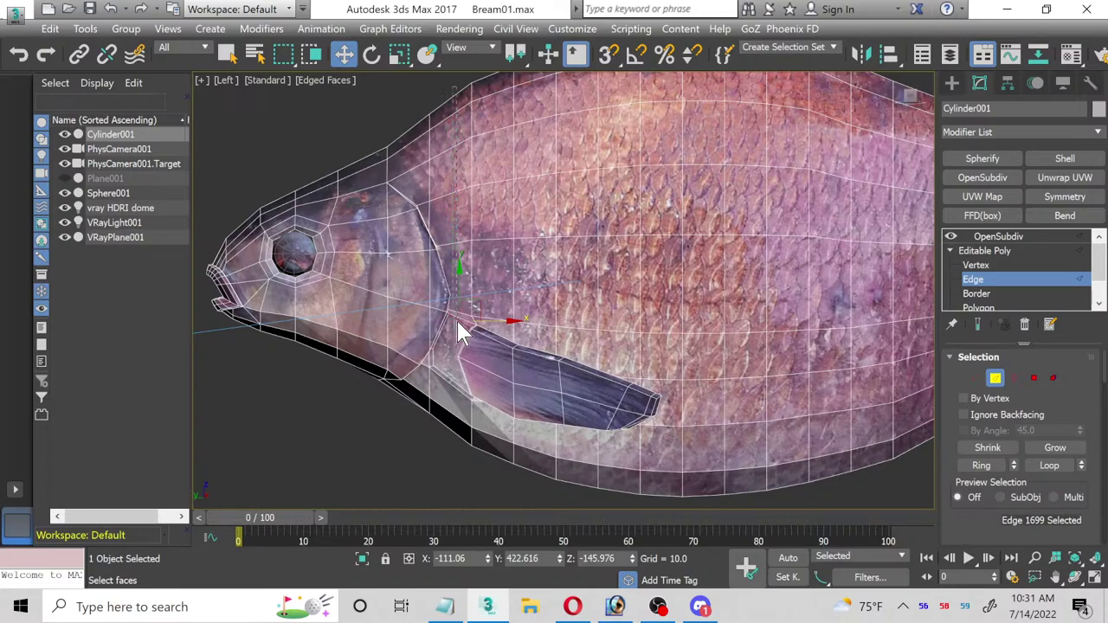
{"action": "double_click", "coordinate": [457, 461]}
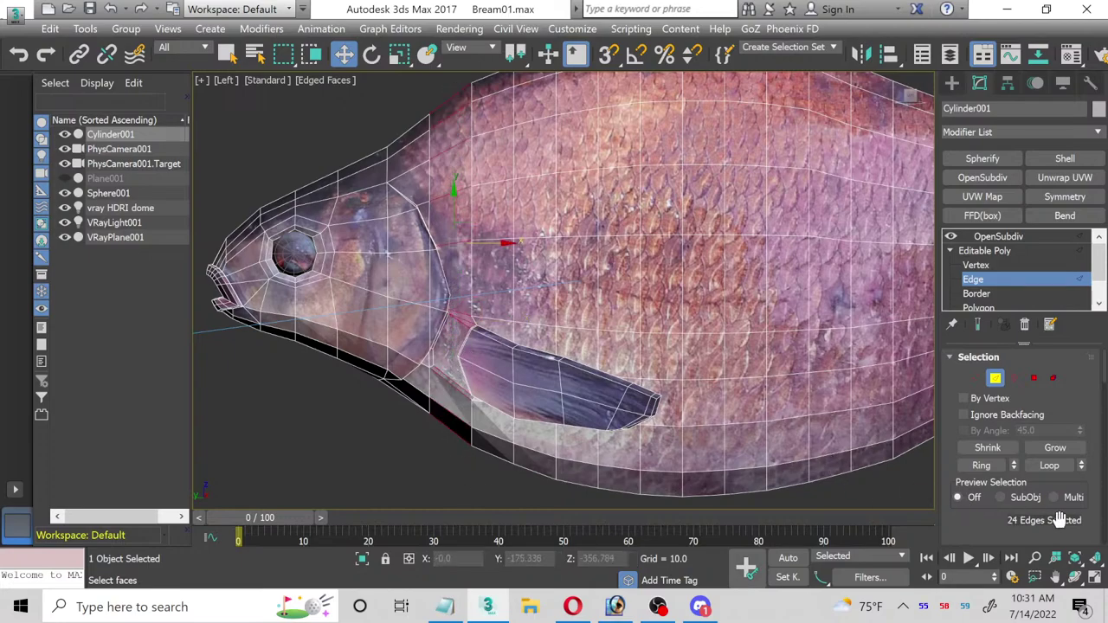
{"action": "scroll", "coordinate": [1083, 506], "scroll_direction": "down", "scroll_amount": 2}
{"action": "scroll", "coordinate": [1083, 506], "scroll_direction": "down", "scroll_amount": 3}
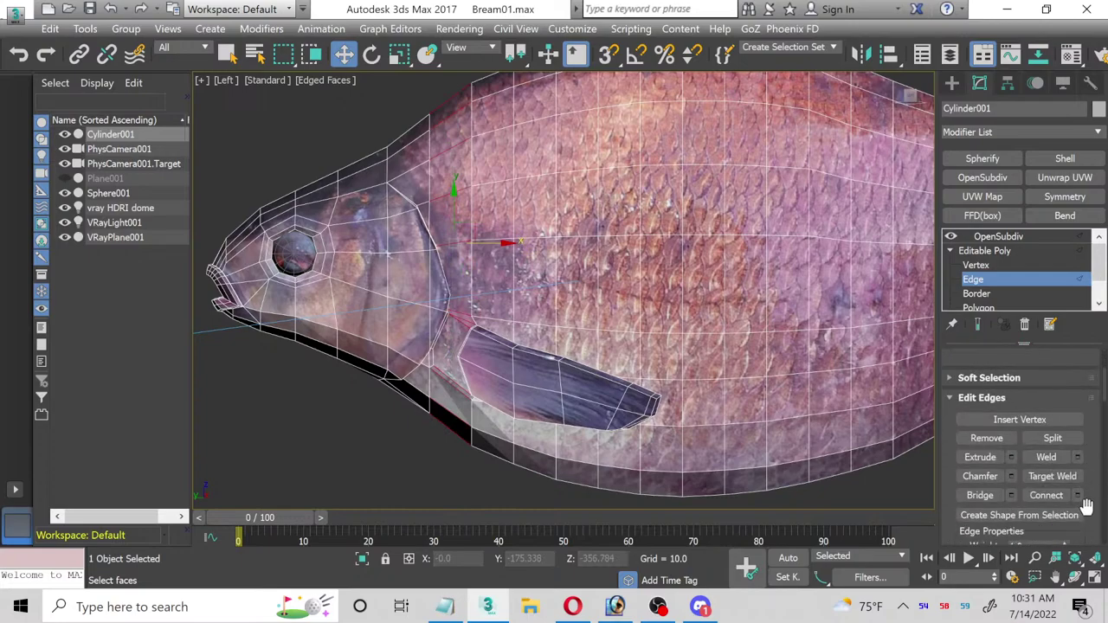
{"action": "left_click", "coordinate": [1078, 497]}
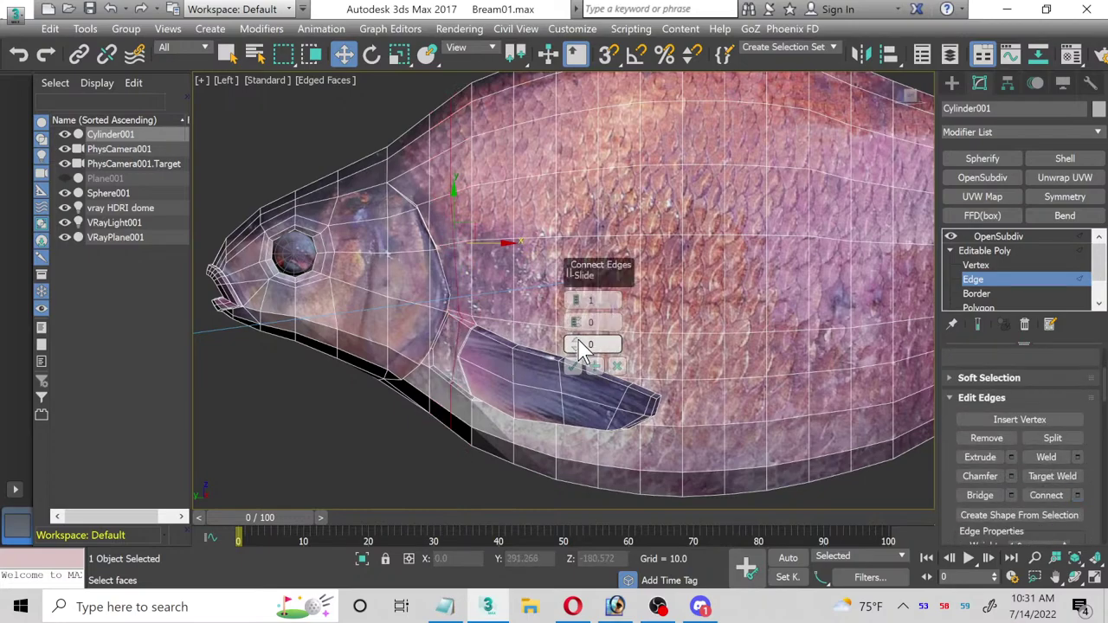
{"action": "mouse_move", "coordinate": [584, 351]}
{"action": "left_mouse_down"}
{"action": "mouse_move", "coordinate": [603, 389]}
{"action": "mouse_move", "coordinate": [588, 338]}
{"action": "left_mouse_up"}
{"action": "left_click", "coordinate": [573, 366]}
Step: Exit edge editing, show the smoothed OpenSubdiv result, and deselect the fish
{"action": "left_click", "coordinate": [985, 280]}
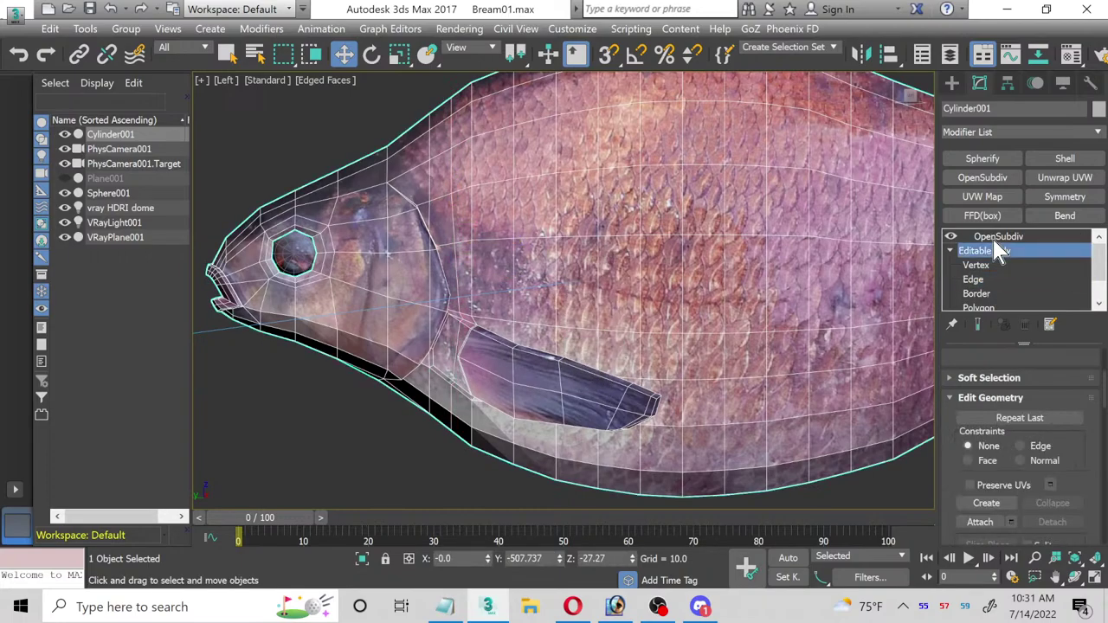
{"action": "left_click", "coordinate": [994, 239]}
{"action": "left_click", "coordinate": [407, 108]}
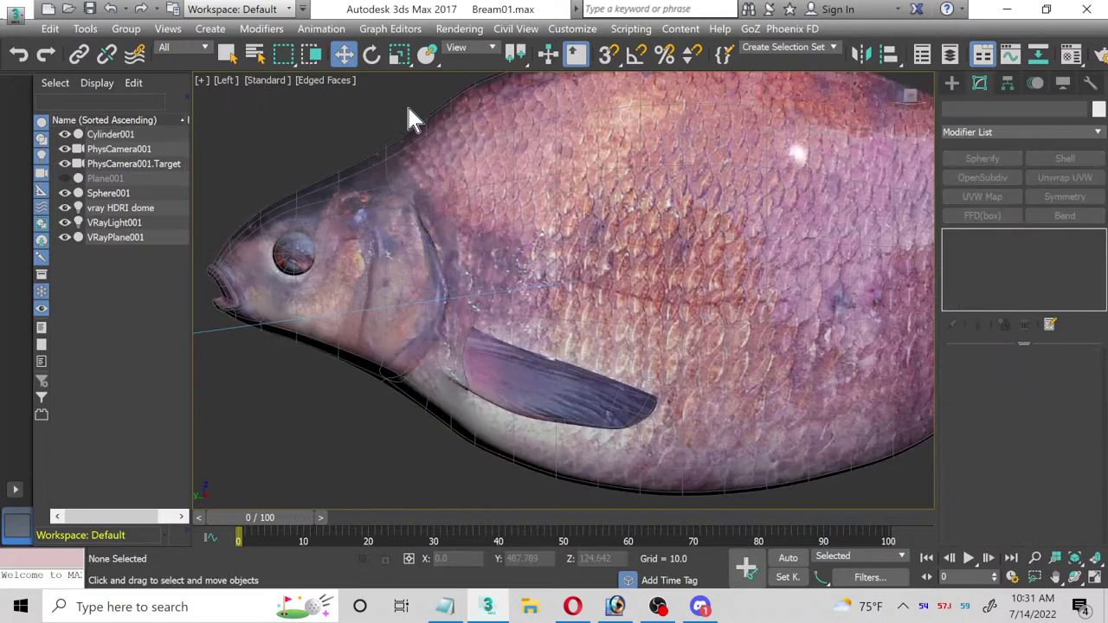
Step: Return to the four-view layout and nudge the fish slightly to re-centre it
{"action": "left_click", "coordinate": [1095, 579]}
{"action": "left_click", "coordinate": [795, 318]}
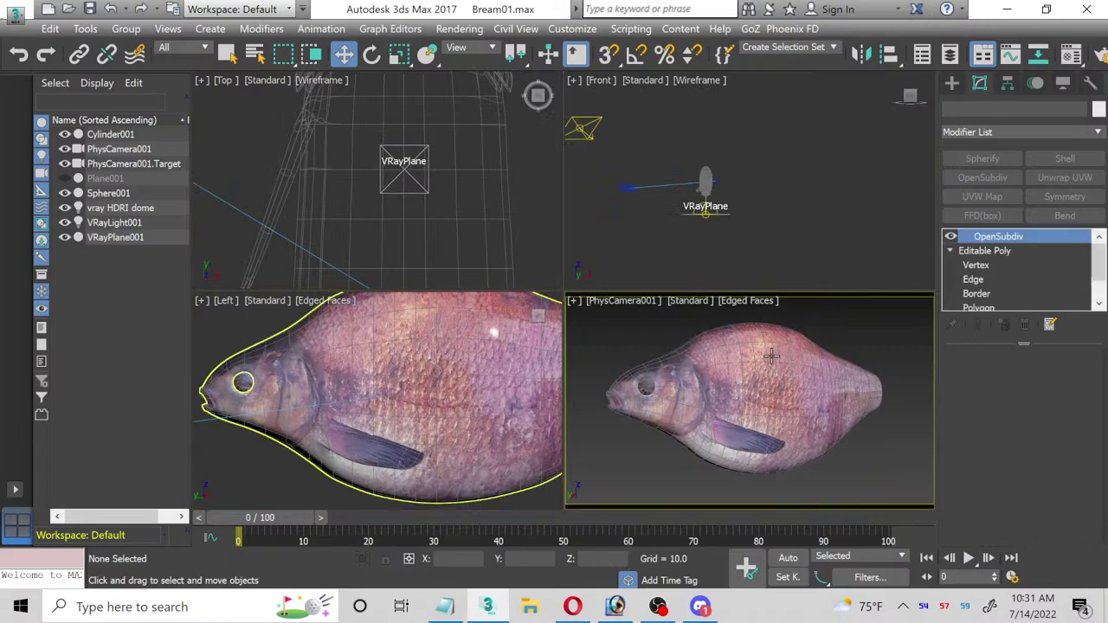
{"action": "left_click_drag", "start_coordinate": [810, 323], "coordinate": [803, 320]}
{"action": "left_click", "coordinate": [803, 310]}
{"action": "left_click", "coordinate": [802, 314]}
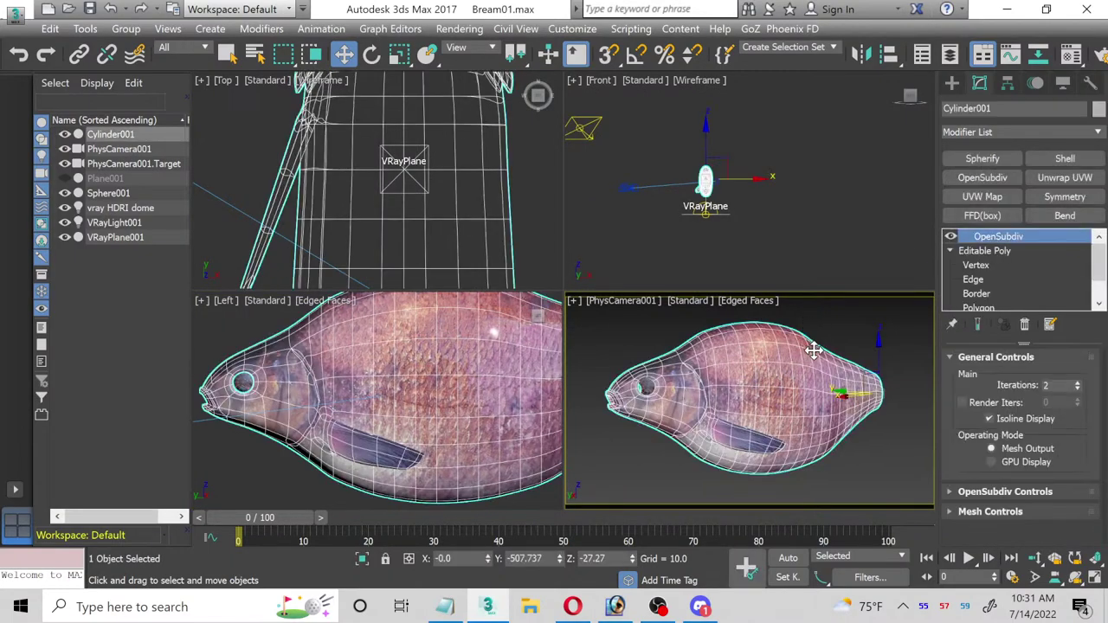
{"action": "left_click", "coordinate": [849, 316]}
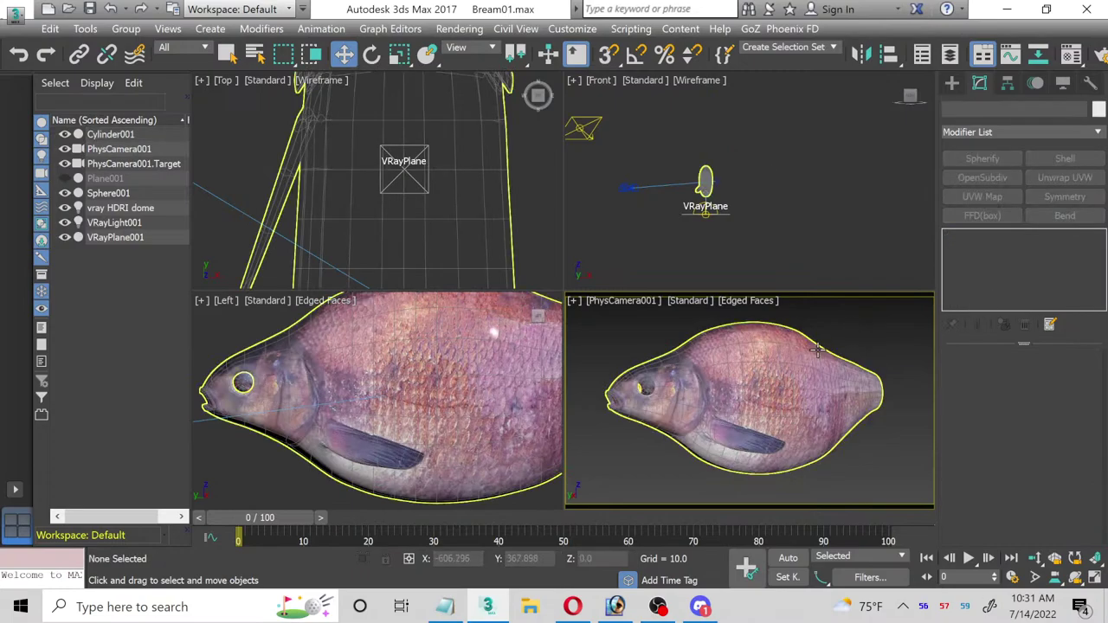
Step: Add a Symmetry modifier to the fish, then deselect it
{"action": "left_click", "coordinate": [761, 351]}
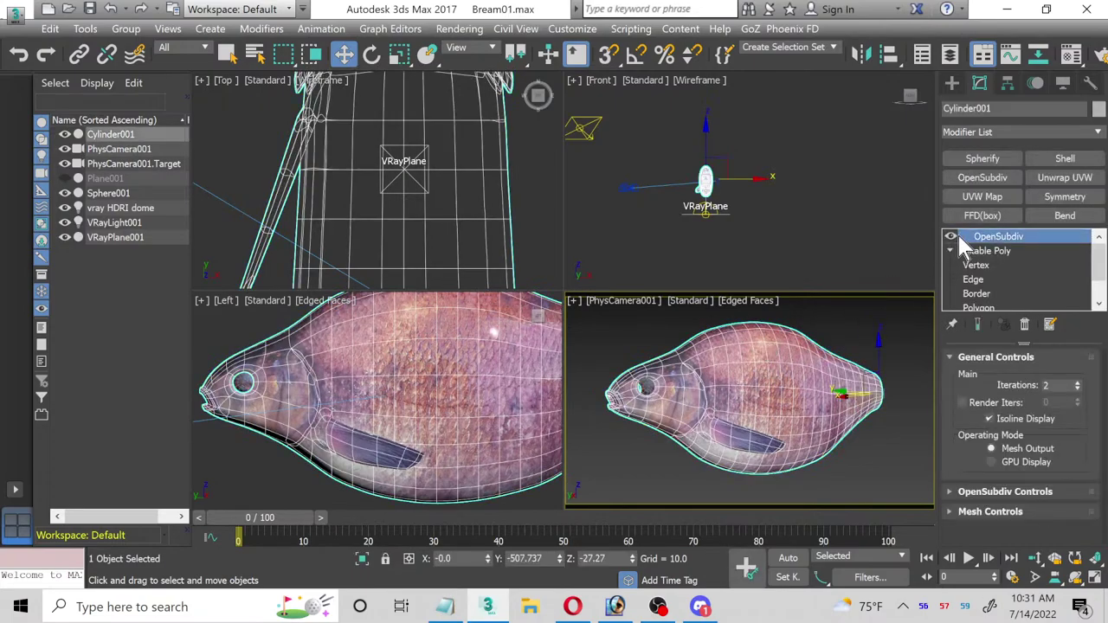
{"action": "left_click", "coordinate": [1062, 196]}
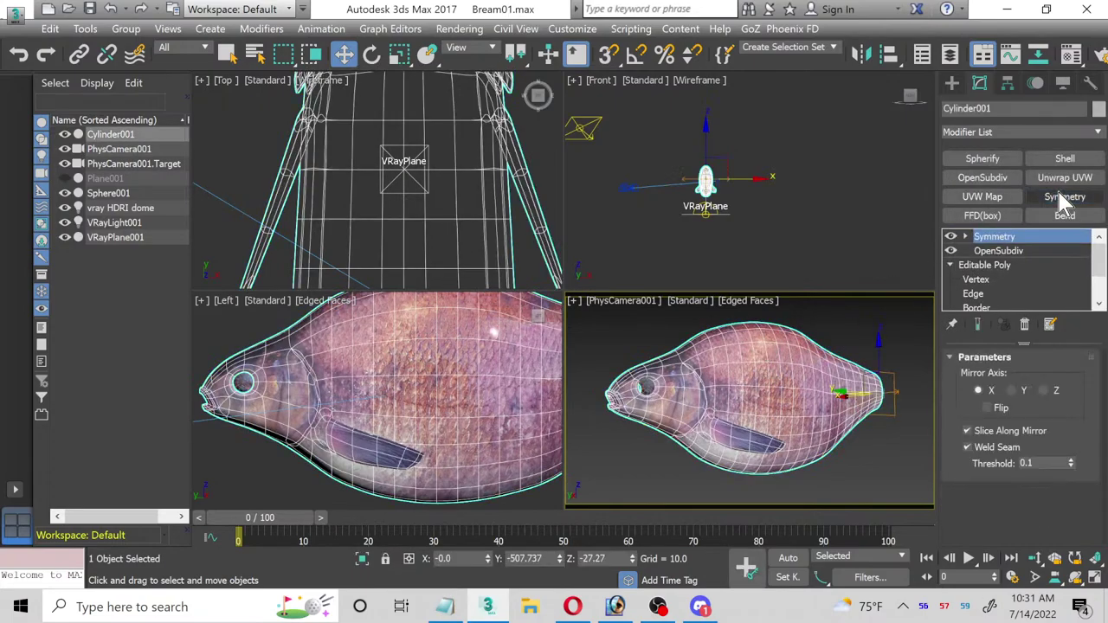
{"action": "left_click", "coordinate": [824, 324]}
Step: Maximize the viewport as a perspective view, hide the fish's wireframe edges and orbit around it
{"action": "left_click", "coordinate": [1094, 577]}
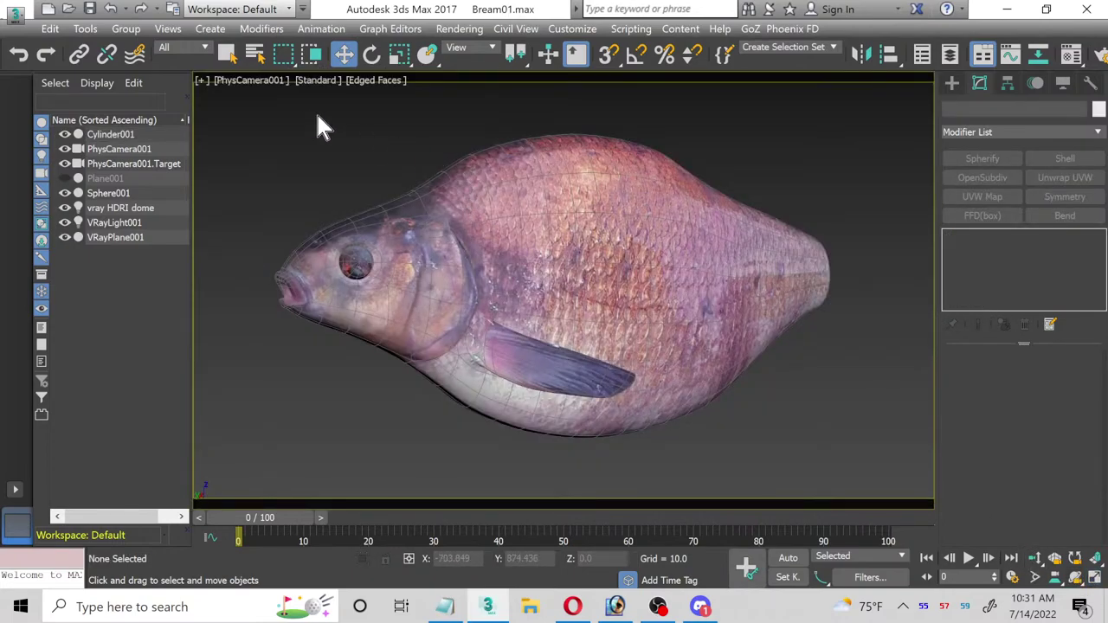
{"action": "left_click", "coordinate": [245, 81]}
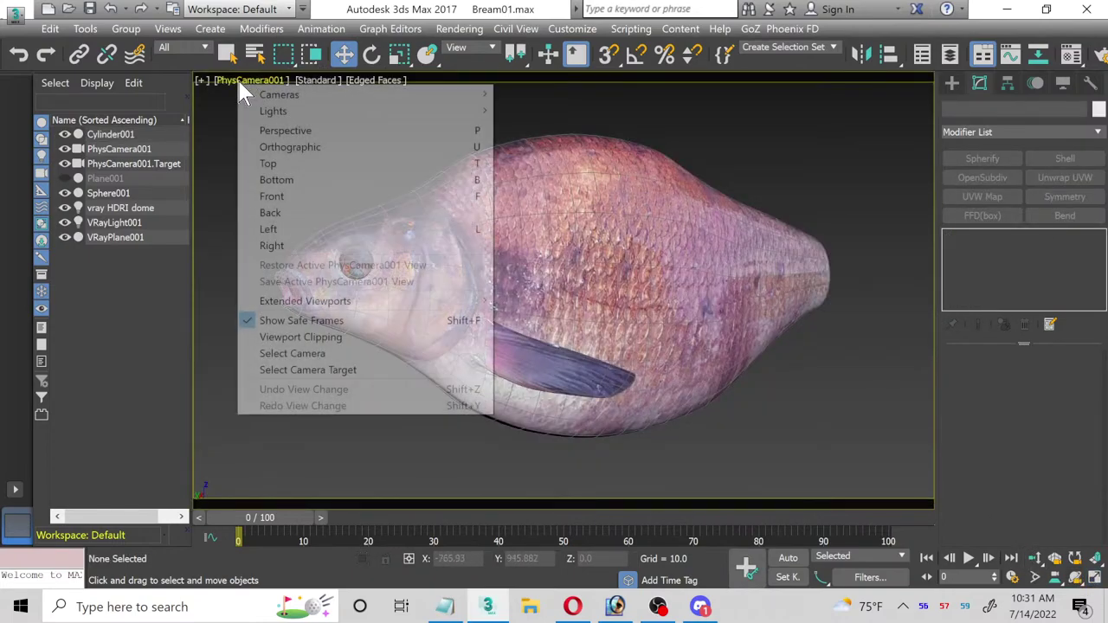
{"action": "left_click", "coordinate": [317, 131]}
{"action": "left_click", "coordinate": [573, 291]}
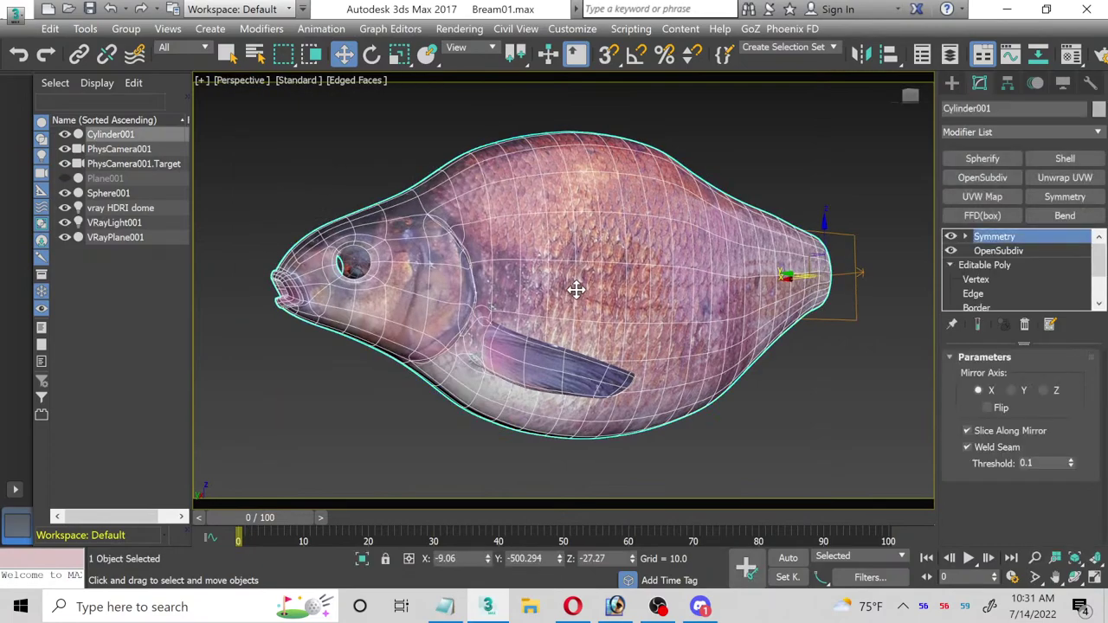
{"action": "left_click", "coordinate": [360, 86]}
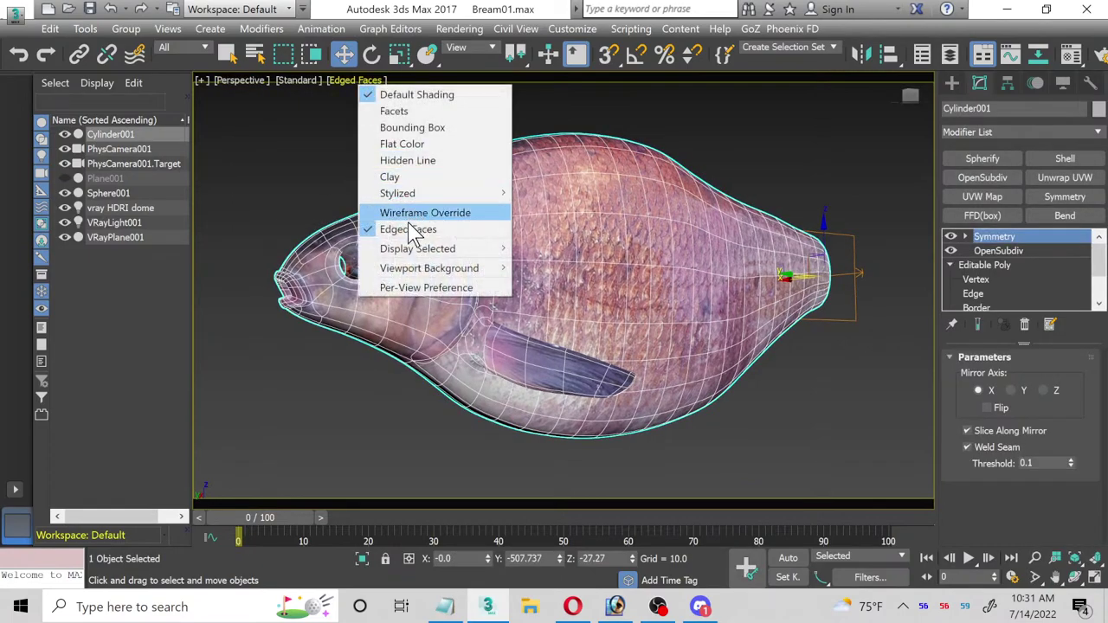
{"action": "left_click", "coordinate": [433, 229]}
{"action": "left_click", "coordinate": [1075, 577]}
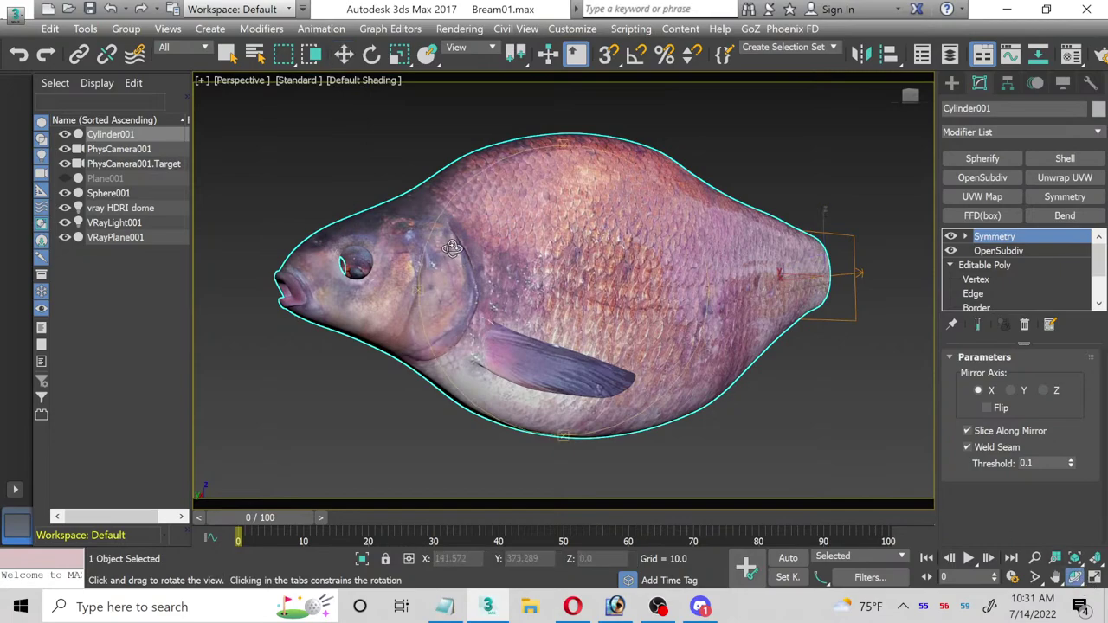
{"action": "left_click_drag", "start_coordinate": [452, 250], "coordinate": [498, 283]}
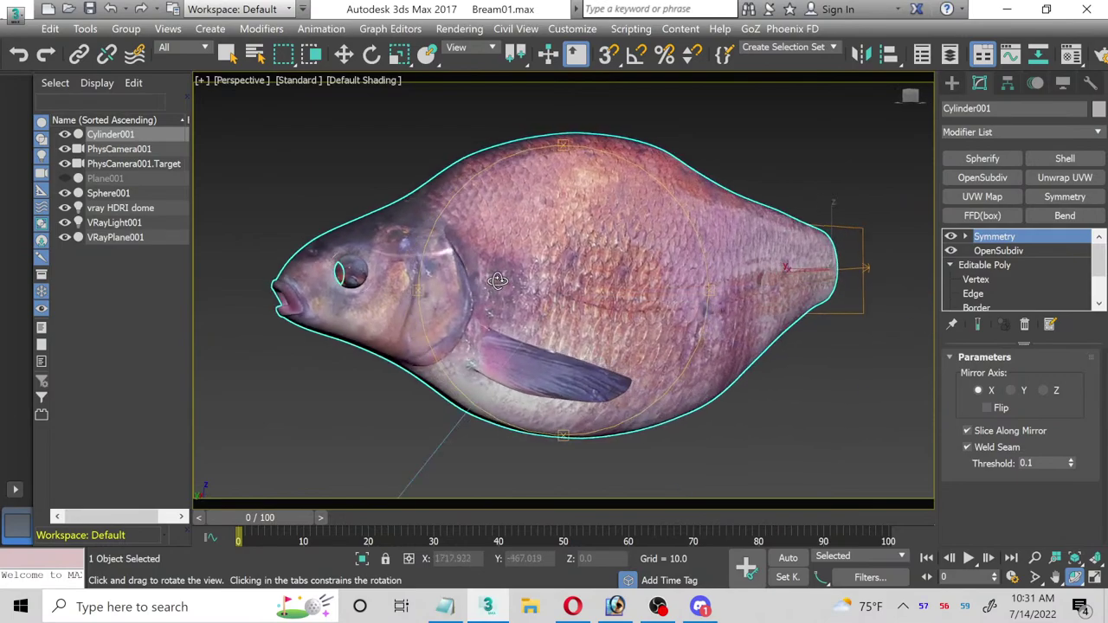
Step: Look through PhysCamera001 in the viewport with the fish mesh deselected
{"action": "left_click", "coordinate": [344, 54]}
{"action": "left_click", "coordinate": [251, 81]}
{"action": "mouse_move", "coordinate": [290, 95]}
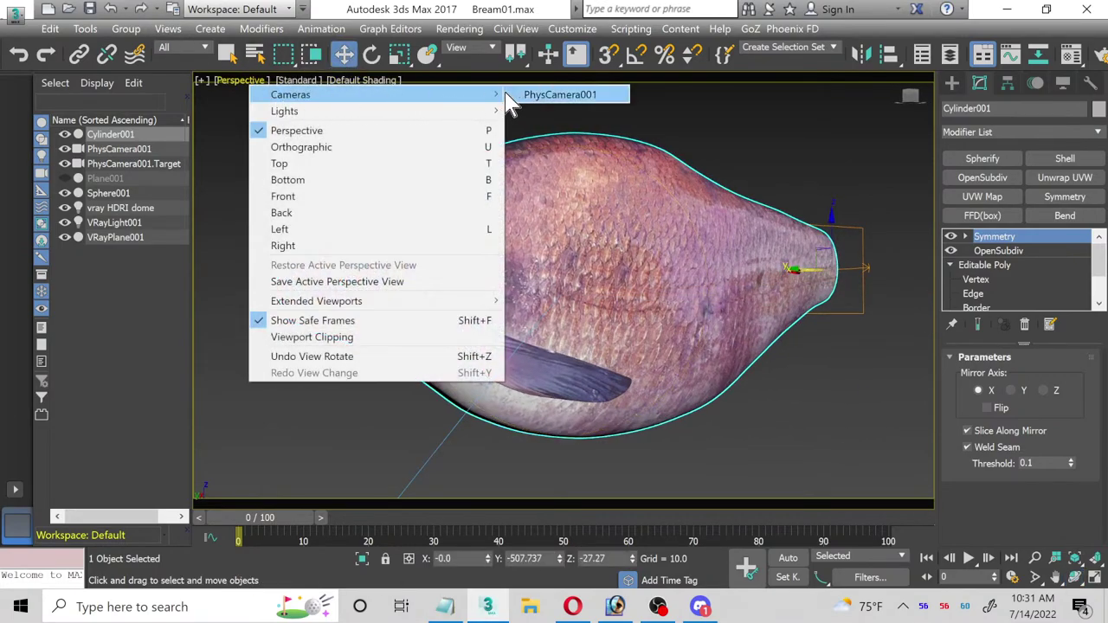
{"action": "left_click", "coordinate": [554, 93]}
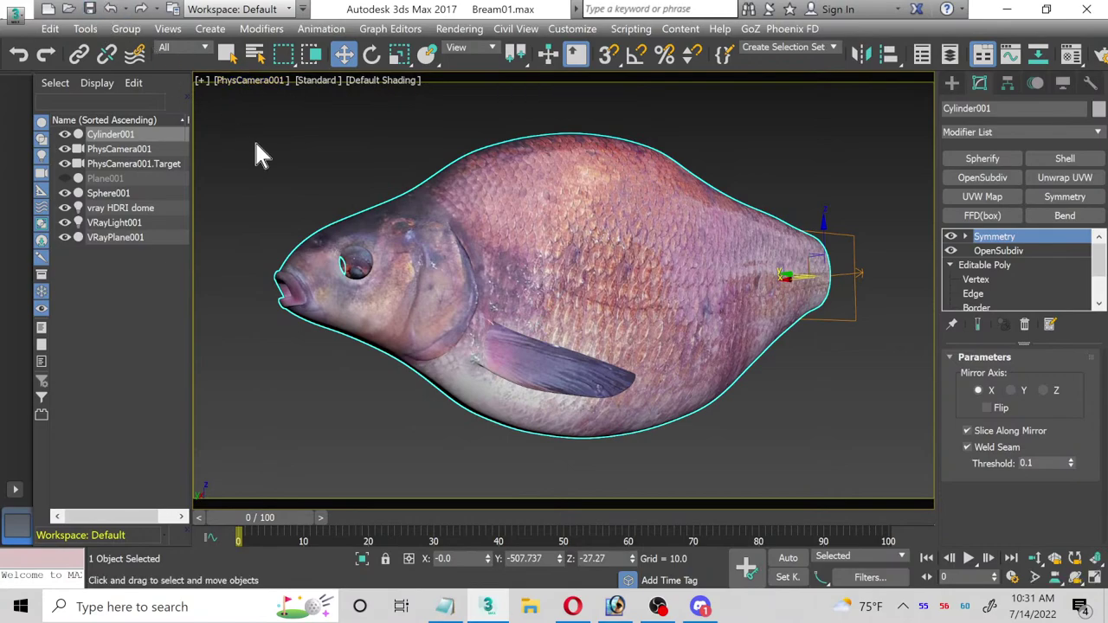
{"action": "left_click", "coordinate": [306, 185]}
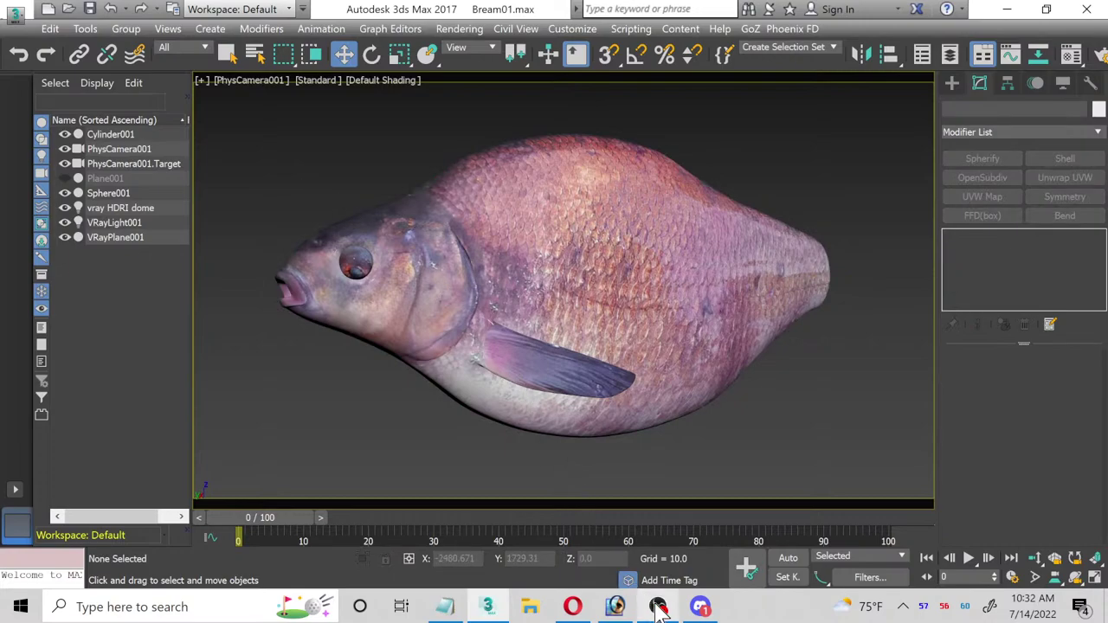
Step: Bring OBS Studio to the front and mute the Mic/Aux input
{"action": "mouse_move", "coordinate": [660, 609]}
{"action": "left_click", "coordinate": [719, 528]}
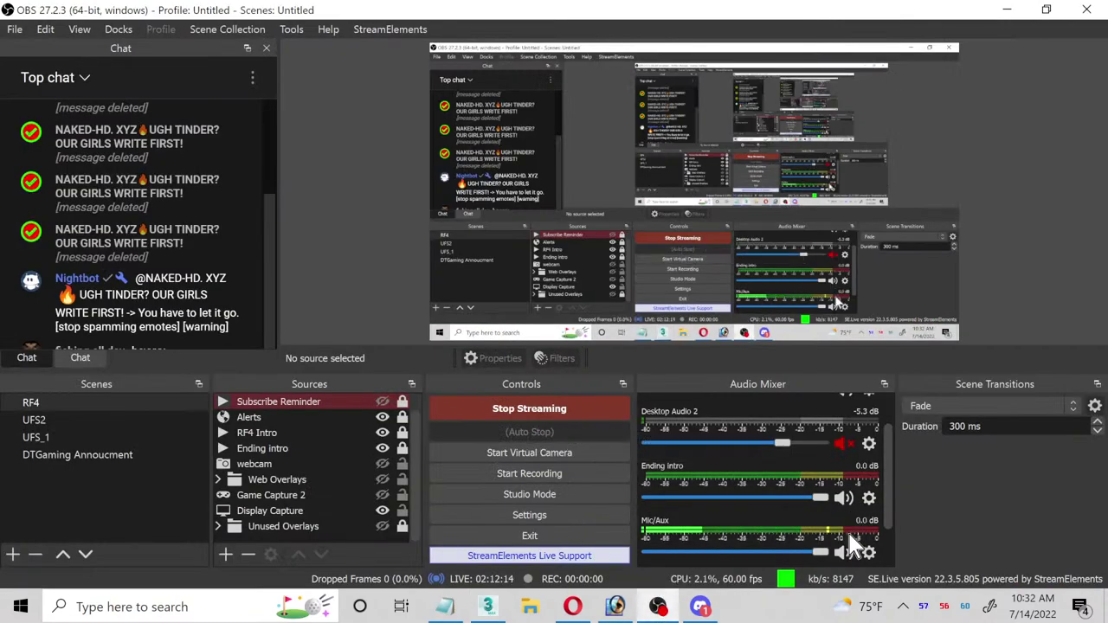
{"action": "left_click", "coordinate": [844, 552]}
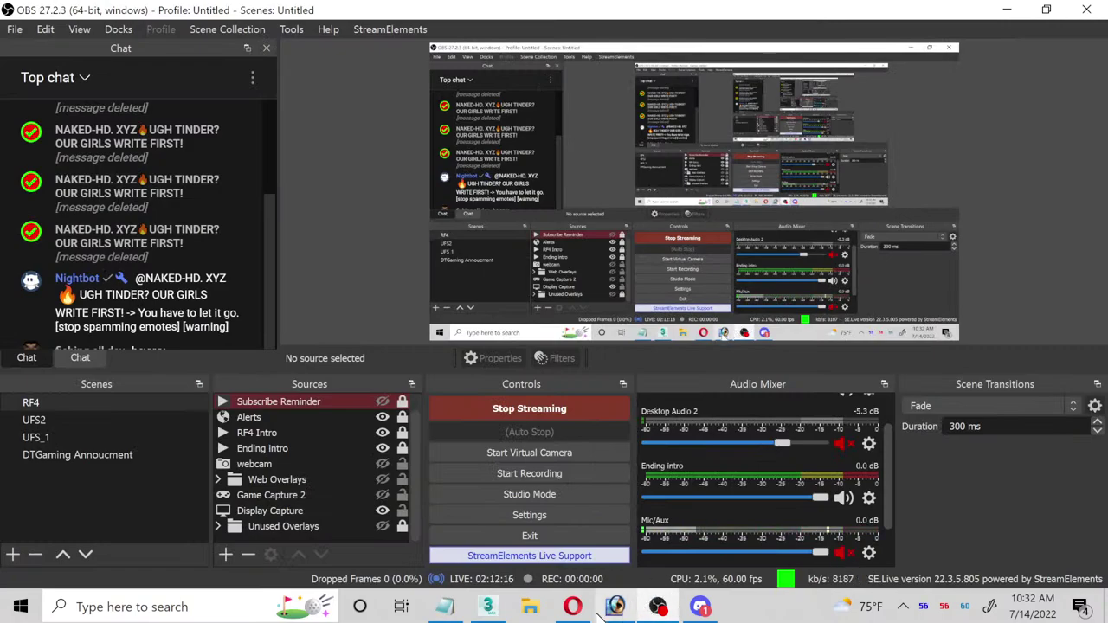
Step: Check the Bing bream reference photo in Opera twice, returning to the 3ds Max fish scene each time
{"action": "left_click", "coordinate": [576, 609]}
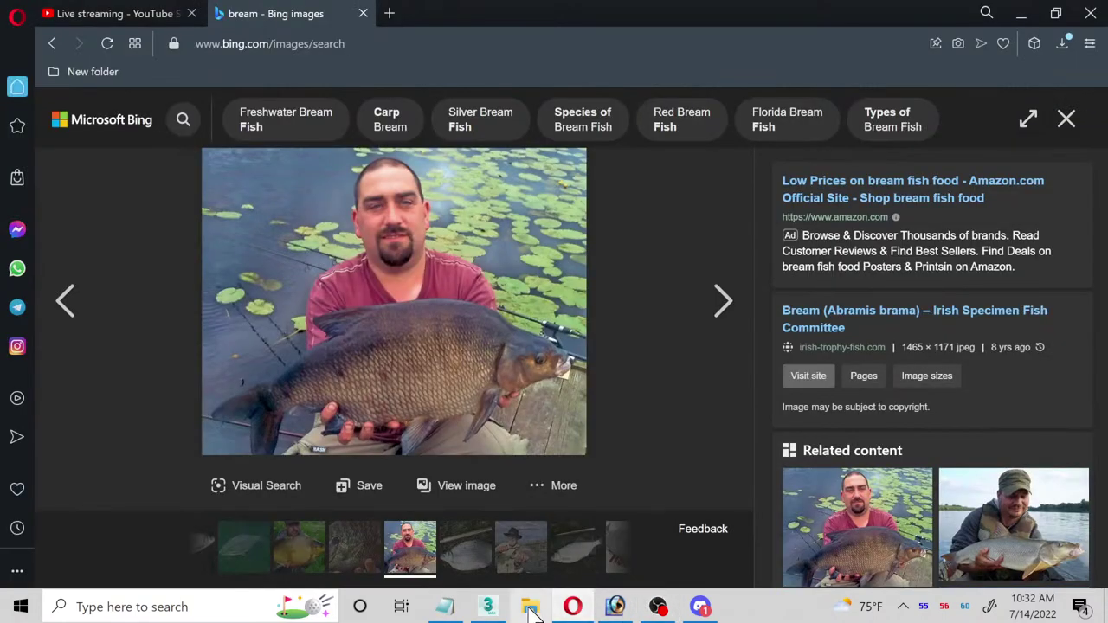
{"action": "left_click", "coordinate": [490, 609]}
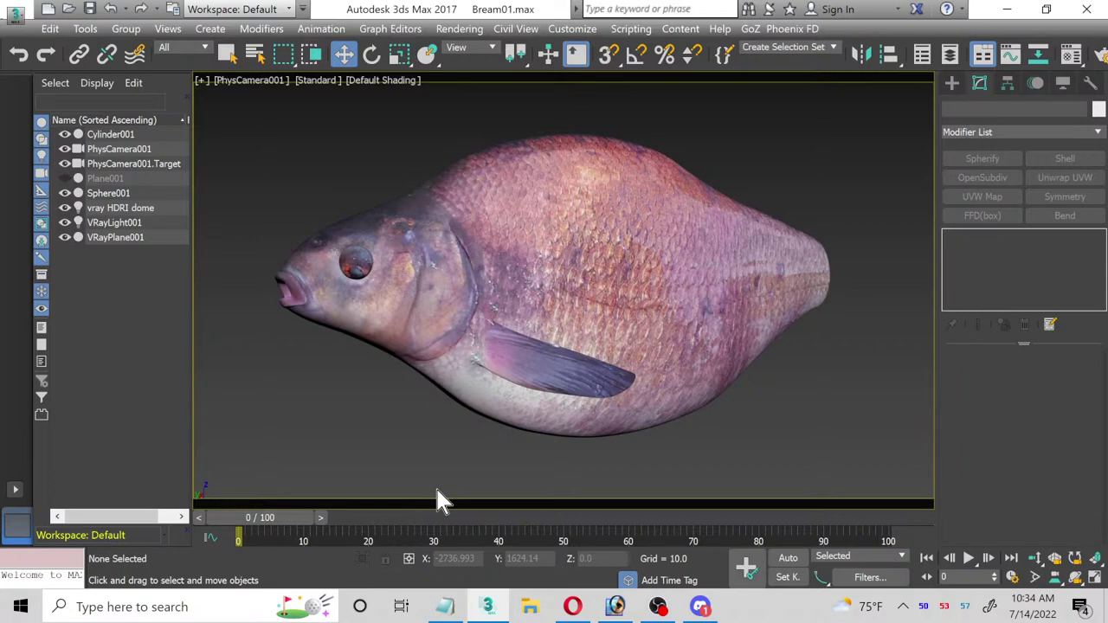
{"action": "left_click", "coordinate": [660, 609]}
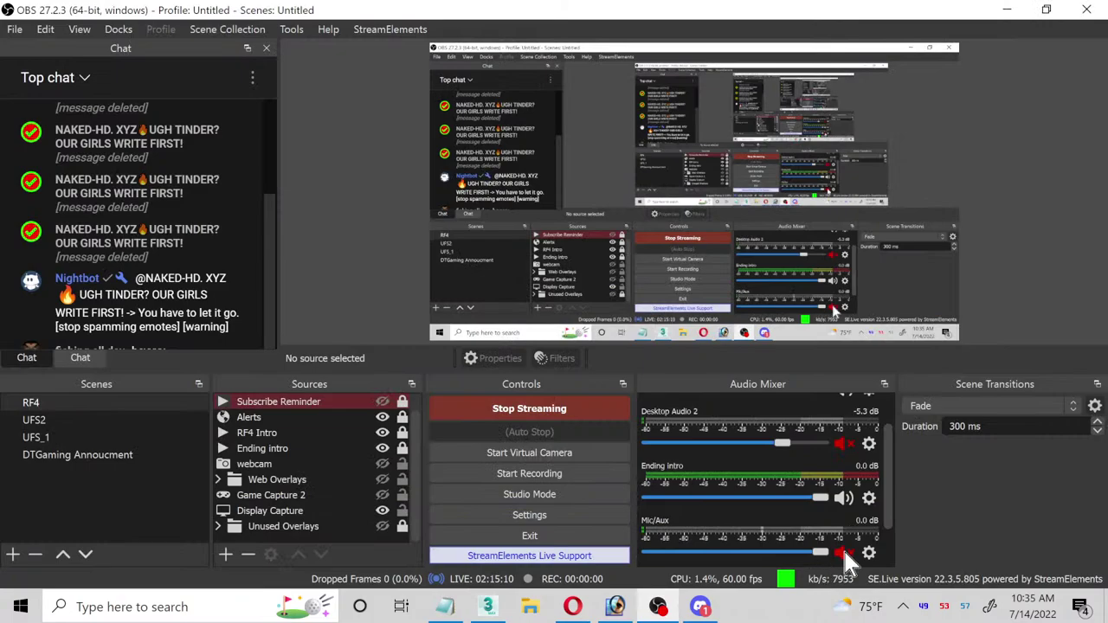
{"action": "left_click", "coordinate": [570, 602]}
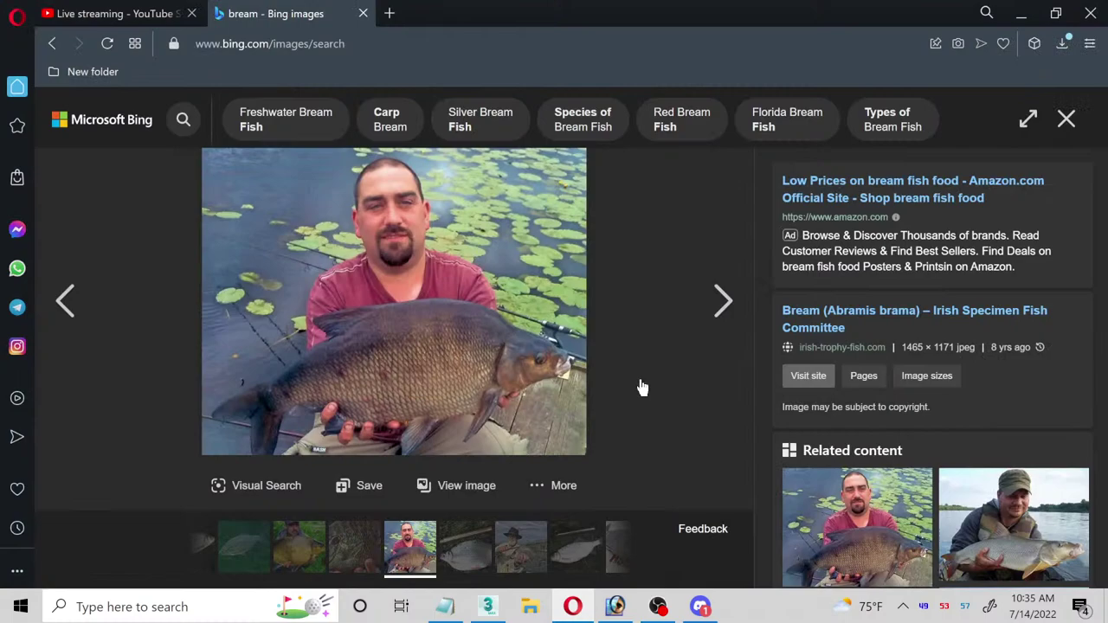
{"action": "left_click", "coordinate": [487, 608]}
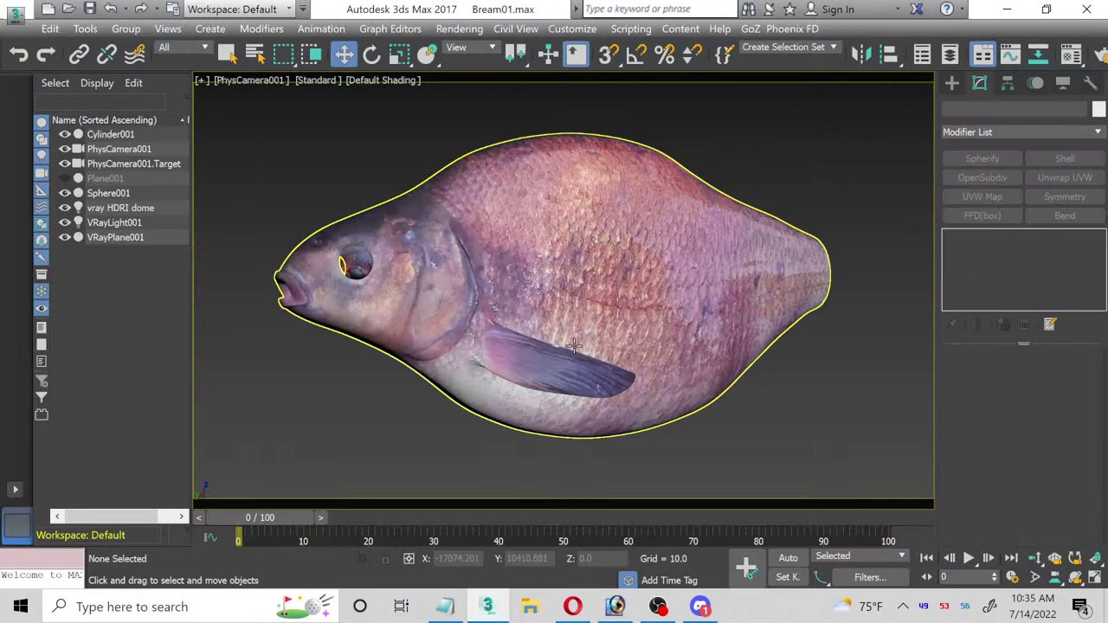
Step: Restore the four views, unhide Plane001's bream photo, then pan and maximize the Left view
{"action": "left_click", "coordinate": [1095, 578]}
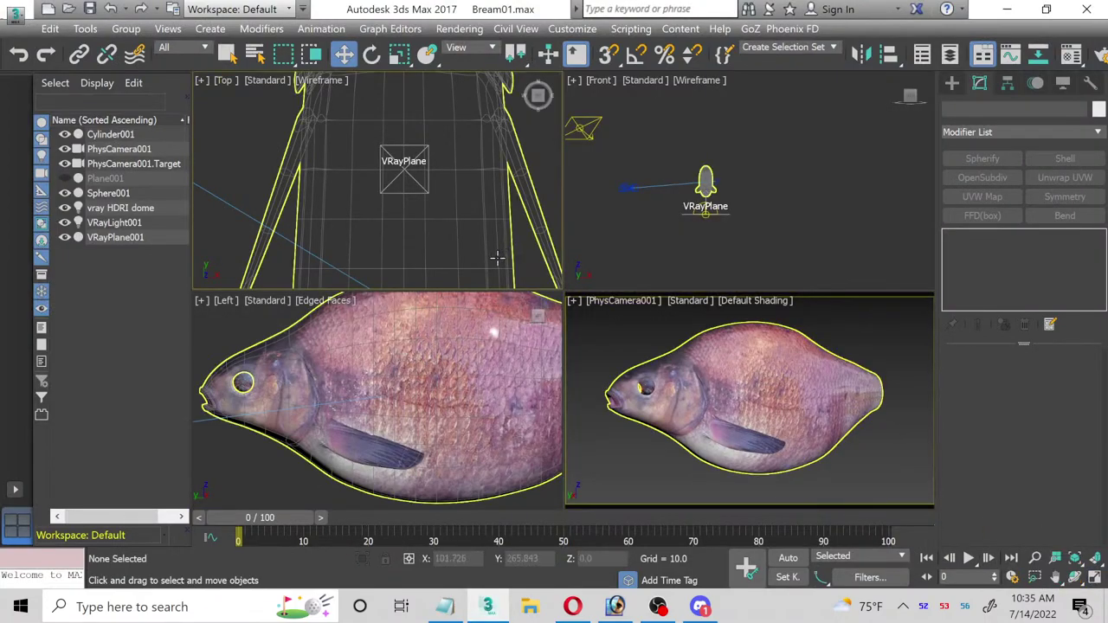
{"action": "left_click", "coordinate": [65, 178]}
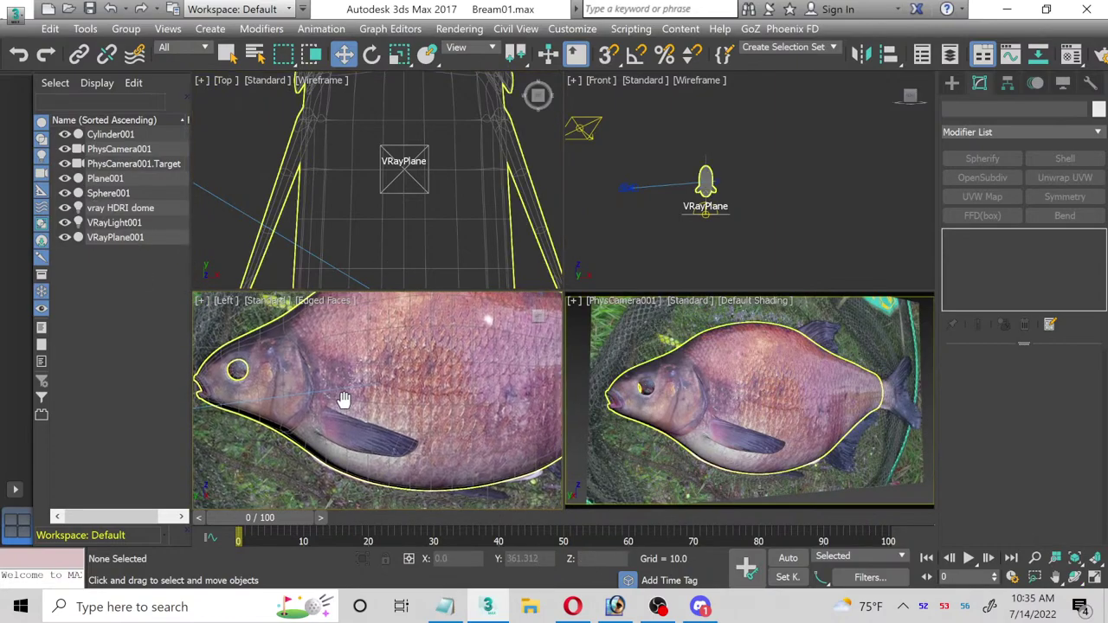
{"action": "middle_click_drag", "start_coordinate": [343, 400], "coordinate": [318, 362]}
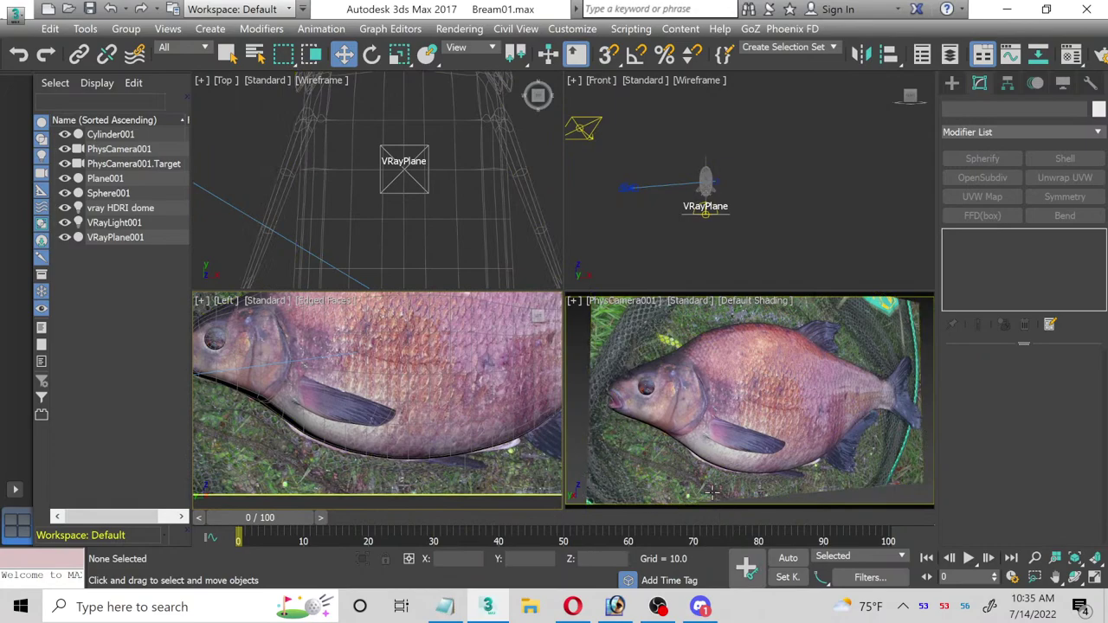
{"action": "left_click", "coordinate": [1094, 578]}
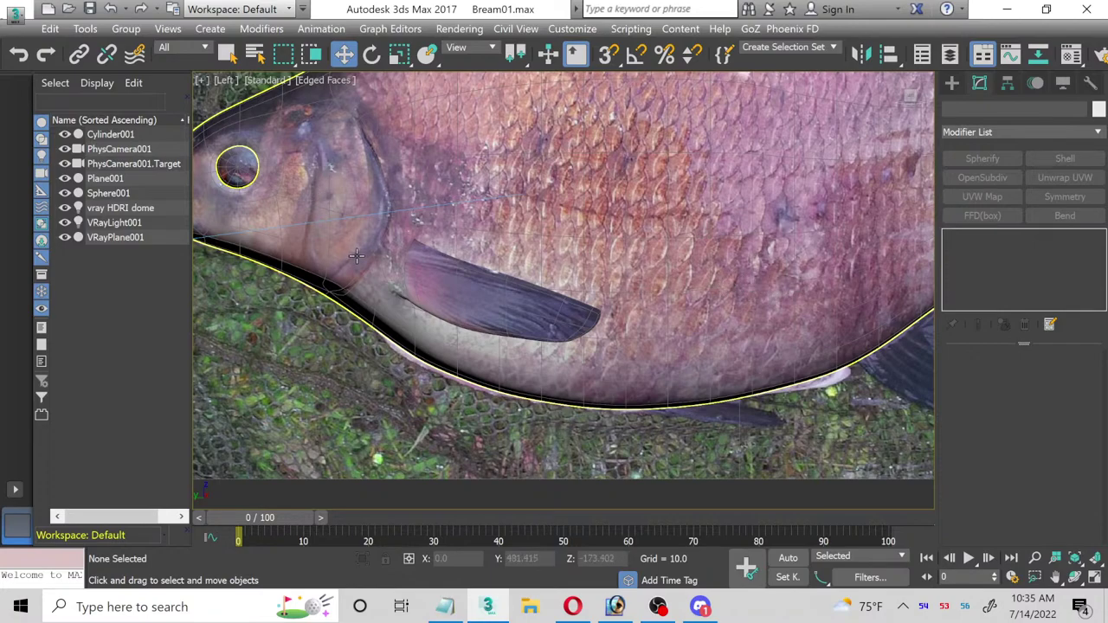
Step: Change the bream texture material's Refract colour from black to light grey
{"action": "key", "text": "m"}
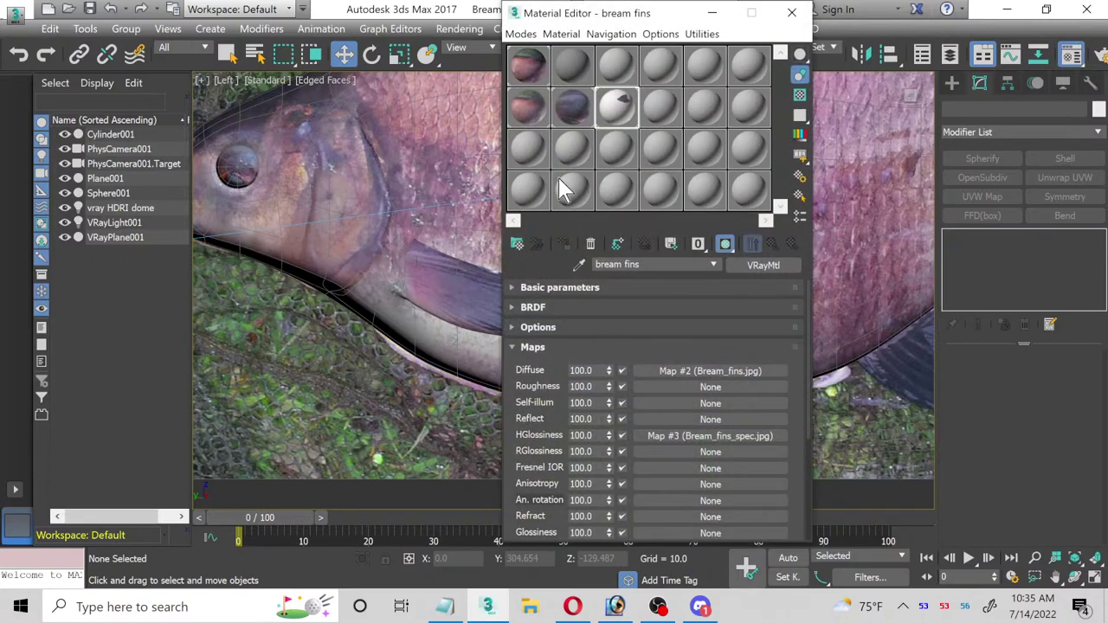
{"action": "left_click", "coordinate": [525, 114]}
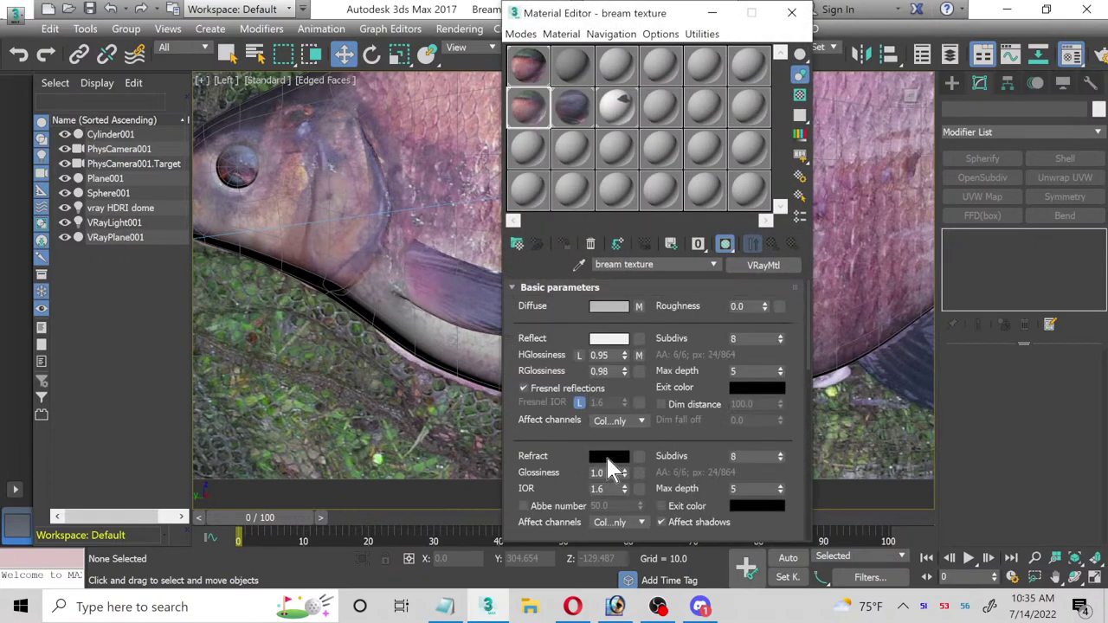
{"action": "left_click", "coordinate": [608, 458]}
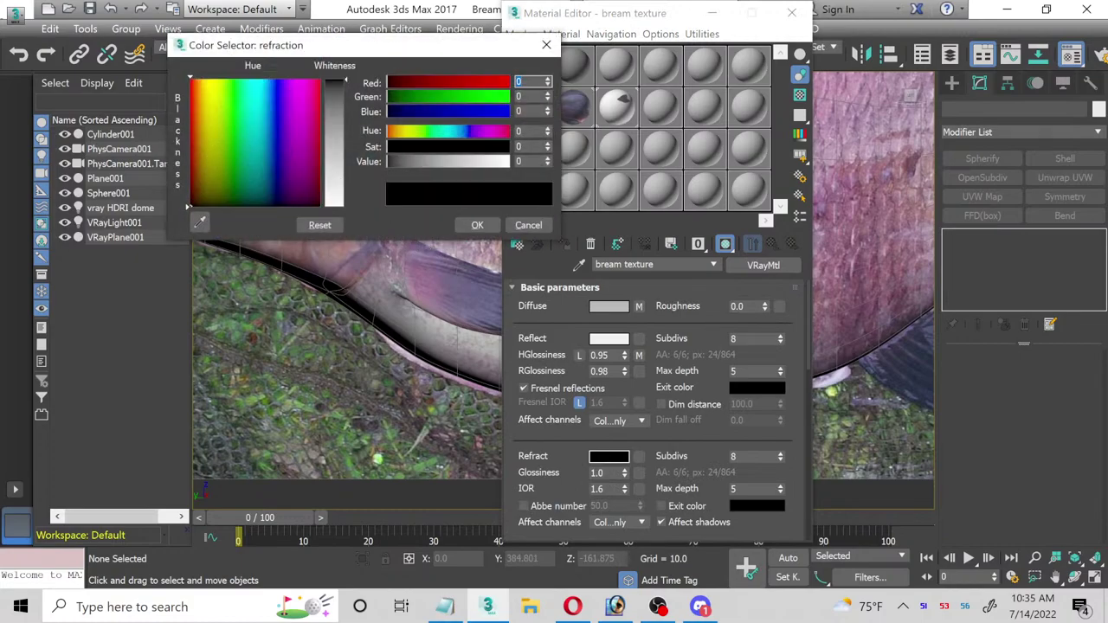
{"action": "left_click_drag", "start_coordinate": [389, 161], "coordinate": [498, 161]}
{"action": "left_click", "coordinate": [477, 225]}
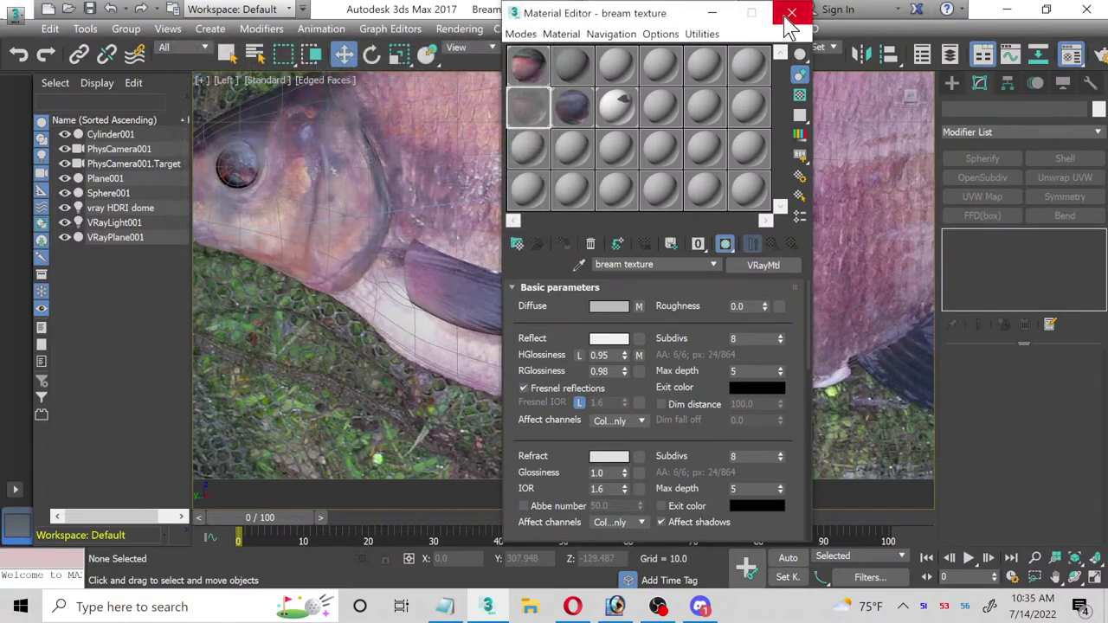
{"action": "left_click", "coordinate": [791, 15]}
Step: Select Cylinder001, quick-render it, and orbit the Left view around the pectoral fin
{"action": "left_click", "coordinate": [653, 301]}
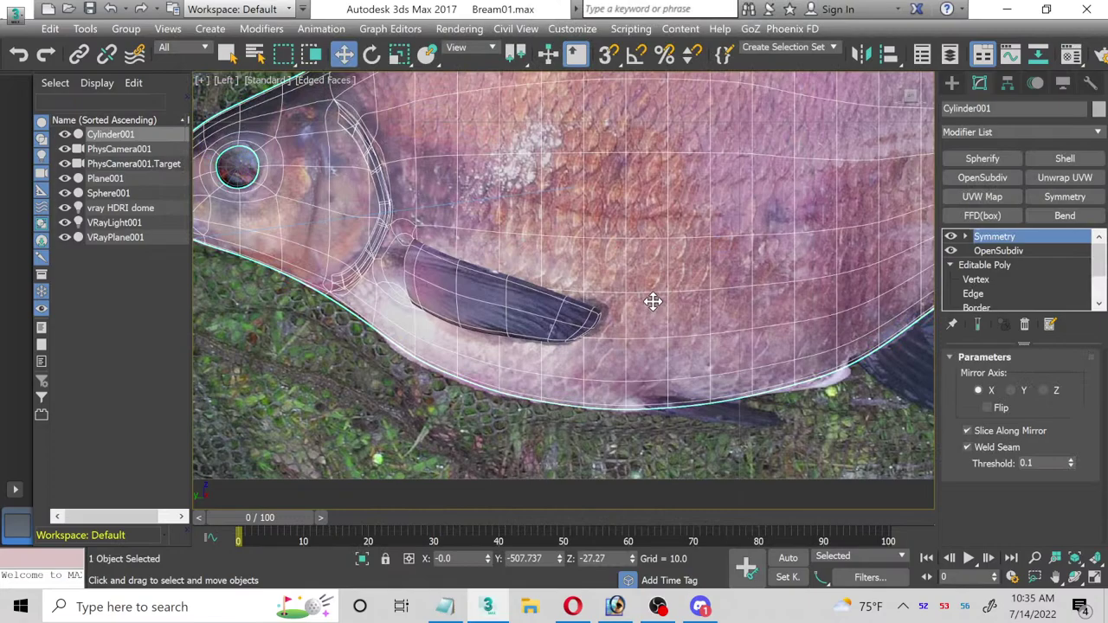
{"action": "key", "text": "shift+q"}
{"action": "key", "text": "m"}
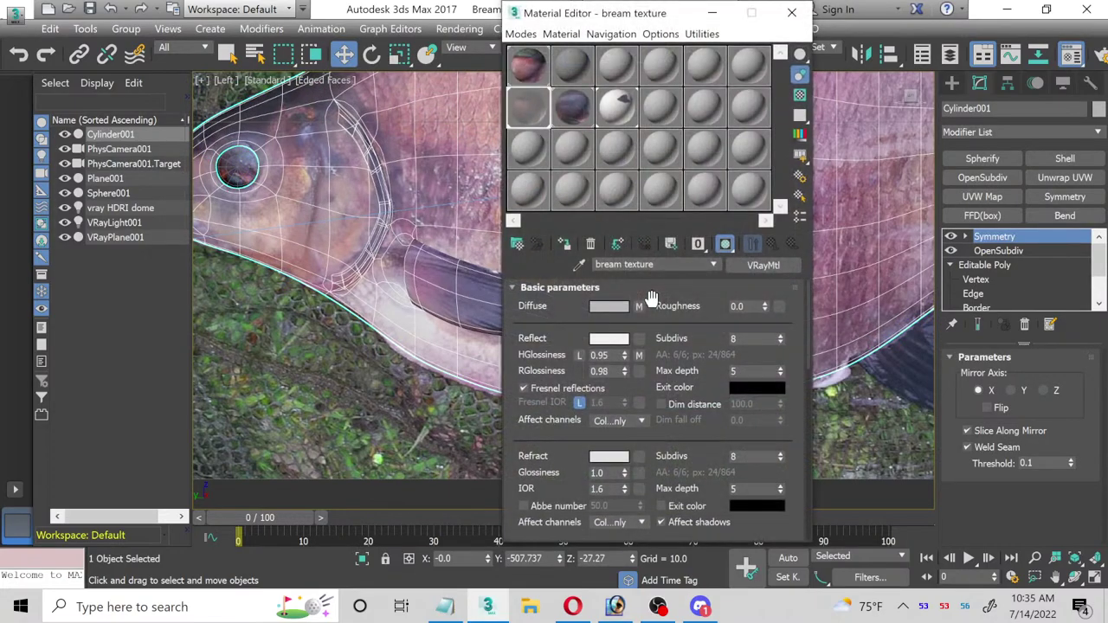
{"action": "left_click", "coordinate": [433, 232]}
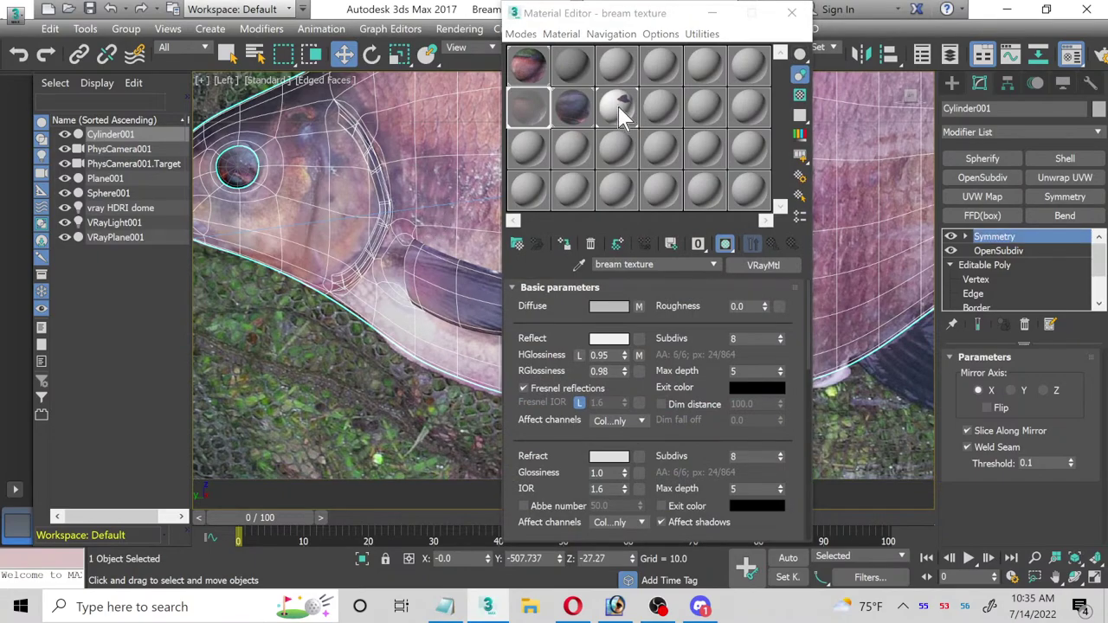
{"action": "left_click", "coordinate": [778, 16]}
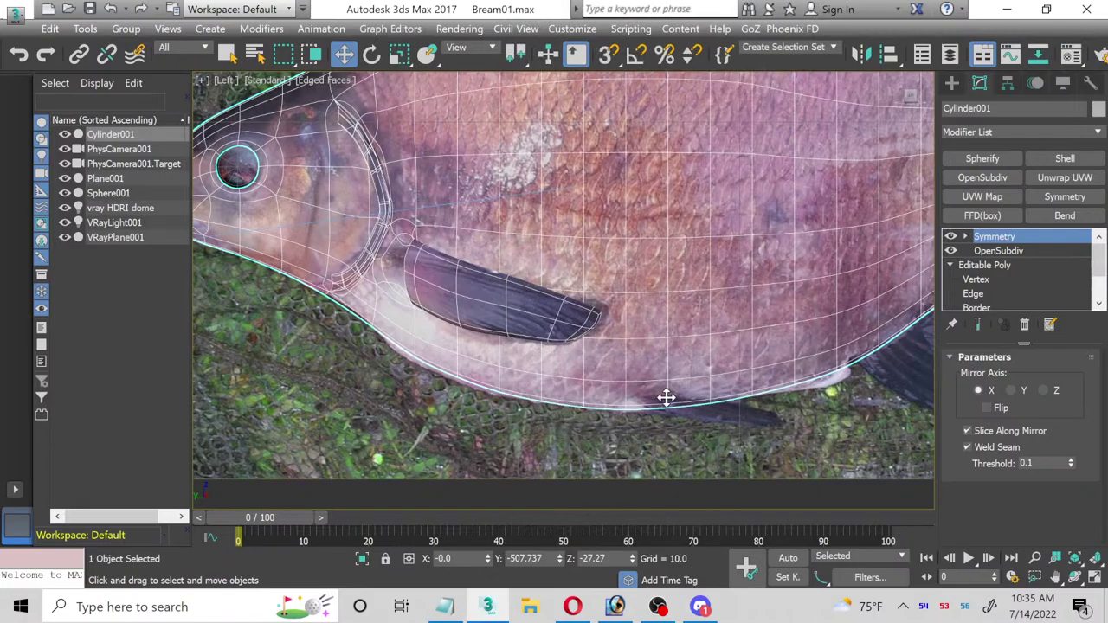
{"action": "scroll", "coordinate": [668, 394], "scroll_direction": "up", "scroll_amount": 3}
{"action": "middle_click_drag", "start_coordinate": [668, 394], "coordinate": [588, 235], "text": "alt"}
{"action": "scroll", "coordinate": [567, 214], "scroll_direction": "down", "scroll_amount": 2}
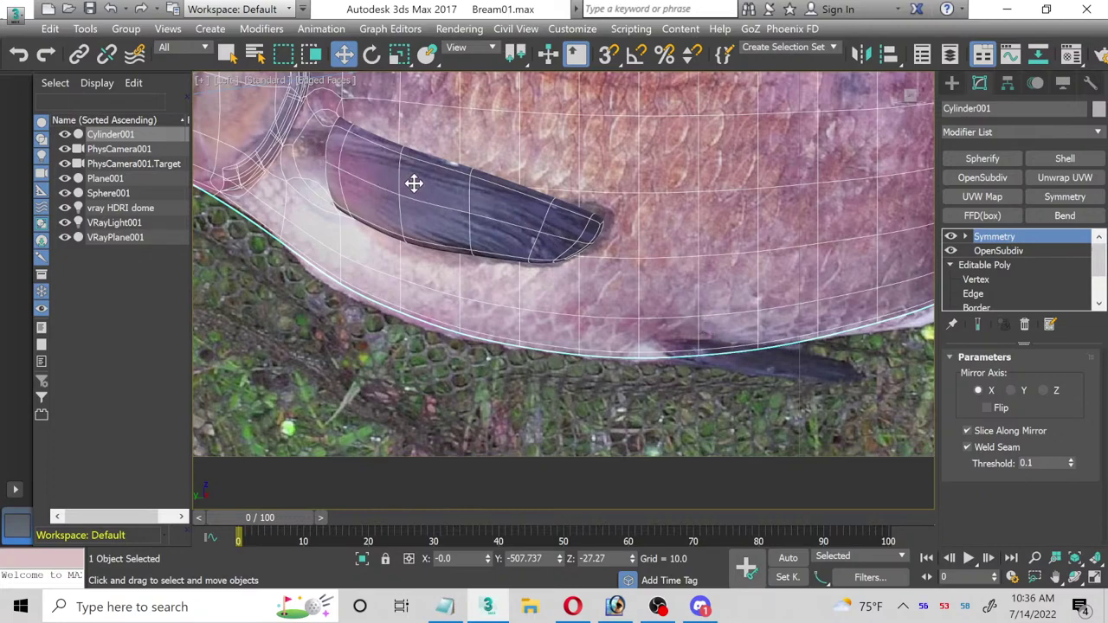
Step: Delete the Symmetry and OpenSubdiv modifiers from Cylinder001's stack, leaving the Editable Poly base
{"action": "middle_click_drag", "start_coordinate": [442, 188], "coordinate": [413, 175]}
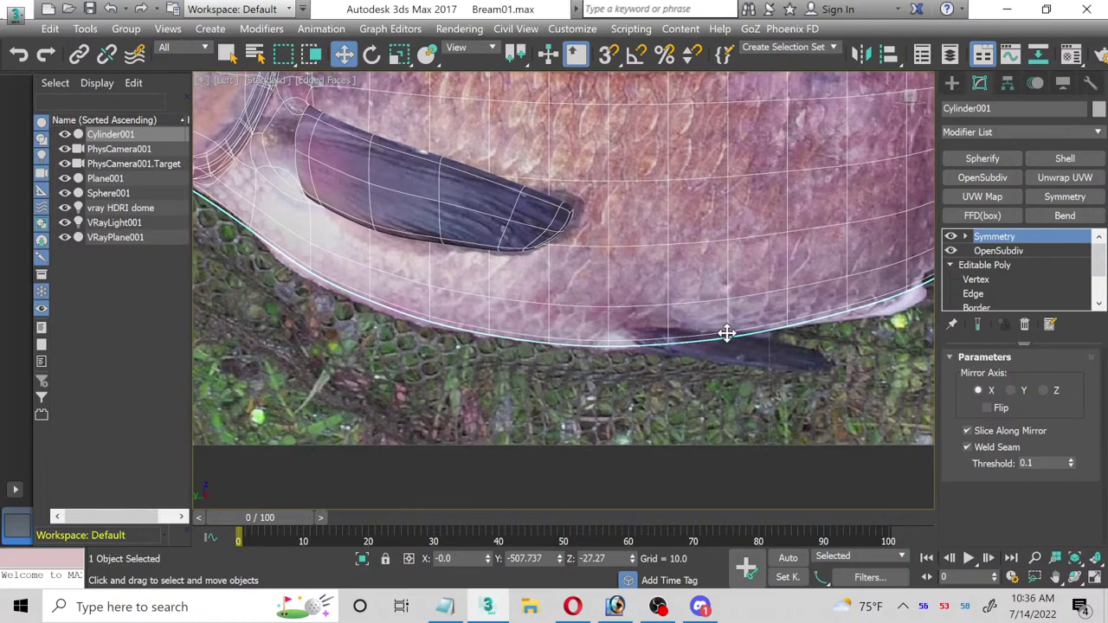
{"action": "middle_click_drag", "start_coordinate": [726, 334], "coordinate": [629, 265]}
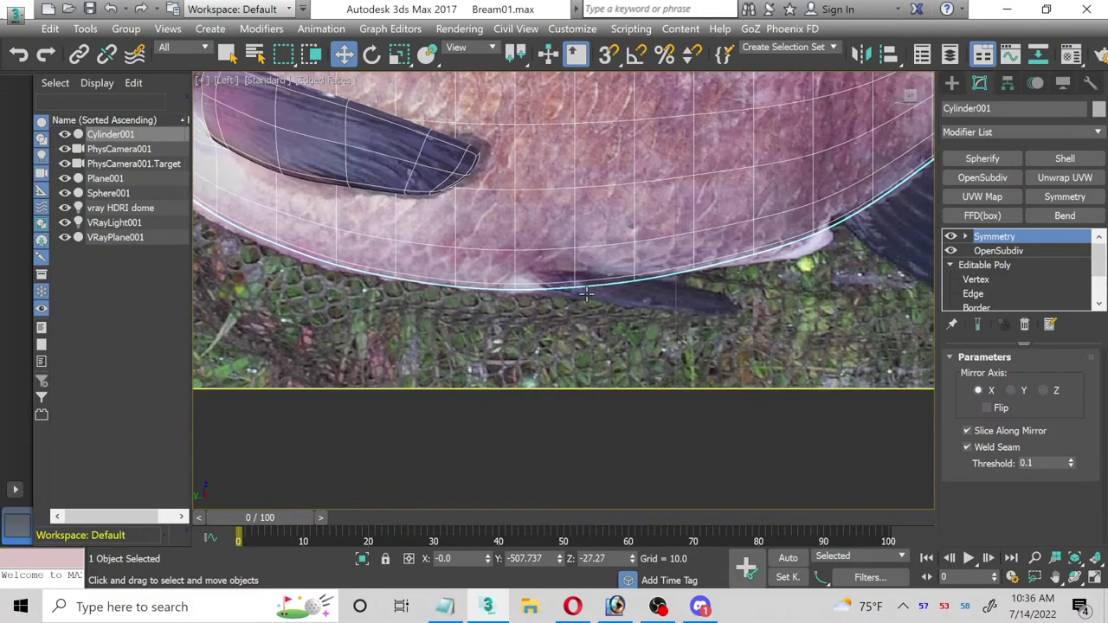
{"action": "scroll", "coordinate": [587, 295], "scroll_direction": "up", "scroll_amount": 1}
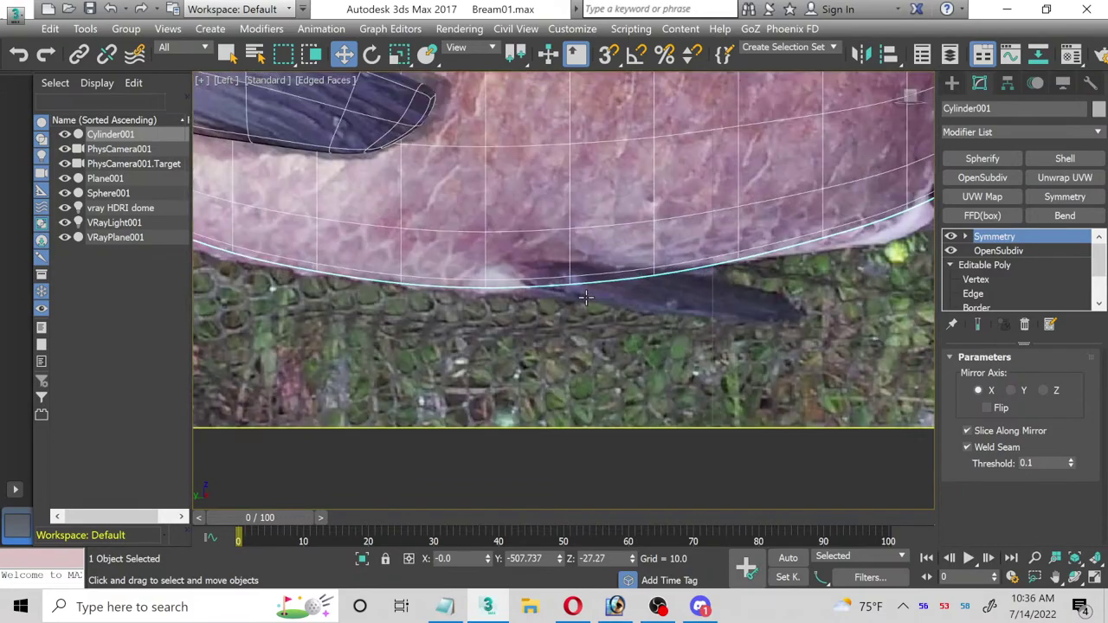
{"action": "scroll", "coordinate": [586, 295], "scroll_direction": "up", "scroll_amount": 1}
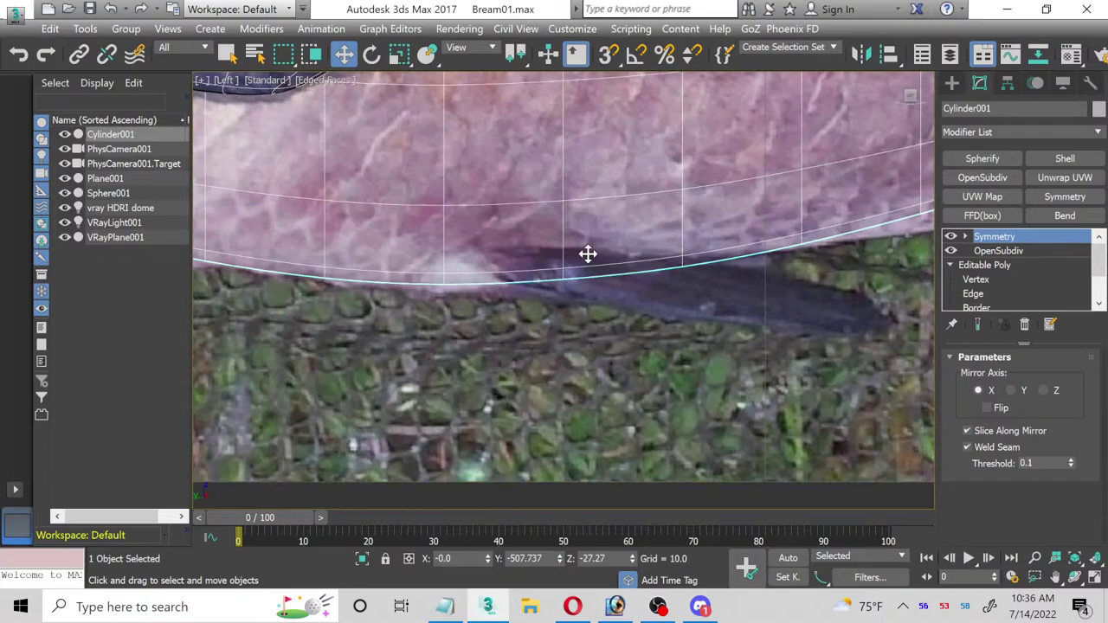
{"action": "scroll", "coordinate": [997, 261], "scroll_direction": "down", "scroll_amount": 1}
{"action": "scroll", "coordinate": [1000, 255], "scroll_direction": "up", "scroll_amount": 1}
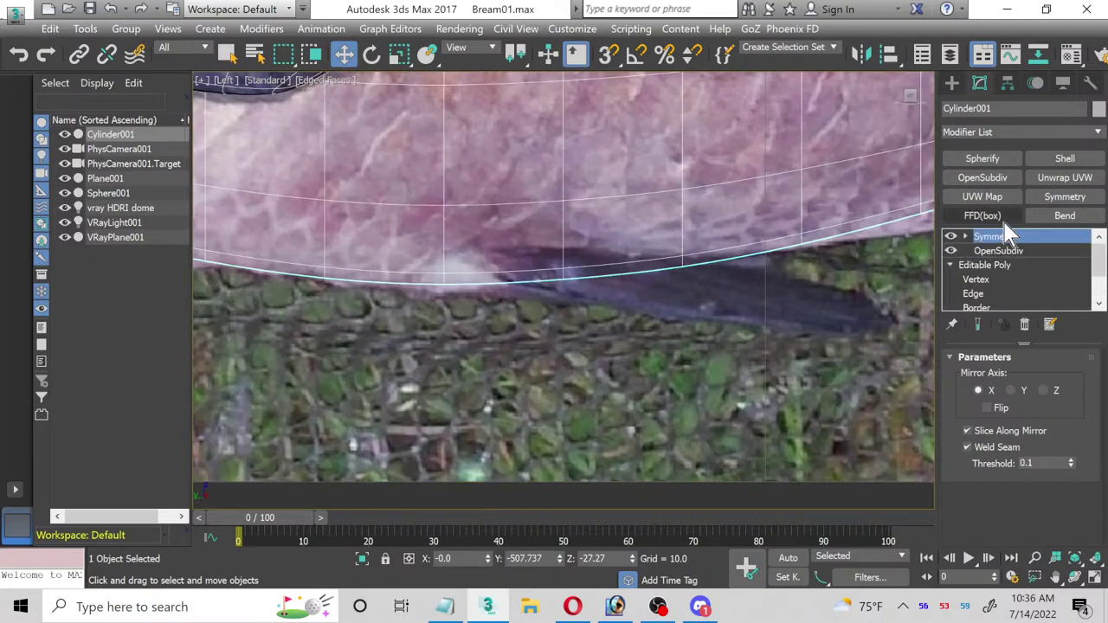
{"action": "right_click", "coordinate": [1000, 236]}
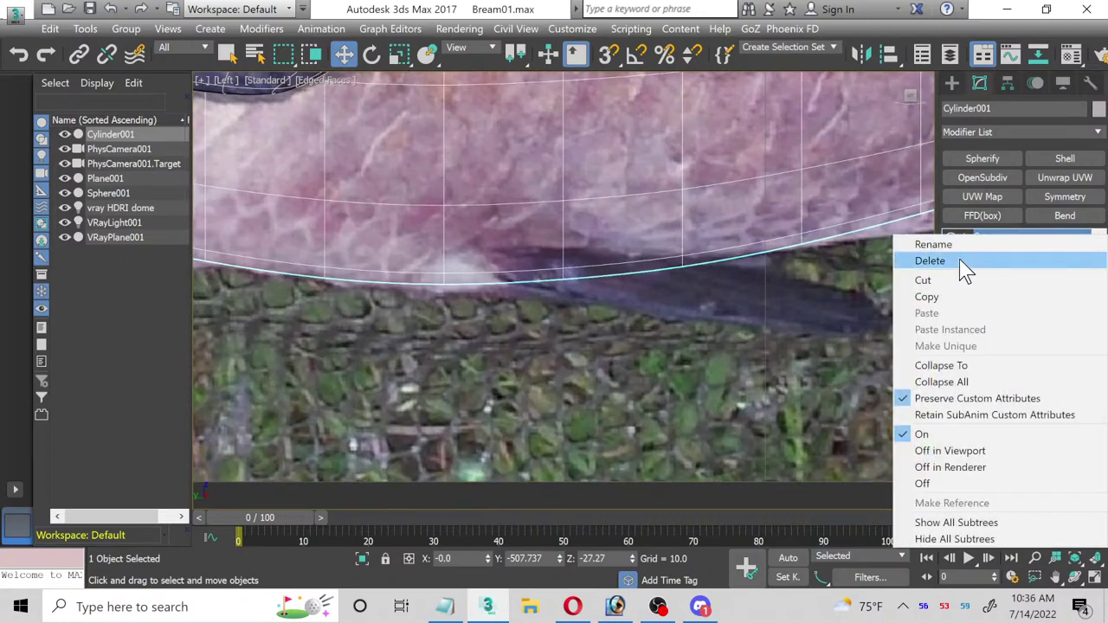
{"action": "left_click", "coordinate": [965, 262]}
{"action": "right_click", "coordinate": [997, 240]}
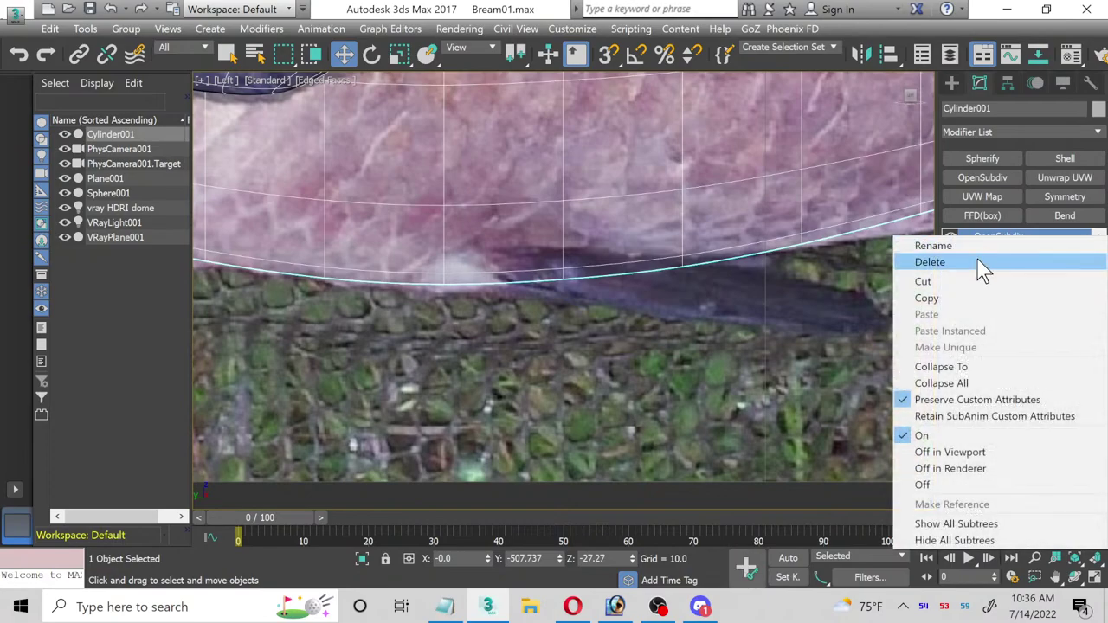
{"action": "left_click", "coordinate": [931, 262]}
{"action": "scroll", "coordinate": [519, 270], "scroll_direction": "up", "scroll_amount": 2}
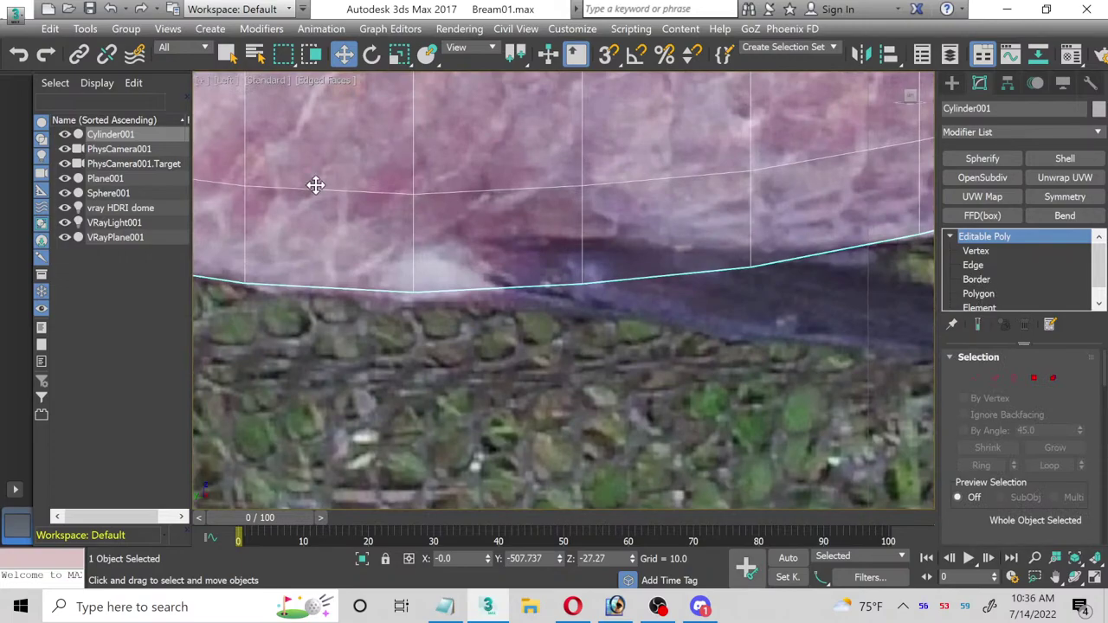
Step: Inset the selected belly polygon by about 8.4
{"action": "left_click", "coordinate": [985, 294]}
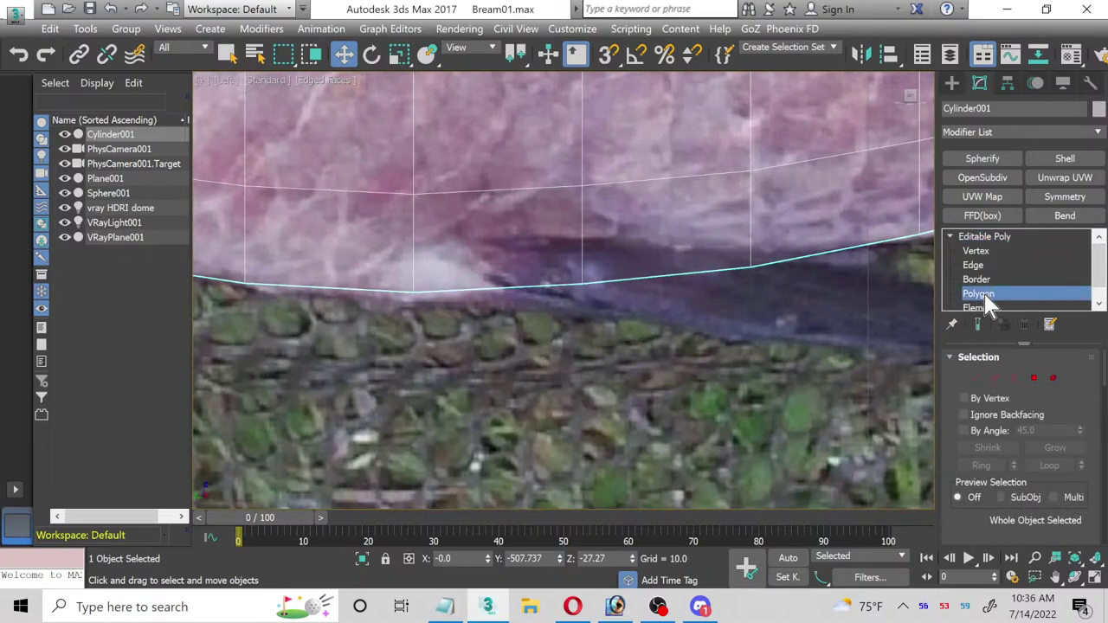
{"action": "left_click", "coordinate": [538, 243]}
{"action": "scroll", "coordinate": [1085, 469], "scroll_direction": "down", "scroll_amount": 3}
{"action": "scroll", "coordinate": [1085, 469], "scroll_direction": "down", "scroll_amount": 2}
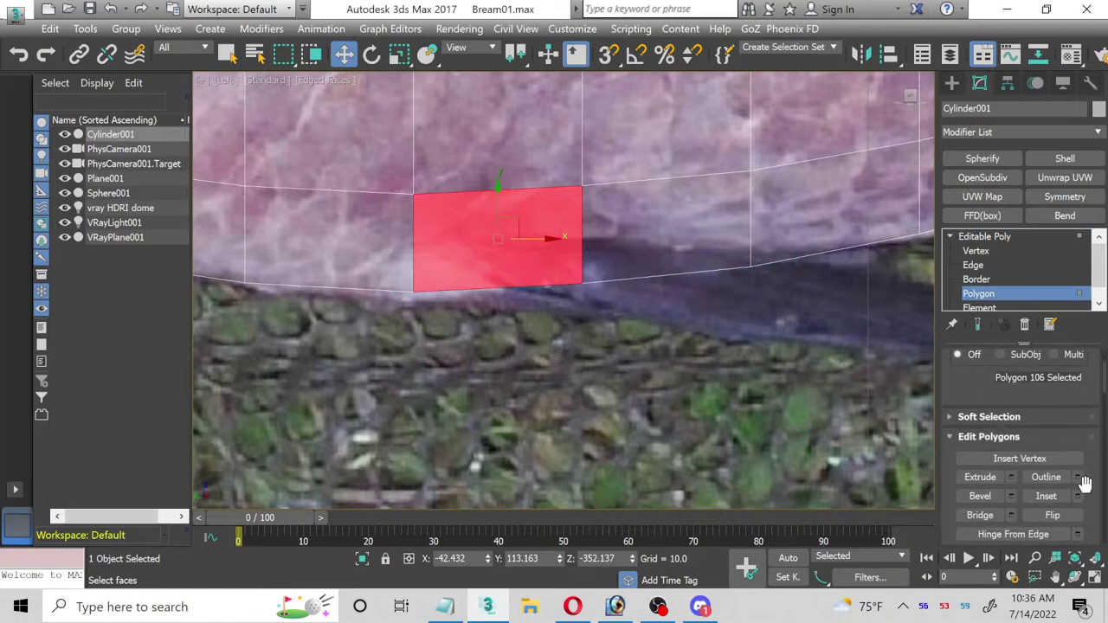
{"action": "left_click", "coordinate": [1077, 496]}
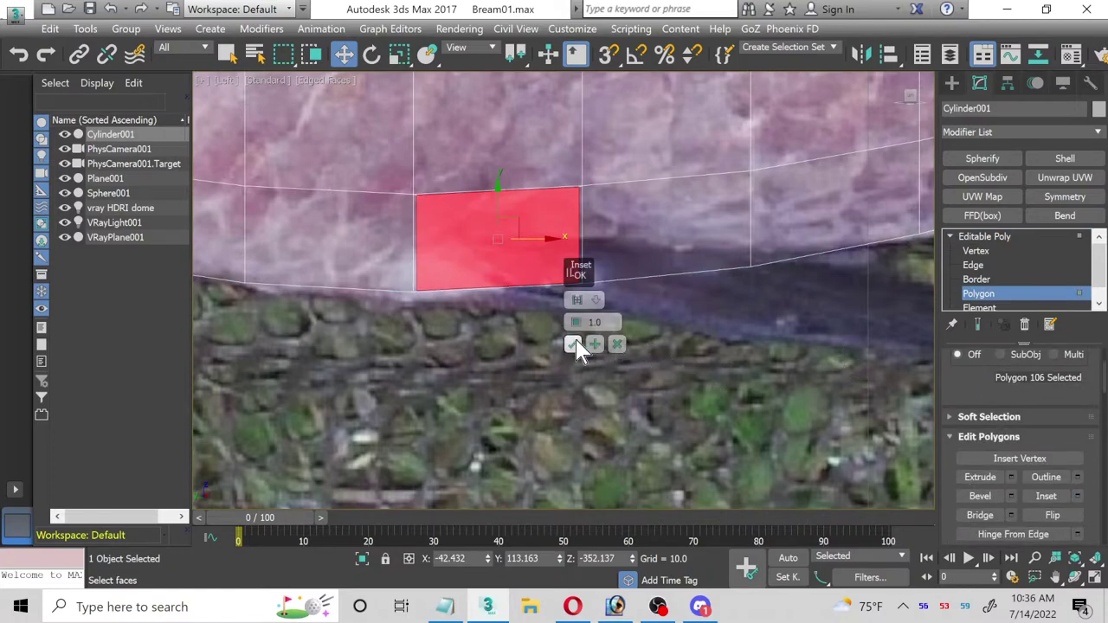
{"action": "left_click_drag", "start_coordinate": [573, 338], "coordinate": [563, 302]}
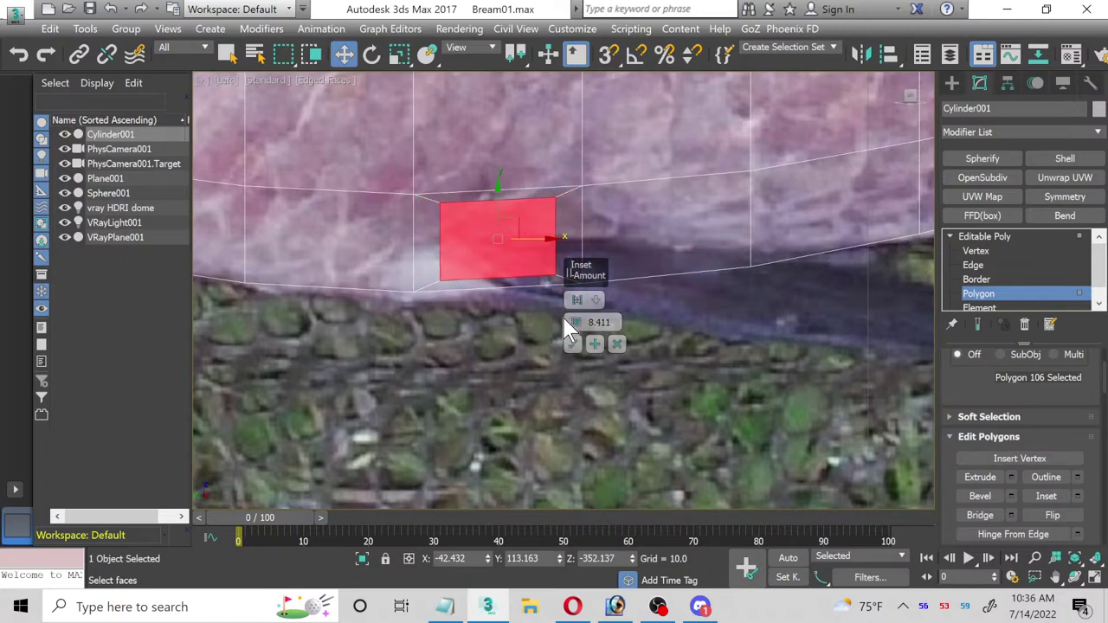
{"action": "left_click", "coordinate": [574, 345]}
Step: Scale the inset face down vertically and restore the four-view layout
{"action": "scroll", "coordinate": [489, 256], "scroll_direction": "up", "scroll_amount": 1}
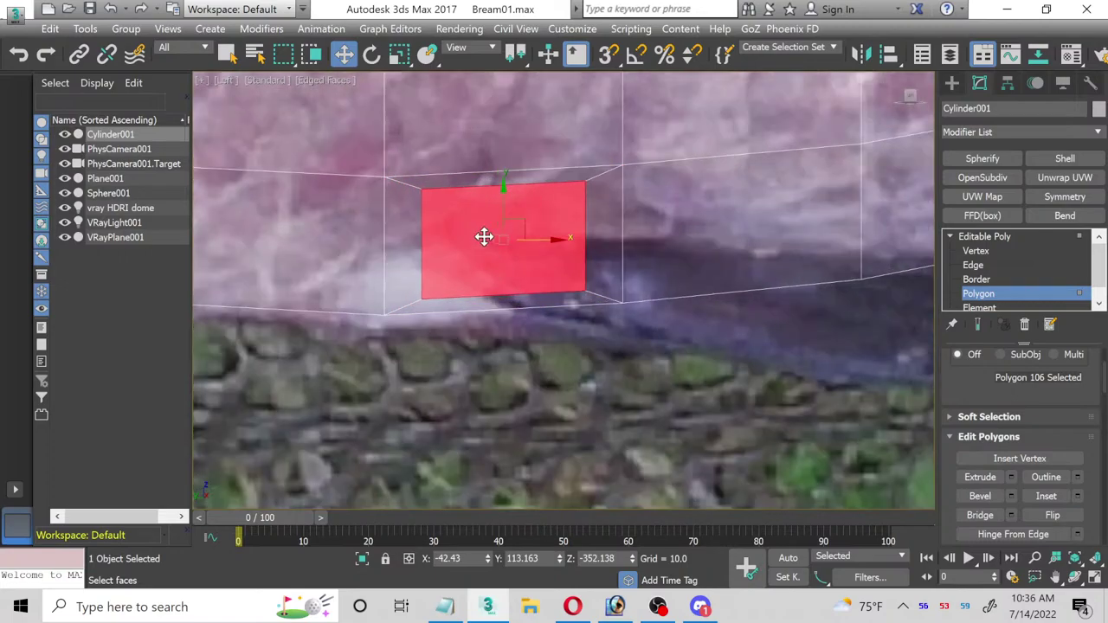
{"action": "left_click", "coordinate": [399, 57]}
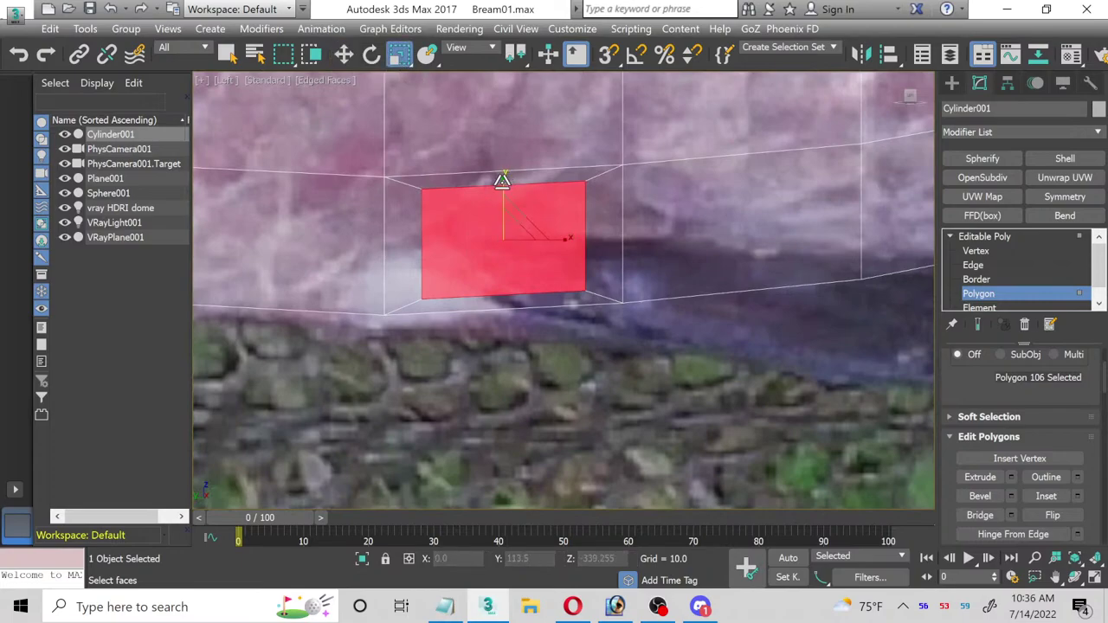
{"action": "left_click_drag", "start_coordinate": [503, 182], "coordinate": [503, 209]}
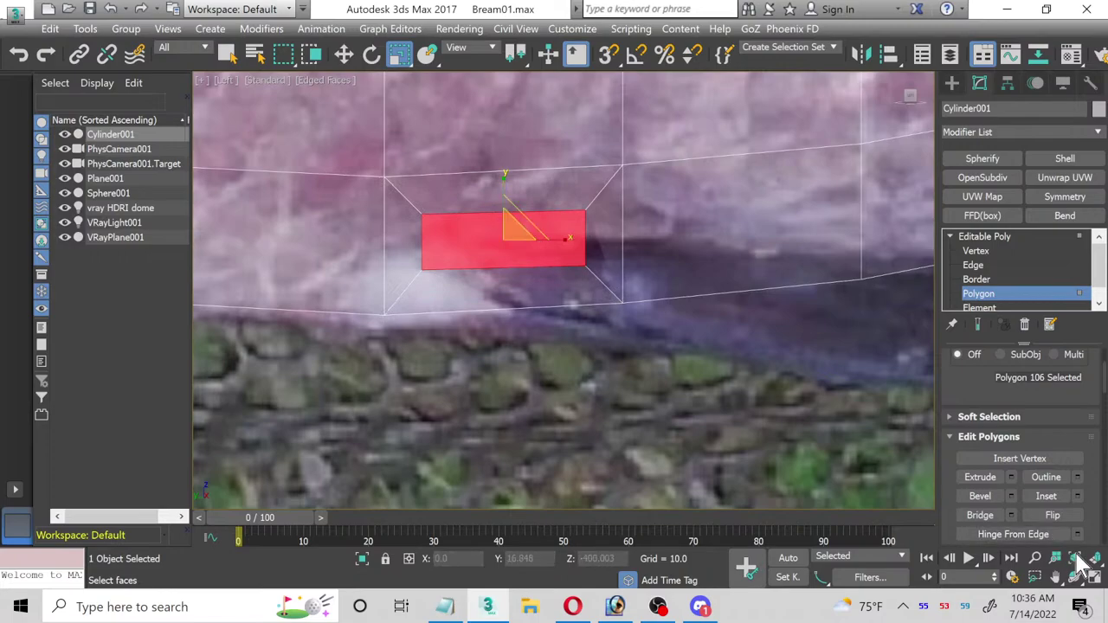
{"action": "left_click", "coordinate": [1095, 578]}
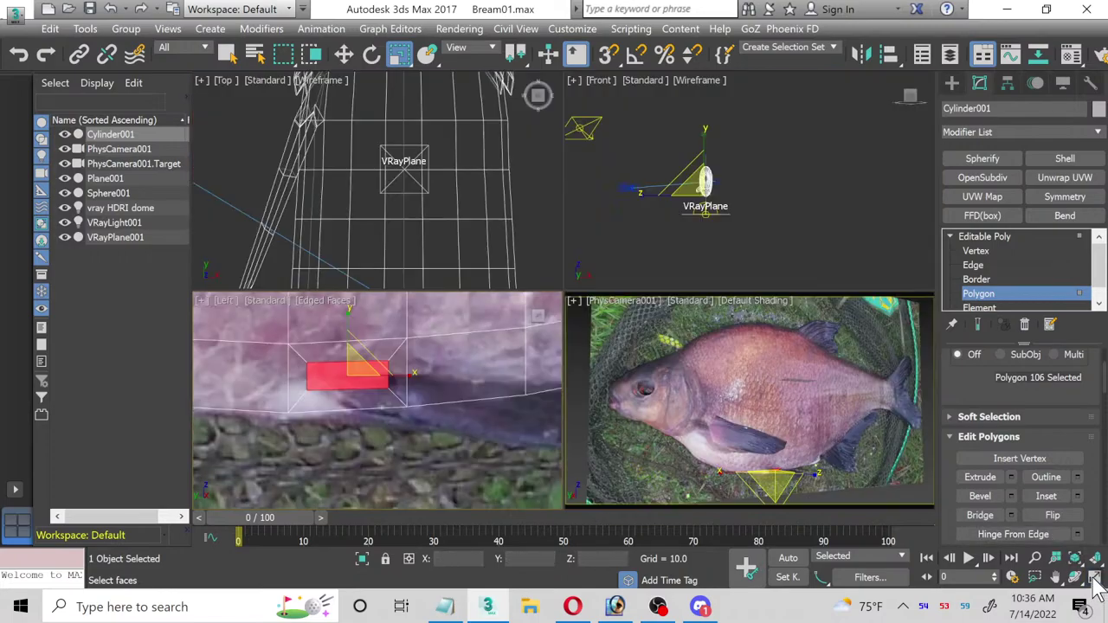
Step: Maximize the camera view, switch it to Perspective, and orbit toward the fish's belly
{"action": "left_click", "coordinate": [855, 454]}
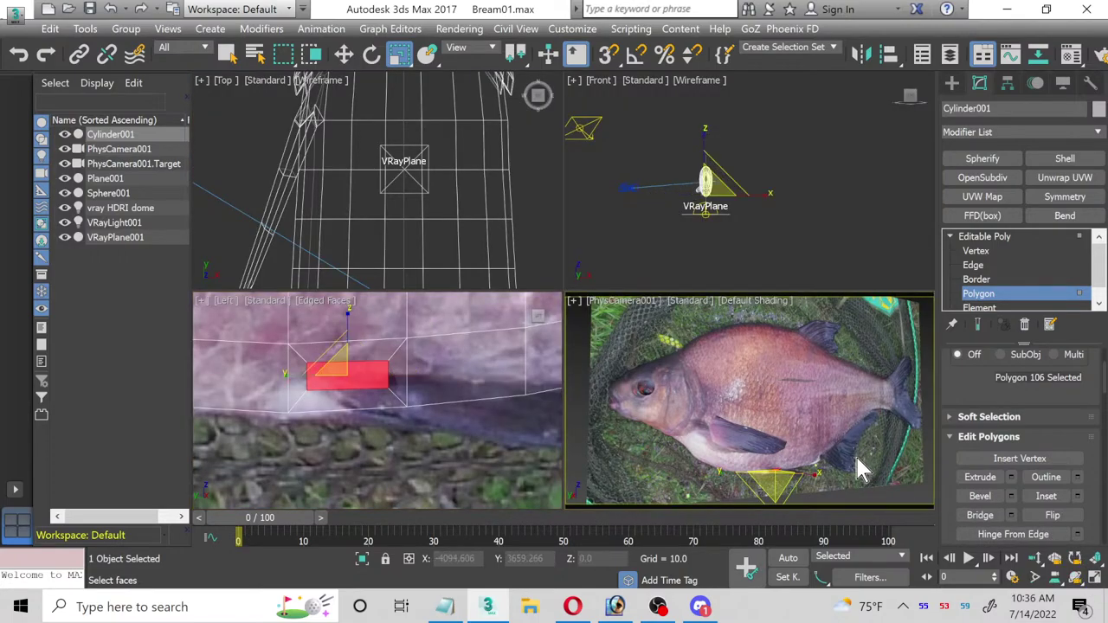
{"action": "left_click", "coordinate": [1095, 579]}
{"action": "left_click", "coordinate": [268, 83]}
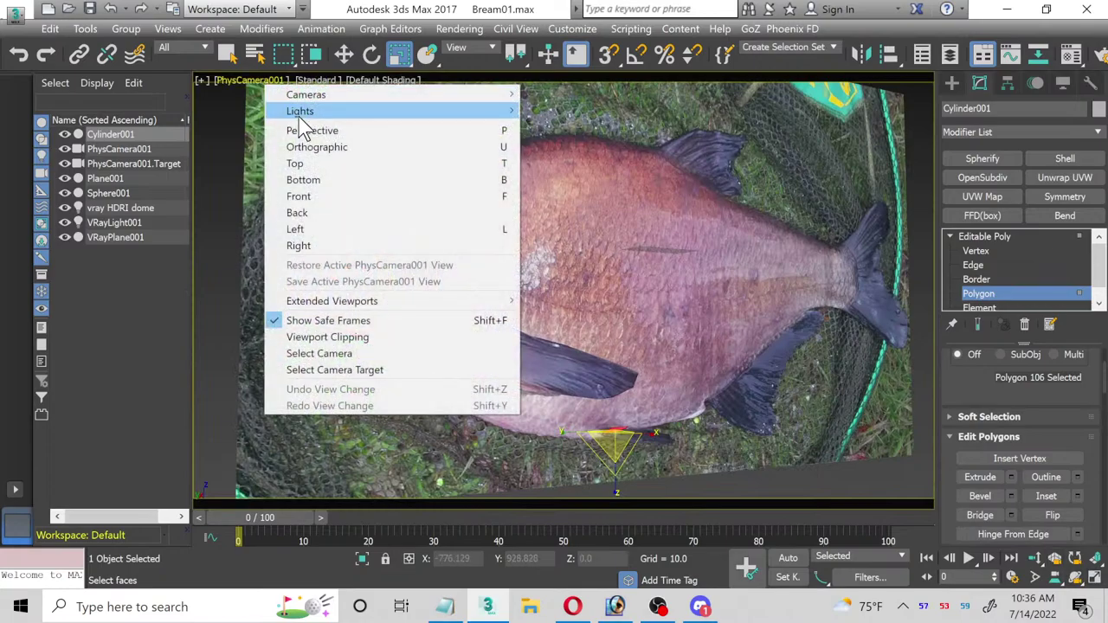
{"action": "left_click", "coordinate": [299, 130]}
{"action": "left_click", "coordinate": [1075, 578]}
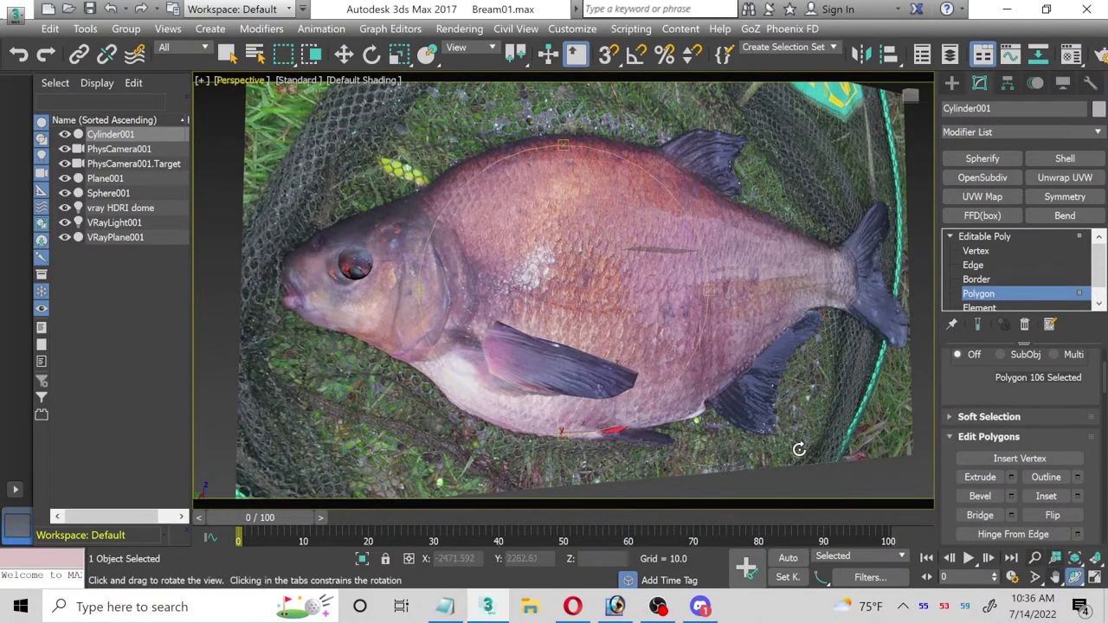
{"action": "left_click_drag", "start_coordinate": [562, 346], "coordinate": [537, 305]}
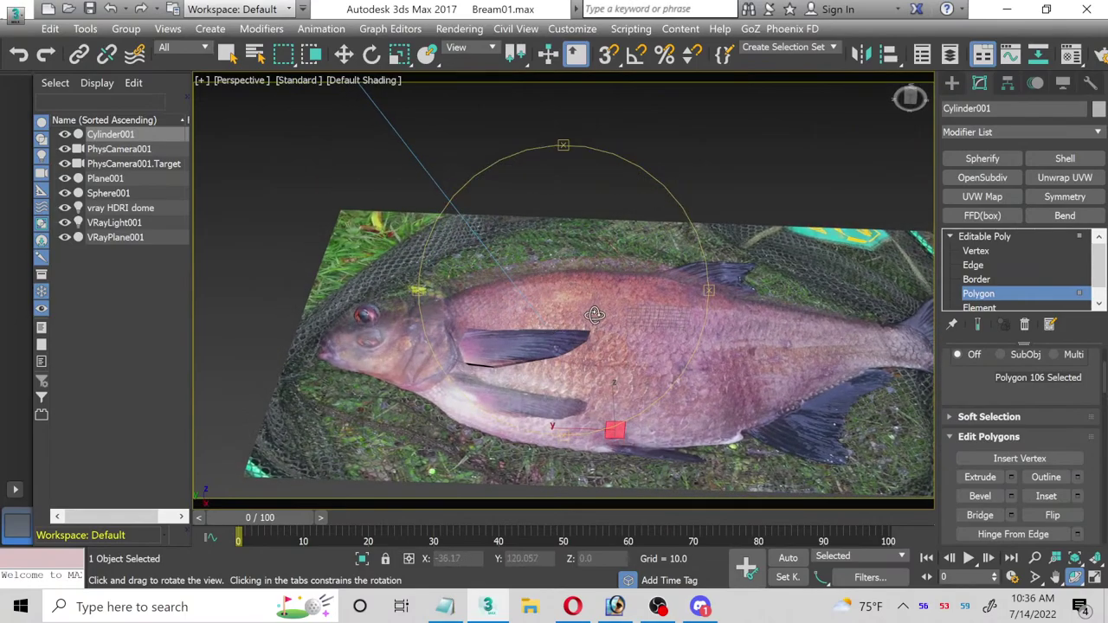
{"action": "scroll", "coordinate": [650, 402], "scroll_direction": "up", "scroll_amount": 4}
{"action": "left_click_drag", "start_coordinate": [617, 410], "coordinate": [629, 266]}
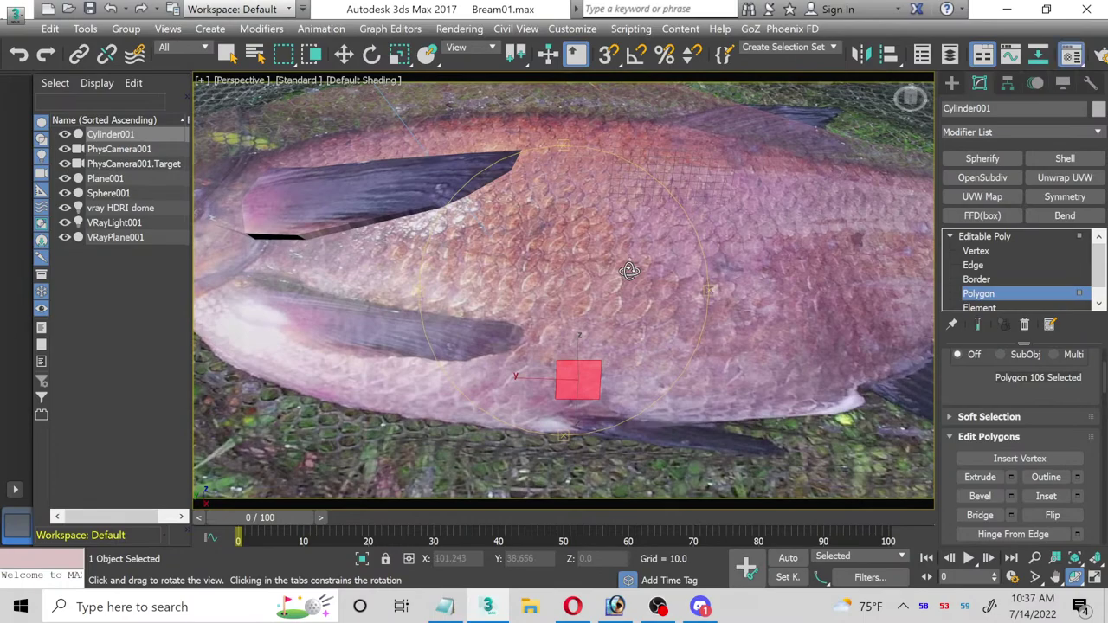
Step: Set the bream texture material's refraction colour to black (0,0,0)
{"action": "key", "text": "m"}
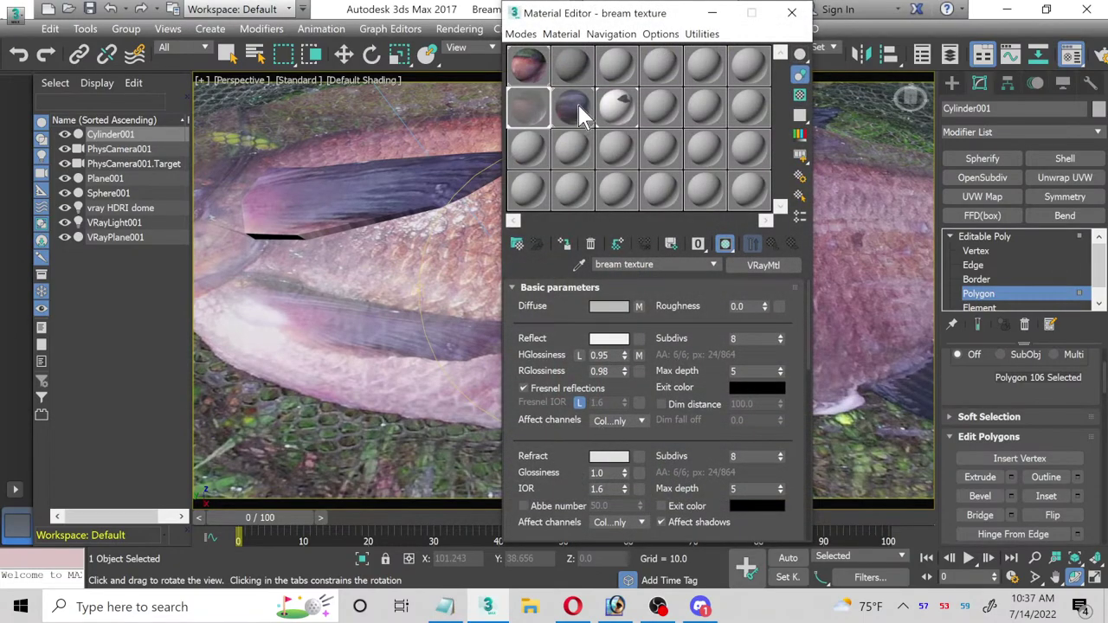
{"action": "left_click", "coordinate": [610, 456]}
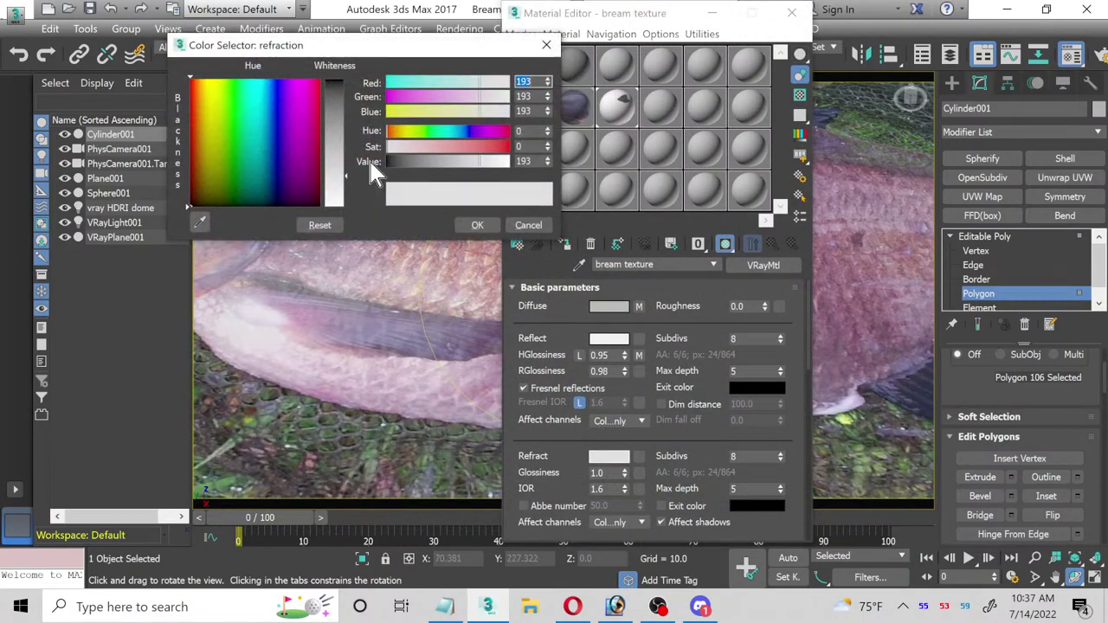
{"action": "left_click_drag", "start_coordinate": [347, 169], "coordinate": [350, 87]}
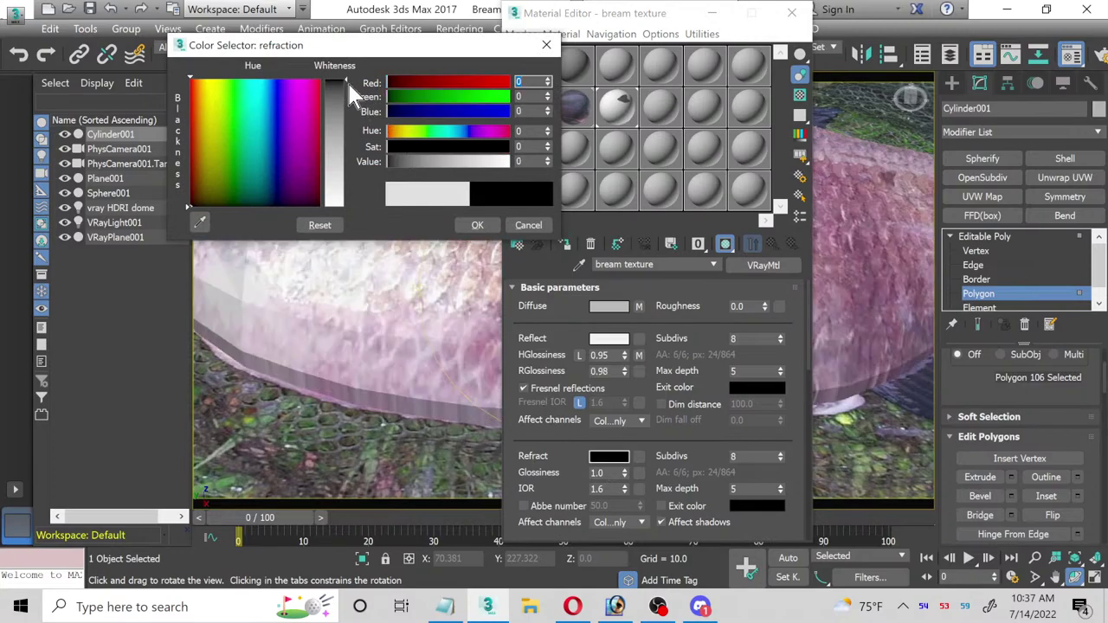
{"action": "left_click", "coordinate": [476, 226]}
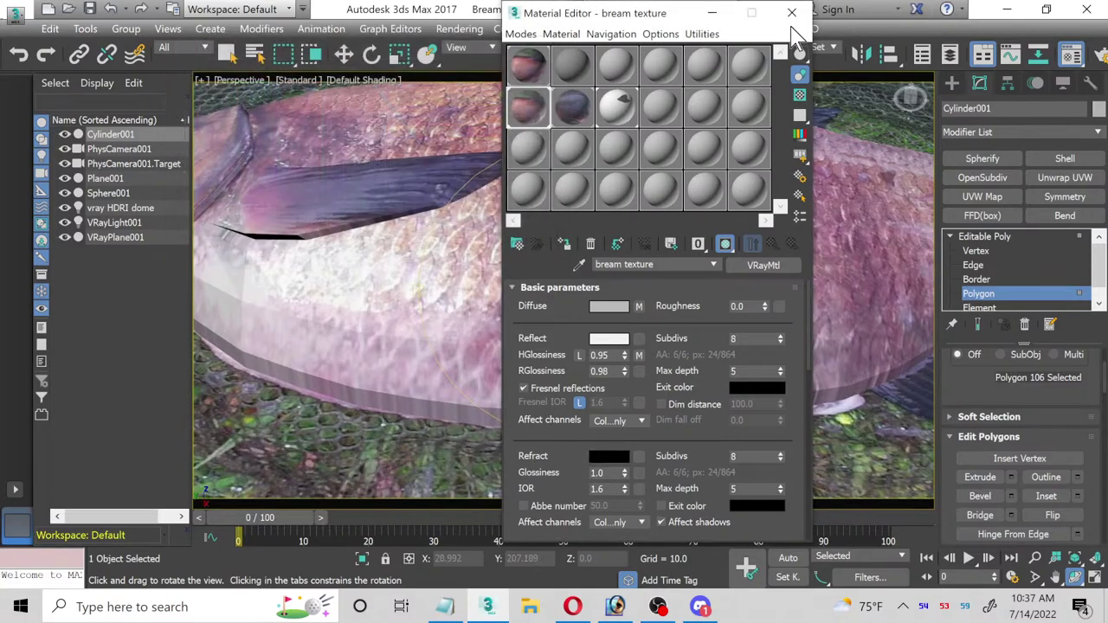
{"action": "left_click", "coordinate": [792, 13]}
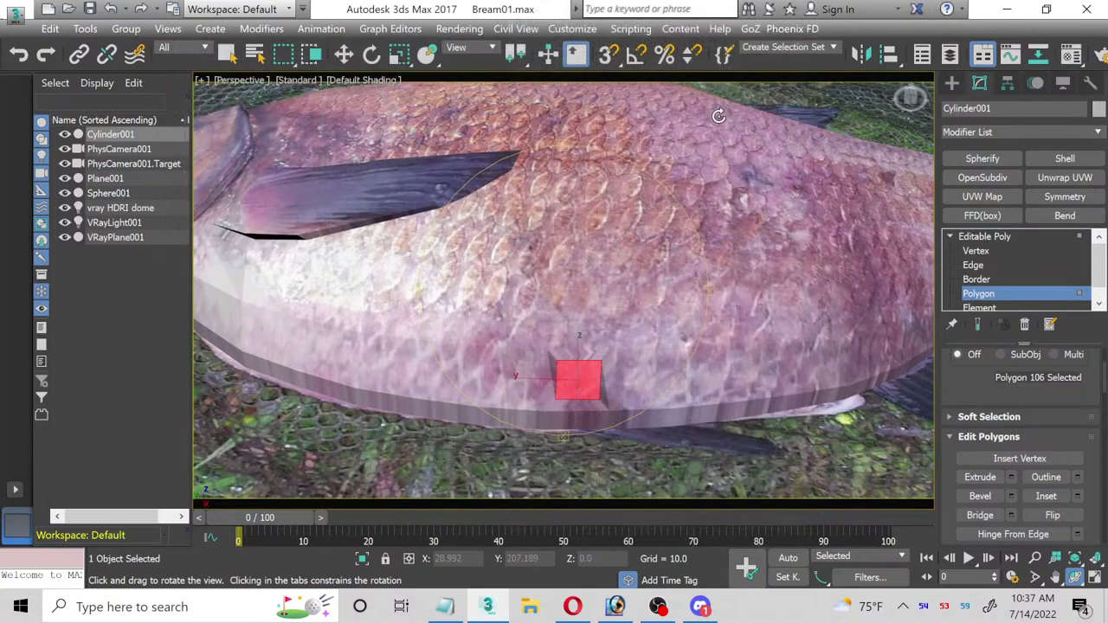
Step: Show edged faces, narrow the belly polygon, and flatten it to 39% in Local coordinates
{"action": "left_click", "coordinate": [362, 80]}
{"action": "left_click", "coordinate": [442, 229]}
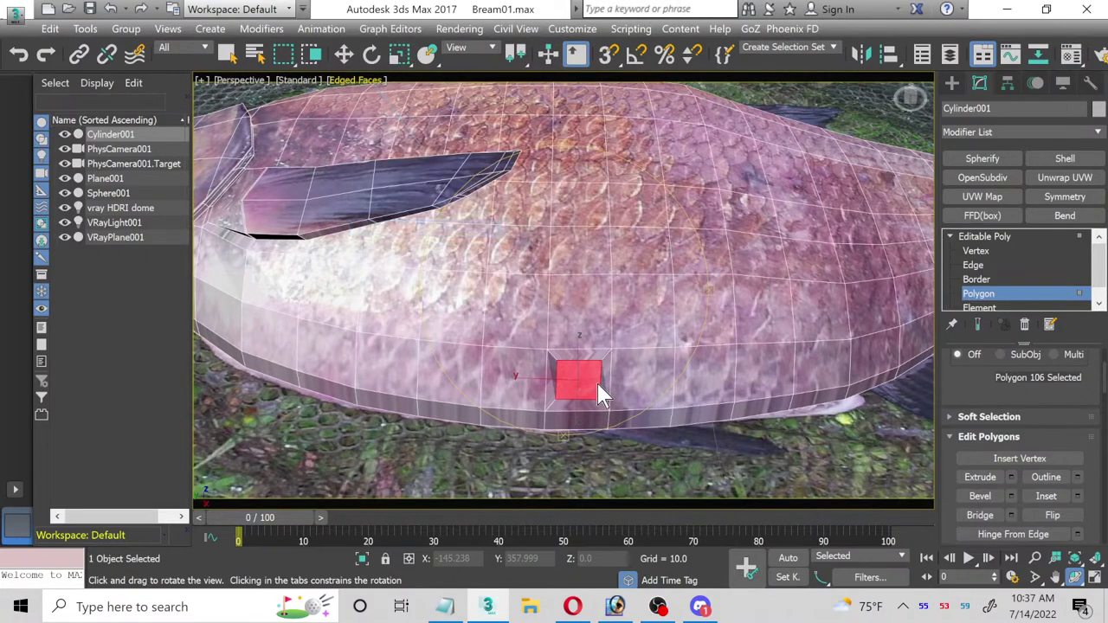
{"action": "left_click_drag", "start_coordinate": [598, 391], "coordinate": [564, 351]}
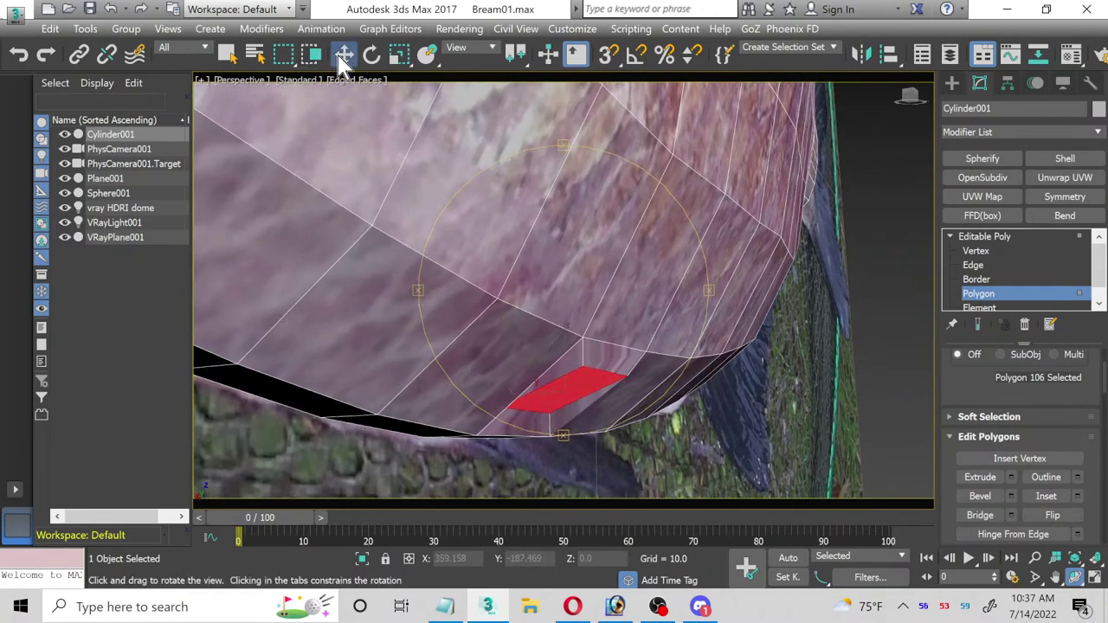
{"action": "left_click", "coordinate": [344, 57]}
{"action": "left_click", "coordinate": [399, 56]}
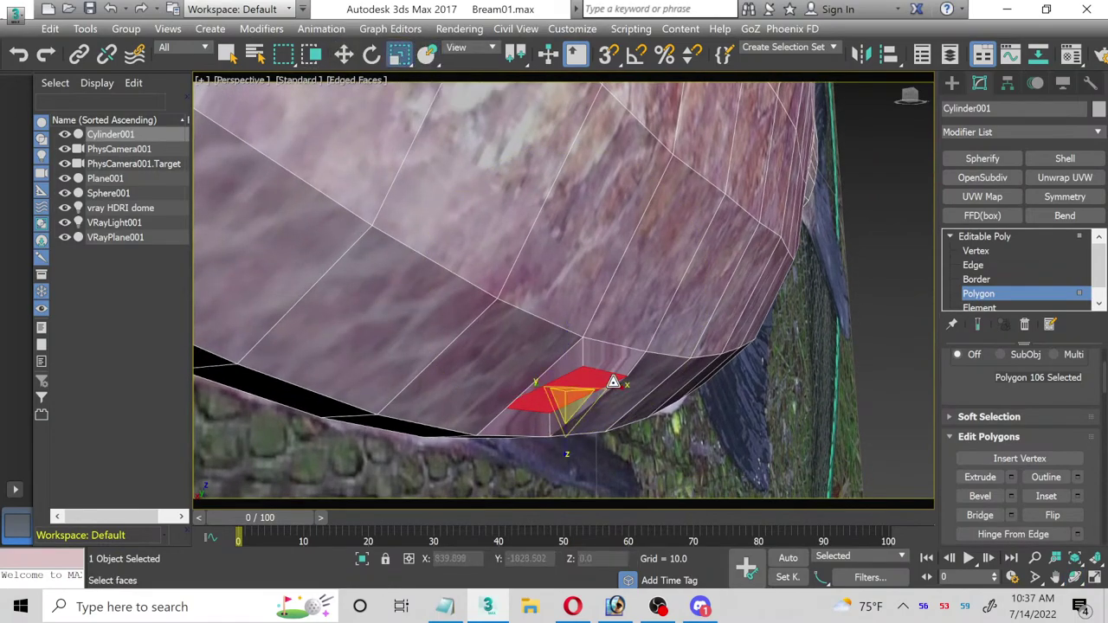
{"action": "left_click_drag", "start_coordinate": [618, 388], "coordinate": [592, 390]}
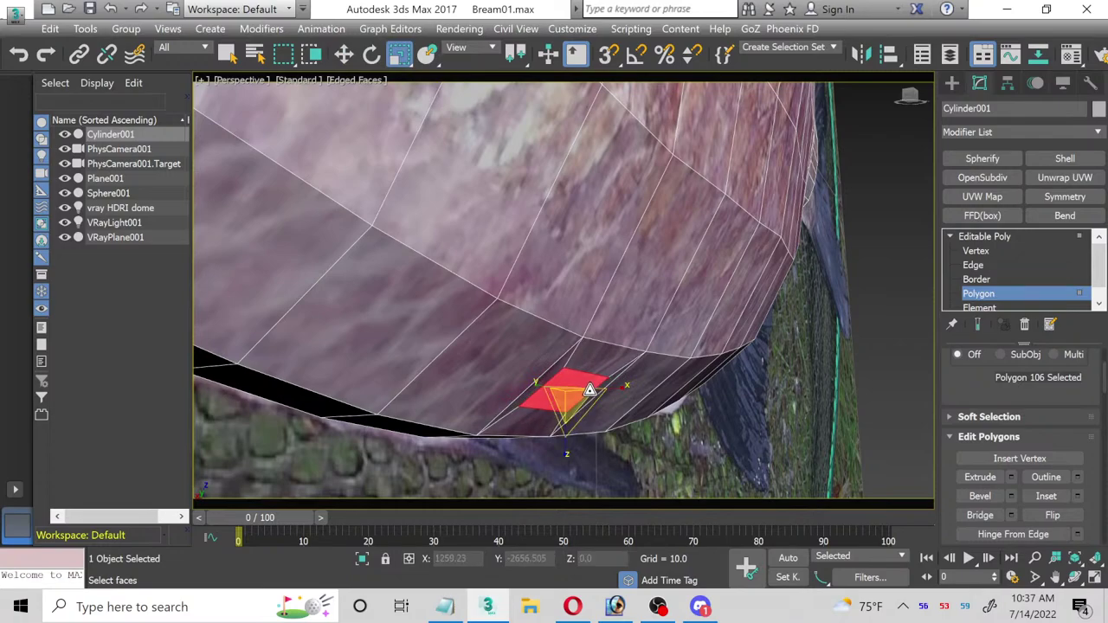
{"action": "left_click", "coordinate": [468, 47]}
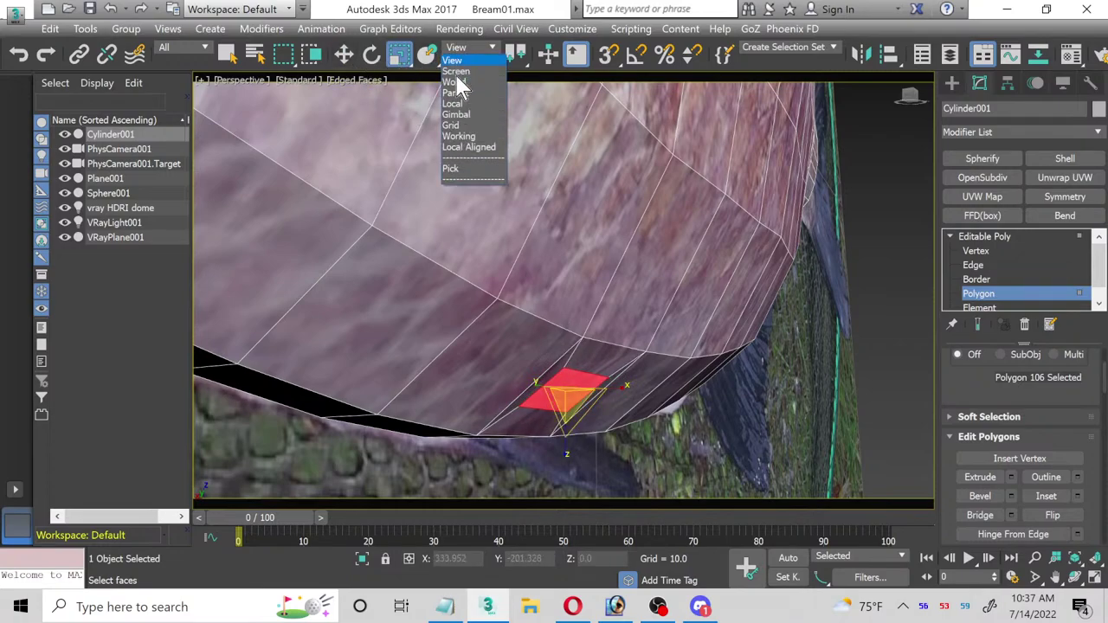
{"action": "left_click", "coordinate": [453, 104]}
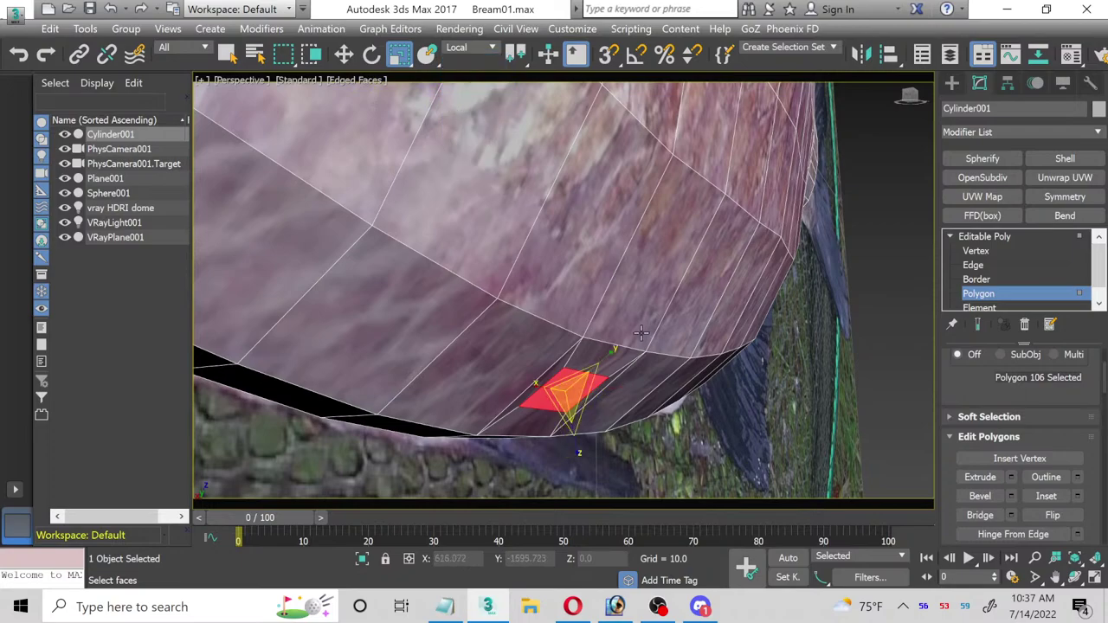
{"action": "left_click_drag", "start_coordinate": [614, 351], "coordinate": [564, 385]}
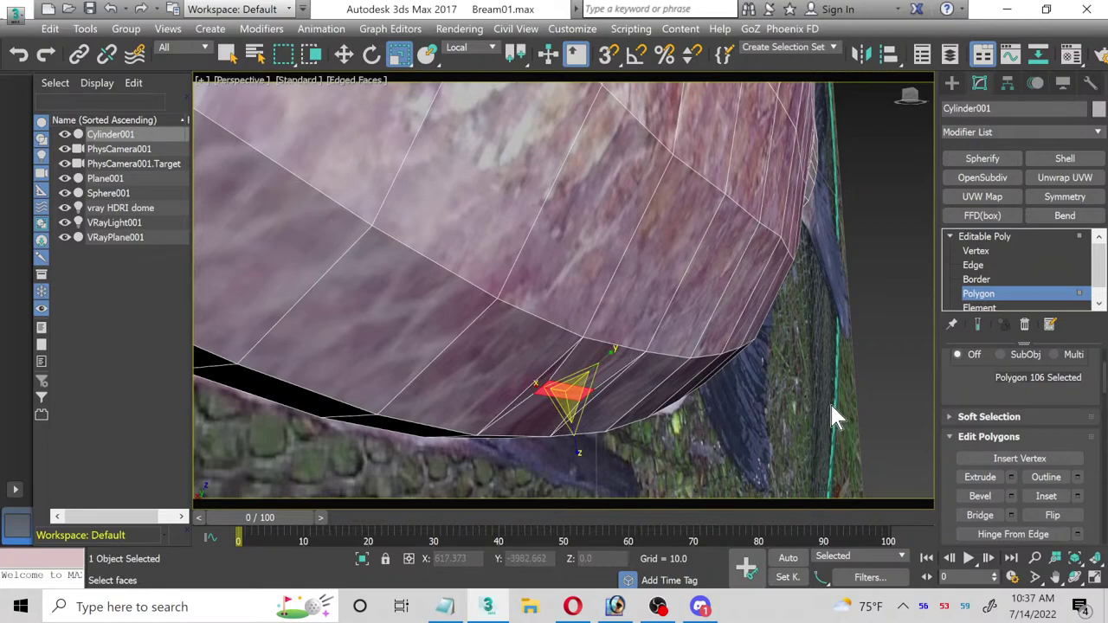
Step: Extrude the flattened belly polygon
{"action": "middle_click_drag", "start_coordinate": [646, 334], "coordinate": [507, 323], "text": "alt"}
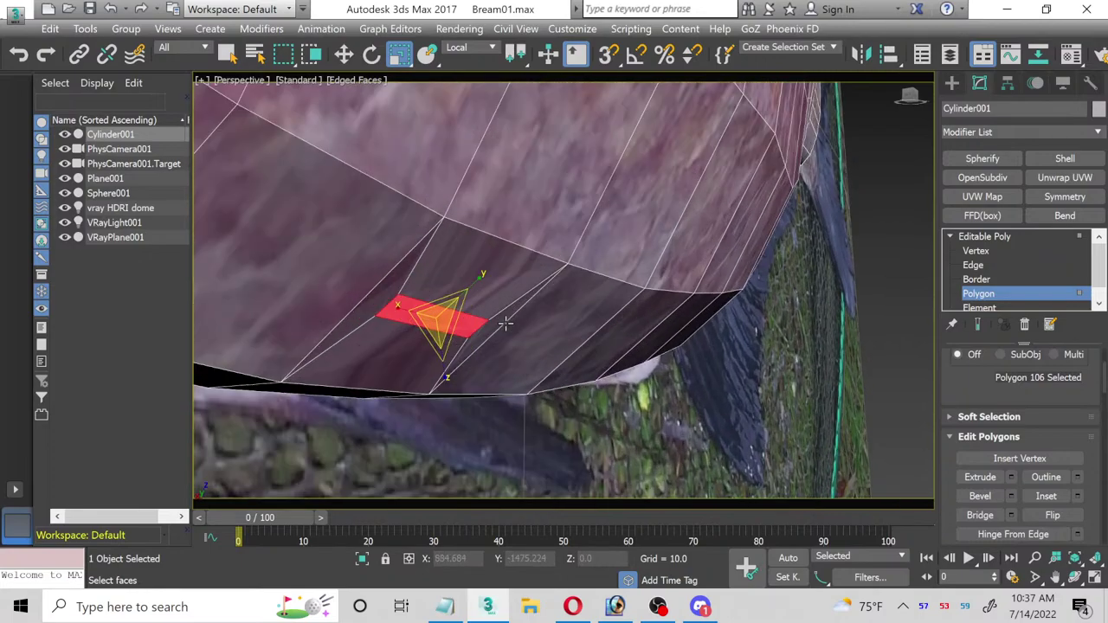
{"action": "left_click", "coordinate": [1011, 477]}
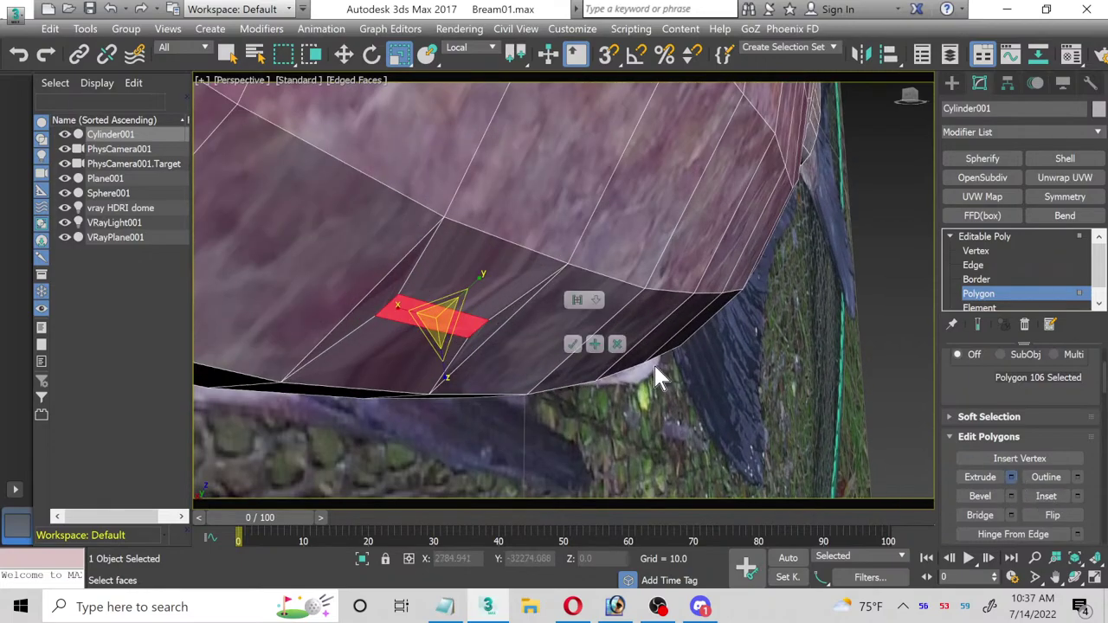
{"action": "left_click_drag", "start_coordinate": [573, 319], "coordinate": [597, 352]}
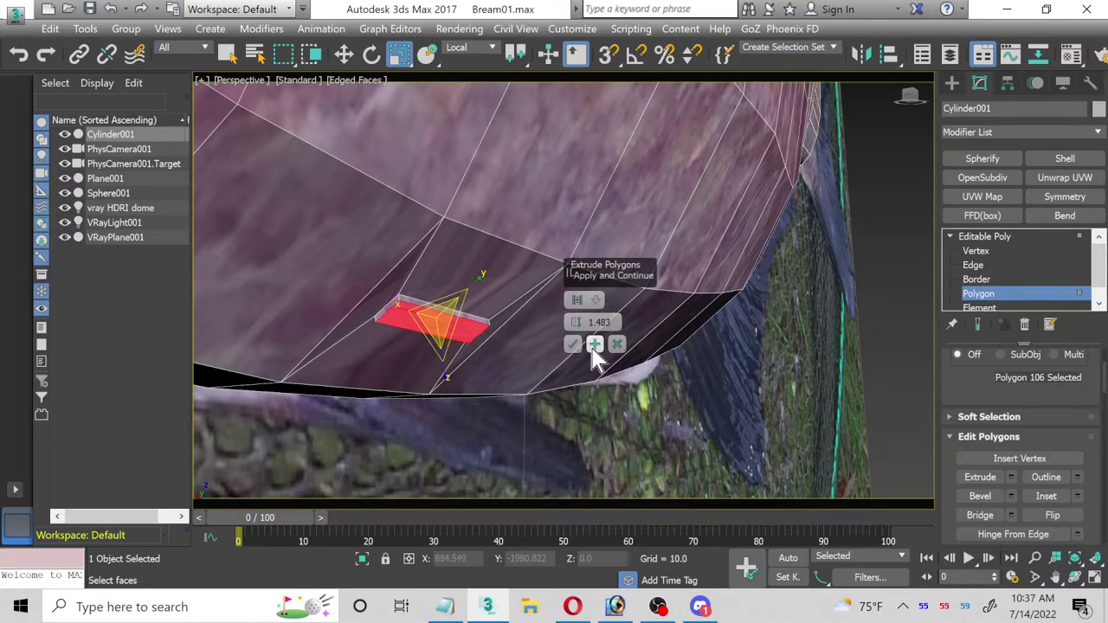
{"action": "left_click", "coordinate": [572, 345]}
Step: In the maximized Left view, move the extruded polygon out into a long slab
{"action": "left_click", "coordinate": [1095, 577]}
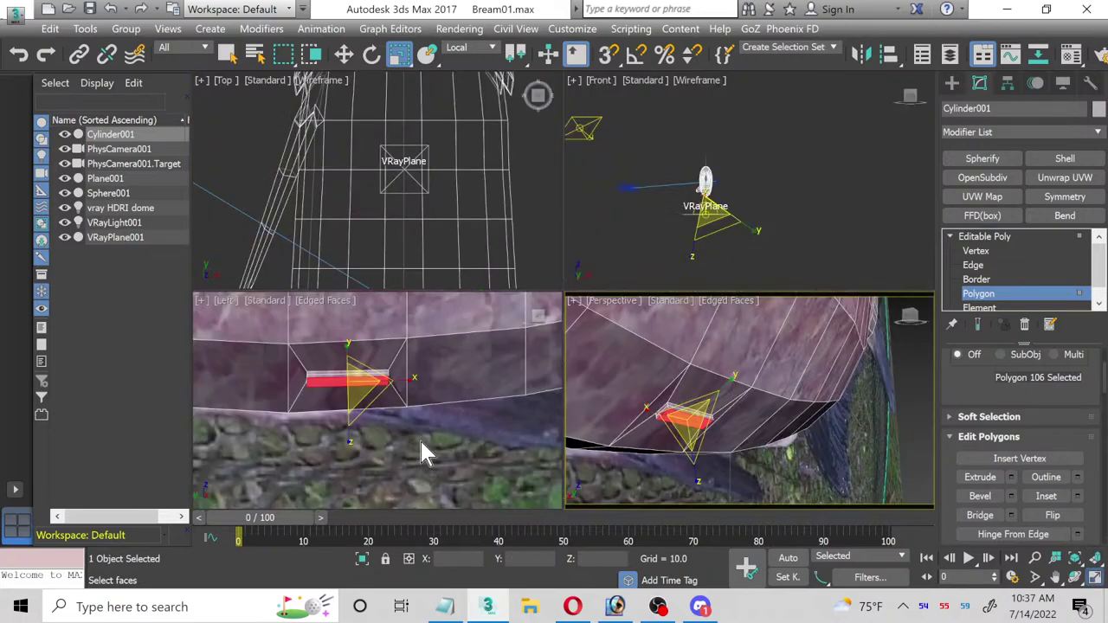
{"action": "left_click", "coordinate": [1095, 577]}
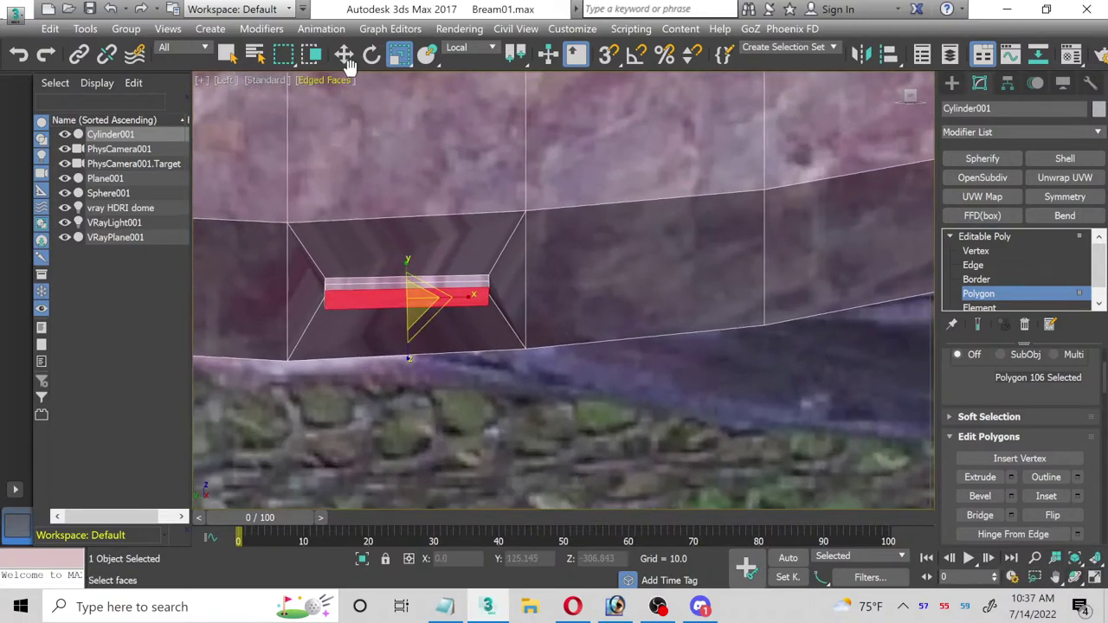
{"action": "scroll", "coordinate": [1041, 440], "scroll_direction": "up", "scroll_amount": 4}
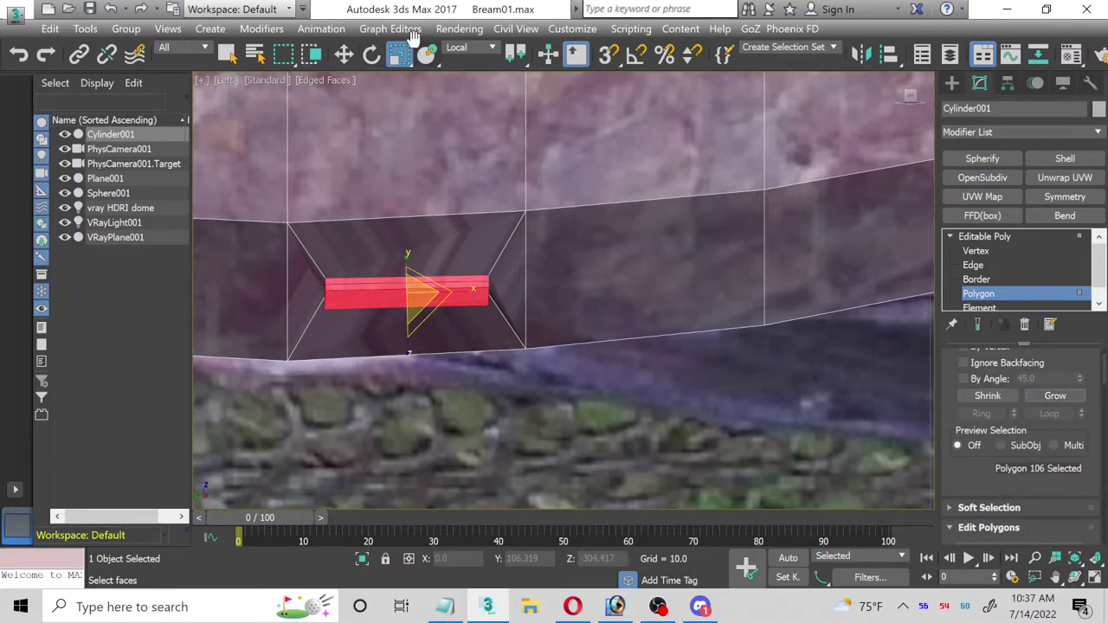
{"action": "left_click", "coordinate": [371, 54]}
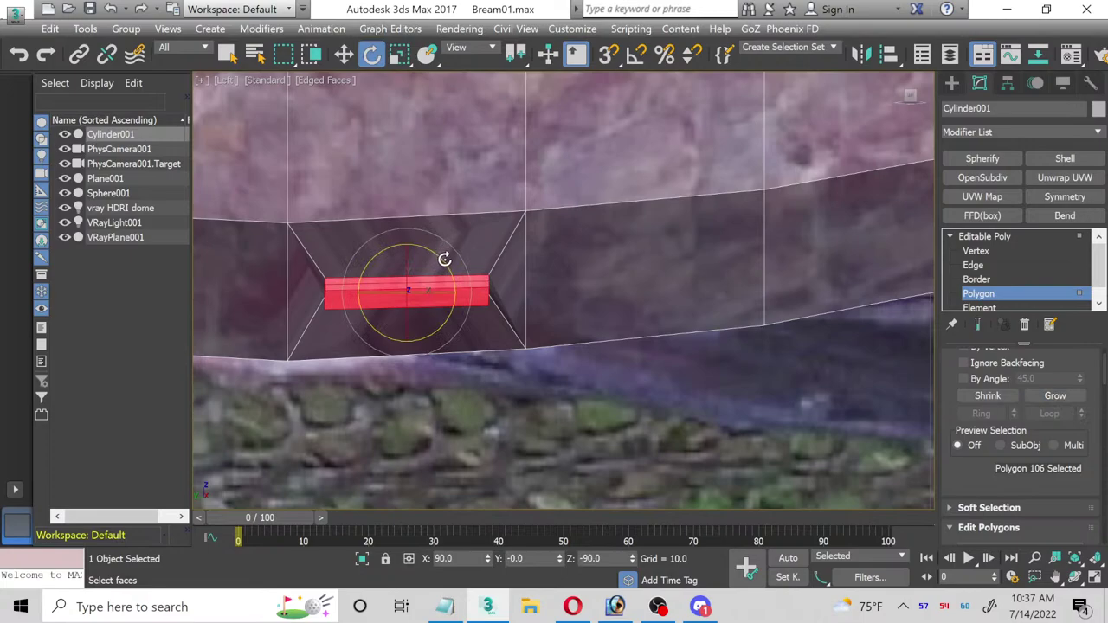
{"action": "left_click_drag", "start_coordinate": [445, 259], "coordinate": [431, 249]}
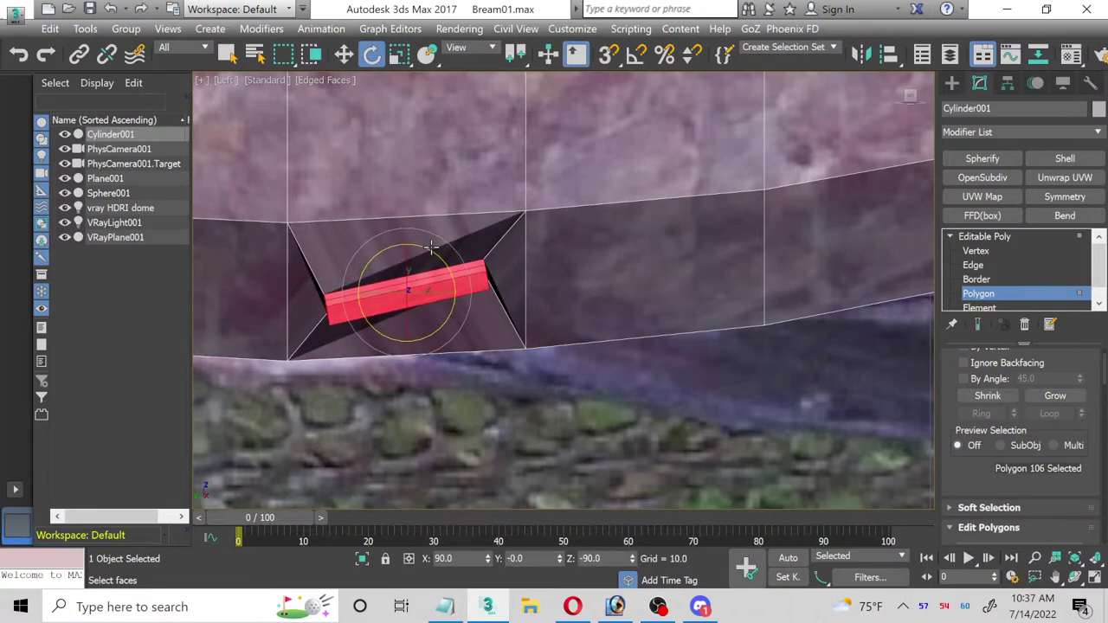
{"action": "key", "text": "ctrl+z"}
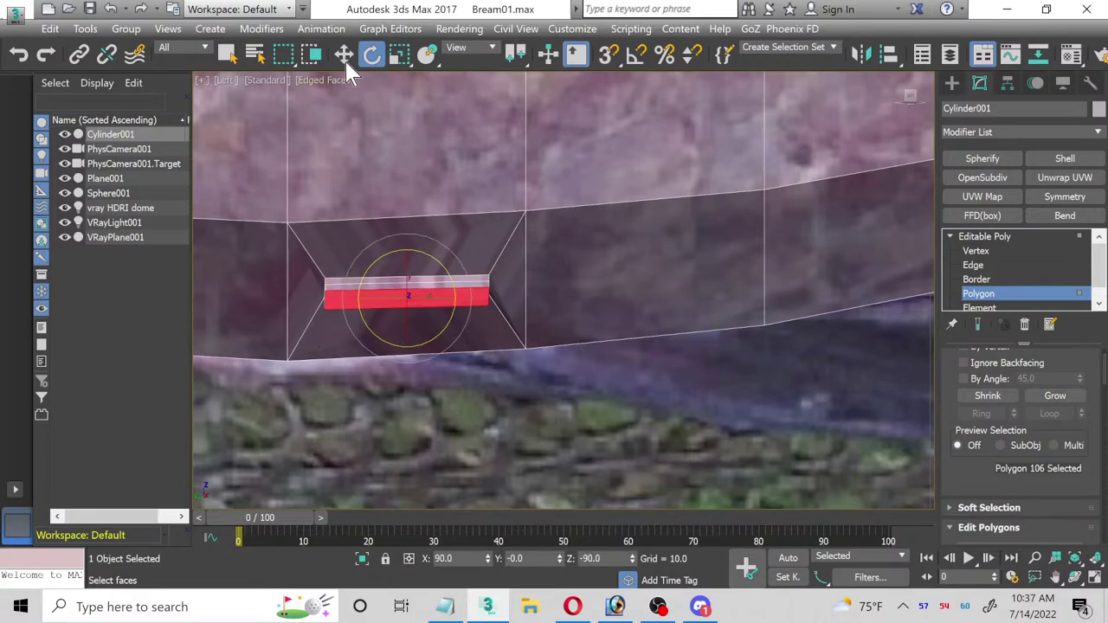
{"action": "left_click", "coordinate": [343, 53]}
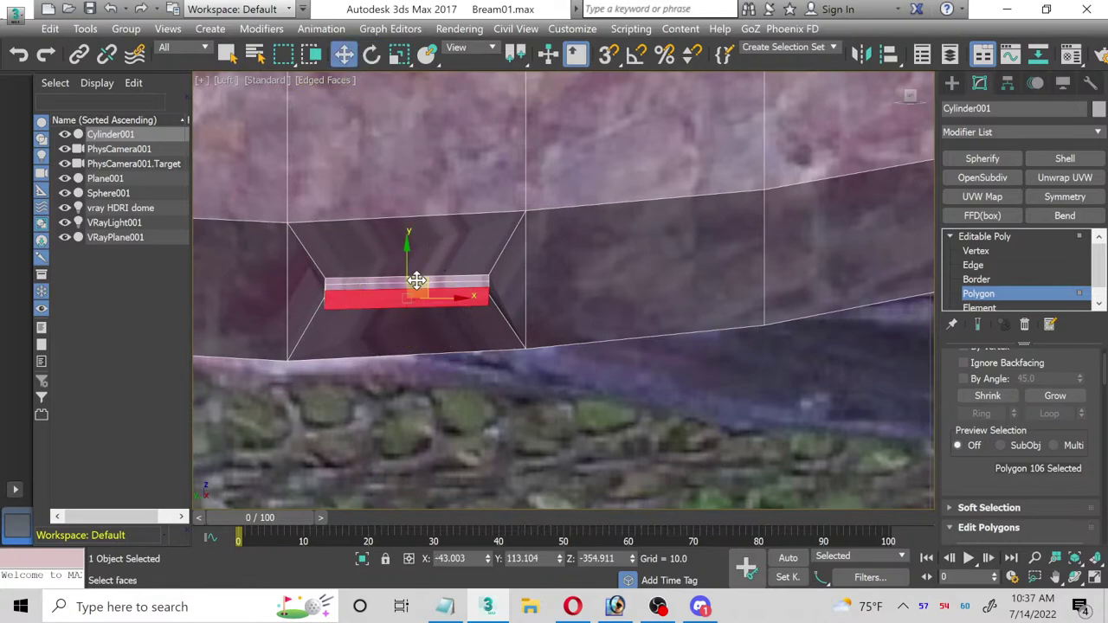
{"action": "left_click_drag", "start_coordinate": [415, 289], "coordinate": [748, 390]}
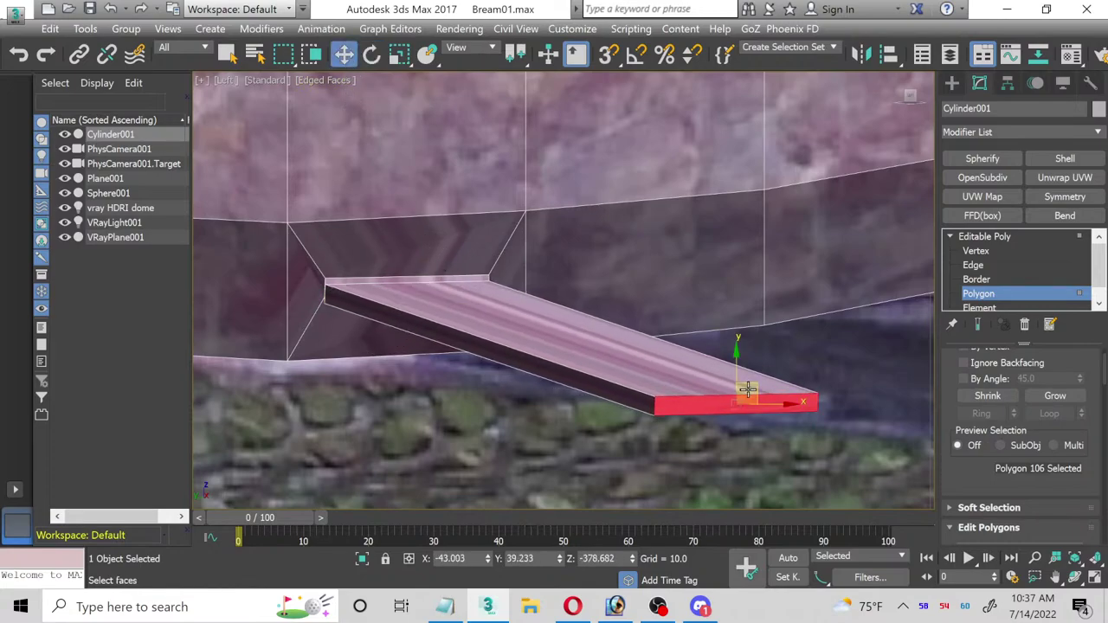
Step: Set the bream refraction colour to grey 196 and stretch the fin polygon further right
{"action": "key", "text": "m"}
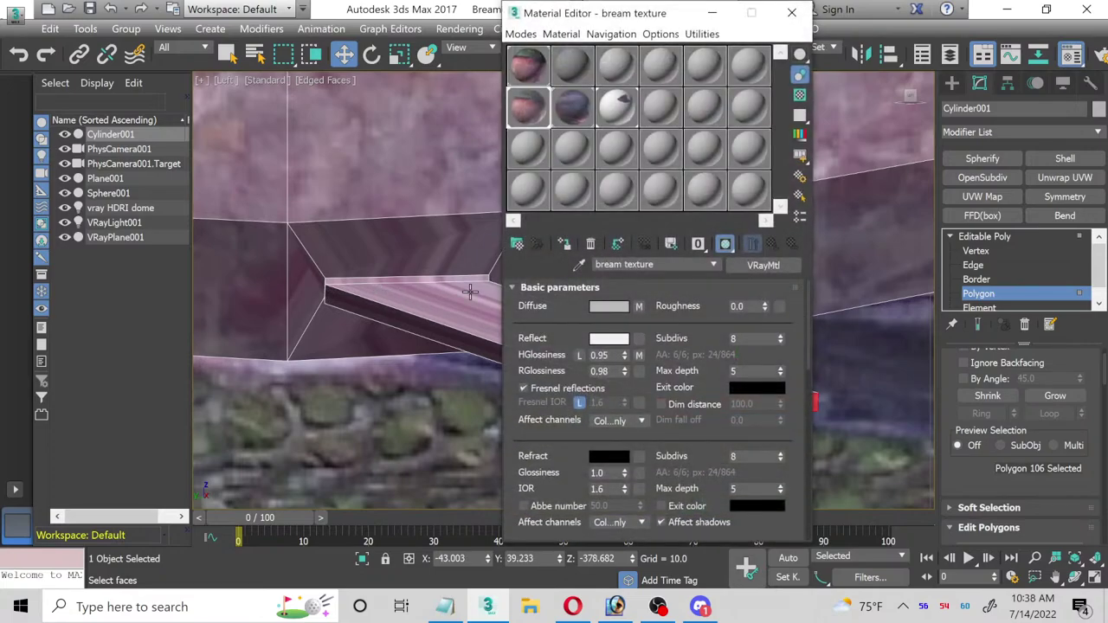
{"action": "left_click", "coordinate": [625, 456]}
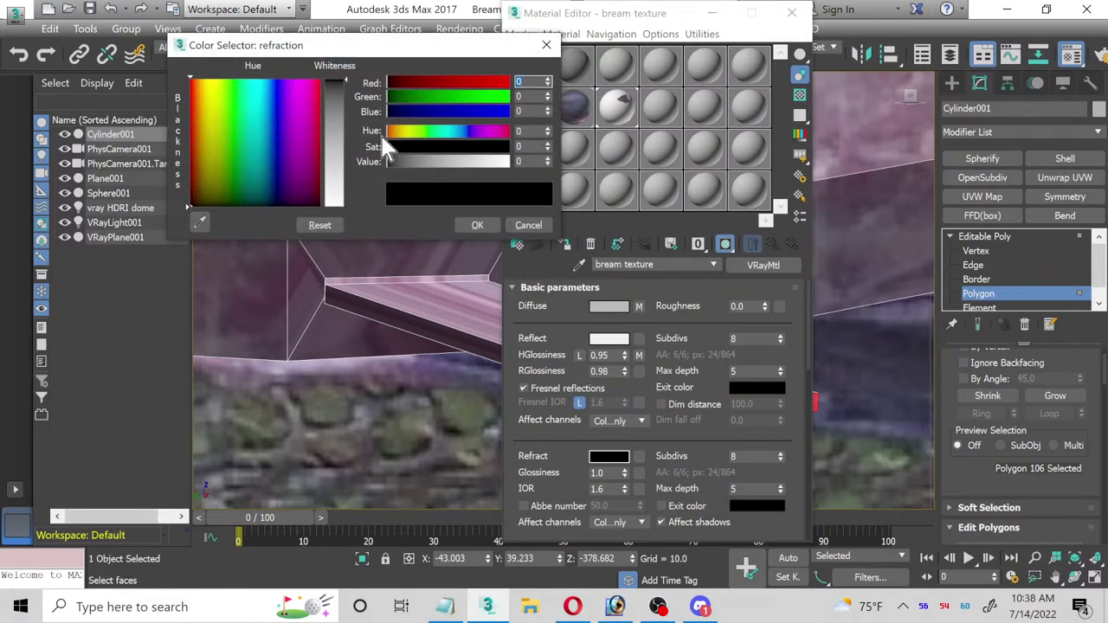
{"action": "left_click_drag", "start_coordinate": [337, 151], "coordinate": [338, 178]}
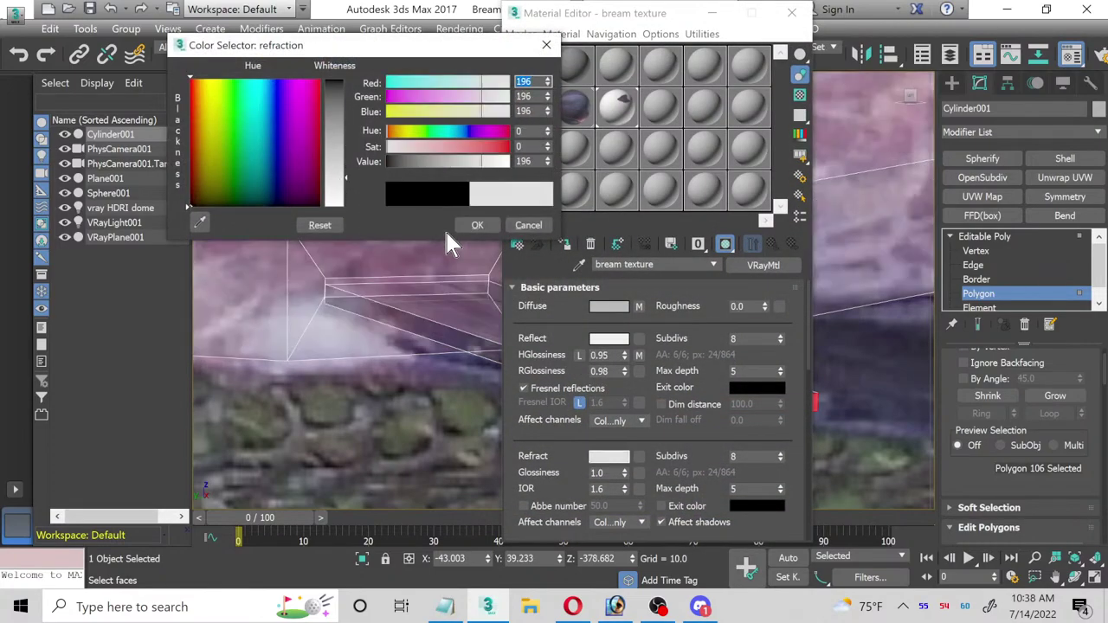
{"action": "left_click", "coordinate": [477, 225]}
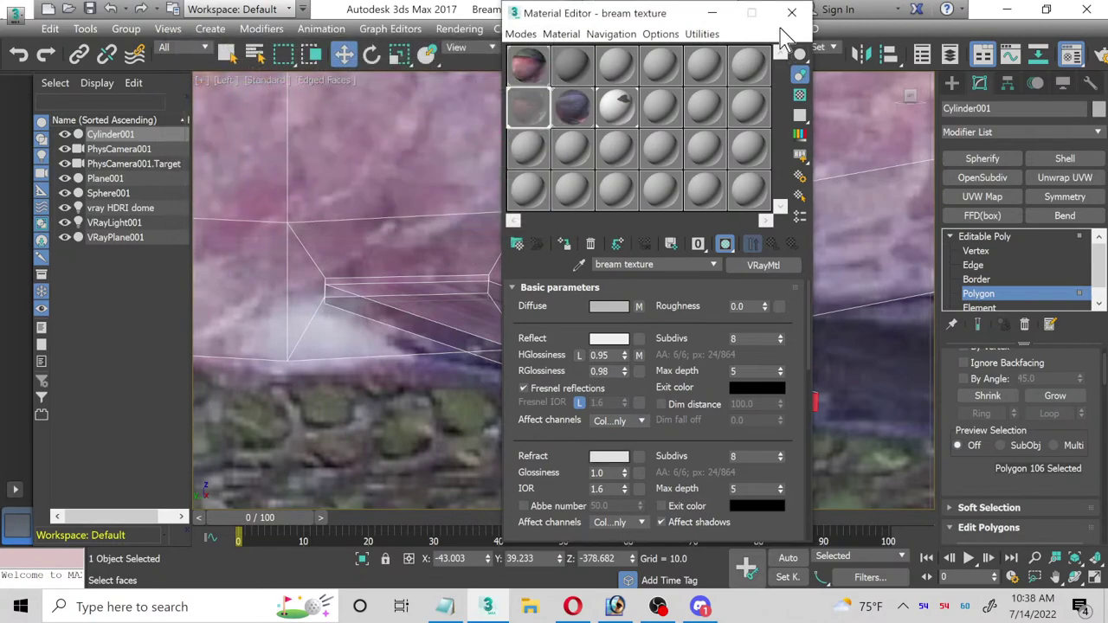
{"action": "key", "text": "m"}
{"action": "middle_click_drag", "start_coordinate": [529, 163], "coordinate": [530, 378]}
{"action": "left_click_drag", "start_coordinate": [496, 365], "coordinate": [793, 413]}
Step: In the Top view, scale the fin slab to 33% along X using View coordinates
{"action": "key", "text": "alt+w"}
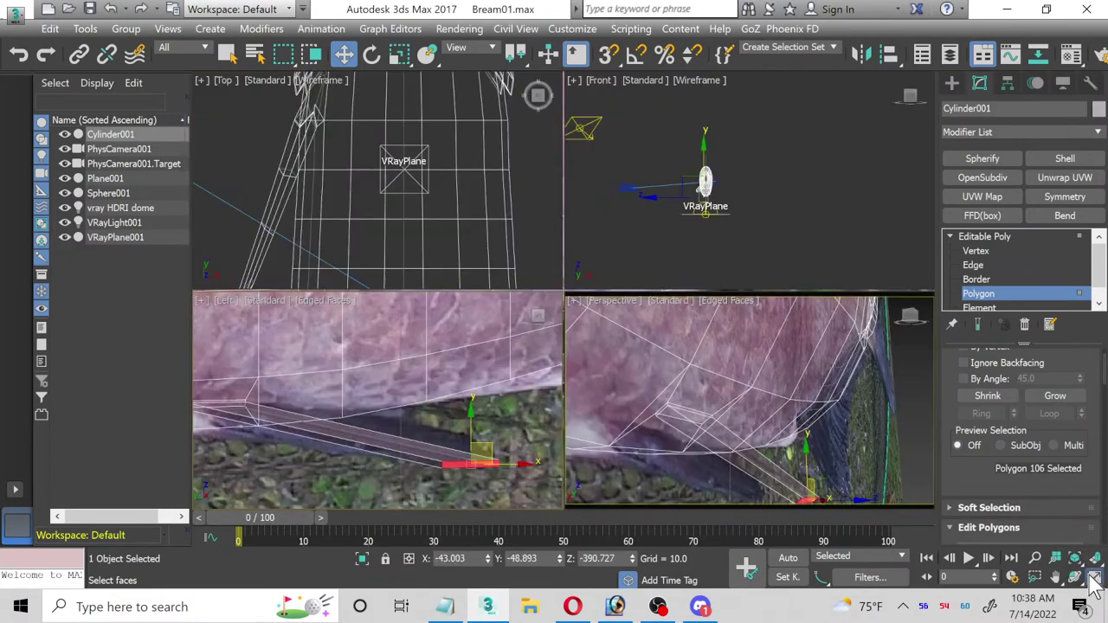
{"action": "scroll", "coordinate": [392, 250], "scroll_direction": "up", "scroll_amount": 5}
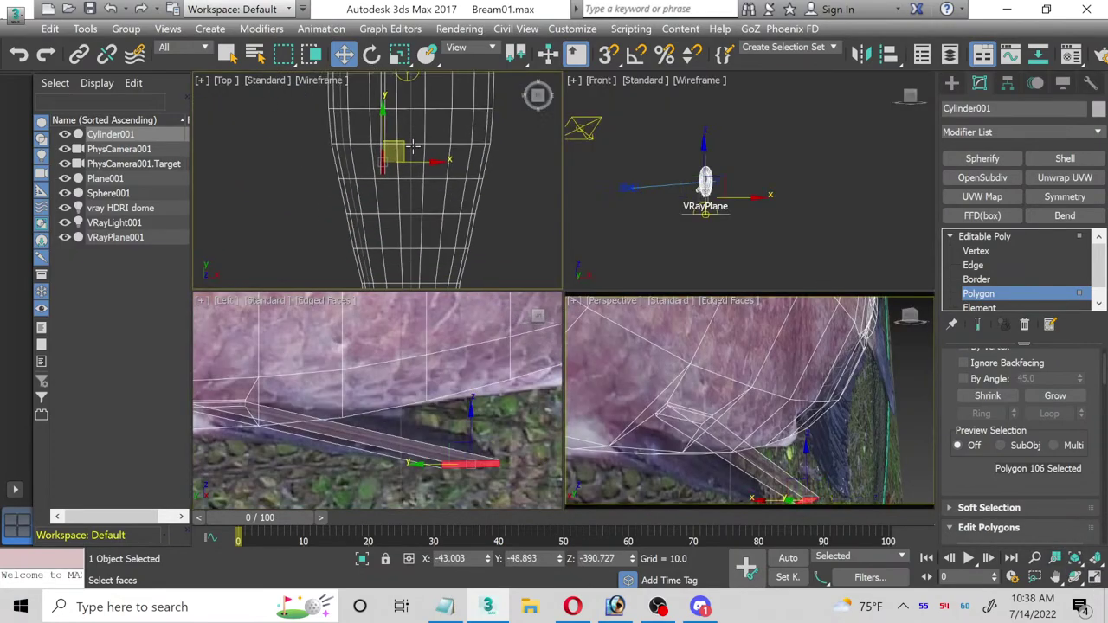
{"action": "scroll", "coordinate": [373, 174], "scroll_direction": "up", "scroll_amount": 5}
{"action": "left_click", "coordinate": [399, 54]}
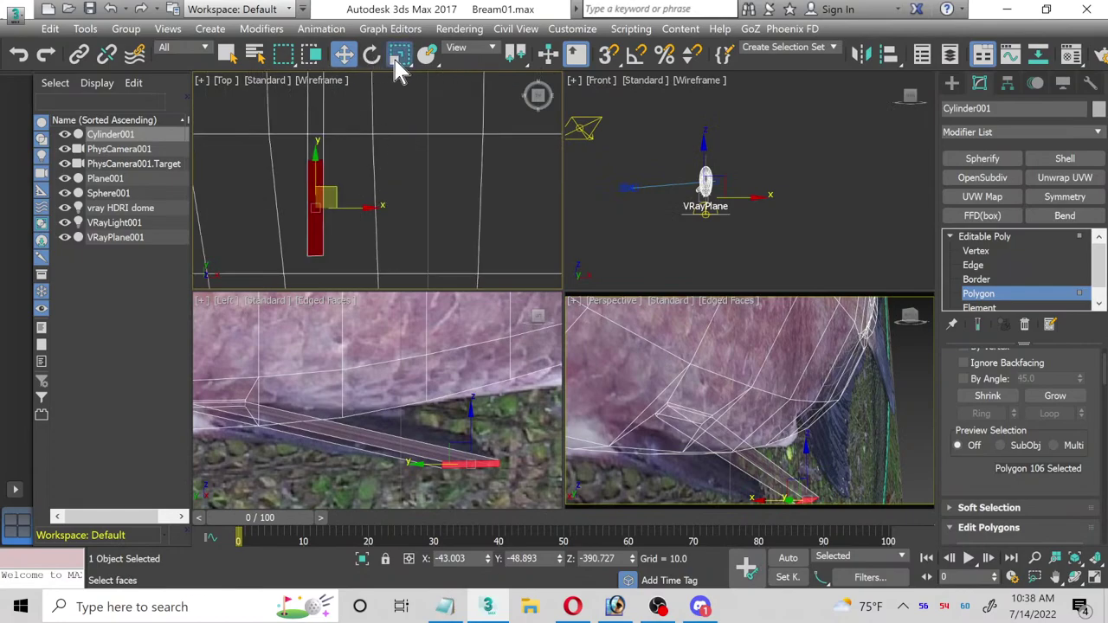
{"action": "right_click", "coordinate": [342, 239]}
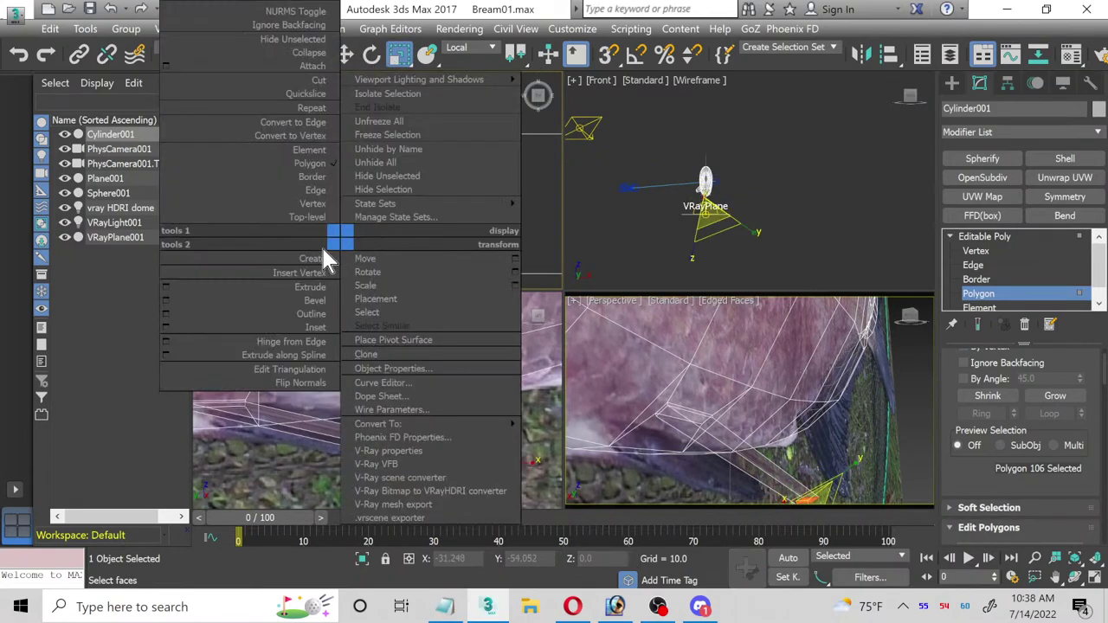
{"action": "left_click", "coordinate": [509, 258]}
{"action": "left_click", "coordinate": [474, 48]}
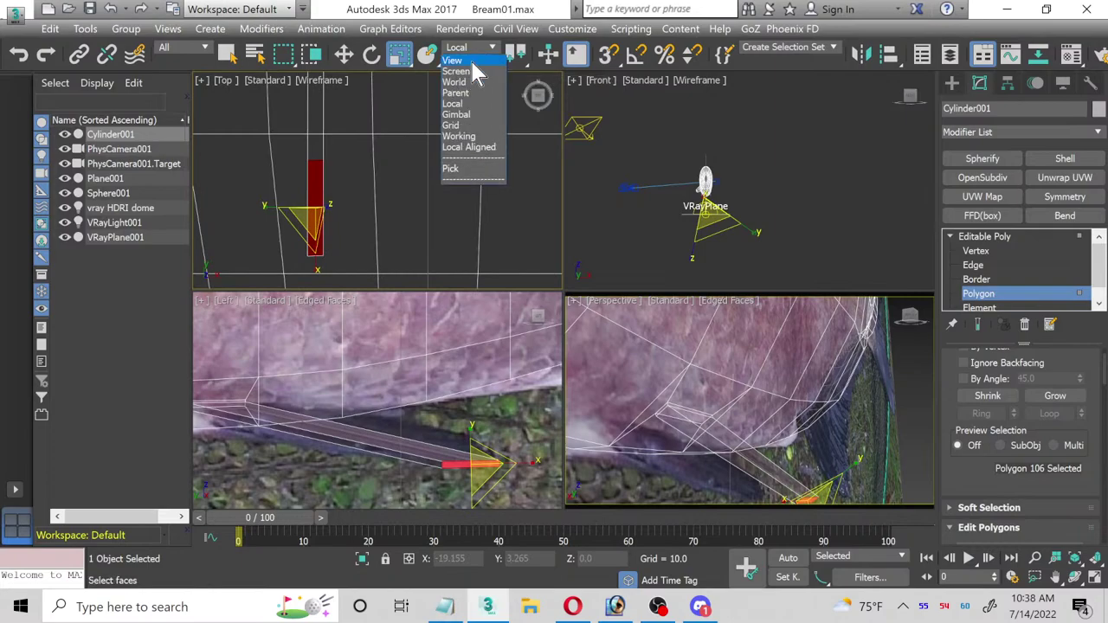
{"action": "left_click", "coordinate": [478, 70]}
{"action": "left_click_drag", "start_coordinate": [376, 211], "coordinate": [310, 205]}
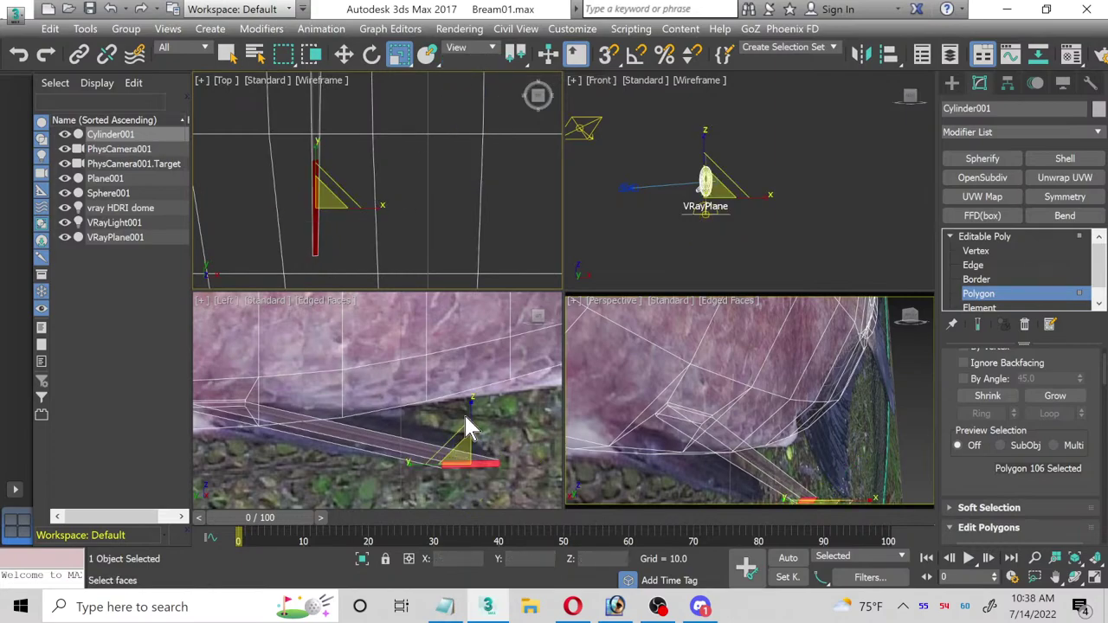
Step: Move the fin tip vertices up-left and the lower corner vertices left to reshape the fin's end
{"action": "left_click", "coordinate": [1096, 578]}
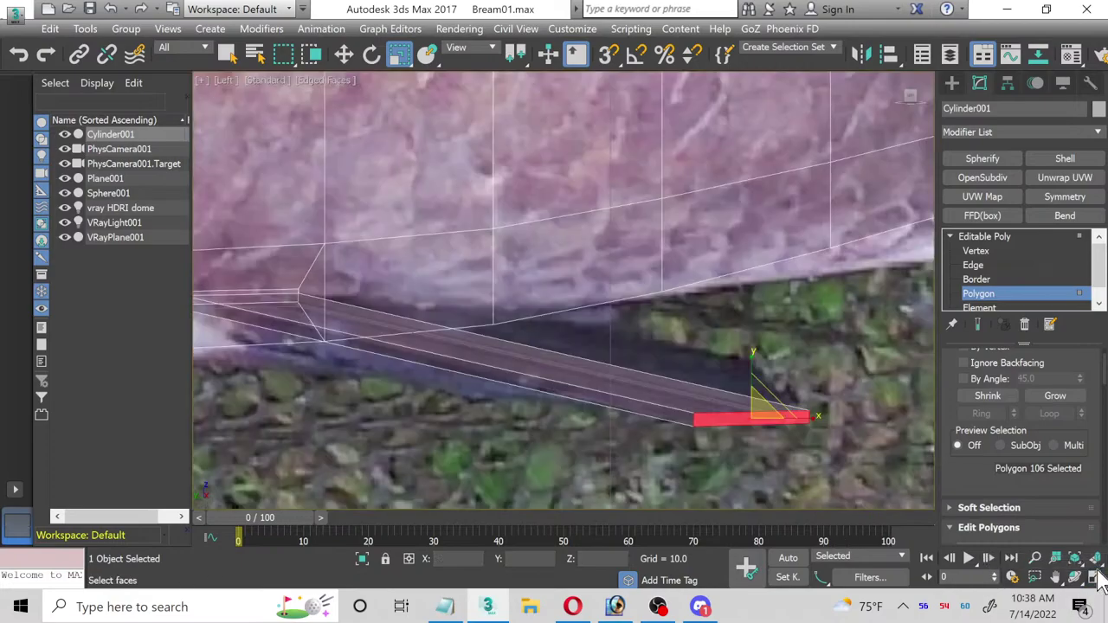
{"action": "left_click", "coordinate": [983, 255]}
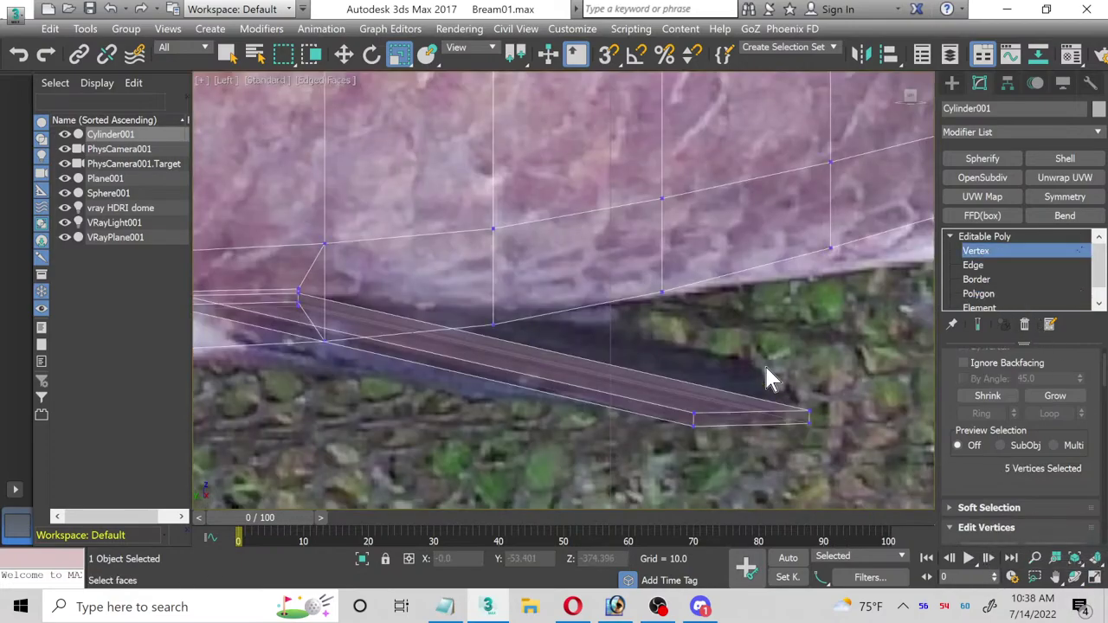
{"action": "left_click", "coordinate": [350, 55]}
{"action": "left_click_drag", "start_coordinate": [829, 396], "coordinate": [770, 333]}
{"action": "middle_click_drag", "start_coordinate": [598, 429], "coordinate": [688, 475]}
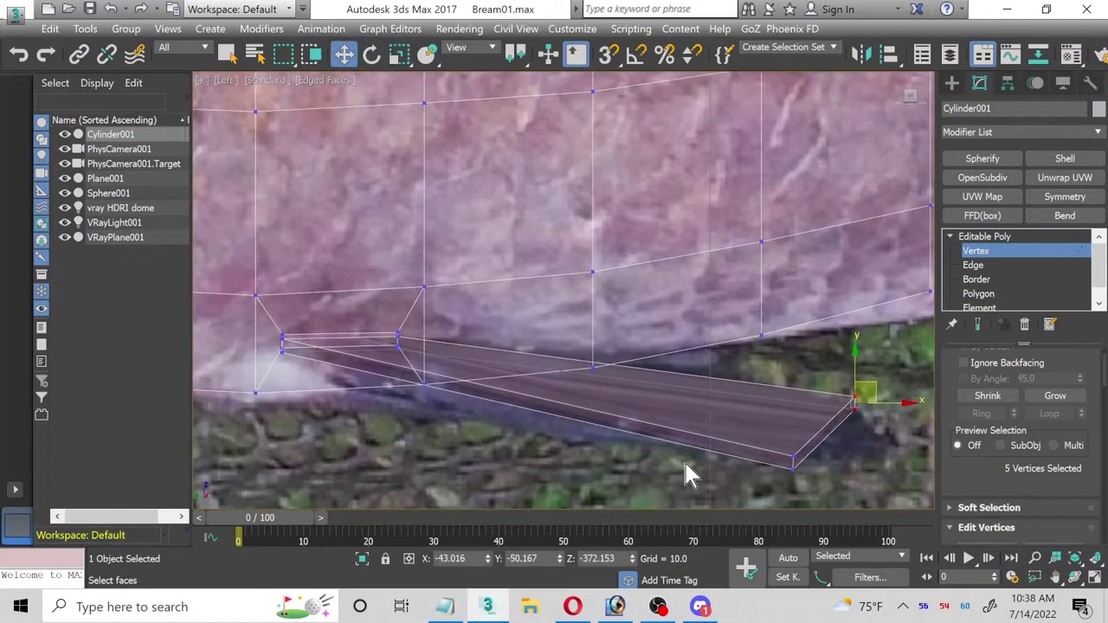
{"action": "middle_click_drag", "start_coordinate": [639, 446], "coordinate": [526, 389]}
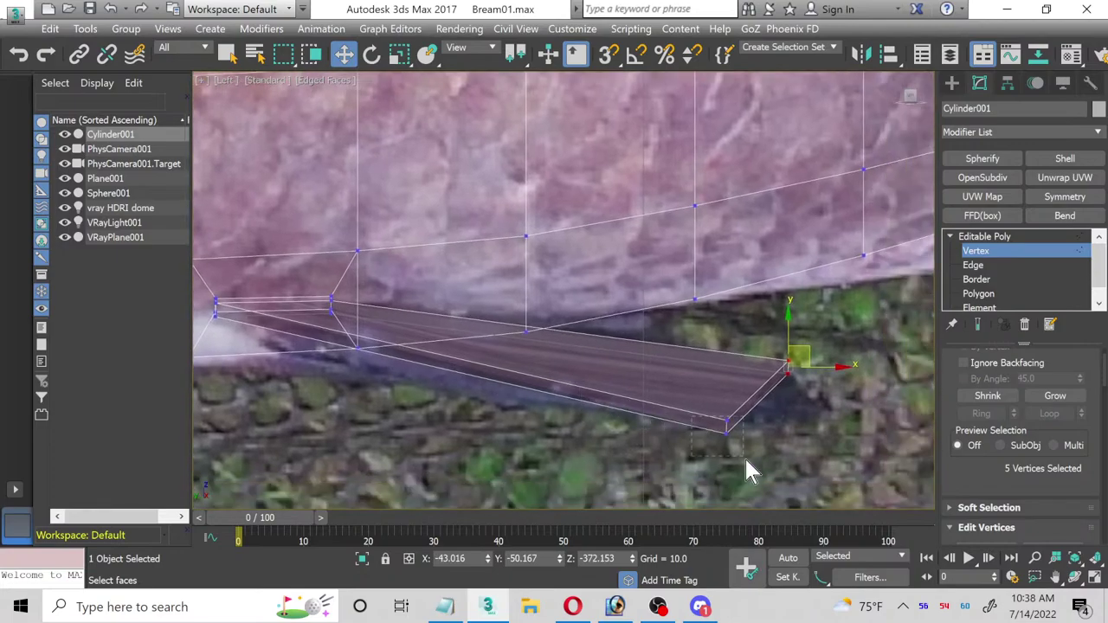
{"action": "left_click_drag", "start_coordinate": [747, 462], "coordinate": [745, 459]}
{"action": "left_click_drag", "start_coordinate": [741, 408], "coordinate": [629, 385]}
{"action": "middle_click_drag", "start_coordinate": [586, 403], "coordinate": [689, 437]}
{"action": "left_click", "coordinate": [975, 266]}
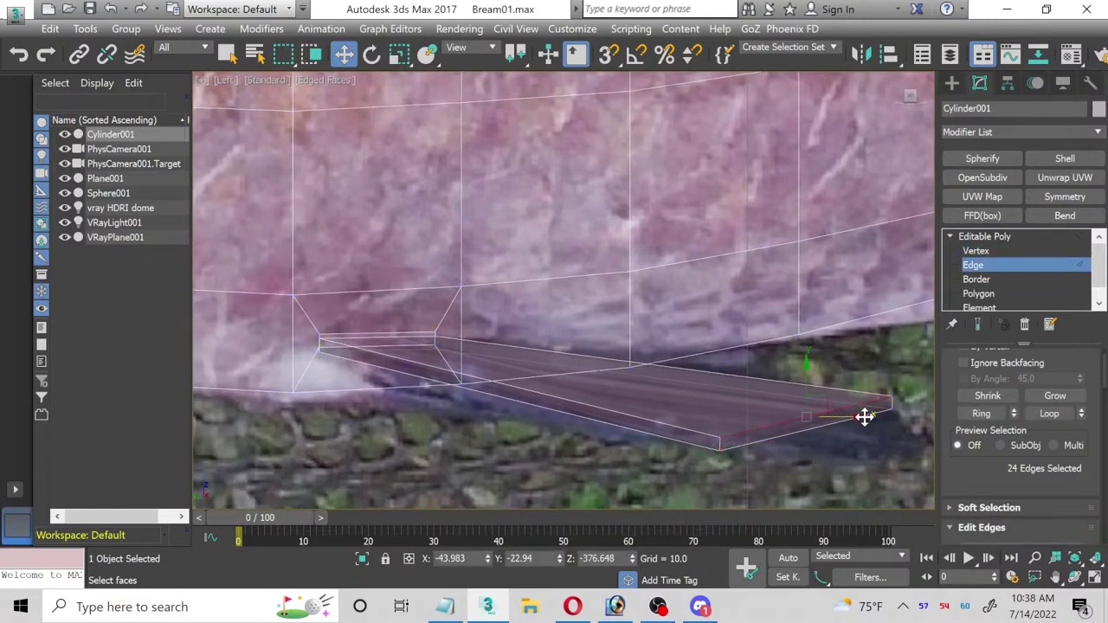
Step: Connect the edge ring across the fin with one new lengthwise loop
{"action": "left_click", "coordinate": [973, 413]}
{"action": "scroll", "coordinate": [1025, 427], "scroll_direction": "down", "scroll_amount": 2}
{"action": "scroll", "coordinate": [1025, 427], "scroll_direction": "down", "scroll_amount": 3}
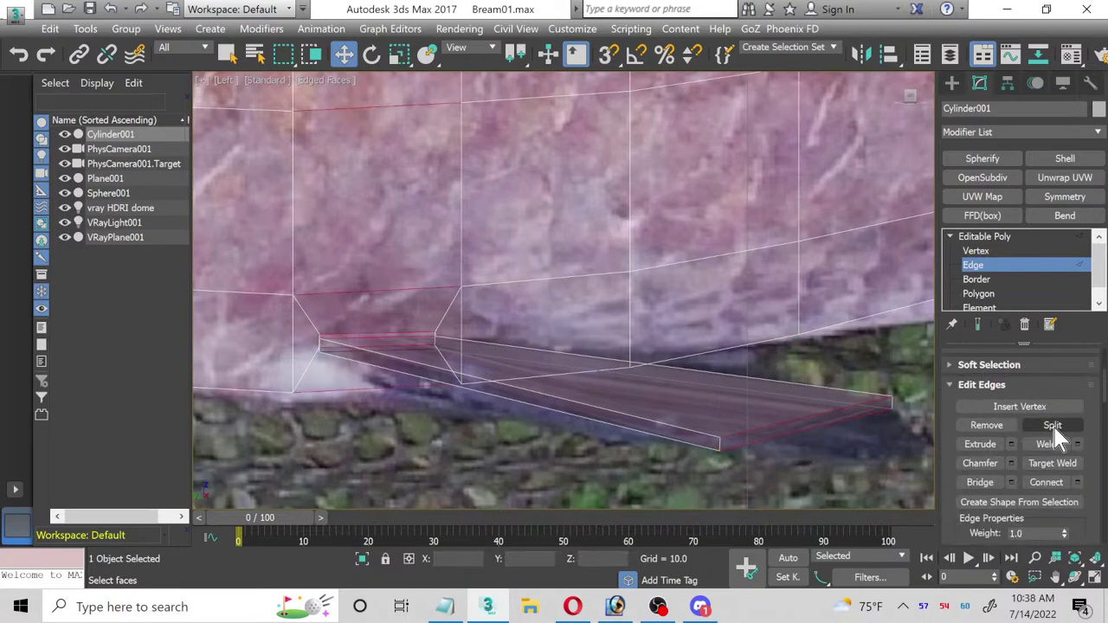
{"action": "left_click", "coordinate": [1078, 483]}
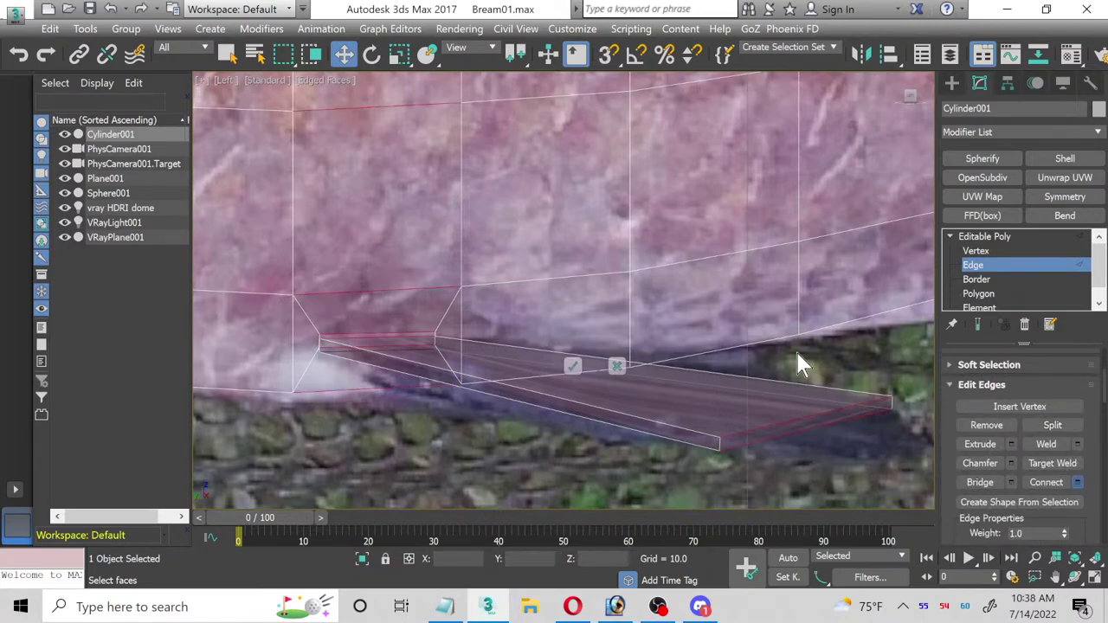
{"action": "left_click", "coordinate": [573, 367]}
Step: Move the fin's tip vertex down toward the reference image
{"action": "left_click", "coordinate": [976, 251]}
{"action": "left_click", "coordinate": [799, 421]}
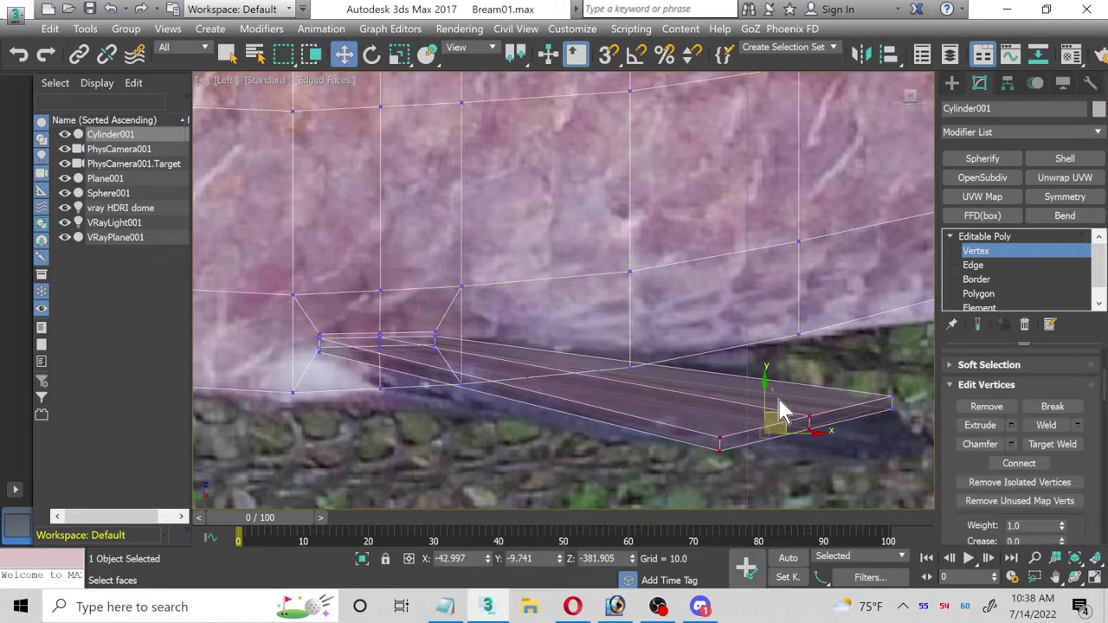
{"action": "middle_click_drag", "start_coordinate": [826, 462], "coordinate": [573, 386]}
{"action": "left_click_drag", "start_coordinate": [588, 326], "coordinate": [667, 358]}
{"action": "middle_click_drag", "start_coordinate": [474, 335], "coordinate": [718, 372]}
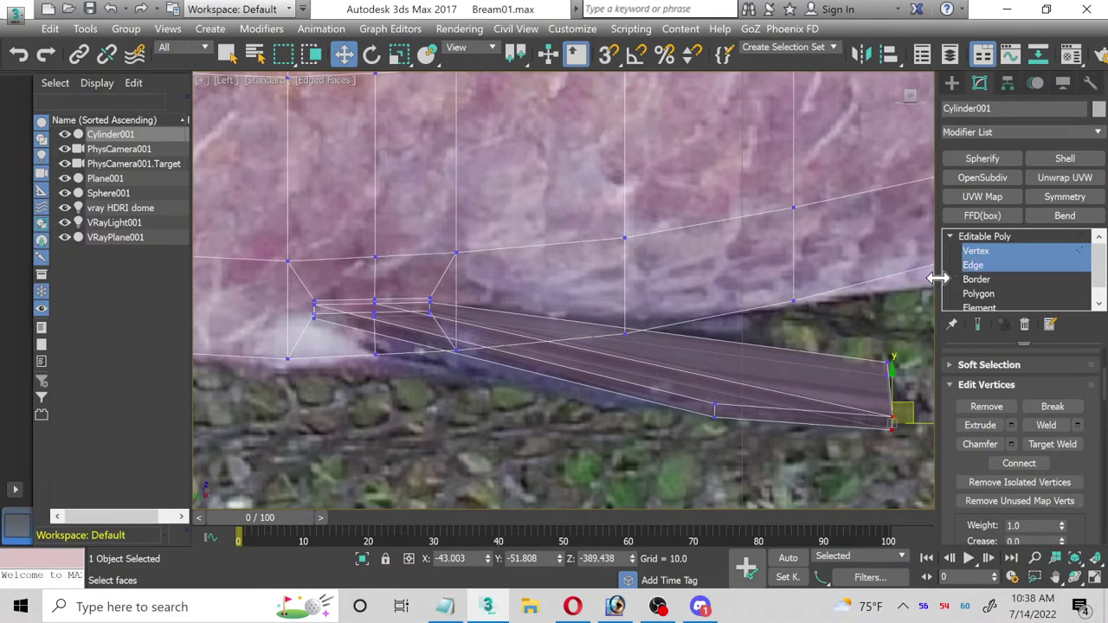
Step: Add a second edge loop by connecting the ring of a lengthwise fin edge
{"action": "left_click", "coordinate": [987, 266]}
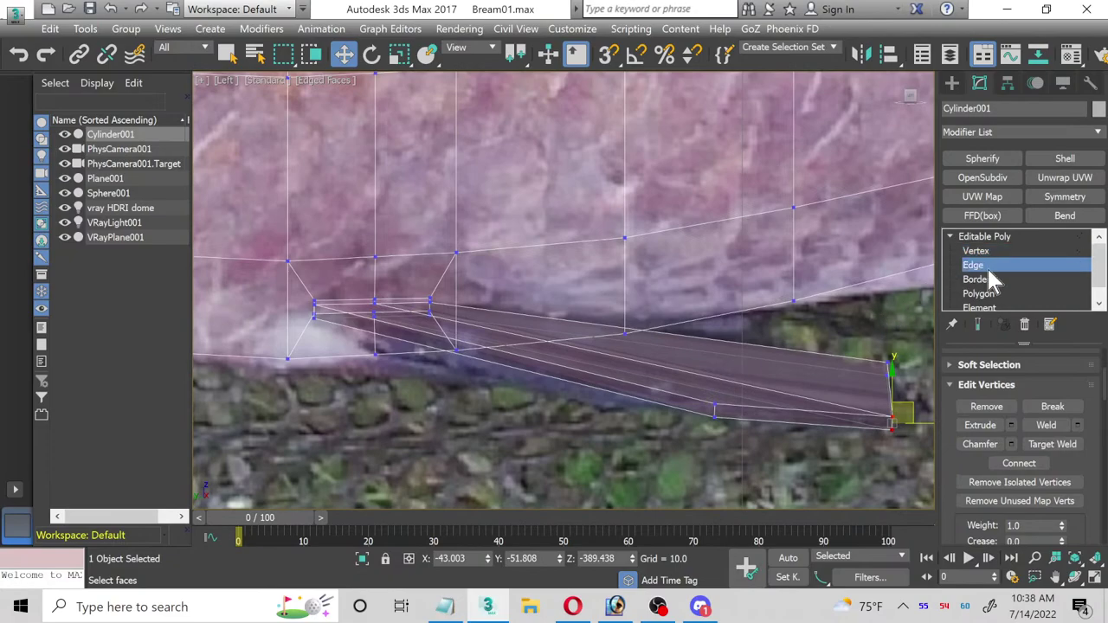
{"action": "left_click", "coordinate": [685, 371]}
{"action": "scroll", "coordinate": [975, 426], "scroll_direction": "up", "scroll_amount": 2}
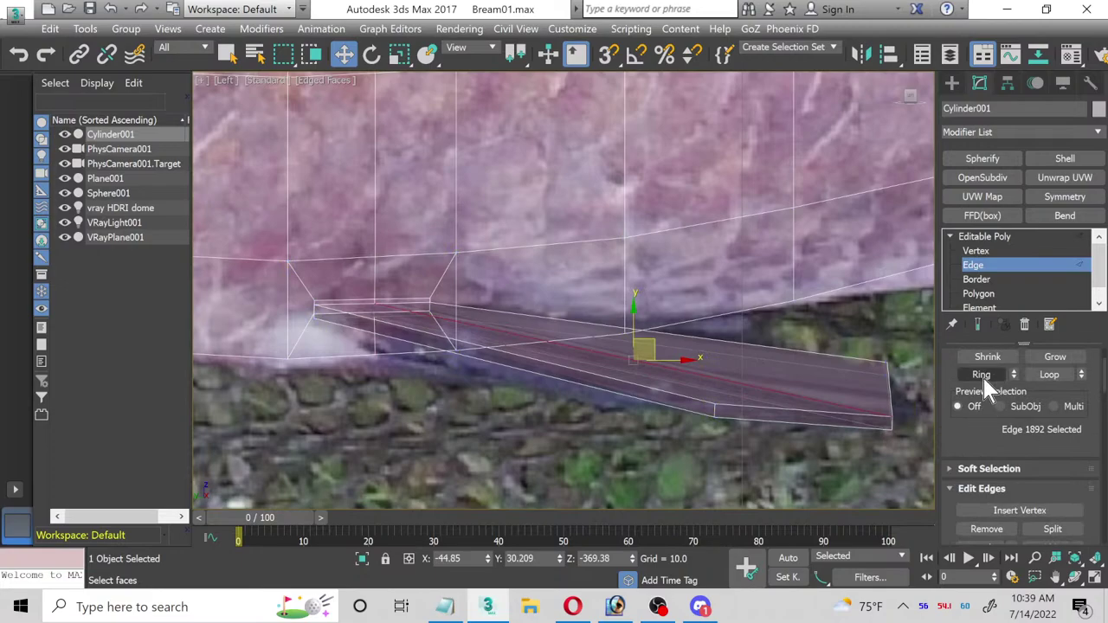
{"action": "left_click", "coordinate": [982, 375]}
{"action": "scroll", "coordinate": [1045, 426], "scroll_direction": "down", "scroll_amount": 3}
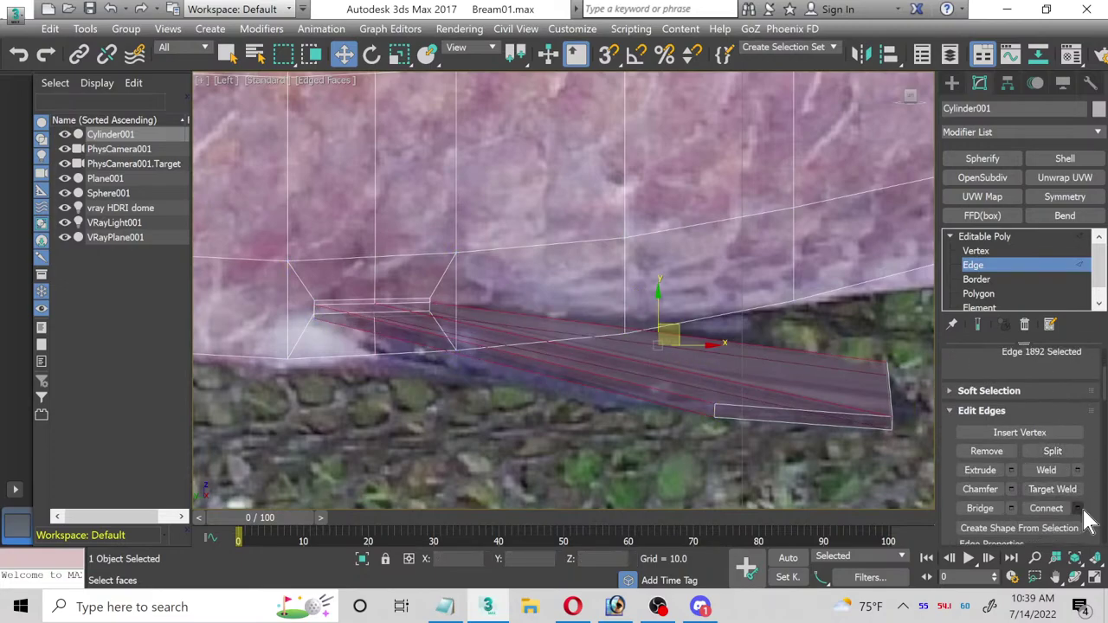
{"action": "left_click", "coordinate": [1079, 509]}
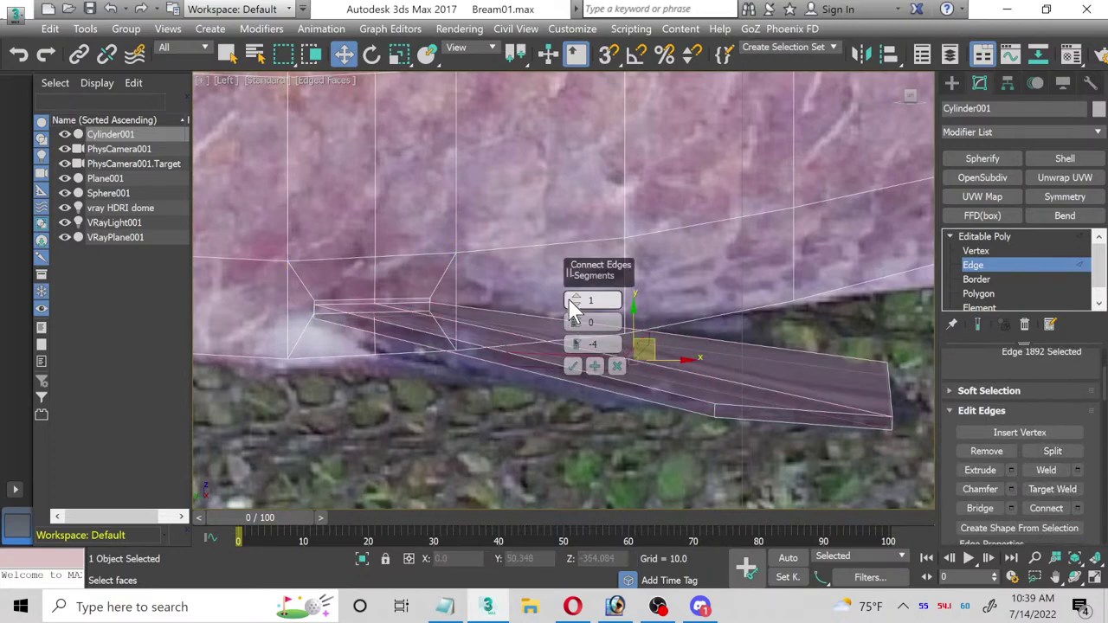
{"action": "left_click", "coordinate": [574, 367]}
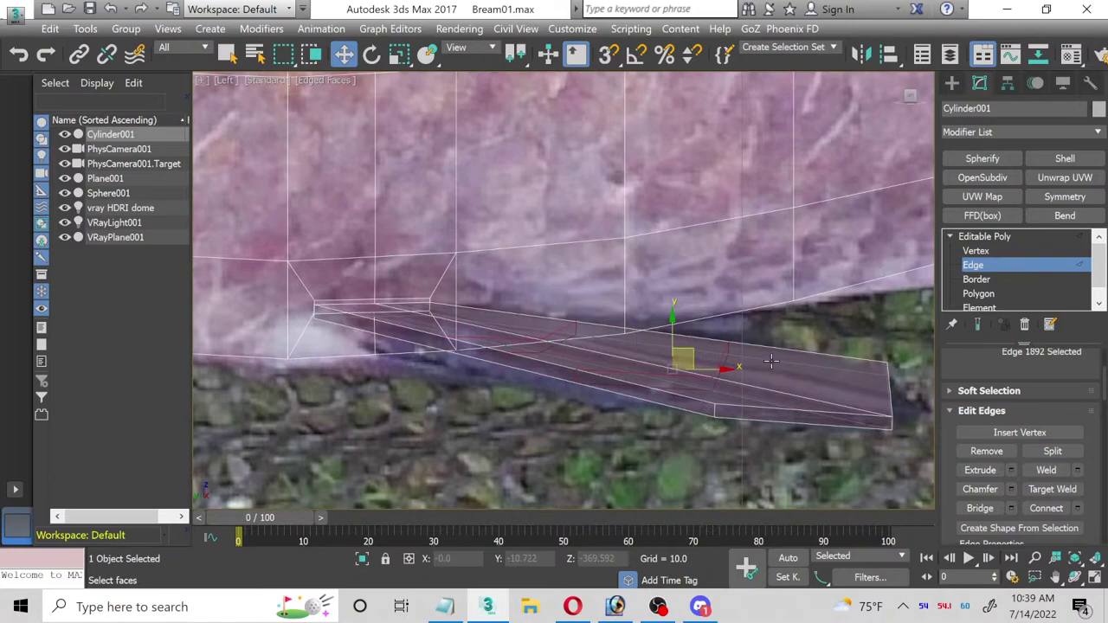
{"action": "left_click", "coordinate": [977, 252]}
Step: Move fin vertices up, shift the middle pair down-right, and pull others up-left
{"action": "scroll", "coordinate": [751, 373], "scroll_direction": "up", "scroll_amount": 3}
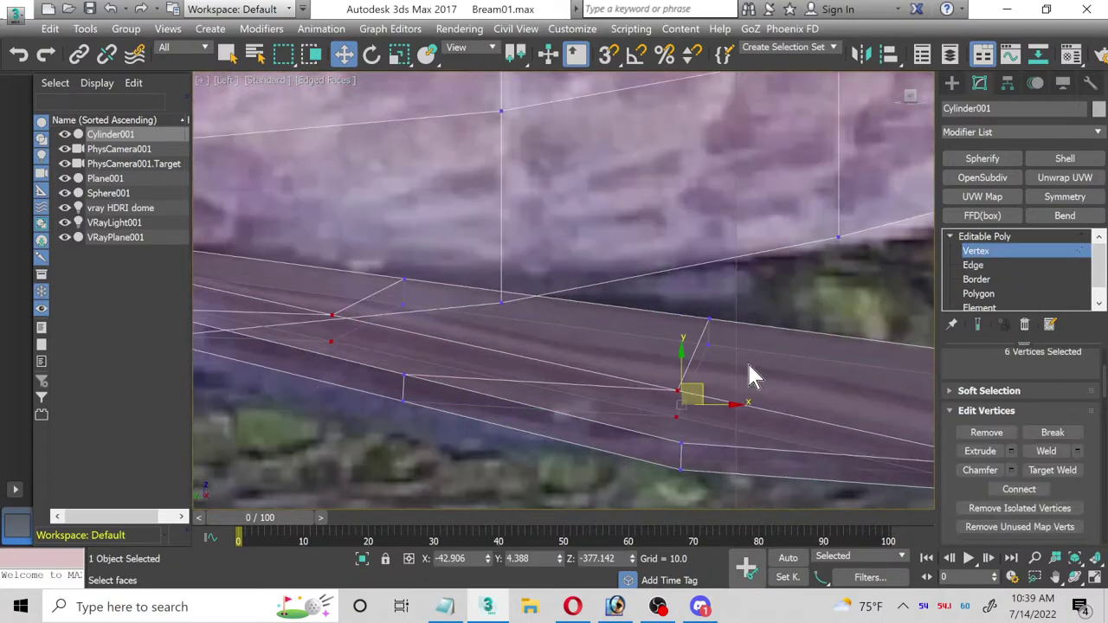
{"action": "left_click_drag", "start_coordinate": [690, 392], "coordinate": [715, 260]}
{"action": "left_click_drag", "start_coordinate": [378, 364], "coordinate": [456, 401]}
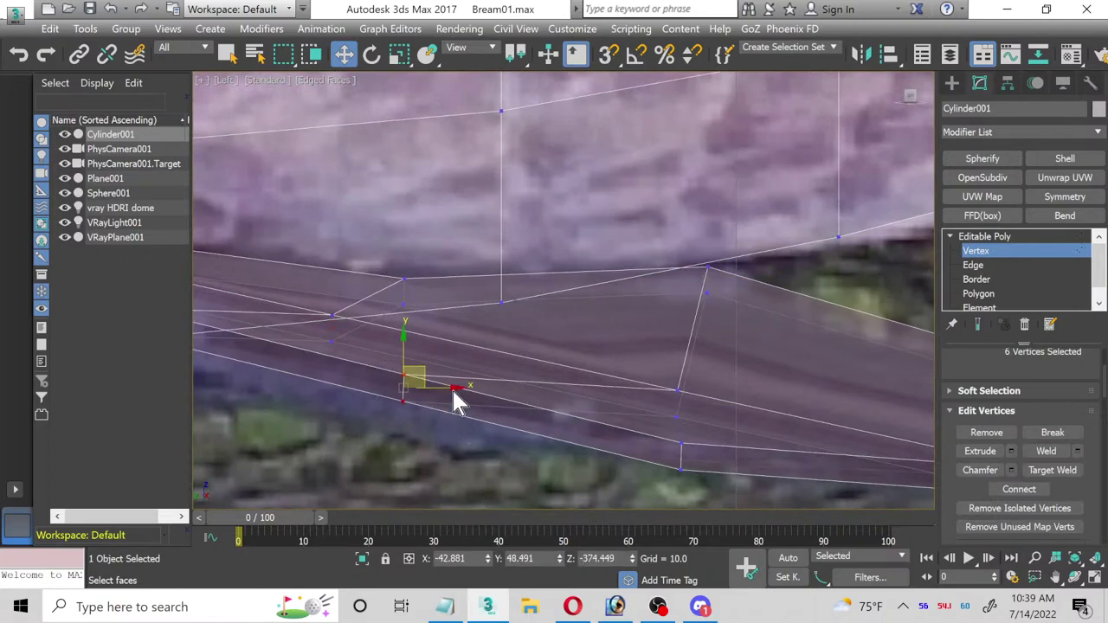
{"action": "left_click_drag", "start_coordinate": [417, 365], "coordinate": [466, 409]}
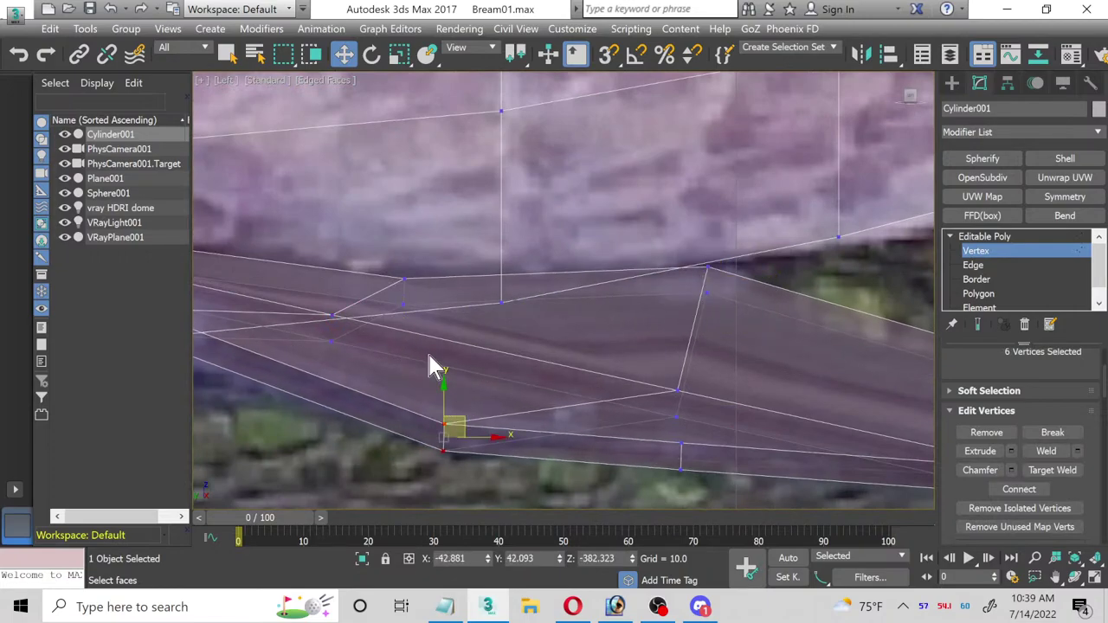
{"action": "scroll", "coordinate": [611, 429], "scroll_direction": "up", "scroll_amount": 2}
{"action": "left_click_drag", "start_coordinate": [563, 374], "coordinate": [571, 362]}
{"action": "left_click", "coordinate": [552, 341]}
{"action": "left_click_drag", "start_coordinate": [560, 316], "coordinate": [526, 281]}
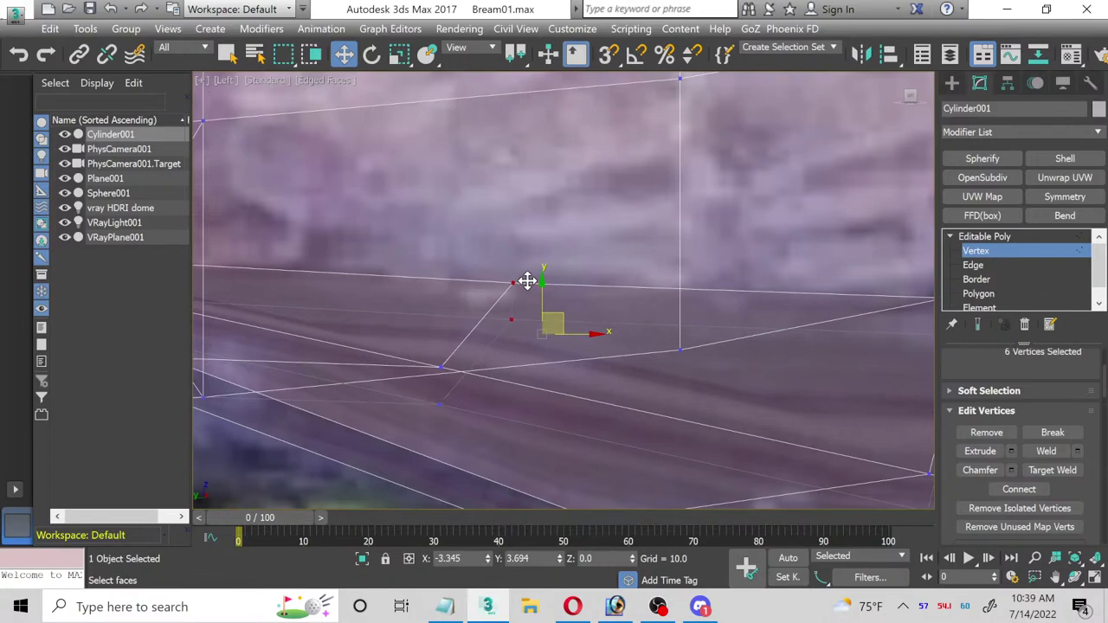
Step: Fit the middle and upper-edge fin vertices to the reference fish outline
{"action": "middle_click_drag", "start_coordinate": [359, 358], "coordinate": [684, 322]}
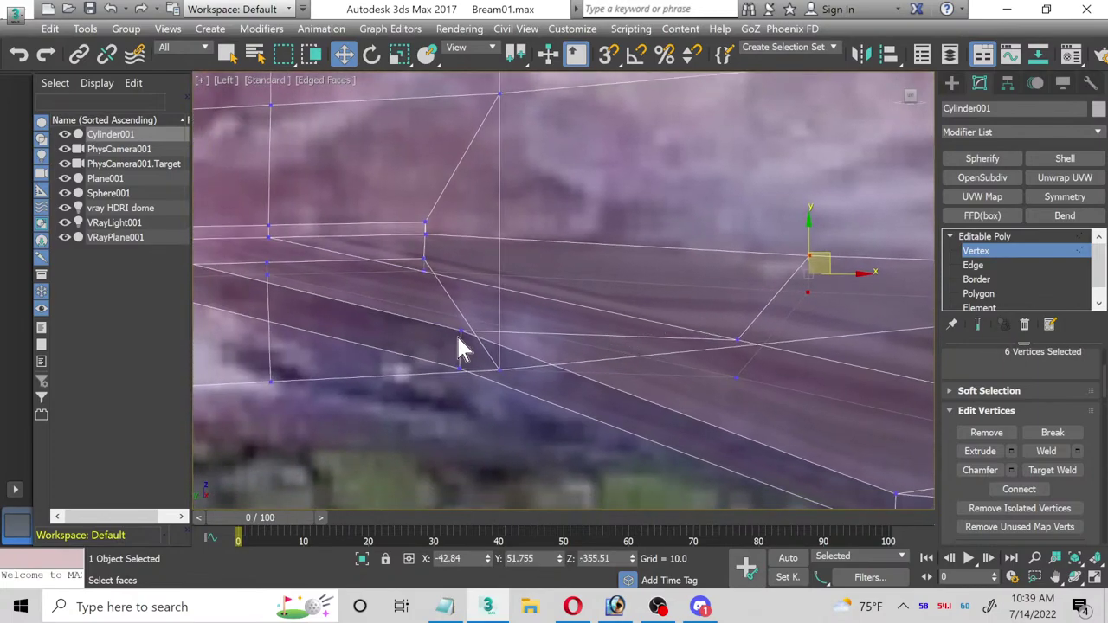
{"action": "left_click_drag", "start_coordinate": [451, 347], "coordinate": [468, 372]}
{"action": "left_click_drag", "start_coordinate": [464, 333], "coordinate": [422, 315]}
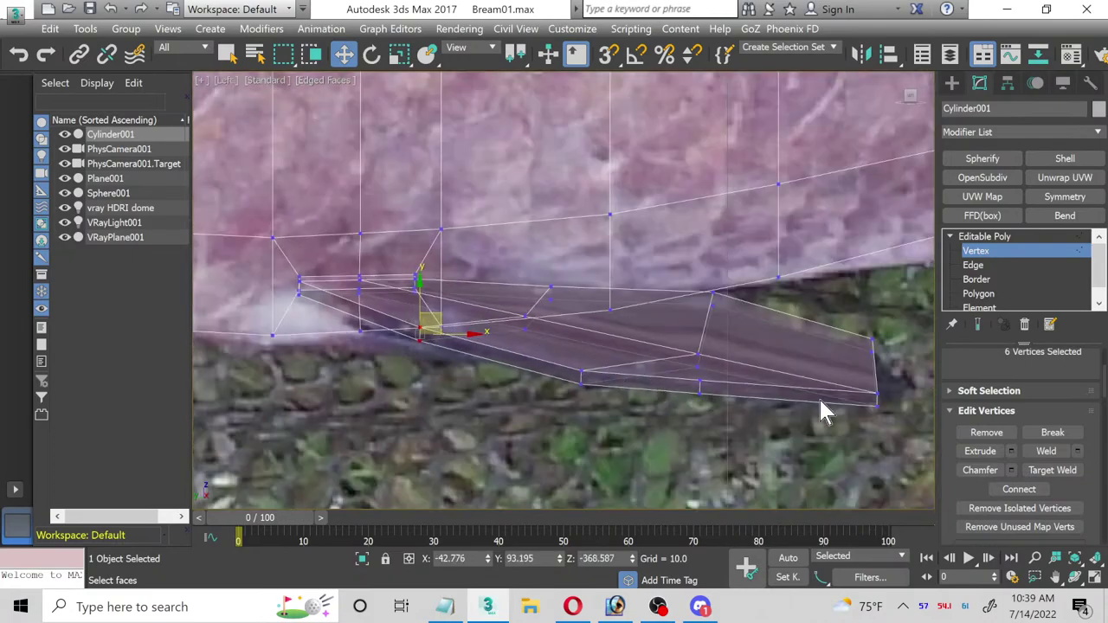
{"action": "middle_click_drag", "start_coordinate": [818, 397], "coordinate": [680, 386]}
{"action": "left_click_drag", "start_coordinate": [611, 329], "coordinate": [606, 322]}
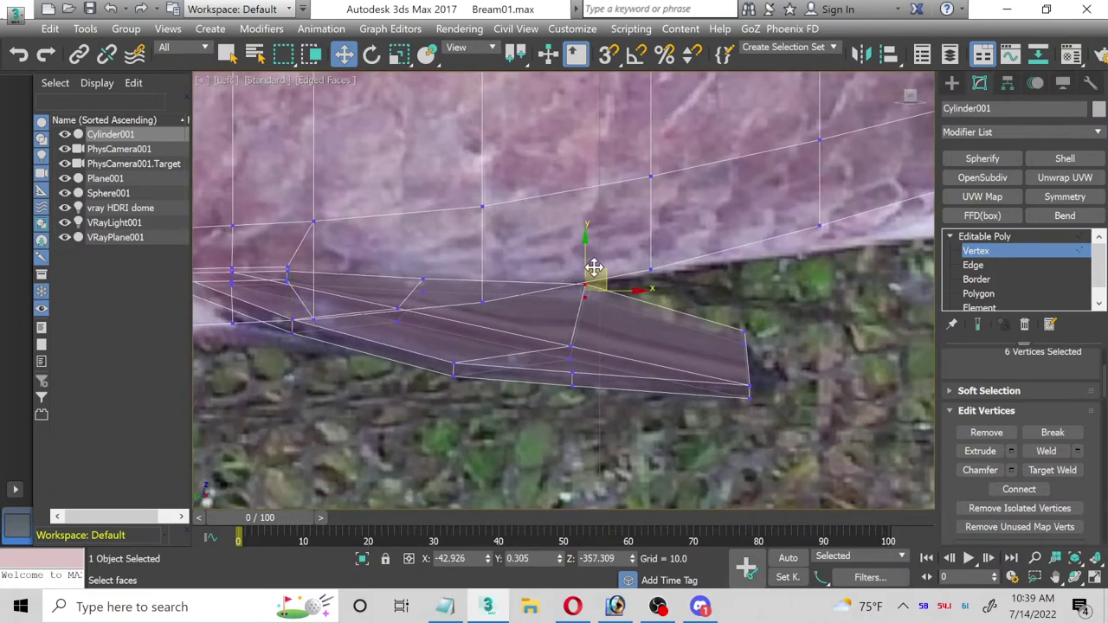
{"action": "left_click_drag", "start_coordinate": [585, 286], "coordinate": [581, 310]}
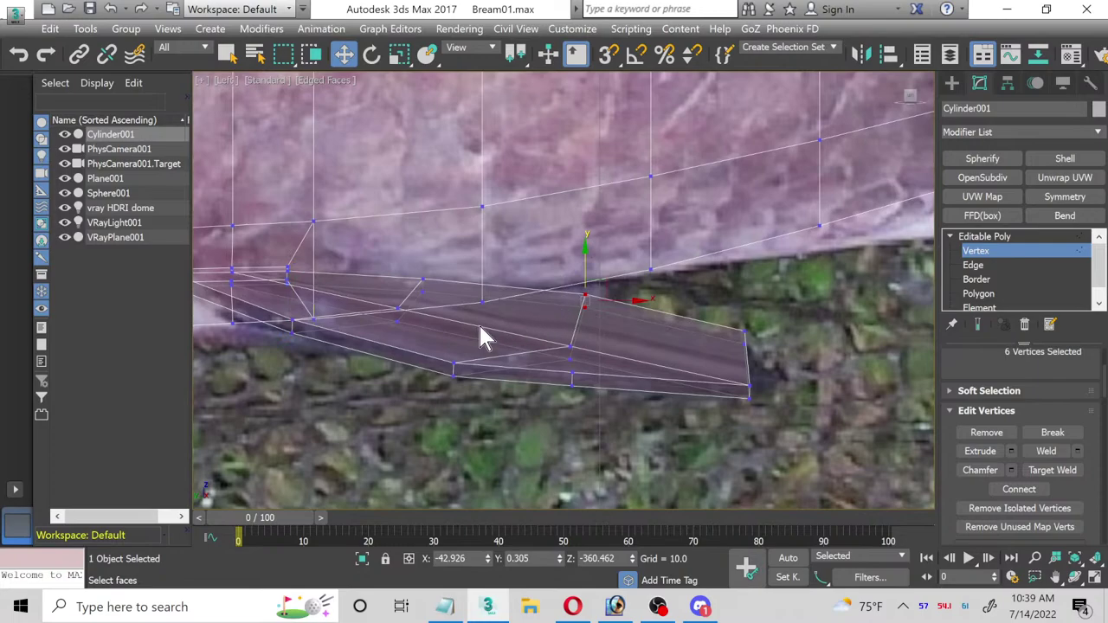
{"action": "middle_click_drag", "start_coordinate": [482, 335], "coordinate": [589, 364]}
Step: Connect the edge ring near the fin's end with 2 segments, slide 94
{"action": "left_click", "coordinate": [974, 266]}
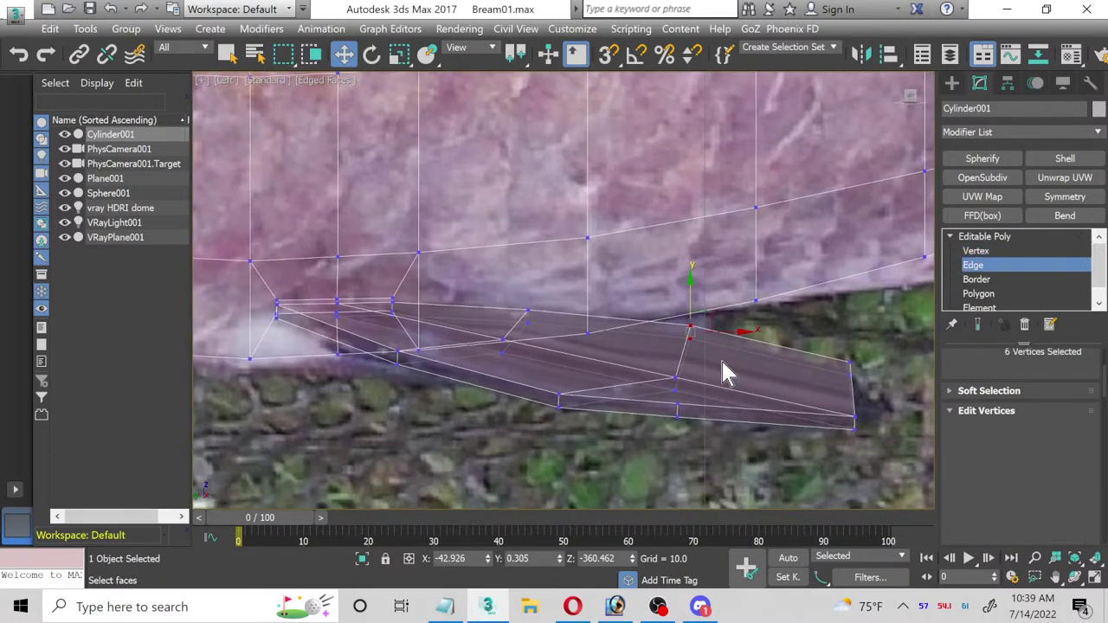
{"action": "left_click_drag", "start_coordinate": [710, 387], "coordinate": [761, 407]}
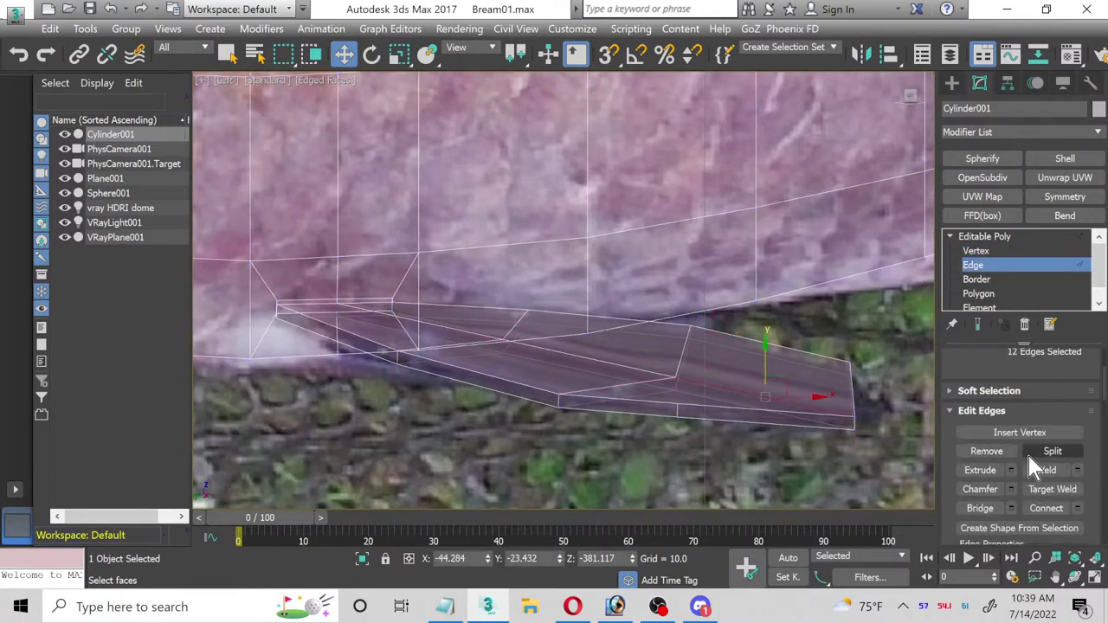
{"action": "scroll", "coordinate": [1026, 452], "scroll_direction": "up", "scroll_amount": 3}
{"action": "left_click", "coordinate": [996, 398]}
{"action": "scroll", "coordinate": [1009, 420], "scroll_direction": "down", "scroll_amount": 1}
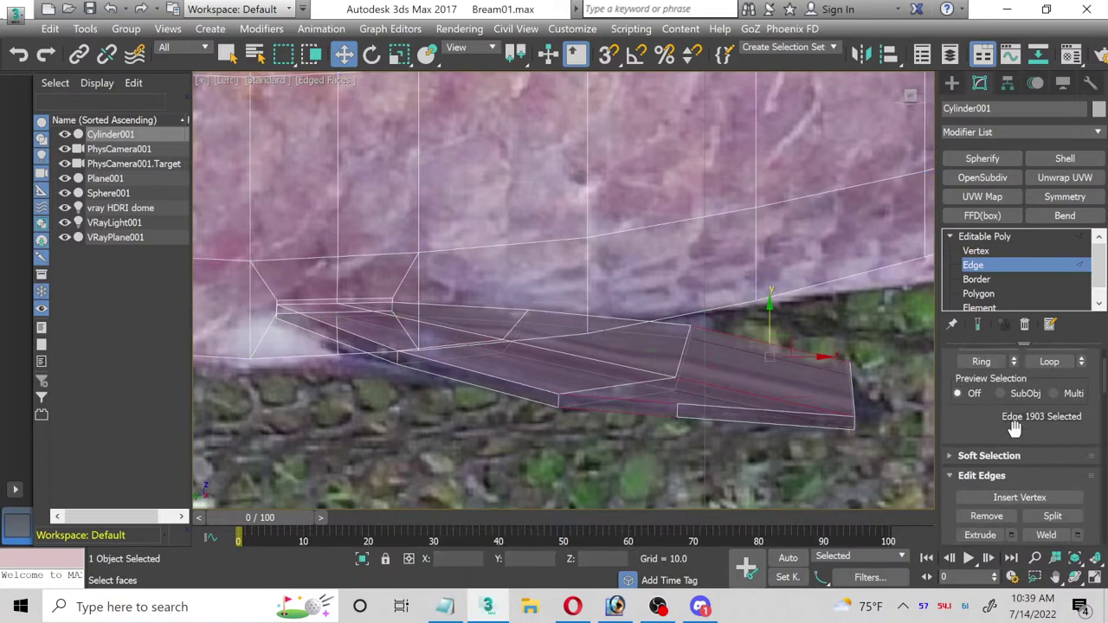
{"action": "scroll", "coordinate": [1015, 428], "scroll_direction": "down", "scroll_amount": 3}
{"action": "left_click", "coordinate": [1078, 498]}
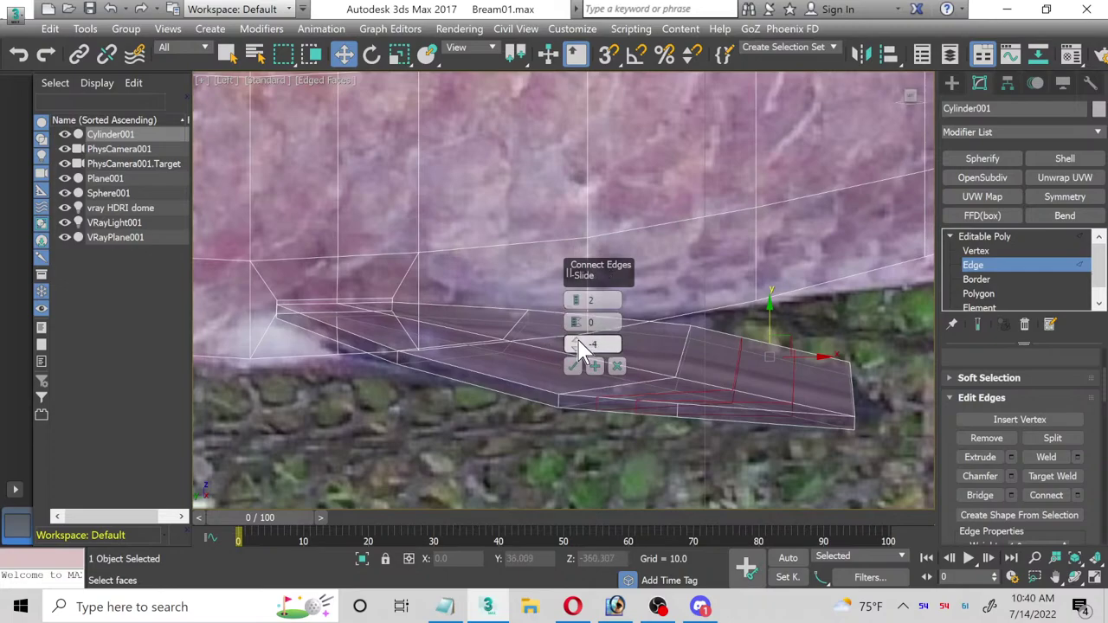
{"action": "left_click_drag", "start_coordinate": [578, 345], "coordinate": [542, 198]}
{"action": "left_click", "coordinate": [574, 366]}
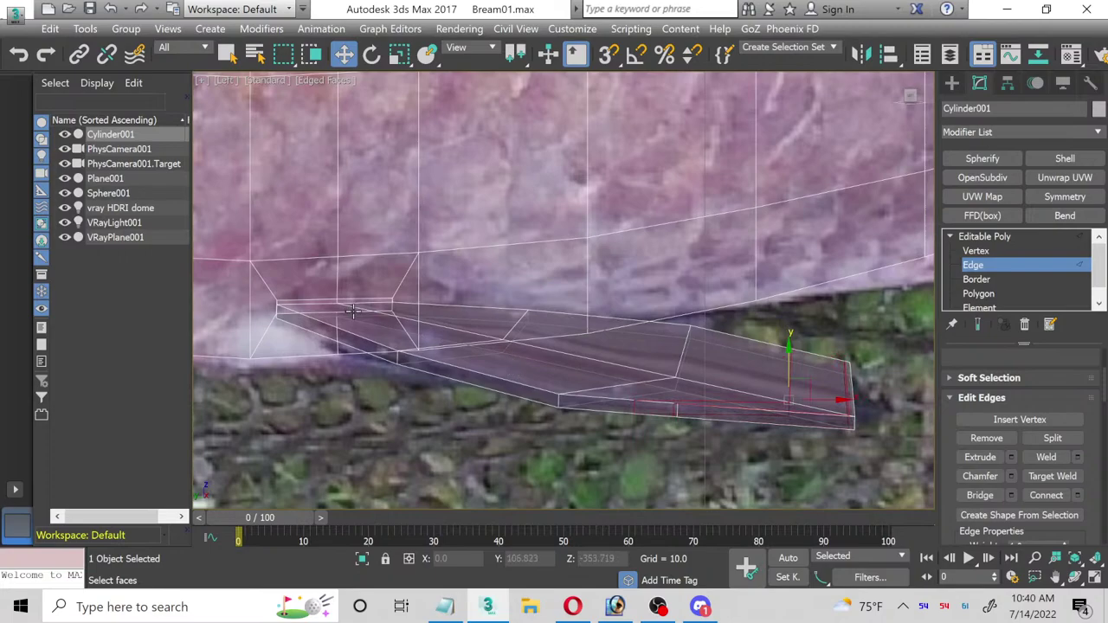
Step: Return from edge editing to the Editable Poly object level
{"action": "scroll", "coordinate": [352, 312], "scroll_direction": "up", "scroll_amount": 2}
{"action": "left_click", "coordinate": [314, 320]}
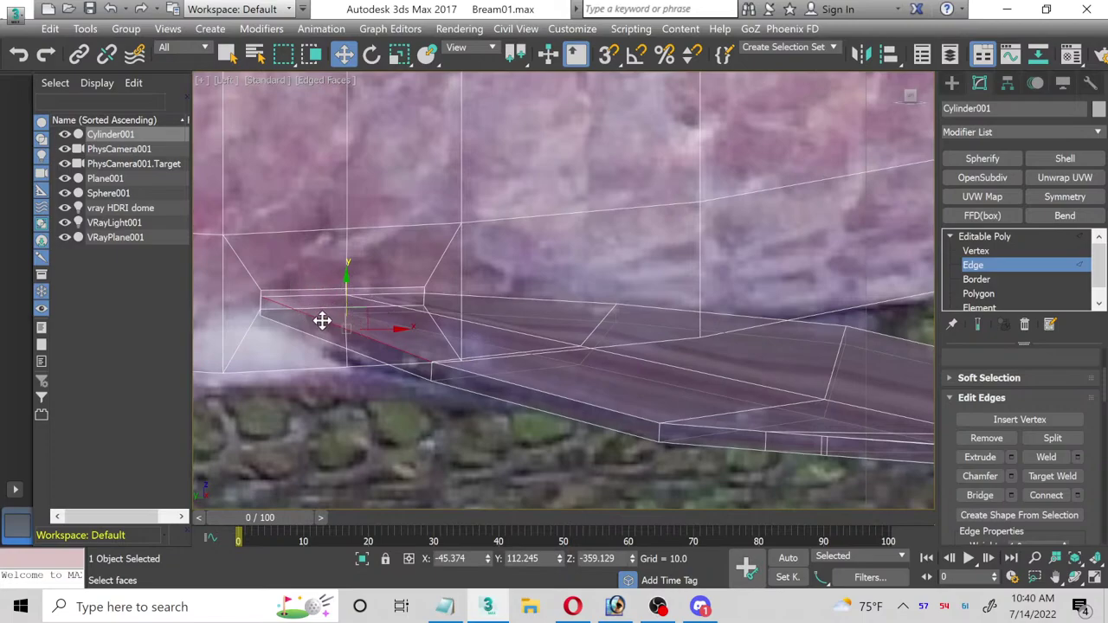
{"action": "left_click", "coordinate": [993, 263]}
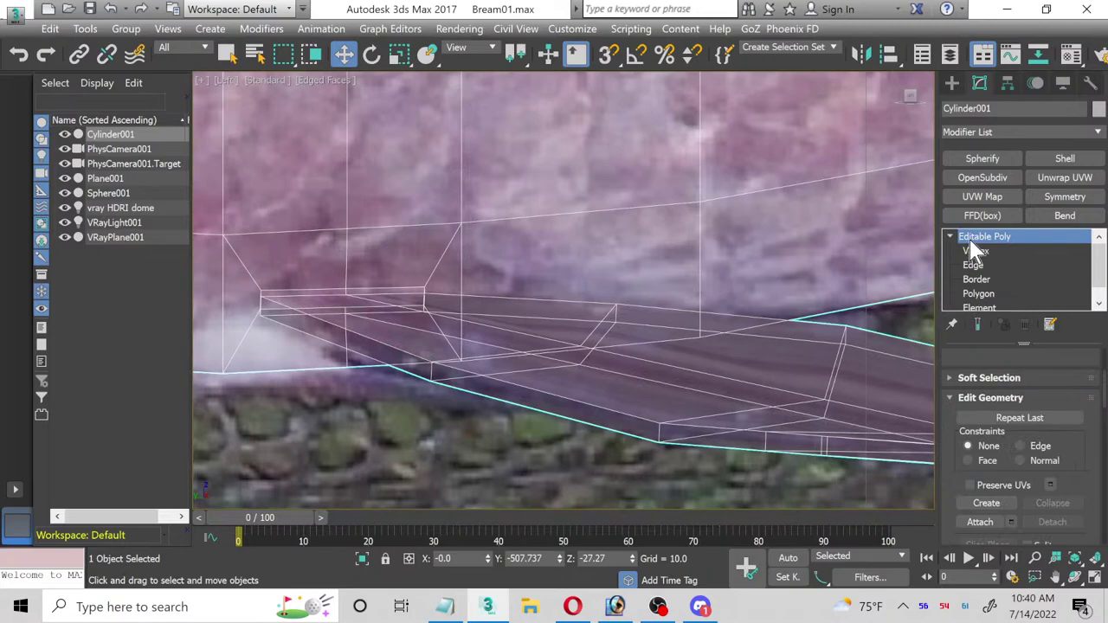
{"action": "scroll", "coordinate": [785, 297], "scroll_direction": "down", "scroll_amount": 3}
Step: Enter Polygon mode and grow the selection to cover the whole red fin
{"action": "middle_click_drag", "start_coordinate": [785, 297], "coordinate": [457, 303]}
{"action": "left_click", "coordinate": [979, 294]}
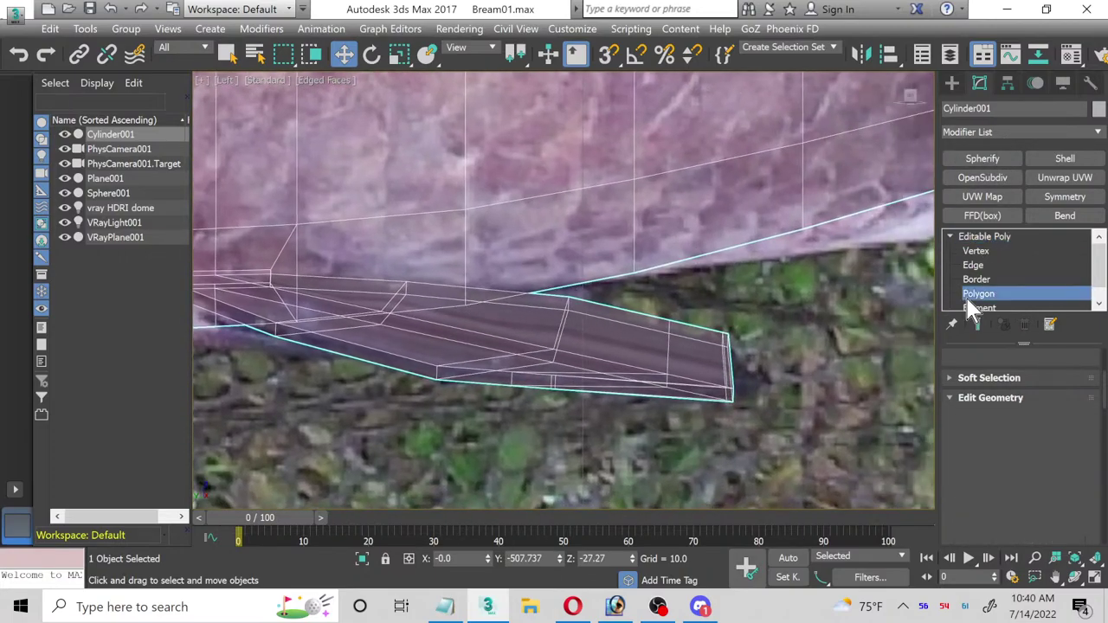
{"action": "scroll", "coordinate": [1069, 484], "scroll_direction": "up", "scroll_amount": 5}
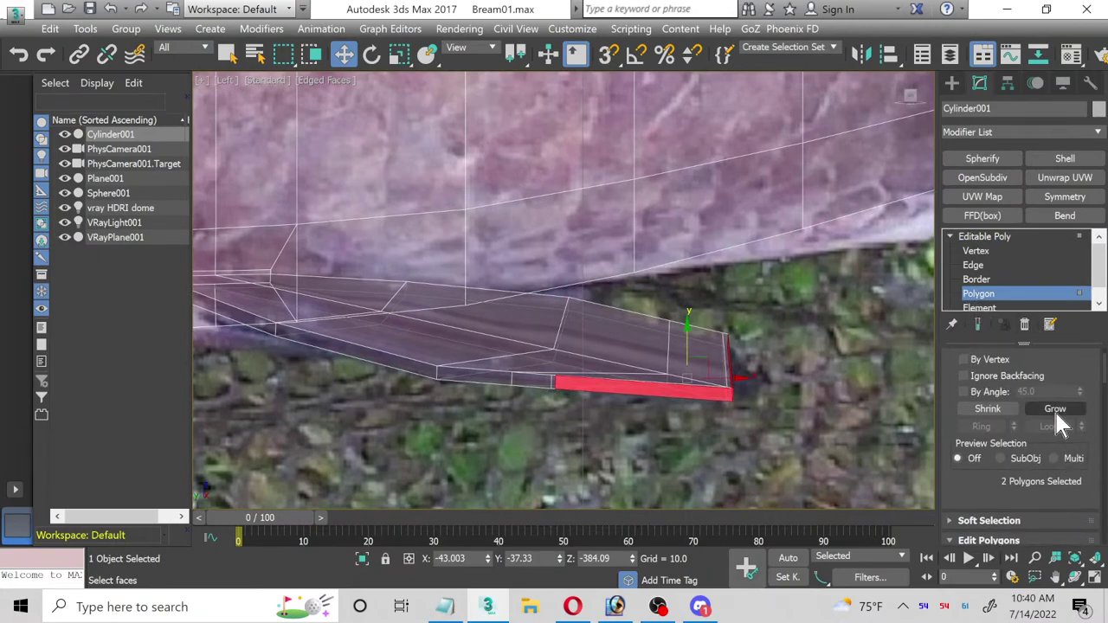
{"action": "left_click", "coordinate": [1054, 409]}
{"action": "left_click", "coordinate": [1053, 409]}
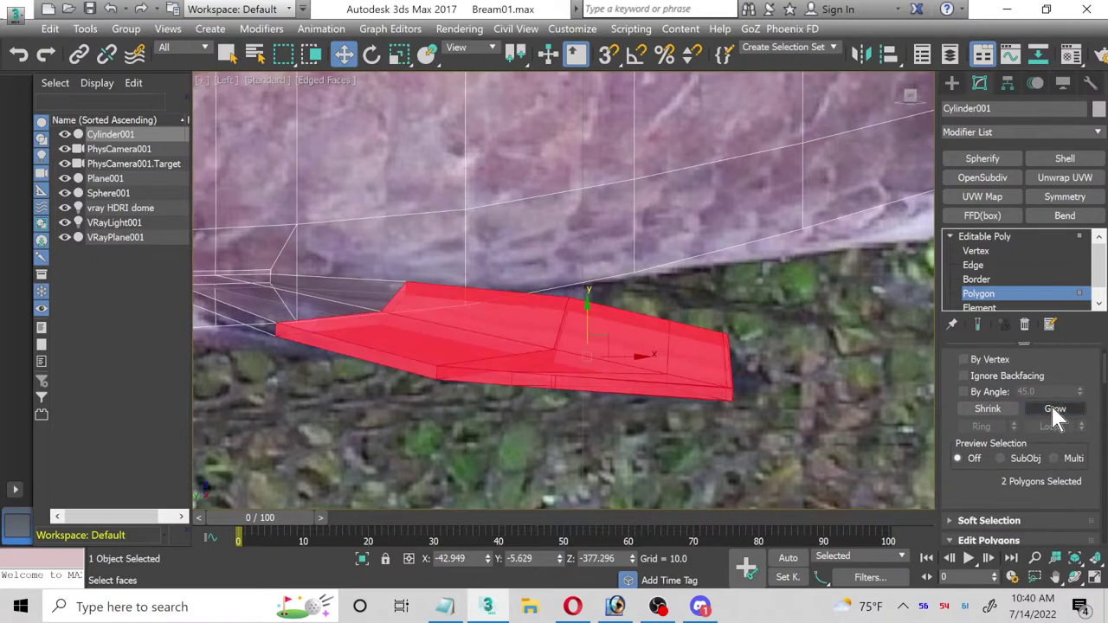
{"action": "left_click", "coordinate": [1051, 405]}
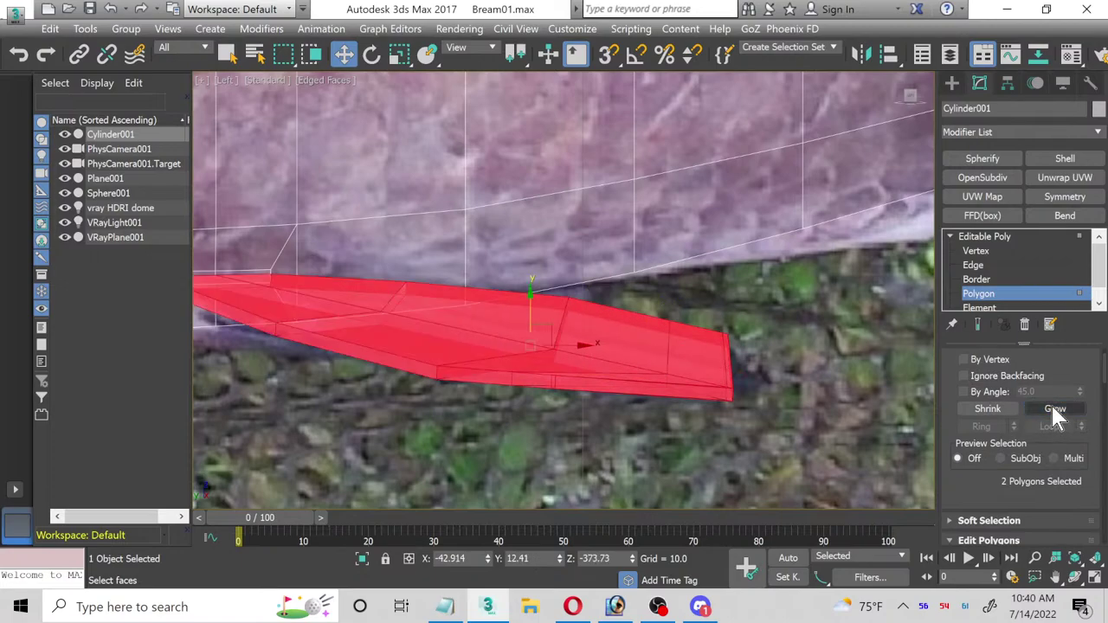
Step: Maximize the Left view and zoom in close on the red fin polygons
{"action": "left_click", "coordinate": [1095, 578]}
{"action": "right_click", "coordinate": [435, 400]}
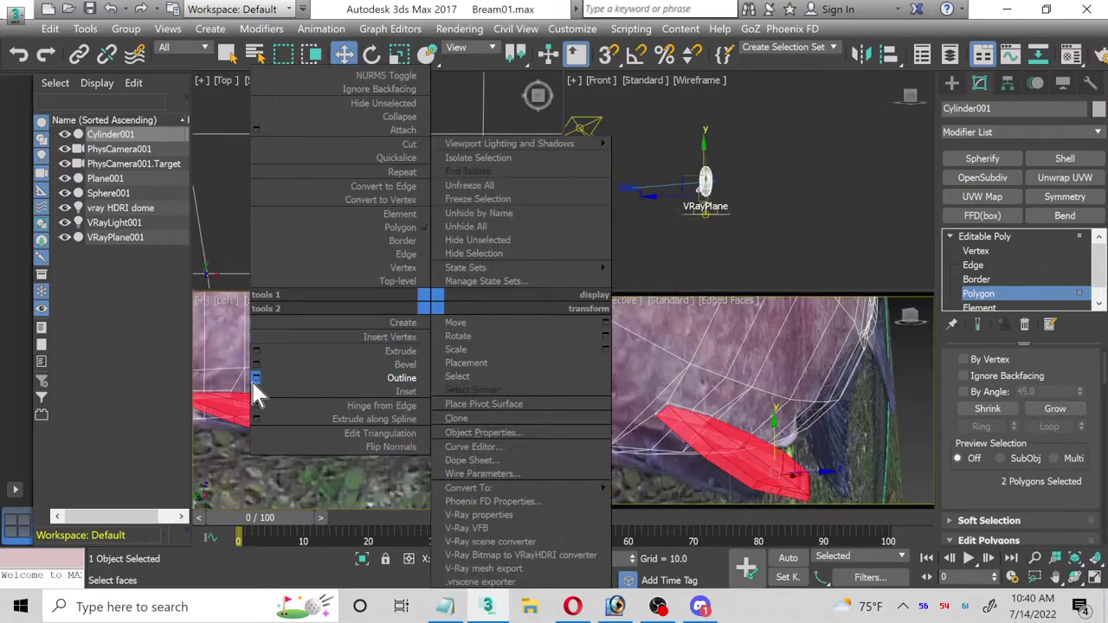
{"action": "left_click", "coordinate": [233, 481]}
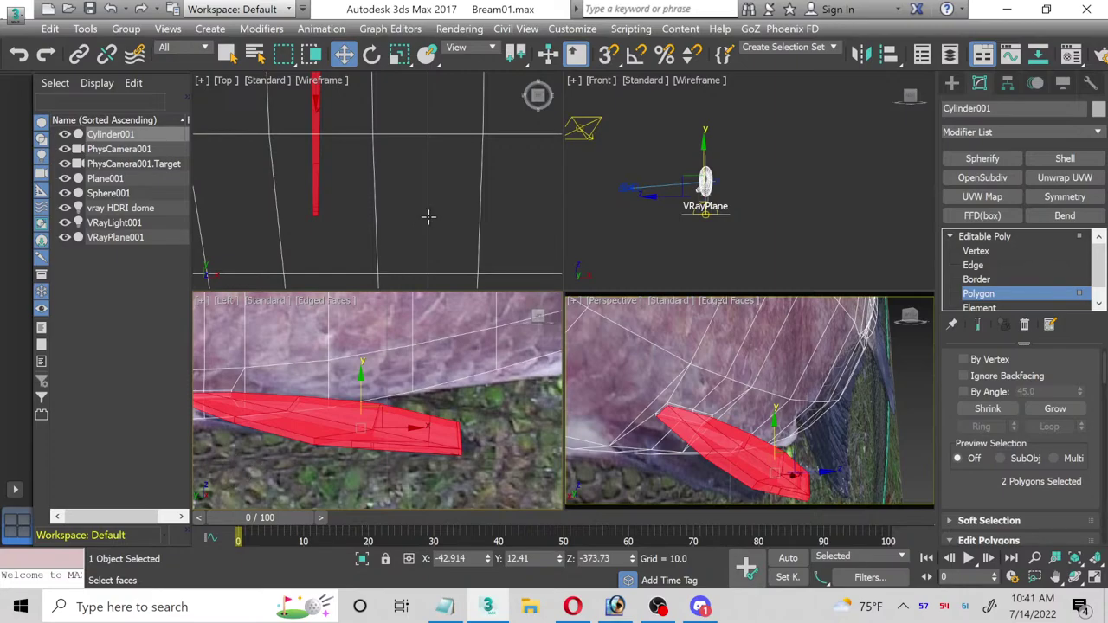
{"action": "right_click", "coordinate": [392, 302]}
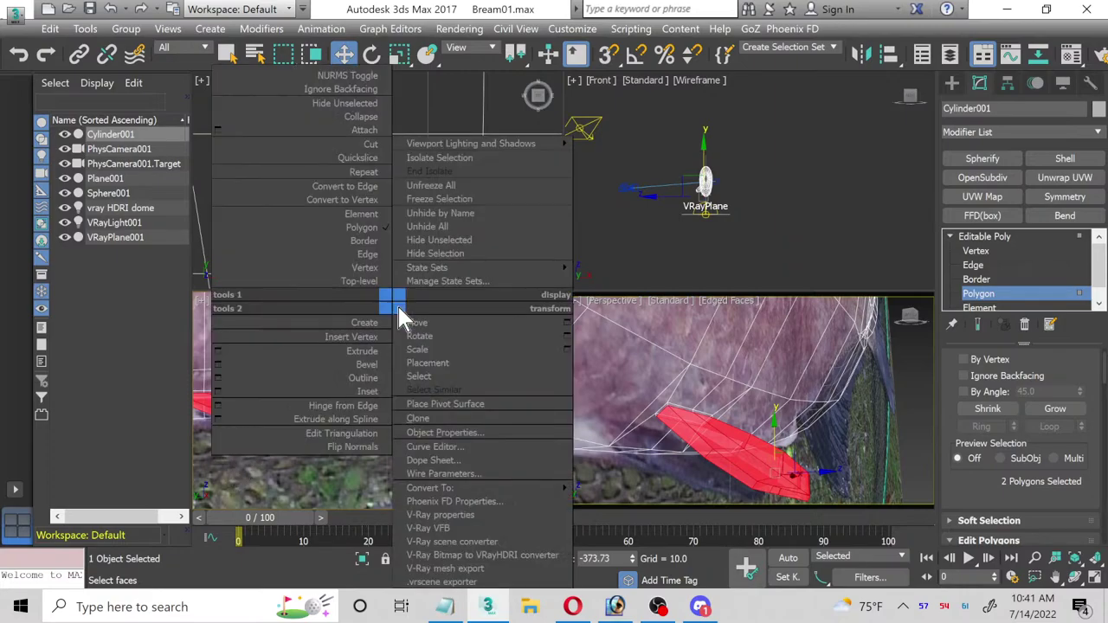
{"action": "left_click", "coordinate": [198, 399]}
{"action": "left_click", "coordinate": [1096, 578]}
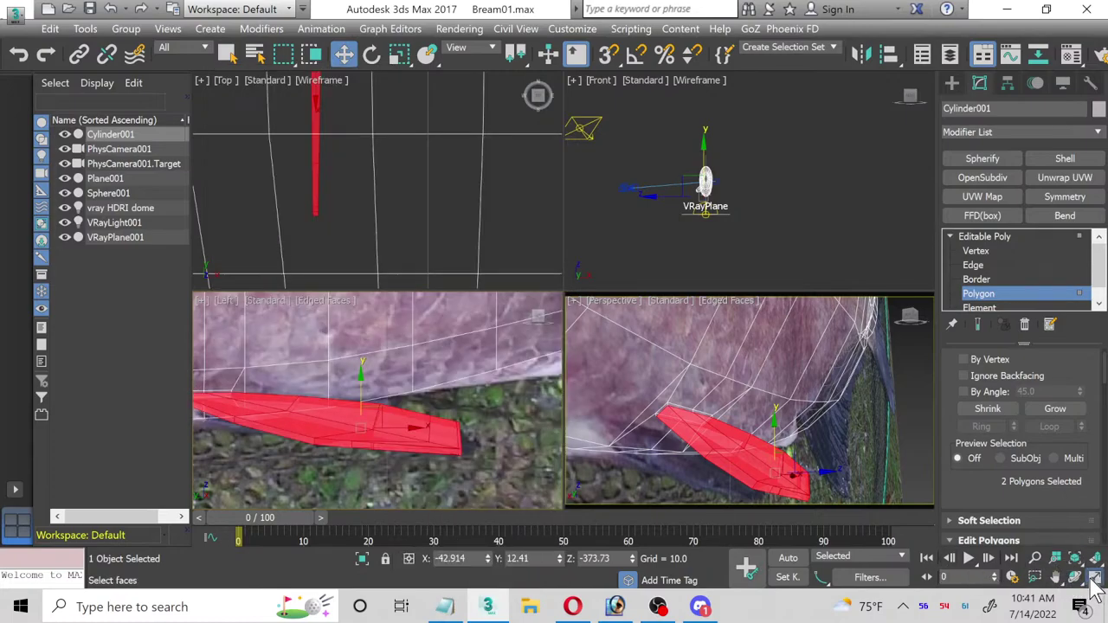
{"action": "scroll", "coordinate": [718, 376], "scroll_direction": "up", "scroll_amount": 2}
{"action": "scroll", "coordinate": [457, 374], "scroll_direction": "down", "scroll_amount": 3}
{"action": "scroll", "coordinate": [457, 374], "scroll_direction": "up", "scroll_amount": 1}
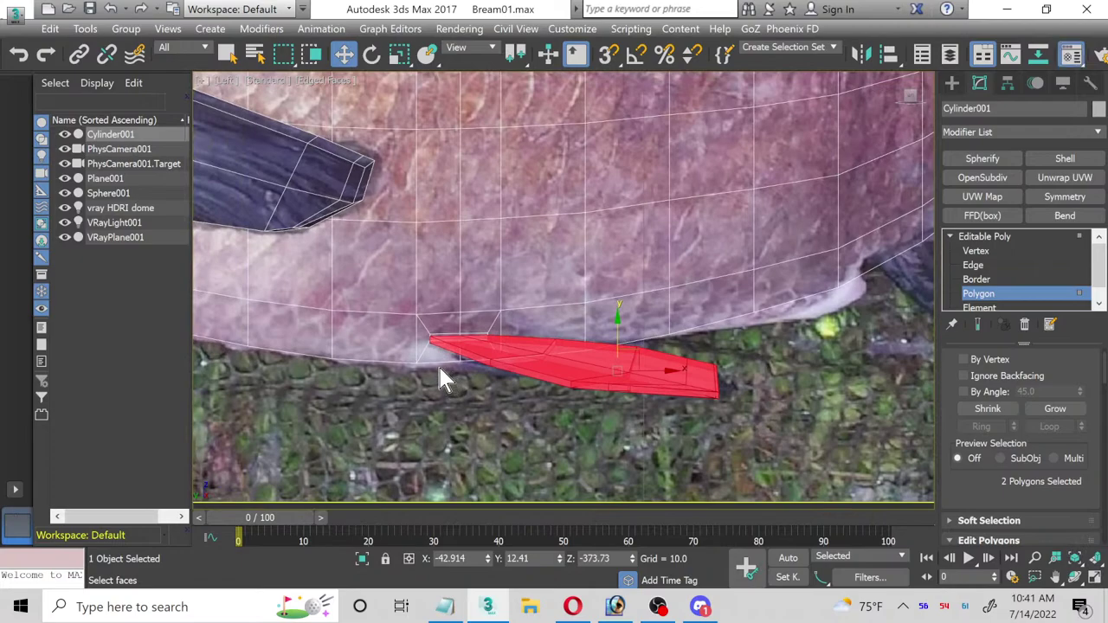
Step: Check the bream fins material's maps (Bream_fins.jpg diffuse, Bream_fins_spec.jpg glossiness) in the Material Editor
{"action": "key", "text": "m"}
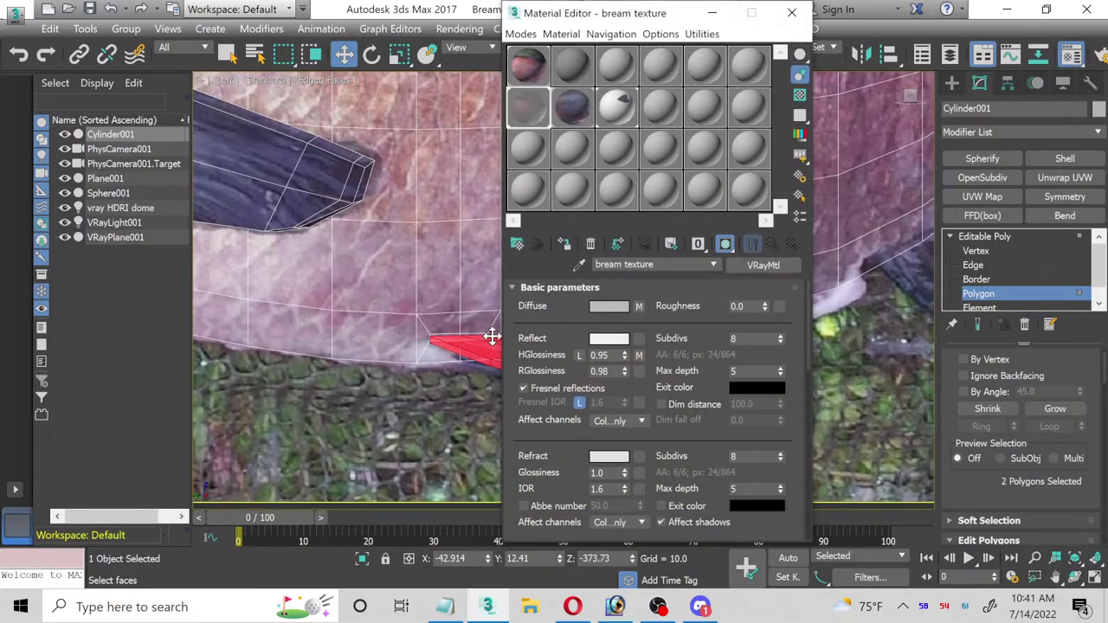
{"action": "left_click", "coordinate": [624, 106]}
{"action": "left_click", "coordinate": [558, 287]}
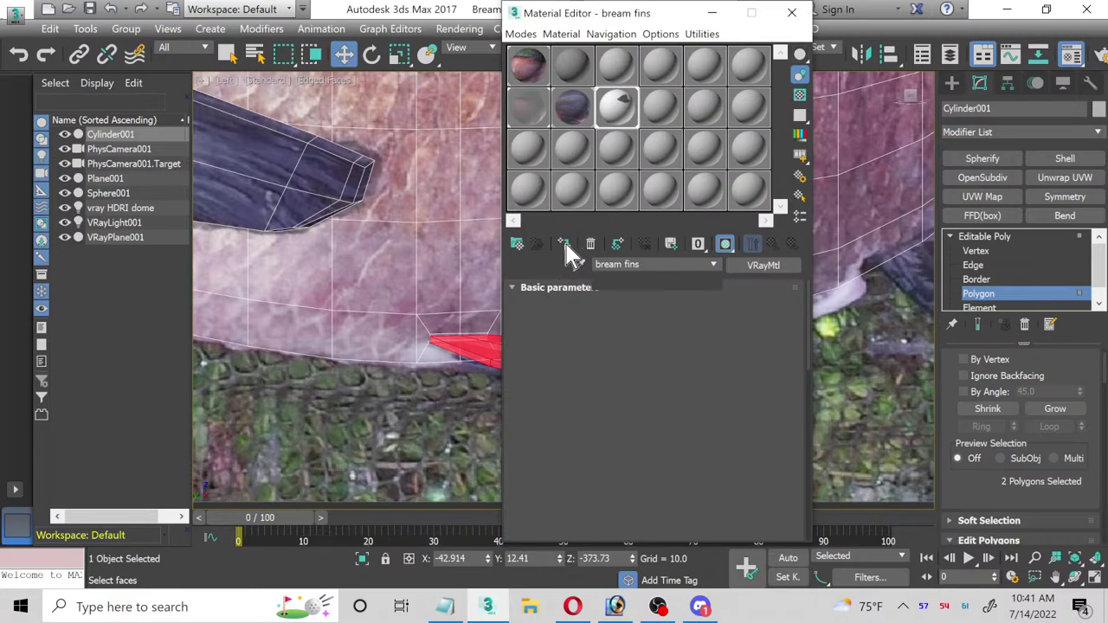
{"action": "left_click", "coordinate": [792, 12]}
{"action": "scroll", "coordinate": [1089, 407], "scroll_direction": "down", "scroll_amount": 2}
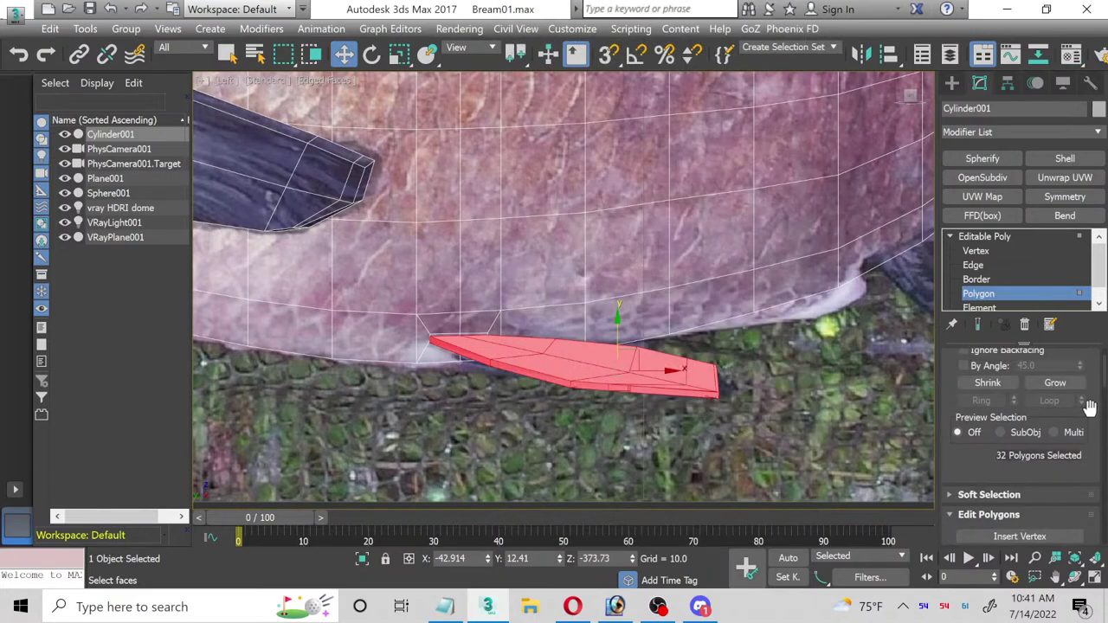
{"action": "scroll", "coordinate": [1088, 404], "scroll_direction": "up", "scroll_amount": 2}
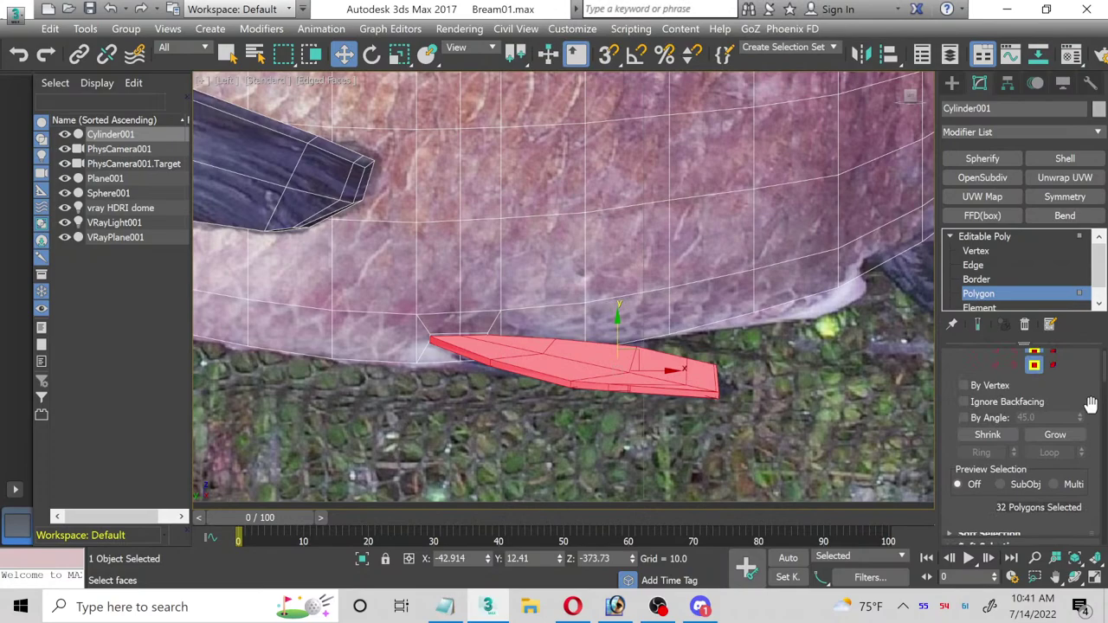
Step: Add Unwrap UVW to the fin polygons with an aligned Planar projection and open the UV editor
{"action": "left_click", "coordinate": [1048, 181]}
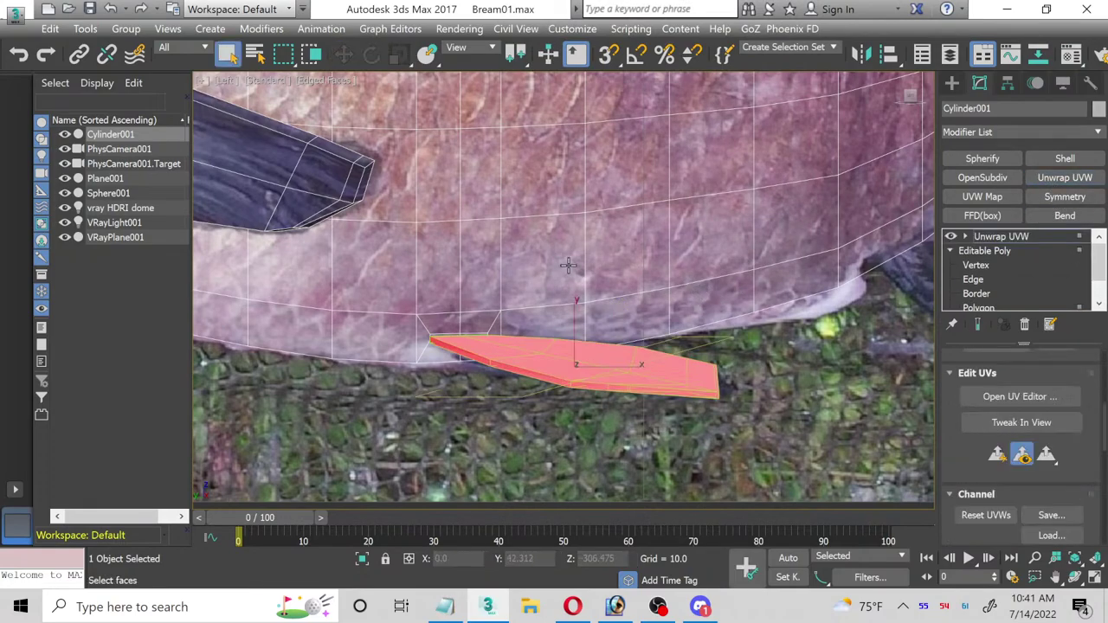
{"action": "scroll", "coordinate": [1098, 430], "scroll_direction": "down", "scroll_amount": 10}
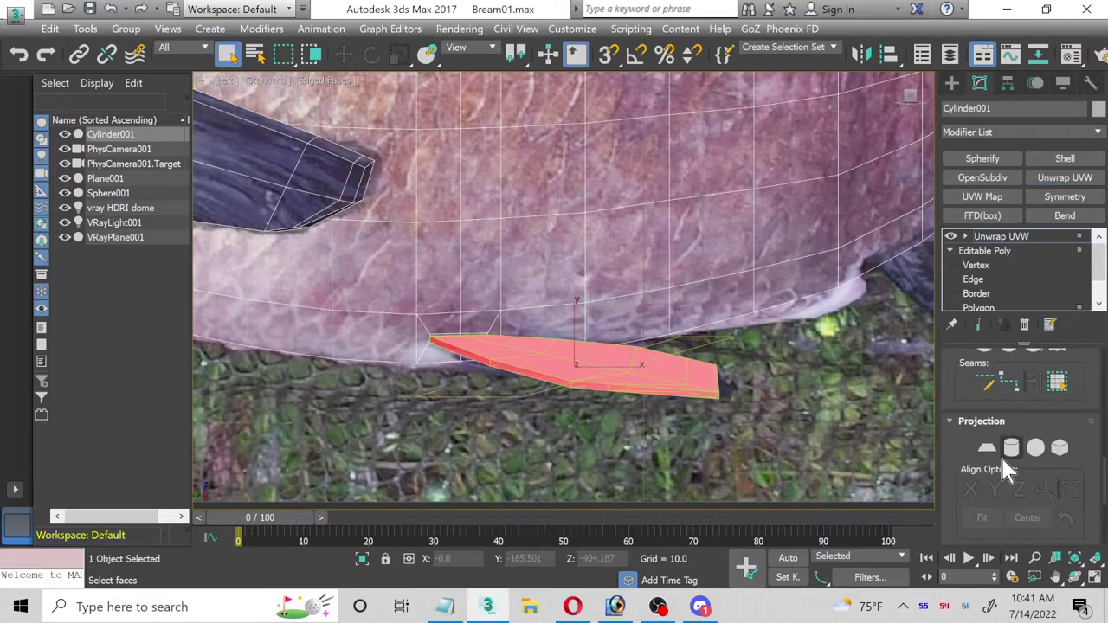
{"action": "left_click", "coordinate": [989, 449]}
{"action": "left_click", "coordinate": [1067, 492]}
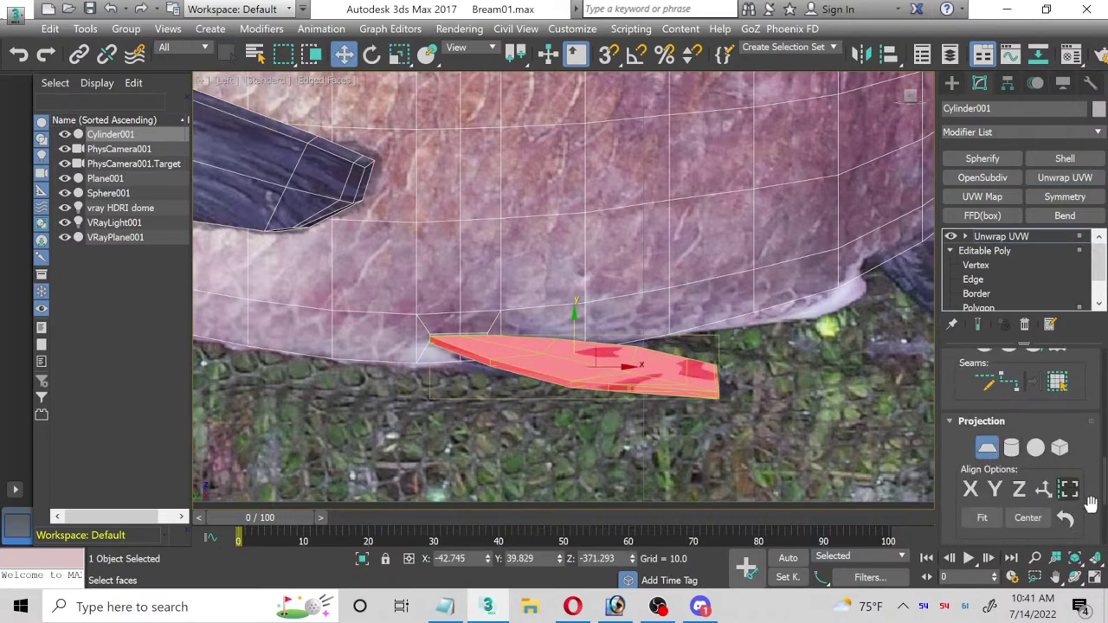
{"action": "scroll", "coordinate": [1096, 502], "scroll_direction": "up", "scroll_amount": 5}
{"action": "scroll", "coordinate": [1101, 497], "scroll_direction": "up", "scroll_amount": 5}
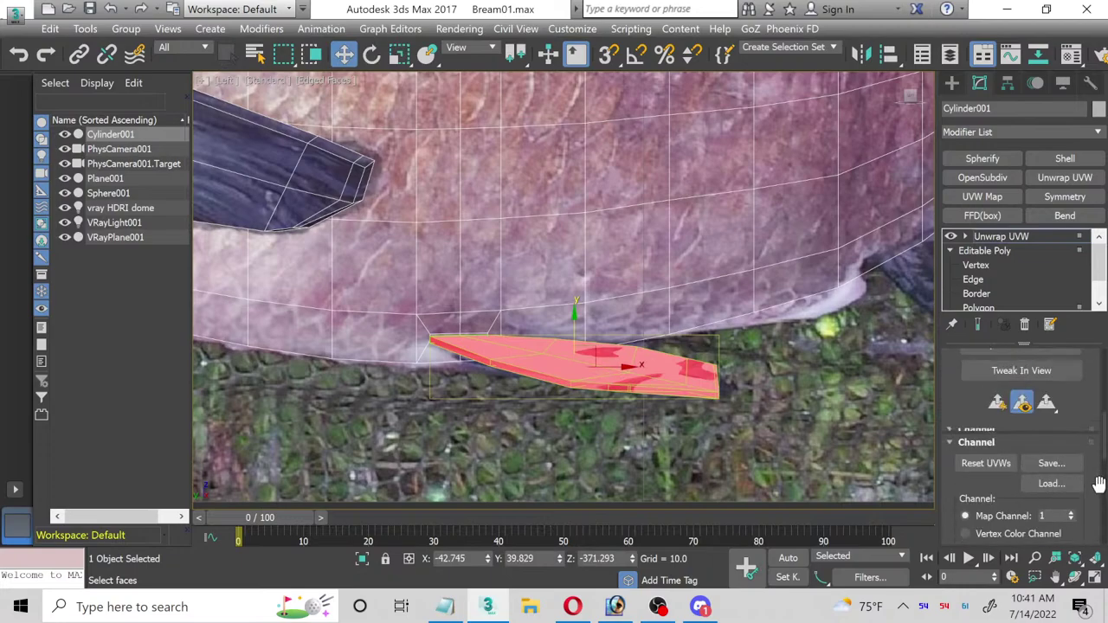
{"action": "left_click", "coordinate": [1011, 409]}
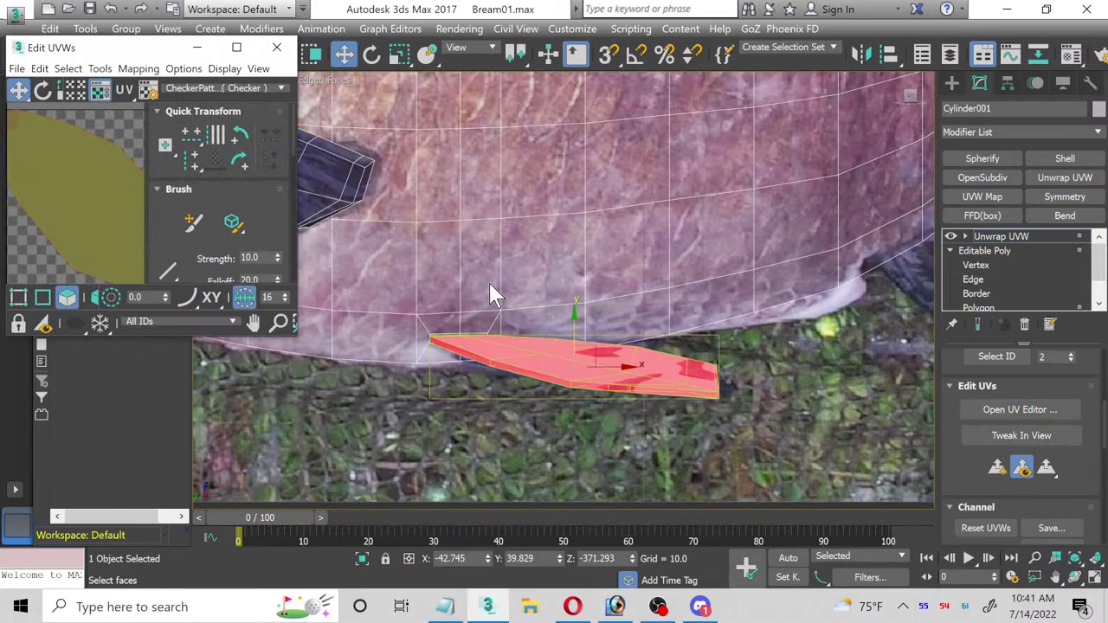
Step: Maximize Edit UVWs and show Map #2 Bream_fins.jpg as the background texture
{"action": "left_click", "coordinate": [237, 48]}
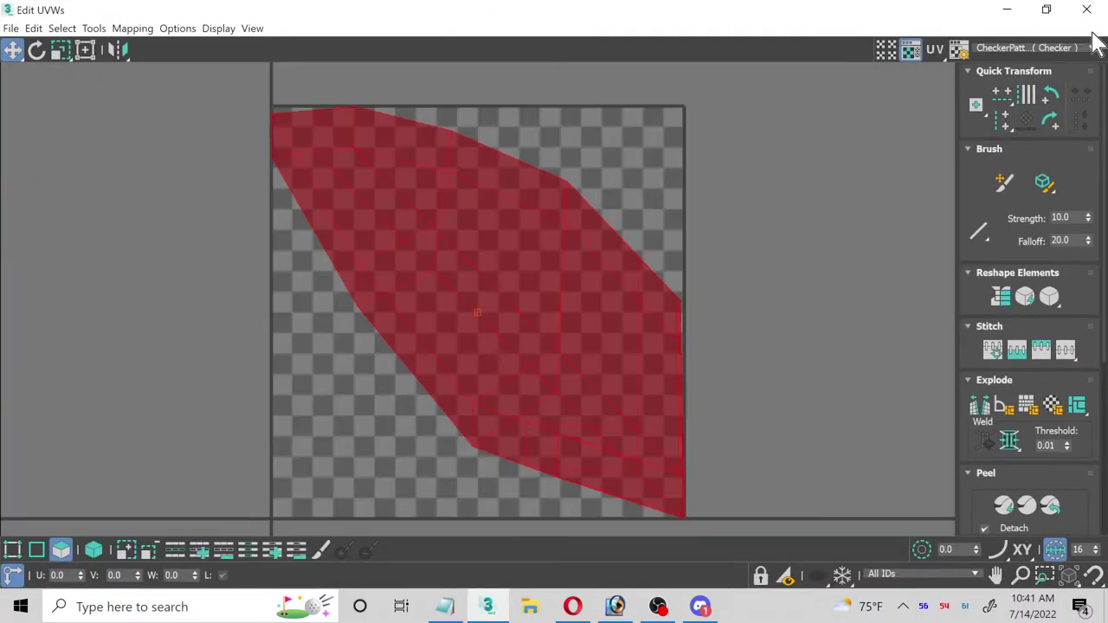
{"action": "left_click", "coordinate": [1054, 44]}
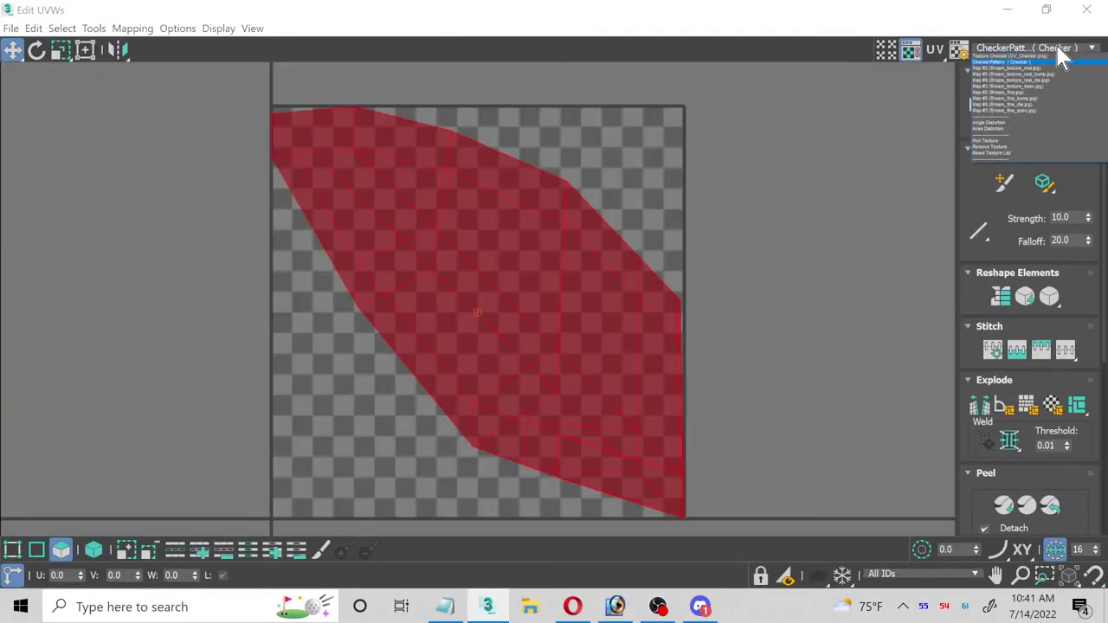
{"action": "left_click", "coordinate": [1015, 92]}
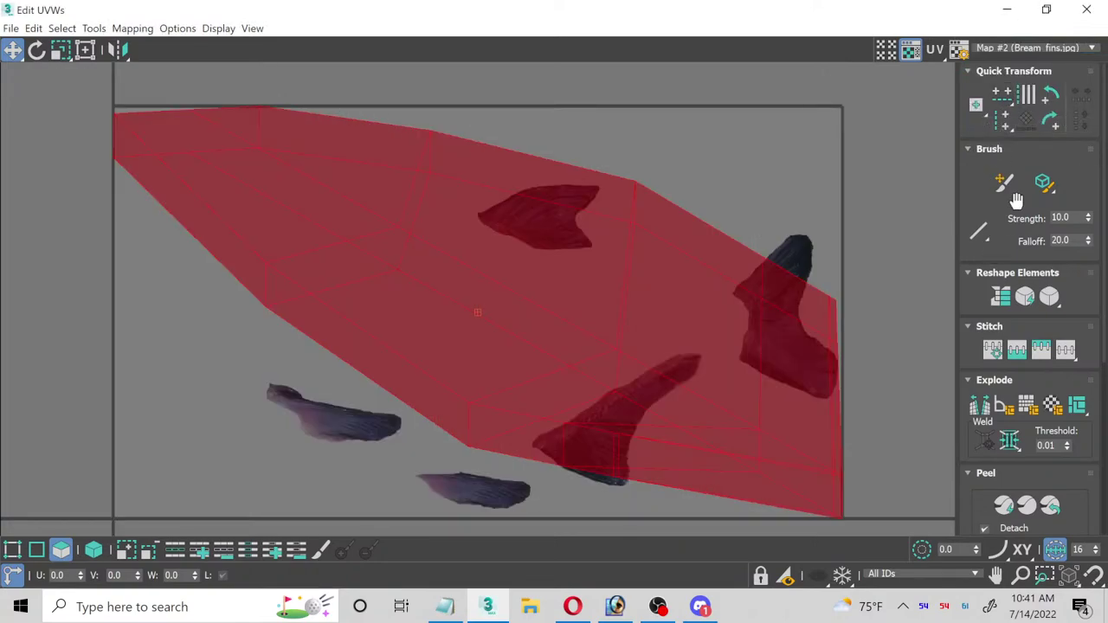
Step: Select the fin's UV polygons and shrink the shell with Freeform Mode over the fin image
{"action": "left_click", "coordinate": [13, 551]}
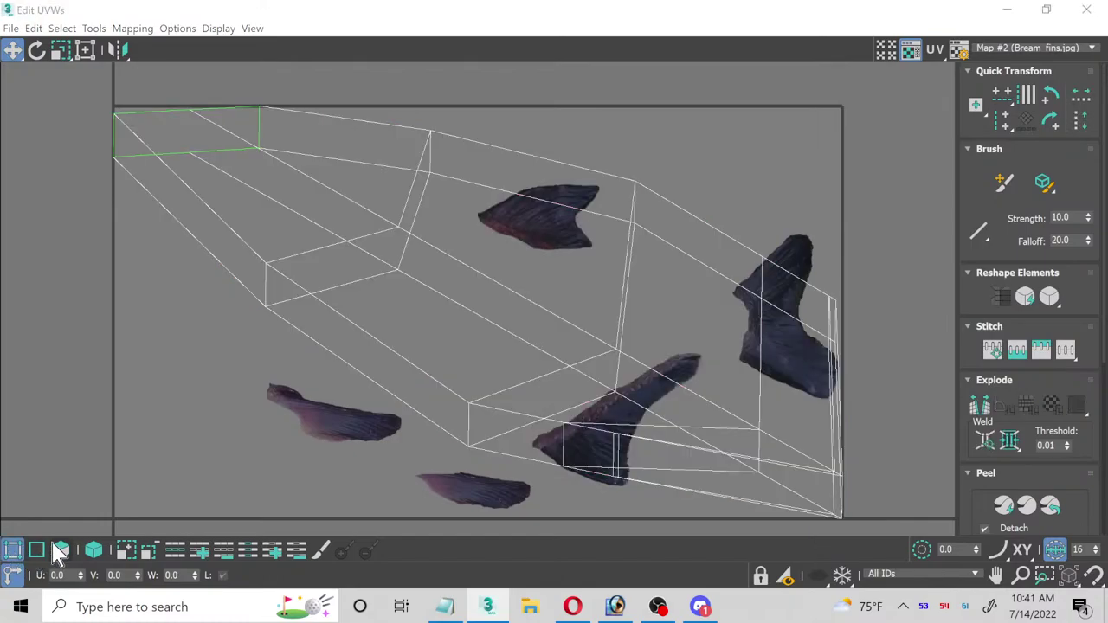
{"action": "left_click", "coordinate": [62, 551]}
{"action": "scroll", "coordinate": [433, 390], "scroll_direction": "up", "scroll_amount": 4}
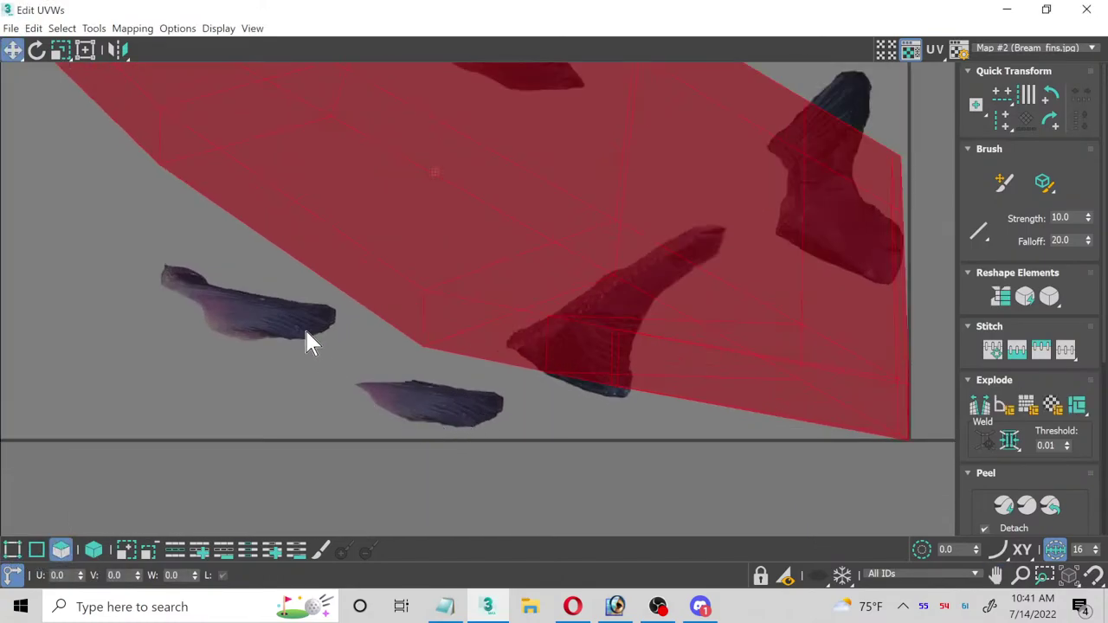
{"action": "scroll", "coordinate": [304, 327], "scroll_direction": "down", "scroll_amount": 4}
{"action": "left_click", "coordinate": [85, 49]}
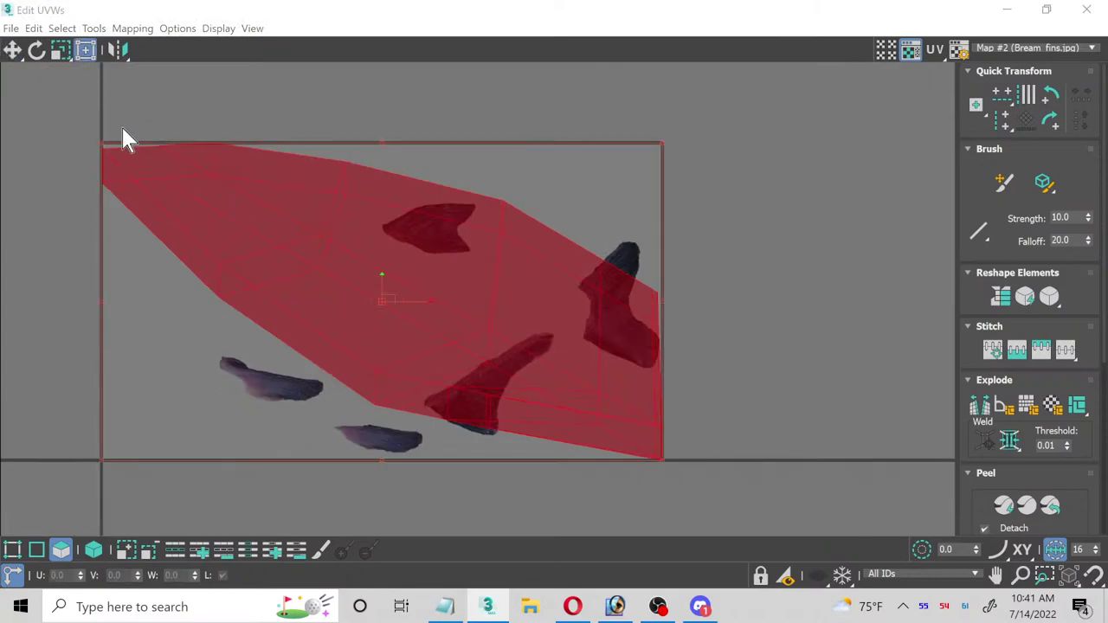
{"action": "left_click_drag", "start_coordinate": [100, 139], "coordinate": [254, 377]}
{"action": "scroll", "coordinate": [564, 457], "scroll_direction": "up", "scroll_amount": 1}
{"action": "scroll", "coordinate": [438, 483], "scroll_direction": "up", "scroll_amount": 2}
{"action": "scroll", "coordinate": [131, 376], "scroll_direction": "up", "scroll_amount": 1}
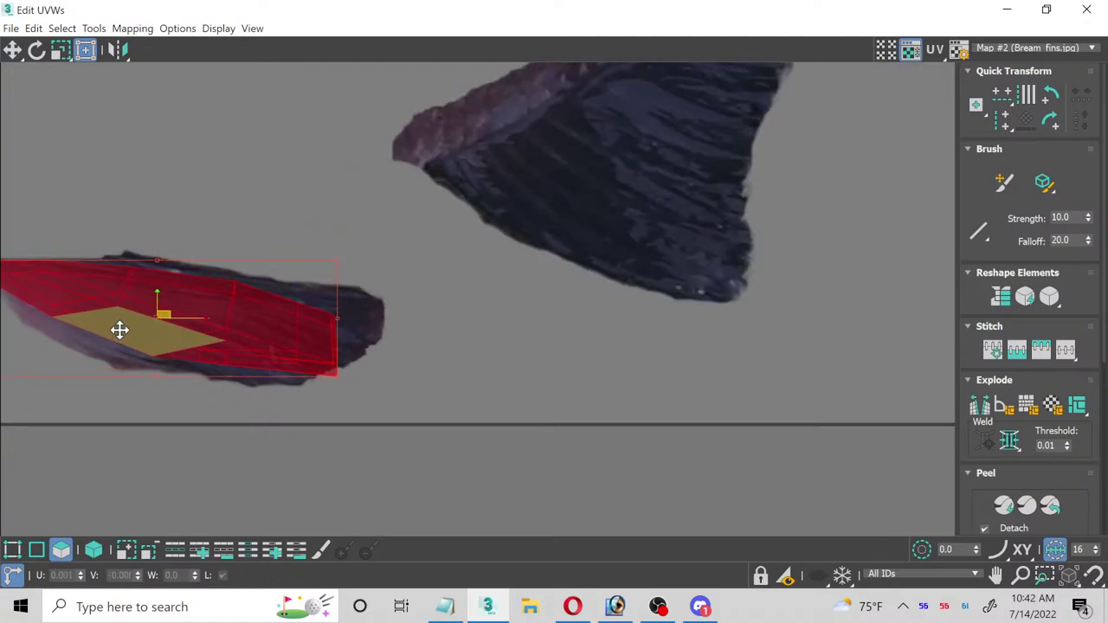
Step: Nudge the UV shell onto the lower-left fin and stretch its left-edge vertices to the fin's tip
{"action": "left_click_drag", "start_coordinate": [134, 330], "coordinate": [136, 332]}
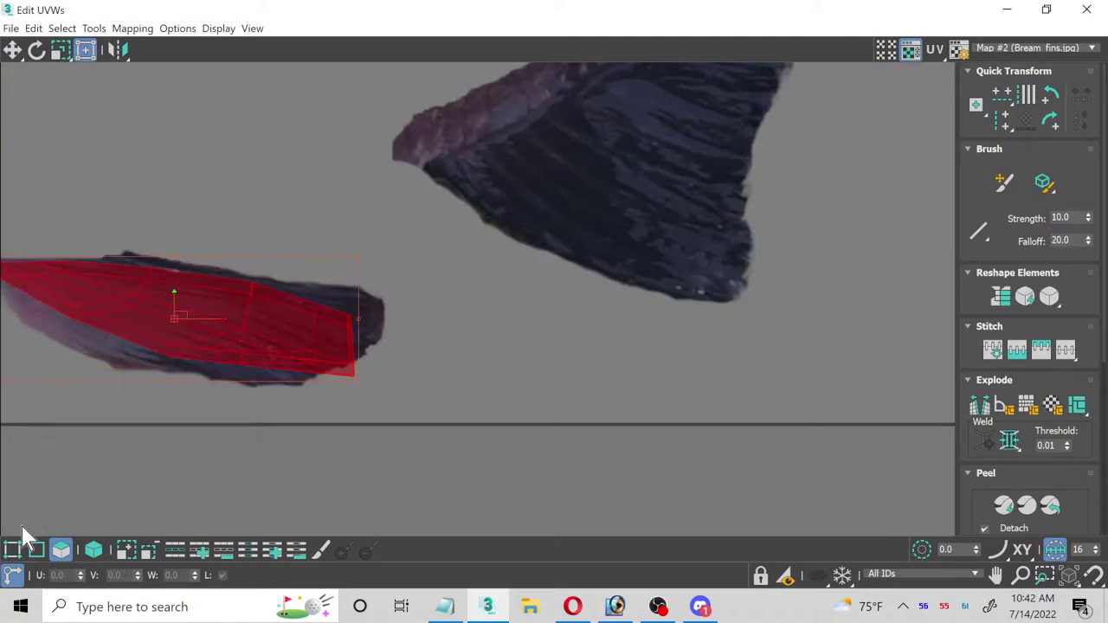
{"action": "left_click", "coordinate": [11, 551]}
{"action": "middle_click_drag", "start_coordinate": [143, 367], "coordinate": [427, 321]}
{"action": "scroll", "coordinate": [242, 296], "scroll_direction": "up", "scroll_amount": 4}
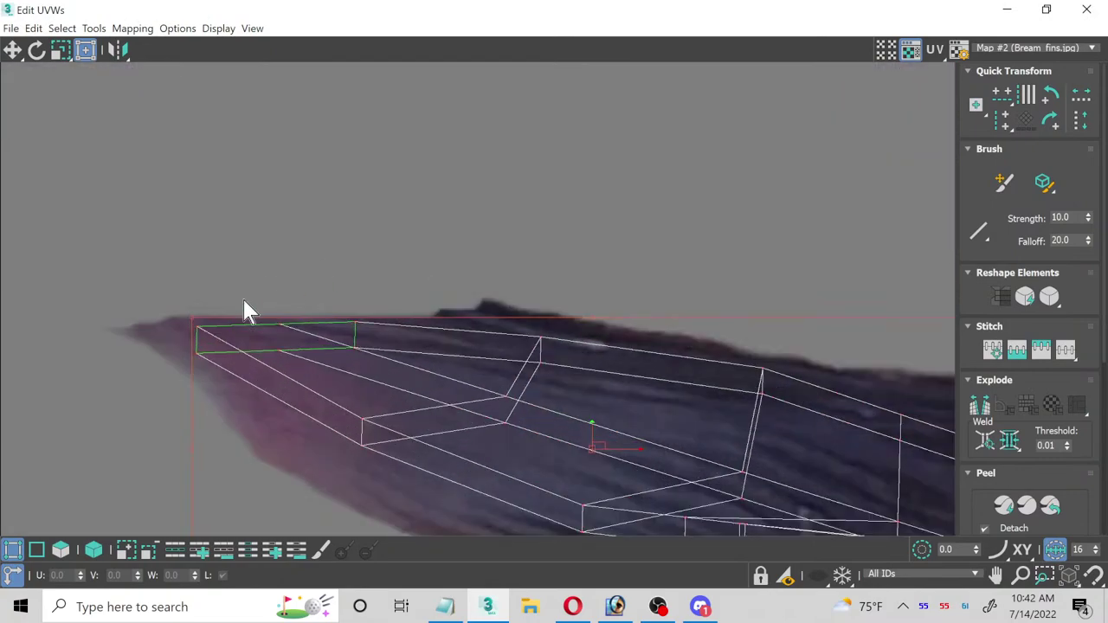
{"action": "left_click_drag", "start_coordinate": [230, 397], "coordinate": [230, 389]}
{"action": "scroll", "coordinate": [198, 302], "scroll_direction": "up", "scroll_amount": 2}
{"action": "left_click", "coordinate": [12, 50]}
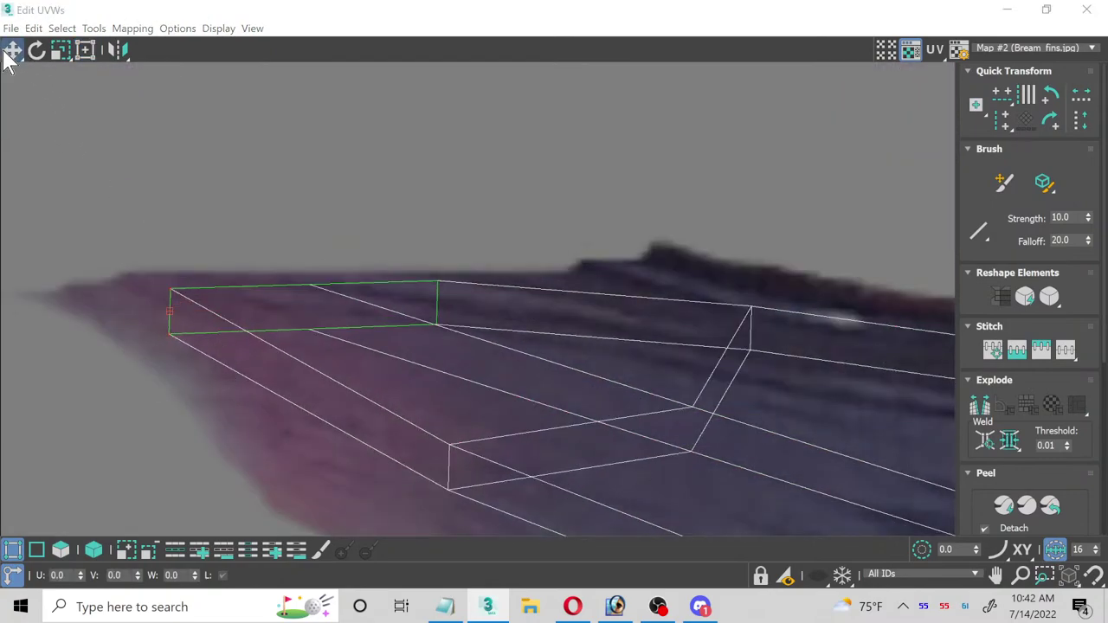
{"action": "left_click_drag", "start_coordinate": [173, 287], "coordinate": [126, 284]}
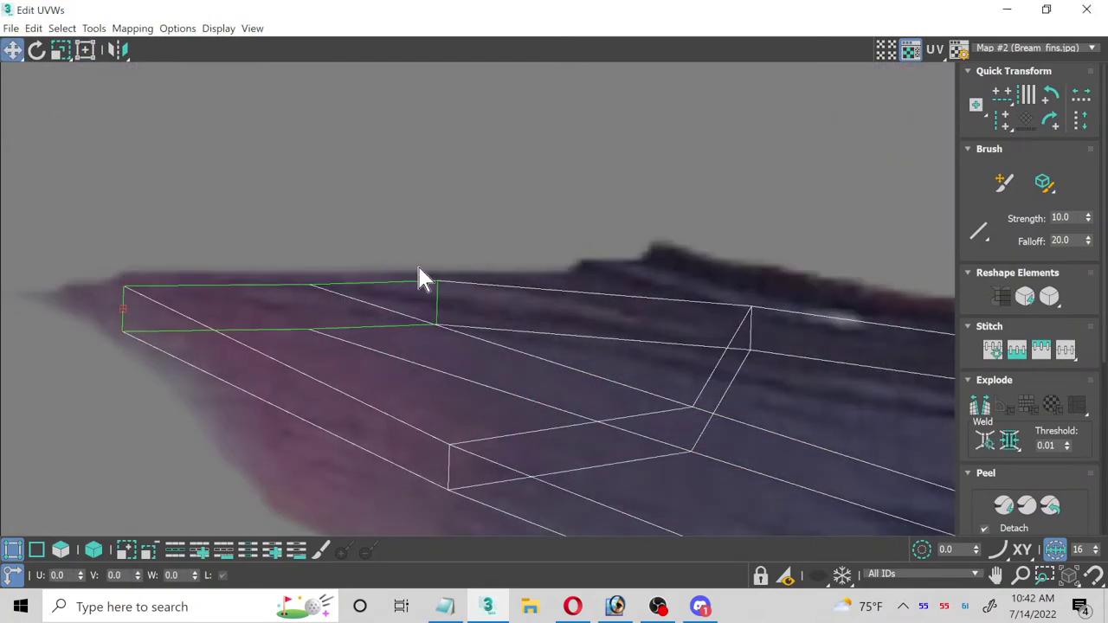
Step: Pull UV vertices along the shell's upper edge onto the fin's upper outline
{"action": "mouse_move", "coordinate": [708, 277]}
{"action": "left_mouse_down"}
{"action": "mouse_move", "coordinate": [798, 376]}
{"action": "mouse_move", "coordinate": [702, 272]}
{"action": "mouse_move", "coordinate": [666, 268]}
{"action": "mouse_move", "coordinate": [698, 278]}
{"action": "left_mouse_up"}
{"action": "middle_click_drag", "start_coordinate": [540, 388], "coordinate": [544, 264]}
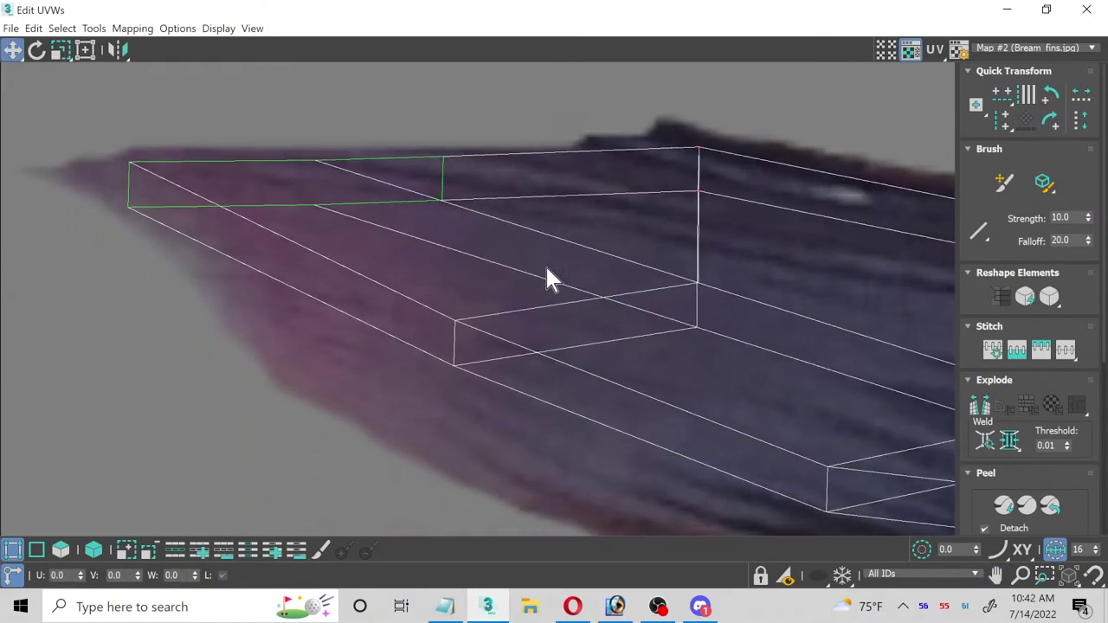
{"action": "scroll", "coordinate": [469, 403], "scroll_direction": "up", "scroll_amount": 2}
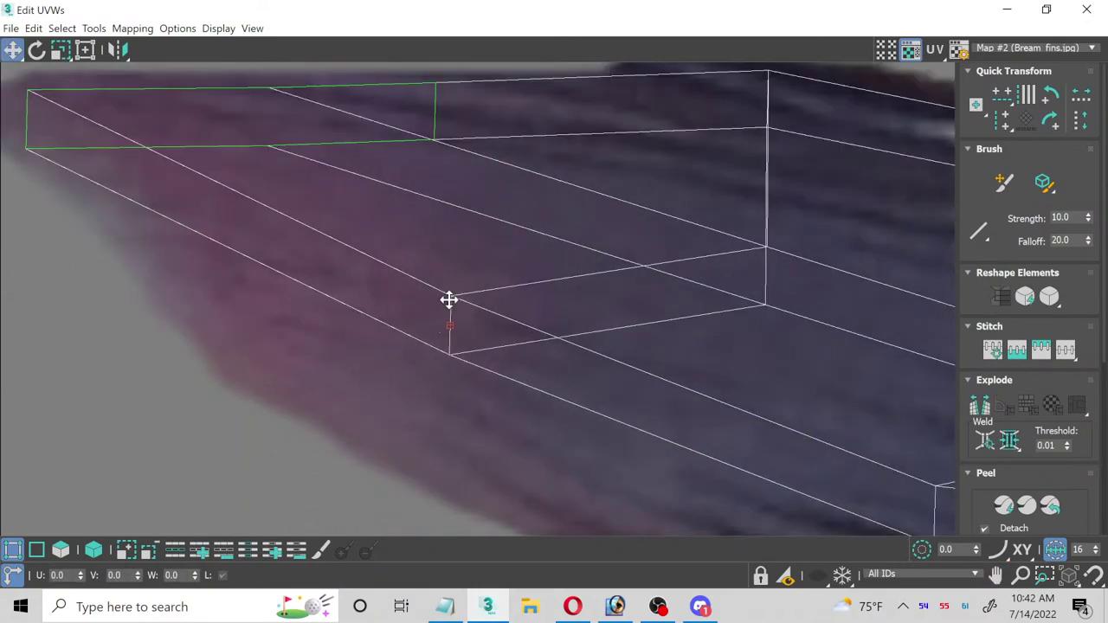
{"action": "left_click_drag", "start_coordinate": [448, 299], "coordinate": [381, 374]}
{"action": "scroll", "coordinate": [607, 442], "scroll_direction": "down", "scroll_amount": 2}
Step: Pull the lower-edge UV vertices down onto the fin's lower outline
{"action": "middle_click_drag", "start_coordinate": [700, 458], "coordinate": [446, 260]}
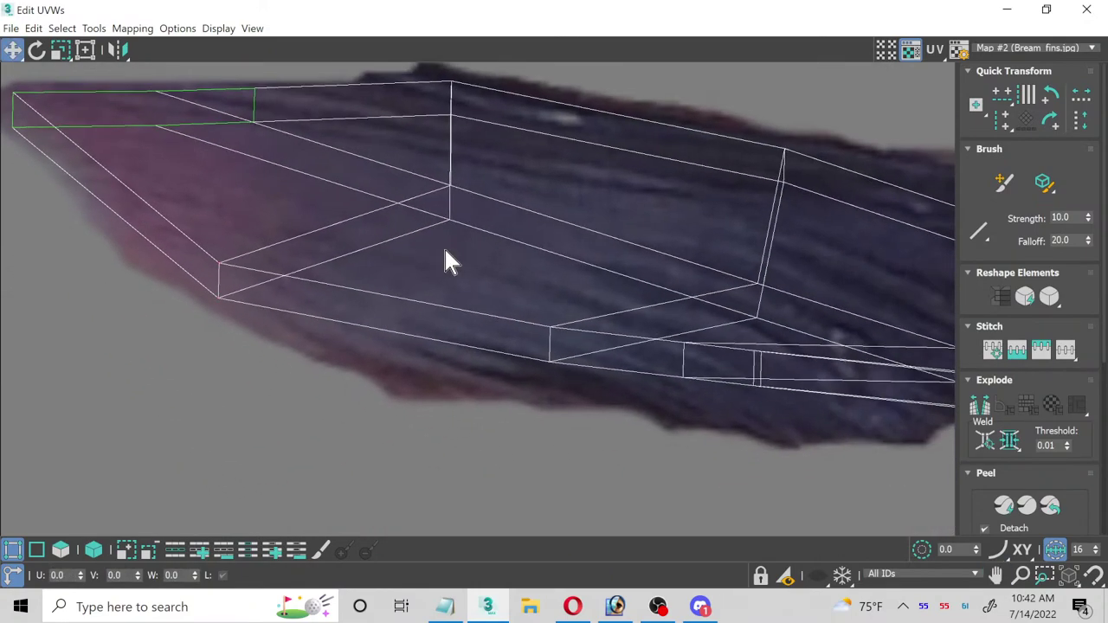
{"action": "left_click_drag", "start_coordinate": [549, 327], "coordinate": [548, 355]}
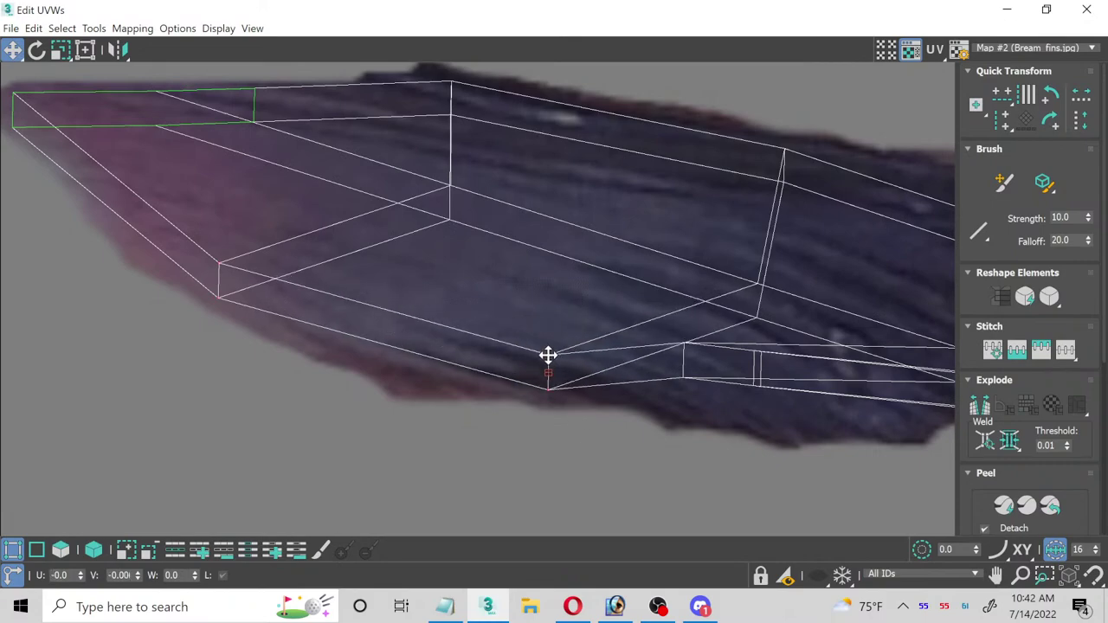
{"action": "left_click", "coordinate": [683, 358]}
{"action": "left_click_drag", "start_coordinate": [683, 358], "coordinate": [686, 397]}
{"action": "left_click_drag", "start_coordinate": [765, 420], "coordinate": [766, 423]}
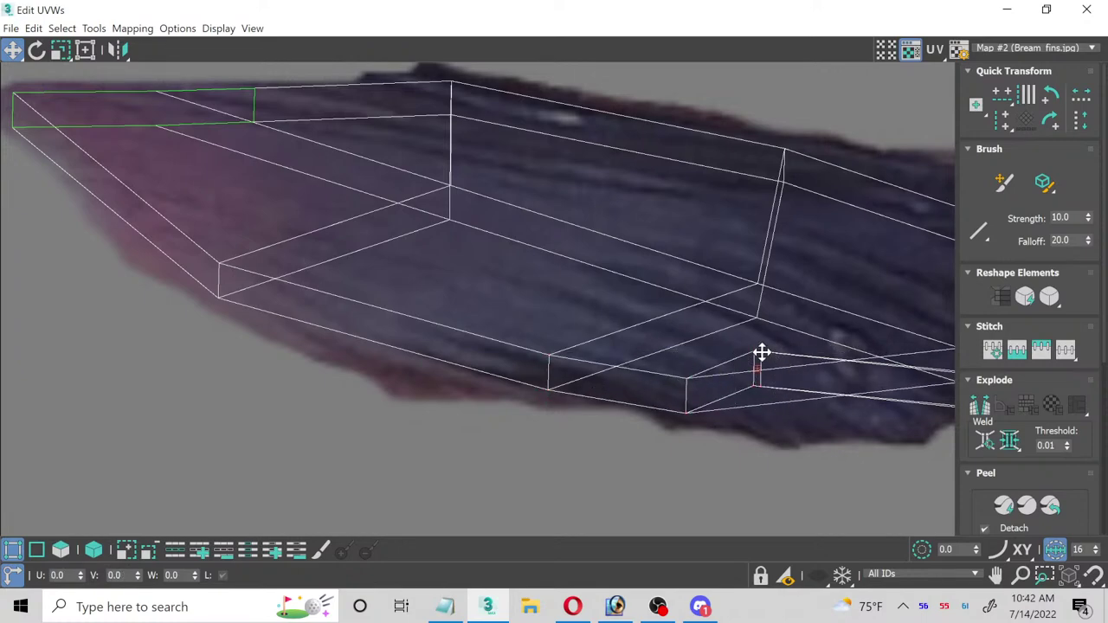
{"action": "left_click_drag", "start_coordinate": [761, 353], "coordinate": [781, 392]}
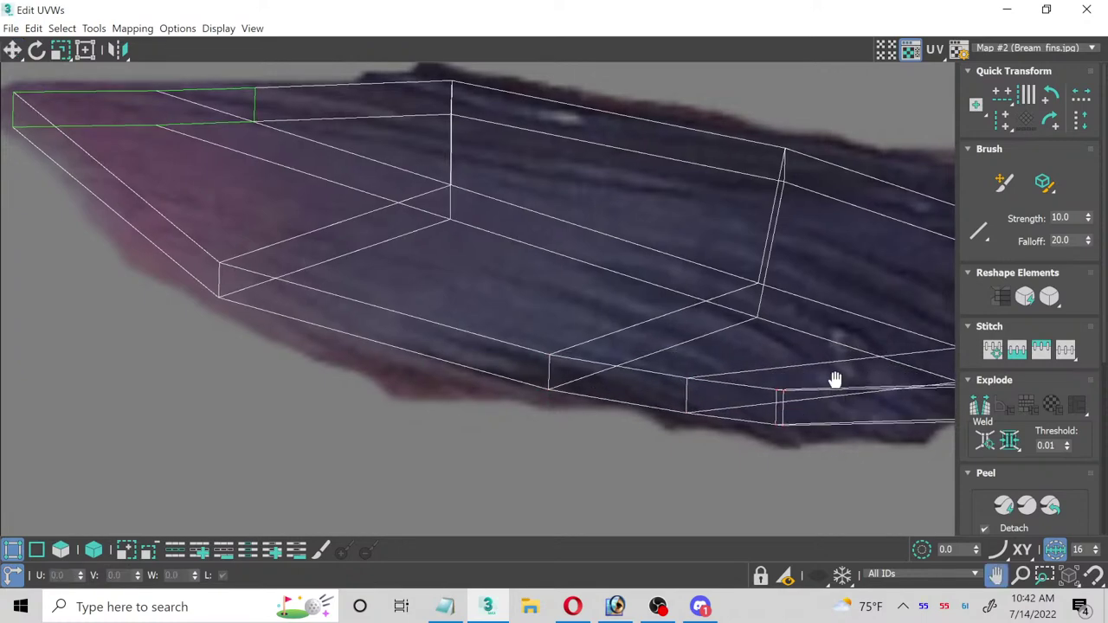
Step: Move the right-end UV vertices up-left so they fit the fin image
{"action": "middle_click_drag", "start_coordinate": [835, 381], "coordinate": [463, 321]}
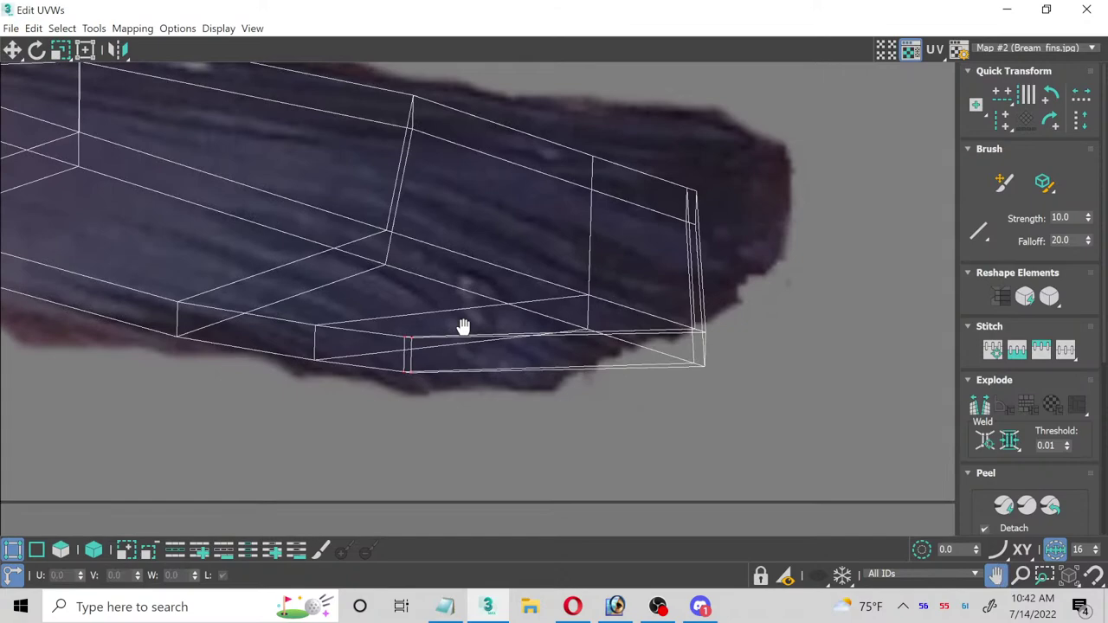
{"action": "left_click", "coordinate": [706, 332]}
{"action": "left_click_drag", "start_coordinate": [707, 333], "coordinate": [658, 322]}
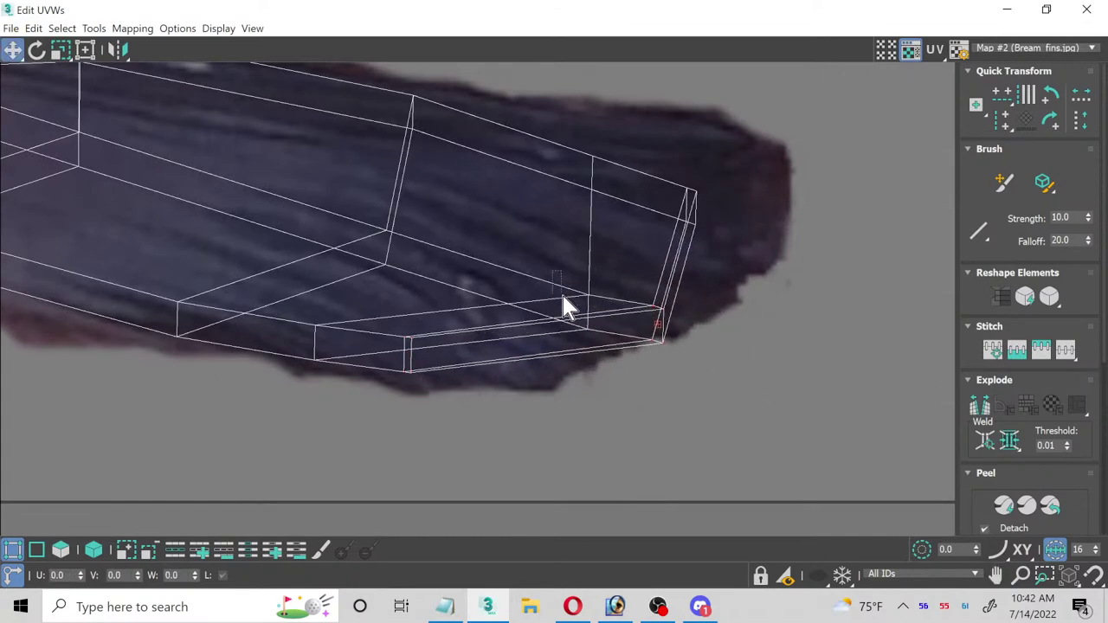
{"action": "left_click", "coordinate": [589, 312]}
{"action": "left_click_drag", "start_coordinate": [592, 297], "coordinate": [521, 272]}
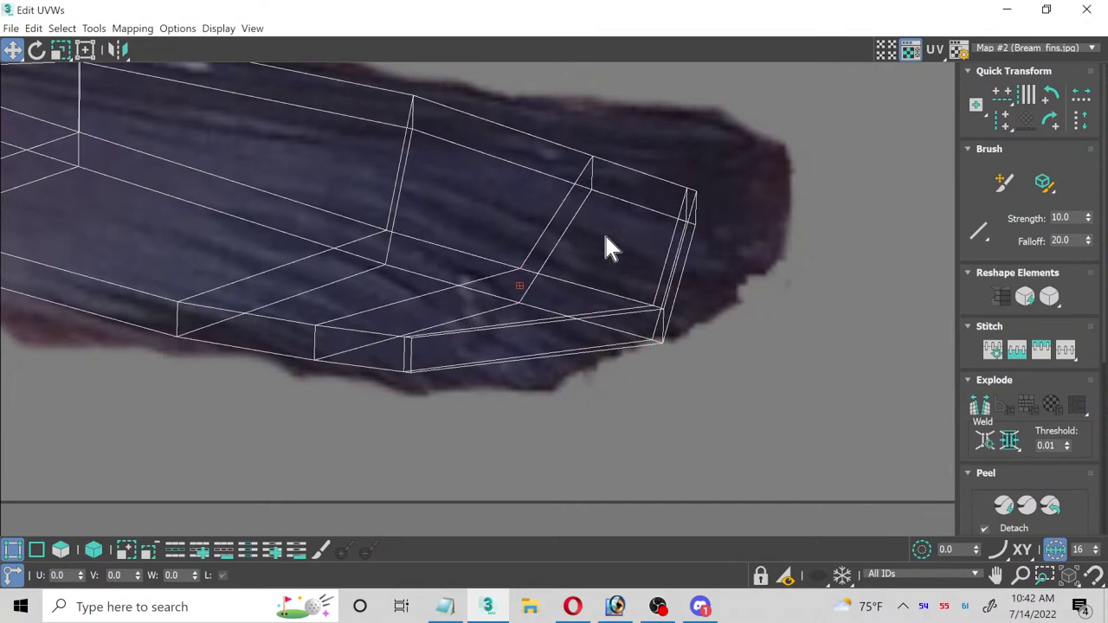
{"action": "left_click_drag", "start_coordinate": [695, 192], "coordinate": [769, 155]}
{"action": "left_click", "coordinate": [665, 327]}
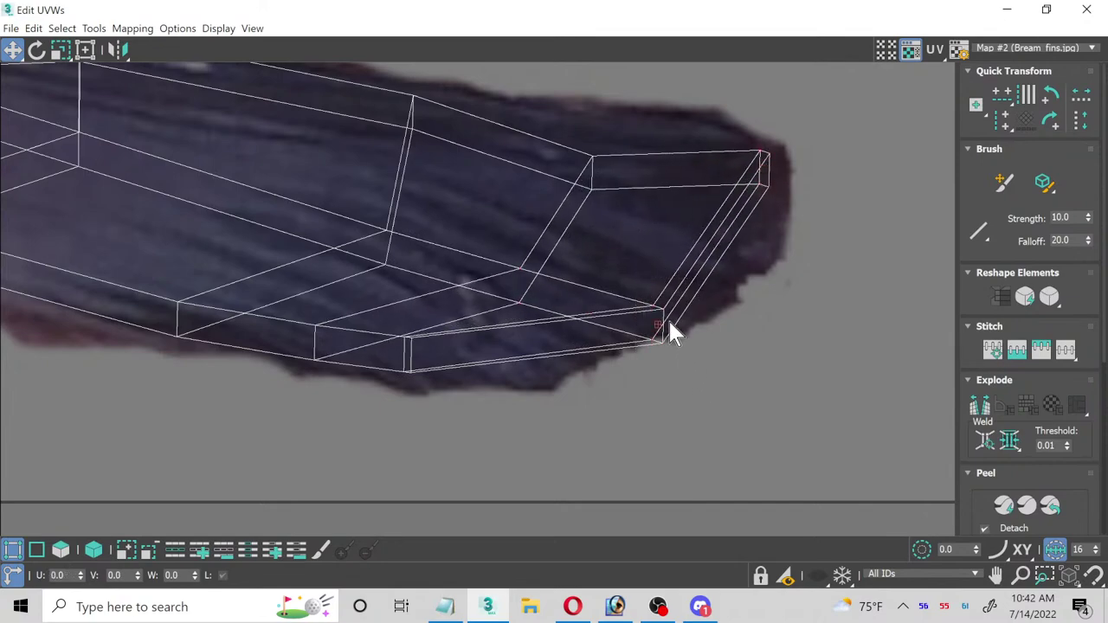
{"action": "left_click_drag", "start_coordinate": [663, 312], "coordinate": [646, 297]}
Step: Refine the remaining UV vertices near the fin tip and along its edges
{"action": "middle_click_drag", "start_coordinate": [600, 216], "coordinate": [647, 277]}
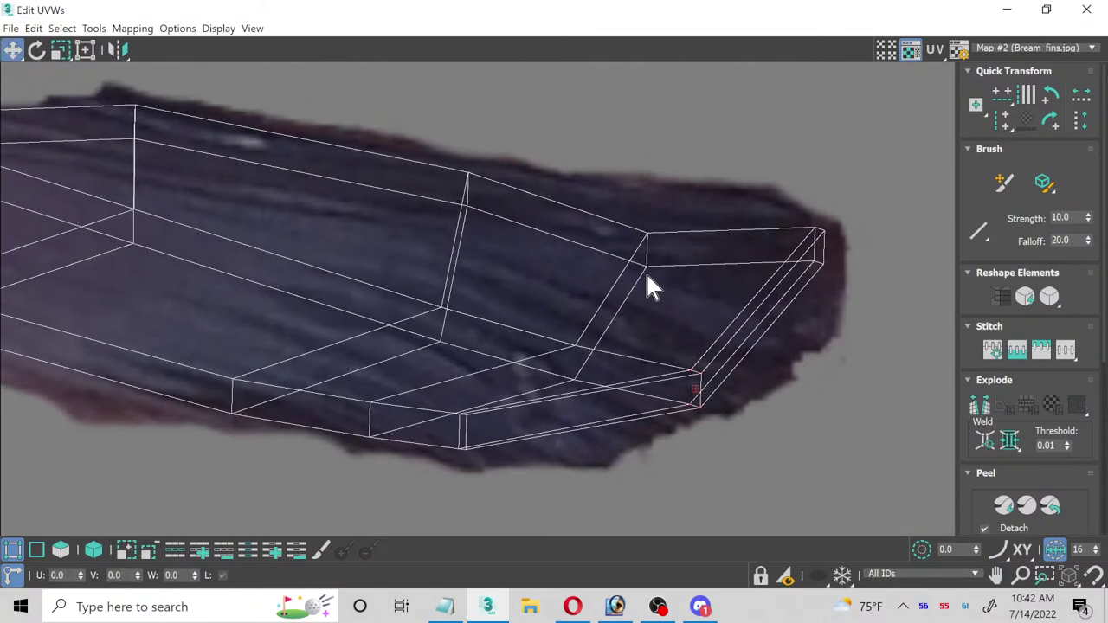
{"action": "left_click", "coordinate": [648, 249]}
{"action": "left_click_drag", "start_coordinate": [644, 234], "coordinate": [629, 191]}
{"action": "left_click_drag", "start_coordinate": [420, 132], "coordinate": [462, 200]}
{"action": "scroll", "coordinate": [347, 307], "scroll_direction": "down", "scroll_amount": 2}
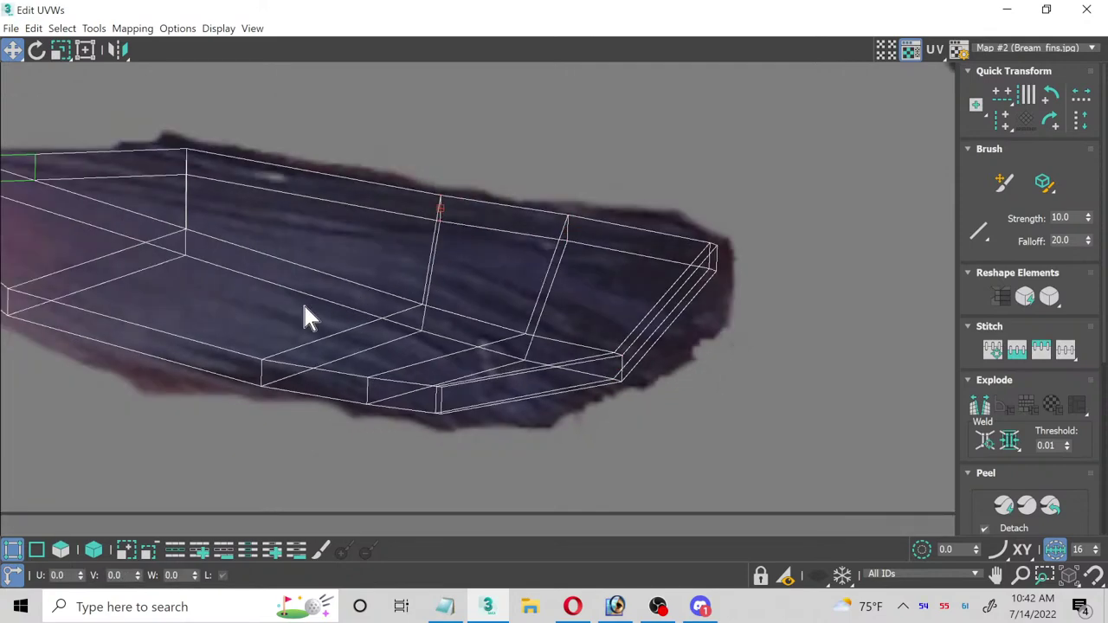
{"action": "middle_click_drag", "start_coordinate": [303, 315], "coordinate": [415, 323]}
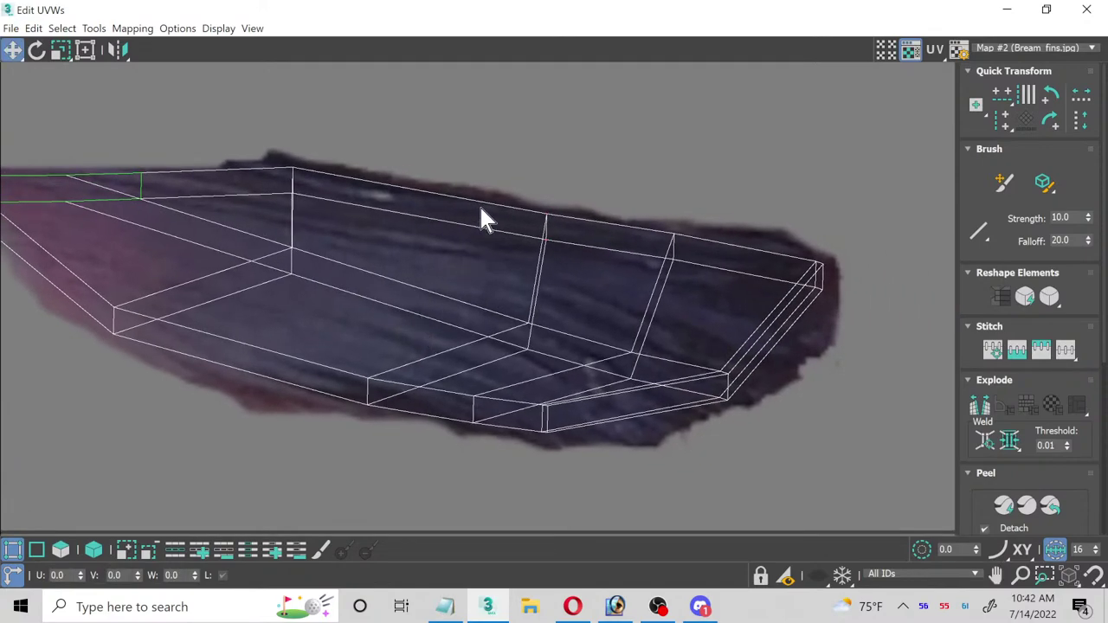
{"action": "left_click_drag", "start_coordinate": [509, 189], "coordinate": [597, 280]}
{"action": "left_click_drag", "start_coordinate": [546, 218], "coordinate": [489, 214]}
{"action": "mouse_move", "coordinate": [481, 295]}
{"action": "left_mouse_down"}
{"action": "mouse_move", "coordinate": [545, 355]}
{"action": "mouse_move", "coordinate": [468, 297]}
{"action": "left_mouse_up"}
{"action": "left_click_drag", "start_coordinate": [353, 381], "coordinate": [295, 366]}
Step: Close the UV editor and return to the Editable Poly base level, dismissing the topology warning
{"action": "scroll", "coordinate": [439, 326], "scroll_direction": "down", "scroll_amount": 1}
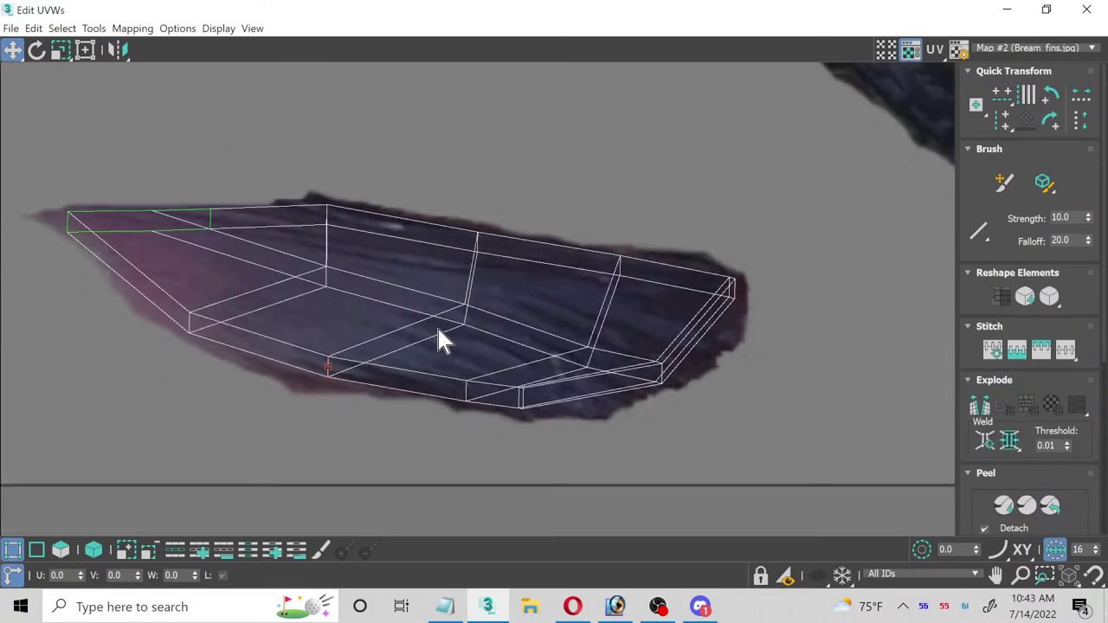
{"action": "left_click", "coordinate": [1087, 9]}
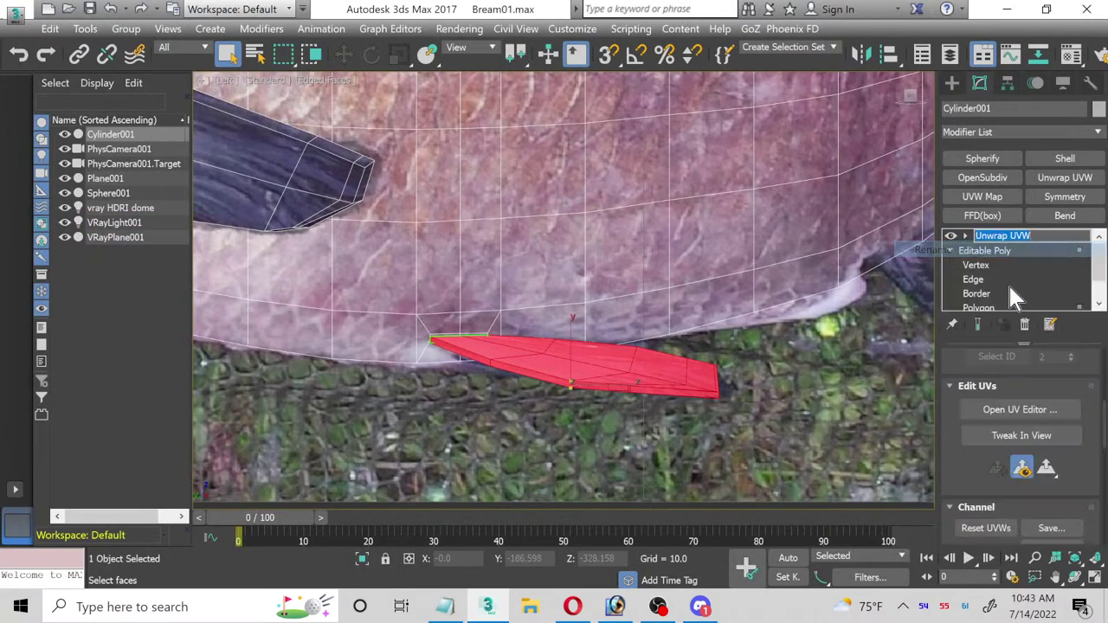
{"action": "left_click", "coordinate": [996, 236]}
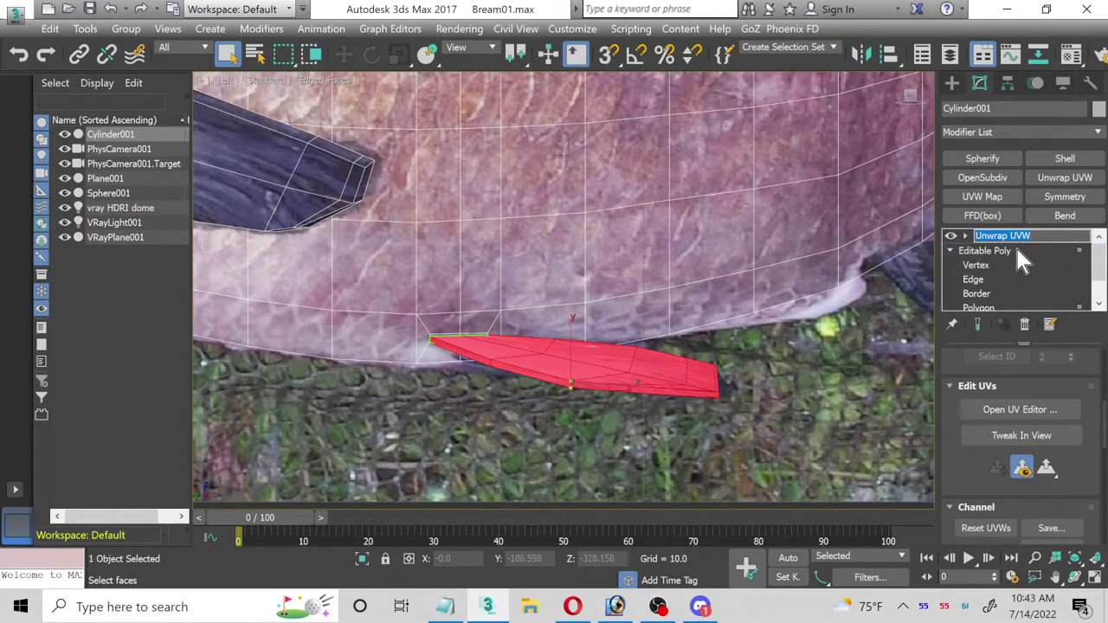
{"action": "left_click", "coordinate": [1005, 250]}
{"action": "left_click", "coordinate": [682, 351]}
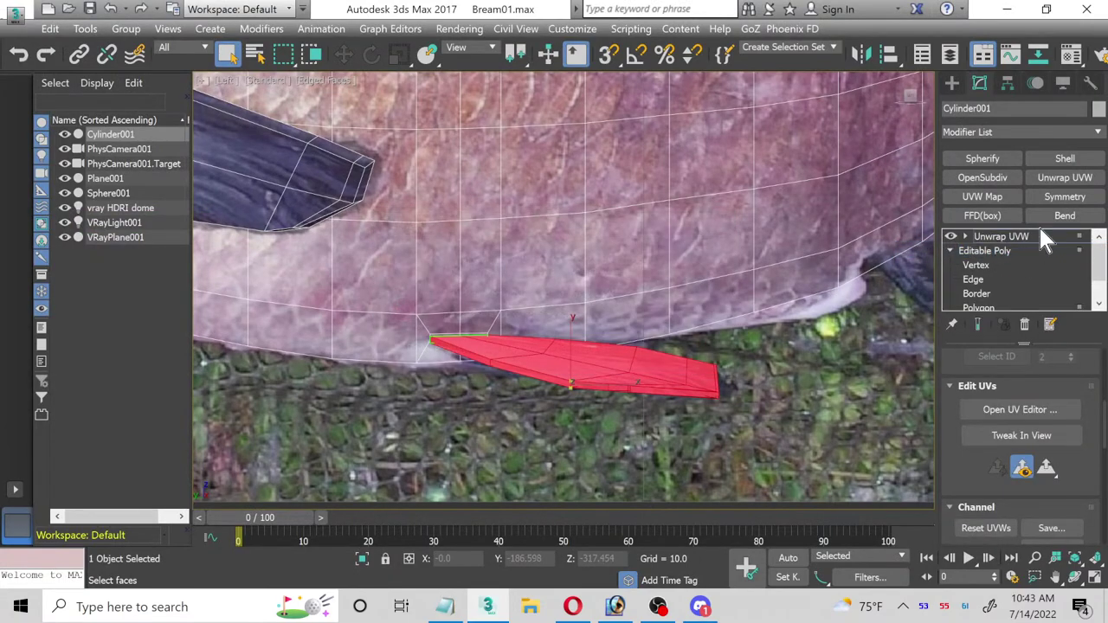
Step: Collapse Cylinder001's whole stack to Editable Poly, enter Polygon mode, and restore the four-view layout
{"action": "right_click", "coordinate": [1007, 234]}
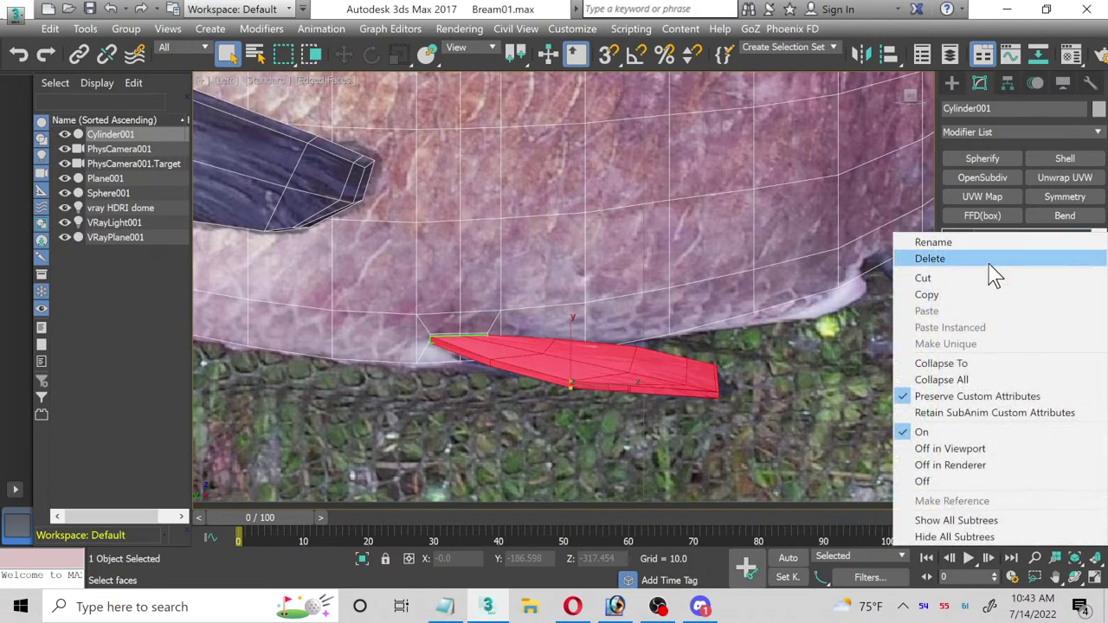
{"action": "left_click", "coordinate": [948, 381]}
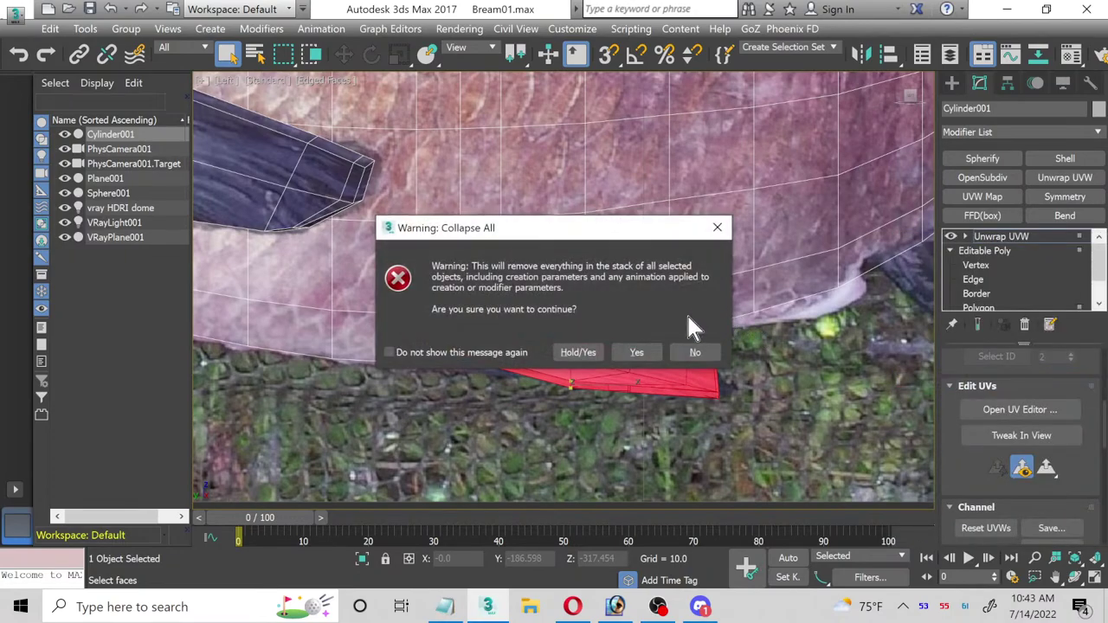
{"action": "left_click", "coordinate": [636, 355]}
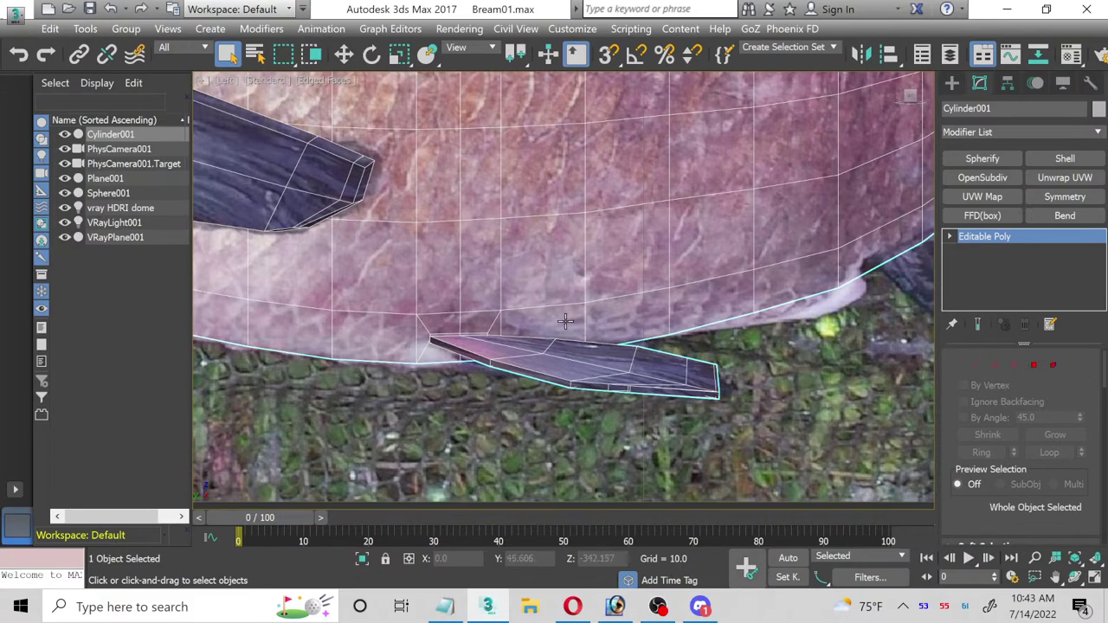
{"action": "left_click", "coordinate": [1034, 365]}
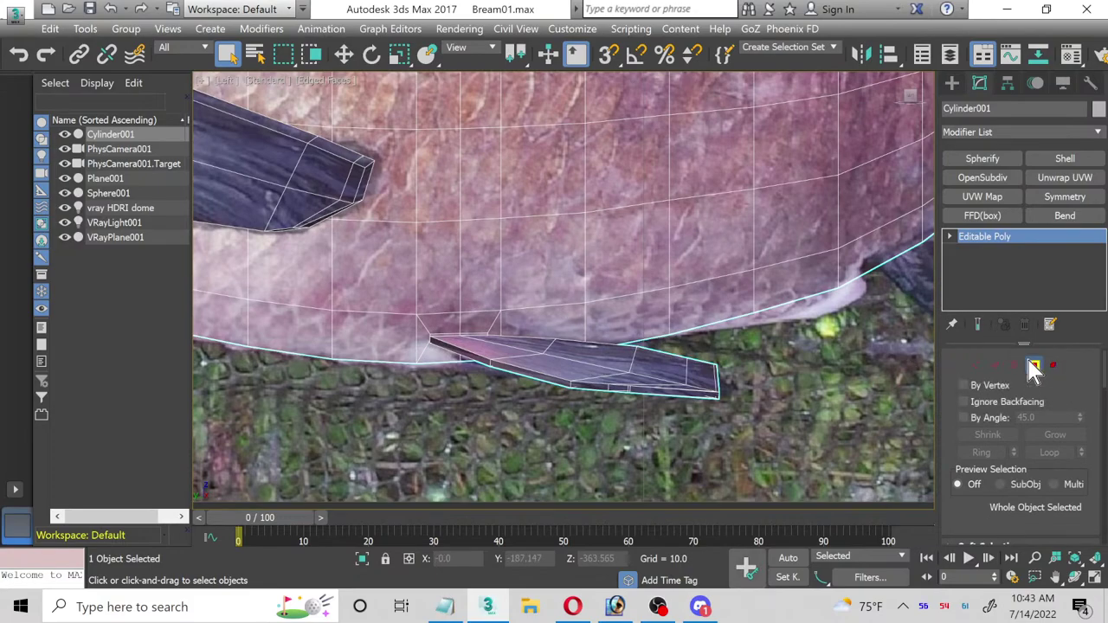
{"action": "left_click", "coordinate": [1094, 578]}
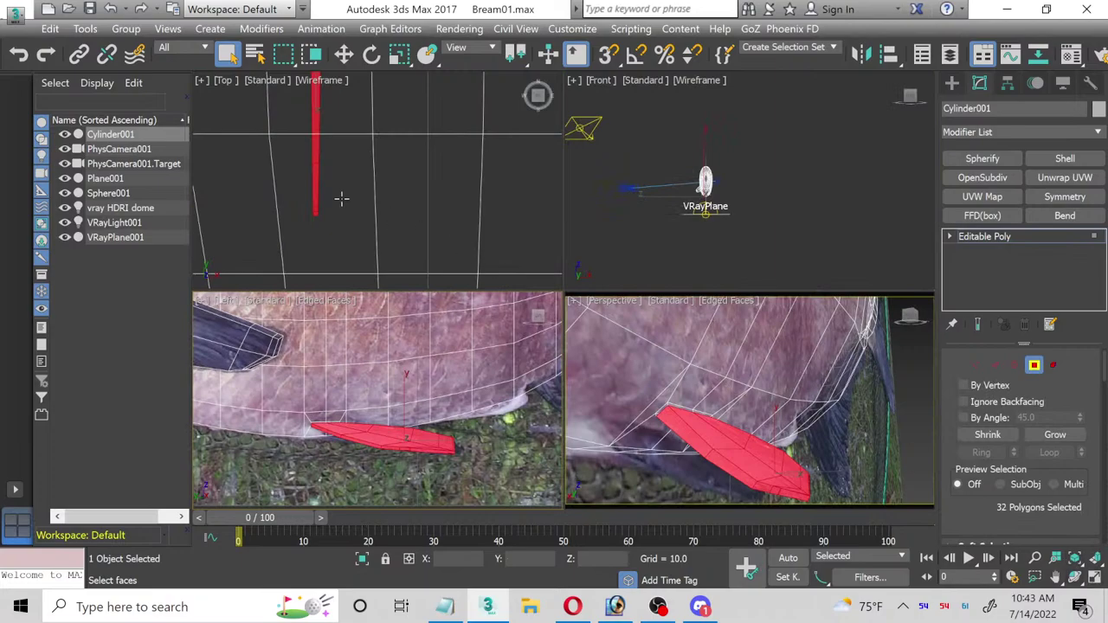
Step: In the maximized Top view, rotate the fin polygons so the fin angles away from the body
{"action": "left_click", "coordinate": [1095, 578]}
{"action": "middle_click_drag", "start_coordinate": [453, 202], "coordinate": [508, 230]}
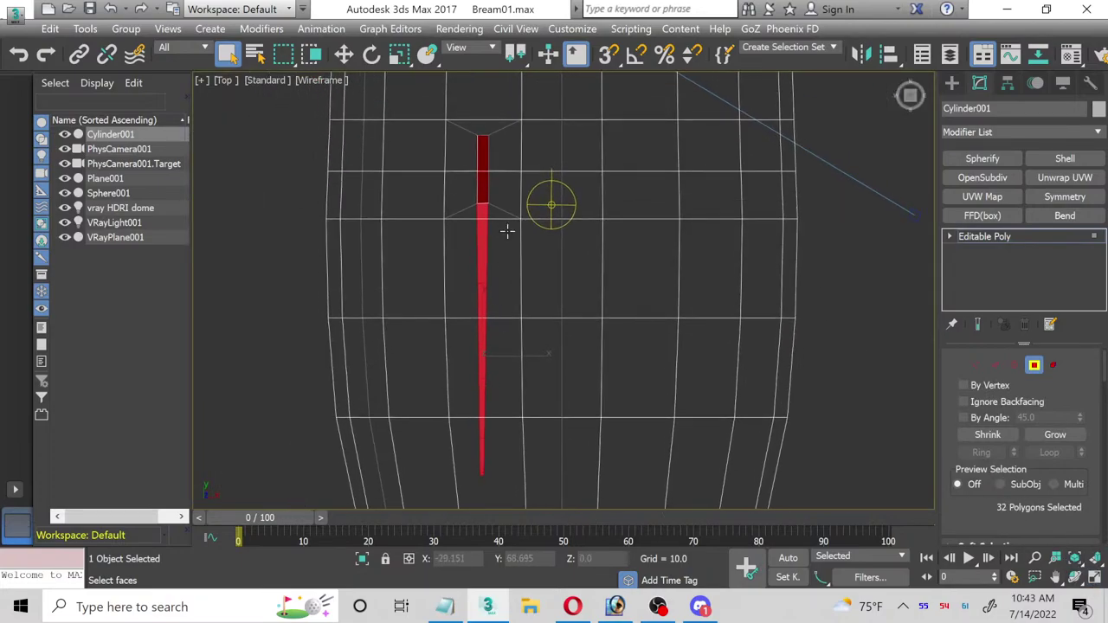
{"action": "left_click", "coordinate": [371, 54]}
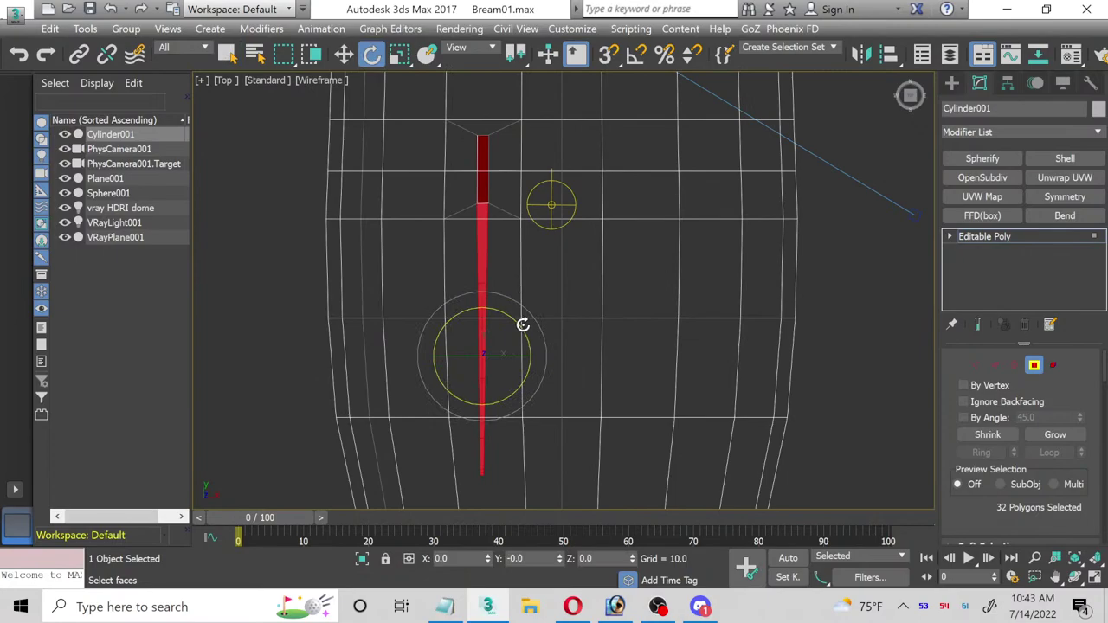
{"action": "left_click_drag", "start_coordinate": [523, 325], "coordinate": [404, 343]}
{"action": "left_click", "coordinate": [344, 54]}
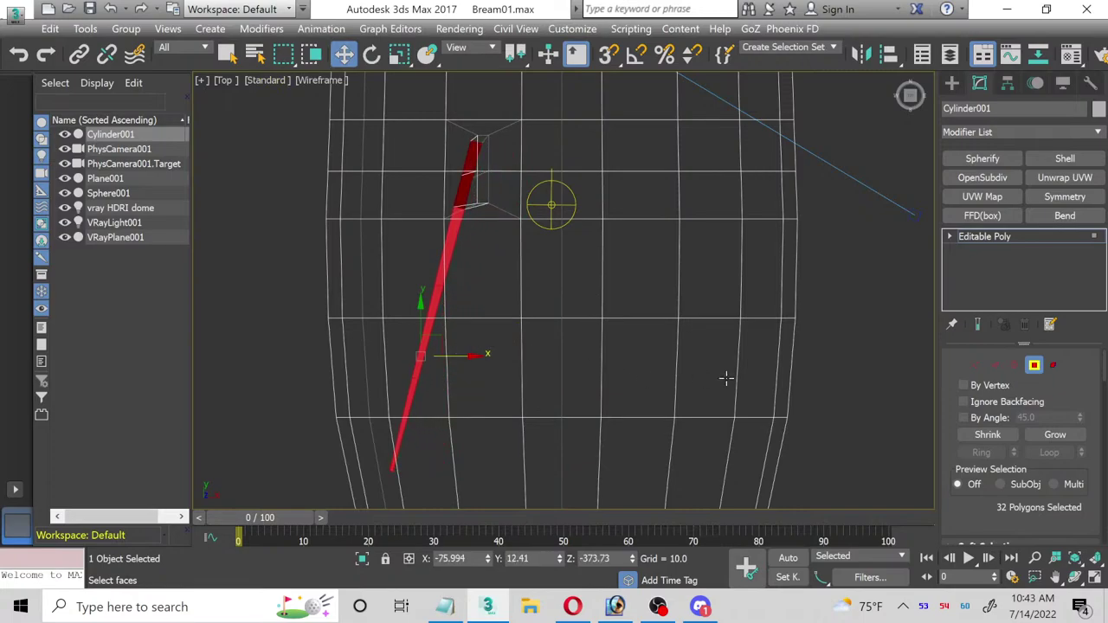
{"action": "left_click", "coordinate": [370, 55]}
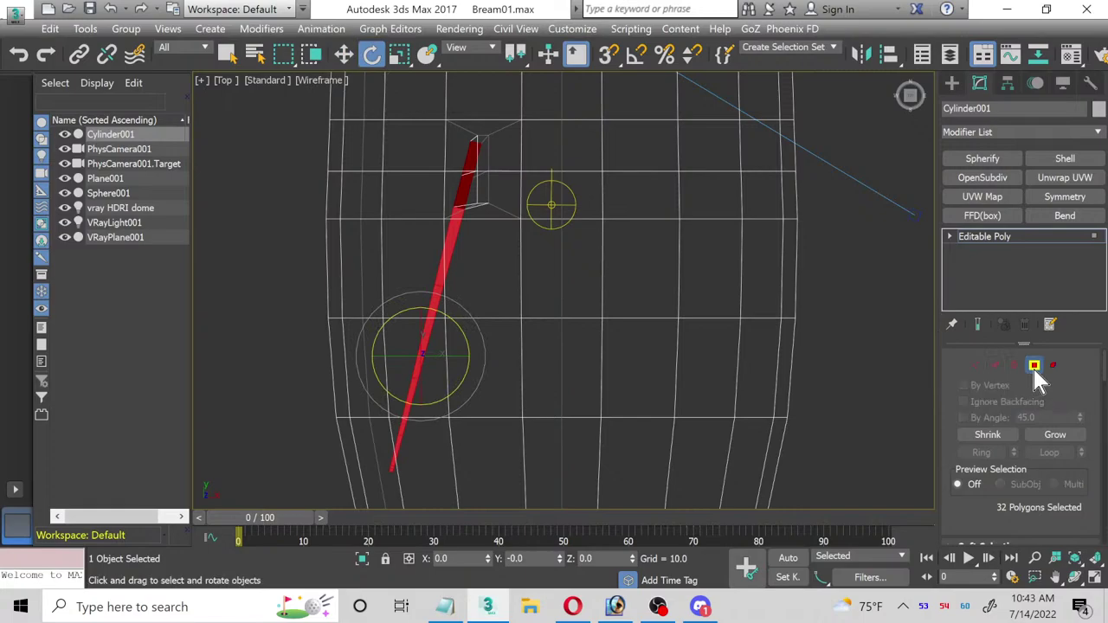
Step: Exit Polygon mode and orbit a maximized Perspective view to inspect the fin
{"action": "left_click", "coordinate": [1033, 367]}
{"action": "left_click", "coordinate": [1094, 576]}
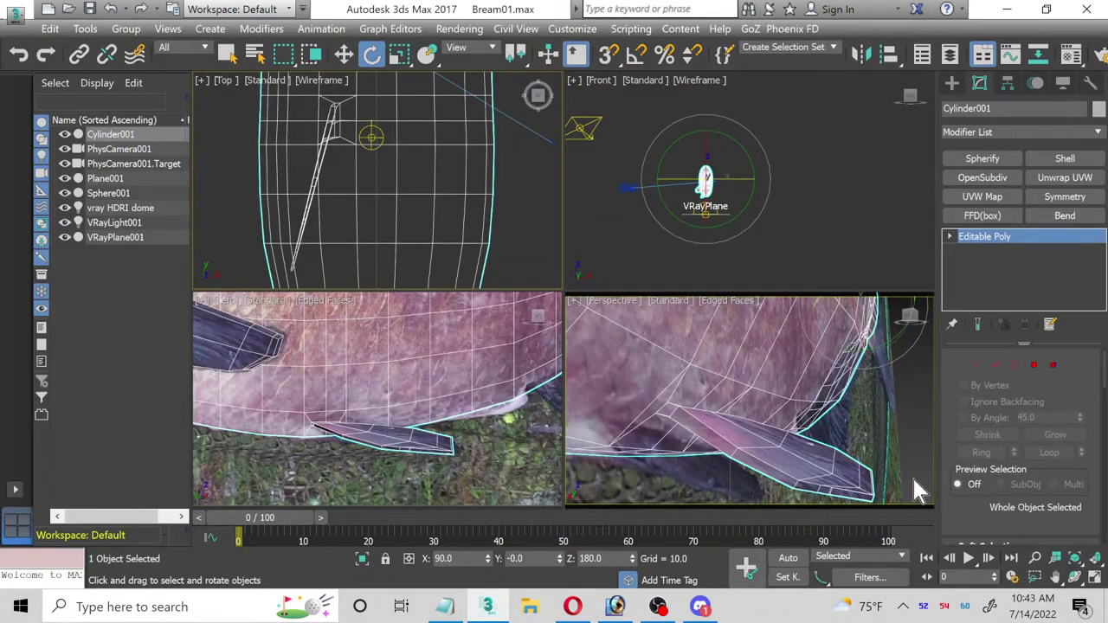
{"action": "middle_click_drag", "start_coordinate": [860, 436], "coordinate": [784, 450], "text": "alt"}
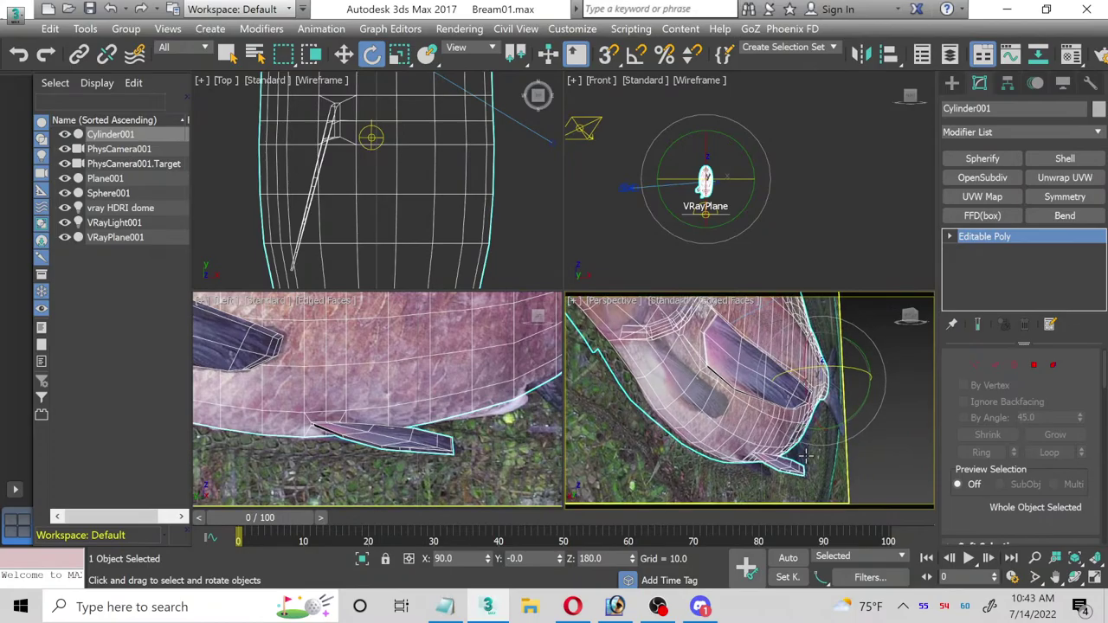
{"action": "left_click", "coordinate": [1093, 580]}
{"action": "left_click", "coordinate": [1074, 576]}
{"action": "left_click_drag", "start_coordinate": [610, 403], "coordinate": [523, 326]}
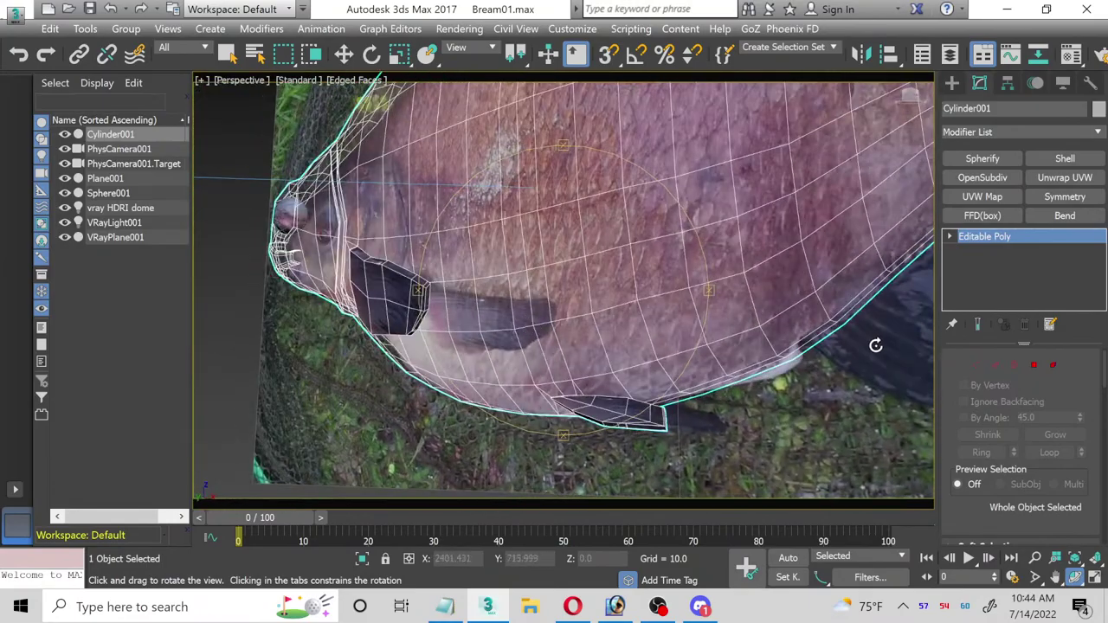
Step: Scale the fin polygons slightly along Z and lower them a little
{"action": "left_click", "coordinate": [1034, 364]}
{"action": "key", "text": "e"}
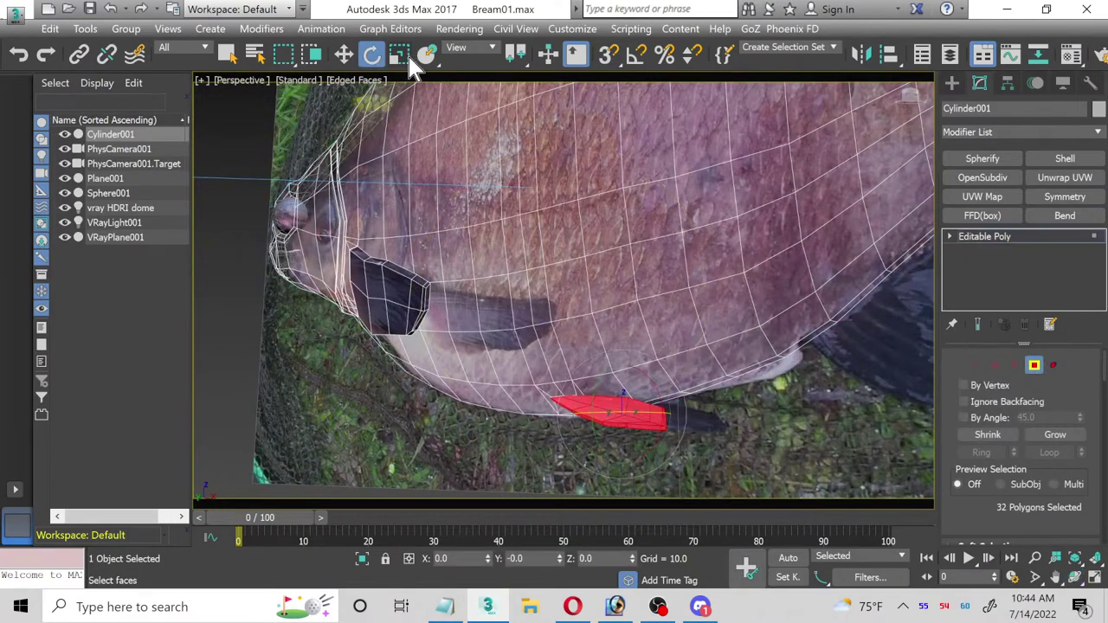
{"action": "left_click", "coordinate": [403, 55]}
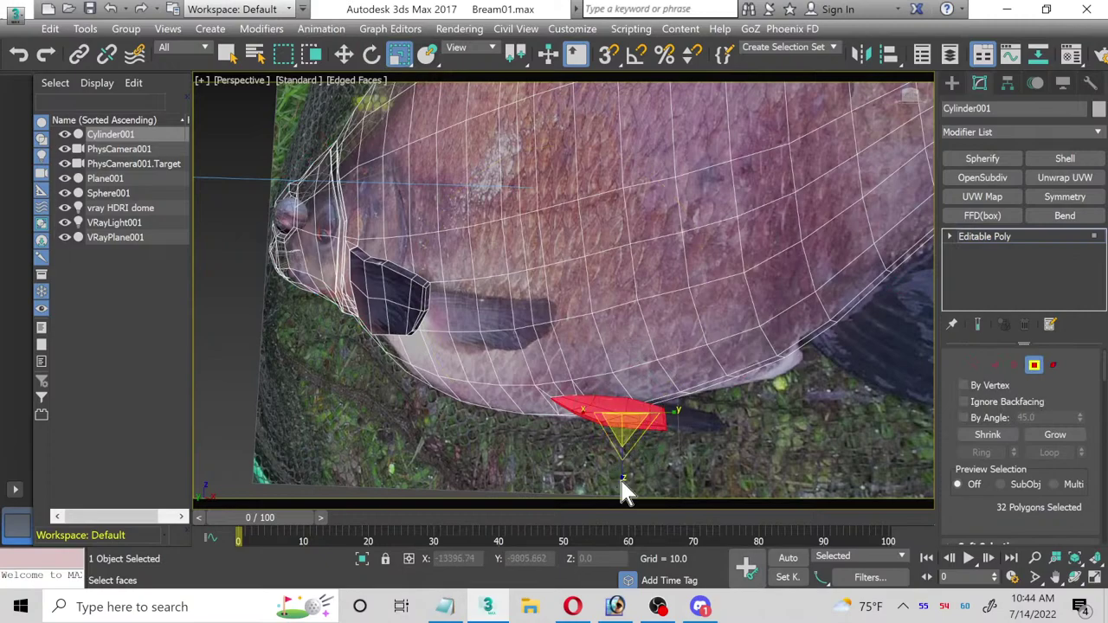
{"action": "mouse_move", "coordinate": [625, 491]}
{"action": "left_mouse_down"}
{"action": "mouse_move", "coordinate": [624, 474]}
{"action": "mouse_move", "coordinate": [625, 498]}
{"action": "left_mouse_up"}
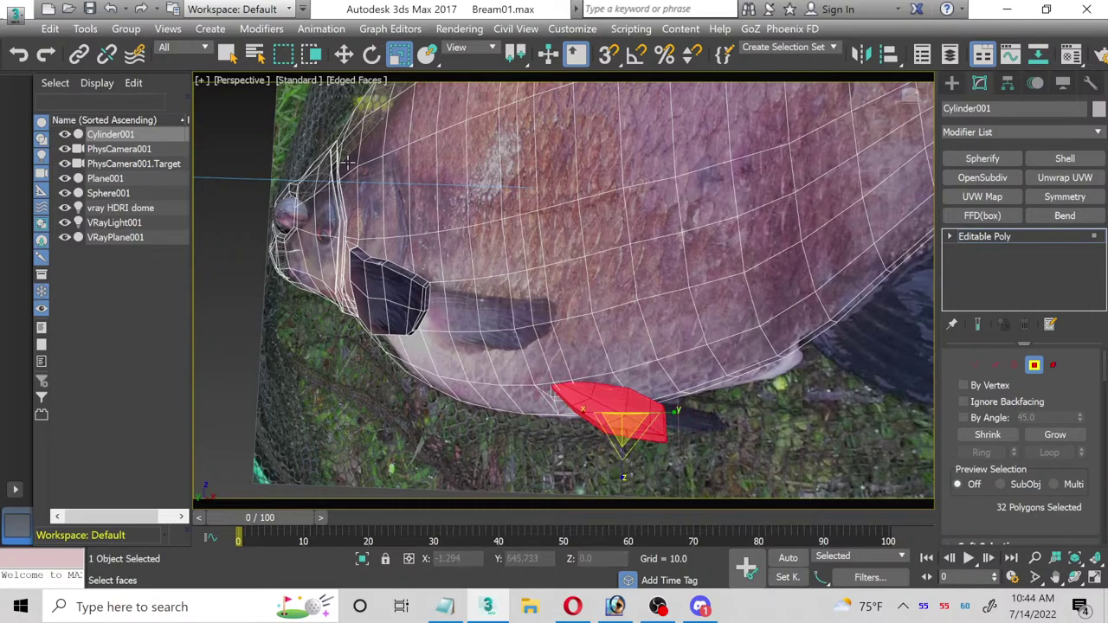
{"action": "left_click", "coordinate": [344, 54]}
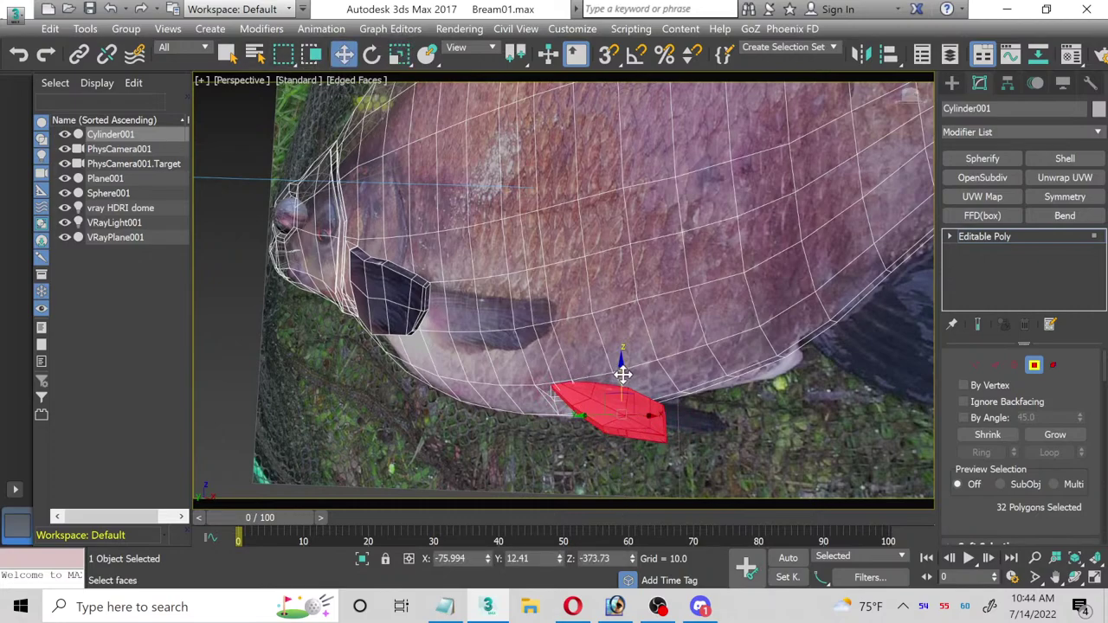
{"action": "left_click_drag", "start_coordinate": [621, 374], "coordinate": [627, 390]}
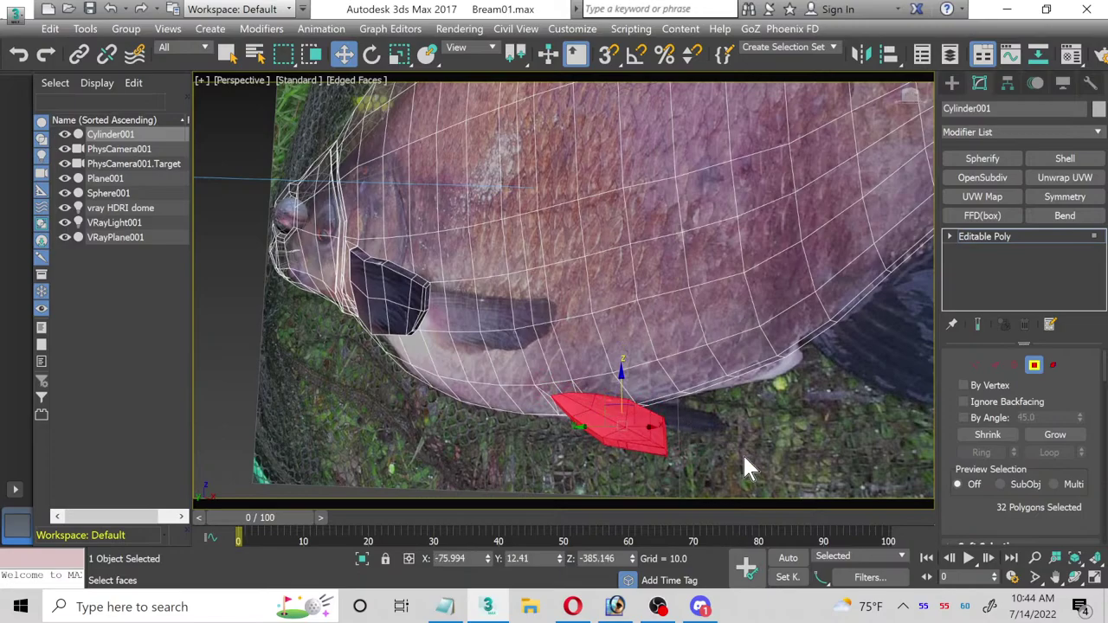
Step: Lower the fin faces a bit more, check from an orbited view, then exit Polygon mode
{"action": "left_click", "coordinate": [1075, 576]}
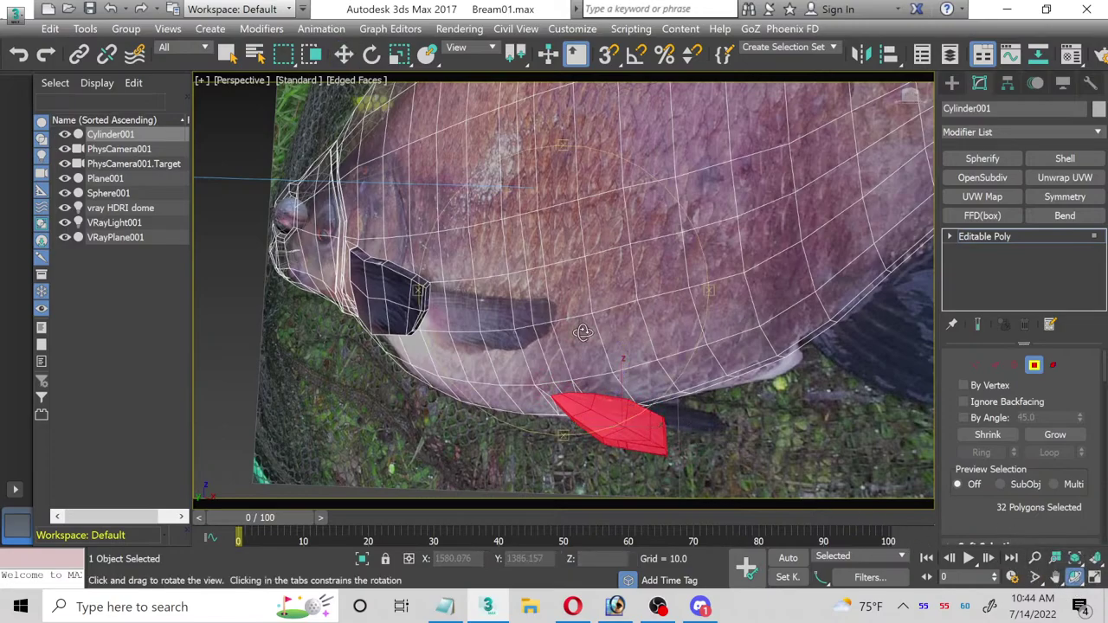
{"action": "mouse_move", "coordinate": [584, 333]}
{"action": "left_mouse_down"}
{"action": "mouse_move", "coordinate": [598, 340]}
{"action": "mouse_move", "coordinate": [546, 407]}
{"action": "mouse_move", "coordinate": [560, 403]}
{"action": "mouse_move", "coordinate": [584, 341]}
{"action": "left_mouse_up"}
{"action": "scroll", "coordinate": [547, 407], "scroll_direction": "up", "scroll_amount": 3}
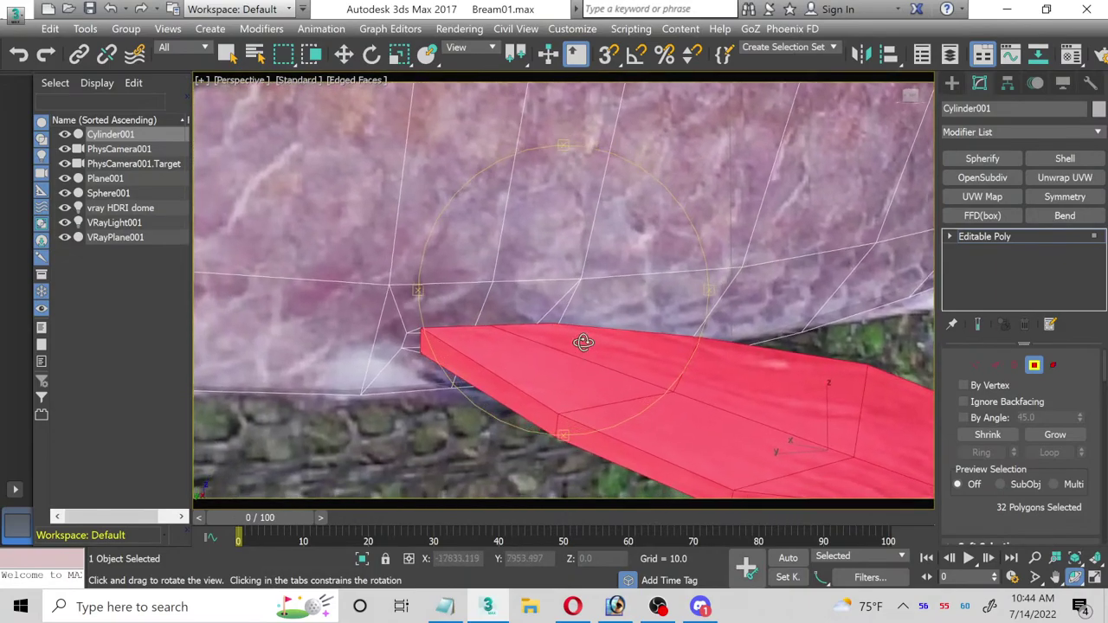
{"action": "left_click", "coordinate": [344, 54]}
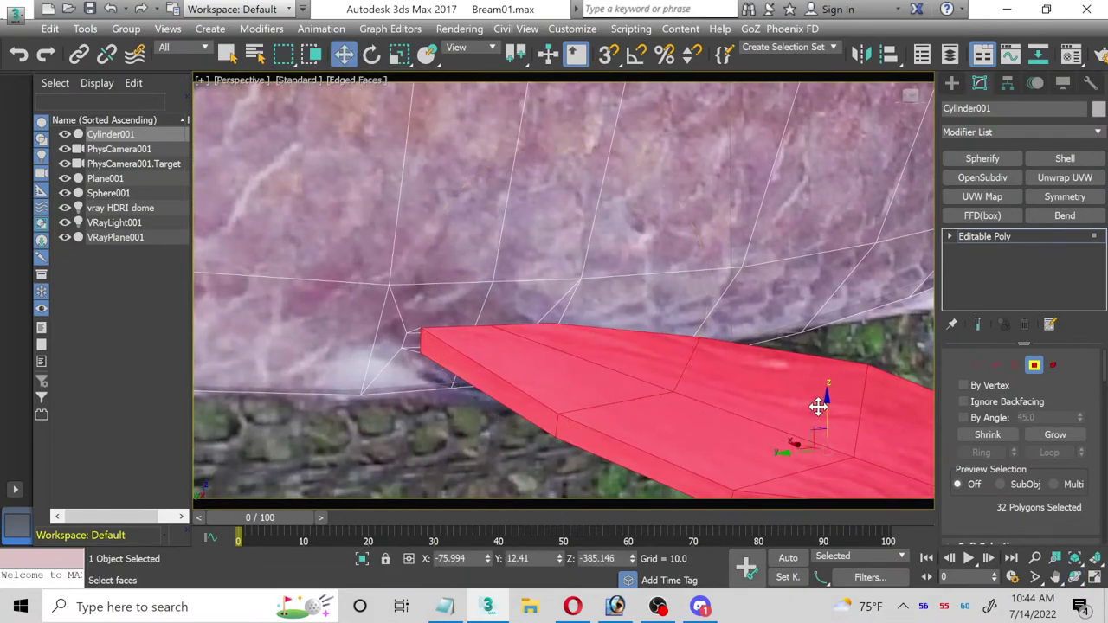
{"action": "left_click_drag", "start_coordinate": [826, 404], "coordinate": [826, 417]}
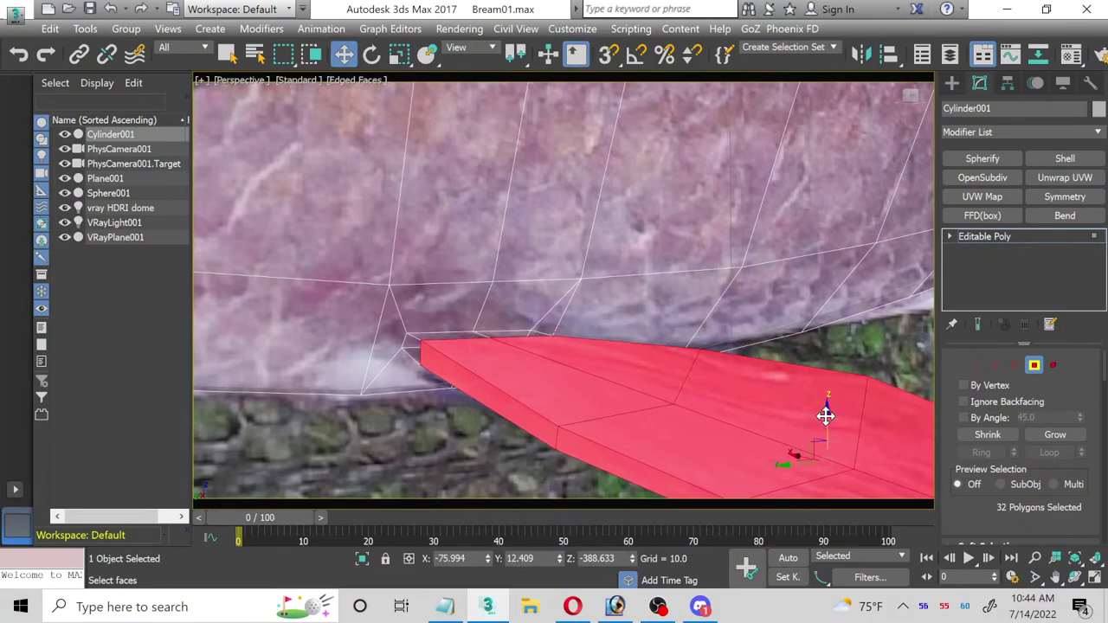
{"action": "left_click", "coordinate": [1038, 366]}
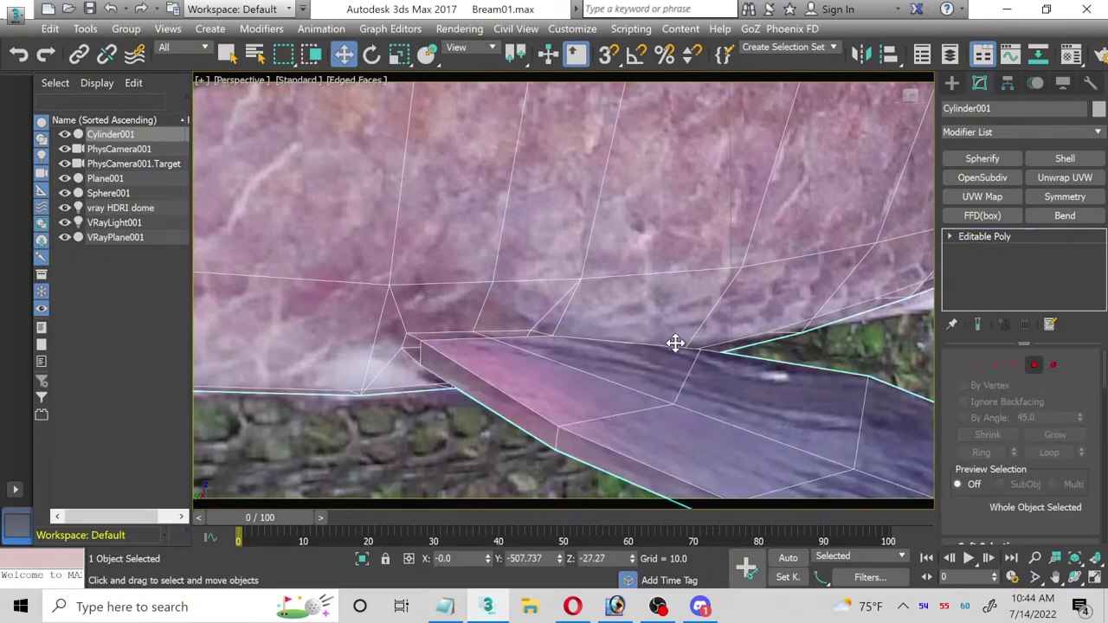
{"action": "middle_click_drag", "start_coordinate": [672, 344], "coordinate": [533, 309], "text": "alt"}
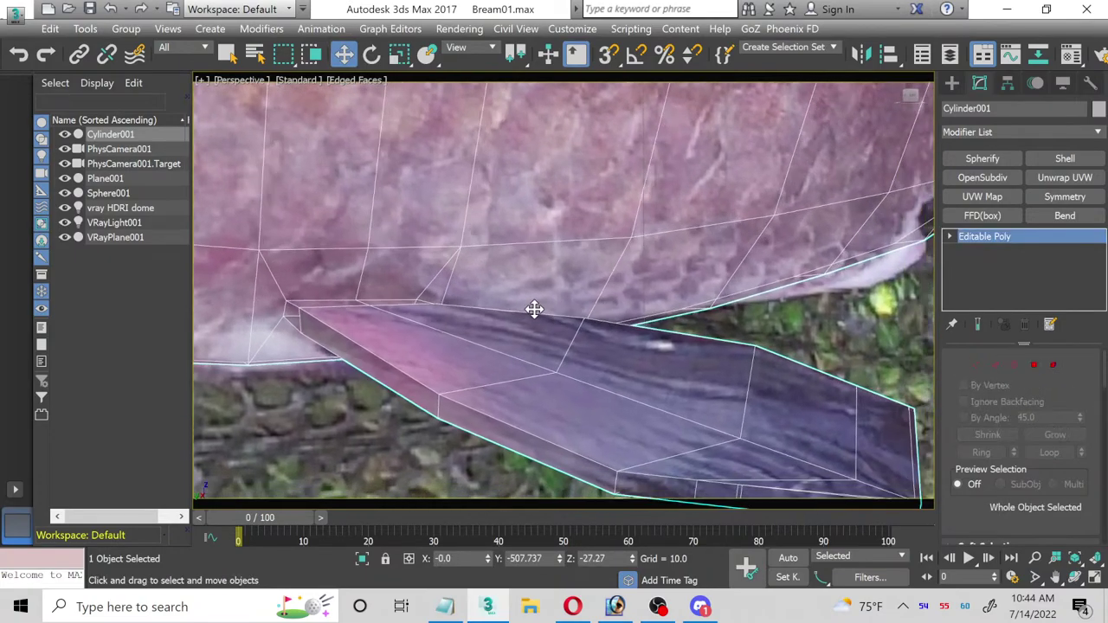
{"action": "left_click", "coordinate": [1031, 365]}
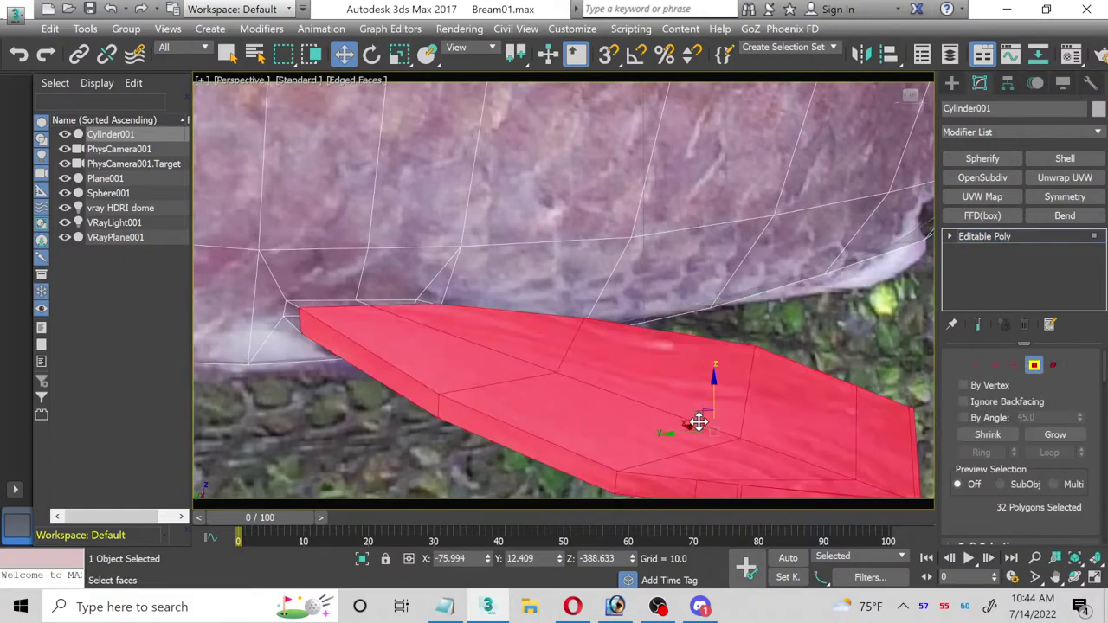
{"action": "scroll", "coordinate": [364, 345], "scroll_direction": "up", "scroll_amount": 5}
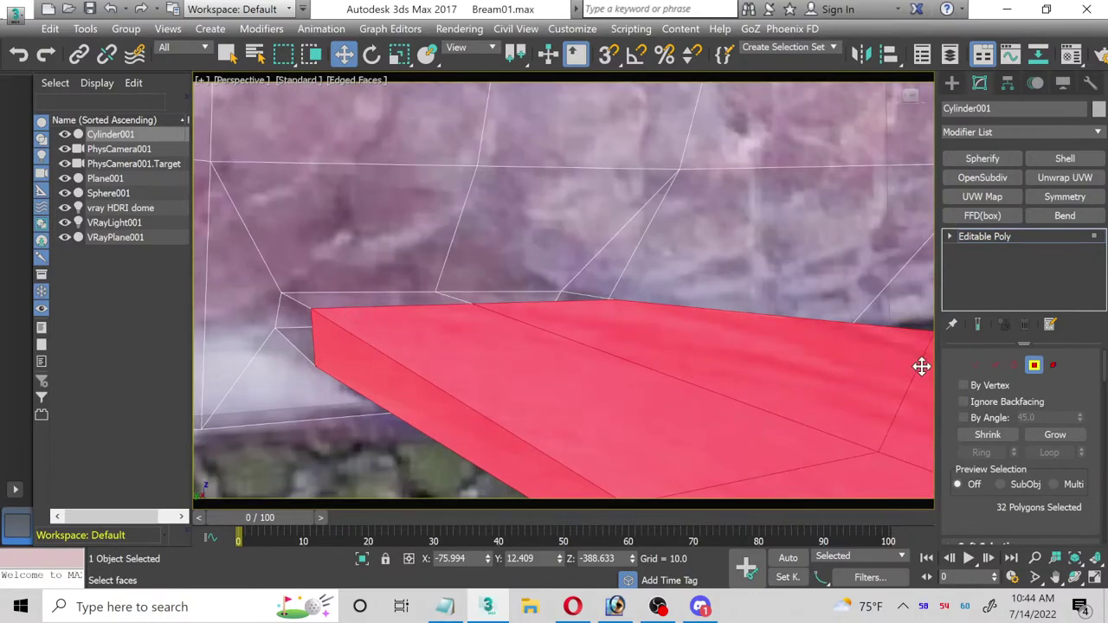
{"action": "left_click", "coordinate": [1035, 365]}
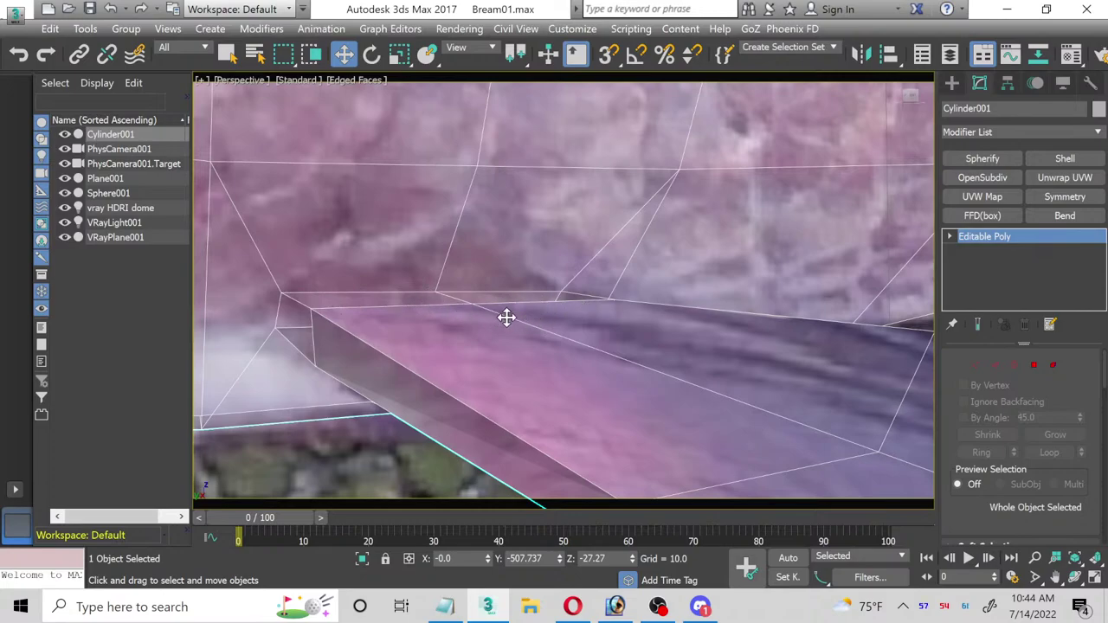
{"action": "scroll", "coordinate": [611, 339], "scroll_direction": "down", "scroll_amount": 6}
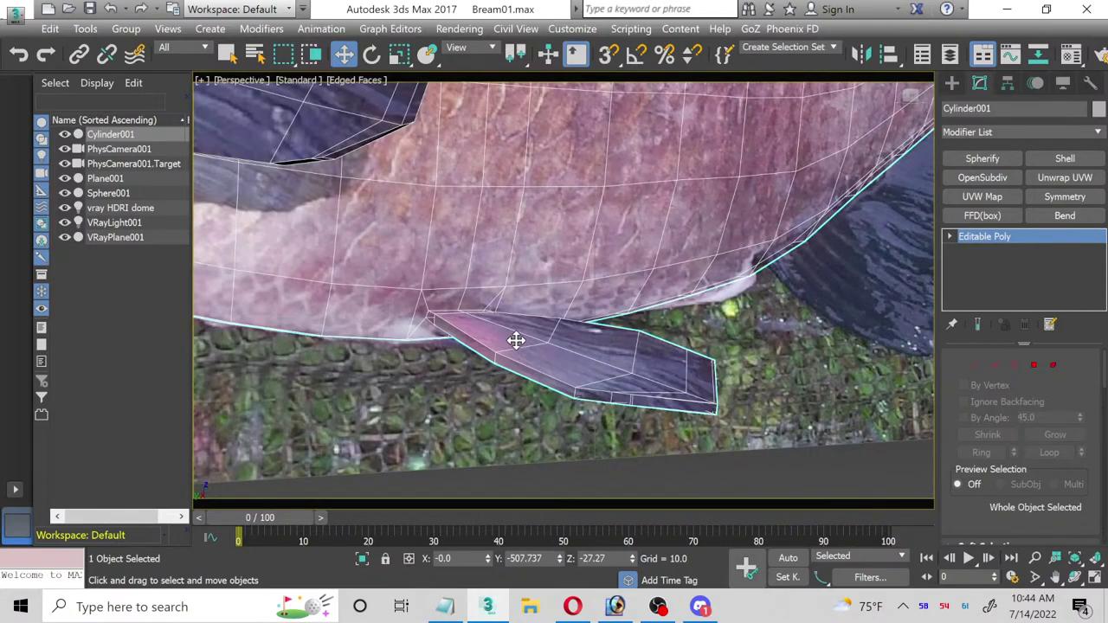
{"action": "left_click", "coordinate": [979, 177]}
{"action": "scroll", "coordinate": [482, 304], "scroll_direction": "up", "scroll_amount": 5}
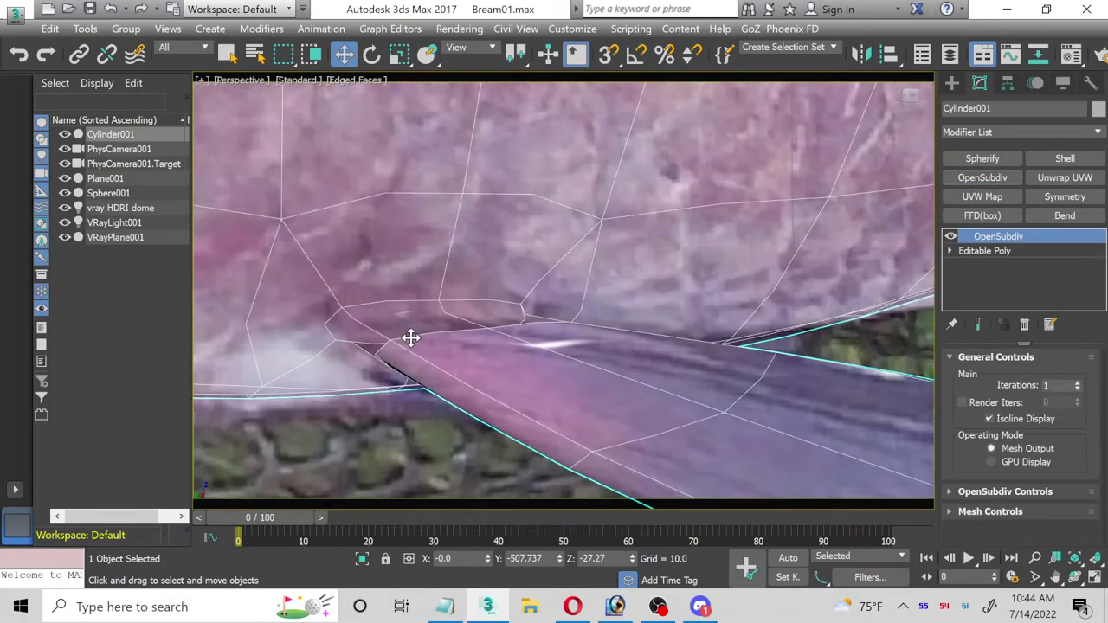
{"action": "left_click", "coordinate": [950, 251]}
{"action": "left_click", "coordinate": [974, 279]}
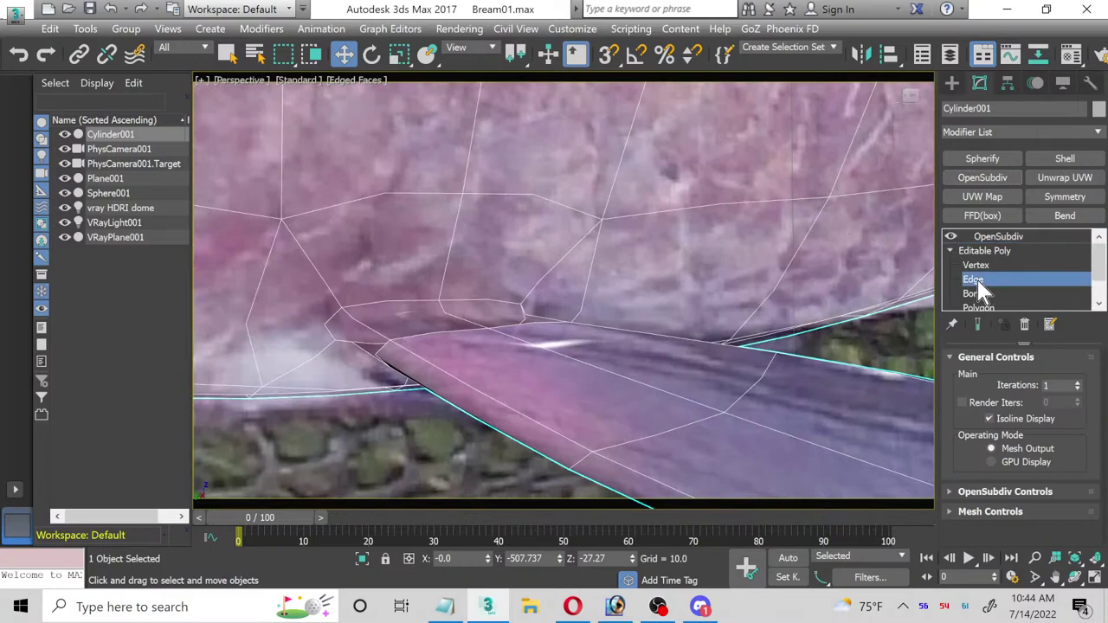
{"action": "left_click", "coordinate": [468, 351]}
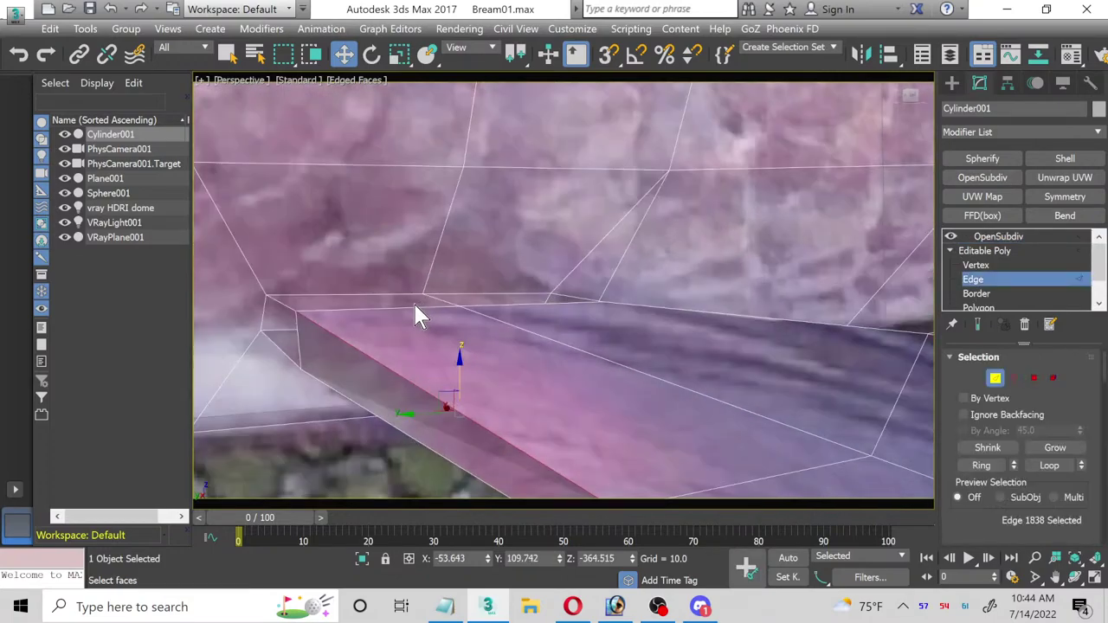
{"action": "left_click", "coordinate": [403, 308]}
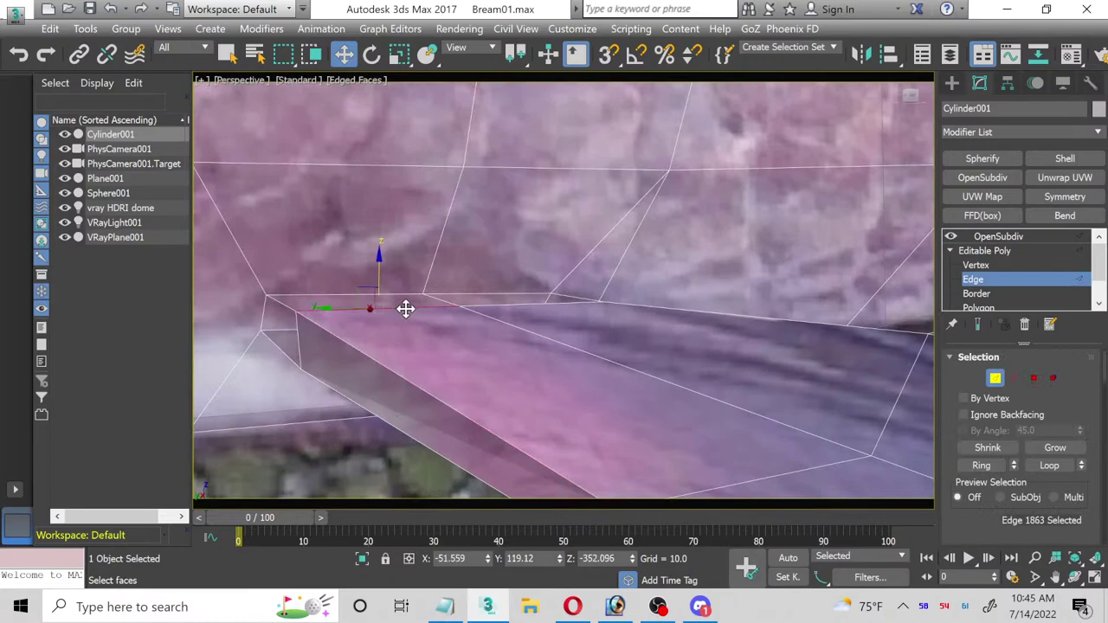
{"action": "left_click", "coordinate": [450, 319]}
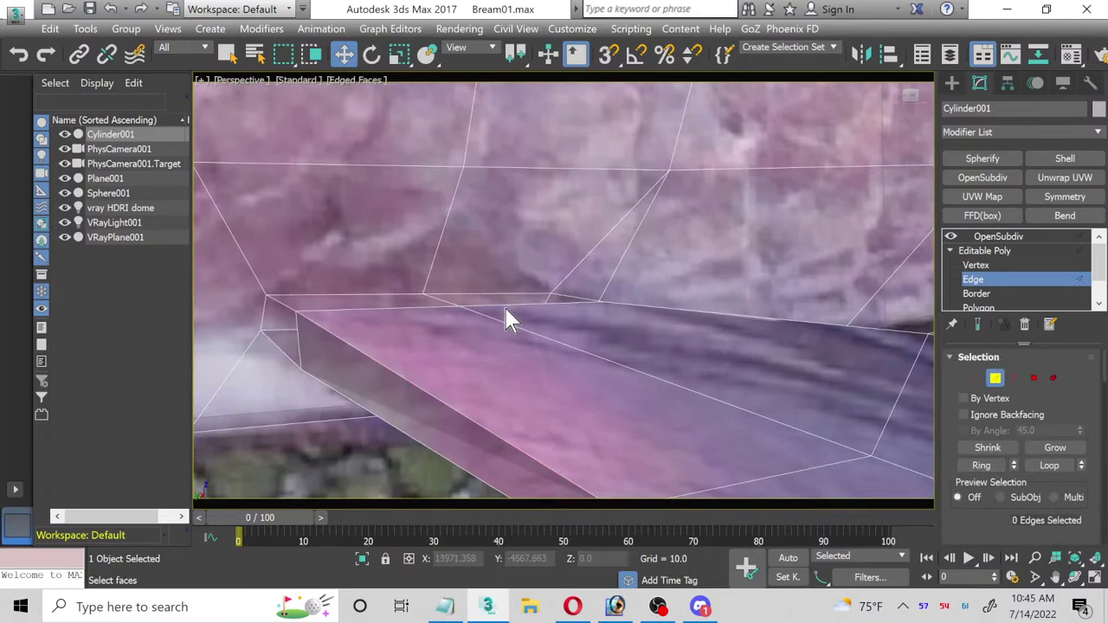
{"action": "double_click", "coordinate": [503, 305]}
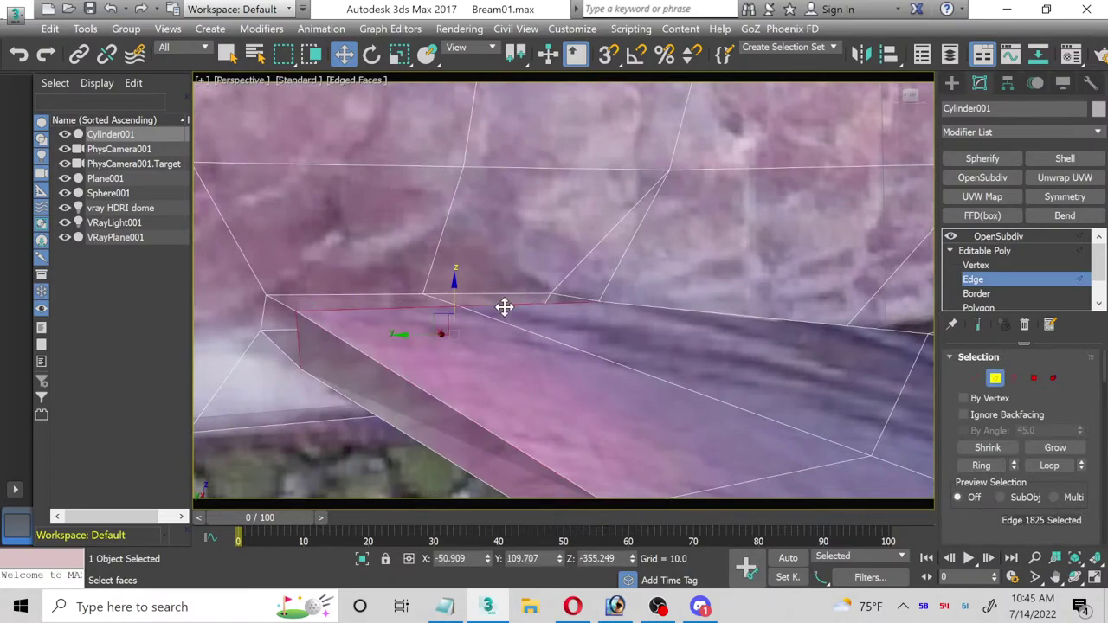
{"action": "left_click", "coordinate": [568, 343]}
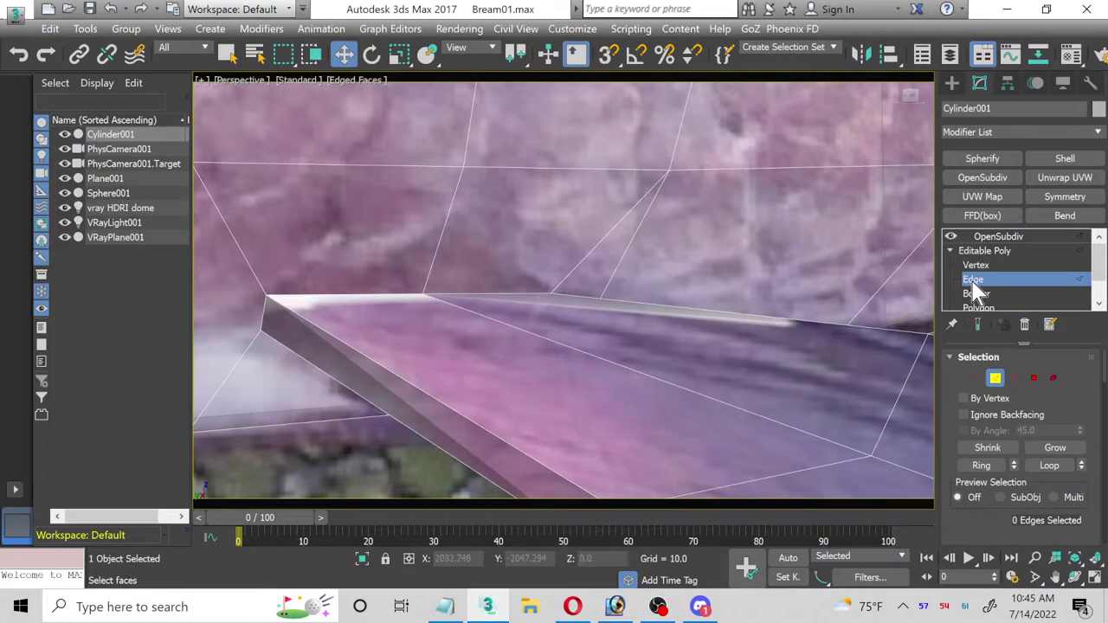
{"action": "left_click", "coordinate": [1018, 230]}
{"action": "middle_click_drag", "start_coordinate": [765, 259], "coordinate": [537, 346], "text": "alt"}
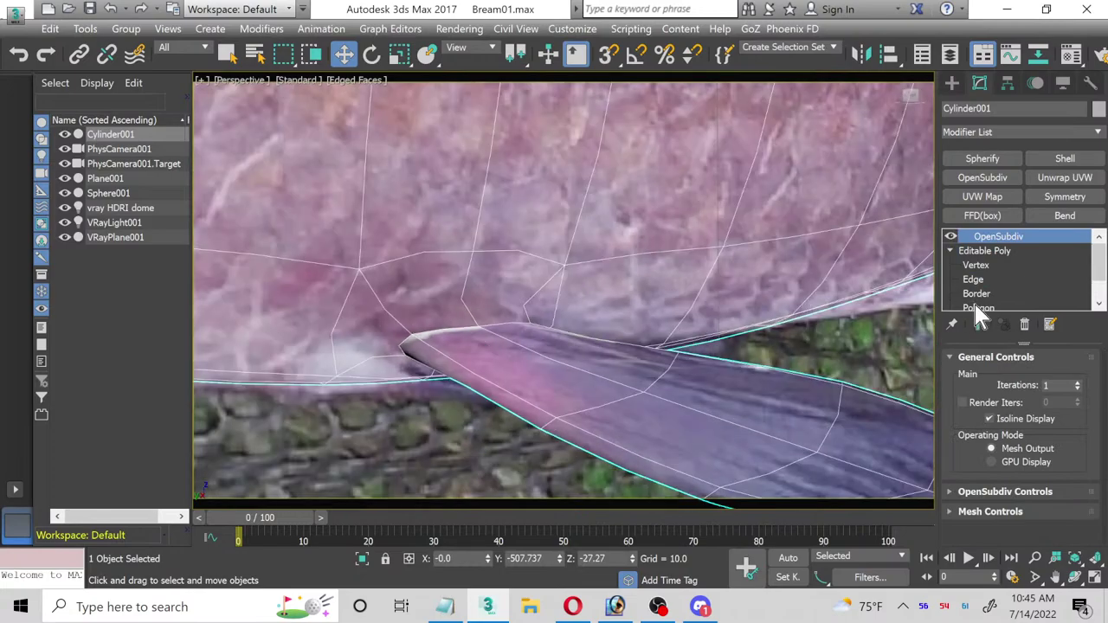
{"action": "left_click", "coordinate": [1077, 383]}
{"action": "left_click", "coordinate": [430, 425]}
{"action": "middle_click_drag", "start_coordinate": [428, 391], "coordinate": [473, 283], "text": "alt"}
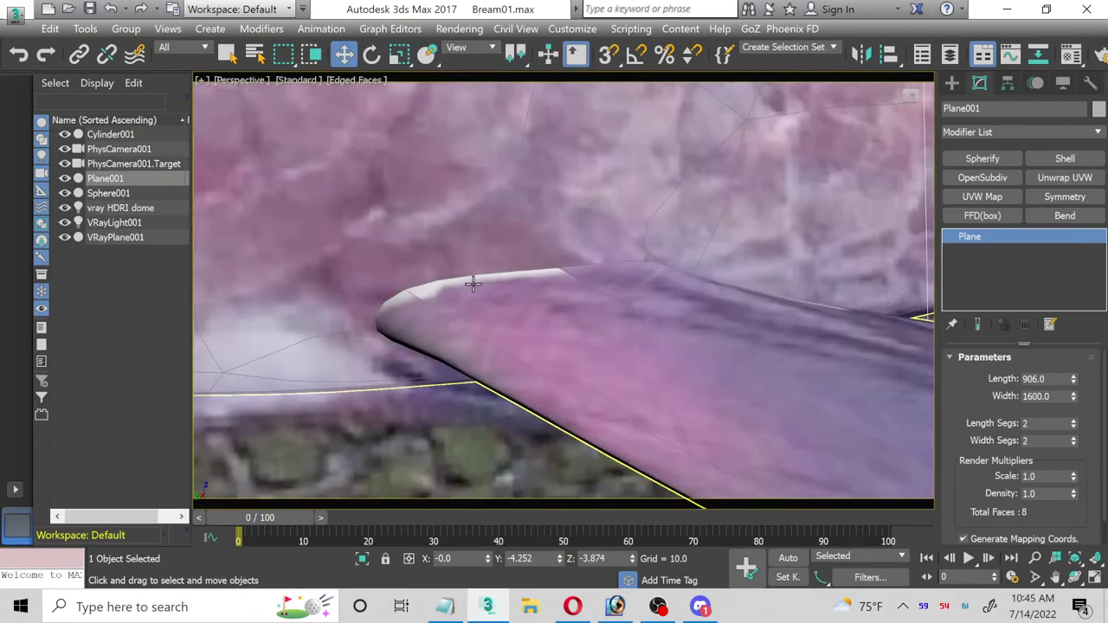
{"action": "left_click", "coordinate": [491, 317]}
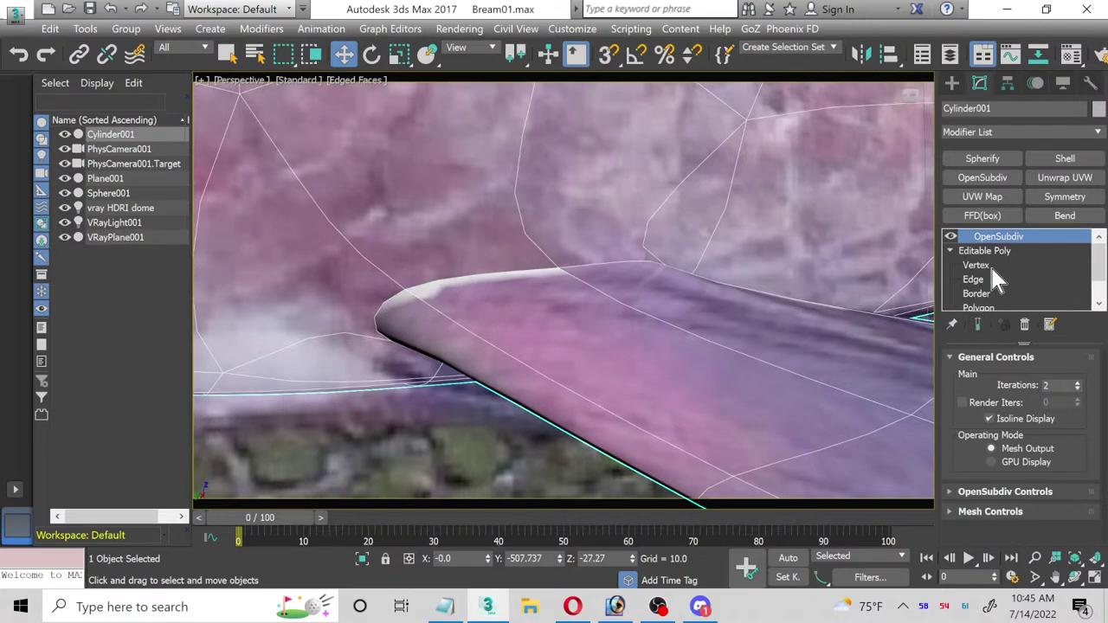
{"action": "right_click", "coordinate": [1007, 243]}
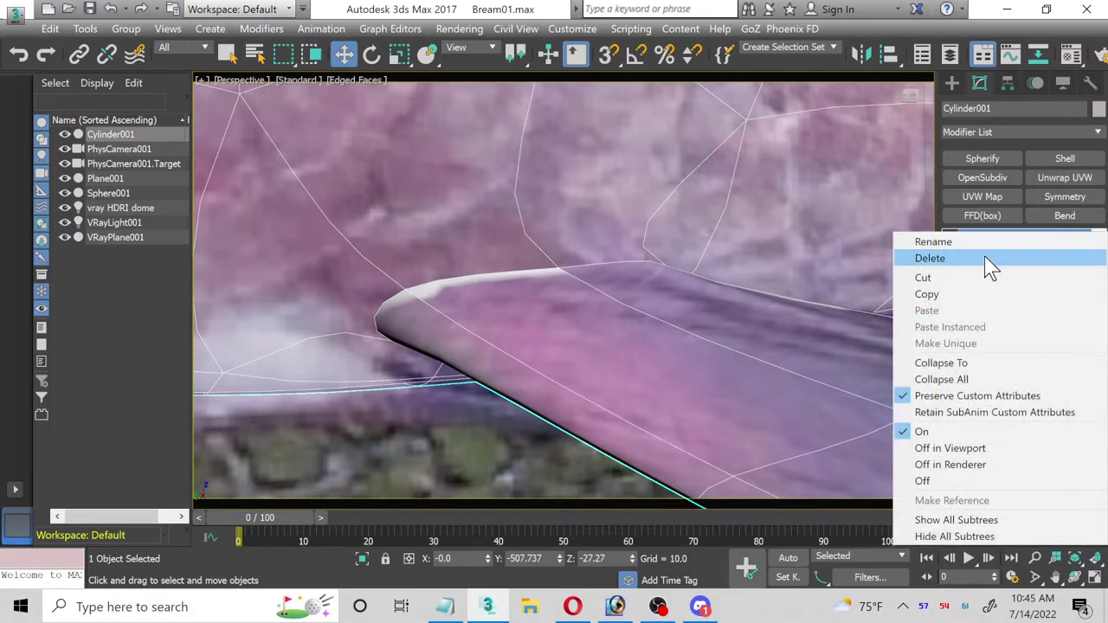
{"action": "left_click", "coordinate": [930, 254]}
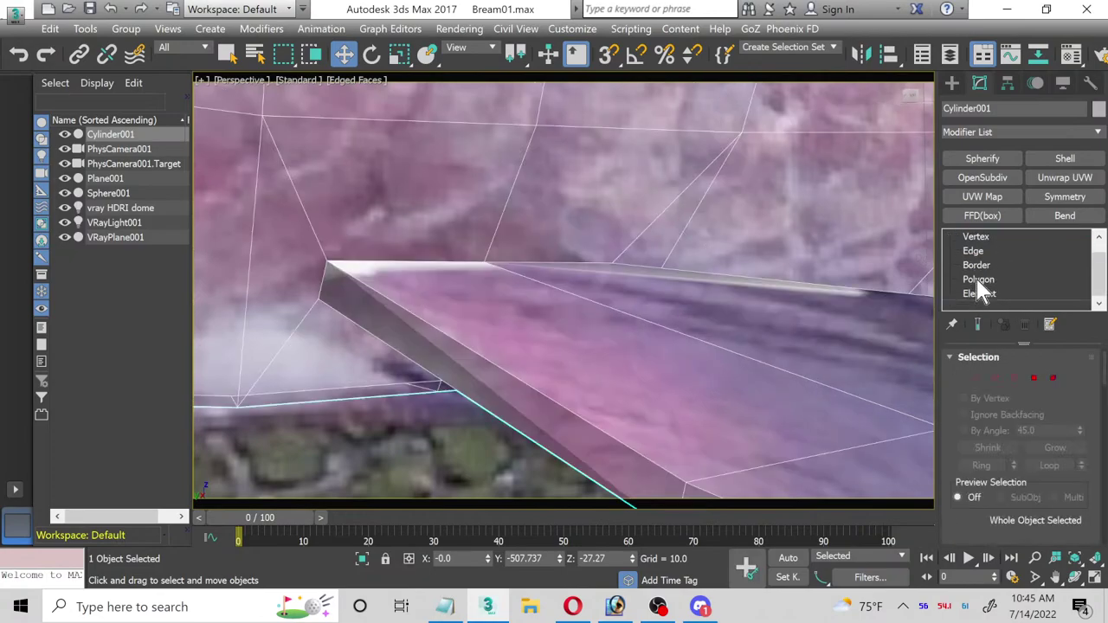
Step: Select all 32 fin polygons, add Unwrap UVW, and show Bream fins.jpg in the maximized UV editor
{"action": "left_click", "coordinate": [987, 294]}
{"action": "key", "text": "ctrl+a"}
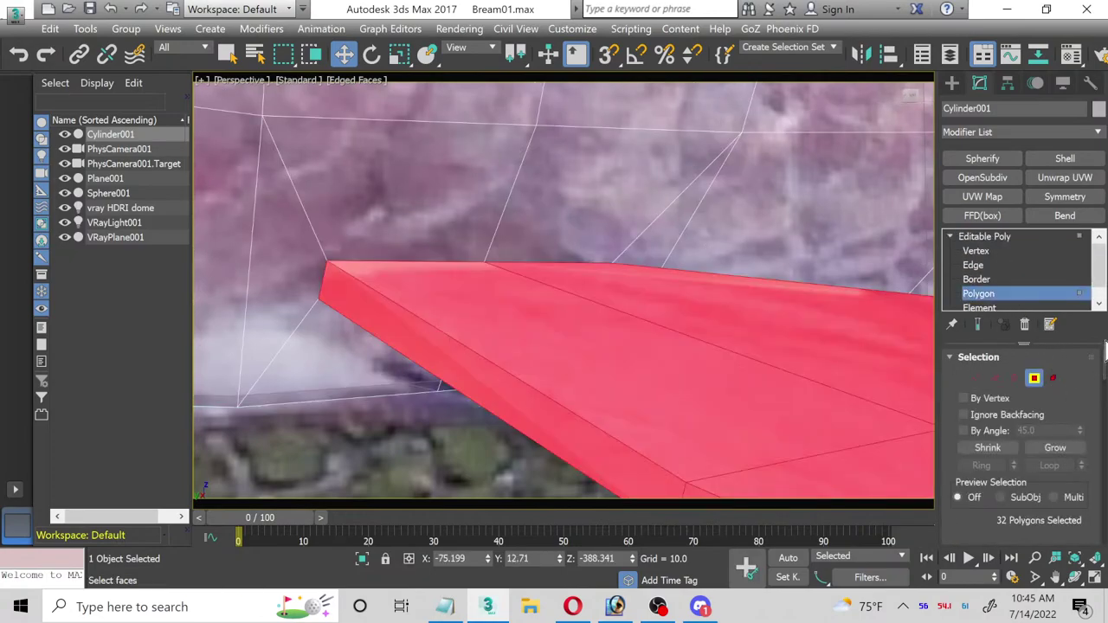
{"action": "left_click", "coordinate": [1049, 180]}
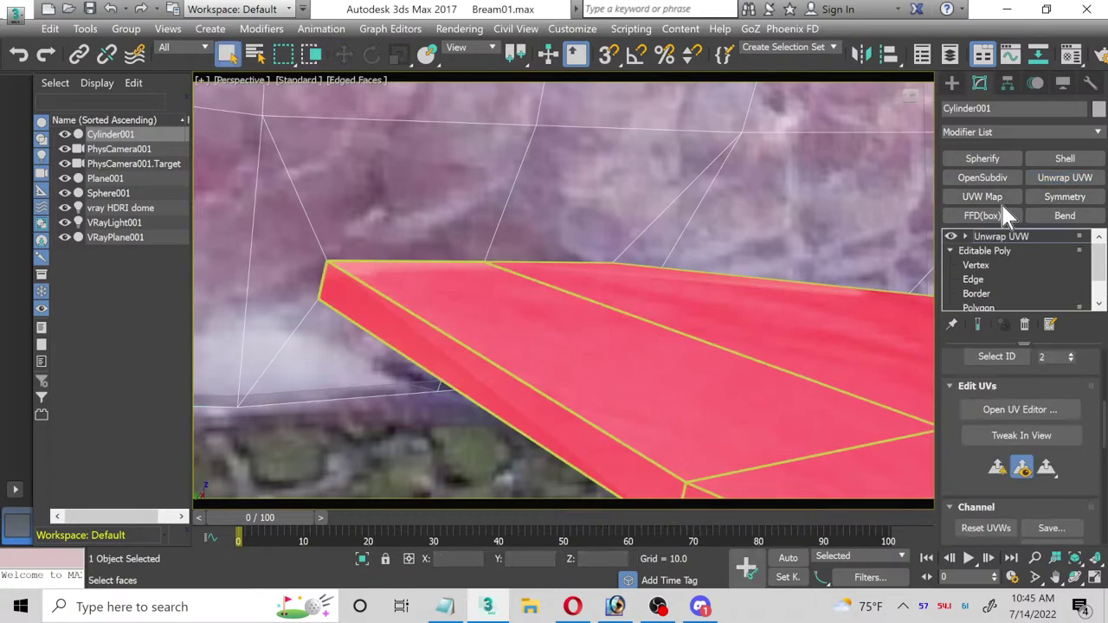
{"action": "scroll", "coordinate": [1075, 402], "scroll_direction": "up", "scroll_amount": 1}
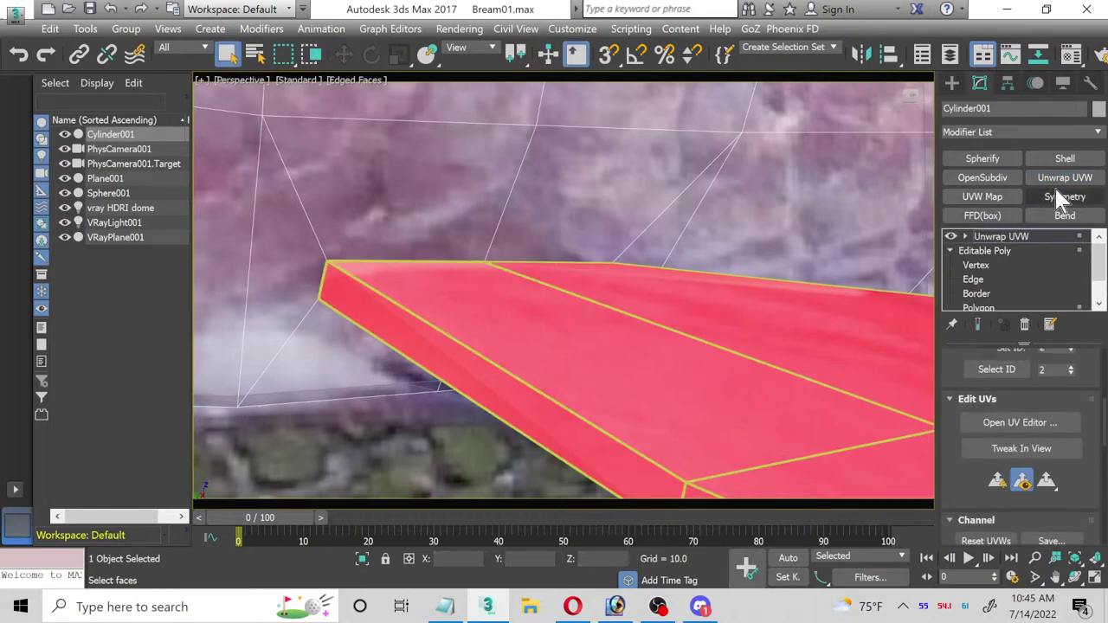
{"action": "left_click", "coordinate": [1039, 425]}
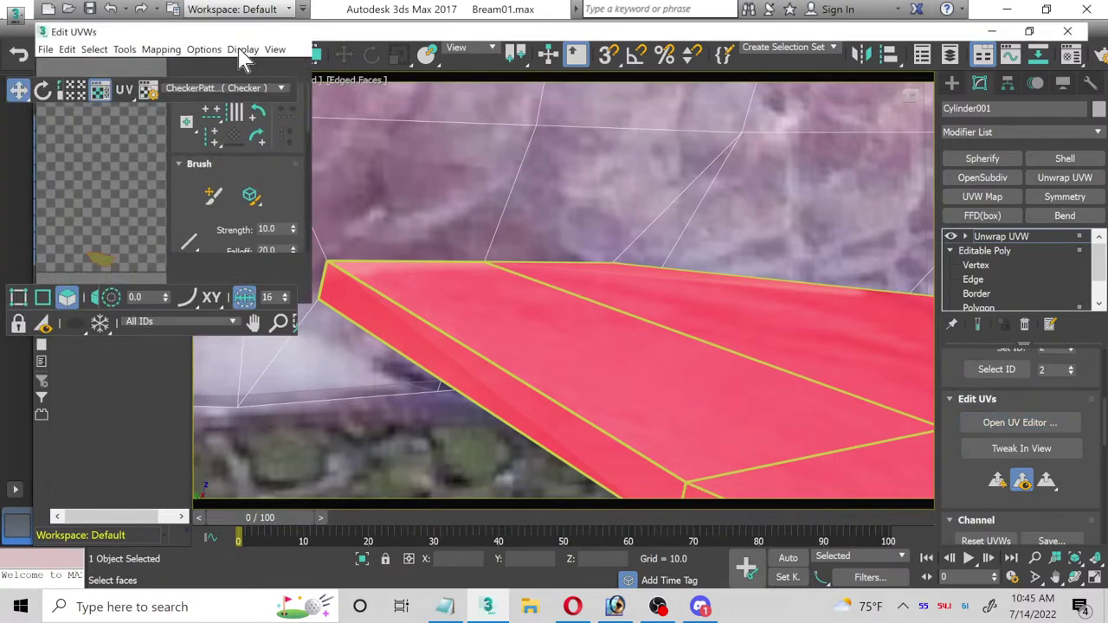
{"action": "left_click", "coordinate": [241, 44]}
{"action": "left_click", "coordinate": [1052, 48]}
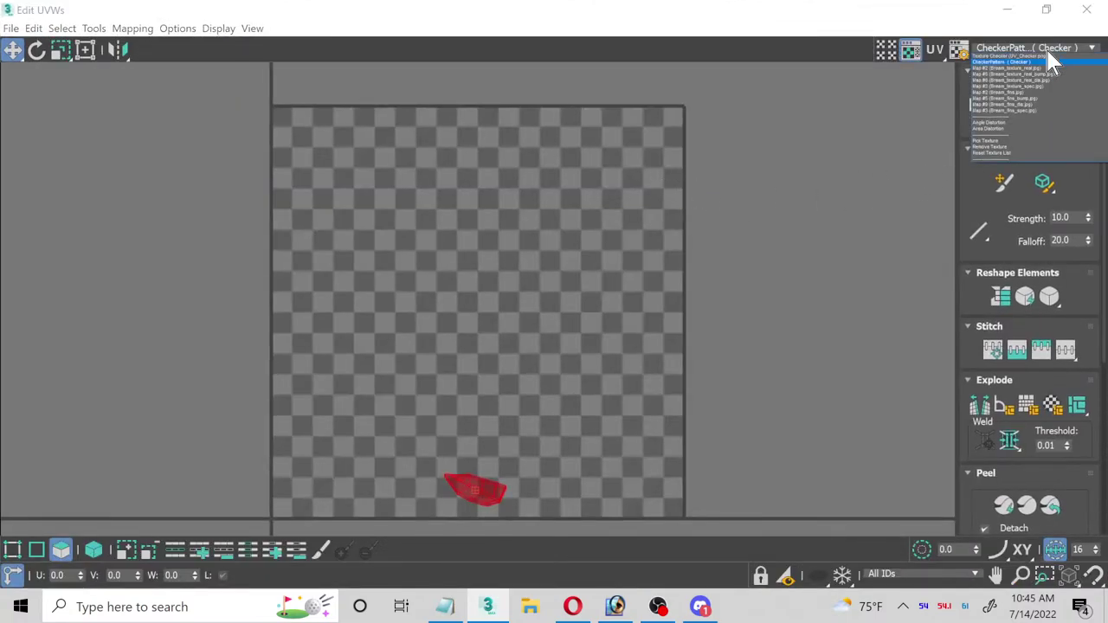
{"action": "left_click", "coordinate": [1022, 93]}
Step: Move the fin-tip UV vertex right and down to match the texture, then close the editor
{"action": "scroll", "coordinate": [429, 468], "scroll_direction": "up", "scroll_amount": 10}
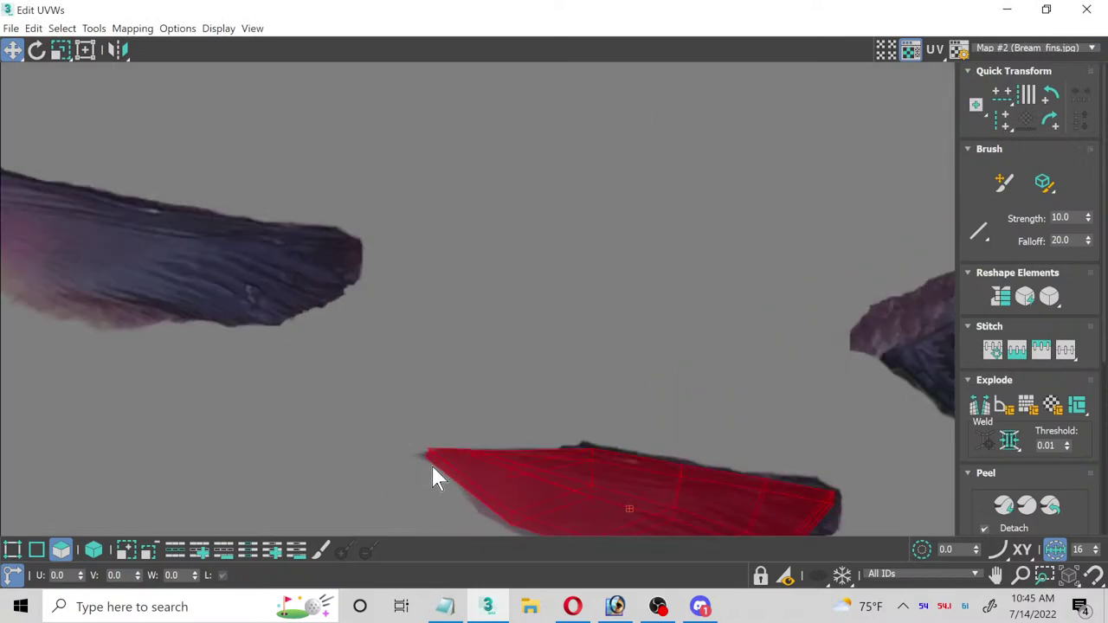
{"action": "middle_click_drag", "start_coordinate": [490, 455], "coordinate": [381, 293]}
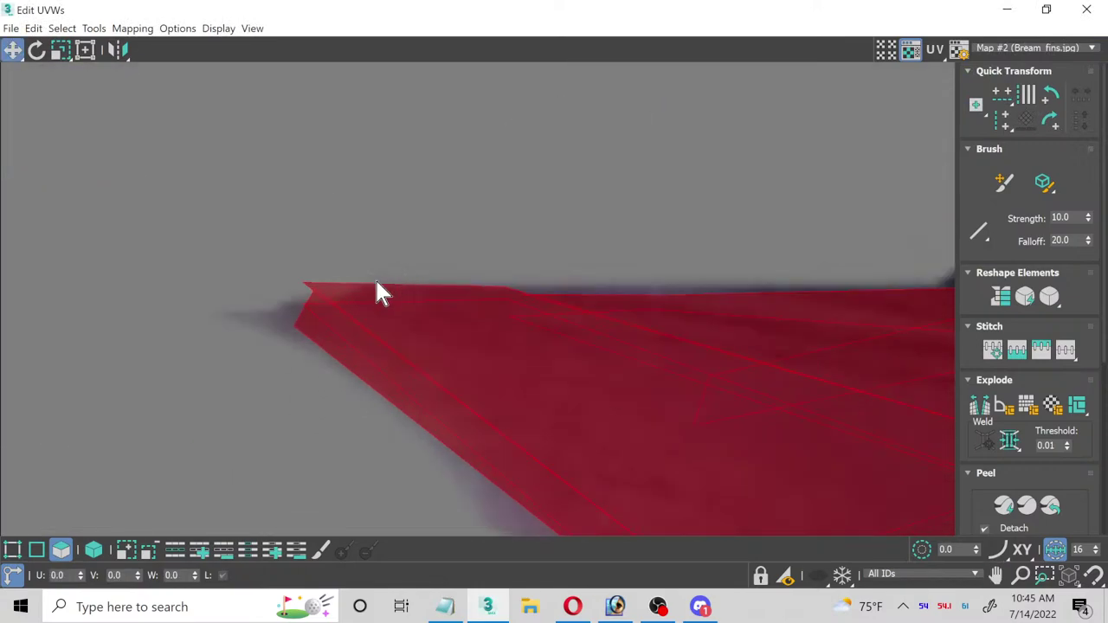
{"action": "left_click", "coordinate": [12, 551]}
{"action": "left_click_drag", "start_coordinate": [245, 216], "coordinate": [579, 445]}
{"action": "left_click_drag", "start_coordinate": [302, 282], "coordinate": [364, 301]}
{"action": "scroll", "coordinate": [699, 284], "scroll_direction": "down", "scroll_amount": 2}
{"action": "middle_click_drag", "start_coordinate": [698, 284], "coordinate": [408, 277]}
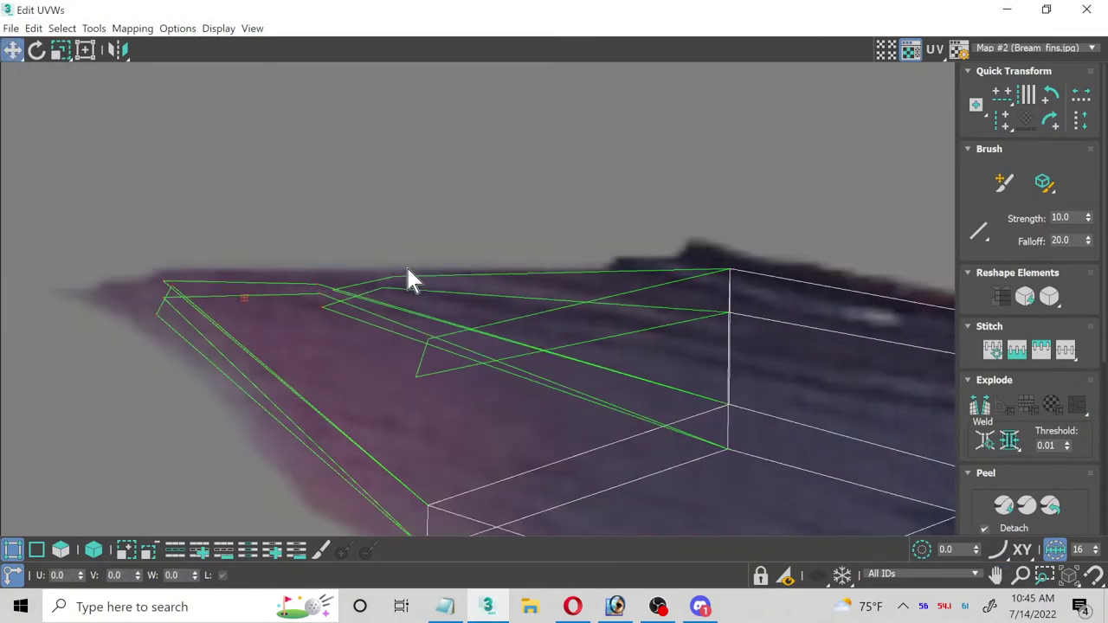
{"action": "scroll", "coordinate": [408, 277], "scroll_direction": "down", "scroll_amount": 2}
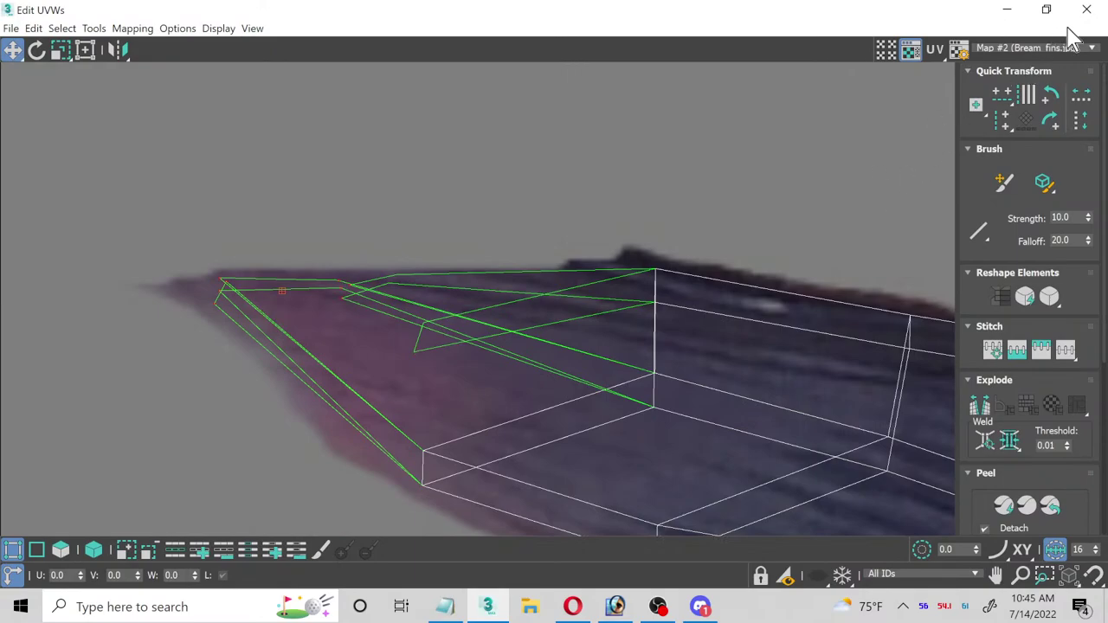
{"action": "left_click", "coordinate": [1091, 14]}
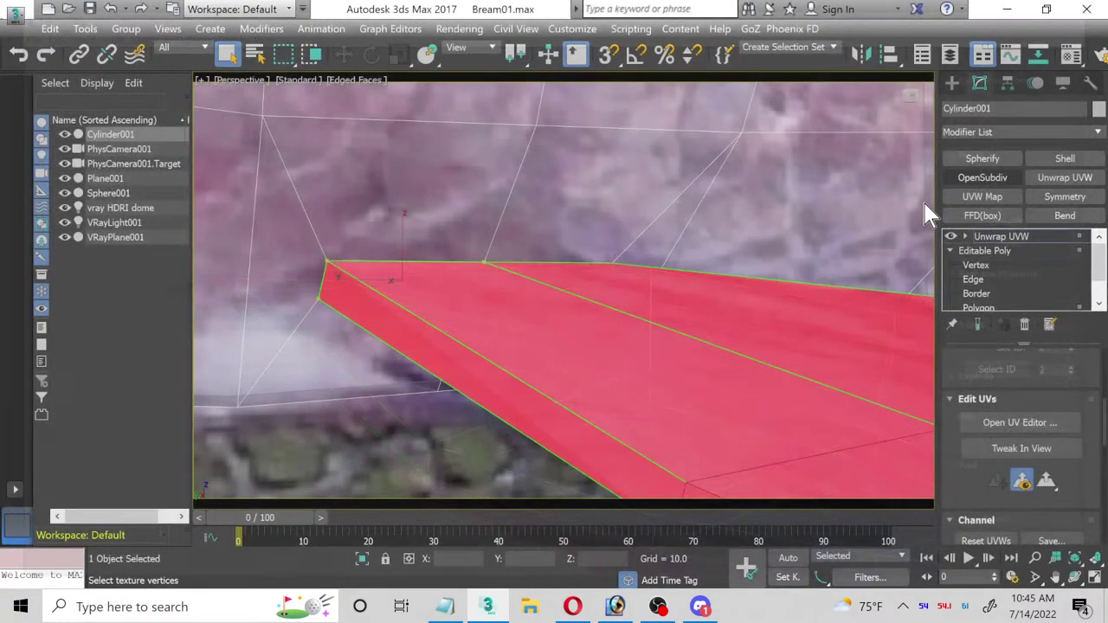
Step: Collapse the fin's modifier stack to Editable Poly and re-smooth it with OpenSubdiv
{"action": "right_click", "coordinate": [997, 236]}
{"action": "left_click", "coordinate": [961, 384]}
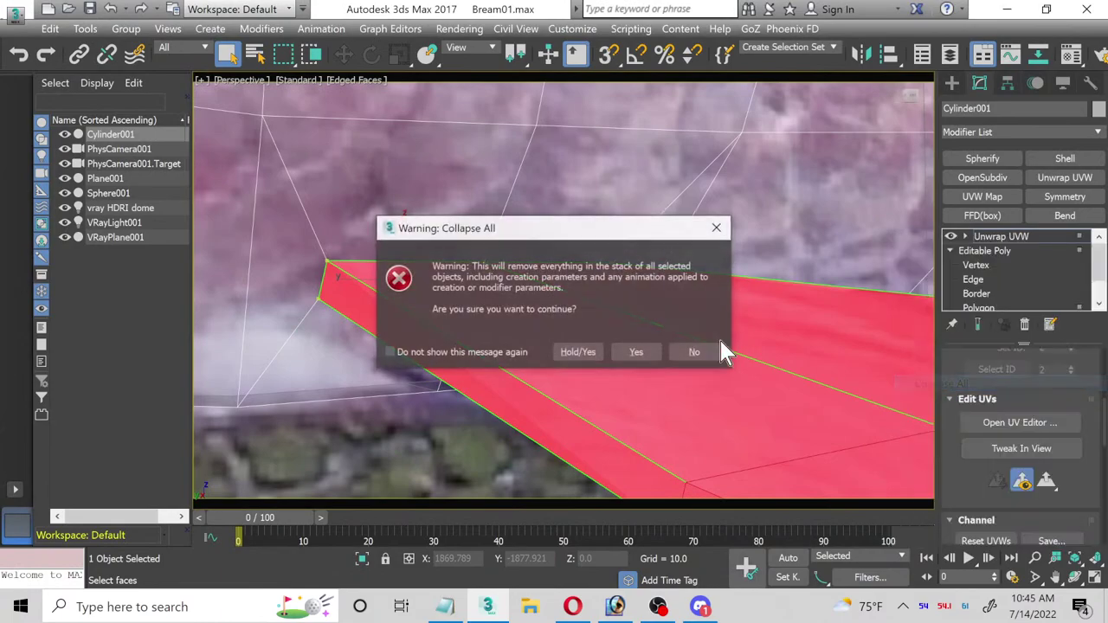
{"action": "left_click", "coordinate": [634, 351]}
{"action": "scroll", "coordinate": [514, 293], "scroll_direction": "down", "scroll_amount": 2}
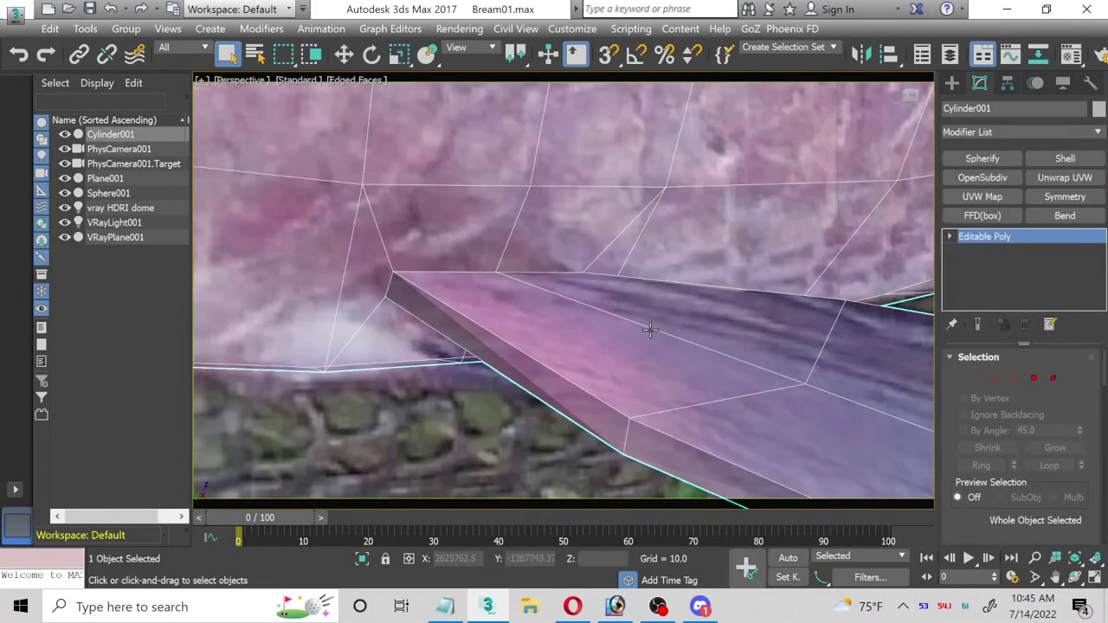
{"action": "left_click", "coordinate": [982, 181]}
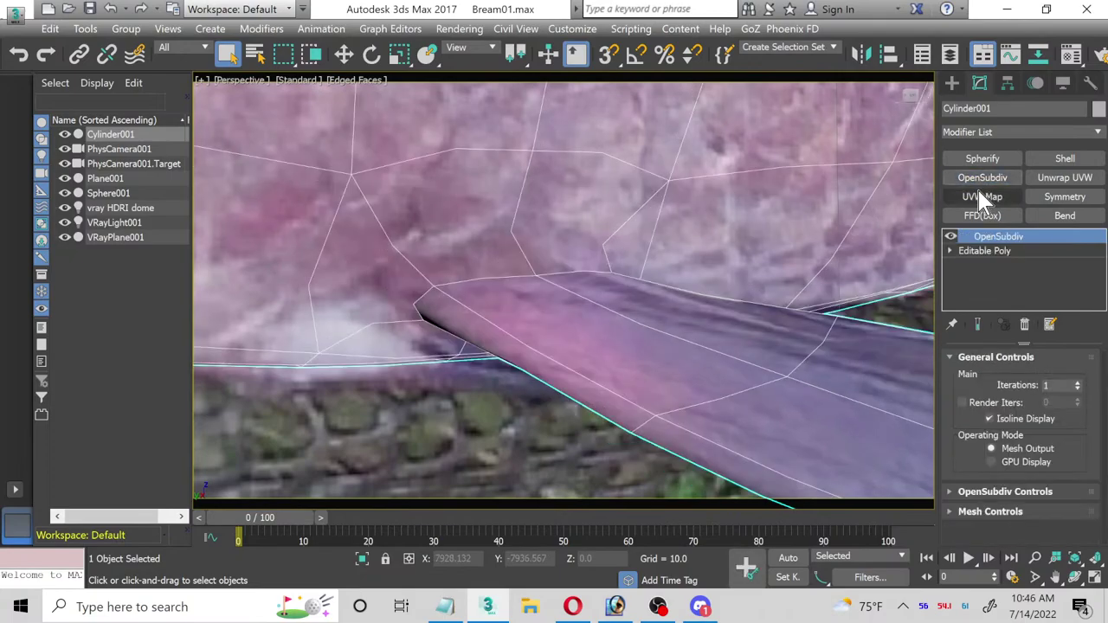
{"action": "scroll", "coordinate": [566, 368], "scroll_direction": "down", "scroll_amount": 4}
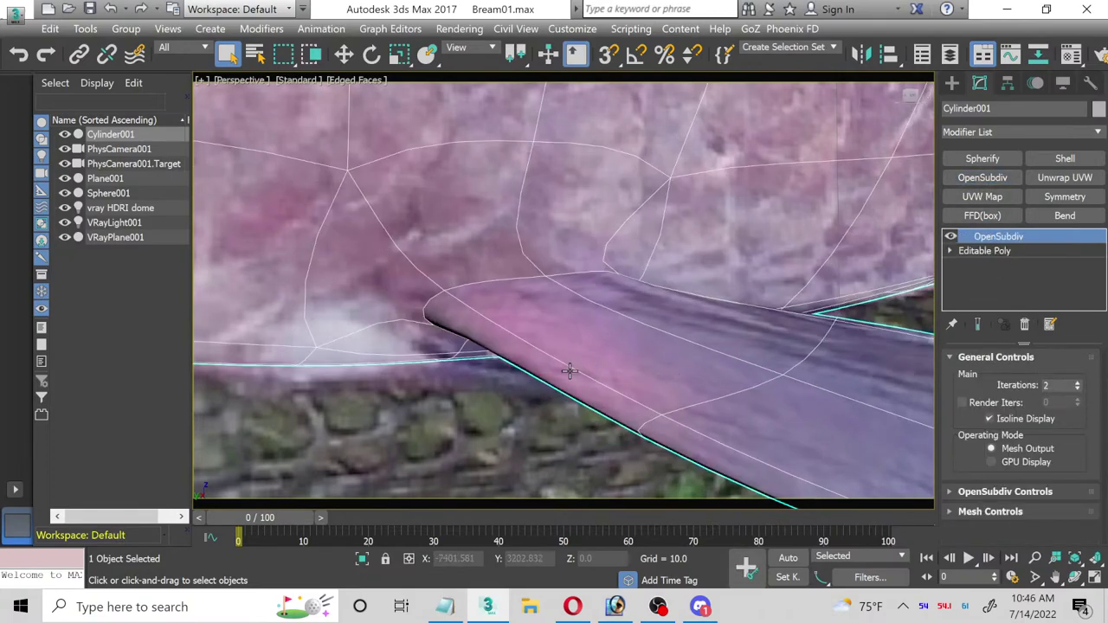
{"action": "left_click", "coordinate": [555, 317]}
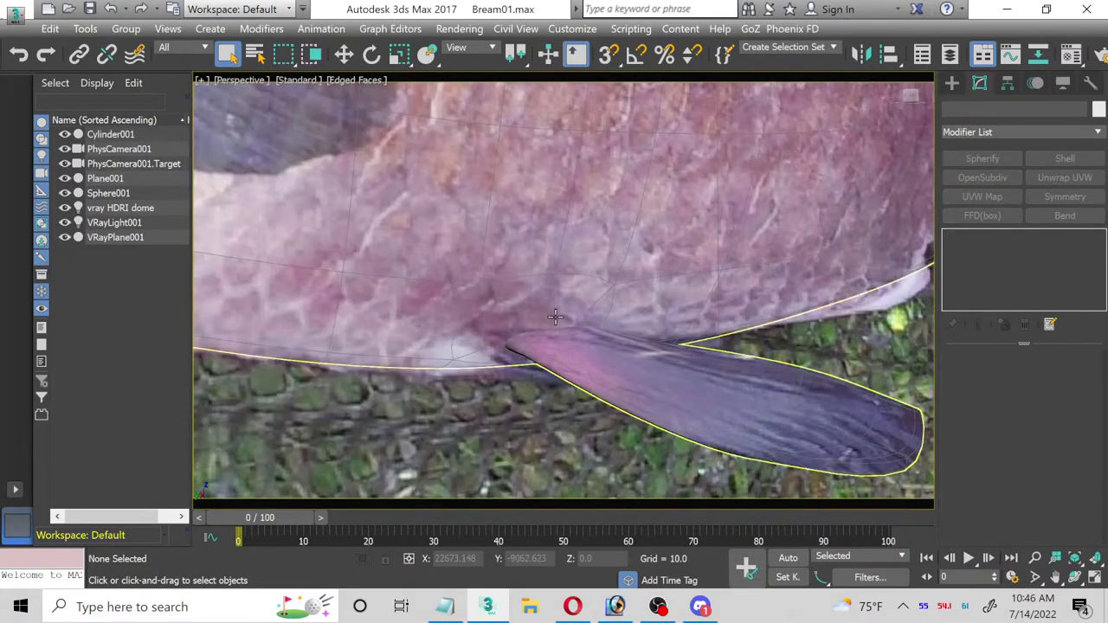
{"action": "scroll", "coordinate": [555, 317], "scroll_direction": "down", "scroll_amount": 5}
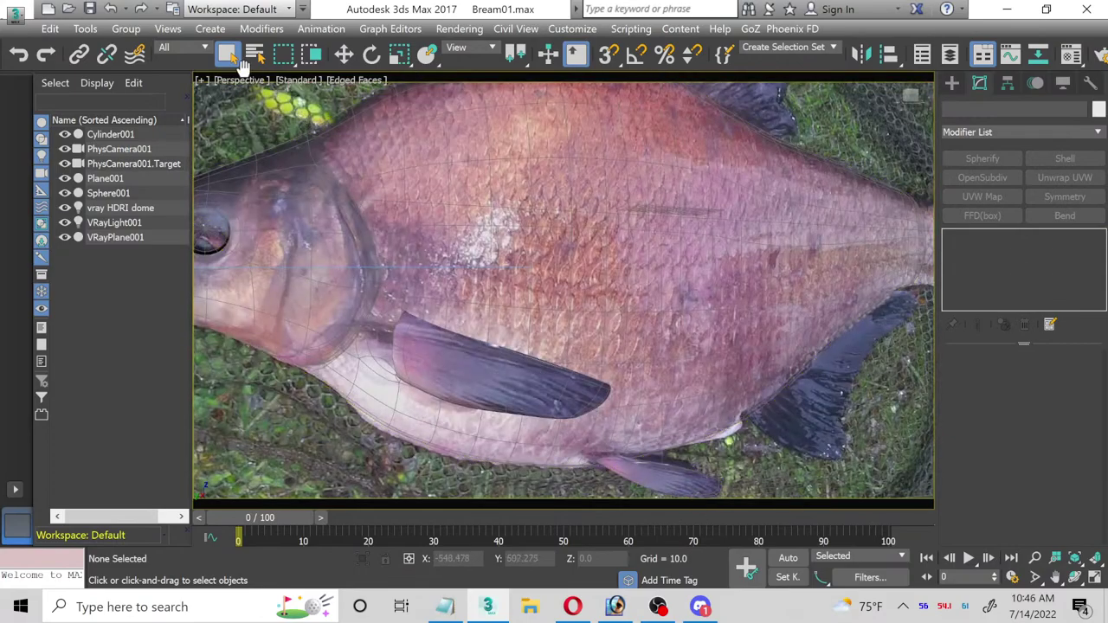
Step: View the scene through PhysCamera001 and add a Symmetry modifier to the fish body only
{"action": "left_click", "coordinate": [243, 79]}
{"action": "mouse_move", "coordinate": [294, 95]}
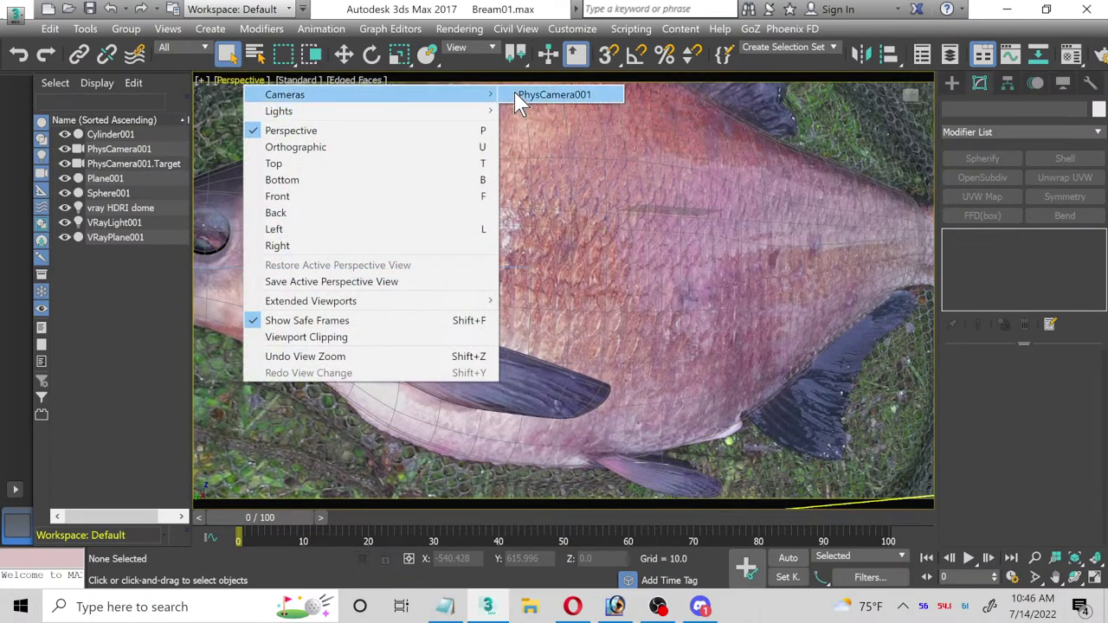
{"action": "left_click", "coordinate": [524, 97]}
{"action": "left_click", "coordinate": [639, 245]}
{"action": "left_click", "coordinate": [875, 260], "text": "ctrl"}
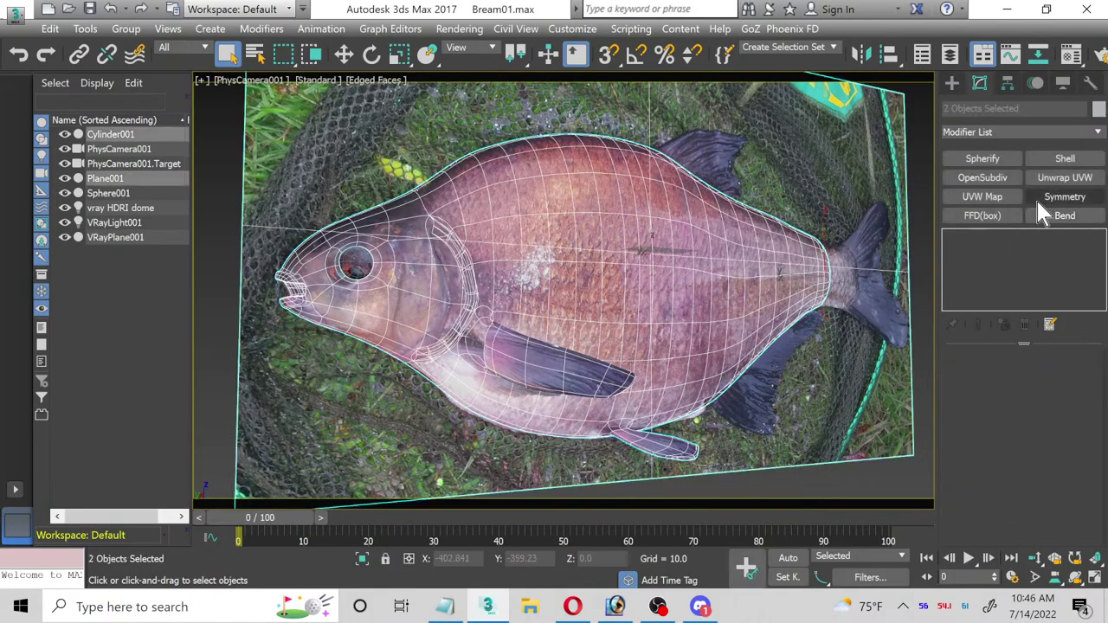
{"action": "left_click", "coordinate": [1047, 194]}
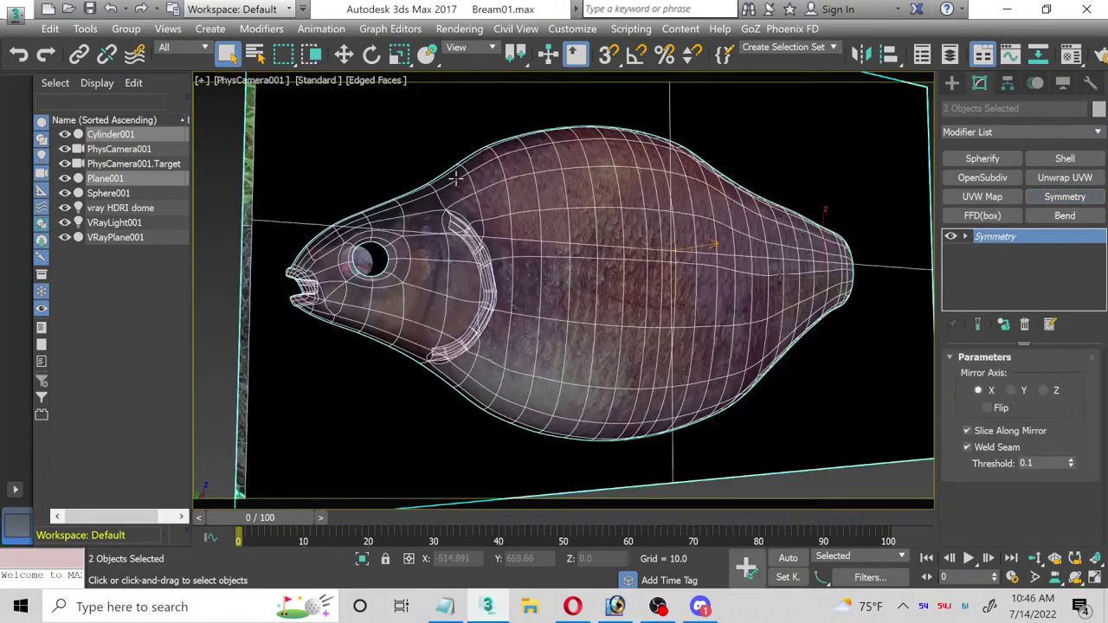
{"action": "key", "text": "ctrl+z"}
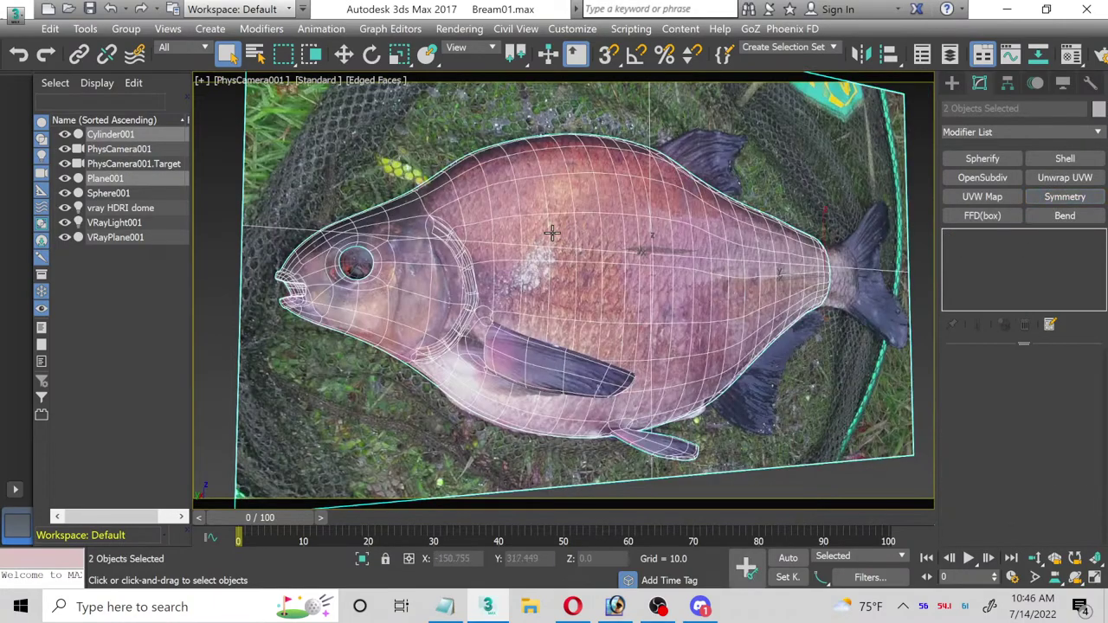
{"action": "left_click", "coordinate": [551, 232]}
{"action": "left_click", "coordinate": [1065, 197]}
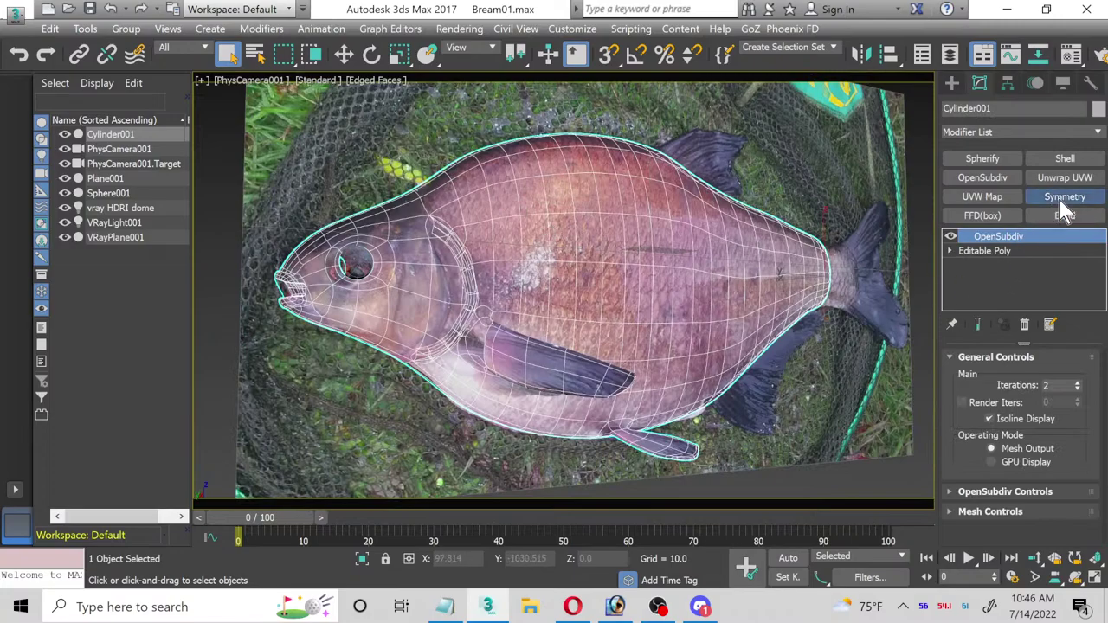
Step: Delete the fish's OpenSubdiv modifier and collapse its whole stack to Editable Poly
{"action": "right_click", "coordinate": [993, 251]}
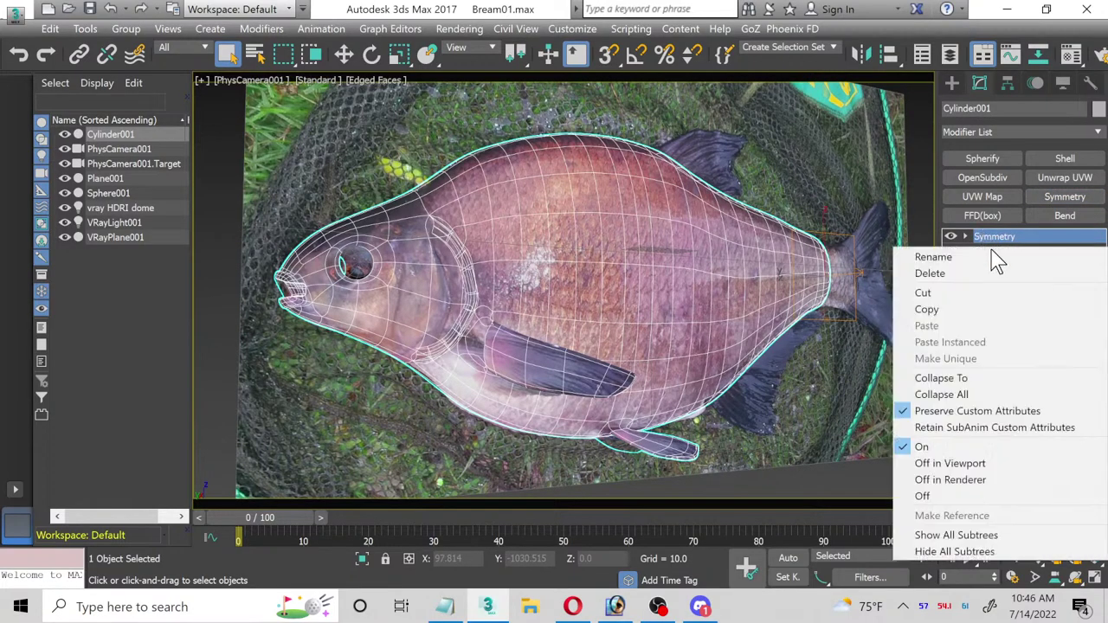
{"action": "left_click", "coordinate": [993, 275]}
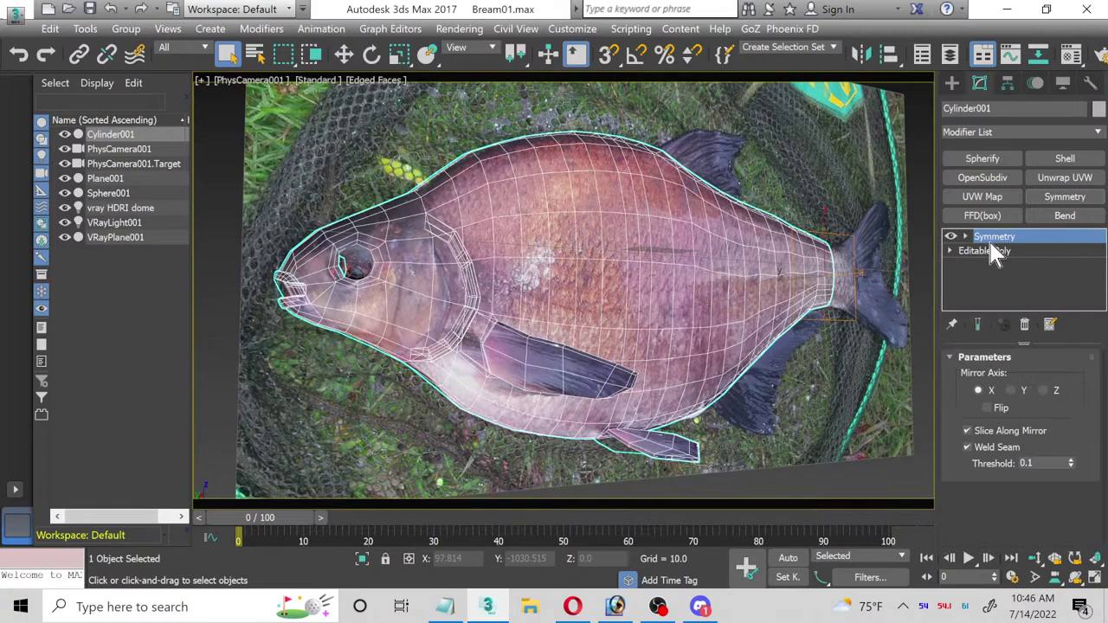
{"action": "right_click", "coordinate": [994, 248]}
{"action": "left_click", "coordinate": [977, 391]}
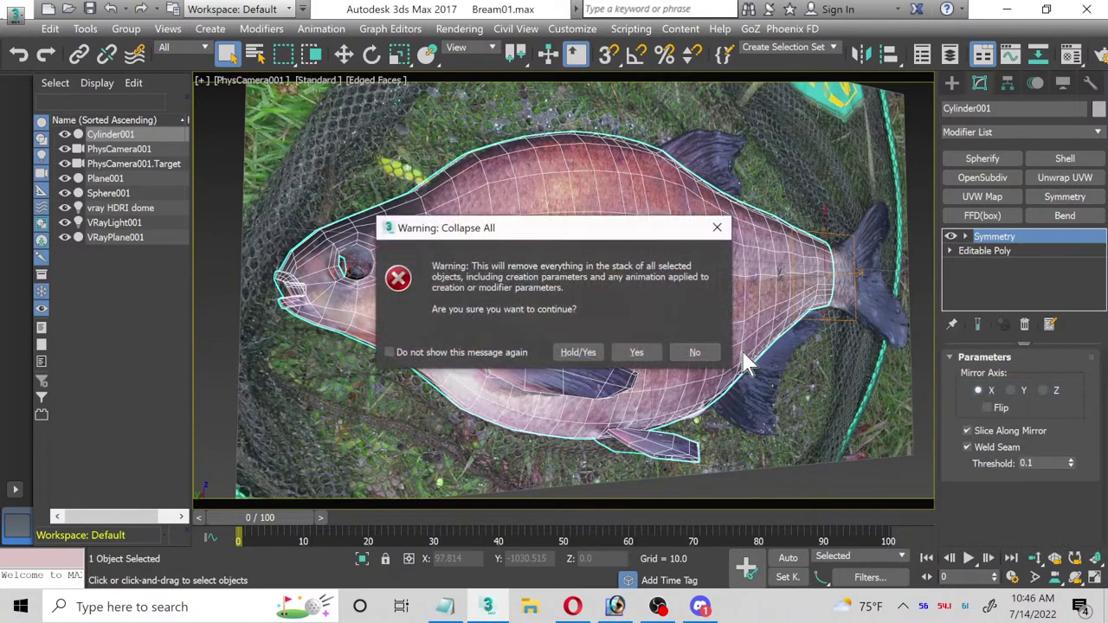
{"action": "left_click", "coordinate": [636, 353]}
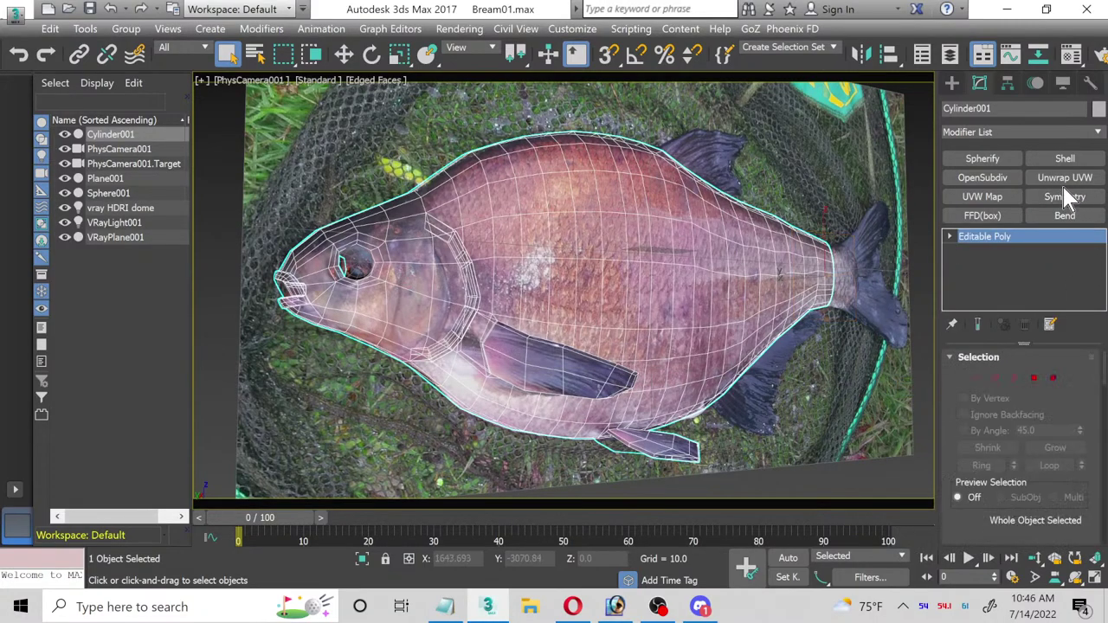
Step: Re-smooth the fish with OpenSubdiv at 2 iterations and hide Plane001
{"action": "left_click", "coordinate": [987, 173]}
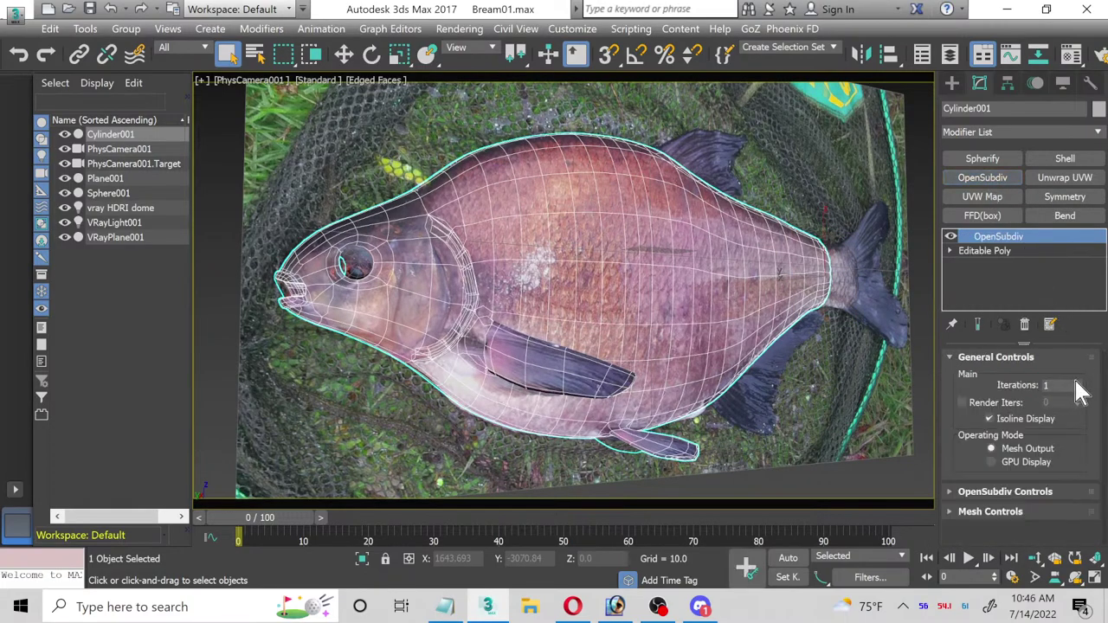
{"action": "left_click", "coordinate": [1077, 382]}
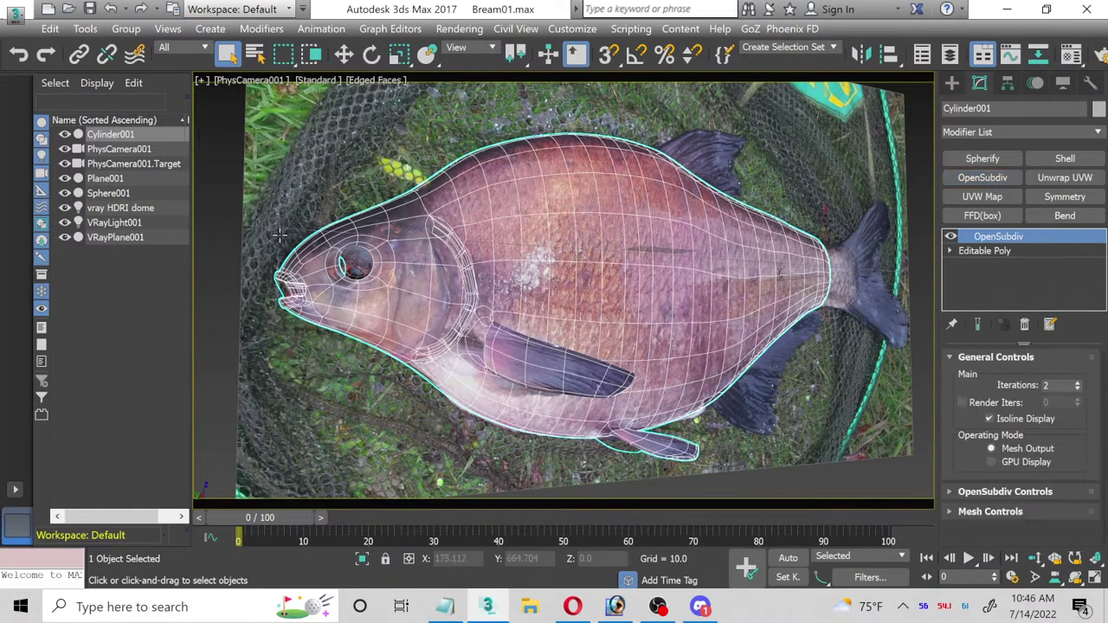
{"action": "left_click", "coordinate": [65, 178]}
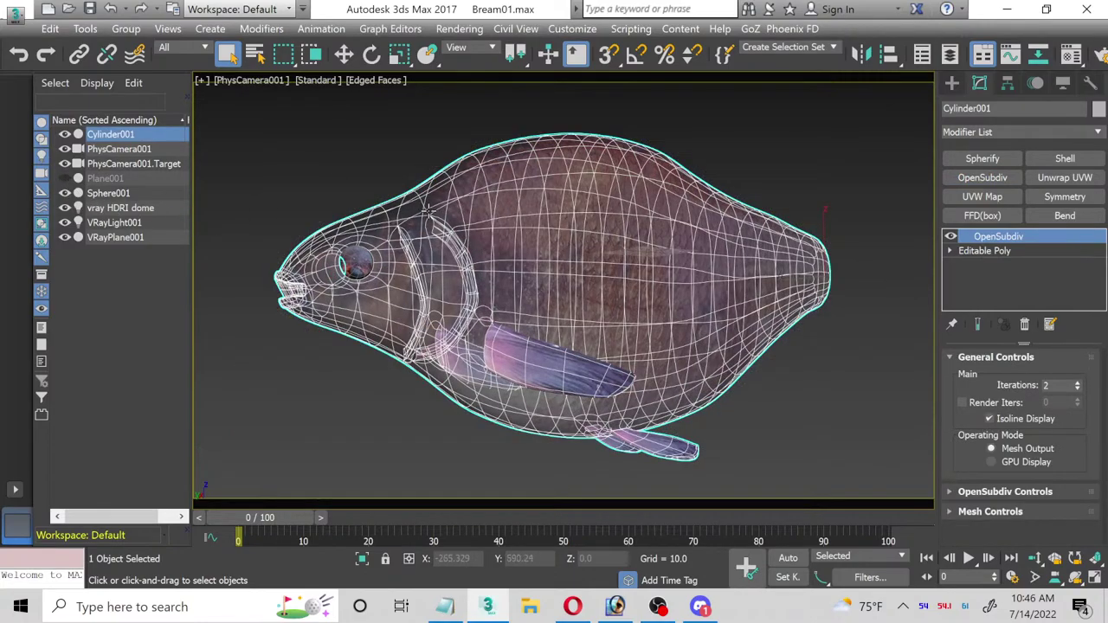
{"action": "left_click", "coordinate": [804, 366]}
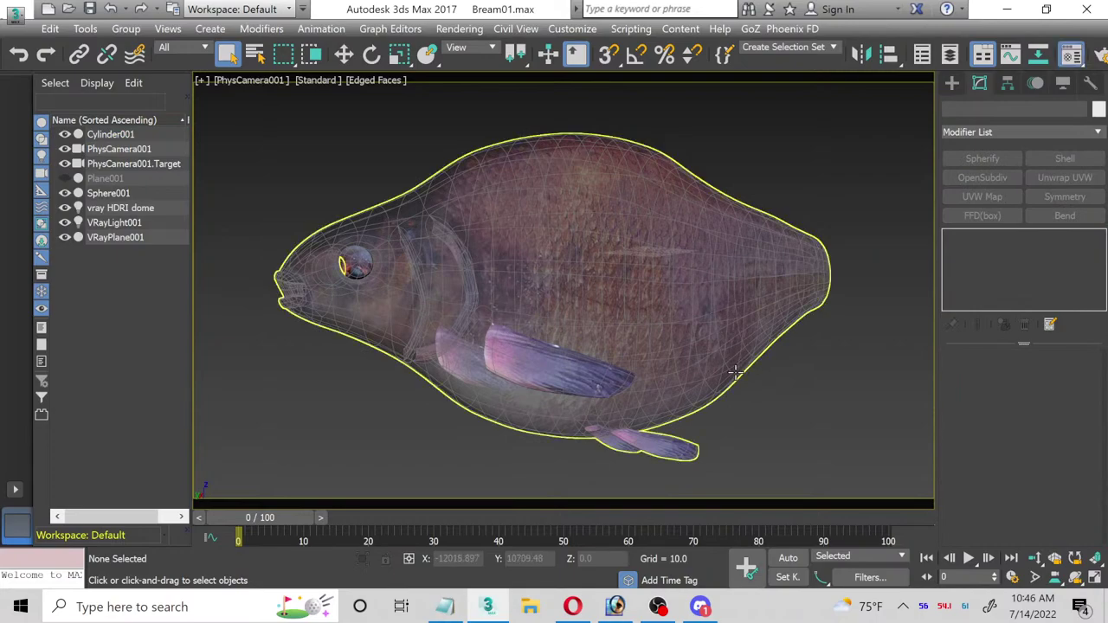
Step: In the Material Editor, set the bream texture material's Refract colour to black (RGB 0)
{"action": "key", "text": "m"}
{"action": "left_click", "coordinate": [519, 111]}
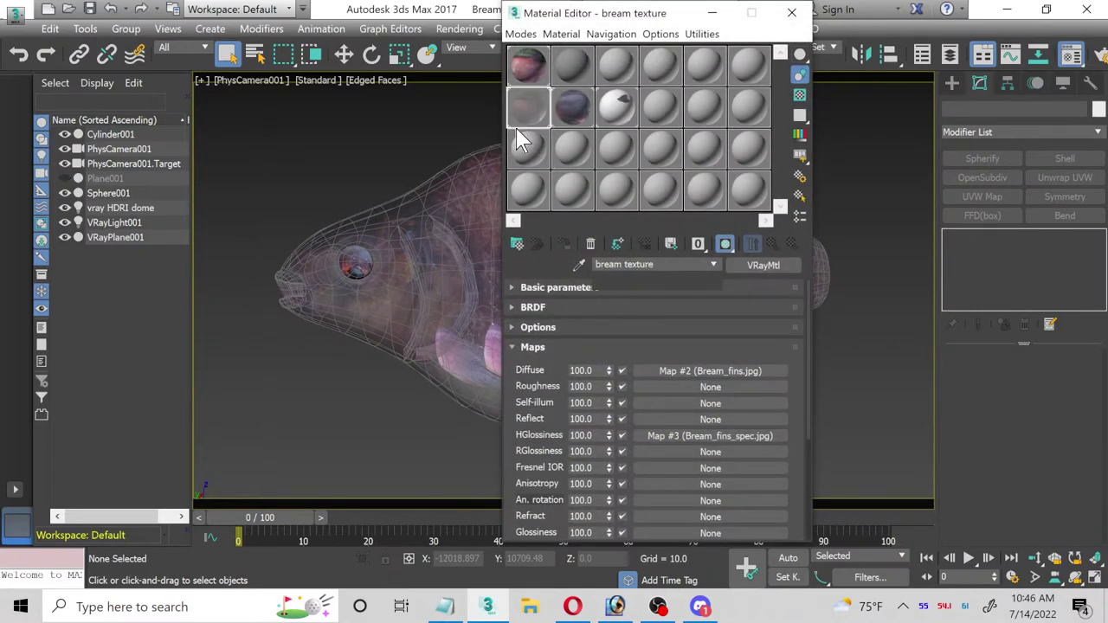
{"action": "left_click", "coordinate": [554, 286]}
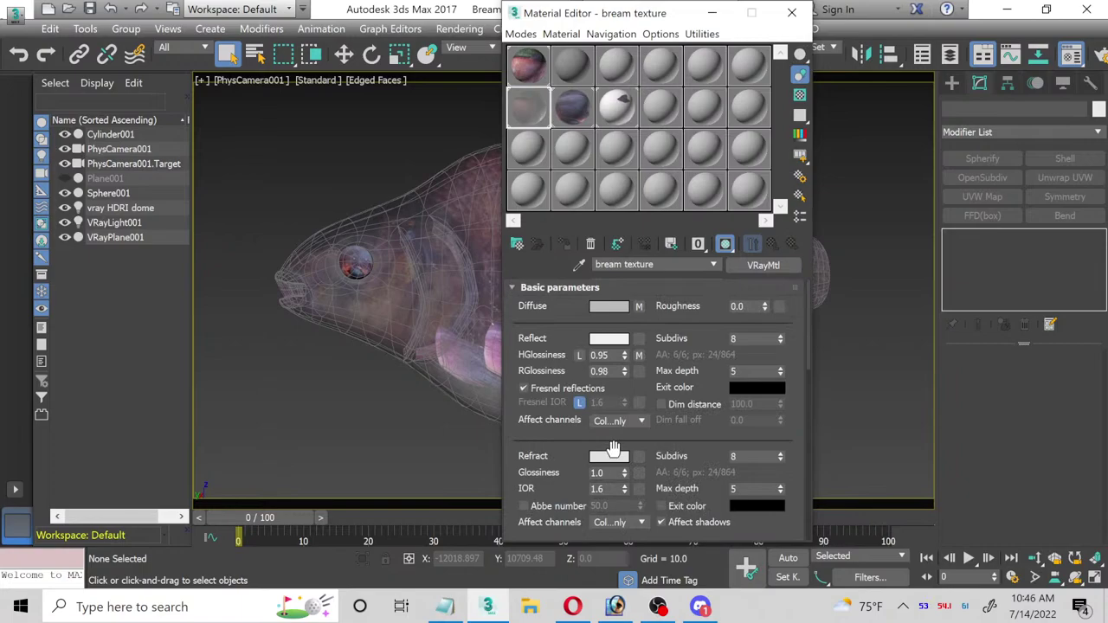
{"action": "left_click", "coordinate": [609, 457]}
{"action": "left_click_drag", "start_coordinate": [339, 113], "coordinate": [340, 206]}
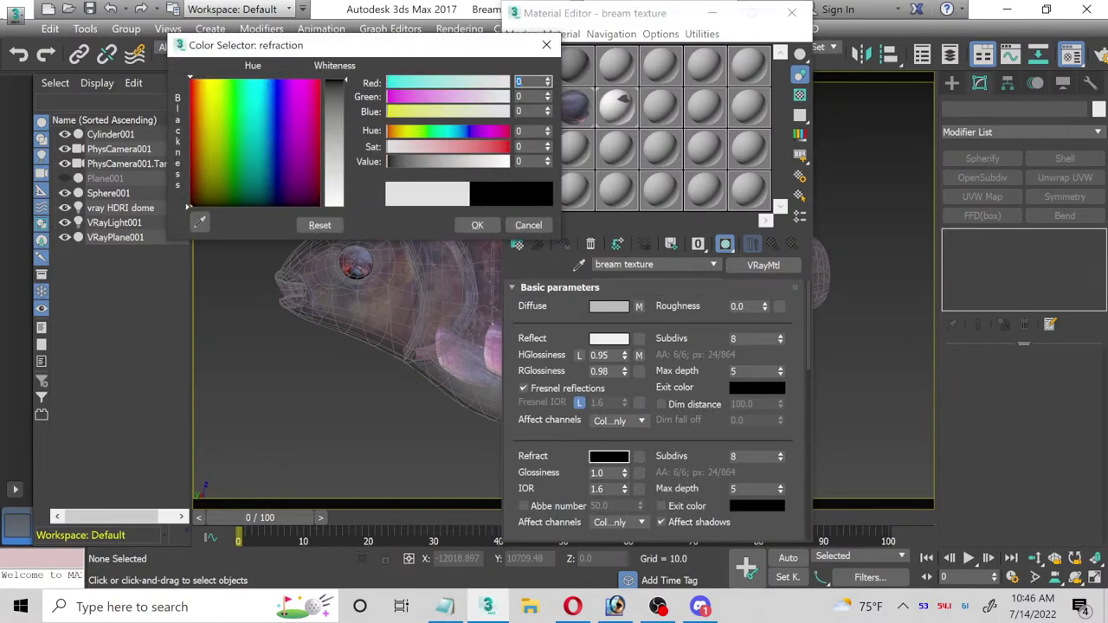
{"action": "left_click", "coordinate": [477, 225]}
{"action": "left_click", "coordinate": [791, 13]}
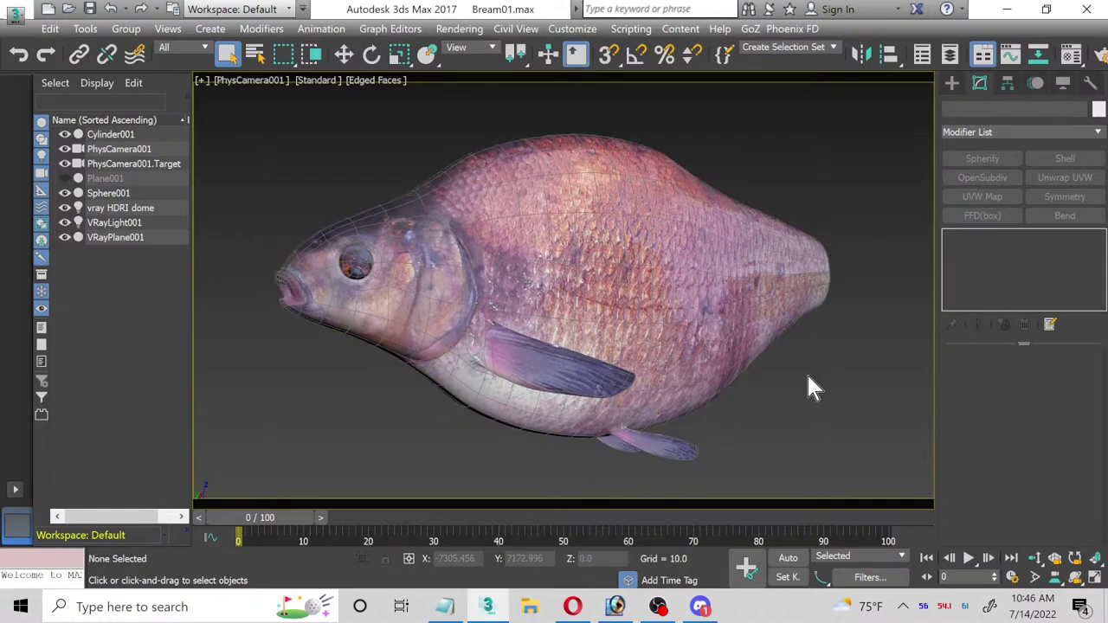
Step: Render the camera view with Shift+Q, inspect the fins, then cancel and close the render
{"action": "key", "text": "shift+q"}
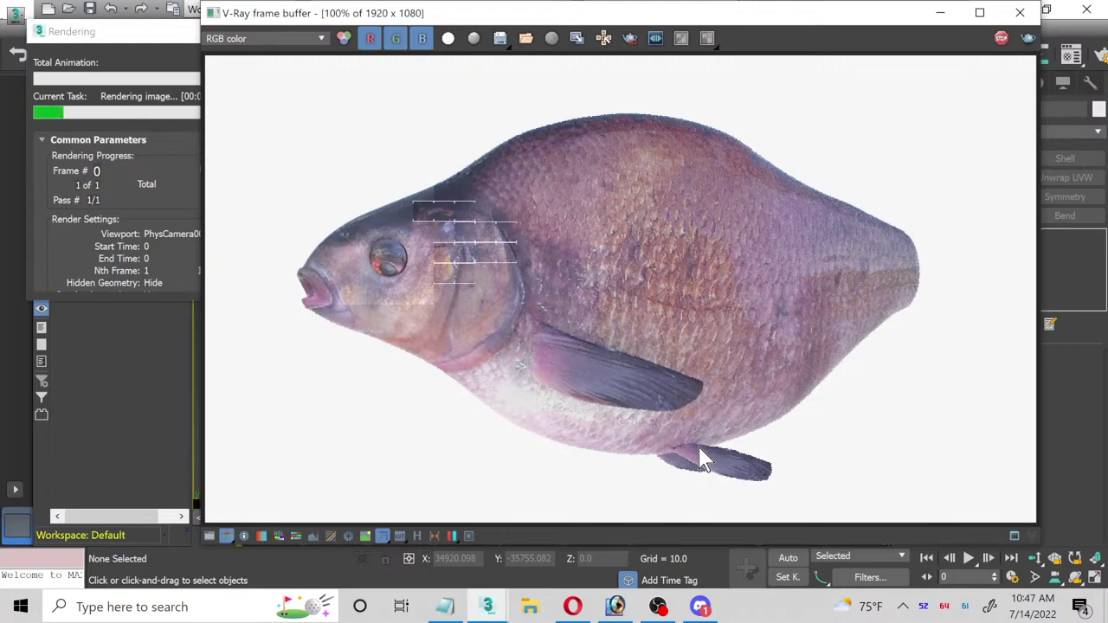
{"action": "scroll", "coordinate": [688, 461], "scroll_direction": "up", "scroll_amount": 2}
{"action": "scroll", "coordinate": [688, 465], "scroll_direction": "up", "scroll_amount": 1}
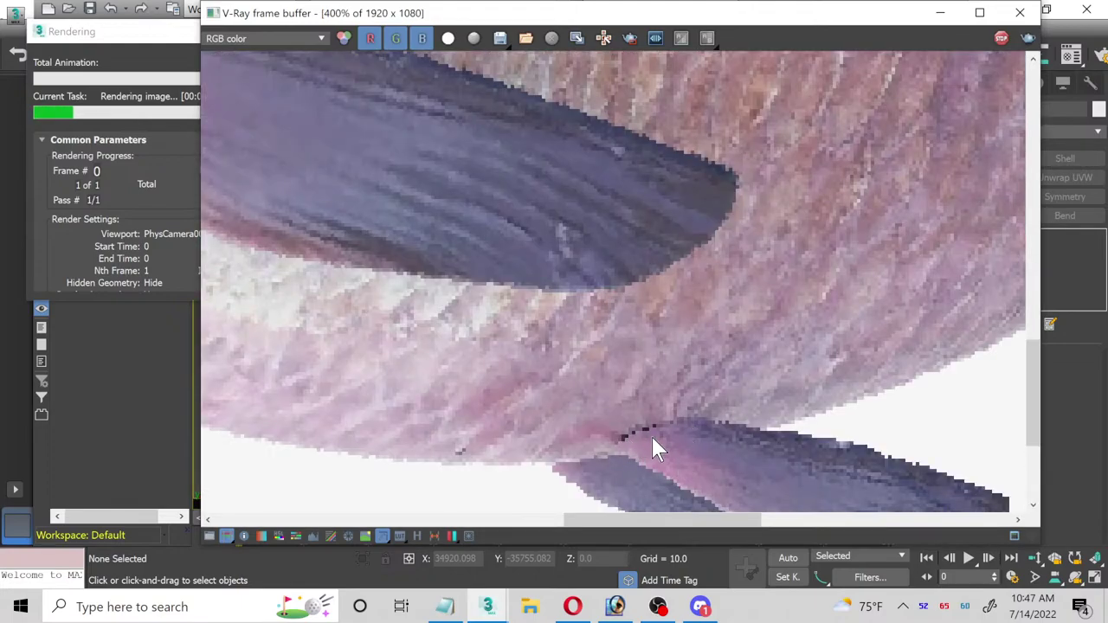
{"action": "scroll", "coordinate": [645, 446], "scroll_direction": "down", "scroll_amount": 2}
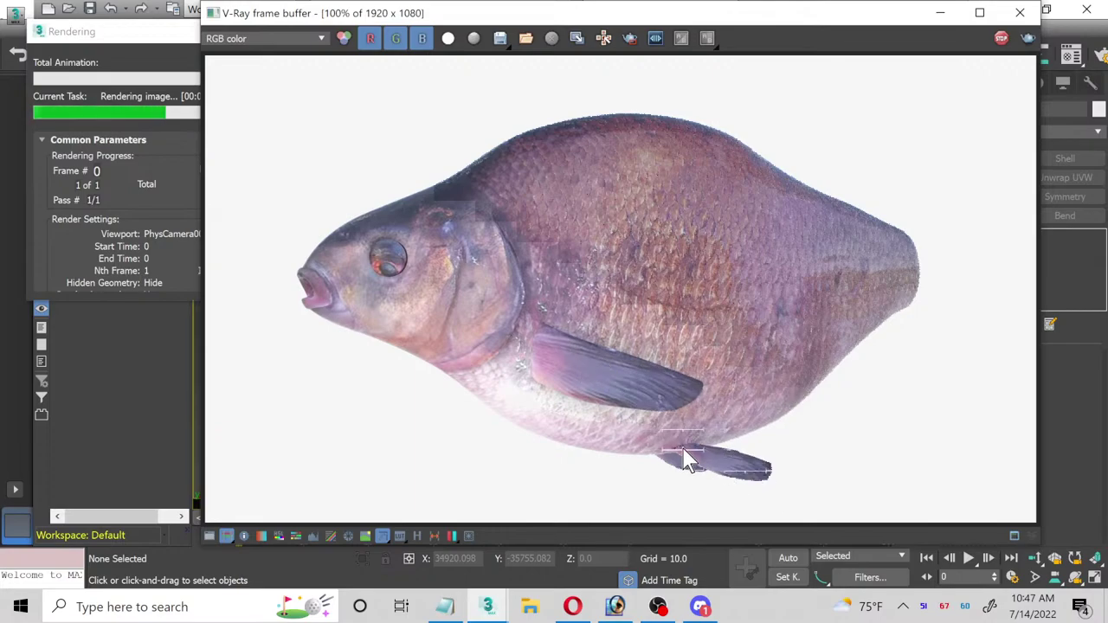
{"action": "scroll", "coordinate": [685, 459], "scroll_direction": "up", "scroll_amount": 2}
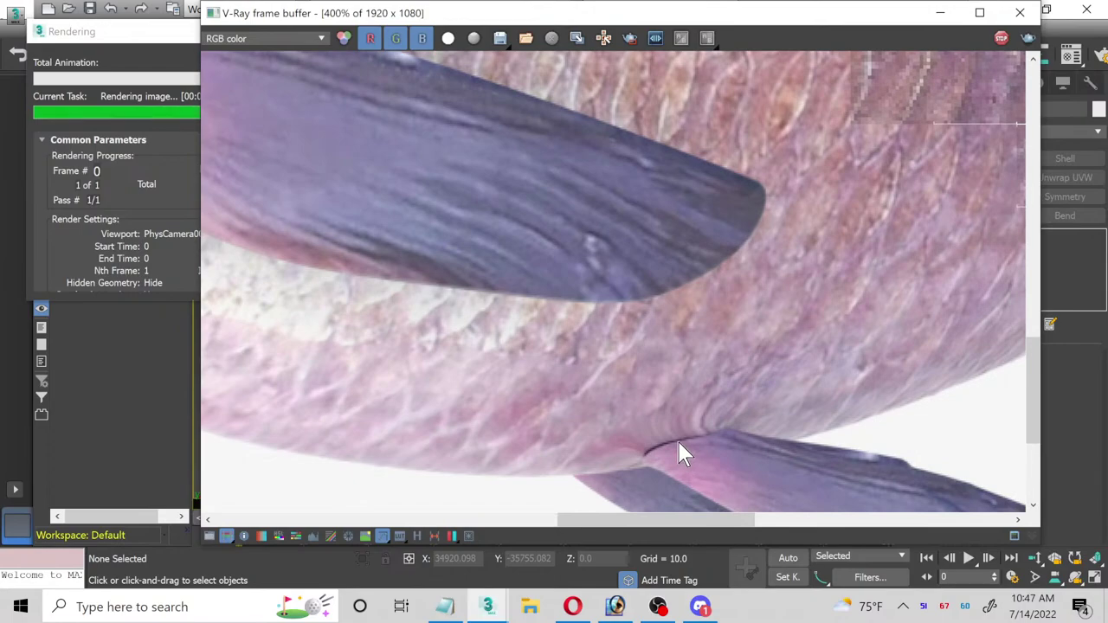
{"action": "left_click", "coordinate": [136, 48]}
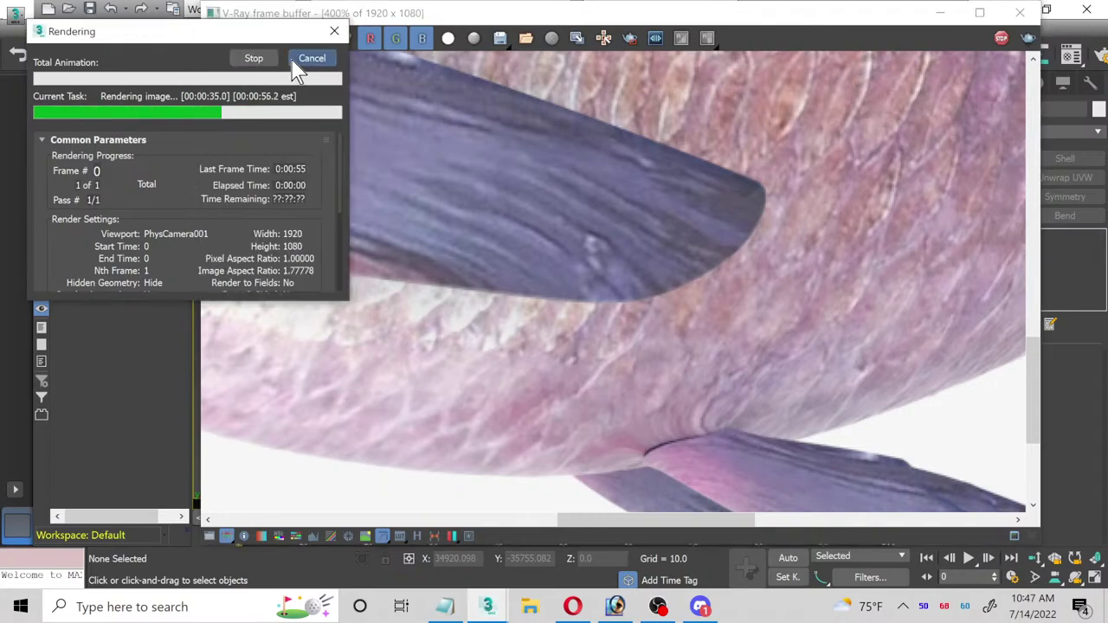
{"action": "left_click", "coordinate": [305, 58]}
{"action": "left_click", "coordinate": [1019, 13]}
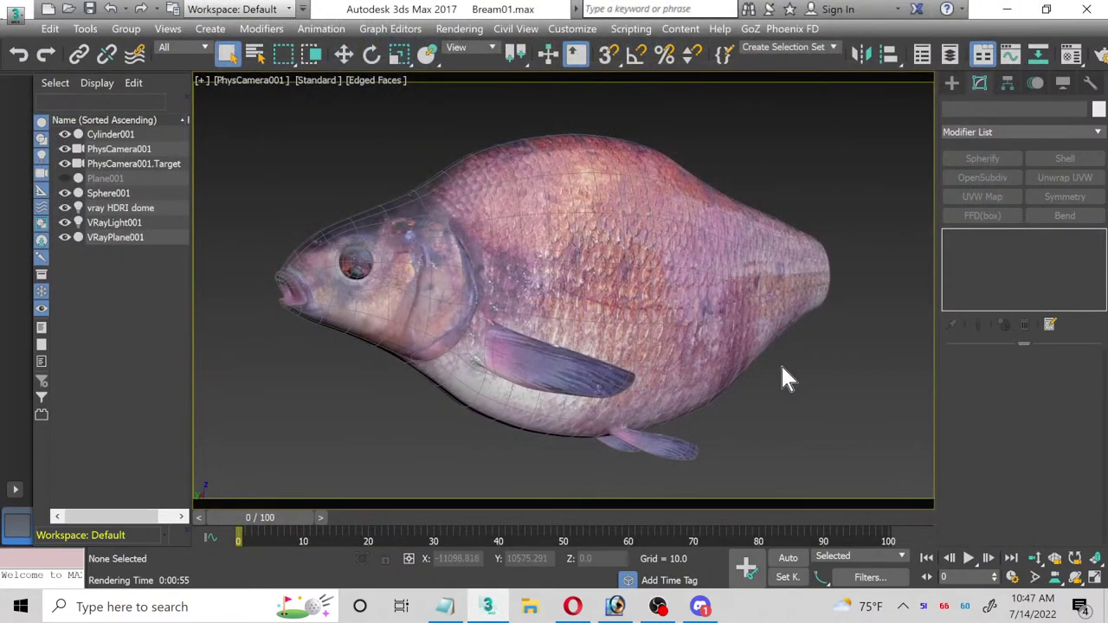
Step: Select the fish and switch the viewport back to Perspective
{"action": "left_click", "coordinate": [649, 446]}
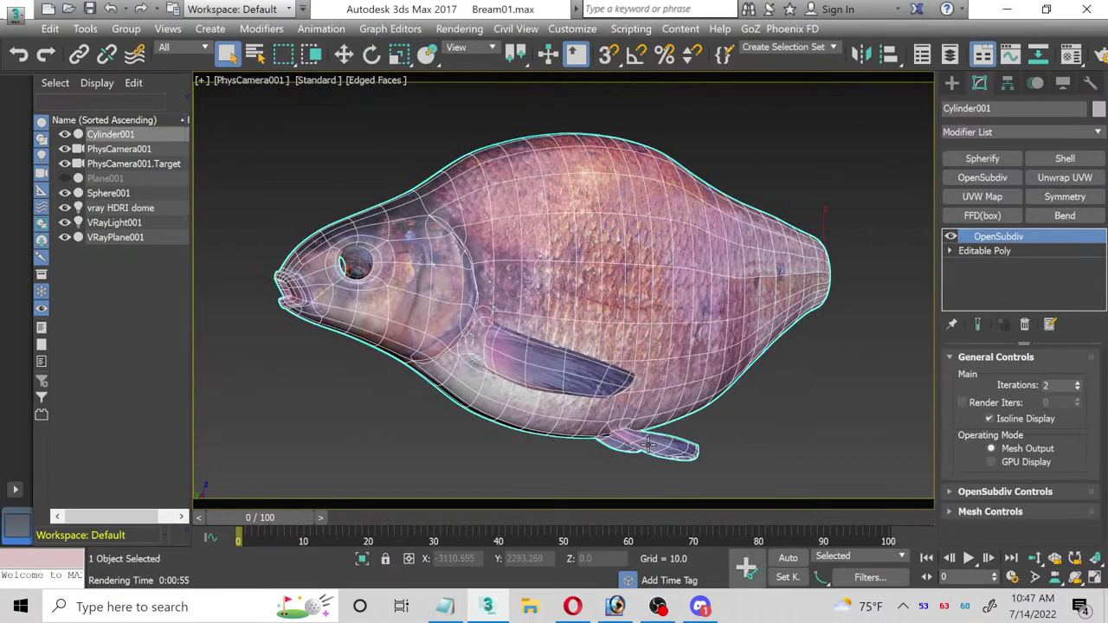
{"action": "left_click", "coordinate": [246, 83]}
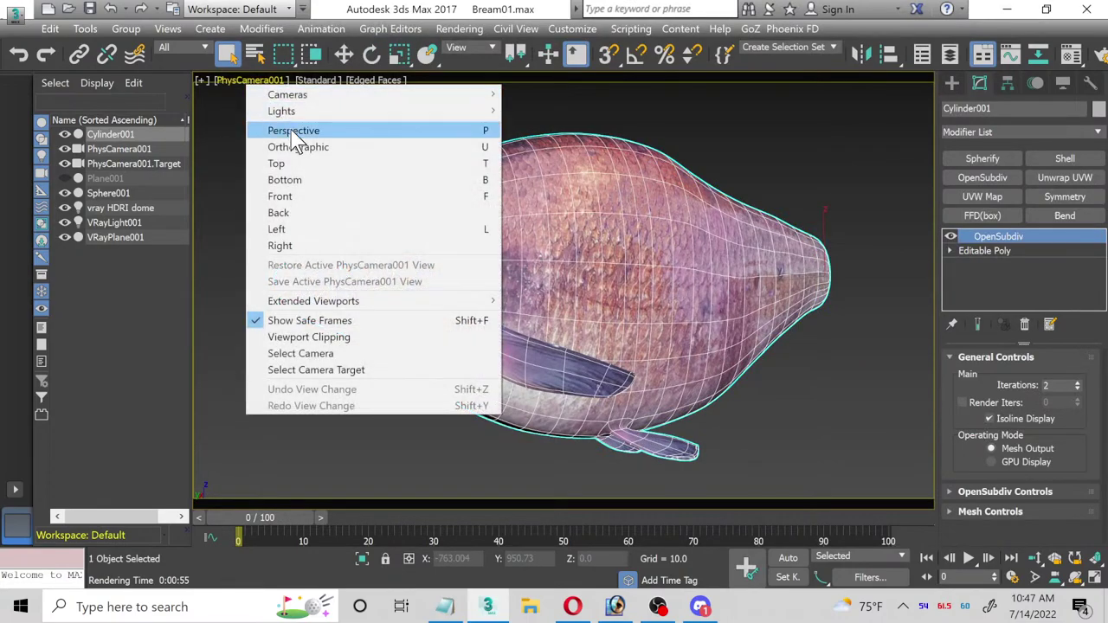
{"action": "left_click", "coordinate": [303, 131]}
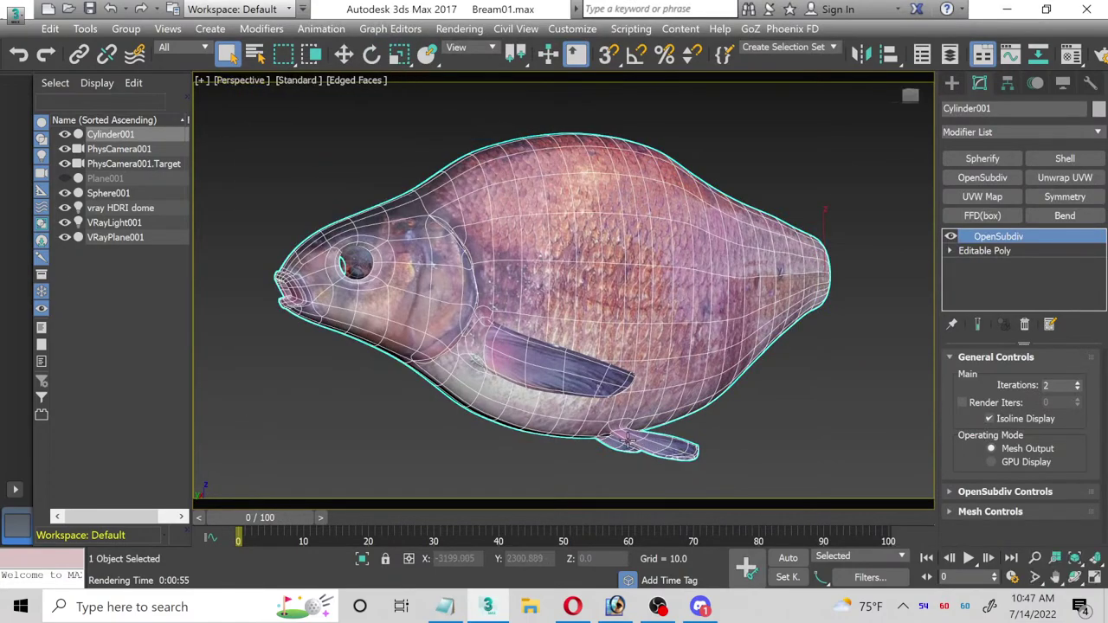
Step: At Edge level, ring-select edges across the belly fin joint and connect a loop slid toward the fin base
{"action": "scroll", "coordinate": [623, 420], "scroll_direction": "up", "scroll_amount": 10}
{"action": "scroll", "coordinate": [688, 348], "scroll_direction": "down", "scroll_amount": 2}
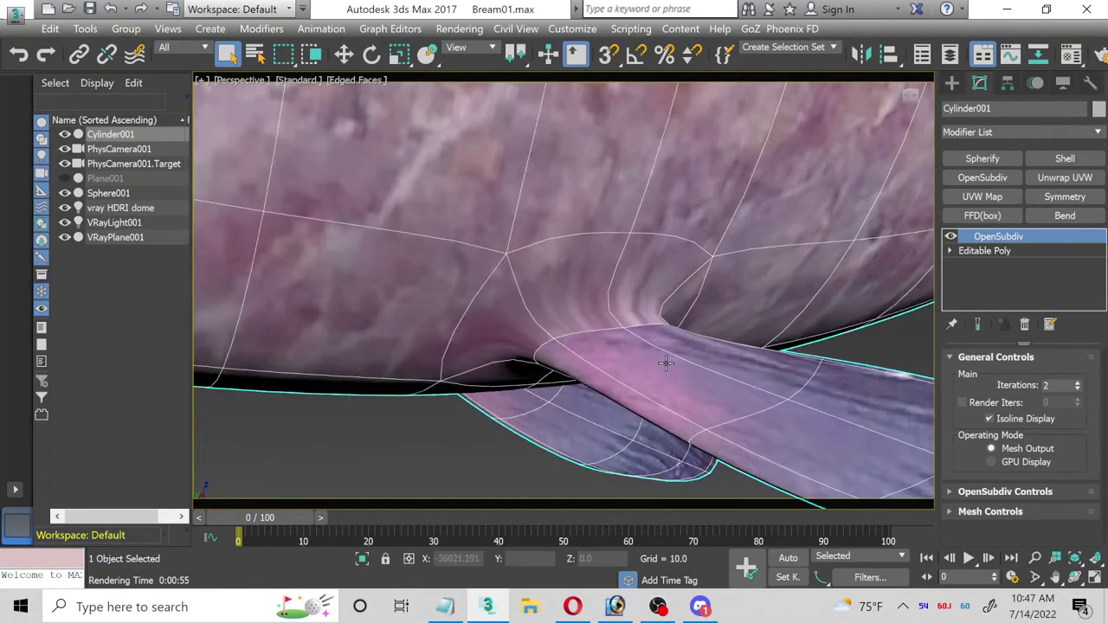
{"action": "left_click", "coordinate": [478, 465]}
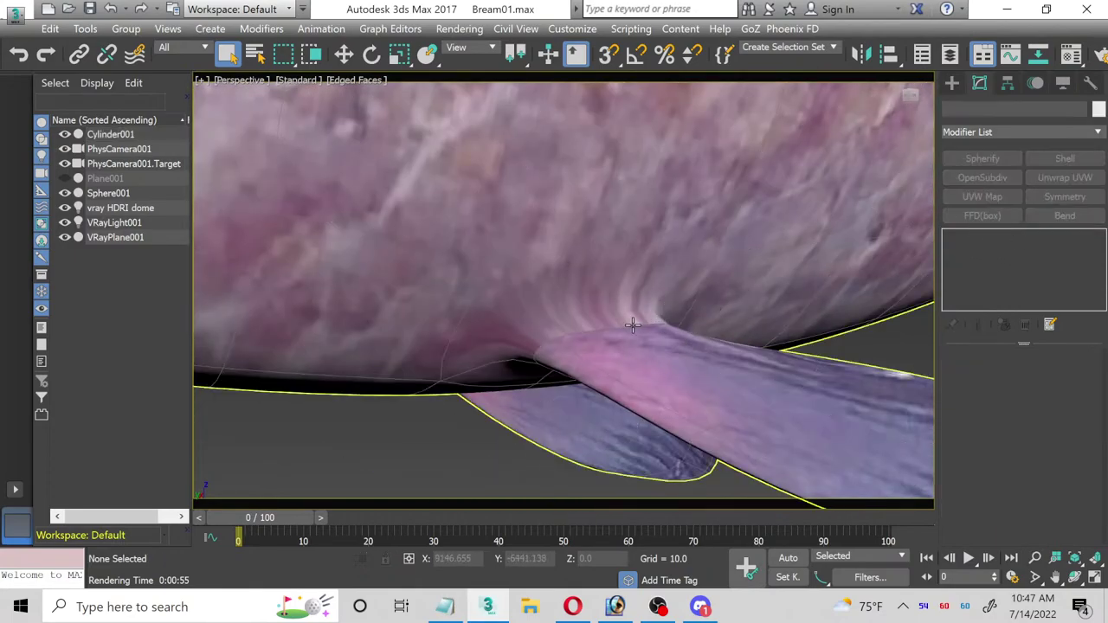
{"action": "left_click", "coordinate": [712, 309]}
{"action": "left_click", "coordinate": [951, 250]}
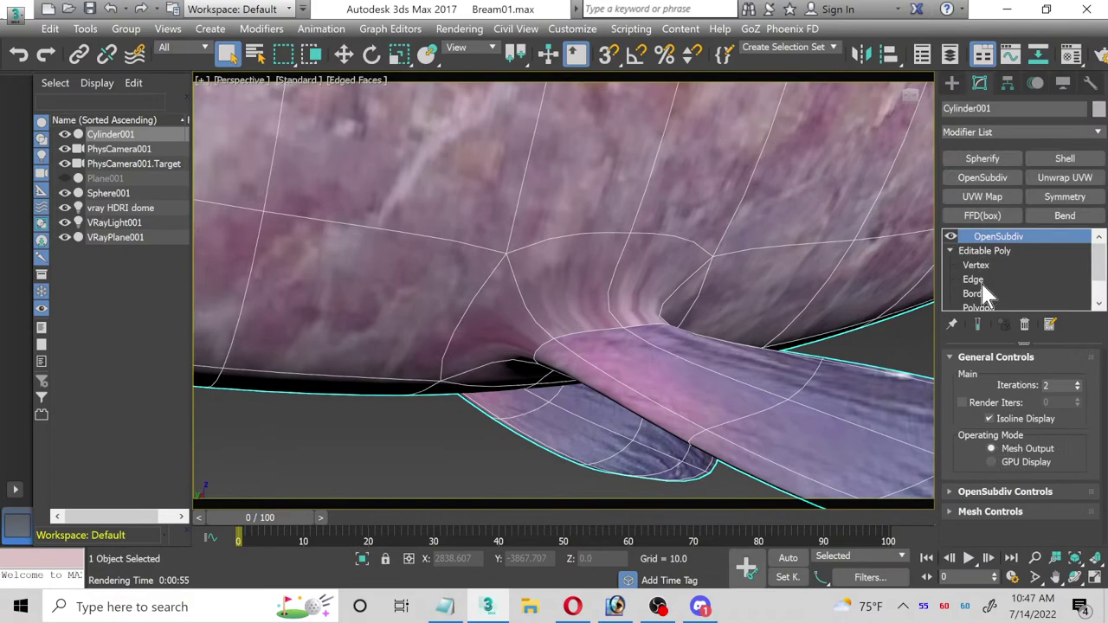
{"action": "left_click", "coordinate": [974, 280]}
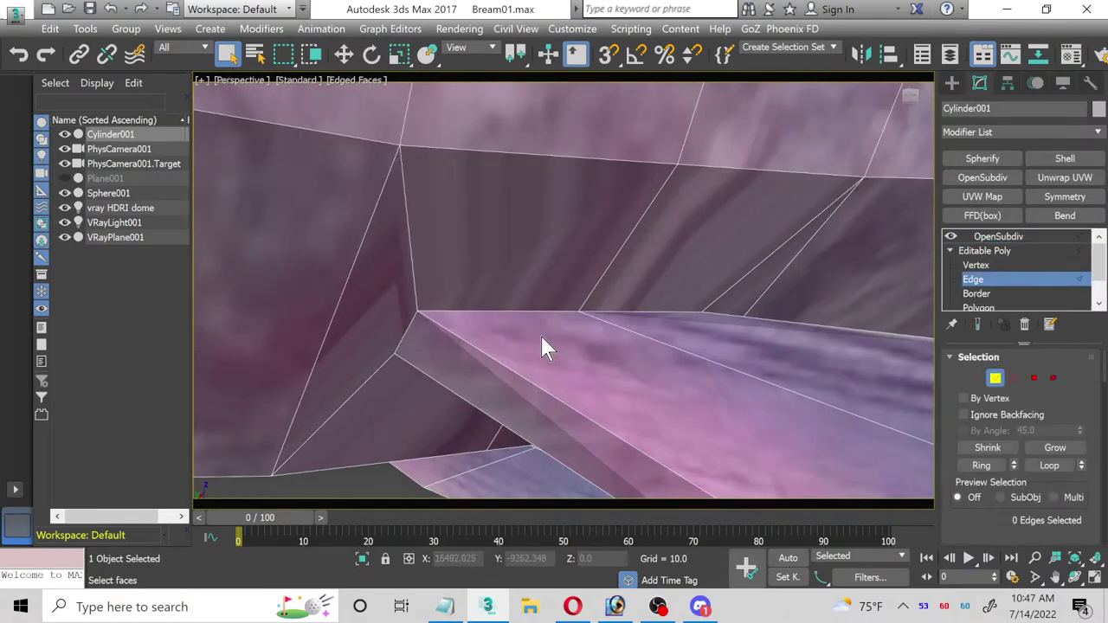
{"action": "left_click", "coordinate": [981, 460]}
{"action": "scroll", "coordinate": [1039, 467], "scroll_direction": "down", "scroll_amount": 3}
{"action": "scroll", "coordinate": [1087, 507], "scroll_direction": "down", "scroll_amount": 1}
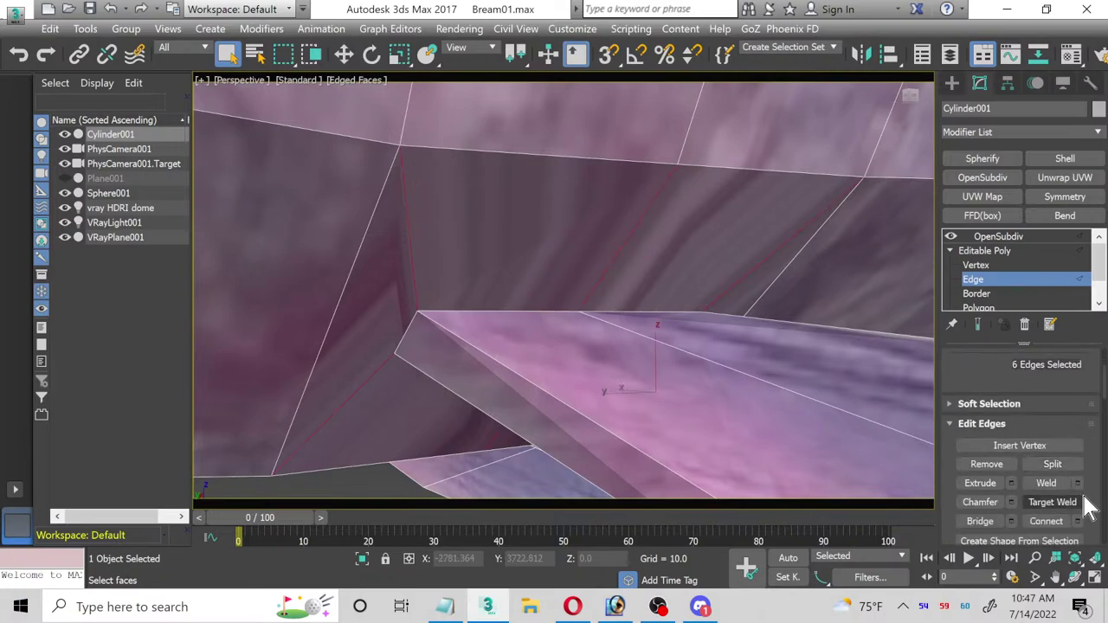
{"action": "left_click", "coordinate": [1077, 523]}
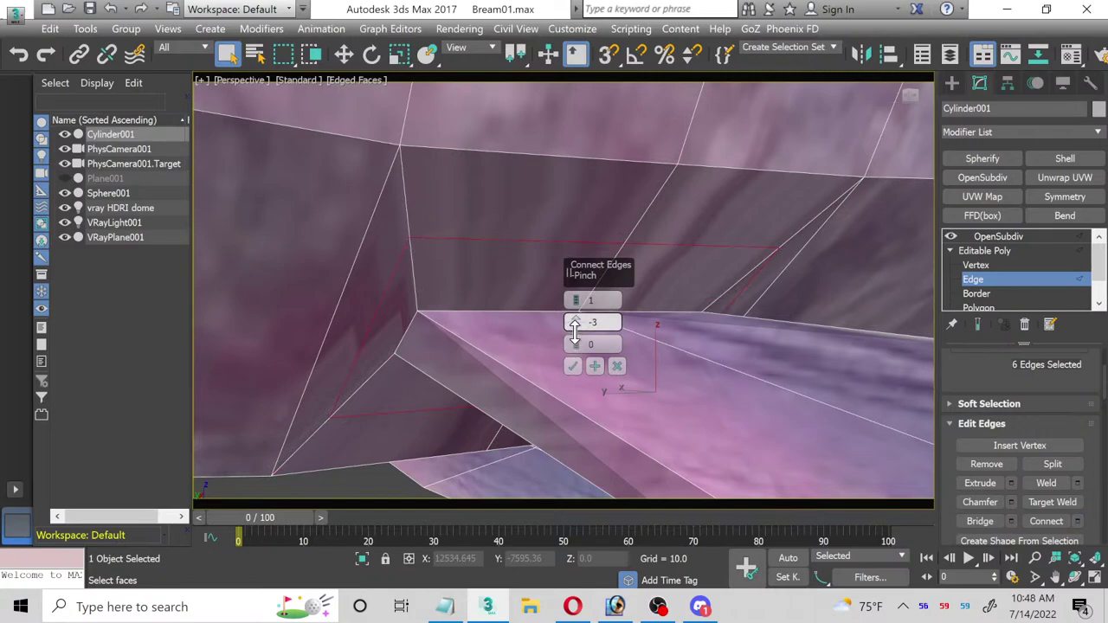
{"action": "left_click_drag", "start_coordinate": [576, 344], "coordinate": [560, 187]}
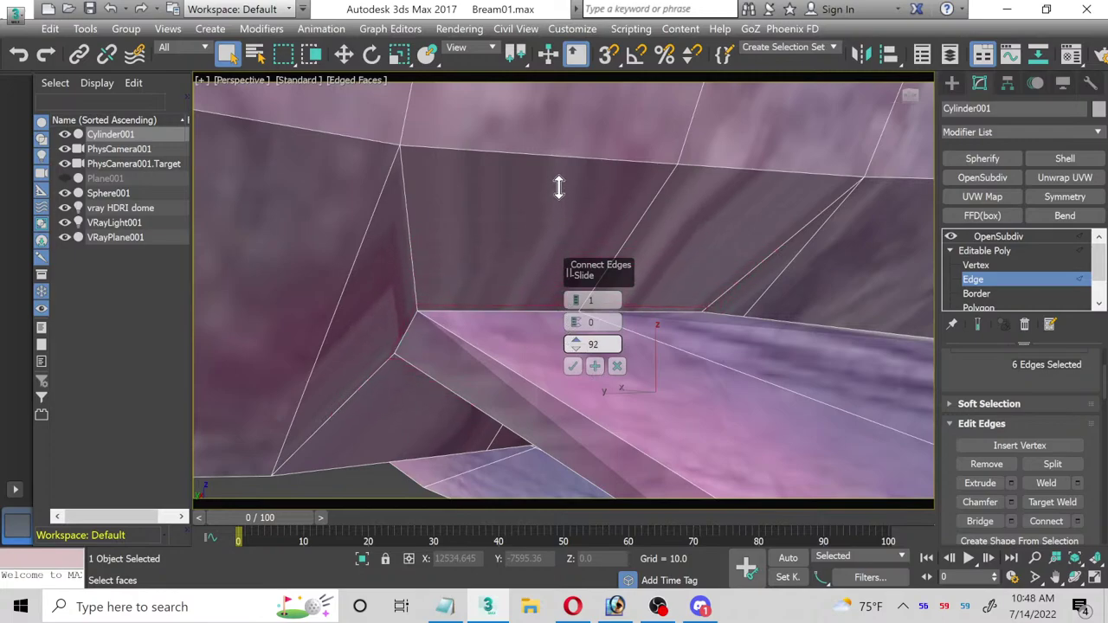
{"action": "left_click", "coordinate": [573, 367]}
{"action": "left_click", "coordinate": [1021, 273]}
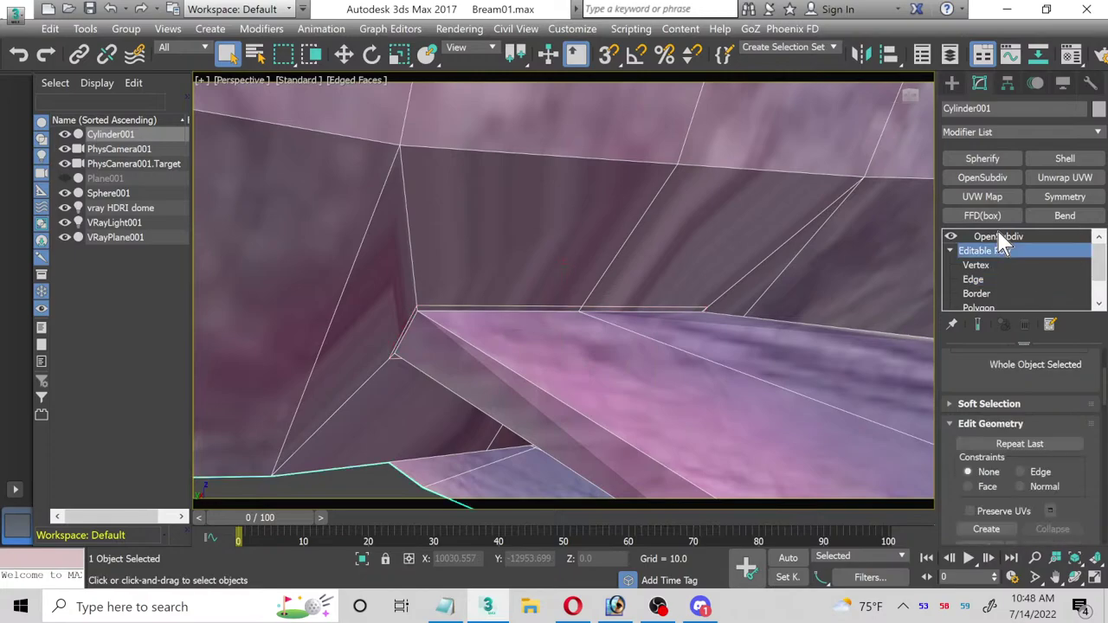
{"action": "left_click", "coordinate": [1000, 236]}
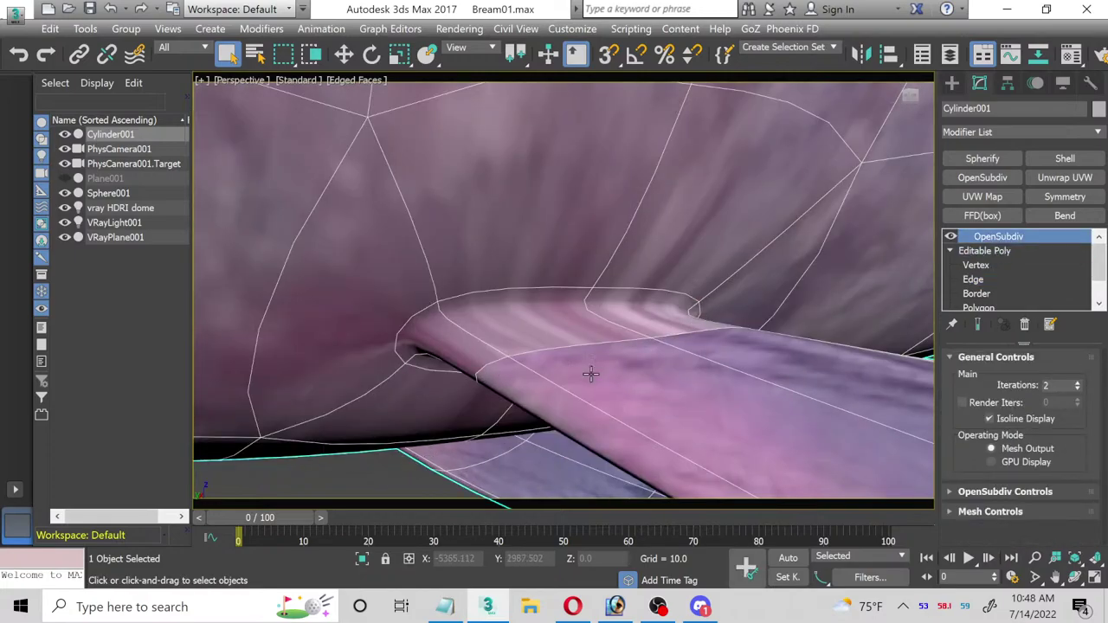
Step: Connect a second edge loop from a ring beside the fin joint and preview the smoothed mesh
{"action": "left_click", "coordinate": [974, 279]}
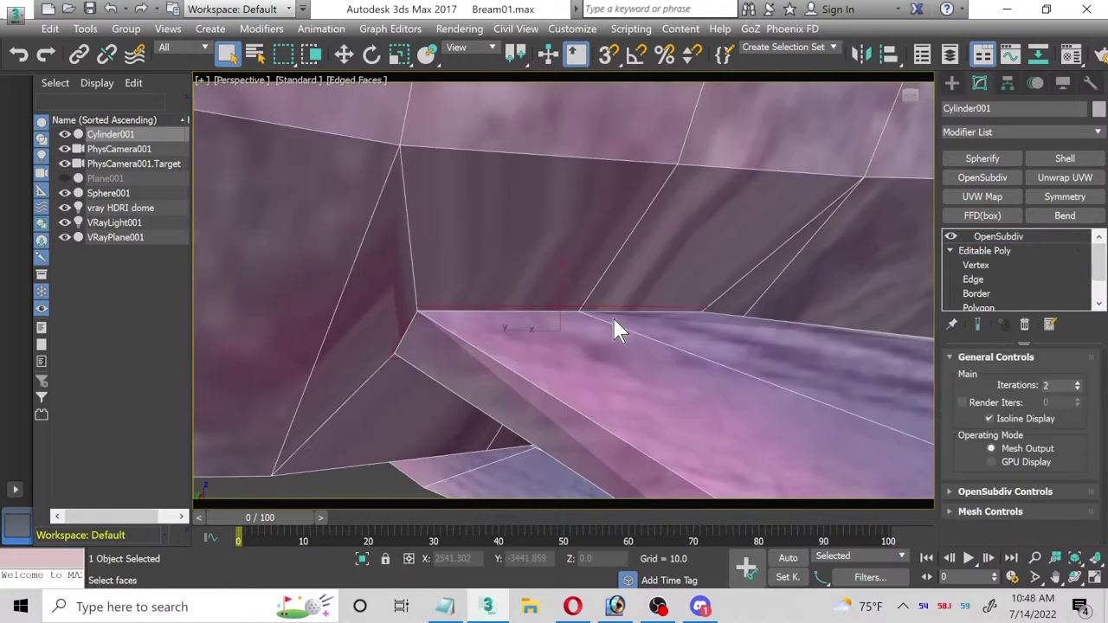
{"action": "left_click", "coordinate": [598, 320]}
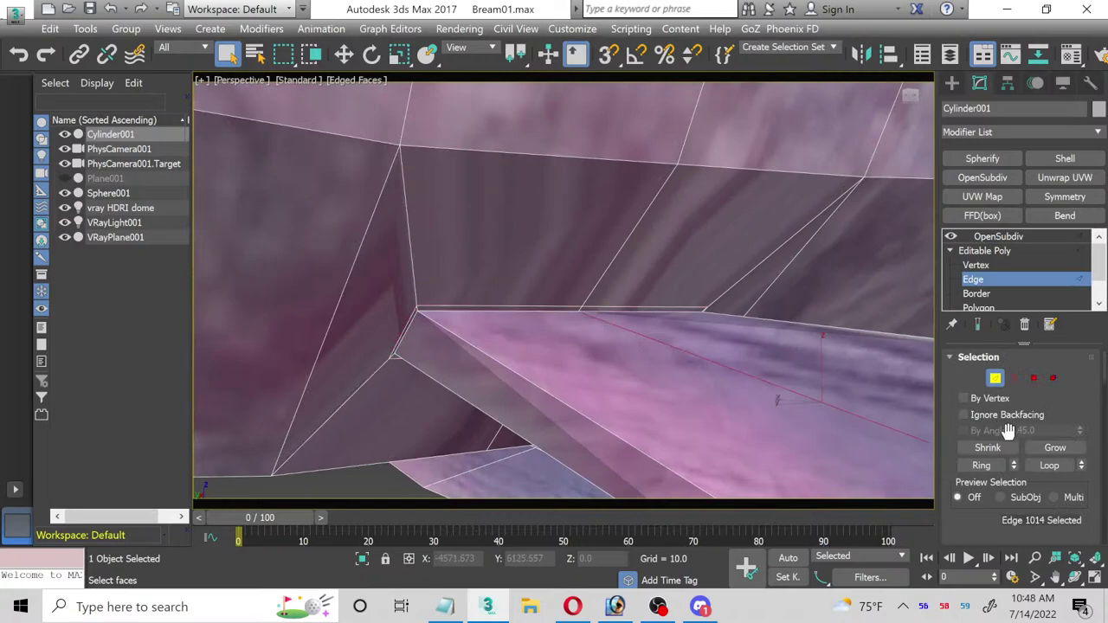
{"action": "left_click", "coordinate": [982, 456]}
{"action": "scroll", "coordinate": [1069, 462], "scroll_direction": "down", "scroll_amount": 5}
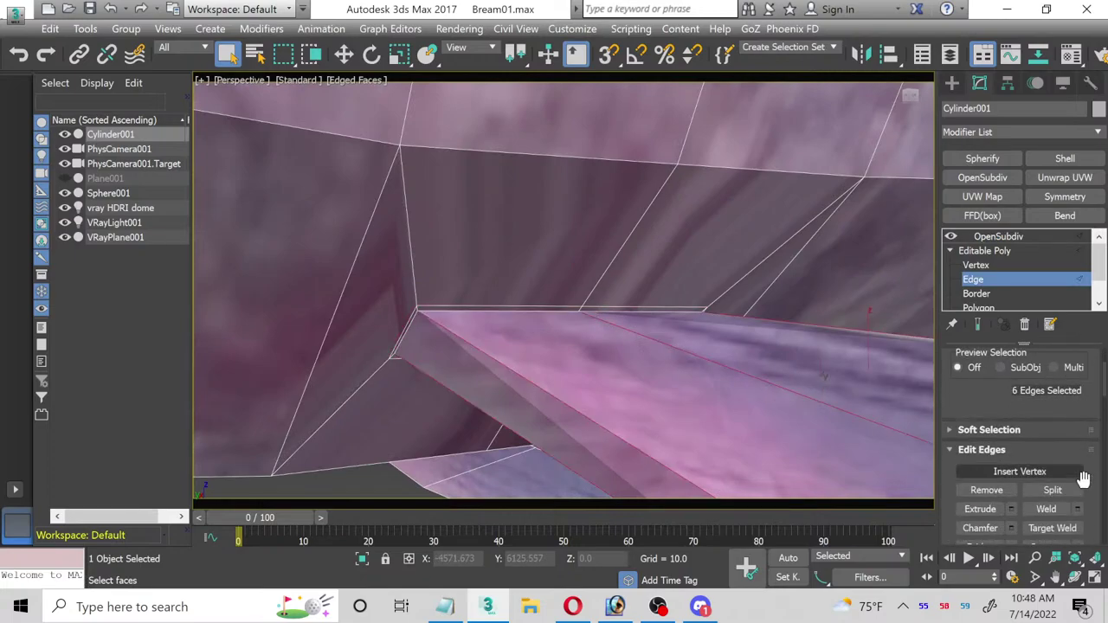
{"action": "left_click", "coordinate": [1078, 497]}
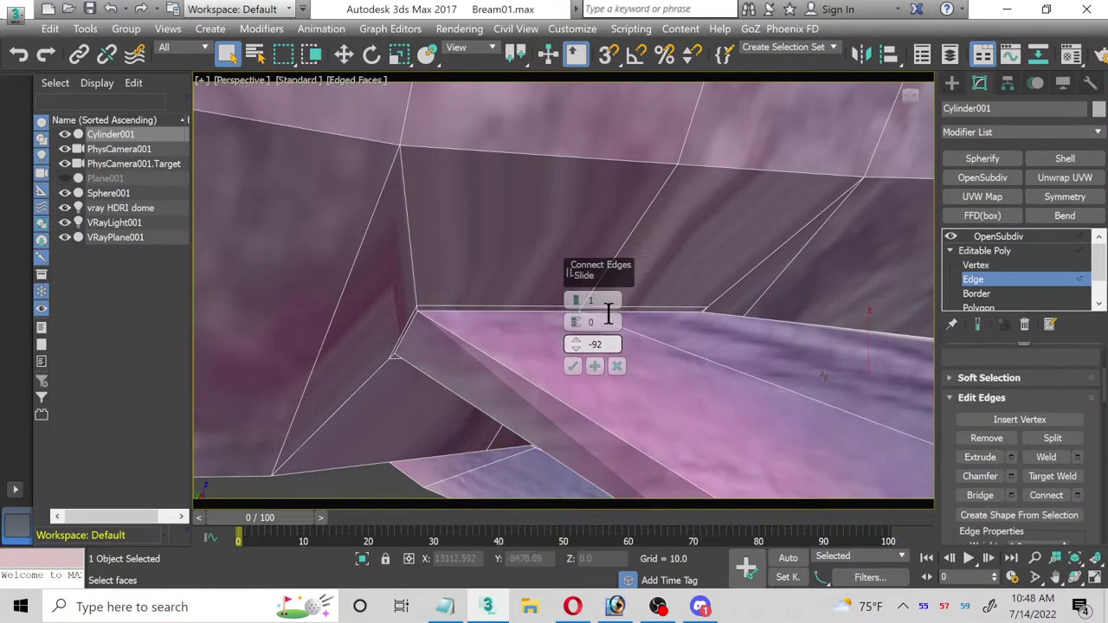
{"action": "left_click", "coordinate": [610, 321]}
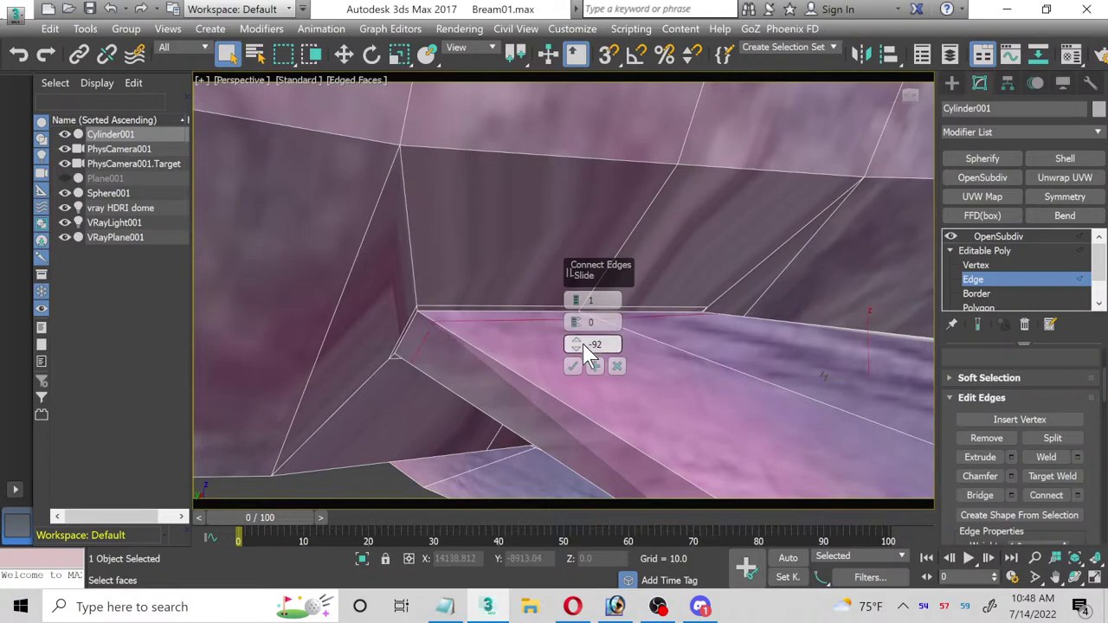
{"action": "left_click_drag", "start_coordinate": [583, 344], "coordinate": [586, 346]}
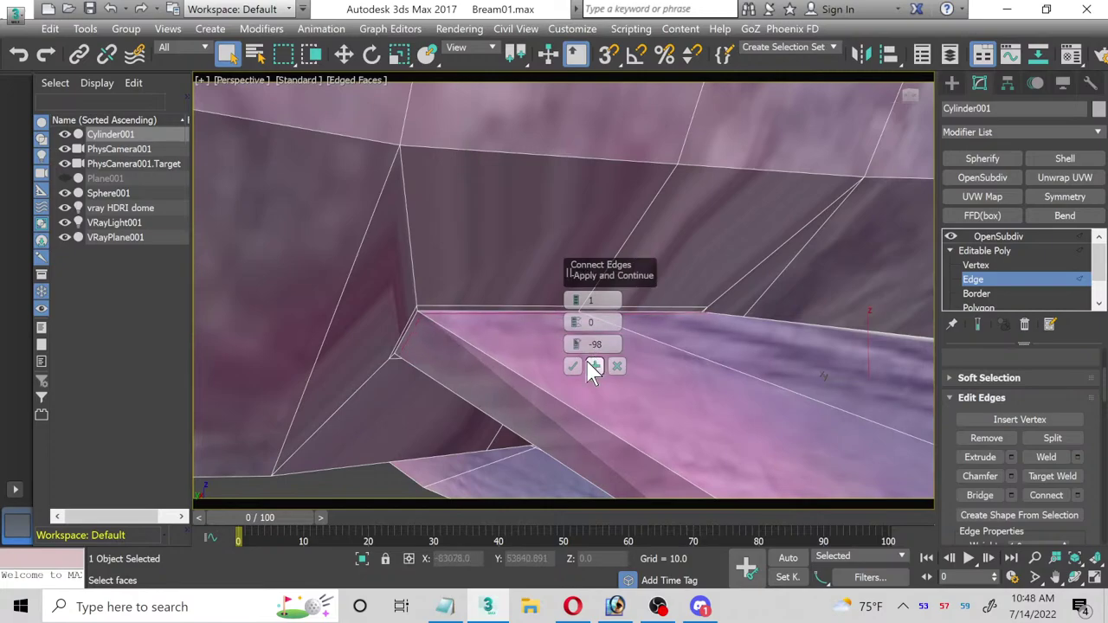
{"action": "left_click", "coordinate": [573, 366]}
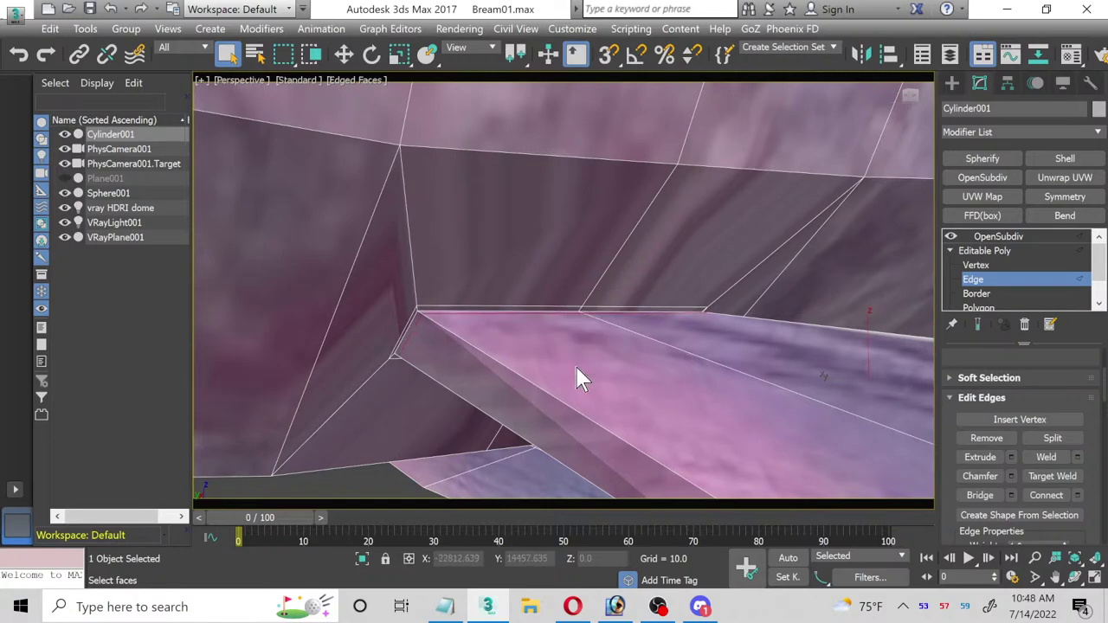
{"action": "left_click", "coordinate": [987, 250]}
{"action": "left_click", "coordinate": [996, 237]}
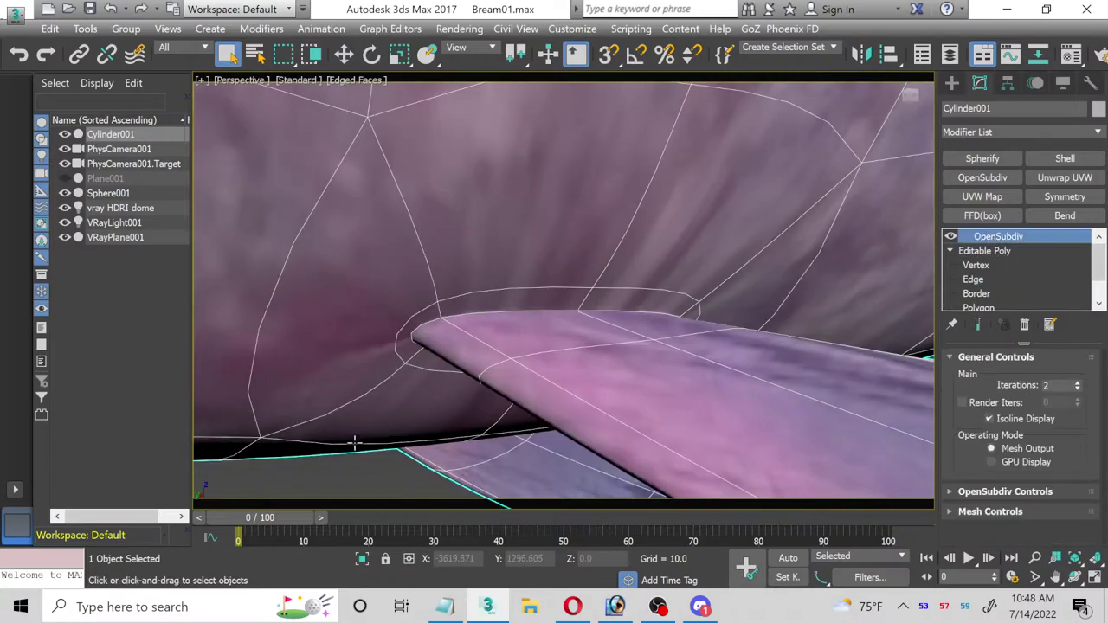
Step: Deselect the fish and frame the whole body in the view
{"action": "left_click", "coordinate": [359, 465]}
{"action": "scroll", "coordinate": [560, 347], "scroll_direction": "down", "scroll_amount": 5}
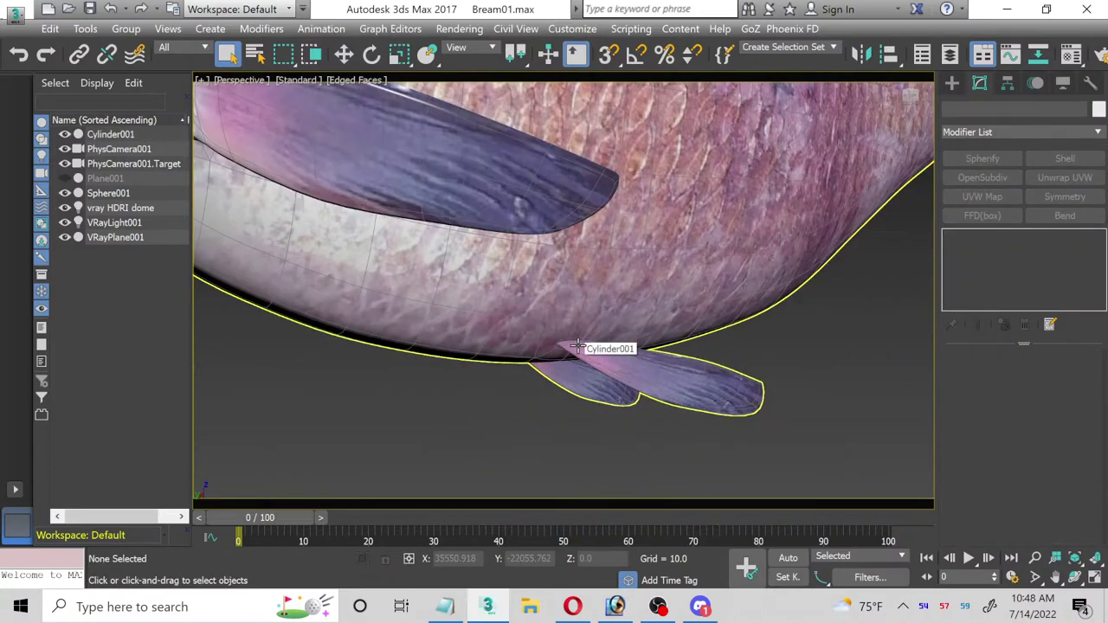
{"action": "scroll", "coordinate": [576, 347], "scroll_direction": "down", "scroll_amount": 5}
{"action": "middle_click_drag", "start_coordinate": [577, 346], "coordinate": [547, 340], "text": "alt"}
{"action": "left_click", "coordinate": [244, 80]}
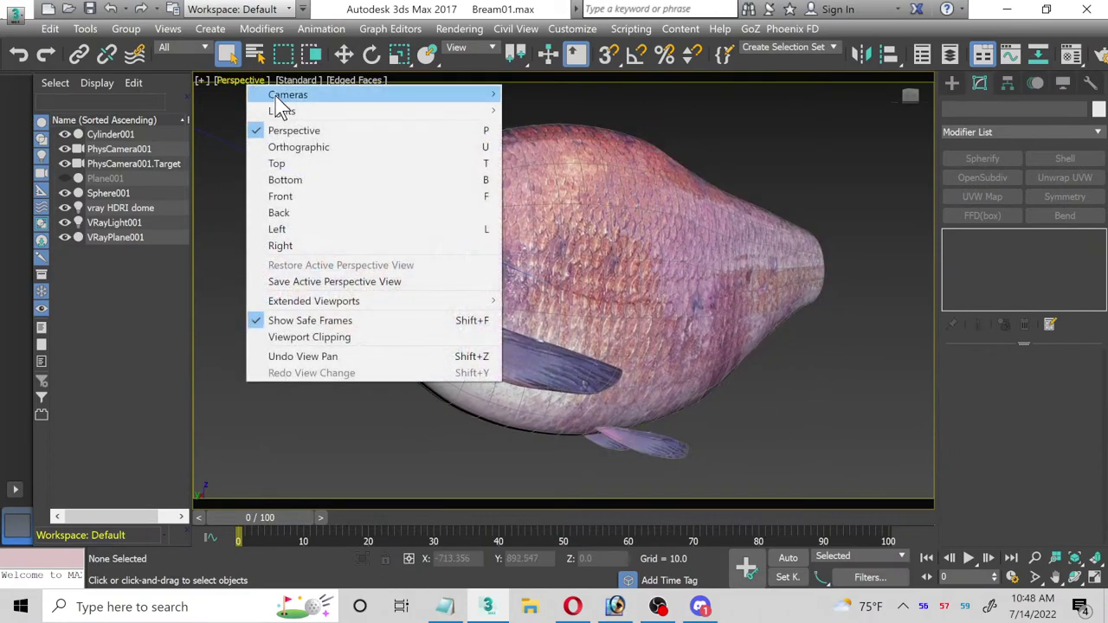
Step: Switch to PhysCamera001 and render a Region area placed over the belly fin
{"action": "mouse_move", "coordinate": [286, 94]}
{"action": "left_click", "coordinate": [554, 93]}
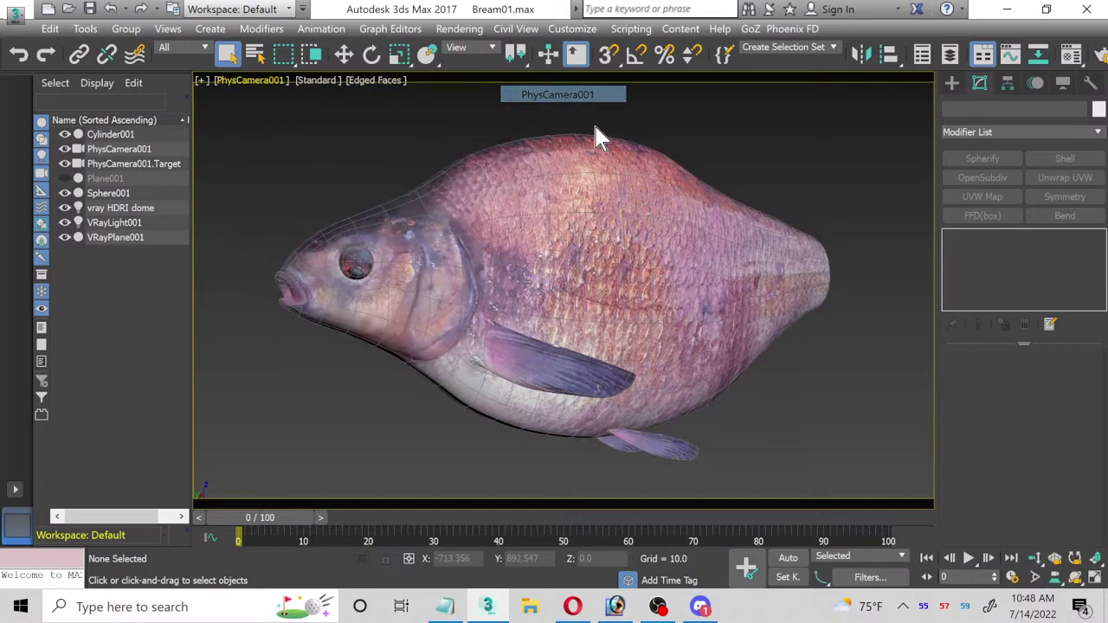
{"action": "left_click_drag", "start_coordinate": [739, 55], "coordinate": [619, 56]}
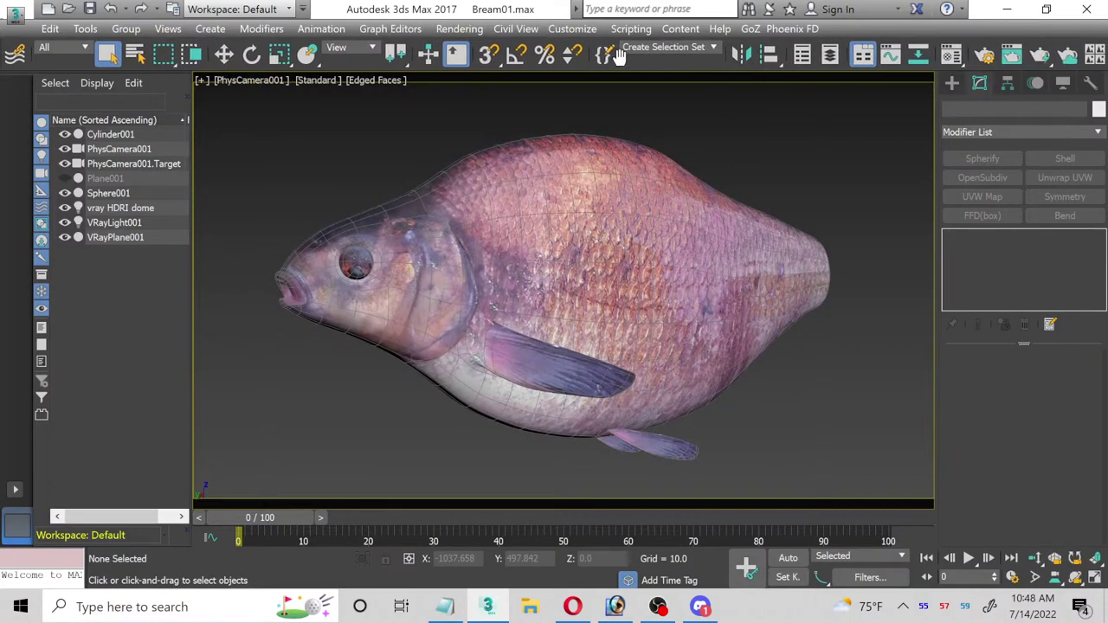
{"action": "left_click", "coordinate": [1009, 56]}
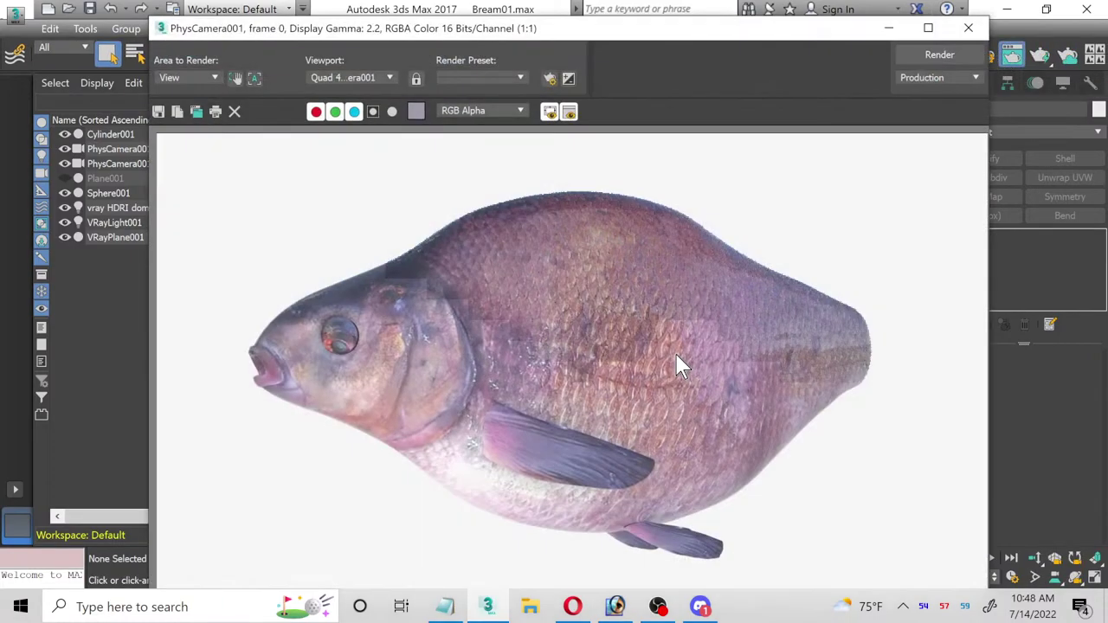
{"action": "left_click", "coordinate": [235, 78]}
{"action": "left_click_drag", "start_coordinate": [234, 178], "coordinate": [634, 376]}
{"action": "left_click_drag", "start_coordinate": [750, 448], "coordinate": [653, 495]}
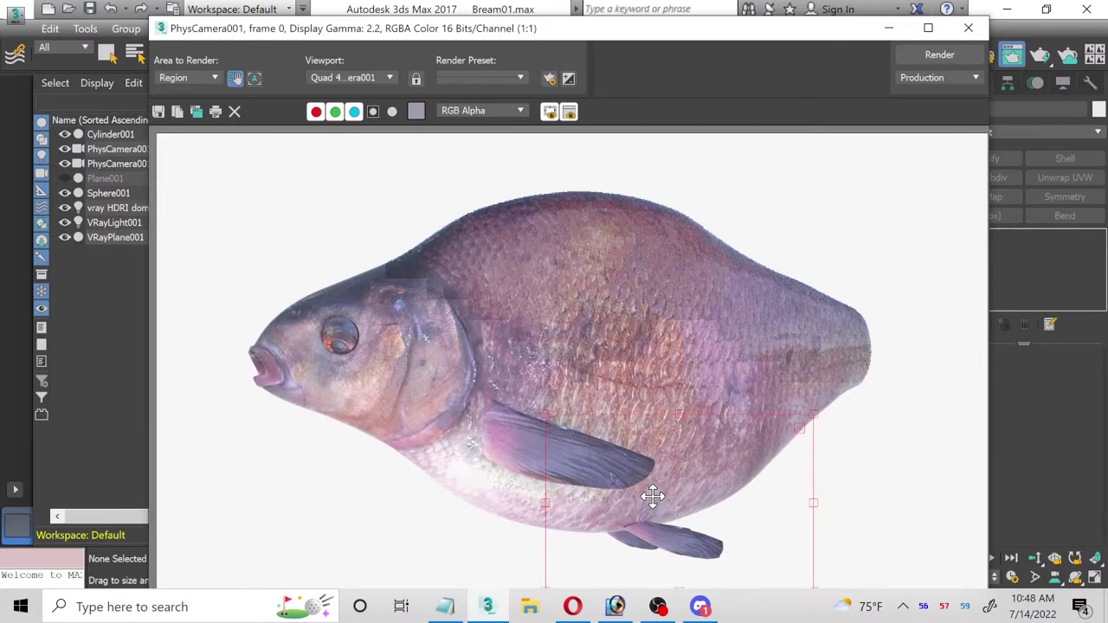
{"action": "left_click", "coordinate": [935, 55]}
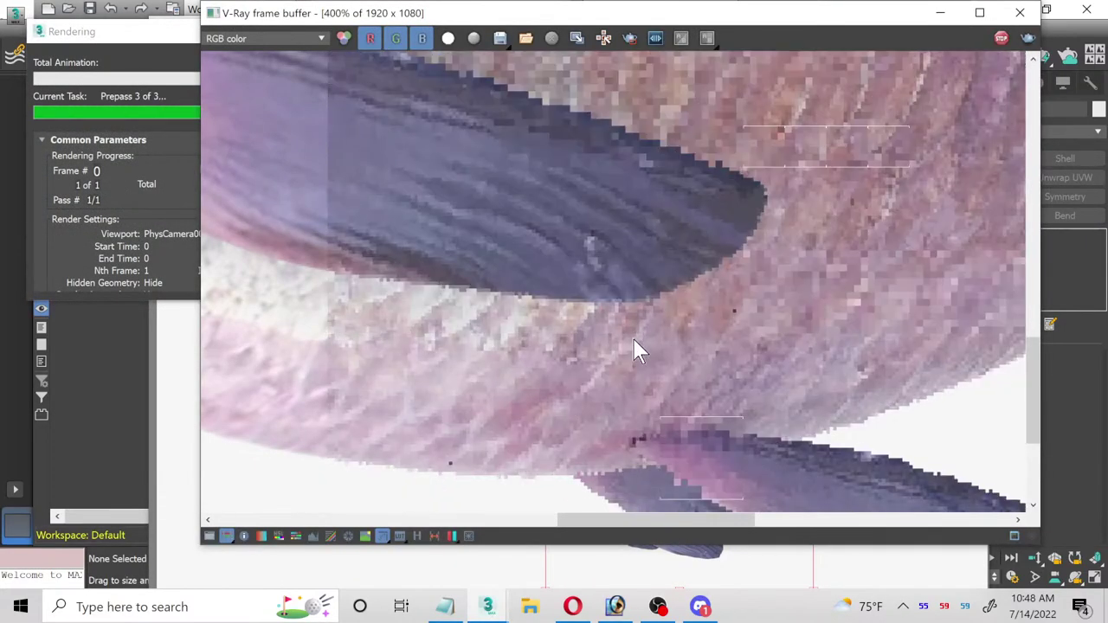
Step: Inspect the rendered fin region up close, then close the V-Ray frame buffer
{"action": "scroll", "coordinate": [652, 455], "scroll_direction": "down", "scroll_amount": 5}
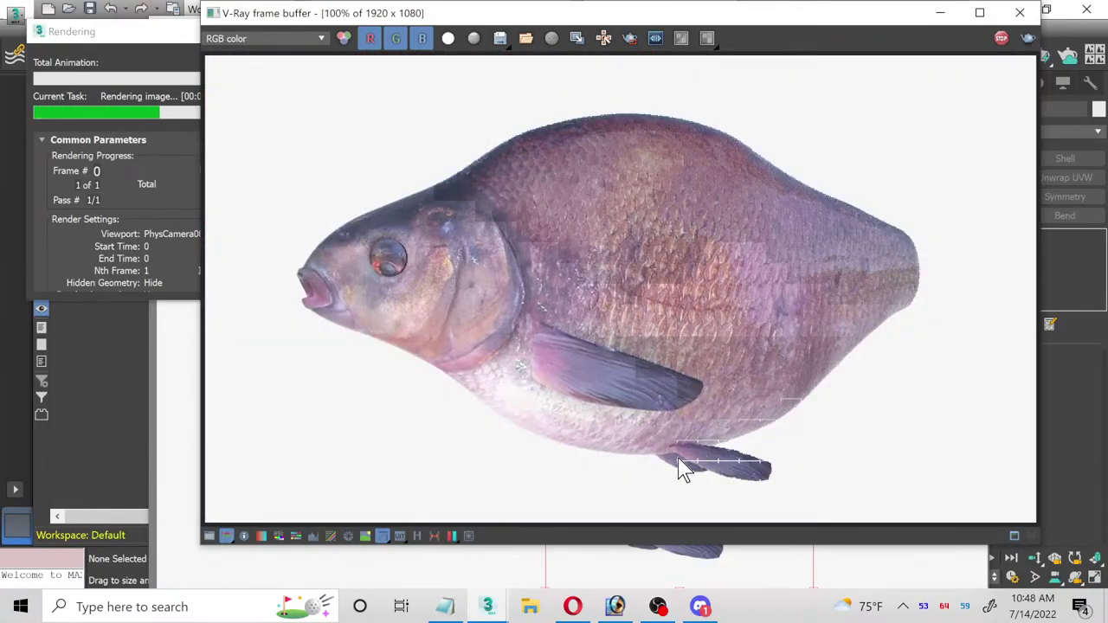
{"action": "scroll", "coordinate": [683, 463], "scroll_direction": "up", "scroll_amount": 2}
{"action": "scroll", "coordinate": [681, 461], "scroll_direction": "up", "scroll_amount": 1}
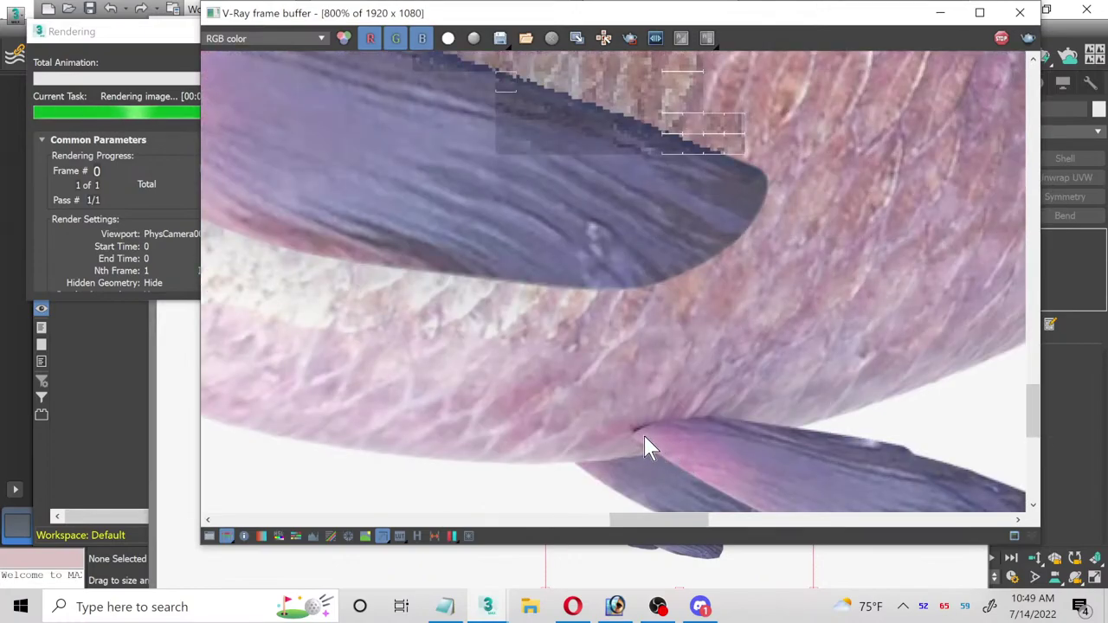
{"action": "scroll", "coordinate": [648, 445], "scroll_direction": "up", "scroll_amount": 1}
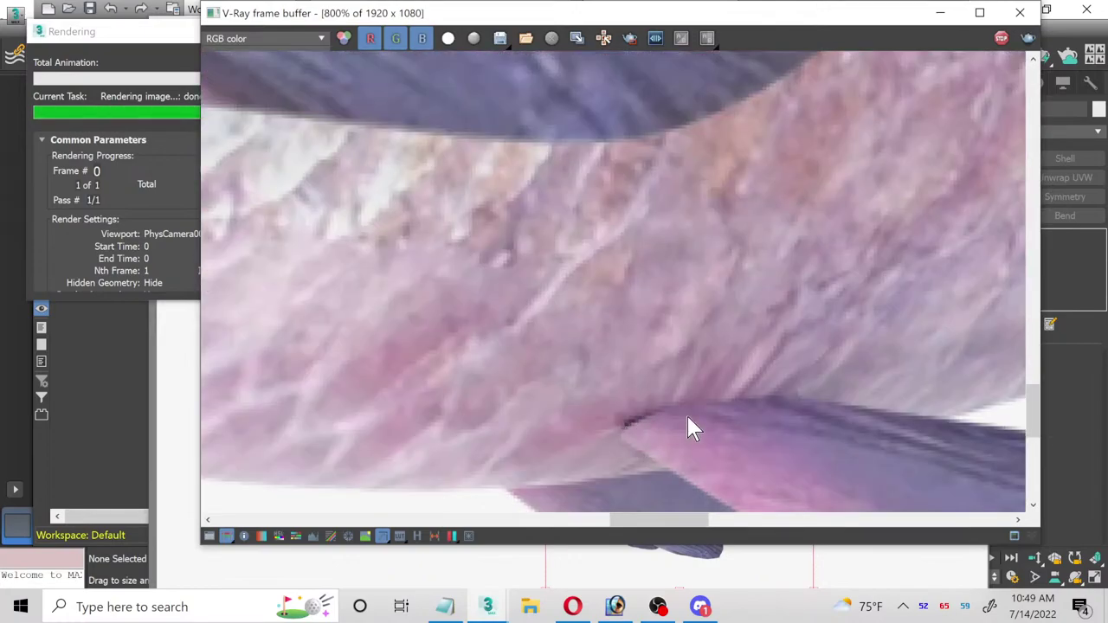
{"action": "scroll", "coordinate": [687, 428], "scroll_direction": "down", "scroll_amount": 1}
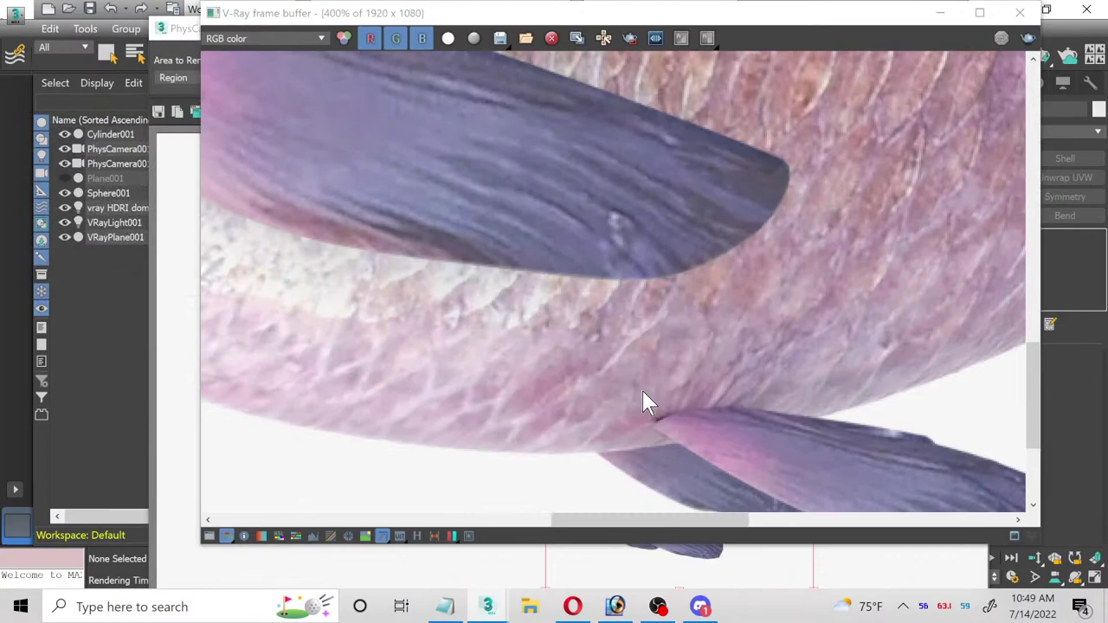
{"action": "scroll", "coordinate": [647, 404], "scroll_direction": "down", "scroll_amount": 1}
{"action": "scroll", "coordinate": [508, 379], "scroll_direction": "down", "scroll_amount": 1}
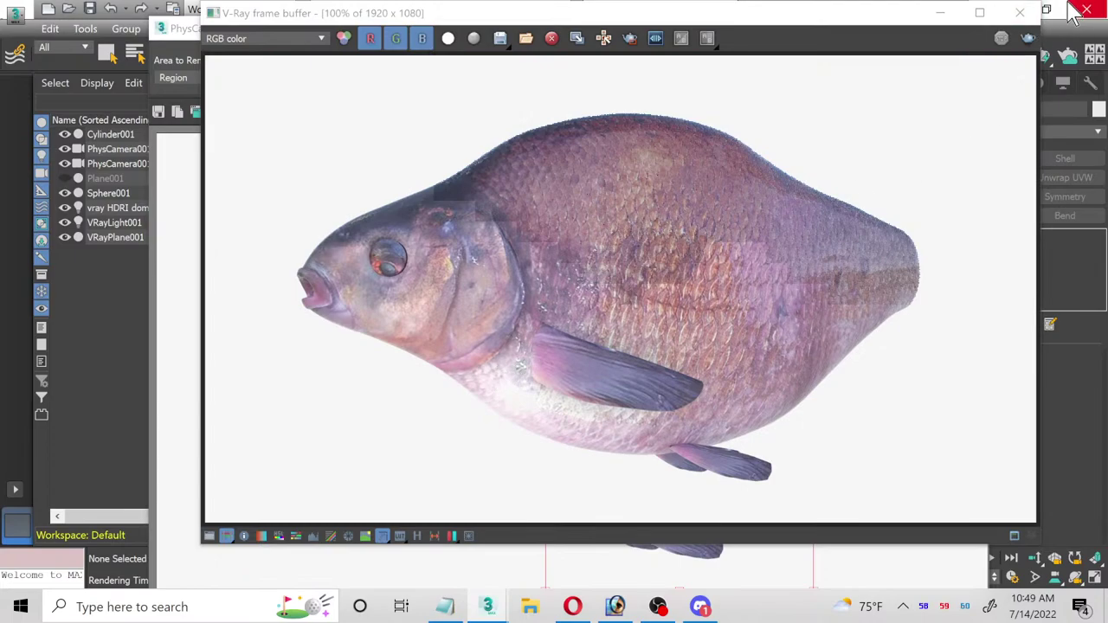
{"action": "left_click", "coordinate": [1021, 13]}
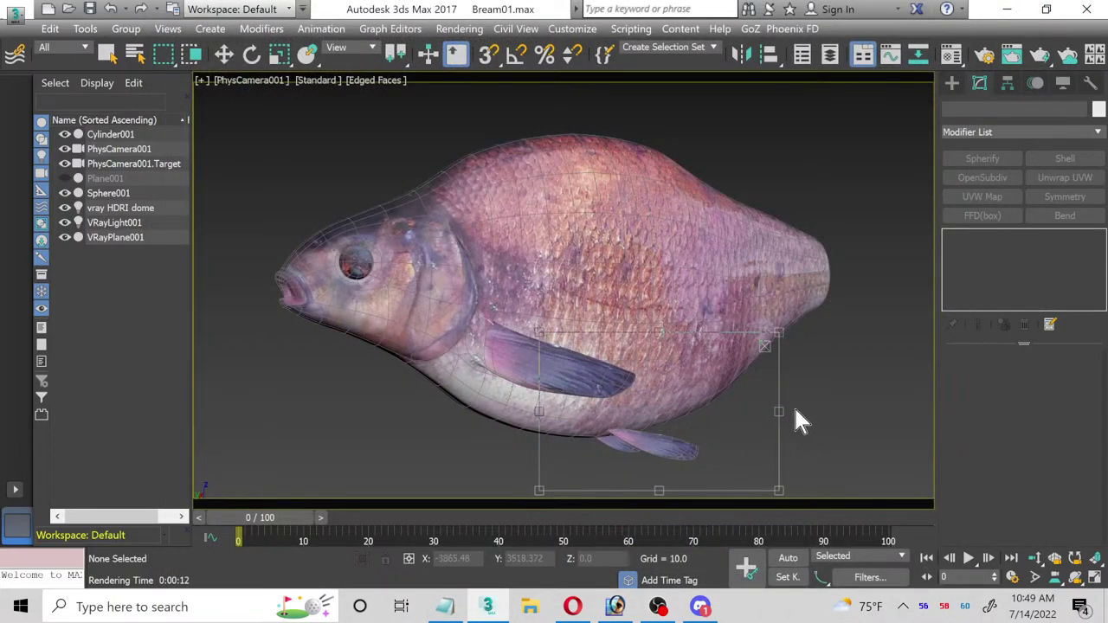
Step: Switch the viewport to Perspective, zoom in on the lower fin, then frame the whole fish
{"action": "key", "text": "w"}
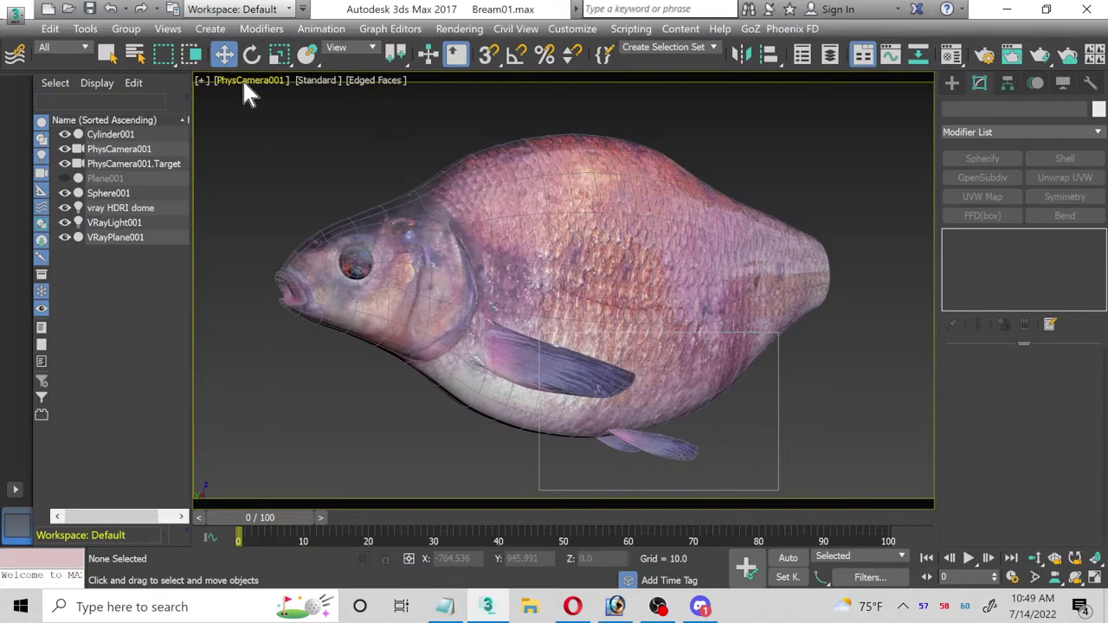
{"action": "left_click", "coordinate": [246, 83]}
{"action": "left_click", "coordinate": [321, 130]}
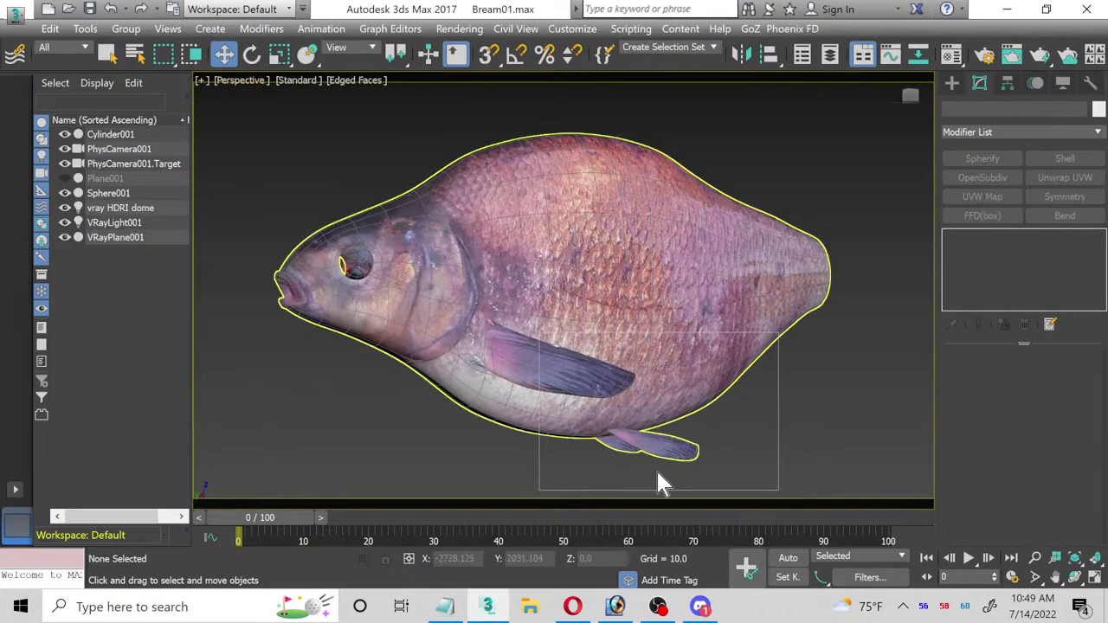
{"action": "scroll", "coordinate": [642, 449], "scroll_direction": "up", "scroll_amount": 10}
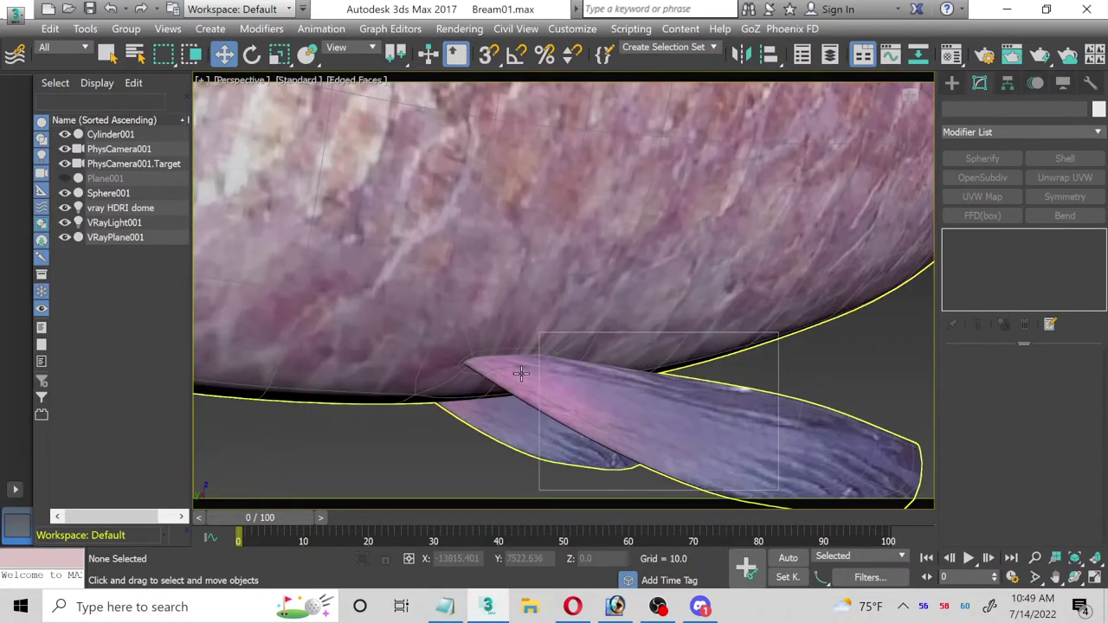
{"action": "left_click", "coordinate": [520, 374]}
{"action": "scroll", "coordinate": [490, 361], "scroll_direction": "up", "scroll_amount": 5}
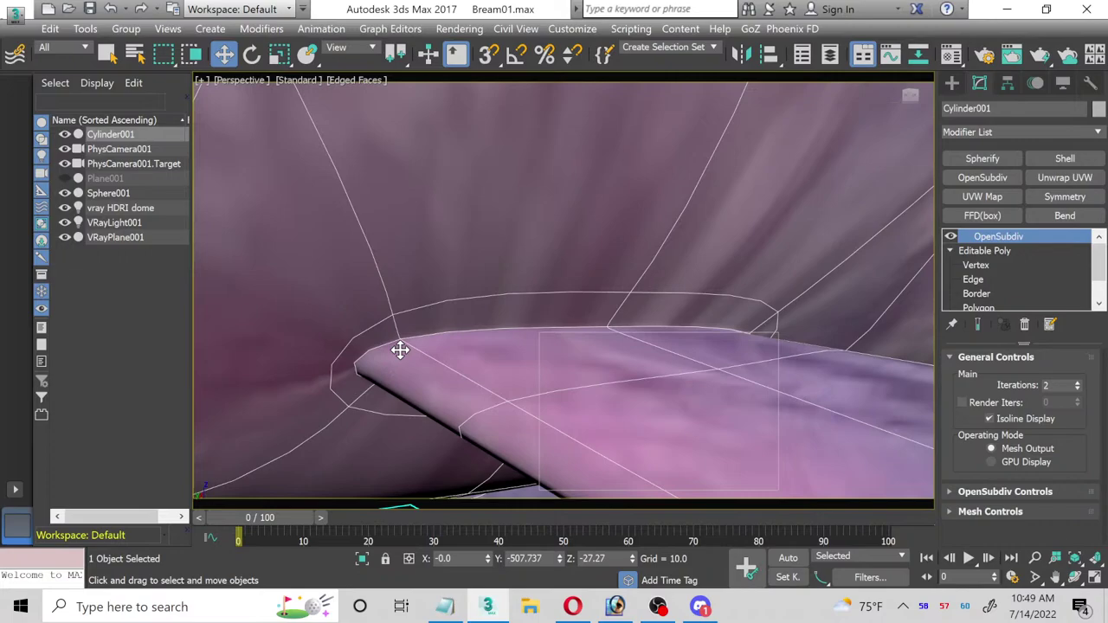
{"action": "scroll", "coordinate": [400, 349], "scroll_direction": "down", "scroll_amount": 8}
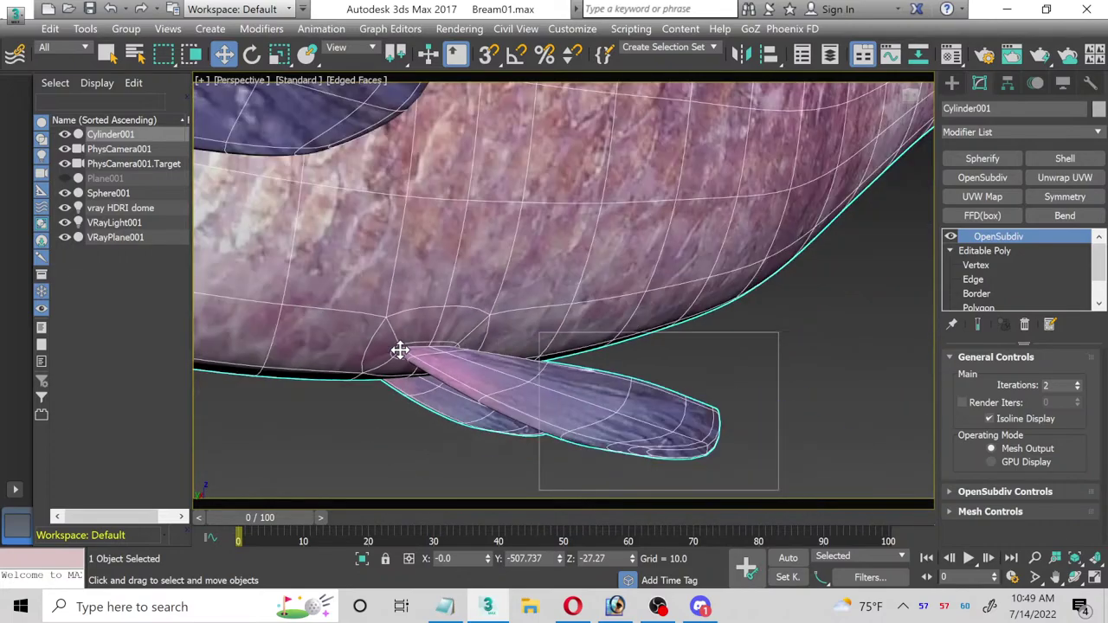
{"action": "scroll", "coordinate": [400, 350], "scroll_direction": "down", "scroll_amount": 8}
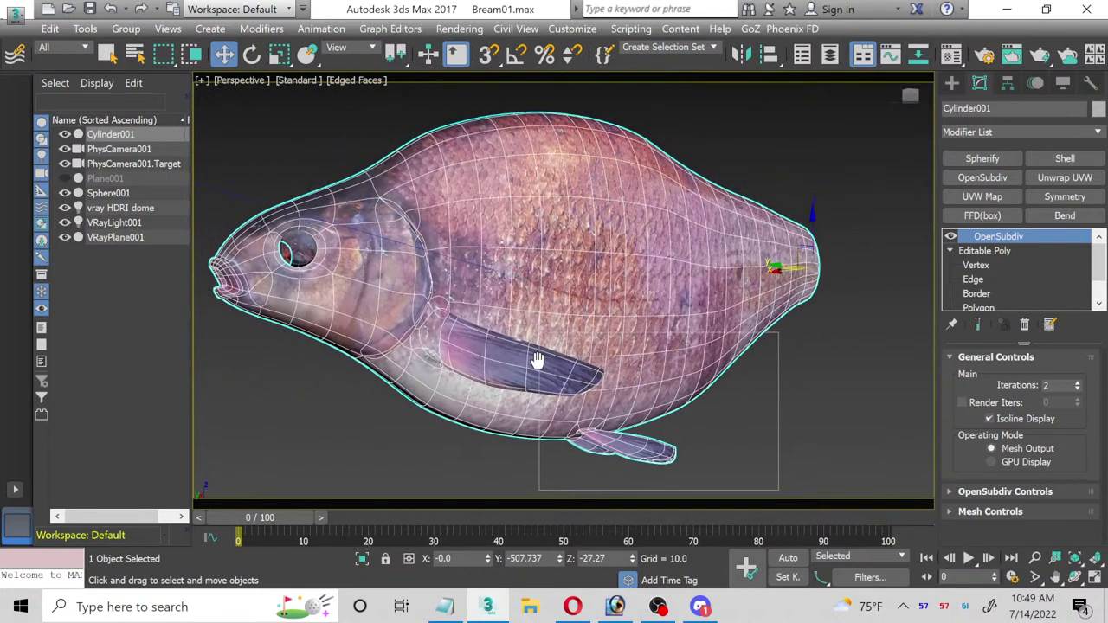
{"action": "middle_click_drag", "start_coordinate": [535, 354], "coordinate": [567, 360]}
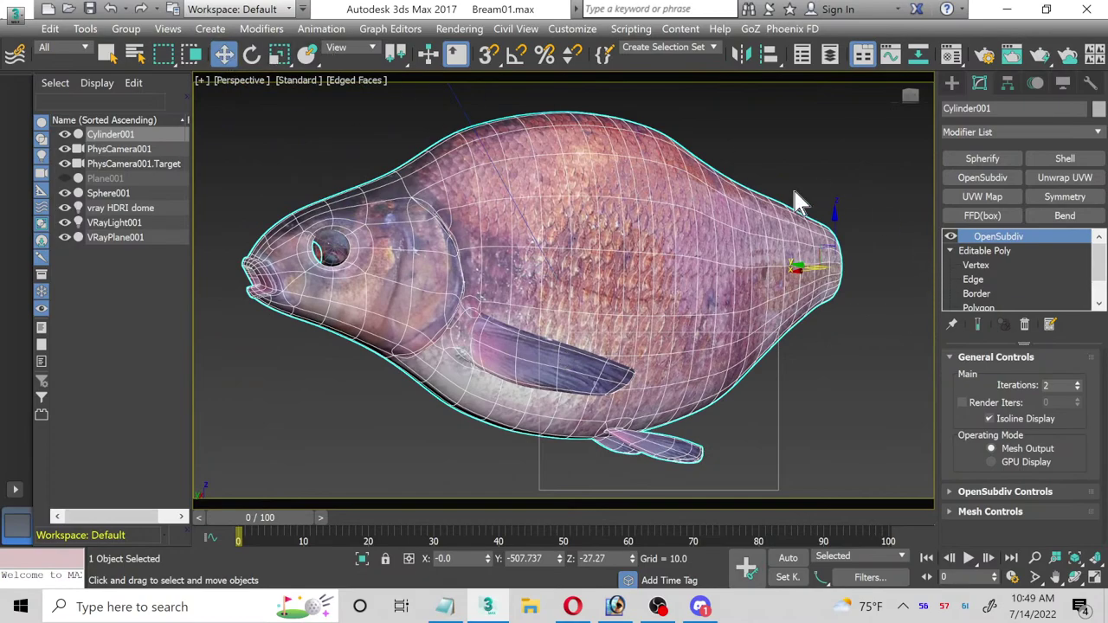
{"action": "left_click", "coordinate": [862, 232]}
Step: Compare the Displace amount in the Maps rollouts of the bream fins and bream texture materials
{"action": "left_click", "coordinate": [789, 244]}
{"action": "key", "text": "m"}
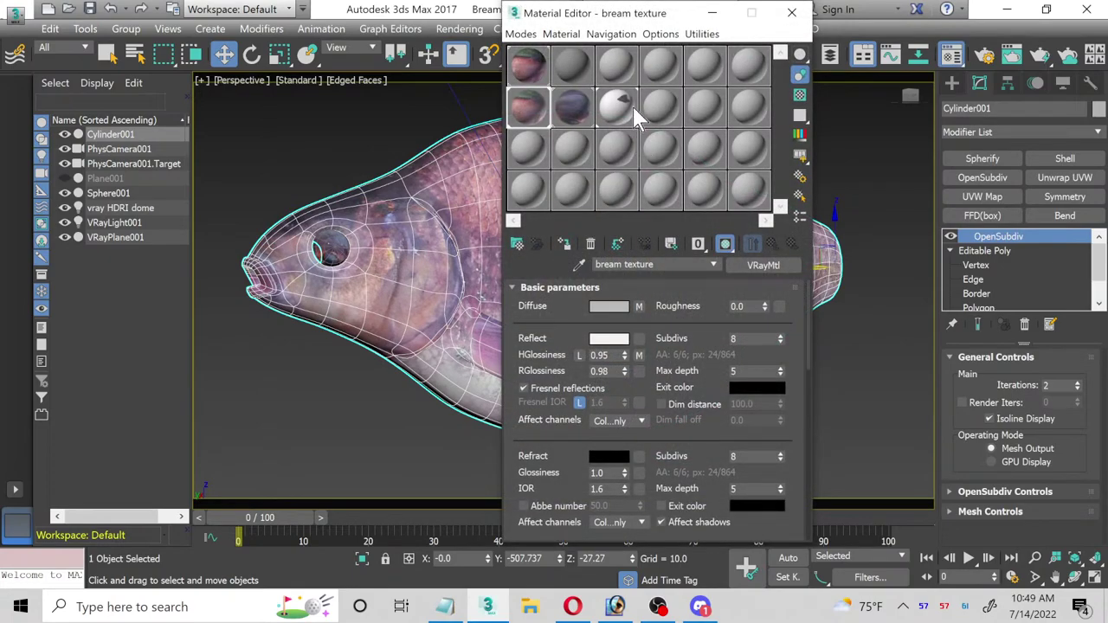
{"action": "left_click", "coordinate": [632, 109]}
{"action": "left_click", "coordinate": [554, 287]}
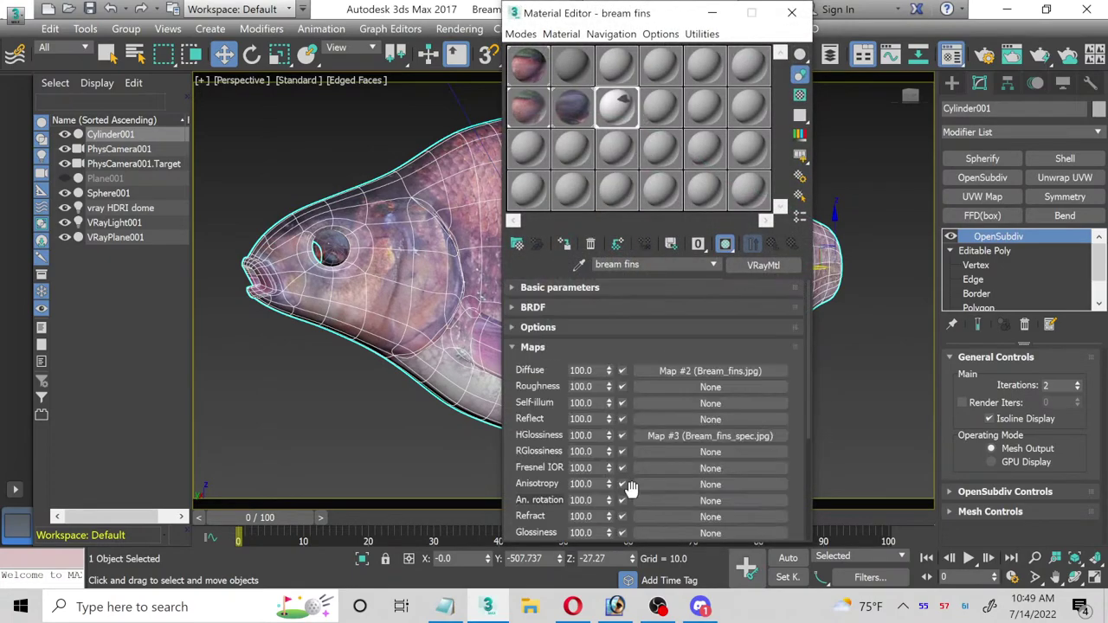
{"action": "scroll", "coordinate": [792, 459], "scroll_direction": "down", "scroll_amount": 4}
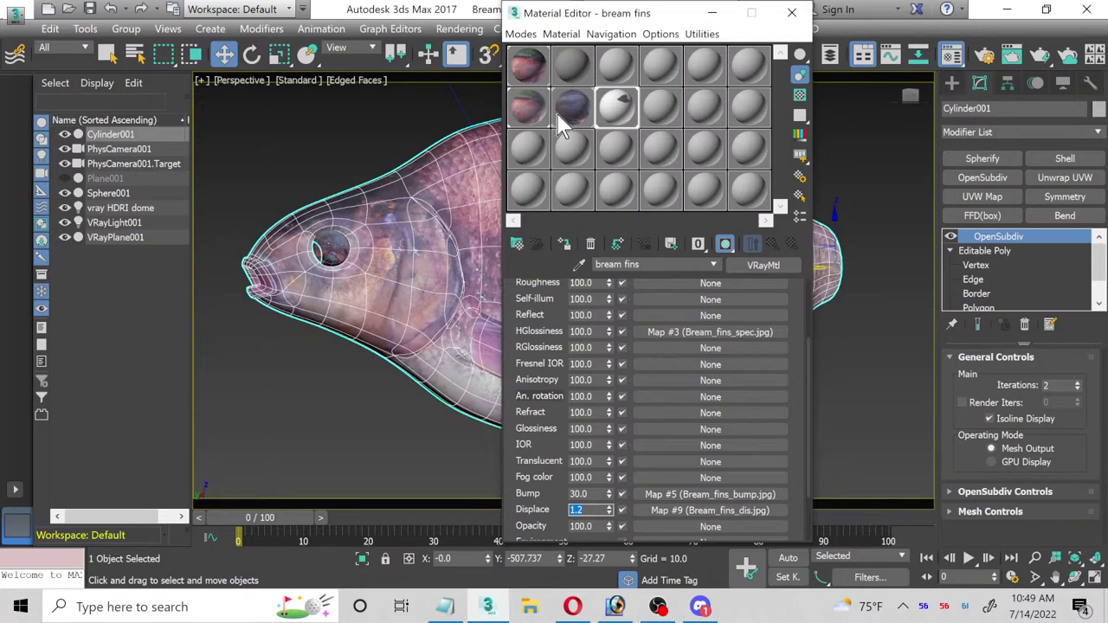
{"action": "left_click", "coordinate": [528, 107]}
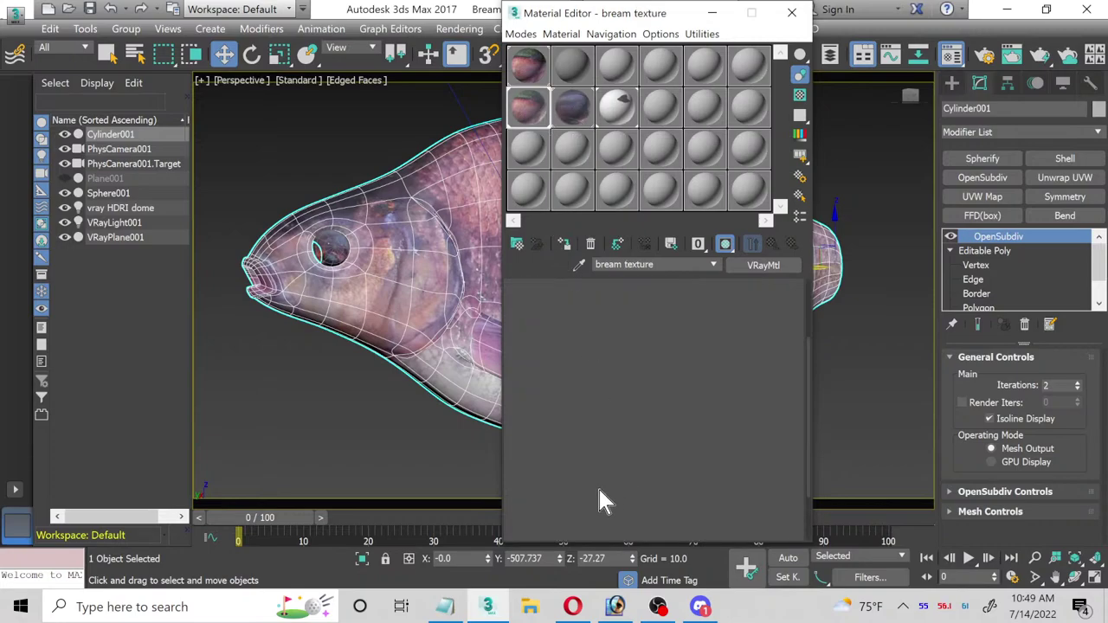
{"action": "left_click", "coordinate": [774, 289]}
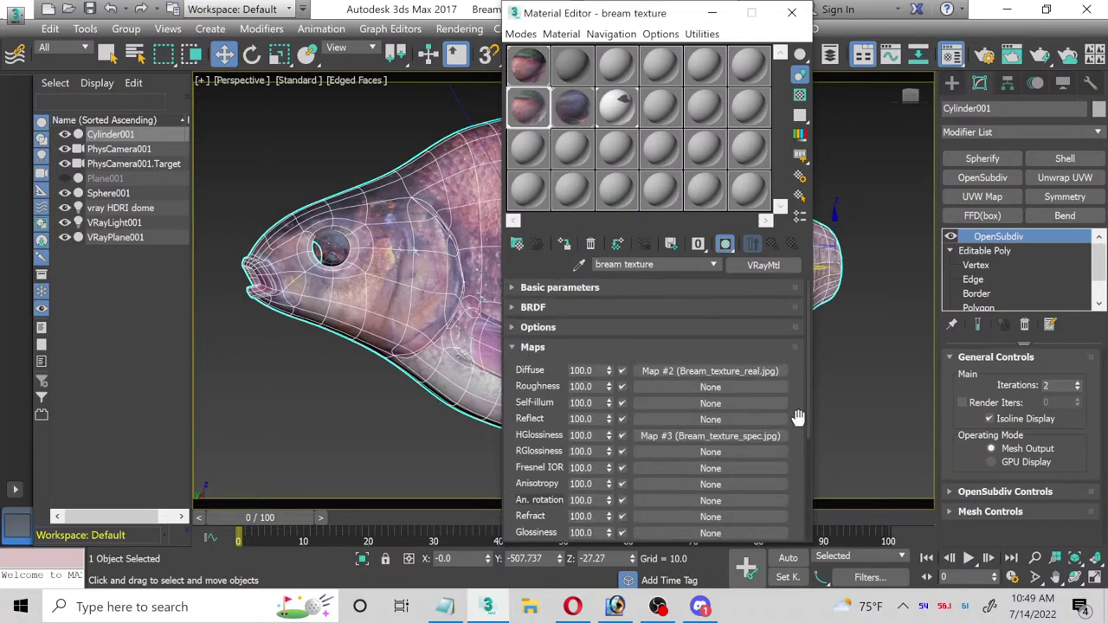
{"action": "scroll", "coordinate": [796, 465], "scroll_direction": "down", "scroll_amount": 5}
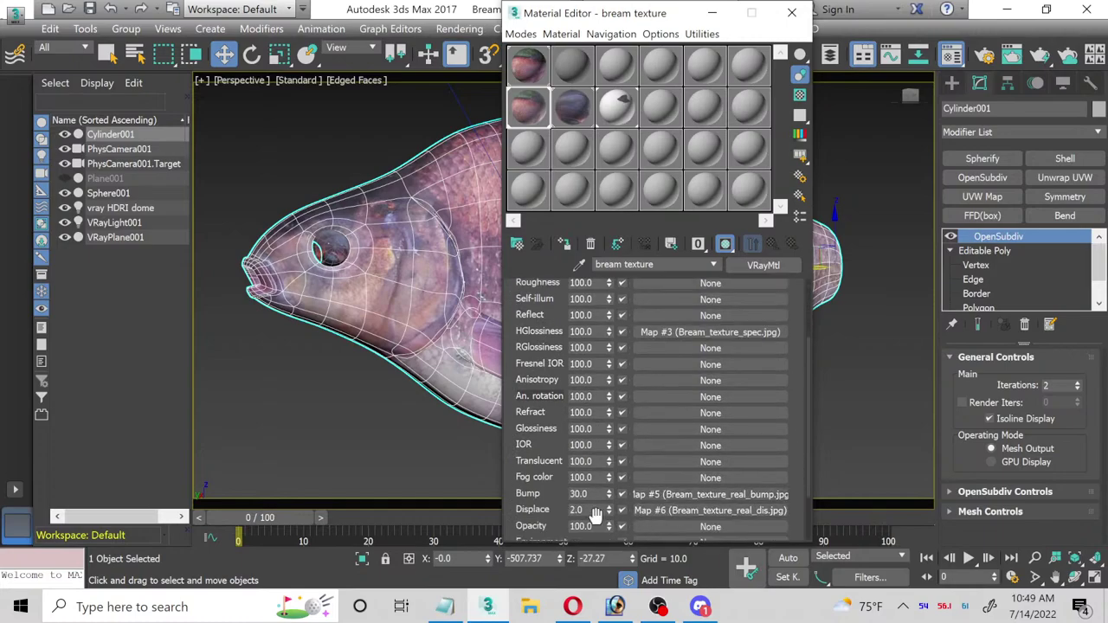
{"action": "double_click", "coordinate": [595, 512]}
{"action": "left_click", "coordinate": [792, 12]}
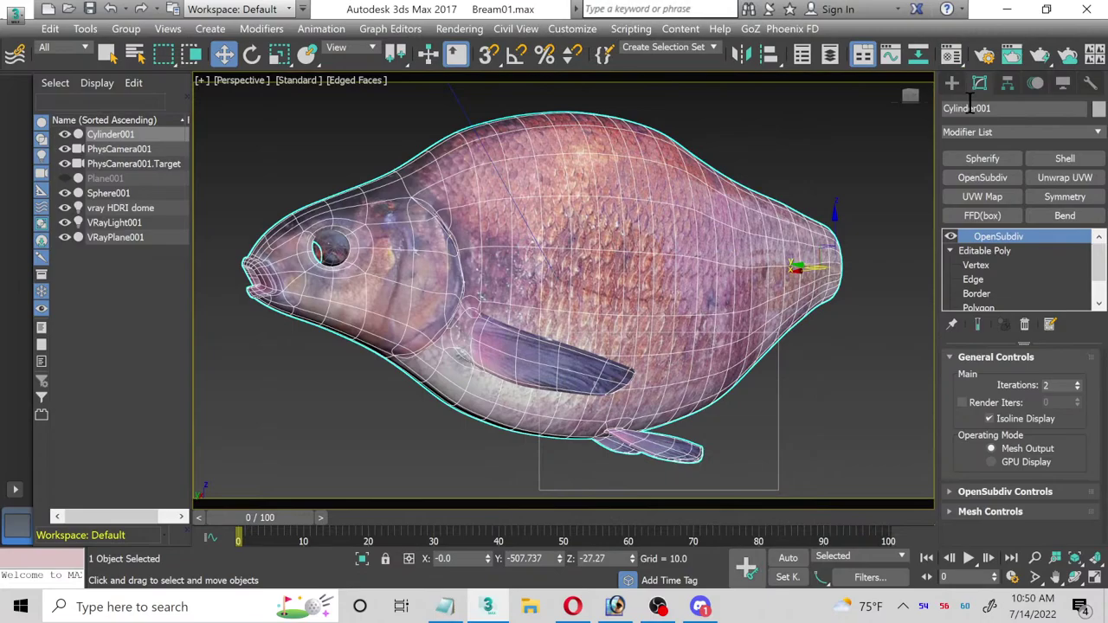
{"action": "left_click", "coordinate": [1015, 55]}
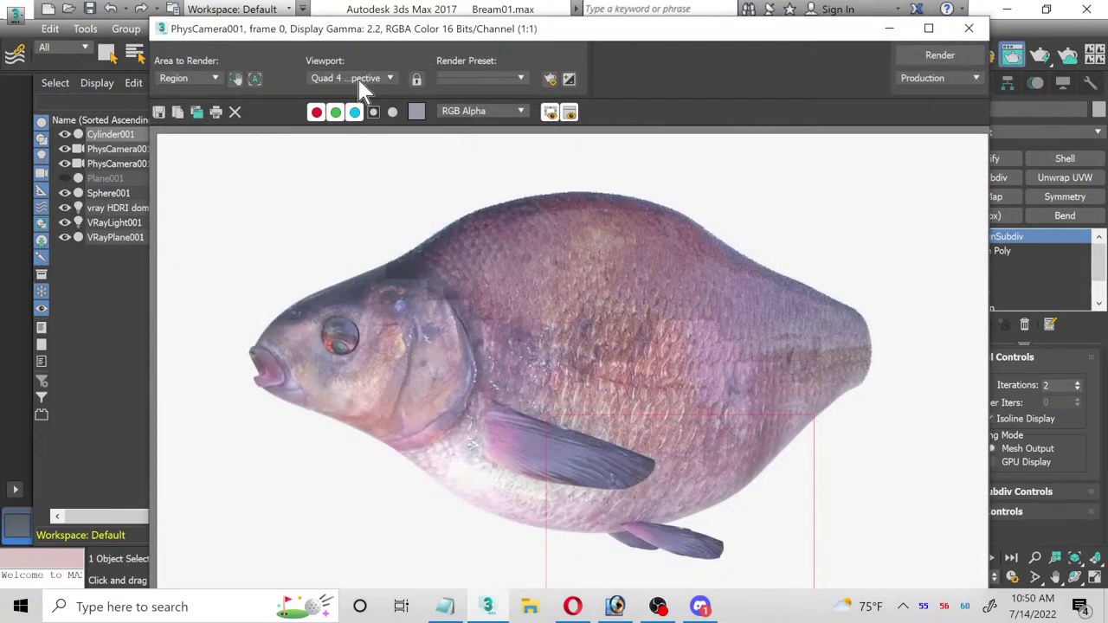
{"action": "left_click", "coordinate": [937, 55]}
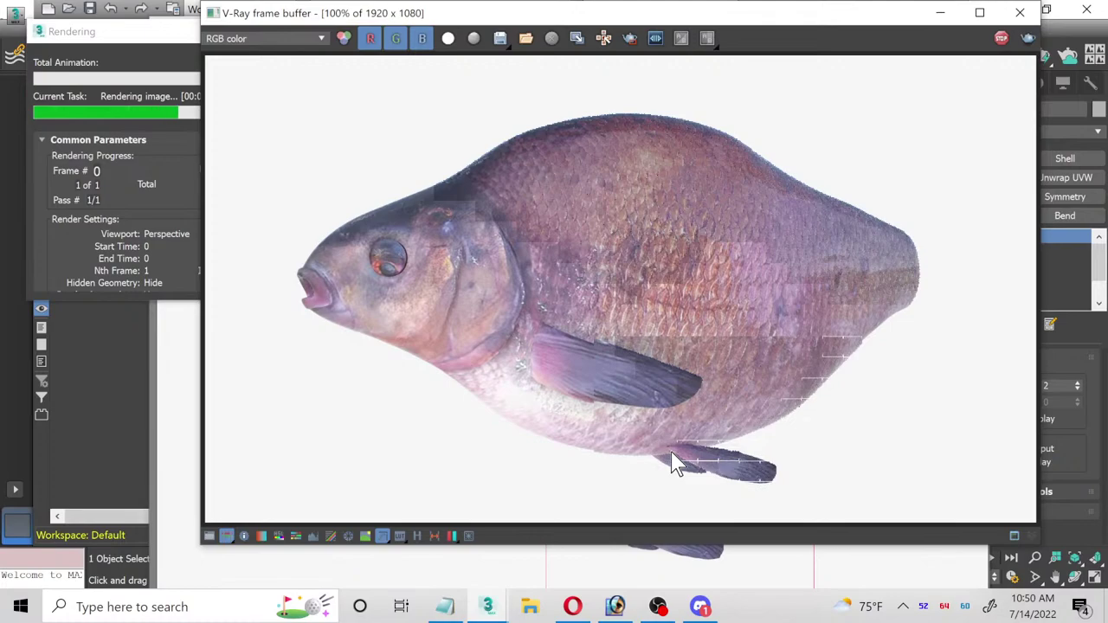
{"action": "scroll", "coordinate": [674, 461], "scroll_direction": "up", "scroll_amount": 2}
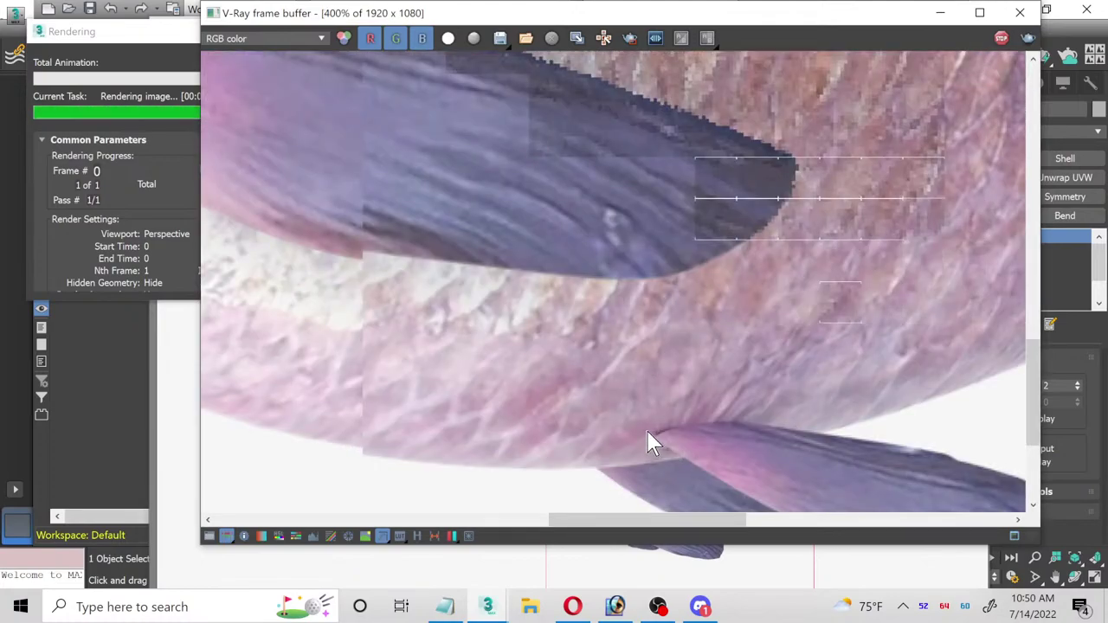
{"action": "scroll", "coordinate": [651, 440], "scroll_direction": "down", "scroll_amount": 2}
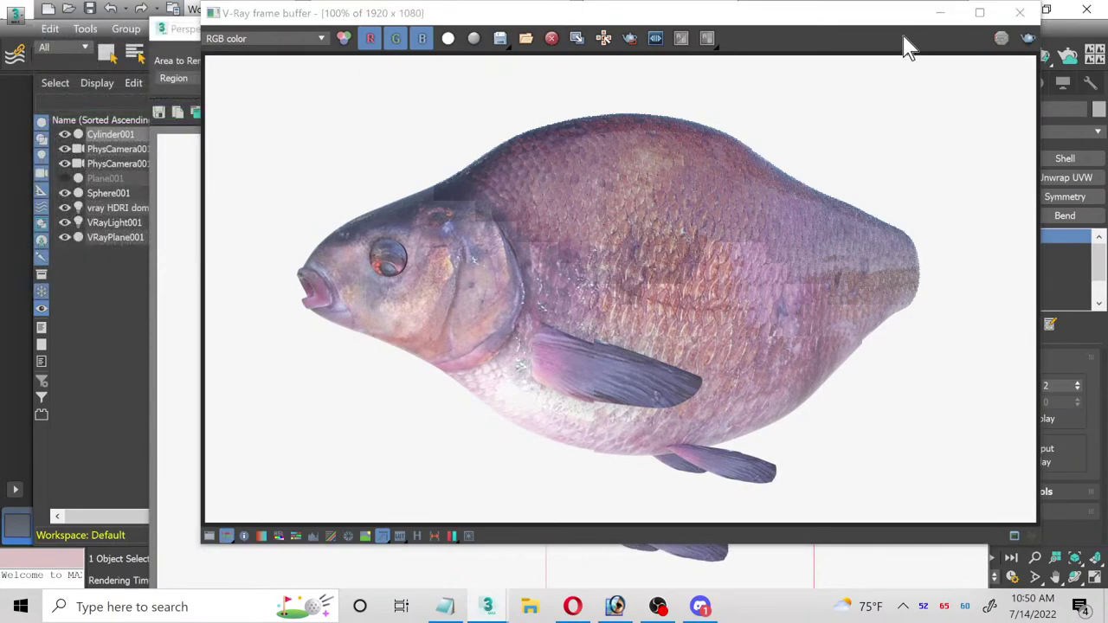
{"action": "left_click", "coordinate": [1018, 18]}
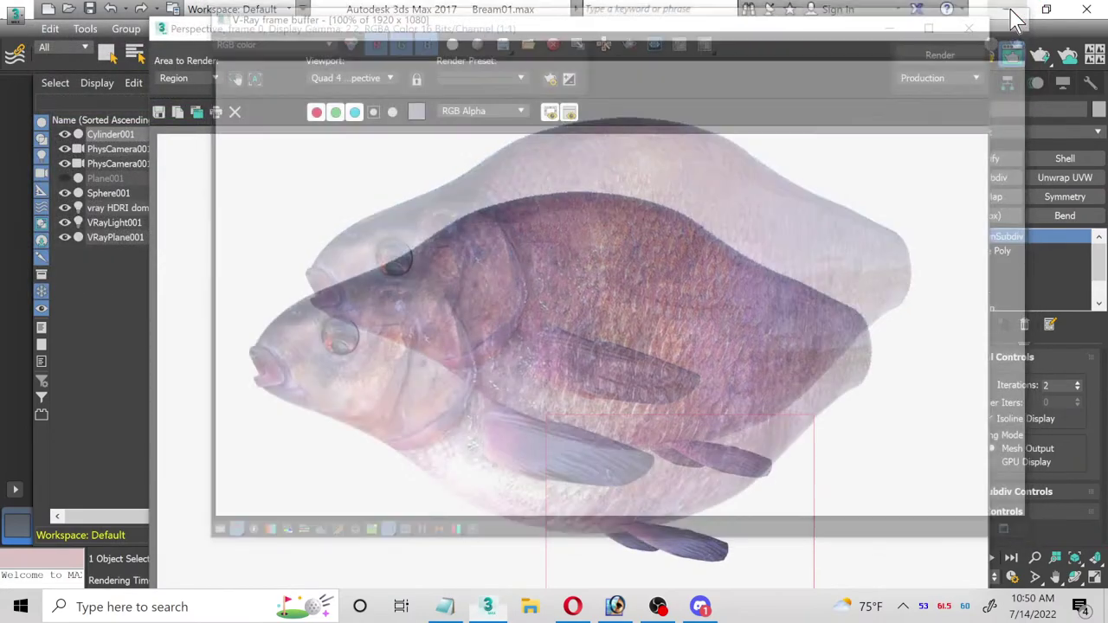
{"action": "left_click", "coordinate": [971, 28]}
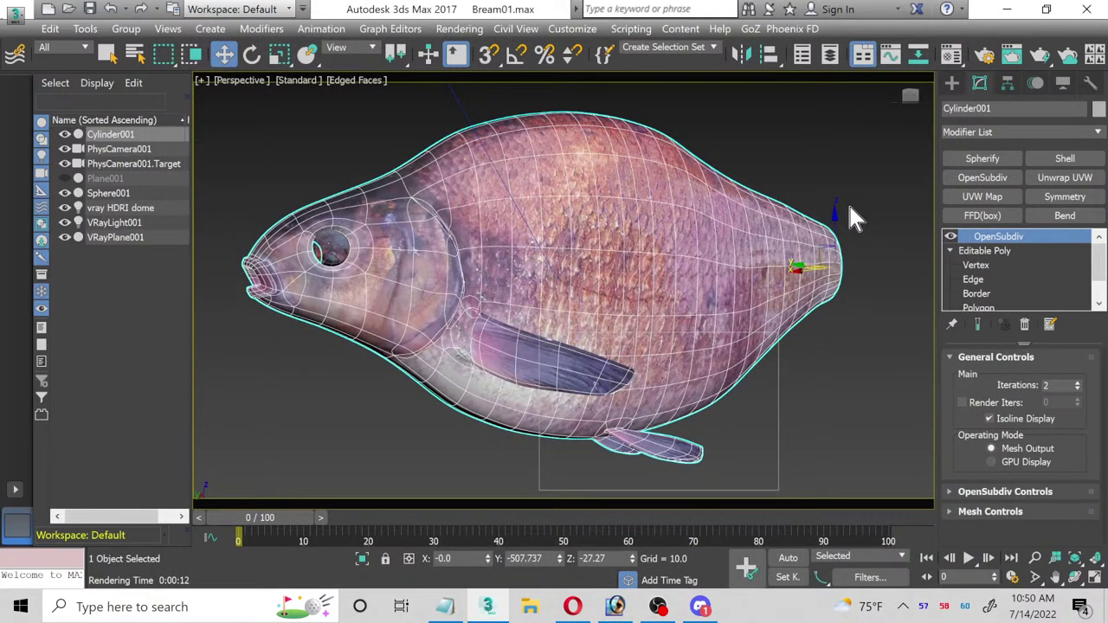
{"action": "key", "text": "m"}
Step: Review the bream fins material, then close the Material Editor and deselect the fish
{"action": "scroll", "coordinate": [796, 401], "scroll_direction": "down", "scroll_amount": 5}
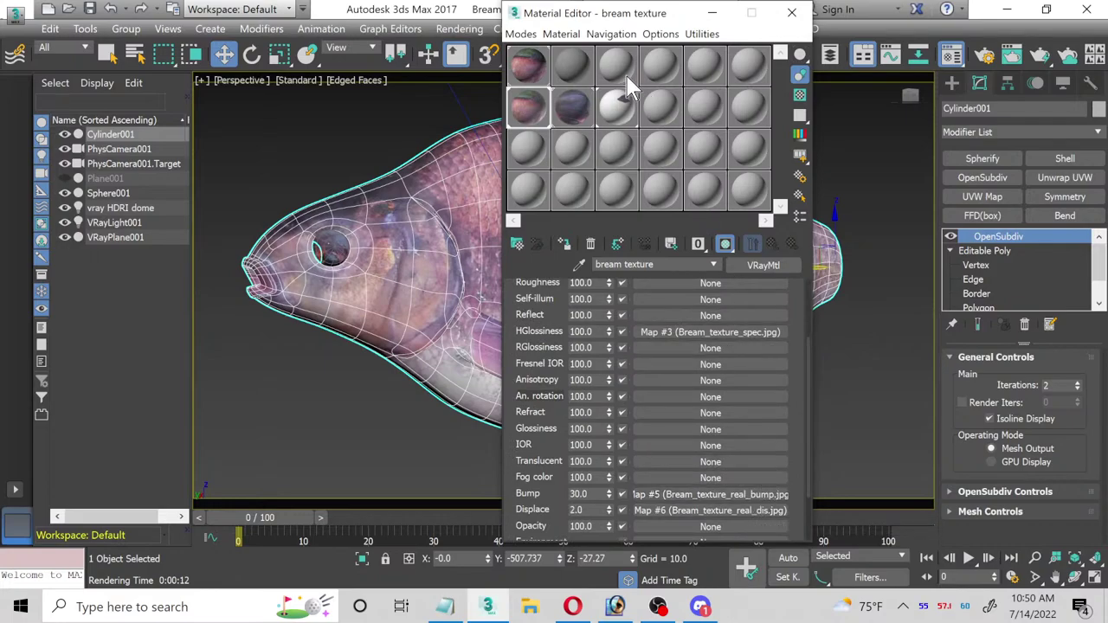
{"action": "left_click", "coordinate": [627, 104]}
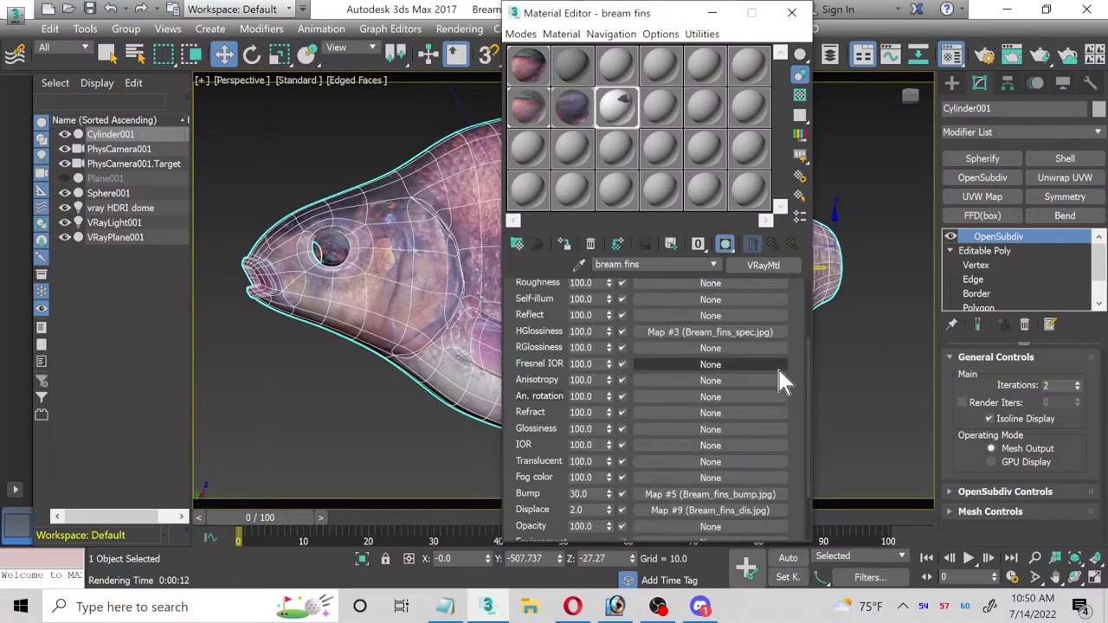
{"action": "left_click", "coordinate": [791, 12]}
{"action": "left_click", "coordinate": [842, 142]}
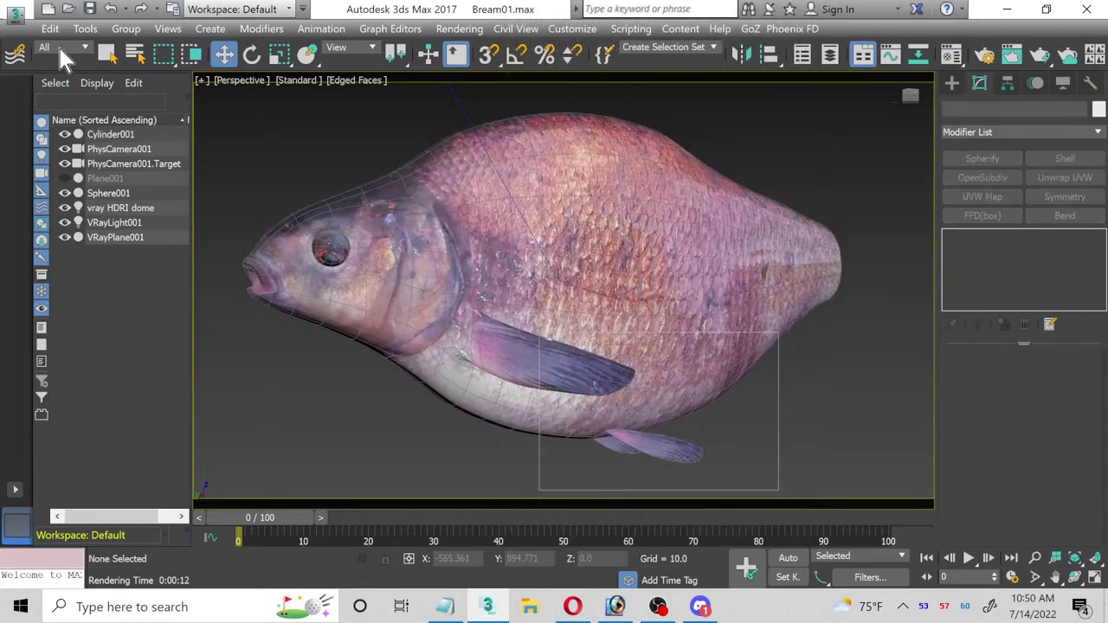
Step: Set the render Area to View in the Rendered Frame Window and restore the four-viewport layout
{"action": "left_click", "coordinate": [1011, 55]}
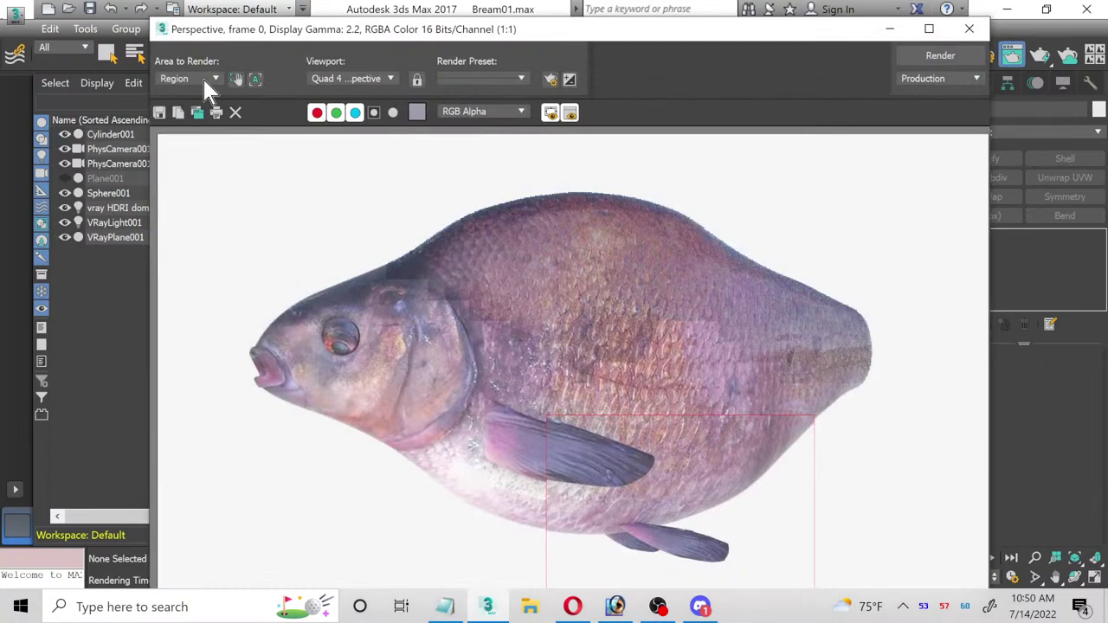
{"action": "left_click", "coordinate": [201, 78]}
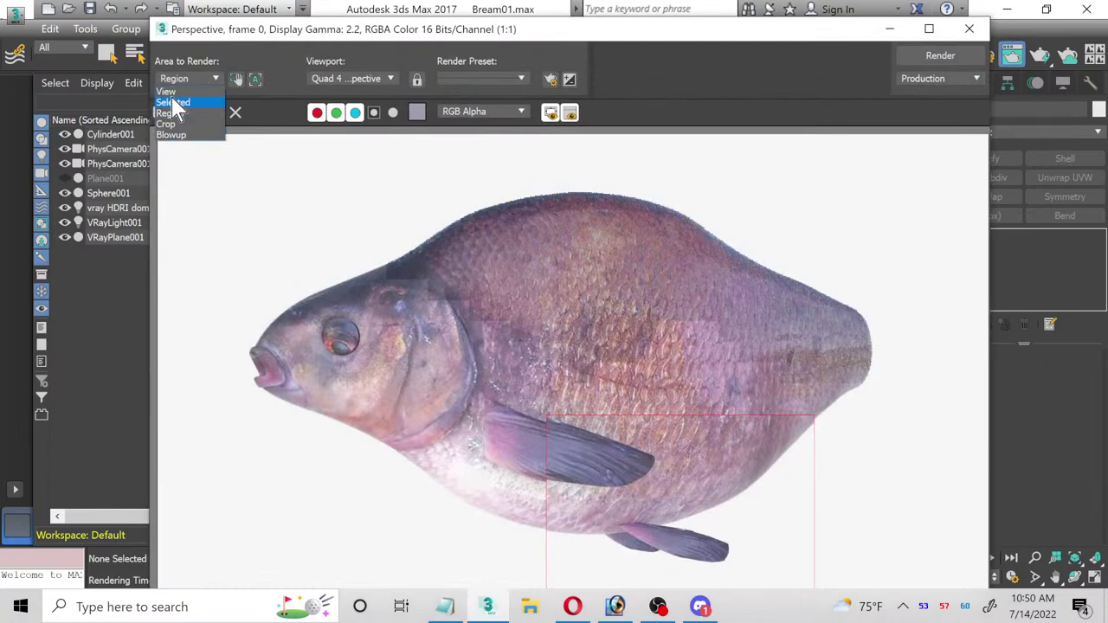
{"action": "left_click", "coordinate": [169, 92]}
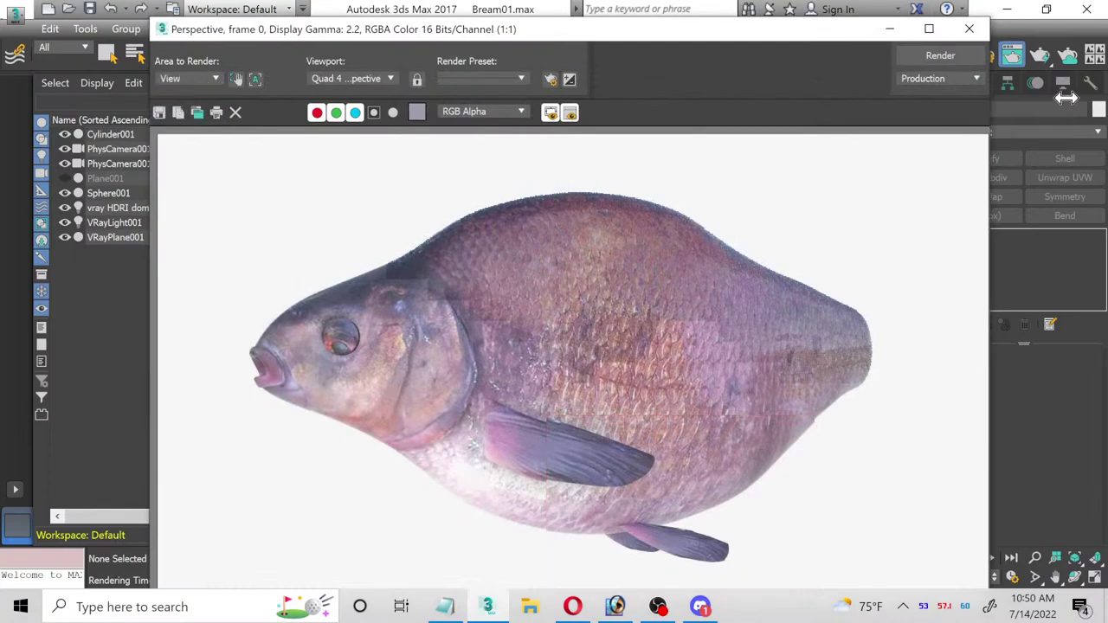
{"action": "left_click", "coordinate": [969, 29]}
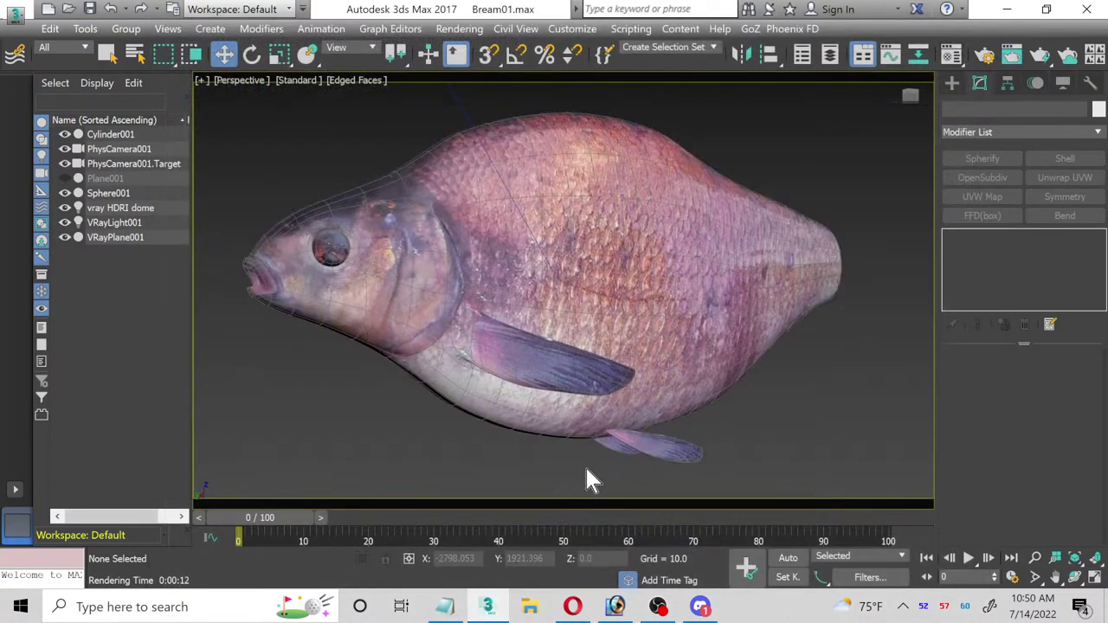
{"action": "left_click", "coordinate": [1092, 577]}
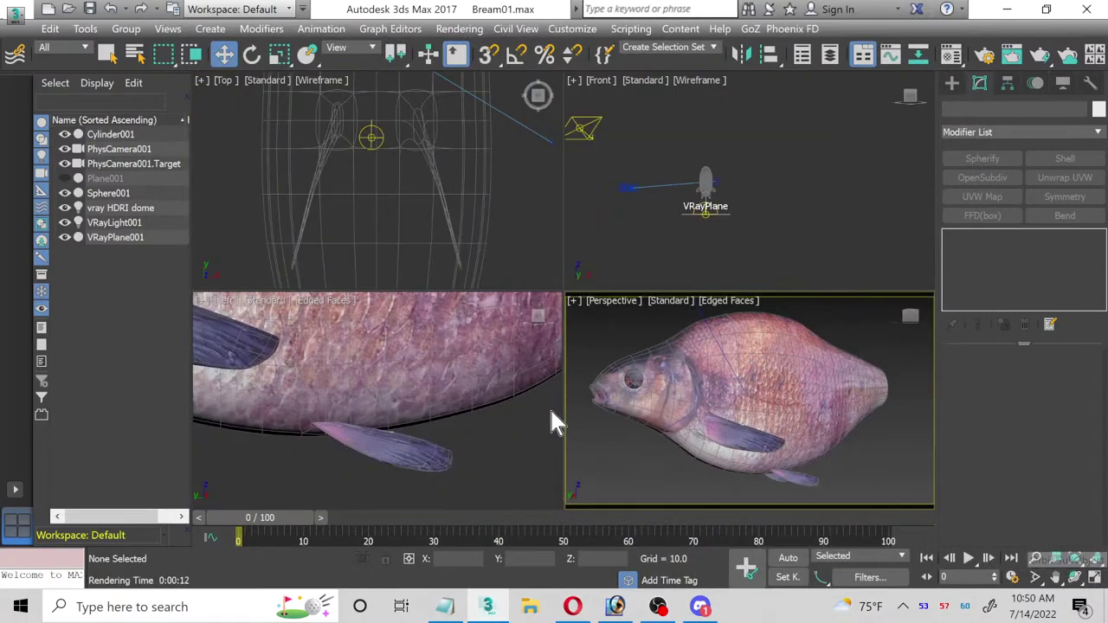
Step: Select the fish, maximize the Perspective view and delete its OpenSubdiv modifier
{"action": "left_click", "coordinate": [754, 467]}
{"action": "left_click", "coordinate": [755, 466]}
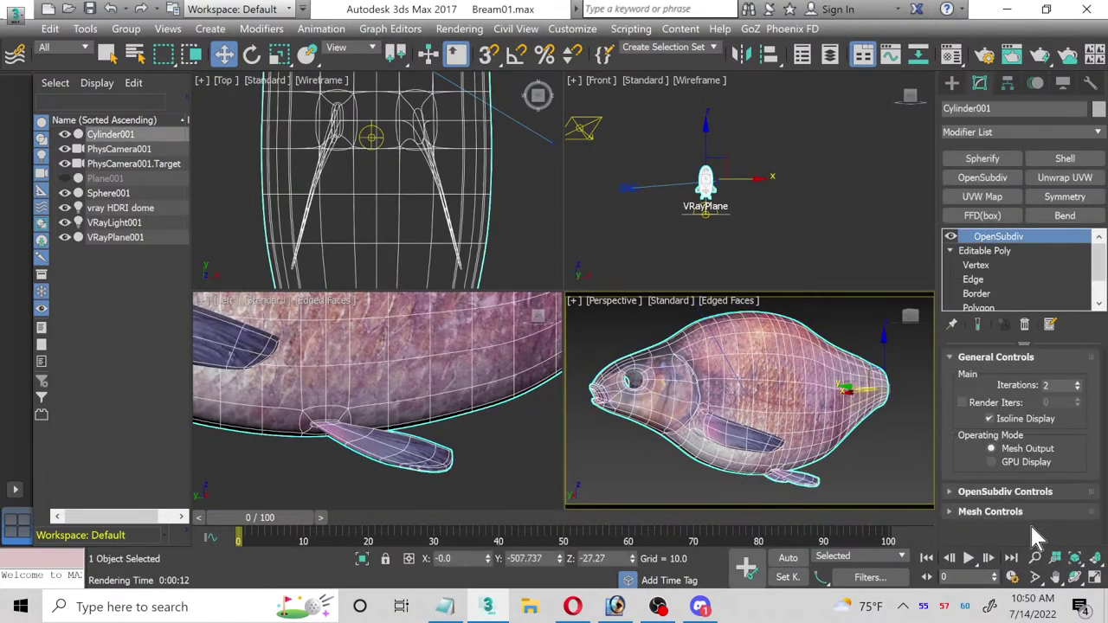
{"action": "left_click", "coordinate": [1092, 578]}
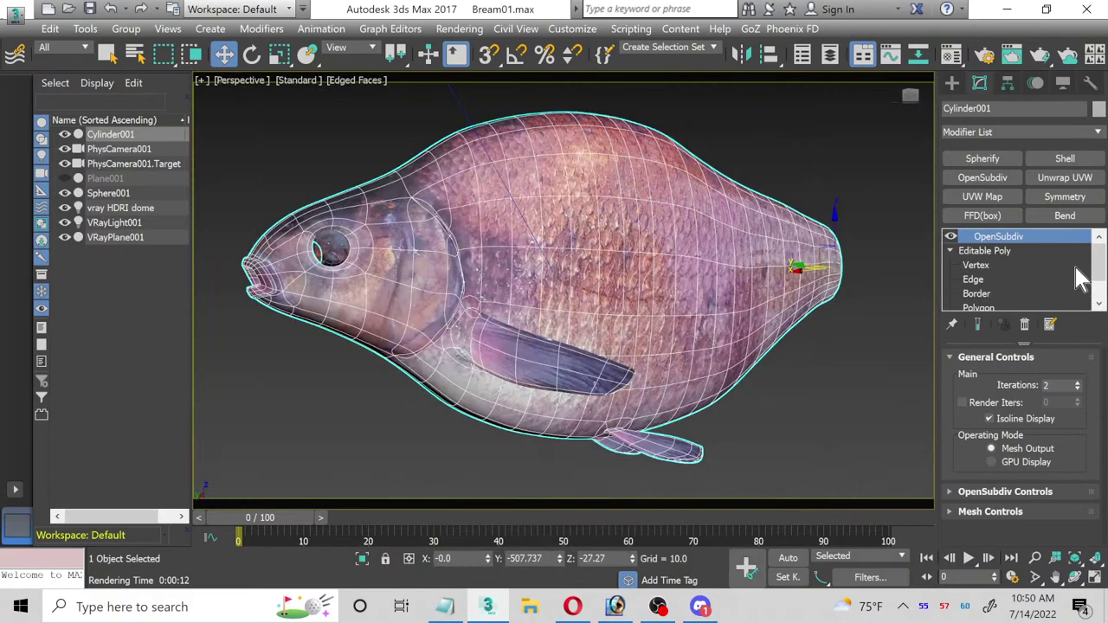
{"action": "right_click", "coordinate": [997, 242]}
{"action": "left_click", "coordinate": [959, 260]}
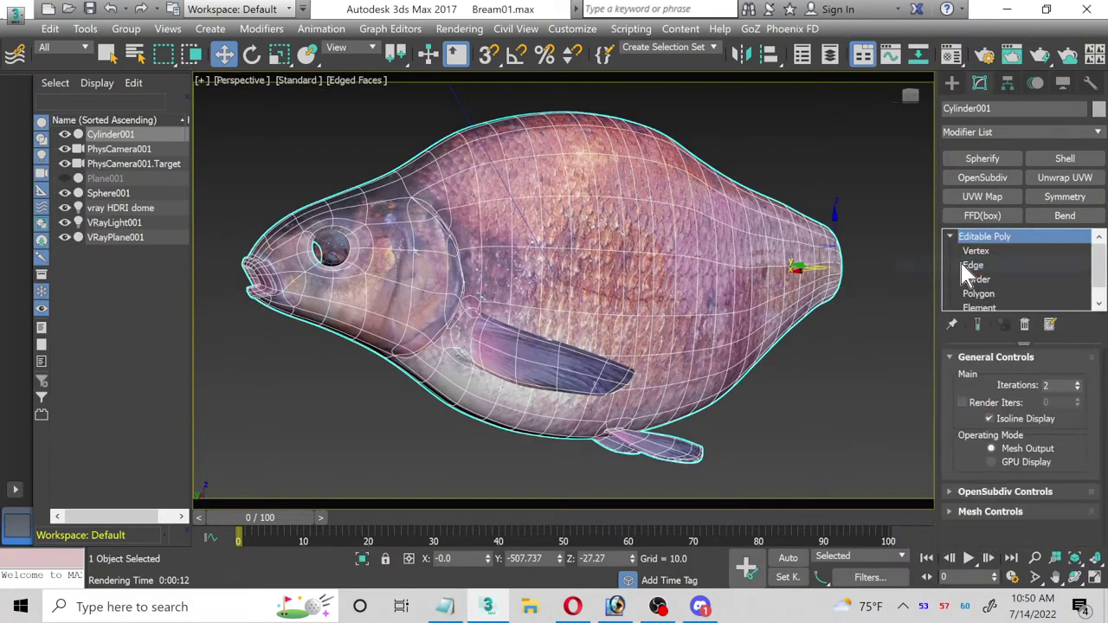
Step: Apply an Unwrap UVW modifier to the selected fin polygons
{"action": "left_click", "coordinate": [1033, 378]}
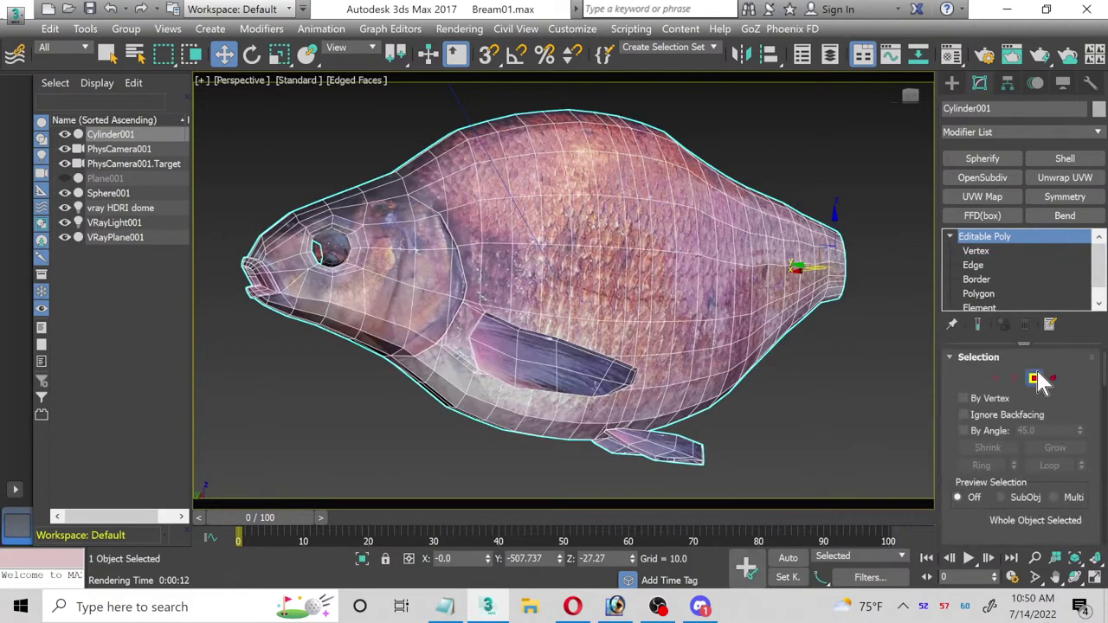
{"action": "left_click", "coordinate": [1058, 183]}
{"action": "scroll", "coordinate": [1102, 437], "scroll_direction": "down", "scroll_amount": 3}
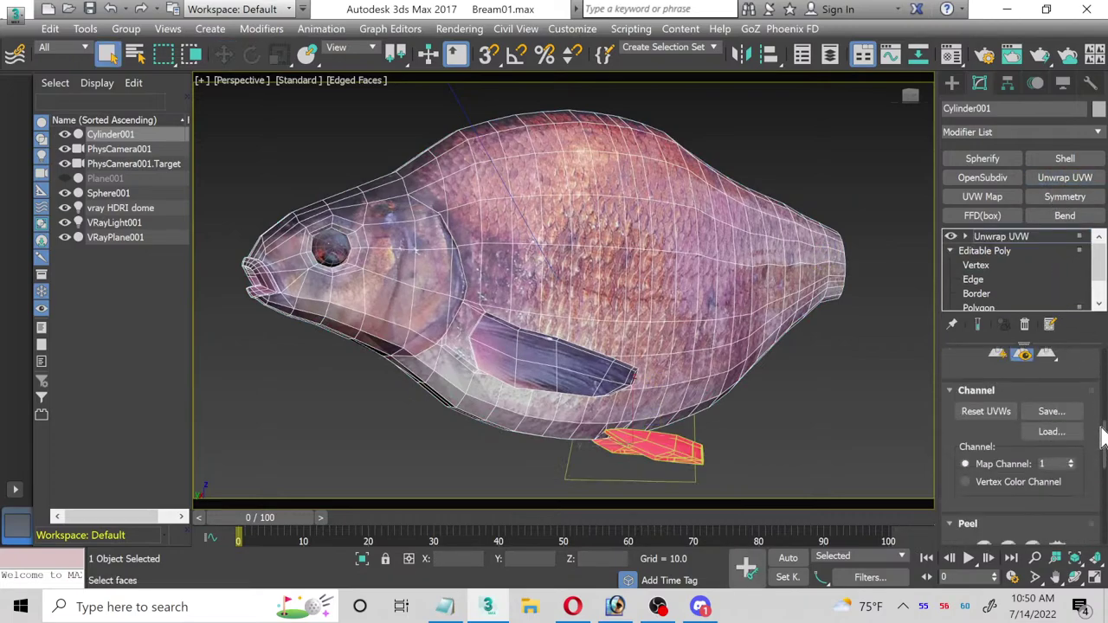
{"action": "scroll", "coordinate": [1102, 437], "scroll_direction": "down", "scroll_amount": 1}
{"action": "scroll", "coordinate": [1017, 407], "scroll_direction": "up", "scroll_amount": 3}
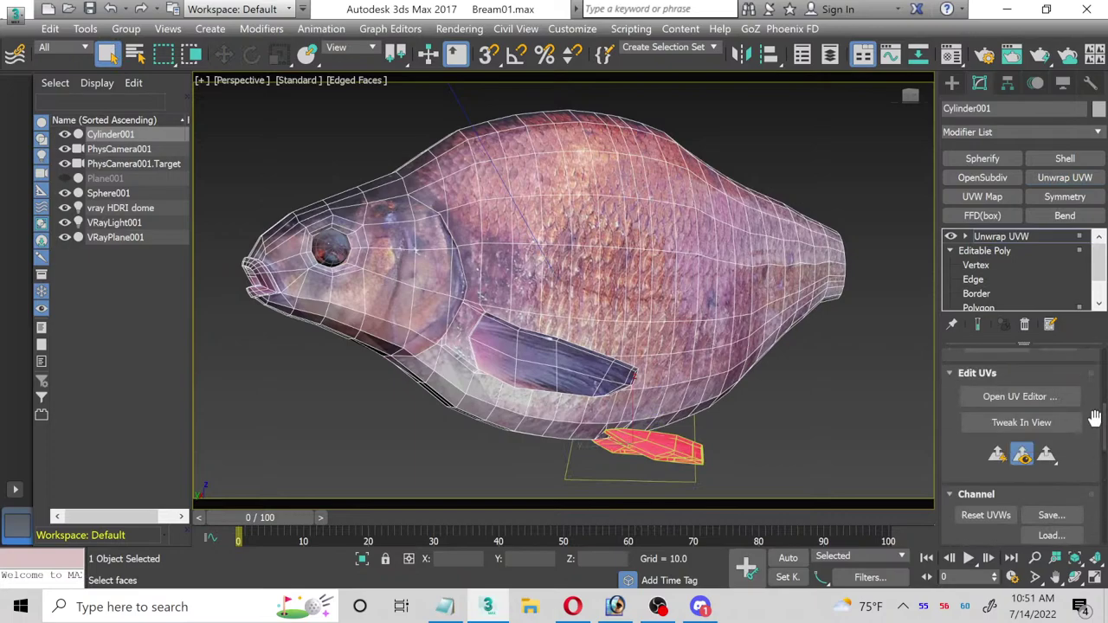
Step: Open the UV editor maximized with Map #2 (Bream fins.jpg) as background, in vertex mode
{"action": "left_click", "coordinate": [997, 399]}
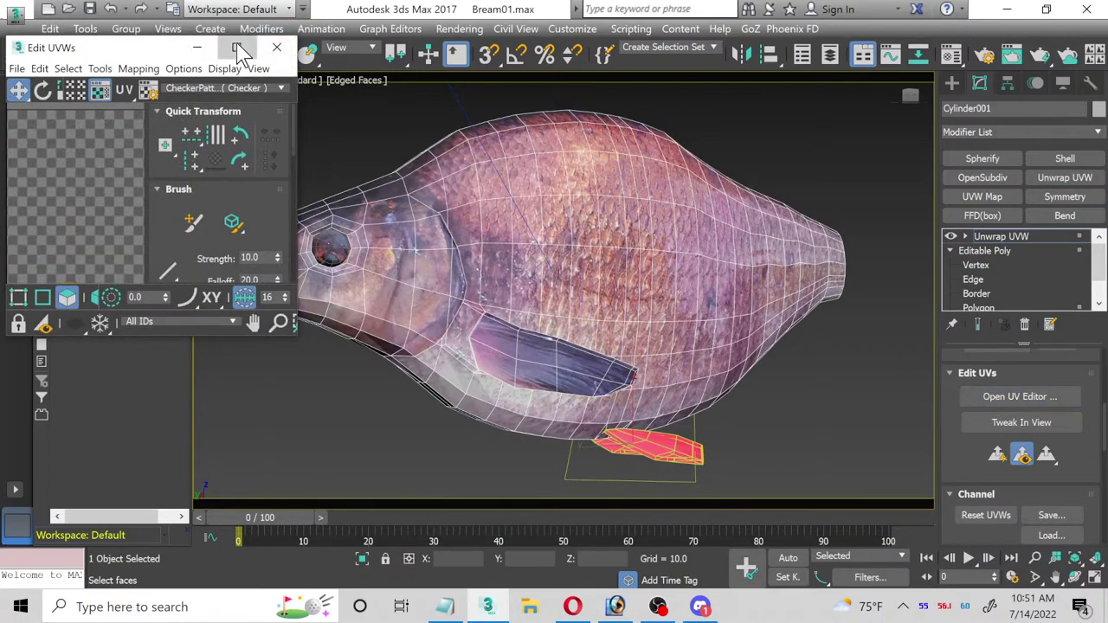
{"action": "left_click", "coordinate": [251, 41]}
{"action": "left_click", "coordinate": [1053, 47]}
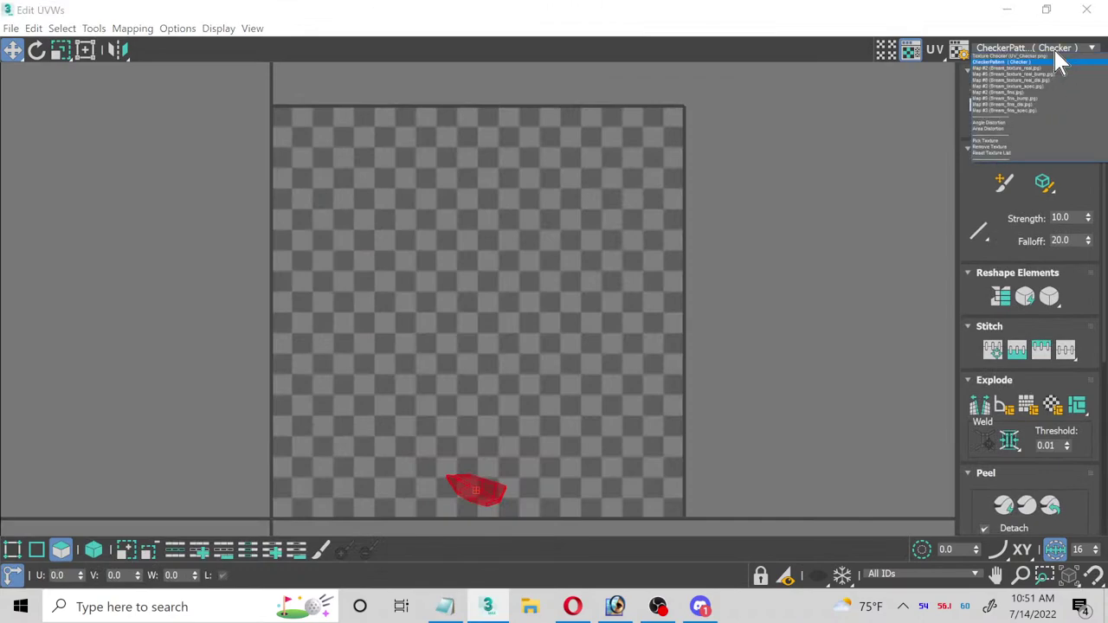
{"action": "left_click", "coordinate": [1030, 90]}
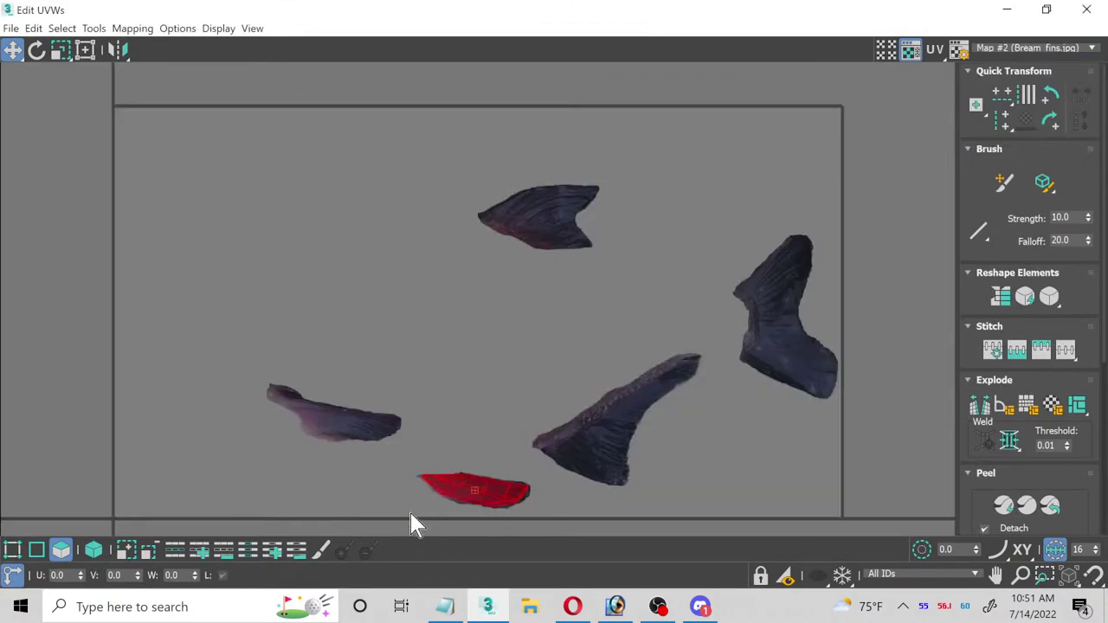
{"action": "scroll", "coordinate": [414, 525], "scroll_direction": "up", "scroll_amount": 10}
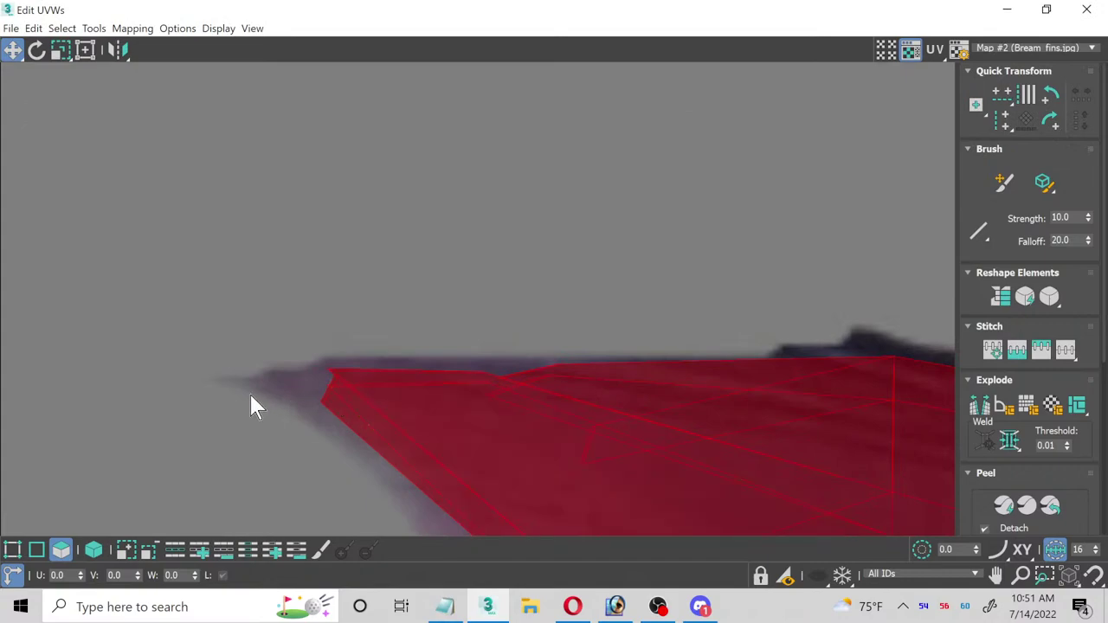
{"action": "left_click", "coordinate": [12, 549]}
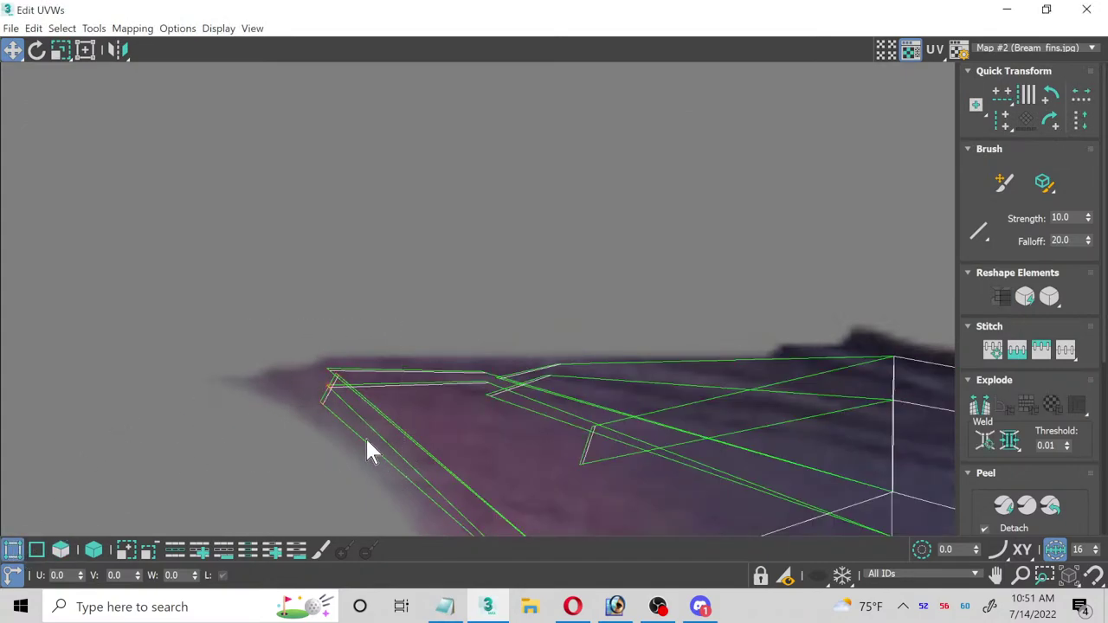
Step: Move the lower fin's UV vertices onto the fin artwork, then close the editor
{"action": "left_click_drag", "start_coordinate": [324, 367], "coordinate": [358, 381]}
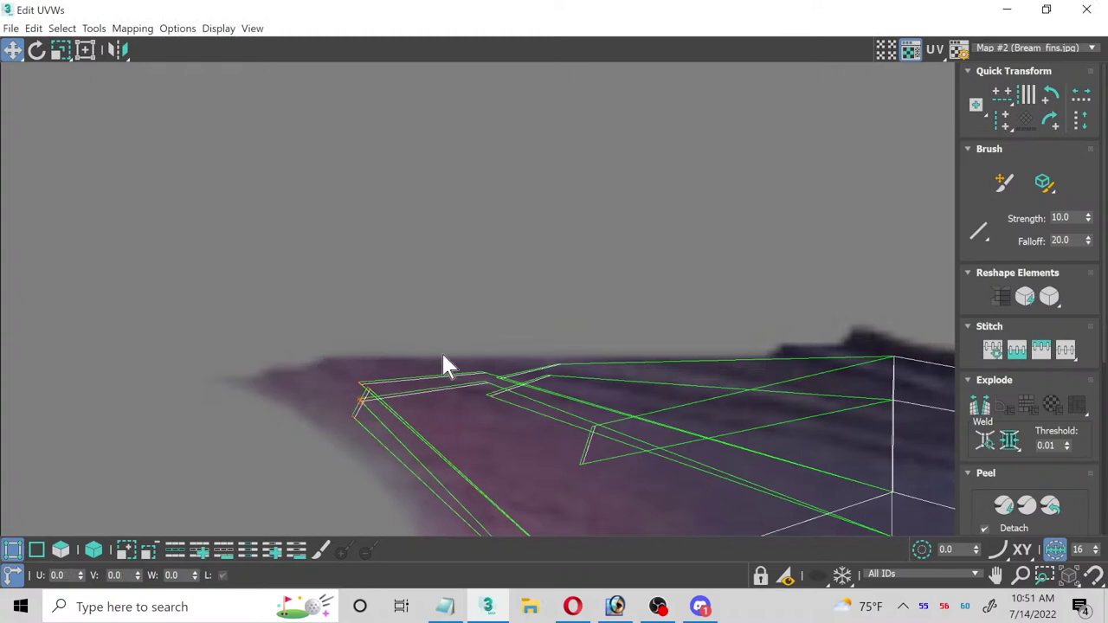
{"action": "middle_click_drag", "start_coordinate": [796, 321], "coordinate": [594, 290]}
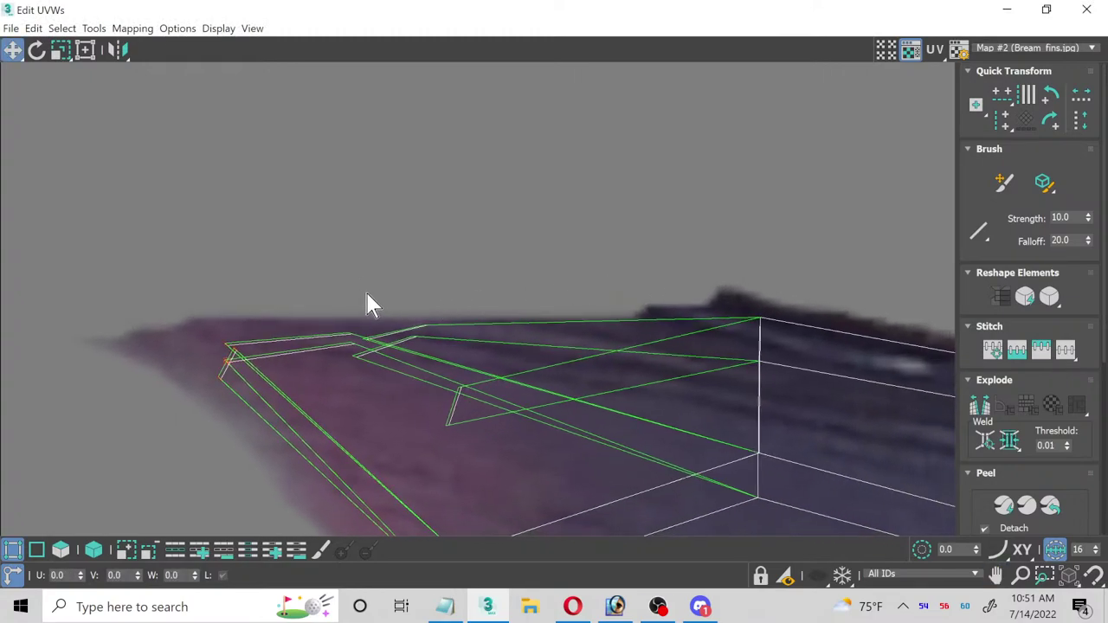
{"action": "left_click_drag", "start_coordinate": [464, 376], "coordinate": [463, 374]}
{"action": "left_click_drag", "start_coordinate": [426, 324], "coordinate": [445, 333]}
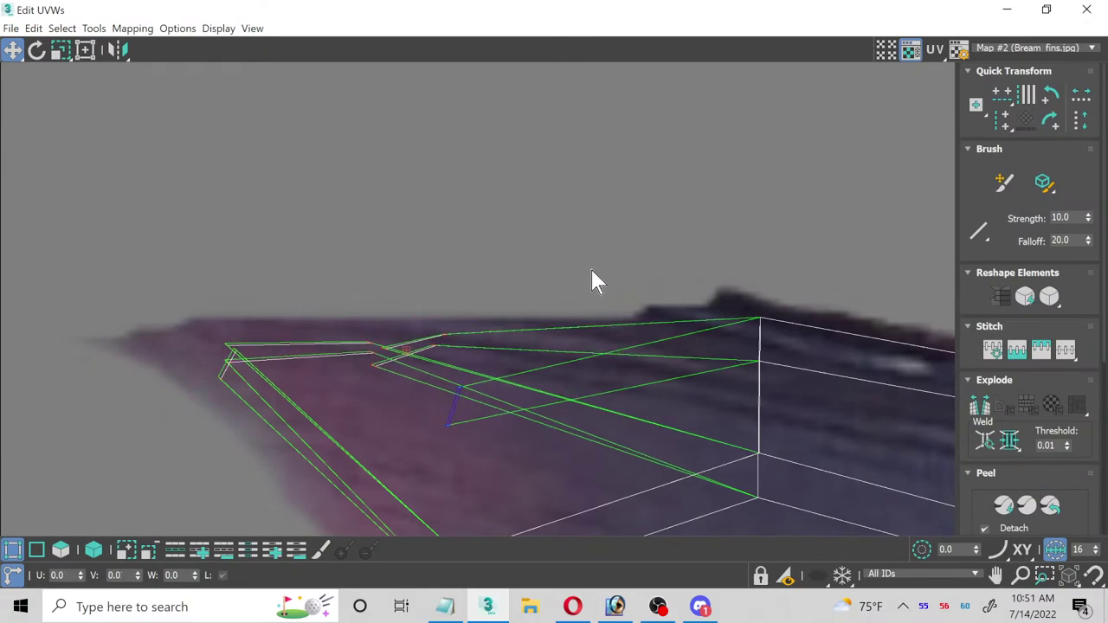
{"action": "left_click", "coordinate": [454, 392]}
{"action": "left_click_drag", "start_coordinate": [460, 390], "coordinate": [396, 363]}
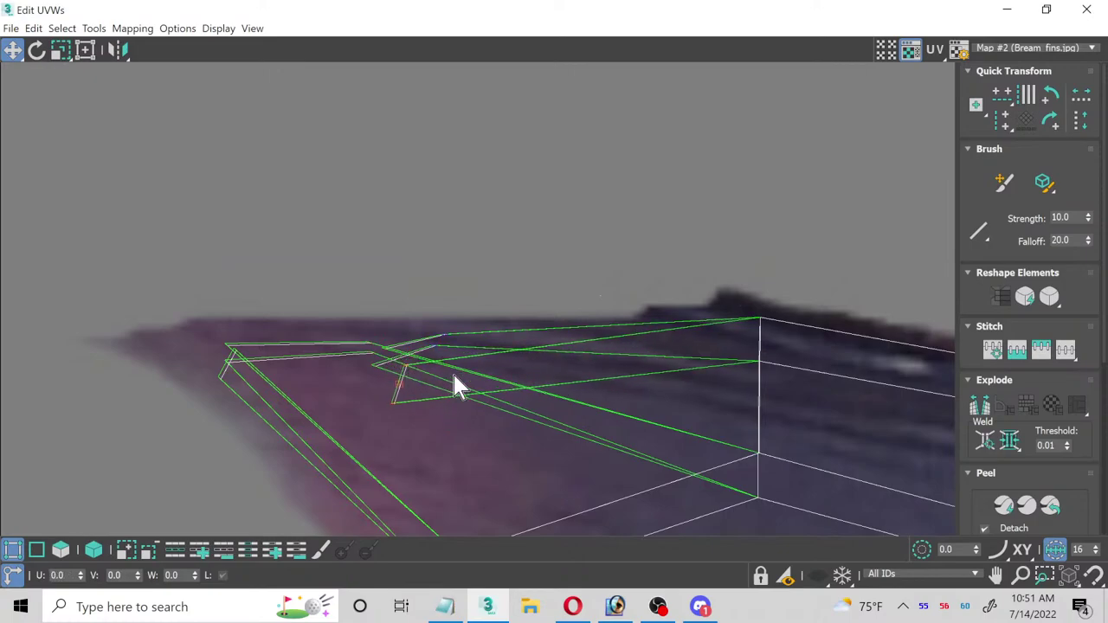
{"action": "scroll", "coordinate": [667, 368], "scroll_direction": "down", "scroll_amount": 3}
{"action": "middle_click_drag", "start_coordinate": [667, 368], "coordinate": [476, 366]}
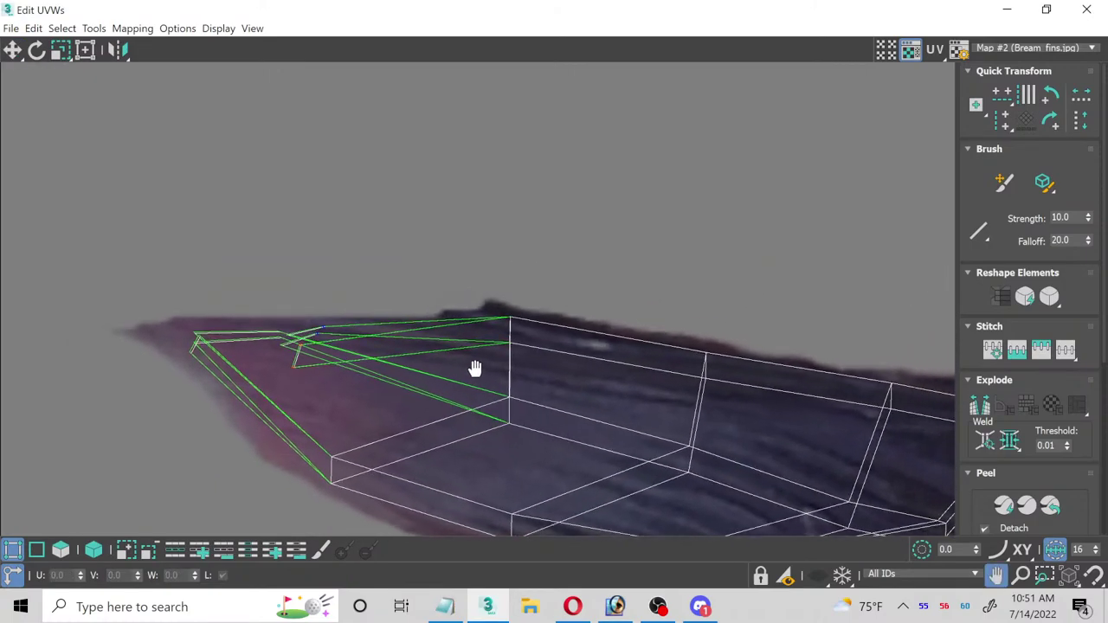
{"action": "left_click", "coordinate": [1086, 9]}
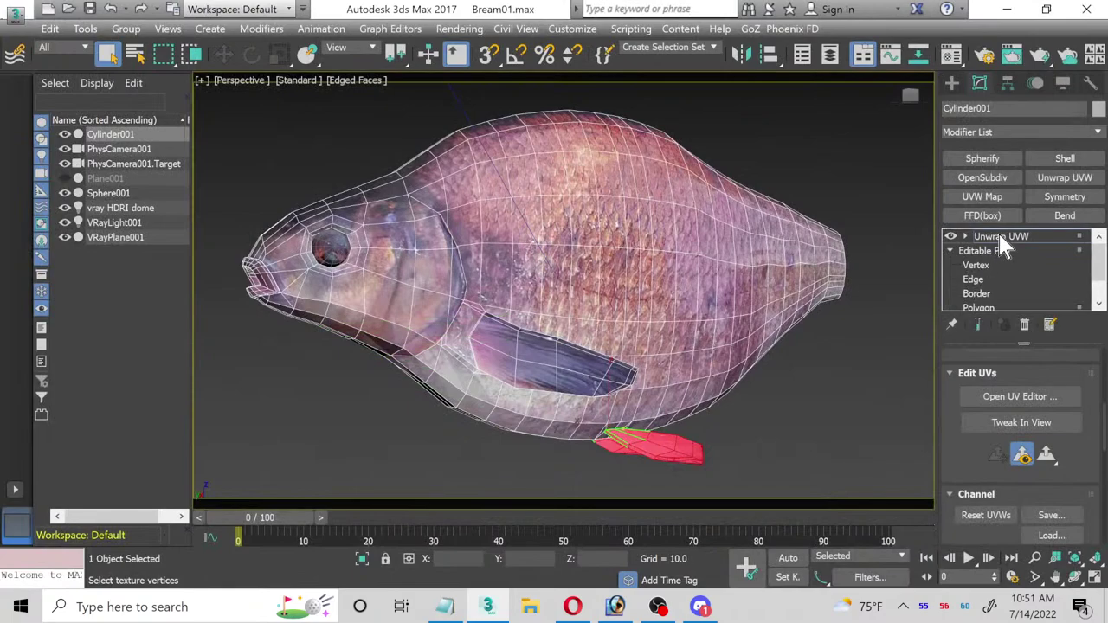
Step: Collapse the entire modifier stack to Editable Poly and reselect the fish
{"action": "right_click", "coordinate": [1000, 238]}
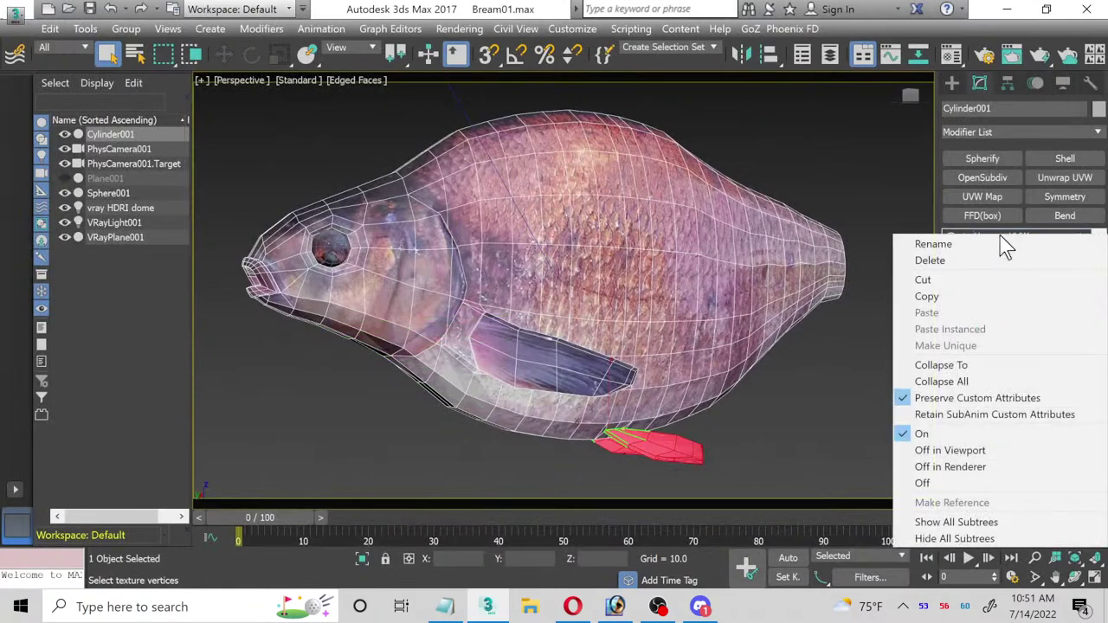
{"action": "left_click", "coordinate": [953, 381]}
{"action": "left_click", "coordinate": [639, 352]}
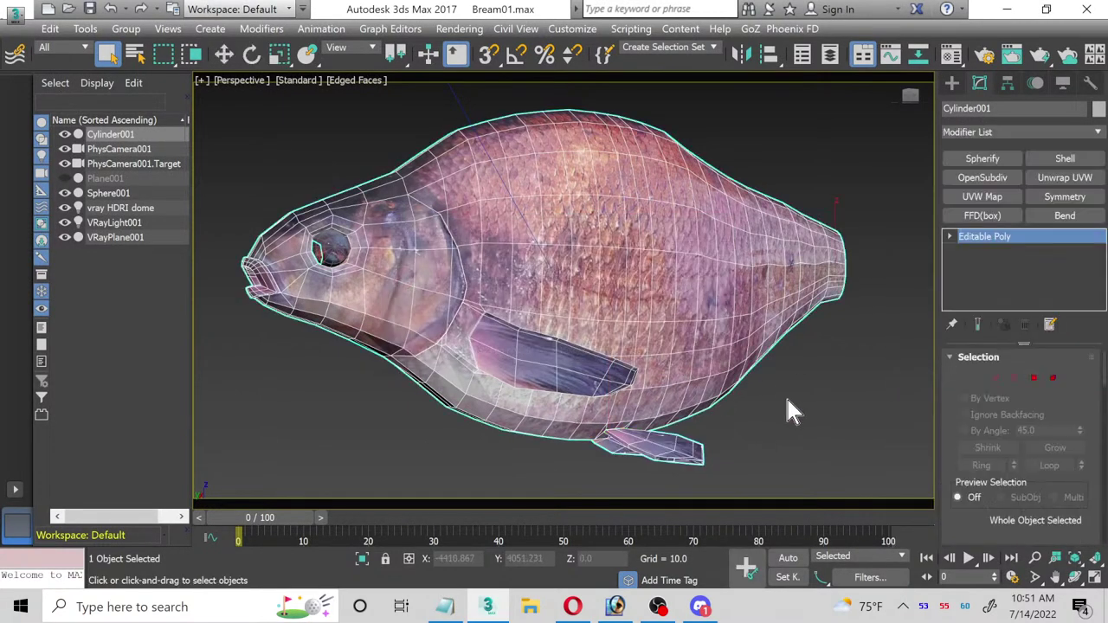
{"action": "left_click", "coordinate": [785, 396]}
{"action": "left_click", "coordinate": [681, 386]}
Step: Switch to four viewports and bring the fish into the front view
{"action": "left_click", "coordinate": [1096, 578]}
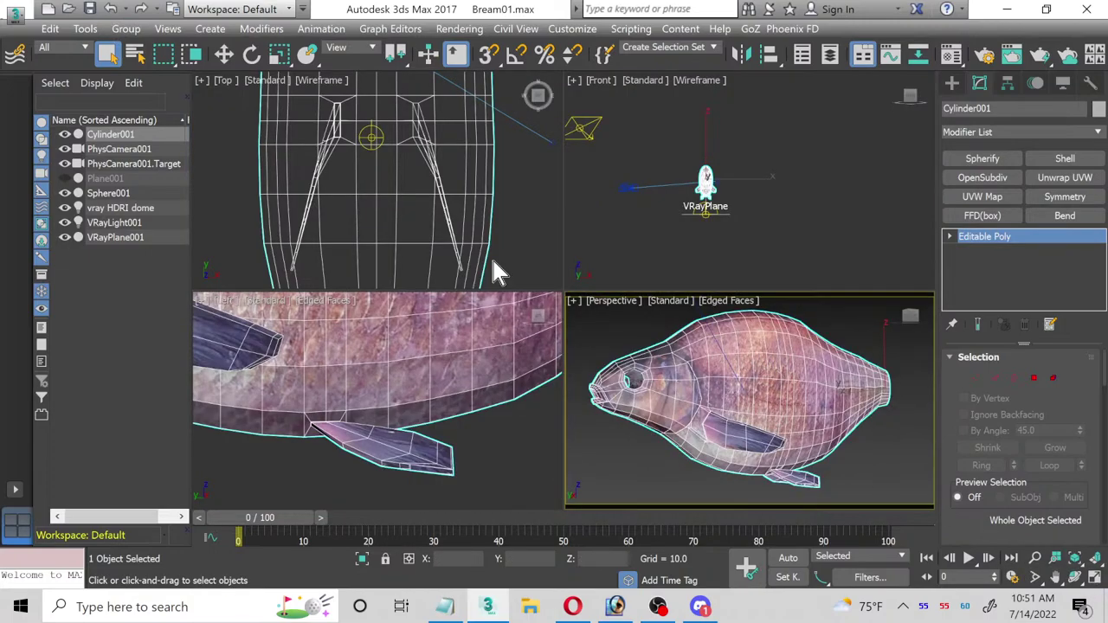
{"action": "left_click", "coordinate": [648, 231]}
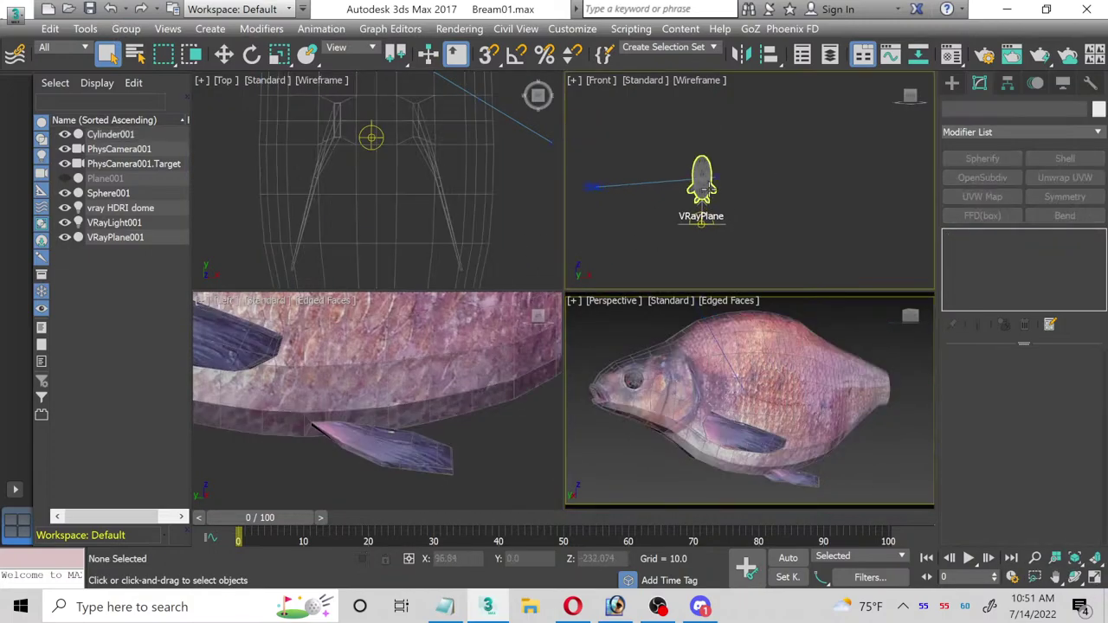
{"action": "middle_click_drag", "start_coordinate": [701, 189], "coordinate": [747, 204]}
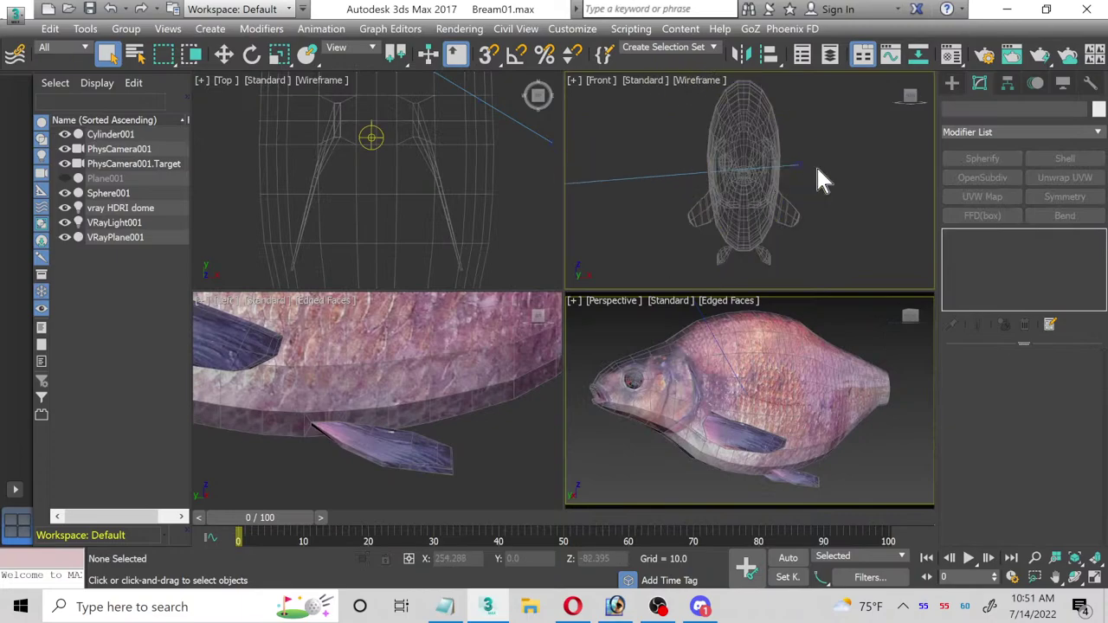
{"action": "middle_click_drag", "start_coordinate": [823, 178], "coordinate": [823, 192]}
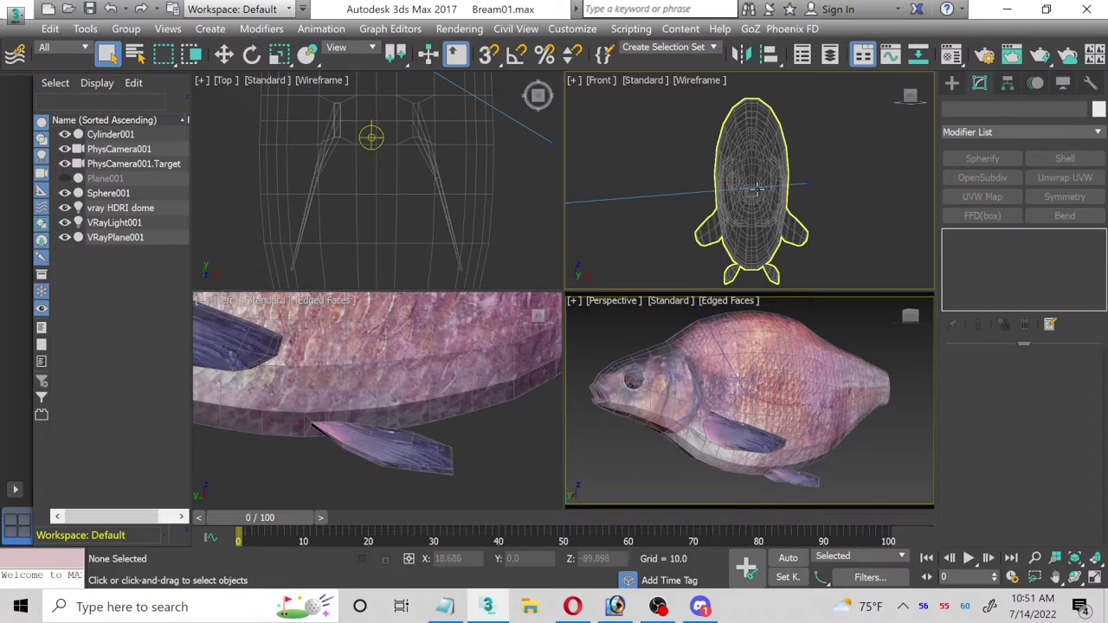
Step: Select the fish, unhide Plane001, and frame the fish against the reference photo
{"action": "left_click", "coordinate": [486, 343]}
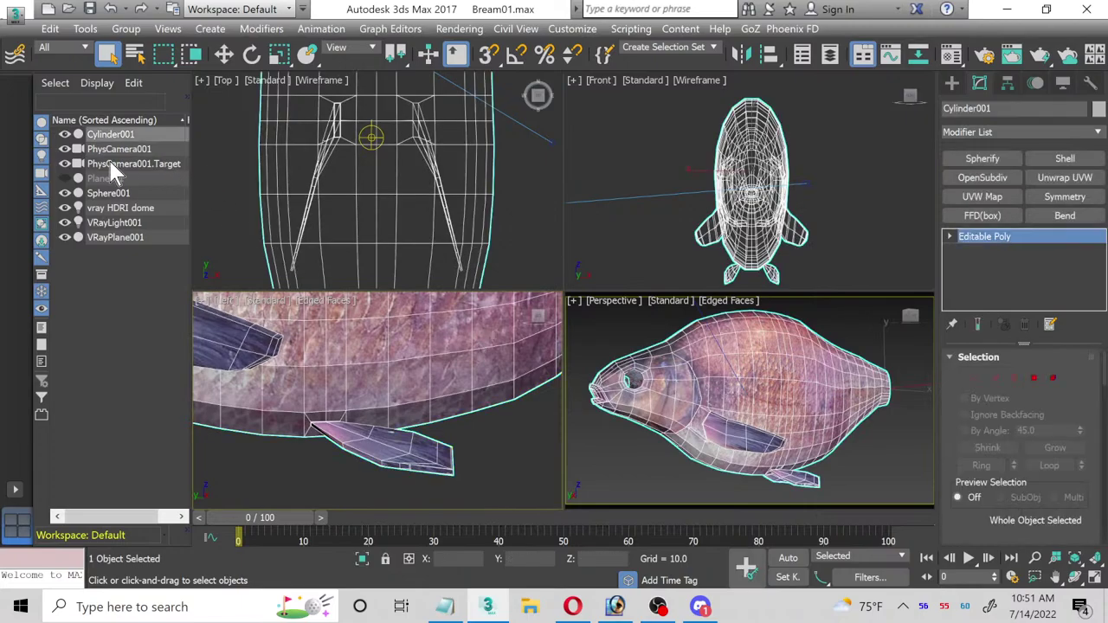
{"action": "left_click", "coordinate": [64, 178]}
{"action": "middle_click_drag", "start_coordinate": [208, 299], "coordinate": [511, 459]}
{"action": "scroll", "coordinate": [511, 459], "scroll_direction": "down", "scroll_amount": 3}
{"action": "scroll", "coordinate": [506, 443], "scroll_direction": "up", "scroll_amount": 2}
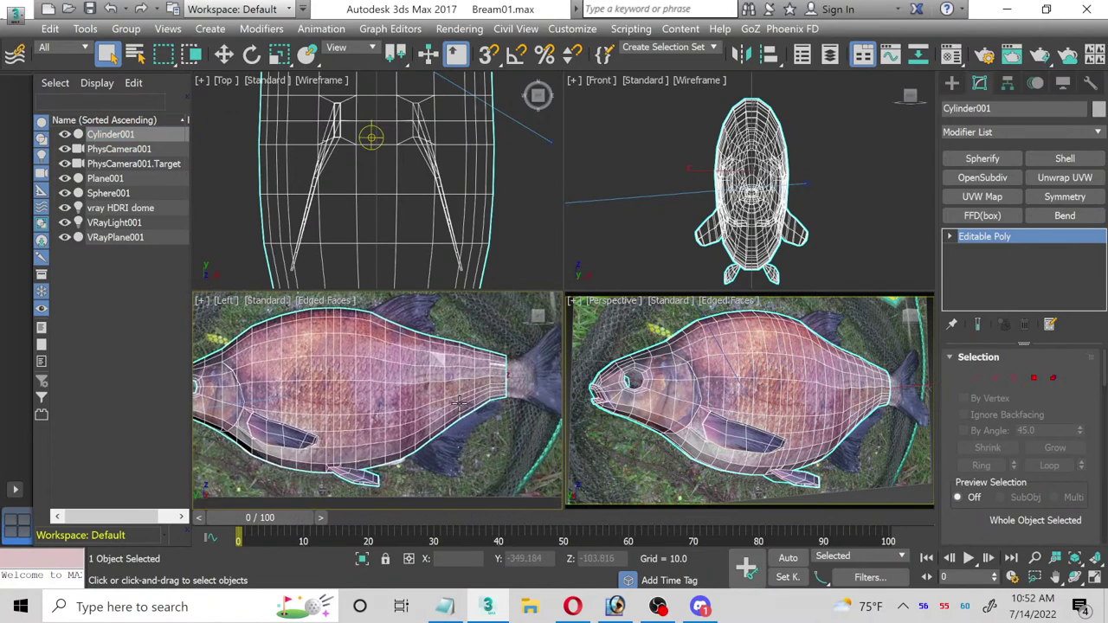
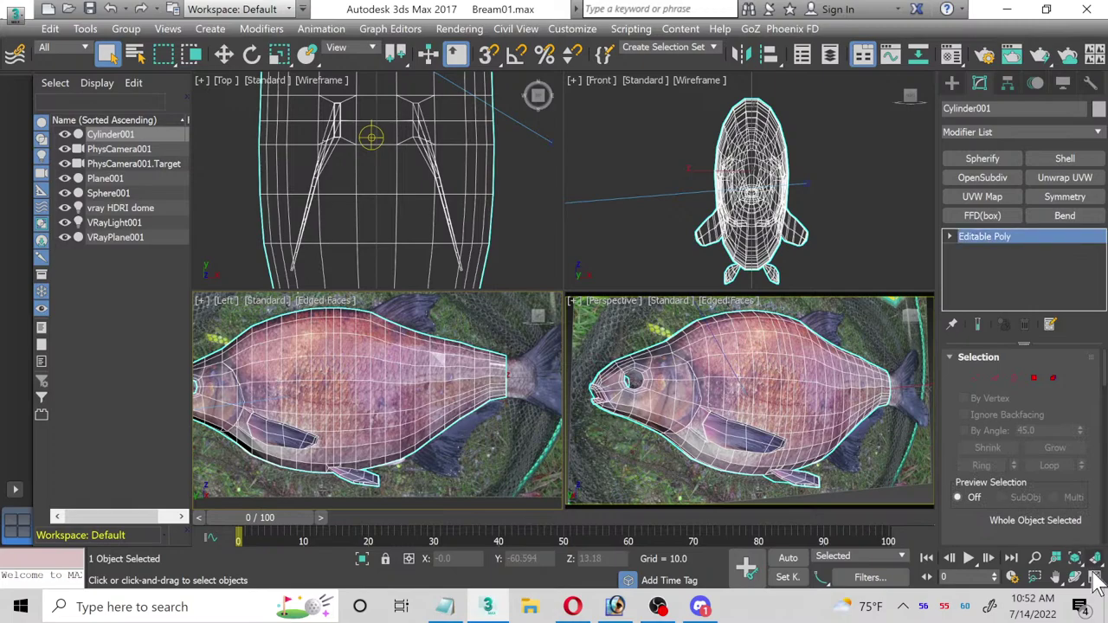
Step: Slide the reference photo plane along X to 182.735, clear of the fish mesh
{"action": "key", "text": "ctrl+i"}
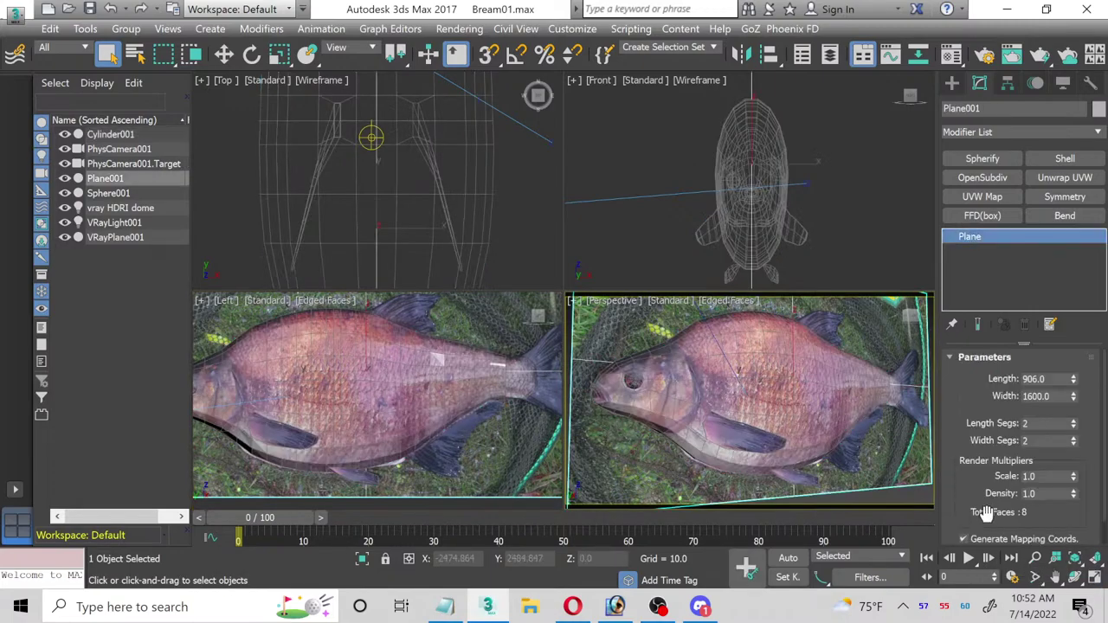
{"action": "scroll", "coordinate": [420, 221], "scroll_direction": "down", "scroll_amount": 3}
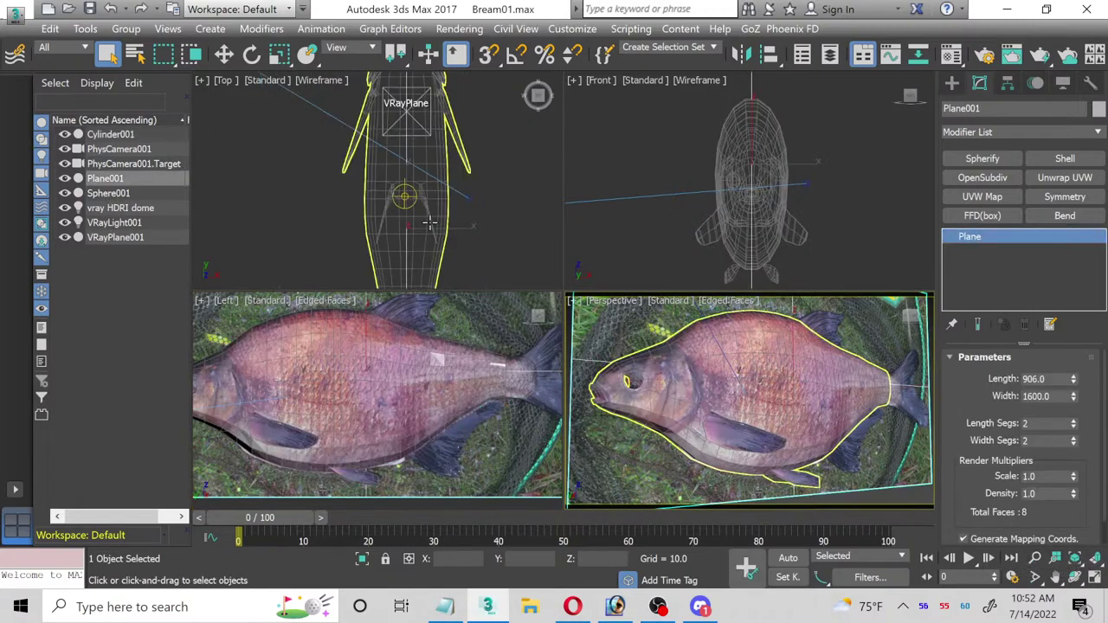
{"action": "left_click", "coordinate": [224, 54]}
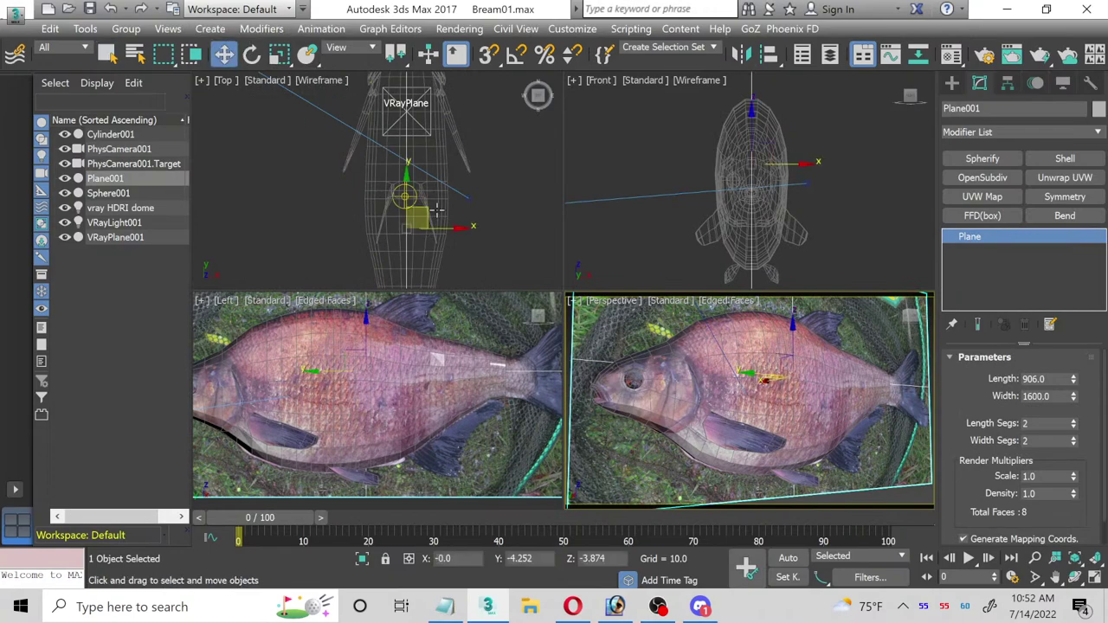
{"action": "left_click_drag", "start_coordinate": [440, 227], "coordinate": [506, 243]}
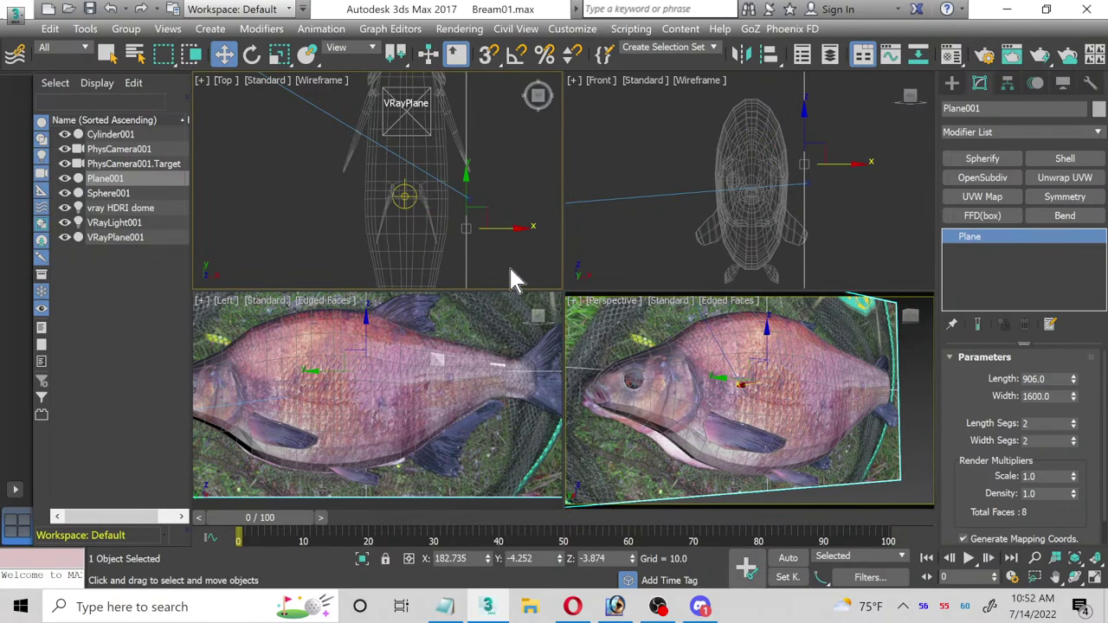
{"action": "left_click", "coordinate": [510, 271]}
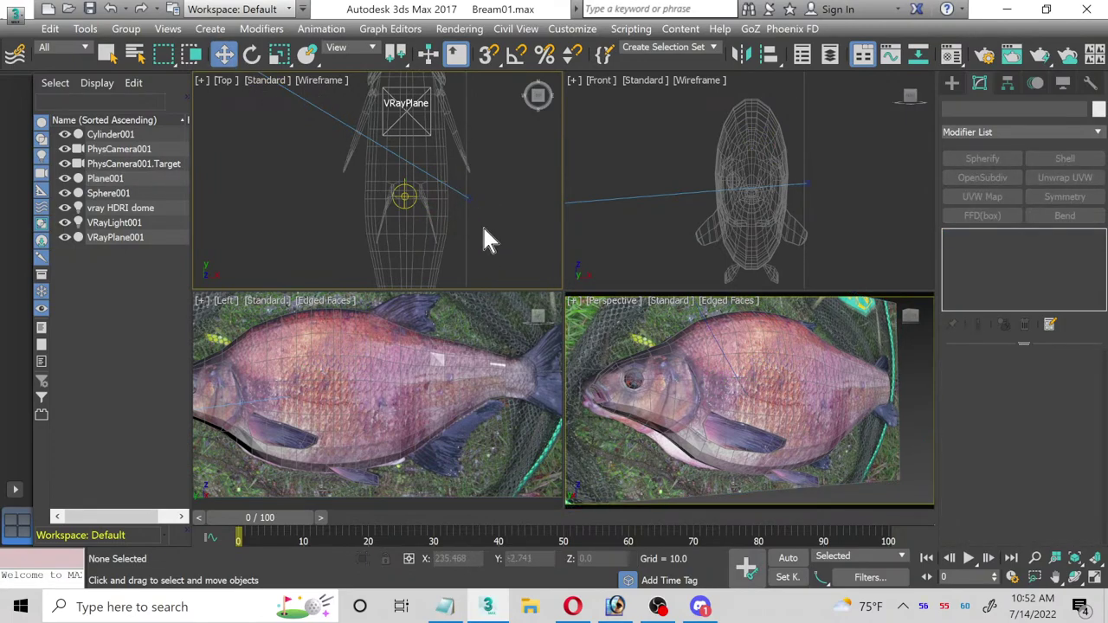
Step: Select the fish mesh and orbit the maximized Perspective view to inspect it from below
{"action": "left_click", "coordinate": [442, 221]}
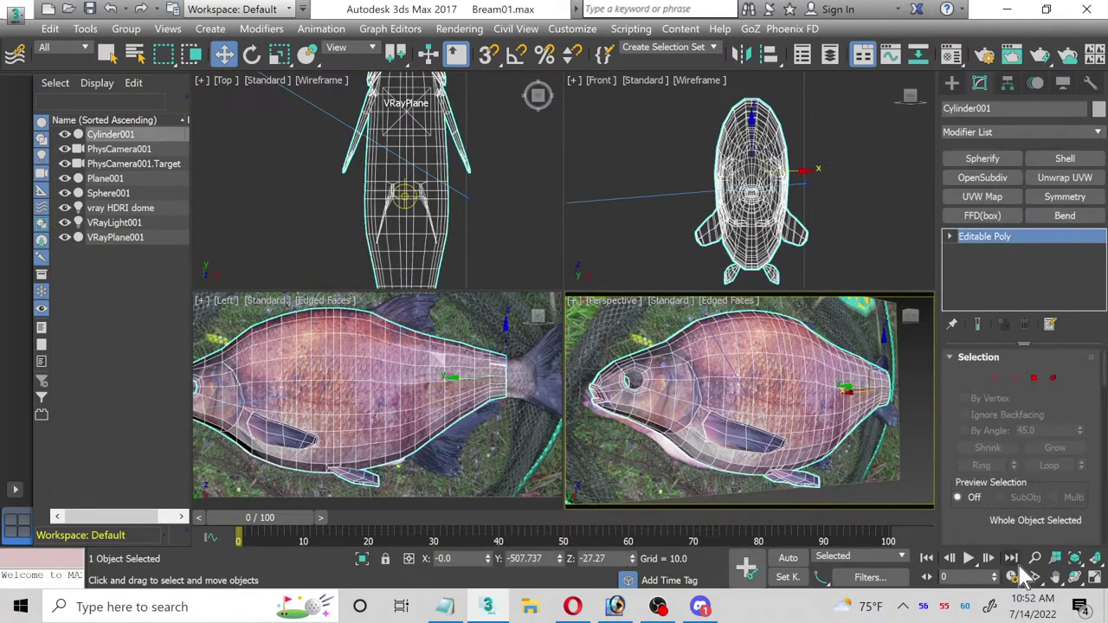
{"action": "left_click", "coordinate": [1096, 577]}
{"action": "left_click", "coordinate": [1075, 577]}
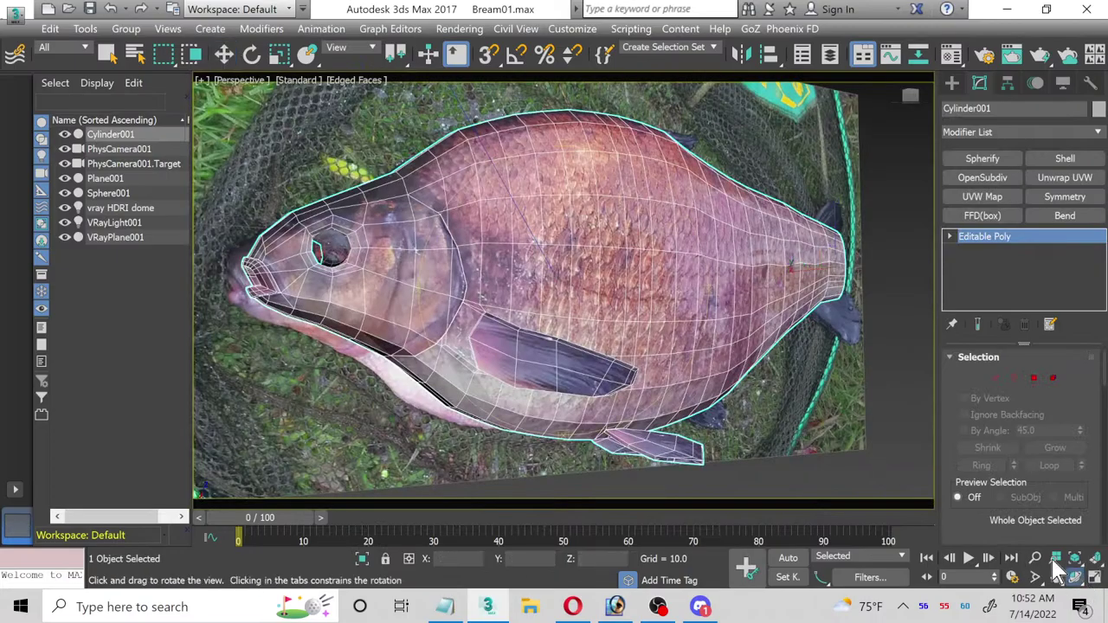
{"action": "left_click_drag", "start_coordinate": [617, 286], "coordinate": [537, 317]}
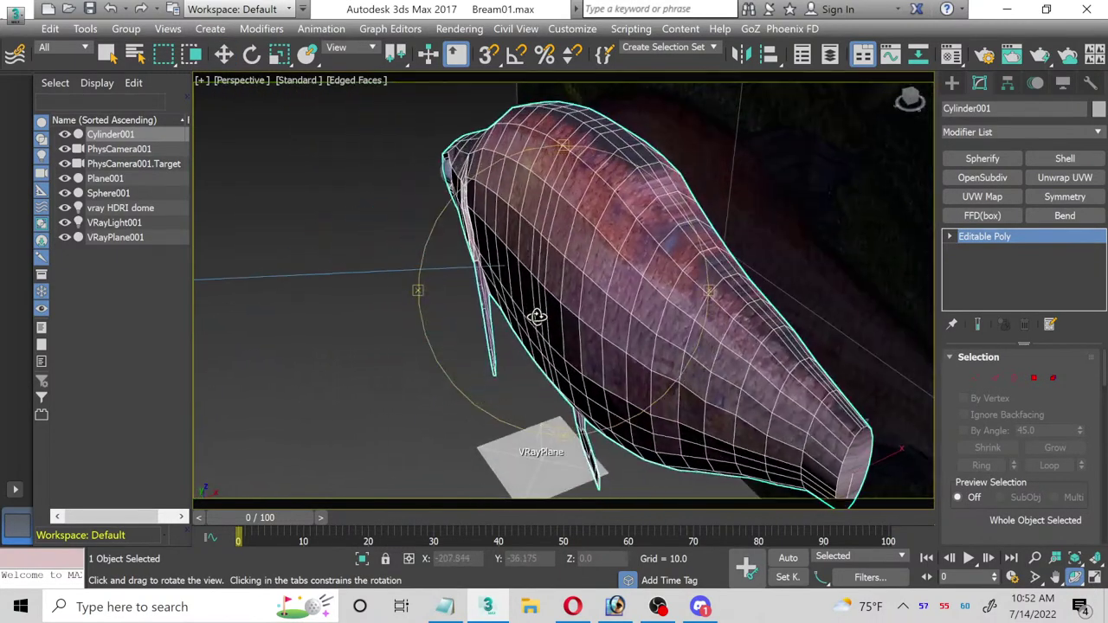
{"action": "left_click", "coordinate": [224, 55]}
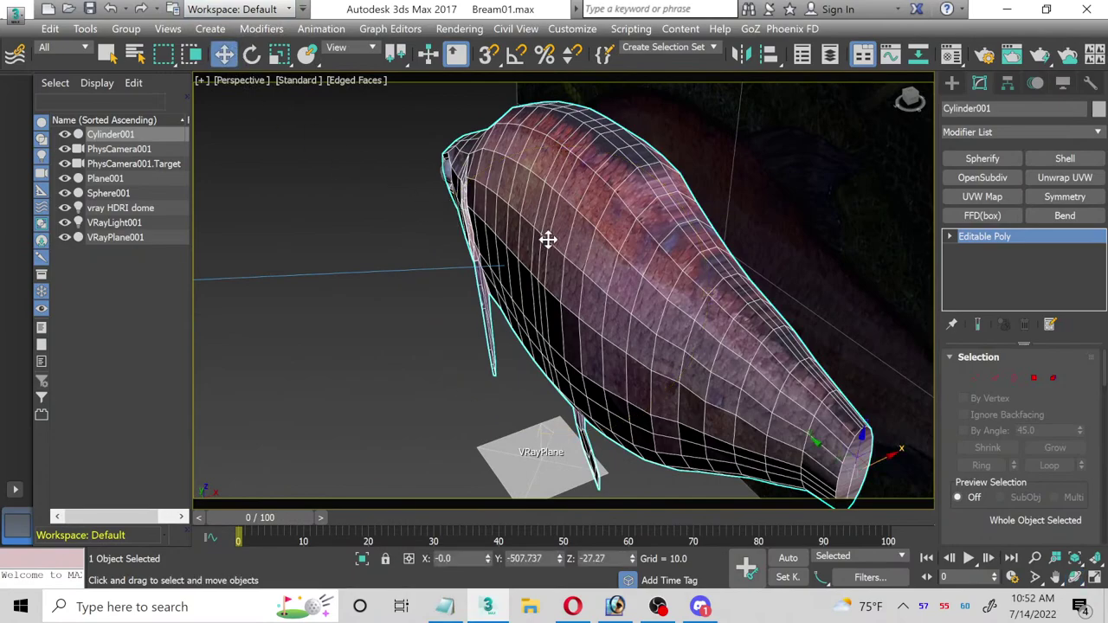
{"action": "scroll", "coordinate": [548, 240], "scroll_direction": "up", "scroll_amount": 2}
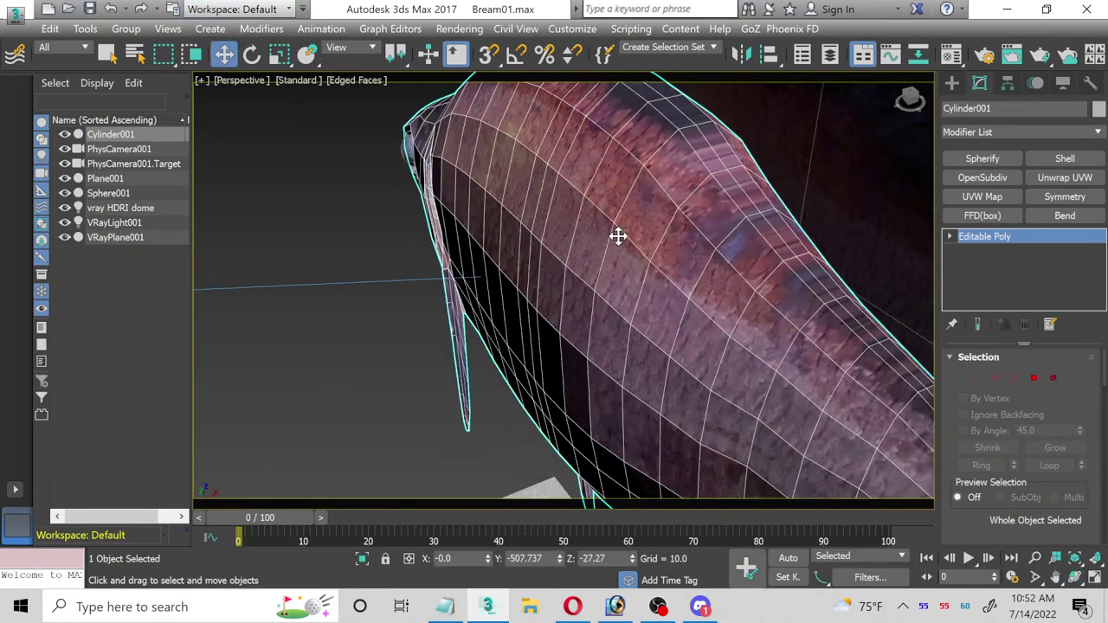
Step: Maximize the Left view framed on the fish and reselect Cylinder001
{"action": "left_click", "coordinate": [1095, 578]}
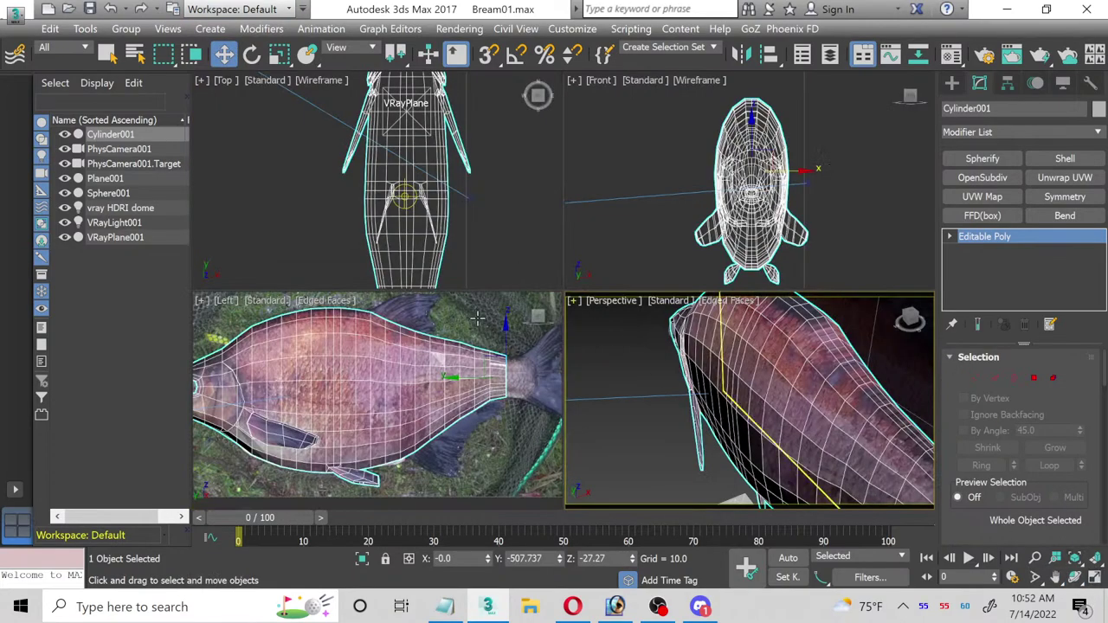
{"action": "left_click", "coordinate": [367, 319]}
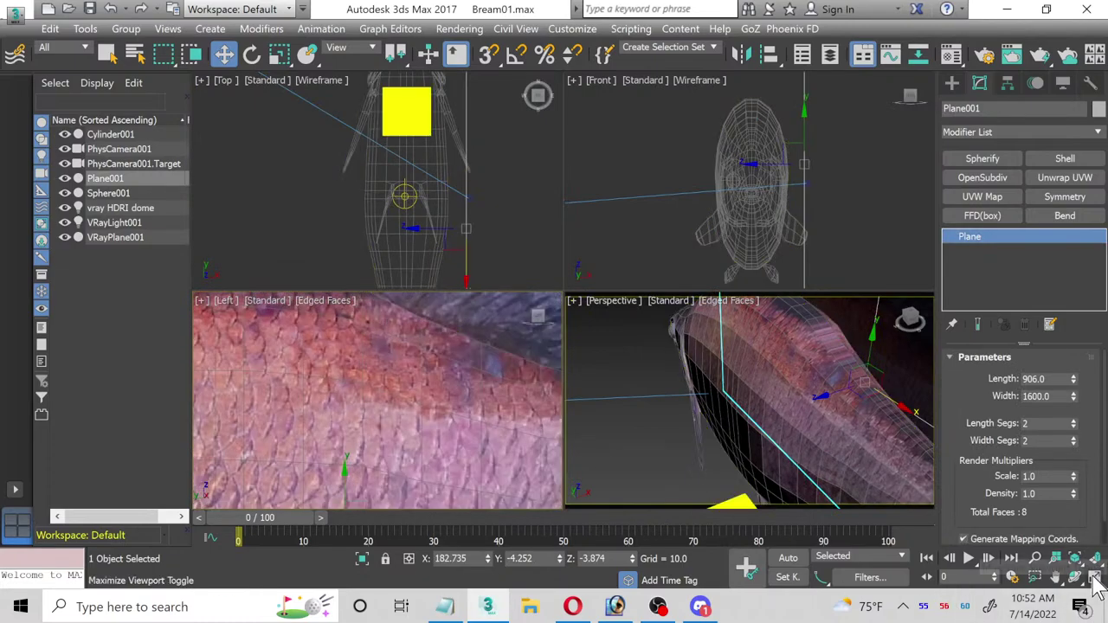
{"action": "left_click", "coordinate": [1094, 579]}
{"action": "middle_click_drag", "start_coordinate": [597, 258], "coordinate": [586, 414]}
{"action": "left_click", "coordinate": [518, 327]}
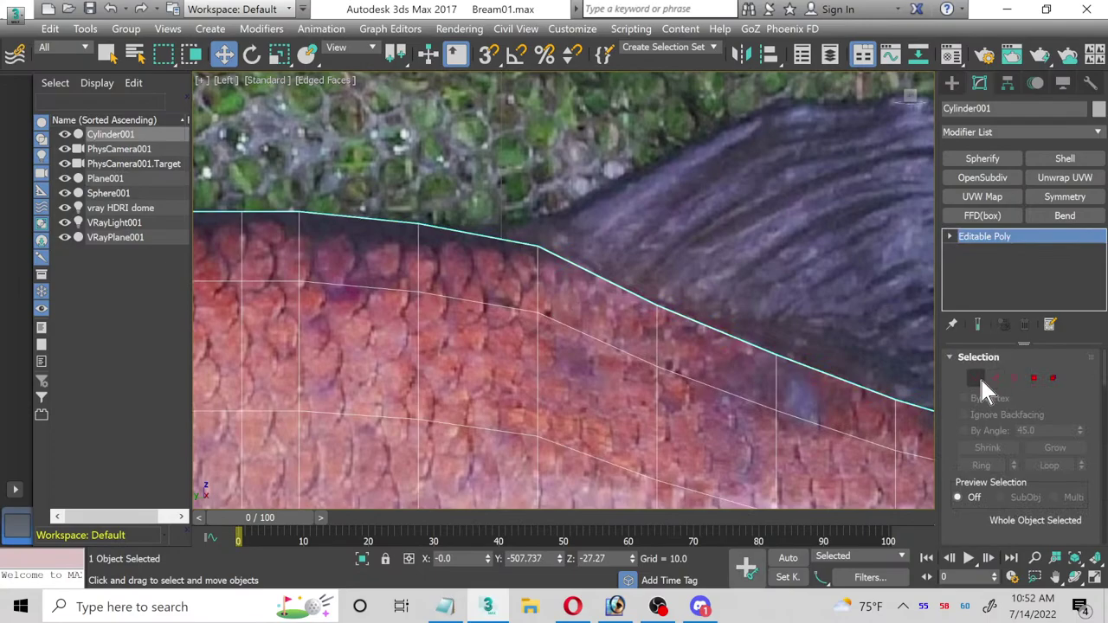
Step: In Edge mode, slide the body edge loop toward the head with edge constraint on
{"action": "left_click", "coordinate": [995, 378]}
{"action": "scroll", "coordinate": [543, 437], "scroll_direction": "down", "scroll_amount": 5}
{"action": "middle_click_drag", "start_coordinate": [543, 437], "coordinate": [531, 245]}
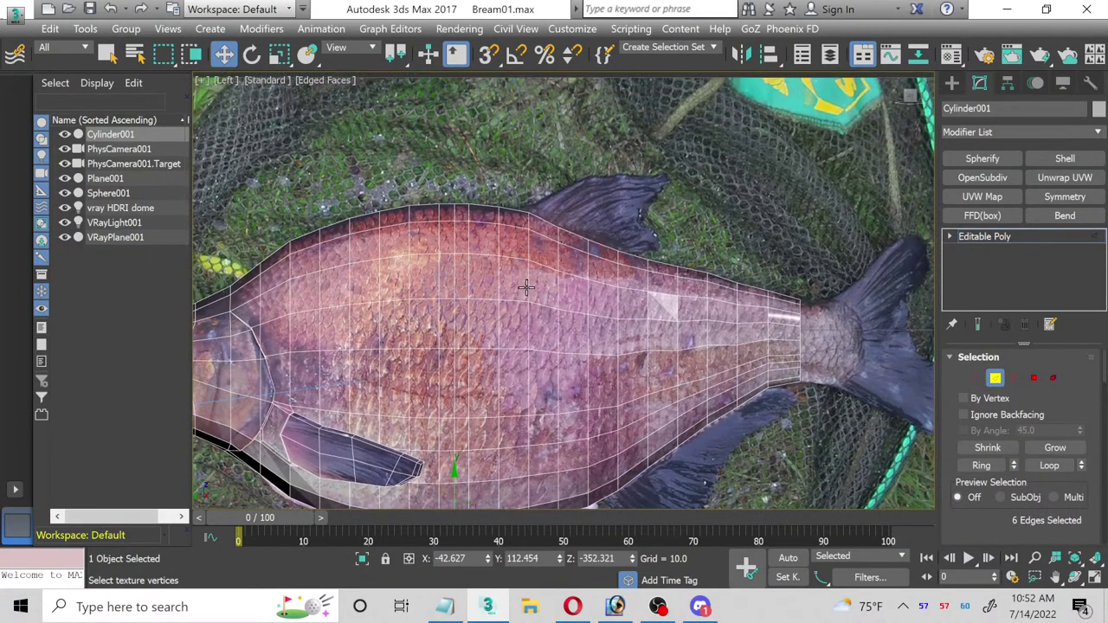
{"action": "double_click", "coordinate": [527, 290]}
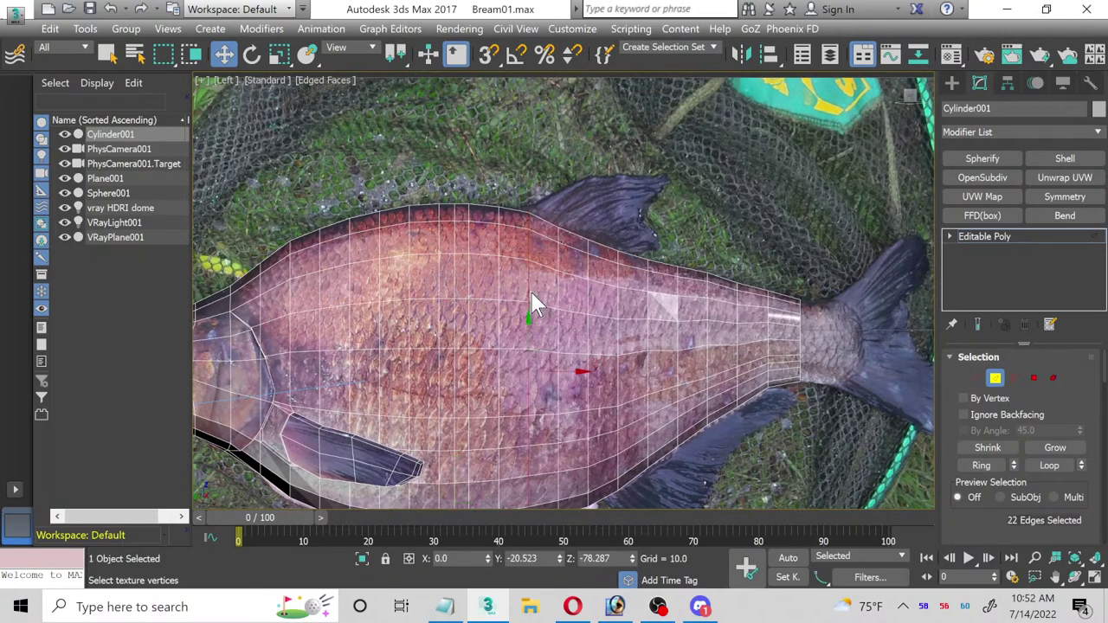
{"action": "scroll", "coordinate": [1091, 494], "scroll_direction": "down", "scroll_amount": 2}
{"action": "scroll", "coordinate": [1091, 494], "scroll_direction": "down", "scroll_amount": 6}
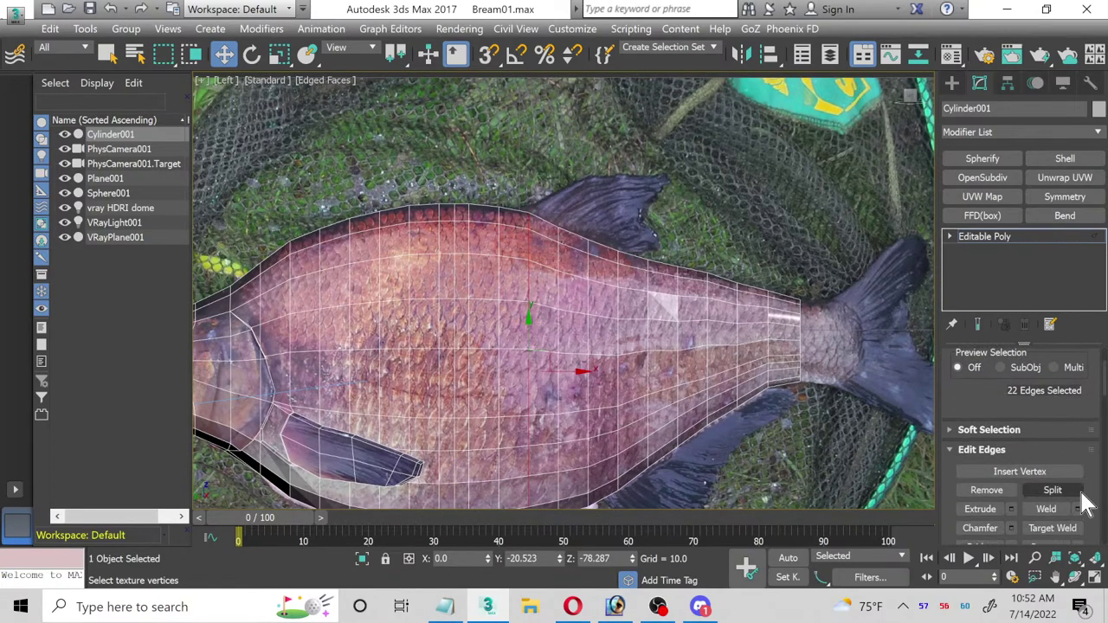
{"action": "scroll", "coordinate": [1088, 503], "scroll_direction": "down", "scroll_amount": 4}
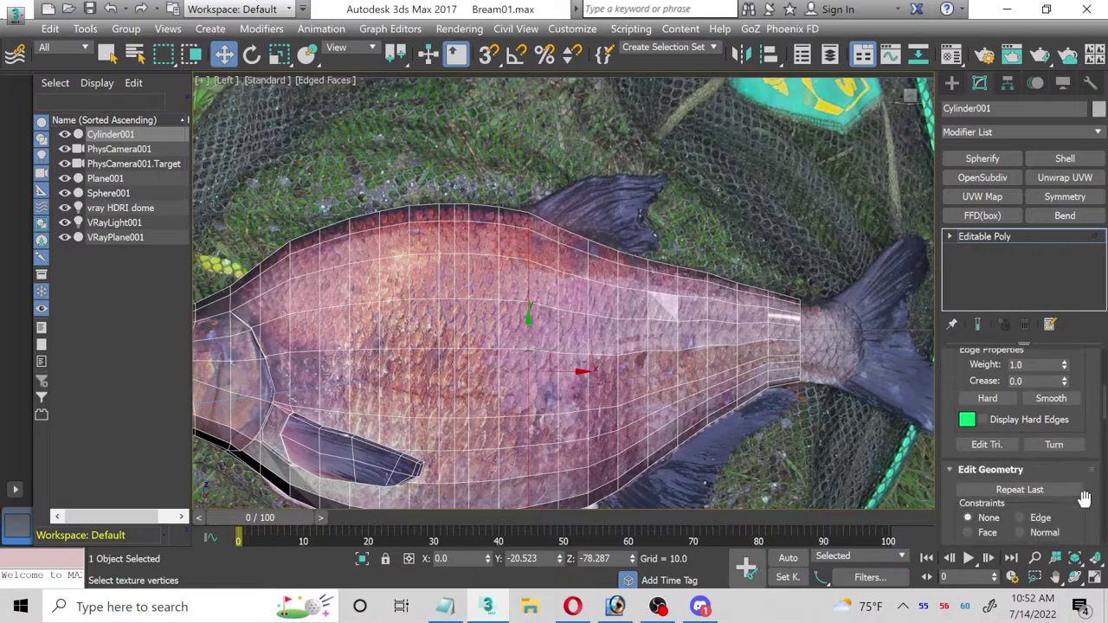
{"action": "left_click", "coordinate": [1021, 491]}
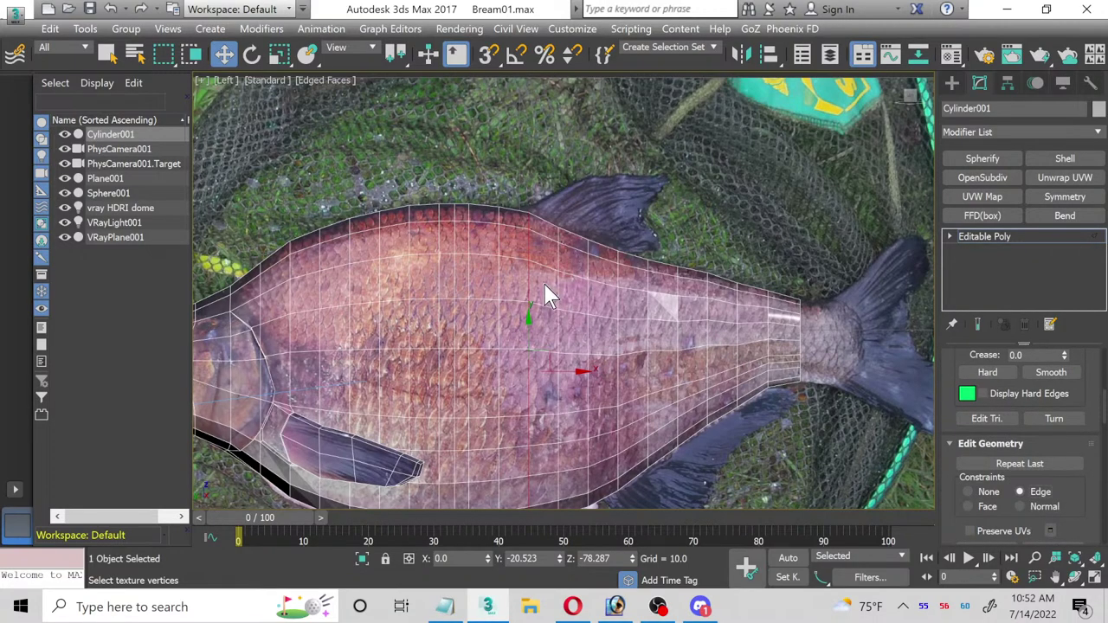
{"action": "scroll", "coordinate": [545, 287], "scroll_direction": "up", "scroll_amount": 2}
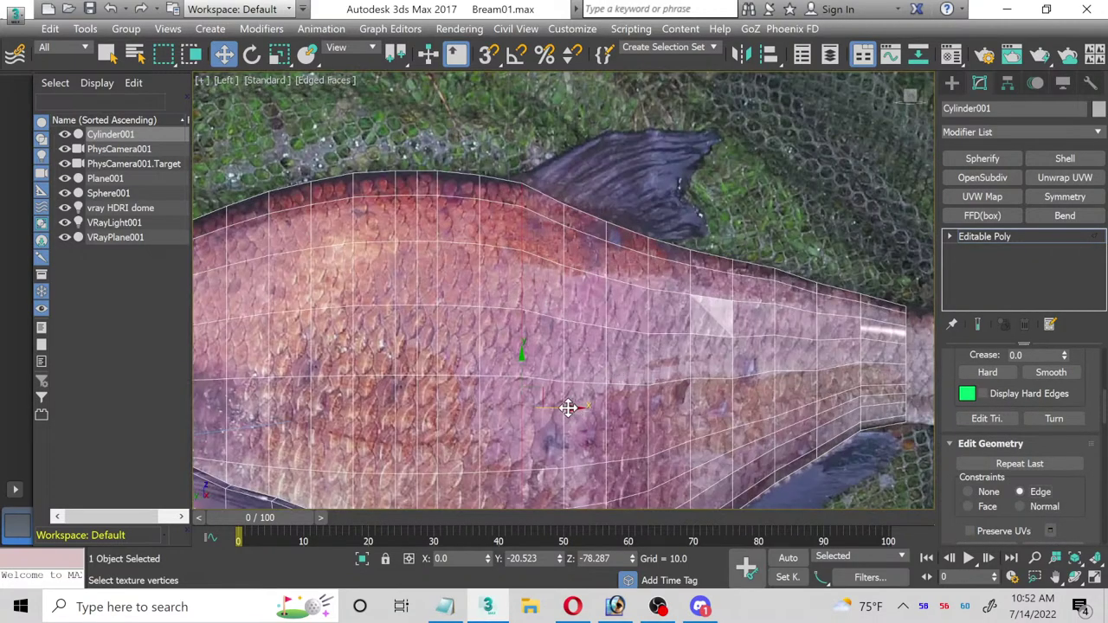
{"action": "left_click_drag", "start_coordinate": [567, 407], "coordinate": [541, 407]}
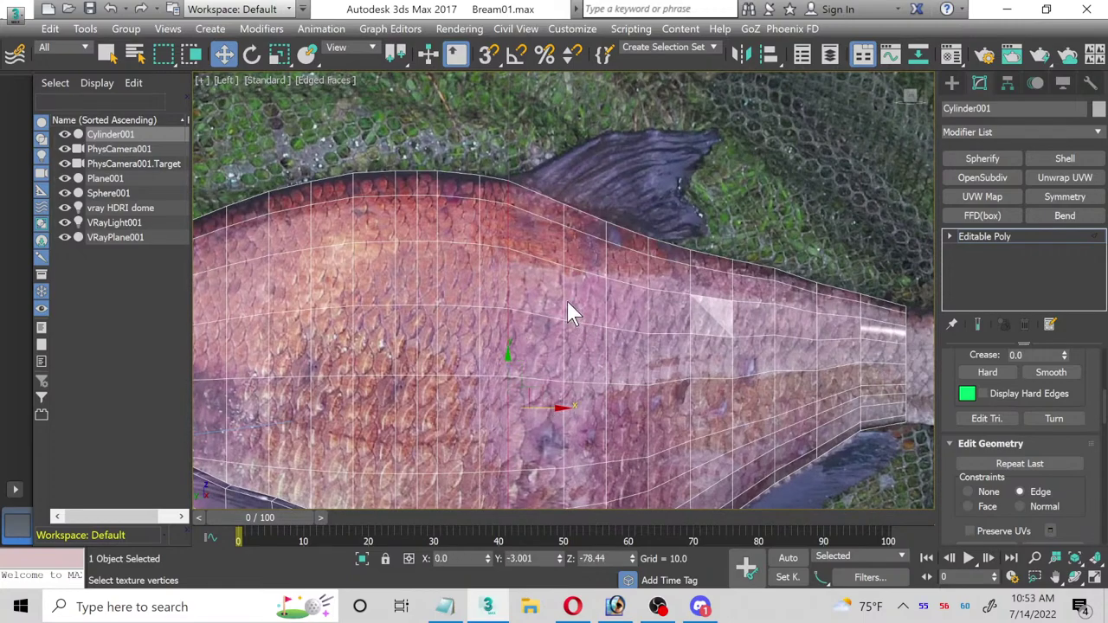
Step: Slide the neighbouring vertical edge loop slightly toward the head, then reframe on body and tail
{"action": "double_click", "coordinate": [563, 300]}
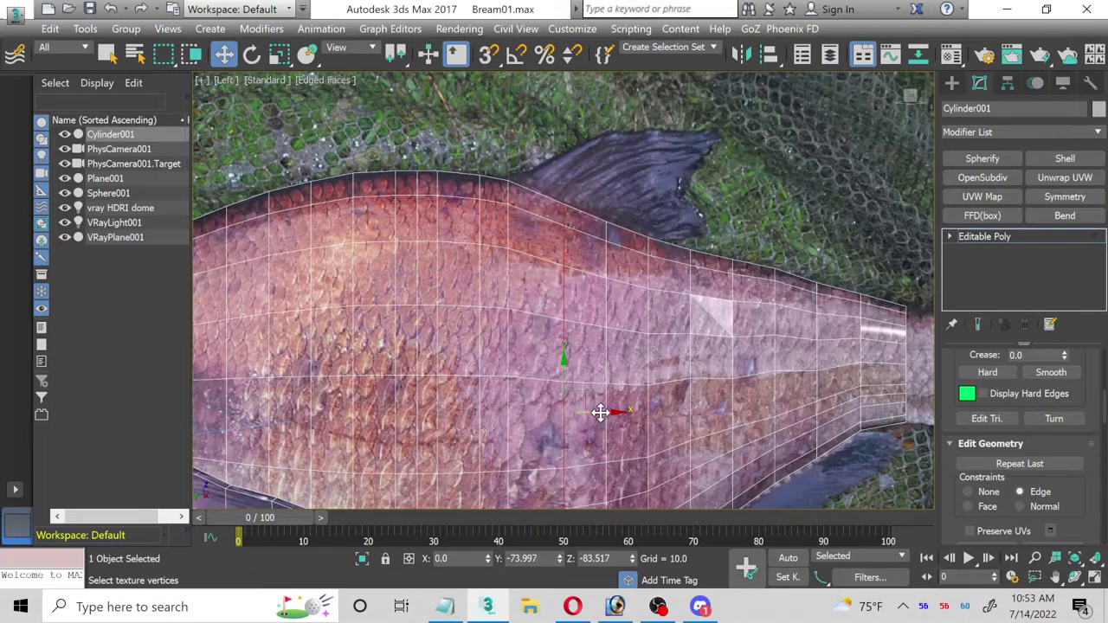
{"action": "mouse_move", "coordinate": [600, 412]}
{"action": "left_mouse_down"}
{"action": "mouse_move", "coordinate": [566, 410]}
{"action": "mouse_move", "coordinate": [587, 408]}
{"action": "left_mouse_up"}
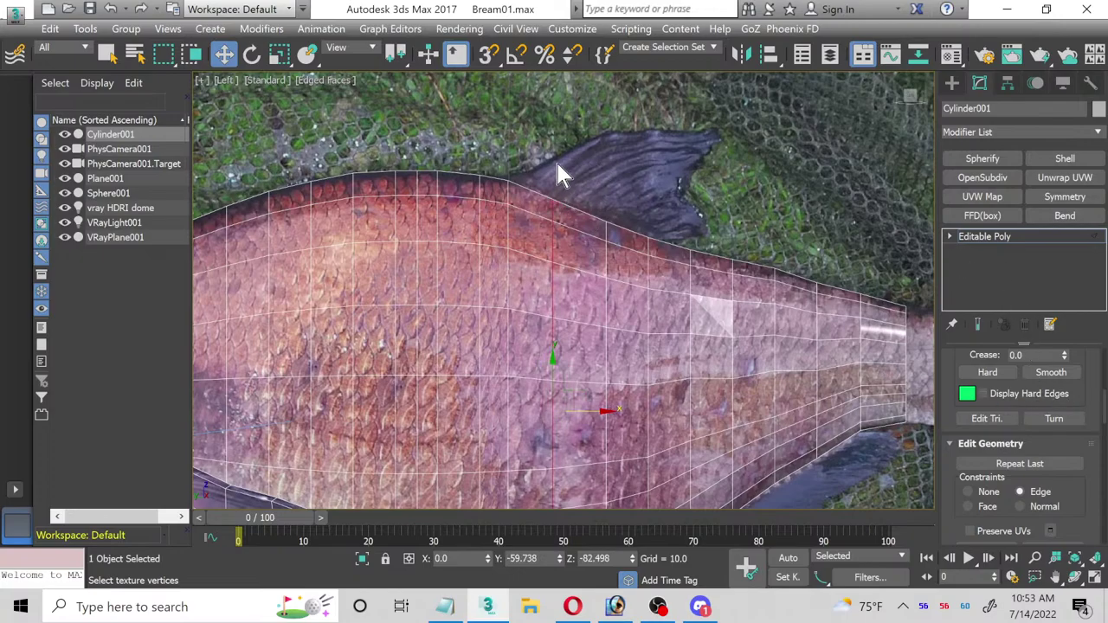
{"action": "scroll", "coordinate": [558, 169], "scroll_direction": "up", "scroll_amount": 2}
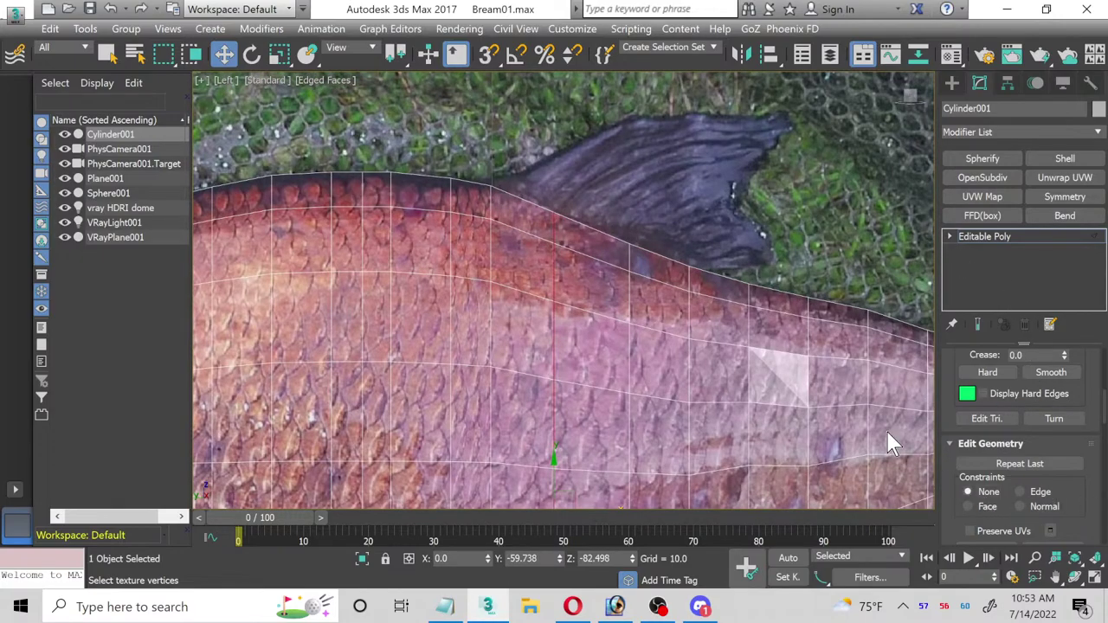
{"action": "scroll", "coordinate": [515, 180], "scroll_direction": "up", "scroll_amount": 3}
{"action": "left_click", "coordinate": [527, 215]}
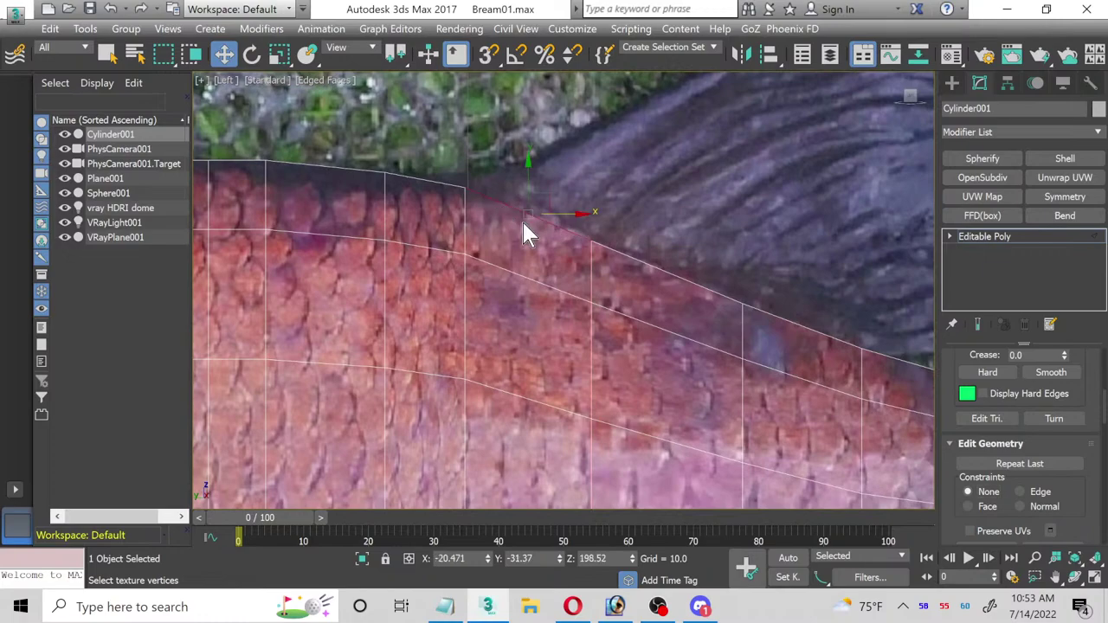
{"action": "middle_click_drag", "start_coordinate": [467, 355], "coordinate": [376, 321]}
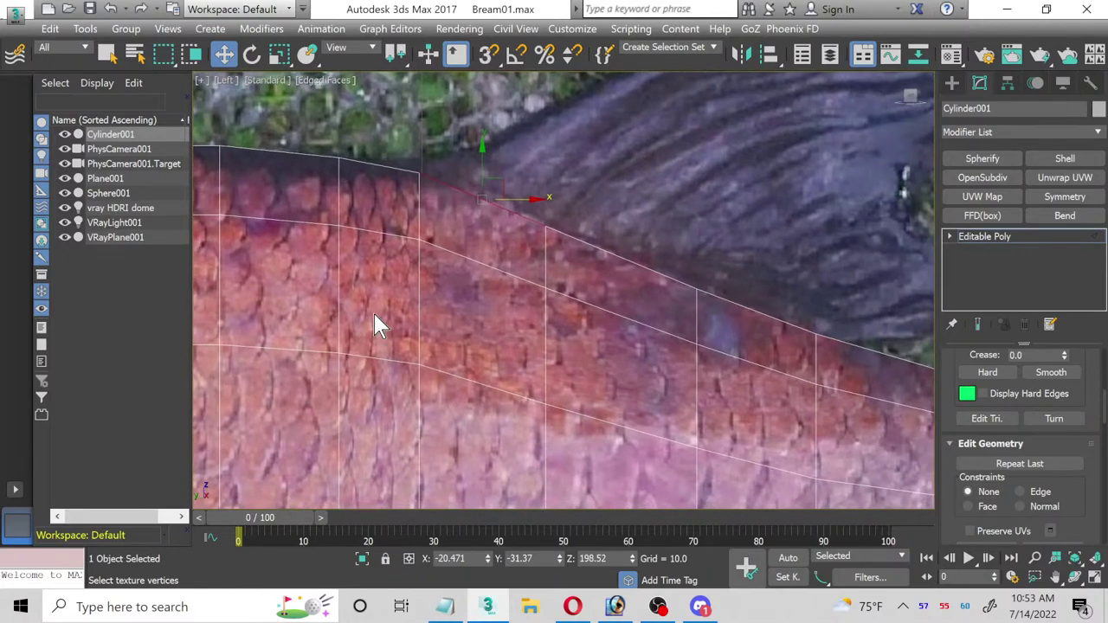
{"action": "middle_click_drag", "start_coordinate": [711, 372], "coordinate": [364, 367]}
{"action": "scroll", "coordinate": [558, 344], "scroll_direction": "down", "scroll_amount": 4}
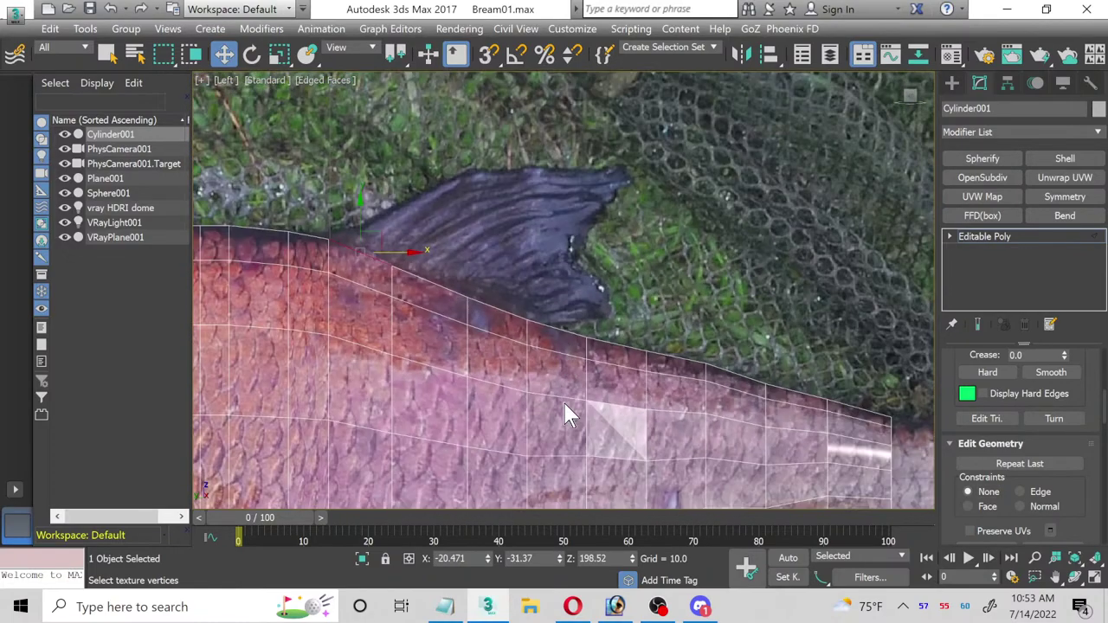
{"action": "scroll", "coordinate": [606, 294], "scroll_direction": "down", "scroll_amount": 3}
{"action": "middle_click_drag", "start_coordinate": [544, 272], "coordinate": [598, 286]}
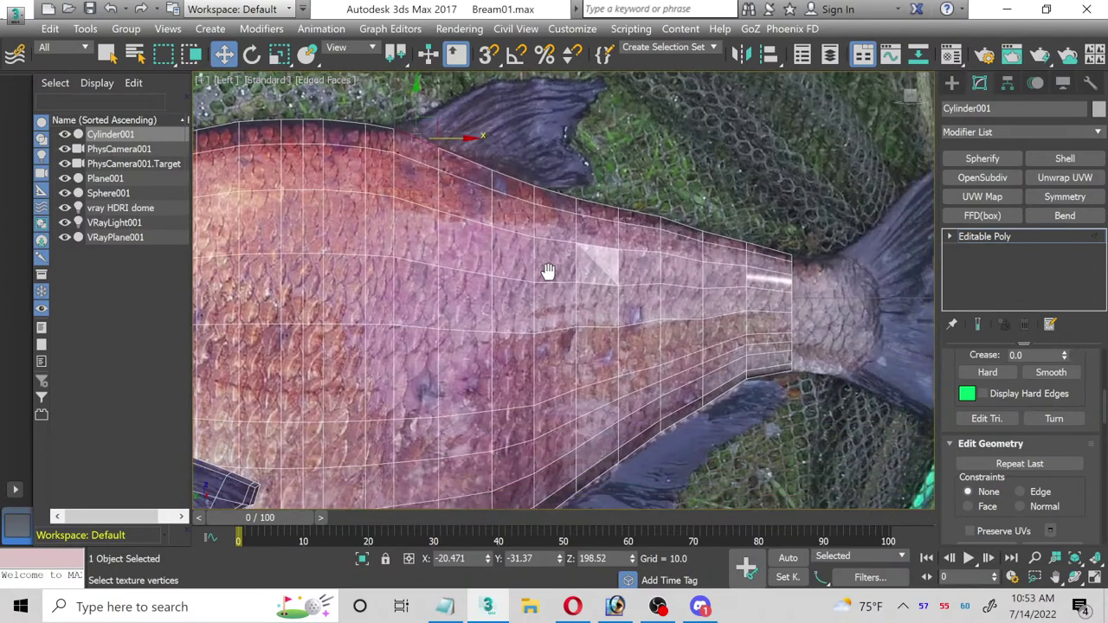
Step: Connect the upper-body edges with one new edge loop, then select the top edge below the dorsal fin
{"action": "left_click", "coordinate": [950, 236]}
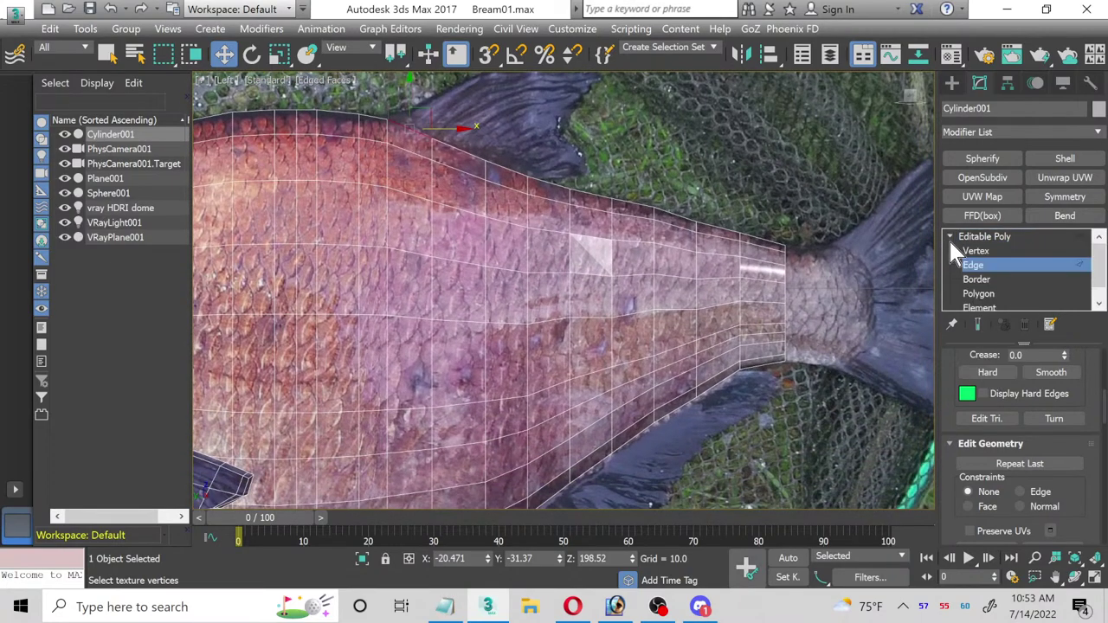
{"action": "middle_click_drag", "start_coordinate": [589, 247], "coordinate": [535, 149]}
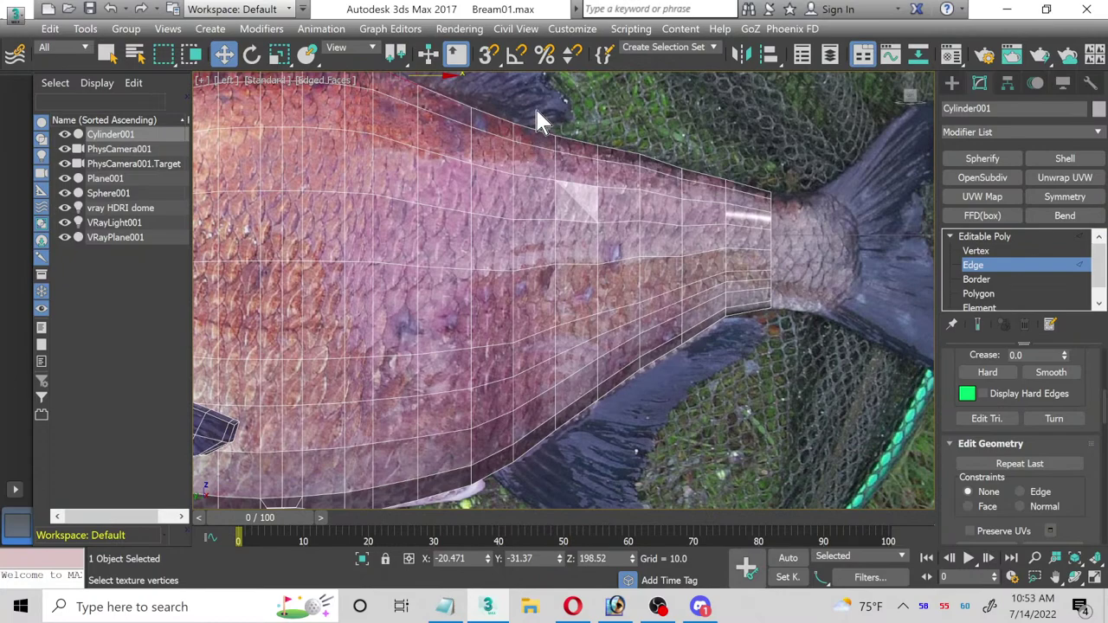
{"action": "left_click", "coordinate": [534, 487]}
{"action": "scroll", "coordinate": [1065, 485], "scroll_direction": "down", "scroll_amount": 5}
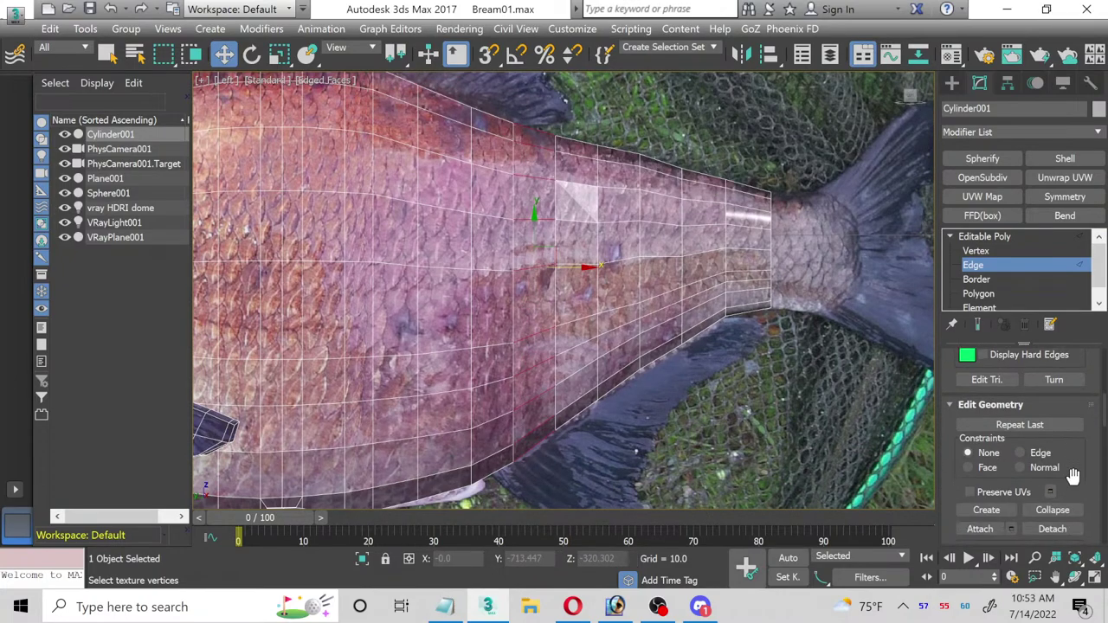
{"action": "scroll", "coordinate": [1089, 536], "scroll_direction": "down", "scroll_amount": 1}
{"action": "scroll", "coordinate": [1093, 519], "scroll_direction": "up", "scroll_amount": 5}
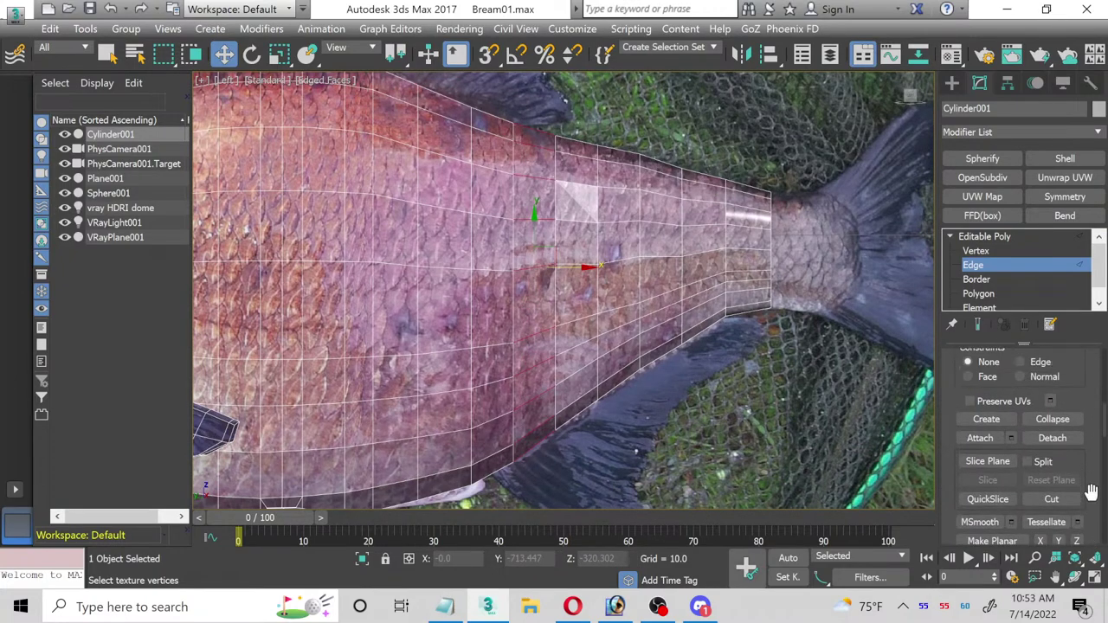
{"action": "scroll", "coordinate": [1093, 468], "scroll_direction": "up", "scroll_amount": 3}
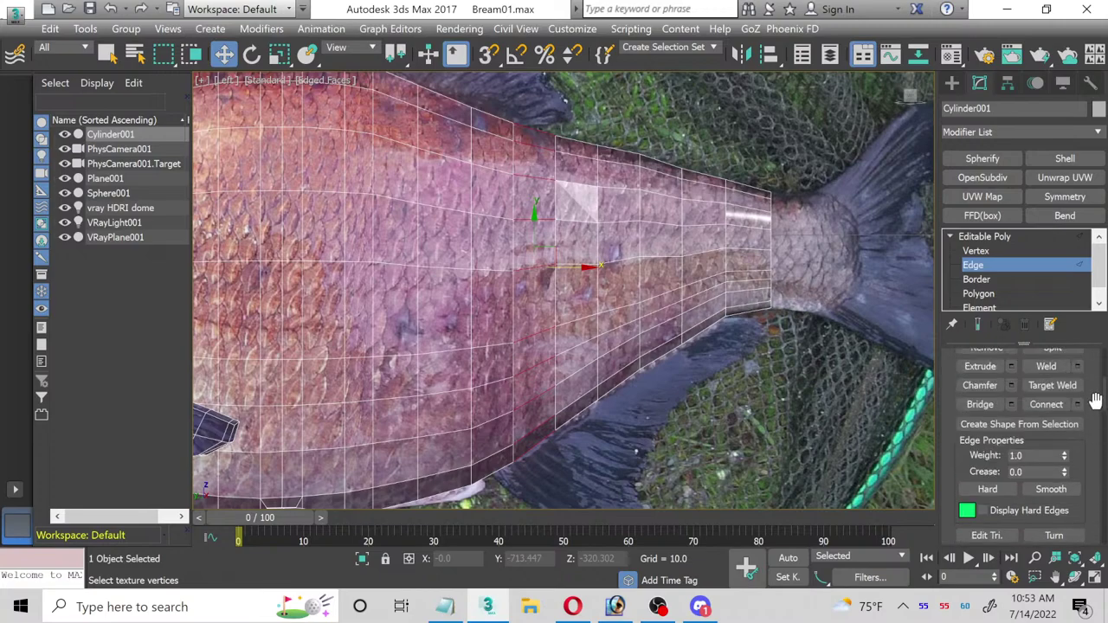
{"action": "left_click", "coordinate": [1077, 404]}
{"action": "left_click", "coordinate": [545, 358]}
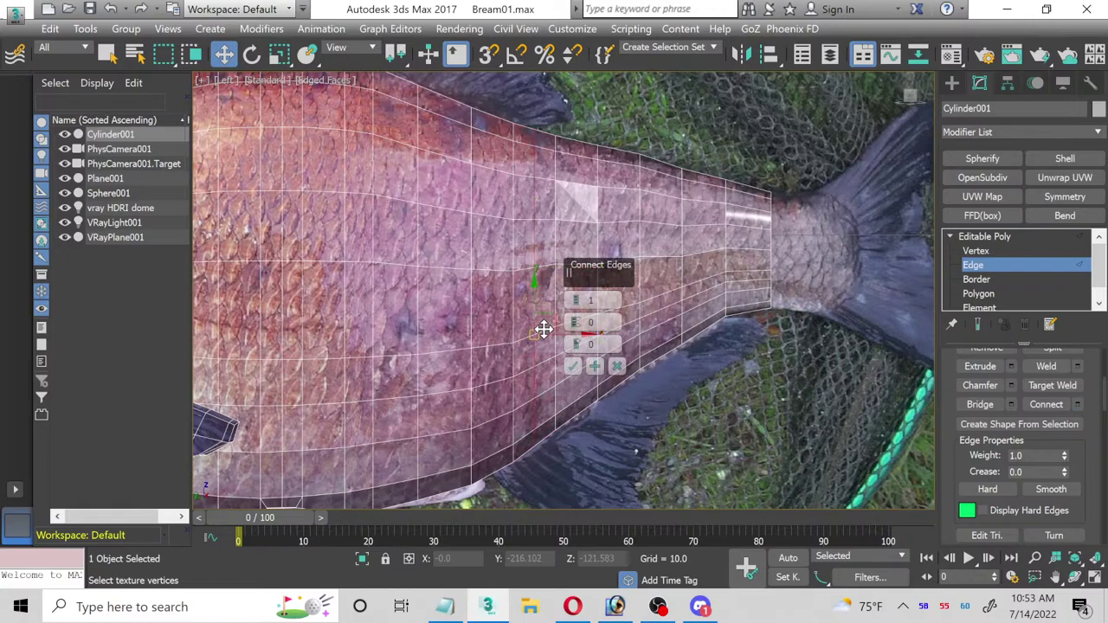
{"action": "left_click", "coordinate": [573, 366]}
{"action": "middle_click_drag", "start_coordinate": [440, 186], "coordinate": [522, 360]}
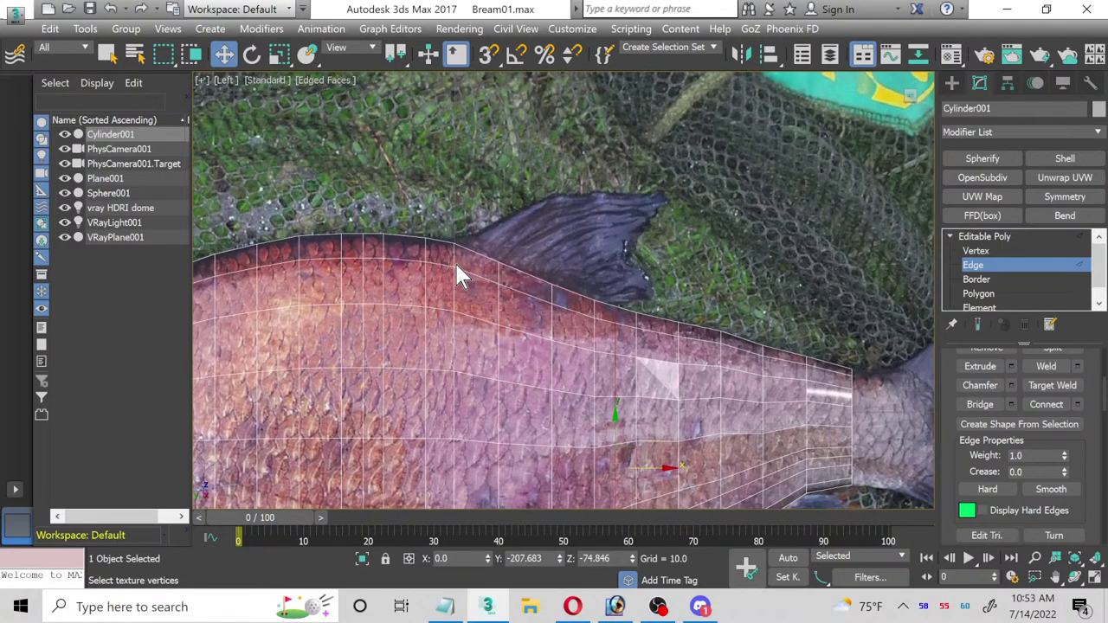
{"action": "left_click", "coordinate": [440, 240]}
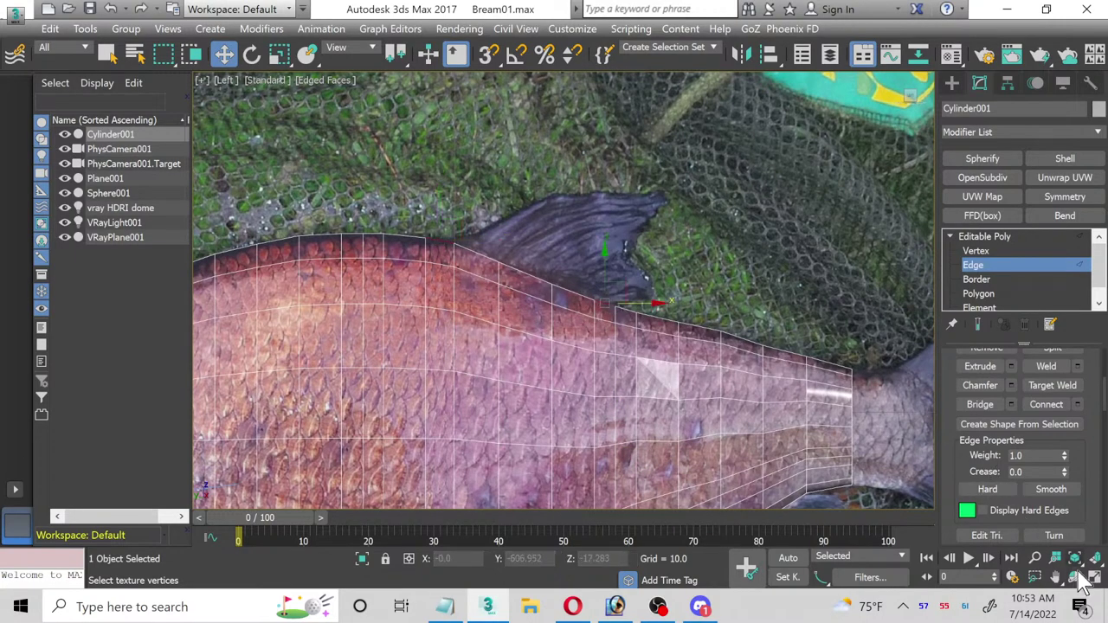
Step: In the maximized Perspective view, select the edge running along the fish's back ridge
{"action": "key", "text": "alt+w"}
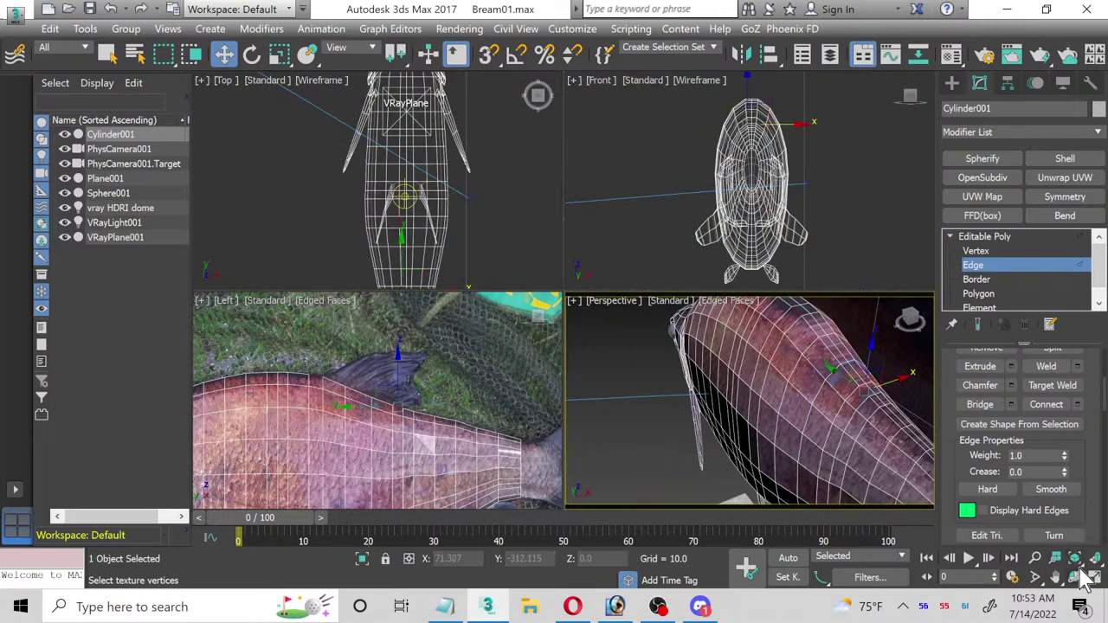
{"action": "left_click", "coordinate": [1095, 577]}
{"action": "middle_click_drag", "start_coordinate": [853, 366], "coordinate": [710, 398], "text": "alt"}
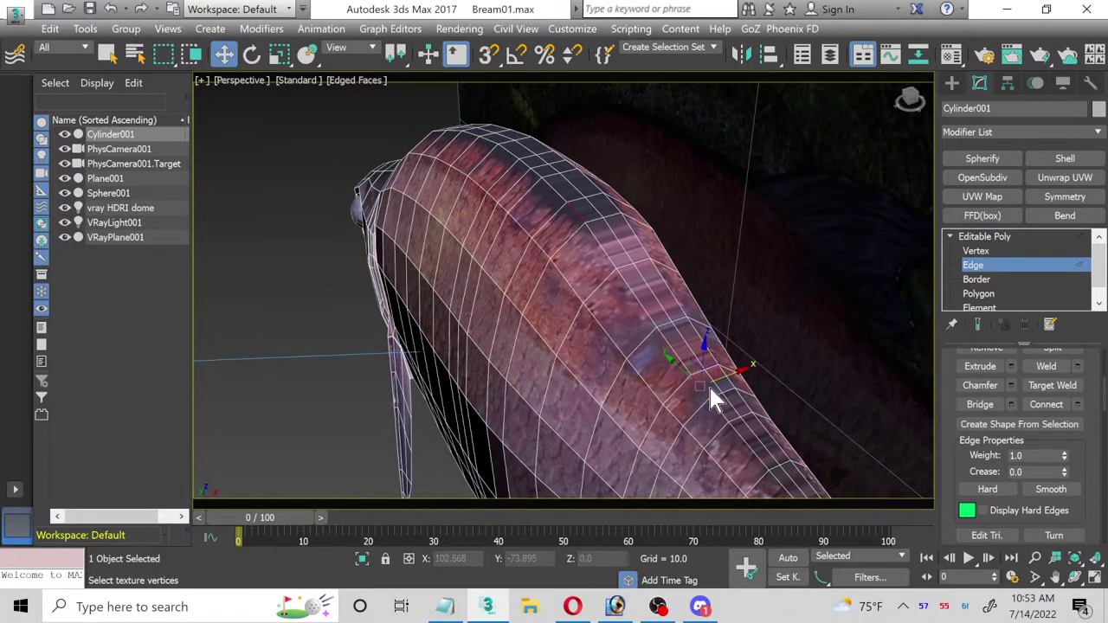
{"action": "middle_click_drag", "start_coordinate": [586, 331], "coordinate": [509, 320]}
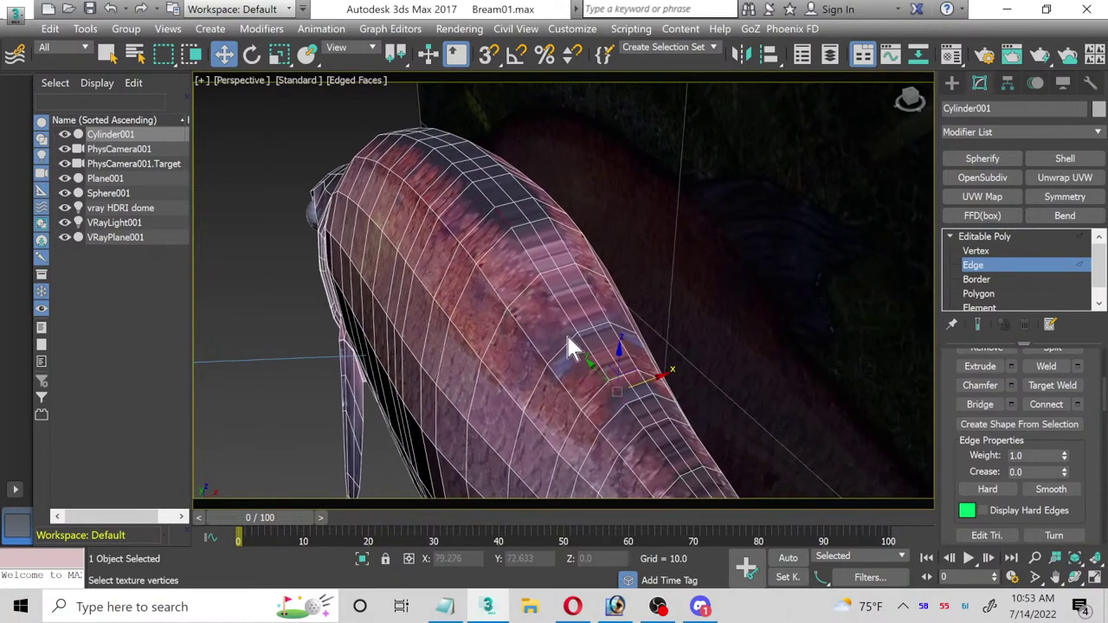
{"action": "scroll", "coordinate": [565, 332], "scroll_direction": "up", "scroll_amount": 2}
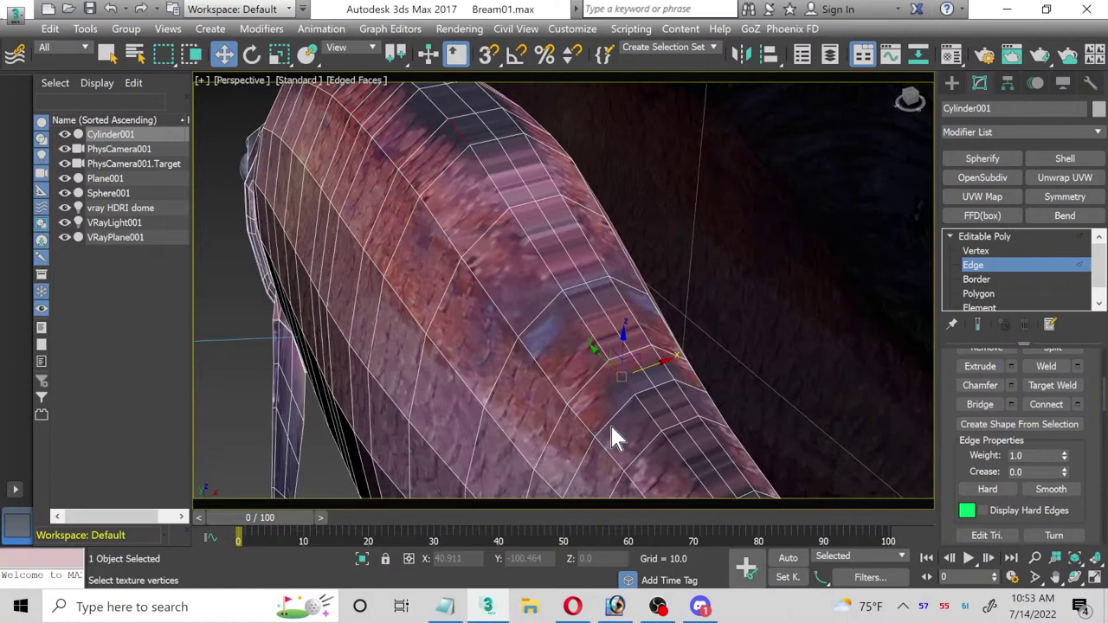
{"action": "left_click", "coordinate": [645, 379]}
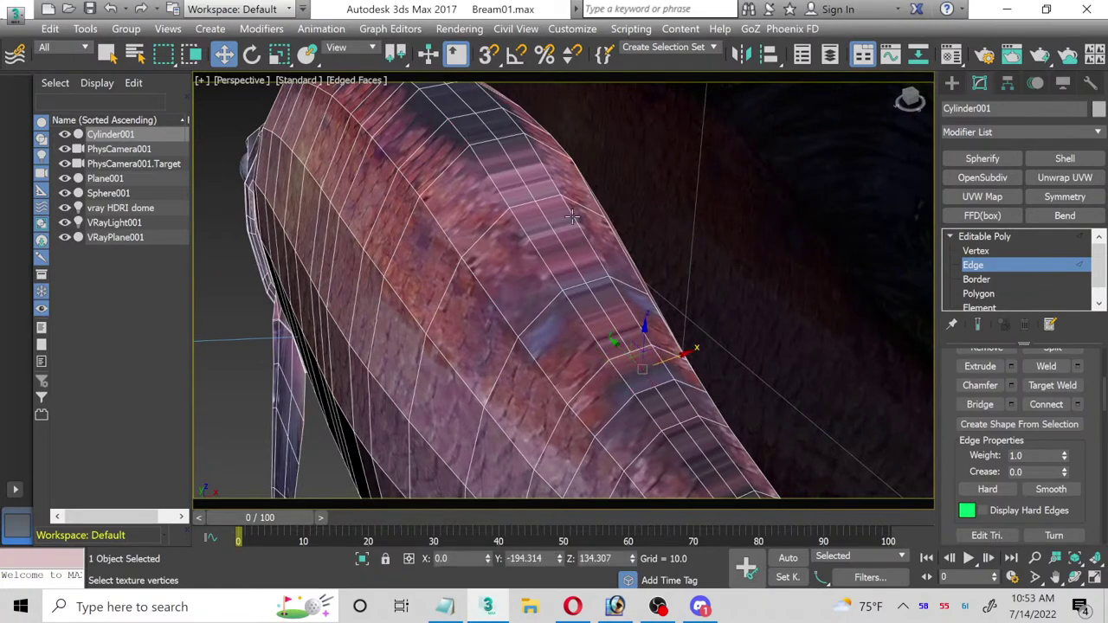
{"action": "left_click", "coordinate": [490, 130]}
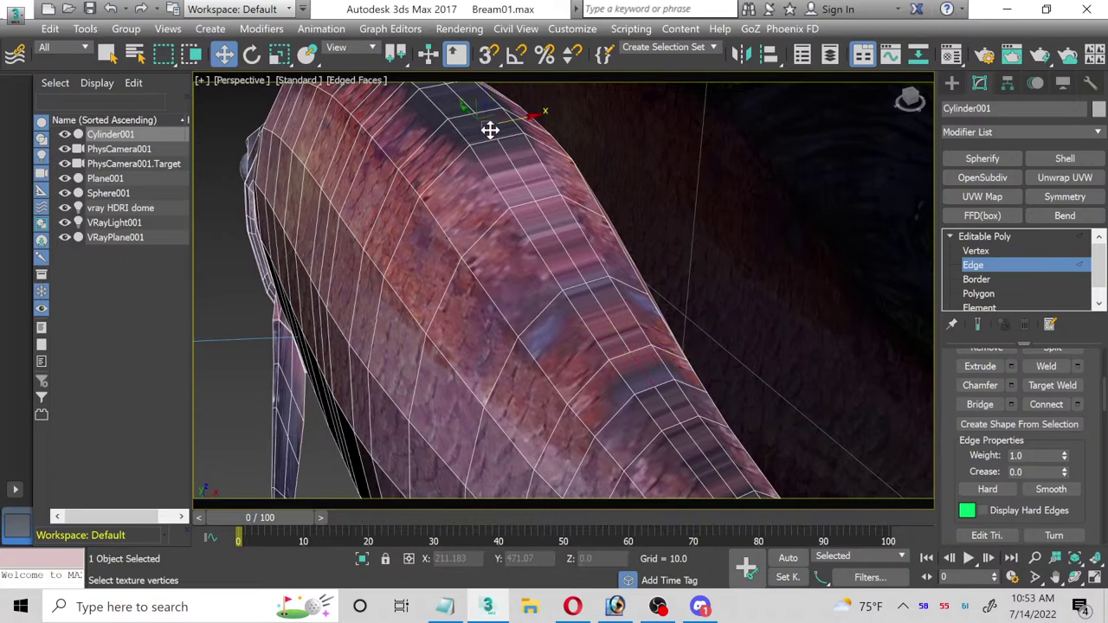
{"action": "left_click", "coordinate": [509, 161]}
{"action": "left_click", "coordinate": [562, 250]}
{"action": "left_click", "coordinate": [565, 262]}
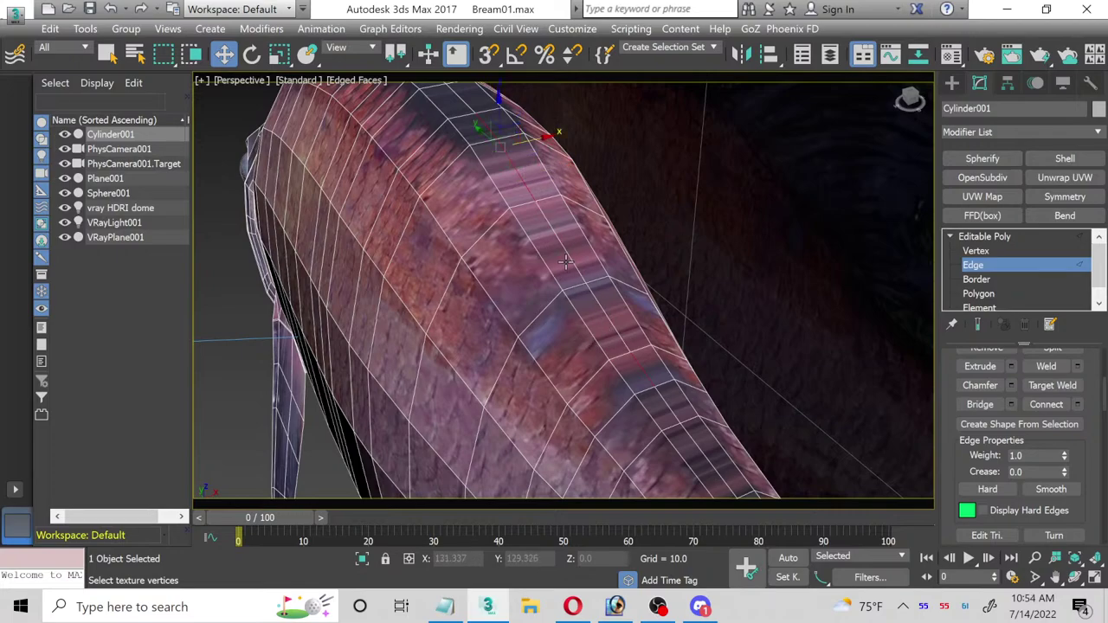
{"action": "left_click", "coordinate": [603, 312]}
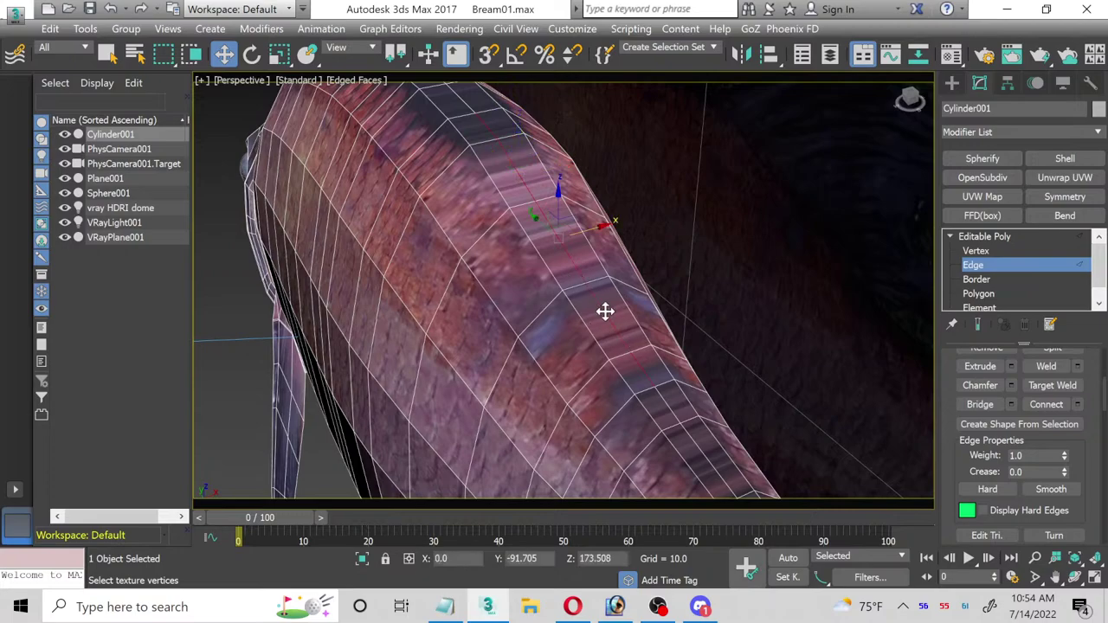
Step: Chamfer the back edge by 10.871
{"action": "left_click", "coordinate": [1011, 386]}
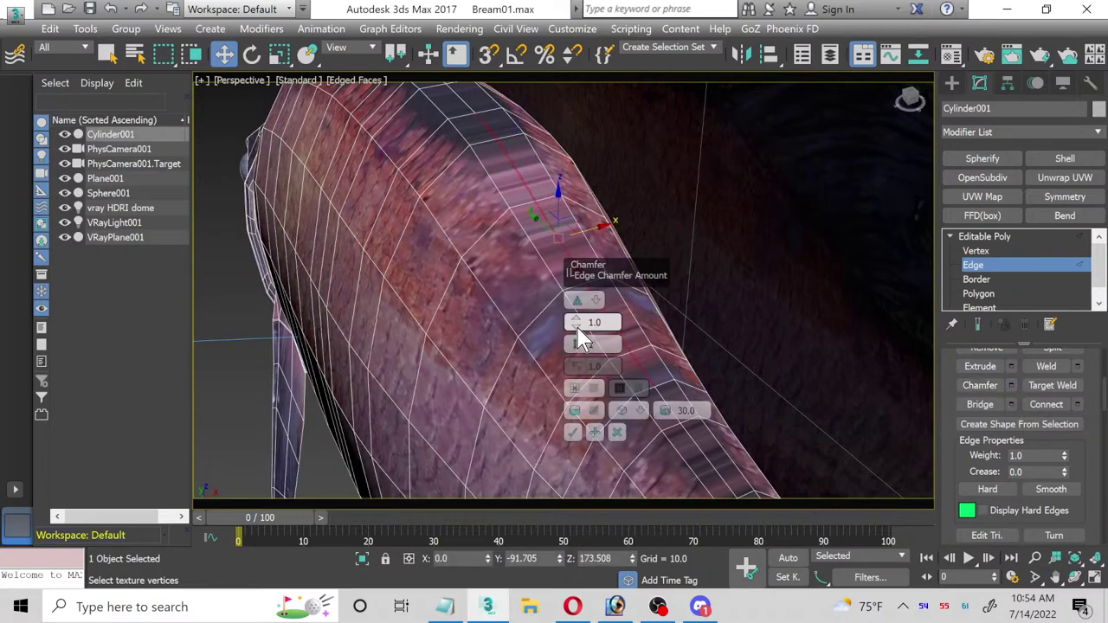
{"action": "left_click_drag", "start_coordinate": [573, 322], "coordinate": [563, 281]}
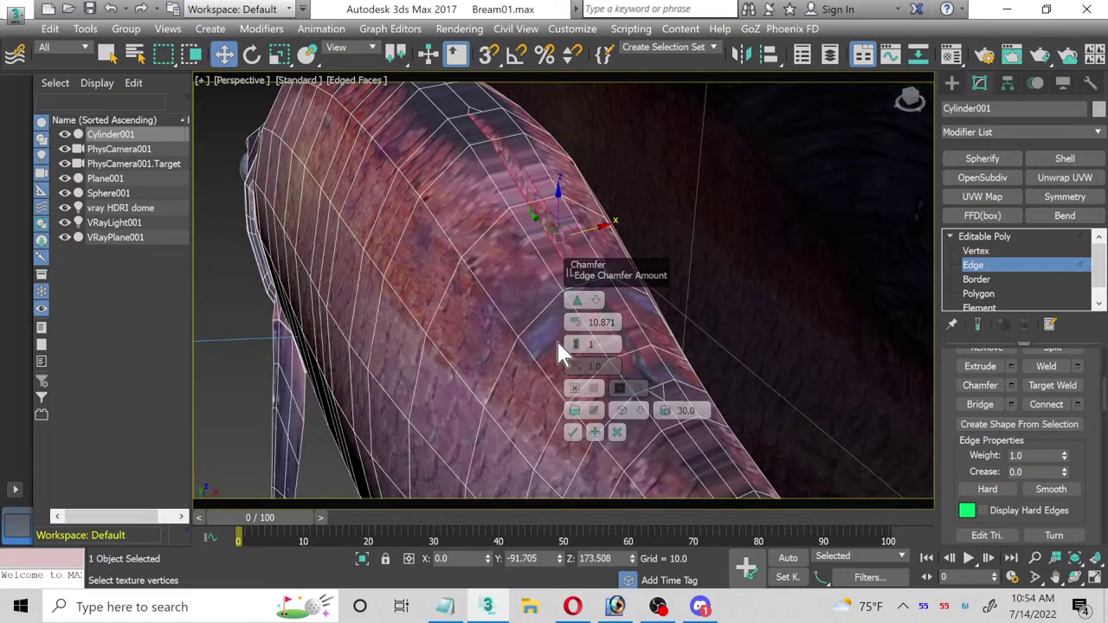
{"action": "left_click", "coordinate": [573, 432]}
Step: At Polygon level, select the whole chamfered strip of faces along the back
{"action": "middle_click_drag", "start_coordinate": [676, 302], "coordinate": [868, 268], "text": "alt"}
{"action": "left_click", "coordinate": [979, 293]}
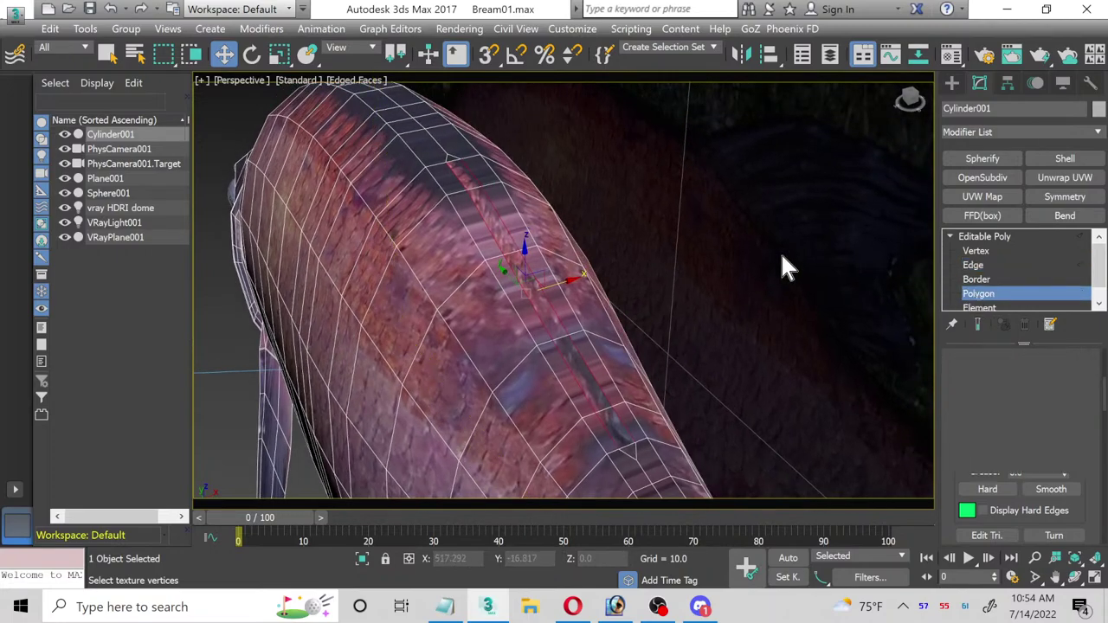
{"action": "middle_click_drag", "start_coordinate": [460, 167], "coordinate": [457, 179], "text": "alt"}
{"action": "left_click", "coordinate": [457, 178]}
{"action": "left_click", "coordinate": [511, 265], "text": "shift"}
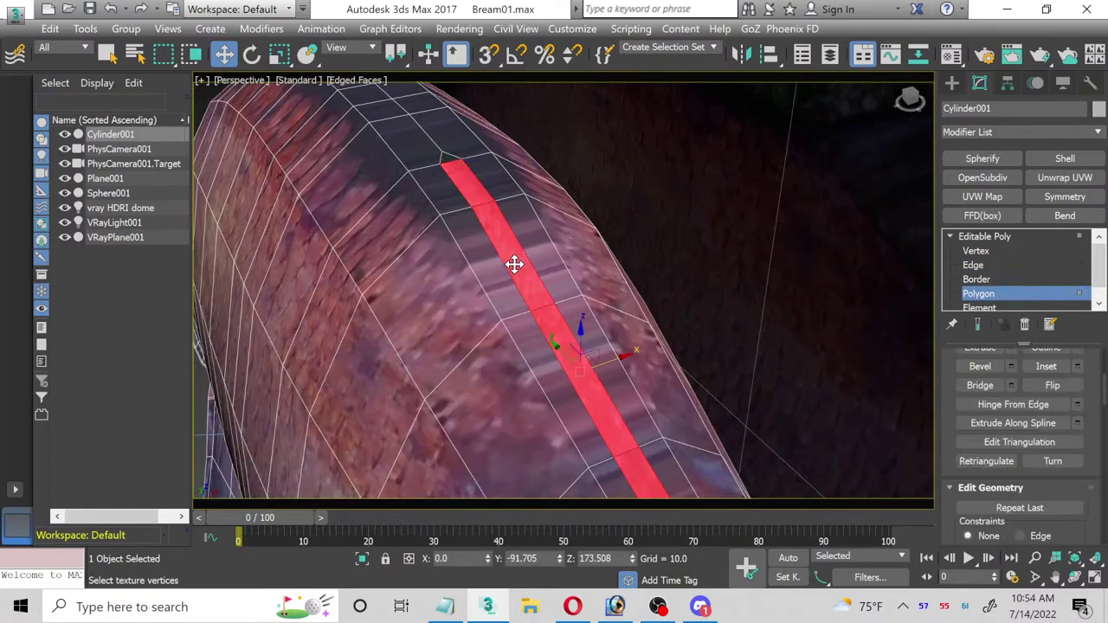
{"action": "middle_click_drag", "start_coordinate": [449, 161], "coordinate": [585, 359], "text": "alt"}
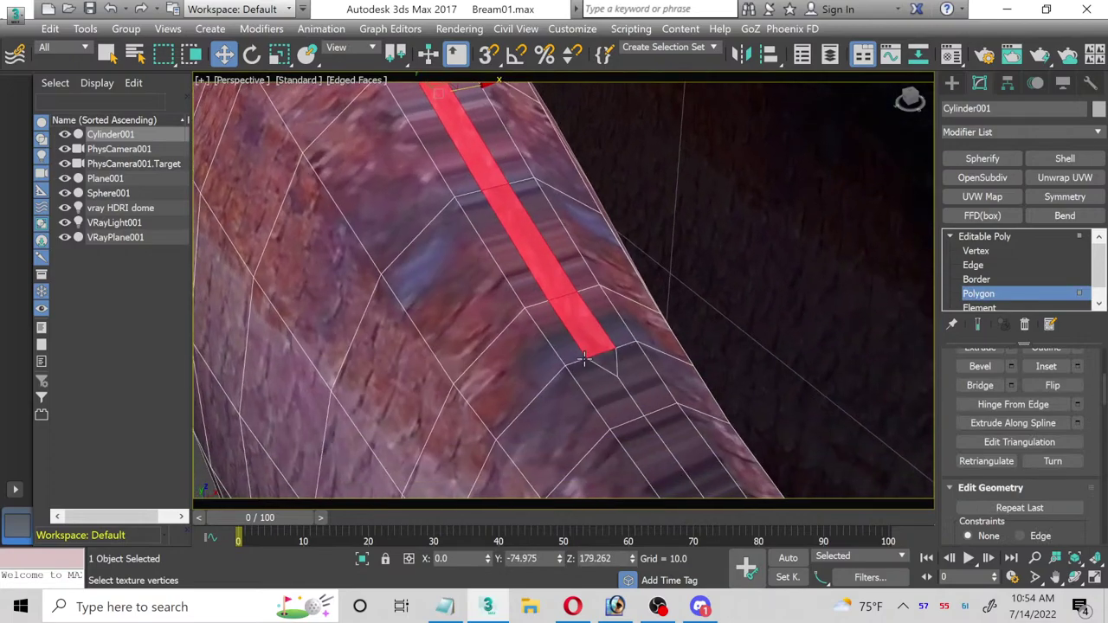
{"action": "left_click", "coordinate": [602, 361], "text": "ctrl"}
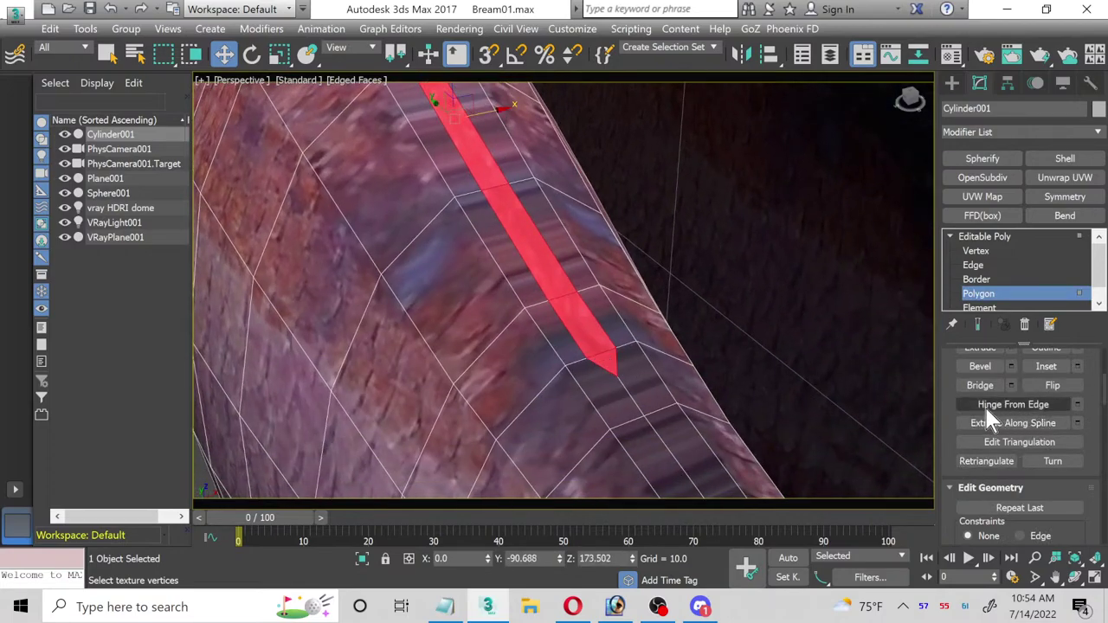
{"action": "scroll", "coordinate": [991, 407], "scroll_direction": "up", "scroll_amount": 3}
Step: Extrude the back strip by about 2.258 and scale it narrower along X
{"action": "left_click", "coordinate": [1012, 413]}
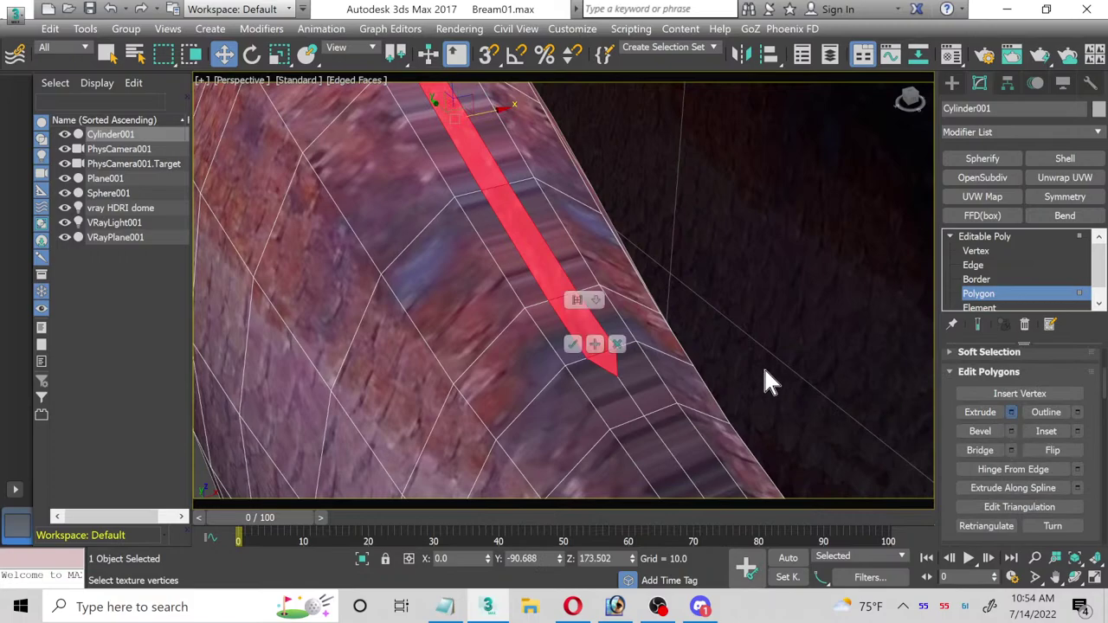
{"action": "left_click_drag", "start_coordinate": [575, 320], "coordinate": [578, 350]}
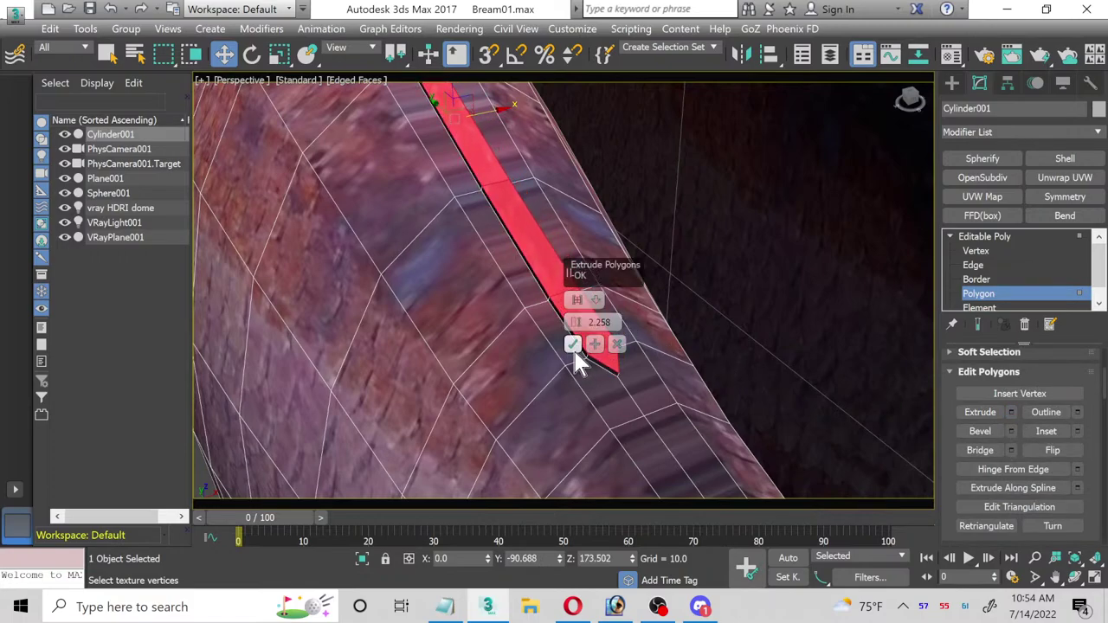
{"action": "left_click", "coordinate": [574, 346]}
{"action": "scroll", "coordinate": [450, 217], "scroll_direction": "down", "scroll_amount": 2}
{"action": "left_click", "coordinate": [279, 55]}
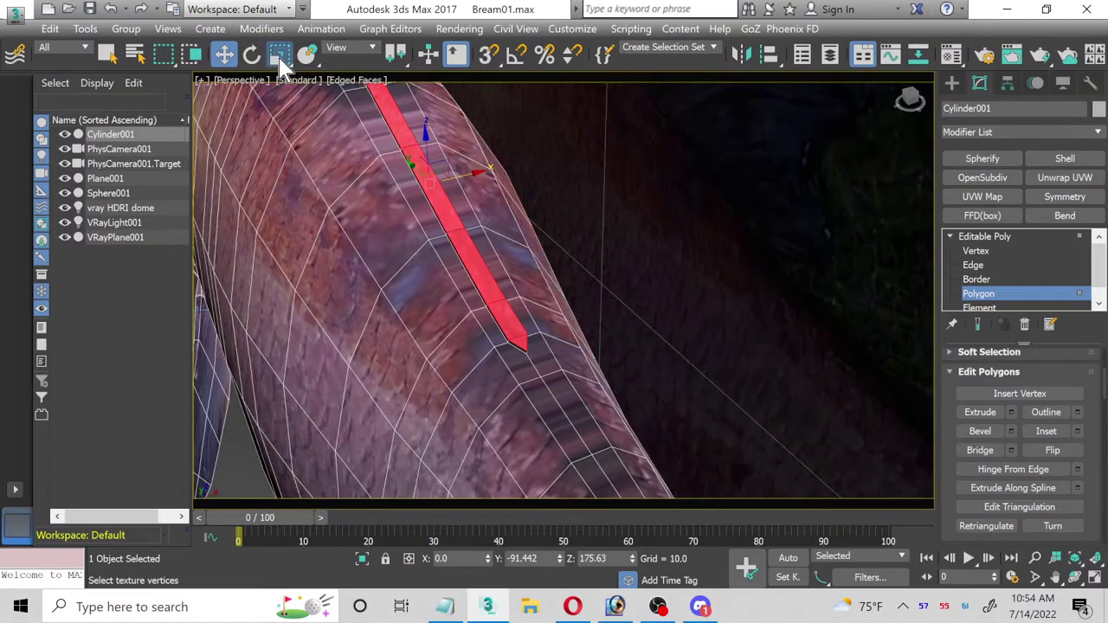
{"action": "mouse_move", "coordinate": [396, 193]}
{"action": "left_mouse_down"}
{"action": "mouse_move", "coordinate": [371, 193]}
{"action": "mouse_move", "coordinate": [416, 197]}
{"action": "left_mouse_up"}
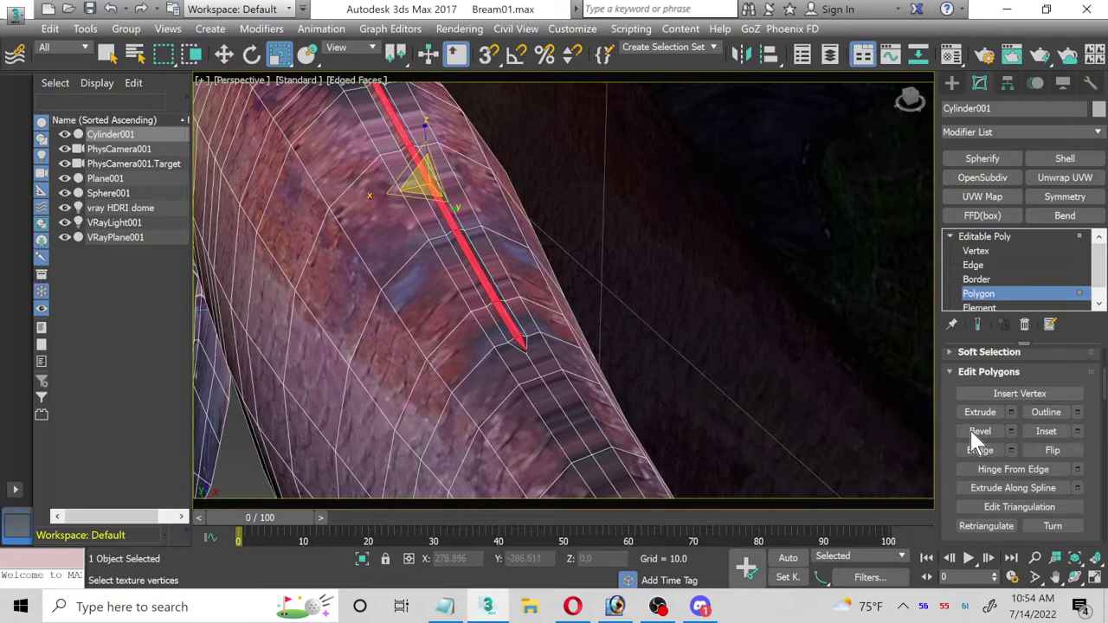
Step: Extrude the strip a second time, then maximize the Left view
{"action": "left_click", "coordinate": [1011, 413]}
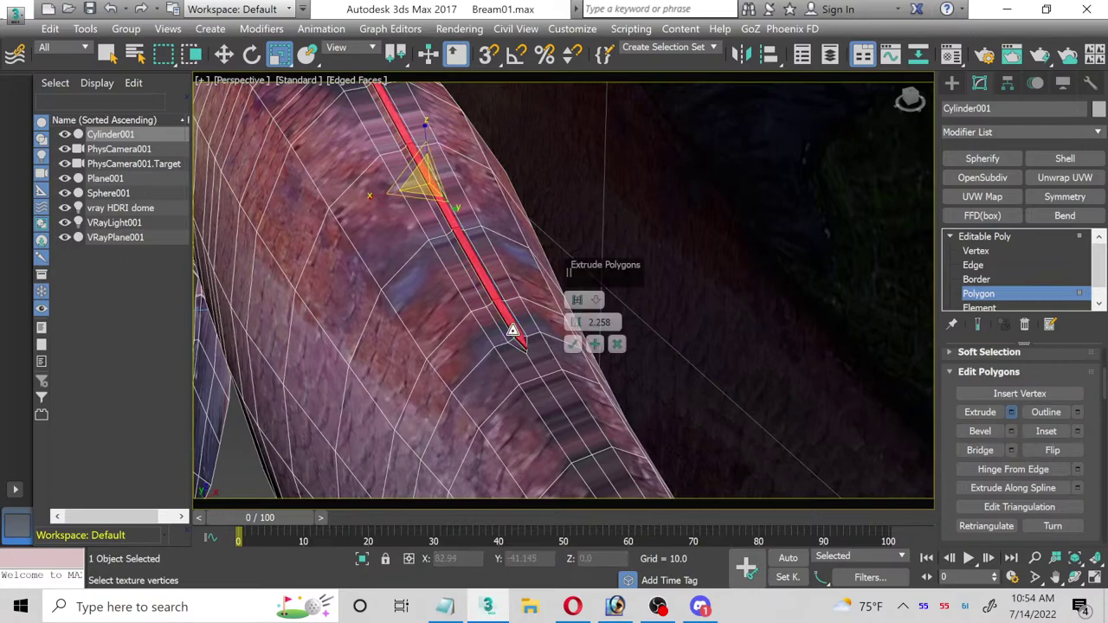
{"action": "left_click", "coordinate": [573, 346]}
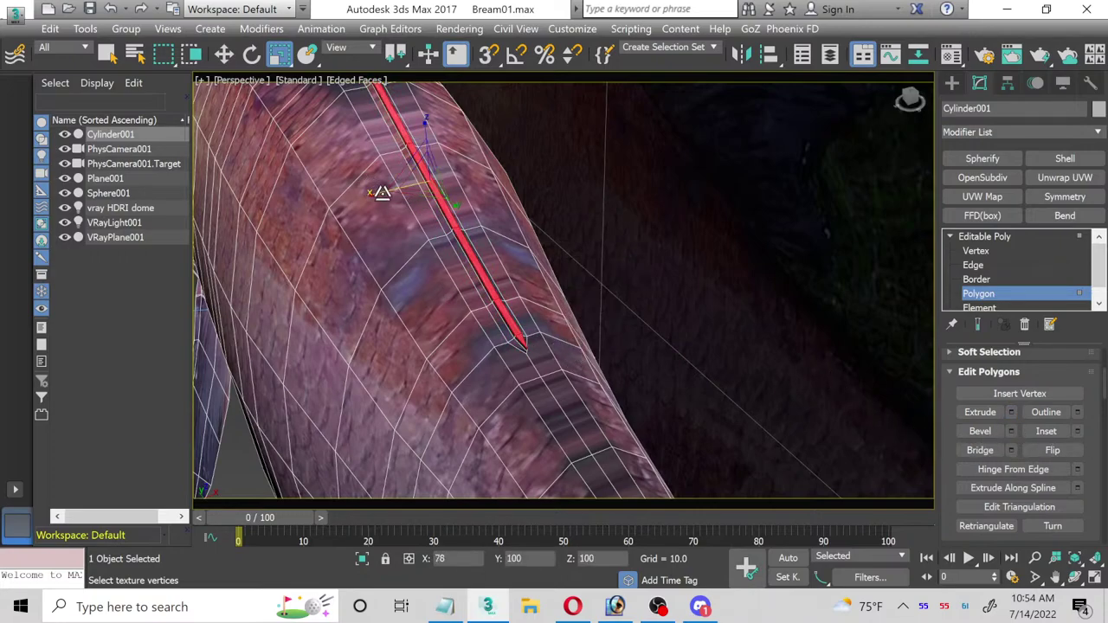
{"action": "left_click", "coordinate": [1097, 580]}
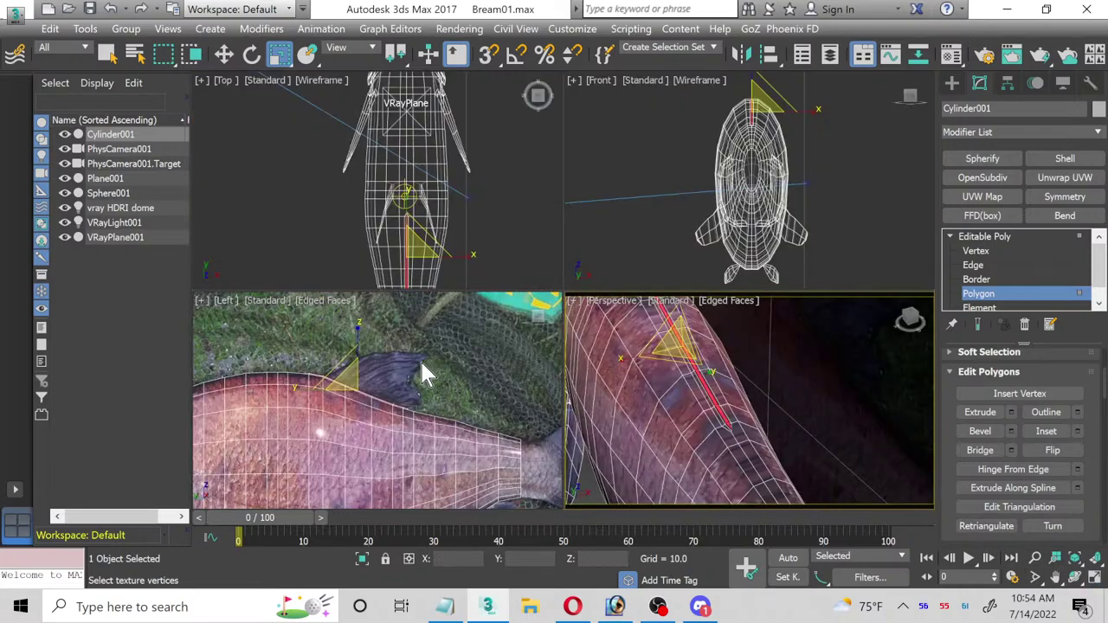
{"action": "left_click", "coordinate": [1094, 580]}
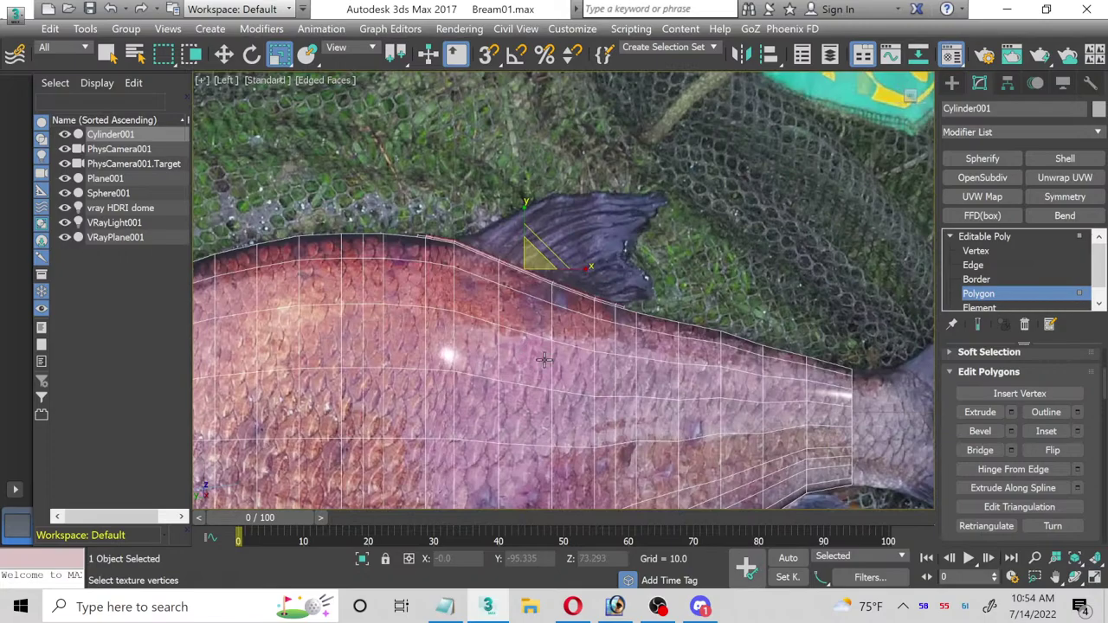
Step: Set the bream texture material's refraction colour to light grey (179) and close the Material Editor
{"action": "key", "text": "m"}
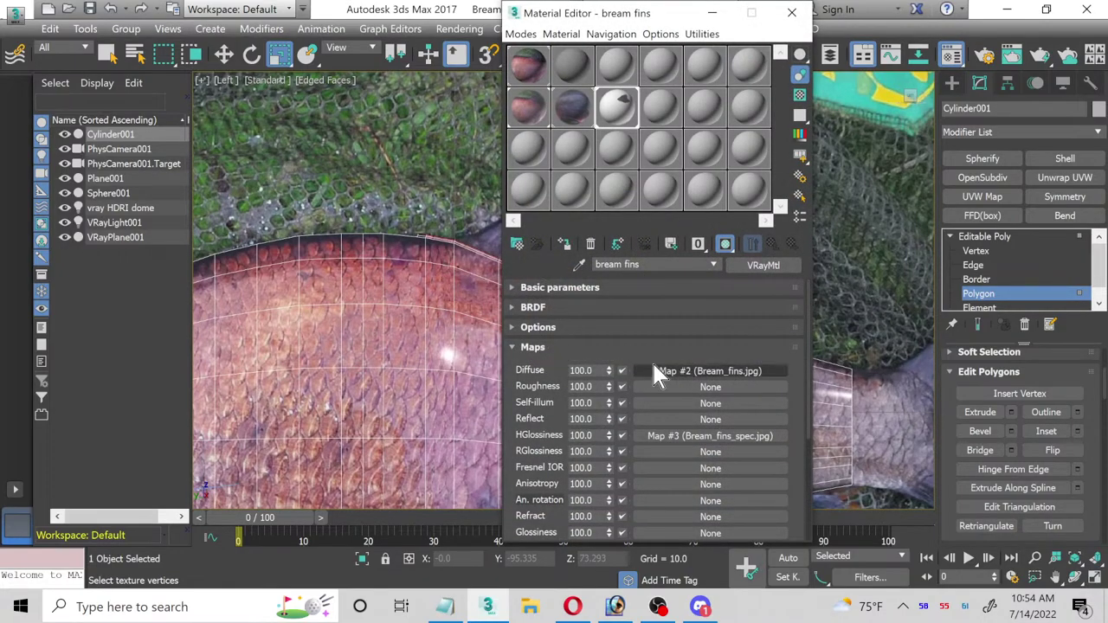
{"action": "scroll", "coordinate": [641, 373], "scroll_direction": "down", "scroll_amount": 1}
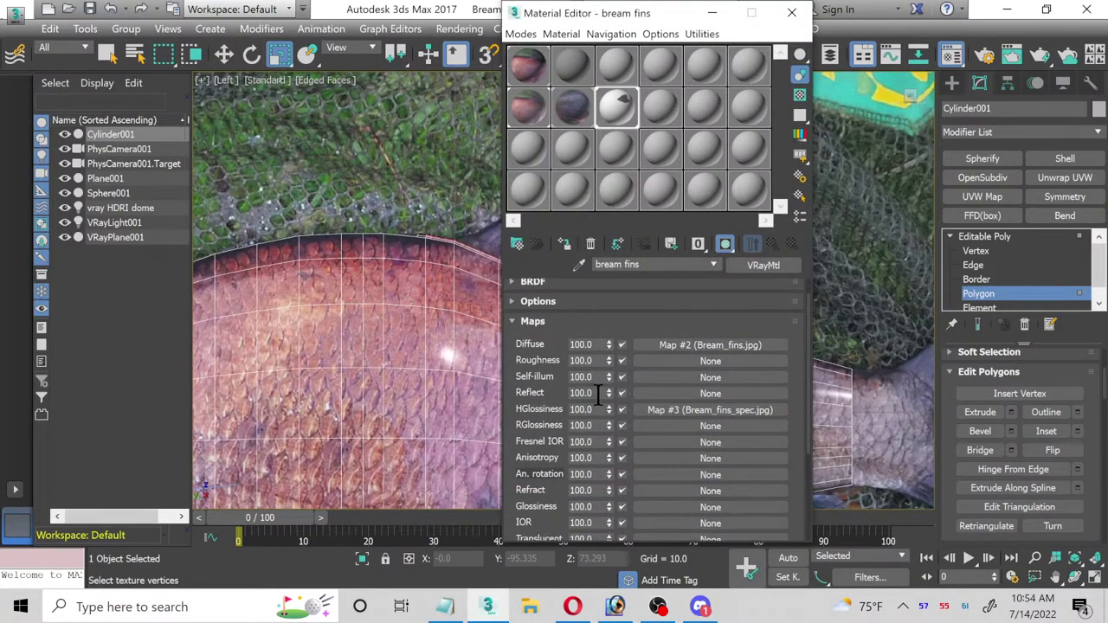
{"action": "scroll", "coordinate": [603, 395], "scroll_direction": "up", "scroll_amount": 1}
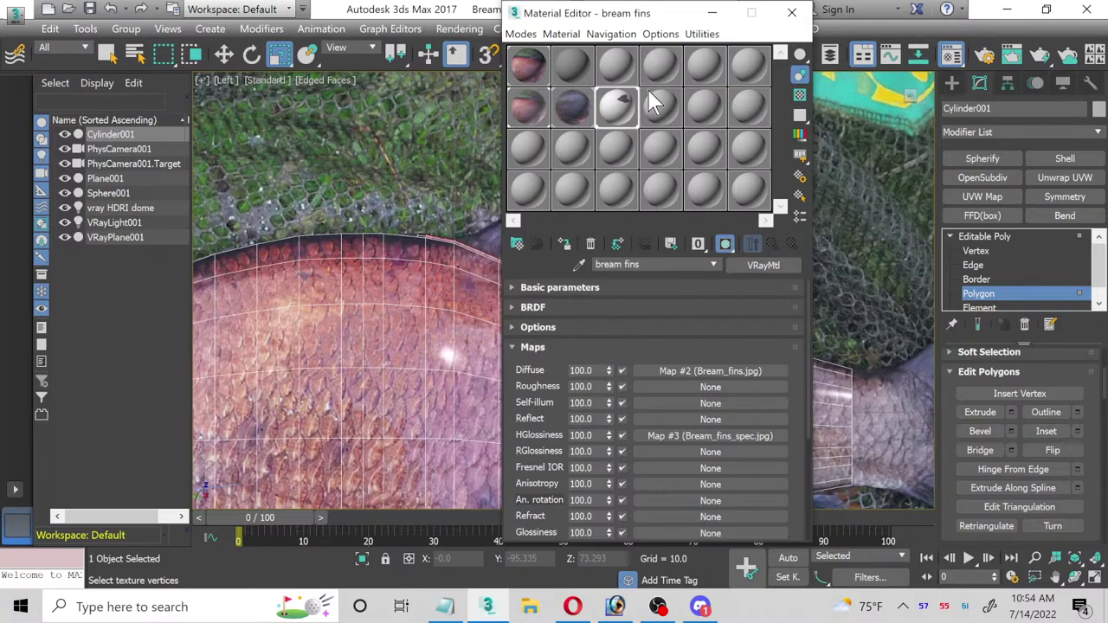
{"action": "left_click", "coordinate": [517, 117]}
{"action": "scroll", "coordinate": [754, 329], "scroll_direction": "down", "scroll_amount": 4}
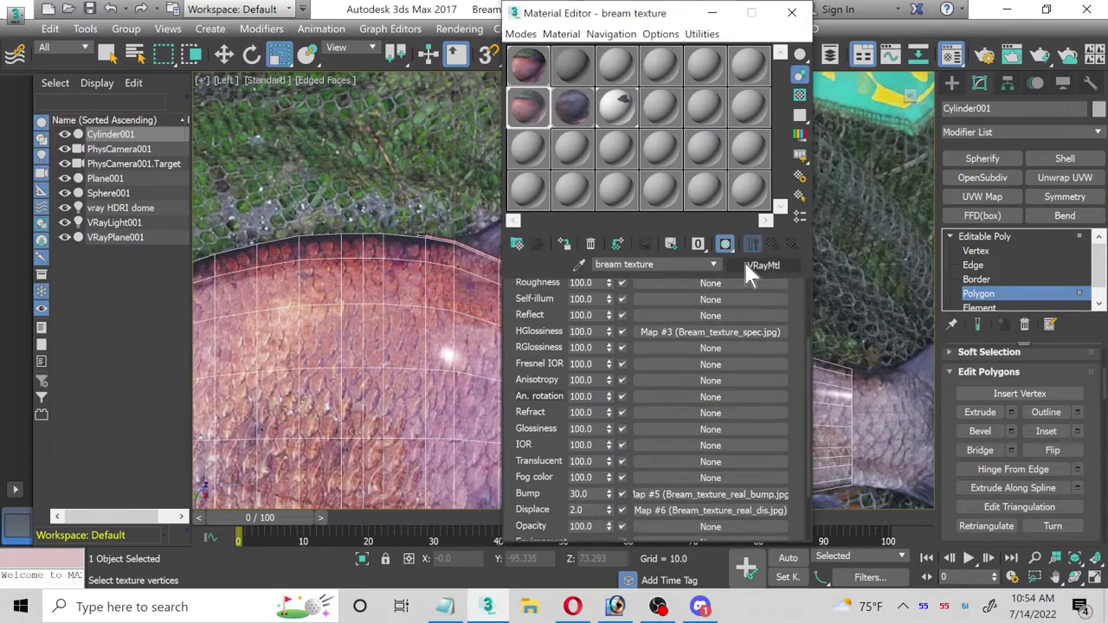
{"action": "scroll", "coordinate": [752, 326], "scroll_direction": "up", "scroll_amount": 4}
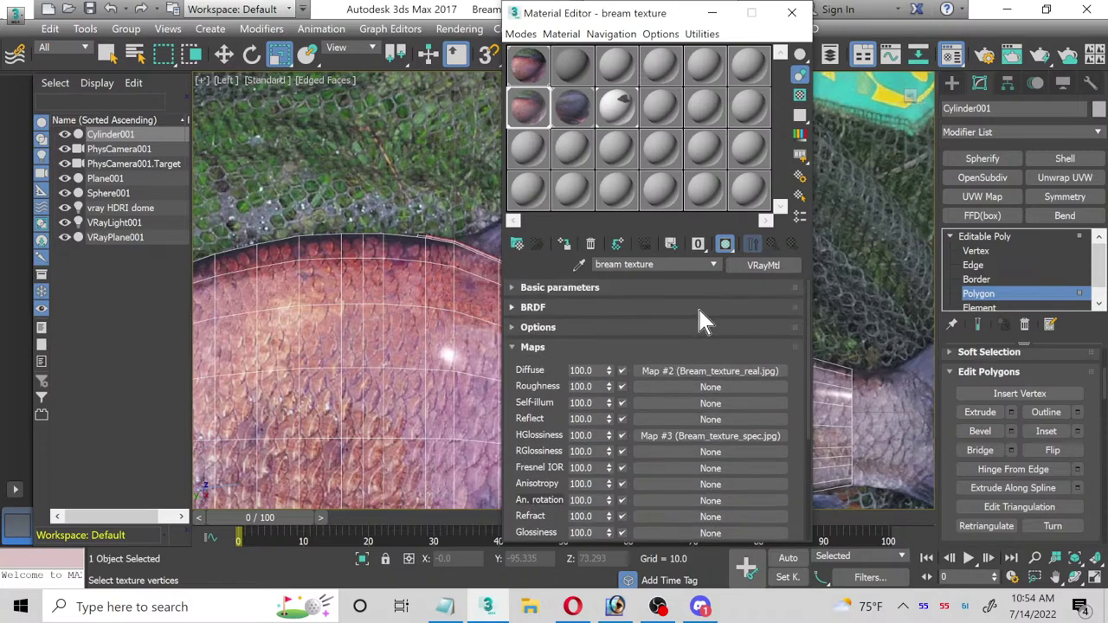
{"action": "left_click", "coordinate": [688, 289]}
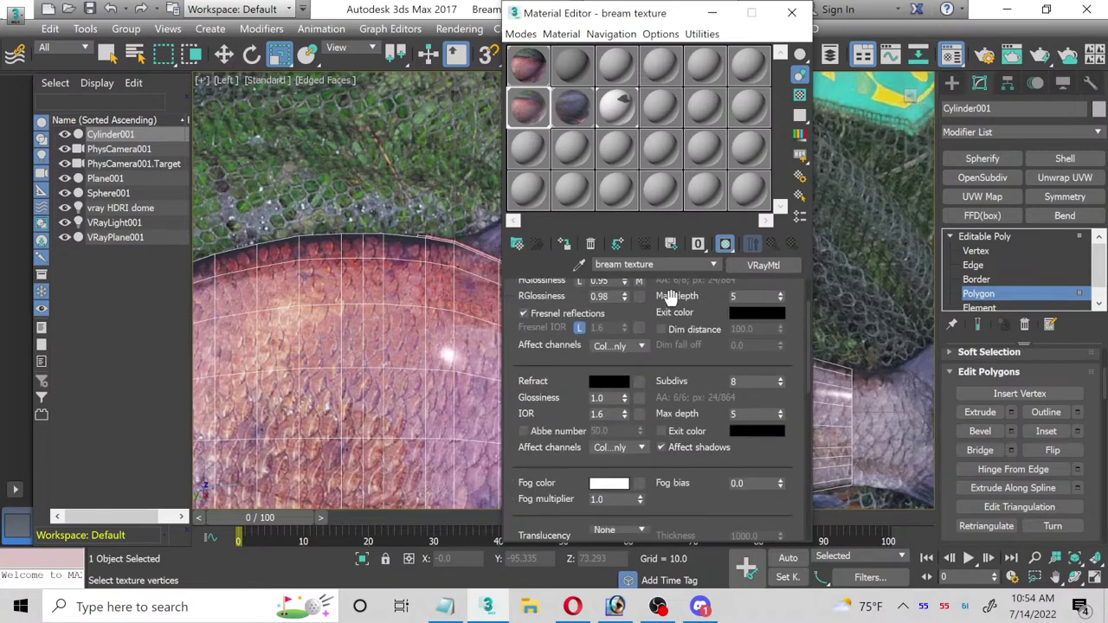
{"action": "left_click", "coordinate": [609, 382]}
{"action": "left_click_drag", "start_coordinate": [344, 164], "coordinate": [380, 195]}
{"action": "left_click", "coordinate": [477, 225]}
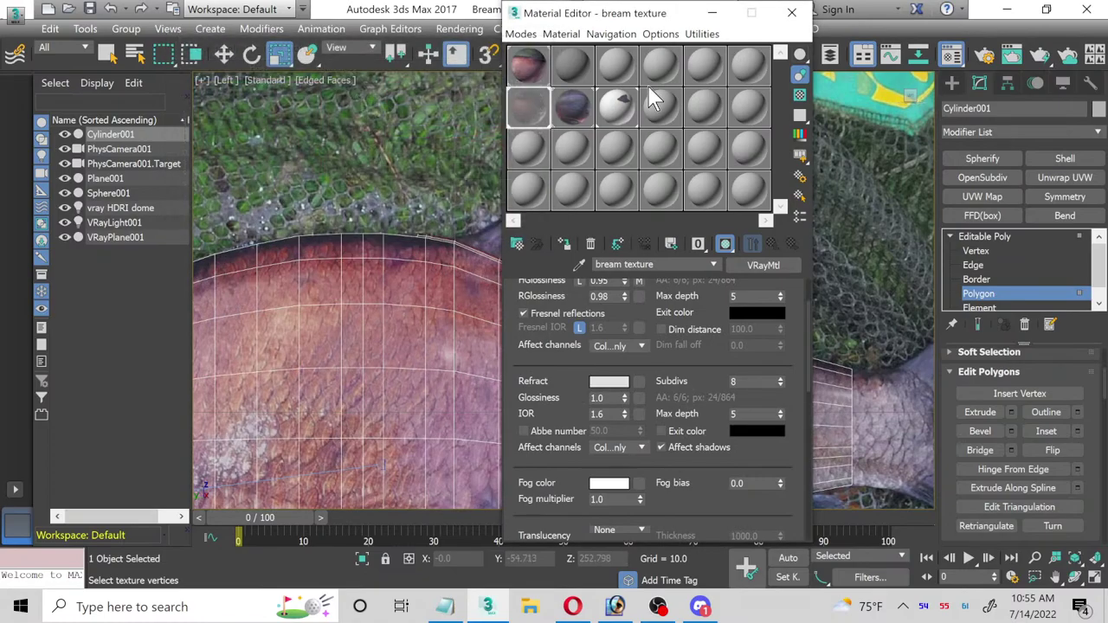
{"action": "left_click", "coordinate": [791, 12]}
{"action": "scroll", "coordinate": [475, 266], "scroll_direction": "up", "scroll_amount": 3}
Step: Restore the four-view layout, orbit the Perspective view, and undo the back-strip polygon selection
{"action": "middle_click_drag", "start_coordinate": [474, 267], "coordinate": [462, 341]}
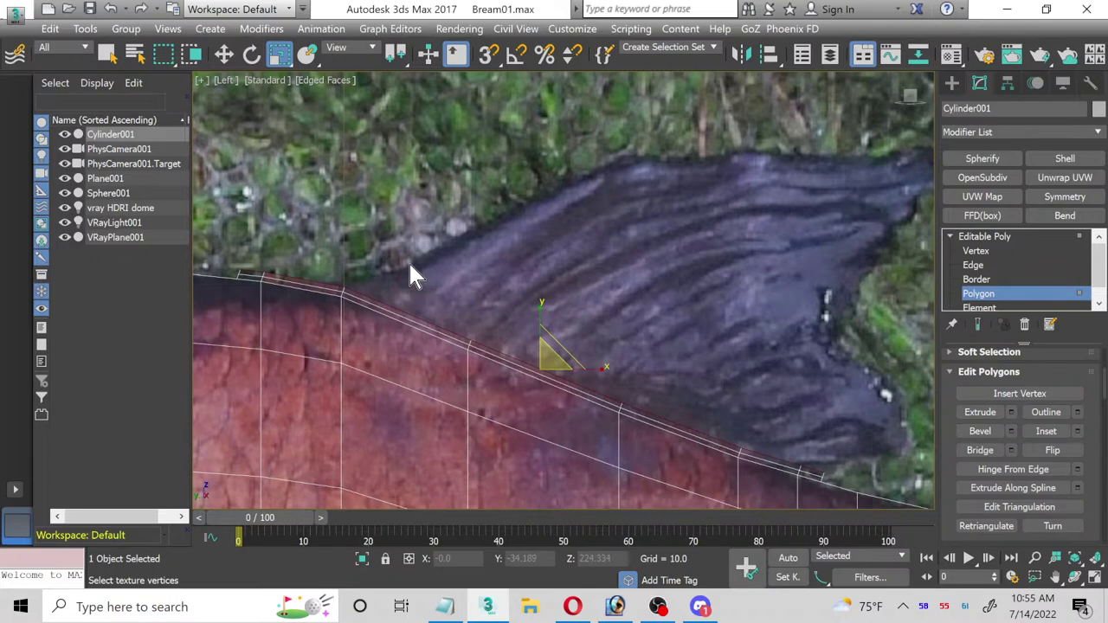
{"action": "scroll", "coordinate": [407, 262], "scroll_direction": "down", "scroll_amount": 2}
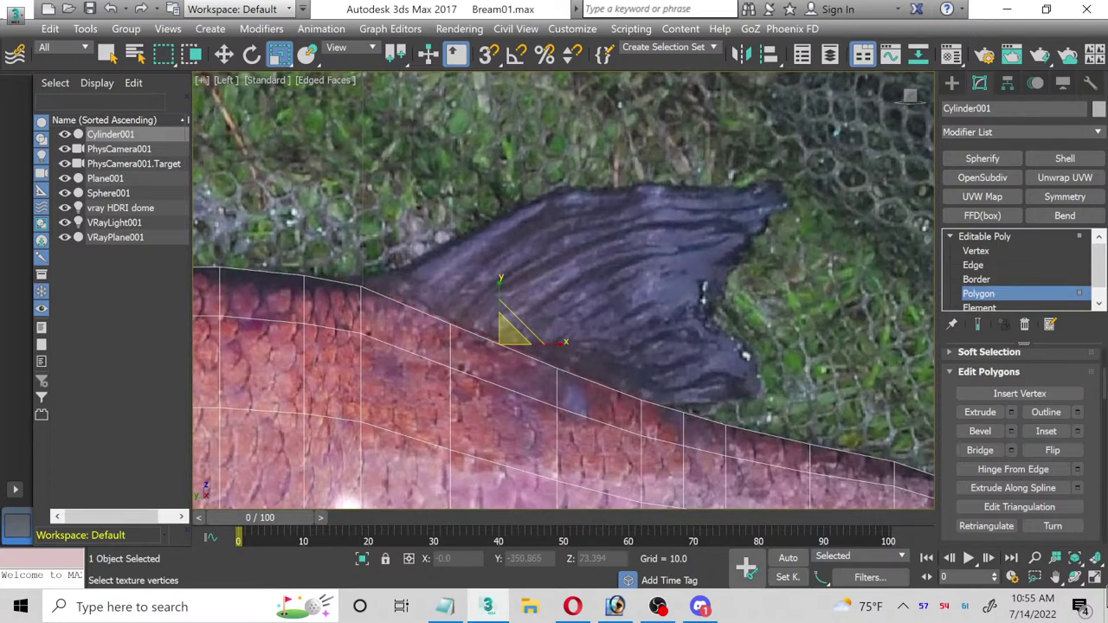
{"action": "left_click", "coordinate": [1095, 576]}
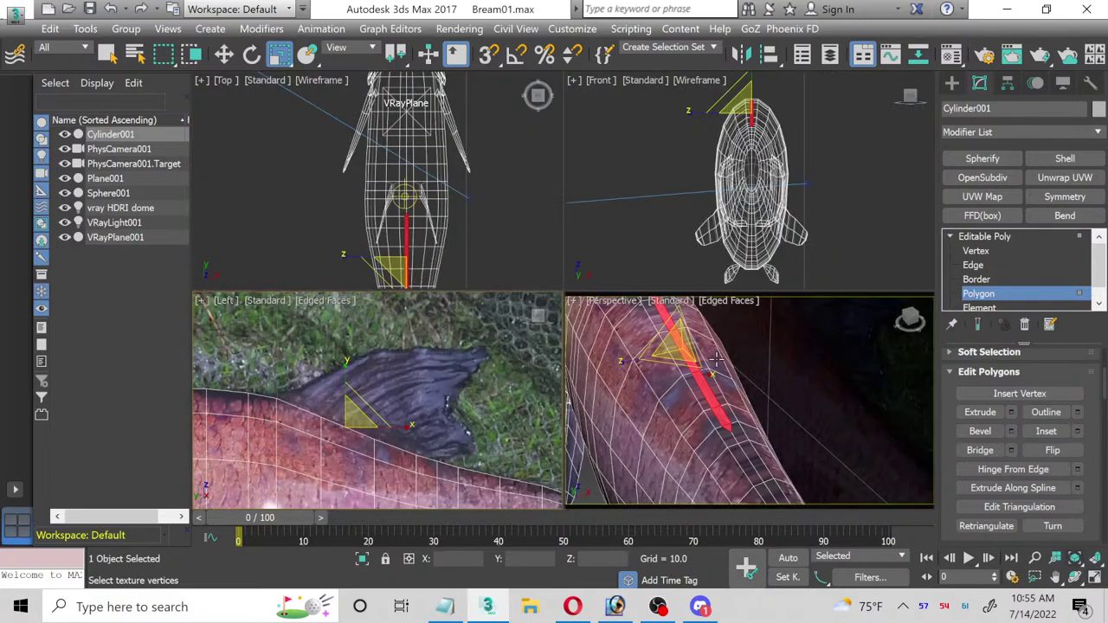
{"action": "middle_click_drag", "start_coordinate": [714, 358], "coordinate": [779, 405], "text": "alt"}
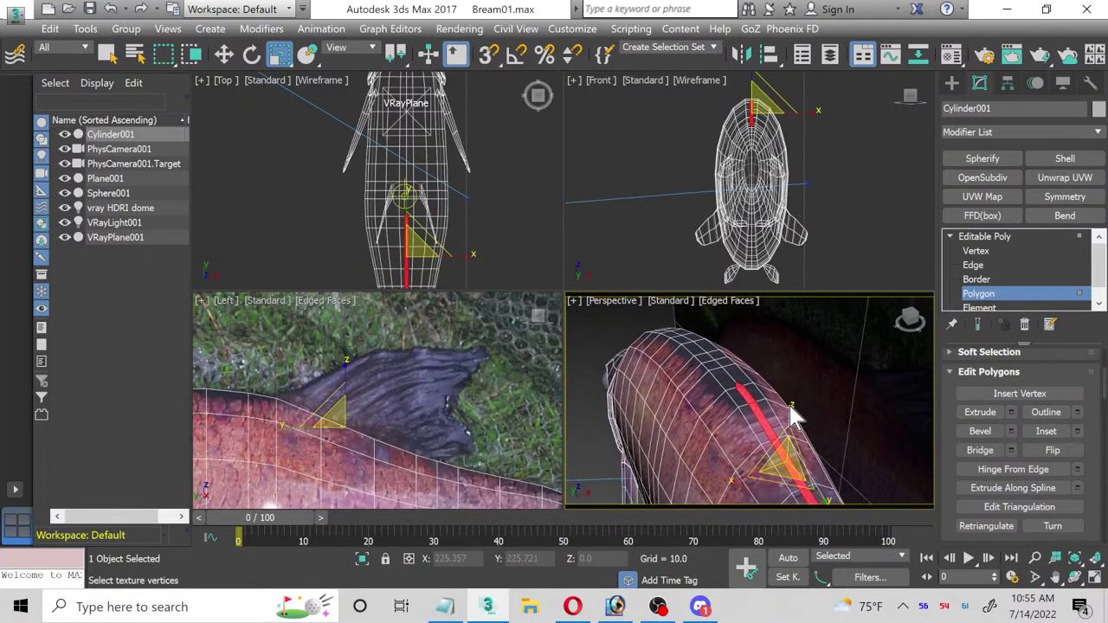
{"action": "scroll", "coordinate": [782, 407], "scroll_direction": "up", "scroll_amount": 5}
{"action": "scroll", "coordinate": [779, 407], "scroll_direction": "down", "scroll_amount": 3}
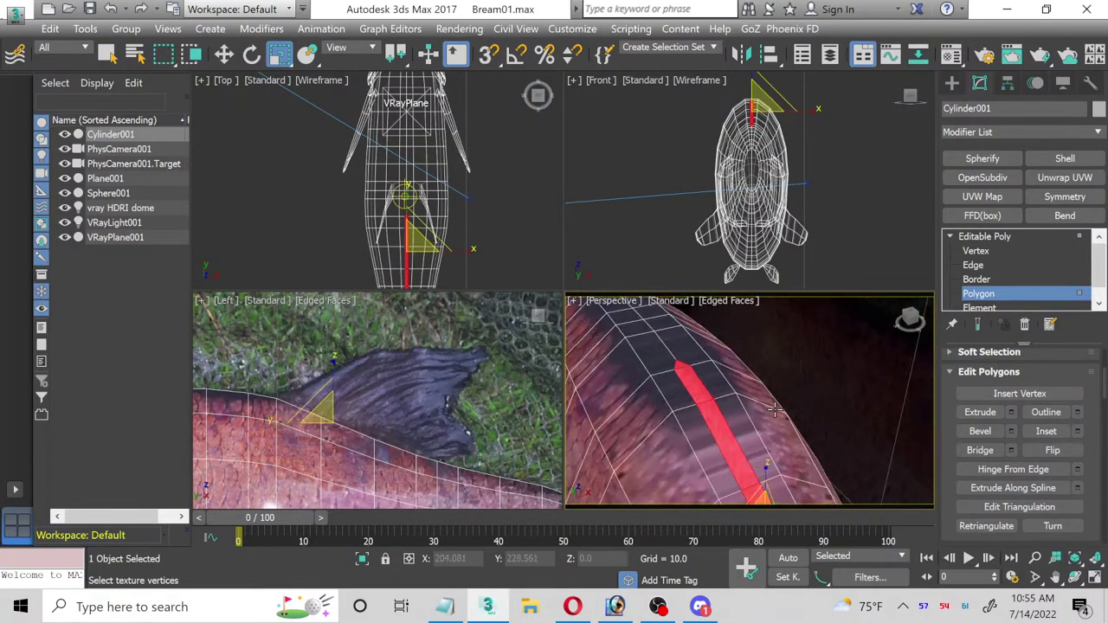
{"action": "key", "text": "ctrl+z"}
{"action": "key", "text": "ctrl+z"}
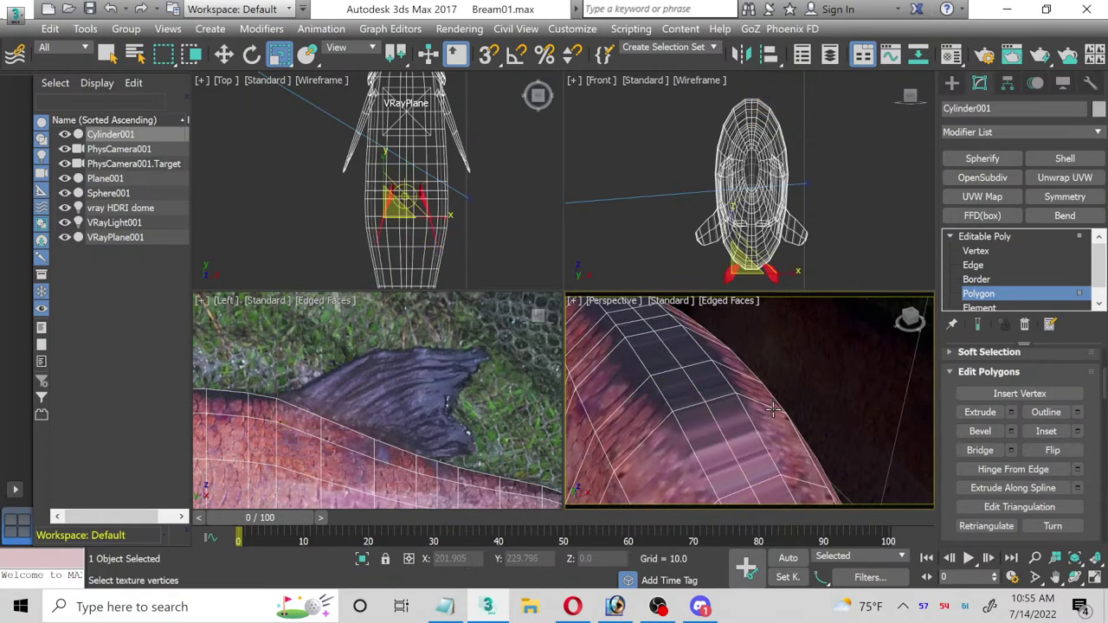
Step: At Edge level, widen the chamfer on the back edge into a narrow polygon strip
{"action": "left_click", "coordinate": [973, 265]}
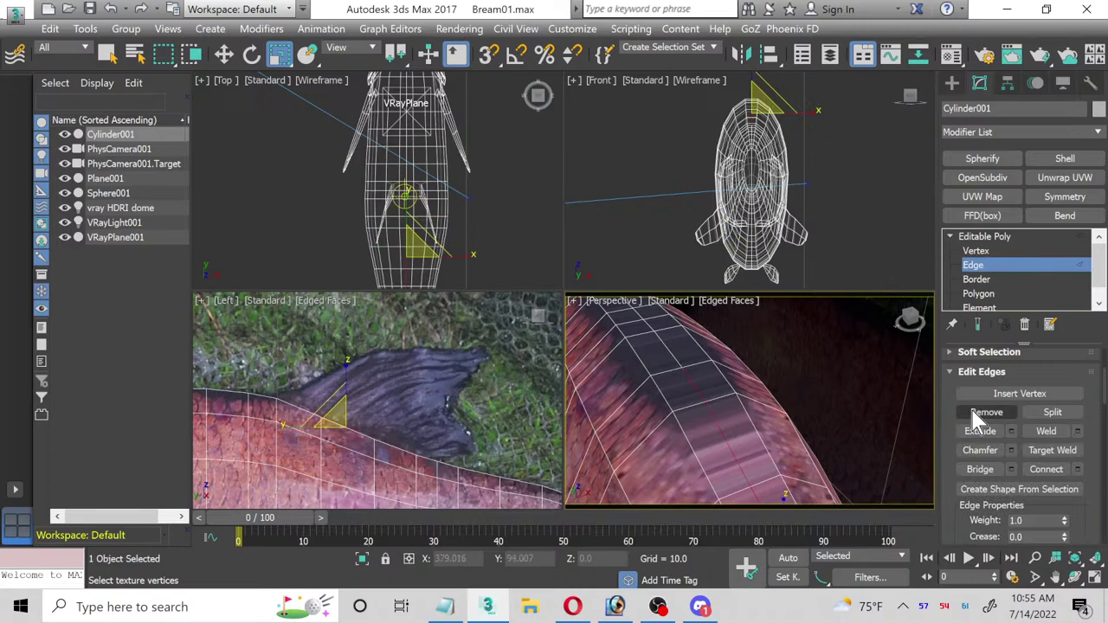
{"action": "scroll", "coordinate": [996, 446], "scroll_direction": "up", "scroll_amount": 1}
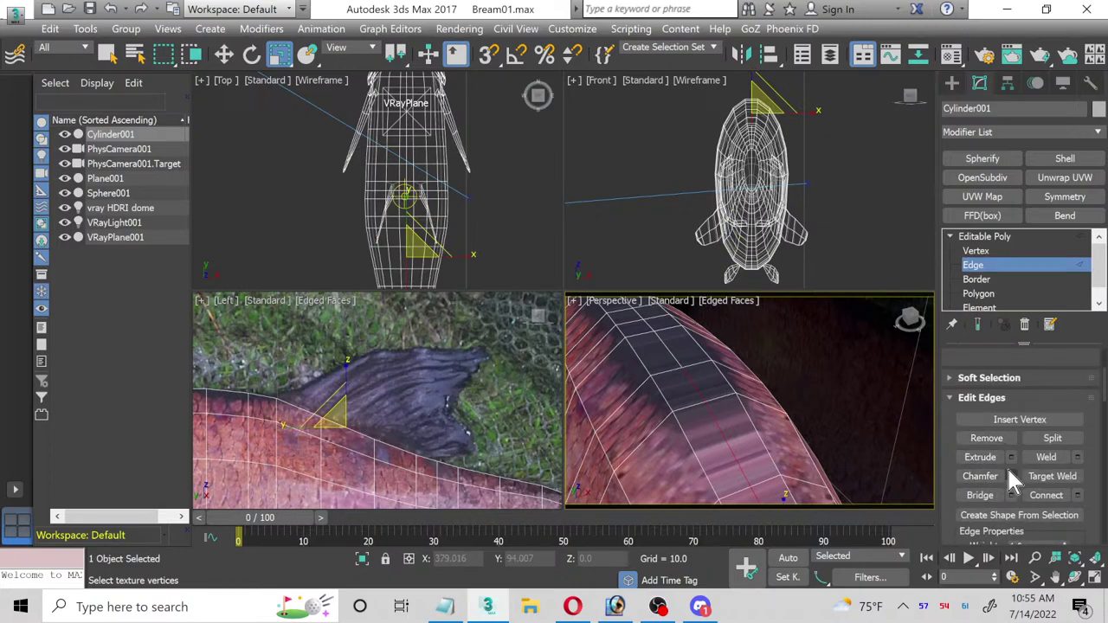
{"action": "left_click", "coordinate": [1012, 476]}
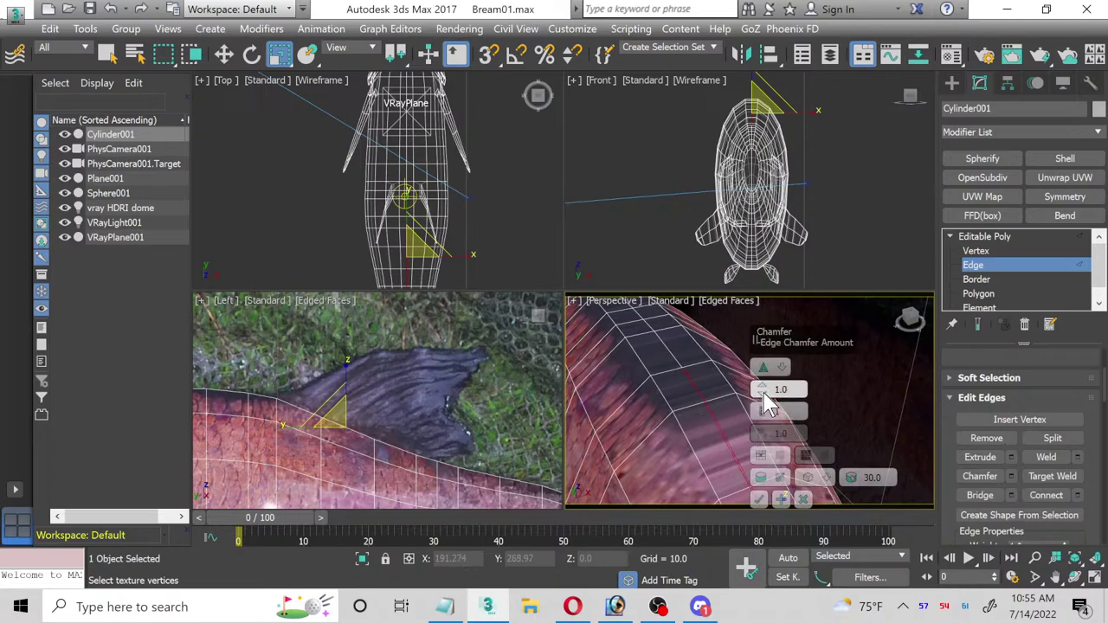
{"action": "left_click_drag", "start_coordinate": [764, 392], "coordinate": [759, 369]}
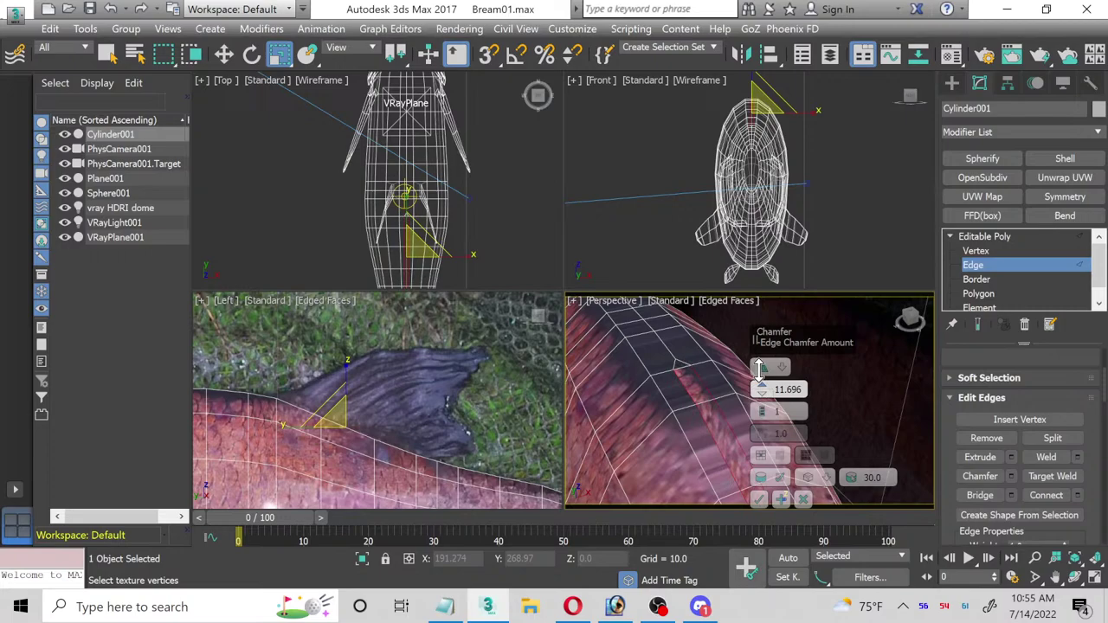
{"action": "left_click", "coordinate": [759, 499]}
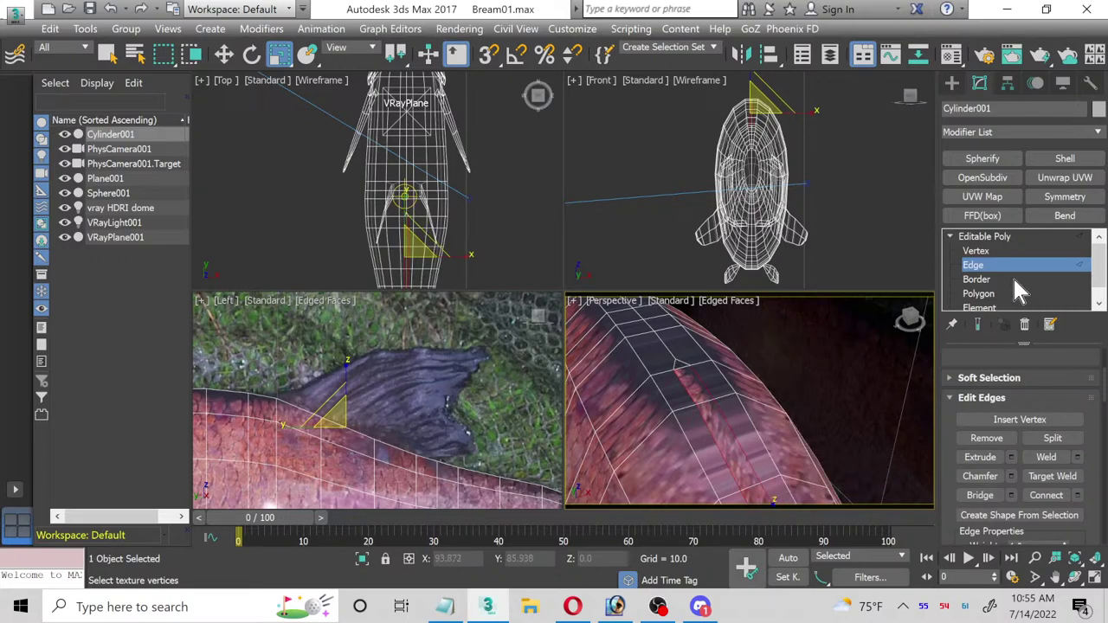
Step: At Polygon level, select the loop of strip polygons along the back
{"action": "left_click", "coordinate": [1003, 295]}
{"action": "left_click", "coordinate": [683, 363]}
{"action": "left_click", "coordinate": [683, 367]}
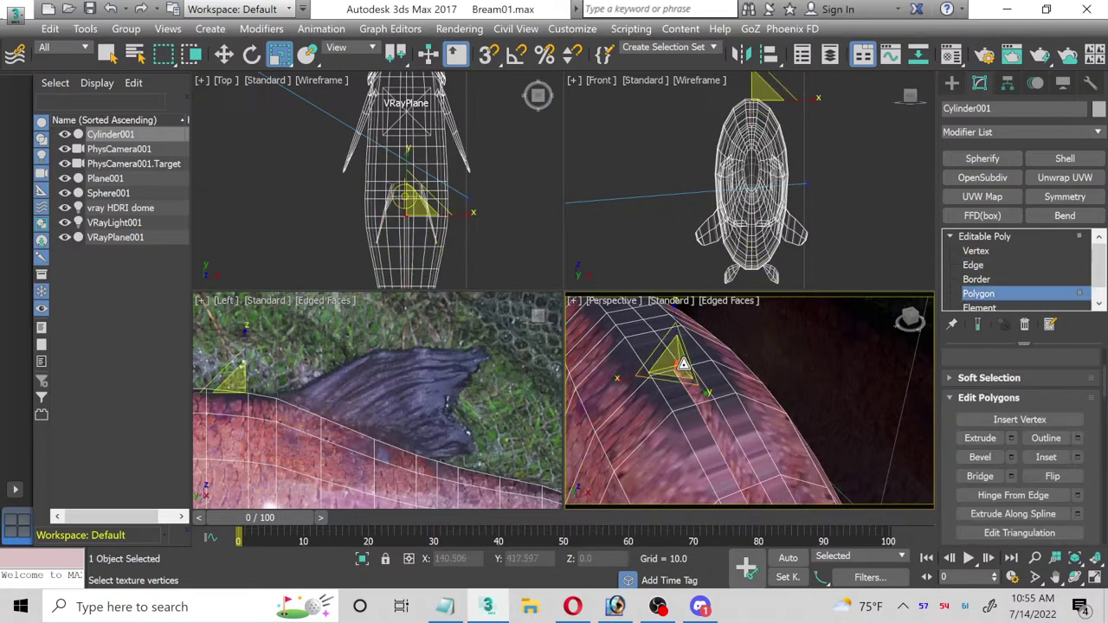
{"action": "left_click", "coordinate": [696, 392], "text": "shift"}
{"action": "middle_click_drag", "start_coordinate": [697, 391], "coordinate": [728, 402], "text": "alt"}
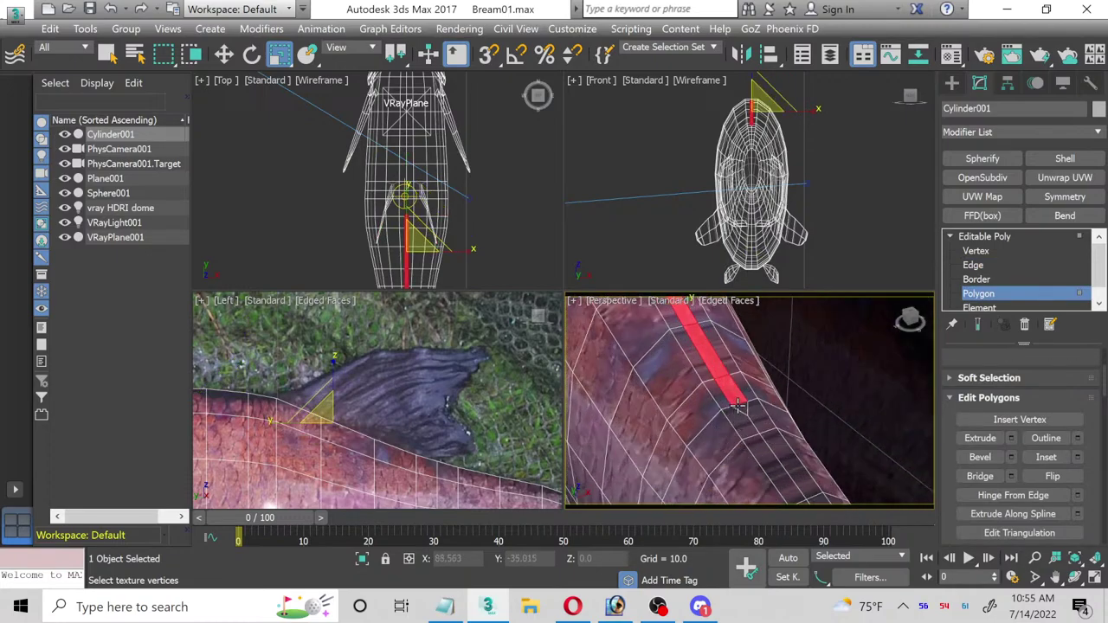
{"action": "left_click_drag", "start_coordinate": [737, 404], "coordinate": [762, 420]}
{"action": "scroll", "coordinate": [1054, 481], "scroll_direction": "down", "scroll_amount": 1}
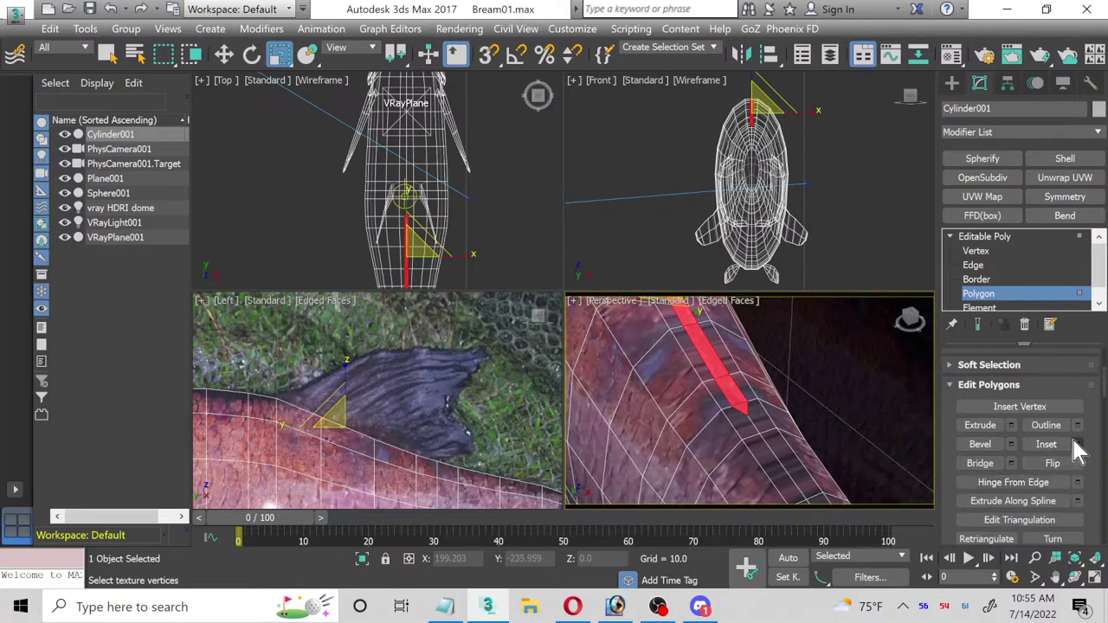
Step: Extrude the strip, then undo the extrusion to leave it flat
{"action": "left_click", "coordinate": [1011, 425]}
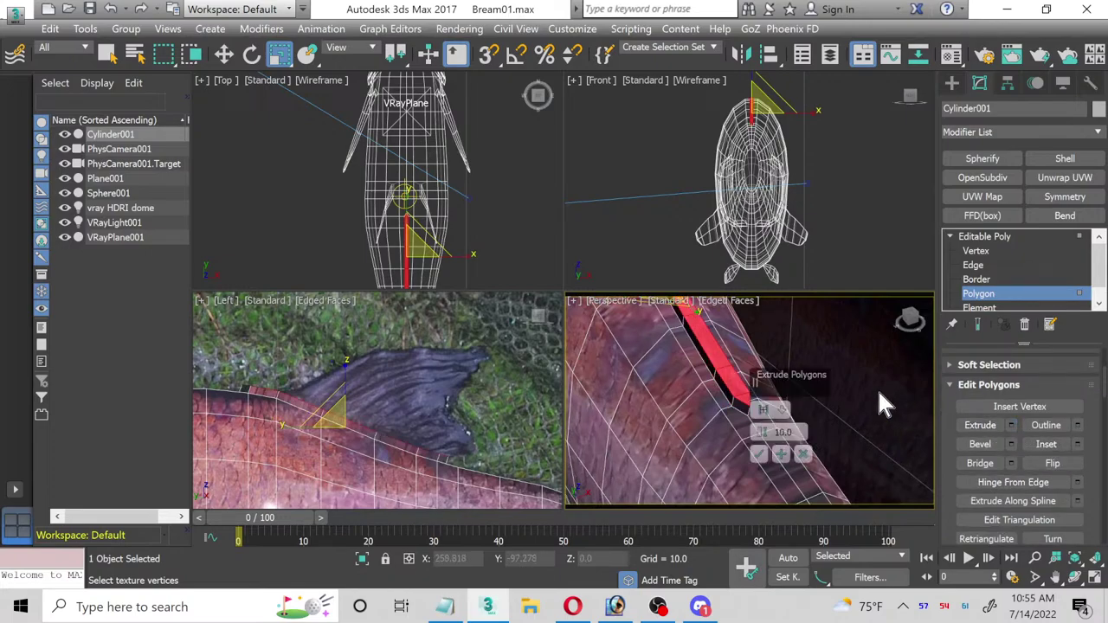
{"action": "left_click", "coordinate": [762, 455]}
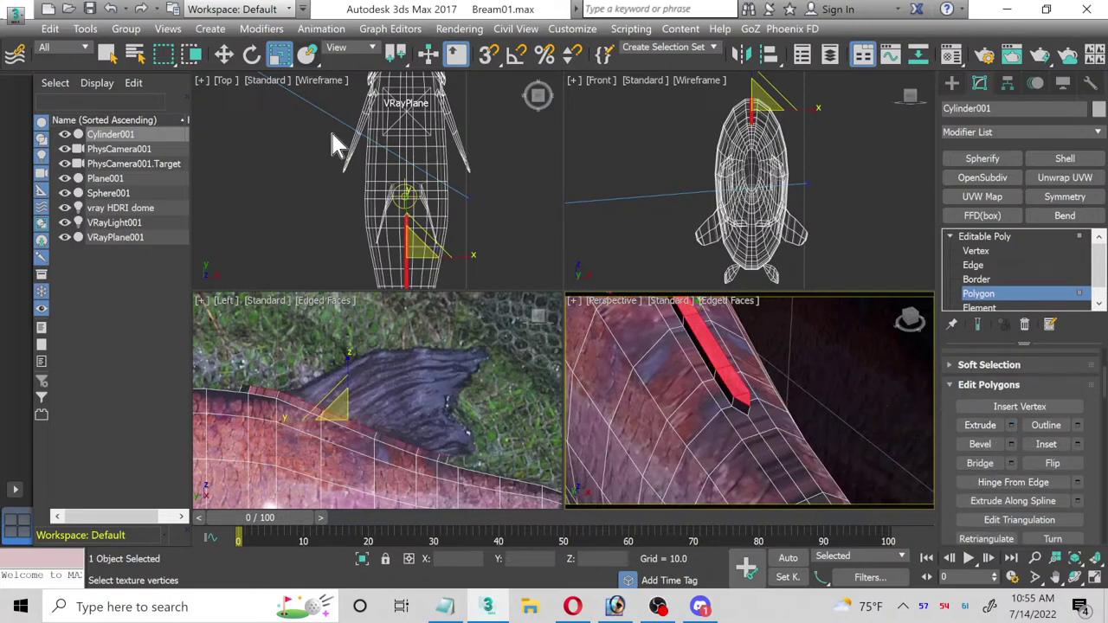
{"action": "middle_click_drag", "start_coordinate": [477, 245], "coordinate": [476, 224]}
{"action": "scroll", "coordinate": [271, 394], "scroll_direction": "up", "scroll_amount": 4}
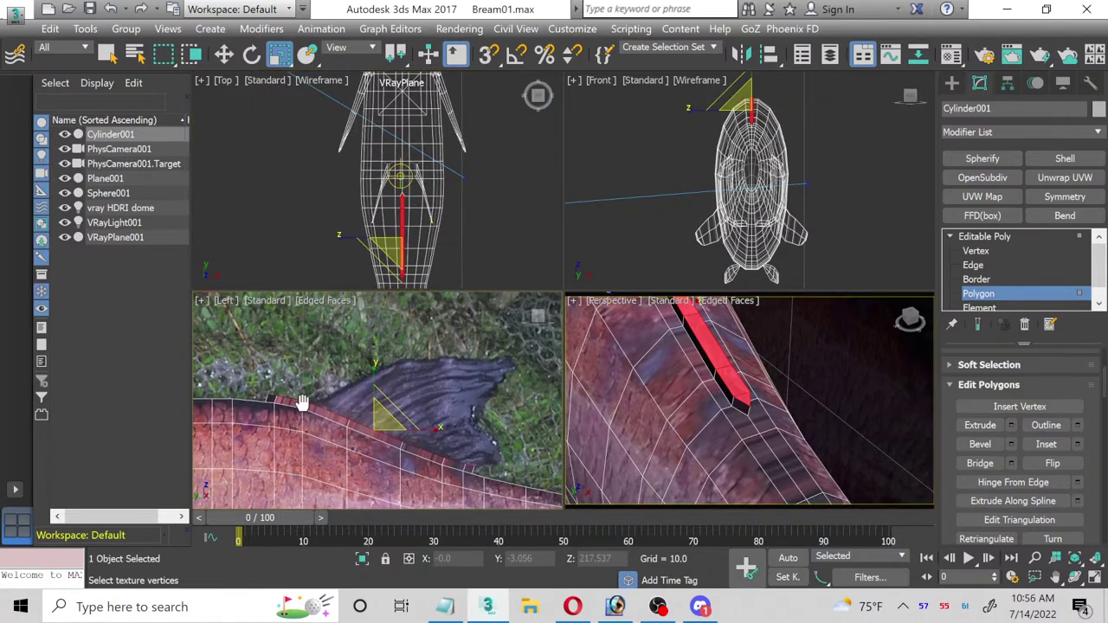
{"action": "key", "text": "ctrl+z"}
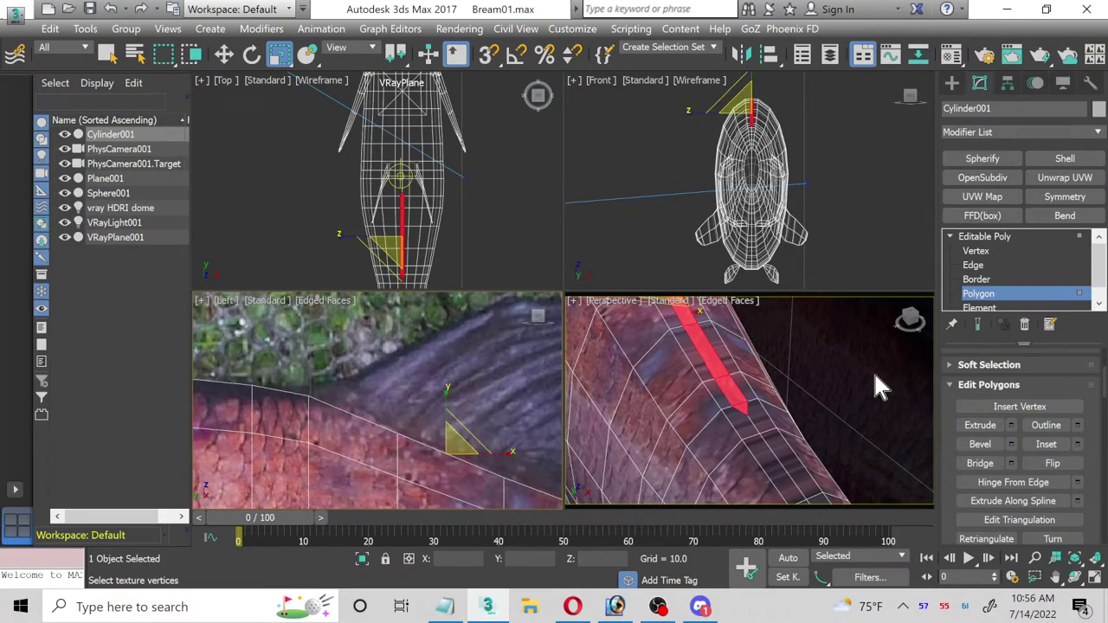
{"action": "middle_click_drag", "start_coordinate": [873, 371], "coordinate": [801, 431]}
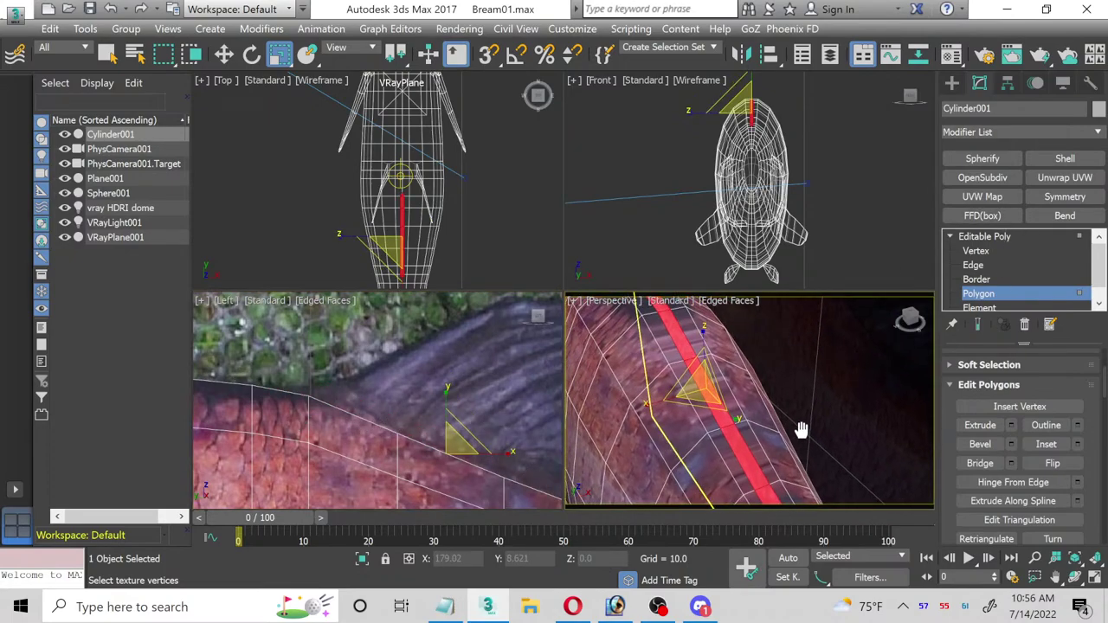
Step: Reapply the Chamfer at Edge level and select the edge along the fish's back
{"action": "left_click", "coordinate": [989, 263]}
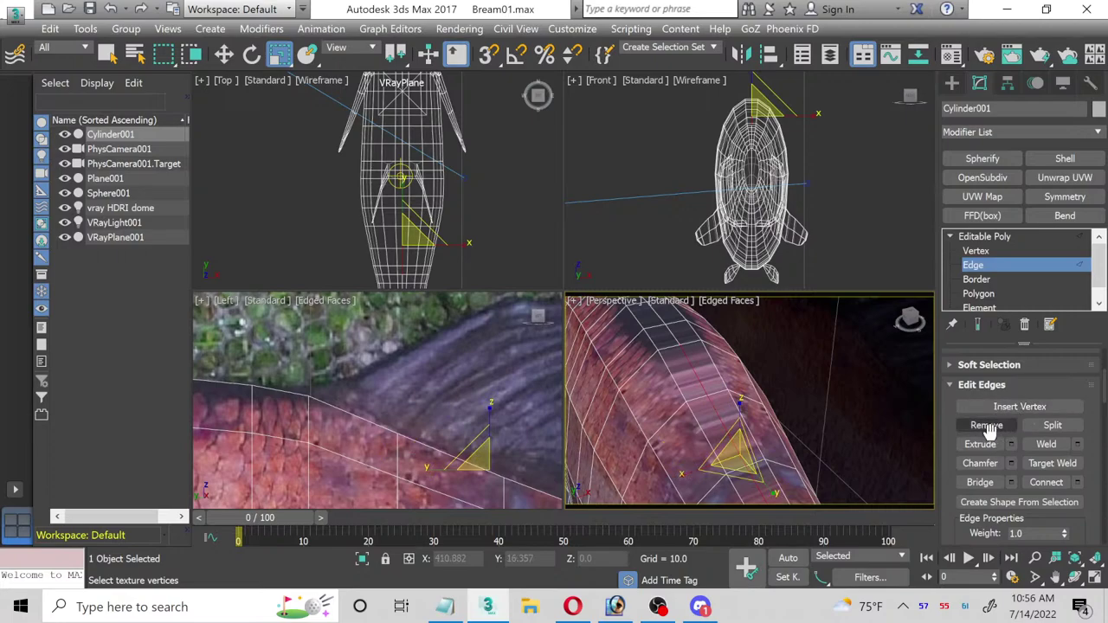
{"action": "left_click", "coordinate": [1012, 463]}
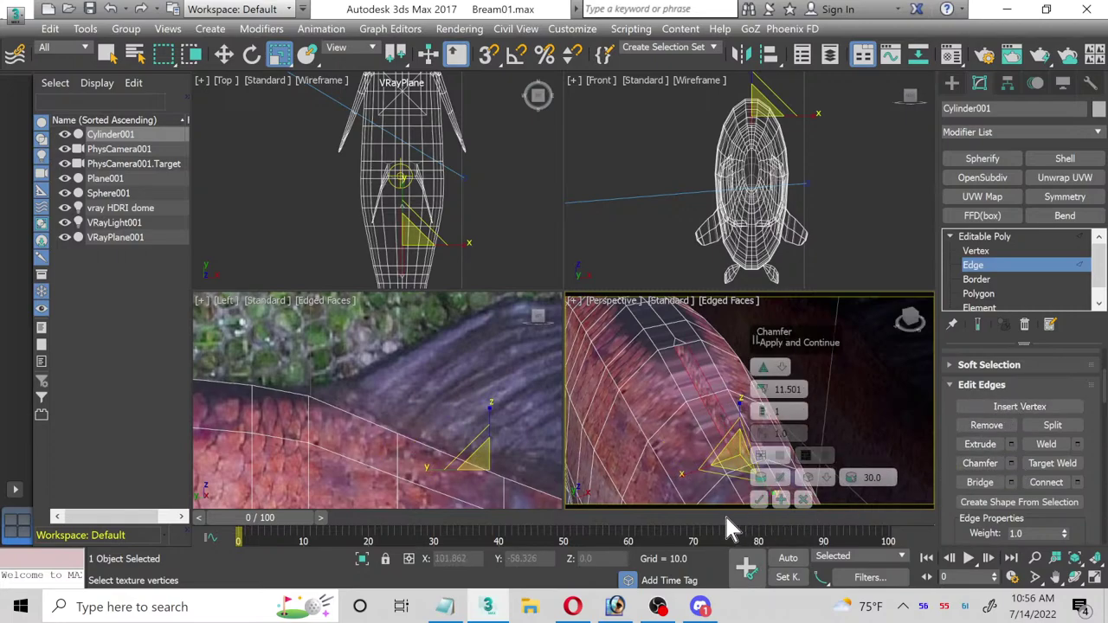
{"action": "left_click", "coordinate": [761, 498]}
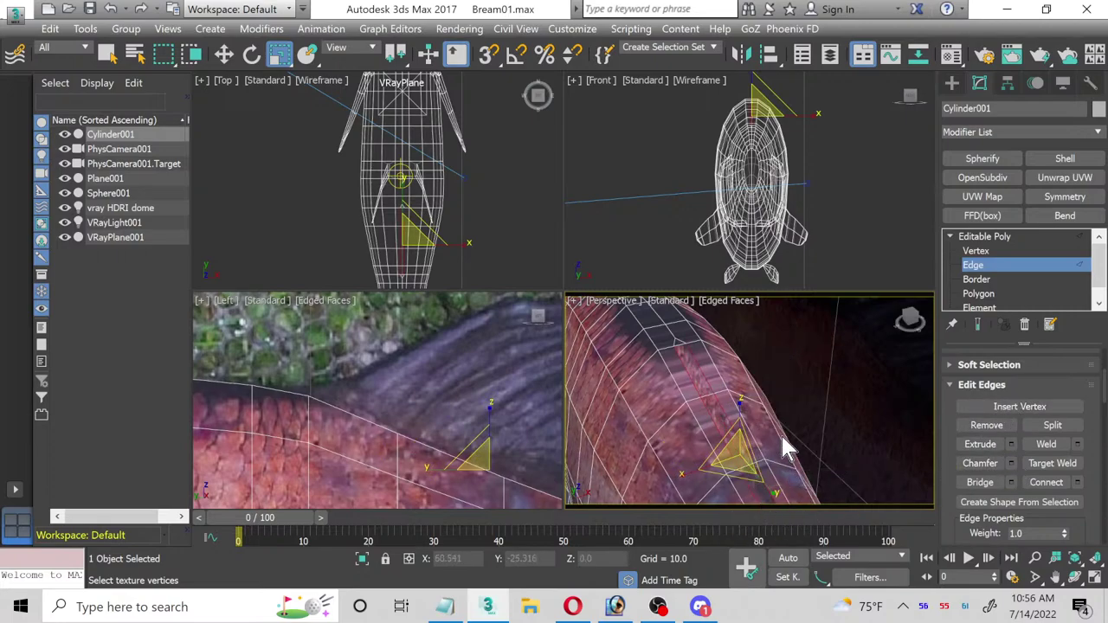
{"action": "left_click", "coordinate": [684, 355]}
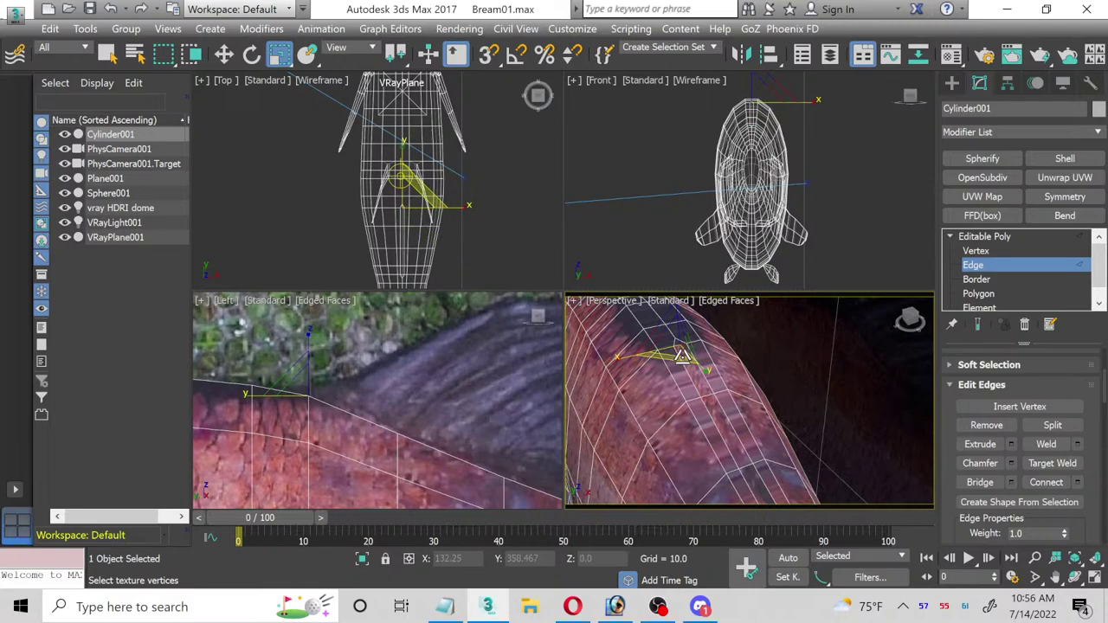
Step: Select the polygon loop along the back and extrude it by 10.0
{"action": "left_click", "coordinate": [980, 292]}
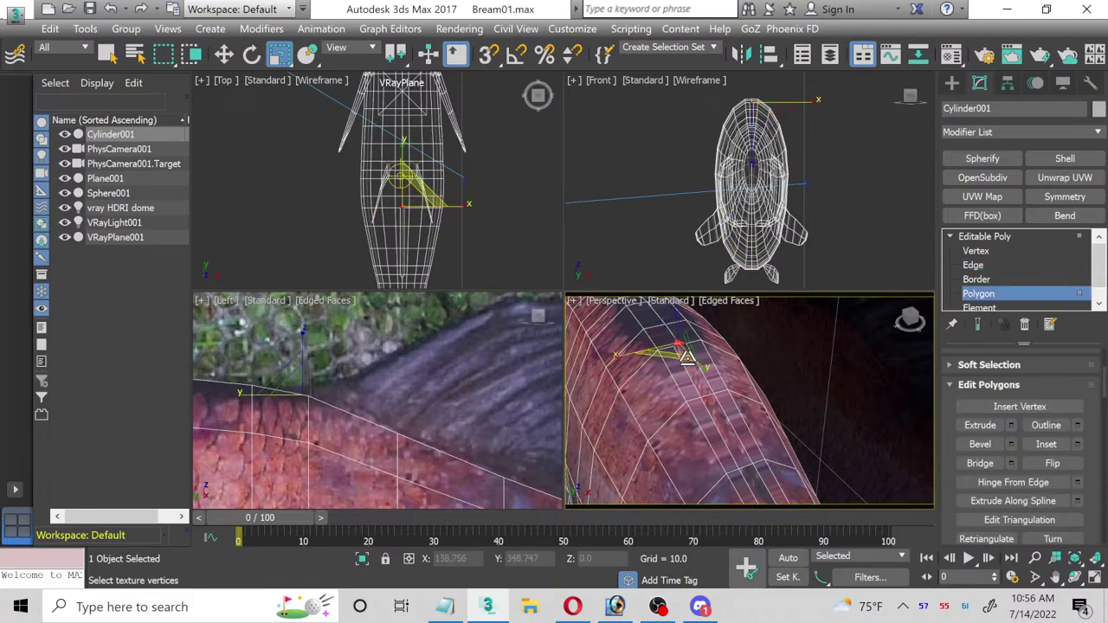
{"action": "left_click", "coordinate": [717, 378], "text": "shift"}
{"action": "middle_click_drag", "start_coordinate": [718, 378], "coordinate": [749, 420], "text": "alt"}
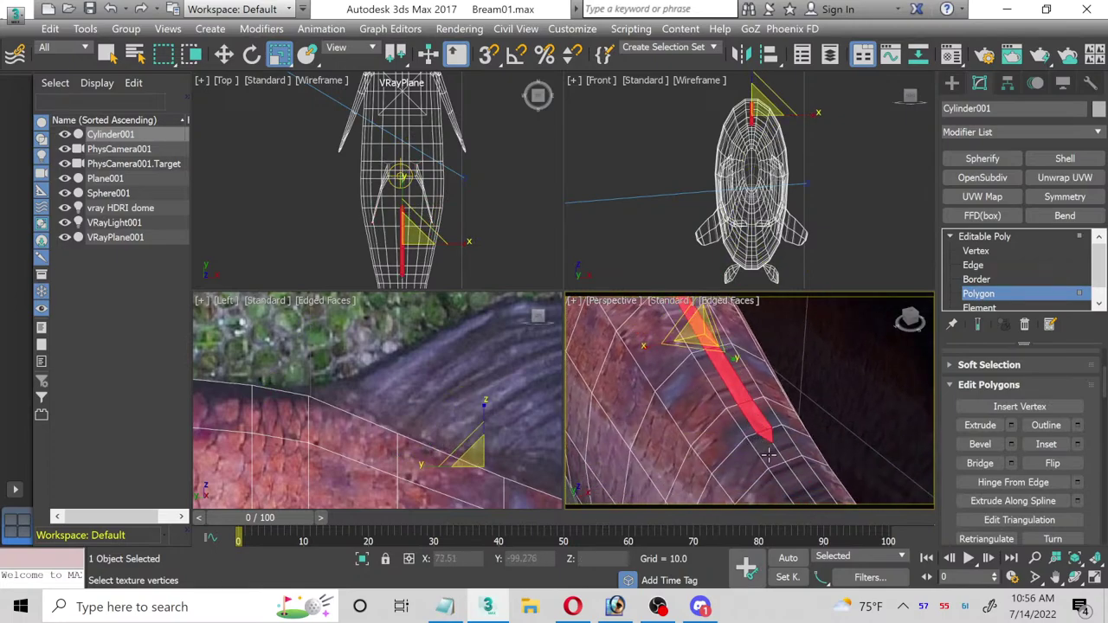
{"action": "left_click", "coordinate": [1013, 425]}
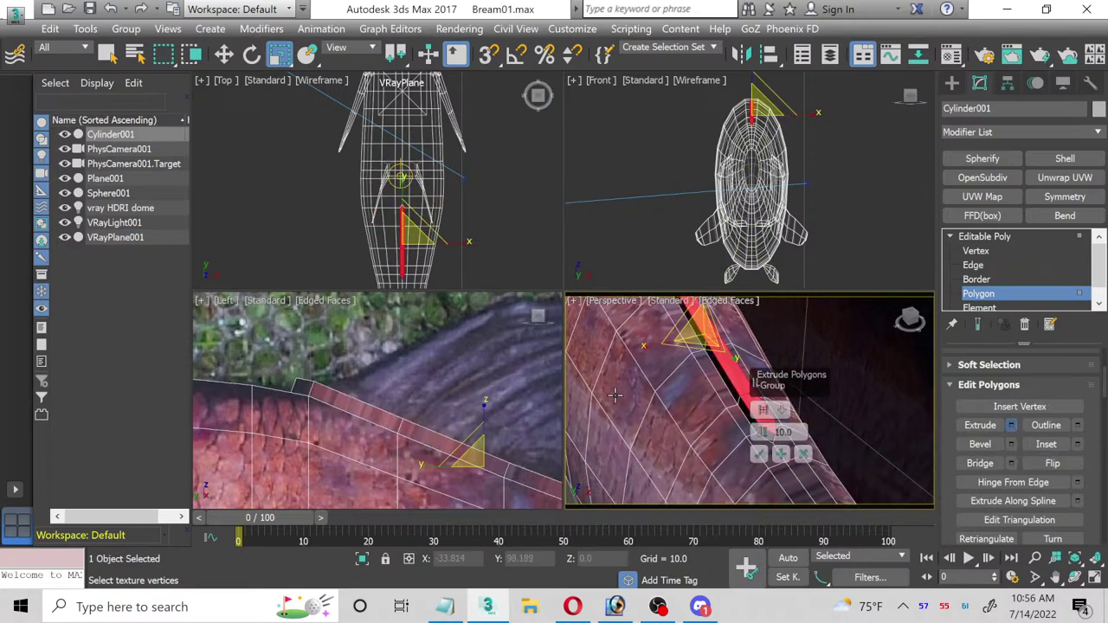
{"action": "left_click", "coordinate": [758, 455]}
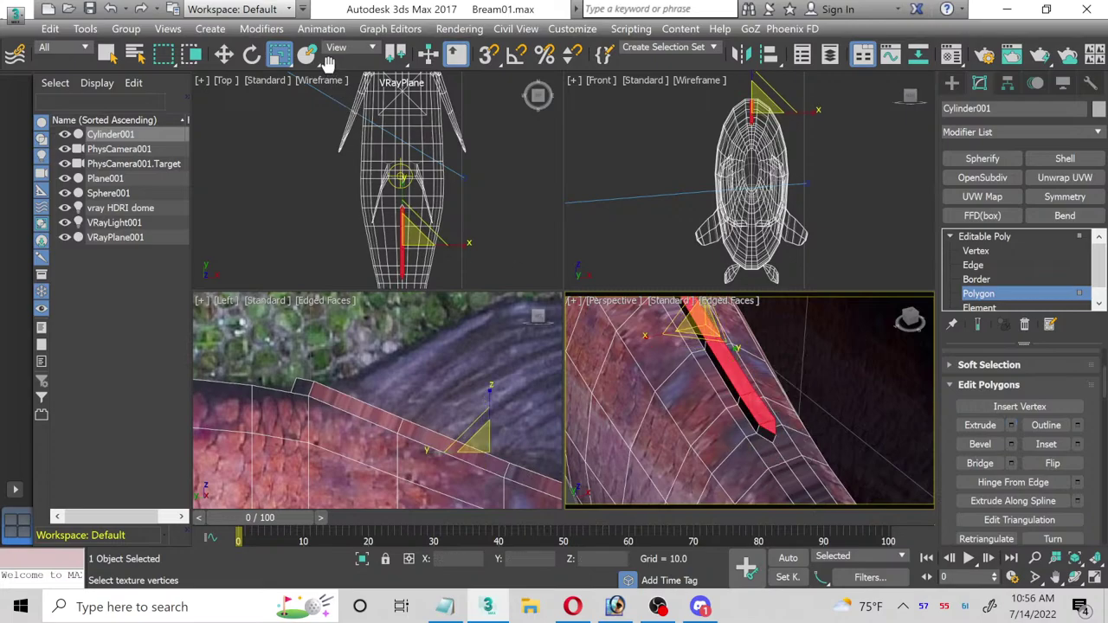
{"action": "scroll", "coordinate": [436, 253], "scroll_direction": "up", "scroll_amount": 3}
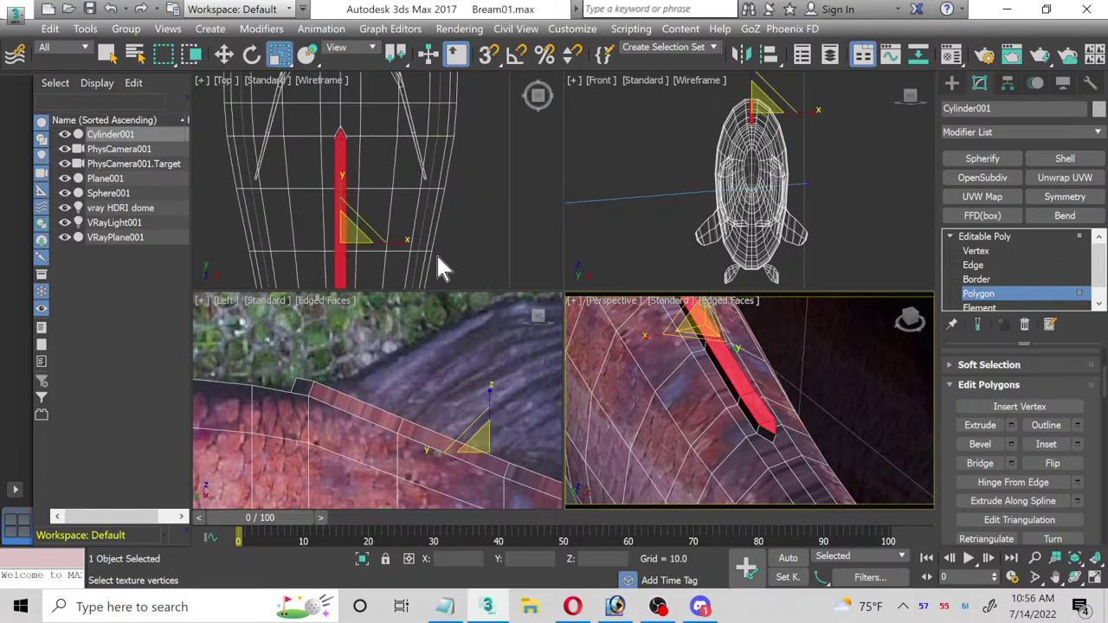
Step: Switch to Move and reselect the polygon strip along the fish's back
{"action": "middle_click_drag", "start_coordinate": [436, 253], "coordinate": [416, 218]}
{"action": "left_click_drag", "start_coordinate": [415, 209], "coordinate": [329, 208]}
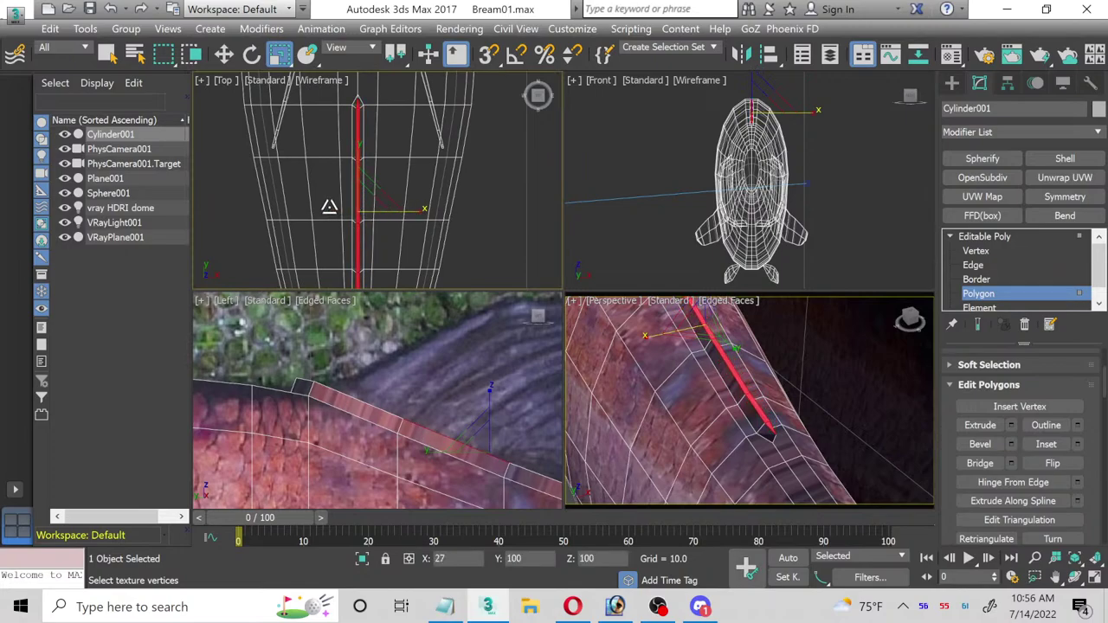
{"action": "key", "text": "w"}
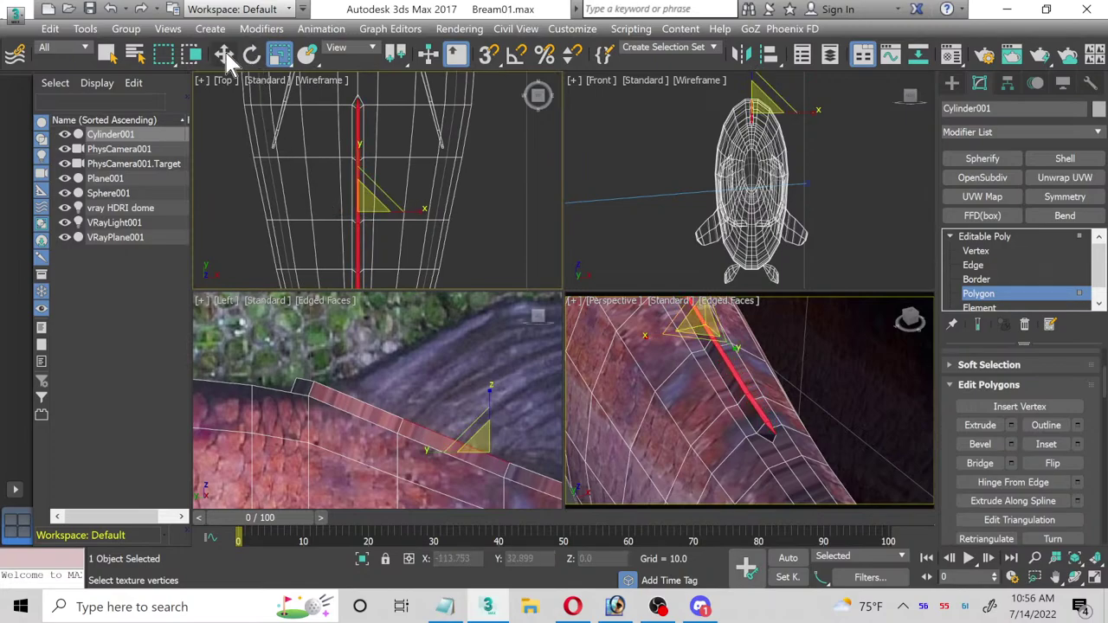
{"action": "middle_click_drag", "start_coordinate": [336, 379], "coordinate": [408, 391]}
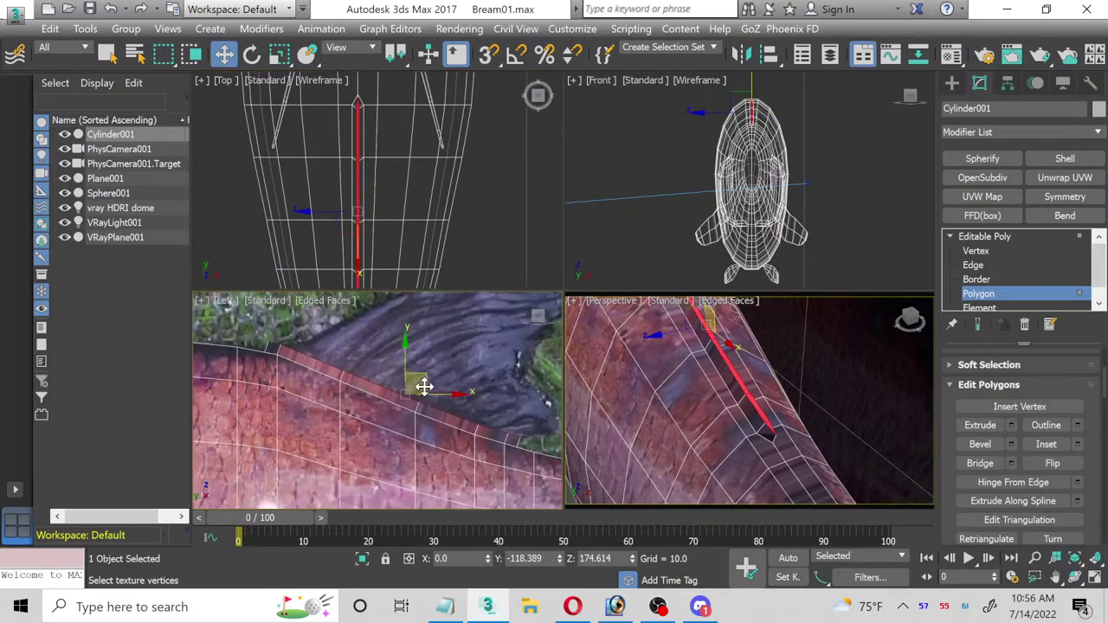
{"action": "left_click", "coordinate": [427, 374]}
{"action": "left_click", "coordinate": [427, 381]}
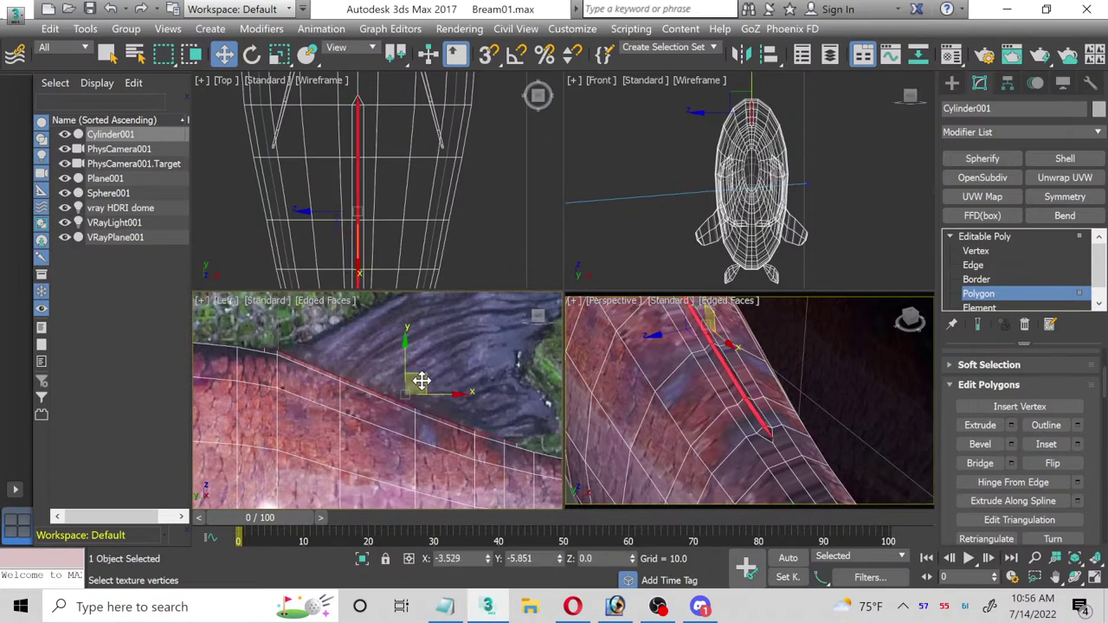
{"action": "left_click_drag", "start_coordinate": [421, 381], "coordinate": [419, 389]}
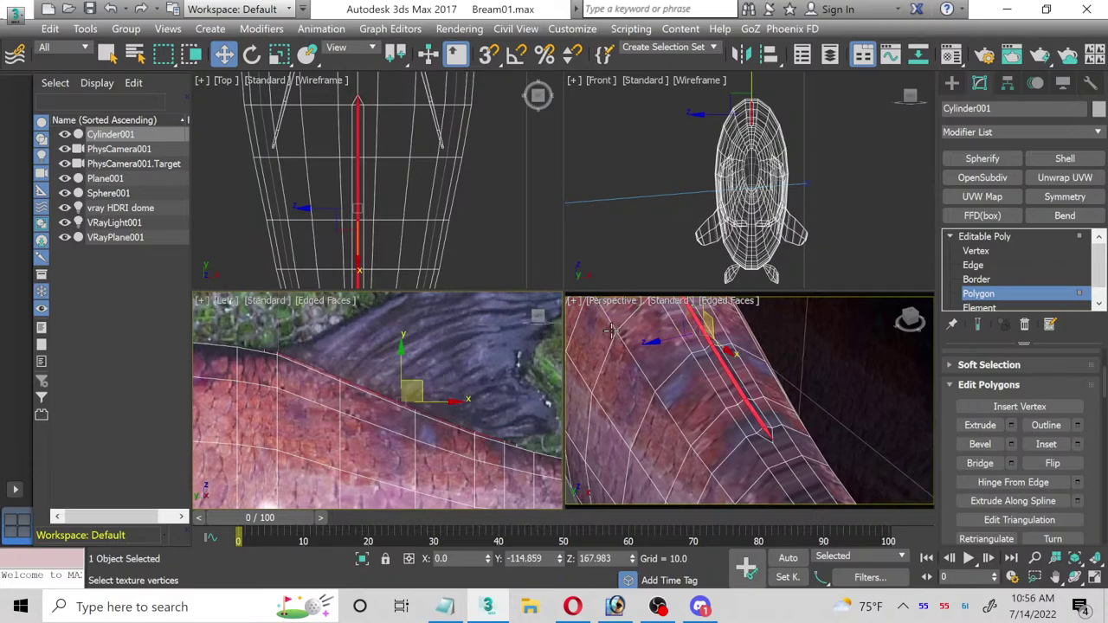
Step: Extrude the back strip another 10.0, maximize the side view, and open the Material Editor
{"action": "left_click", "coordinate": [1010, 426]}
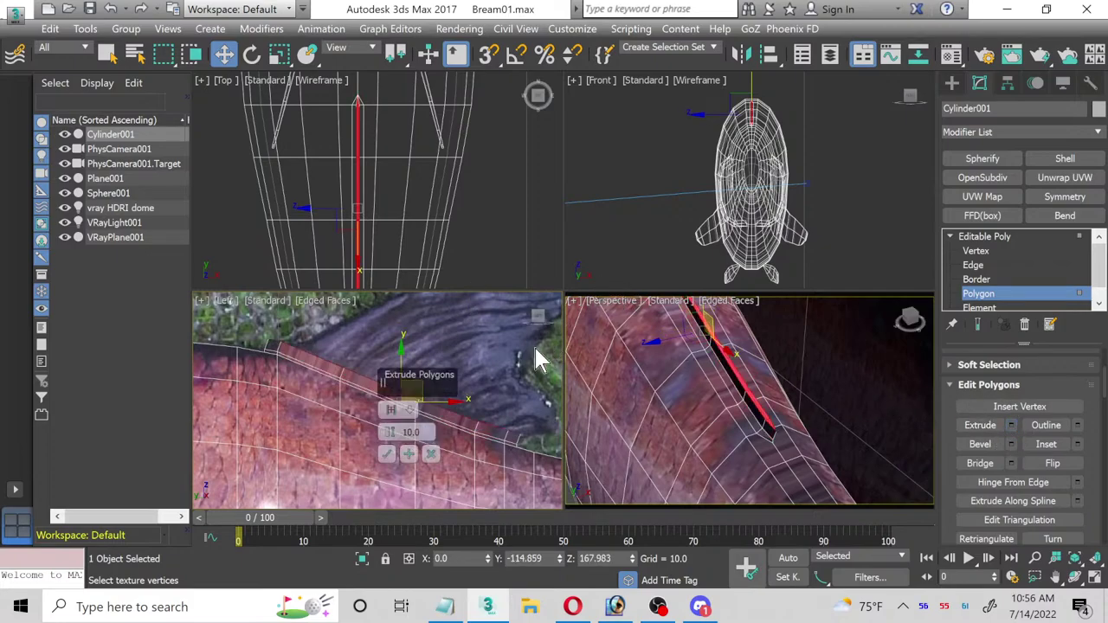
{"action": "left_click", "coordinate": [387, 455]}
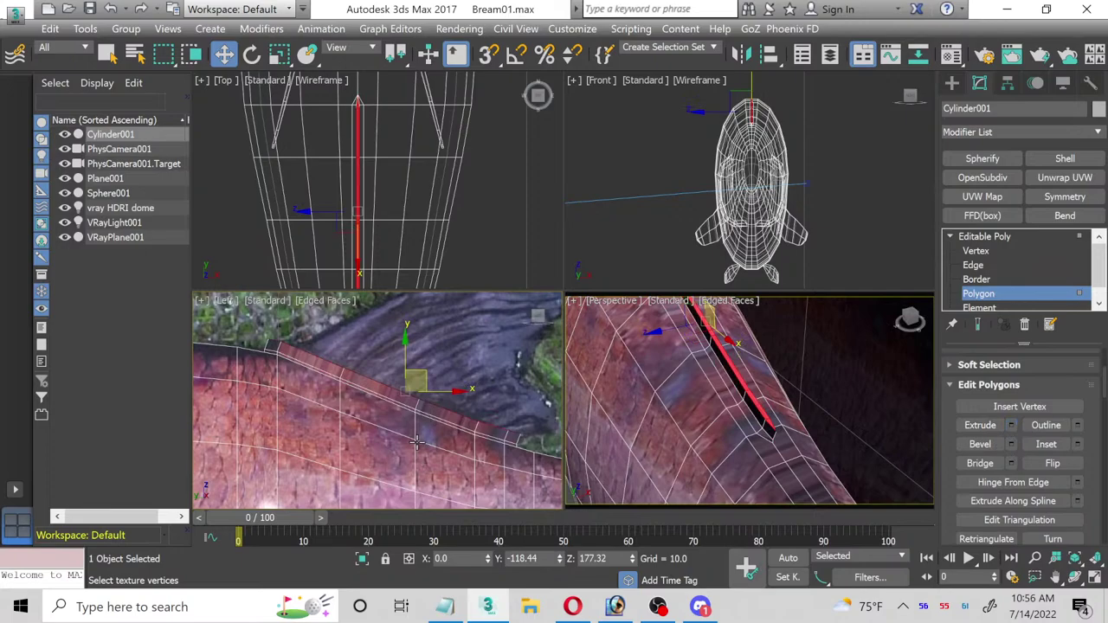
{"action": "right_click", "coordinate": [409, 299]}
{"action": "left_click", "coordinate": [1096, 589]}
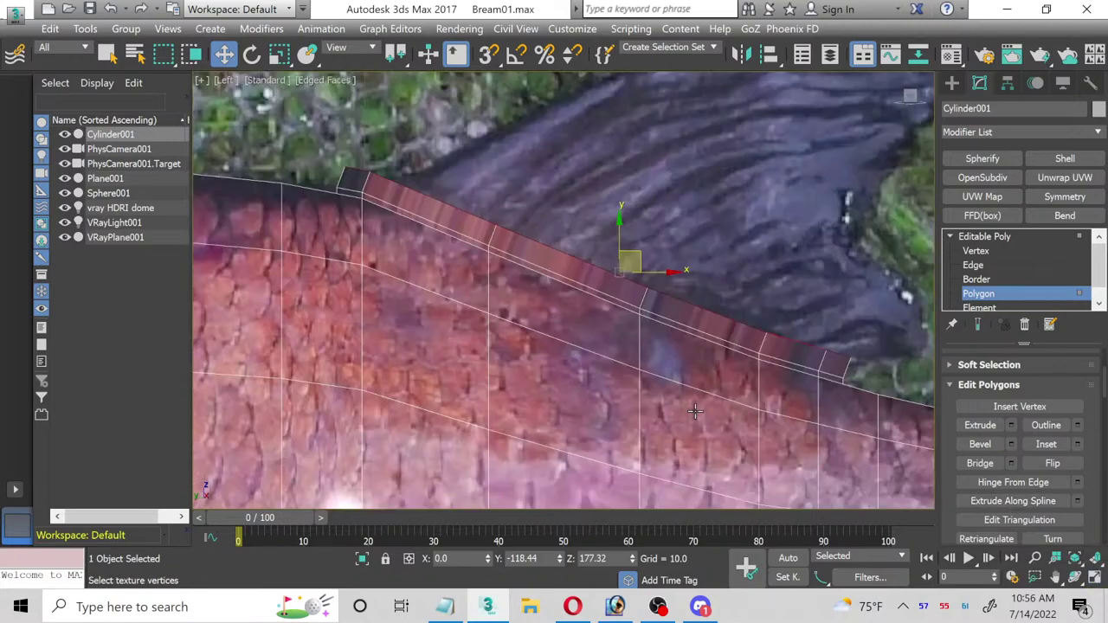
{"action": "key", "text": "m"}
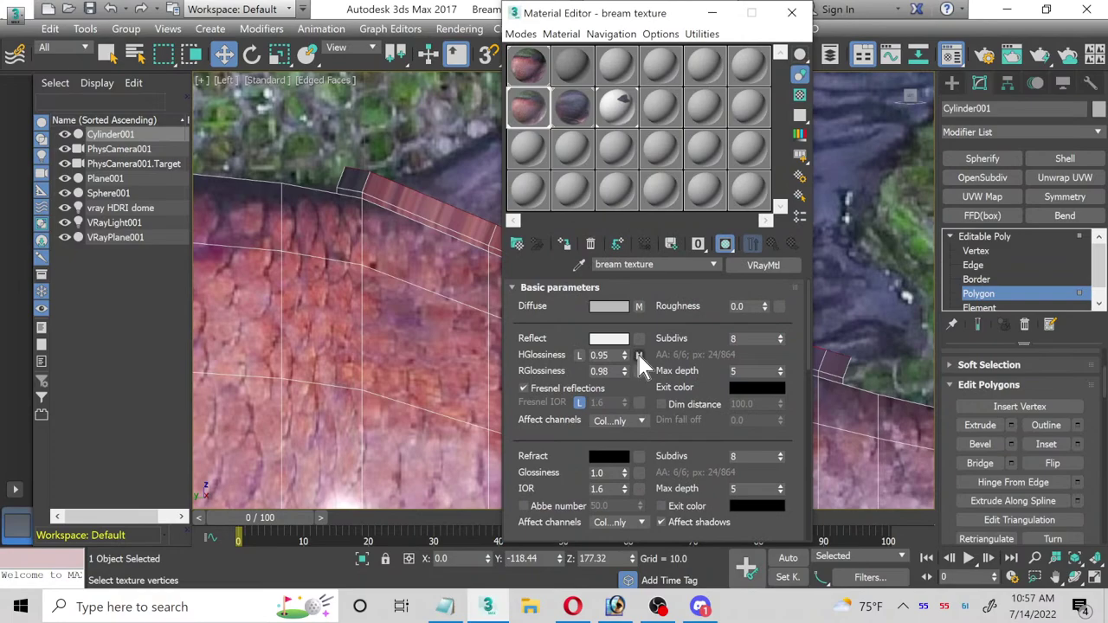
Step: Set the bream texture material's Refract colour to grey 153
{"action": "left_click", "coordinate": [607, 460]}
{"action": "left_click_drag", "start_coordinate": [415, 161], "coordinate": [460, 161]}
{"action": "left_click", "coordinate": [478, 227]}
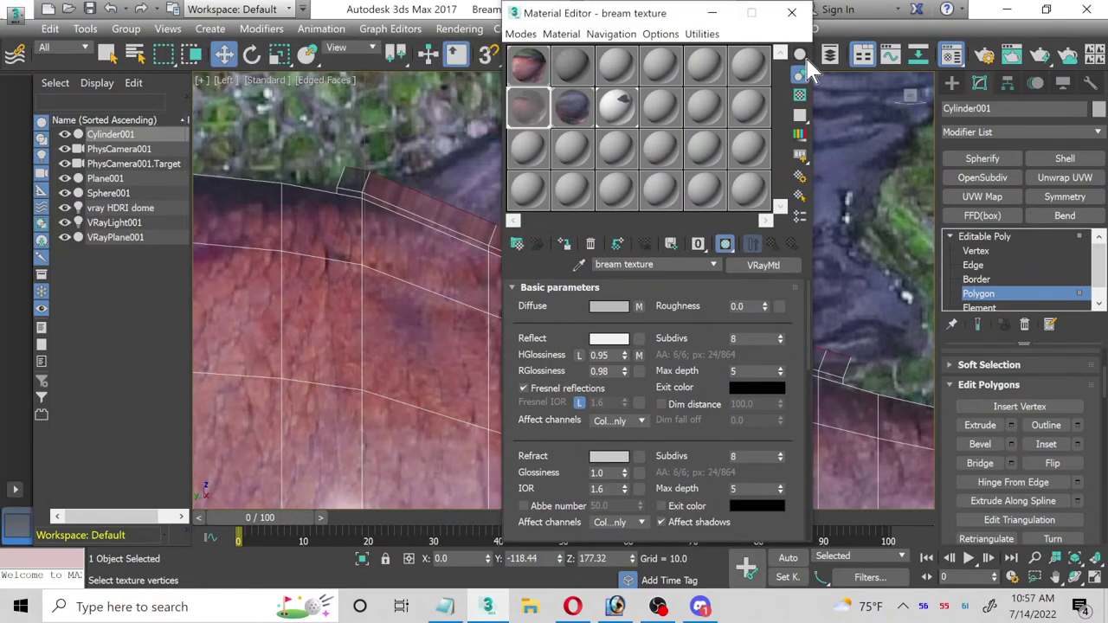
Step: Close the Material Editor and raise the extruded strip over the dorsal fin's base
{"action": "left_click", "coordinate": [792, 12]}
{"action": "scroll", "coordinate": [450, 292], "scroll_direction": "down", "scroll_amount": 3}
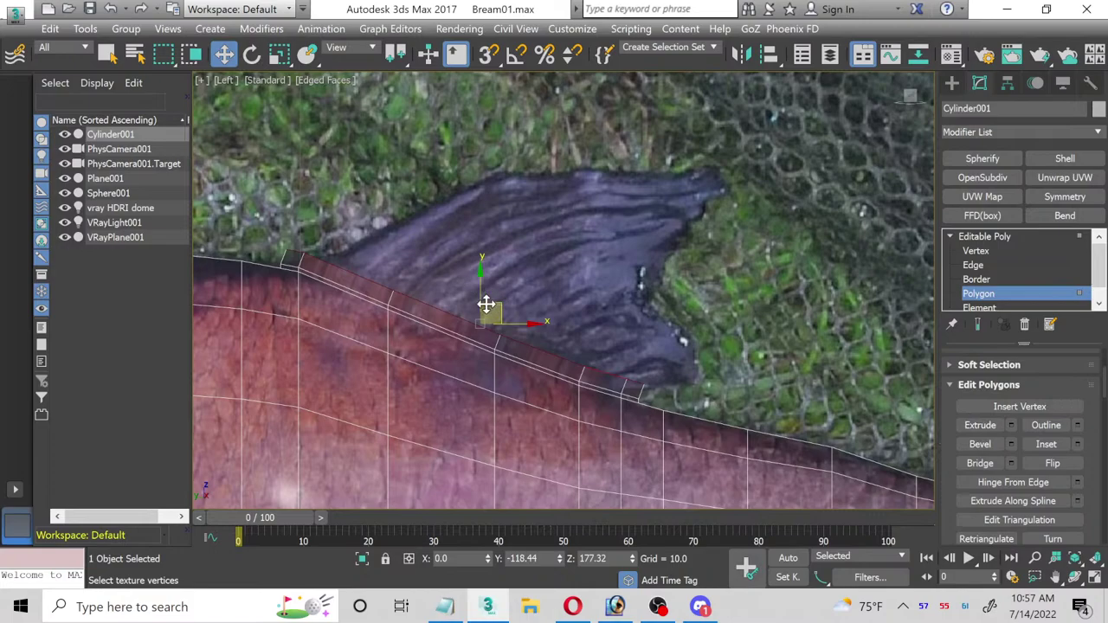
{"action": "left_click_drag", "start_coordinate": [488, 302], "coordinate": [554, 268]}
Step: At Vertex level, pull three top vertices of the strip up to the fin's upper outline and tip
{"action": "left_click", "coordinate": [975, 250]}
{"action": "scroll", "coordinate": [388, 200], "scroll_direction": "up", "scroll_amount": 5}
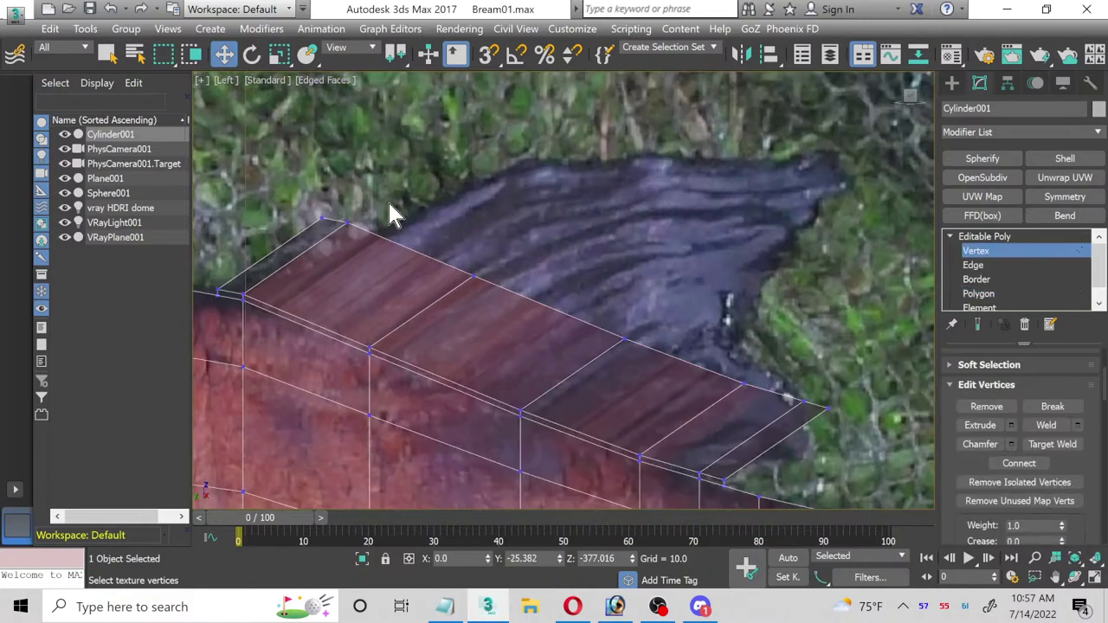
{"action": "left_click", "coordinate": [529, 305]}
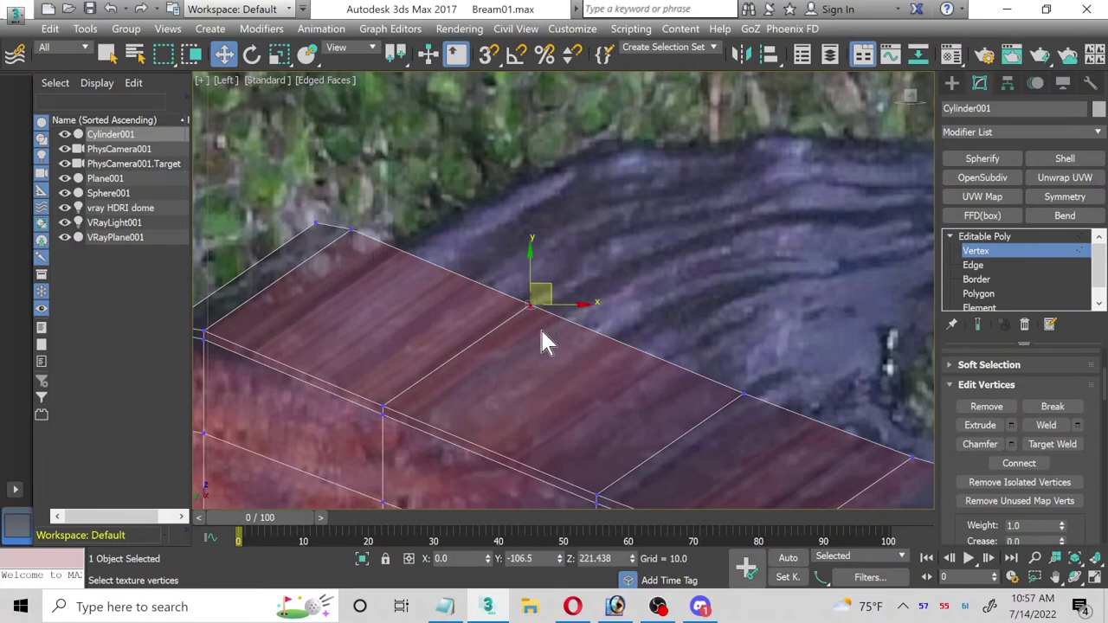
{"action": "scroll", "coordinate": [544, 341], "scroll_direction": "down", "scroll_amount": 4}
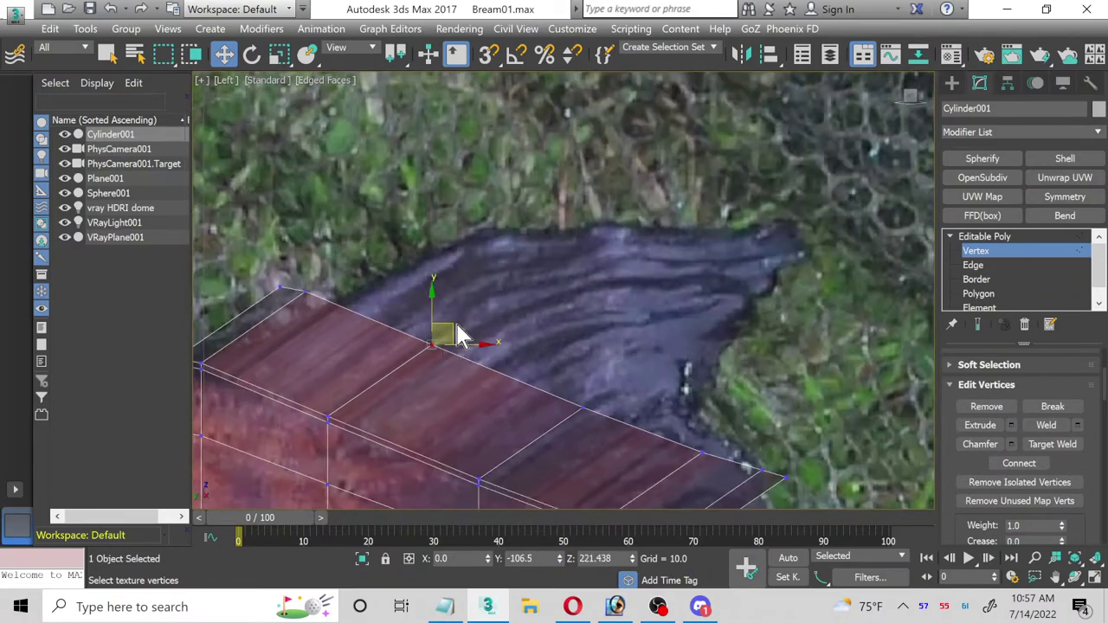
{"action": "left_click_drag", "start_coordinate": [459, 336], "coordinate": [656, 220]}
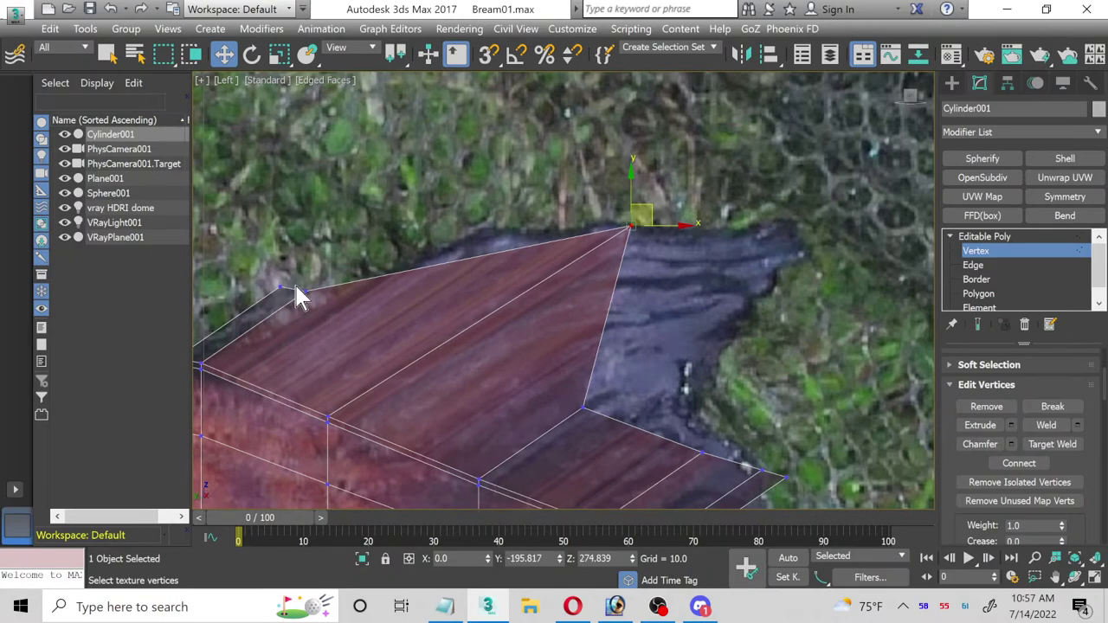
{"action": "left_click", "coordinate": [303, 292]}
{"action": "left_click_drag", "start_coordinate": [328, 272], "coordinate": [534, 212]}
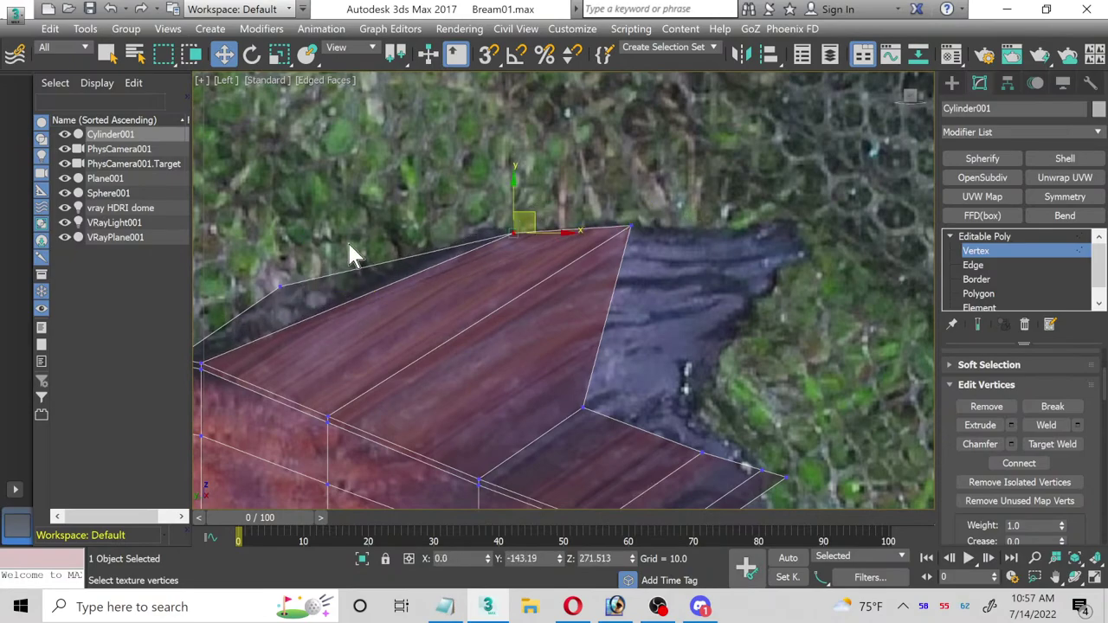
{"action": "left_click_drag", "start_coordinate": [321, 309], "coordinate": [321, 309]}
{"action": "left_click_drag", "start_coordinate": [292, 263], "coordinate": [458, 236]}
Step: Move the rear vertices to trace the fin's rear edge, notch and lower rear corner
{"action": "middle_click_drag", "start_coordinate": [480, 309], "coordinate": [232, 302]}
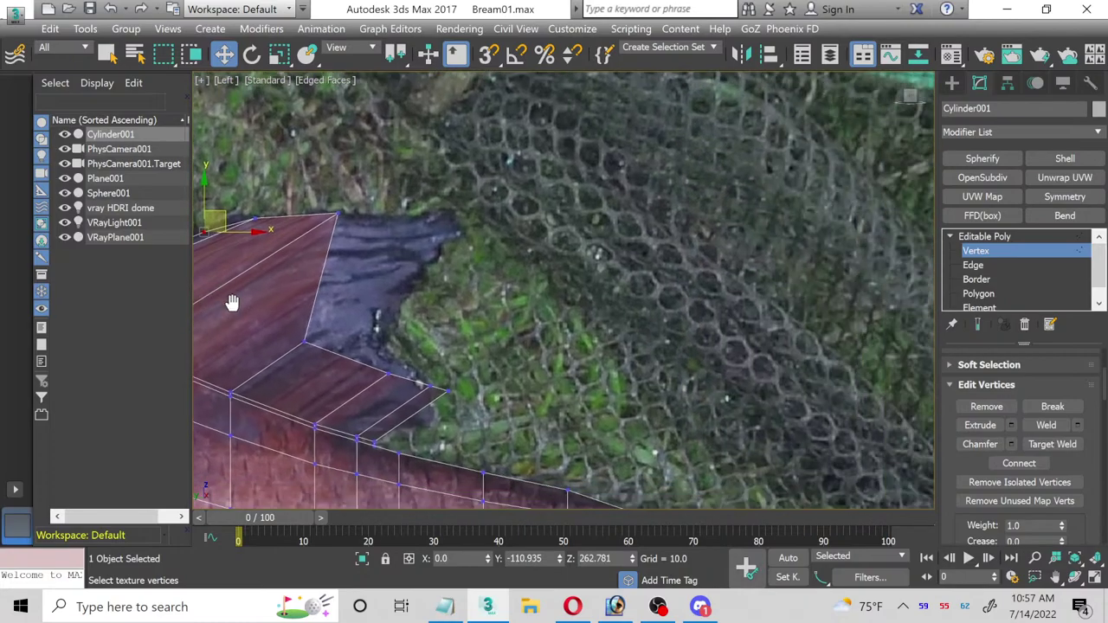
{"action": "left_click", "coordinate": [315, 330]}
{"action": "left_click_drag", "start_coordinate": [317, 328], "coordinate": [460, 205]}
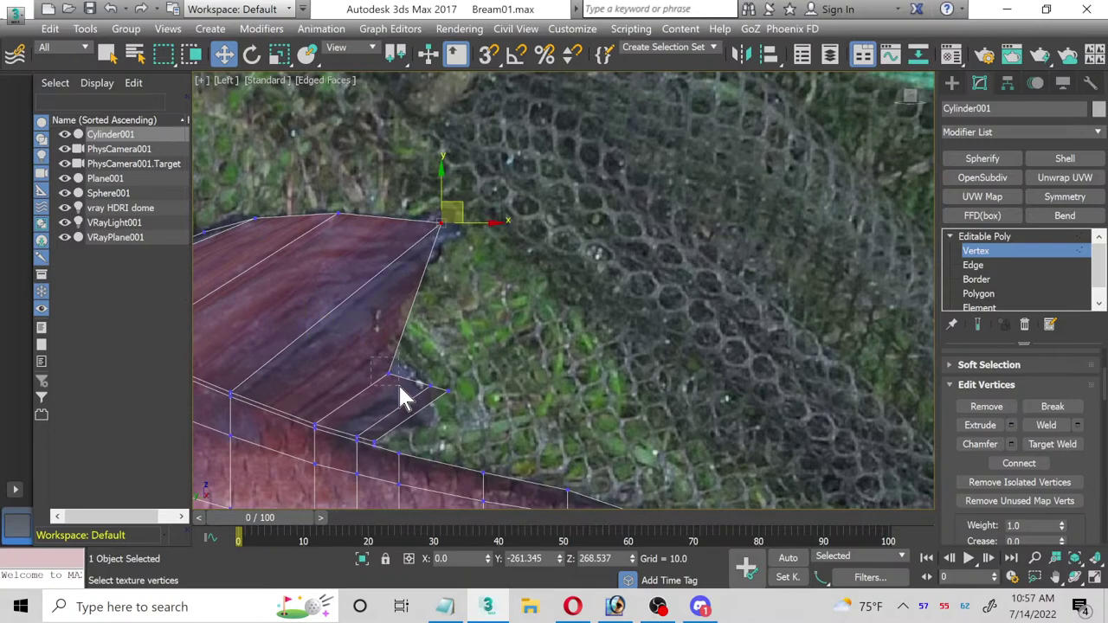
{"action": "left_click", "coordinate": [398, 381]}
{"action": "left_click_drag", "start_coordinate": [404, 346], "coordinate": [415, 309]}
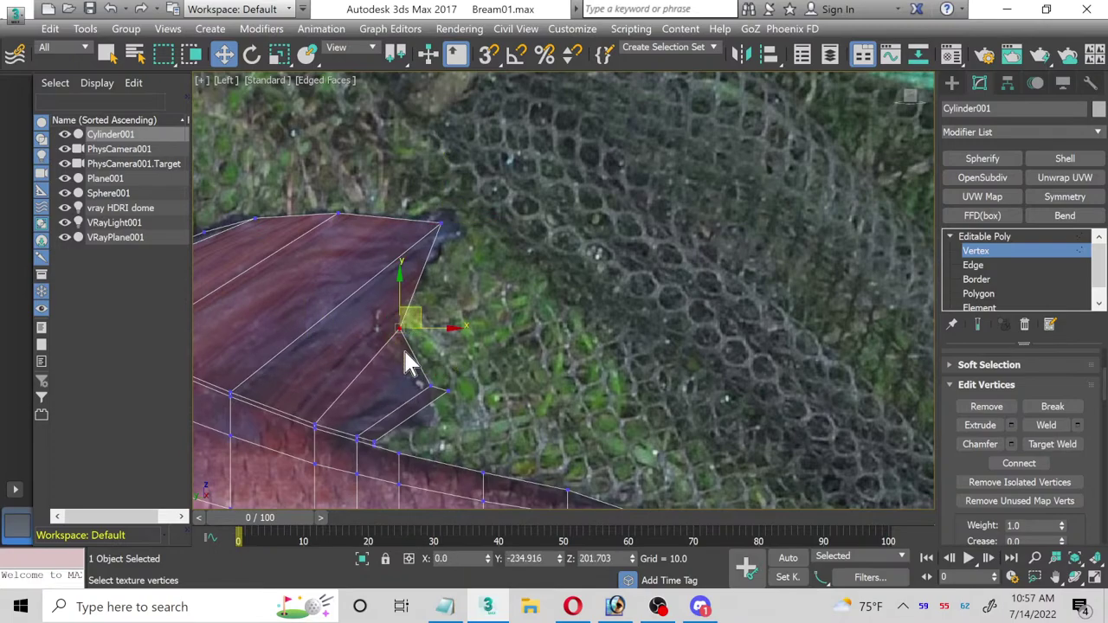
{"action": "scroll", "coordinate": [408, 358], "scroll_direction": "up", "scroll_amount": 2}
{"action": "left_click", "coordinate": [447, 400]}
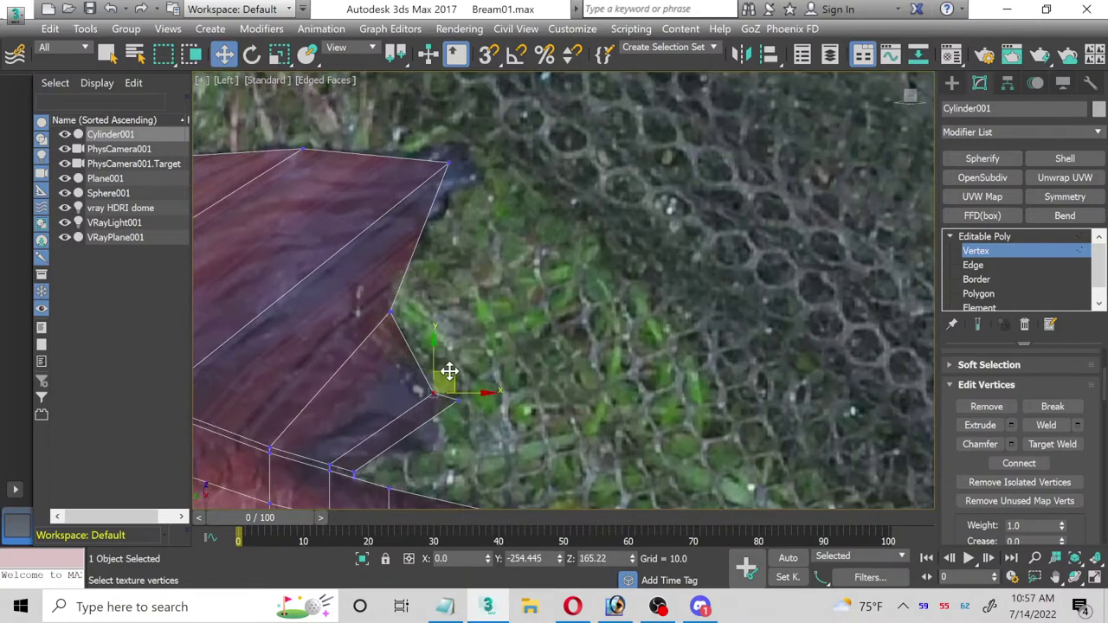
{"action": "mouse_move", "coordinate": [445, 376]}
{"action": "left_mouse_down"}
{"action": "mouse_move", "coordinate": [427, 373]}
{"action": "mouse_move", "coordinate": [438, 393]}
{"action": "left_mouse_up"}
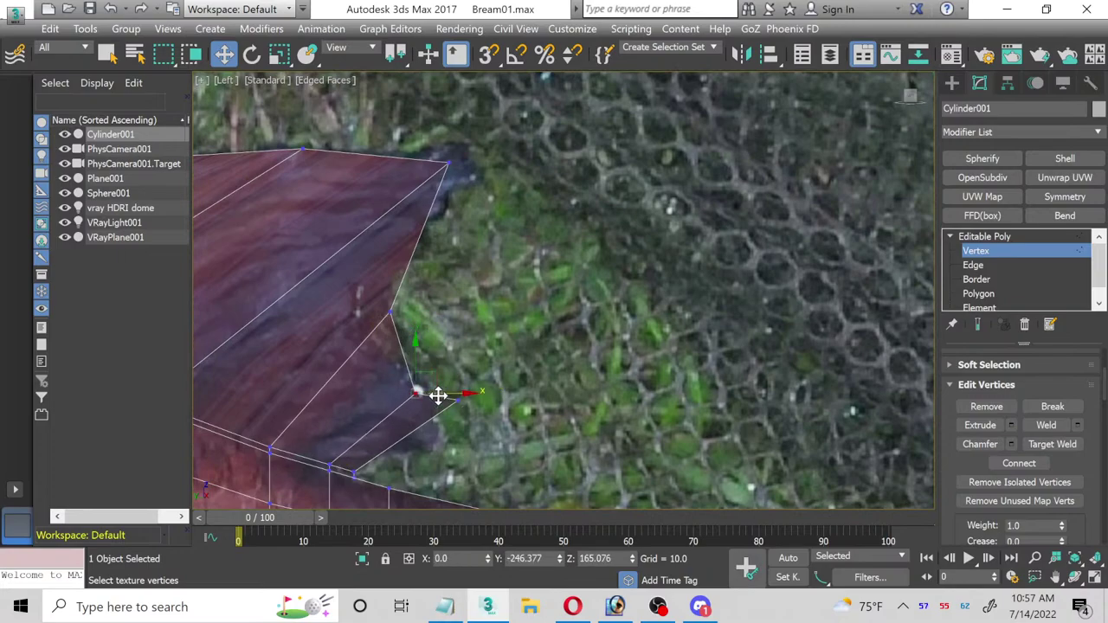
{"action": "left_click", "coordinate": [457, 401]}
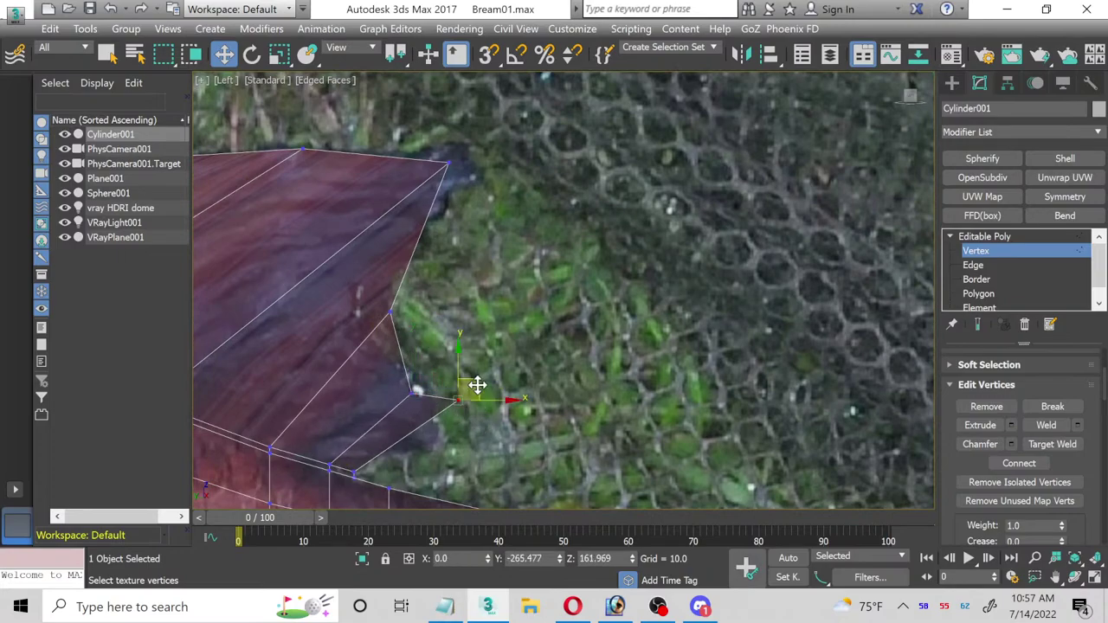
{"action": "left_click", "coordinate": [404, 425]}
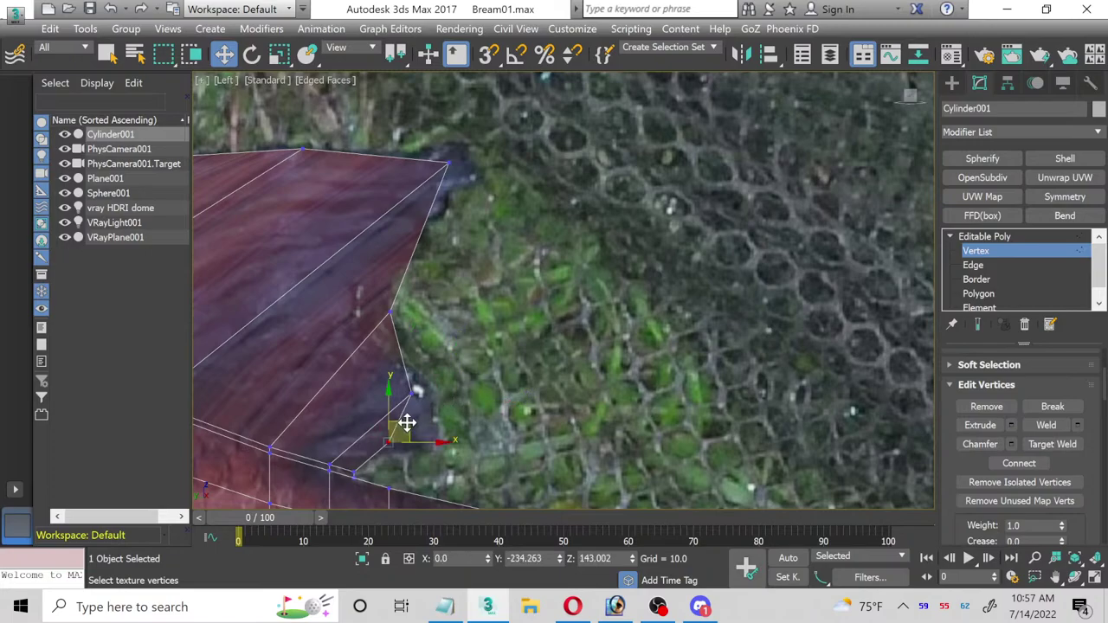
{"action": "left_click_drag", "start_coordinate": [403, 425], "coordinate": [462, 423]}
{"action": "middle_click_drag", "start_coordinate": [463, 423], "coordinate": [575, 315]}
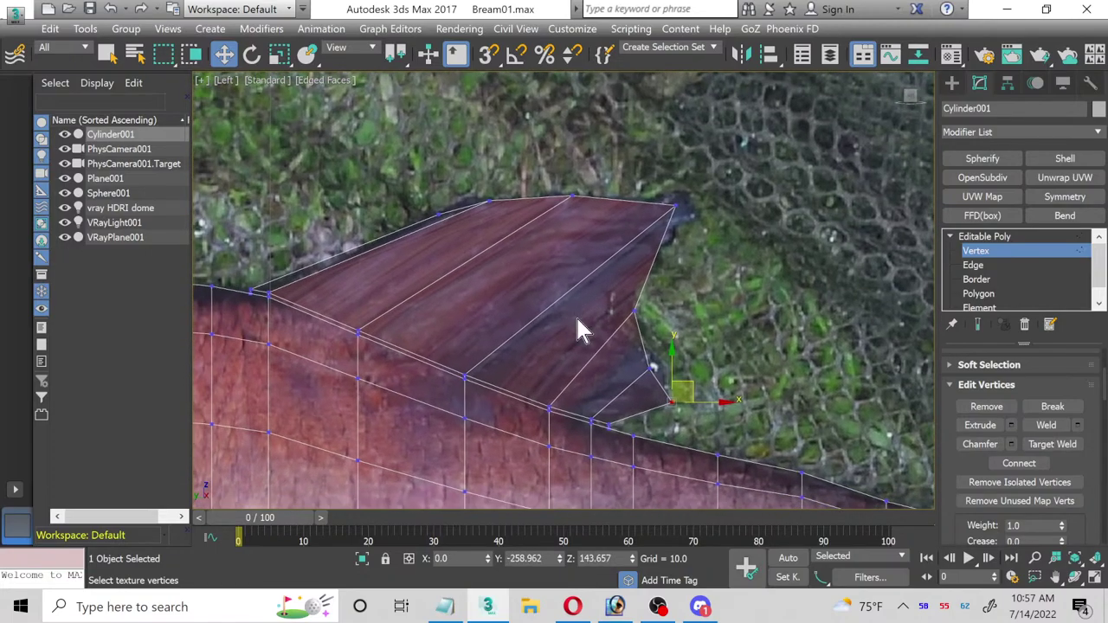
{"action": "left_click", "coordinate": [966, 266]}
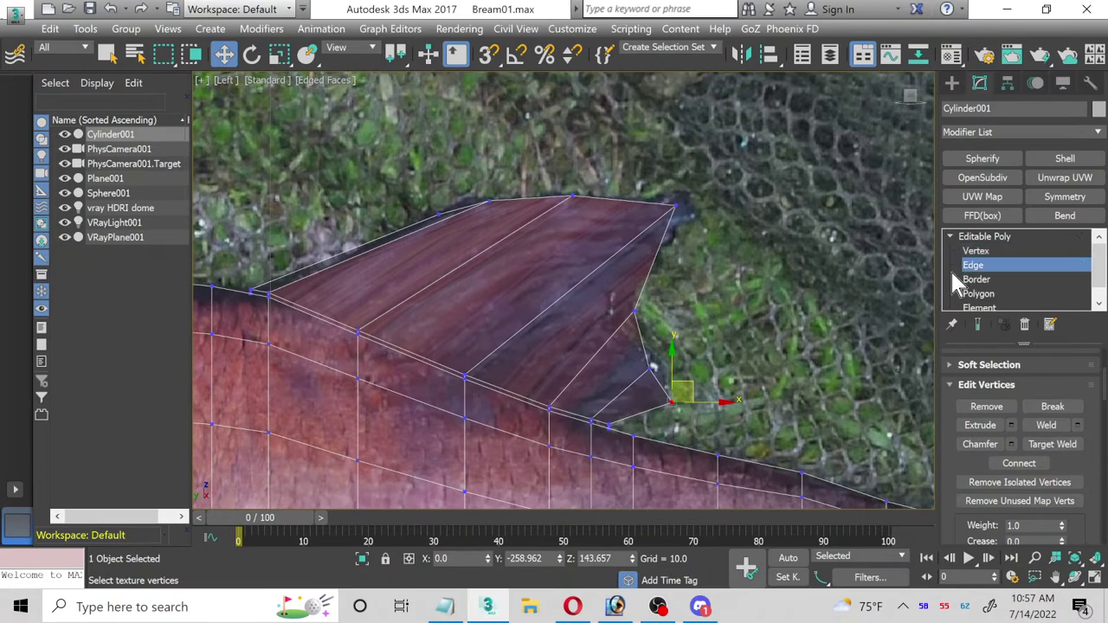
Step: In the four-view layout, select a fin polygon and switch to the Scale tool
{"action": "left_click", "coordinate": [389, 246]}
{"action": "left_click", "coordinate": [996, 295]}
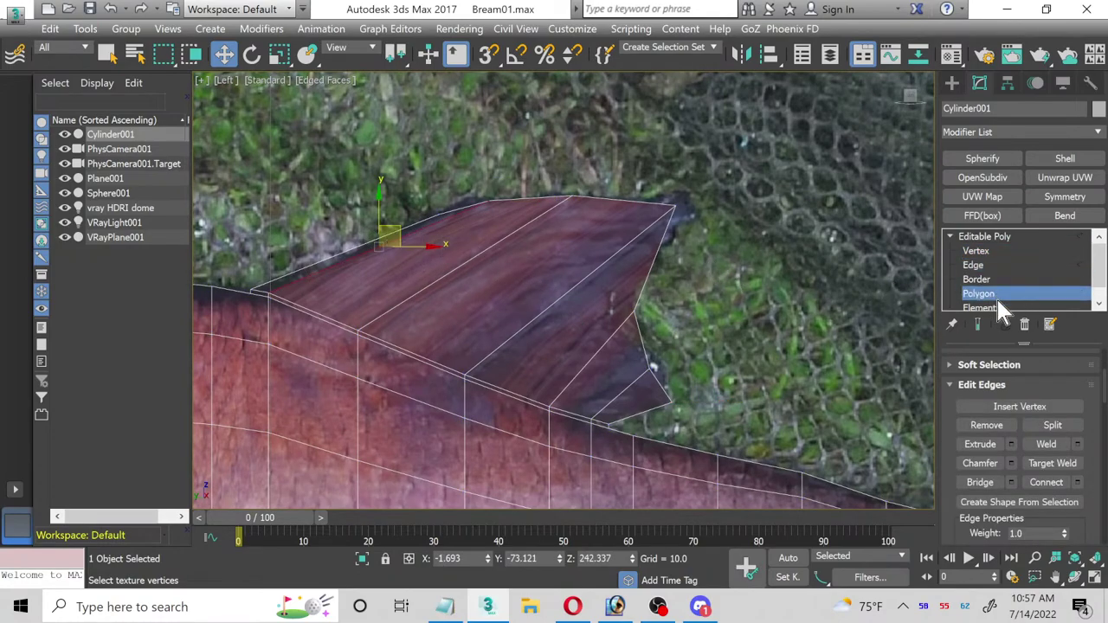
{"action": "key", "text": "alt+w"}
{"action": "middle_click_drag", "start_coordinate": [703, 353], "coordinate": [705, 389], "text": "alt"}
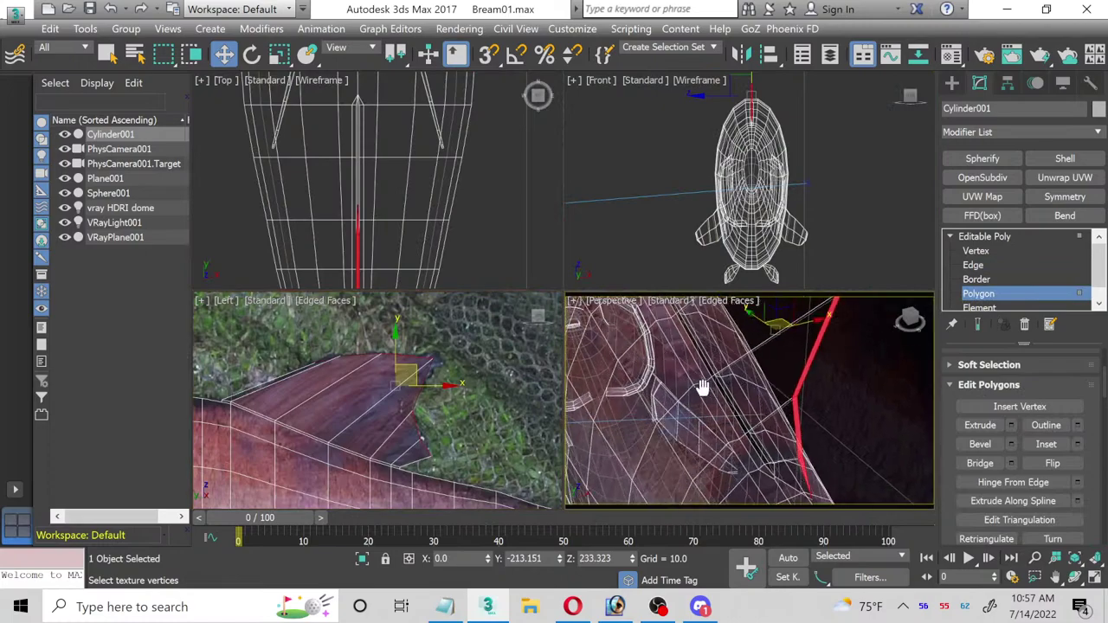
{"action": "left_click", "coordinate": [678, 425]}
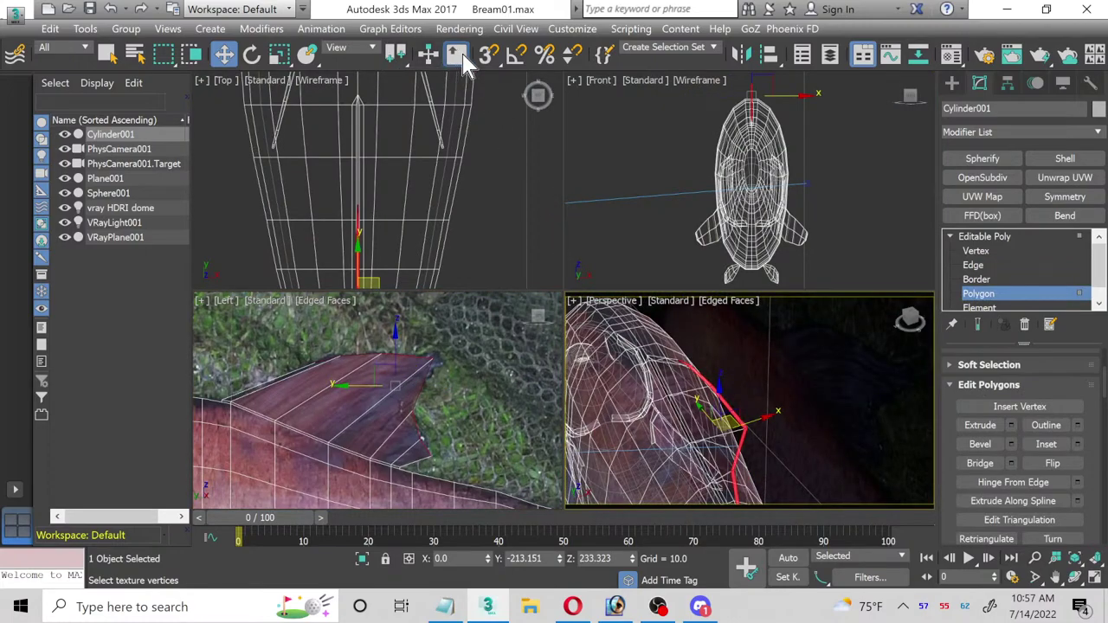
{"action": "left_click", "coordinate": [279, 55]}
{"action": "scroll", "coordinate": [390, 224], "scroll_direction": "up", "scroll_amount": 3}
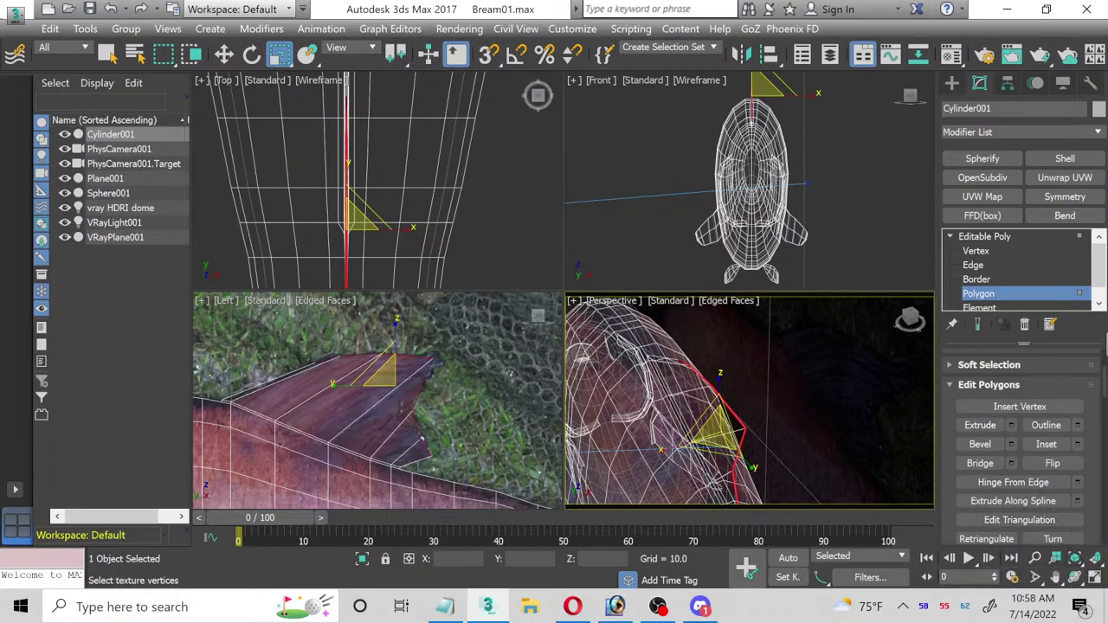
Step: Ring-select edges across the fin and connect them with a new splitting edge
{"action": "left_click", "coordinate": [979, 265]}
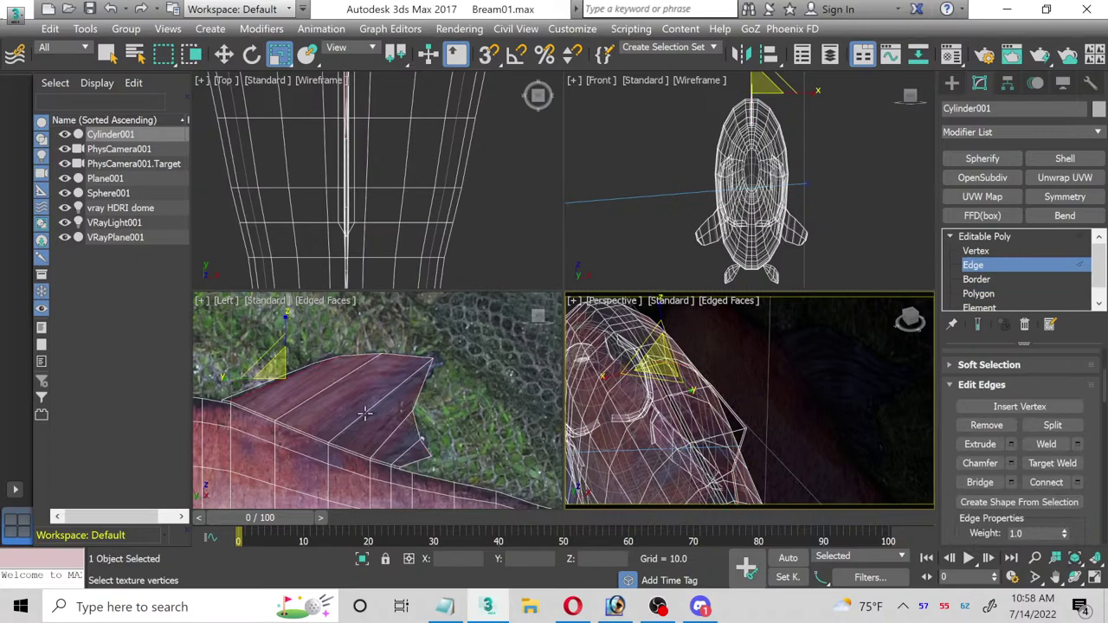
{"action": "left_click", "coordinate": [365, 414]}
{"action": "scroll", "coordinate": [1040, 426], "scroll_direction": "up", "scroll_amount": 3}
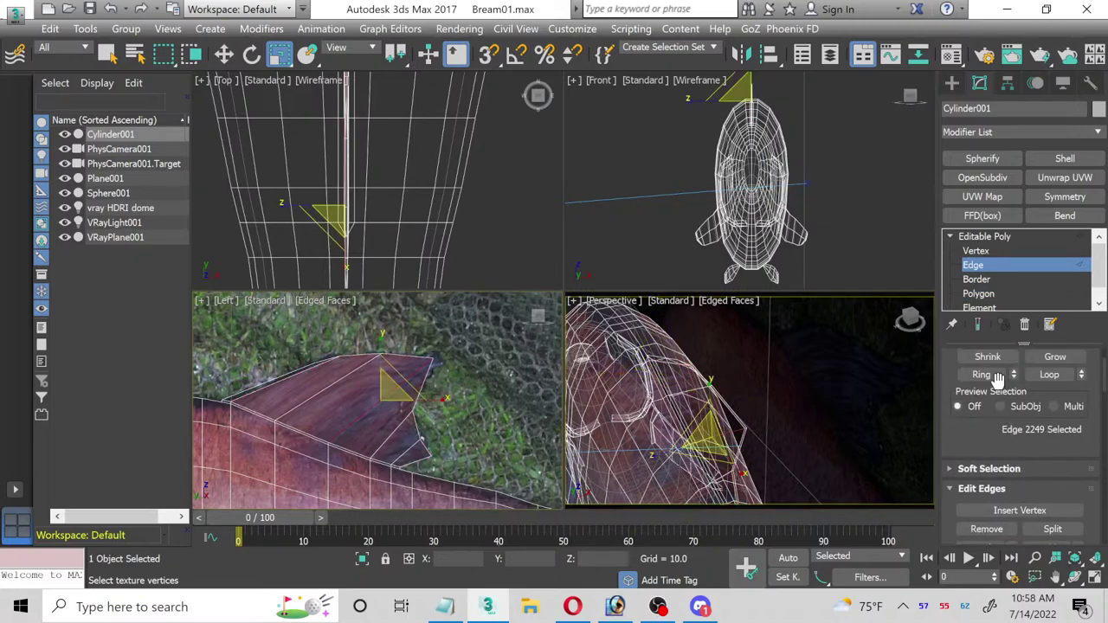
{"action": "left_click", "coordinate": [992, 376]}
{"action": "scroll", "coordinate": [1030, 416], "scroll_direction": "down", "scroll_amount": 3}
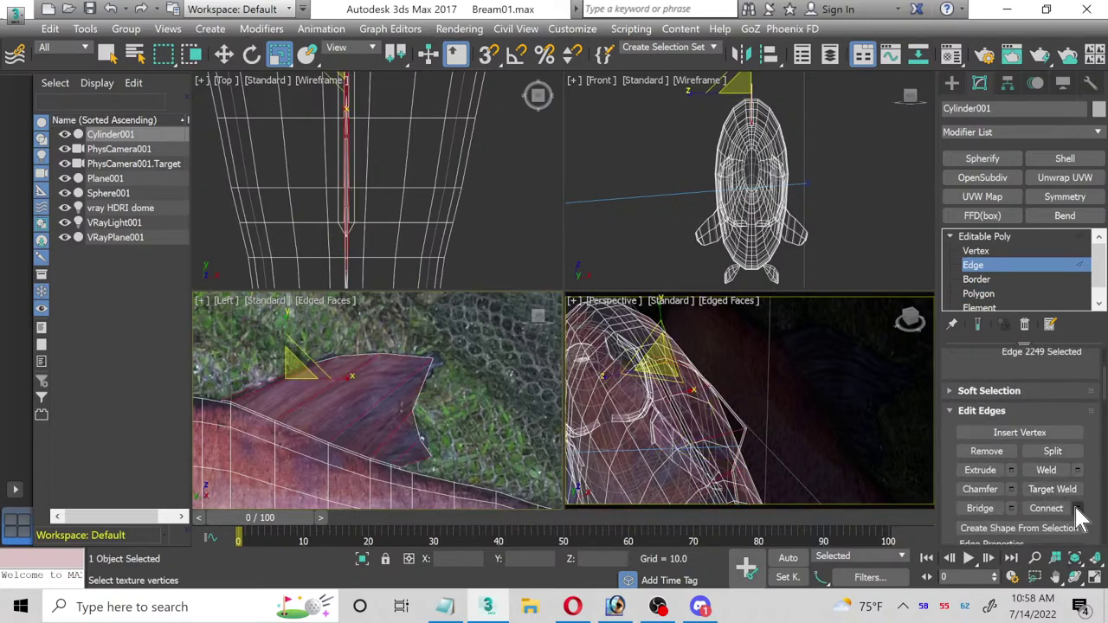
{"action": "left_click", "coordinate": [1078, 510]}
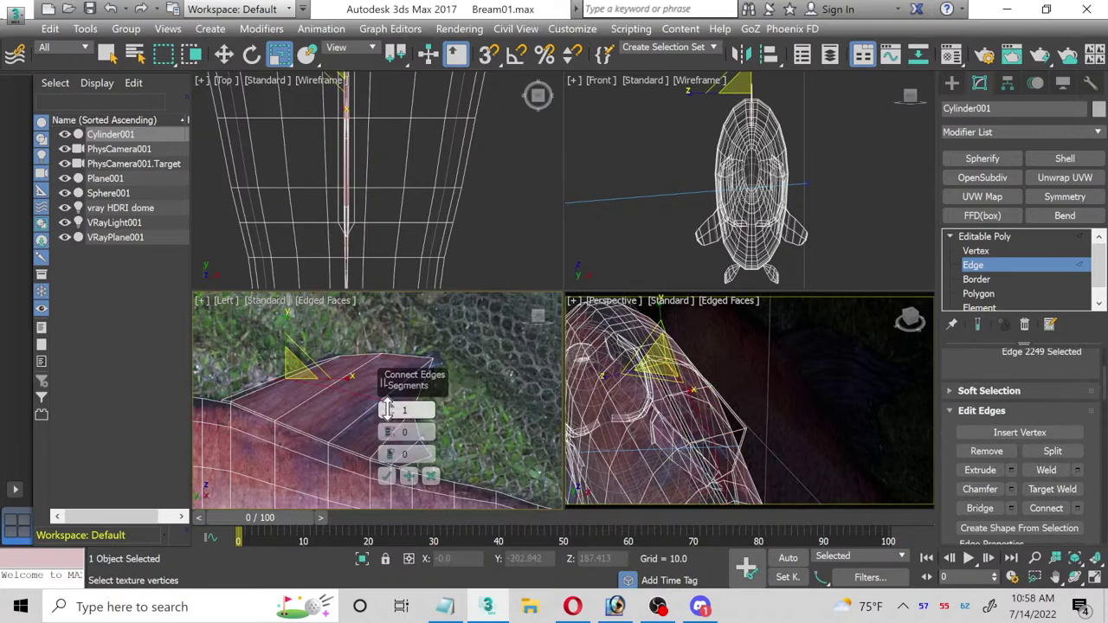
{"action": "left_click", "coordinate": [386, 476]}
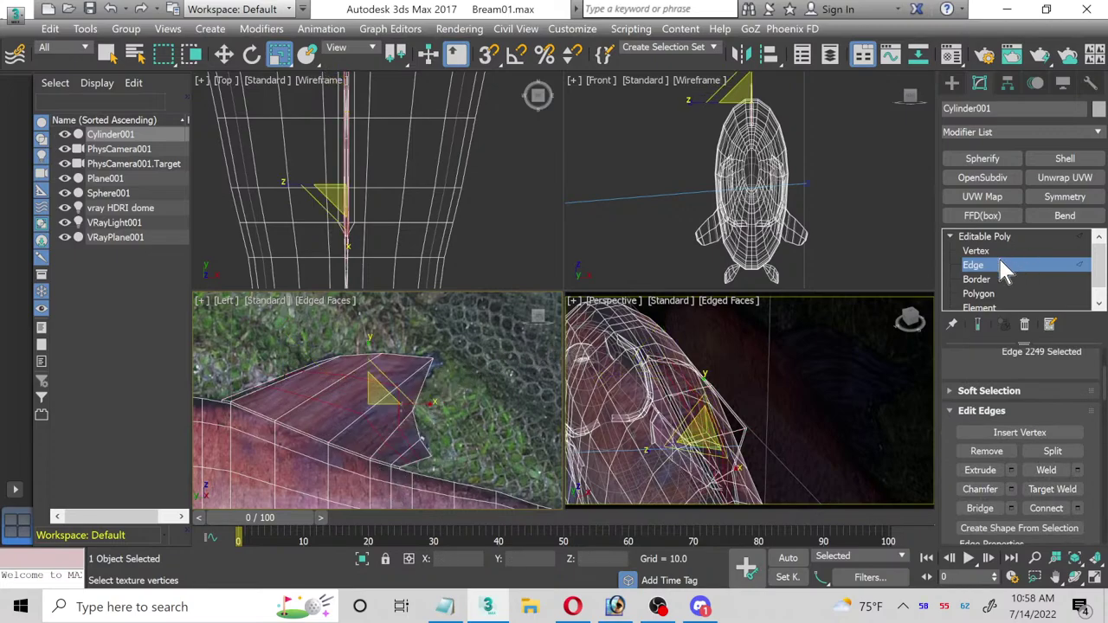
{"action": "left_click", "coordinate": [999, 265]}
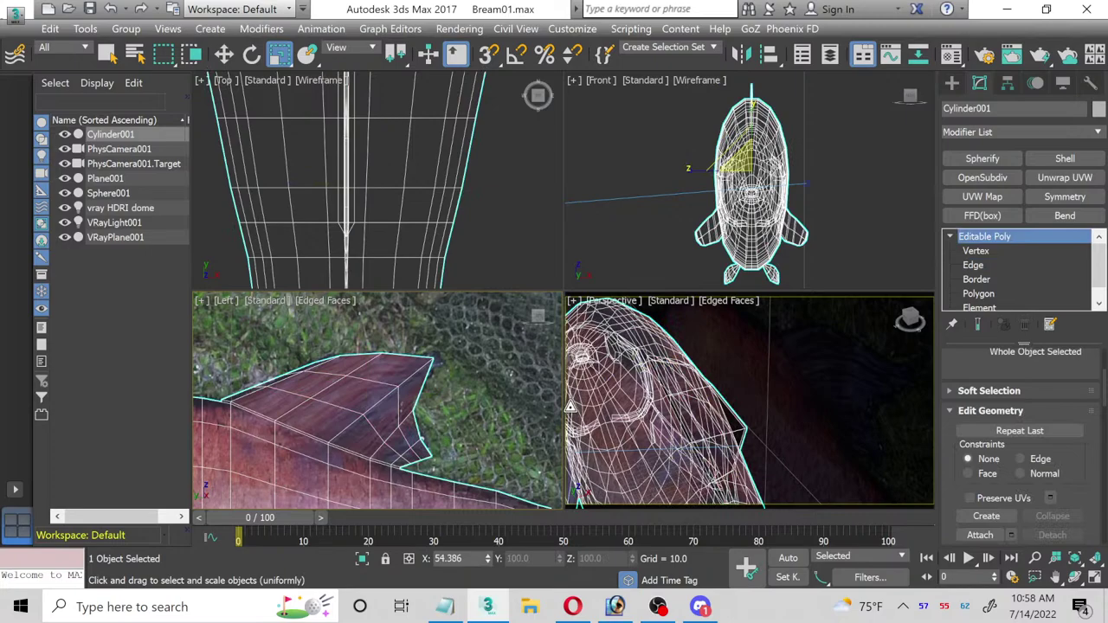
{"action": "left_click", "coordinate": [980, 293]}
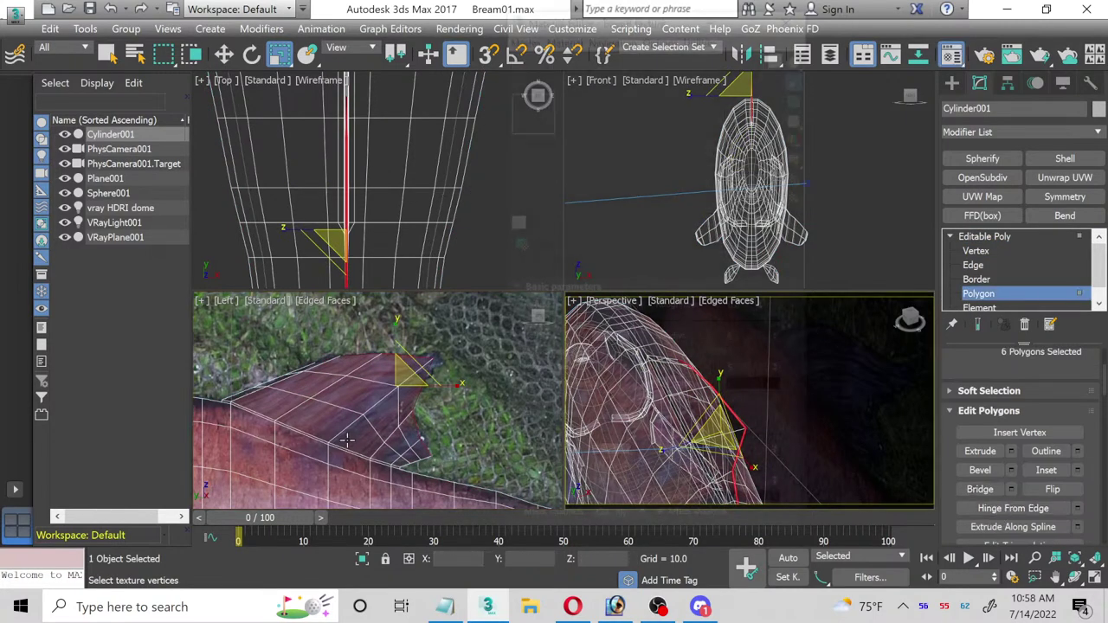
Step: Load Bream_fins_alpha.tga as a Bitmap in the bream fins material's Opacity slot
{"action": "key", "text": "m"}
{"action": "left_click", "coordinate": [618, 119]}
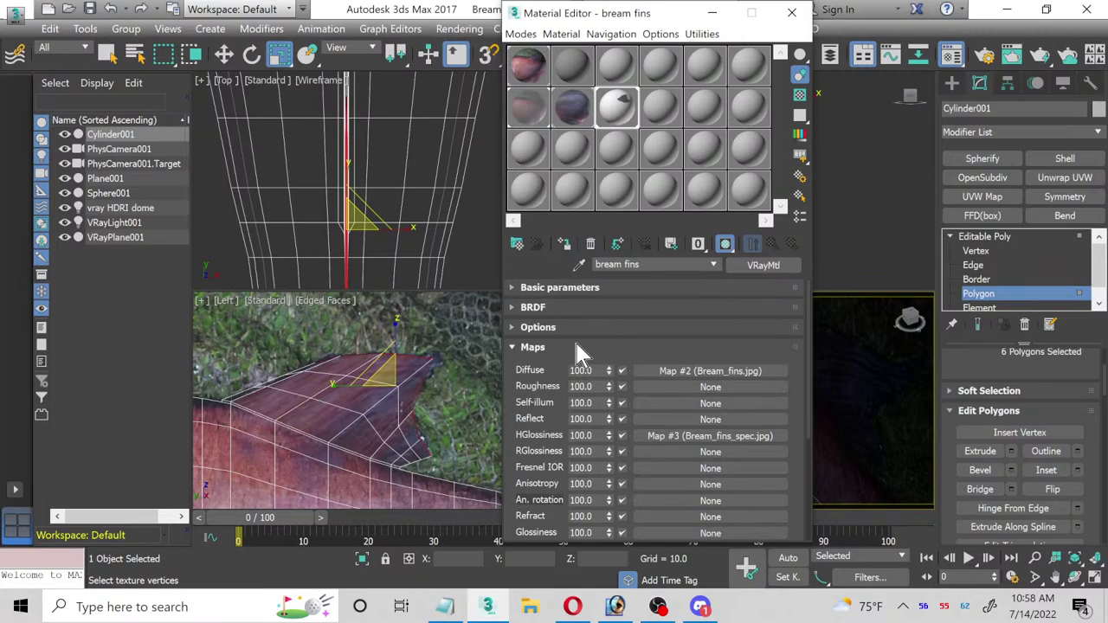
{"action": "scroll", "coordinate": [635, 436], "scroll_direction": "down", "scroll_amount": 4}
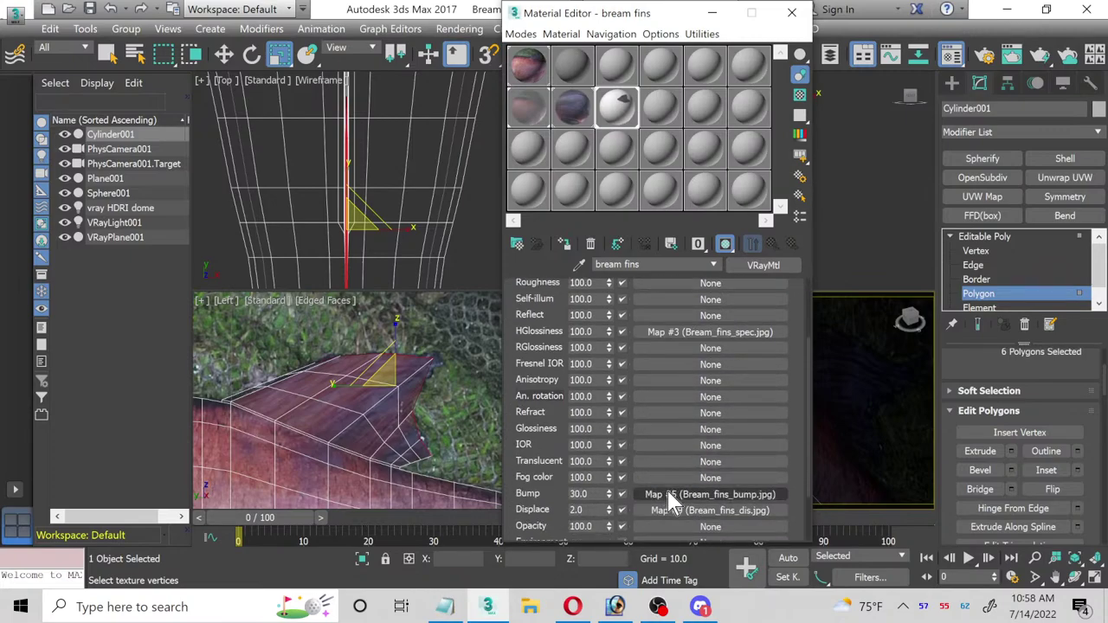
{"action": "left_click", "coordinate": [667, 499]}
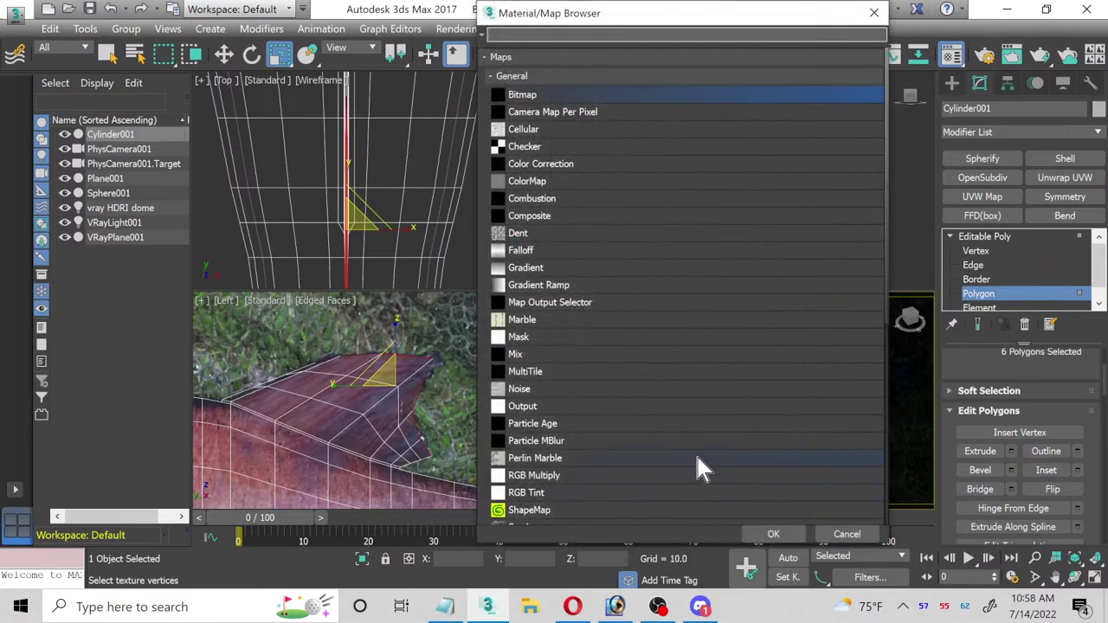
{"action": "double_click", "coordinate": [557, 97]}
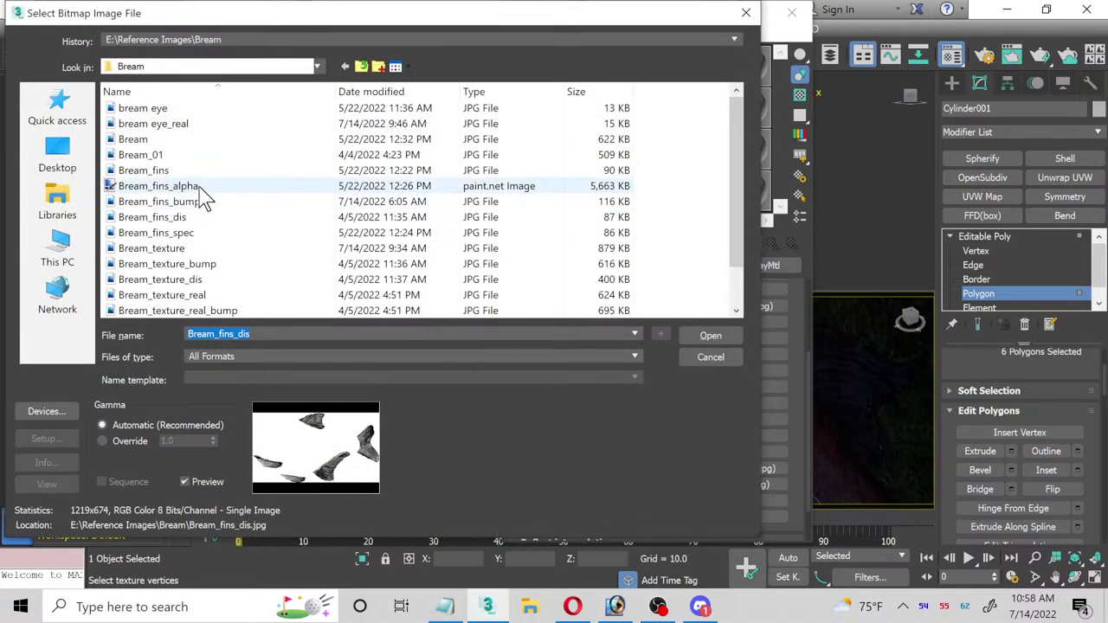
{"action": "double_click", "coordinate": [198, 190]}
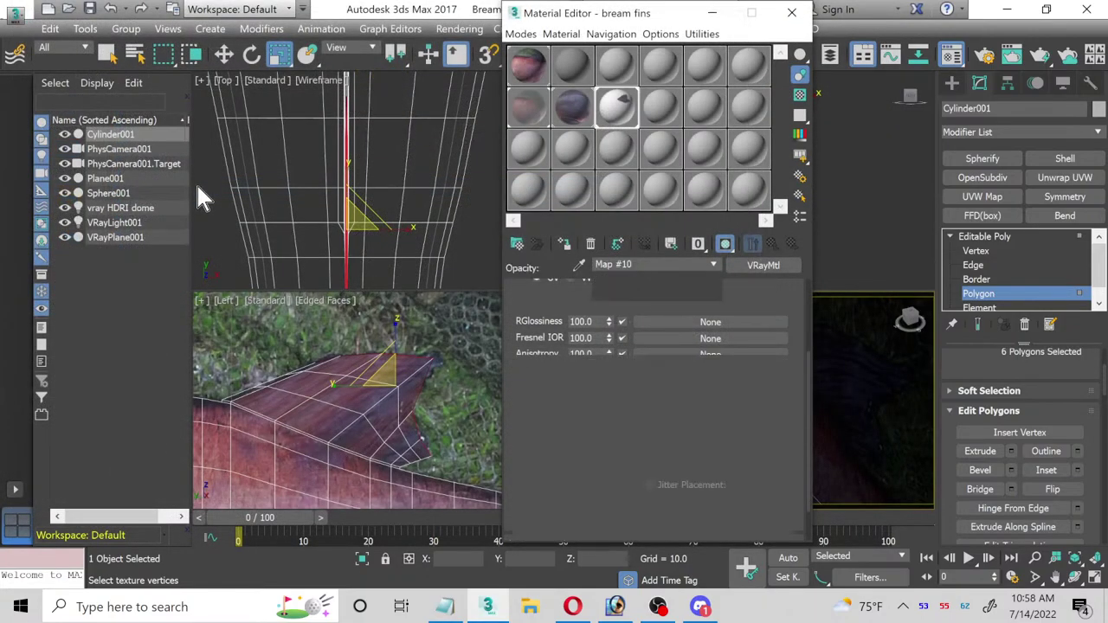
{"action": "left_click", "coordinate": [793, 16]}
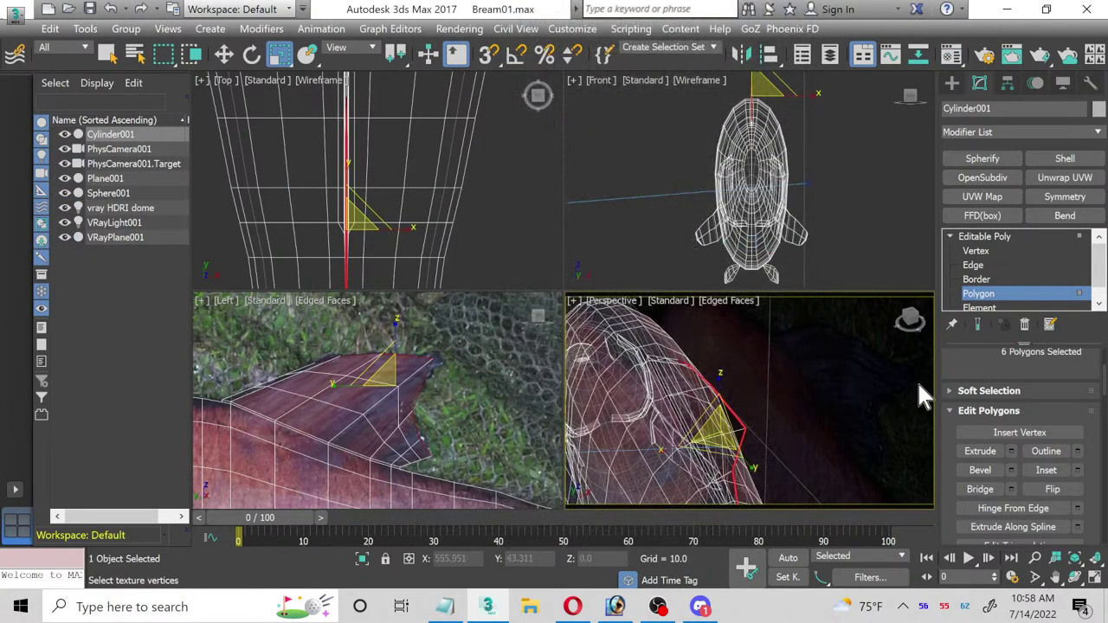
Step: Grow the fin polygon selection three times until all 54 dorsal-fin polygons are selected
{"action": "scroll", "coordinate": [1089, 443], "scroll_direction": "up", "scroll_amount": 3}
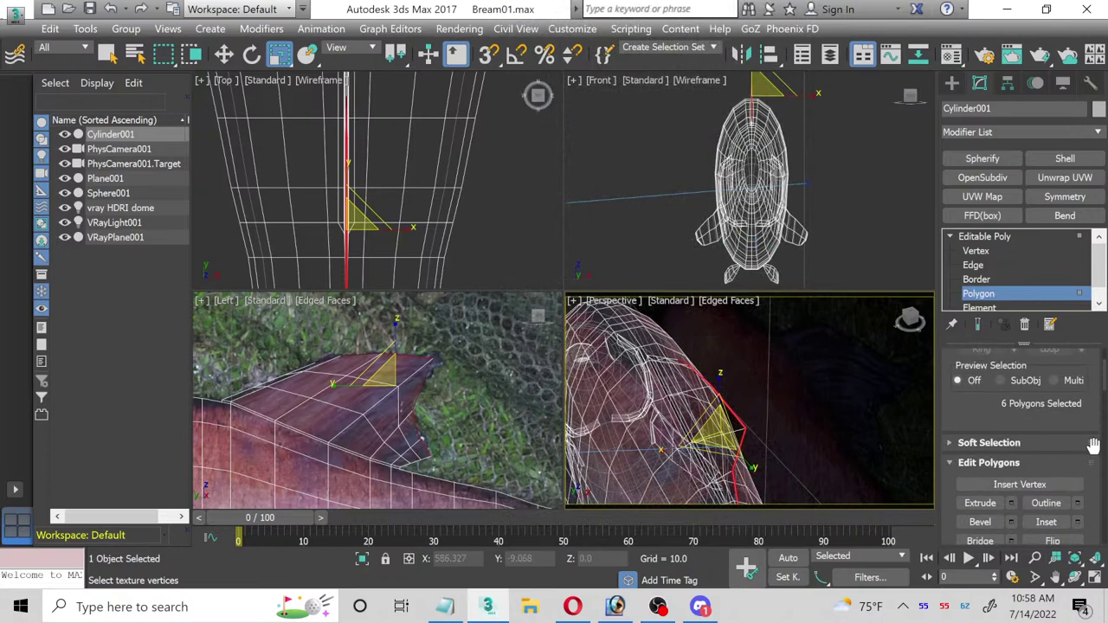
{"action": "scroll", "coordinate": [1091, 445], "scroll_direction": "up", "scroll_amount": 2}
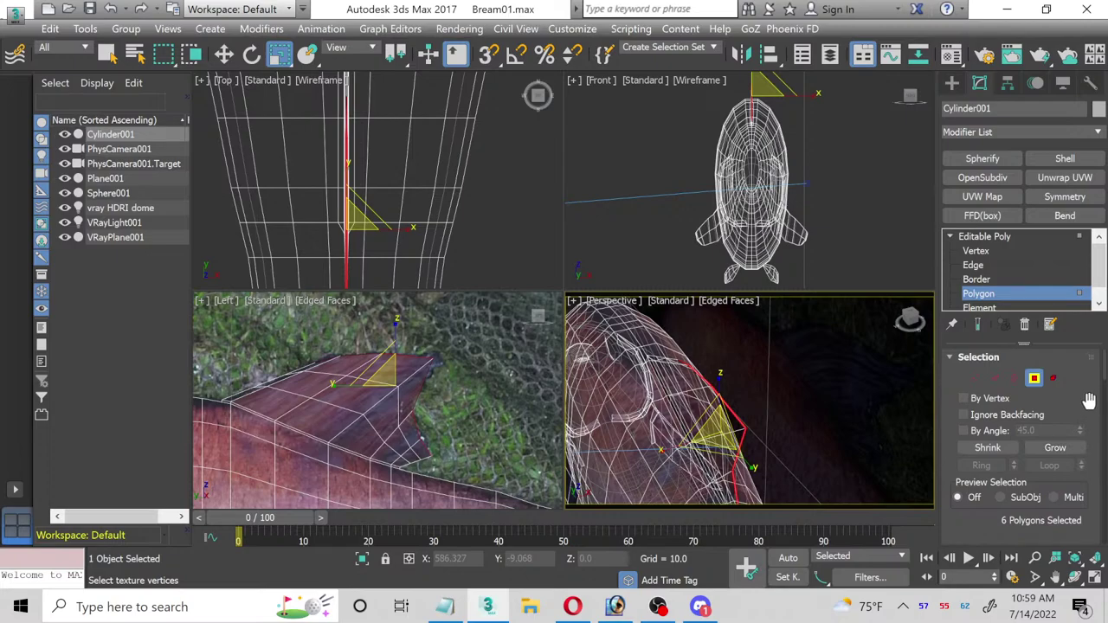
{"action": "left_click", "coordinate": [1066, 452]}
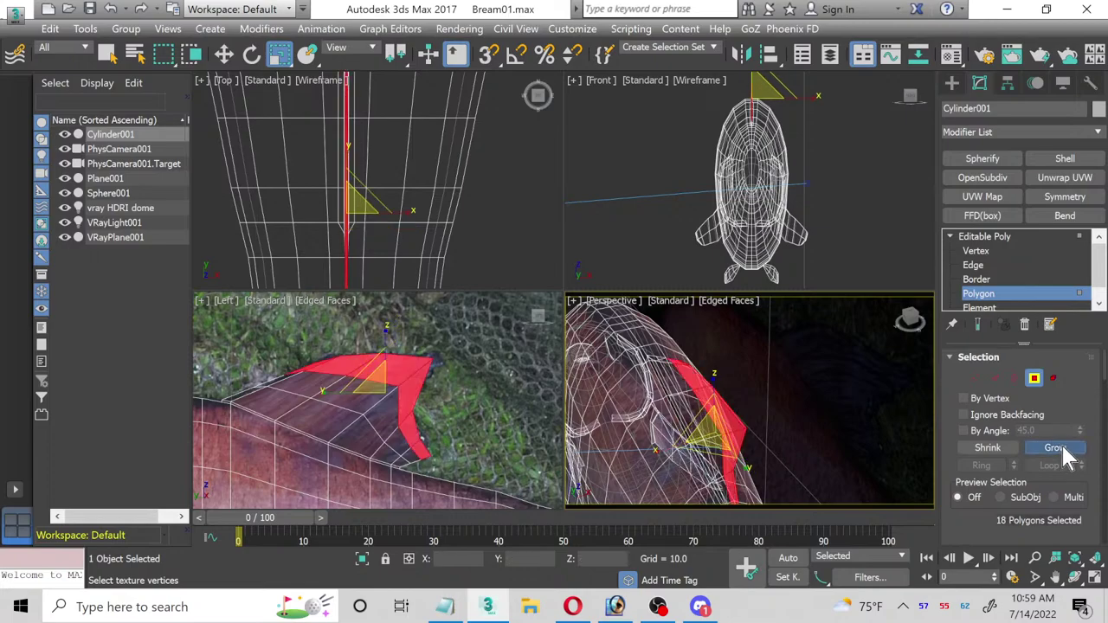
{"action": "left_click", "coordinate": [1067, 454]}
{"action": "left_click", "coordinate": [1068, 450]}
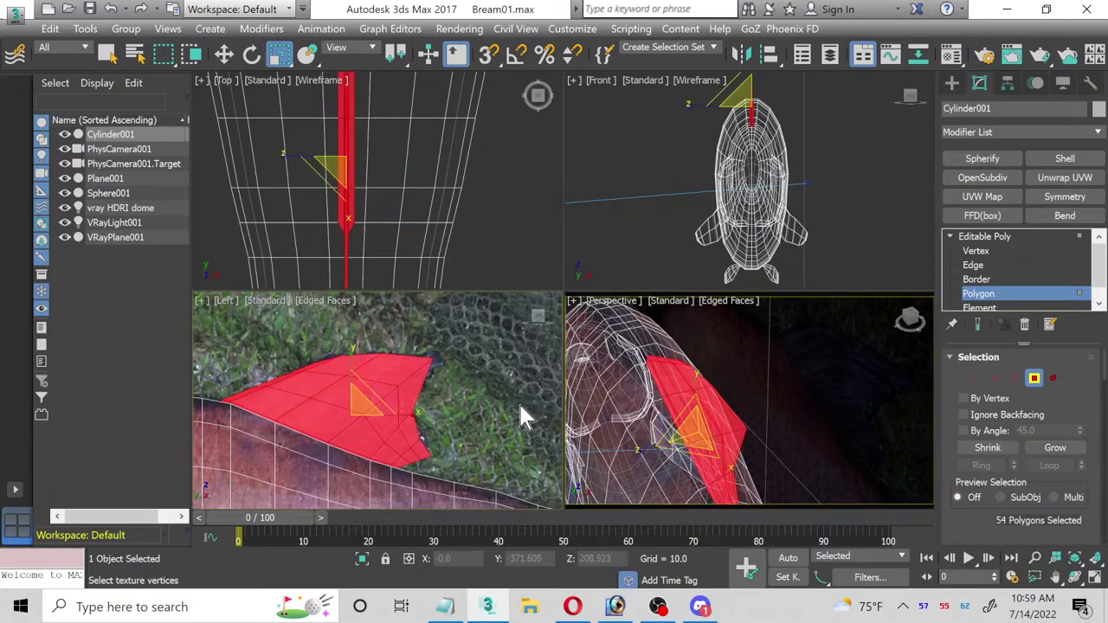
Step: Turn on Show Shaded Material in Viewport for the bream fins material, then close the editor
{"action": "key", "text": "m"}
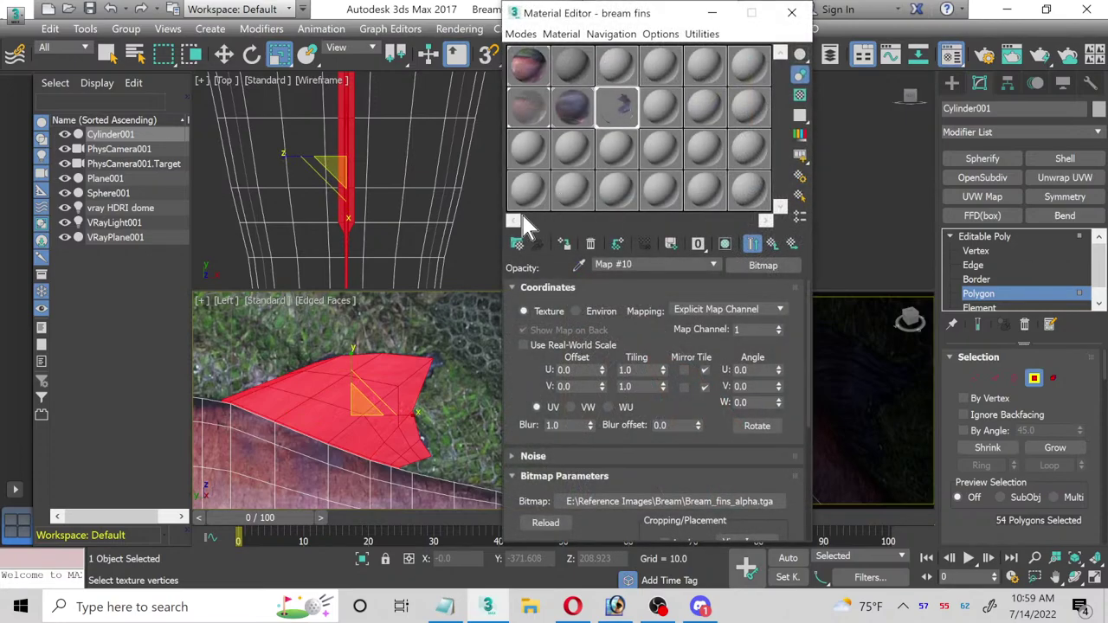
{"action": "middle_click_drag", "start_coordinate": [338, 208], "coordinate": [303, 255]}
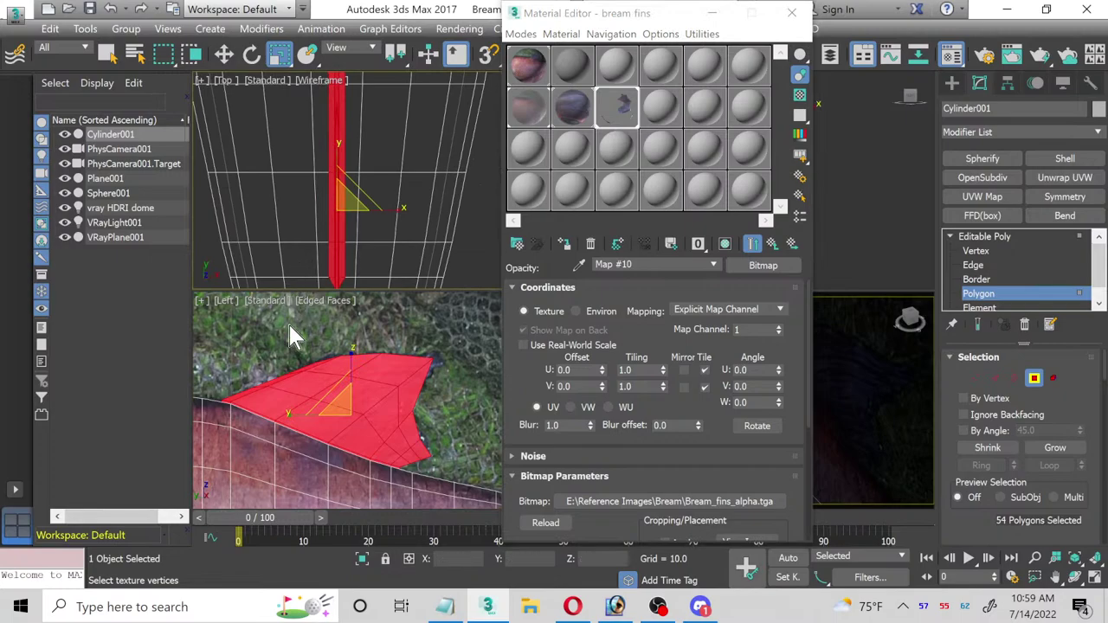
{"action": "left_click", "coordinate": [751, 244]}
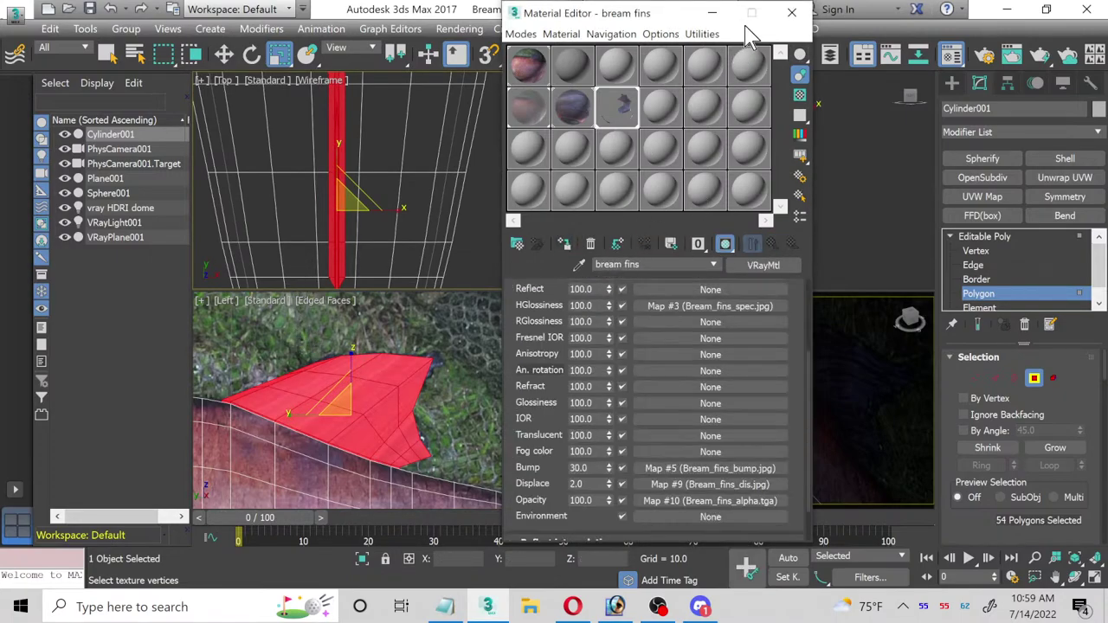
{"action": "left_click", "coordinate": [792, 12]}
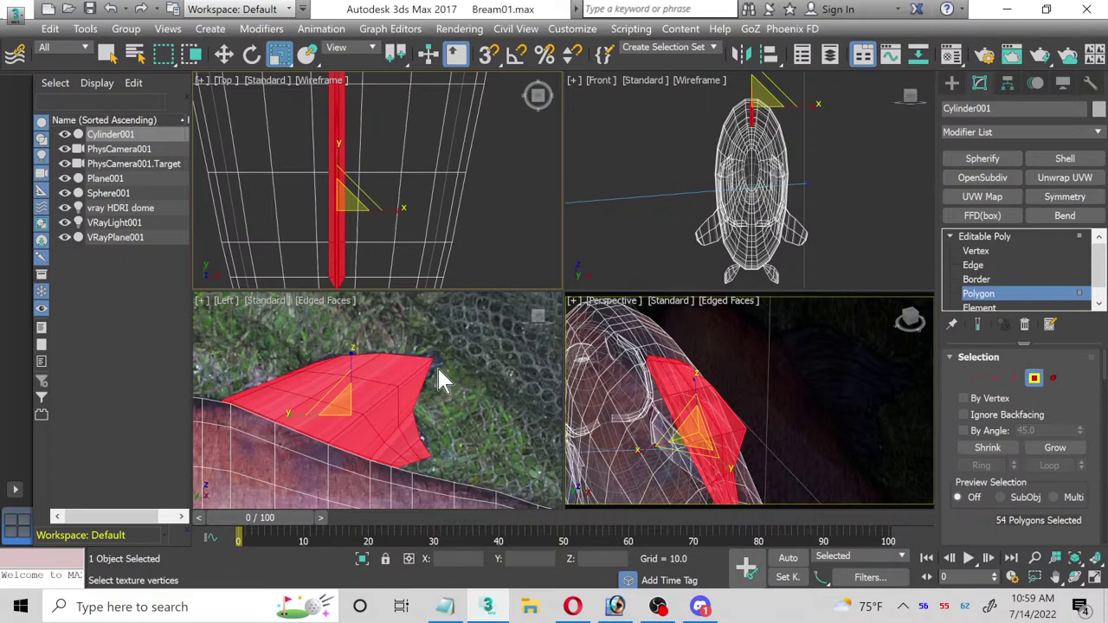
Step: Apply Unwrap UVW with a Planar projection fitted to the fin selection and open the UV Editor
{"action": "key", "text": "r"}
{"action": "left_click", "coordinate": [1069, 178]}
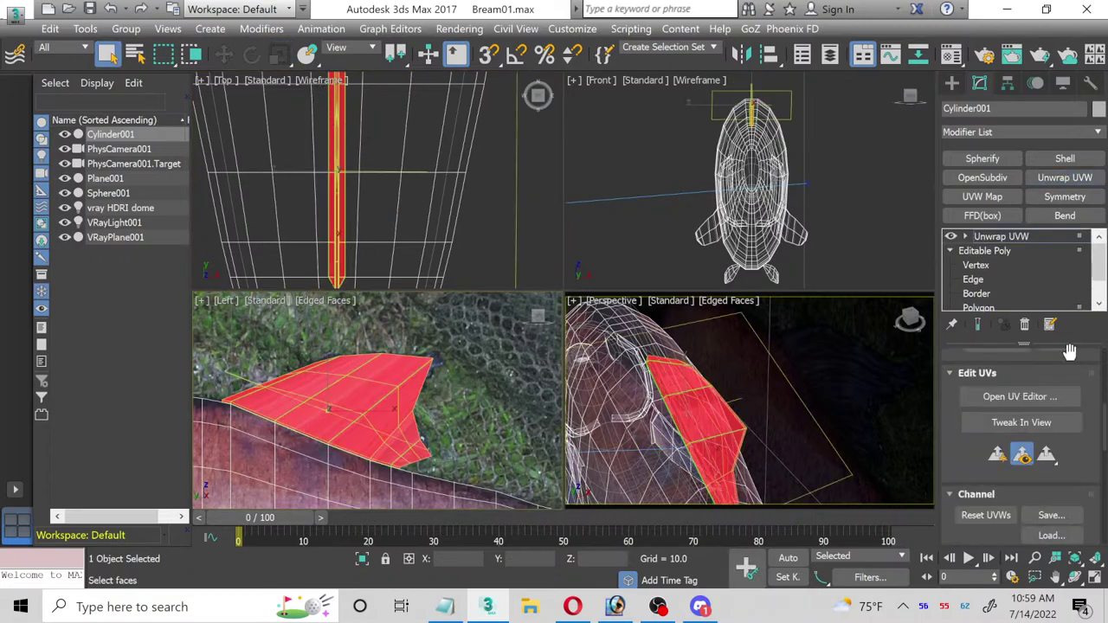
{"action": "scroll", "coordinate": [1101, 433], "scroll_direction": "down", "scroll_amount": 5}
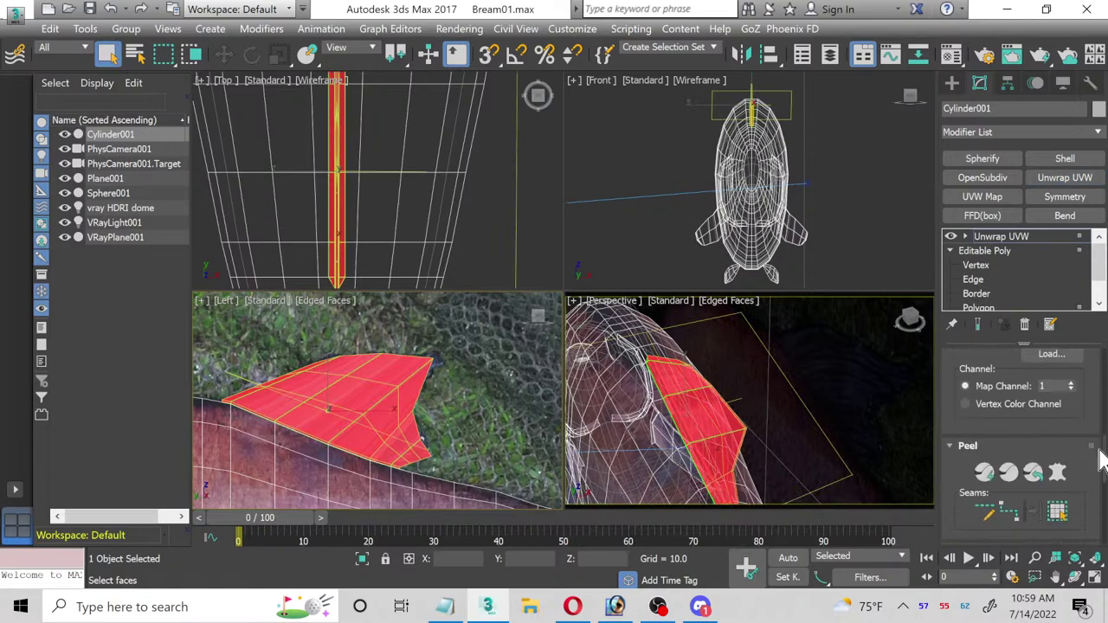
{"action": "scroll", "coordinate": [1098, 449], "scroll_direction": "down", "scroll_amount": 3}
{"action": "left_click", "coordinate": [991, 475]}
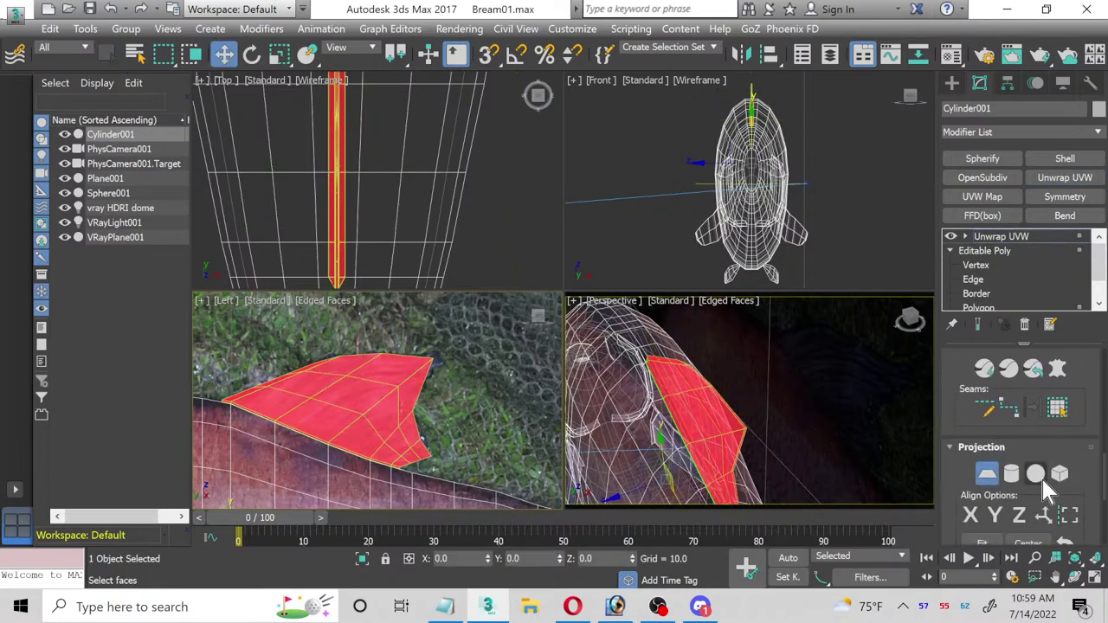
{"action": "scroll", "coordinate": [1067, 489], "scroll_direction": "down", "scroll_amount": 1}
{"action": "left_click", "coordinate": [1065, 478]}
{"action": "scroll", "coordinate": [1094, 466], "scroll_direction": "up", "scroll_amount": 5}
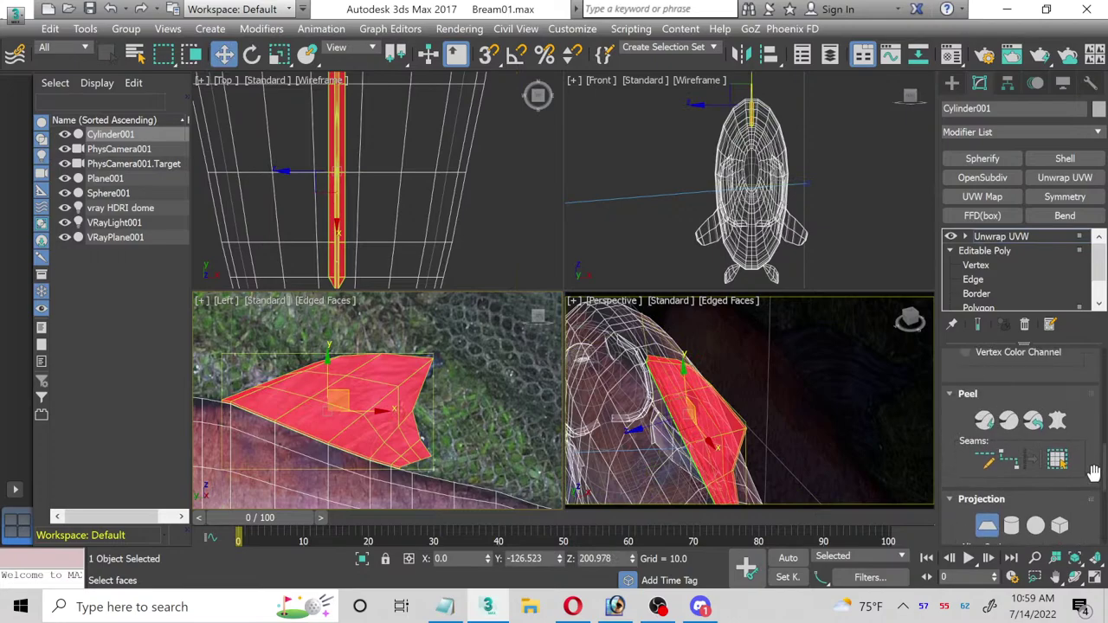
{"action": "scroll", "coordinate": [1094, 465], "scroll_direction": "up", "scroll_amount": 4}
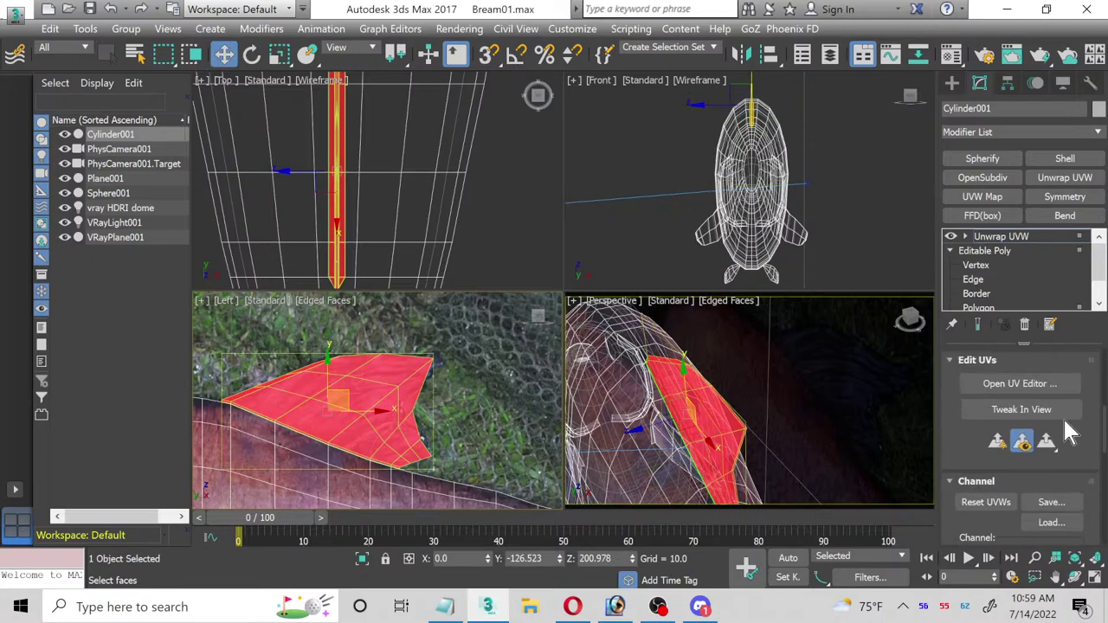
{"action": "left_click", "coordinate": [1021, 384]}
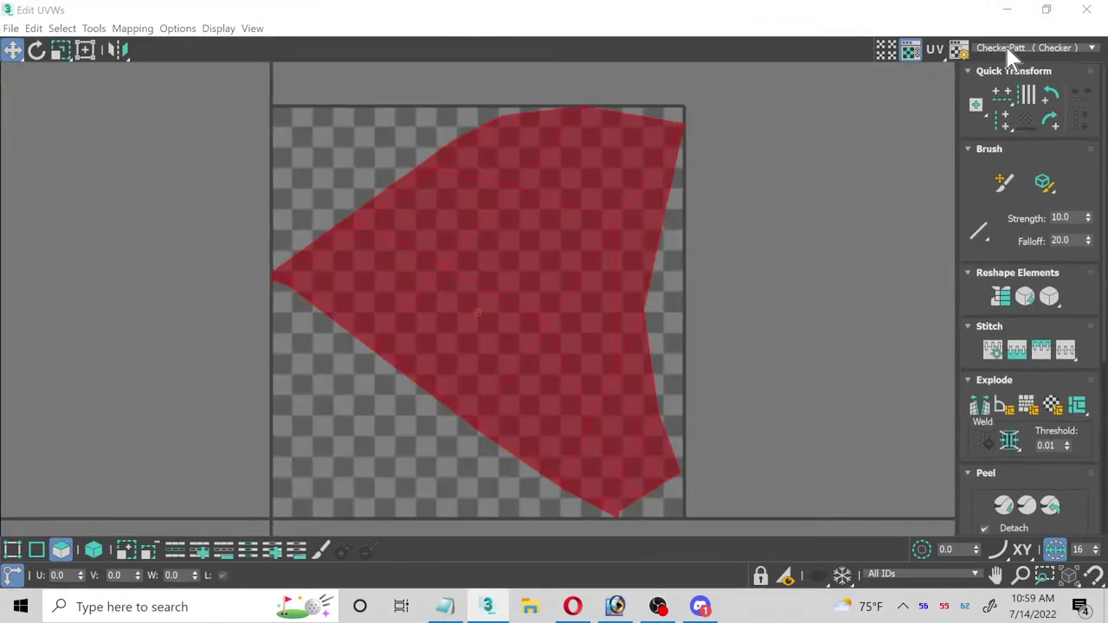
Step: Show Bream_fins.jpg behind the UVs, select the fin shell, and shrink it onto the fin image
{"action": "left_click", "coordinate": [1026, 48]}
{"action": "left_click", "coordinate": [1011, 92]}
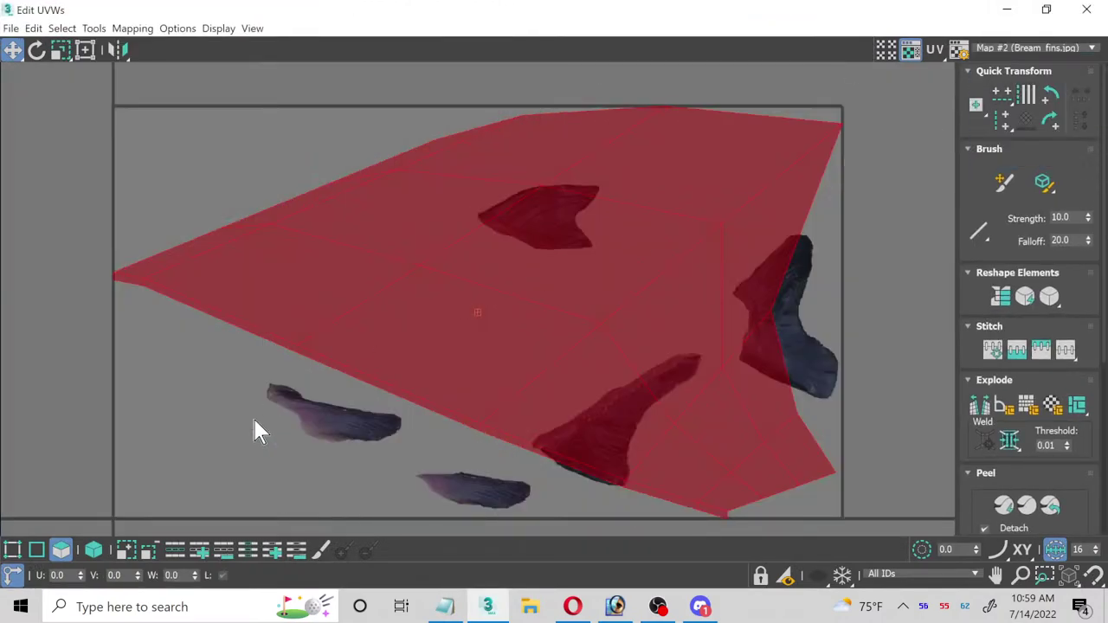
{"action": "left_click", "coordinate": [14, 551]}
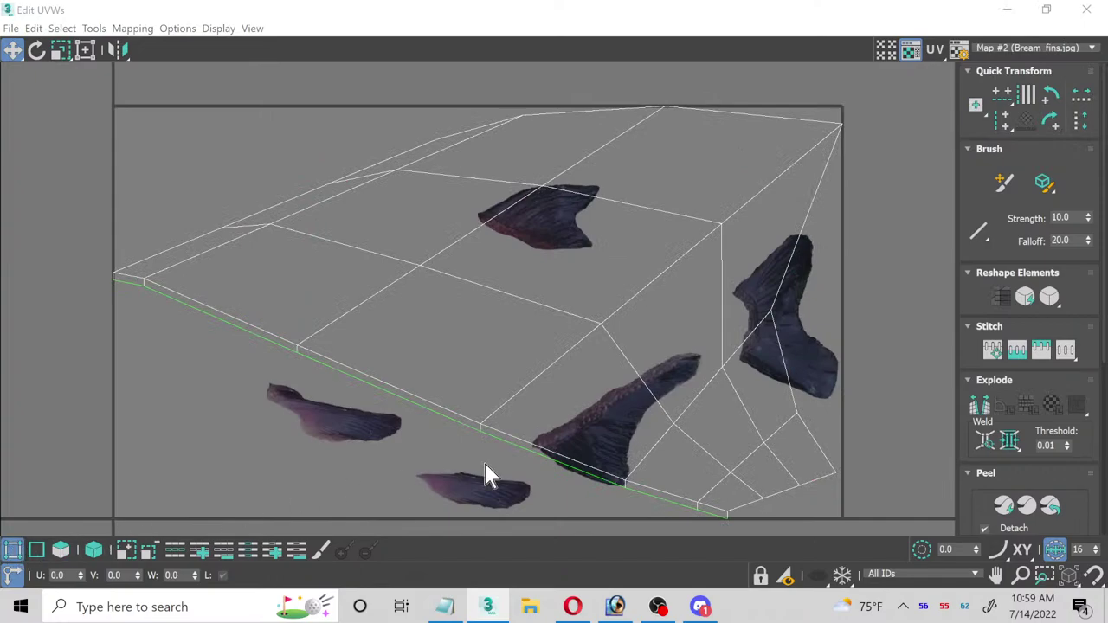
{"action": "left_click", "coordinate": [61, 550]}
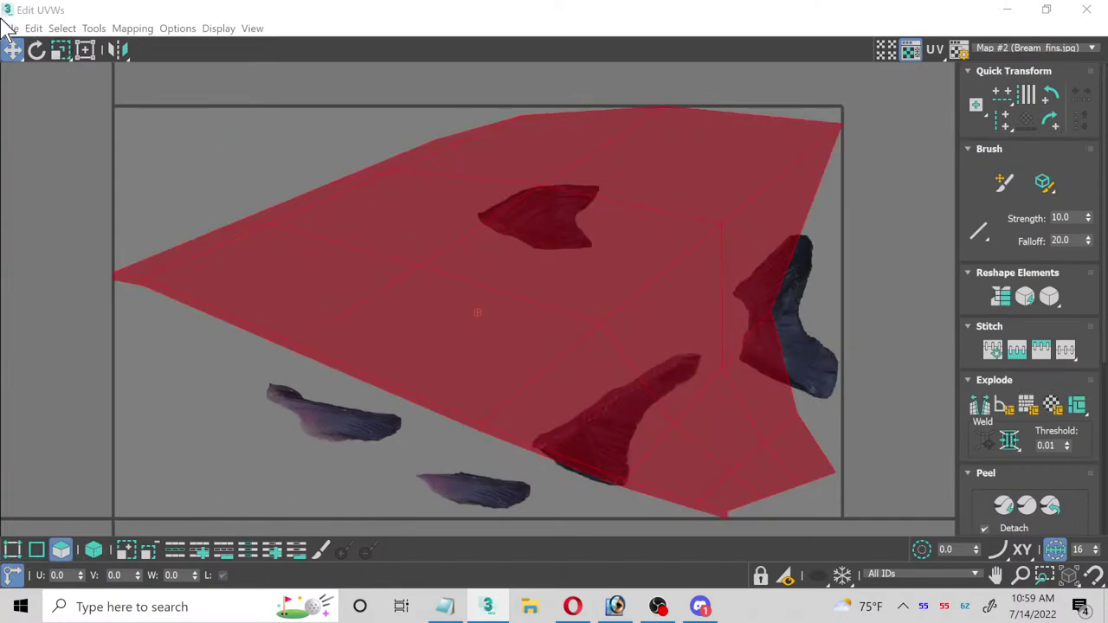
{"action": "left_click", "coordinate": [83, 50]}
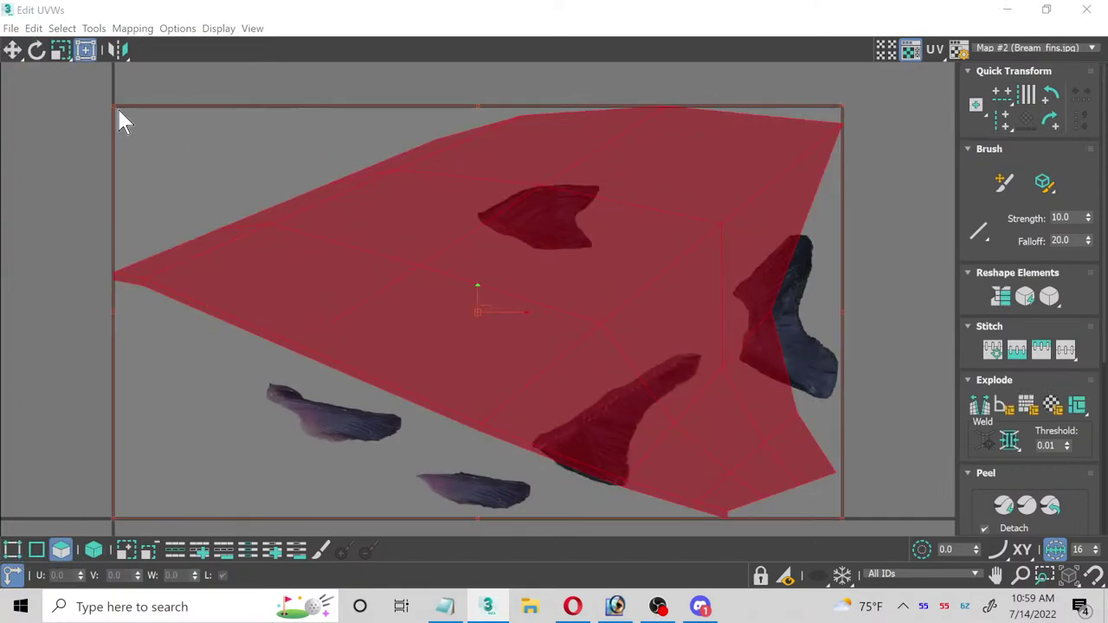
{"action": "left_click_drag", "start_coordinate": [117, 106], "coordinate": [660, 387]}
{"action": "left_click_drag", "start_coordinate": [757, 441], "coordinate": [557, 211]}
Step: Refine the shell's size and position over the fin texture, then drop the selection
{"action": "scroll", "coordinate": [563, 251], "scroll_direction": "up", "scroll_amount": 5}
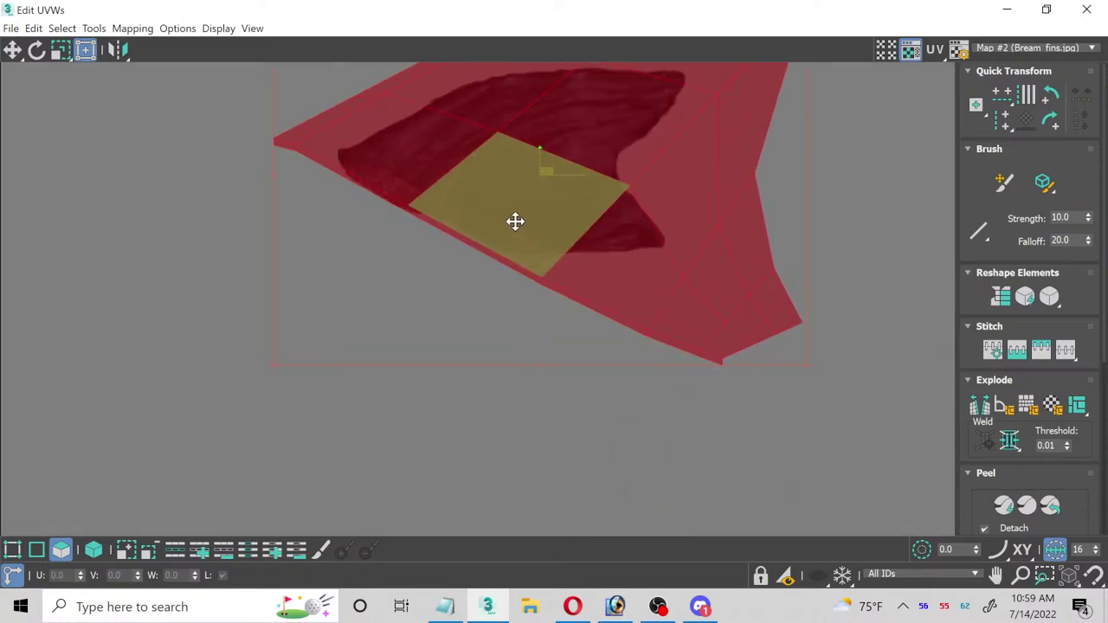
{"action": "left_click_drag", "start_coordinate": [508, 300], "coordinate": [451, 289]}
{"action": "left_click", "coordinate": [286, 433]}
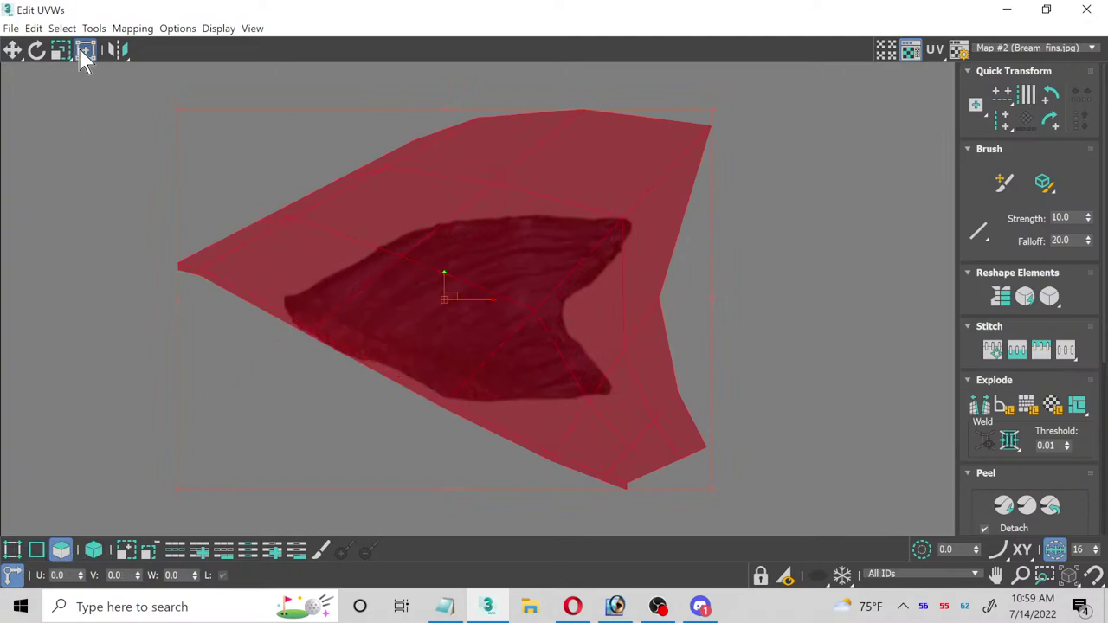
{"action": "left_click_drag", "start_coordinate": [177, 107], "coordinate": [410, 253]}
{"action": "left_click_drag", "start_coordinate": [624, 362], "coordinate": [495, 307]}
{"action": "left_click", "coordinate": [151, 517]}
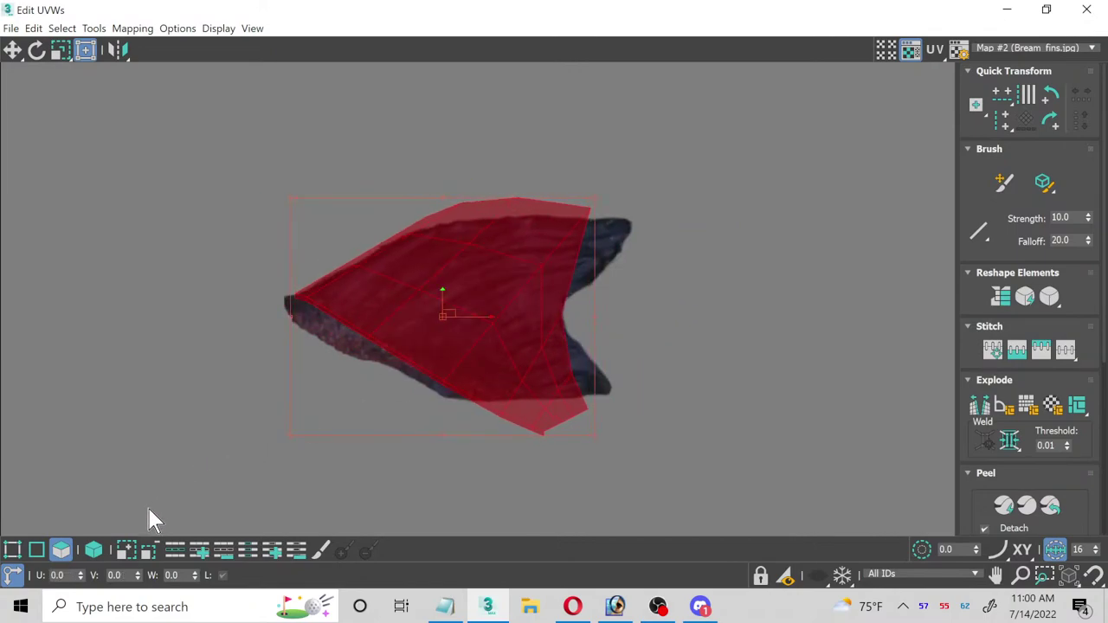
{"action": "left_click", "coordinate": [12, 550]}
{"action": "scroll", "coordinate": [329, 294], "scroll_direction": "up", "scroll_amount": 5}
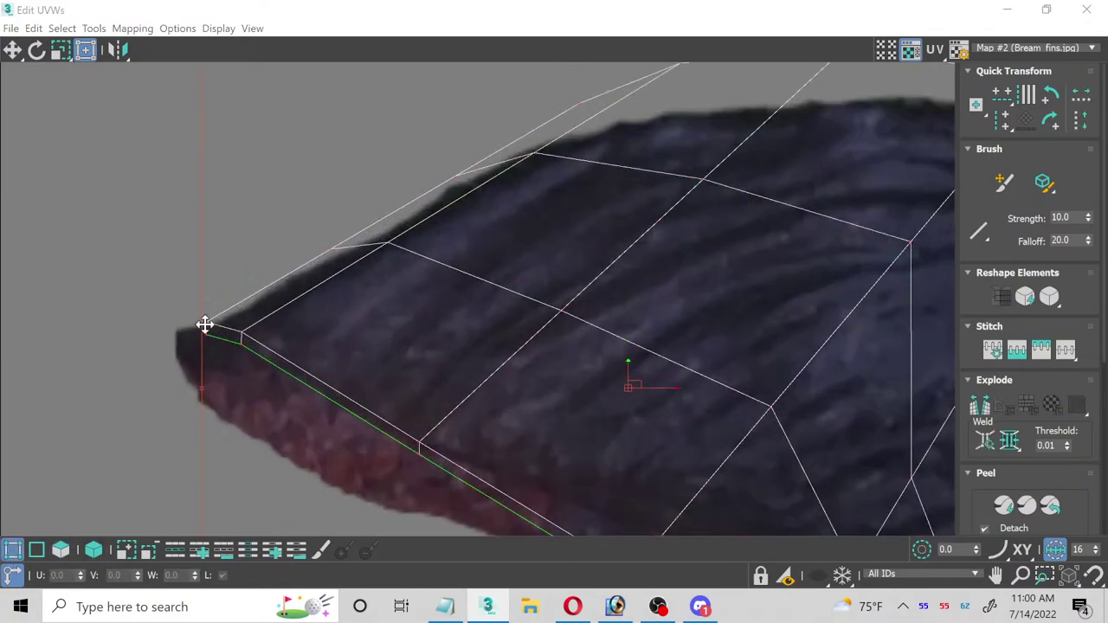
Step: Drag the fin's corner UV vertices down onto the texture's lower edge
{"action": "left_click", "coordinate": [12, 50]}
{"action": "scroll", "coordinate": [186, 354], "scroll_direction": "up", "scroll_amount": 2}
{"action": "scroll", "coordinate": [221, 373], "scroll_direction": "up", "scroll_amount": 1}
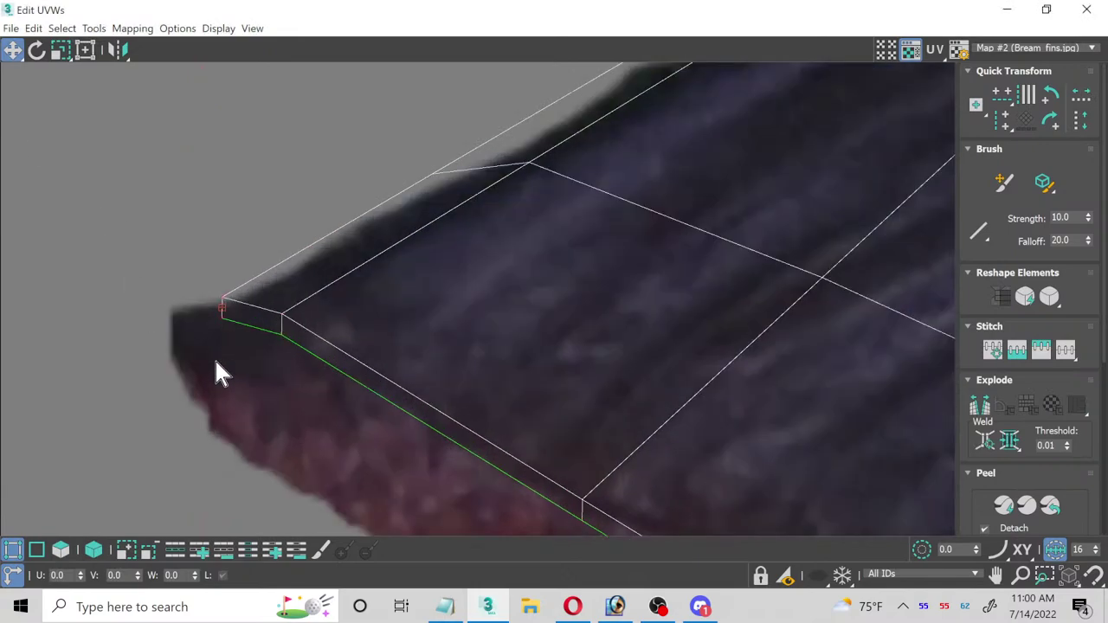
{"action": "left_click_drag", "start_coordinate": [226, 305], "coordinate": [178, 326]}
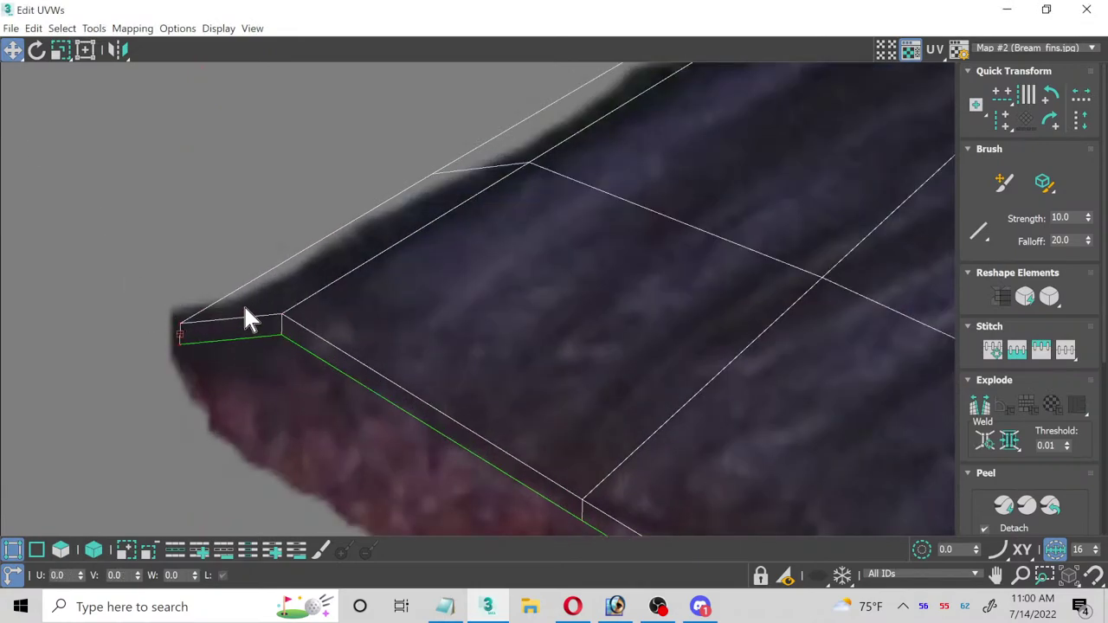
{"action": "left_click", "coordinate": [280, 320]}
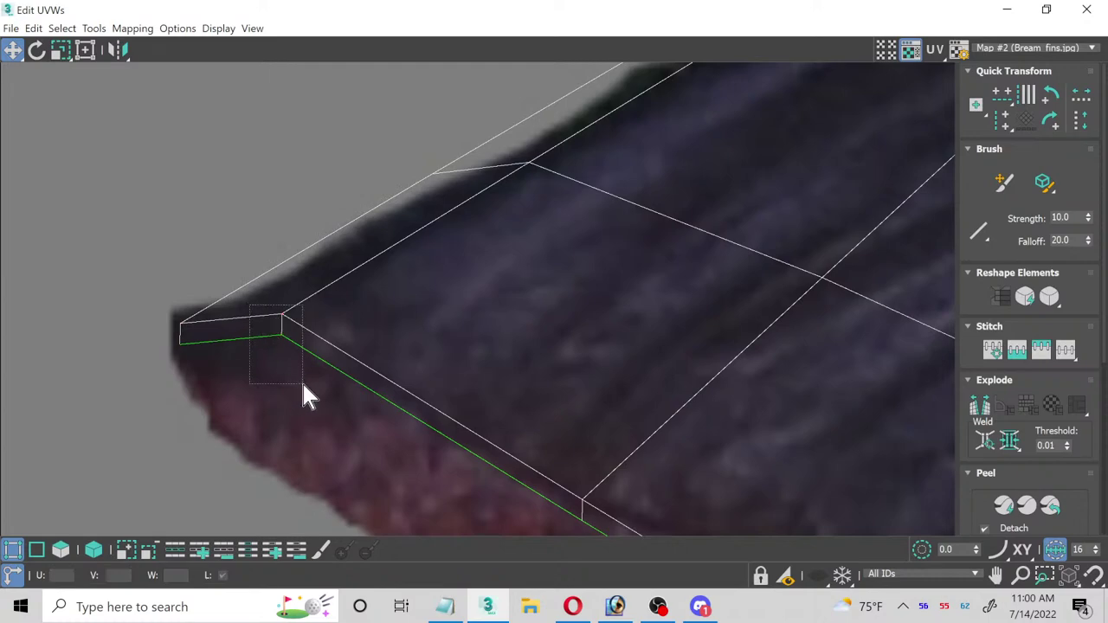
{"action": "left_click_drag", "start_coordinate": [287, 321], "coordinate": [263, 423]}
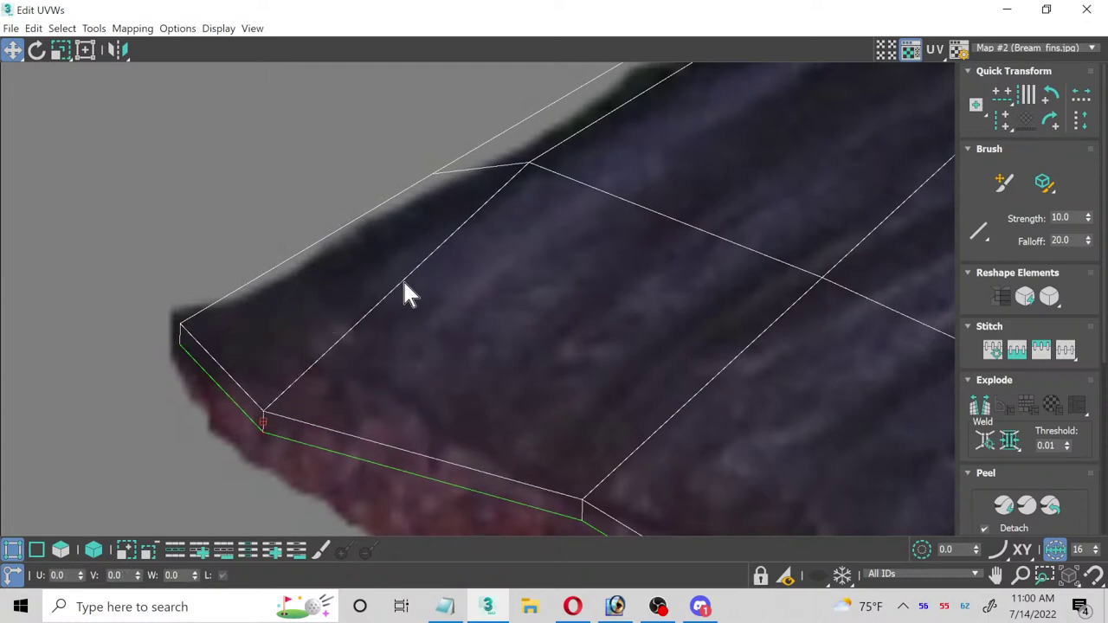
{"action": "middle_click_drag", "start_coordinate": [526, 374], "coordinate": [491, 192]}
{"action": "left_click", "coordinate": [475, 284]}
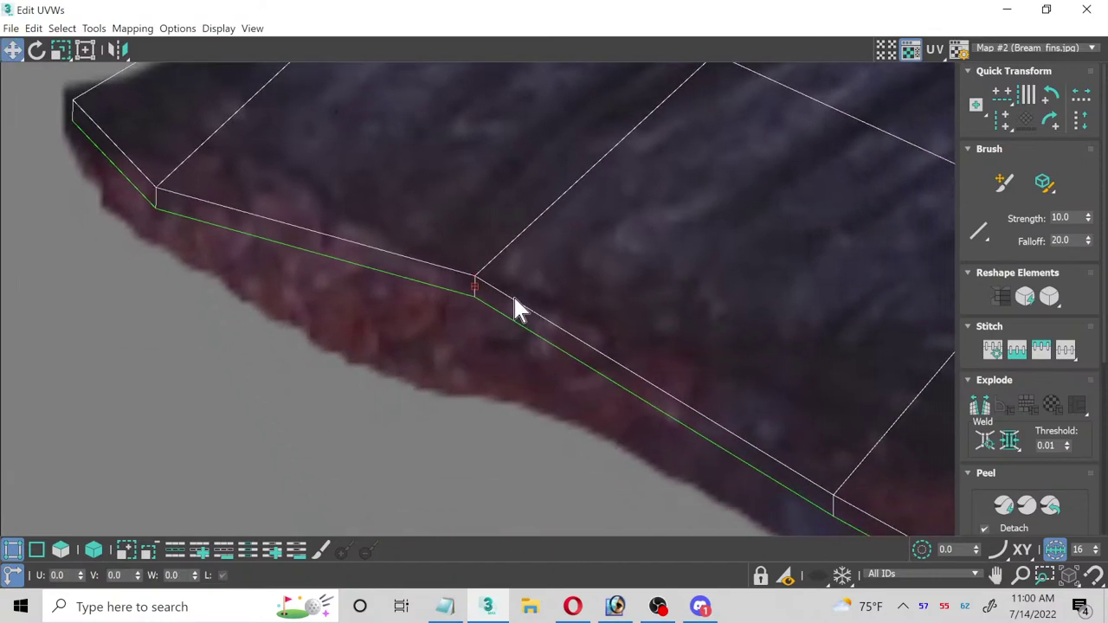
{"action": "left_click_drag", "start_coordinate": [479, 278], "coordinate": [472, 351]}
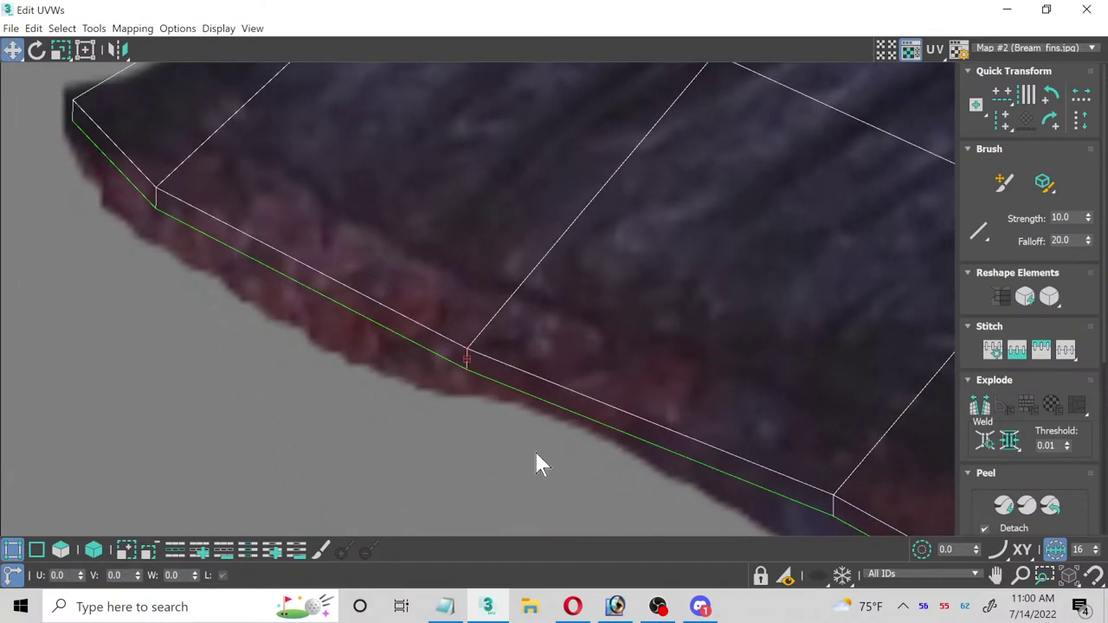
Step: Nudge the lower-edge UV vertices onto the fin outline toward the lower tip
{"action": "left_click", "coordinate": [657, 609]}
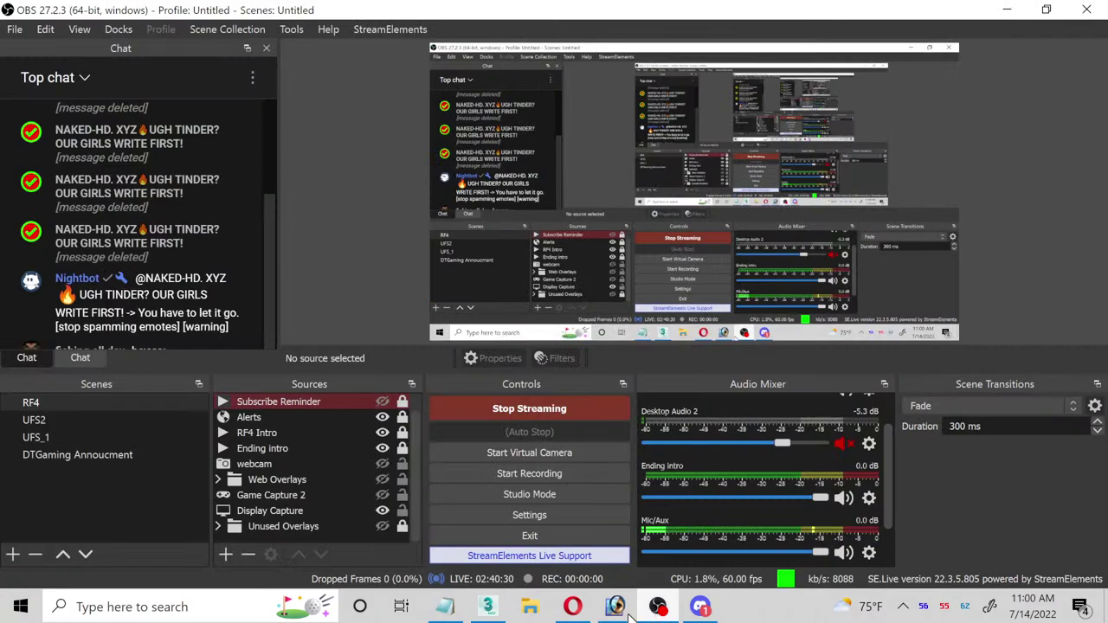
{"action": "left_click", "coordinate": [489, 609]}
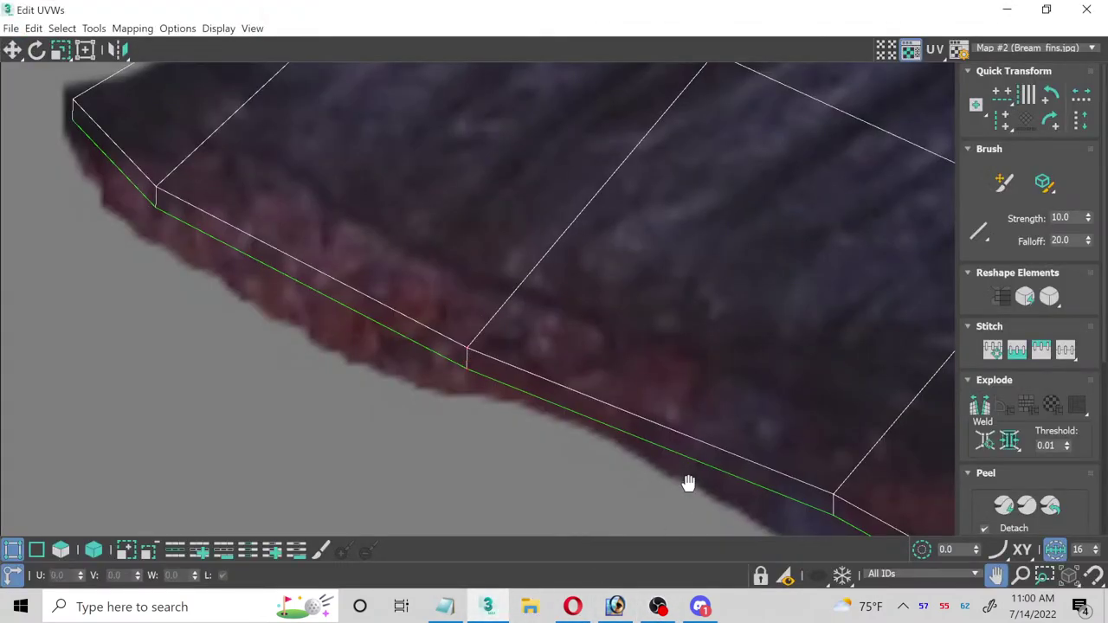
{"action": "scroll", "coordinate": [581, 310], "scroll_direction": "up", "scroll_amount": 3}
{"action": "left_click_drag", "start_coordinate": [619, 334], "coordinate": [487, 297]}
{"action": "scroll", "coordinate": [735, 378], "scroll_direction": "down", "scroll_amount": 1}
{"action": "middle_click_drag", "start_coordinate": [735, 379], "coordinate": [407, 251]}
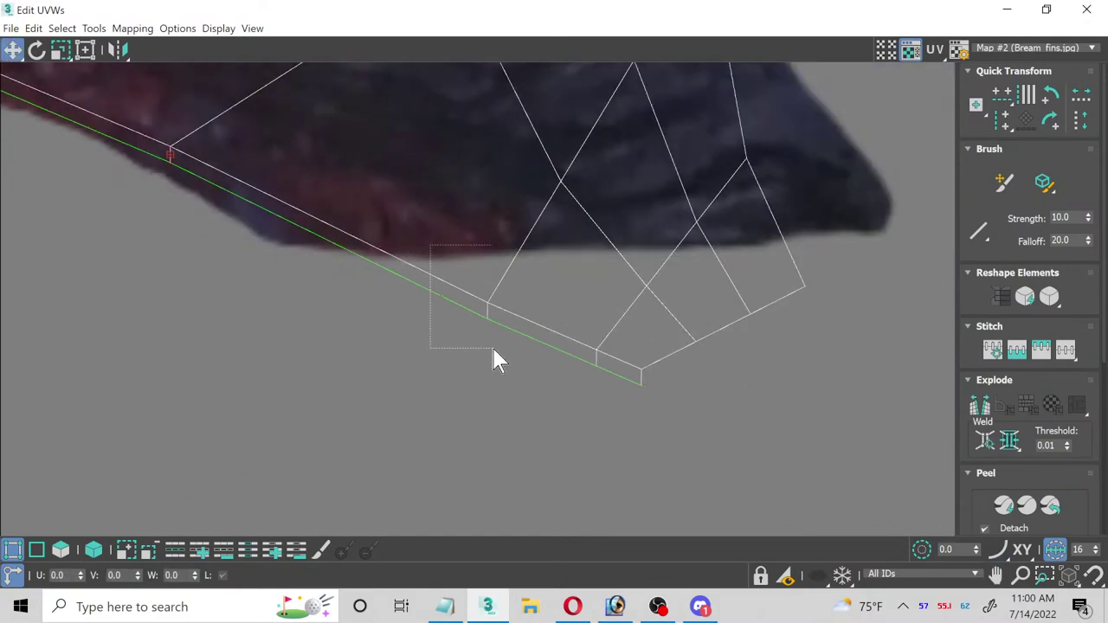
{"action": "left_click_drag", "start_coordinate": [493, 351], "coordinate": [240, 185]}
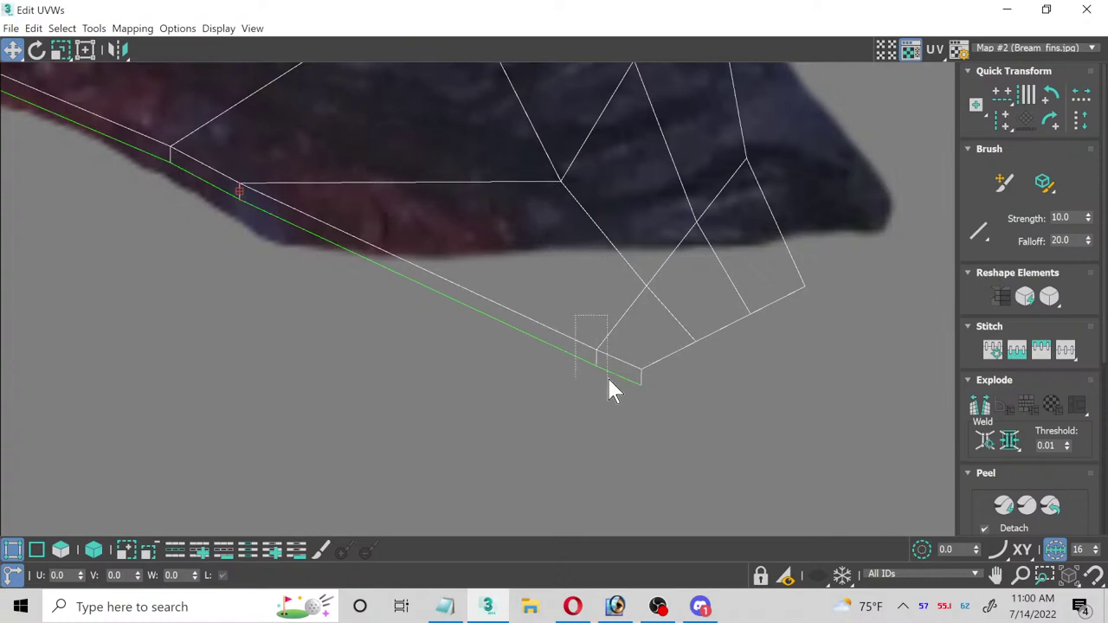
{"action": "left_click_drag", "start_coordinate": [597, 347], "coordinate": [280, 208]}
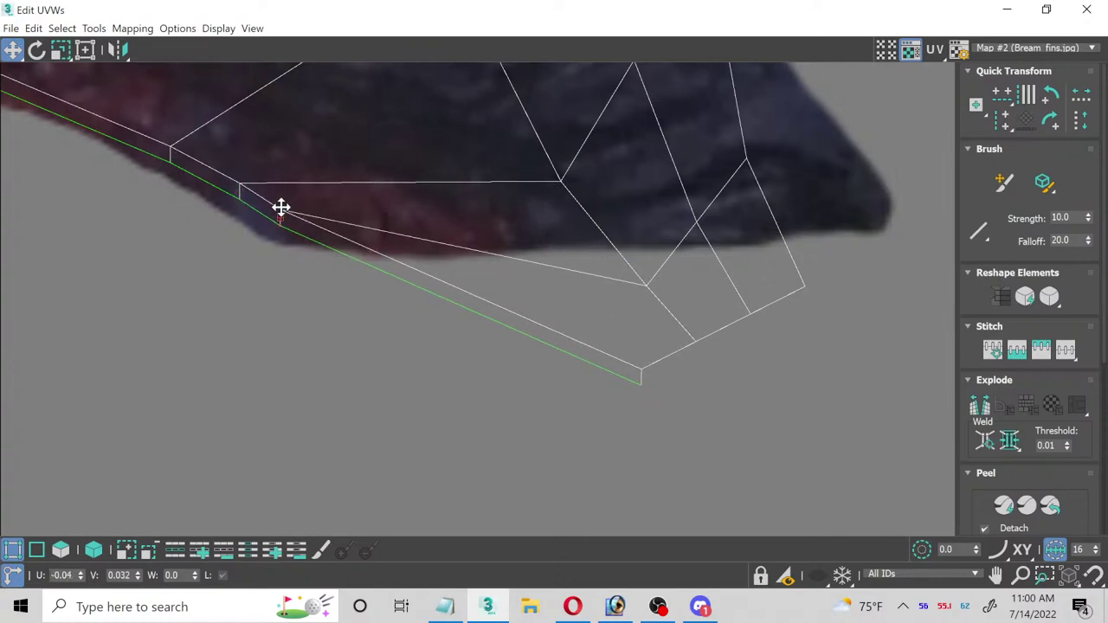
Step: Slide the vertices near the lower tip up-left along the fin's edge
{"action": "scroll", "coordinate": [507, 304], "scroll_direction": "down", "scroll_amount": 2}
{"action": "scroll", "coordinate": [507, 305], "scroll_direction": "down", "scroll_amount": 2}
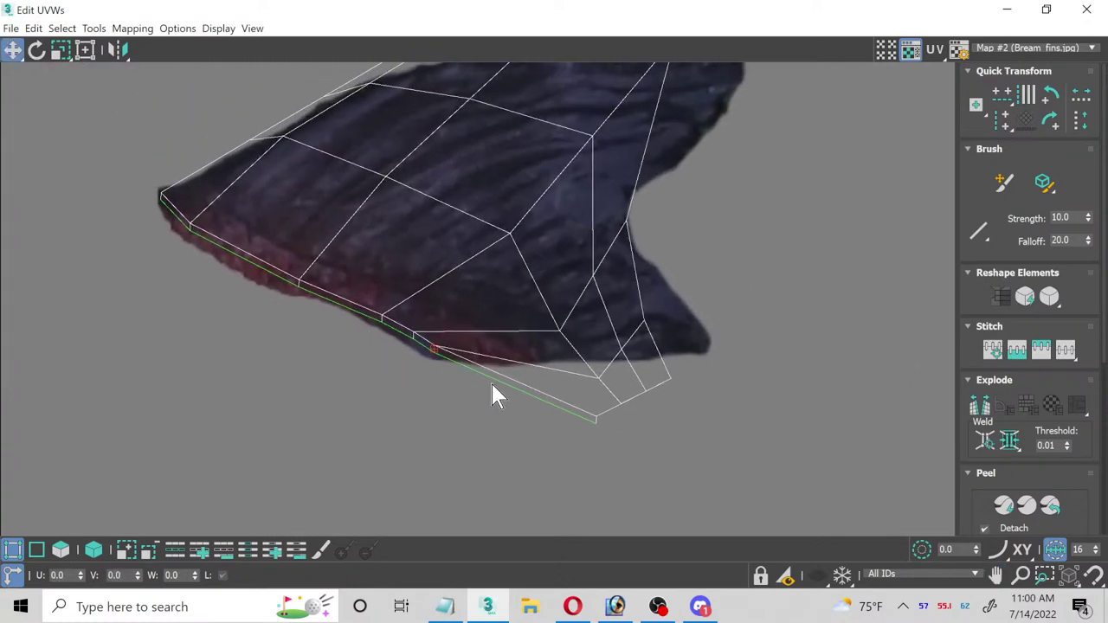
{"action": "scroll", "coordinate": [495, 390], "scroll_direction": "down", "scroll_amount": 1}
{"action": "scroll", "coordinate": [502, 396], "scroll_direction": "up", "scroll_amount": 4}
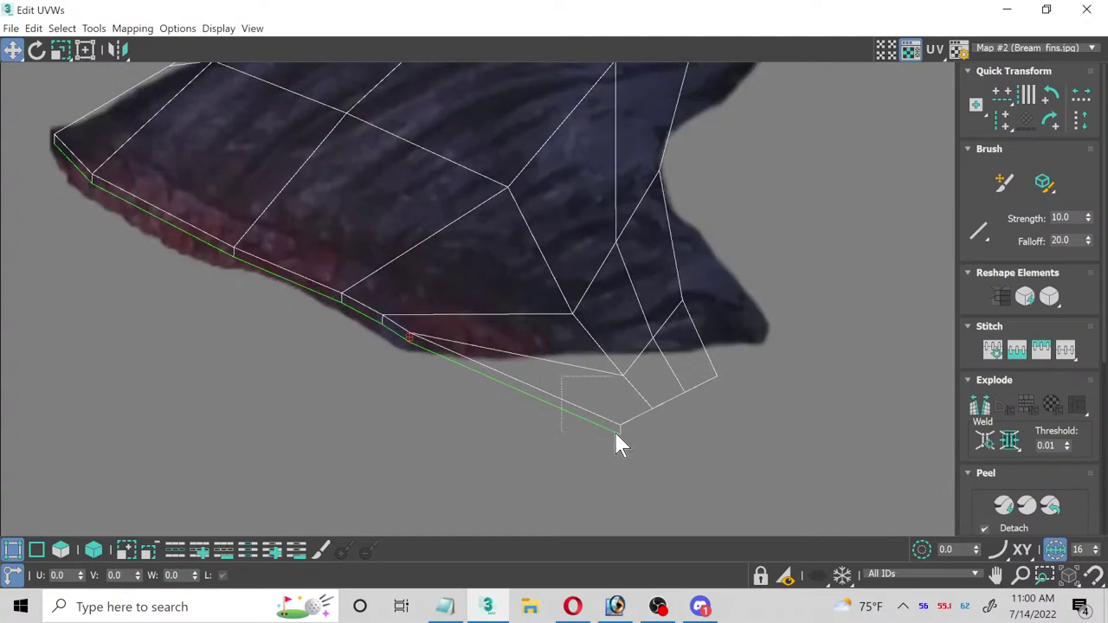
{"action": "left_click_drag", "start_coordinate": [629, 458], "coordinate": [629, 455]}
{"action": "left_click_drag", "start_coordinate": [235, 245], "coordinate": [156, 213]}
{"action": "mouse_move", "coordinate": [287, 269]}
{"action": "left_mouse_down"}
{"action": "mouse_move", "coordinate": [341, 314]}
{"action": "mouse_move", "coordinate": [320, 274]}
{"action": "mouse_move", "coordinate": [272, 264]}
{"action": "left_mouse_up"}
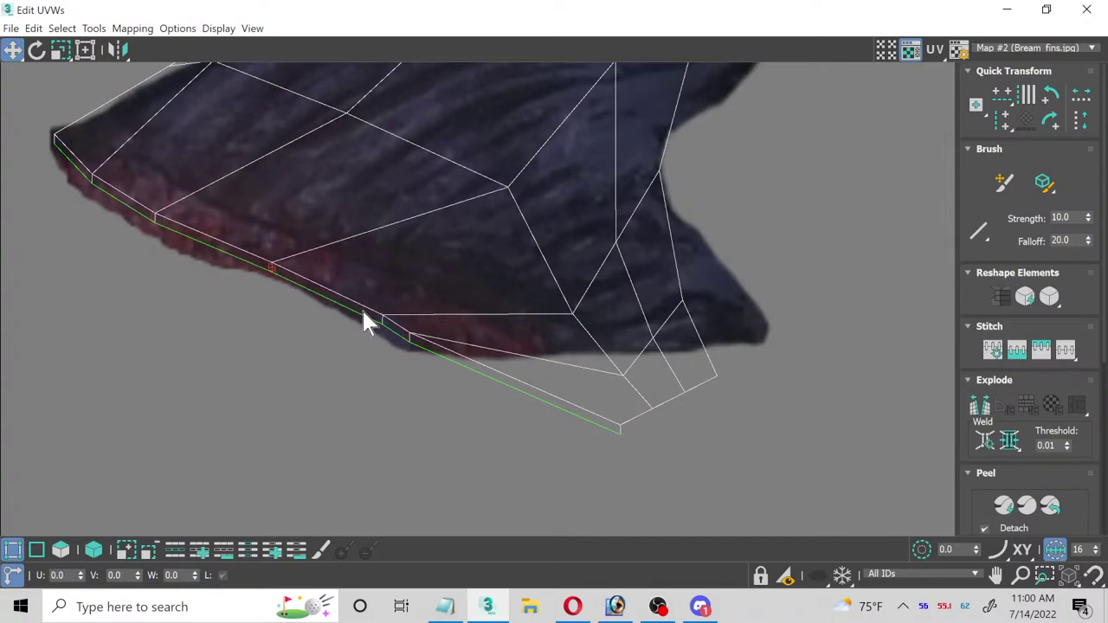
{"action": "left_click_drag", "start_coordinate": [364, 318], "coordinate": [333, 294]}
{"action": "left_click", "coordinate": [413, 337]}
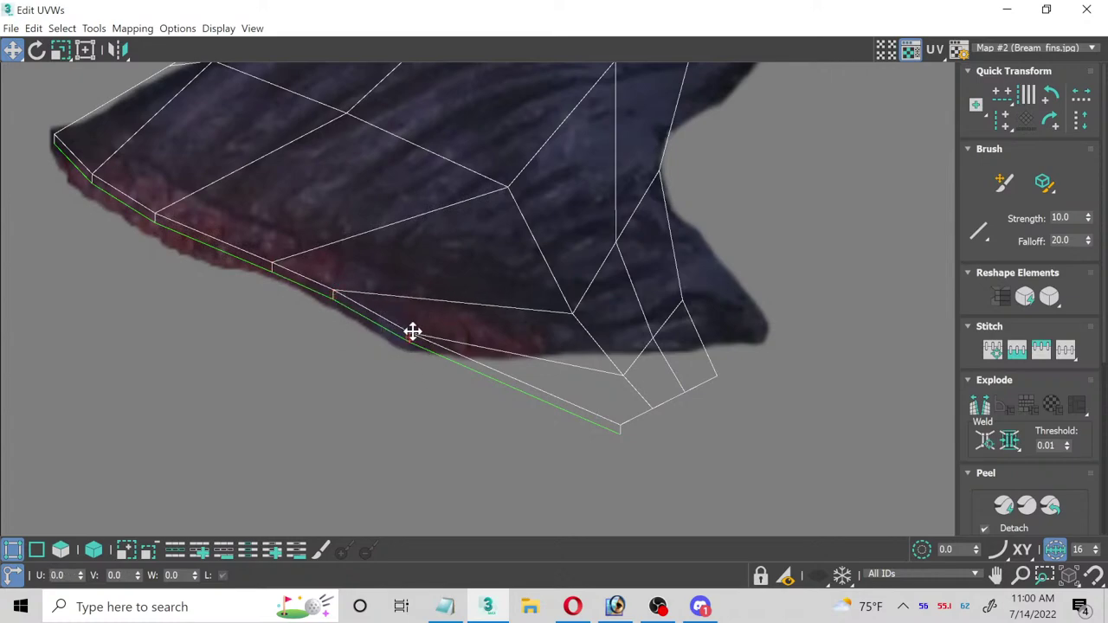
{"action": "left_click_drag", "start_coordinate": [412, 331], "coordinate": [368, 314]}
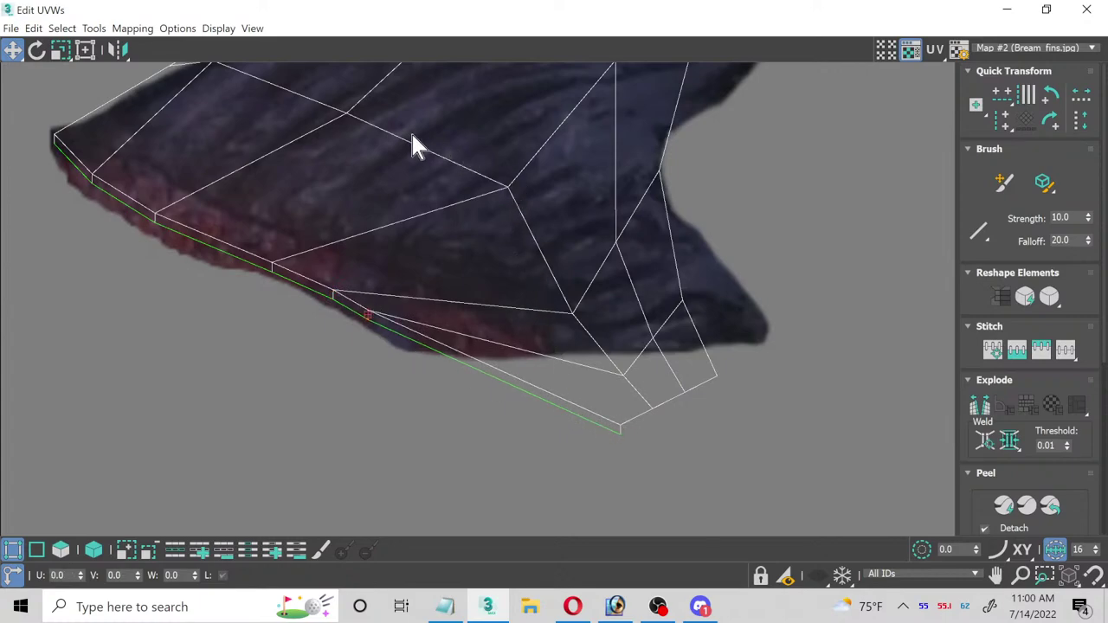
Step: Pull the rear-lobe UV vertices up-left onto the fin texture
{"action": "middle_click_drag", "start_coordinate": [413, 143], "coordinate": [482, 286]}
{"action": "left_click_drag", "start_coordinate": [585, 365], "coordinate": [585, 365]}
{"action": "left_click_drag", "start_coordinate": [568, 322], "coordinate": [500, 280]}
{"action": "mouse_move", "coordinate": [580, 381]}
{"action": "left_mouse_down"}
{"action": "mouse_move", "coordinate": [655, 456]}
{"action": "mouse_move", "coordinate": [586, 374]}
{"action": "left_mouse_up"}
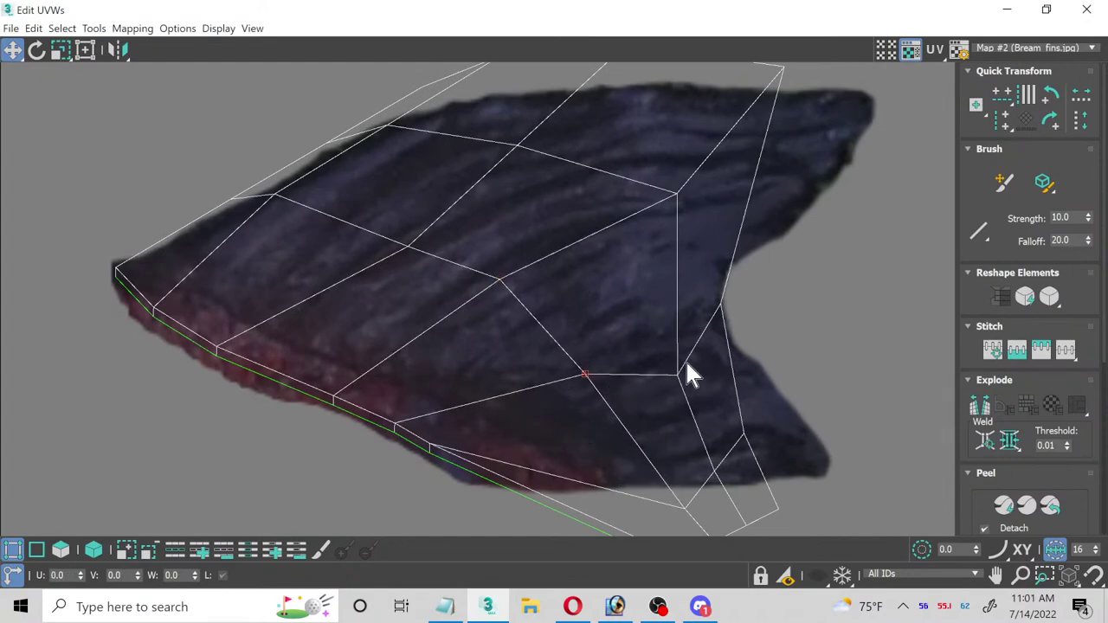
Step: Move the rear-notch and rear-lobe UV vertices onto the fin's notch outline and rear tip
{"action": "left_click_drag", "start_coordinate": [678, 376], "coordinate": [668, 334]}
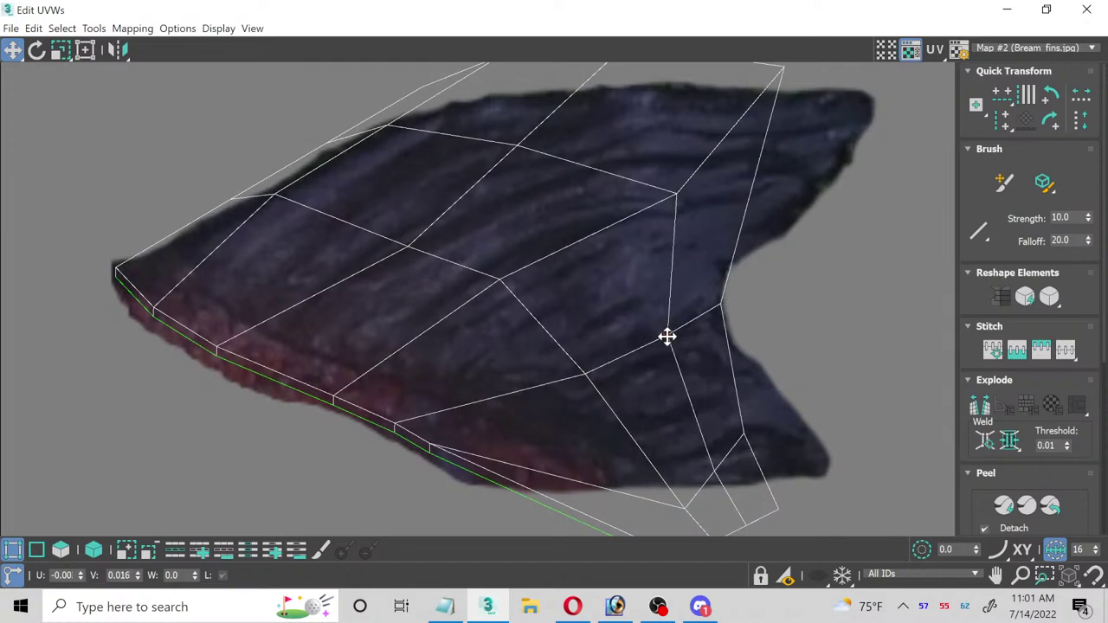
{"action": "middle_click_drag", "start_coordinate": [569, 366], "coordinate": [571, 310]}
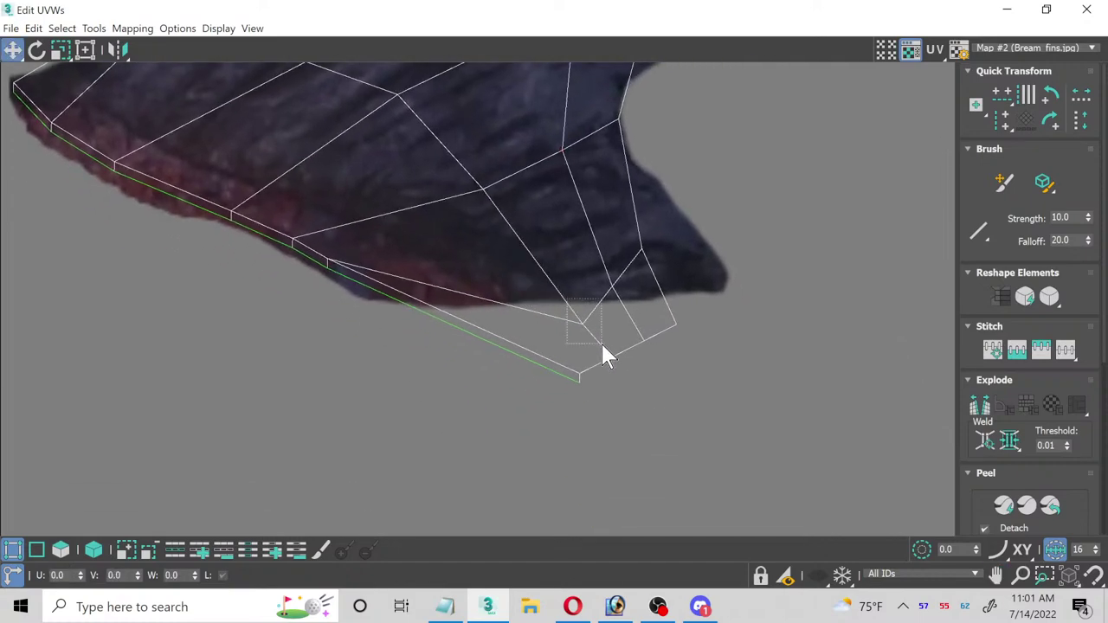
{"action": "left_click", "coordinate": [581, 323]}
{"action": "left_click_drag", "start_coordinate": [586, 322], "coordinate": [507, 232]}
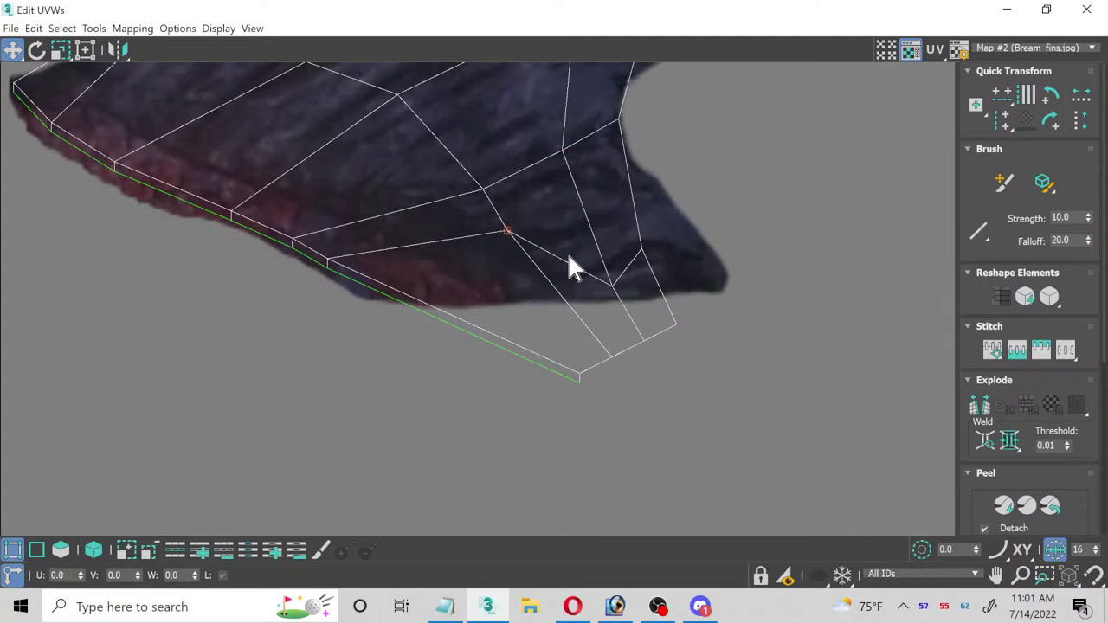
{"action": "left_click_drag", "start_coordinate": [620, 302], "coordinate": [583, 213]}
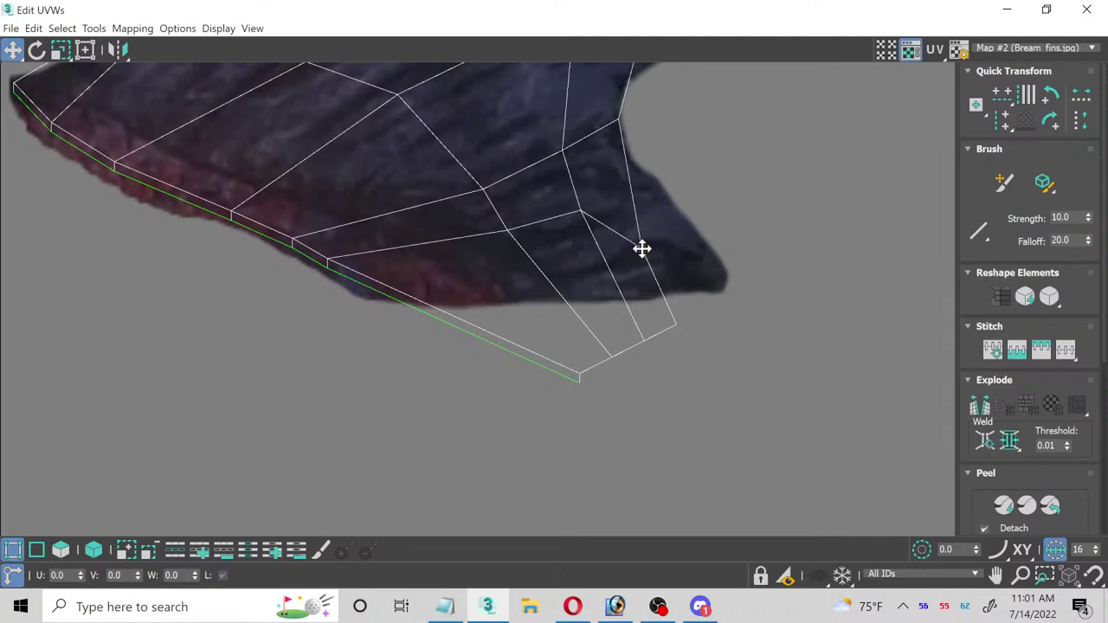
{"action": "left_click_drag", "start_coordinate": [641, 248], "coordinate": [619, 183]}
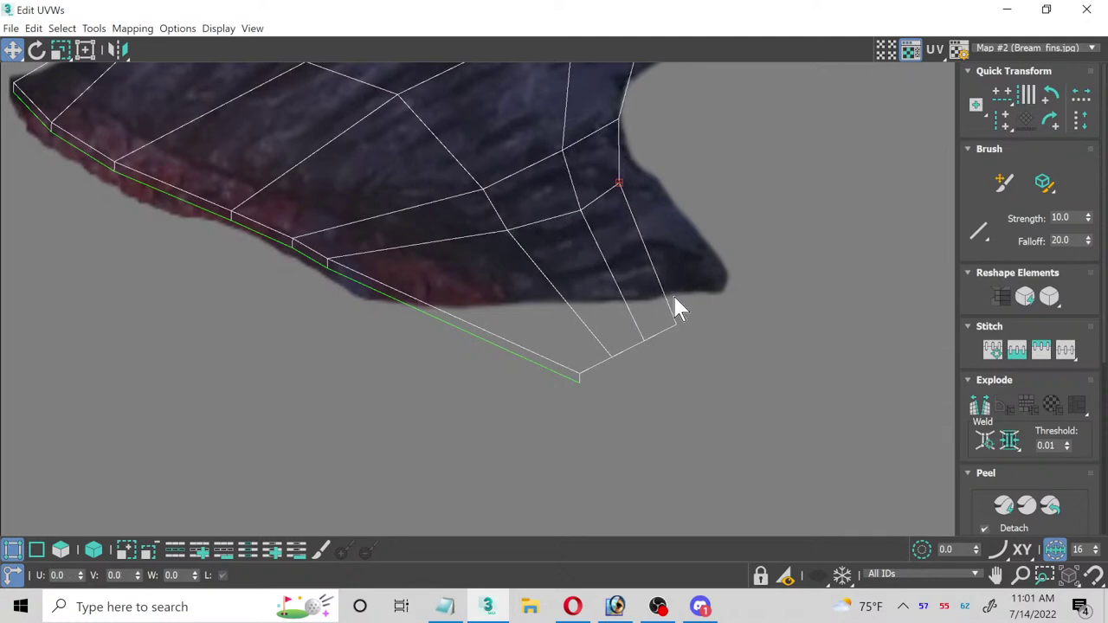
{"action": "left_click_drag", "start_coordinate": [679, 326], "coordinate": [754, 270]}
{"action": "left_click_drag", "start_coordinate": [623, 181], "coordinate": [661, 168]}
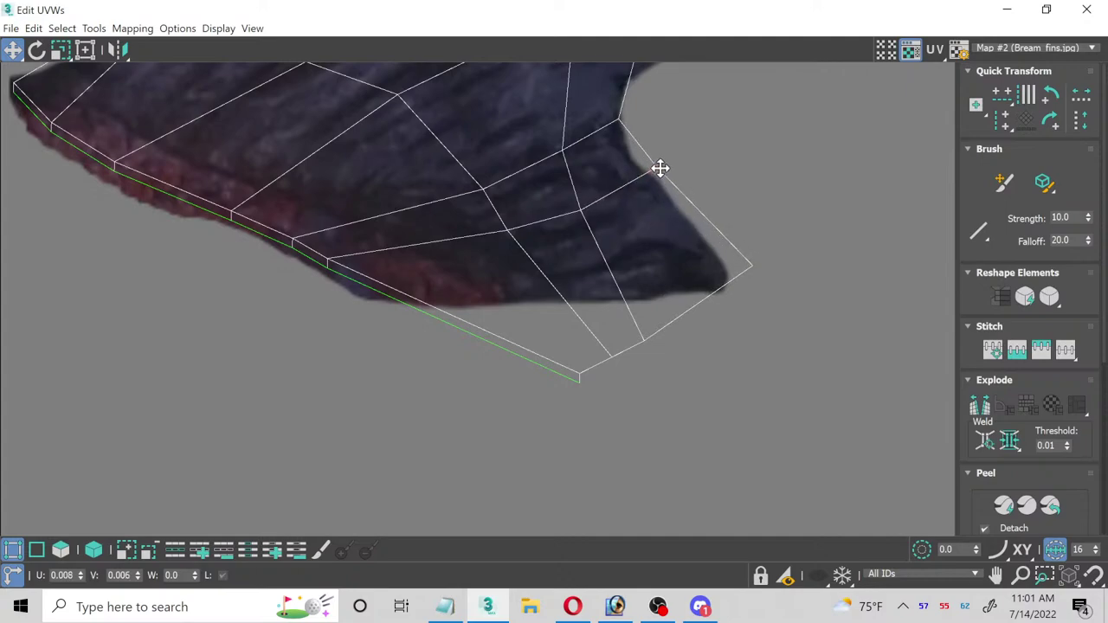
{"action": "middle_click_drag", "start_coordinate": [661, 168], "coordinate": [597, 247]}
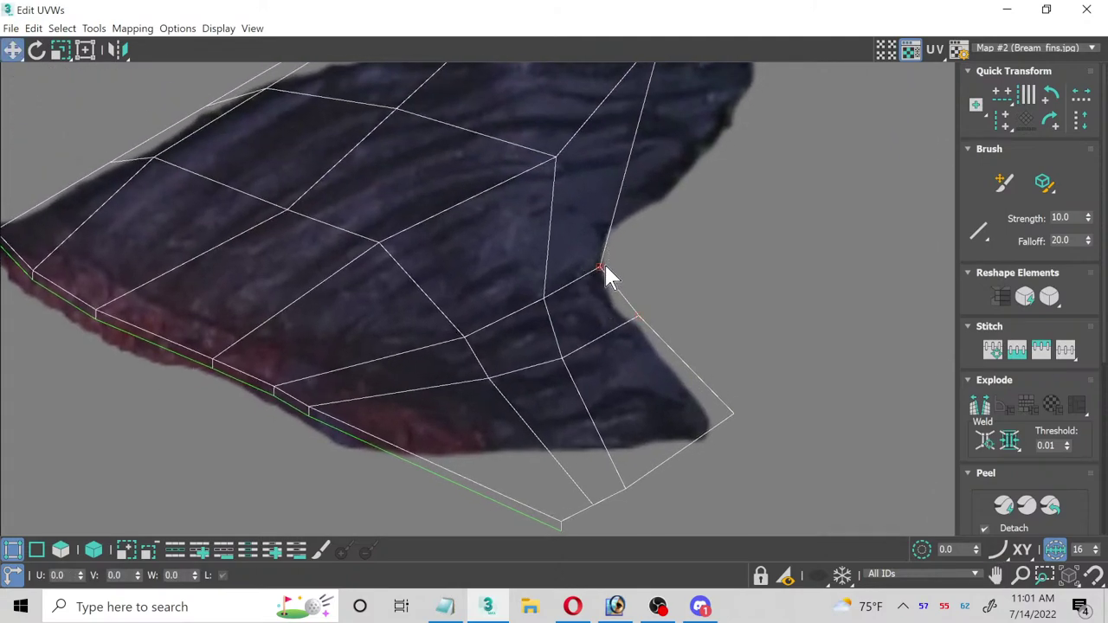
{"action": "left_click_drag", "start_coordinate": [604, 266], "coordinate": [622, 266]}
Step: Slide the top-edge UV vertices along the fin's upper outline and even out the interior vertices
{"action": "middle_click_drag", "start_coordinate": [708, 90], "coordinate": [632, 218]}
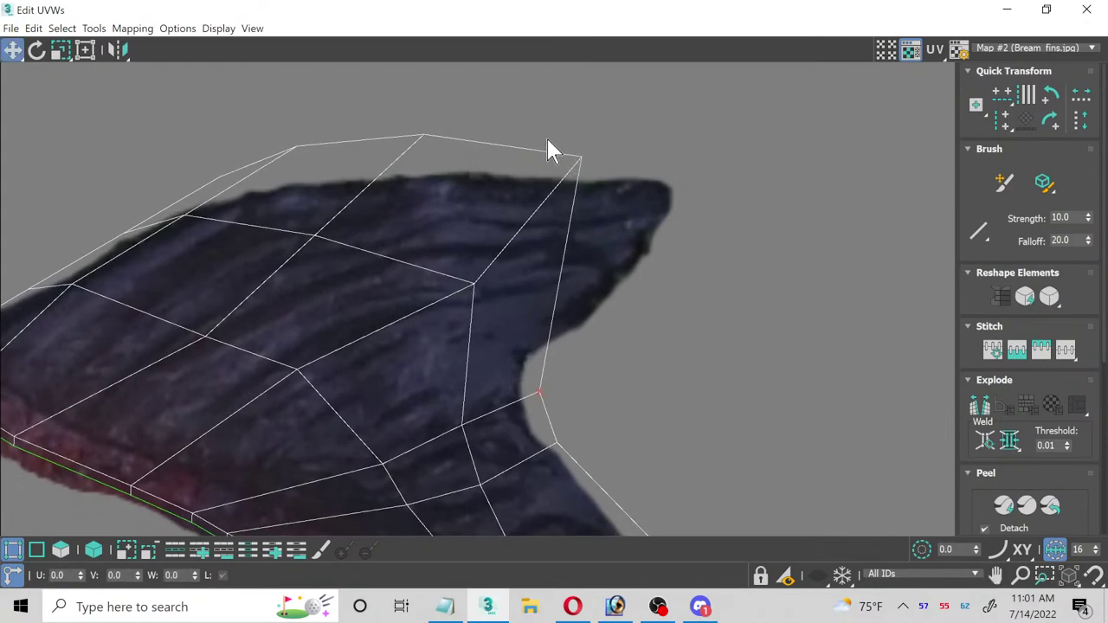
{"action": "left_click_drag", "start_coordinate": [592, 162], "coordinate": [712, 189]}
{"action": "left_click_drag", "start_coordinate": [435, 135], "coordinate": [564, 148]}
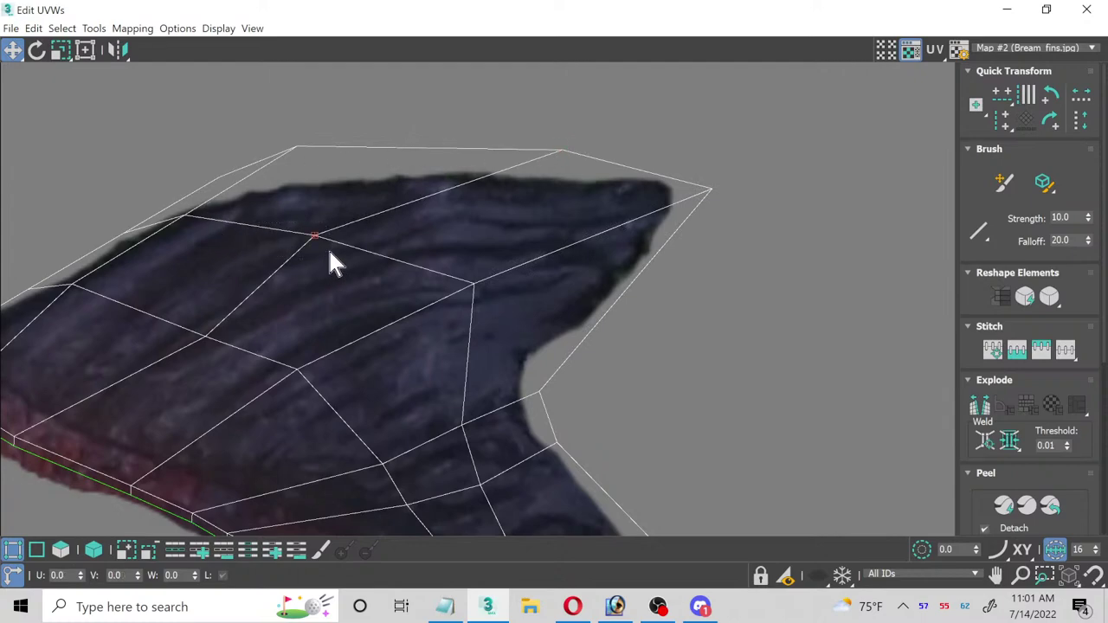
{"action": "left_click_drag", "start_coordinate": [316, 236], "coordinate": [381, 252]}
{"action": "middle_click_drag", "start_coordinate": [408, 364], "coordinate": [545, 329]}
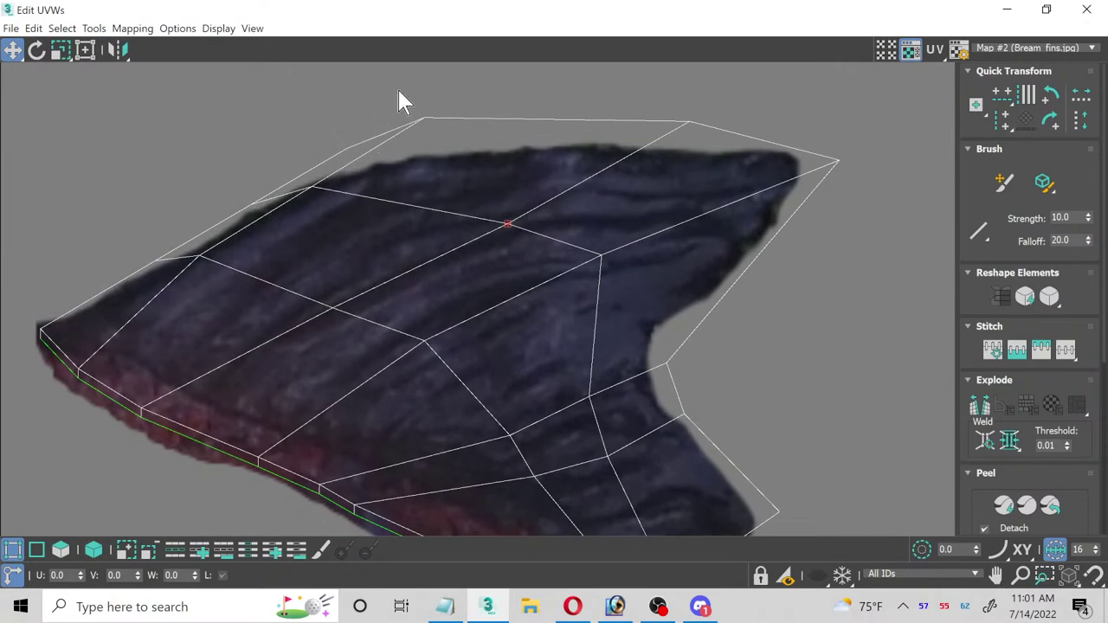
{"action": "left_click_drag", "start_coordinate": [423, 116], "coordinate": [500, 125]}
{"action": "left_click_drag", "start_coordinate": [365, 163], "coordinate": [399, 152]}
{"action": "scroll", "coordinate": [233, 268], "scroll_direction": "up", "scroll_amount": 2}
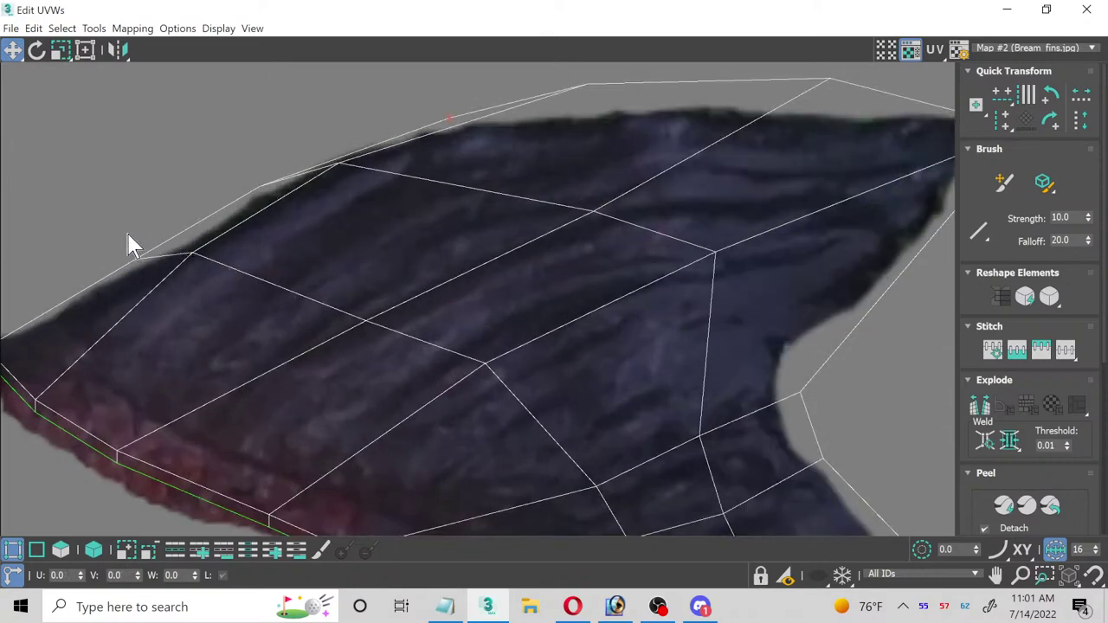
{"action": "left_click_drag", "start_coordinate": [197, 254], "coordinate": [219, 268]}
{"action": "left_click_drag", "start_coordinate": [310, 178], "coordinate": [238, 149]}
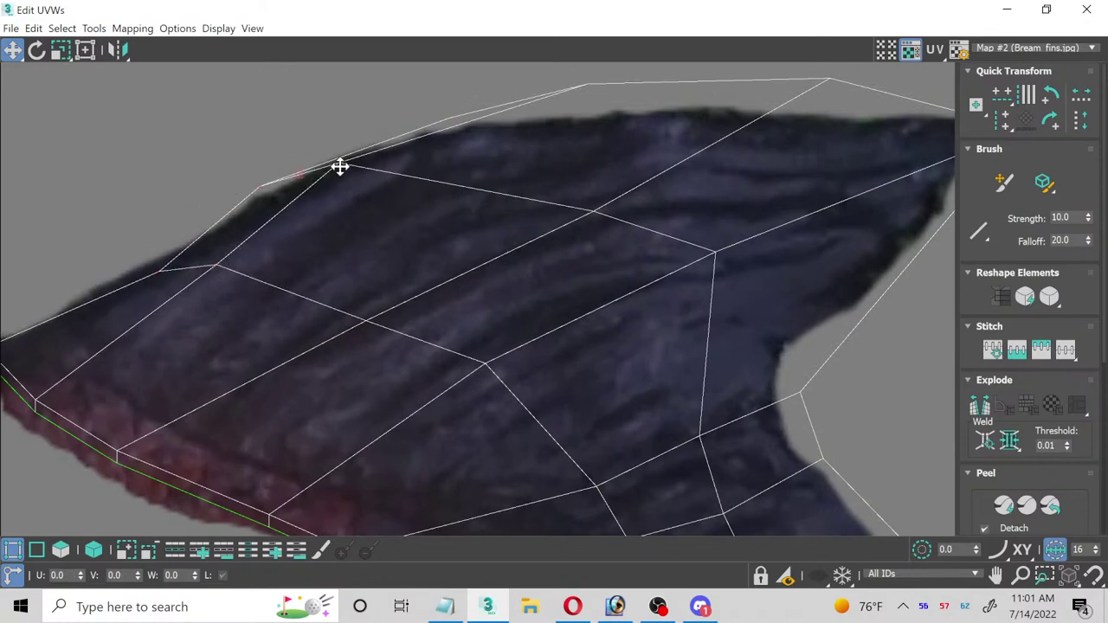
{"action": "left_click_drag", "start_coordinate": [339, 166], "coordinate": [367, 177]}
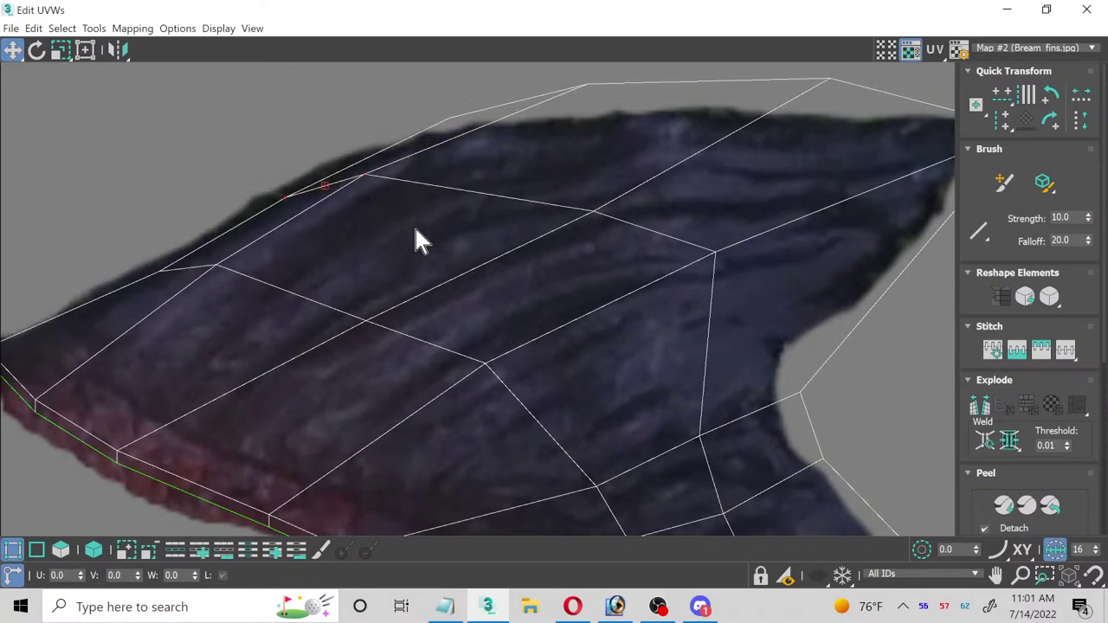
Step: Fit the bottom corner and right-tip vertices onto the fin edge, then zoom out to the whole layout
{"action": "middle_click_drag", "start_coordinate": [414, 333], "coordinate": [482, 372]}
{"action": "scroll", "coordinate": [411, 299], "scroll_direction": "down", "scroll_amount": 2}
{"action": "left_click_drag", "start_coordinate": [485, 372], "coordinate": [377, 345]}
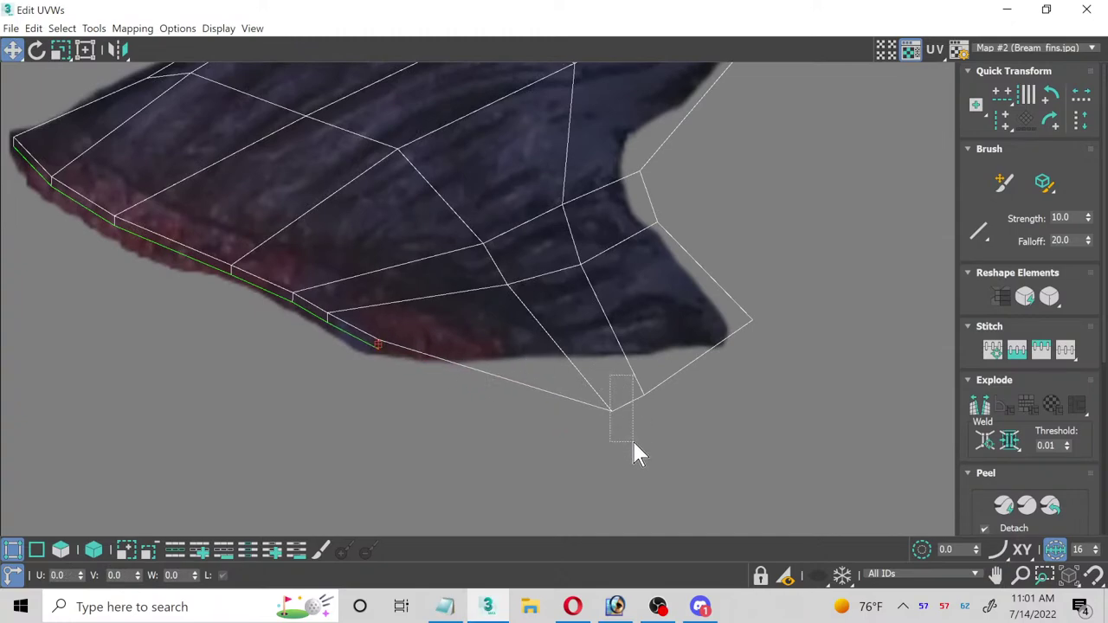
{"action": "left_click_drag", "start_coordinate": [606, 408], "coordinate": [554, 345]}
{"action": "left_click_drag", "start_coordinate": [641, 396], "coordinate": [614, 338]}
{"action": "left_click_drag", "start_coordinate": [691, 304], "coordinate": [783, 353]}
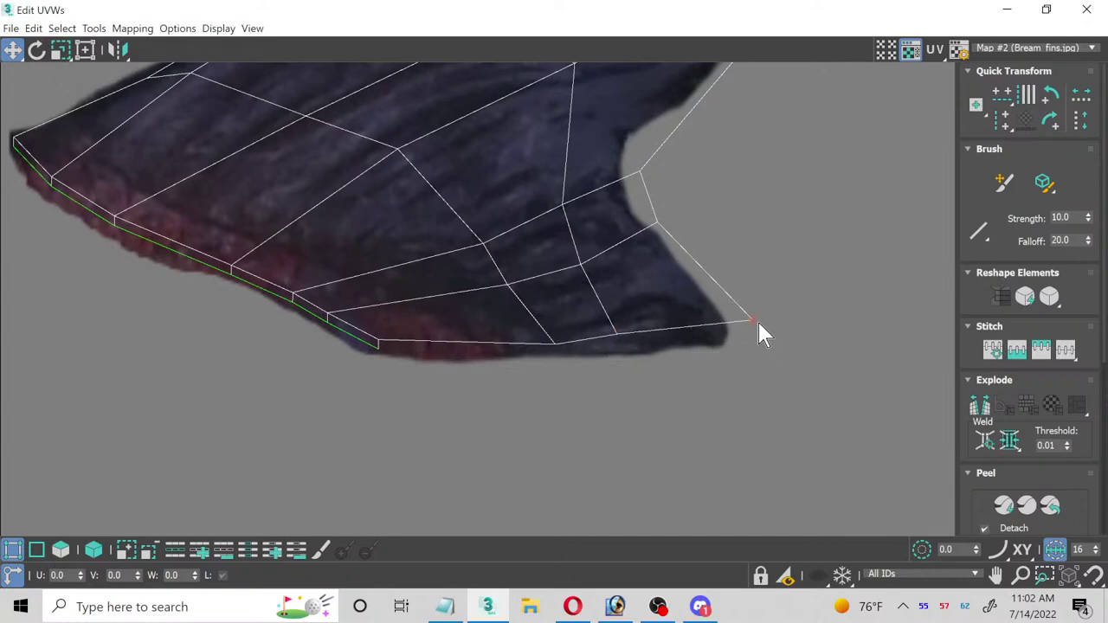
{"action": "left_click_drag", "start_coordinate": [752, 317], "coordinate": [770, 358]}
{"action": "left_click_drag", "start_coordinate": [620, 335], "coordinate": [645, 349]}
{"action": "scroll", "coordinate": [514, 261], "scroll_direction": "down", "scroll_amount": 2}
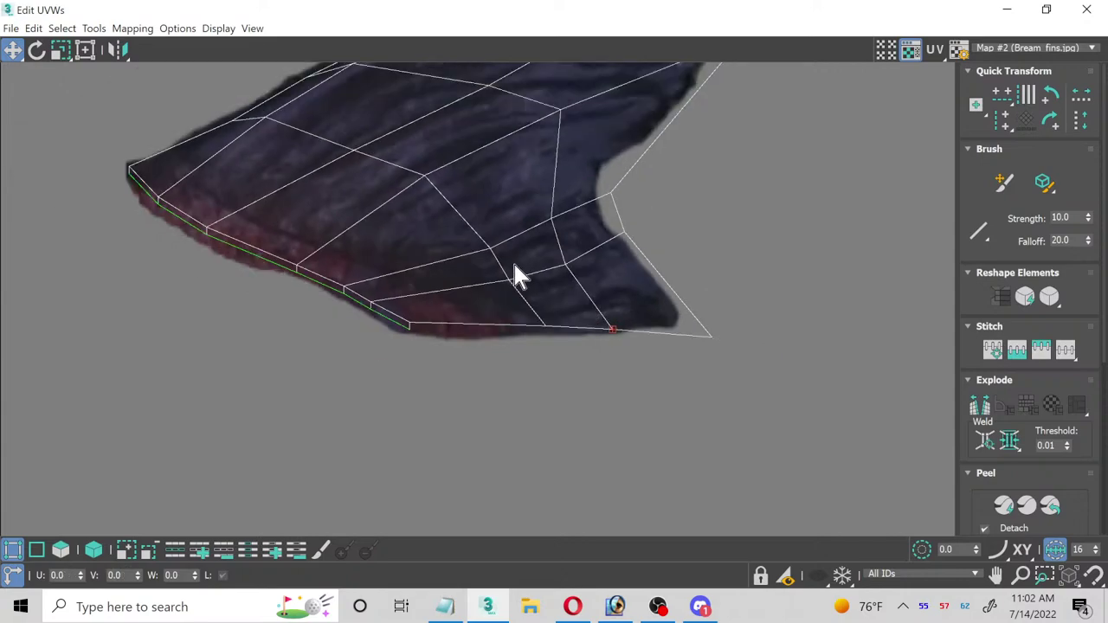
{"action": "middle_click_drag", "start_coordinate": [514, 261], "coordinate": [589, 396]}
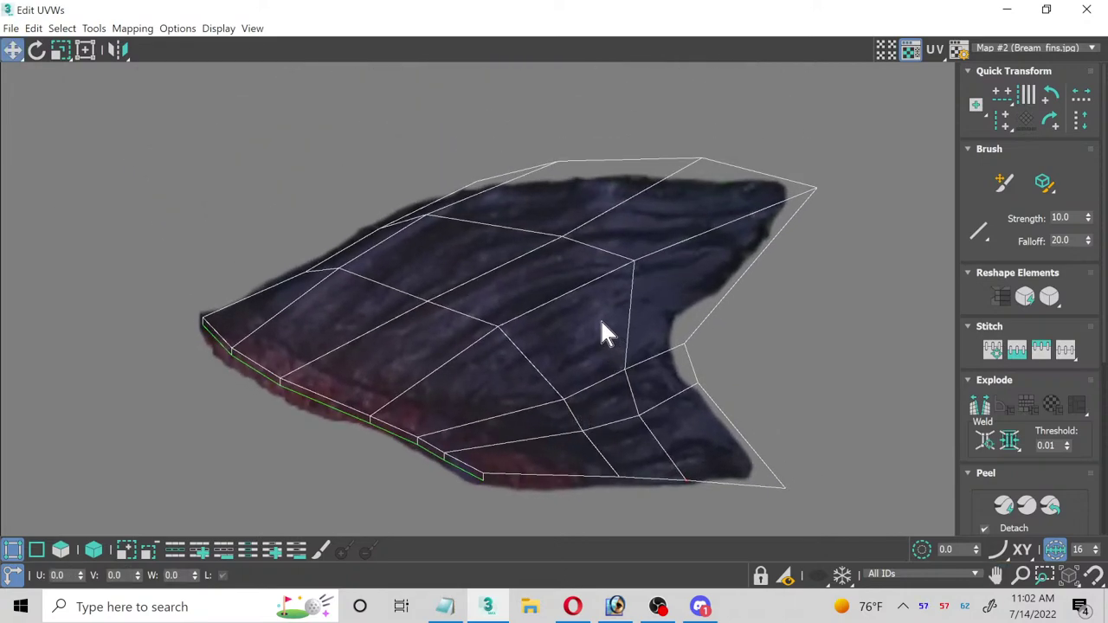
Step: Close Edit UVWs and collapse the fish's whole modifier stack into Editable Poly
{"action": "left_click", "coordinate": [1087, 9]}
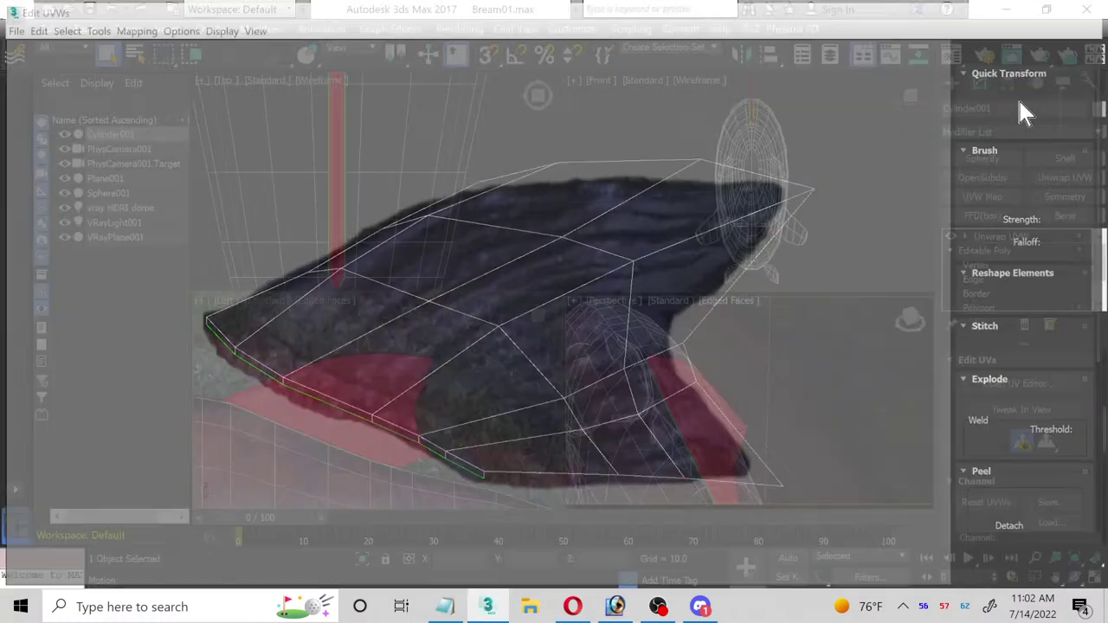
{"action": "right_click", "coordinate": [1007, 229]}
{"action": "key", "text": "Escape"}
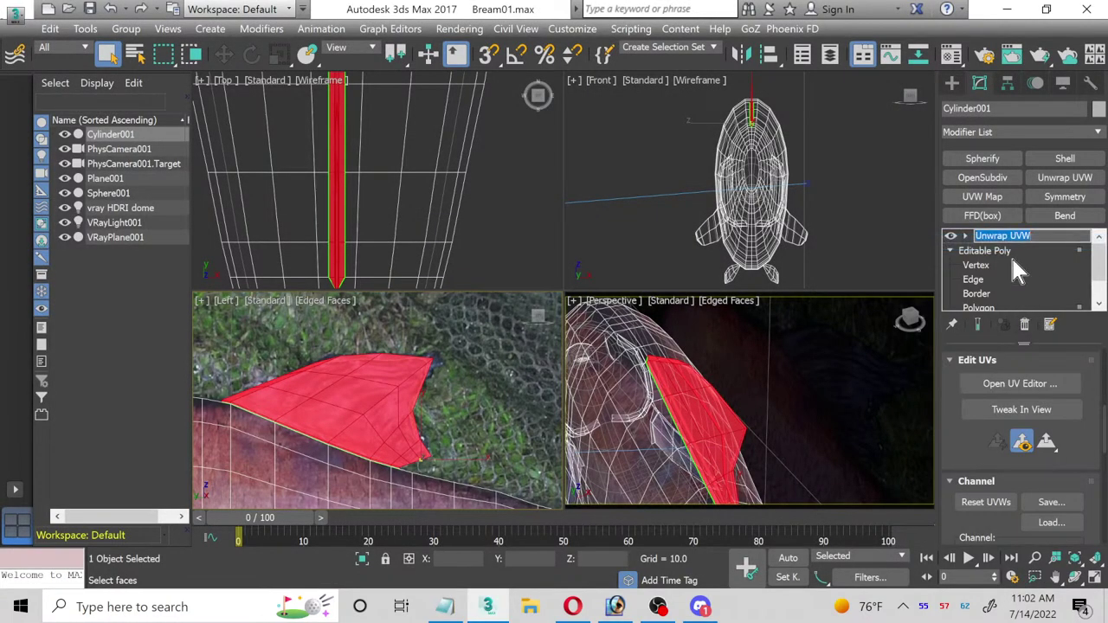
{"action": "left_click", "coordinate": [996, 250]}
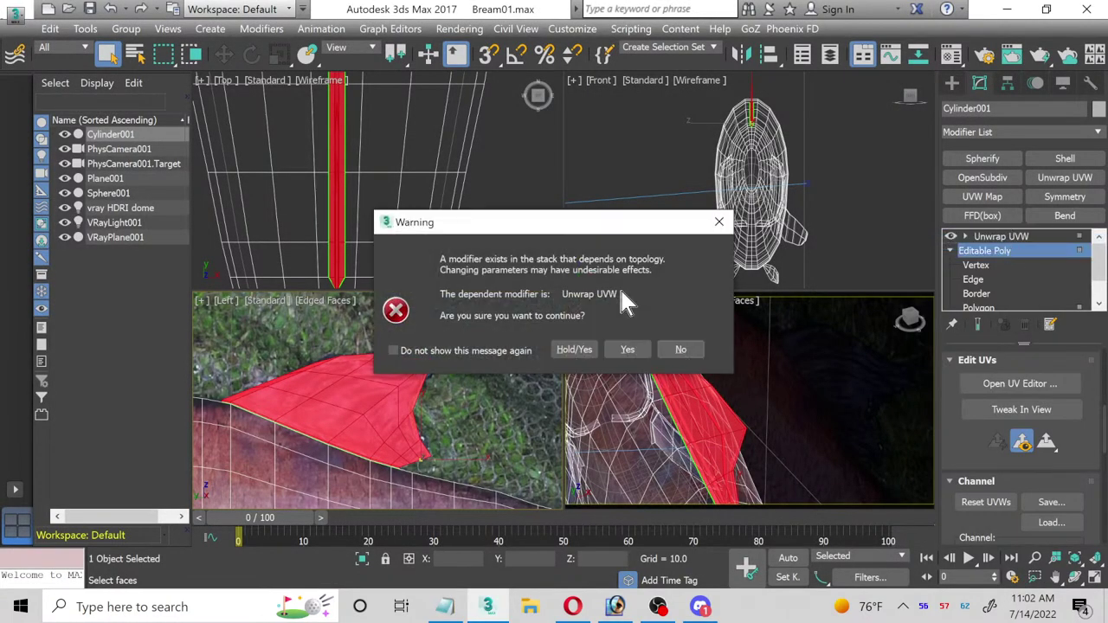
{"action": "left_click", "coordinate": [698, 349]}
{"action": "right_click", "coordinate": [987, 241]}
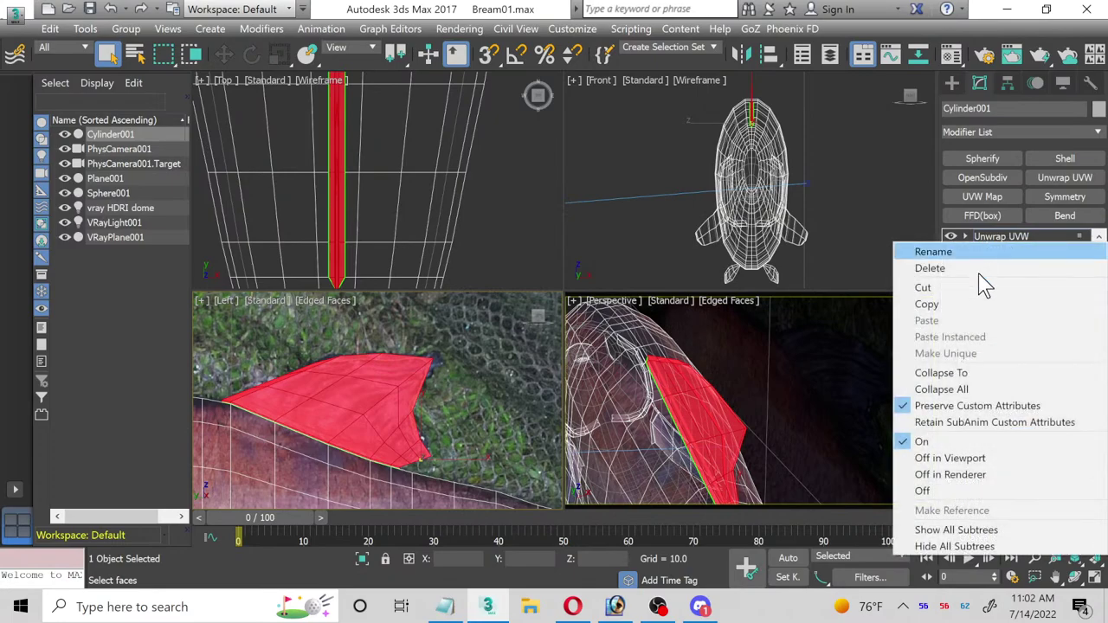
{"action": "left_click", "coordinate": [961, 389]}
{"action": "left_click", "coordinate": [637, 355]}
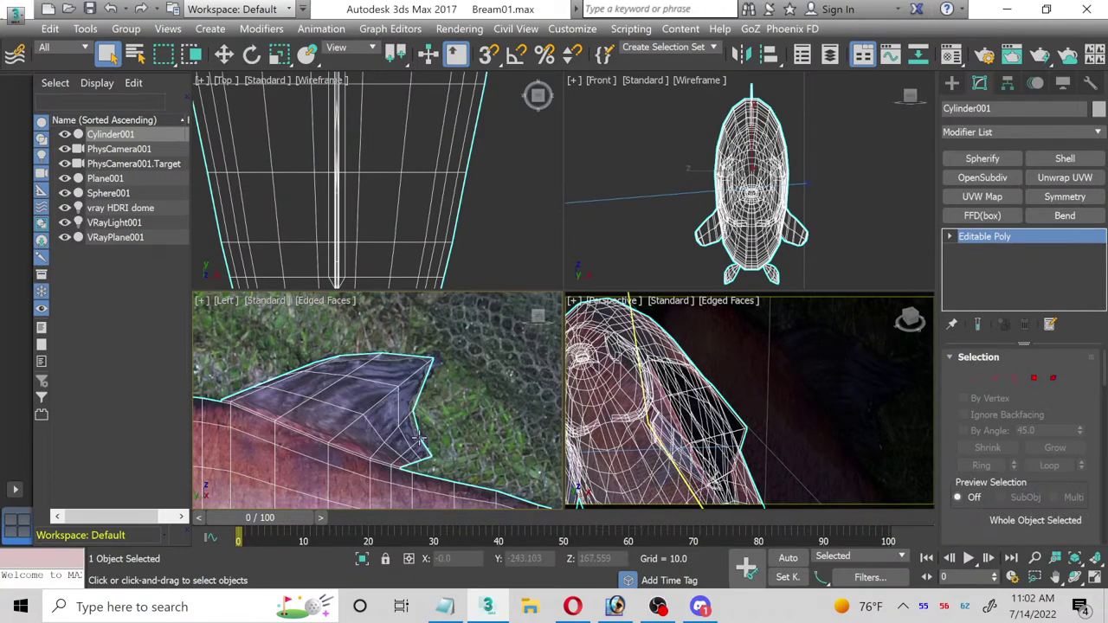
Step: Maximize the Left viewport and frame the dorsal fin
{"action": "right_click", "coordinate": [414, 303]}
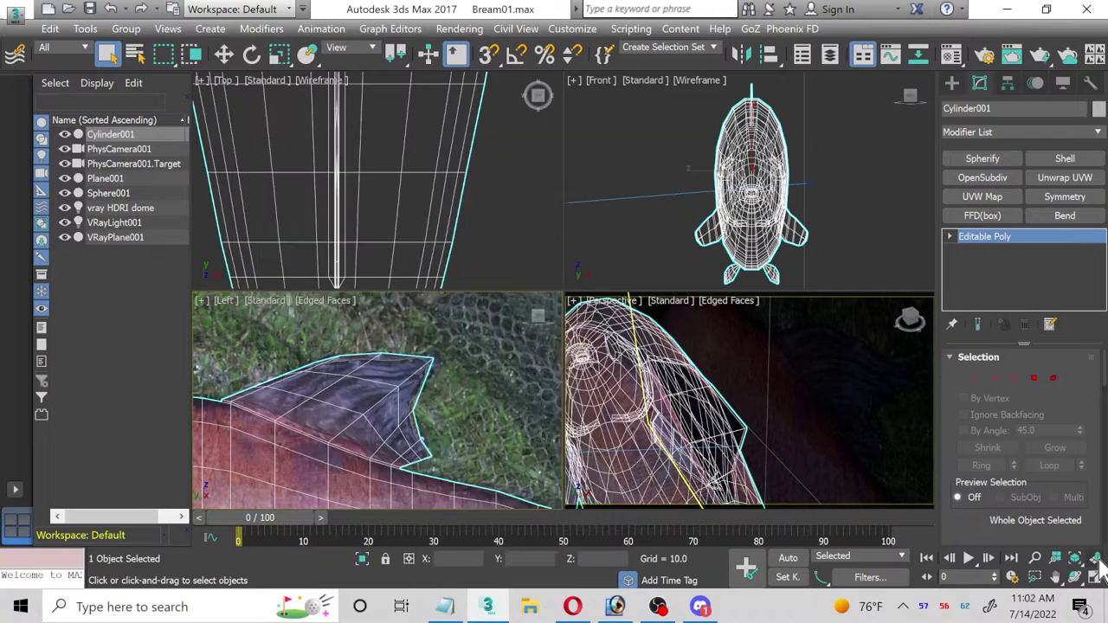
{"action": "left_click", "coordinate": [1096, 579]}
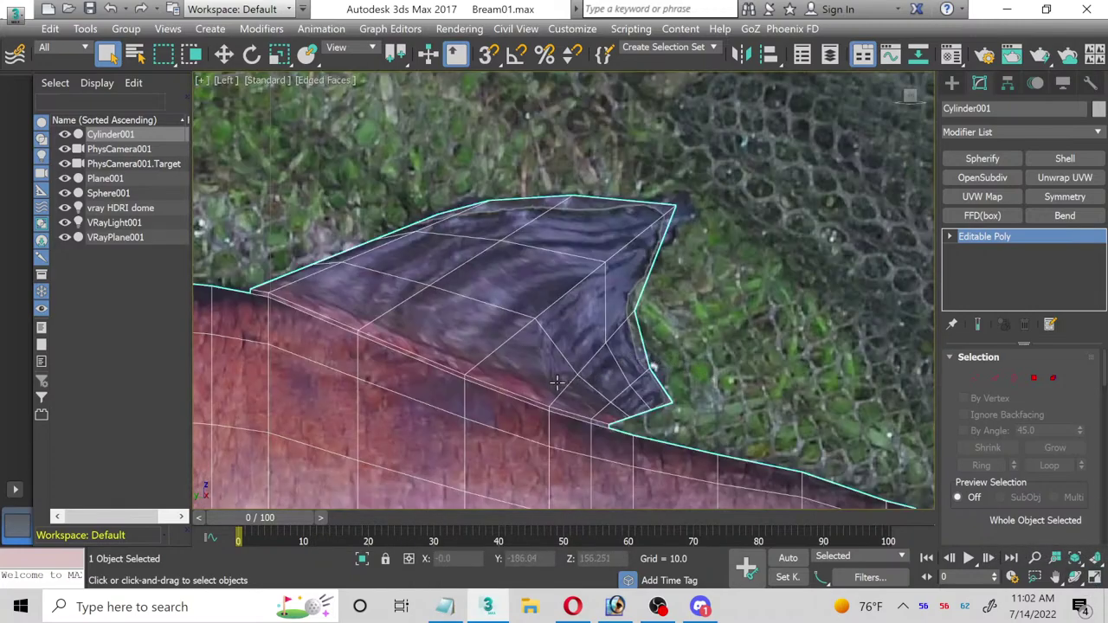
{"action": "scroll", "coordinate": [426, 413], "scroll_direction": "down", "scroll_amount": 2}
{"action": "middle_click_drag", "start_coordinate": [425, 413], "coordinate": [453, 302]}
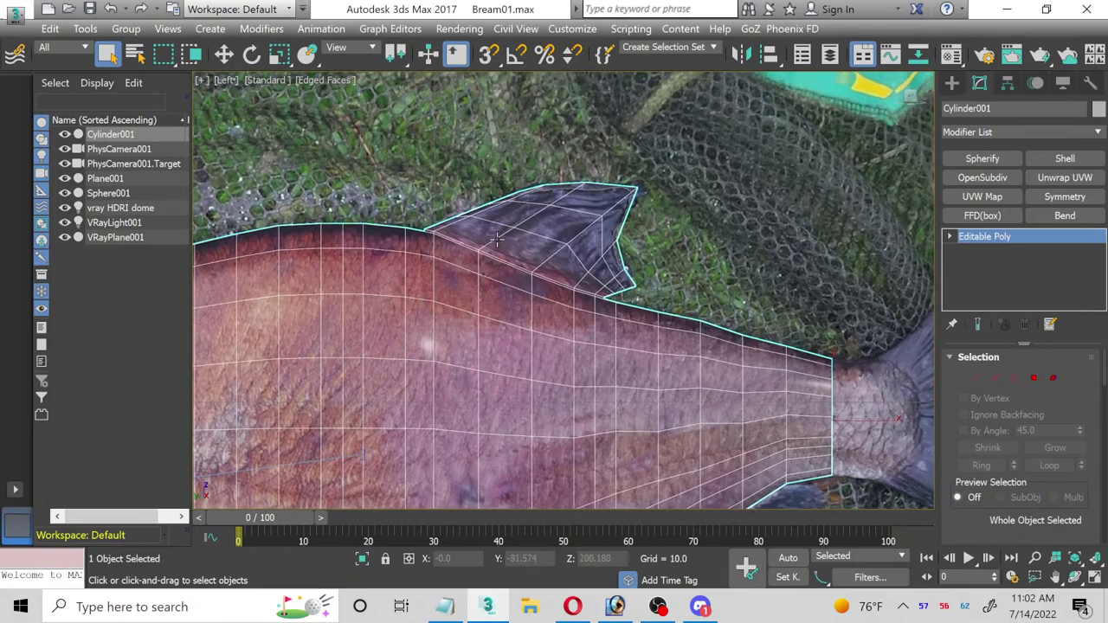
{"action": "scroll", "coordinate": [501, 241], "scroll_direction": "up", "scroll_amount": 3}
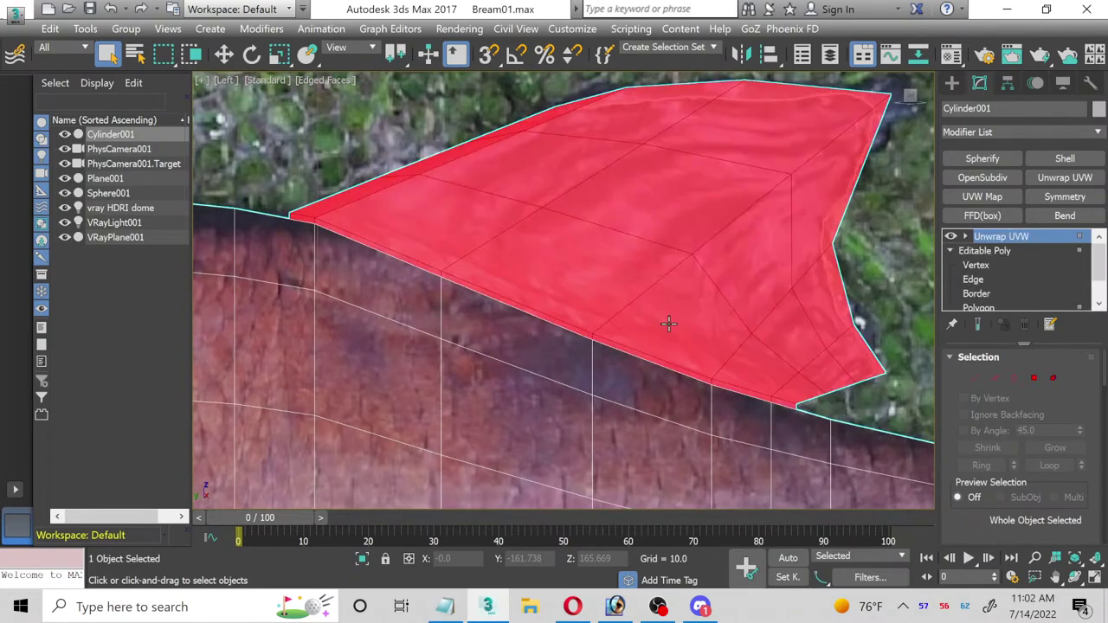
{"action": "scroll", "coordinate": [1081, 440], "scroll_direction": "down", "scroll_amount": 1}
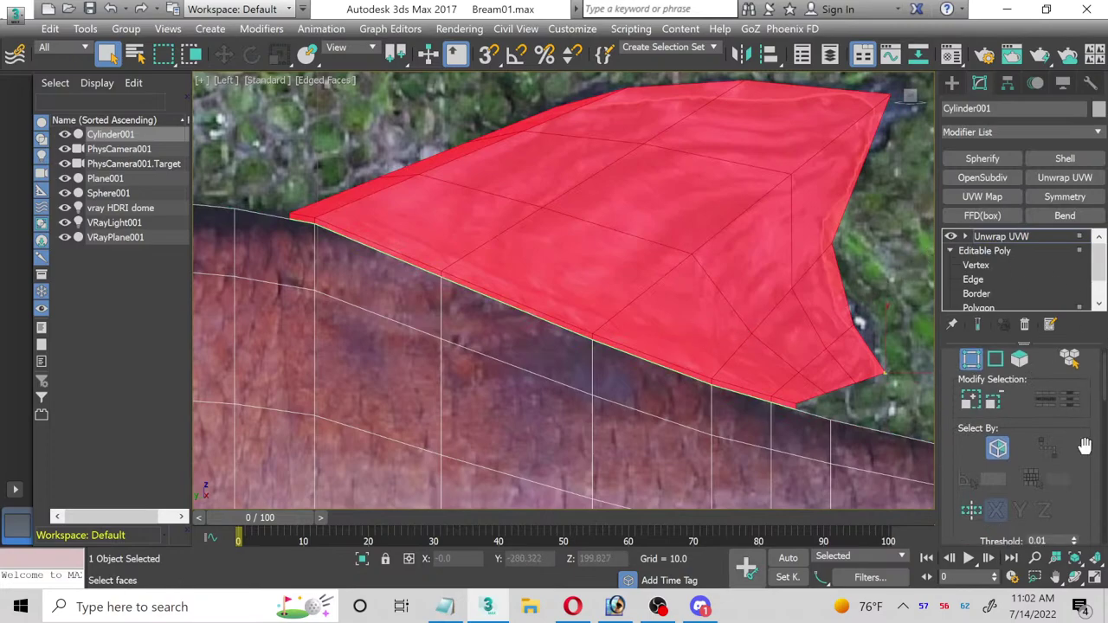
{"action": "scroll", "coordinate": [1096, 466], "scroll_direction": "up", "scroll_amount": 1}
{"action": "scroll", "coordinate": [1093, 472], "scroll_direction": "down", "scroll_amount": 5}
Step: Open the fin's UV editor full screen and shift the lower and notch vertices right
{"action": "left_click", "coordinate": [1063, 478]}
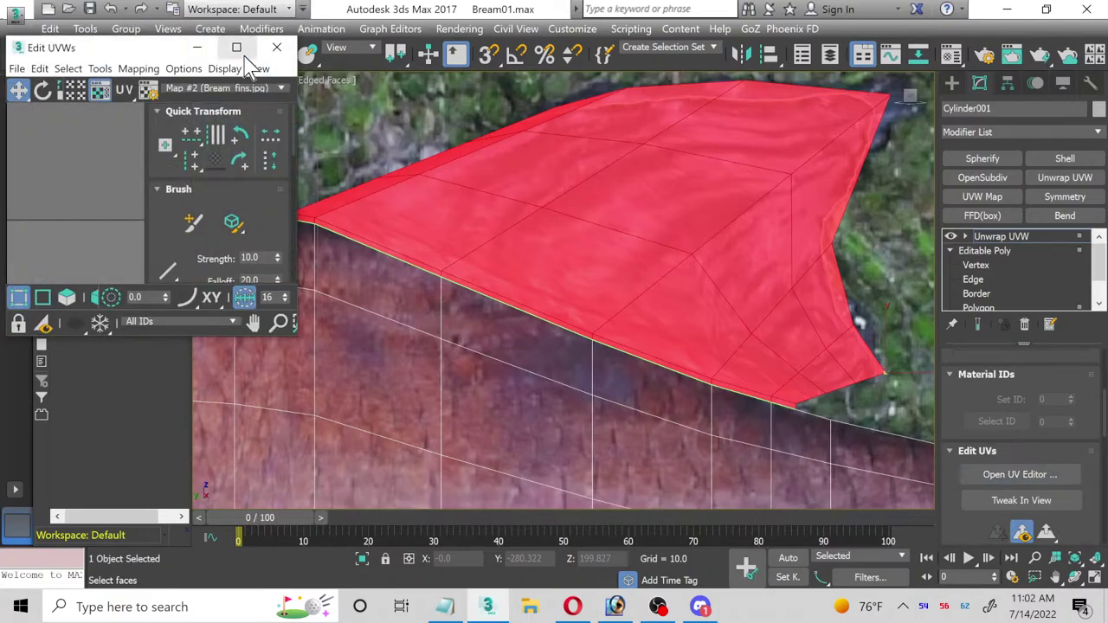
{"action": "left_click", "coordinate": [237, 48]}
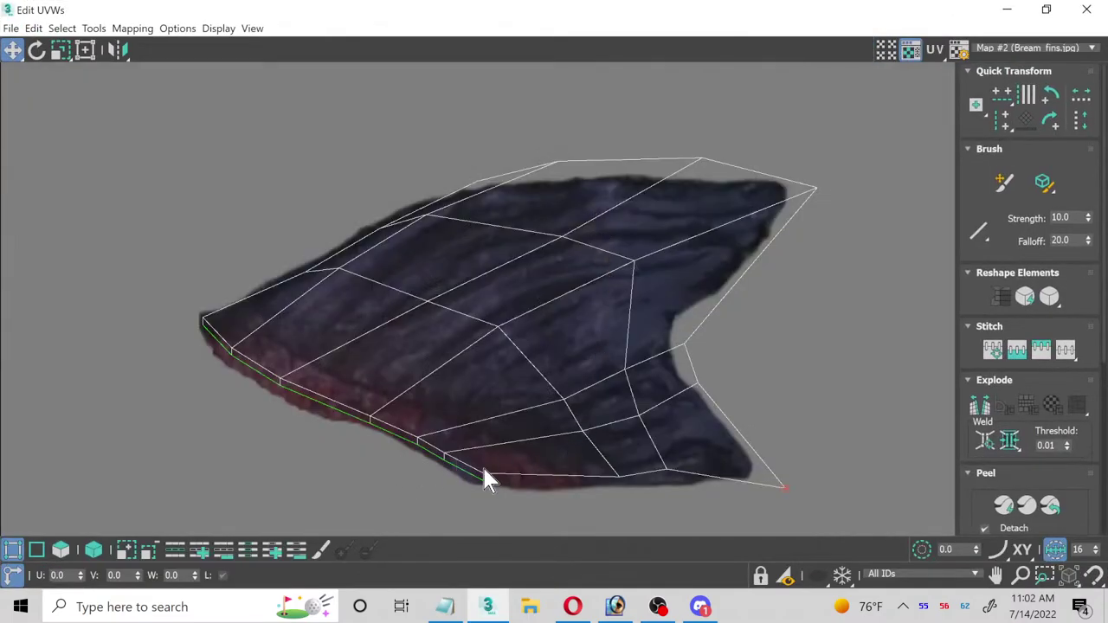
{"action": "scroll", "coordinate": [526, 389], "scroll_direction": "up", "scroll_amount": 4}
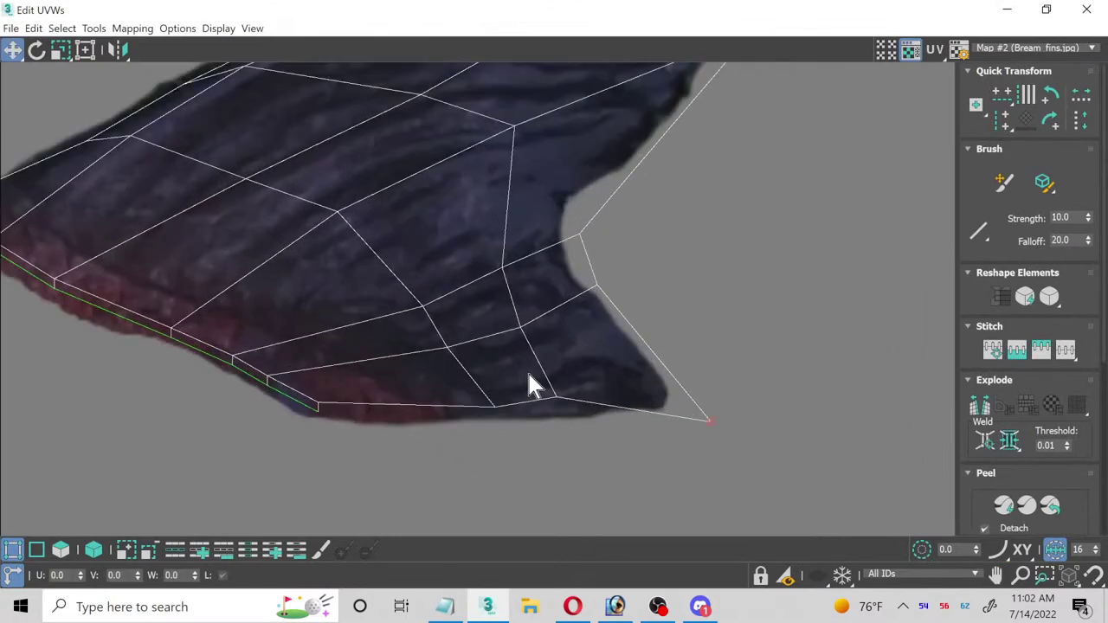
{"action": "left_click_drag", "start_coordinate": [578, 435], "coordinate": [615, 395]}
{"action": "left_click_drag", "start_coordinate": [547, 346], "coordinate": [568, 321]}
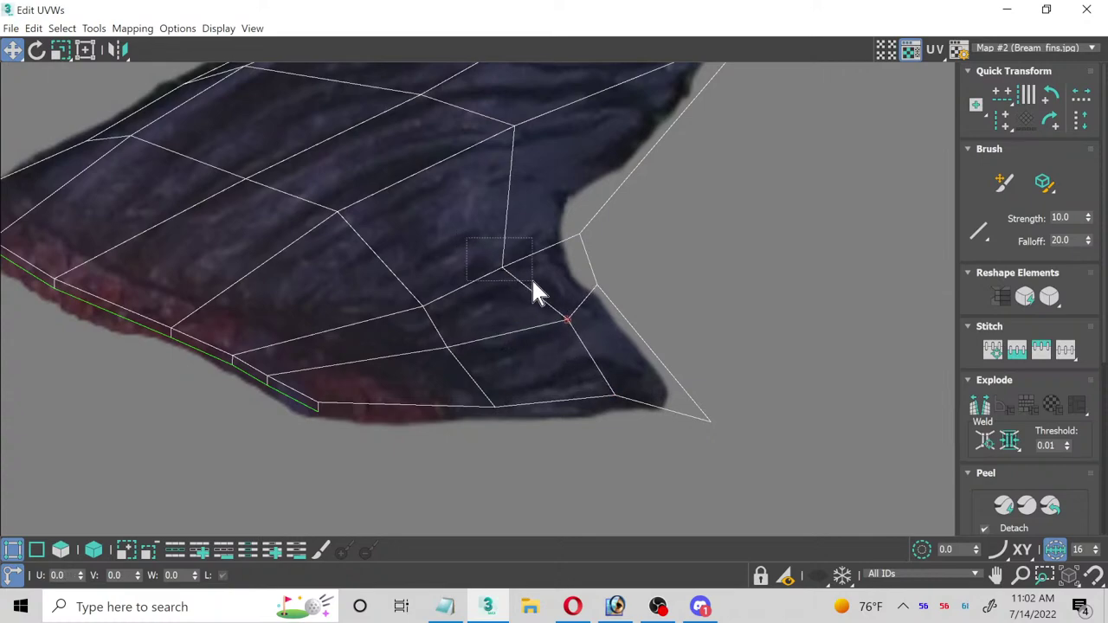
{"action": "left_click_drag", "start_coordinate": [506, 267], "coordinate": [543, 251]}
{"action": "middle_click_drag", "start_coordinate": [442, 294], "coordinate": [325, 321]}
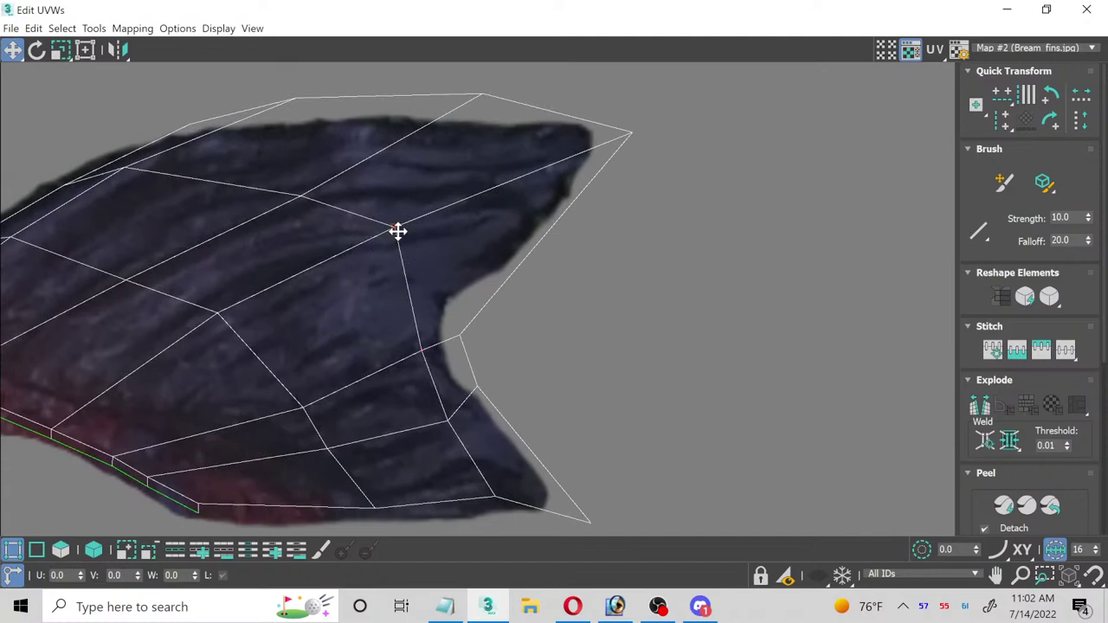
{"action": "left_click_drag", "start_coordinate": [395, 229], "coordinate": [459, 214]}
Step: Slide the inner and bottom vertices right and lift base-edge vertices onto the fin base
{"action": "middle_click_drag", "start_coordinate": [229, 198], "coordinate": [274, 219]}
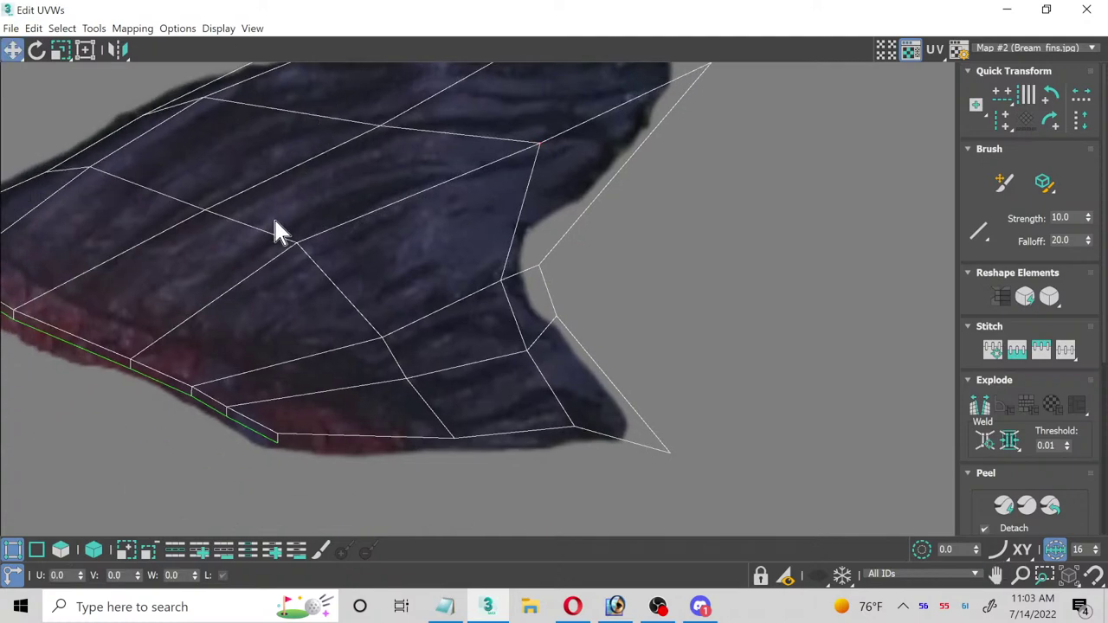
{"action": "left_click_drag", "start_coordinate": [300, 242], "coordinate": [372, 230]}
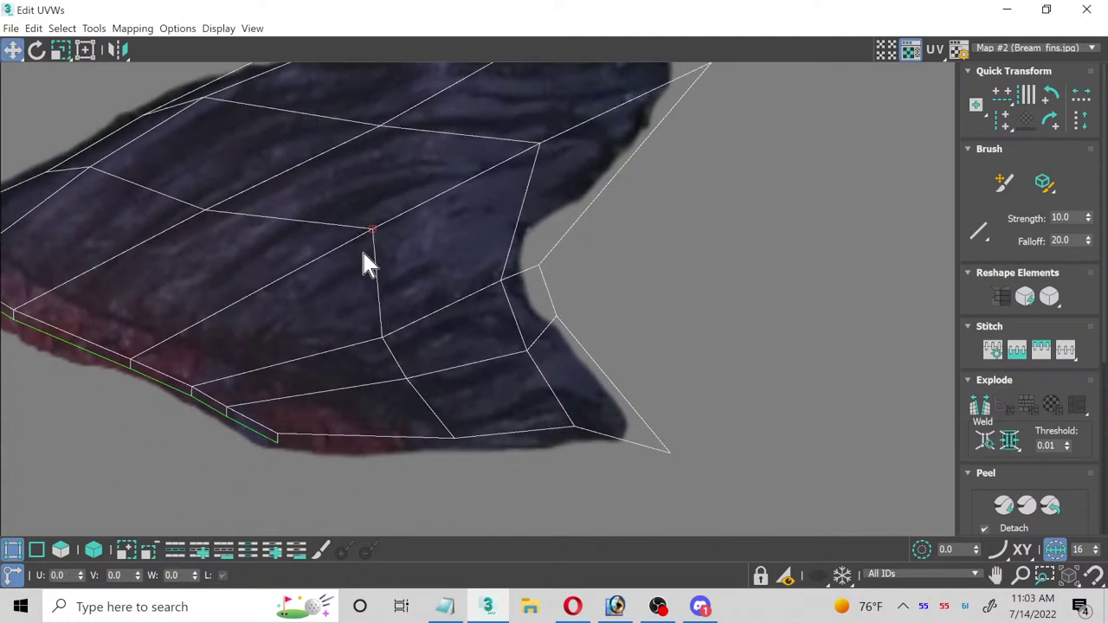
{"action": "left_click_drag", "start_coordinate": [377, 336], "coordinate": [431, 335]}
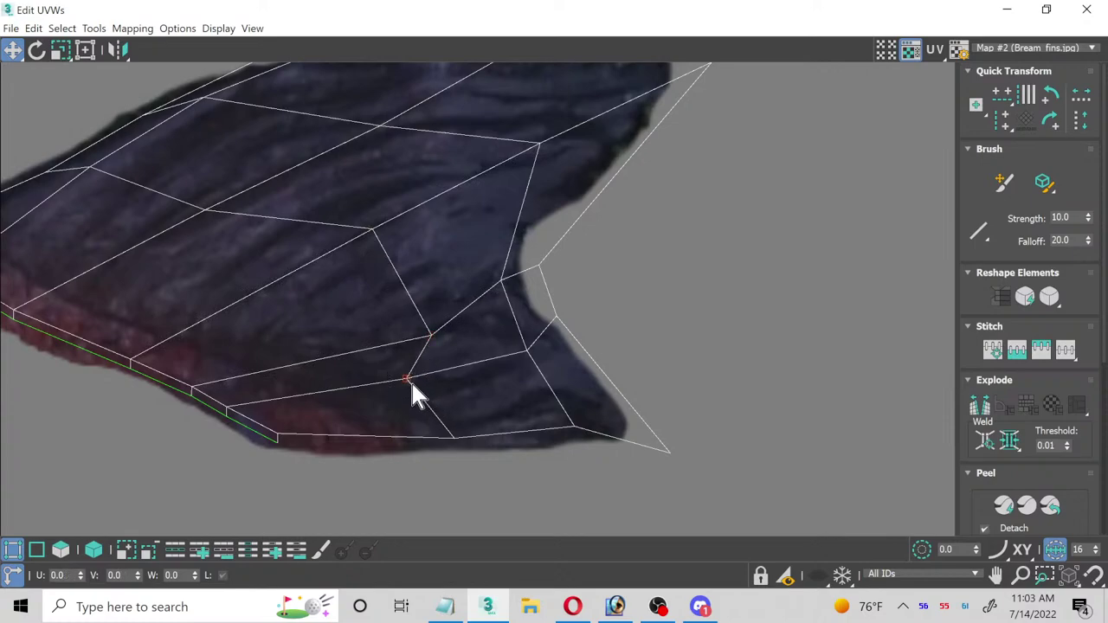
{"action": "left_click_drag", "start_coordinate": [412, 383], "coordinate": [476, 386]}
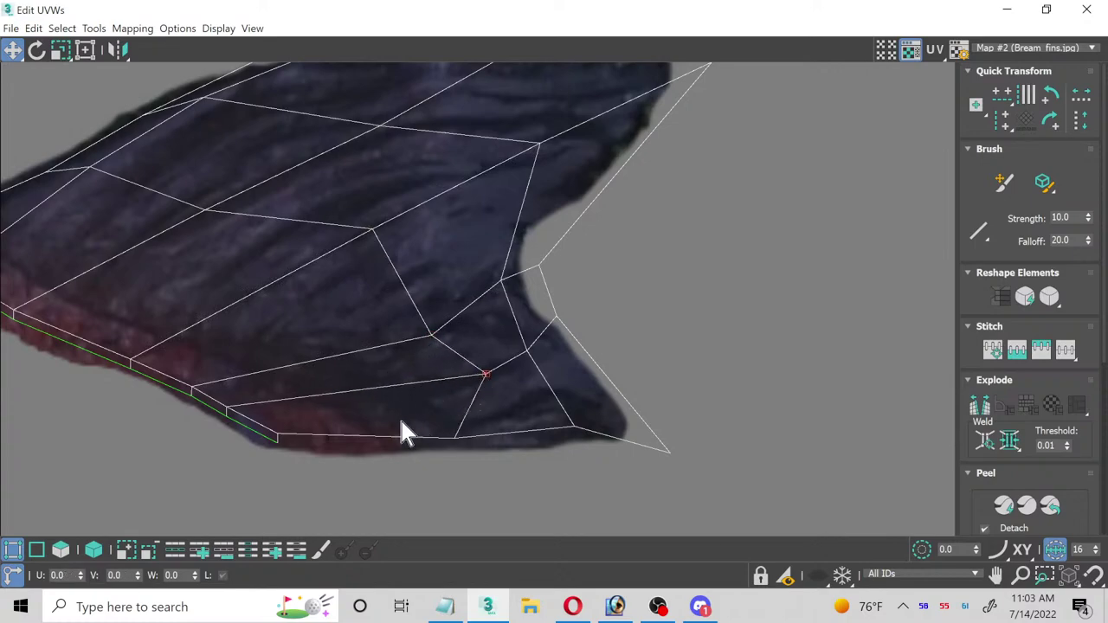
{"action": "left_click_drag", "start_coordinate": [275, 440], "coordinate": [389, 422]}
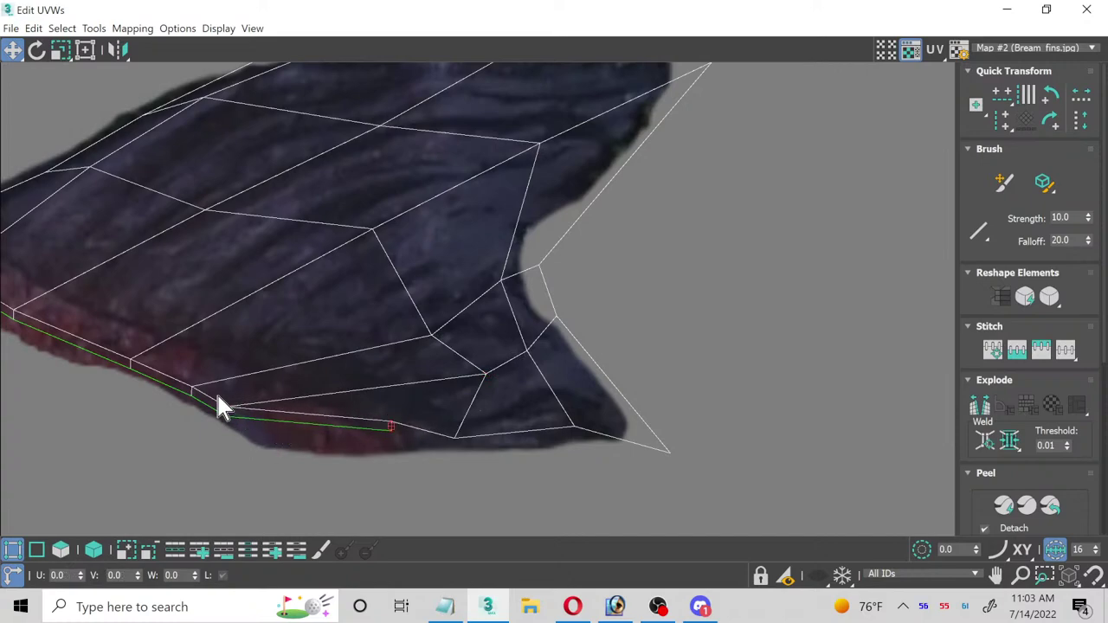
{"action": "left_click_drag", "start_coordinate": [225, 404], "coordinate": [314, 399]}
{"action": "left_click_drag", "start_coordinate": [184, 394], "coordinate": [249, 367]}
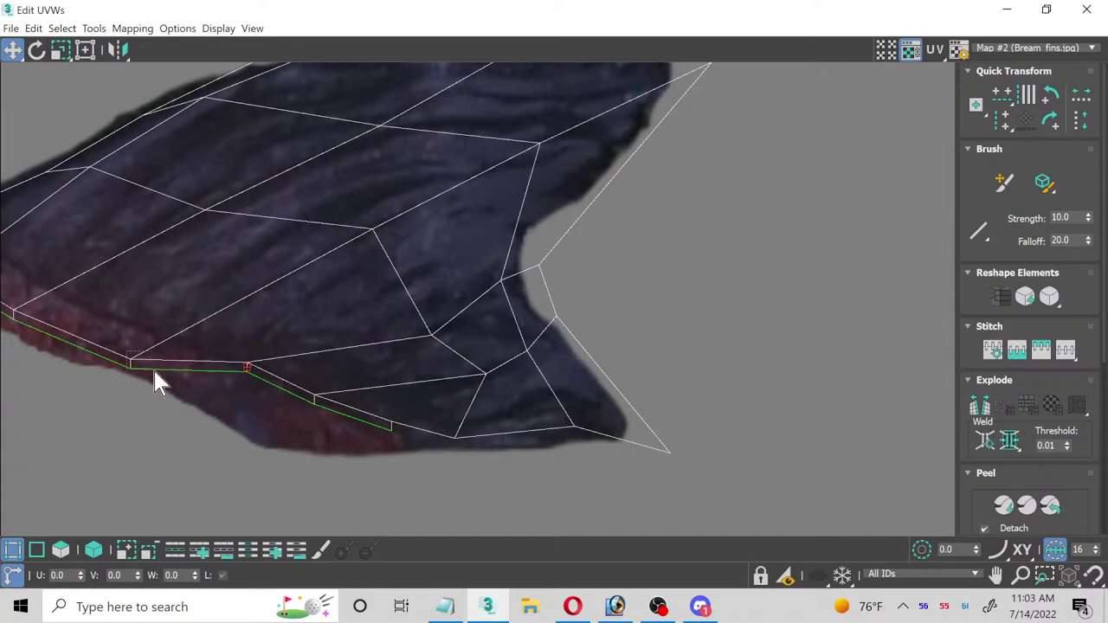
{"action": "left_click_drag", "start_coordinate": [137, 362], "coordinate": [180, 332]}
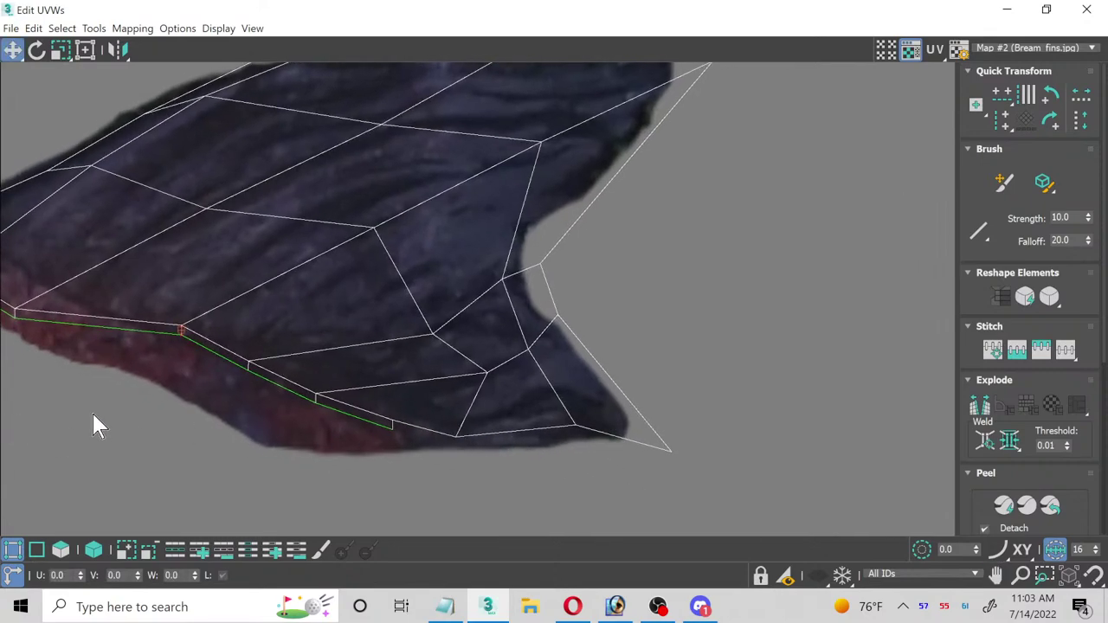
Step: Move the remaining base-edge vertices onto the fin and the front corner onto the fin tip
{"action": "middle_click_drag", "start_coordinate": [95, 425], "coordinate": [403, 450]}
{"action": "scroll", "coordinate": [400, 439], "scroll_direction": "up", "scroll_amount": 3}
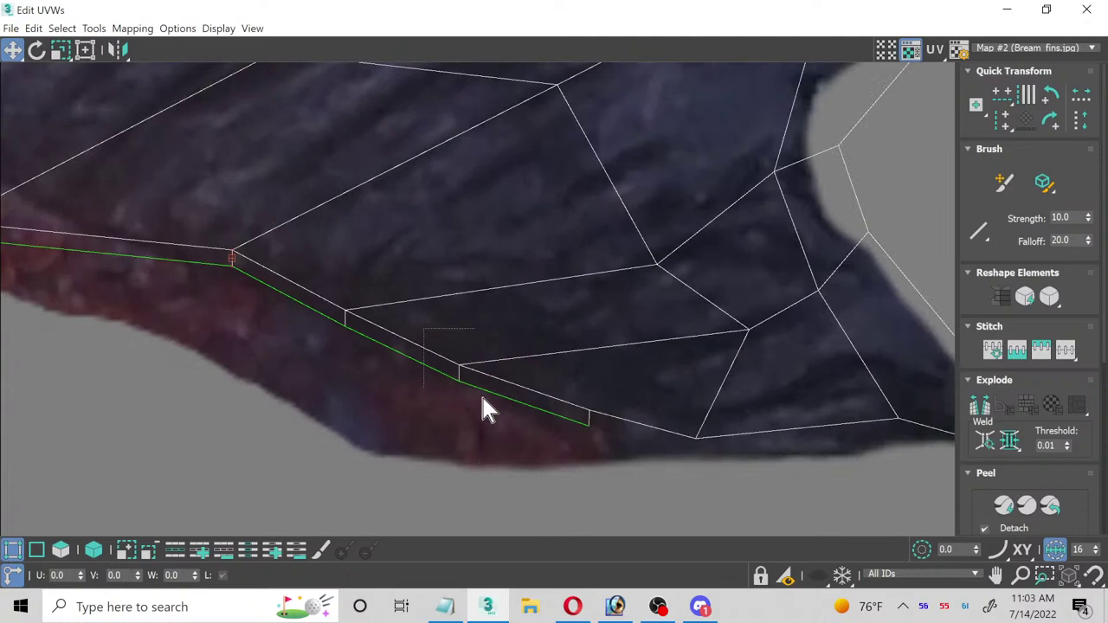
{"action": "left_click_drag", "start_coordinate": [461, 363], "coordinate": [474, 352]}
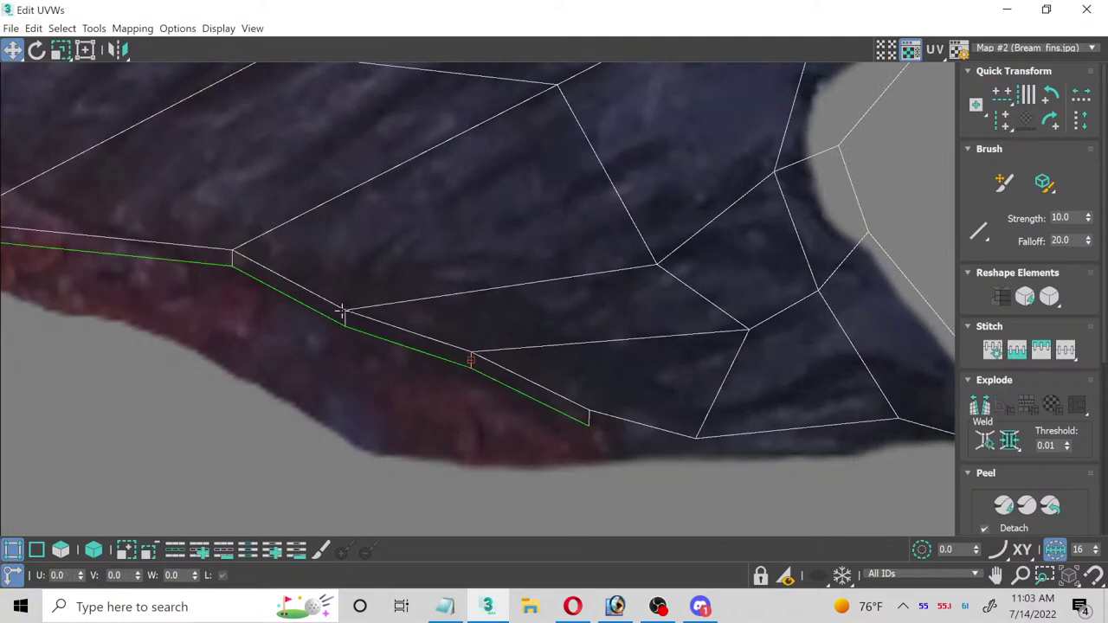
{"action": "left_click_drag", "start_coordinate": [345, 307], "coordinate": [356, 297]}
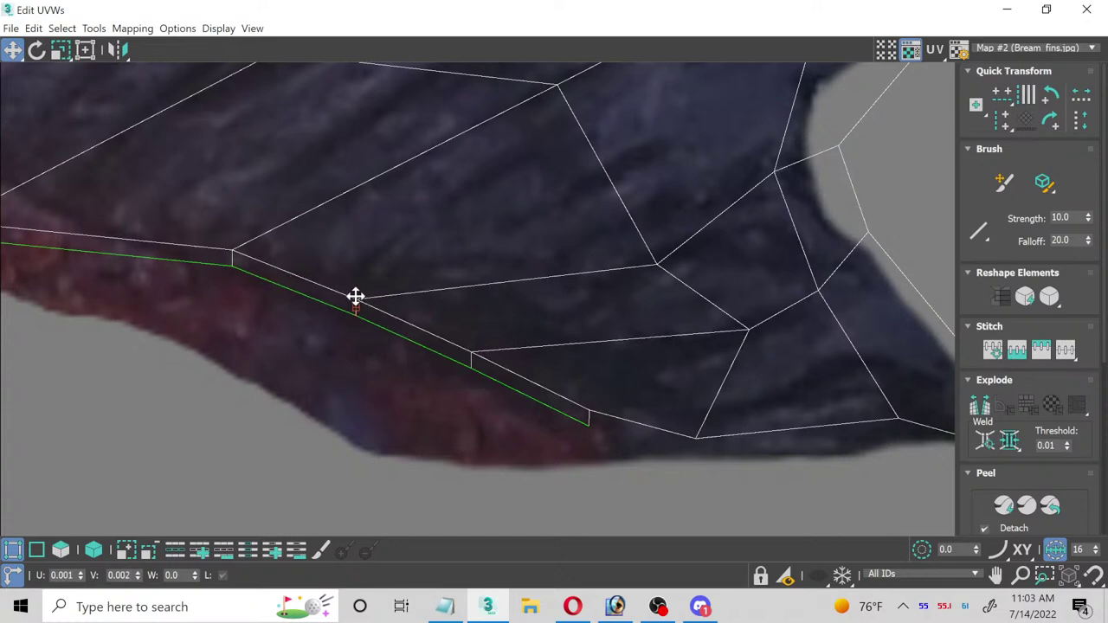
{"action": "middle_click_drag", "start_coordinate": [233, 272], "coordinate": [437, 430]}
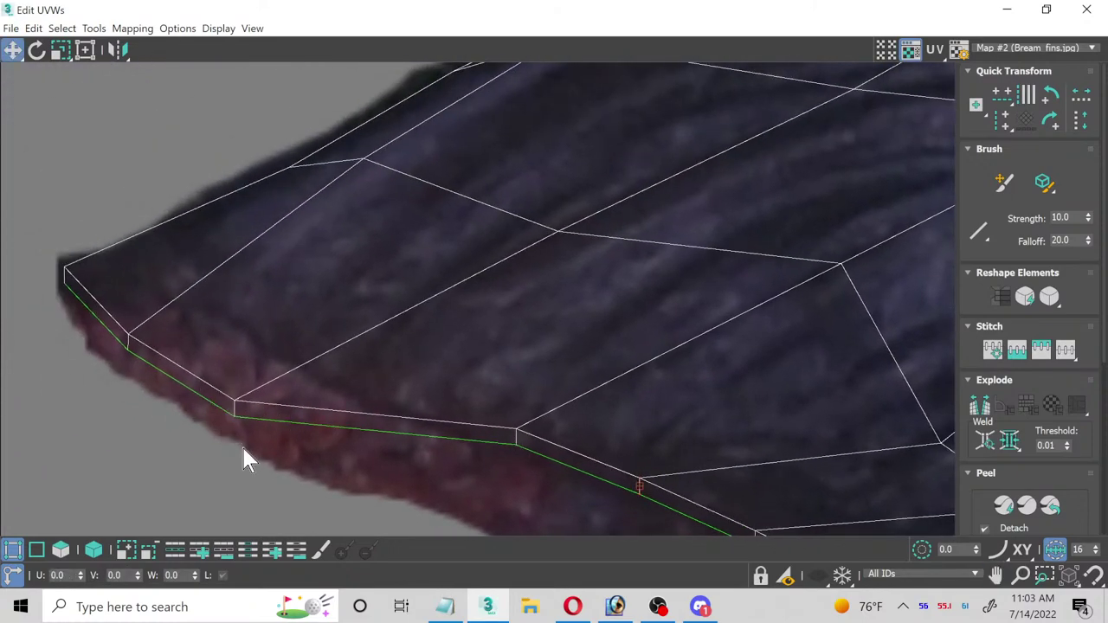
{"action": "left_click_drag", "start_coordinate": [223, 409], "coordinate": [327, 364]}
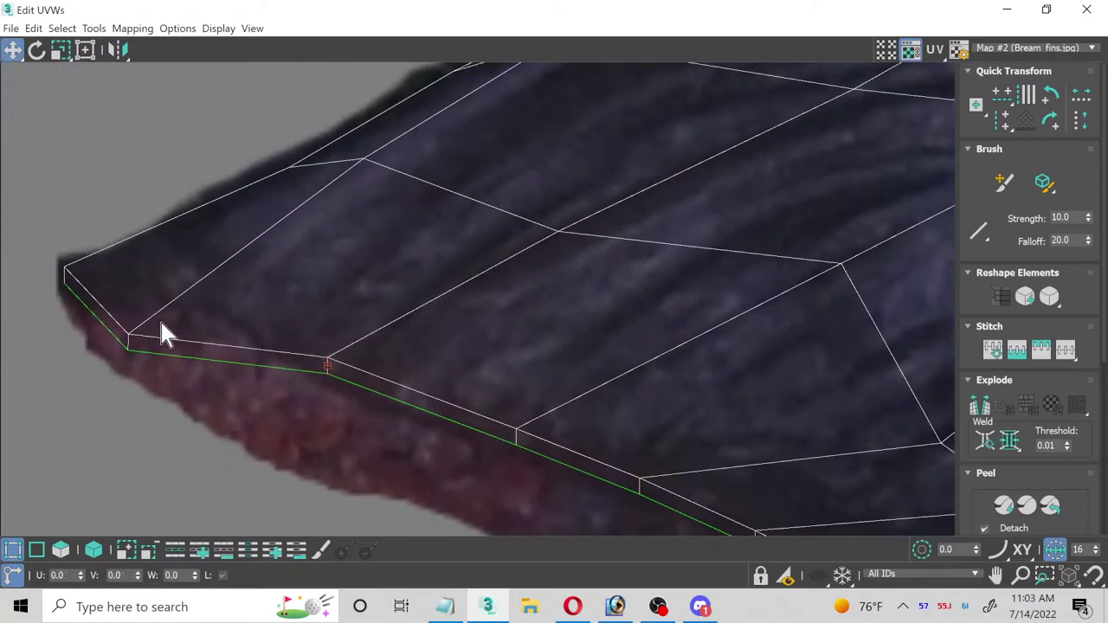
{"action": "left_click_drag", "start_coordinate": [126, 333], "coordinate": [226, 300]}
{"action": "left_click_drag", "start_coordinate": [98, 313], "coordinate": [98, 313]}
{"action": "left_click_drag", "start_coordinate": [69, 270], "coordinate": [147, 254]}
Step: Fit the last upper and lower fin vertices to the texture outline, then zoom out to check
{"action": "scroll", "coordinate": [534, 337], "scroll_direction": "down", "scroll_amount": 3}
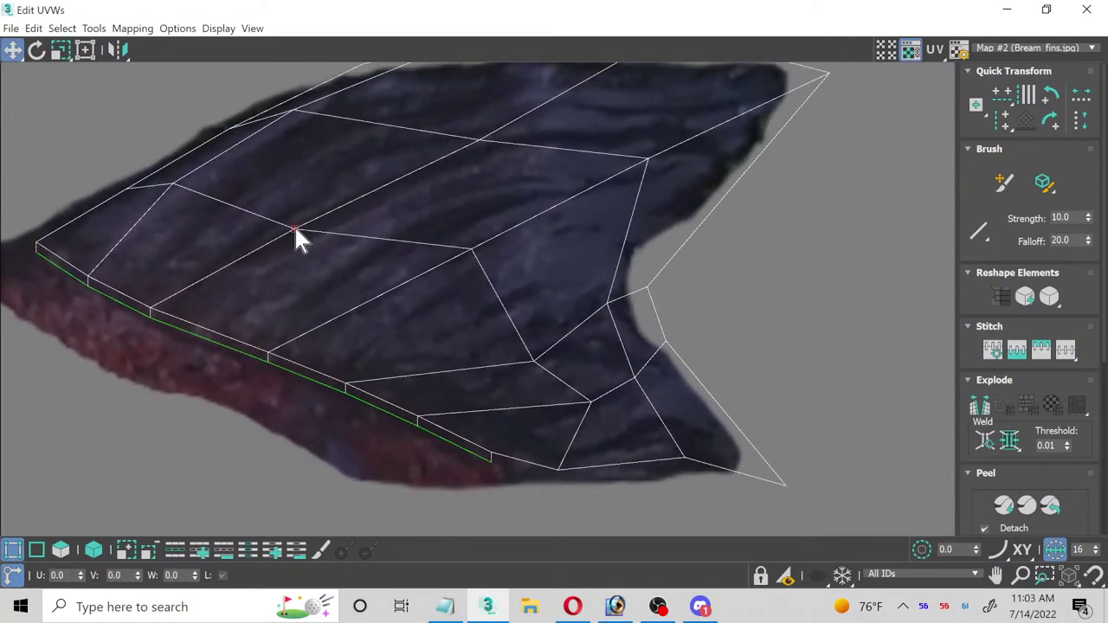
{"action": "left_click_drag", "start_coordinate": [294, 230], "coordinate": [324, 205]}
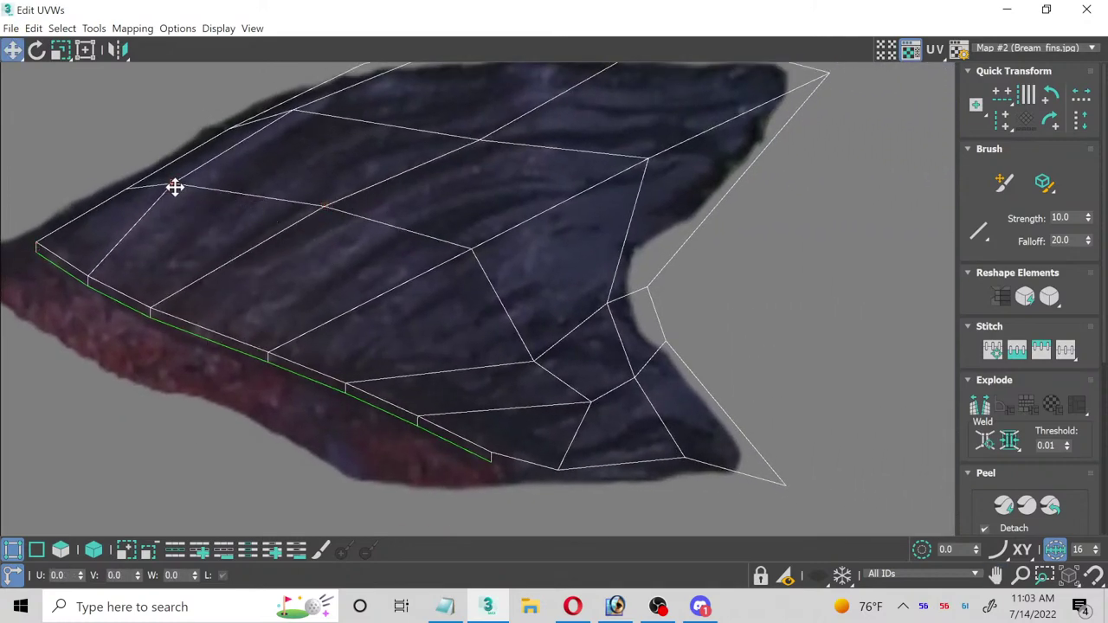
{"action": "left_click_drag", "start_coordinate": [175, 187], "coordinate": [220, 180]}
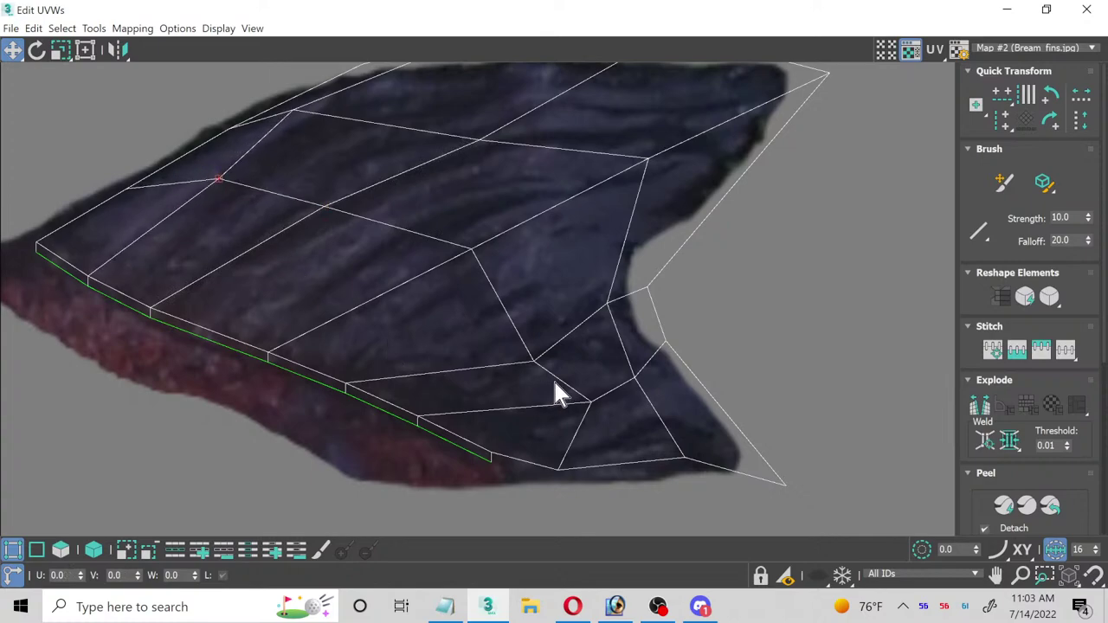
{"action": "middle_click_drag", "start_coordinate": [559, 394], "coordinate": [363, 339]}
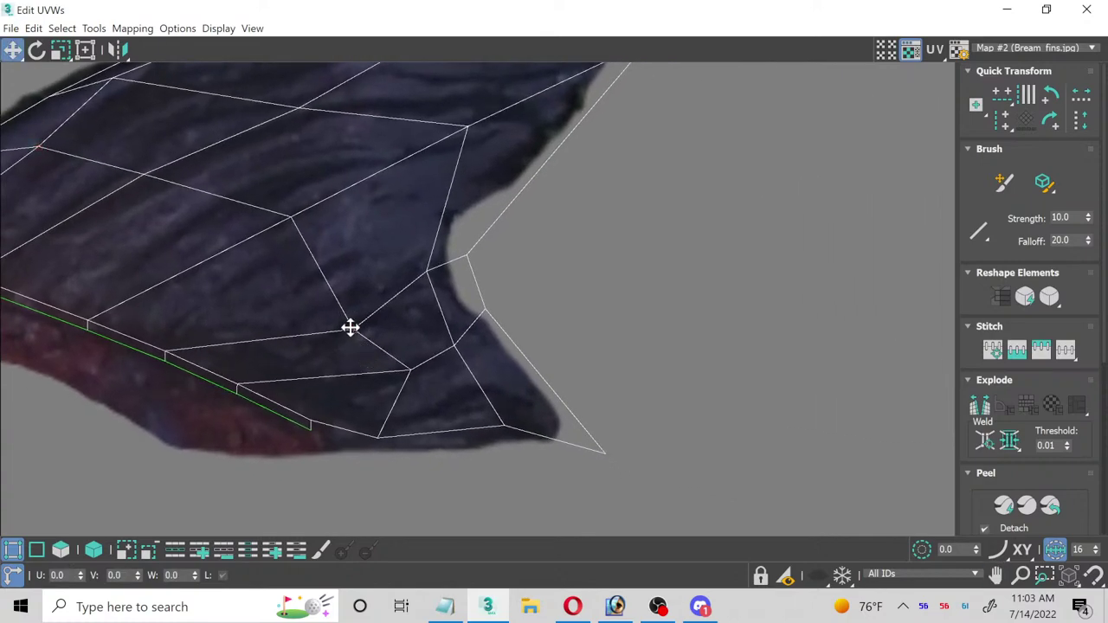
{"action": "left_click_drag", "start_coordinate": [350, 327], "coordinate": [325, 295]}
{"action": "mouse_move", "coordinate": [370, 344]}
{"action": "left_mouse_down"}
{"action": "mouse_move", "coordinate": [424, 374]}
{"action": "mouse_move", "coordinate": [358, 354]}
{"action": "left_mouse_up"}
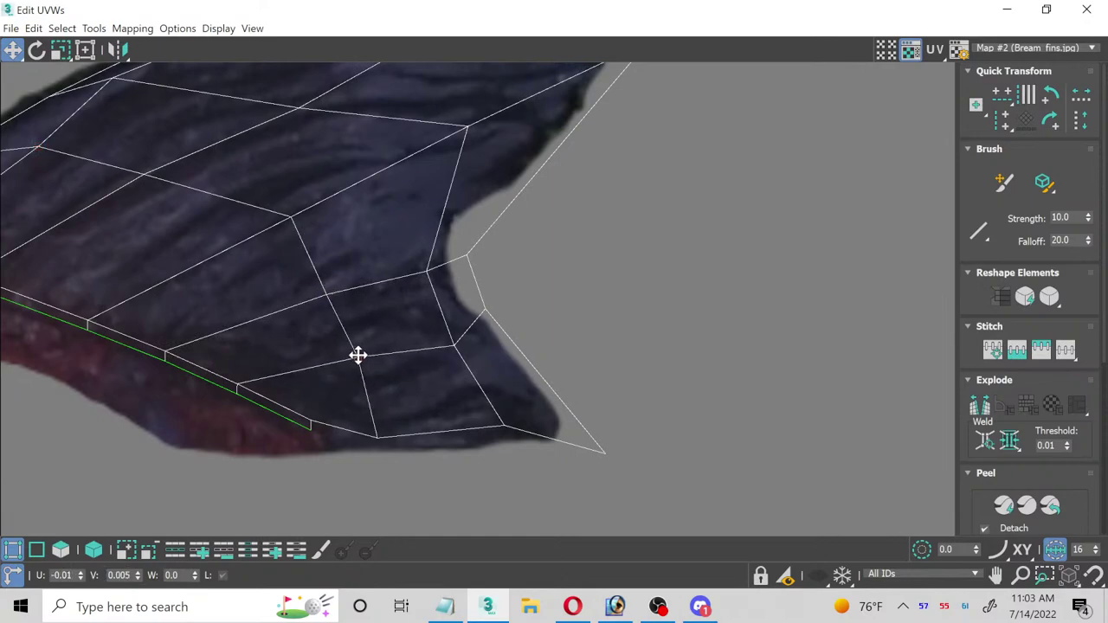
{"action": "scroll", "coordinate": [319, 357], "scroll_direction": "down", "scroll_amount": 2}
{"action": "scroll", "coordinate": [319, 355], "scroll_direction": "down", "scroll_amount": 1}
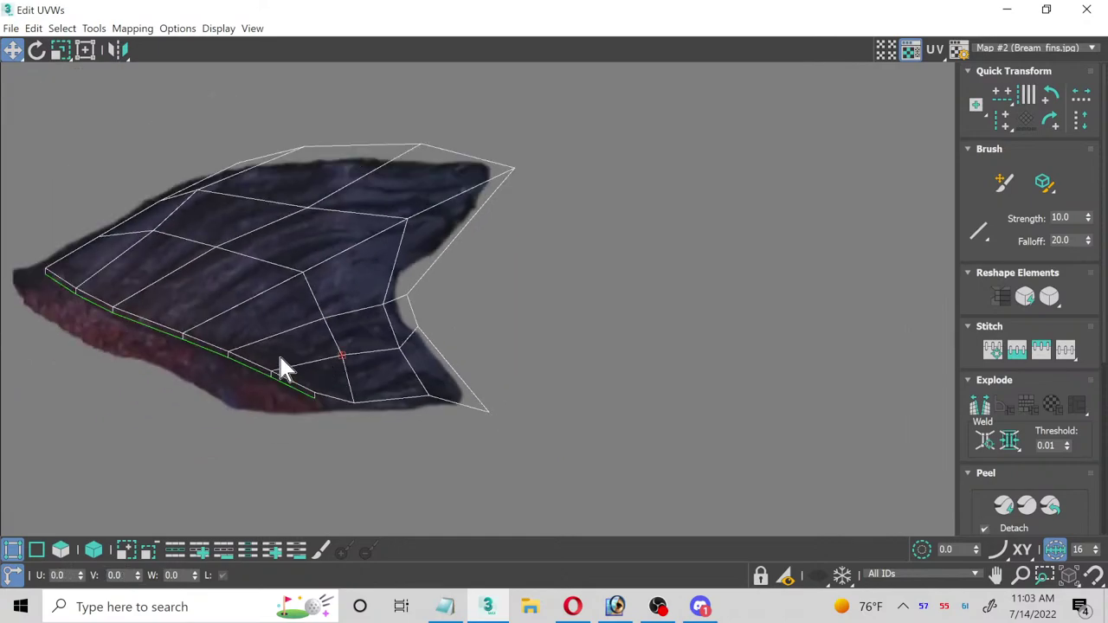
Step: Close Edit UVWs and collapse the Unwrap UVW stack into Editable Poly
{"action": "left_click", "coordinate": [1087, 9]}
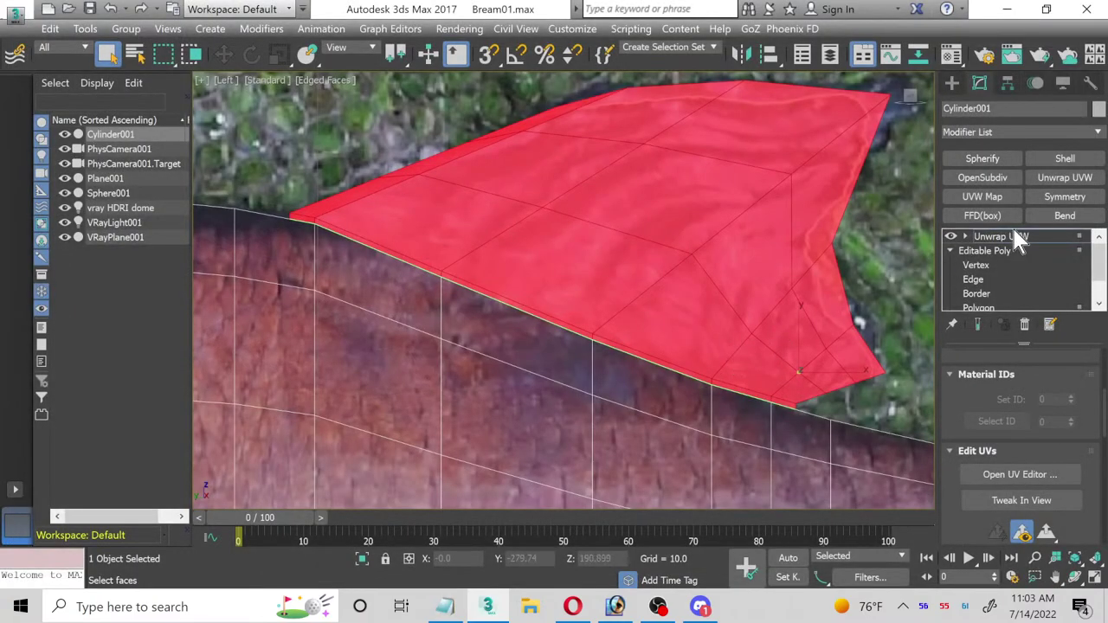
{"action": "right_click", "coordinate": [999, 233]}
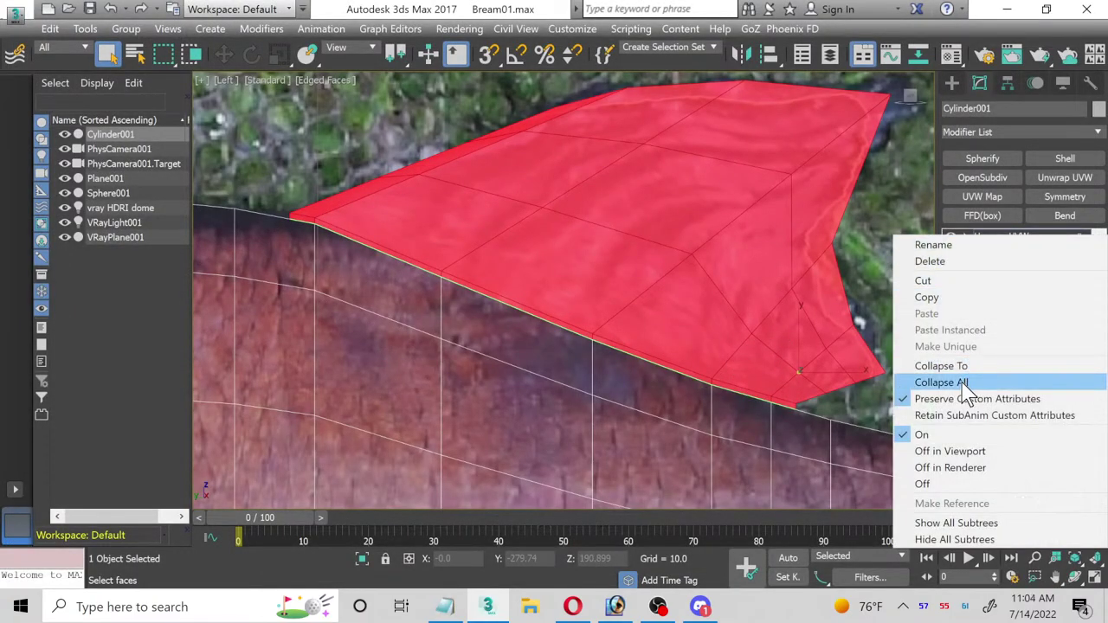
{"action": "left_click", "coordinate": [962, 385]}
{"action": "left_click", "coordinate": [639, 352]}
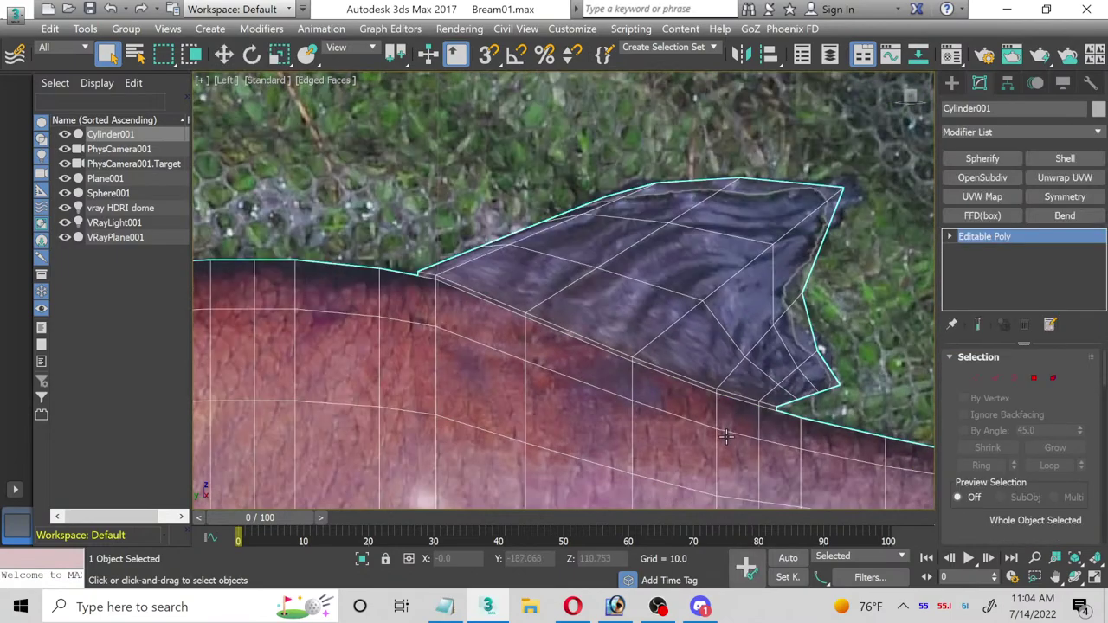
{"action": "scroll", "coordinate": [726, 436], "scroll_direction": "down", "scroll_amount": 3}
{"action": "middle_click_drag", "start_coordinate": [718, 446], "coordinate": [565, 314]}
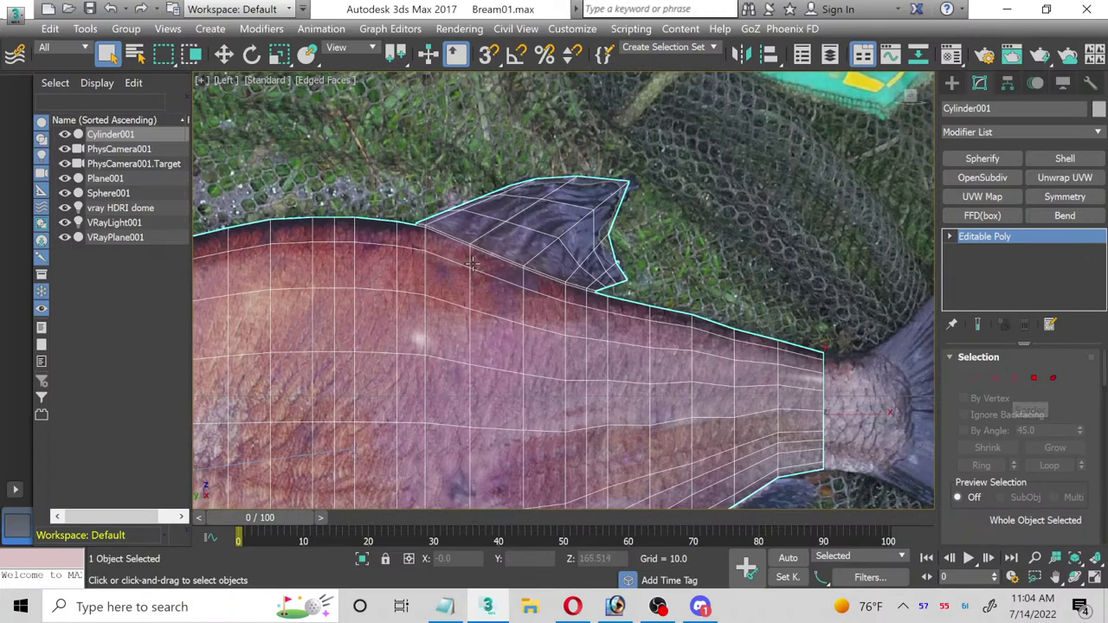
{"action": "scroll", "coordinate": [468, 347], "scroll_direction": "up", "scroll_amount": 3}
{"action": "middle_click_drag", "start_coordinate": [455, 337], "coordinate": [385, 458]}
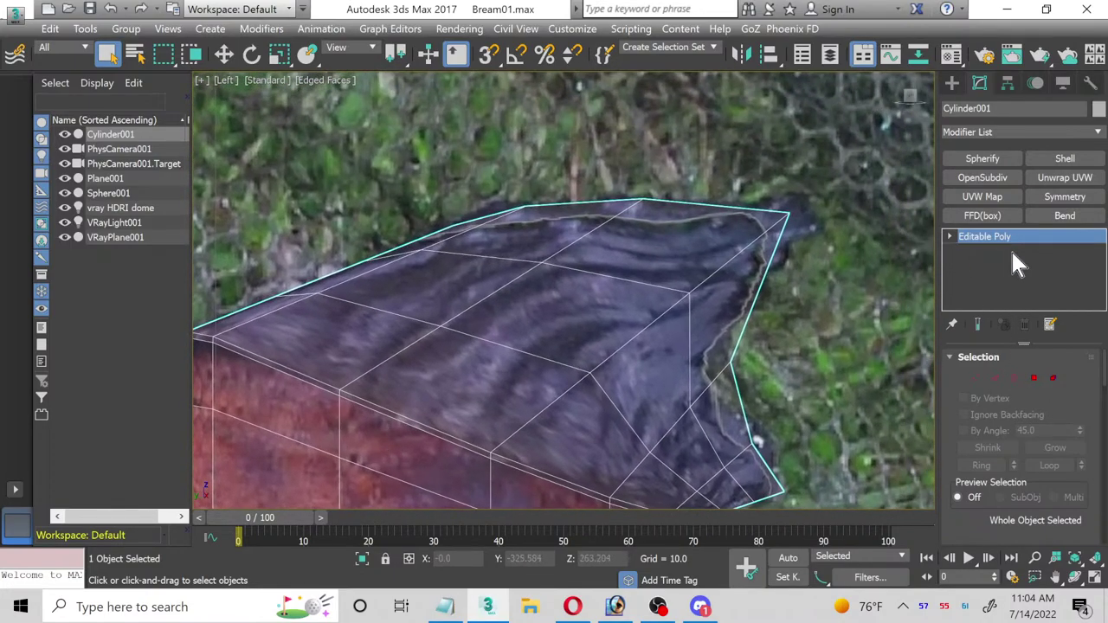
Step: Hide Plane001 and select a single fin edge at Edge sub-object level
{"action": "left_click", "coordinate": [64, 179]}
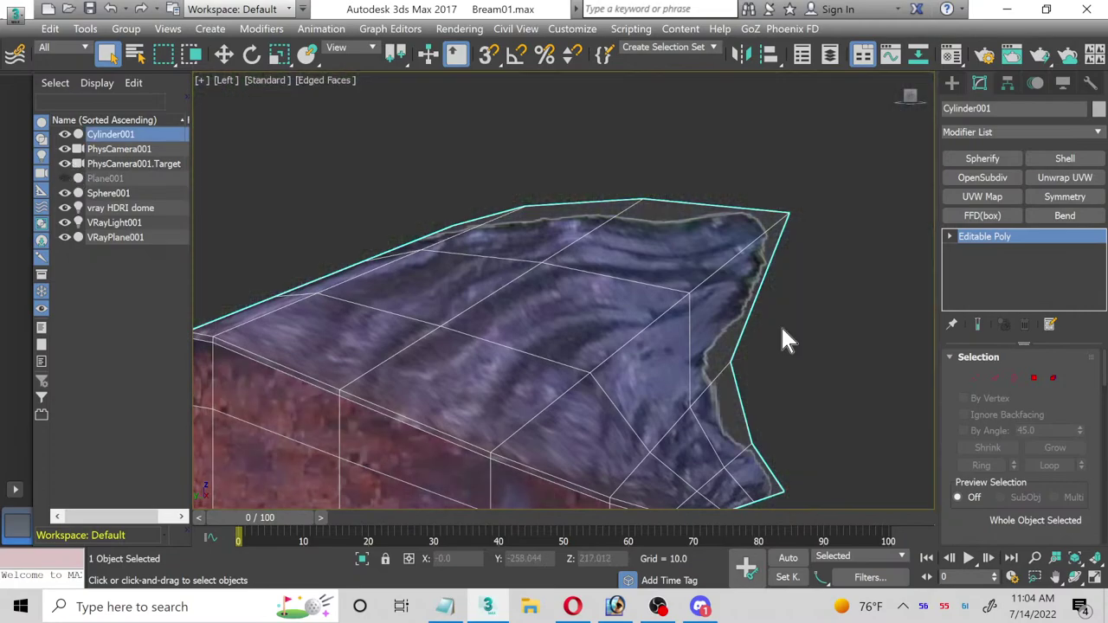
{"action": "left_click", "coordinate": [950, 238]}
{"action": "left_click", "coordinate": [977, 265]}
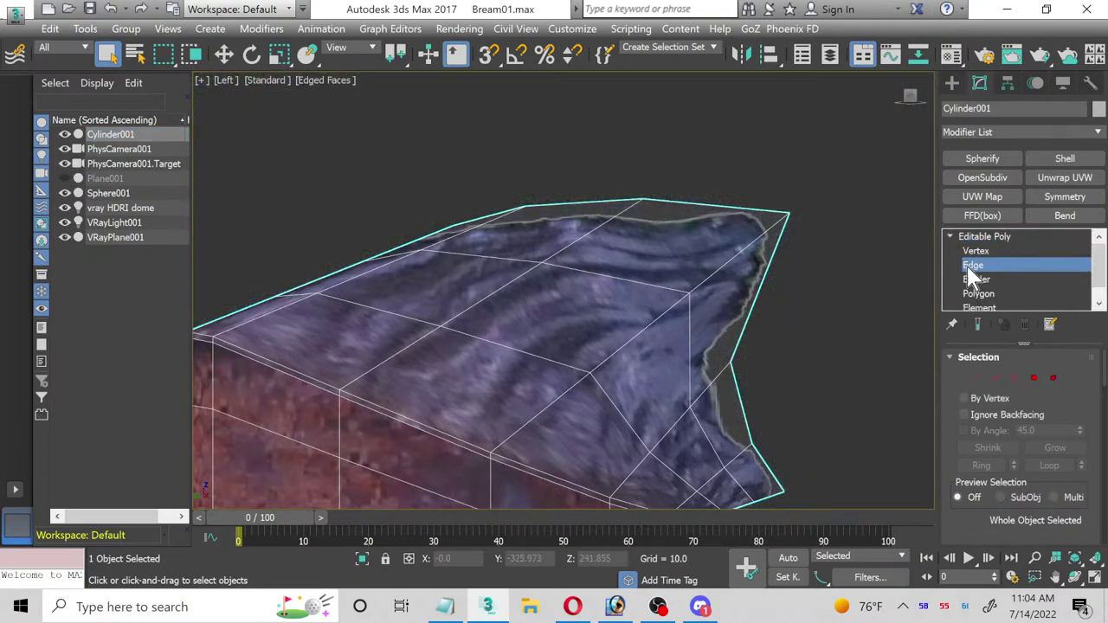
{"action": "left_click", "coordinate": [694, 287]}
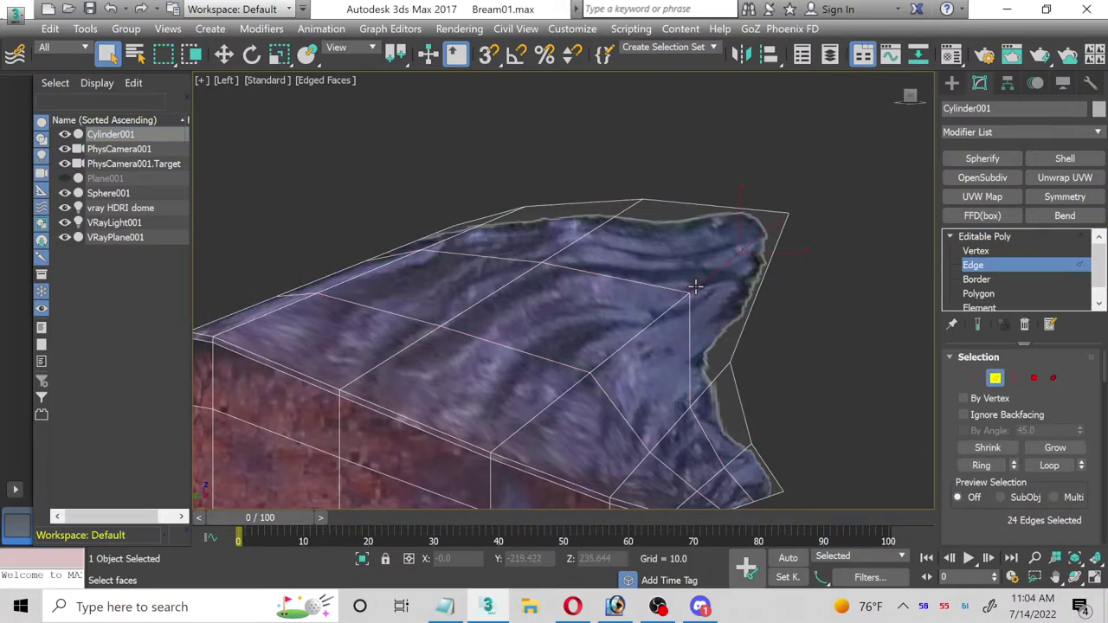
{"action": "scroll", "coordinate": [696, 286], "scroll_direction": "down", "scroll_amount": 1}
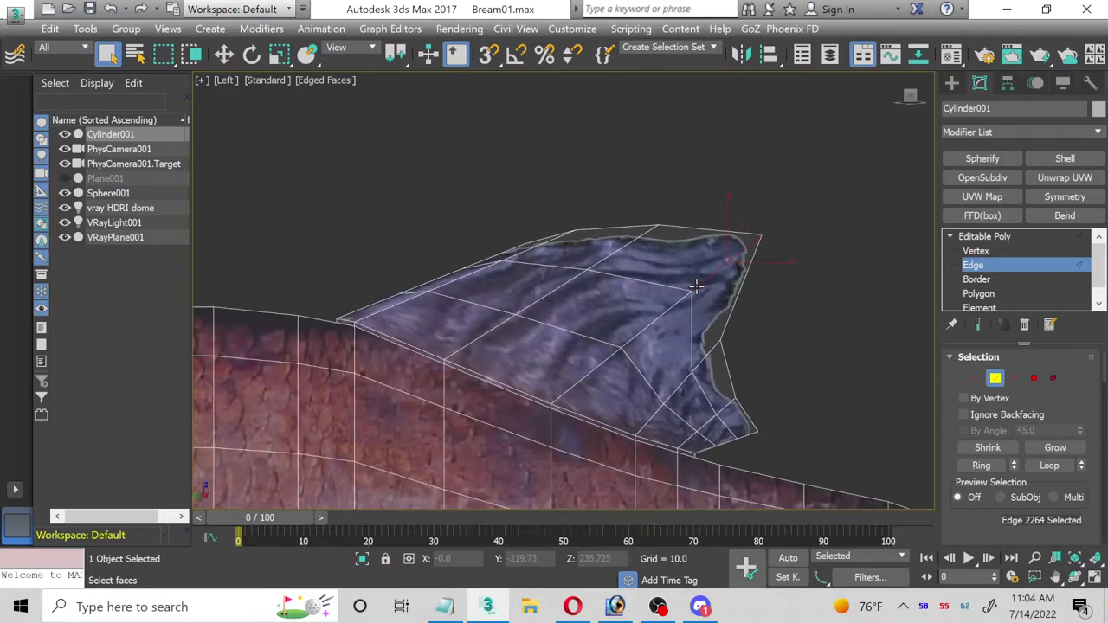
Step: Open Bream_fins_alpha.tga in Photoshop
{"action": "left_click", "coordinate": [630, 612]}
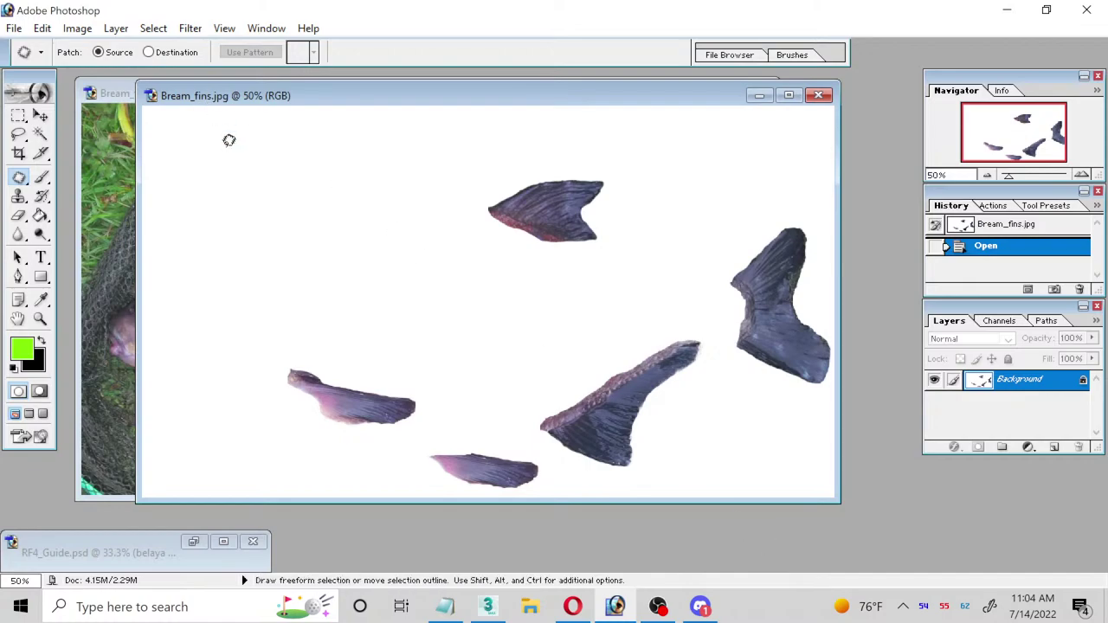
{"action": "left_click", "coordinate": [14, 28]}
{"action": "left_click", "coordinate": [43, 67]}
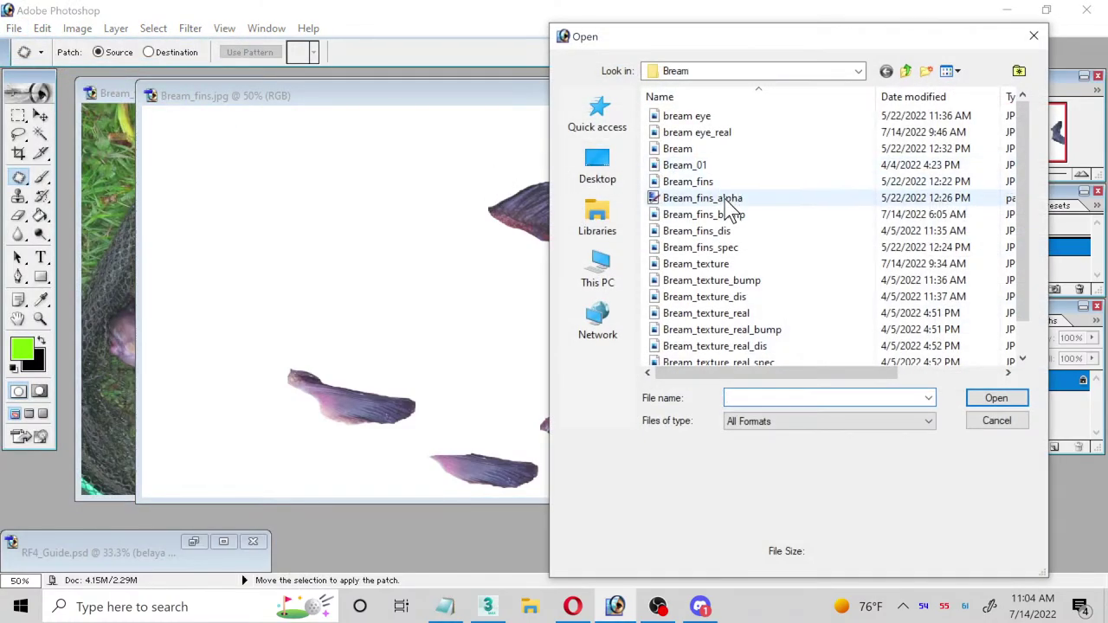
{"action": "double_click", "coordinate": [719, 201]}
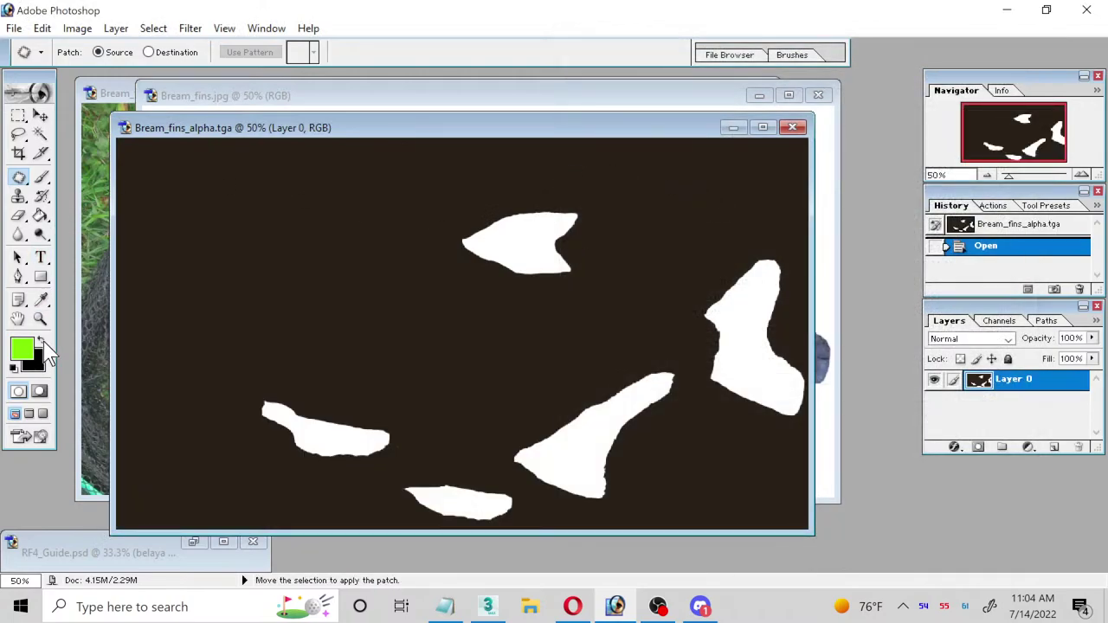
Step: Fill the mask's background with pure black (000000) using the Paint Bucket
{"action": "left_click", "coordinate": [39, 341]}
{"action": "left_click", "coordinate": [26, 344]}
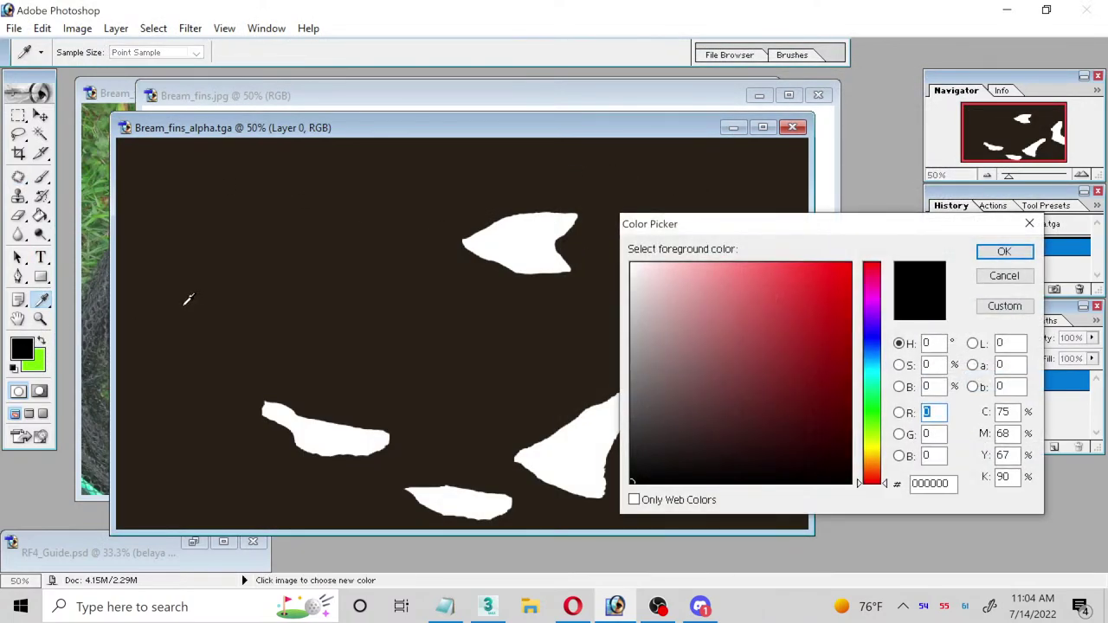
{"action": "left_click", "coordinate": [199, 299]}
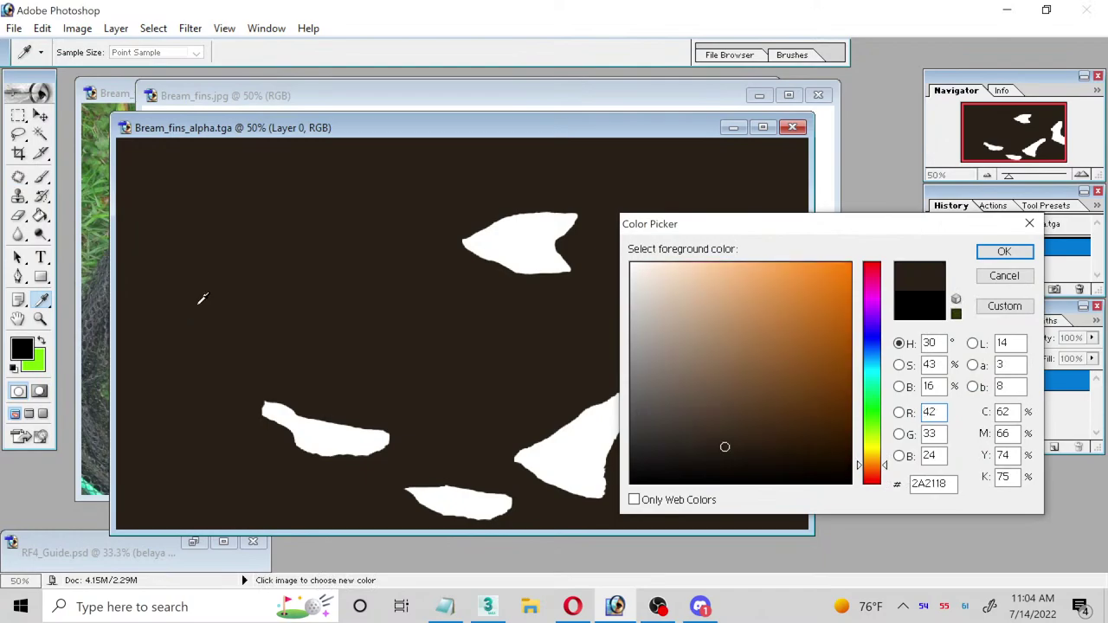
{"action": "left_click_drag", "start_coordinate": [723, 450], "coordinate": [626, 497]}
{"action": "left_click", "coordinate": [1000, 252]}
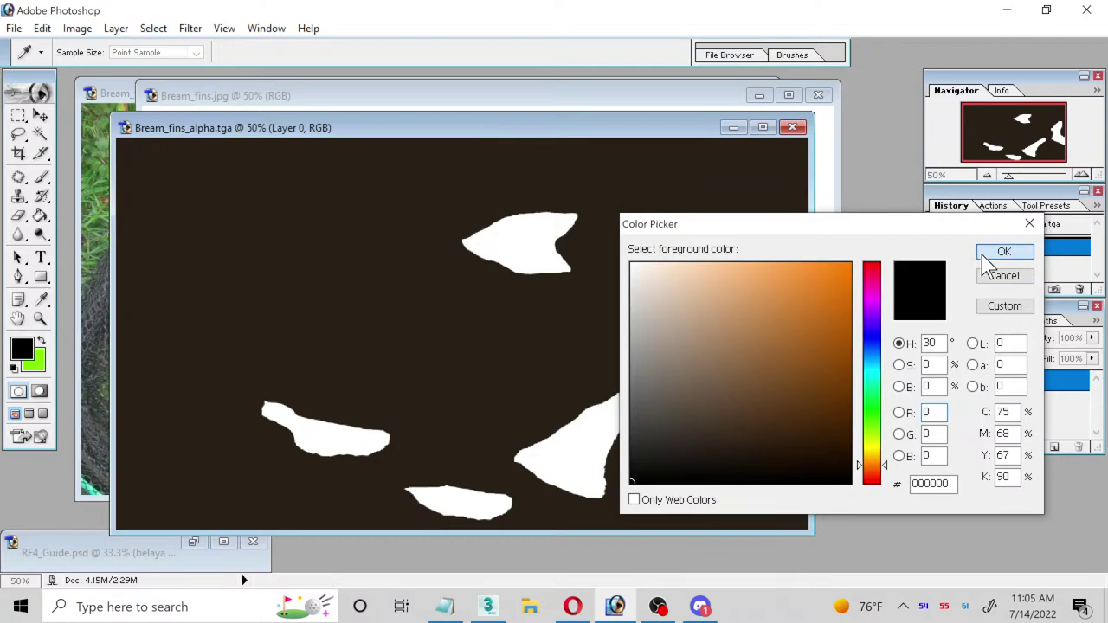
{"action": "left_click", "coordinate": [41, 216]}
{"action": "left_click", "coordinate": [209, 222]}
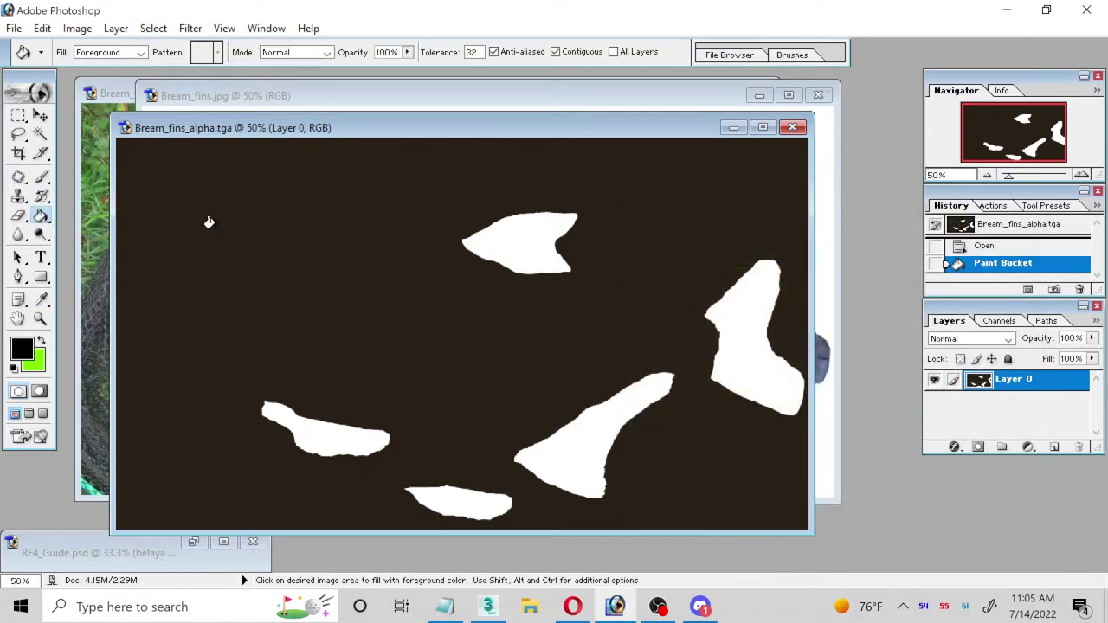
Step: Save over Bream_fins_alpha.tga as a 32 bits/pixel Targa
{"action": "left_click", "coordinate": [14, 28]}
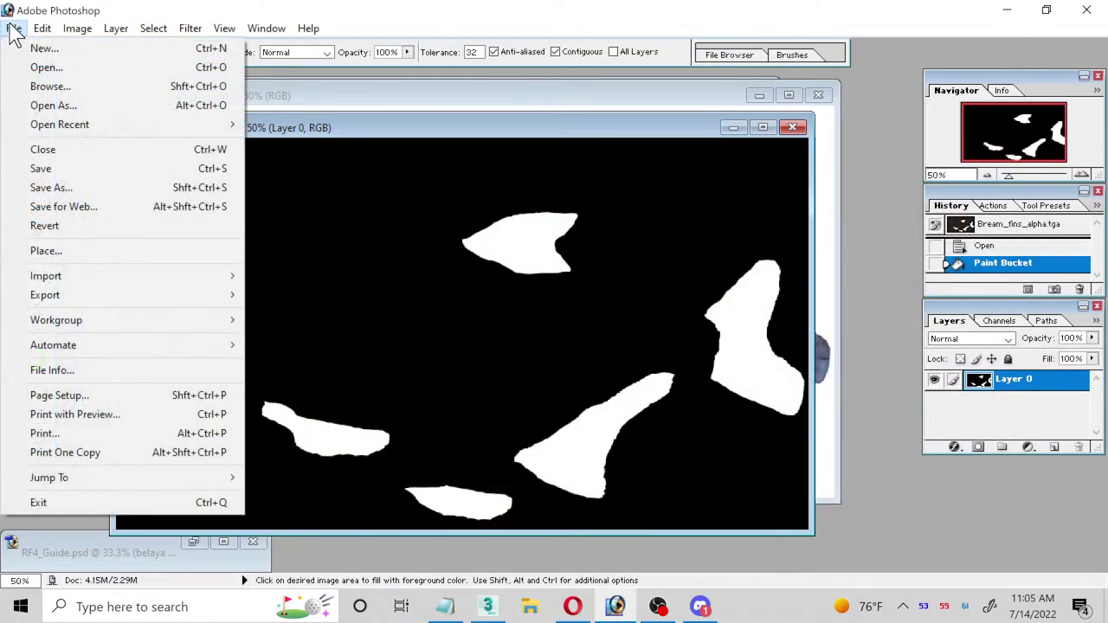
{"action": "left_click", "coordinate": [44, 185]}
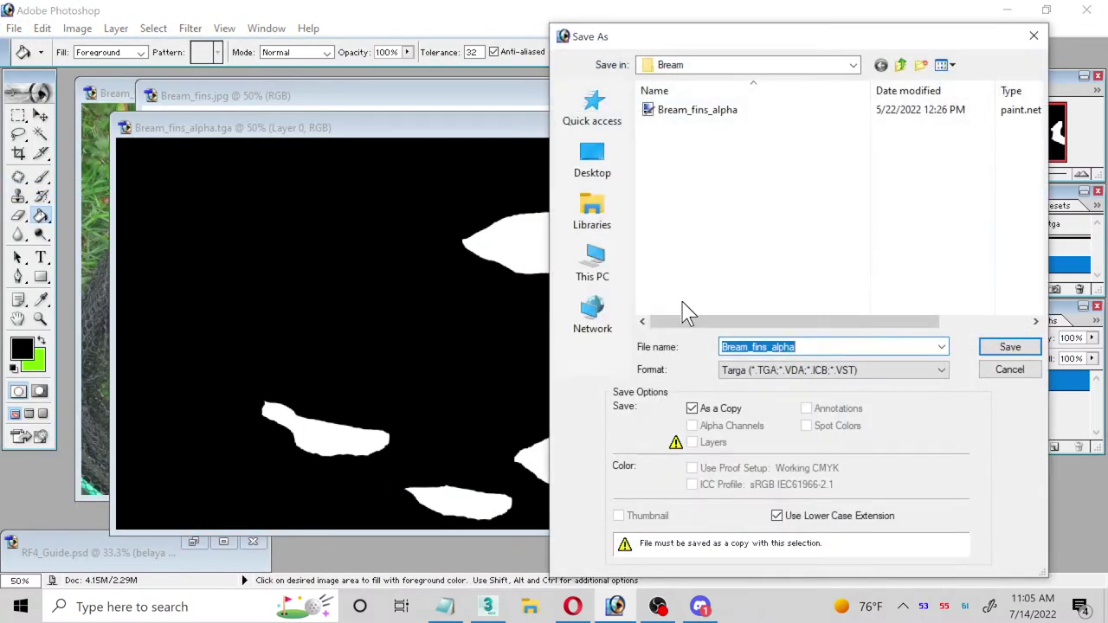
{"action": "left_click", "coordinate": [768, 371]}
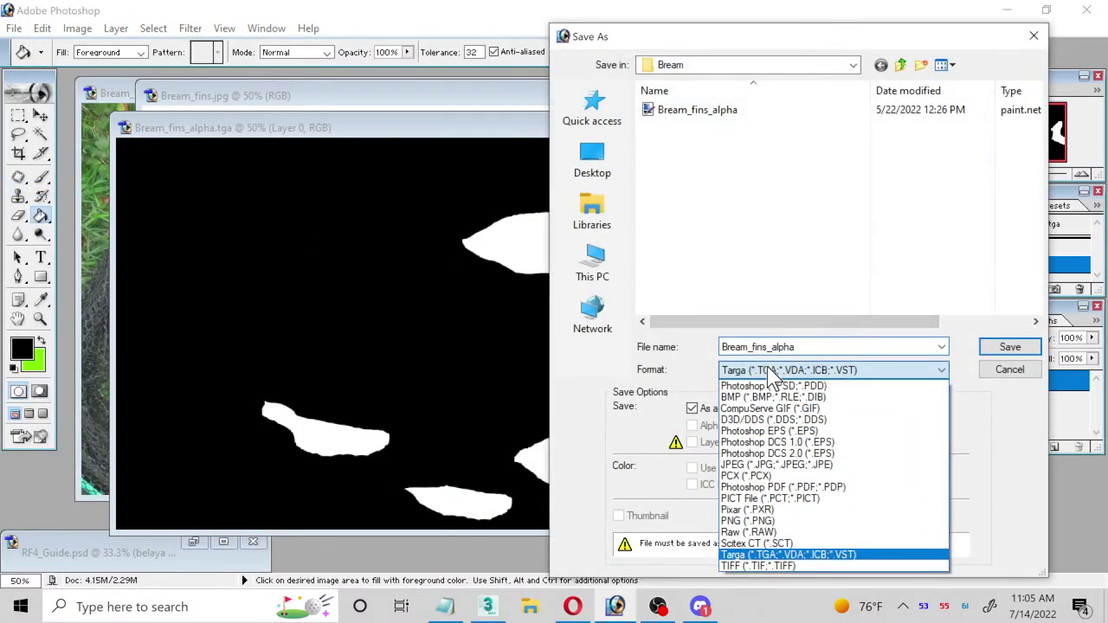
{"action": "left_click", "coordinate": [792, 555]}
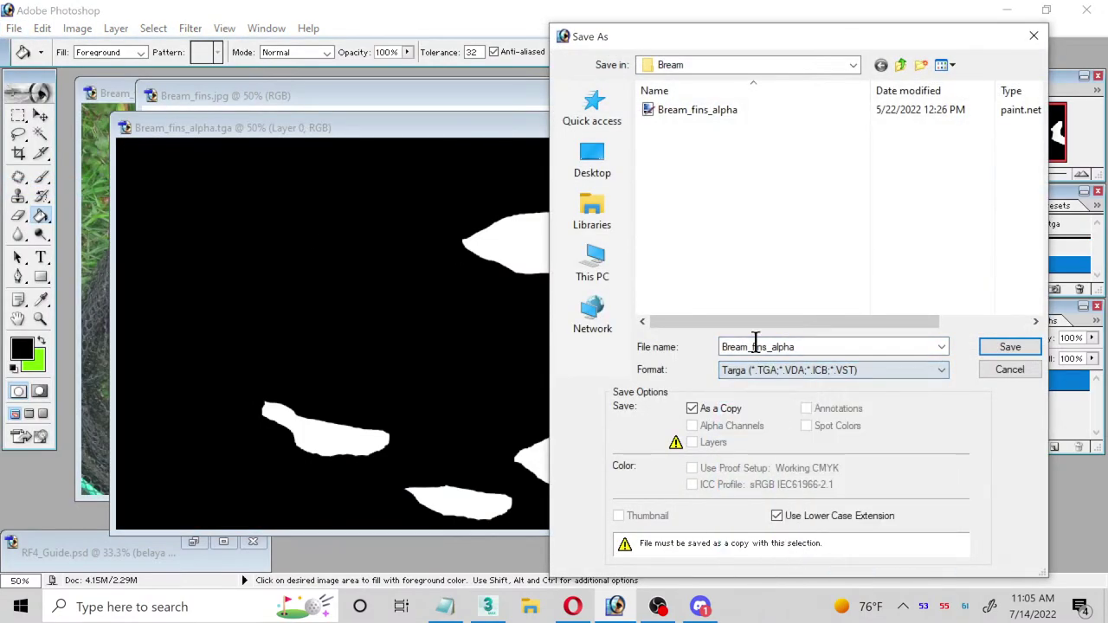
{"action": "double_click", "coordinate": [706, 125]}
{"action": "left_click", "coordinate": [545, 240]}
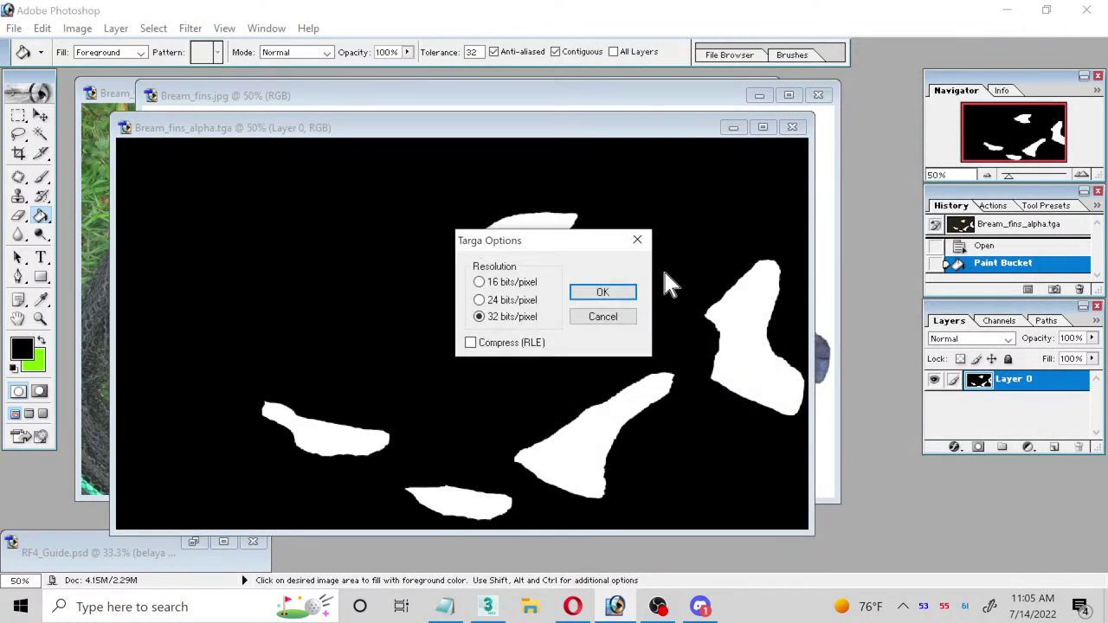
{"action": "left_click", "coordinate": [613, 293]}
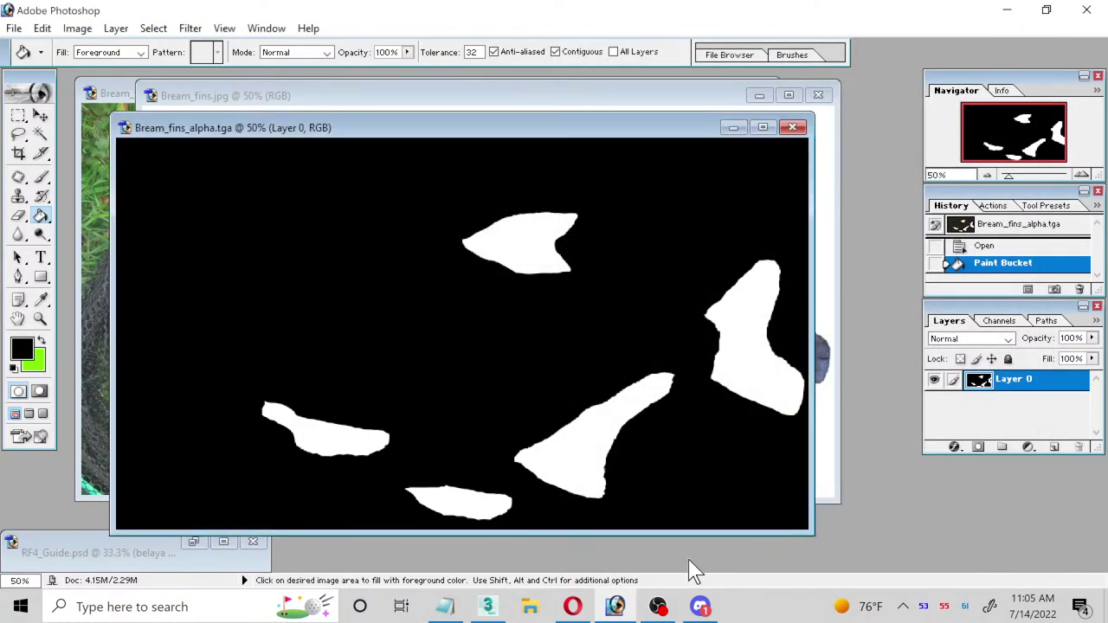
{"action": "mouse_move", "coordinate": [589, 612]}
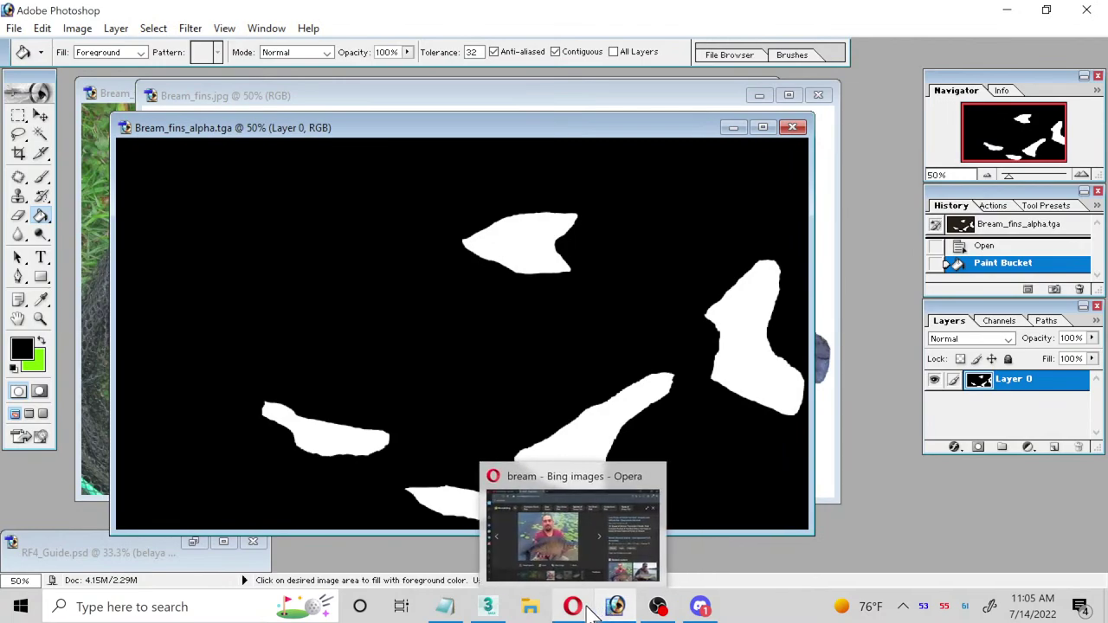
Step: Loop-select the fin rim edge and connect a new edge loop slid off centre
{"action": "left_click", "coordinate": [487, 606]}
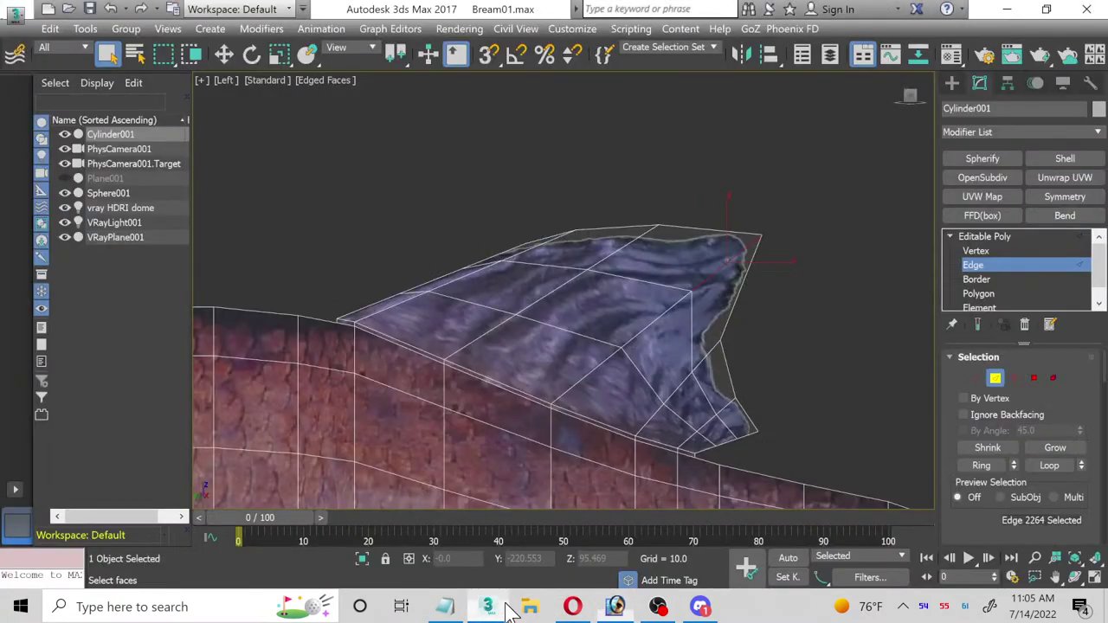
{"action": "left_click", "coordinate": [793, 262]}
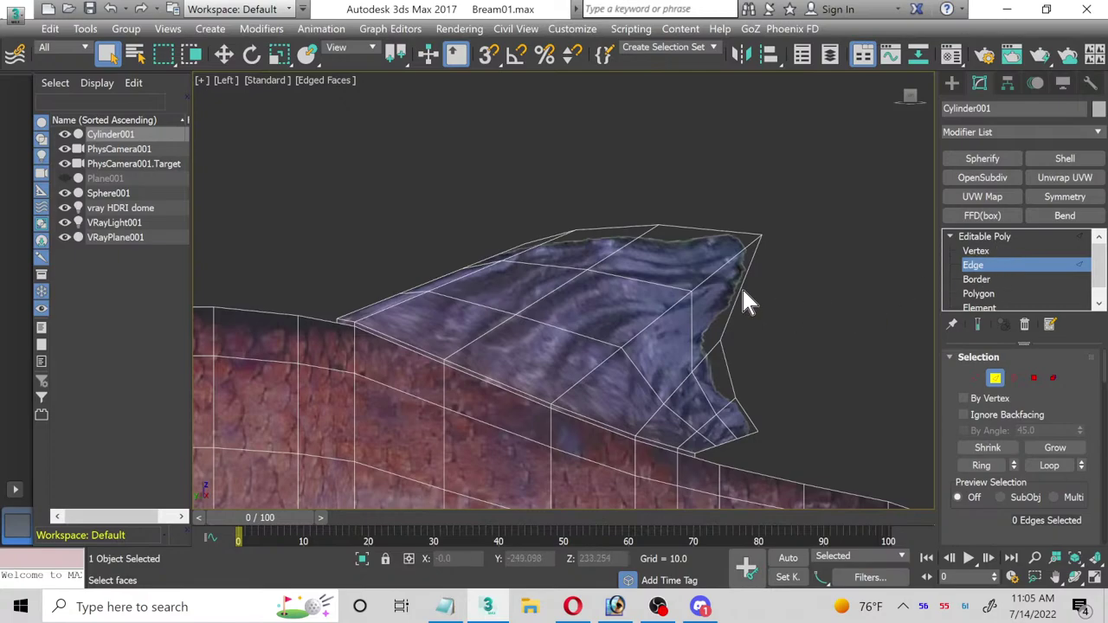
{"action": "left_click", "coordinate": [718, 263]}
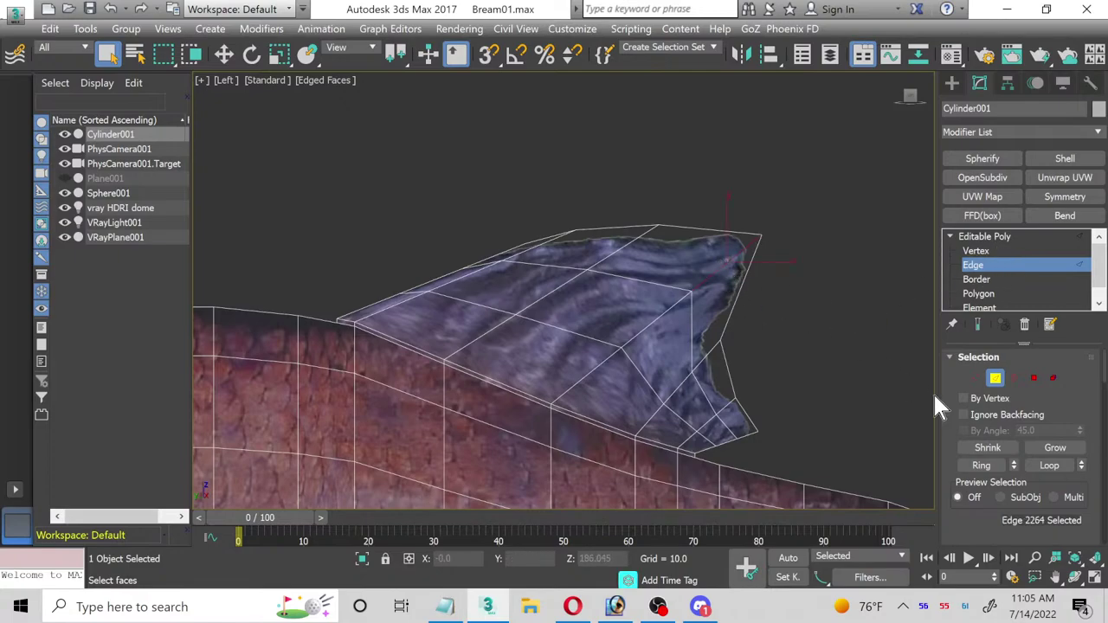
{"action": "left_click", "coordinate": [1032, 468]}
{"action": "scroll", "coordinate": [1030, 468], "scroll_direction": "down", "scroll_amount": 4}
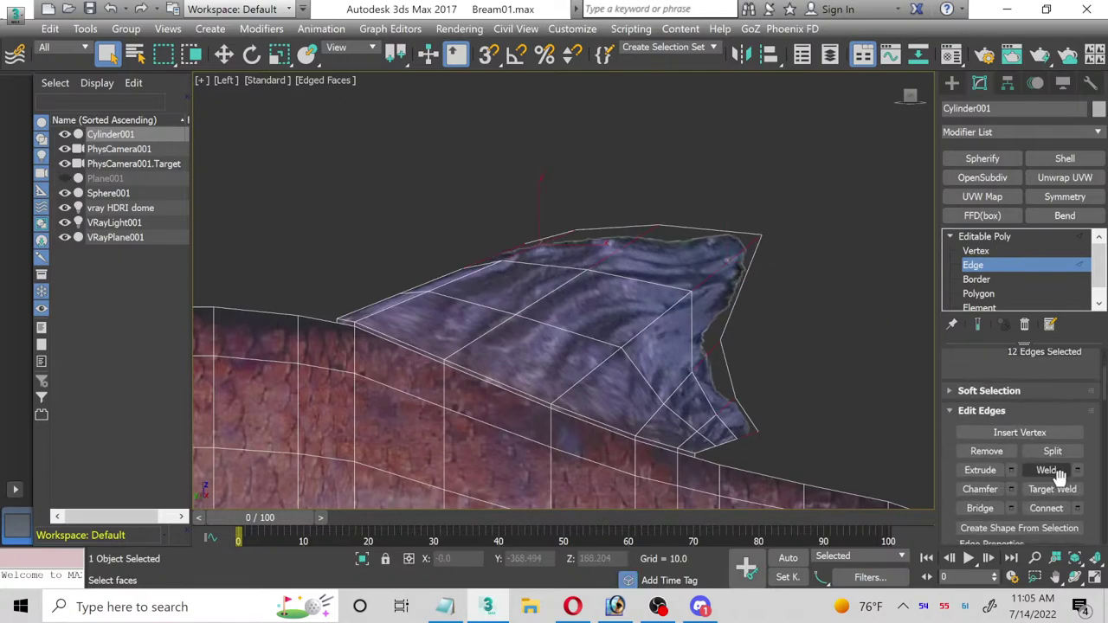
{"action": "left_click", "coordinate": [1078, 510]}
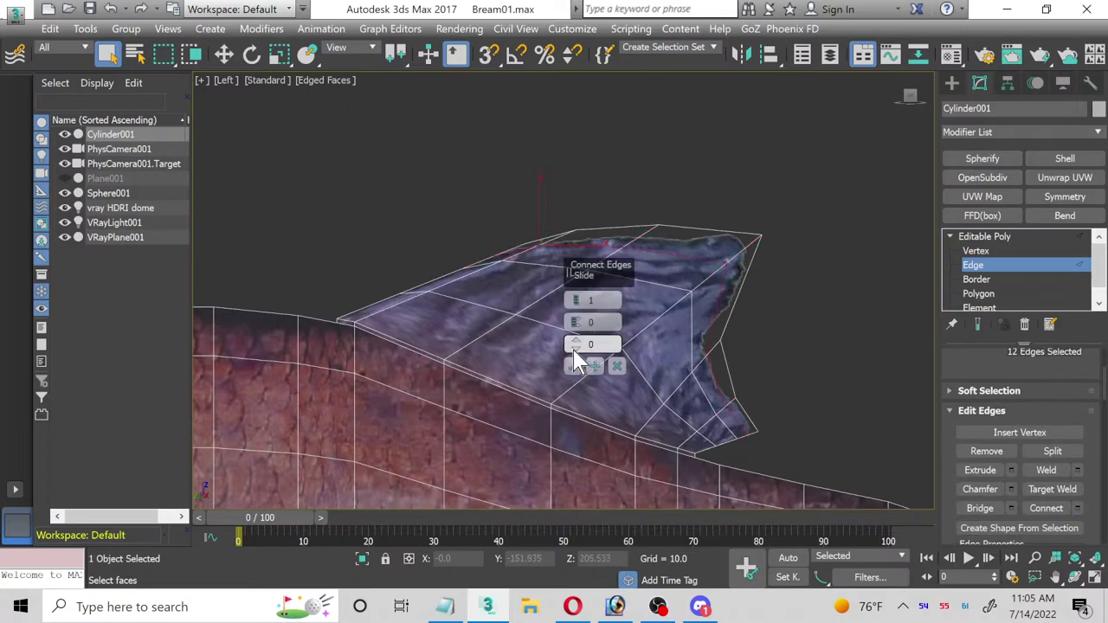
{"action": "left_click_drag", "start_coordinate": [575, 348], "coordinate": [541, 212]}
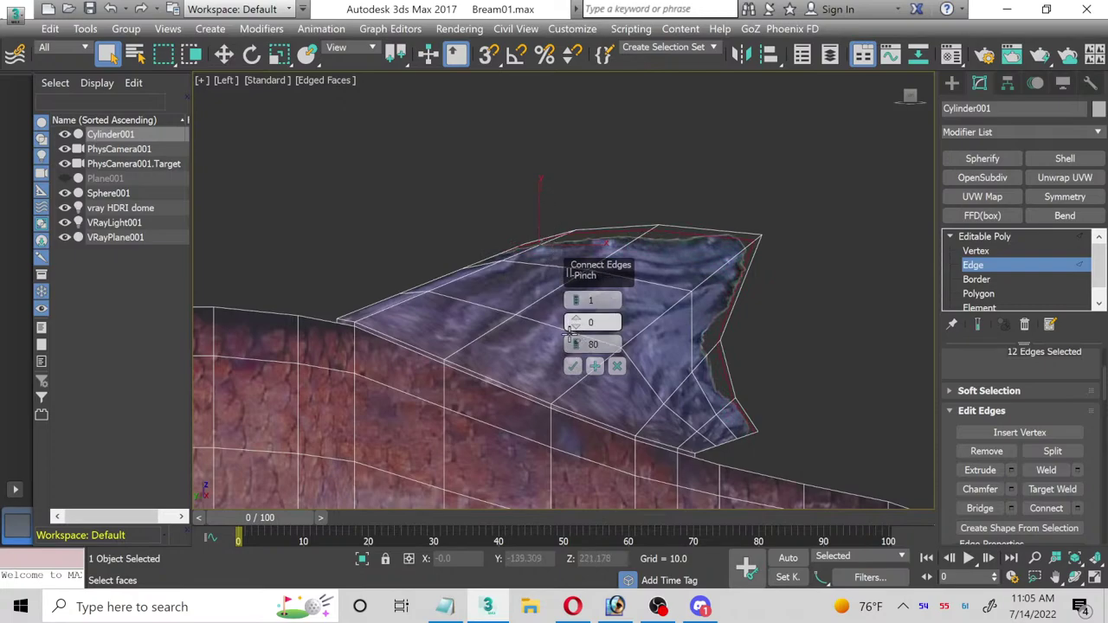
{"action": "left_click", "coordinate": [573, 366]}
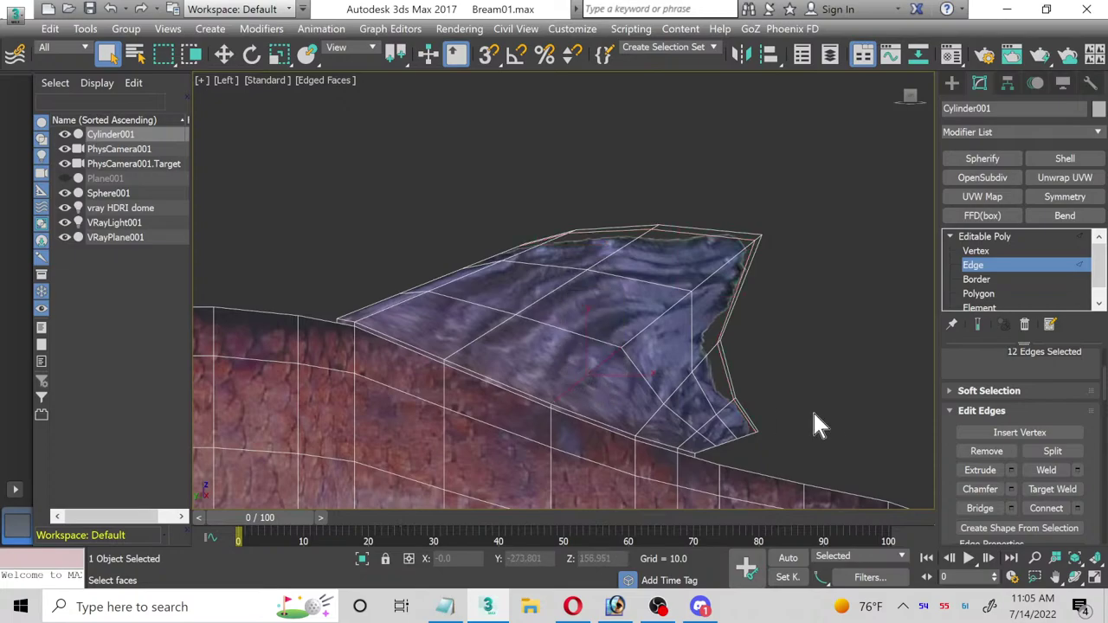
Step: Connect a second edge loop with Slide -80 and return to Editable Poly object level
{"action": "scroll", "coordinate": [994, 405], "scroll_direction": "up", "scroll_amount": 1}
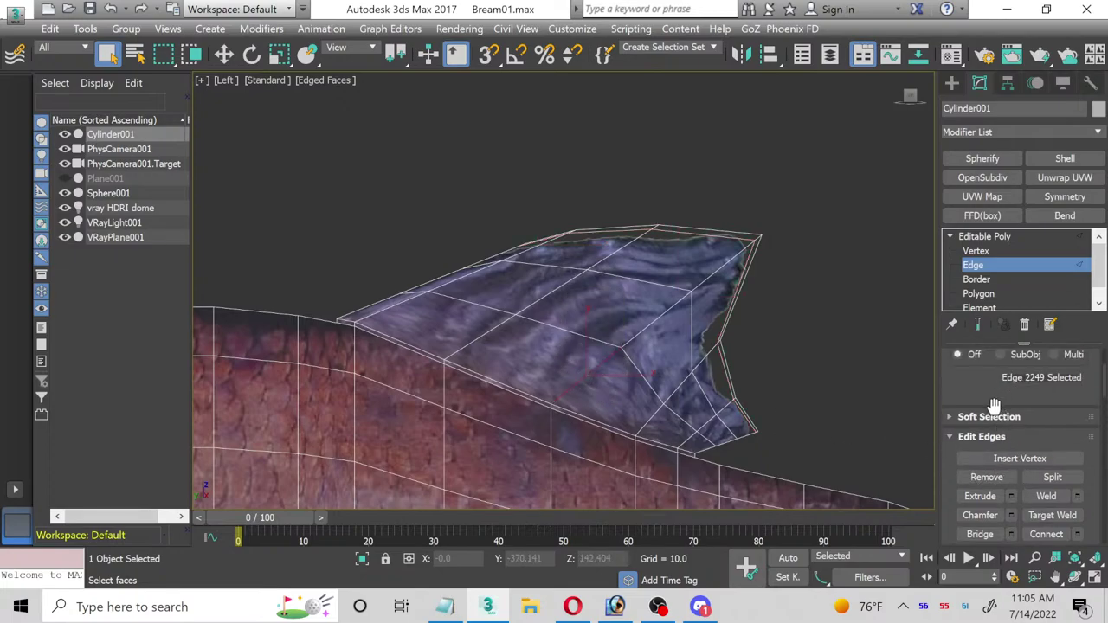
{"action": "scroll", "coordinate": [994, 406], "scroll_direction": "up", "scroll_amount": 2}
{"action": "scroll", "coordinate": [982, 390], "scroll_direction": "down", "scroll_amount": 1}
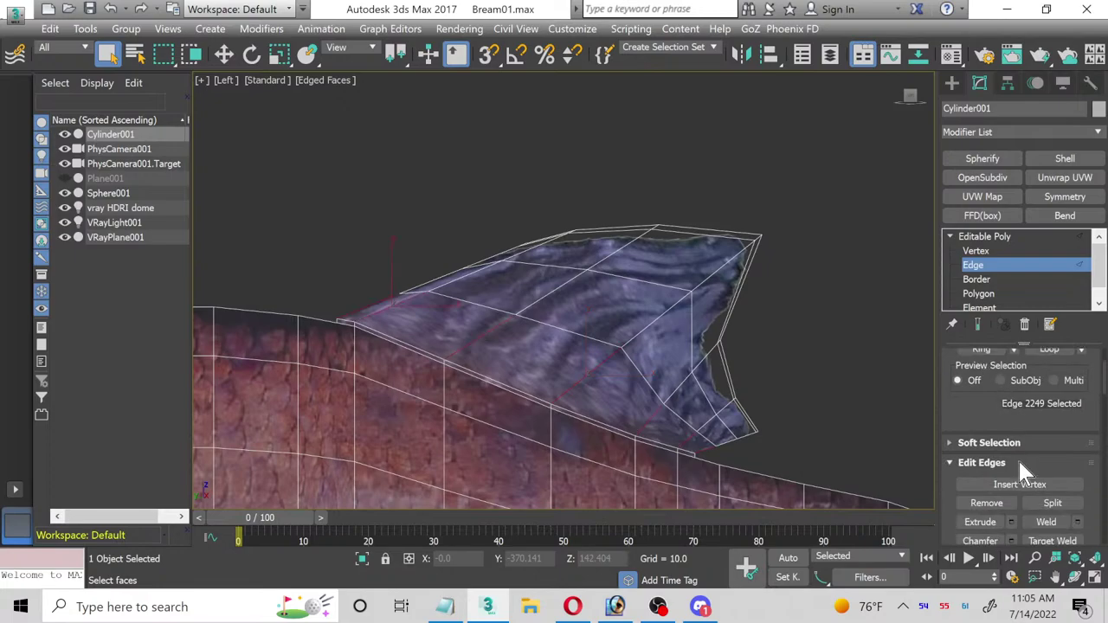
{"action": "scroll", "coordinate": [1022, 472], "scroll_direction": "down", "scroll_amount": 3}
{"action": "left_click", "coordinate": [1077, 496]}
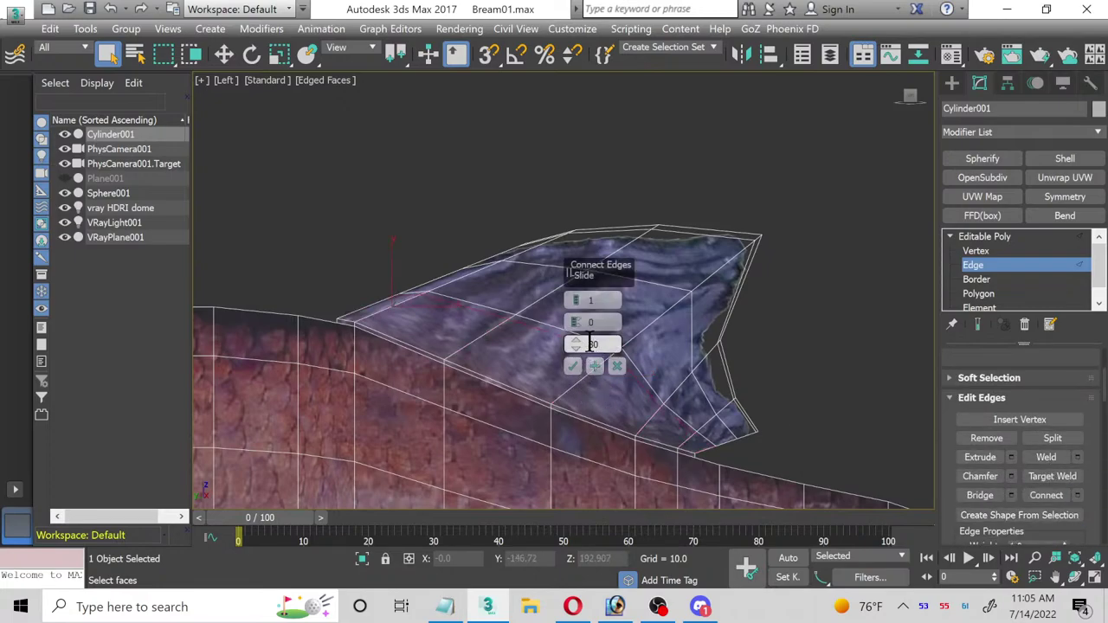
{"action": "type", "text": "-8"}
{"action": "left_click", "coordinate": [572, 366]}
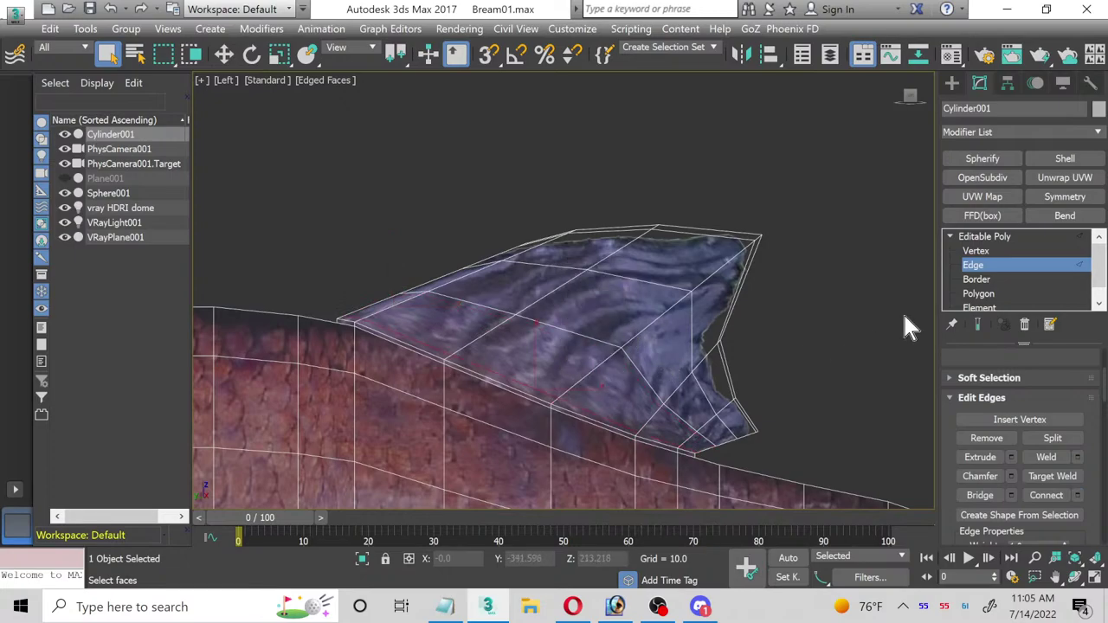
{"action": "left_click", "coordinate": [972, 268]}
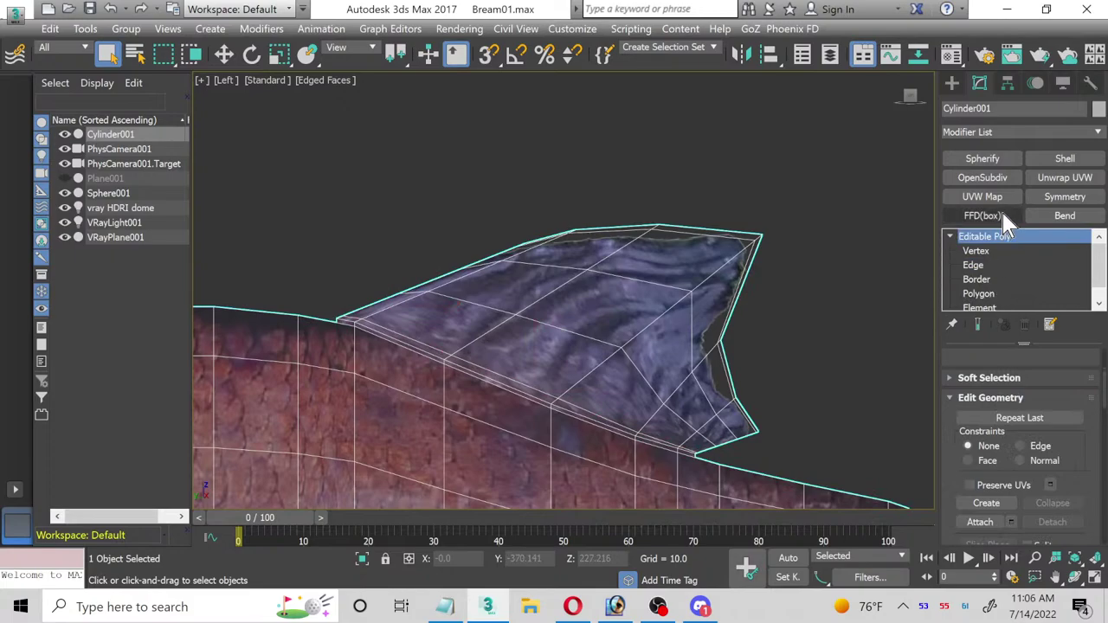
Step: Add OpenSubdiv with 2 iterations to the fish and restore the four-viewport layout
{"action": "left_click", "coordinate": [979, 179]}
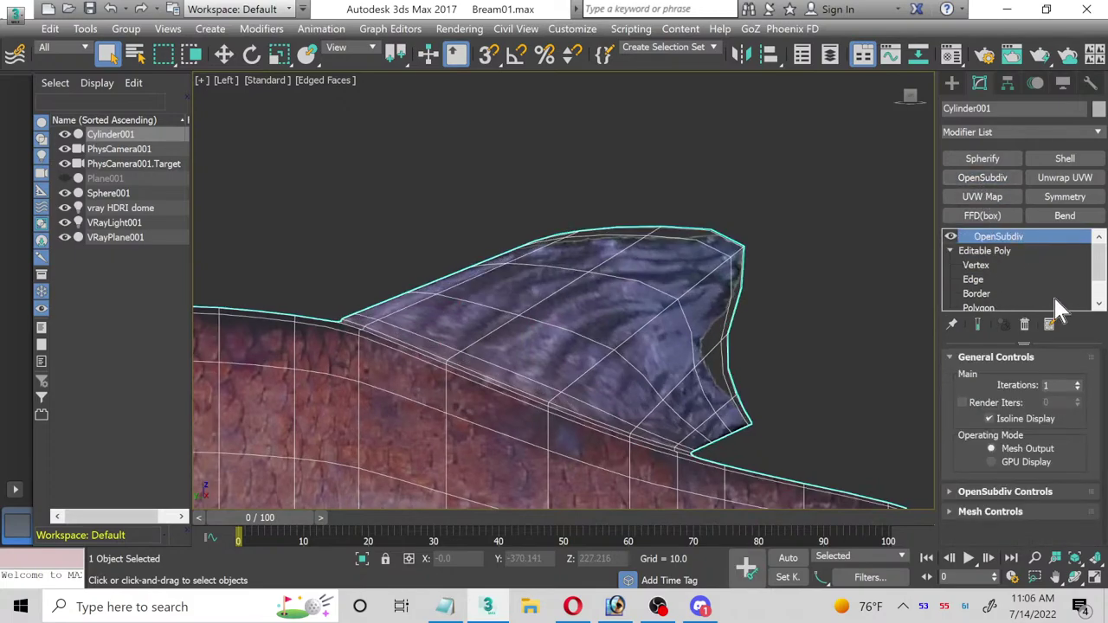
{"action": "left_click", "coordinate": [1078, 382]}
{"action": "left_click", "coordinate": [1094, 578]}
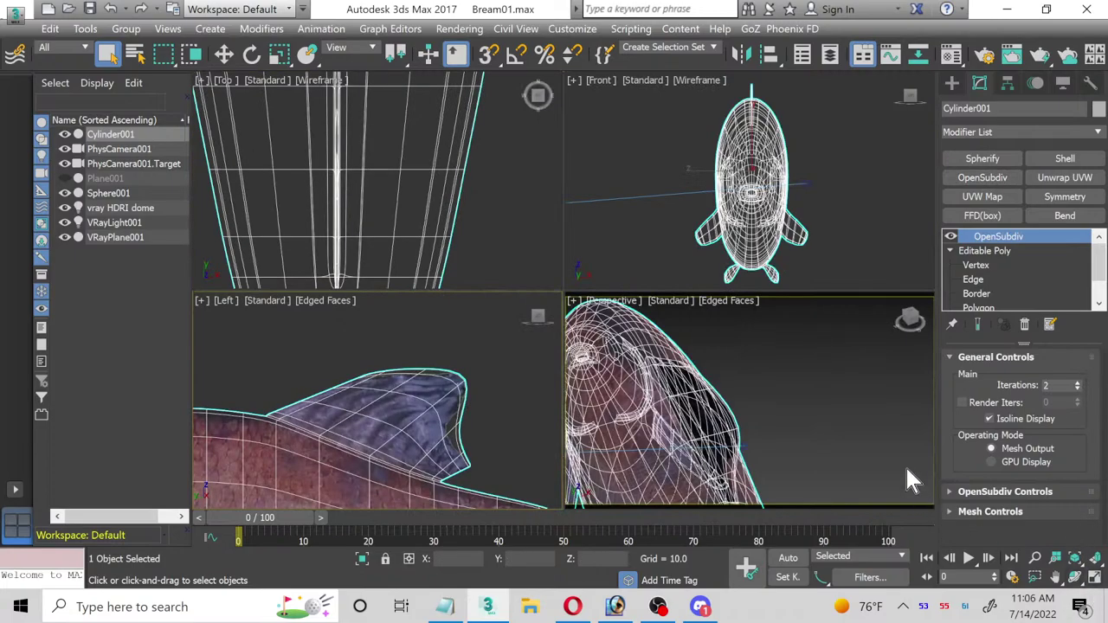
{"action": "left_click", "coordinate": [870, 441]}
Step: Set the bream texture material's Refract colour to black in the Material Editor
{"action": "key", "text": "m"}
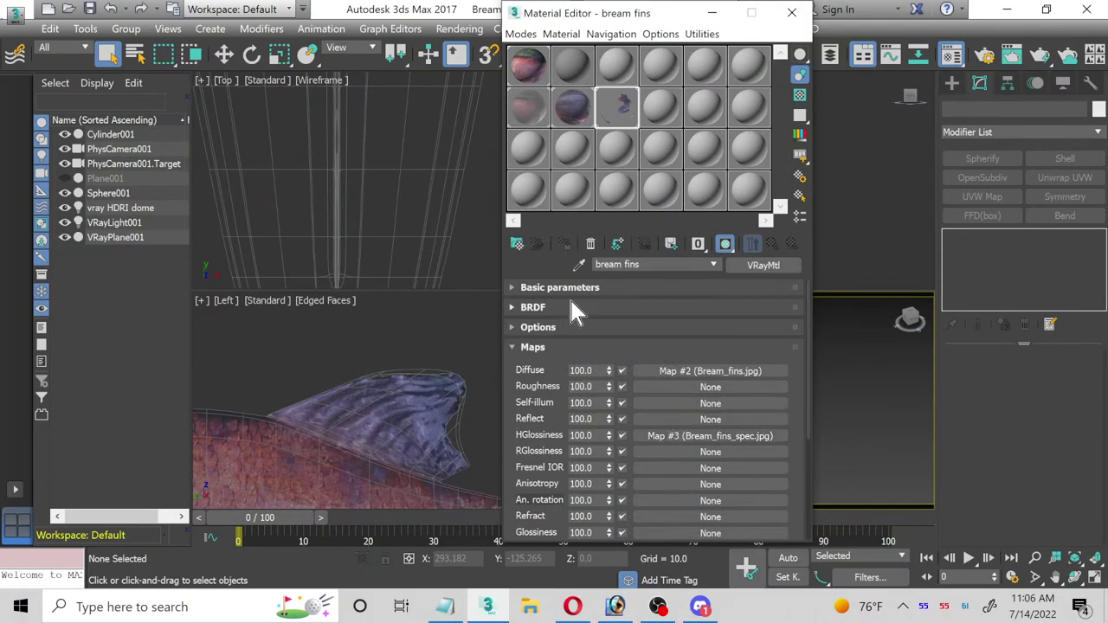
{"action": "left_click", "coordinate": [528, 107]}
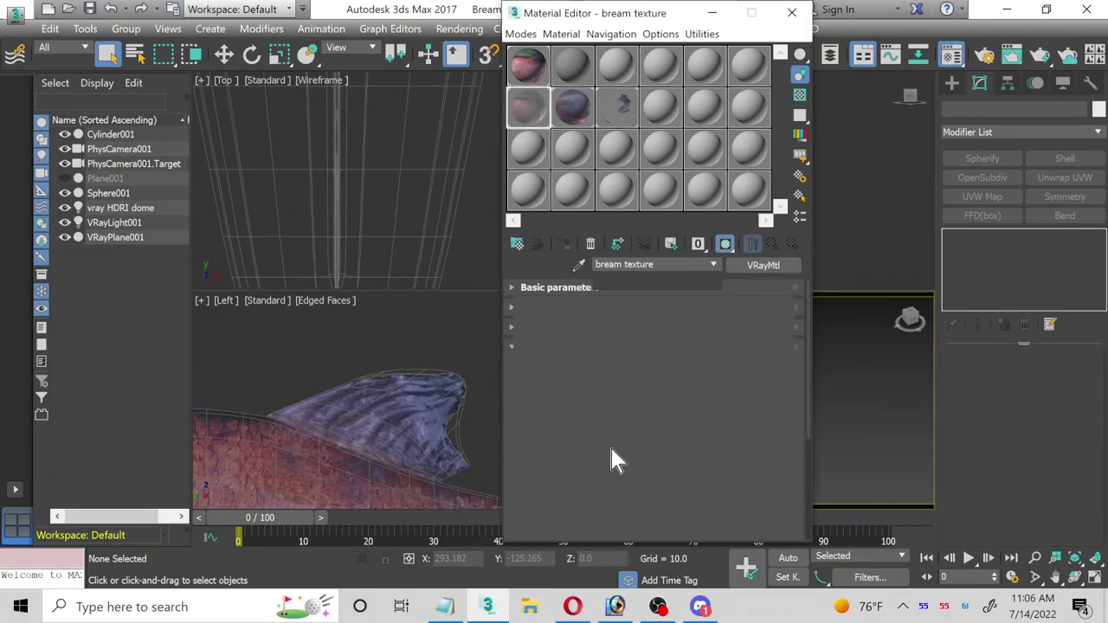
{"action": "left_click", "coordinate": [599, 457]}
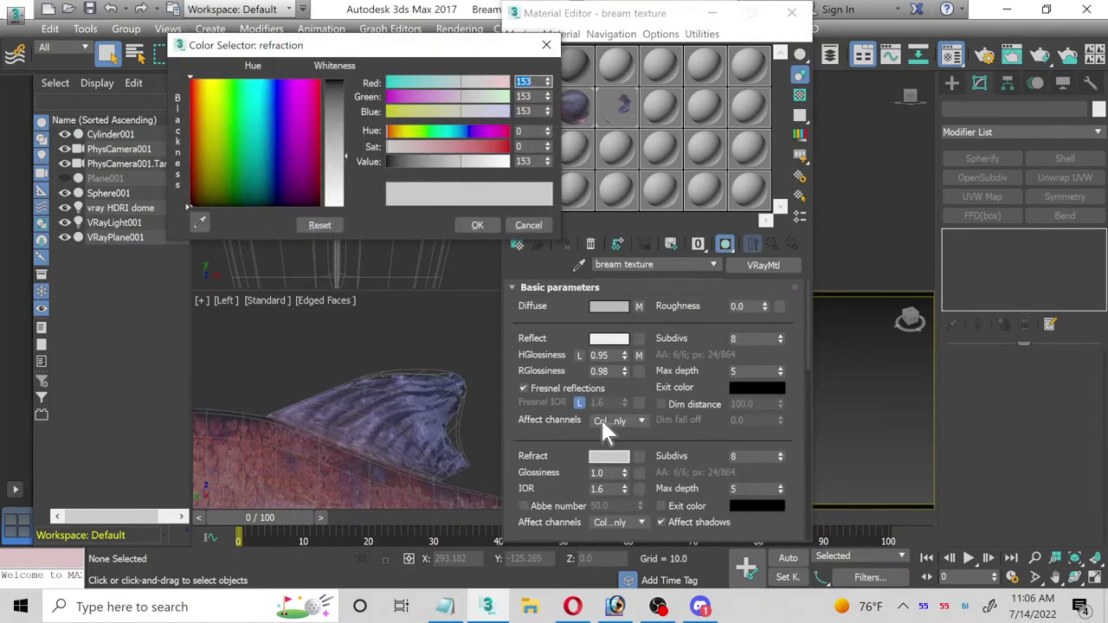
{"action": "left_click_drag", "start_coordinate": [345, 156], "coordinate": [346, 79]}
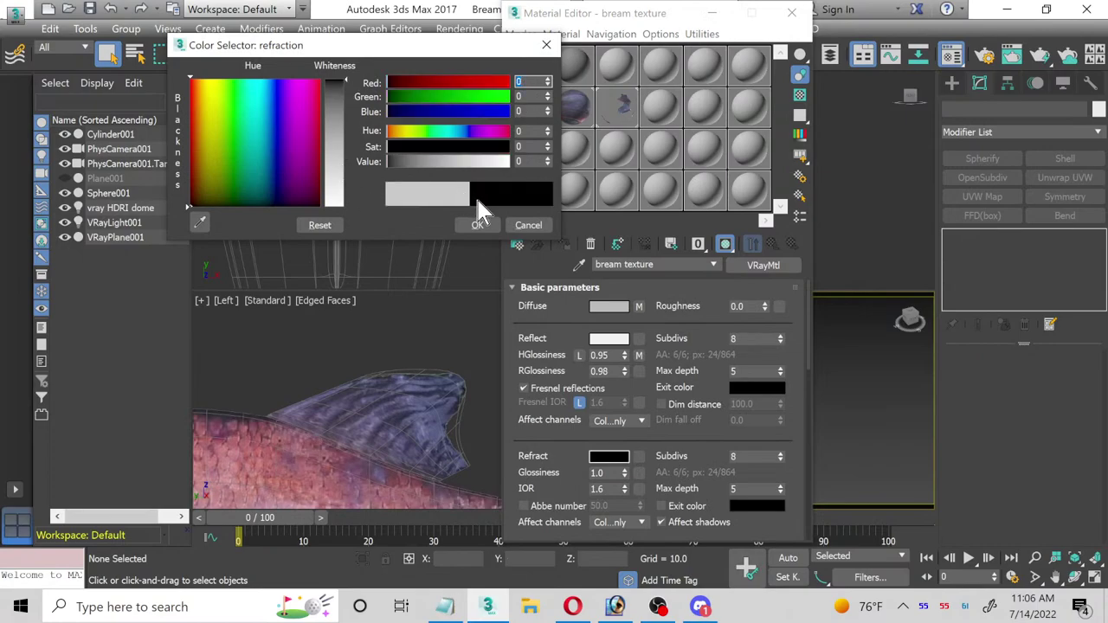
{"action": "left_click", "coordinate": [477, 225]}
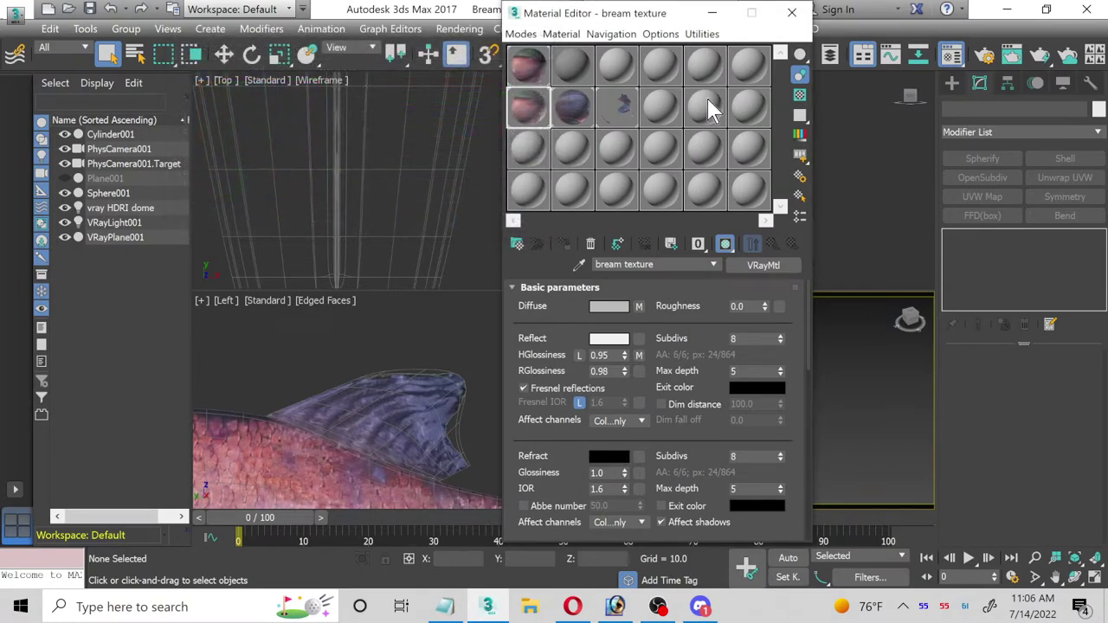
{"action": "left_click", "coordinate": [791, 12]}
Step: Switch the Perspective viewport to PhysCamera001, maximize it, and select the fish Cylinder001
{"action": "left_click", "coordinate": [611, 300]}
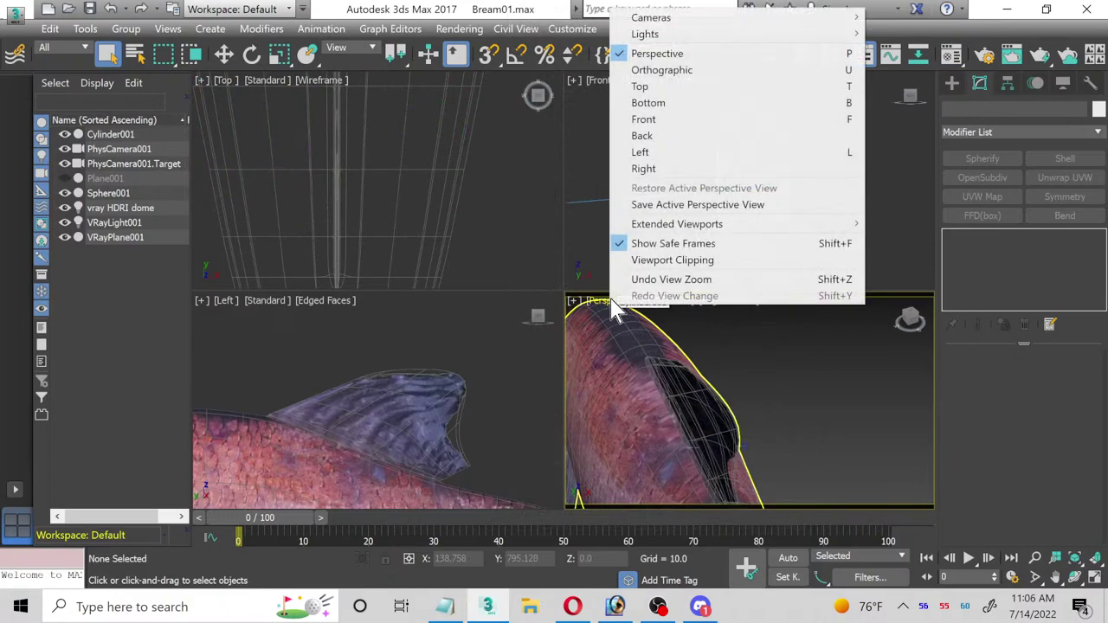
{"action": "mouse_move", "coordinate": [700, 19]}
{"action": "left_click", "coordinate": [927, 18]}
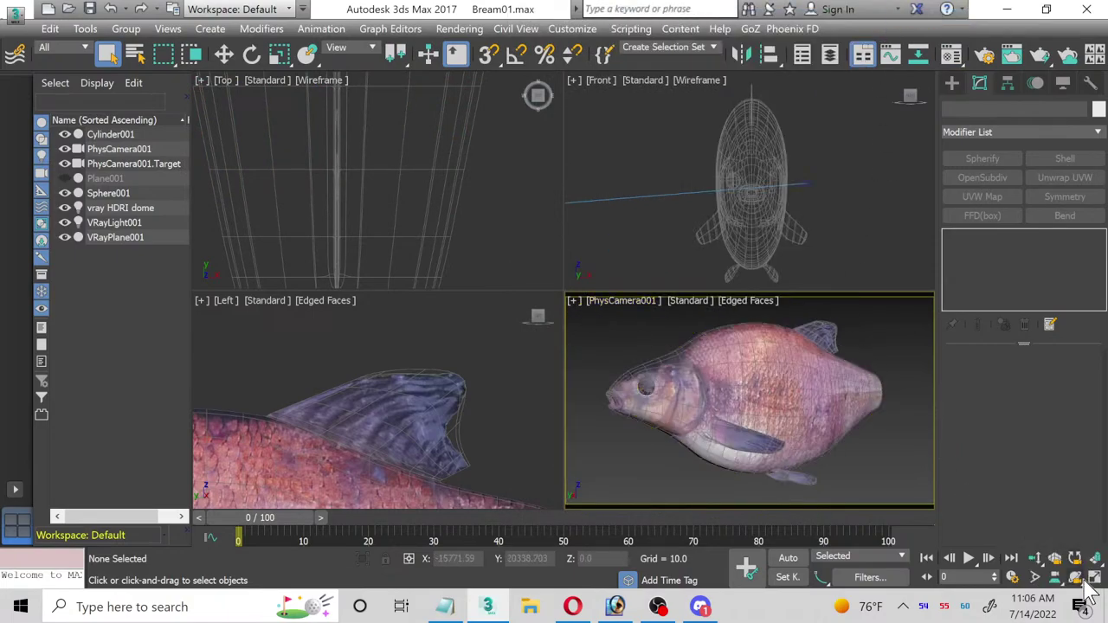
{"action": "left_click", "coordinate": [1094, 579]}
{"action": "left_click", "coordinate": [762, 234]}
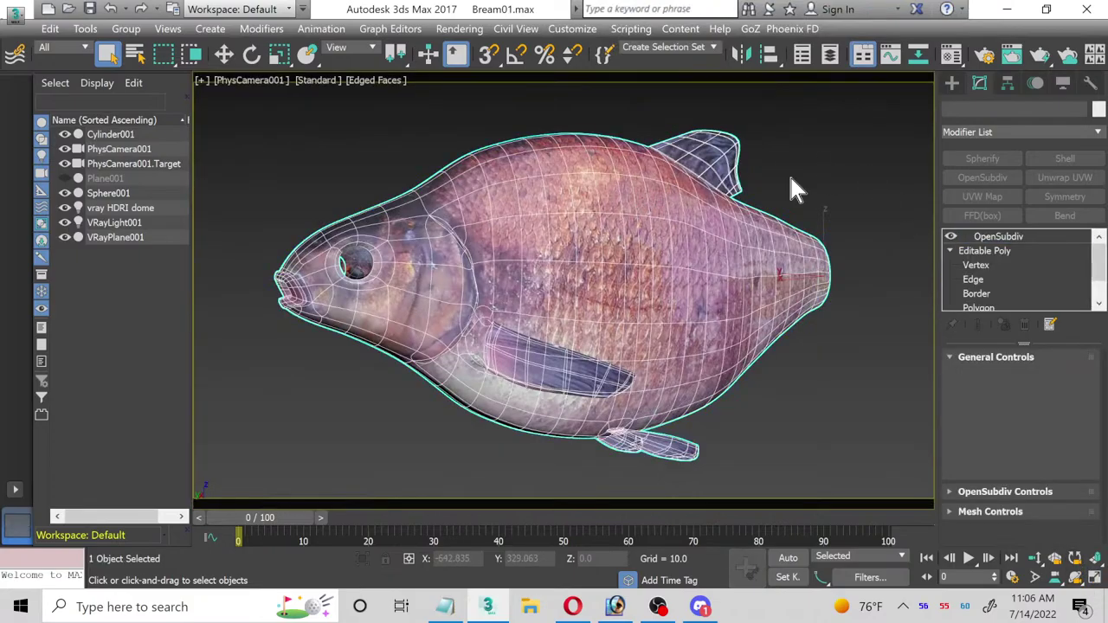
Step: Render the whole PhysCamera001 view, close the frame window, and start a fresh V-Ray render
{"action": "left_click", "coordinate": [998, 54]}
{"action": "left_click", "coordinate": [210, 80]}
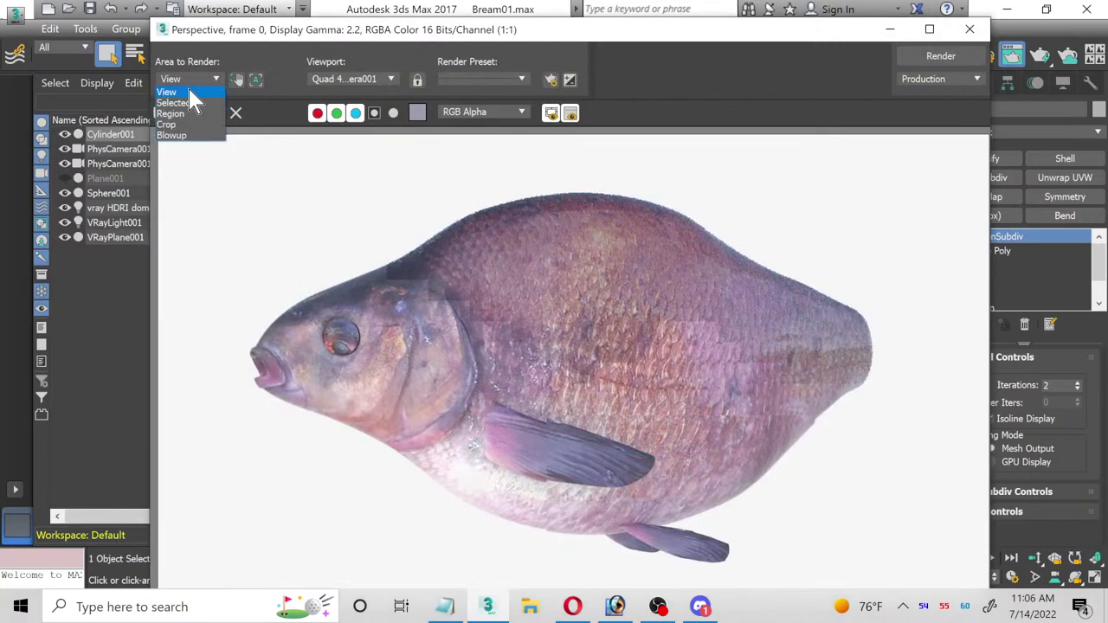
{"action": "left_click", "coordinate": [188, 87]}
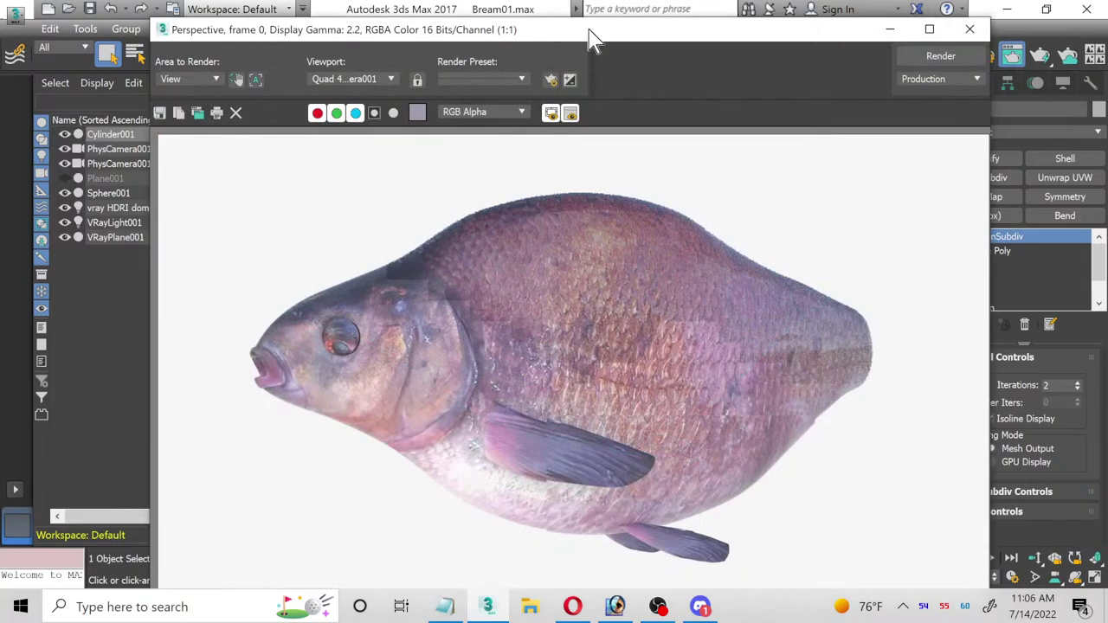
{"action": "left_click", "coordinate": [969, 30]}
{"action": "left_click", "coordinate": [1029, 53]}
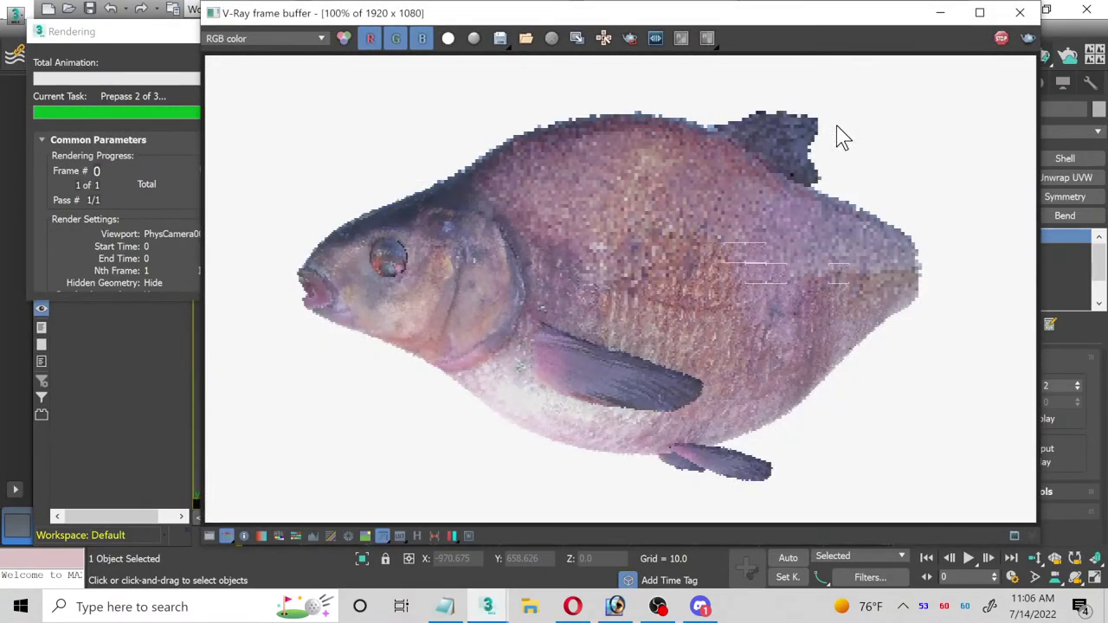
Step: Mute the Mic/Aux input in OBS Studio and return to the V-Ray frame buffer
{"action": "left_click", "coordinate": [659, 606]}
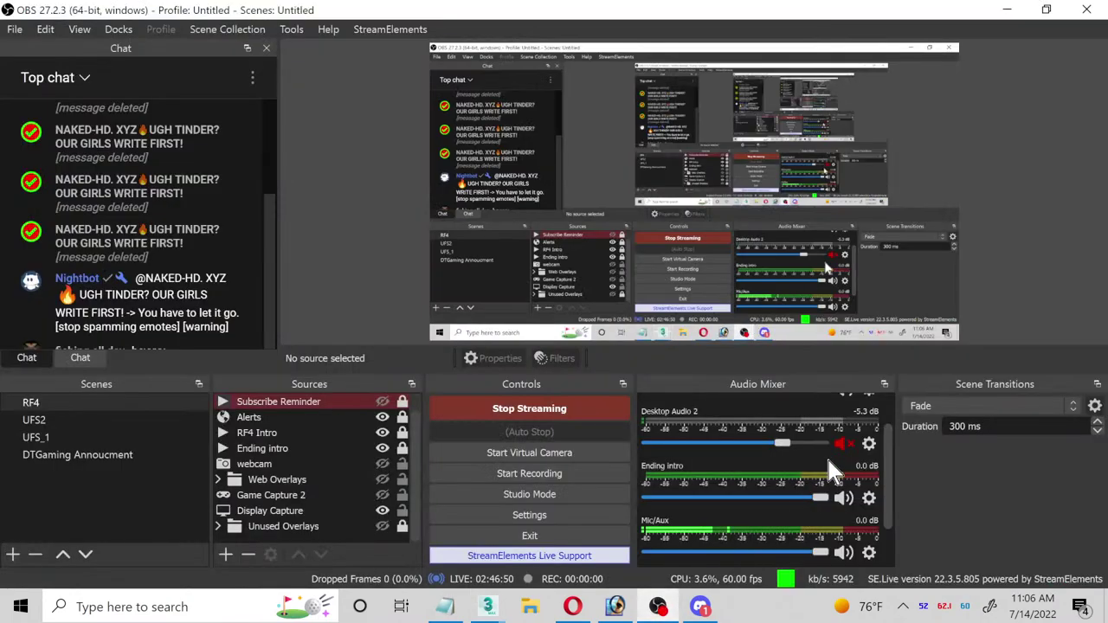
{"action": "left_click", "coordinate": [846, 549]}
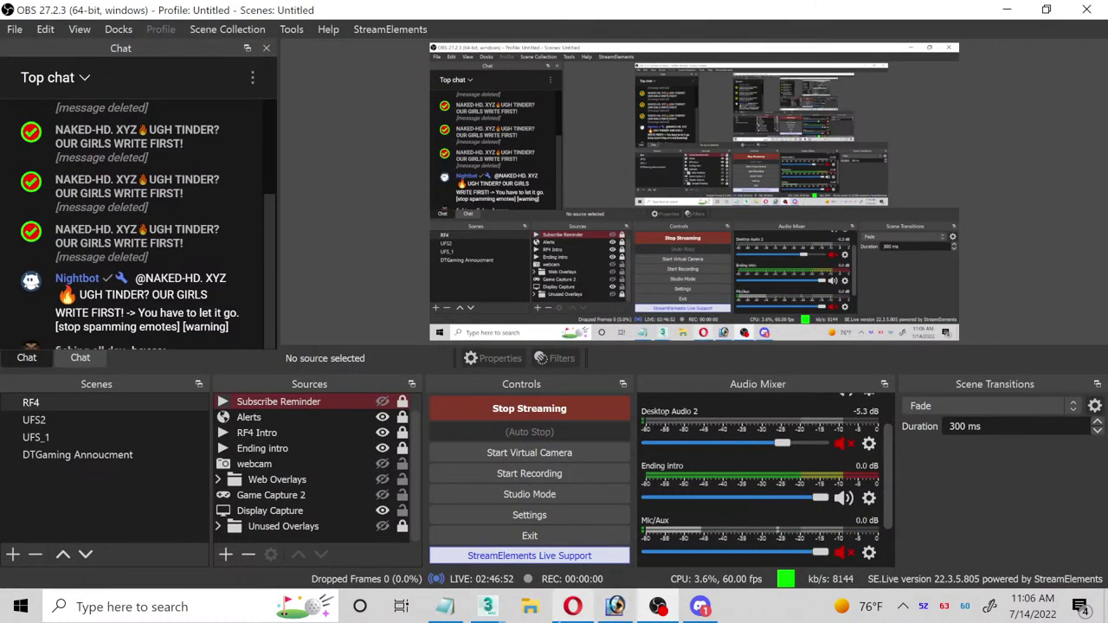
{"action": "mouse_move", "coordinate": [485, 608]}
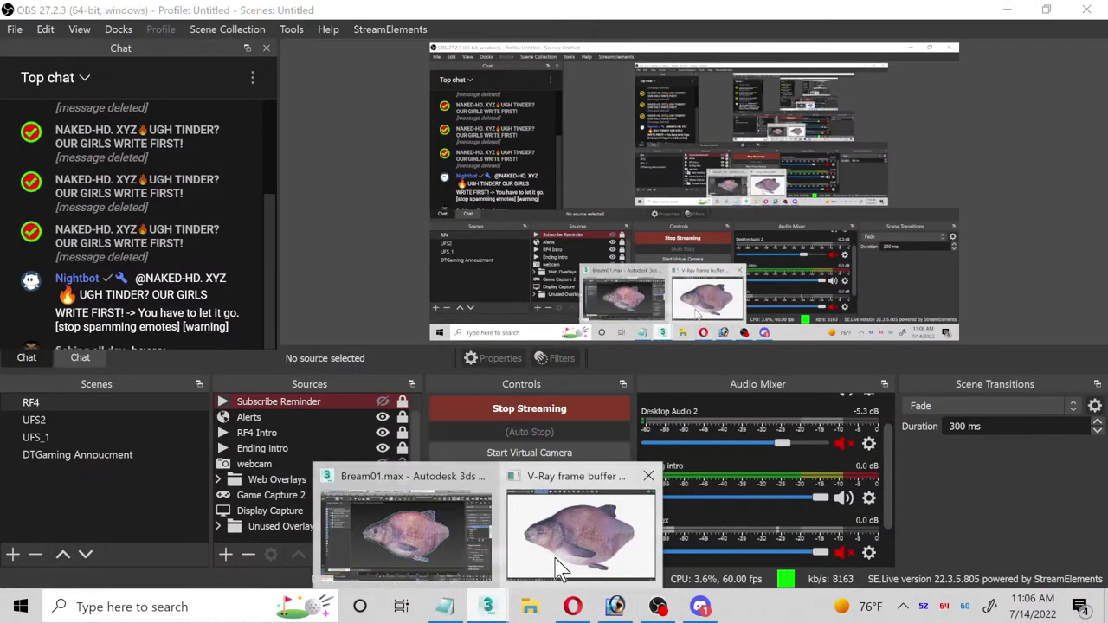
{"action": "left_click", "coordinate": [549, 564]}
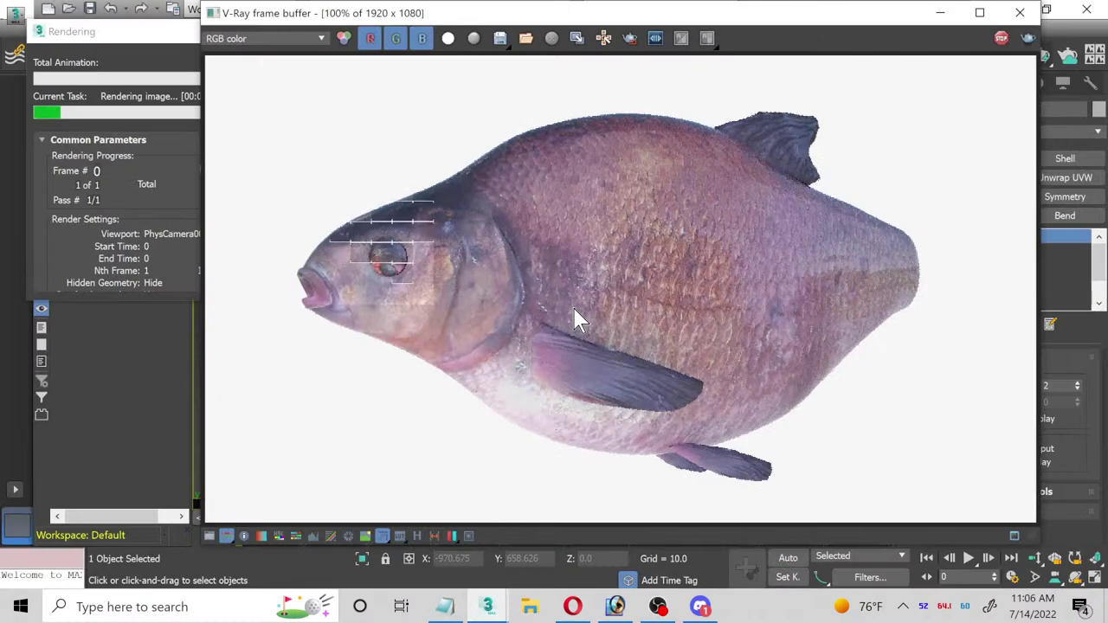
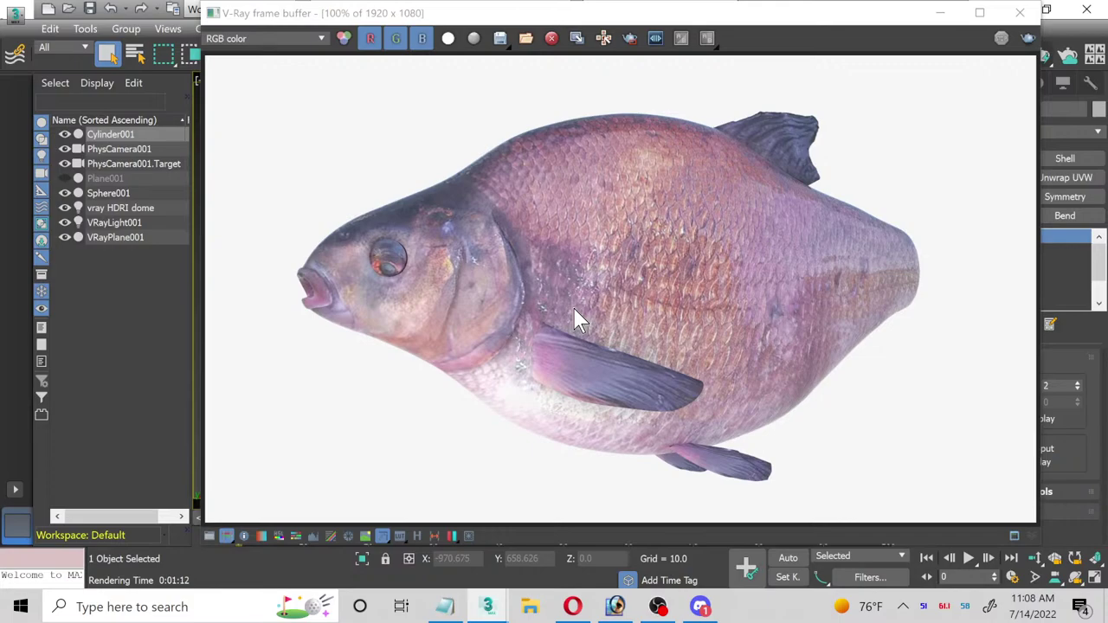
Step: Zoom in and out on the bream render in the V-Ray frame buffer, then close it
{"action": "scroll", "coordinate": [791, 146], "scroll_direction": "up", "scroll_amount": 1}
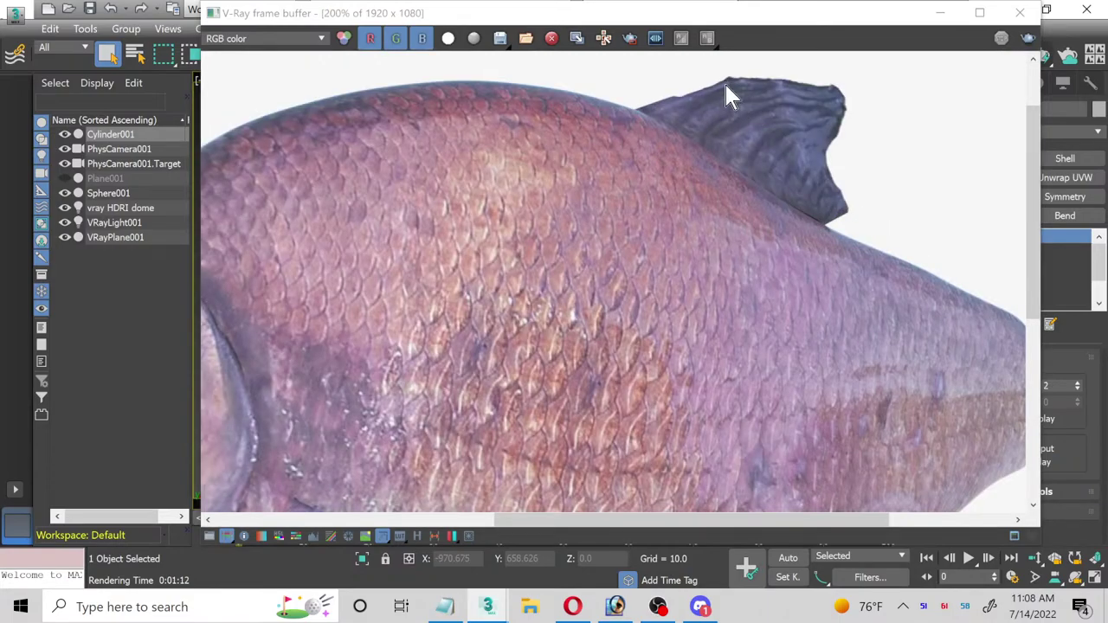
{"action": "scroll", "coordinate": [613, 208], "scroll_direction": "down", "scroll_amount": 1}
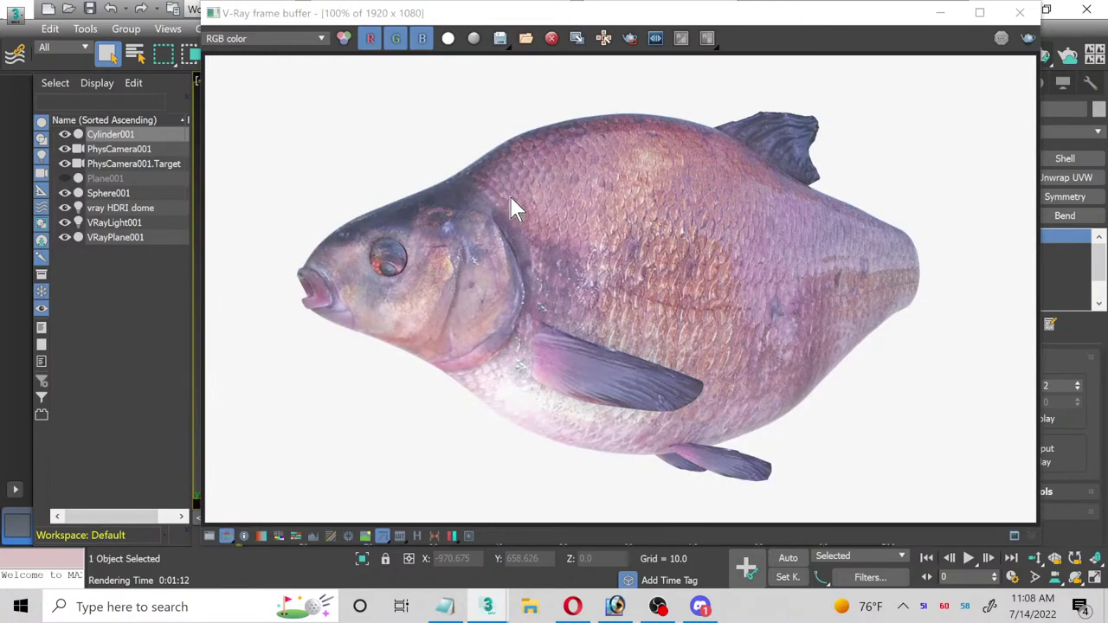
{"action": "left_click", "coordinate": [1020, 14]}
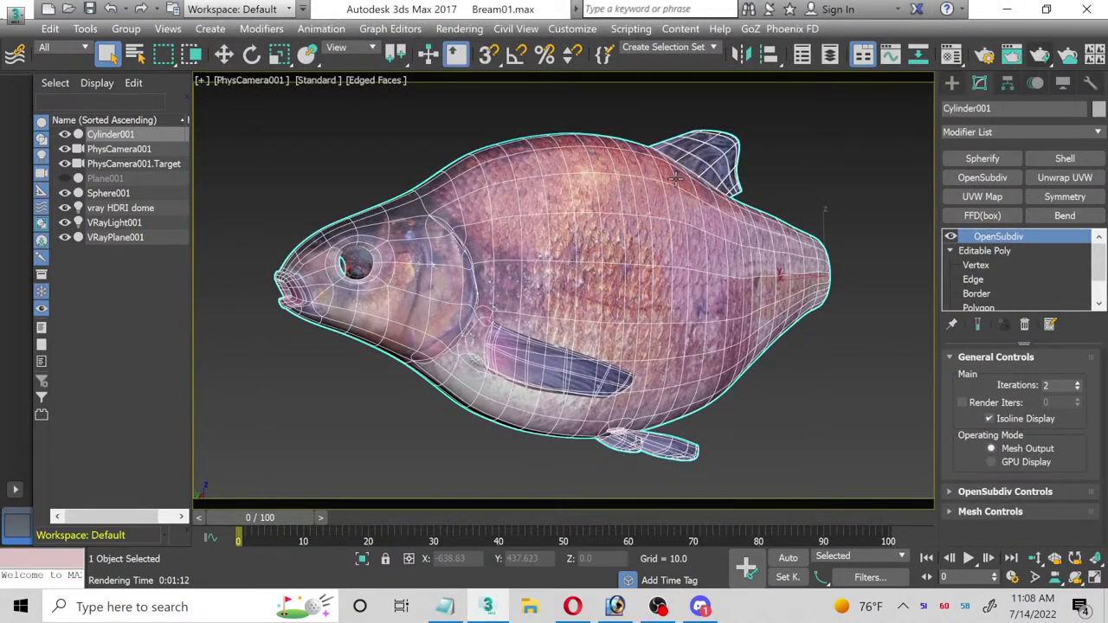
Step: Delete the fish's OpenSubdiv modifier and select the dorsal fin polygons
{"action": "right_click", "coordinate": [1024, 237]}
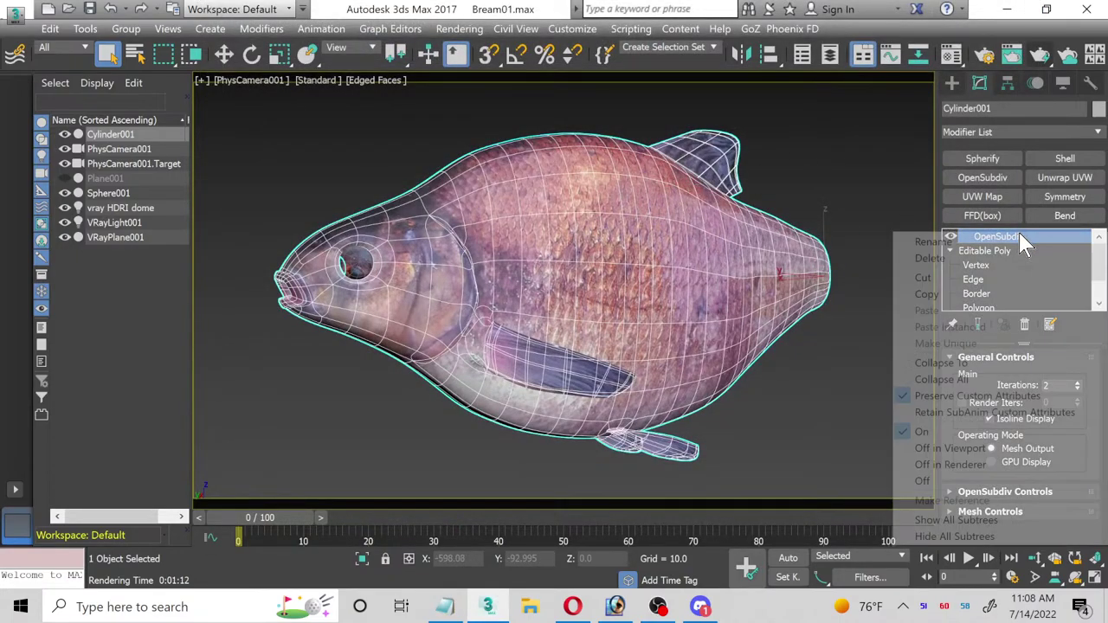
{"action": "left_click", "coordinate": [985, 259]}
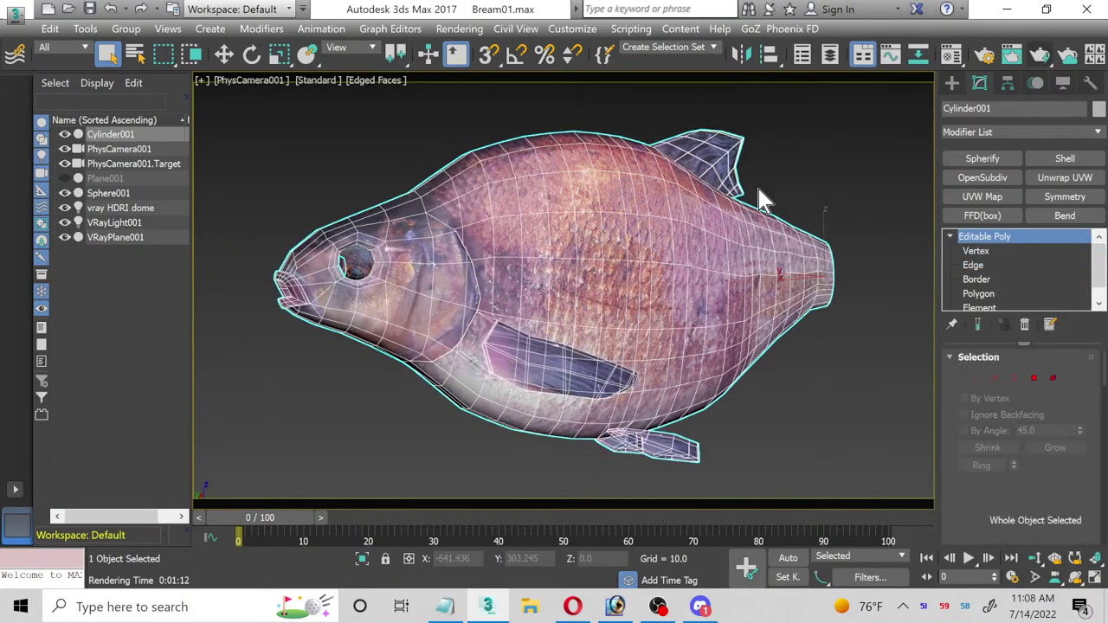
{"action": "left_click", "coordinate": [984, 294]}
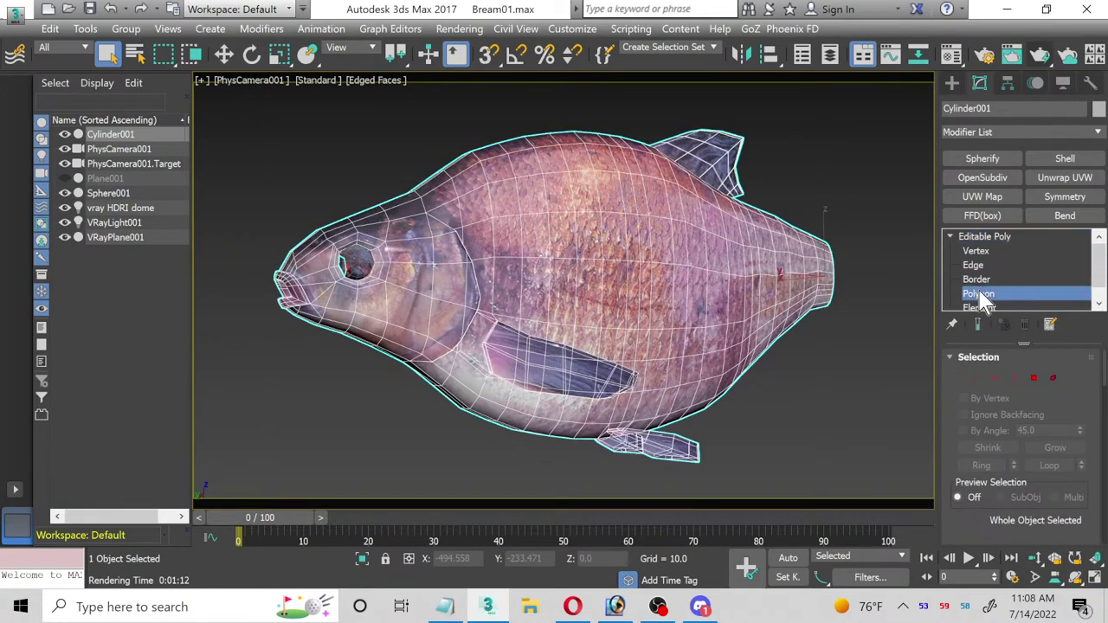
{"action": "left_click_drag", "start_coordinate": [794, 199], "coordinate": [649, 121]}
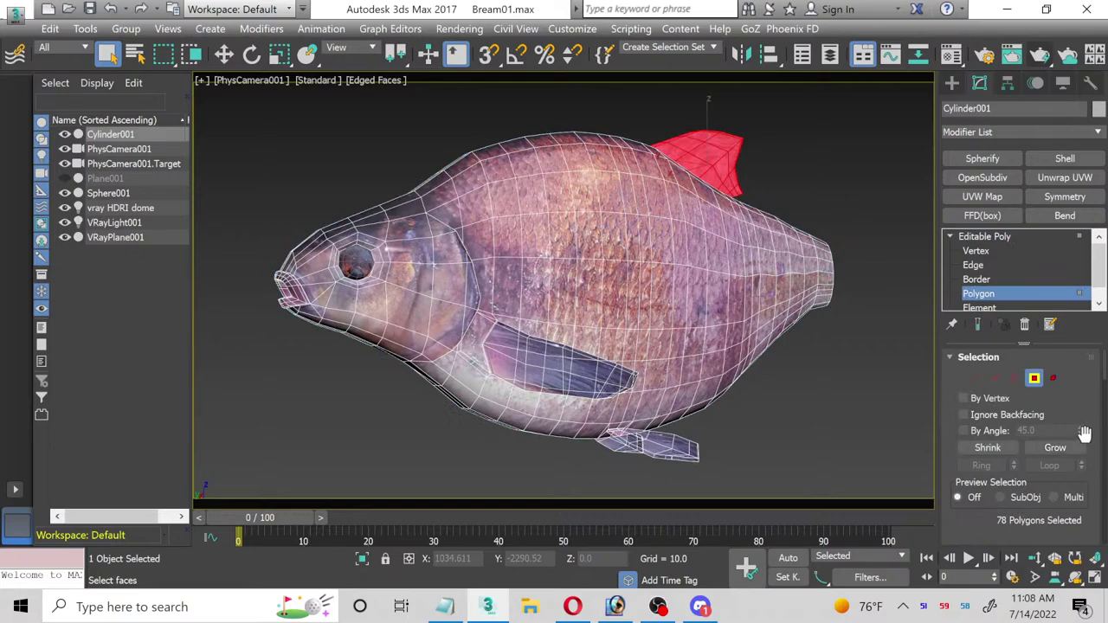
{"action": "scroll", "coordinate": [1082, 442], "scroll_direction": "down", "scroll_amount": 2}
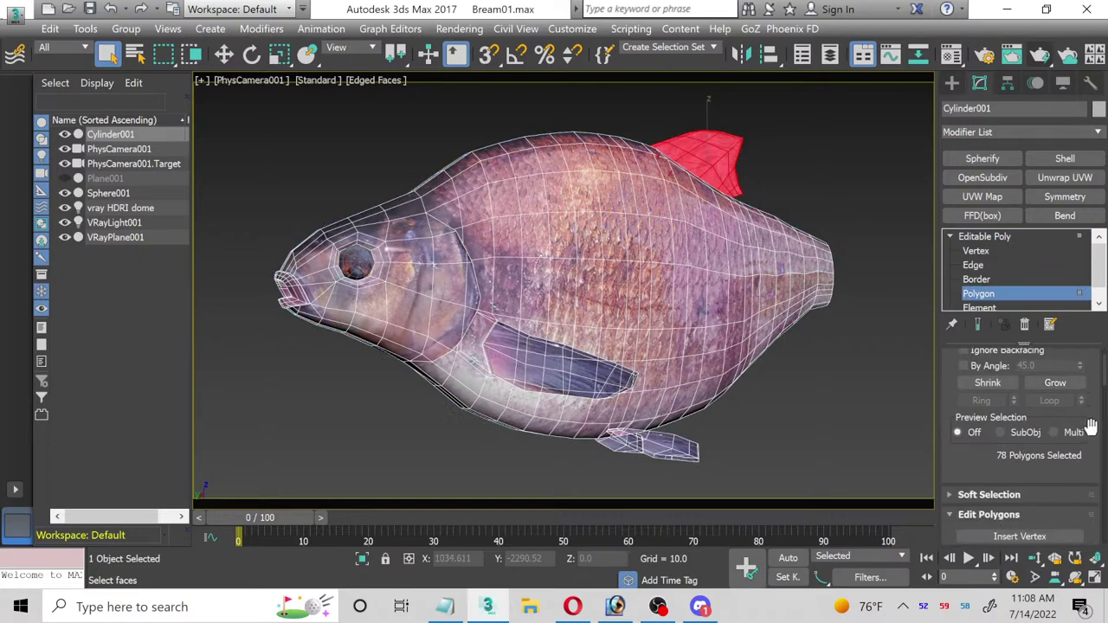
Step: Apply Unwrap UVW to the fin polygons and open the UV editor maximized
{"action": "left_click", "coordinate": [1063, 179]}
{"action": "left_click", "coordinate": [1009, 474]}
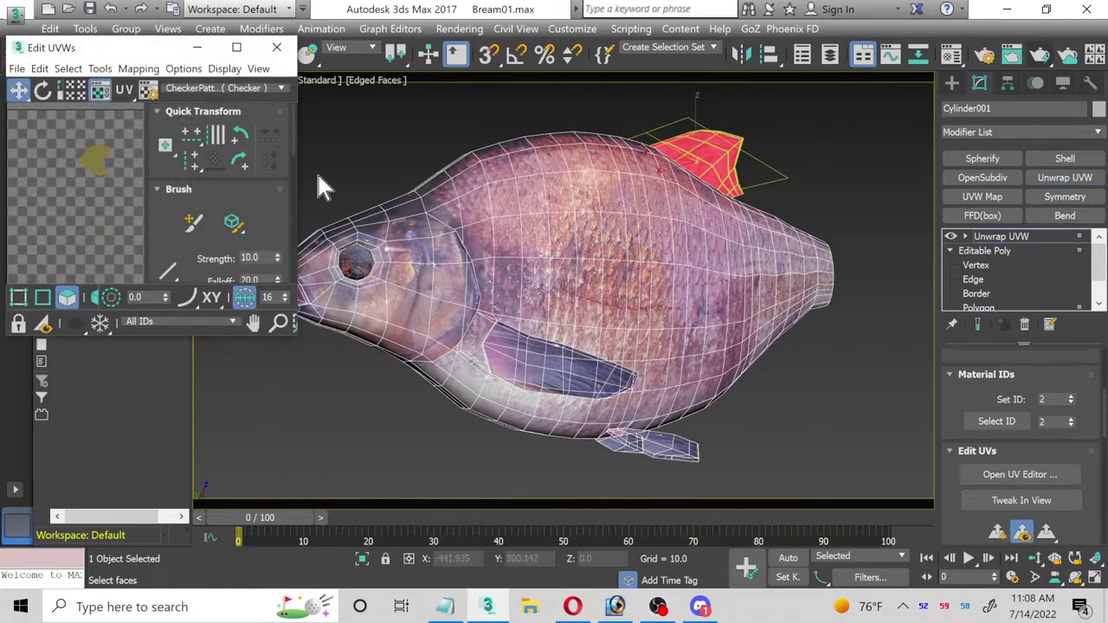
{"action": "left_click", "coordinate": [236, 47]}
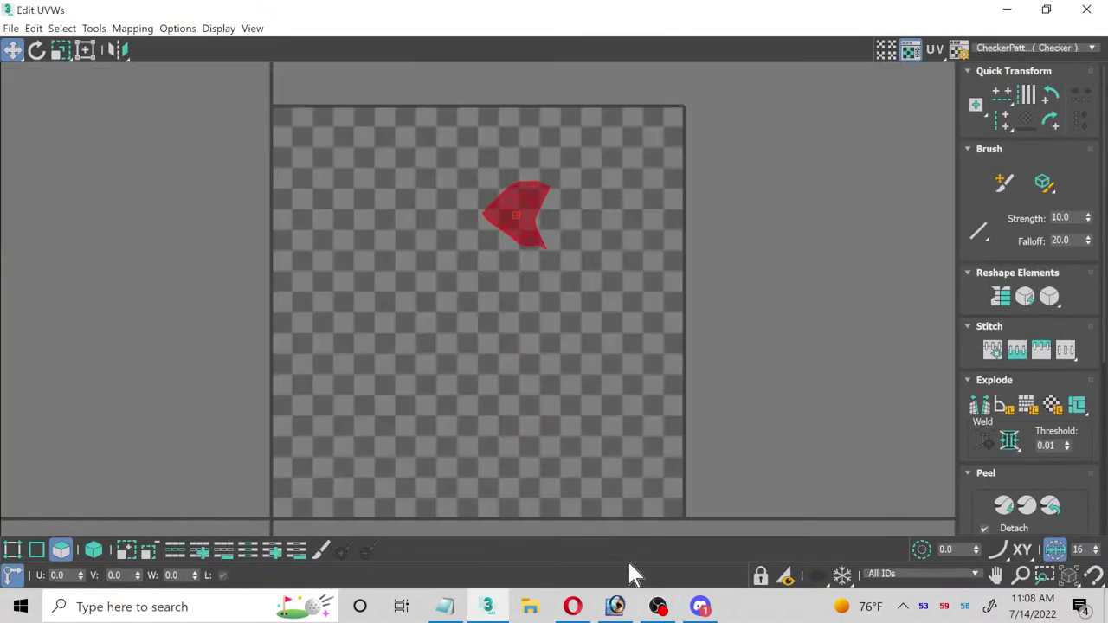
Step: Unmute the microphone in the streaming software, then show Map #2 (Bream_fins.jpg) behind the UVs
{"action": "left_click", "coordinate": [659, 606]}
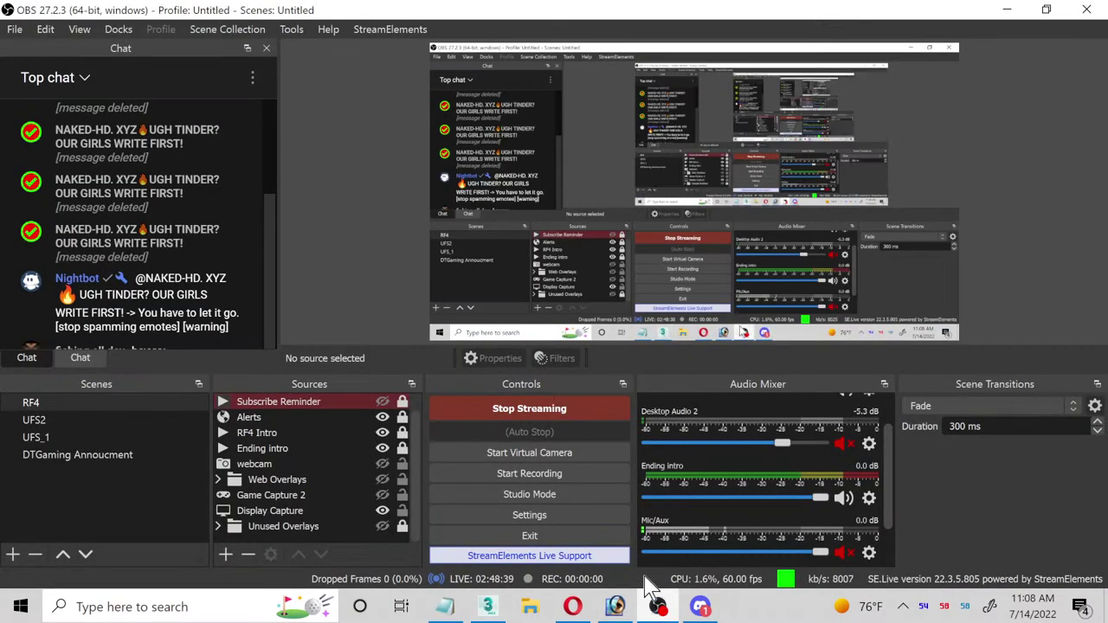
{"action": "left_click", "coordinate": [838, 549]}
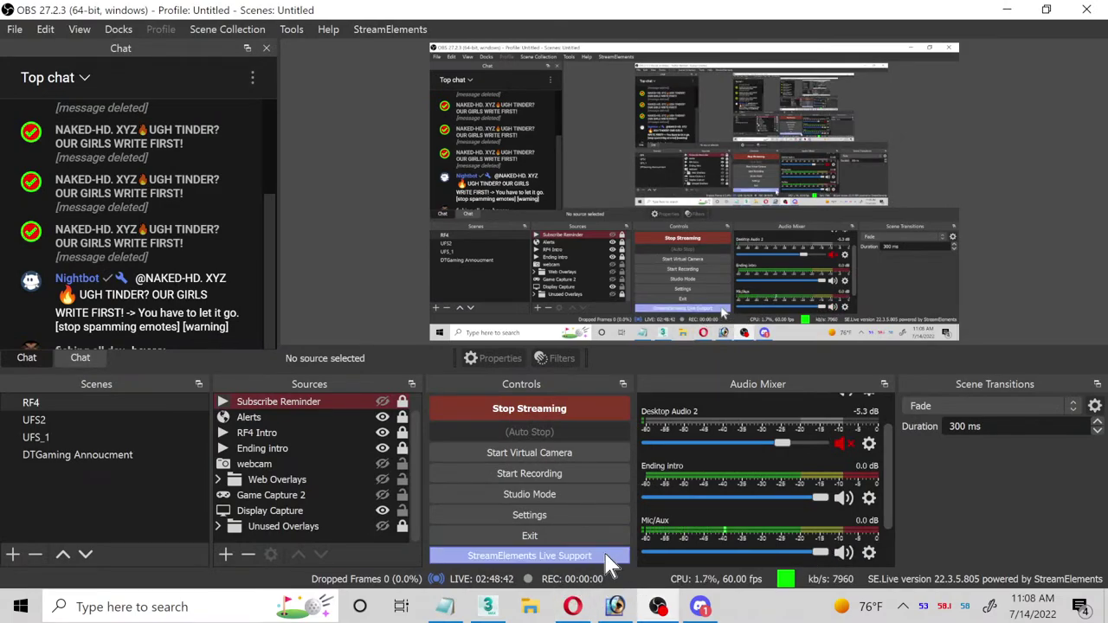
{"action": "left_click", "coordinate": [505, 599]}
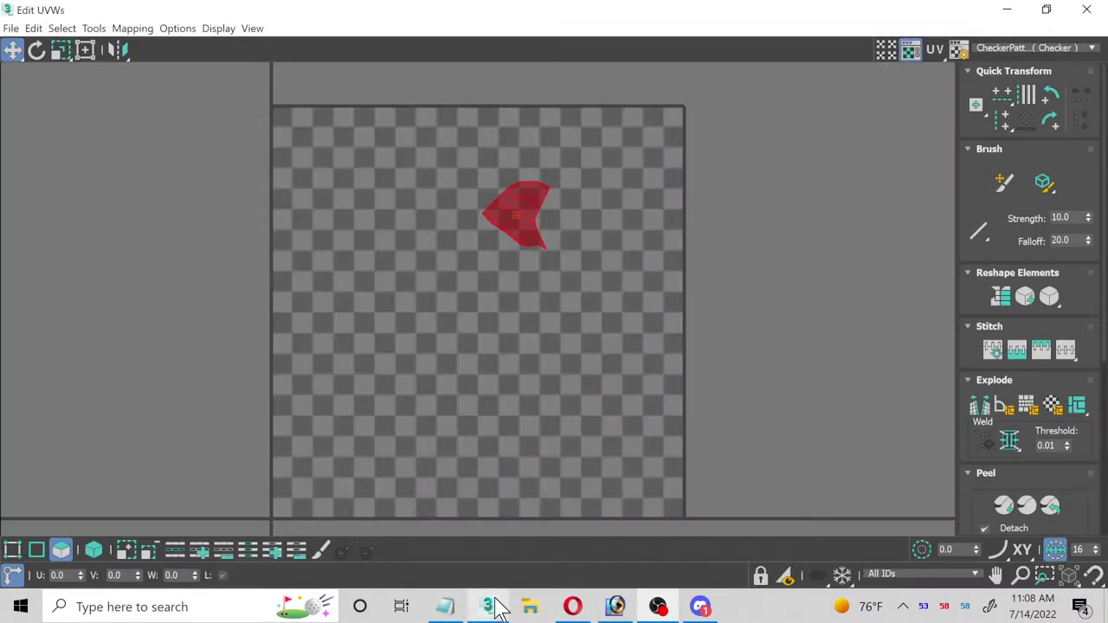
{"action": "left_click", "coordinate": [1026, 47]}
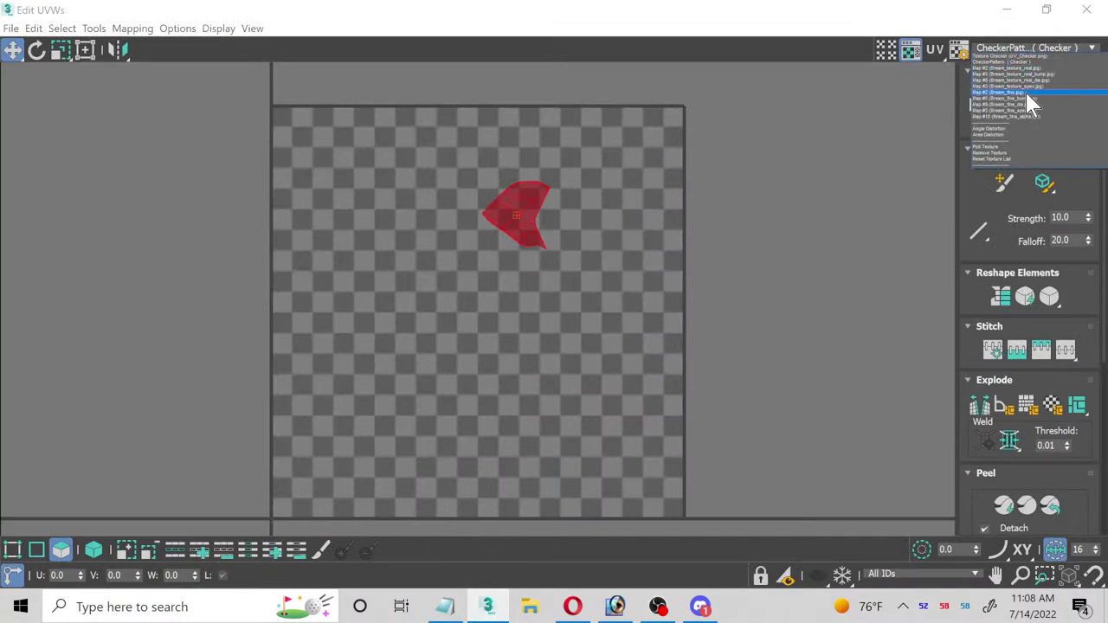
{"action": "left_click", "coordinate": [1026, 91]}
Step: Switch the UV editor to vertex mode and zoom in on the fin's upper edge
{"action": "left_click", "coordinate": [61, 550]}
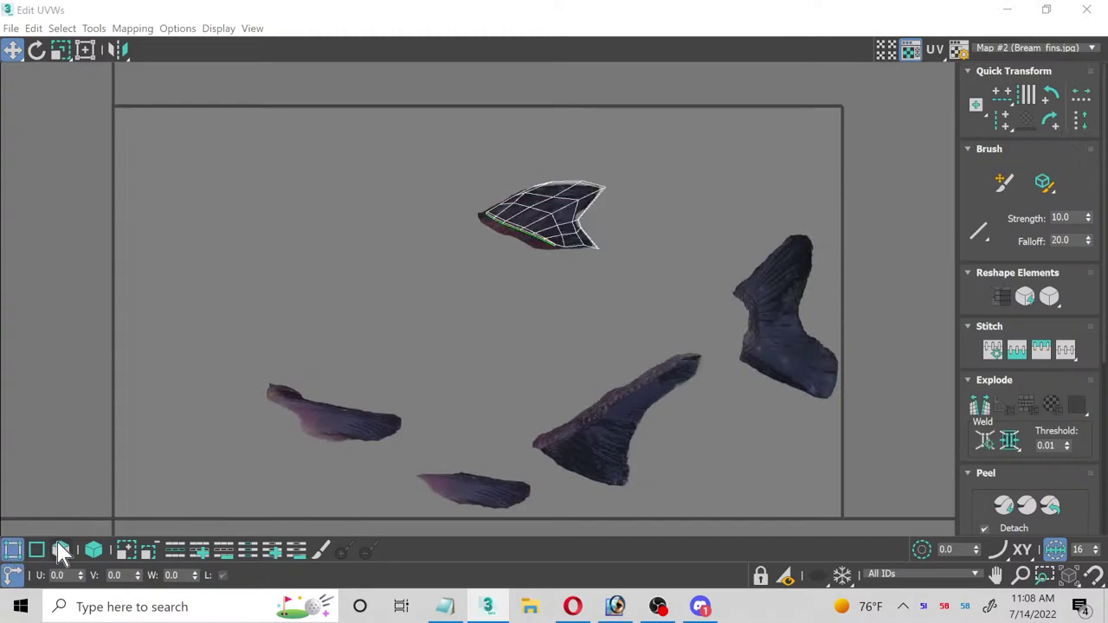
{"action": "left_click", "coordinate": [61, 550]}
{"action": "scroll", "coordinate": [563, 182], "scroll_direction": "up", "scroll_amount": 4}
{"action": "scroll", "coordinate": [563, 181], "scroll_direction": "up", "scroll_amount": 3}
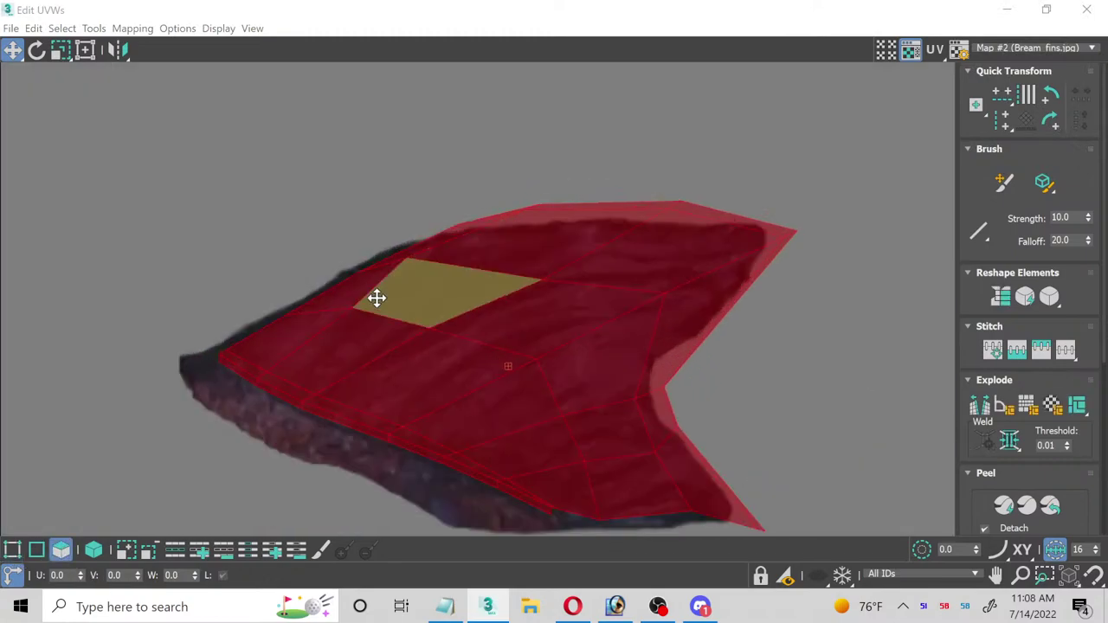
{"action": "left_click", "coordinate": [10, 552]}
{"action": "scroll", "coordinate": [465, 233], "scroll_direction": "up", "scroll_amount": 3}
{"action": "scroll", "coordinate": [358, 317], "scroll_direction": "up", "scroll_amount": 2}
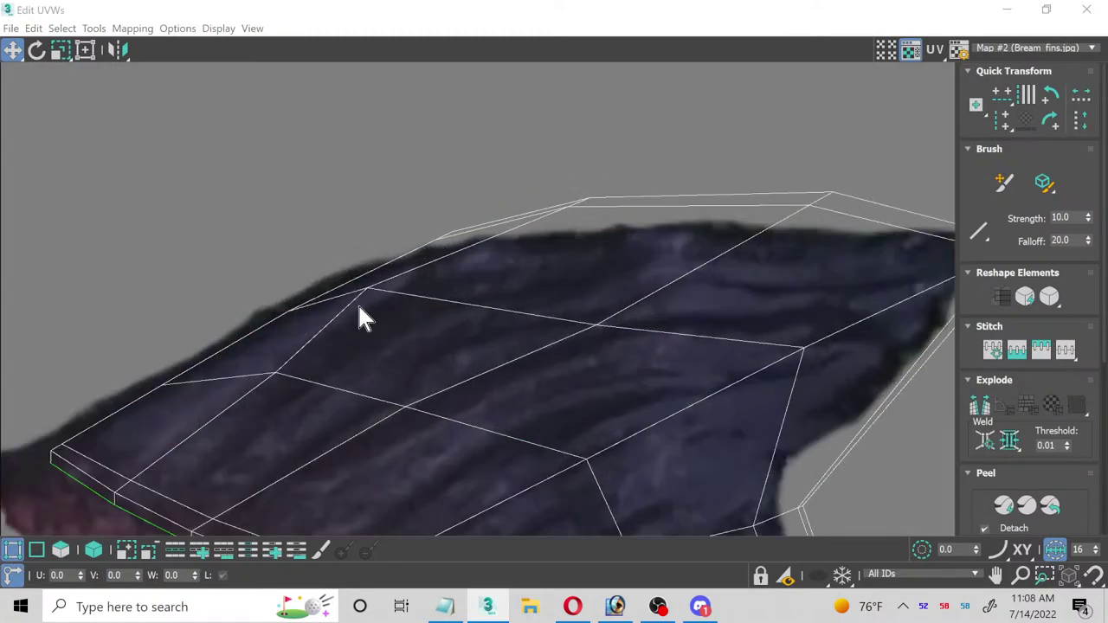
{"action": "middle_click_drag", "start_coordinate": [421, 252], "coordinate": [317, 272]}
Step: Move the fin's edge UV vertices left and up onto the fin texture
{"action": "left_click_drag", "start_coordinate": [373, 210], "coordinate": [372, 210]}
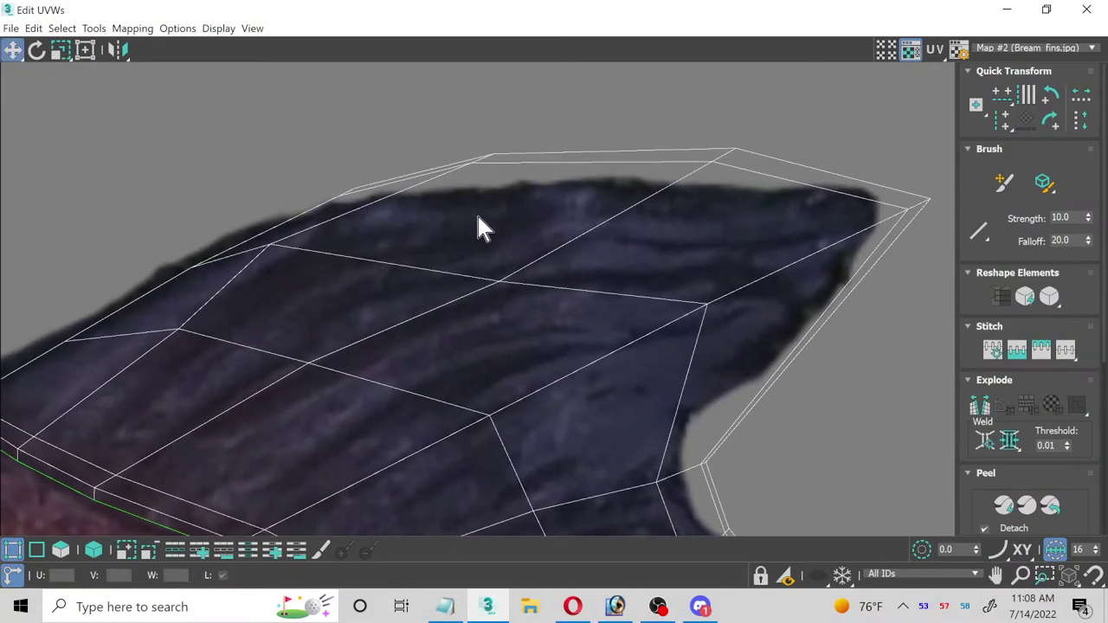
{"action": "scroll", "coordinate": [335, 198], "scroll_direction": "down", "scroll_amount": 2}
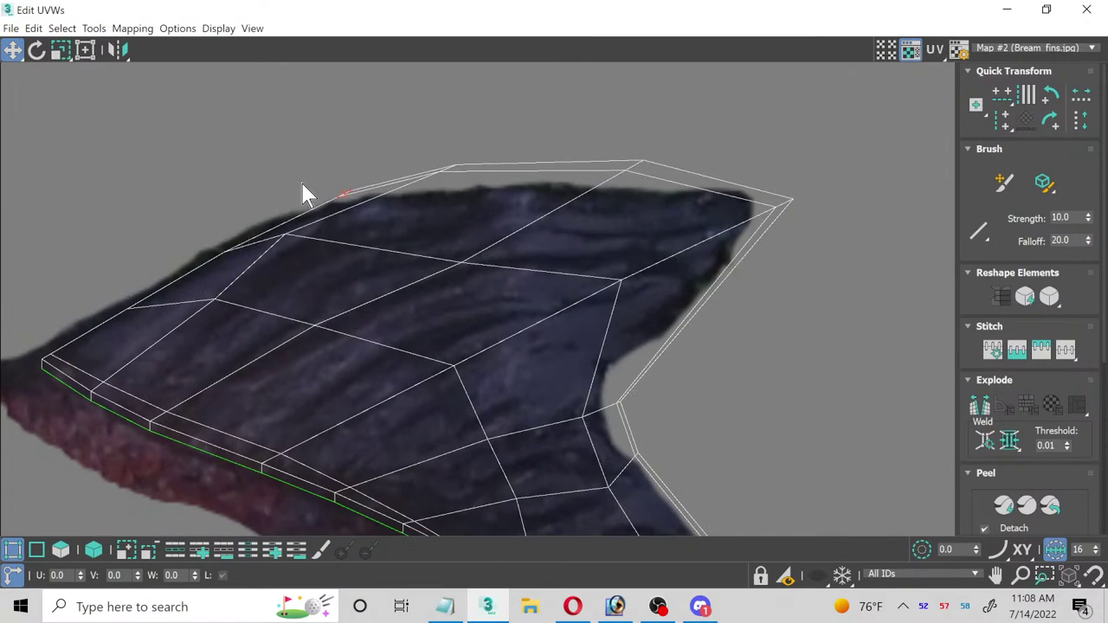
{"action": "scroll", "coordinate": [505, 341], "scroll_direction": "up", "scroll_amount": 3}
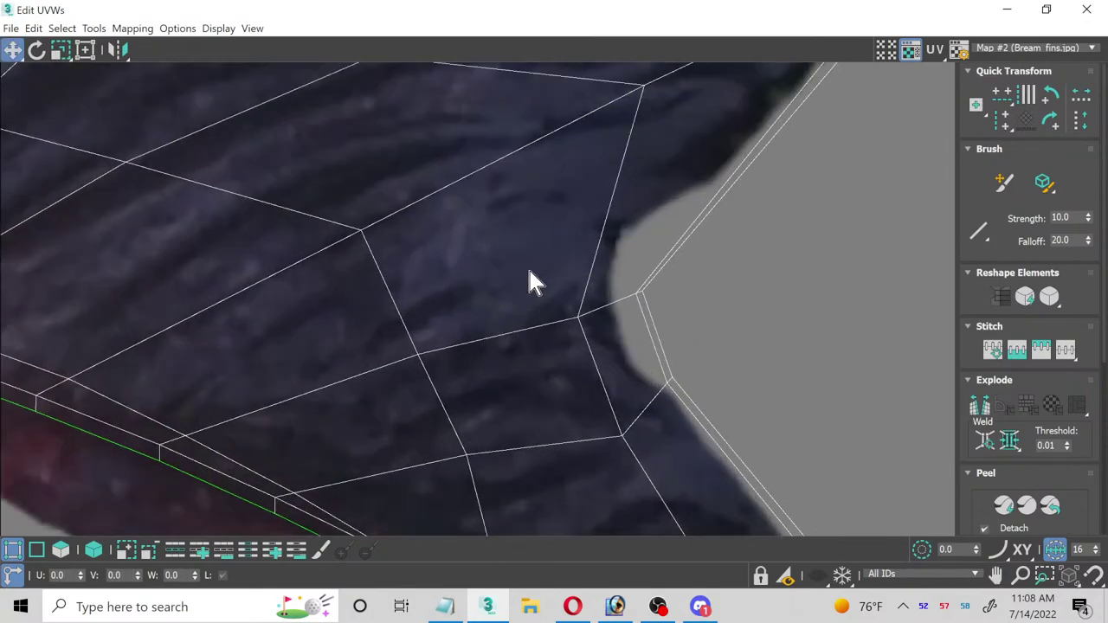
{"action": "left_click_drag", "start_coordinate": [575, 318], "coordinate": [509, 337]}
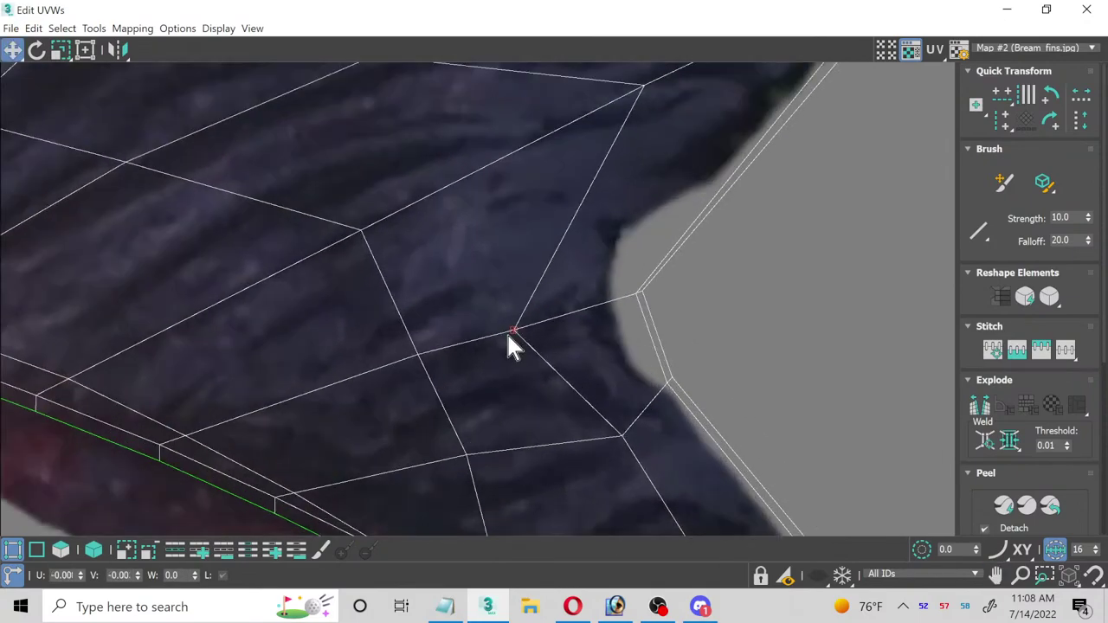
{"action": "left_click", "coordinate": [652, 472]}
{"action": "left_click_drag", "start_coordinate": [616, 437], "coordinate": [558, 443]}
{"action": "middle_click_drag", "start_coordinate": [641, 431], "coordinate": [462, 227]}
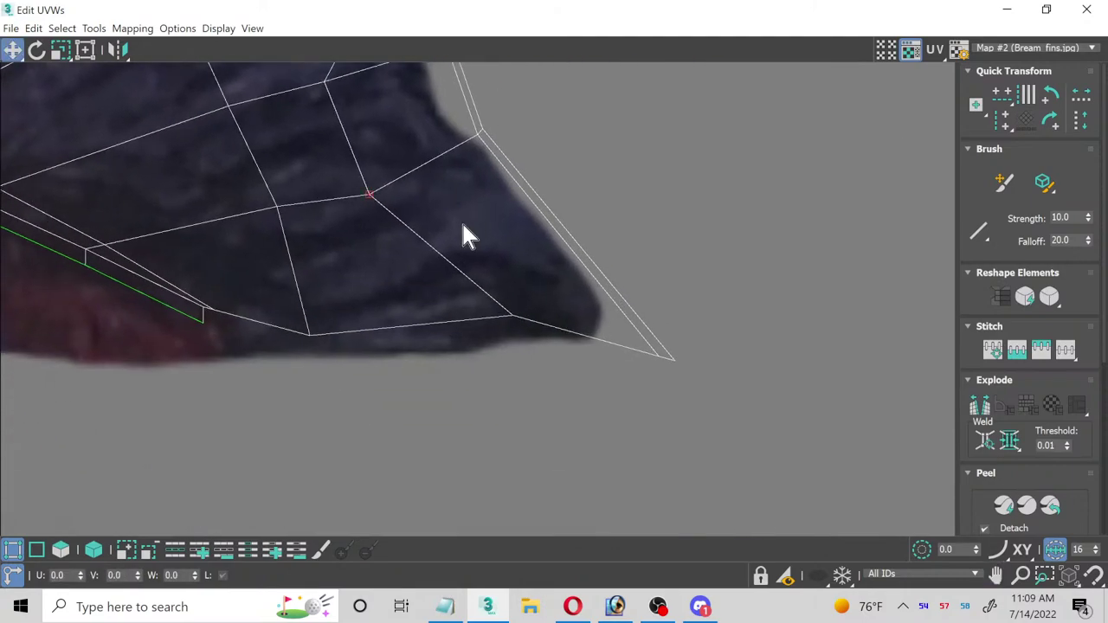
{"action": "left_click_drag", "start_coordinate": [516, 318], "coordinate": [428, 310]}
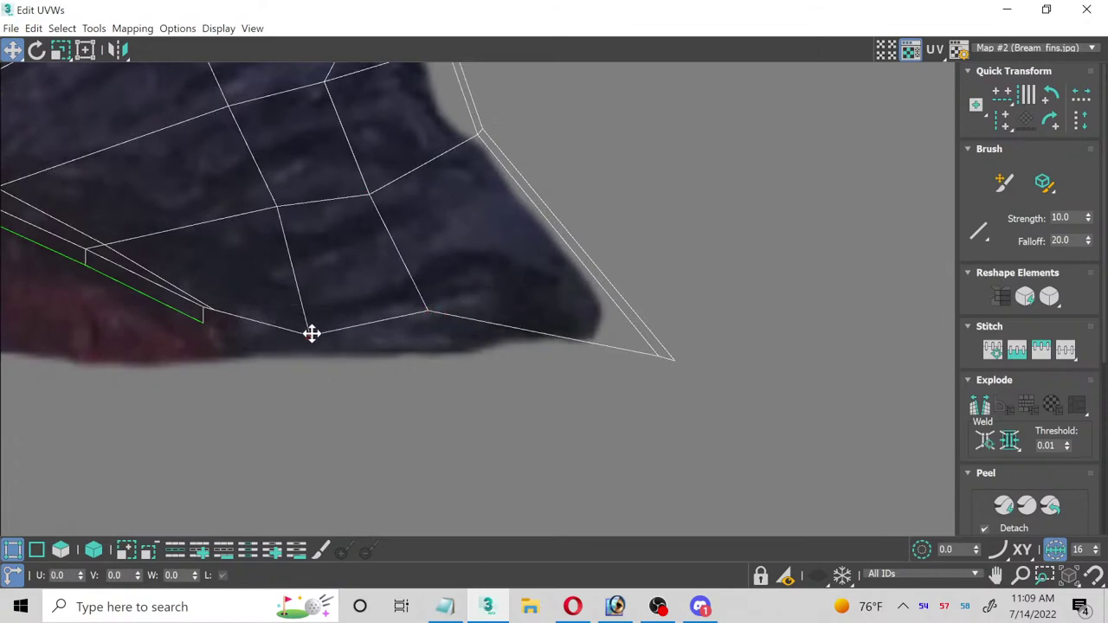
{"action": "left_click_drag", "start_coordinate": [312, 333], "coordinate": [296, 313]}
Step: Pull the corner and tip UV vertices in to the fin tip on the texture
{"action": "left_click", "coordinate": [673, 356]}
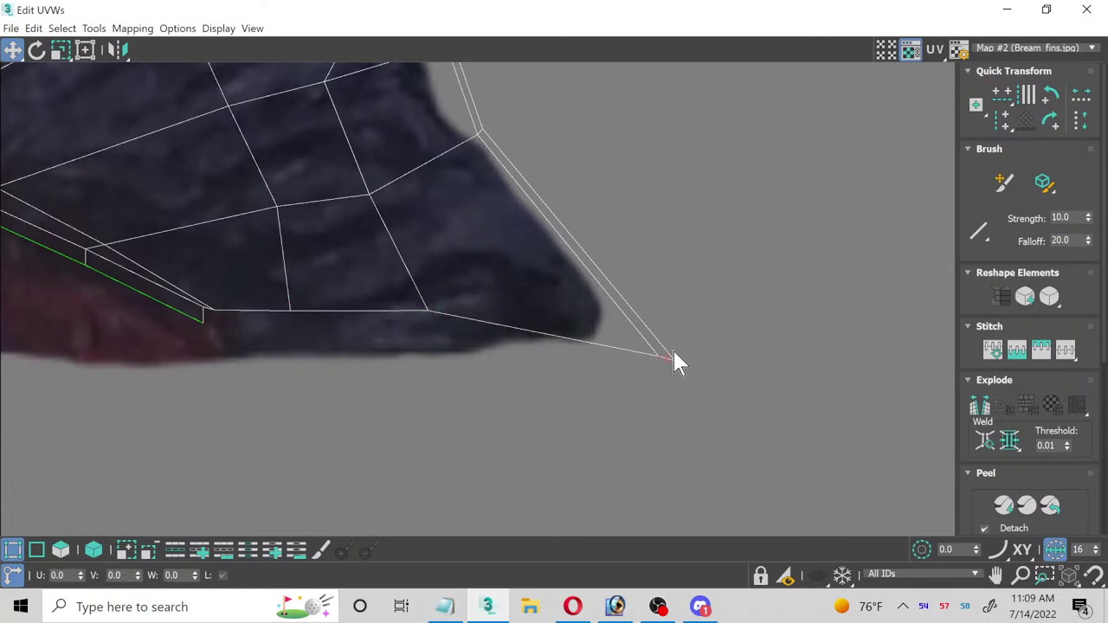
{"action": "left_click_drag", "start_coordinate": [658, 355], "coordinate": [546, 285]}
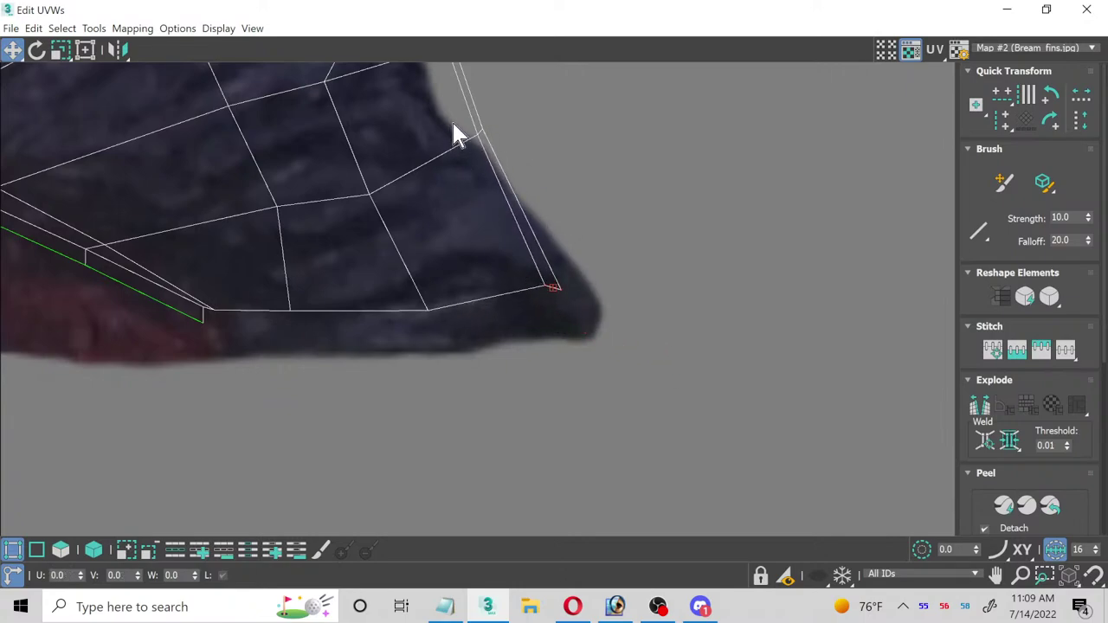
{"action": "left_click_drag", "start_coordinate": [482, 132], "coordinate": [451, 143]}
{"action": "middle_click_drag", "start_coordinate": [396, 148], "coordinate": [452, 275]}
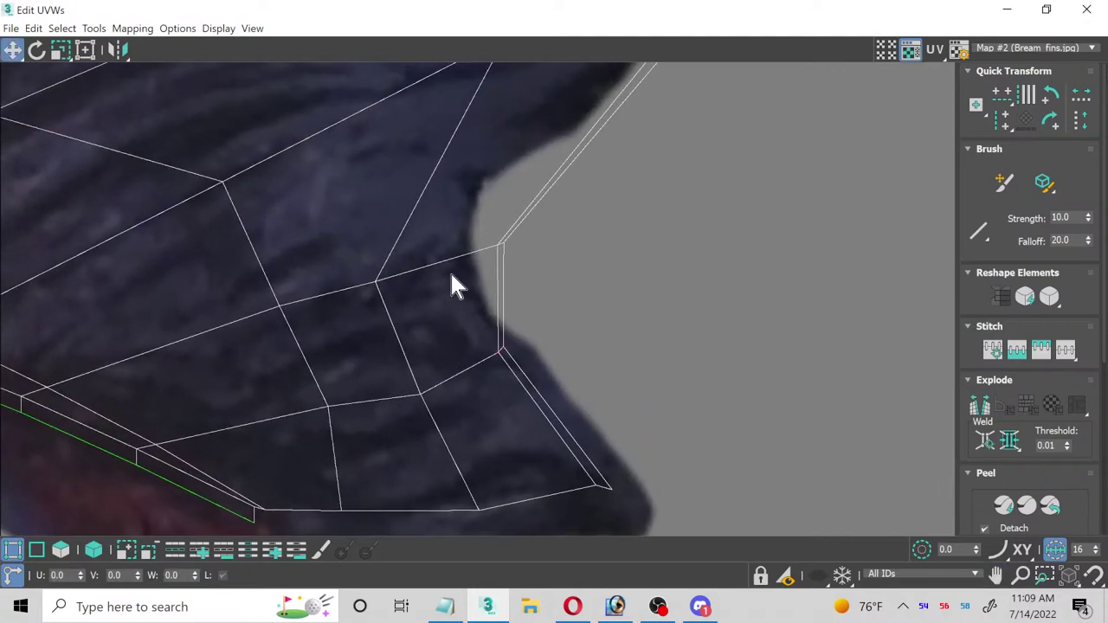
{"action": "left_click_drag", "start_coordinate": [511, 245], "coordinate": [421, 260]}
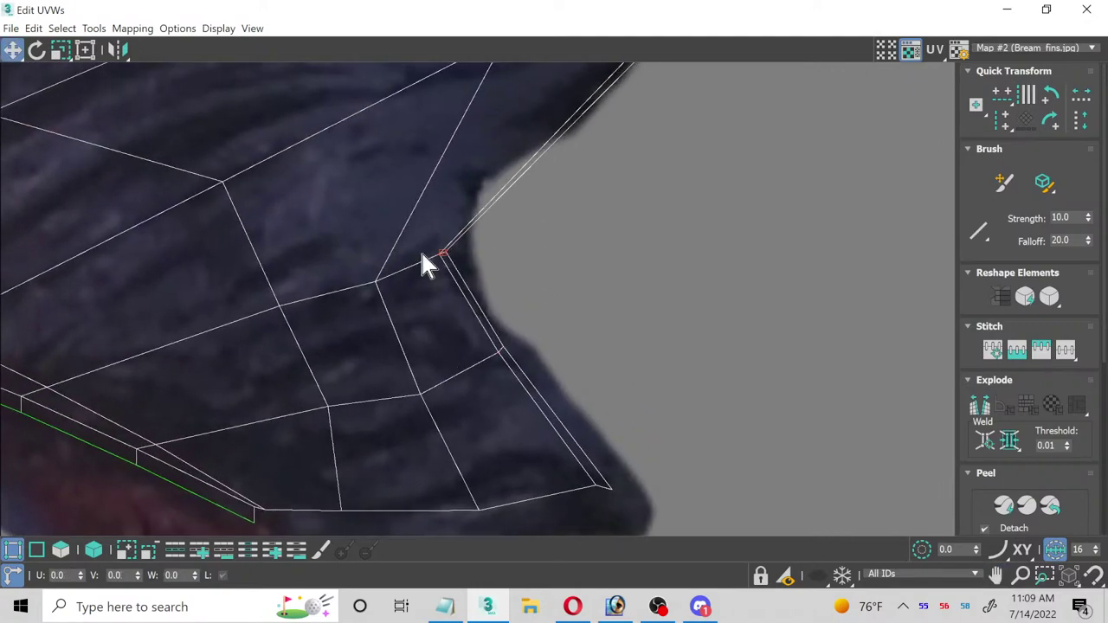
{"action": "scroll", "coordinate": [440, 188], "scroll_direction": "up", "scroll_amount": 3}
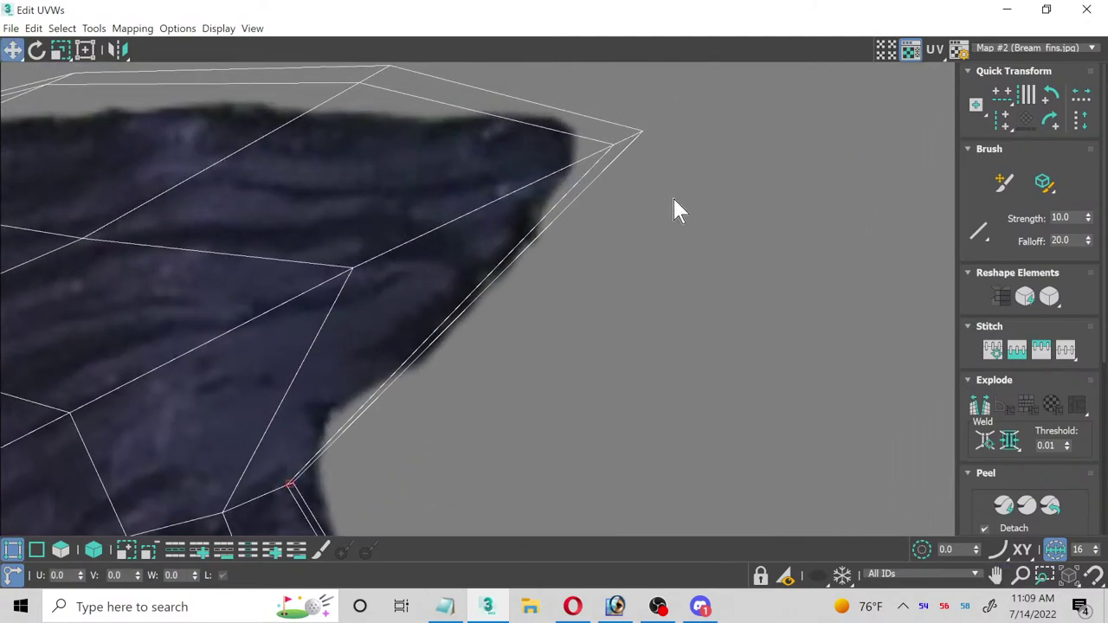
{"action": "left_click_drag", "start_coordinate": [642, 133], "coordinate": [532, 176]}
Step: Reshape the UV vertices around the notch to follow the fin edge
{"action": "middle_click_drag", "start_coordinate": [298, 375], "coordinate": [352, 269]}
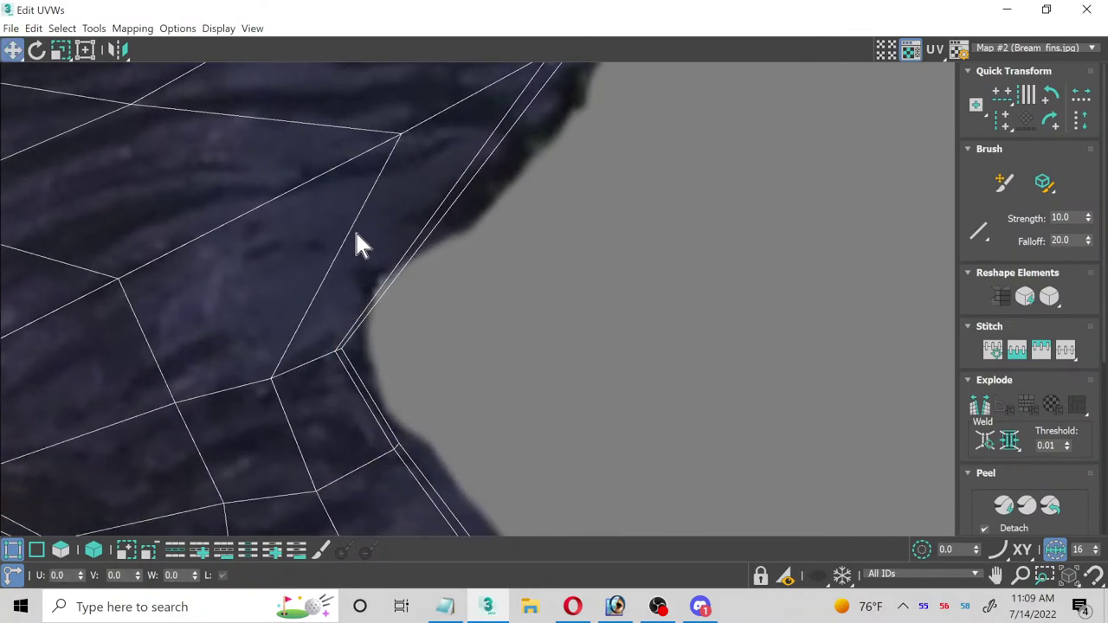
{"action": "left_click_drag", "start_coordinate": [401, 134], "coordinate": [277, 183]}
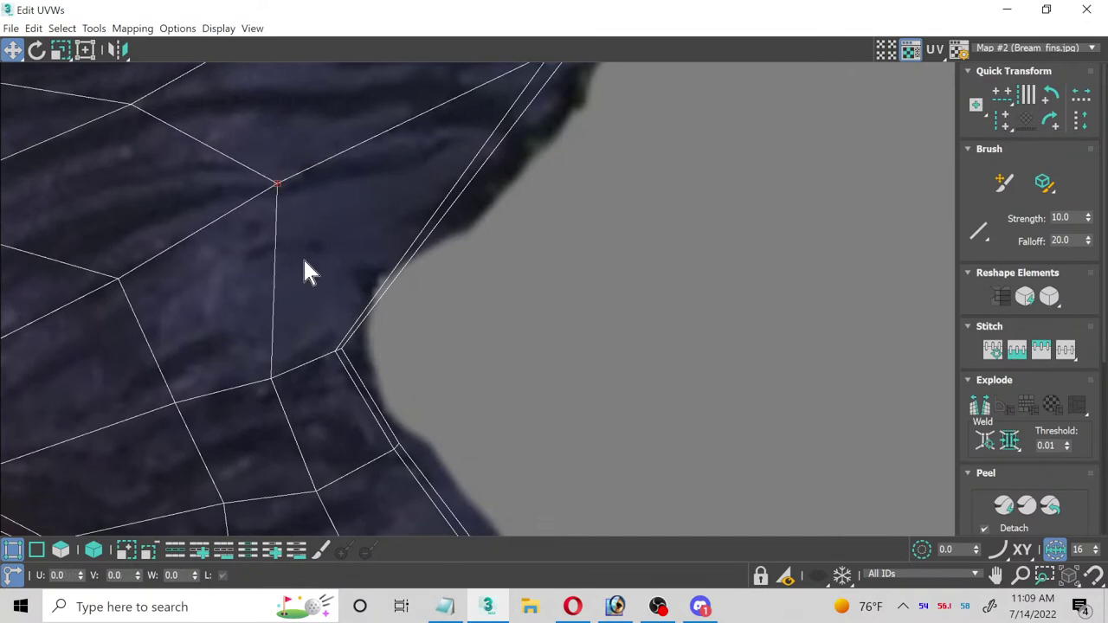
{"action": "left_click_drag", "start_coordinate": [337, 348], "coordinate": [331, 280]}
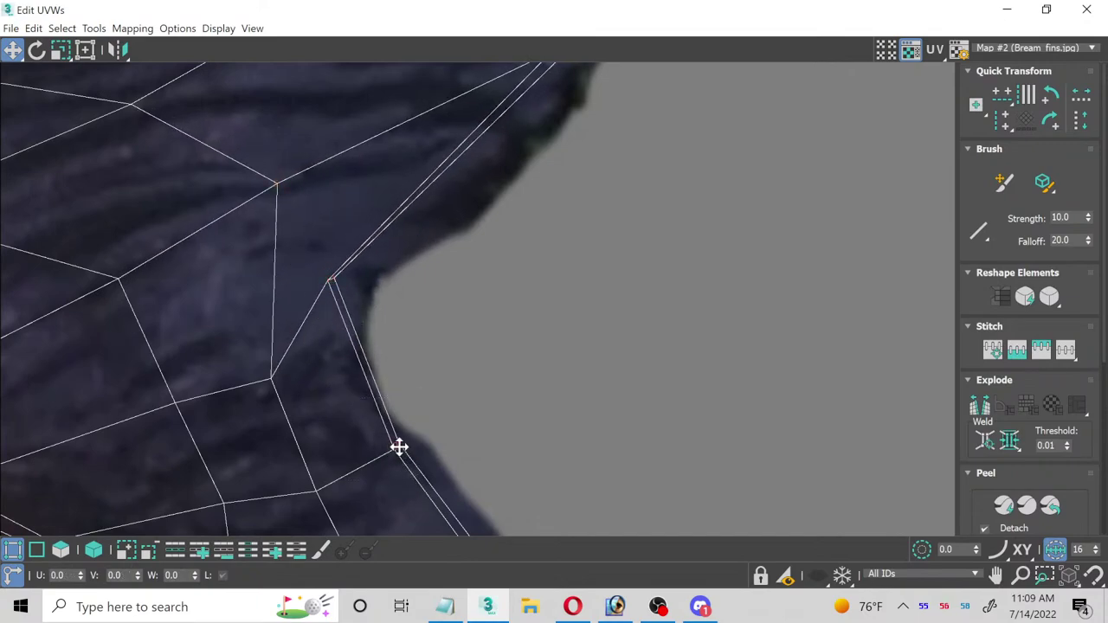
{"action": "left_click_drag", "start_coordinate": [398, 447], "coordinate": [371, 458]}
{"action": "middle_click_drag", "start_coordinate": [375, 148], "coordinate": [240, 339]}
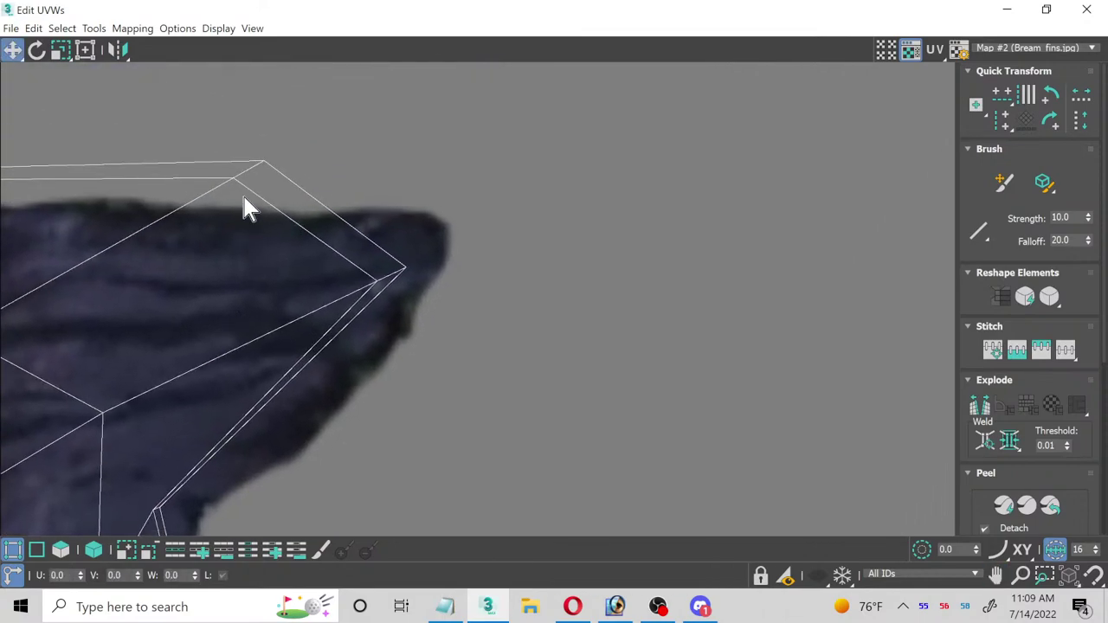
Step: Pull the top UV vertices down to the fin outline and tuck the tip vertex inside
{"action": "left_click_drag", "start_coordinate": [260, 163], "coordinate": [215, 232]}
{"action": "middle_click_drag", "start_coordinate": [165, 259], "coordinate": [518, 219]}
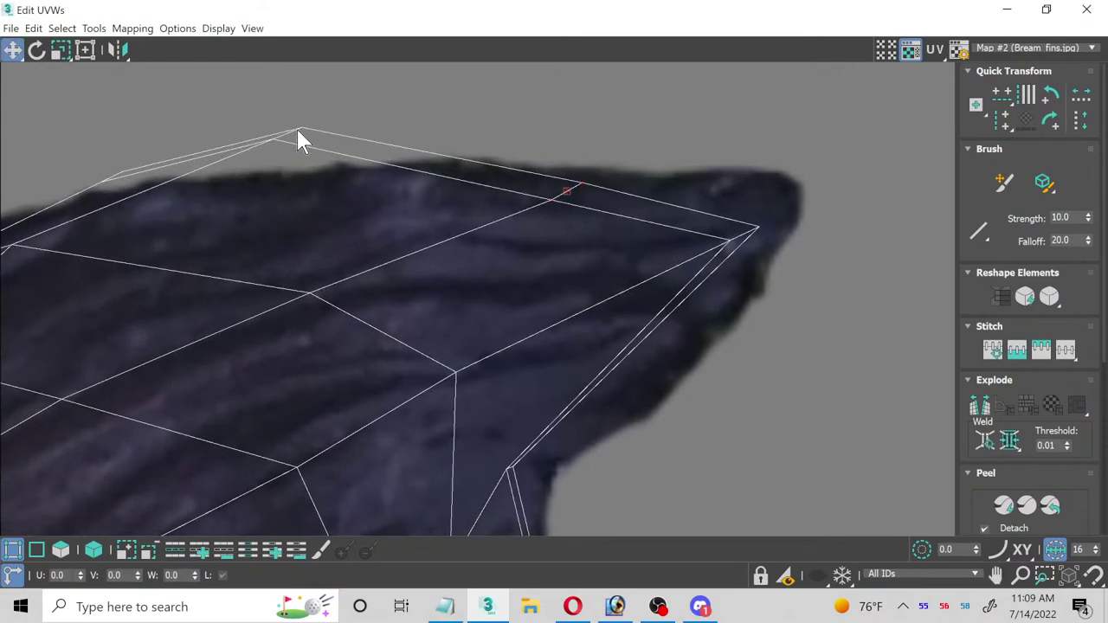
{"action": "left_click_drag", "start_coordinate": [303, 135], "coordinate": [225, 201]}
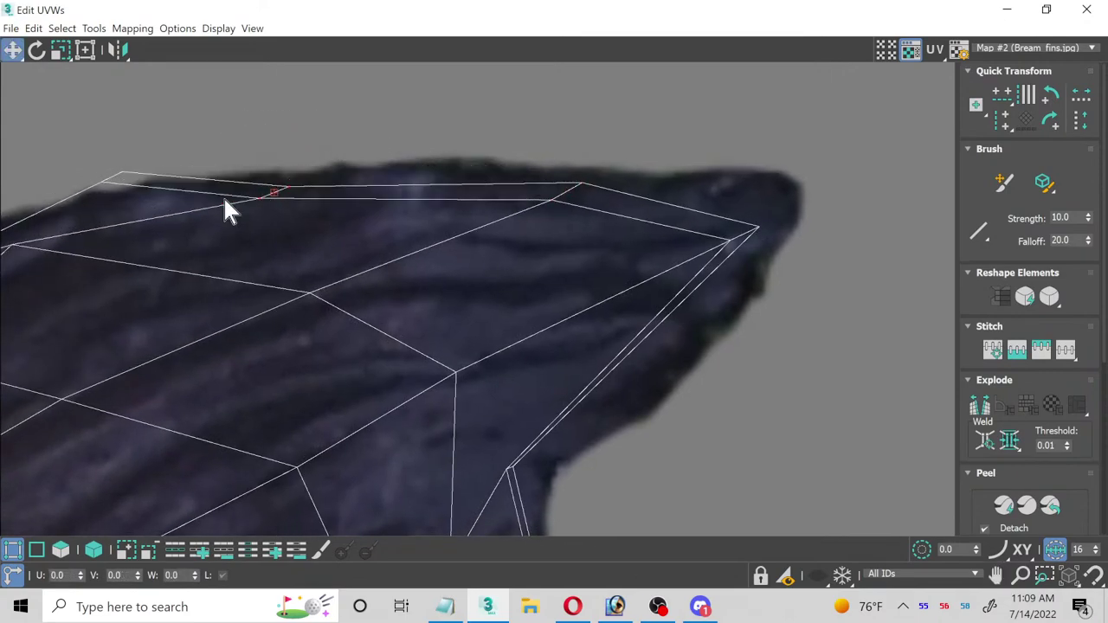
{"action": "middle_click_drag", "start_coordinate": [225, 201], "coordinate": [507, 174]}
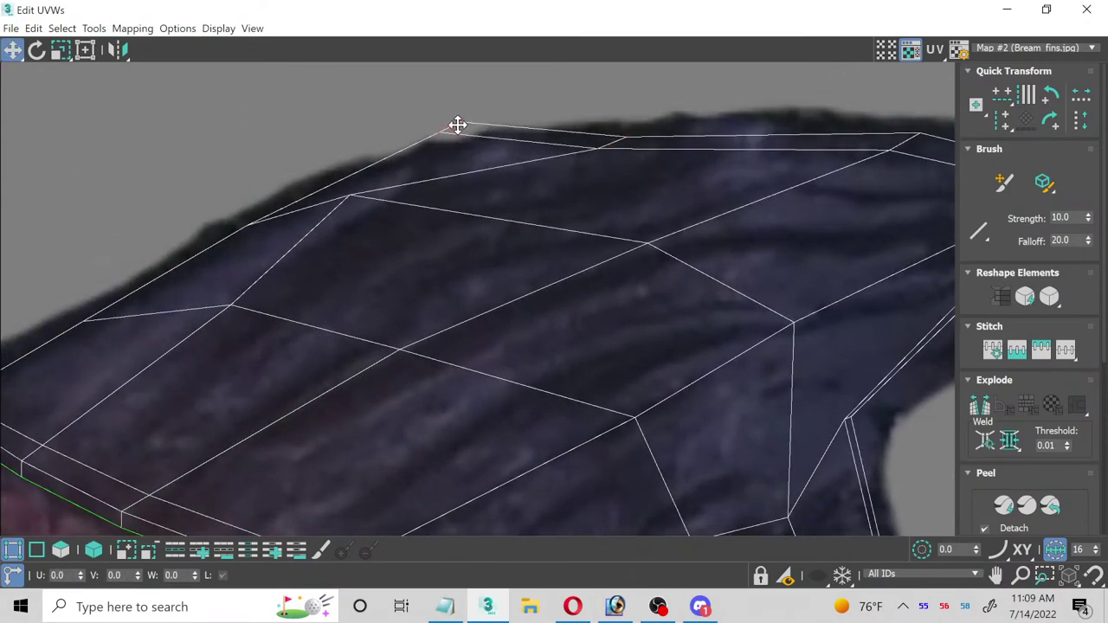
{"action": "left_click_drag", "start_coordinate": [458, 124], "coordinate": [423, 152]}
{"action": "middle_click_drag", "start_coordinate": [290, 241], "coordinate": [379, 206]}
{"action": "scroll", "coordinate": [380, 205], "scroll_direction": "down", "scroll_amount": 3}
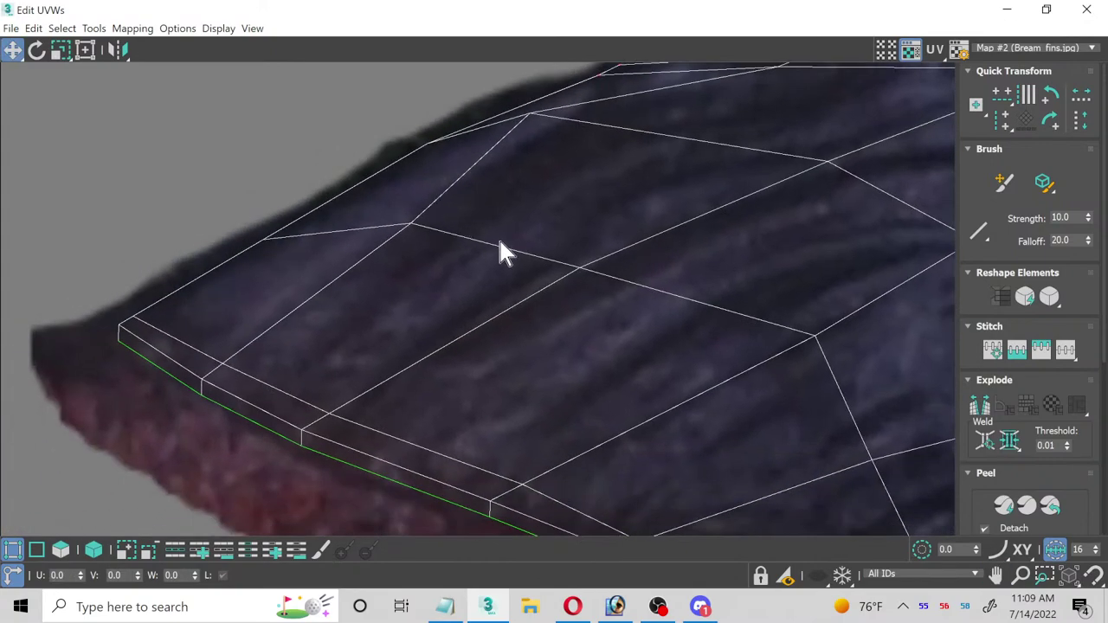
{"action": "middle_click_drag", "start_coordinate": [636, 321], "coordinate": [440, 337]}
{"action": "scroll", "coordinate": [441, 337], "scroll_direction": "up", "scroll_amount": 2}
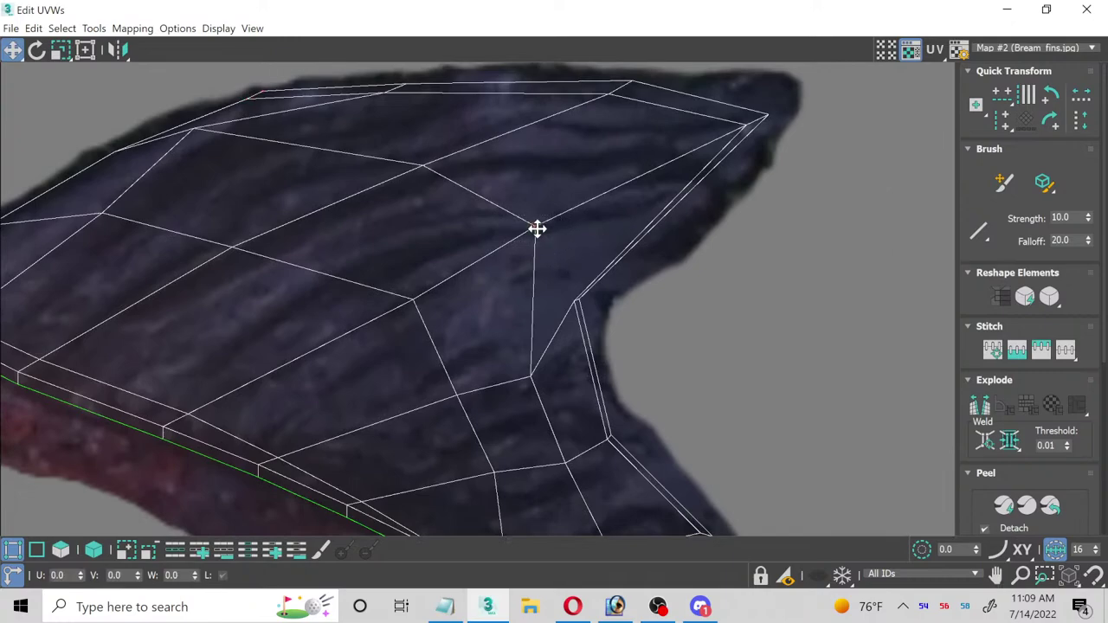
{"action": "left_click_drag", "start_coordinate": [535, 227], "coordinate": [496, 245]}
Step: Fit the right and lower edge vertices, relax the inner grid, and close the UV editor
{"action": "scroll", "coordinate": [414, 253], "scroll_direction": "down", "scroll_amount": 1}
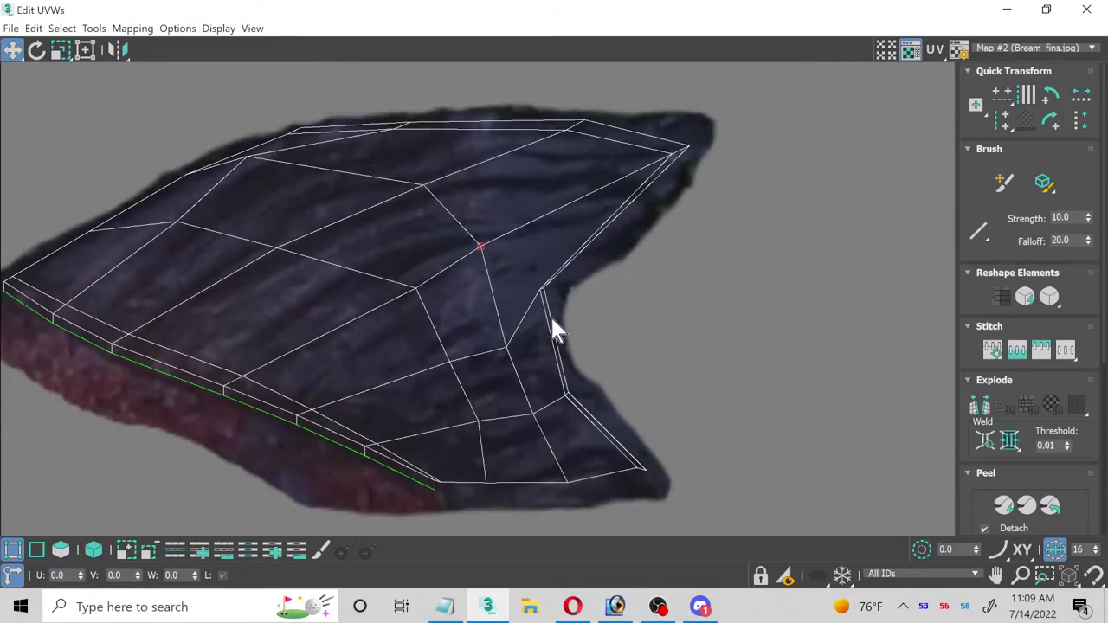
{"action": "left_click_drag", "start_coordinate": [533, 291], "coordinate": [538, 305]}
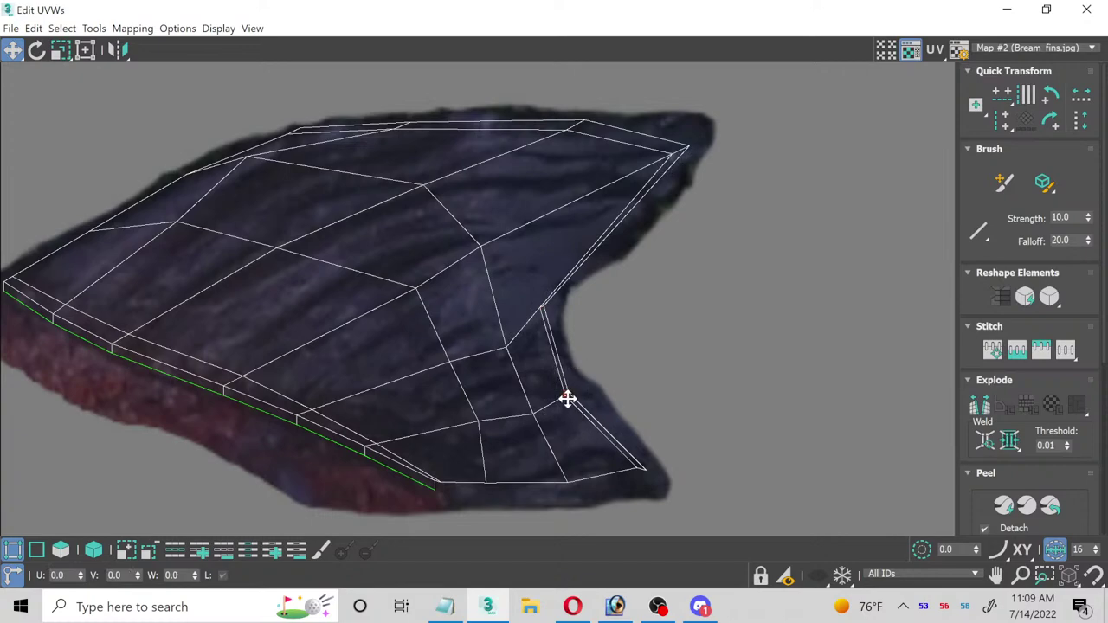
{"action": "left_click_drag", "start_coordinate": [567, 400], "coordinate": [562, 378]}
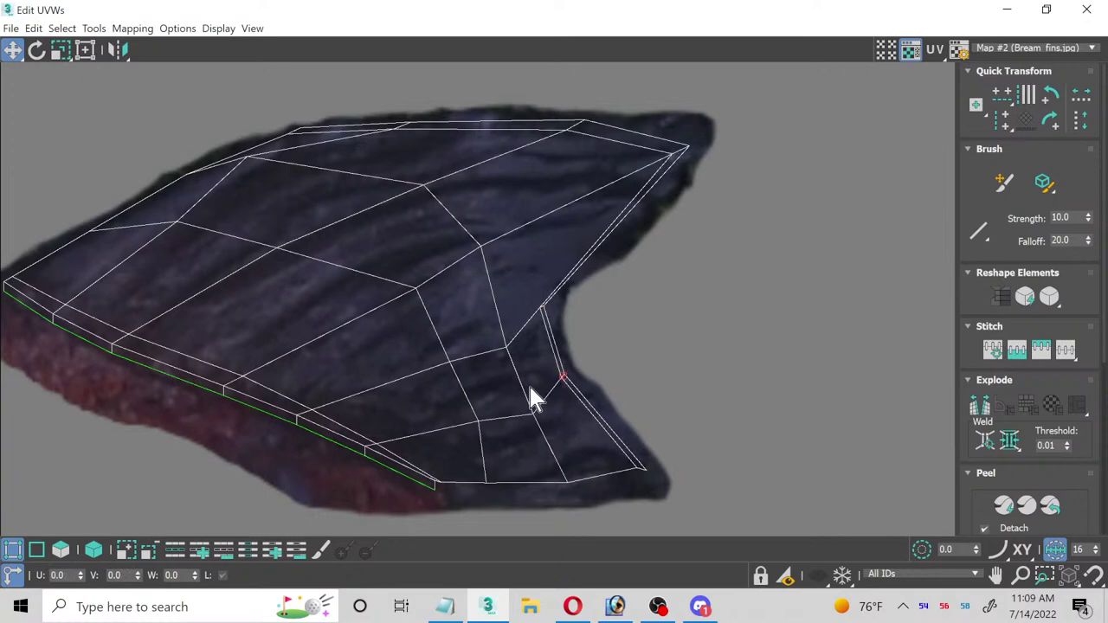
{"action": "left_click_drag", "start_coordinate": [503, 350], "coordinate": [496, 336]}
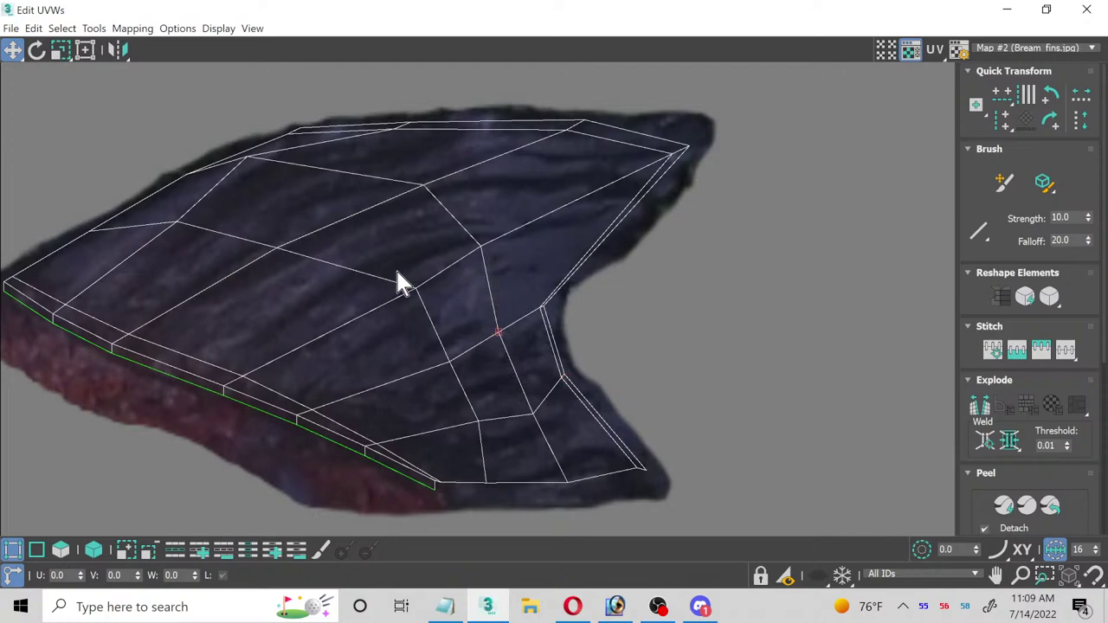
{"action": "left_click_drag", "start_coordinate": [418, 284], "coordinate": [386, 297]}
{"action": "left_click_drag", "start_coordinate": [284, 245], "coordinate": [260, 260]}
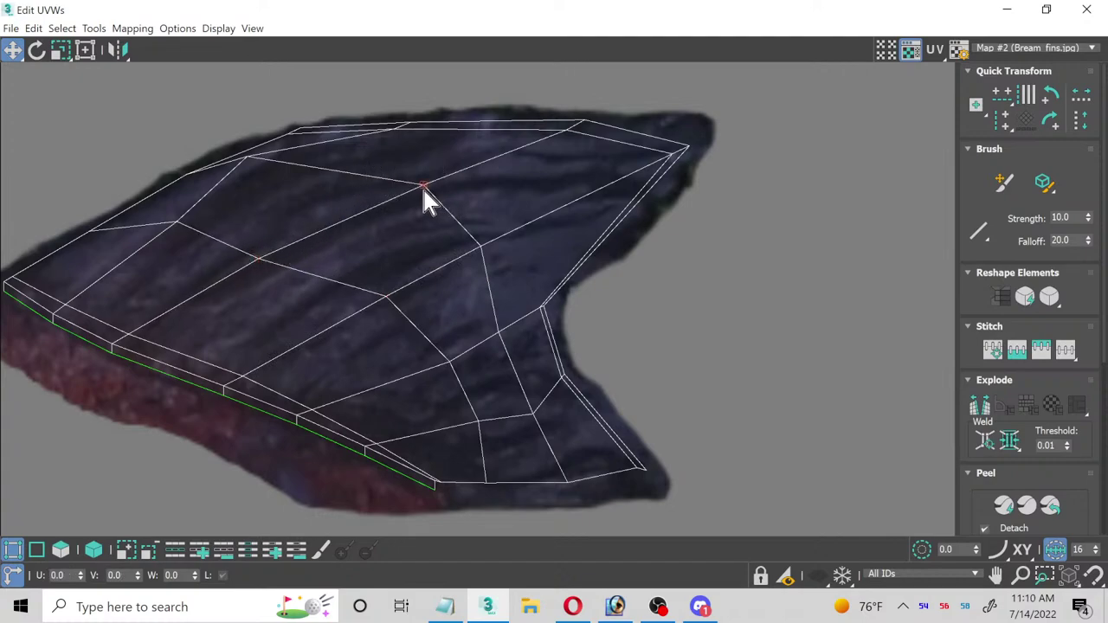
{"action": "left_click_drag", "start_coordinate": [422, 187], "coordinate": [393, 202]}
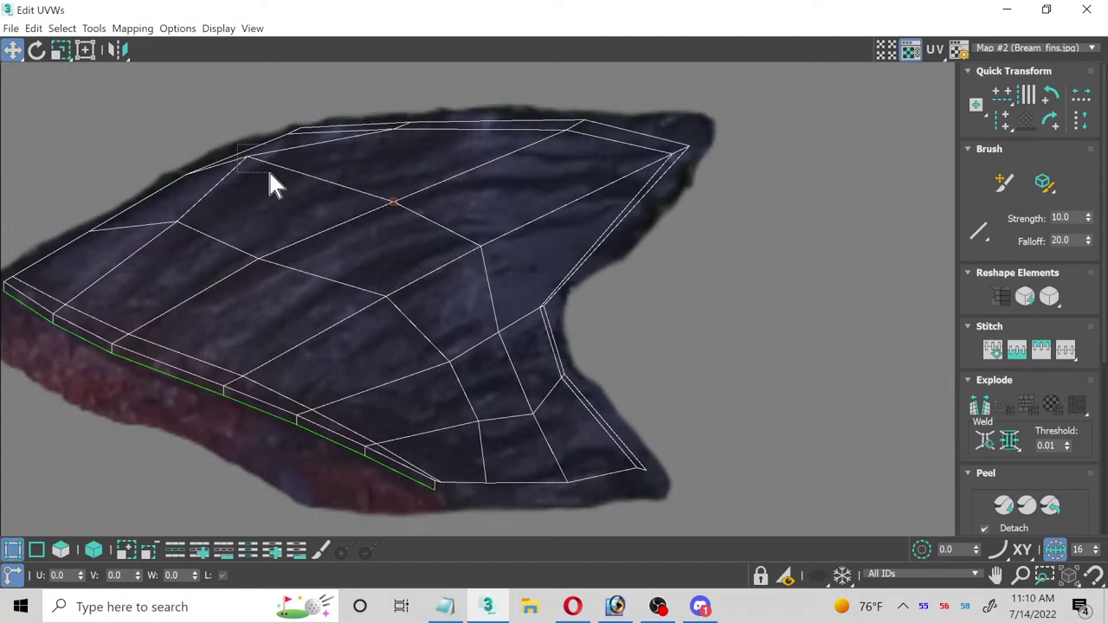
{"action": "left_click_drag", "start_coordinate": [270, 173], "coordinate": [269, 178]}
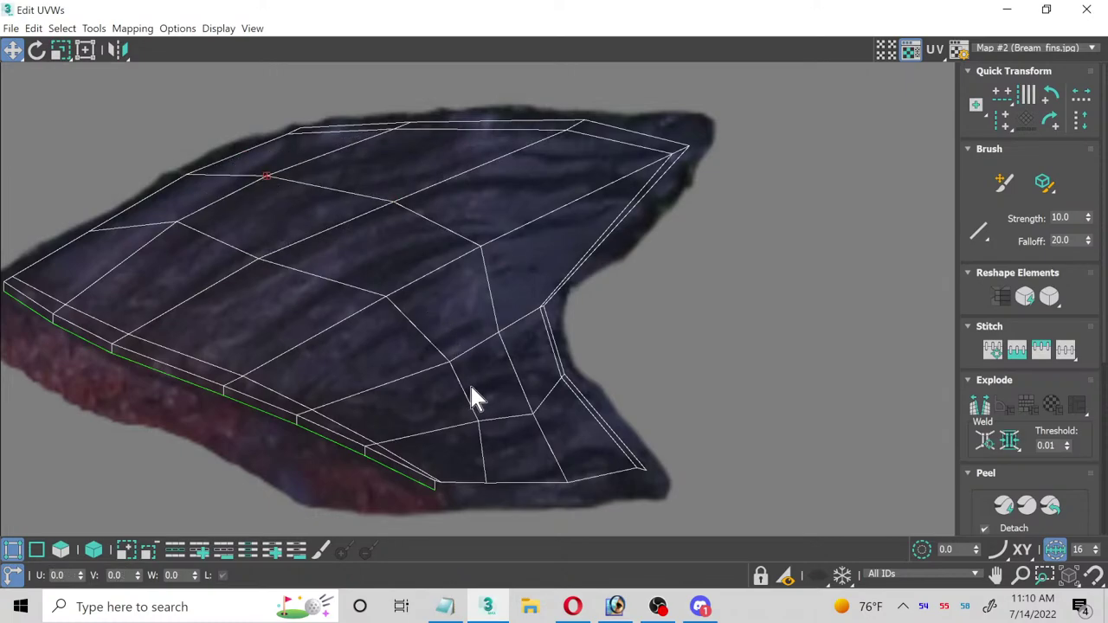
{"action": "left_click", "coordinate": [1087, 9]}
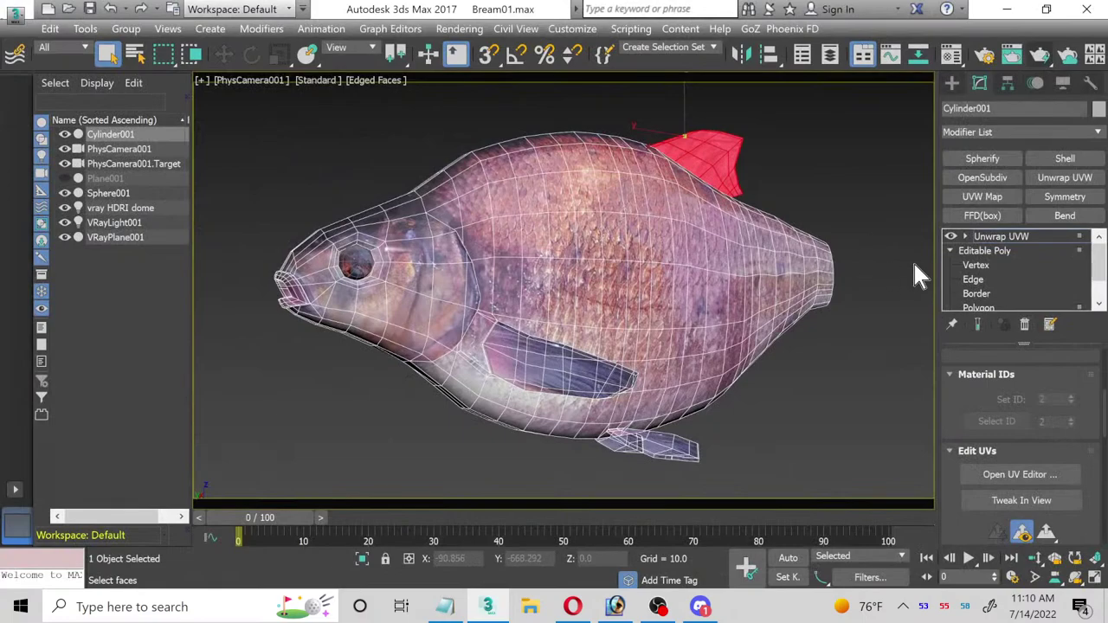
Step: Collapse the fish's entire modifier stack to an Editable Poly
{"action": "right_click", "coordinate": [1002, 234]}
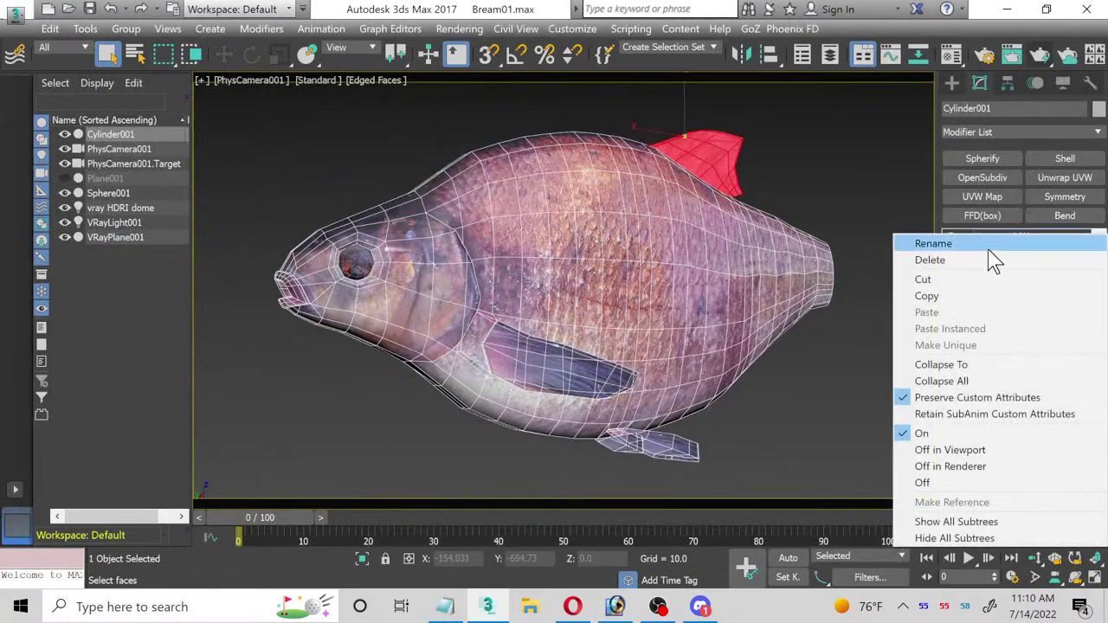
{"action": "left_click", "coordinate": [944, 381]}
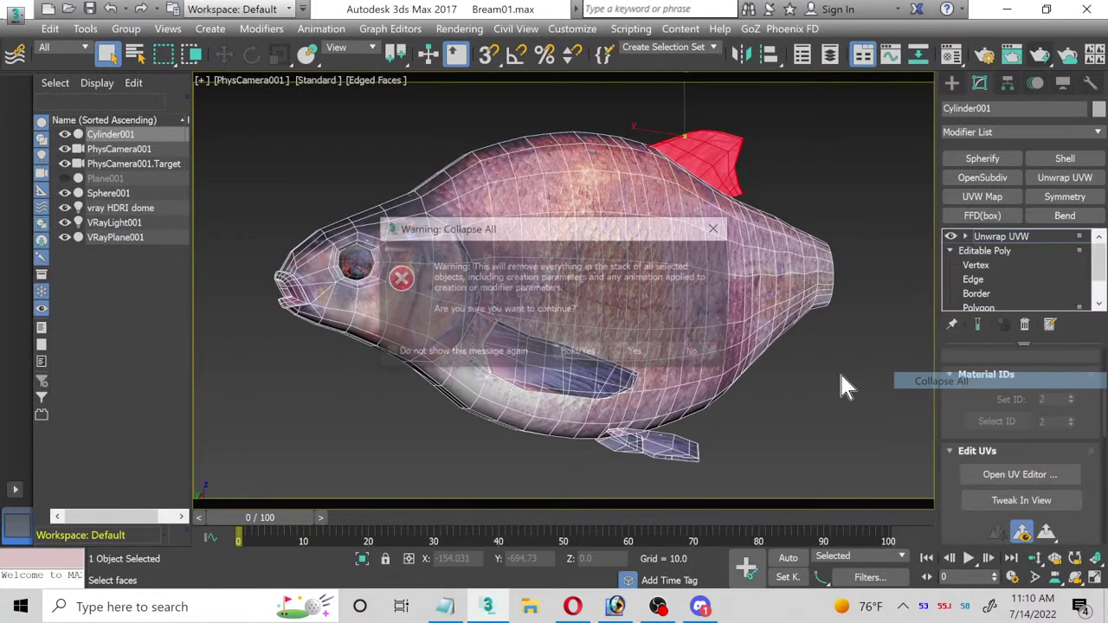
{"action": "left_click", "coordinate": [649, 351]}
Step: Add OpenSubdiv smoothing to the whole fish object and inspect the result
{"action": "left_click", "coordinate": [810, 172]}
{"action": "left_click", "coordinate": [710, 242]}
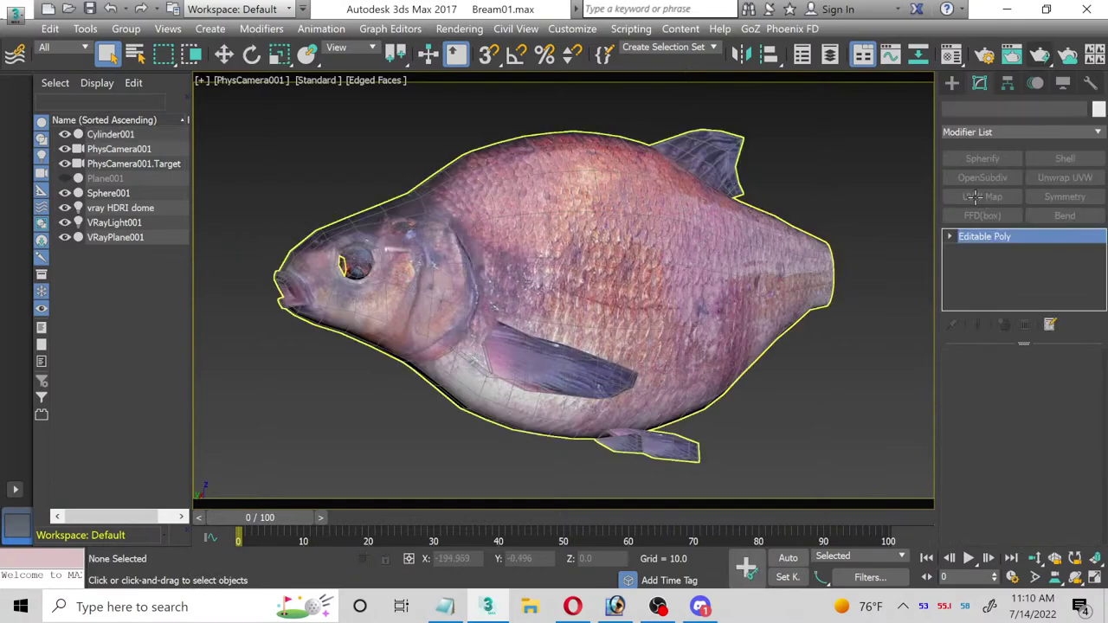
{"action": "left_click", "coordinate": [983, 180]}
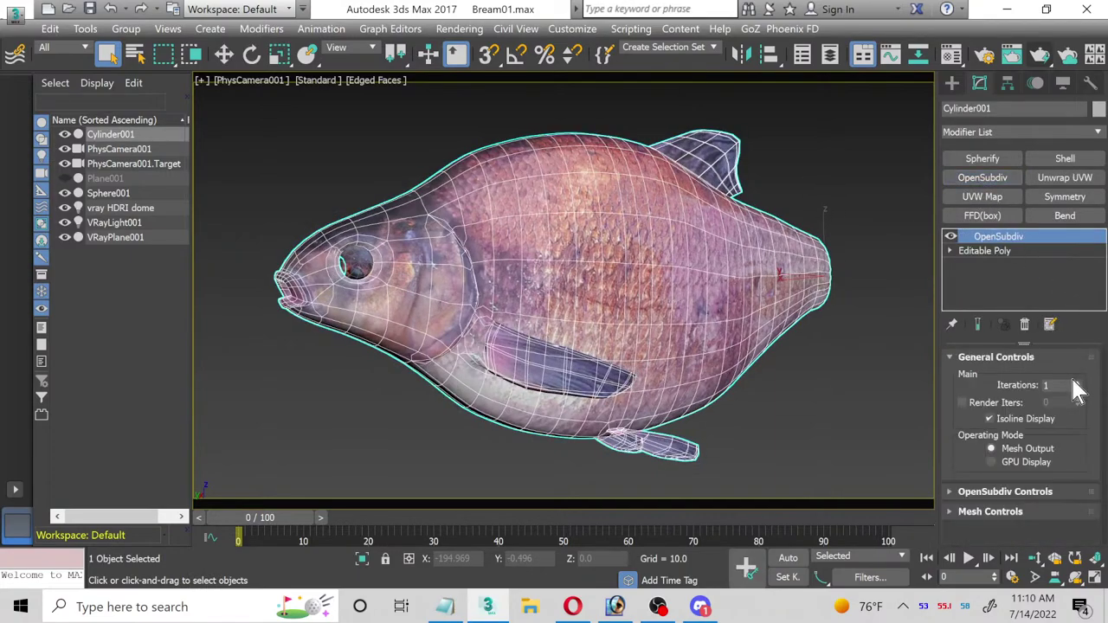
{"action": "left_click", "coordinate": [827, 168]}
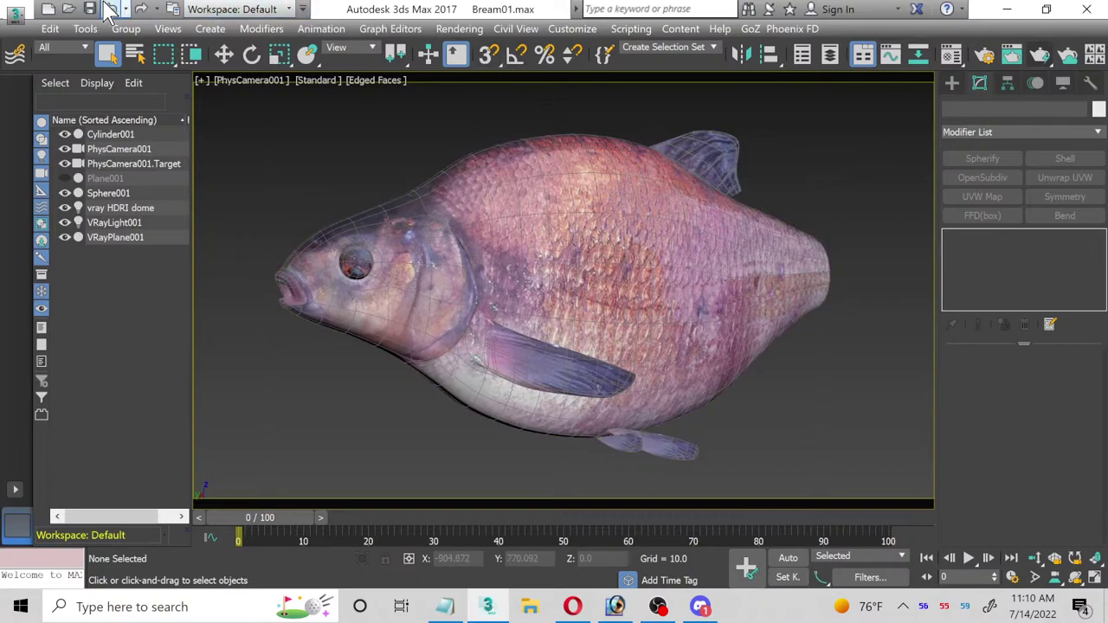
{"action": "left_click", "coordinate": [749, 324]}
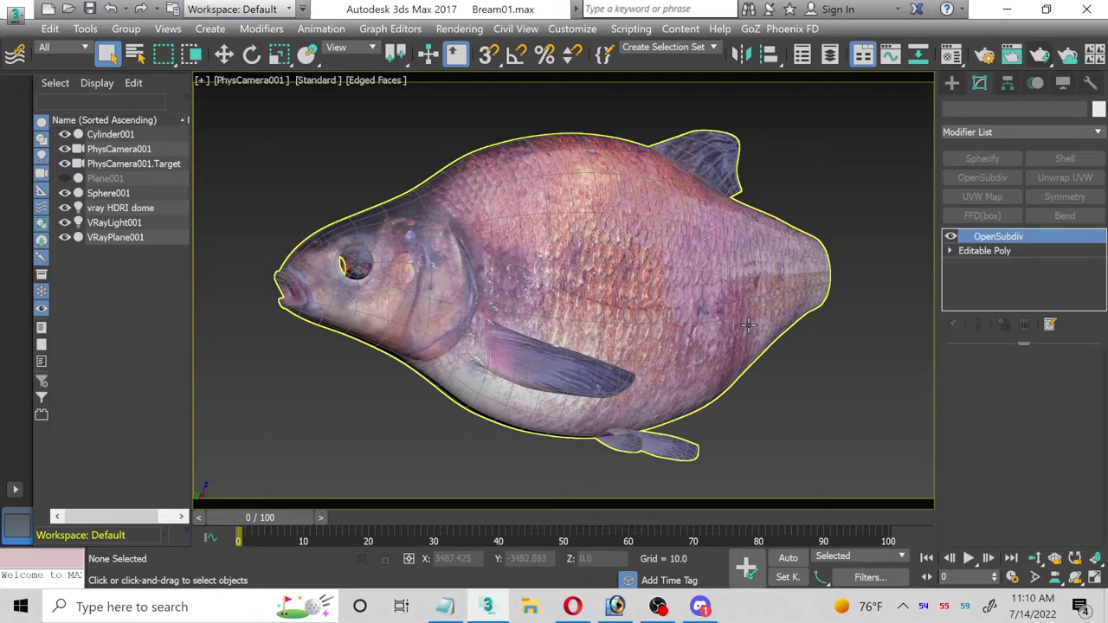
Step: Unhide Plane001 in four-view layout, zoom the Left view onto the tail, then switch to Photoshop
{"action": "left_click", "coordinate": [1097, 578]}
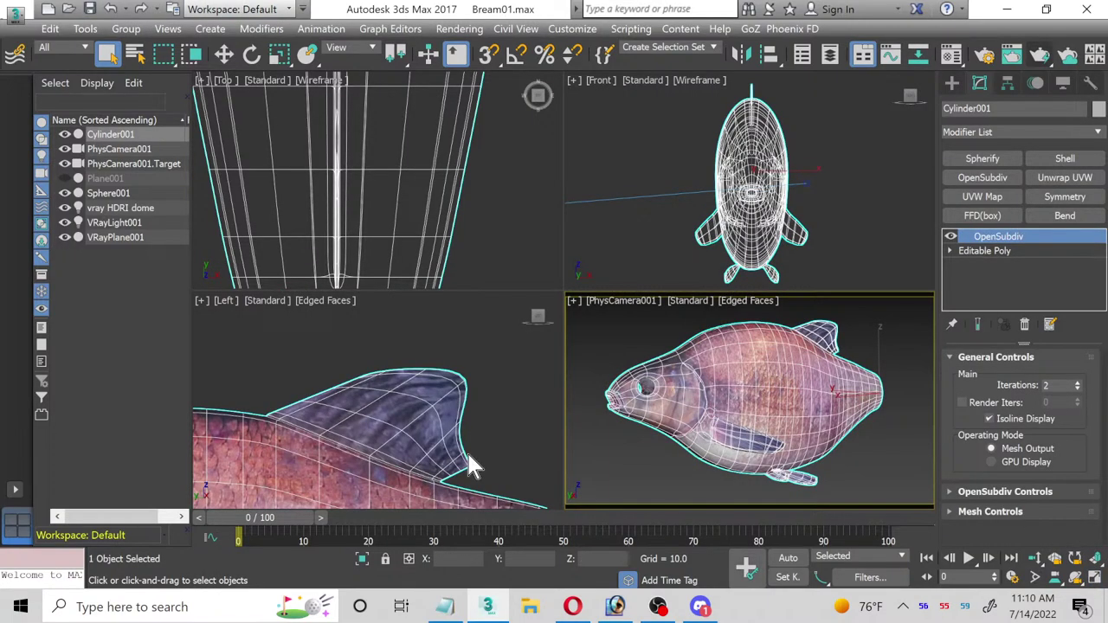
{"action": "left_click", "coordinate": [68, 179]}
{"action": "scroll", "coordinate": [355, 468], "scroll_direction": "up", "scroll_amount": 3}
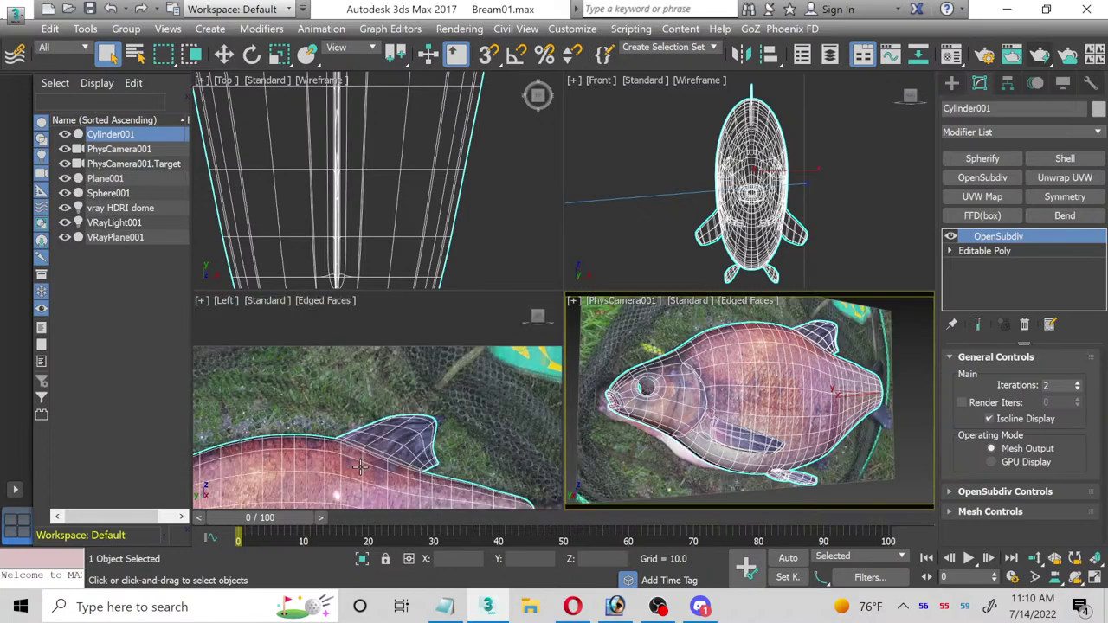
{"action": "middle_click_drag", "start_coordinate": [367, 366], "coordinate": [403, 294]}
{"action": "scroll", "coordinate": [402, 299], "scroll_direction": "up", "scroll_amount": 4}
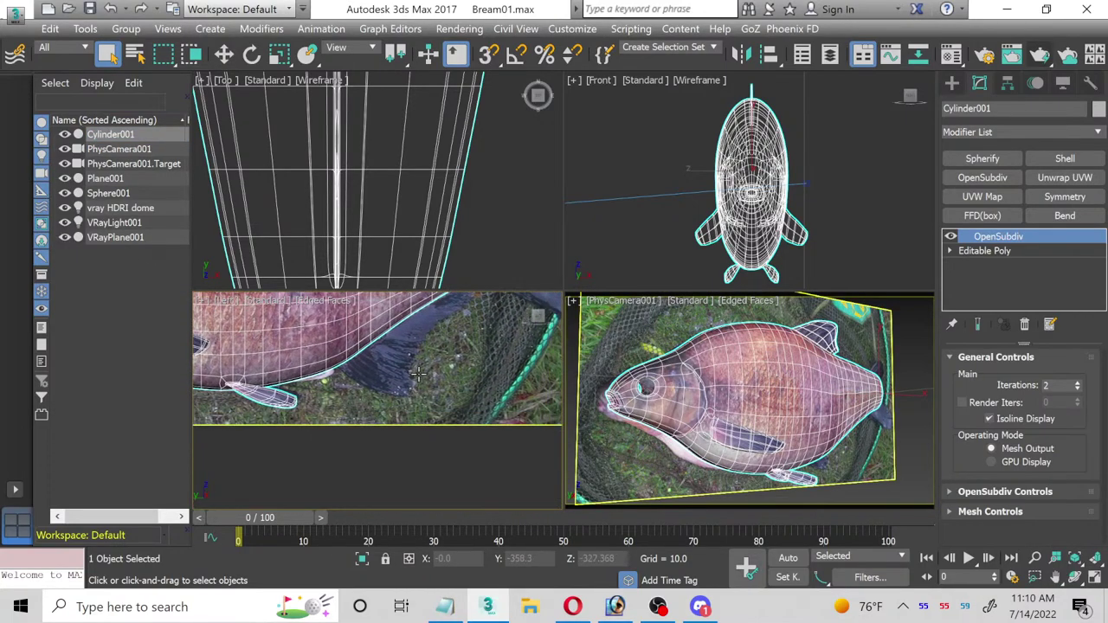
{"action": "scroll", "coordinate": [400, 351], "scroll_direction": "up", "scroll_amount": 3}
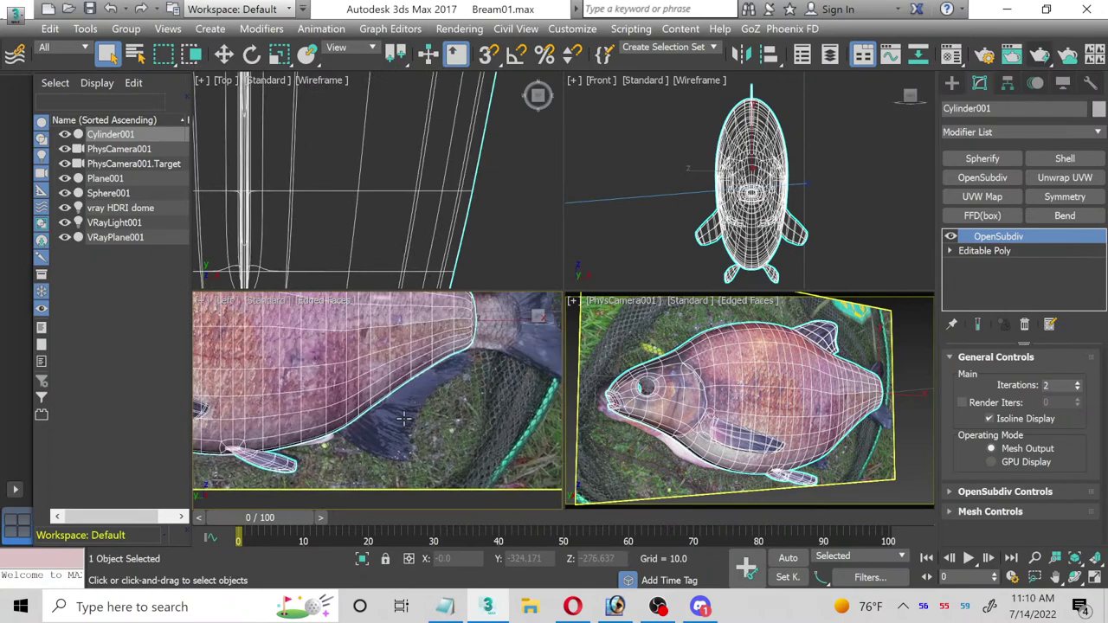
{"action": "scroll", "coordinate": [417, 424], "scroll_direction": "up", "scroll_amount": 1}
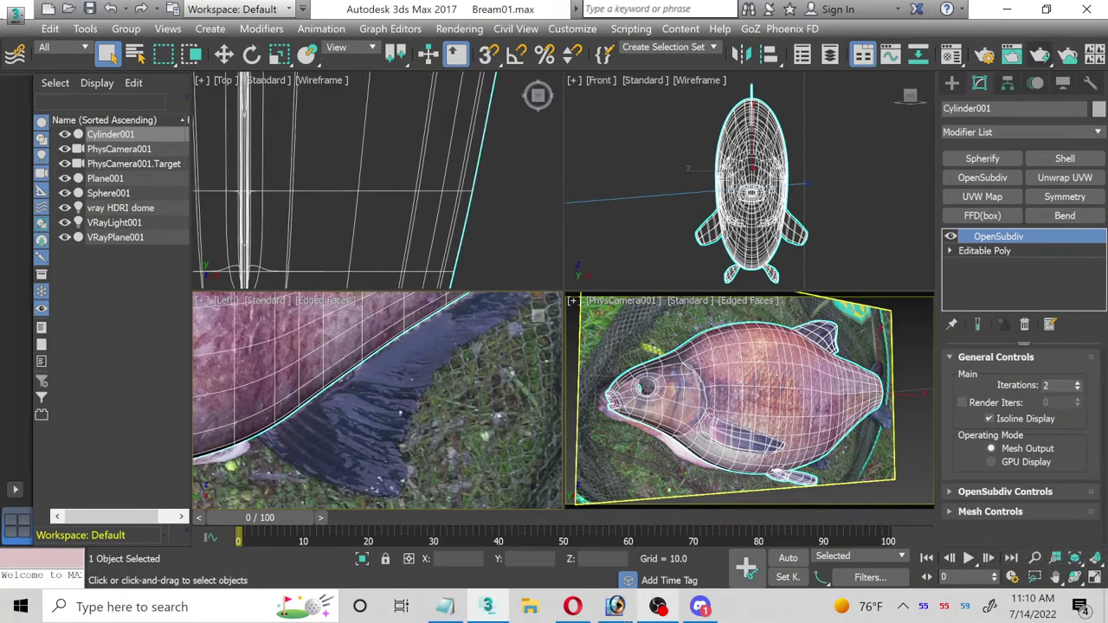
{"action": "left_click", "coordinate": [614, 606]}
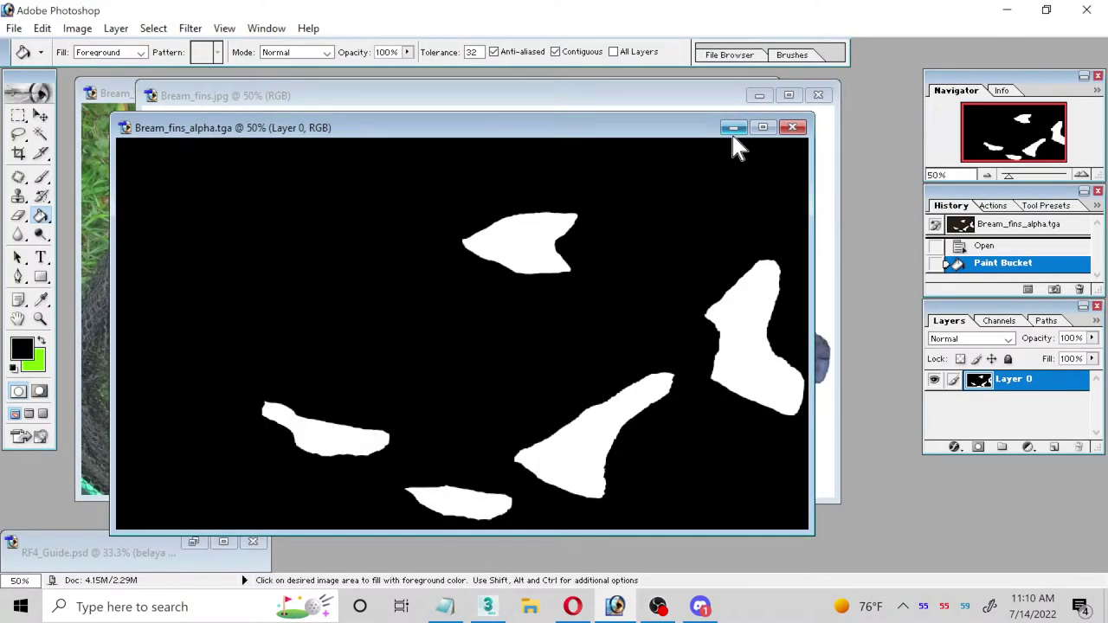
Step: Minimize Bream_fins_alpha.tga and zoom to 200% on the long lower fin in Bream_fins
{"action": "left_click_drag", "start_coordinate": [700, 130], "coordinate": [637, 101]}
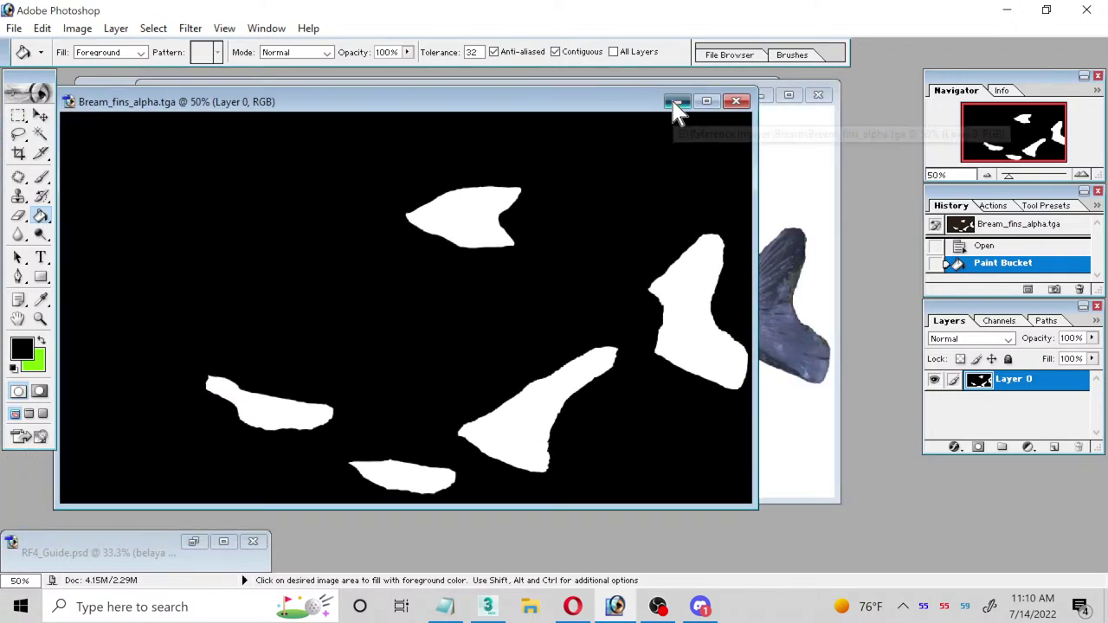
{"action": "left_click", "coordinate": [677, 103]}
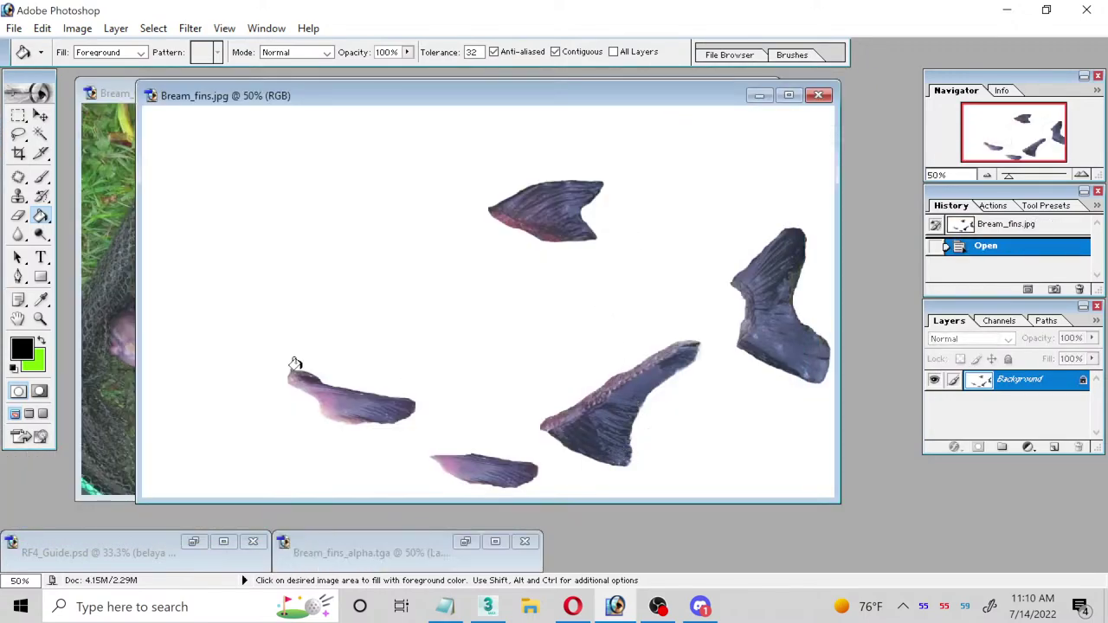
{"action": "left_click", "coordinate": [40, 319]}
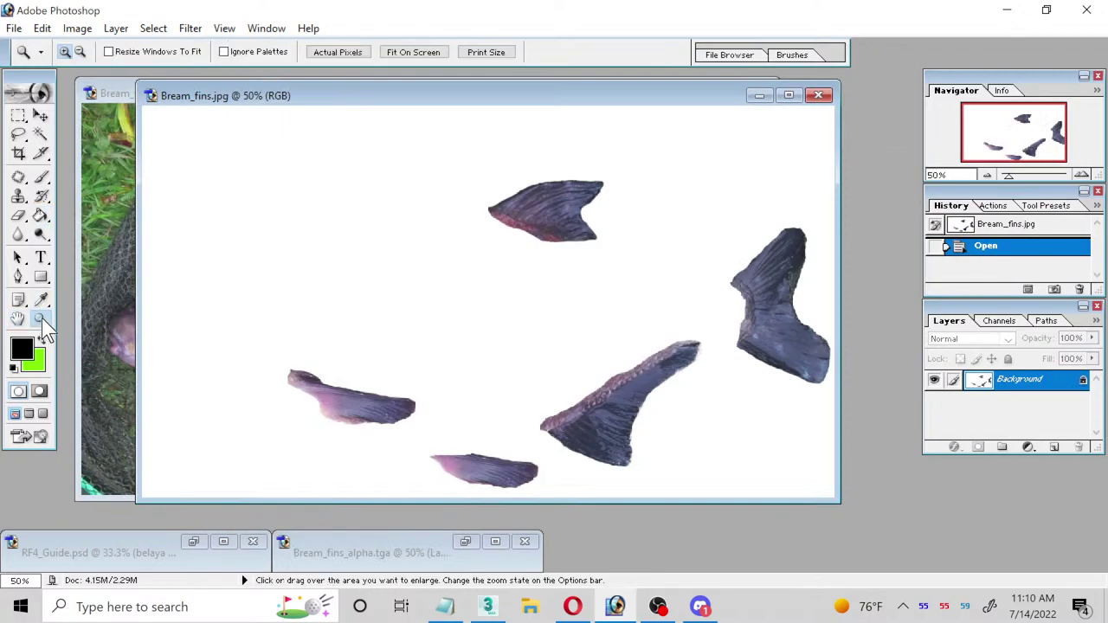
{"action": "left_click", "coordinate": [645, 429]}
{"action": "left_click", "coordinate": [571, 346]}
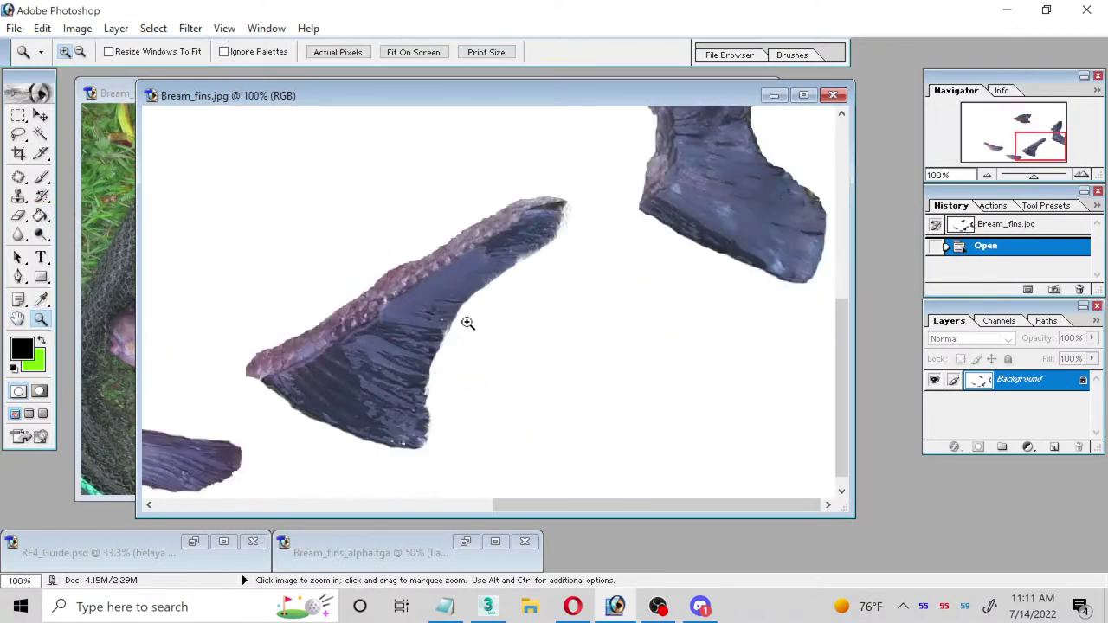
{"action": "left_click_drag", "start_coordinate": [272, 245], "coordinate": [661, 465]}
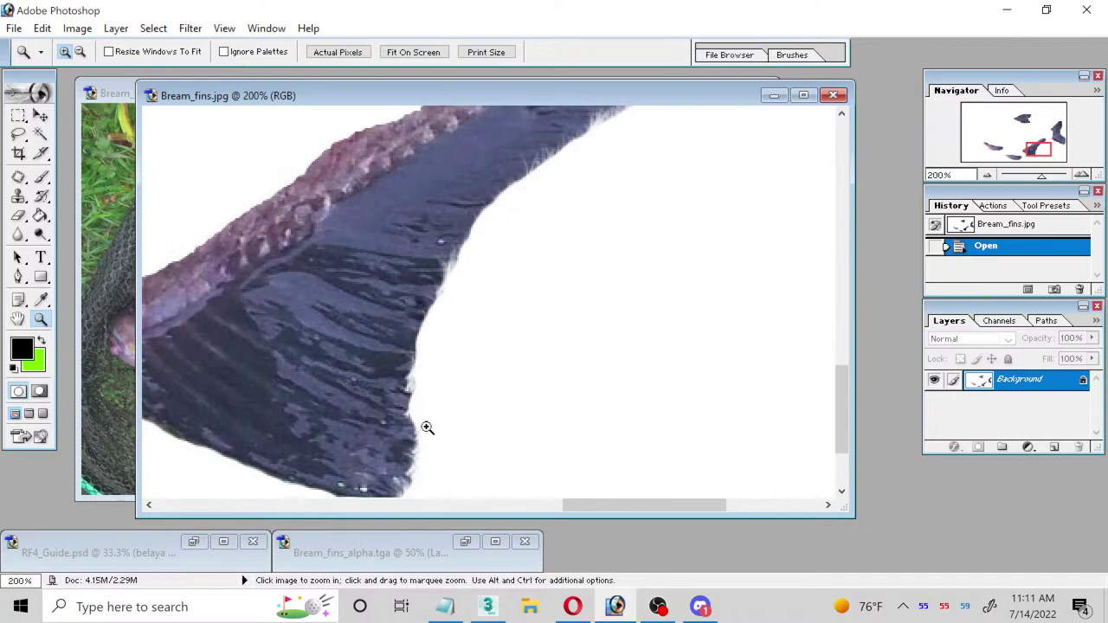
{"action": "scroll", "coordinate": [427, 428], "scroll_direction": "up", "scroll_amount": 5}
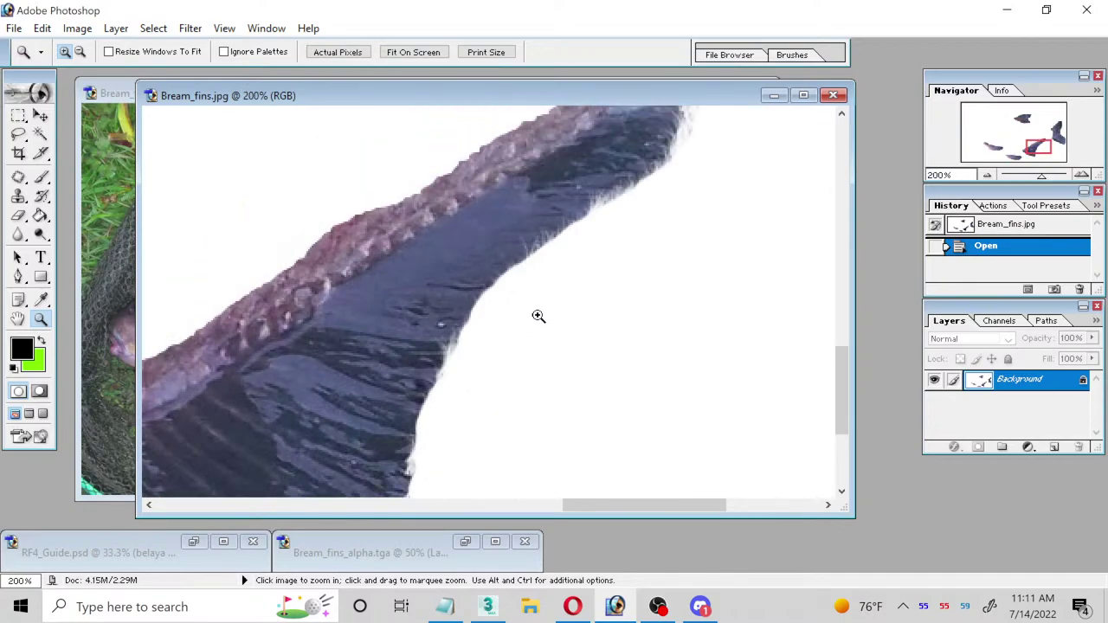
{"action": "scroll", "coordinate": [666, 194], "scroll_direction": "up", "scroll_amount": 1}
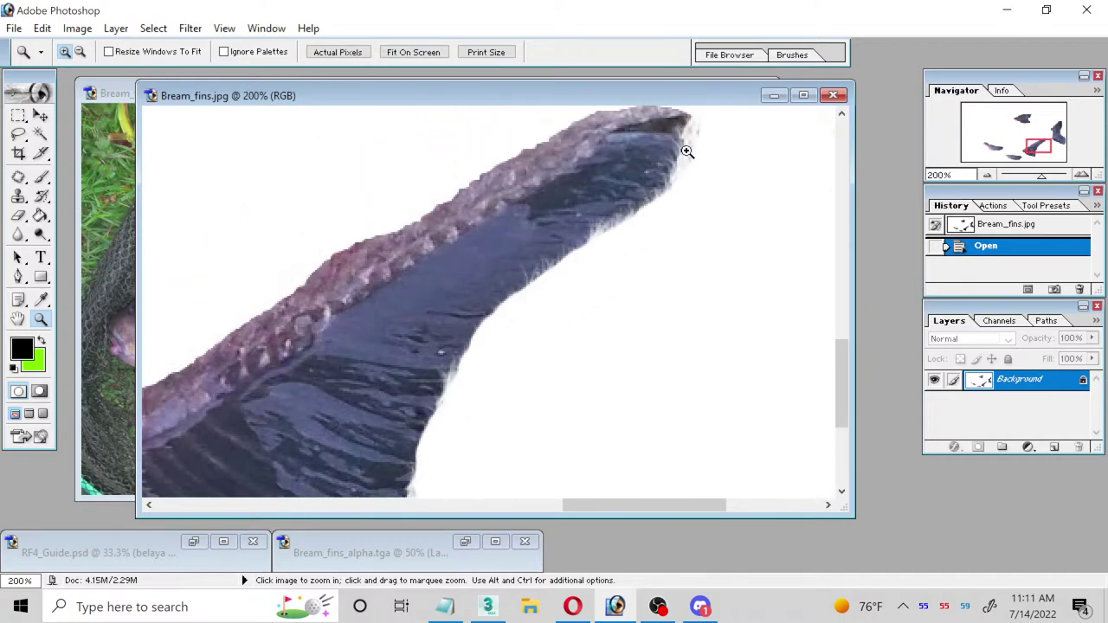
{"action": "scroll", "coordinate": [522, 322], "scroll_direction": "down", "scroll_amount": 2}
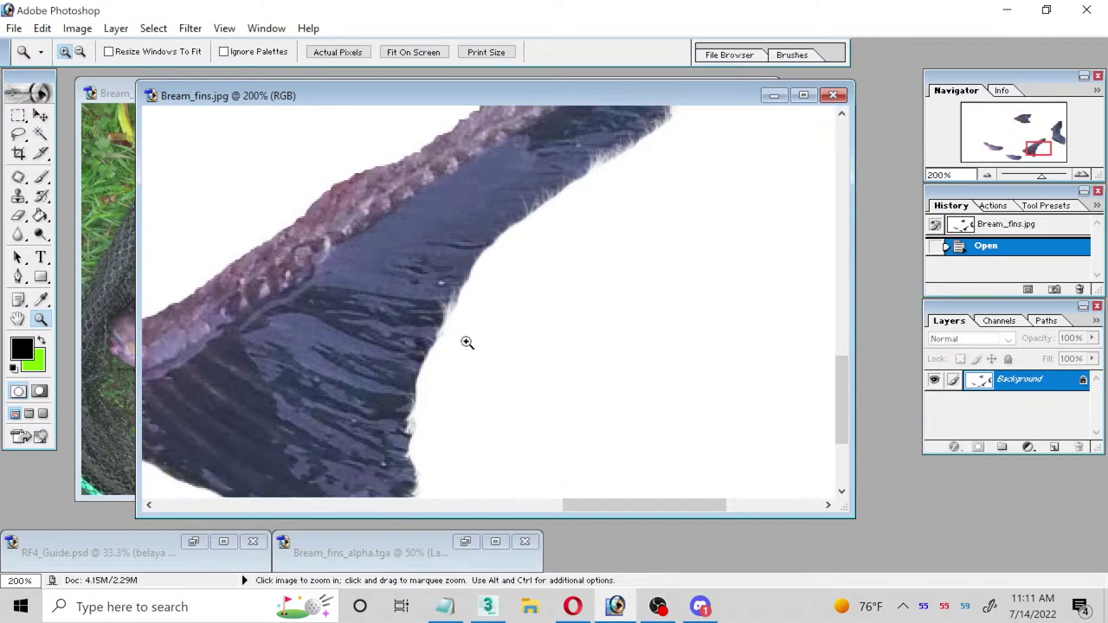
{"action": "scroll", "coordinate": [465, 339], "scroll_direction": "down", "scroll_amount": 2}
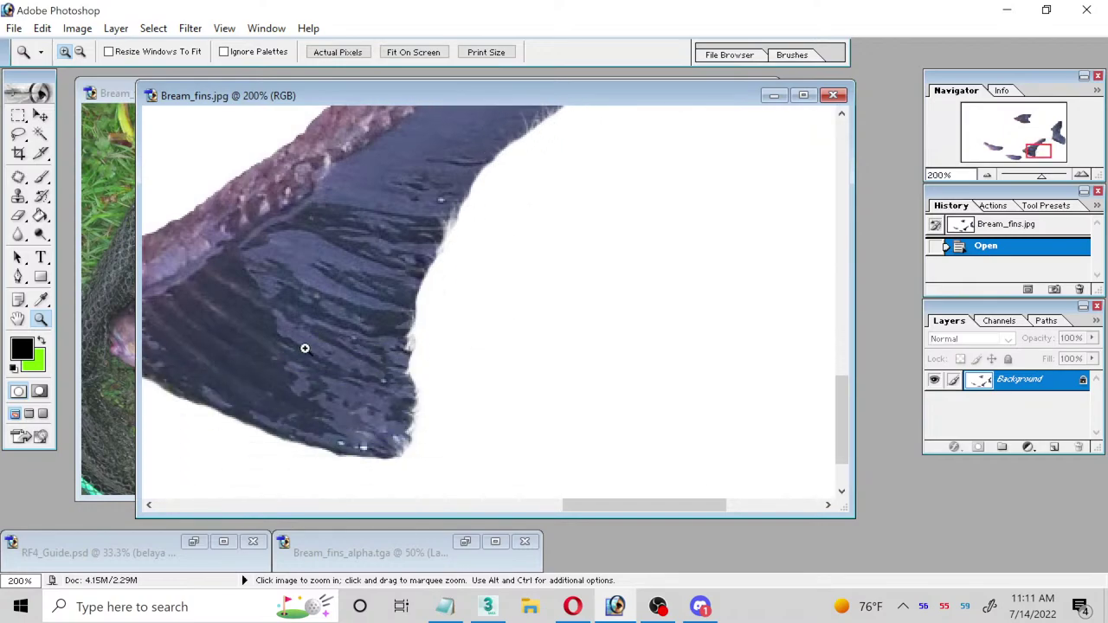
Step: Fit Bream_fins on screen, close it, minimize Bream_texture, and return to 3ds Max
{"action": "right_click", "coordinate": [335, 364]}
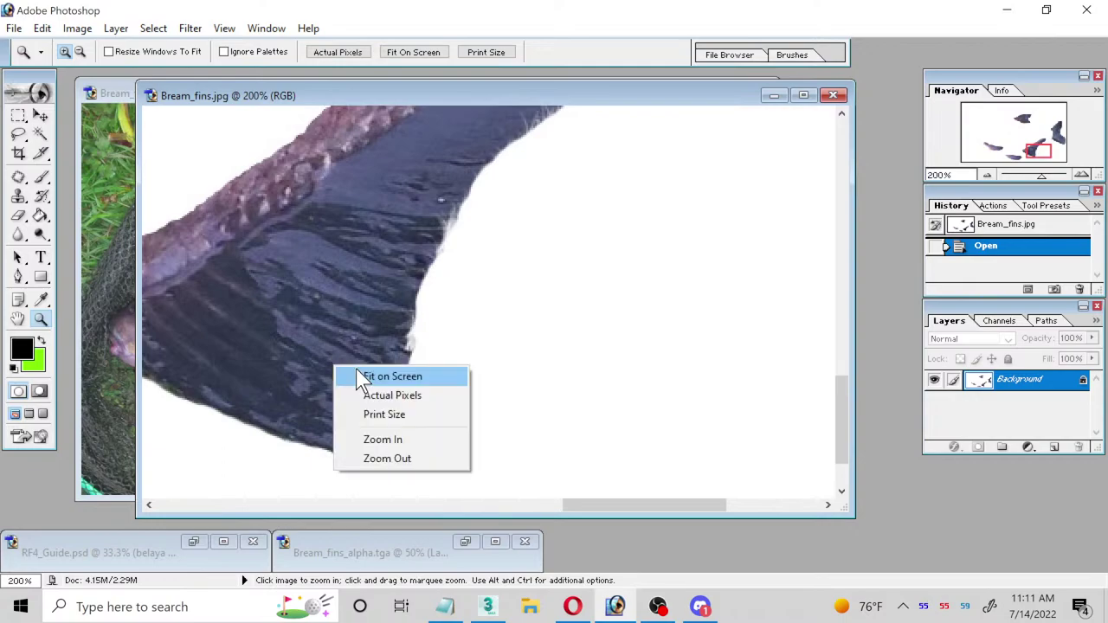
{"action": "left_click", "coordinate": [391, 377]}
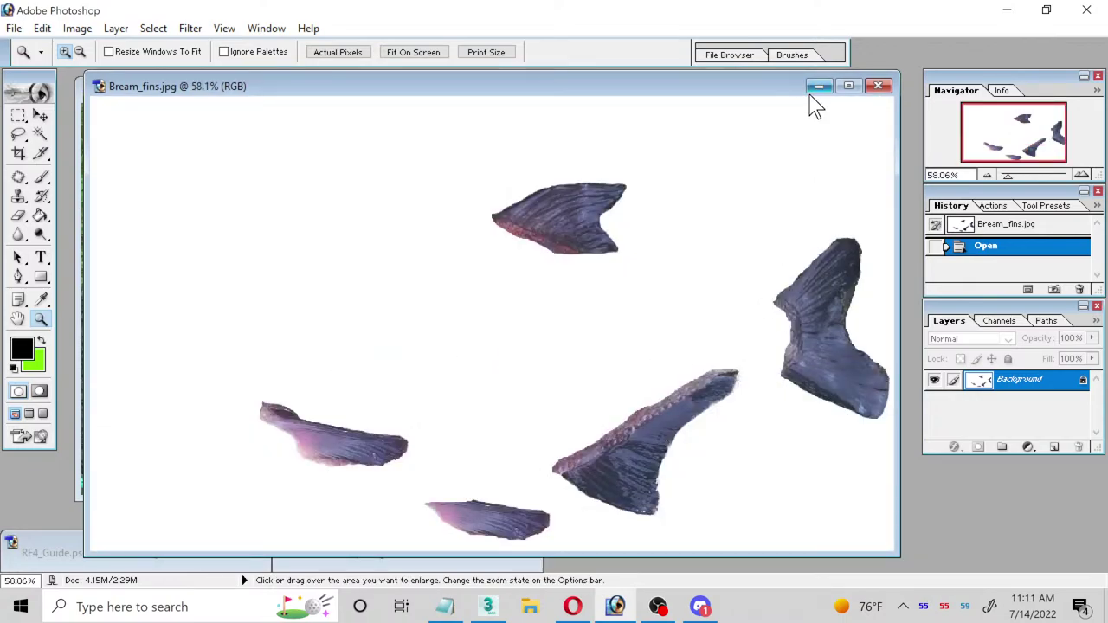
{"action": "double_click", "coordinate": [767, 89]}
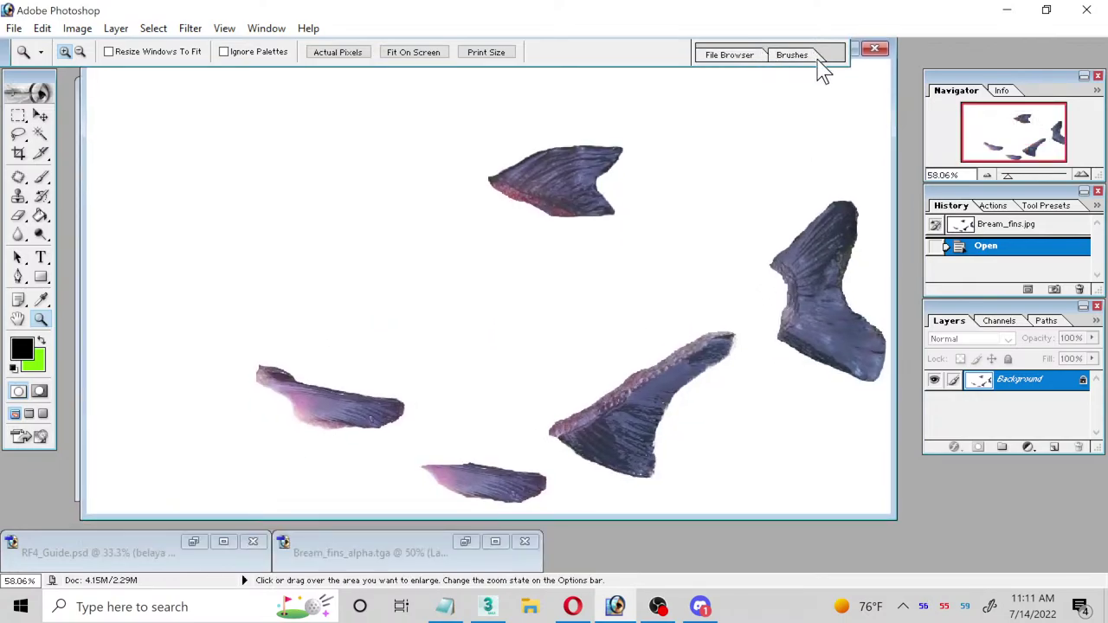
{"action": "left_click", "coordinate": [875, 48]}
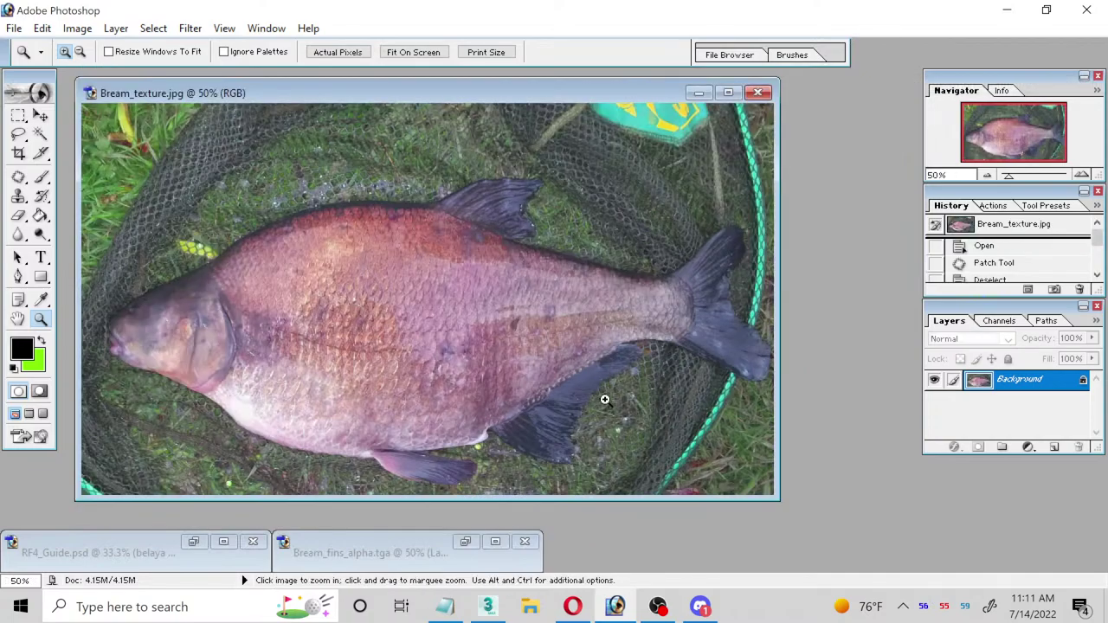
{"action": "left_click", "coordinate": [699, 93]}
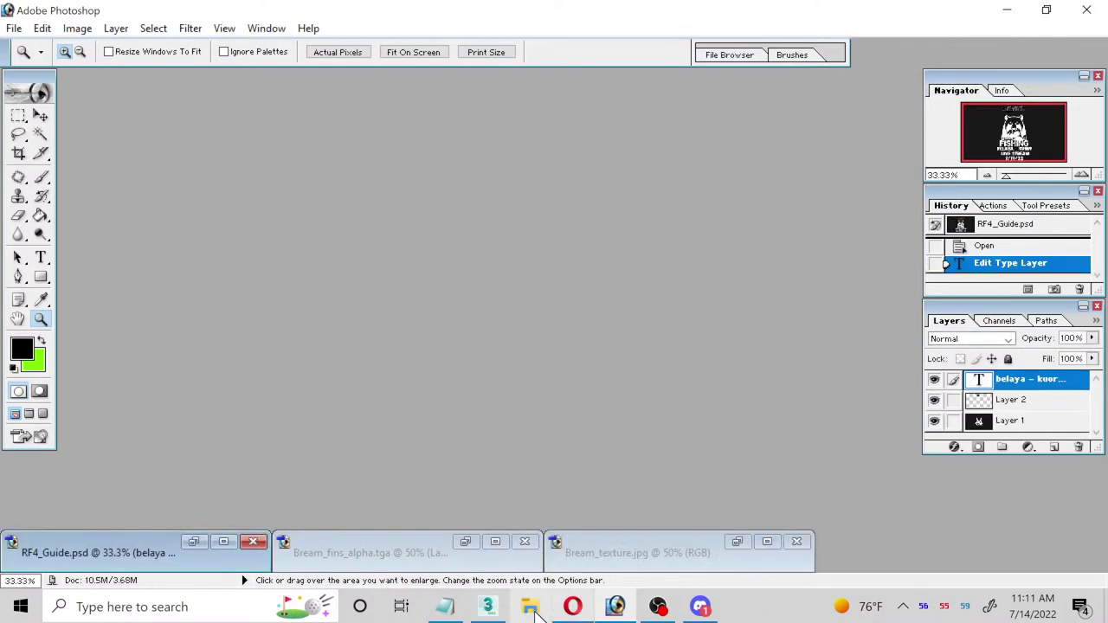
{"action": "left_click", "coordinate": [490, 609]}
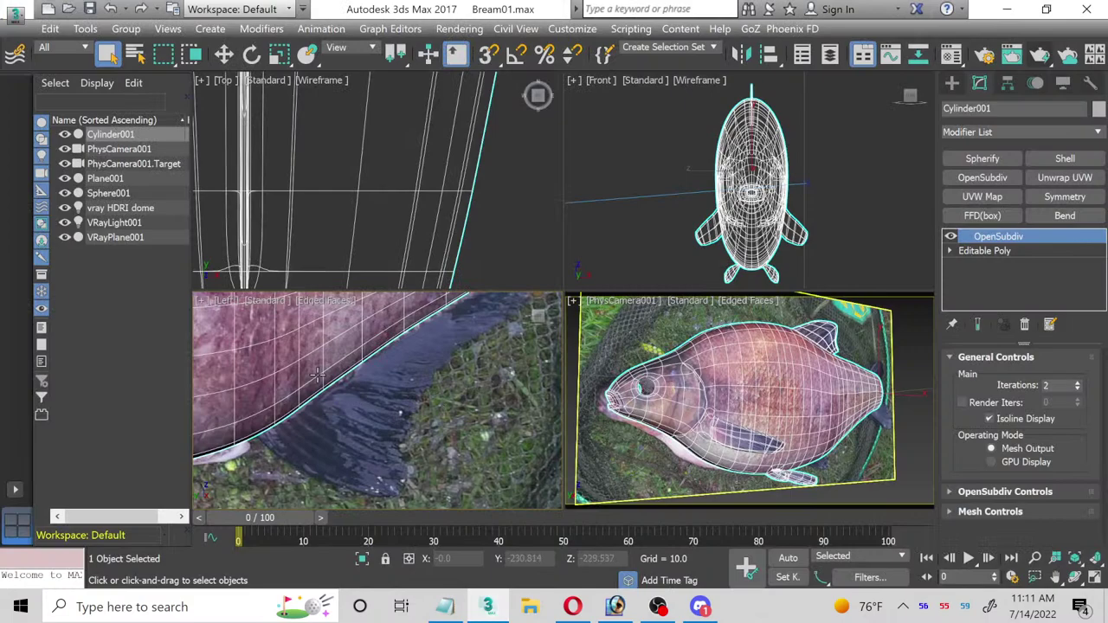
Step: Delete the body's OpenSubdiv modifier and maximize the side view on the belly and fin
{"action": "left_click", "coordinate": [1004, 236]}
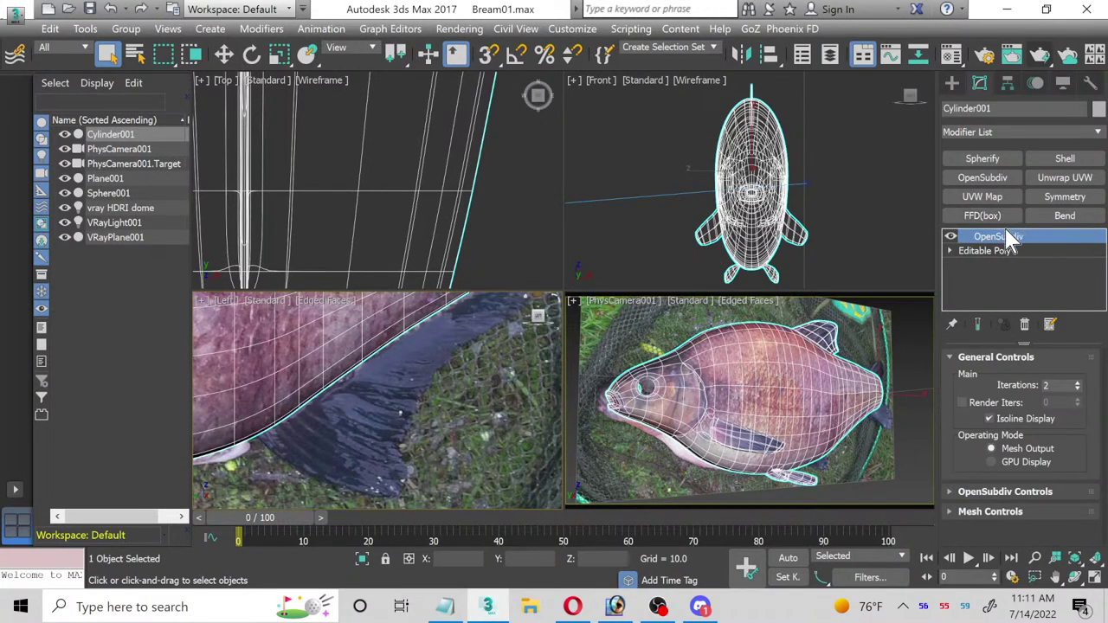
{"action": "right_click", "coordinate": [1002, 245]}
{"action": "left_click", "coordinate": [996, 260]}
{"action": "left_click", "coordinate": [1095, 578]}
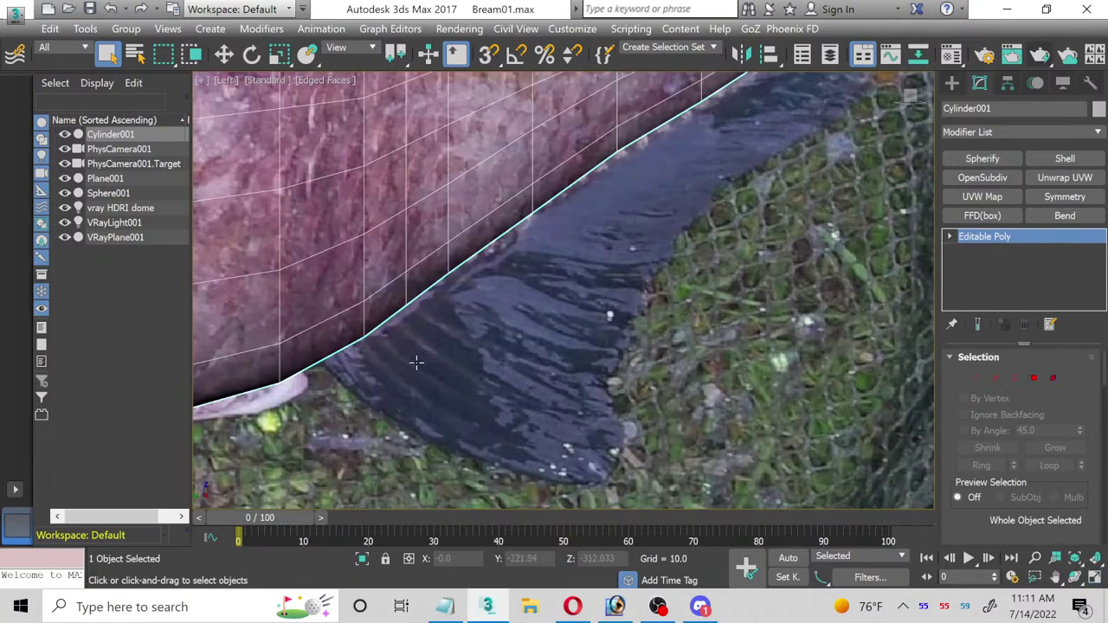
{"action": "middle_click_drag", "start_coordinate": [379, 340], "coordinate": [506, 426]}
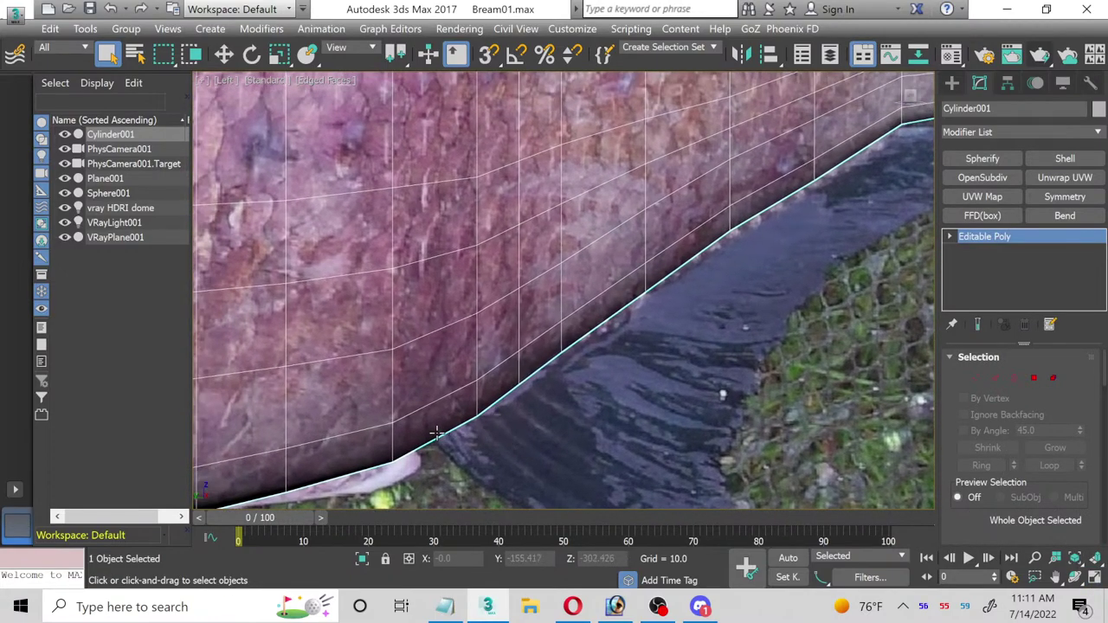
Step: Ring-select a belly edge near the fin and connect it with a 1-segment edge loop
{"action": "left_click", "coordinate": [998, 379]}
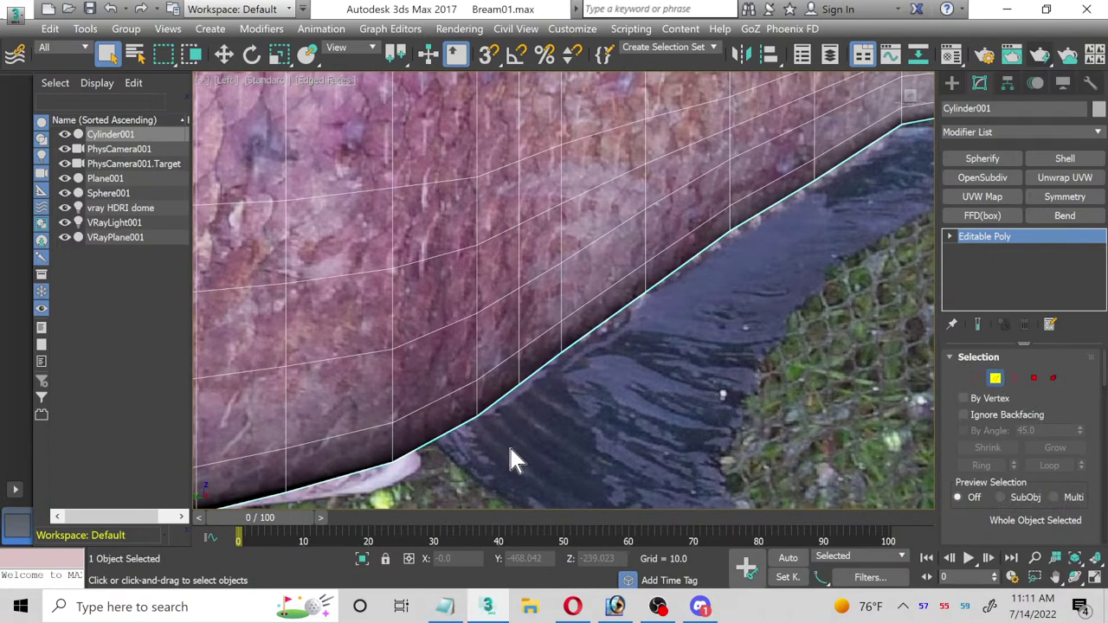
{"action": "left_click", "coordinate": [438, 433]}
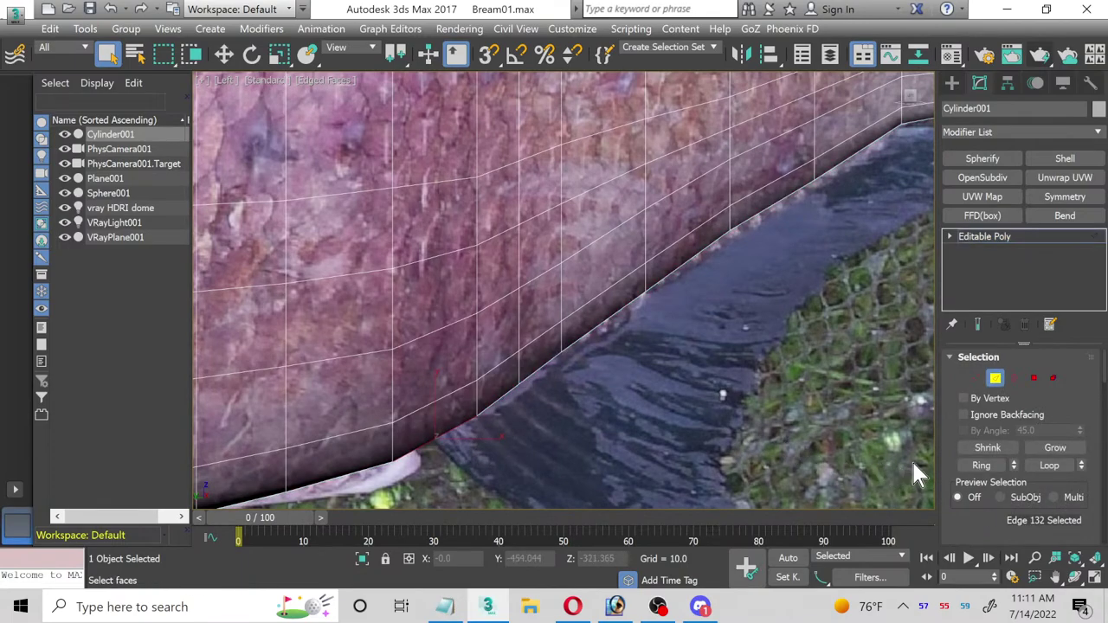
{"action": "left_click", "coordinate": [992, 467]}
{"action": "scroll", "coordinate": [1083, 485], "scroll_direction": "down", "scroll_amount": 5}
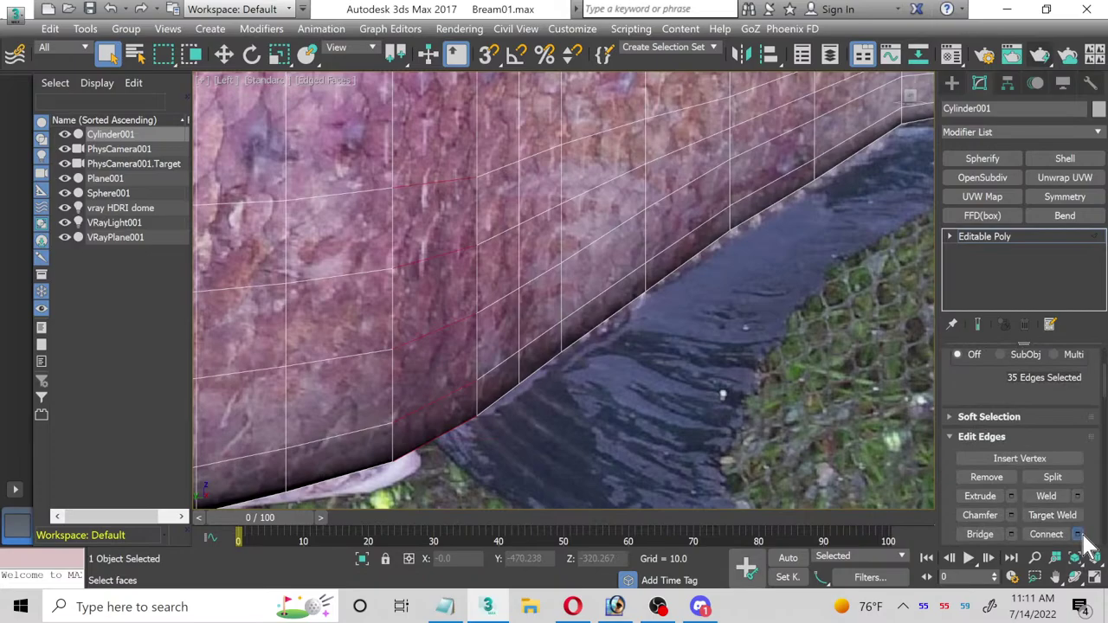
{"action": "left_click", "coordinate": [1078, 534]}
{"action": "scroll", "coordinate": [519, 265], "scroll_direction": "down", "scroll_amount": 5}
{"action": "mouse_move", "coordinate": [442, 303]}
{"action": "middle_mouse_down"}
{"action": "mouse_move", "coordinate": [440, 396]}
{"action": "mouse_move", "coordinate": [438, 312]}
{"action": "middle_mouse_up"}
{"action": "scroll", "coordinate": [490, 343], "scroll_direction": "up", "scroll_amount": 4}
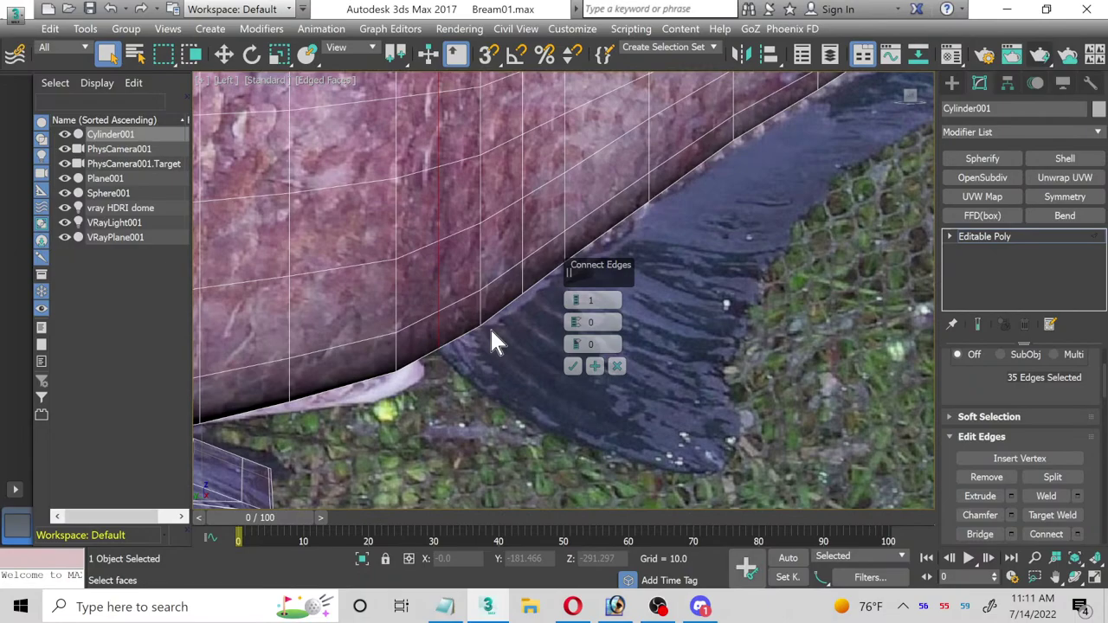
{"action": "left_click", "coordinate": [574, 367]}
Step: Select the diagonal edge on the belly outline and restore the four-view layout
{"action": "middle_click_drag", "start_coordinate": [608, 202], "coordinate": [394, 357]}
{"action": "scroll", "coordinate": [524, 316], "scroll_direction": "up", "scroll_amount": 4}
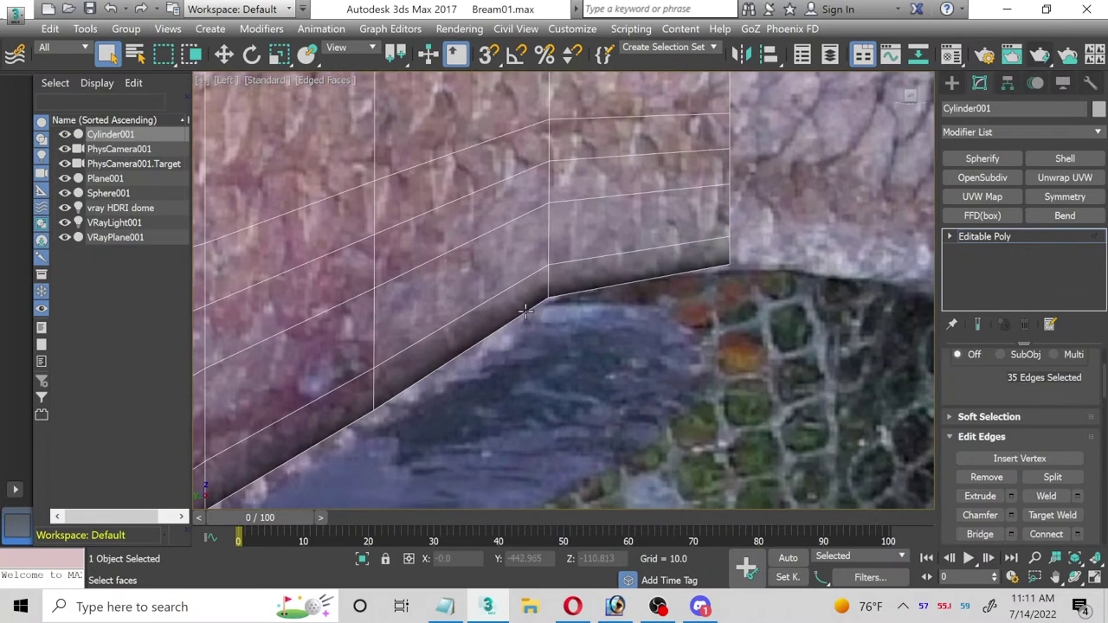
{"action": "left_click", "coordinate": [525, 310]}
{"action": "middle_click_drag", "start_coordinate": [377, 456], "coordinate": [692, 201]}
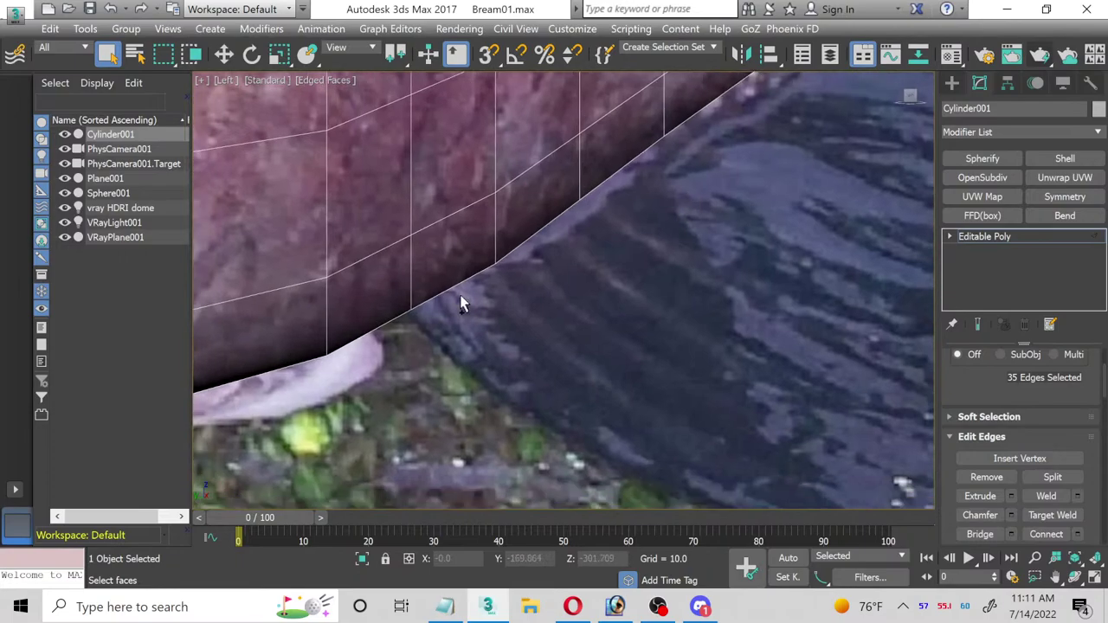
{"action": "left_click", "coordinate": [1095, 577]}
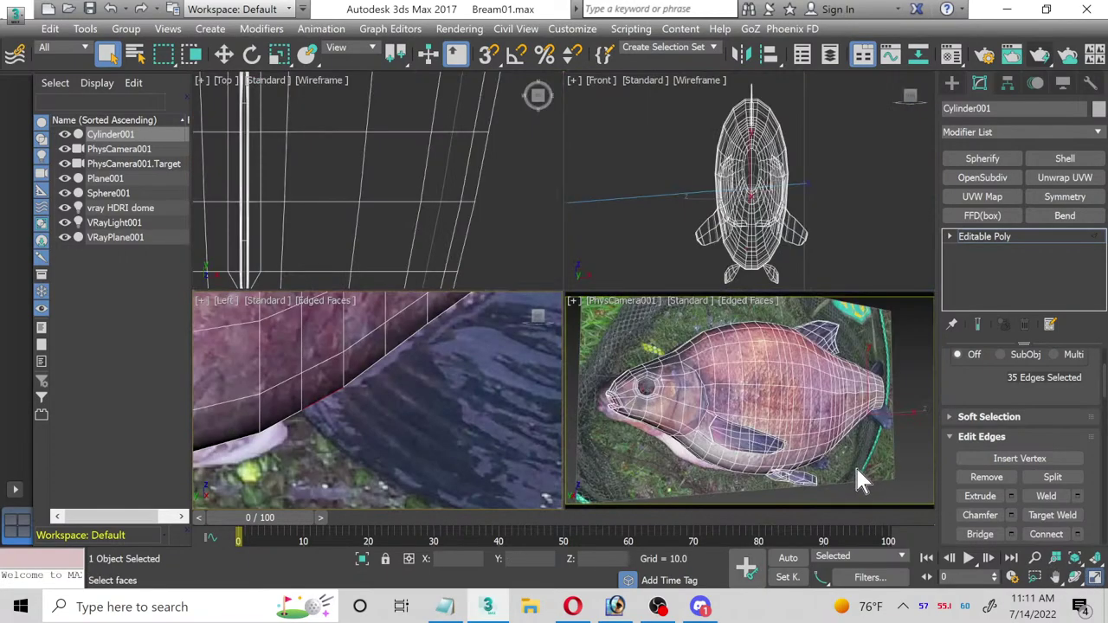
Step: Maximize the camera viewport, switch it to Perspective, and orbit close to the fish's underside
{"action": "left_click", "coordinate": [1089, 579]}
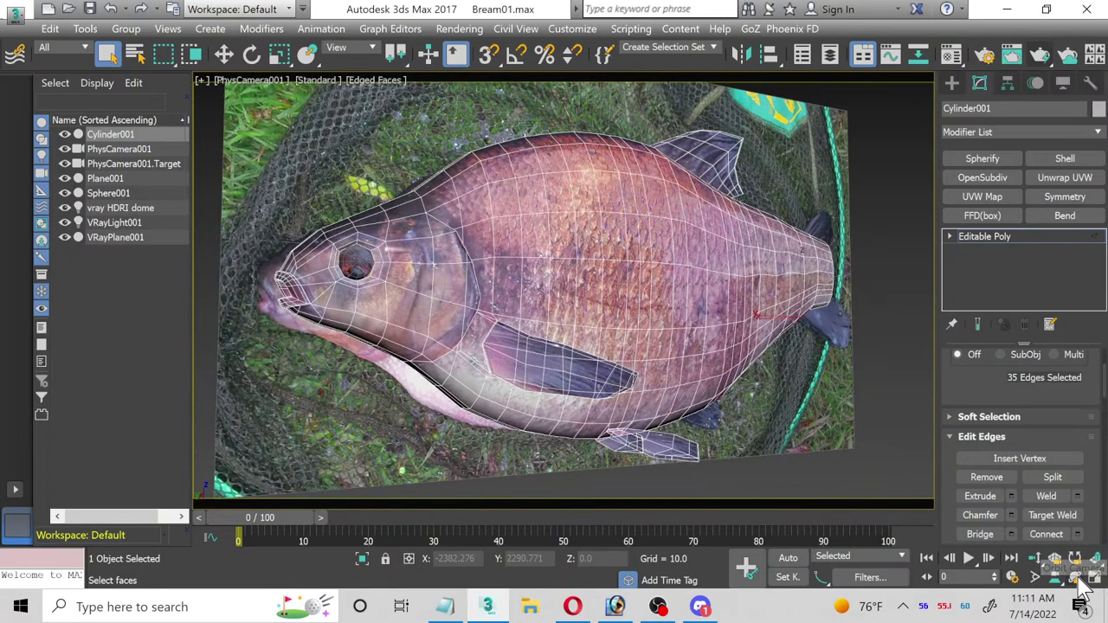
{"action": "left_click", "coordinate": [248, 83]}
{"action": "left_click", "coordinate": [299, 131]}
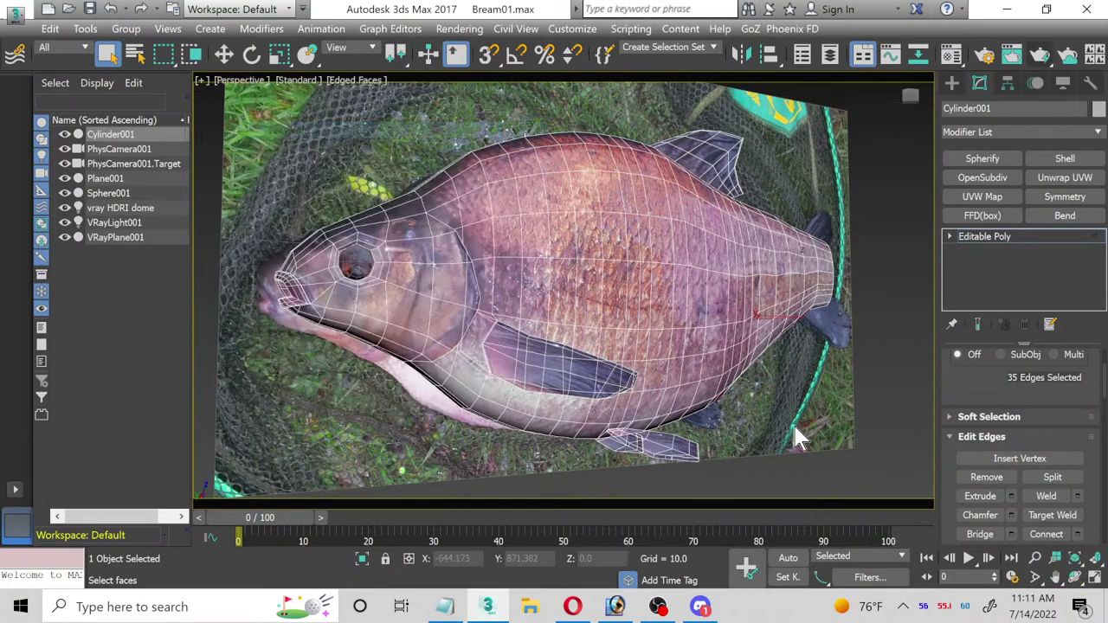
{"action": "left_click", "coordinate": [1074, 577]}
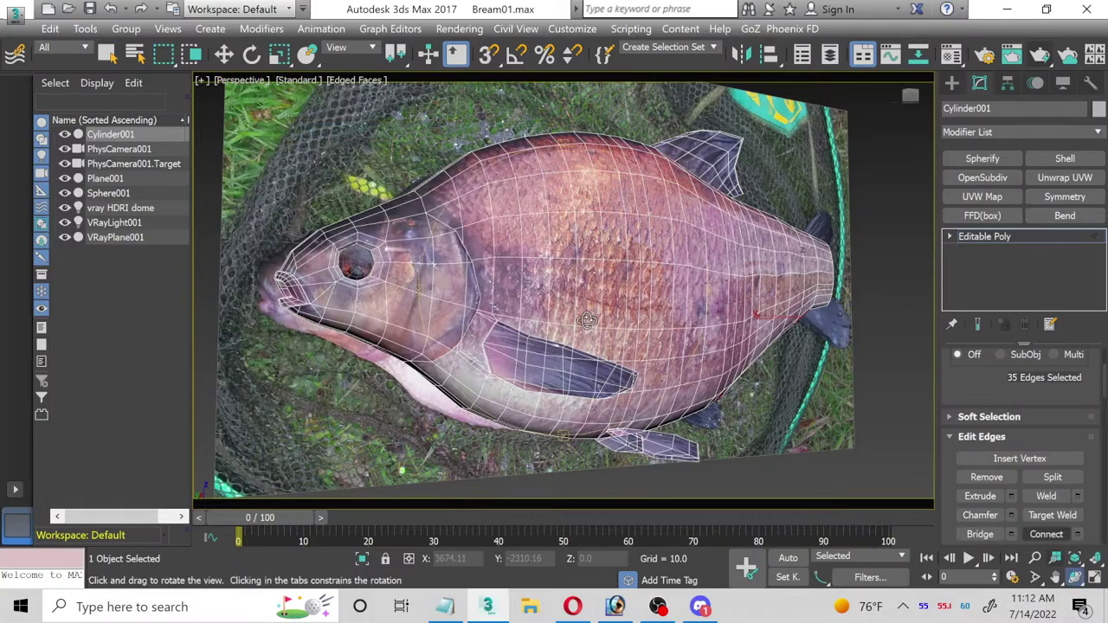
{"action": "left_click_drag", "start_coordinate": [577, 319], "coordinate": [588, 339]}
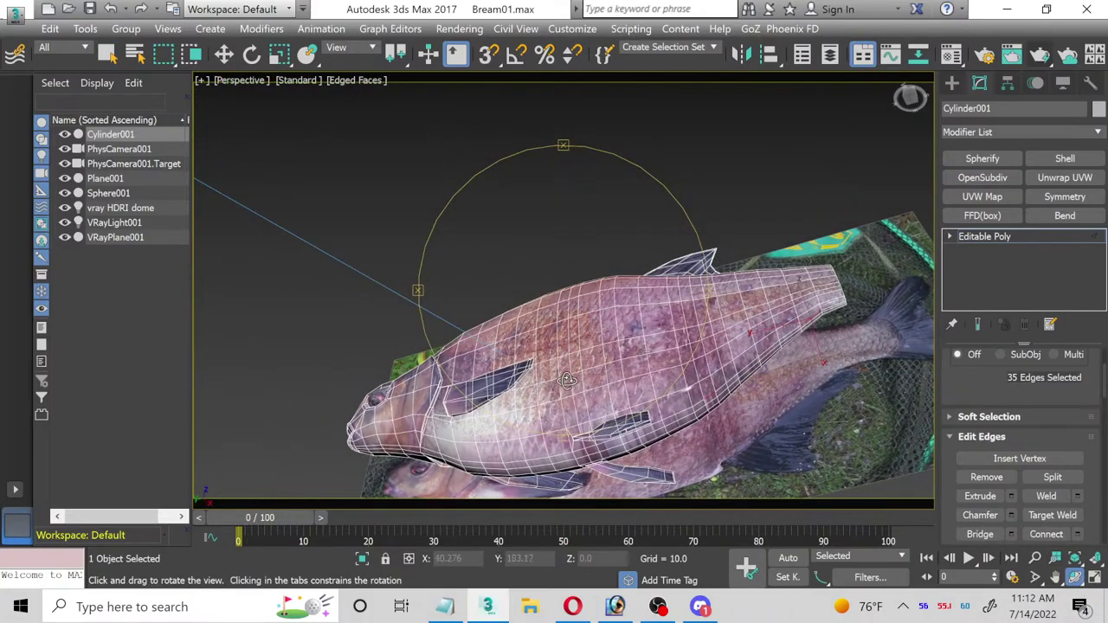
{"action": "left_click_drag", "start_coordinate": [567, 381], "coordinate": [565, 360]}
{"action": "scroll", "coordinate": [565, 359], "scroll_direction": "up", "scroll_amount": 2}
{"action": "scroll", "coordinate": [606, 325], "scroll_direction": "up", "scroll_amount": 2}
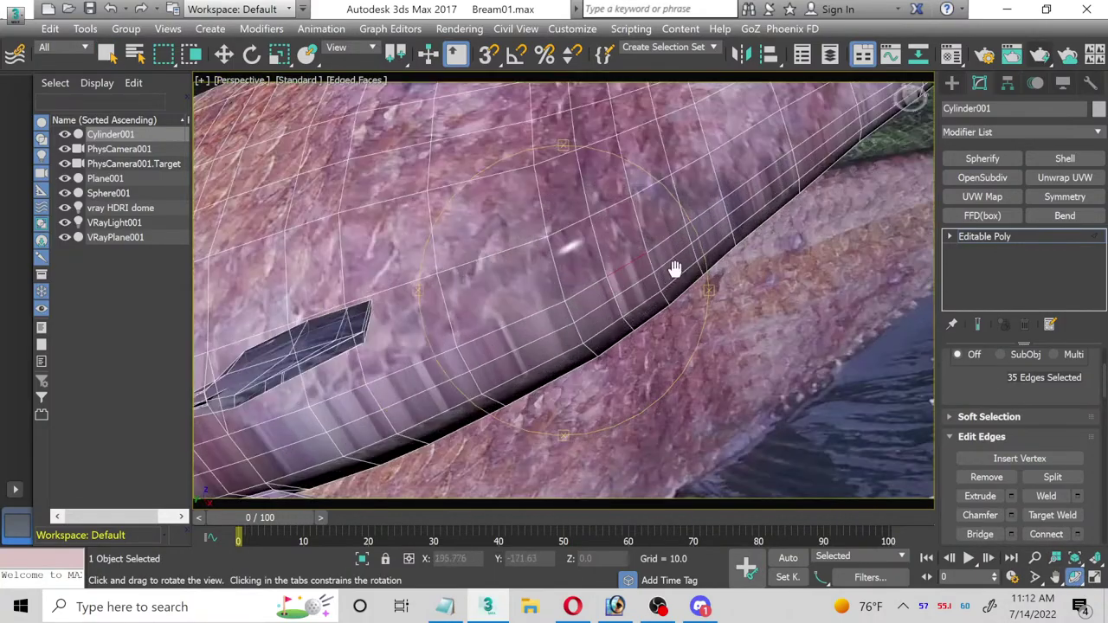
{"action": "left_click_drag", "start_coordinate": [675, 268], "coordinate": [461, 374]}
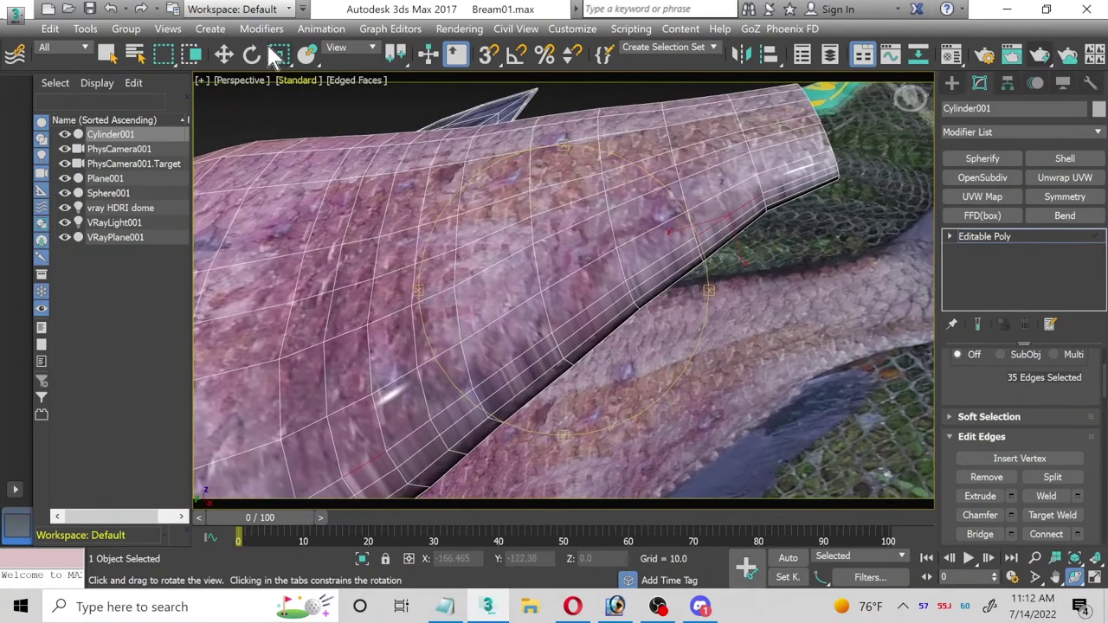
Step: Nudge the selected edges down, then select three edge loops and slide them toward the seam
{"action": "left_click", "coordinate": [226, 53]}
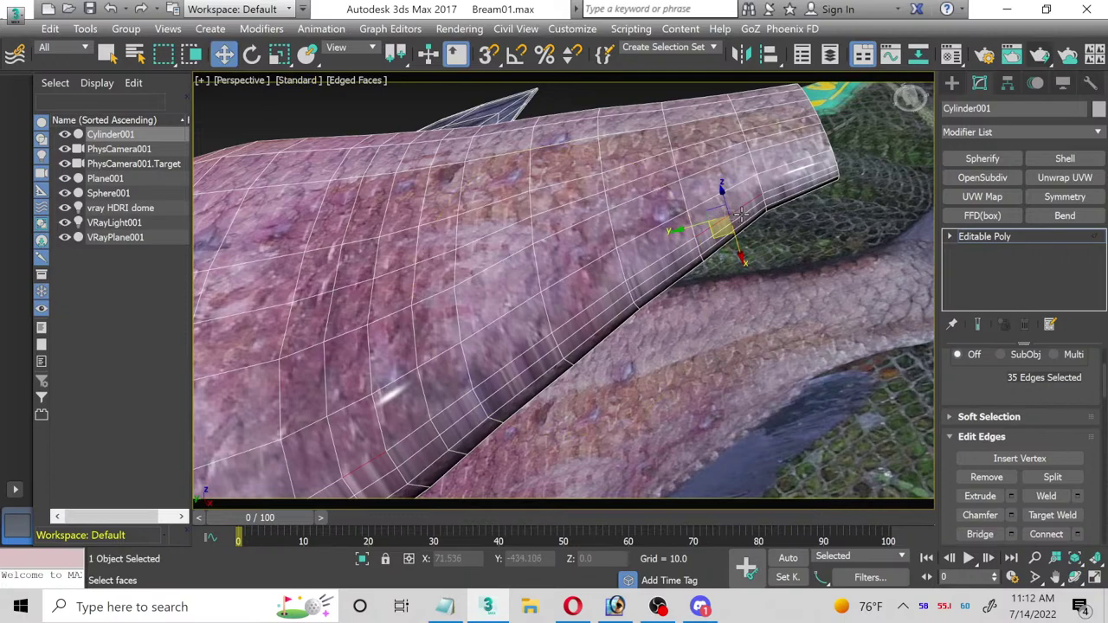
{"action": "left_click_drag", "start_coordinate": [743, 212], "coordinate": [746, 221]}
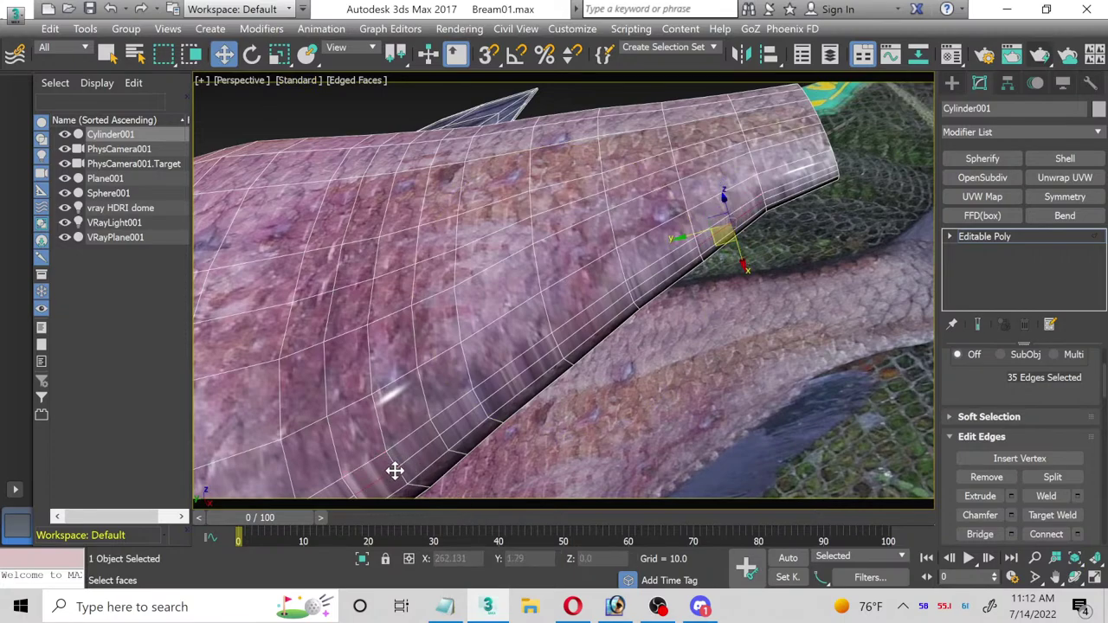
{"action": "double_click", "coordinate": [414, 455]}
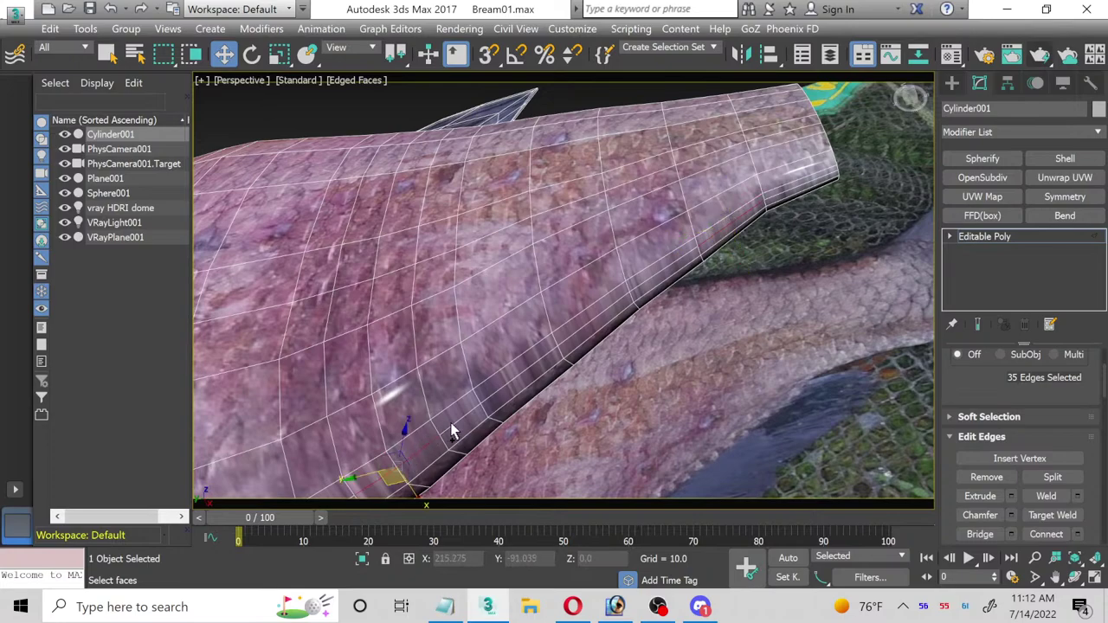
{"action": "double_click", "coordinate": [455, 423]}
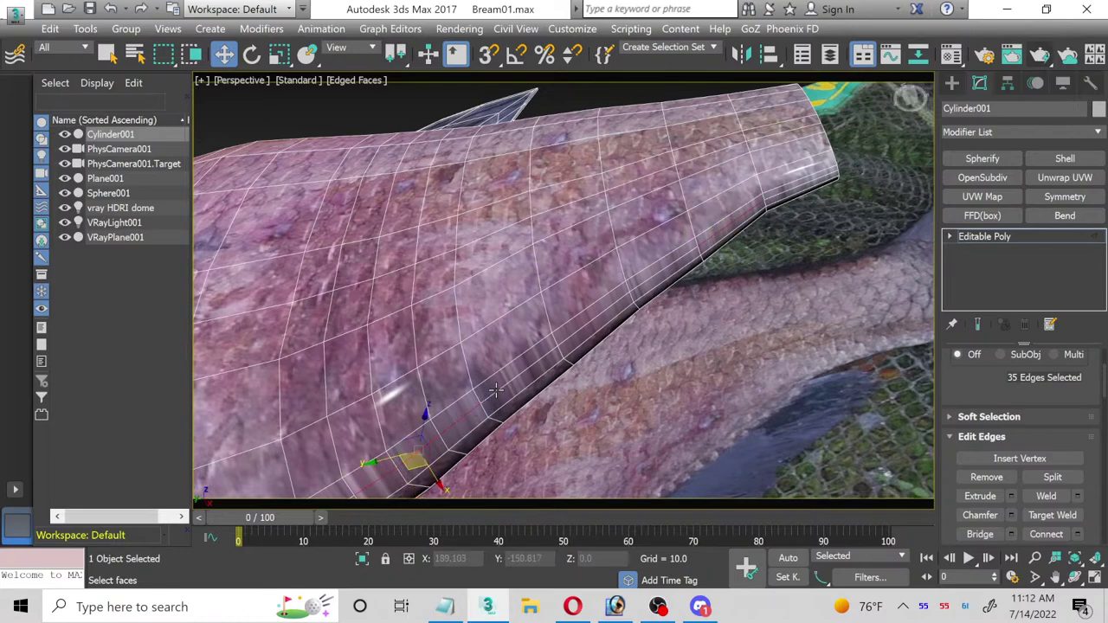
{"action": "double_click", "coordinate": [496, 390]}
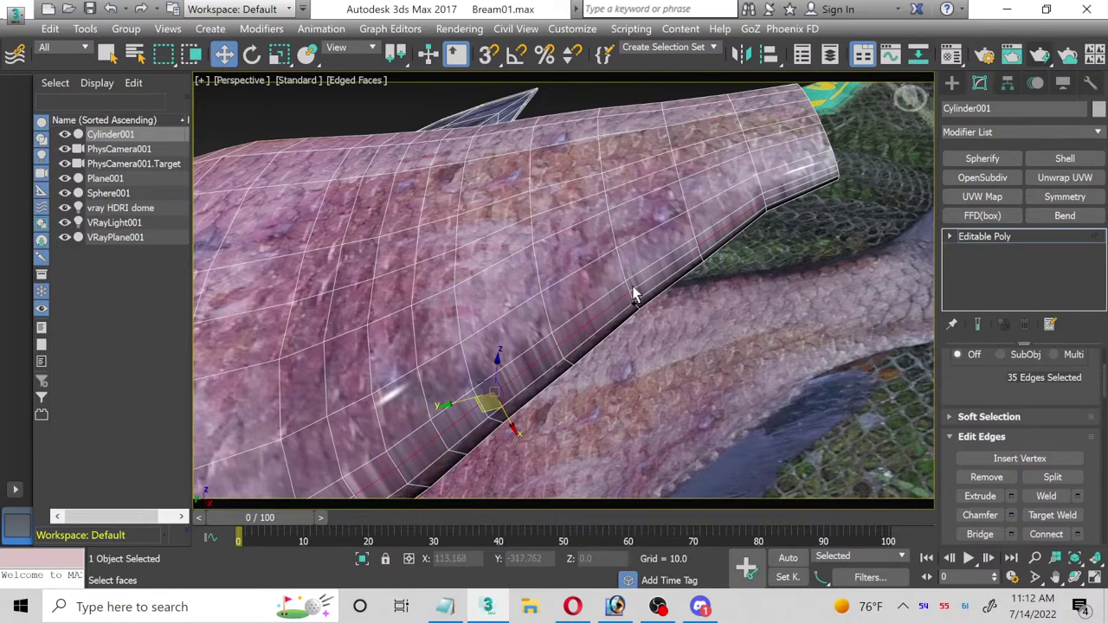
{"action": "left_click_drag", "start_coordinate": [648, 279], "coordinate": [670, 260]}
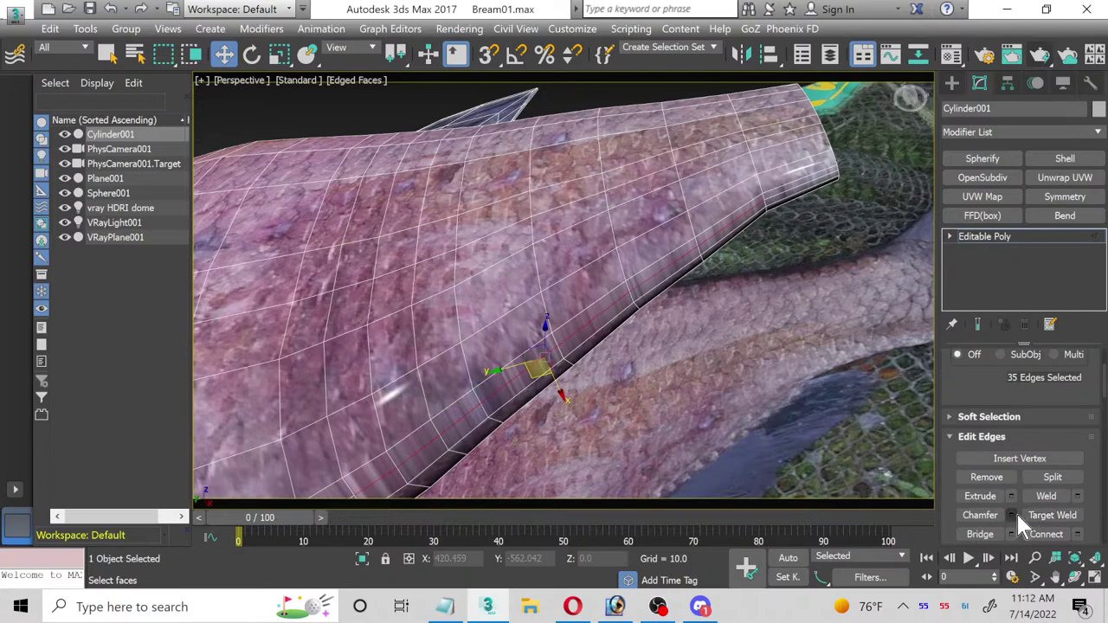
Step: Chamfer the selected underside edges by dragging the chamfer width in the top view
{"action": "left_click", "coordinate": [1092, 573]}
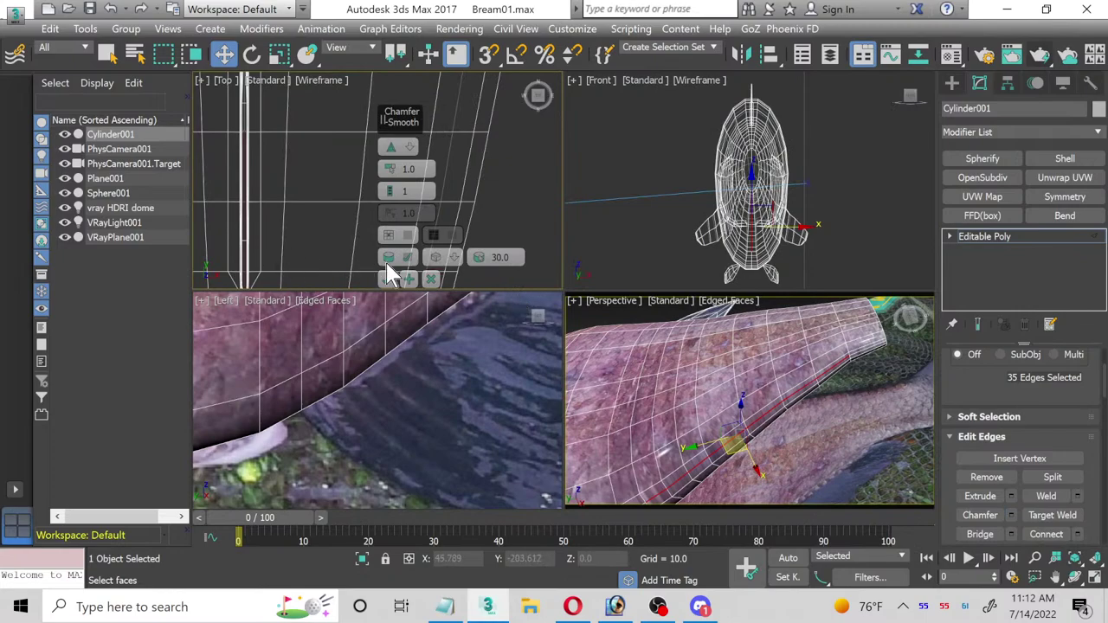
{"action": "left_click", "coordinate": [1093, 572]}
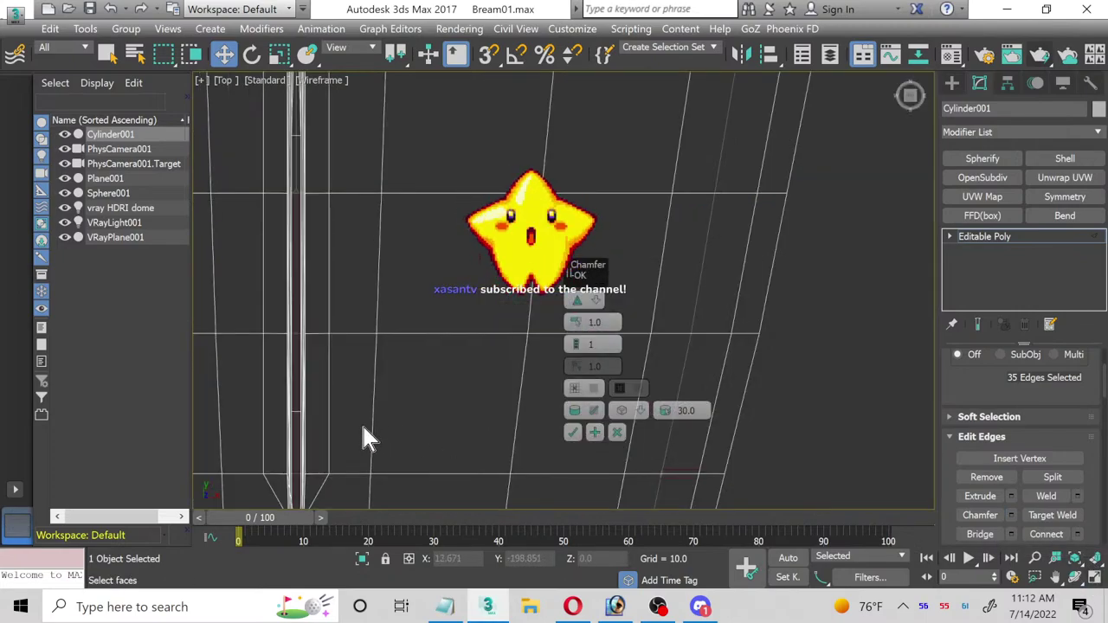
{"action": "scroll", "coordinate": [405, 346], "scroll_direction": "up", "scroll_amount": 2}
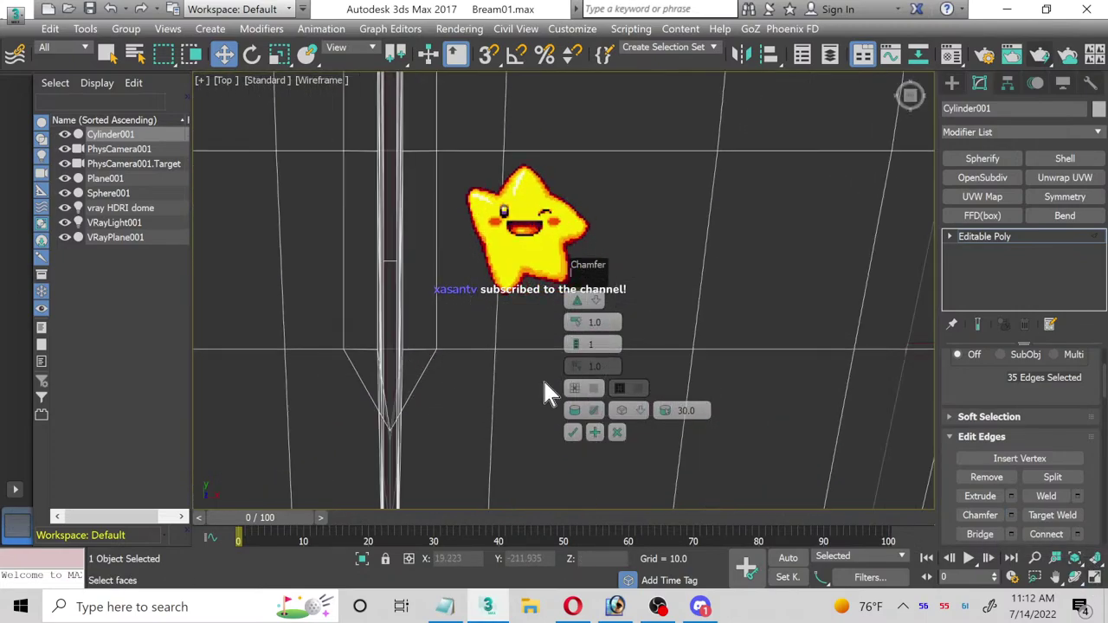
{"action": "left_click_drag", "start_coordinate": [588, 325], "coordinate": [580, 248]}
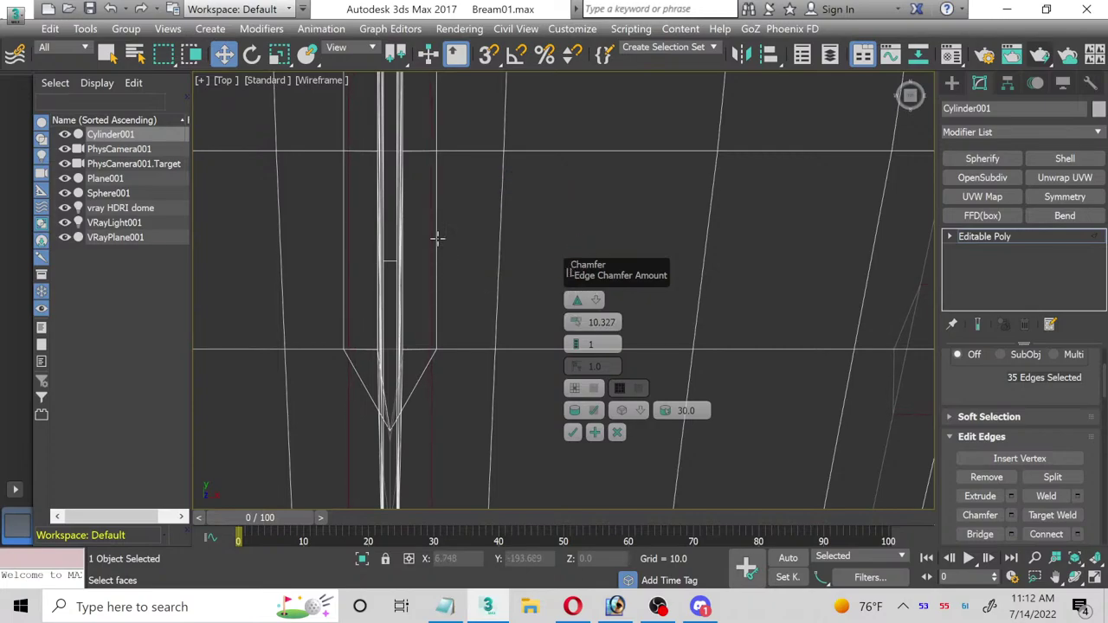
{"action": "left_click", "coordinate": [572, 434]}
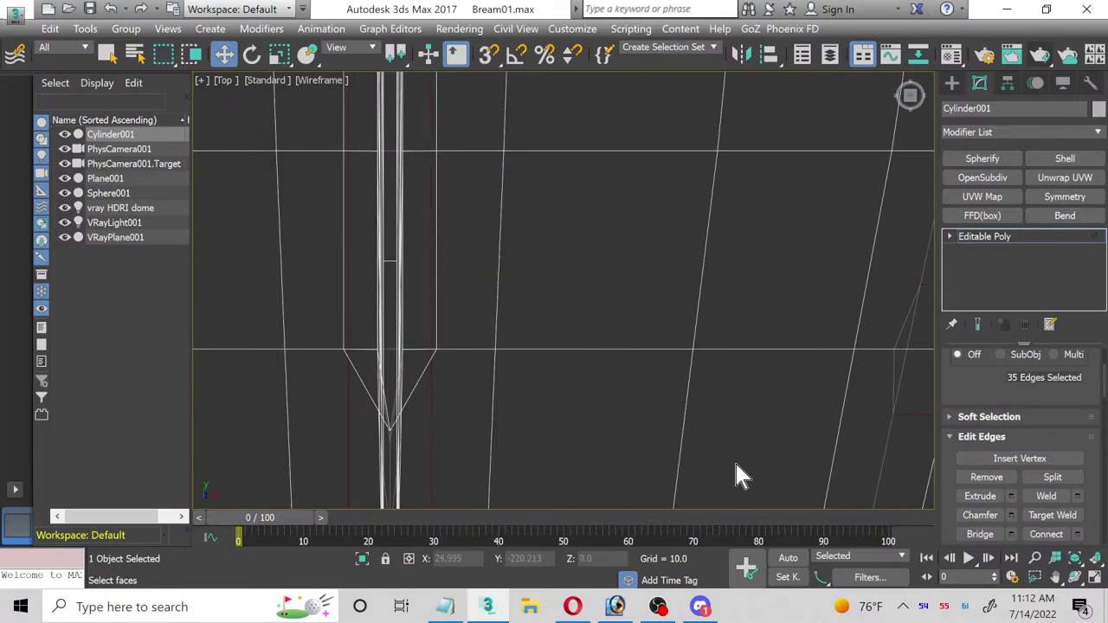
Step: Reopen the edge chamfer settings and narrow the chamfer amount to 6.632
{"action": "left_click", "coordinate": [1095, 578]}
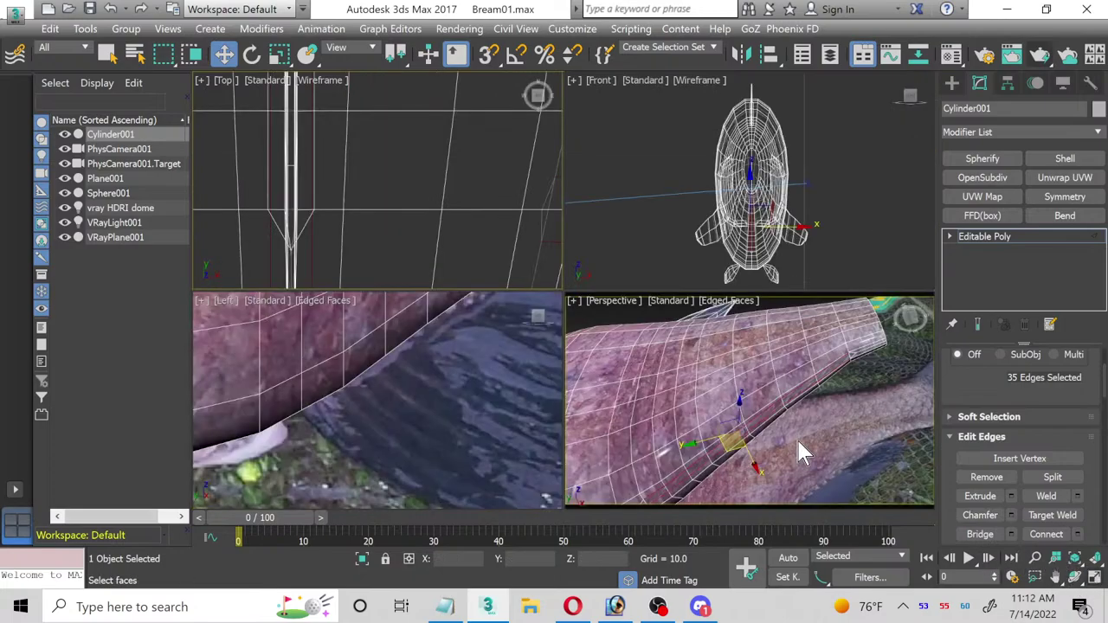
{"action": "middle_click_drag", "start_coordinate": [796, 448], "coordinate": [736, 399]}
{"action": "scroll", "coordinate": [776, 359], "scroll_direction": "up", "scroll_amount": 4}
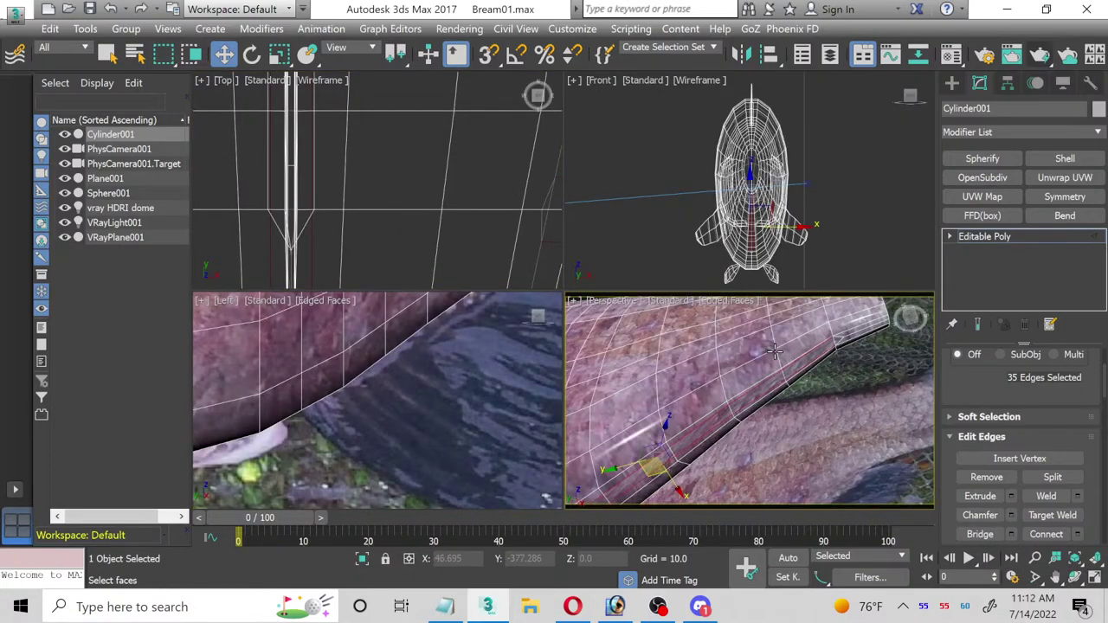
{"action": "middle_click_drag", "start_coordinate": [788, 370], "coordinate": [722, 387]}
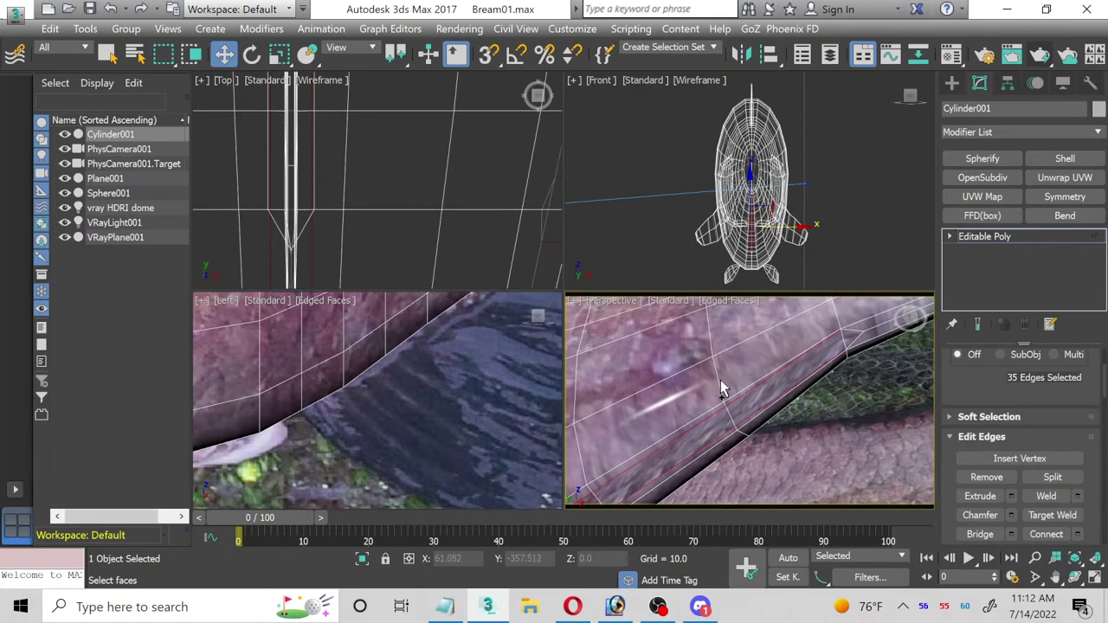
{"action": "left_click", "coordinate": [1011, 516]}
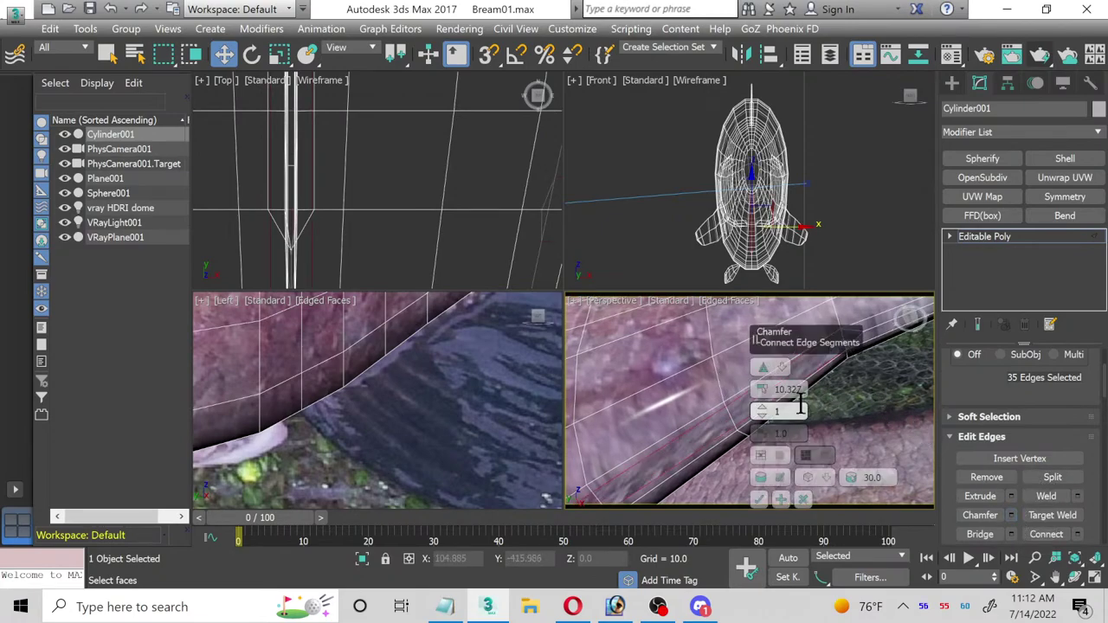
{"action": "left_click_drag", "start_coordinate": [757, 387], "coordinate": [760, 397]}
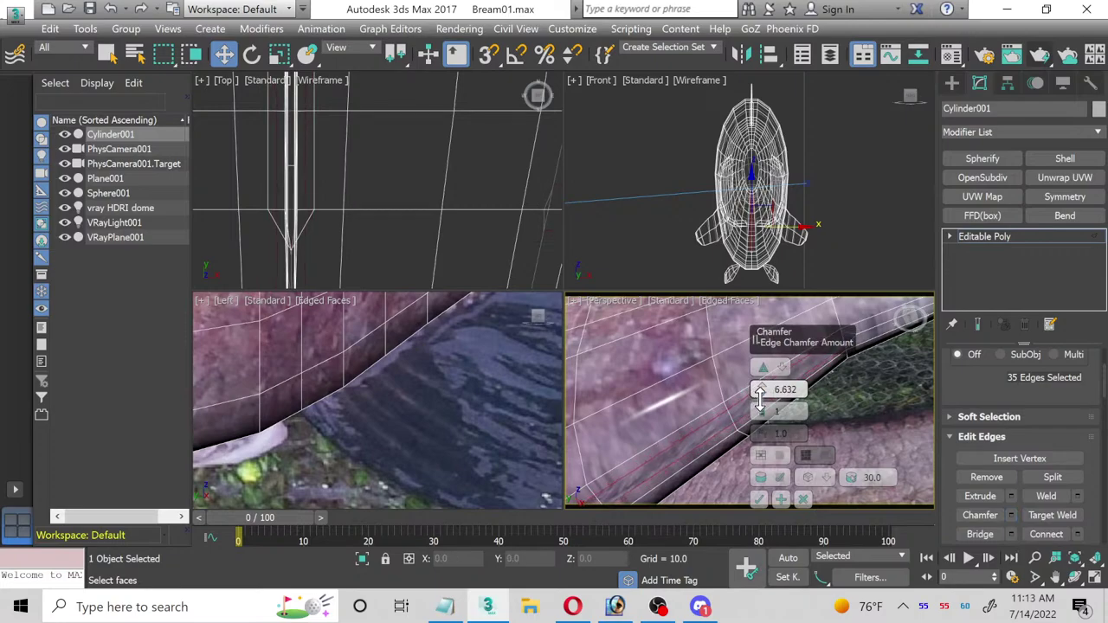
{"action": "left_click", "coordinate": [760, 500]}
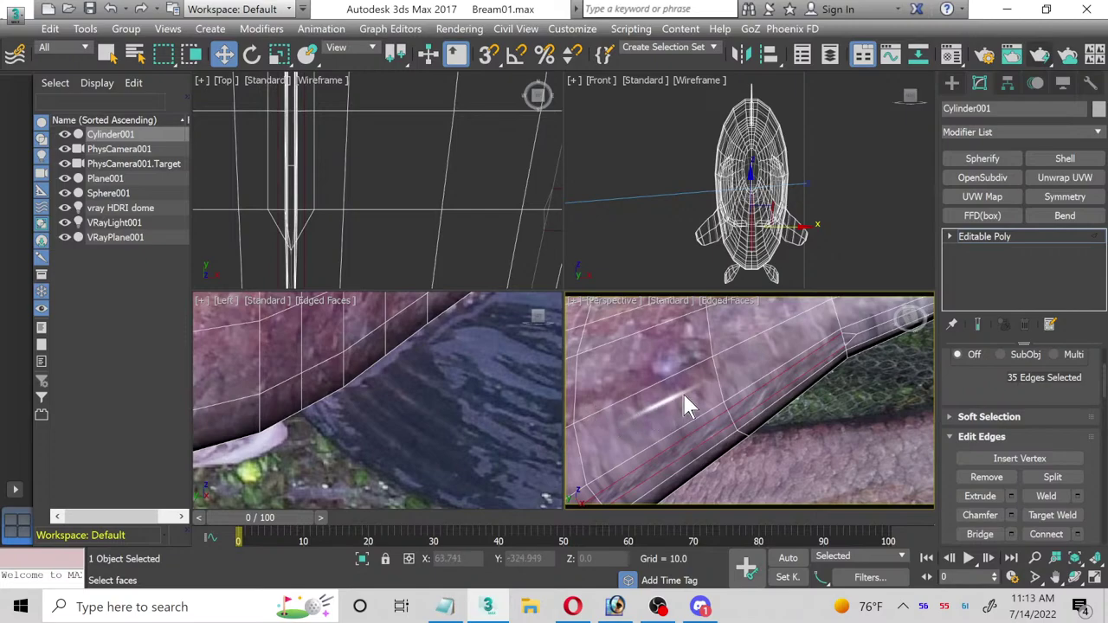
Step: Maximize the perspective view and orbit around the new chamfered edge strip
{"action": "right_click", "coordinate": [680, 303]}
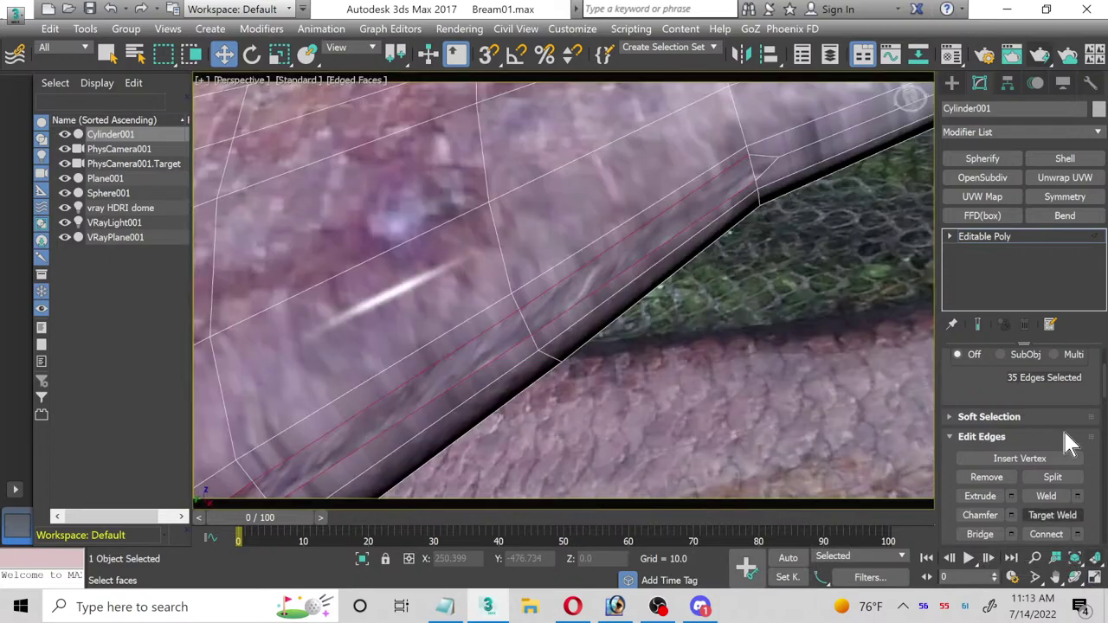
{"action": "left_click", "coordinate": [1094, 577]}
{"action": "middle_click_drag", "start_coordinate": [447, 383], "coordinate": [710, 373], "text": "alt"}
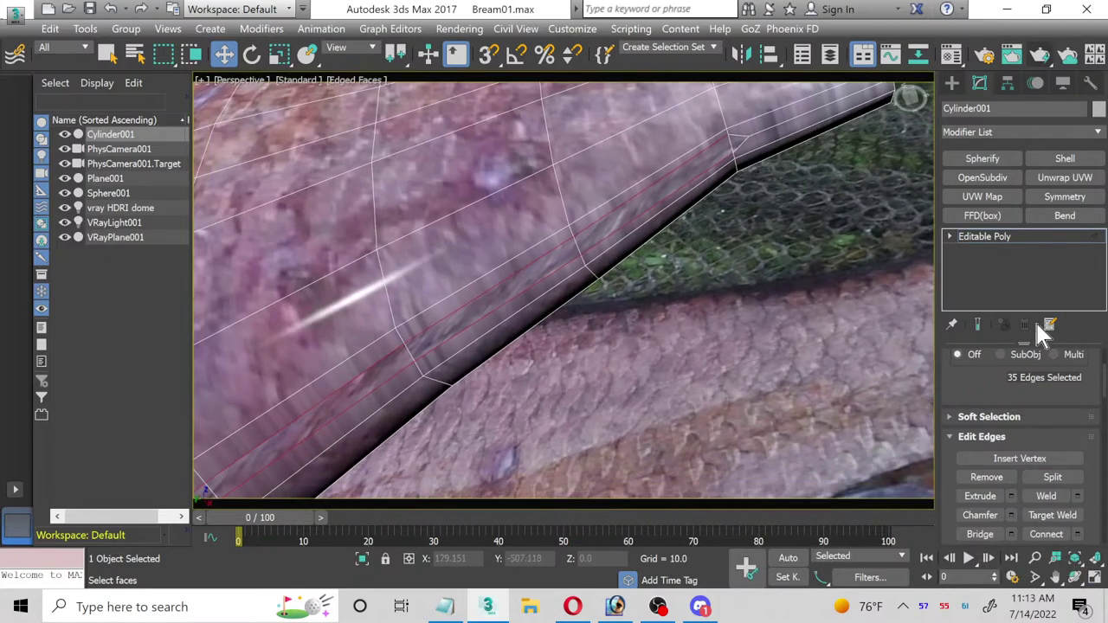
{"action": "left_click", "coordinate": [949, 236]}
Step: Select the belly polygon strip and extrude it with height 1.387
{"action": "left_click", "coordinate": [979, 295]}
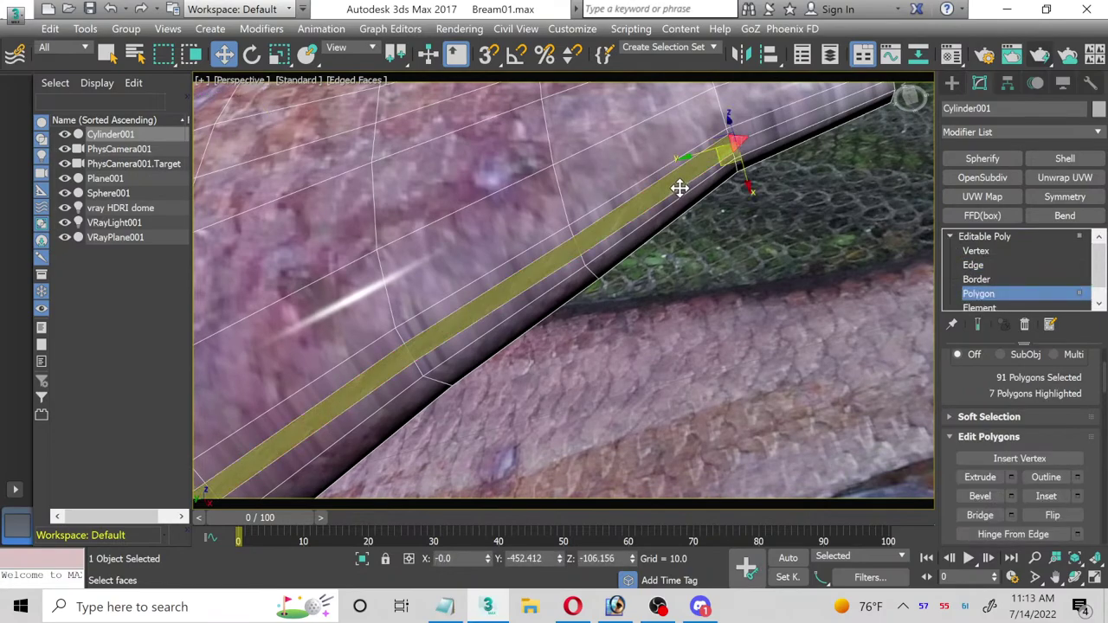
{"action": "middle_click_drag", "start_coordinate": [289, 445], "coordinate": [389, 247], "text": "alt"}
{"action": "scroll", "coordinate": [617, 212], "scroll_direction": "up", "scroll_amount": 3}
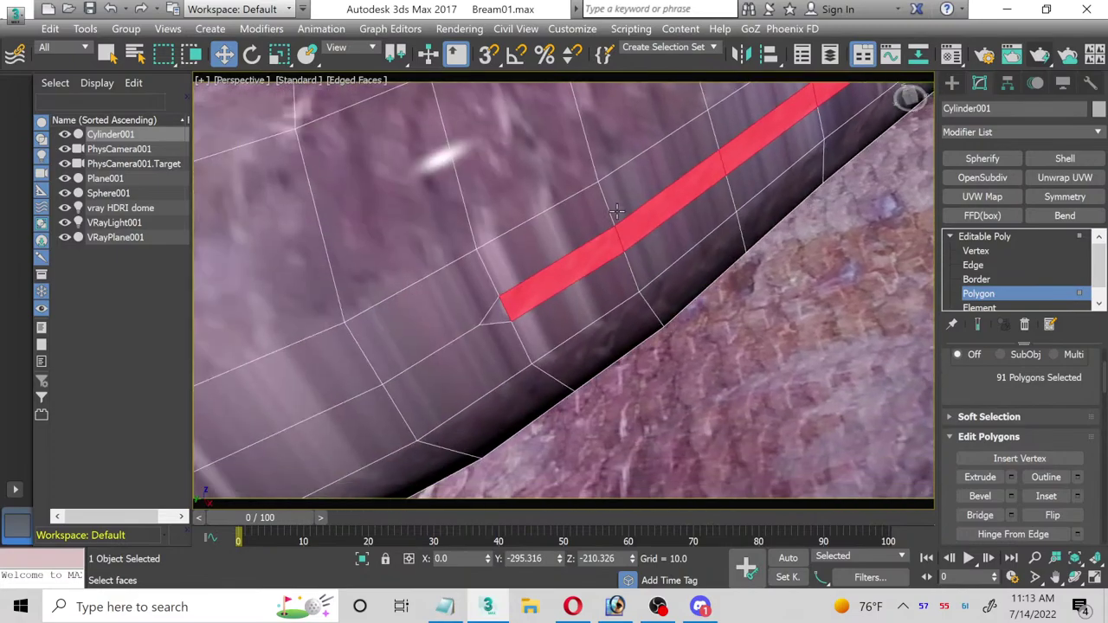
{"action": "left_click_drag", "start_coordinate": [520, 305], "coordinate": [500, 318]}
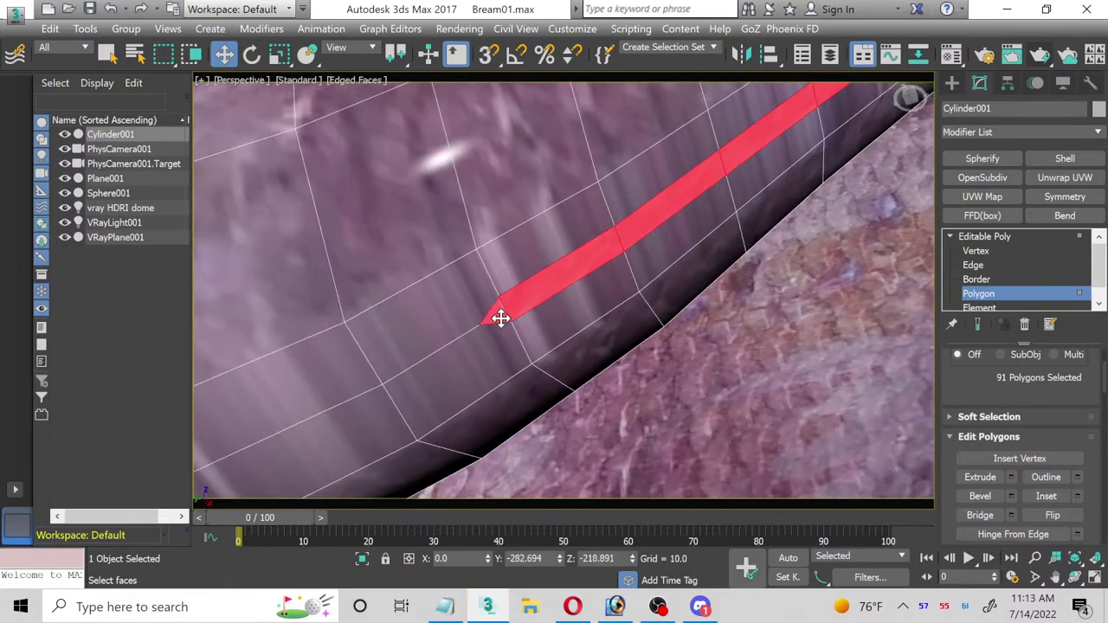
{"action": "left_click", "coordinate": [1012, 477]}
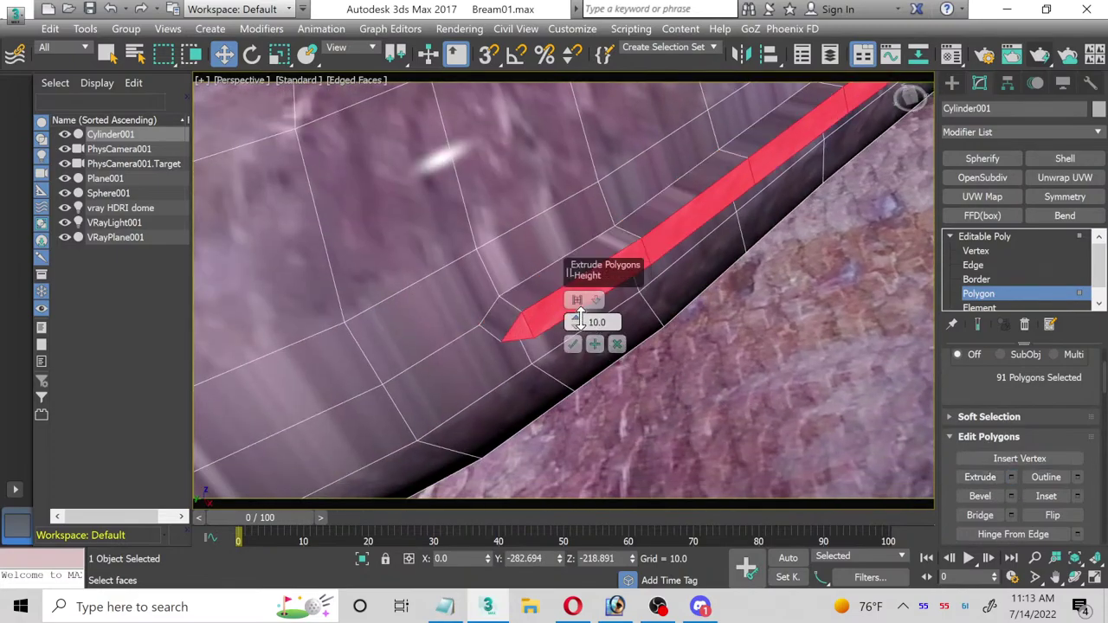
{"action": "left_click_drag", "start_coordinate": [579, 320], "coordinate": [586, 360]}
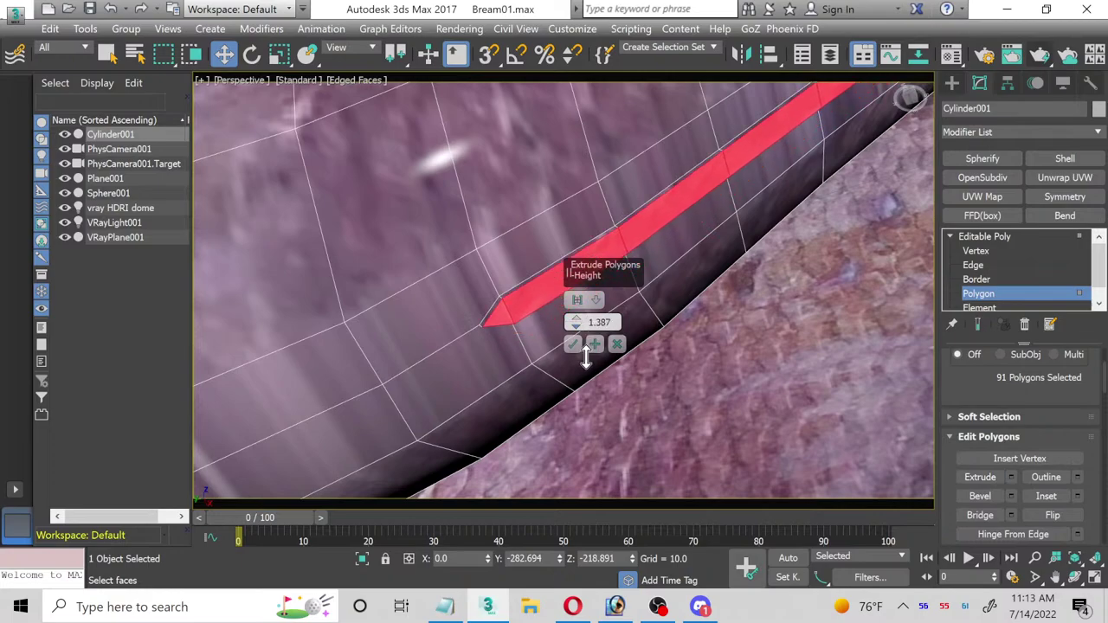
{"action": "left_click", "coordinate": [572, 344]}
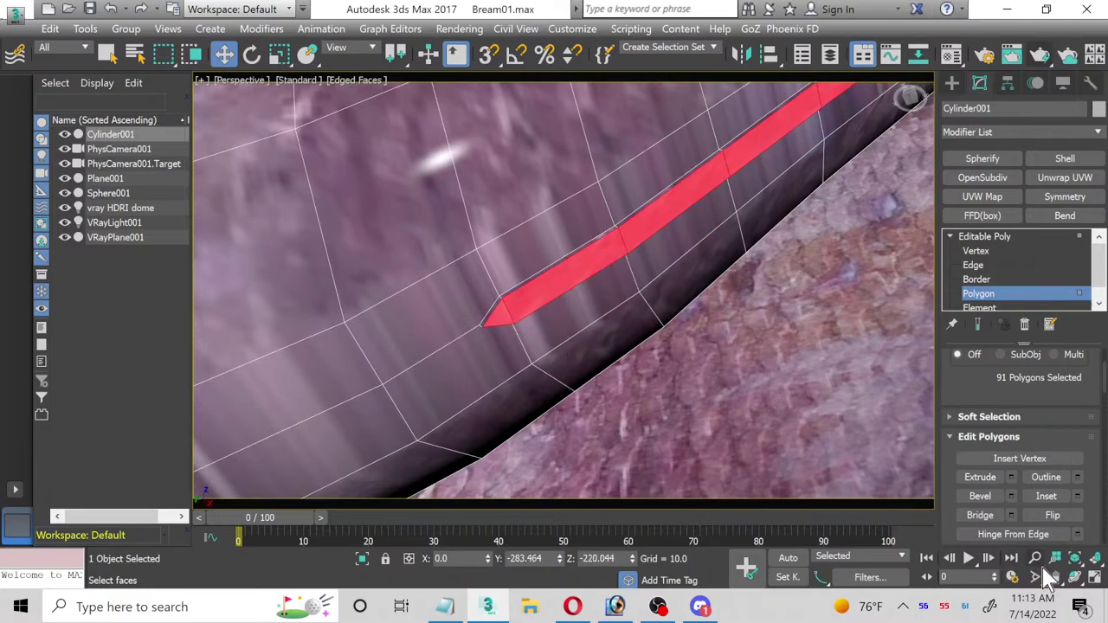
Step: Scale the extruded strip narrower sideways in the top view
{"action": "left_click", "coordinate": [1095, 577]}
{"action": "right_click", "coordinate": [338, 170]}
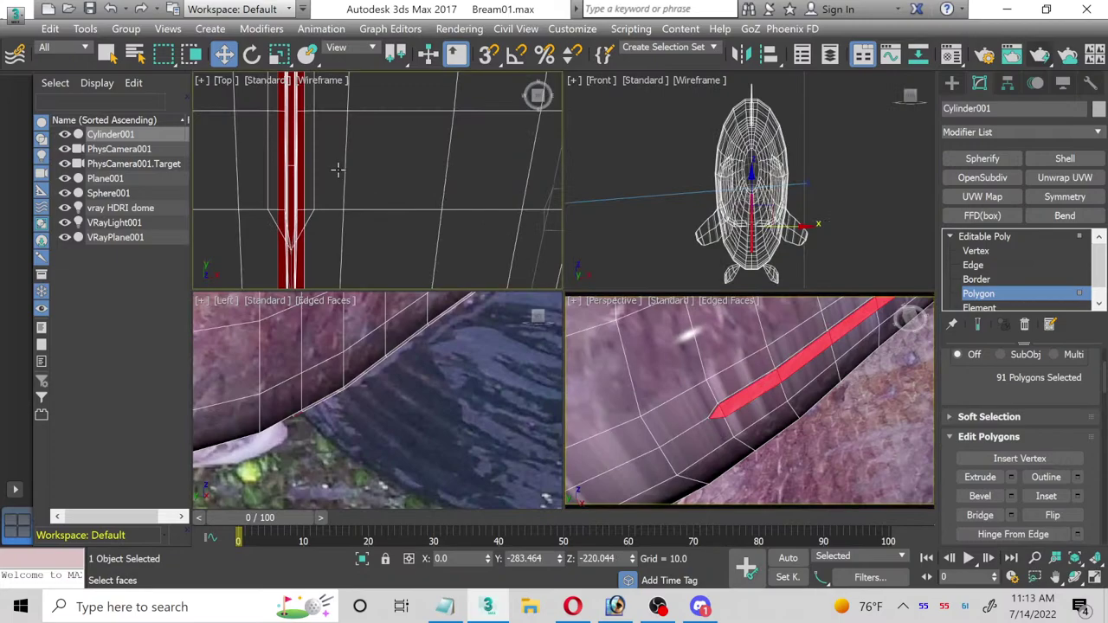
{"action": "left_click", "coordinate": [279, 54]}
{"action": "scroll", "coordinate": [389, 149], "scroll_direction": "down", "scroll_amount": 5}
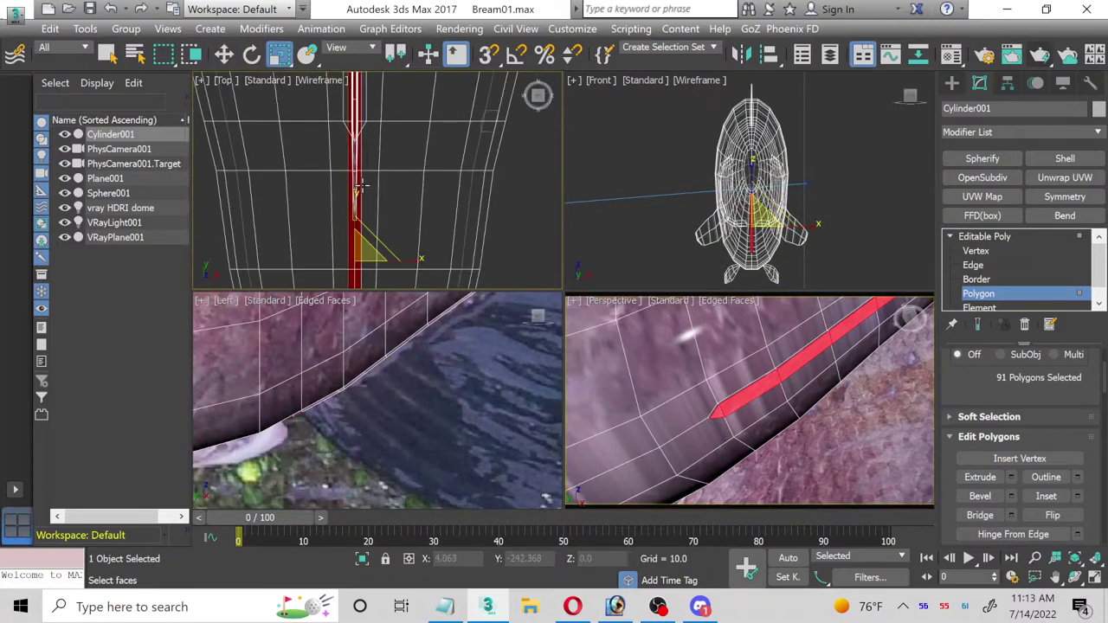
{"action": "scroll", "coordinate": [389, 149], "scroll_direction": "up", "scroll_amount": 5}
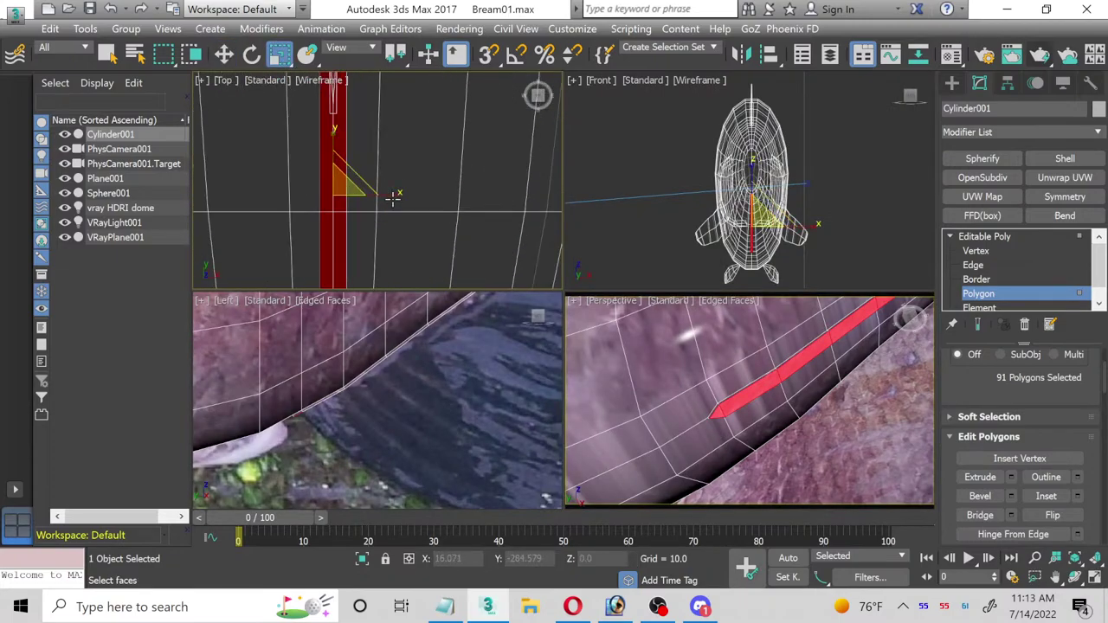
{"action": "left_click_drag", "start_coordinate": [393, 193], "coordinate": [340, 195]}
{"action": "mouse_move", "coordinate": [340, 196]}
{"action": "middle_mouse_down"}
{"action": "mouse_move", "coordinate": [337, 250]}
{"action": "mouse_move", "coordinate": [329, 204]}
{"action": "middle_mouse_up"}
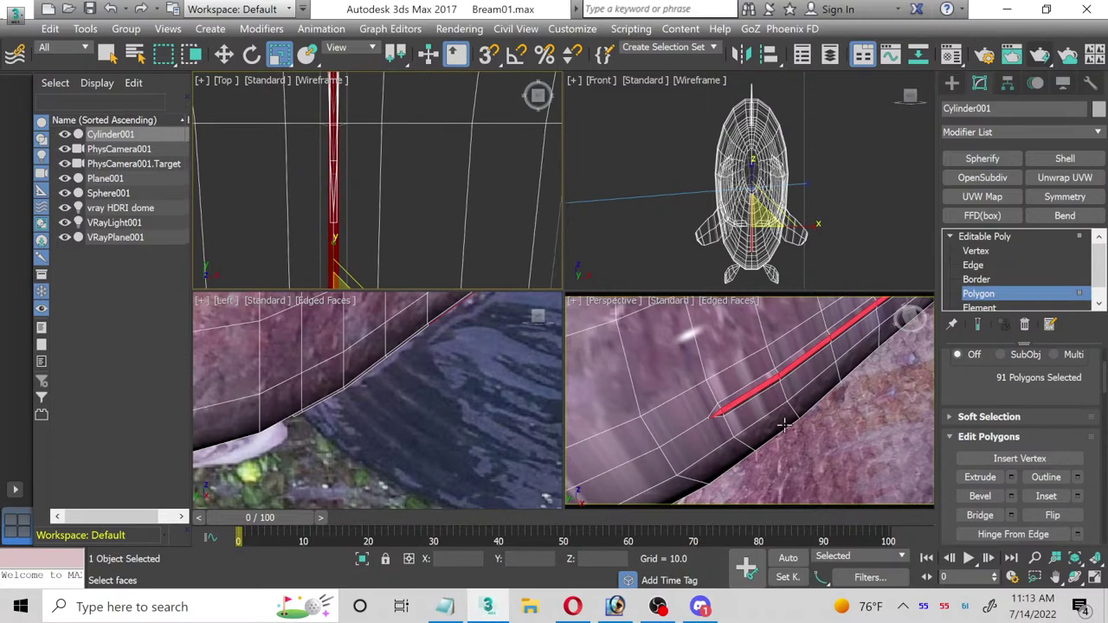
Step: Extrude the strip again by 1.387 and bring up the bream material in the Material Editor
{"action": "left_click", "coordinate": [1010, 477]}
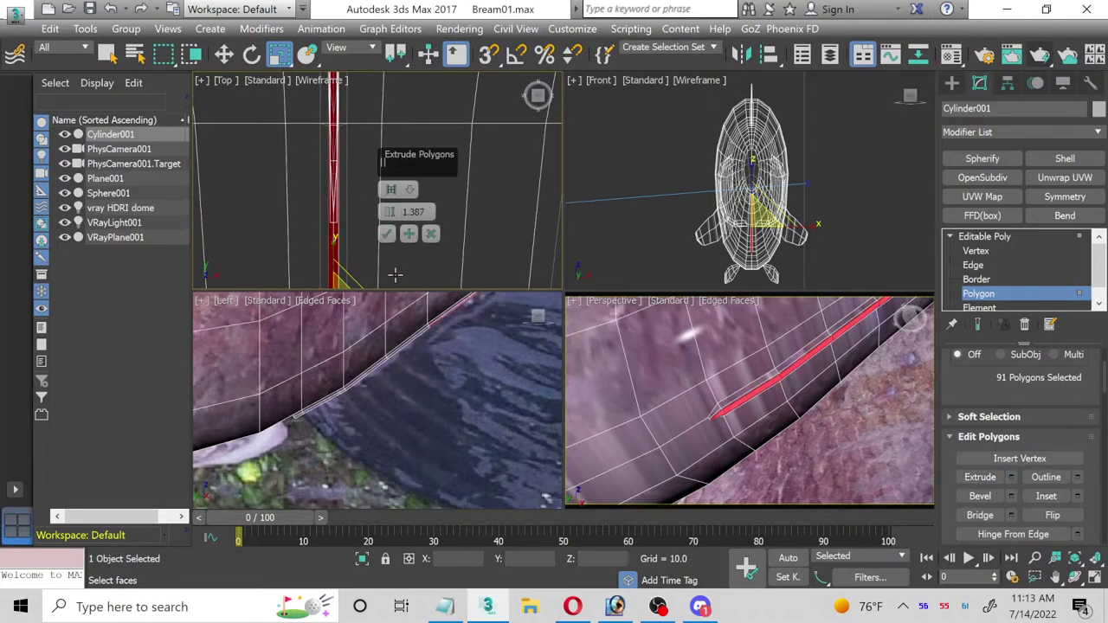
{"action": "right_click", "coordinate": [456, 382]}
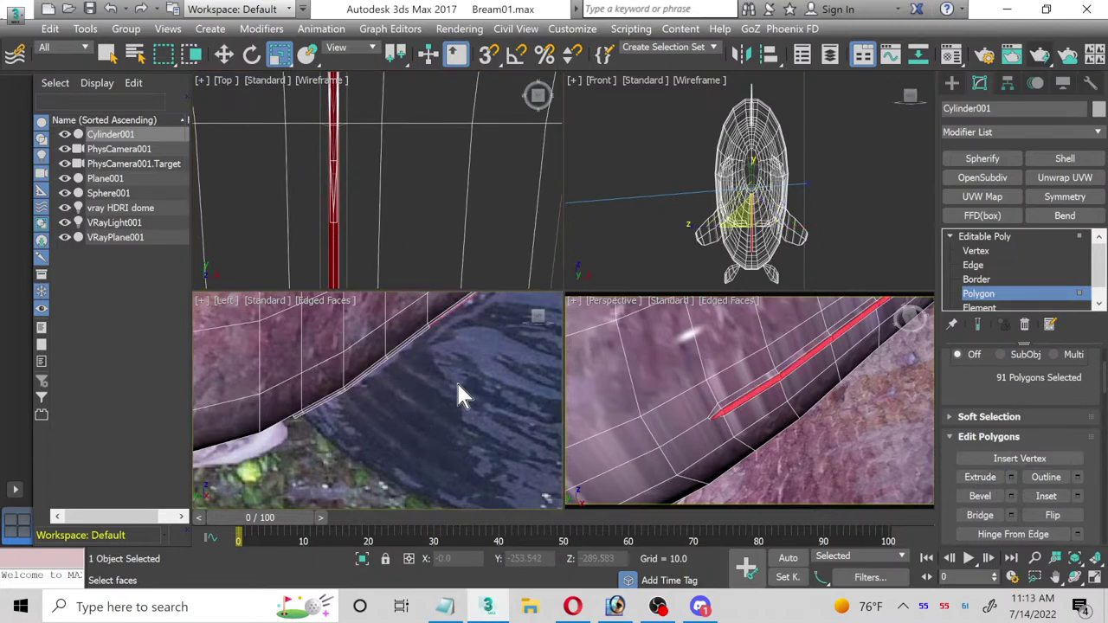
{"action": "key", "text": "alt+w"}
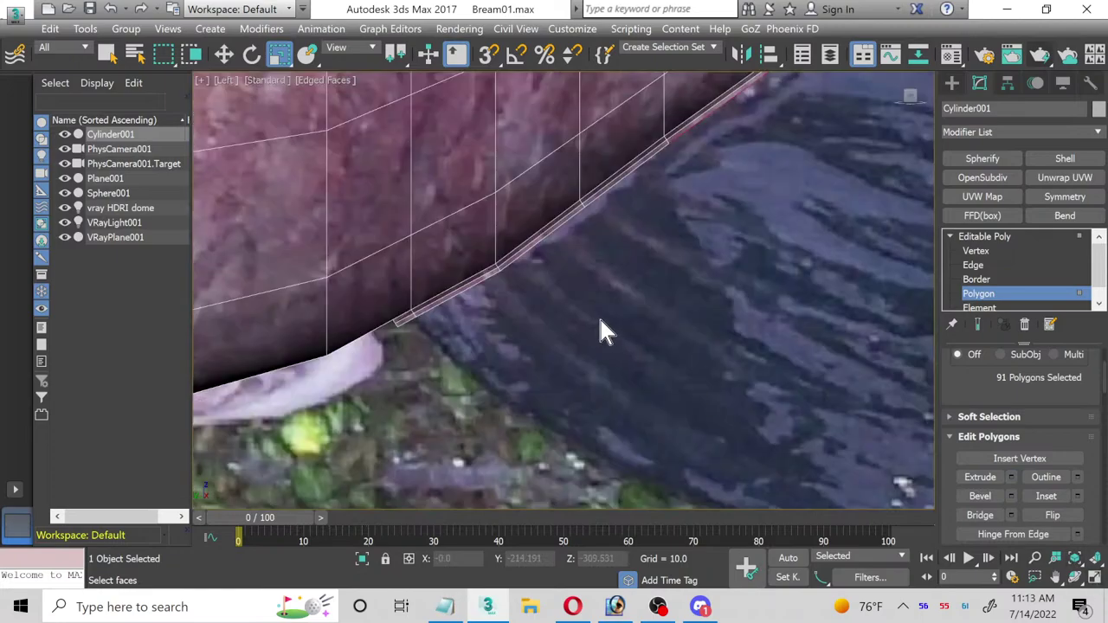
{"action": "key", "text": "m"}
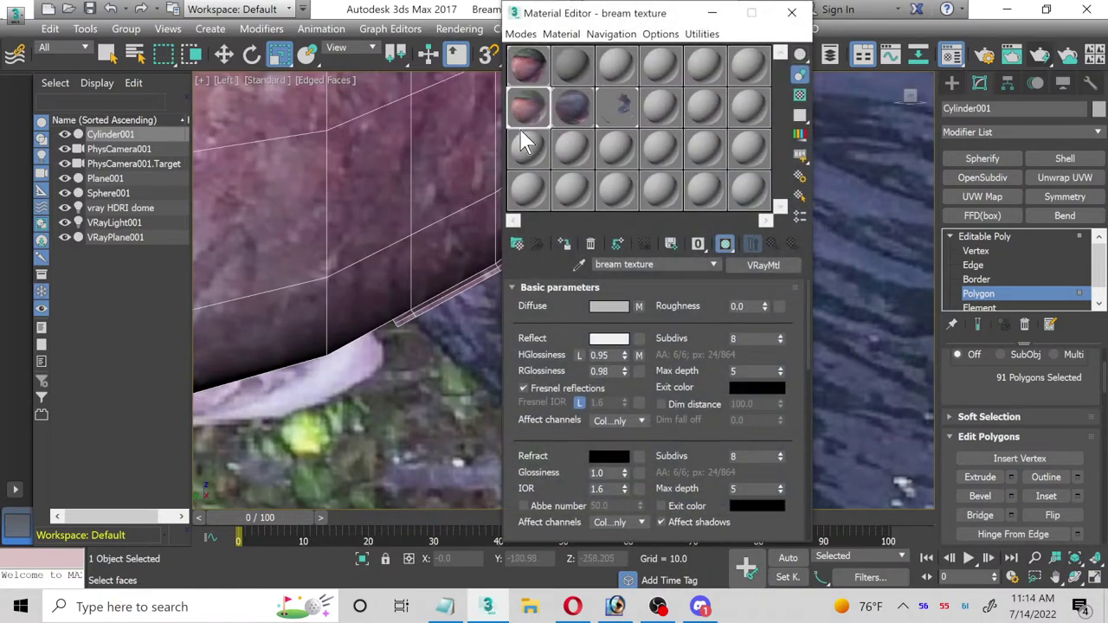
Step: Set the bream material's refraction colour to light grey and close the Material Editor
{"action": "left_click", "coordinate": [604, 459]}
{"action": "left_click", "coordinate": [351, 186]}
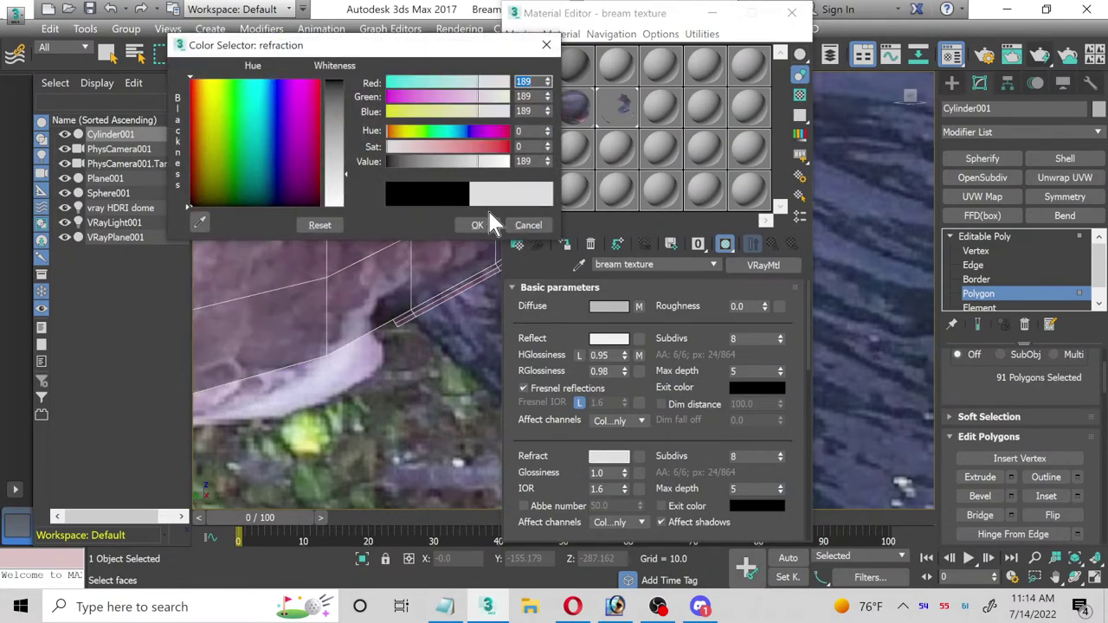
{"action": "left_click", "coordinate": [477, 225]}
{"action": "left_click", "coordinate": [792, 13]}
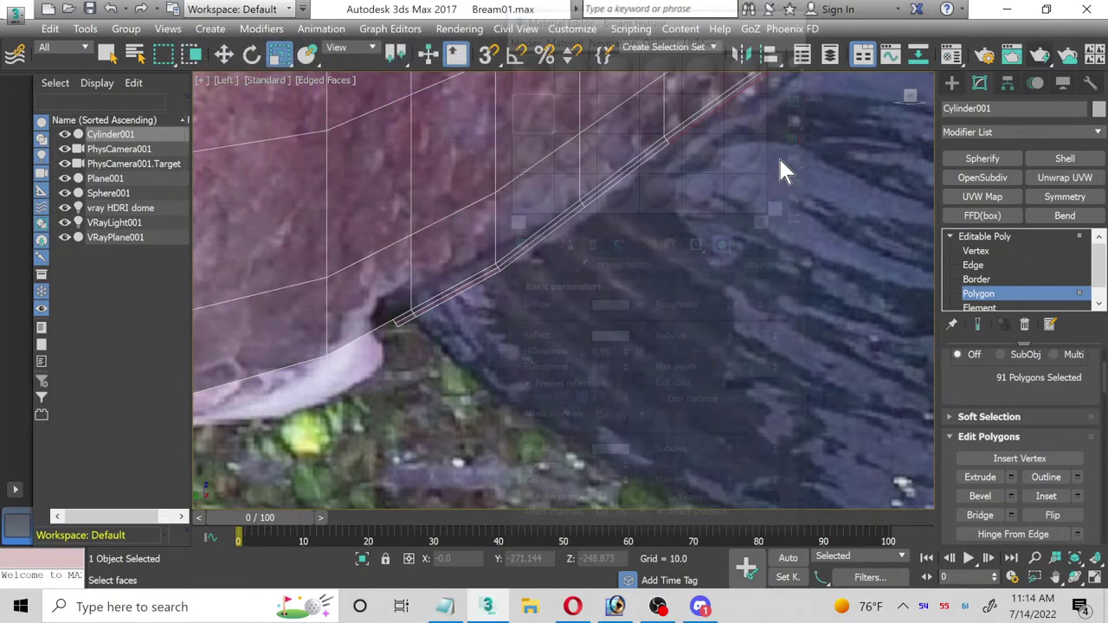
Step: Move the strip out into a band along the fish's lower edge
{"action": "scroll", "coordinate": [735, 321], "scroll_direction": "down", "scroll_amount": 5}
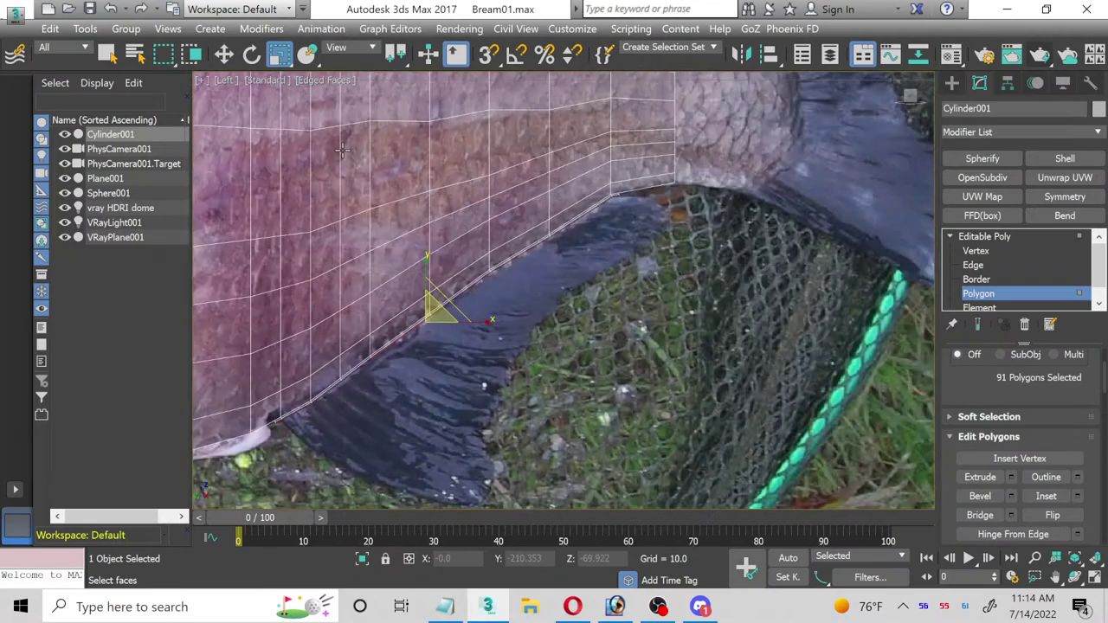
{"action": "left_click", "coordinate": [224, 53]}
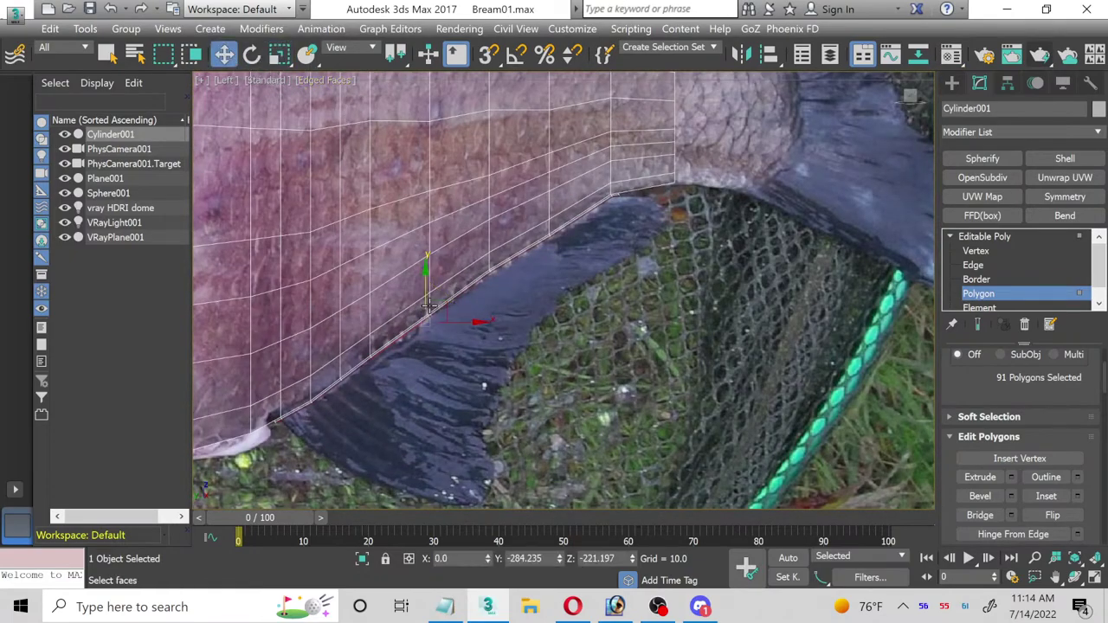
{"action": "left_click_drag", "start_coordinate": [457, 308], "coordinate": [510, 329]}
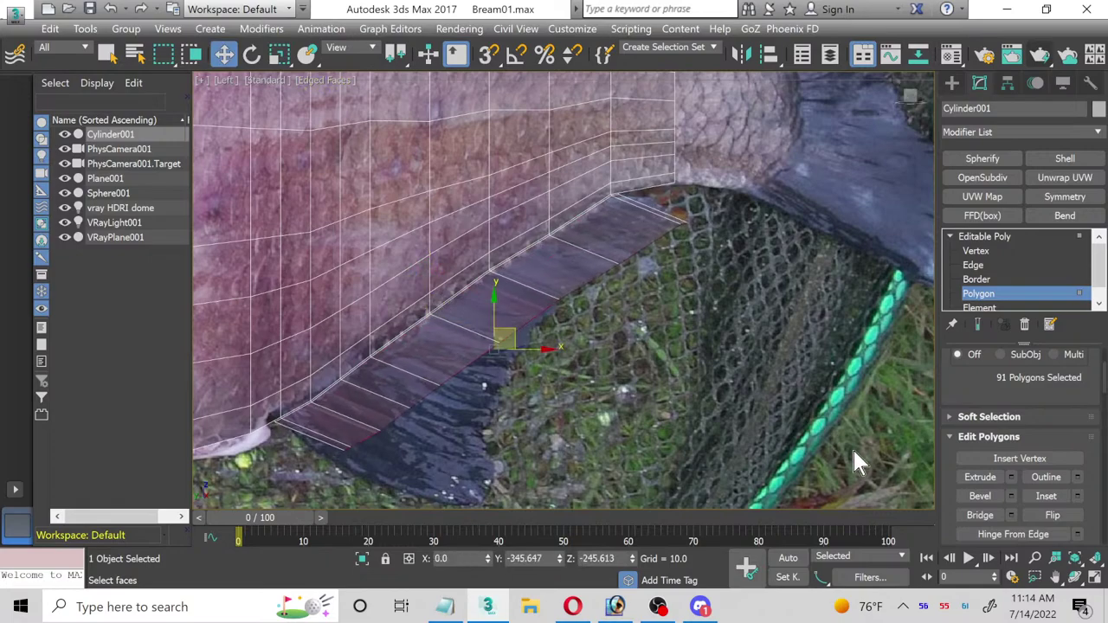
Step: Scale the fin polygons to 70% along X in the top view, then maximize the side view
{"action": "left_click", "coordinate": [1096, 578]}
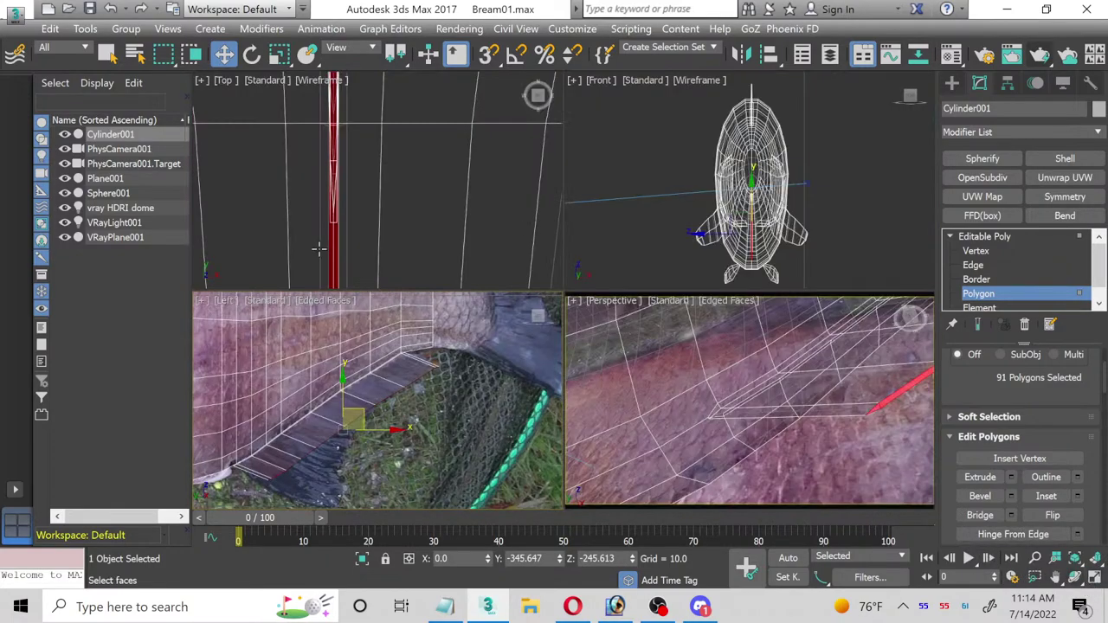
{"action": "left_click", "coordinate": [279, 55]}
{"action": "mouse_move", "coordinate": [359, 171]}
{"action": "middle_mouse_down"}
{"action": "mouse_move", "coordinate": [354, 262]}
{"action": "mouse_move", "coordinate": [362, 168]}
{"action": "middle_mouse_up"}
{"action": "scroll", "coordinate": [346, 165], "scroll_direction": "down", "scroll_amount": 2}
{"action": "scroll", "coordinate": [355, 196], "scroll_direction": "down", "scroll_amount": 3}
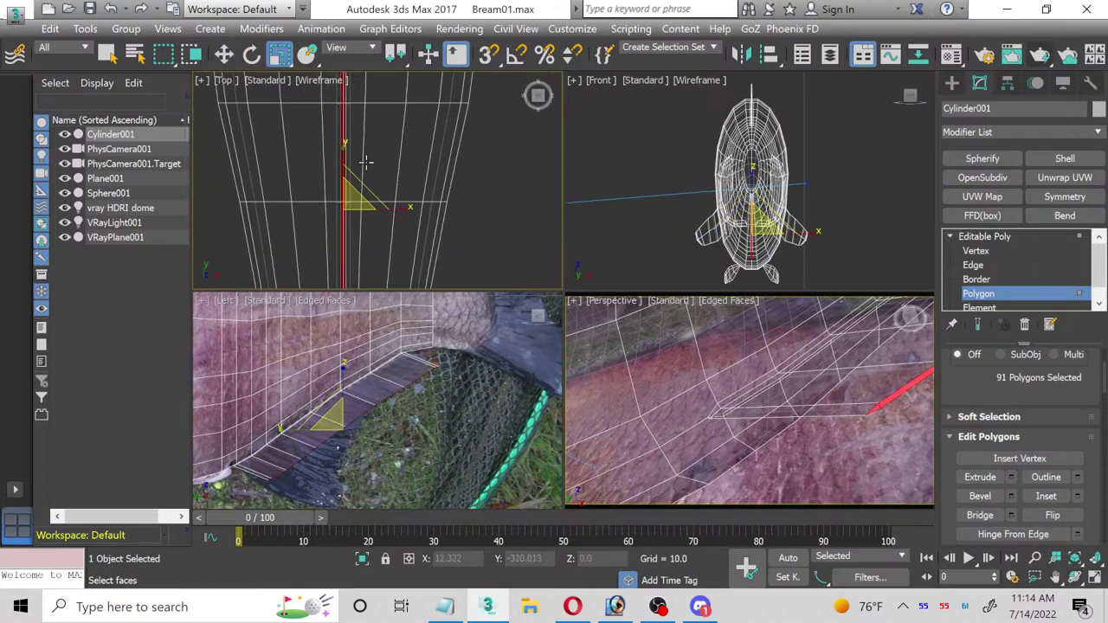
{"action": "left_click_drag", "start_coordinate": [412, 207], "coordinate": [396, 210]}
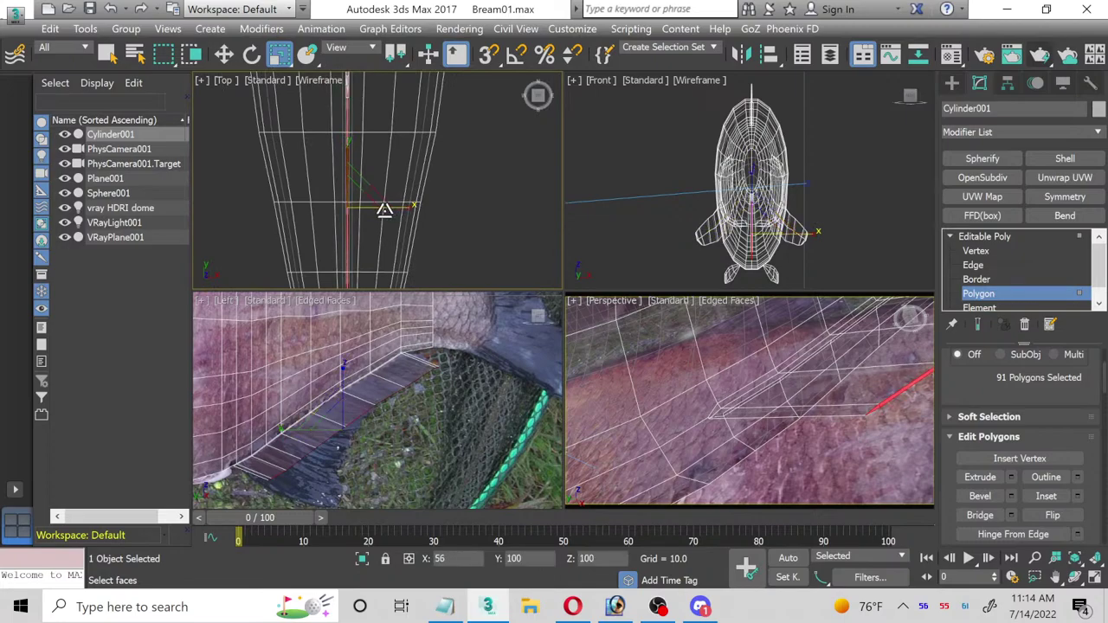
{"action": "left_click", "coordinate": [398, 420]}
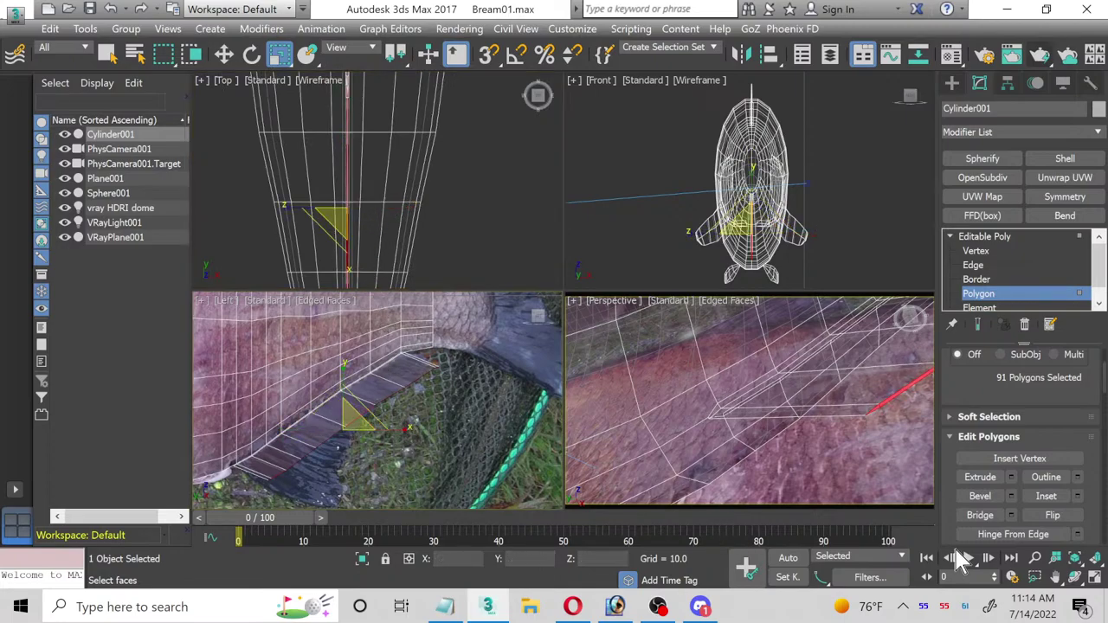
{"action": "left_click", "coordinate": [1097, 580]}
Step: At vertex level, move the fin-tip and first lower-edge vertices onto the photo's fin outline
{"action": "left_click", "coordinate": [976, 251]}
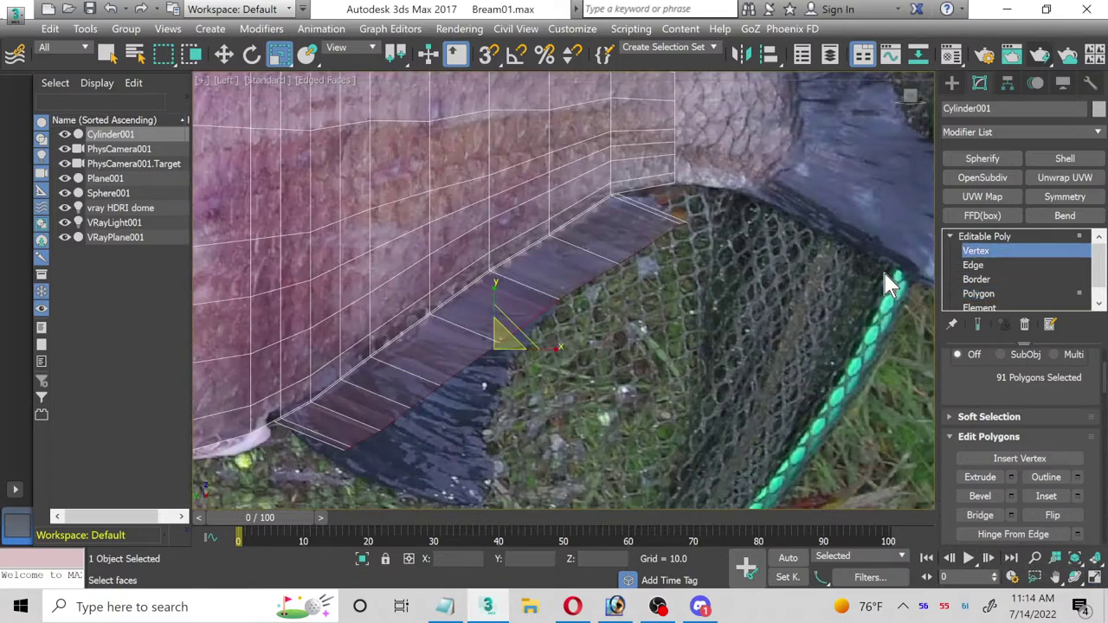
{"action": "scroll", "coordinate": [662, 257], "scroll_direction": "up", "scroll_amount": 5}
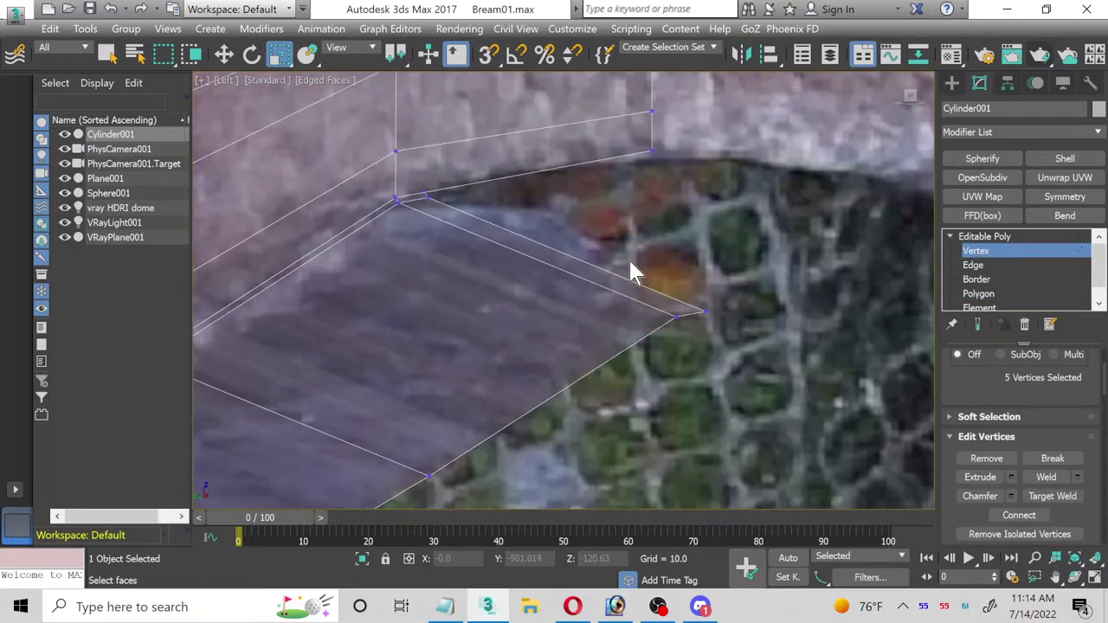
{"action": "left_click", "coordinate": [227, 57]}
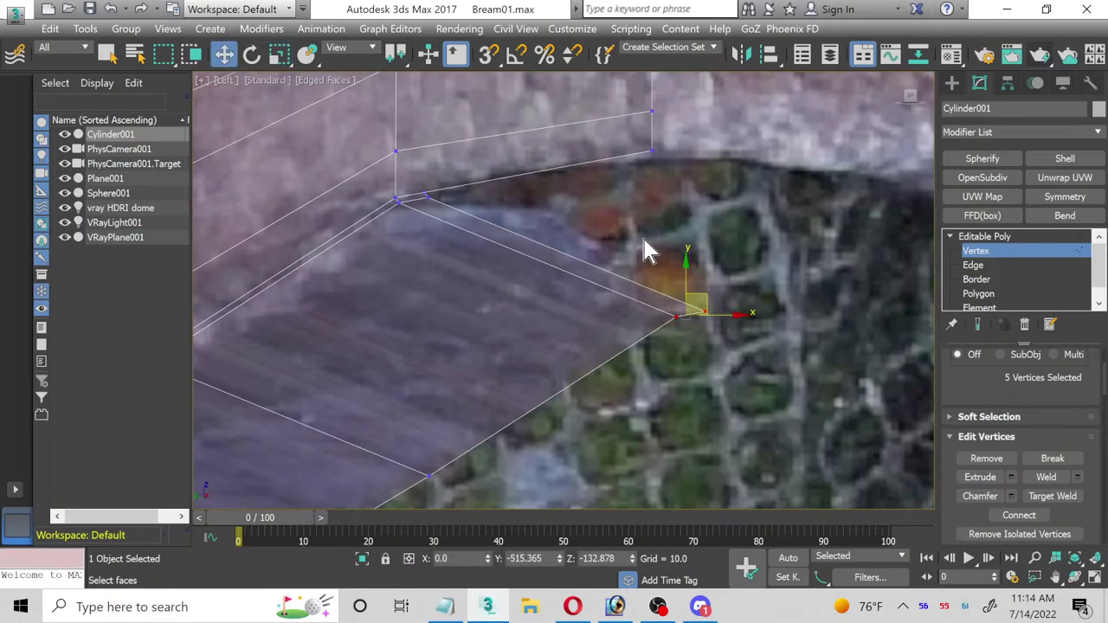
{"action": "left_click_drag", "start_coordinate": [702, 297], "coordinate": [665, 285]}
{"action": "scroll", "coordinate": [632, 162], "scroll_direction": "up", "scroll_amount": 3}
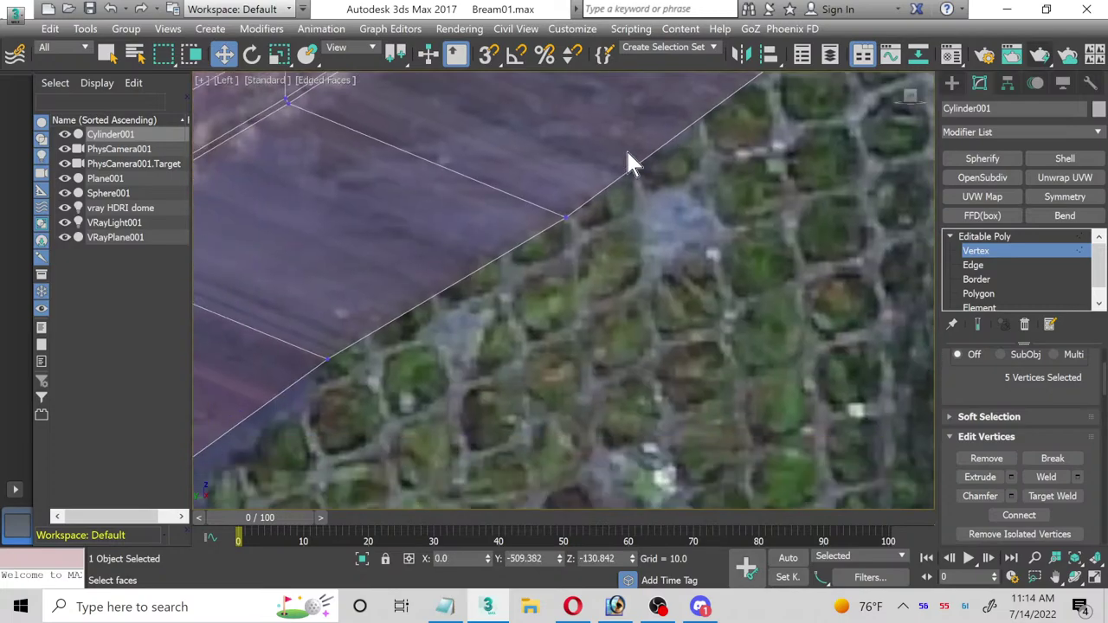
{"action": "scroll", "coordinate": [632, 163], "scroll_direction": "down", "scroll_amount": 2}
{"action": "middle_click_drag", "start_coordinate": [508, 285], "coordinate": [482, 211]}
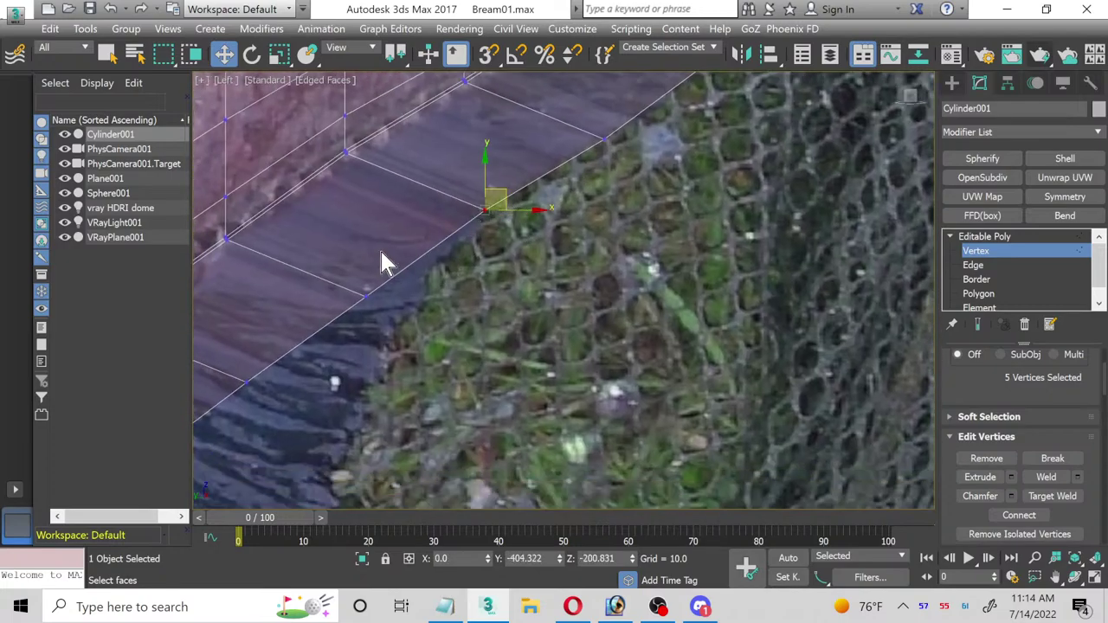
{"action": "left_click", "coordinate": [371, 297]}
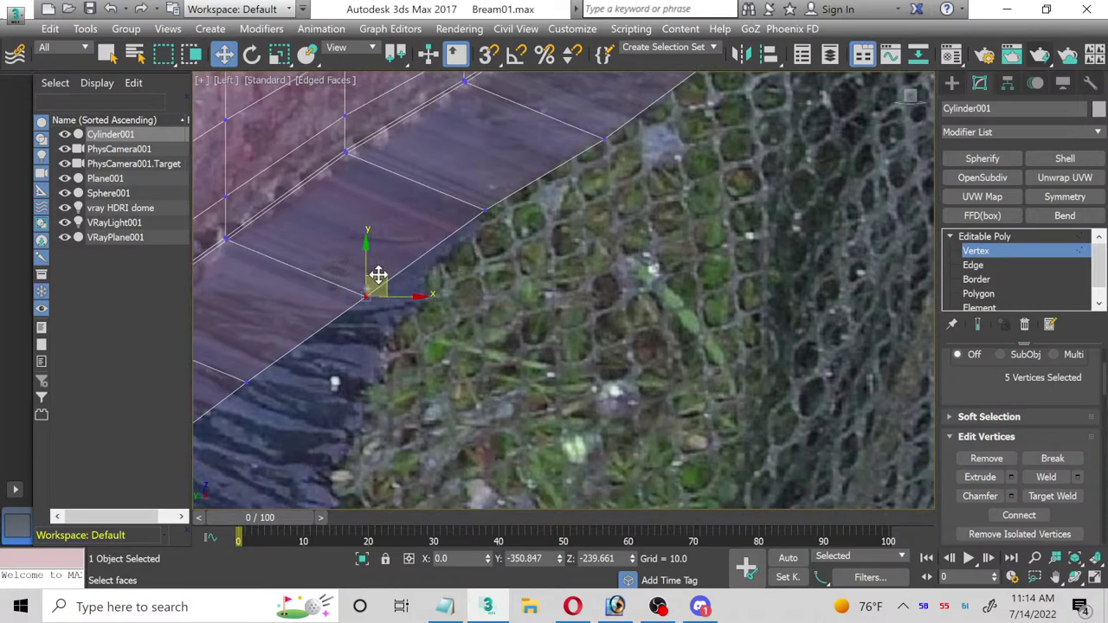
{"action": "left_click_drag", "start_coordinate": [378, 275], "coordinate": [417, 294]}
{"action": "scroll", "coordinate": [368, 180], "scroll_direction": "up", "scroll_amount": 2}
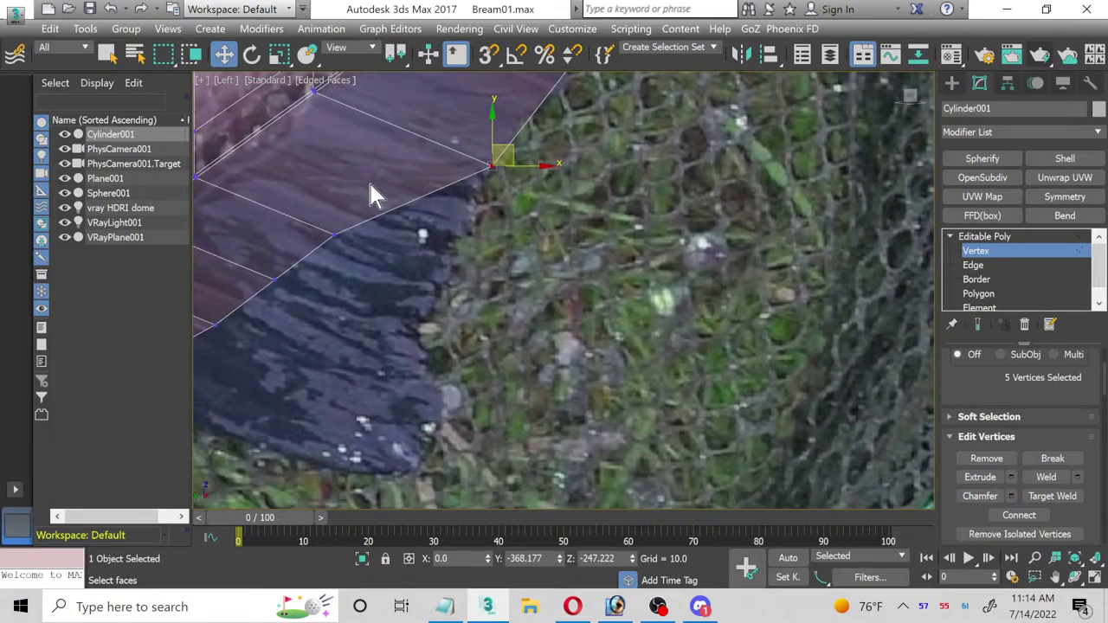
Step: Drag the next fin-edge vertices down onto the fin outline, redoing one misplaced move
{"action": "left_click", "coordinate": [340, 232]}
{"action": "left_click_drag", "start_coordinate": [348, 215], "coordinate": [438, 272]}
{"action": "scroll", "coordinate": [467, 256], "scroll_direction": "up", "scroll_amount": 2}
{"action": "left_click", "coordinate": [447, 194]}
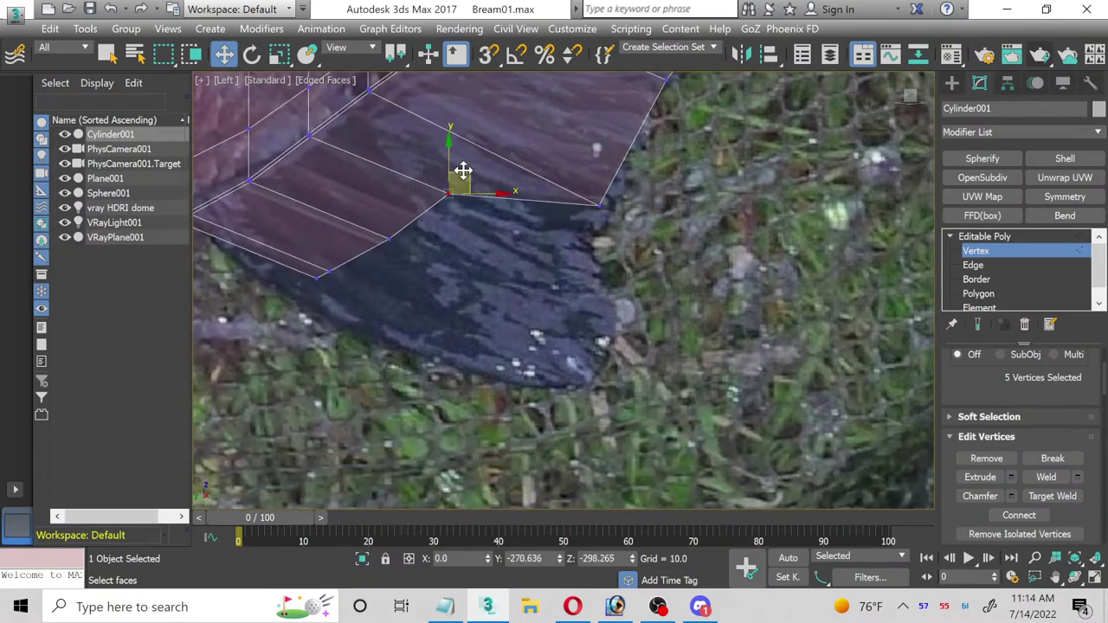
{"action": "left_click_drag", "start_coordinate": [459, 171], "coordinate": [603, 268]}
{"action": "left_click", "coordinate": [385, 233]}
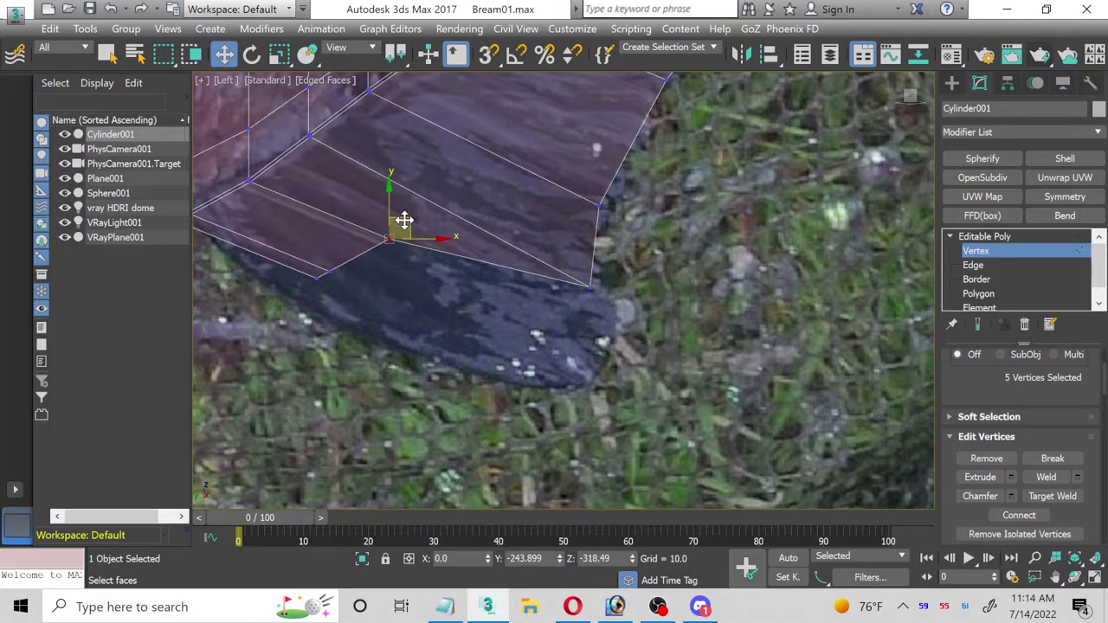
{"action": "left_click_drag", "start_coordinate": [404, 220], "coordinate": [619, 355]}
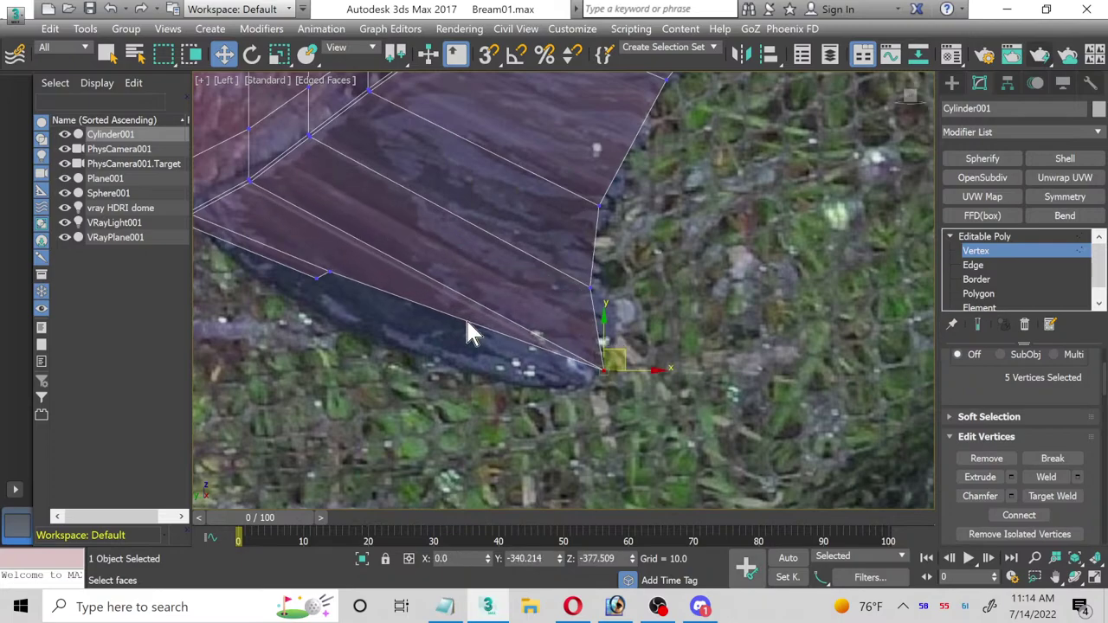
{"action": "left_click", "coordinate": [331, 274]}
{"action": "left_click_drag", "start_coordinate": [346, 260], "coordinate": [511, 350]}
{"action": "key", "text": "ctrl+z"}
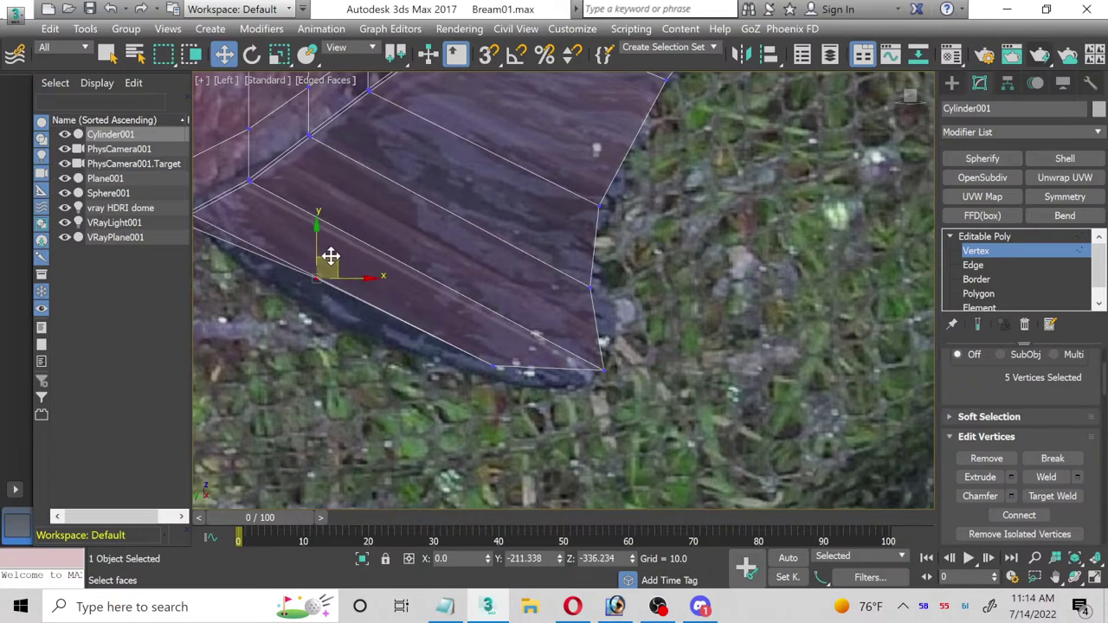
{"action": "left_click_drag", "start_coordinate": [330, 256], "coordinate": [509, 349]}
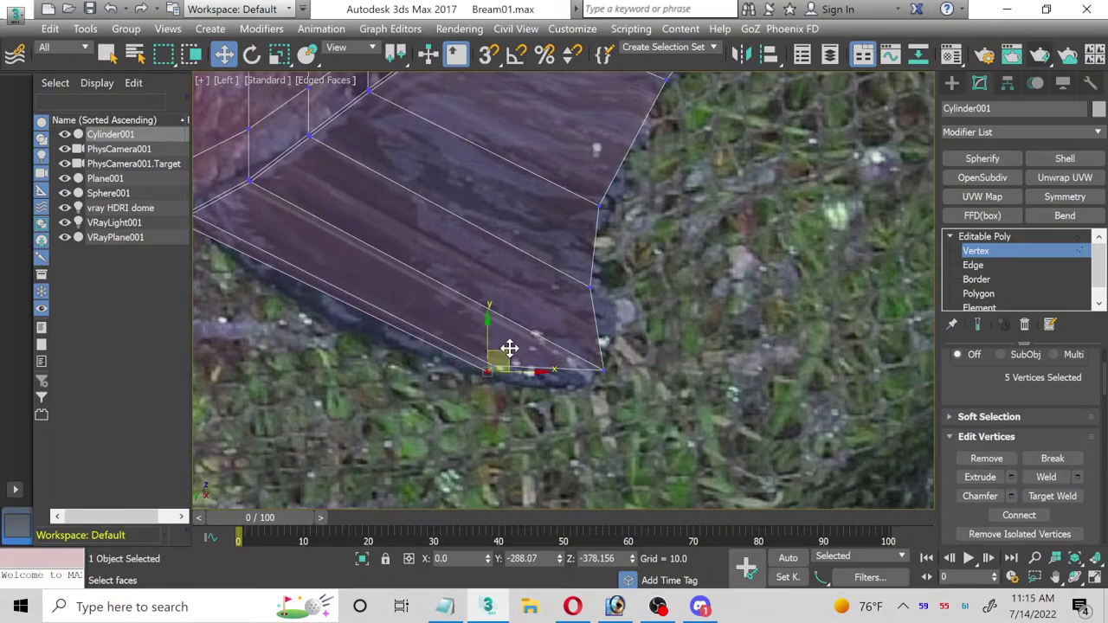
Step: Nudge the last edge vertex into place and select the vertex at the fin's corner
{"action": "scroll", "coordinate": [520, 351], "scroll_direction": "up", "scroll_amount": 5}
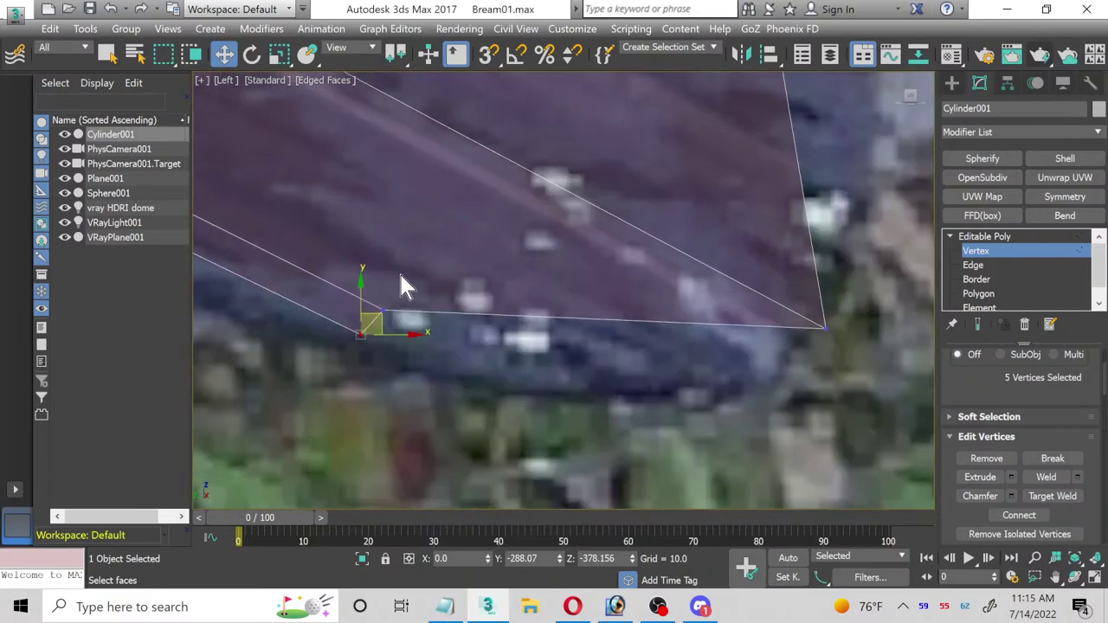
{"action": "left_click_drag", "start_coordinate": [377, 292], "coordinate": [623, 285]}
{"action": "scroll", "coordinate": [636, 177], "scroll_direction": "down", "scroll_amount": 2}
{"action": "middle_click_drag", "start_coordinate": [637, 178], "coordinate": [448, 388]}
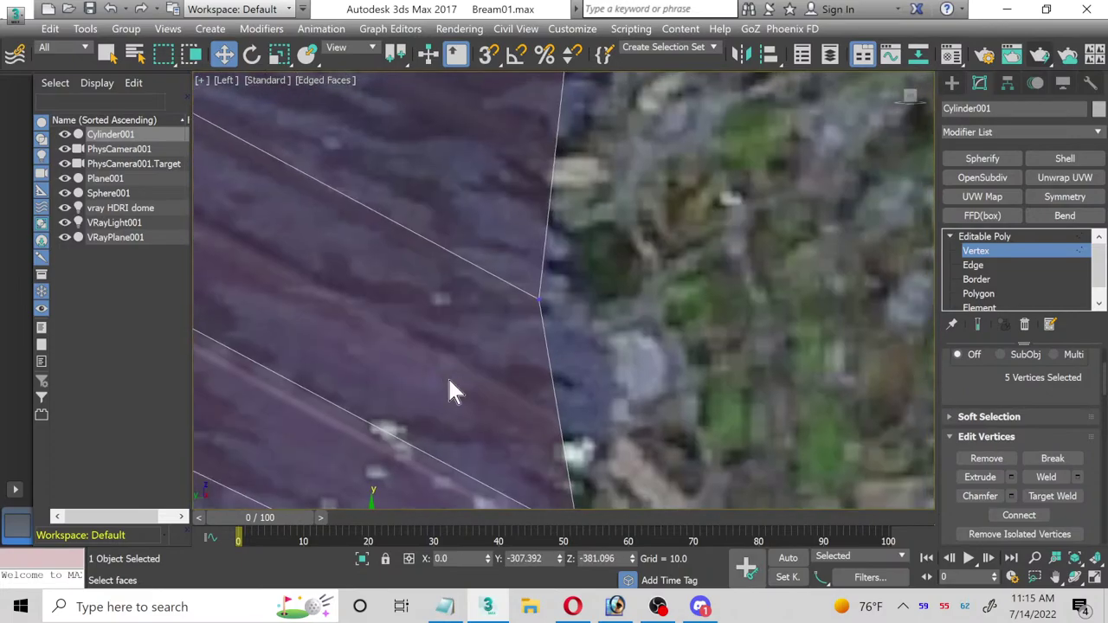
{"action": "mouse_move", "coordinate": [532, 347]}
{"action": "left_mouse_down"}
{"action": "mouse_move", "coordinate": [524, 333]}
{"action": "mouse_move", "coordinate": [554, 314]}
{"action": "mouse_move", "coordinate": [571, 318]}
{"action": "left_mouse_up"}
{"action": "scroll", "coordinate": [391, 359], "scroll_direction": "down", "scroll_amount": 2}
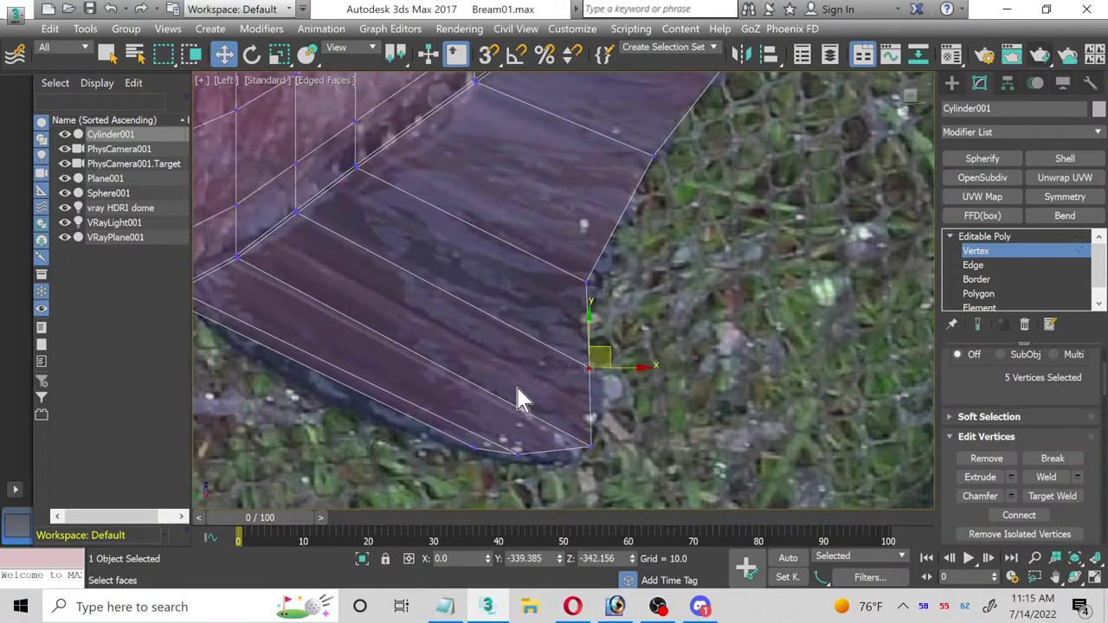
{"action": "scroll", "coordinate": [520, 400], "scroll_direction": "down", "scroll_amount": 2}
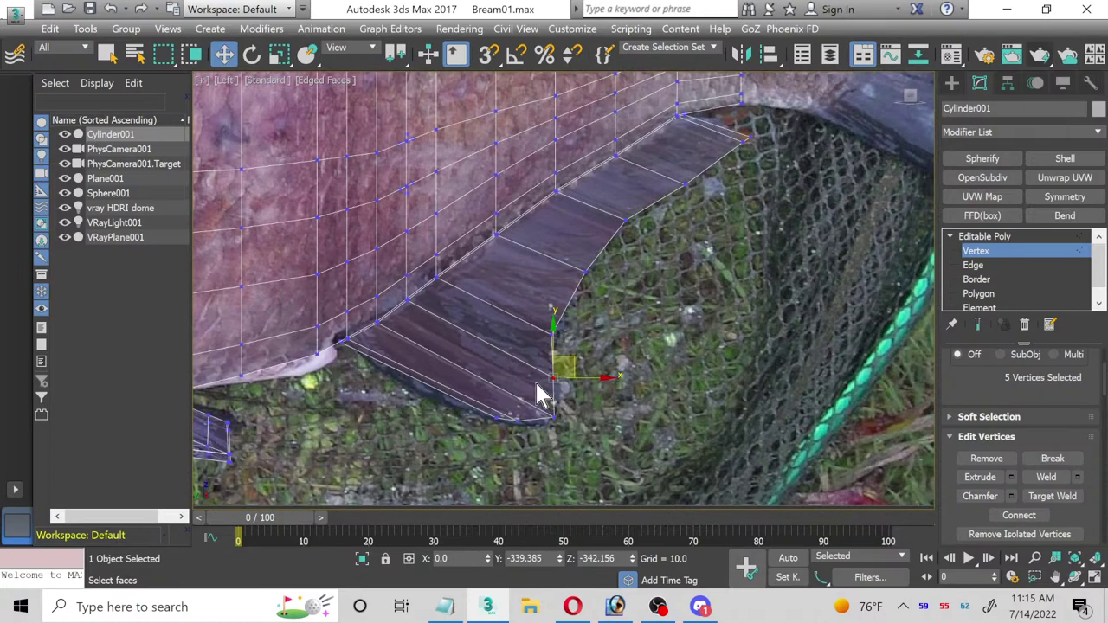
Step: Connect the two selected fin edges with a new edge loop
{"action": "left_click", "coordinate": [983, 265]}
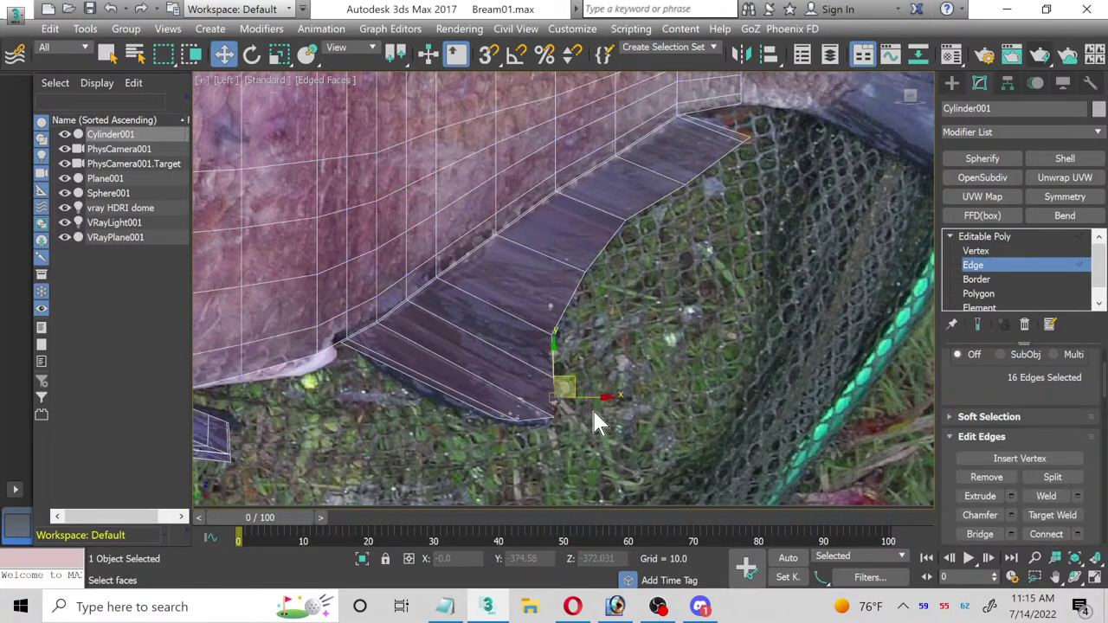
{"action": "scroll", "coordinate": [1004, 443], "scroll_direction": "up", "scroll_amount": 2}
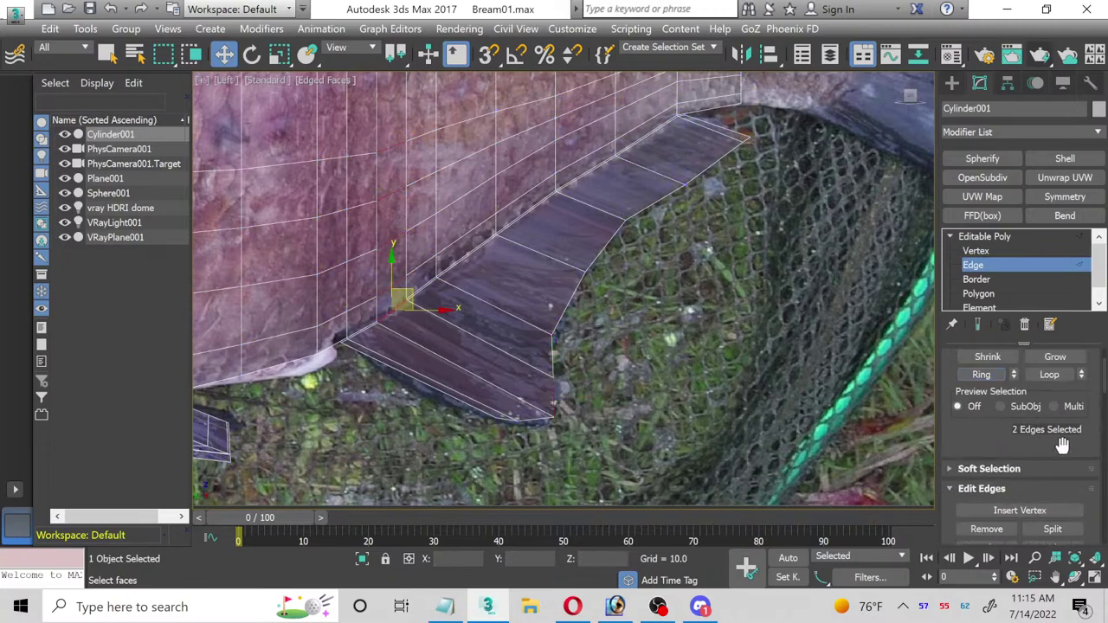
{"action": "scroll", "coordinate": [1061, 468], "scroll_direction": "down", "scroll_amount": 3}
{"action": "left_click", "coordinate": [1078, 508]}
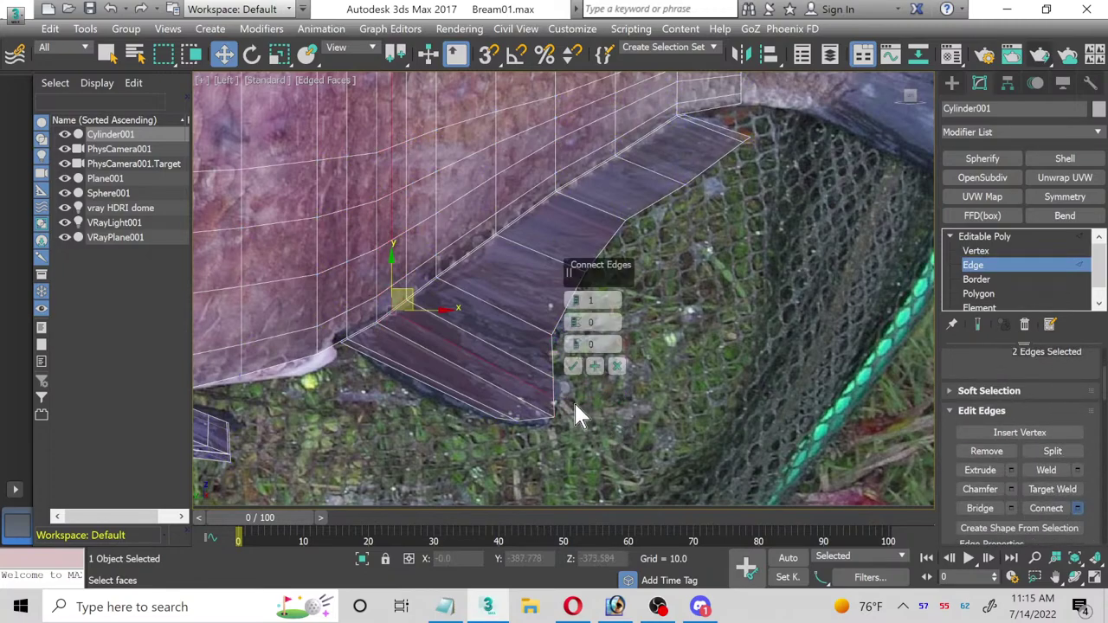
{"action": "left_click", "coordinate": [574, 366]}
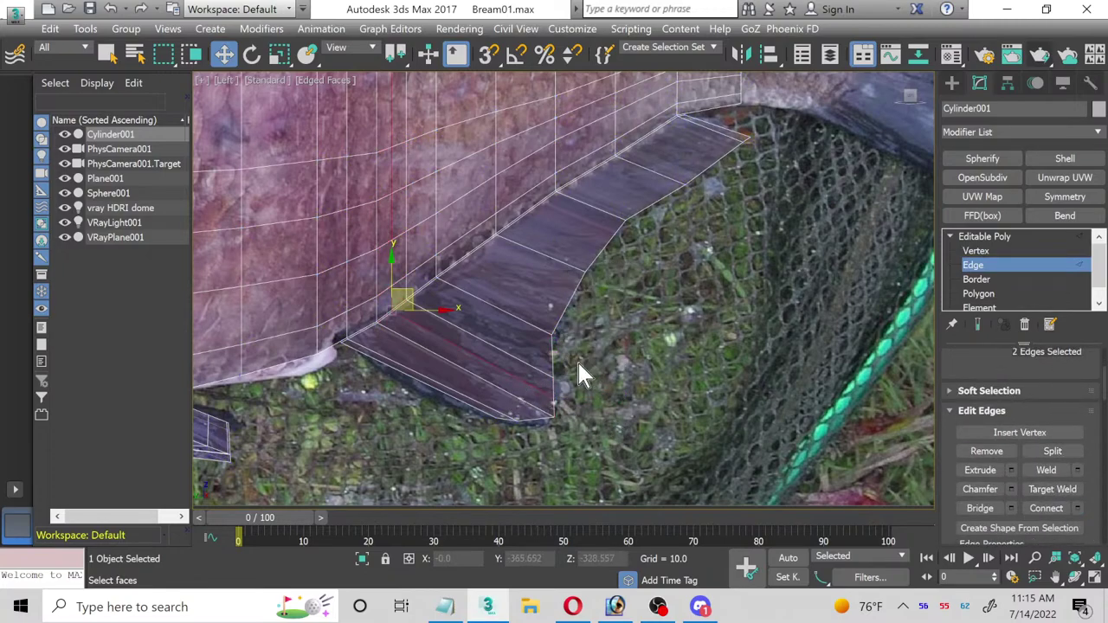
Step: Move the four new vertices to follow the fin outline
{"action": "left_click", "coordinate": [976, 251]}
{"action": "scroll", "coordinate": [571, 410], "scroll_direction": "up", "scroll_amount": 6}
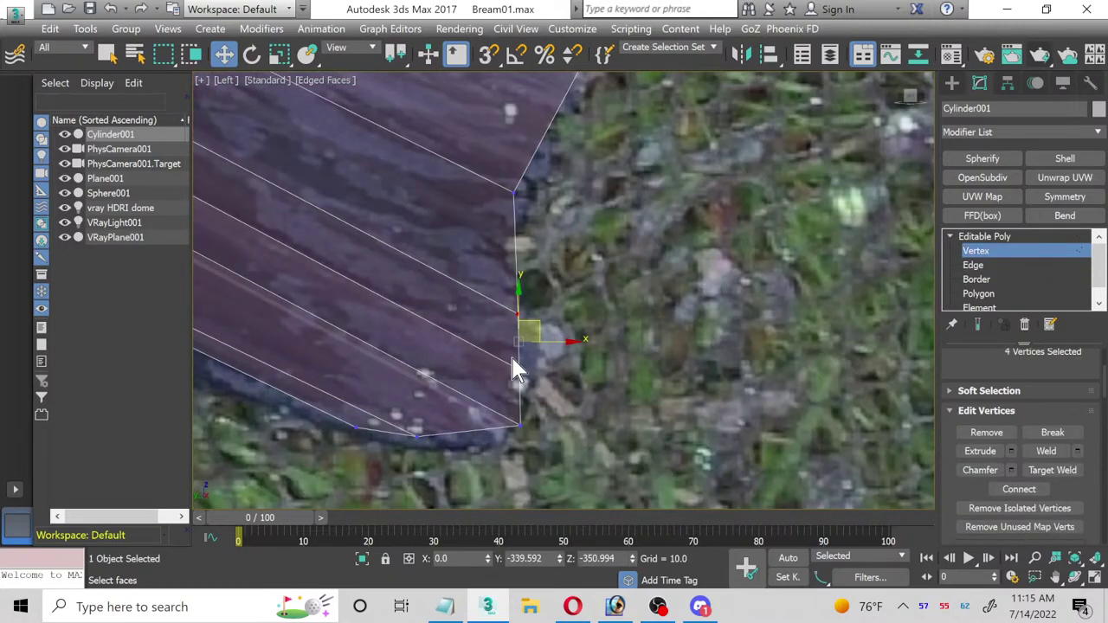
{"action": "left_click_drag", "start_coordinate": [537, 352], "coordinate": [533, 276]}
{"action": "scroll", "coordinate": [482, 329], "scroll_direction": "down", "scroll_amount": 4}
{"action": "scroll", "coordinate": [511, 262], "scroll_direction": "down", "scroll_amount": 3}
{"action": "scroll", "coordinate": [511, 263], "scroll_direction": "up", "scroll_amount": 4}
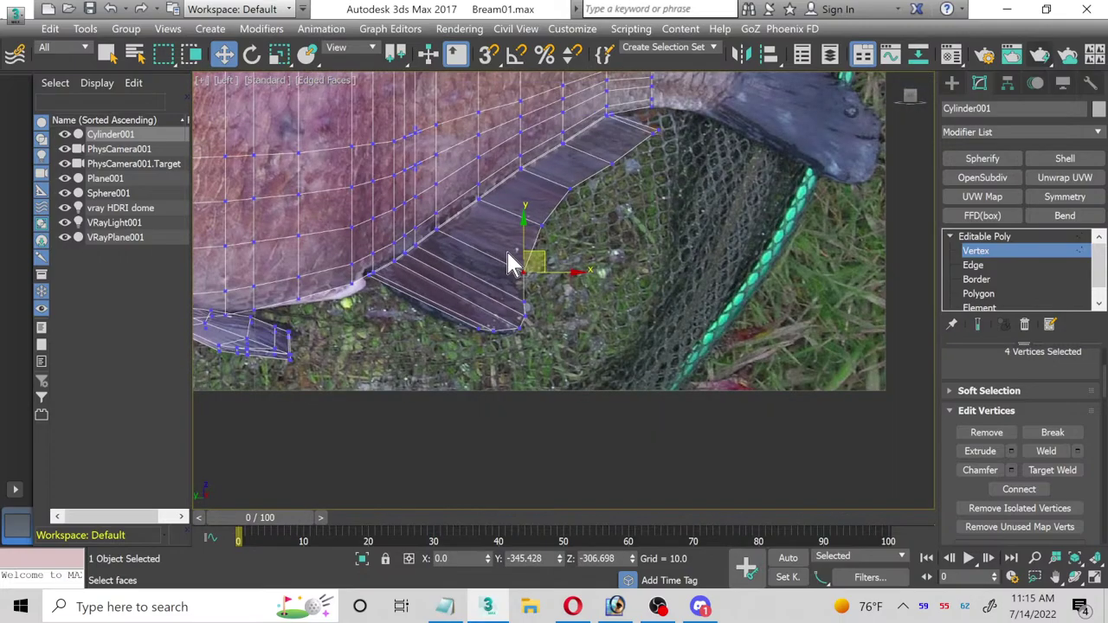
{"action": "middle_click_drag", "start_coordinate": [472, 374], "coordinate": [554, 465]}
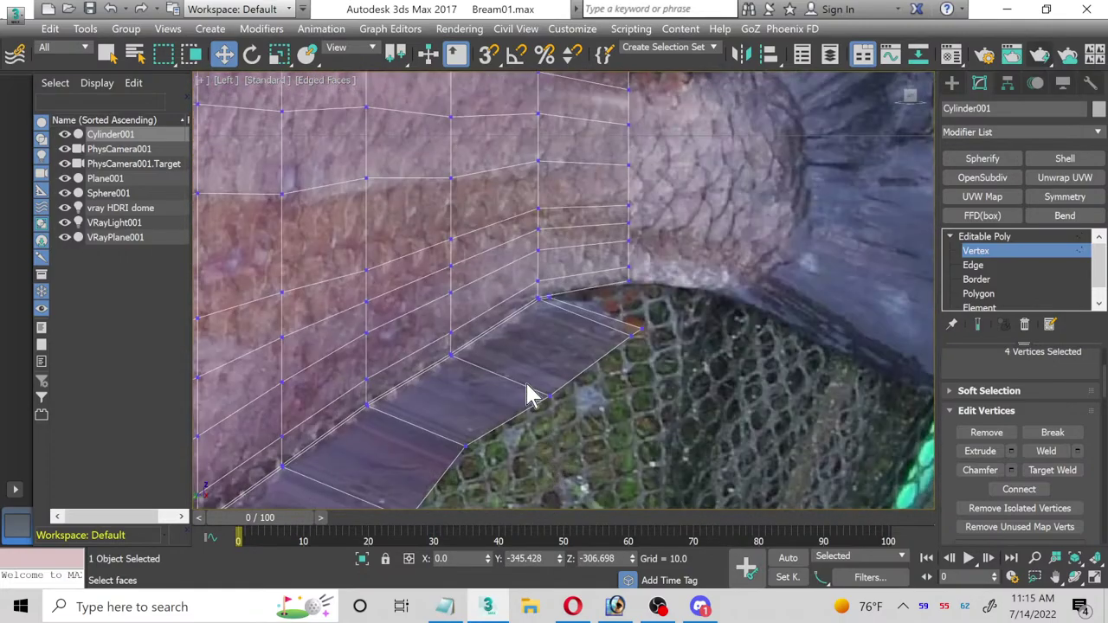
{"action": "left_click_drag", "start_coordinate": [566, 377], "coordinate": [568, 390]}
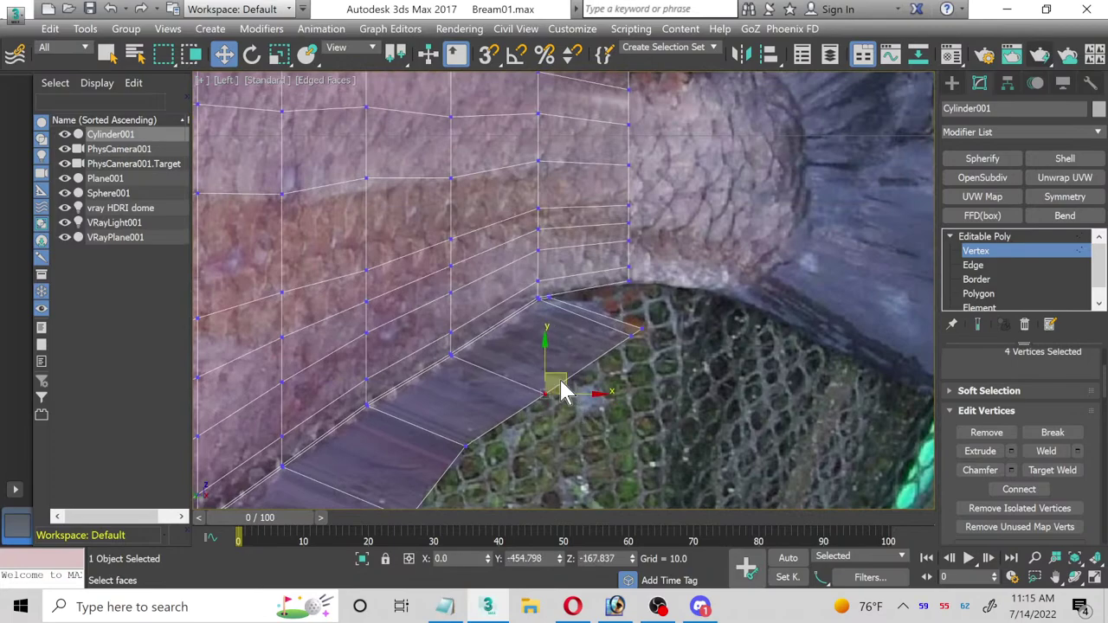
Step: Connect three fin edges with 2 segments, adding two new edge loops
{"action": "left_click", "coordinate": [973, 265]}
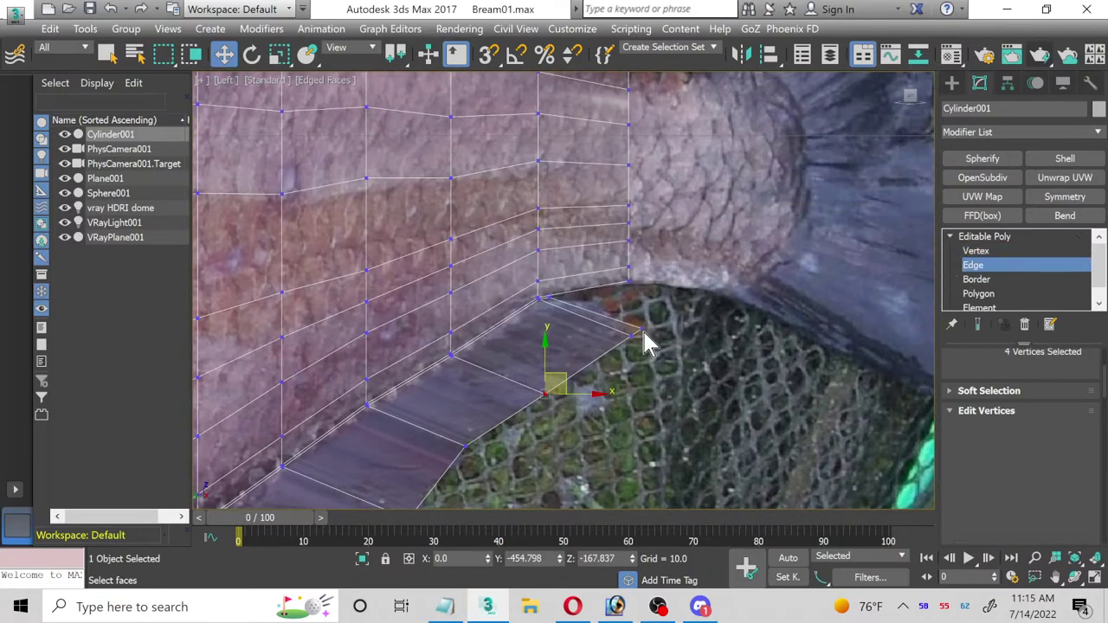
{"action": "left_click_drag", "start_coordinate": [570, 331], "coordinate": [572, 335]}
{"action": "scroll", "coordinate": [985, 425], "scroll_direction": "up", "scroll_amount": 3}
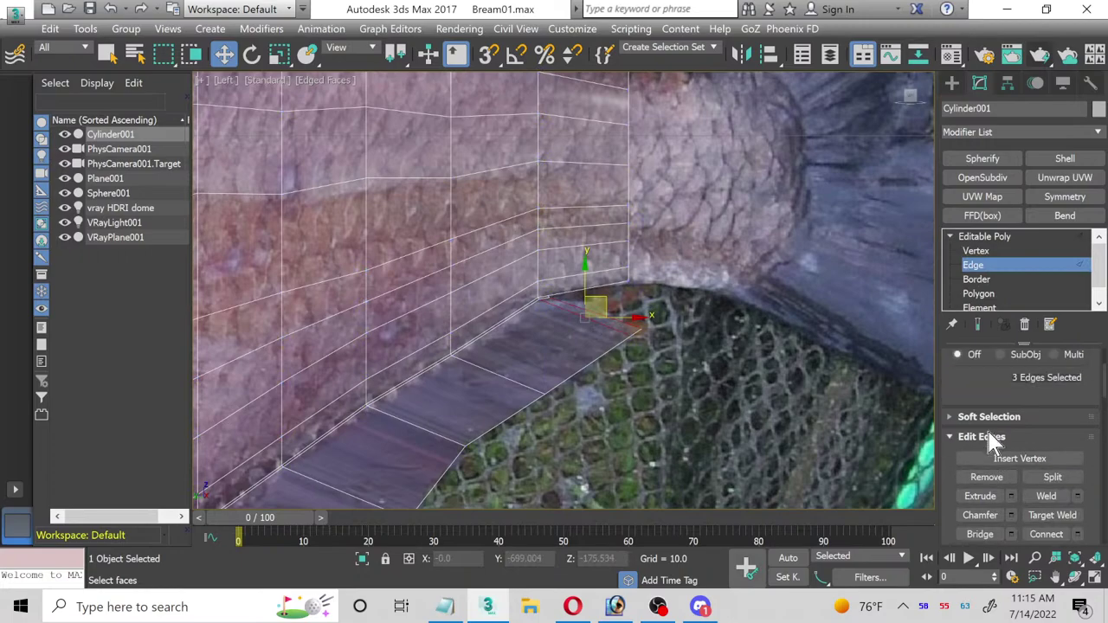
{"action": "middle_click_drag", "start_coordinate": [918, 394], "coordinate": [691, 202]}
{"action": "scroll", "coordinate": [1029, 474], "scroll_direction": "down", "scroll_amount": 3}
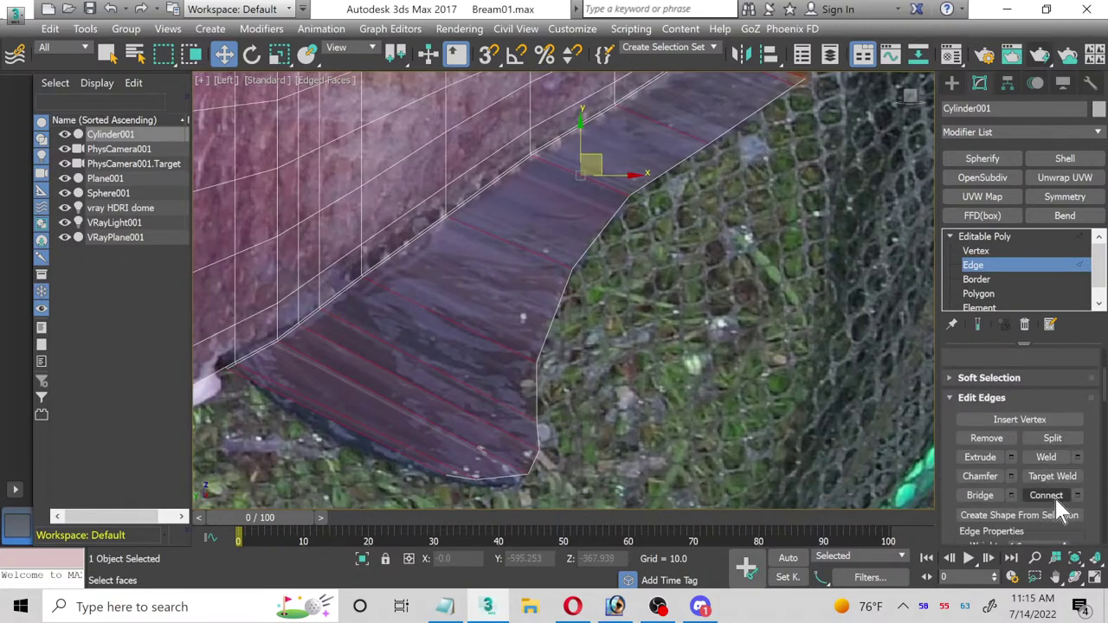
{"action": "left_click", "coordinate": [1078, 495]}
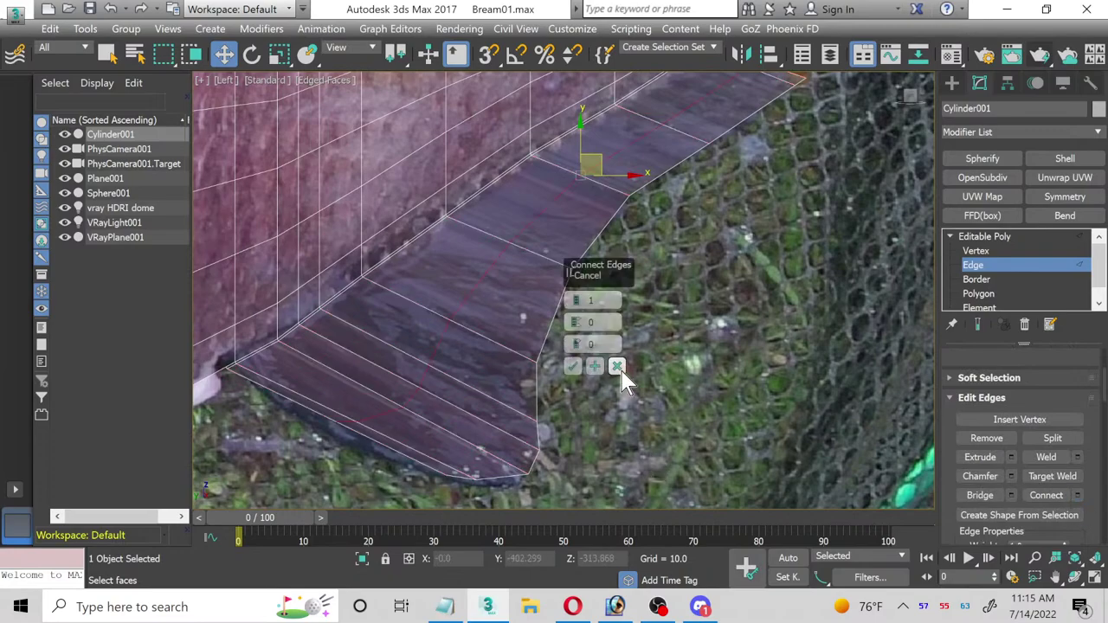
{"action": "left_click_drag", "start_coordinate": [586, 302], "coordinate": [586, 277]}
{"action": "left_click", "coordinate": [572, 366]}
Step: Select vertex pairs on the fin's edge and move them onto the photo's outline
{"action": "left_click", "coordinate": [976, 251]}
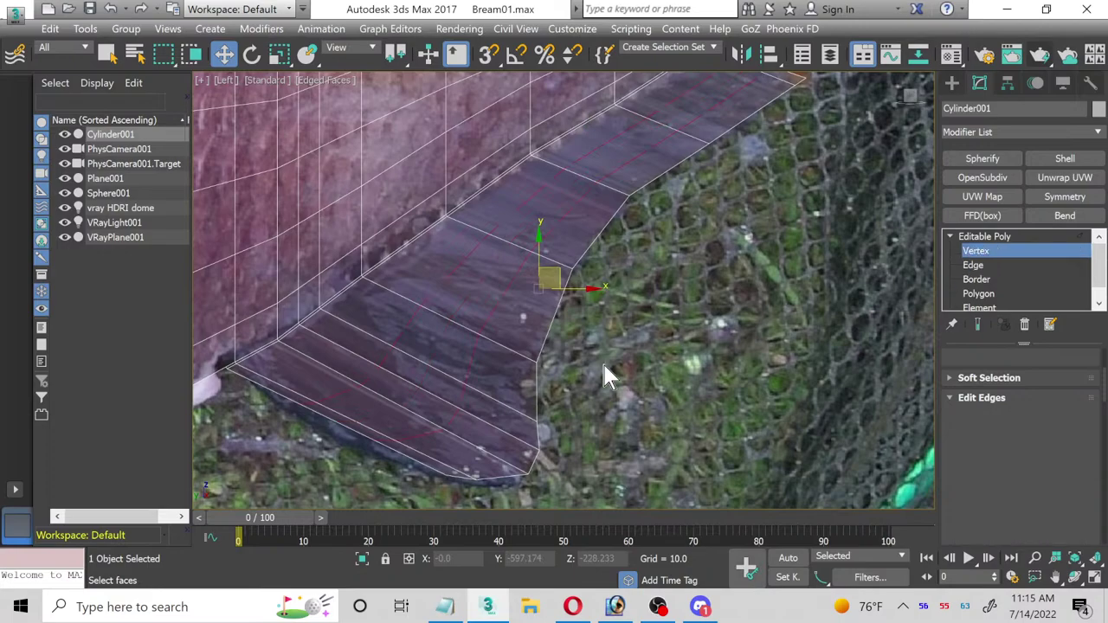
{"action": "middle_click_drag", "start_coordinate": [320, 403], "coordinate": [451, 268]}
{"action": "left_click_drag", "start_coordinate": [407, 259], "coordinate": [437, 301]}
{"action": "scroll", "coordinate": [437, 301], "scroll_direction": "up", "scroll_amount": 3}
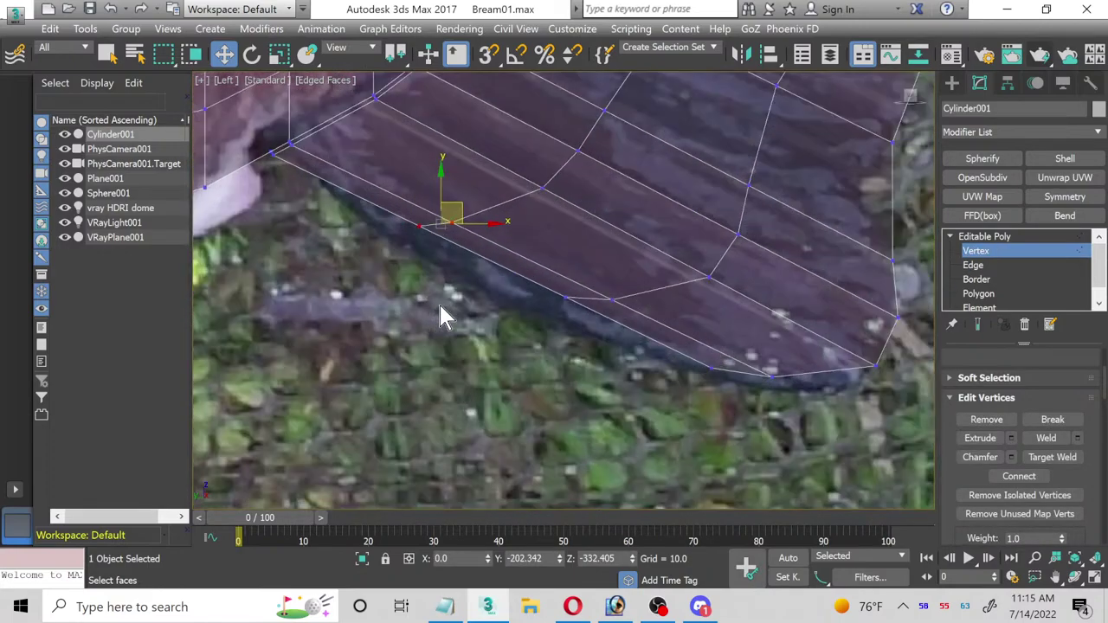
{"action": "left_click_drag", "start_coordinate": [452, 214], "coordinate": [392, 233]}
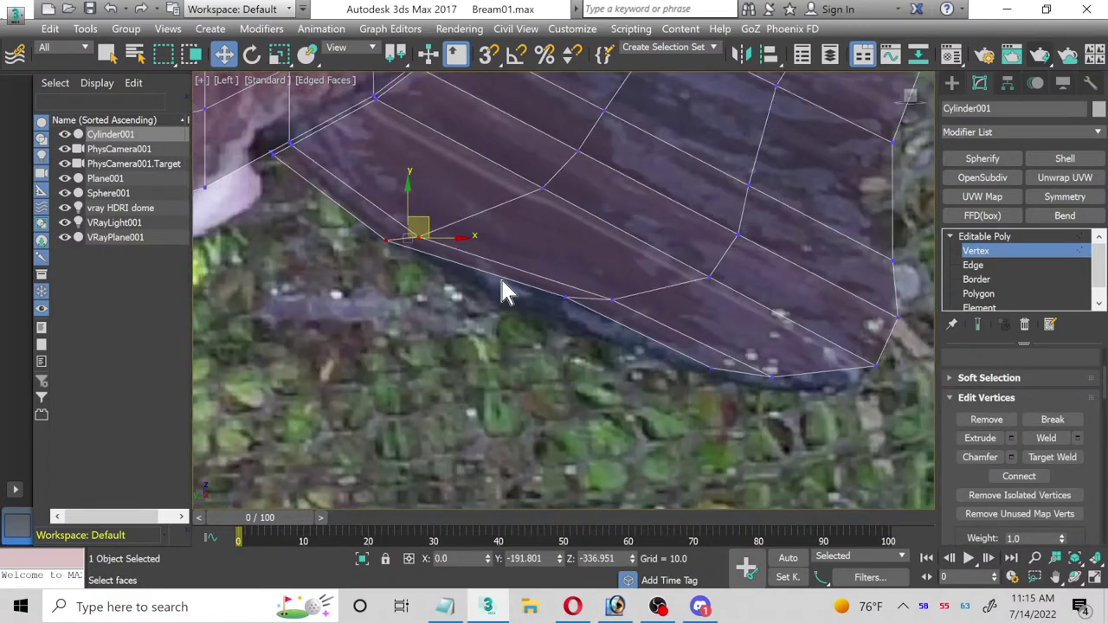
{"action": "left_click_drag", "start_coordinate": [610, 347], "coordinate": [609, 344]}
{"action": "left_click_drag", "start_coordinate": [614, 280], "coordinate": [585, 338]}
{"action": "scroll", "coordinate": [626, 433], "scroll_direction": "down", "scroll_amount": 3}
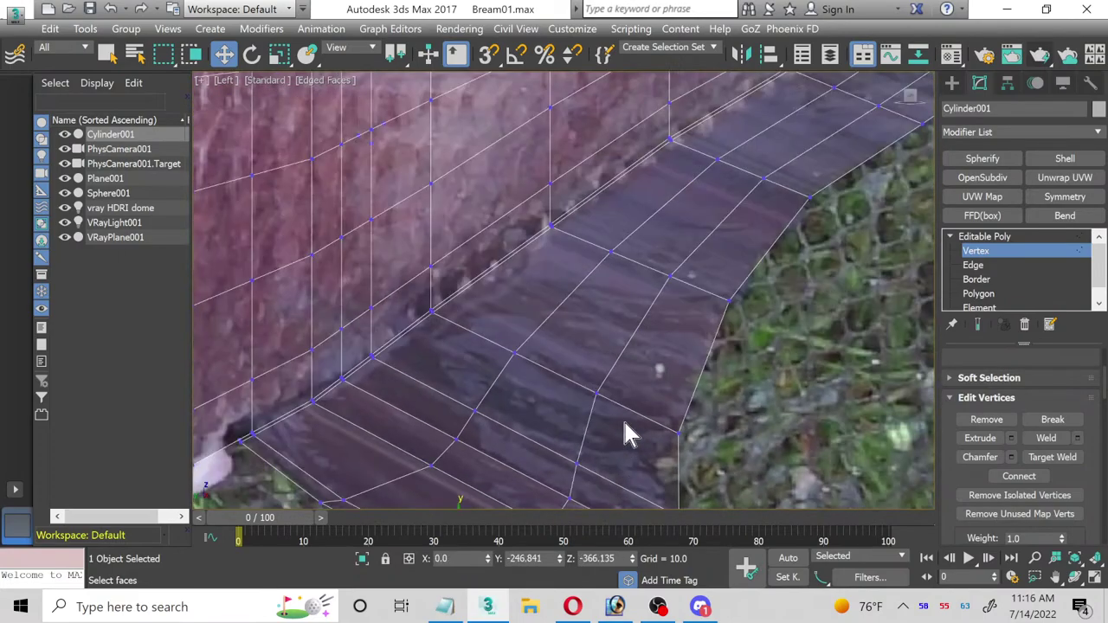
{"action": "middle_click_drag", "start_coordinate": [626, 433], "coordinate": [359, 391]}
{"action": "scroll", "coordinate": [475, 320], "scroll_direction": "up", "scroll_amount": 3}
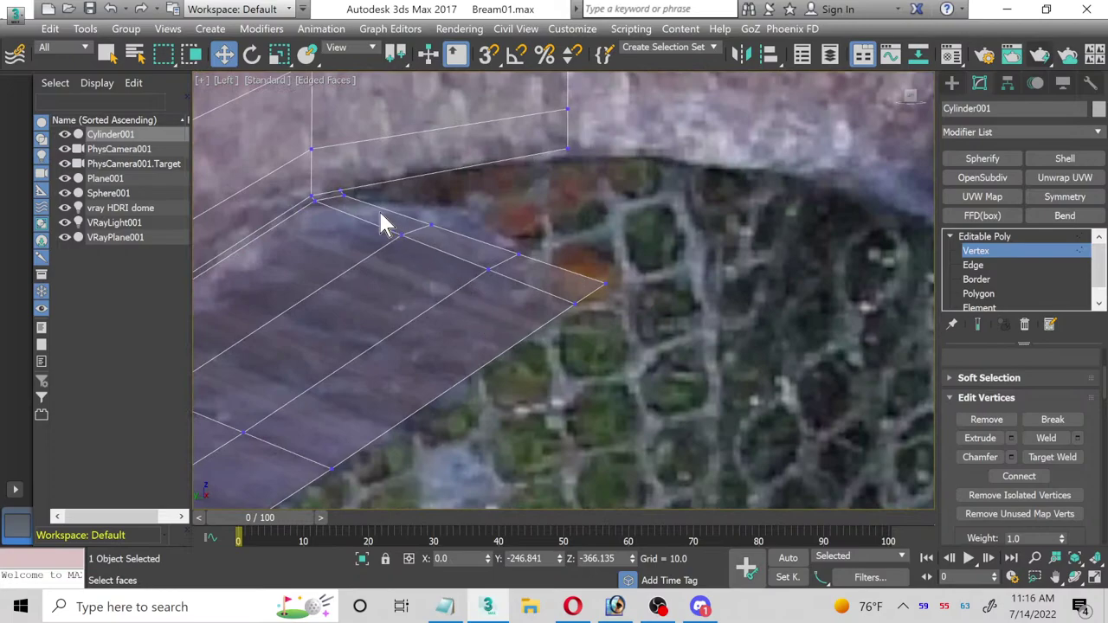
Step: Reposition the fin-tip vertex pairs to match the rounded tip in the photo
{"action": "left_click_drag", "start_coordinate": [438, 251], "coordinate": [439, 250]}
{"action": "left_click_drag", "start_coordinate": [415, 210], "coordinate": [457, 187]}
{"action": "left_click_drag", "start_coordinate": [531, 282], "coordinate": [532, 283]}
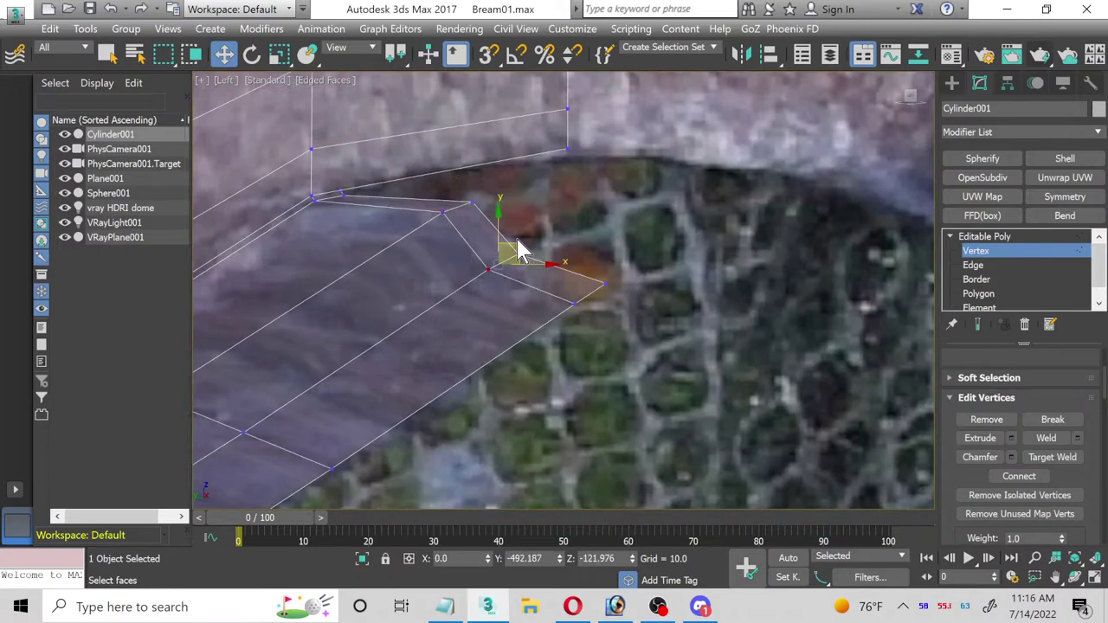
{"action": "left_click_drag", "start_coordinate": [507, 245], "coordinate": [514, 240]}
{"action": "left_click_drag", "start_coordinate": [539, 282], "coordinate": [624, 334]}
{"action": "left_click_drag", "start_coordinate": [601, 278], "coordinate": [478, 338]}
Step: Nudge a lower-edge vertex and the far-corner vertex onto the fin outline
{"action": "middle_click_drag", "start_coordinate": [292, 465], "coordinate": [438, 360]}
{"action": "left_click", "coordinate": [451, 364]}
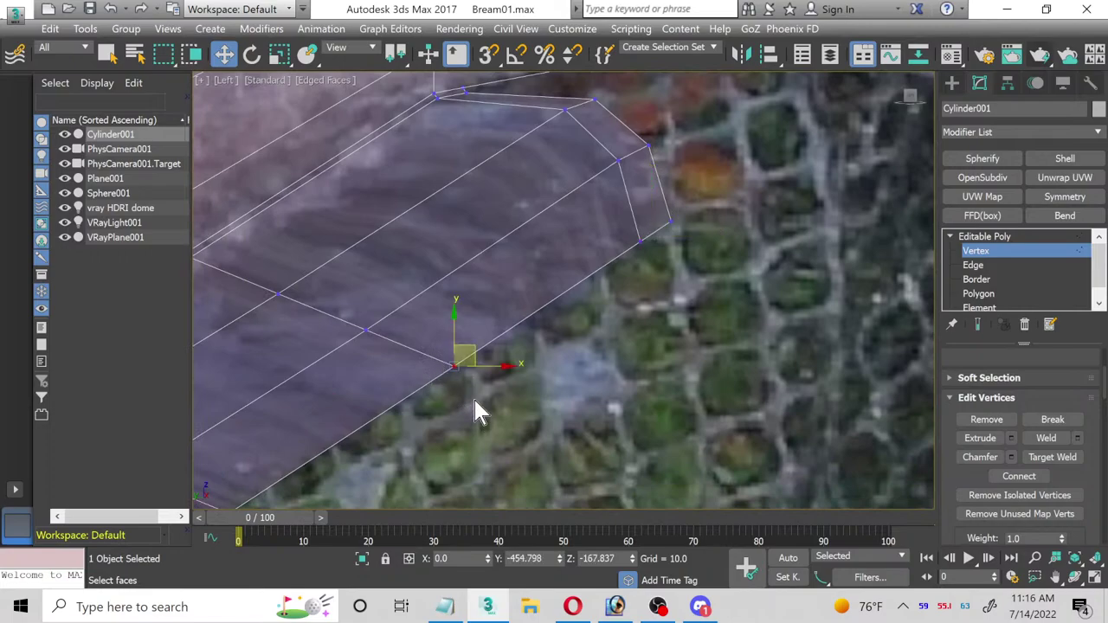
{"action": "mouse_move", "coordinate": [475, 348]}
{"action": "left_mouse_down"}
{"action": "mouse_move", "coordinate": [540, 329]}
{"action": "mouse_move", "coordinate": [522, 361]}
{"action": "mouse_move", "coordinate": [480, 353]}
{"action": "left_mouse_up"}
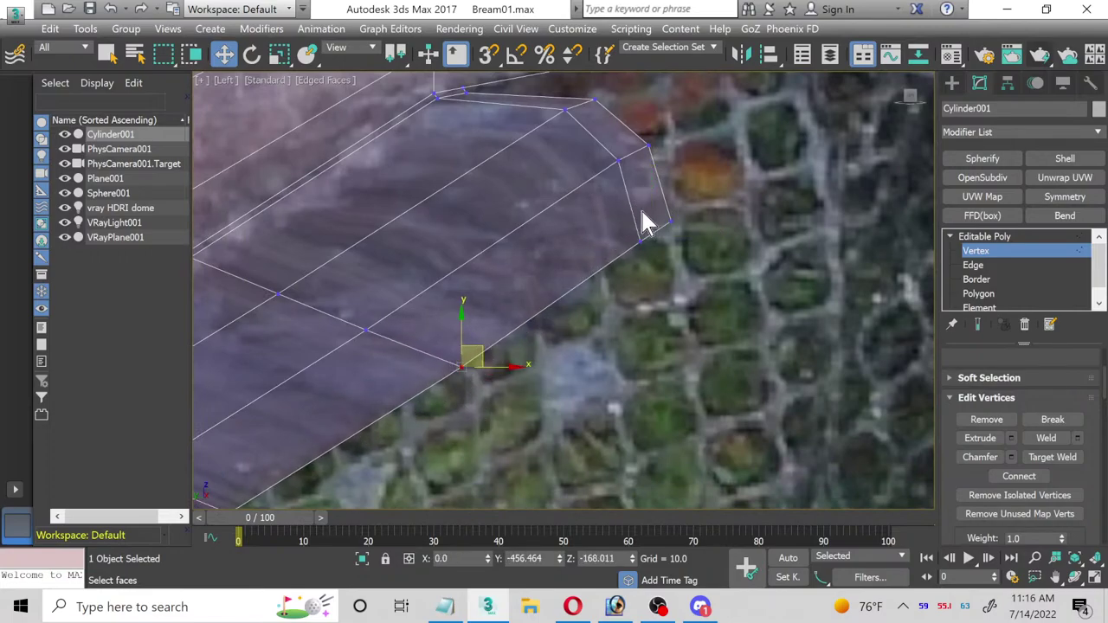
{"action": "left_click", "coordinate": [672, 222]}
{"action": "left_click_drag", "start_coordinate": [685, 217], "coordinate": [681, 176]}
{"action": "scroll", "coordinate": [525, 218], "scroll_direction": "down", "scroll_amount": 3}
{"action": "middle_click_drag", "start_coordinate": [525, 217], "coordinate": [684, 274]}
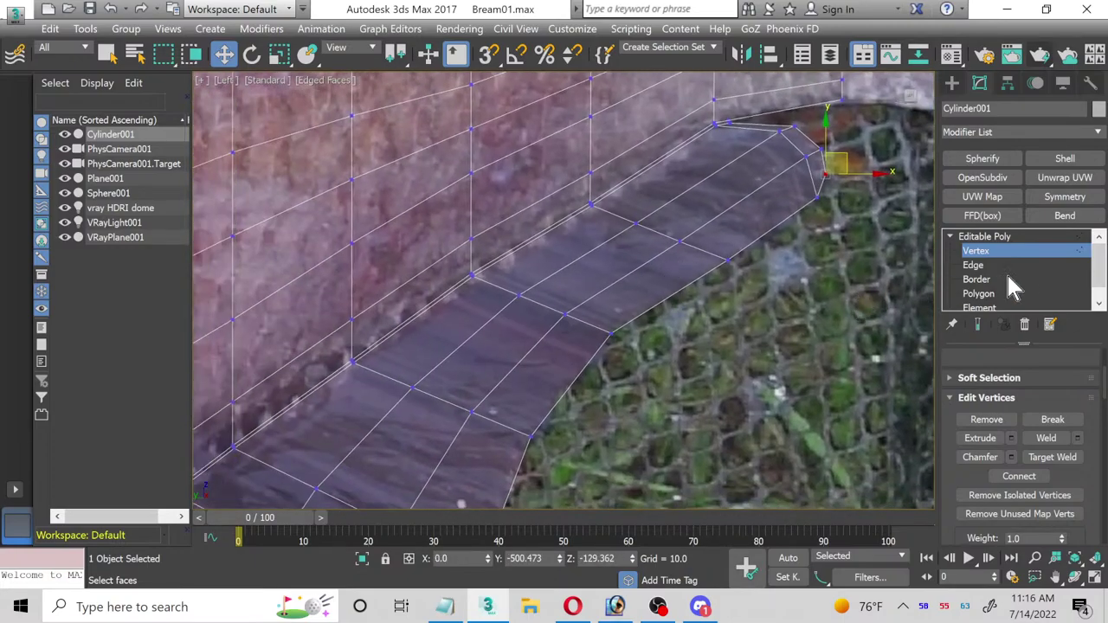
{"action": "left_click", "coordinate": [1005, 293]}
{"action": "scroll", "coordinate": [658, 353], "scroll_direction": "down", "scroll_amount": 2}
Step: Select one fin polygon and grow the selection to all ten fin-strip polygons
{"action": "left_click", "coordinate": [657, 353]}
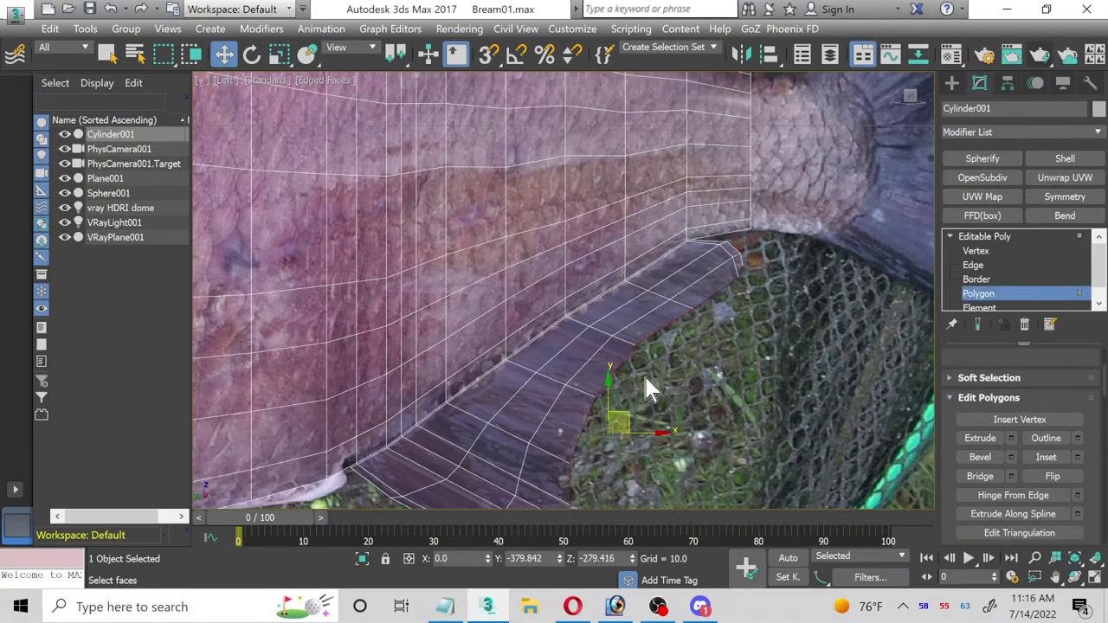
{"action": "middle_click_drag", "start_coordinate": [677, 325], "coordinate": [632, 280]}
{"action": "scroll", "coordinate": [1040, 454], "scroll_direction": "up", "scroll_amount": 4}
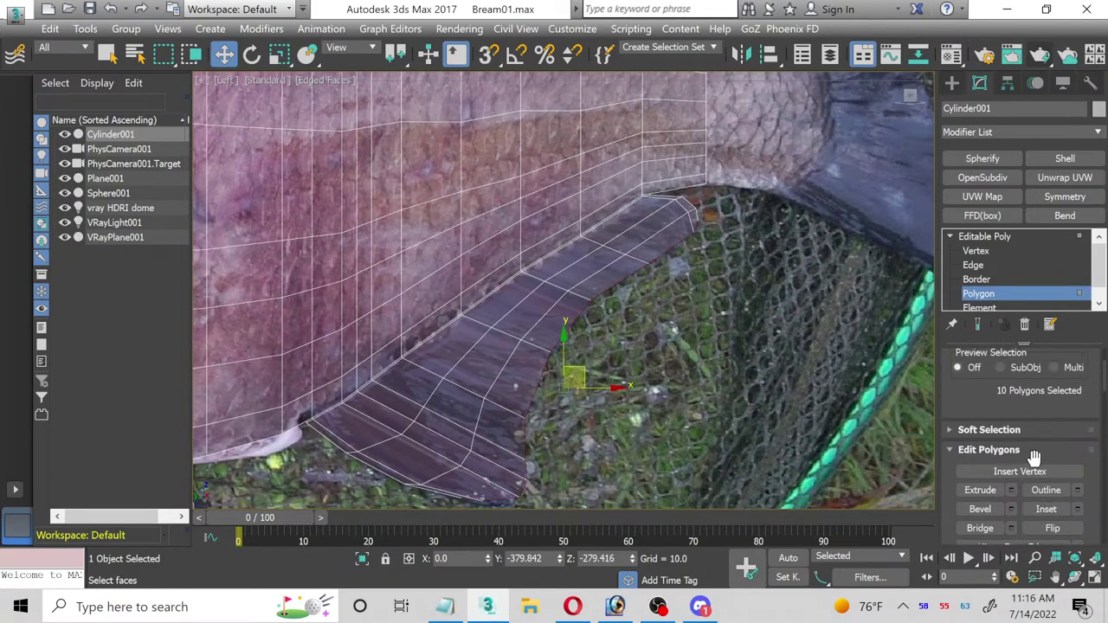
{"action": "left_click", "coordinate": [1055, 383]}
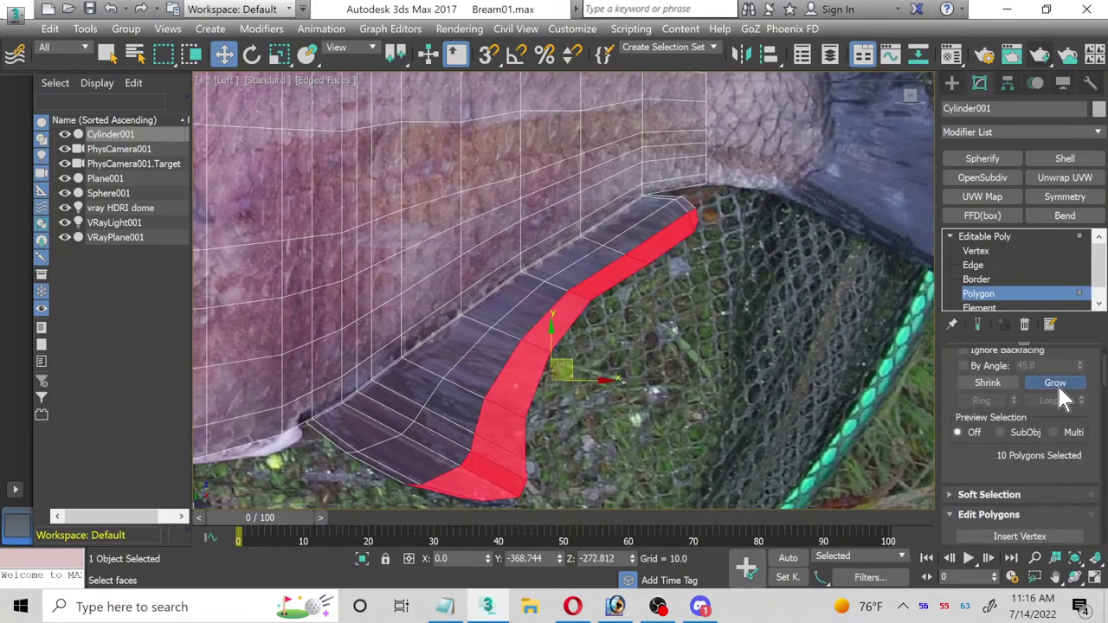
Step: Review the bream fins material with its Bream_fins.jpg and Bream_fins_spec.jpg maps
{"action": "left_click", "coordinate": [1094, 576]}
{"action": "right_click", "coordinate": [512, 415]}
{"action": "left_click", "coordinate": [394, 340]}
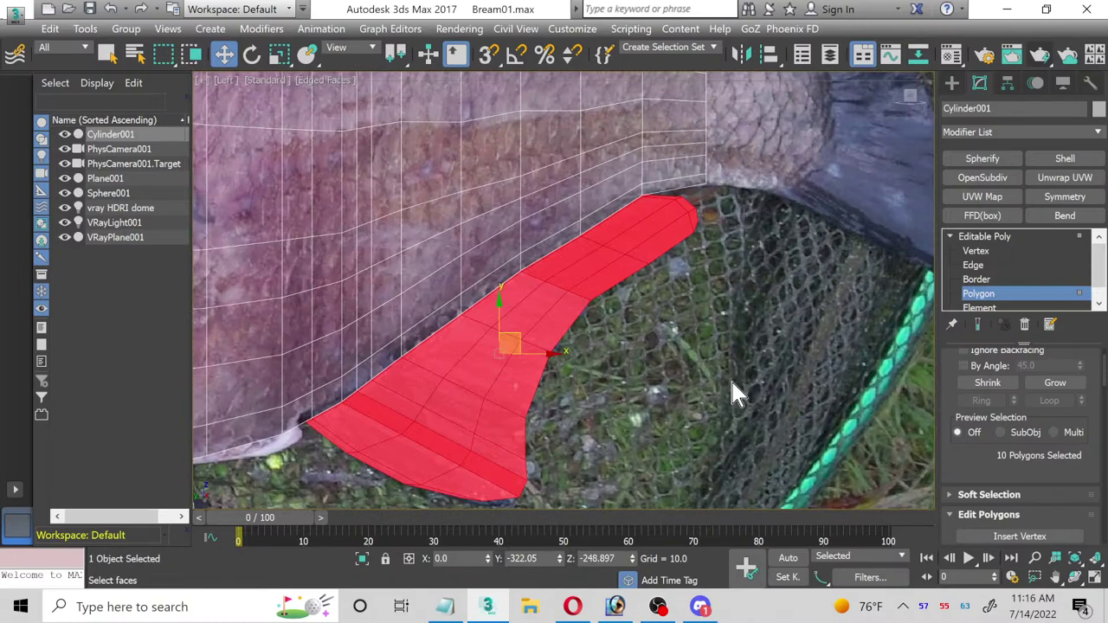
{"action": "key", "text": "m"}
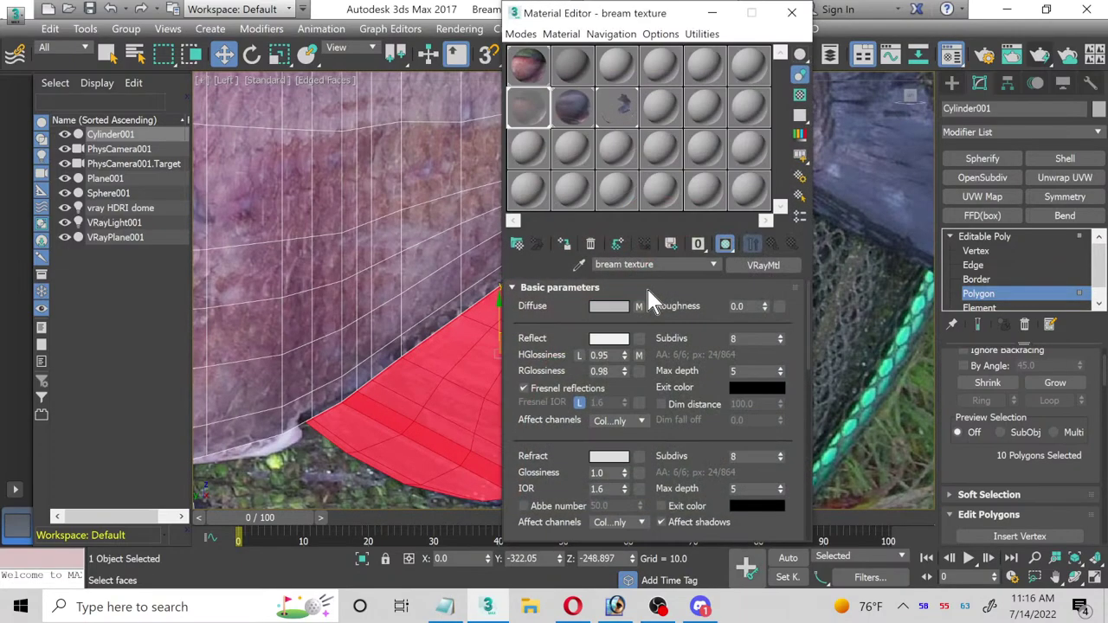
{"action": "left_click", "coordinate": [616, 108]}
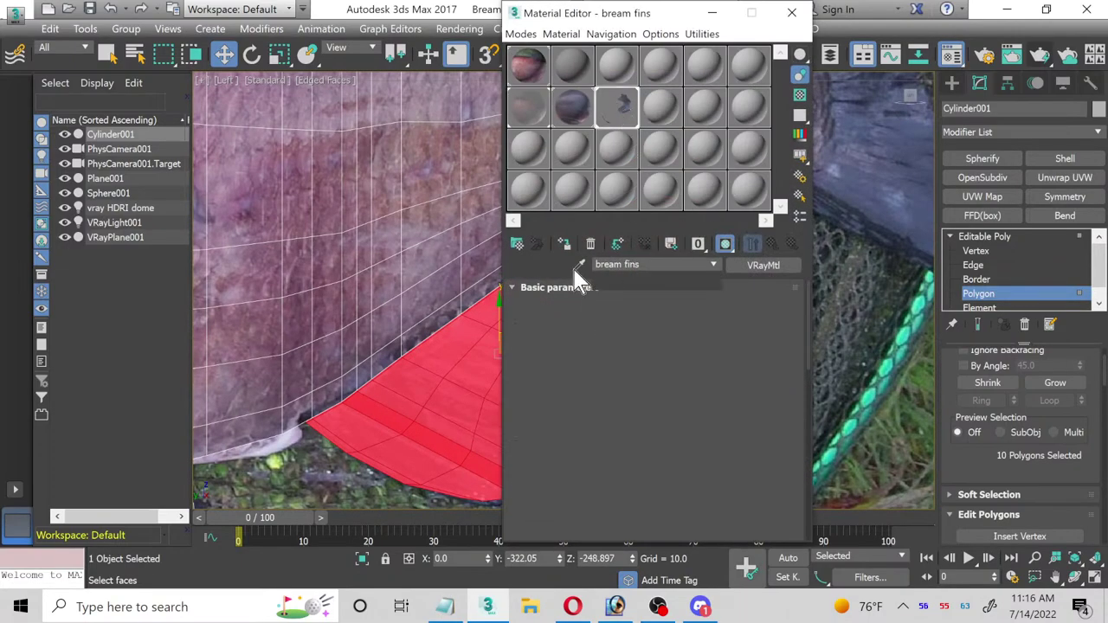
{"action": "left_click", "coordinate": [791, 13]}
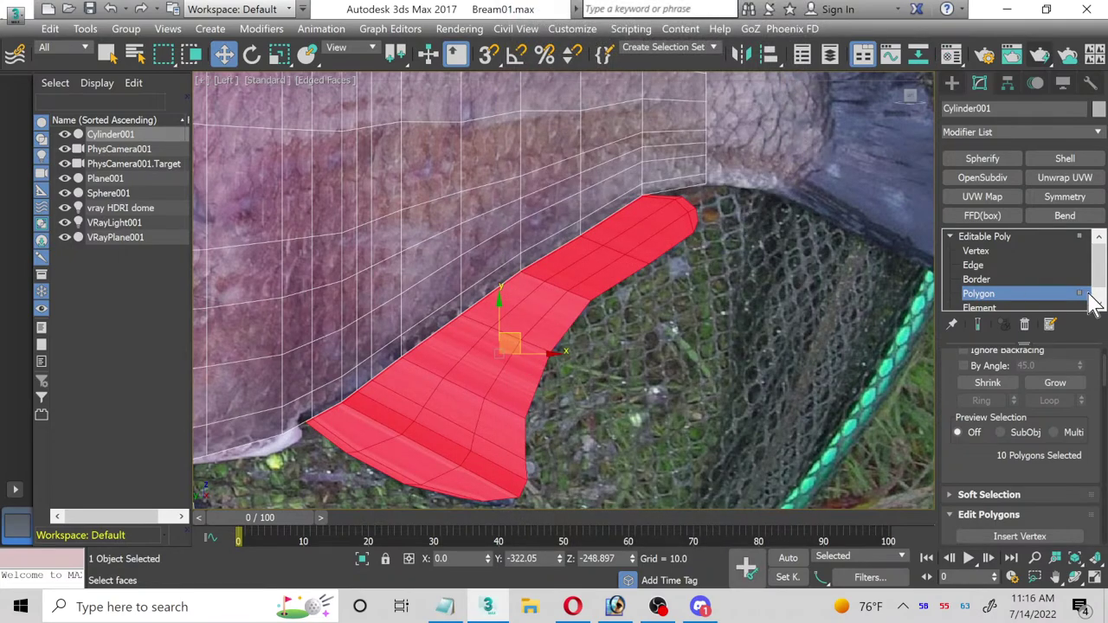
Step: Add an Unwrap UVW modifier to the fin polygons with a planar projection
{"action": "left_click", "coordinate": [1058, 178]}
{"action": "scroll", "coordinate": [1097, 437], "scroll_direction": "down", "scroll_amount": 10}
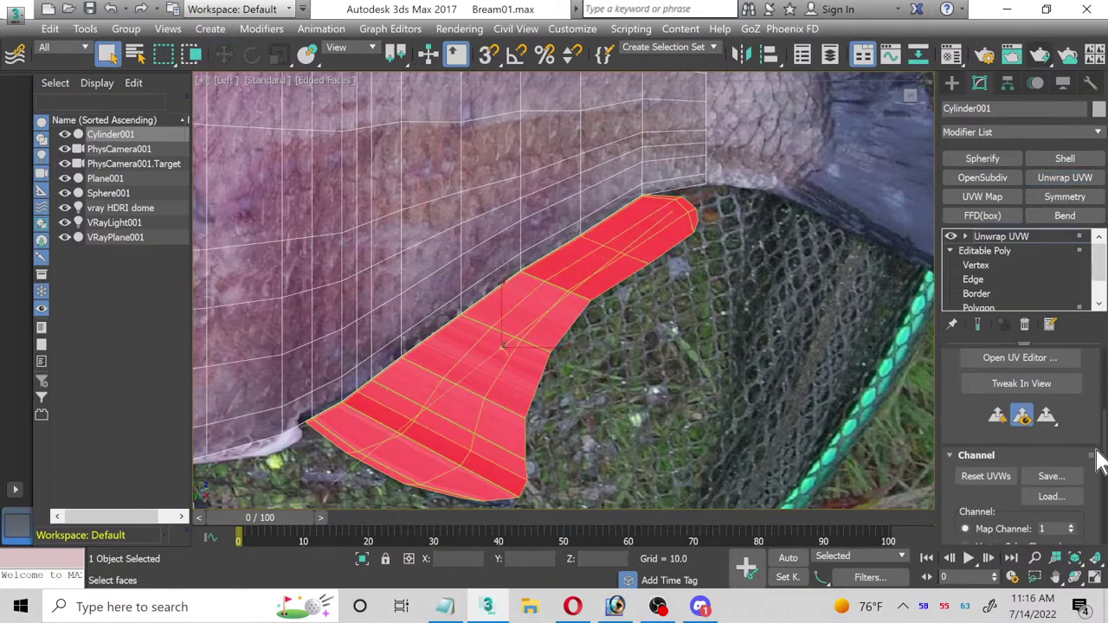
{"action": "scroll", "coordinate": [1098, 489], "scroll_direction": "down", "scroll_amount": 2}
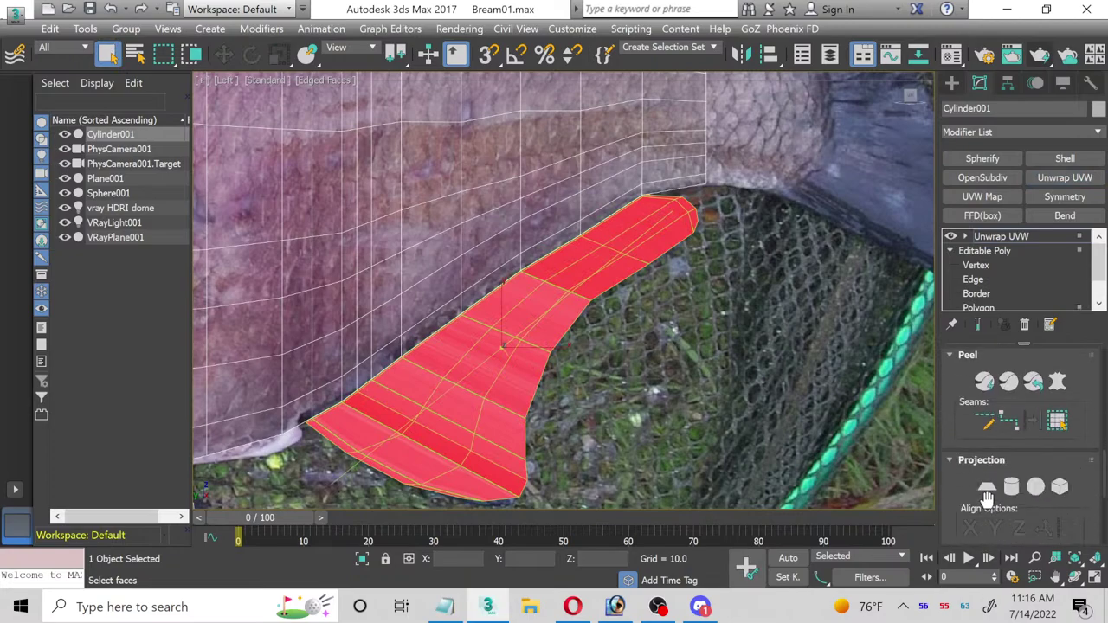
{"action": "left_click", "coordinate": [985, 487]}
{"action": "scroll", "coordinate": [1082, 498], "scroll_direction": "up", "scroll_amount": 5}
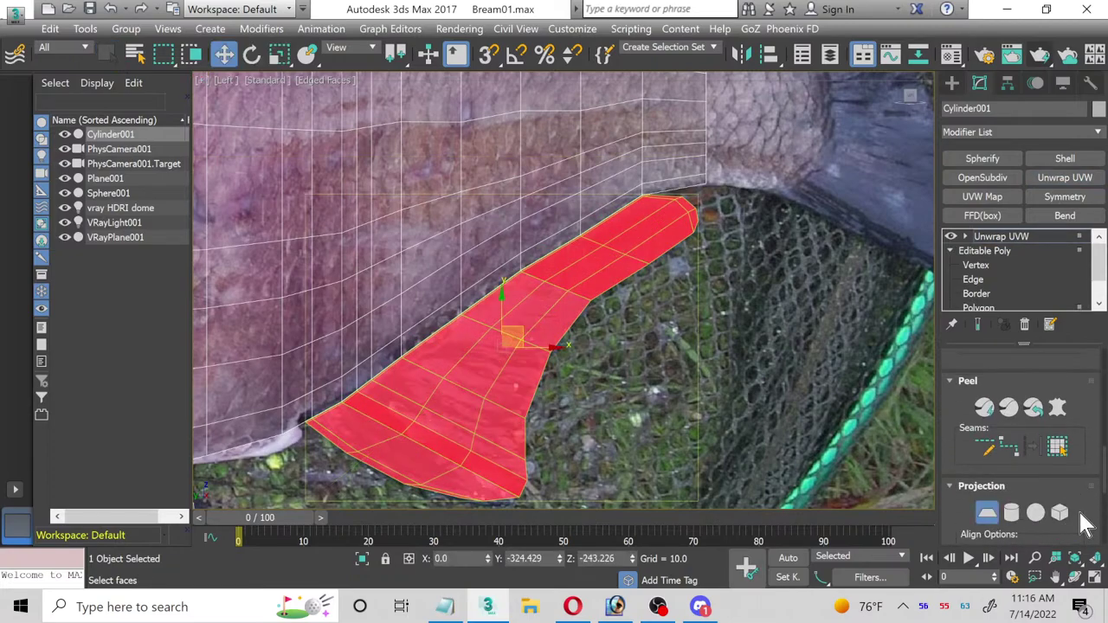
{"action": "scroll", "coordinate": [1090, 482], "scroll_direction": "up", "scroll_amount": 5}
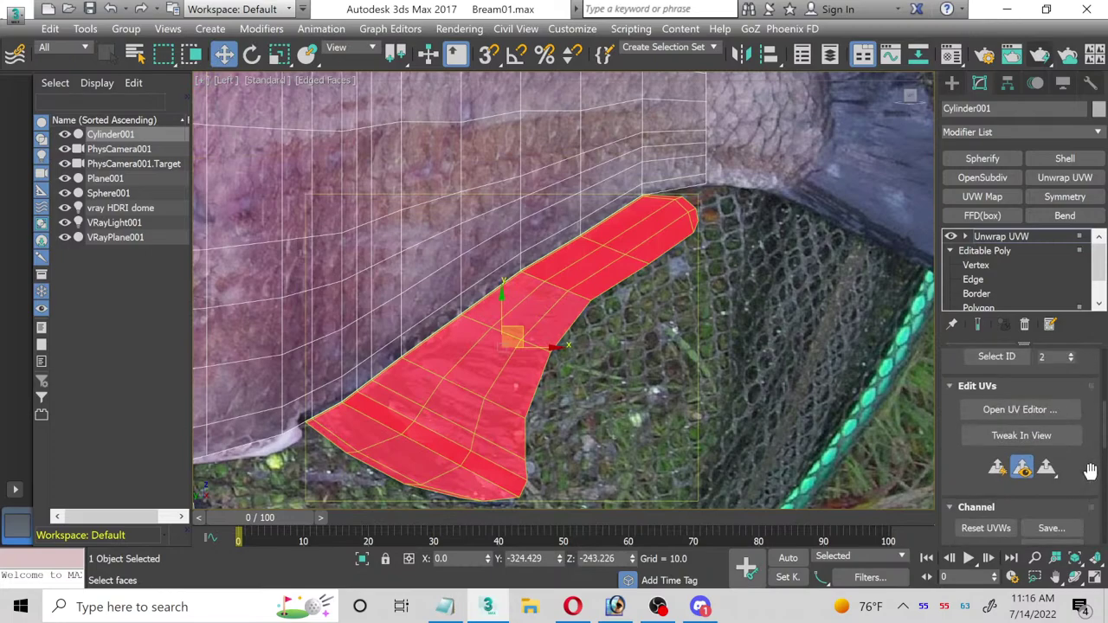
Step: Open the UV editor maximized with Bream_fins.jpg shown as the background texture
{"action": "left_click", "coordinate": [1021, 411]}
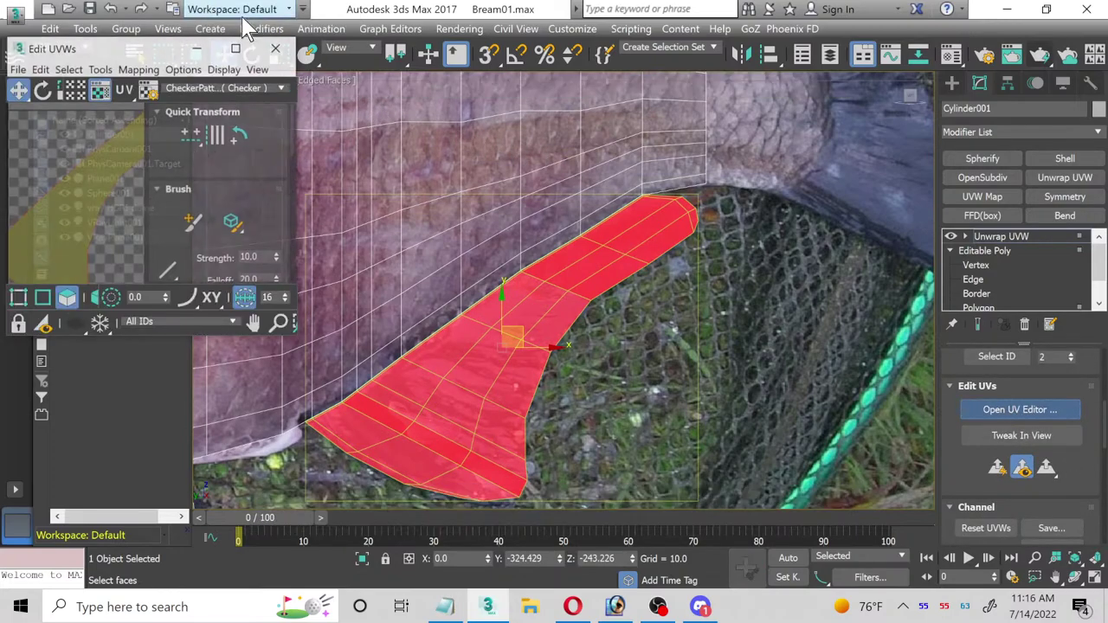
{"action": "left_click", "coordinate": [254, 22]}
{"action": "left_click", "coordinate": [1042, 48]}
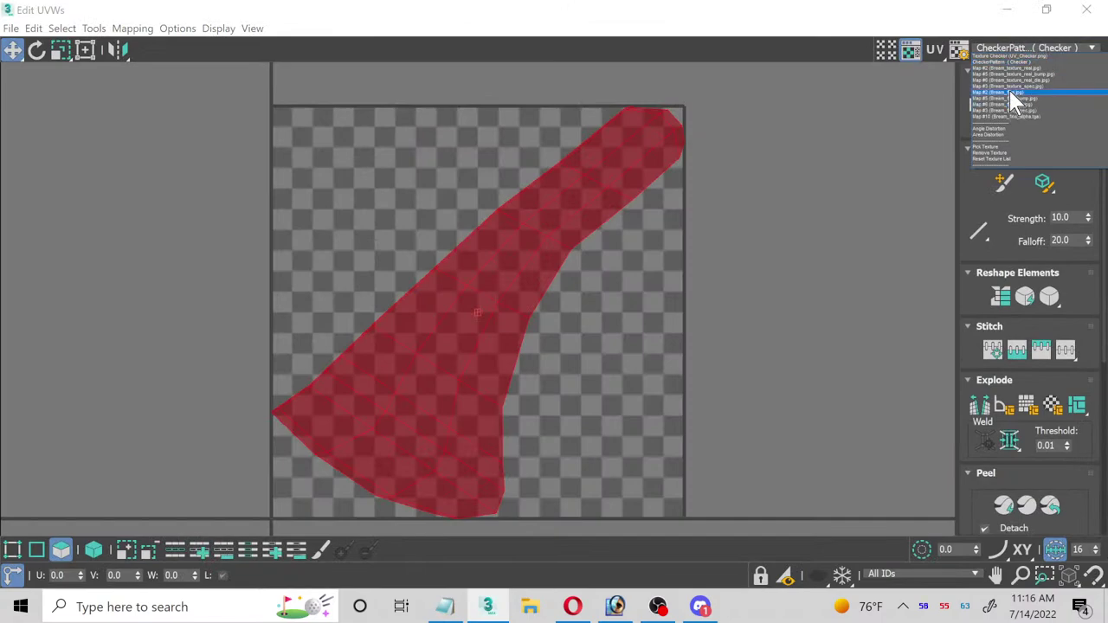
{"action": "left_click", "coordinate": [1009, 92]}
Step: Scale and move the whole UV shell to cover the middle fin image
{"action": "left_click", "coordinate": [10, 551]}
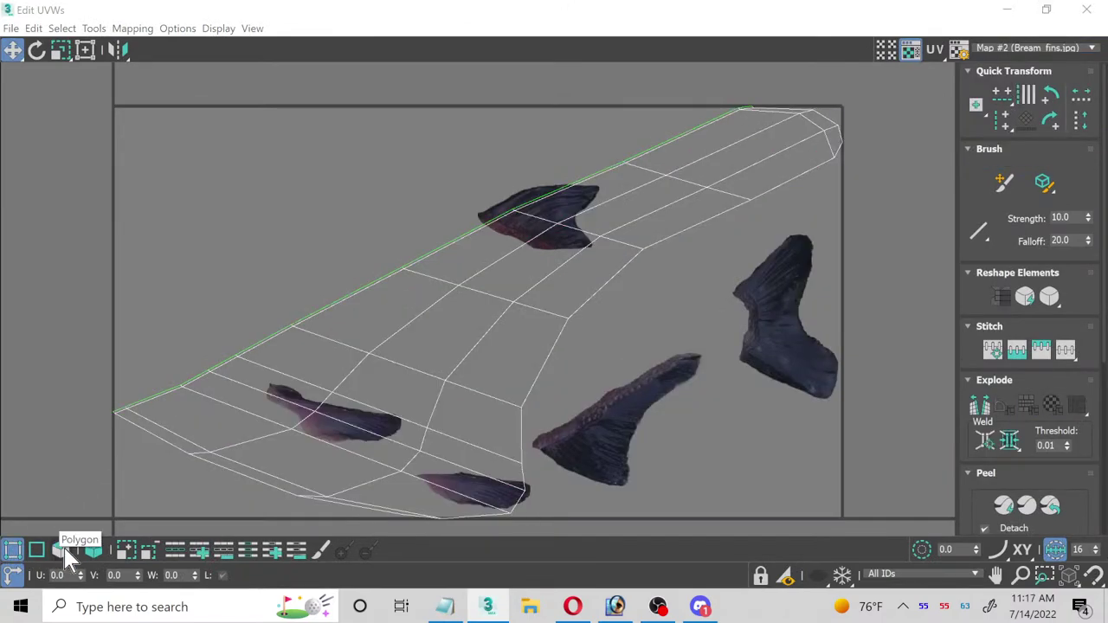
{"action": "left_click", "coordinate": [61, 550]}
{"action": "left_click", "coordinate": [83, 52]}
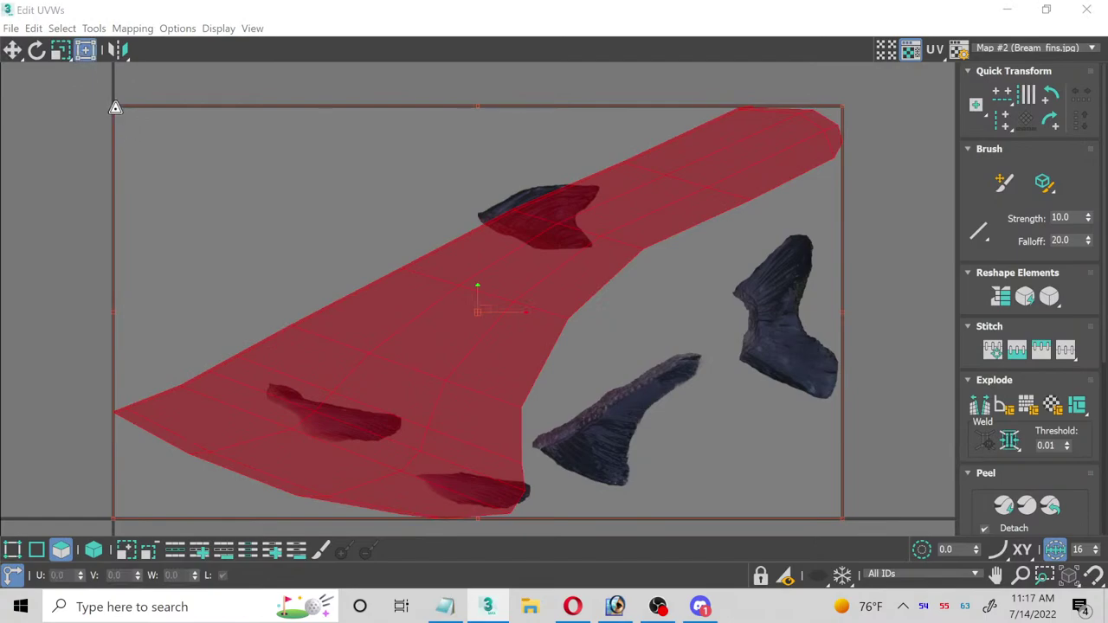
{"action": "left_click_drag", "start_coordinate": [115, 107], "coordinate": [688, 436]}
{"action": "scroll", "coordinate": [705, 502], "scroll_direction": "up", "scroll_amount": 2}
{"action": "left_click_drag", "start_coordinate": [705, 502], "coordinate": [474, 412]}
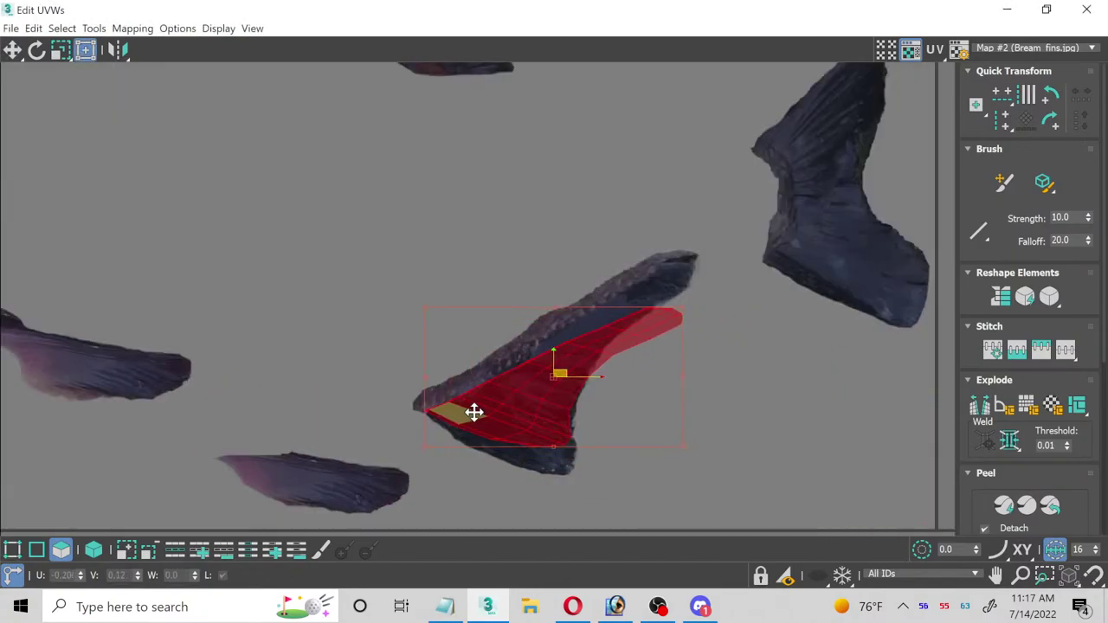
{"action": "scroll", "coordinate": [636, 396], "scroll_direction": "up", "scroll_amount": 1}
{"action": "left_click_drag", "start_coordinate": [708, 297], "coordinate": [736, 223]}
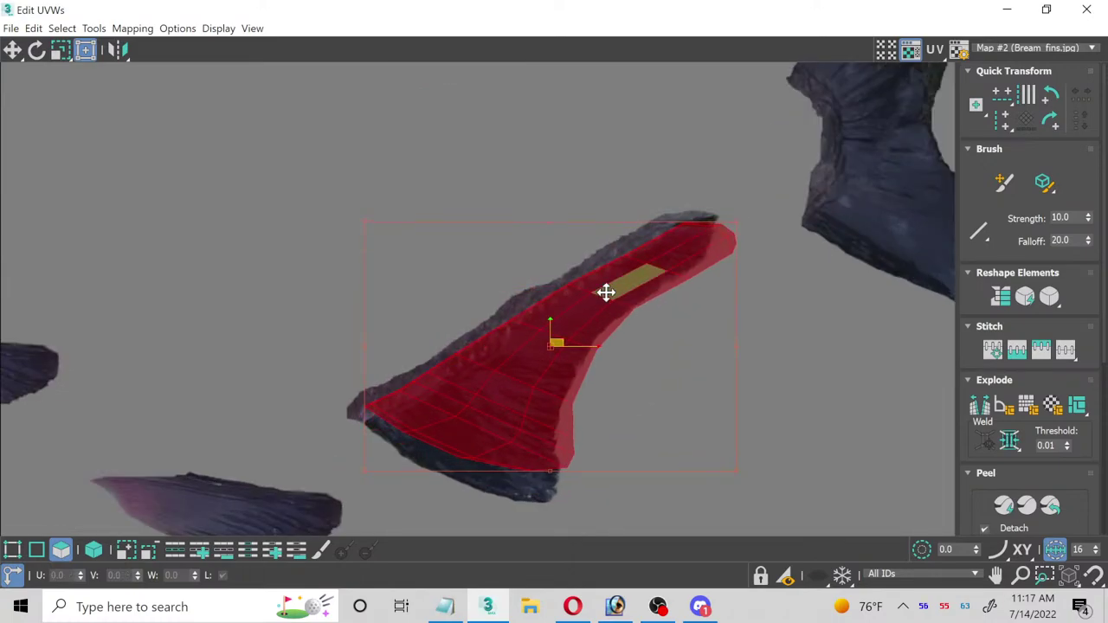
Step: Move the left-tip and upper-edge UV vertices inward onto the fin image
{"action": "left_click", "coordinate": [12, 550]}
{"action": "scroll", "coordinate": [457, 487], "scroll_direction": "up", "scroll_amount": 3}
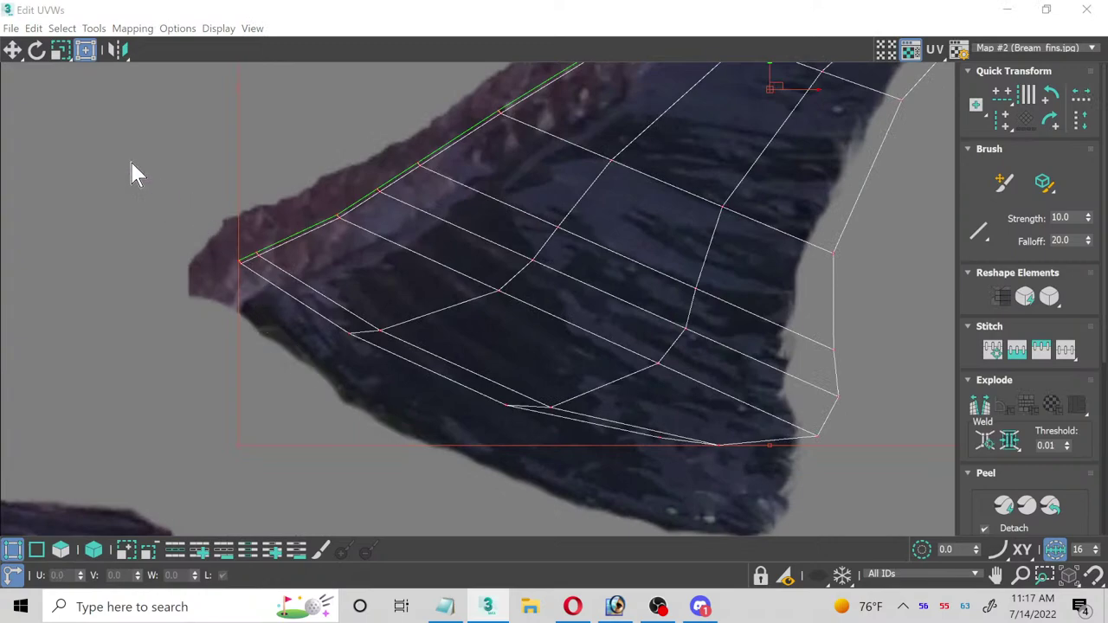
{"action": "left_click", "coordinate": [13, 50]}
{"action": "scroll", "coordinate": [260, 268], "scroll_direction": "up", "scroll_amount": 1}
{"action": "left_click_drag", "start_coordinate": [170, 205], "coordinate": [256, 290]}
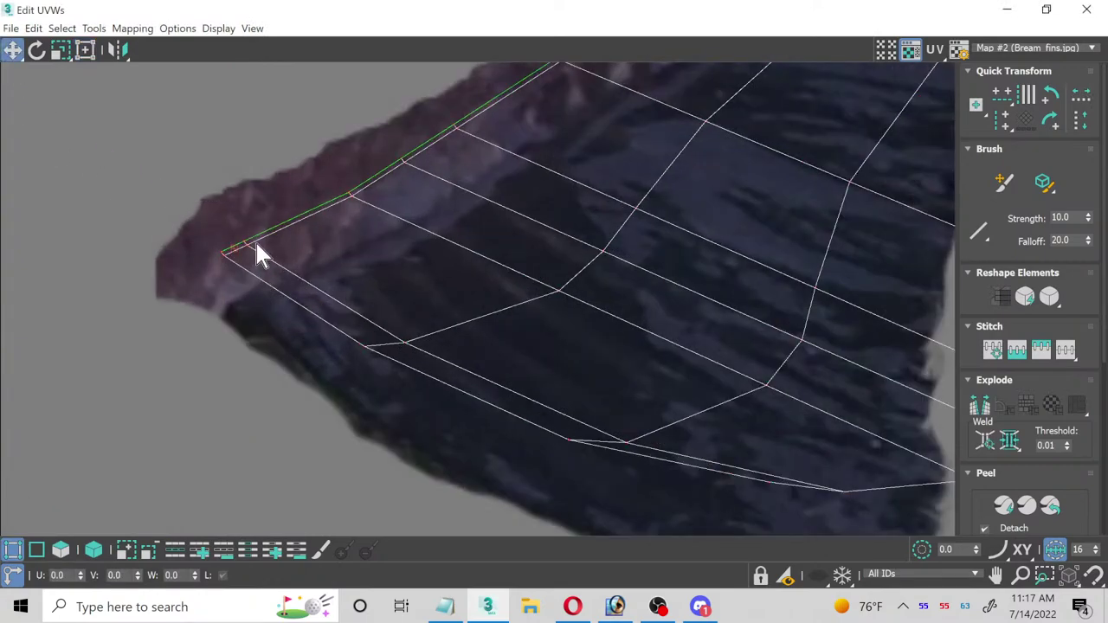
{"action": "left_click_drag", "start_coordinate": [255, 248], "coordinate": [255, 308]}
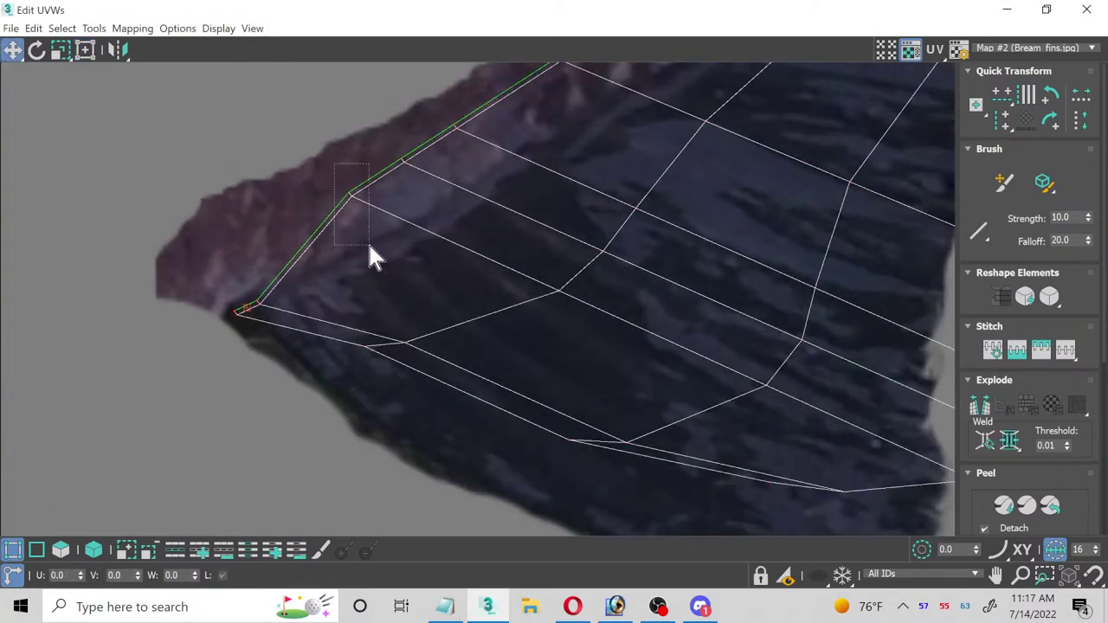
{"action": "left_click_drag", "start_coordinate": [370, 246], "coordinate": [370, 247]}
{"action": "left_click_drag", "start_coordinate": [356, 193], "coordinate": [412, 243]}
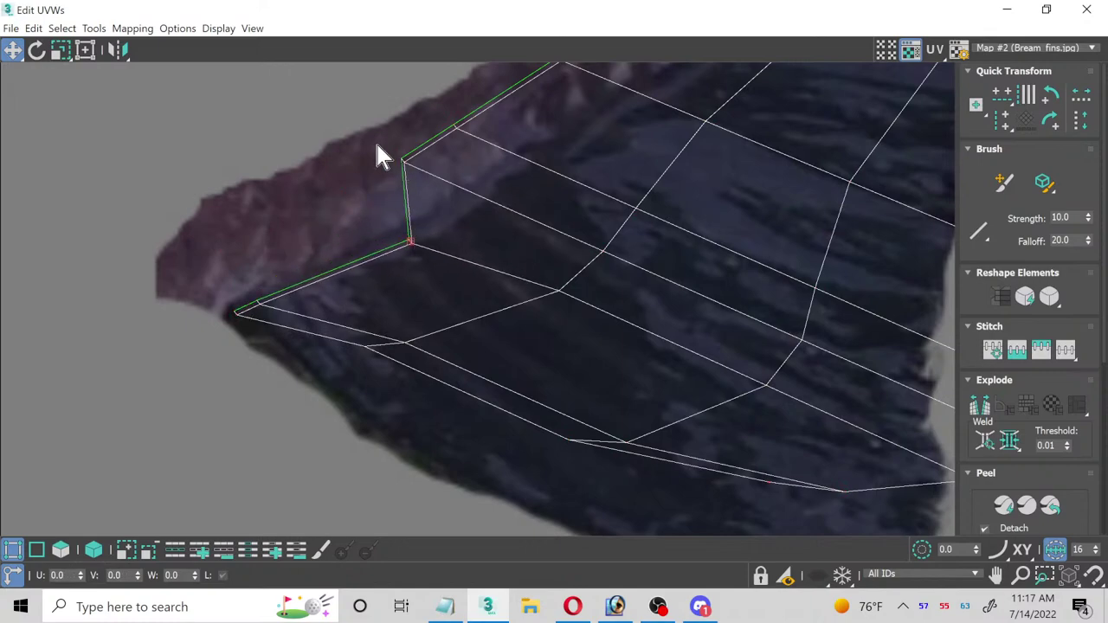
{"action": "left_click_drag", "start_coordinate": [377, 145], "coordinate": [476, 202]}
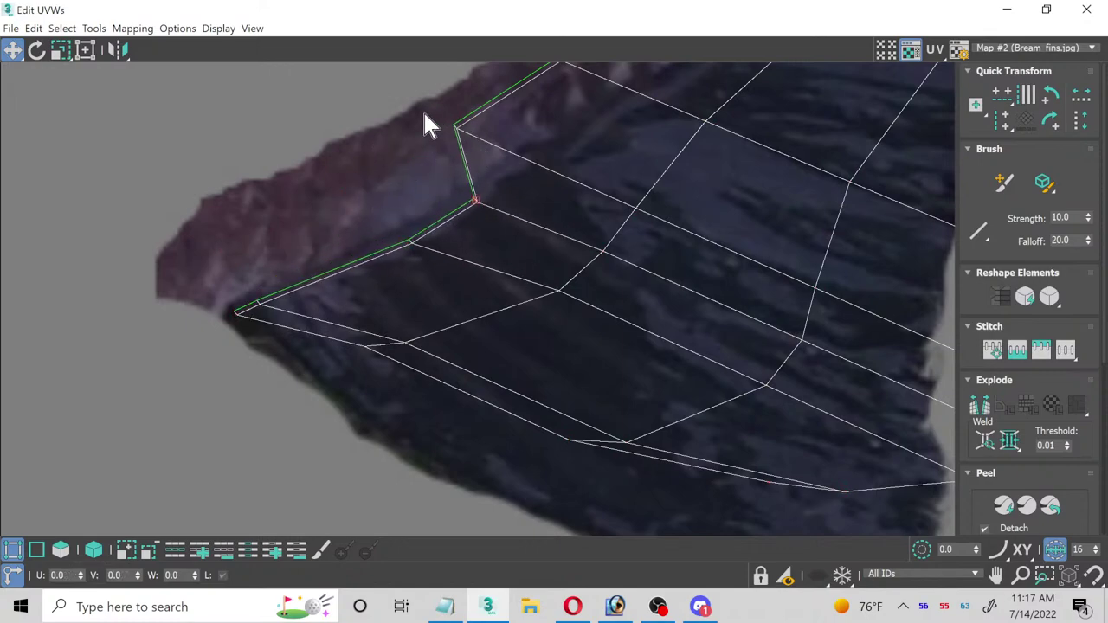
{"action": "left_click_drag", "start_coordinate": [458, 131], "coordinate": [537, 158]}
{"action": "scroll", "coordinate": [554, 148], "scroll_direction": "up", "scroll_amount": 2}
{"action": "middle_click_drag", "start_coordinate": [555, 148], "coordinate": [294, 267]}
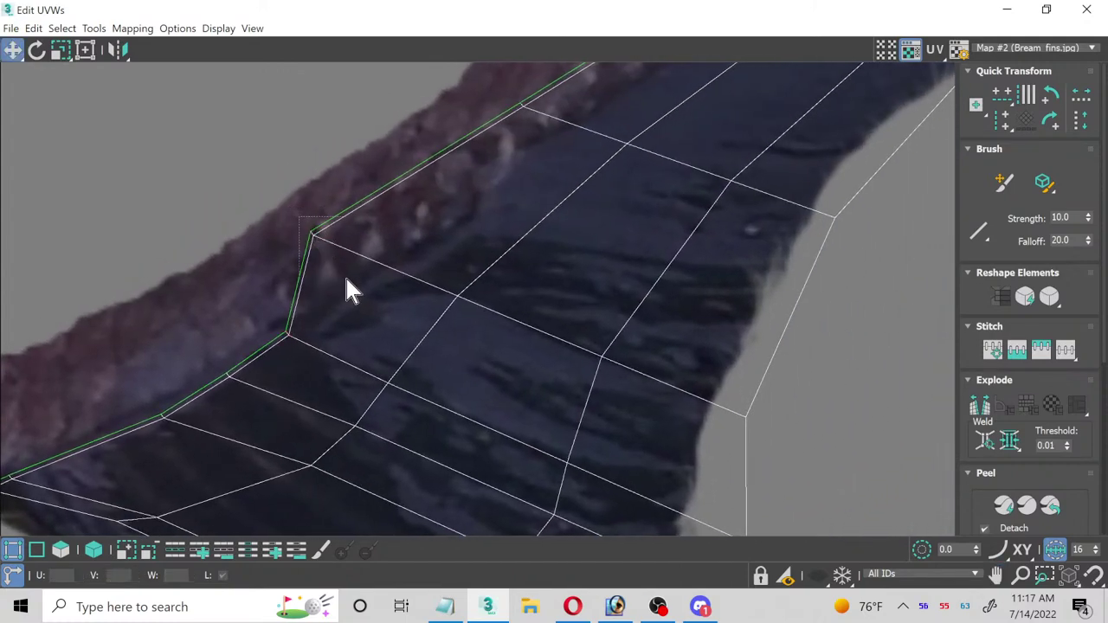
{"action": "left_click", "coordinate": [313, 235]}
{"action": "left_click_drag", "start_coordinate": [312, 237], "coordinate": [379, 280]}
{"action": "scroll", "coordinate": [164, 347], "scroll_direction": "down", "scroll_amount": 1}
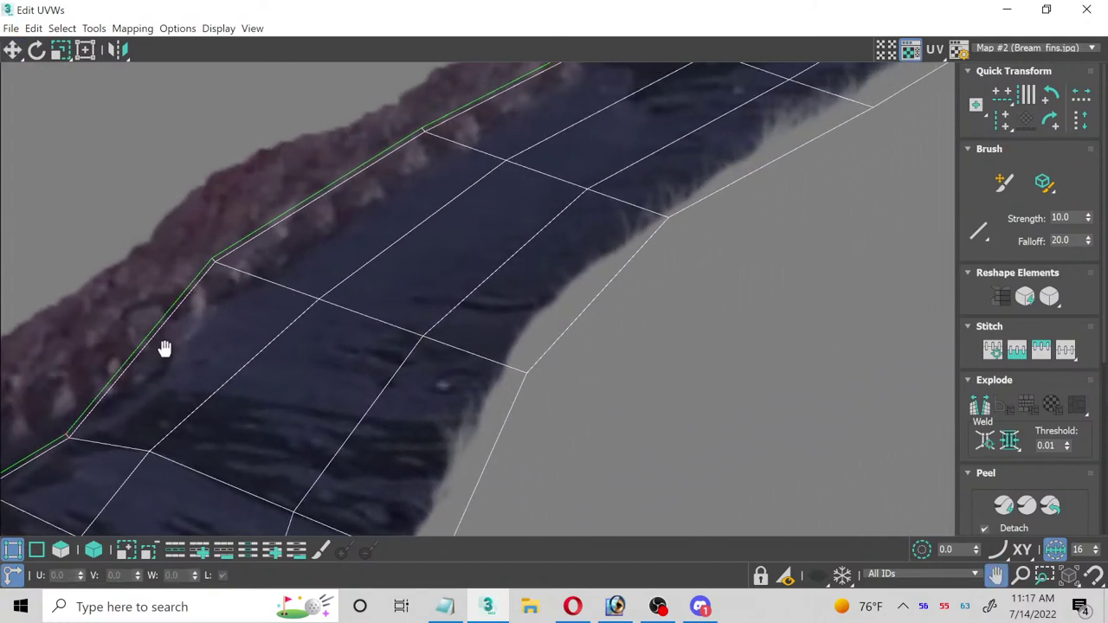
{"action": "left_click_drag", "start_coordinate": [179, 247], "coordinate": [248, 292]}
Step: Pull the fin-tip UV vertices onto the tip of the fin texture
{"action": "left_click", "coordinate": [418, 137]}
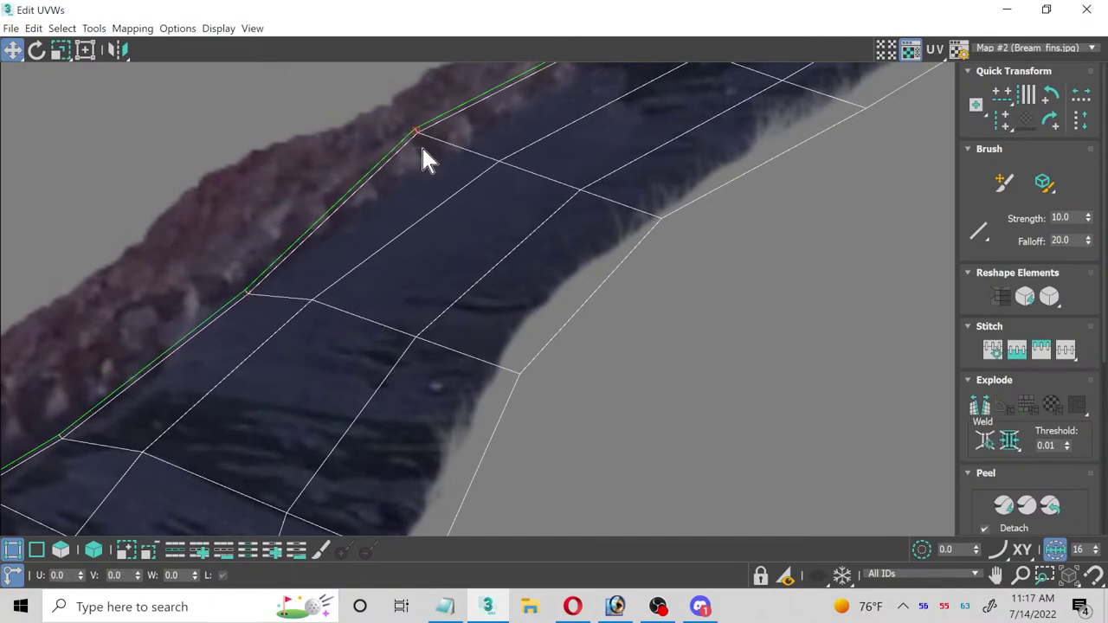
{"action": "left_click_drag", "start_coordinate": [421, 148], "coordinate": [444, 158]}
{"action": "scroll", "coordinate": [399, 210], "scroll_direction": "down", "scroll_amount": 3}
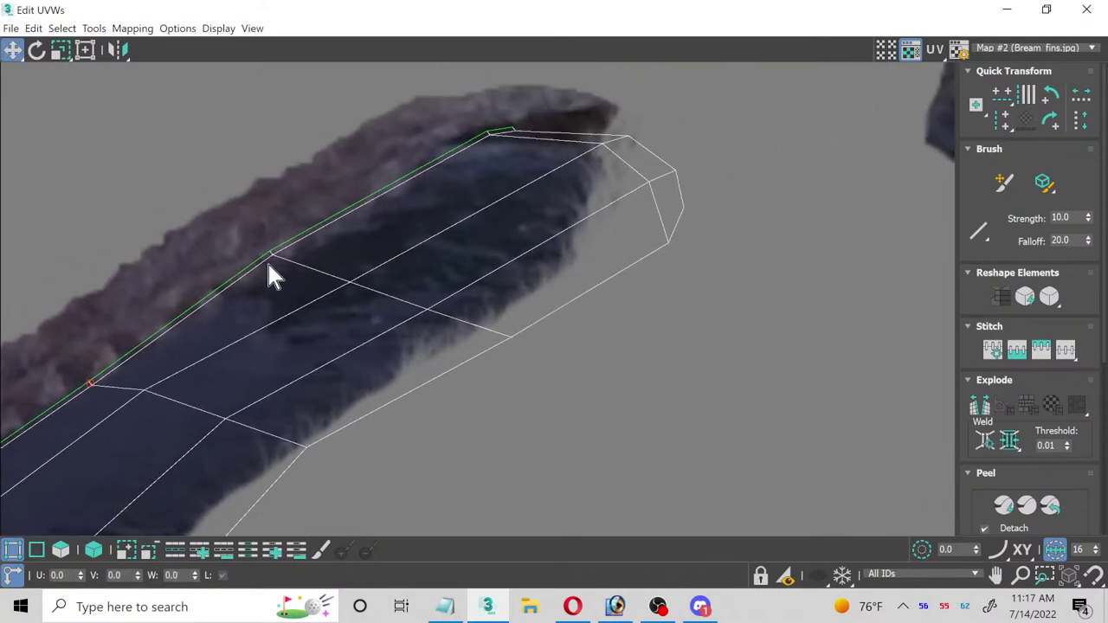
{"action": "left_click_drag", "start_coordinate": [245, 229], "coordinate": [296, 264]}
{"action": "left_click_drag", "start_coordinate": [471, 108], "coordinate": [532, 140]}
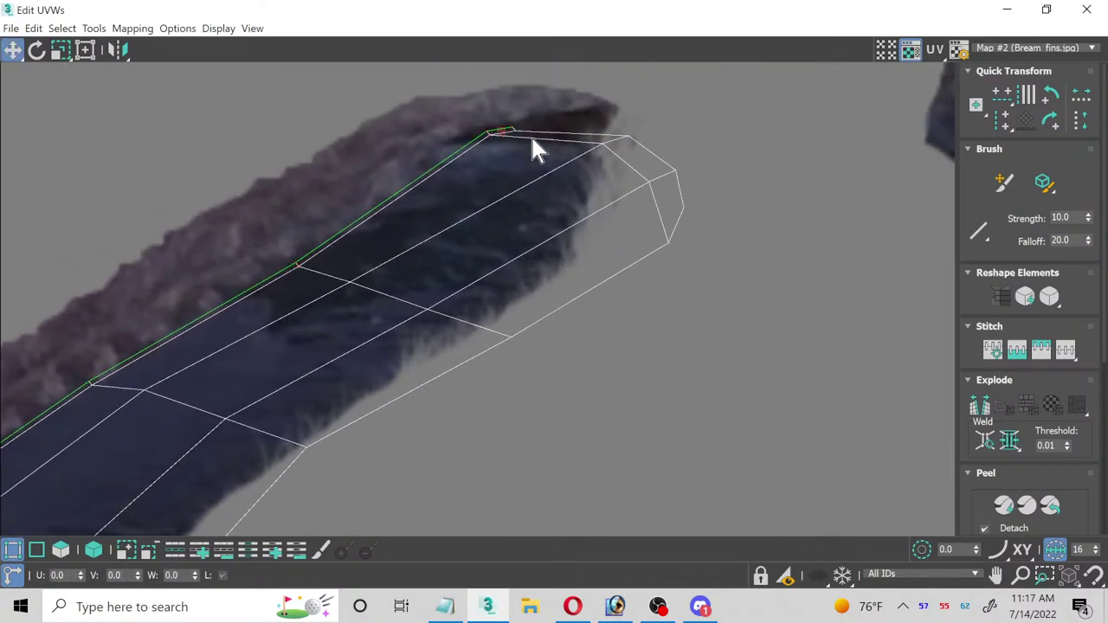
{"action": "middle_click_drag", "start_coordinate": [597, 100], "coordinate": [535, 119]}
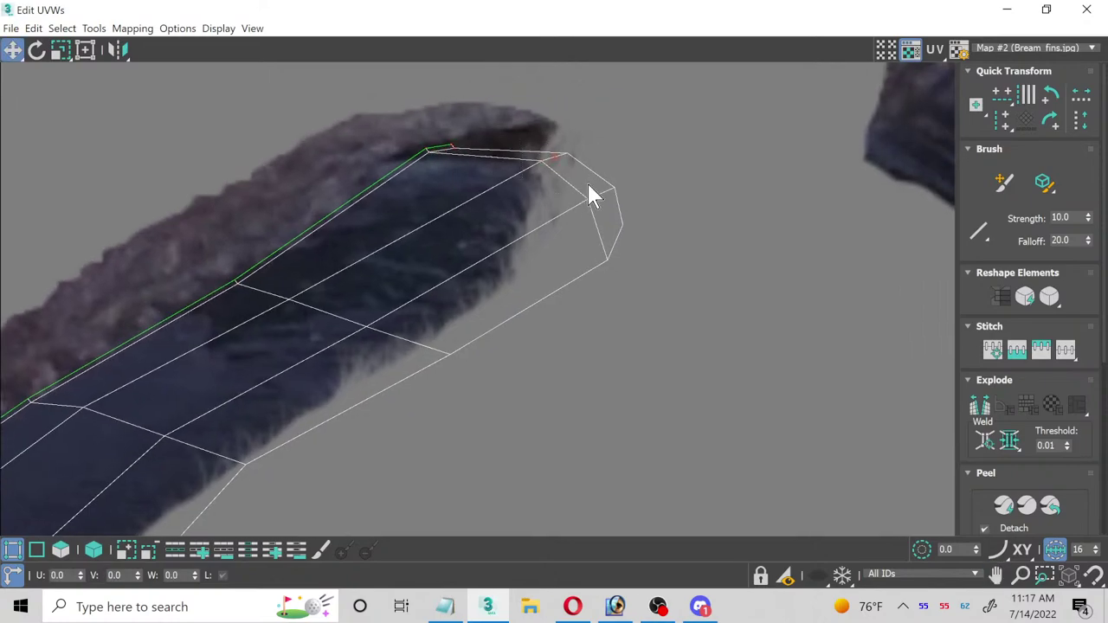
{"action": "scroll", "coordinate": [572, 173], "scroll_direction": "up", "scroll_amount": 1}
{"action": "left_click_drag", "start_coordinate": [562, 153], "coordinate": [640, 251]}
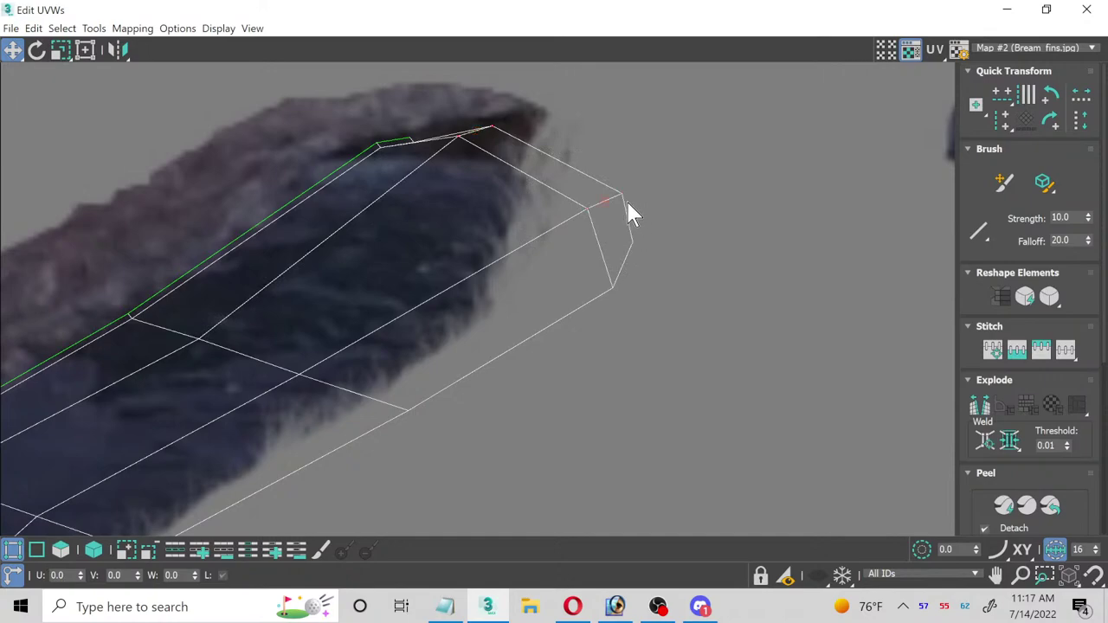
{"action": "left_click_drag", "start_coordinate": [626, 194], "coordinate": [527, 118]}
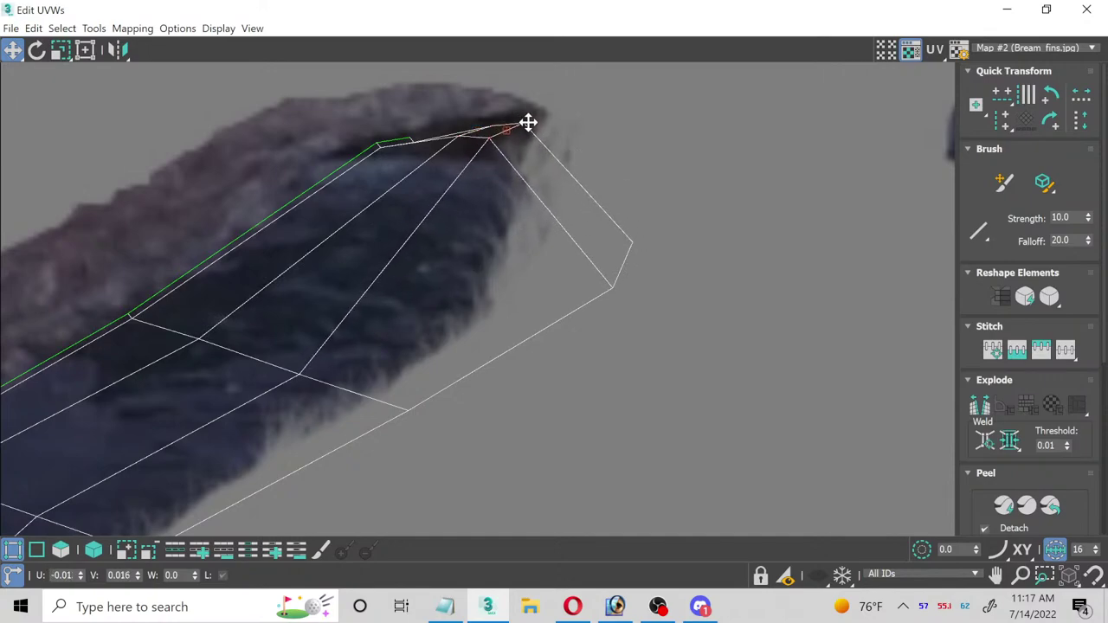
{"action": "left_click_drag", "start_coordinate": [551, 185], "coordinate": [649, 351]}
{"action": "left_click_drag", "start_coordinate": [641, 254], "coordinate": [508, 199]}
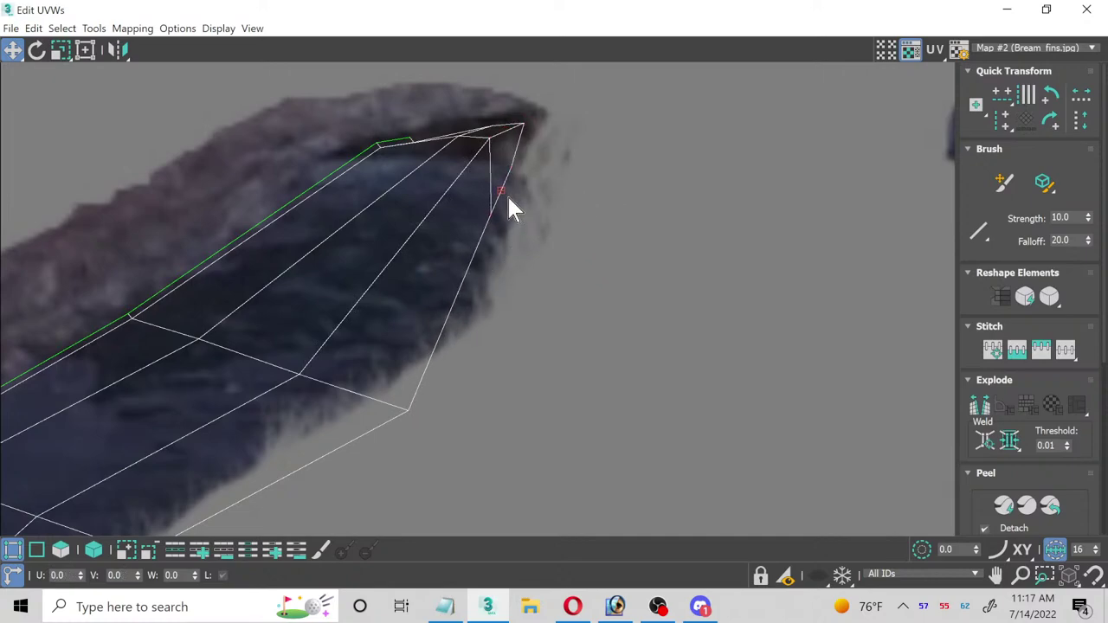
Step: Align the lower UV vertices near the tip with the fin outline
{"action": "left_click", "coordinate": [270, 350]}
{"action": "left_click_drag", "start_coordinate": [298, 374], "coordinate": [240, 354]}
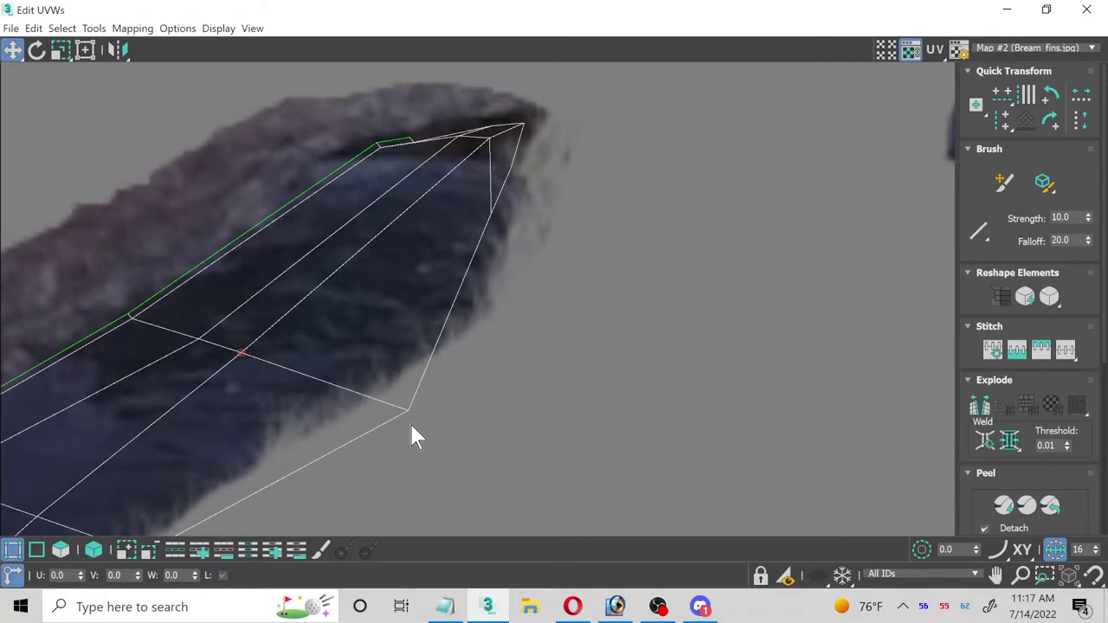
{"action": "left_click_drag", "start_coordinate": [406, 412], "coordinate": [328, 379]}
{"action": "scroll", "coordinate": [390, 369], "scroll_direction": "up", "scroll_amount": 3}
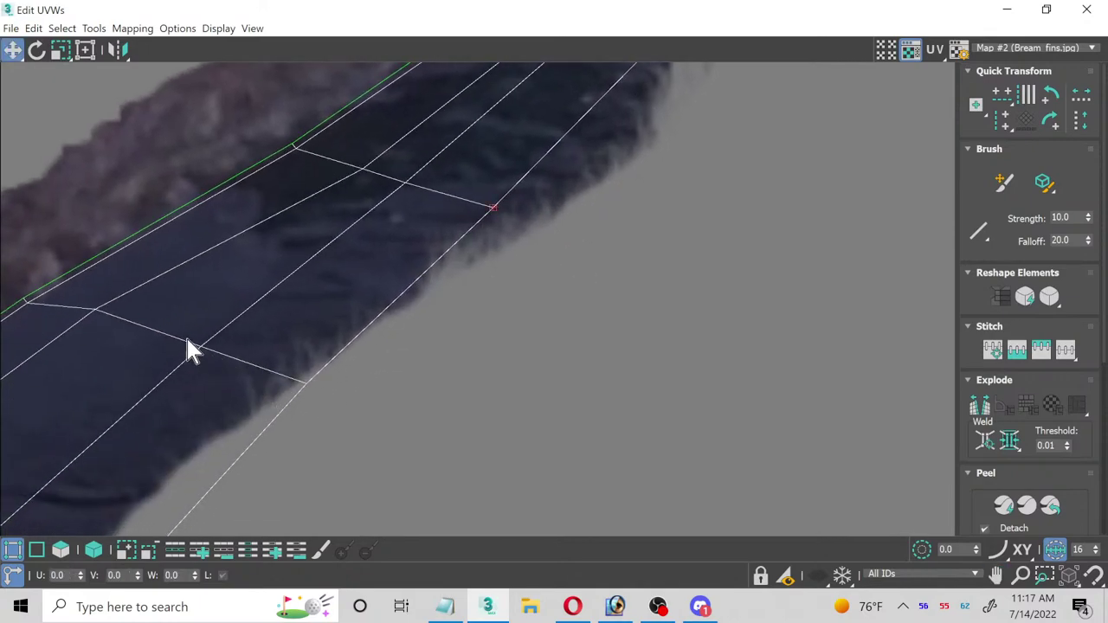
{"action": "left_click_drag", "start_coordinate": [203, 347], "coordinate": [167, 332]}
{"action": "left_click_drag", "start_coordinate": [306, 387], "coordinate": [252, 360]}
{"action": "middle_click_drag", "start_coordinate": [251, 360], "coordinate": [472, 177]}
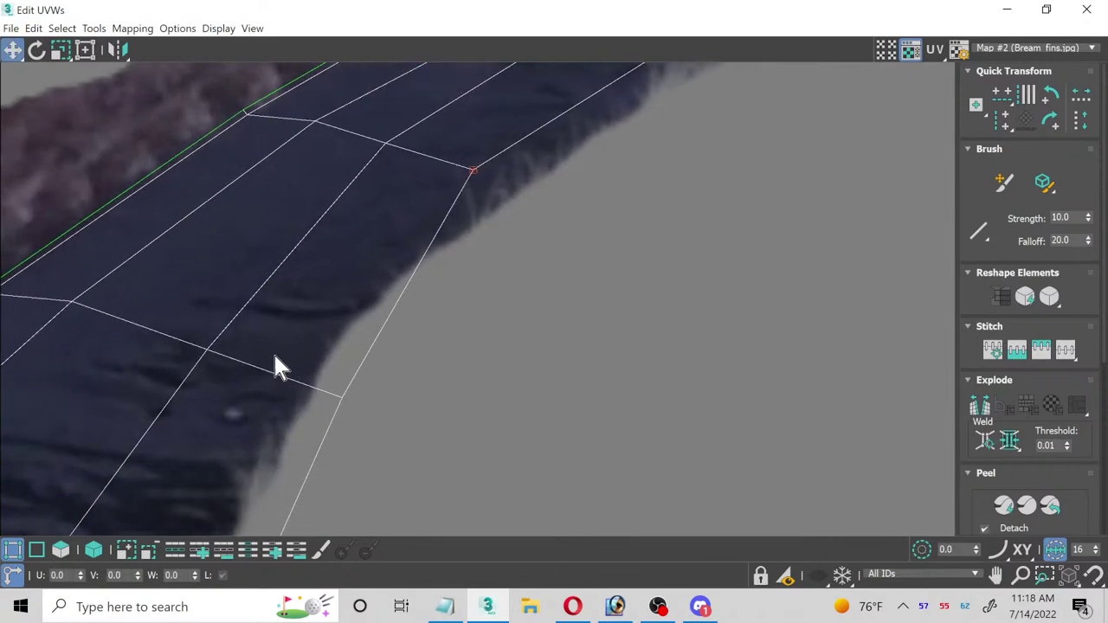
{"action": "left_click", "coordinate": [191, 338]}
{"action": "left_click_drag", "start_coordinate": [203, 349], "coordinate": [153, 327]}
{"action": "middle_click_drag", "start_coordinate": [217, 396], "coordinate": [308, 319]}
Step: Pull corner vertices onto the fin edge and even out interior vertex spacing
{"action": "left_click", "coordinate": [428, 322]}
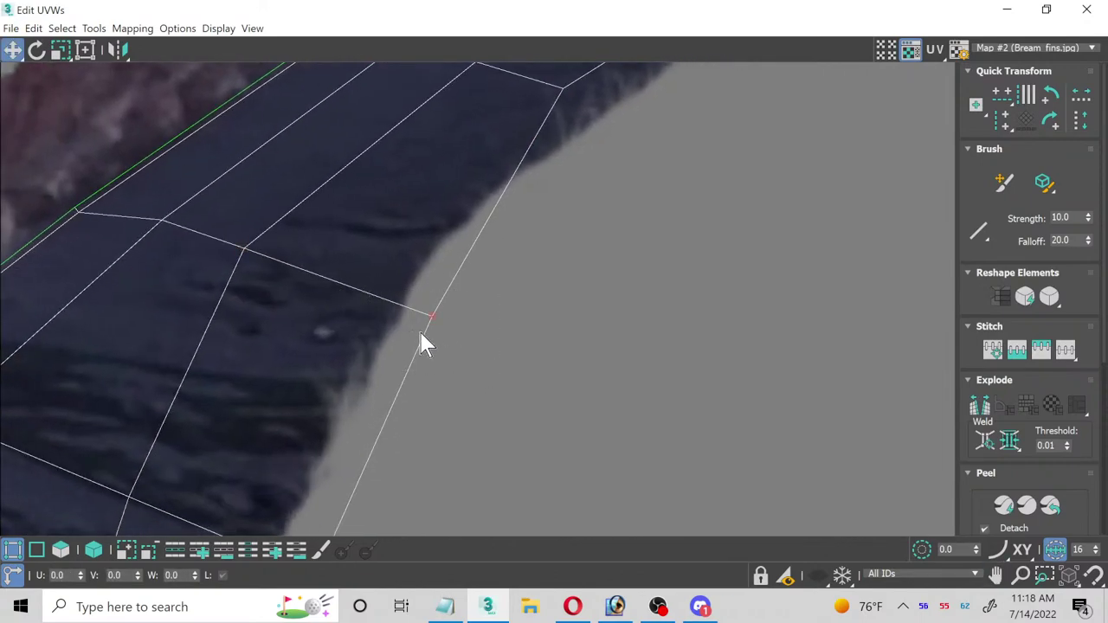
{"action": "left_click_drag", "start_coordinate": [433, 317], "coordinate": [371, 294]}
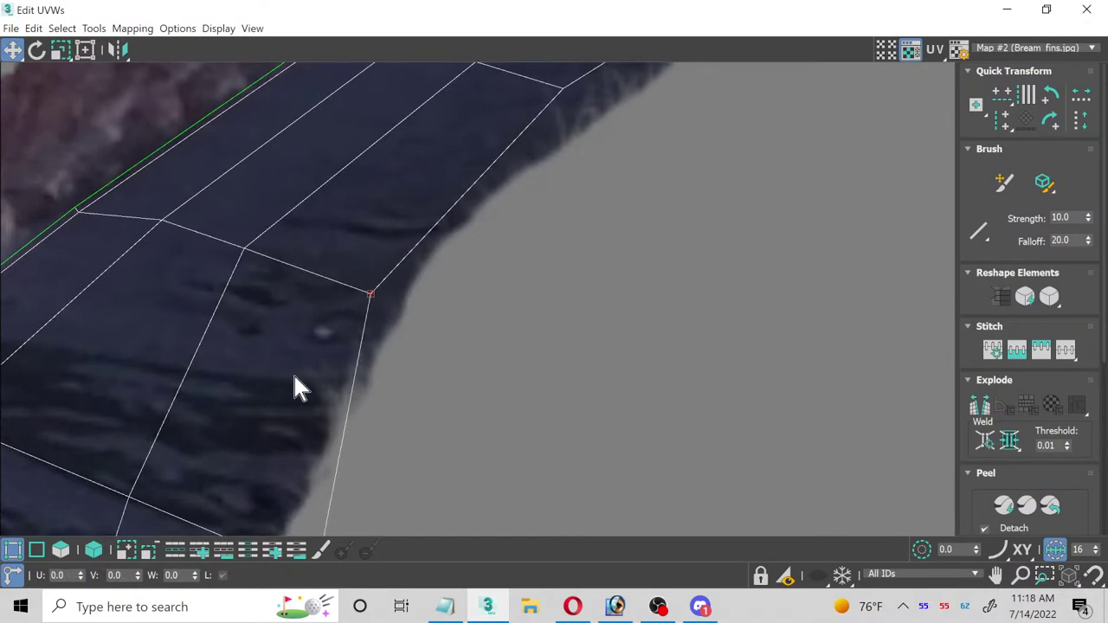
{"action": "middle_click_drag", "start_coordinate": [295, 389], "coordinate": [423, 199]}
{"action": "left_click", "coordinate": [283, 297]}
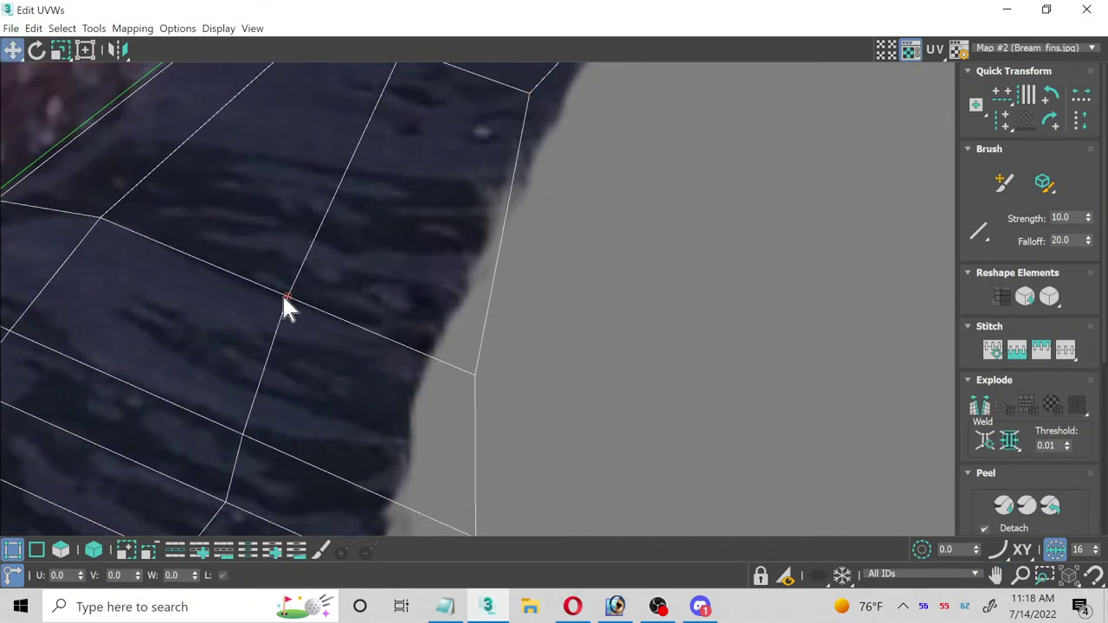
{"action": "left_click_drag", "start_coordinate": [285, 297], "coordinate": [205, 262]}
{"action": "left_click", "coordinate": [485, 380]}
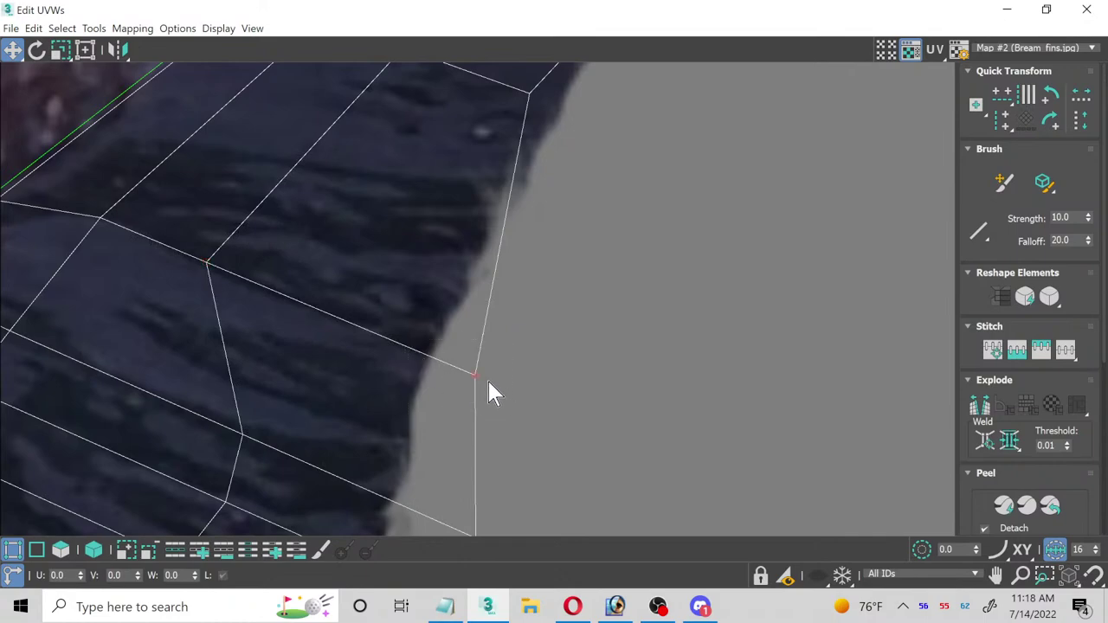
{"action": "left_click_drag", "start_coordinate": [489, 381], "coordinate": [373, 337]}
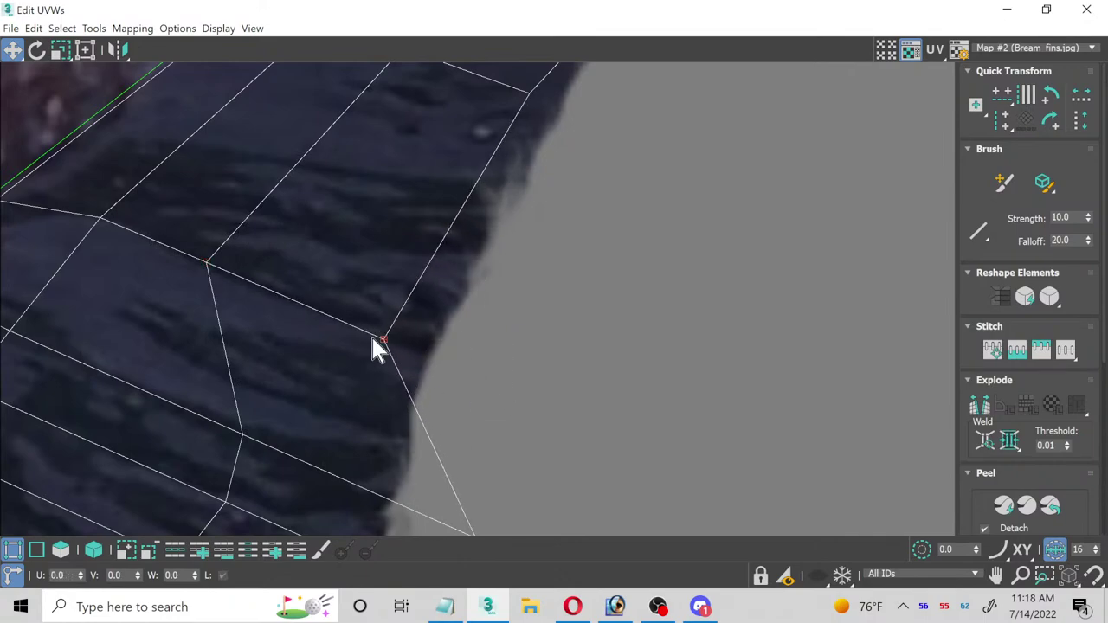
{"action": "middle_click_drag", "start_coordinate": [380, 346], "coordinate": [530, 203]}
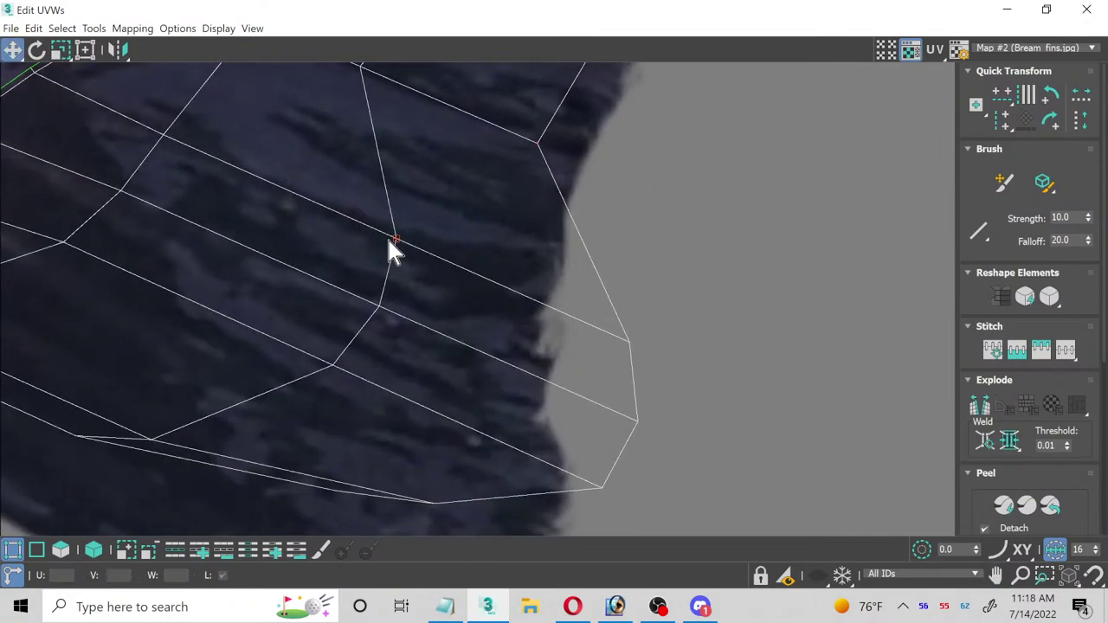
{"action": "scroll", "coordinate": [302, 304], "scroll_direction": "down", "scroll_amount": 3}
{"action": "middle_click_drag", "start_coordinate": [302, 304], "coordinate": [431, 307]}
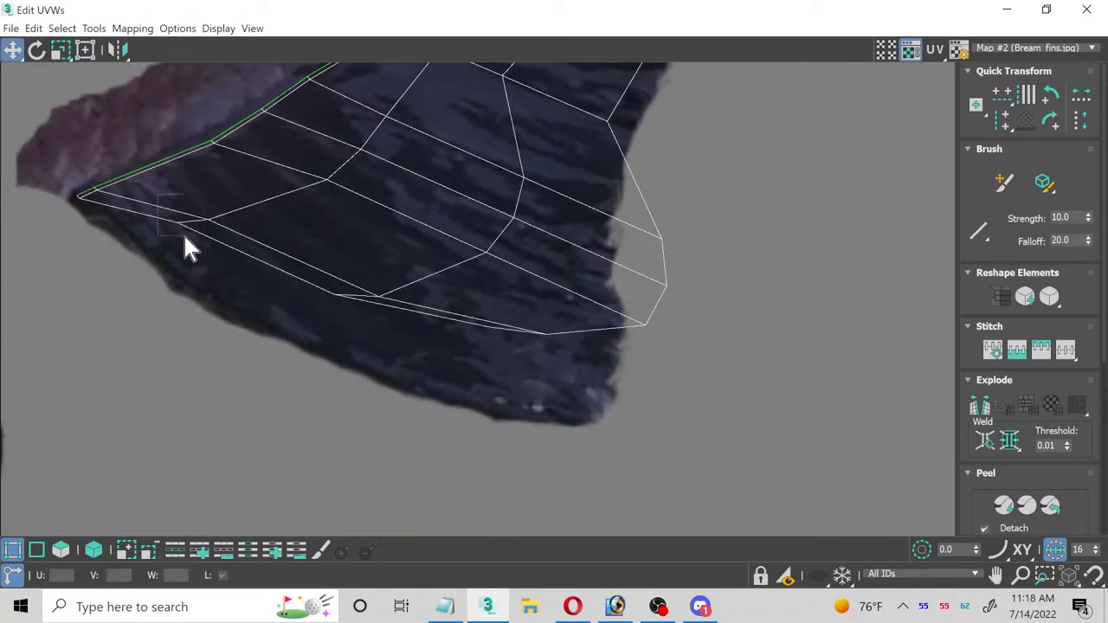
Step: Move the lower-edge UV vertices down onto the fin outline, undoing two stray moves
{"action": "scroll", "coordinate": [216, 230], "scroll_direction": "up", "scroll_amount": 2}
{"action": "mouse_move", "coordinate": [183, 235]}
{"action": "left_mouse_down"}
{"action": "mouse_move", "coordinate": [158, 245]}
{"action": "mouse_move", "coordinate": [176, 243]}
{"action": "left_mouse_up"}
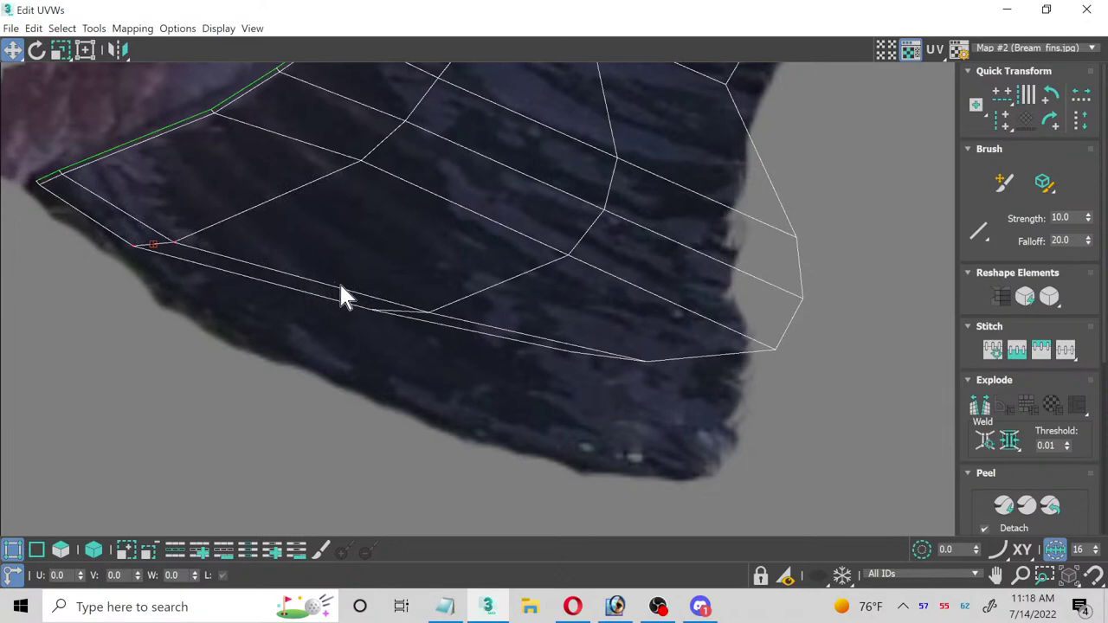
{"action": "left_click", "coordinate": [400, 311]}
{"action": "left_click_drag", "start_coordinate": [430, 314], "coordinate": [360, 343]}
{"action": "left_click_drag", "start_coordinate": [526, 323], "coordinate": [499, 421]}
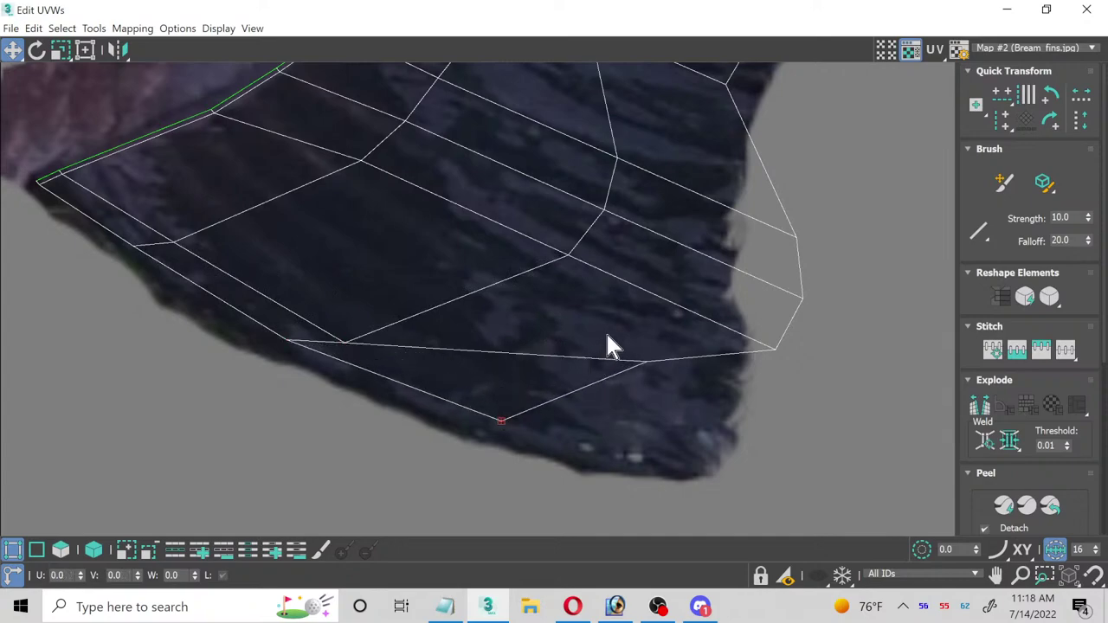
{"action": "left_click", "coordinate": [643, 364]}
{"action": "left_click_drag", "start_coordinate": [648, 364], "coordinate": [646, 442]}
{"action": "left_click", "coordinate": [649, 364]}
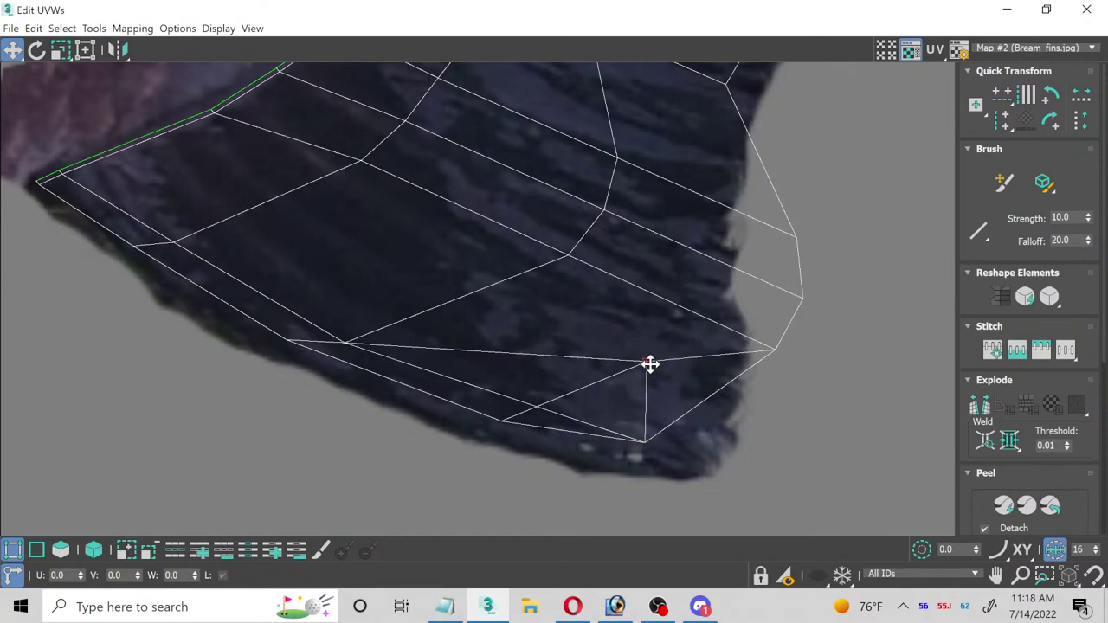
{"action": "left_click_drag", "start_coordinate": [650, 363], "coordinate": [709, 415]}
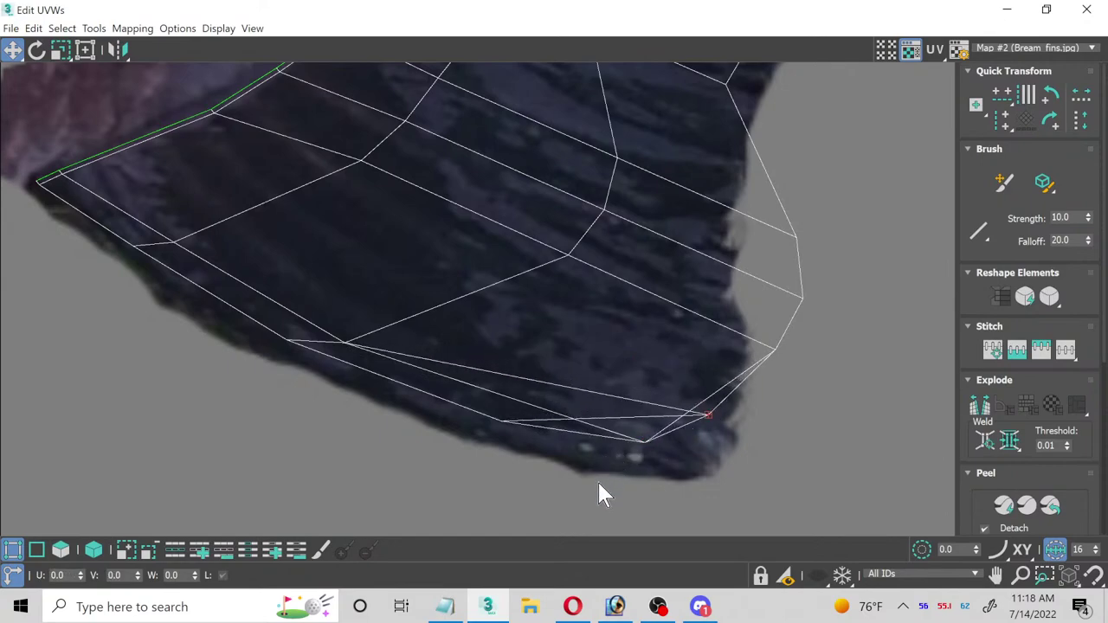
{"action": "key", "text": "ctrl+z"}
{"action": "key", "text": "ctrl+z"}
{"action": "key", "text": "ctrl+z"}
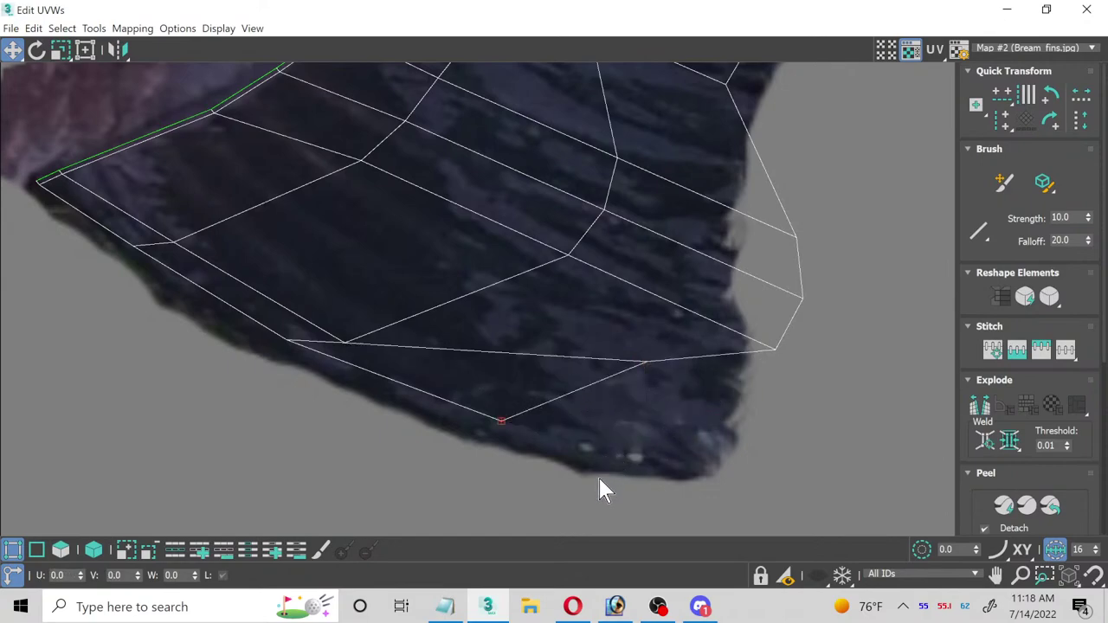
{"action": "key", "text": "ctrl+z"}
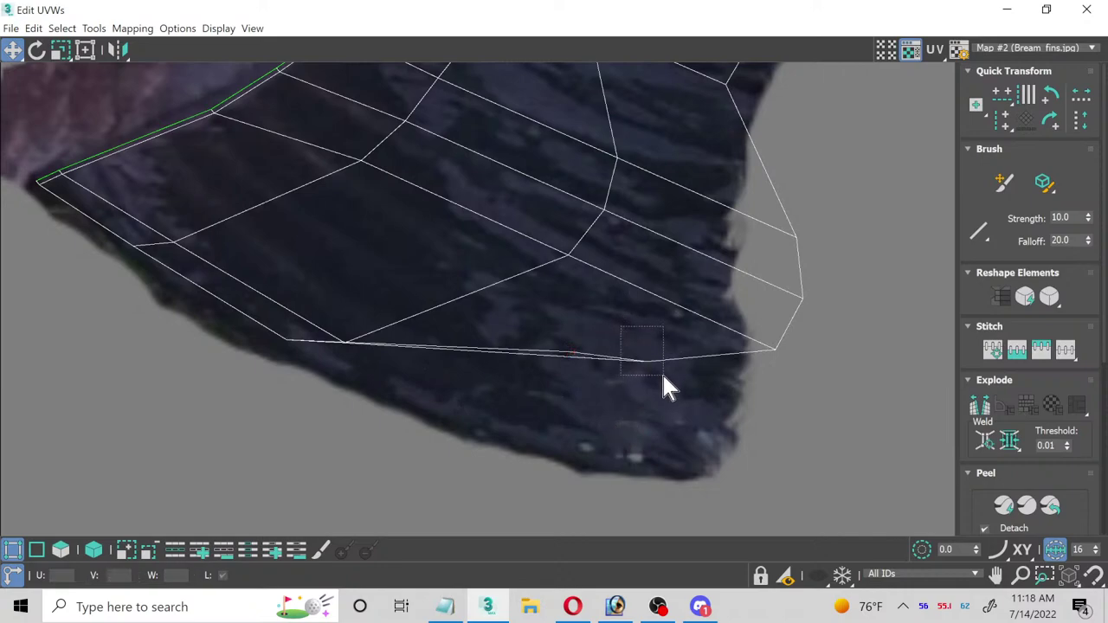
{"action": "left_click_drag", "start_coordinate": [652, 362], "coordinate": [705, 458]}
{"action": "left_click", "coordinate": [573, 360]}
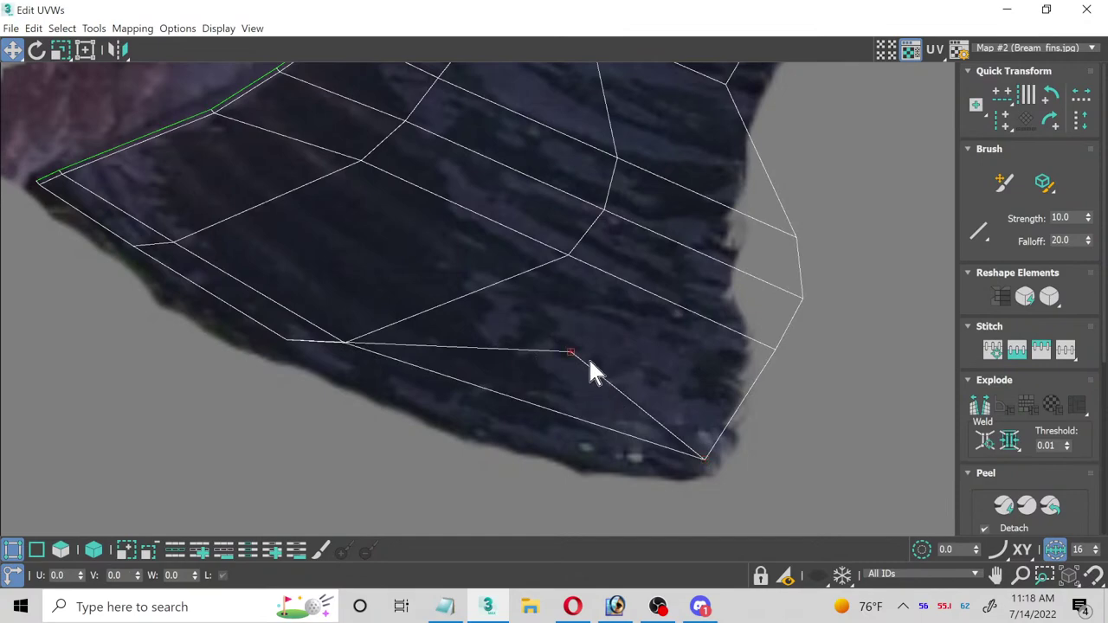
{"action": "left_click_drag", "start_coordinate": [574, 354], "coordinate": [568, 455]}
{"action": "left_click_drag", "start_coordinate": [260, 326], "coordinate": [394, 369]}
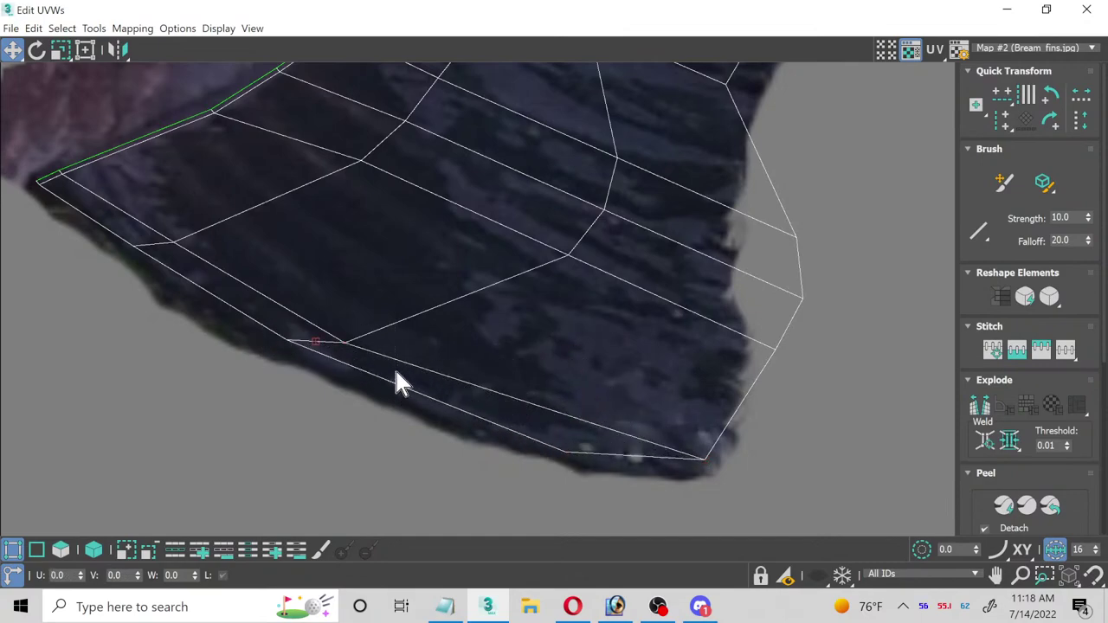
{"action": "left_click_drag", "start_coordinate": [350, 340], "coordinate": [331, 344]}
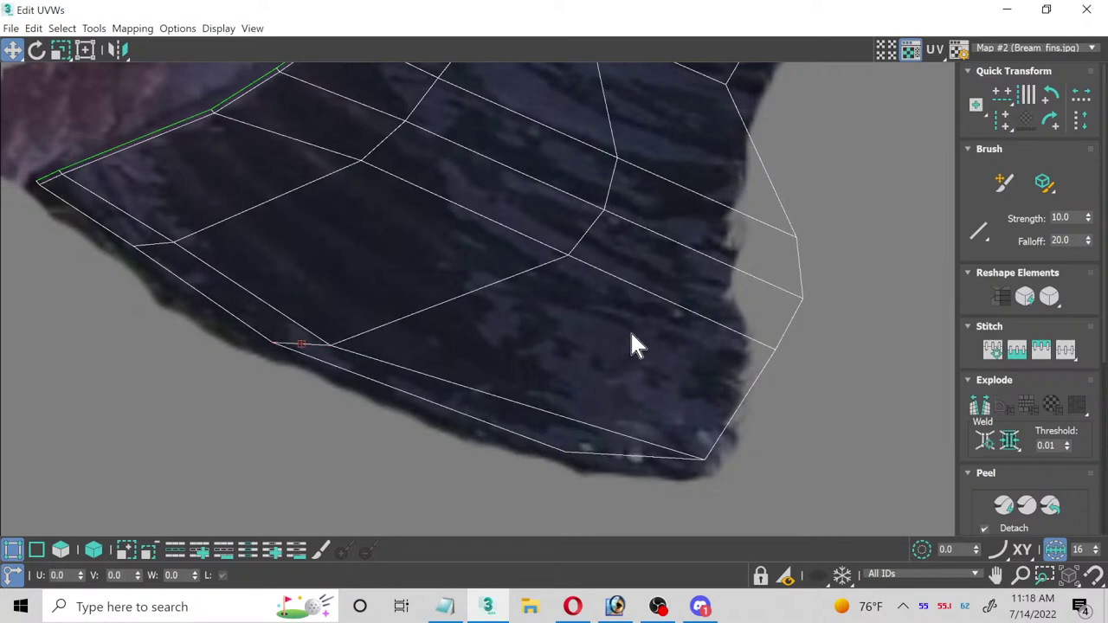
Step: Pull the right-edge and right corner UV vertices left onto the fin edge
{"action": "left_click", "coordinate": [777, 350]}
{"action": "left_click_drag", "start_coordinate": [777, 353], "coordinate": [710, 336]}
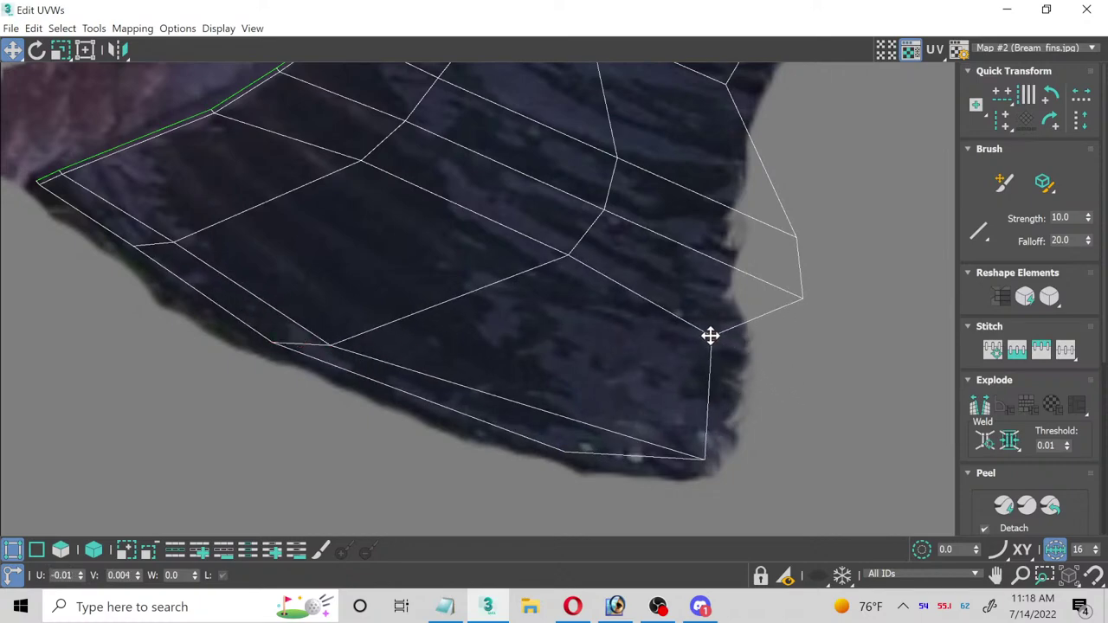
{"action": "left_click", "coordinate": [803, 299]}
{"action": "left_click_drag", "start_coordinate": [804, 299], "coordinate": [708, 267]}
{"action": "left_click", "coordinate": [795, 236]}
{"action": "left_click_drag", "start_coordinate": [795, 237], "coordinate": [708, 204]}
Step: Even out the interior fin UV vertices, then close Edit UVWs
{"action": "scroll", "coordinate": [685, 205], "scroll_direction": "up", "scroll_amount": 3}
{"action": "middle_click_drag", "start_coordinate": [685, 205], "coordinate": [551, 375]}
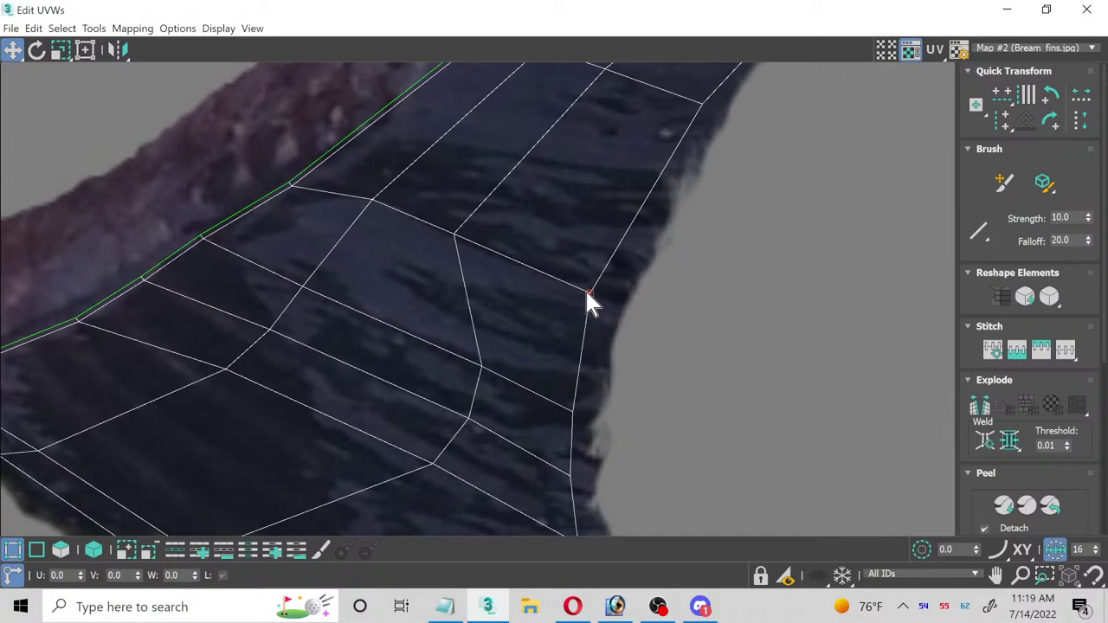
{"action": "mouse_move", "coordinate": [591, 292]}
{"action": "left_mouse_down"}
{"action": "mouse_move", "coordinate": [613, 309]}
{"action": "mouse_move", "coordinate": [602, 305]}
{"action": "left_mouse_up"}
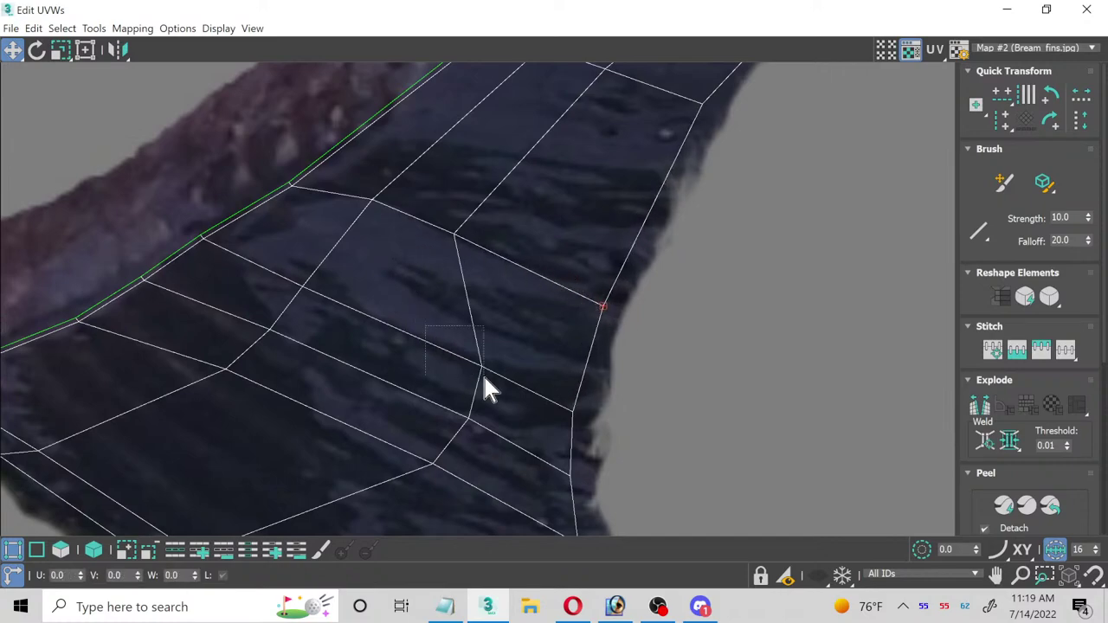
{"action": "left_click_drag", "start_coordinate": [483, 376], "coordinate": [417, 323]}
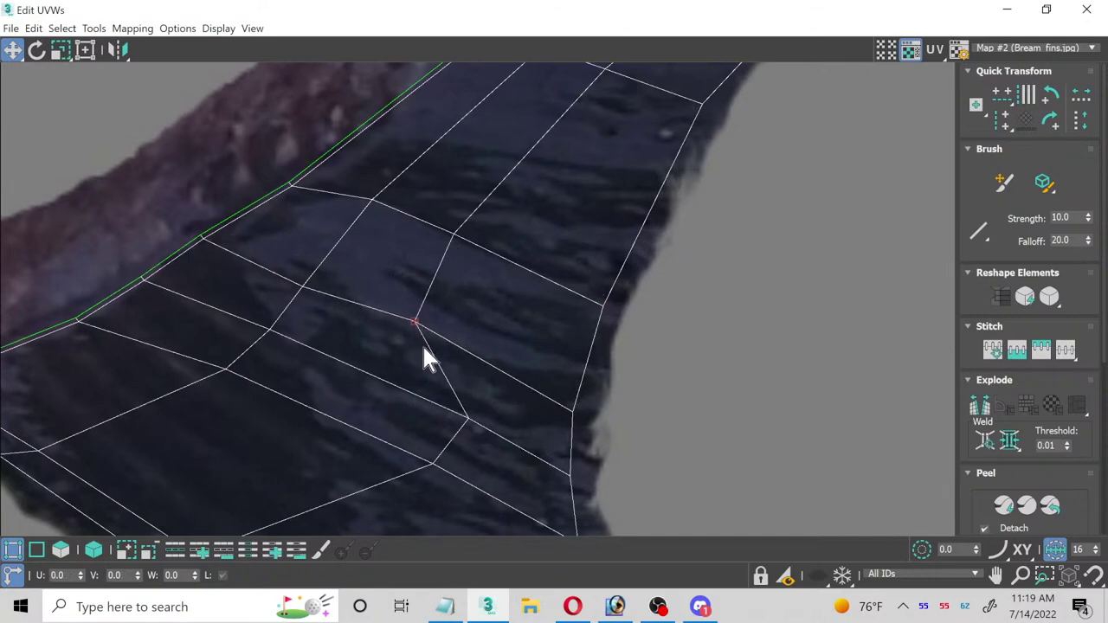
{"action": "left_click", "coordinate": [478, 422]}
{"action": "left_click_drag", "start_coordinate": [469, 420], "coordinate": [395, 379]}
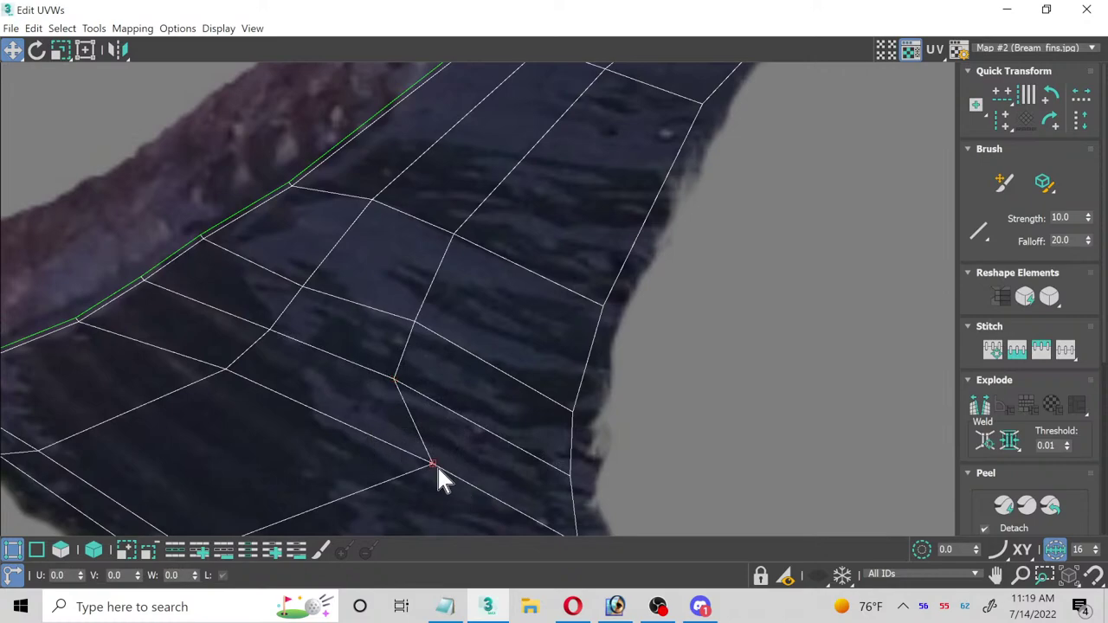
{"action": "left_click_drag", "start_coordinate": [435, 465], "coordinate": [364, 429]}
{"action": "scroll", "coordinate": [363, 428], "scroll_direction": "down", "scroll_amount": 5}
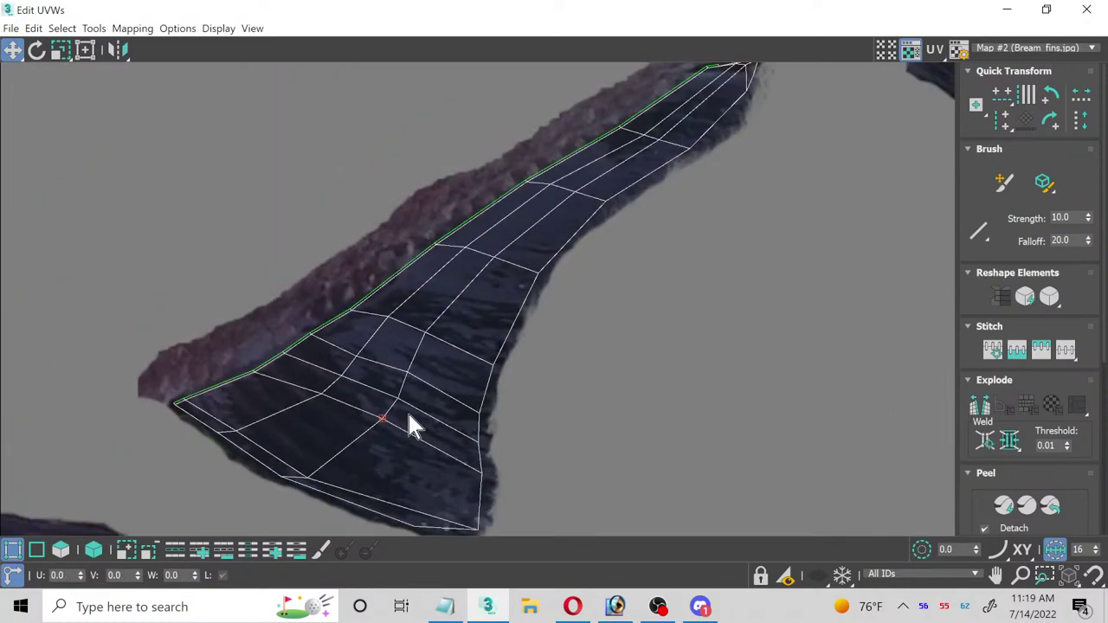
{"action": "middle_click_drag", "start_coordinate": [689, 173], "coordinate": [540, 395]}
{"action": "scroll", "coordinate": [567, 373], "scroll_direction": "down", "scroll_amount": 2}
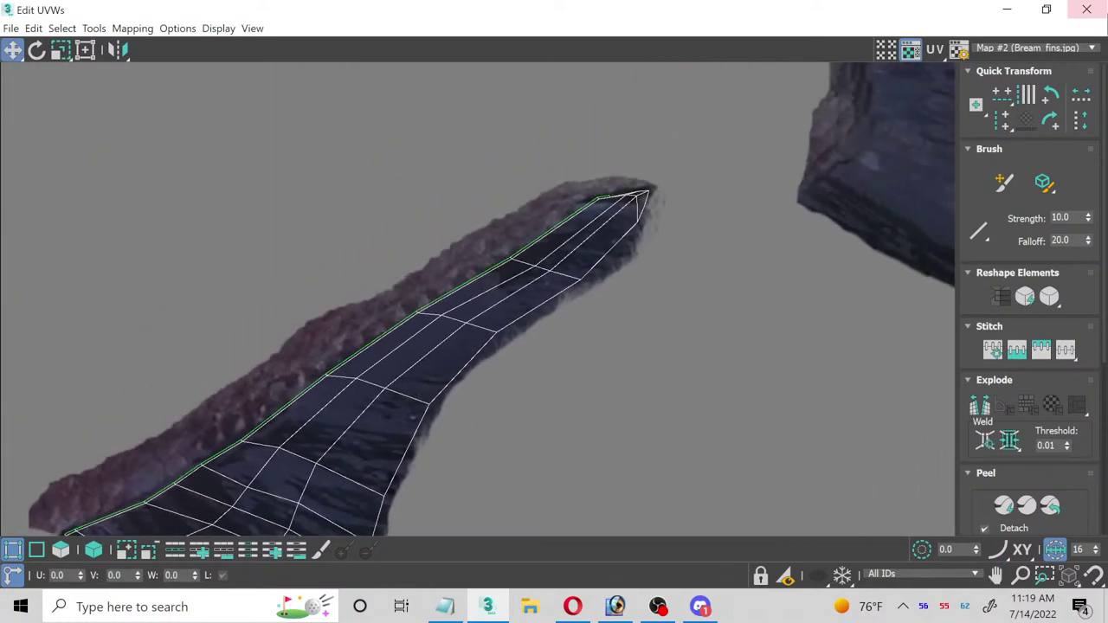
{"action": "left_click", "coordinate": [1086, 9]}
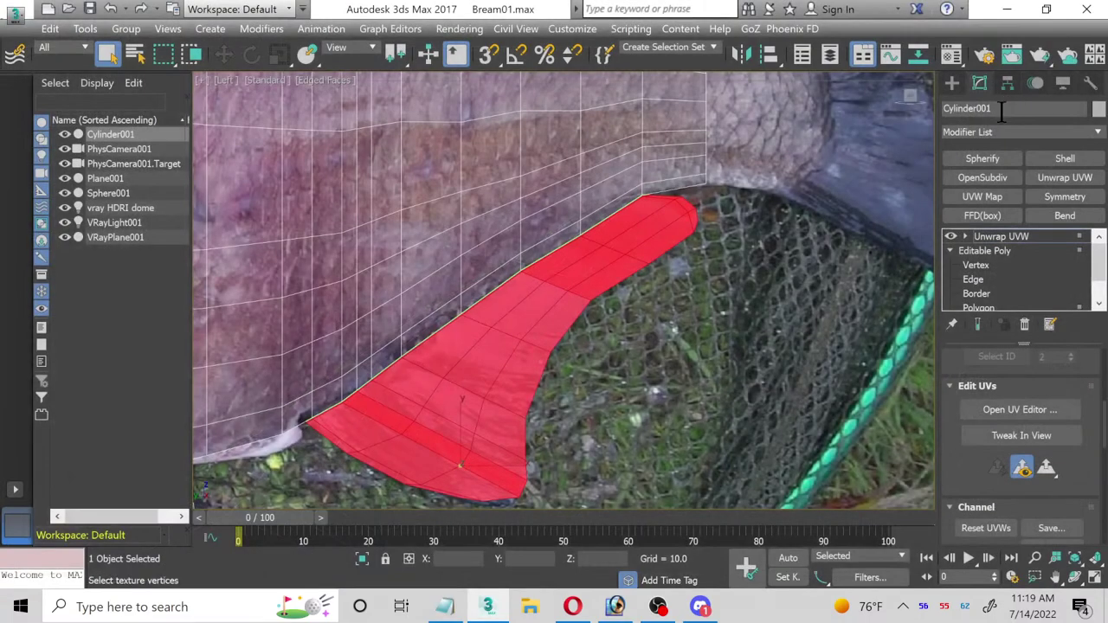
Step: Collapse the Unwrap UVW stack into the Editable Poly and hide the reference plane Plane001
{"action": "right_click", "coordinate": [1003, 235]}
{"action": "left_click", "coordinate": [994, 381]}
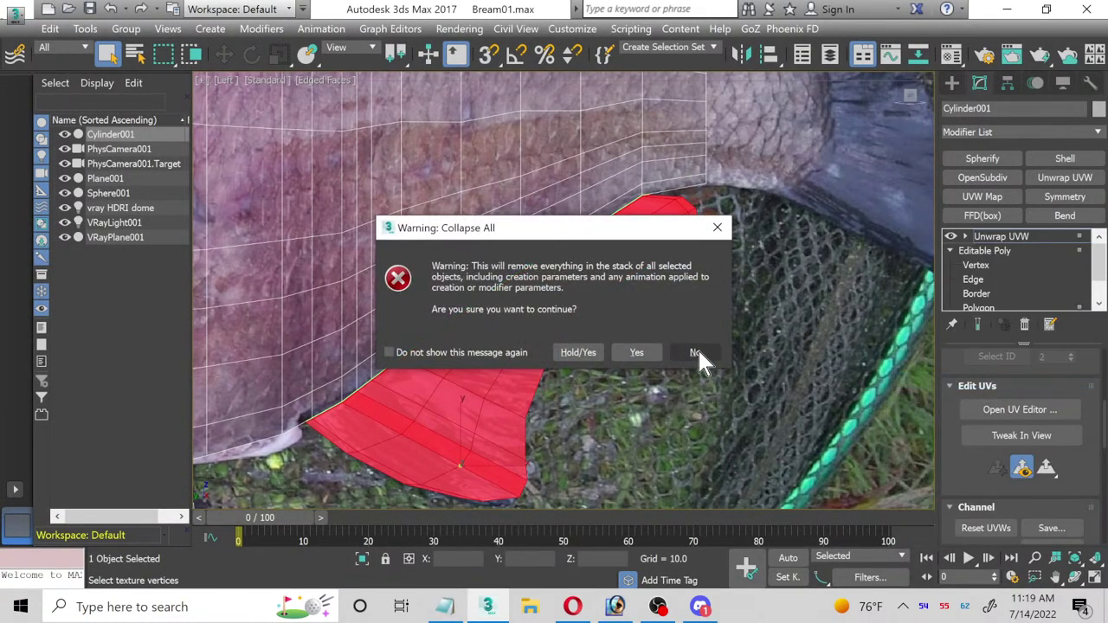
{"action": "left_click", "coordinate": [650, 356]}
{"action": "left_click", "coordinate": [64, 178]}
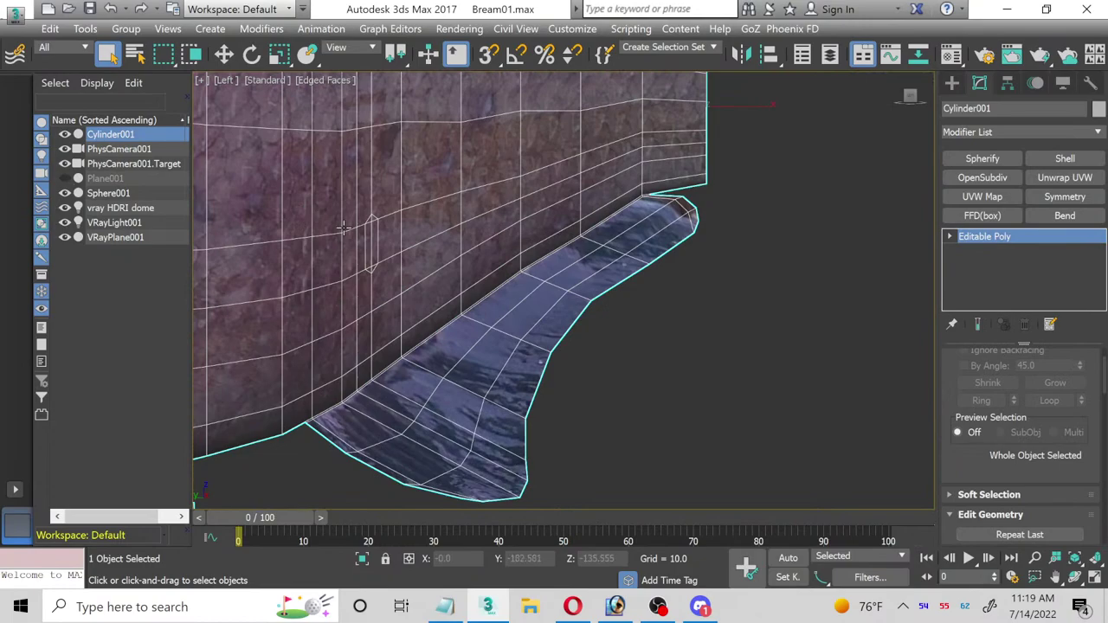
{"action": "scroll", "coordinate": [348, 211], "scroll_direction": "up", "scroll_amount": 3}
Step: Switch the Editable Poly to Edge level, inspect the fin, and return to four viewports
{"action": "key", "text": "m"}
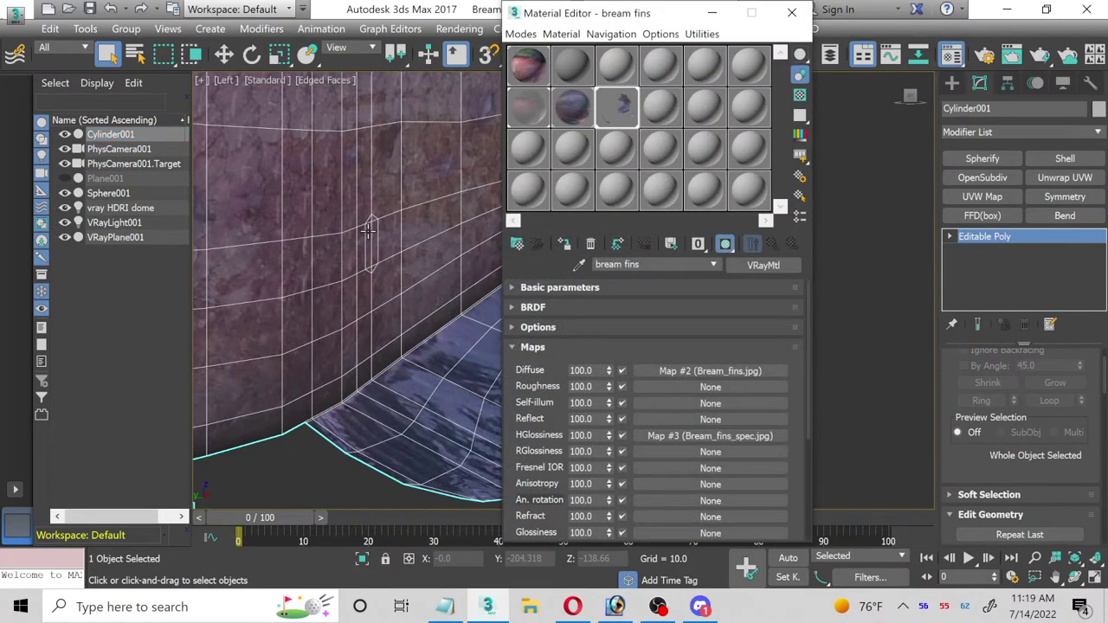
{"action": "left_click", "coordinate": [801, 13]}
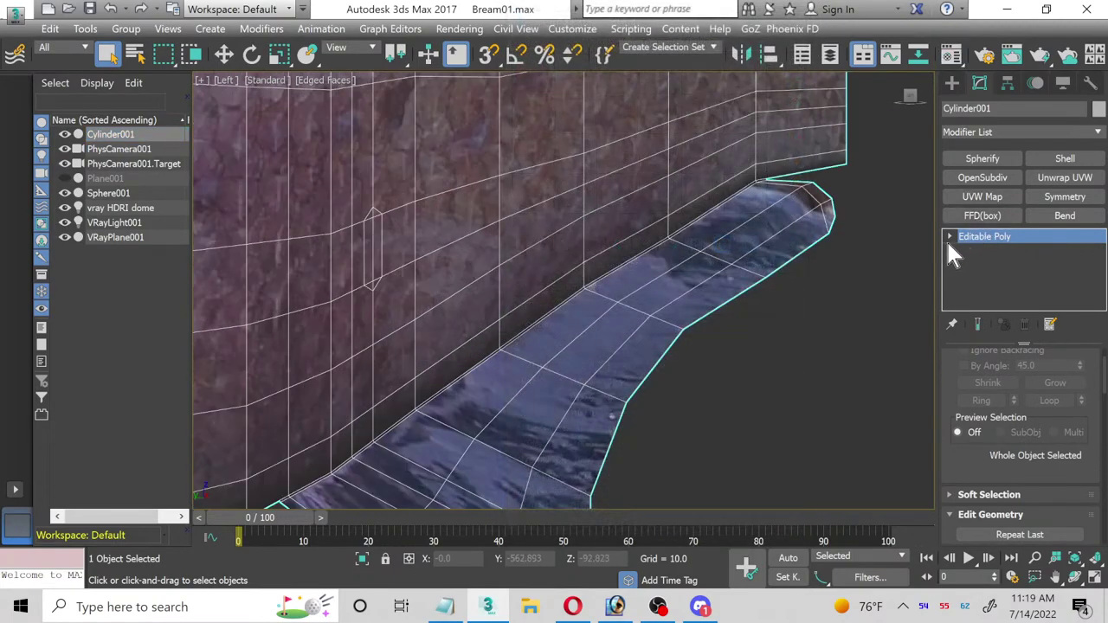
{"action": "left_click", "coordinate": [950, 237]}
{"action": "left_click", "coordinate": [975, 265]}
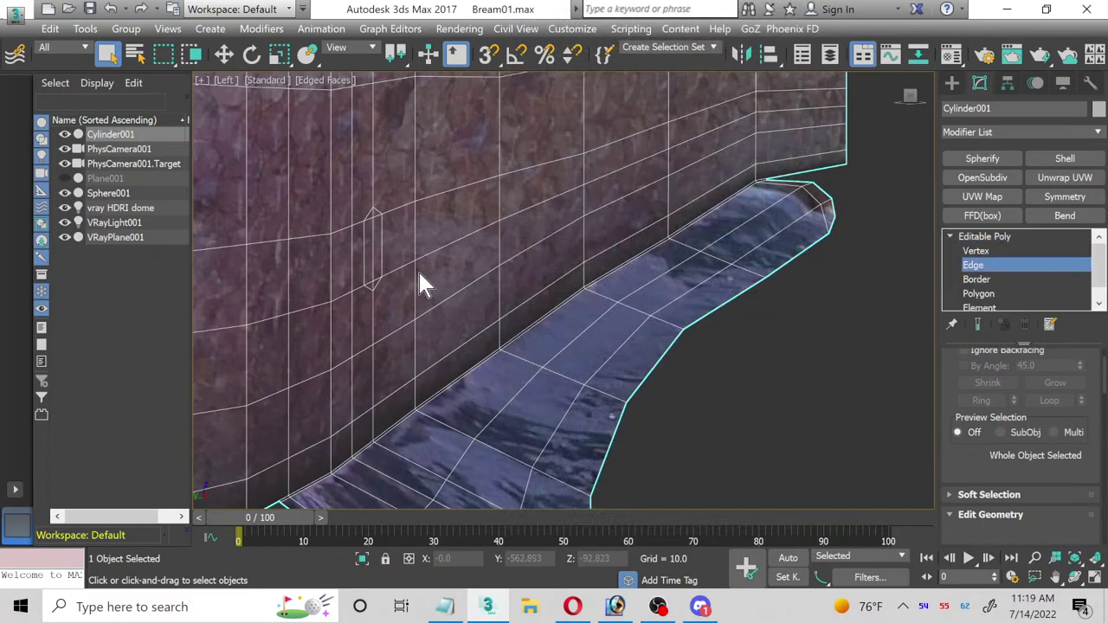
{"action": "scroll", "coordinate": [373, 238], "scroll_direction": "up", "scroll_amount": 3}
{"action": "scroll", "coordinate": [373, 242], "scroll_direction": "down", "scroll_amount": 5}
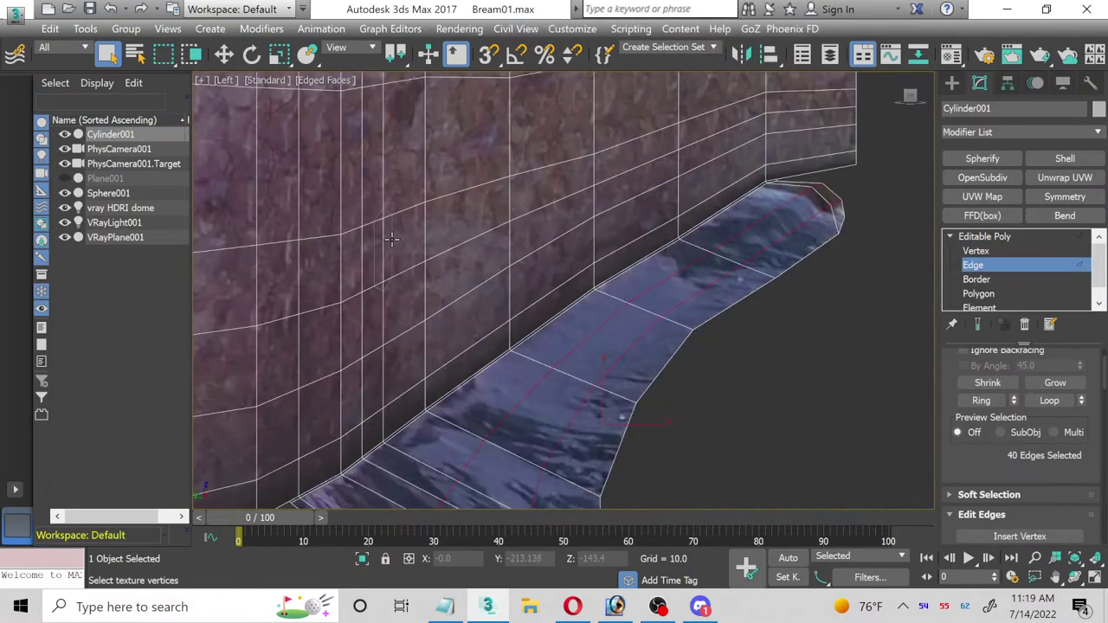
{"action": "middle_click_drag", "start_coordinate": [372, 242], "coordinate": [398, 260], "text": "alt"}
{"action": "scroll", "coordinate": [395, 260], "scroll_direction": "down", "scroll_amount": 2}
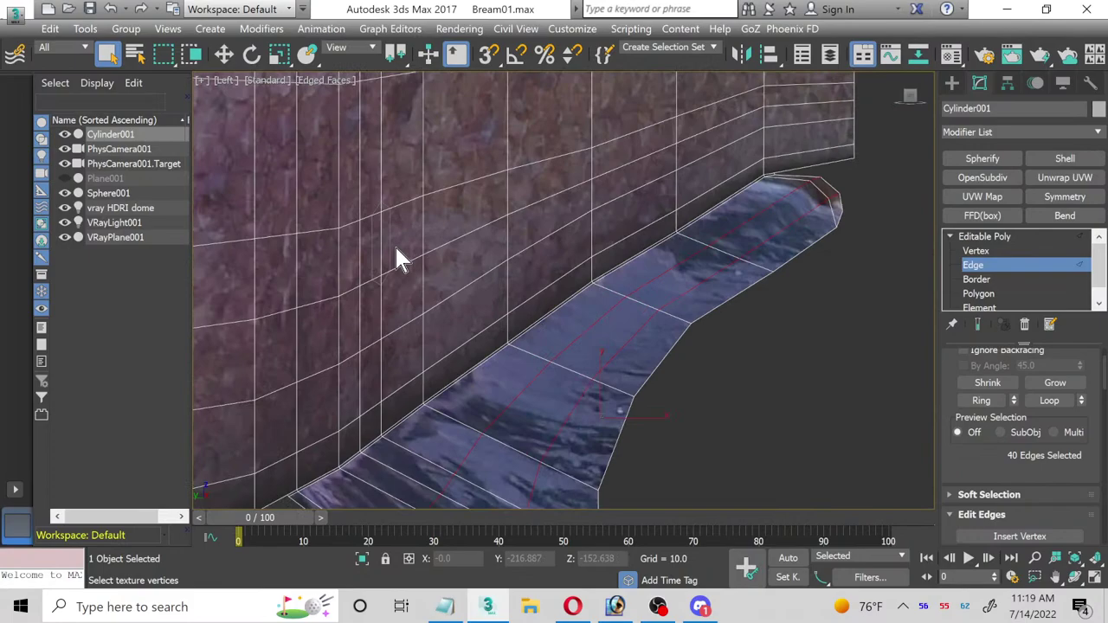
{"action": "left_click", "coordinate": [226, 80]}
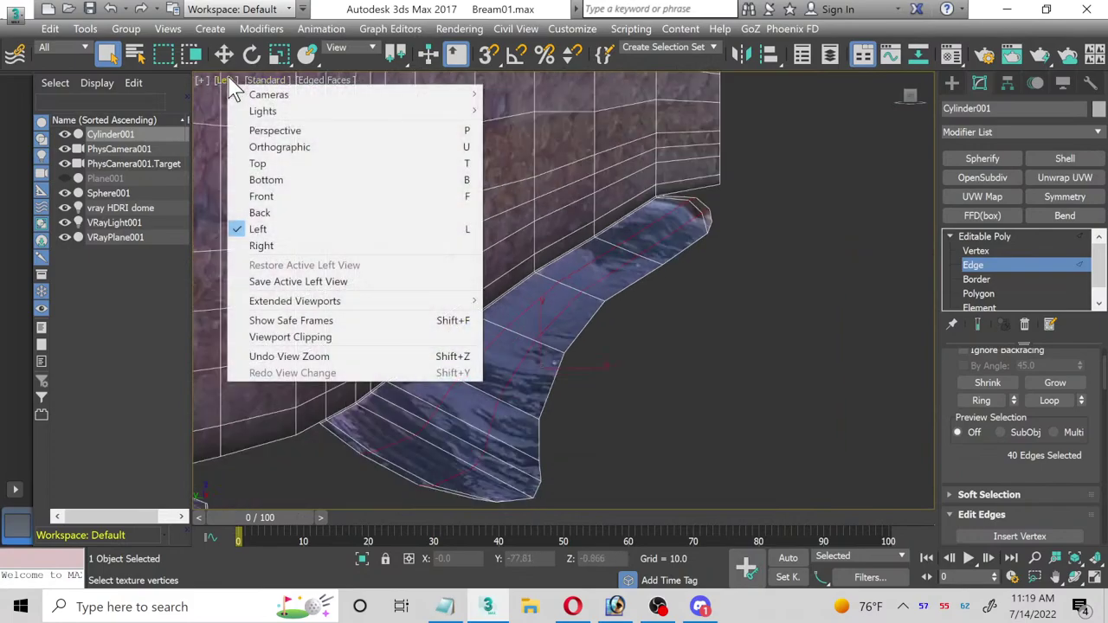
{"action": "left_click", "coordinate": [737, 181]}
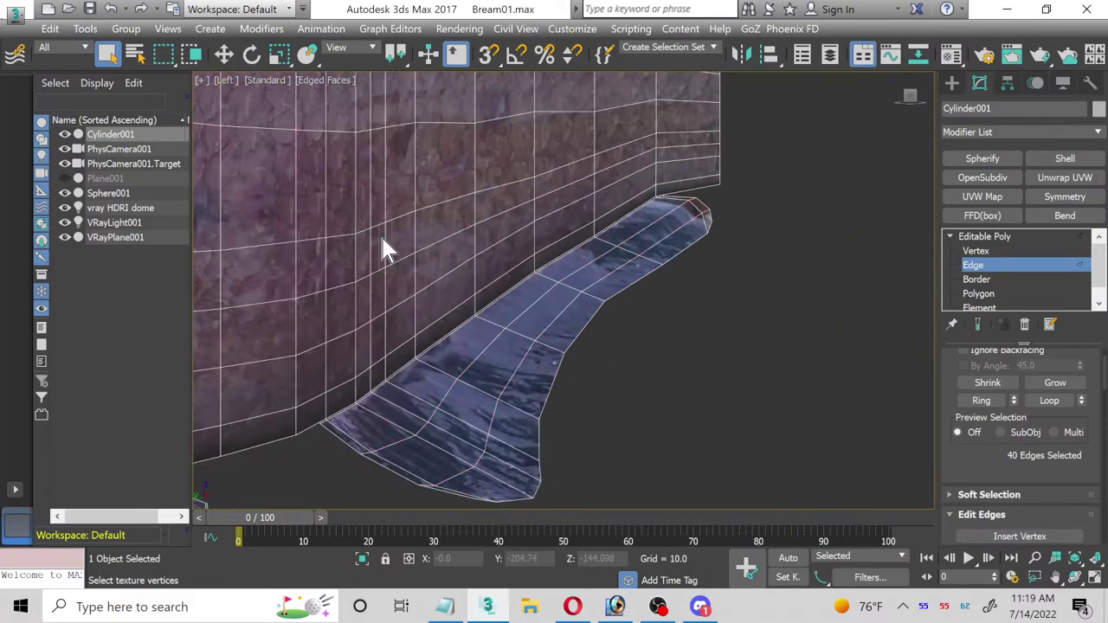
{"action": "left_click", "coordinate": [1095, 577]}
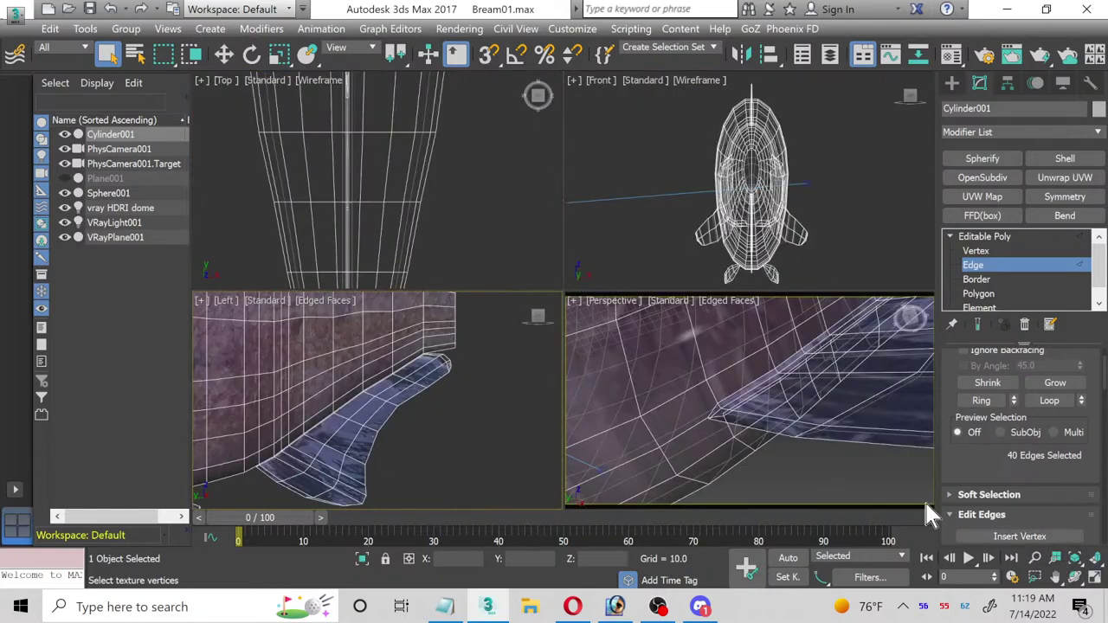
Step: Set the bream texture material's Refract colour from grey 189 to black 0
{"action": "left_click", "coordinate": [1094, 580]}
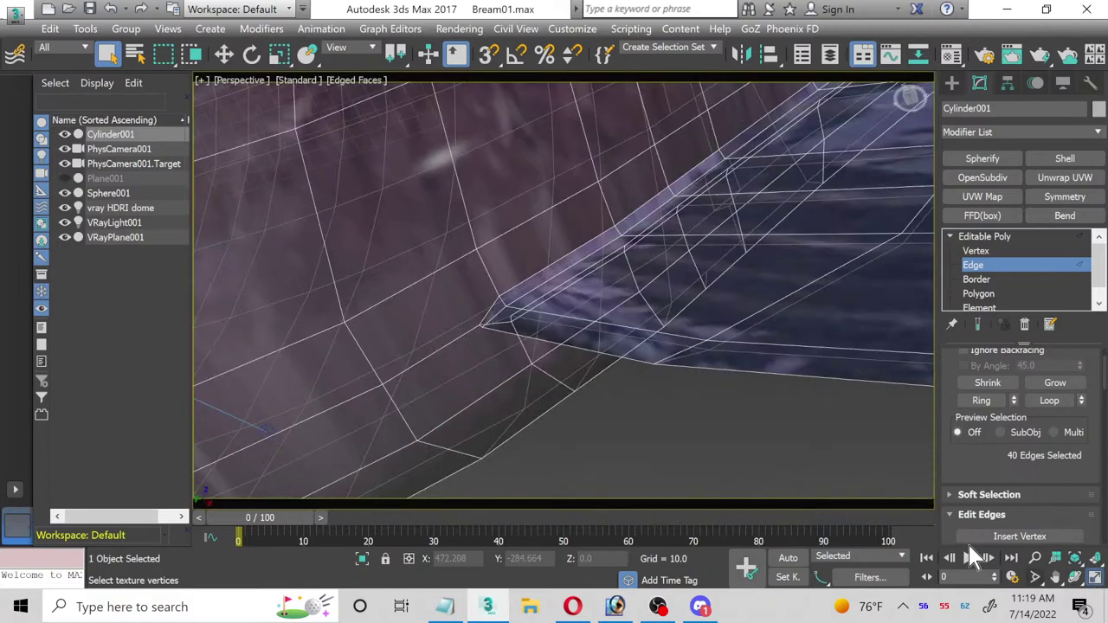
{"action": "scroll", "coordinate": [551, 348], "scroll_direction": "down", "scroll_amount": 5}
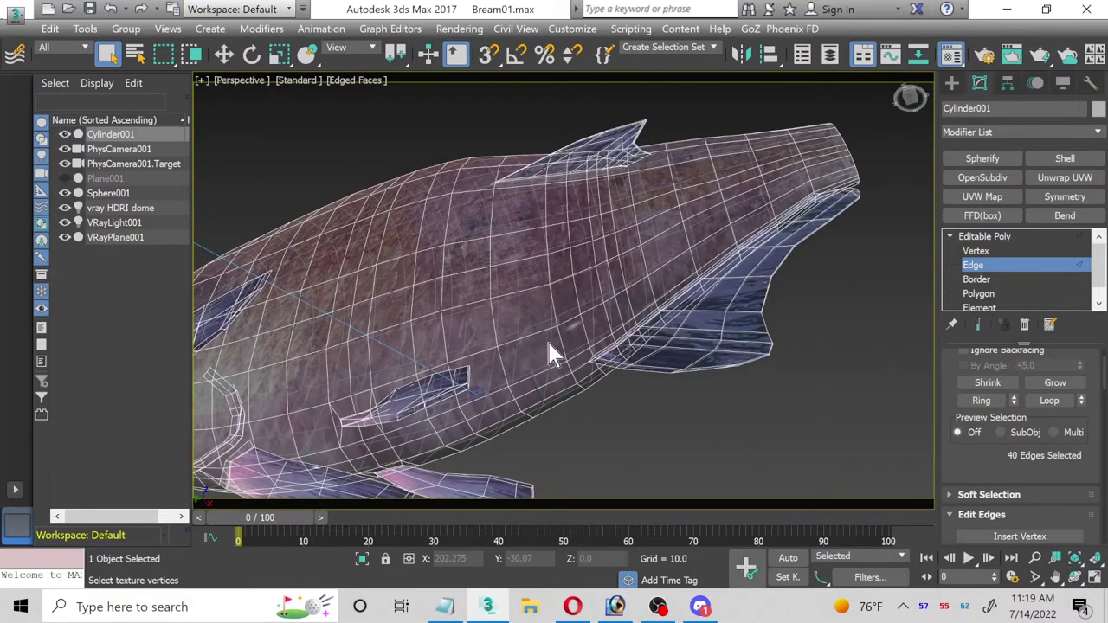
{"action": "key", "text": "m"}
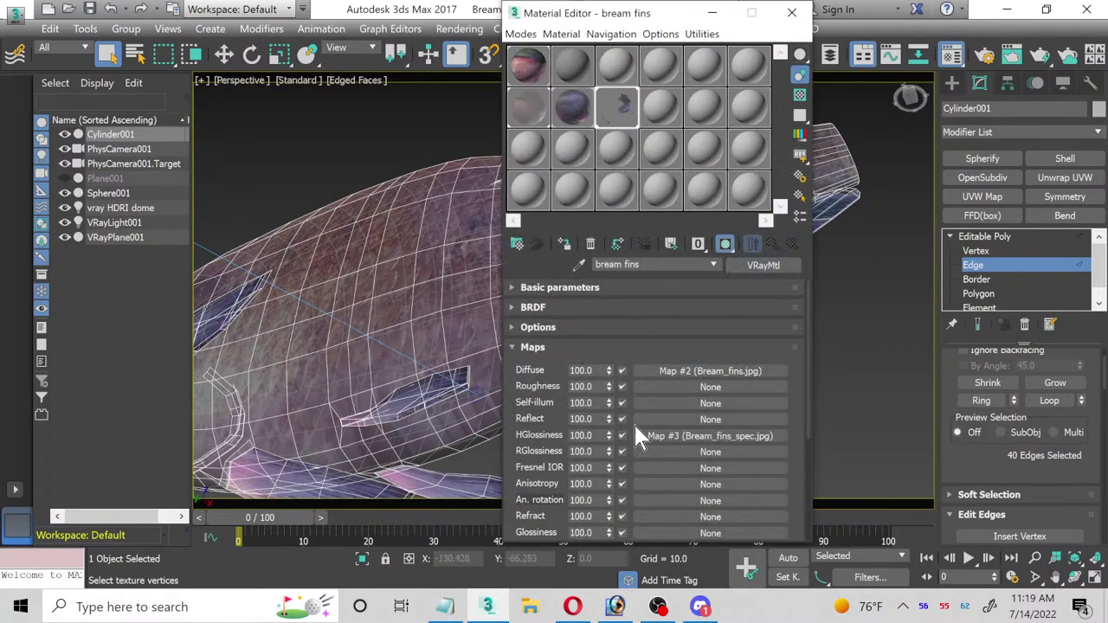
{"action": "left_click", "coordinate": [537, 120]}
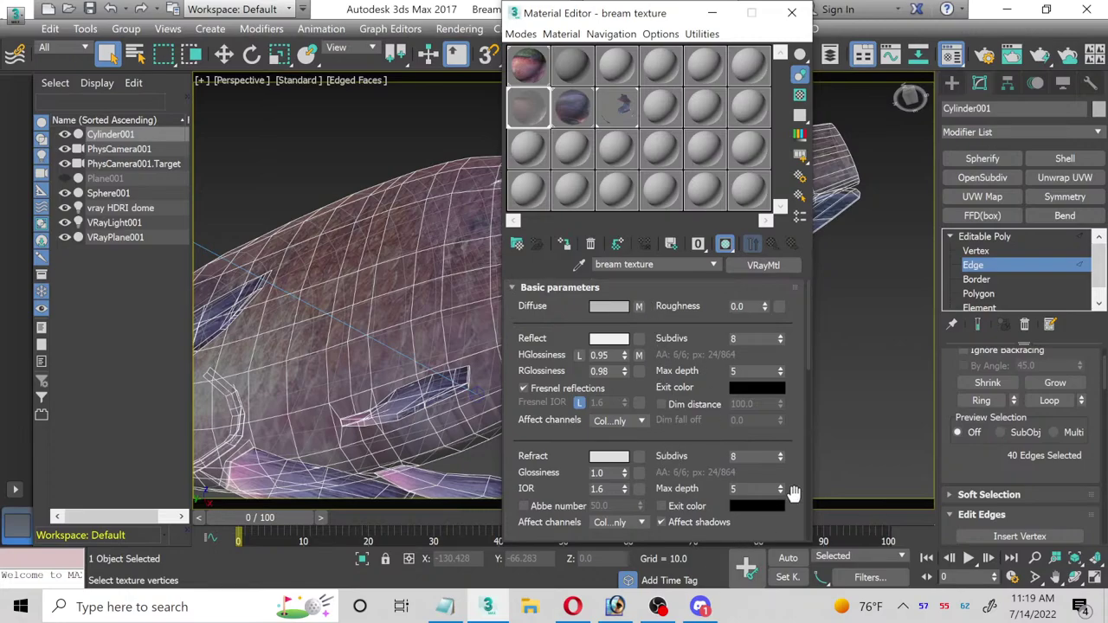
{"action": "left_click", "coordinate": [615, 456]}
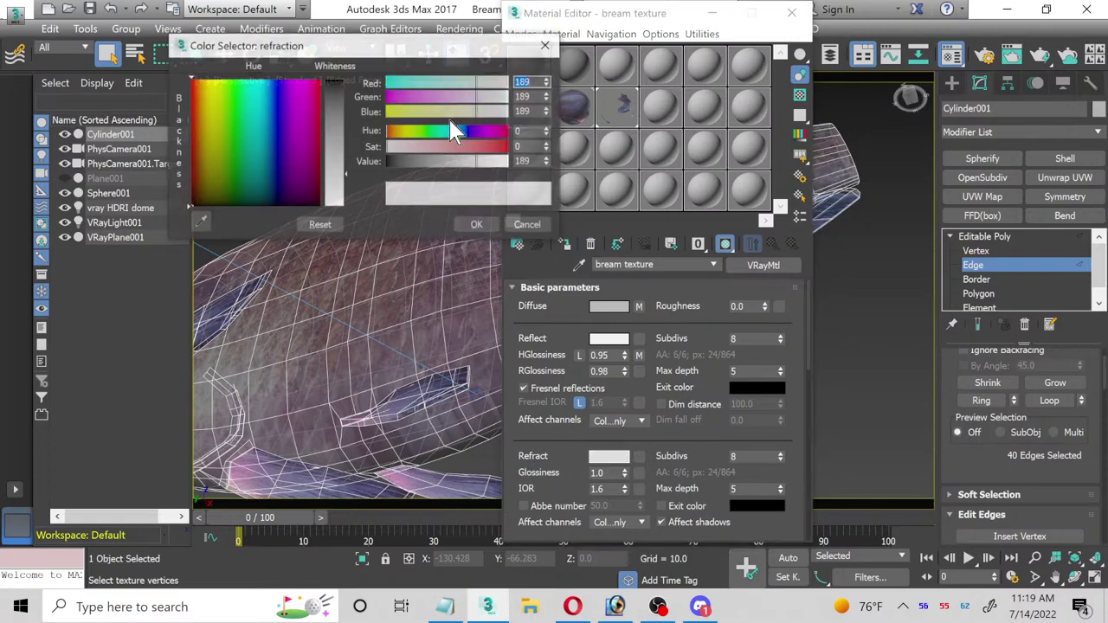
{"action": "left_click", "coordinate": [316, 113]}
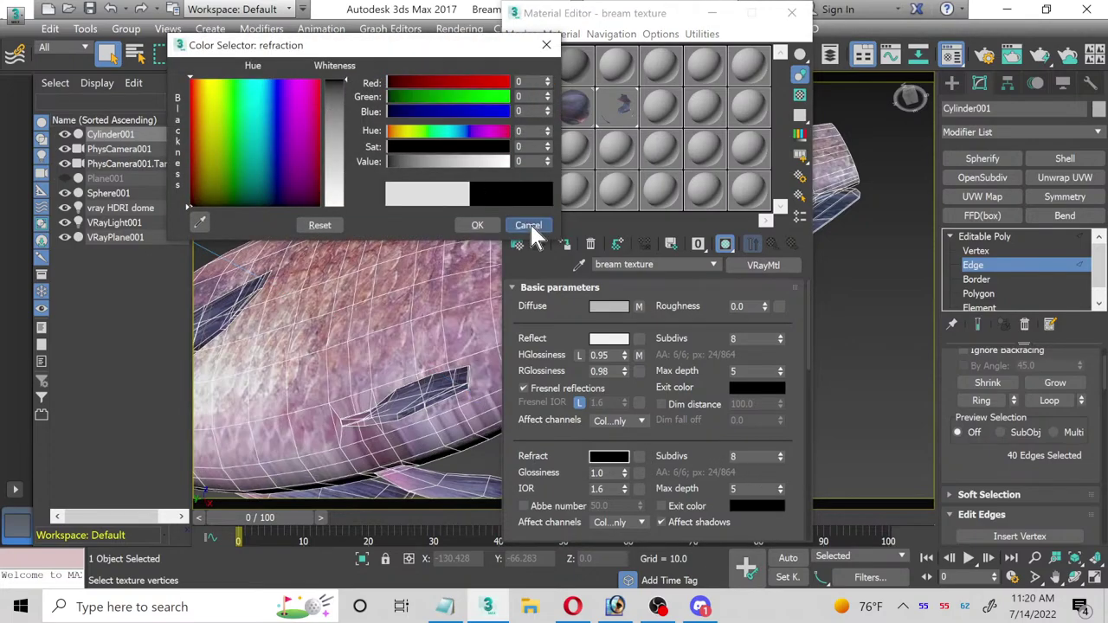
{"action": "left_click", "coordinate": [528, 225]}
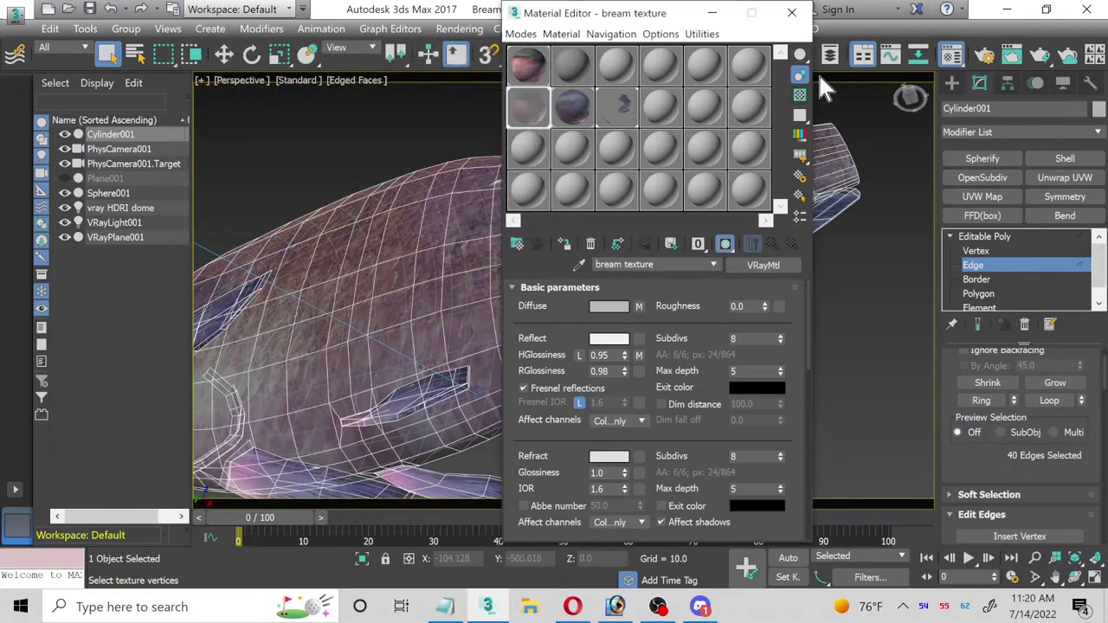
{"action": "left_click", "coordinate": [610, 457]}
{"action": "left_click_drag", "start_coordinate": [342, 139], "coordinate": [342, 78]}
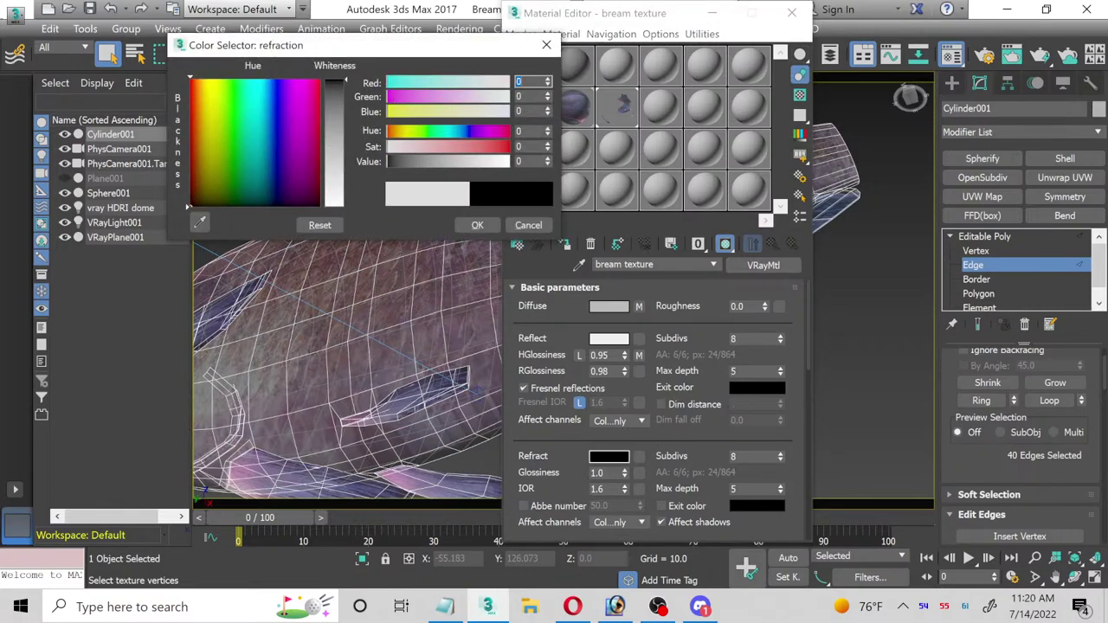
{"action": "left_click", "coordinate": [474, 225]}
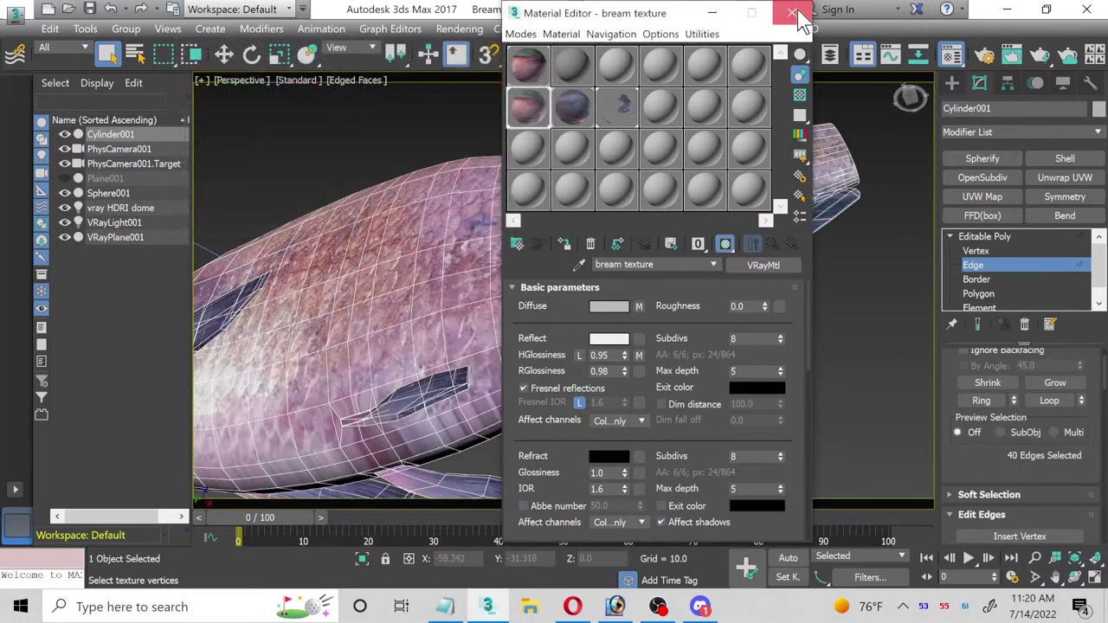
{"action": "left_click", "coordinate": [792, 12]}
{"action": "left_click", "coordinate": [1074, 577]}
Step: Close in on the stray vertices on the fish's belly strip at Vertex level
{"action": "left_click_drag", "start_coordinate": [589, 315], "coordinate": [598, 409]}
{"action": "middle_click_drag", "start_coordinate": [598, 410], "coordinate": [643, 353]}
{"action": "scroll", "coordinate": [511, 295], "scroll_direction": "up", "scroll_amount": 5}
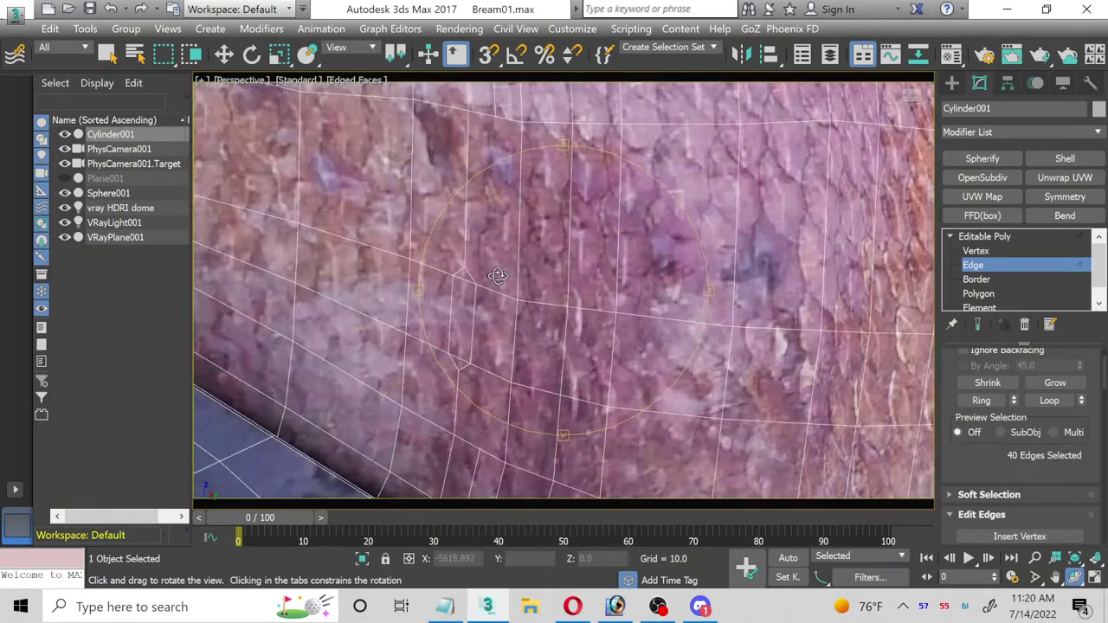
{"action": "middle_click_drag", "start_coordinate": [505, 307], "coordinate": [481, 312]}
{"action": "left_click", "coordinate": [976, 251]}
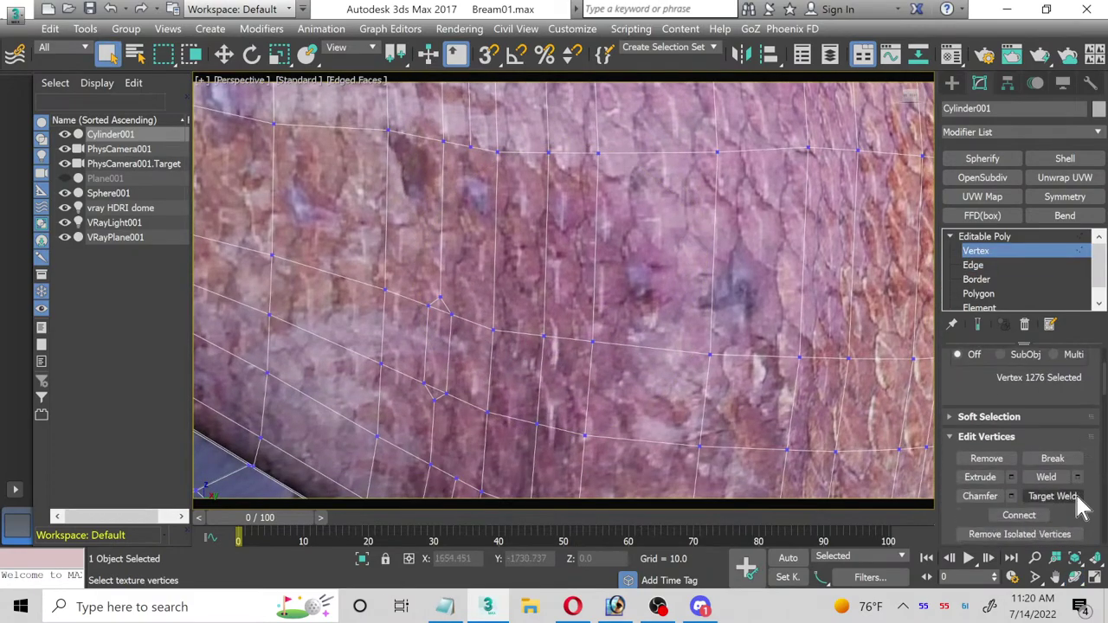
{"action": "scroll", "coordinate": [457, 322], "scroll_direction": "up", "scroll_amount": 2}
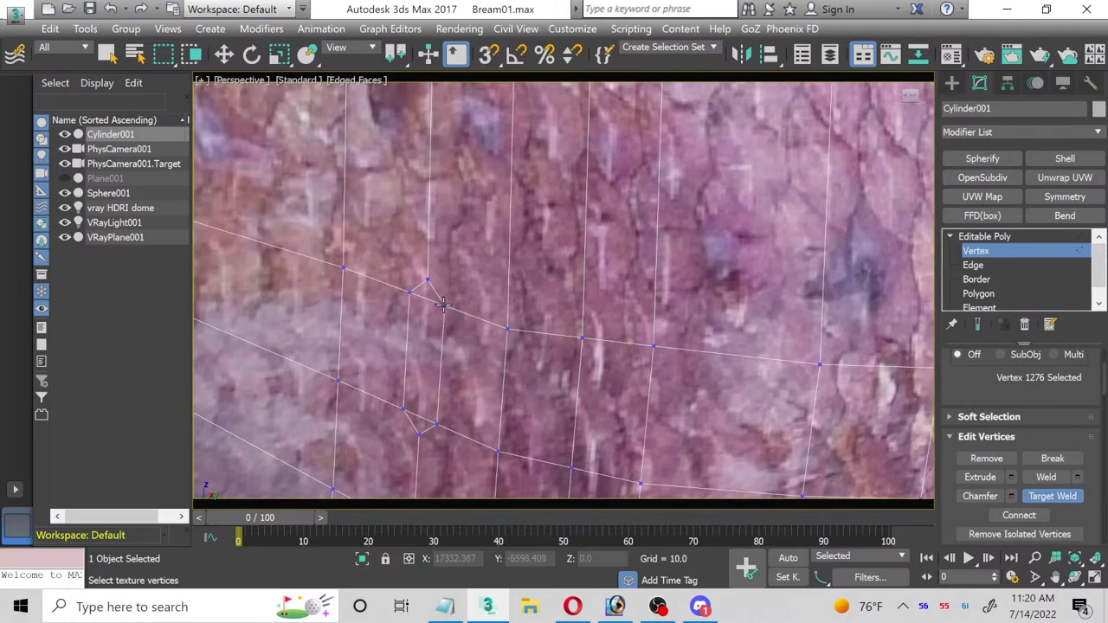
Step: Target-weld the four stray vertices into their upper and lower neighbours, leaving 1272 vertices
{"action": "left_click", "coordinate": [429, 279]}
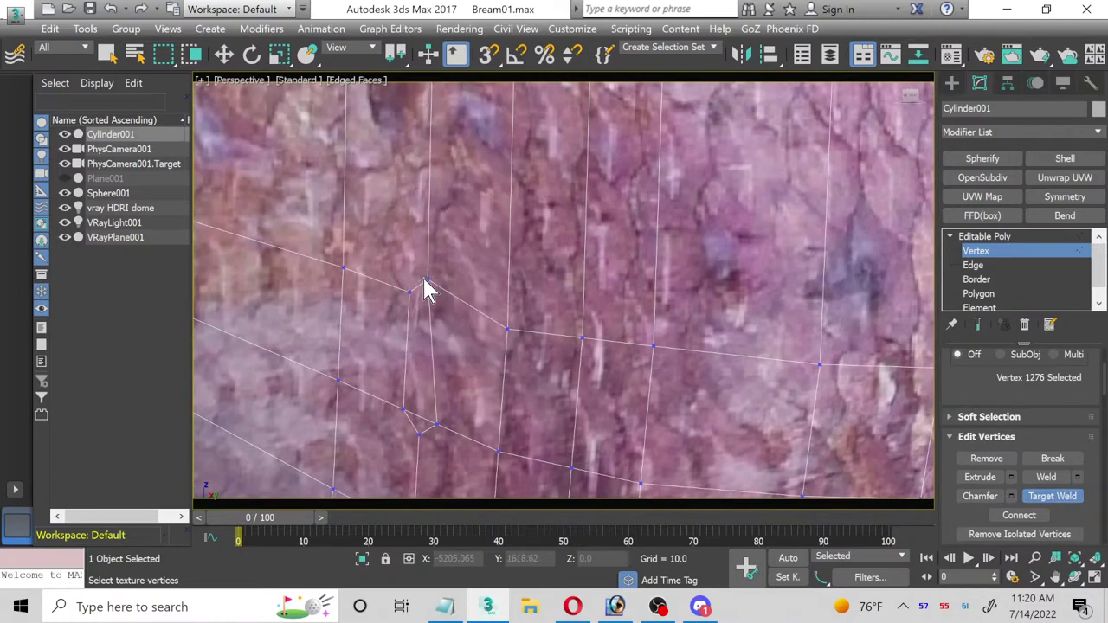
{"action": "left_click", "coordinate": [425, 280]}
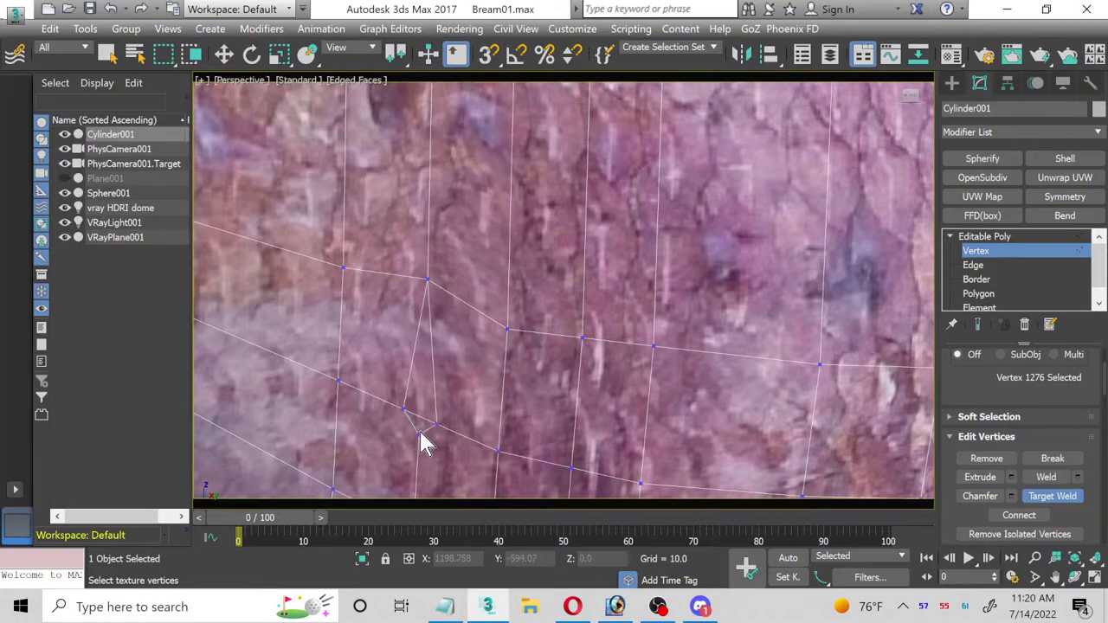
{"action": "left_click", "coordinate": [420, 433]}
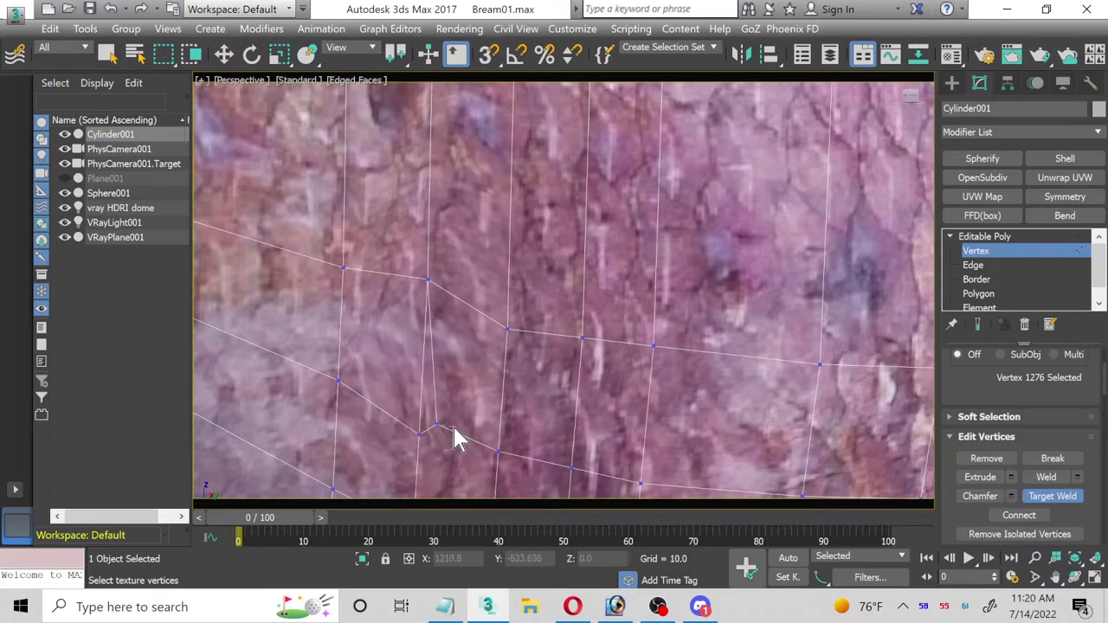
{"action": "left_click", "coordinate": [420, 434]}
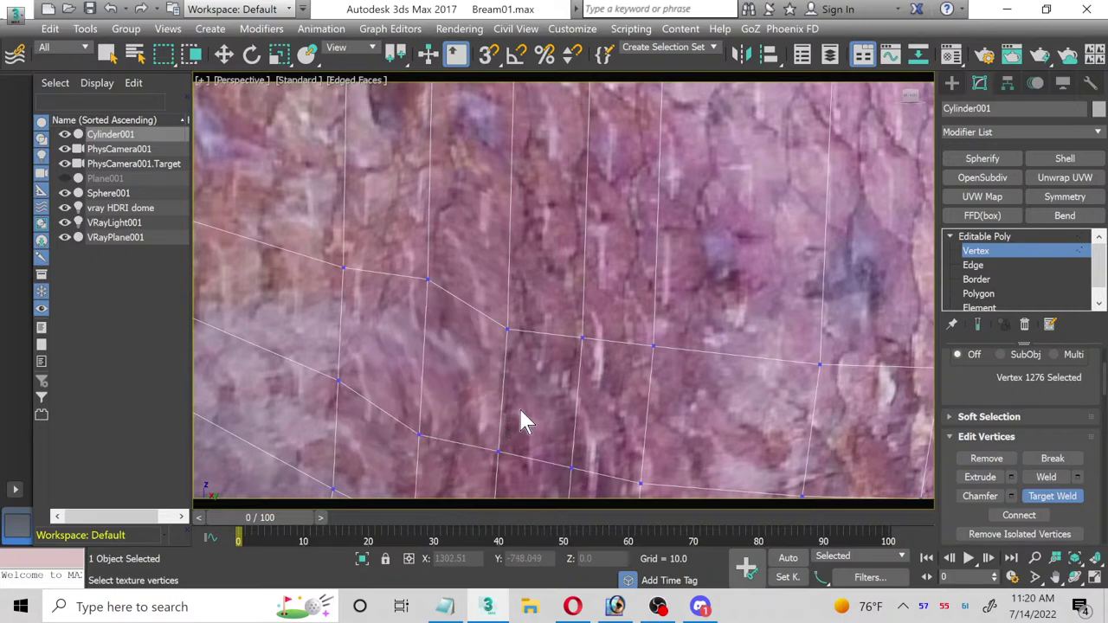
{"action": "scroll", "coordinate": [526, 394], "scroll_direction": "down", "scroll_amount": 5}
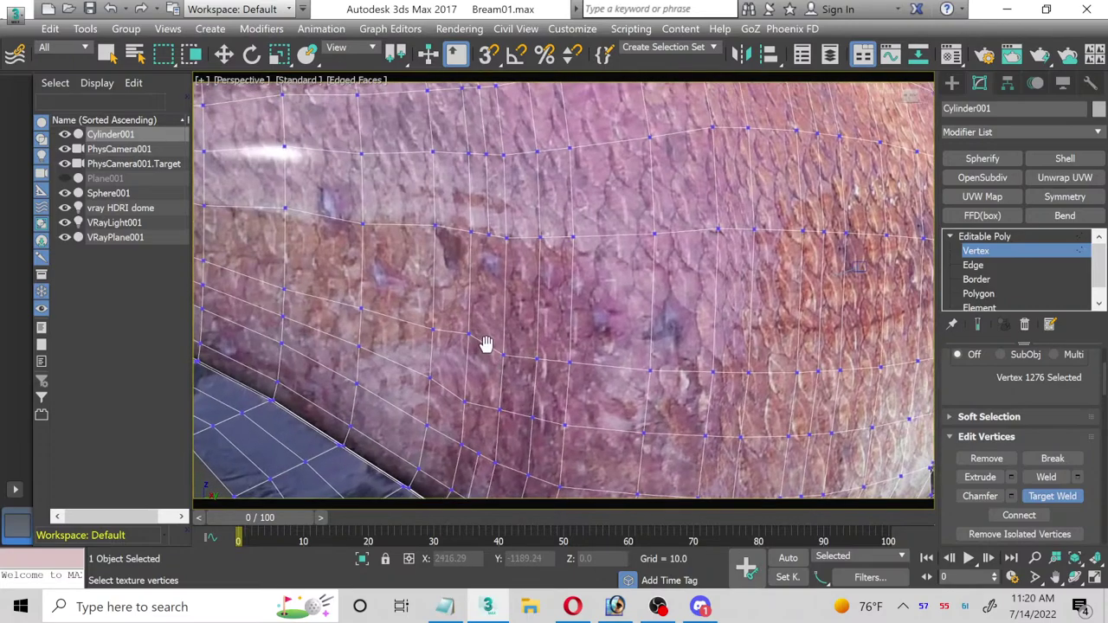
{"action": "scroll", "coordinate": [1020, 392], "scroll_direction": "up", "scroll_amount": 1}
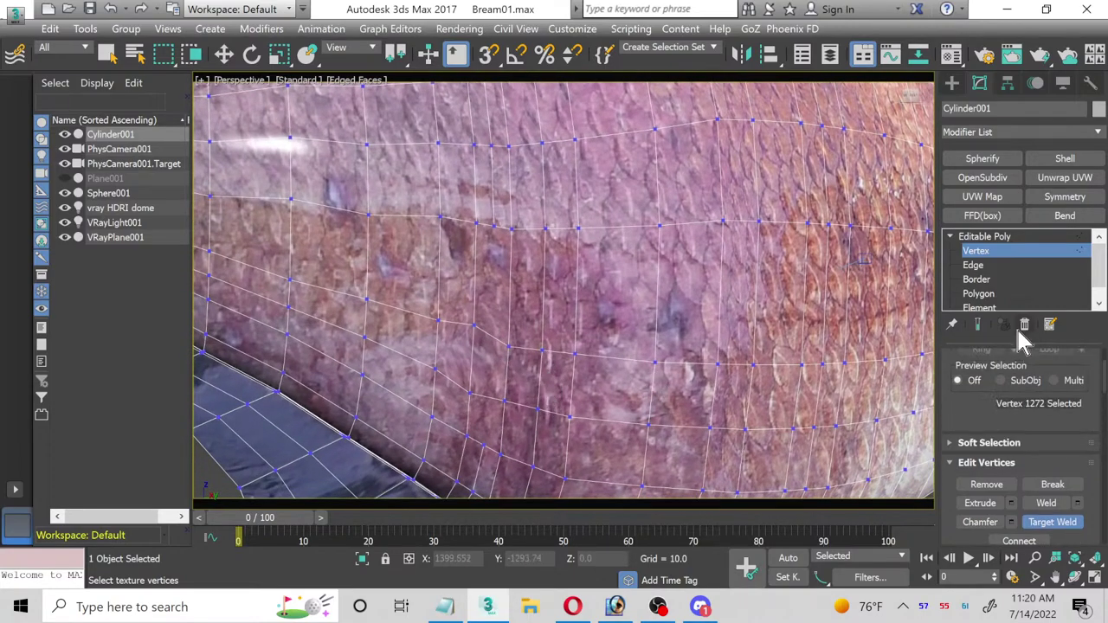
{"action": "scroll", "coordinate": [1074, 468], "scroll_direction": "down", "scroll_amount": 10}
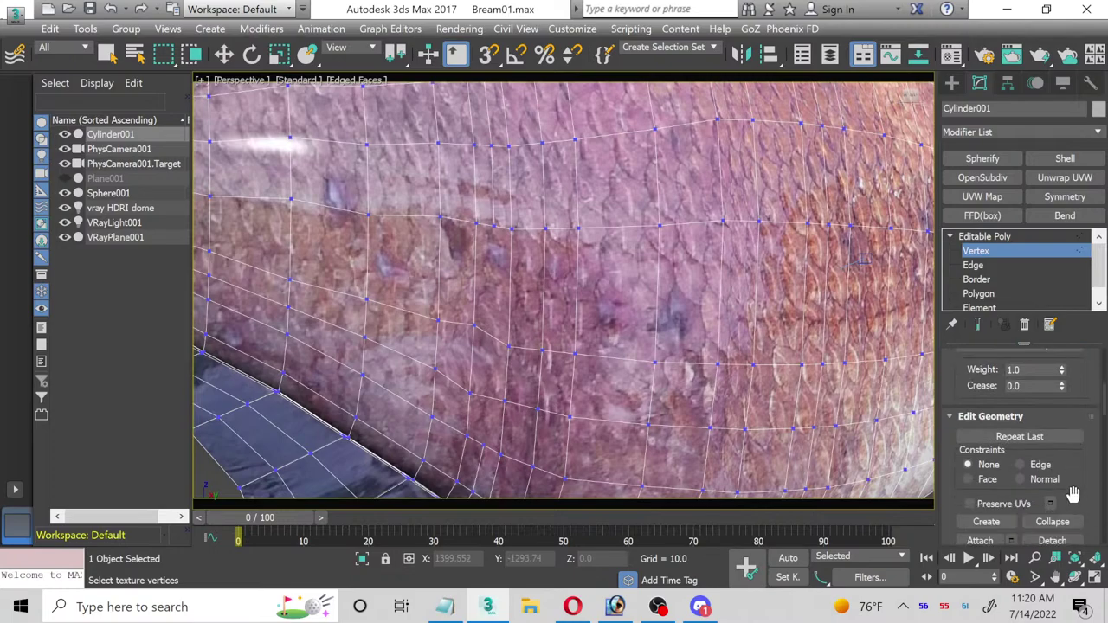
{"action": "scroll", "coordinate": [1074, 494], "scroll_direction": "down", "scroll_amount": 2}
{"action": "scroll", "coordinate": [1082, 498], "scroll_direction": "down", "scroll_amount": 3}
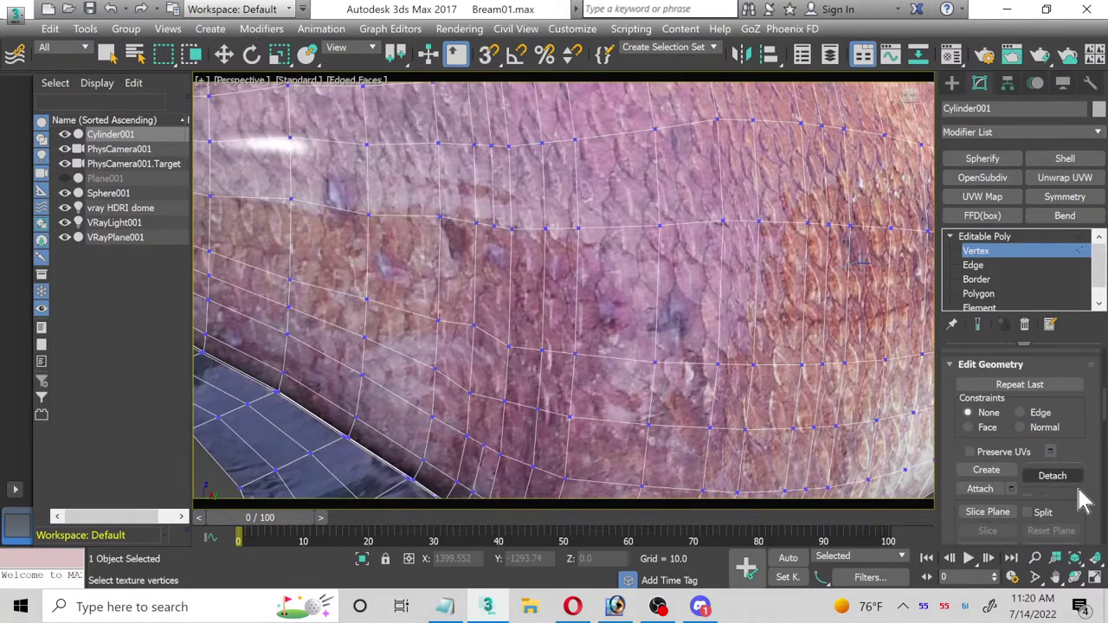
Step: Move a vertex on the fish body slightly downward along Z
{"action": "left_click", "coordinate": [1057, 511]}
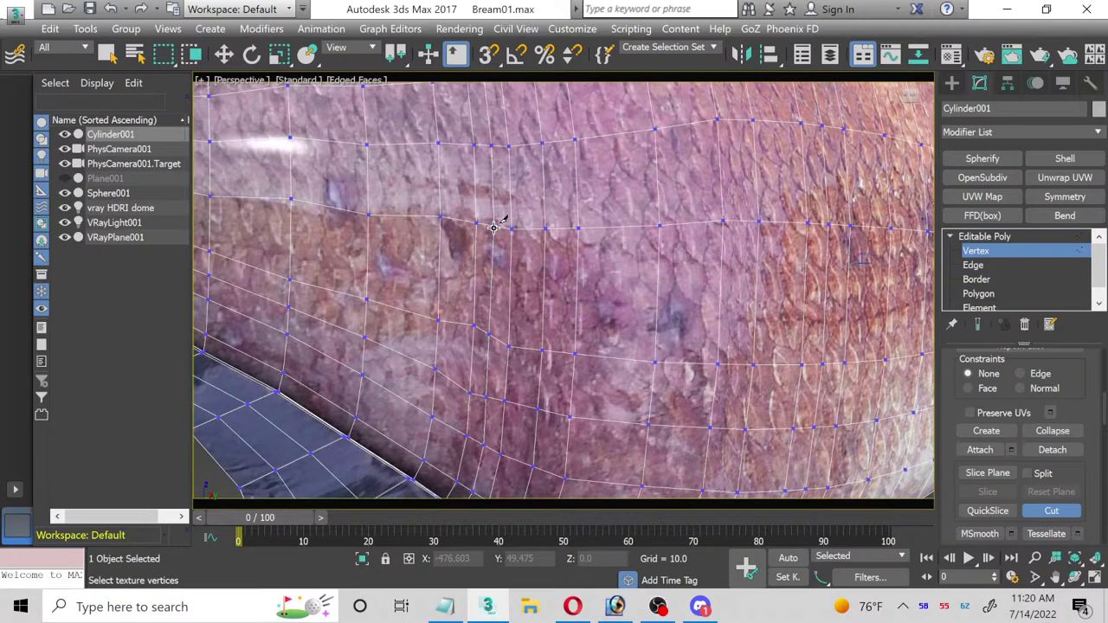
{"action": "right_click", "coordinate": [489, 327]}
{"action": "left_click", "coordinate": [224, 54]}
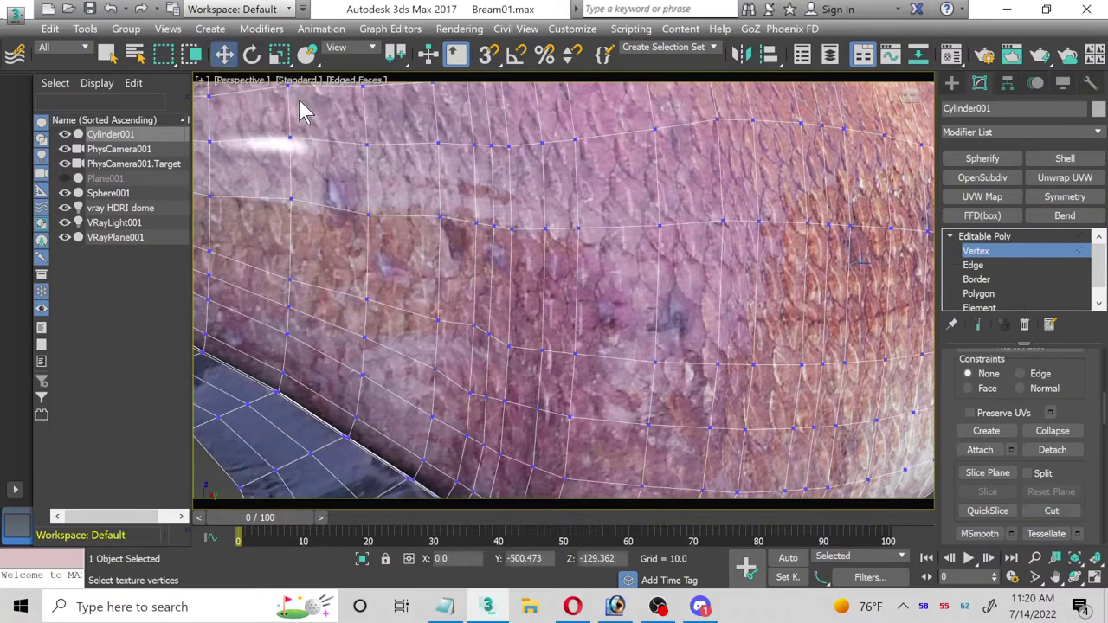
{"action": "left_click", "coordinate": [476, 326]}
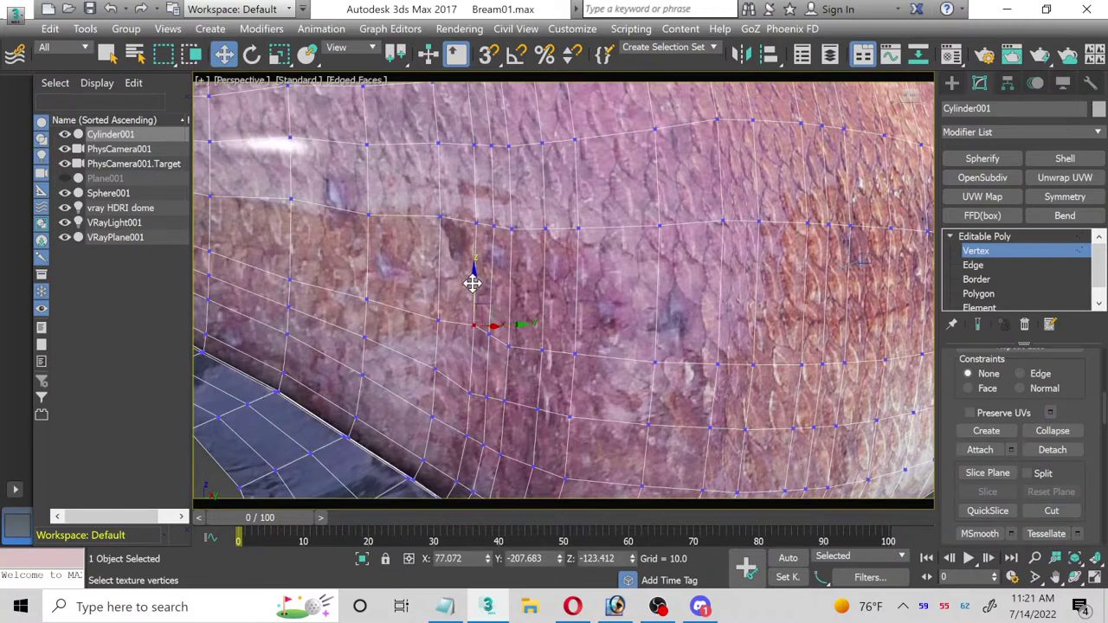
{"action": "left_click_drag", "start_coordinate": [473, 290], "coordinate": [492, 337]}
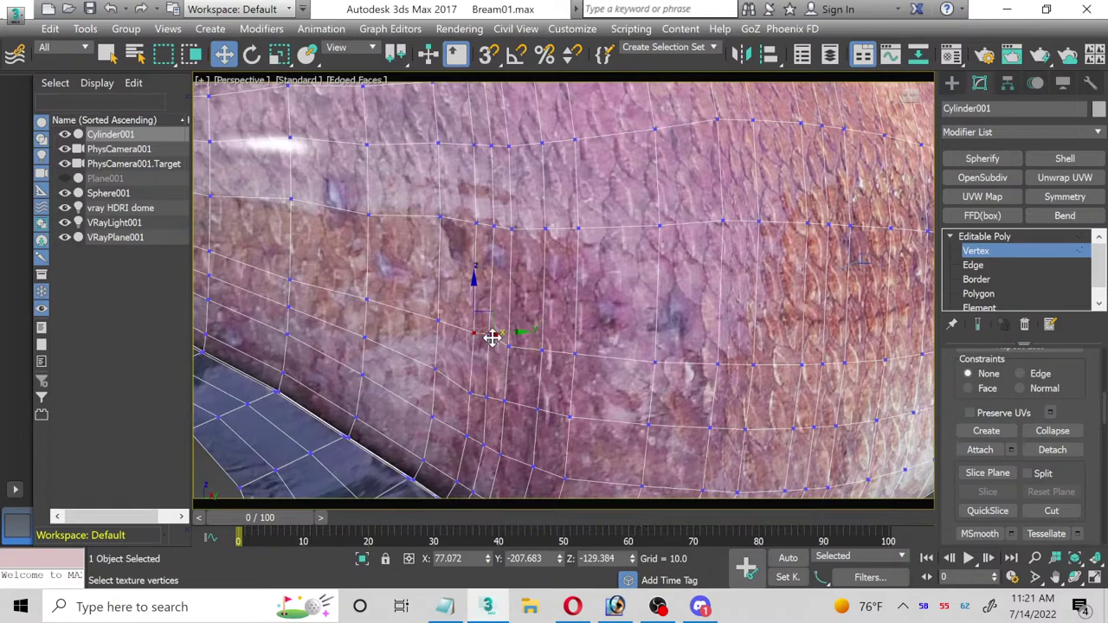
Step: Push the neighbouring vertex on the body slightly downward as well
{"action": "left_click", "coordinate": [500, 340]}
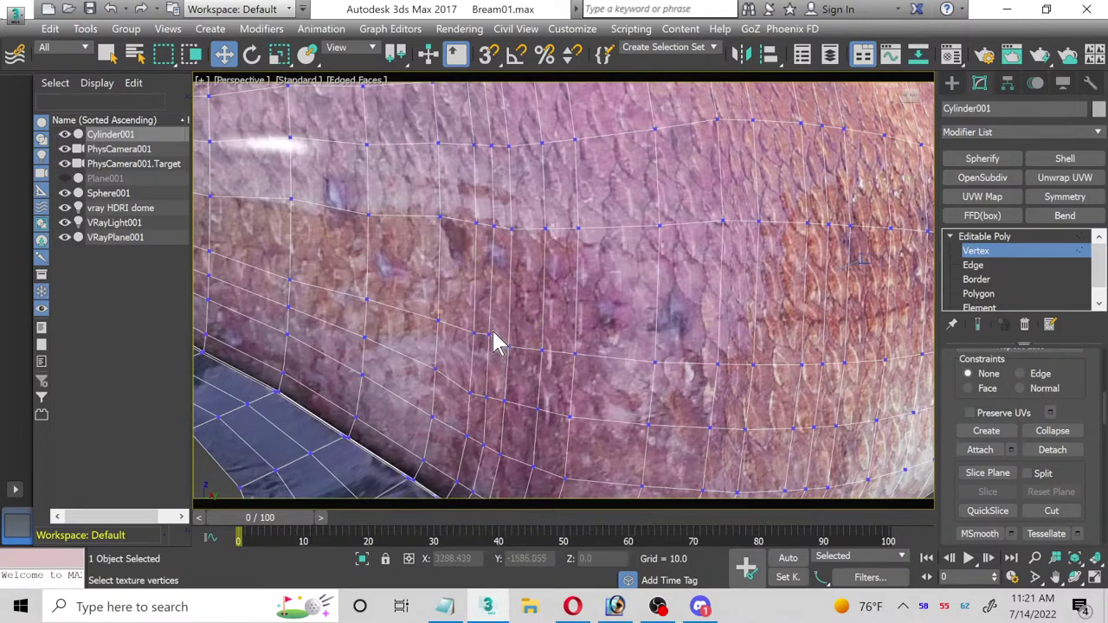
{"action": "left_click", "coordinate": [490, 334]}
{"action": "left_click_drag", "start_coordinate": [490, 310], "coordinate": [470, 355]}
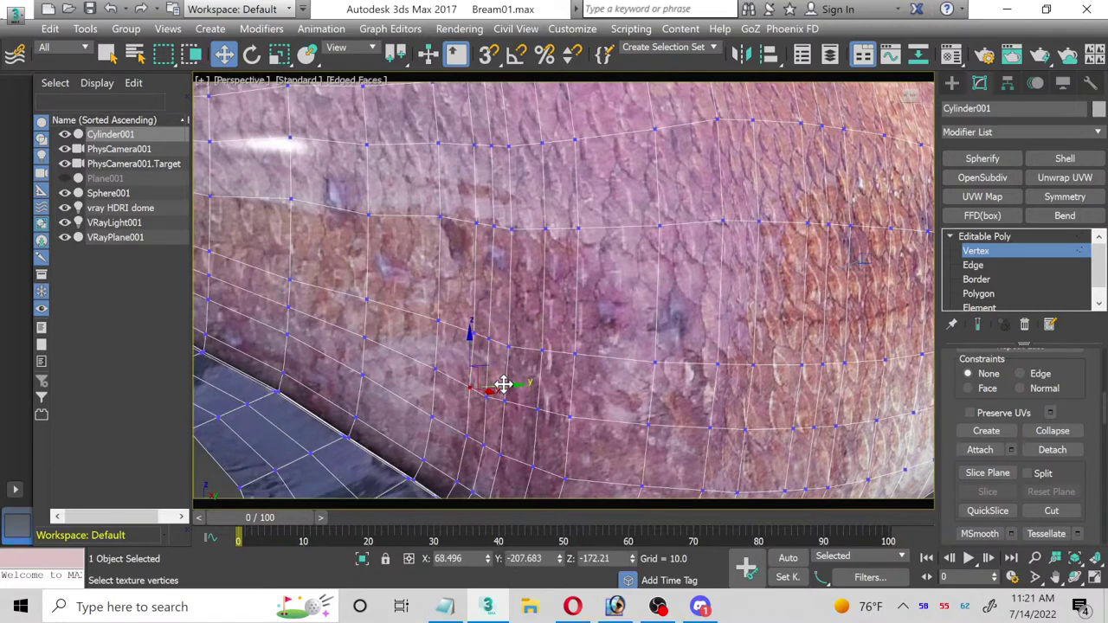
{"action": "mouse_move", "coordinate": [489, 397]}
{"action": "left_mouse_down"}
{"action": "mouse_move", "coordinate": [488, 361]}
{"action": "mouse_move", "coordinate": [485, 390]}
{"action": "mouse_move", "coordinate": [488, 379]}
{"action": "left_mouse_up"}
{"action": "scroll", "coordinate": [519, 415], "scroll_direction": "down", "scroll_amount": 5}
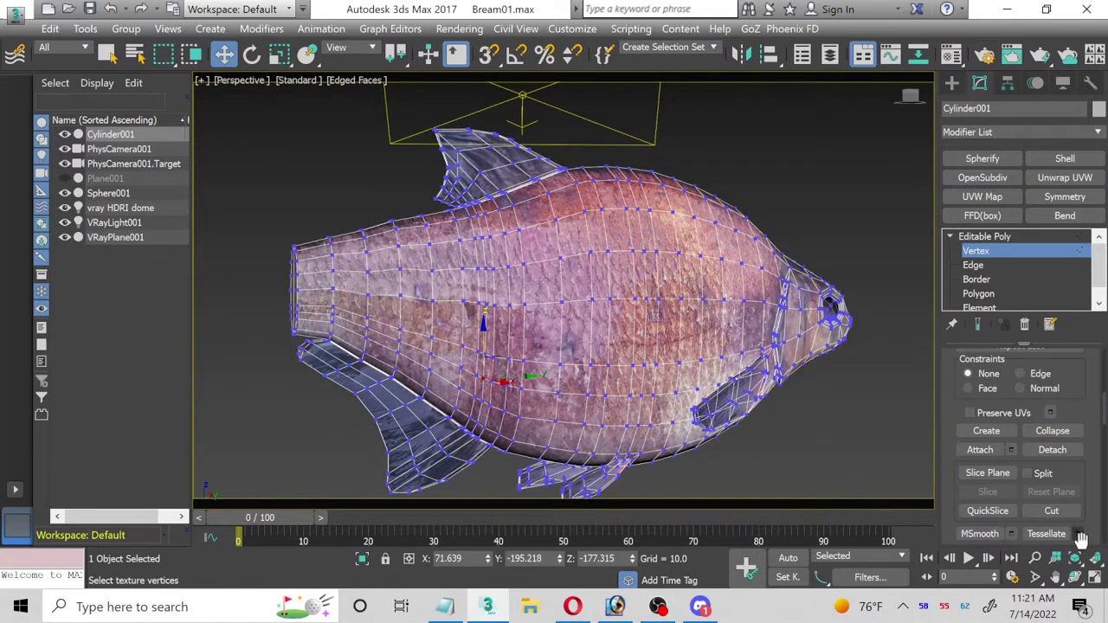
Step: Orbit to inspect the fish body from side and three-quarter angles
{"action": "left_click", "coordinate": [1075, 576]}
{"action": "scroll", "coordinate": [372, 394], "scroll_direction": "up", "scroll_amount": 10}
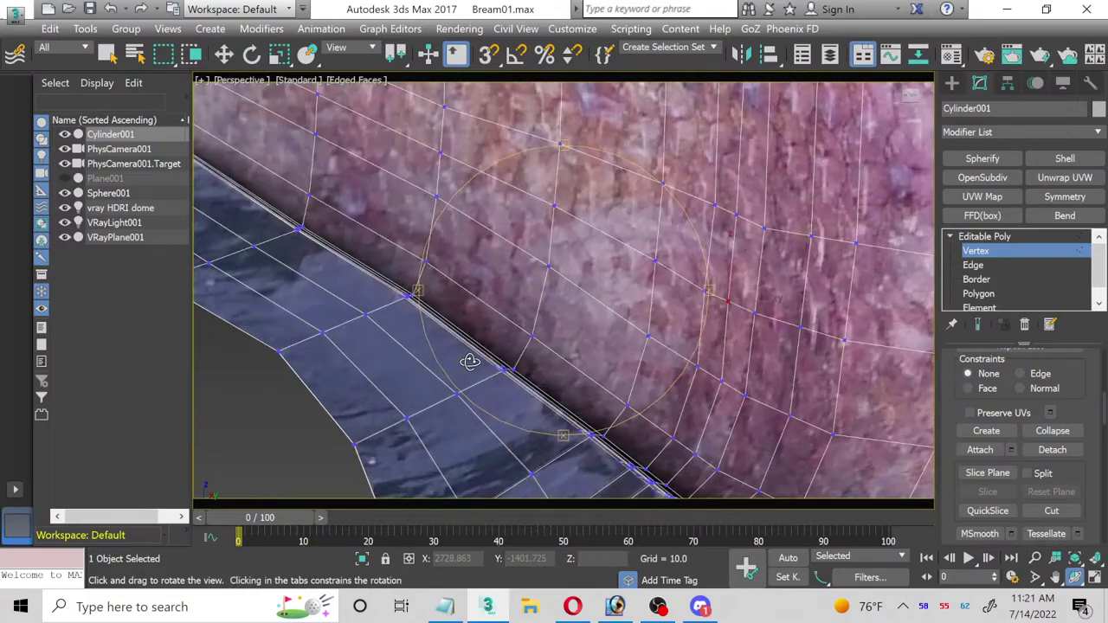
{"action": "left_click_drag", "start_coordinate": [470, 362], "coordinate": [608, 344]}
{"action": "scroll", "coordinate": [608, 344], "scroll_direction": "down", "scroll_amount": 5}
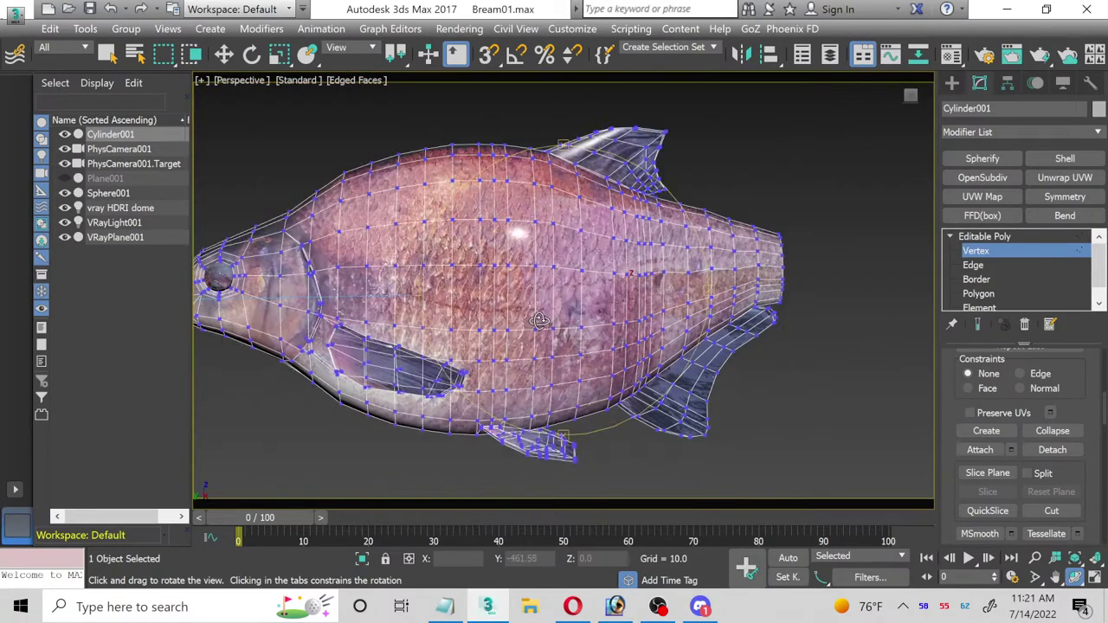
{"action": "left_click_drag", "start_coordinate": [540, 320], "coordinate": [502, 260]}
Step: Switch the viewport to the PhysCamera001 camera view
{"action": "left_click", "coordinate": [232, 77]}
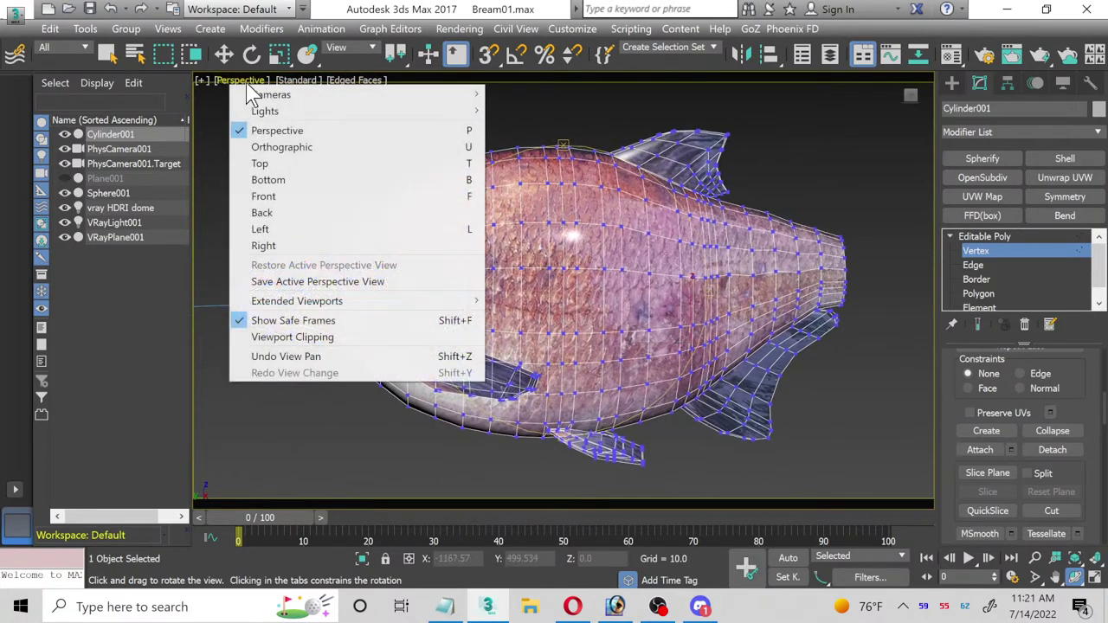
{"action": "mouse_move", "coordinate": [347, 103]}
{"action": "left_click", "coordinate": [525, 93]}
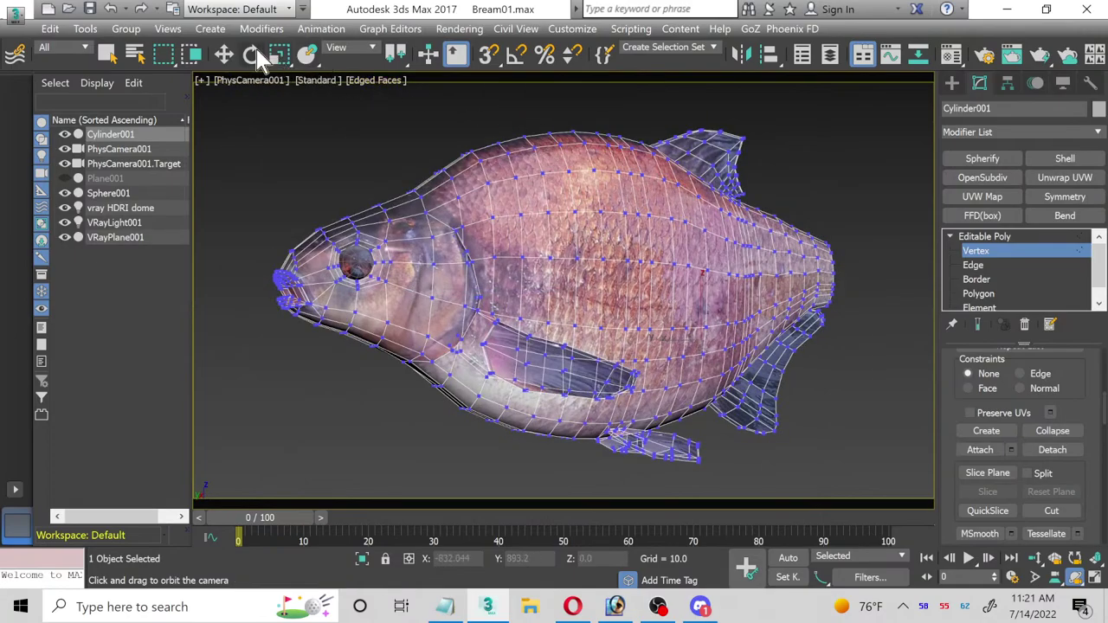
{"action": "left_click", "coordinate": [223, 54]}
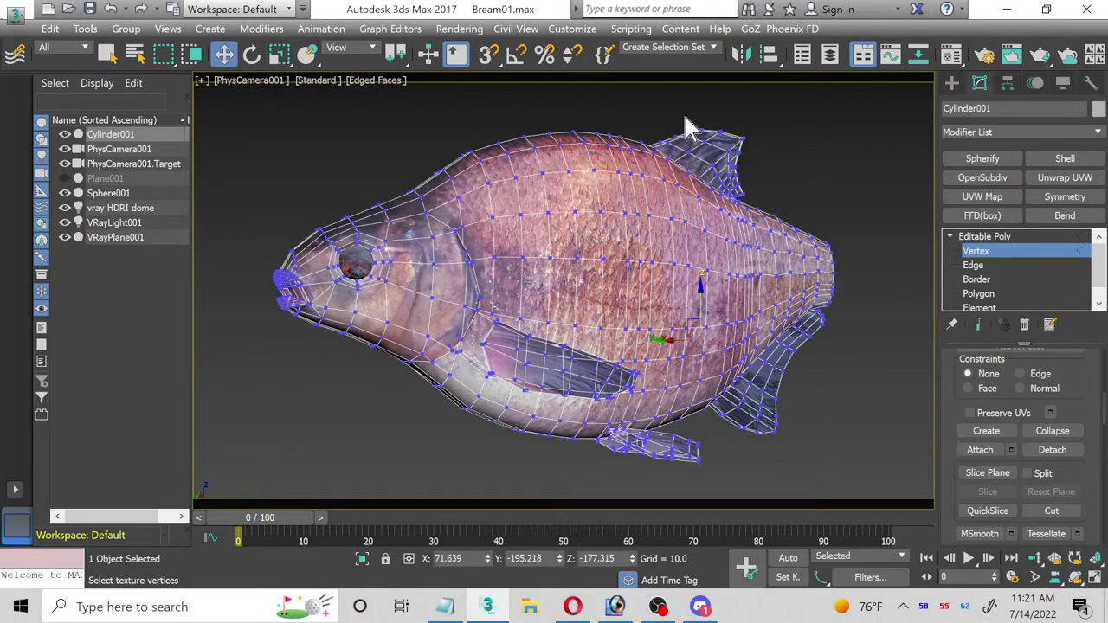
Step: Leave Vertex level, apply OpenSubdiv smoothing to the fish, and deselect it
{"action": "left_click", "coordinate": [1011, 56]}
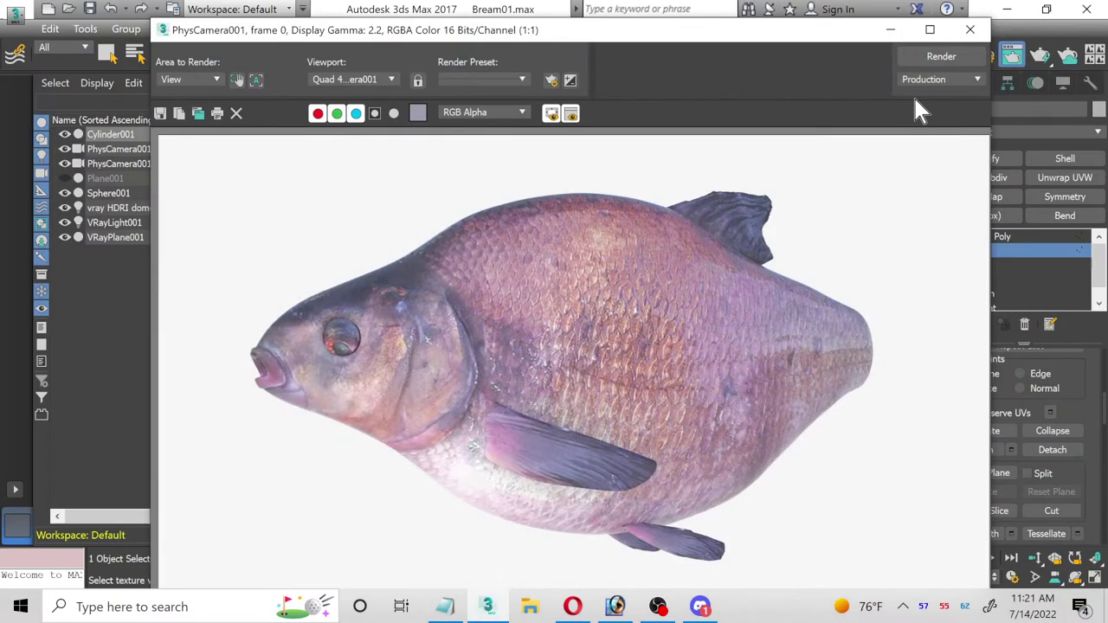
{"action": "left_click", "coordinate": [969, 29]}
{"action": "left_click", "coordinate": [983, 236]}
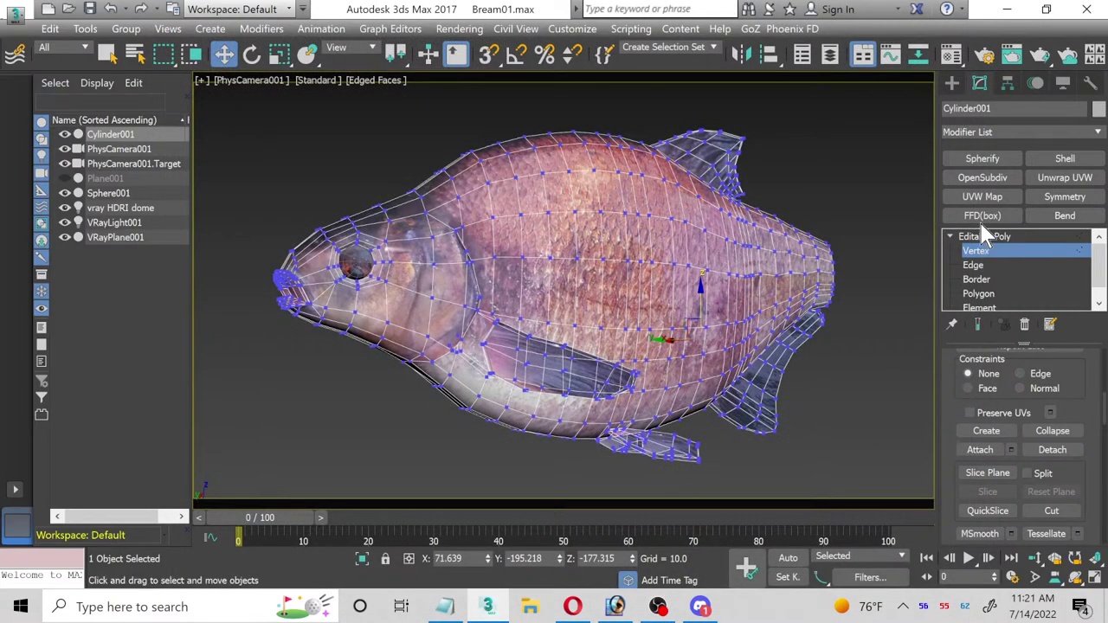
{"action": "left_click", "coordinate": [976, 171]}
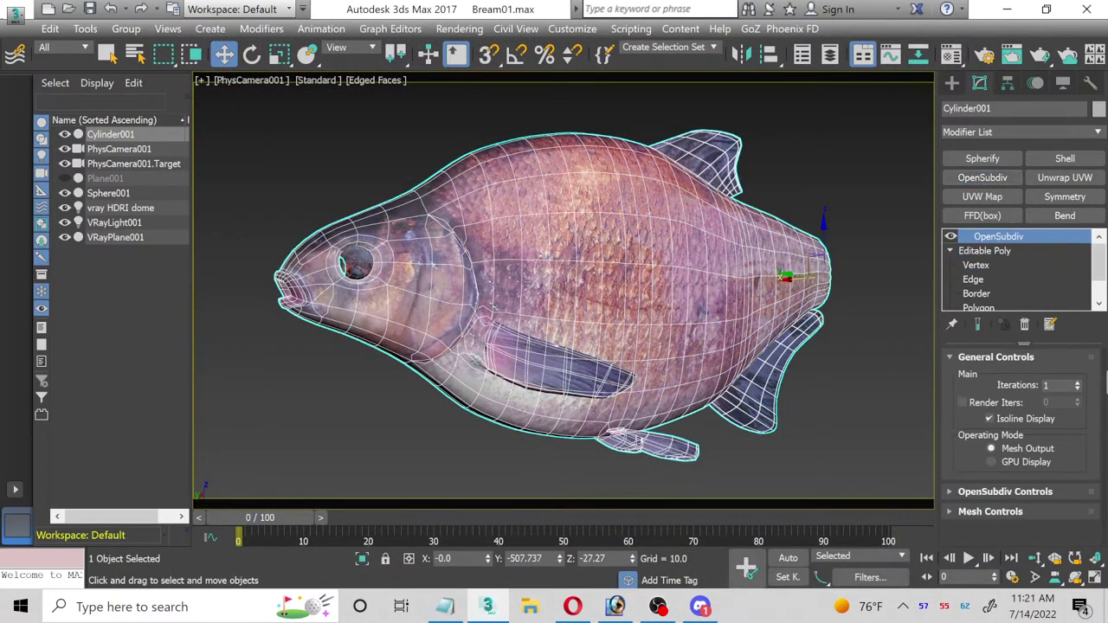
{"action": "left_click", "coordinate": [874, 382]}
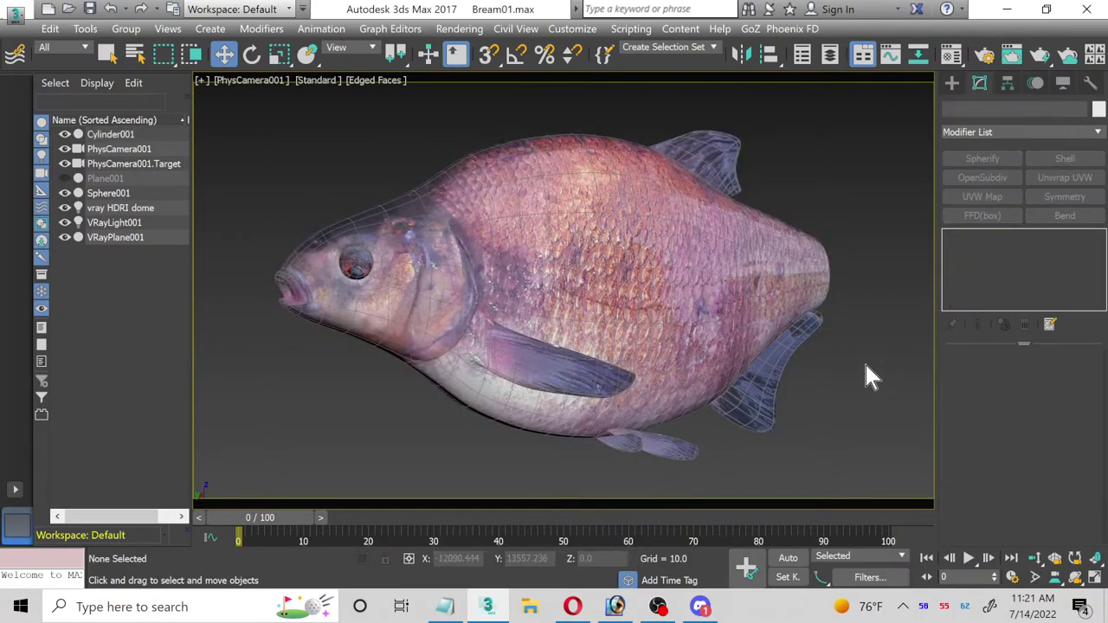
Step: Set Area to Render to Region over the tail fin and render it in V-Ray
{"action": "left_click", "coordinate": [1012, 55]}
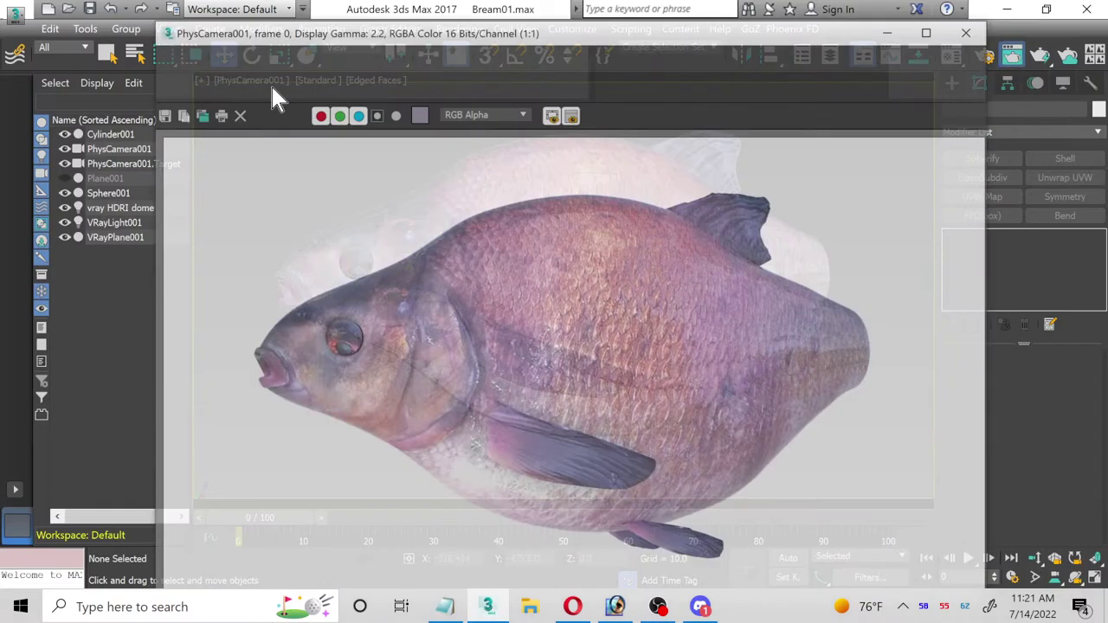
{"action": "left_click", "coordinate": [239, 81]}
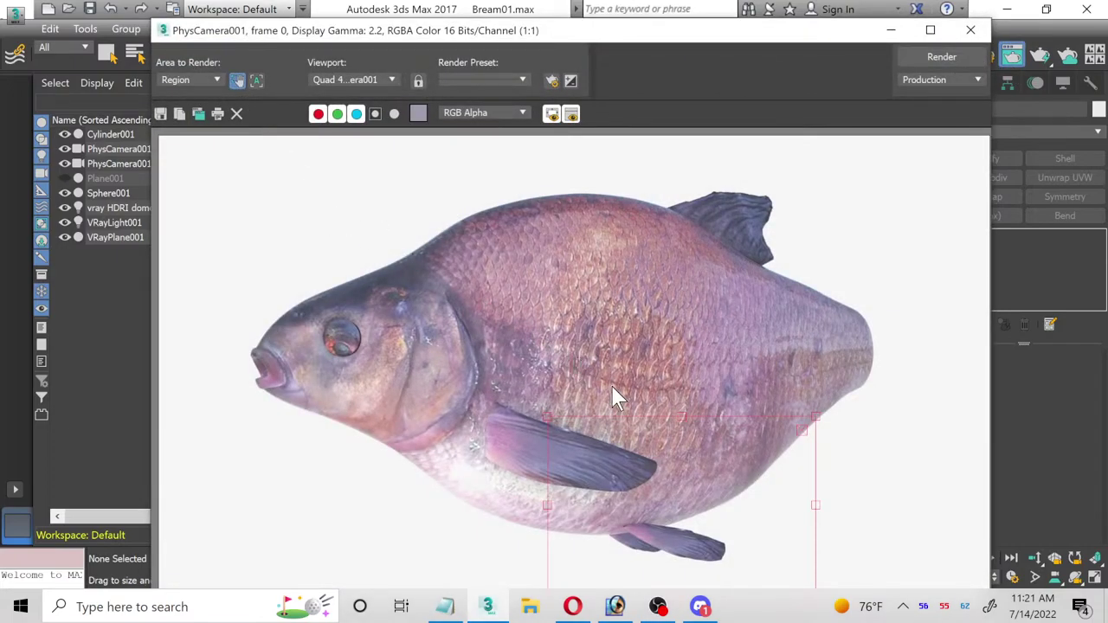
{"action": "left_click_drag", "start_coordinate": [546, 428], "coordinate": [705, 479]}
{"action": "left_click", "coordinate": [970, 30]}
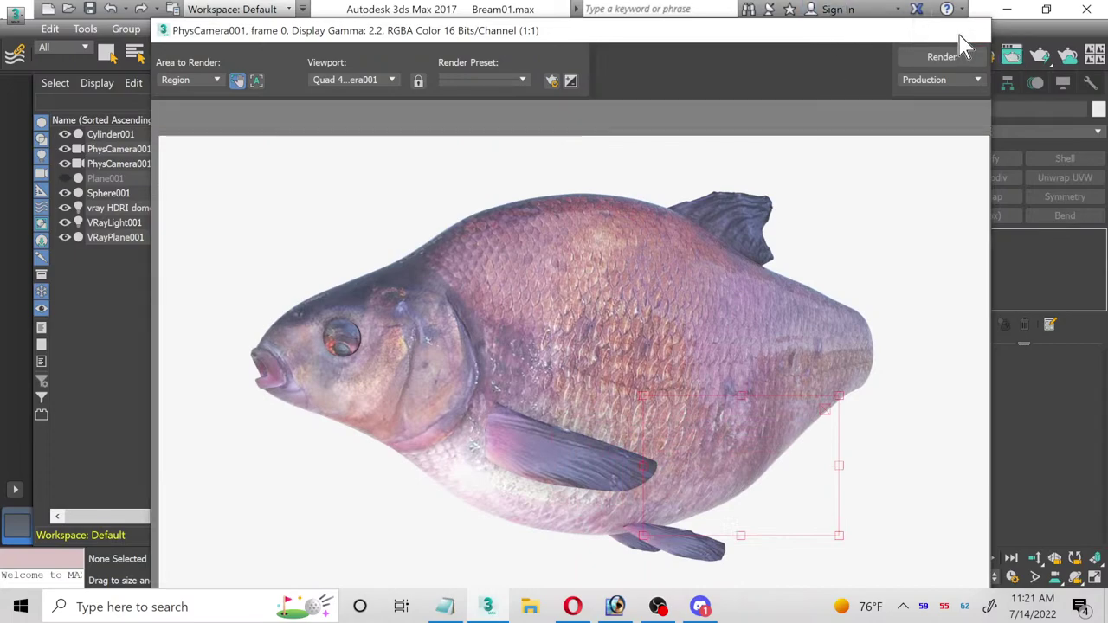
{"action": "left_click_drag", "start_coordinate": [796, 358], "coordinate": [810, 356]}
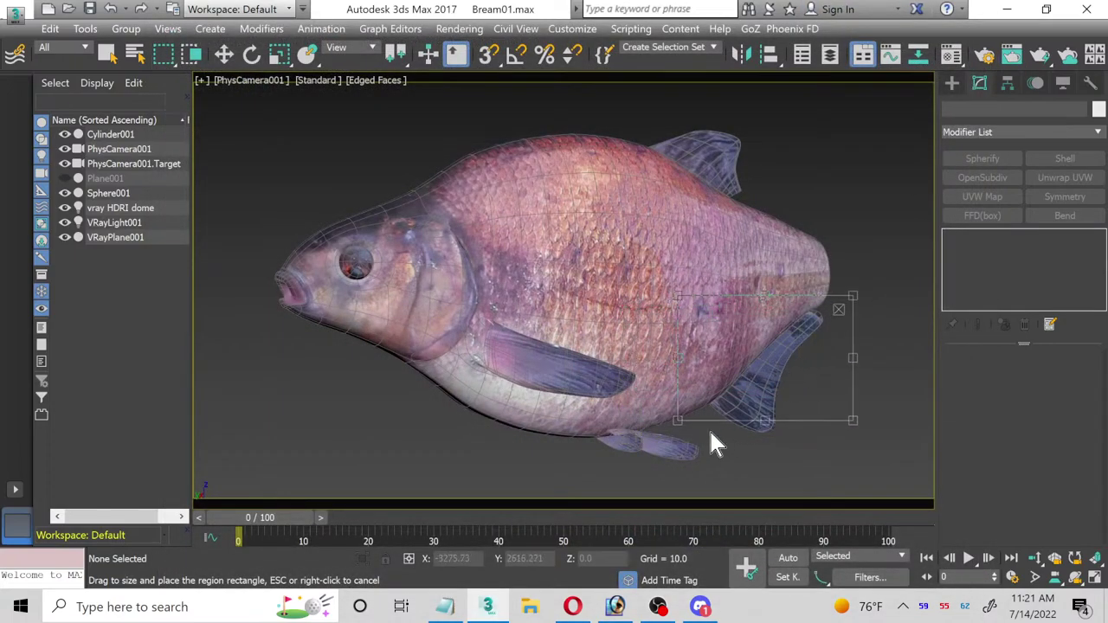
{"action": "left_click_drag", "start_coordinate": [681, 422], "coordinate": [679, 446]}
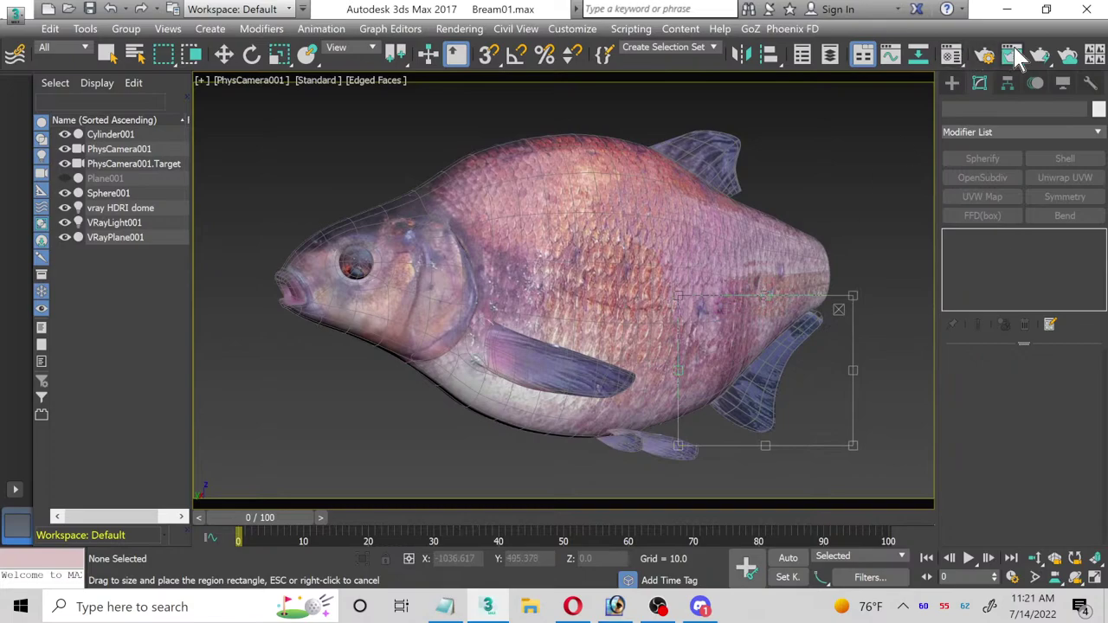
{"action": "left_click", "coordinate": [1030, 57]}
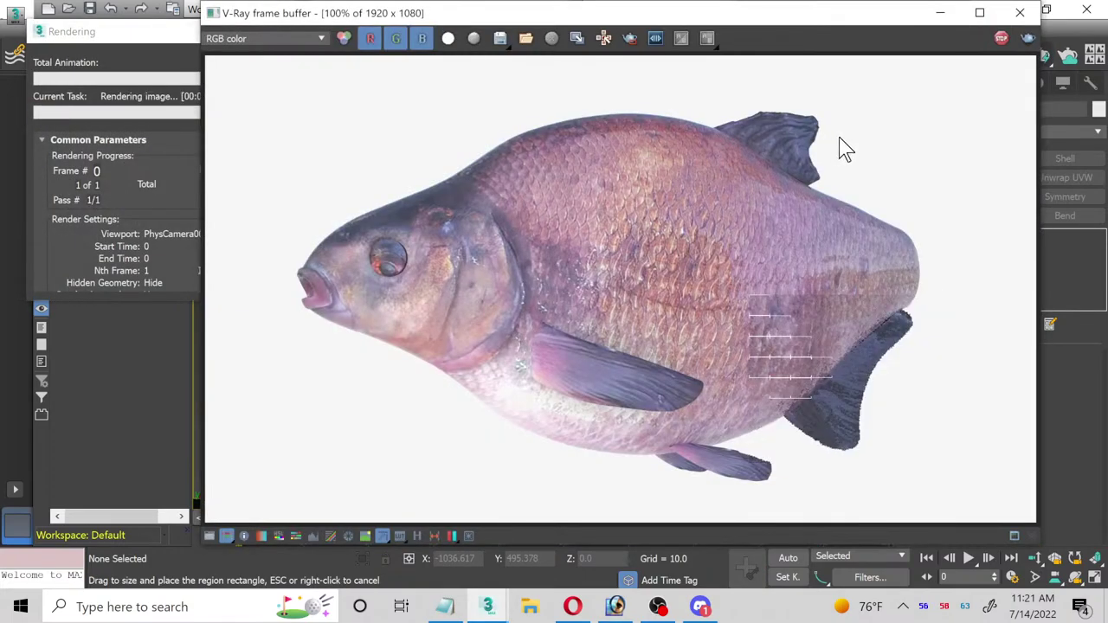
Step: Mute the microphone in the streaming software and switch to the browser's bream images
{"action": "left_click", "coordinate": [658, 607]}
{"action": "left_click", "coordinate": [844, 553]}
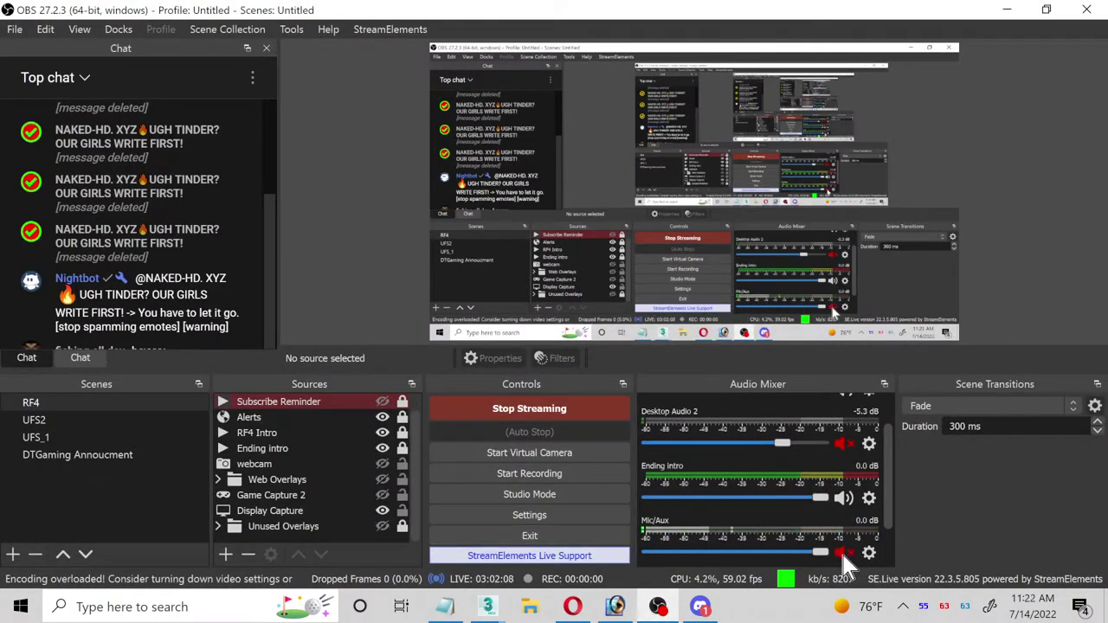
{"action": "left_click", "coordinate": [575, 607]}
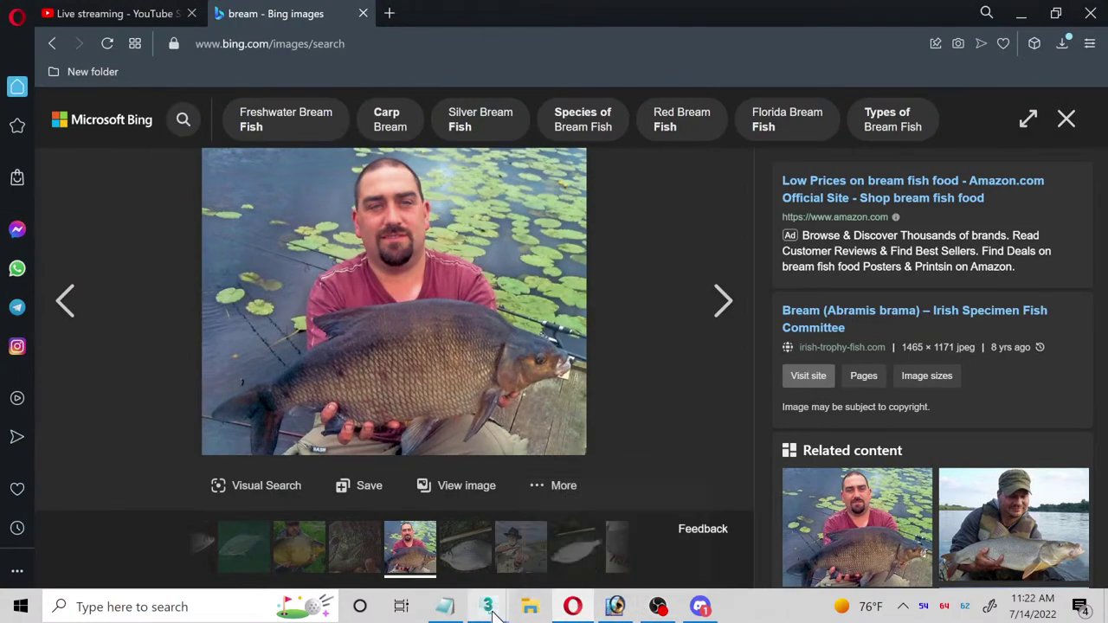
Step: Bring back the V-Ray render of the smoothed fish, inspect it, and close the frame buffer
{"action": "mouse_move", "coordinate": [488, 607]}
{"action": "left_click", "coordinate": [557, 554]}
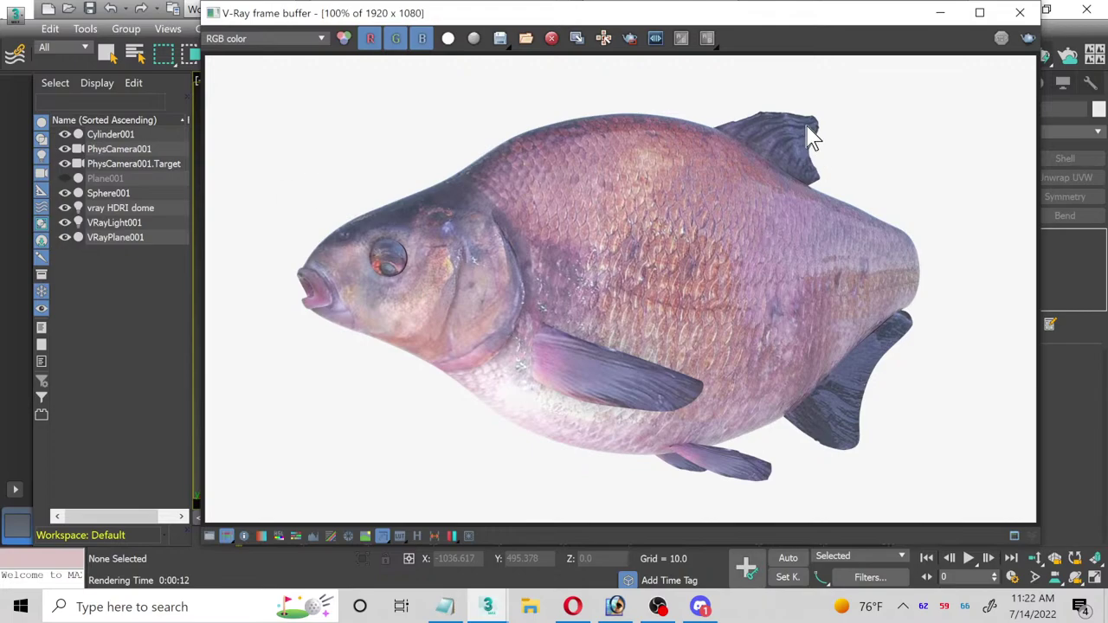
{"action": "left_click", "coordinate": [1020, 12]}
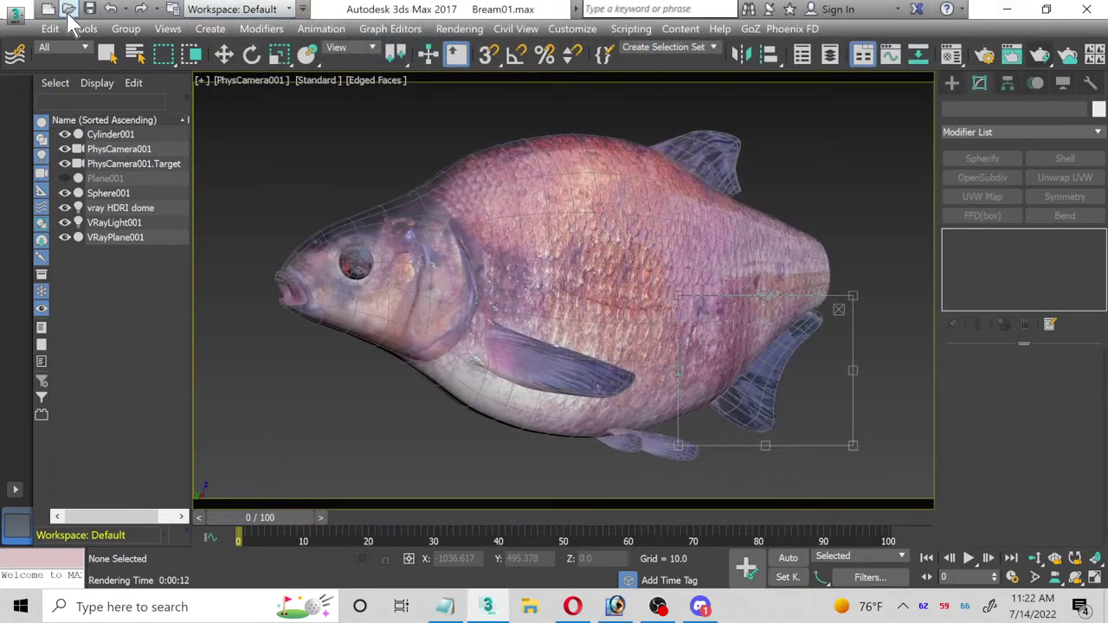
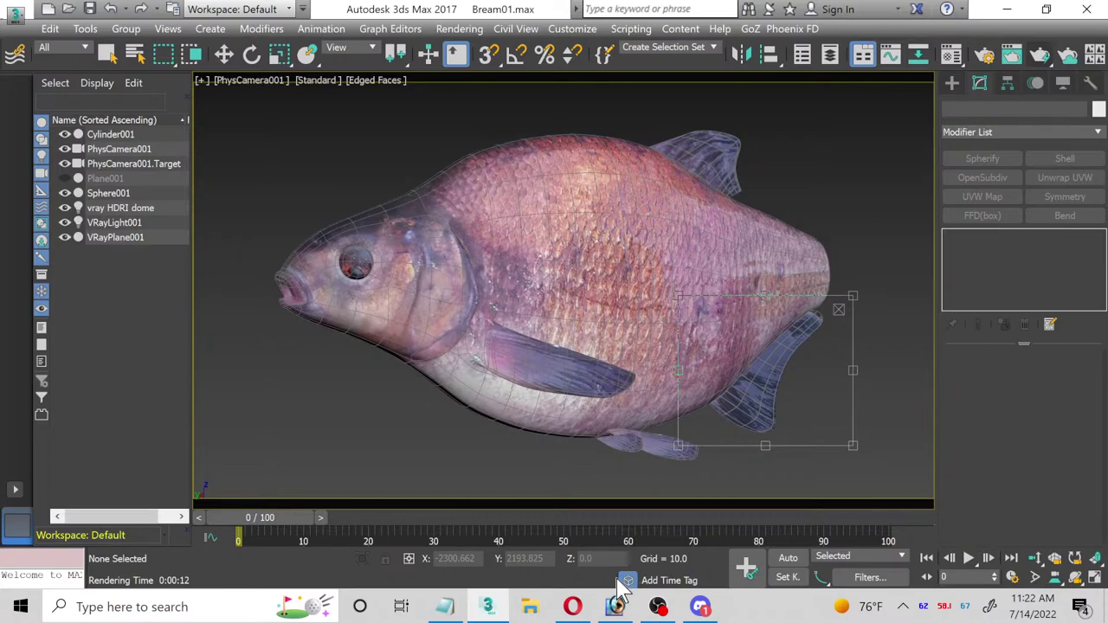
Step: Return to 3ds Max and maximize the Left side view
{"action": "left_click", "coordinate": [661, 603]}
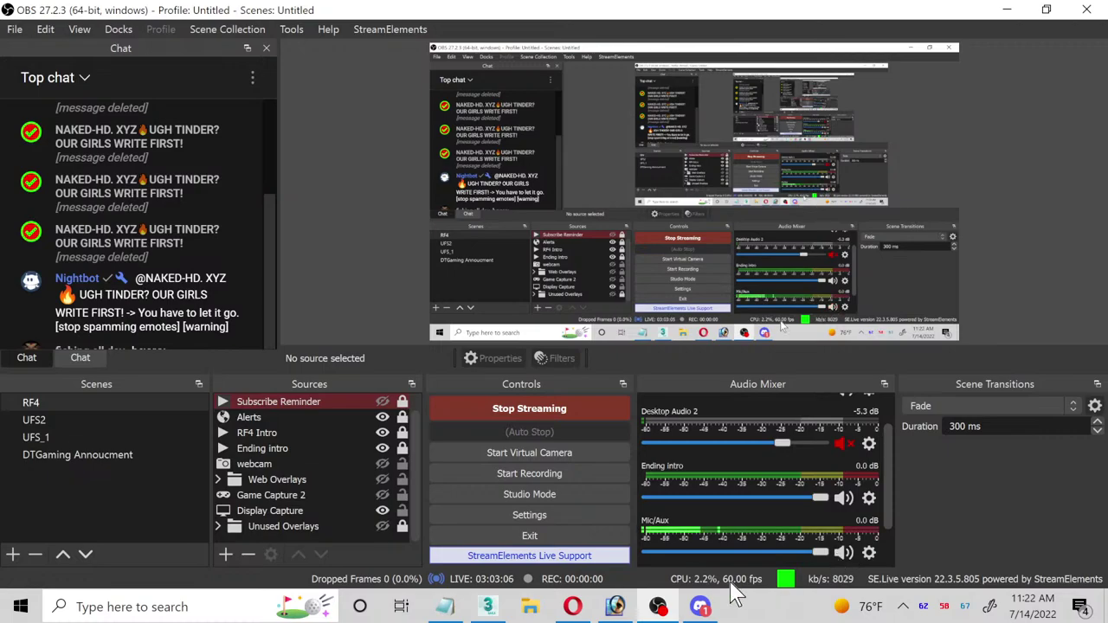
{"action": "mouse_move", "coordinate": [629, 611]}
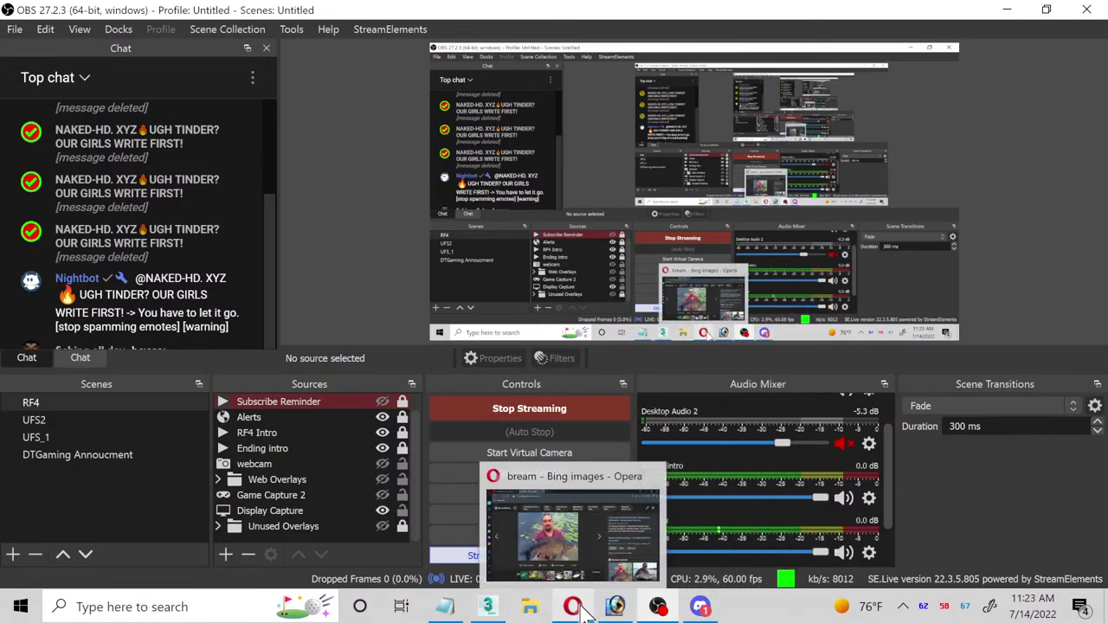
{"action": "left_click", "coordinate": [511, 611]}
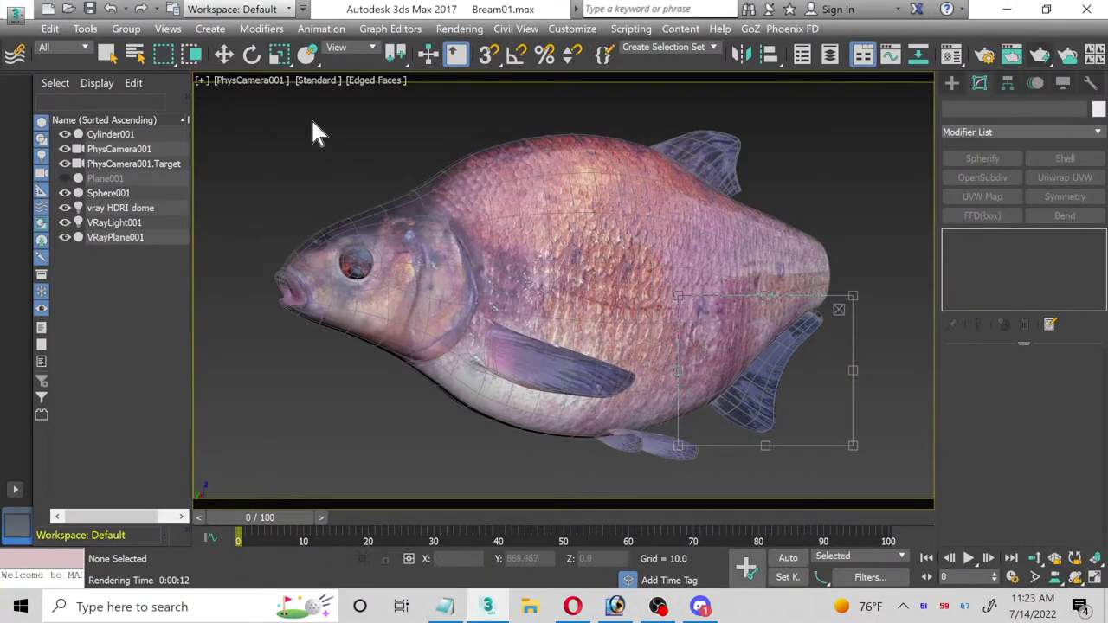
{"action": "left_click", "coordinate": [222, 54]}
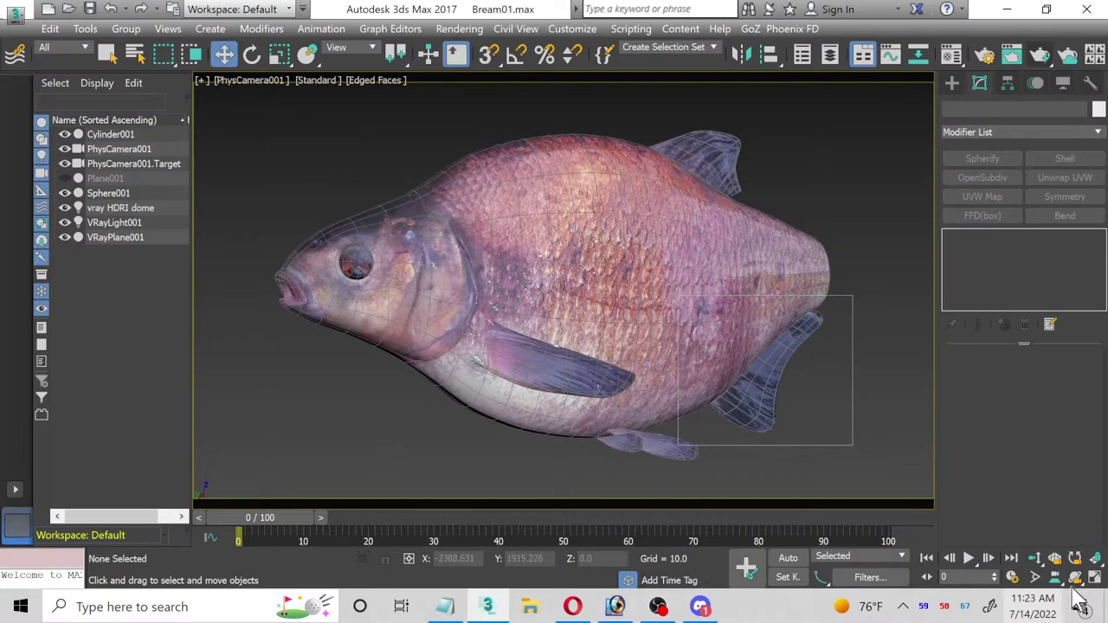
{"action": "left_click", "coordinate": [1094, 578]}
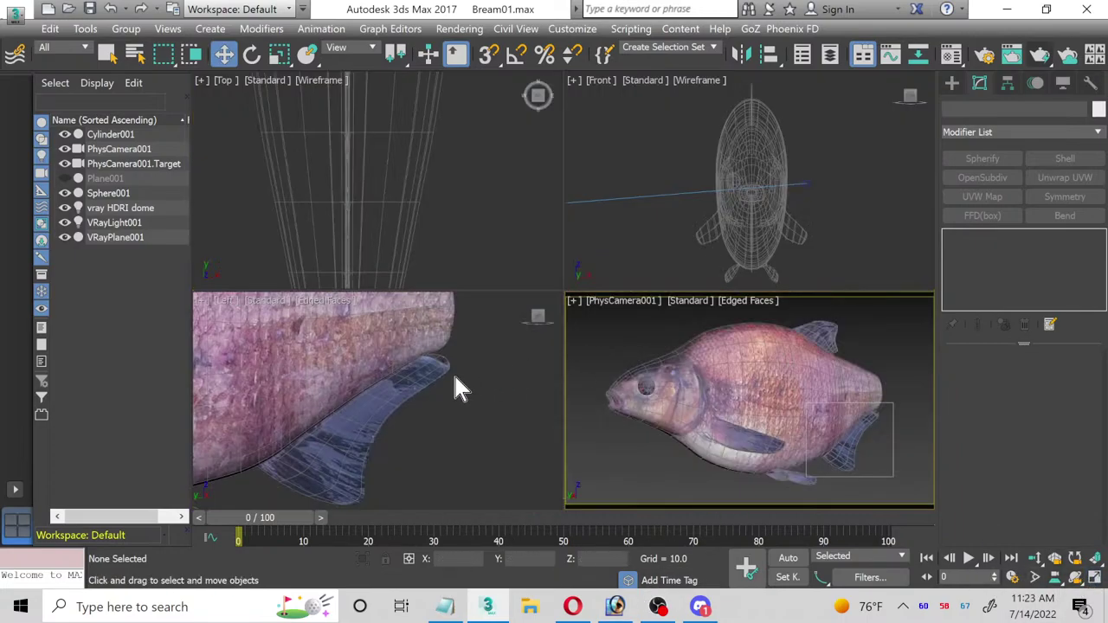
{"action": "left_click", "coordinate": [1096, 581]}
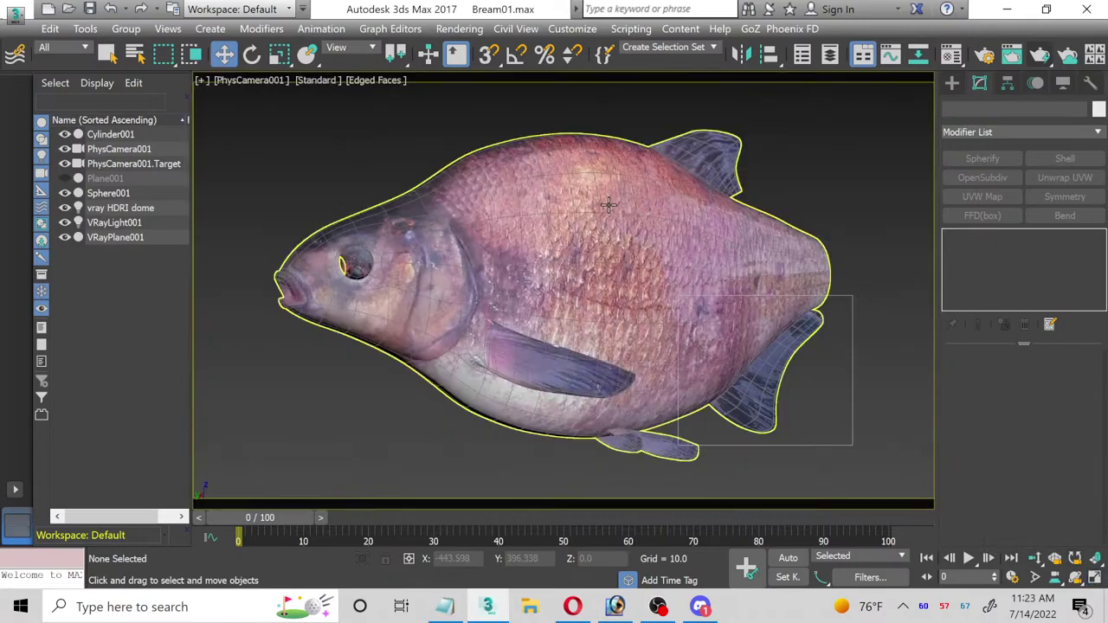
{"action": "left_click", "coordinate": [1096, 580]}
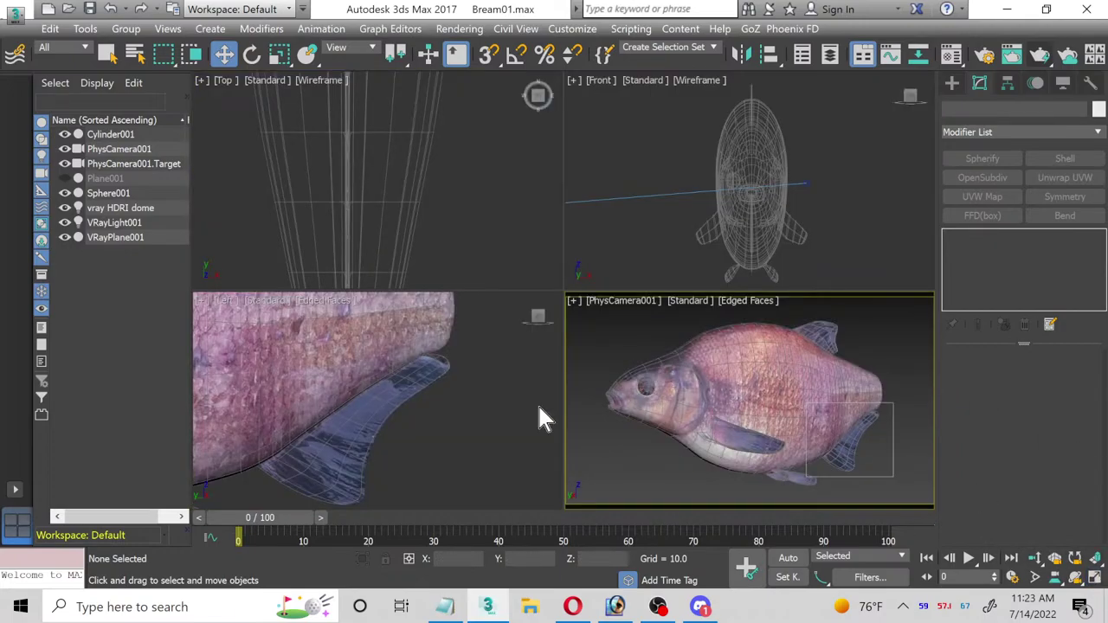
{"action": "key", "text": "alt+w"}
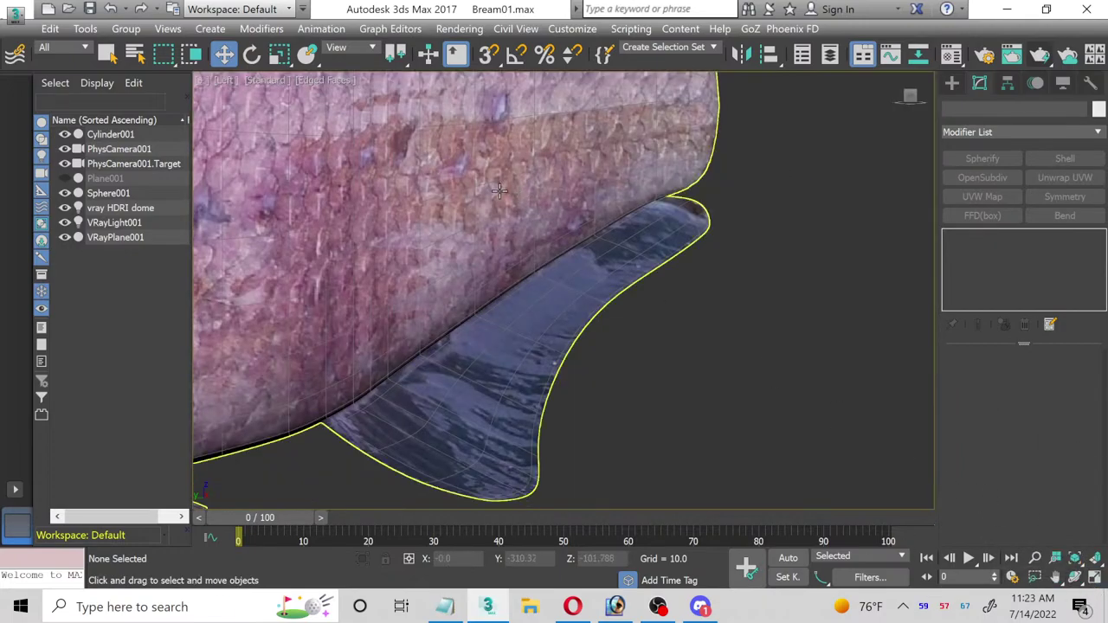
Step: Delete the OpenSubdiv modifier from Cylinder001 and unhide the Plane001 tail reference photo
{"action": "left_click", "coordinate": [501, 191]}
{"action": "right_click", "coordinate": [994, 243]}
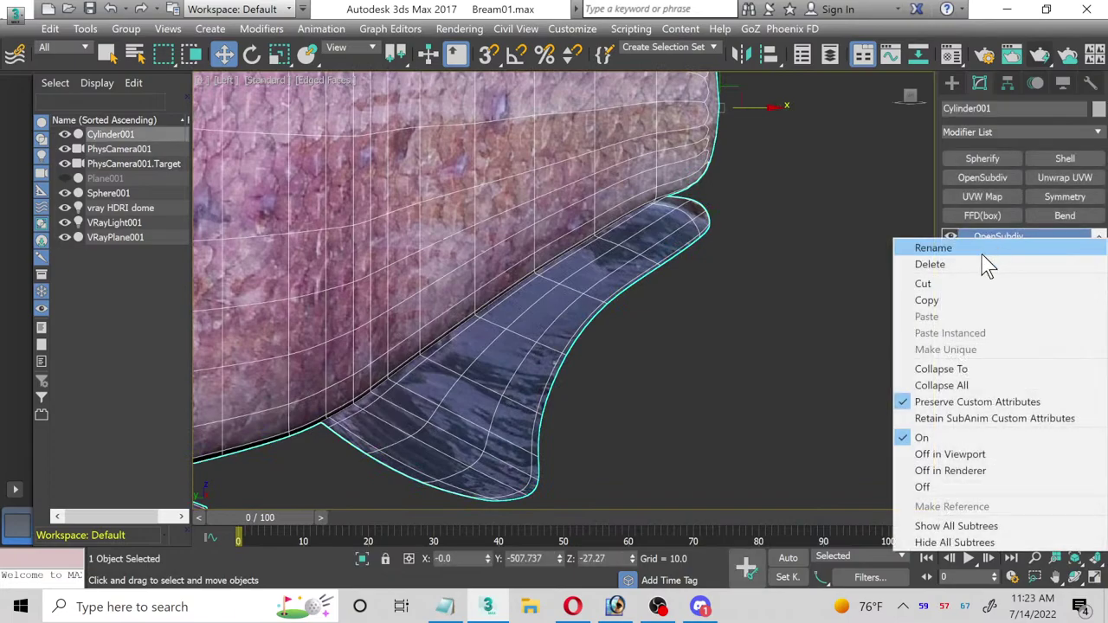
{"action": "left_click", "coordinate": [984, 262]}
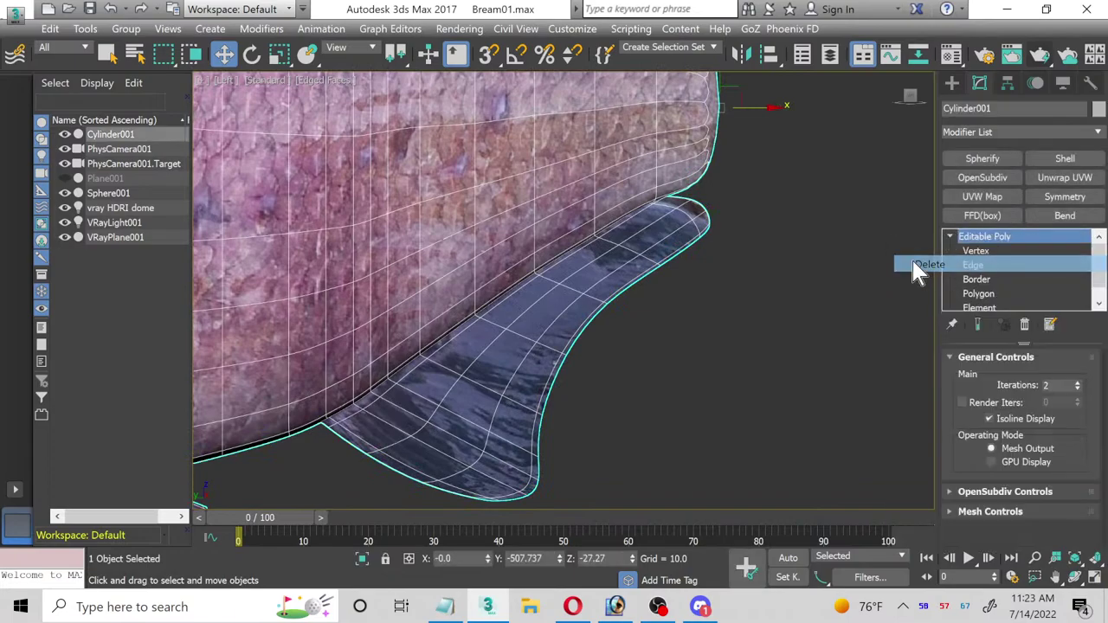
{"action": "left_click", "coordinate": [66, 180]}
{"action": "middle_click_drag", "start_coordinate": [571, 178], "coordinate": [442, 410]}
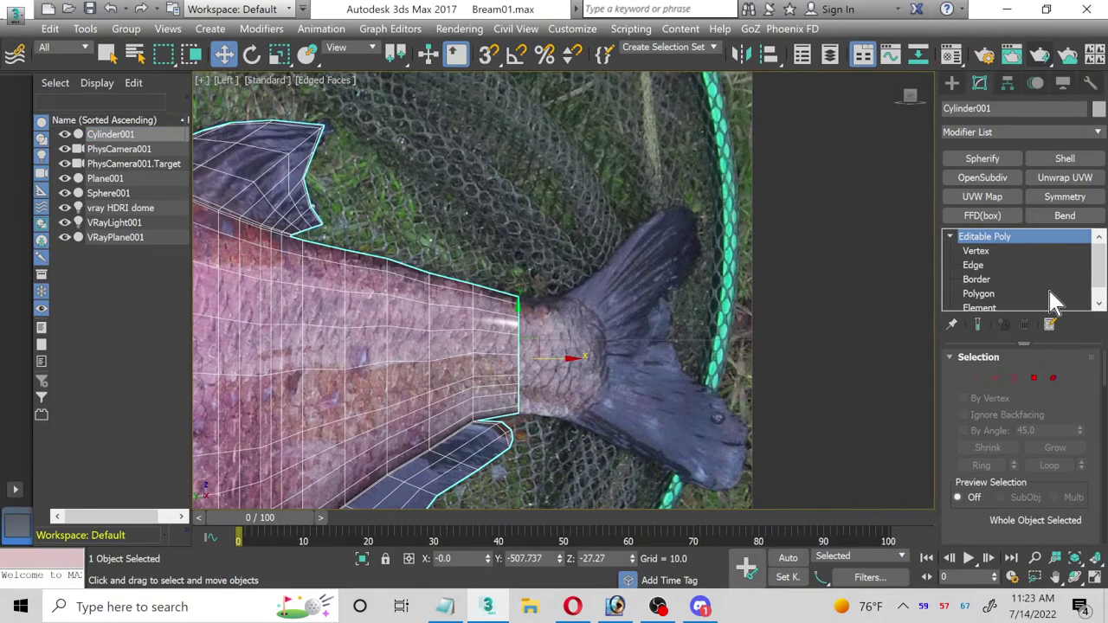
Step: At Polygon level, select the two tail-end polygons of the fish mesh
{"action": "left_click", "coordinate": [1014, 294]}
{"action": "scroll", "coordinate": [547, 332], "scroll_direction": "up", "scroll_amount": 2}
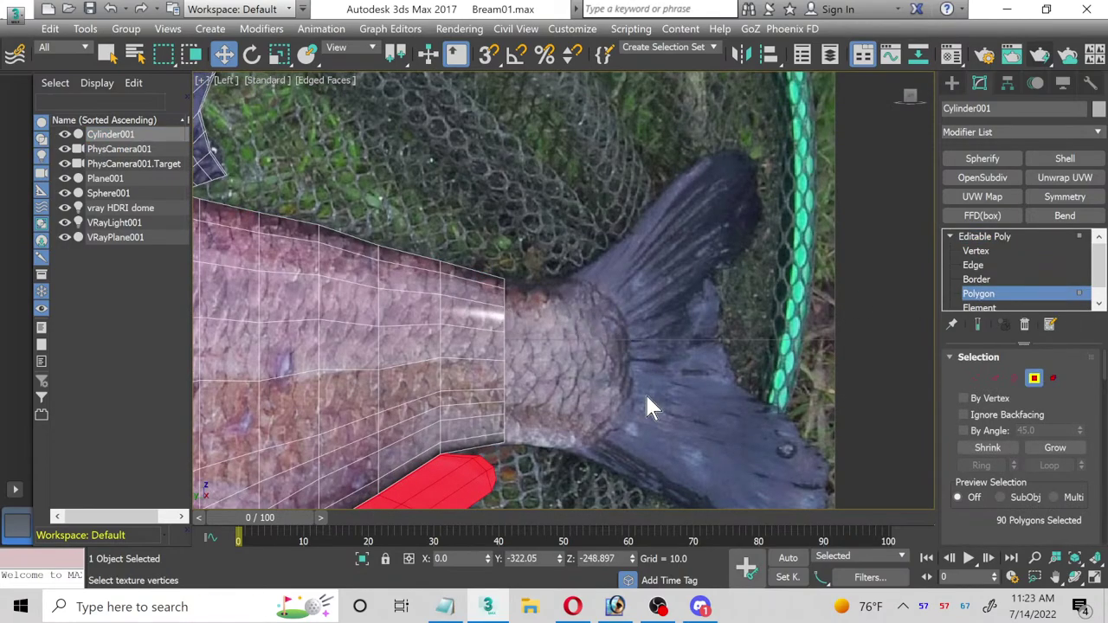
{"action": "middle_click_drag", "start_coordinate": [521, 324], "coordinate": [527, 228]}
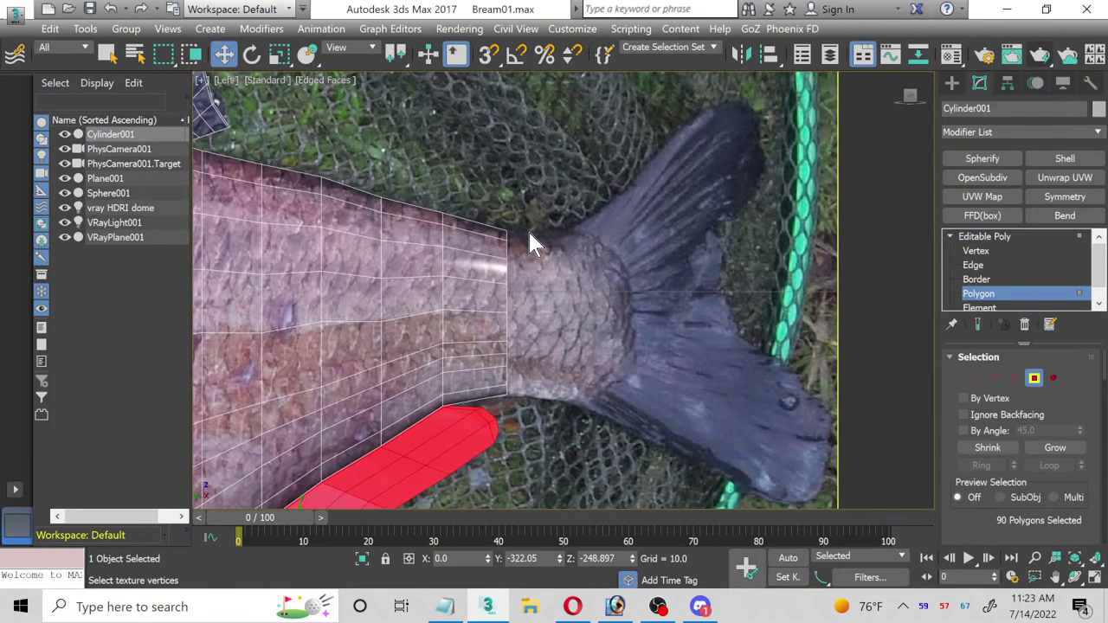
{"action": "double_click", "coordinate": [490, 401]}
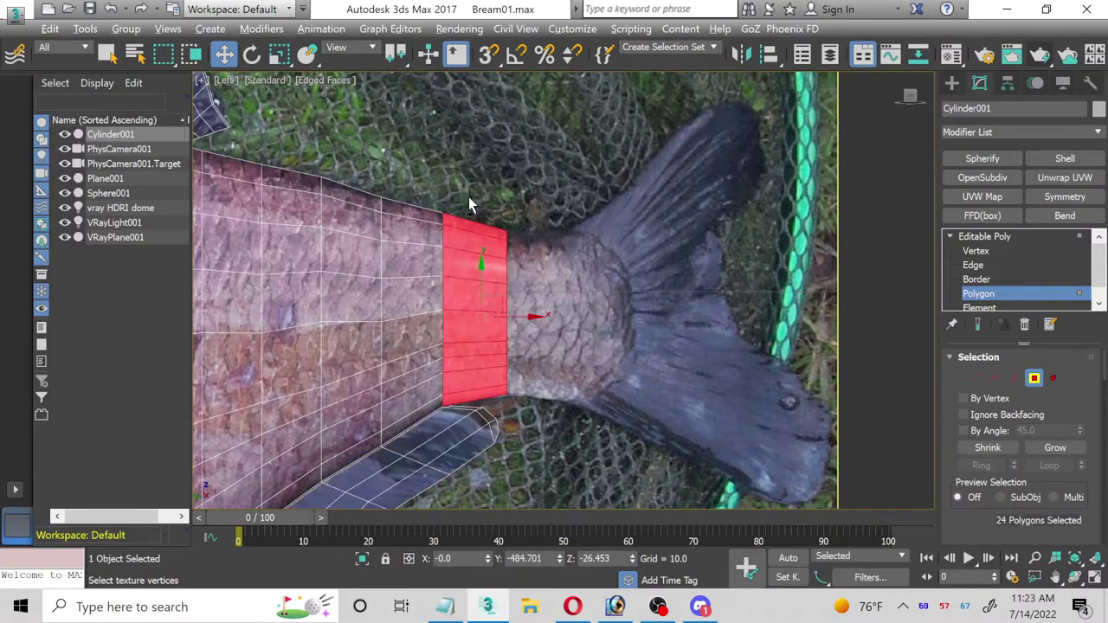
{"action": "left_click", "coordinate": [459, 428]}
{"action": "middle_click_drag", "start_coordinate": [586, 413], "coordinate": [483, 413]}
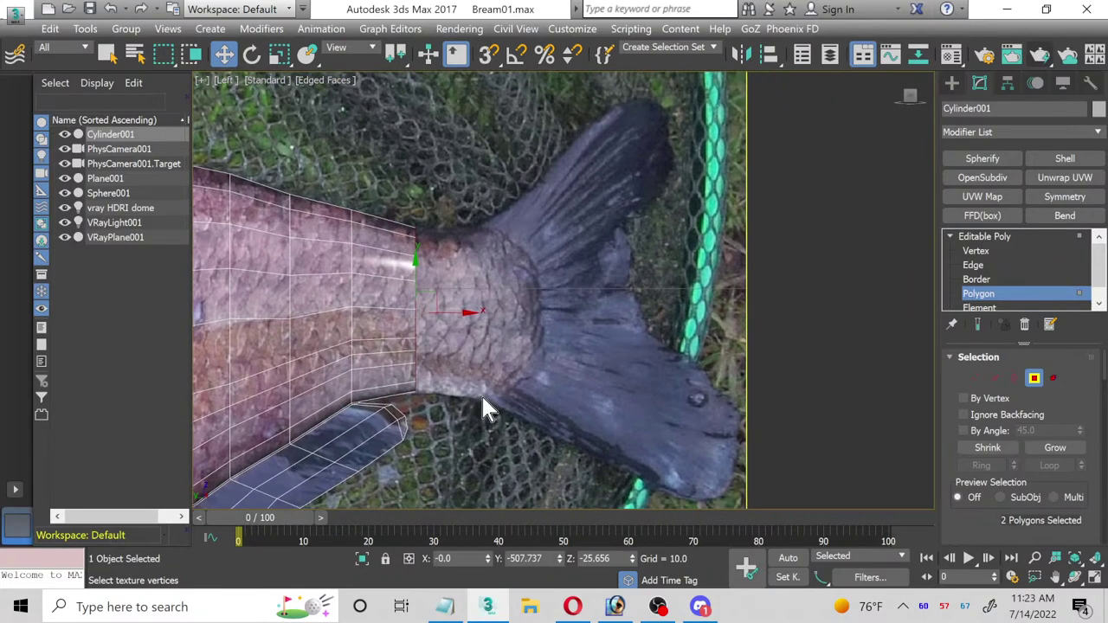
{"action": "key", "text": "m"}
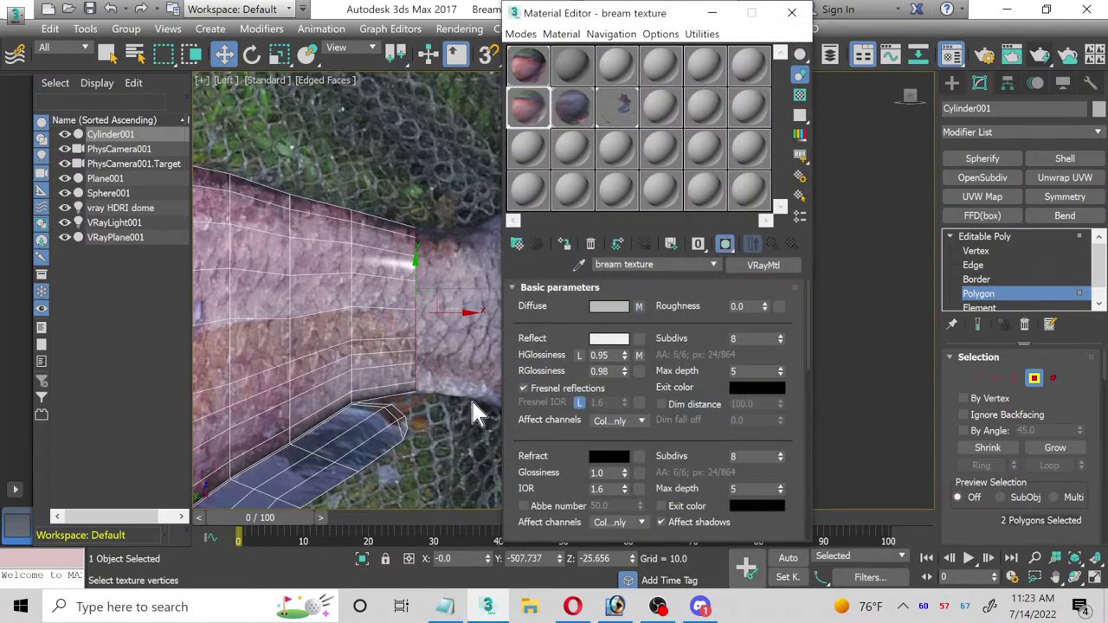
Step: Change the bream texture Refract colour from black to light grey 189, then close the Material Editor
{"action": "left_click", "coordinate": [609, 459]}
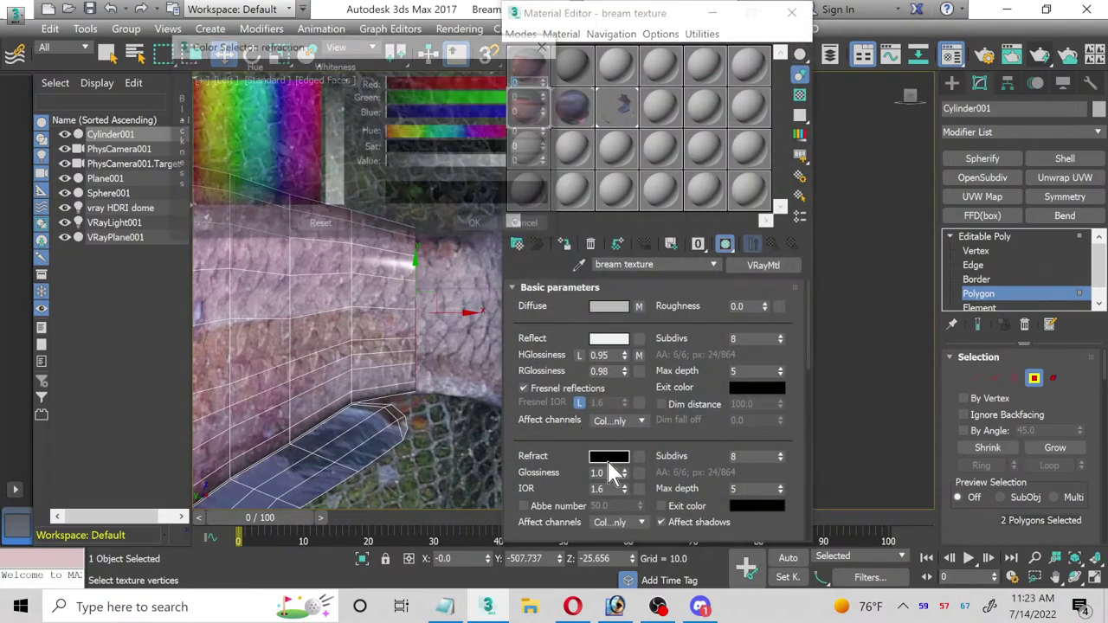
{"action": "mouse_move", "coordinate": [345, 173]}
{"action": "left_mouse_down"}
{"action": "mouse_move", "coordinate": [382, 199]}
{"action": "mouse_move", "coordinate": [351, 187]}
{"action": "left_mouse_up"}
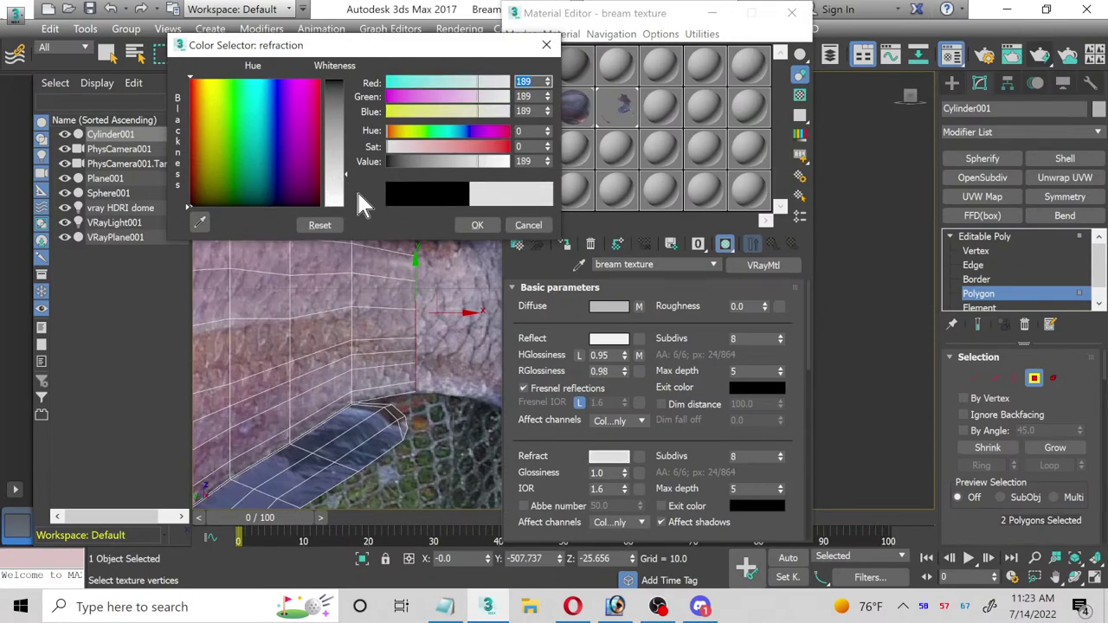
{"action": "left_click", "coordinate": [479, 226]}
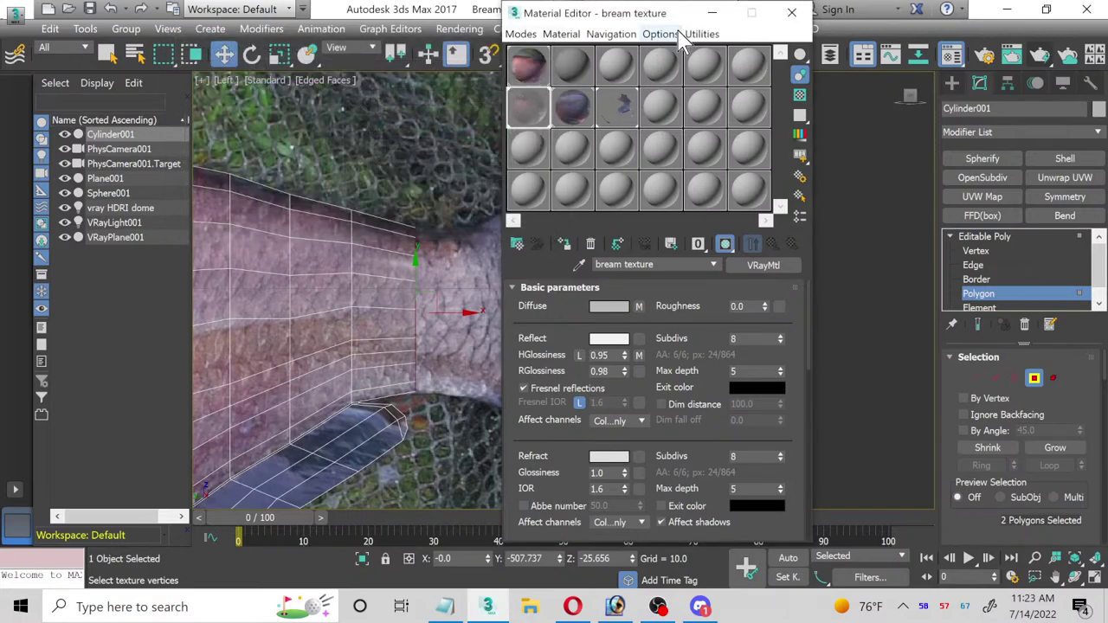
{"action": "left_click", "coordinate": [791, 13]}
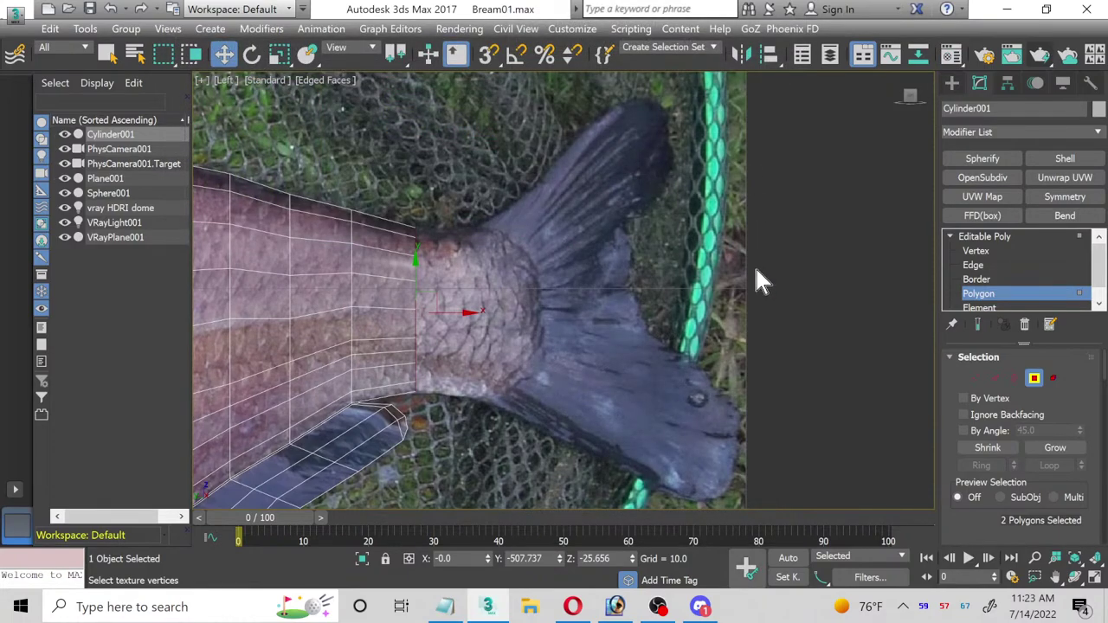
{"action": "left_click", "coordinate": [660, 609]}
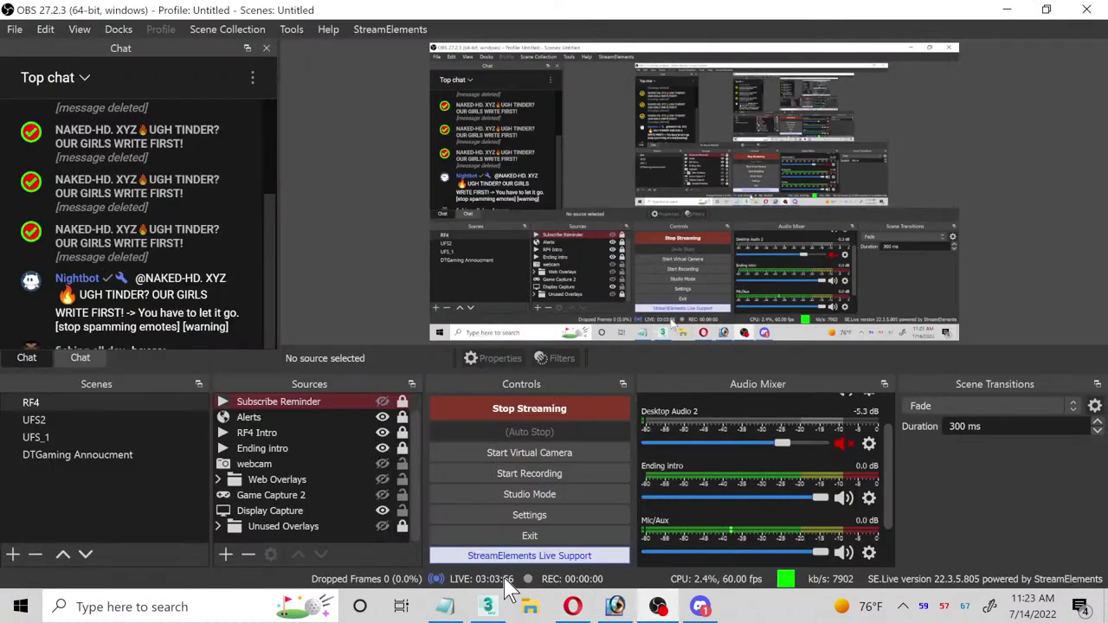
Step: Extrude the tail-end polygons and move them outward along the tail
{"action": "left_click", "coordinate": [487, 607]}
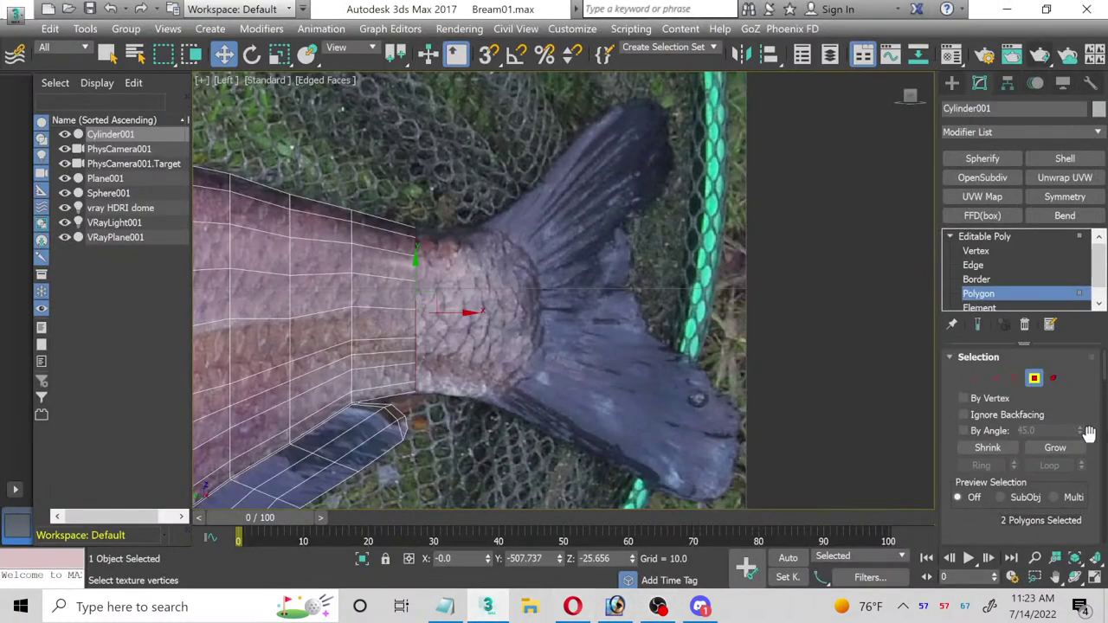
{"action": "scroll", "coordinate": [1059, 465], "scroll_direction": "down", "scroll_amount": 3}
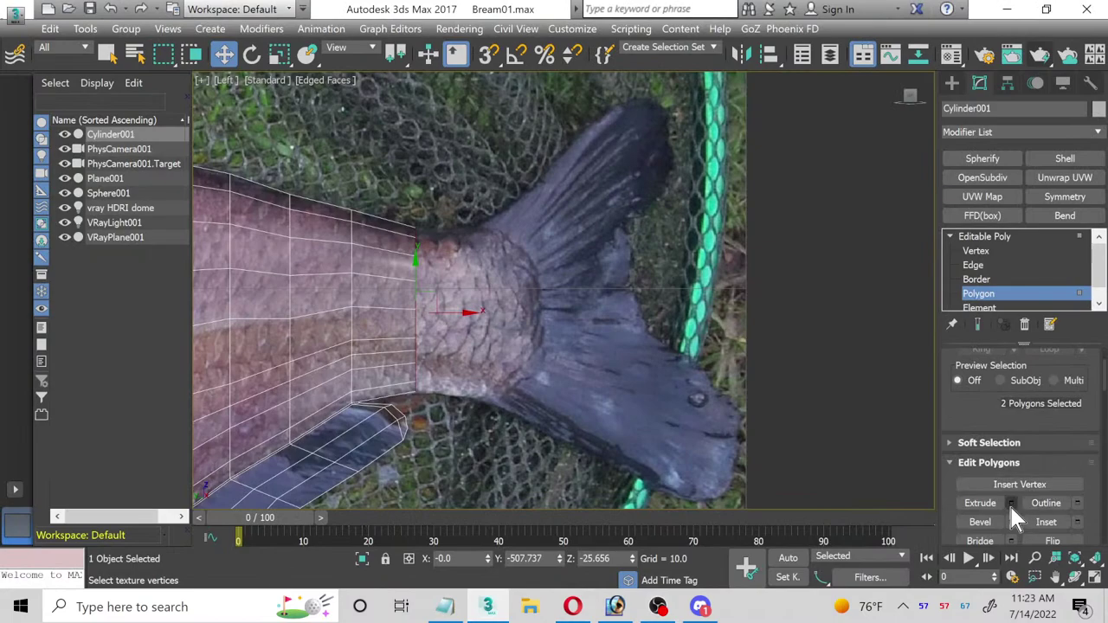
{"action": "left_click", "coordinate": [1012, 503]}
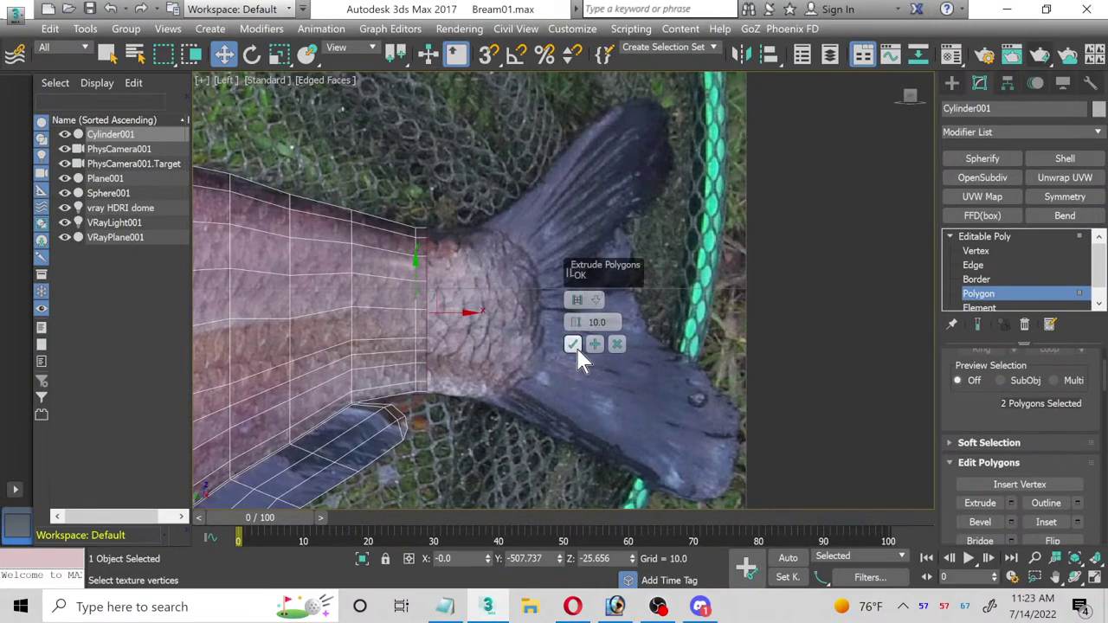
{"action": "left_click", "coordinate": [573, 345]}
{"action": "left_click_drag", "start_coordinate": [453, 310], "coordinate": [496, 318]}
{"action": "left_click", "coordinate": [278, 55]}
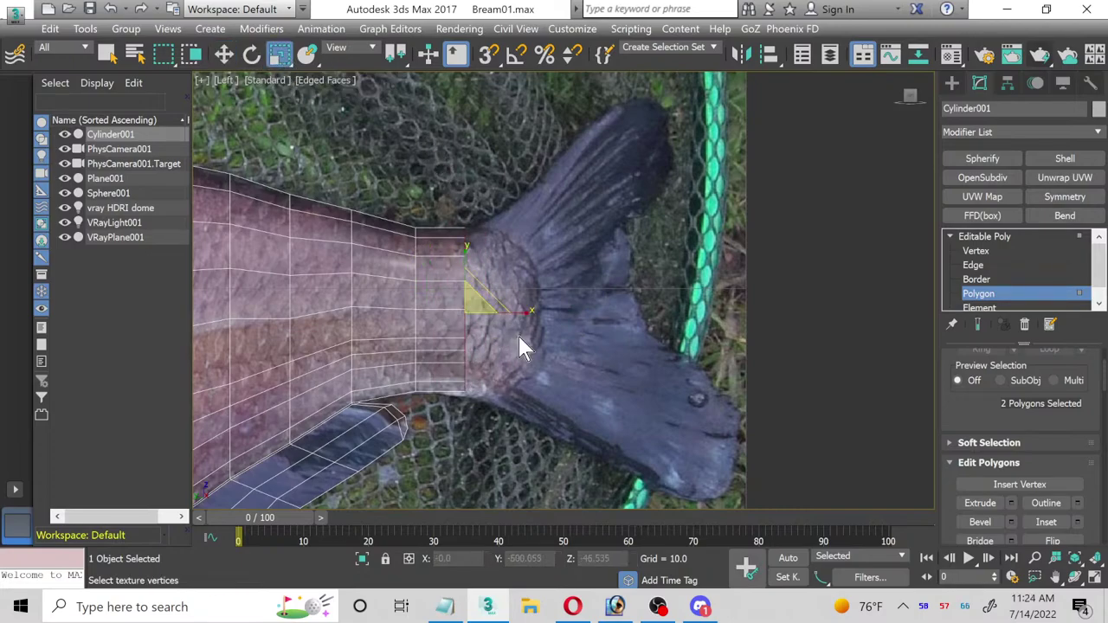
{"action": "scroll", "coordinate": [485, 333], "scroll_direction": "up", "scroll_amount": 2}
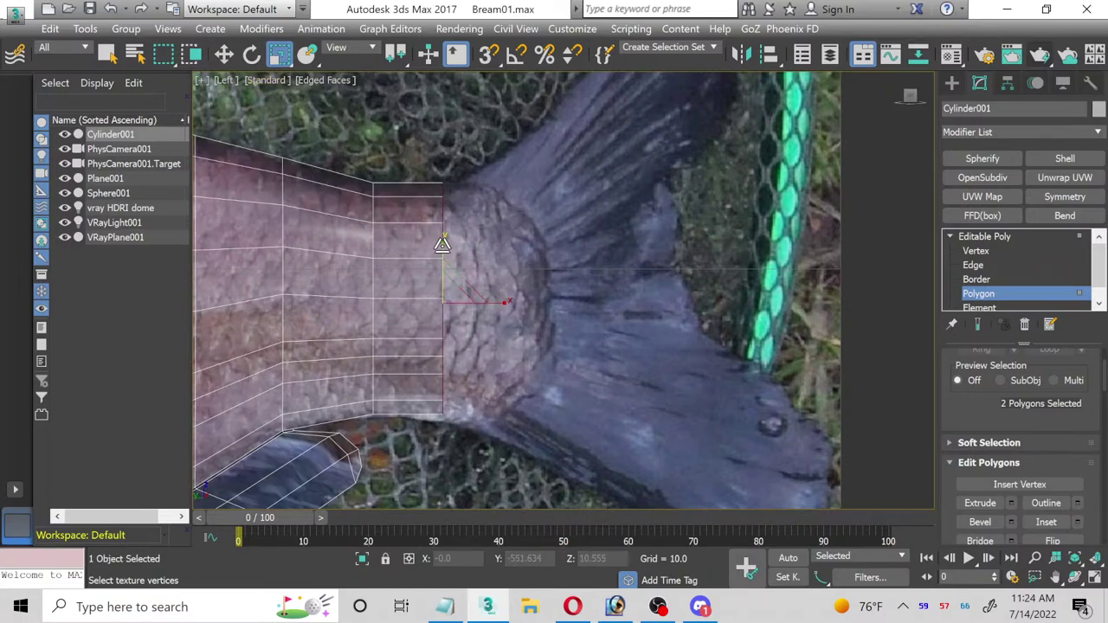
{"action": "left_click", "coordinate": [225, 54]}
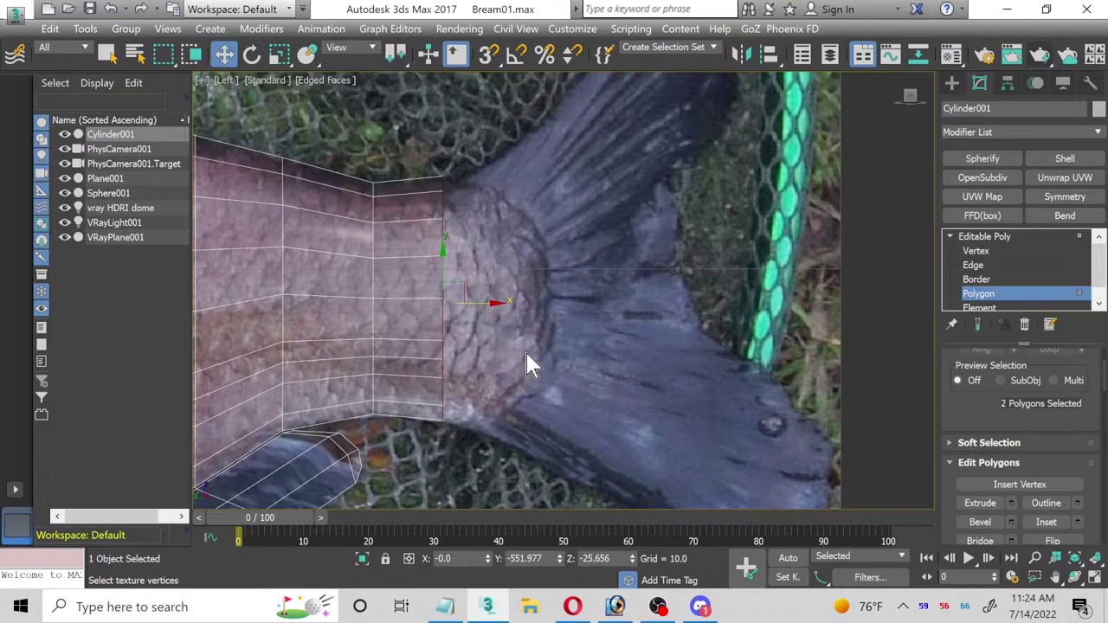
Step: Extrude the tail-end polygons by 18.234 and scale the new end faces to 86%
{"action": "left_click", "coordinate": [1001, 502]}
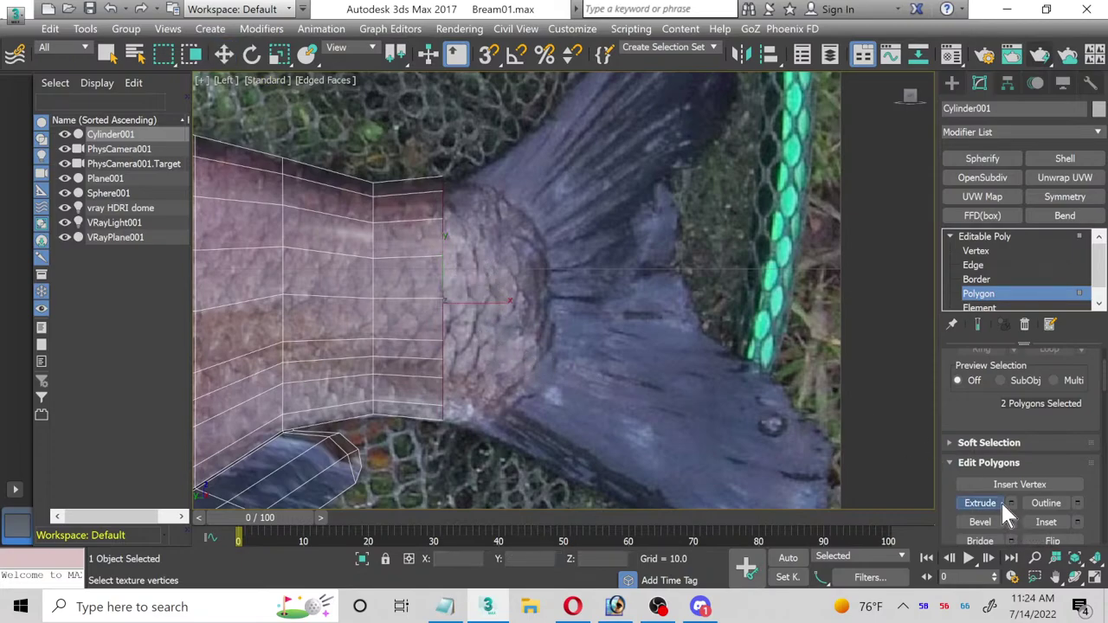
{"action": "left_click", "coordinate": [1011, 503]}
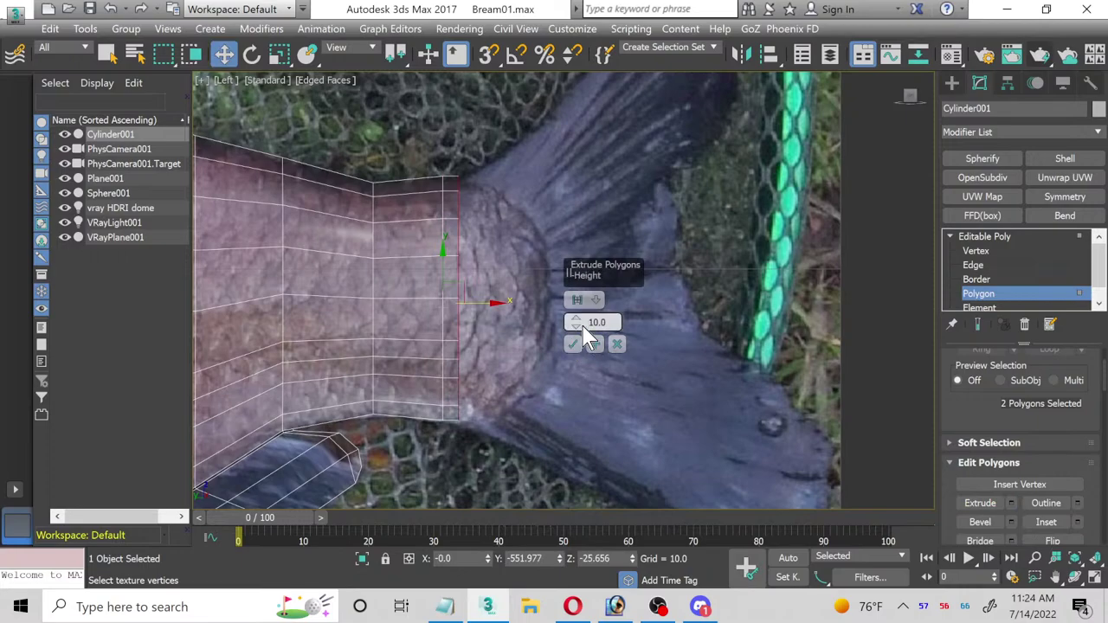
{"action": "left_click_drag", "start_coordinate": [575, 322], "coordinate": [572, 343]}
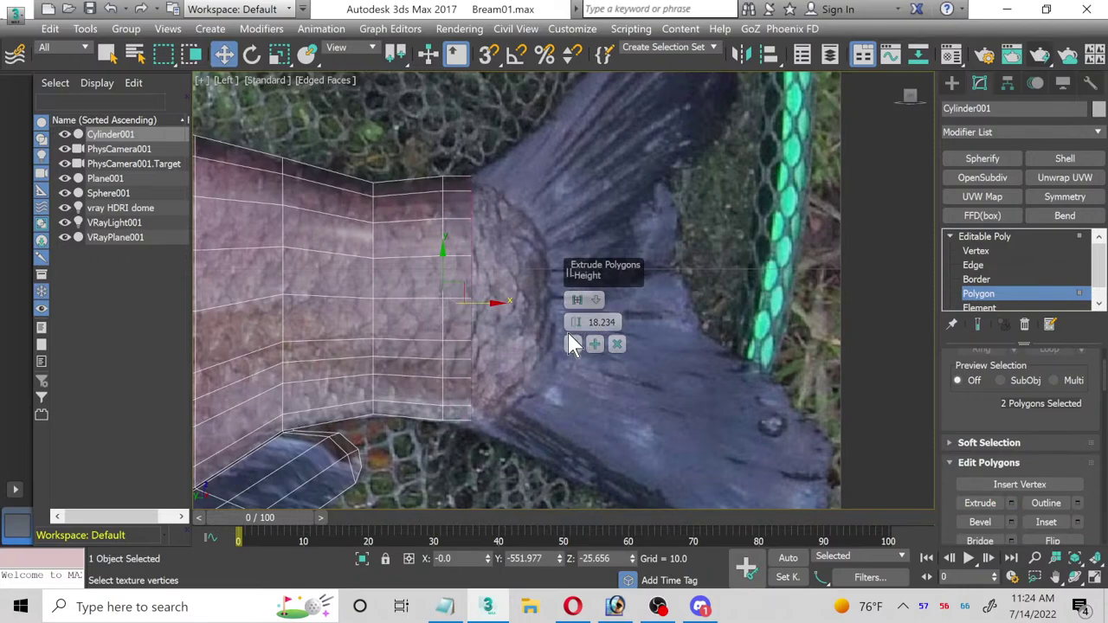
{"action": "left_click", "coordinate": [574, 343]}
{"action": "left_click", "coordinate": [284, 54]}
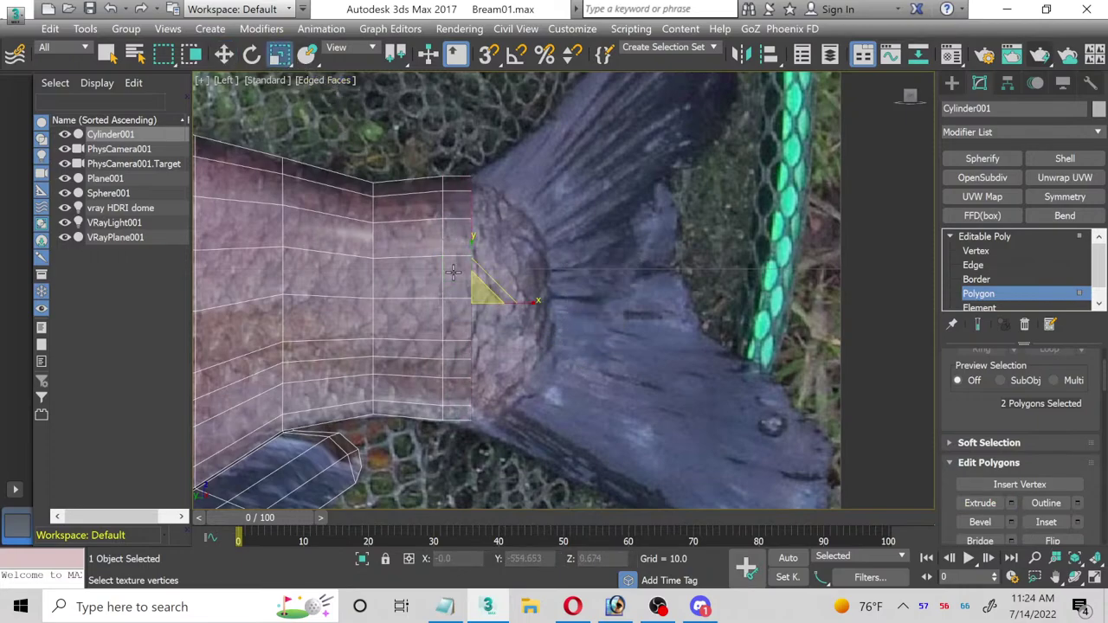
{"action": "left_click_drag", "start_coordinate": [473, 298], "coordinate": [462, 304]}
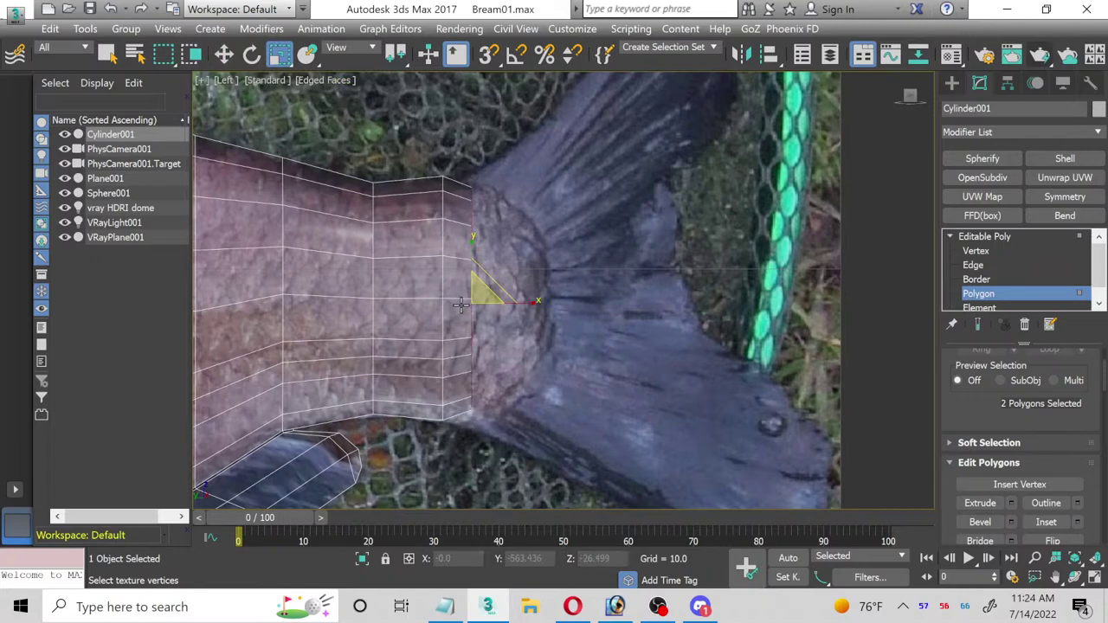
{"action": "left_click", "coordinate": [1094, 577]}
Step: Turn the camera viewport into a maximized Perspective view orbited toward the fish's tail end
{"action": "right_click", "coordinate": [920, 438]}
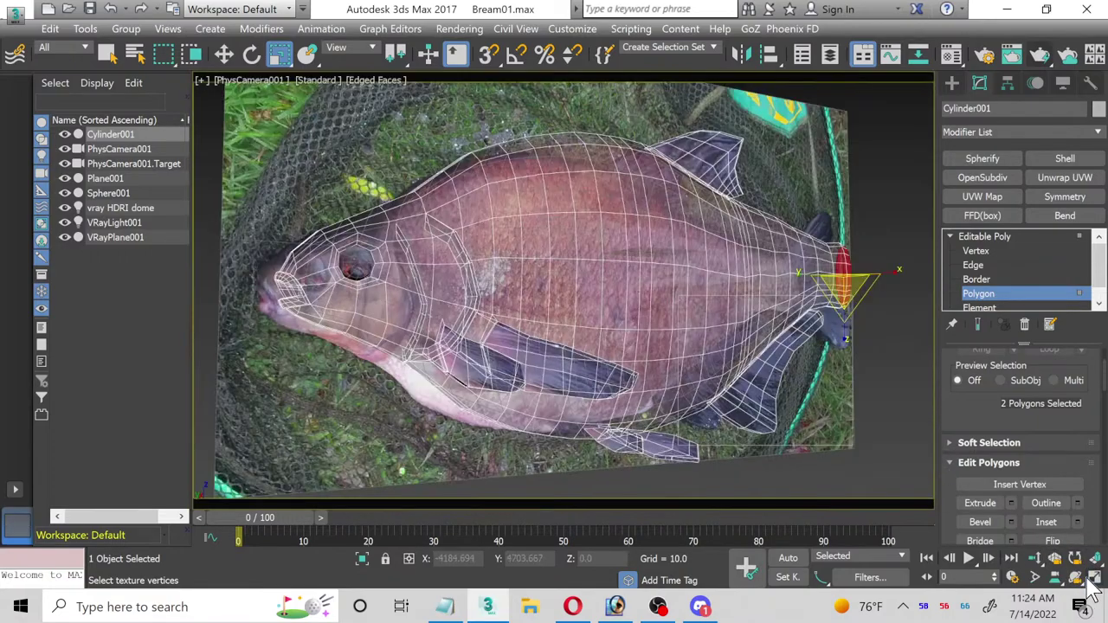
{"action": "left_click", "coordinate": [1094, 577]}
{"action": "left_click", "coordinate": [250, 81]}
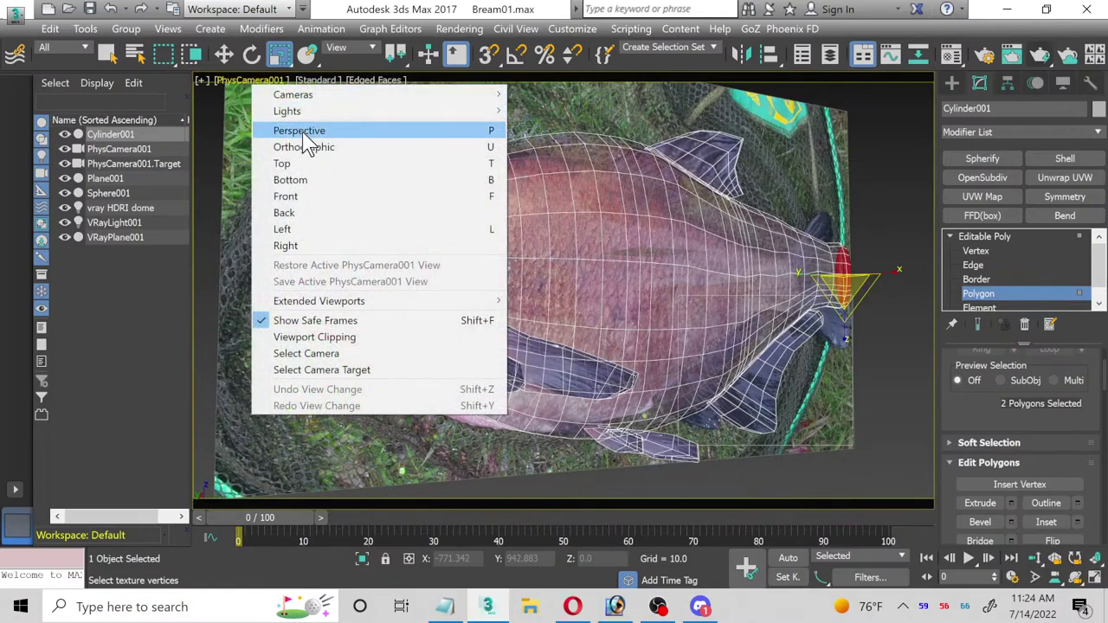
{"action": "left_click", "coordinate": [308, 131]}
{"action": "left_click", "coordinate": [1075, 578]}
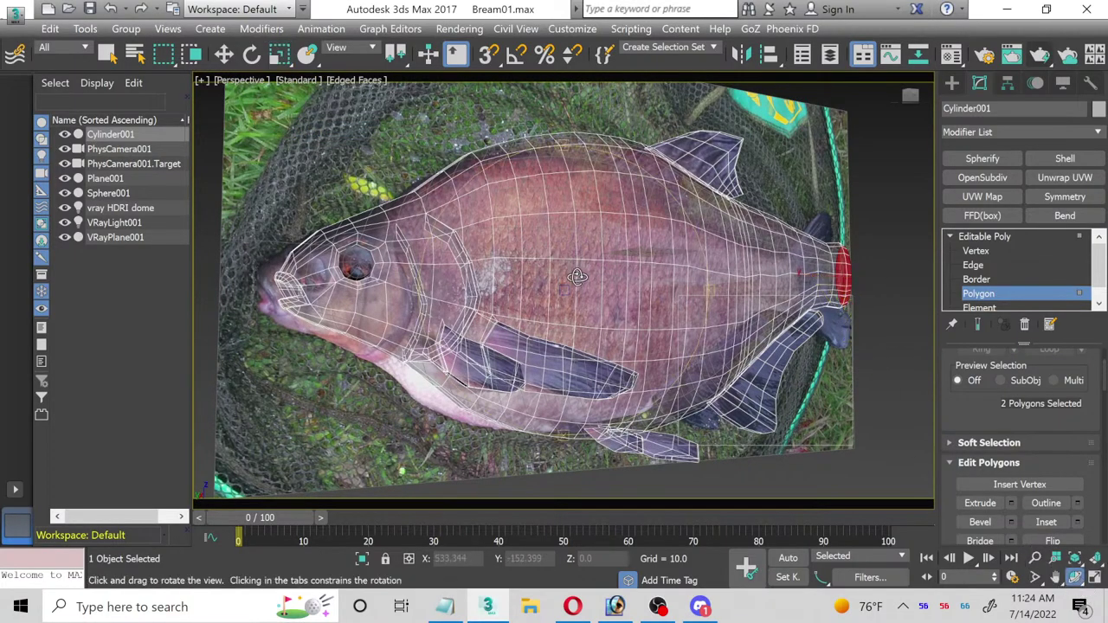
{"action": "left_click_drag", "start_coordinate": [577, 277], "coordinate": [853, 266]}
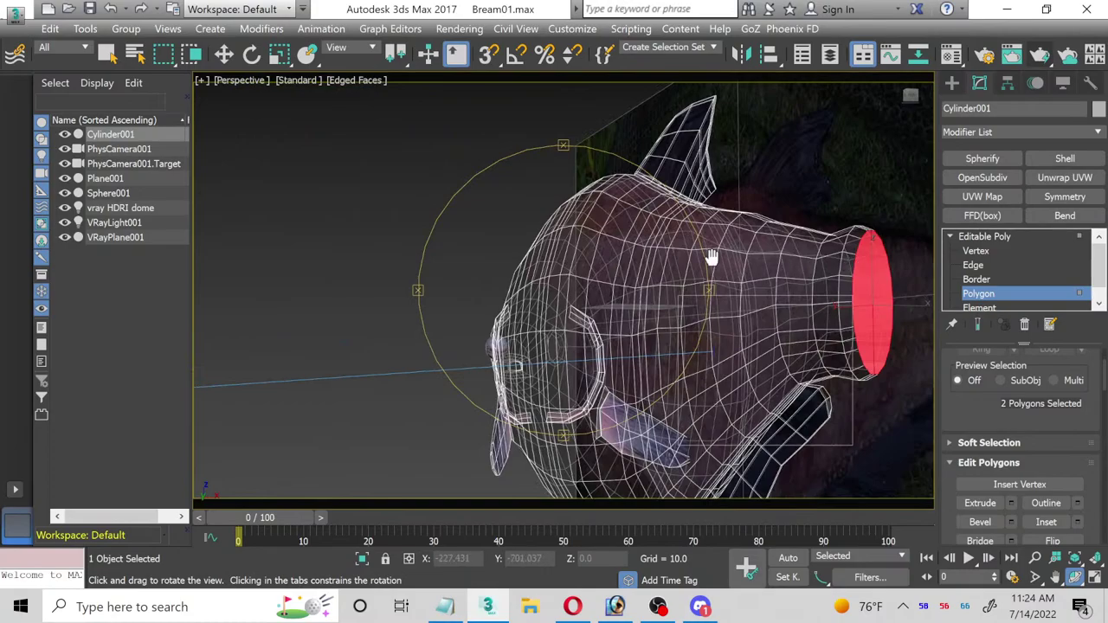
{"action": "left_click_drag", "start_coordinate": [712, 259], "coordinate": [456, 216]}
Step: Squash the tail-end disc thin along X by scaling its polygons and edge loop
{"action": "key", "text": "r"}
{"action": "scroll", "coordinate": [507, 235], "scroll_direction": "up", "scroll_amount": 3}
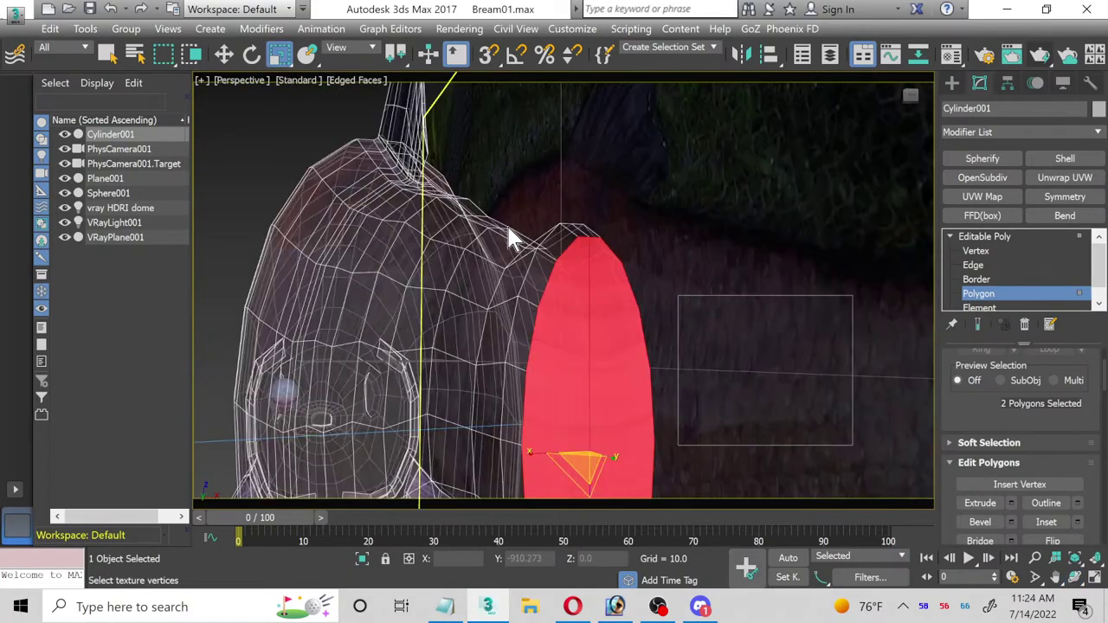
{"action": "middle_click_drag", "start_coordinate": [517, 409], "coordinate": [465, 288]}
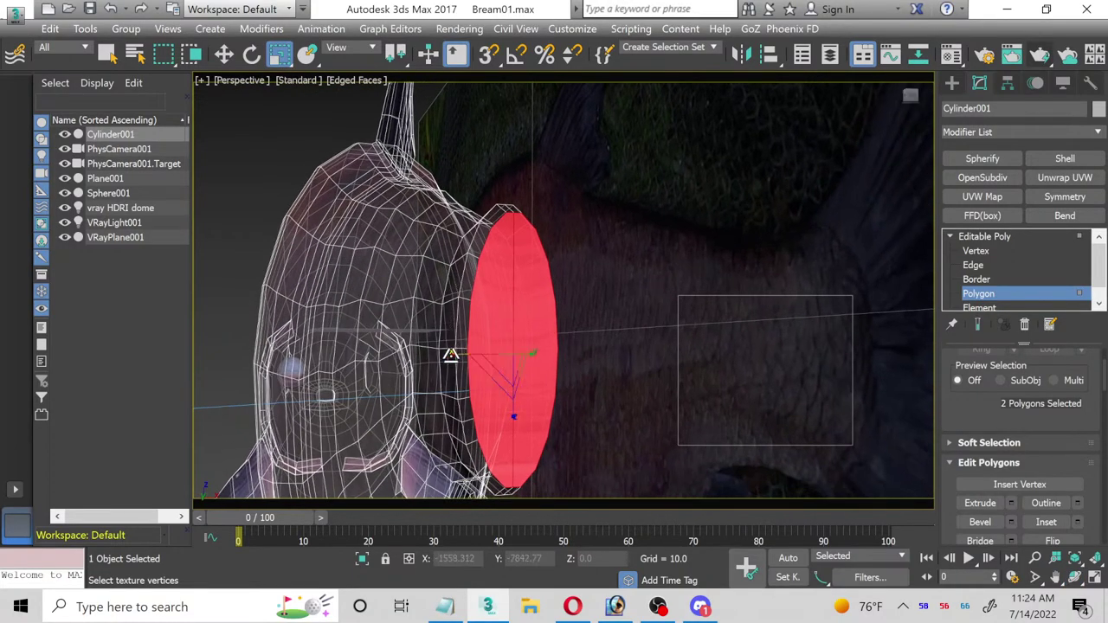
{"action": "left_click_drag", "start_coordinate": [453, 354], "coordinate": [520, 367]}
{"action": "left_click", "coordinate": [966, 265]}
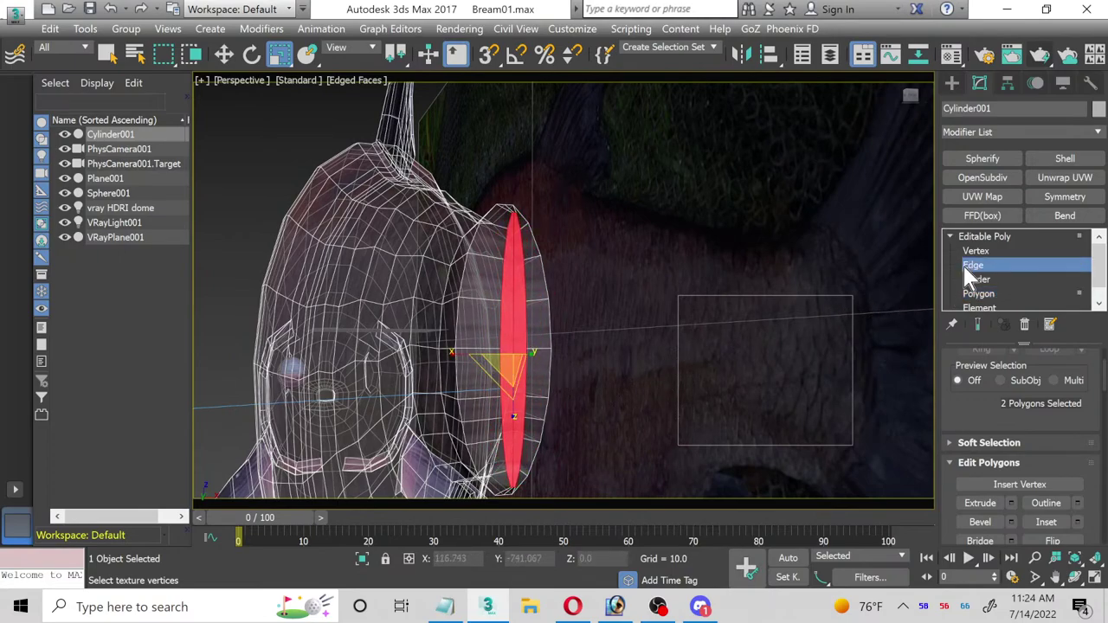
{"action": "double_click", "coordinate": [460, 277]}
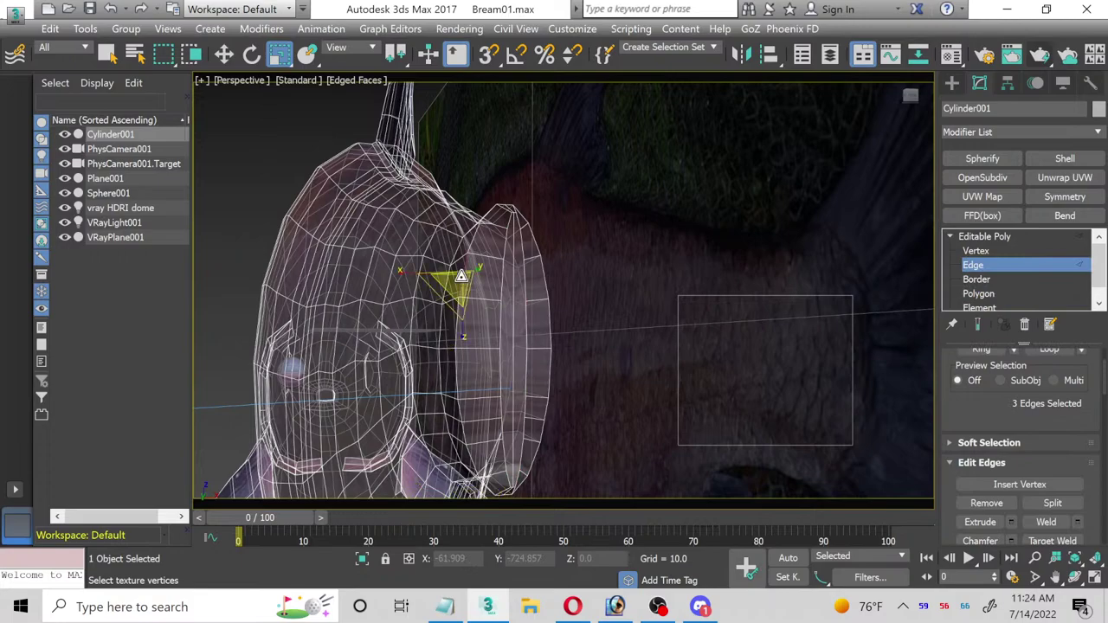
{"action": "left_click_drag", "start_coordinate": [444, 355], "coordinate": [490, 378]}
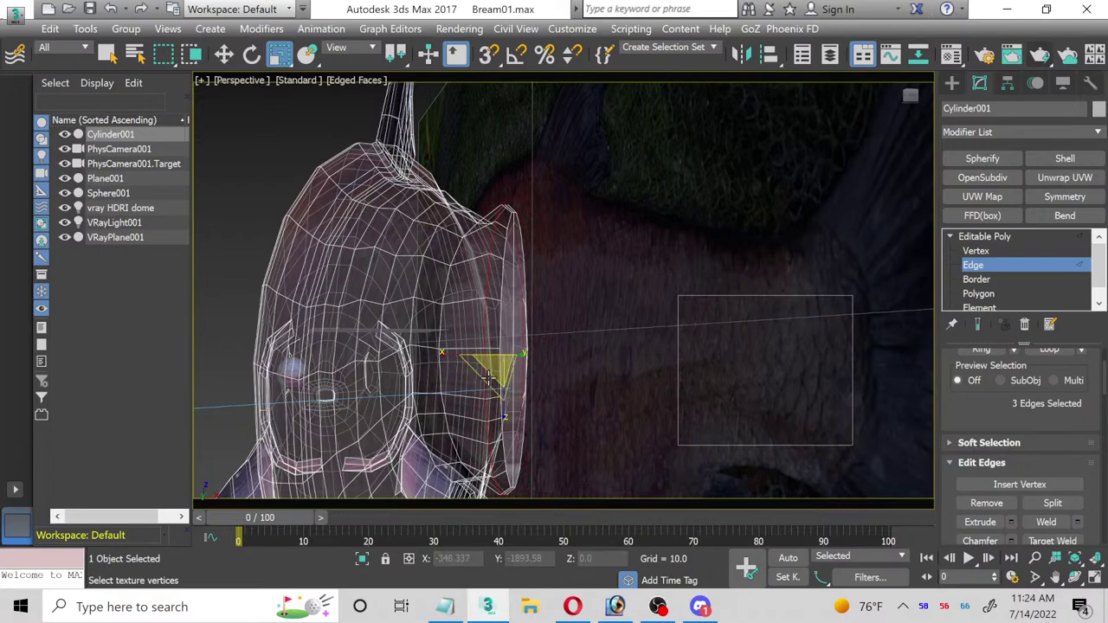
{"action": "left_click", "coordinate": [979, 293]}
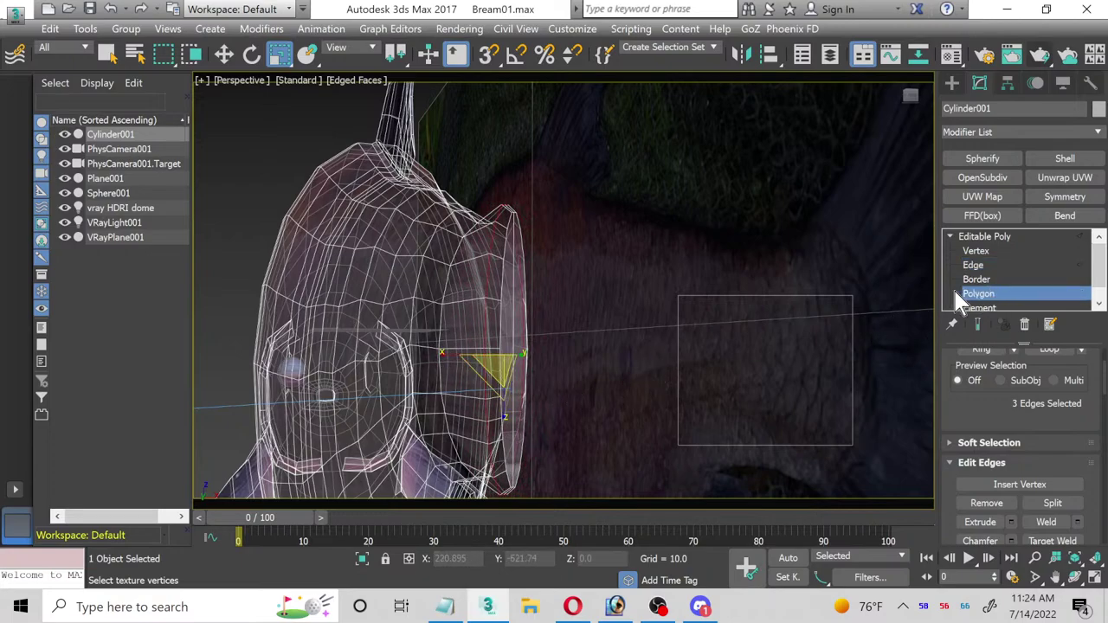
{"action": "left_click", "coordinate": [521, 224]}
{"action": "scroll", "coordinate": [520, 223], "scroll_direction": "up", "scroll_amount": 3}
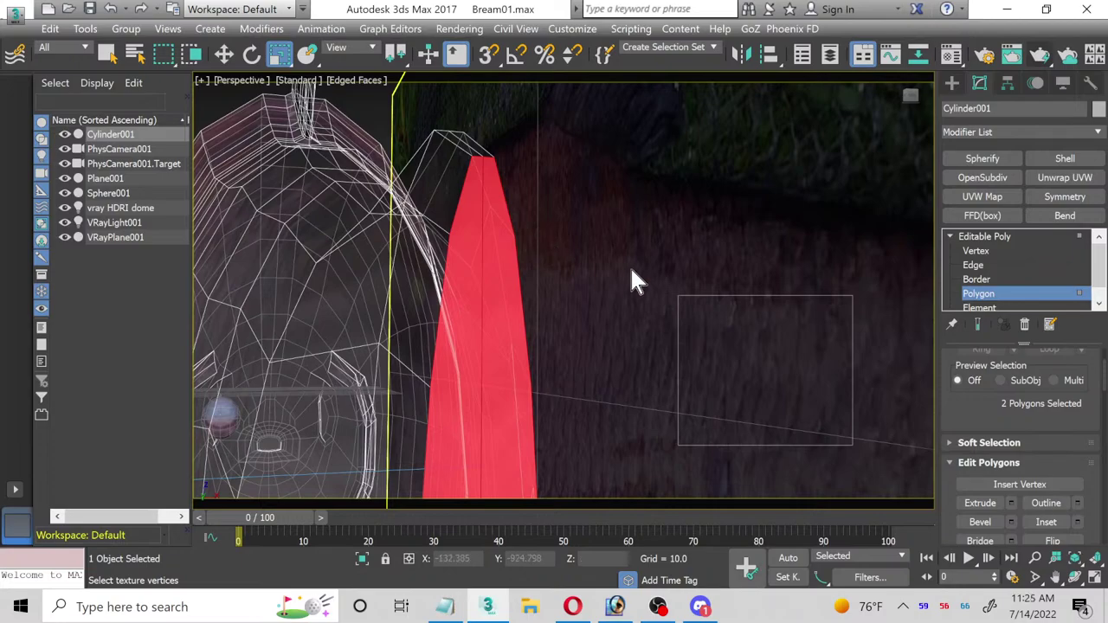
{"action": "left_click", "coordinate": [1002, 252]}
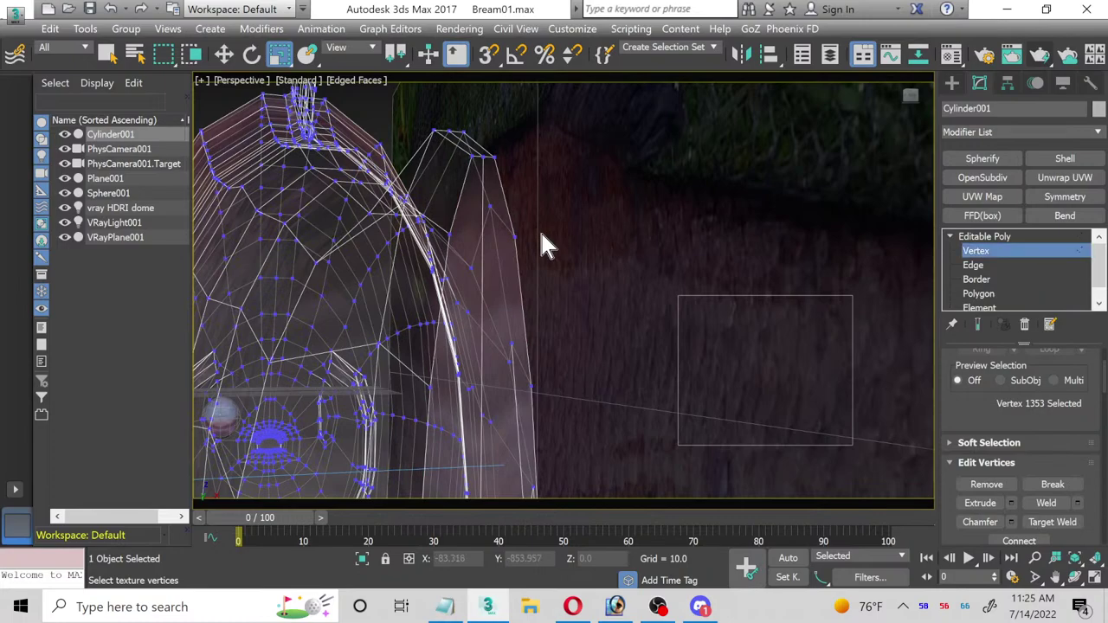
Step: Set the bream texture material's refraction colour back to black (0,0,0)
{"action": "key", "text": "m"}
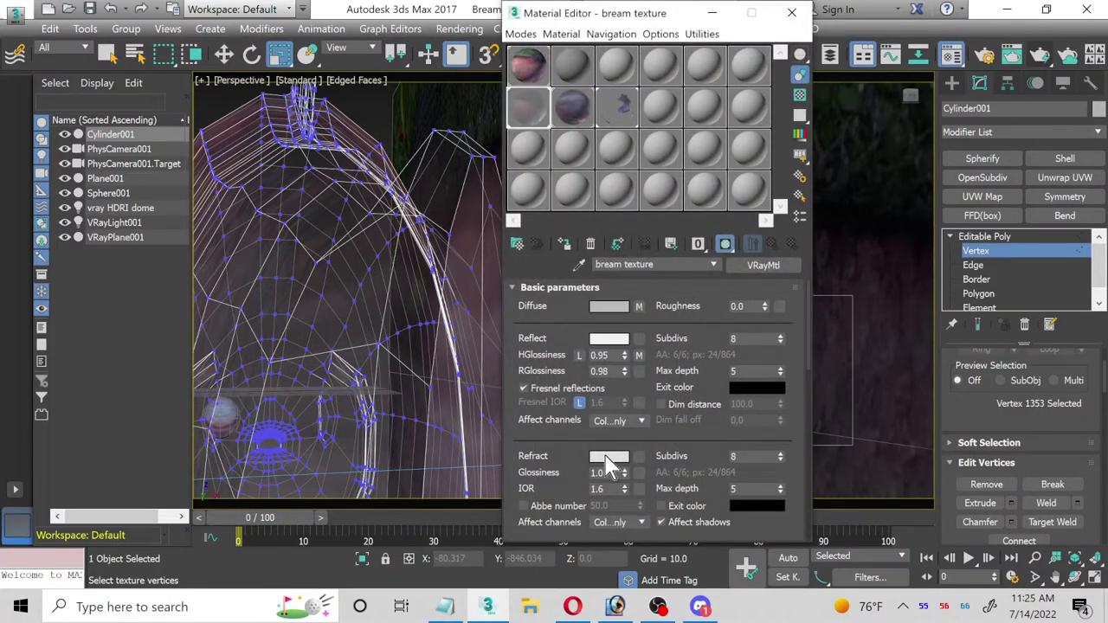
{"action": "left_click", "coordinate": [606, 459]}
{"action": "left_click", "coordinate": [389, 161]}
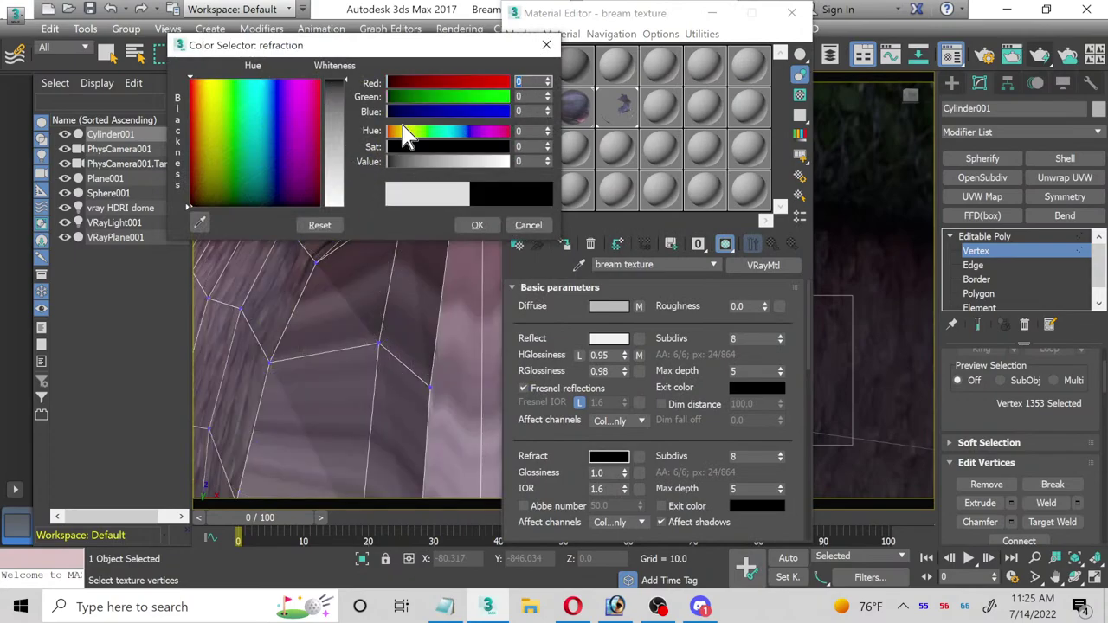
{"action": "left_click", "coordinate": [469, 226]}
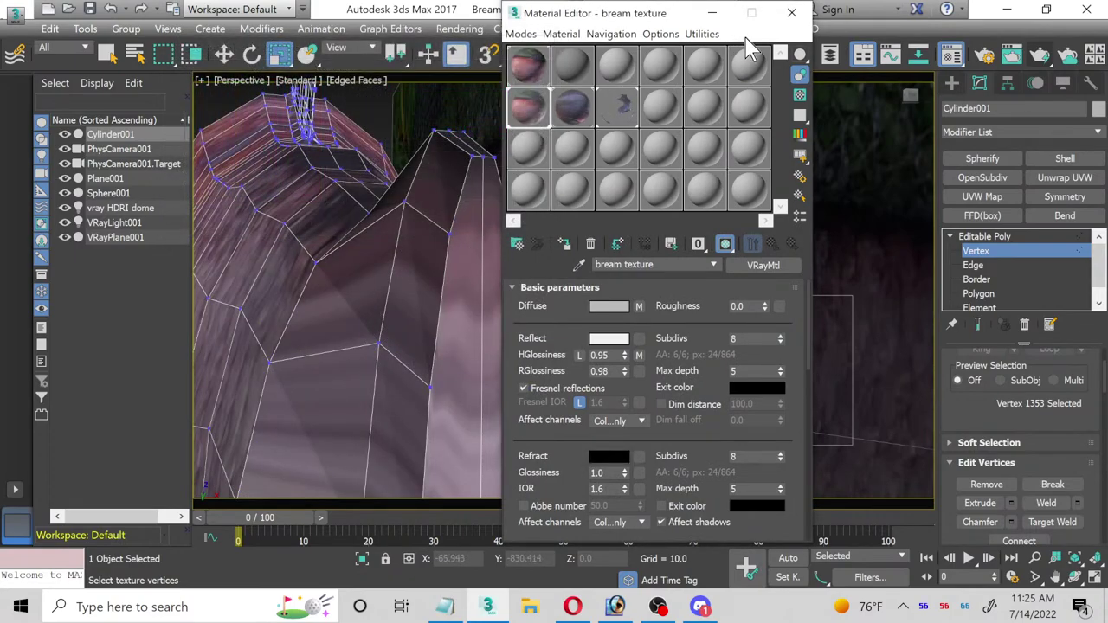
Step: Close the Material Editor and target-weld the fin's peak vertex onto its neighbour
{"action": "left_click", "coordinate": [791, 12]}
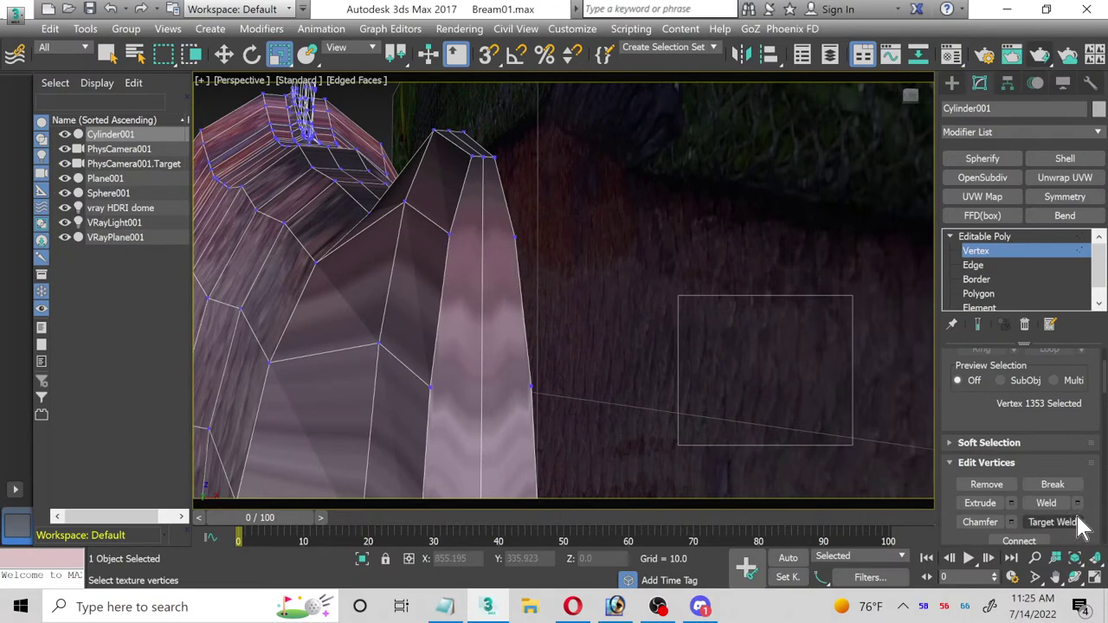
{"action": "scroll", "coordinate": [1082, 494], "scroll_direction": "down", "scroll_amount": 3}
{"action": "scroll", "coordinate": [1080, 500], "scroll_direction": "down", "scroll_amount": 6}
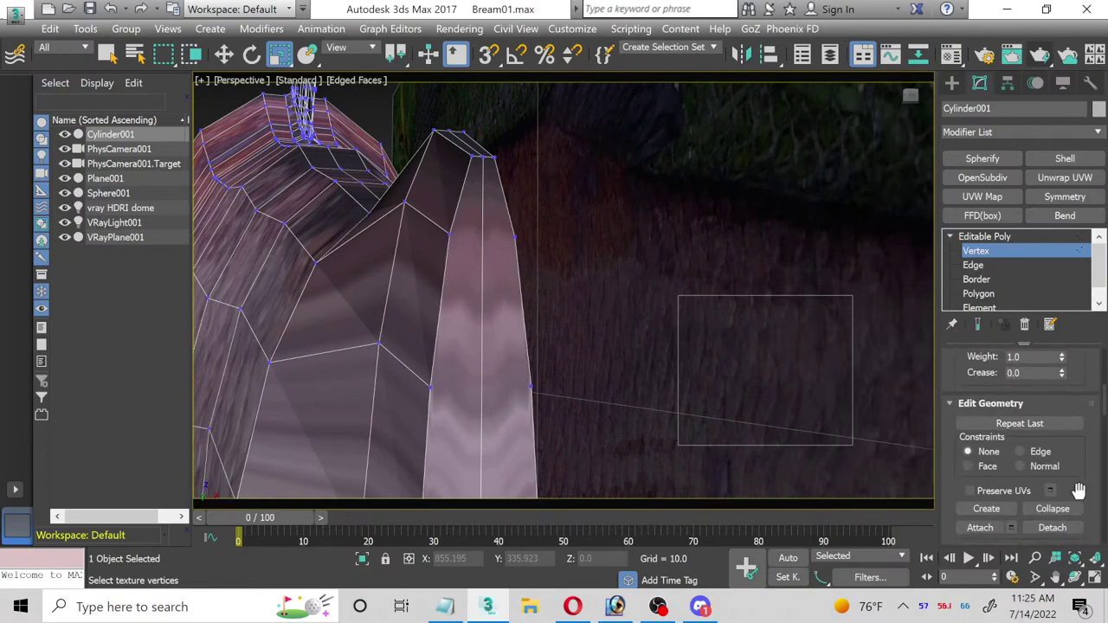
{"action": "scroll", "coordinate": [1052, 494], "scroll_direction": "down", "scroll_amount": 1}
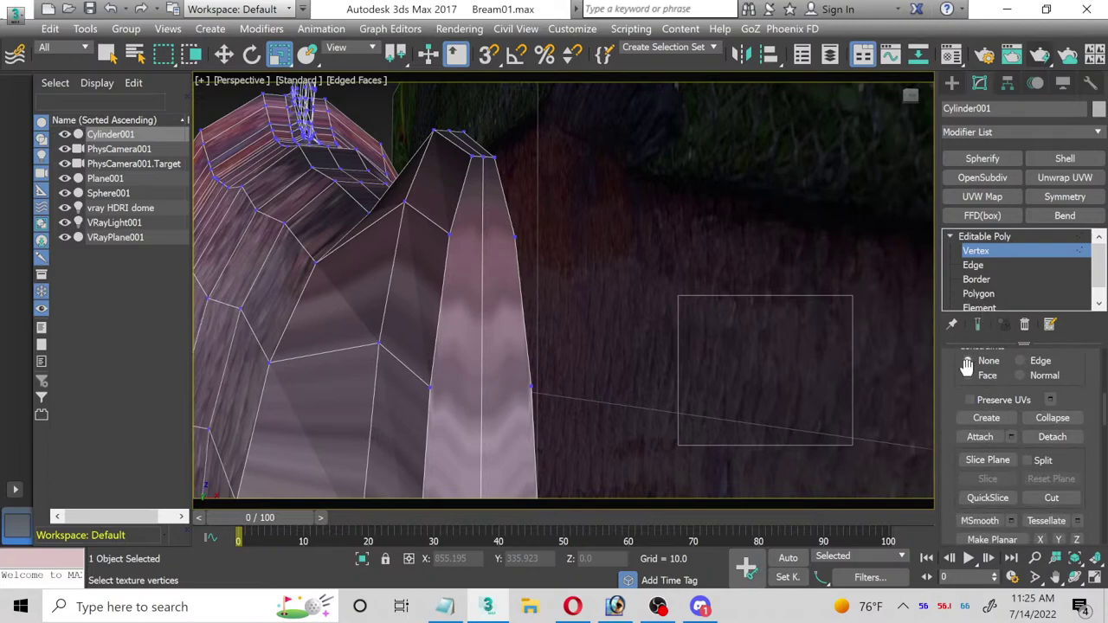
{"action": "scroll", "coordinate": [1080, 437], "scroll_direction": "up", "scroll_amount": 5}
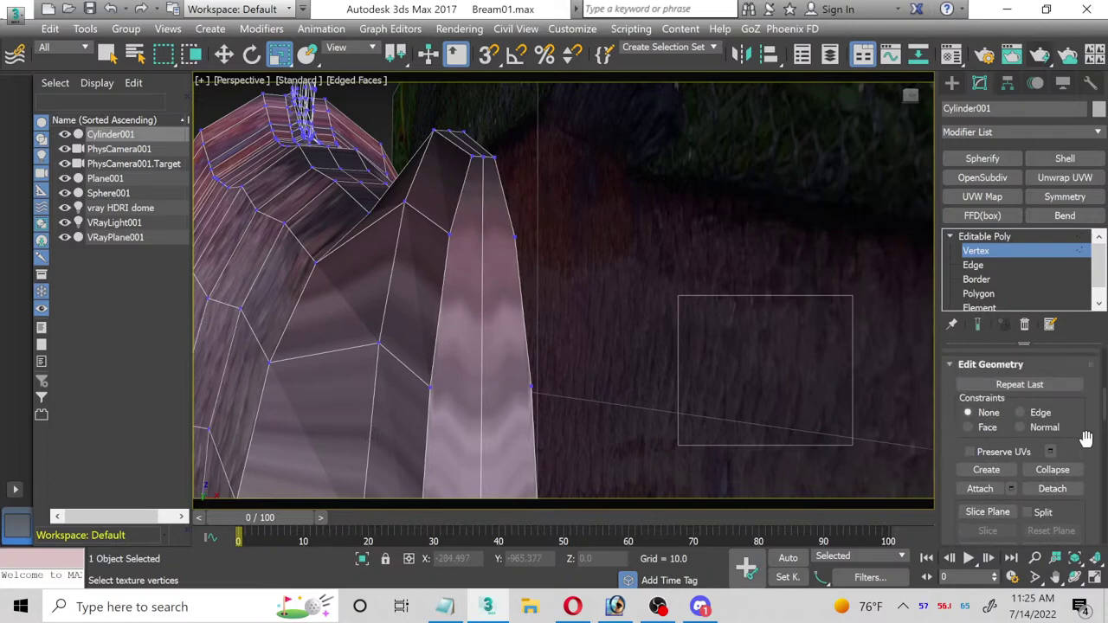
{"action": "scroll", "coordinate": [1077, 433], "scroll_direction": "up", "scroll_amount": 2}
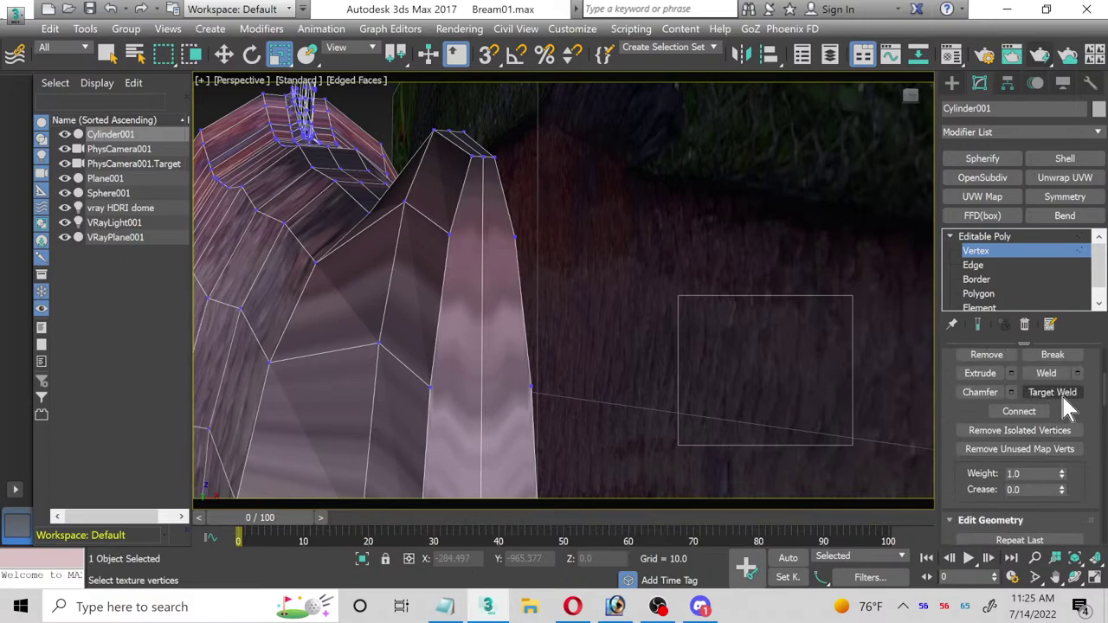
{"action": "left_click", "coordinate": [1053, 392]}
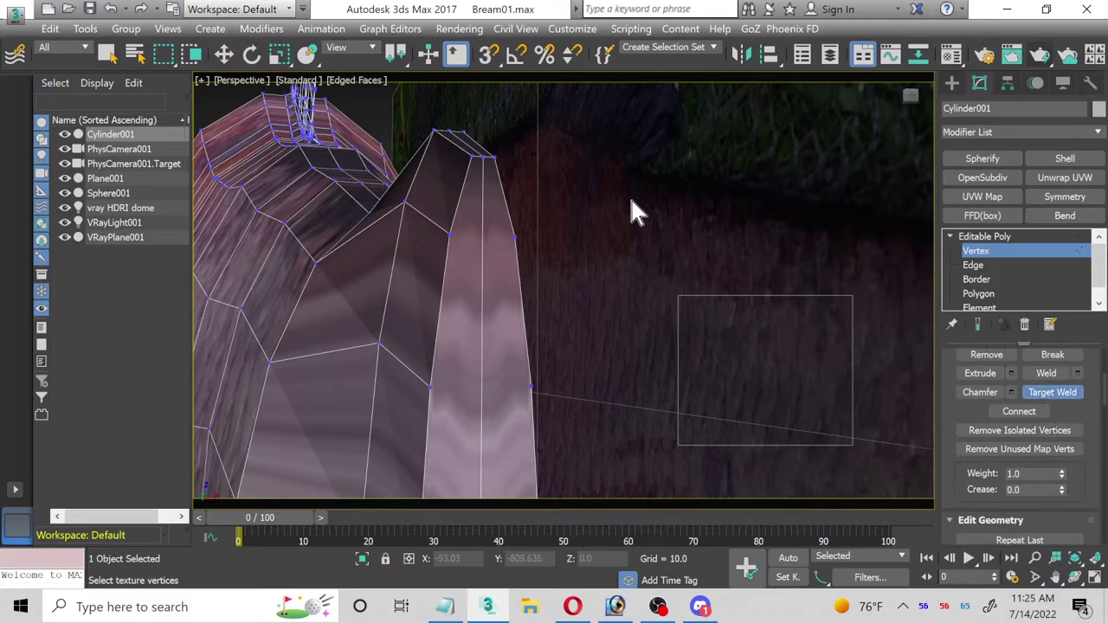
{"action": "left_click", "coordinate": [483, 159]}
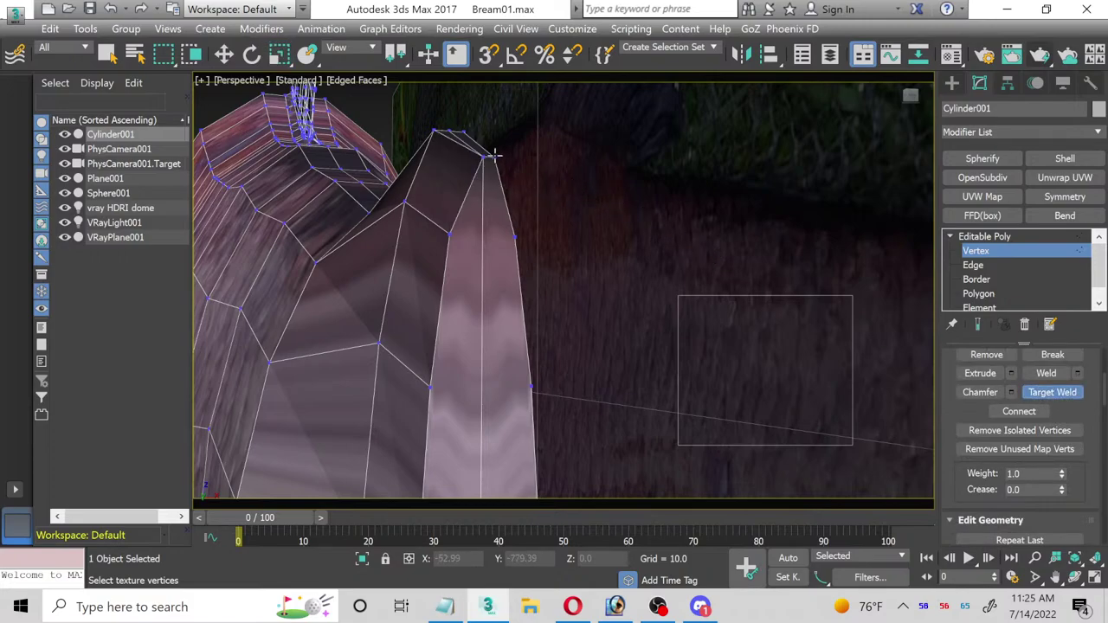
{"action": "left_click", "coordinate": [482, 158]}
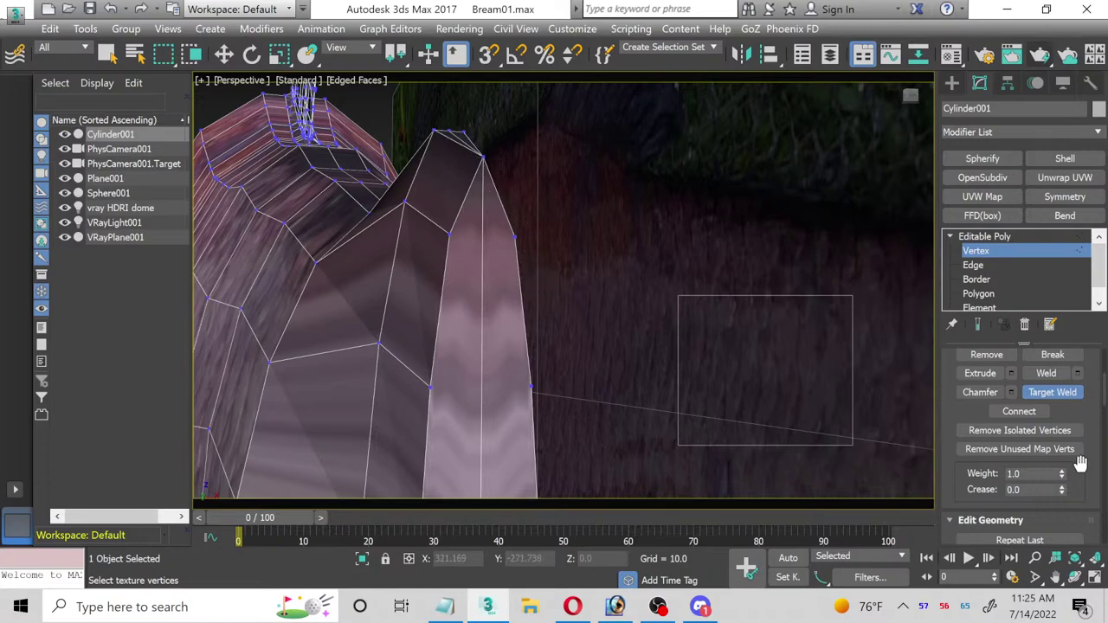
Step: Select an edge loop around the fin and scale it inward to 79% width
{"action": "scroll", "coordinate": [494, 407], "scroll_direction": "up", "scroll_amount": 6}
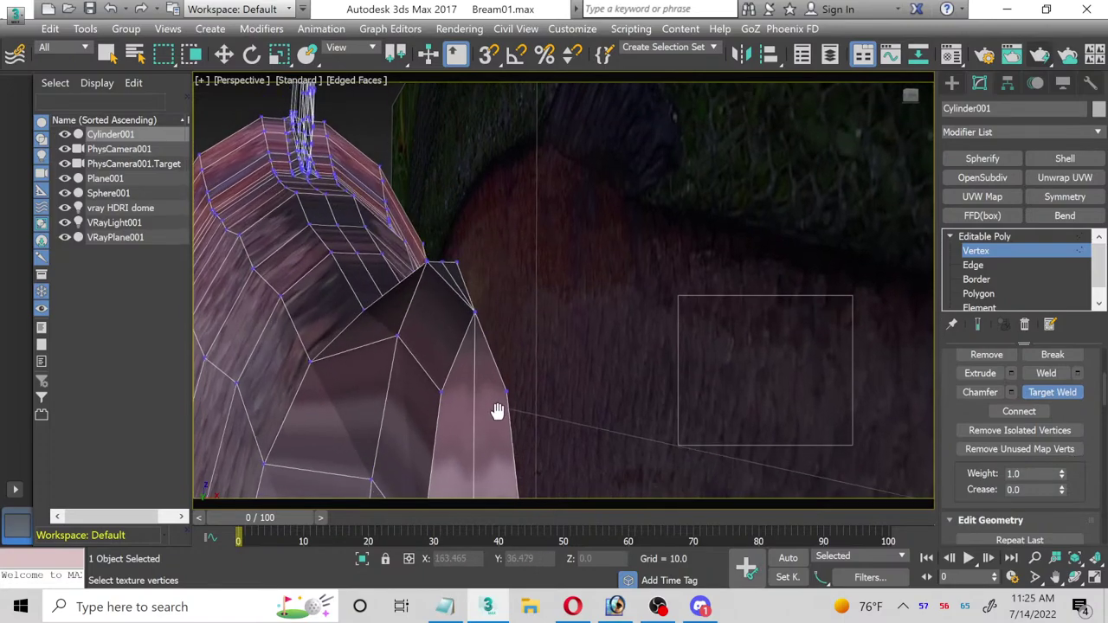
{"action": "scroll", "coordinate": [471, 355], "scroll_direction": "down", "scroll_amount": 3}
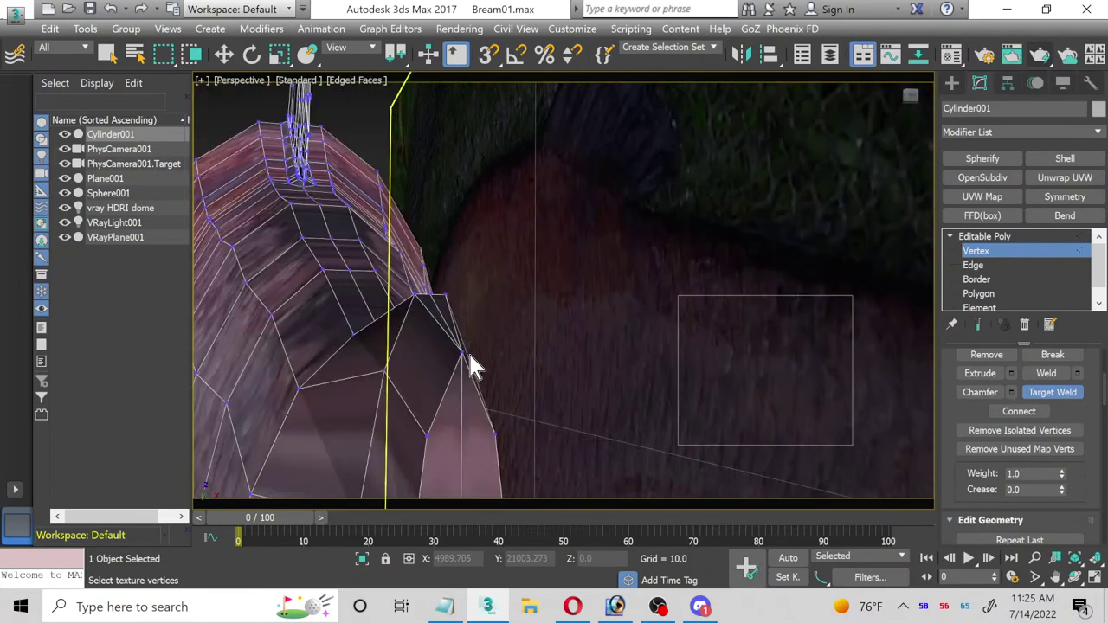
{"action": "scroll", "coordinate": [452, 364], "scroll_direction": "up", "scroll_amount": 1}
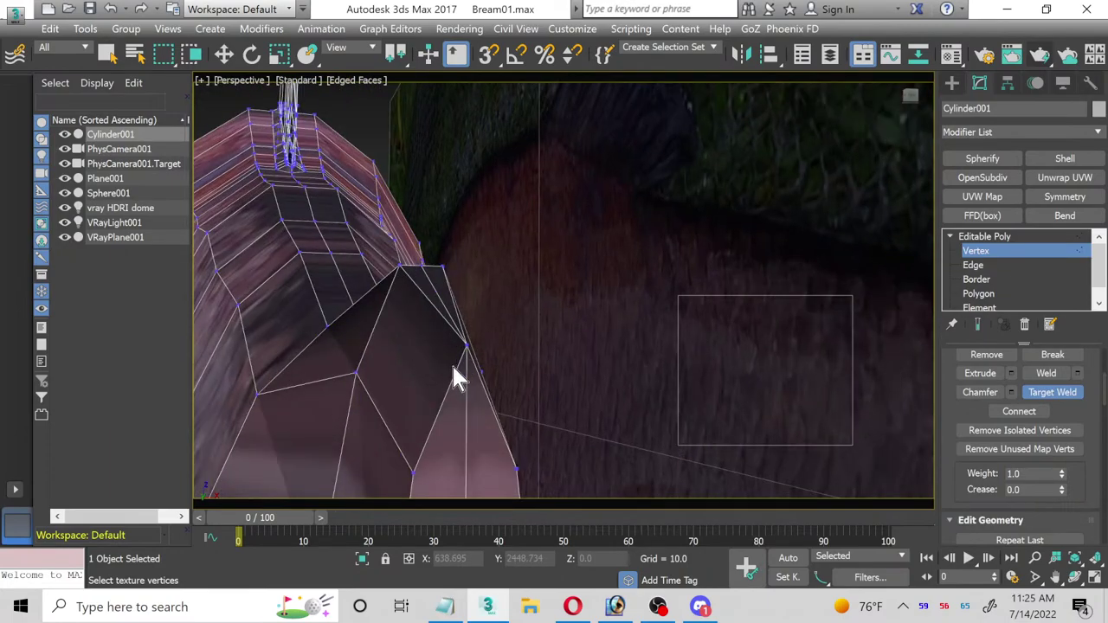
{"action": "middle_click_drag", "start_coordinate": [452, 364], "coordinate": [447, 303]}
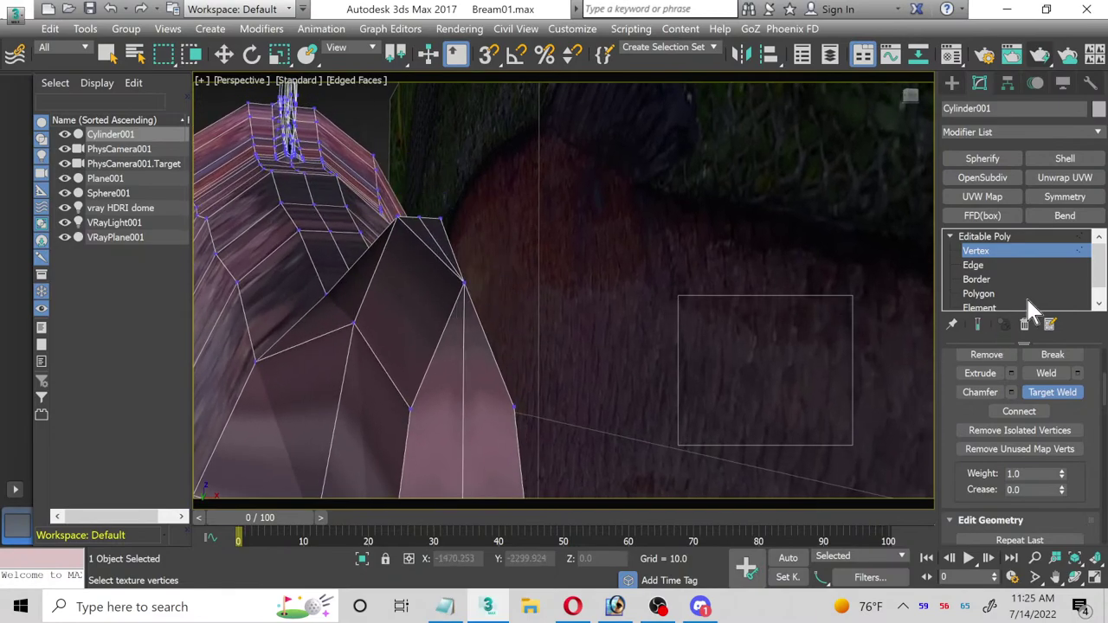
{"action": "key", "text": "r"}
{"action": "left_click", "coordinate": [973, 265]}
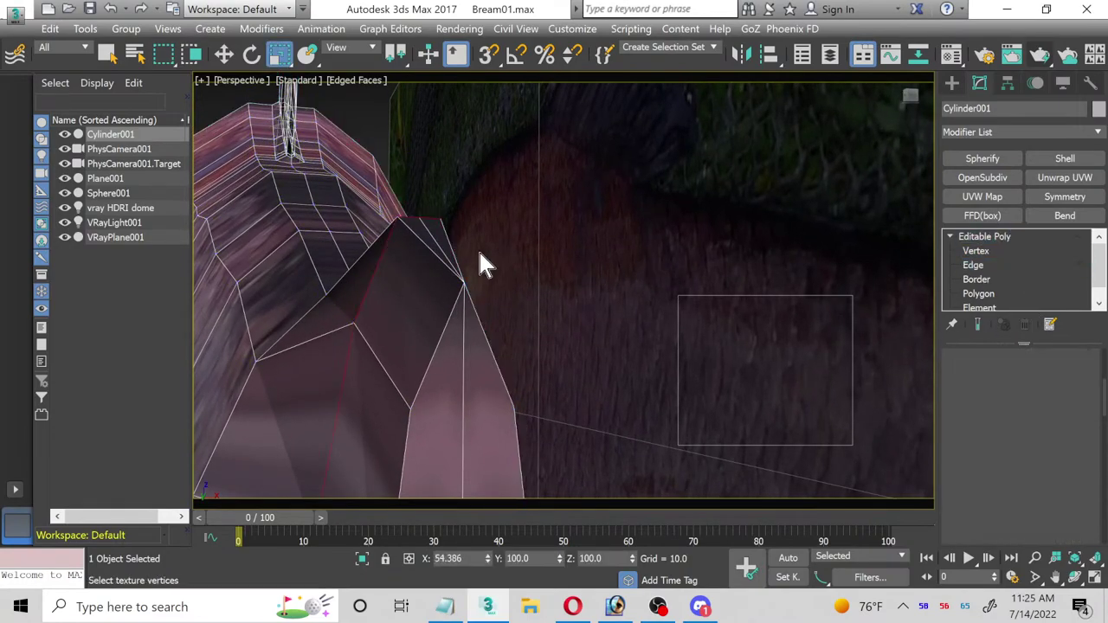
{"action": "middle_click_drag", "start_coordinate": [307, 136], "coordinate": [368, 205], "text": "alt"}
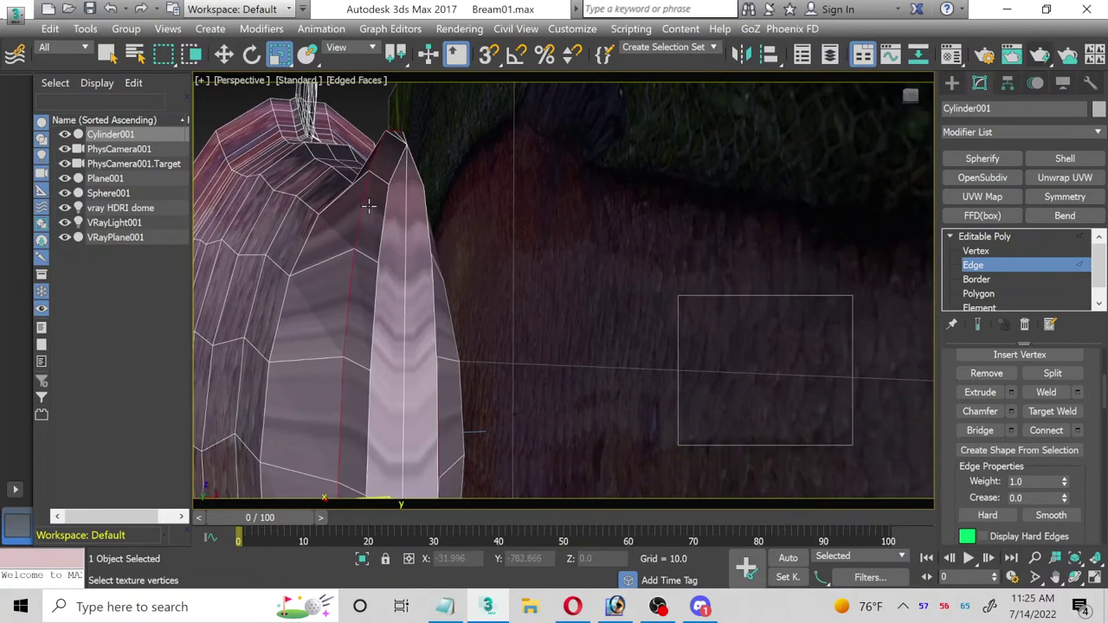
{"action": "left_click", "coordinate": [306, 241]}
{"action": "left_click", "coordinate": [277, 327]}
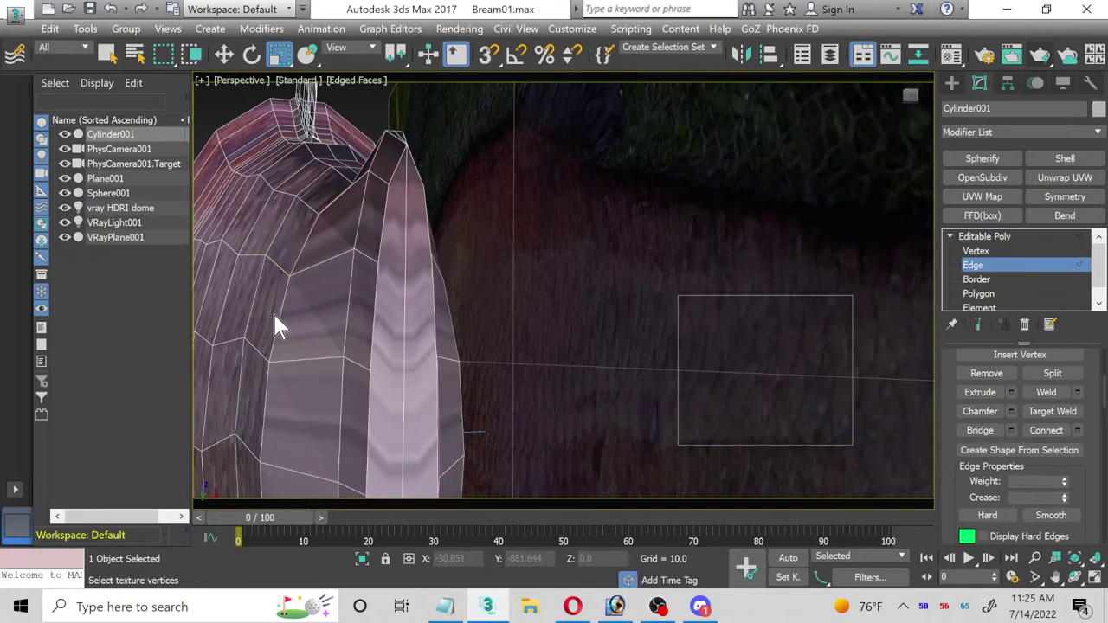
{"action": "double_click", "coordinate": [283, 313]}
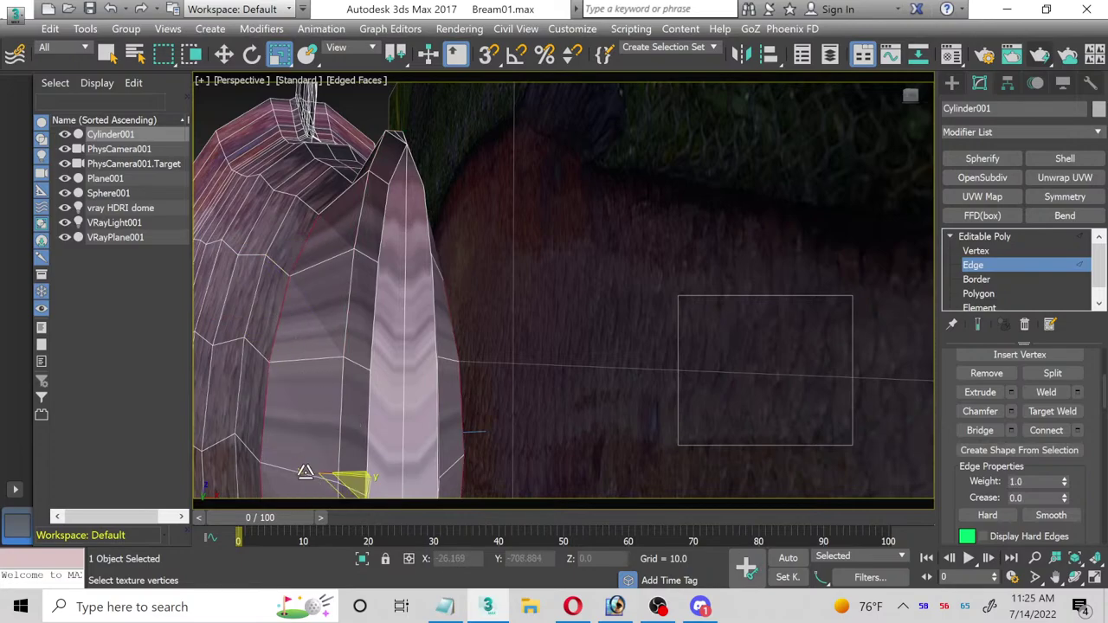
{"action": "left_click_drag", "start_coordinate": [304, 470], "coordinate": [318, 470]}
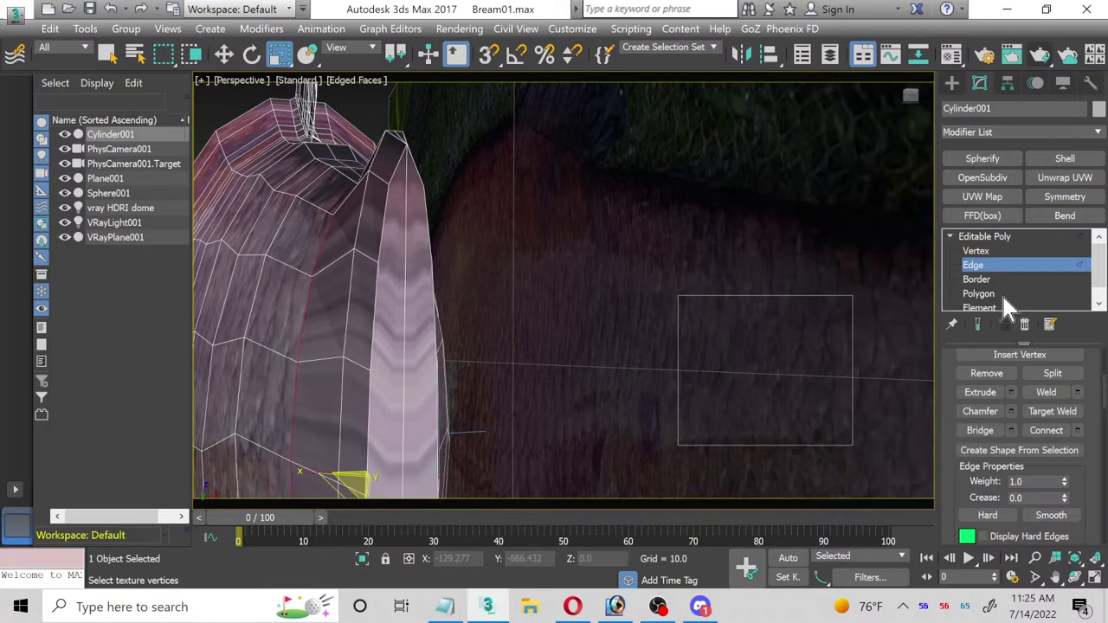
Step: Select the tall front polygon strip, then return to Vertex level
{"action": "left_click", "coordinate": [1001, 294]}
{"action": "left_click", "coordinate": [416, 255]}
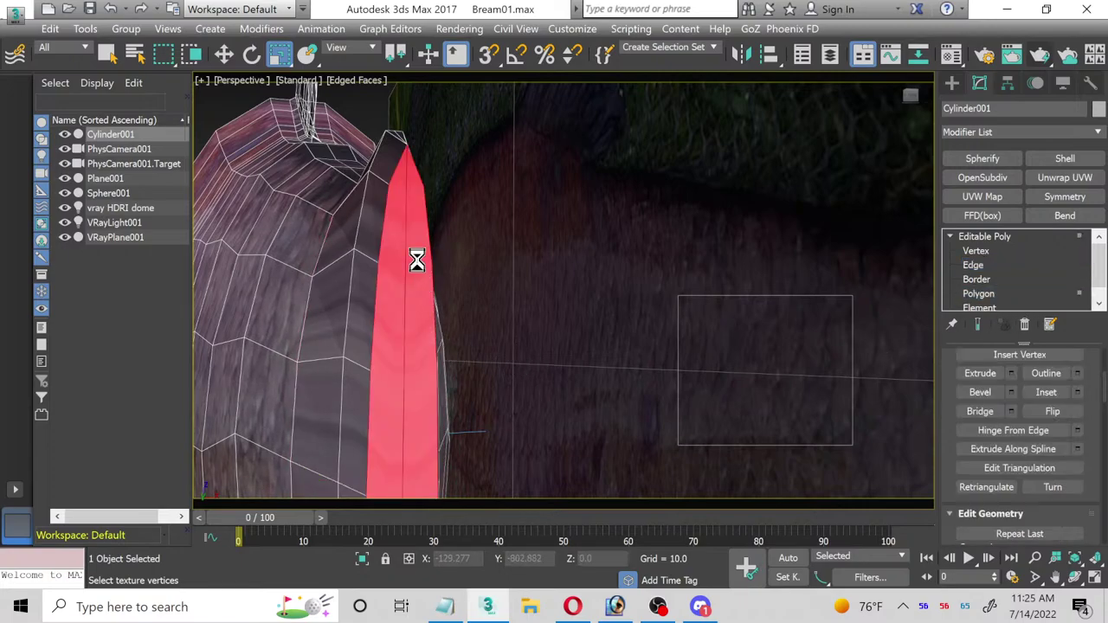
{"action": "left_click", "coordinate": [979, 264]}
{"action": "left_click", "coordinate": [977, 251]}
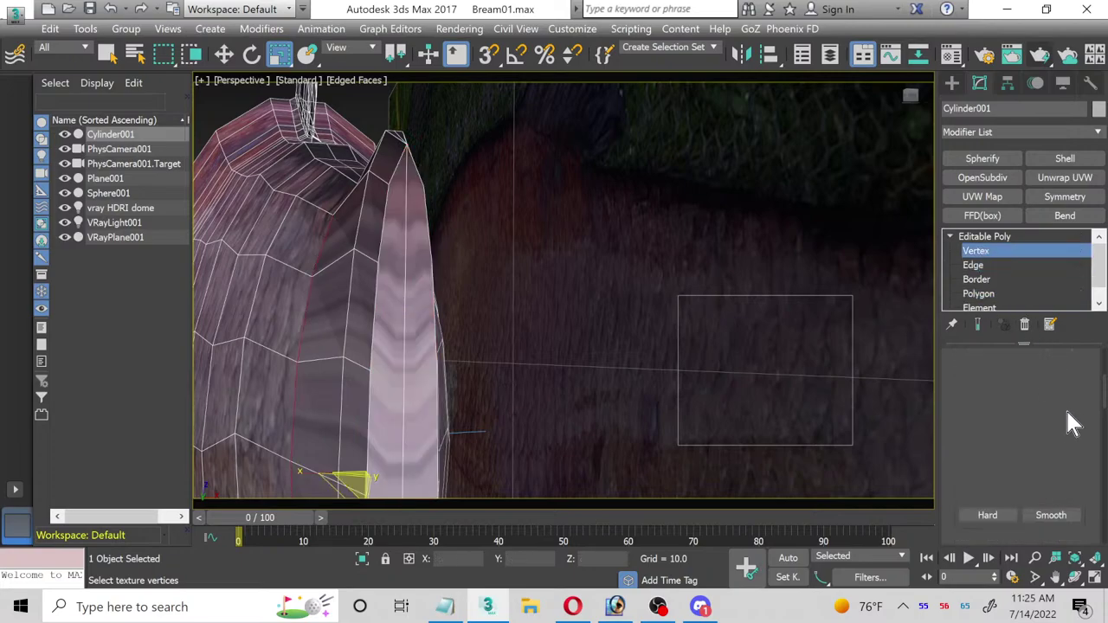
{"action": "scroll", "coordinate": [1065, 424], "scroll_direction": "down", "scroll_amount": 3}
{"action": "scroll", "coordinate": [1065, 424], "scroll_direction": "down", "scroll_amount": 5}
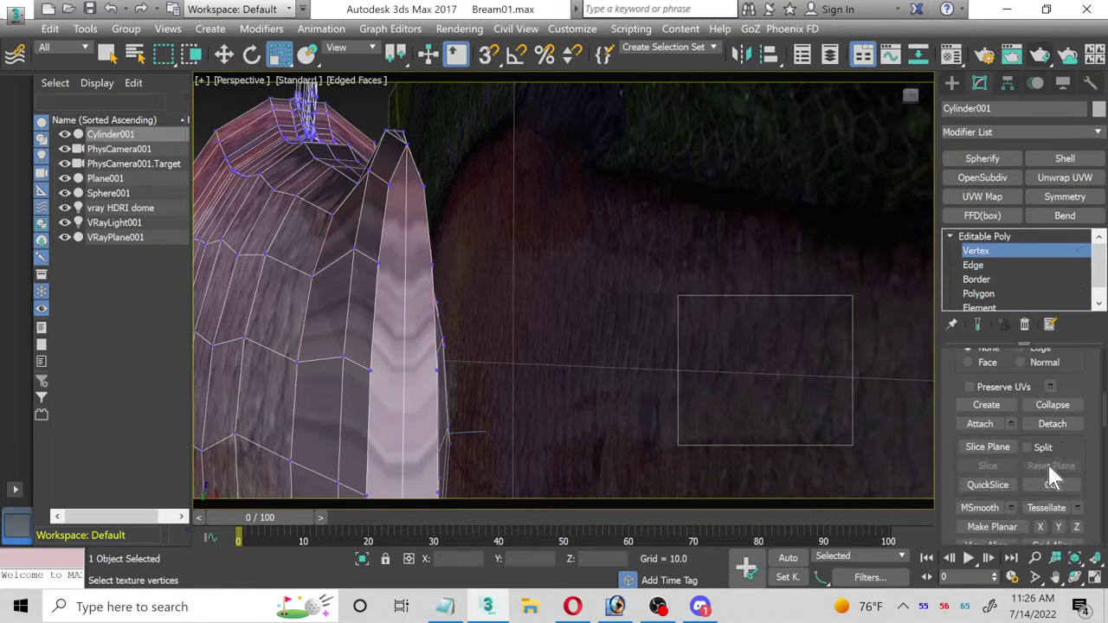
Step: Cut the first horizontal edges across the top of the tall strip
{"action": "left_click", "coordinate": [1052, 485]}
{"action": "scroll", "coordinate": [397, 182], "scroll_direction": "up", "scroll_amount": 2}
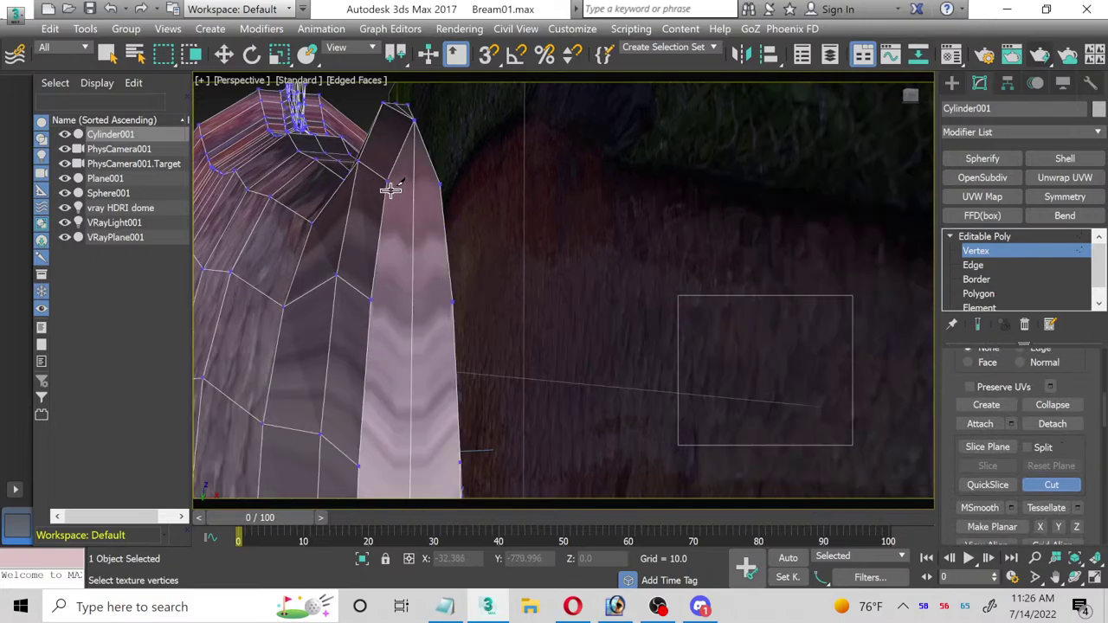
{"action": "left_click", "coordinate": [386, 176]}
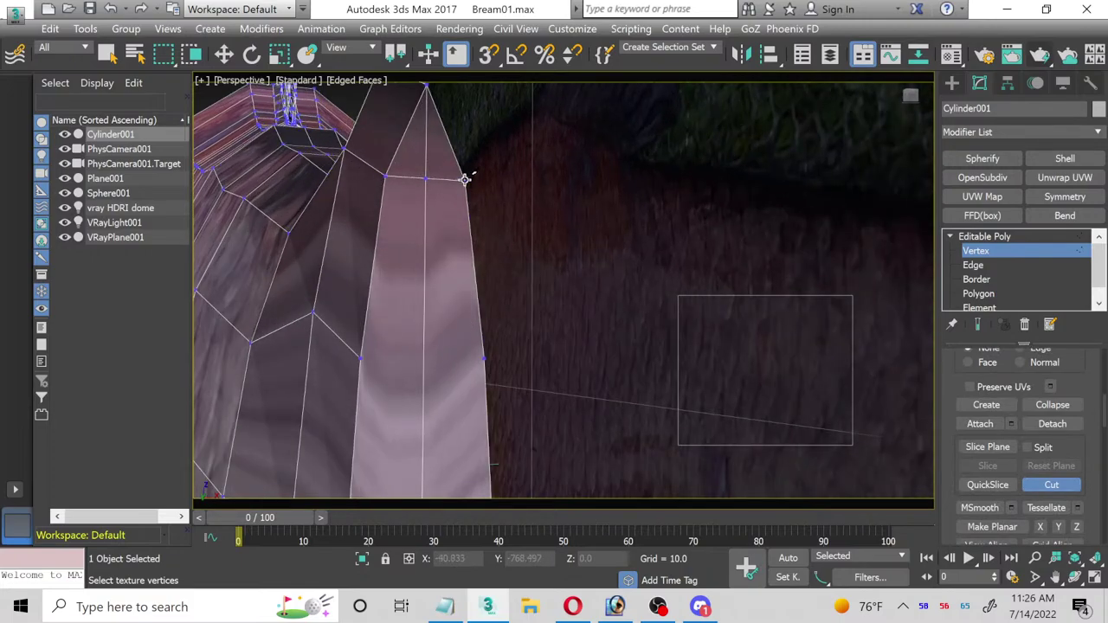
{"action": "left_click", "coordinate": [359, 356]}
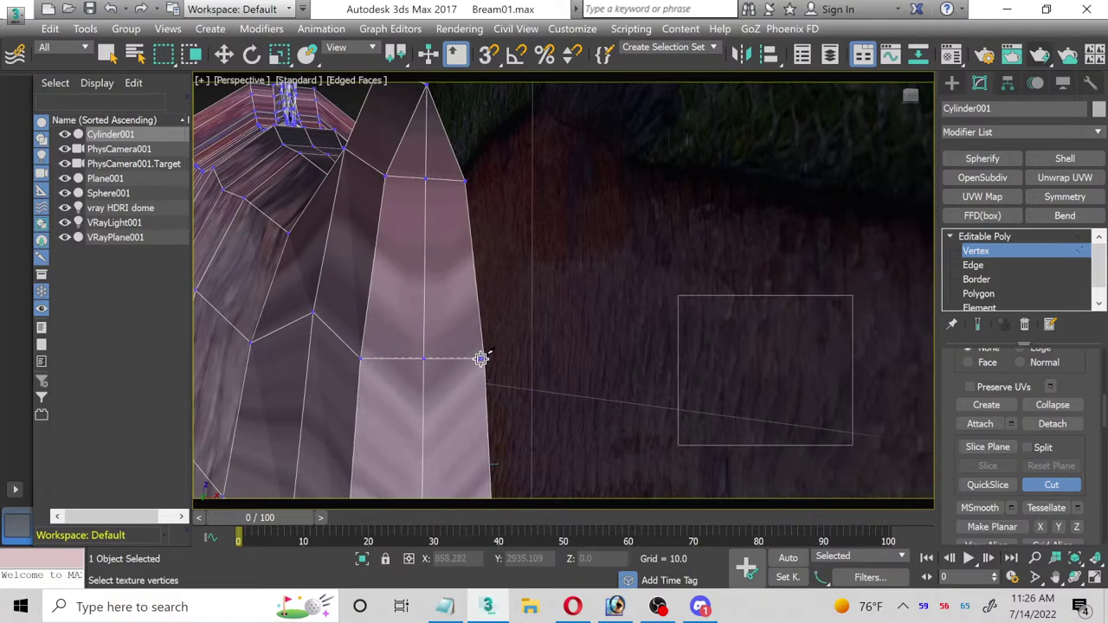
{"action": "scroll", "coordinate": [445, 408], "scroll_direction": "up", "scroll_amount": 3}
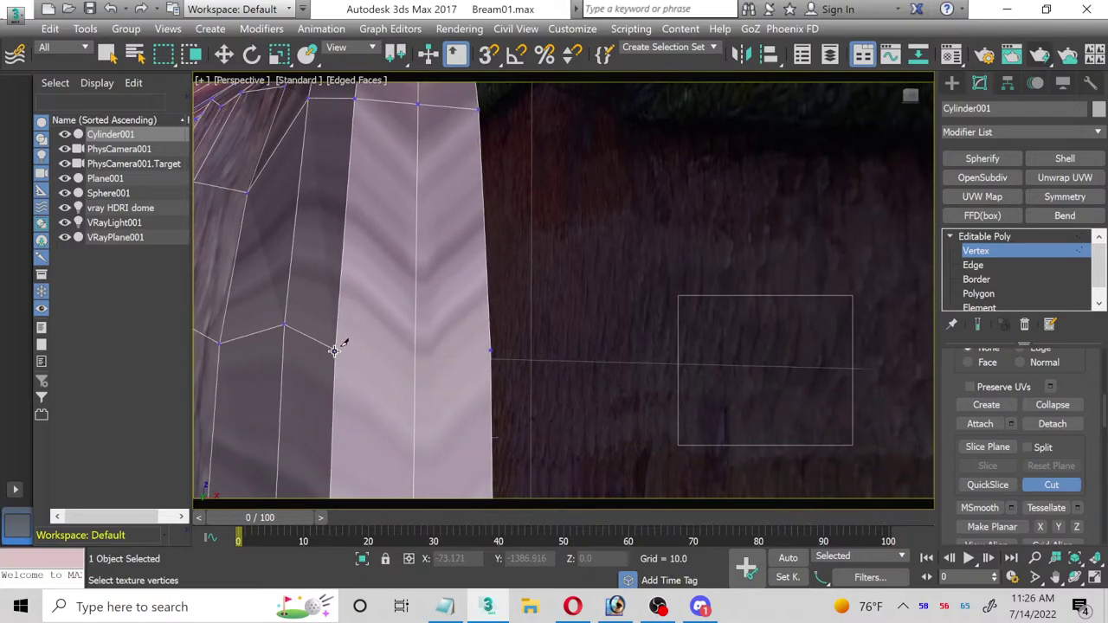
{"action": "left_click", "coordinate": [491, 350]}
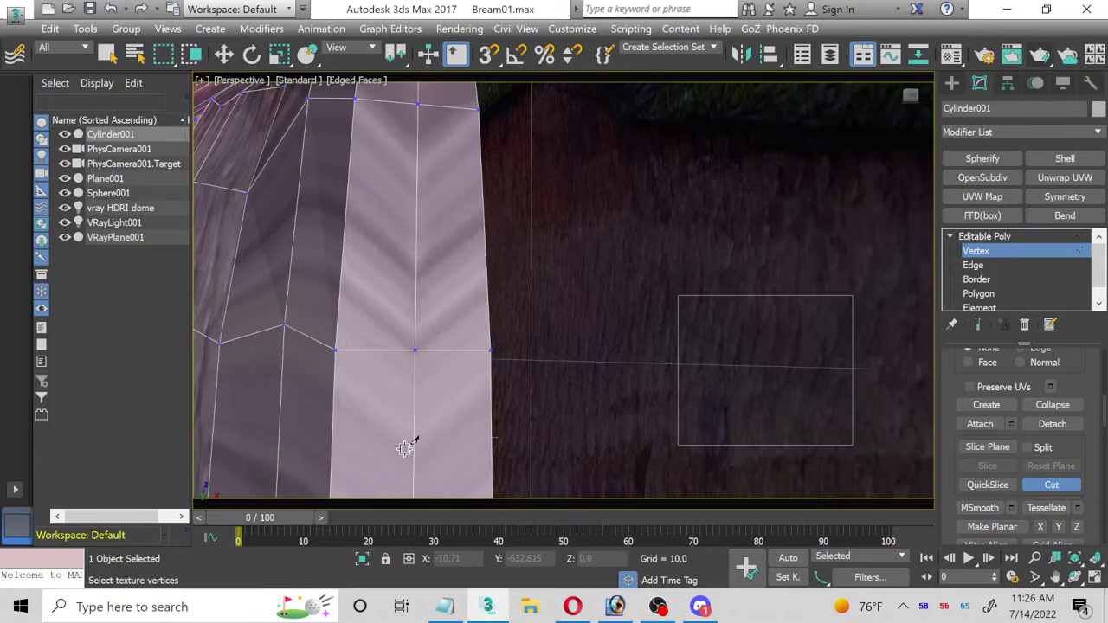
{"action": "middle_click_drag", "start_coordinate": [410, 440], "coordinate": [457, 90], "text": "alt"}
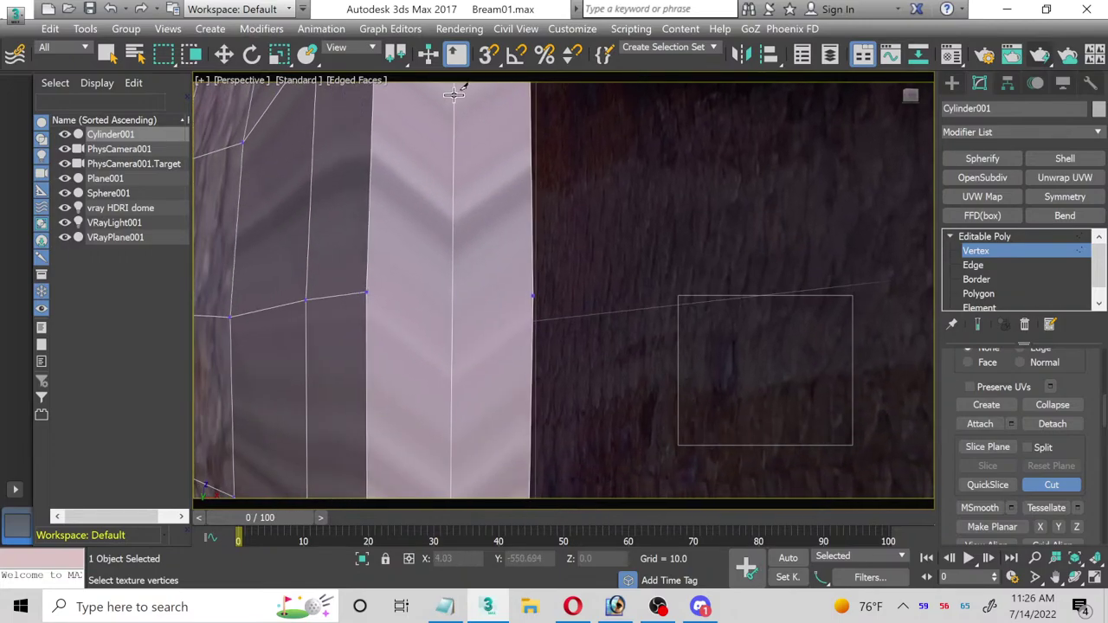
{"action": "left_click", "coordinate": [365, 291]}
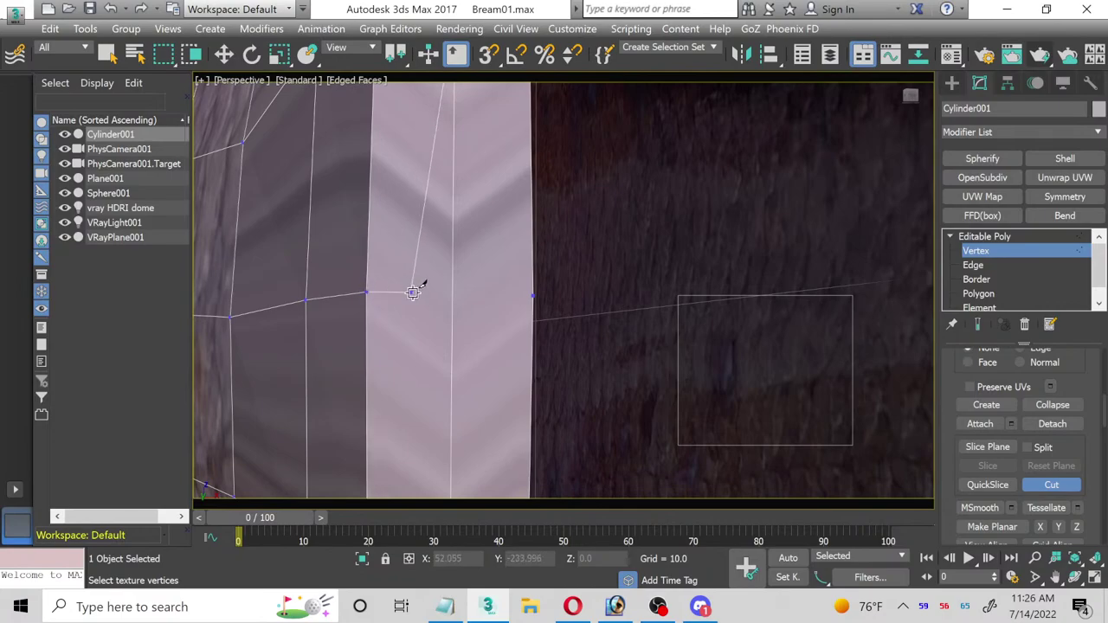
{"action": "left_click", "coordinate": [533, 295]}
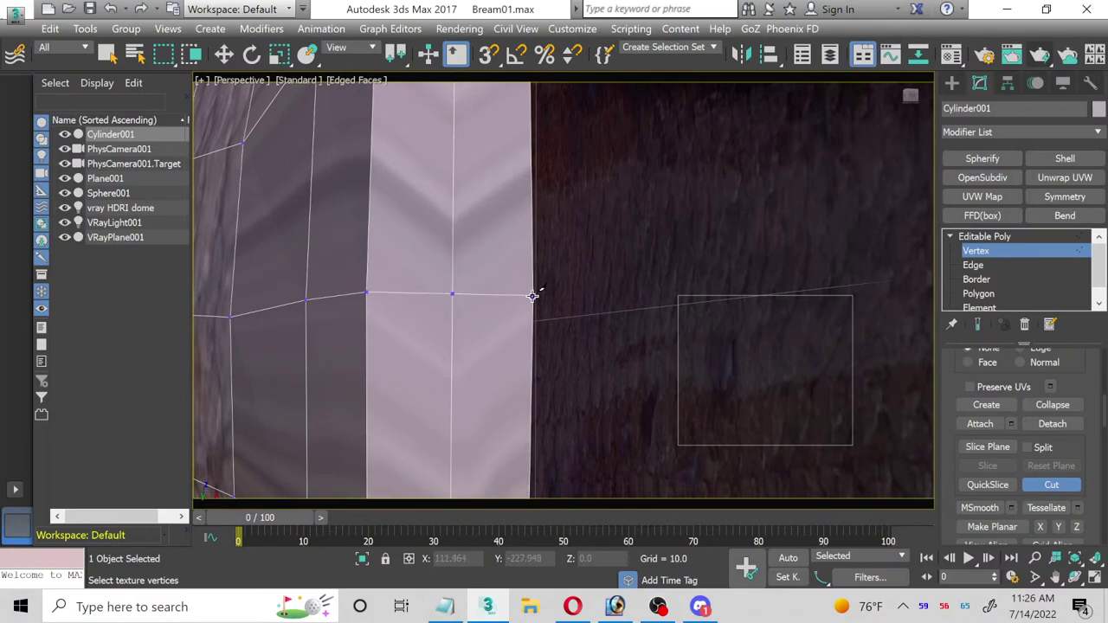
Step: Continue cutting horizontal edges down the strip toward its narrowing tip
{"action": "middle_click_drag", "start_coordinate": [499, 407], "coordinate": [508, 148], "text": "alt"}
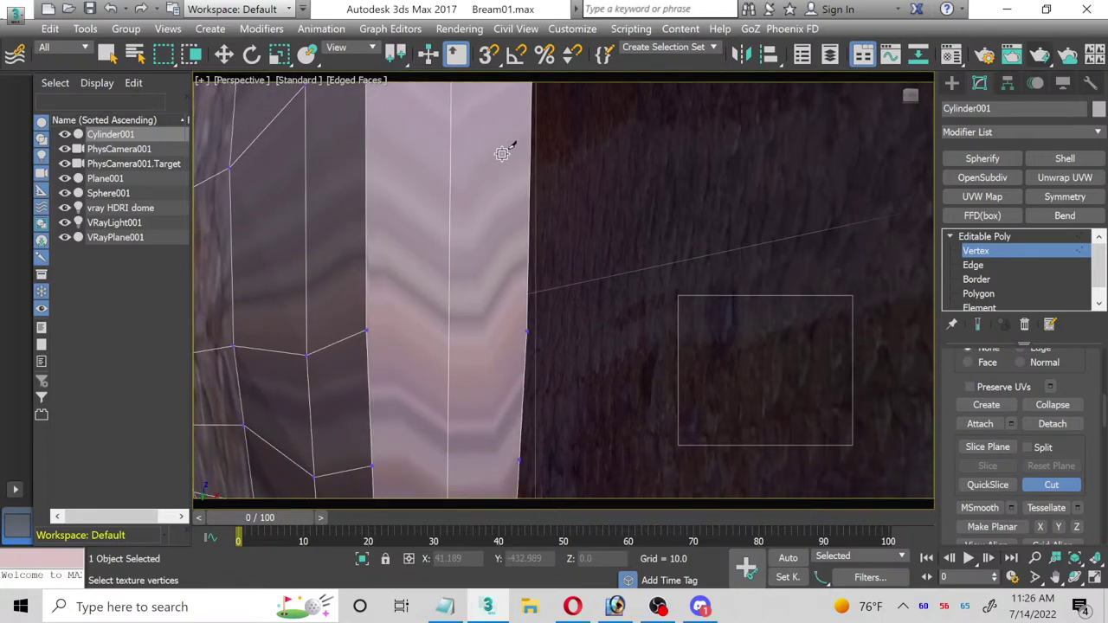
{"action": "left_click", "coordinate": [366, 332]}
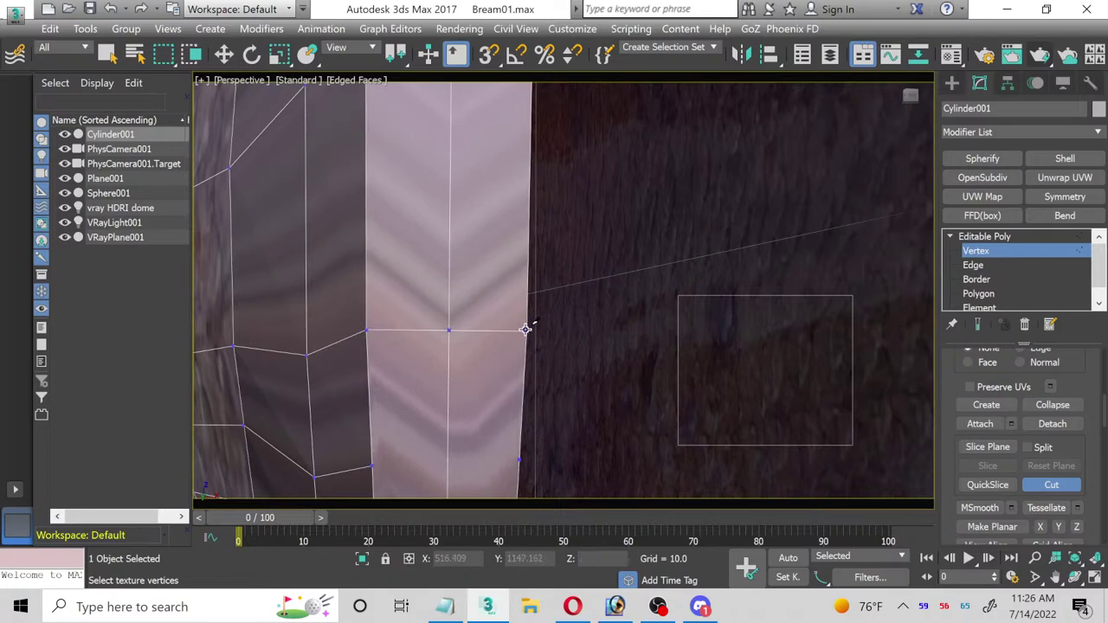
{"action": "middle_click_drag", "start_coordinate": [491, 399], "coordinate": [480, 251]}
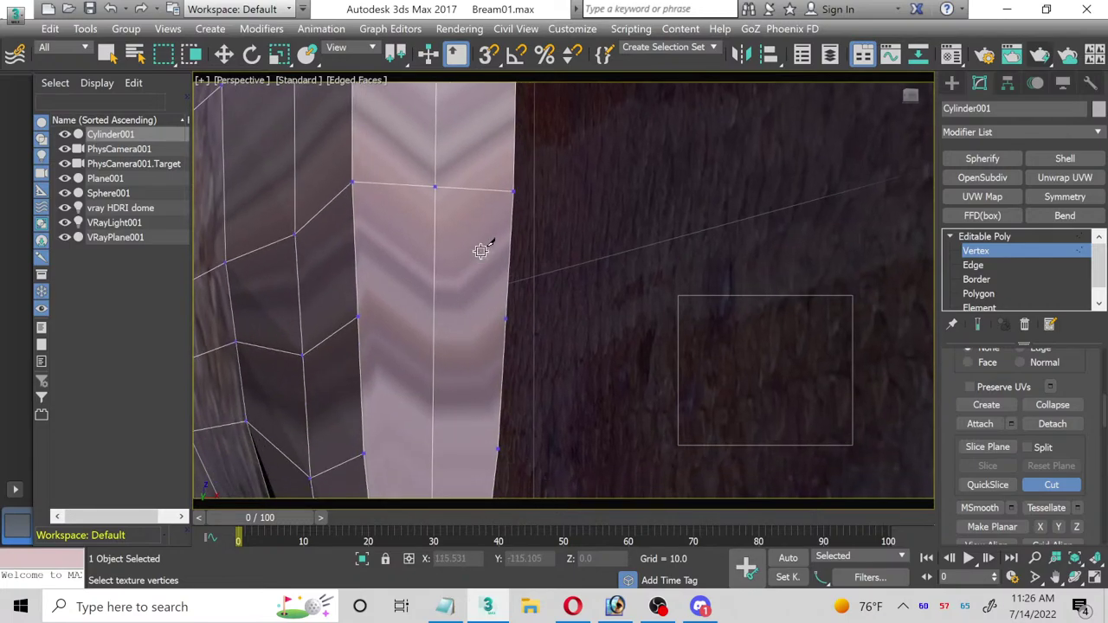
{"action": "left_click", "coordinate": [358, 318]}
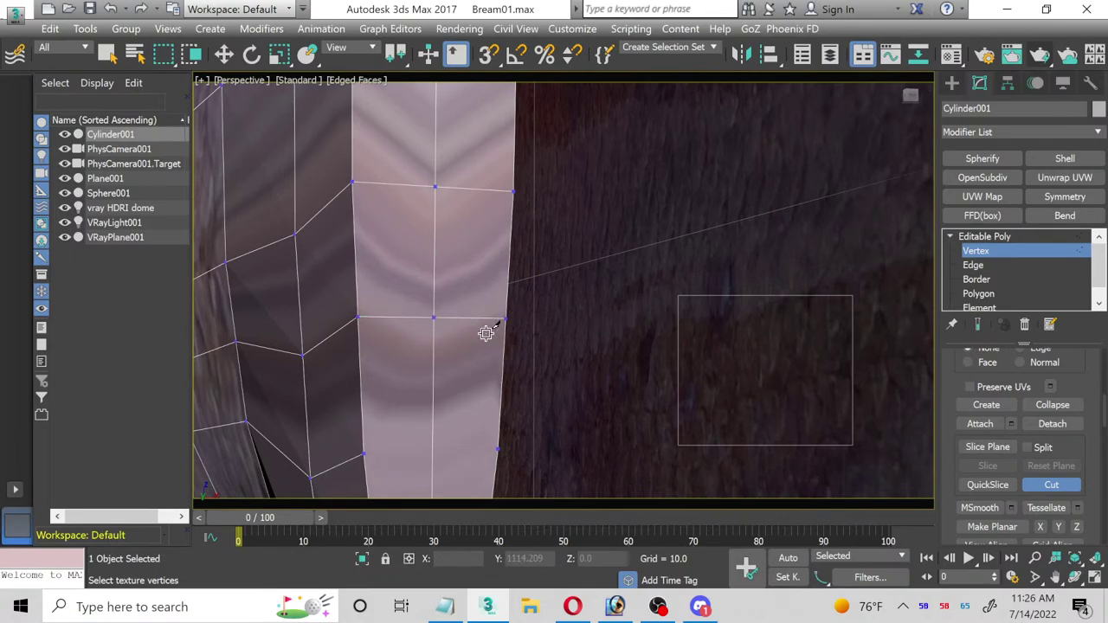
{"action": "middle_click_drag", "start_coordinate": [425, 405], "coordinate": [426, 206]}
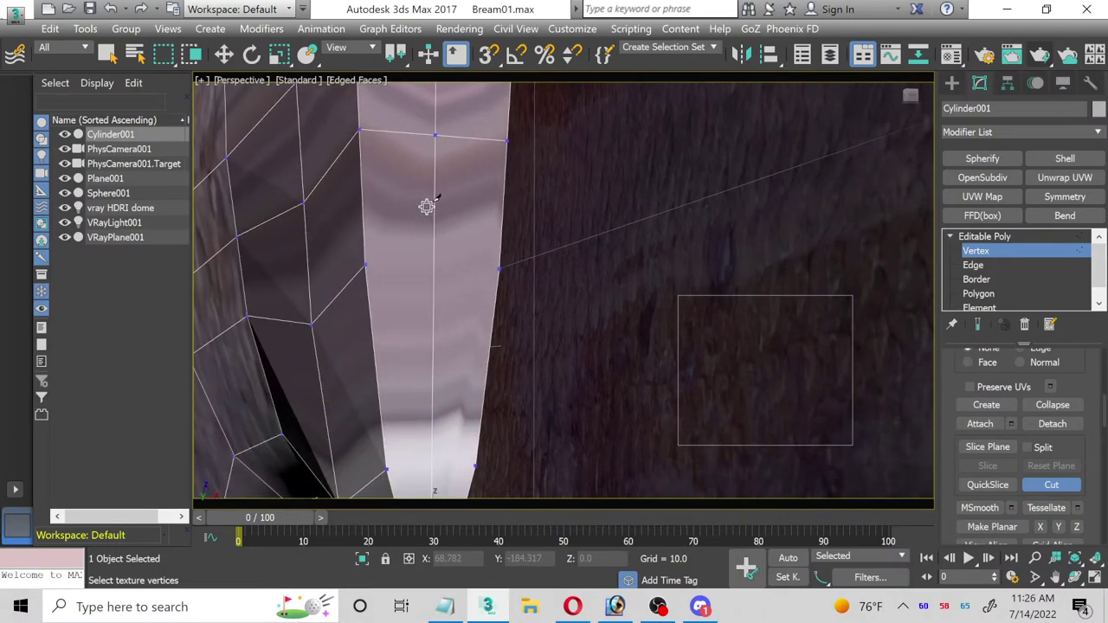
{"action": "left_click", "coordinate": [367, 264]}
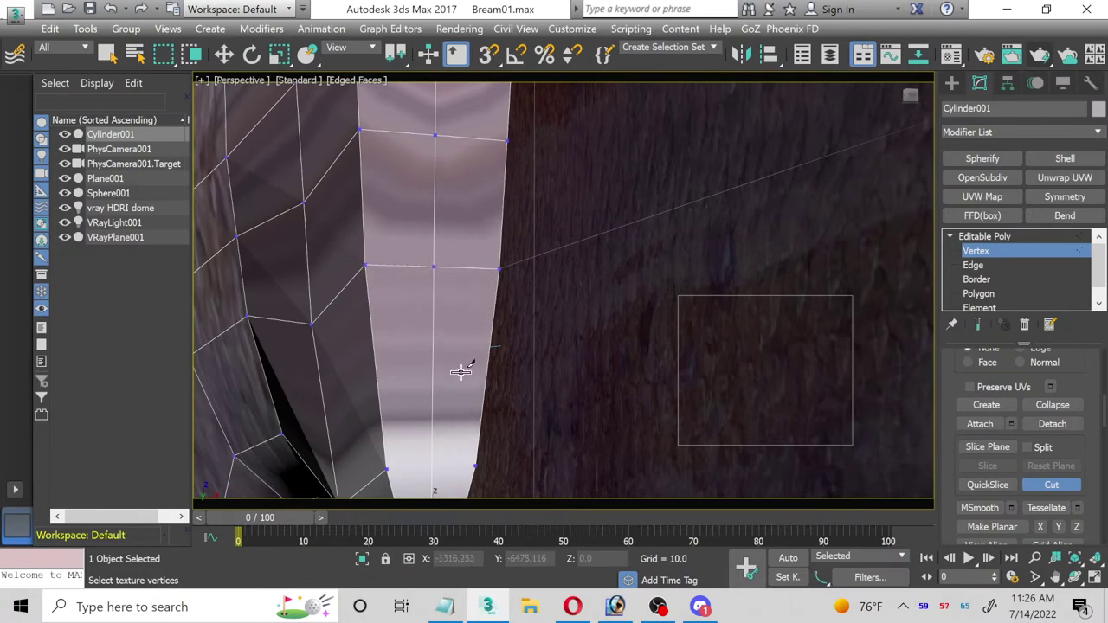
{"action": "middle_click_drag", "start_coordinate": [459, 373], "coordinate": [452, 261]}
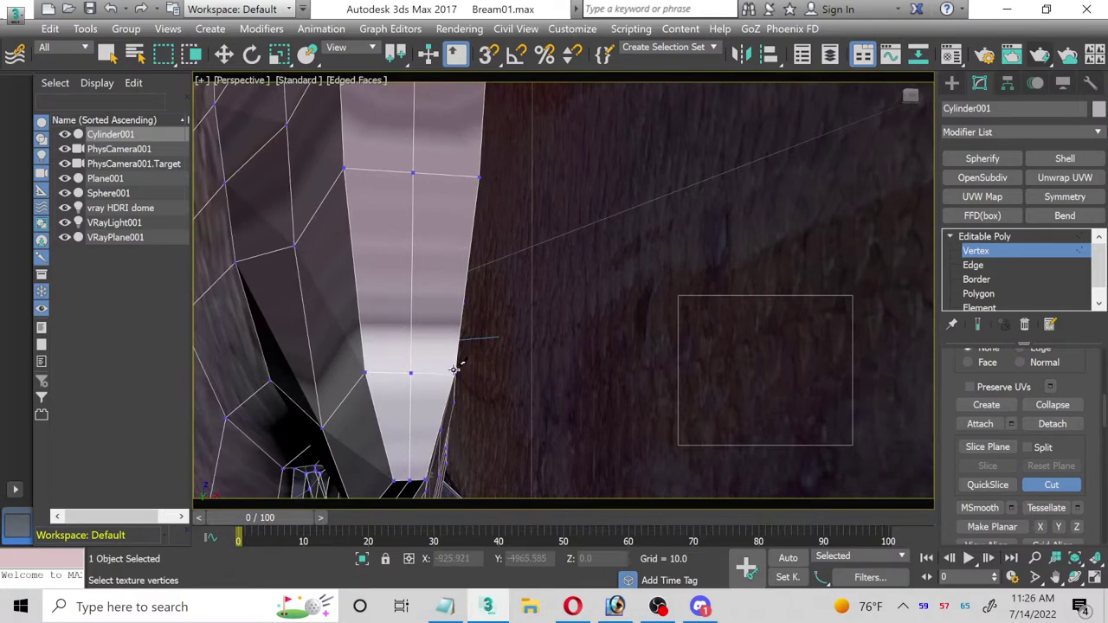
{"action": "middle_click_drag", "start_coordinate": [415, 432], "coordinate": [388, 216]}
{"action": "scroll", "coordinate": [1077, 470], "scroll_direction": "up", "scroll_amount": 2}
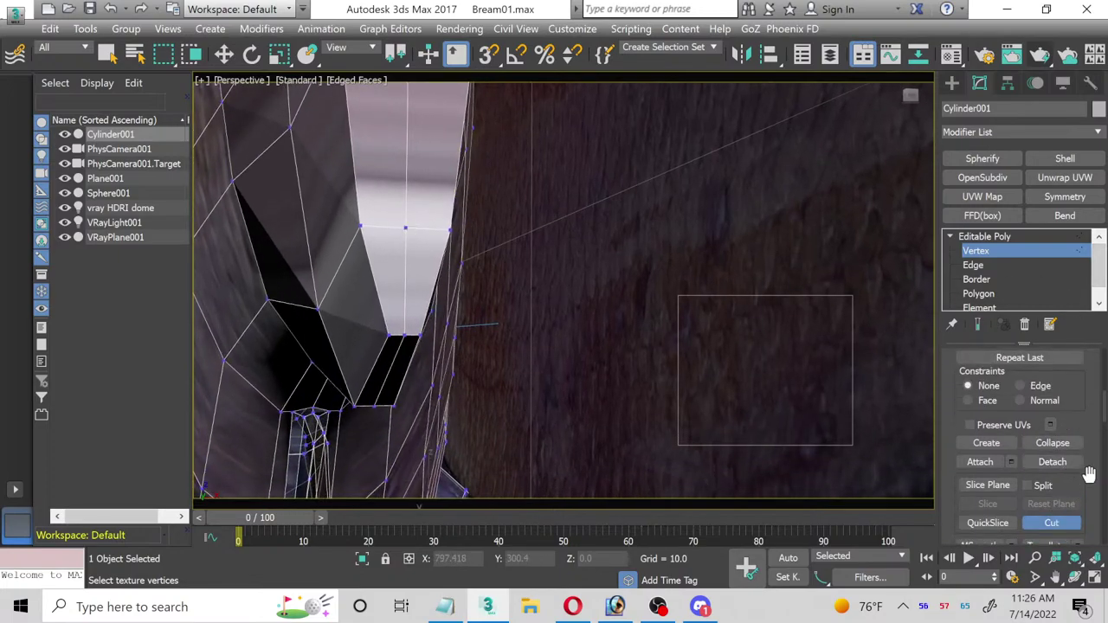
{"action": "right_click", "coordinate": [762, 400]}
Step: Target-weld the tip vertices into a single point and restore the four-view layout
{"action": "scroll", "coordinate": [1099, 450], "scroll_direction": "up", "scroll_amount": 5}
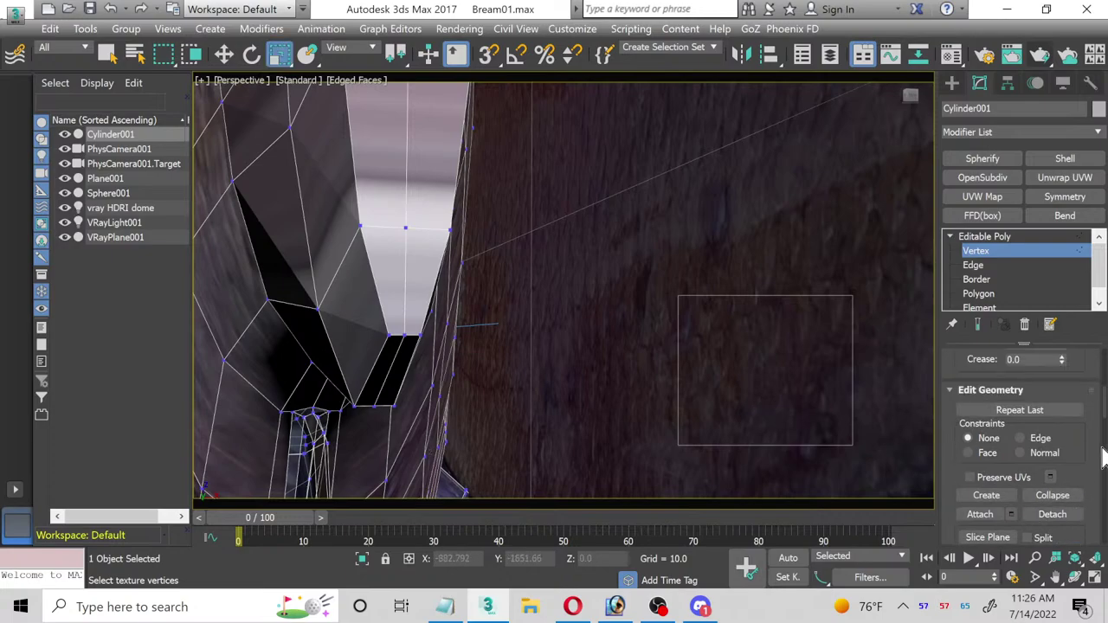
{"action": "left_click", "coordinate": [1058, 429]}
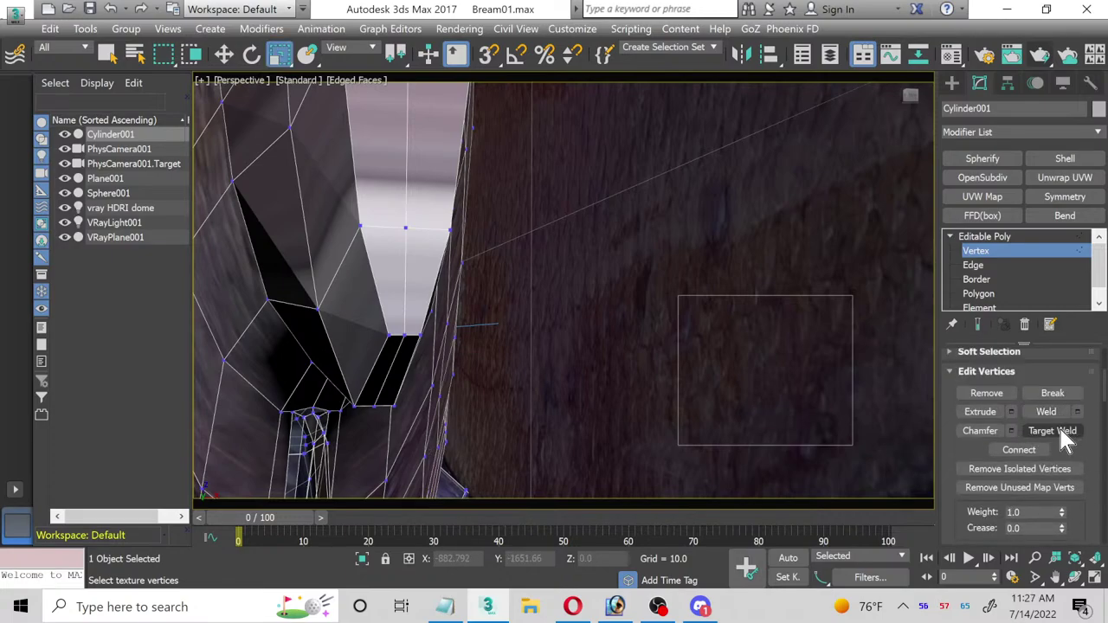
{"action": "left_click", "coordinate": [387, 334]}
{"action": "left_click", "coordinate": [404, 334]}
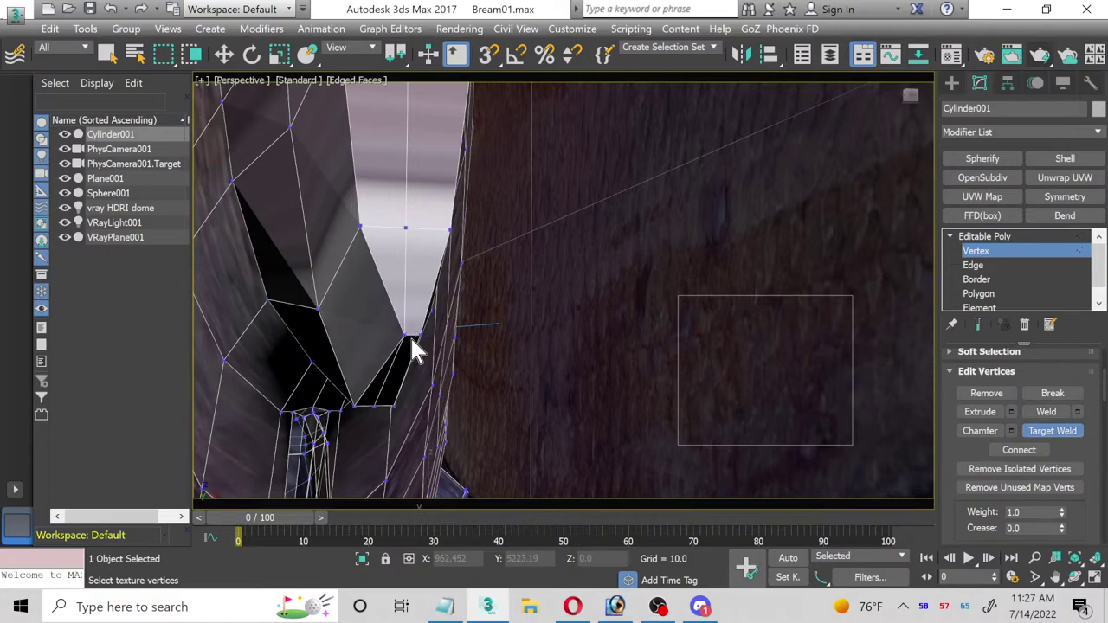
{"action": "left_click", "coordinate": [407, 336]}
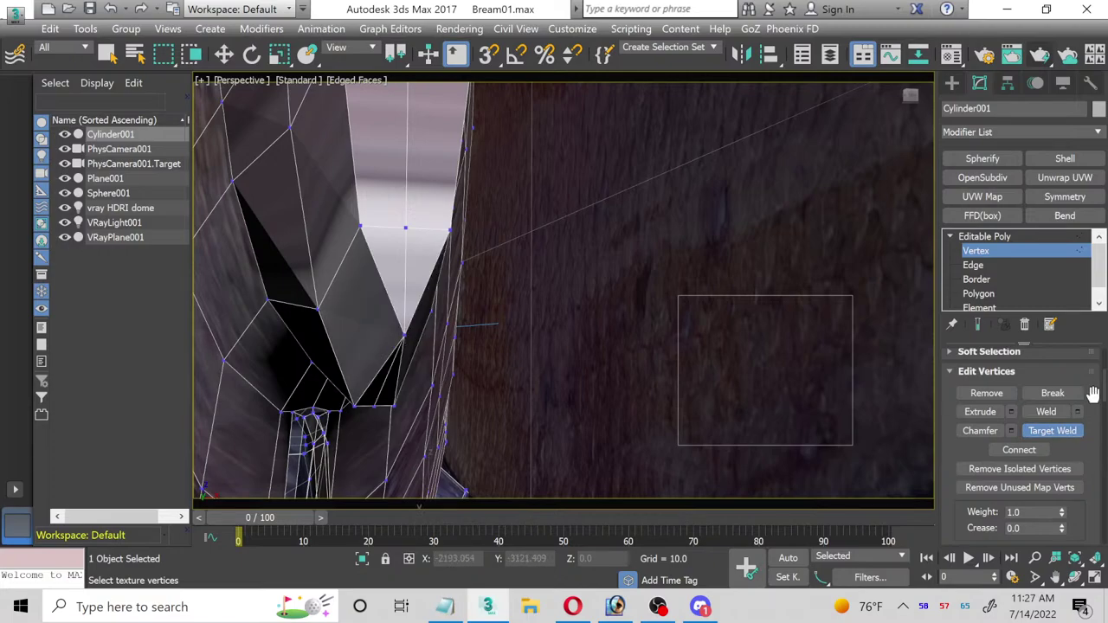
{"action": "left_click", "coordinate": [1074, 437]}
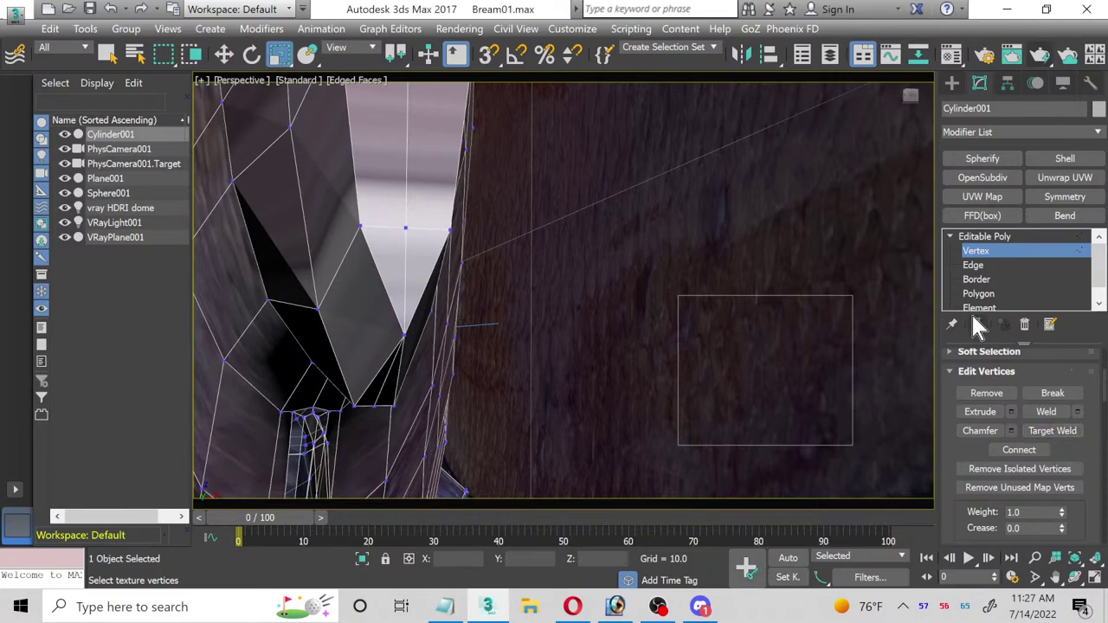
{"action": "left_click", "coordinate": [1096, 578]}
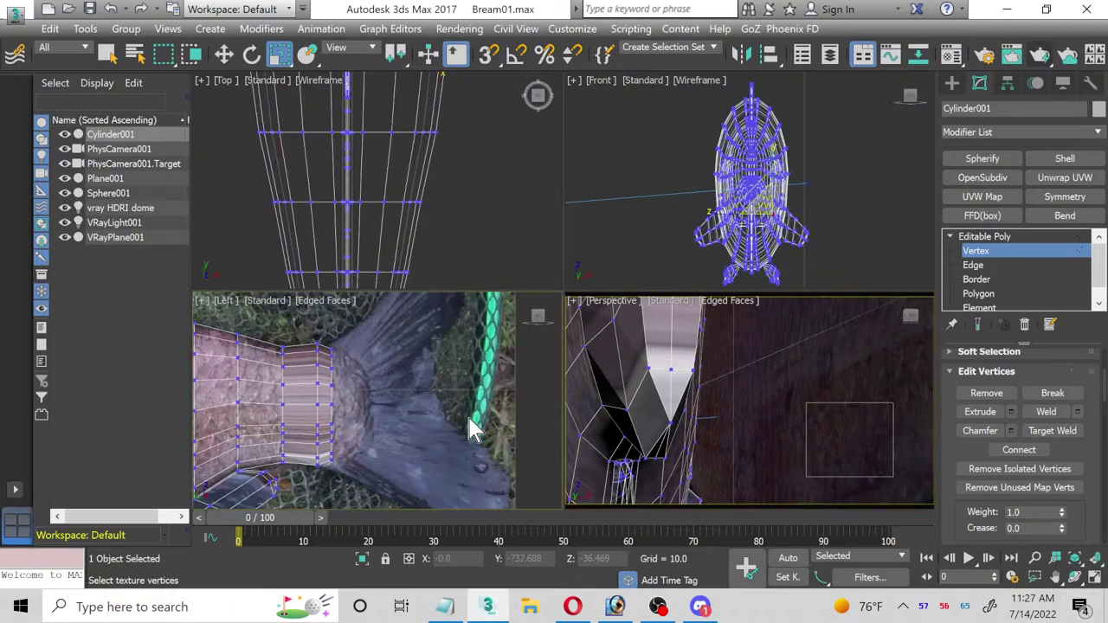
Step: Maximize the Left view and move the top-right corner and upper tail-end vertices right onto the tail texture
{"action": "left_click", "coordinate": [1095, 579]}
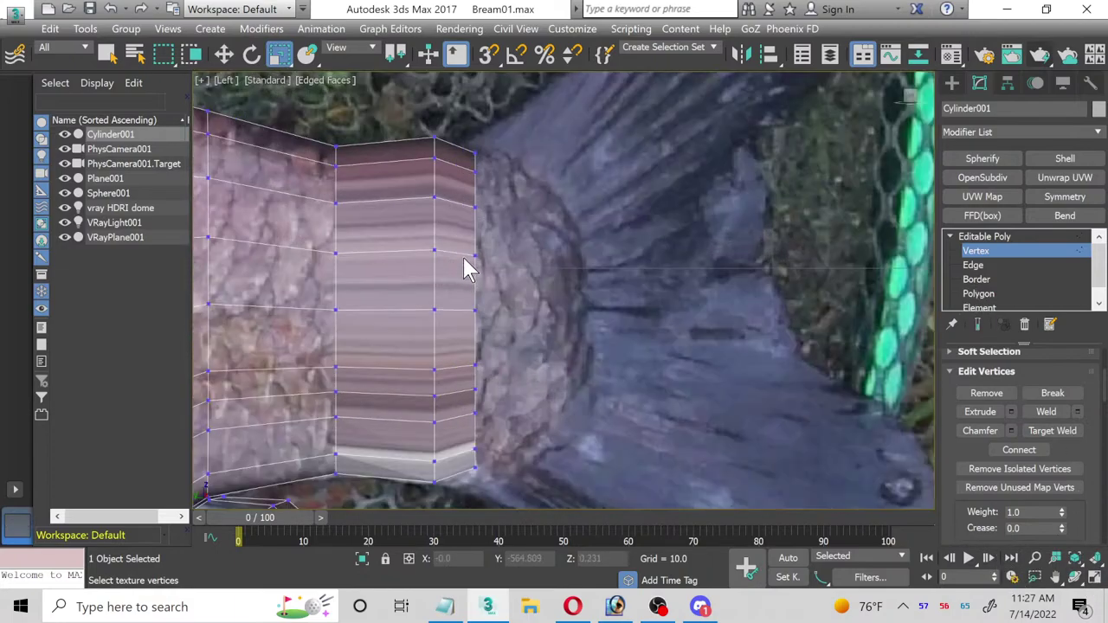
{"action": "scroll", "coordinate": [467, 269], "scroll_direction": "up", "scroll_amount": 2}
{"action": "left_click_drag", "start_coordinate": [461, 152], "coordinate": [567, 163]}
{"action": "key", "text": "w"}
{"action": "left_click_drag", "start_coordinate": [459, 202], "coordinate": [638, 217]}
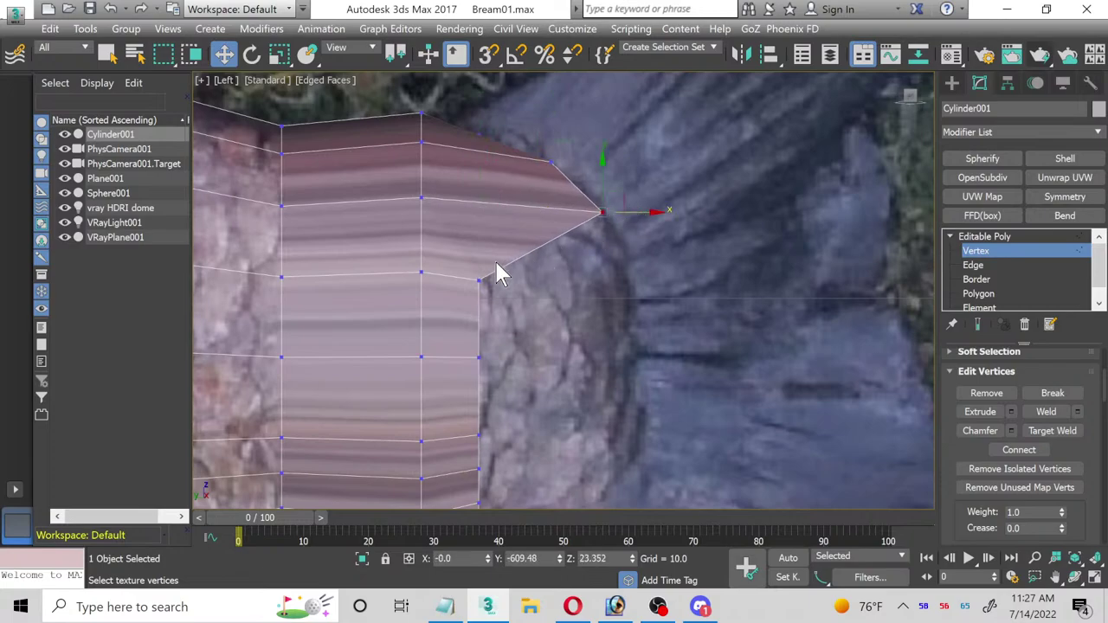
{"action": "left_click_drag", "start_coordinate": [498, 290], "coordinate": [680, 289]}
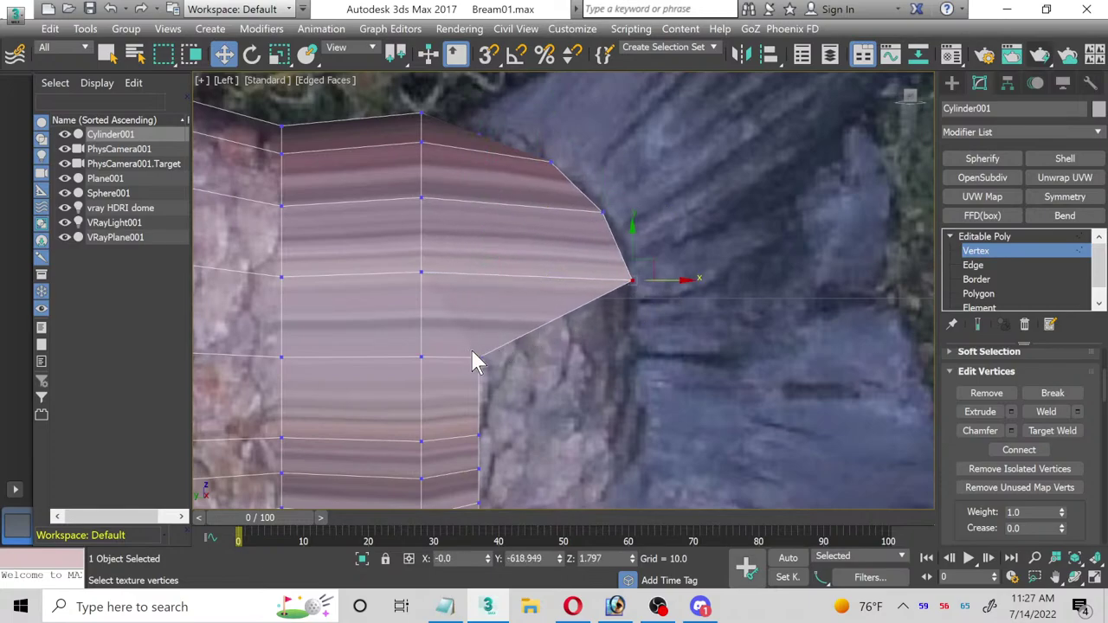
{"action": "left_click_drag", "start_coordinate": [502, 368], "coordinate": [667, 374]}
{"action": "middle_click_drag", "start_coordinate": [556, 422], "coordinate": [472, 318]}
{"action": "left_click_drag", "start_coordinate": [459, 347], "coordinate": [656, 373]}
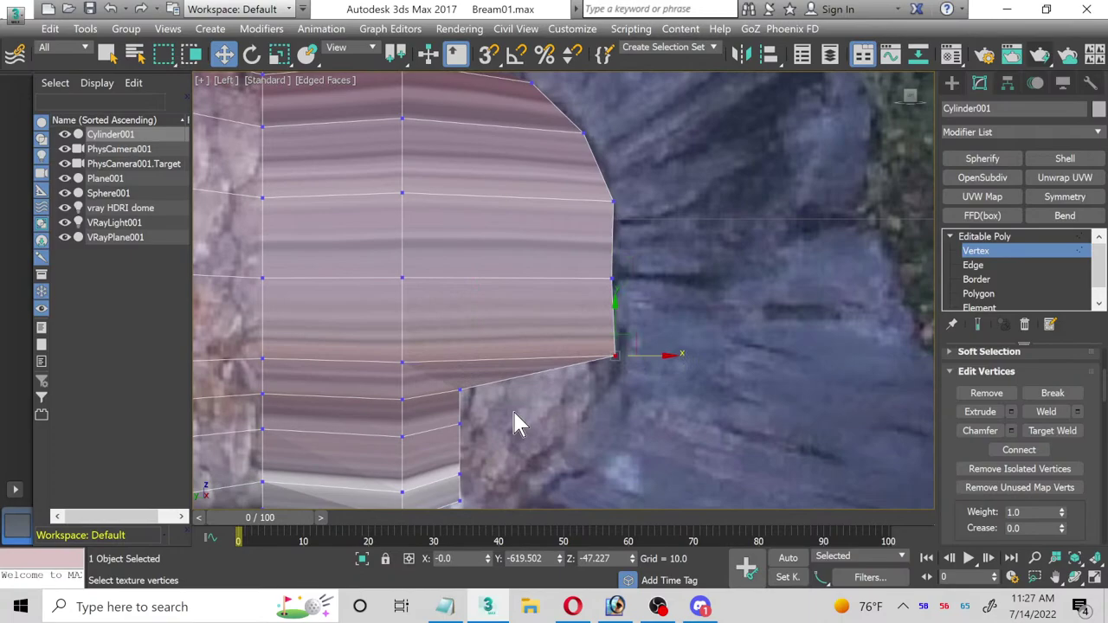
Step: Pull the lower tail-end vertices, down to the bottom vertex, out along the photo's tail outline
{"action": "left_click", "coordinate": [461, 394]}
{"action": "middle_click_drag", "start_coordinate": [513, 410], "coordinate": [491, 317]}
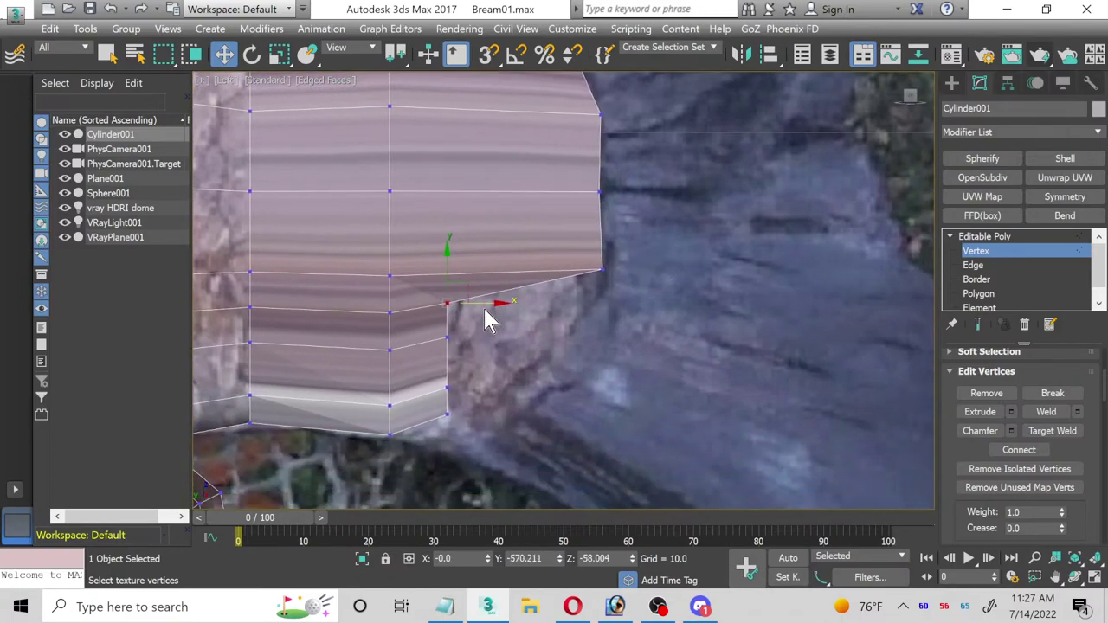
{"action": "left_click_drag", "start_coordinate": [485, 304], "coordinate": [627, 313]}
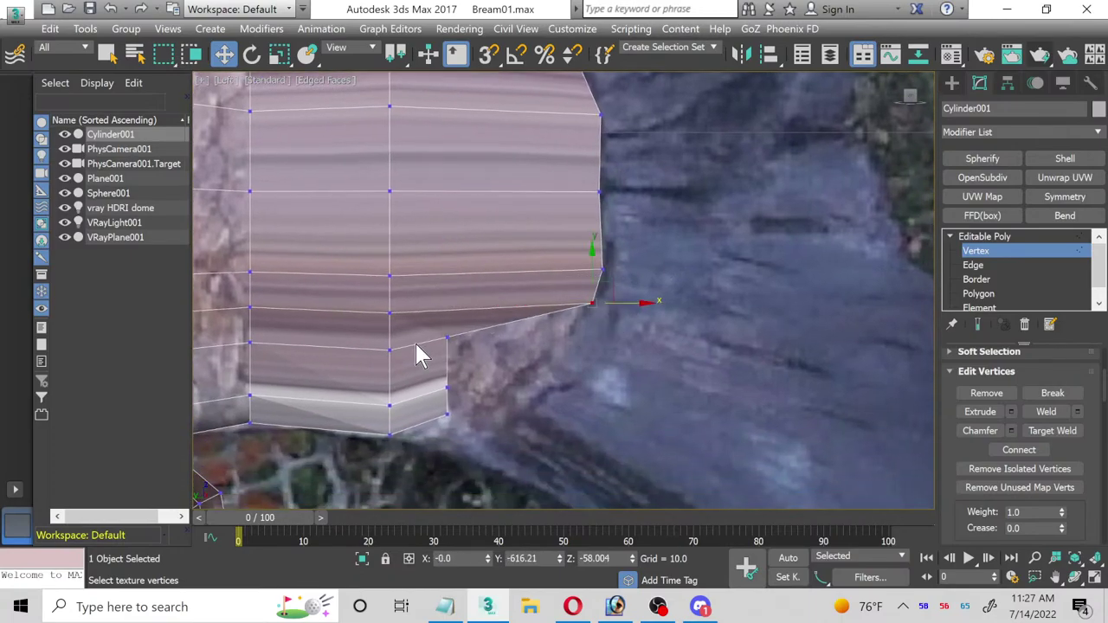
{"action": "left_click_drag", "start_coordinate": [472, 352], "coordinate": [598, 347]}
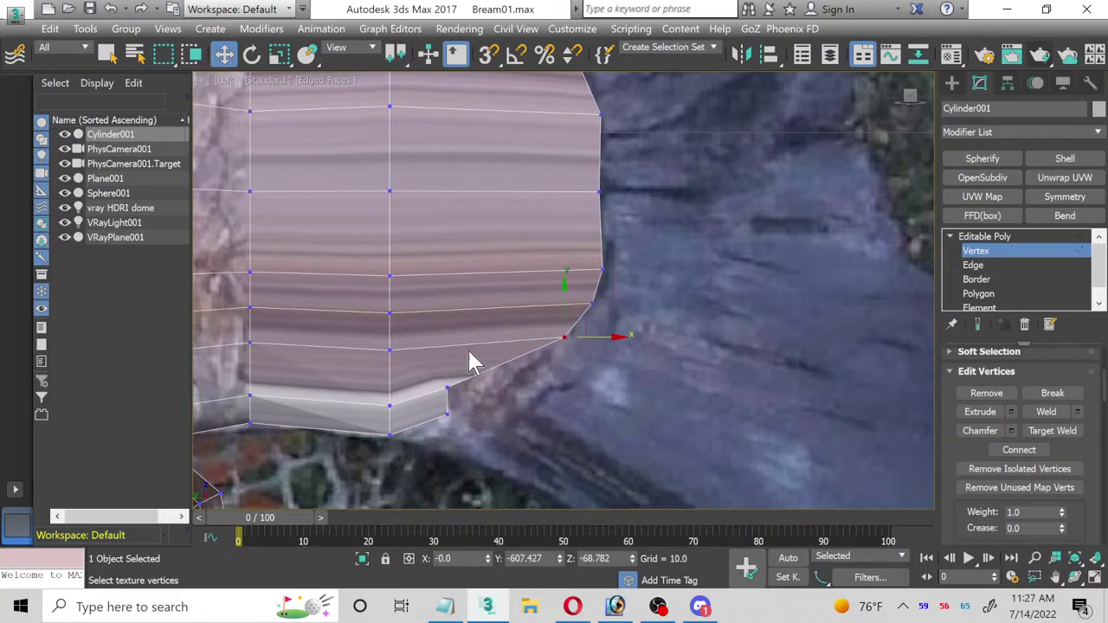
{"action": "left_click_drag", "start_coordinate": [468, 407], "coordinate": [577, 386]}
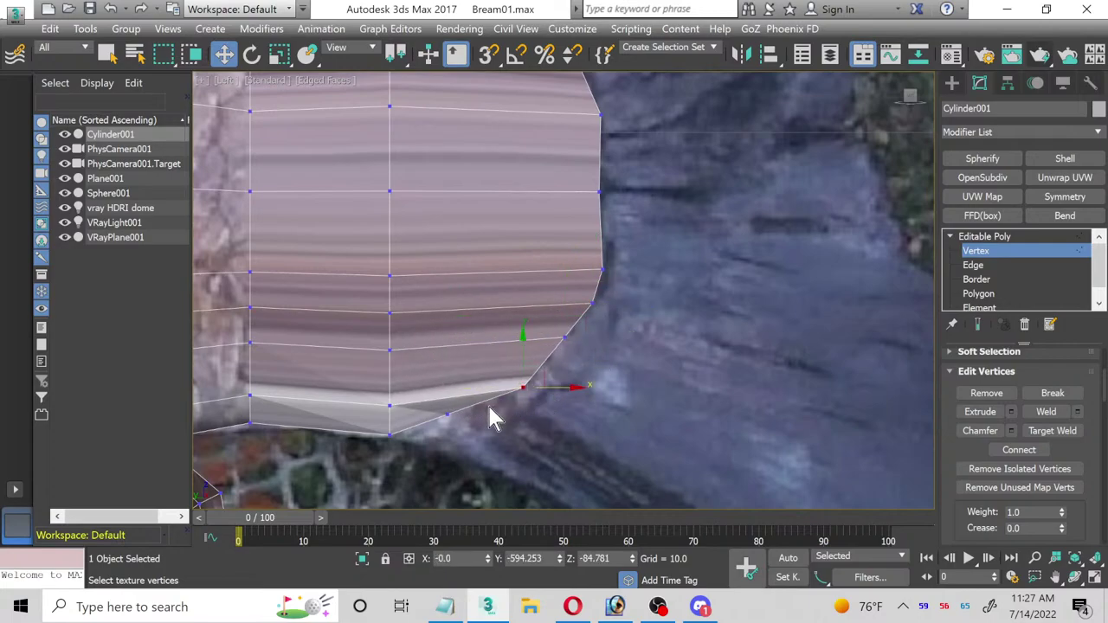
{"action": "mouse_move", "coordinate": [468, 430]}
{"action": "left_mouse_down"}
{"action": "mouse_move", "coordinate": [460, 408]}
{"action": "mouse_move", "coordinate": [453, 428]}
{"action": "left_mouse_up"}
{"action": "middle_click_drag", "start_coordinate": [453, 428], "coordinate": [475, 308]}
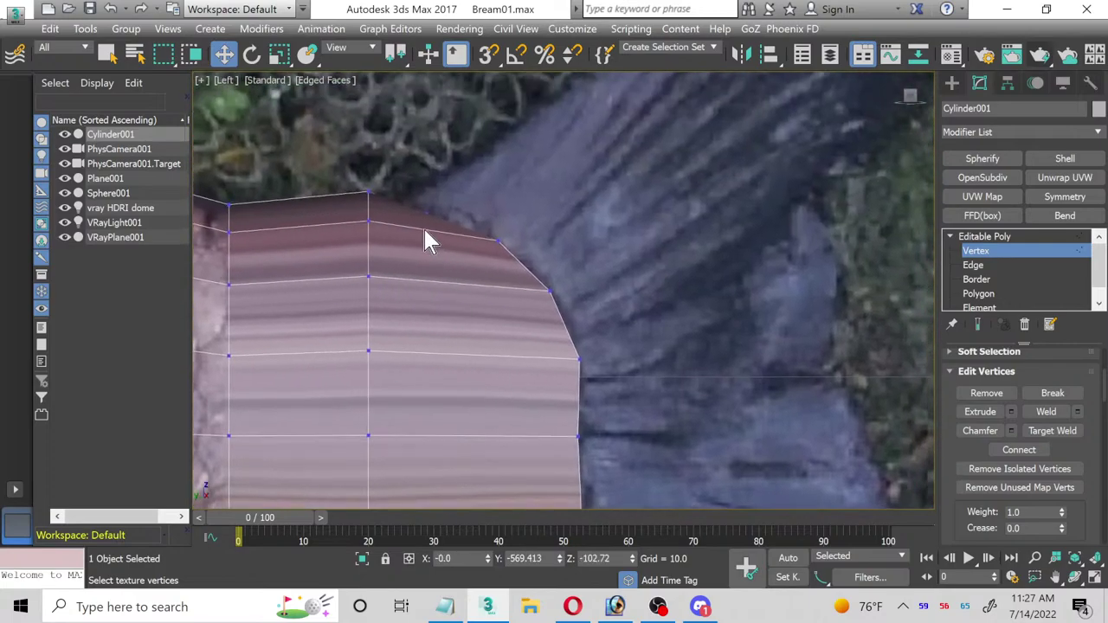
Step: Lower the top tail-end vertex and nudge a lower-edge vertex onto the fin-base outline
{"action": "left_click", "coordinate": [368, 198]}
{"action": "left_click_drag", "start_coordinate": [367, 154], "coordinate": [368, 165]}
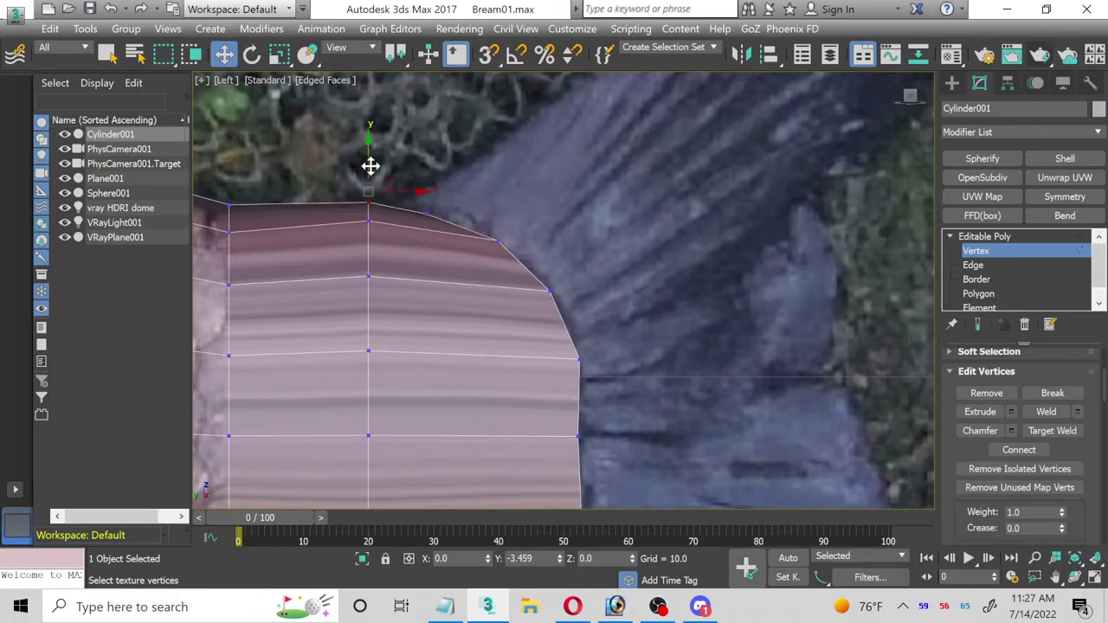
{"action": "scroll", "coordinate": [424, 297], "scroll_direction": "down", "scroll_amount": 1}
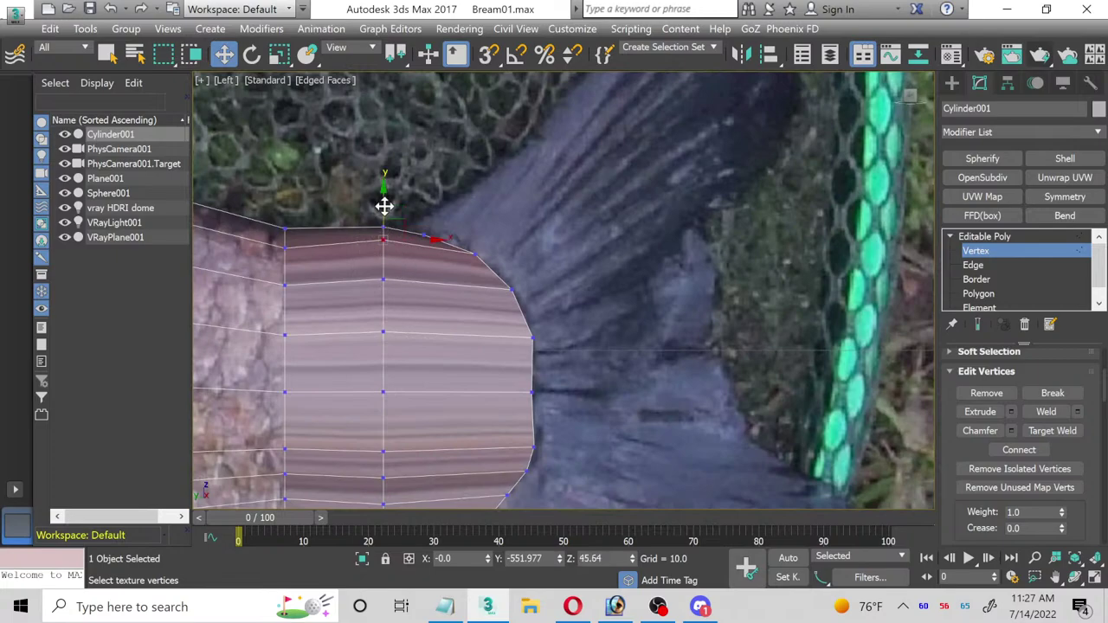
{"action": "left_click_drag", "start_coordinate": [384, 205], "coordinate": [388, 227]}
{"action": "scroll", "coordinate": [455, 272], "scroll_direction": "up", "scroll_amount": 1}
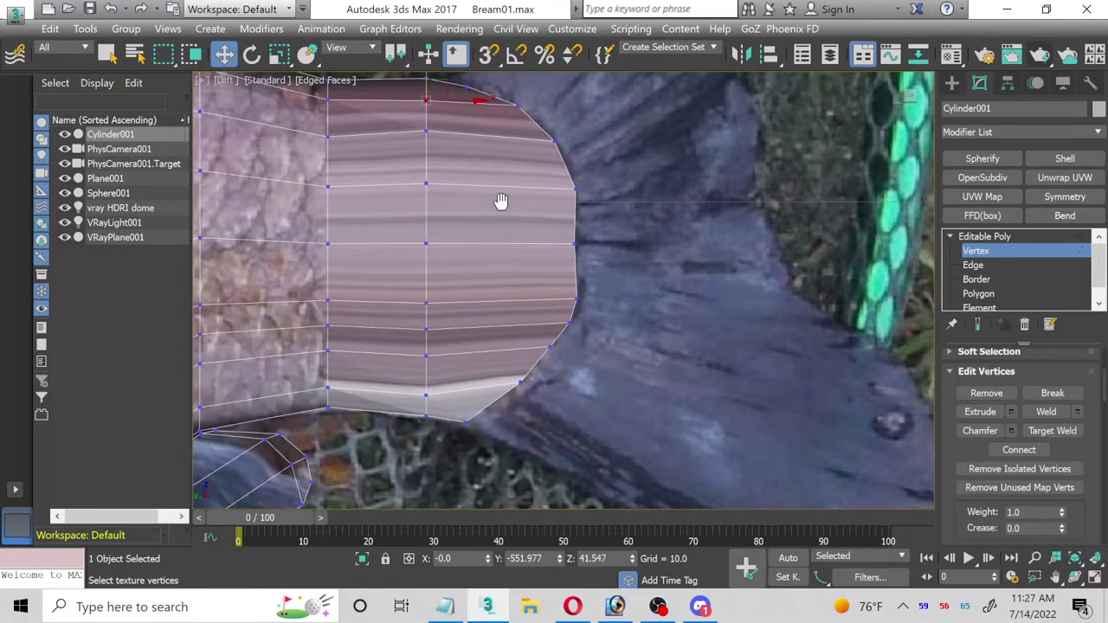
{"action": "scroll", "coordinate": [515, 234], "scroll_direction": "down", "scroll_amount": 1}
{"action": "scroll", "coordinate": [501, 347], "scroll_direction": "up", "scroll_amount": 1}
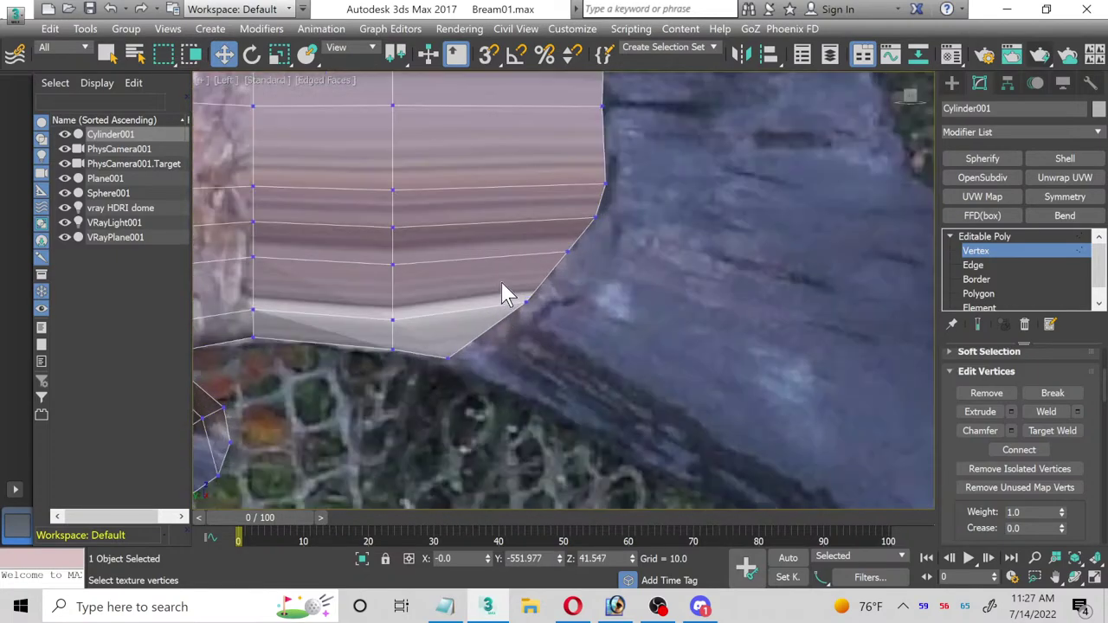
{"action": "left_click", "coordinate": [526, 301]}
{"action": "left_click_drag", "start_coordinate": [534, 292], "coordinate": [526, 299]}
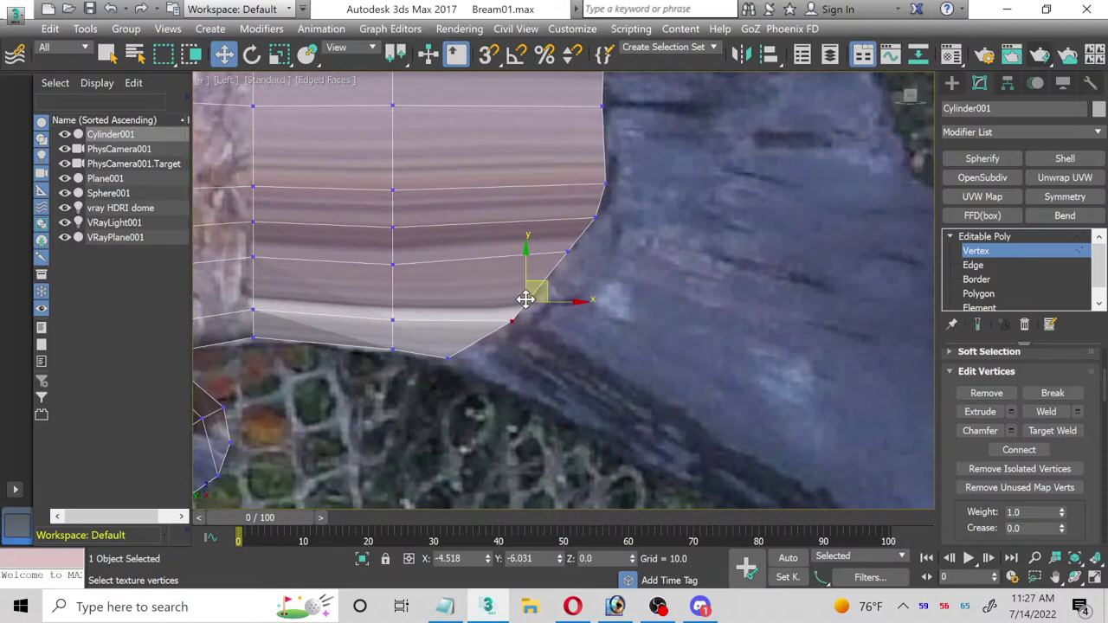
{"action": "scroll", "coordinate": [465, 265], "scroll_direction": "down", "scroll_amount": 1}
{"action": "scroll", "coordinate": [420, 248], "scroll_direction": "down", "scroll_amount": 2}
{"action": "scroll", "coordinate": [488, 396], "scroll_direction": "down", "scroll_amount": 1}
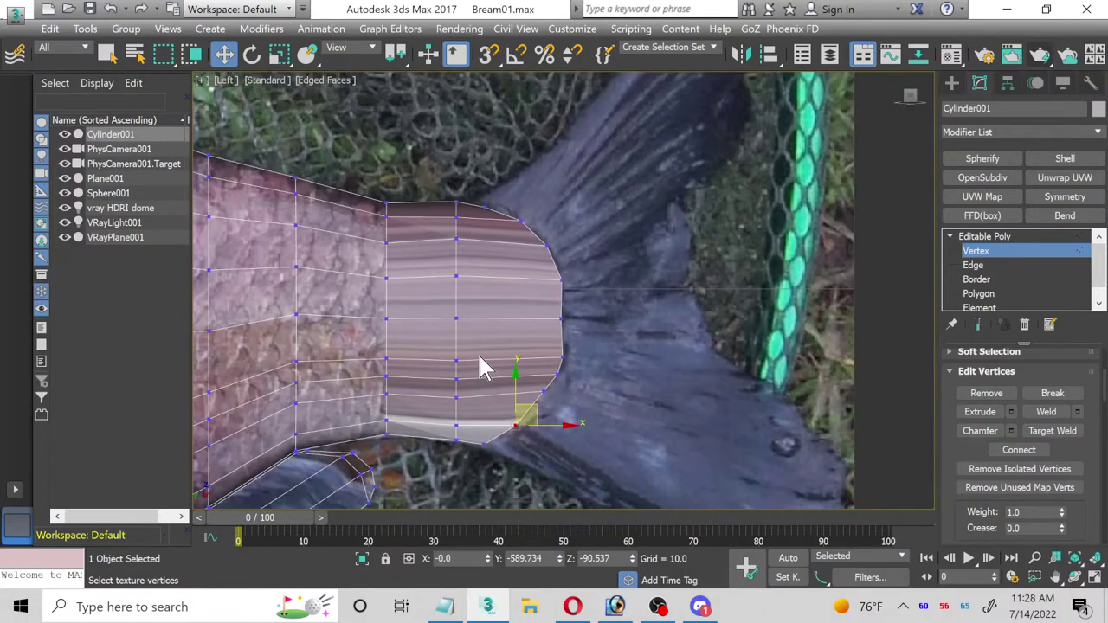
{"action": "middle_click_drag", "start_coordinate": [484, 368], "coordinate": [455, 359]}
{"action": "left_click", "coordinate": [980, 294]}
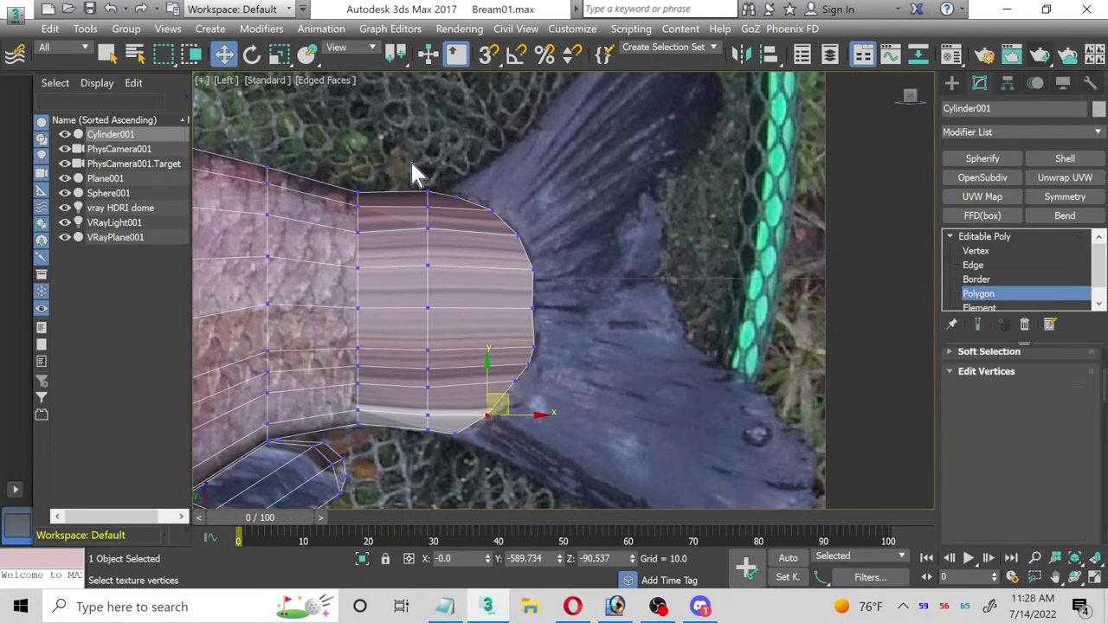
Step: Select the tail-end polygons of Cylinder001 and return to object level
{"action": "left_click", "coordinate": [487, 337]}
{"action": "left_click_drag", "start_coordinate": [605, 496], "coordinate": [607, 492]}
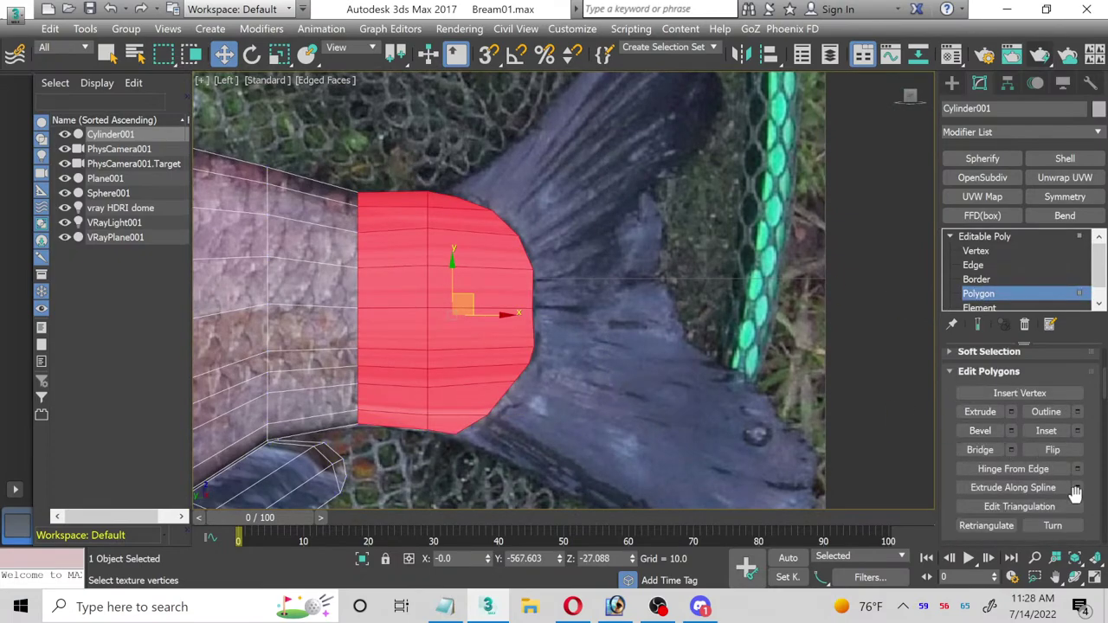
{"action": "left_click", "coordinate": [1014, 294]}
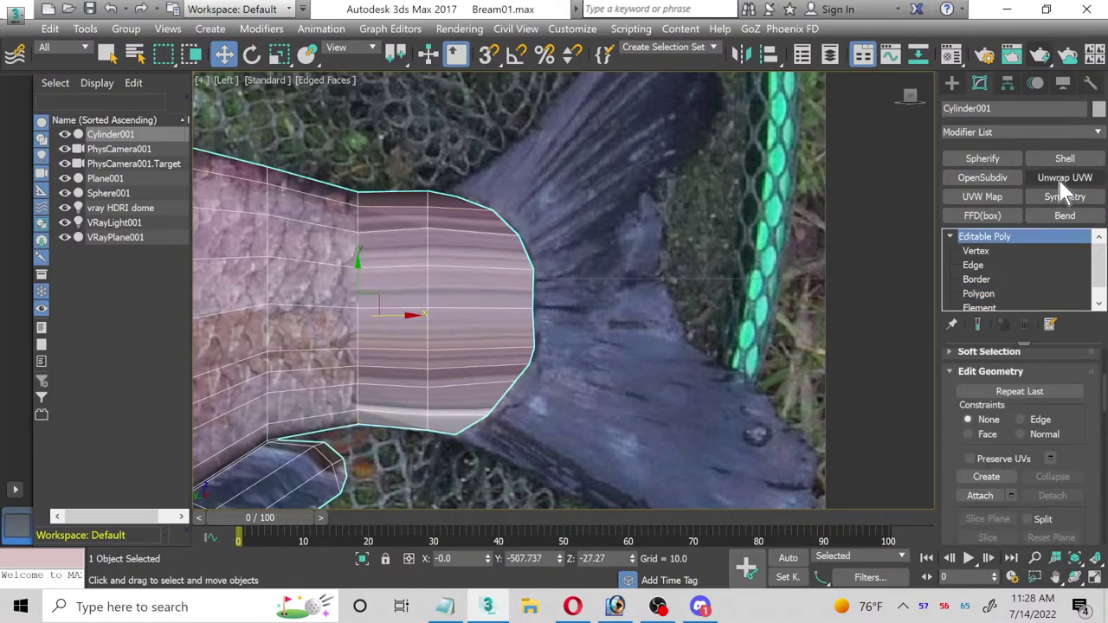
Step: Add Unwrap UVW with a planar projection aligned to the selected faces, and open the UV editor
{"action": "left_click", "coordinate": [1059, 180]}
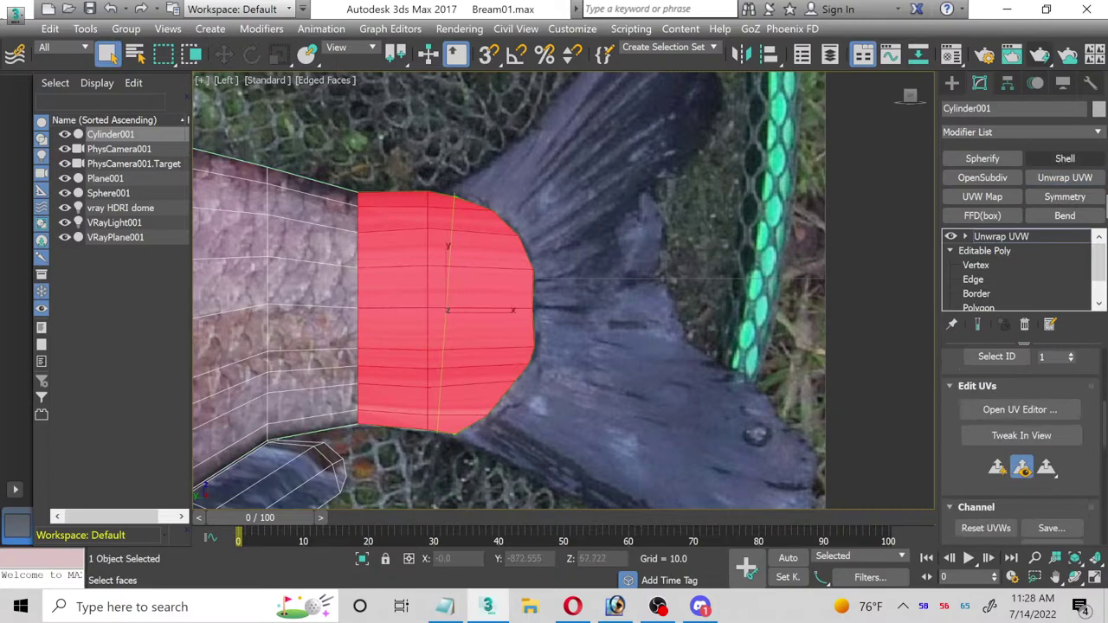
{"action": "scroll", "coordinate": [1104, 452], "scroll_direction": "down", "scroll_amount": 8}
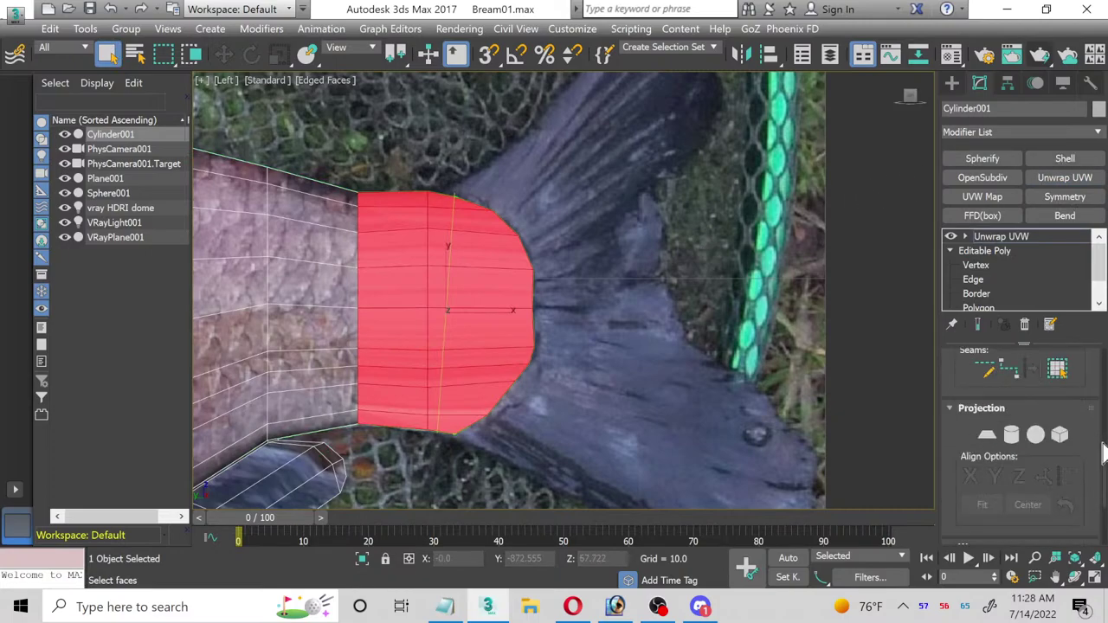
{"action": "left_click", "coordinate": [987, 435]}
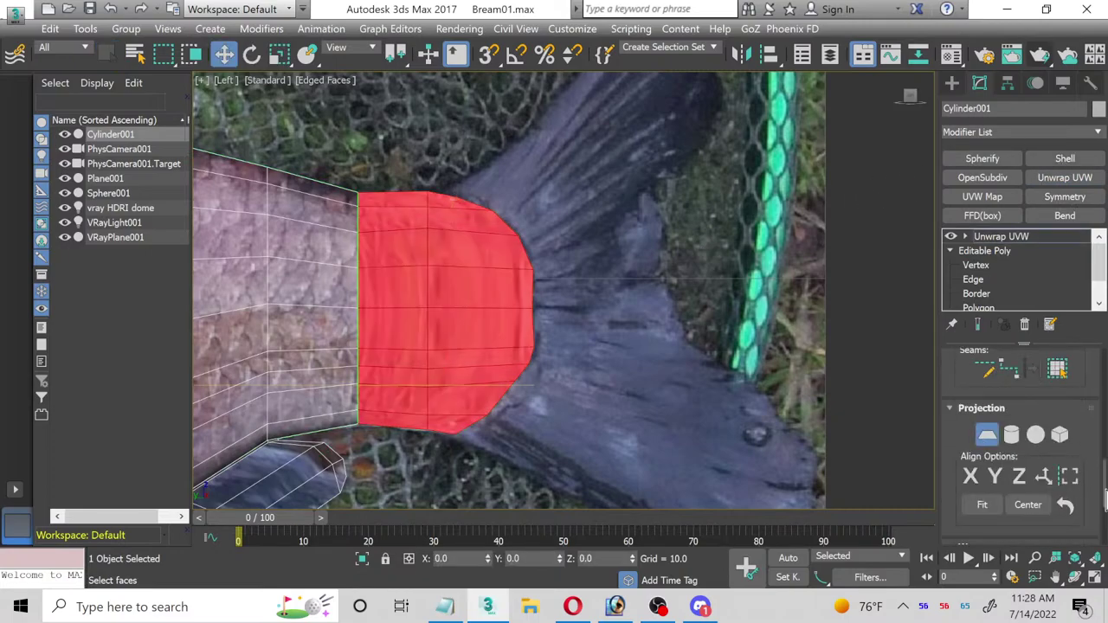
{"action": "left_click", "coordinate": [1071, 475]}
{"action": "scroll", "coordinate": [1082, 472], "scroll_direction": "up", "scroll_amount": 3}
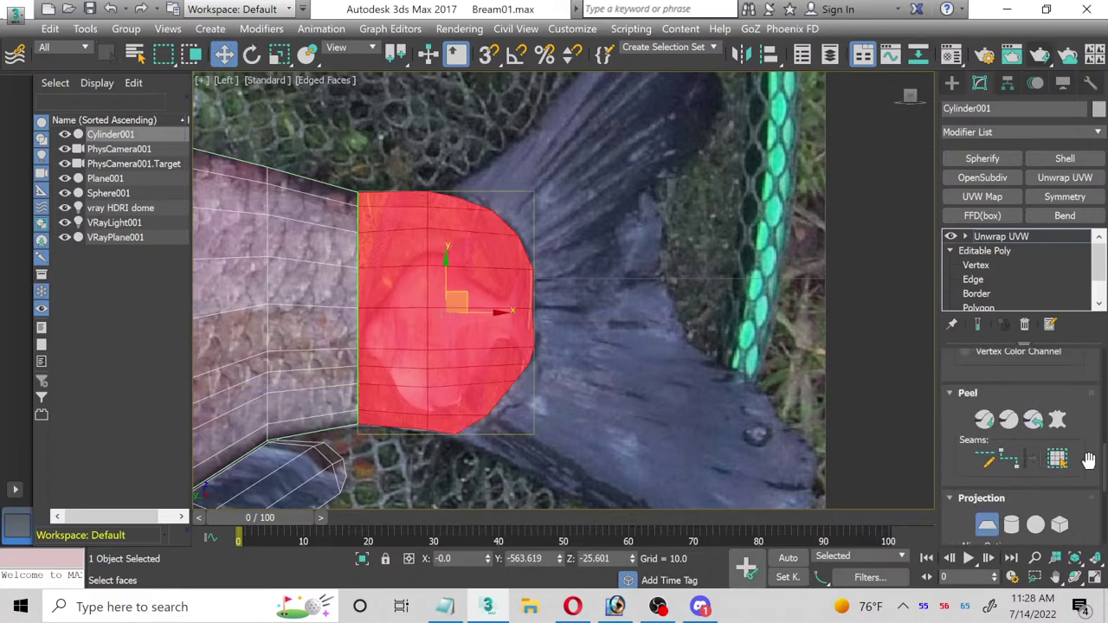
{"action": "scroll", "coordinate": [1083, 459], "scroll_direction": "up", "scroll_amount": 5}
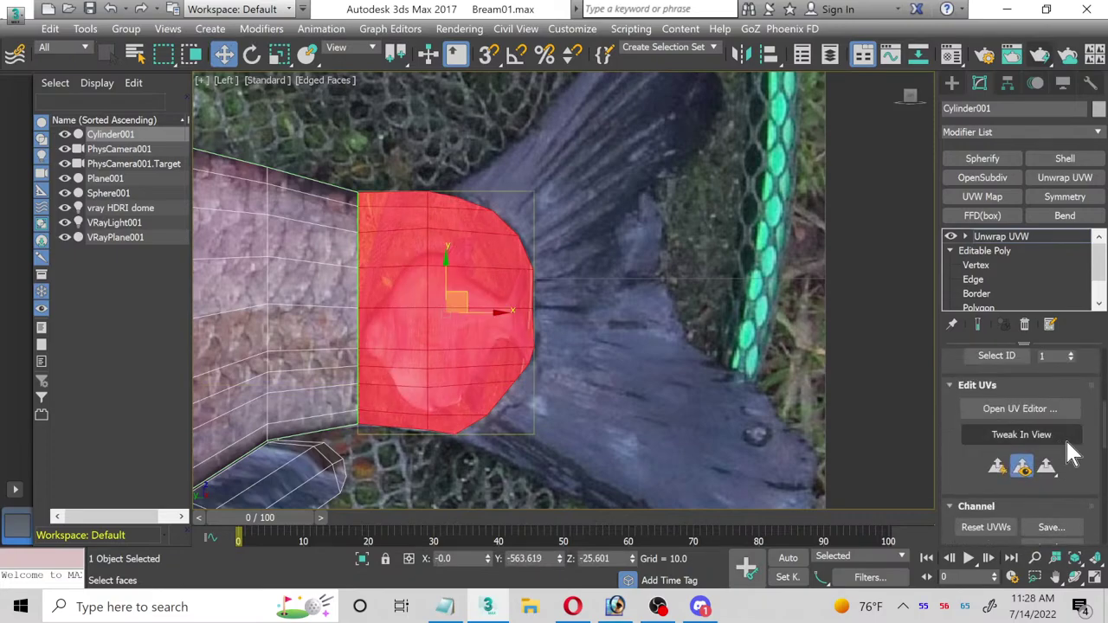
{"action": "scroll", "coordinate": [1056, 424], "scroll_direction": "up", "scroll_amount": 1}
{"action": "left_click", "coordinate": [1022, 435]}
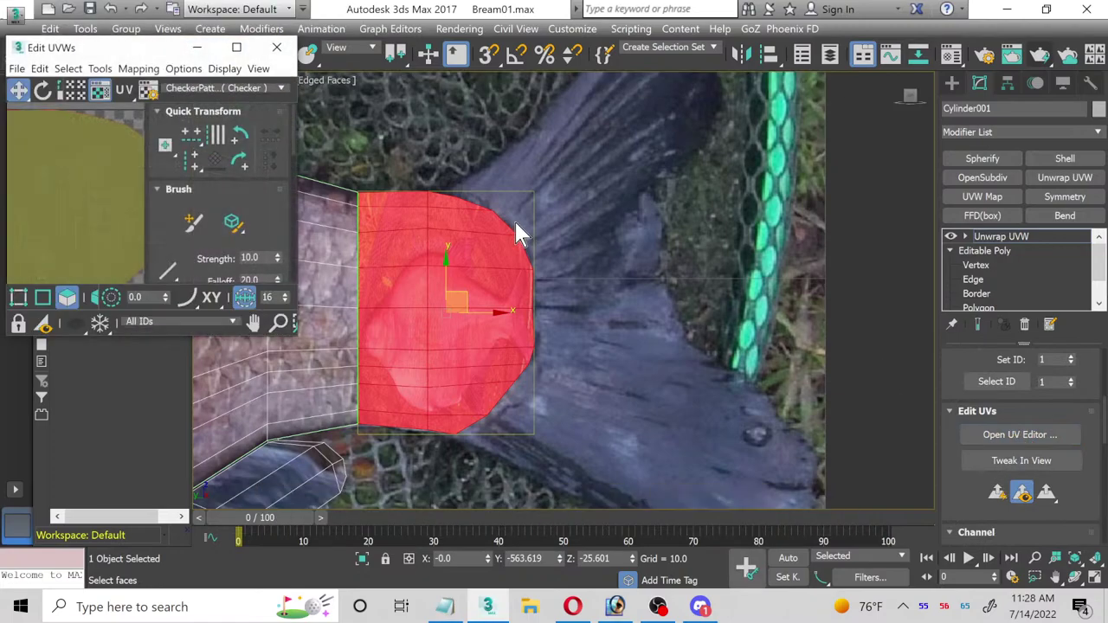
Step: Maximize Edit UVWs and show the Map #2 fish photo as the background texture
{"action": "left_click", "coordinate": [237, 47]}
{"action": "left_click", "coordinate": [1005, 47]}
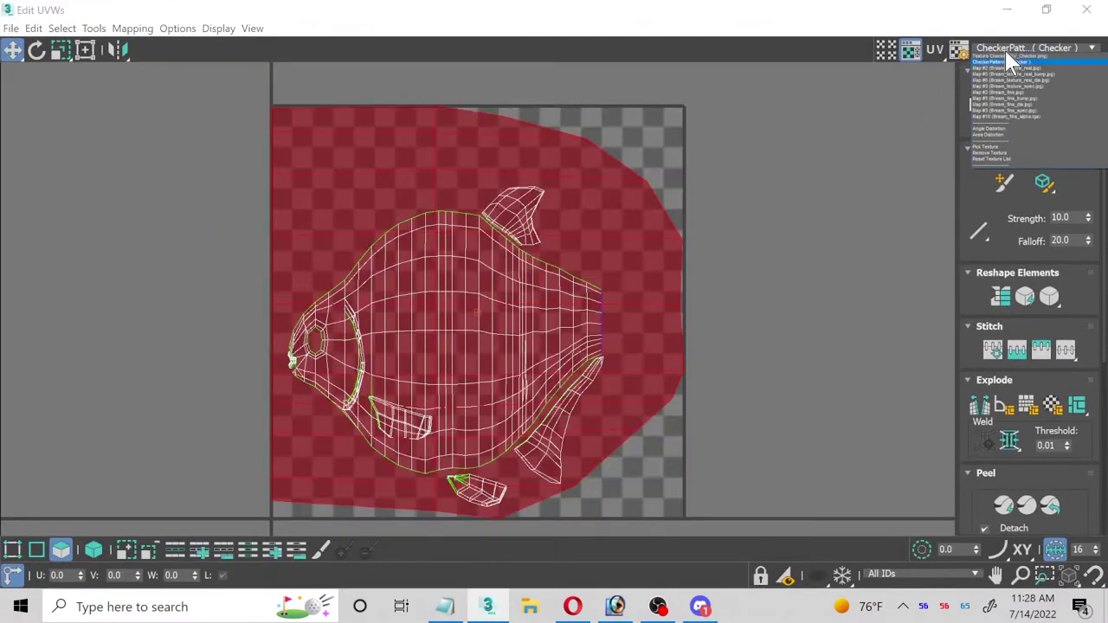
{"action": "left_click", "coordinate": [1011, 62]}
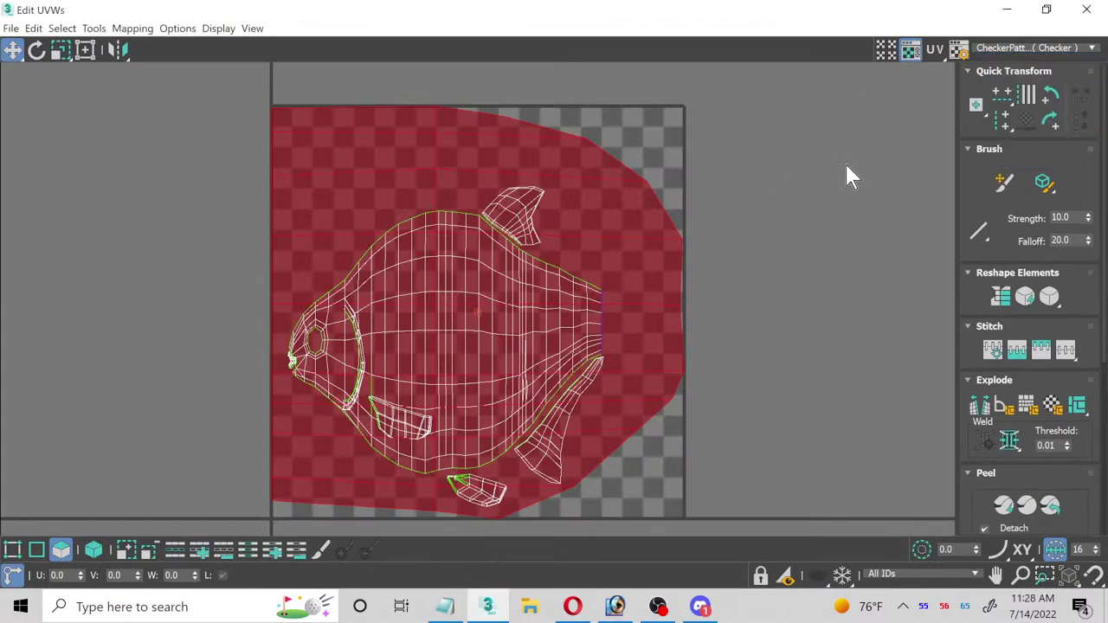
{"action": "left_click", "coordinate": [1040, 49]}
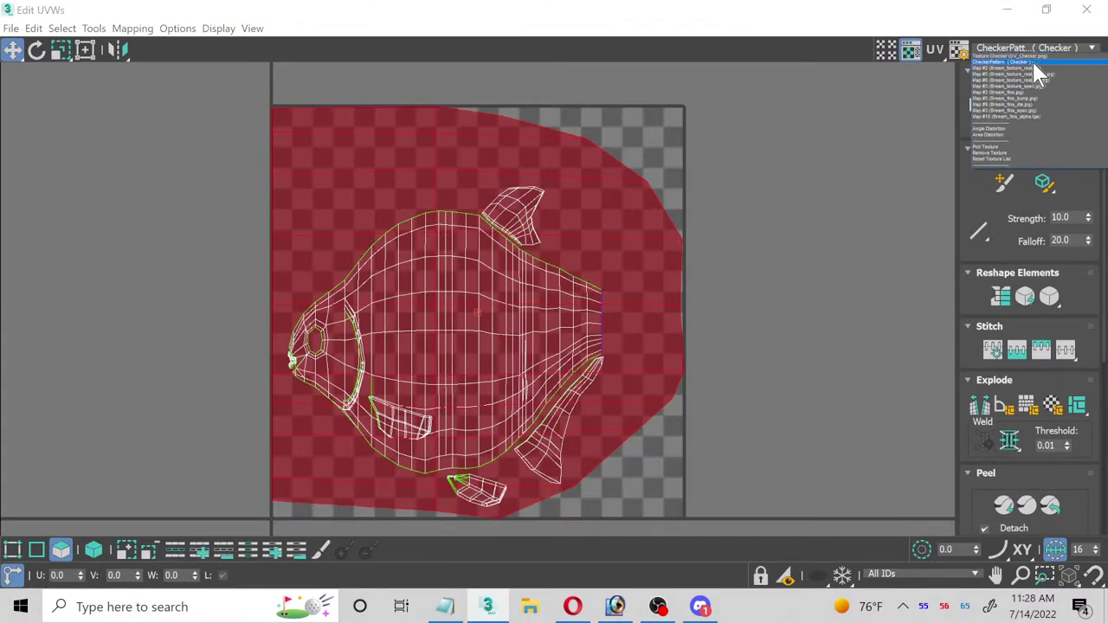
{"action": "left_click", "coordinate": [1028, 67]}
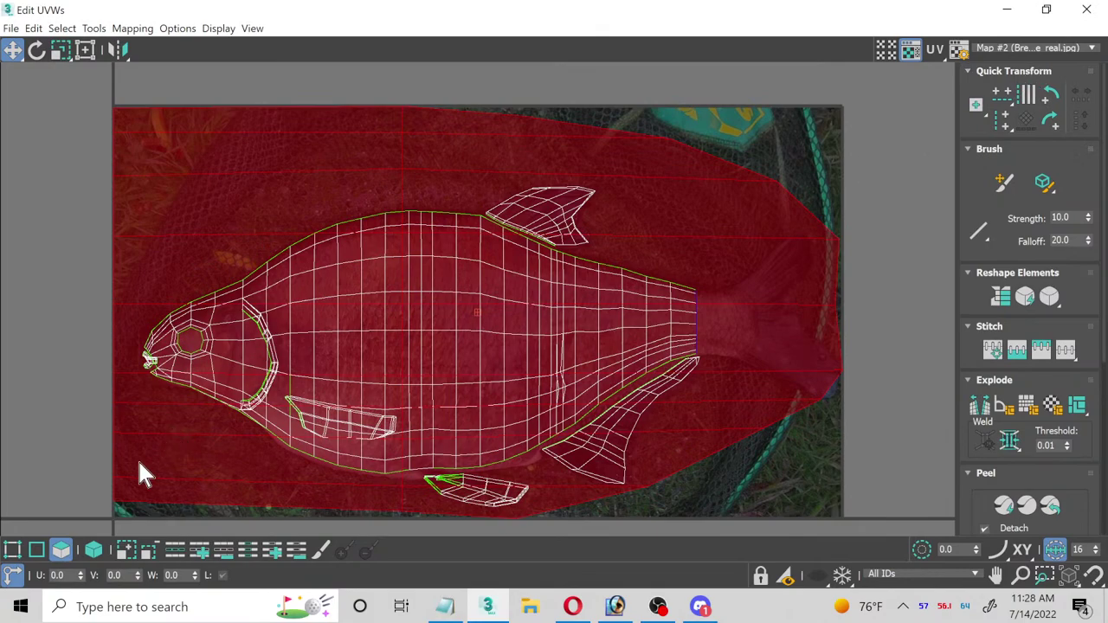
{"action": "left_click", "coordinate": [59, 549]}
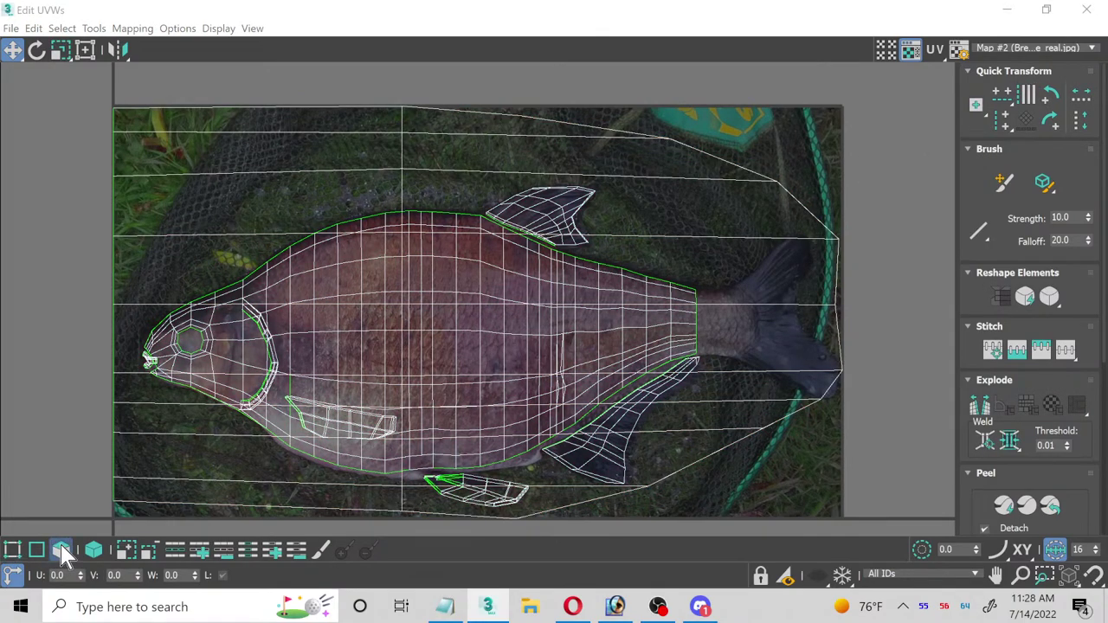
{"action": "left_click", "coordinate": [60, 549]}
Step: Freeform-scale the tail UVs into a narrow block and move it left over the tail base
{"action": "left_click", "coordinate": [61, 50]}
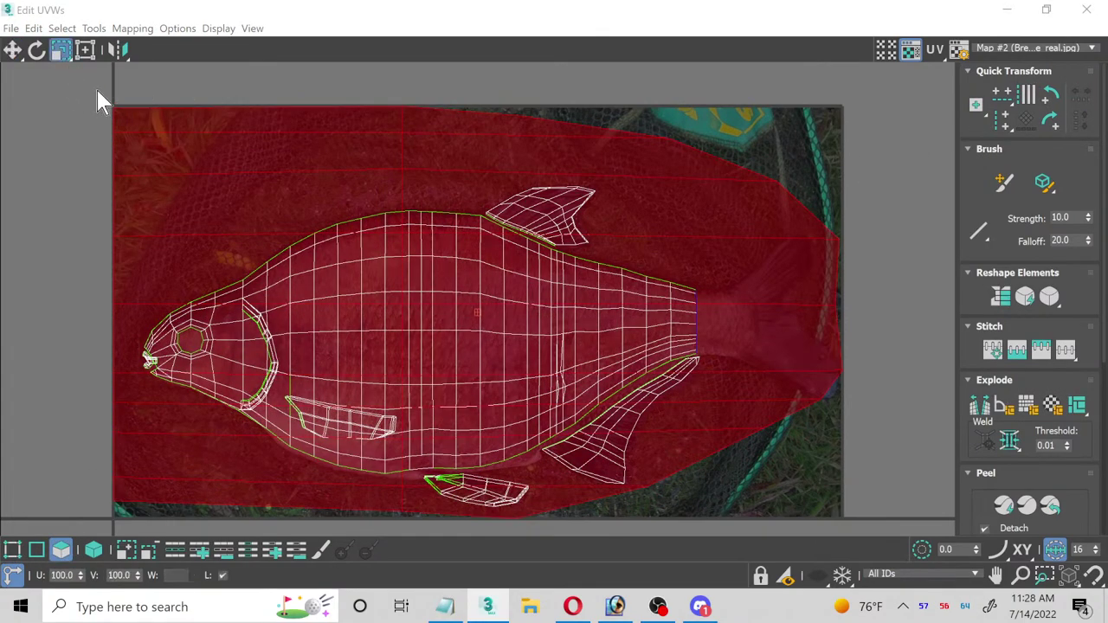
{"action": "left_click", "coordinate": [86, 50]}
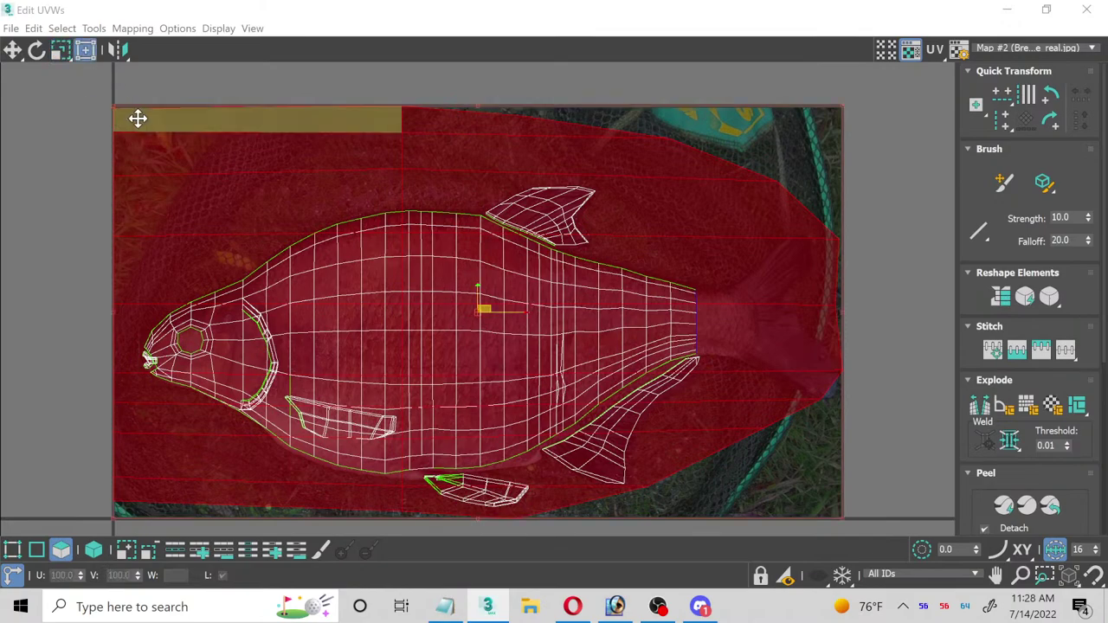
{"action": "left_click_drag", "start_coordinate": [116, 106], "coordinate": [707, 280]}
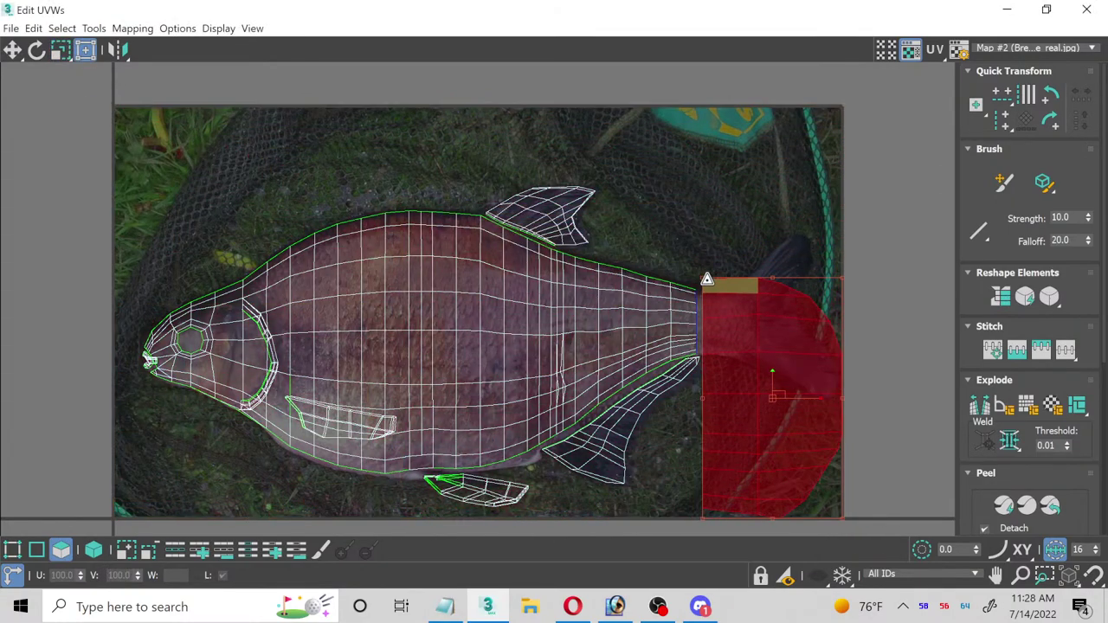
{"action": "middle_click_drag", "start_coordinate": [734, 410], "coordinate": [538, 313]}
{"action": "left_click_drag", "start_coordinate": [516, 424], "coordinate": [574, 265]}
{"action": "scroll", "coordinate": [573, 268], "scroll_direction": "up", "scroll_amount": 3}
{"action": "left_click_drag", "start_coordinate": [601, 219], "coordinate": [445, 206]}
Step: Refine the tail UV block, narrowing it from the left and lowering its top edge
{"action": "scroll", "coordinate": [455, 216], "scroll_direction": "up", "scroll_amount": 3}
{"action": "middle_click_drag", "start_coordinate": [526, 244], "coordinate": [490, 354]}
{"action": "scroll", "coordinate": [537, 208], "scroll_direction": "up", "scroll_amount": 2}
{"action": "left_click_drag", "start_coordinate": [647, 134], "coordinate": [588, 112]}
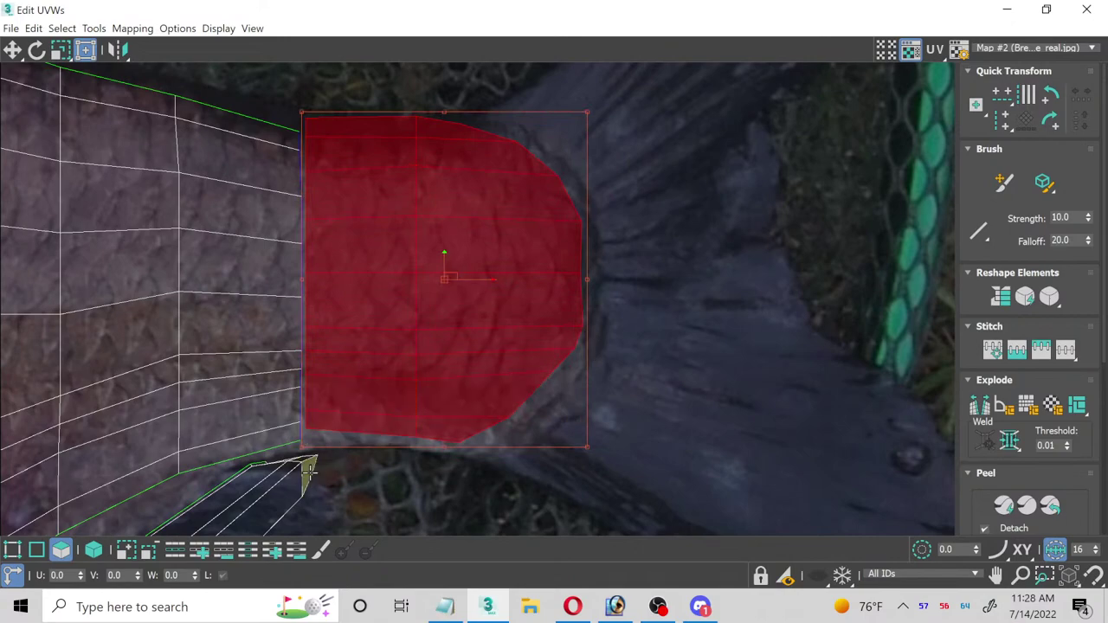
{"action": "mouse_move", "coordinate": [304, 443]}
{"action": "left_mouse_down"}
{"action": "mouse_move", "coordinate": [384, 435]}
{"action": "mouse_move", "coordinate": [301, 455]}
{"action": "left_mouse_up"}
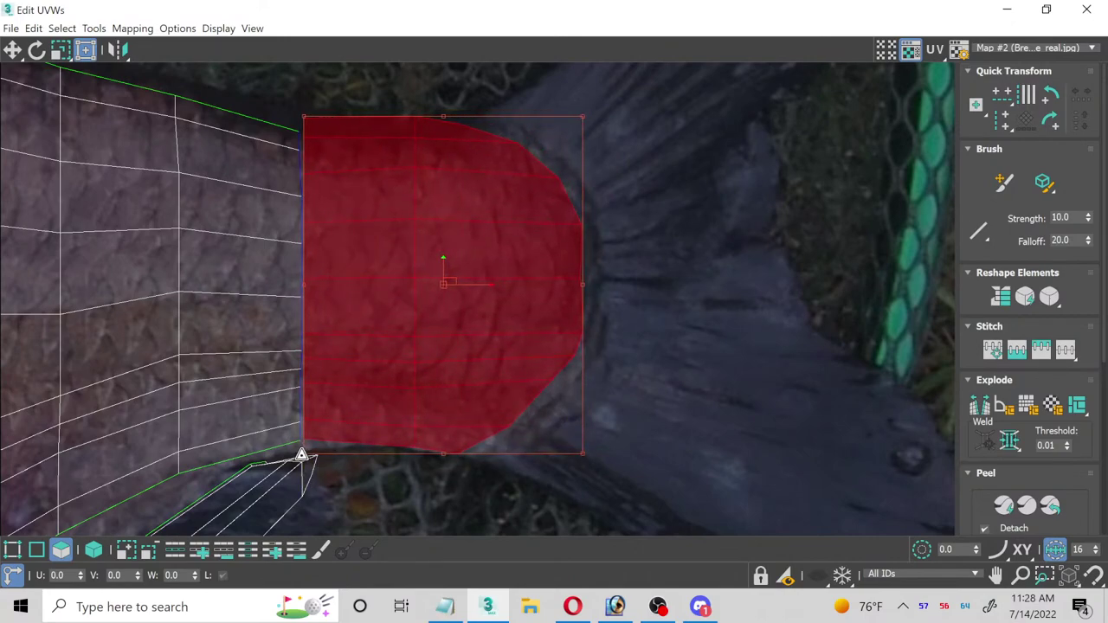
{"action": "left_click", "coordinate": [353, 304]}
{"action": "middle_click_drag", "start_coordinate": [353, 304], "coordinate": [389, 324]}
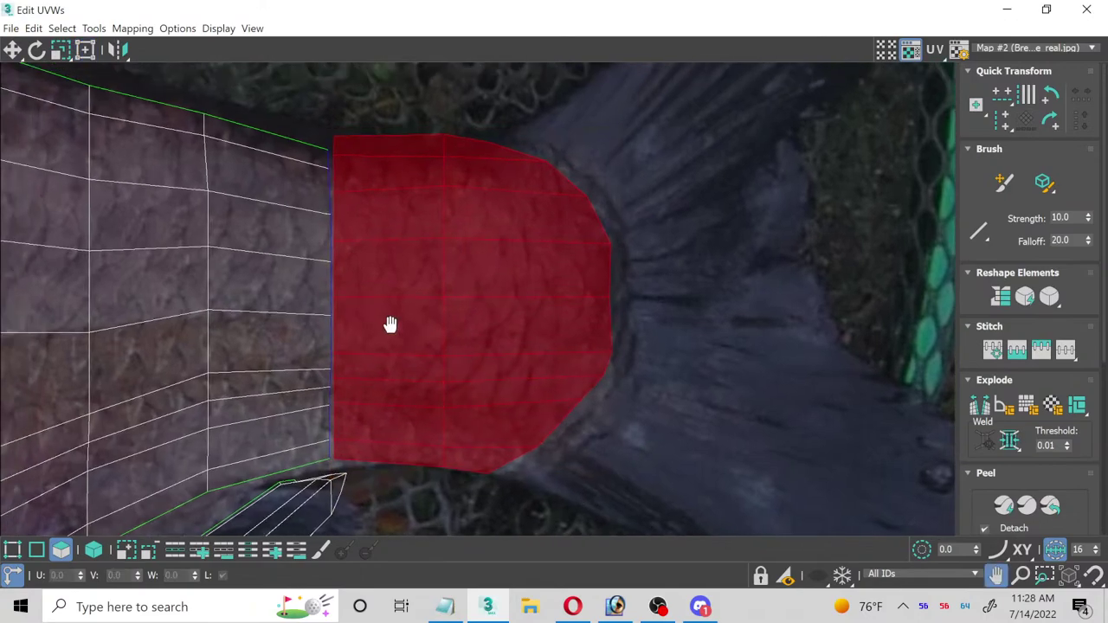
{"action": "scroll", "coordinate": [389, 324], "scroll_direction": "up", "scroll_amount": 3}
{"action": "left_click_drag", "start_coordinate": [289, 91], "coordinate": [283, 115]}
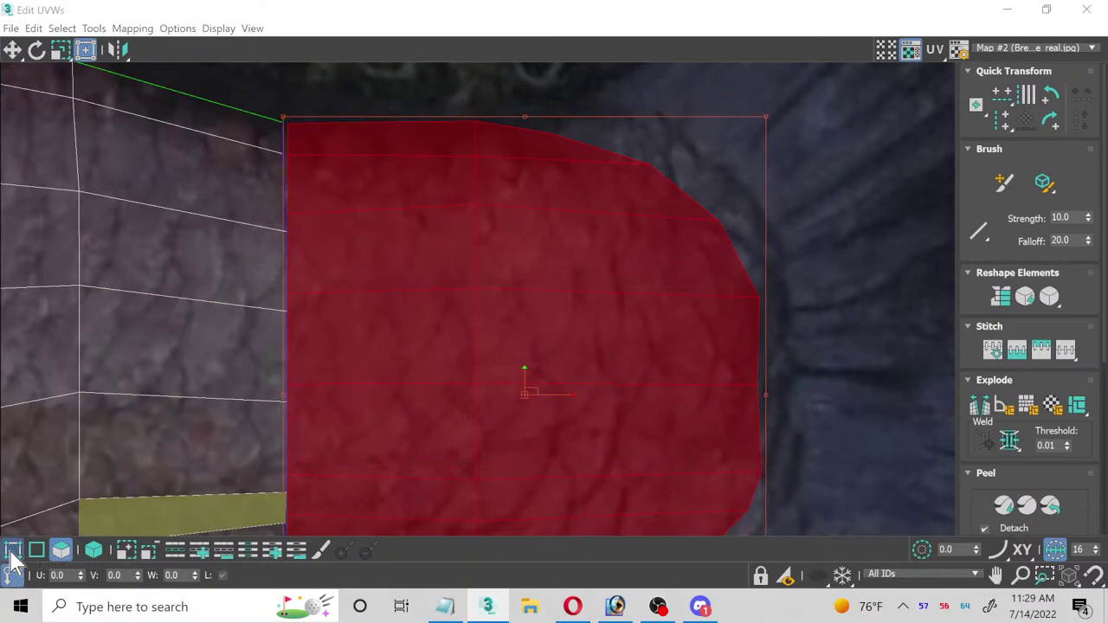
Step: At UV vertex level, shift the tail UV block right and move a vertex beside the left block's corner
{"action": "left_click", "coordinate": [12, 550]}
{"action": "middle_click_drag", "start_coordinate": [264, 207], "coordinate": [312, 294]}
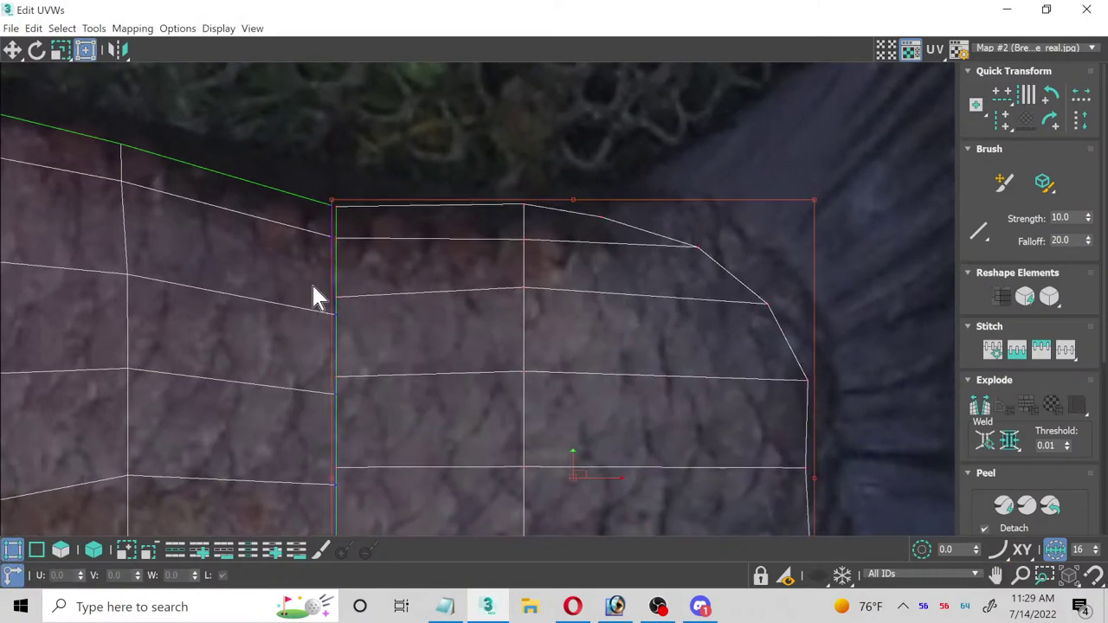
{"action": "scroll", "coordinate": [334, 220], "scroll_direction": "up", "scroll_amount": 3}
{"action": "left_click_drag", "start_coordinate": [334, 205], "coordinate": [356, 203]}
{"action": "scroll", "coordinate": [416, 412], "scroll_direction": "down", "scroll_amount": 2}
{"action": "middle_click_drag", "start_coordinate": [416, 412], "coordinate": [425, 505]}
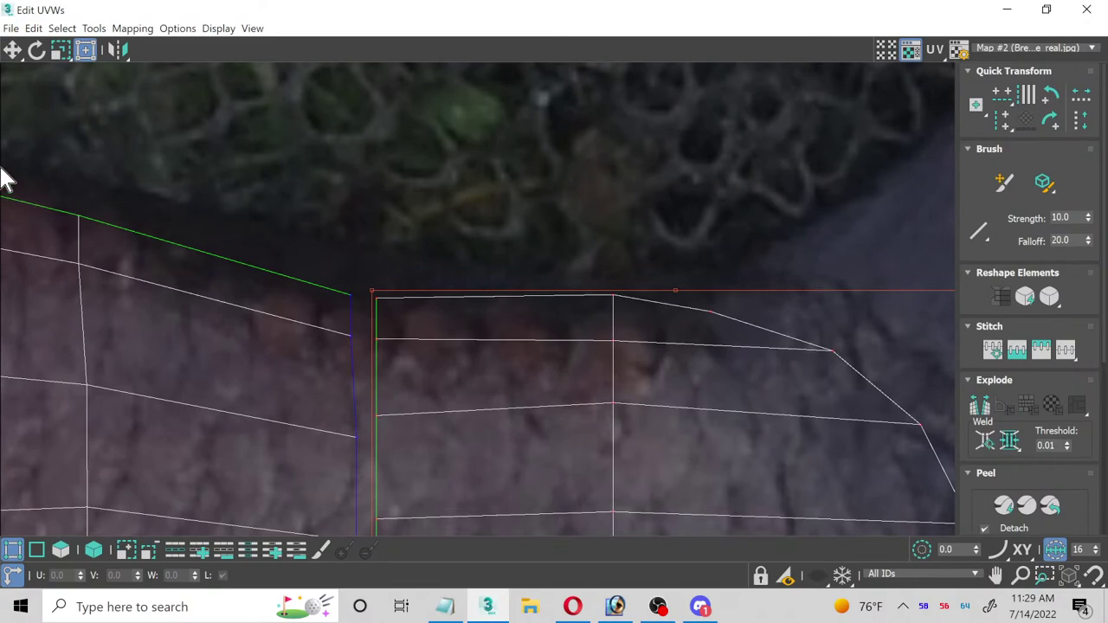
{"action": "left_click", "coordinate": [12, 49]}
{"action": "scroll", "coordinate": [355, 319], "scroll_direction": "up", "scroll_amount": 1}
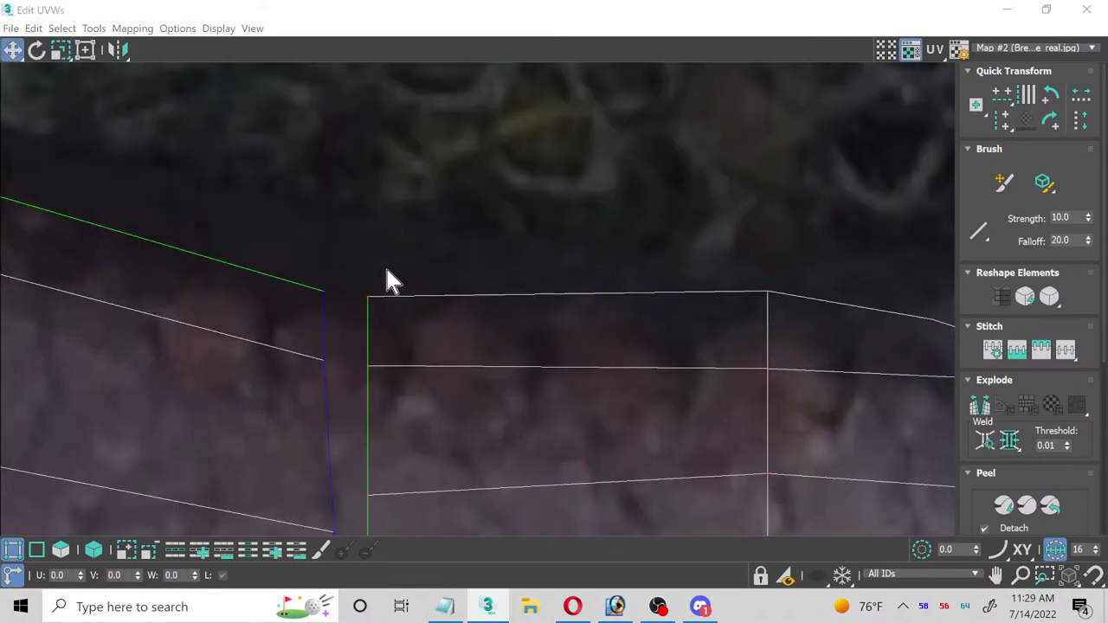
{"action": "scroll", "coordinate": [378, 313], "scroll_direction": "up", "scroll_amount": 1}
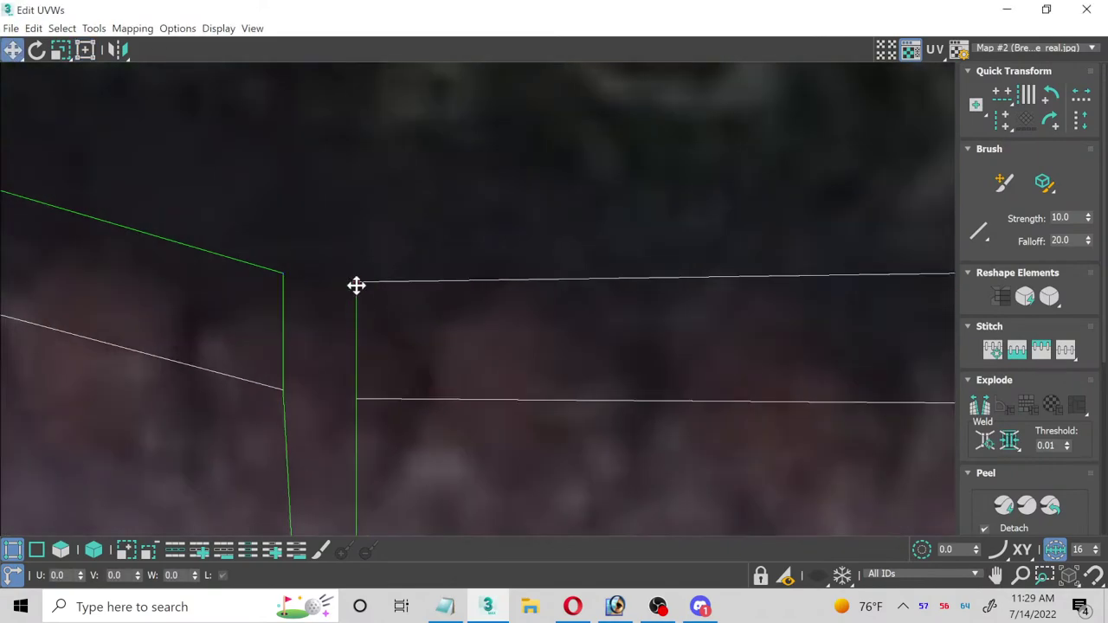
{"action": "left_click_drag", "start_coordinate": [356, 286], "coordinate": [292, 276]}
{"action": "scroll", "coordinate": [339, 314], "scroll_direction": "up", "scroll_amount": 1}
{"action": "left_click_drag", "start_coordinate": [304, 378], "coordinate": [373, 449]}
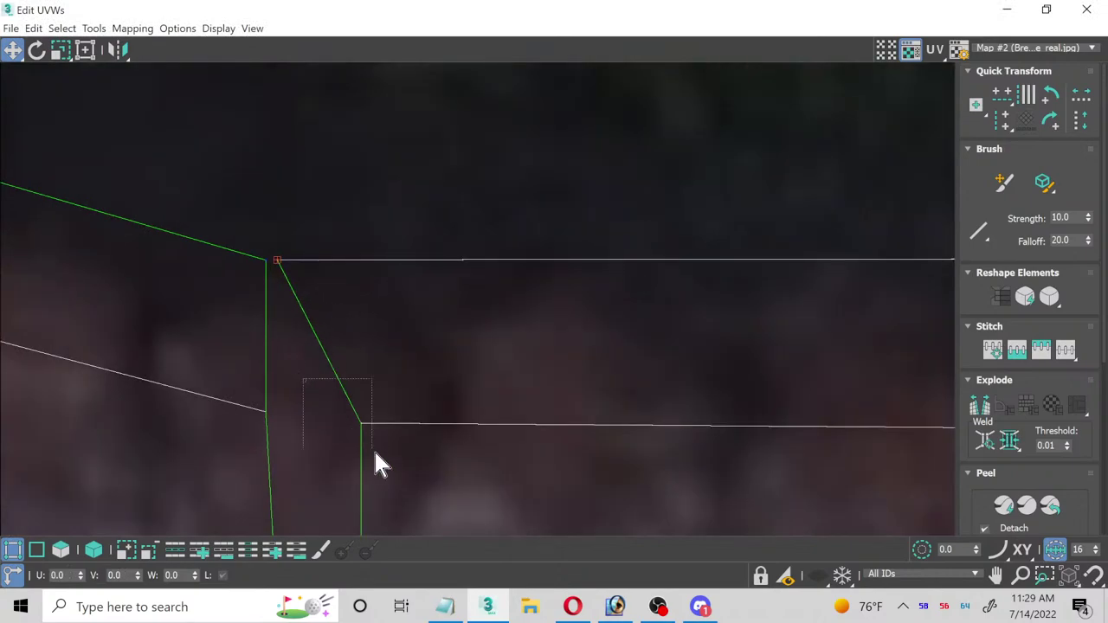
{"action": "left_click", "coordinate": [326, 409]}
{"action": "left_click_drag", "start_coordinate": [326, 409], "coordinate": [275, 413]}
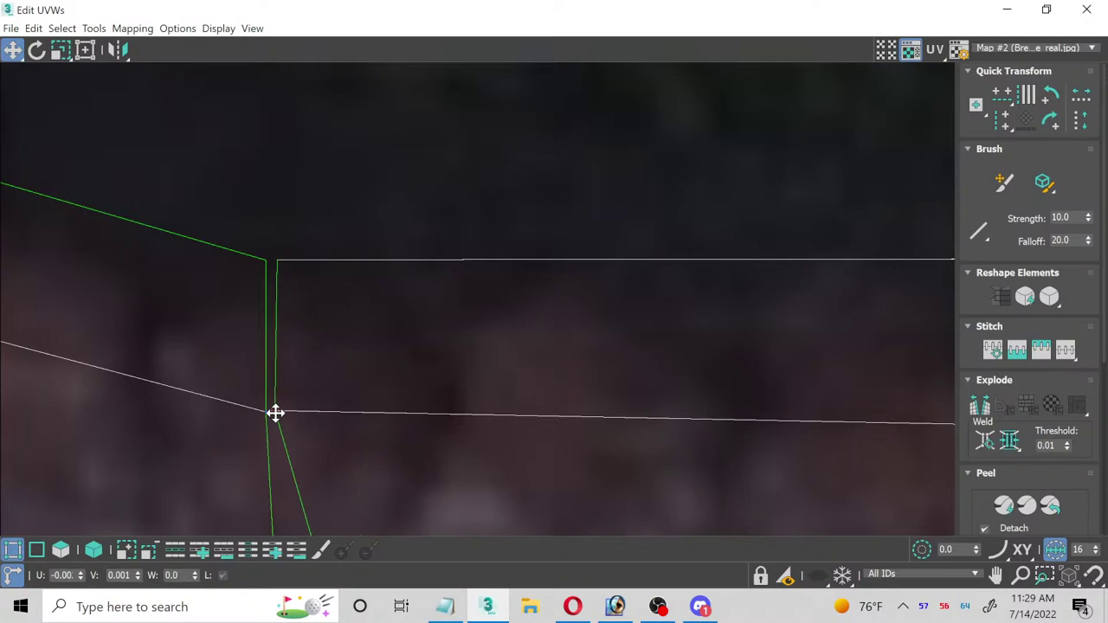
Step: Drag the corner and side tail UV vertices onto the green seam edge crossings
{"action": "middle_click_drag", "start_coordinate": [324, 453], "coordinate": [373, 339]}
{"action": "left_click_drag", "start_coordinate": [414, 511], "coordinate": [414, 511]}
{"action": "middle_click_drag", "start_coordinate": [407, 449], "coordinate": [391, 260]}
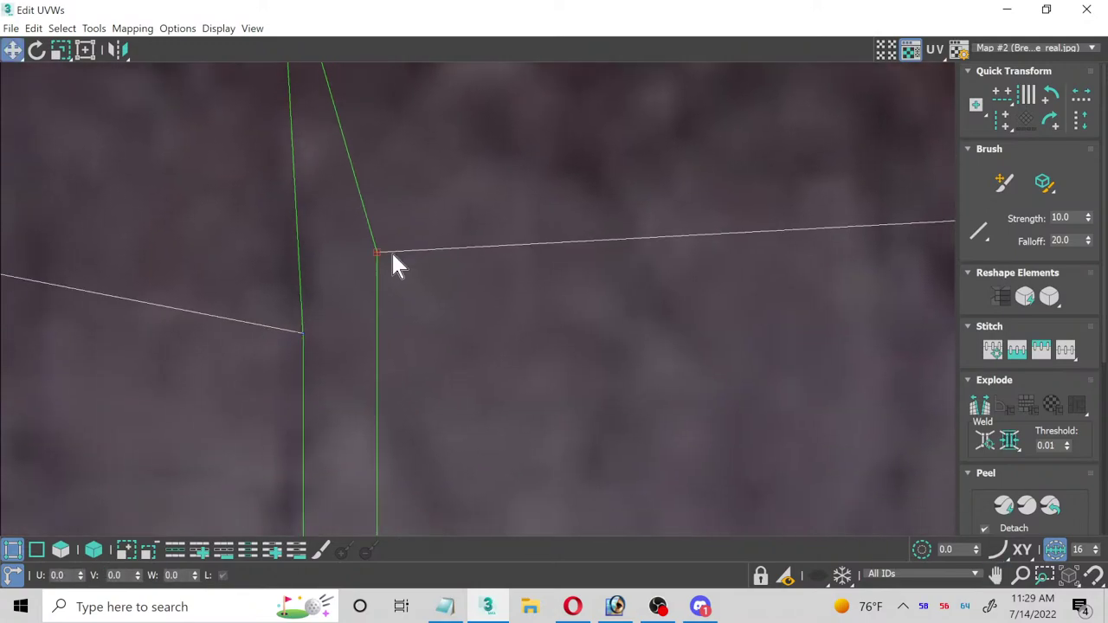
{"action": "left_click_drag", "start_coordinate": [383, 265], "coordinate": [312, 336]}
{"action": "middle_click_drag", "start_coordinate": [363, 417], "coordinate": [323, 333]}
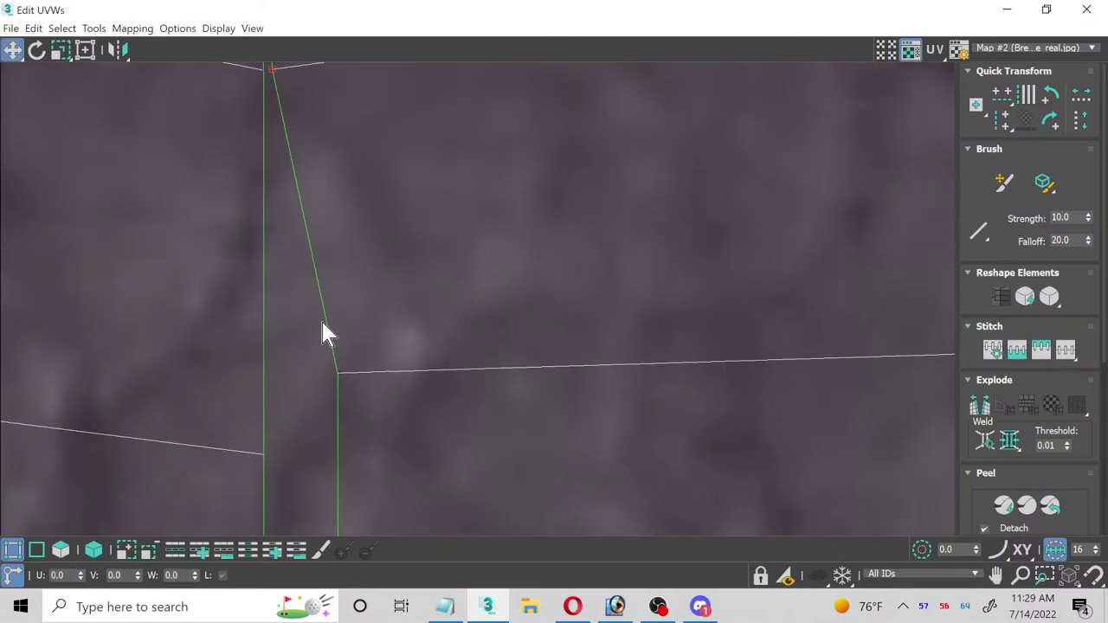
{"action": "left_click_drag", "start_coordinate": [341, 373], "coordinate": [273, 460]}
{"action": "middle_click_drag", "start_coordinate": [347, 450], "coordinate": [388, 317]}
{"action": "scroll", "coordinate": [375, 427], "scroll_direction": "down", "scroll_amount": 1}
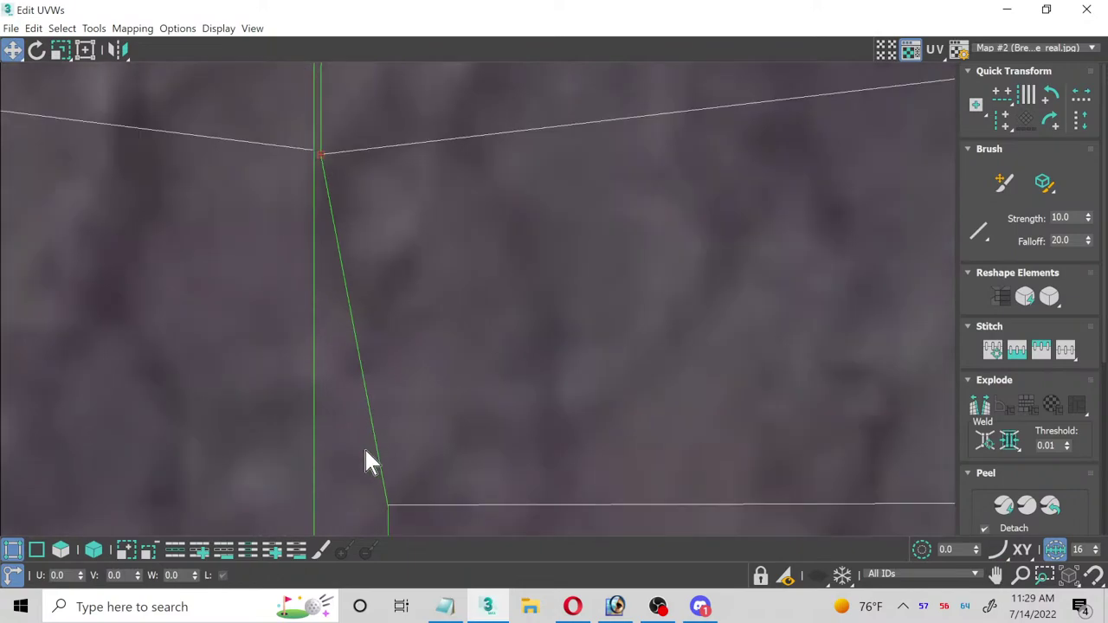
{"action": "middle_click_drag", "start_coordinate": [367, 460], "coordinate": [394, 233]}
{"action": "left_click_drag", "start_coordinate": [387, 273], "coordinate": [319, 354]}
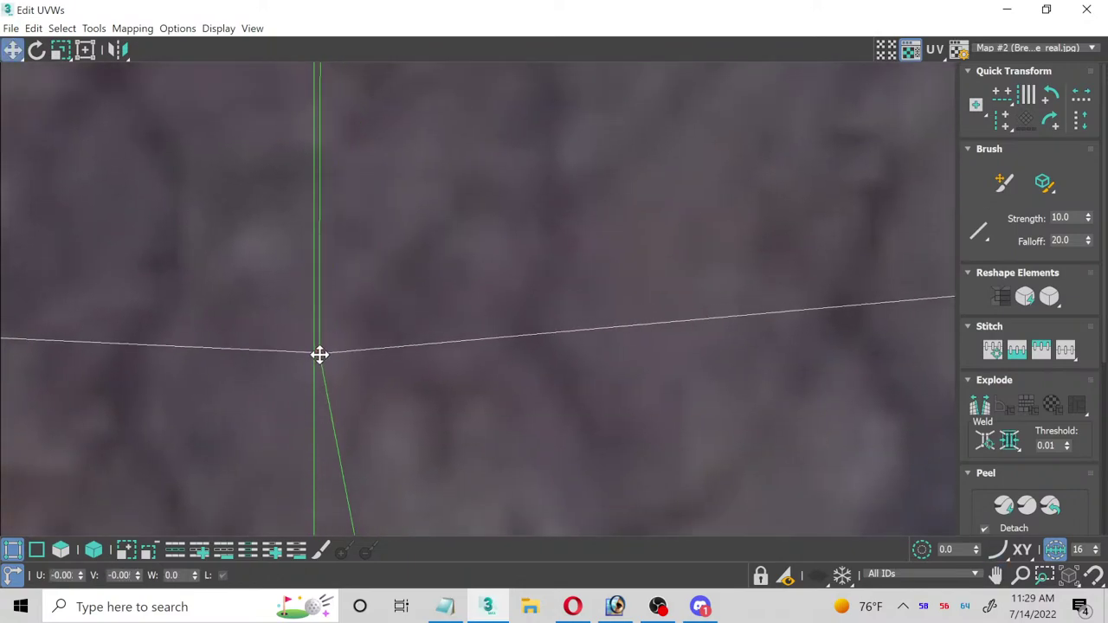
{"action": "middle_click_drag", "start_coordinate": [358, 457], "coordinate": [363, 116]}
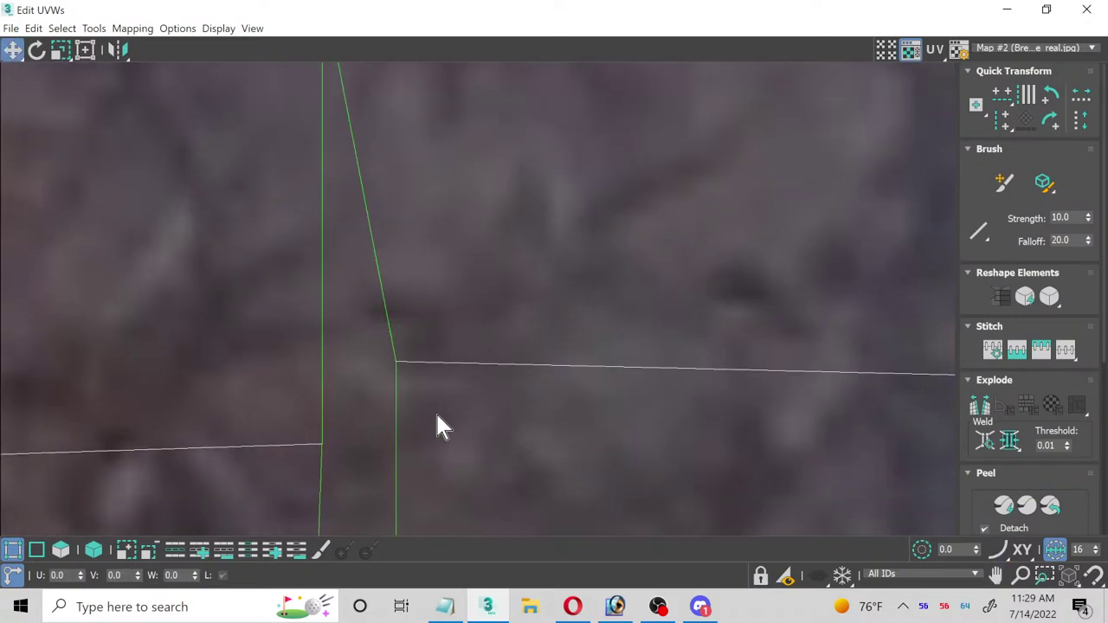
{"action": "left_click_drag", "start_coordinate": [400, 365], "coordinate": [331, 450]}
{"action": "middle_click_drag", "start_coordinate": [362, 457], "coordinate": [395, 77]}
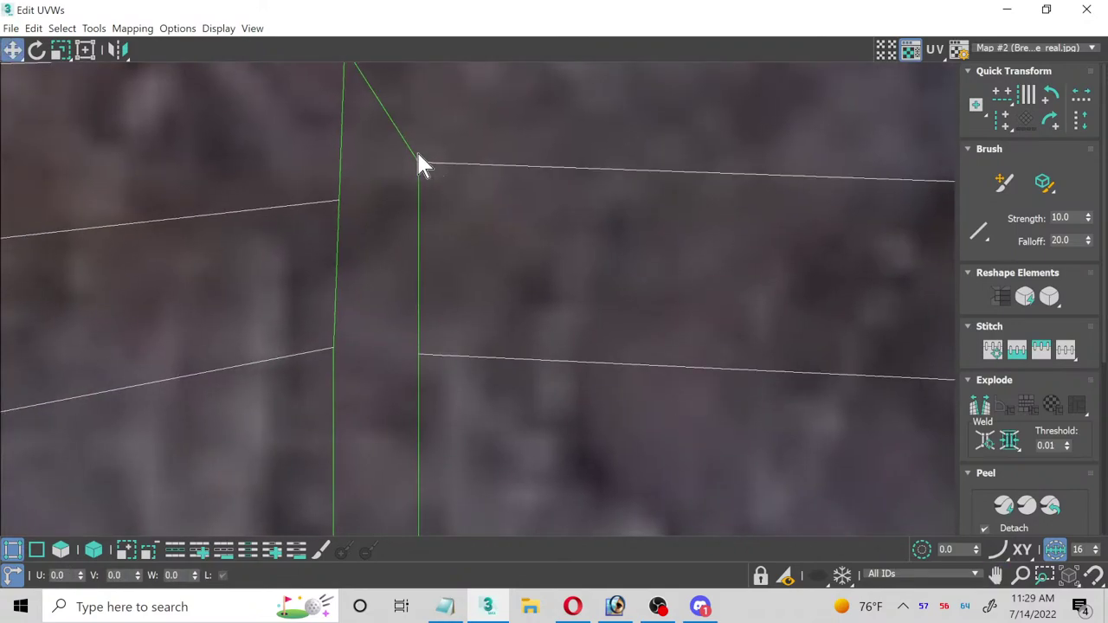
{"action": "left_click_drag", "start_coordinate": [412, 163], "coordinate": [350, 201]}
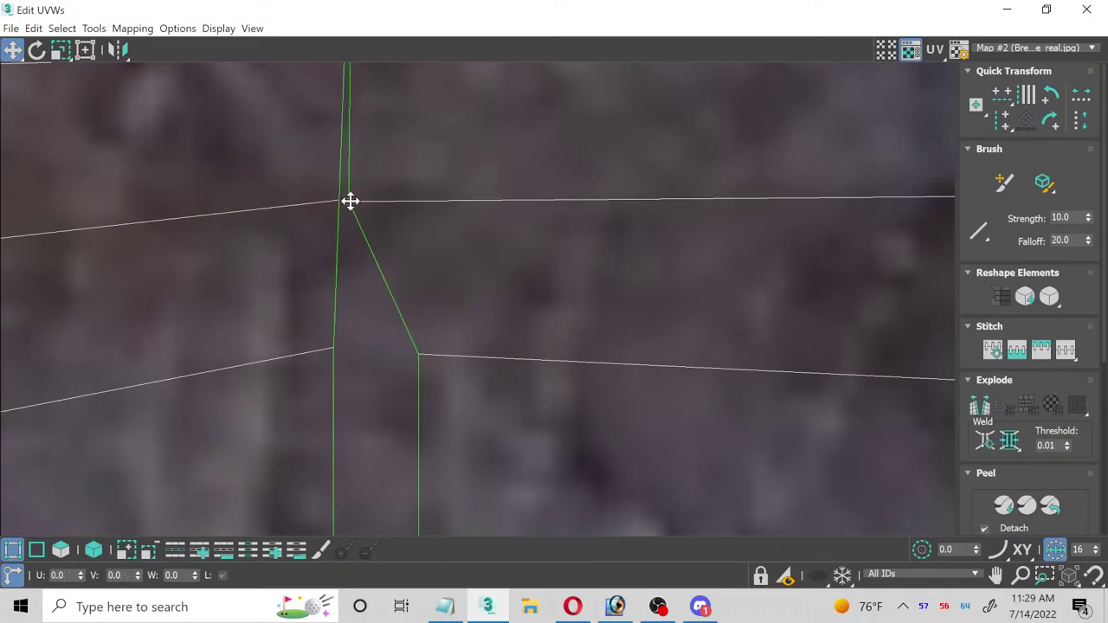
{"action": "left_click_drag", "start_coordinate": [421, 354], "coordinate": [344, 350]}
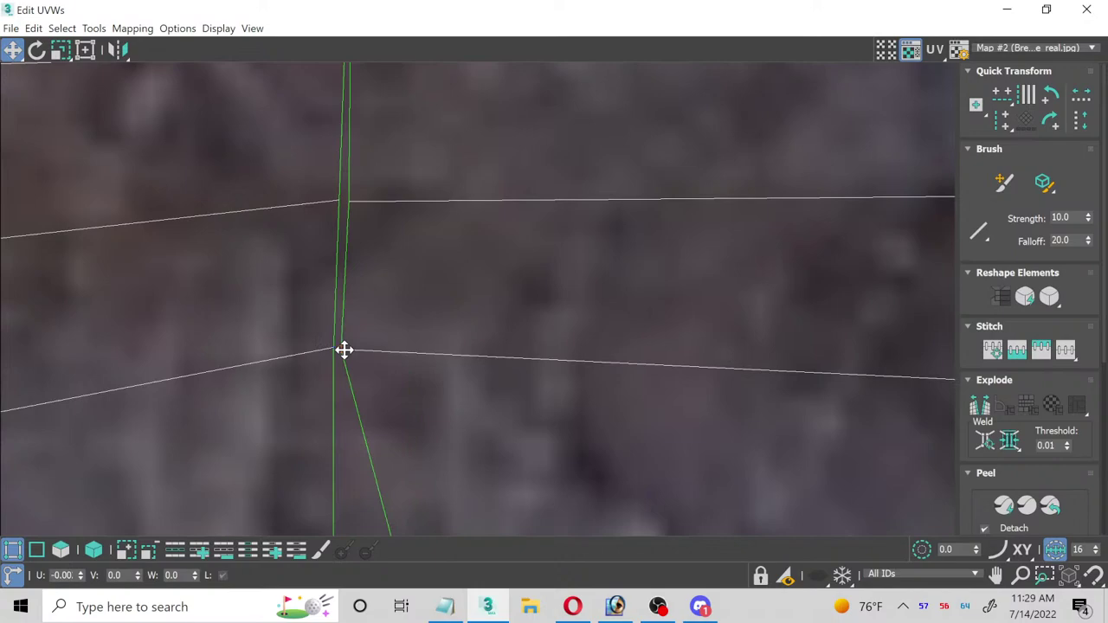
Step: Snap the remaining top and lower tail UV vertices onto the vertical seam edge
{"action": "left_click", "coordinate": [344, 350]}
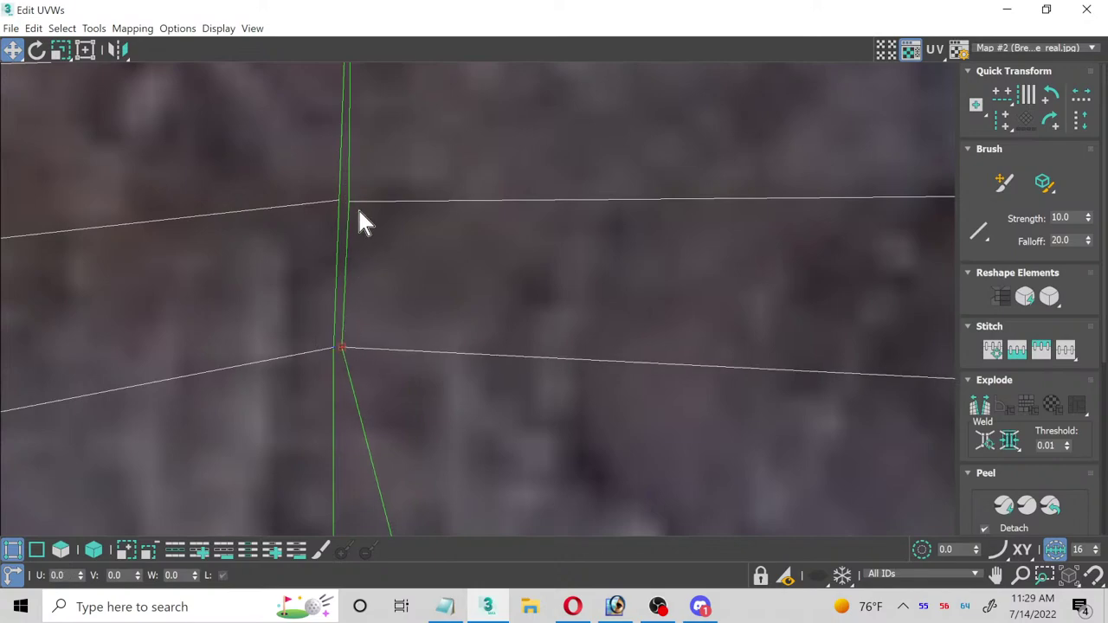
{"action": "scroll", "coordinate": [363, 217], "scroll_direction": "up", "scroll_amount": 2}
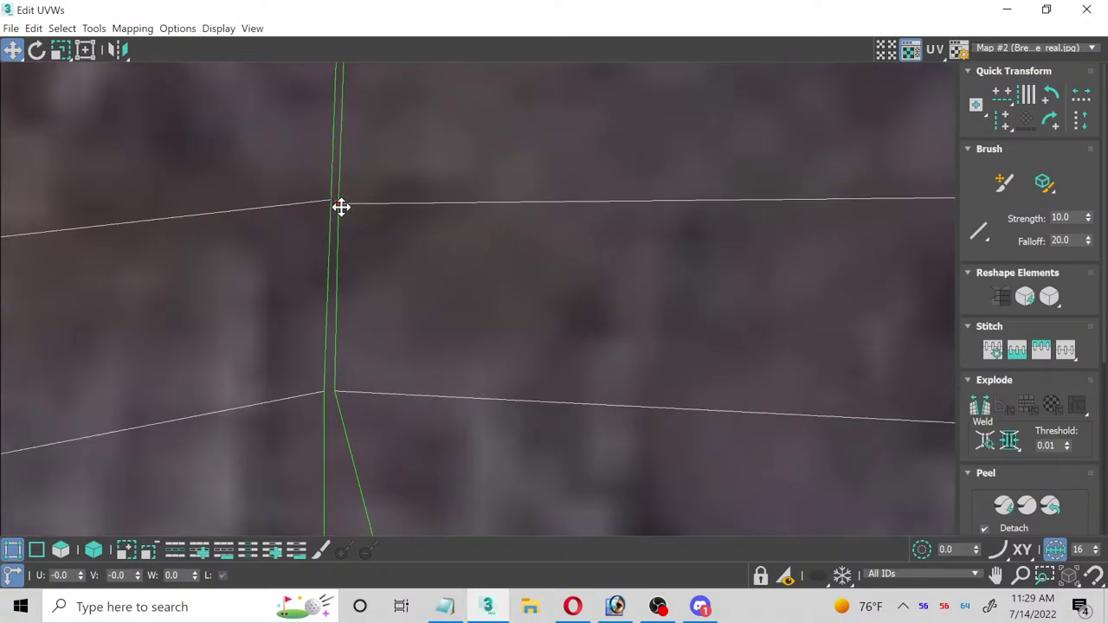
{"action": "left_click_drag", "start_coordinate": [341, 207], "coordinate": [342, 204]}
{"action": "middle_click_drag", "start_coordinate": [391, 404], "coordinate": [404, 243]}
{"action": "left_click_drag", "start_coordinate": [469, 420], "coordinate": [469, 413]}
{"action": "left_click_drag", "start_coordinate": [418, 367], "coordinate": [315, 362]}
{"action": "middle_click_drag", "start_coordinate": [394, 425], "coordinate": [433, 39]}
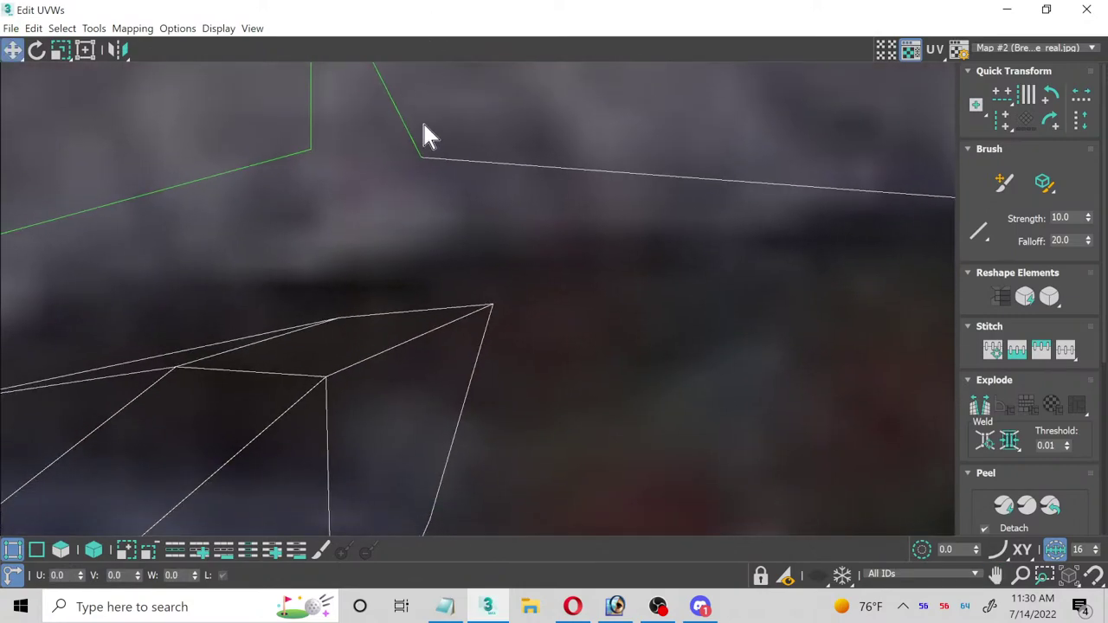
{"action": "middle_click_drag", "start_coordinate": [424, 126], "coordinate": [405, 303]}
{"action": "left_click_drag", "start_coordinate": [419, 347], "coordinate": [305, 345]}
Step: Zoom out to the whole tail mesh, close Edit UVWs, and inspect the textured tail
{"action": "scroll", "coordinate": [319, 327], "scroll_direction": "up", "scroll_amount": 2}
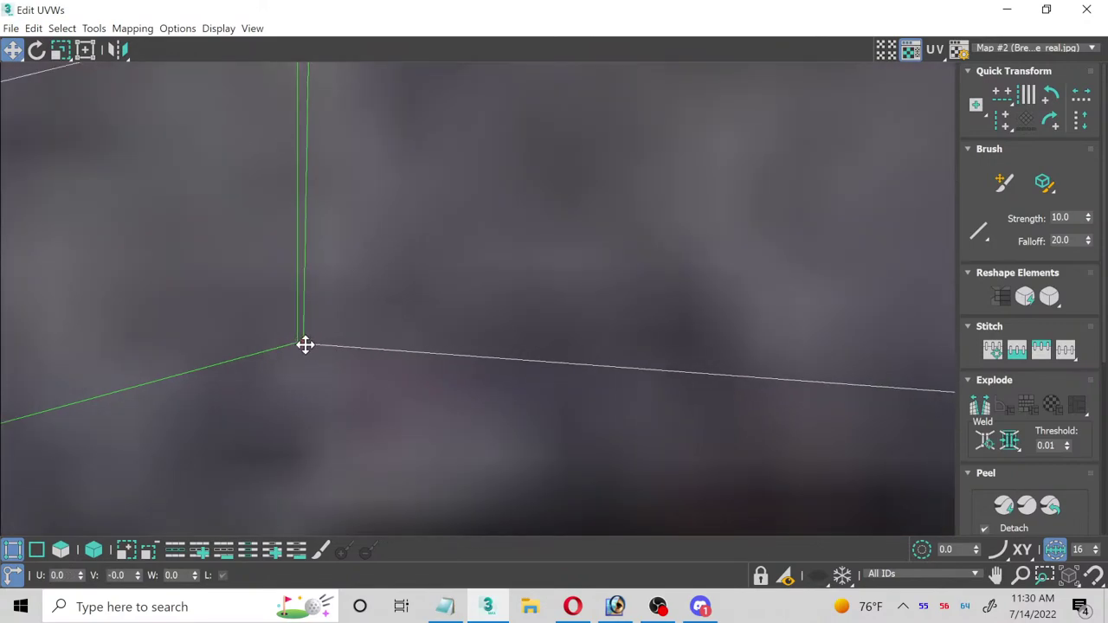
{"action": "scroll", "coordinate": [415, 314], "scroll_direction": "down", "scroll_amount": 5}
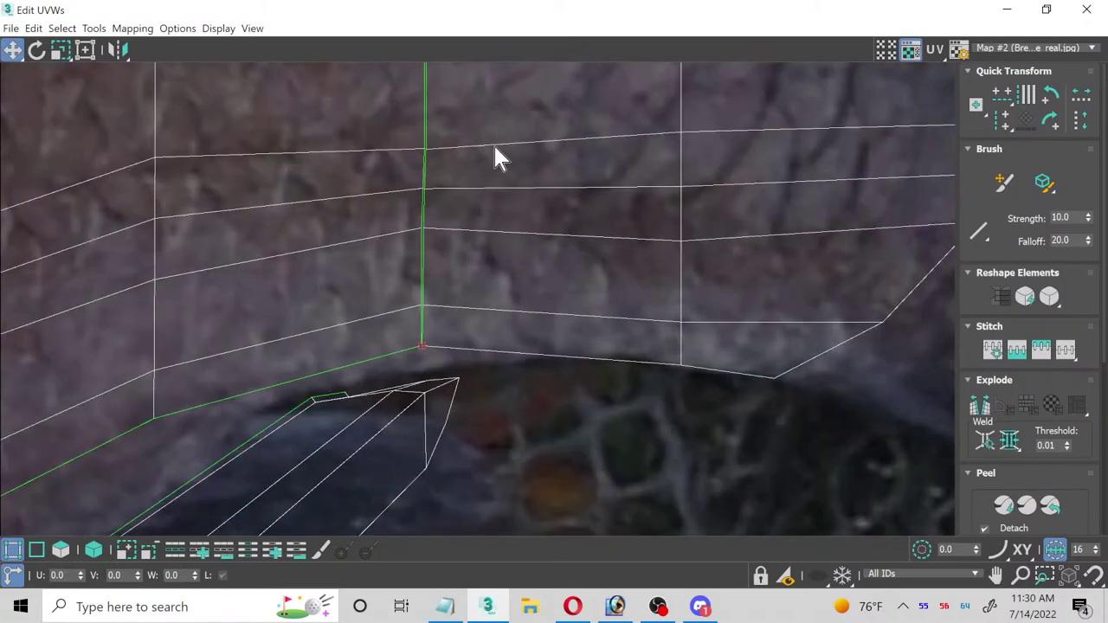
{"action": "middle_click_drag", "start_coordinate": [494, 156], "coordinate": [395, 370]}
{"action": "scroll", "coordinate": [425, 311], "scroll_direction": "down", "scroll_amount": 3}
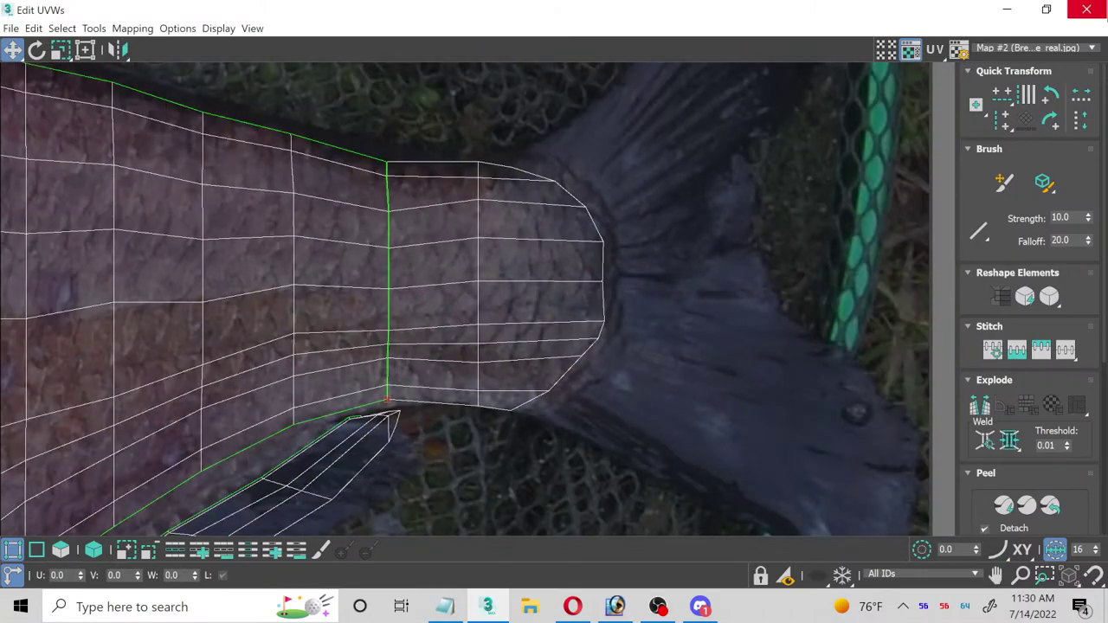
{"action": "left_click", "coordinate": [1088, 9]}
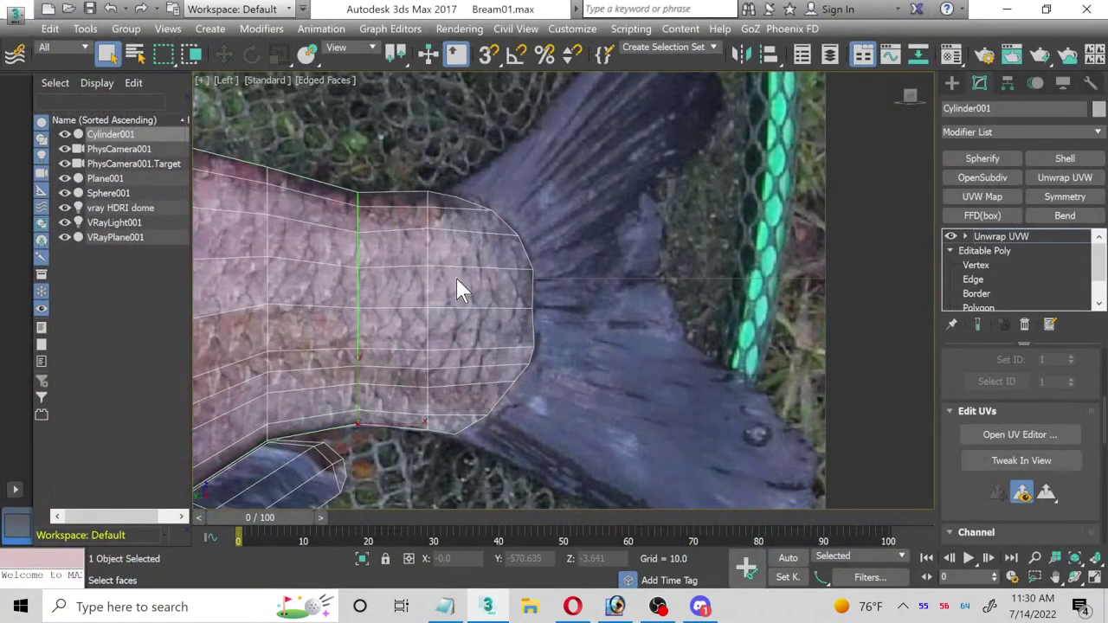
{"action": "scroll", "coordinate": [329, 299], "scroll_direction": "up", "scroll_amount": 3}
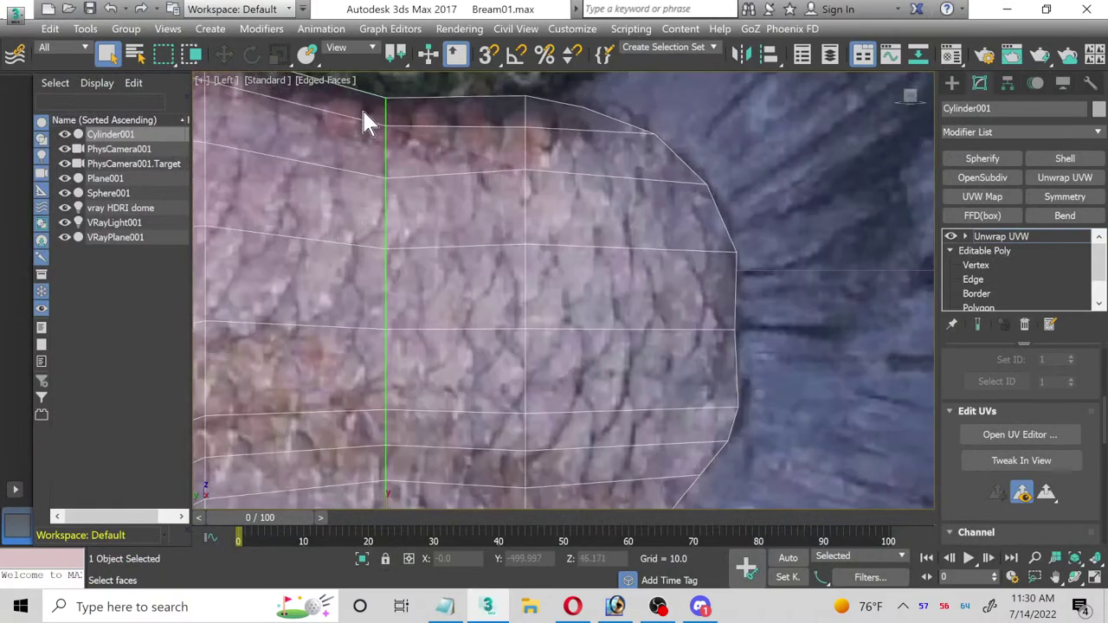
{"action": "middle_click_drag", "start_coordinate": [435, 441], "coordinate": [438, 388]}
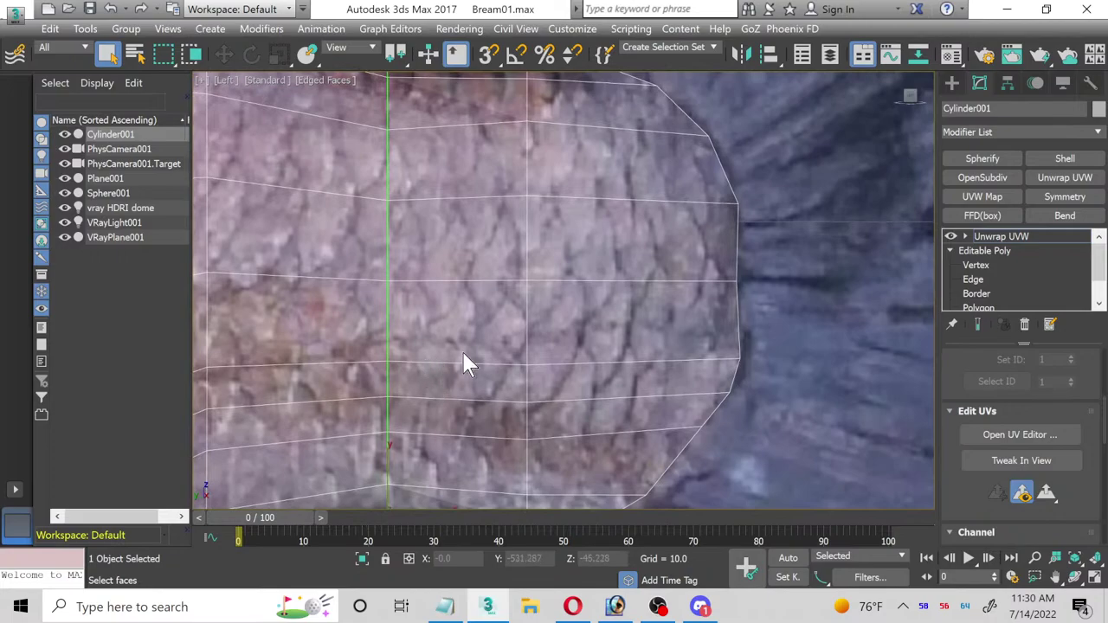
{"action": "scroll", "coordinate": [463, 362], "scroll_direction": "down", "scroll_amount": 3}
{"action": "middle_click_drag", "start_coordinate": [664, 391], "coordinate": [542, 396]}
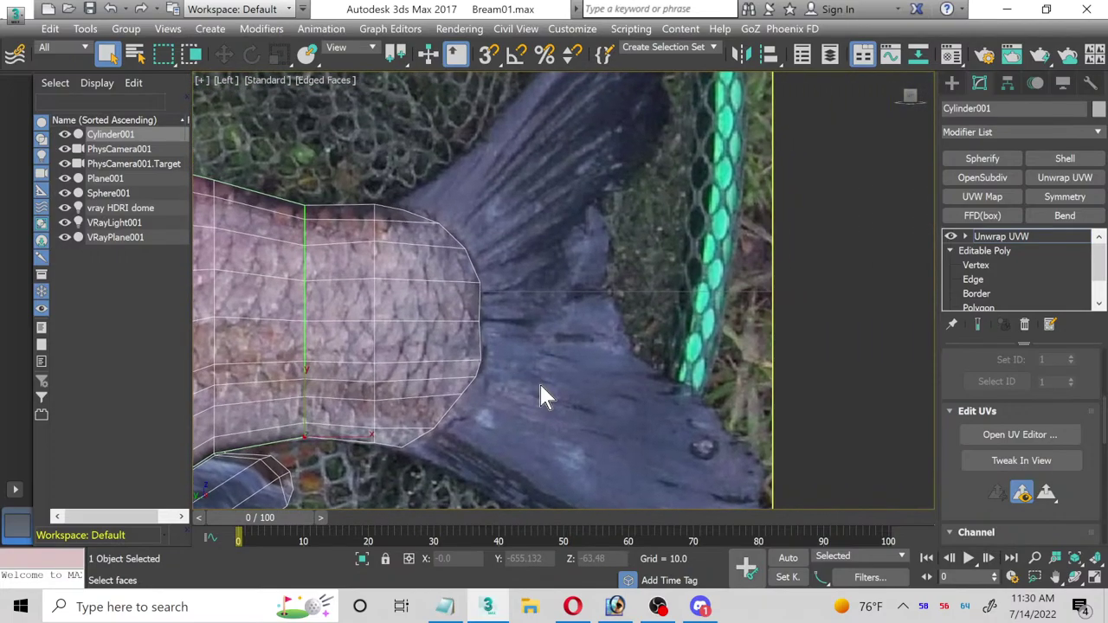
Step: Collapse the modifier stack to Editable Poly and enter Polygon level
{"action": "right_click", "coordinate": [1025, 242]}
{"action": "left_click", "coordinate": [974, 391]}
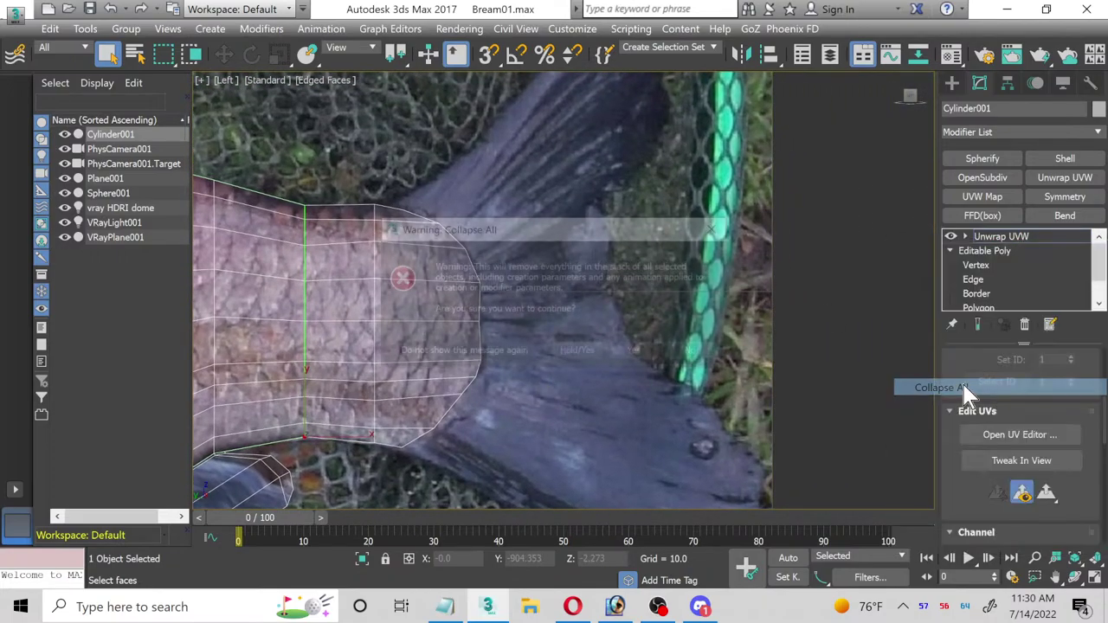
{"action": "left_click", "coordinate": [637, 353]}
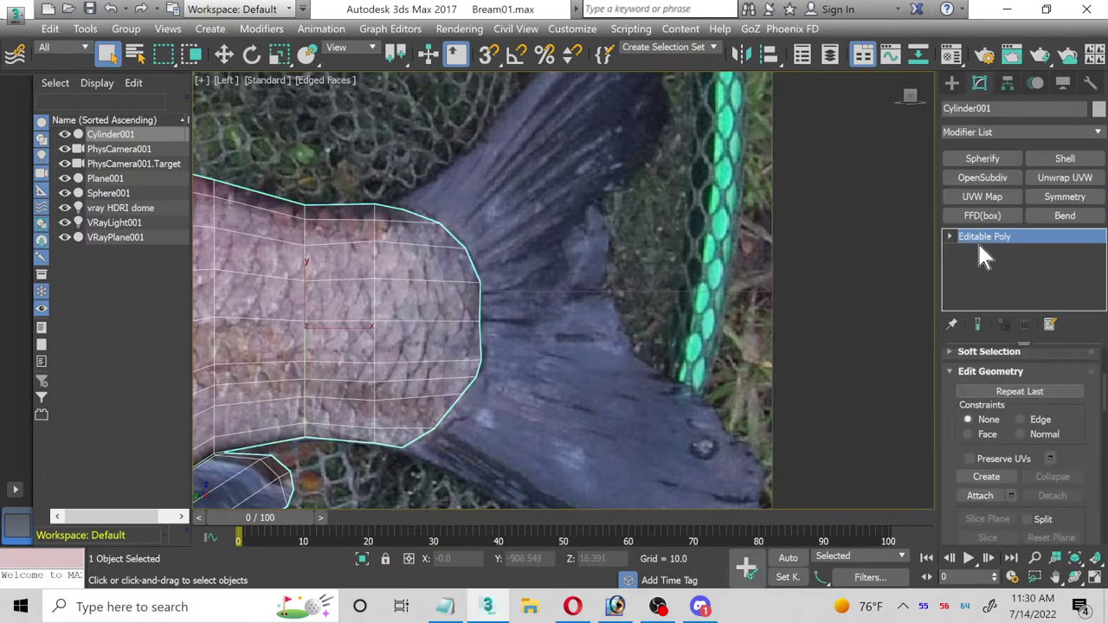
{"action": "left_click", "coordinate": [950, 236]}
{"action": "left_click", "coordinate": [961, 293]}
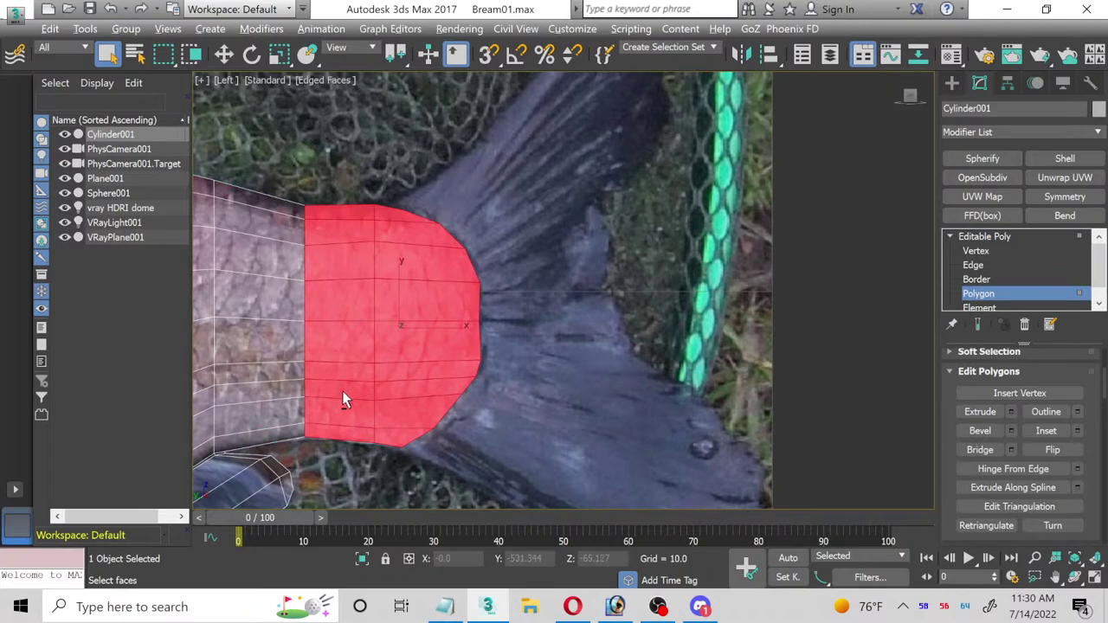
Step: Extrude the tail-end faces and stretch them out over the tail fin
{"action": "left_click", "coordinate": [387, 452]}
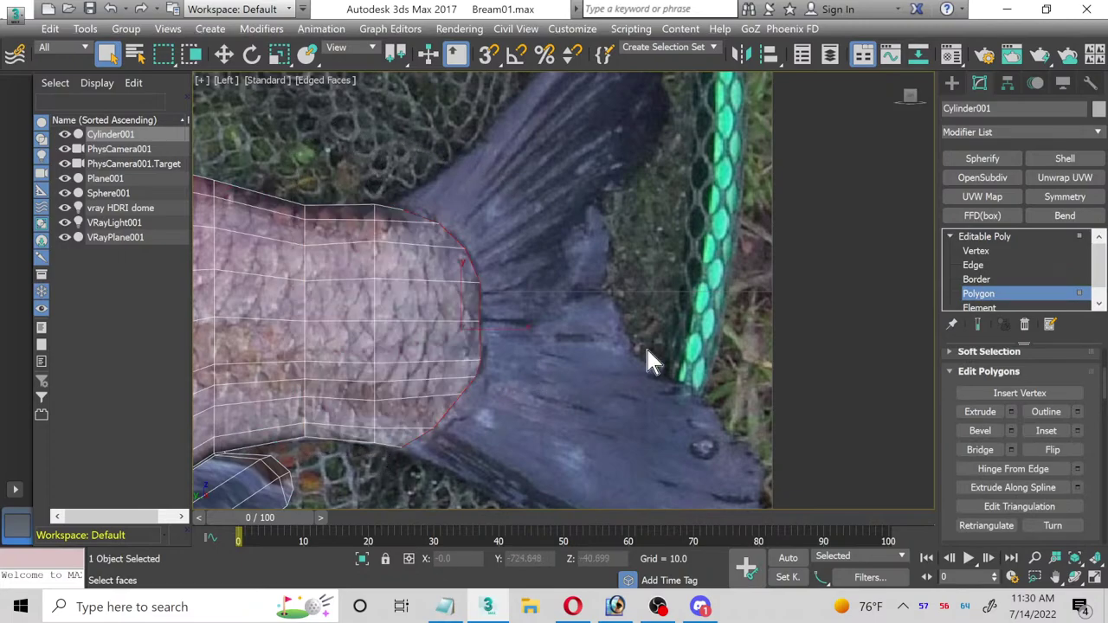
{"action": "middle_click_drag", "start_coordinate": [654, 362], "coordinate": [537, 321]}
{"action": "left_click", "coordinate": [223, 54]}
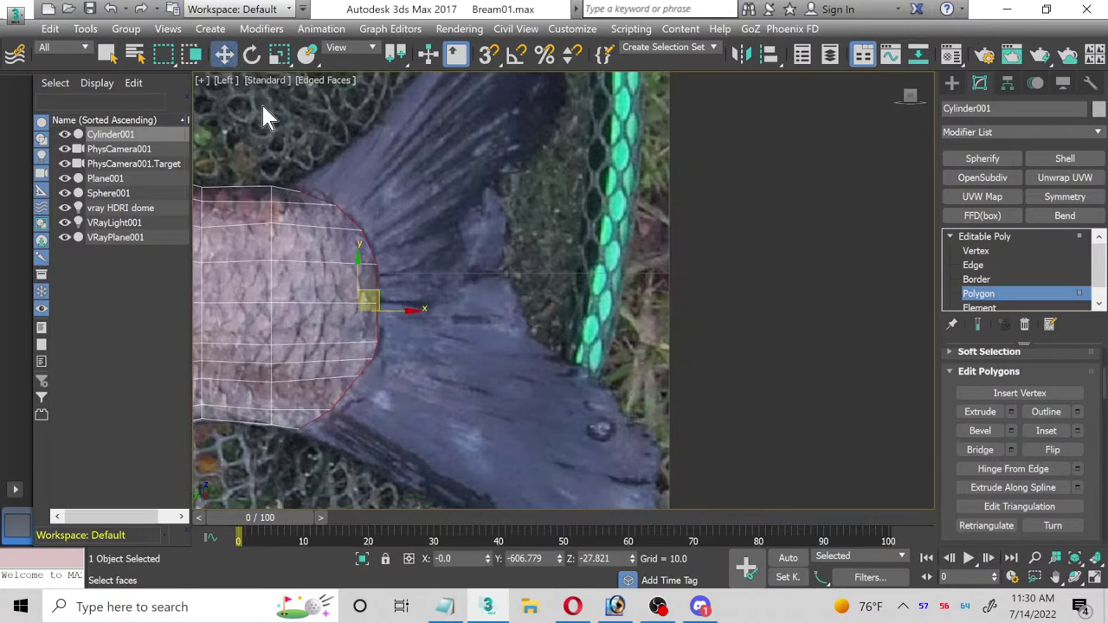
{"action": "left_click_drag", "start_coordinate": [395, 309], "coordinate": [433, 317], "text": "shift"}
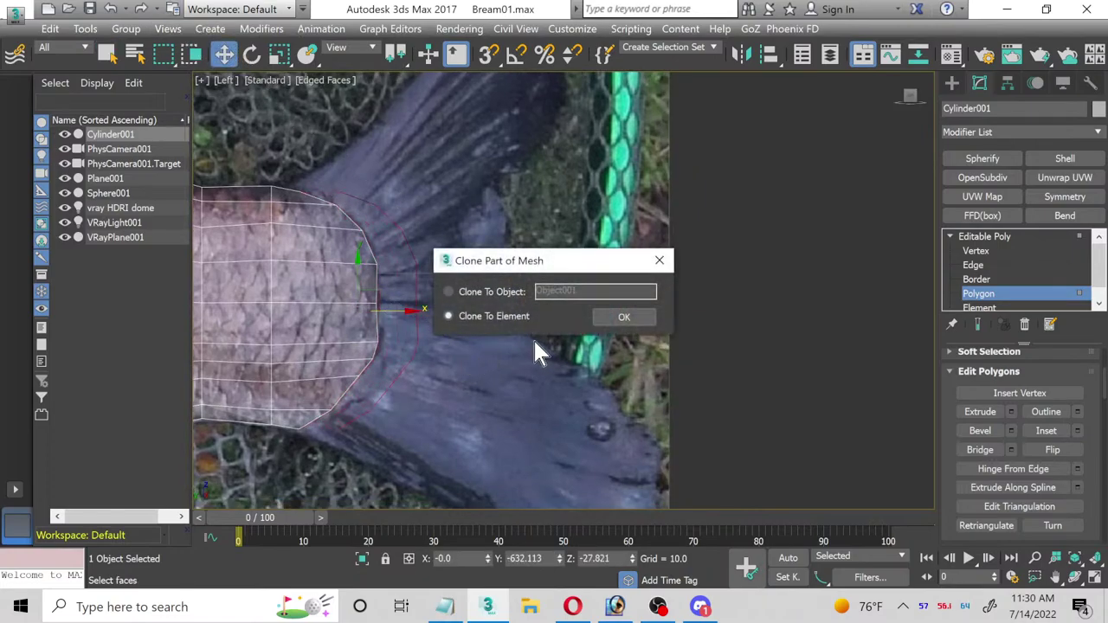
{"action": "left_click", "coordinate": [667, 259]}
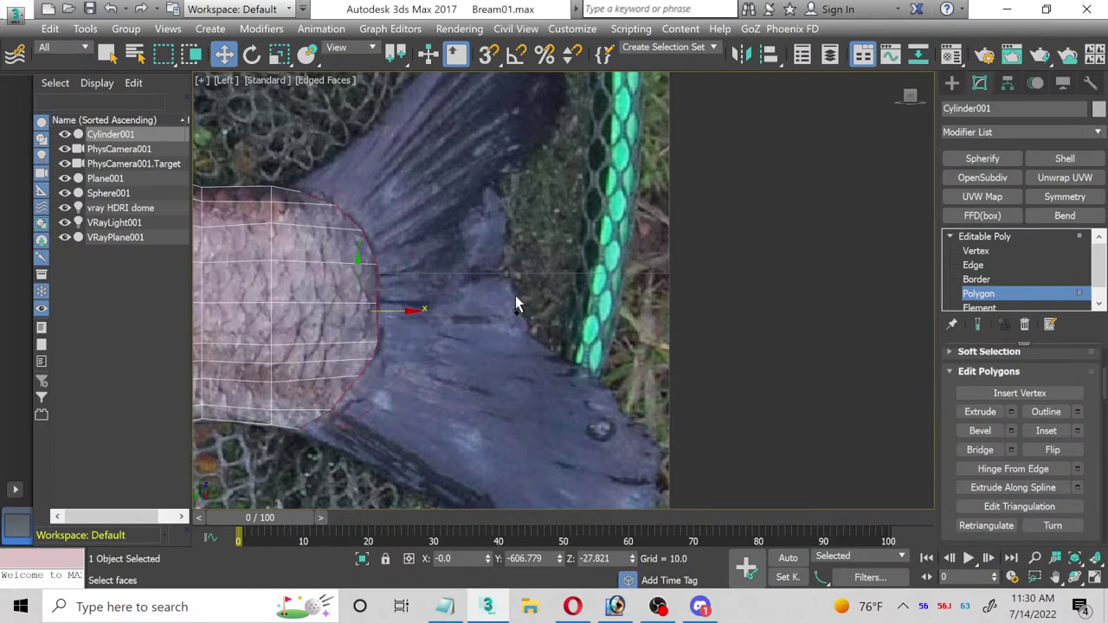
{"action": "left_click", "coordinate": [1012, 412]}
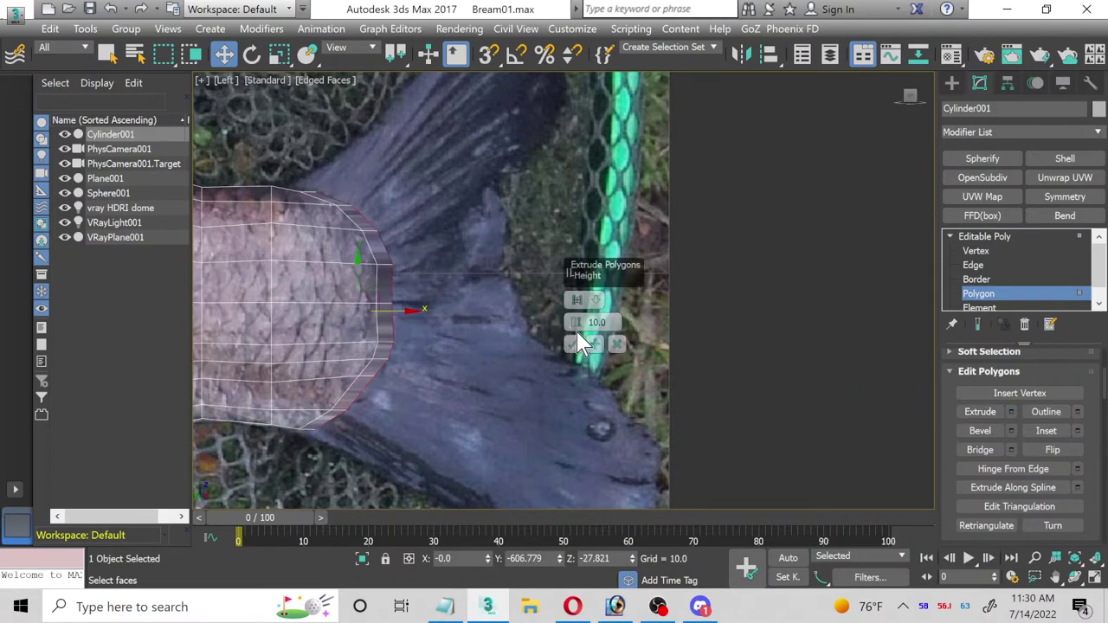
{"action": "left_click", "coordinate": [576, 342]}
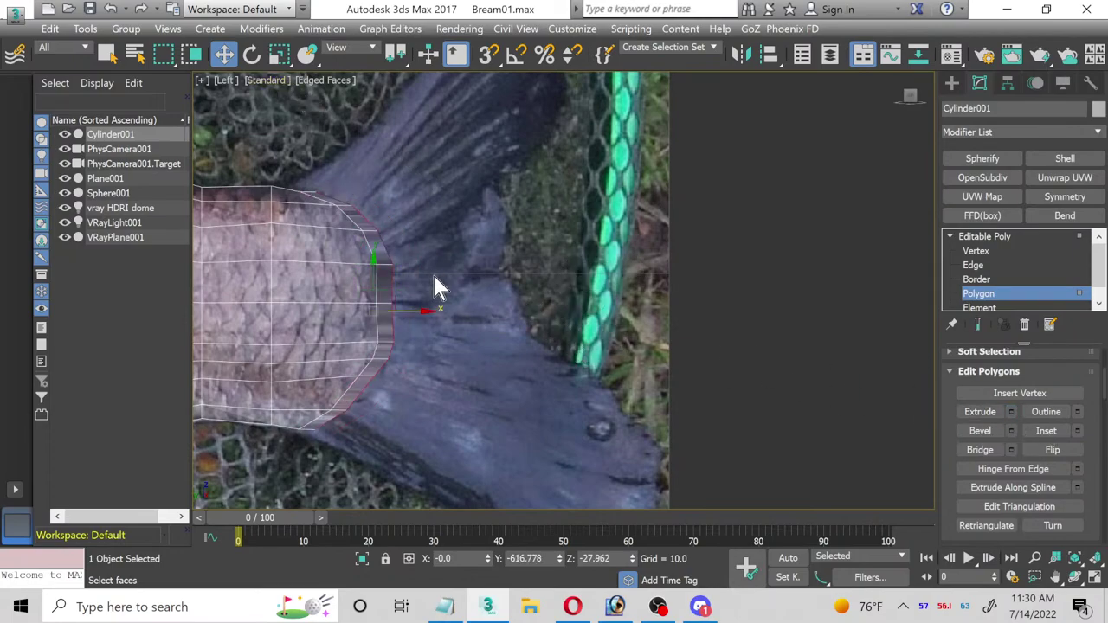
{"action": "left_click_drag", "start_coordinate": [415, 314], "coordinate": [531, 323]}
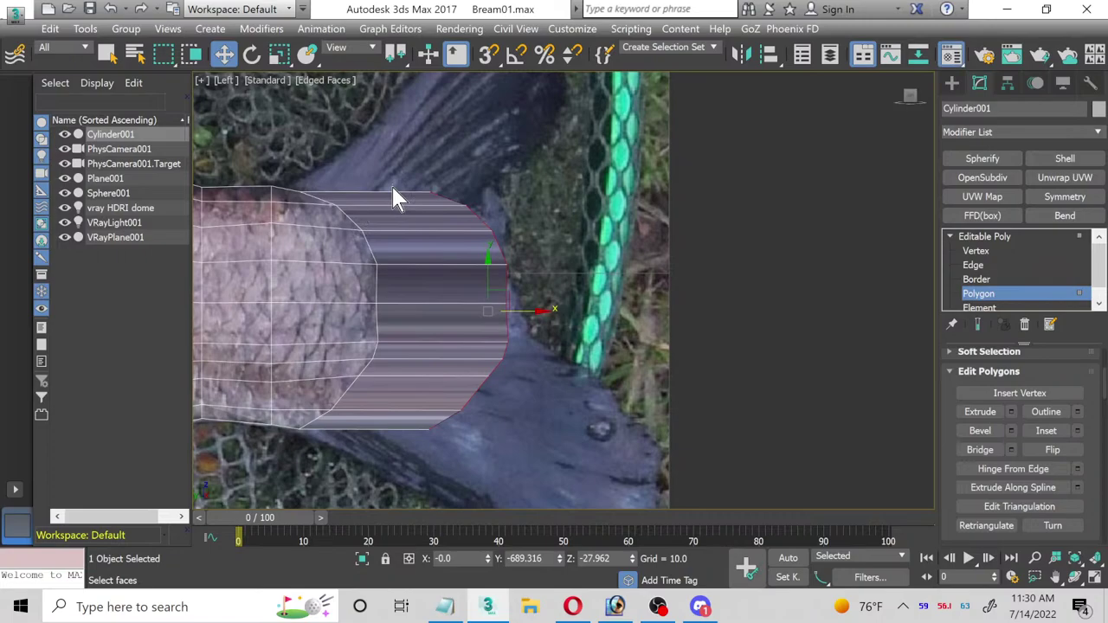
Step: Set the bream material's refraction colour to light grey 212, then return to Vertex level
{"action": "key", "text": "m"}
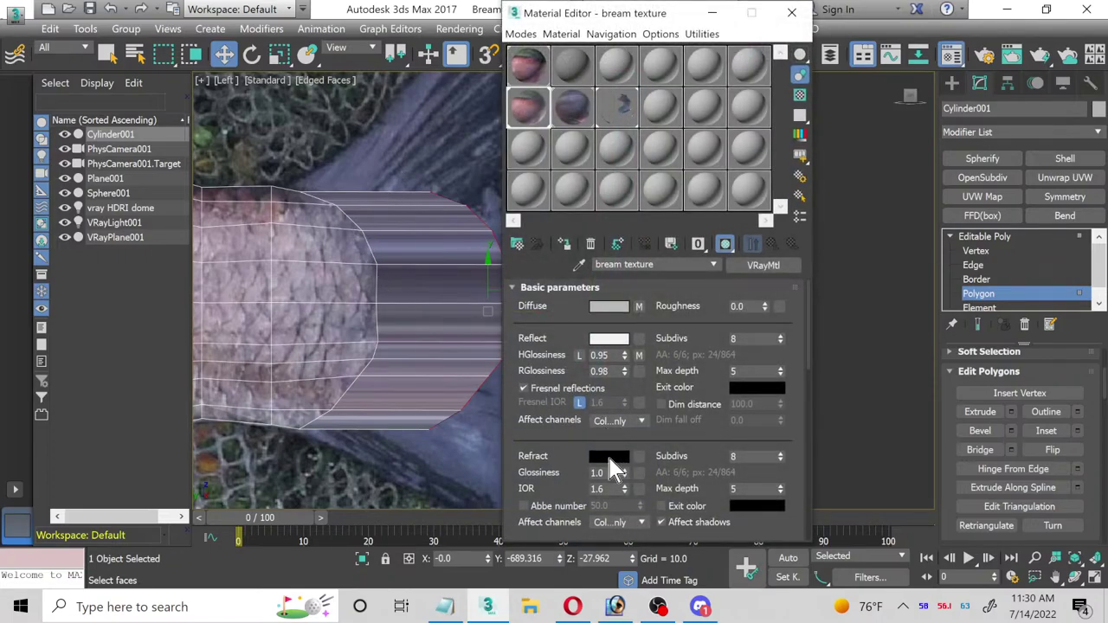
{"action": "left_click", "coordinate": [609, 456]}
{"action": "left_click_drag", "start_coordinate": [346, 206], "coordinate": [346, 185]}
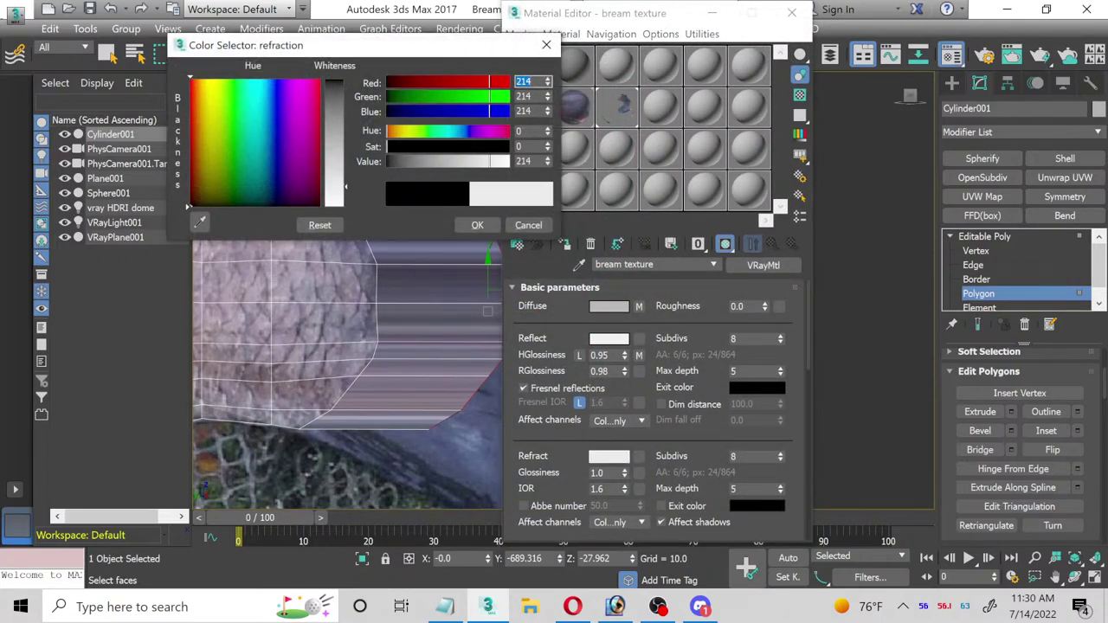
{"action": "left_click", "coordinate": [474, 225]}
{"action": "left_click", "coordinate": [791, 13]}
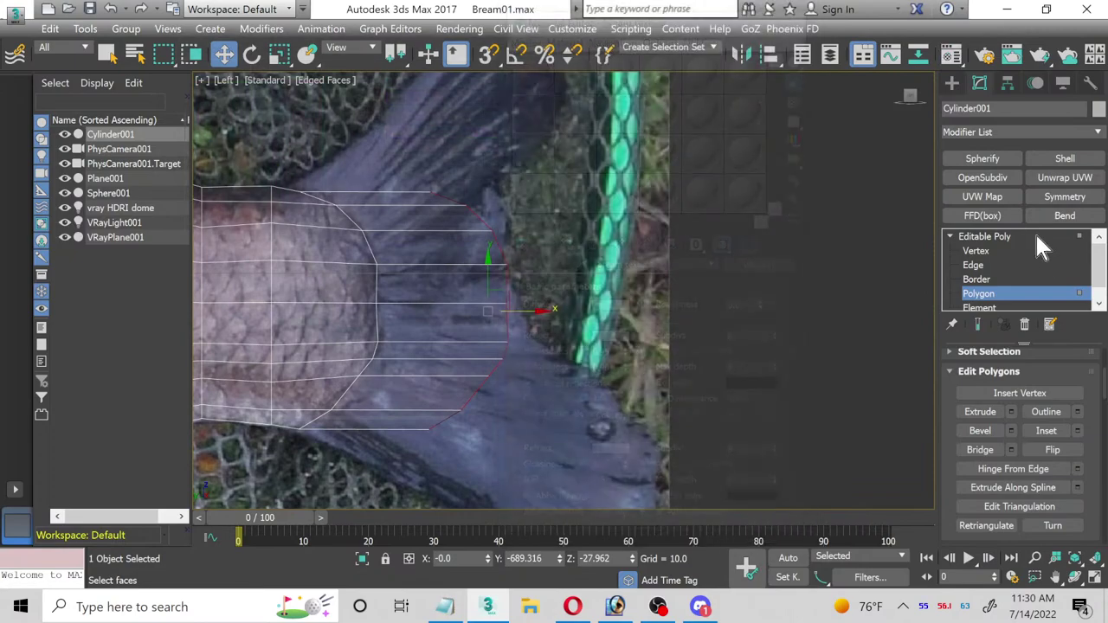
{"action": "left_click", "coordinate": [988, 251]}
{"action": "scroll", "coordinate": [294, 187], "scroll_direction": "up", "scroll_amount": 3}
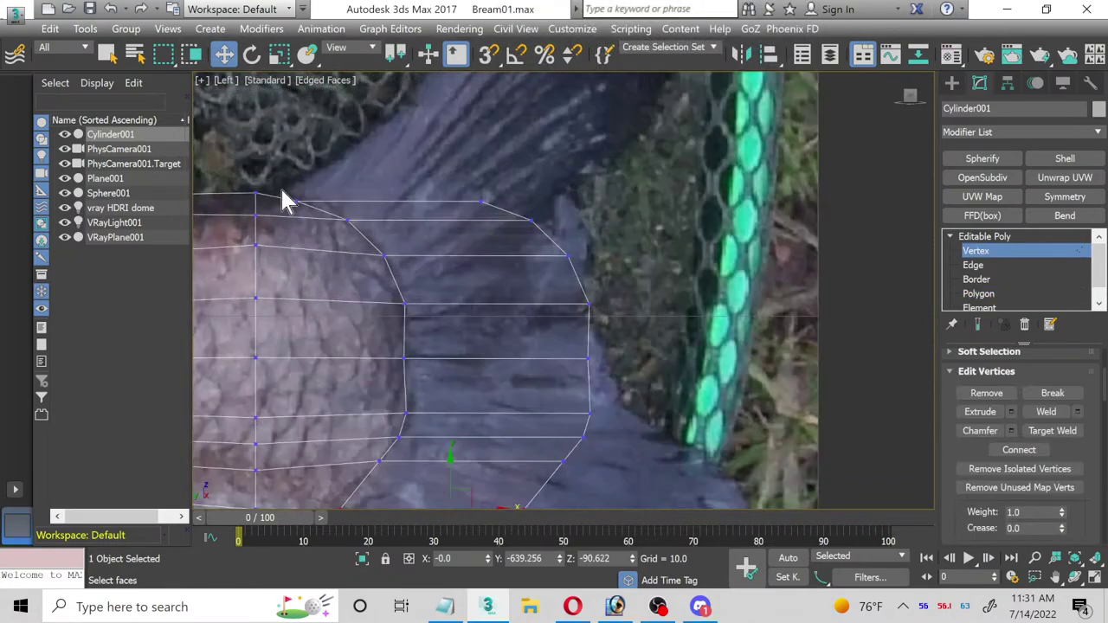
Step: Drag the tail's top-edge vertices upward so the mesh reaches the fin's upper tip in the photo
{"action": "left_click", "coordinate": [295, 200]}
{"action": "left_click_drag", "start_coordinate": [312, 198], "coordinate": [325, 160]}
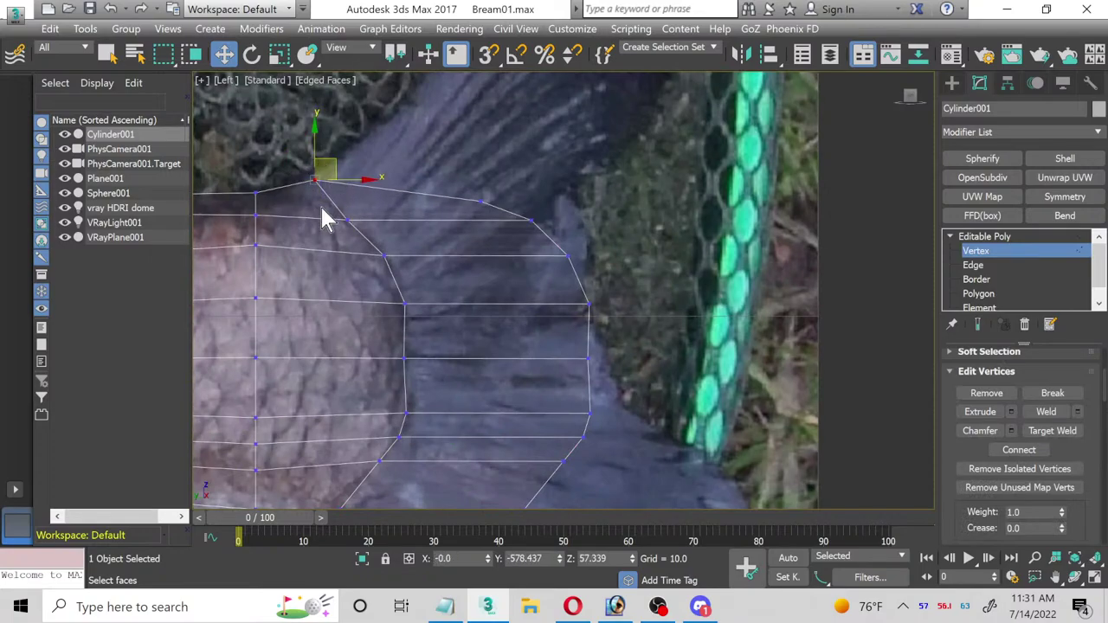
{"action": "scroll", "coordinate": [333, 219], "scroll_direction": "down", "scroll_amount": 3}
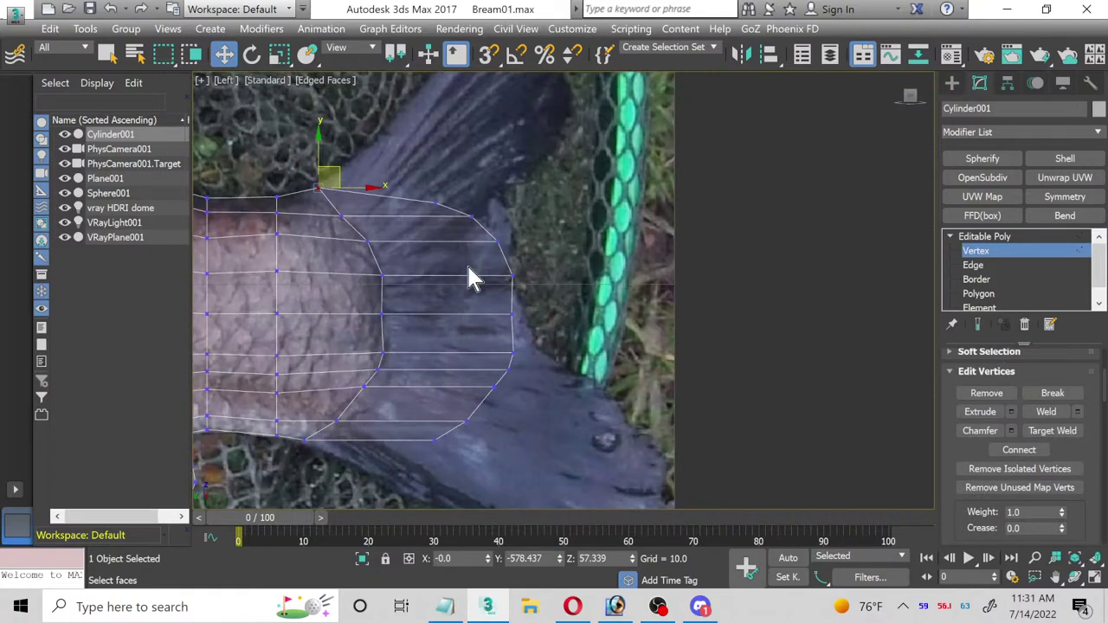
{"action": "middle_click_drag", "start_coordinate": [470, 277], "coordinate": [380, 226]}
{"action": "left_click", "coordinate": [408, 255]}
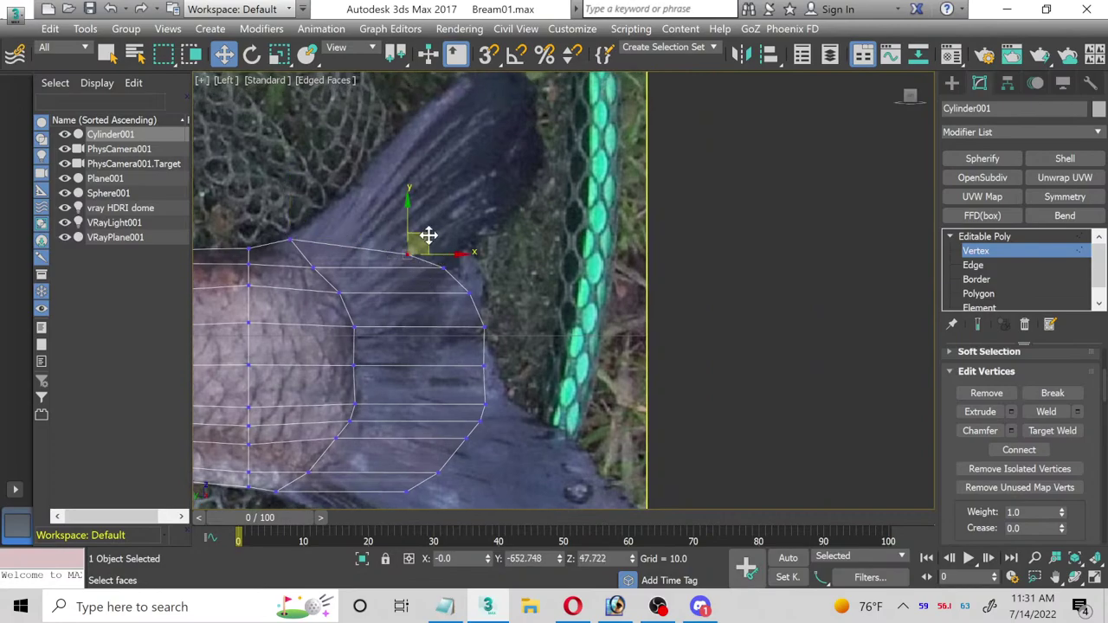
{"action": "left_click_drag", "start_coordinate": [441, 208], "coordinate": [488, 87]}
{"action": "middle_click_drag", "start_coordinate": [487, 197], "coordinate": [433, 282]}
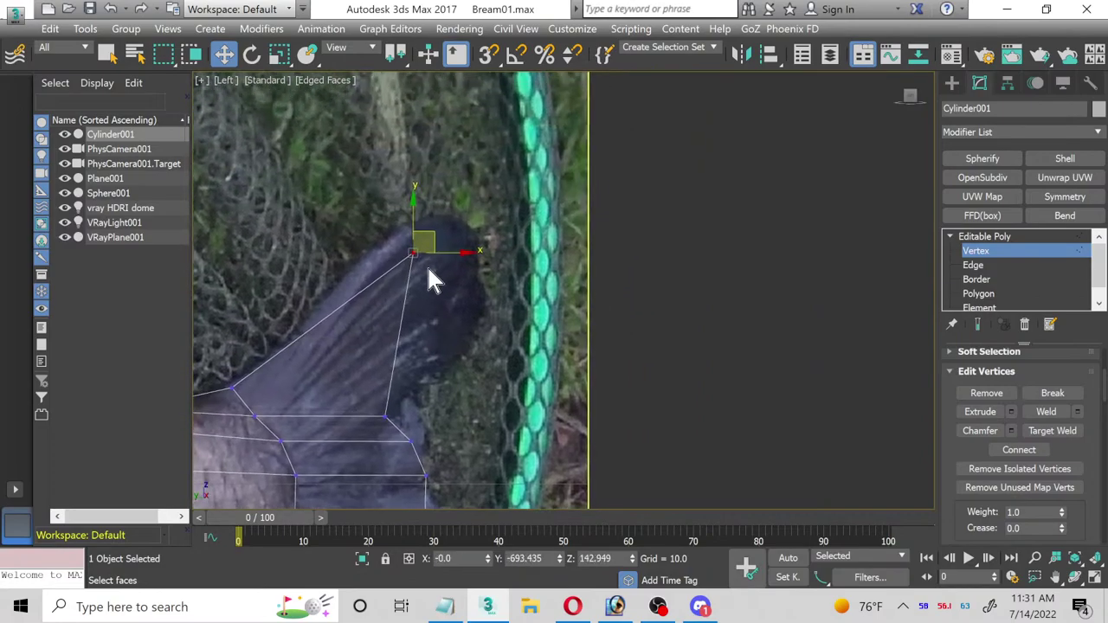
{"action": "left_click_drag", "start_coordinate": [432, 235], "coordinate": [455, 205]}
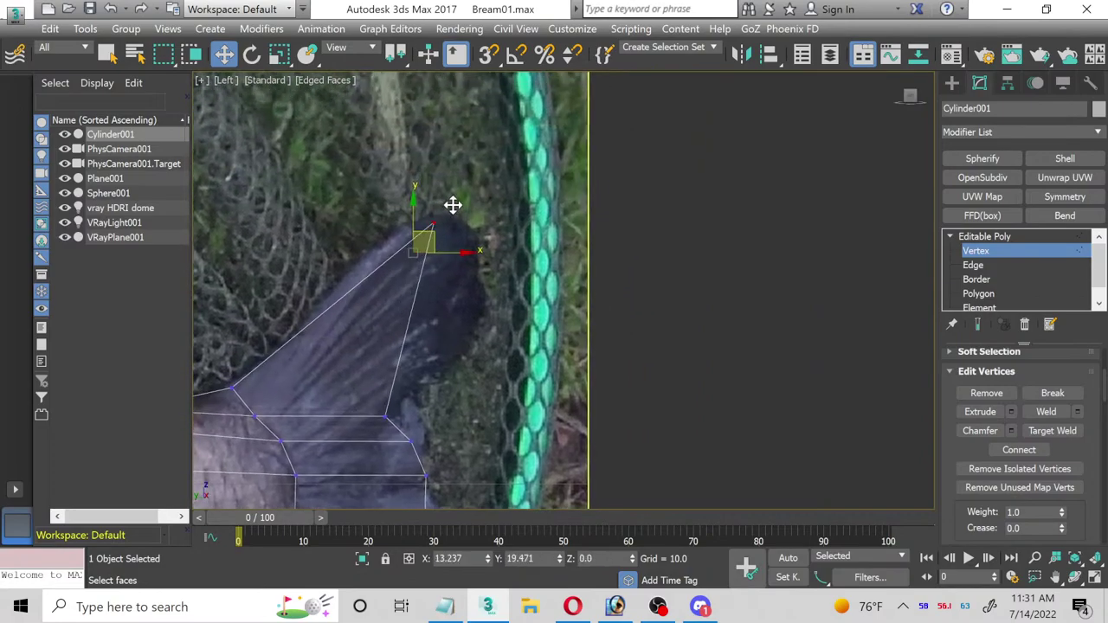
Step: Move the lower and right-edge vertices onto the fin's trailing outline
{"action": "left_click", "coordinate": [386, 418]}
{"action": "left_click_drag", "start_coordinate": [390, 396], "coordinate": [488, 263]}
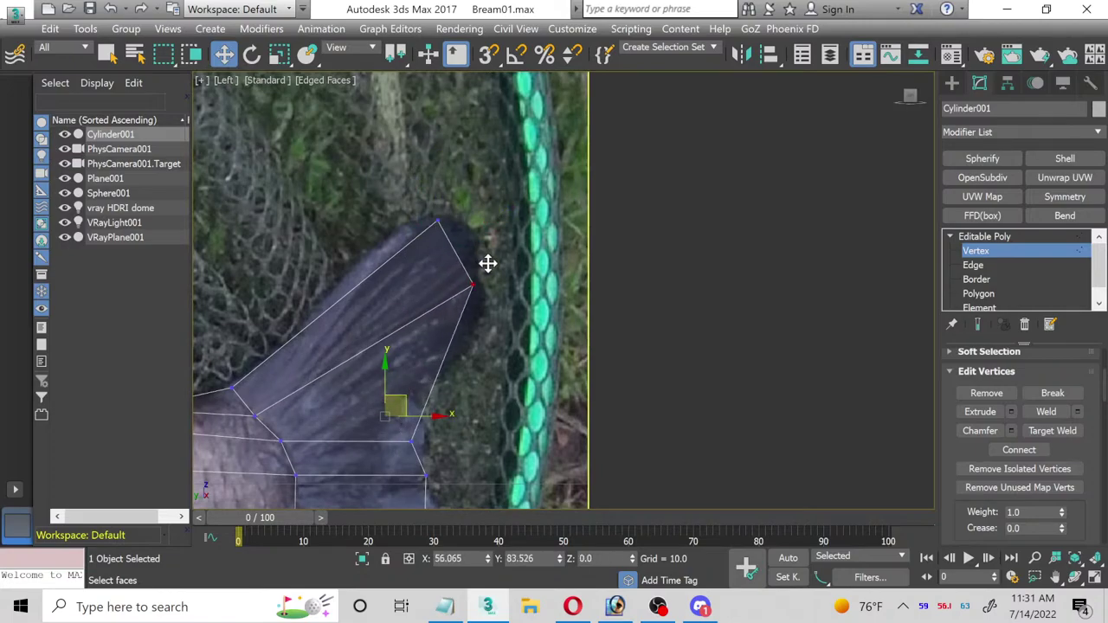
{"action": "middle_click_drag", "start_coordinate": [432, 414], "coordinate": [378, 277]}
{"action": "left_click", "coordinate": [405, 302]}
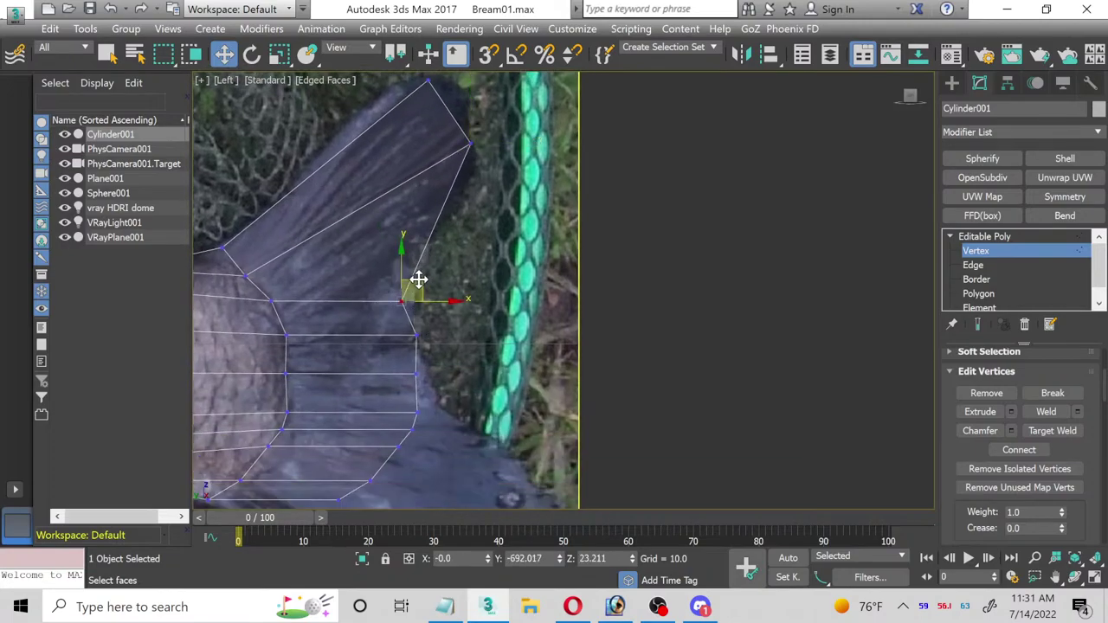
{"action": "left_click_drag", "start_coordinate": [419, 279], "coordinate": [425, 250]}
{"action": "left_click_drag", "start_coordinate": [396, 311], "coordinate": [439, 357]}
{"action": "scroll", "coordinate": [433, 338], "scroll_direction": "up", "scroll_amount": 2}
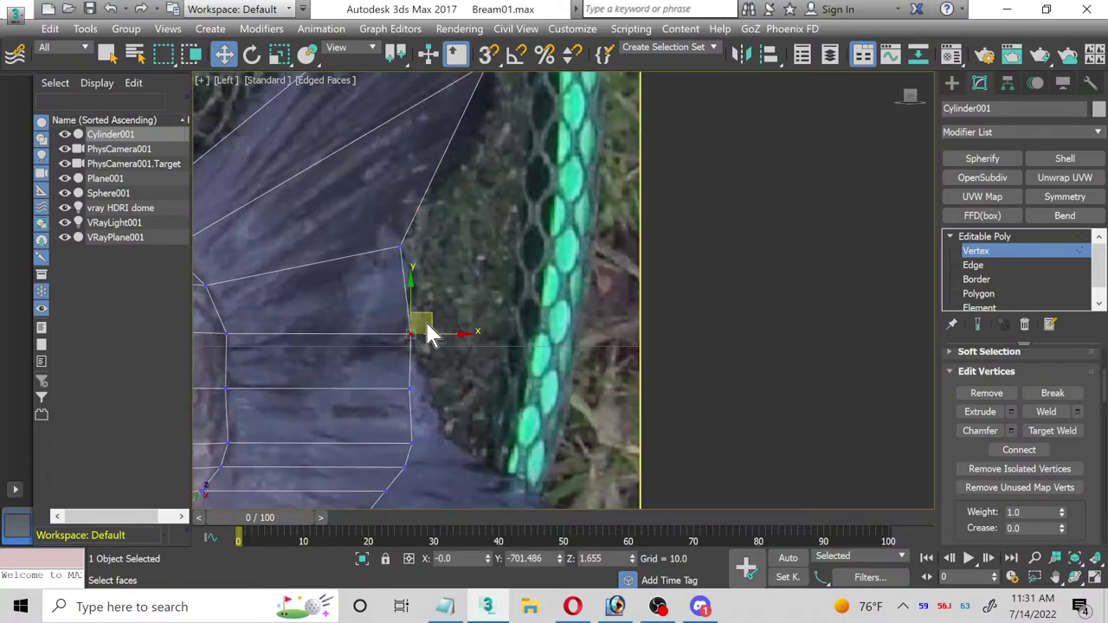
{"action": "mouse_move", "coordinate": [430, 323]}
{"action": "left_mouse_down"}
{"action": "mouse_move", "coordinate": [410, 304]}
{"action": "mouse_move", "coordinate": [428, 309]}
{"action": "left_mouse_up"}
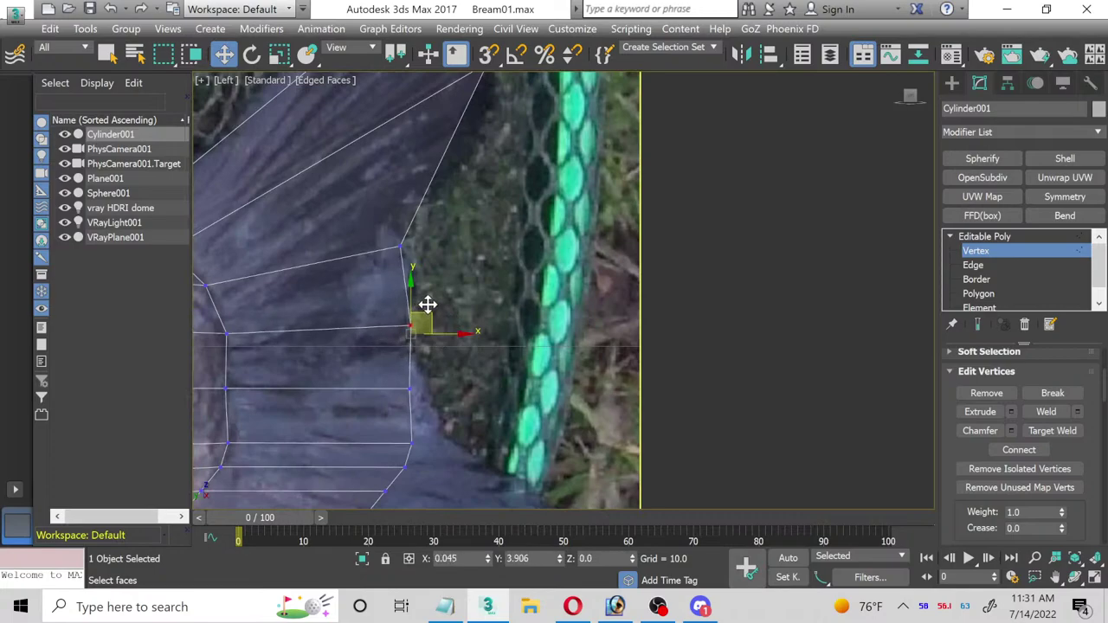
{"action": "left_click", "coordinate": [413, 390]}
{"action": "left_click_drag", "start_coordinate": [432, 388], "coordinate": [455, 424]}
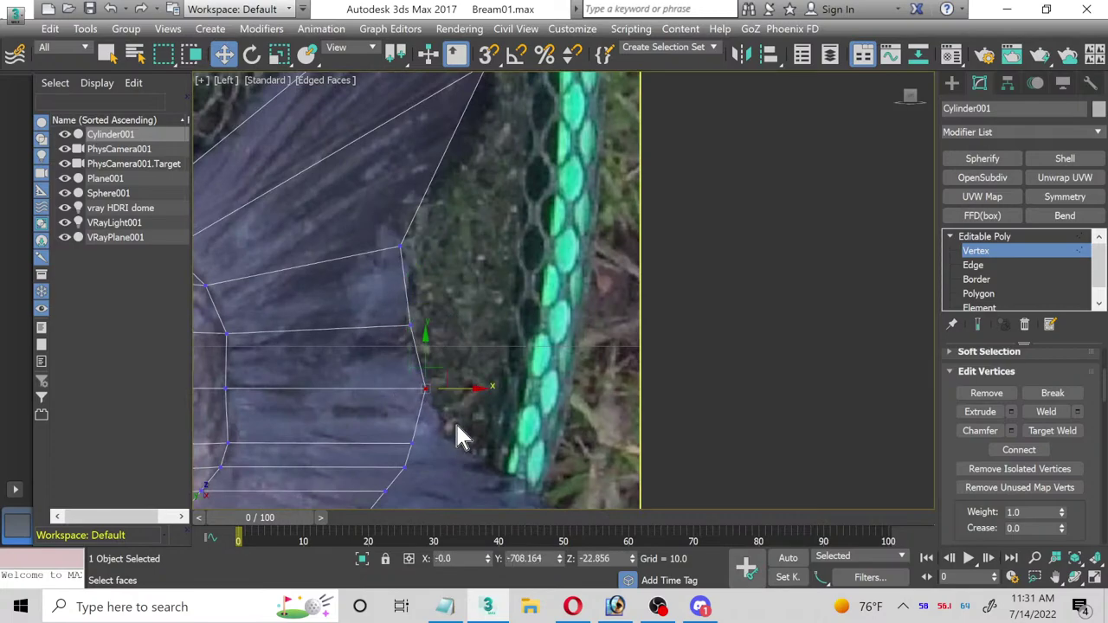
{"action": "middle_click_drag", "start_coordinate": [454, 424], "coordinate": [393, 321]}
{"action": "left_click_drag", "start_coordinate": [395, 363], "coordinate": [400, 346]}
{"action": "left_click_drag", "start_coordinate": [399, 346], "coordinate": [436, 436]}
Step: Stretch vertices down and right to trace the lower lobe tip and the fin's notch
{"action": "scroll", "coordinate": [371, 366], "scroll_direction": "down", "scroll_amount": 3}
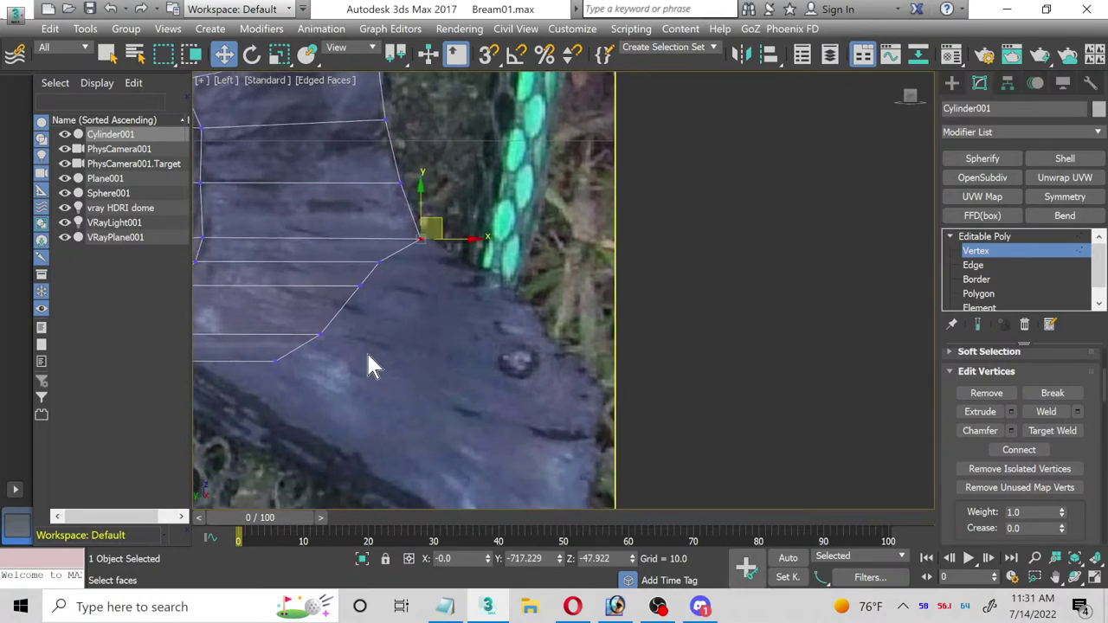
{"action": "left_click", "coordinate": [302, 359]}
{"action": "middle_click_drag", "start_coordinate": [302, 359], "coordinate": [340, 275]}
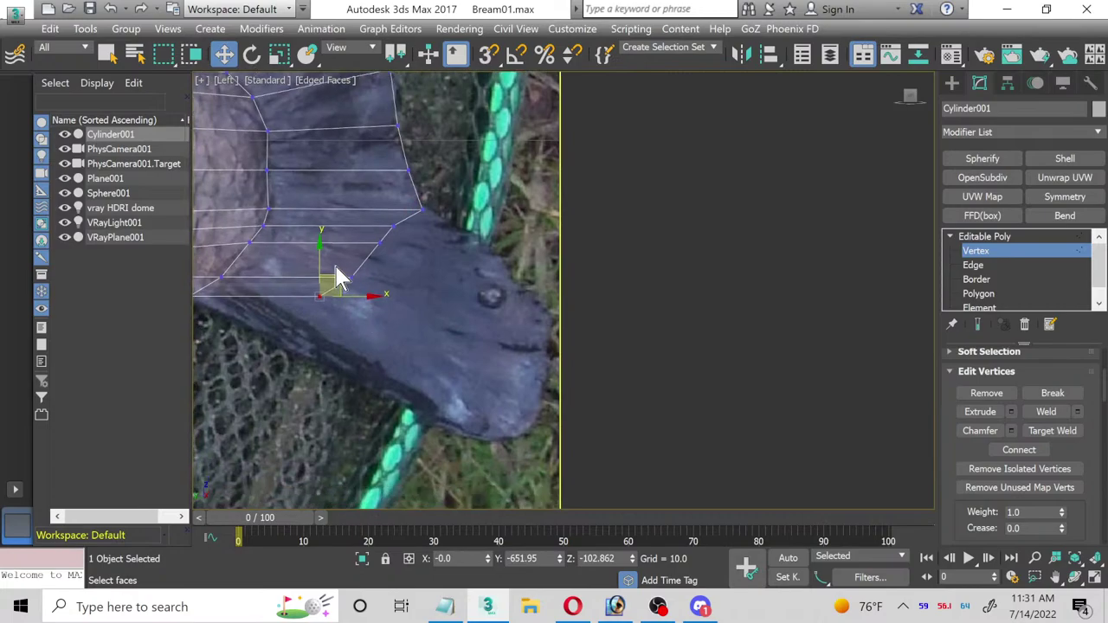
{"action": "left_click_drag", "start_coordinate": [333, 277], "coordinate": [504, 422]}
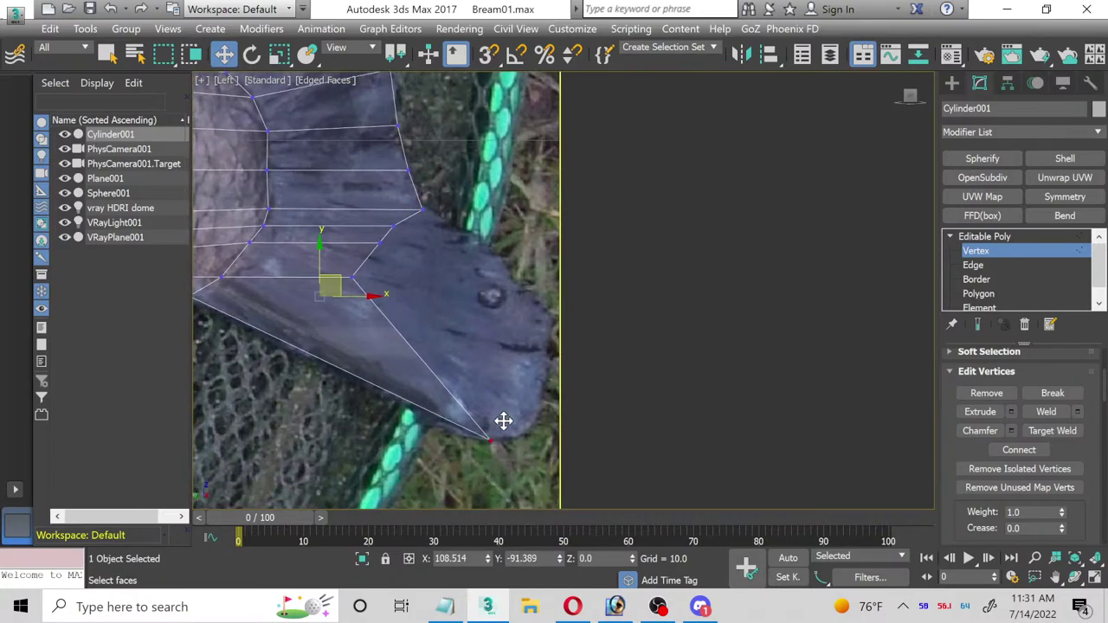
{"action": "left_click", "coordinate": [352, 278]}
{"action": "left_click_drag", "start_coordinate": [373, 259], "coordinate": [559, 371]}
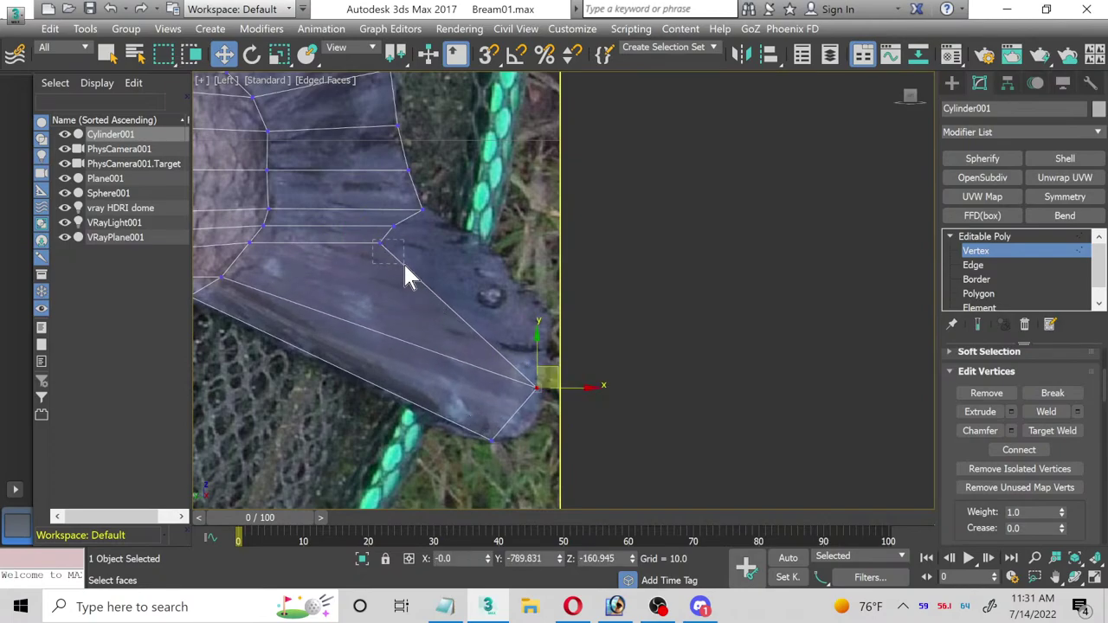
{"action": "left_click_drag", "start_coordinate": [405, 265], "coordinate": [556, 303]}
{"action": "left_click", "coordinate": [385, 232]}
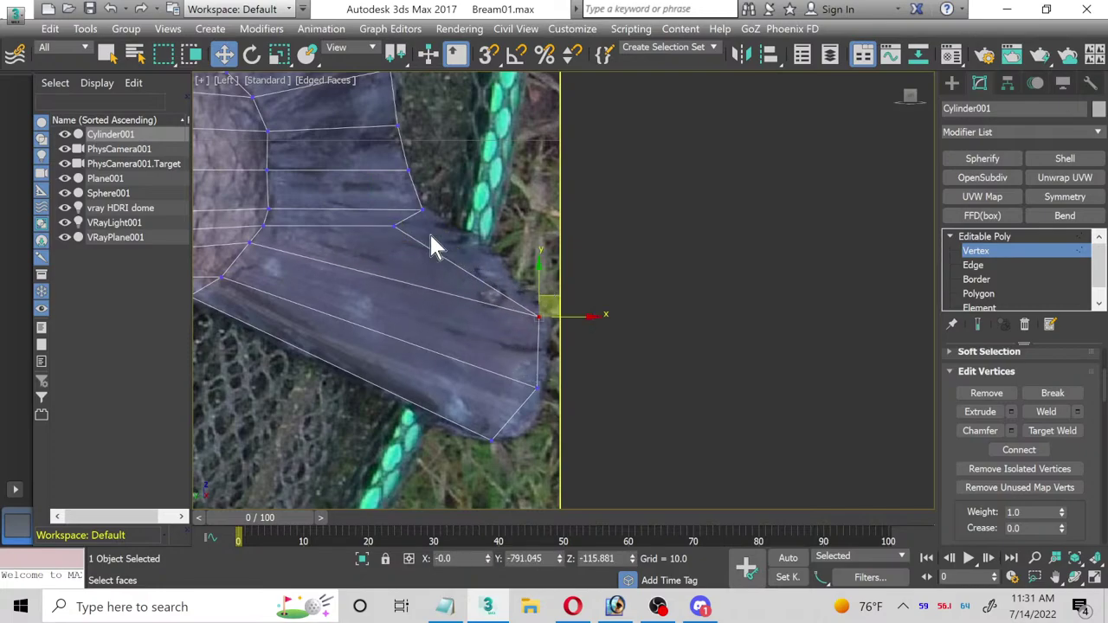
{"action": "left_click", "coordinate": [387, 227]}
{"action": "left_click_drag", "start_coordinate": [413, 215], "coordinate": [524, 254]}
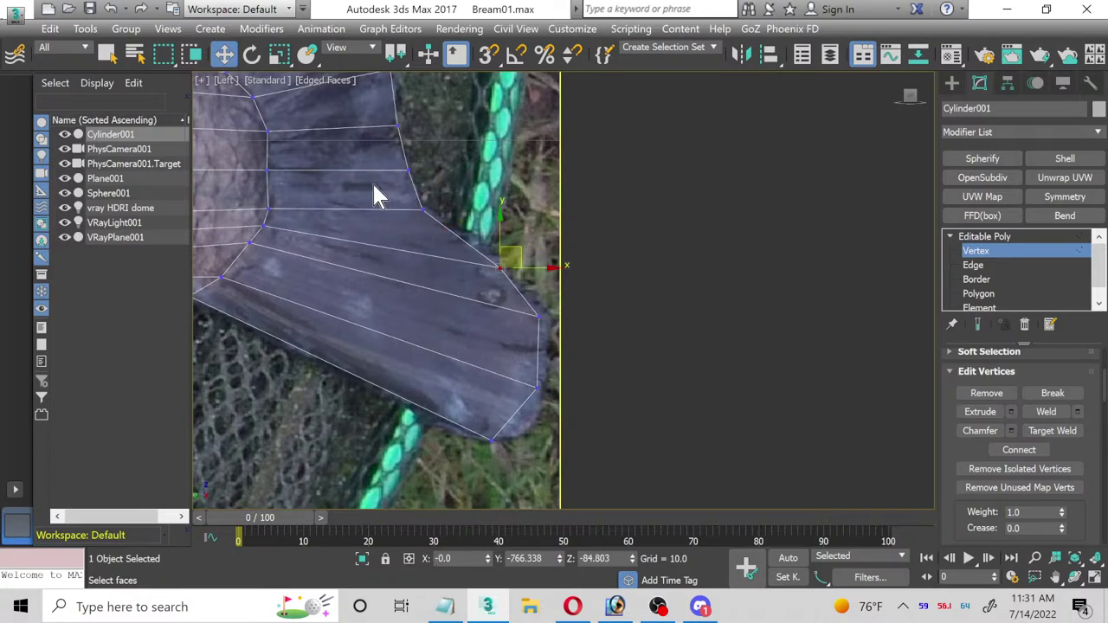
Step: Align the right corner and top tip vertices with the photo's fin outline
{"action": "scroll", "coordinate": [376, 193], "scroll_direction": "down", "scroll_amount": 2}
{"action": "scroll", "coordinate": [381, 191], "scroll_direction": "up", "scroll_amount": 2}
{"action": "scroll", "coordinate": [572, 207], "scroll_direction": "up", "scroll_amount": 2}
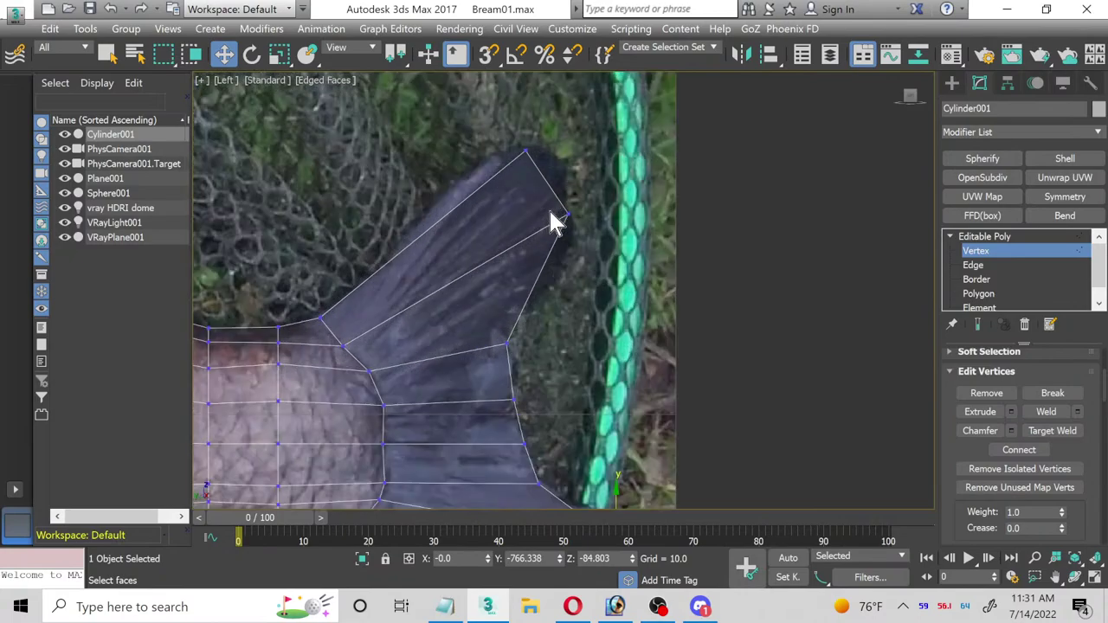
{"action": "left_click_drag", "start_coordinate": [590, 239], "coordinate": [588, 236]}
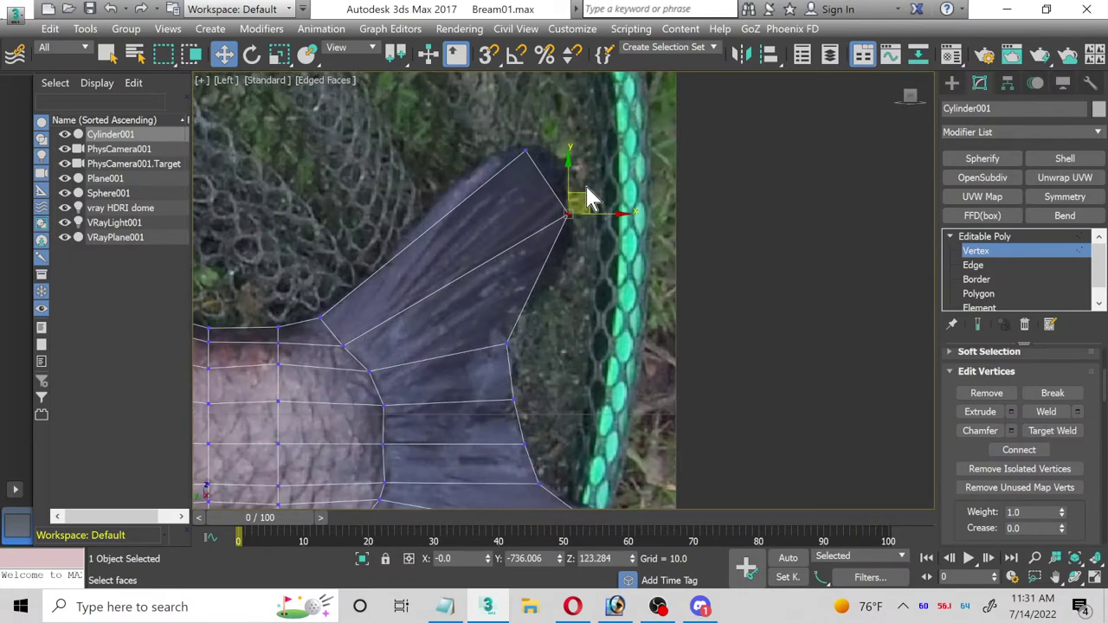
{"action": "left_click_drag", "start_coordinate": [584, 191], "coordinate": [572, 228]}
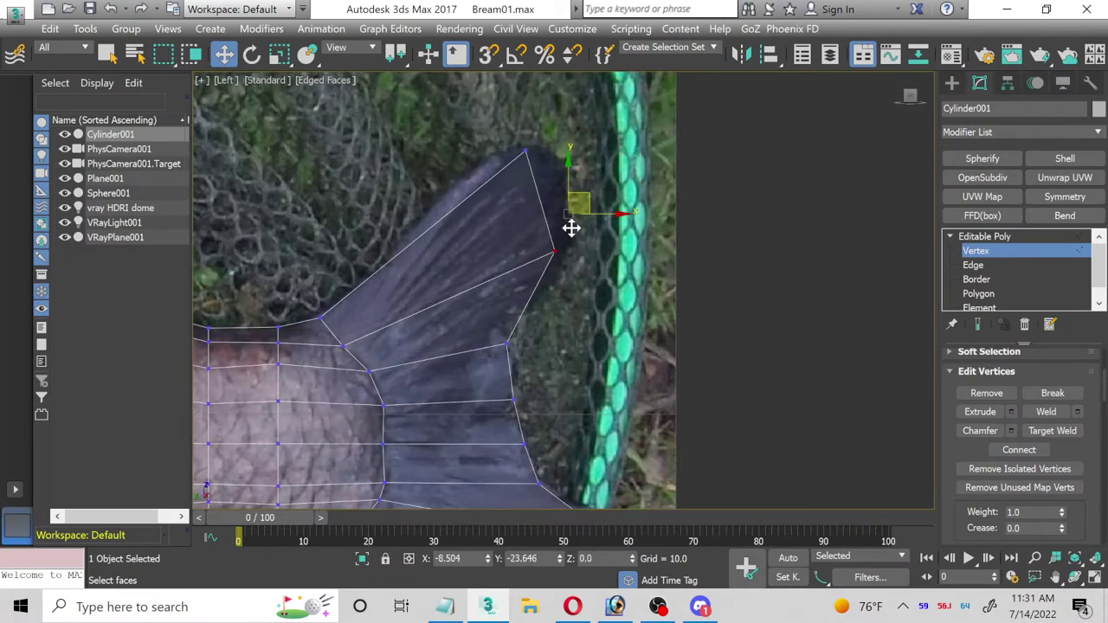
{"action": "left_click", "coordinate": [524, 152]}
{"action": "left_click_drag", "start_coordinate": [537, 131], "coordinate": [569, 159]}
{"action": "left_click", "coordinate": [974, 265]}
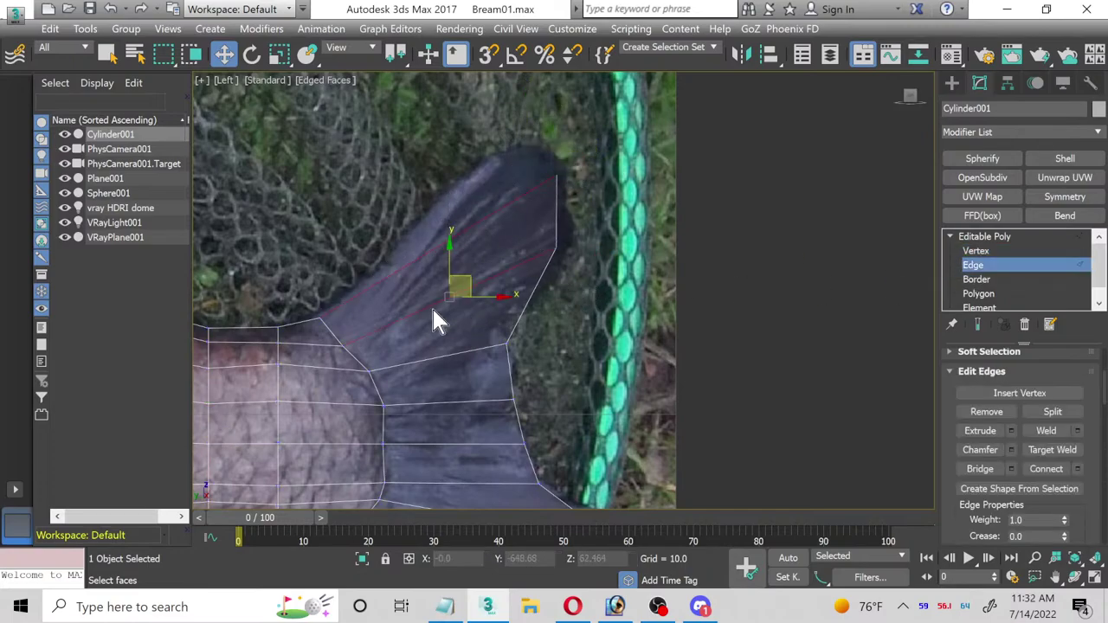
Step: In four views, squash the selected tail fin polygons thinner in the Top view with Select and Scale
{"action": "middle_click_drag", "start_coordinate": [431, 306], "coordinate": [485, 179]}
{"action": "left_click", "coordinate": [987, 294]}
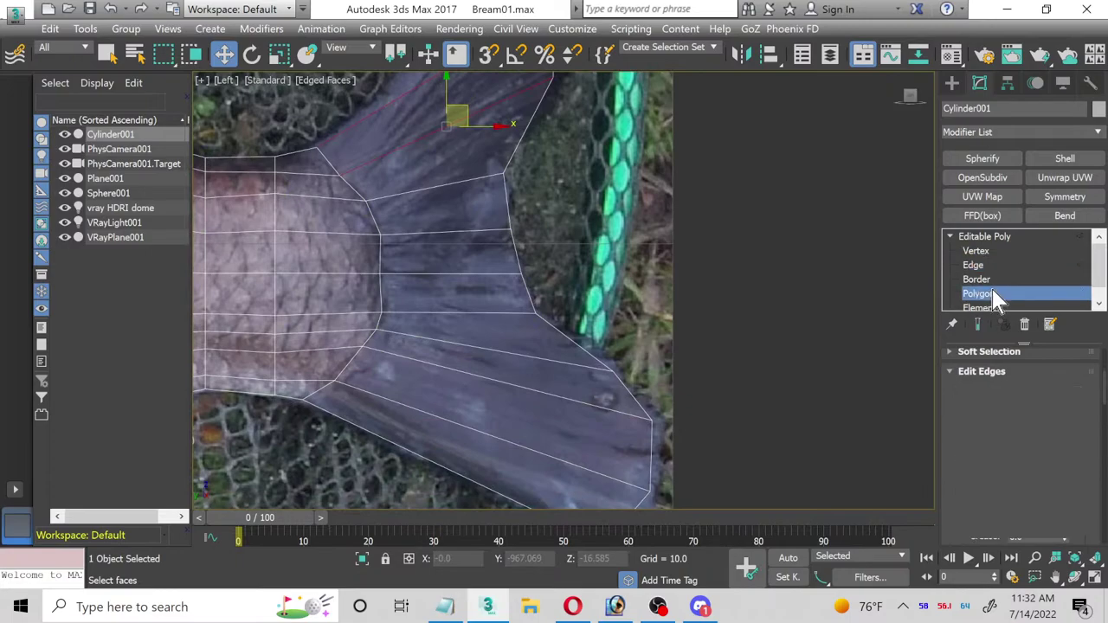
{"action": "left_click", "coordinate": [1095, 578]}
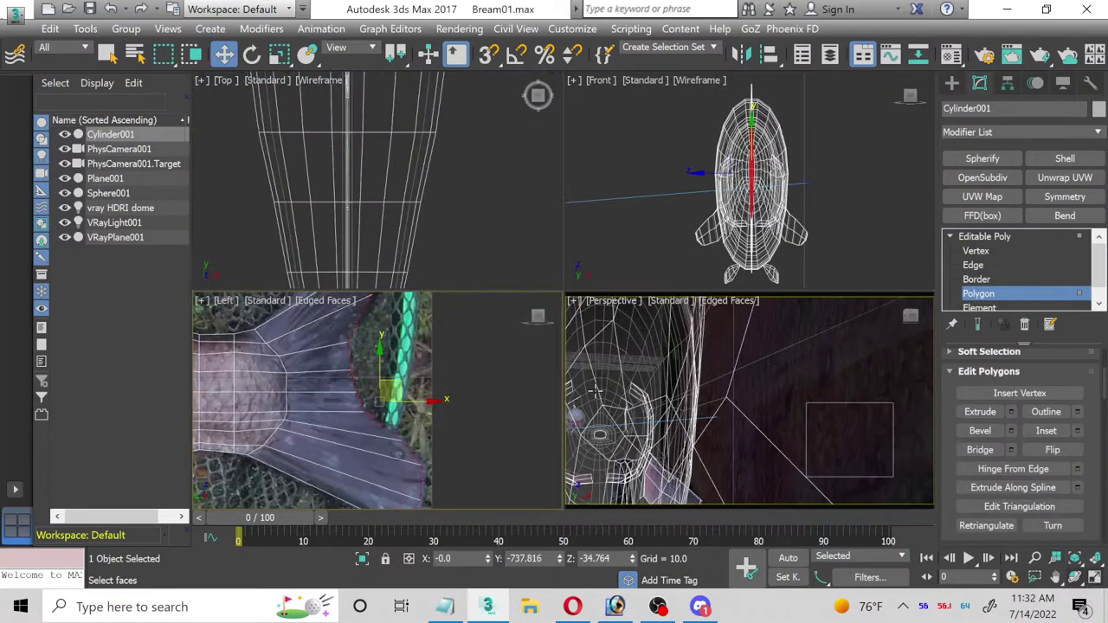
{"action": "scroll", "coordinate": [424, 246], "scroll_direction": "down", "scroll_amount": 5}
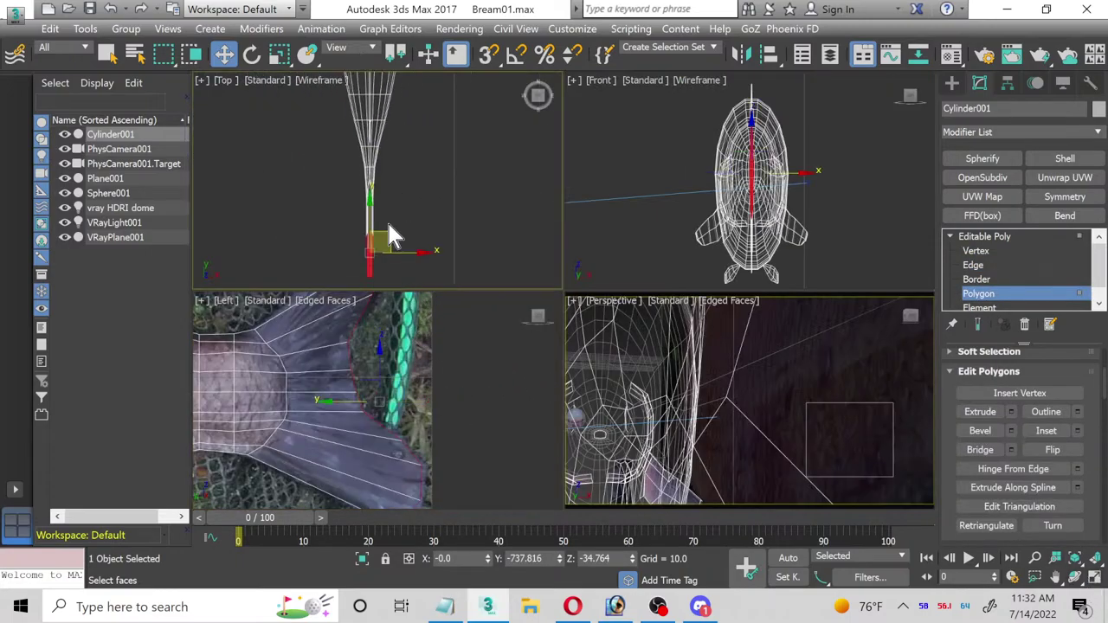
{"action": "scroll", "coordinate": [390, 139], "scroll_direction": "up", "scroll_amount": 2}
{"action": "left_click", "coordinate": [279, 54]}
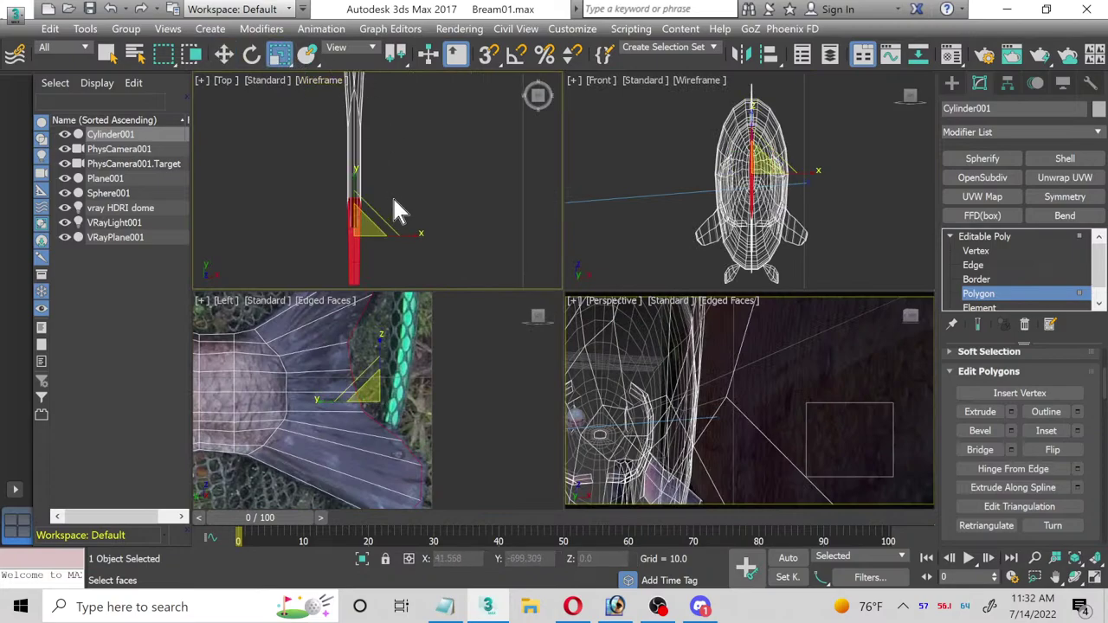
{"action": "left_click_drag", "start_coordinate": [391, 196], "coordinate": [346, 201]}
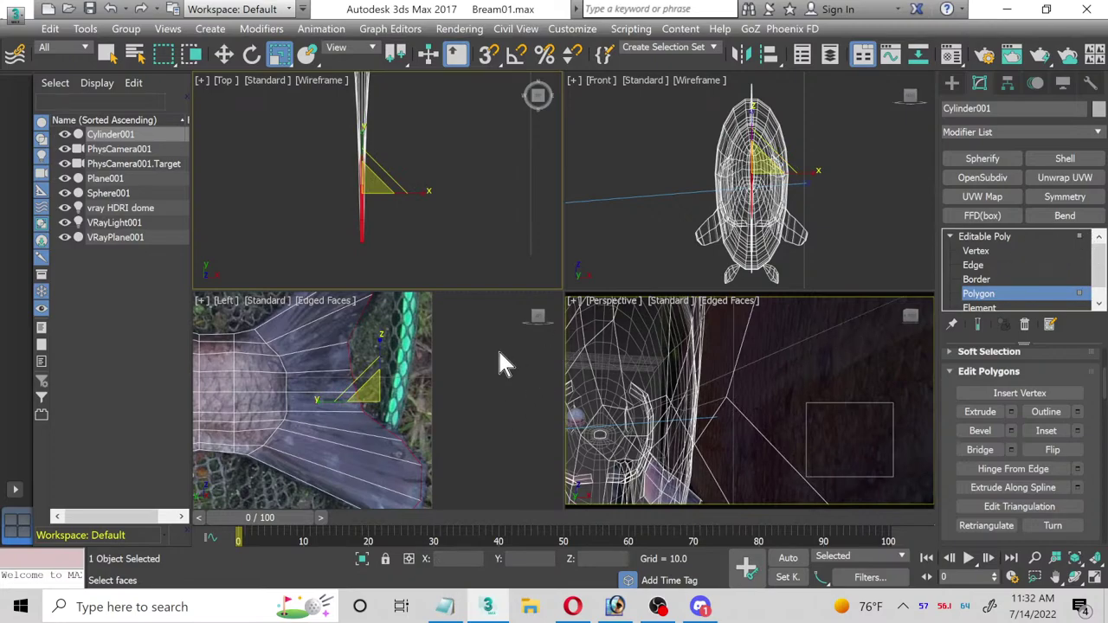
Step: At Edge level, select an edge on the fin and maximize the Left view
{"action": "left_click", "coordinate": [972, 265]}
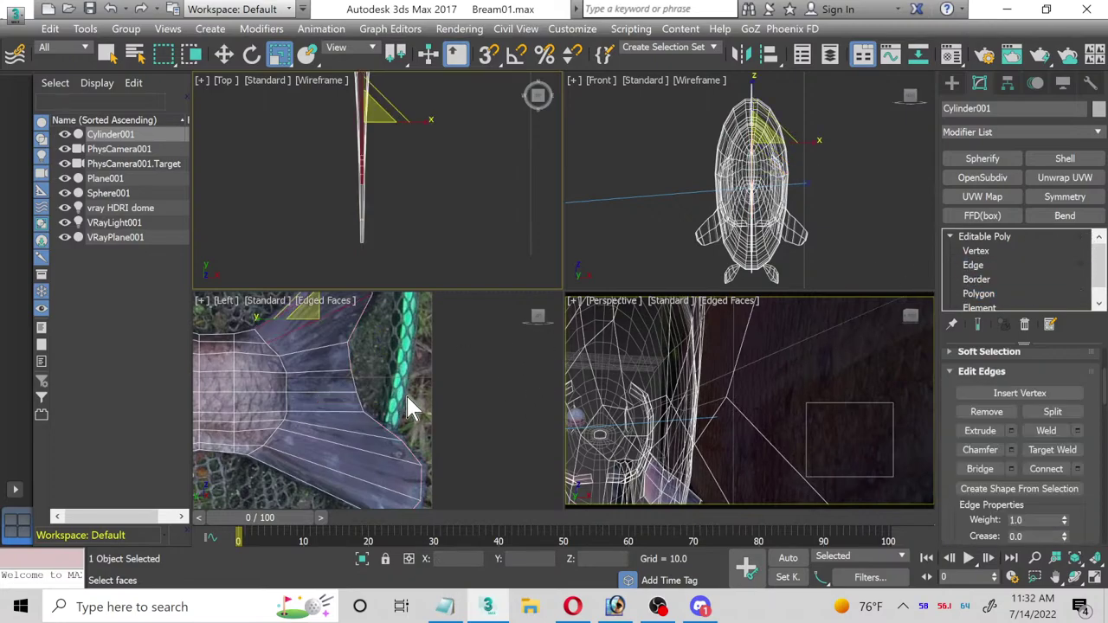
{"action": "left_click", "coordinate": [1094, 579]}
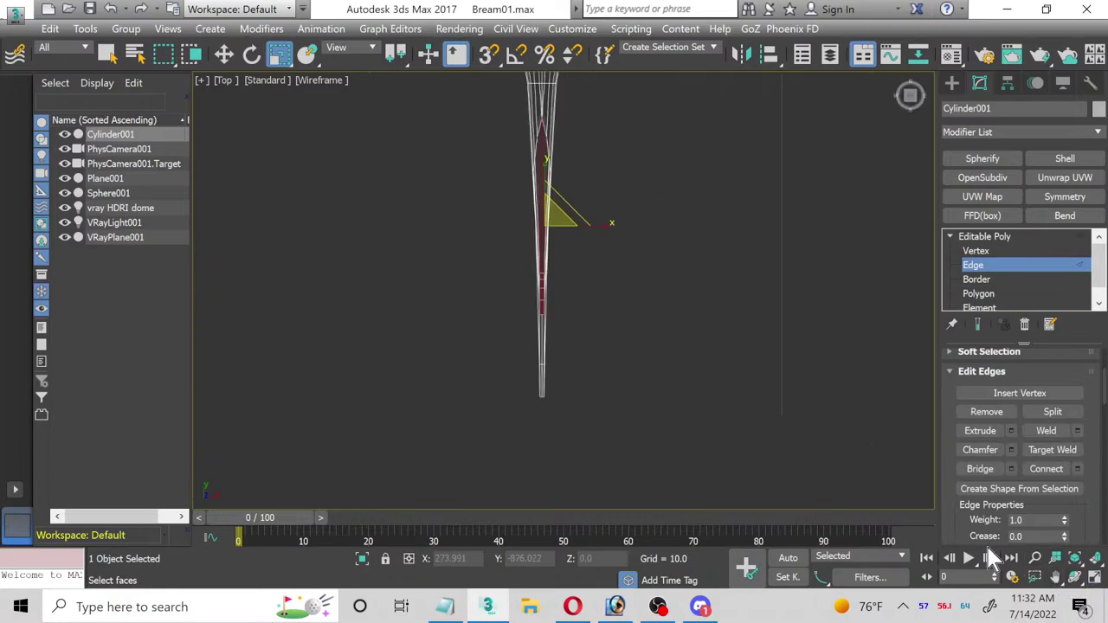
{"action": "left_click", "coordinate": [1093, 579]}
{"action": "left_click", "coordinate": [797, 479]}
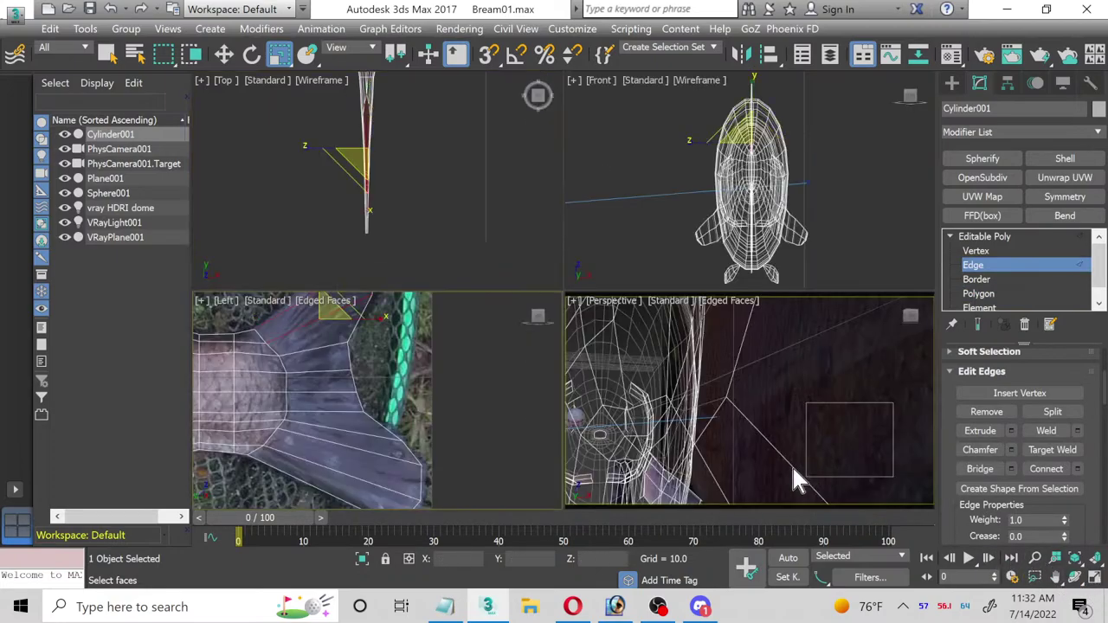
{"action": "left_click", "coordinate": [1094, 579]}
Step: Select the edge ring across the tail fin and connect it with 2 segments
{"action": "scroll", "coordinate": [540, 280], "scroll_direction": "down", "scroll_amount": 1}
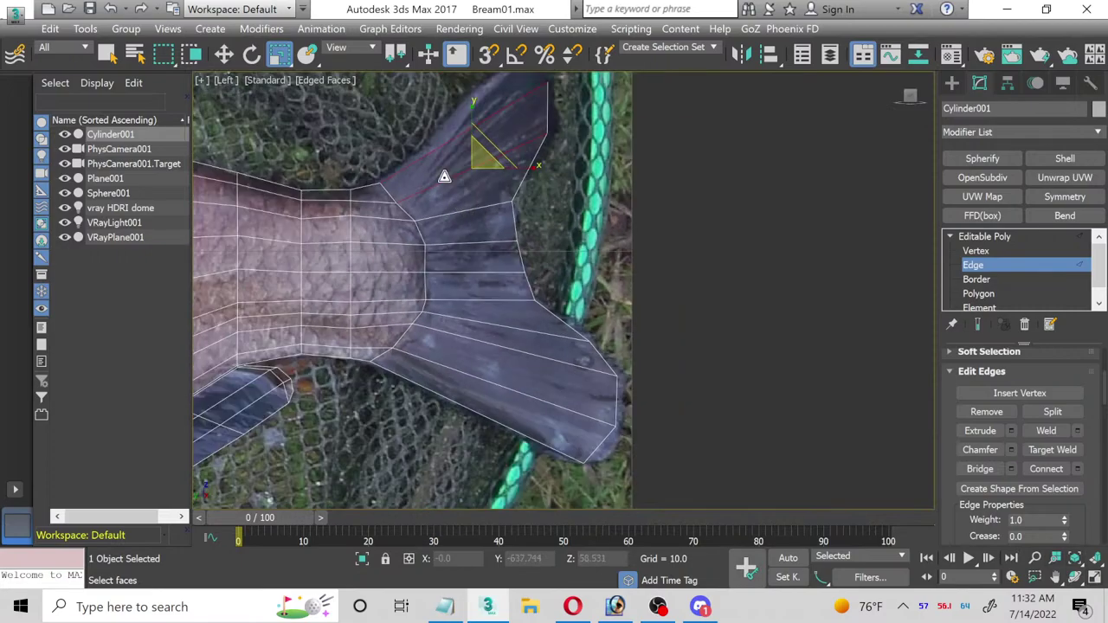
{"action": "key", "text": "alt+r"}
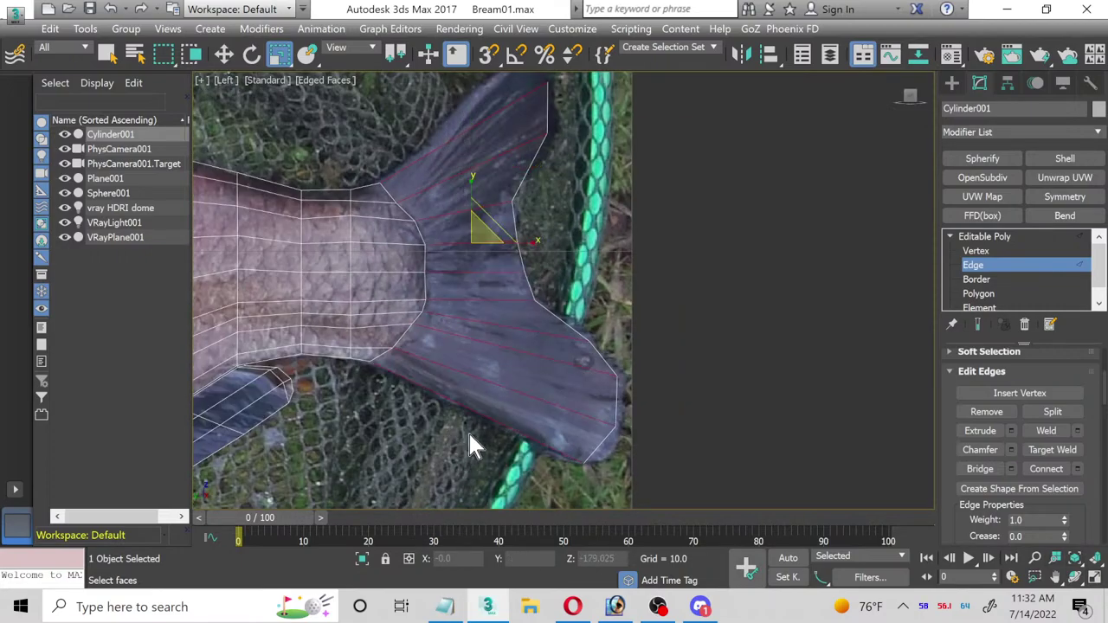
{"action": "left_click", "coordinate": [1078, 471]}
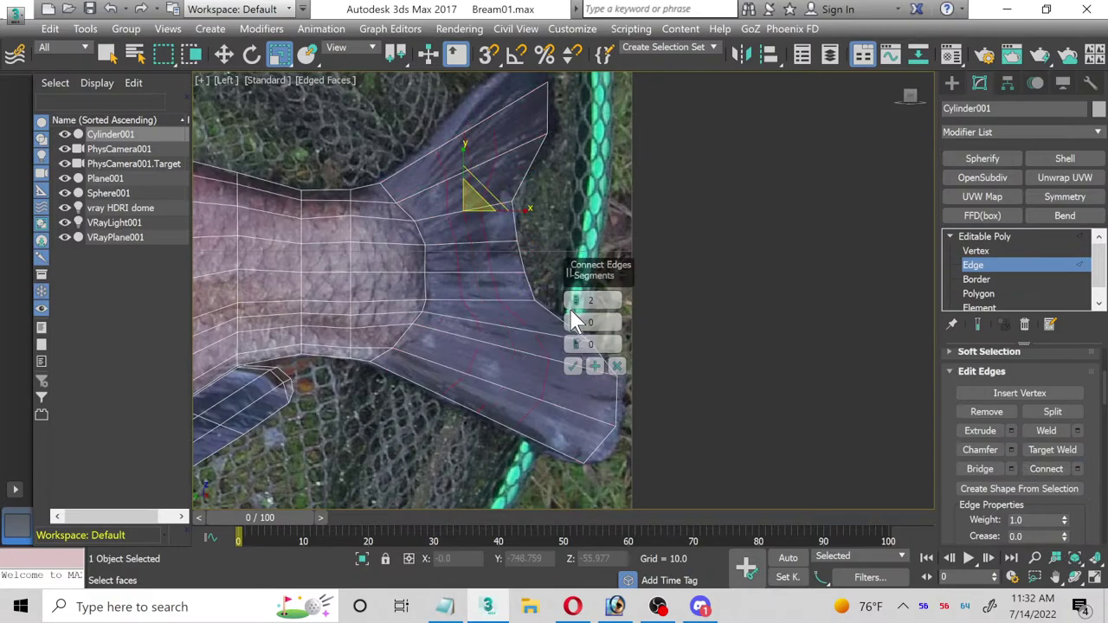
{"action": "left_click", "coordinate": [573, 366]}
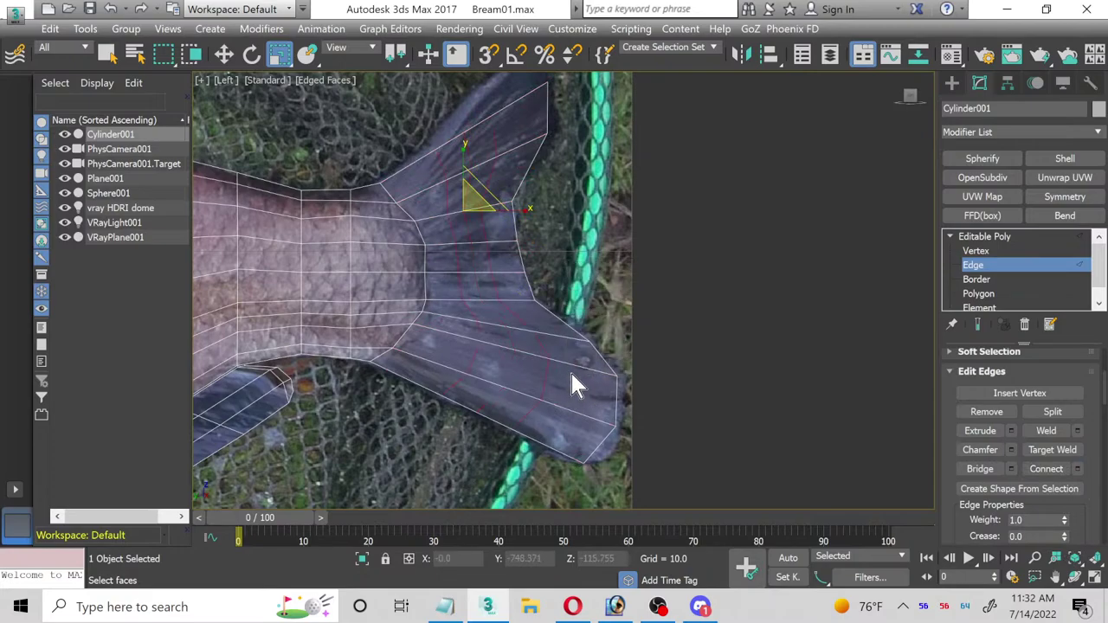
{"action": "left_click", "coordinate": [976, 251]}
{"action": "scroll", "coordinate": [563, 160], "scroll_direction": "up", "scroll_amount": 5}
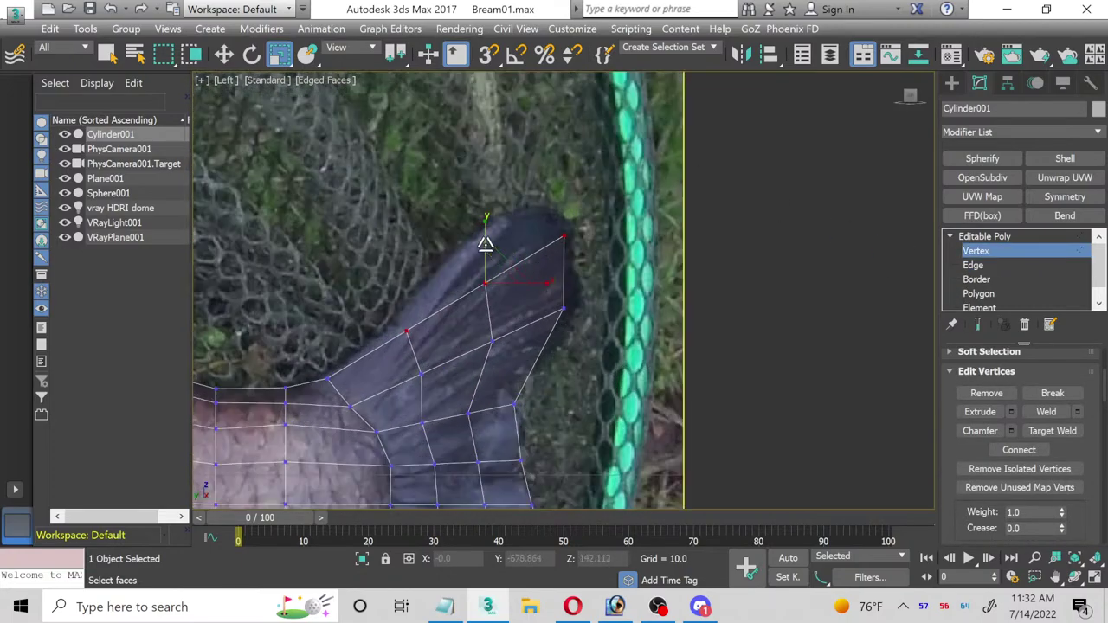
Step: Move a vertex up to the fin tip and pull lower-edge vertices onto the fin outline
{"action": "scroll", "coordinate": [485, 245], "scroll_direction": "up", "scroll_amount": 2}
{"action": "key", "text": "w"}
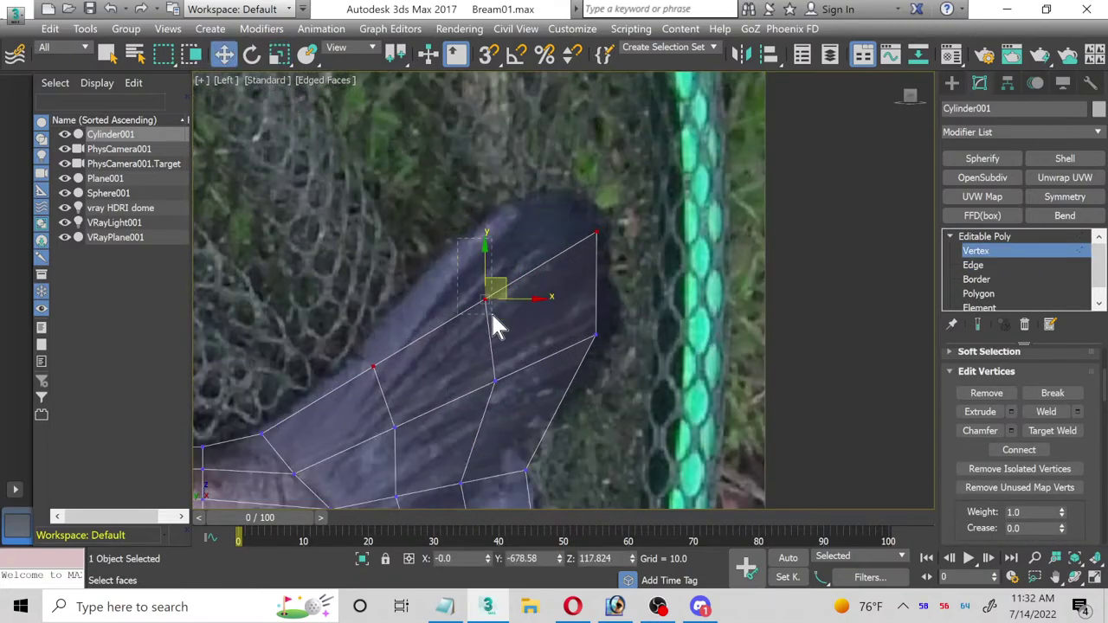
{"action": "left_click_drag", "start_coordinate": [497, 280], "coordinate": [558, 171]}
{"action": "left_click_drag", "start_coordinate": [397, 398], "coordinate": [395, 394]}
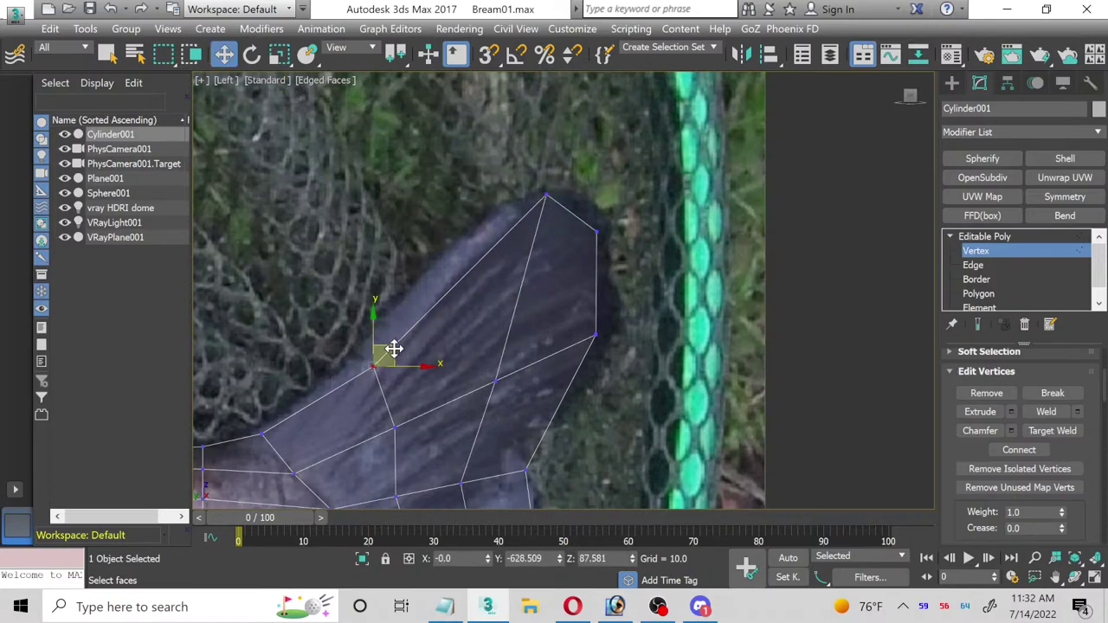
{"action": "left_click_drag", "start_coordinate": [391, 351], "coordinate": [412, 297]}
{"action": "middle_click_drag", "start_coordinate": [436, 333], "coordinate": [462, 242]}
{"action": "scroll", "coordinate": [409, 234], "scroll_direction": "up", "scroll_amount": 3}
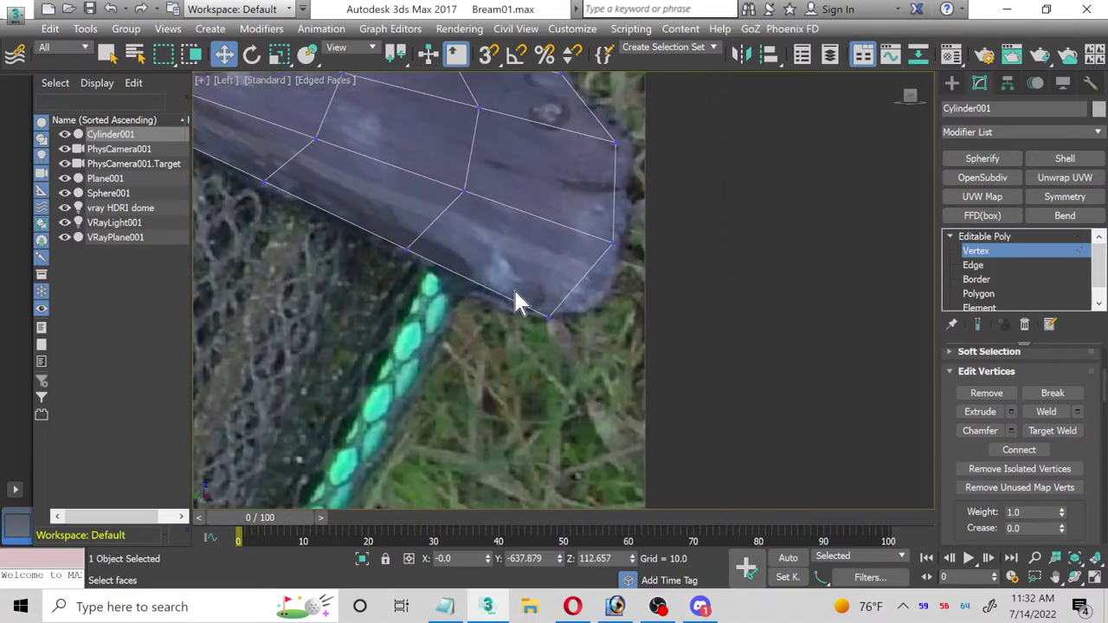
{"action": "left_click_drag", "start_coordinate": [561, 298], "coordinate": [547, 258]}
Step: Nudge the remaining lower-corner and left-edge vertices onto the photo's fin outline
{"action": "left_click", "coordinate": [407, 250]}
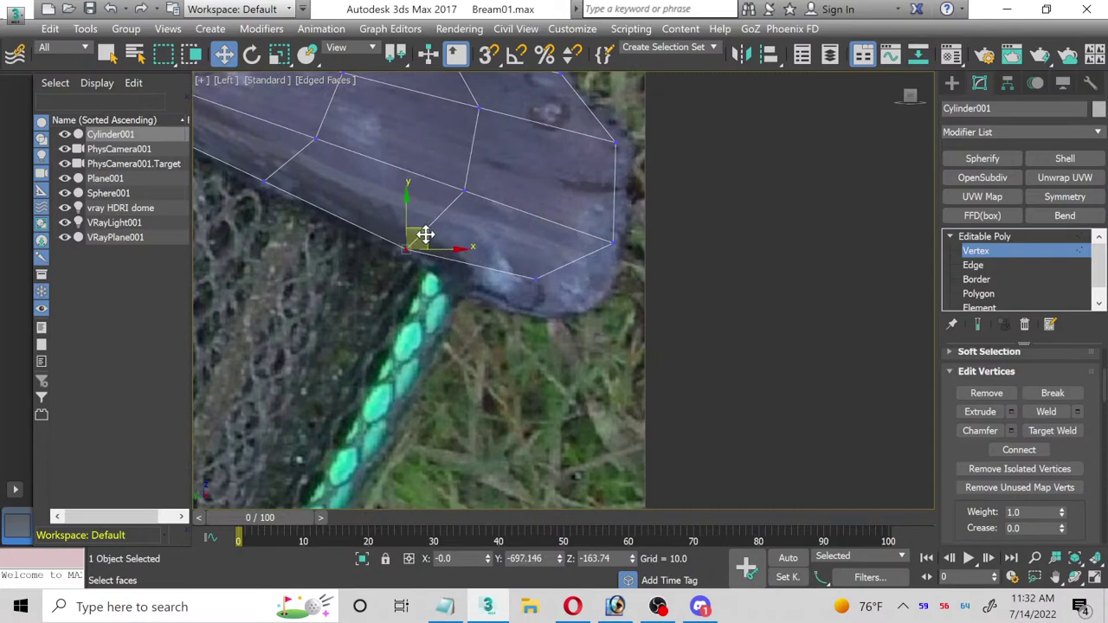
{"action": "left_click_drag", "start_coordinate": [424, 229], "coordinate": [505, 271]}
{"action": "left_click_drag", "start_coordinate": [561, 312], "coordinate": [560, 309]}
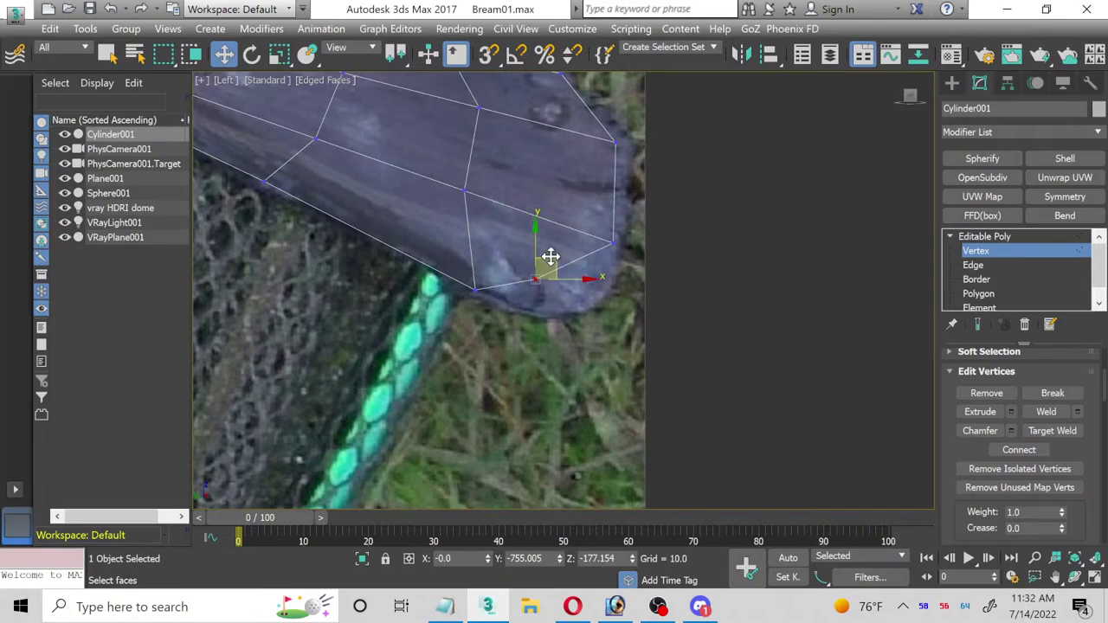
{"action": "left_click_drag", "start_coordinate": [551, 256], "coordinate": [575, 289]}
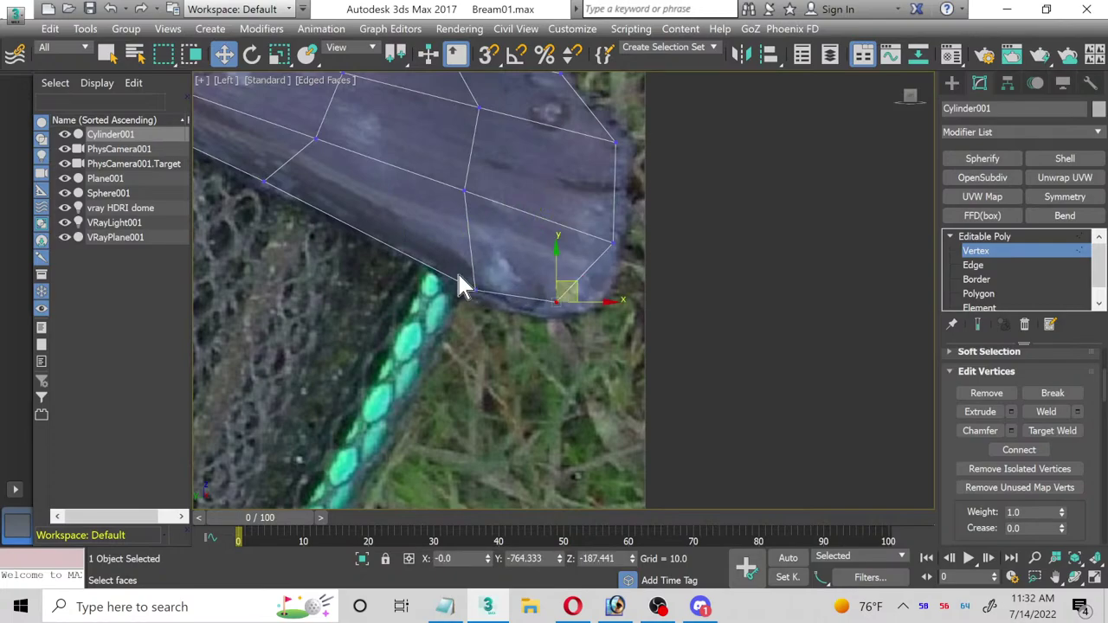
{"action": "left_click", "coordinate": [476, 288]}
{"action": "left_click_drag", "start_coordinate": [487, 271], "coordinate": [590, 294]}
{"action": "scroll", "coordinate": [485, 302], "scroll_direction": "up", "scroll_amount": 2}
{"action": "left_click", "coordinate": [554, 312]}
{"action": "left_click", "coordinate": [349, 305]}
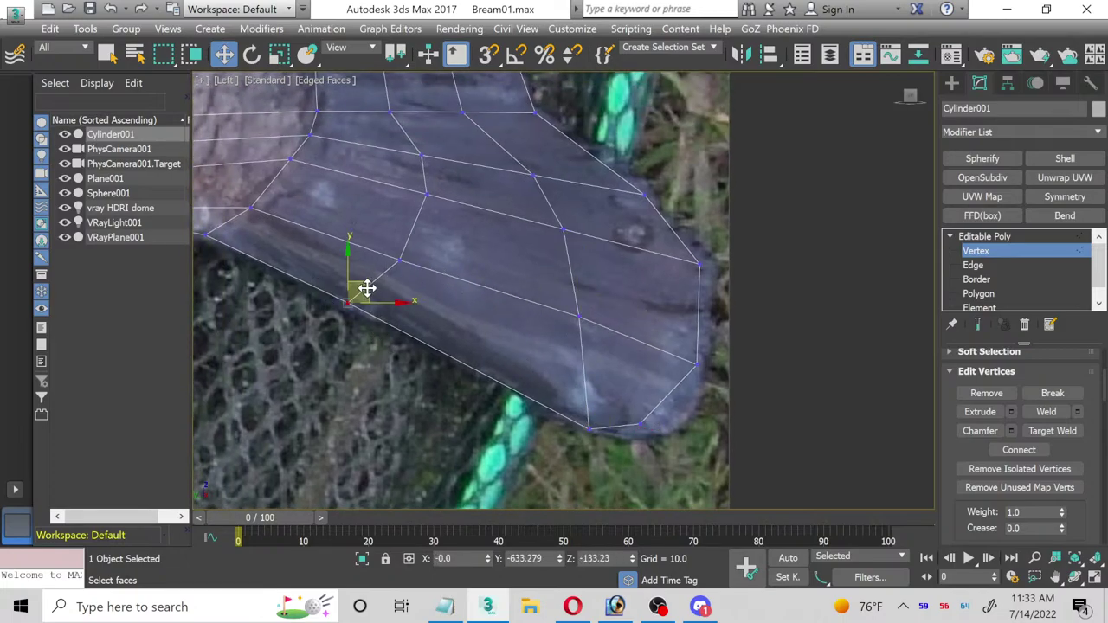
{"action": "left_click_drag", "start_coordinate": [368, 288], "coordinate": [363, 292]}
{"action": "scroll", "coordinate": [310, 368], "scroll_direction": "down", "scroll_amount": 2}
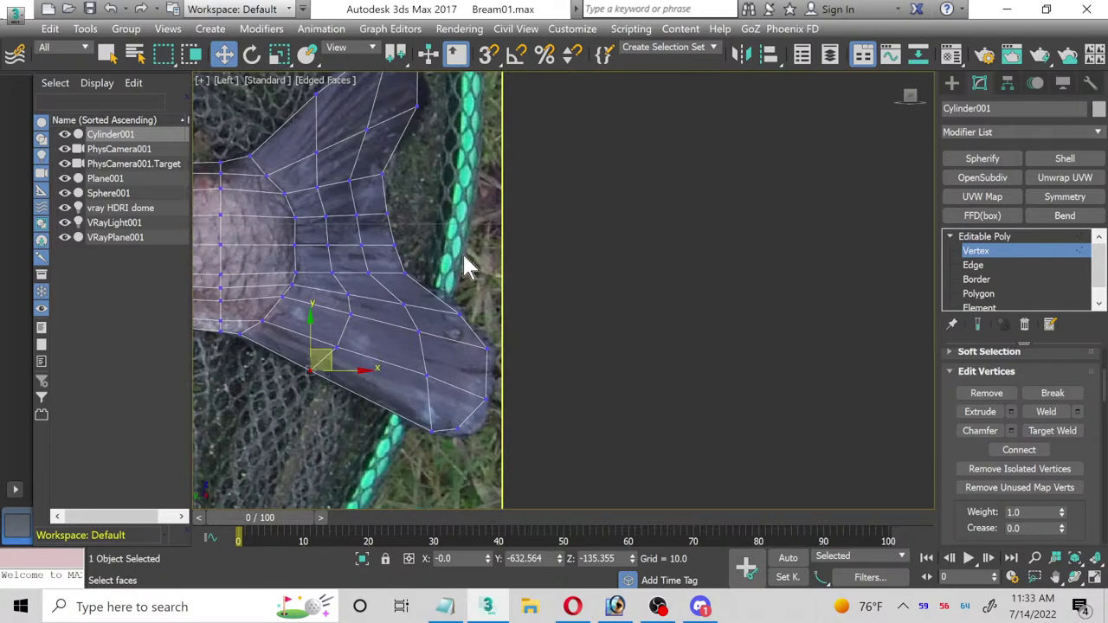
{"action": "middle_click_drag", "start_coordinate": [464, 266], "coordinate": [604, 374]}
{"action": "left_click", "coordinate": [968, 266]}
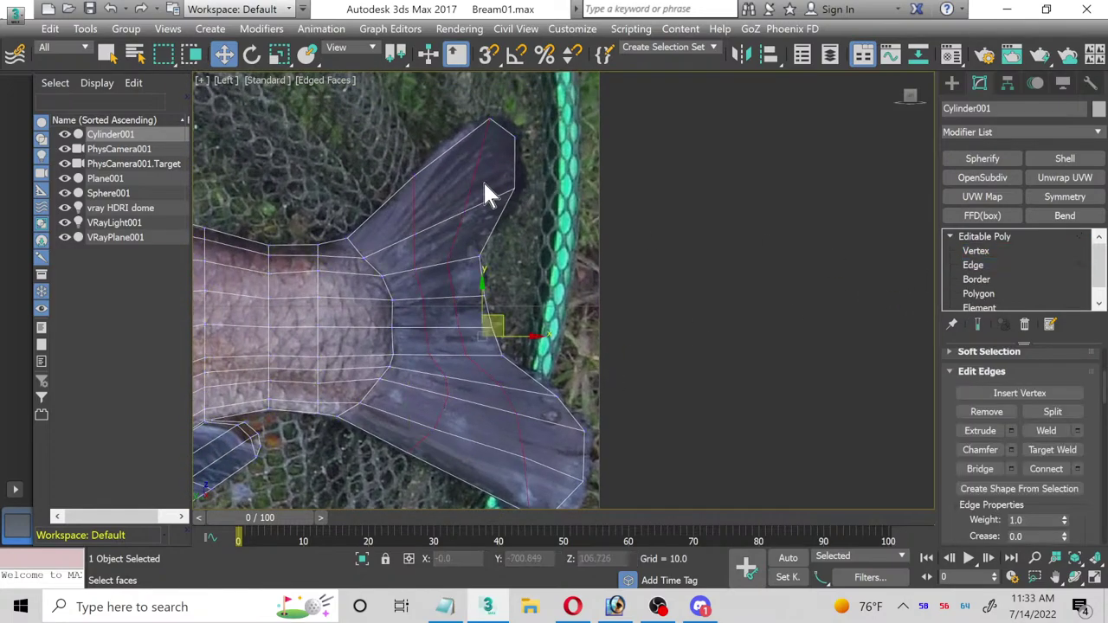
Step: Connect the upper fin's edge ring with 1 segment slid toward the outer edge, then restore four views
{"action": "scroll", "coordinate": [481, 186], "scroll_direction": "up", "scroll_amount": 2}
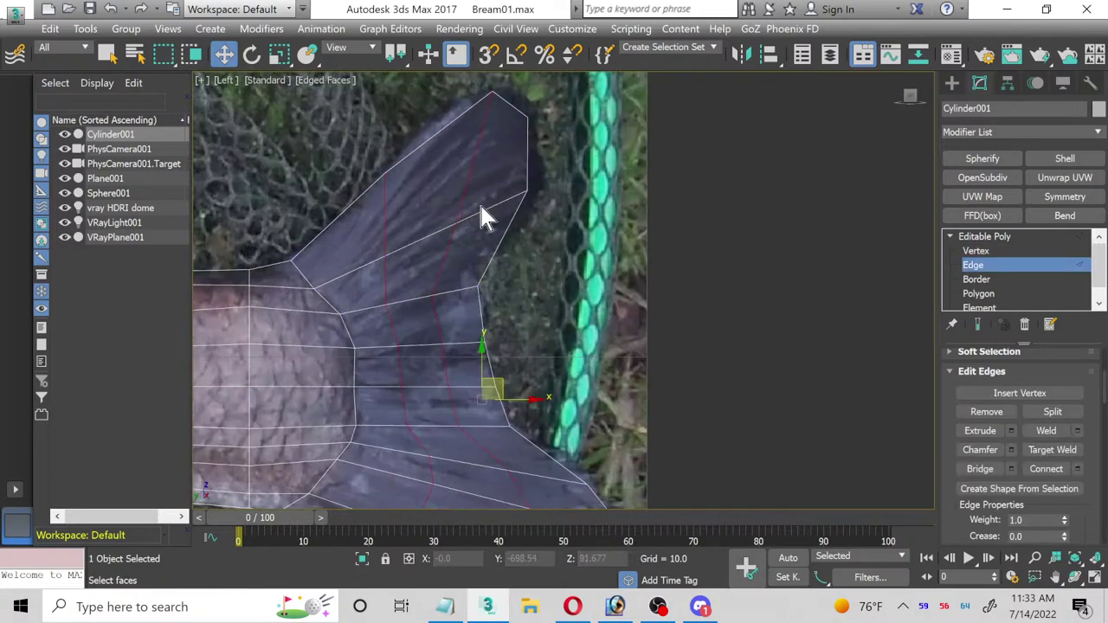
{"action": "left_click", "coordinate": [492, 204]}
{"action": "scroll", "coordinate": [961, 407], "scroll_direction": "up", "scroll_amount": 3}
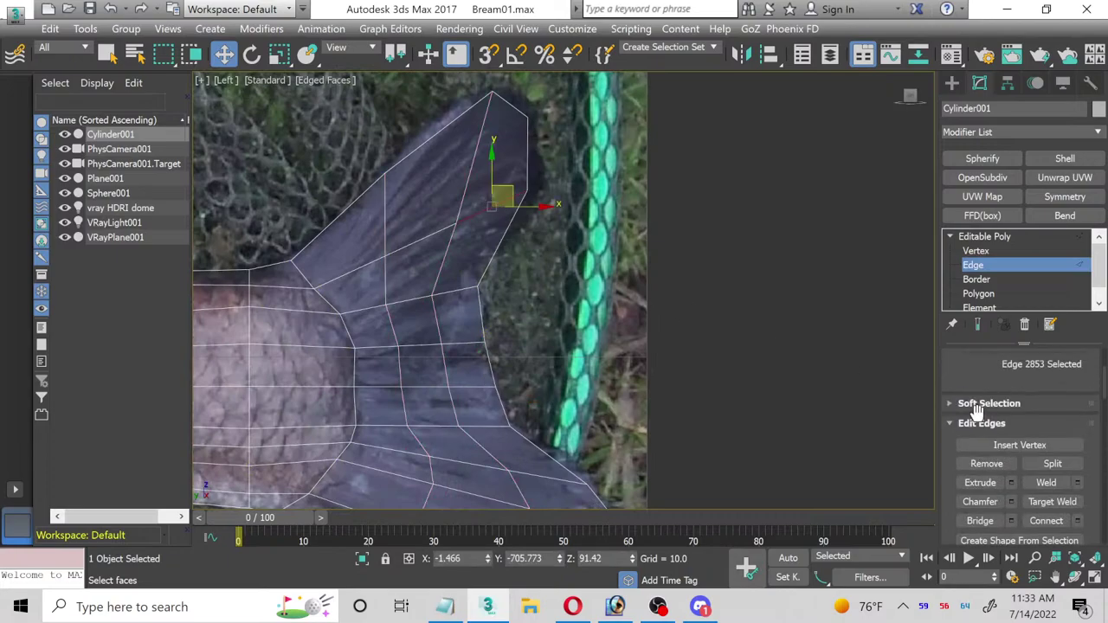
{"action": "scroll", "coordinate": [970, 410], "scroll_direction": "up", "scroll_amount": 1}
{"action": "left_click", "coordinate": [979, 362]}
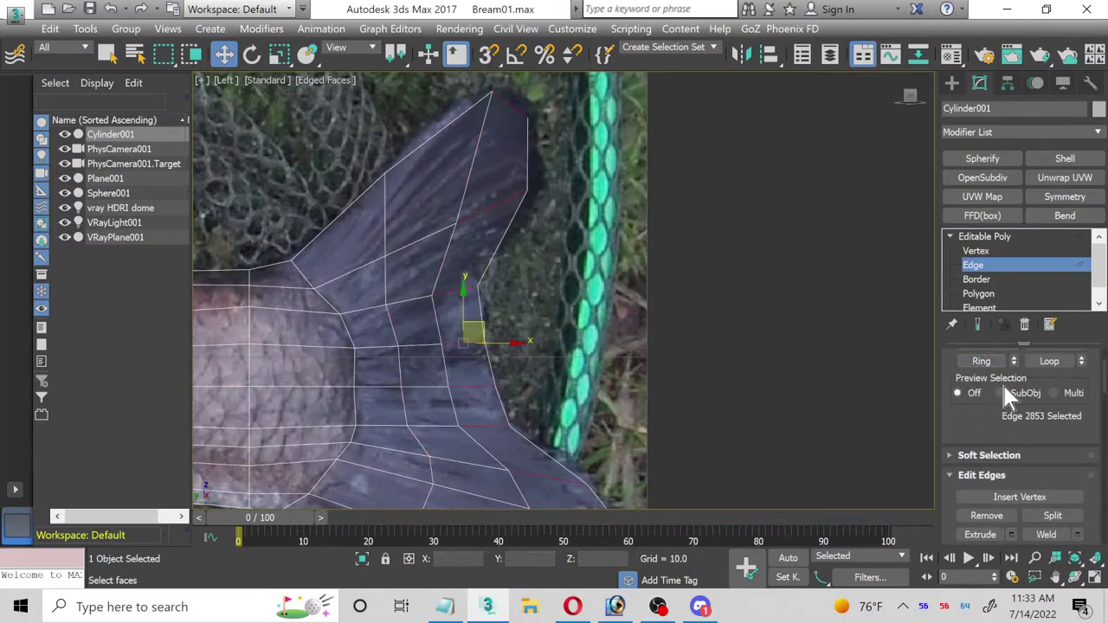
{"action": "scroll", "coordinate": [1029, 426], "scroll_direction": "down", "scroll_amount": 5}
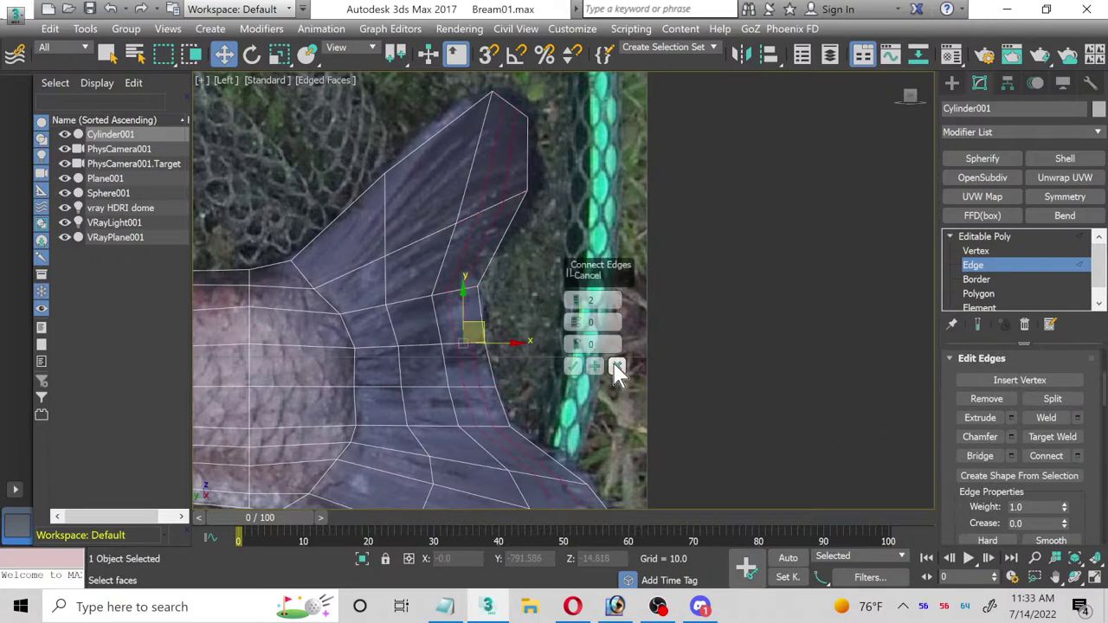
{"action": "left_click", "coordinate": [575, 304]}
{"action": "left_click_drag", "start_coordinate": [576, 343], "coordinate": [570, 238]}
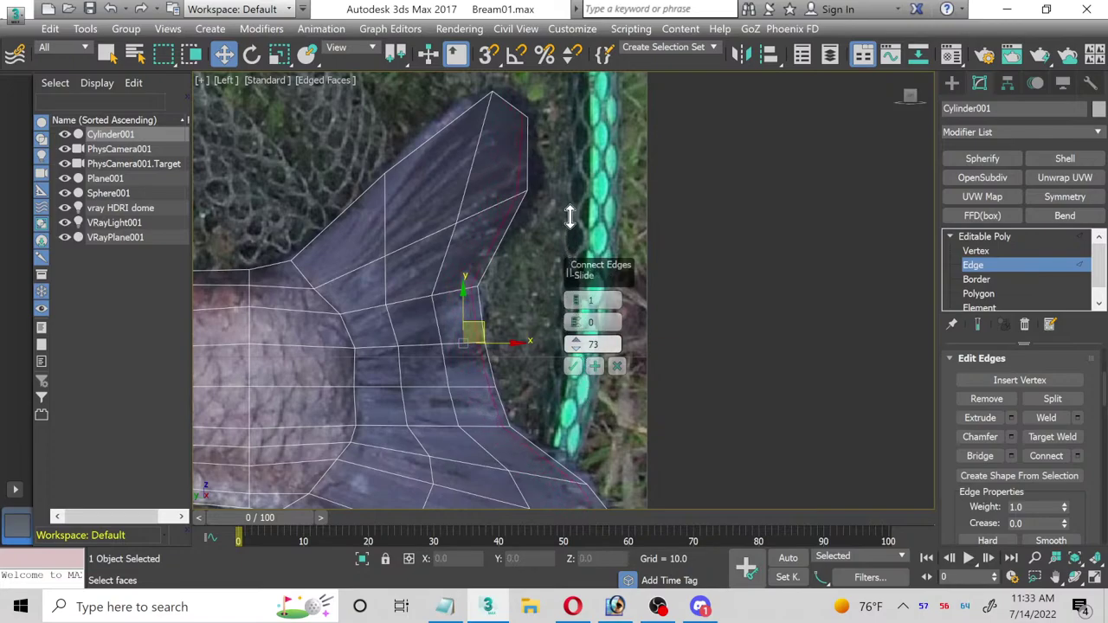
{"action": "left_click", "coordinate": [573, 366]}
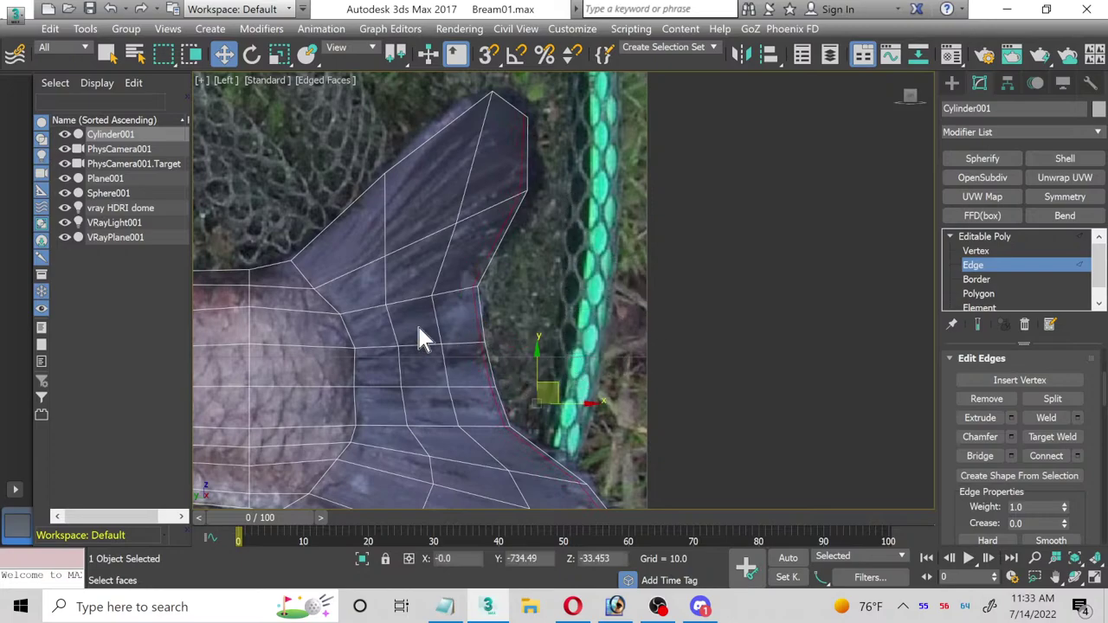
{"action": "left_click", "coordinate": [333, 274]}
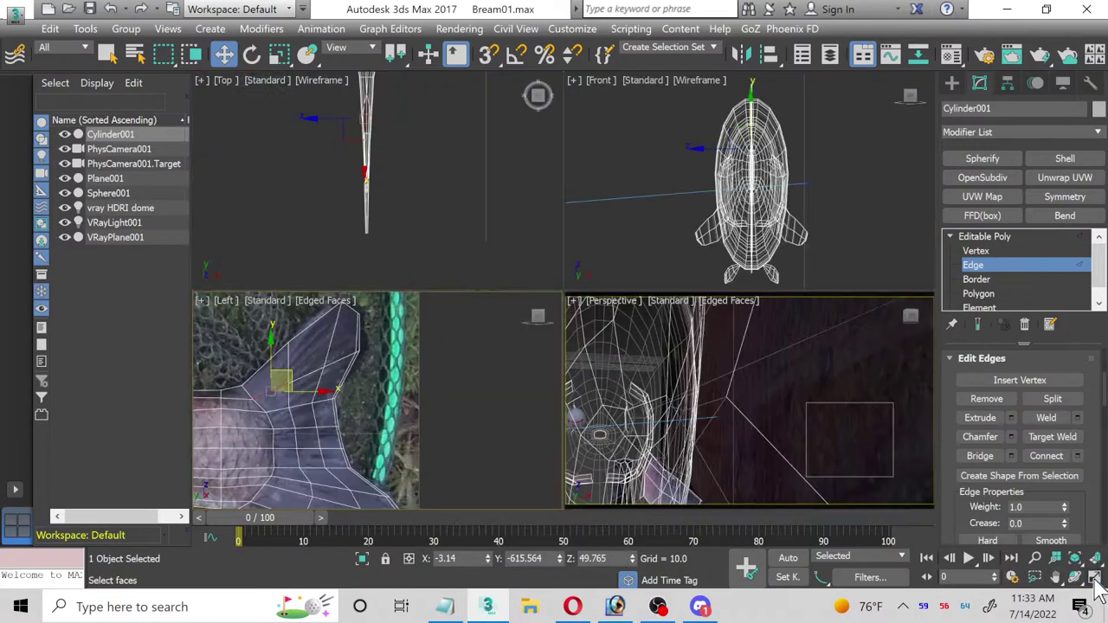
{"action": "left_click", "coordinate": [1094, 577]}
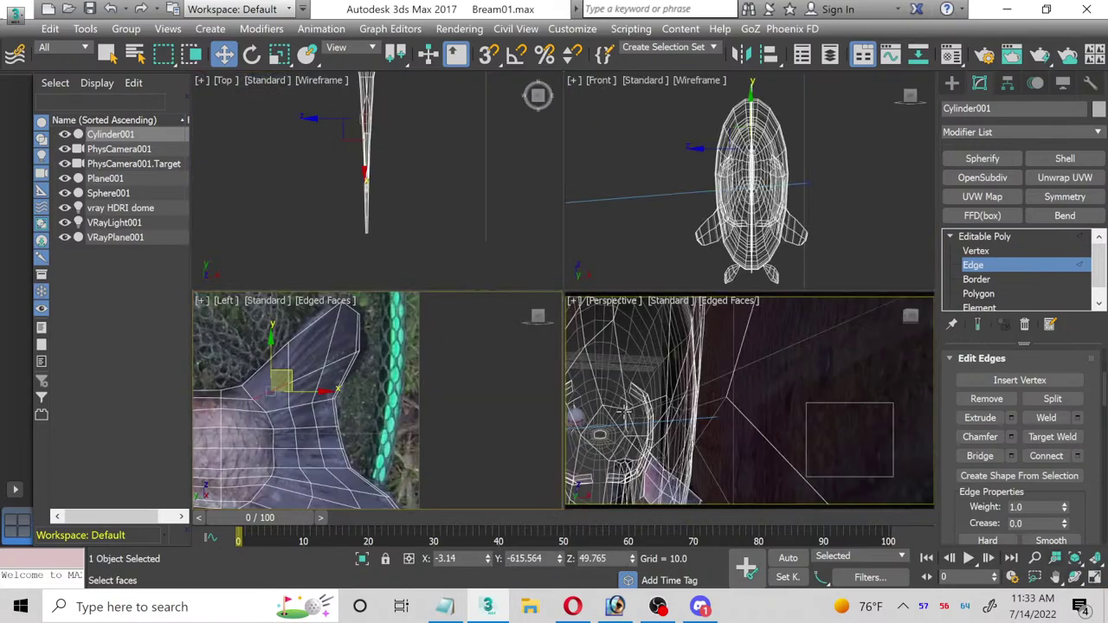
Step: Set the bream texture material's Refract colour to black (RGB 0,0,0) in the Material Editor
{"action": "left_click", "coordinate": [434, 426]}
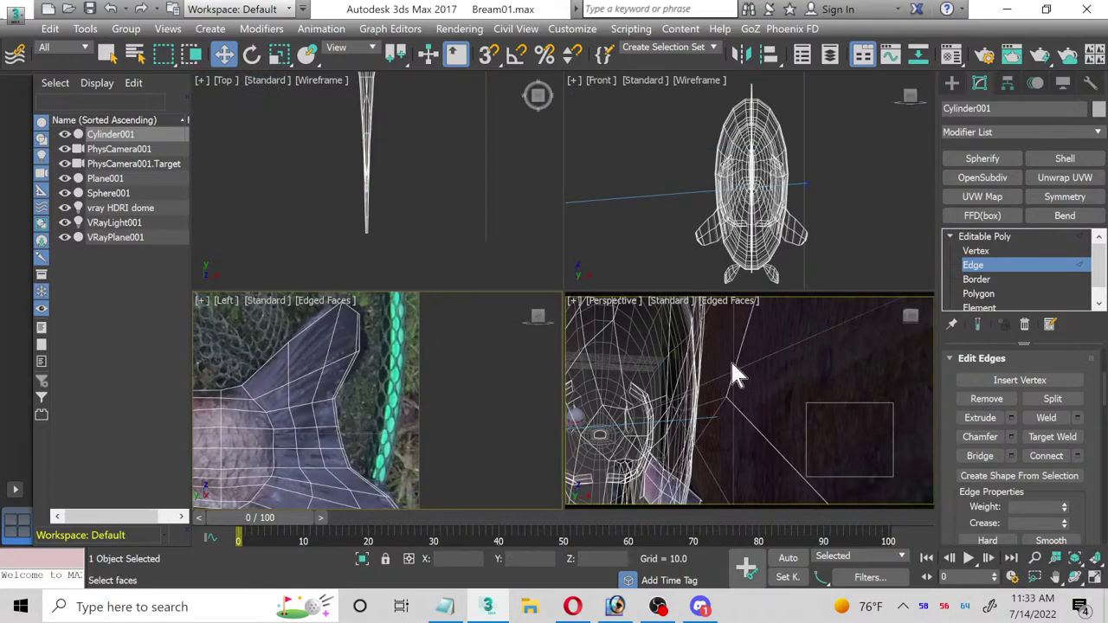
{"action": "left_click", "coordinate": [691, 365]}
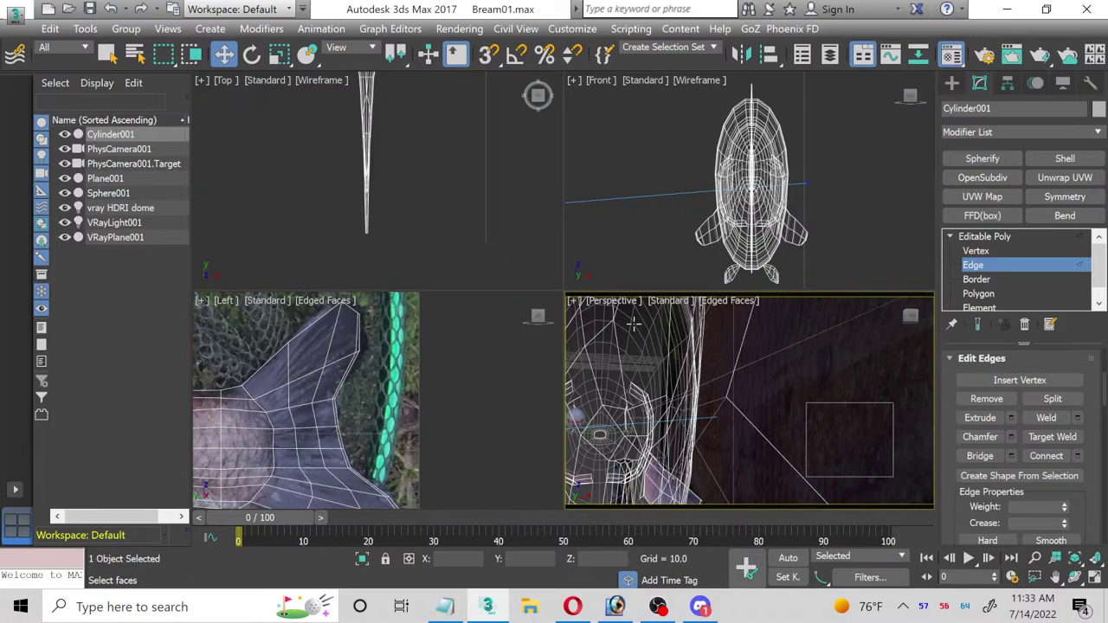
{"action": "key", "text": "m"}
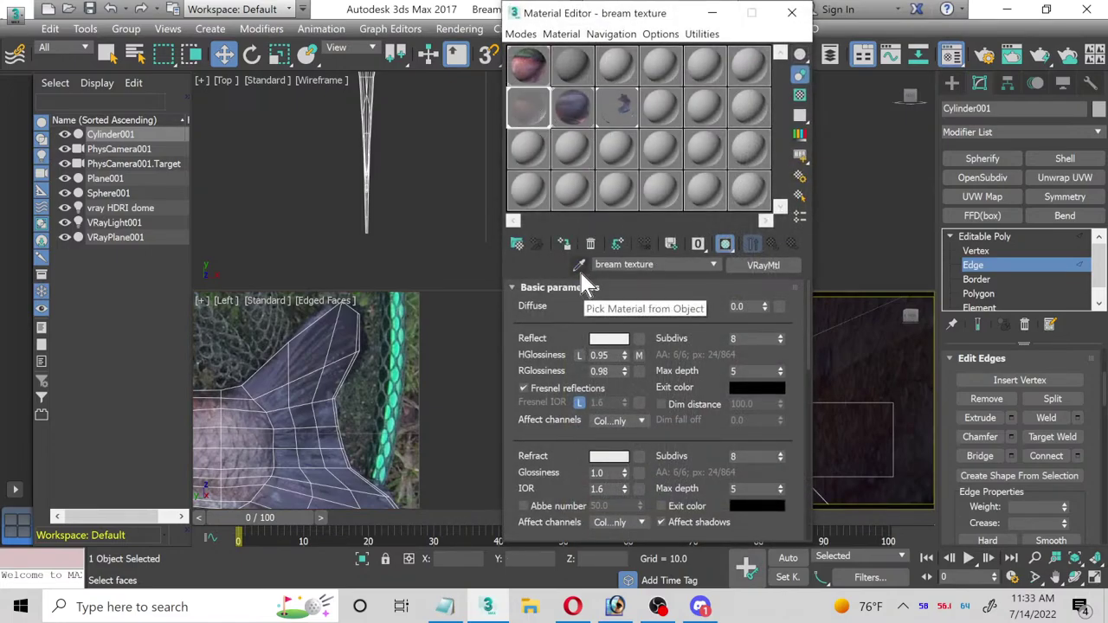
{"action": "left_click", "coordinate": [611, 457]}
{"action": "left_click", "coordinate": [342, 187]}
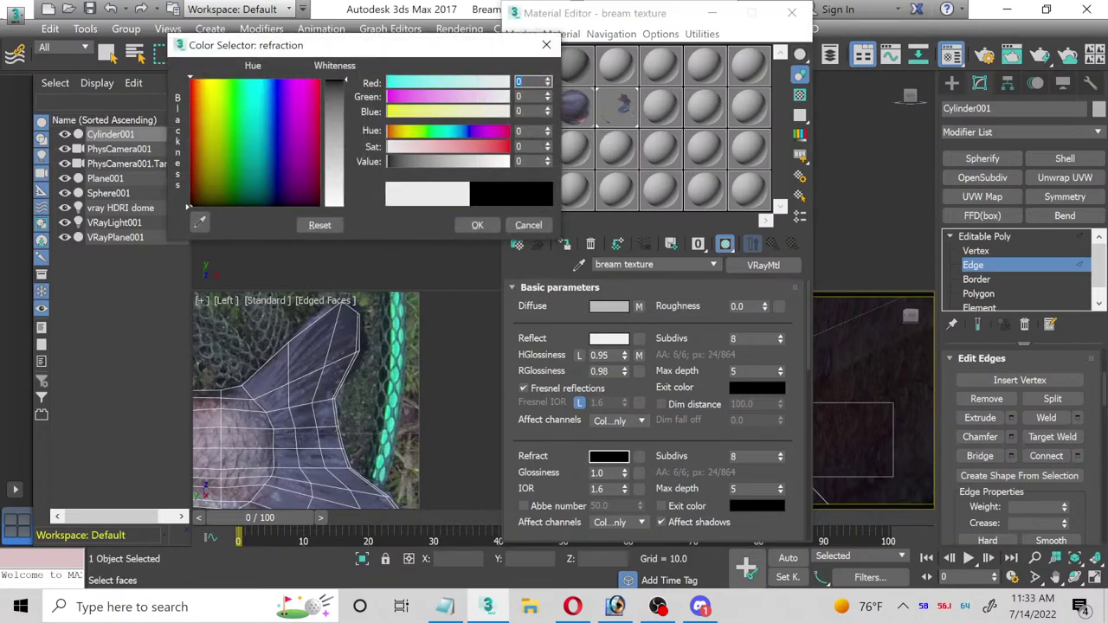
{"action": "left_click", "coordinate": [468, 225]}
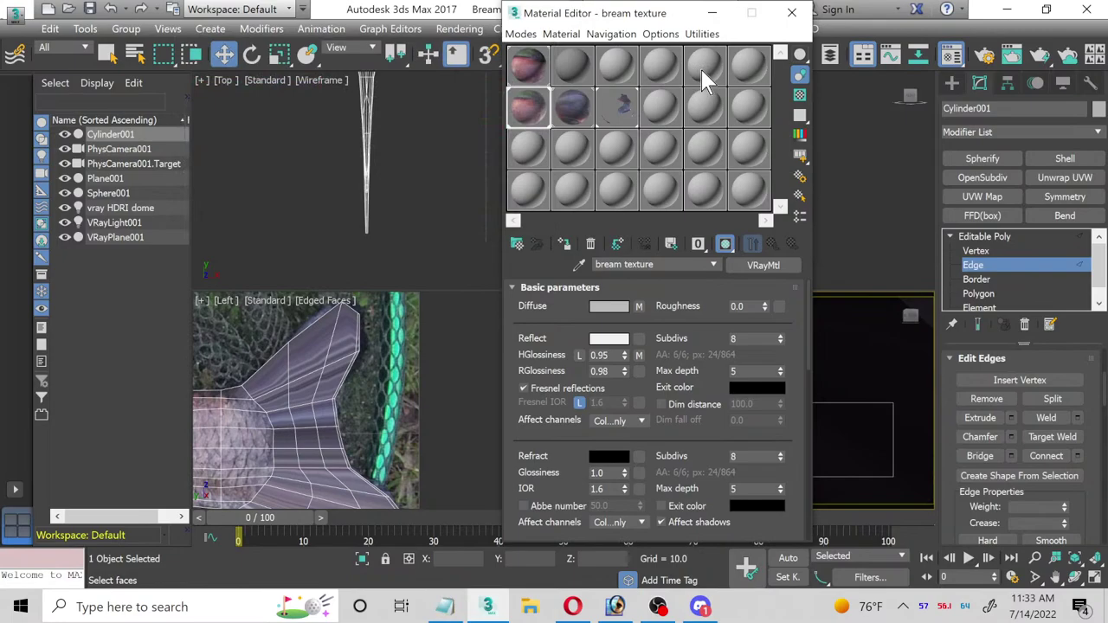
{"action": "left_click", "coordinate": [792, 12]}
{"action": "left_click", "coordinate": [989, 290]}
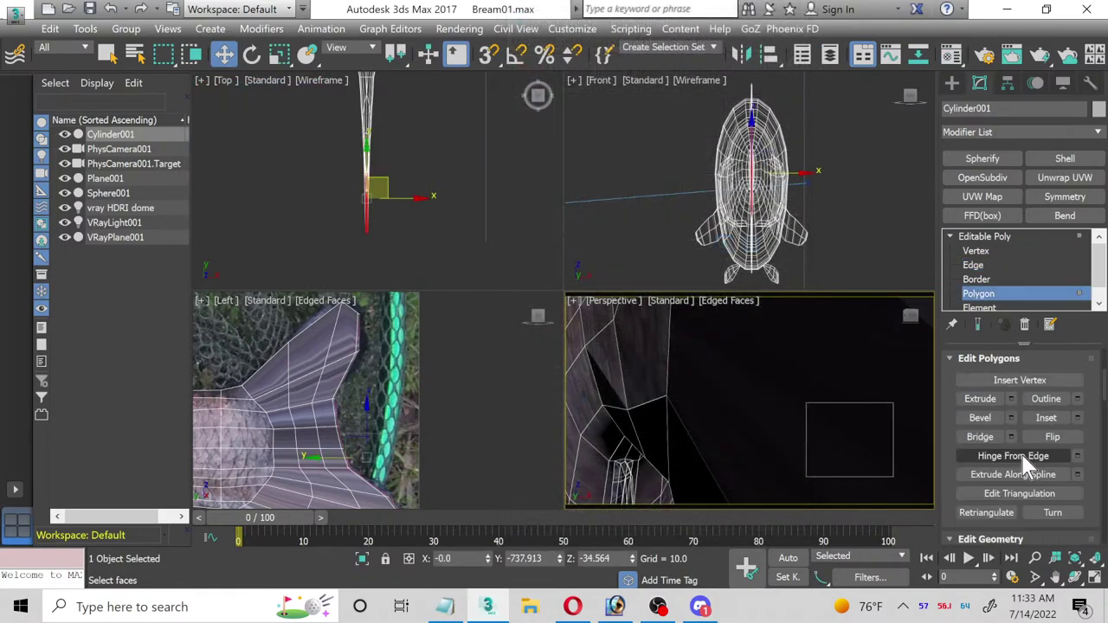
Step: Grow the polygon selection until it covers the 18 tail fin polygons
{"action": "scroll", "coordinate": [1082, 453], "scroll_direction": "up", "scroll_amount": 5}
{"action": "scroll", "coordinate": [1085, 450], "scroll_direction": "up", "scroll_amount": 4}
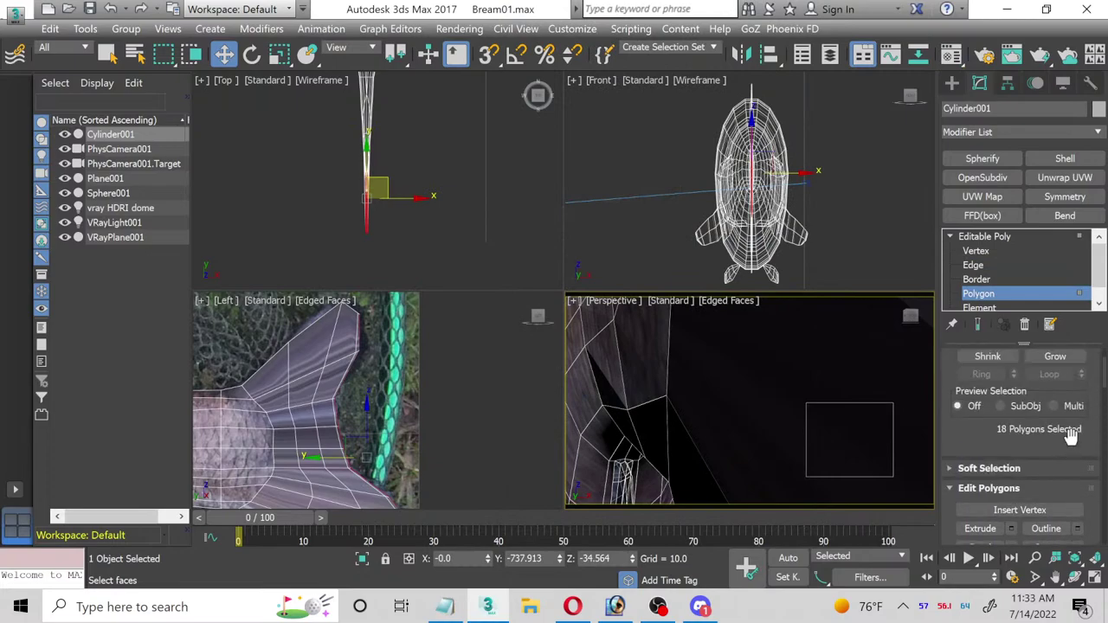
{"action": "left_click", "coordinate": [1048, 397]}
{"action": "left_click", "coordinate": [1047, 396]}
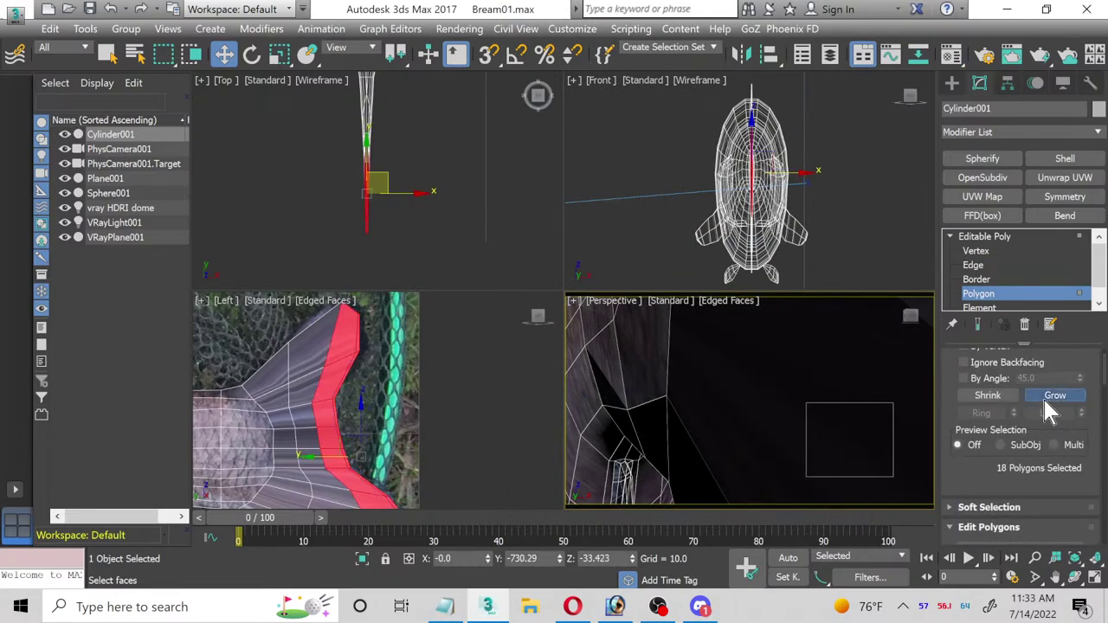
{"action": "left_click", "coordinate": [1041, 396]}
{"action": "left_click", "coordinate": [1037, 397]}
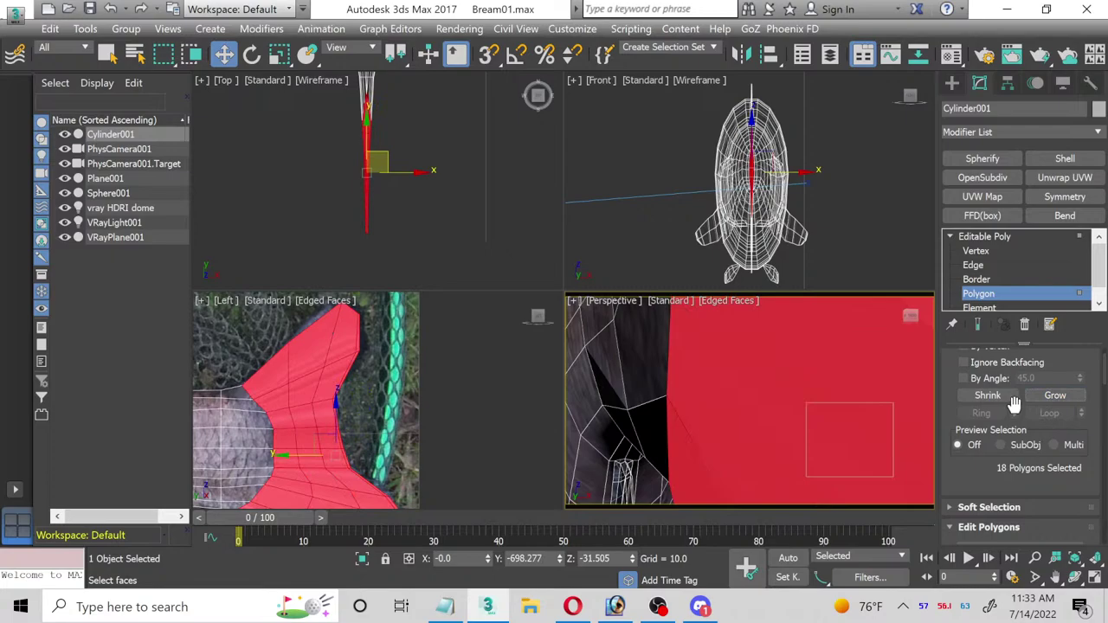
Step: With the Left view maximized, make bream fins the active material in the Material Editor
{"action": "right_click", "coordinate": [443, 441]}
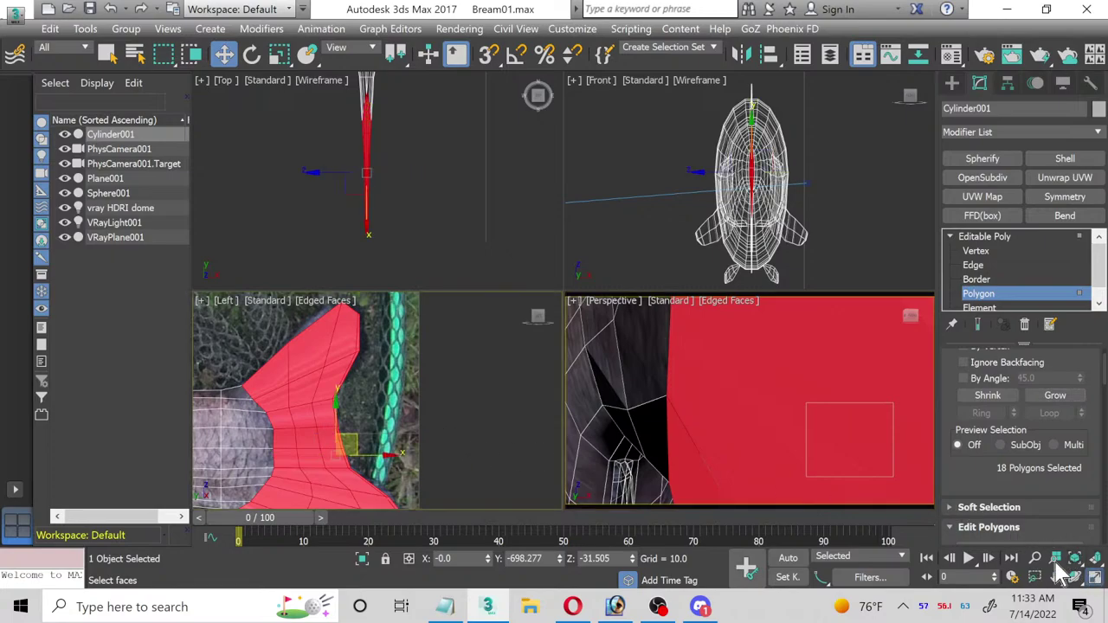
{"action": "key", "text": "alt+w"}
{"action": "scroll", "coordinate": [636, 329], "scroll_direction": "down", "scroll_amount": 4}
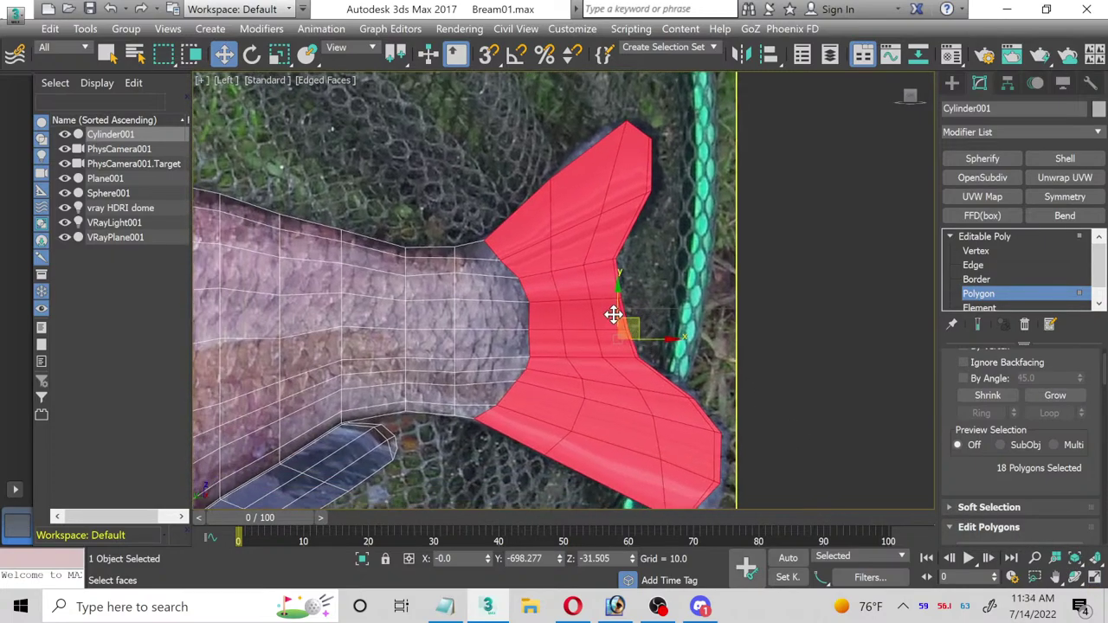
{"action": "key", "text": "m"}
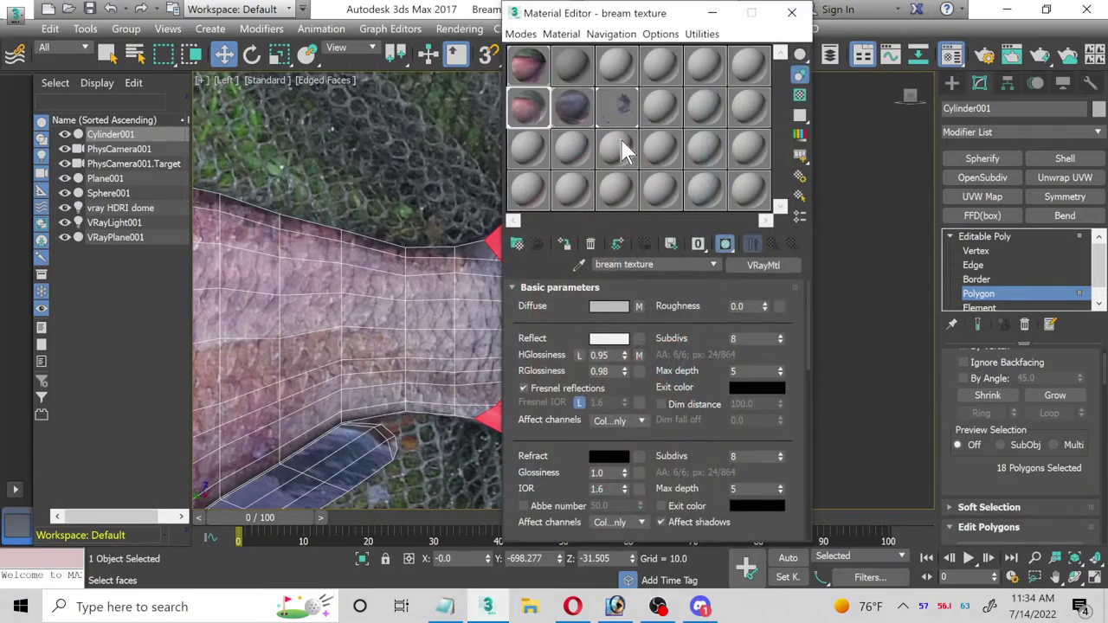
{"action": "left_click", "coordinate": [613, 107]}
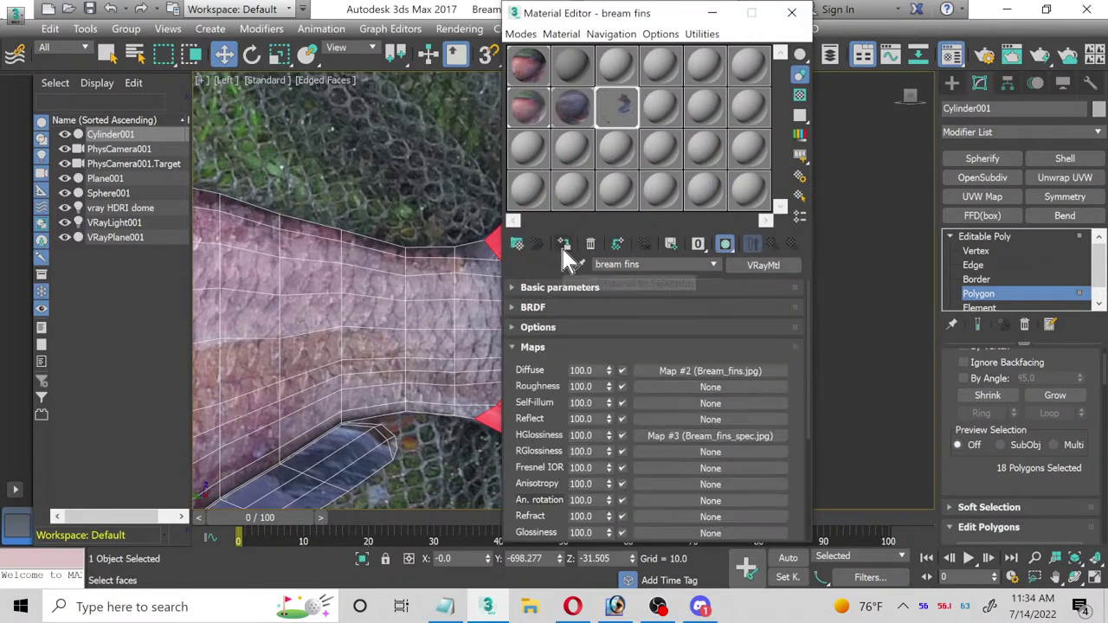
{"action": "left_click", "coordinate": [792, 13]}
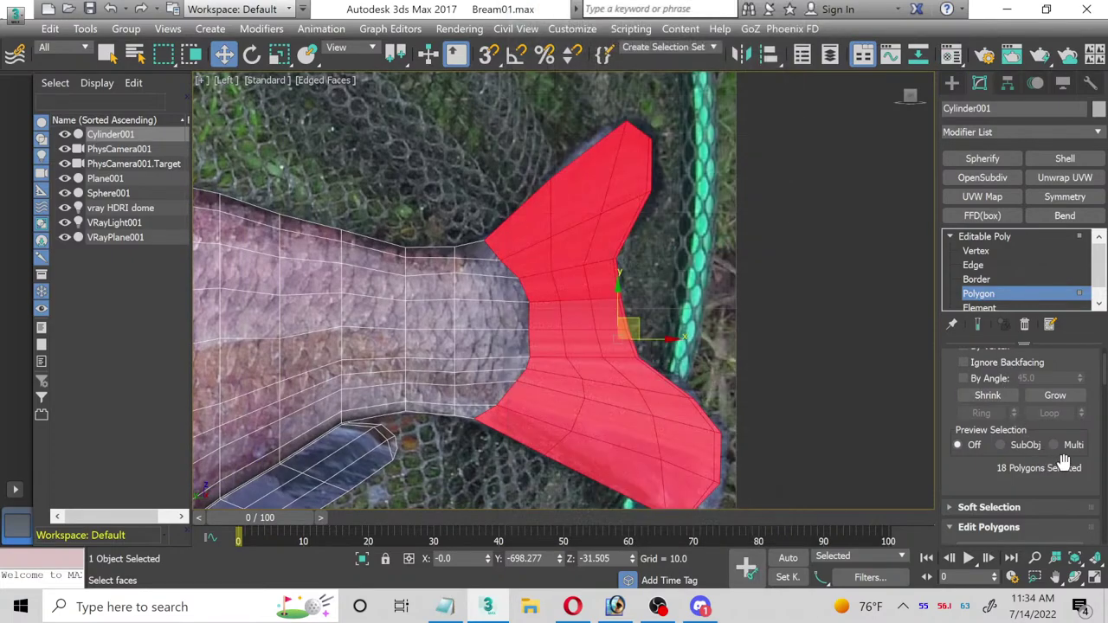
Step: Add an Unwrap UVW modifier, apply a Planar projection to the fin faces, and open the UV editor
{"action": "left_click", "coordinate": [1048, 176]}
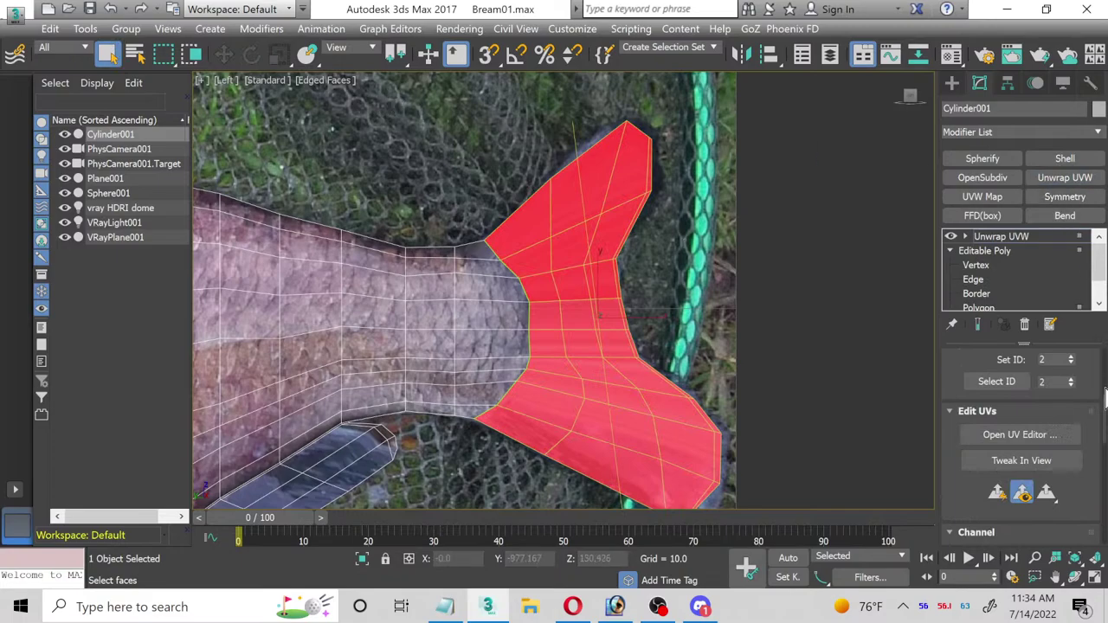
{"action": "scroll", "coordinate": [1084, 433], "scroll_direction": "down", "scroll_amount": 2}
{"action": "scroll", "coordinate": [1083, 439], "scroll_direction": "down", "scroll_amount": 6}
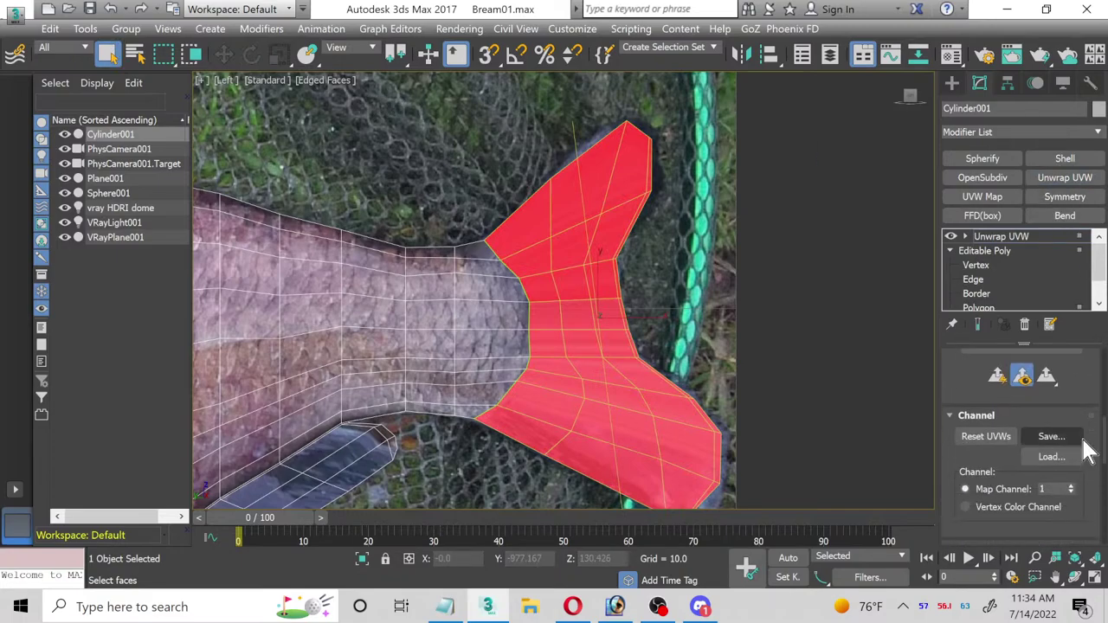
{"action": "scroll", "coordinate": [1085, 473], "scroll_direction": "down", "scroll_amount": 1}
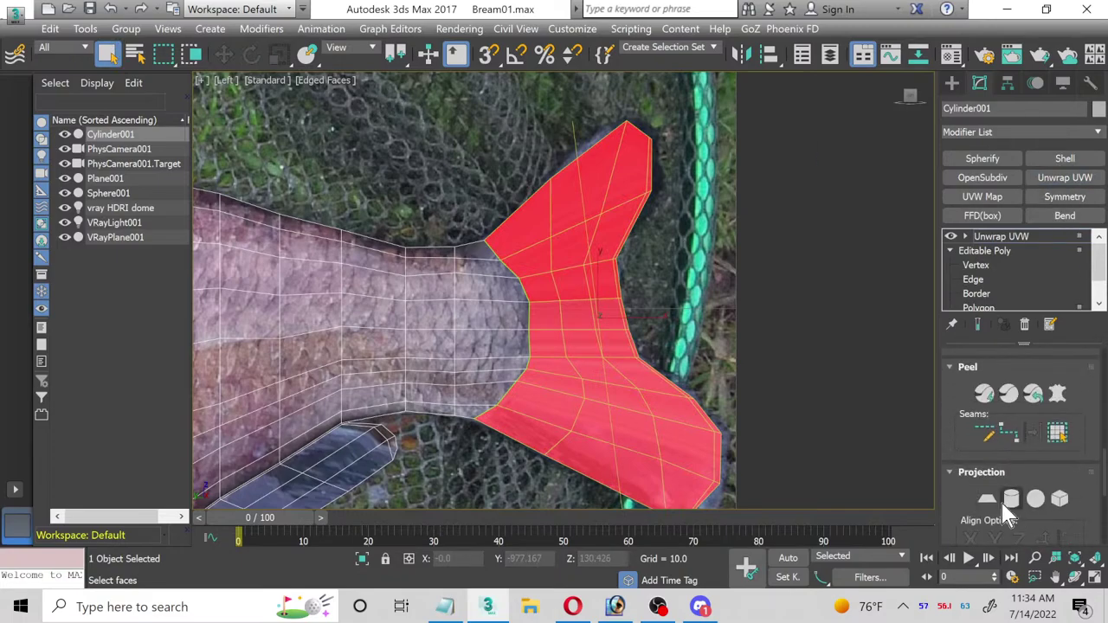
{"action": "left_click", "coordinate": [987, 500]}
{"action": "scroll", "coordinate": [1085, 501], "scroll_direction": "up", "scroll_amount": 1}
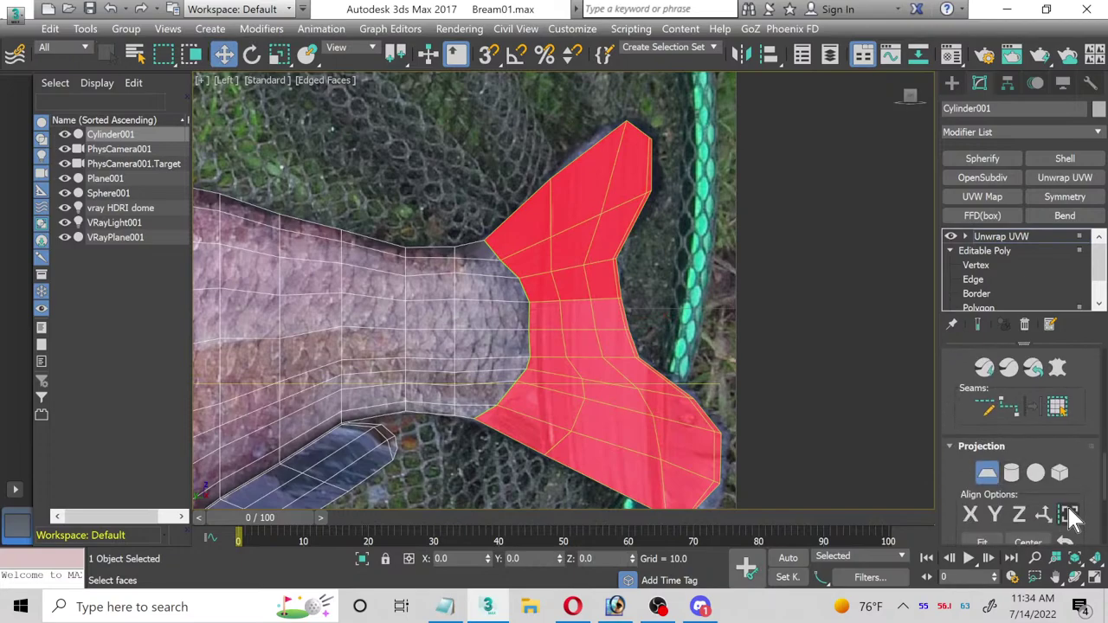
{"action": "scroll", "coordinate": [1079, 501], "scroll_direction": "up", "scroll_amount": 6}
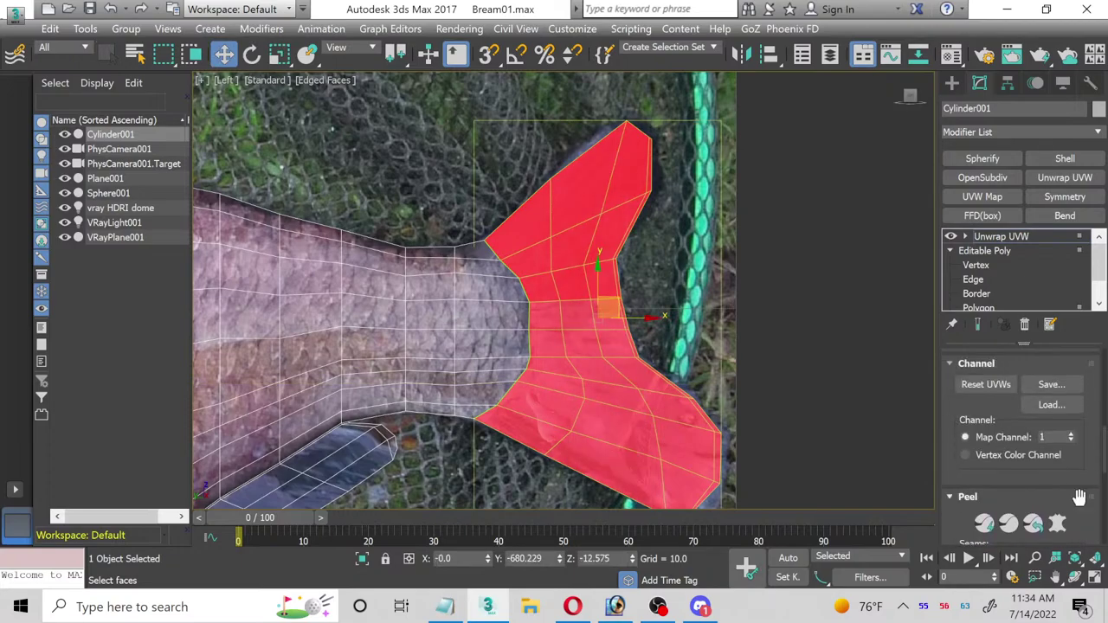
{"action": "scroll", "coordinate": [1058, 437], "scroll_direction": "up", "scroll_amount": 1}
{"action": "left_click", "coordinate": [1024, 384]}
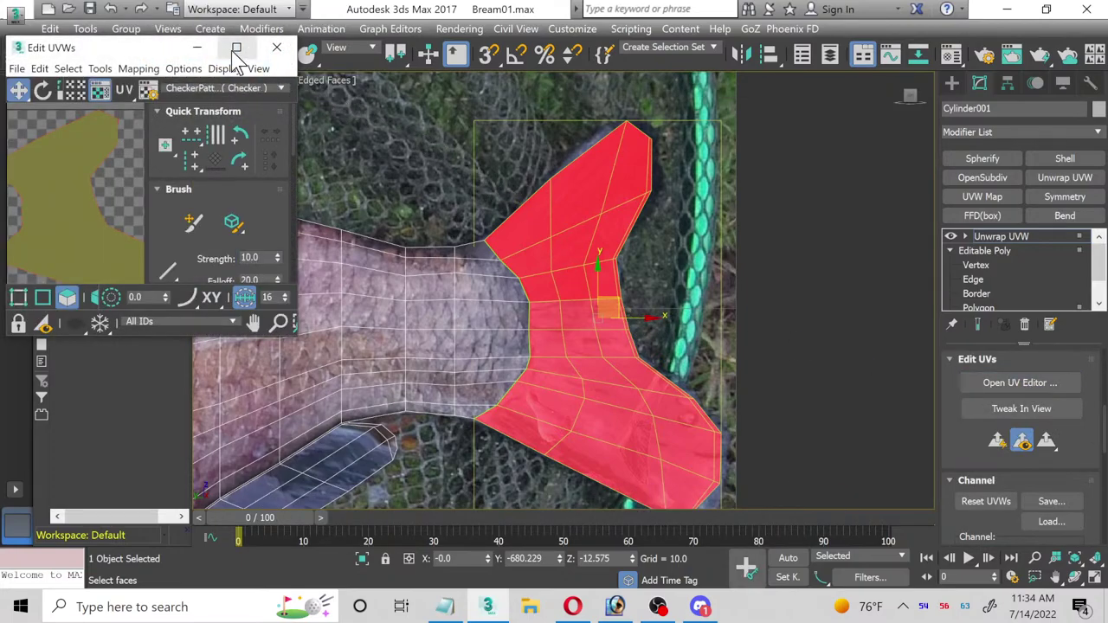
Step: Maximize Edit UVWs and display Map #2 (Bream_fins.jpg) as the background texture
{"action": "left_click", "coordinate": [235, 44]}
{"action": "left_click", "coordinate": [1063, 52]}
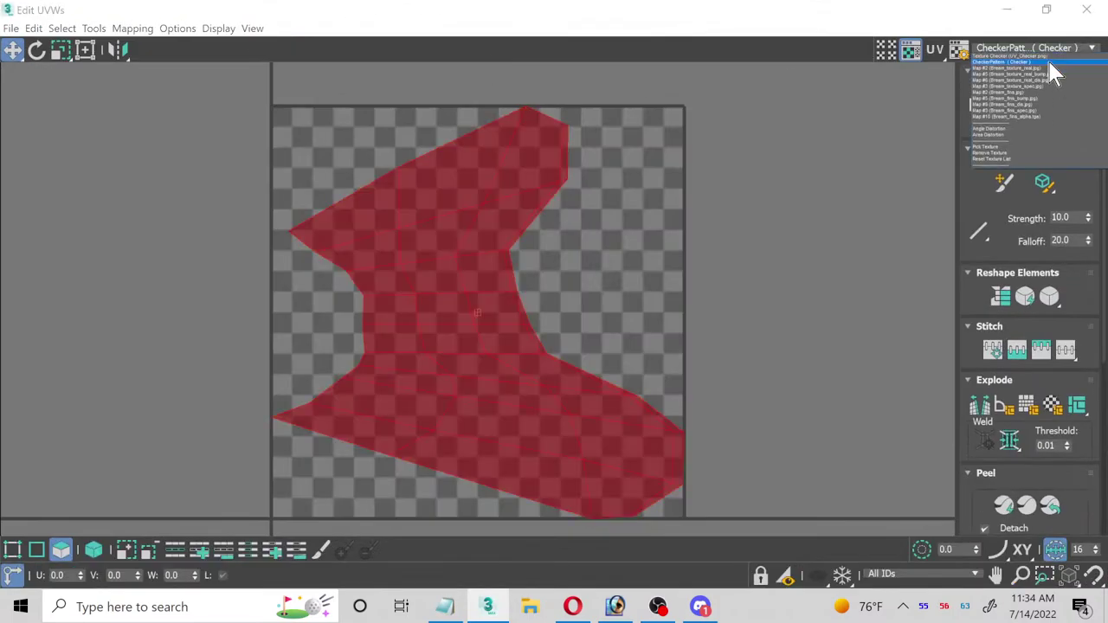
{"action": "left_click", "coordinate": [1031, 92]}
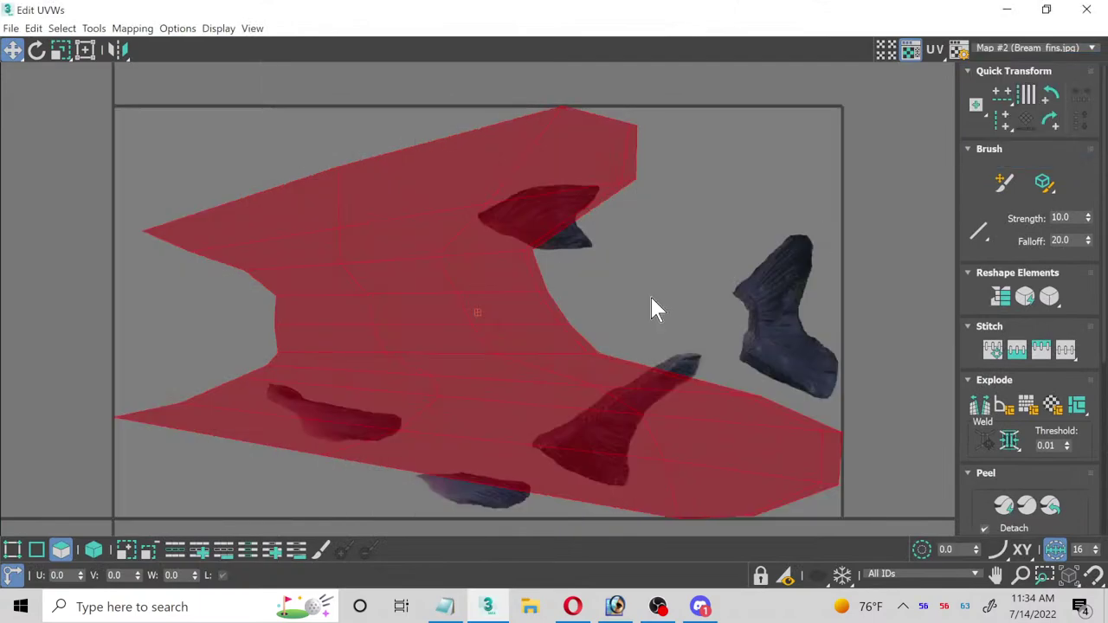
{"action": "left_click", "coordinate": [36, 549]}
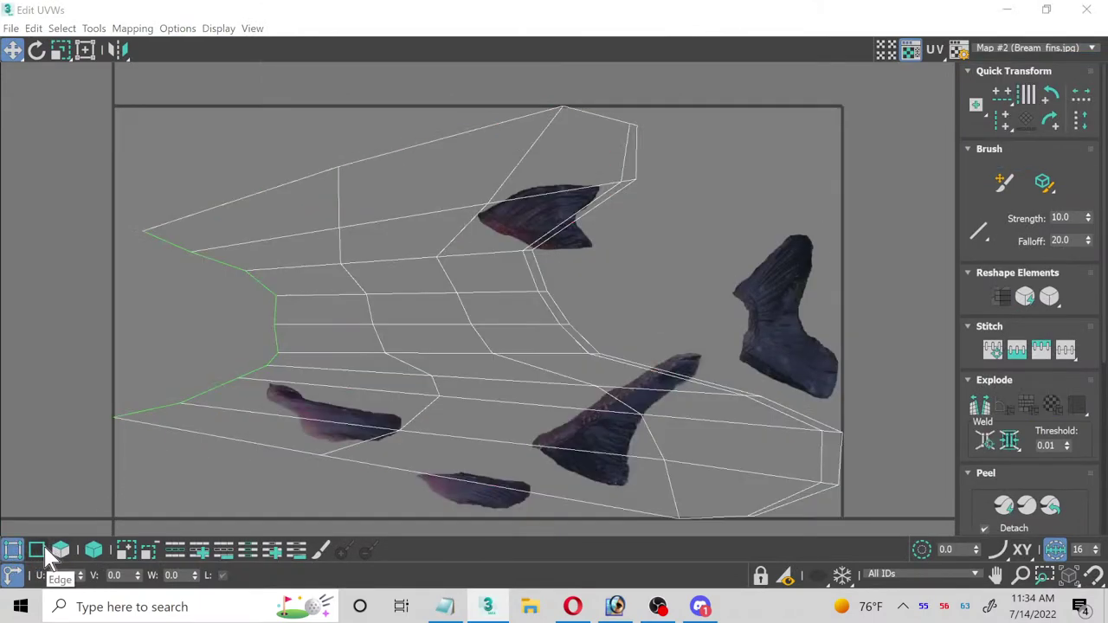
{"action": "left_click", "coordinate": [37, 549]}
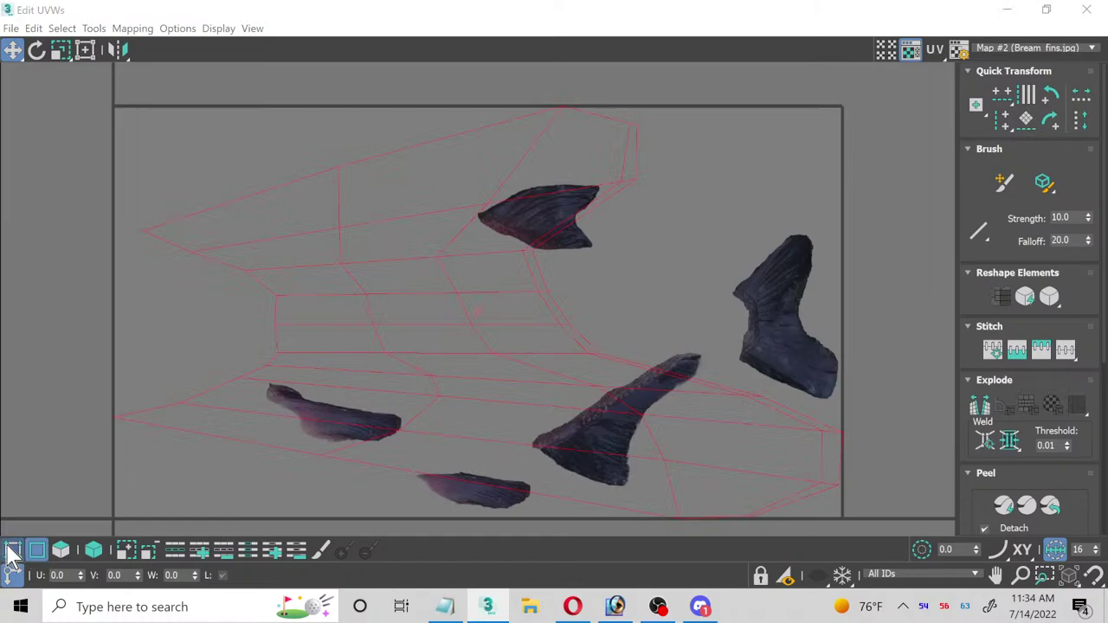
{"action": "left_click", "coordinate": [39, 551]}
{"action": "left_click", "coordinate": [60, 549]}
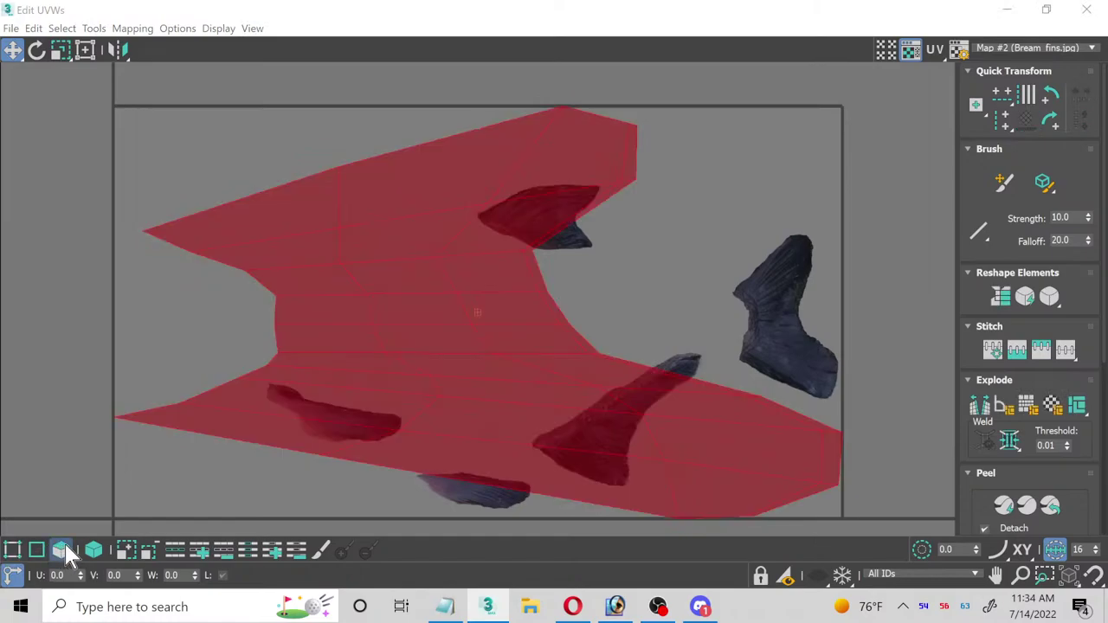
Step: Use Freeform Mode to shrink the fin UV island and move it onto the tail-fin image
{"action": "left_click", "coordinate": [86, 50]}
{"action": "left_click_drag", "start_coordinate": [112, 103], "coordinate": [738, 351]}
{"action": "scroll", "coordinate": [768, 421], "scroll_direction": "up", "scroll_amount": 2}
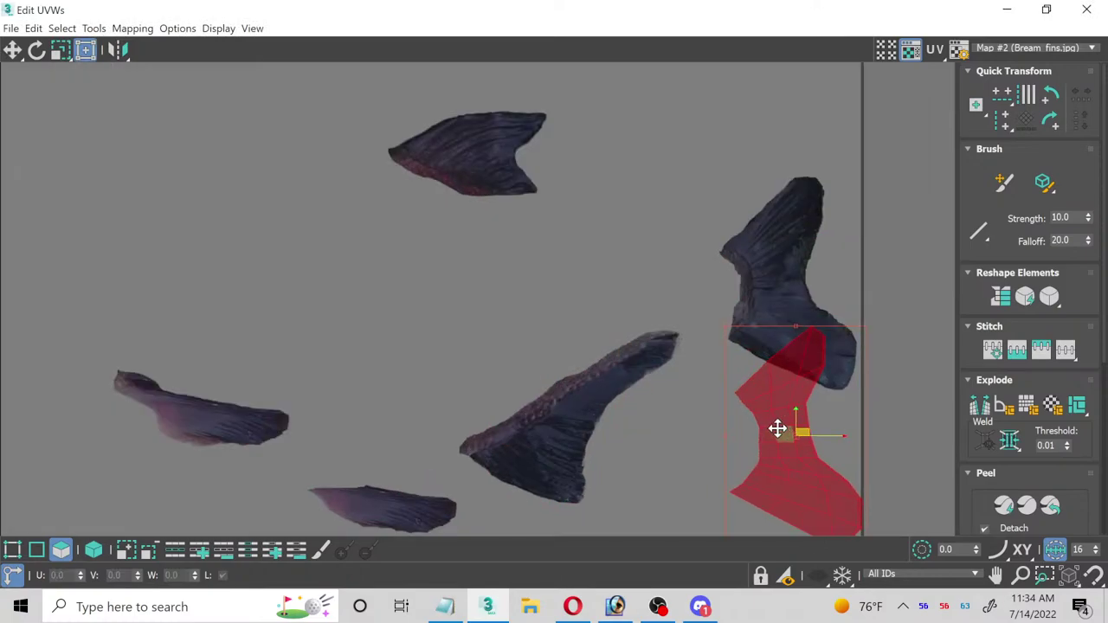
{"action": "left_click_drag", "start_coordinate": [776, 427], "coordinate": [769, 277]}
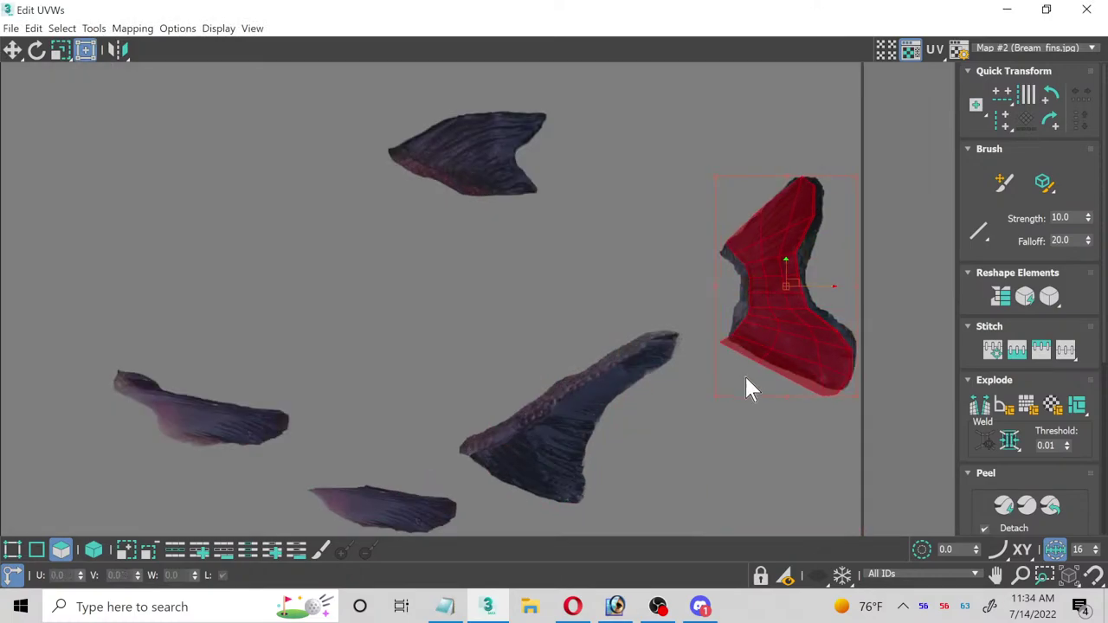
{"action": "scroll", "coordinate": [747, 386], "scroll_direction": "up", "scroll_amount": 2}
{"action": "middle_click_drag", "start_coordinate": [747, 376], "coordinate": [449, 441]}
{"action": "scroll", "coordinate": [603, 323], "scroll_direction": "up", "scroll_amount": 2}
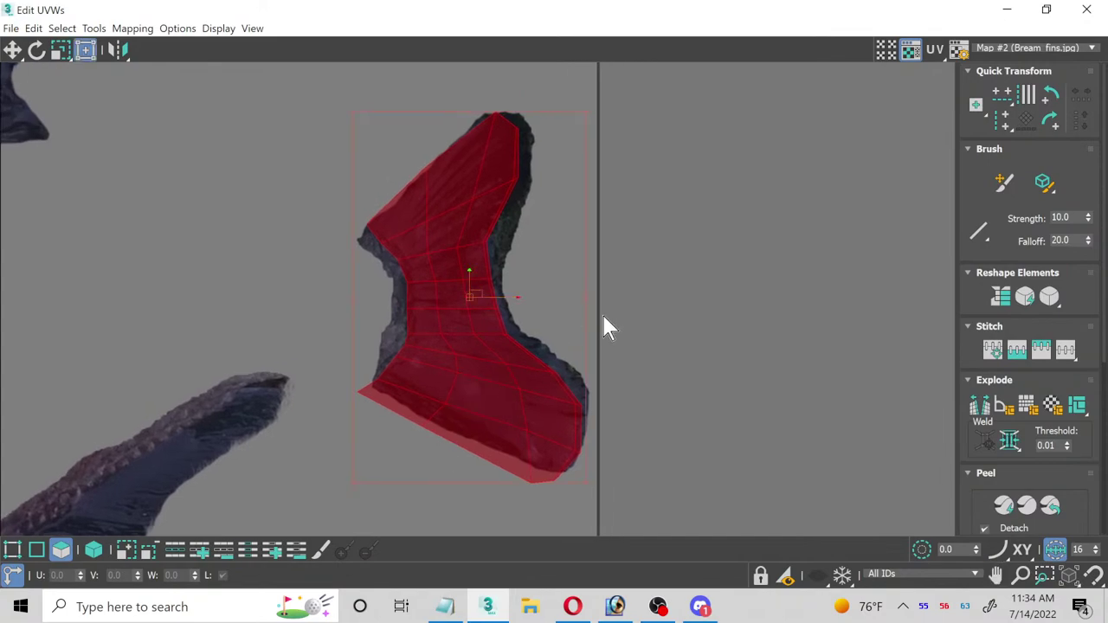
{"action": "scroll", "coordinate": [574, 485], "scroll_direction": "up", "scroll_amount": 3}
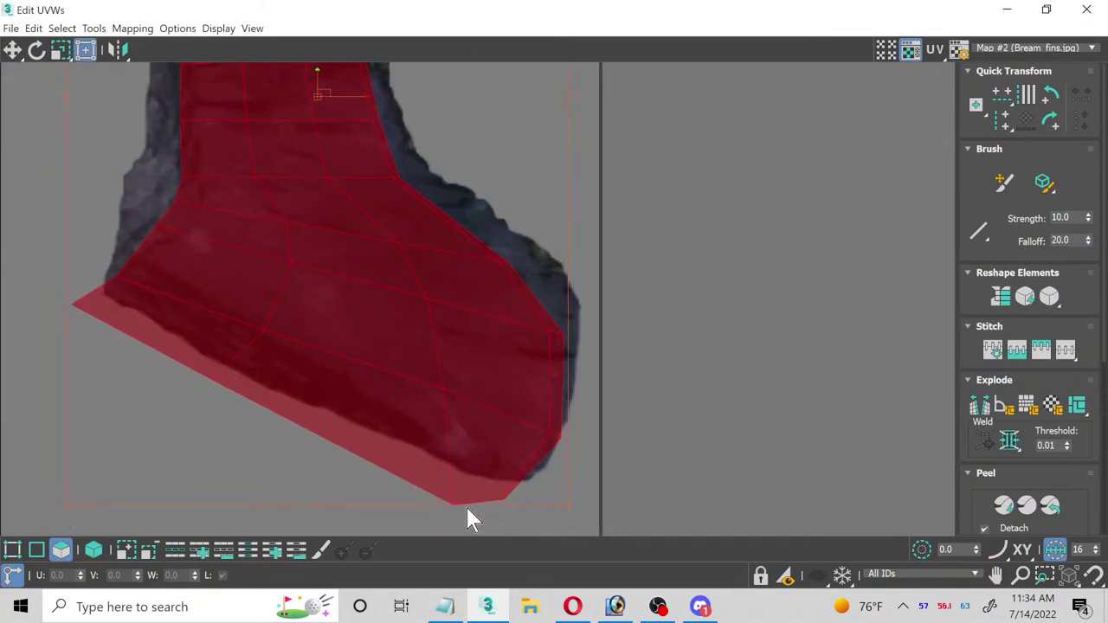
{"action": "scroll", "coordinate": [565, 502], "scroll_direction": "up", "scroll_amount": 3}
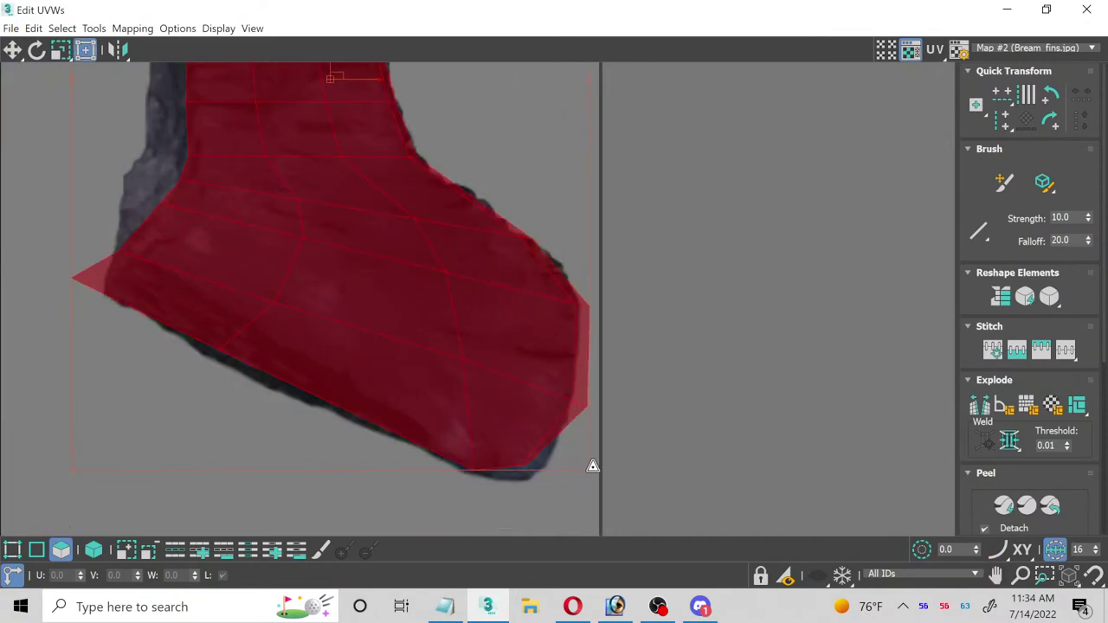
{"action": "middle_click_drag", "start_coordinate": [579, 470], "coordinate": [401, 441]}
{"action": "scroll", "coordinate": [401, 441], "scroll_direction": "down", "scroll_amount": 2}
{"action": "mouse_move", "coordinate": [378, 309]}
{"action": "middle_mouse_down"}
{"action": "mouse_move", "coordinate": [369, 213]}
{"action": "mouse_move", "coordinate": [376, 364]}
{"action": "mouse_move", "coordinate": [374, 325]}
{"action": "middle_mouse_up"}
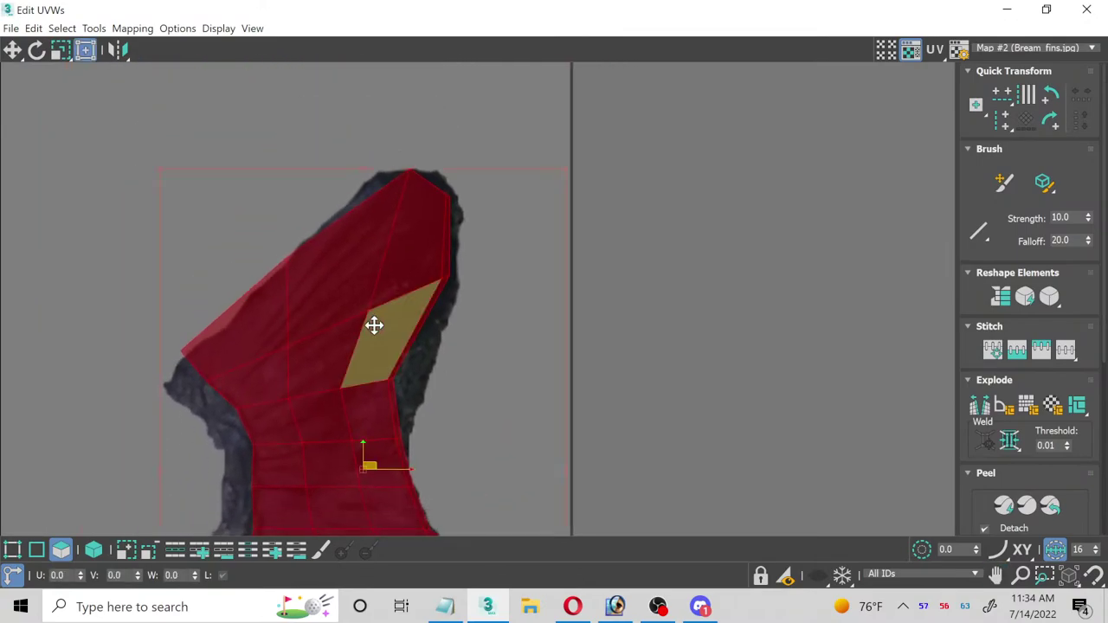
{"action": "left_click", "coordinate": [12, 550]}
{"action": "scroll", "coordinate": [311, 233], "scroll_direction": "up", "scroll_amount": 3}
Step: Pull the fin-tip vertex and the right-side border UV vertices onto the fin outline
{"action": "left_click", "coordinate": [463, 143]}
{"action": "scroll", "coordinate": [492, 183], "scroll_direction": "up", "scroll_amount": 1}
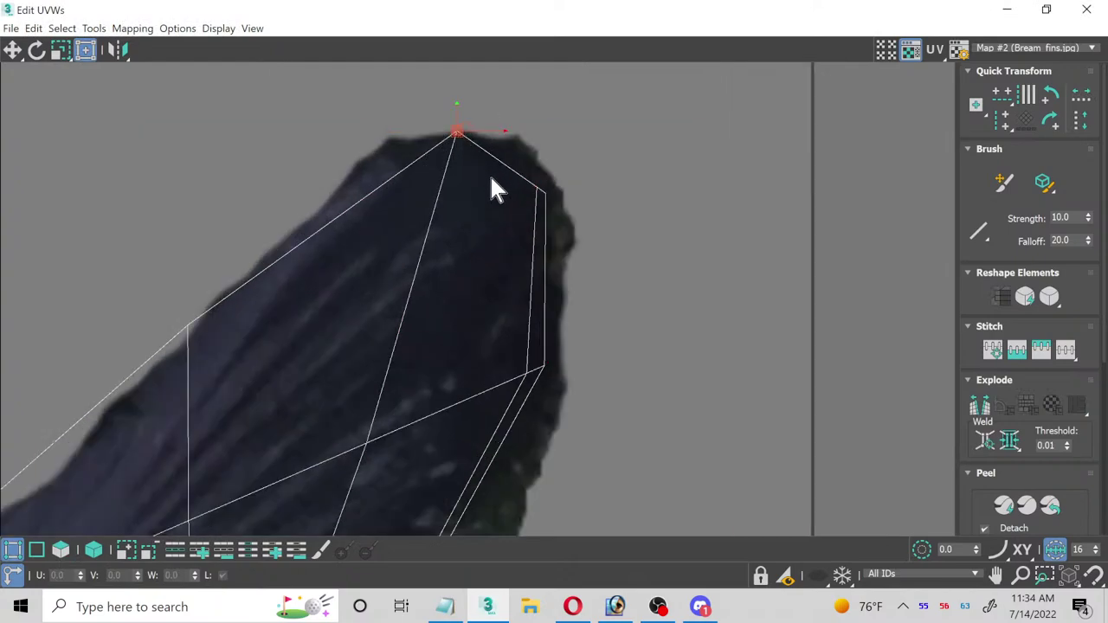
{"action": "key", "text": "w"}
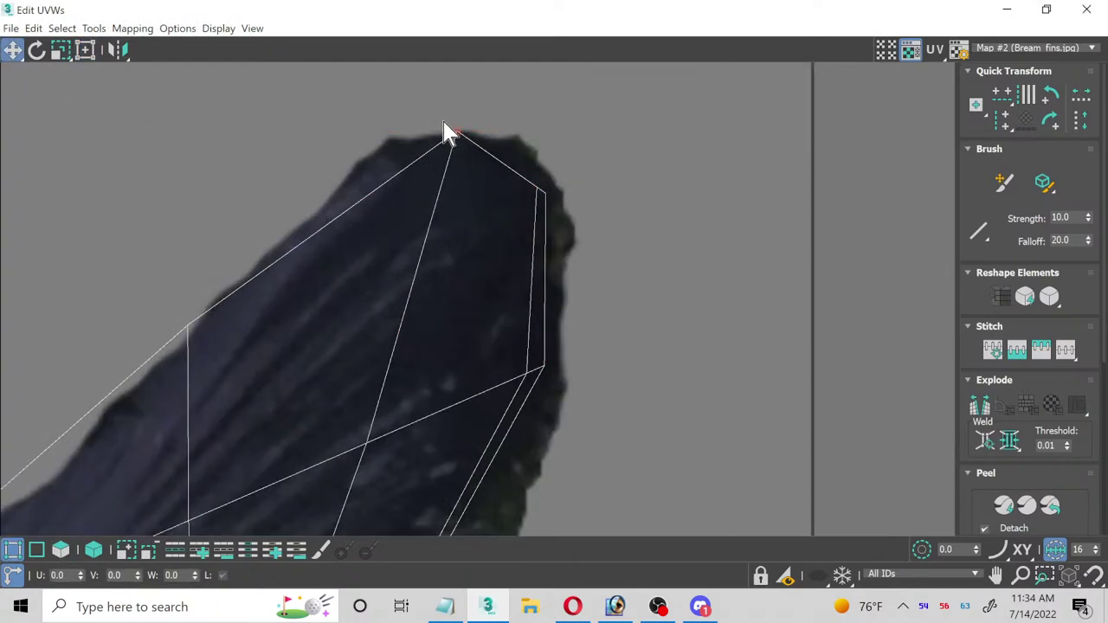
{"action": "left_click_drag", "start_coordinate": [461, 134], "coordinate": [429, 158]}
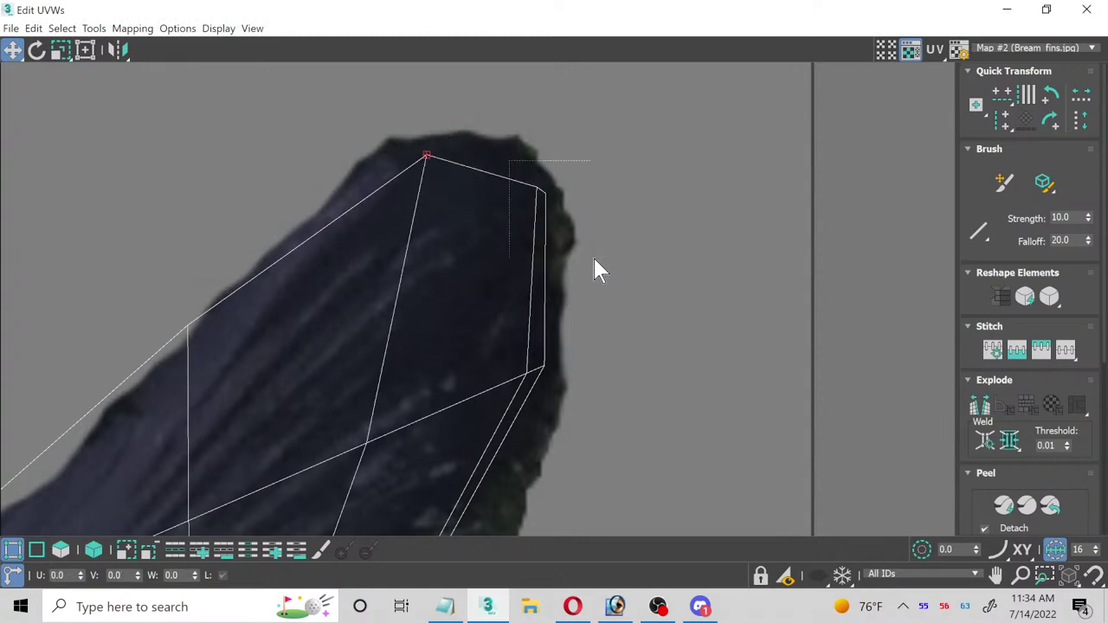
{"action": "left_click_drag", "start_coordinate": [547, 196], "coordinate": [521, 161]}
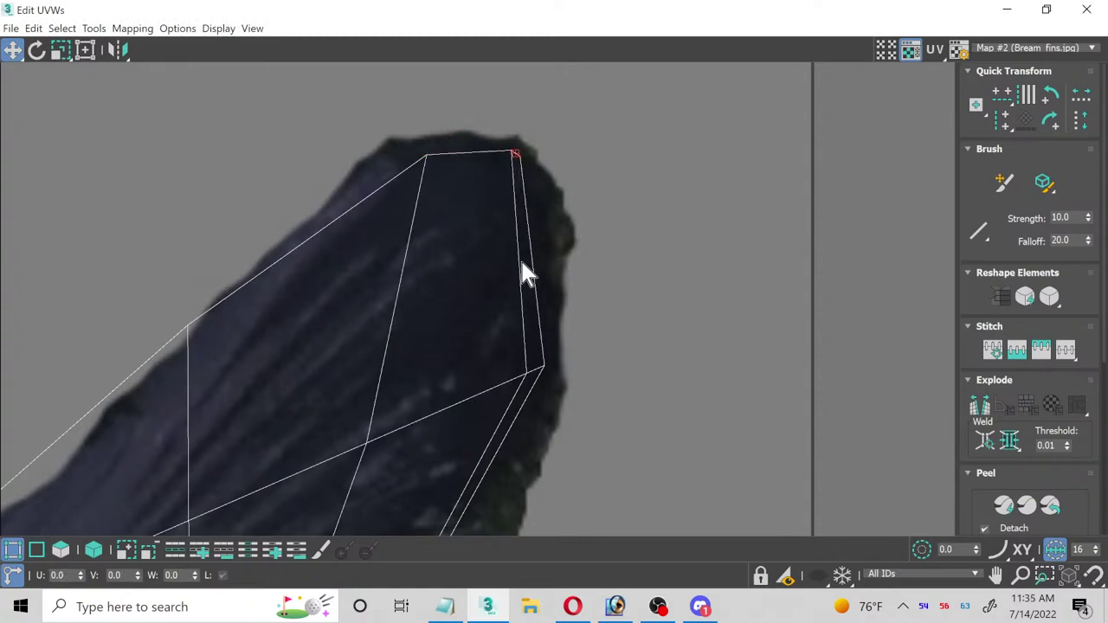
{"action": "left_click_drag", "start_coordinate": [536, 371], "coordinate": [544, 302]}
{"action": "middle_click_drag", "start_coordinate": [525, 437], "coordinate": [532, 318]}
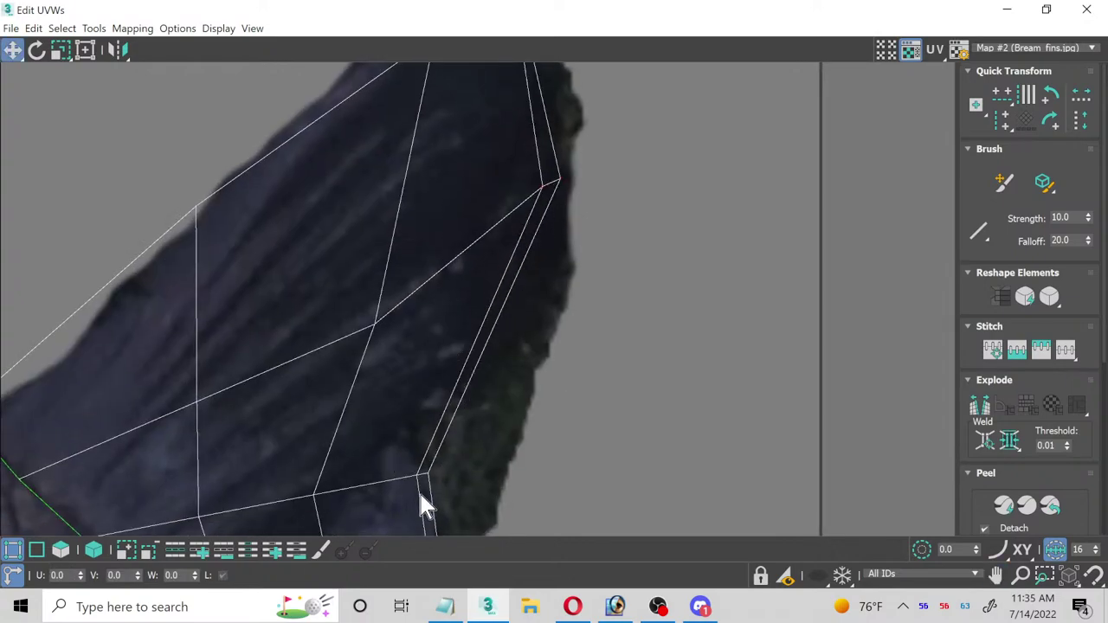
{"action": "left_click_drag", "start_coordinate": [432, 476], "coordinate": [493, 421]}
{"action": "middle_click_drag", "start_coordinate": [493, 477], "coordinate": [459, 230]}
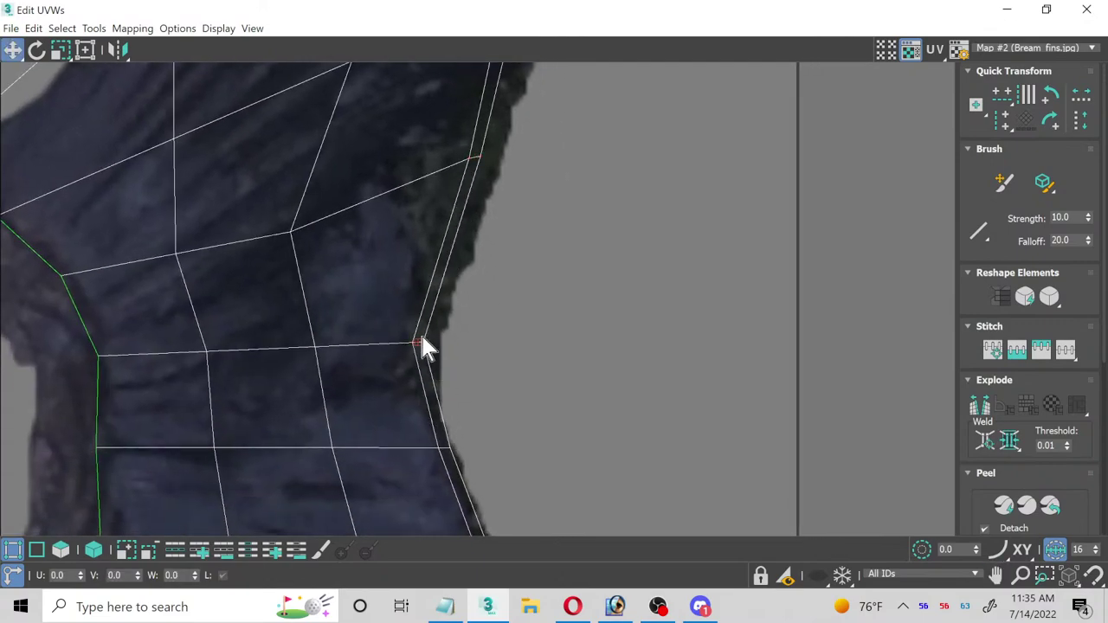
{"action": "left_click_drag", "start_coordinate": [417, 347], "coordinate": [412, 338]}
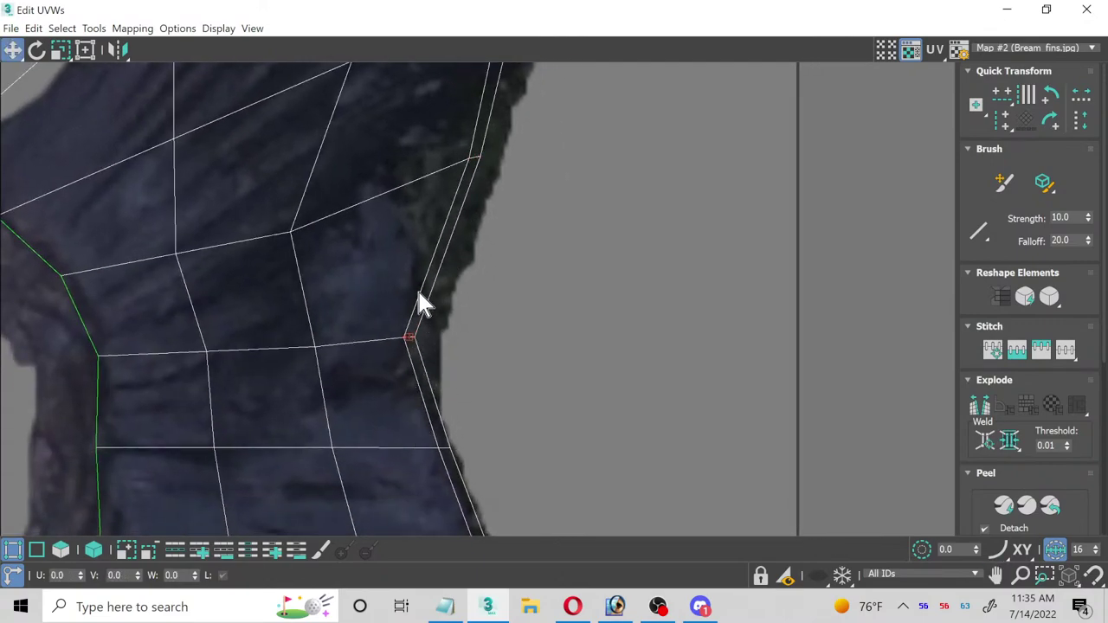
{"action": "middle_click_drag", "start_coordinate": [424, 390], "coordinate": [415, 235]}
{"action": "left_click_drag", "start_coordinate": [450, 283], "coordinate": [421, 285]}
Step: Move the lower border UV vertices onto the fin texture's edge
{"action": "left_click", "coordinate": [484, 380]}
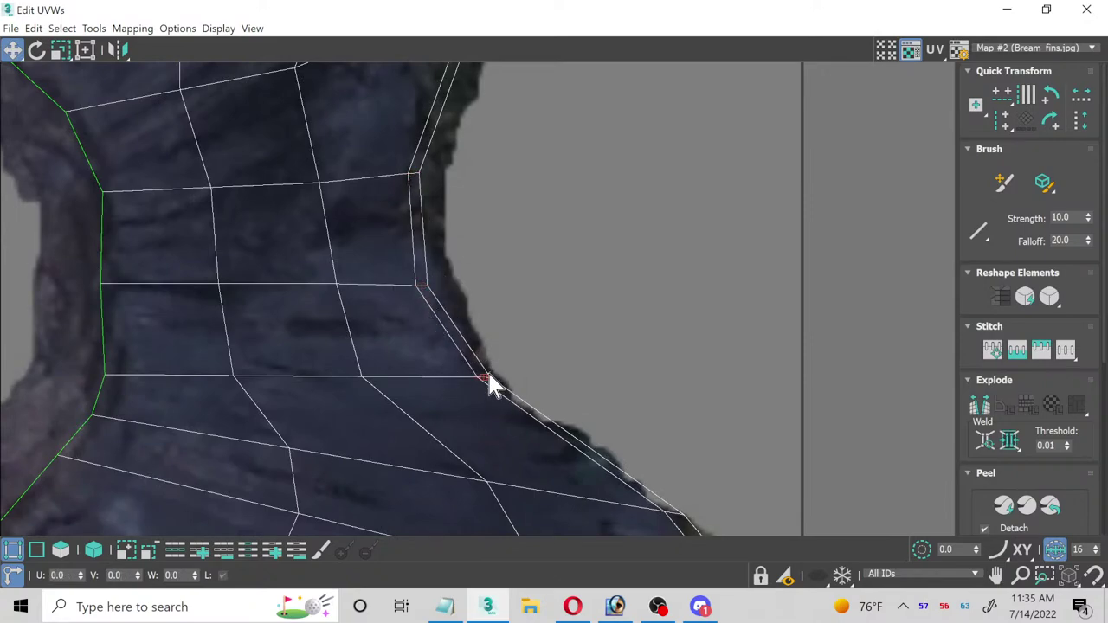
{"action": "left_click_drag", "start_coordinate": [495, 379], "coordinate": [479, 382]}
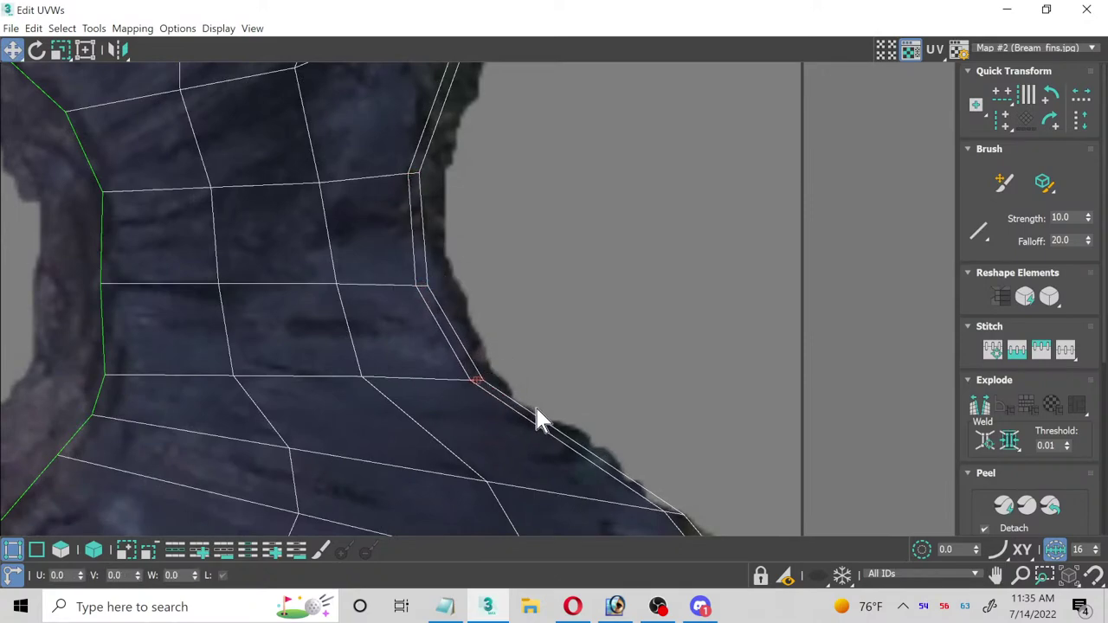
{"action": "middle_click_drag", "start_coordinate": [534, 404], "coordinate": [498, 322]}
{"action": "left_click_drag", "start_coordinate": [671, 460], "coordinate": [672, 466]}
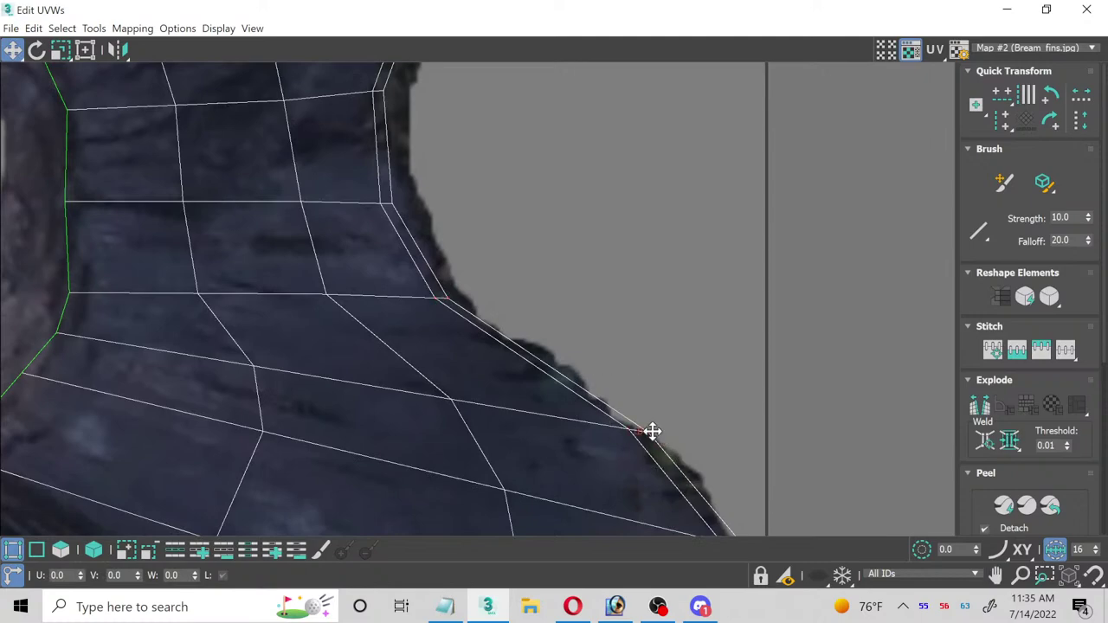
{"action": "left_click_drag", "start_coordinate": [651, 431], "coordinate": [613, 439]}
{"action": "middle_click_drag", "start_coordinate": [626, 443], "coordinate": [554, 293]}
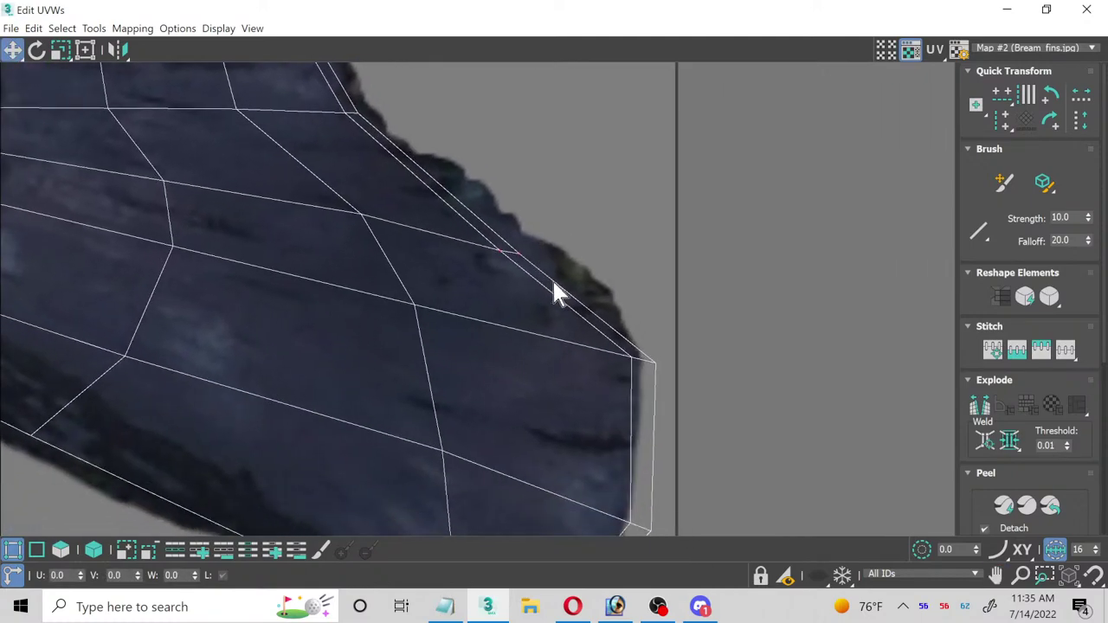
{"action": "left_click_drag", "start_coordinate": [661, 359], "coordinate": [618, 364]}
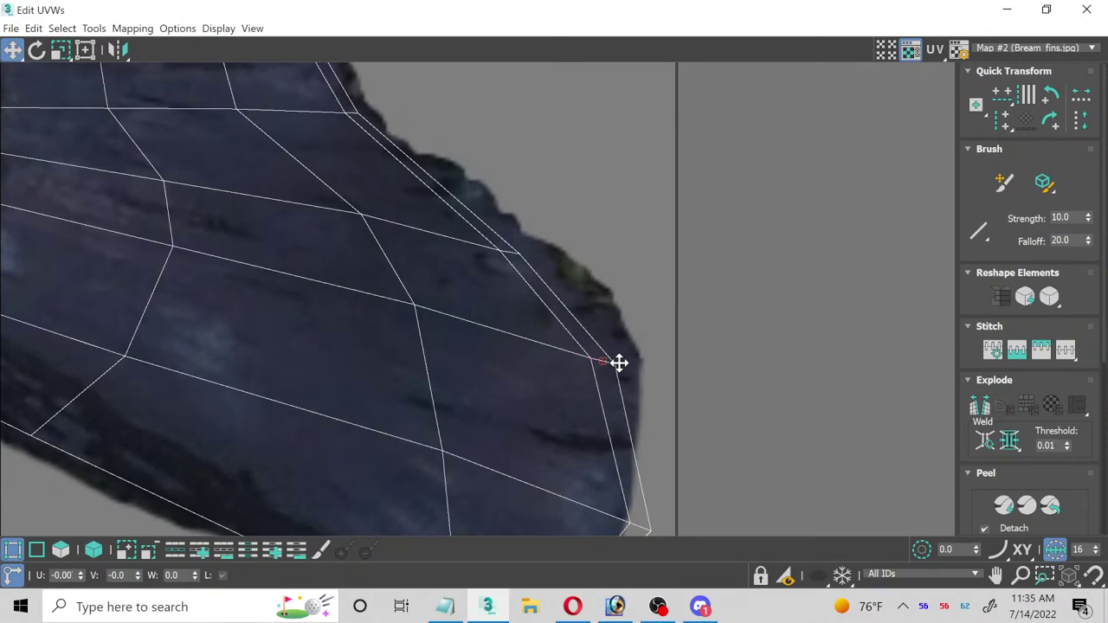
{"action": "middle_click_drag", "start_coordinate": [618, 364], "coordinate": [614, 247]}
{"action": "left_click_drag", "start_coordinate": [654, 368], "coordinate": [624, 346]}
{"action": "middle_click_drag", "start_coordinate": [369, 416], "coordinate": [443, 440]}
{"action": "left_click_drag", "start_coordinate": [454, 428], "coordinate": [527, 477]}
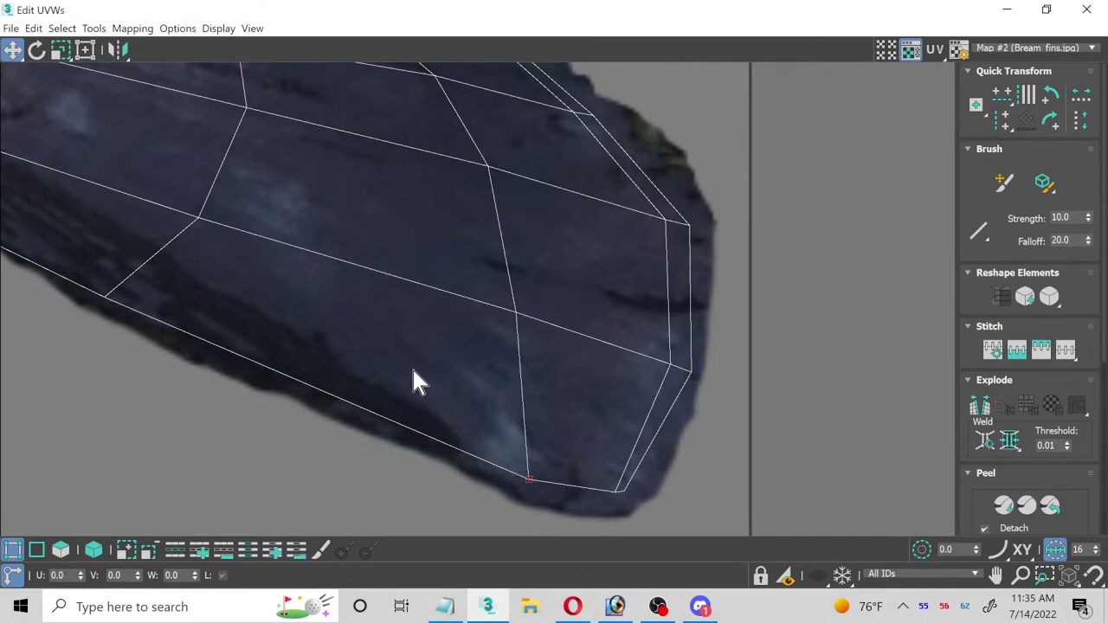
{"action": "middle_click_drag", "start_coordinate": [415, 383], "coordinate": [619, 470]}
Step: Fit the left corner and left border vertices to the fin outline
{"action": "left_click_drag", "start_coordinate": [142, 320], "coordinate": [260, 414]}
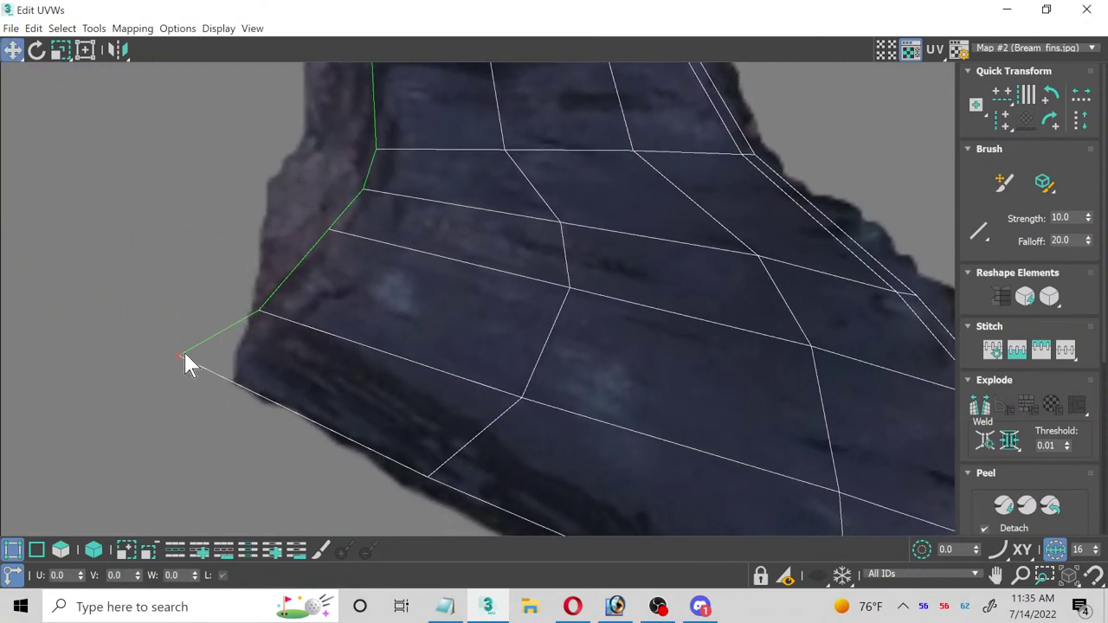
{"action": "left_click_drag", "start_coordinate": [183, 354], "coordinate": [264, 379]}
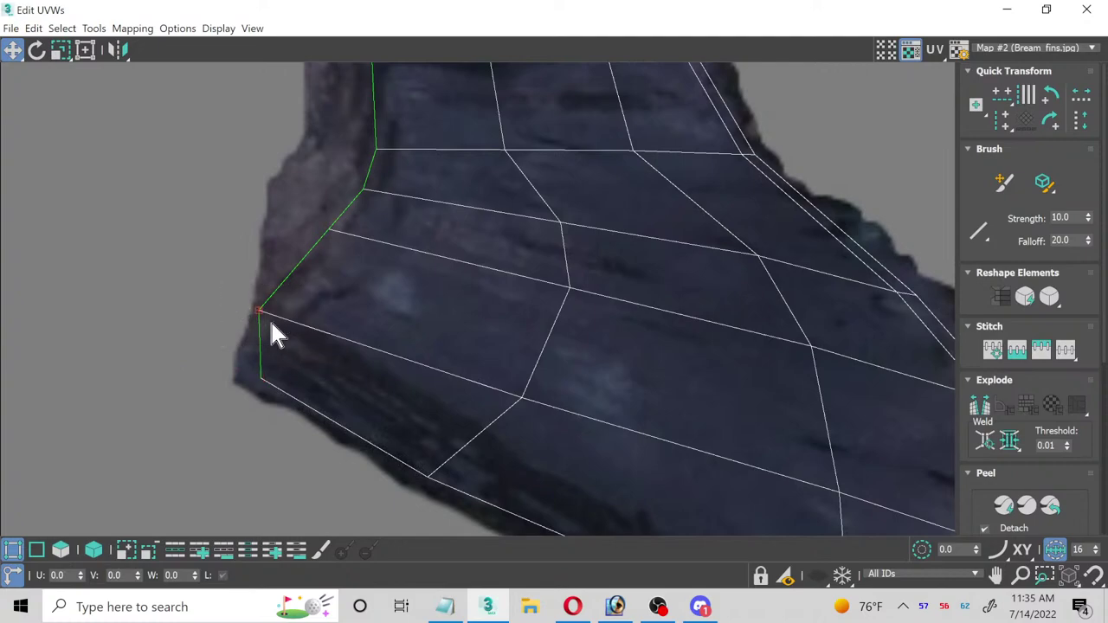
{"action": "left_click_drag", "start_coordinate": [259, 313], "coordinate": [308, 324]}
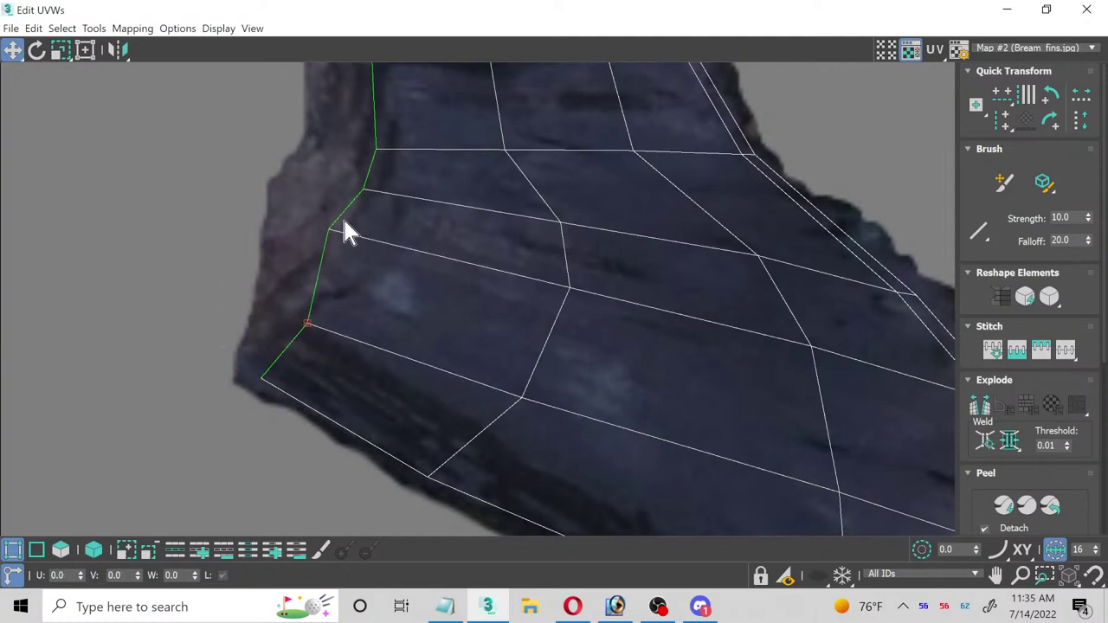
{"action": "left_click_drag", "start_coordinate": [326, 229], "coordinate": [353, 249]}
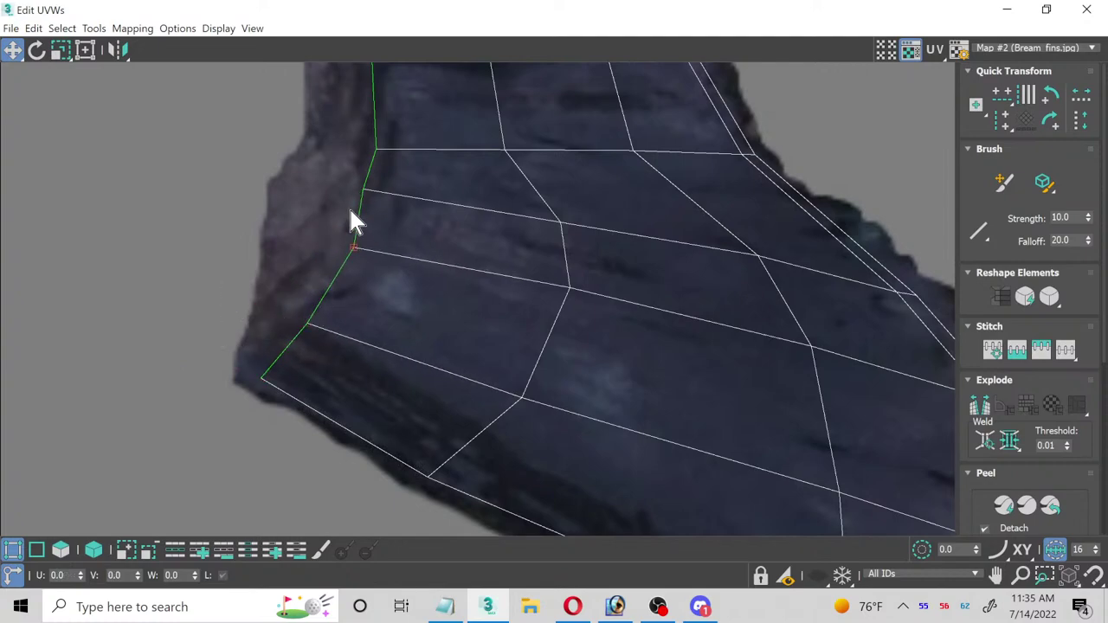
{"action": "left_click_drag", "start_coordinate": [362, 188], "coordinate": [377, 195]}
{"action": "middle_click_drag", "start_coordinate": [363, 163], "coordinate": [347, 261]}
{"action": "left_click_drag", "start_coordinate": [365, 250], "coordinate": [381, 252]}
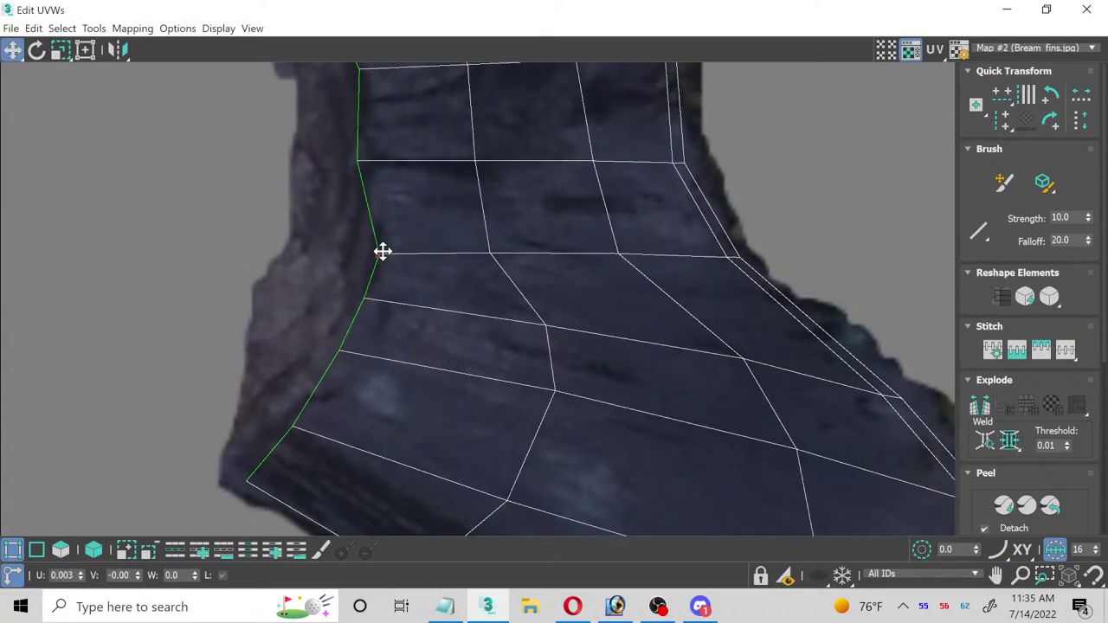
{"action": "middle_click_drag", "start_coordinate": [352, 173], "coordinate": [341, 319]}
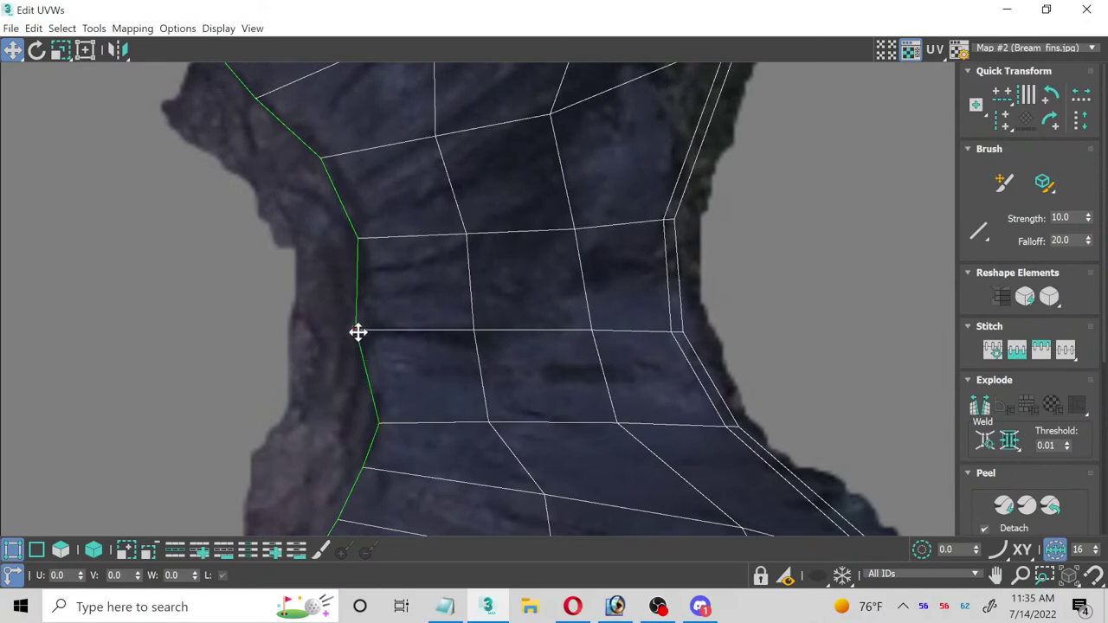
{"action": "left_click_drag", "start_coordinate": [358, 331], "coordinate": [378, 322]}
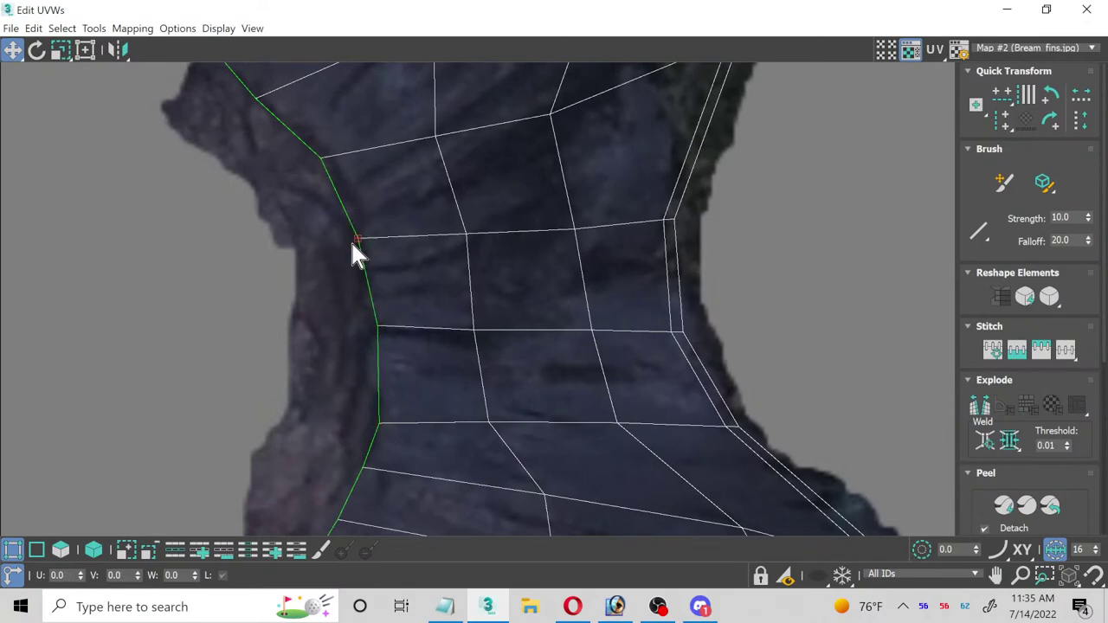
{"action": "left_click_drag", "start_coordinate": [352, 242], "coordinate": [366, 242]}
{"action": "middle_click_drag", "start_coordinate": [299, 222], "coordinate": [275, 486]}
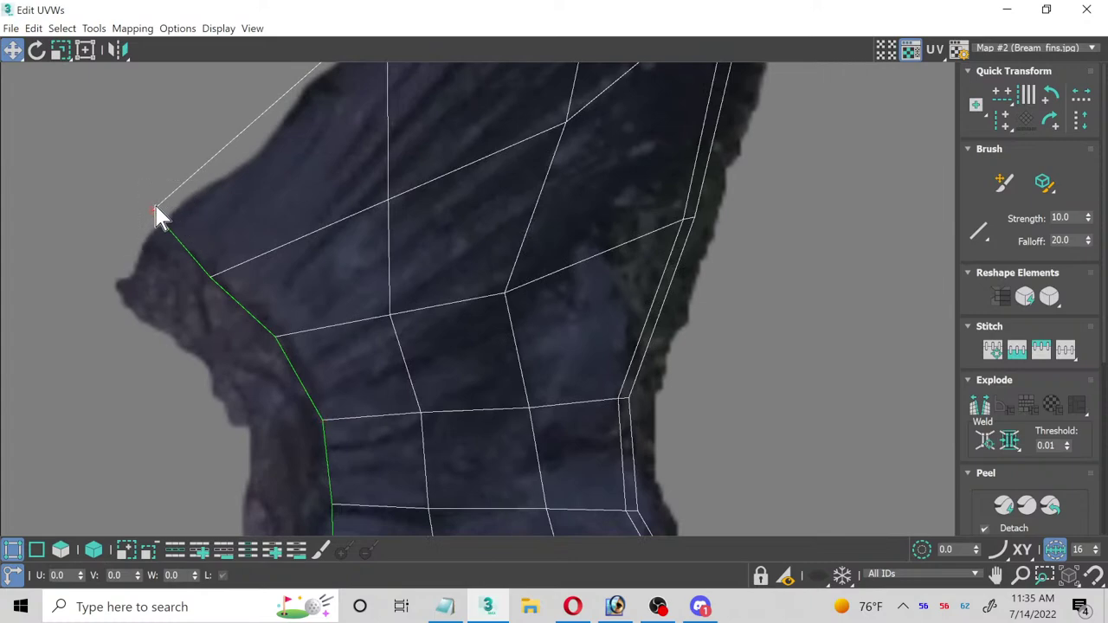
Step: Move the upper-left border vertices, including the top vertex, onto the fin edge
{"action": "left_click_drag", "start_coordinate": [156, 212], "coordinate": [178, 228]}
{"action": "middle_click_drag", "start_coordinate": [255, 193], "coordinate": [153, 329]}
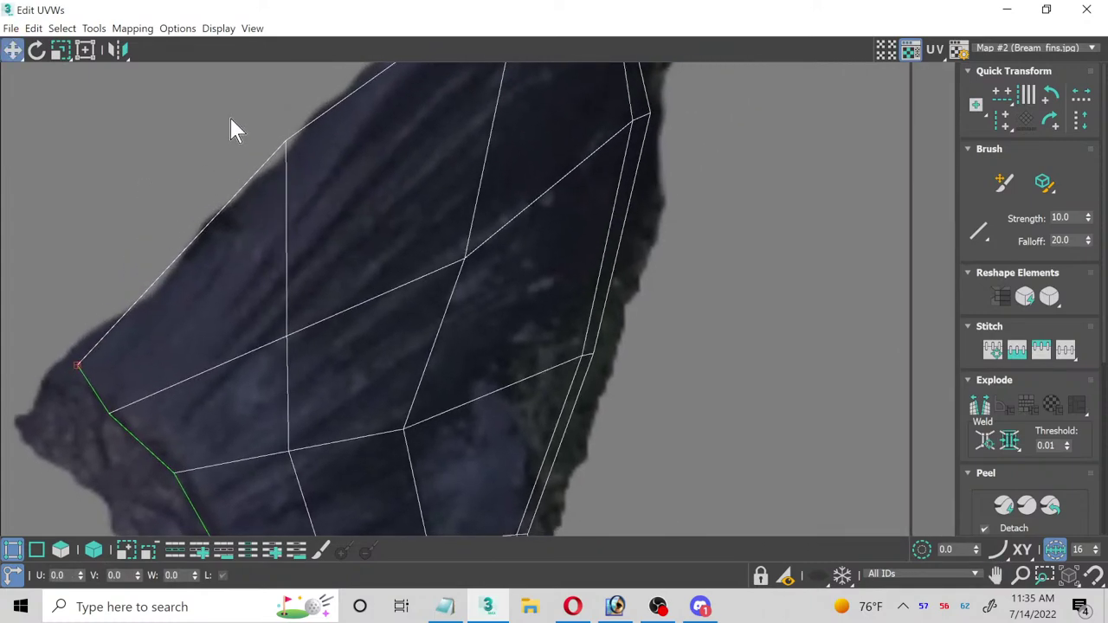
{"action": "left_click_drag", "start_coordinate": [283, 145], "coordinate": [296, 179]}
{"action": "scroll", "coordinate": [315, 205], "scroll_direction": "down", "scroll_amount": 4}
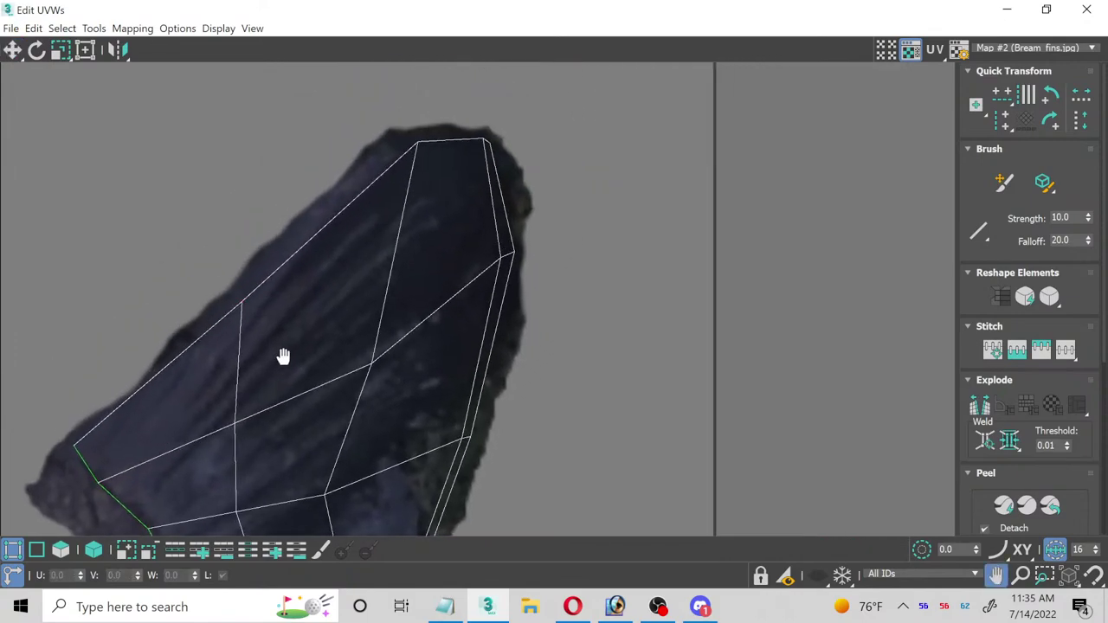
{"action": "scroll", "coordinate": [285, 354], "scroll_direction": "up", "scroll_amount": 5}
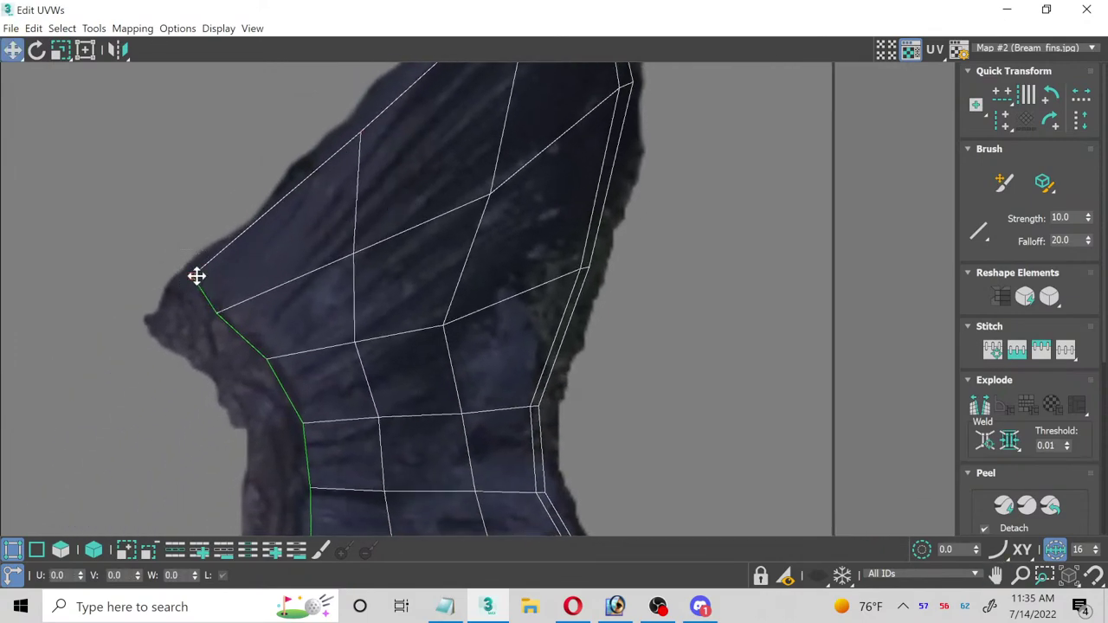
{"action": "mouse_move", "coordinate": [196, 275]}
{"action": "left_mouse_down"}
{"action": "mouse_move", "coordinate": [193, 289]}
{"action": "mouse_move", "coordinate": [240, 309]}
{"action": "mouse_move", "coordinate": [205, 287]}
{"action": "left_mouse_up"}
{"action": "scroll", "coordinate": [510, 362], "scroll_direction": "down", "scroll_amount": 2}
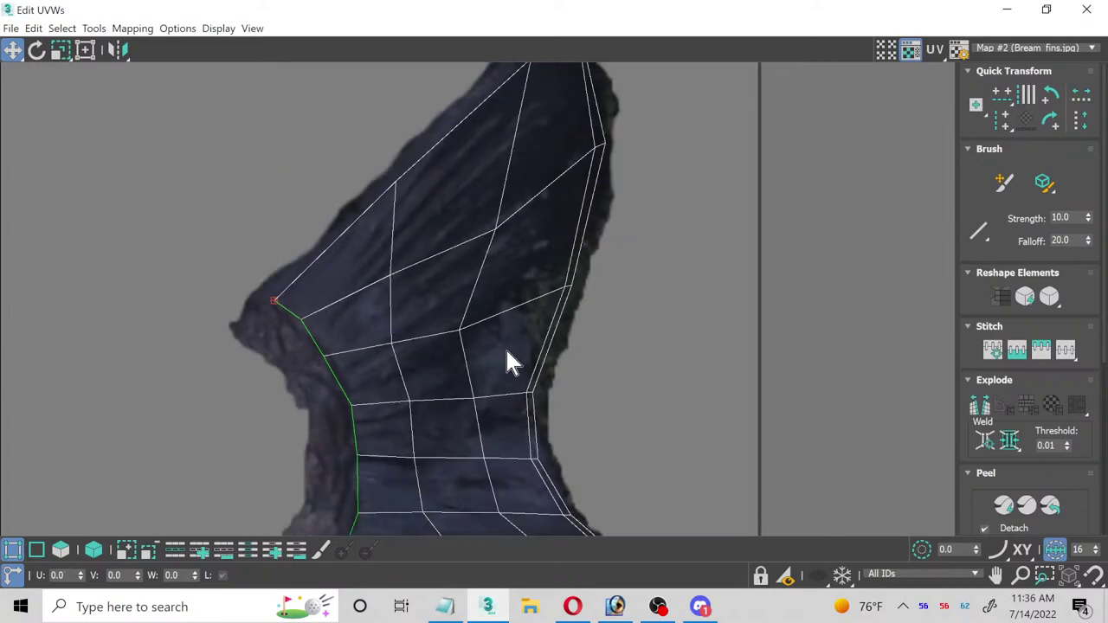
{"action": "middle_click_drag", "start_coordinate": [322, 372], "coordinate": [297, 290]}
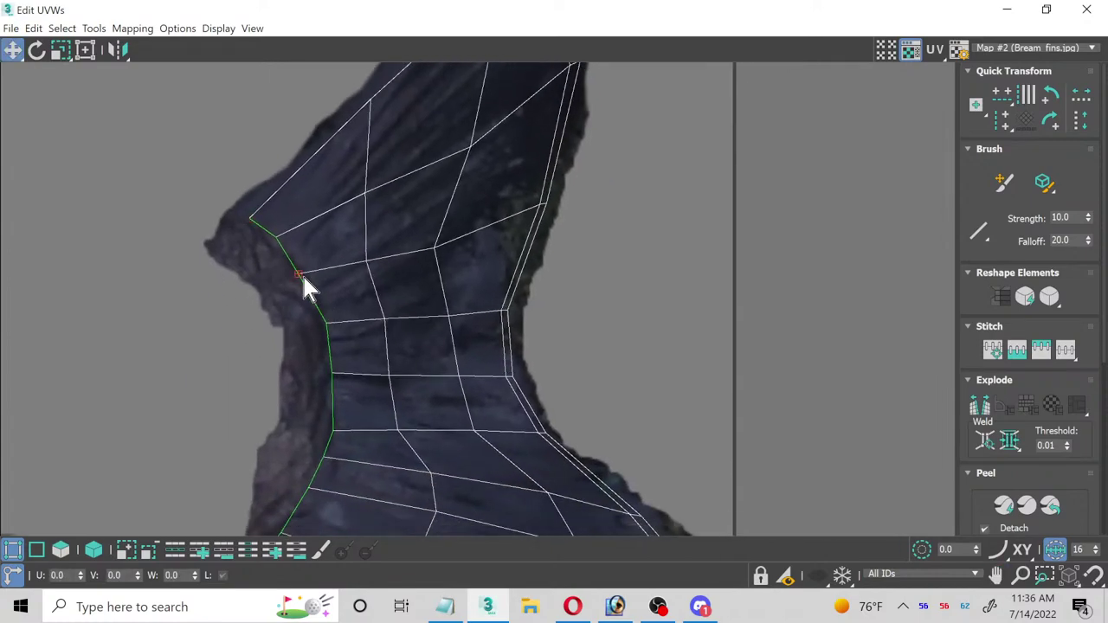
{"action": "left_click_drag", "start_coordinate": [299, 275], "coordinate": [315, 271]}
{"action": "left_click_drag", "start_coordinate": [336, 334], "coordinate": [334, 323]}
Step: Straighten the middle and lower left-border vertices along the fin-base outline
{"action": "middle_click_drag", "start_coordinate": [333, 430], "coordinate": [364, 255]}
{"action": "scroll", "coordinate": [356, 249], "scroll_direction": "up", "scroll_amount": 3}
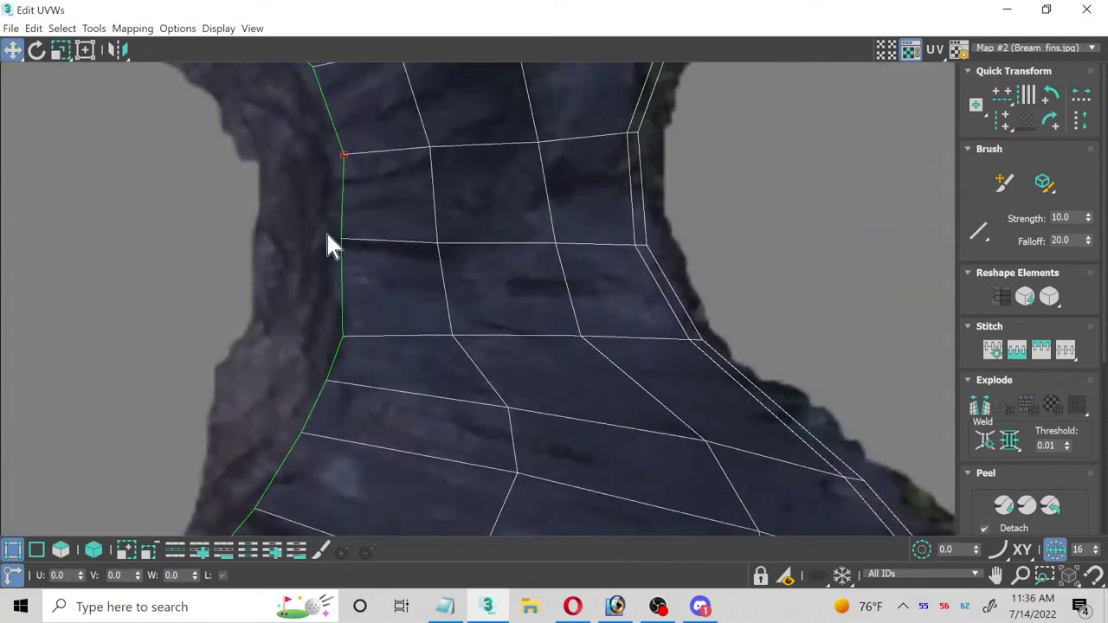
{"action": "left_click_drag", "start_coordinate": [343, 238], "coordinate": [348, 240]}
{"action": "left_click_drag", "start_coordinate": [329, 315], "coordinate": [349, 332]}
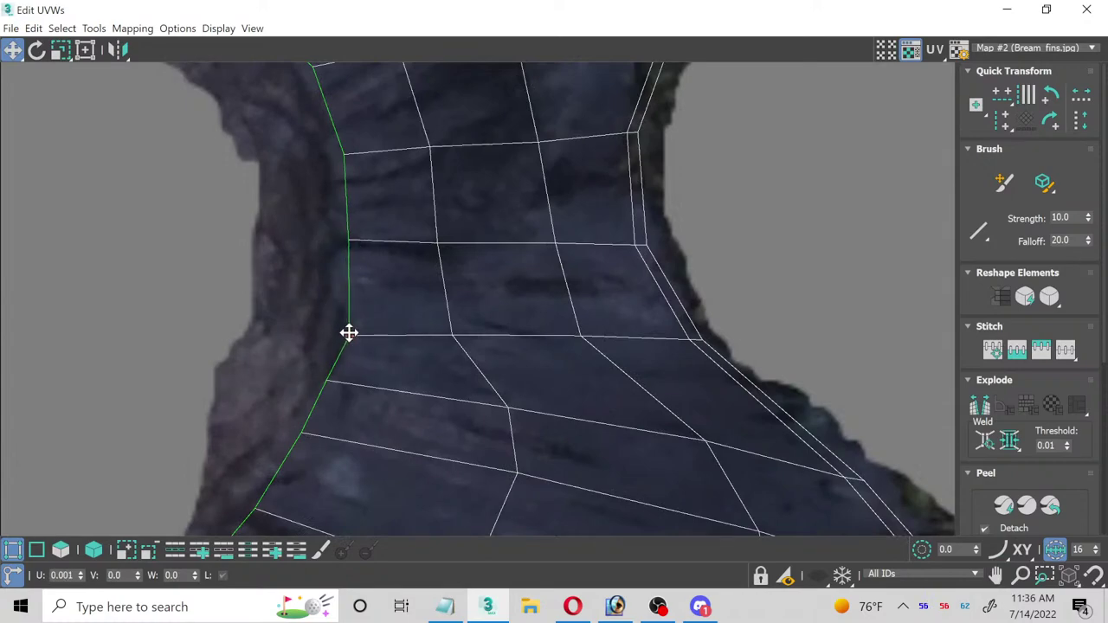
{"action": "left_click_drag", "start_coordinate": [329, 384], "coordinate": [340, 386]}
{"action": "left_click_drag", "start_coordinate": [313, 316], "coordinate": [365, 357]}
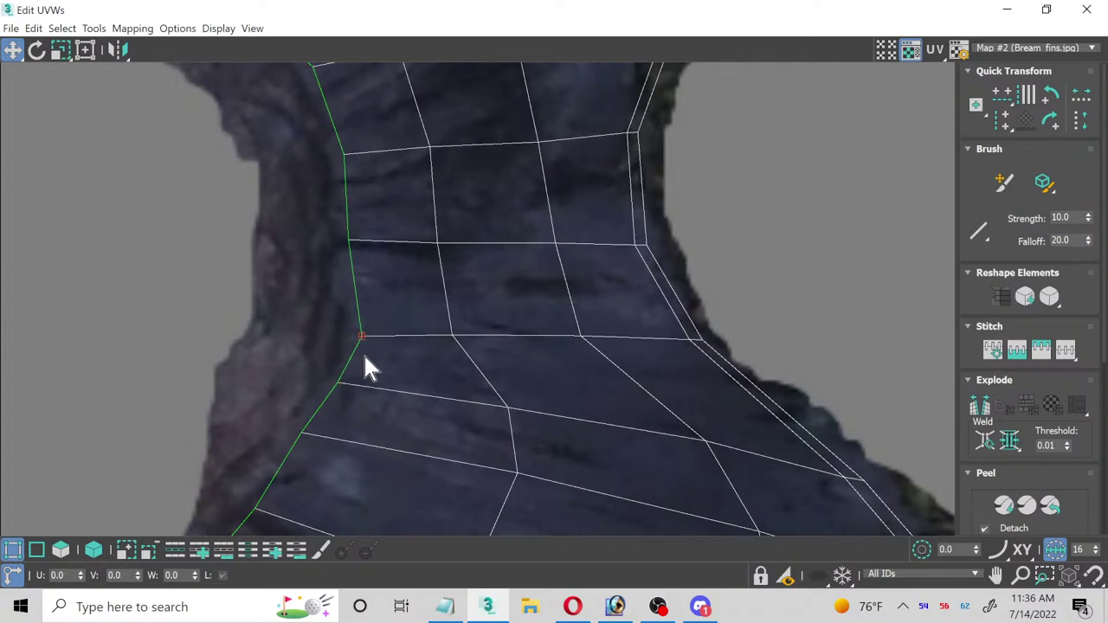
{"action": "left_click_drag", "start_coordinate": [309, 437], "coordinate": [348, 450]}
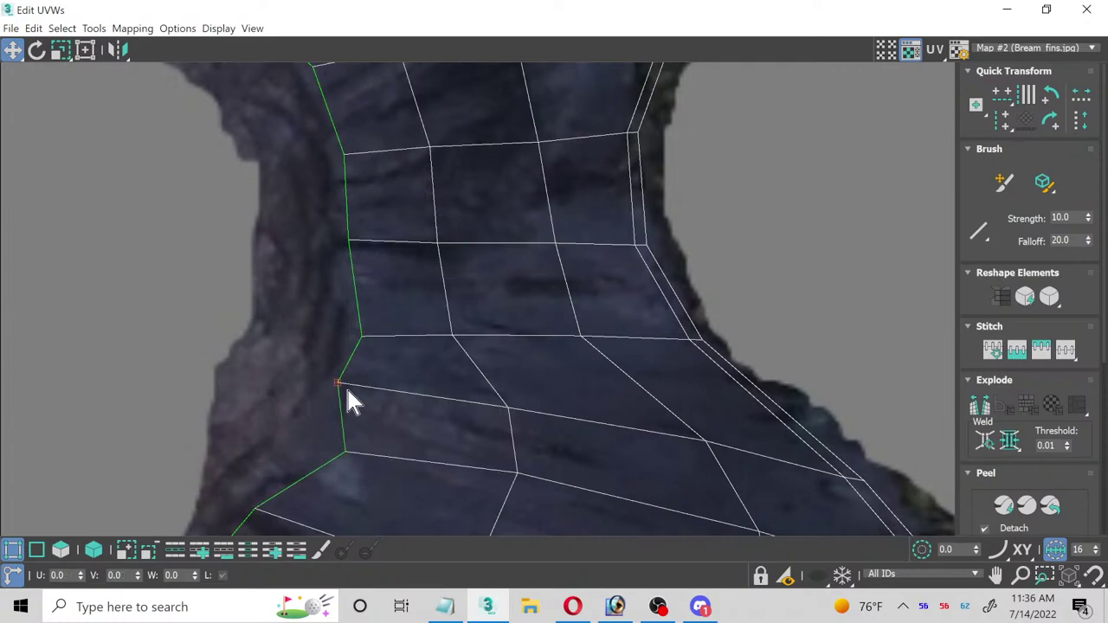
{"action": "mouse_move", "coordinate": [341, 386]}
{"action": "left_mouse_down"}
{"action": "mouse_move", "coordinate": [373, 396]}
{"action": "mouse_move", "coordinate": [355, 393]}
{"action": "left_mouse_up"}
Step: Zoom out and recentre the view to check the whole tail-fin UV island
{"action": "middle_click_drag", "start_coordinate": [324, 465], "coordinate": [358, 285]}
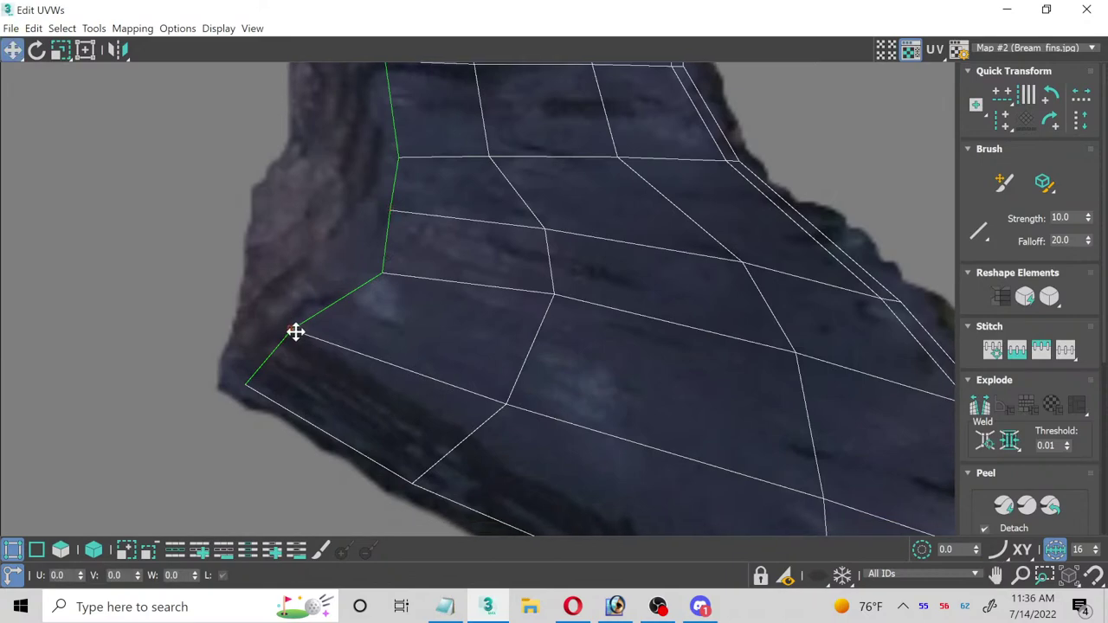
{"action": "scroll", "coordinate": [307, 342], "scroll_direction": "down", "scroll_amount": 2}
{"action": "middle_click_drag", "start_coordinate": [507, 366], "coordinate": [683, 364]}
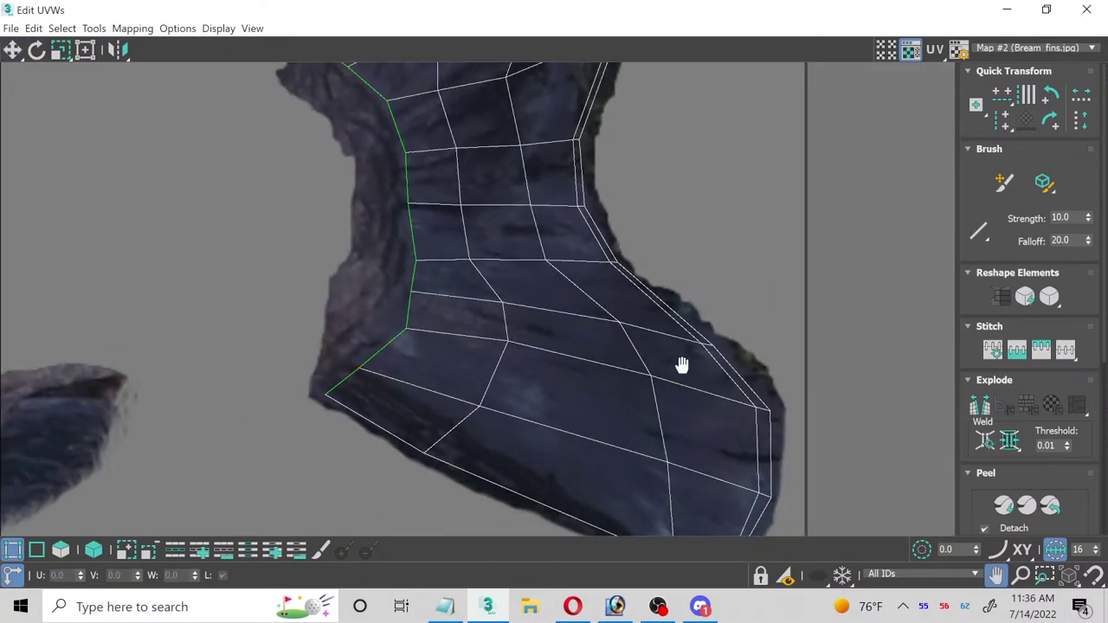
{"action": "scroll", "coordinate": [638, 329], "scroll_direction": "down", "scroll_amount": 4}
{"action": "scroll", "coordinate": [594, 300], "scroll_direction": "down", "scroll_amount": 2}
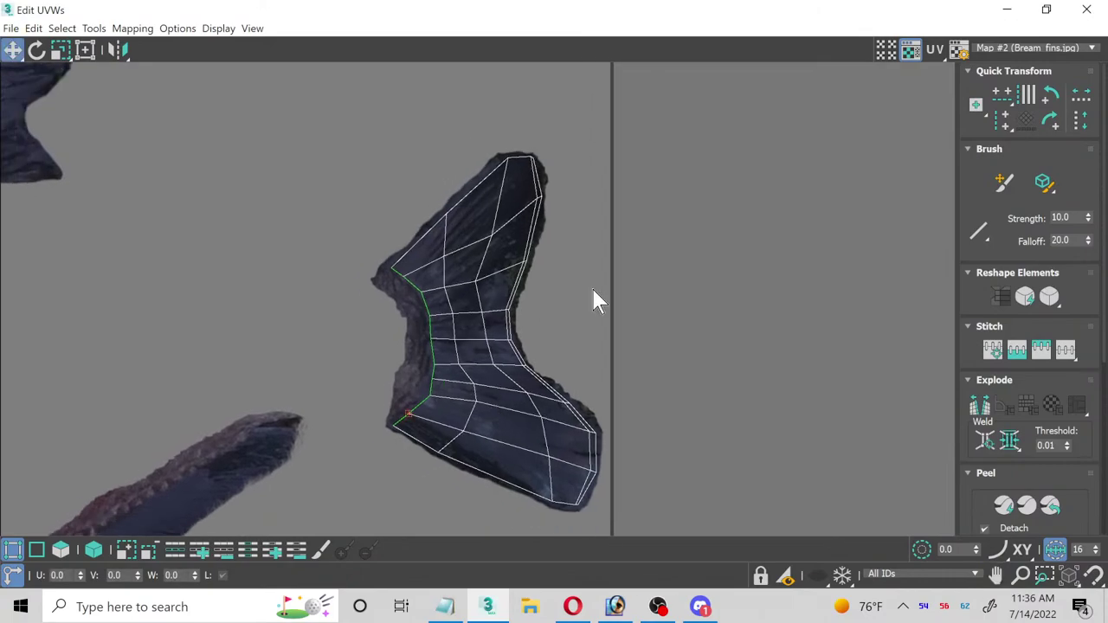
Step: Close Edit UVWs, collapse the stack to Editable Poly, deselect, and open the Material Editor
{"action": "left_click", "coordinate": [1087, 8]}
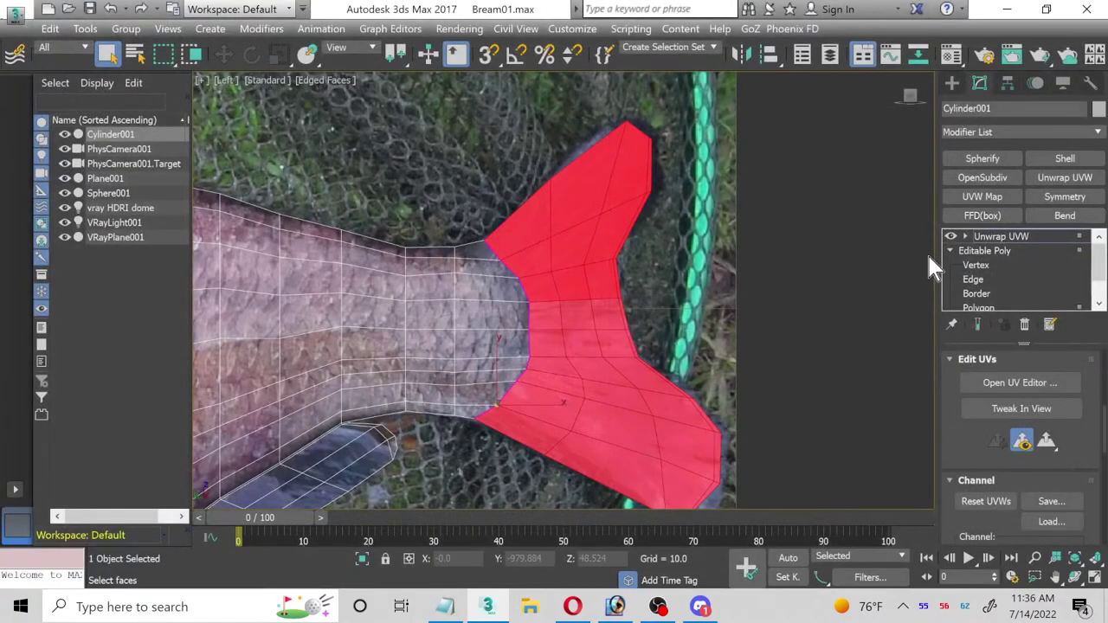
{"action": "right_click", "coordinate": [1014, 239]}
{"action": "left_click", "coordinate": [983, 385]}
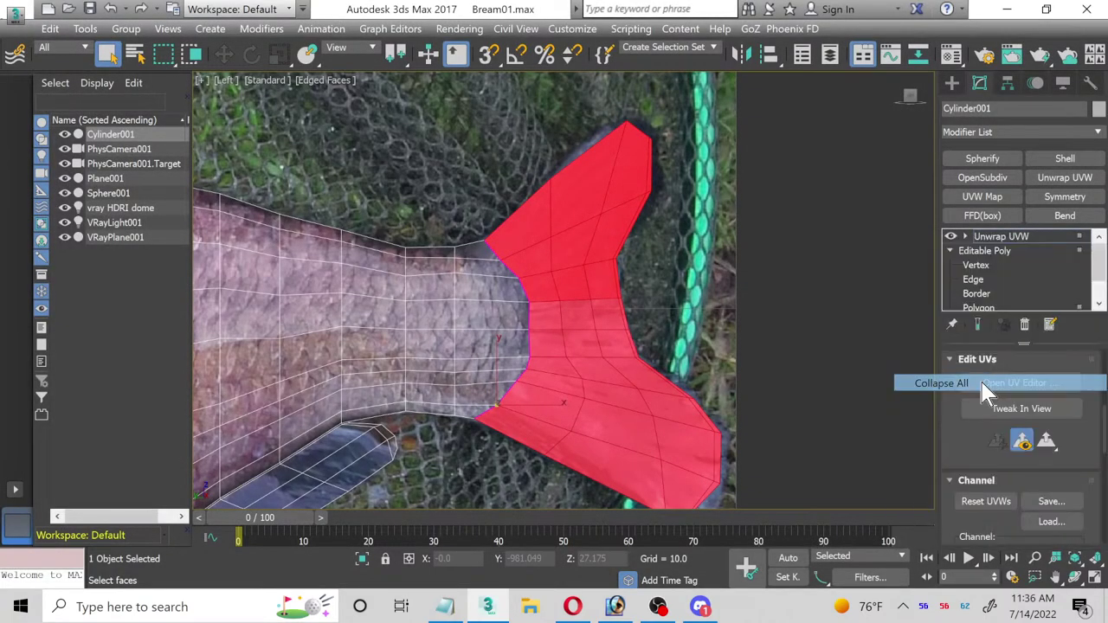
{"action": "left_click", "coordinate": [638, 352]}
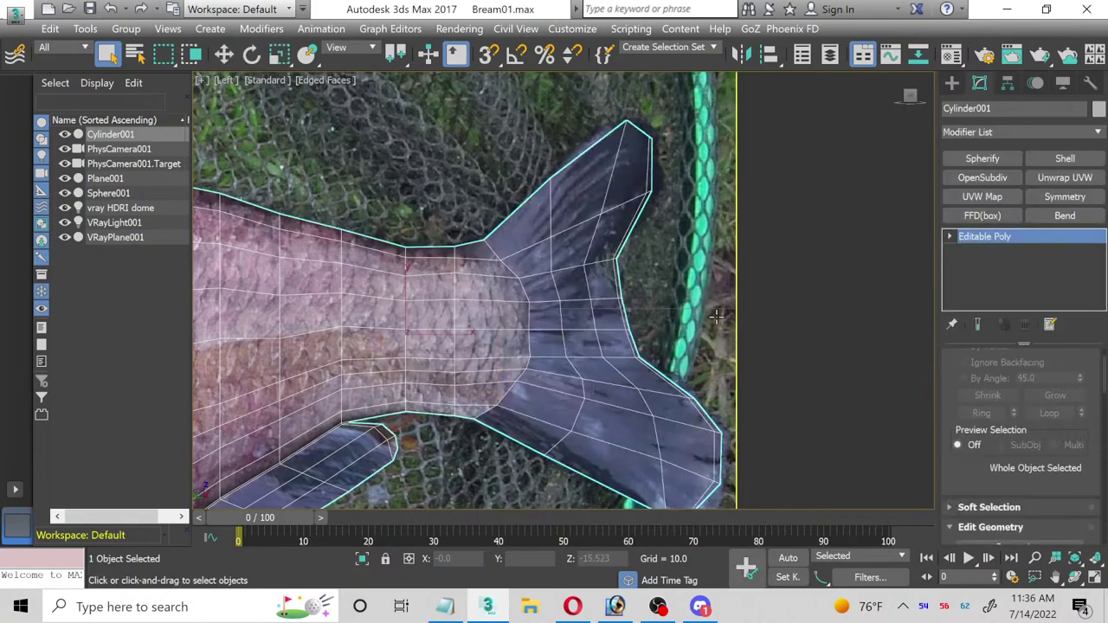
{"action": "left_click", "coordinate": [775, 294]}
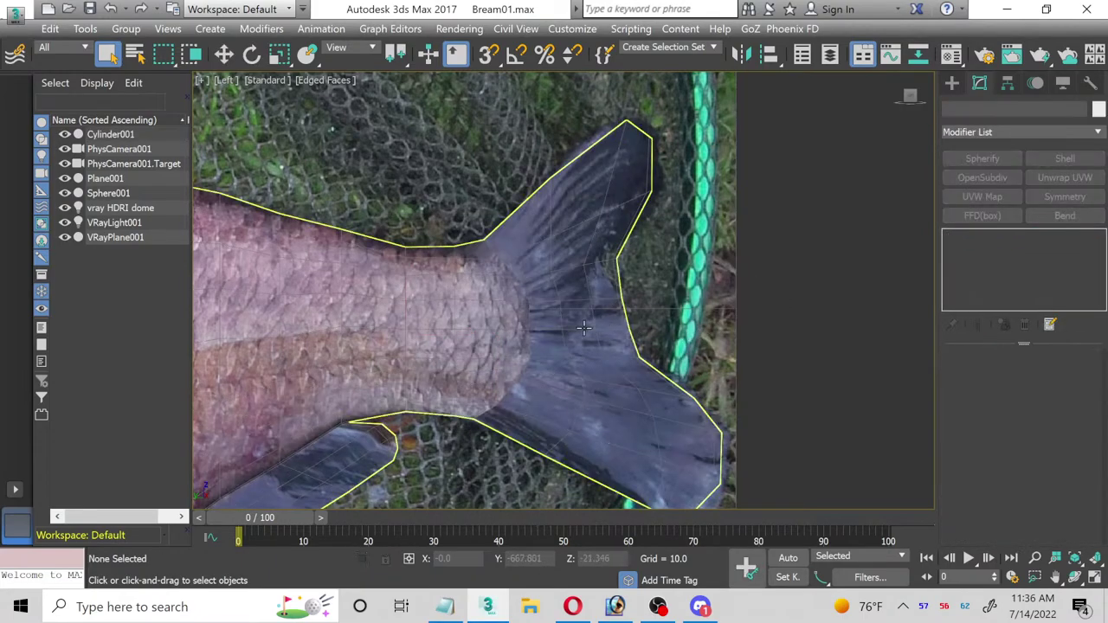
{"action": "key", "text": "m"}
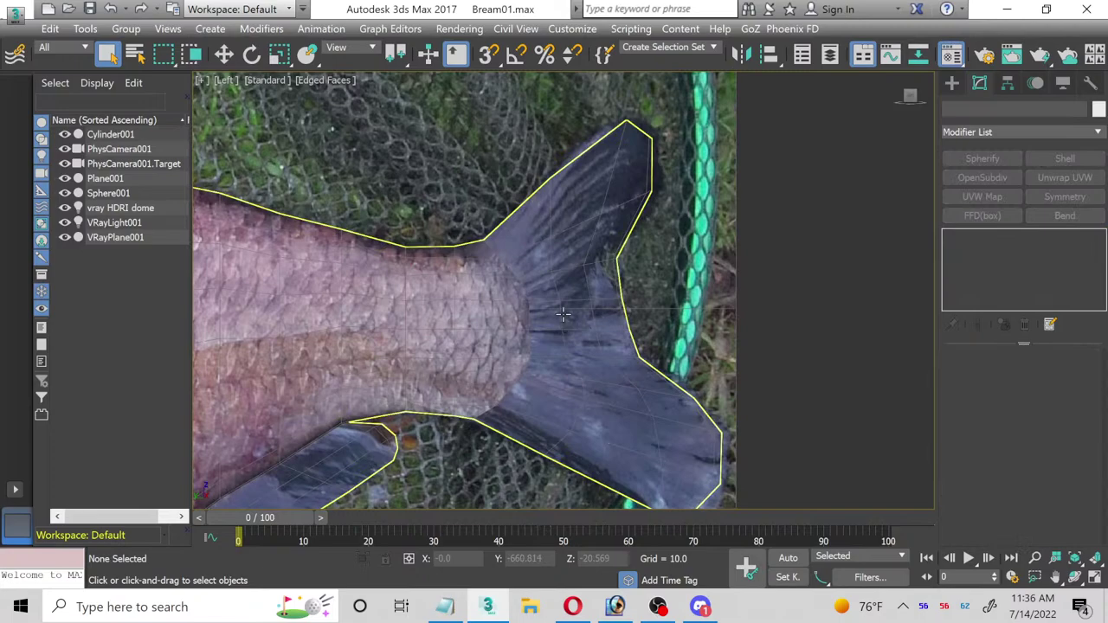
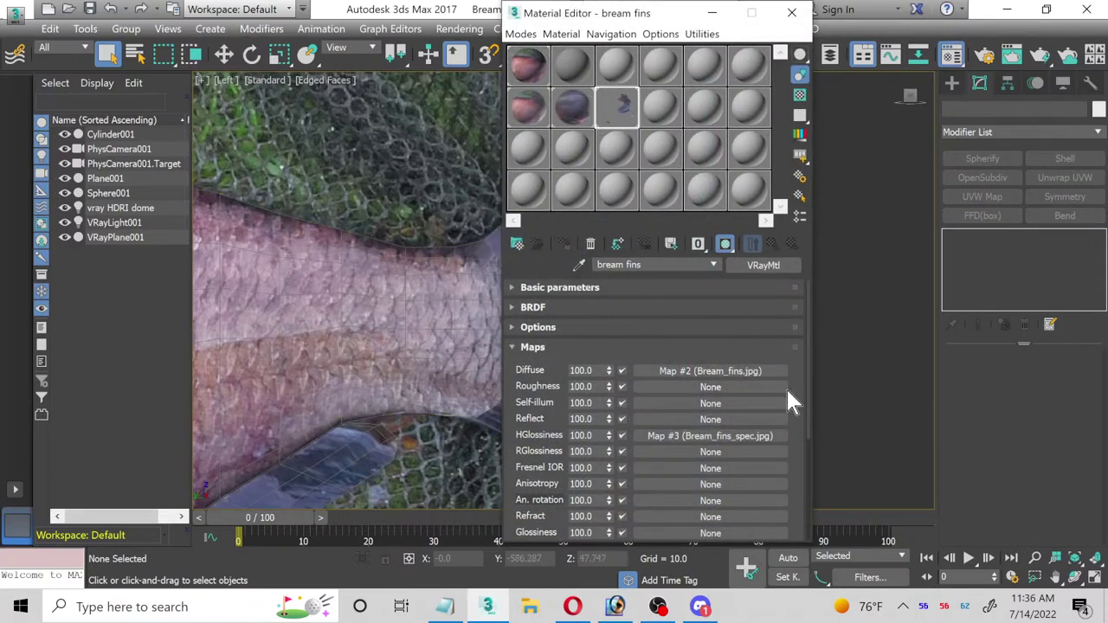
Step: Clear the Opacity map from the fins material and close the Material Editor
{"action": "scroll", "coordinate": [799, 436], "scroll_direction": "down", "scroll_amount": 5}
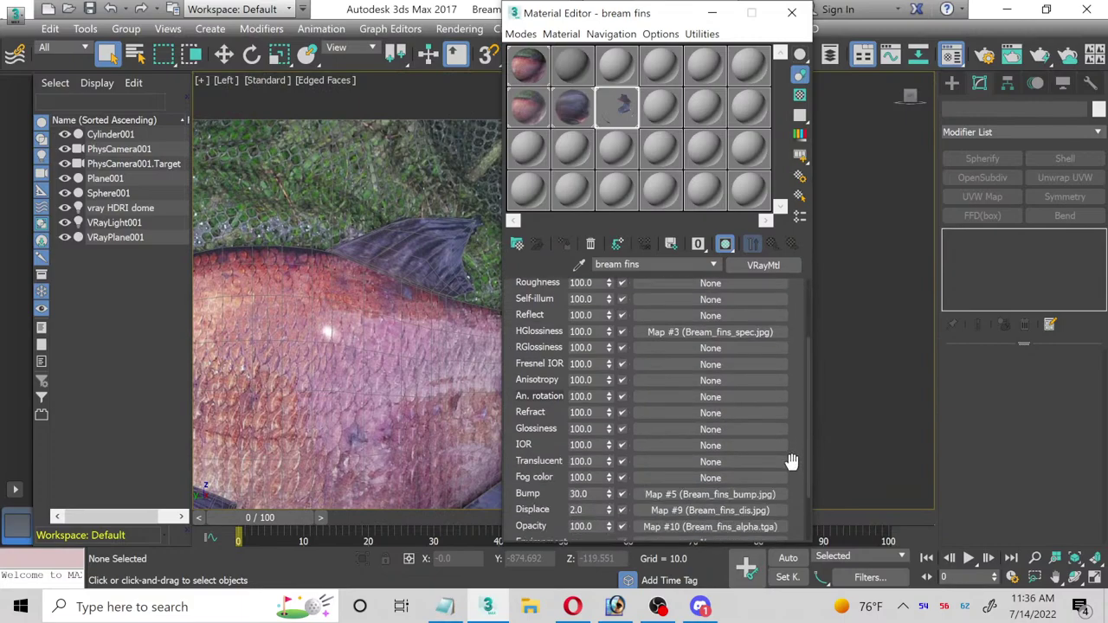
{"action": "right_click", "coordinate": [675, 502]}
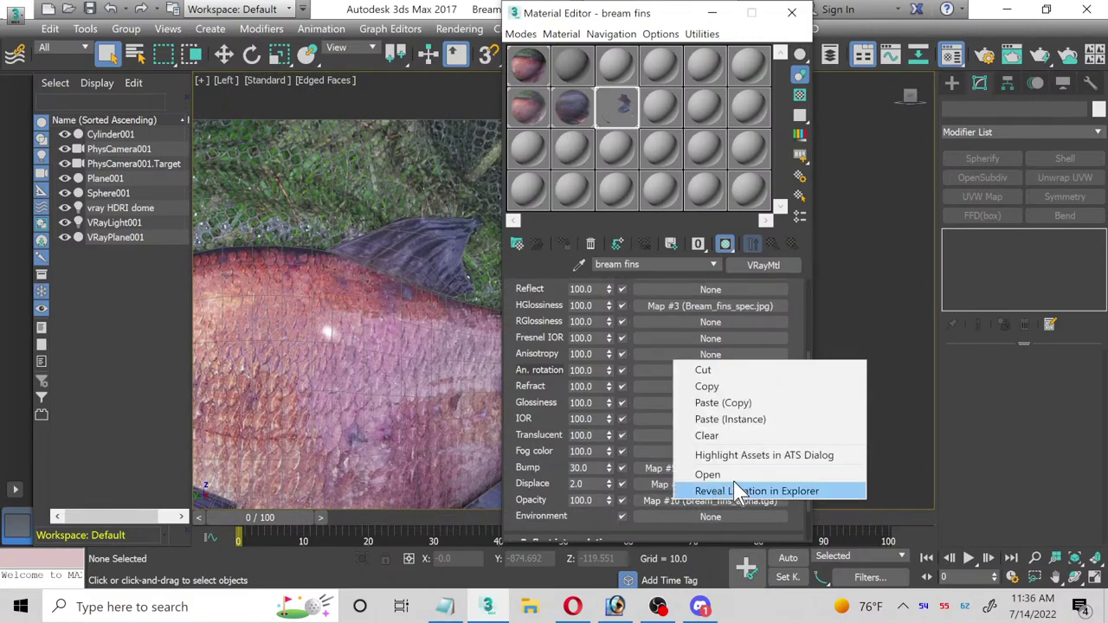
{"action": "left_click", "coordinate": [745, 435]}
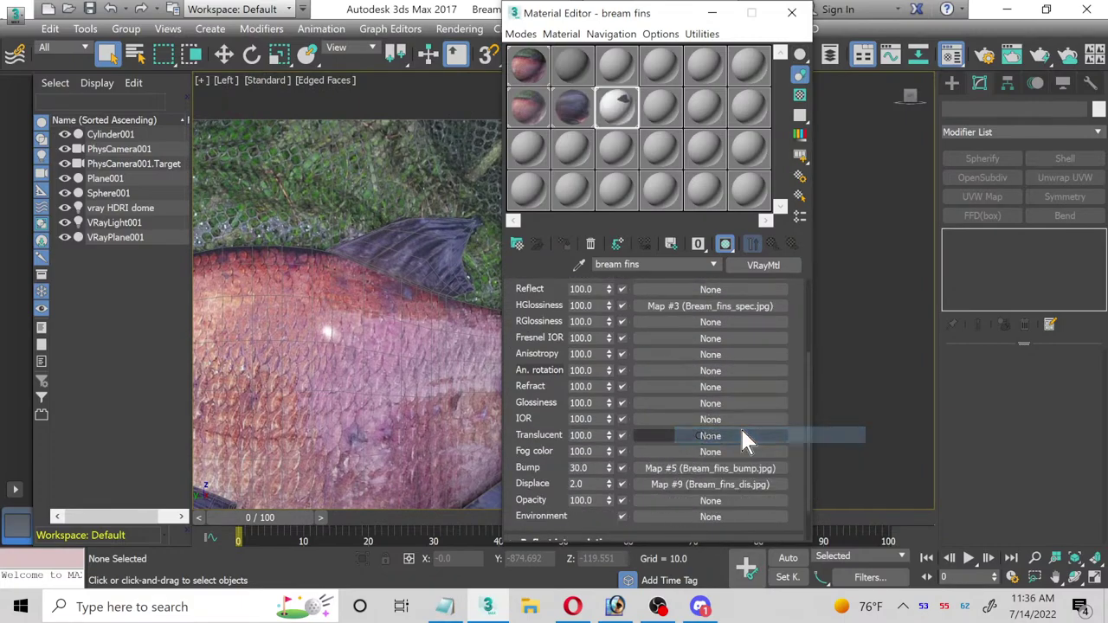
{"action": "left_click", "coordinate": [792, 13]}
Step: Apply an OpenSubdiv modifier to the fish body with Iterations set to 2
{"action": "middle_click_drag", "start_coordinate": [374, 289], "coordinate": [556, 232]}
{"action": "left_click", "coordinate": [556, 232]}
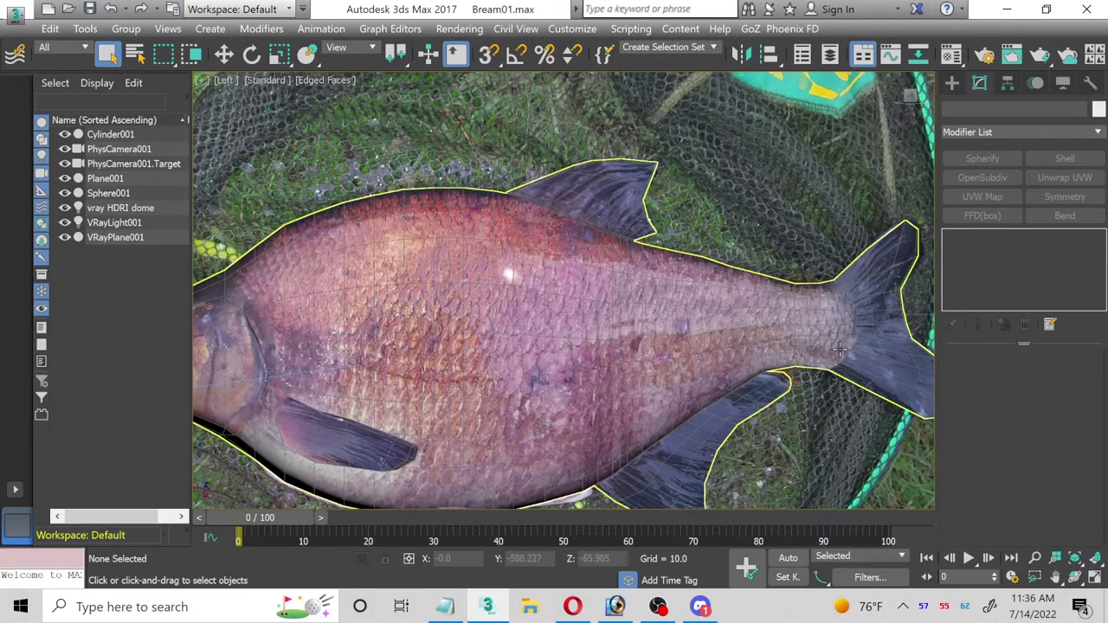
{"action": "left_click", "coordinate": [983, 179]}
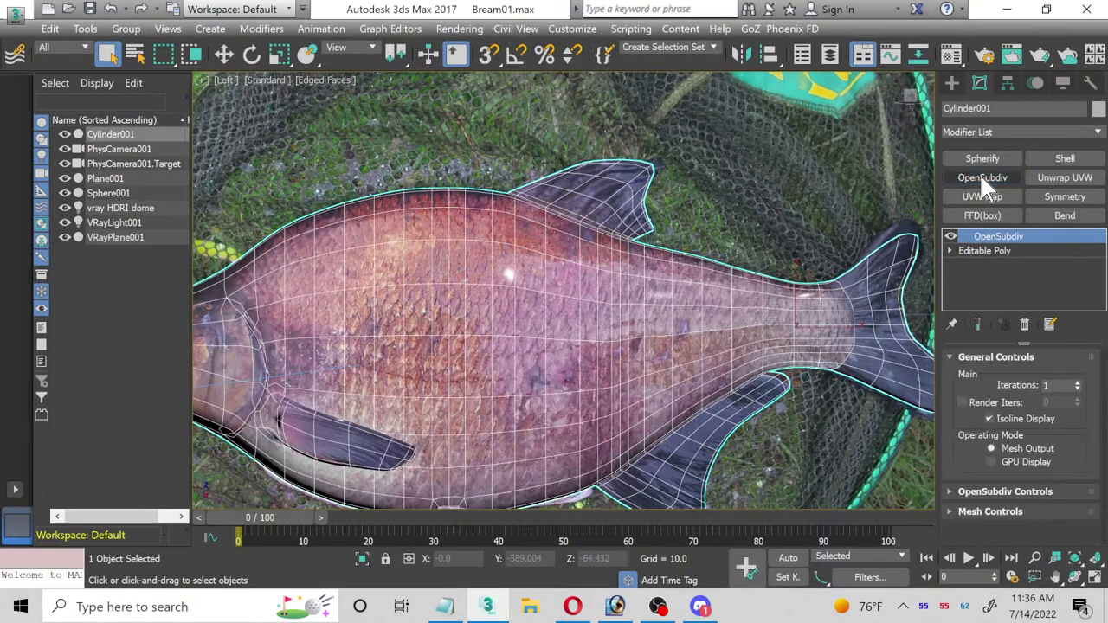
{"action": "left_click", "coordinate": [1079, 382]}
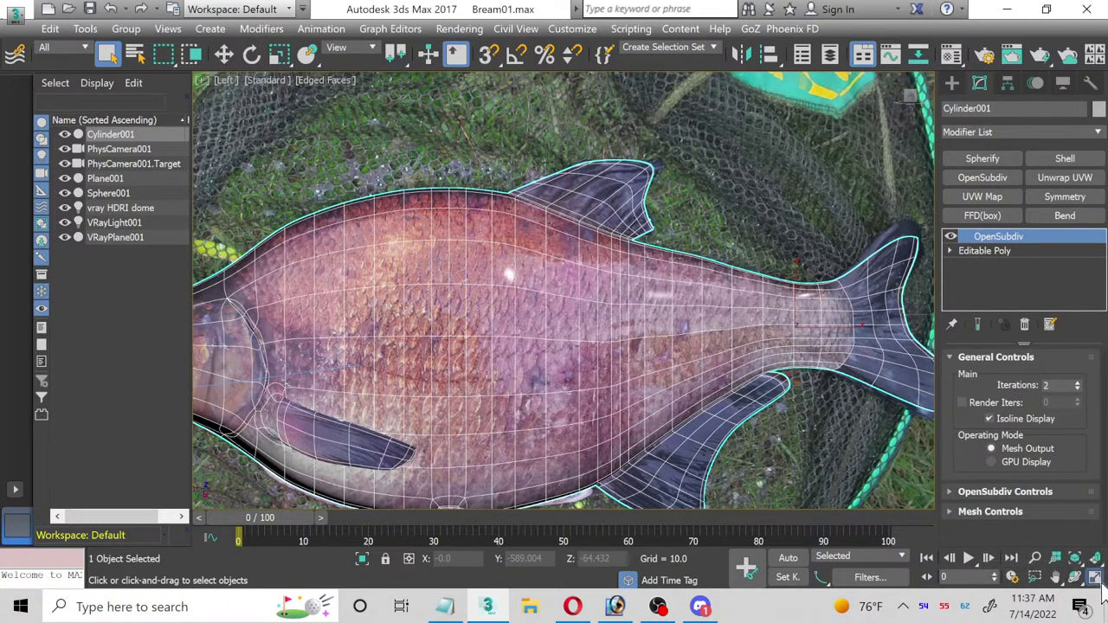
Step: Restore the four viewports and set the Perspective view to PhysCamera001
{"action": "left_click", "coordinate": [1096, 578]}
{"action": "left_click", "coordinate": [617, 301]}
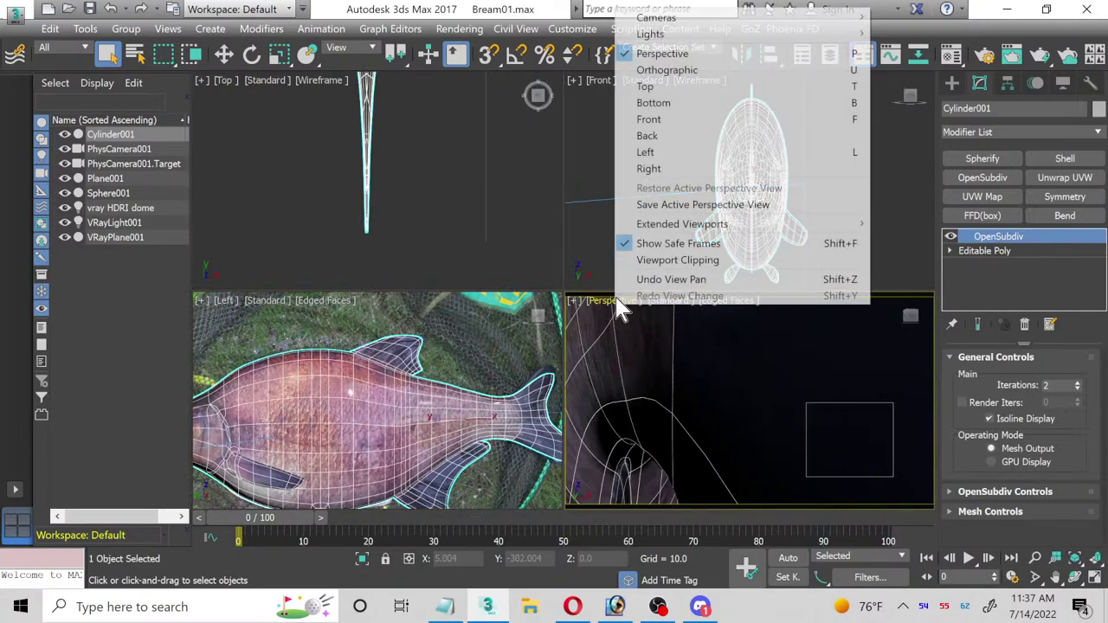
{"action": "mouse_move", "coordinate": [752, 15]}
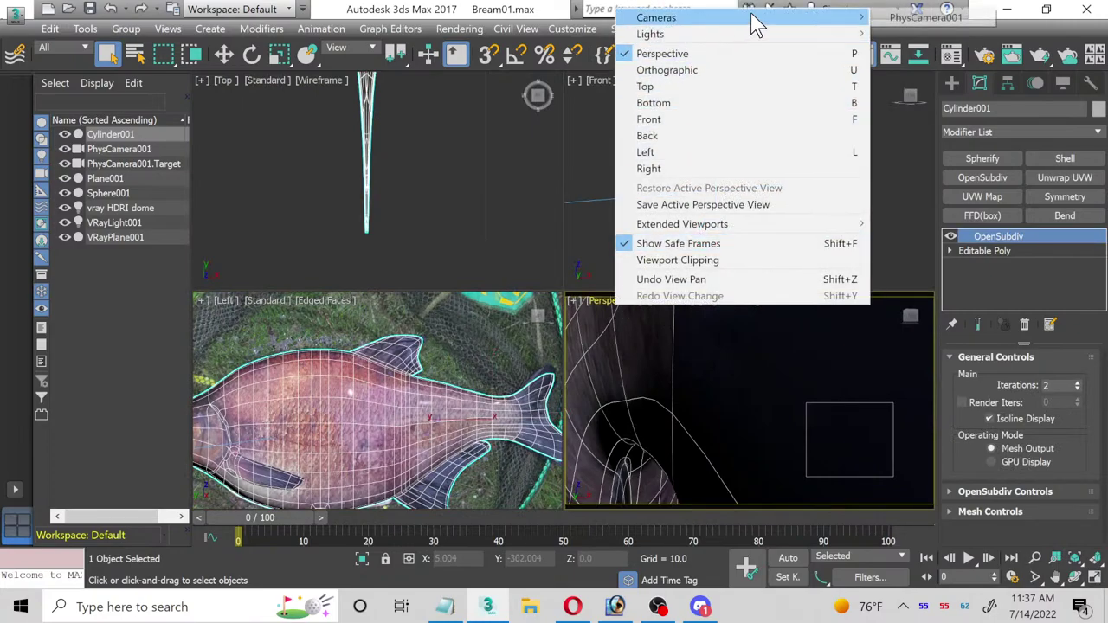
{"action": "left_click", "coordinate": [925, 18]}
{"action": "left_click", "coordinate": [900, 322]}
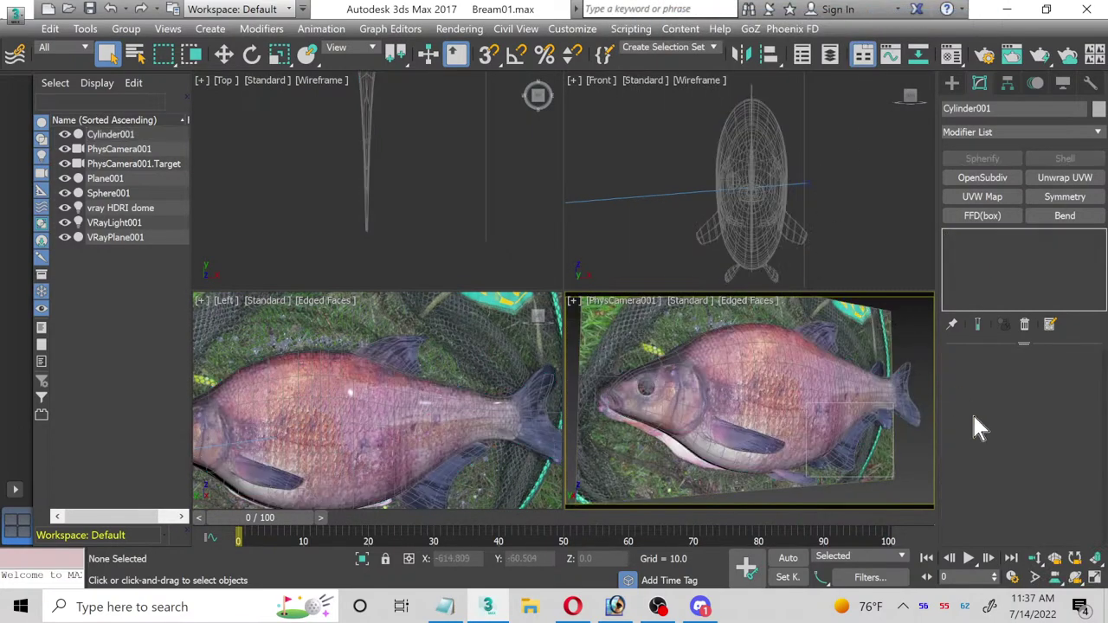
Step: Hide the Plane001 backdrop and switch the maximized camera view to a free Perspective
{"action": "left_click", "coordinate": [1094, 578]}
{"action": "left_click", "coordinate": [64, 179]}
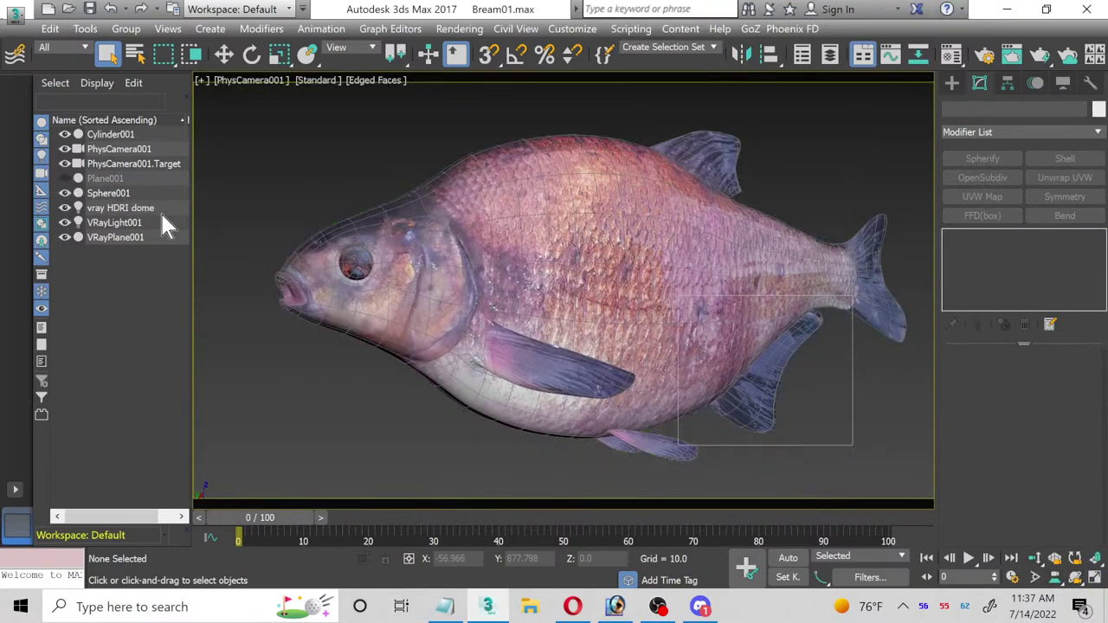
{"action": "left_click", "coordinate": [555, 243]}
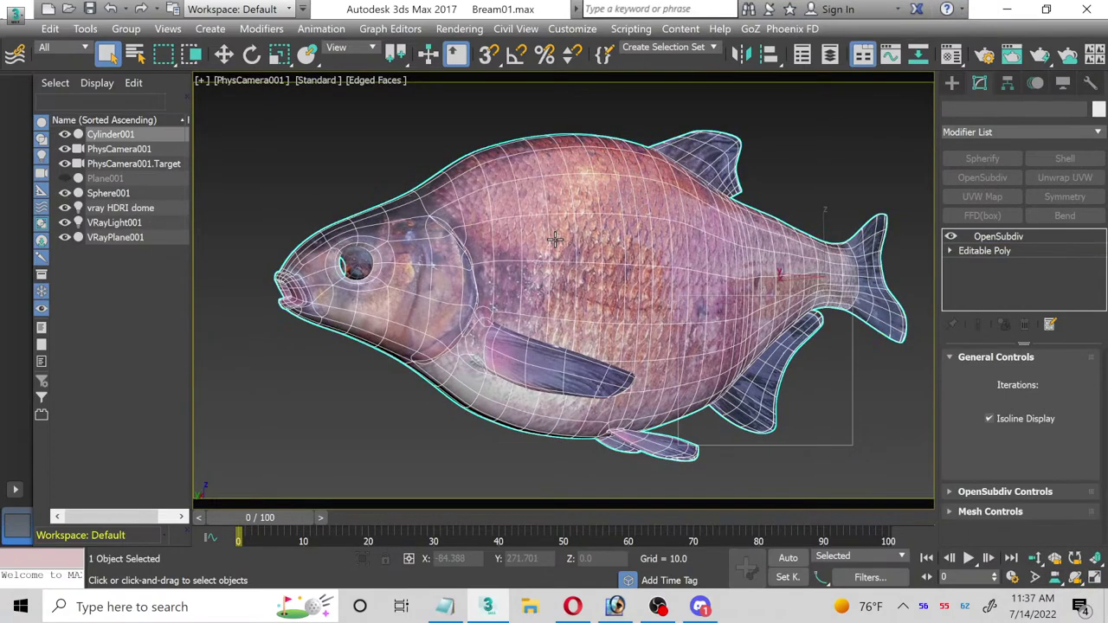
{"action": "left_click", "coordinate": [257, 80]}
{"action": "left_click", "coordinate": [316, 128]}
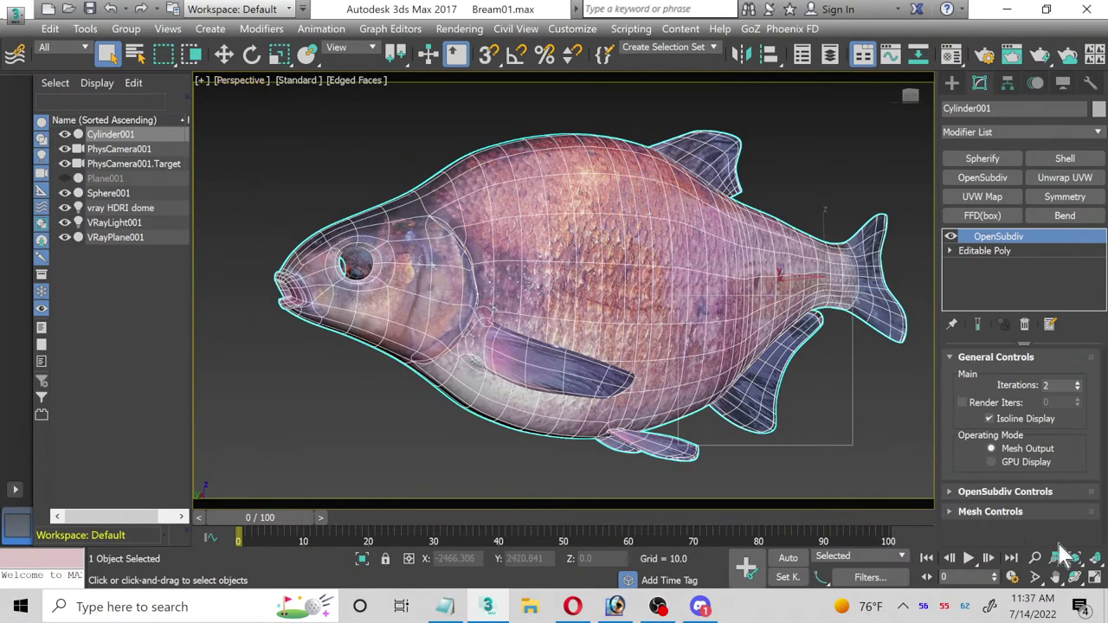
Step: Orbit and zoom the Perspective view to frame the fish side-on, then deselect it
{"action": "left_click", "coordinate": [1074, 579]}
{"action": "left_click_drag", "start_coordinate": [614, 318], "coordinate": [599, 319]}
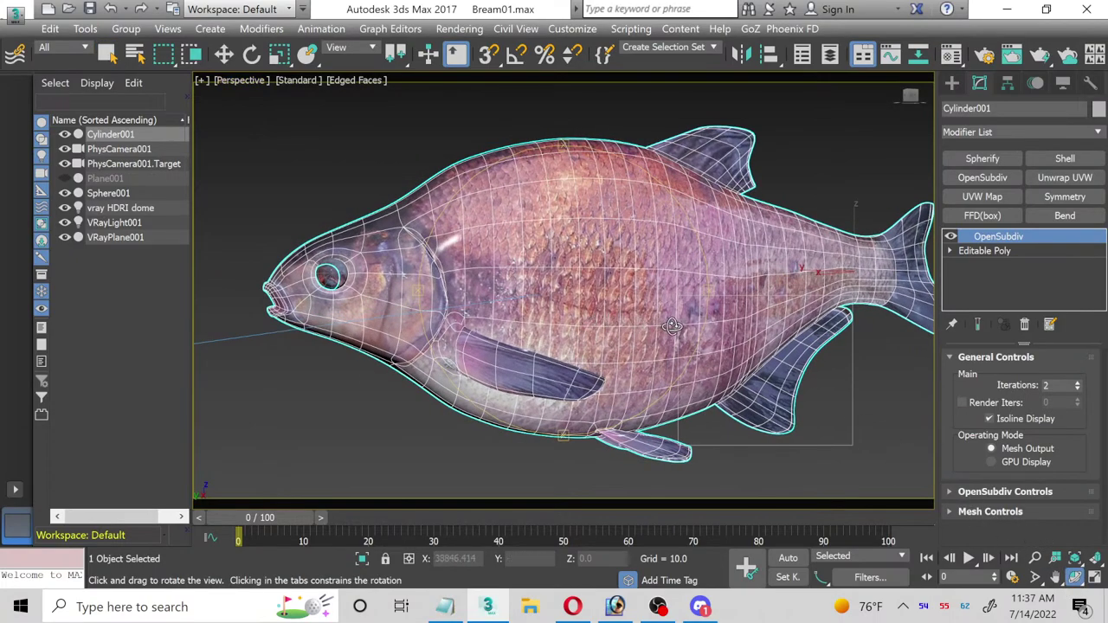
{"action": "left_click_drag", "start_coordinate": [671, 327], "coordinate": [599, 329]}
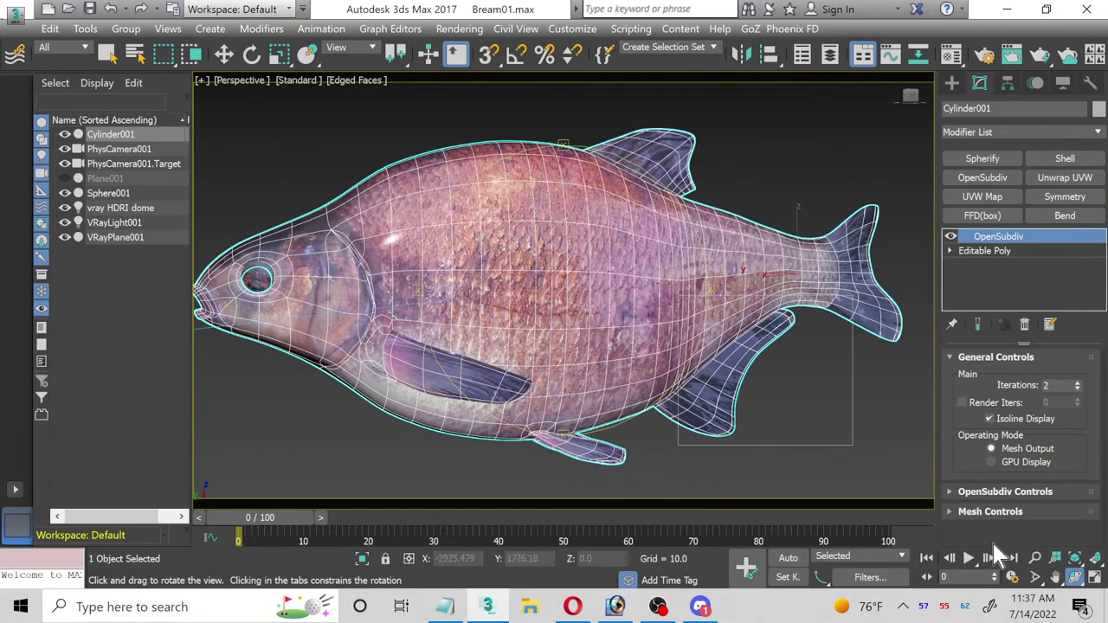
{"action": "left_click", "coordinate": [1036, 558]}
{"action": "left_click_drag", "start_coordinate": [670, 398], "coordinate": [638, 401]}
{"action": "middle_click_drag", "start_coordinate": [638, 400], "coordinate": [648, 383]}
{"action": "left_click", "coordinate": [223, 54]}
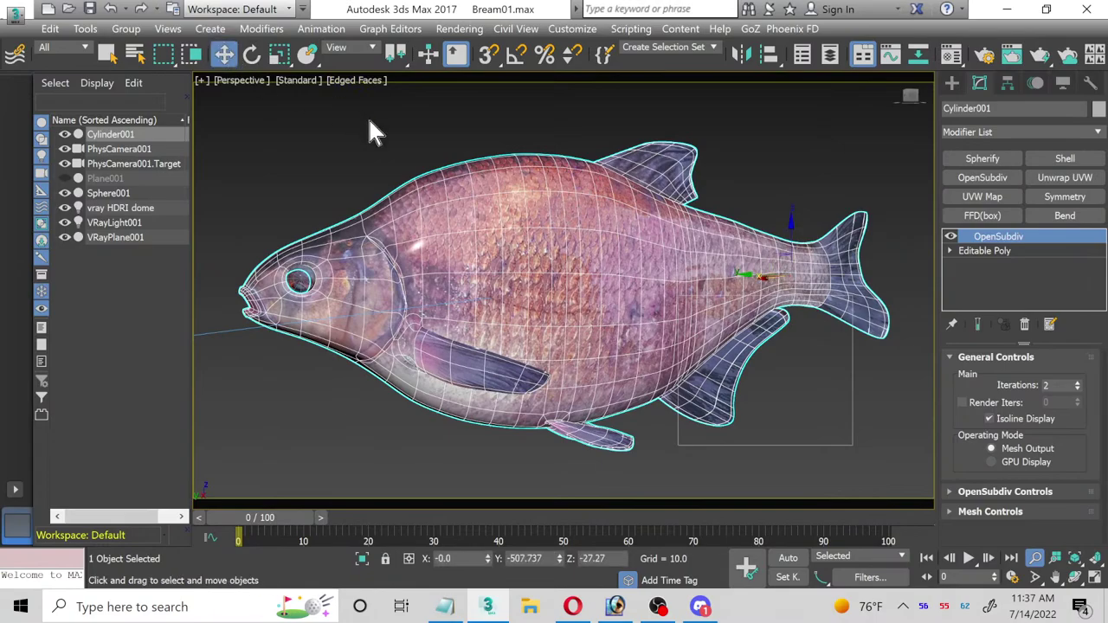
{"action": "left_click", "coordinate": [367, 116]}
Step: Set the Rendered Frame Window's Area to Render to View
{"action": "left_click", "coordinate": [1013, 57]}
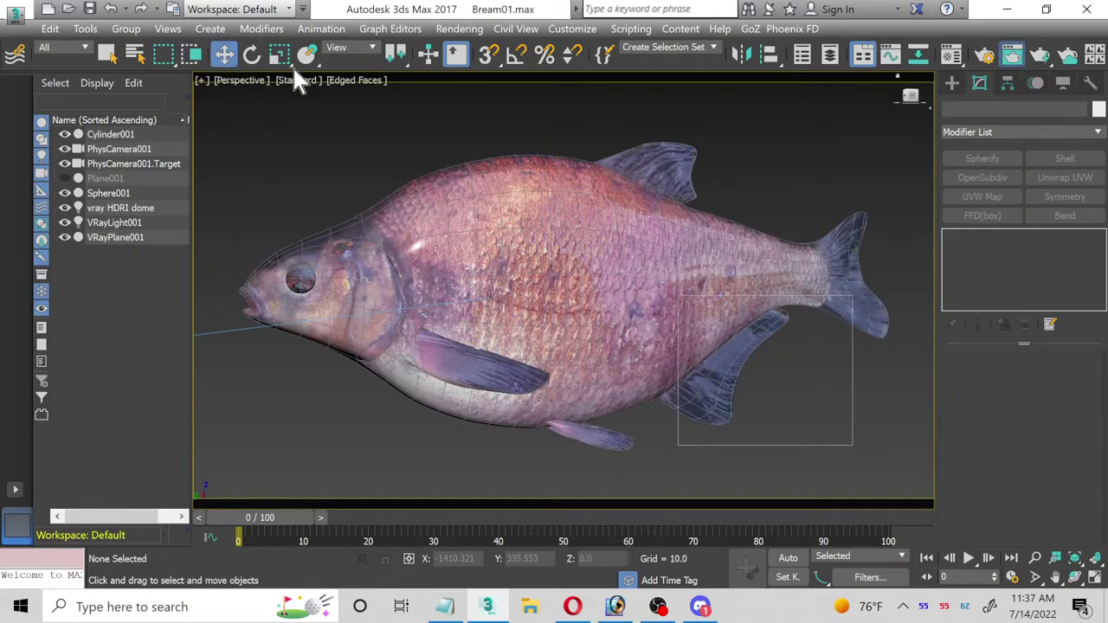
{"action": "left_click", "coordinate": [207, 79]}
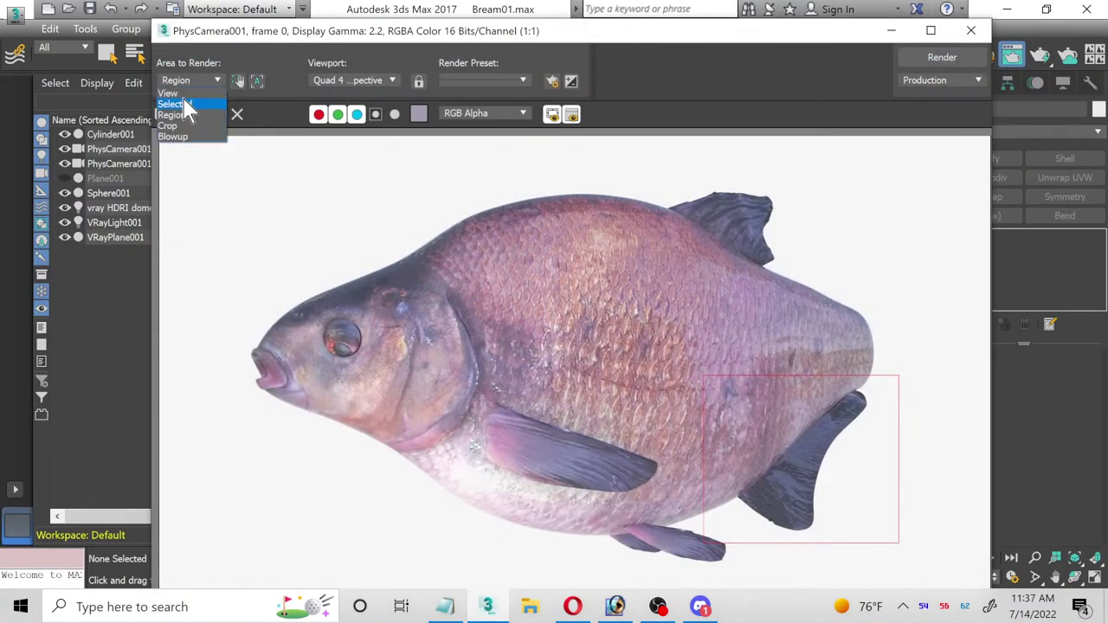
{"action": "left_click", "coordinate": [175, 93]}
Step: Run a V-Ray production render on white, close the render windows, and restore four viewports
{"action": "left_click", "coordinate": [971, 30]}
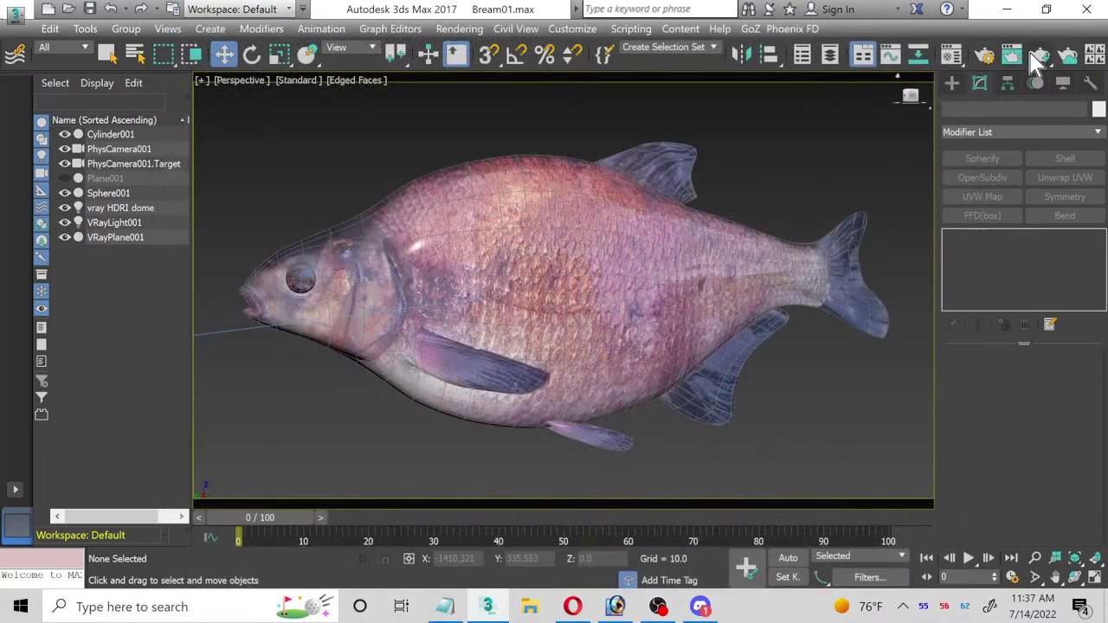
{"action": "left_click", "coordinate": [1030, 52]}
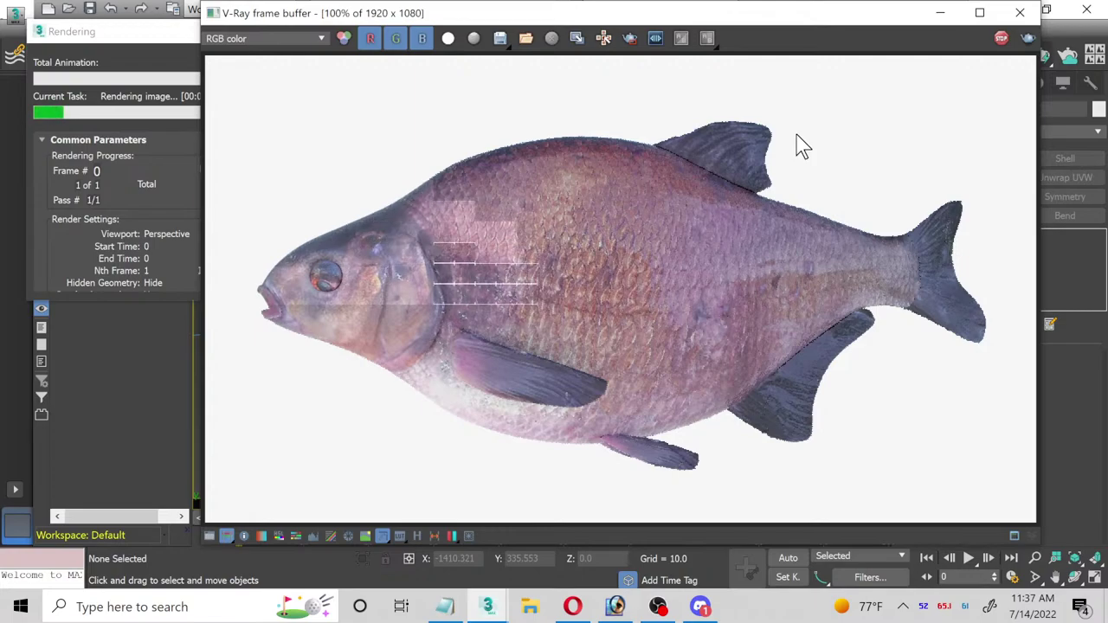
{"action": "left_click", "coordinate": [138, 43]}
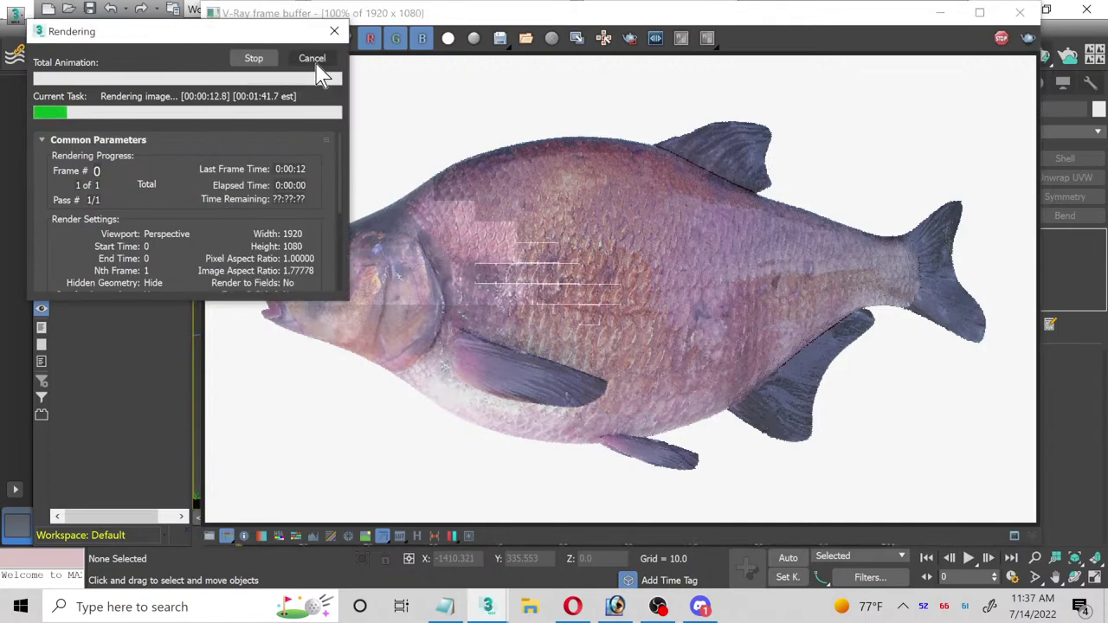
{"action": "left_click", "coordinate": [1020, 13]}
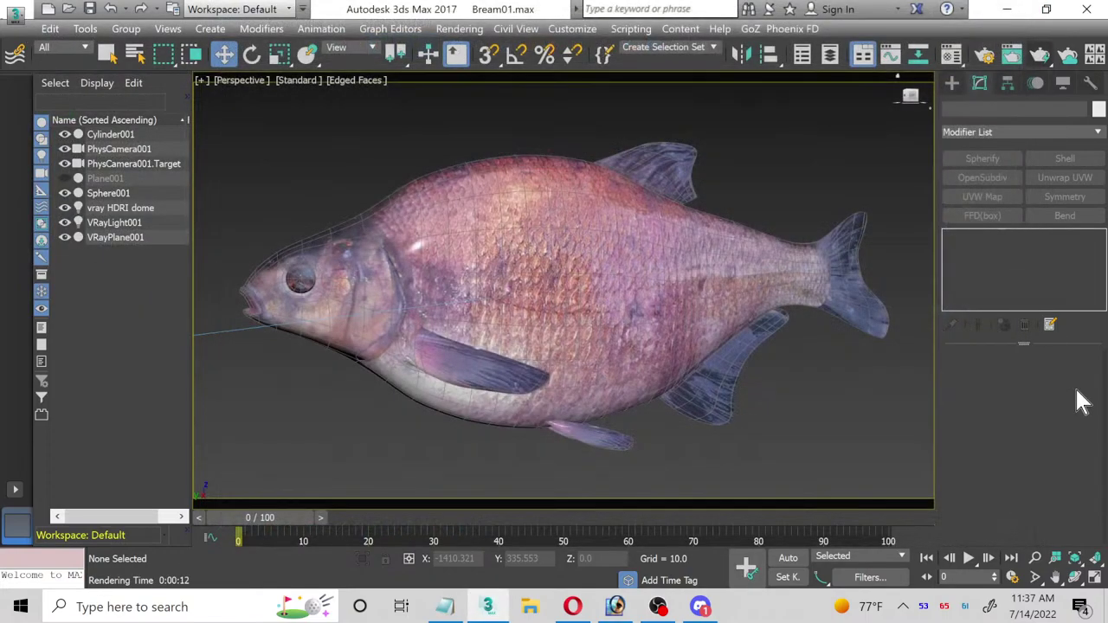
{"action": "left_click", "coordinate": [1096, 579]}
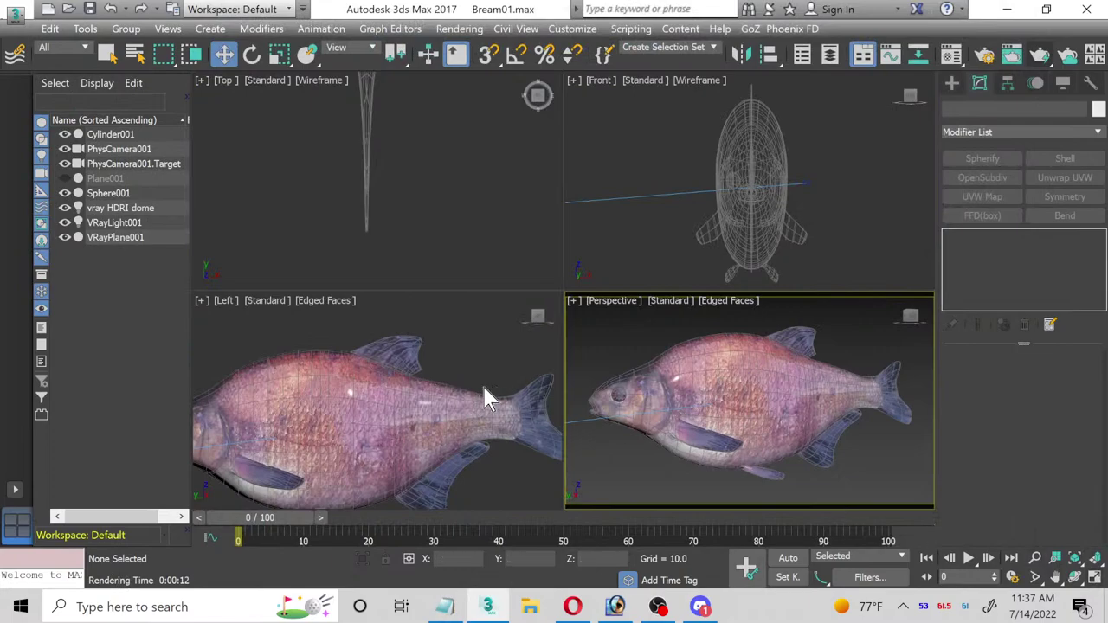
Step: Maximize the side view on the fish tail and enter Polygon sub-object mode
{"action": "left_click", "coordinate": [483, 355]}
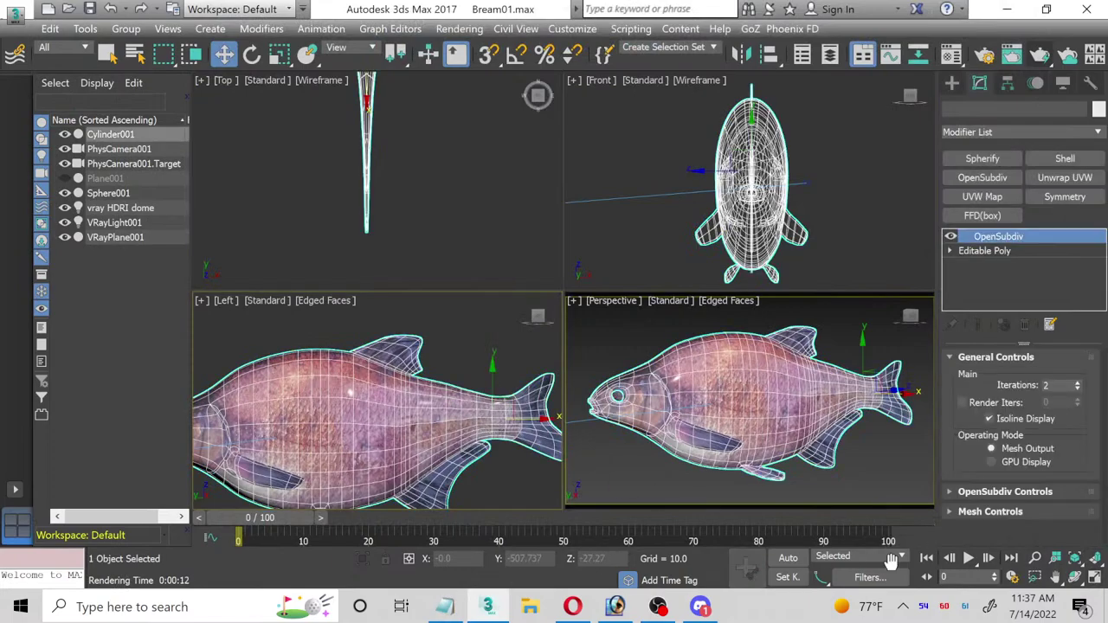
{"action": "left_click", "coordinate": [1096, 579]}
{"action": "middle_click_drag", "start_coordinate": [771, 287], "coordinate": [631, 288]}
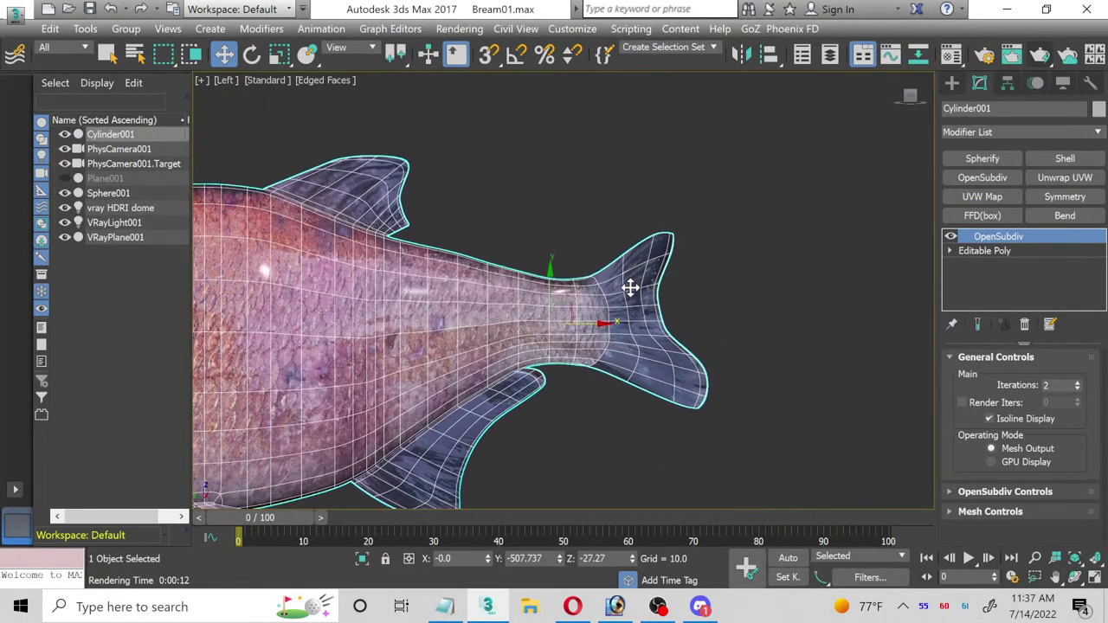
{"action": "left_click_drag", "start_coordinate": [648, 288], "coordinate": [645, 289]}
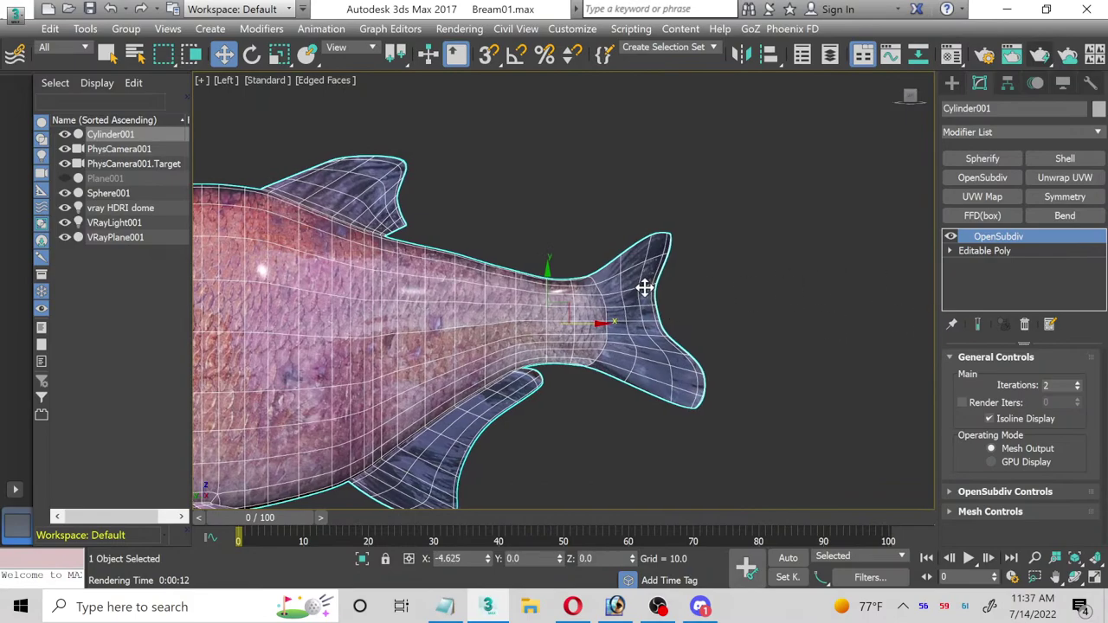
{"action": "left_click", "coordinate": [950, 251]}
{"action": "scroll", "coordinate": [987, 278], "scroll_direction": "down", "scroll_amount": 1}
{"action": "left_click", "coordinate": [988, 277]}
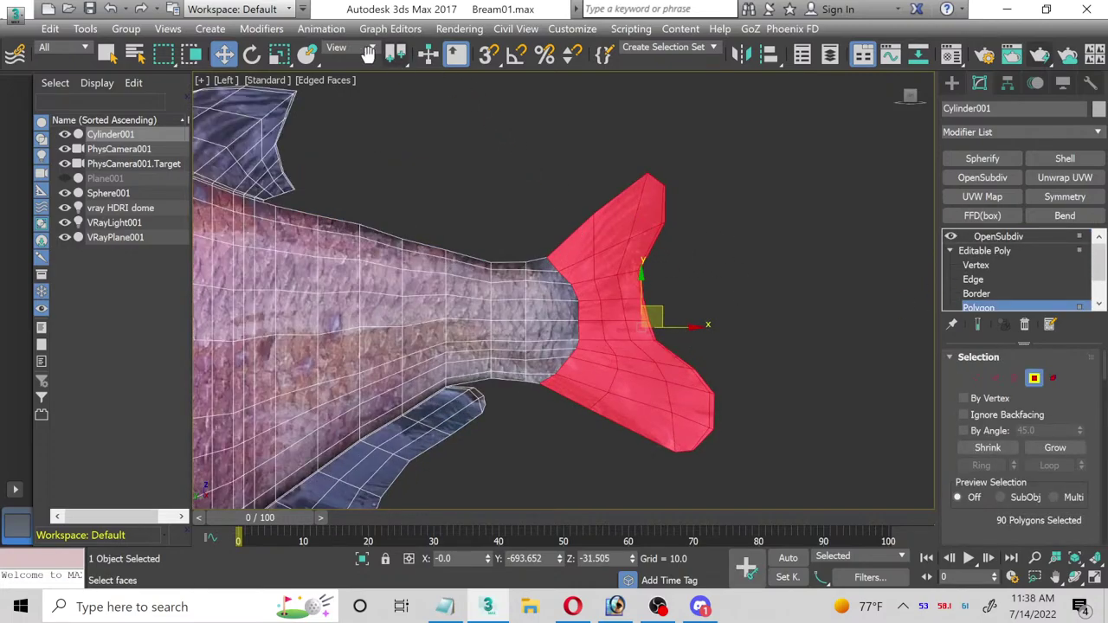
Step: Scale up the tail fin polygons and shift them back to the right
{"action": "left_click", "coordinate": [278, 54]}
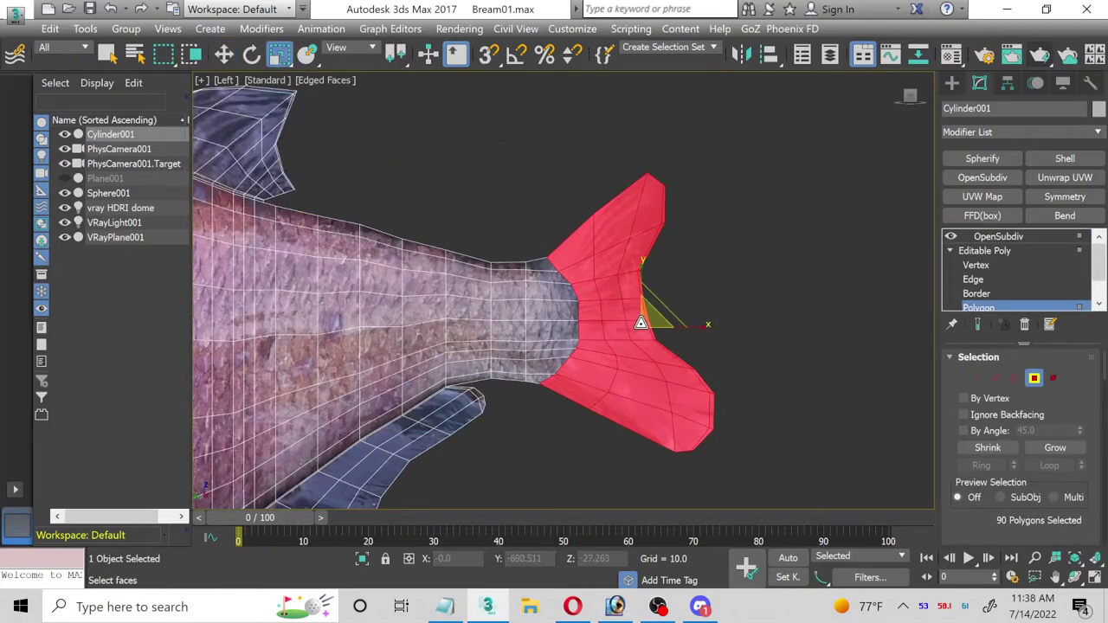
{"action": "left_click_drag", "start_coordinate": [649, 321], "coordinate": [654, 310]}
{"action": "left_click", "coordinate": [233, 52]}
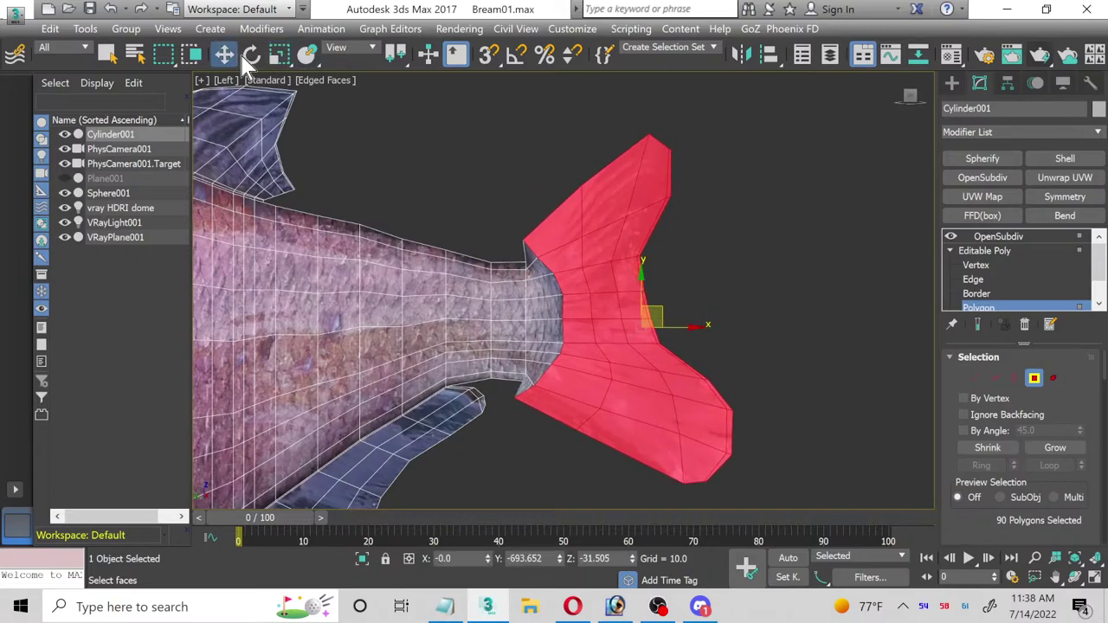
{"action": "left_click_drag", "start_coordinate": [675, 324], "coordinate": [707, 319]}
Step: Try nudging the tail-base vertex column to the right, then undo it
{"action": "scroll", "coordinate": [607, 323], "scroll_direction": "up", "scroll_amount": 2}
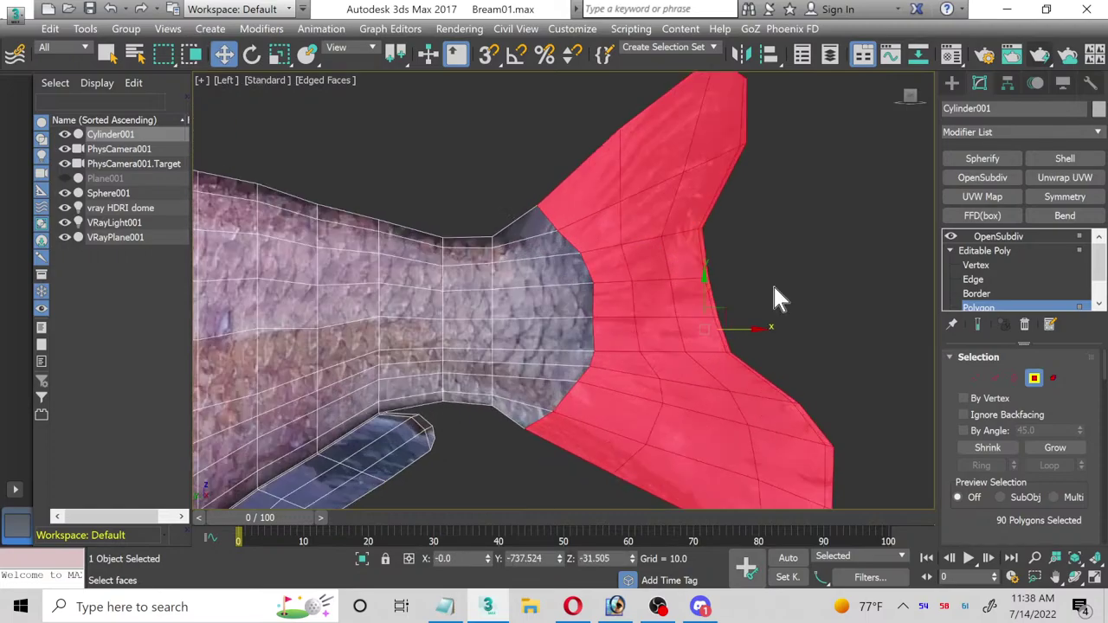
{"action": "left_click", "coordinate": [987, 278]}
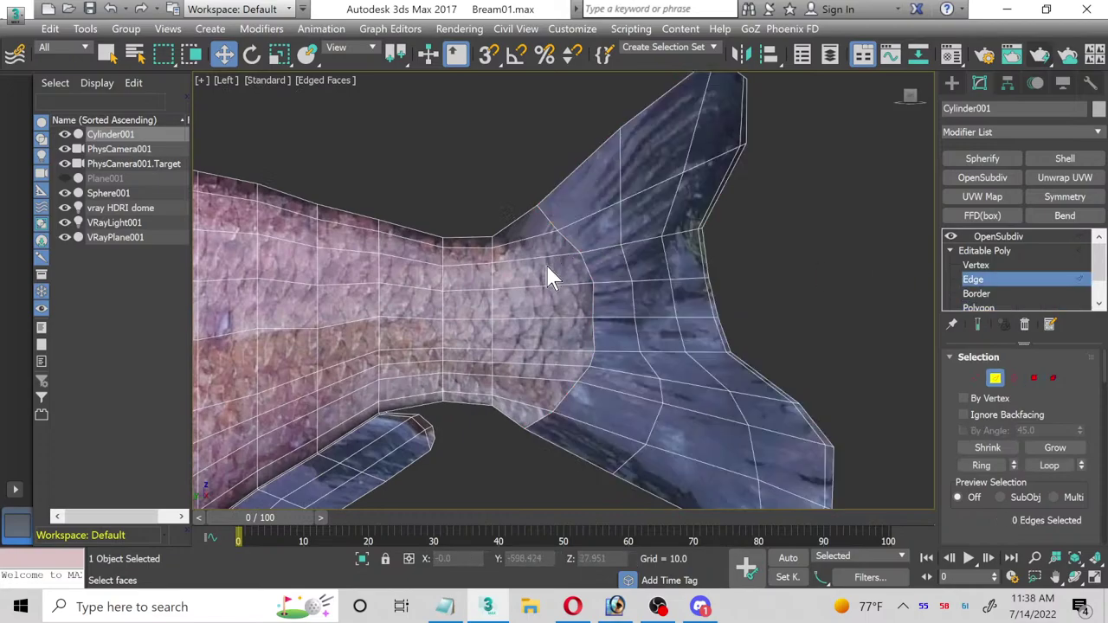
{"action": "left_click", "coordinate": [976, 265]}
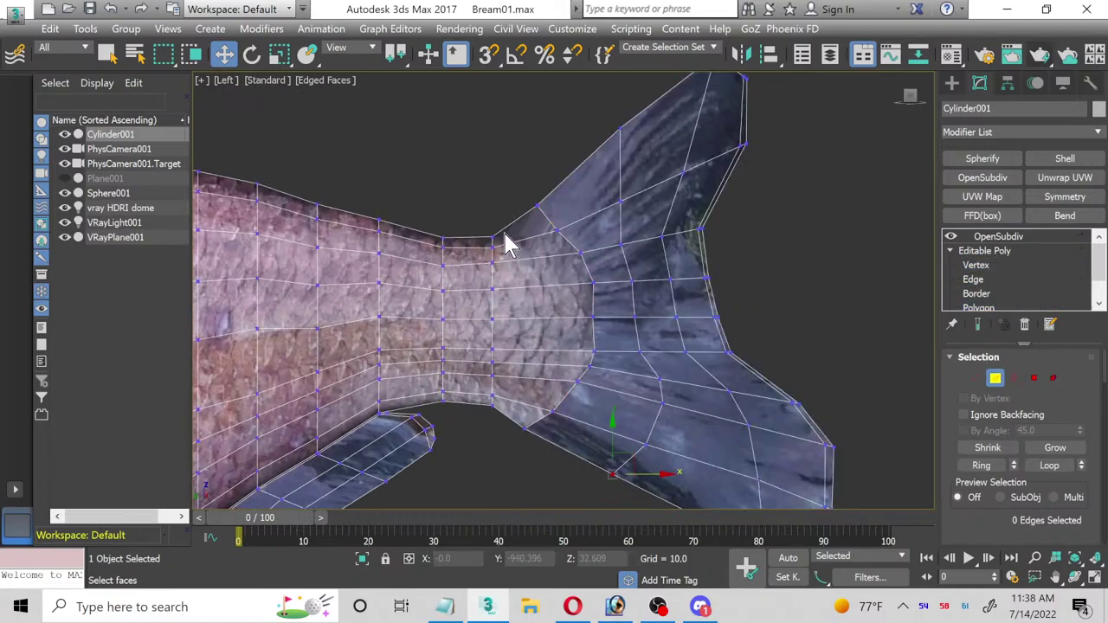
{"action": "left_click_drag", "start_coordinate": [511, 424], "coordinate": [512, 425]}
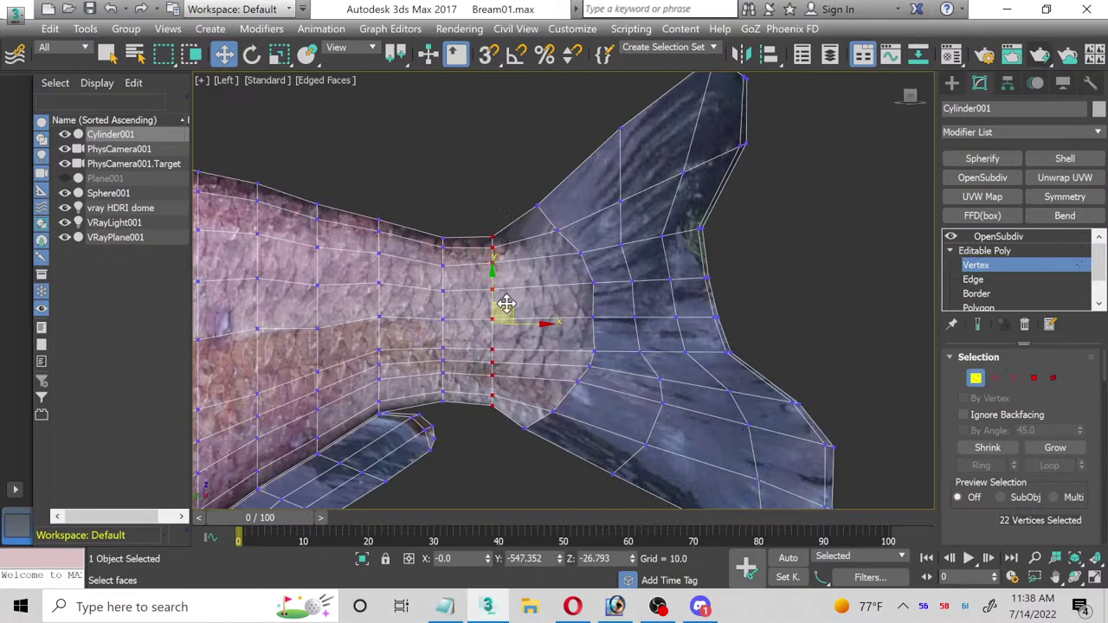
{"action": "left_click_drag", "start_coordinate": [505, 306], "coordinate": [515, 300]}
{"action": "key", "text": "ctrl+z"}
{"action": "key", "text": "ctrl+z"}
{"action": "key", "text": "ctrl+z"}
{"action": "key", "text": "ctrl+z"}
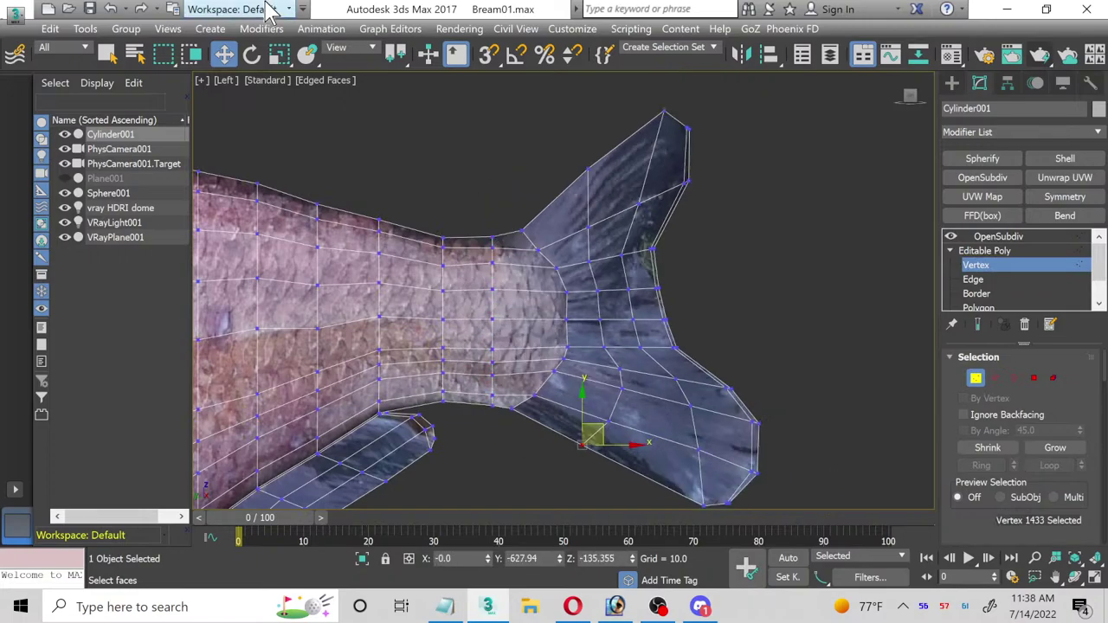
Step: Enlarge and widen the fin polygons further and move them farther right
{"action": "scroll", "coordinate": [1005, 270], "scroll_direction": "down", "scroll_amount": 2}
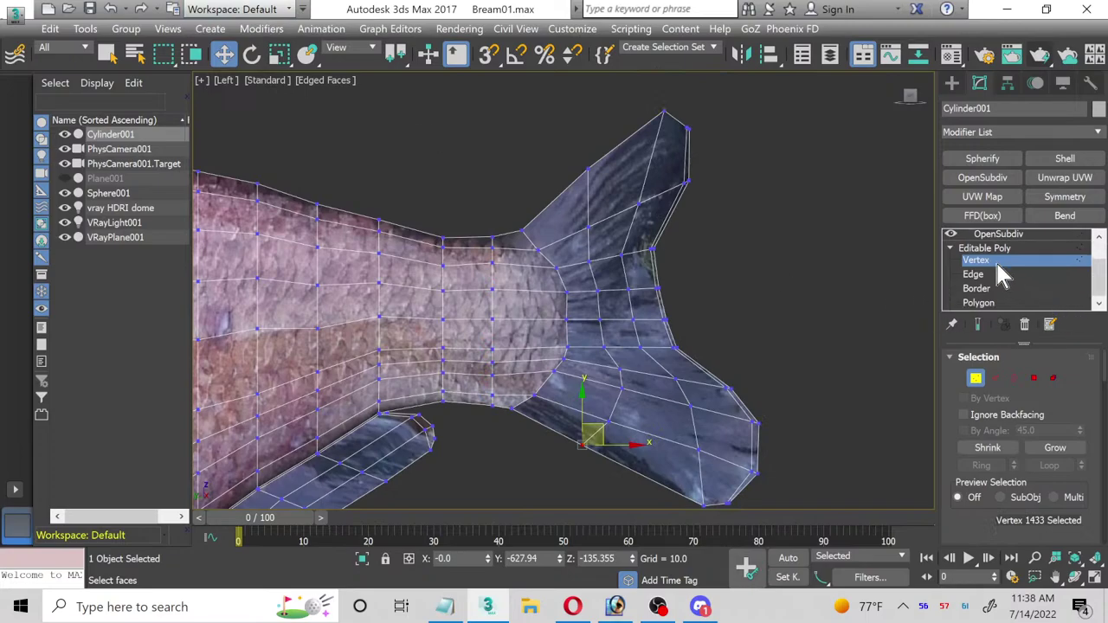
{"action": "left_click", "coordinate": [986, 280]}
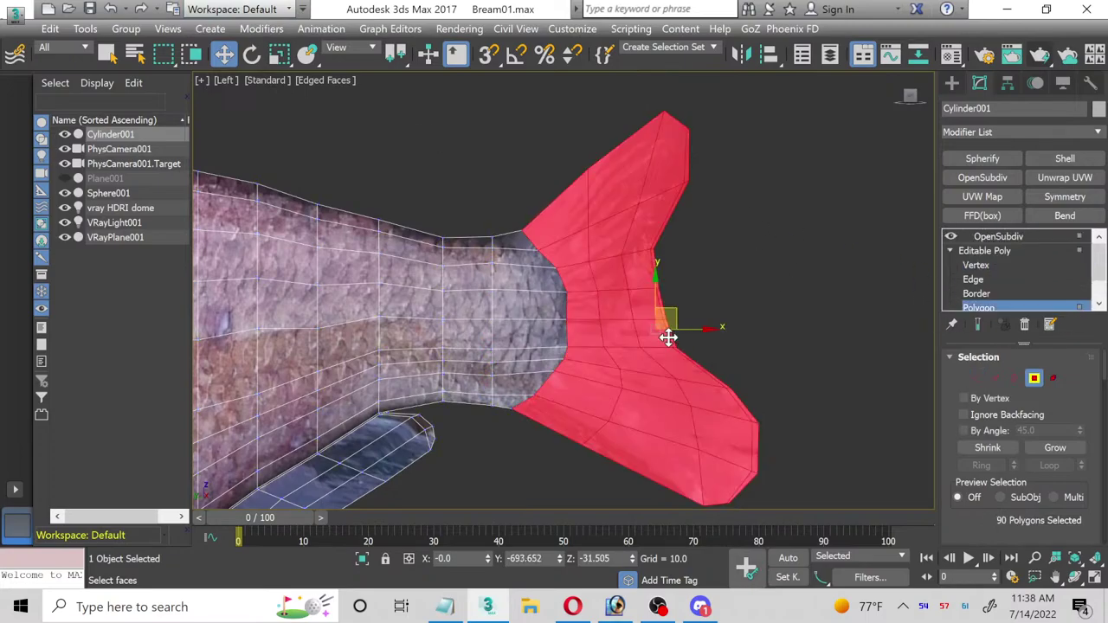
{"action": "left_click", "coordinate": [279, 54]}
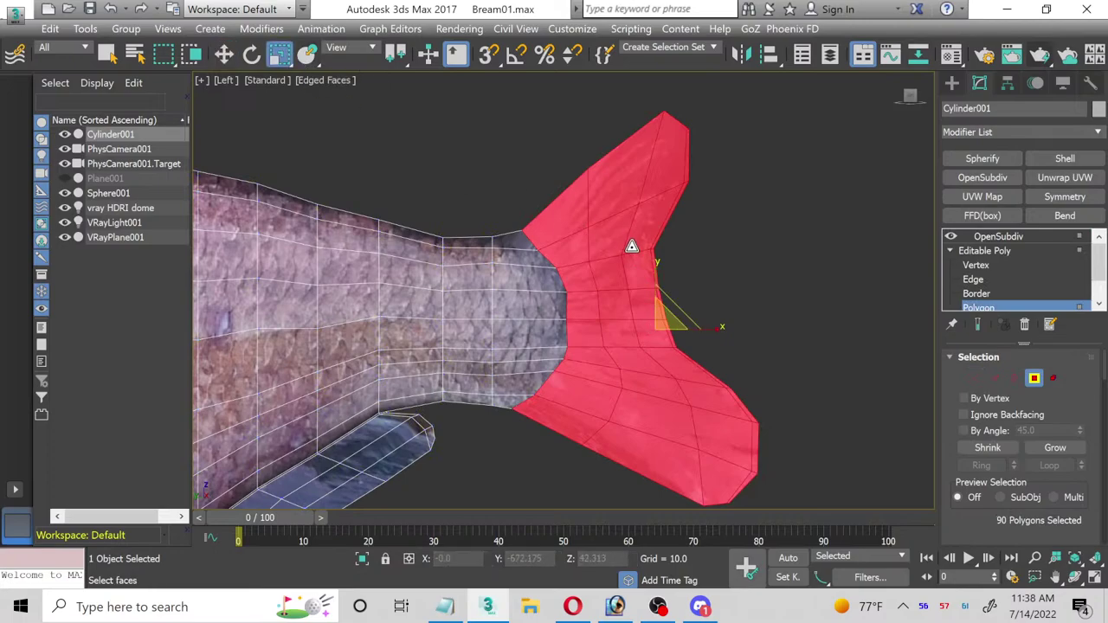
{"action": "left_click_drag", "start_coordinate": [655, 267], "coordinate": [656, 251]}
{"action": "left_click_drag", "start_coordinate": [719, 327], "coordinate": [729, 324]}
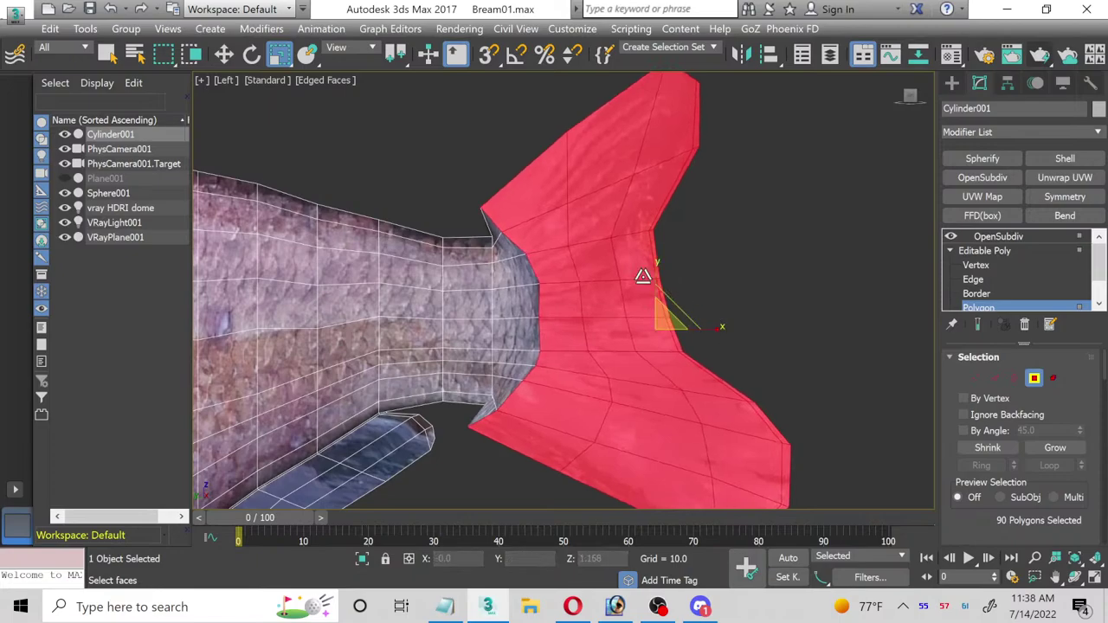
{"action": "key", "text": "w"}
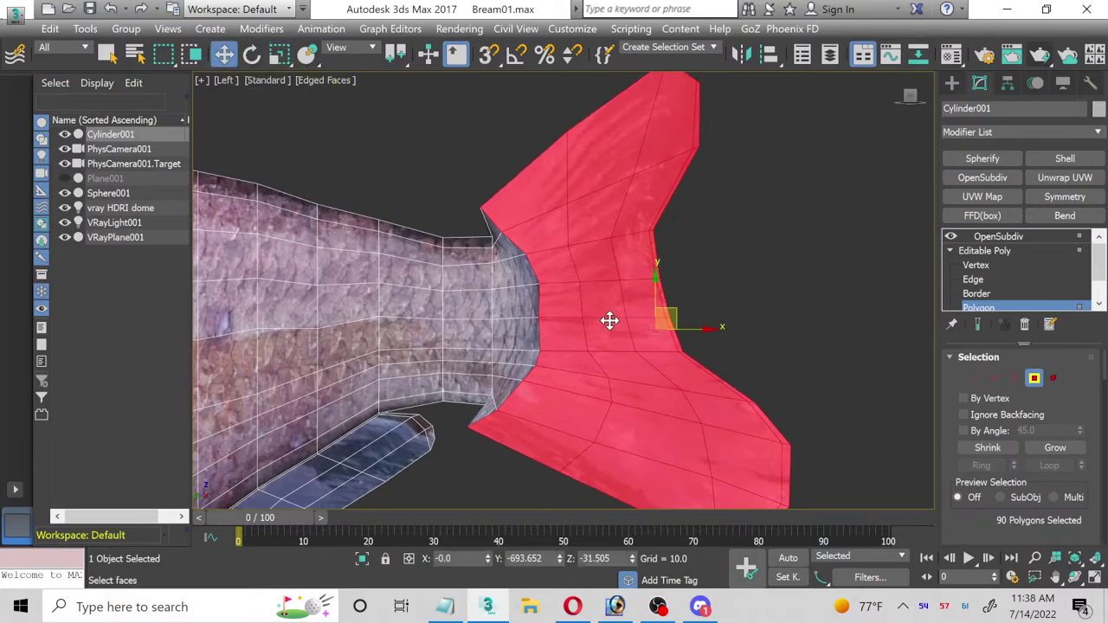
{"action": "left_click_drag", "start_coordinate": [702, 331], "coordinate": [776, 316]}
Step: Select the tail-base edge loop, shift it right, then undo the move
{"action": "left_click", "coordinate": [984, 310]}
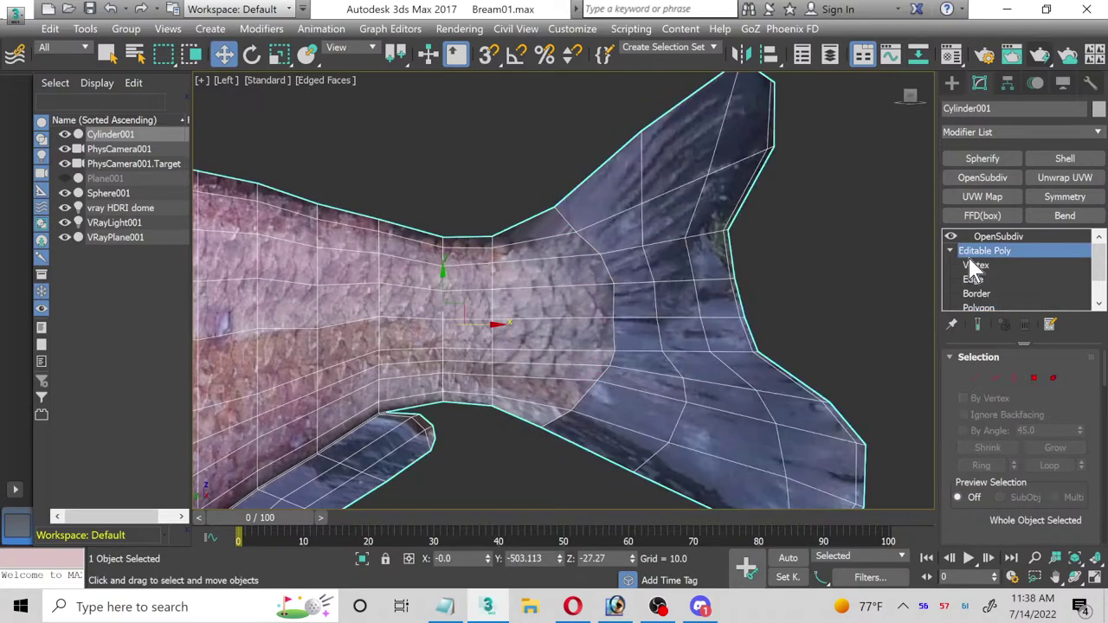
{"action": "key", "text": "2"}
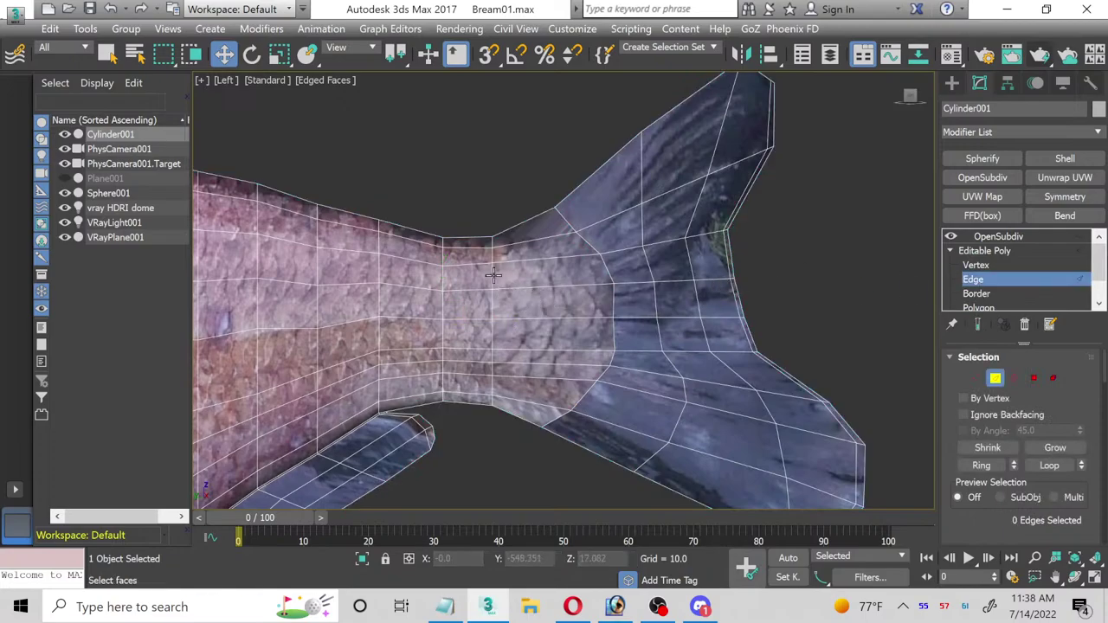
{"action": "double_click", "coordinate": [494, 275]}
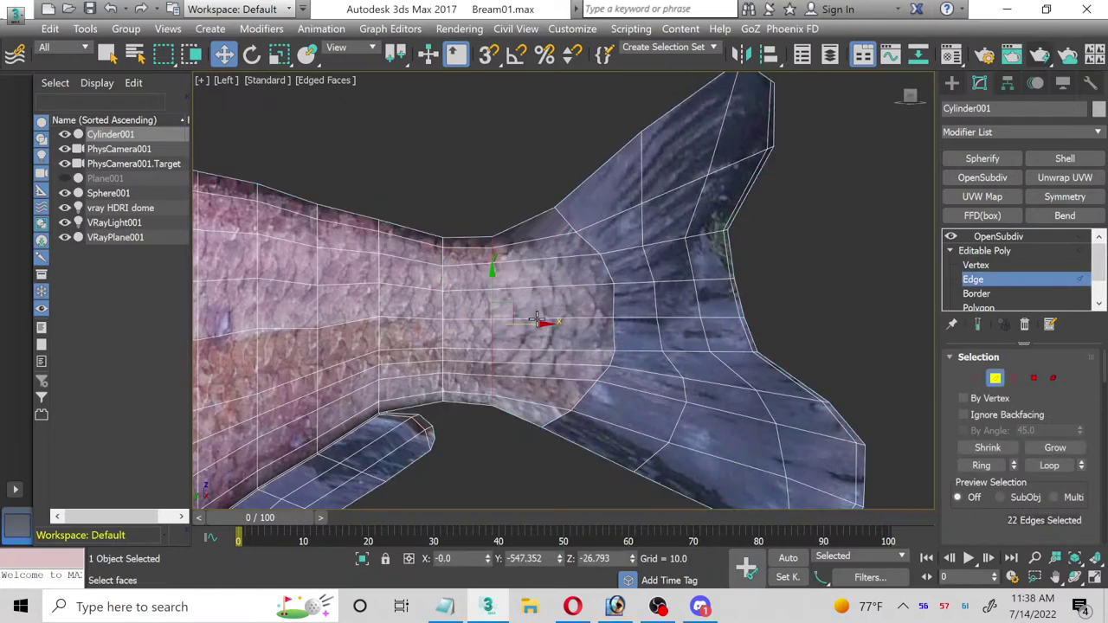
{"action": "left_click_drag", "start_coordinate": [531, 324], "coordinate": [561, 324]}
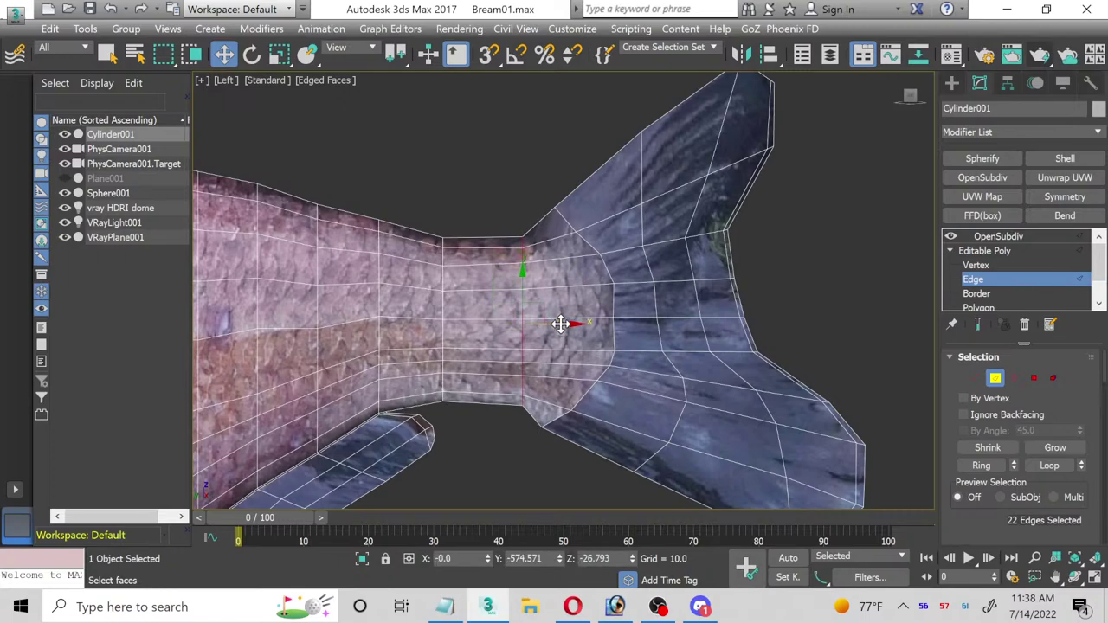
{"action": "key", "text": "ctrl+z"}
{"action": "key", "text": "ctrl+z"}
{"action": "key", "text": "ctrl+z"}
{"action": "key", "text": "ctrl+z"}
{"action": "key", "text": "ctrl+z"}
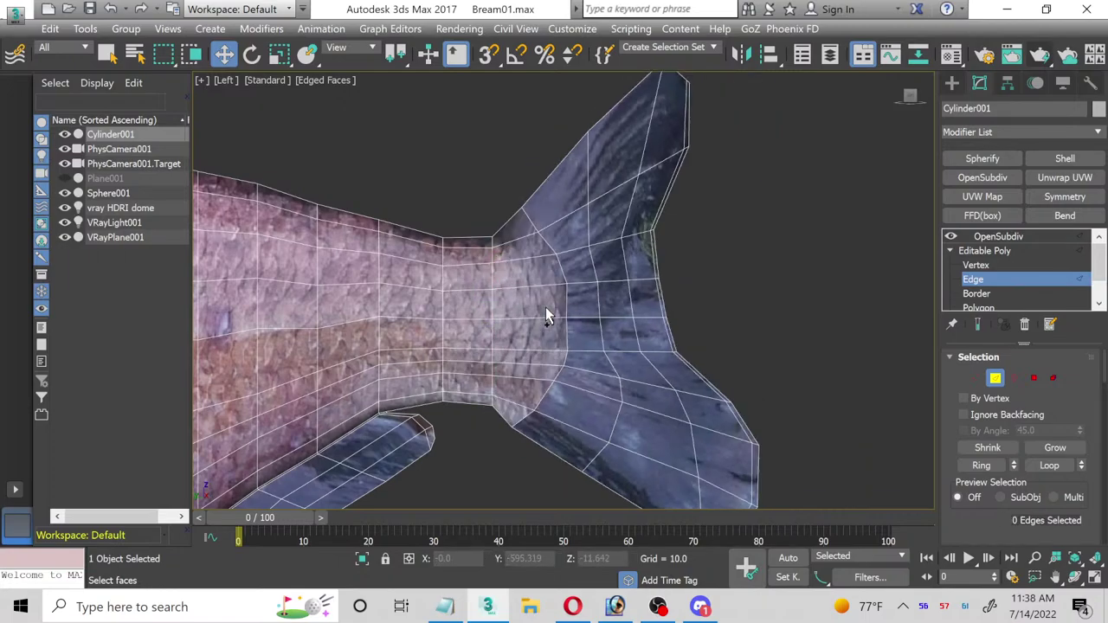
Step: Return to object level and preview the OpenSubdiv-smoothed tail shape
{"action": "left_click", "coordinate": [977, 294]}
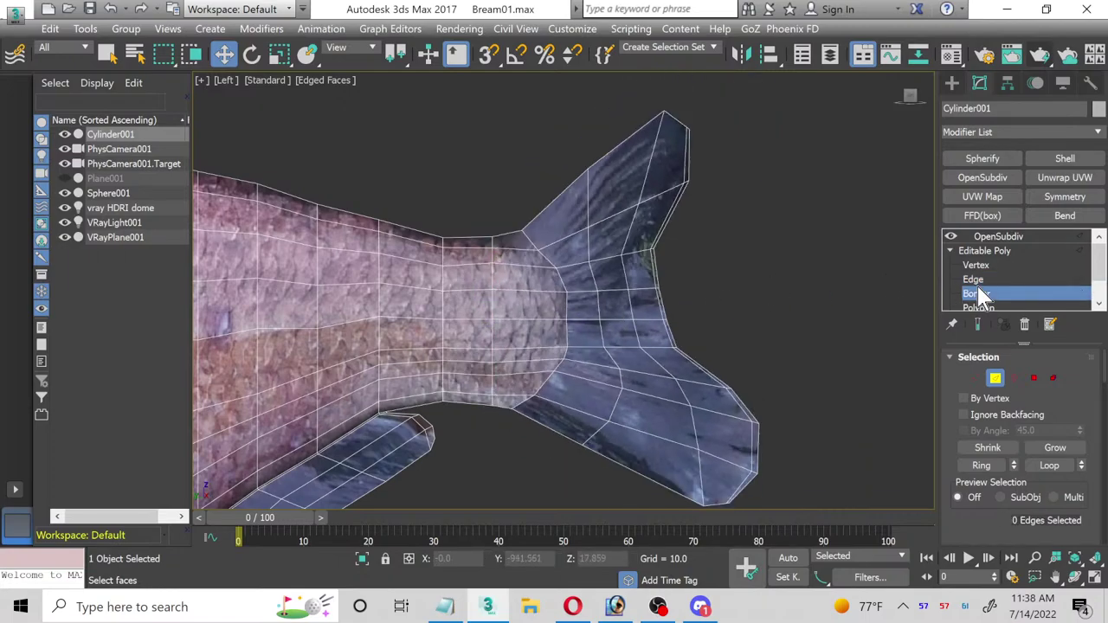
{"action": "left_click", "coordinate": [991, 248]}
{"action": "left_click", "coordinate": [996, 235]}
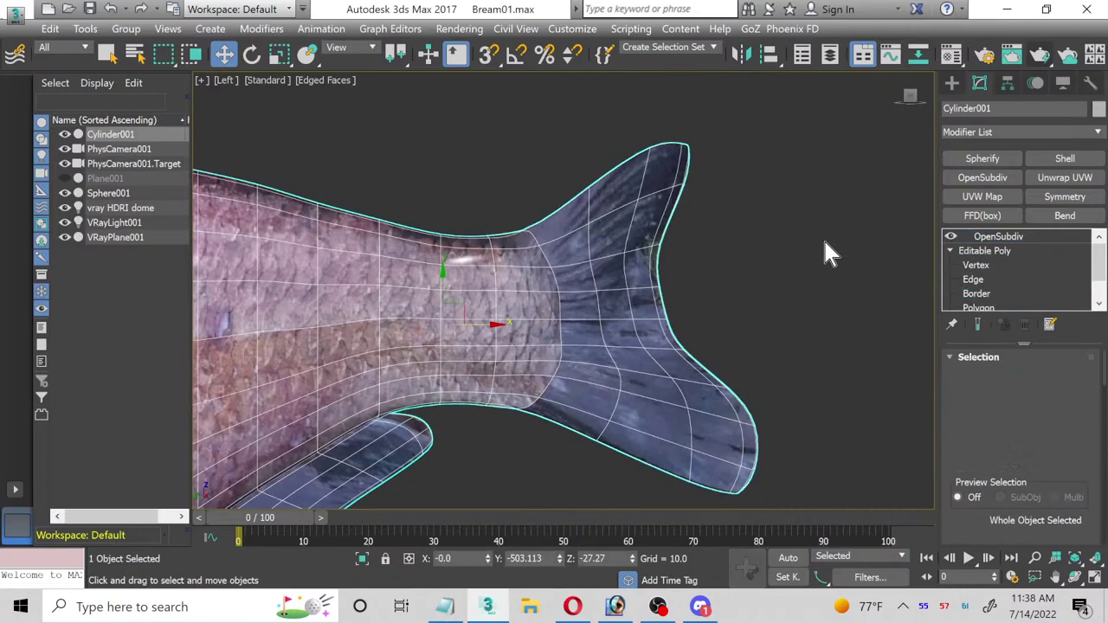
{"action": "left_click", "coordinate": [810, 241]}
{"action": "left_click", "coordinate": [598, 309]}
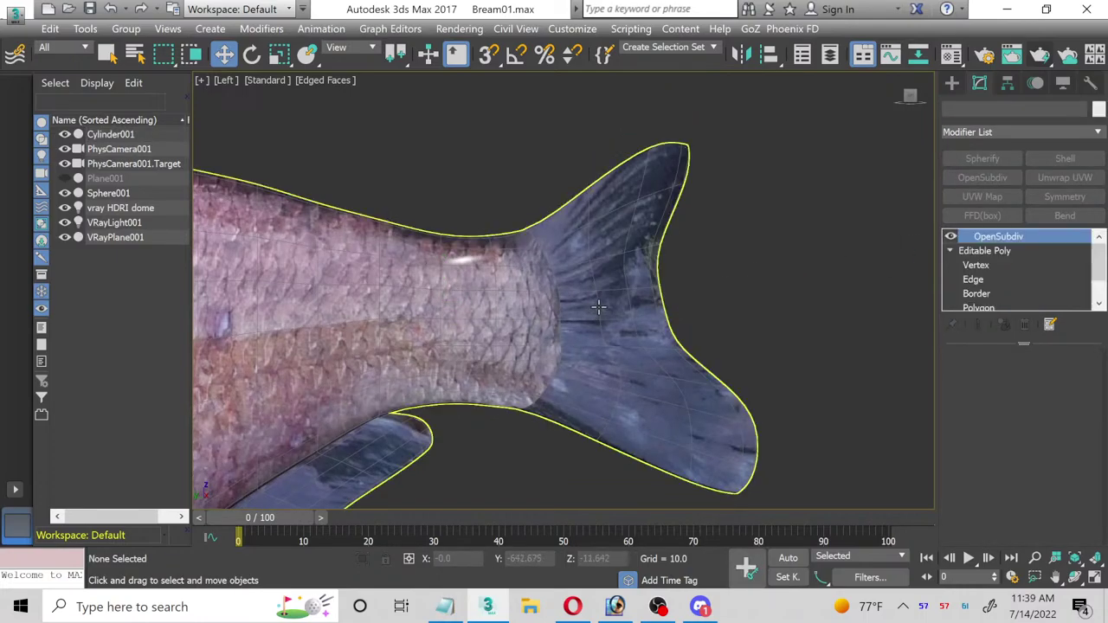
{"action": "scroll", "coordinate": [1004, 280], "scroll_direction": "down", "scroll_amount": 2}
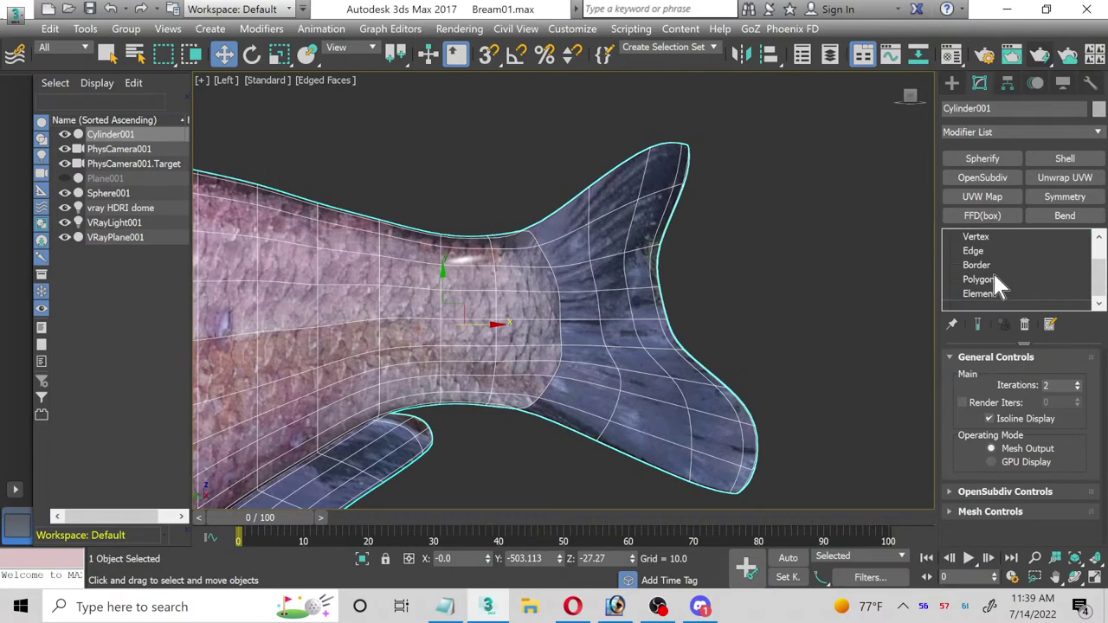
Step: Reselect the upper and lower tail fin polygons in Polygon mode
{"action": "left_click", "coordinate": [994, 277]}
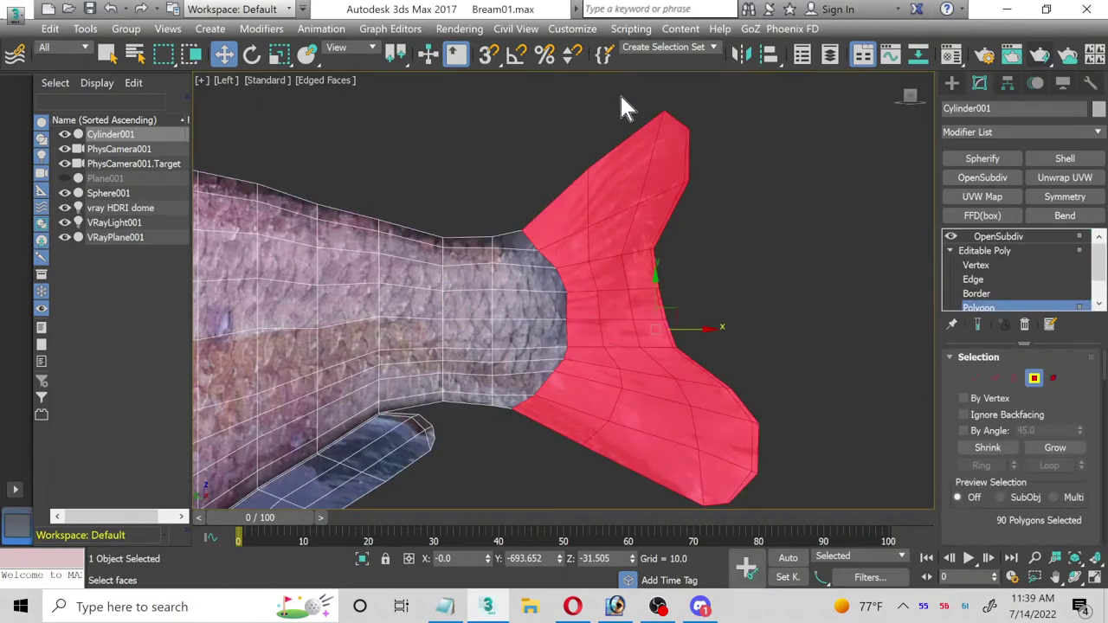
{"action": "left_click", "coordinate": [594, 85]}
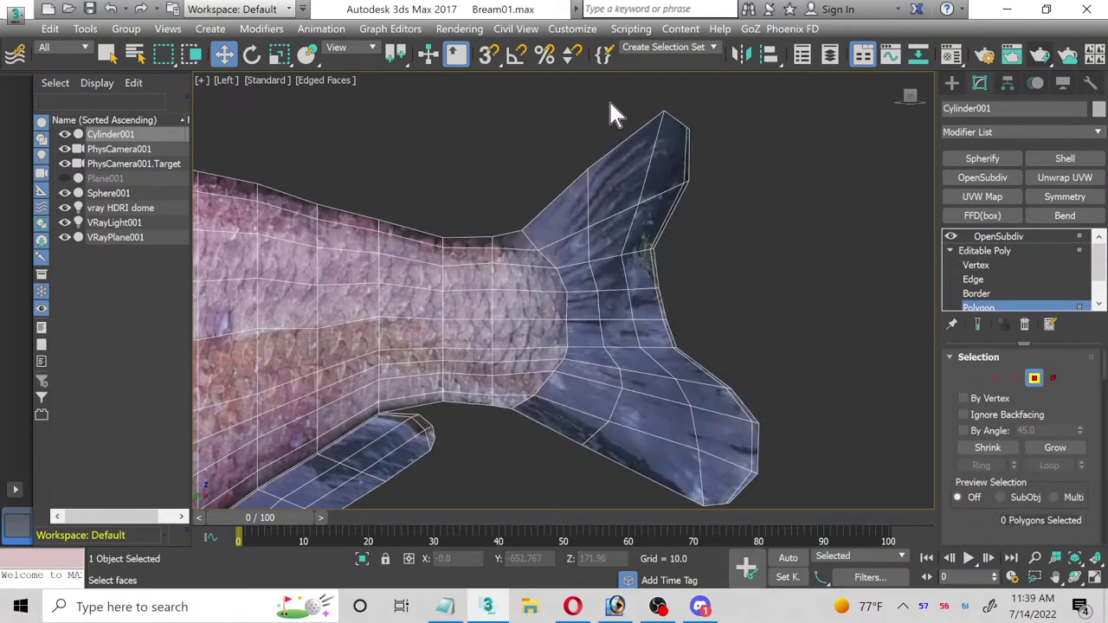
{"action": "key", "text": "ctrl+z"}
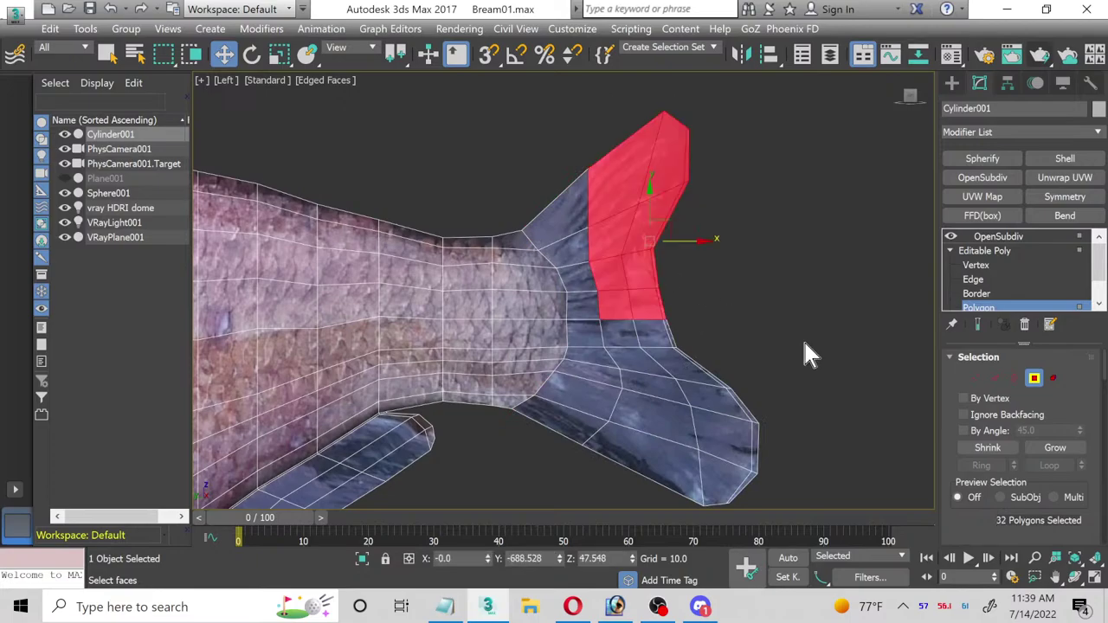
{"action": "left_click_drag", "start_coordinate": [742, 465], "coordinate": [629, 505]}
Step: Stretch the fin polygons taller and wider, then move them further back
{"action": "left_click", "coordinate": [279, 54]}
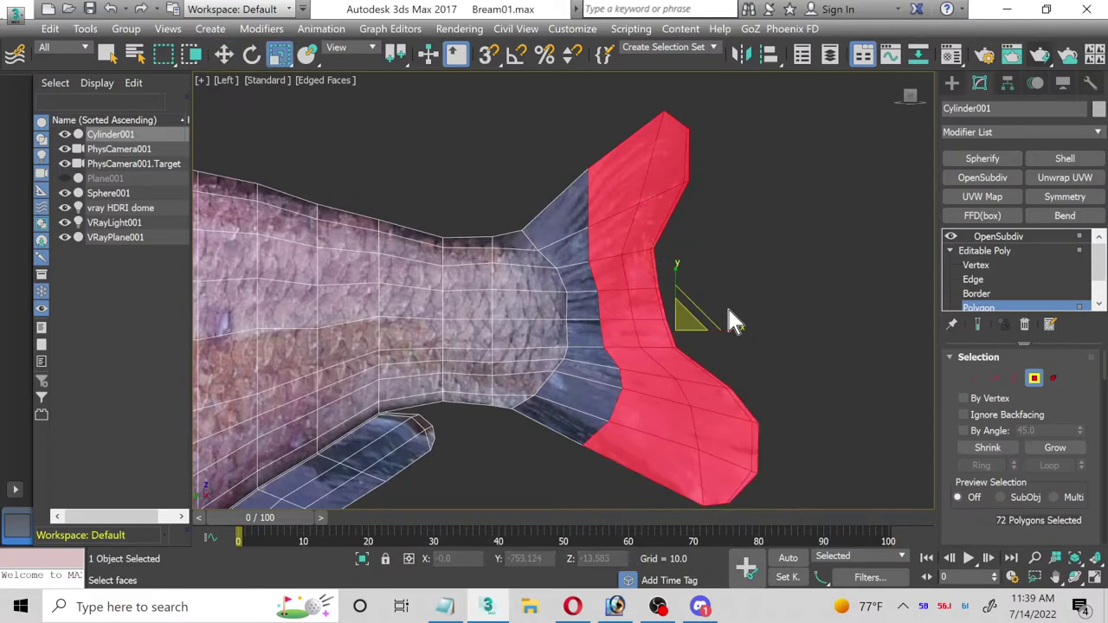
{"action": "left_click_drag", "start_coordinate": [676, 269], "coordinate": [673, 263]}
{"action": "left_click_drag", "start_coordinate": [727, 330], "coordinate": [654, 281]}
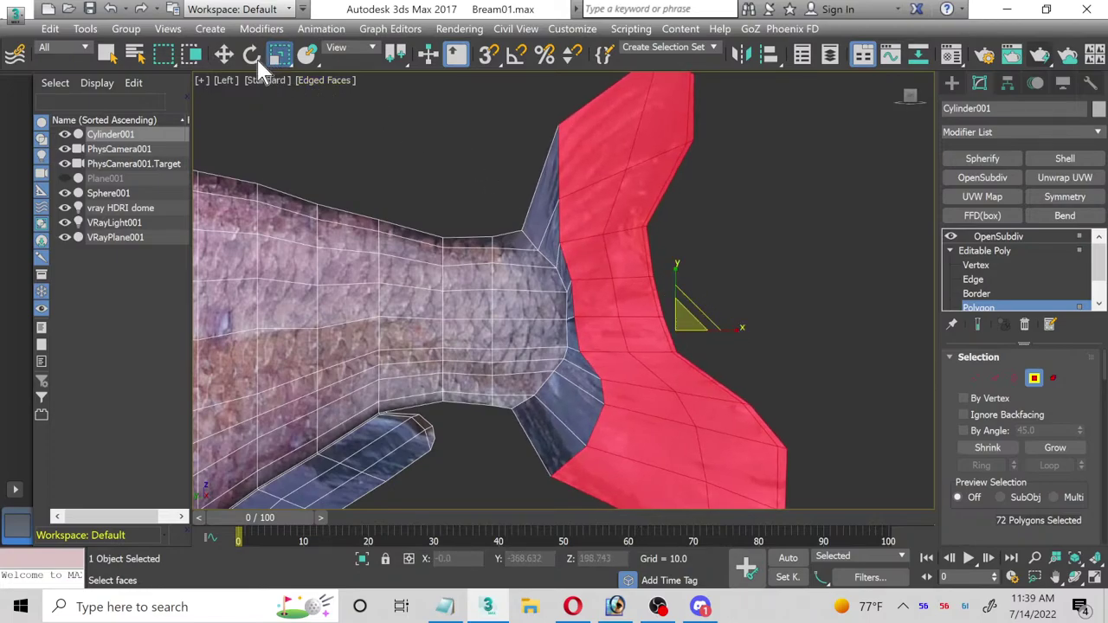
{"action": "left_click", "coordinate": [228, 48]}
{"action": "left_click_drag", "start_coordinate": [720, 330], "coordinate": [762, 317]}
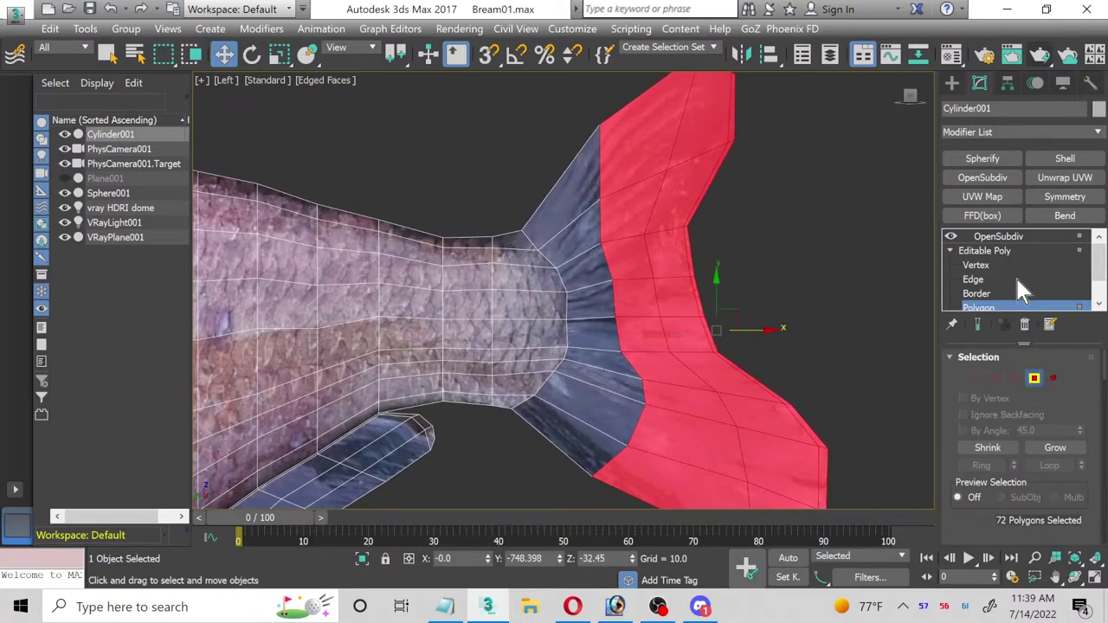
Step: Show the OpenSubdiv-smoothed fish, deselect it, and restore the four-viewport layout
{"action": "left_click", "coordinate": [1011, 246]}
{"action": "left_click", "coordinate": [1013, 238]}
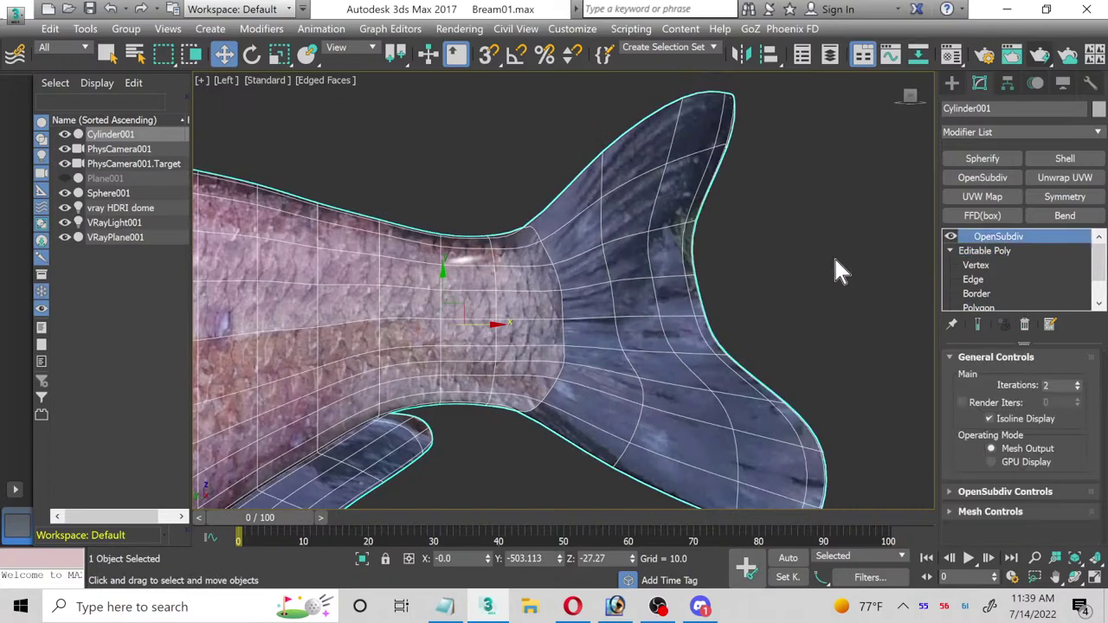
{"action": "left_click", "coordinate": [833, 255]}
{"action": "left_click", "coordinate": [1094, 579]}
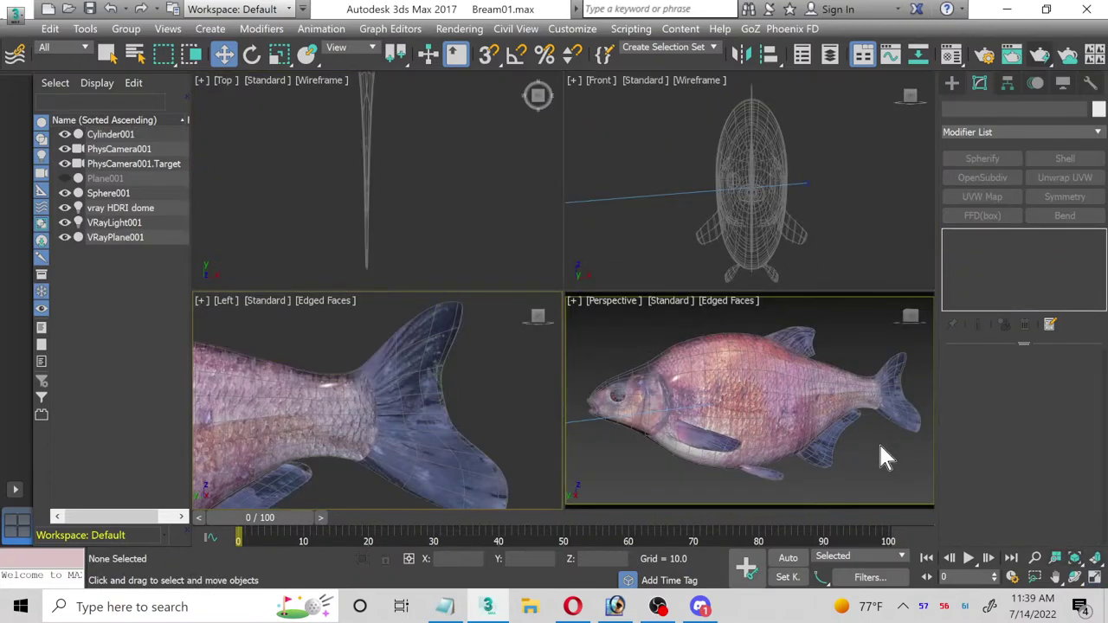
Step: Run a Shift+Q test render of the maximized Perspective view, stop it, and close it
{"action": "left_click", "coordinate": [900, 459]}
{"action": "left_click", "coordinate": [1095, 578]}
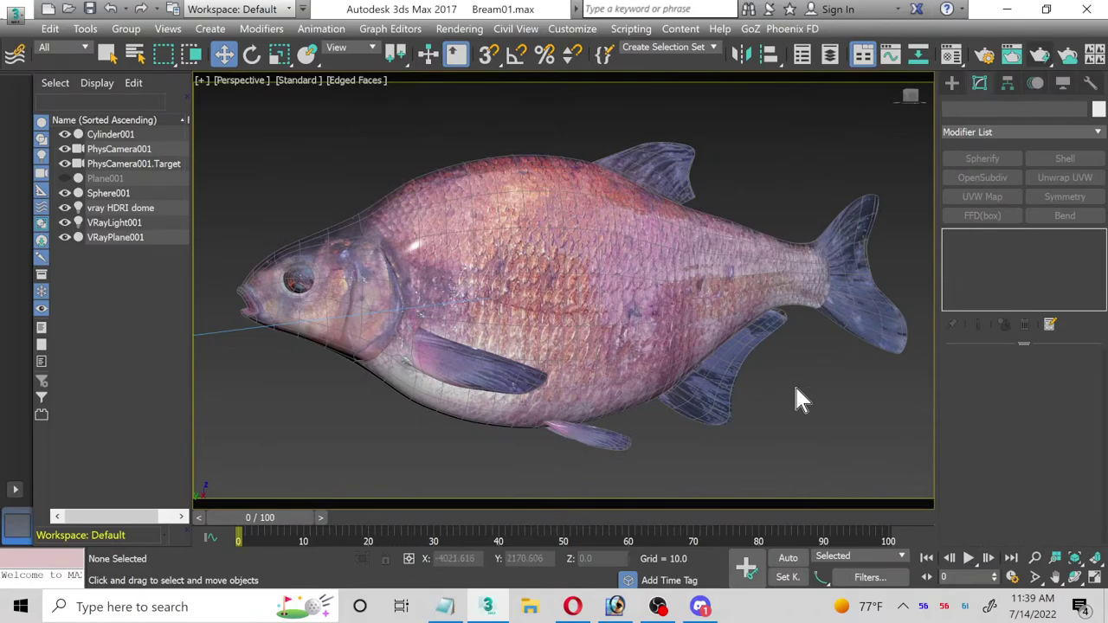
{"action": "key", "text": "shift+q"}
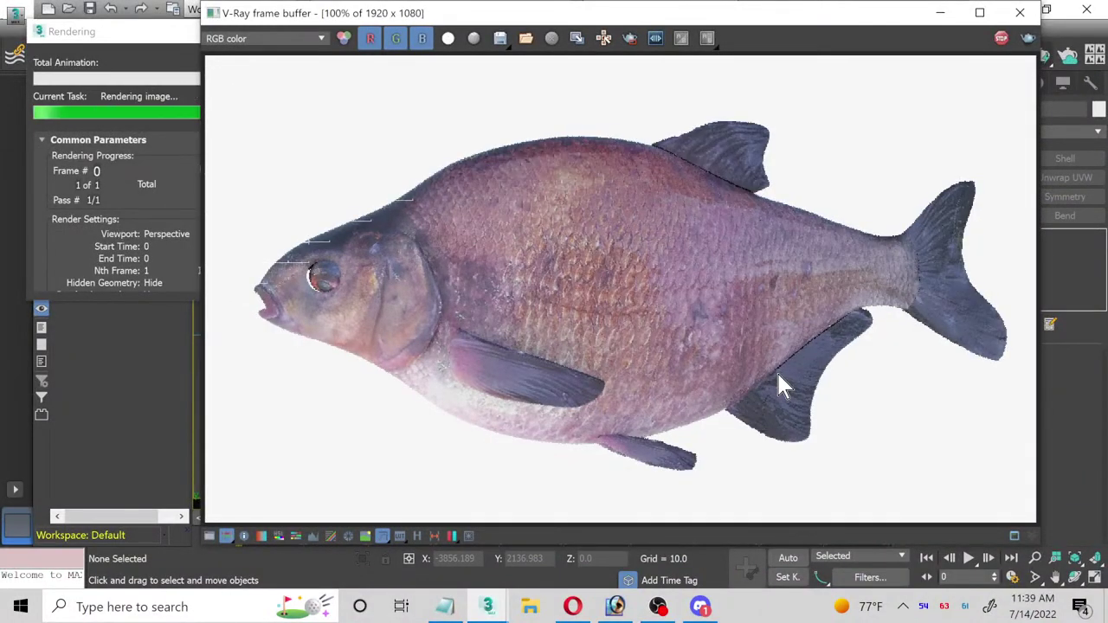
{"action": "left_click", "coordinate": [173, 55]}
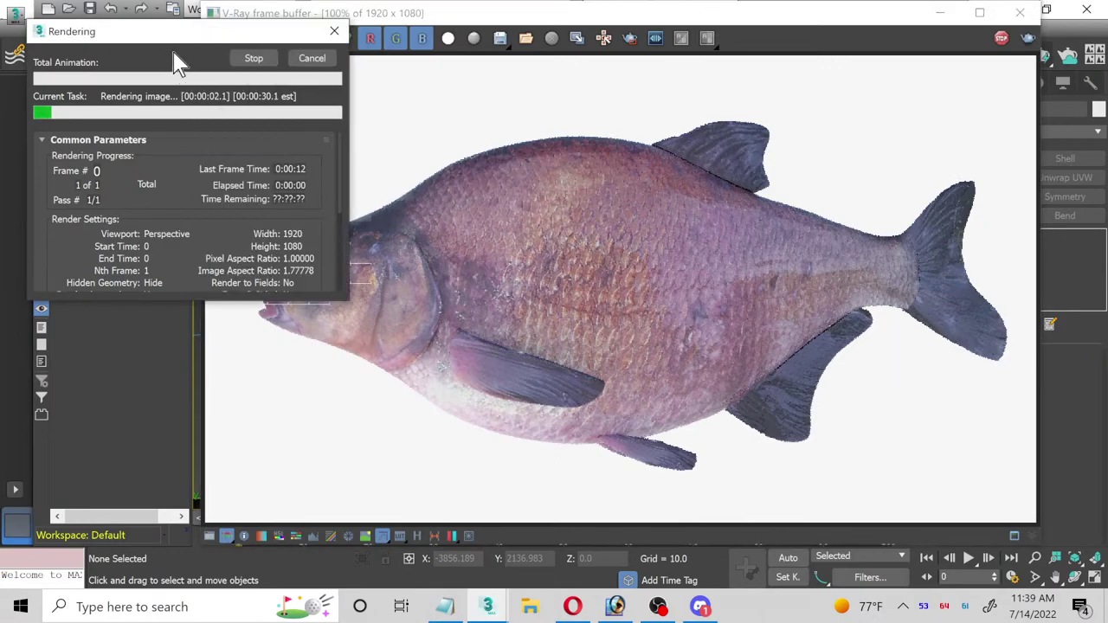
{"action": "left_click", "coordinate": [310, 63]}
{"action": "left_click", "coordinate": [1020, 12]}
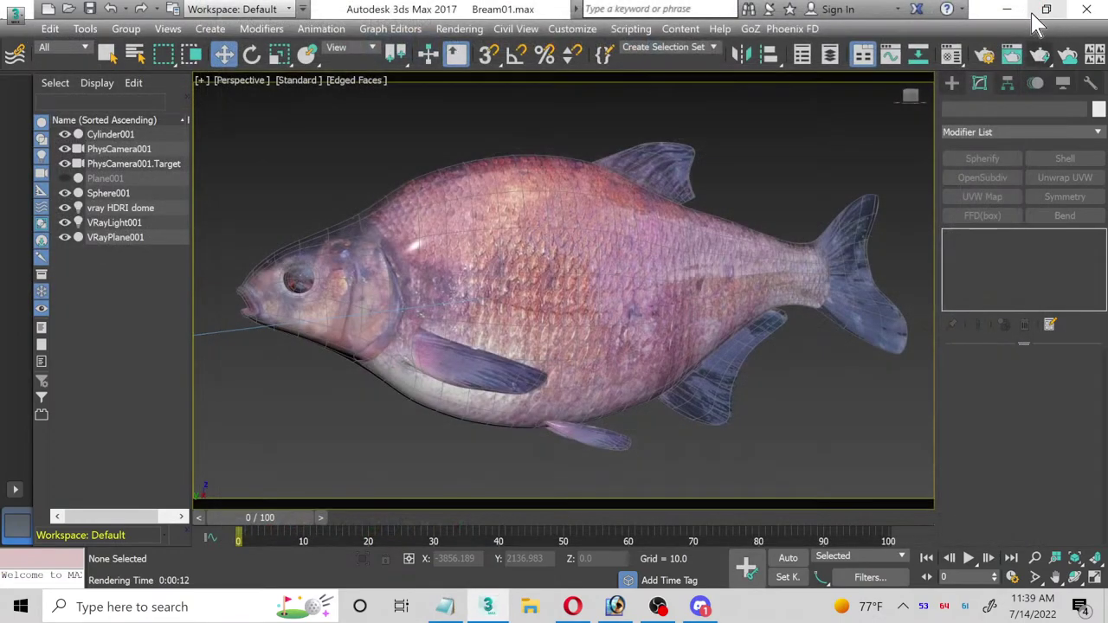
{"action": "left_click", "coordinate": [644, 258]}
{"action": "left_click", "coordinate": [645, 258]}
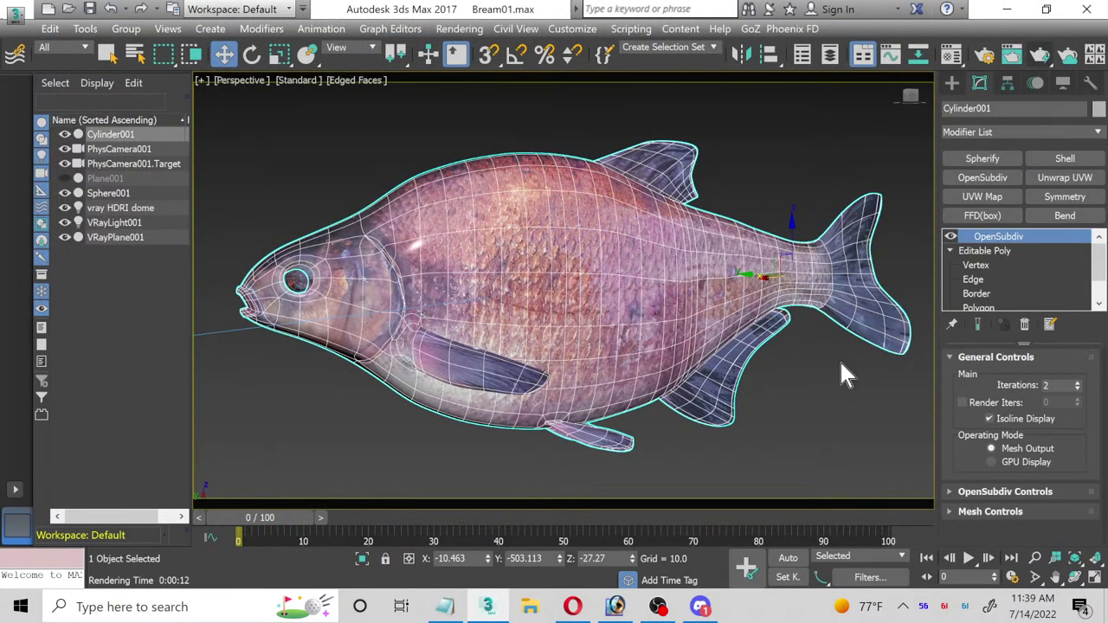
Step: In the maximized Left view, slide Sphere001 slightly along X into the eye socket
{"action": "left_click", "coordinate": [1095, 579]}
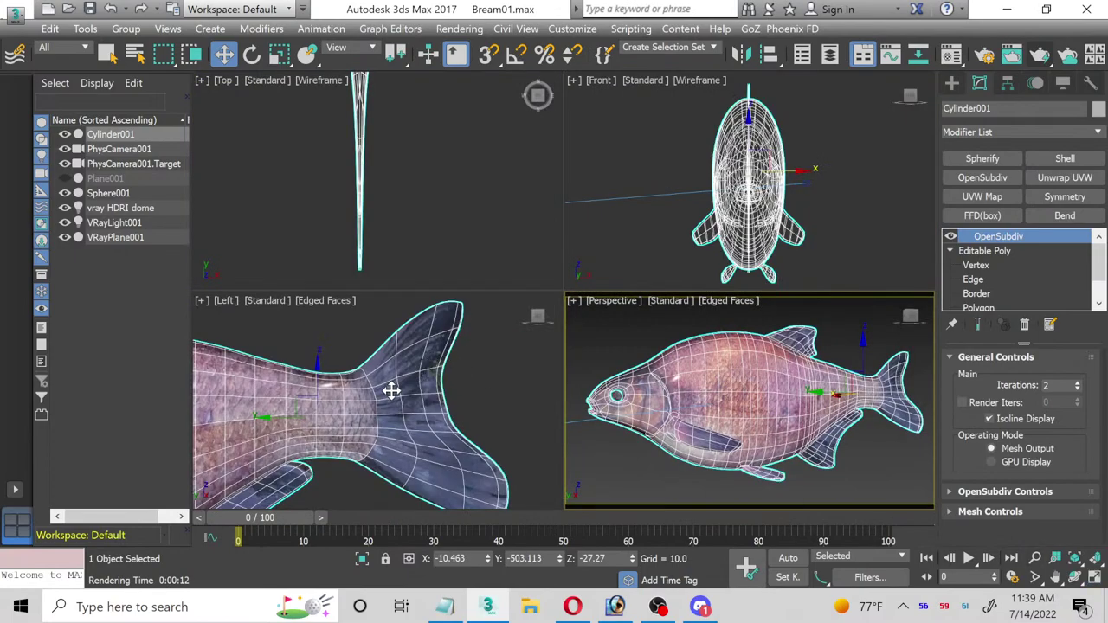
{"action": "left_click", "coordinate": [391, 390]}
{"action": "left_click", "coordinate": [1096, 579]}
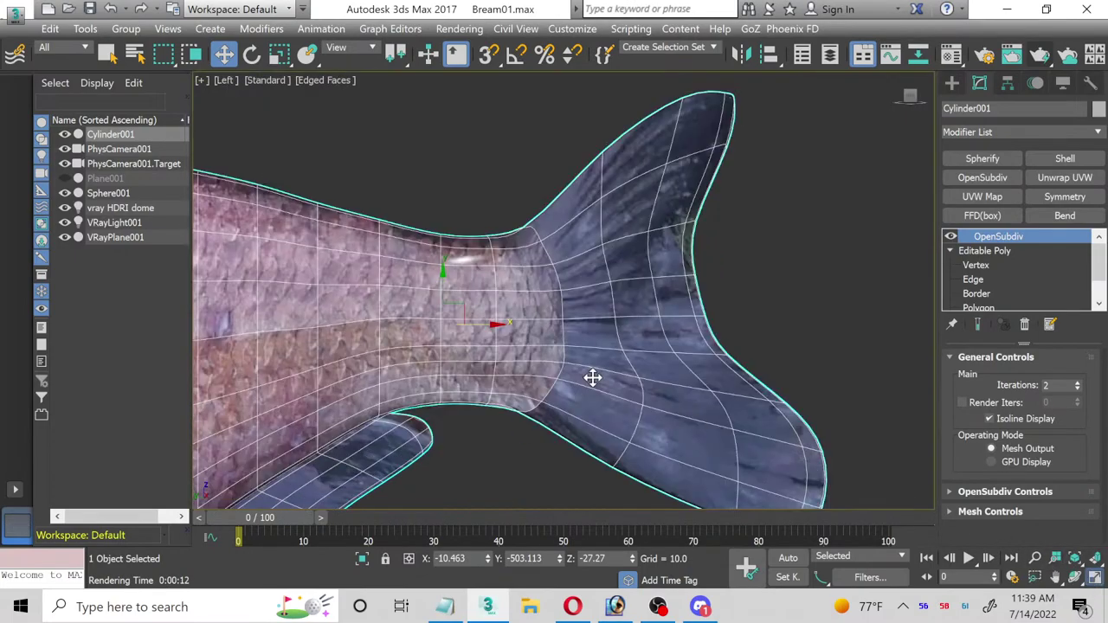
{"action": "middle_click_drag", "start_coordinate": [594, 376], "coordinate": [662, 376]}
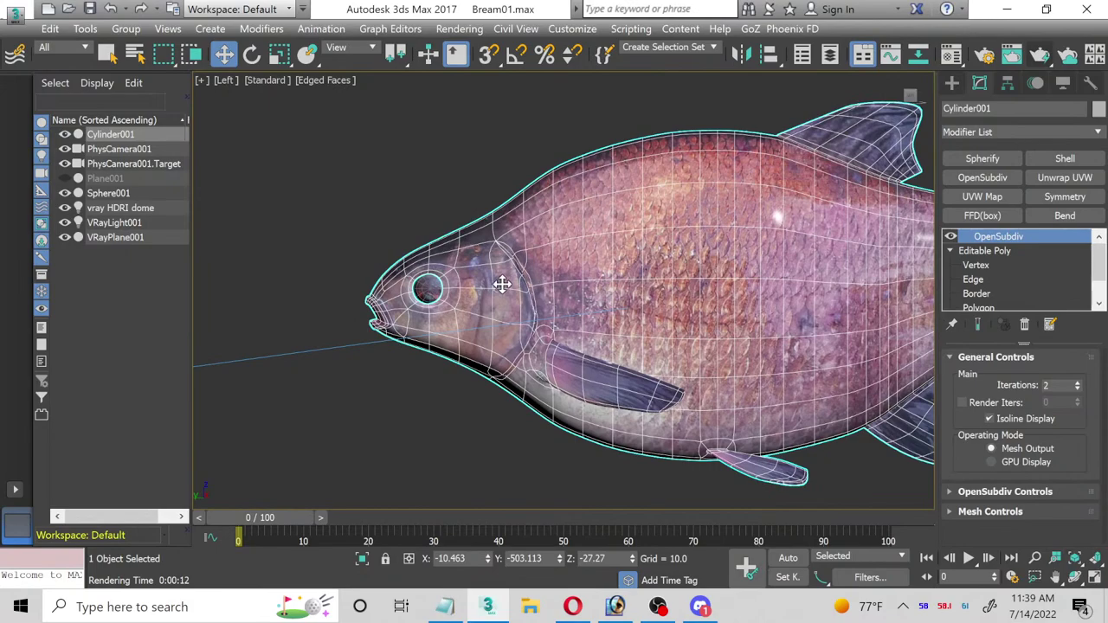
{"action": "scroll", "coordinate": [502, 284], "scroll_direction": "up", "scroll_amount": 10}
{"action": "left_click", "coordinate": [458, 327]}
{"action": "scroll", "coordinate": [463, 329], "scroll_direction": "up", "scroll_amount": 2}
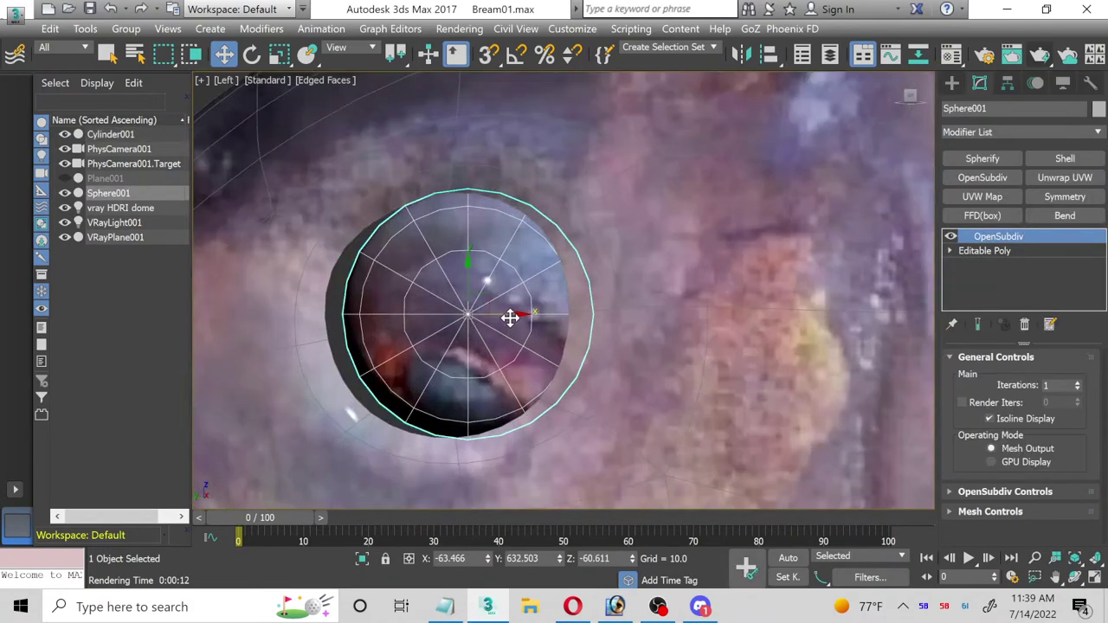
{"action": "left_click_drag", "start_coordinate": [510, 317], "coordinate": [489, 312]}
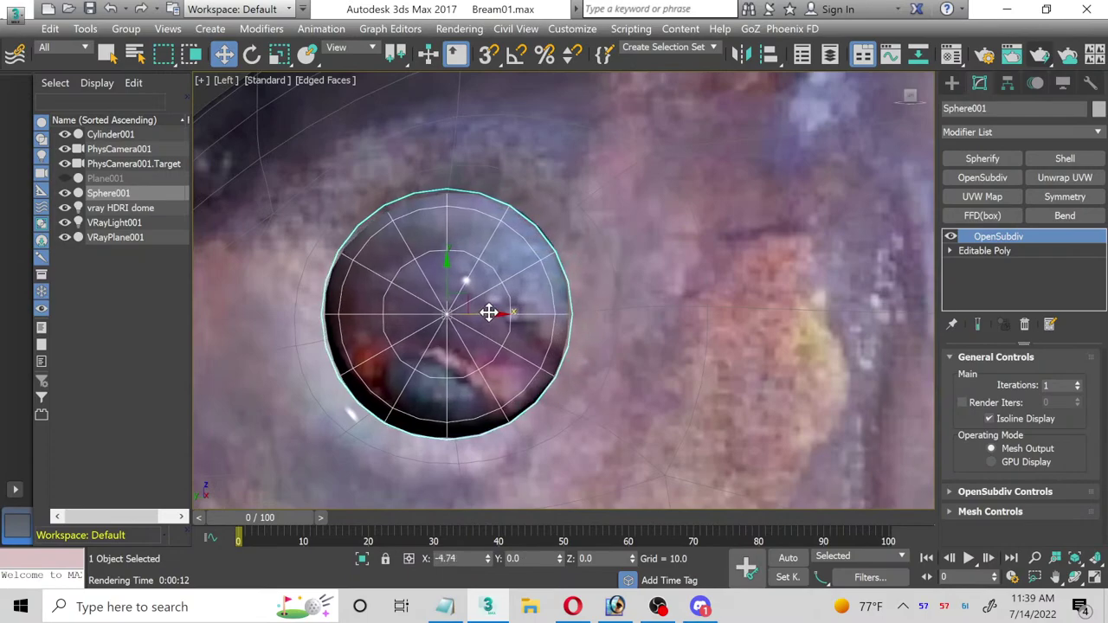
{"action": "left_click", "coordinate": [1095, 579]}
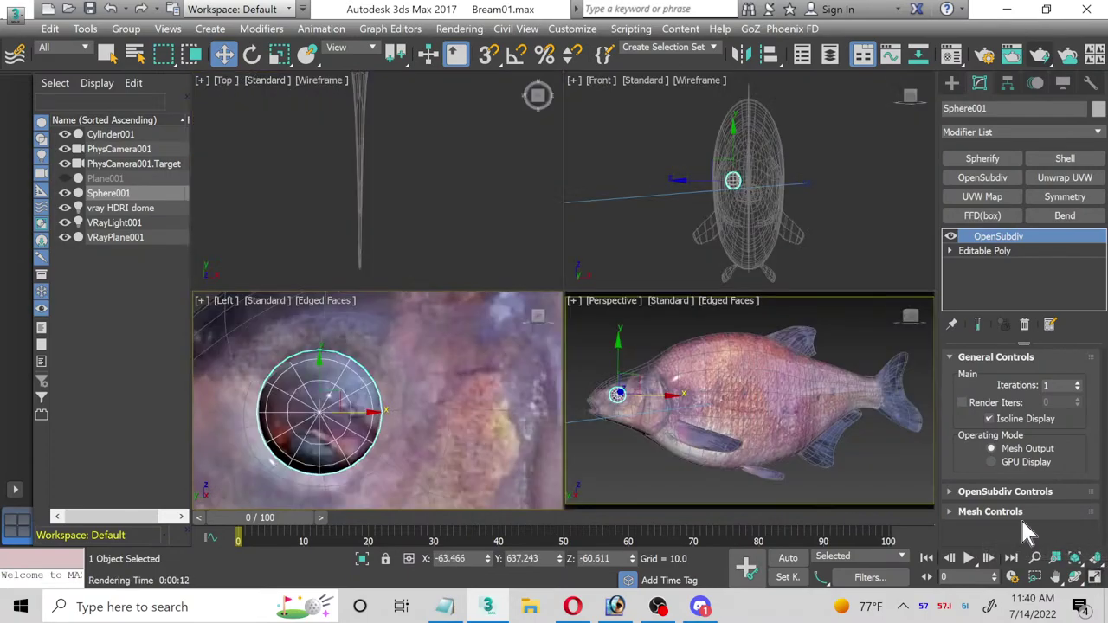
Step: Maximize the Top view and zoom in on the fish's head with the eye selected
{"action": "right_click", "coordinate": [410, 173]}
{"action": "left_click", "coordinate": [1096, 579]}
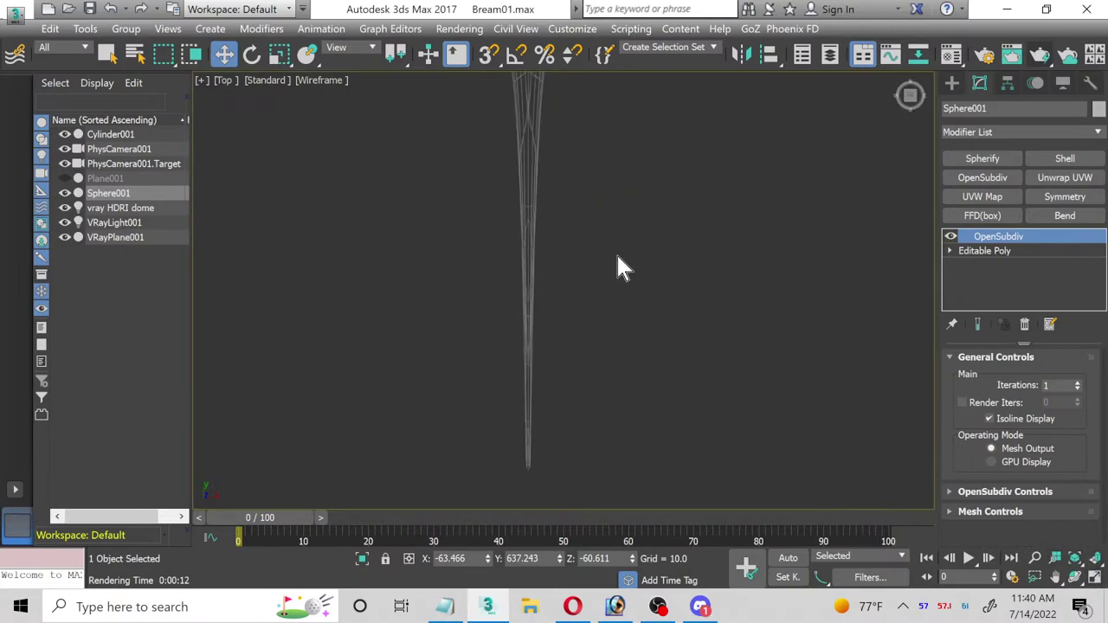
{"action": "scroll", "coordinate": [558, 130], "scroll_direction": "down", "scroll_amount": 5}
{"action": "scroll", "coordinate": [597, 388], "scroll_direction": "up", "scroll_amount": 8}
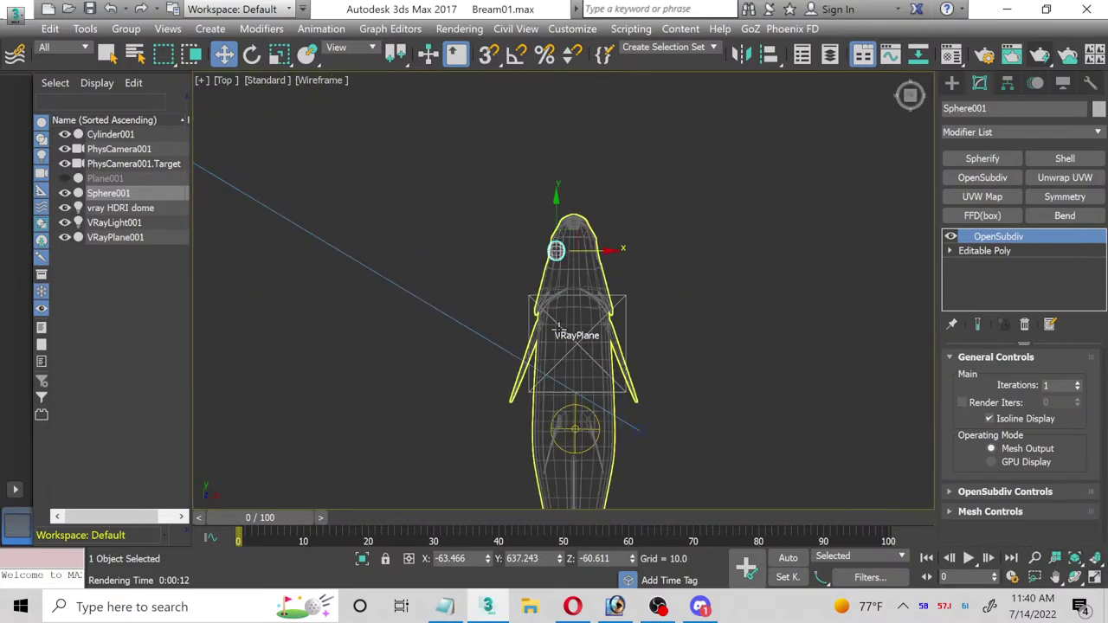
{"action": "middle_click_drag", "start_coordinate": [554, 205], "coordinate": [470, 378]}
{"action": "scroll", "coordinate": [481, 329], "scroll_direction": "up", "scroll_amount": 3}
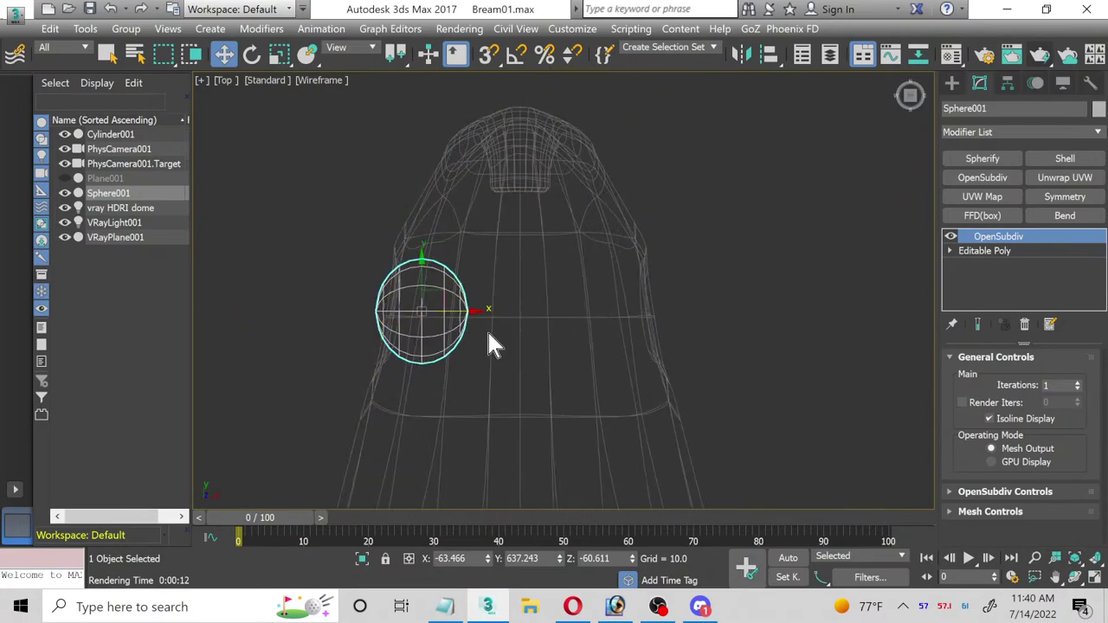
{"action": "scroll", "coordinate": [486, 330], "scroll_direction": "up", "scroll_amount": 2}
{"action": "left_click", "coordinate": [743, 57]}
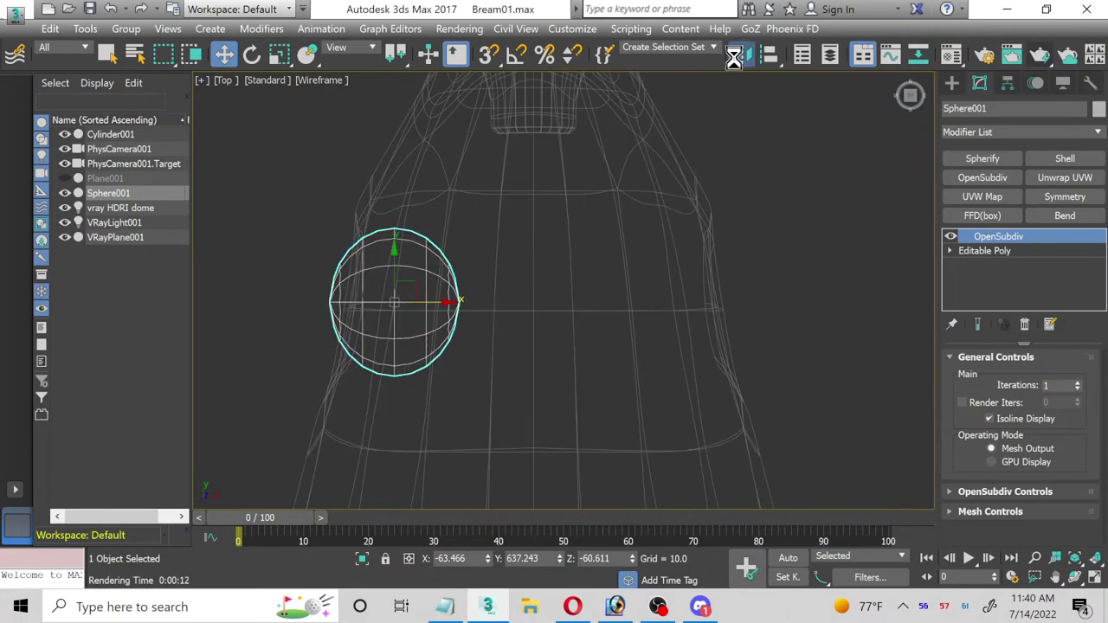
{"action": "left_click", "coordinate": [594, 431]}
Step: With Affect Pivot Only, move the eye's pivot to the fish's centre line
{"action": "left_click", "coordinate": [1009, 84]}
{"action": "left_click", "coordinate": [1009, 190]}
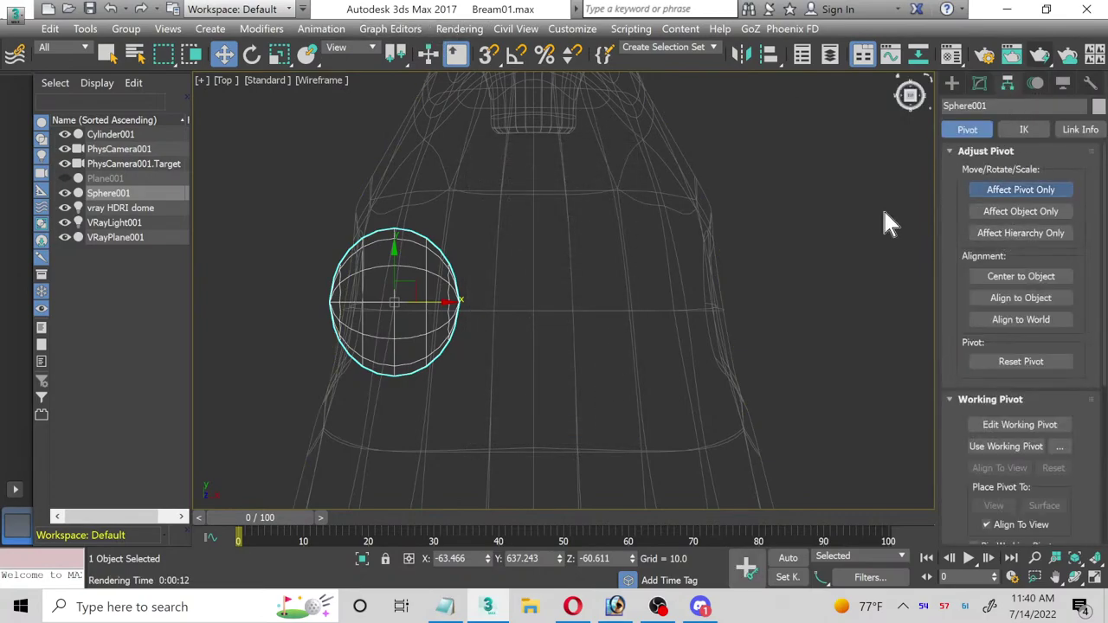
{"action": "left_click_drag", "start_coordinate": [440, 304], "coordinate": [572, 309]}
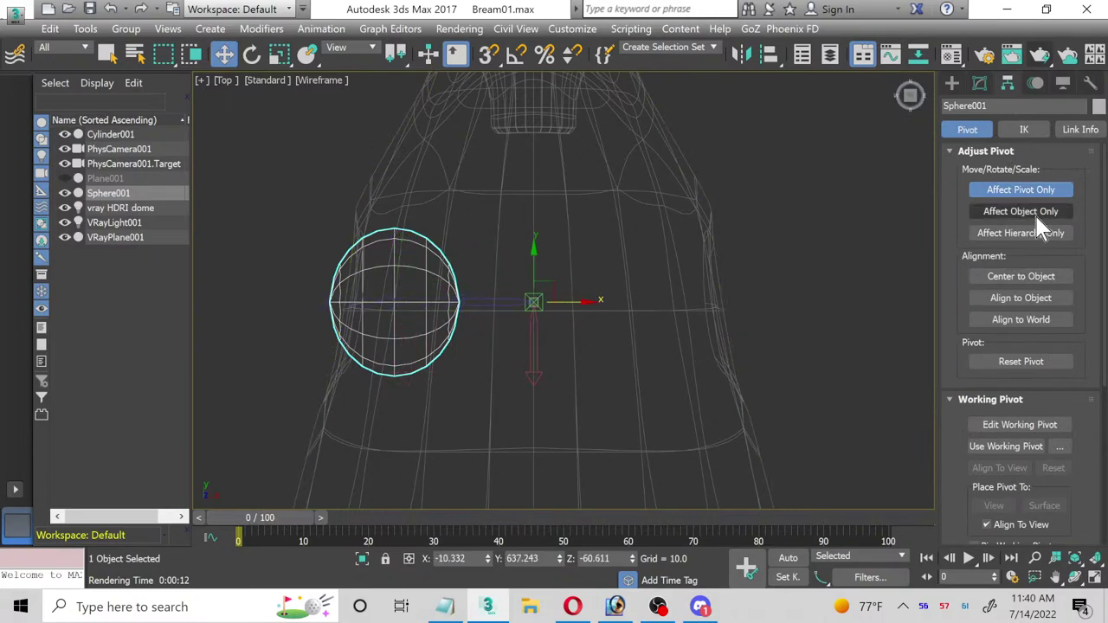
{"action": "left_click", "coordinate": [982, 83]}
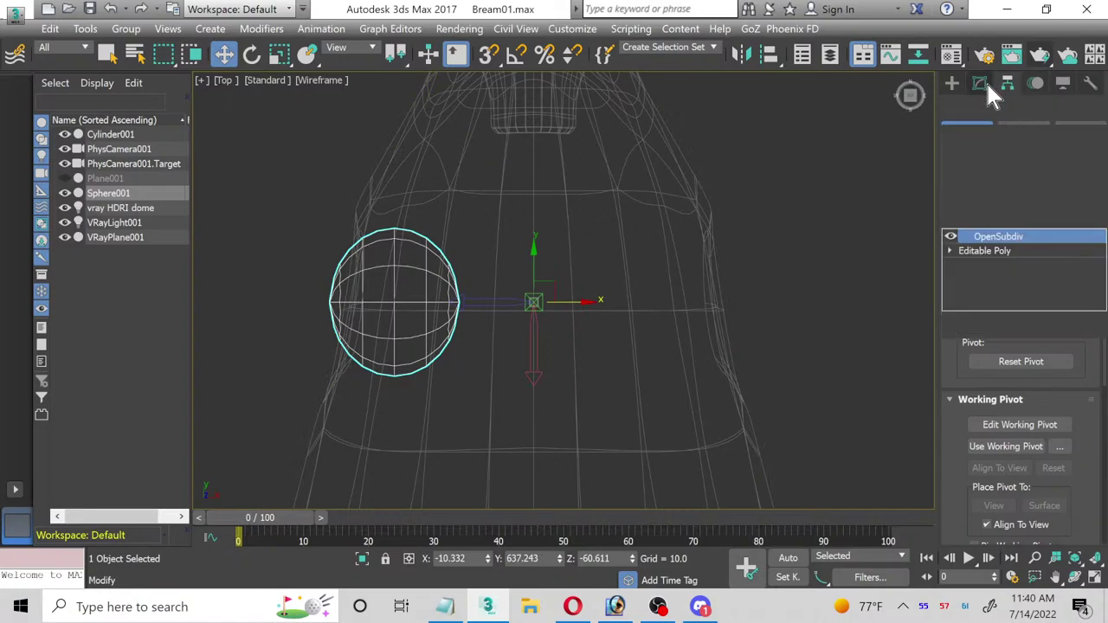
Step: Mirror the eye on X as a Copy, creating Sphere002 on the other side
{"action": "left_click", "coordinate": [743, 55]}
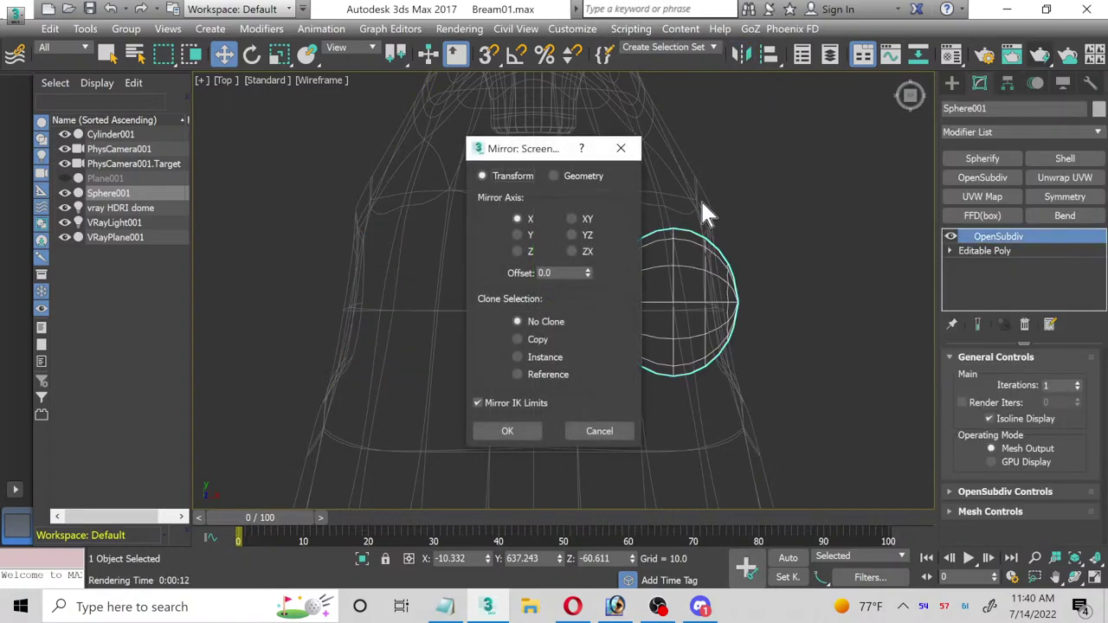
{"action": "left_click", "coordinate": [518, 340]}
{"action": "left_click", "coordinate": [507, 431]}
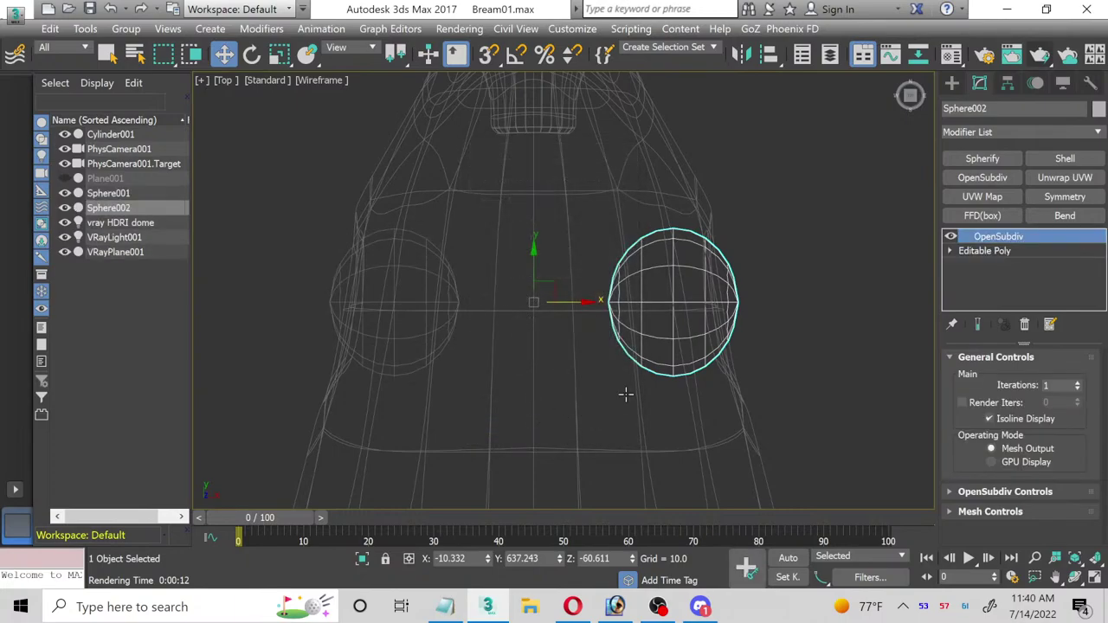
Step: Deselect the eye and render the maximized Perspective view with V-Ray at 1920×1080, then switch to OBS
{"action": "left_click", "coordinate": [1096, 578]}
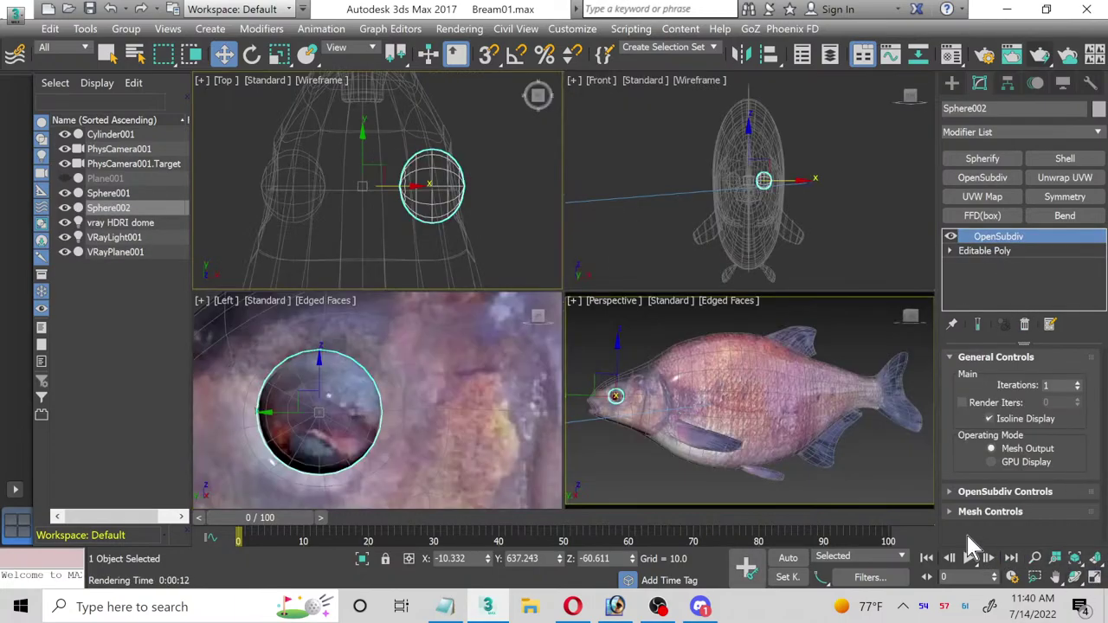
{"action": "left_click", "coordinate": [878, 463]}
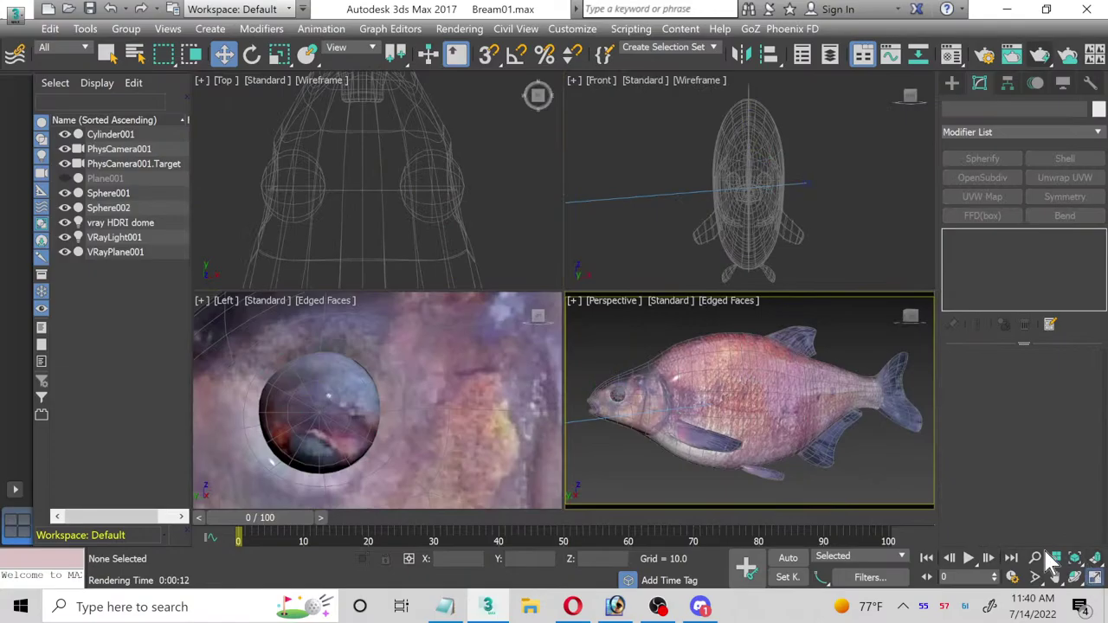
{"action": "left_click", "coordinate": [1096, 578]}
{"action": "key", "text": "shift+q"}
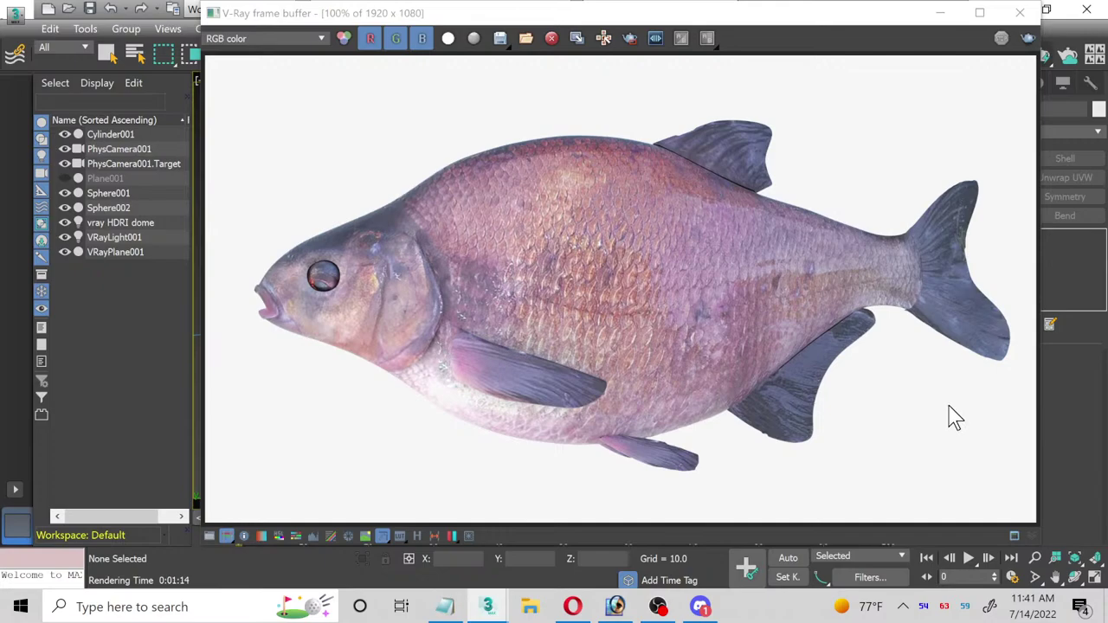
{"action": "left_click", "coordinate": [658, 607]}
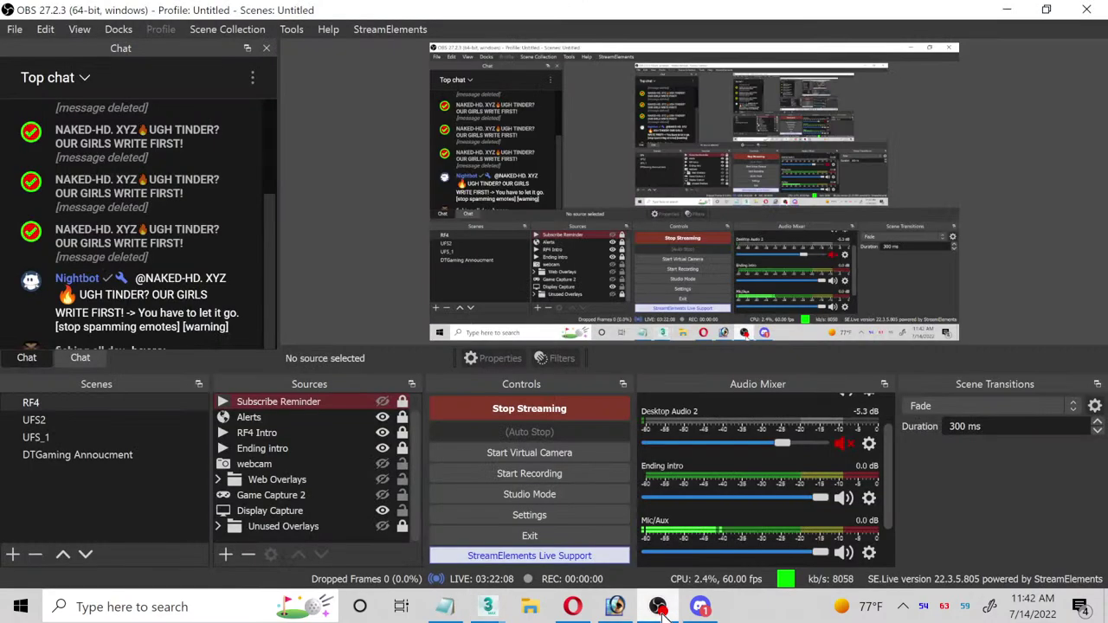